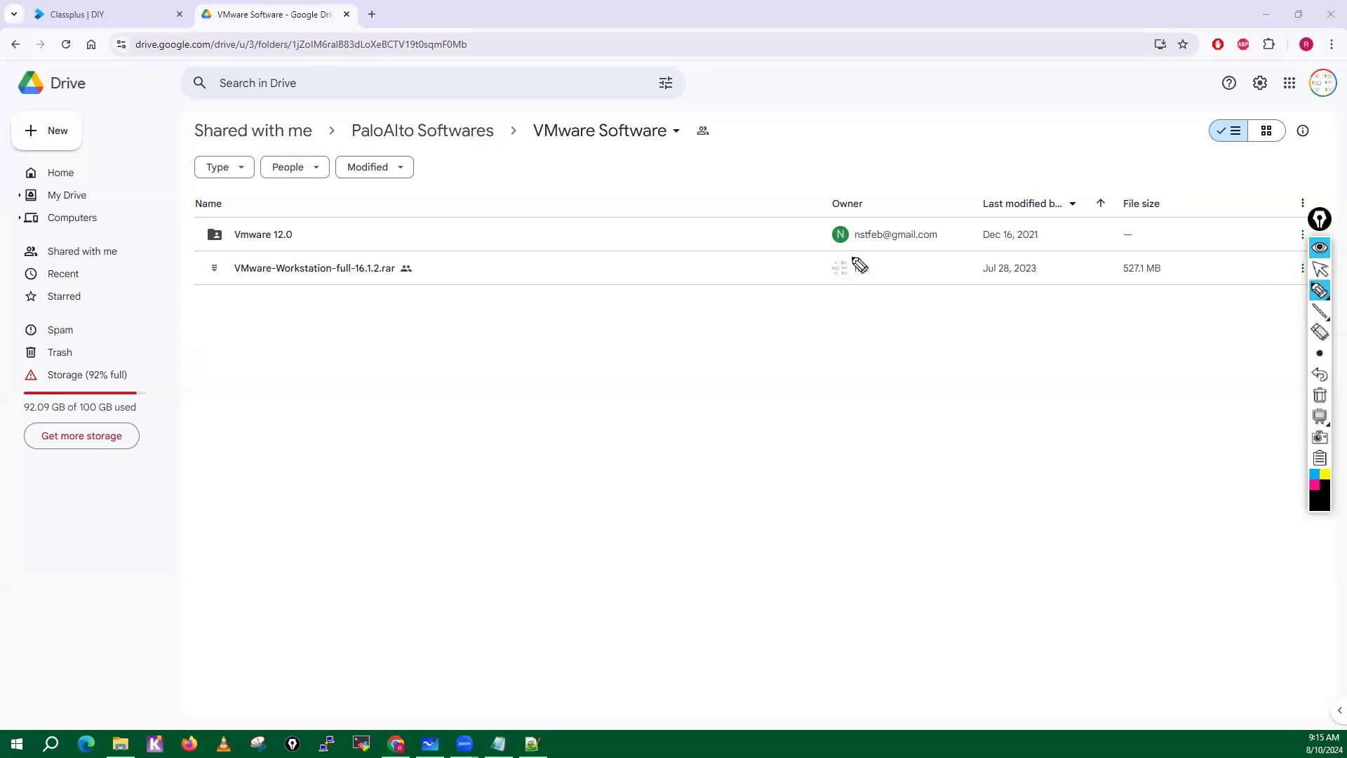
# Mark the VMware-Workstation-full-16.1.2.rar file with freehand pen annotations and clear the drawing.
pyautogui.moveTo(380, 253)
pyautogui.mouseDown()
pyautogui.moveTo(201, 260)
pyautogui.moveTo(373, 302)
pyautogui.moveTo(352, 251)
pyautogui.moveTo(382, 244)
pyautogui.mouseUp()
pyautogui.moveTo(396, 222); pyautogui.dragTo(390, 244)
pyautogui.moveTo(404, 233)
pyautogui.mouseDown()
pyautogui.moveTo(398, 244)
pyautogui.moveTo(413, 244)
pyautogui.mouseUp()
pyautogui.moveTo(373, 289)
pyautogui.mouseDown()
pyautogui.moveTo(376, 327)
pyautogui.moveTo(414, 321)
pyautogui.mouseUp()
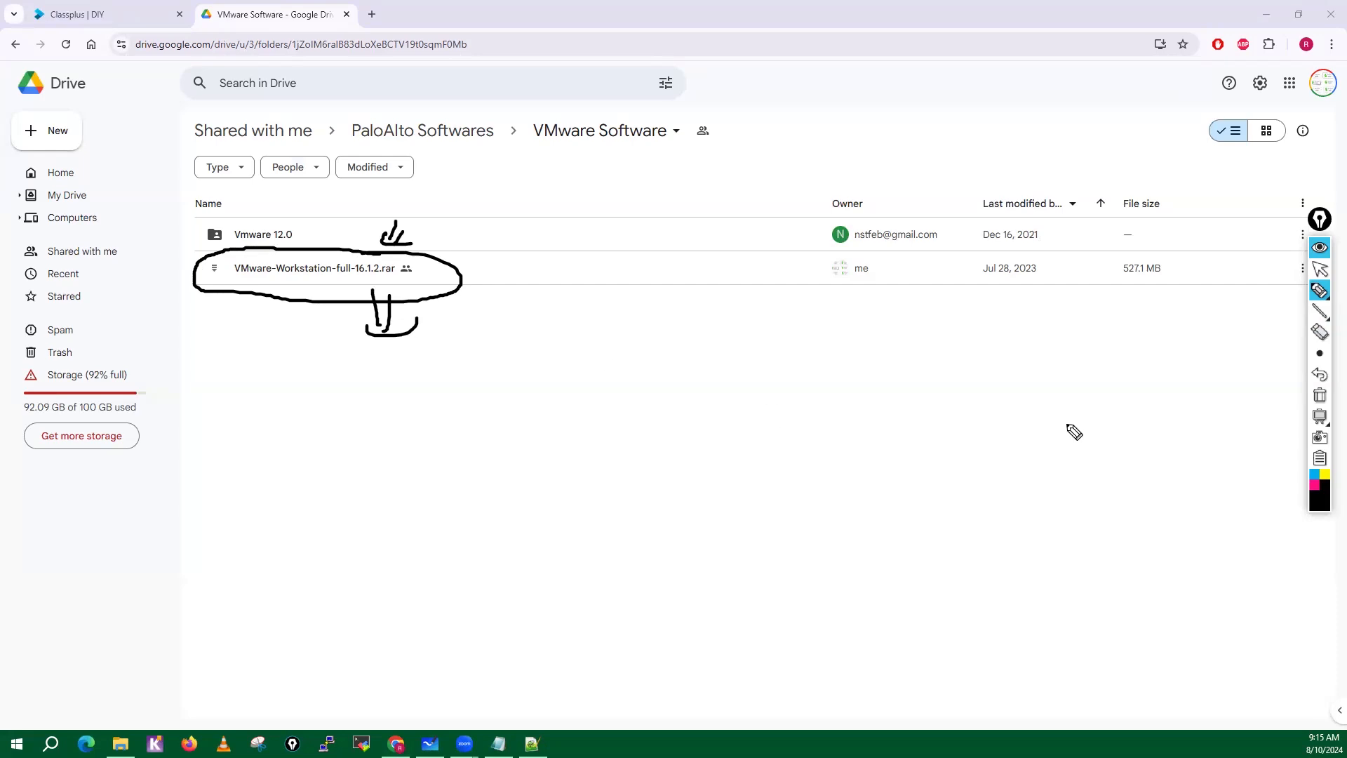
pyautogui.click(1319, 395)
pyautogui.click(1324, 274)
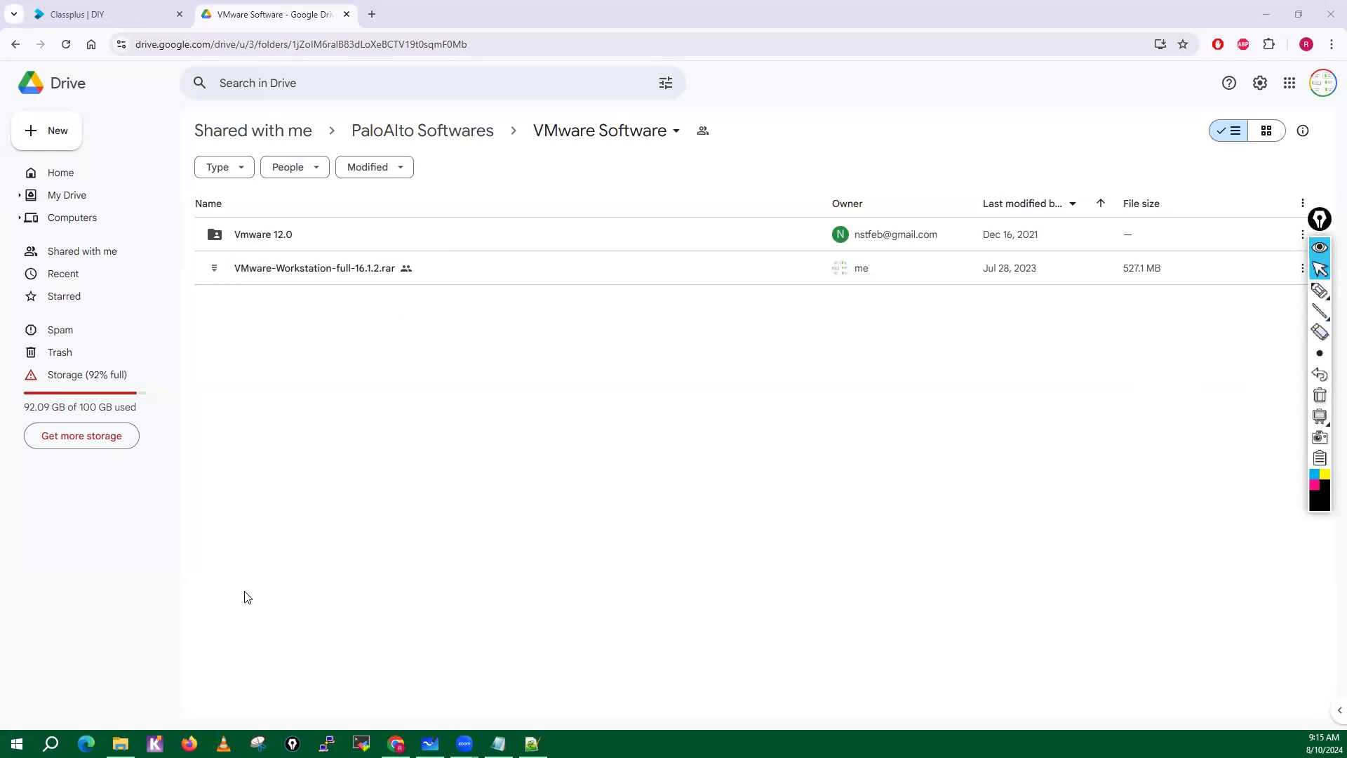
# Switch to File Explorer and open the VMware-Workstation-full-16.1.2 folder inside My-Desktop\SW on Local Disk (D:).
pyautogui.click(121, 743)
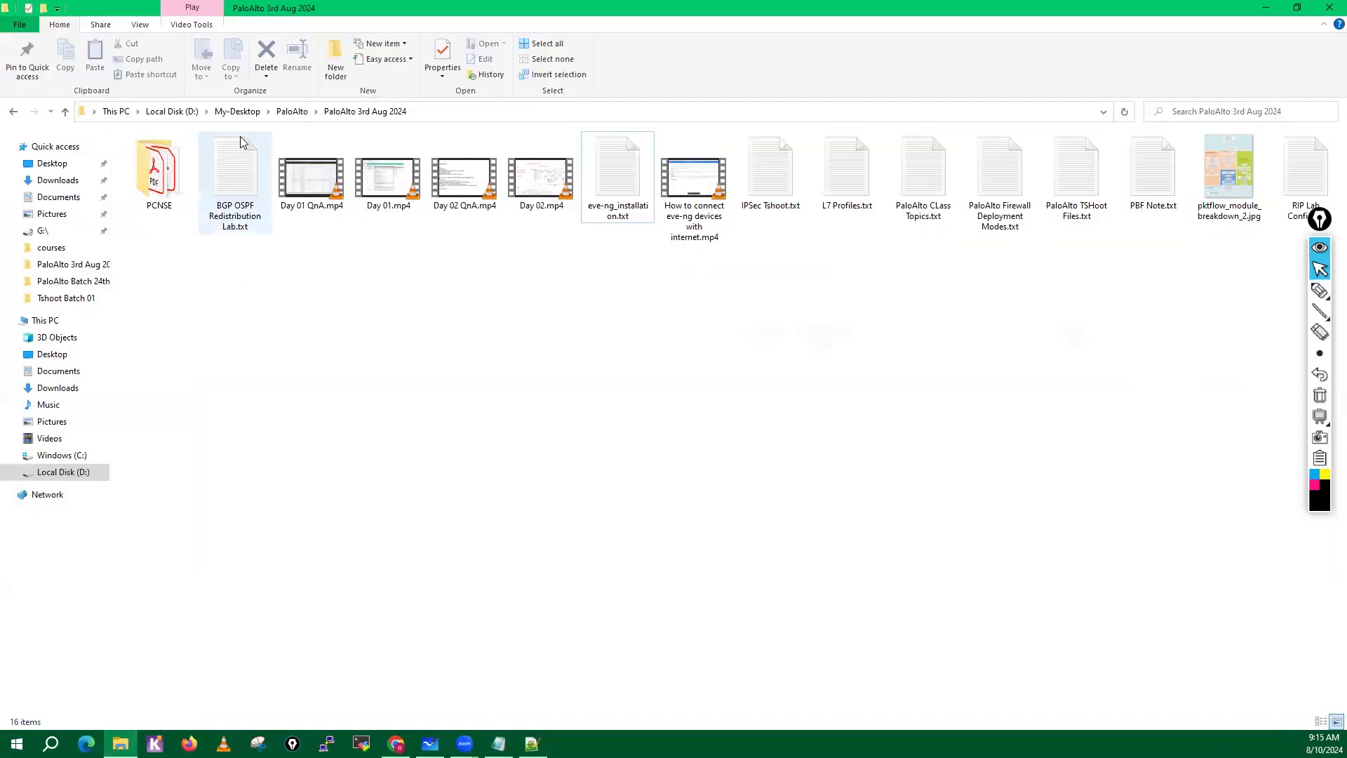
pyautogui.click(237, 111)
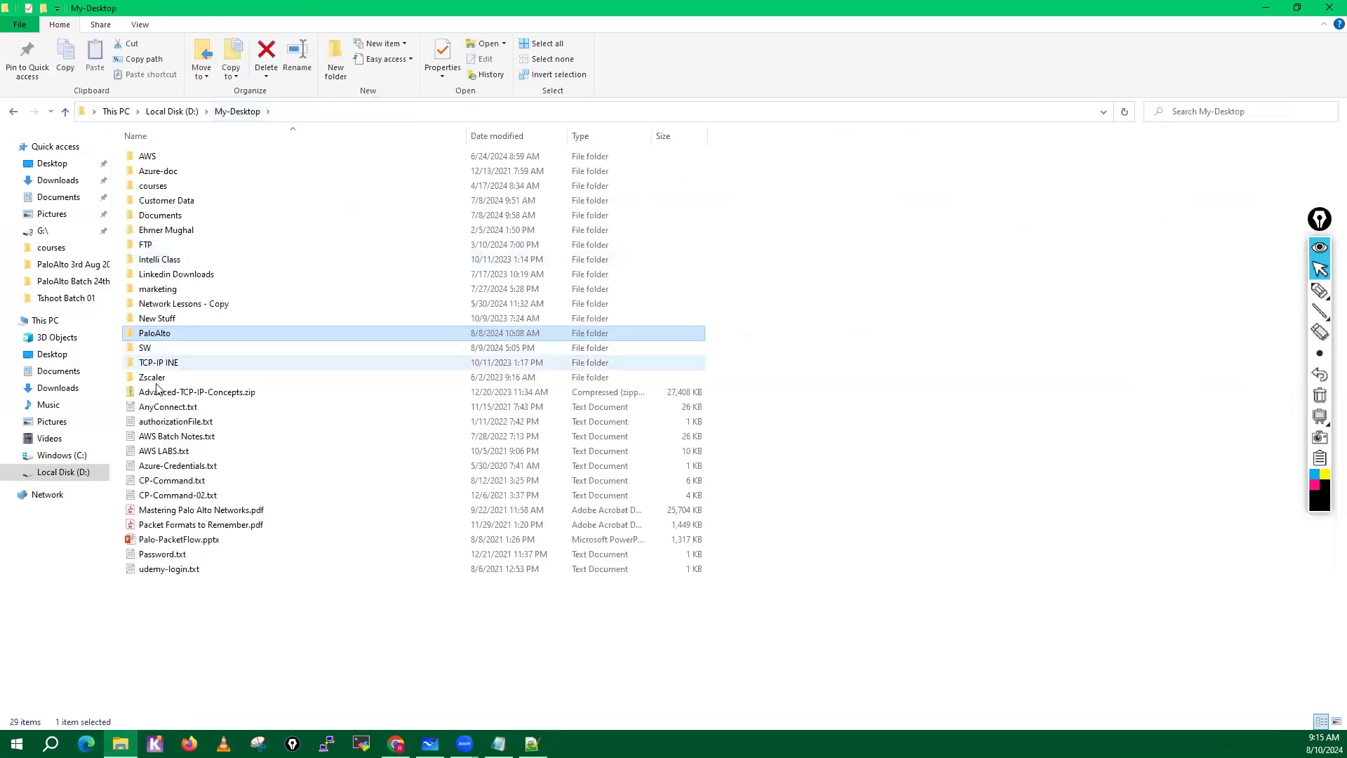
pyautogui.doubleClick(151, 340)
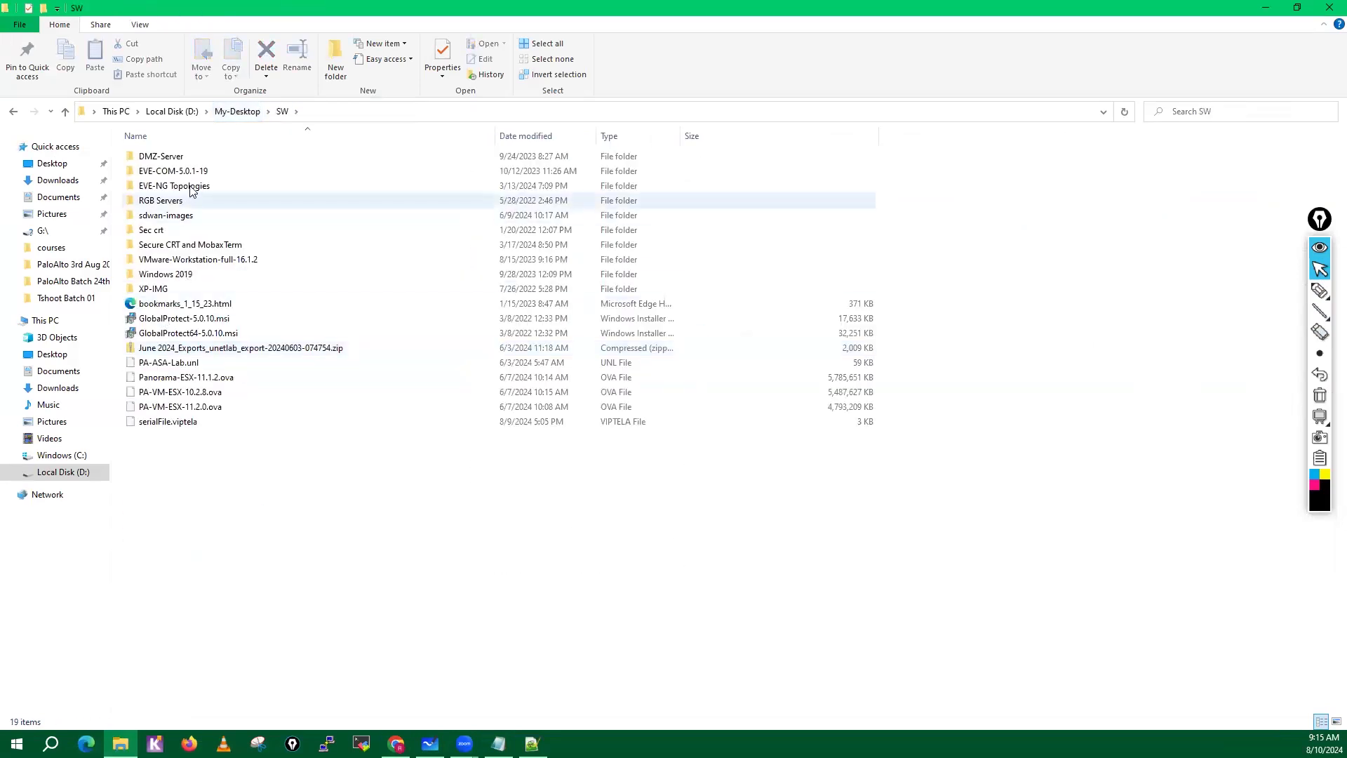
pyautogui.doubleClick(198, 260)
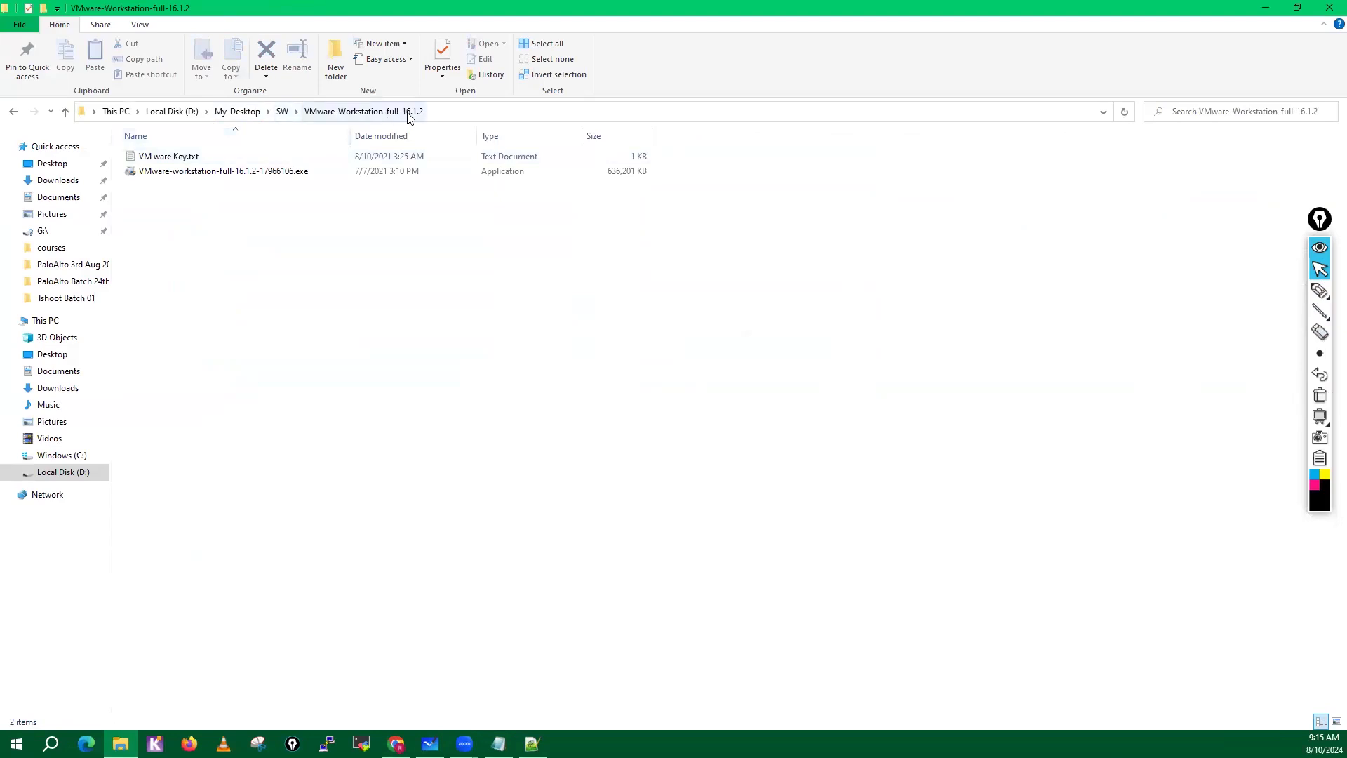
# View the contents of VM ware Key.txt and close the file.
pyautogui.doubleClick(177, 156)
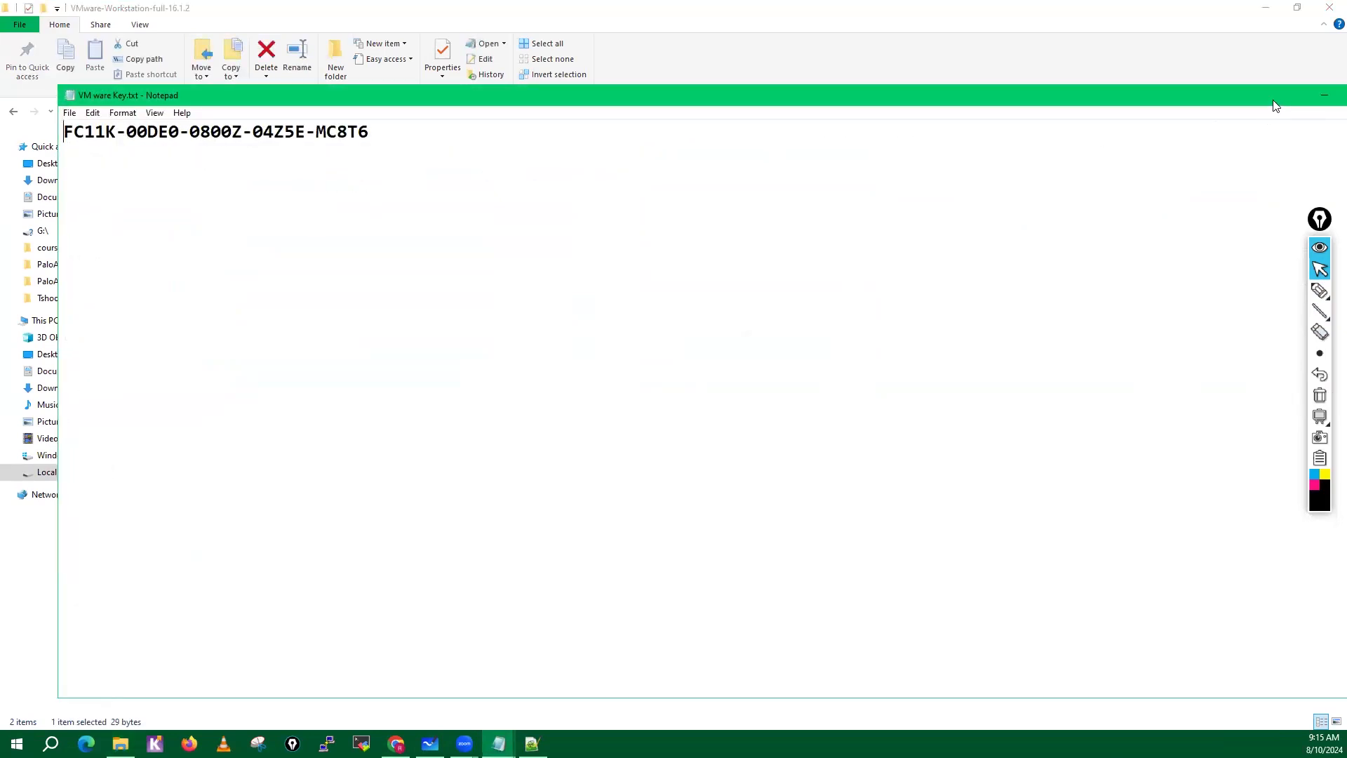
pyautogui.moveTo(1284, 103); pyautogui.dragTo(1145, 103)
pyautogui.click(1217, 97)
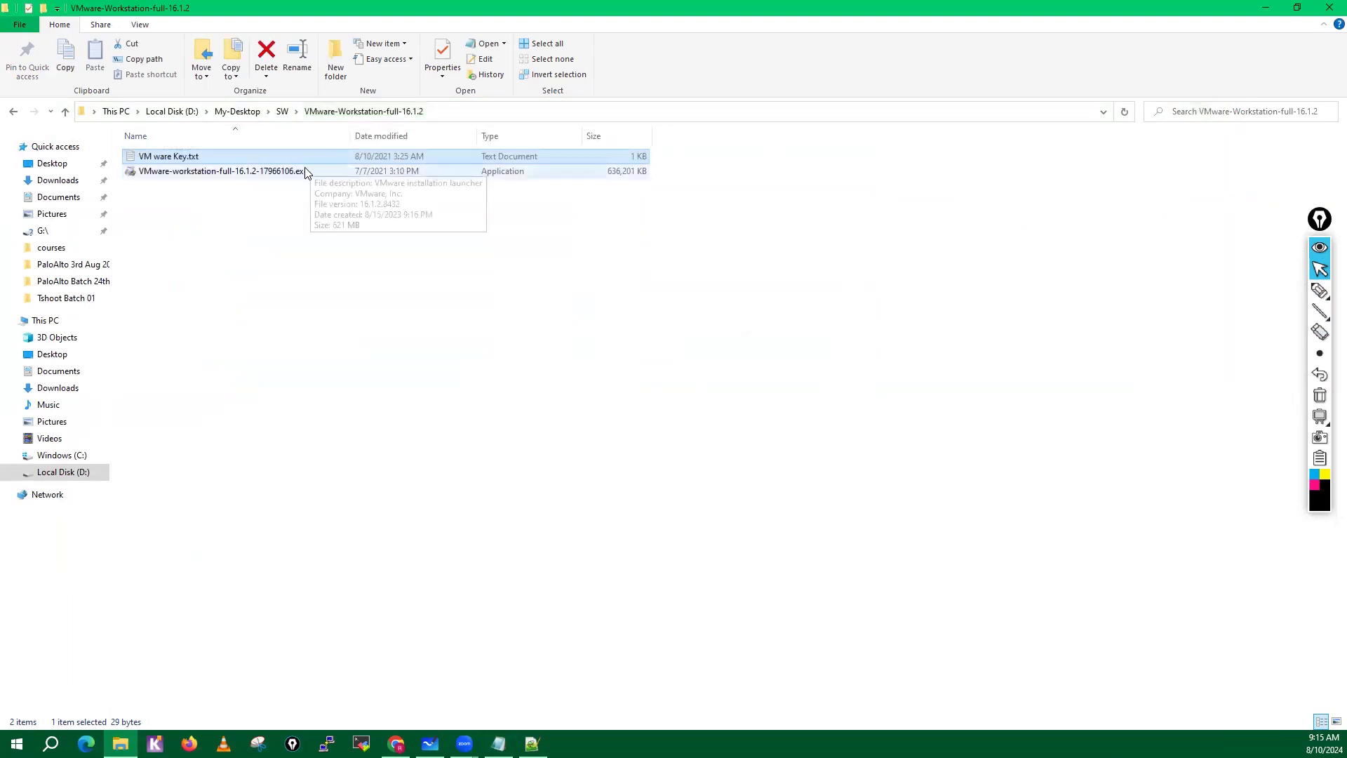
# Launch the installer VMware-workstation-full-16.1.2-17966106.exe and bring its setup window to the front.
pyautogui.click(306, 171)
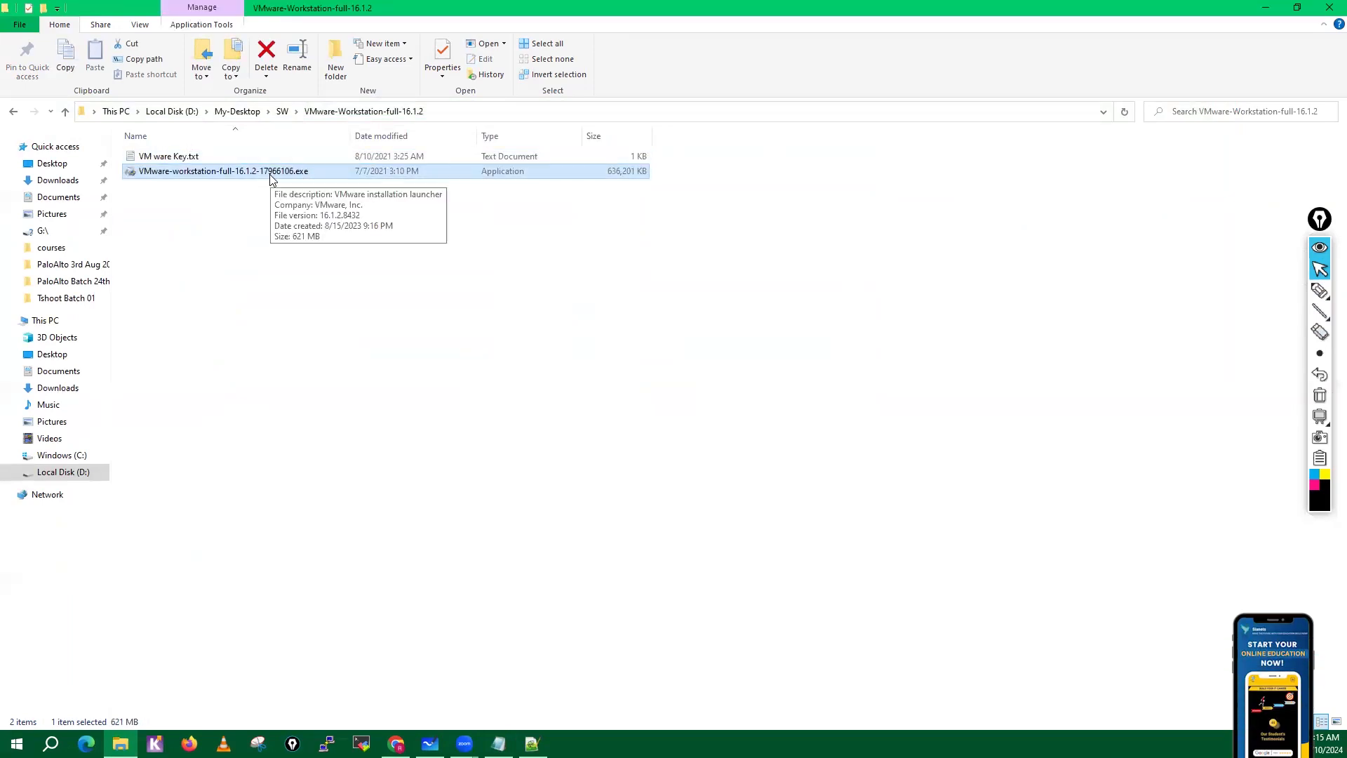
pyautogui.doubleClick(270, 174)
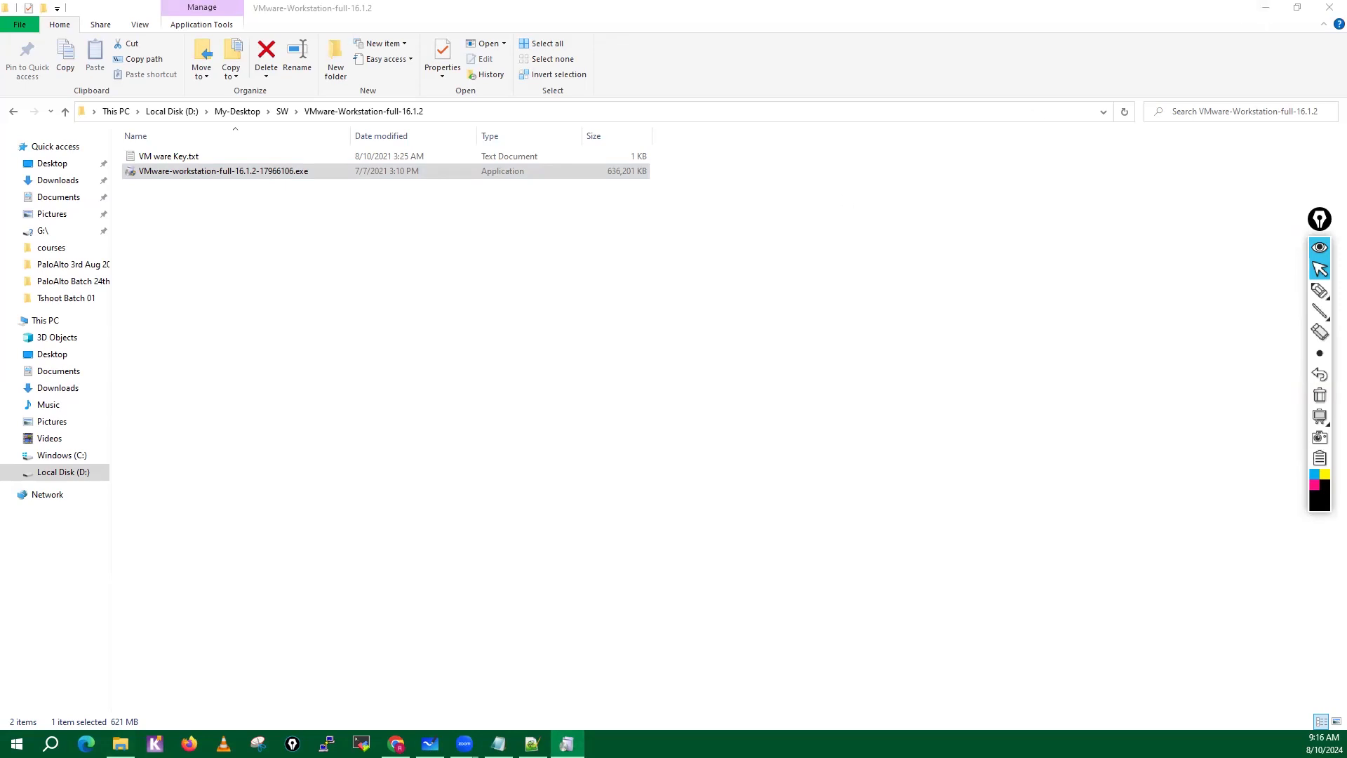
pyautogui.click(567, 743)
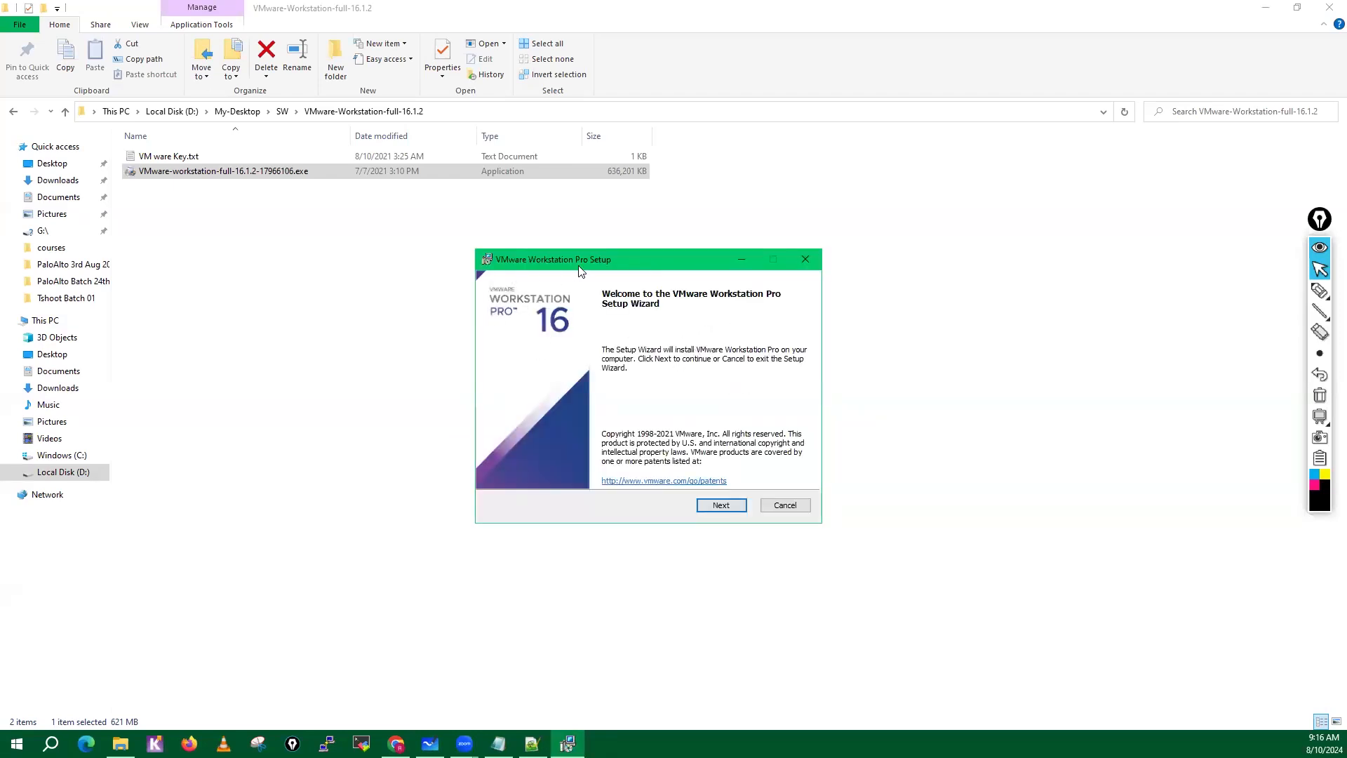
# Proceed past the welcome page of the setup wizard and accept the end-user license agreement.
pyautogui.click(720, 507)
pyautogui.click(525, 472)
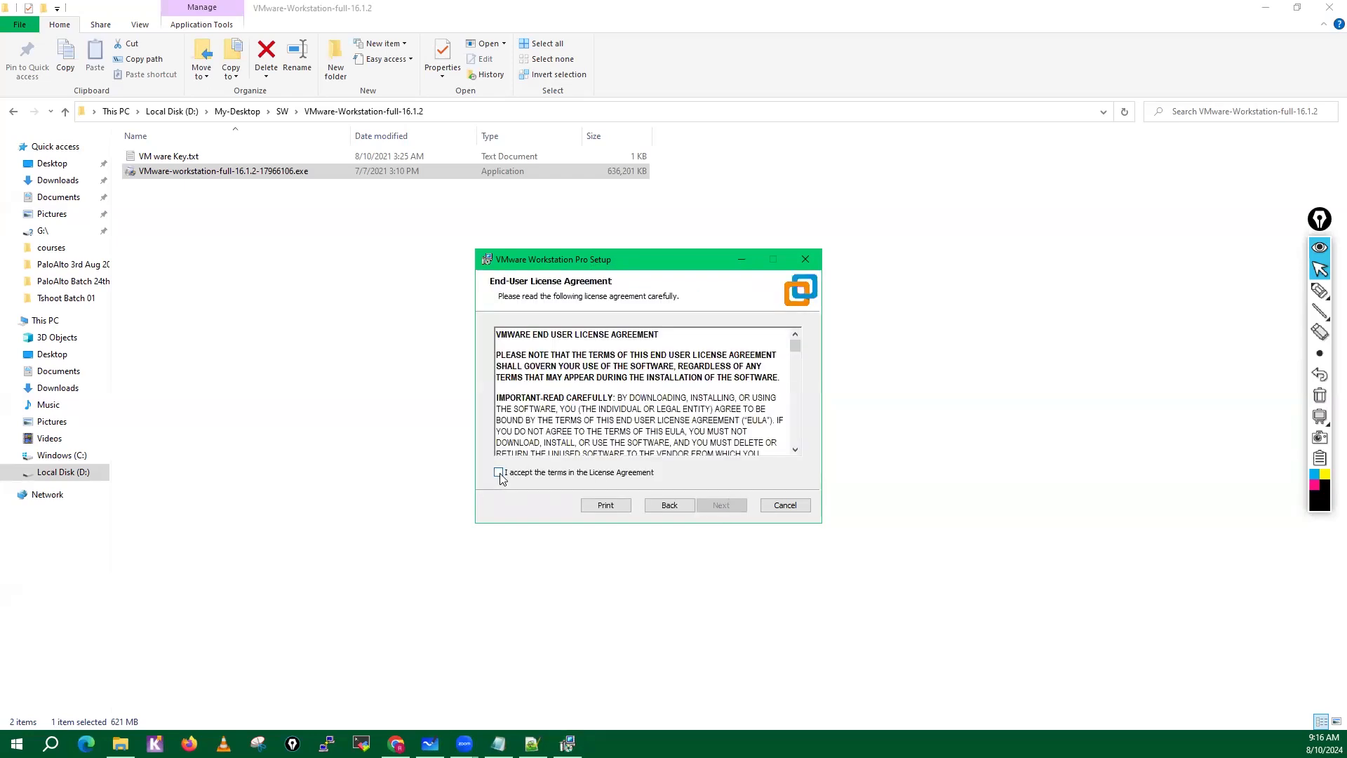
pyautogui.moveTo(795, 349); pyautogui.dragTo(796, 438)
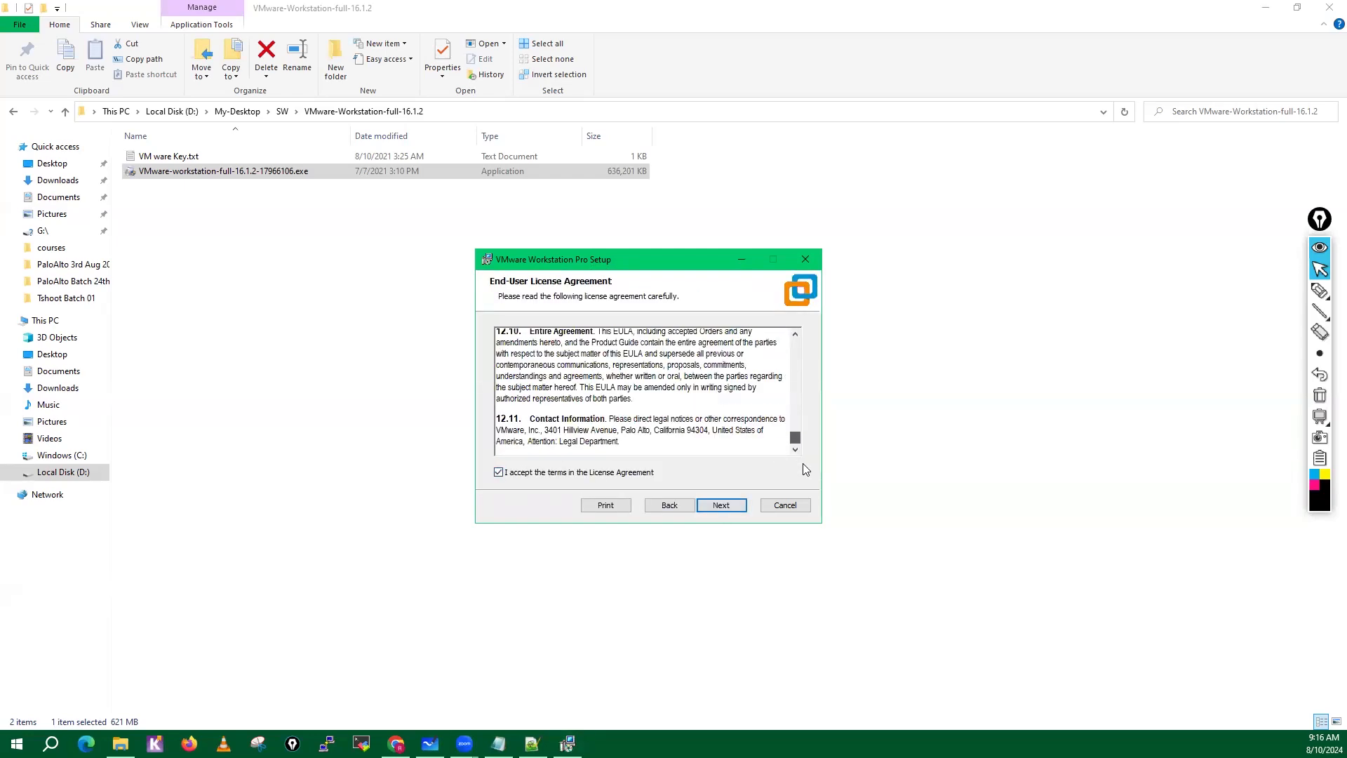
pyautogui.click(727, 505)
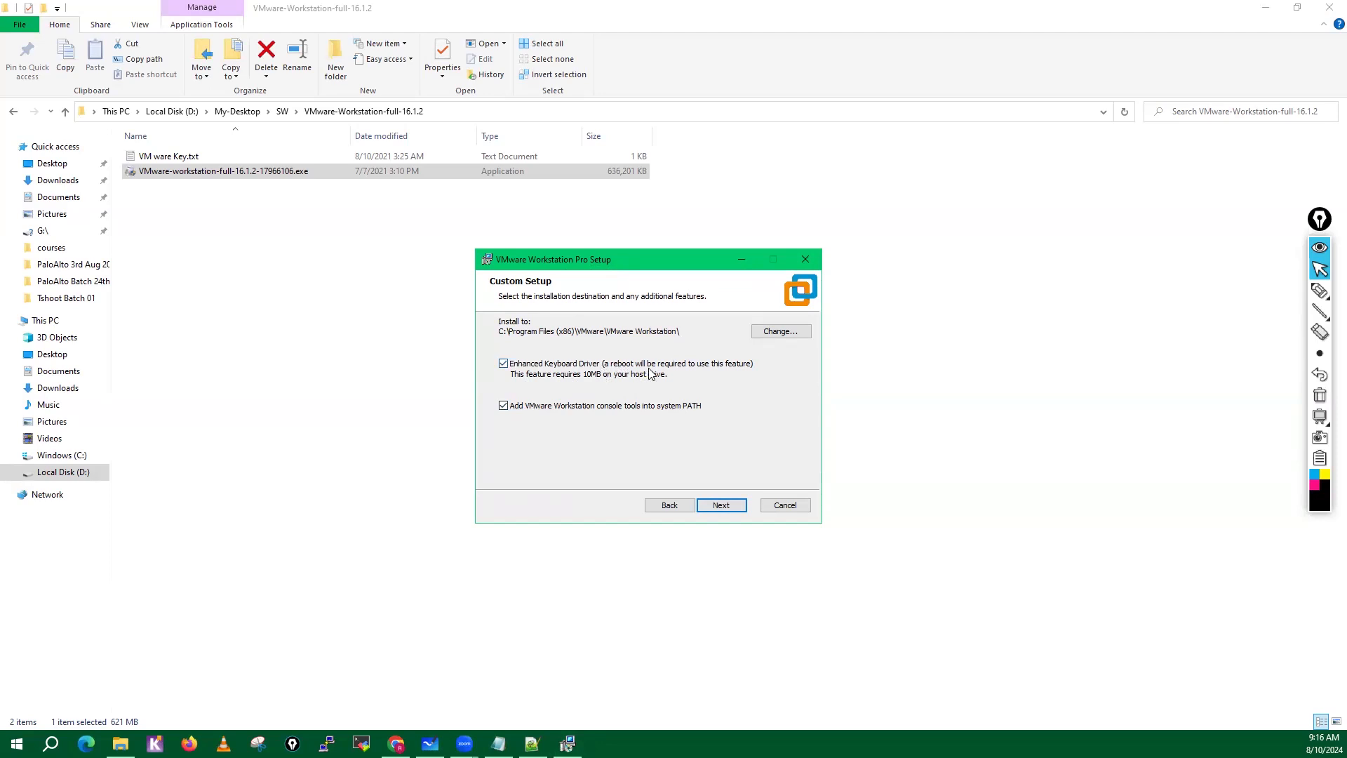
# Enable the Enhanced Keyboard Driver and opt out of startup update checks and the VMware Customer Experience Improvement Program.
pyautogui.click(504, 364)
pyautogui.click(728, 512)
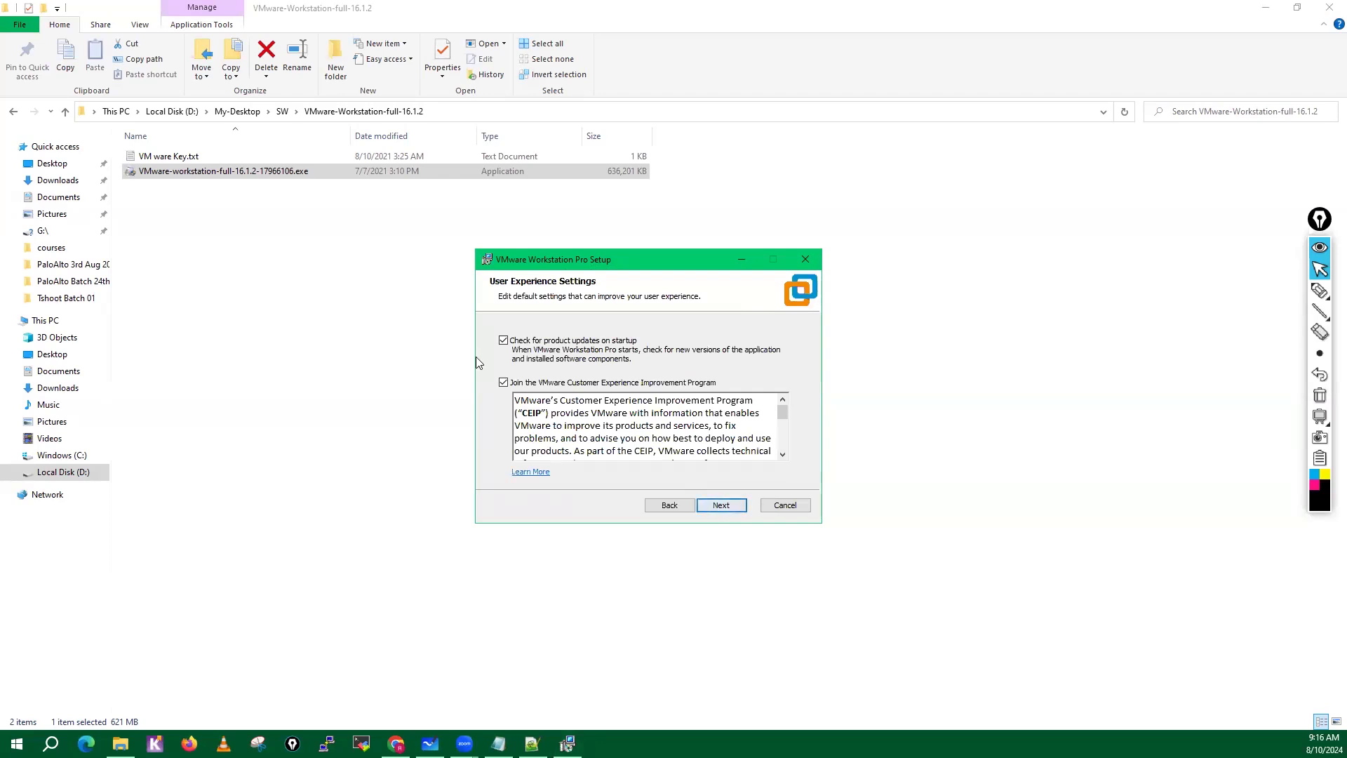
pyautogui.click(504, 383)
pyautogui.click(720, 507)
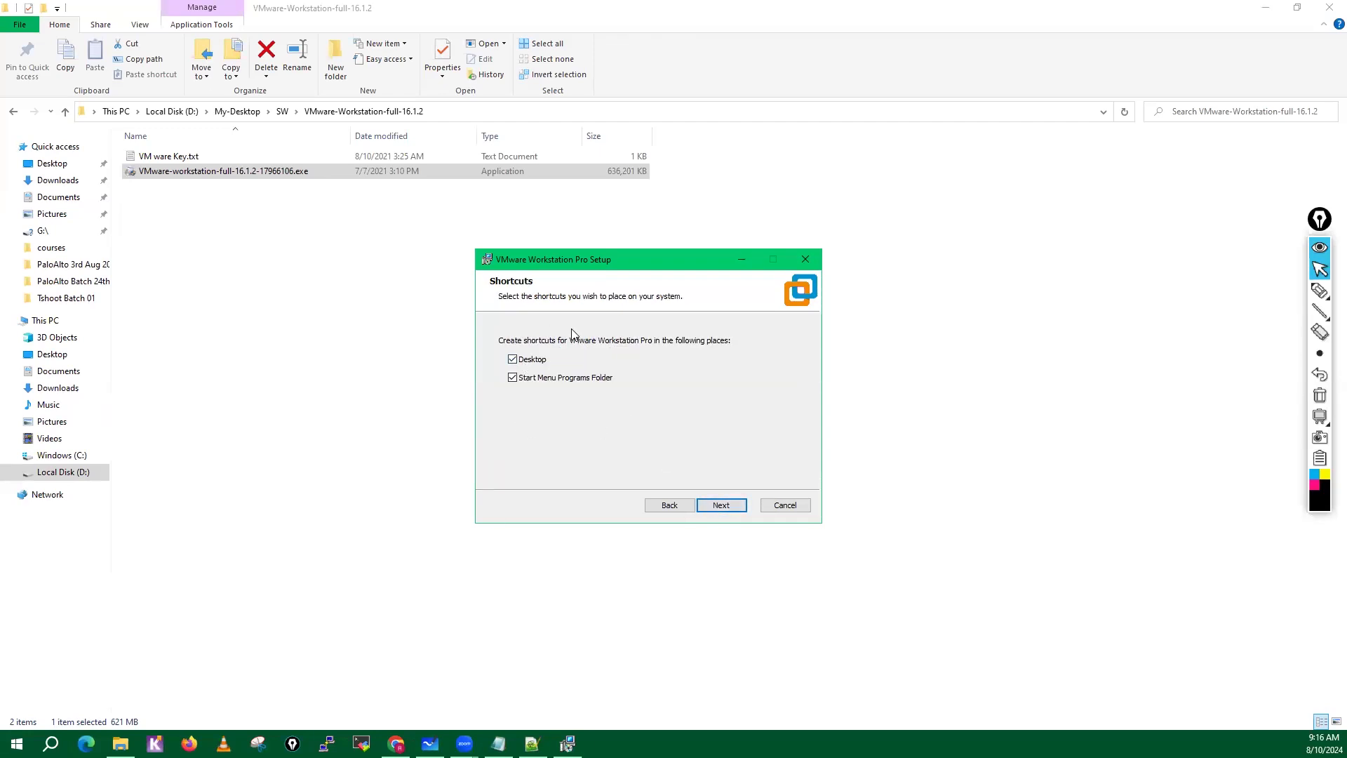
# Keep the Desktop and Start Menu shortcuts and start the VMware Workstation Pro installation.
pyautogui.click(723, 505)
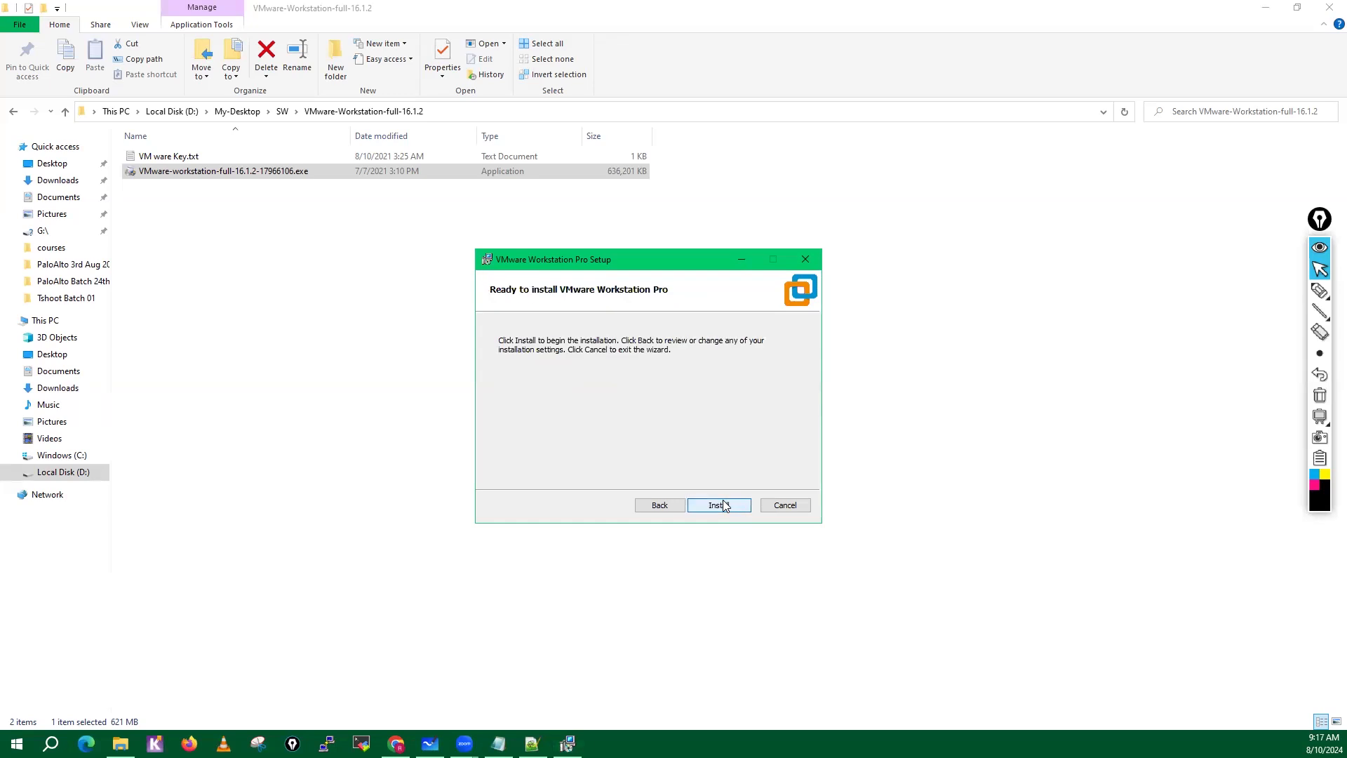
pyautogui.click(722, 505)
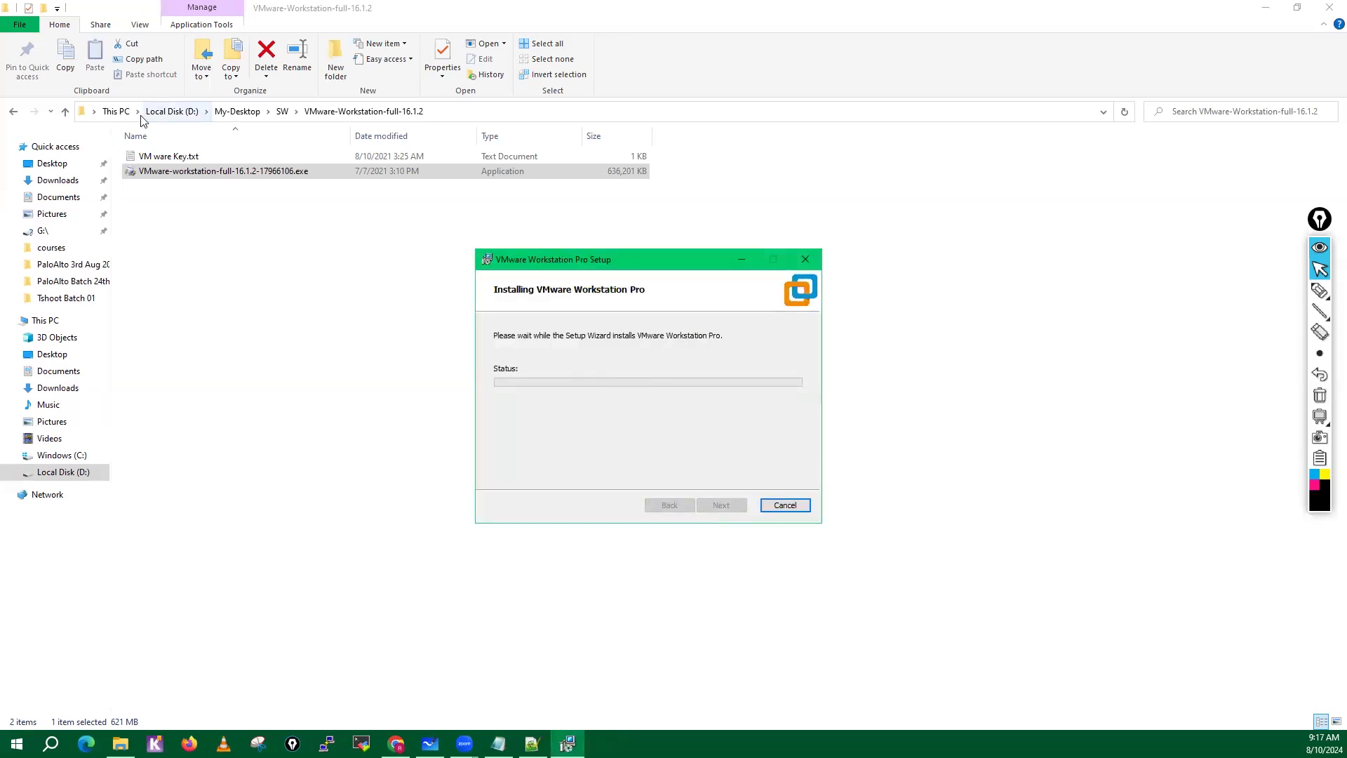
# Copy the license key from VM ware Key.txt and close the file.
pyautogui.doubleClick(163, 156)
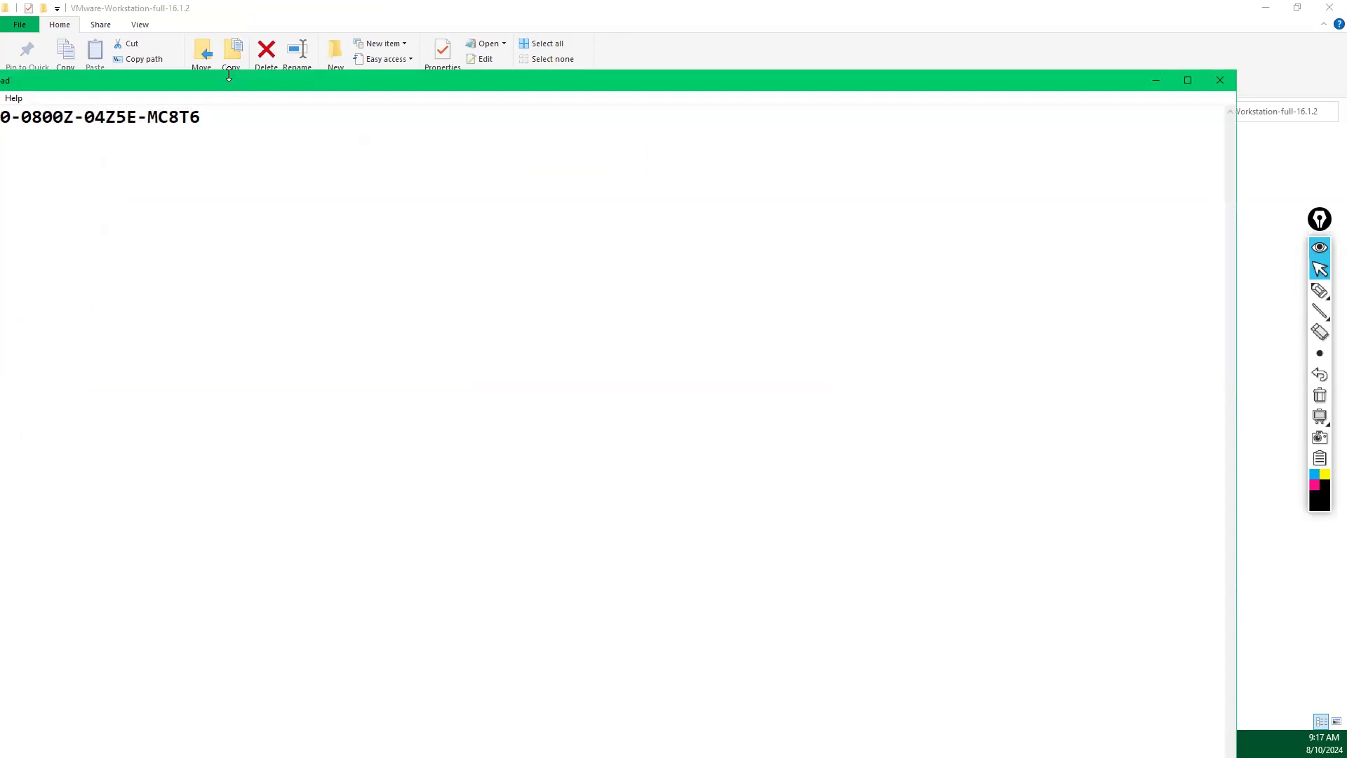
pyautogui.doubleClick(228, 75)
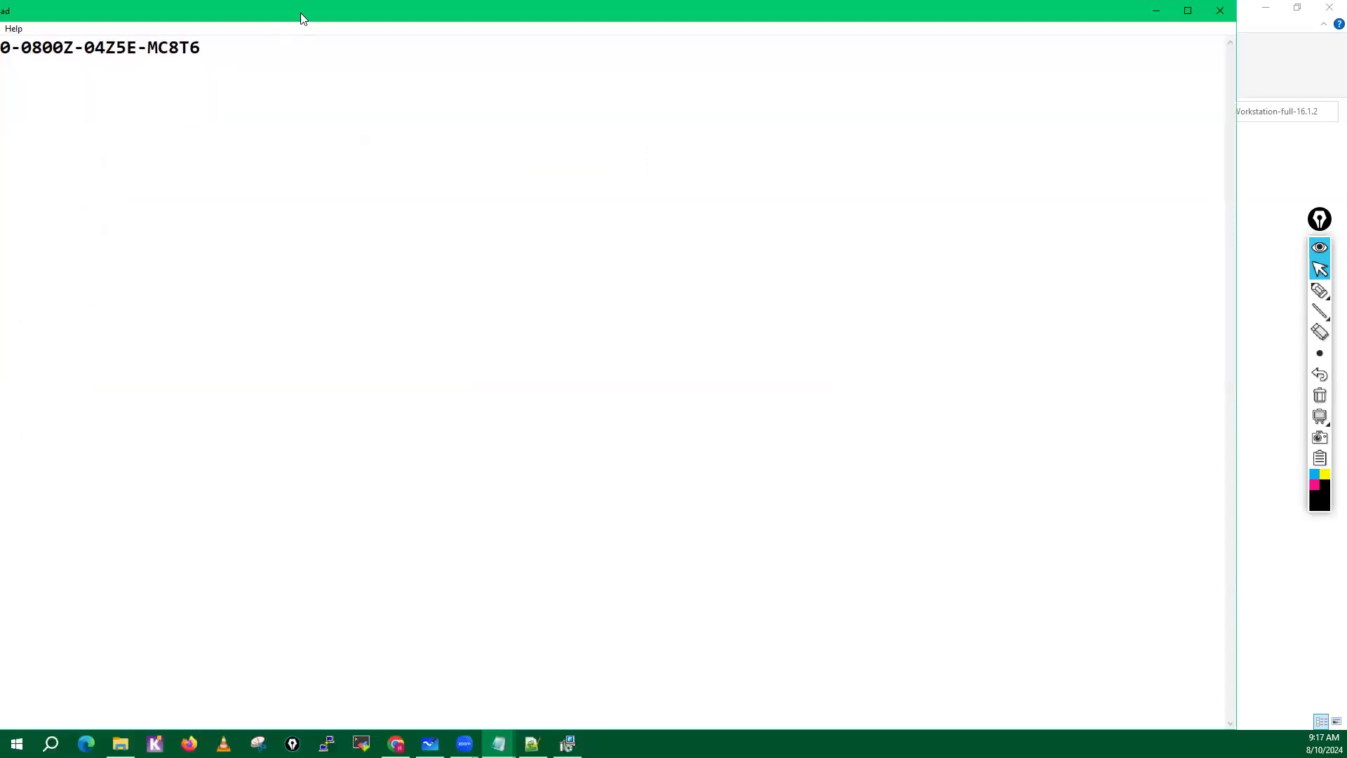
pyautogui.moveTo(301, 14); pyautogui.dragTo(519, 9)
pyautogui.doubleClick(519, 8)
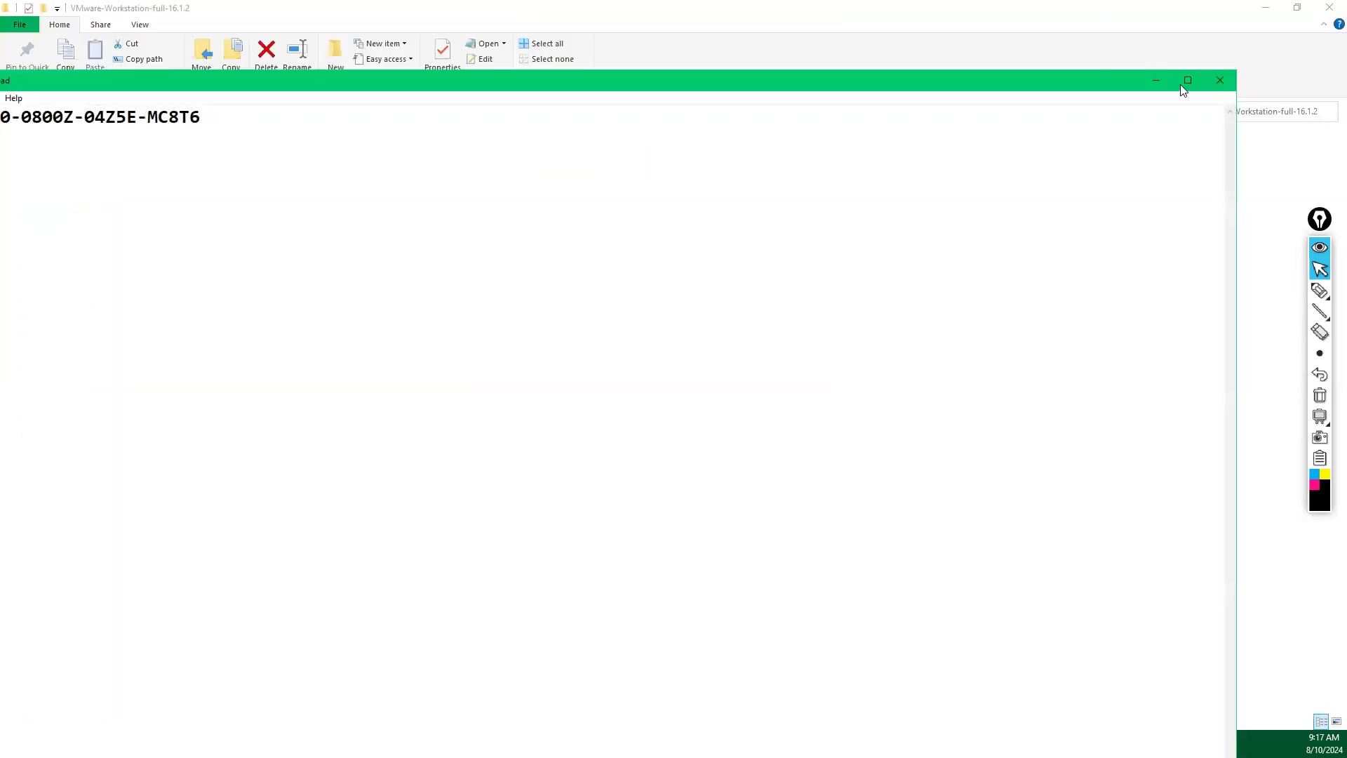
pyautogui.click(1188, 81)
pyautogui.moveTo(307, 37); pyautogui.dragTo(10, 40)
pyautogui.rightClick(28, 43)
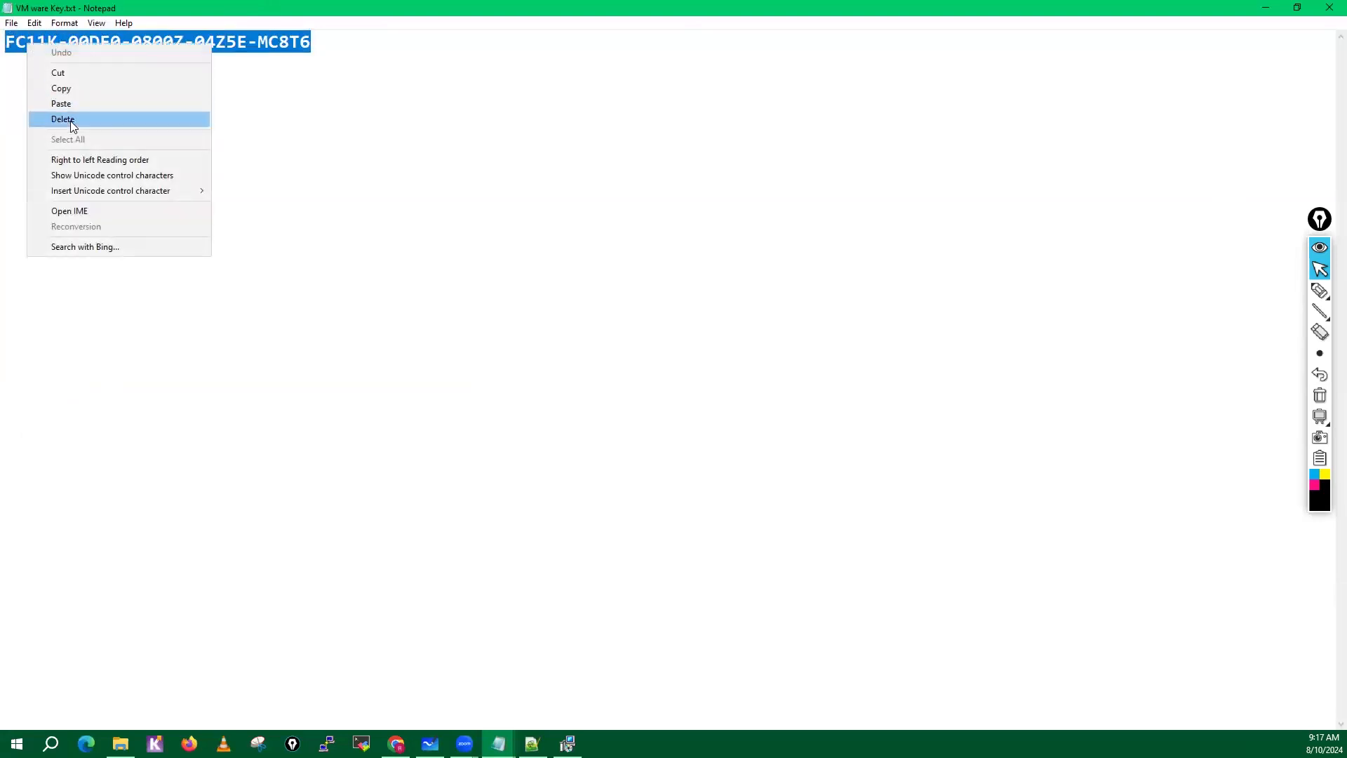
pyautogui.click(64, 89)
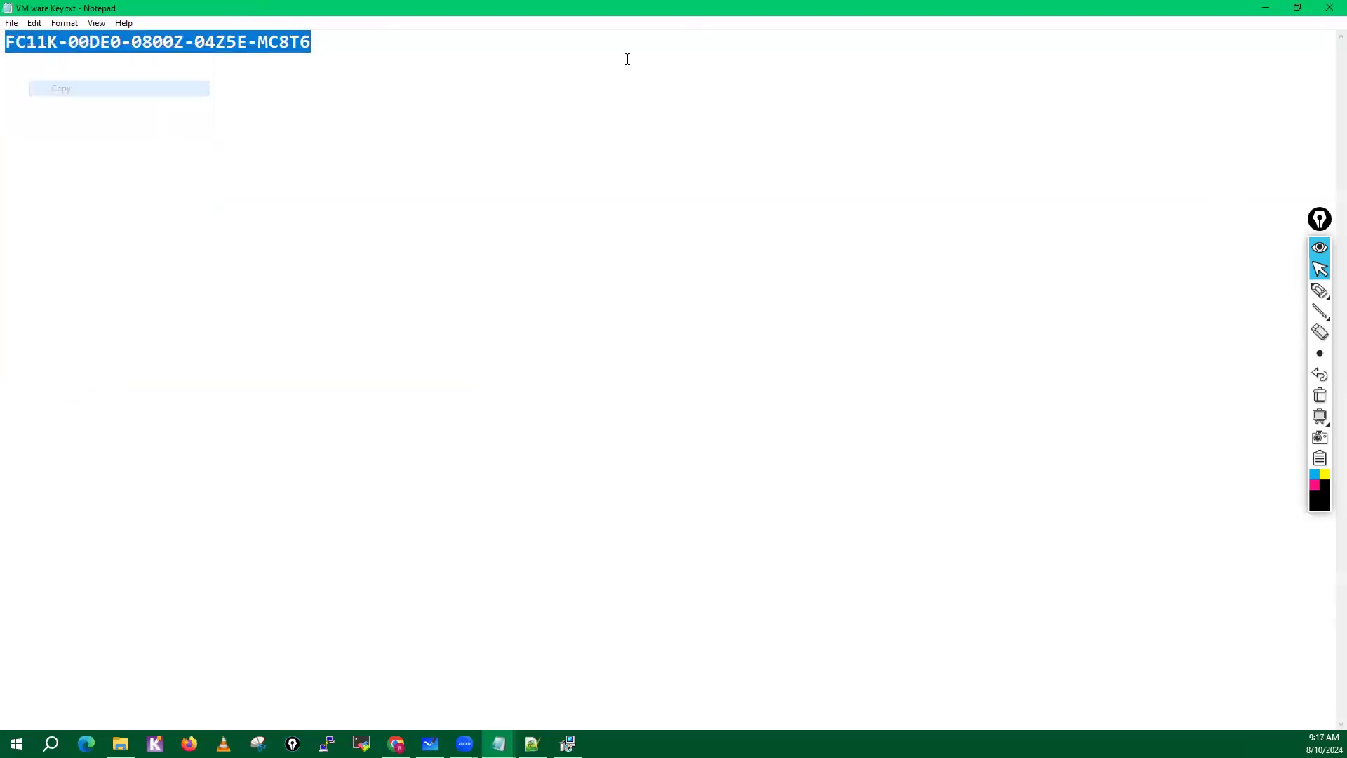
pyautogui.click(1329, 8)
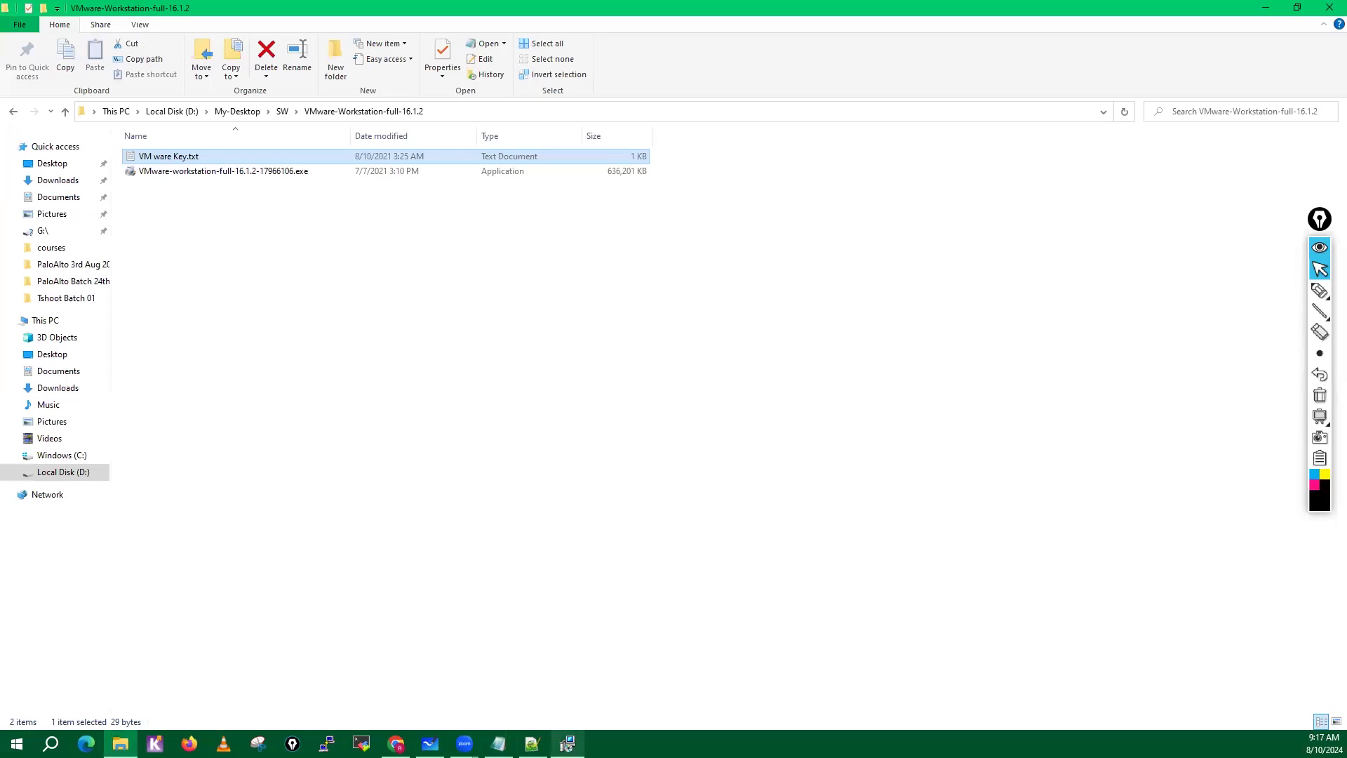
# Enter the copied license key in the VMware Workstation Pro setup wizard and finish the setup.
pyautogui.click(568, 744)
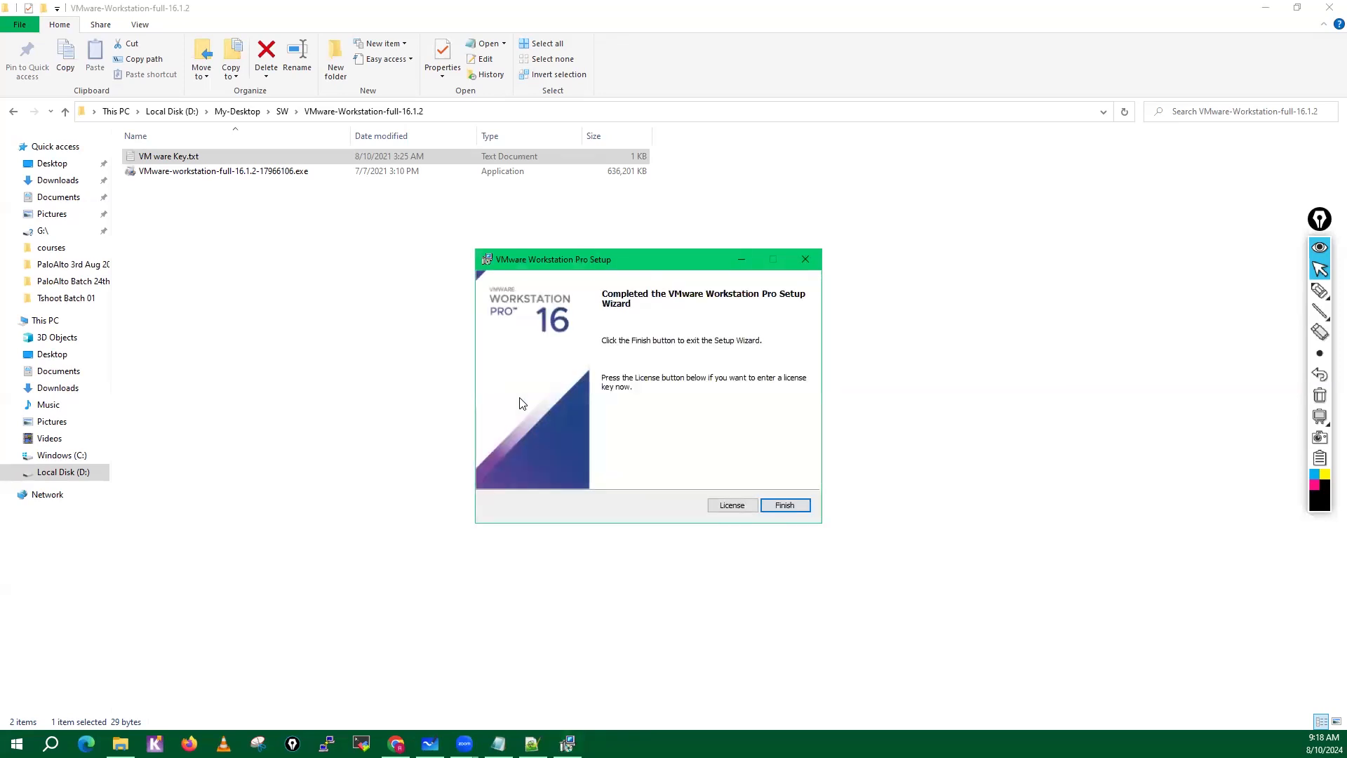
pyautogui.click(715, 506)
pyautogui.click(567, 346)
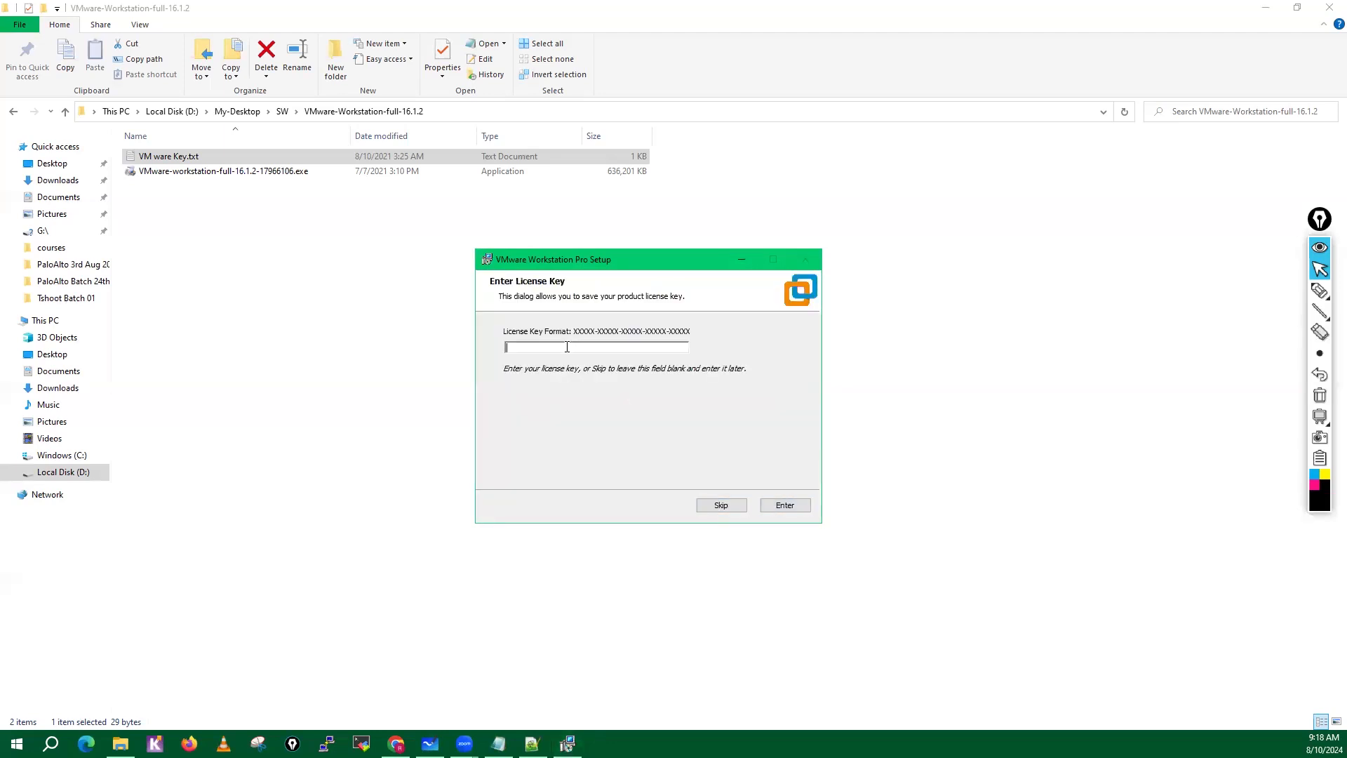
pyautogui.hotkey('ctrl', 'v')
pyautogui.click(781, 510)
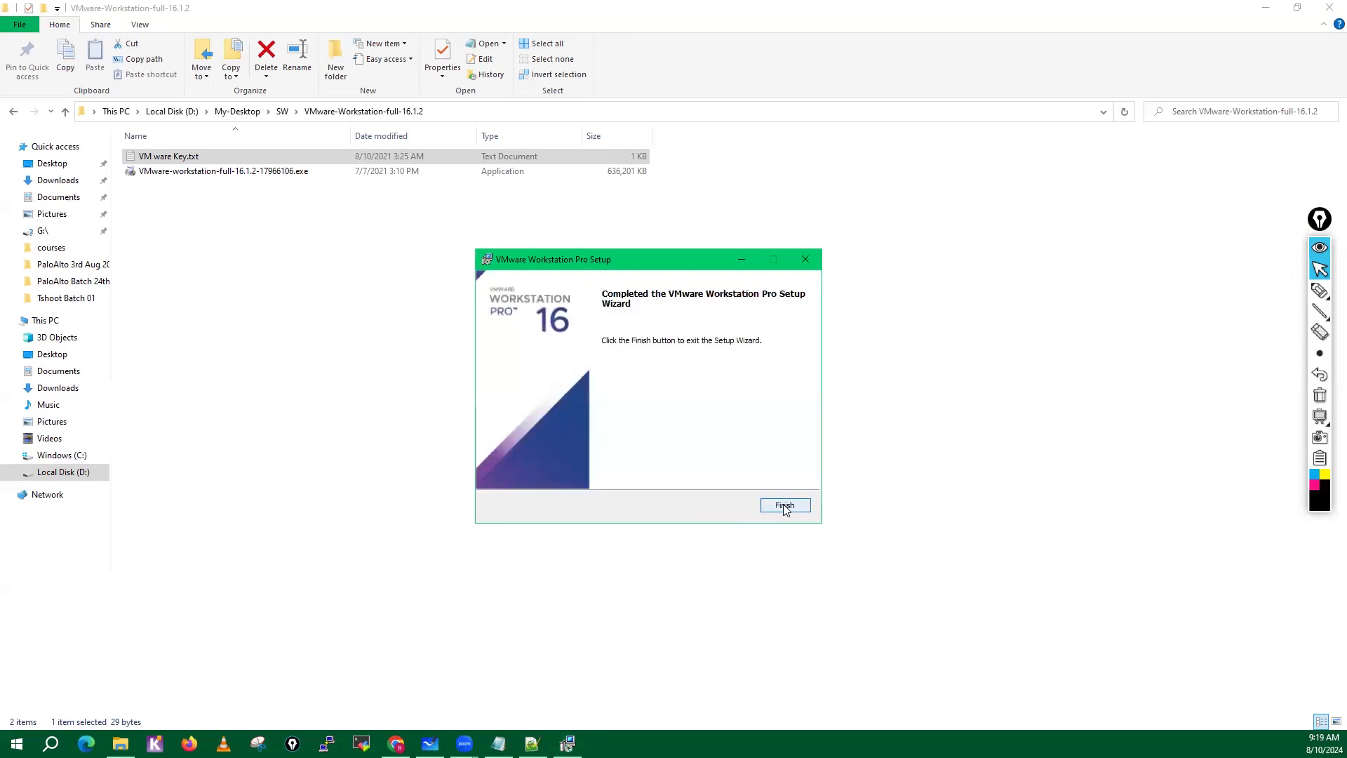
pyautogui.click(781, 509)
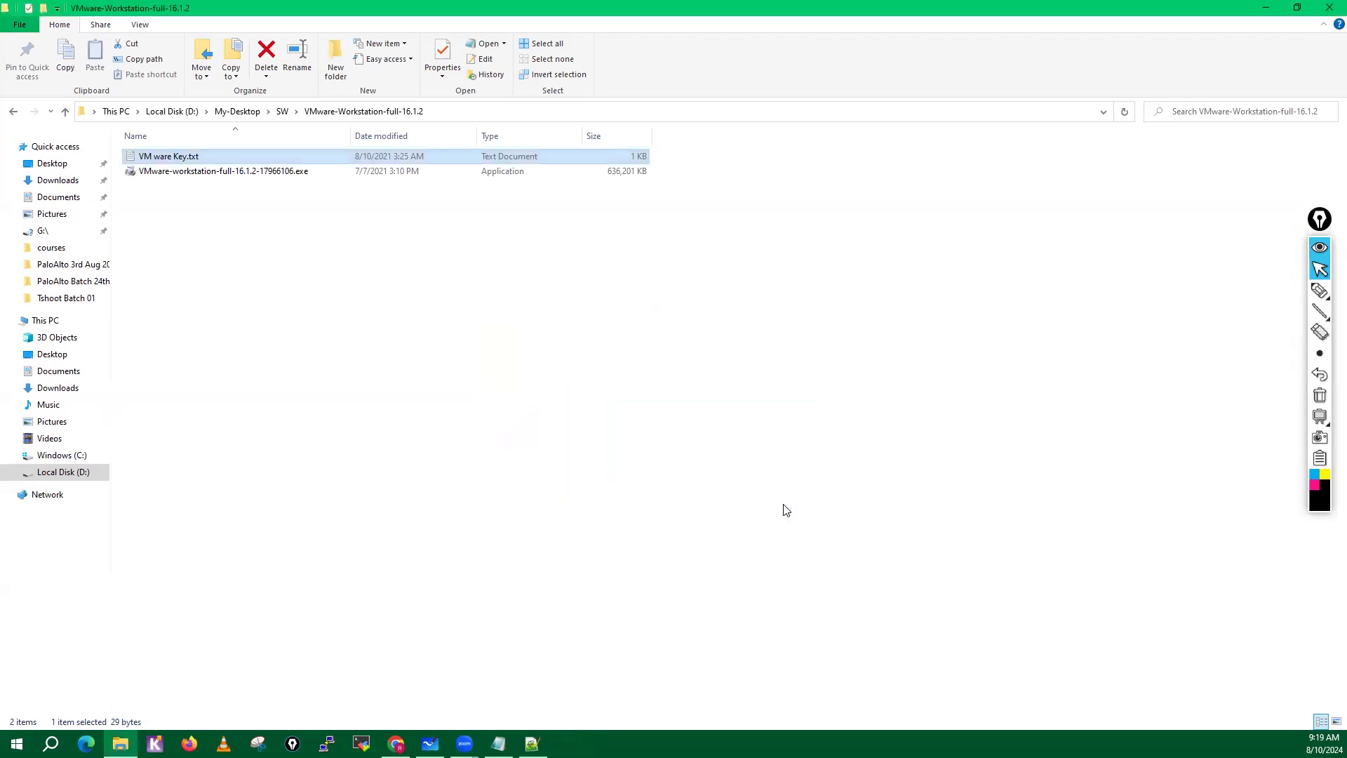
# Switch to VMware Workstation and close all open virtual machine tabs, keeping only Home.
pyautogui.click(1265, 8)
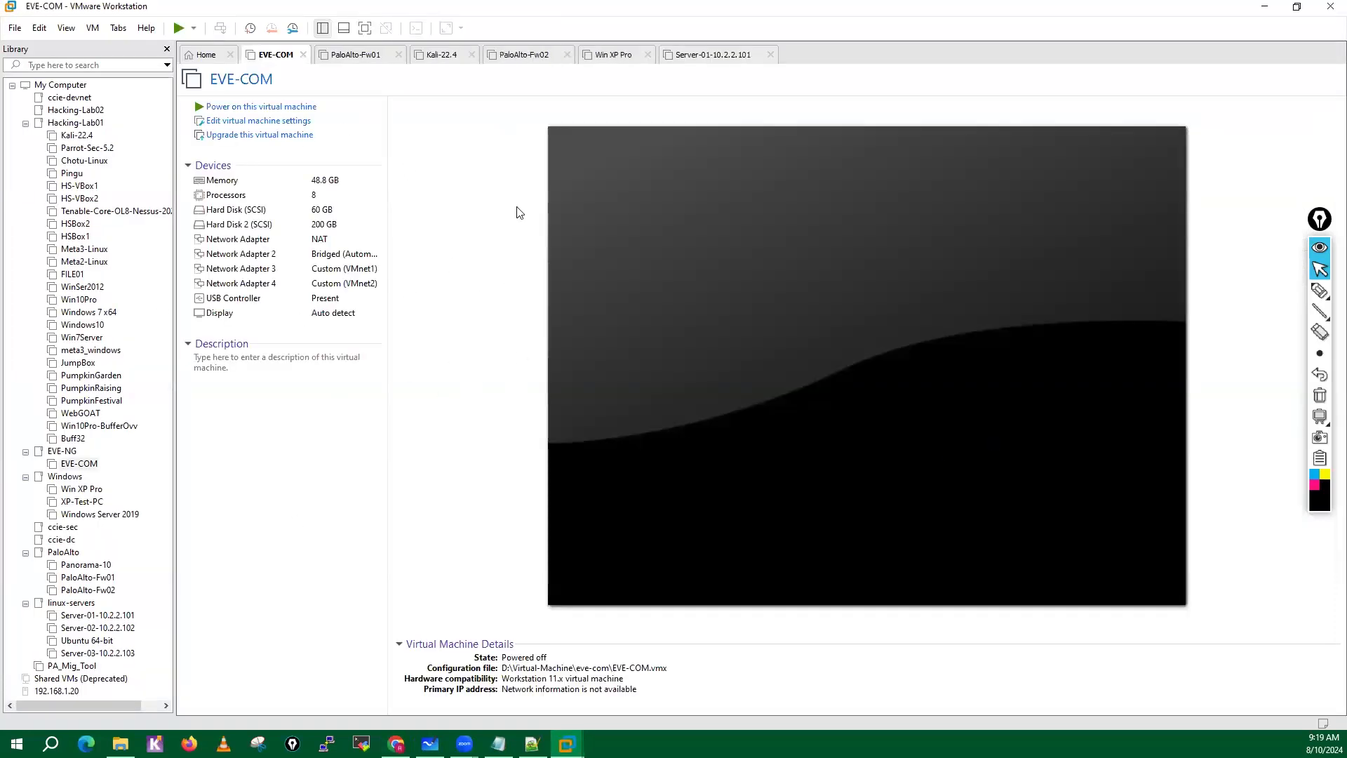
pyautogui.click(772, 56)
pyautogui.click(647, 55)
pyautogui.click(567, 55)
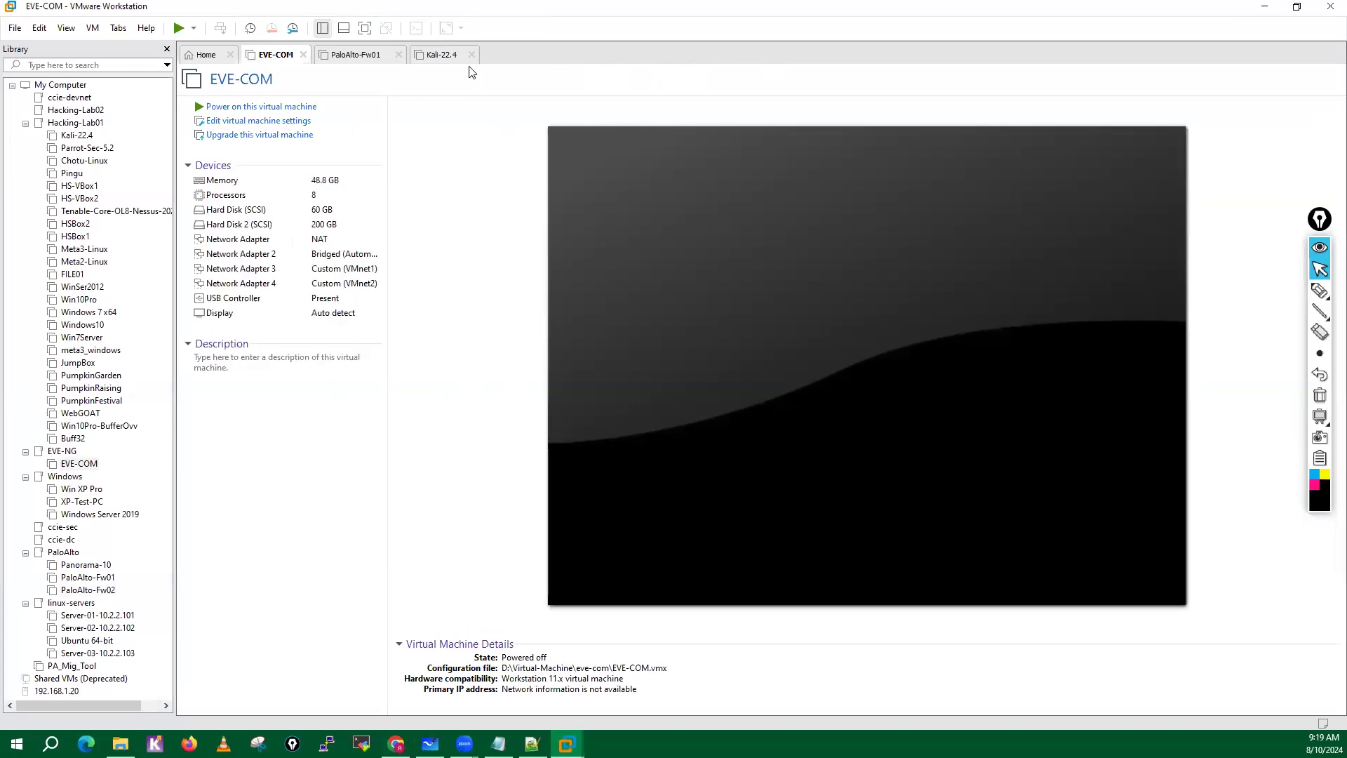
pyautogui.click(471, 55)
pyautogui.click(398, 56)
pyautogui.click(303, 54)
# Collapse the Hacking-Lab01 and EVE-NG folders and the whole My Computer tree in the library.
pyautogui.click(26, 124)
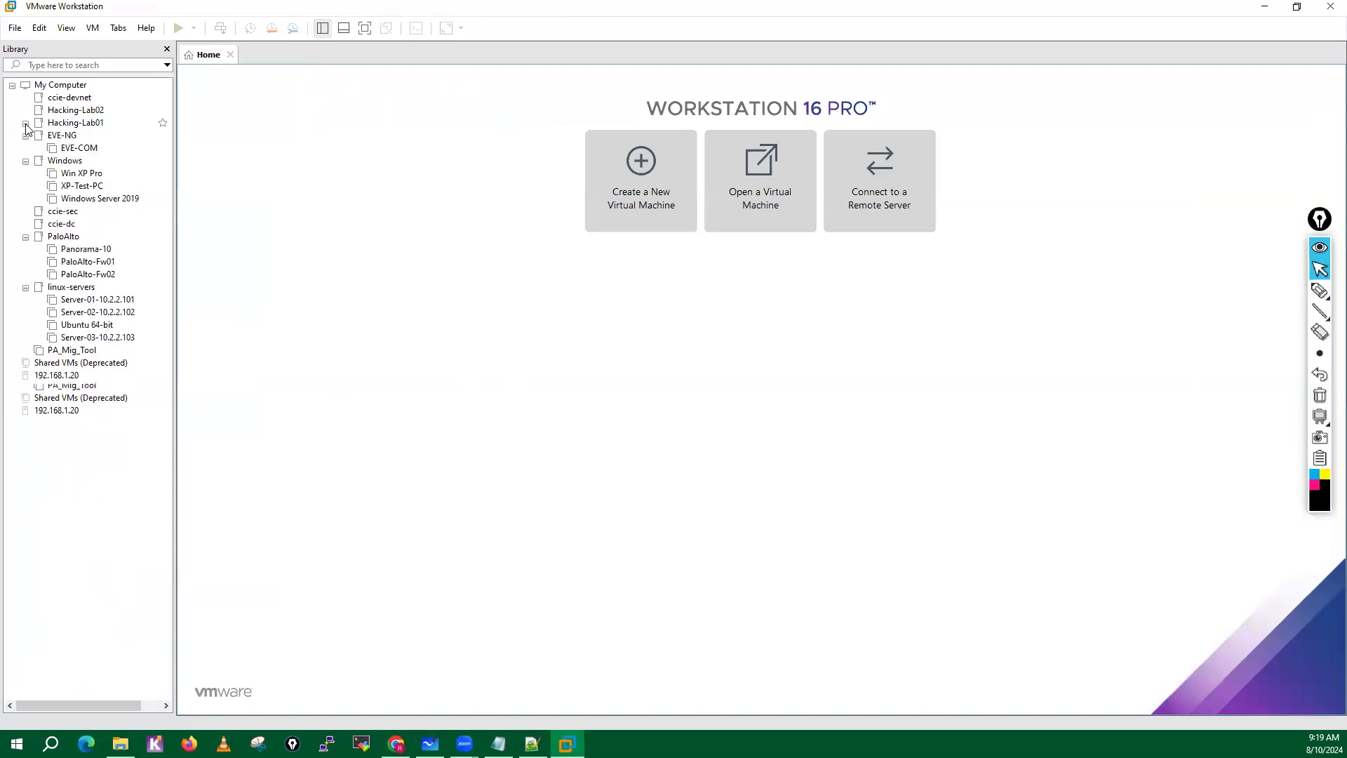
pyautogui.click(25, 136)
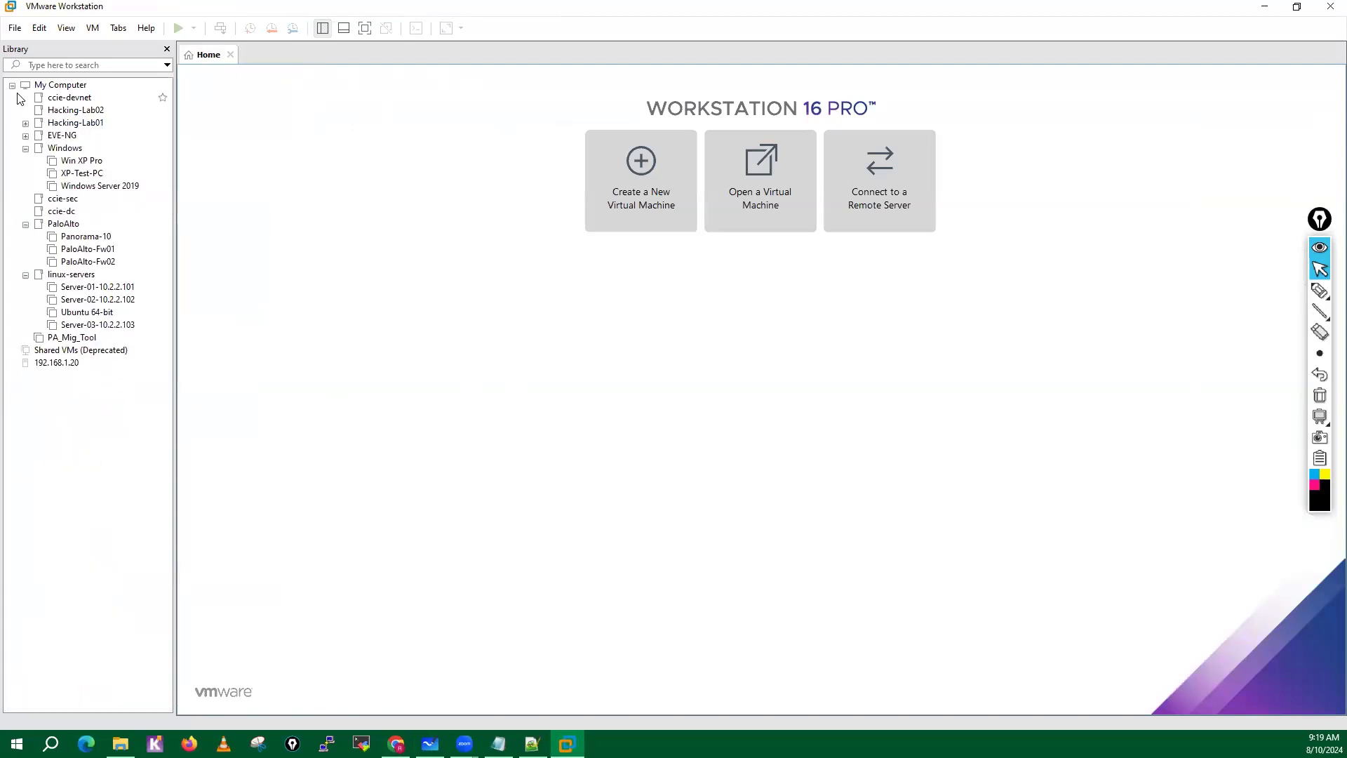
pyautogui.click(12, 85)
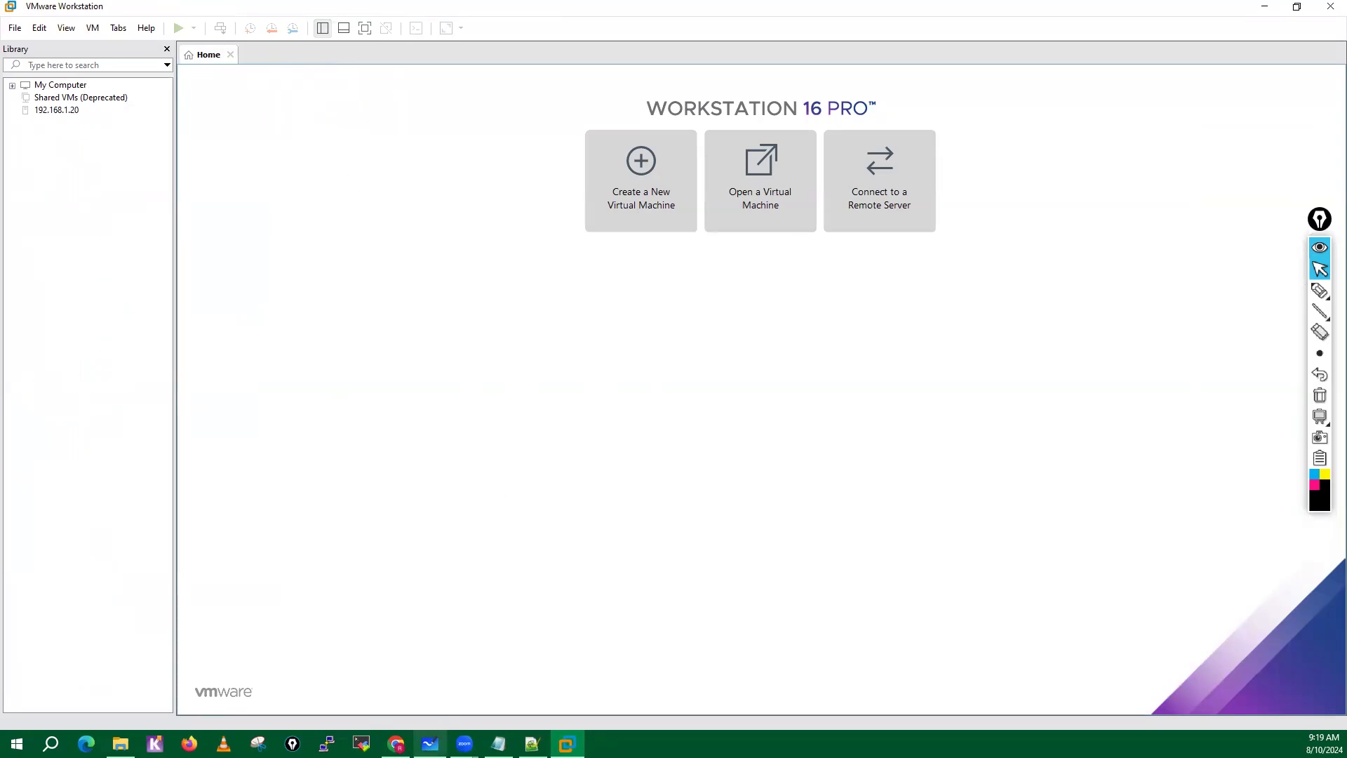
# Review the VM-Lab setup diagram in Microsoft Whiteboard and return to VMware Workstation.
pyautogui.click(430, 743)
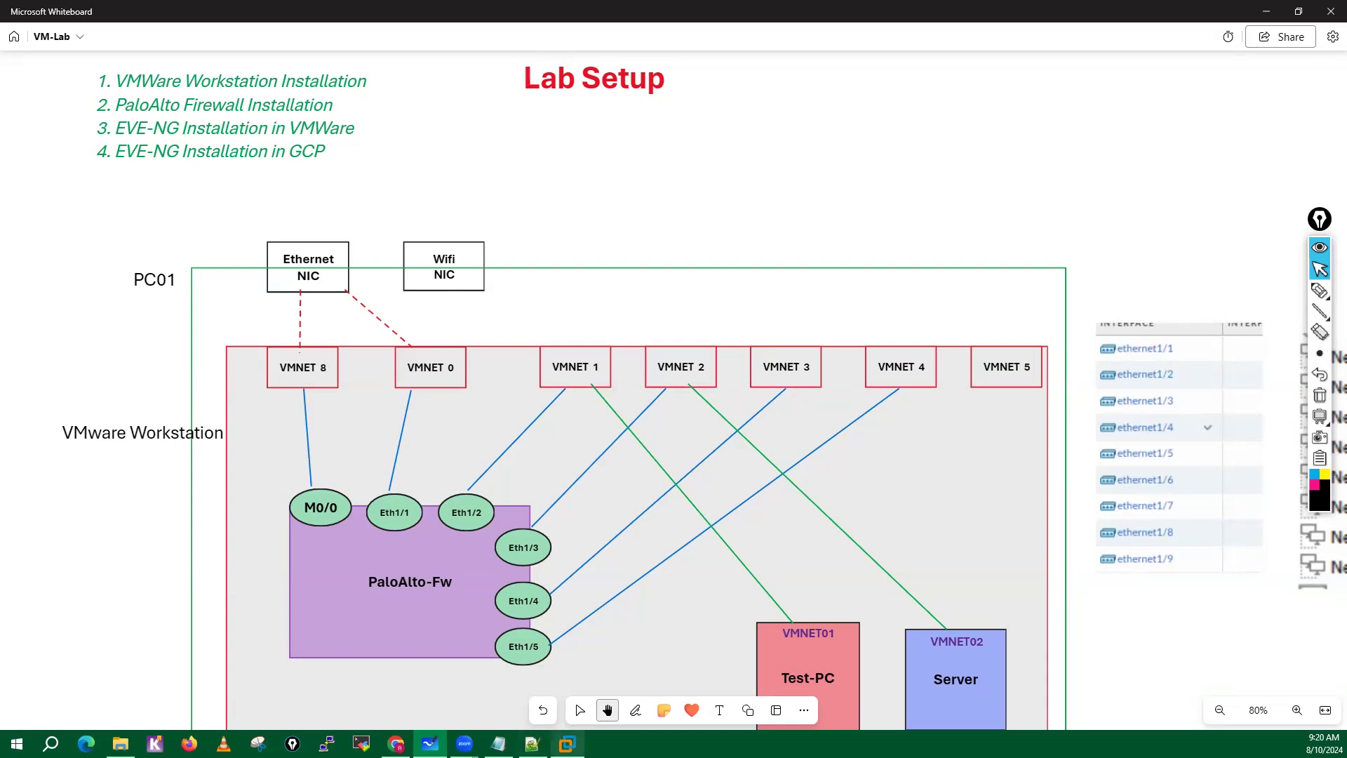
pyautogui.click(567, 744)
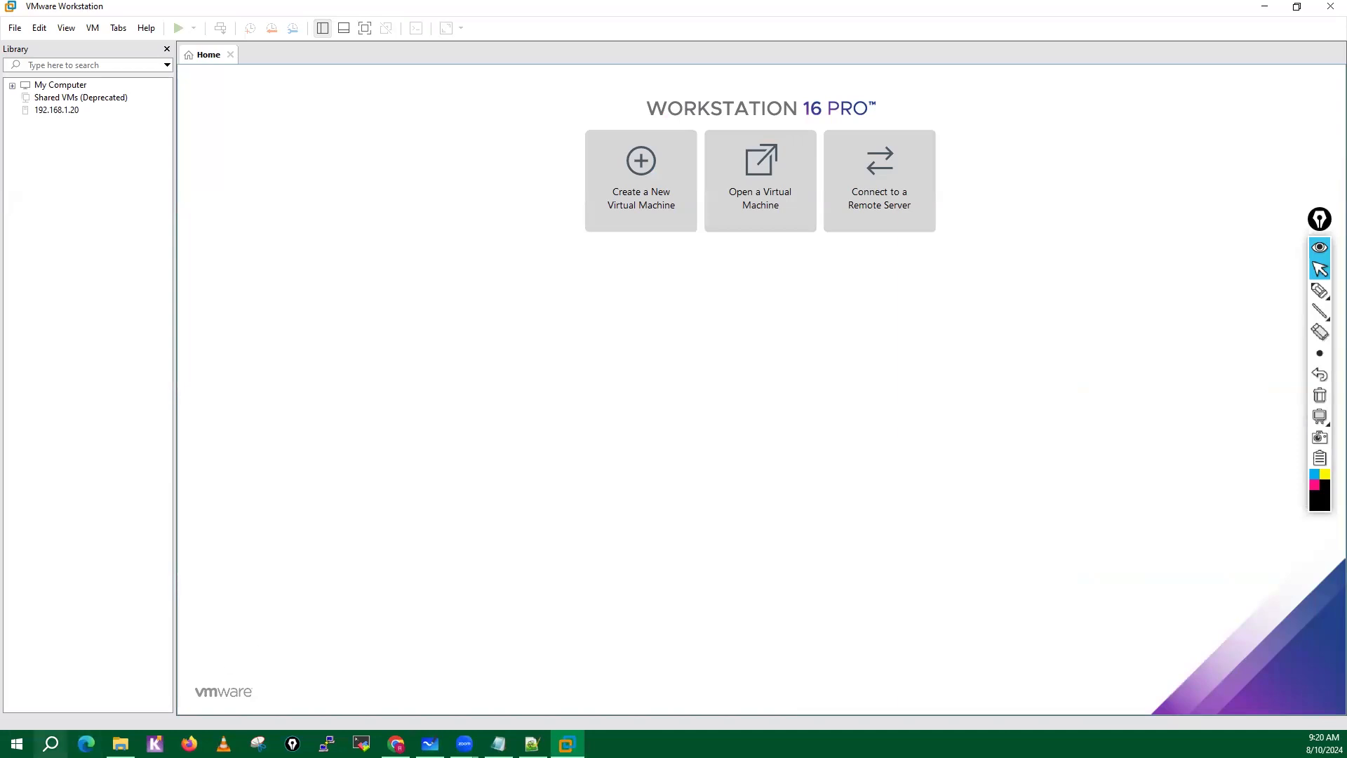
# Open the Windows Network Connections list with ncpa.cpl, refresh it to review the VMware adapters, and return to VMware Workstation.
pyautogui.click(50, 743)
pyautogui.write('ncpa')
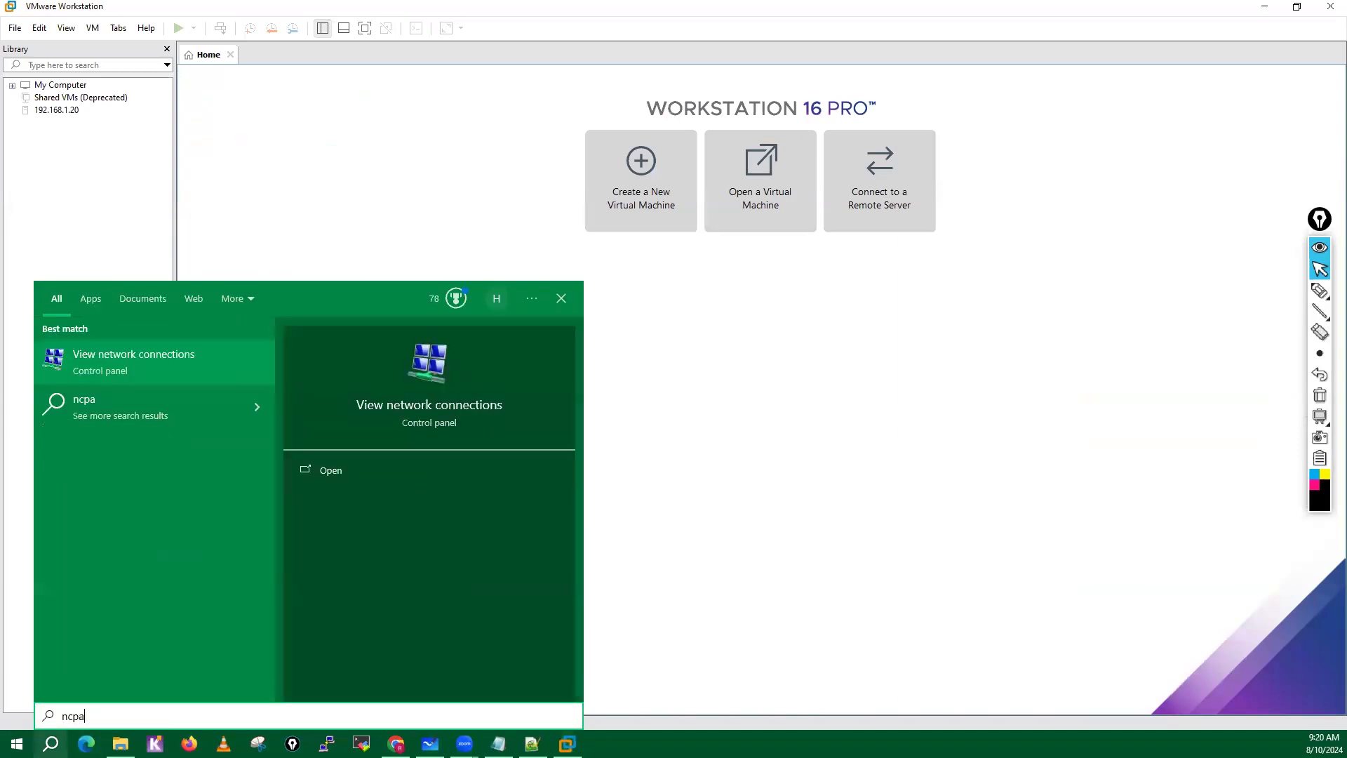
pyautogui.write('.cpl')
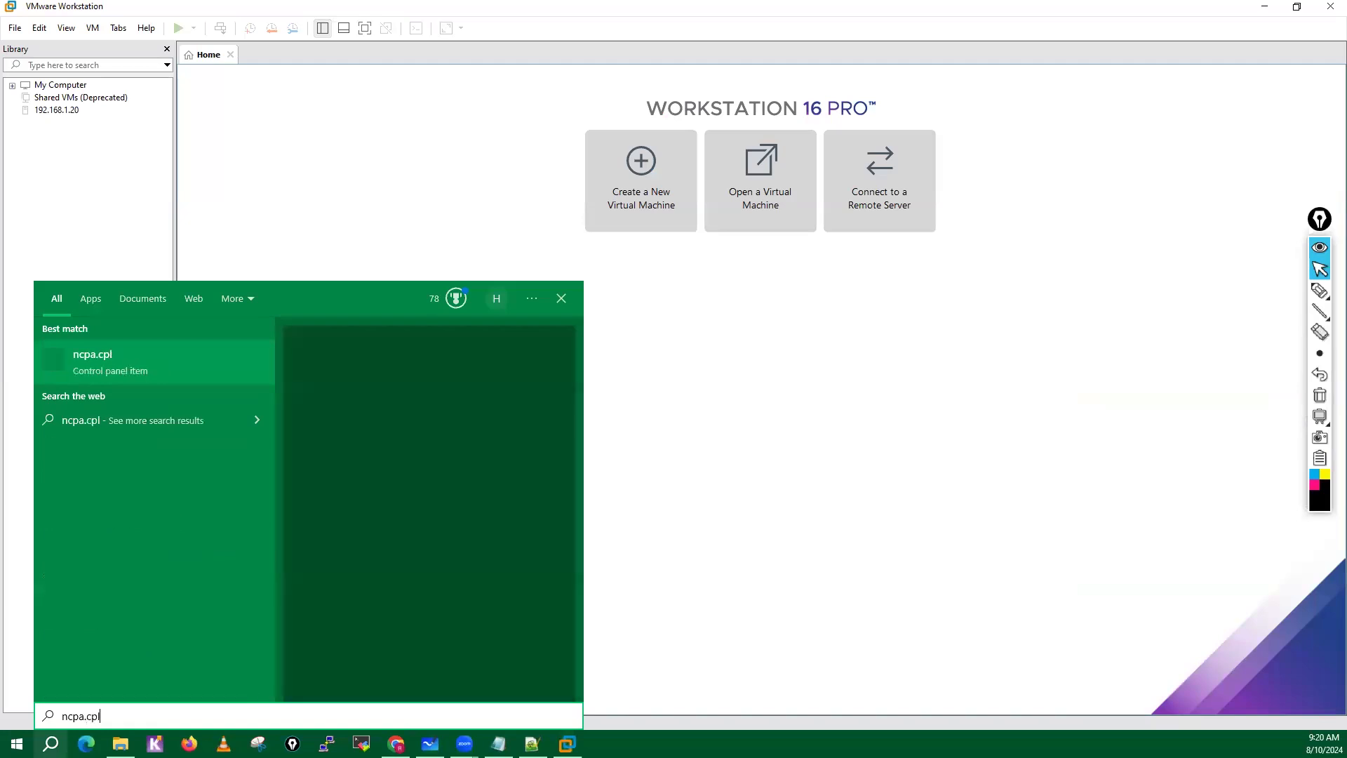
pyautogui.press('Return')
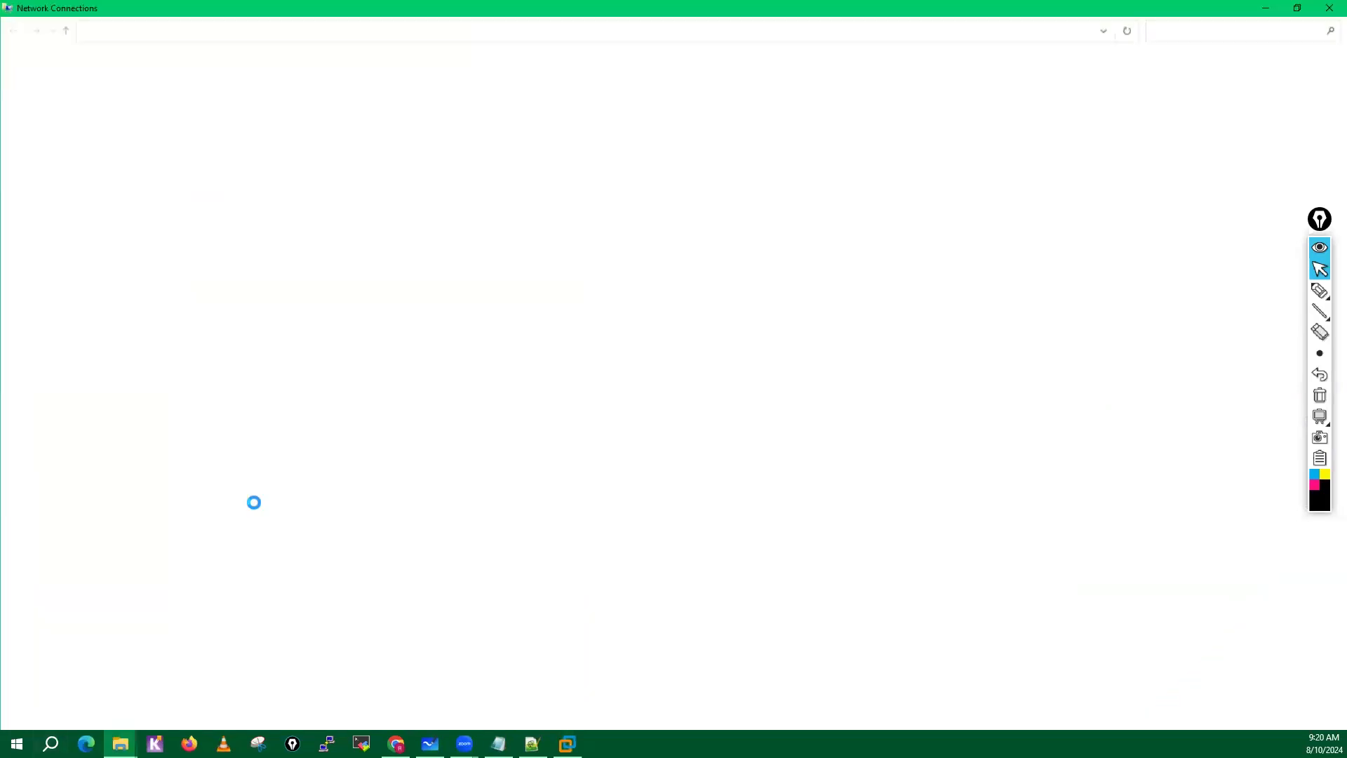
pyautogui.rightClick(596, 258)
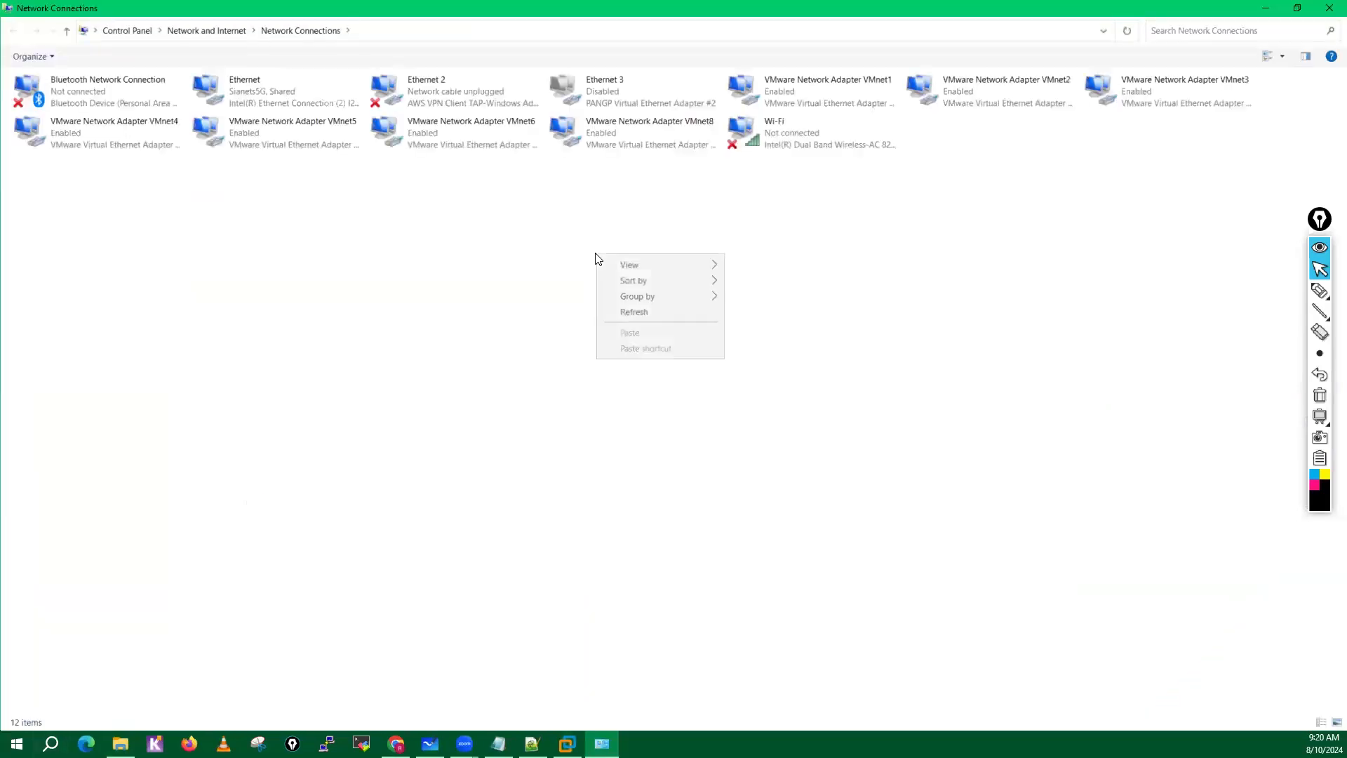
pyautogui.click(633, 311)
pyautogui.rightClick(516, 243)
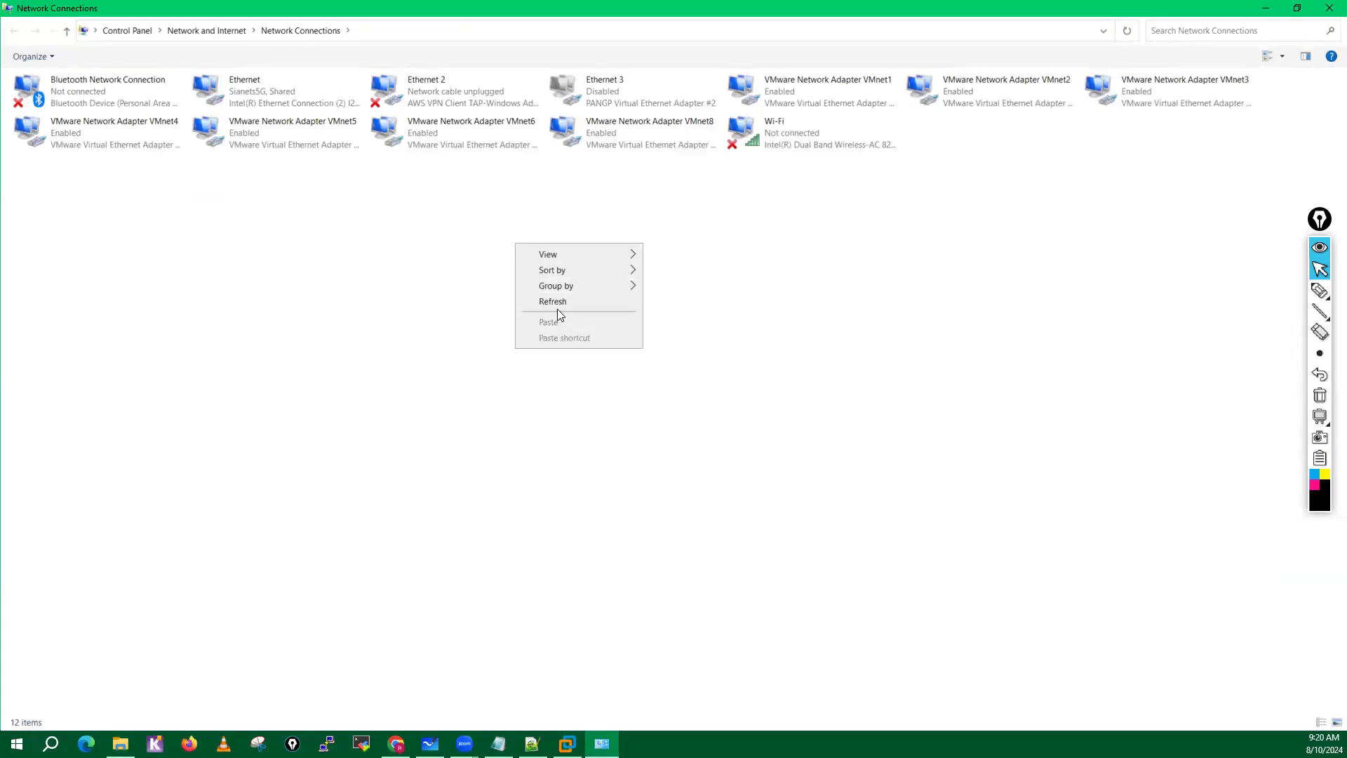
pyautogui.click(554, 303)
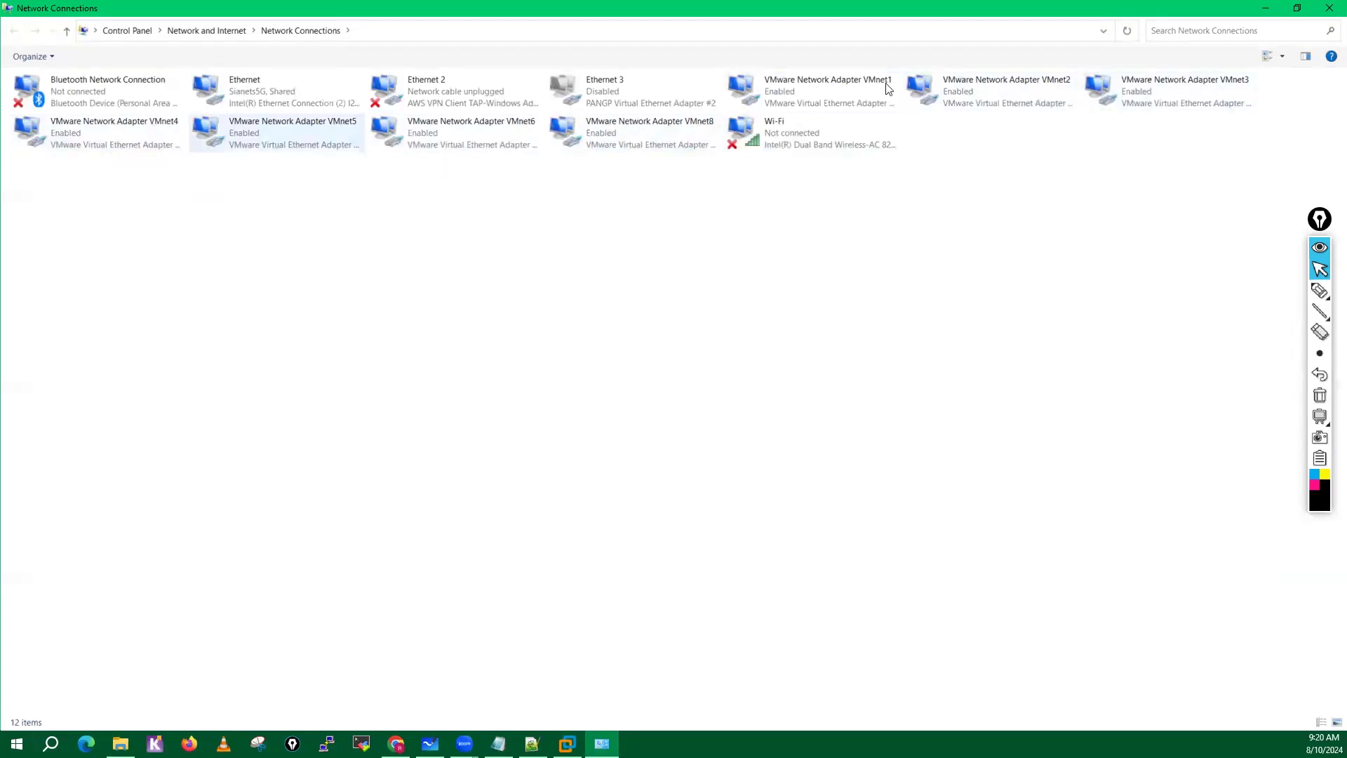
pyautogui.click(1273, 13)
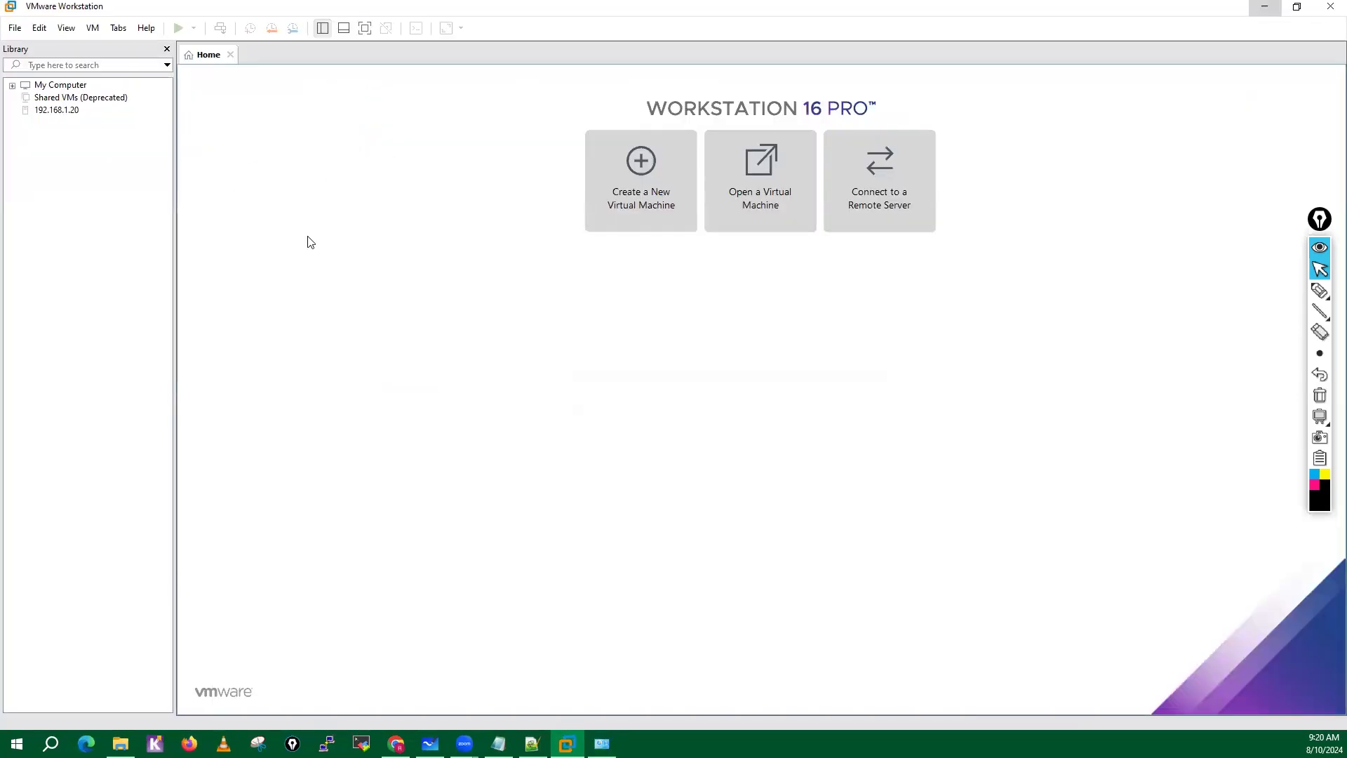
# Open the Virtual Network Editor and remove the VMnet6 host-only network.
pyautogui.click(40, 30)
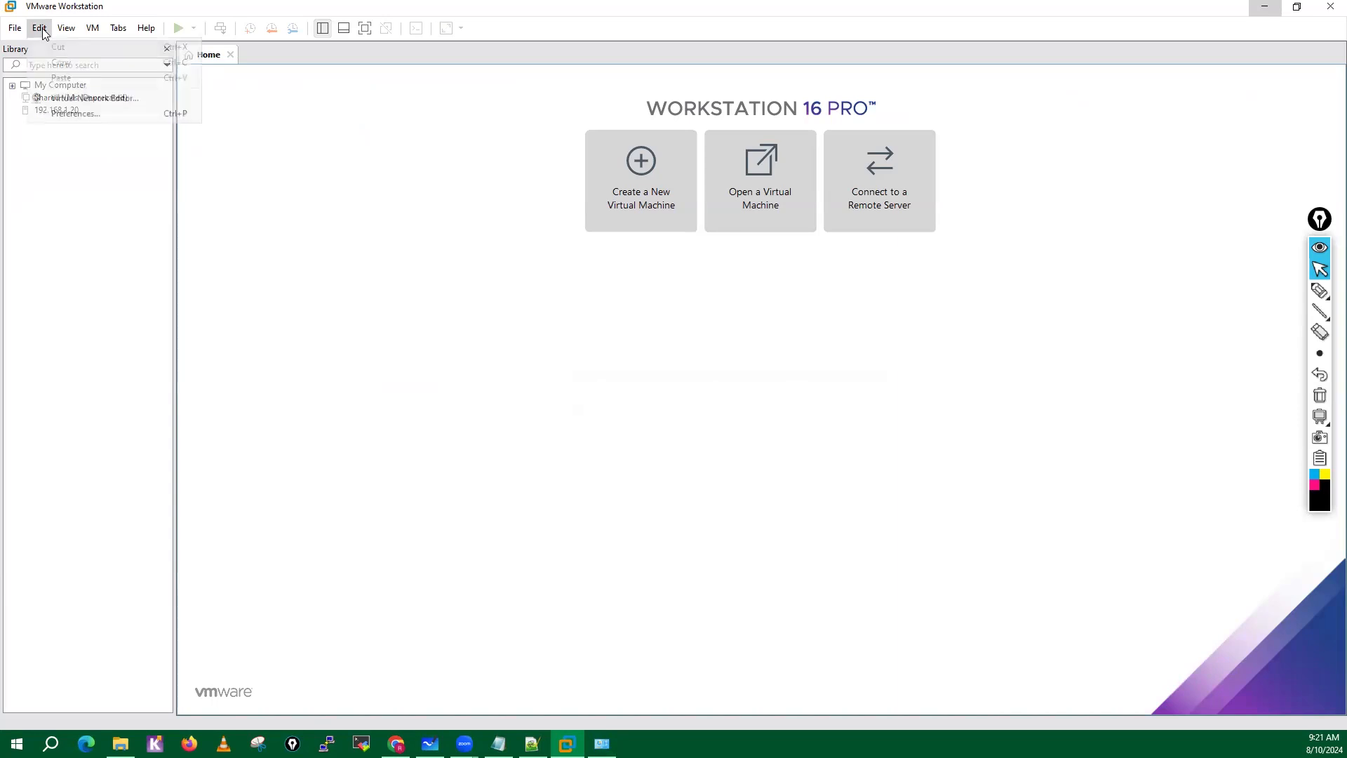
pyautogui.click(78, 100)
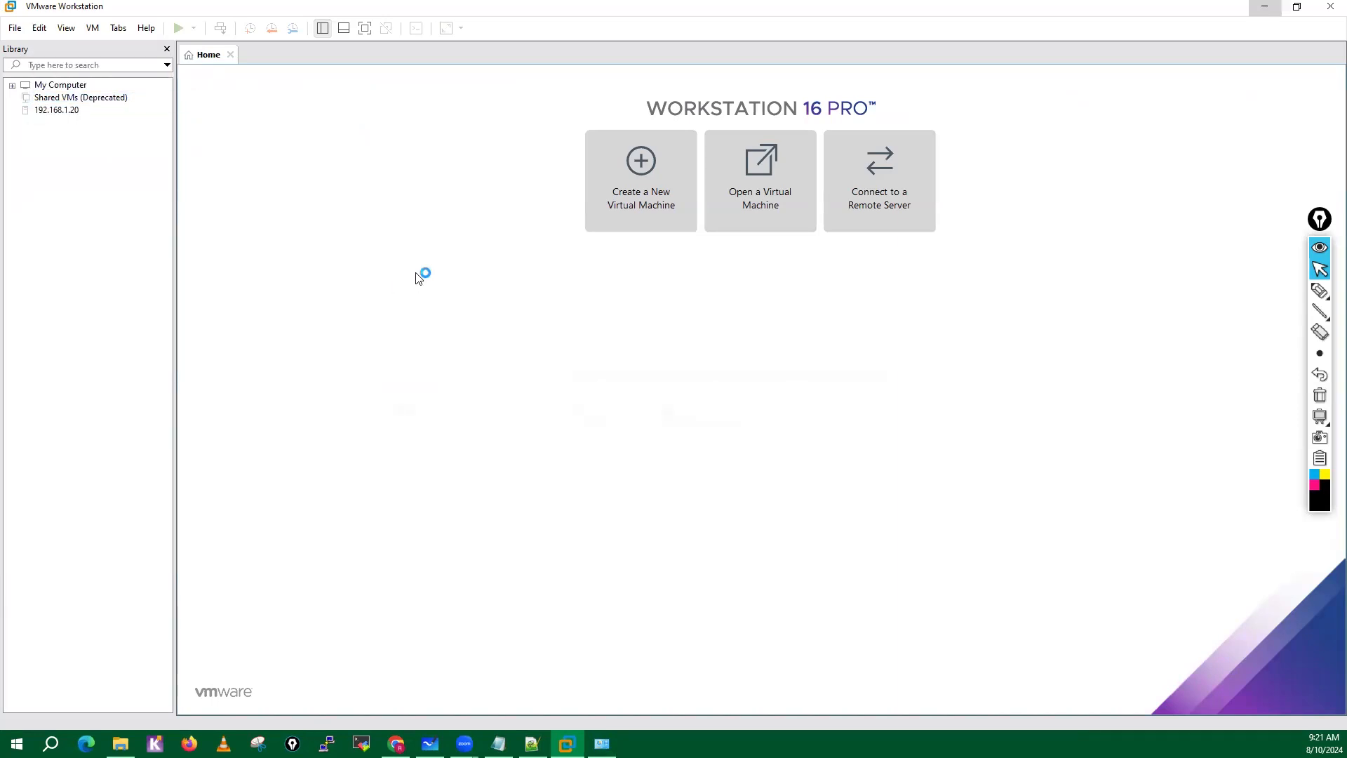
pyautogui.click(39, 29)
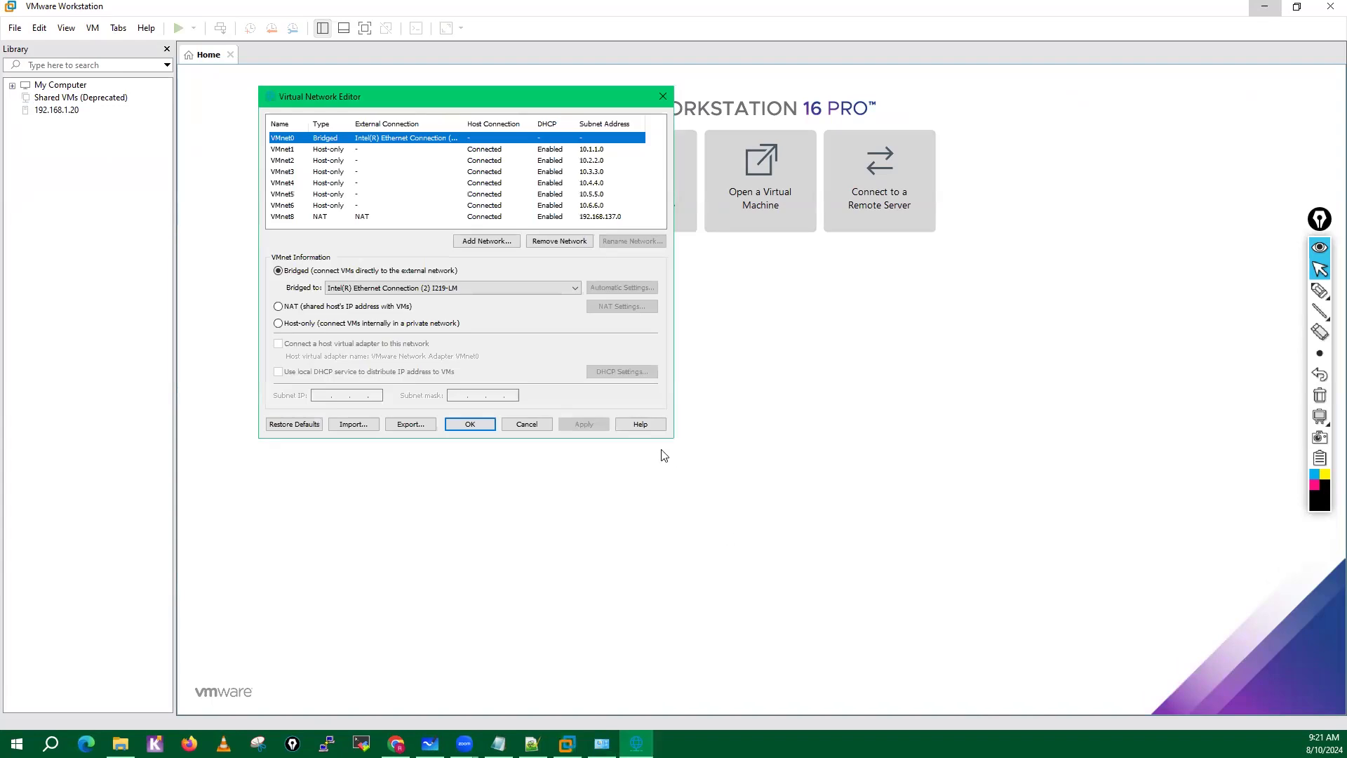
pyautogui.click(316, 216)
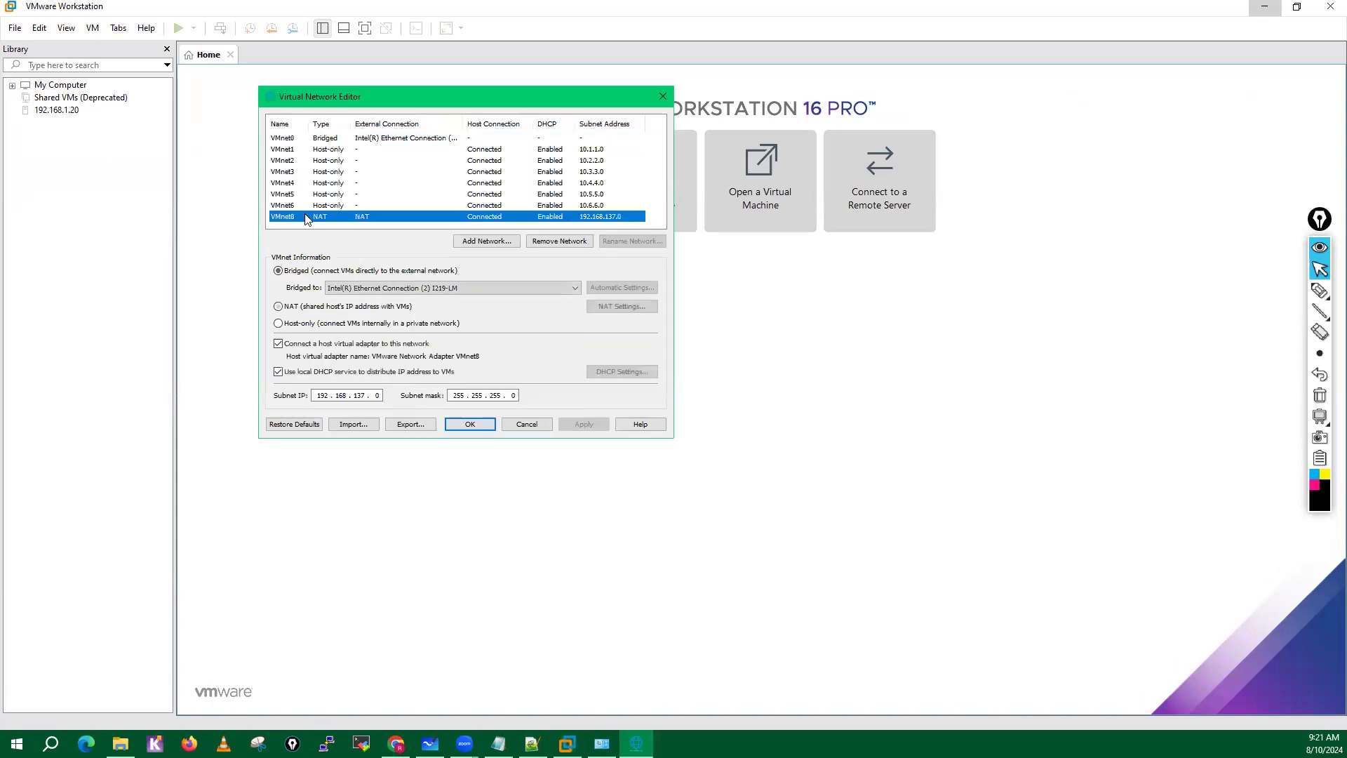
pyautogui.click(302, 205)
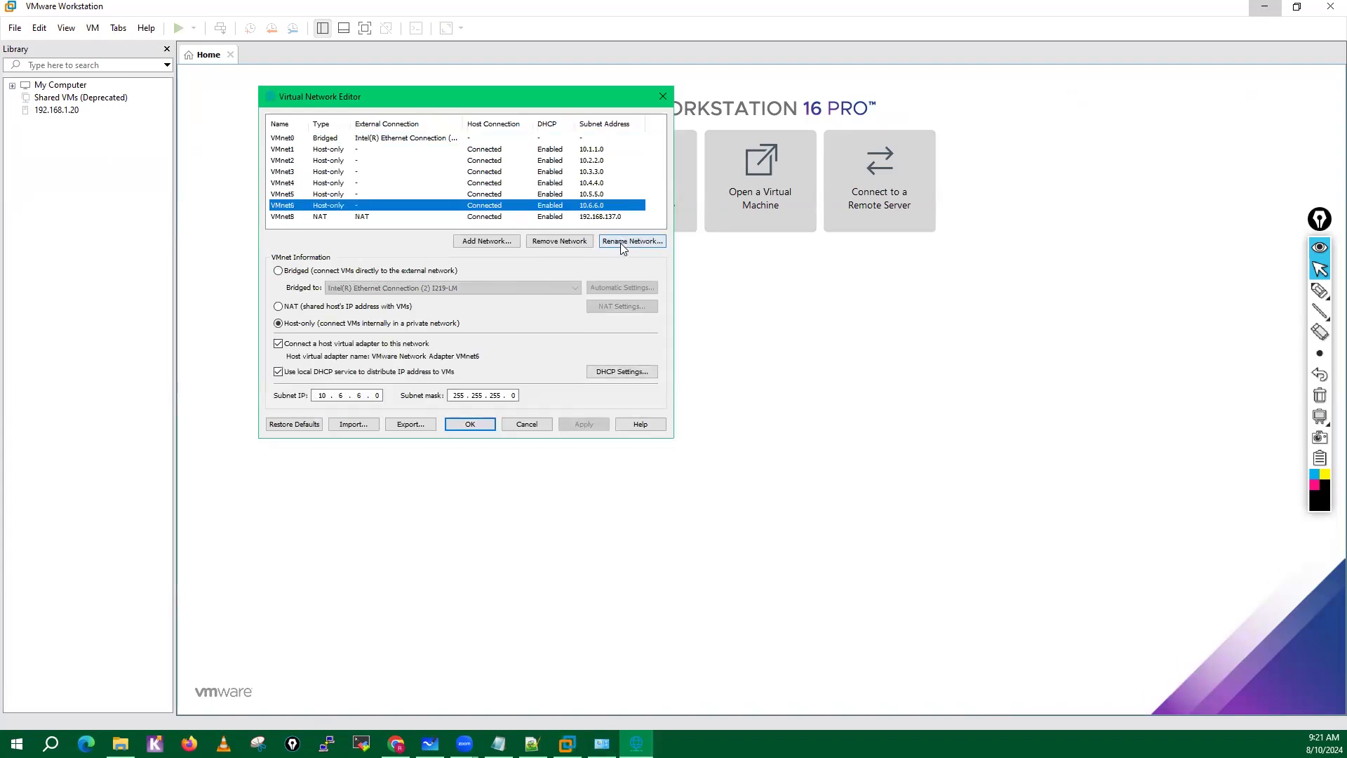
pyautogui.click(561, 243)
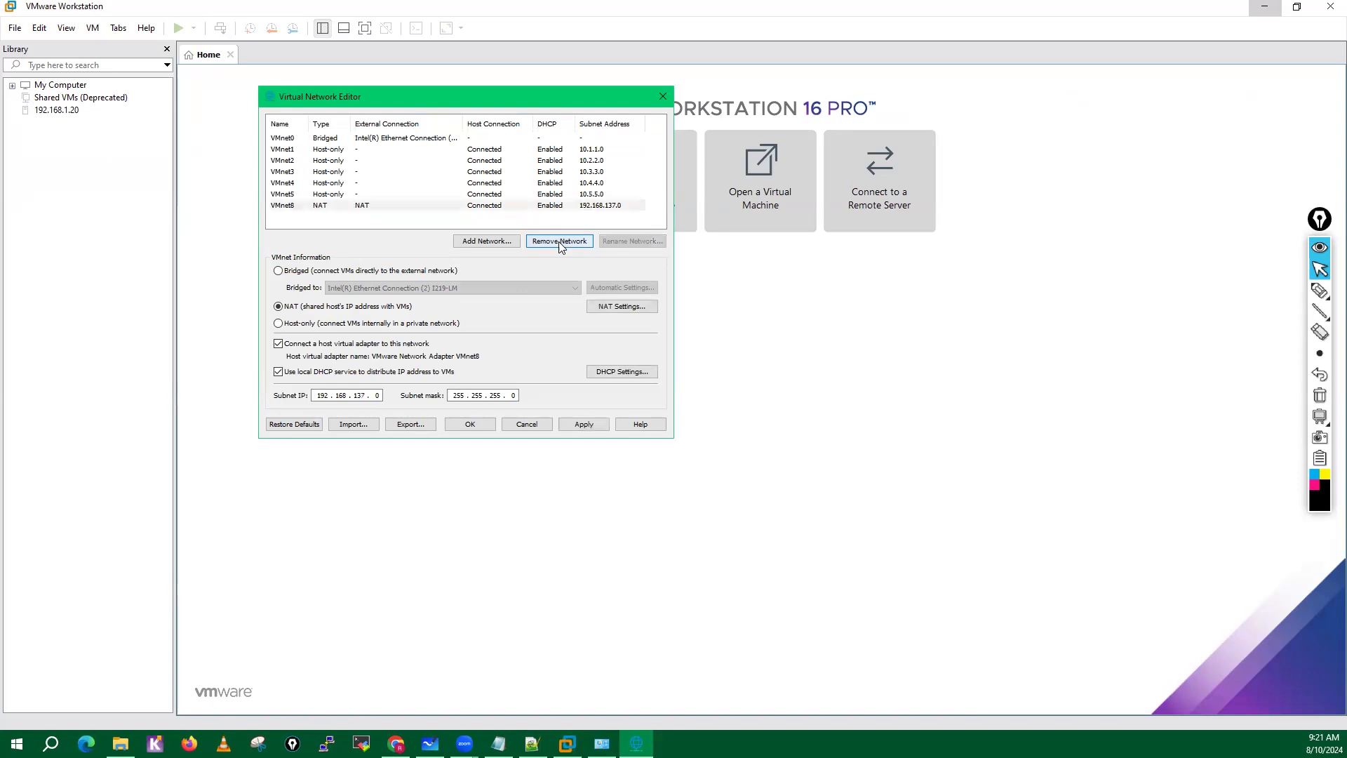
# Remove the host-only networks VMnet1 through VMnet5 from the Virtual Network Editor.
pyautogui.click(290, 150)
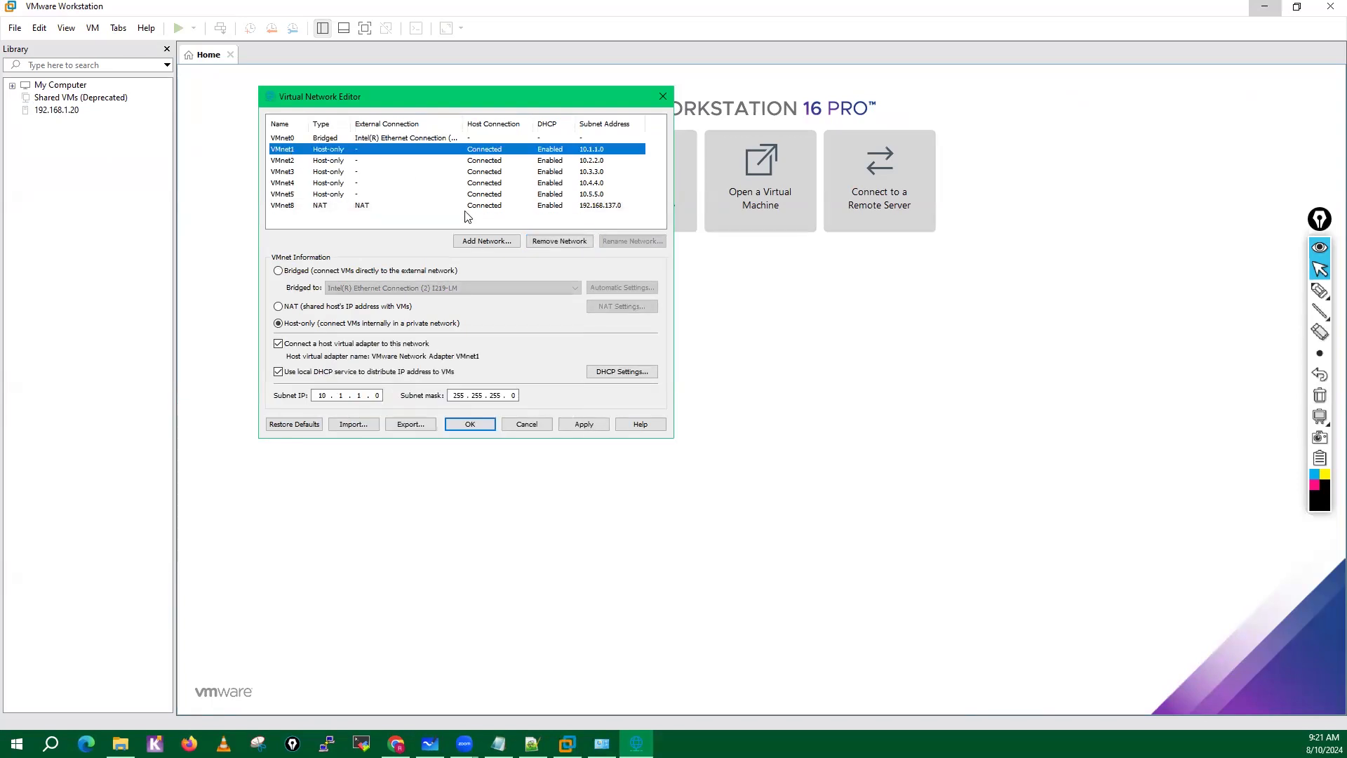
pyautogui.click(559, 242)
pyautogui.click(558, 242)
pyautogui.click(558, 242)
pyautogui.click(559, 243)
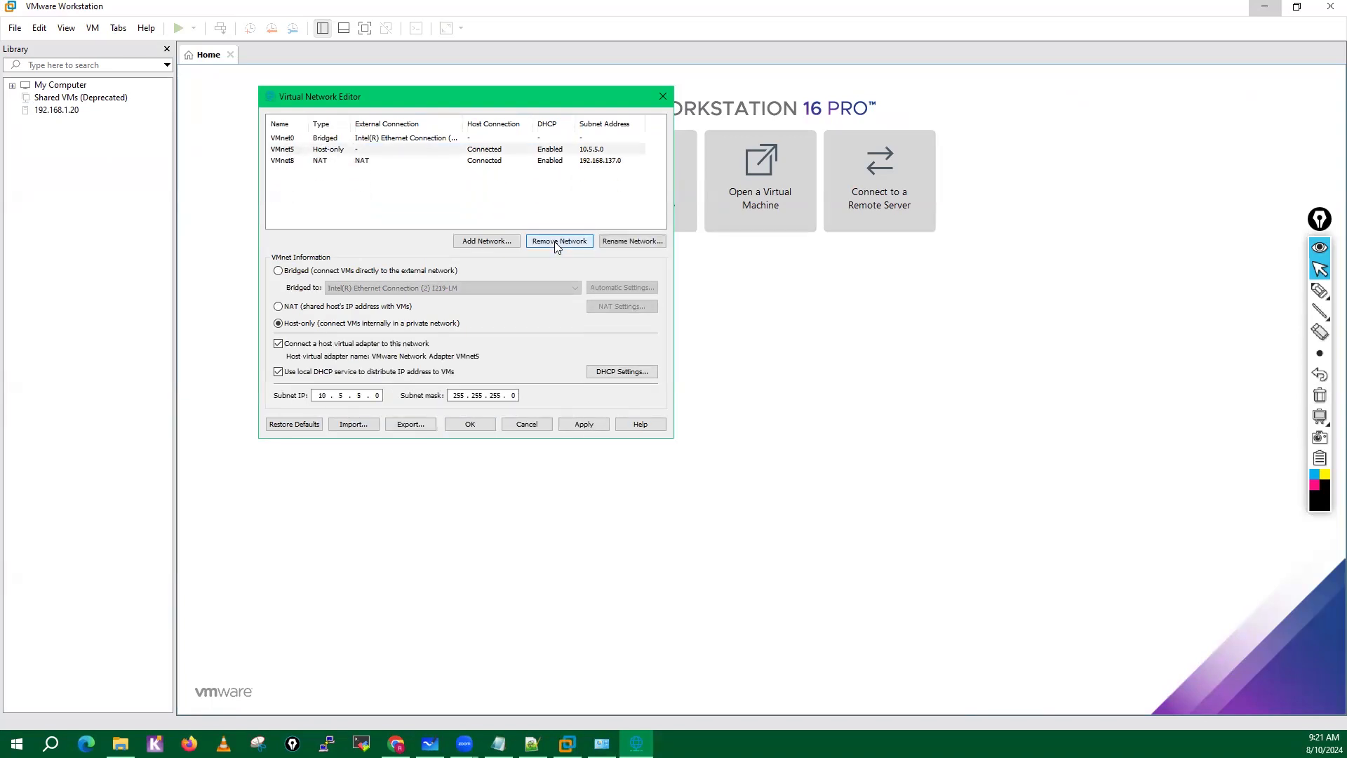
pyautogui.click(559, 242)
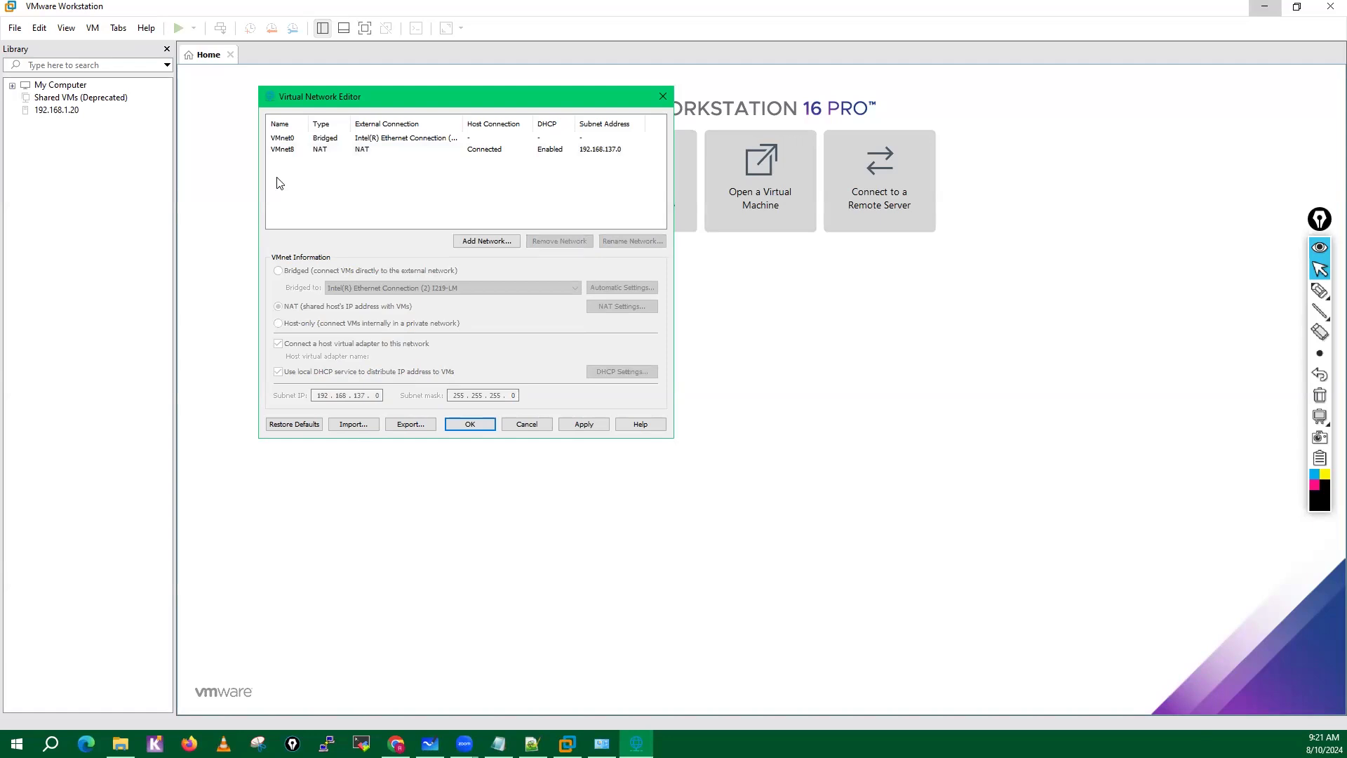
# Remove the NAT network VMnet8 and the bridged network VMnet0 to empty the virtual network list.
pyautogui.click(287, 149)
pyautogui.click(558, 242)
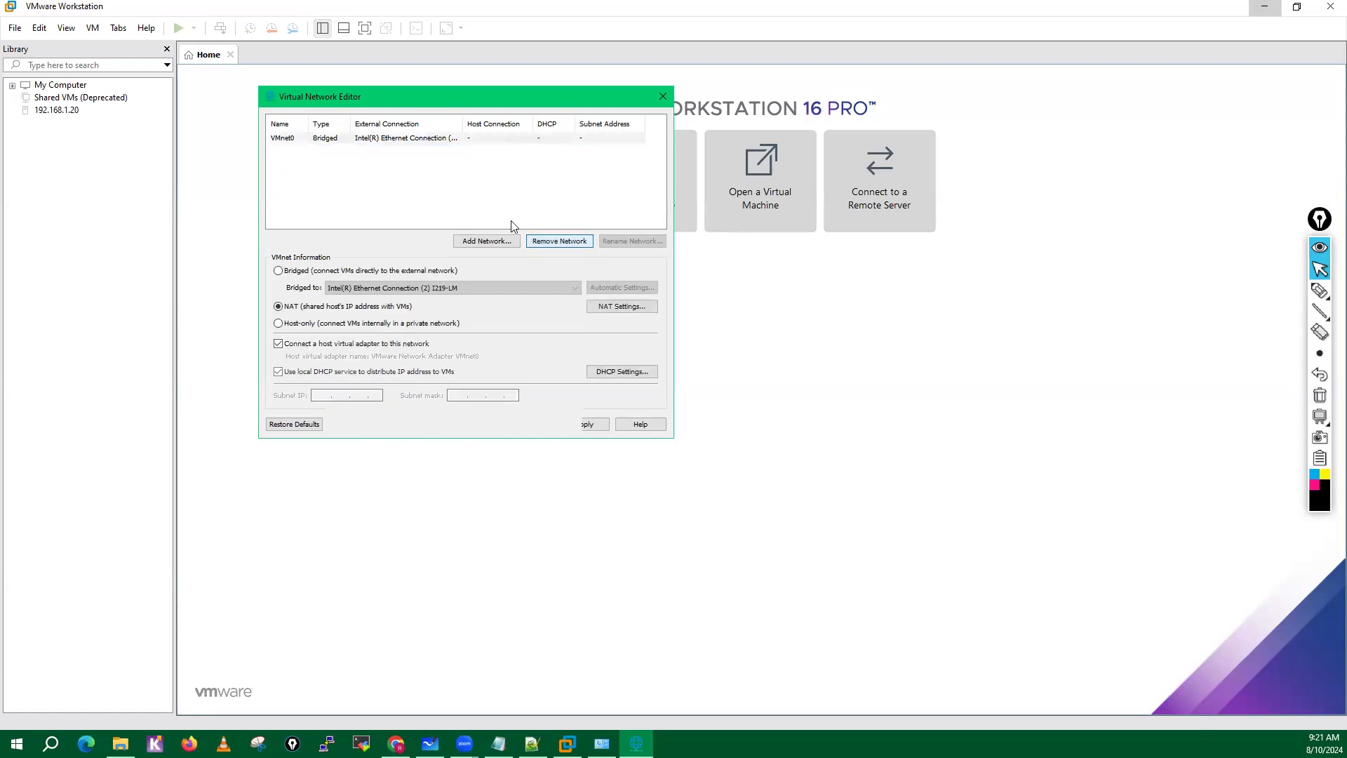
pyautogui.click(326, 181)
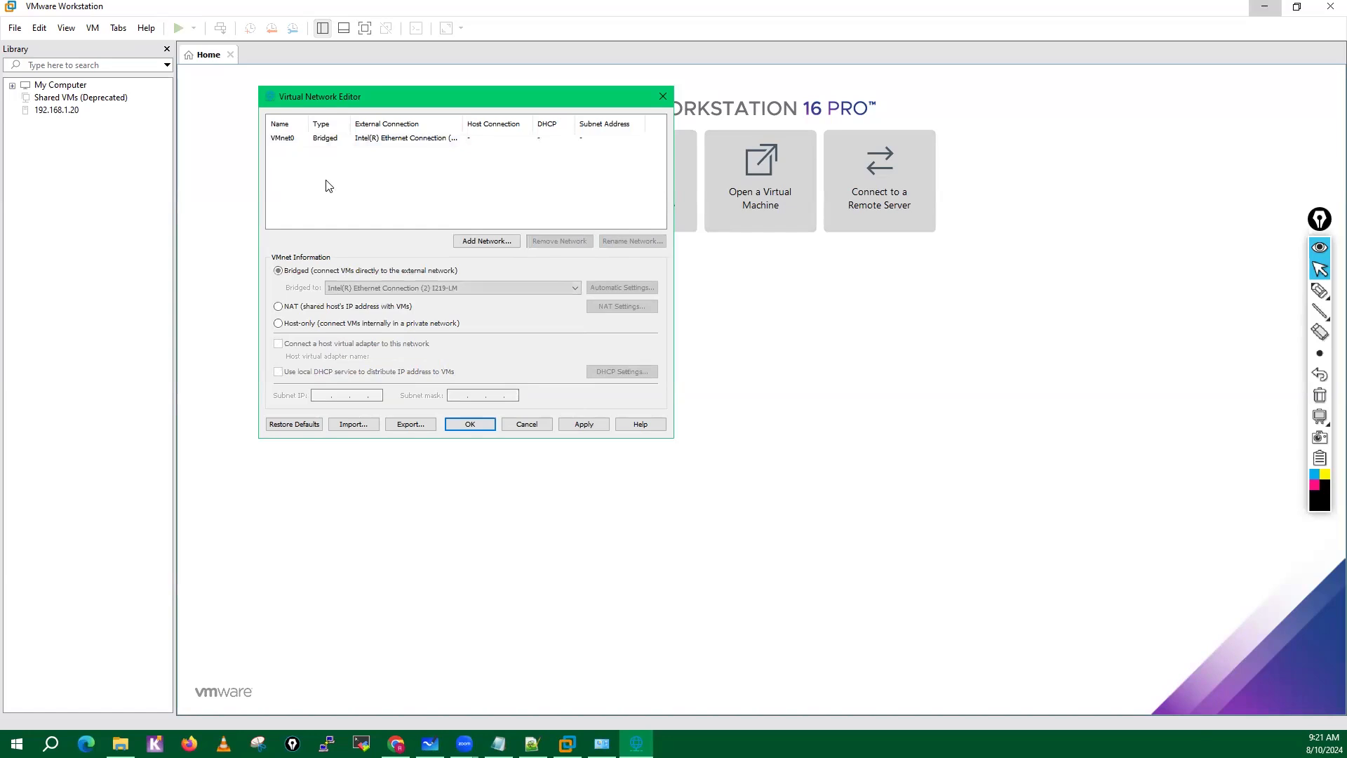
pyautogui.click(328, 144)
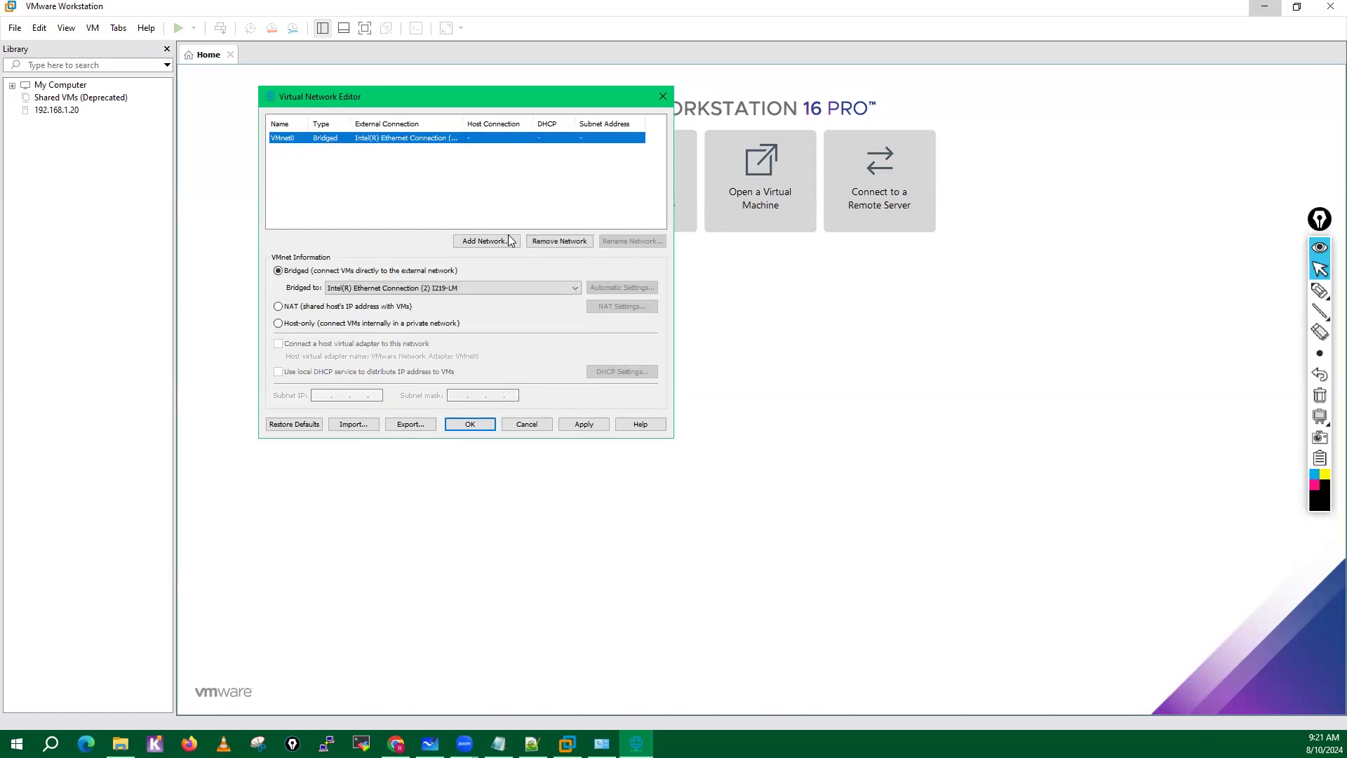
pyautogui.click(543, 244)
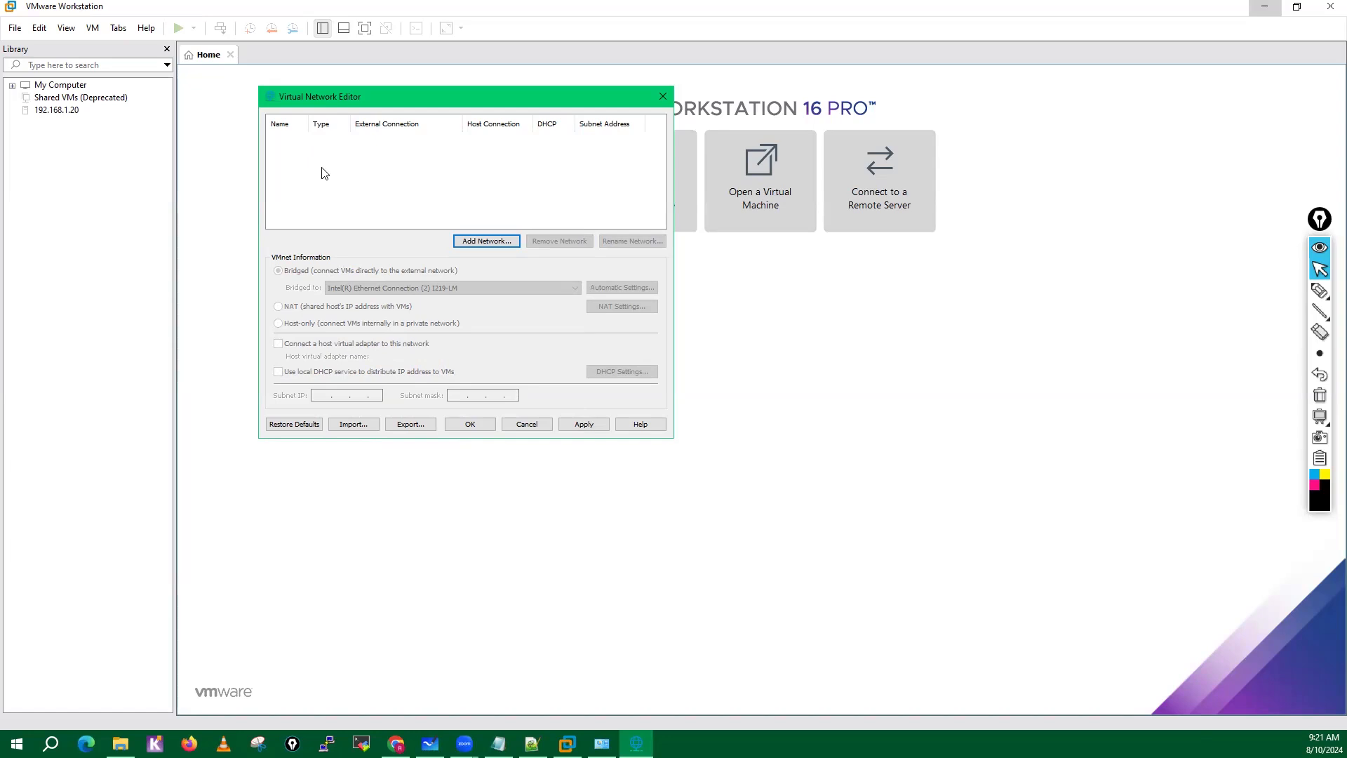
# Add VMnet0 as a host-only network, apply the configuration, and close the Virtual Network Editor.
pyautogui.click(500, 241)
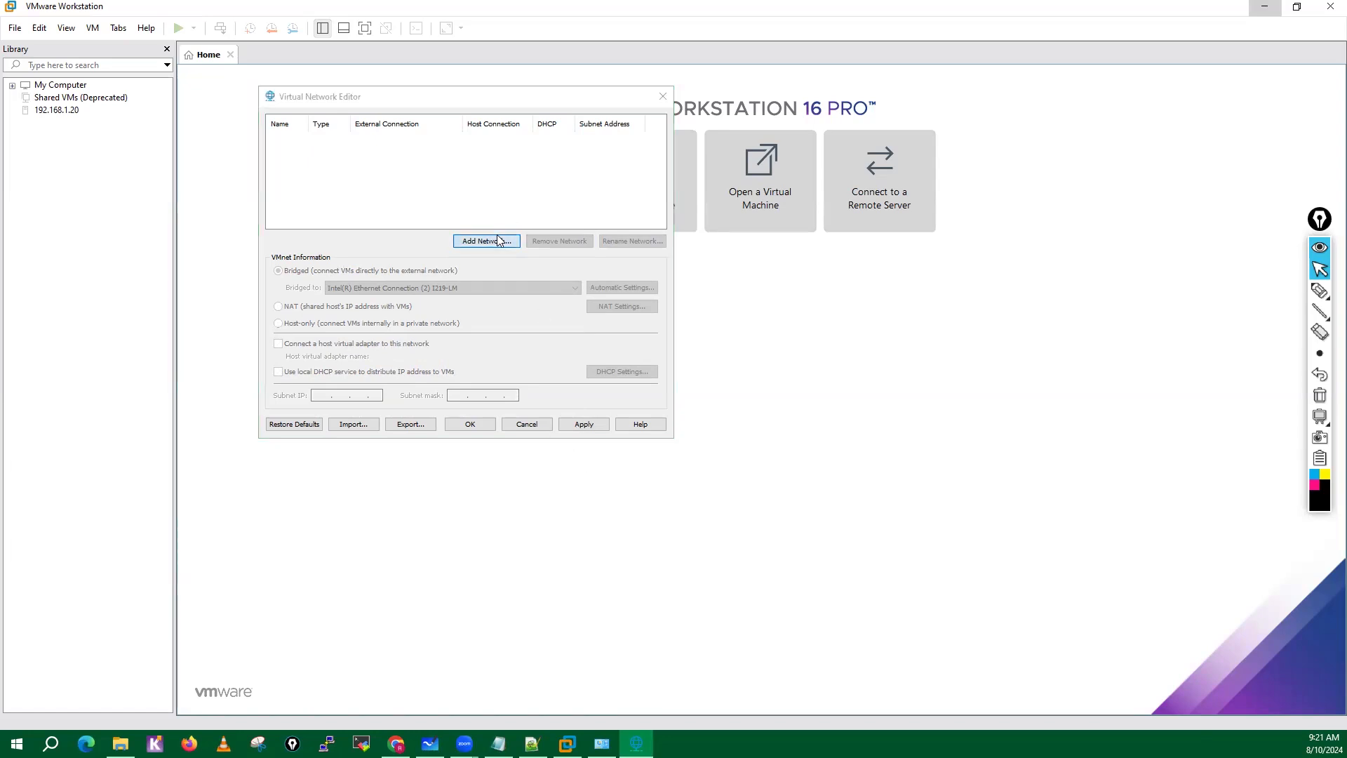
pyautogui.click(409, 283)
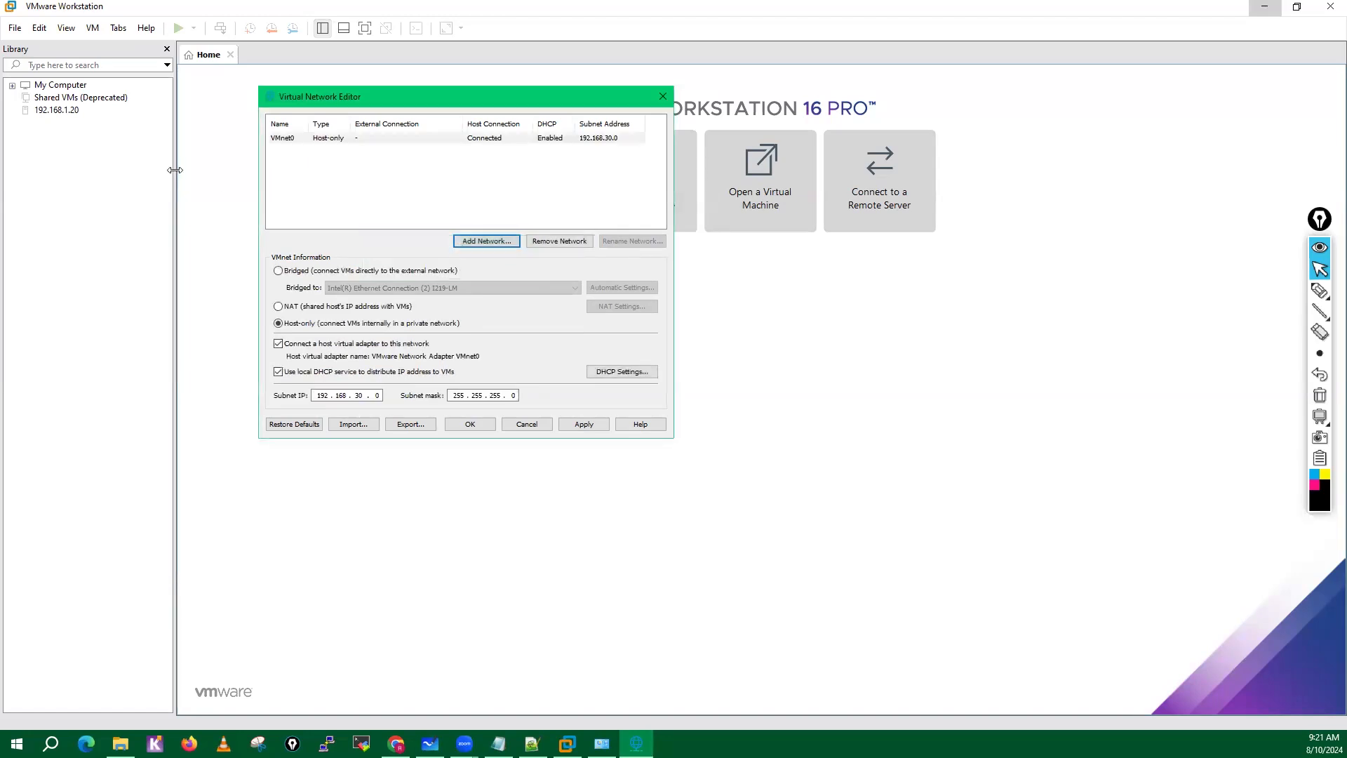
pyautogui.click(583, 425)
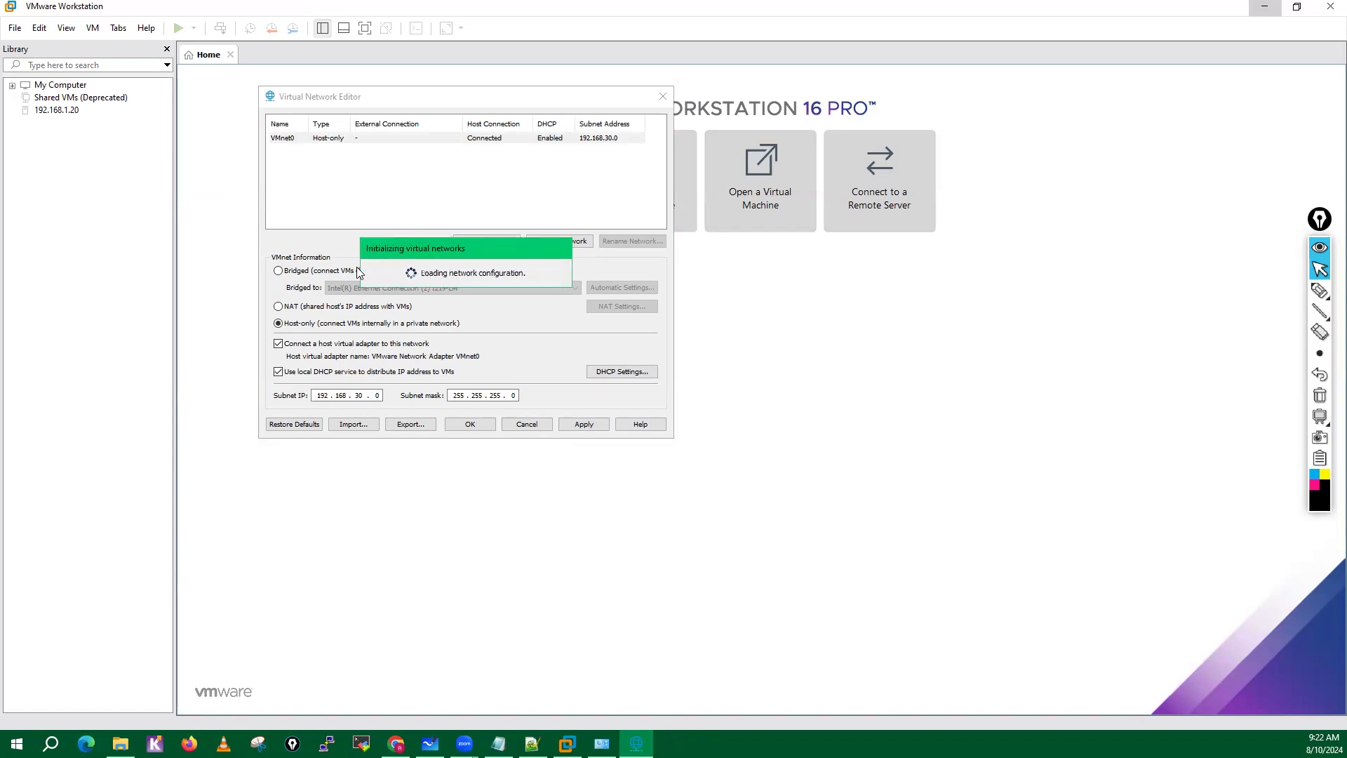
pyautogui.click(471, 423)
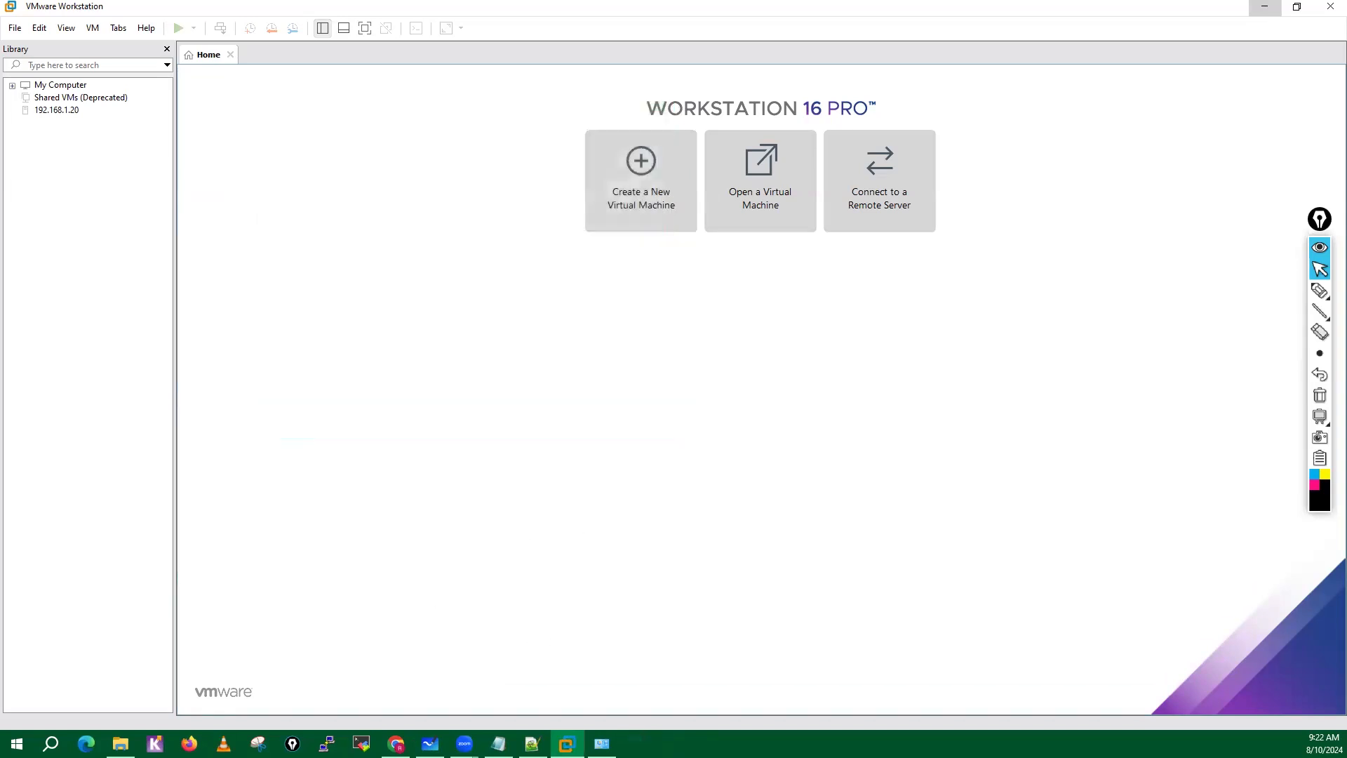
# Refresh the Windows Network Connections list, check the VMware VMnet0 adapter, and return to VMware Workstation.
pyautogui.click(601, 743)
pyautogui.rightClick(476, 342)
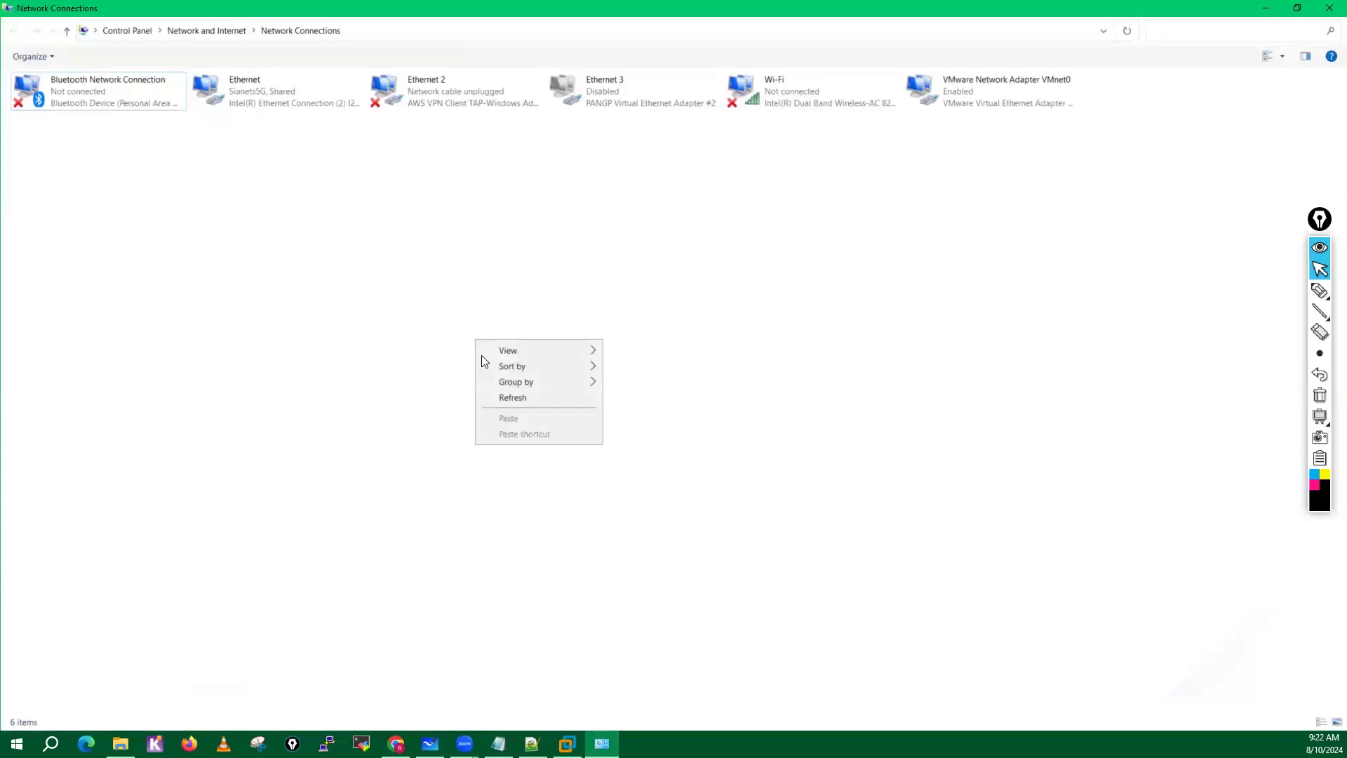
pyautogui.click(513, 398)
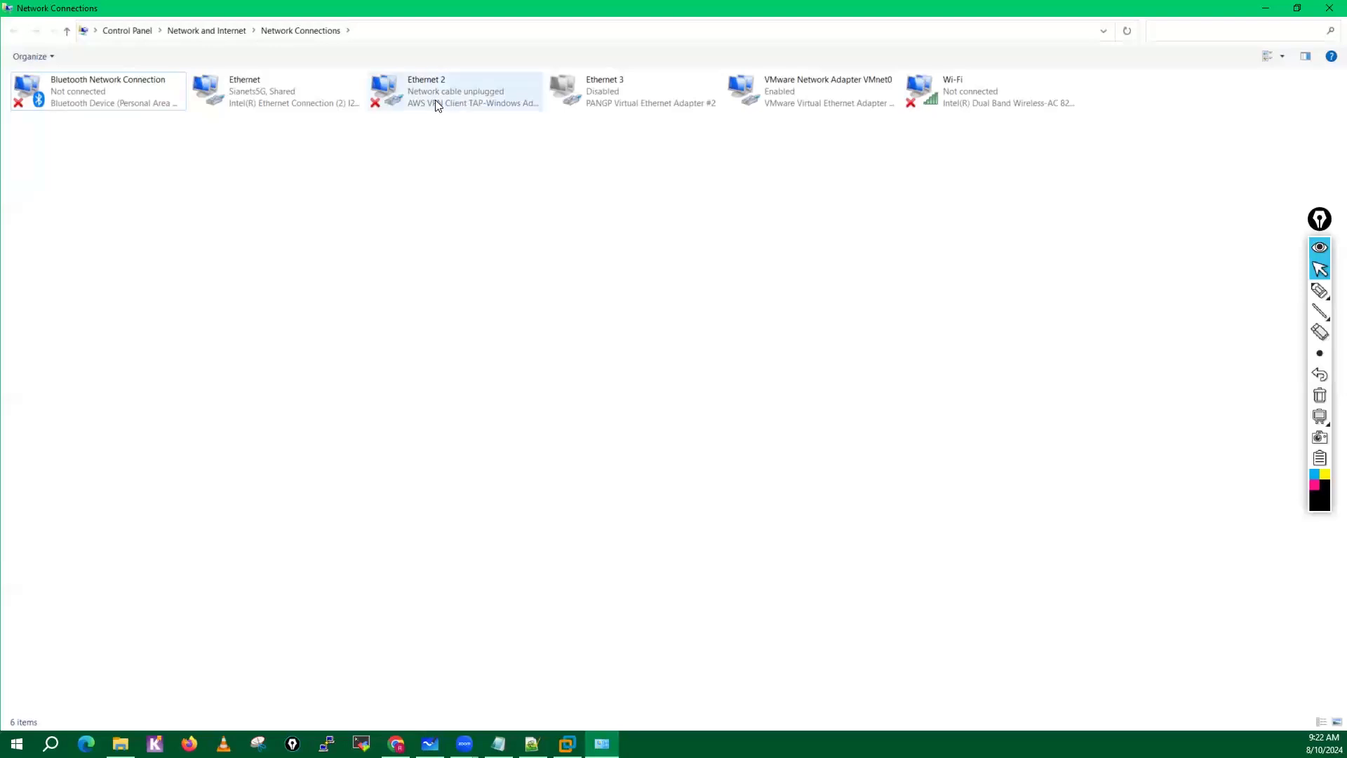
pyautogui.click(819, 94)
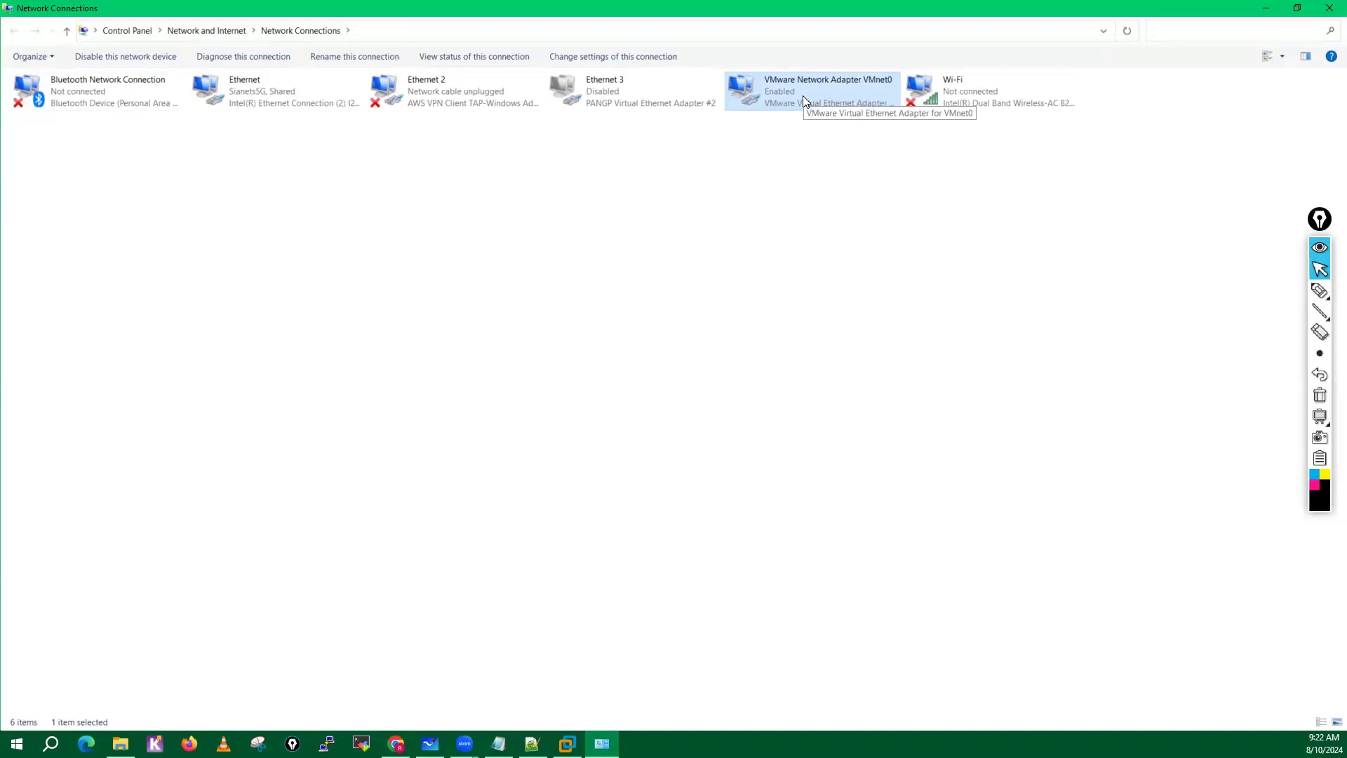
pyautogui.click(1268, 7)
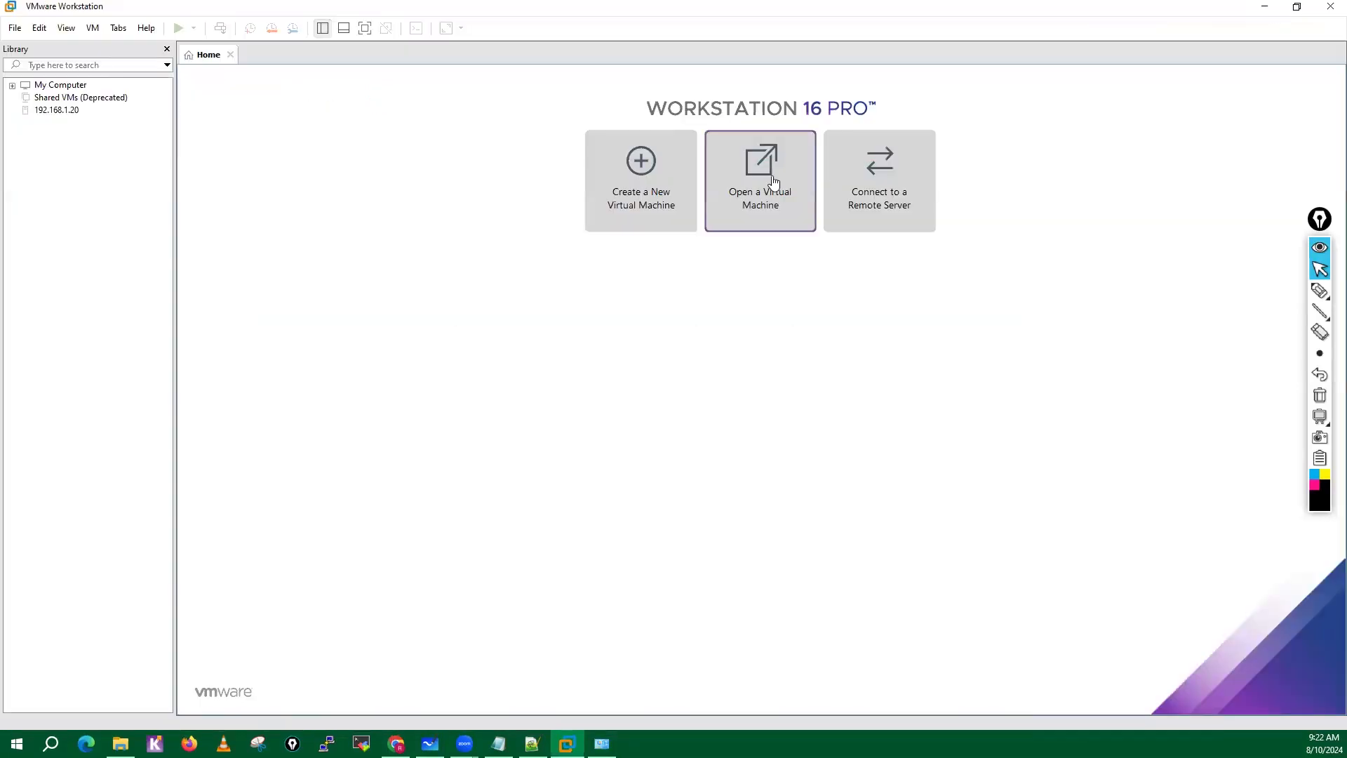
# Reopen the Virtual Network Editor and add the host-only networks VMnet1 and VMnet2.
pyautogui.click(39, 29)
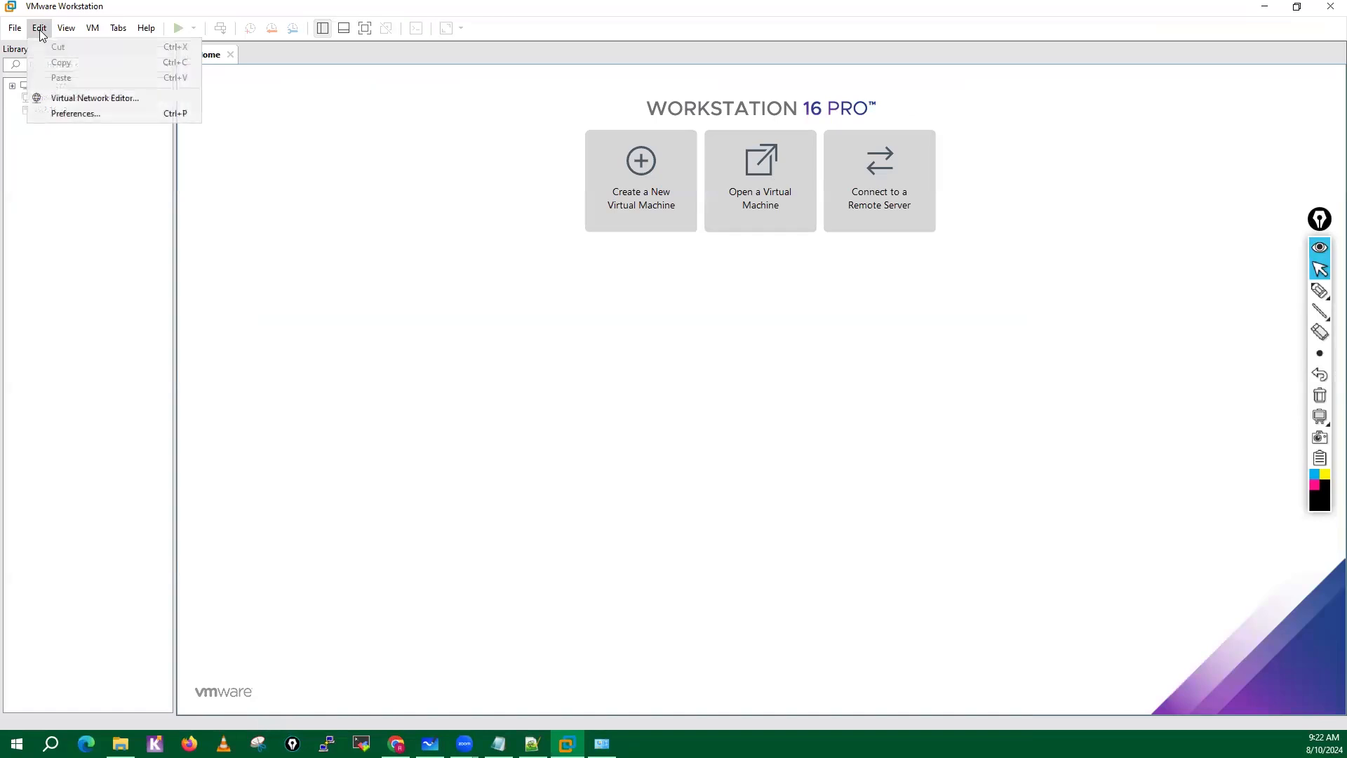
pyautogui.click(89, 99)
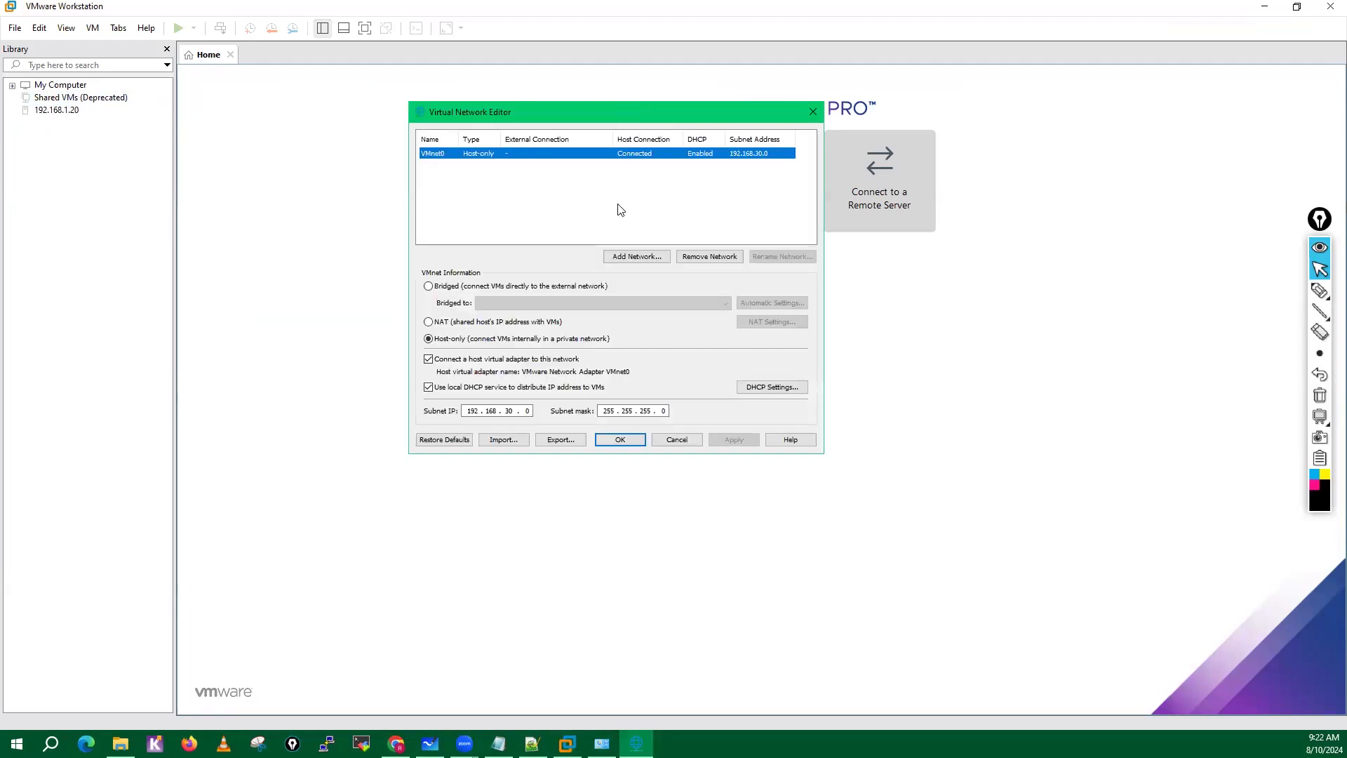
pyautogui.click(635, 257)
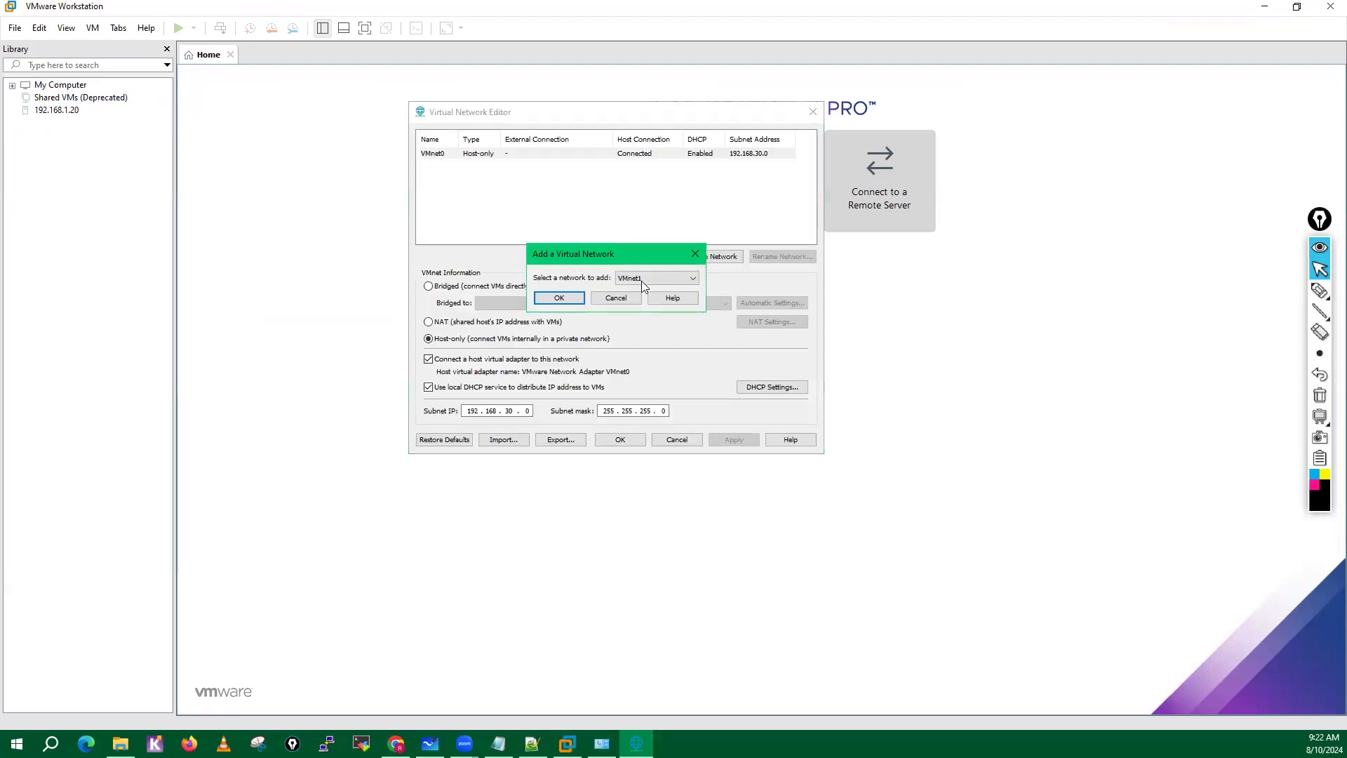
pyautogui.click(631, 296)
pyautogui.click(645, 257)
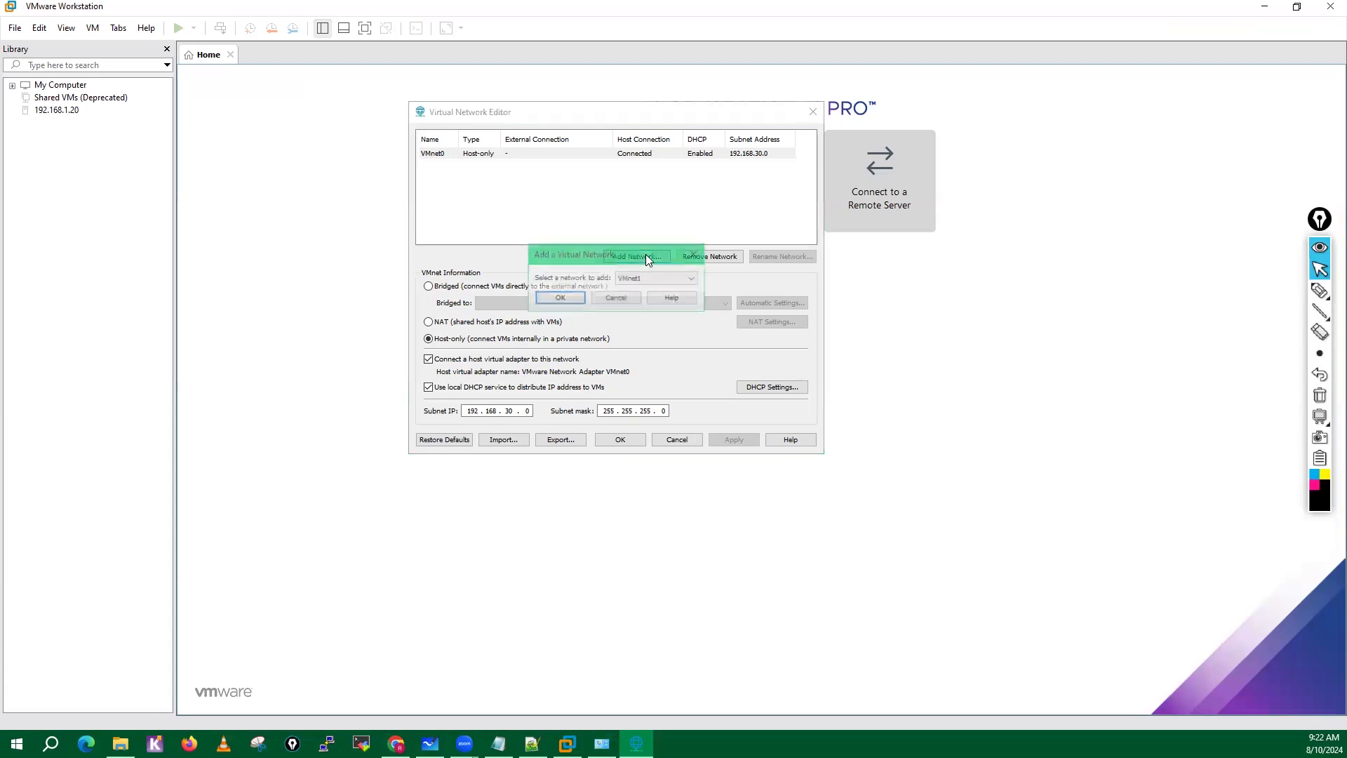
pyautogui.click(574, 300)
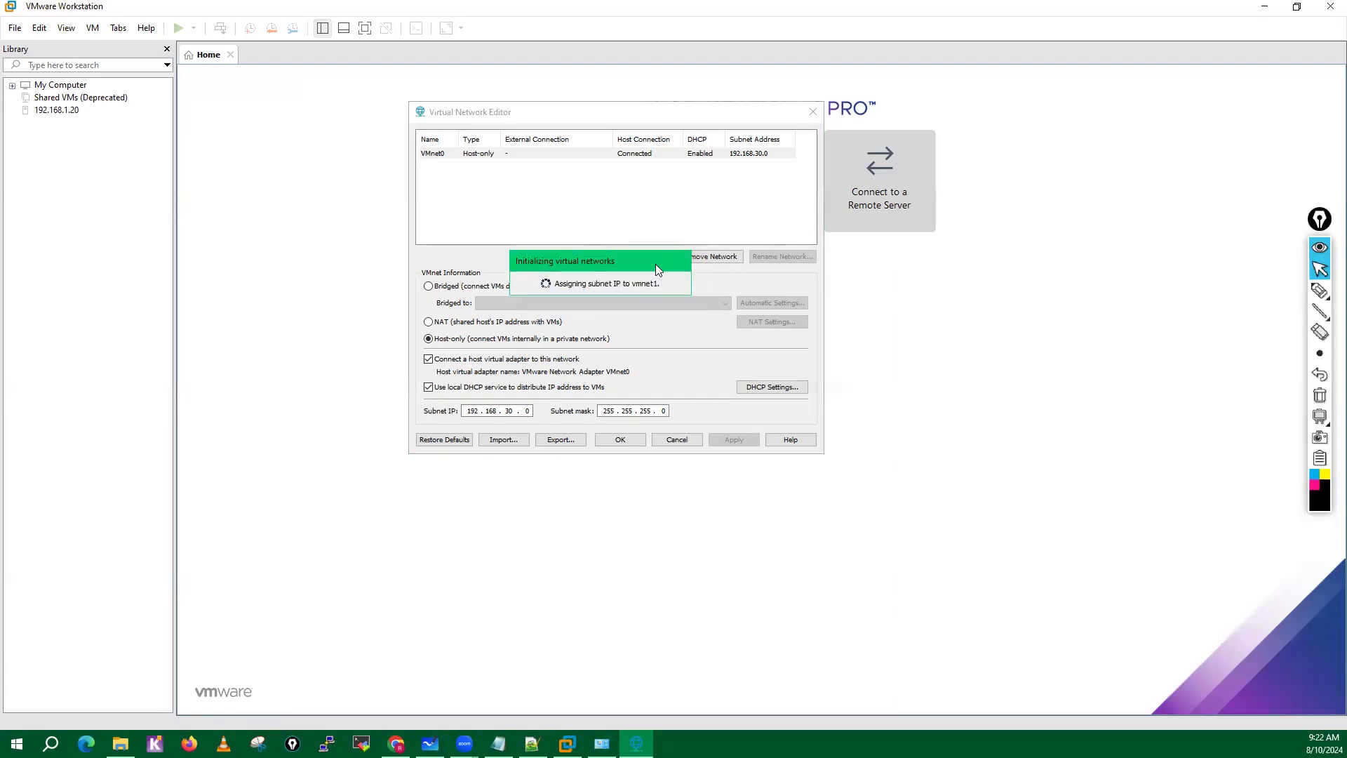
pyautogui.click(639, 257)
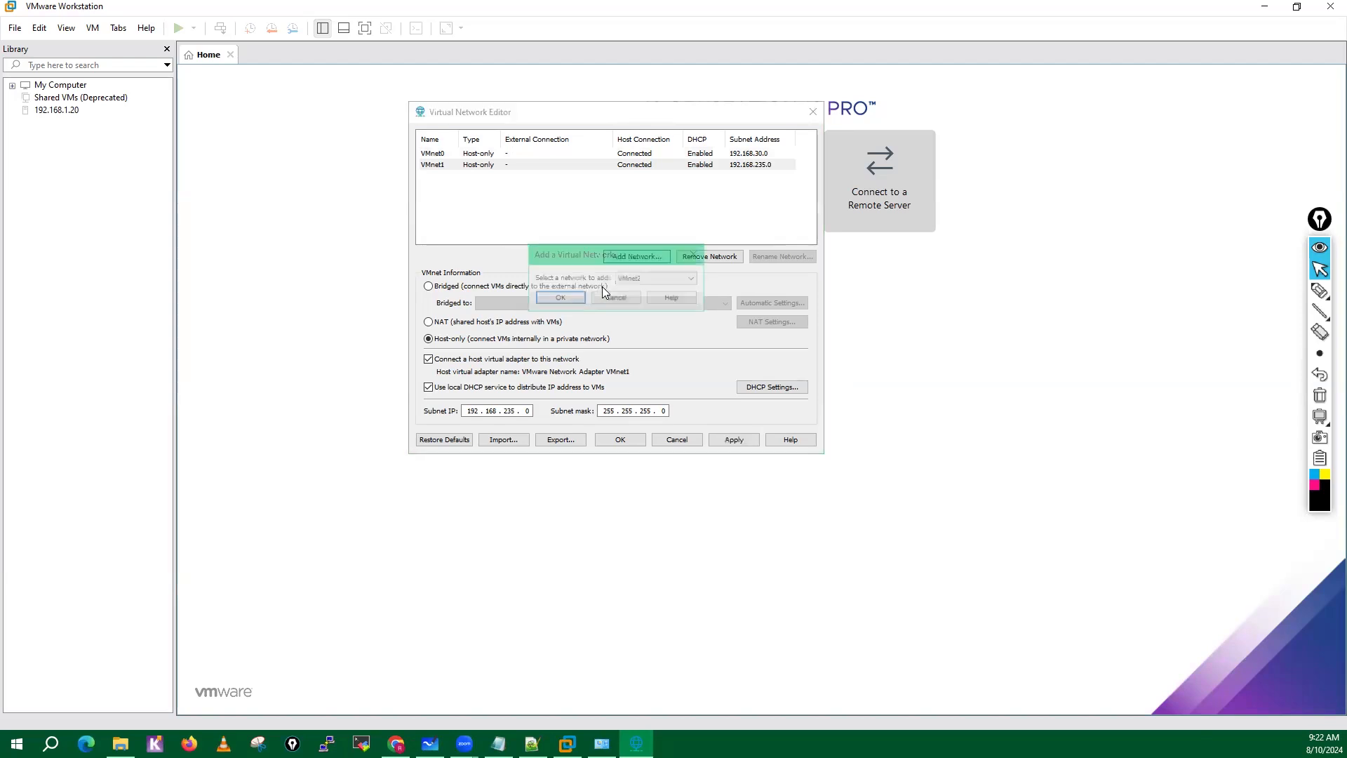
pyautogui.click(556, 300)
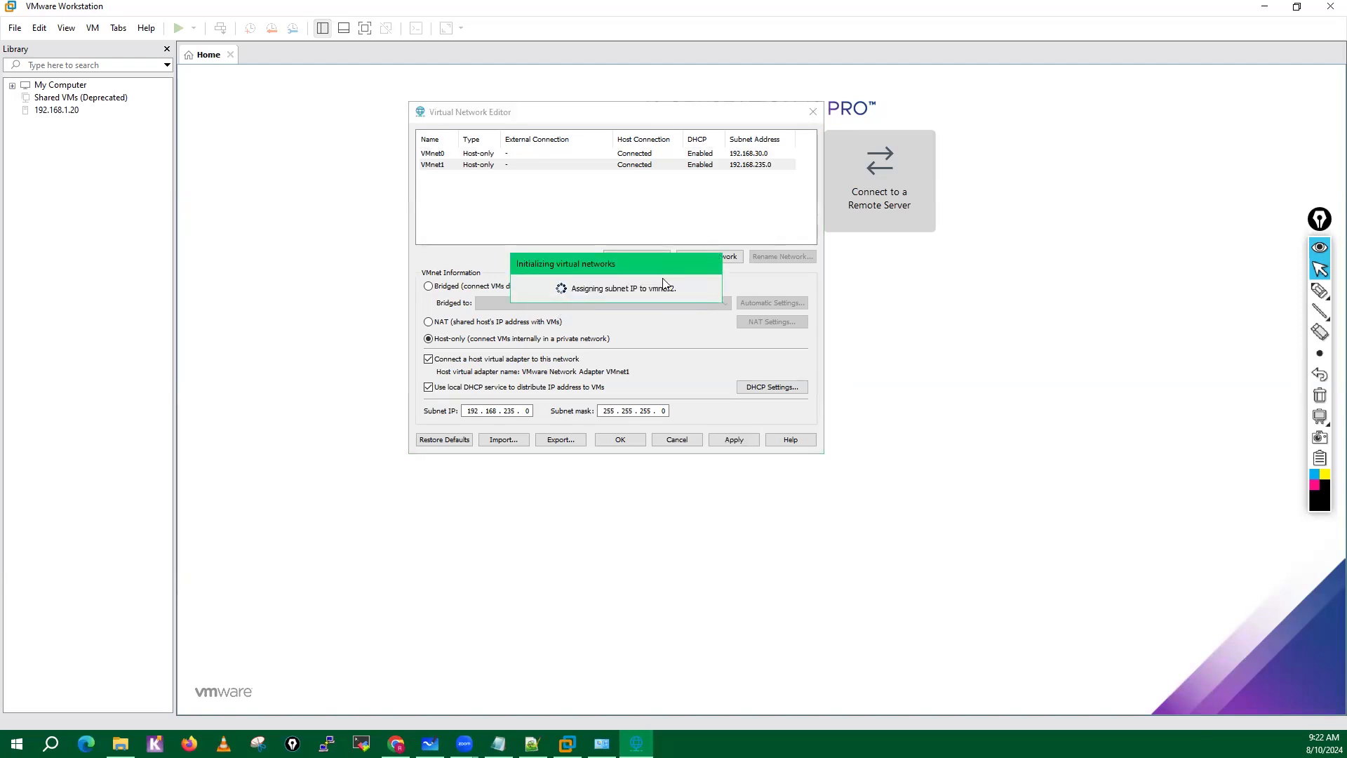
# Add the host-only networks VMnet3, VMnet4 and VMnet5 to the virtual network list.
pyautogui.click(617, 258)
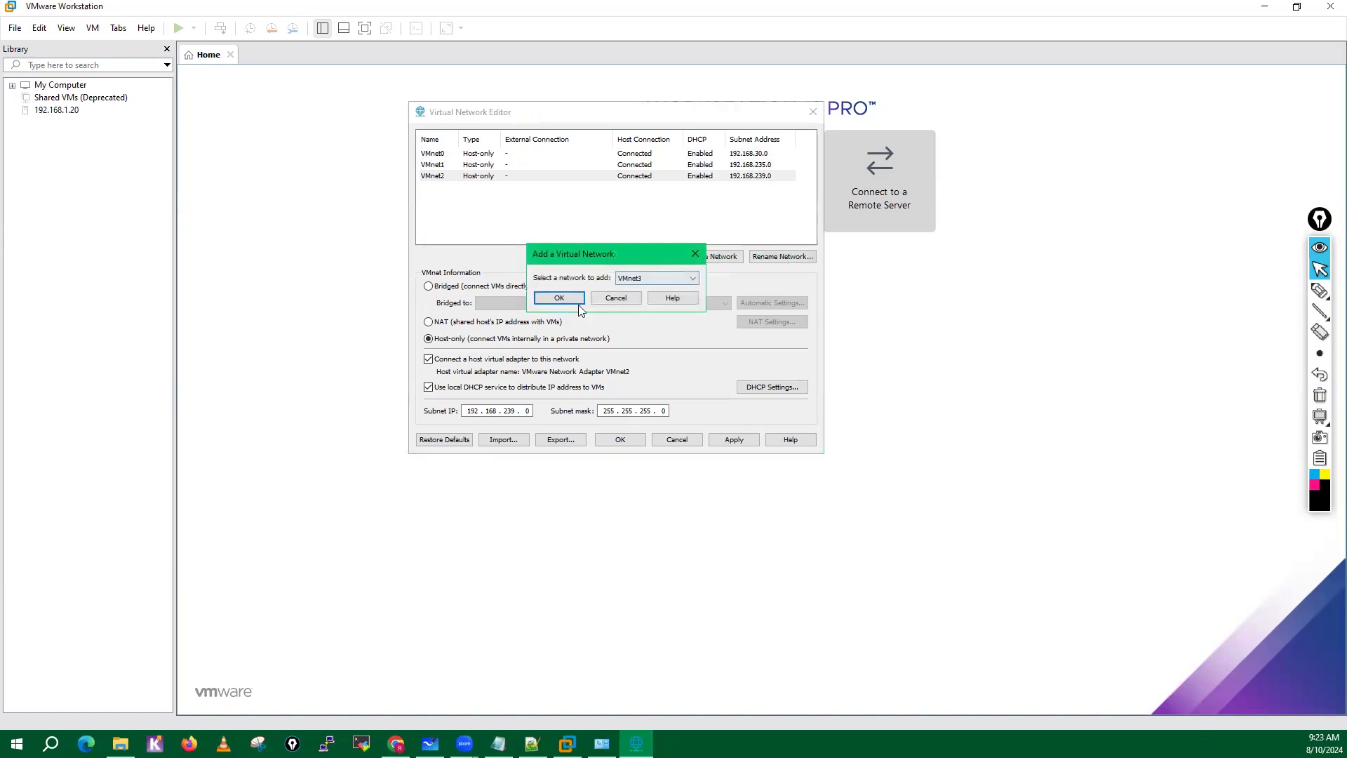
pyautogui.click(566, 299)
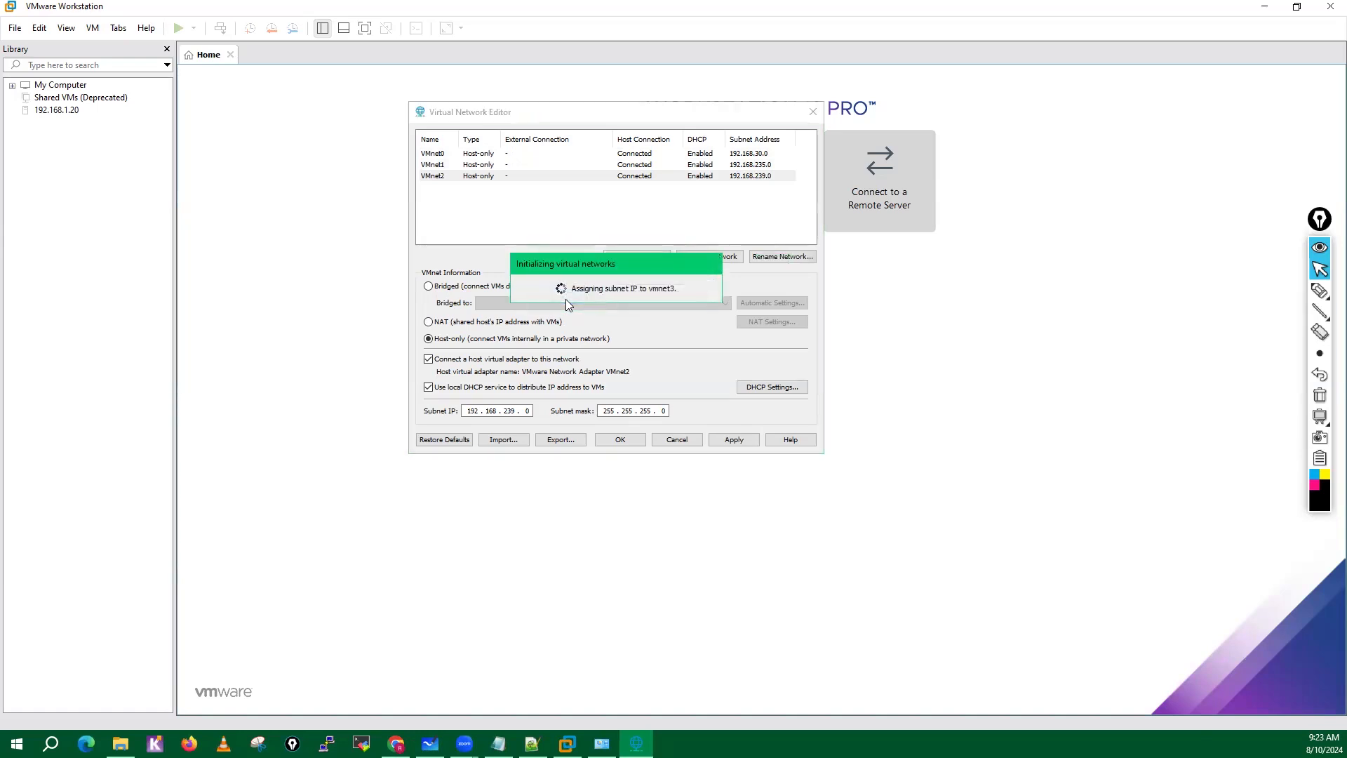
pyautogui.click(631, 255)
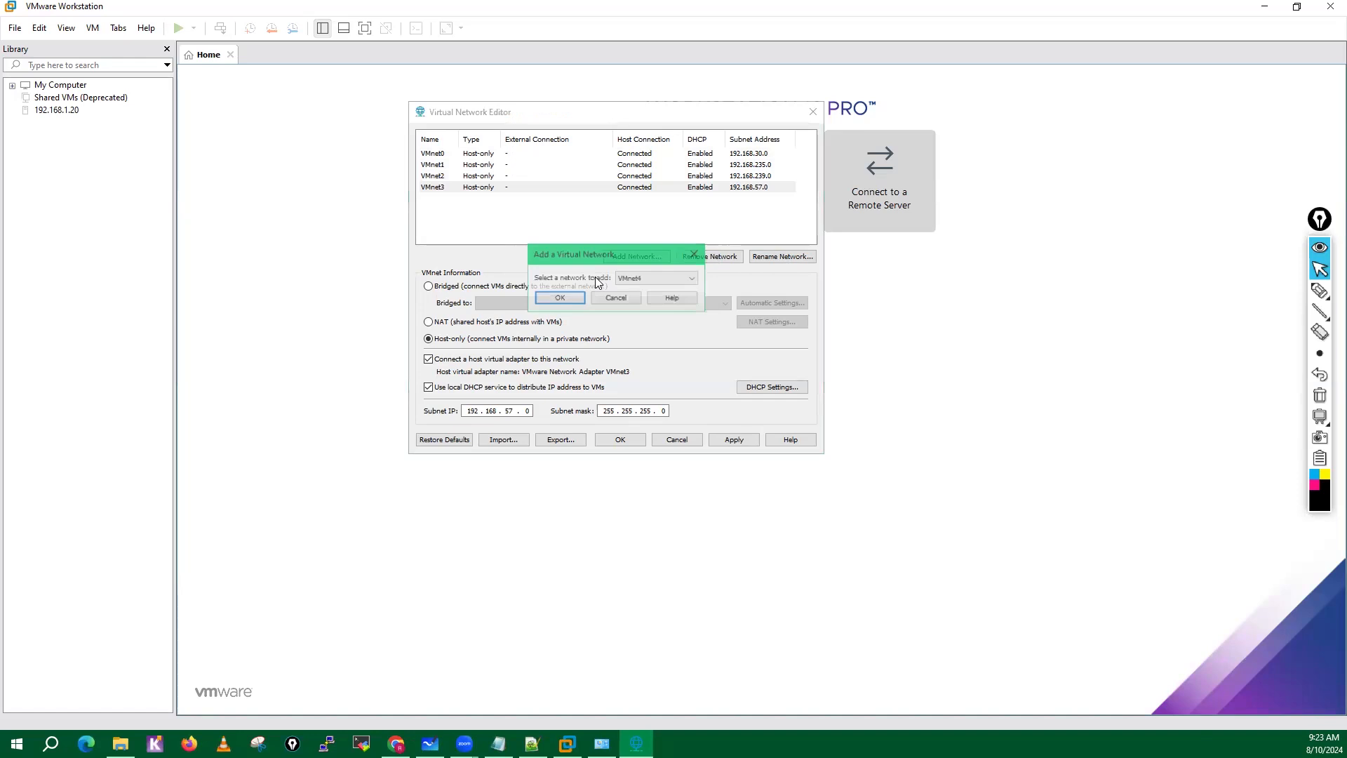
pyautogui.click(551, 307)
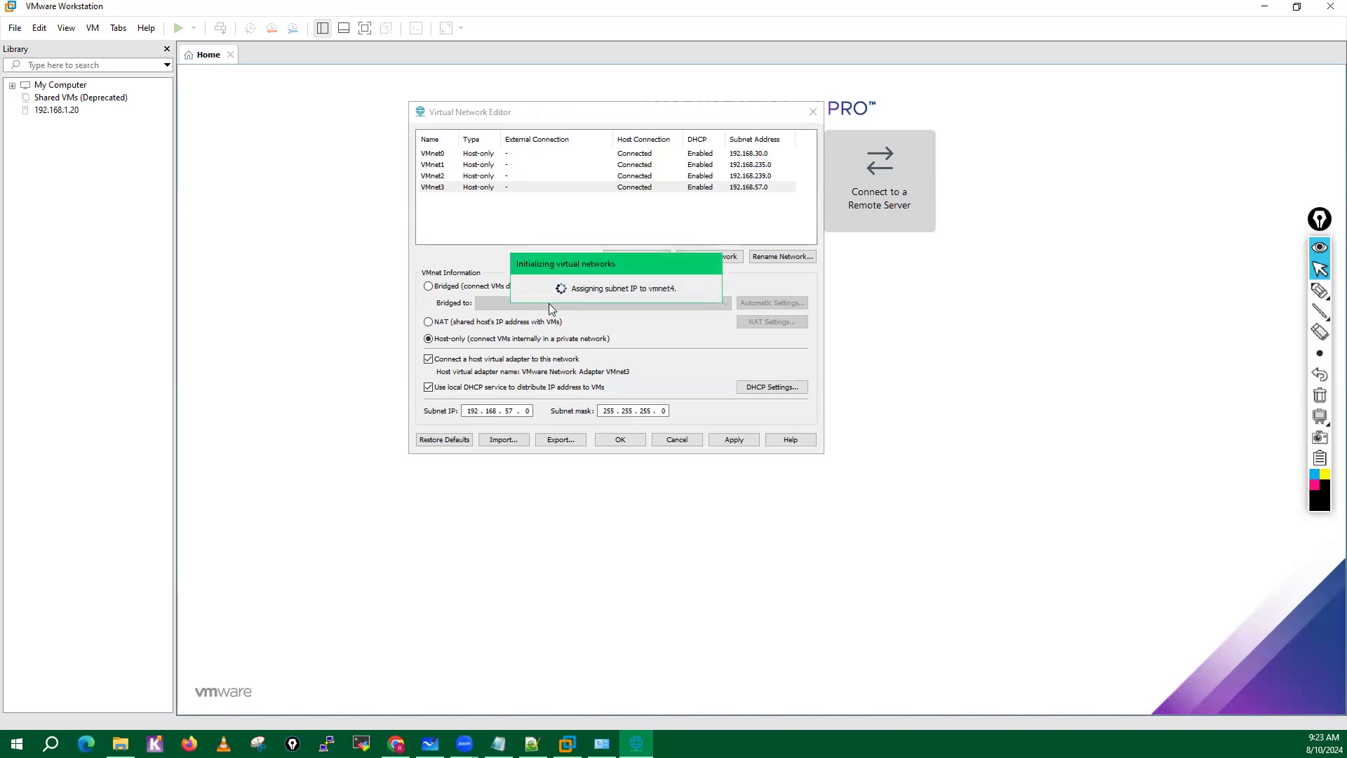
pyautogui.click(636, 256)
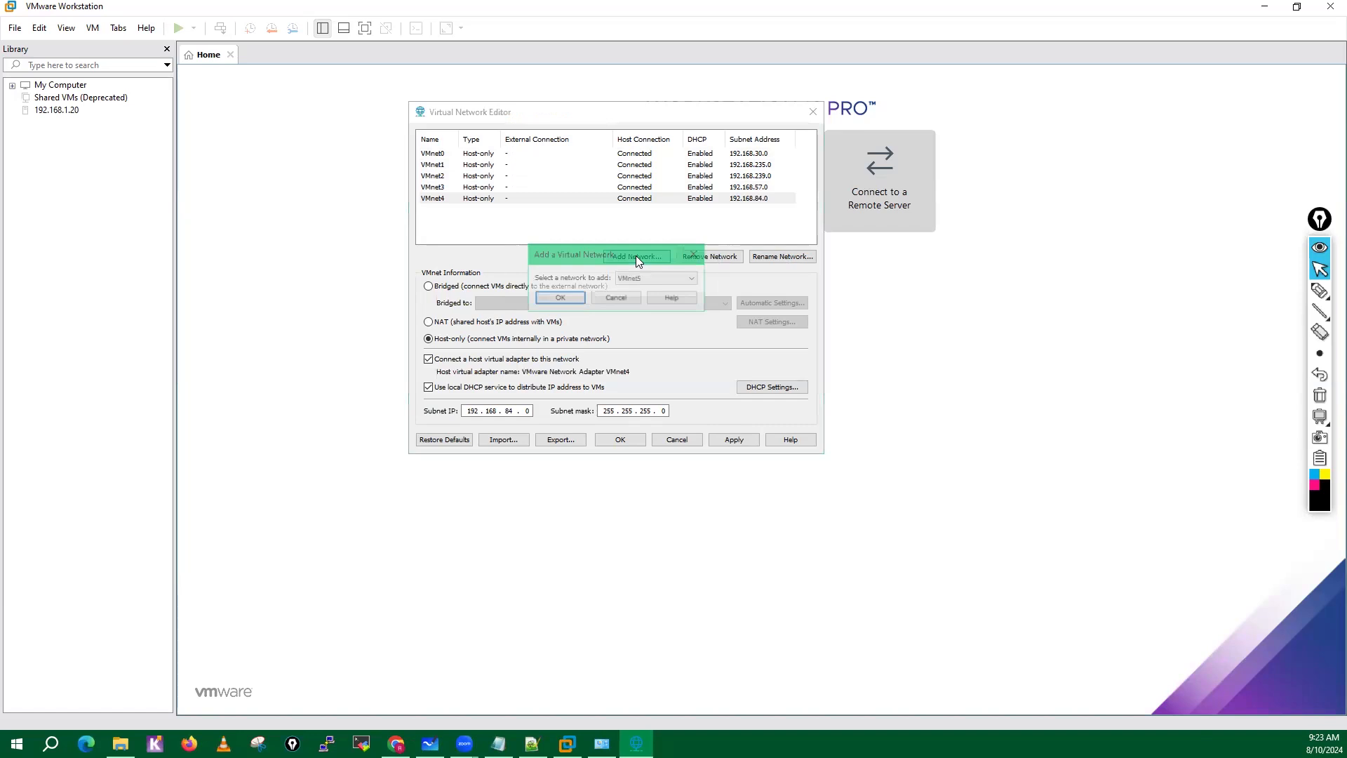
pyautogui.click(555, 300)
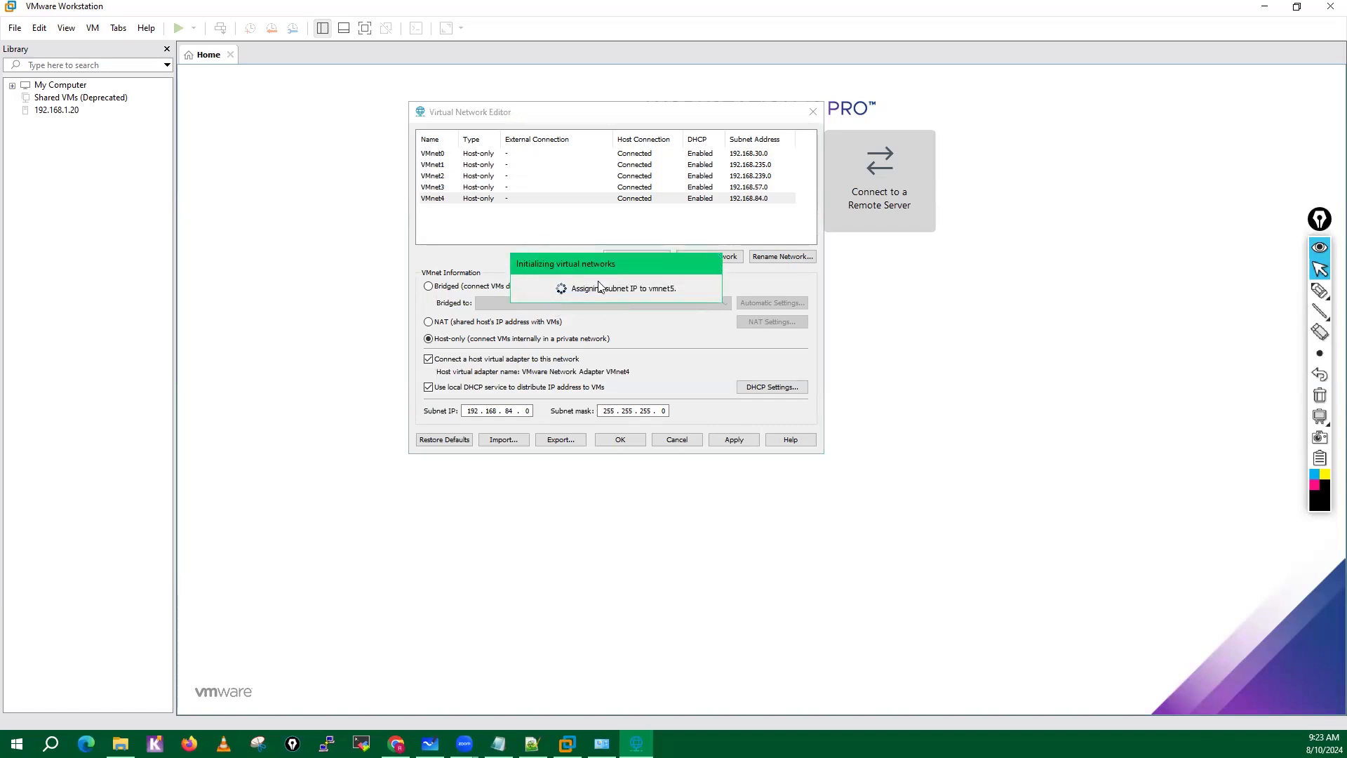
# Add the host-only networks VMnet6, VMnet7 and VMnet8 to the virtual network list.
pyautogui.click(624, 258)
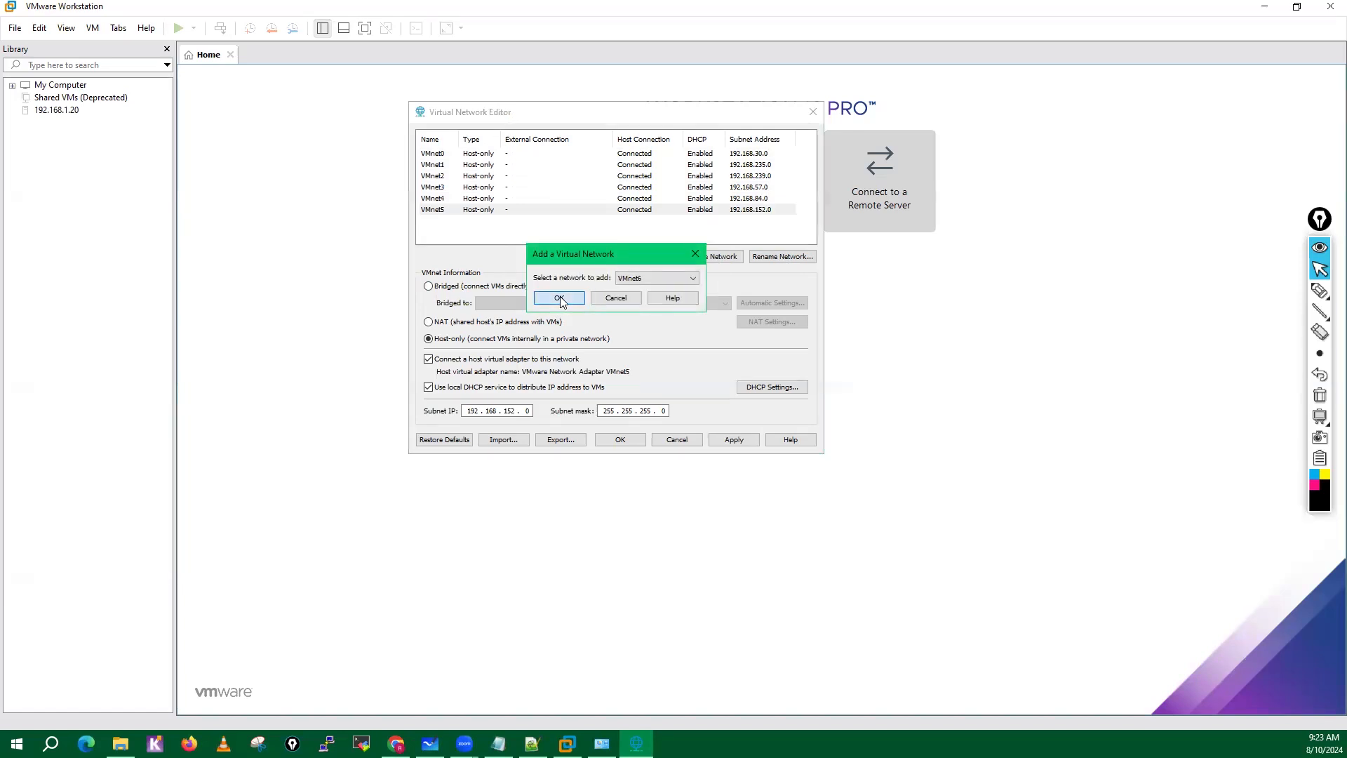
pyautogui.click(560, 296)
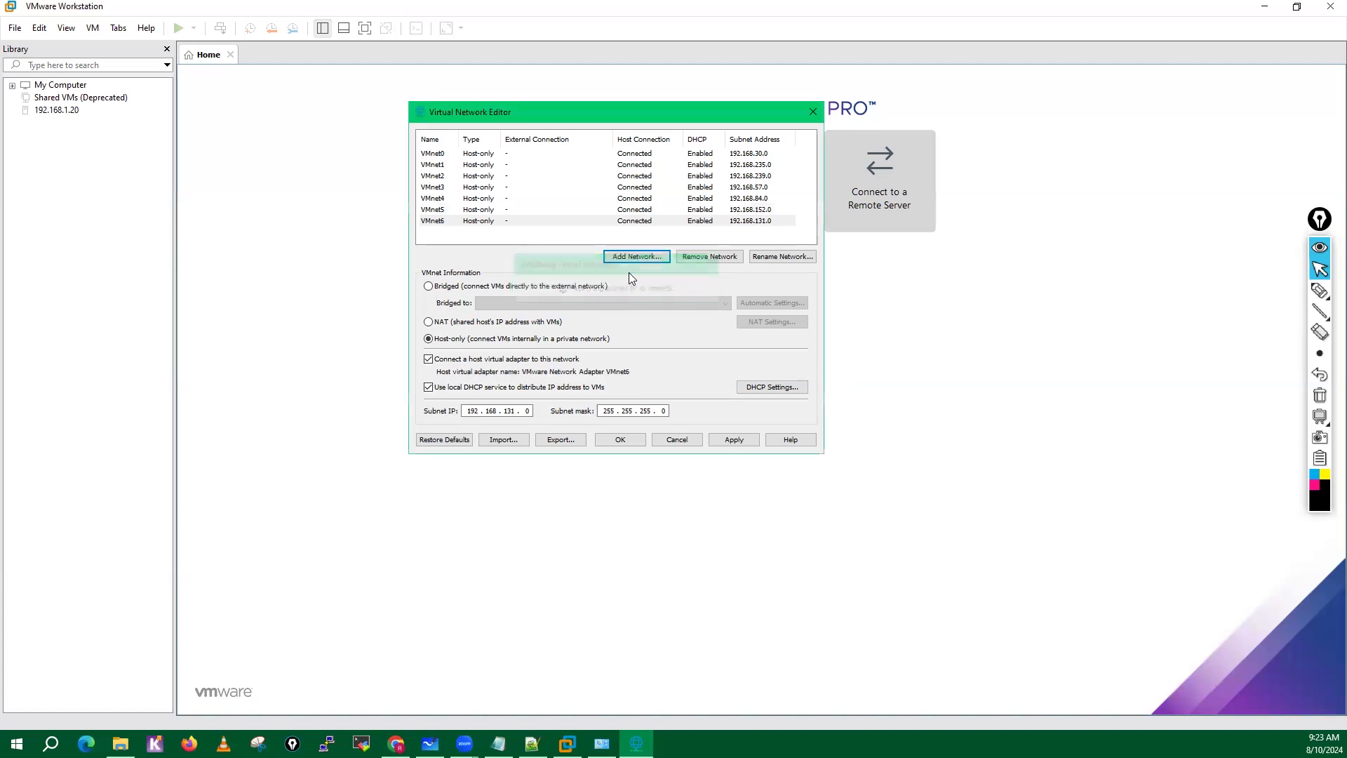
pyautogui.click(632, 257)
pyautogui.click(560, 298)
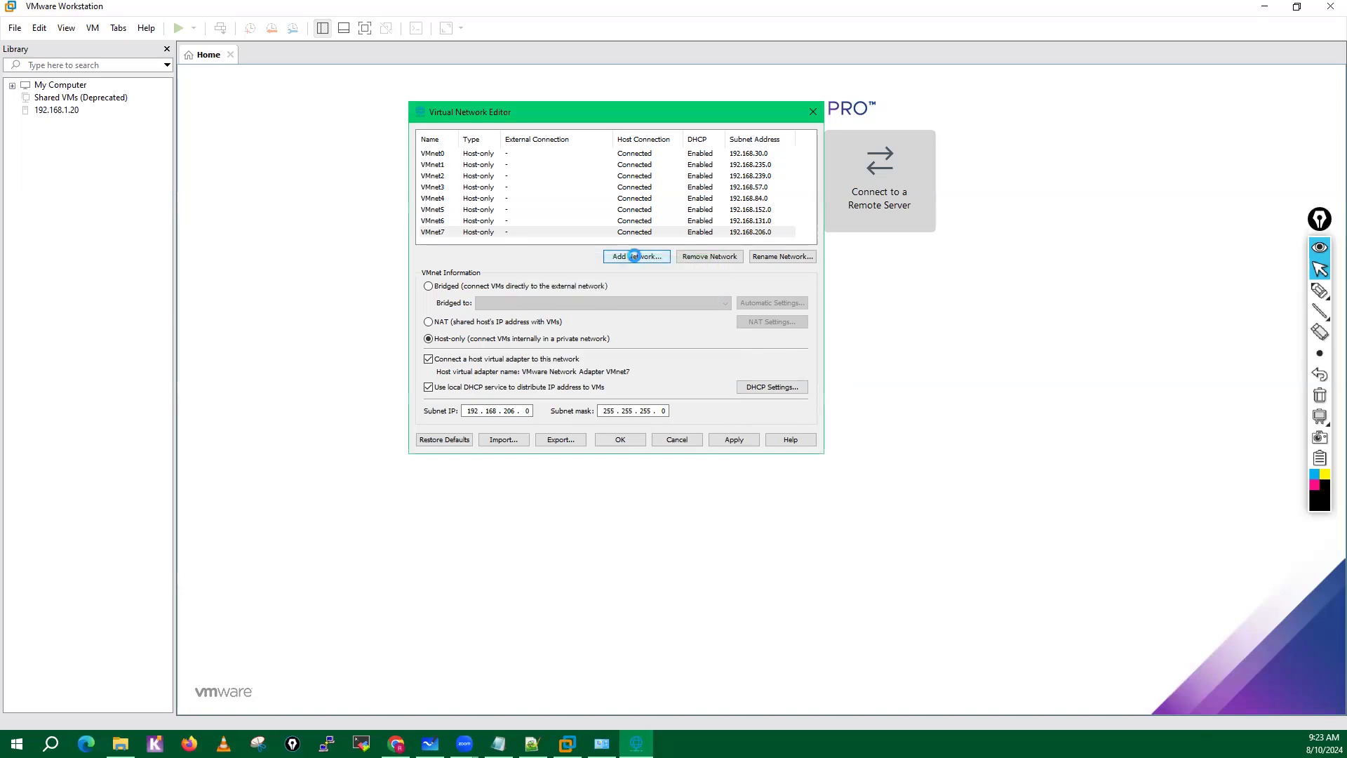
pyautogui.click(636, 257)
pyautogui.click(565, 291)
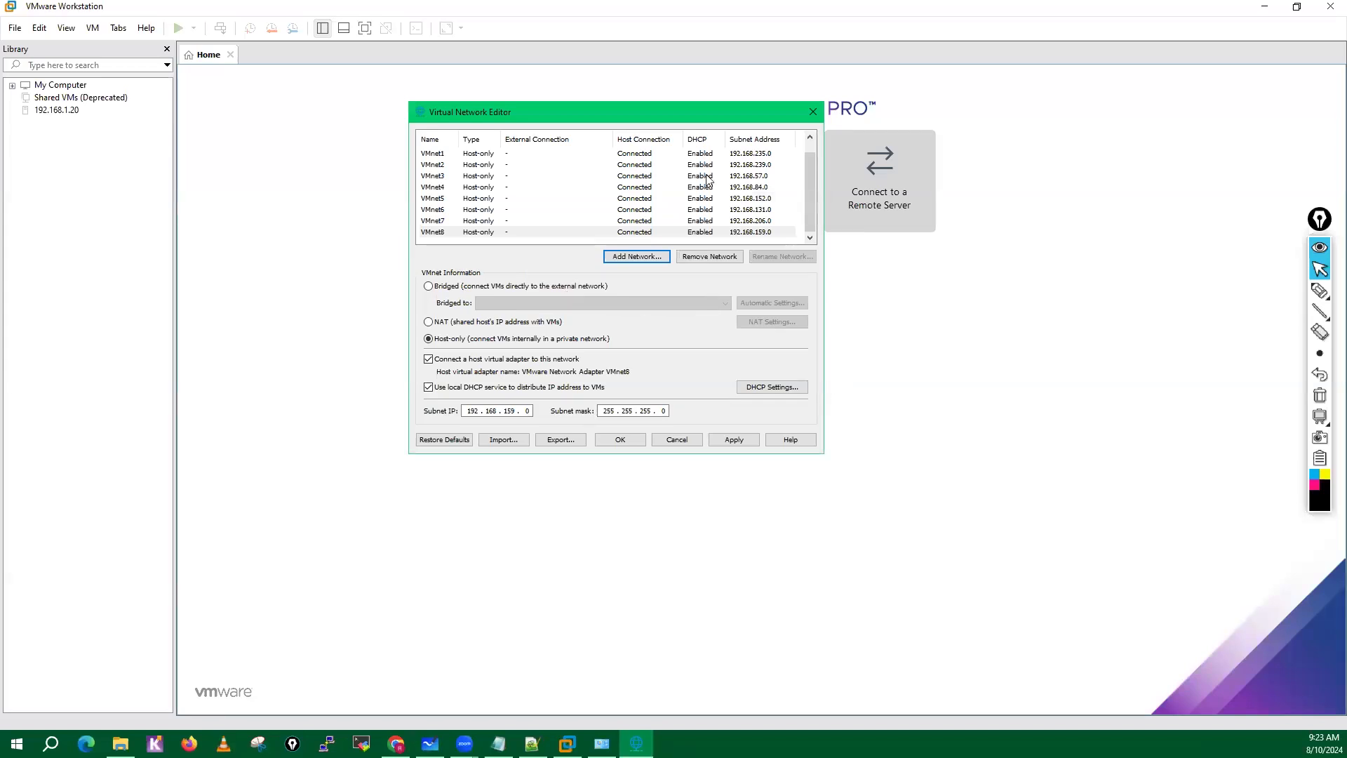
# Change VMnet0 to a bridged network connected to the Intel(R) Ethernet Connection (2) I219-LM adapter.
pyautogui.scroll(1, 813, 168)
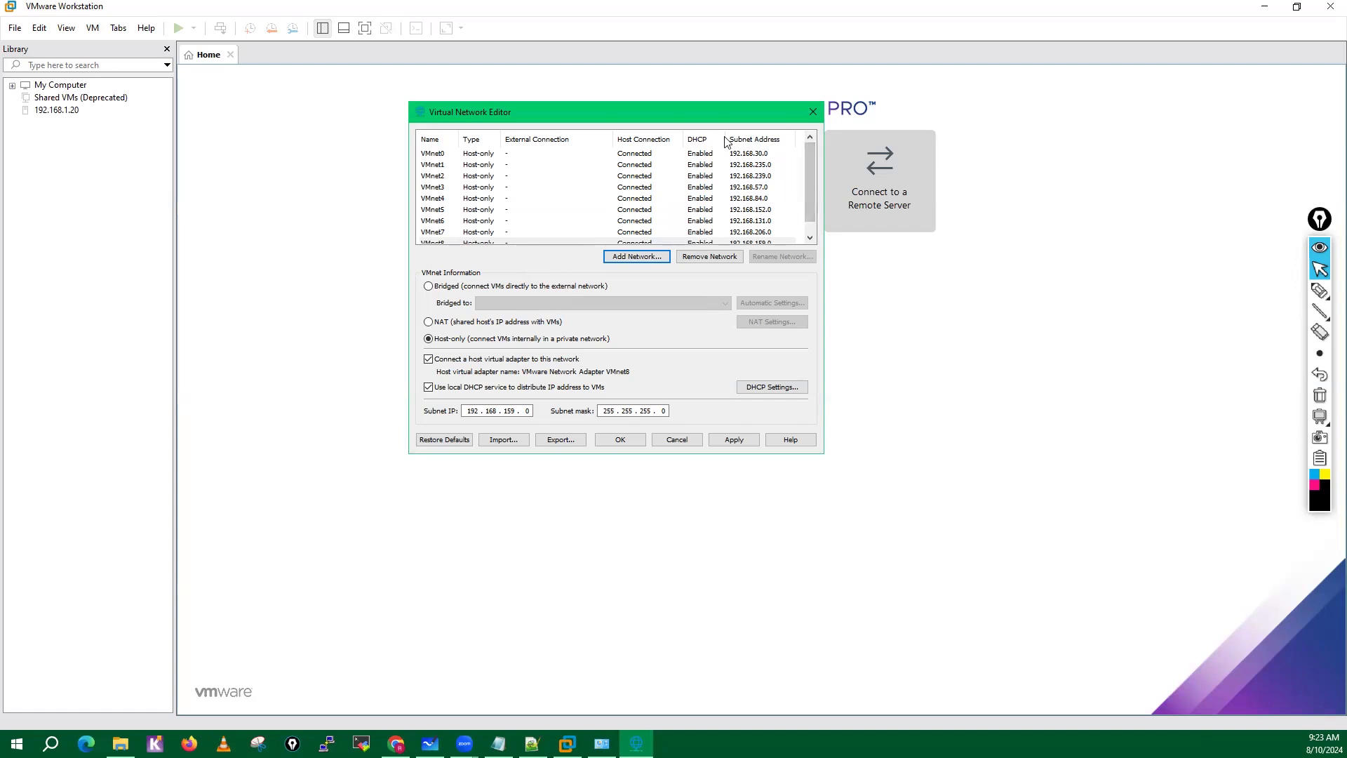
pyautogui.click(438, 155)
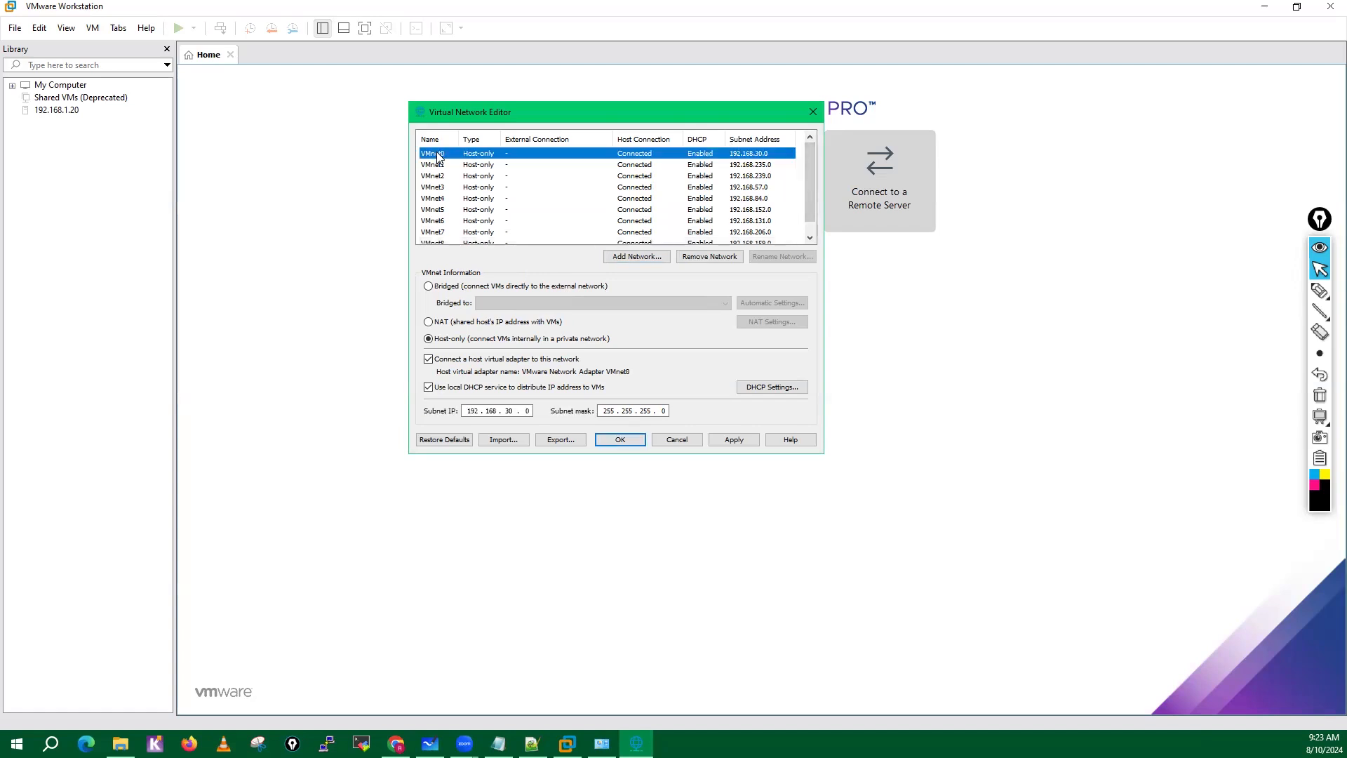
pyautogui.click(429, 287)
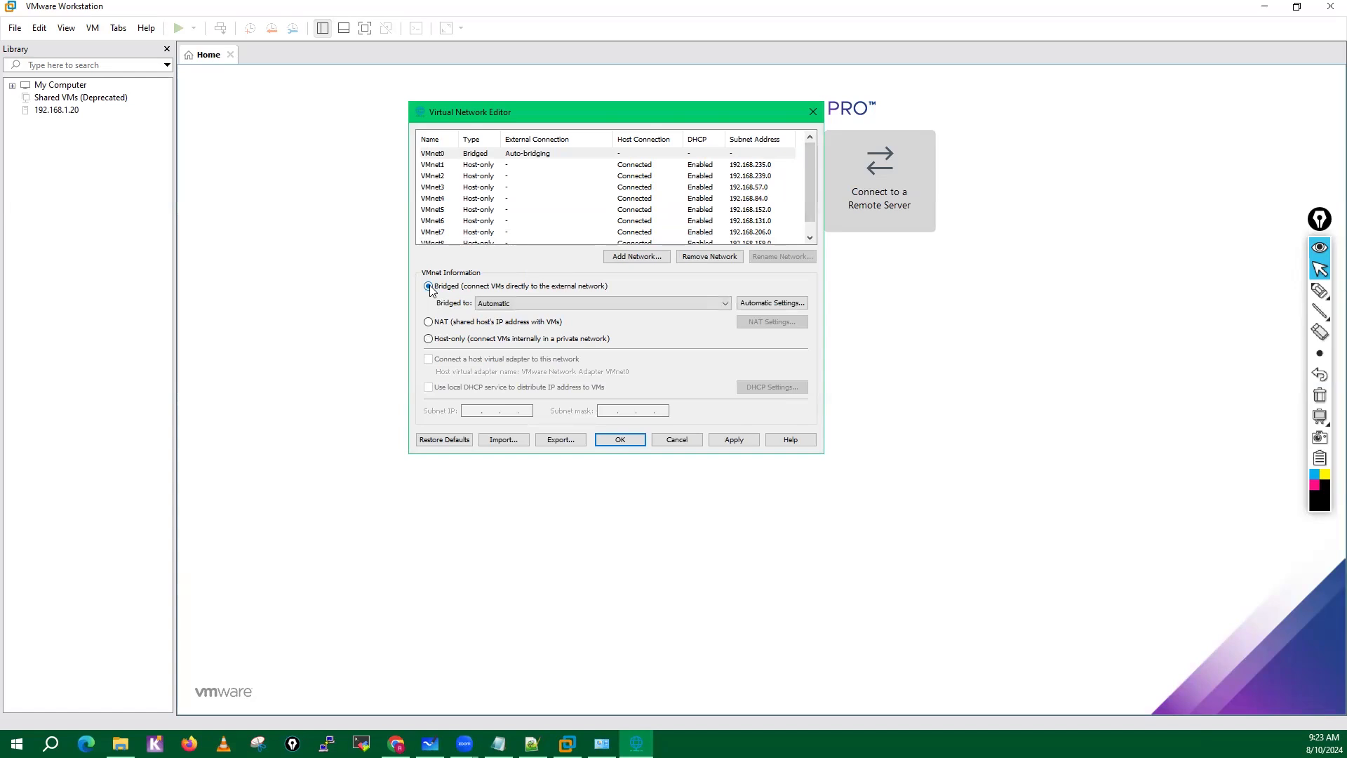
pyautogui.click(559, 304)
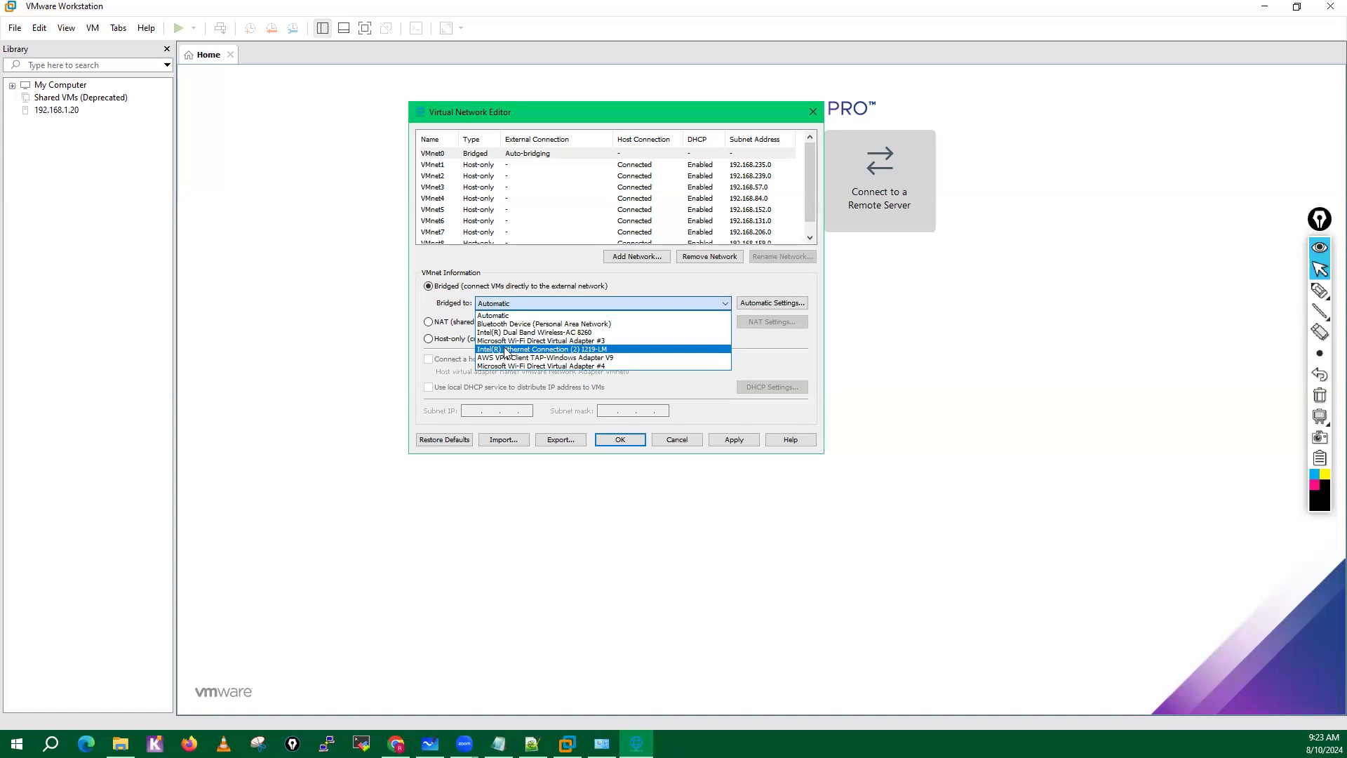
pyautogui.click(562, 349)
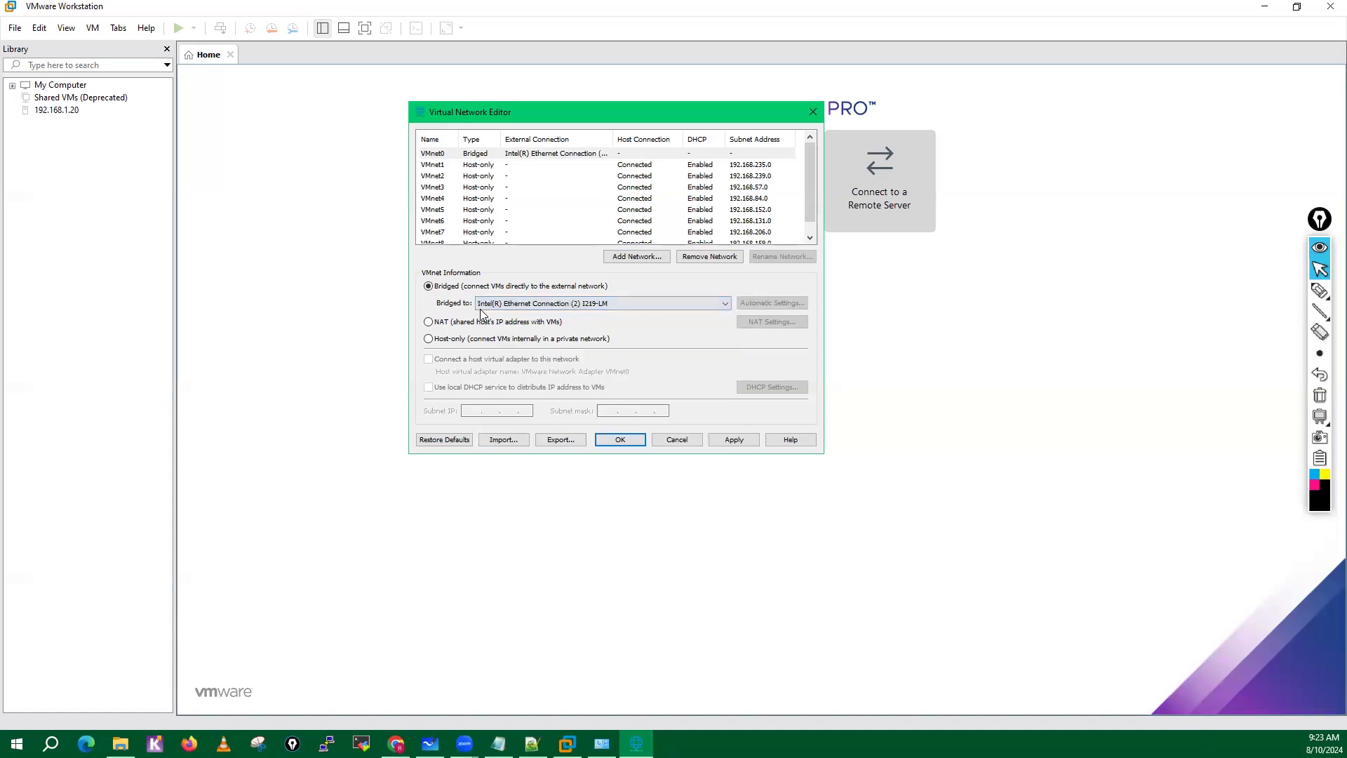
# In Windows Network Connections, examine the Ethernet adapter's IPv4 address, subnet mask, gateway, DHCP and DNS details, and close them.
pyautogui.click(601, 743)
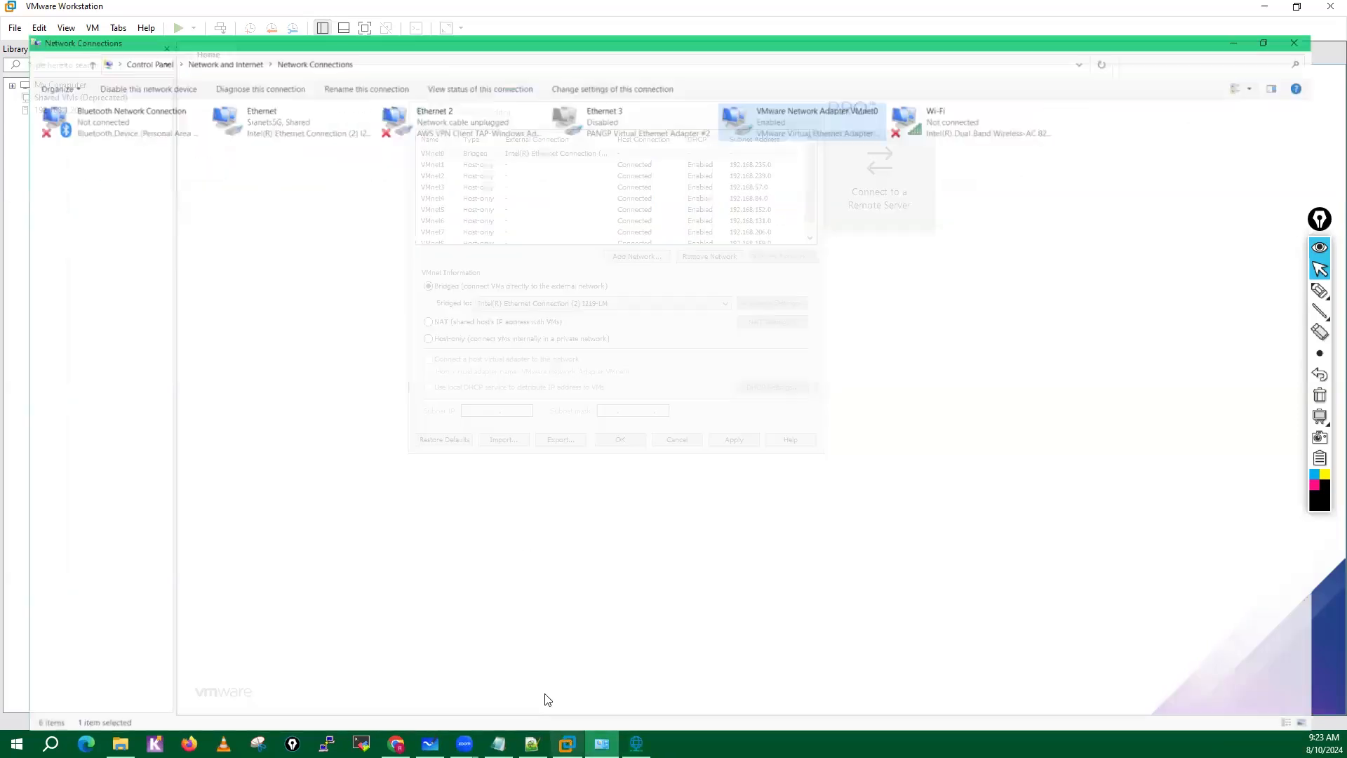
pyautogui.click(259, 97)
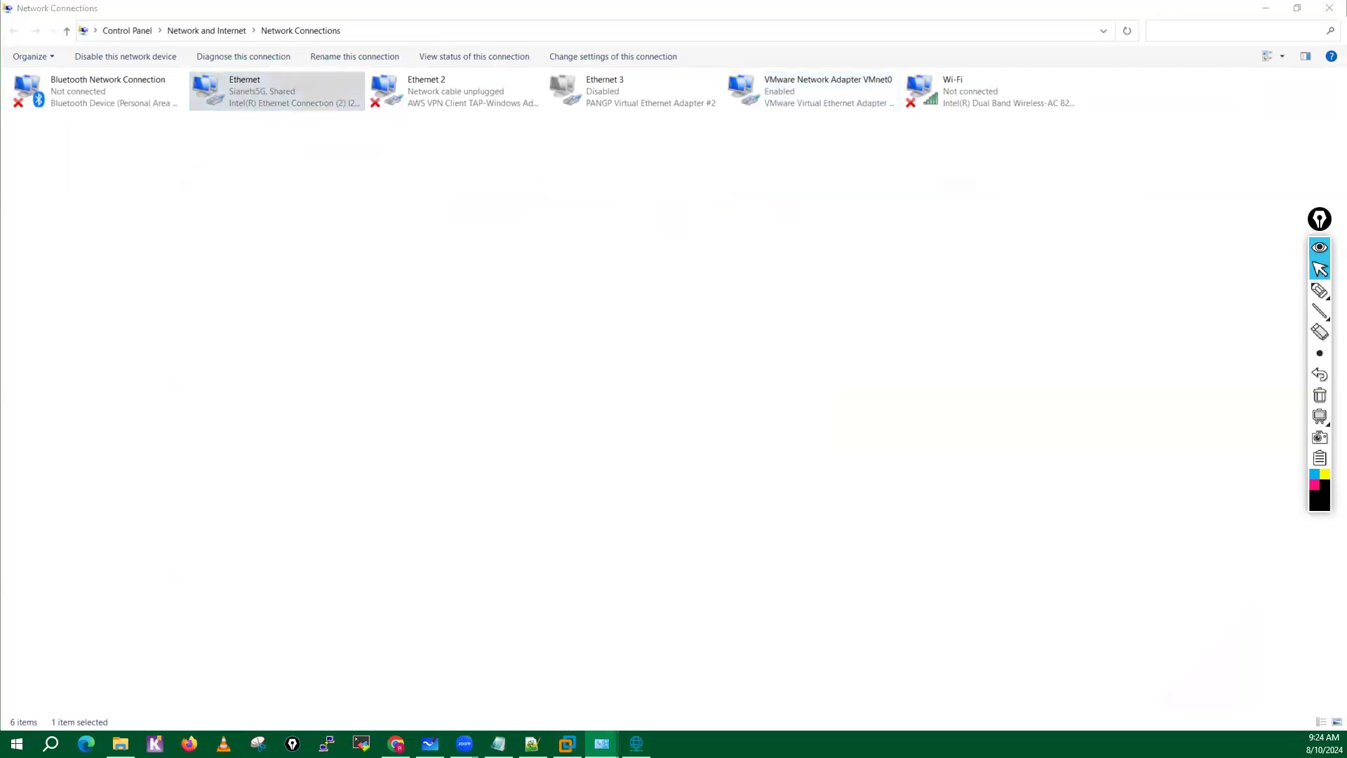
pyautogui.click(458, 355)
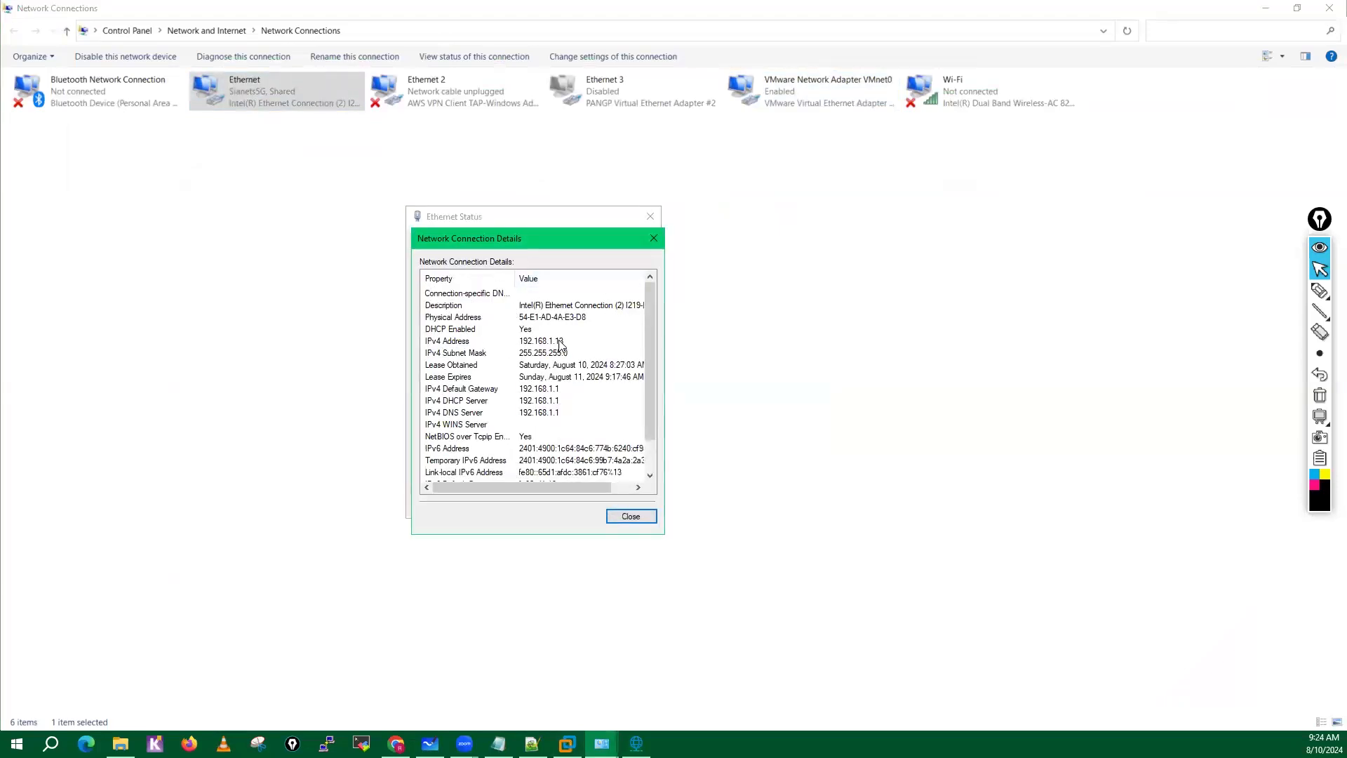
pyautogui.click(456, 344)
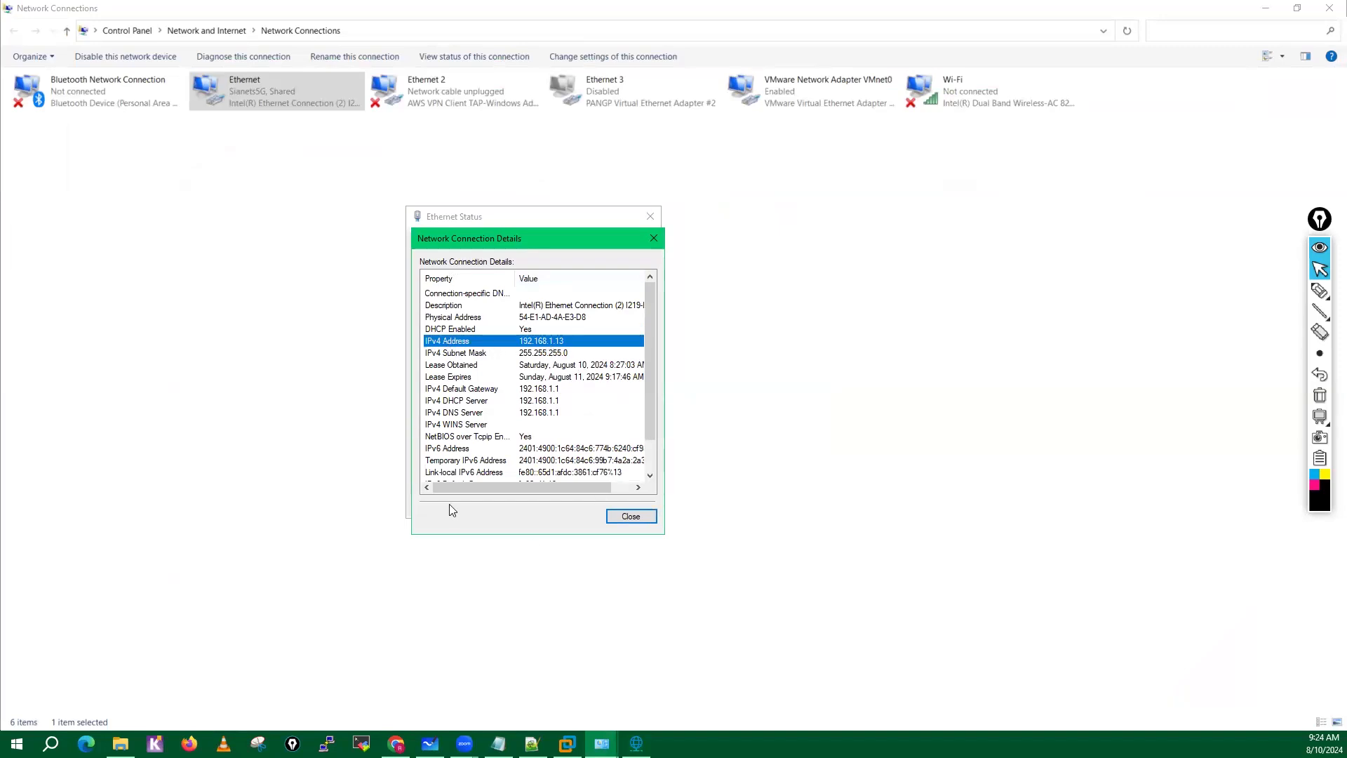
pyautogui.click(512, 390)
pyautogui.click(538, 400)
pyautogui.click(528, 342)
pyautogui.click(531, 353)
pyautogui.click(537, 389)
pyautogui.click(535, 402)
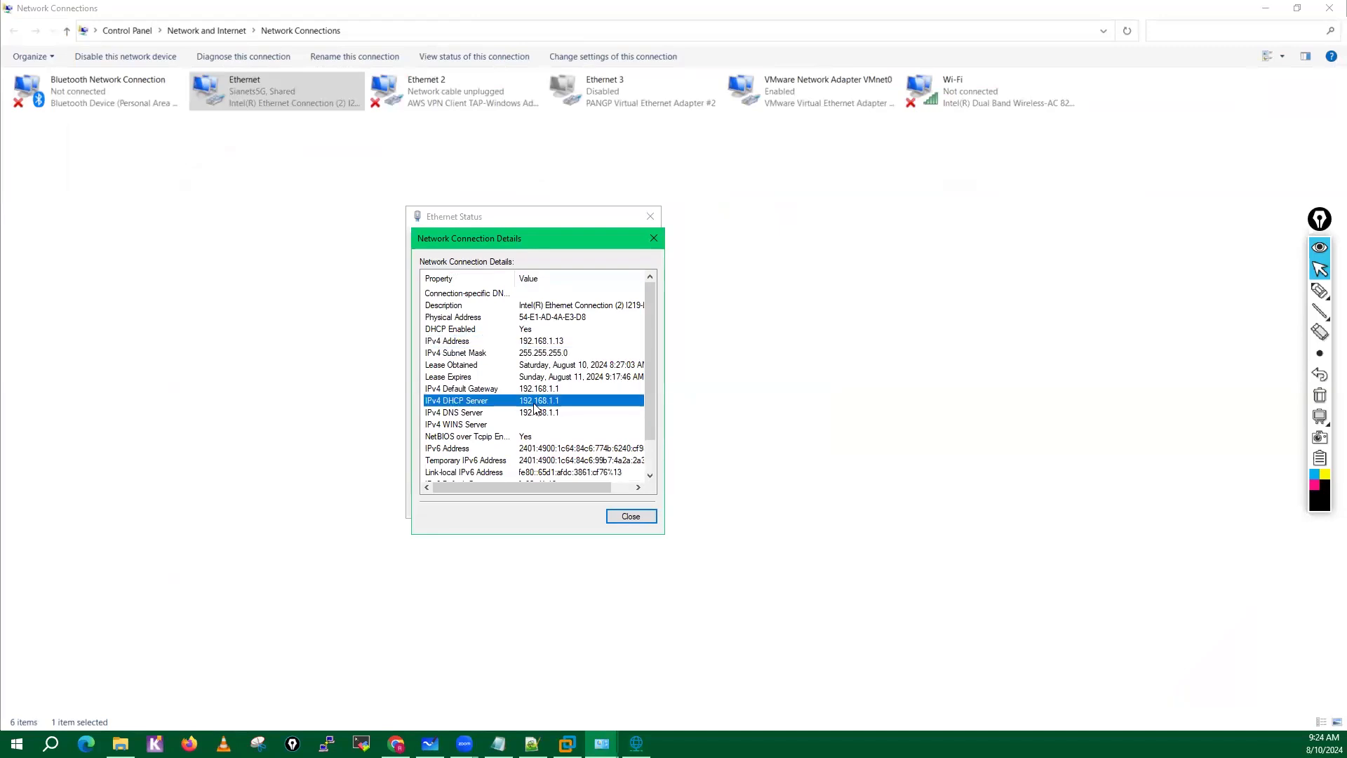
pyautogui.click(539, 414)
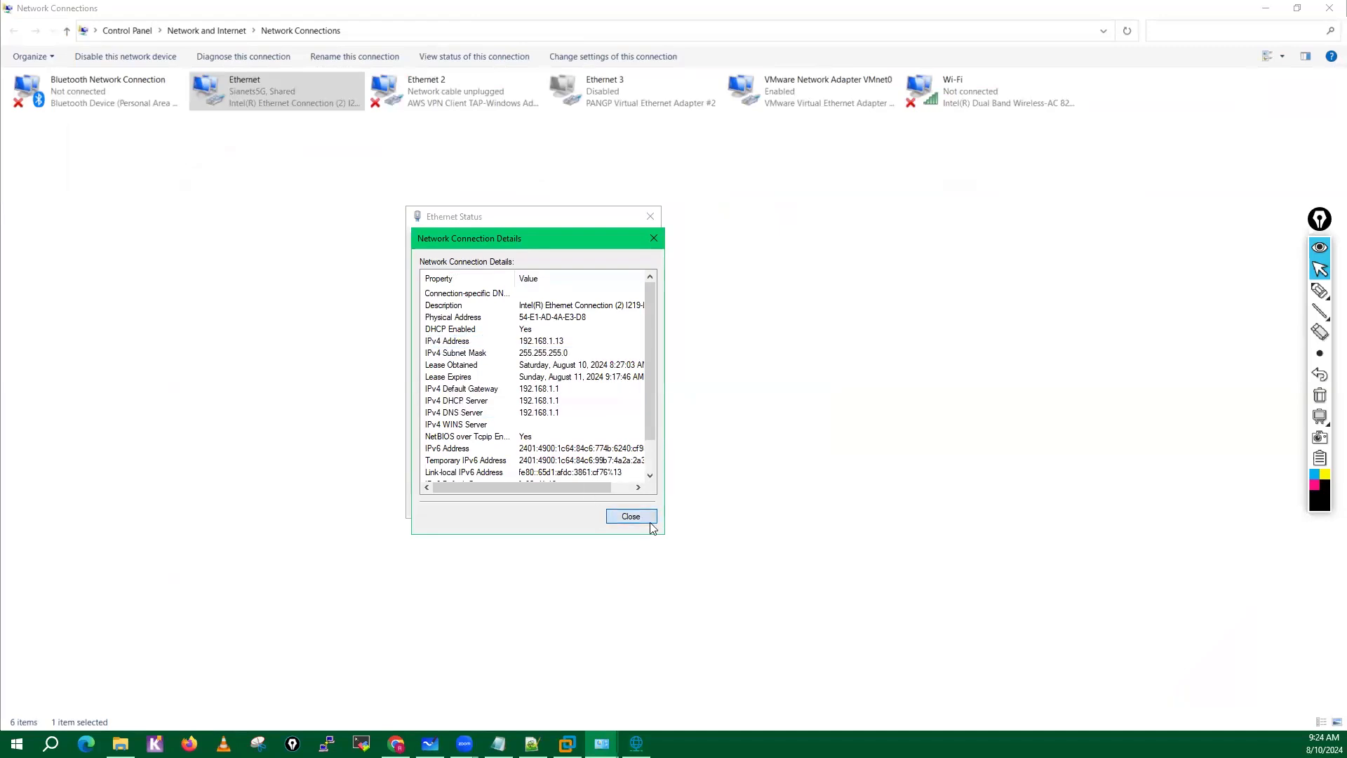
pyautogui.click(650, 522)
pyautogui.click(628, 502)
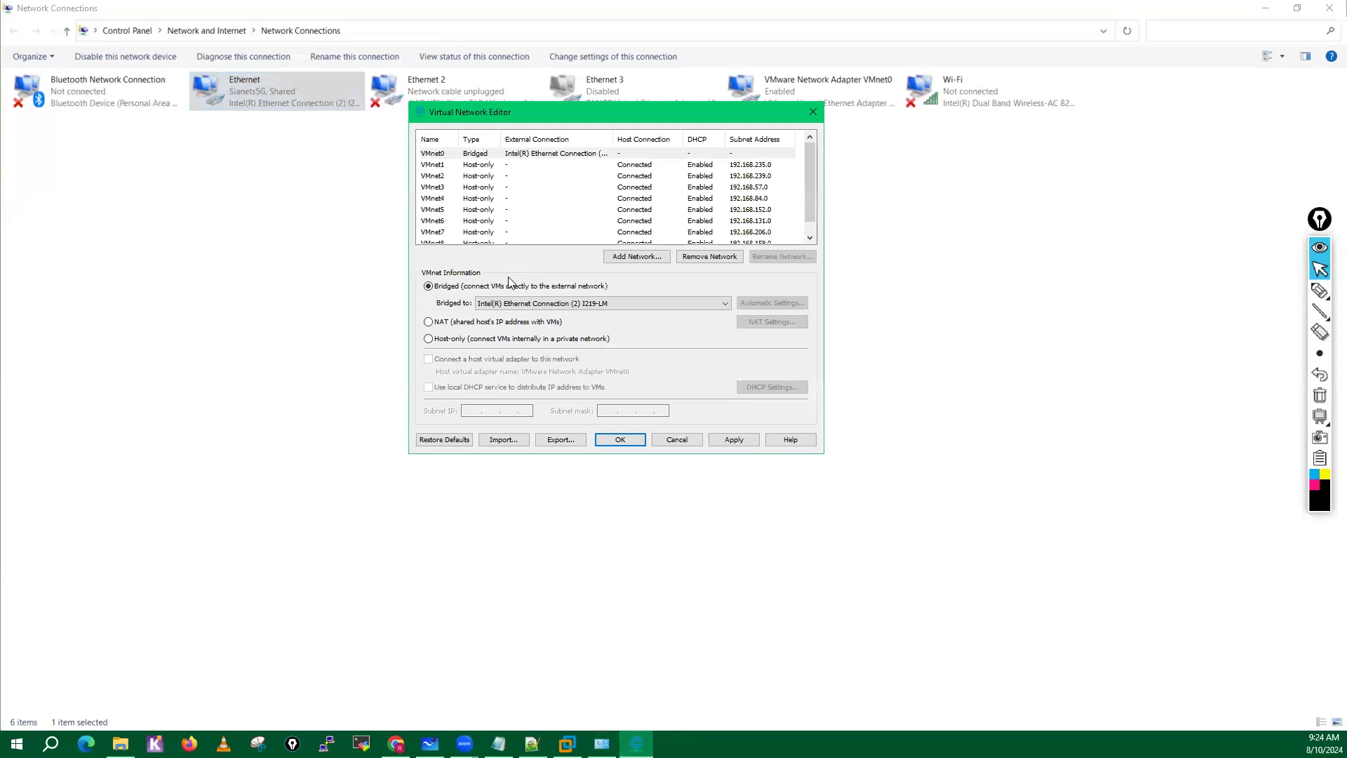
# Switch VMnet0's bridge to Intel(R) Dual Band Wireless-AC 8260 and back to Intel(R) Ethernet Connection (2) I219-LM.
pyautogui.click(546, 310)
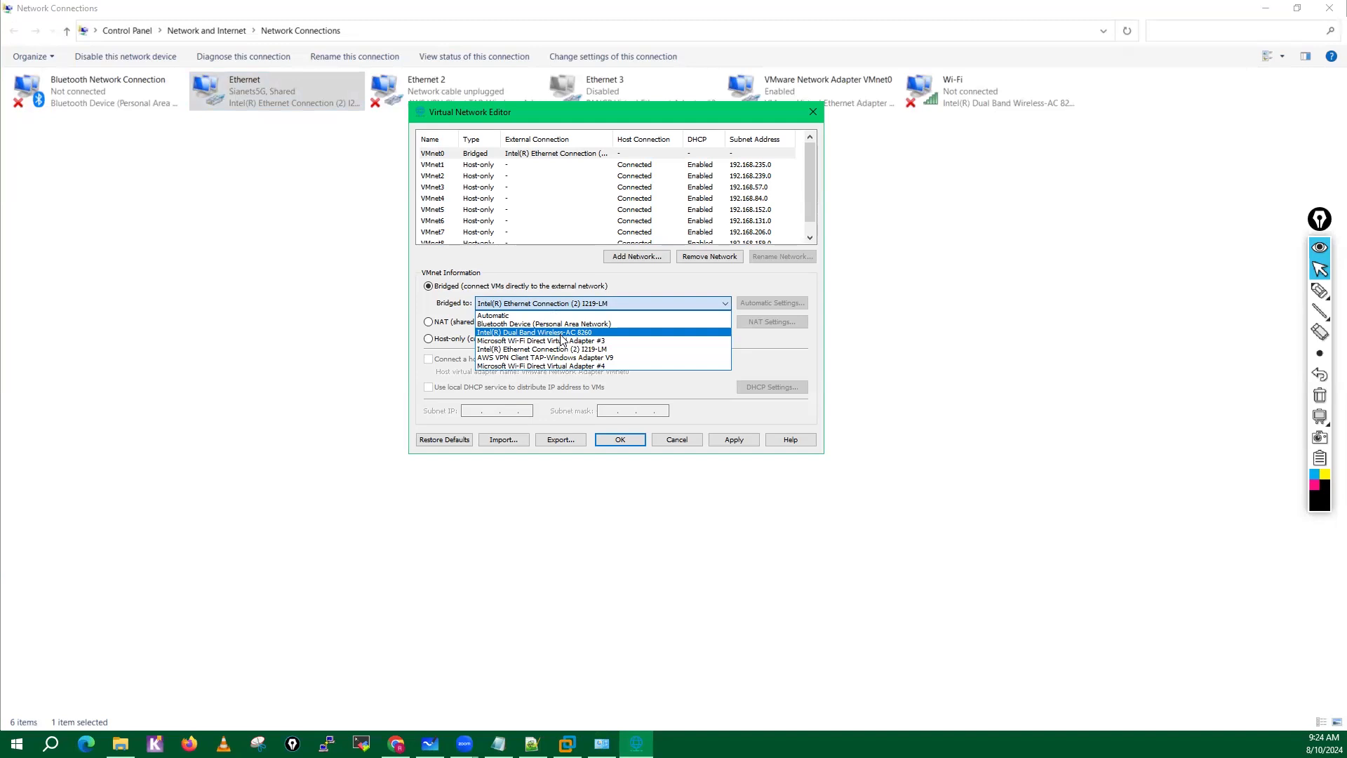
pyautogui.click(561, 333)
pyautogui.click(554, 304)
pyautogui.click(560, 350)
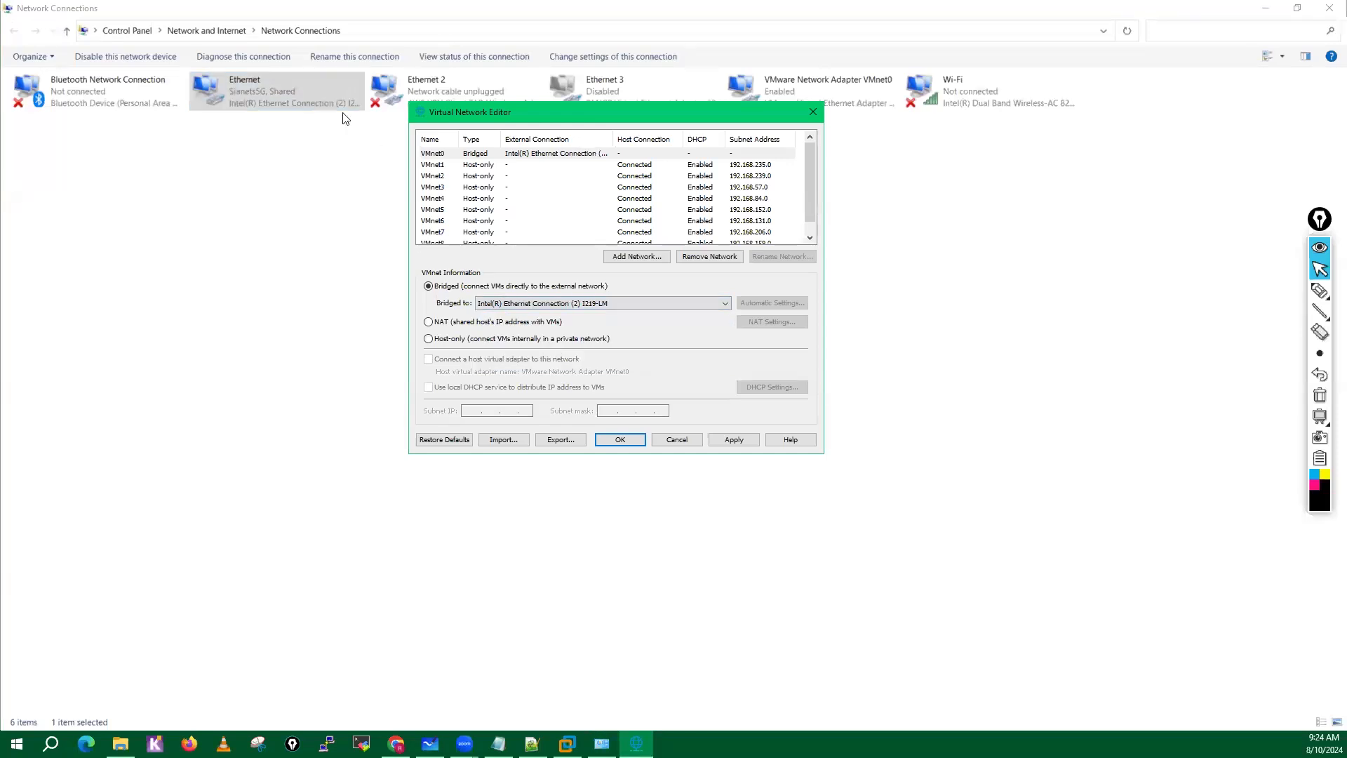
# Check the hardware description in the Windows Ethernet connection details and close the status windows.
pyautogui.click(293, 100)
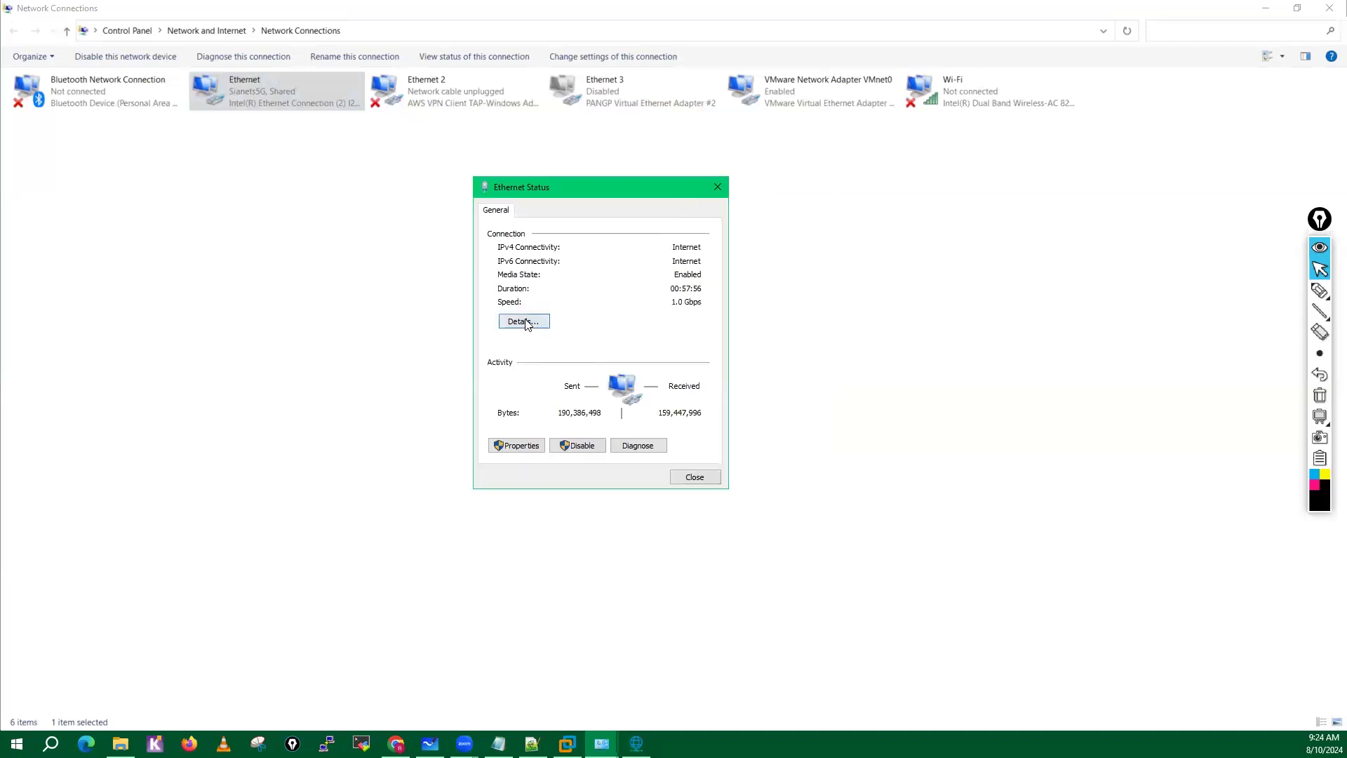
pyautogui.click(528, 323)
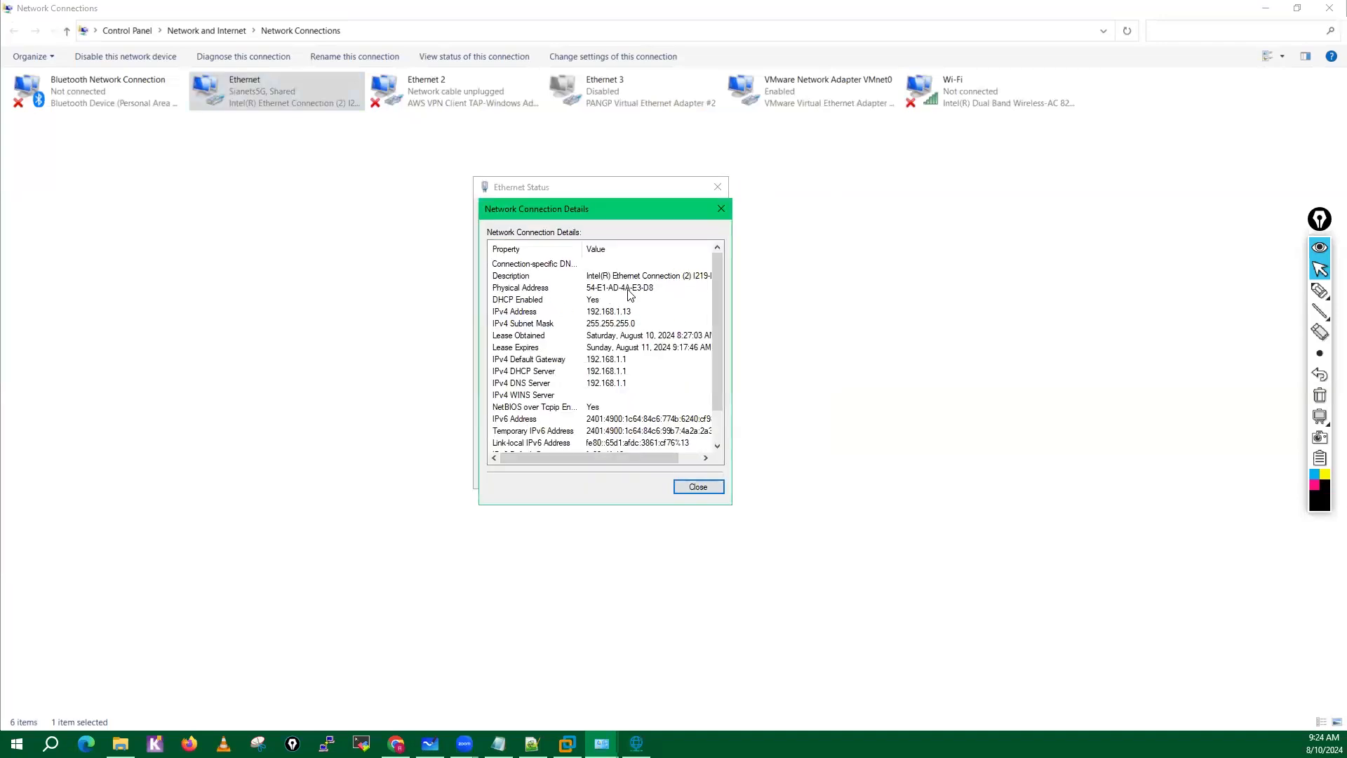
pyautogui.click(679, 278)
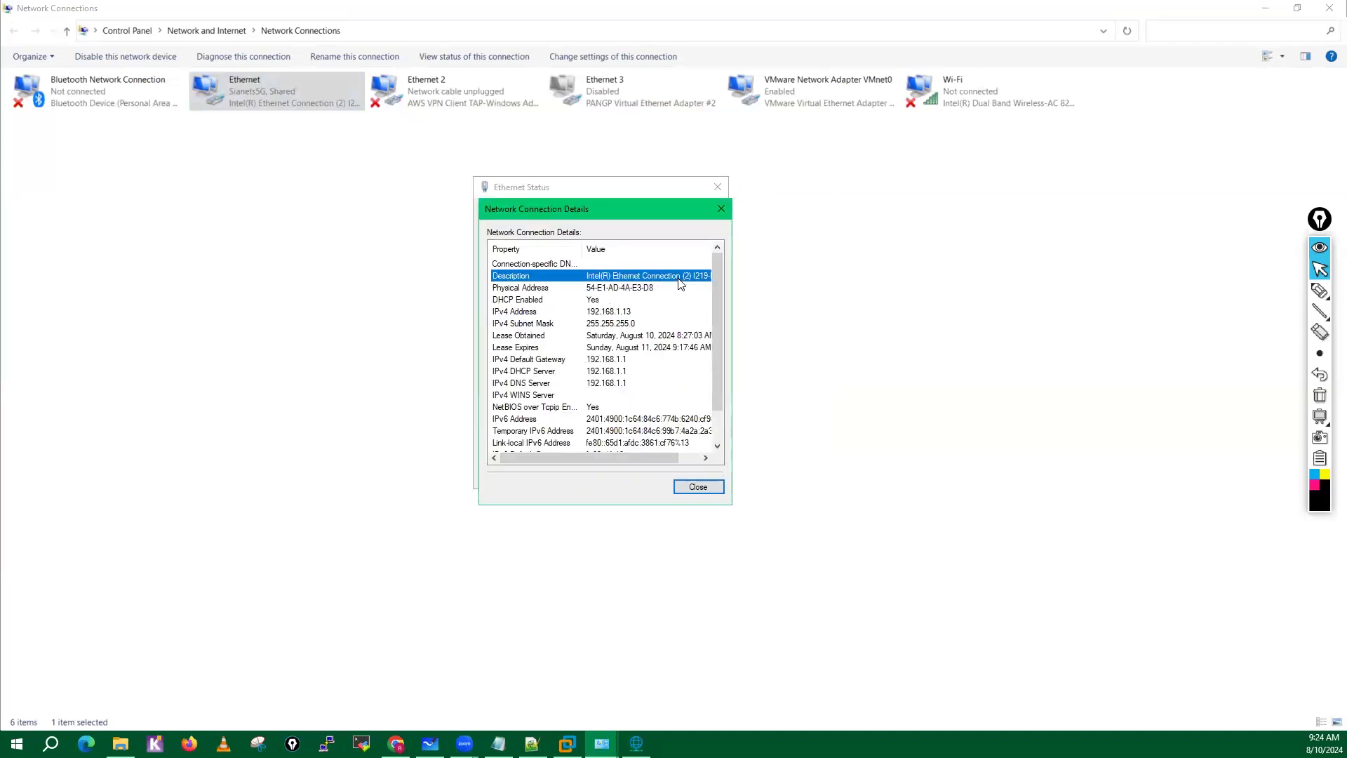
pyautogui.click(699, 487)
pyautogui.click(699, 480)
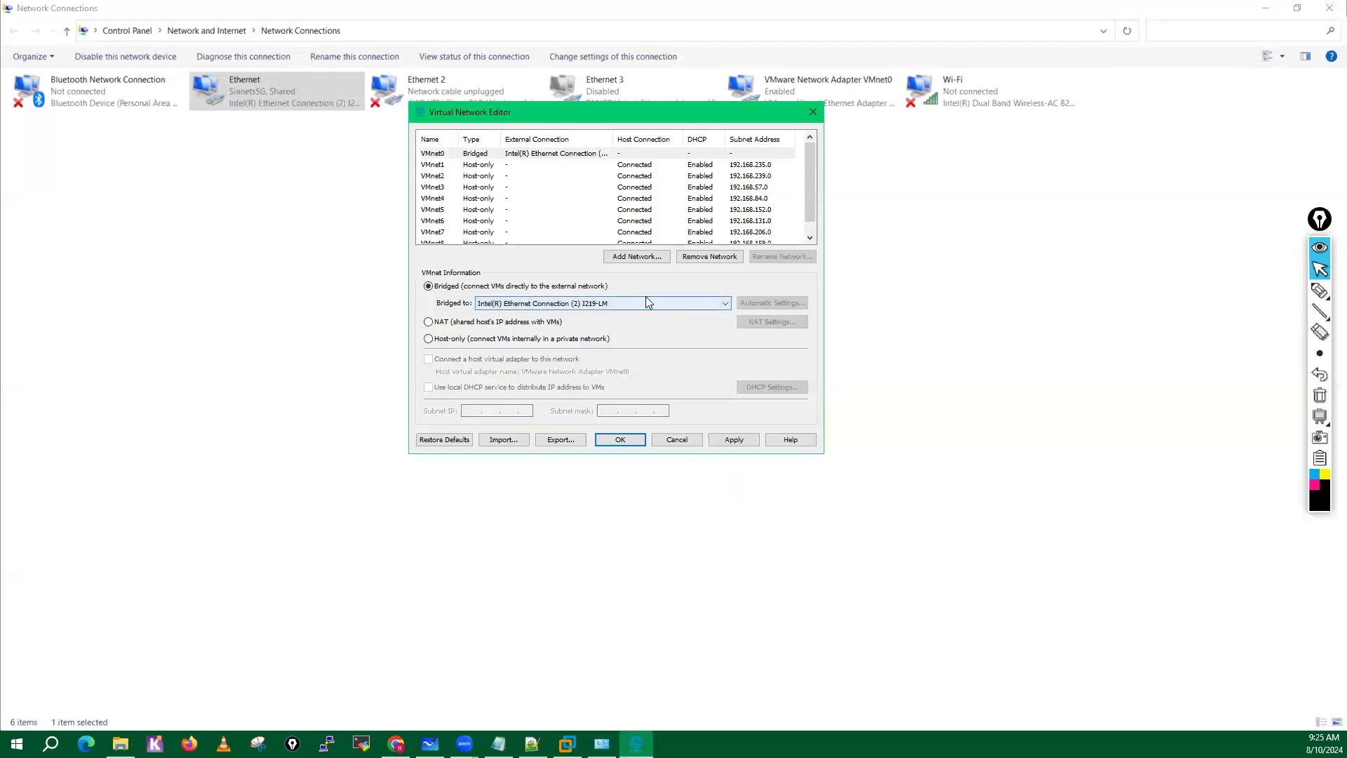
# Set the subnet IP of the host-only network VMnet1 to 10.1.1.0.
pyautogui.click(440, 166)
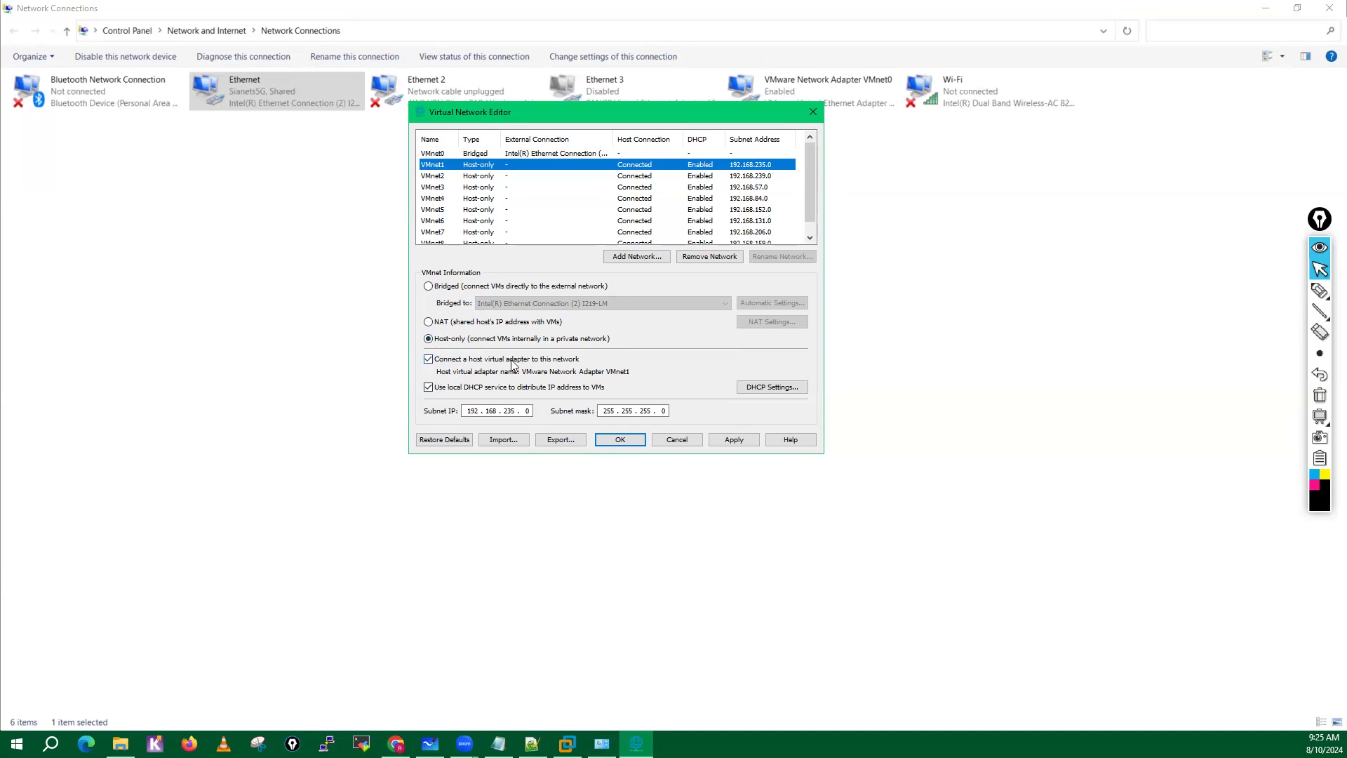
pyautogui.click(515, 413)
pyautogui.press('BackSpace')
pyautogui.press('BackSpace')
pyautogui.press('BackSpace')
pyautogui.press('BackSpace')
pyautogui.press('BackSpace')
pyautogui.press('BackSpace')
pyautogui.press('BackSpace')
pyautogui.press('BackSpace')
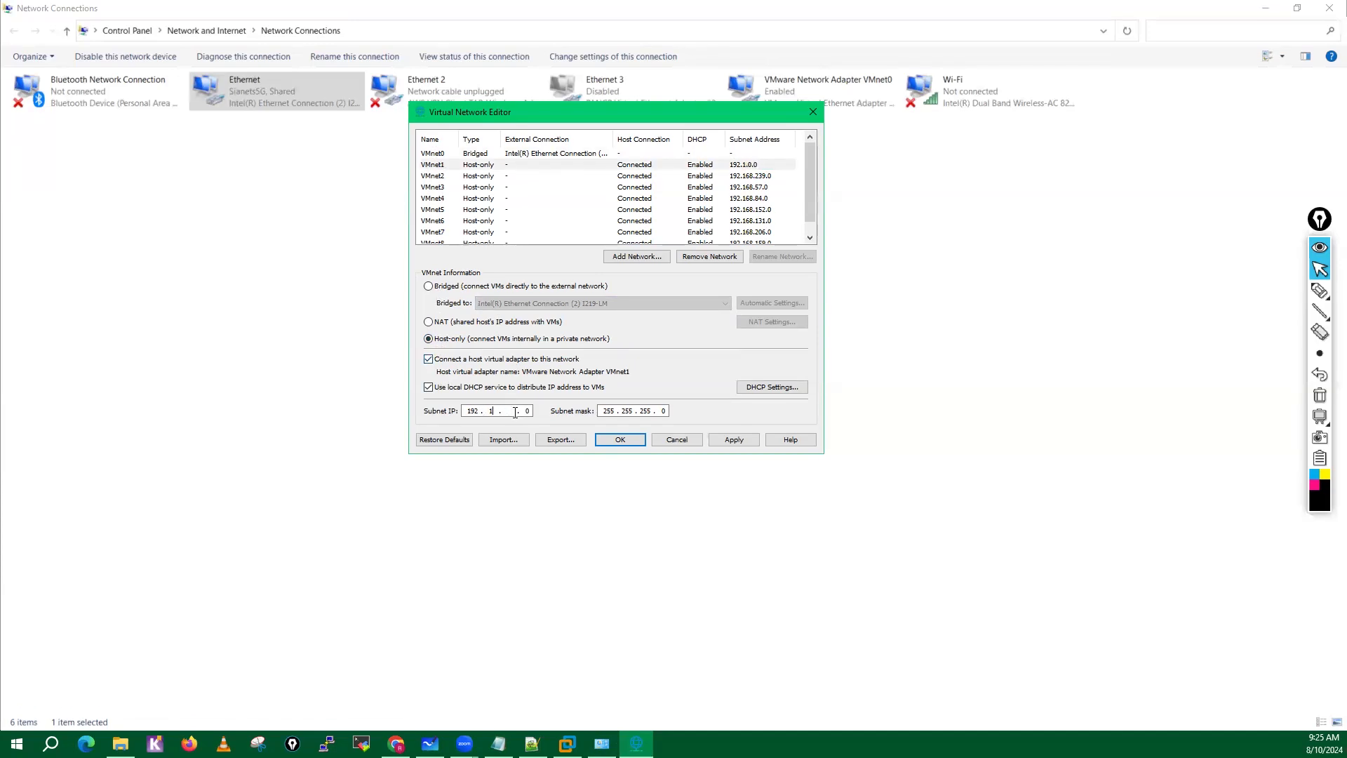
pyautogui.write('0.')
# Set the subnet IP of the host-only network VMnet2 to 10.2.2.0.
pyautogui.click(435, 177)
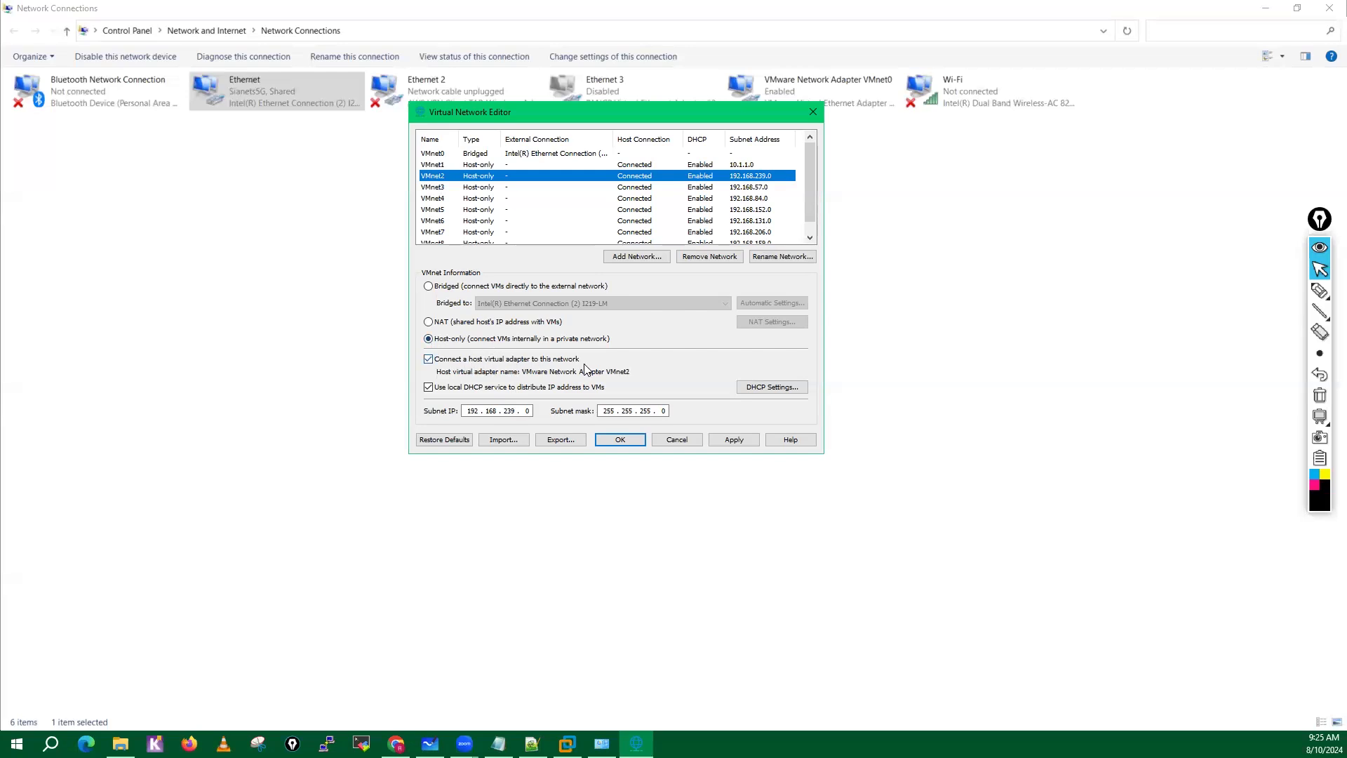
pyautogui.click(516, 412)
pyautogui.press('BackSpace')
pyautogui.press('BackSpace')
pyautogui.press('BackSpace')
pyautogui.press('BackSpace')
pyautogui.press('BackSpace')
pyautogui.press('BackSpace')
pyautogui.press('BackSpace')
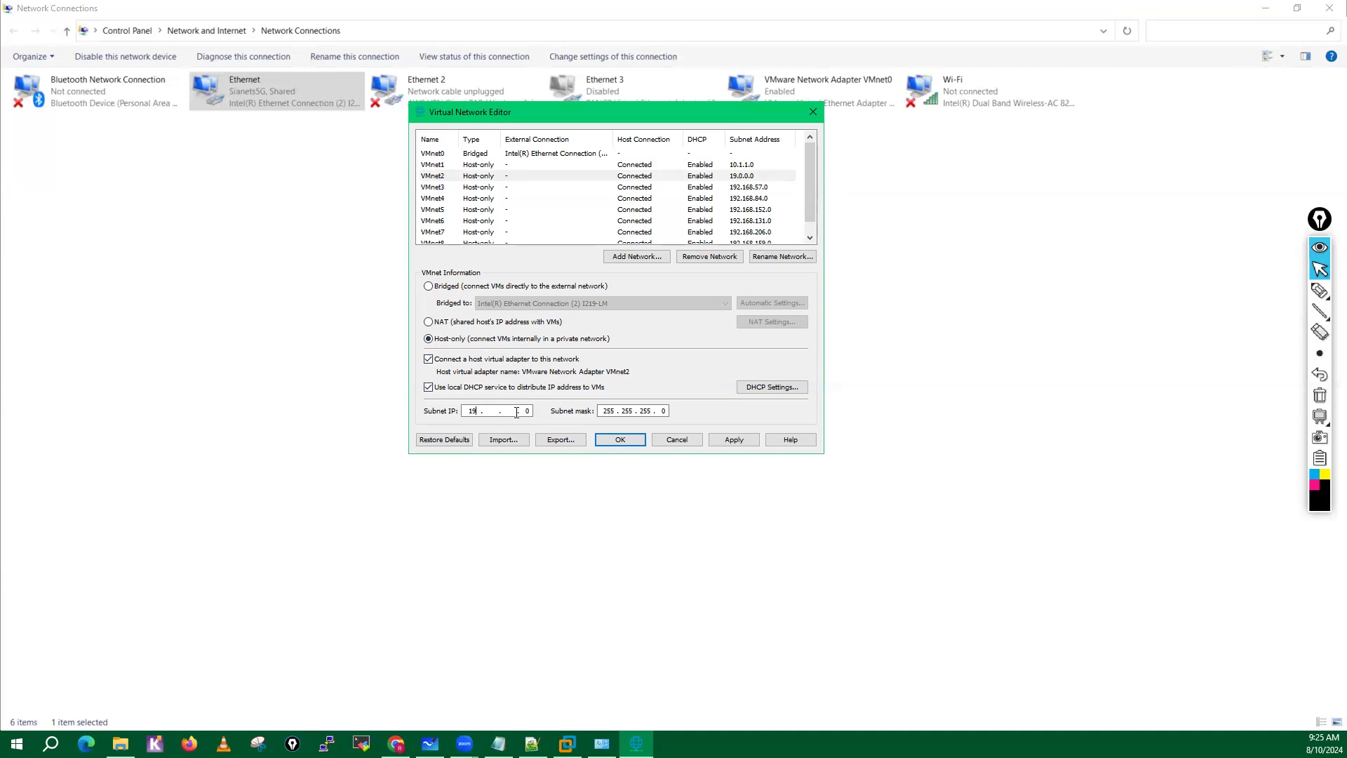
pyautogui.press('BackSpace')
pyautogui.write('0')
# Set the subnet IP of the host-only network VMnet3 to 10.3.3.0.
pyautogui.click(434, 186)
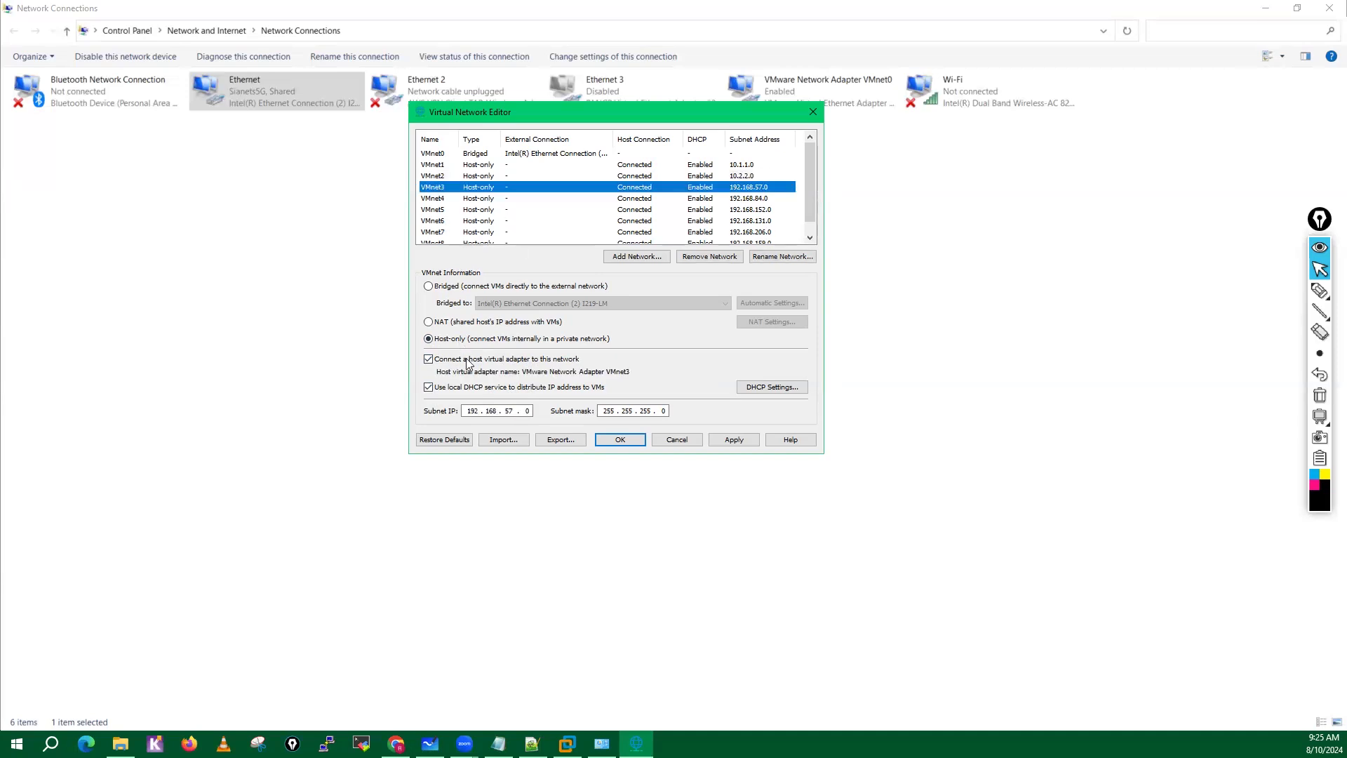
pyautogui.click(518, 411)
pyautogui.press('BackSpace')
pyautogui.press('BackSpace')
pyautogui.press('BackSpace')
pyautogui.press('BackSpace')
pyautogui.press('BackSpace')
pyautogui.press('BackSpace')
pyautogui.press('BackSpace')
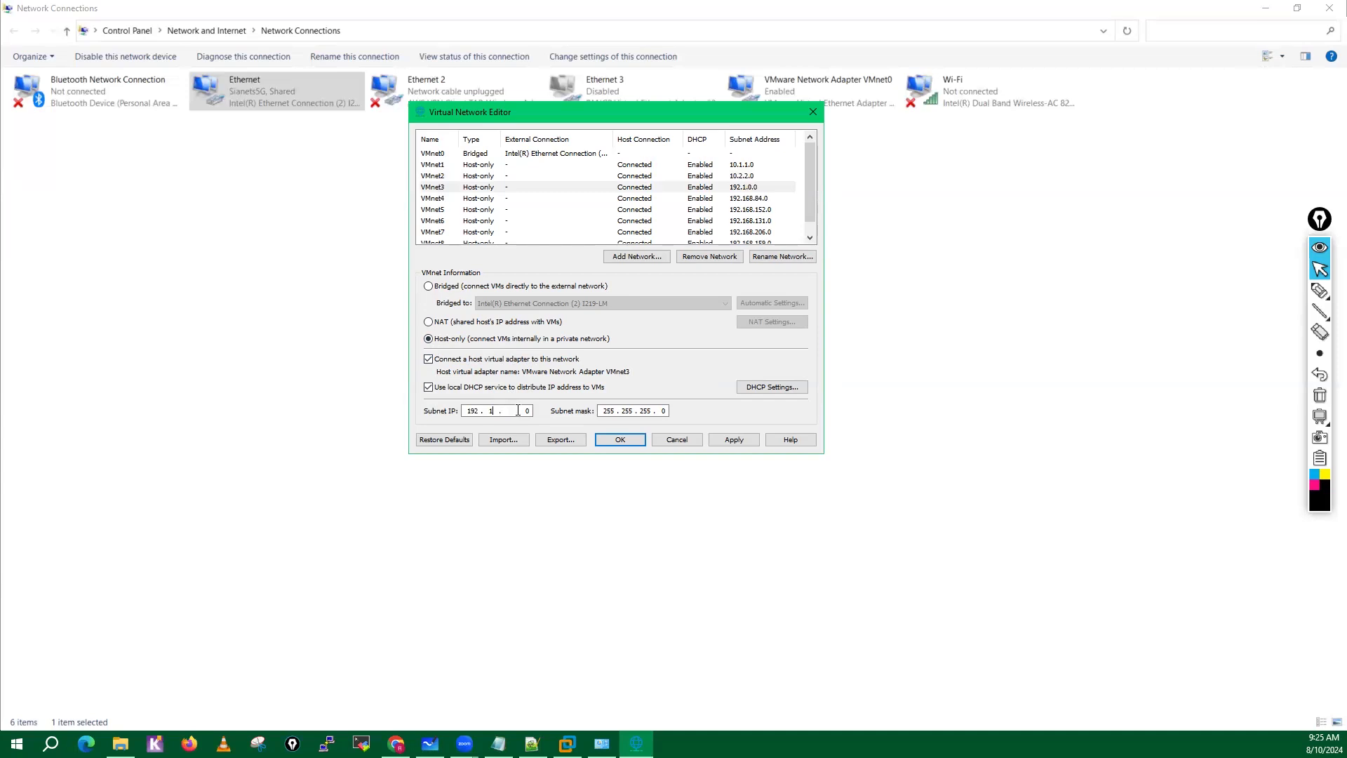
pyautogui.write('0.3')
# Set the subnet IP of the host-only network VMnet4 to 10.4.4.0.
pyautogui.click(446, 199)
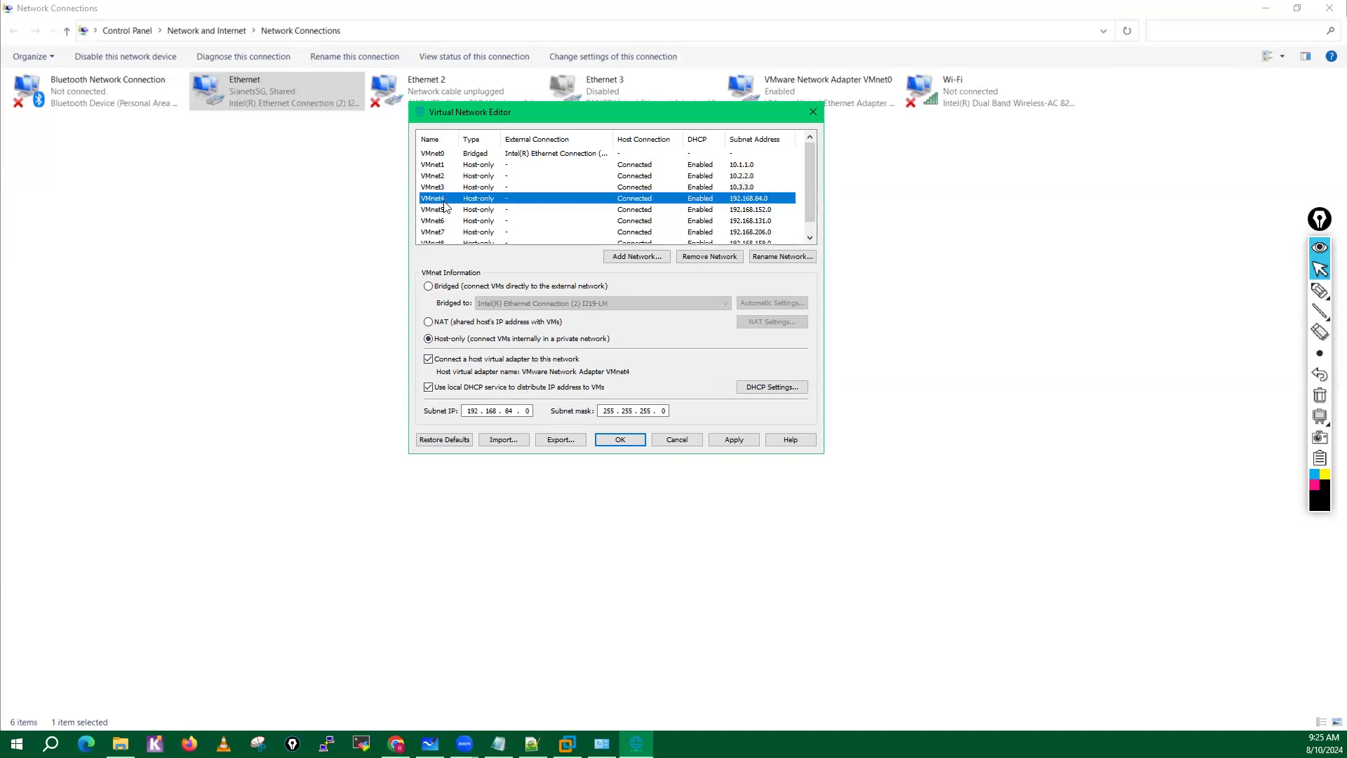
pyautogui.click(515, 411)
pyautogui.press('BackSpace')
pyautogui.press('BackSpace')
pyautogui.press('BackSpace')
pyautogui.press('BackSpace')
pyautogui.press('BackSpace')
pyautogui.press('BackSpace')
pyautogui.press('BackSpace')
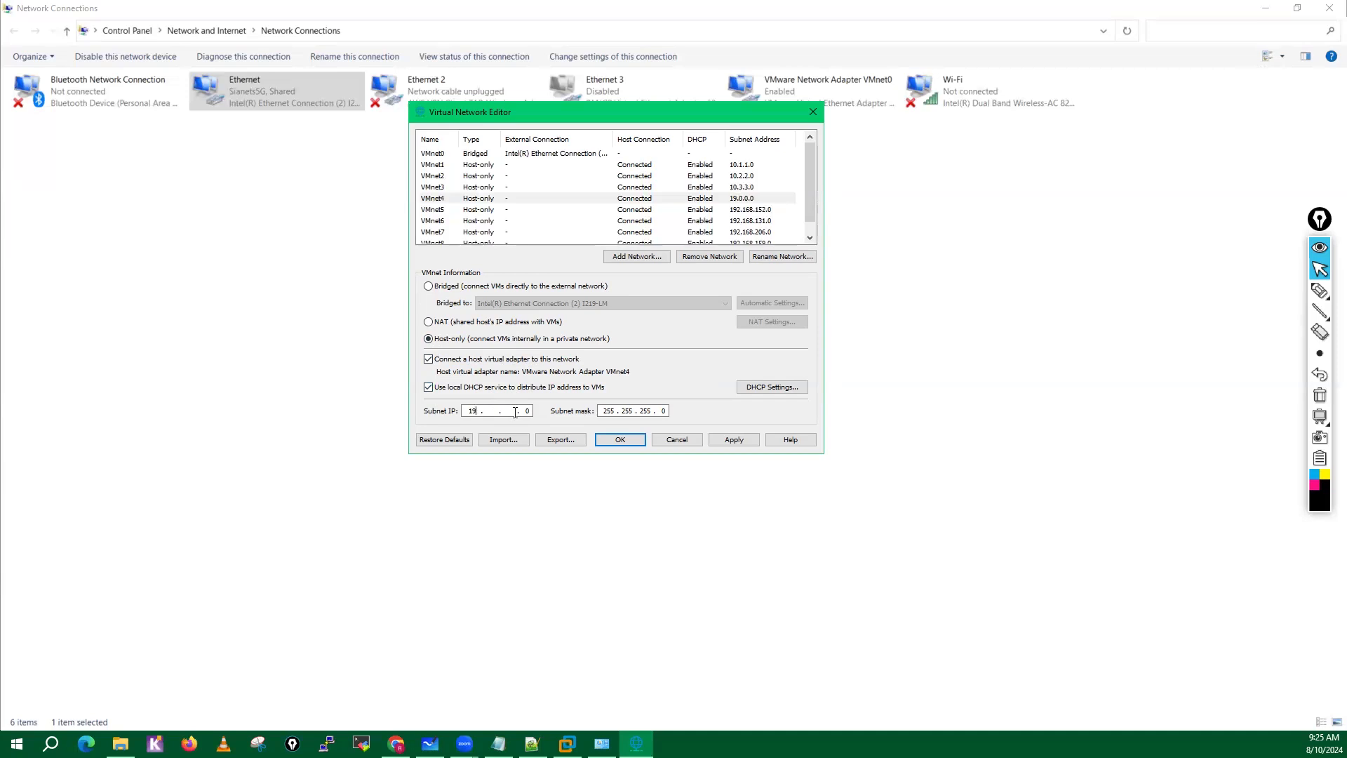
pyautogui.write('0.4.4')
# Set the subnet IP of the host-only network VMnet5 to 10.5.5.0.
pyautogui.click(440, 210)
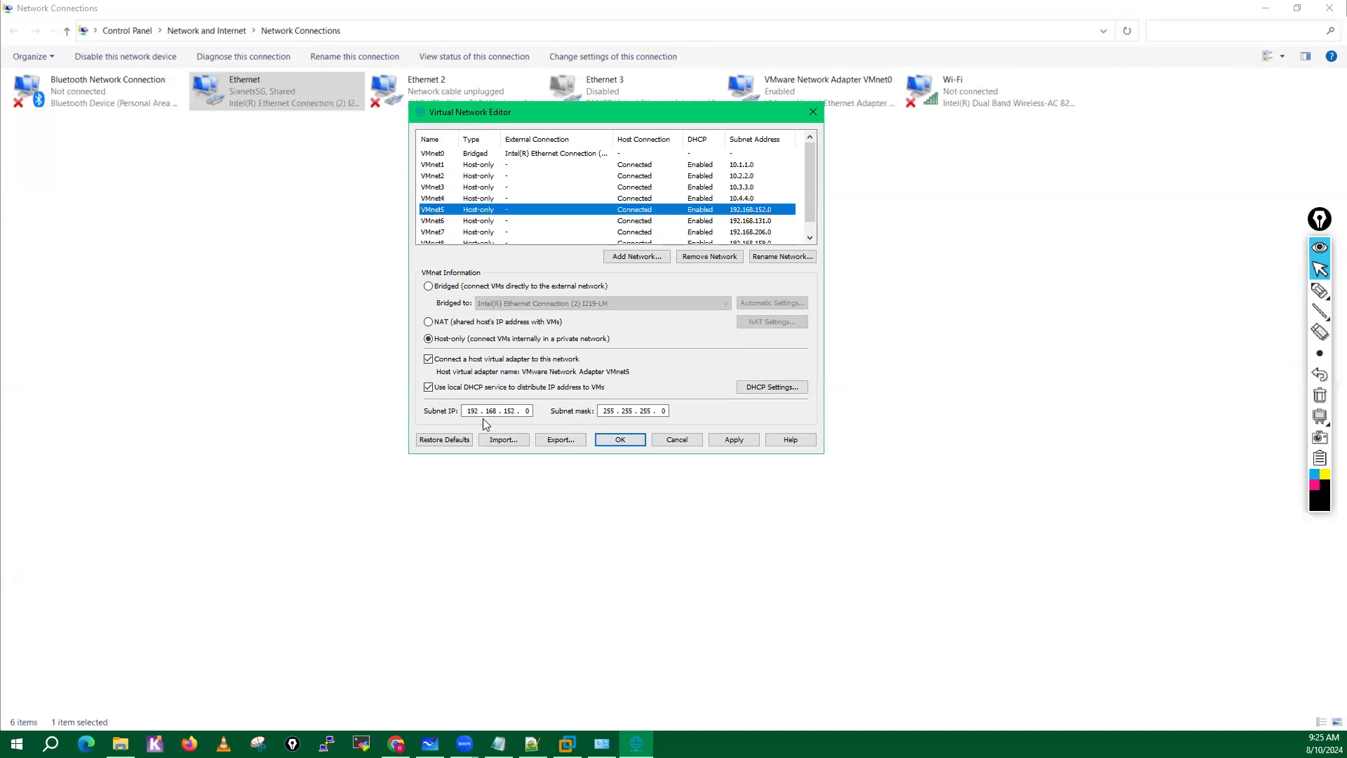
pyautogui.click(517, 414)
pyautogui.press('BackSpace')
pyautogui.press('BackSpace')
pyautogui.press('BackSpace')
pyautogui.press('BackSpace')
pyautogui.press('BackSpace')
pyautogui.press('BackSpace')
pyautogui.press('BackSpace')
pyautogui.press('BackSpace')
pyautogui.press('BackSpace')
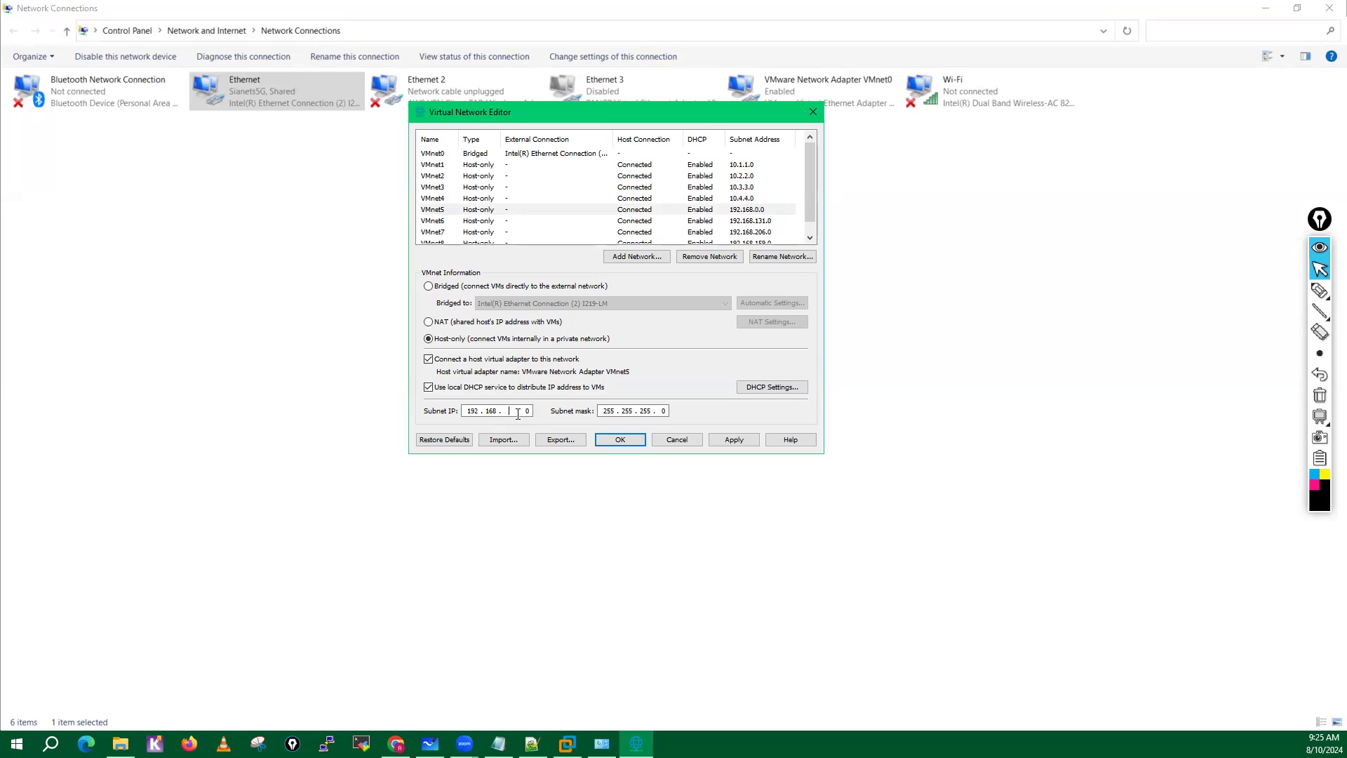
pyautogui.write('10.5.5')
# Set the subnet IP of the host-only network VMnet6 to 10.6.6.0.
pyautogui.click(433, 220)
pyautogui.click(515, 410)
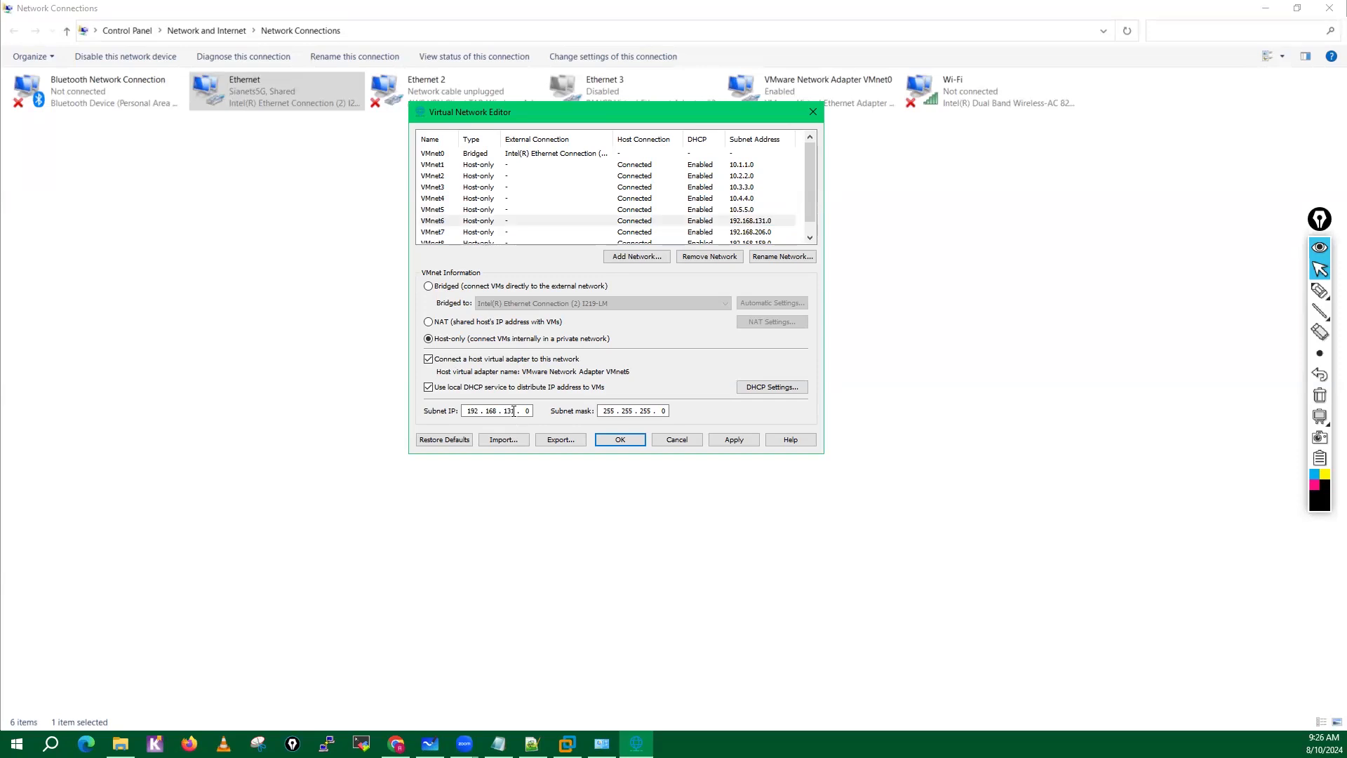
pyautogui.press('BackSpace')
pyautogui.press('BackSpace')
pyautogui.press('BackSpace')
pyautogui.press('BackSpace')
pyautogui.press('BackSpace')
pyautogui.press('BackSpace')
pyautogui.press('BackSpace')
pyautogui.press('BackSpace')
pyautogui.write('0.6.6')
# Set the subnet IP of the host-only network VMnet7 to 10.7.7.0.
pyautogui.click(444, 232)
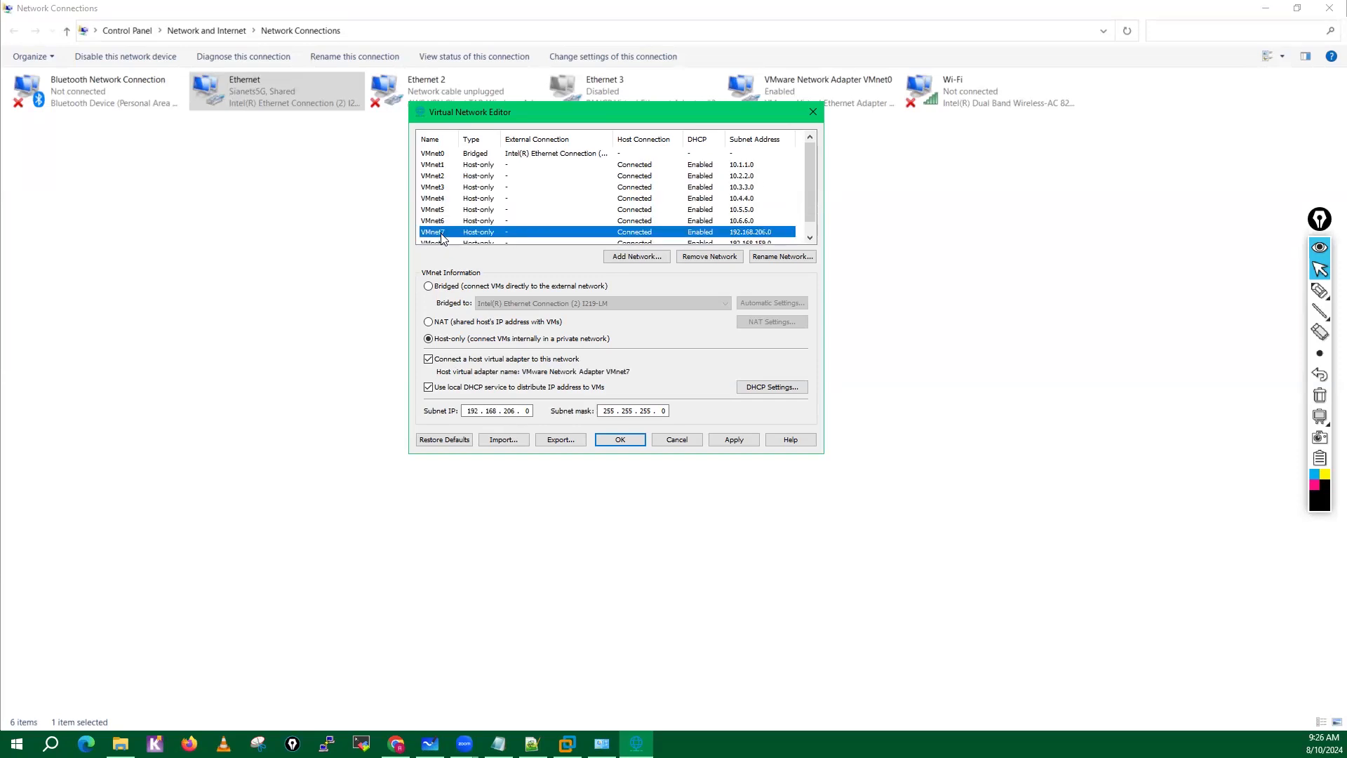
pyautogui.click(517, 413)
pyautogui.press('BackSpace')
pyautogui.press('BackSpace')
pyautogui.press('BackSpace')
pyautogui.press('BackSpace')
pyautogui.press('BackSpace')
pyautogui.press('BackSpace')
pyautogui.press('BackSpace')
pyautogui.press('BackSpace')
pyautogui.press('BackSpace')
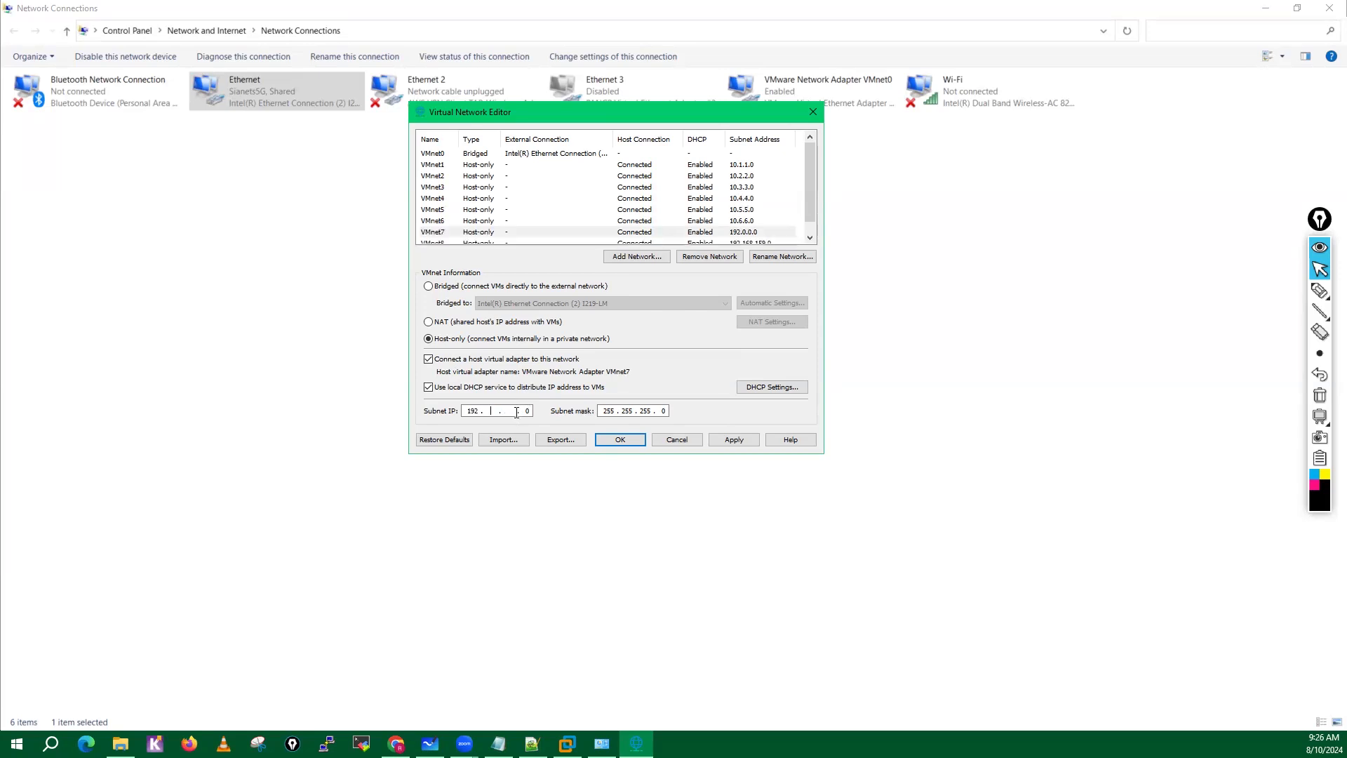
pyautogui.write('10')
# Change VMnet8 to a NAT network and set its subnet IP to 192.168.137.0.
pyautogui.moveTo(813, 158); pyautogui.dragTo(809, 196)
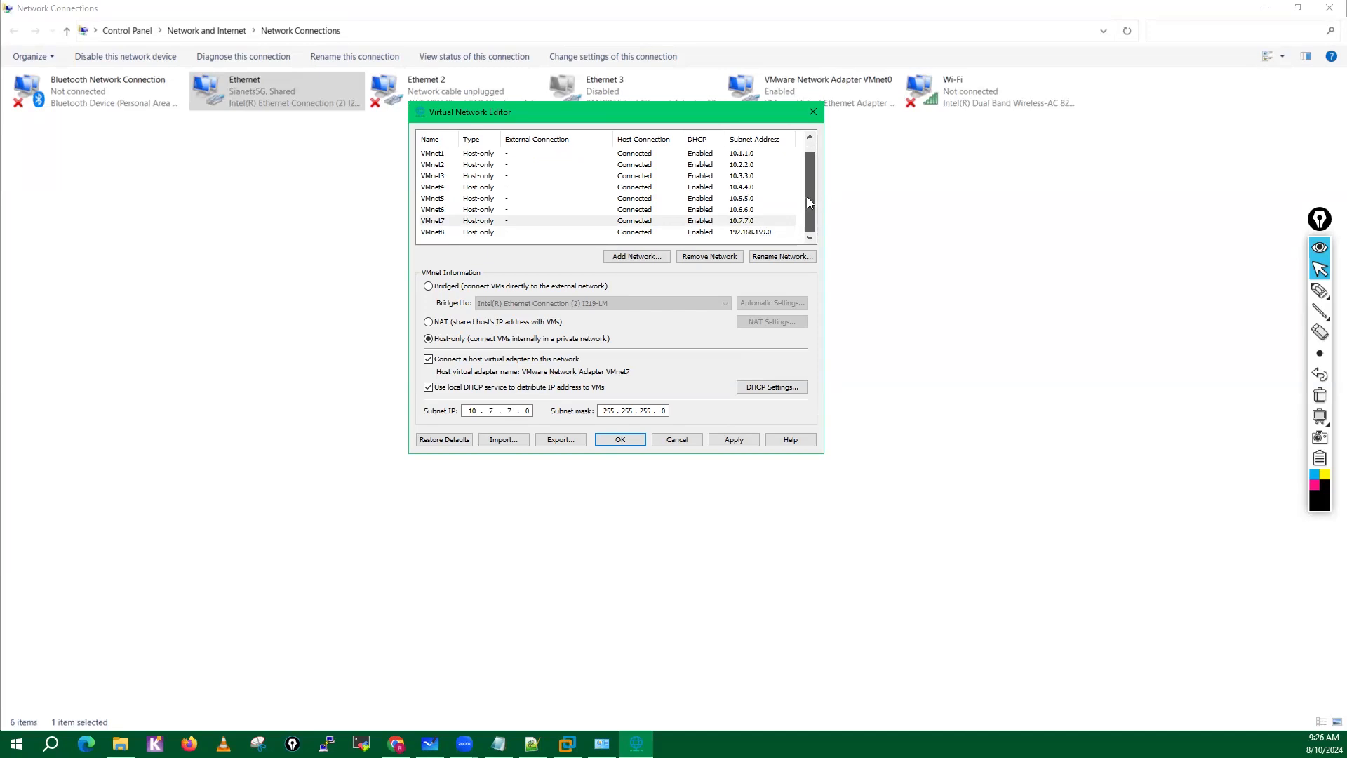
pyautogui.click(436, 235)
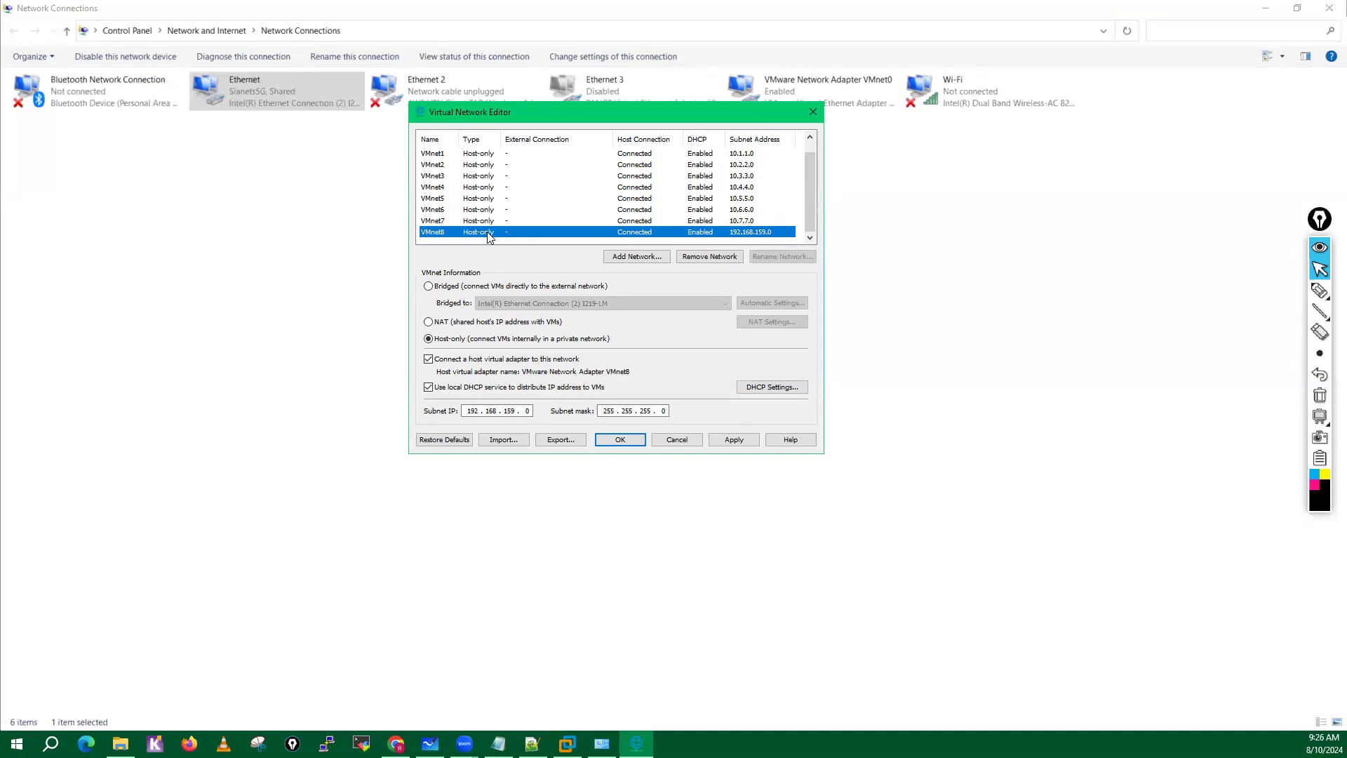
pyautogui.click(428, 322)
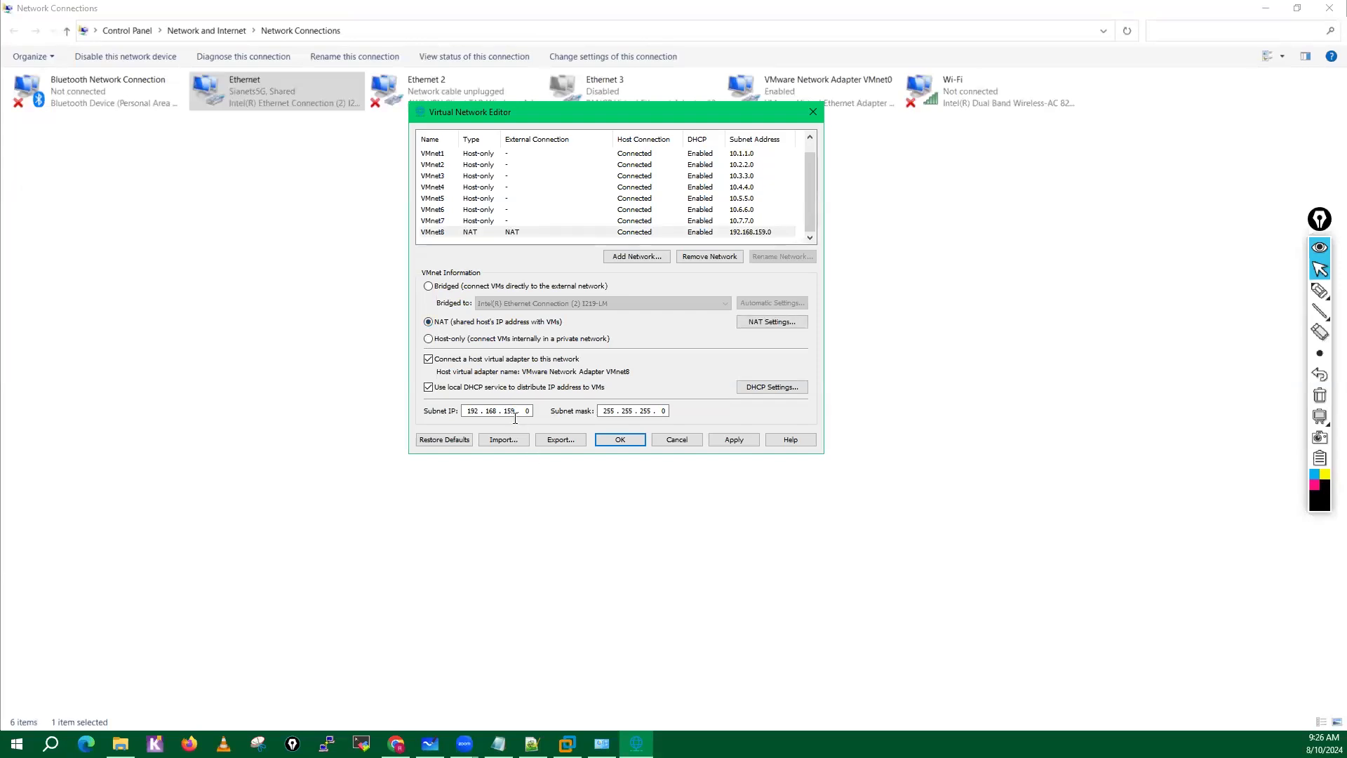
pyautogui.doubleClick(511, 411)
pyautogui.write('137')
# Change the gateway IP in VMnet8's NAT settings to match the 192.168.137.0 subnet.
pyautogui.click(772, 322)
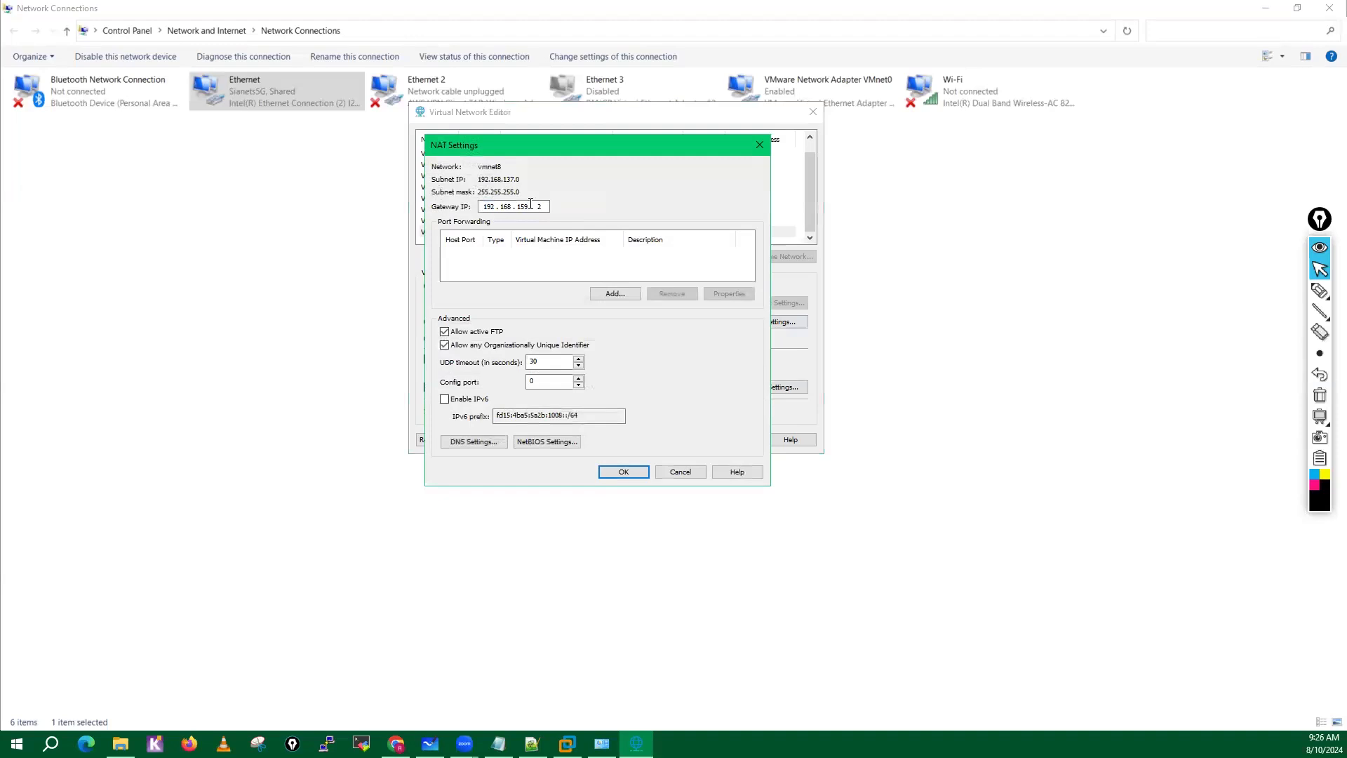
pyautogui.press('BackSpace')
pyautogui.write('78')
pyautogui.click(624, 473)
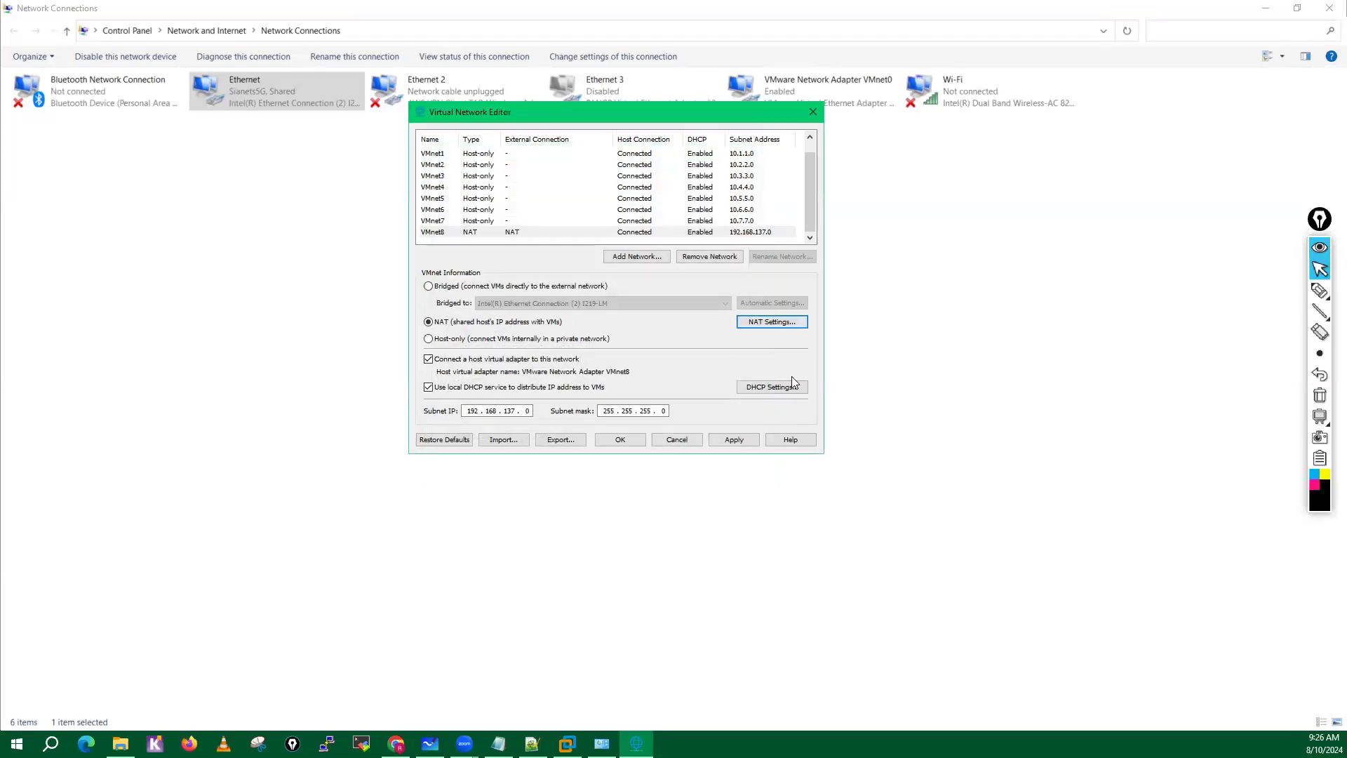
# Set VMnet8's DHCP range to start at 192.168.137.128 and end at 192.168.137.254.
pyautogui.click(779, 390)
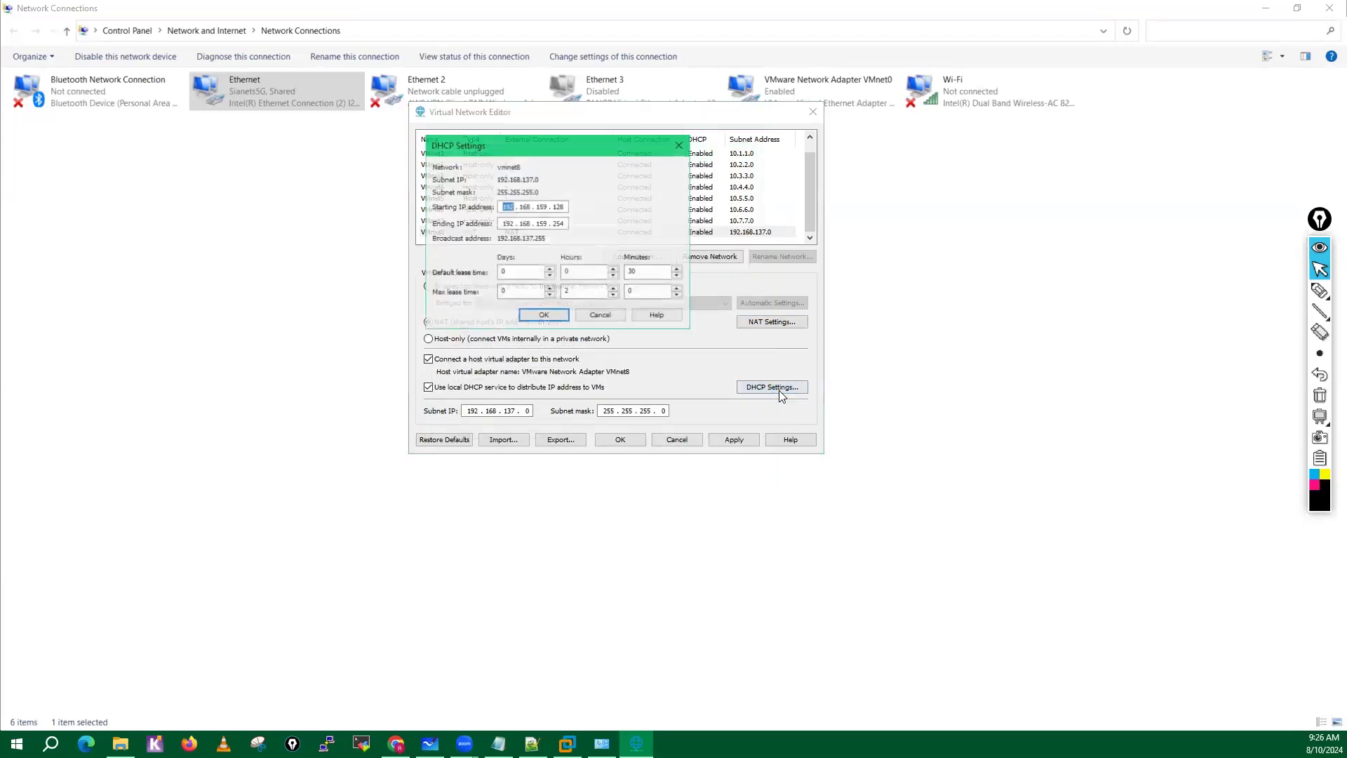
pyautogui.click(549, 207)
pyautogui.press('BackSpace')
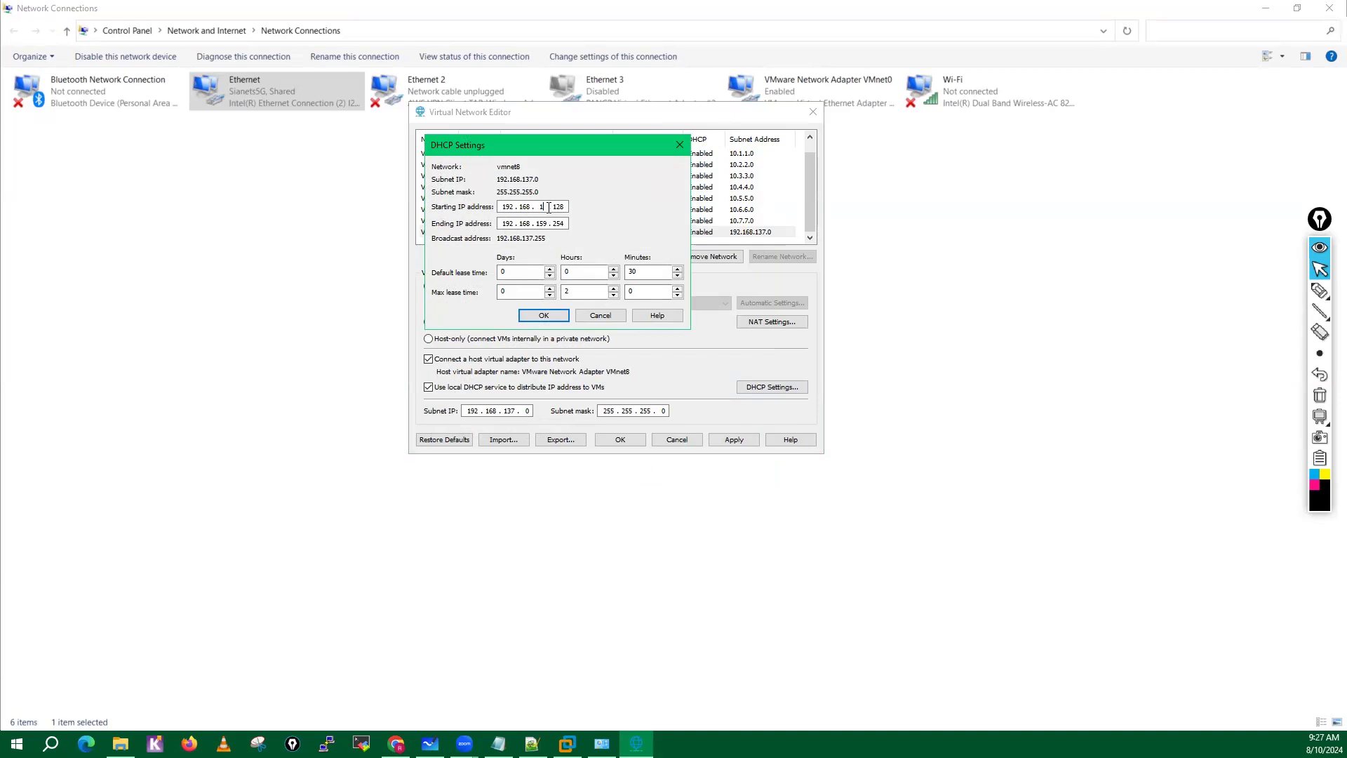
pyautogui.write('37')
pyautogui.click(547, 223)
pyautogui.write('37')
pyautogui.click(552, 317)
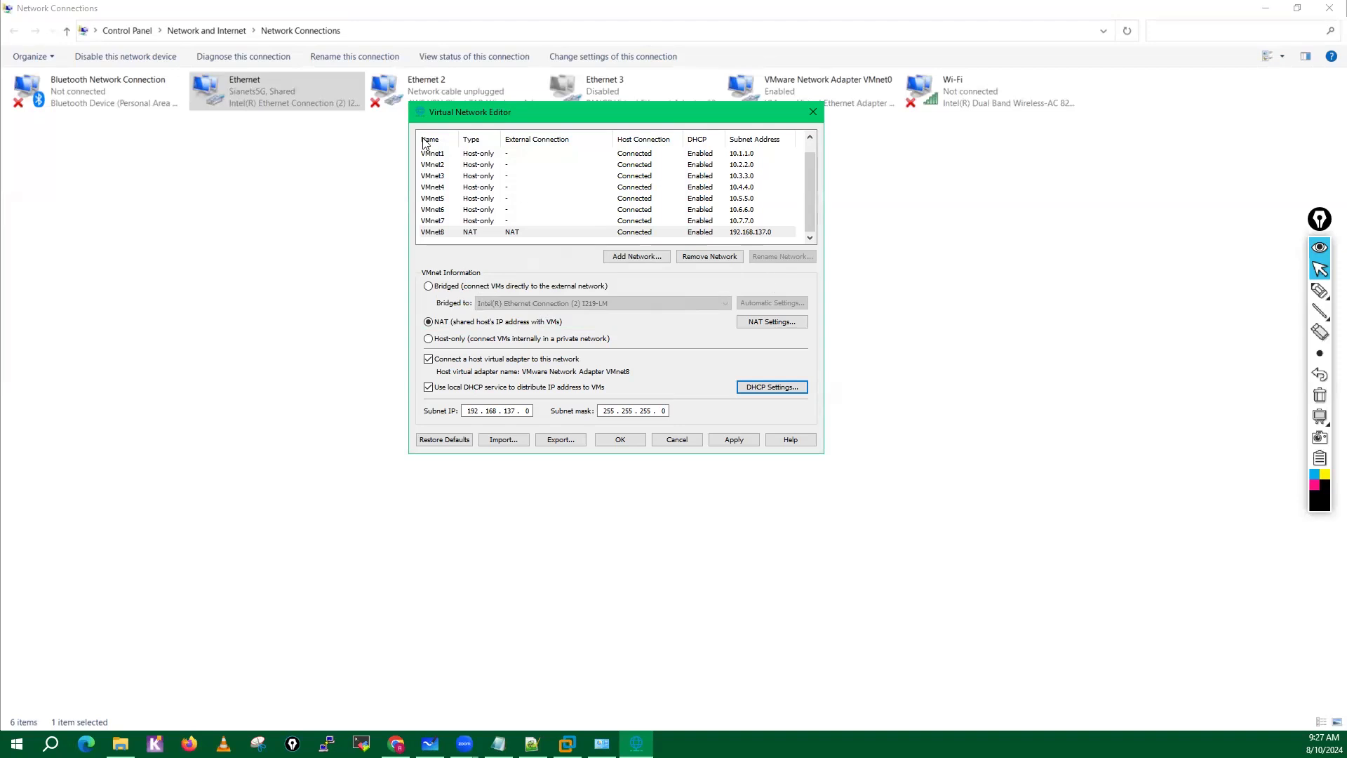
# Review the list of virtual networks from VMnet0 to VMnet8 and apply the network configuration.
pyautogui.moveTo(810, 174); pyautogui.dragTo(809, 146)
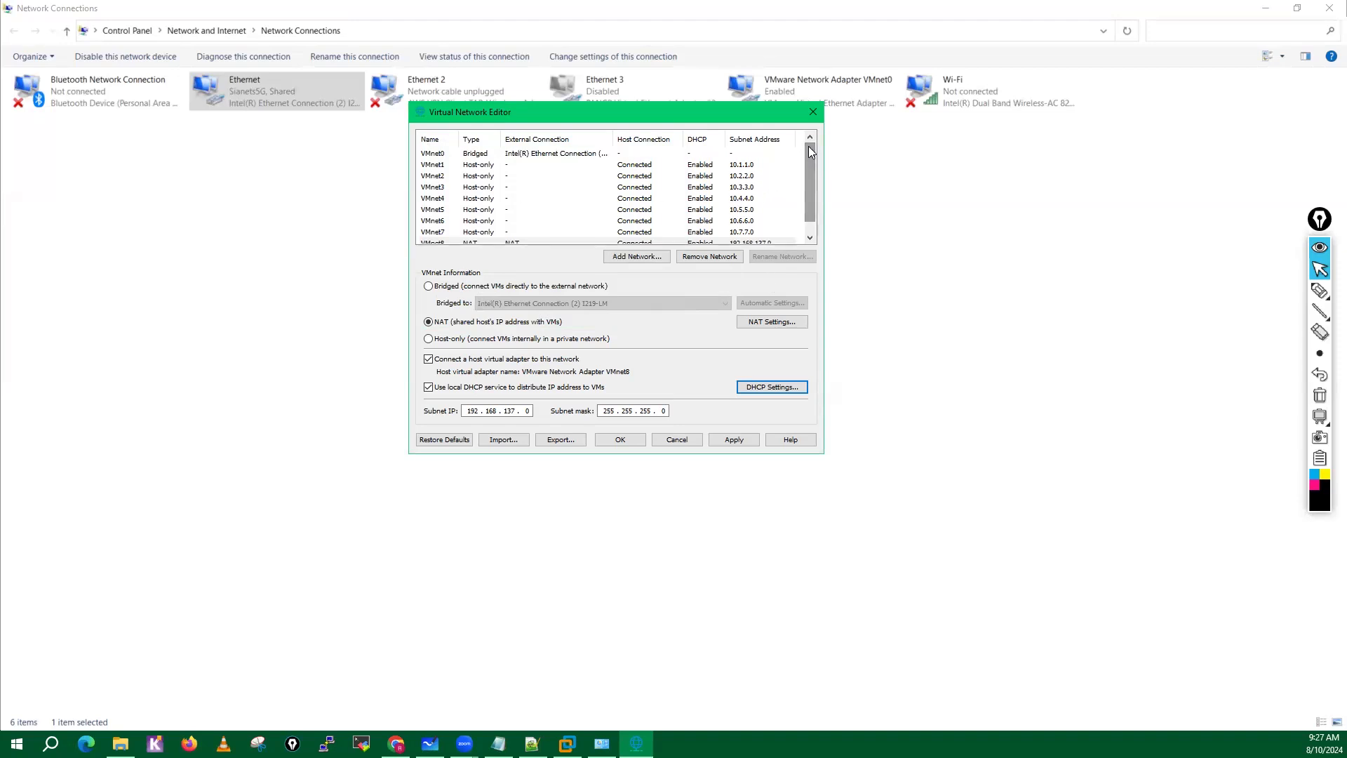
pyautogui.click(539, 157)
pyautogui.click(486, 166)
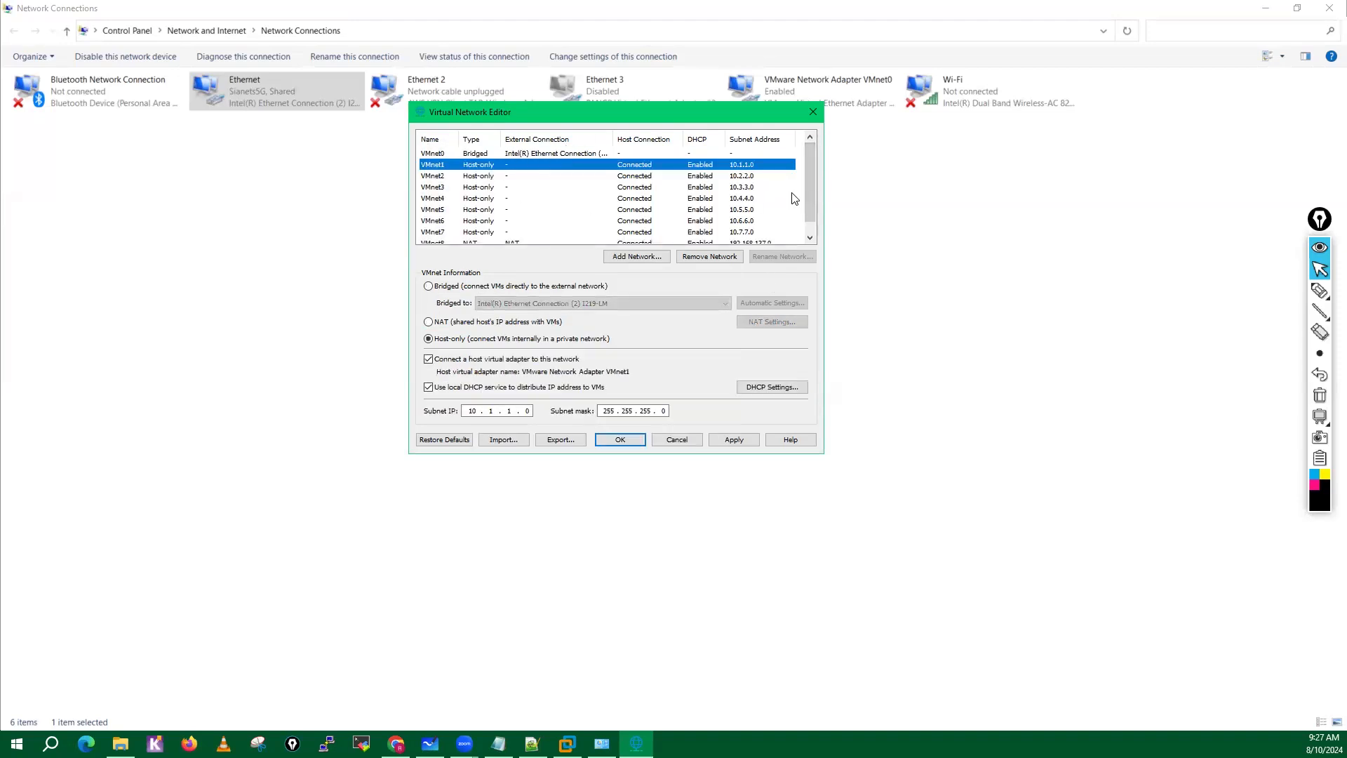
pyautogui.moveTo(810, 174); pyautogui.dragTo(812, 190)
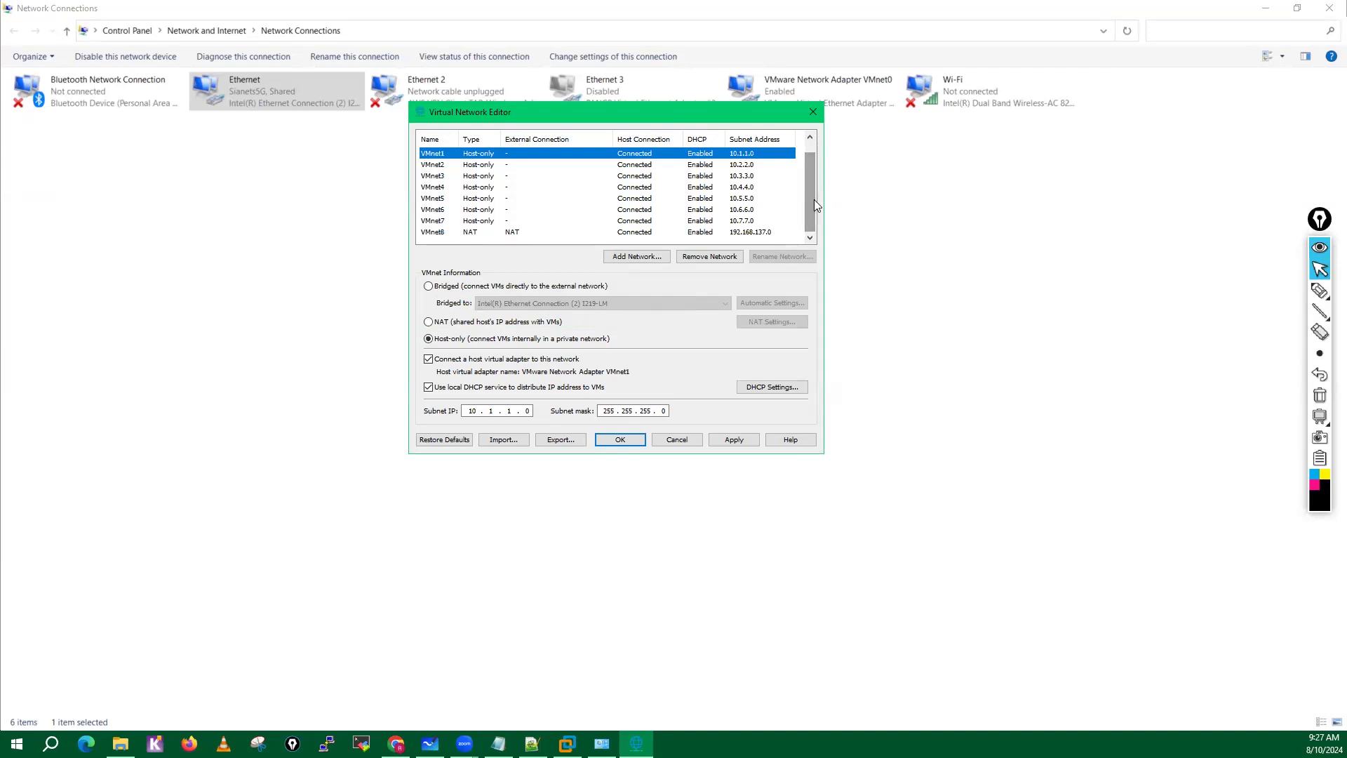
pyautogui.click(737, 444)
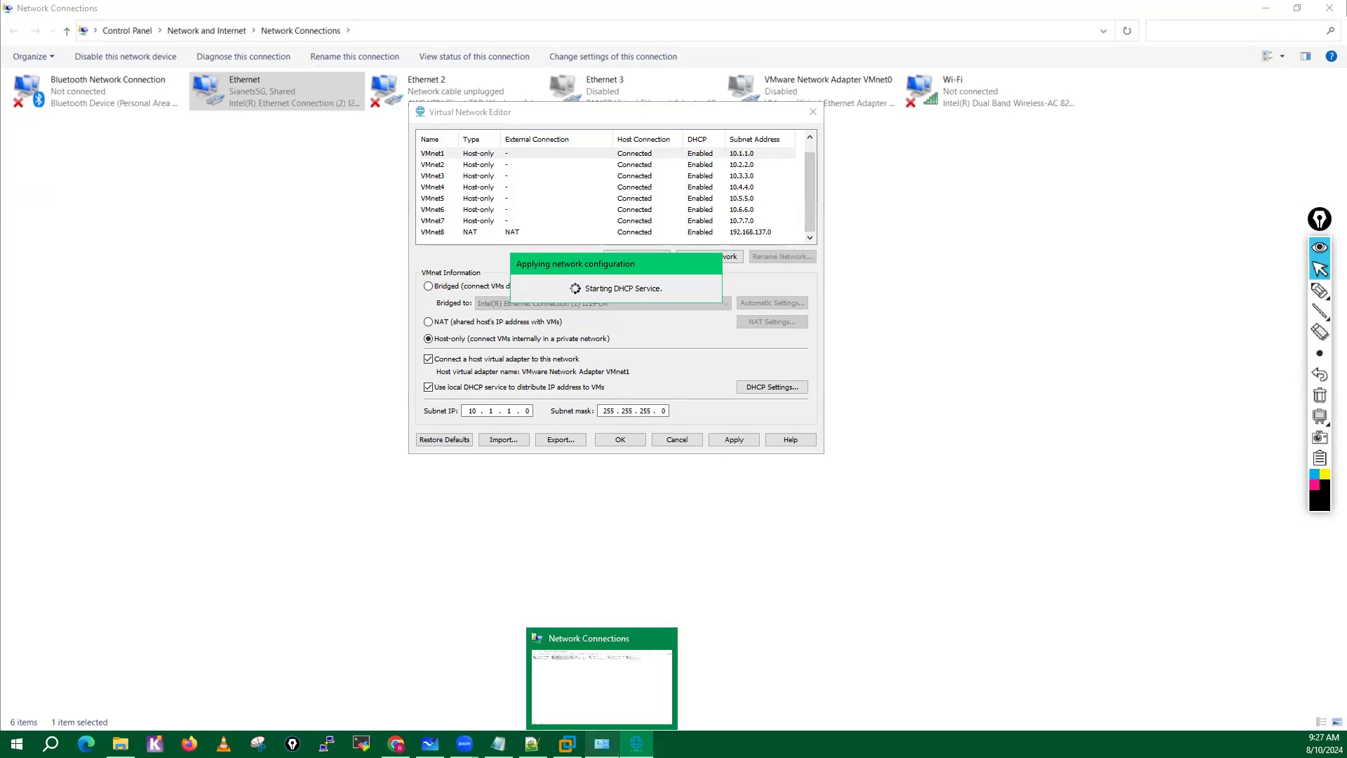
# Switch to the Windows Network Connections window and refresh its adapter list.
pyautogui.click(602, 744)
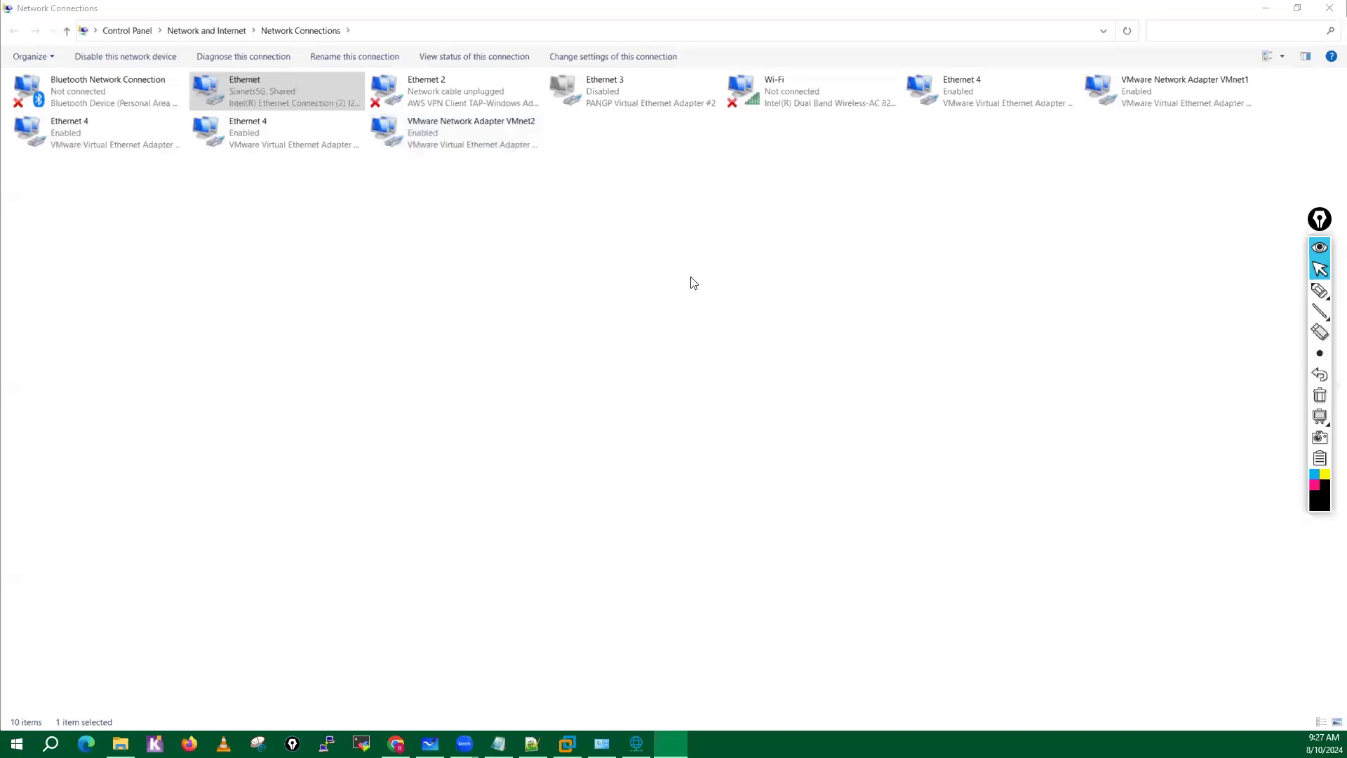
pyautogui.rightClick(550, 272)
pyautogui.click(585, 326)
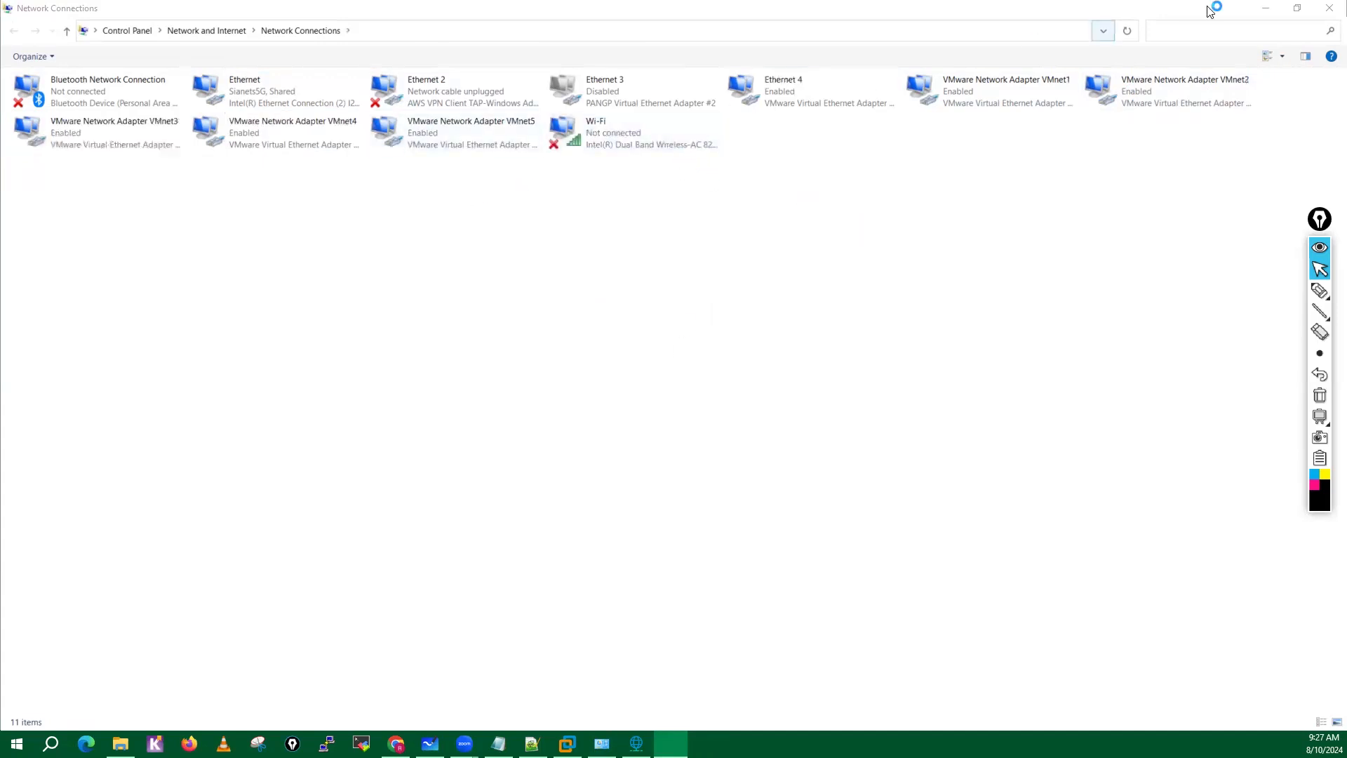
pyautogui.click(1266, 8)
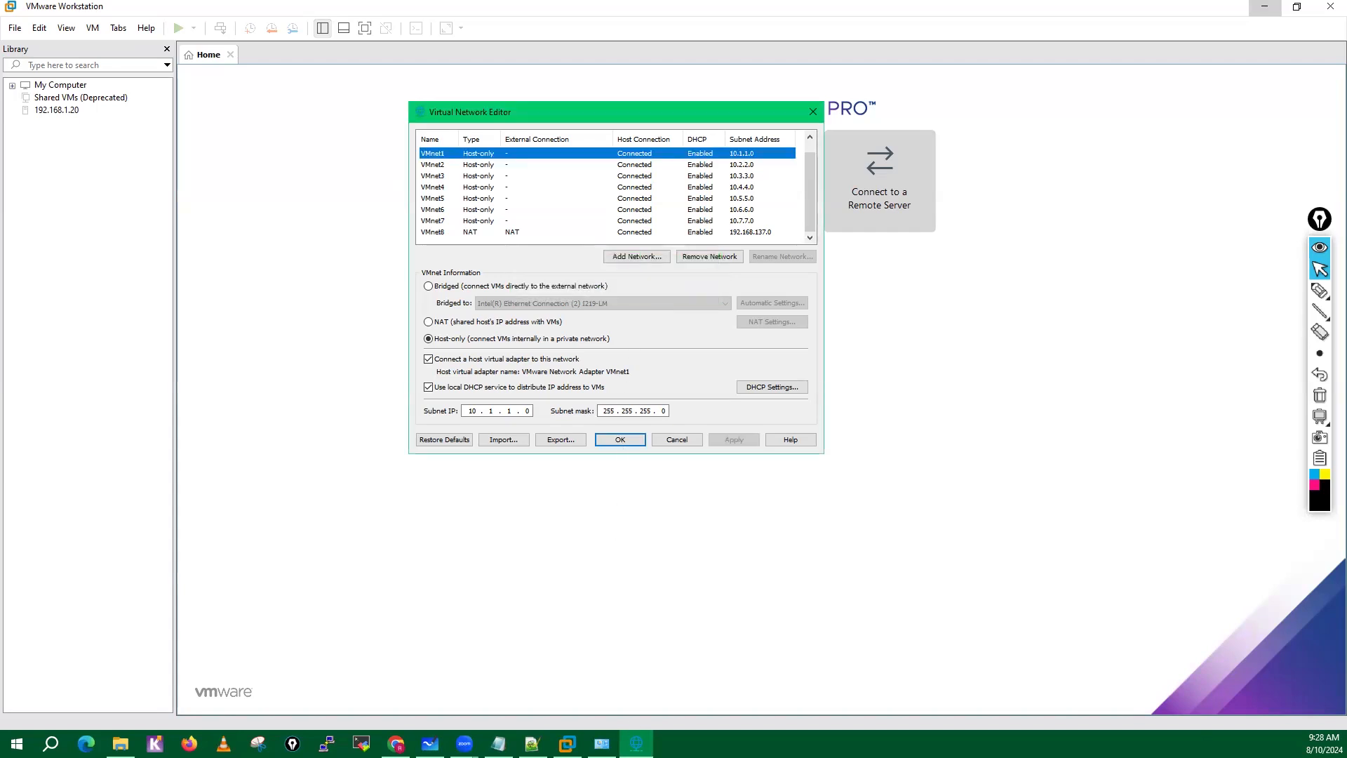
pyautogui.click(601, 743)
pyautogui.rightClick(645, 230)
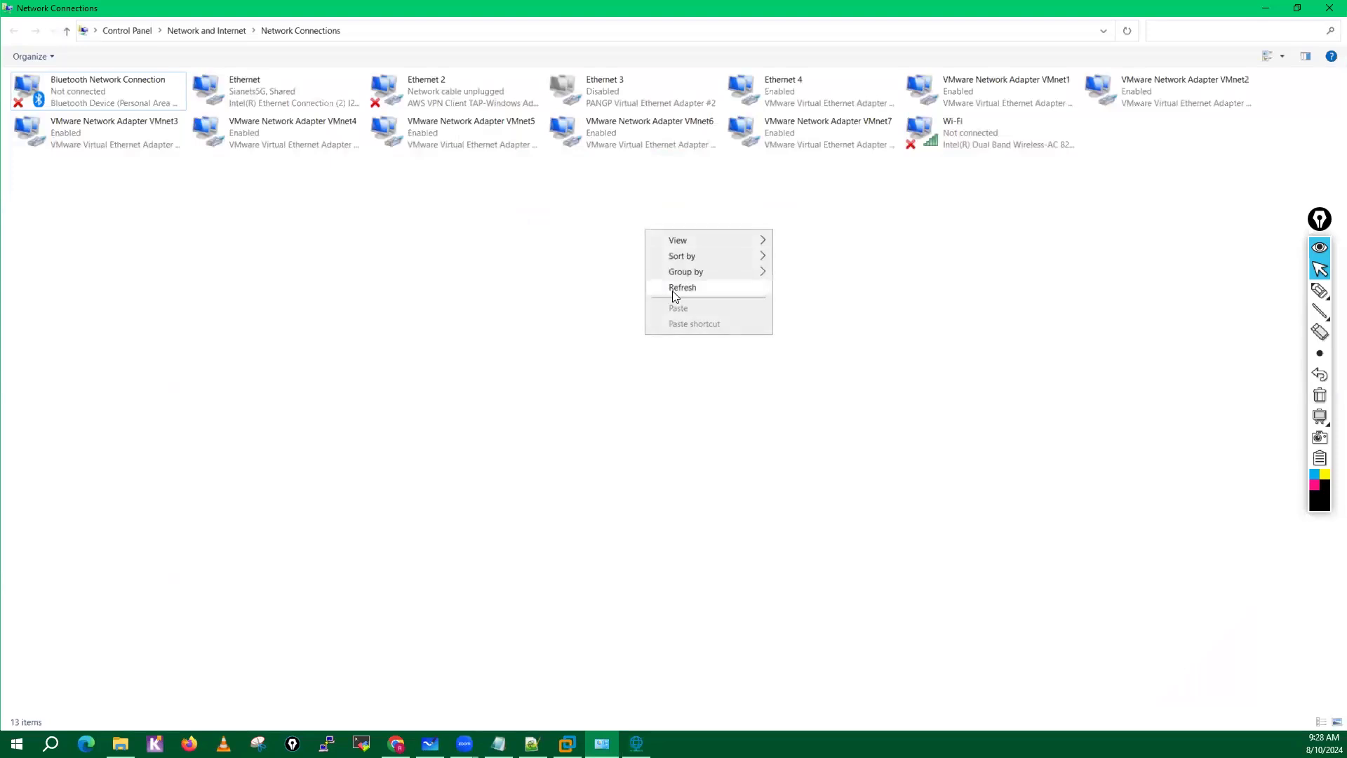
pyautogui.click(672, 291)
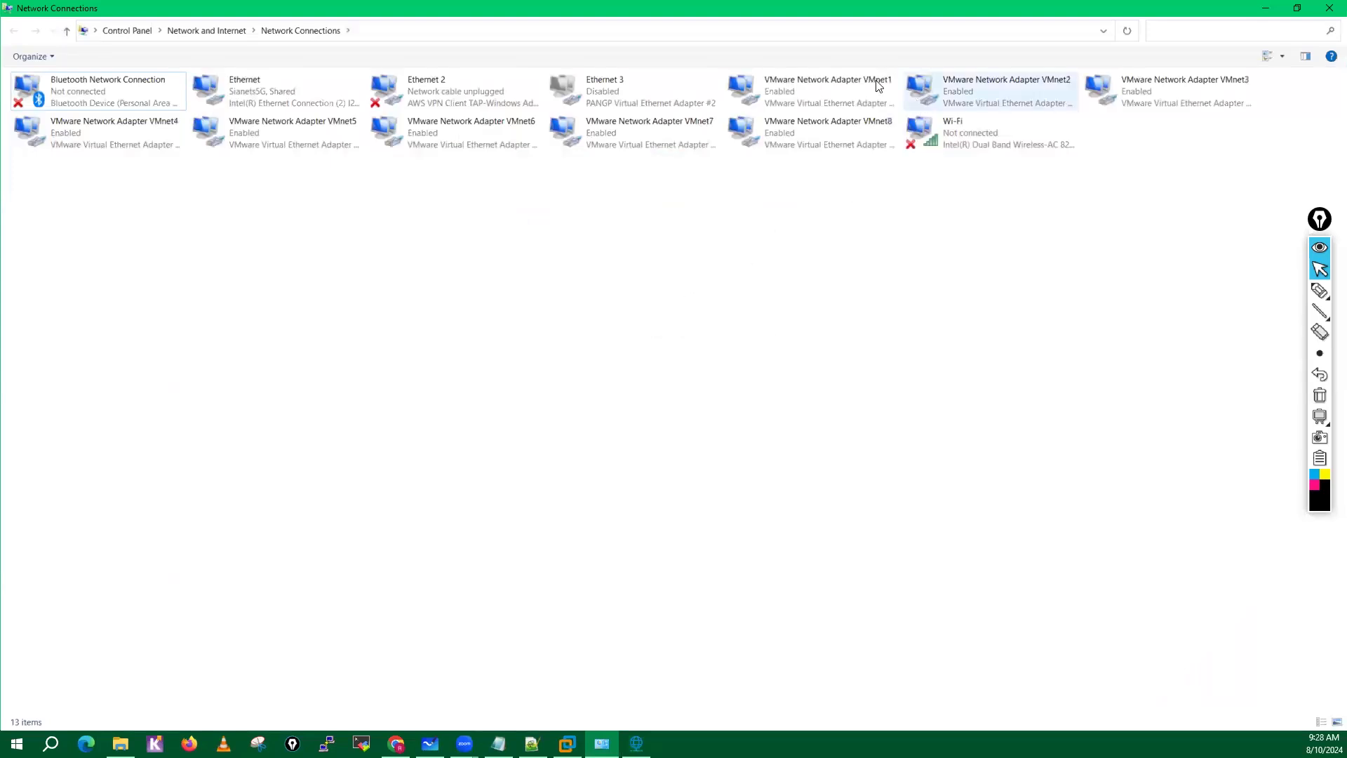
# Check the VMware adapters VMnet1 to VMnet8 and the physical Ethernet adapter in Network Connections.
pyautogui.click(820, 90)
pyautogui.click(1023, 96)
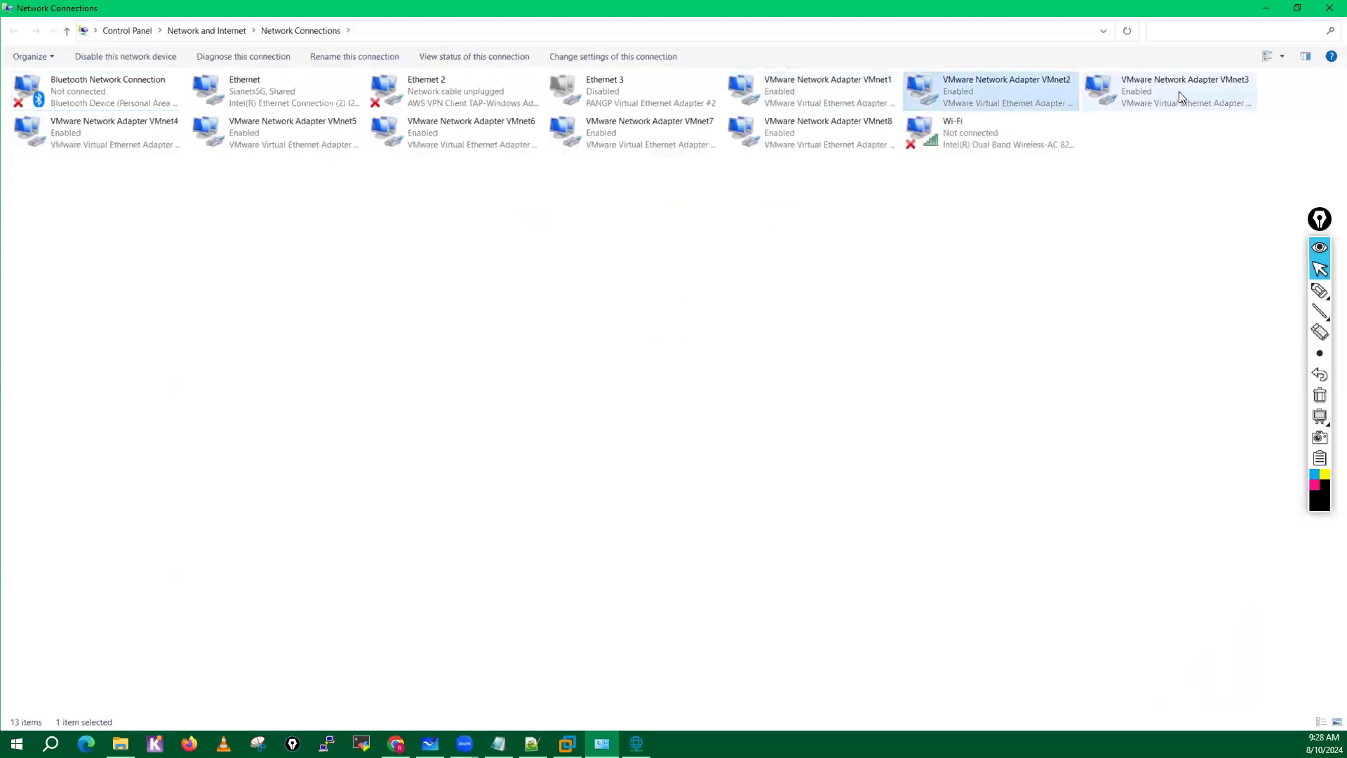
pyautogui.click(1179, 97)
pyautogui.click(112, 134)
pyautogui.click(264, 146)
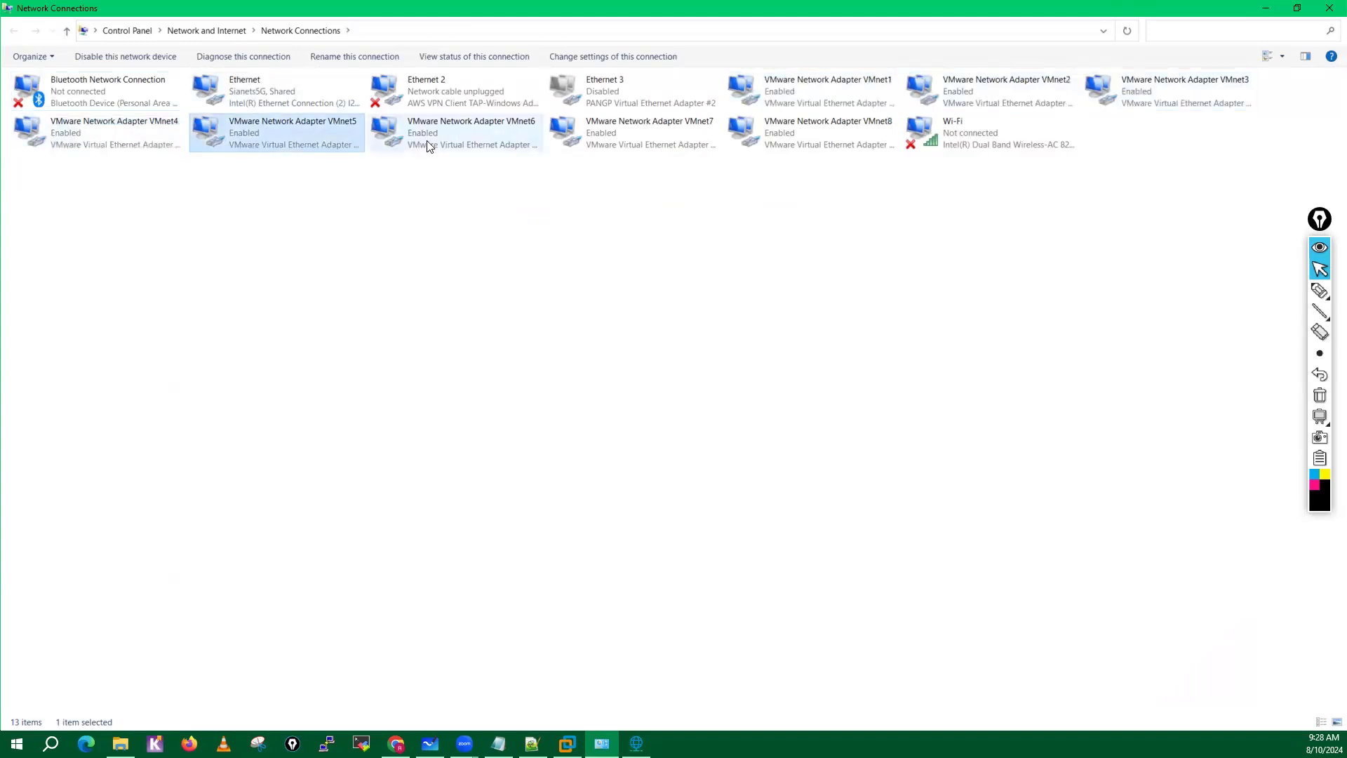
pyautogui.click(492, 137)
pyautogui.click(673, 132)
pyautogui.click(825, 140)
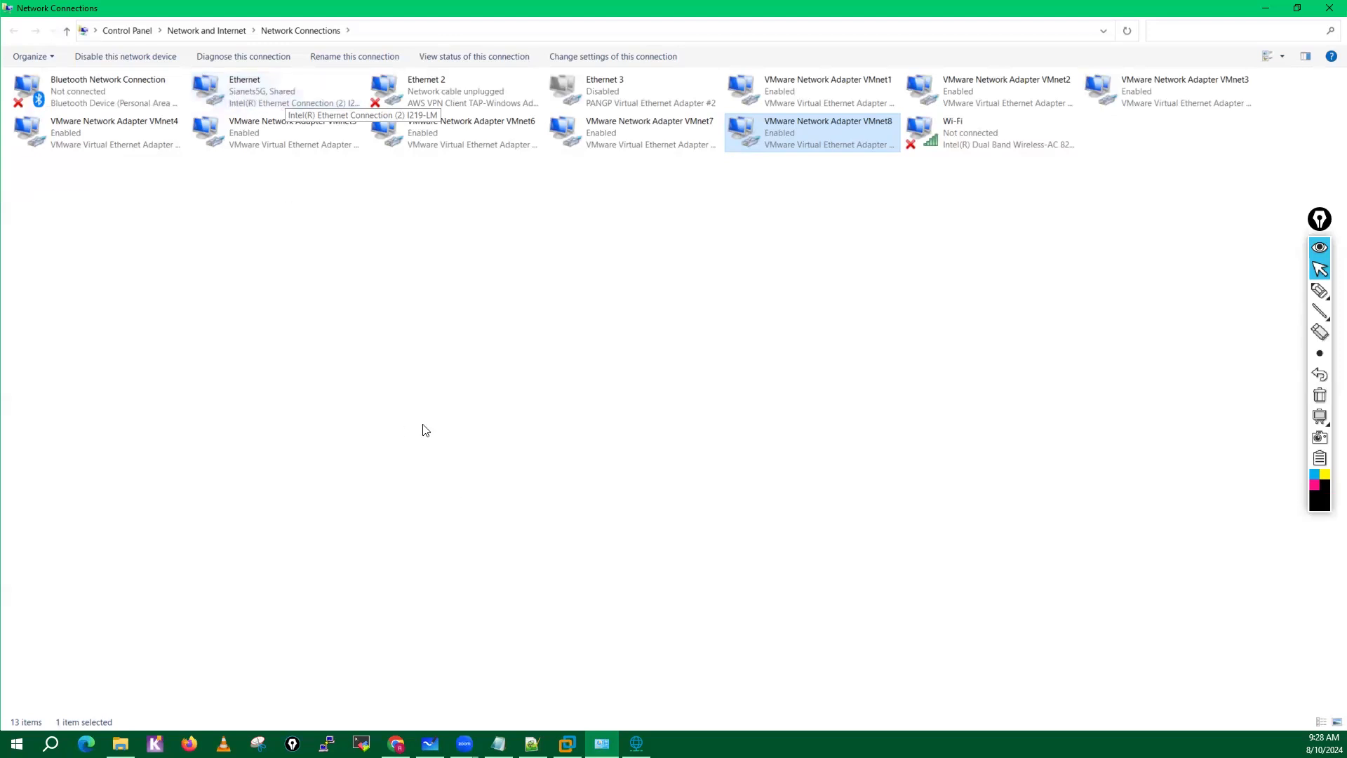
pyautogui.click(265, 105)
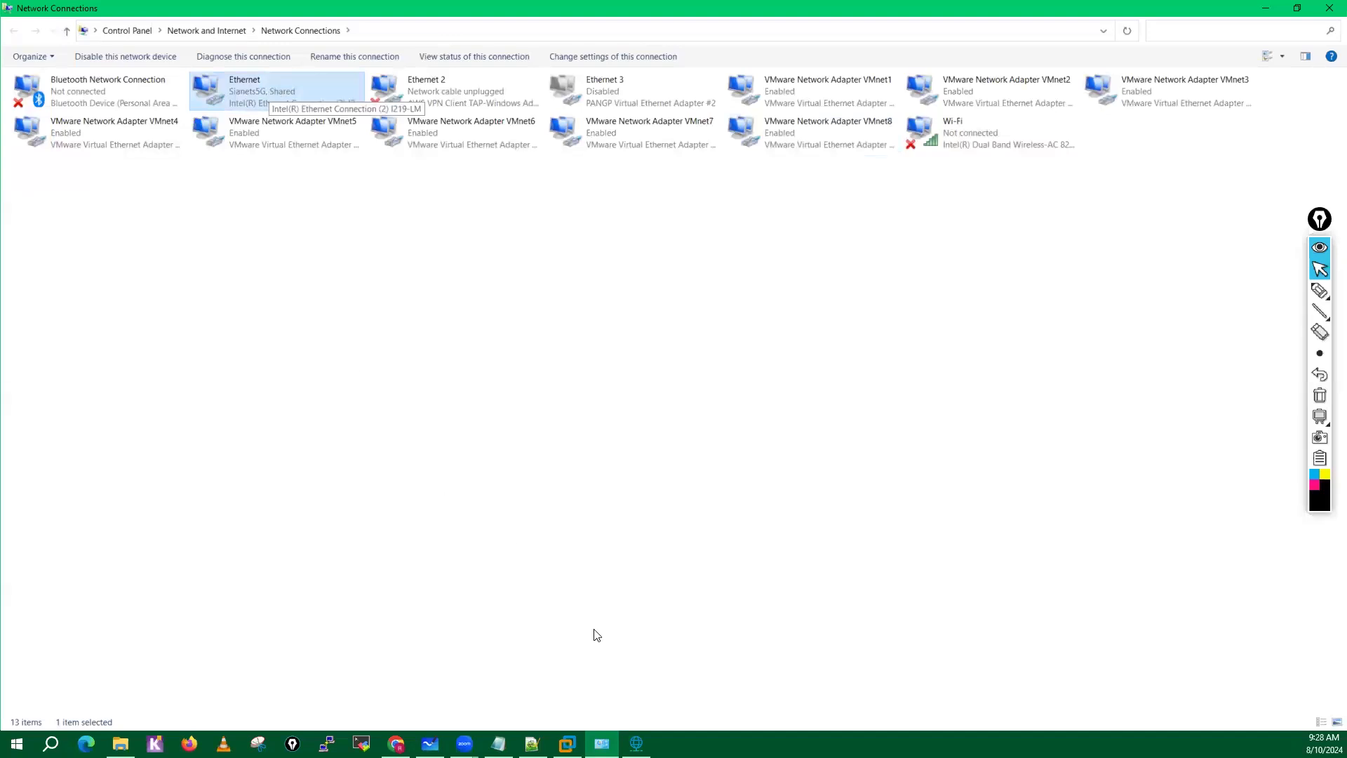
# Accept the settings and close the Virtual Network Editor, and select the VMnet8 adapter in Network Connections.
pyautogui.click(638, 743)
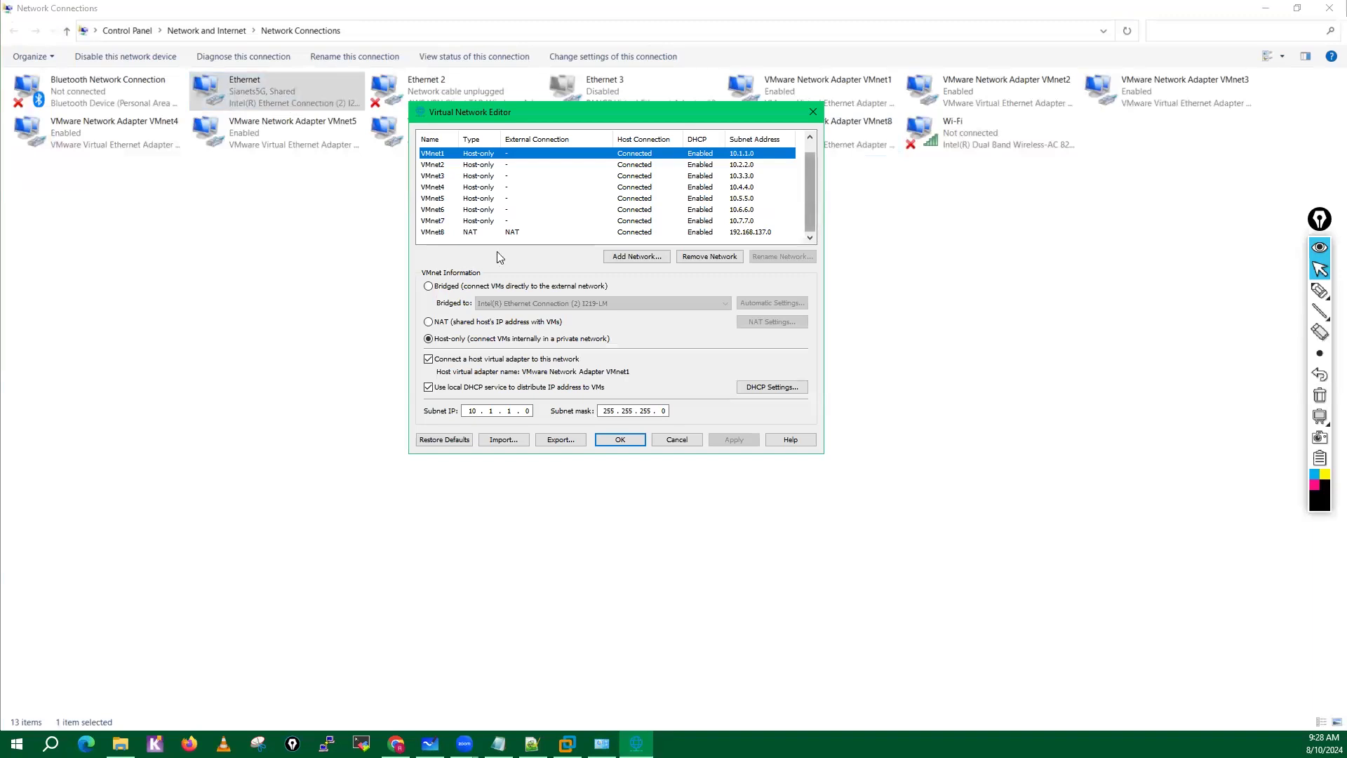
pyautogui.click(621, 440)
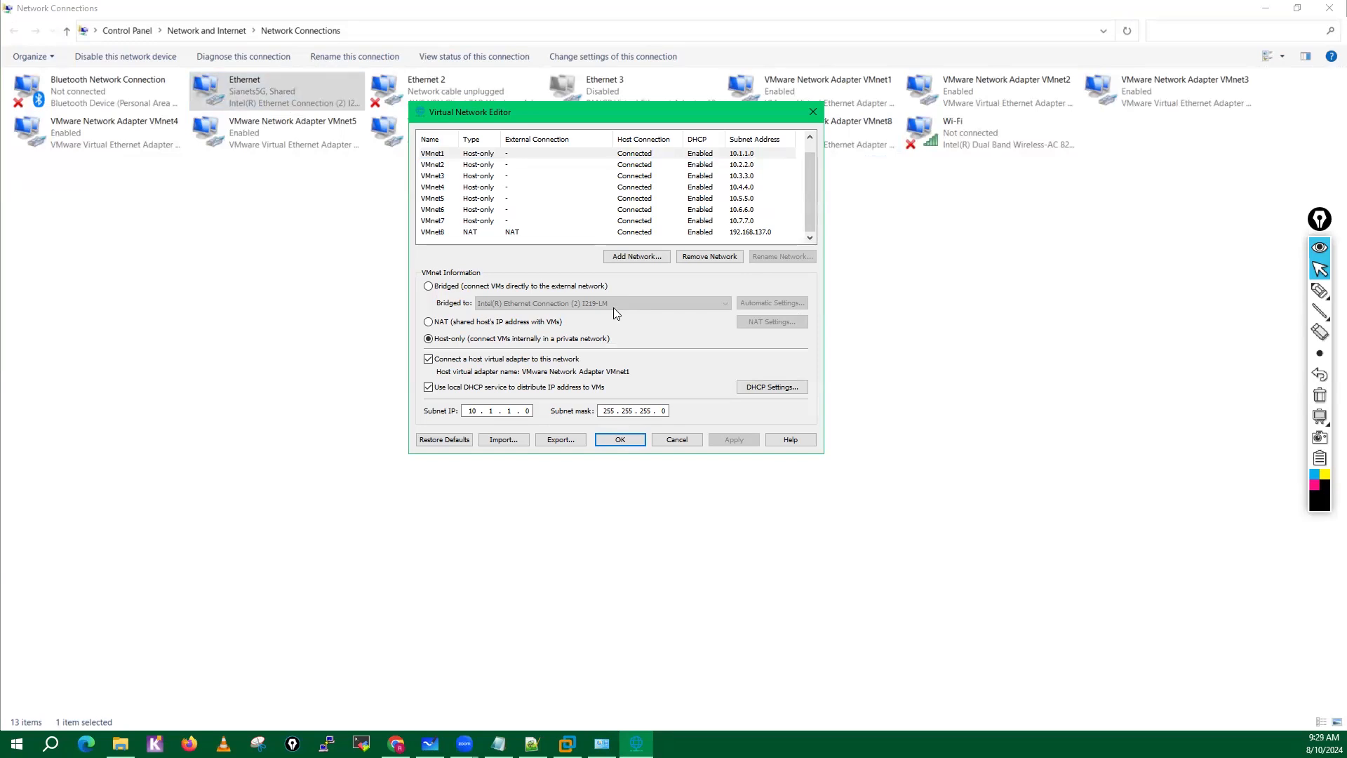
pyautogui.click(621, 440)
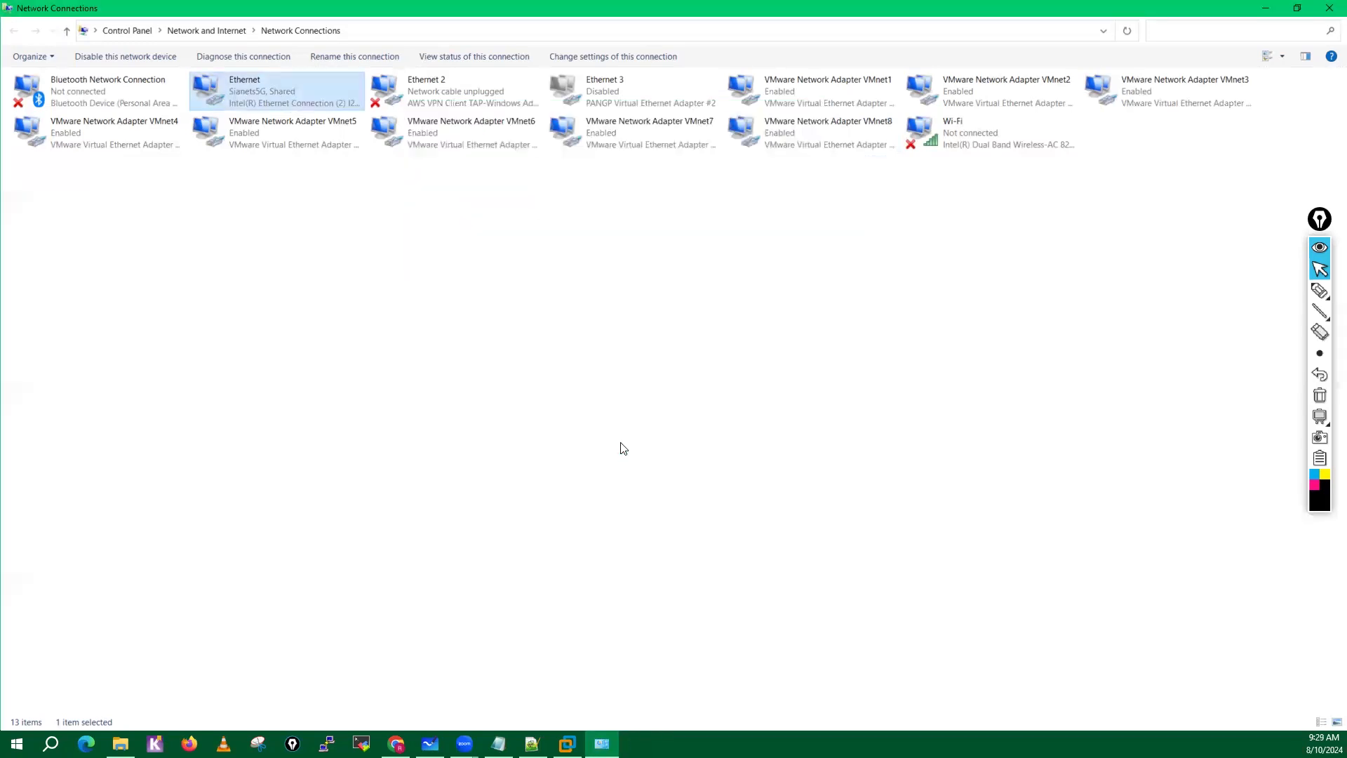
pyautogui.click(386, 319)
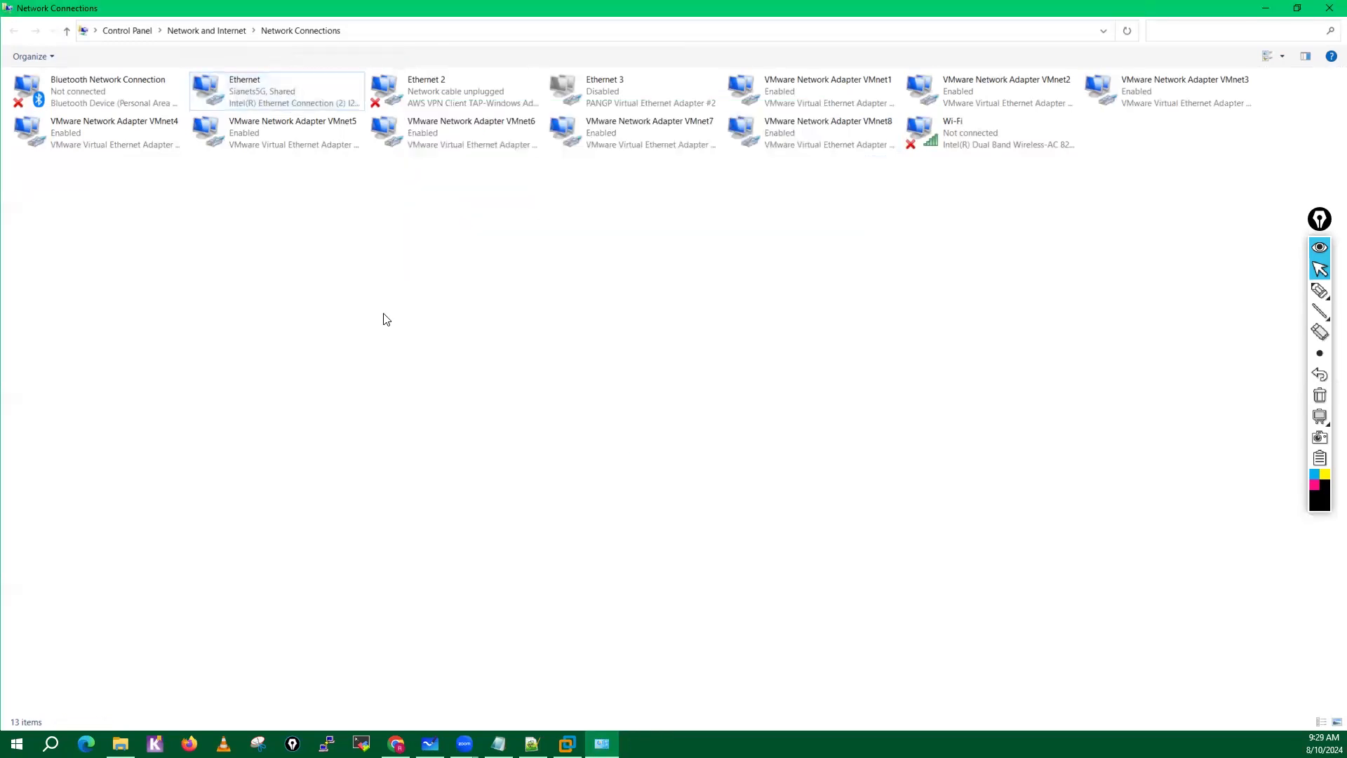
pyautogui.click(842, 137)
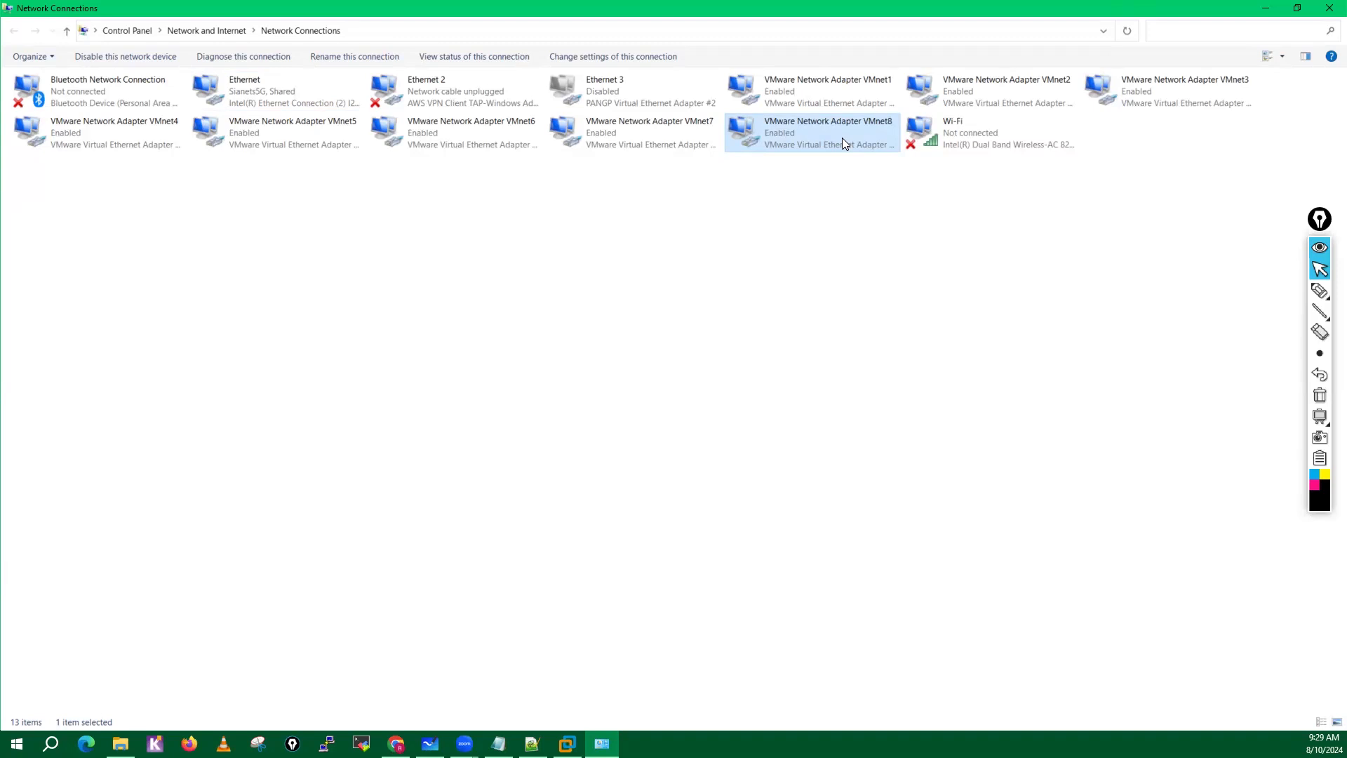
# Share the physical Ethernet adapter's Internet connection with VMware Network Adapter VMnet8, confirm enabling the sharing, and close the Ethernet status window.
pyautogui.doubleClick(247, 87)
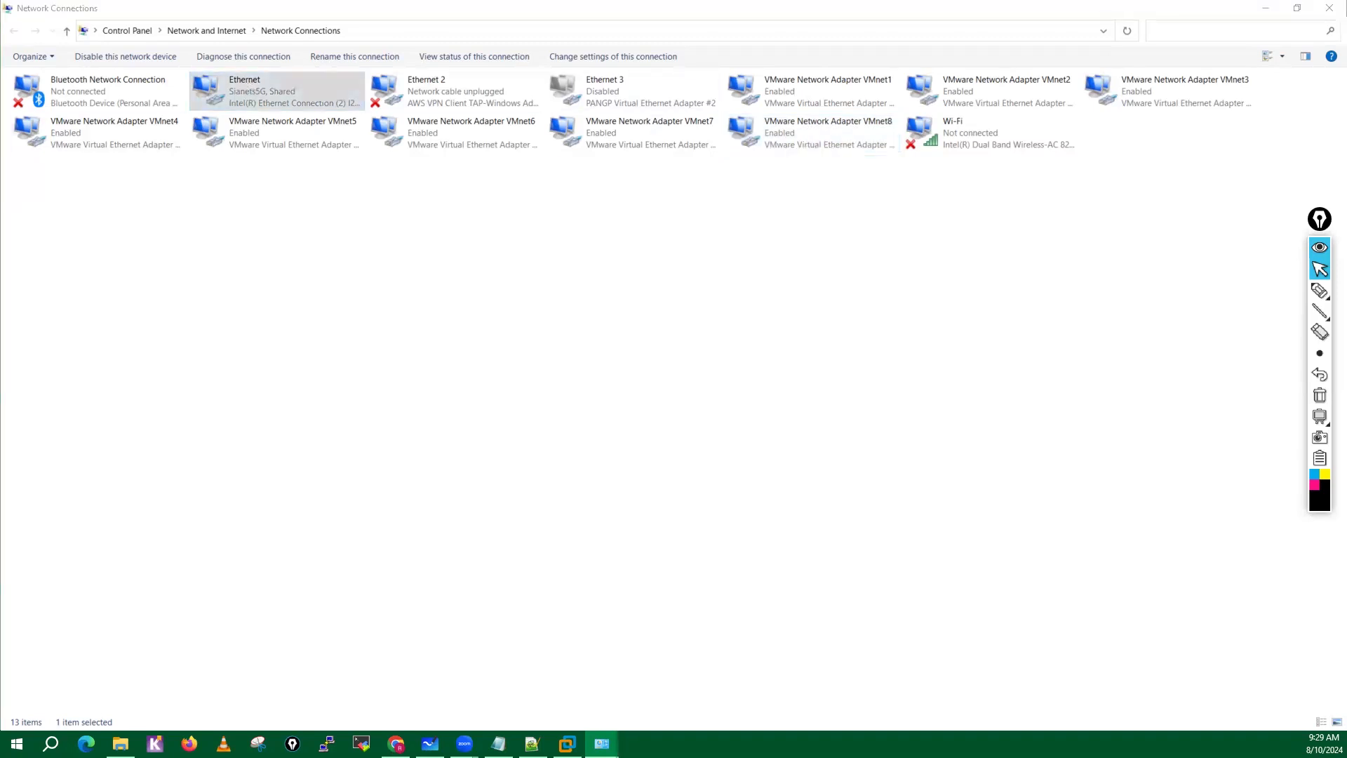
pyautogui.click(595, 455)
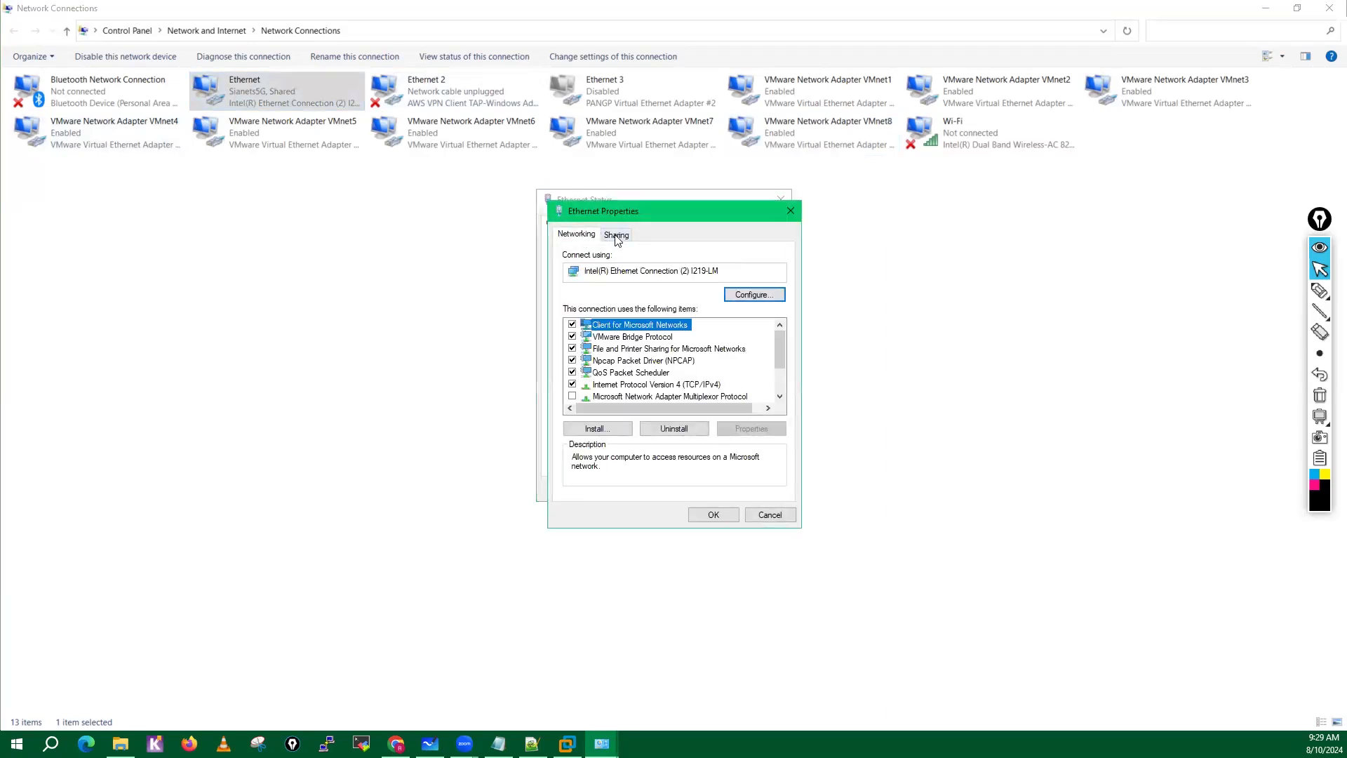
pyautogui.click(616, 236)
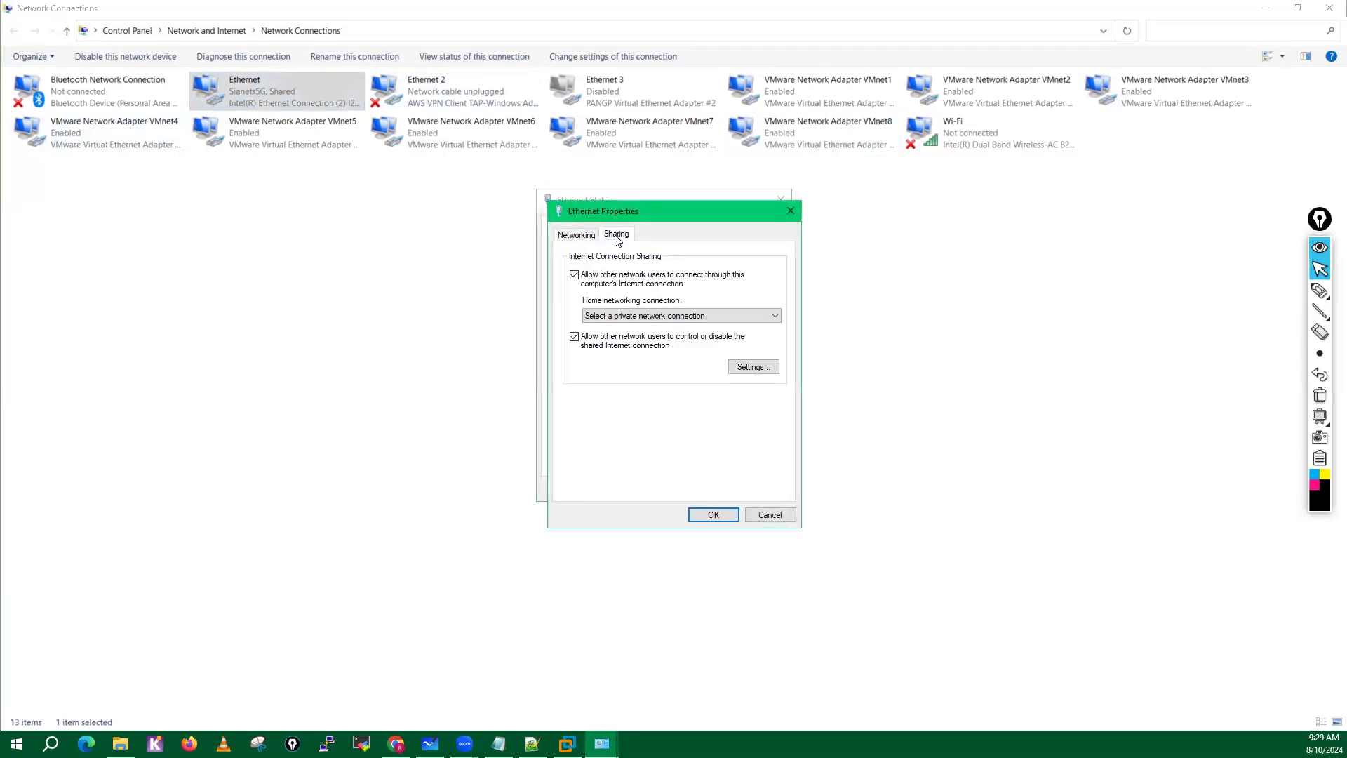
pyautogui.click(643, 316)
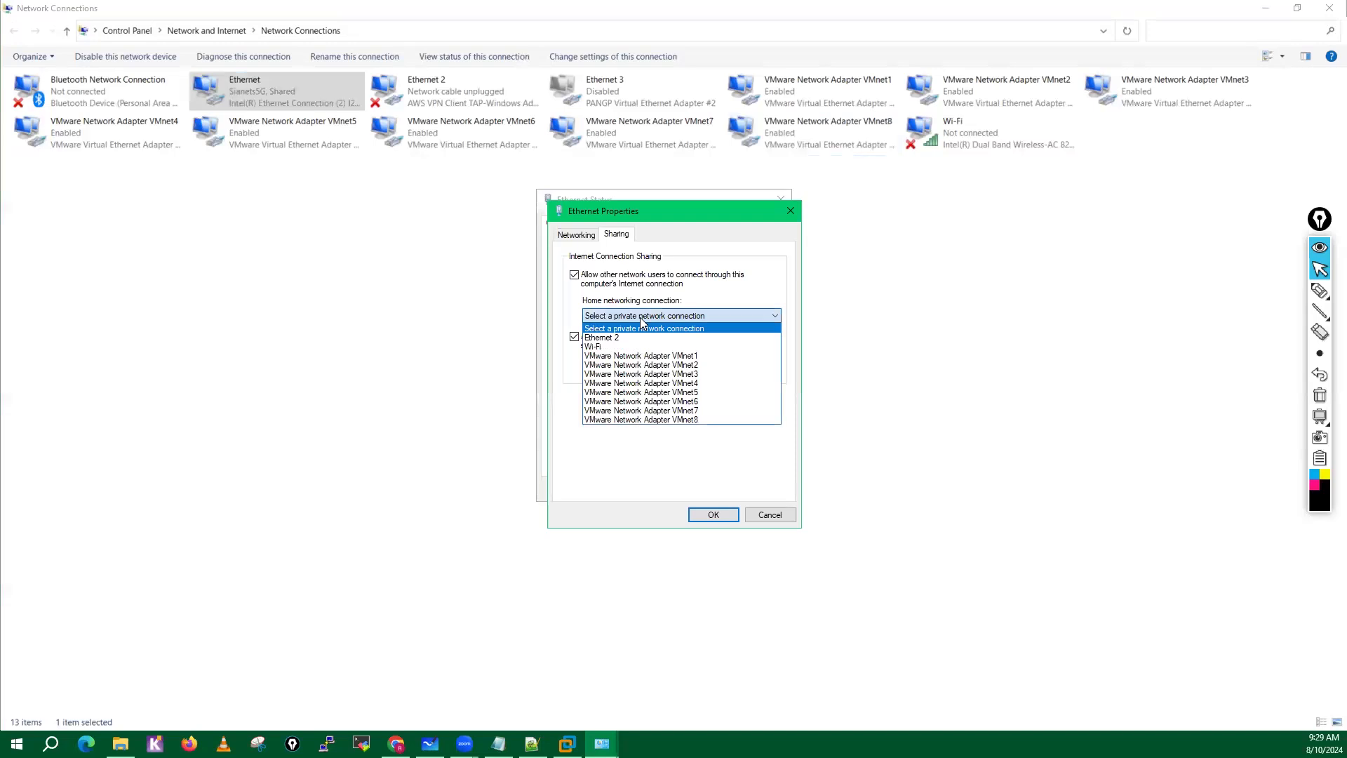
pyautogui.click(667, 420)
pyautogui.click(713, 514)
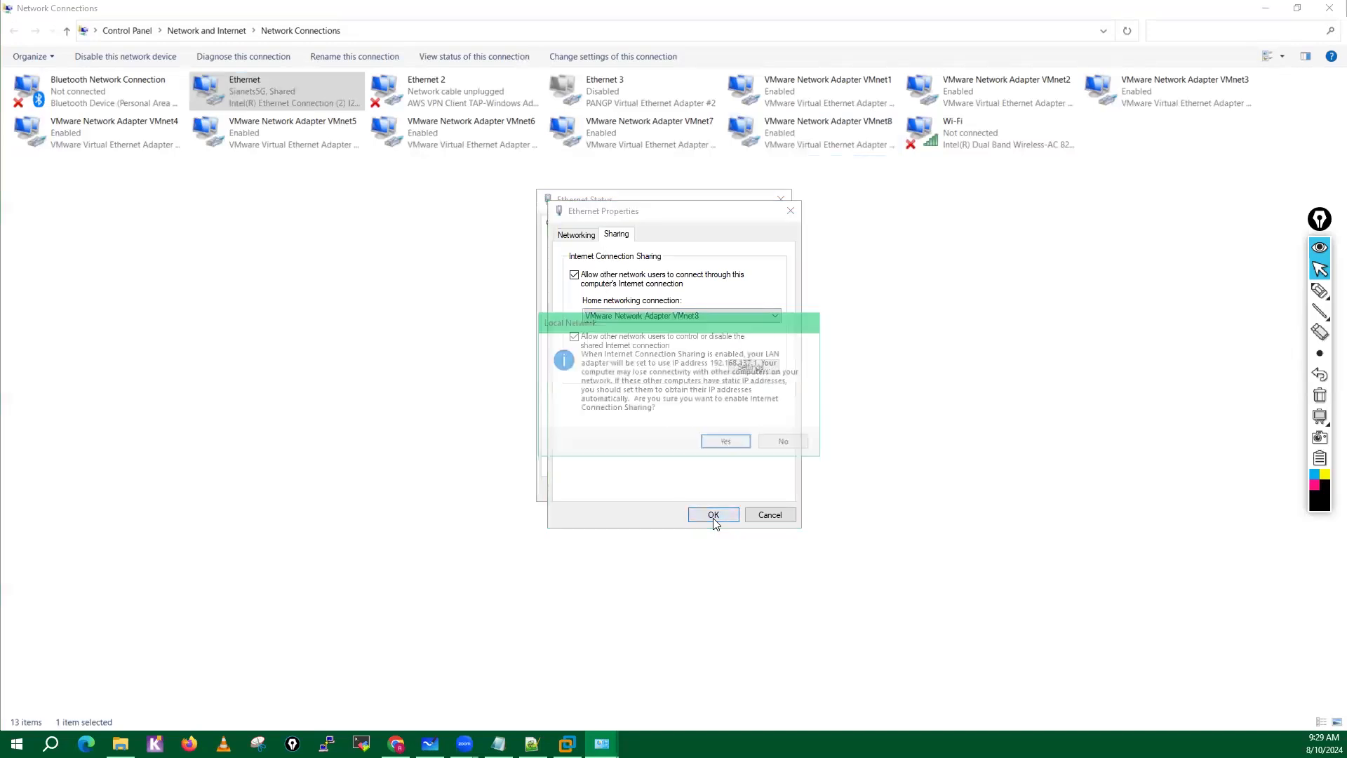
pyautogui.click(727, 444)
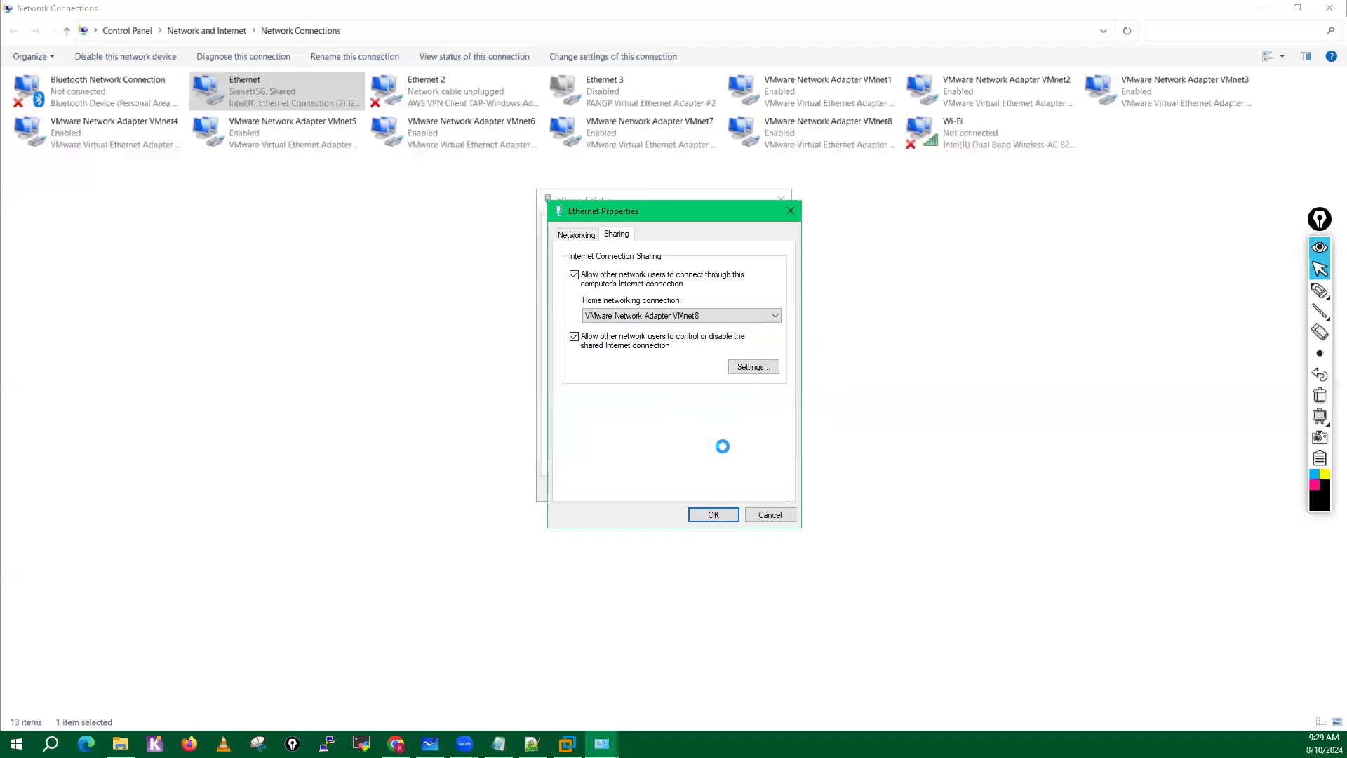
pyautogui.click(723, 514)
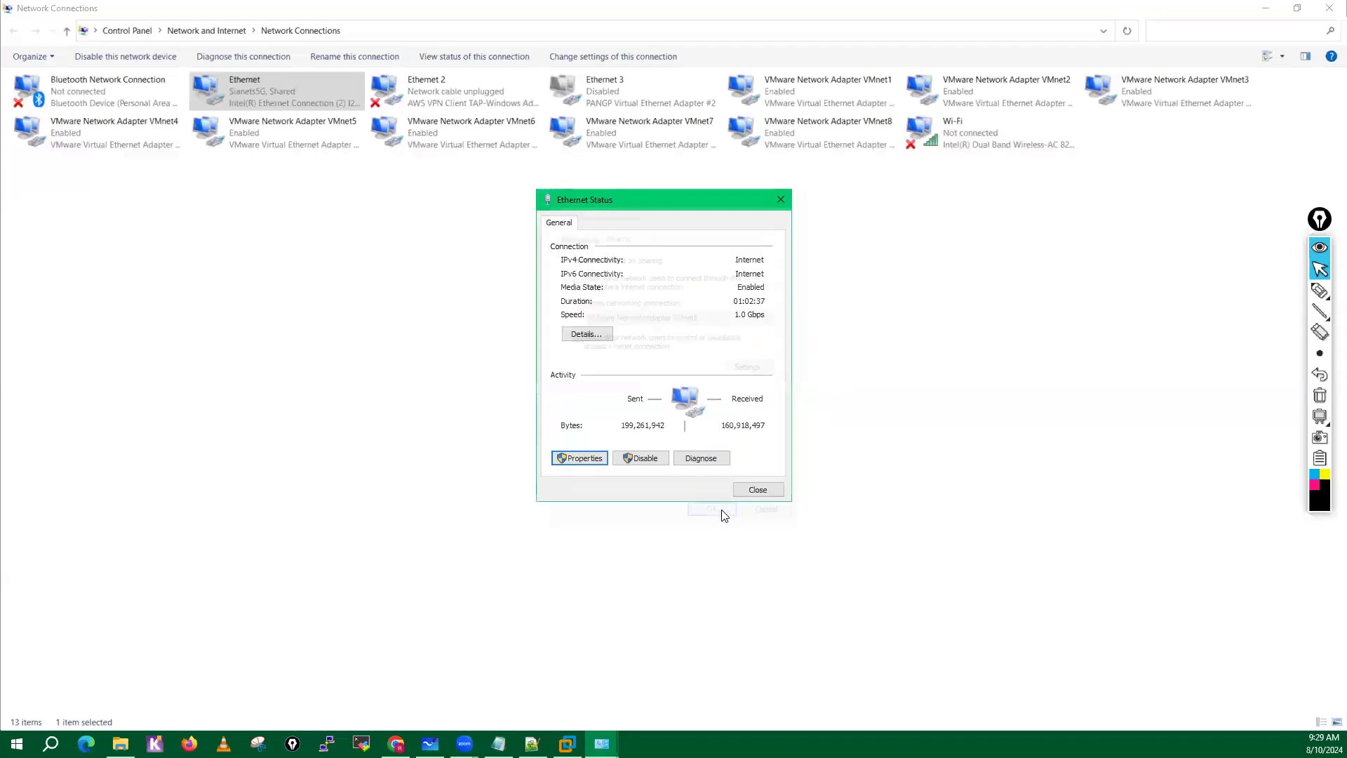
pyautogui.click(757, 491)
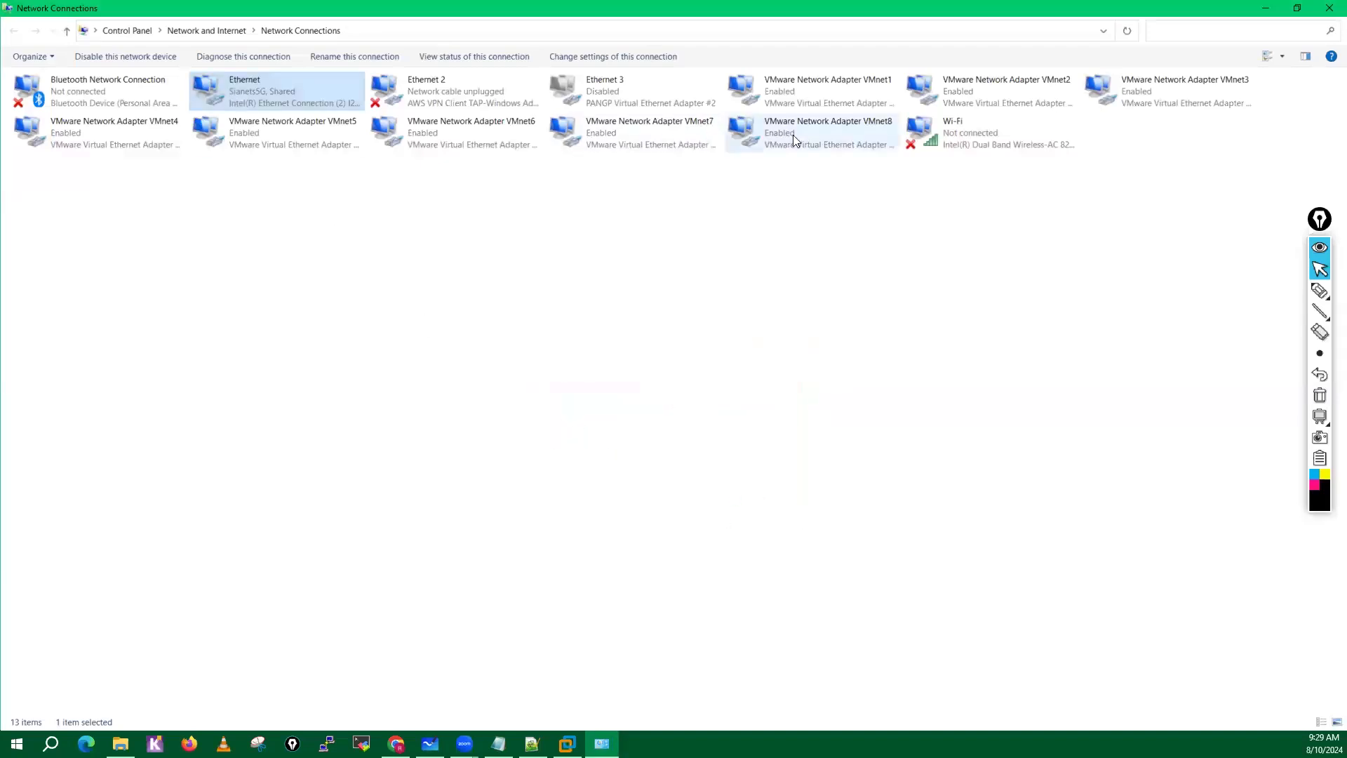
# Minimize the Network Connections window and switch to the Lab Setup diagram on the VM-Lab board in Microsoft Whiteboard.
pyautogui.click(1267, 8)
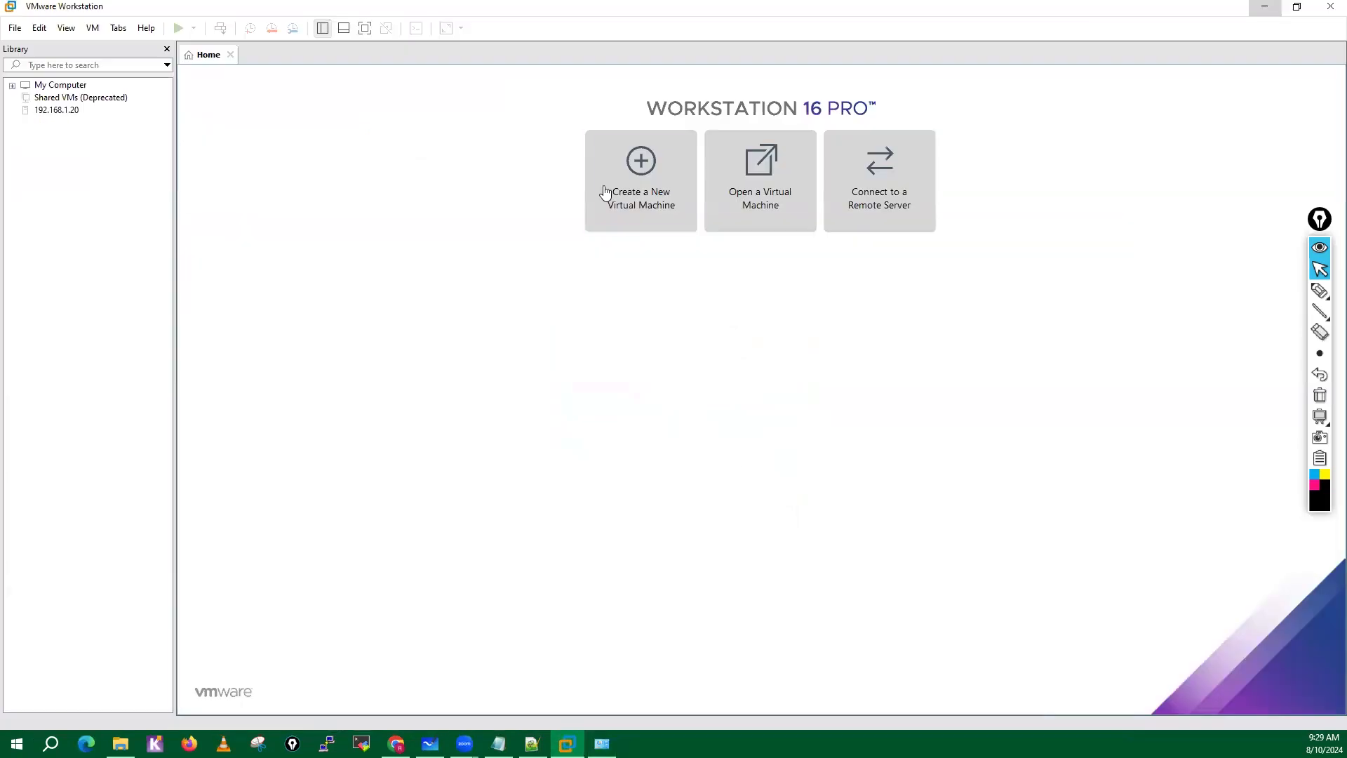
pyautogui.click(430, 744)
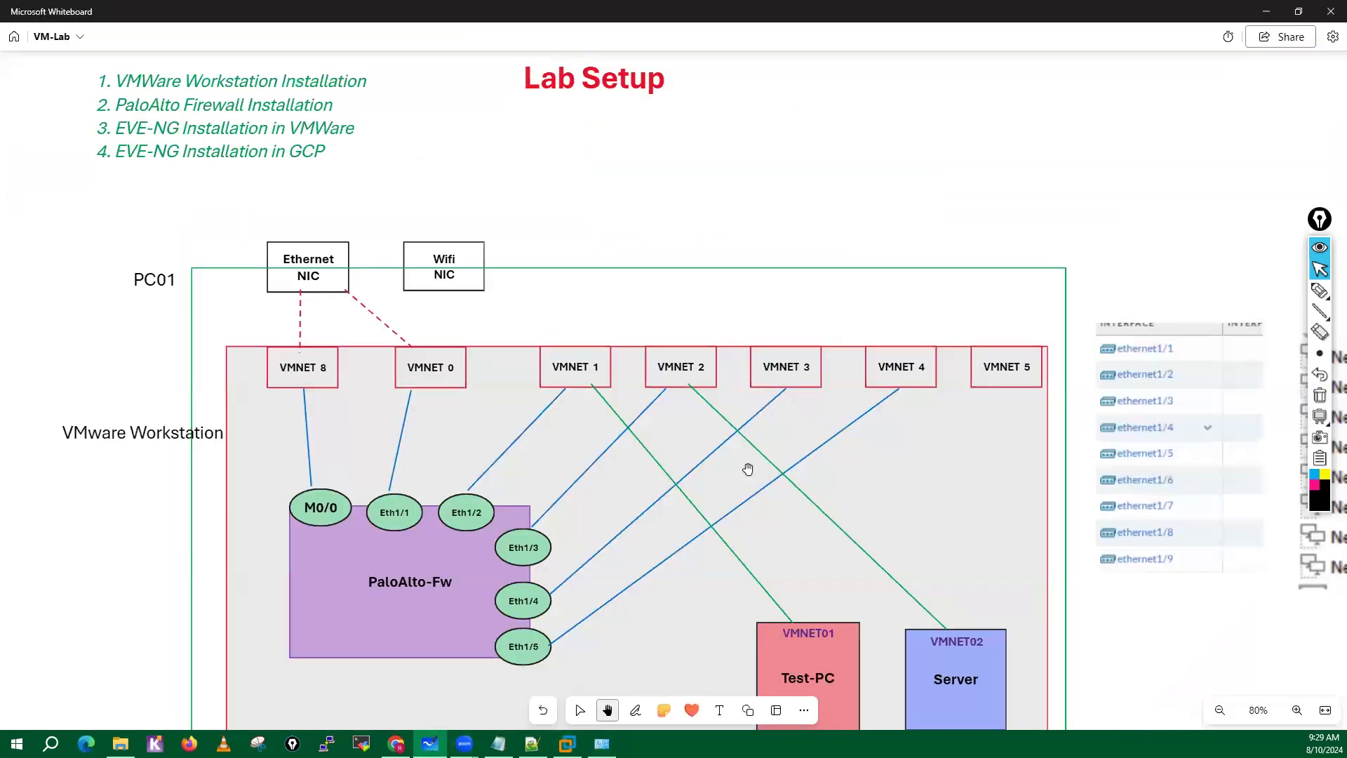
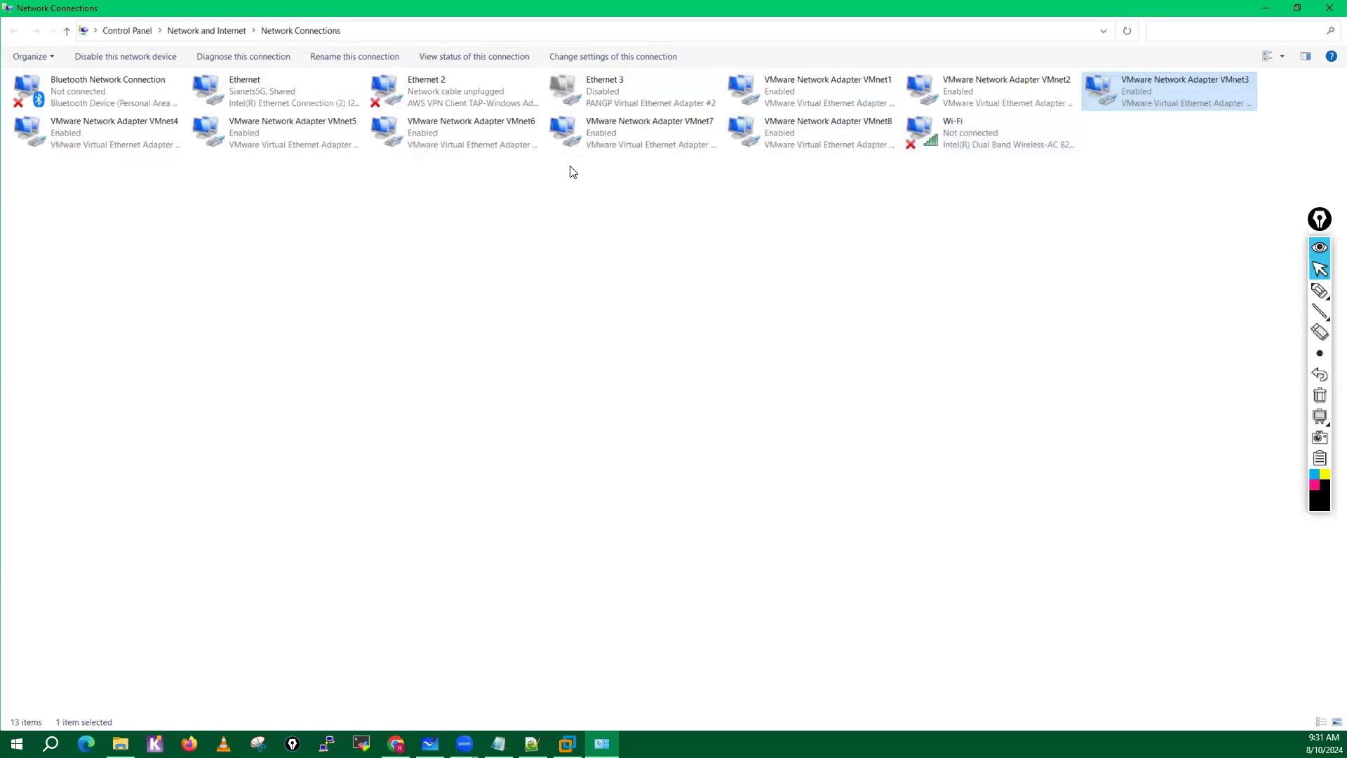
# Close the Network Connections window and ink an arrow and circled version note beside the PaloAlto Firewall Installation item on the whiteboard.
pyautogui.click(1328, 7)
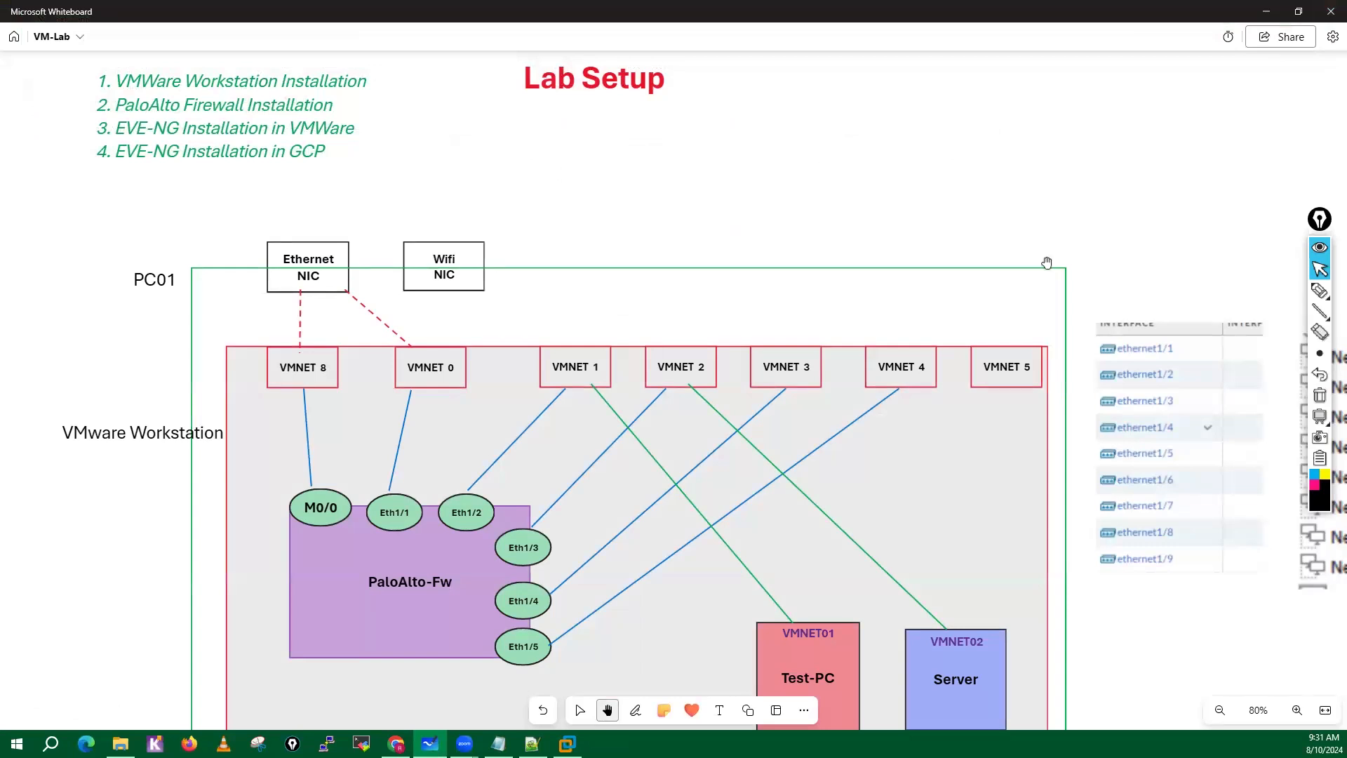
pyautogui.moveTo(1320, 291)
pyautogui.click(1252, 292)
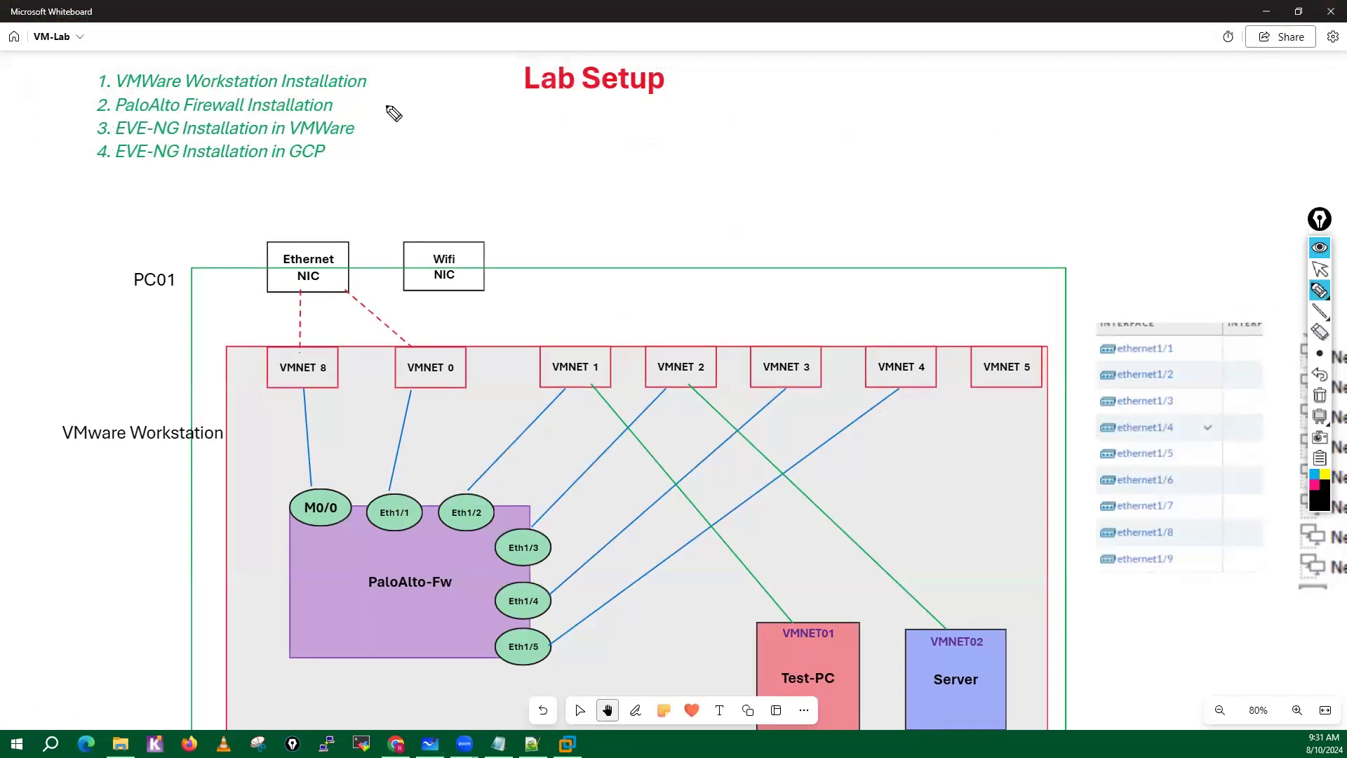
pyautogui.moveTo(430, 106)
pyautogui.mouseDown()
pyautogui.moveTo(344, 106)
pyautogui.moveTo(362, 116)
pyautogui.mouseUp()
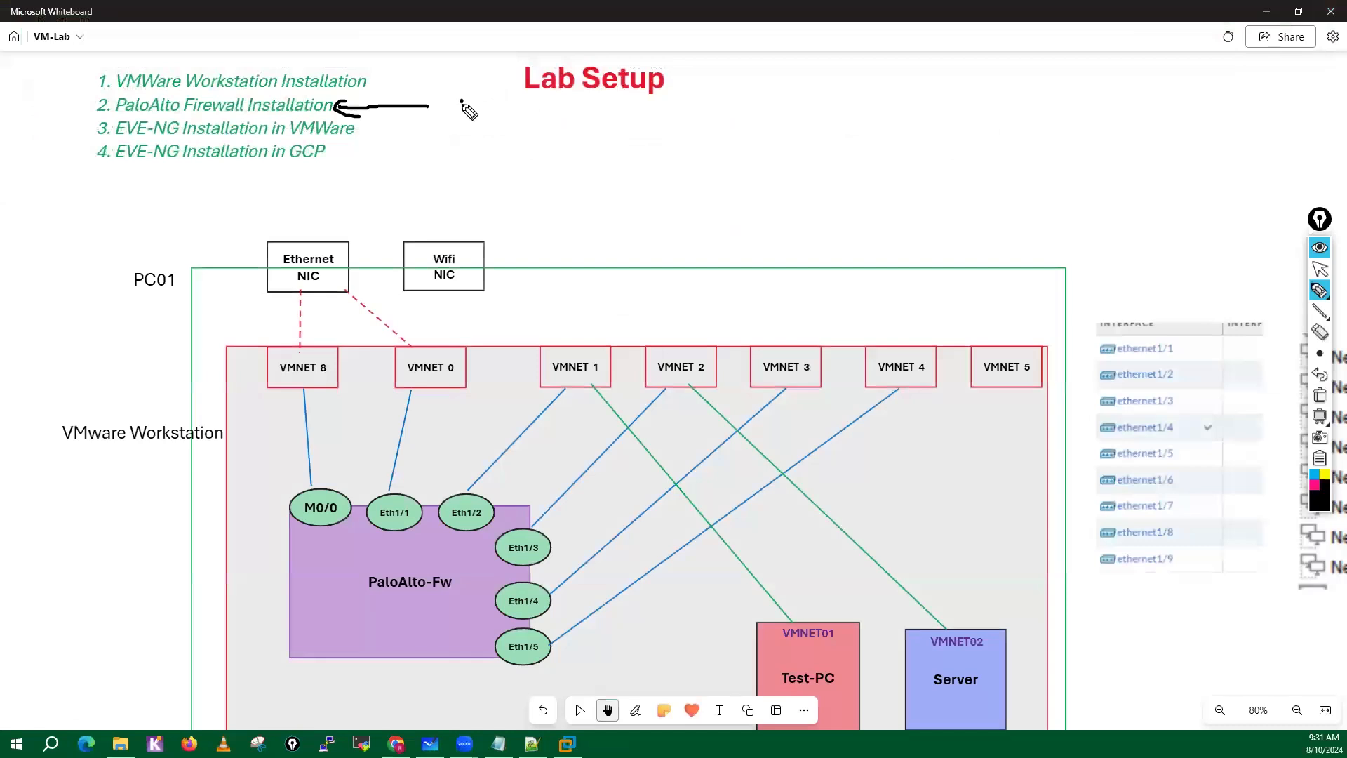
pyautogui.moveTo(461, 101)
pyautogui.mouseDown()
pyautogui.moveTo(461, 120)
pyautogui.moveTo(502, 106)
pyautogui.mouseUp()
pyautogui.moveTo(513, 111)
pyautogui.mouseDown()
pyautogui.moveTo(525, 106)
pyautogui.moveTo(499, 95)
pyautogui.moveTo(453, 109)
pyautogui.mouseUp()
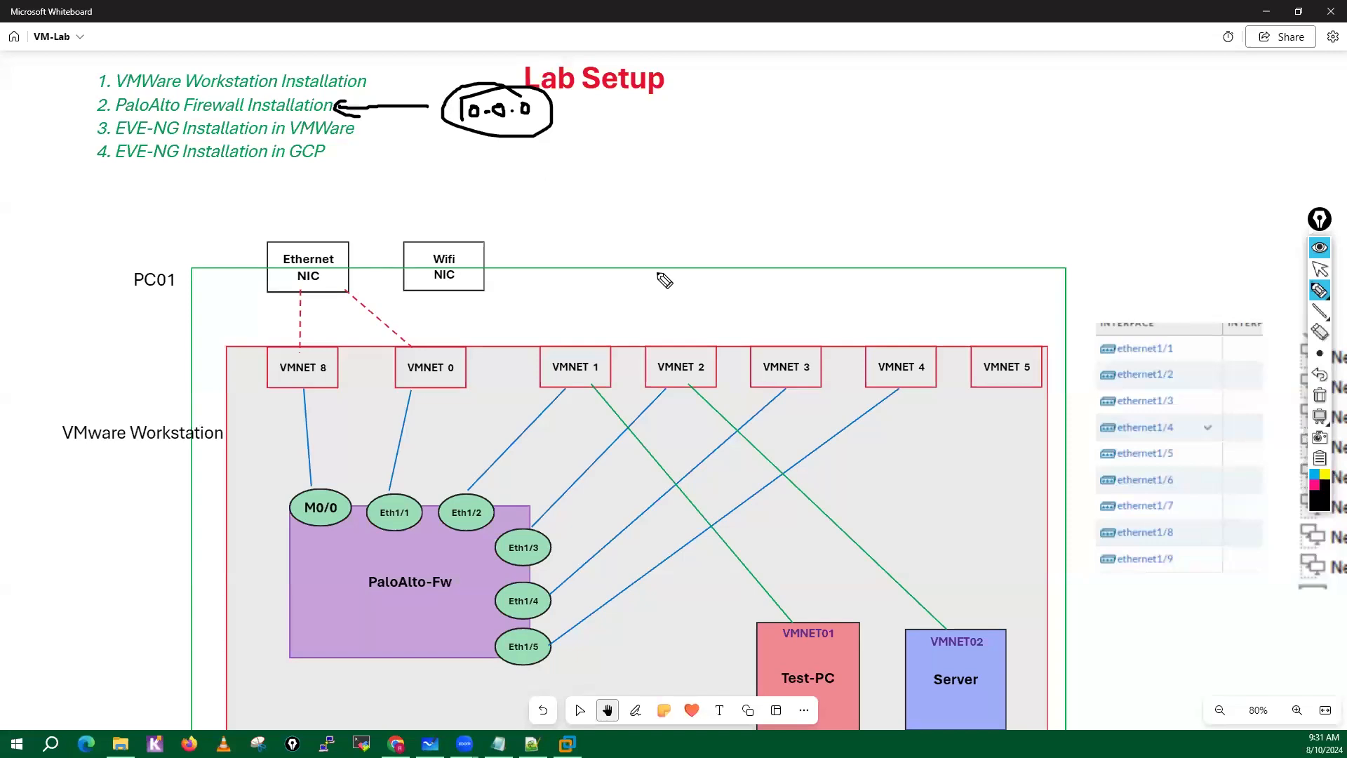
# Clear the pen marks and open the Palo Alto Images folder under PaloAlto Softwares in Google Drive in Chrome.
pyautogui.moveTo(1333, 425)
pyautogui.click(1320, 395)
pyautogui.click(1319, 271)
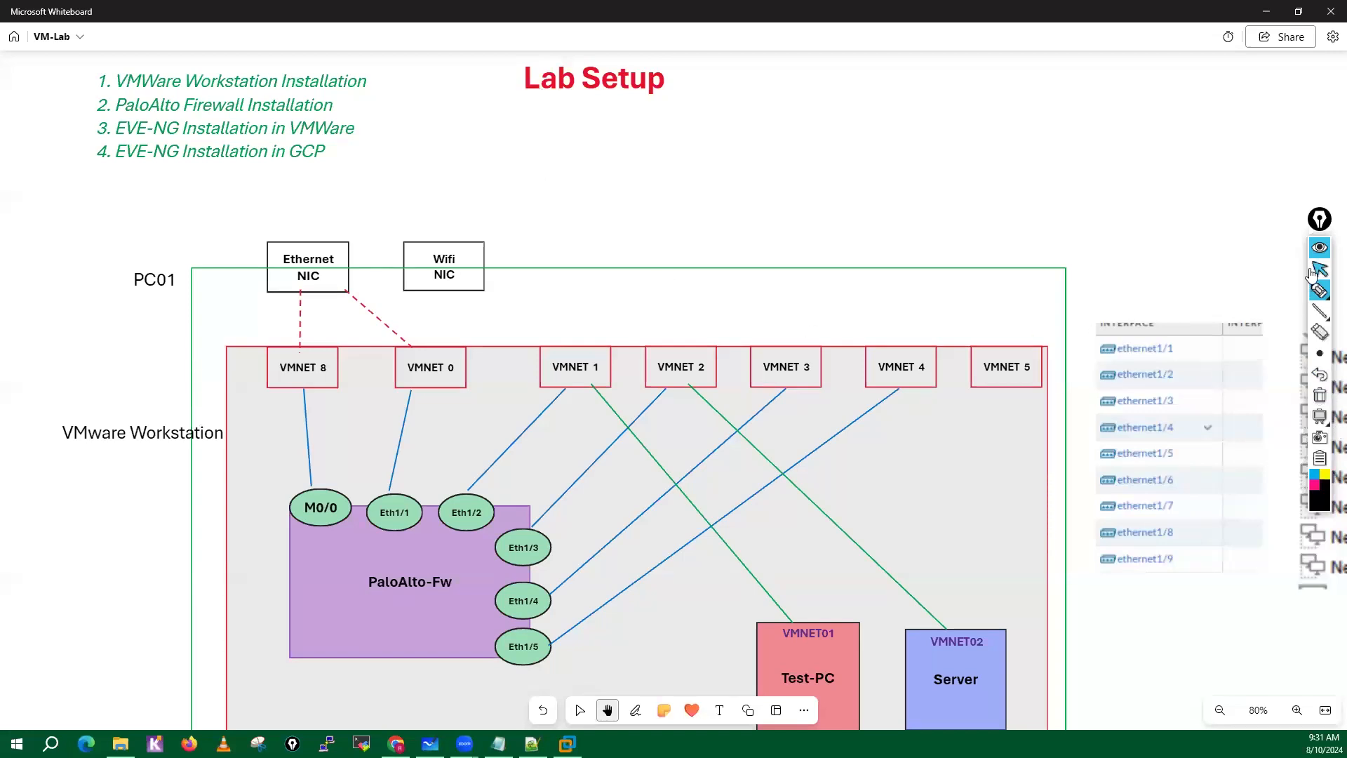
pyautogui.click(396, 744)
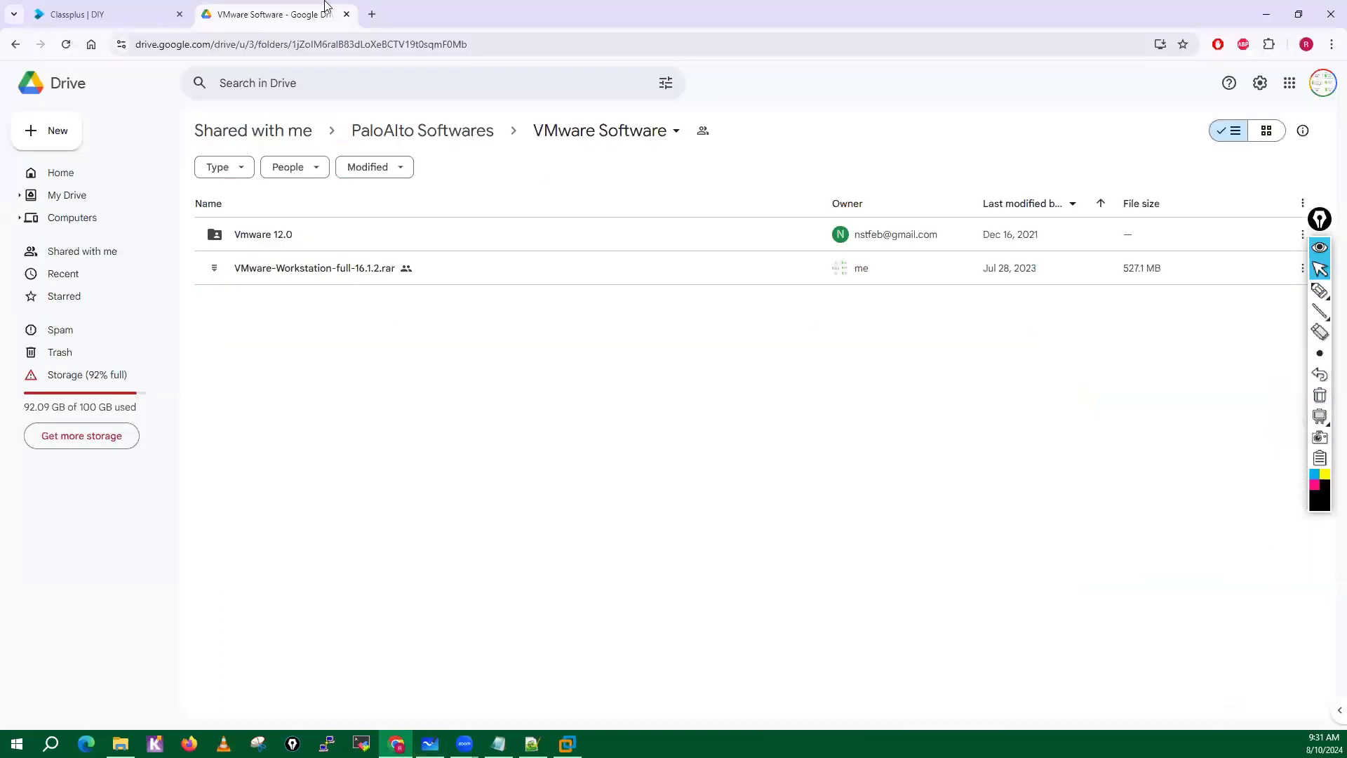
pyautogui.click(466, 138)
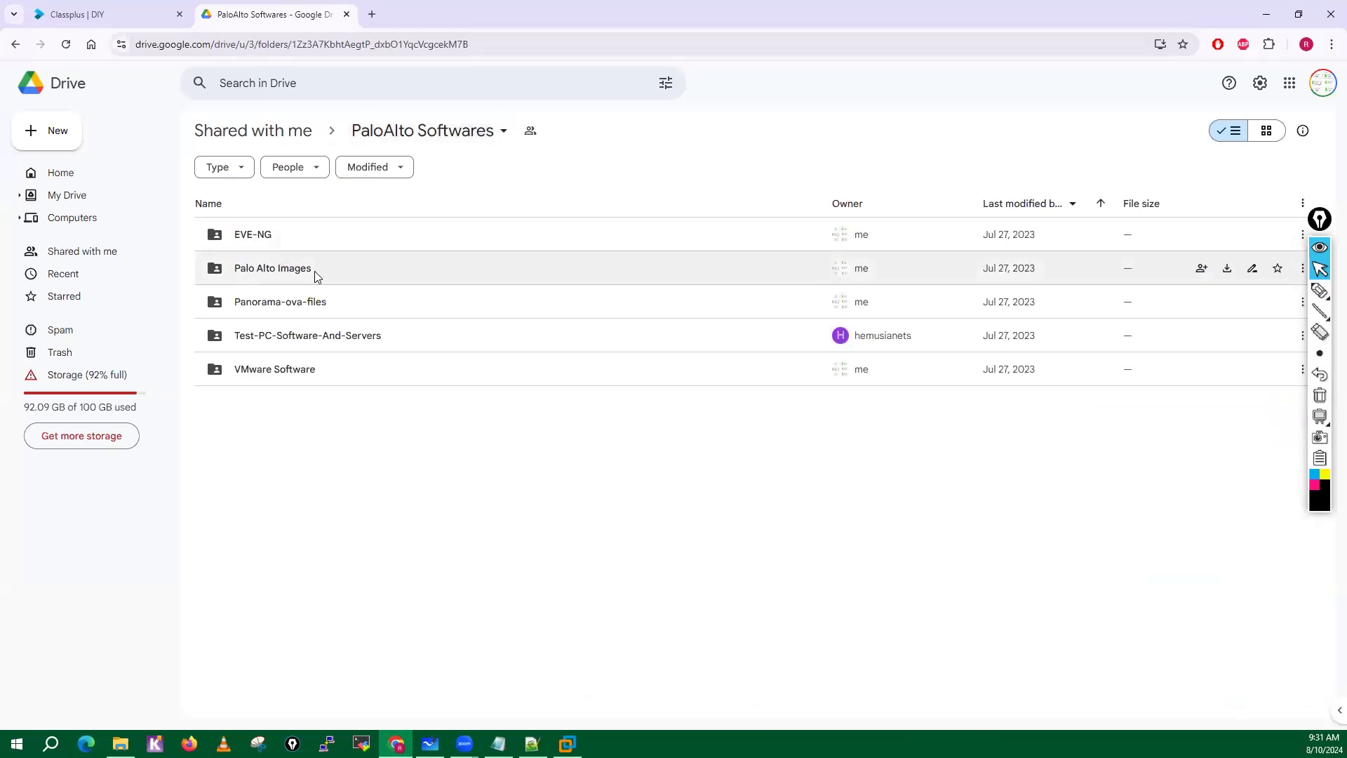
pyautogui.doubleClick(291, 273)
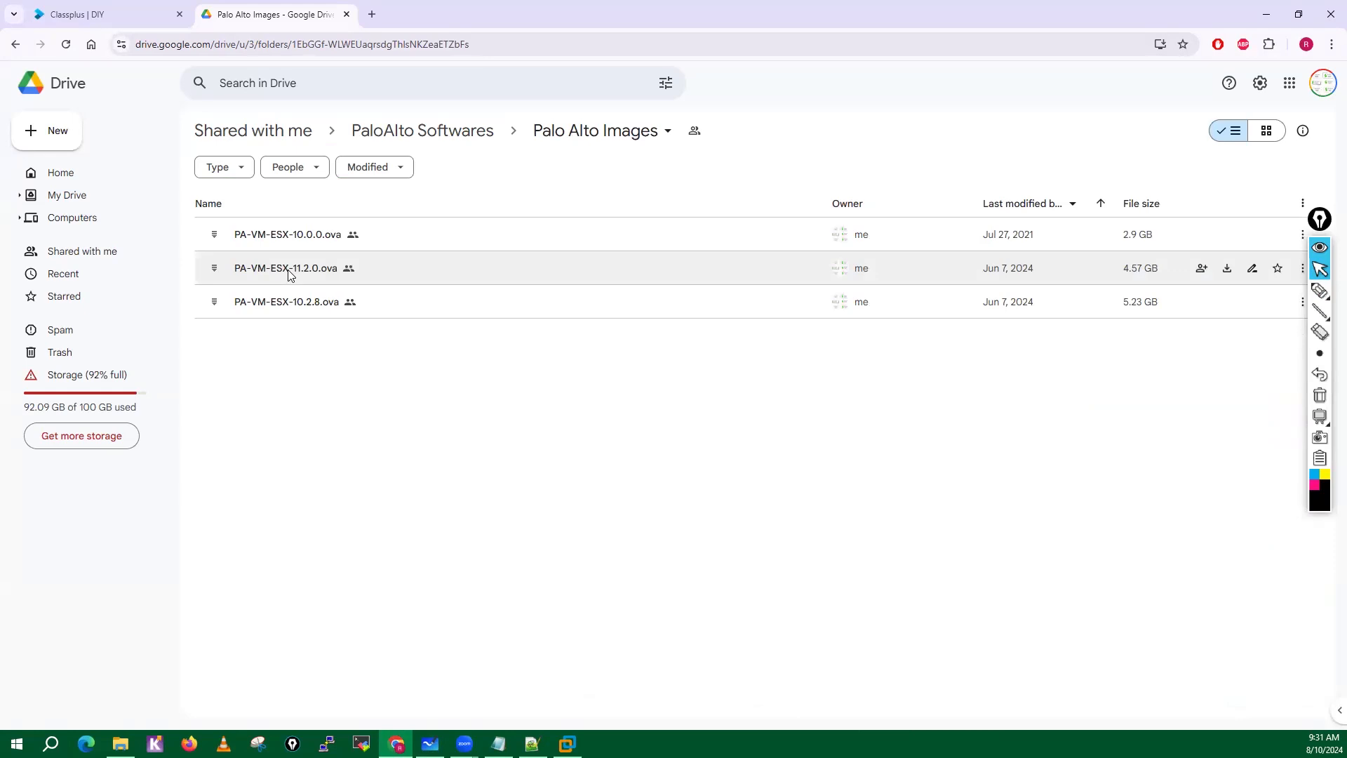
# Circle PA-VM-ESX-10.0.0.ova in black ink, and PA-VM-ESX-11.2.0.ova and PA-VM-ESX-10.2.8.ova in red.
pyautogui.click(1320, 290)
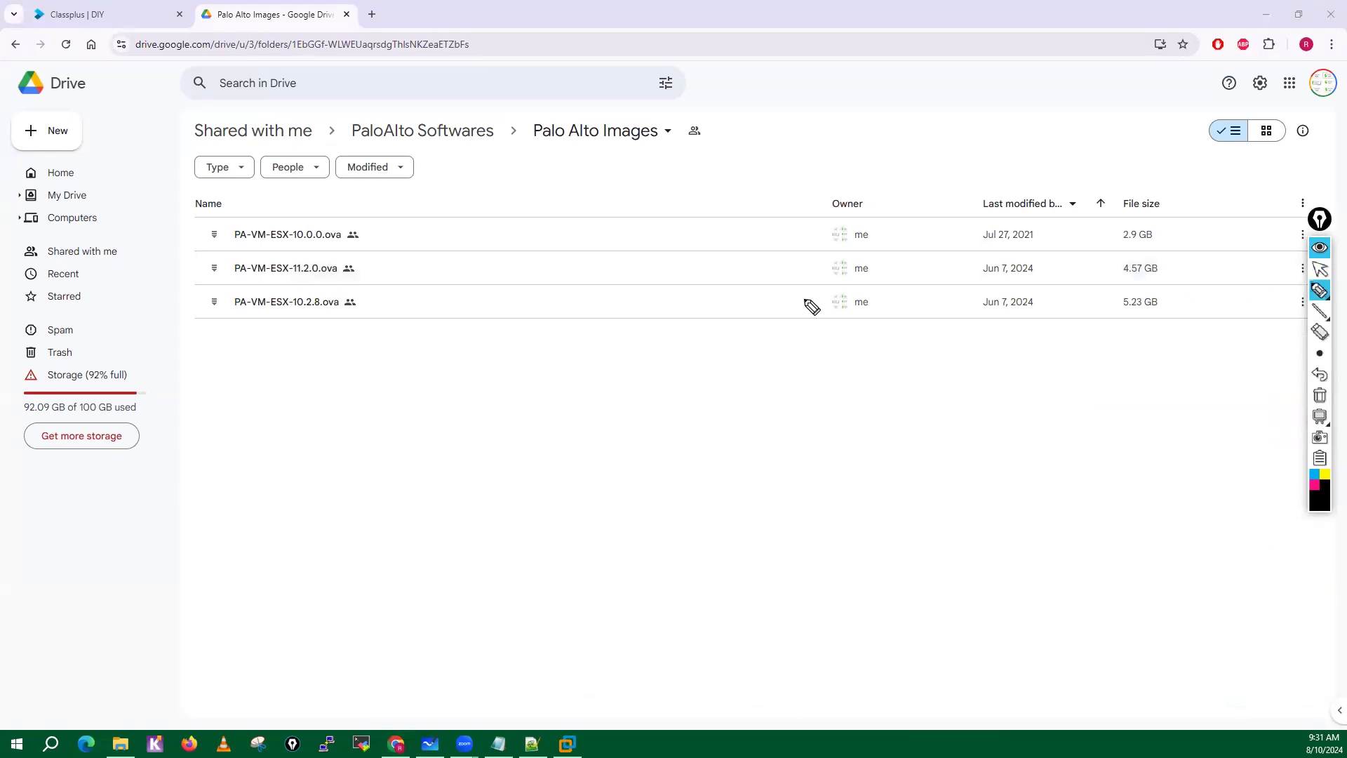
pyautogui.moveTo(321, 216)
pyautogui.mouseDown()
pyautogui.moveTo(222, 234)
pyautogui.moveTo(313, 246)
pyautogui.moveTo(312, 217)
pyautogui.moveTo(295, 213)
pyautogui.mouseUp()
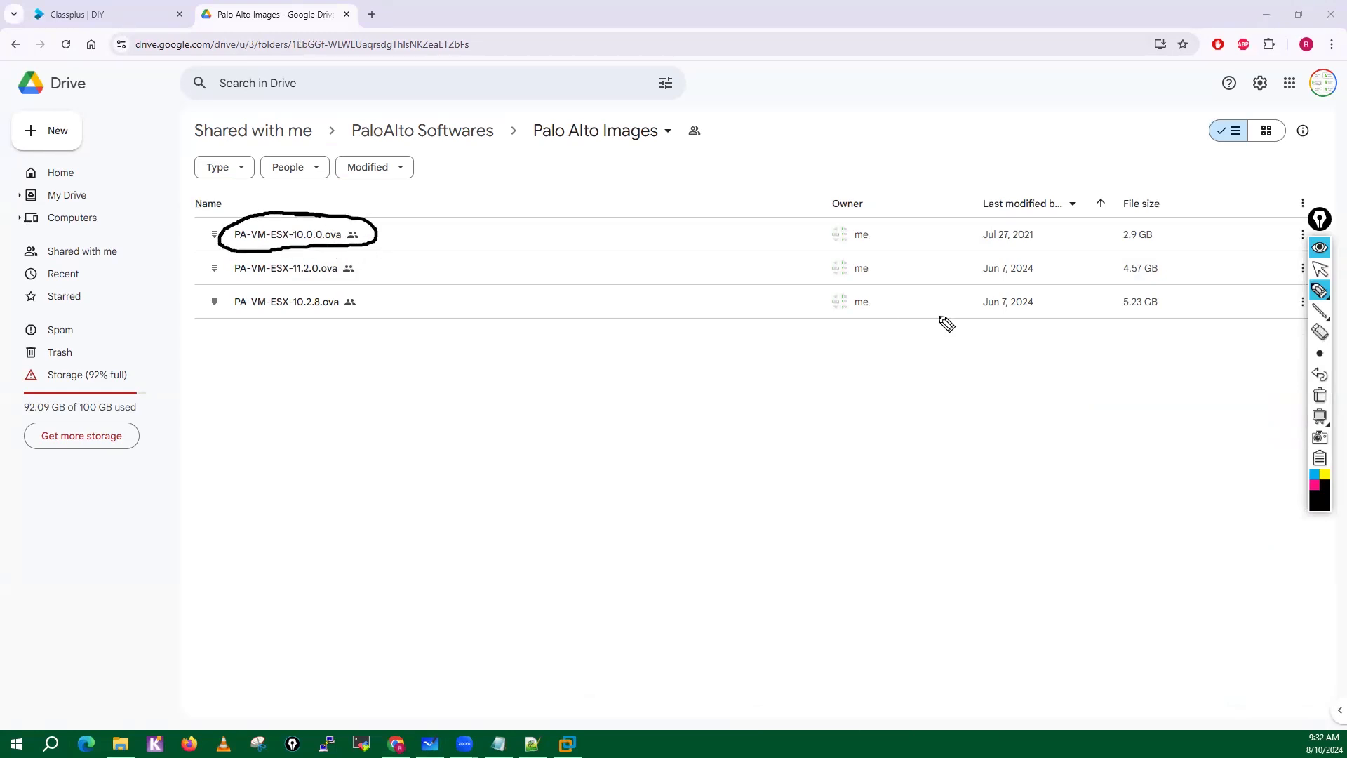
pyautogui.click(1326, 505)
pyautogui.click(1299, 400)
pyautogui.moveTo(220, 285)
pyautogui.mouseDown()
pyautogui.moveTo(322, 284)
pyautogui.moveTo(362, 265)
pyautogui.moveTo(256, 280)
pyautogui.moveTo(217, 312)
pyautogui.moveTo(394, 304)
pyautogui.moveTo(291, 295)
pyautogui.mouseUp()
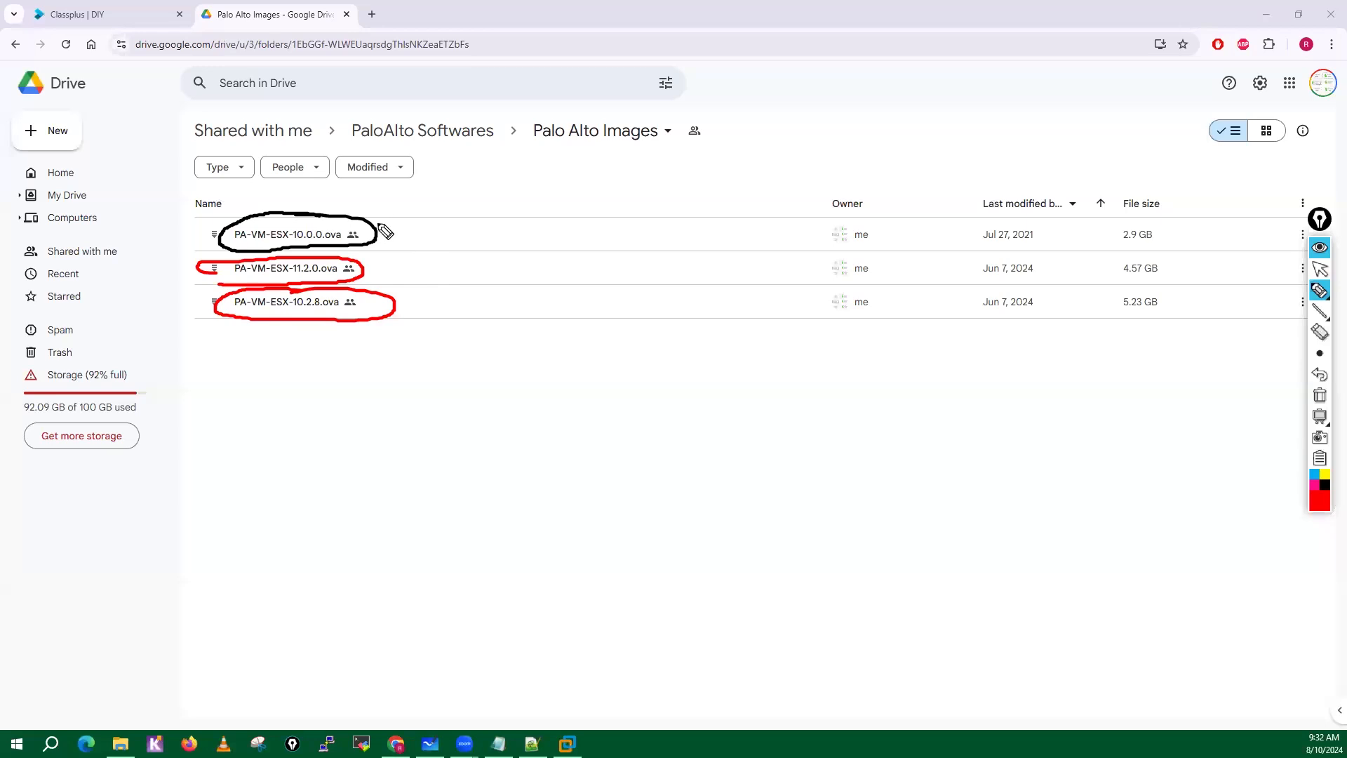
# Write a circled 16GB note beside PA-VM-ESX-10.0.0.ova and link the two with red arrows.
pyautogui.moveTo(375, 227)
pyautogui.mouseDown()
pyautogui.moveTo(438, 209)
pyautogui.moveTo(428, 223)
pyautogui.mouseUp()
pyautogui.moveTo(461, 176); pyautogui.dragTo(460, 205)
pyautogui.moveTo(481, 174)
pyautogui.mouseDown()
pyautogui.moveTo(474, 198)
pyautogui.moveTo(527, 193)
pyautogui.mouseUp()
pyautogui.moveTo(453, 172); pyautogui.dragTo(517, 154)
pyautogui.moveTo(470, 225)
pyautogui.mouseDown()
pyautogui.moveTo(458, 186)
pyautogui.moveTo(449, 211)
pyautogui.moveTo(320, 214)
pyautogui.mouseUp()
pyautogui.moveTo(315, 197); pyautogui.dragTo(344, 214)
# Draw arrows from the 11.2.0 and 10.2.8 images to handwritten, circled values 32 and 24.
pyautogui.moveTo(373, 269)
pyautogui.mouseDown()
pyautogui.moveTo(461, 267)
pyautogui.moveTo(468, 302)
pyautogui.moveTo(451, 318)
pyautogui.mouseUp()
pyautogui.moveTo(515, 264); pyautogui.dragTo(507, 285)
pyautogui.moveTo(531, 267)
pyautogui.mouseDown()
pyautogui.moveTo(543, 252)
pyautogui.moveTo(504, 249)
pyautogui.mouseUp()
pyautogui.moveTo(602, 261)
pyautogui.mouseDown()
pyautogui.moveTo(633, 288)
pyautogui.moveTo(652, 258)
pyautogui.mouseUp()
pyautogui.moveTo(653, 258); pyautogui.dragTo(628, 287)
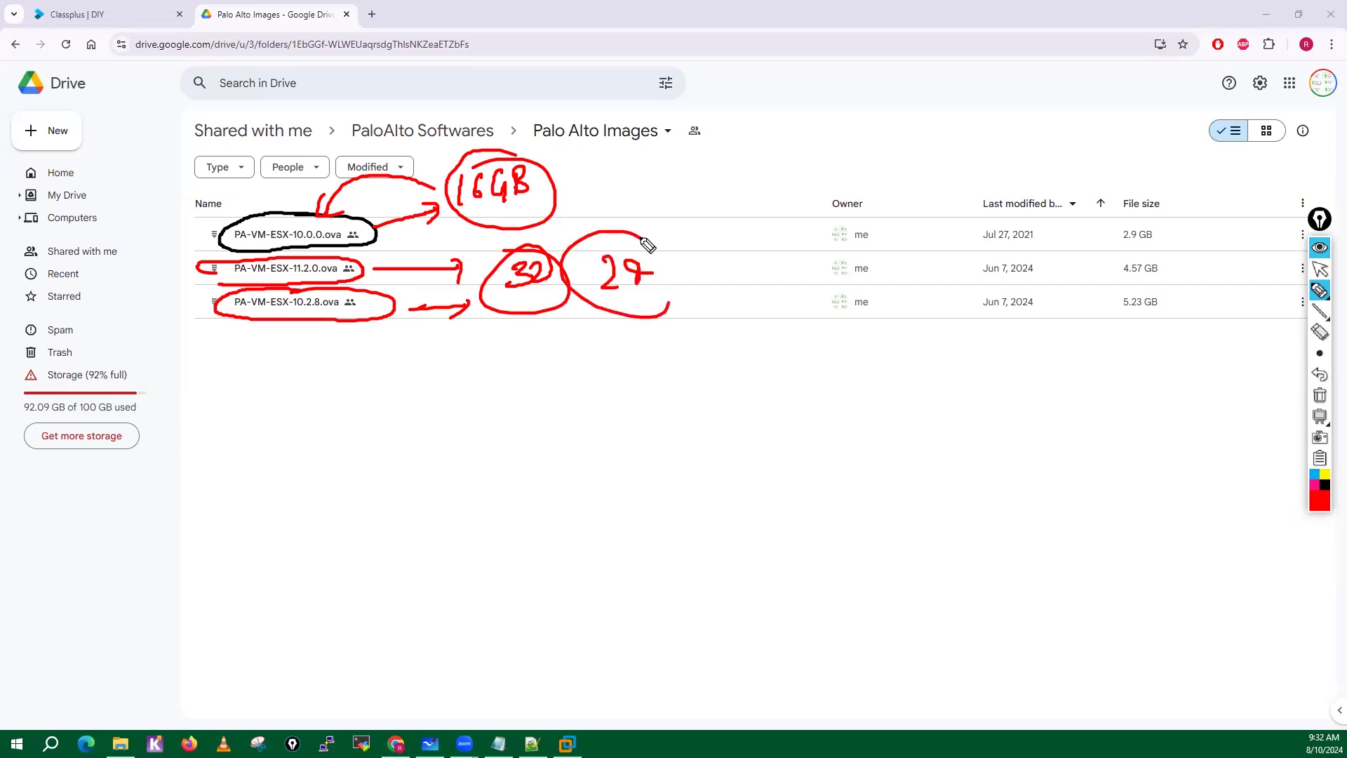
pyautogui.moveTo(621, 233); pyautogui.dragTo(656, 239)
# Cross out PA-VM-ESX-11.2.0.ova, tick PA-VM-ESX-10.2.8.ova, and clear all pen marks from the screen.
pyautogui.moveTo(214, 278)
pyautogui.mouseDown()
pyautogui.moveTo(337, 313)
pyautogui.moveTo(325, 281)
pyautogui.mouseUp()
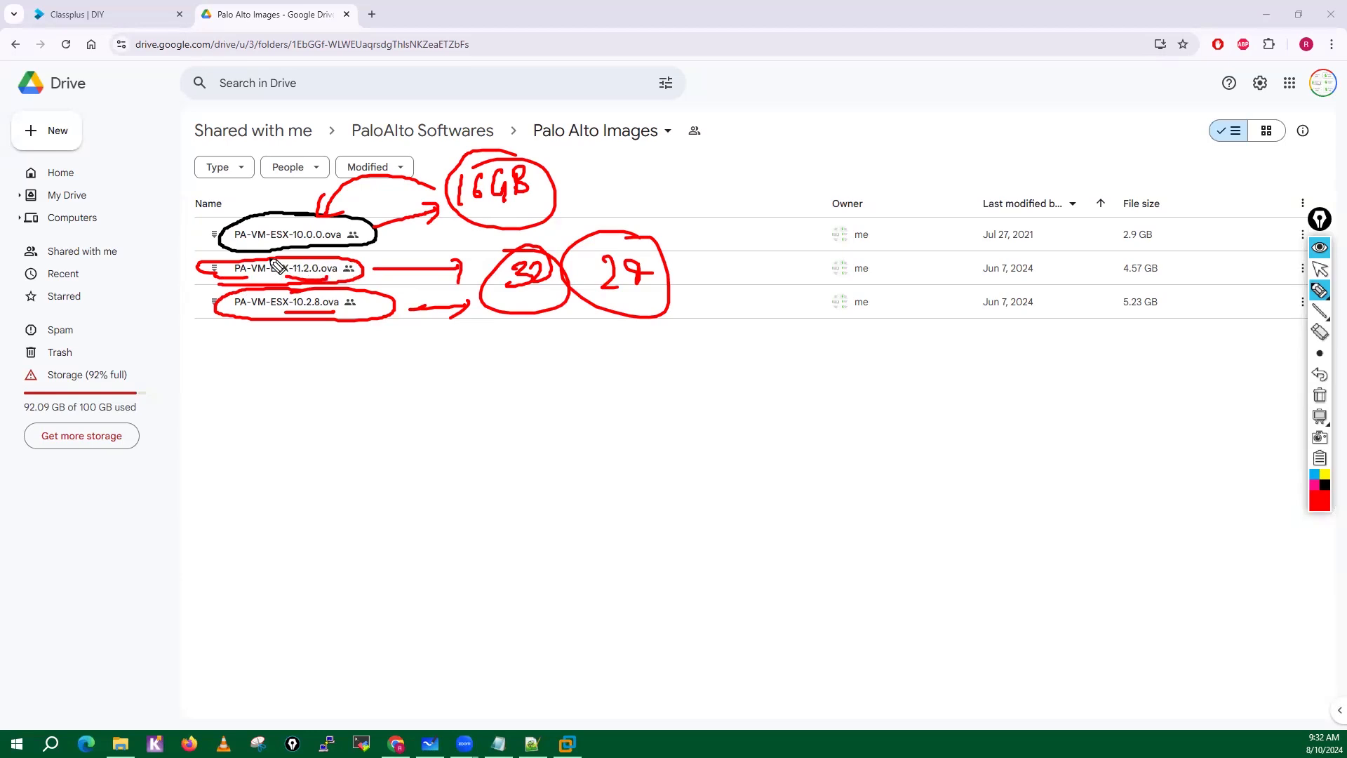
pyautogui.moveTo(271, 258); pyautogui.dragTo(288, 279)
pyautogui.moveTo(267, 319)
pyautogui.mouseDown()
pyautogui.moveTo(281, 325)
pyautogui.moveTo(278, 349)
pyautogui.moveTo(340, 328)
pyautogui.mouseUp()
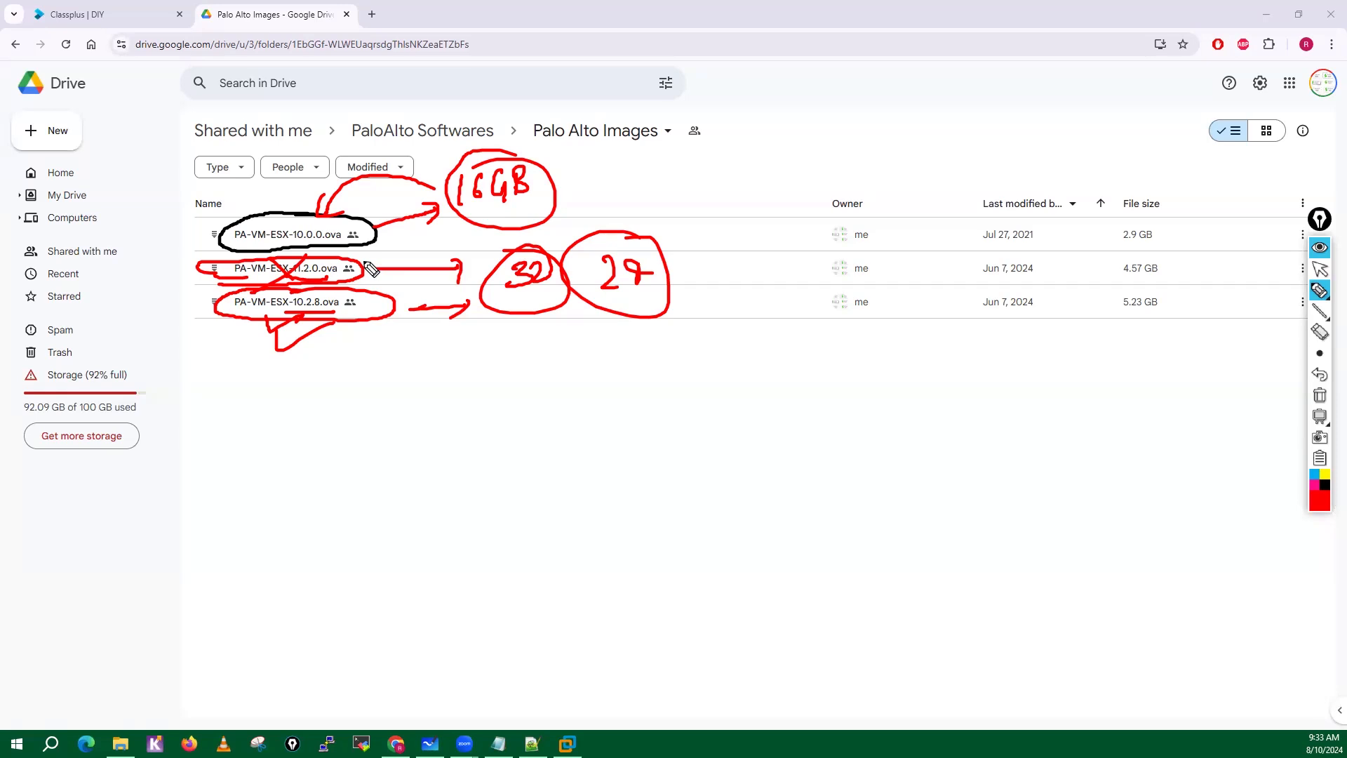
pyautogui.click(1319, 395)
pyautogui.click(1320, 268)
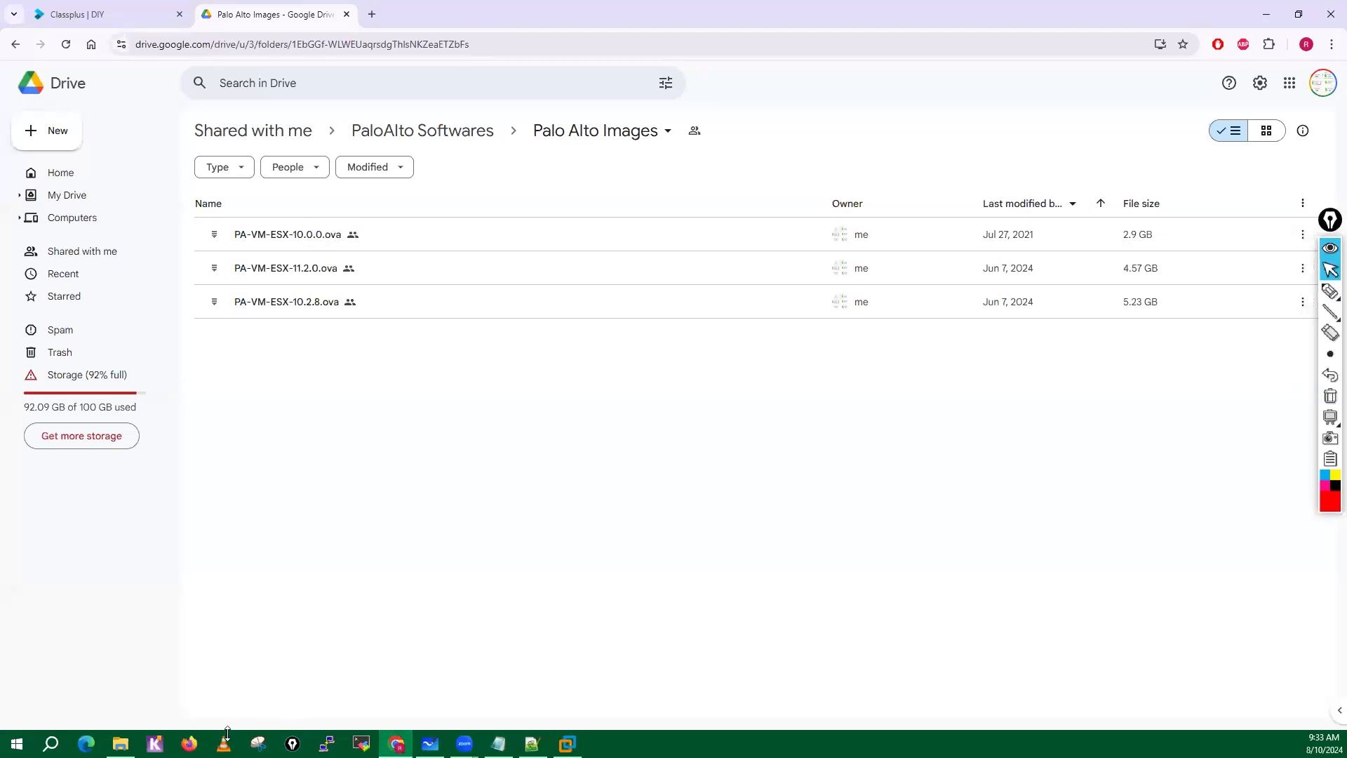
# Open the SW folder under My-Desktop on Local Disk (D:) in File Explorer and look over the Panorama and PA-VM OVA files.
pyautogui.moveTo(121, 744)
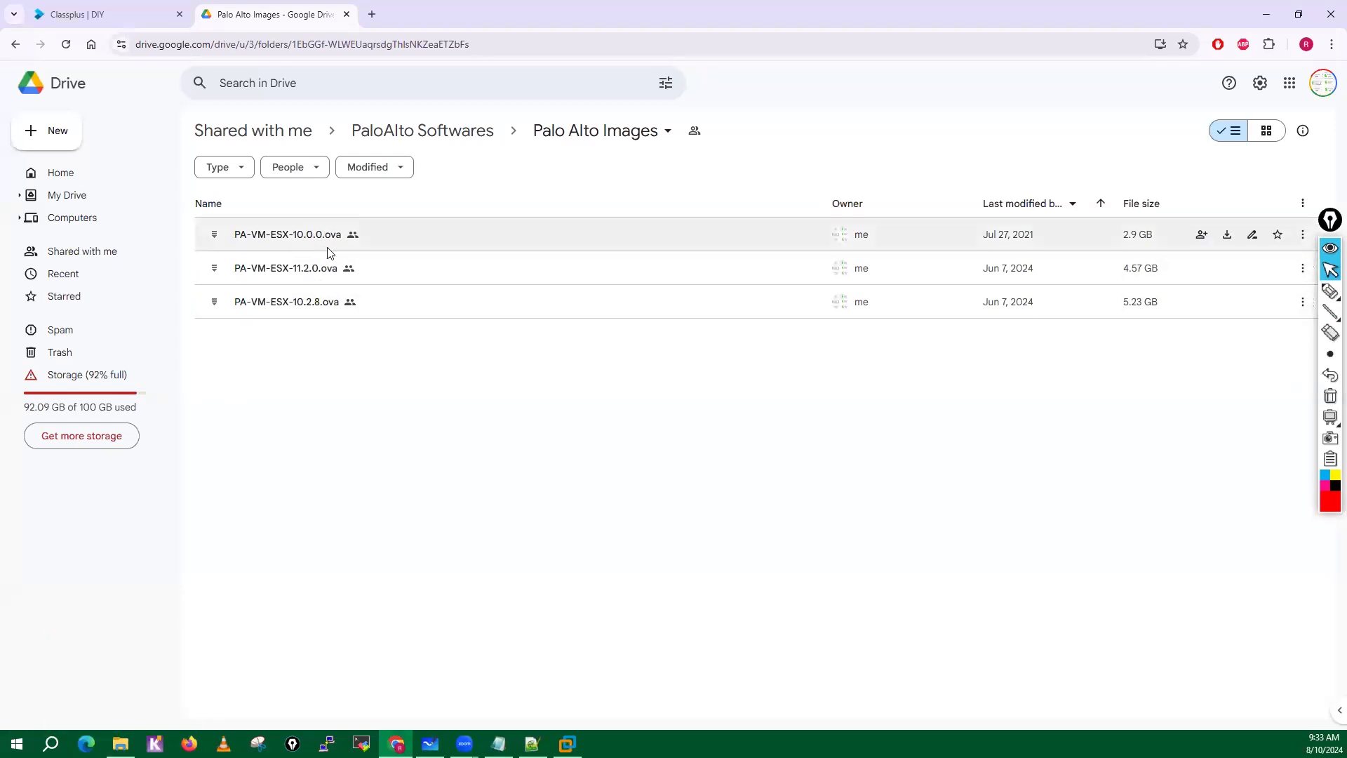
pyautogui.click(120, 744)
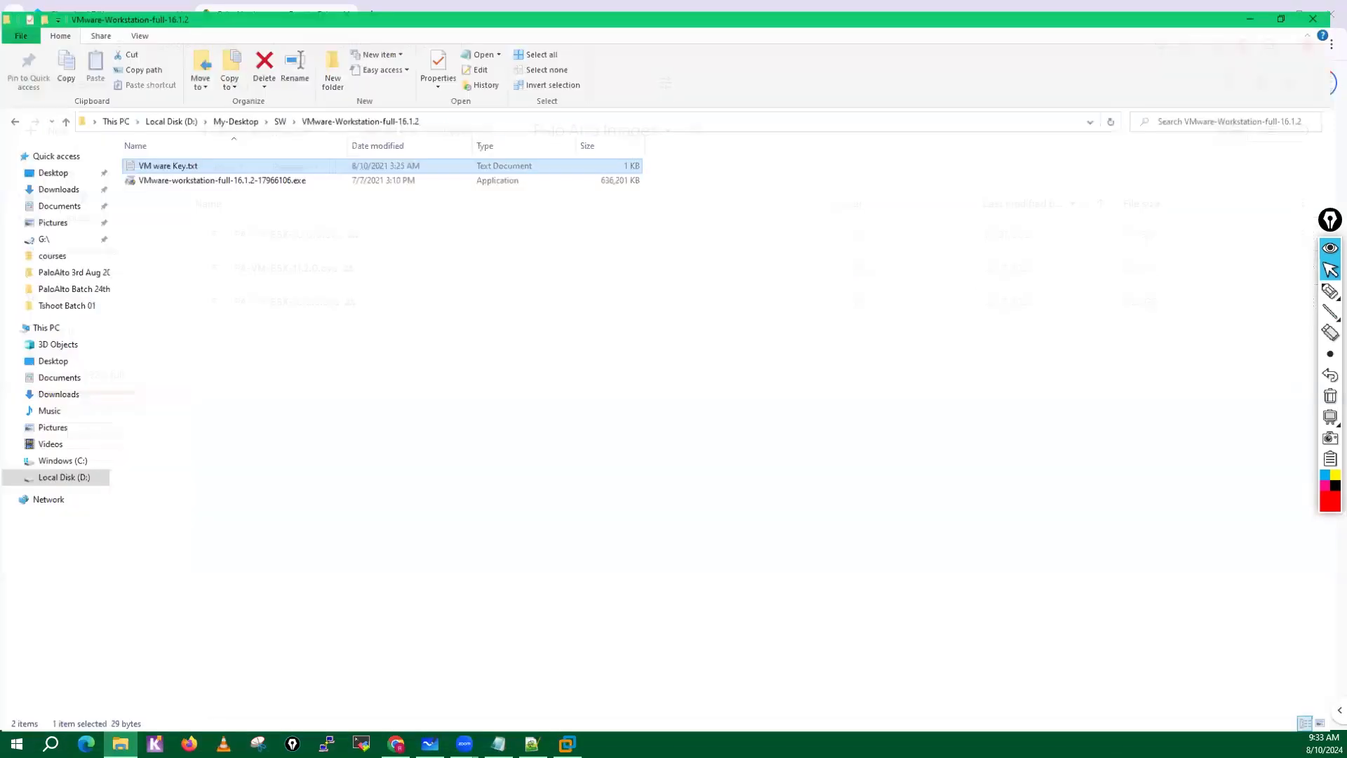
pyautogui.click(283, 111)
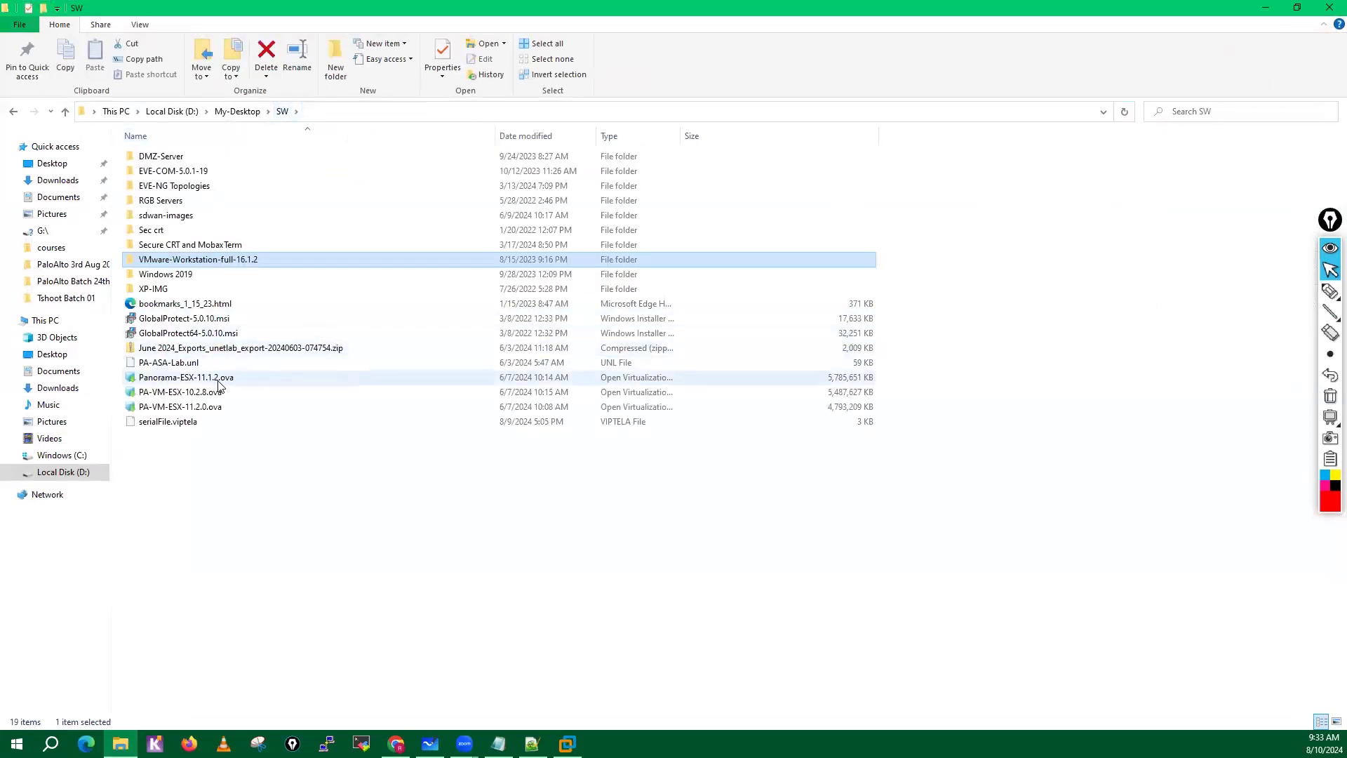
pyautogui.click(218, 384)
pyautogui.click(198, 394)
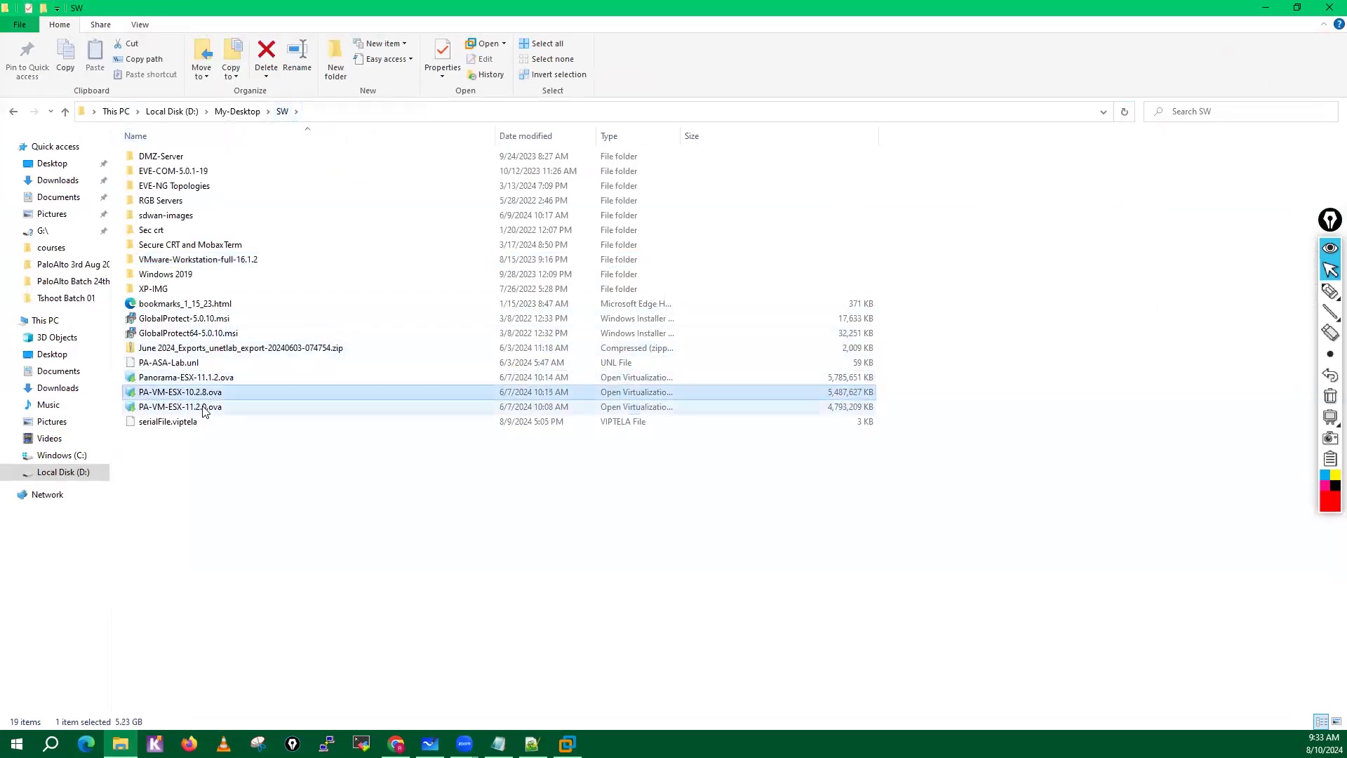
pyautogui.click(205, 409)
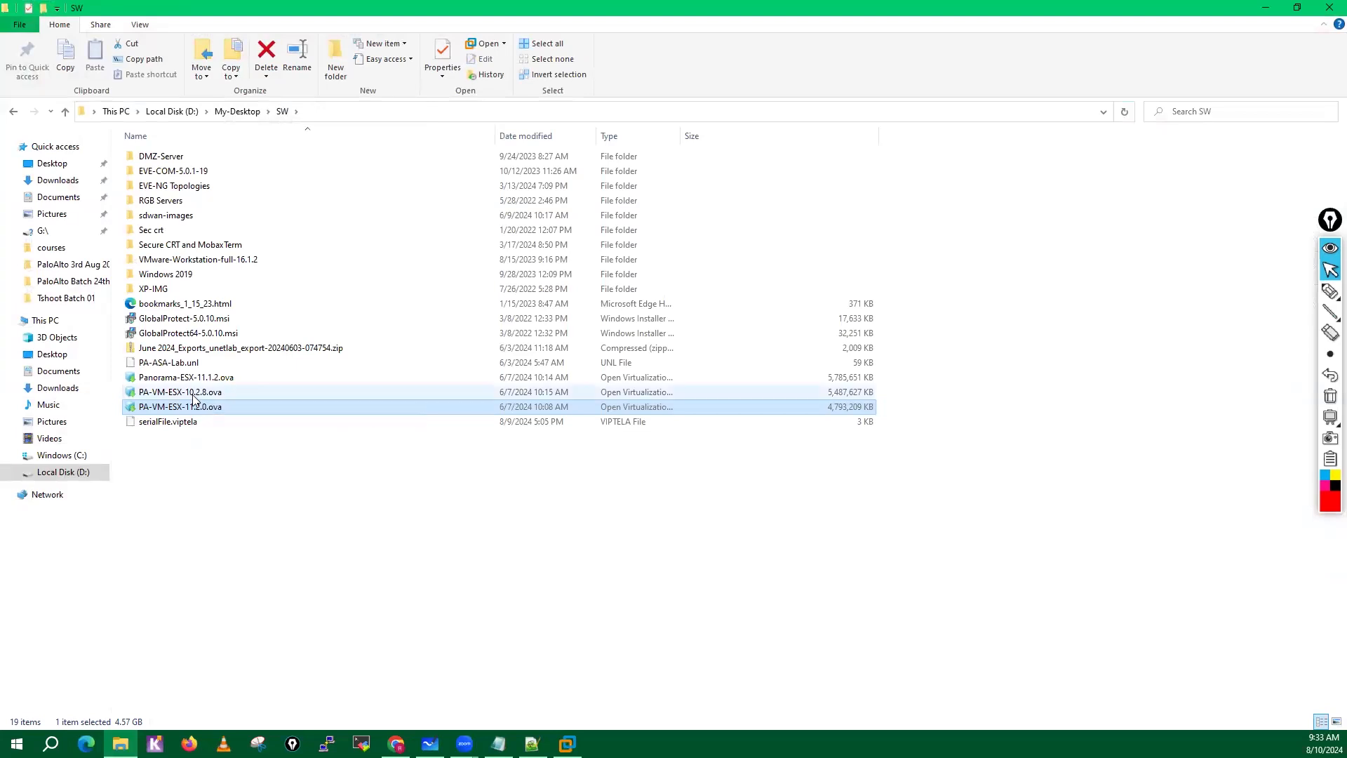
# Open PA-VM-ESX-10.2.8.ova with VMware Workstation.
pyautogui.click(195, 397)
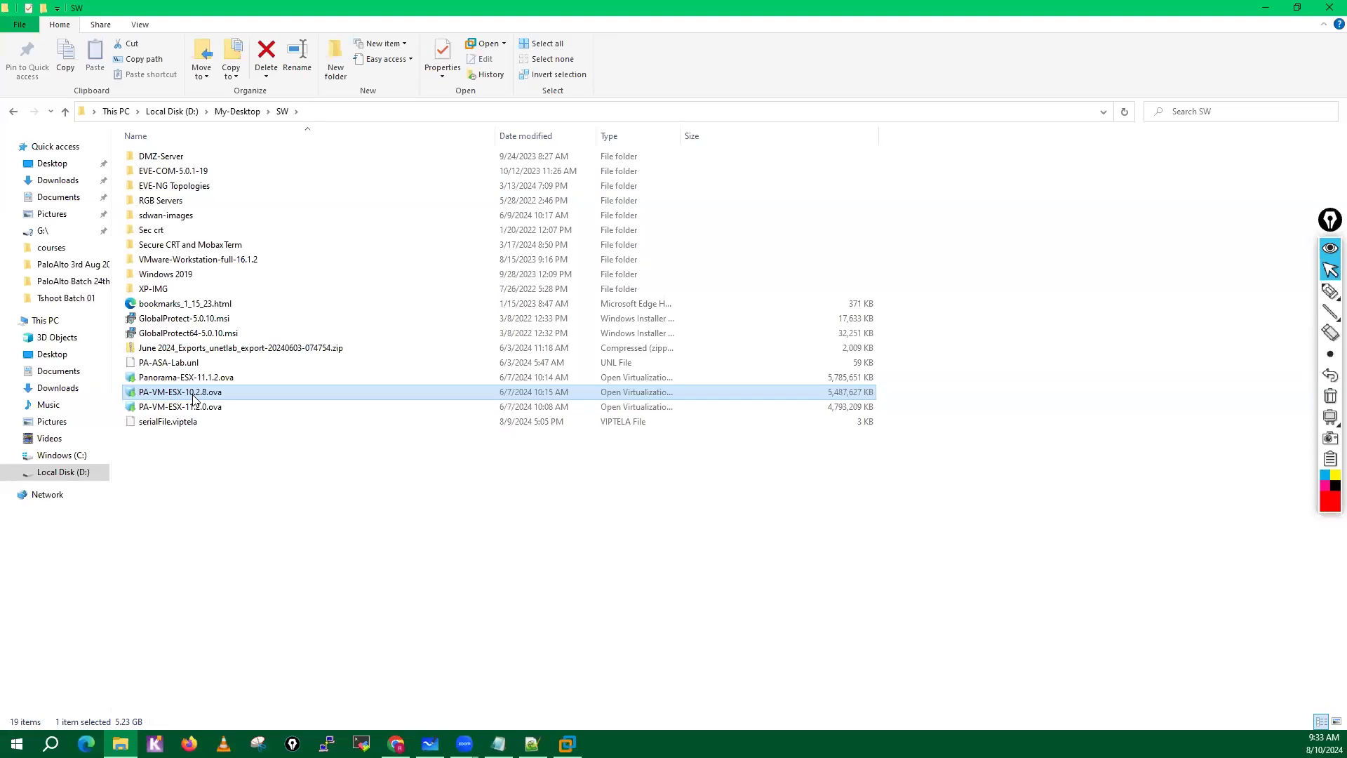
pyautogui.rightClick(195, 398)
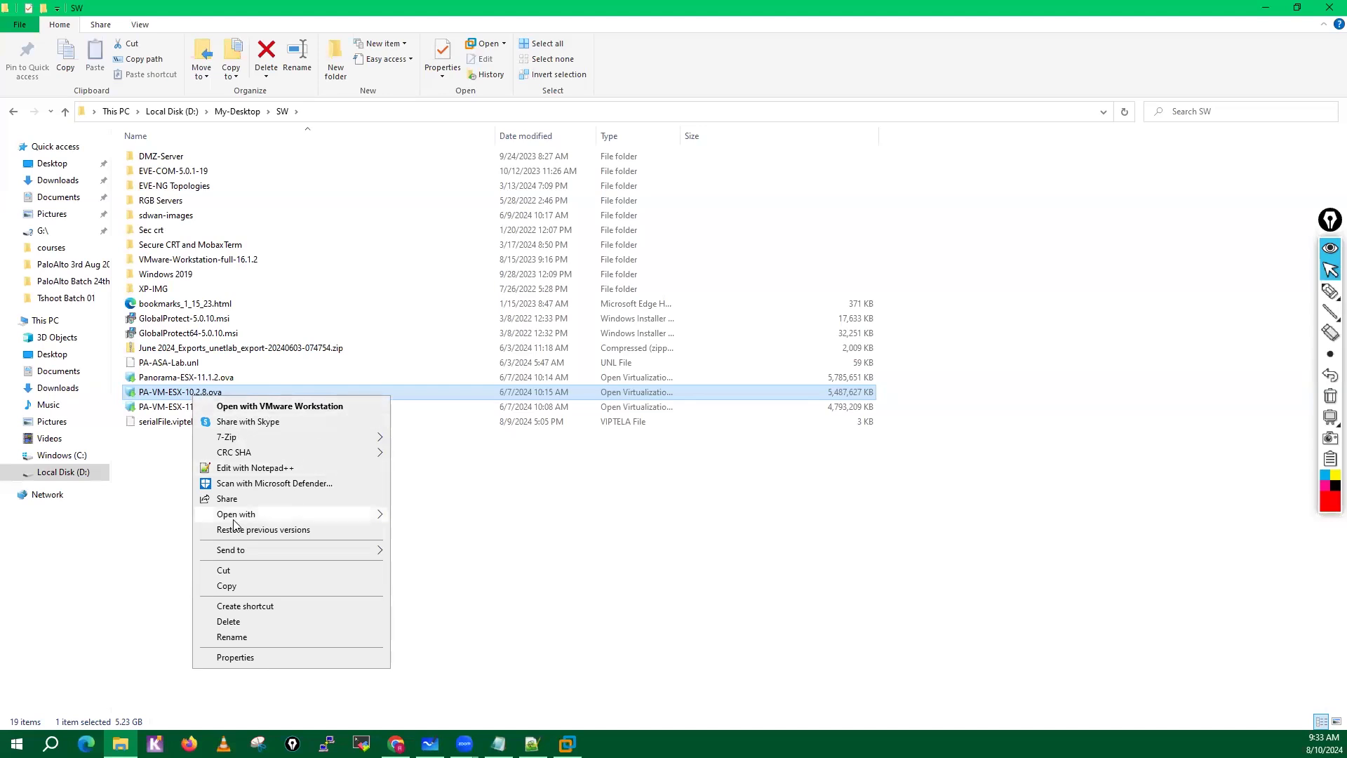
pyautogui.moveTo(235, 520)
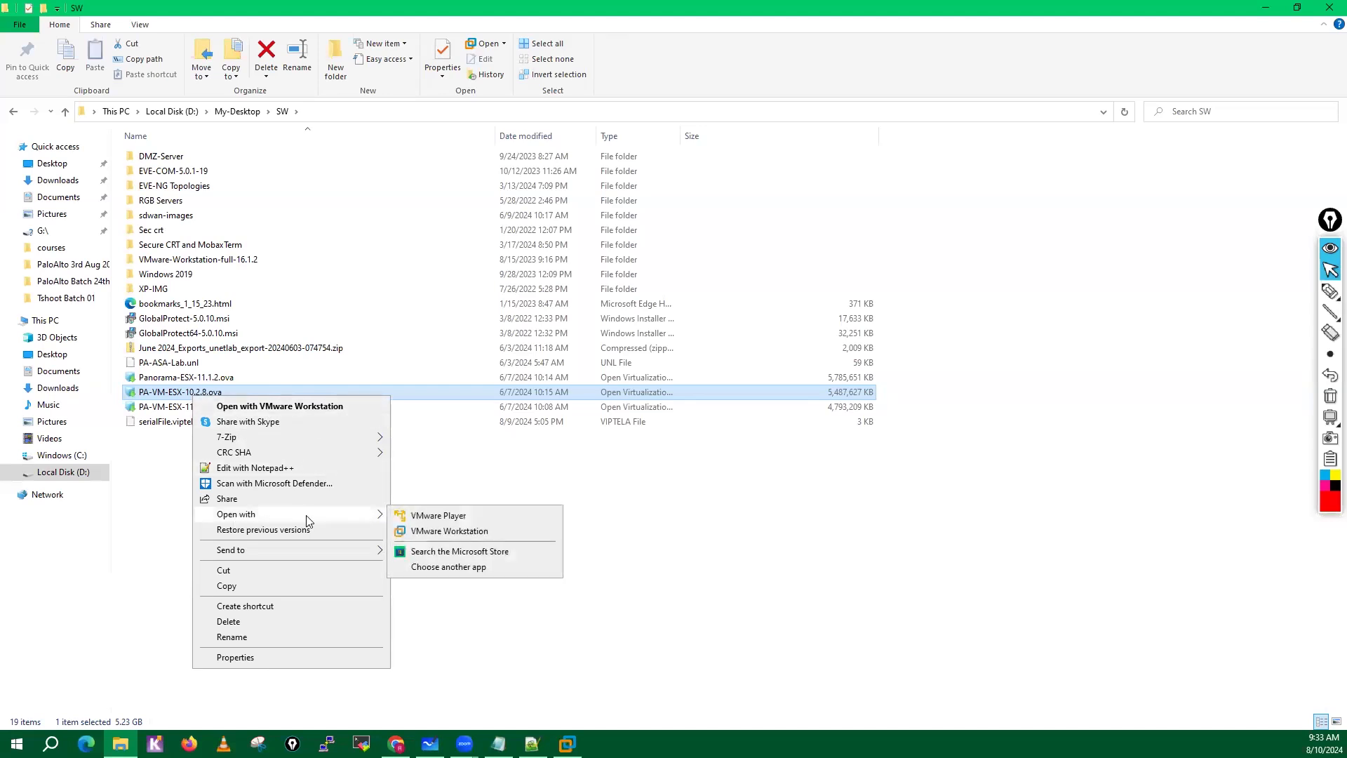
pyautogui.click(444, 533)
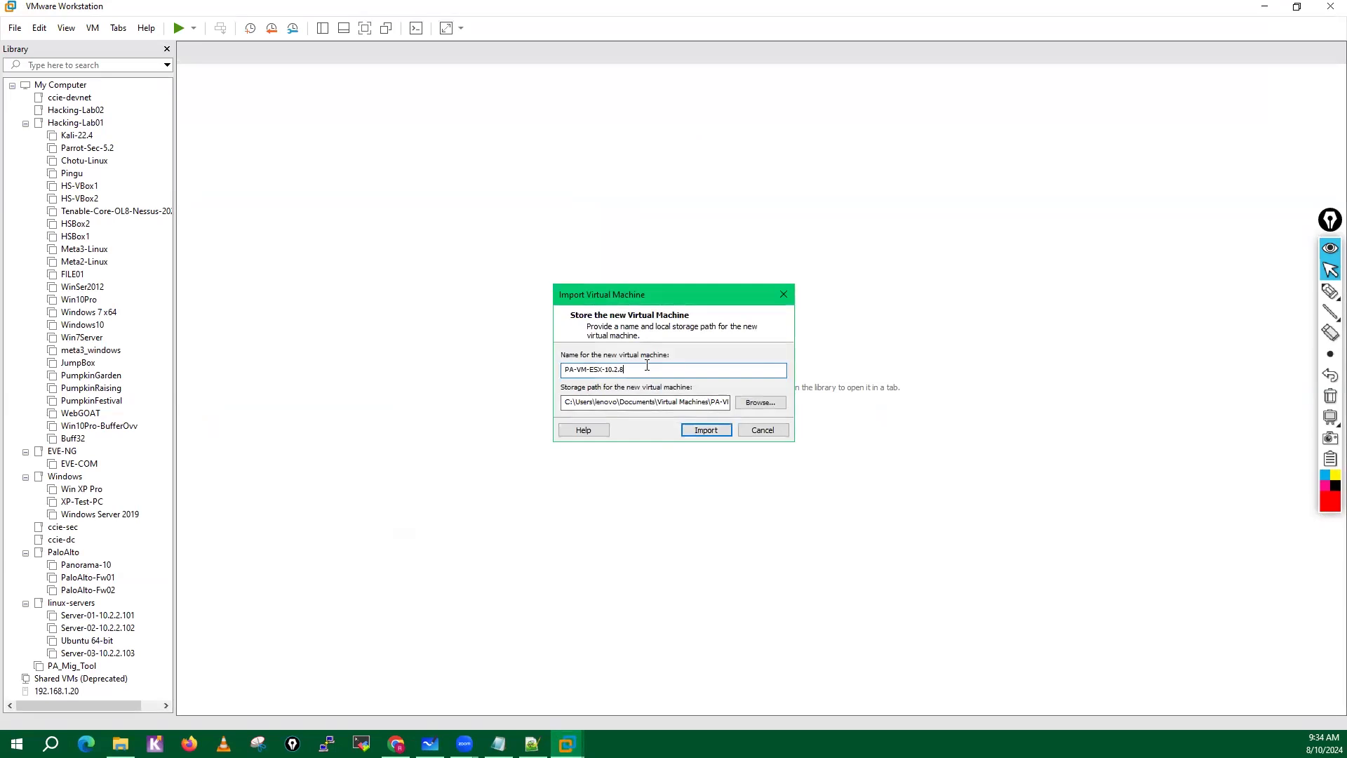
# Name the new virtual machine Test-PaloAlto-Fw01-Lab in the import dialog.
pyautogui.press('BackSpace')
pyautogui.press('BackSpace')
pyautogui.press('BackSpace')
pyautogui.press('BackSpace')
pyautogui.press('BackSpace')
pyautogui.press('BackSpace')
pyautogui.press('BackSpace')
pyautogui.press('BackSpace')
pyautogui.press('BackSpace')
pyautogui.press('BackSpace')
pyautogui.press('BackSpace')
pyautogui.press('BackSpace')
pyautogui.press('BackSpace')
pyautogui.press('BackSpace')
pyautogui.press('BackSpace')
pyautogui.write('Pa')
pyautogui.click(566, 369)
pyautogui.write('Test-')
pyautogui.click(762, 404)
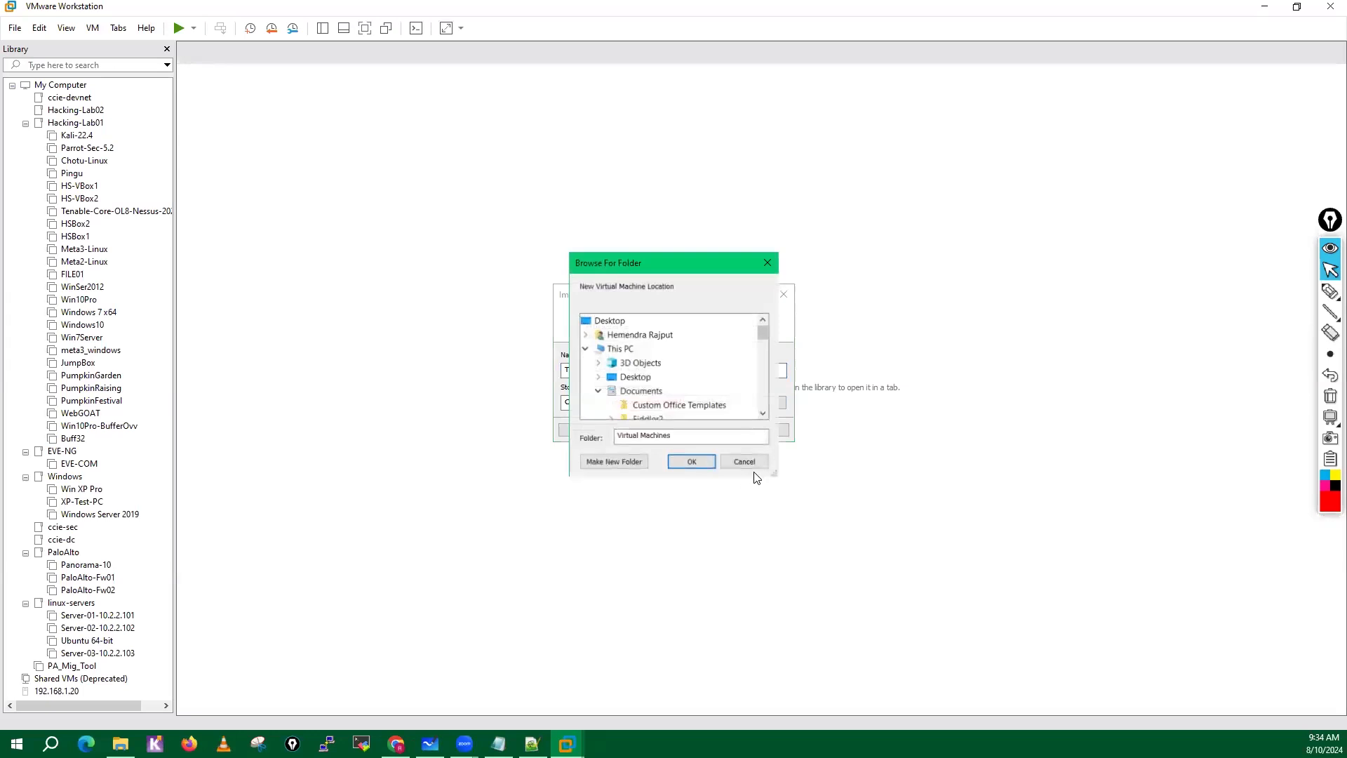
pyautogui.moveTo(777, 474); pyautogui.dragTo(1014, 637)
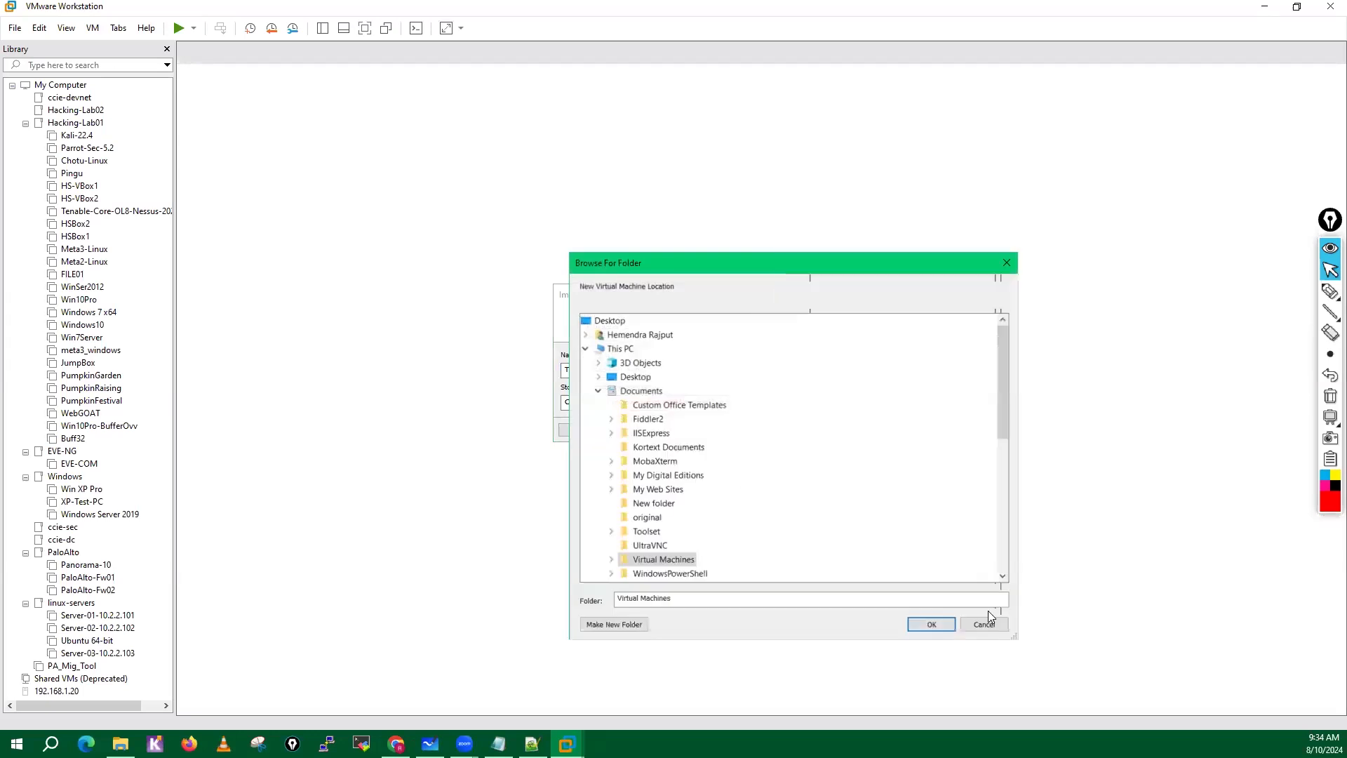
pyautogui.click(620, 348)
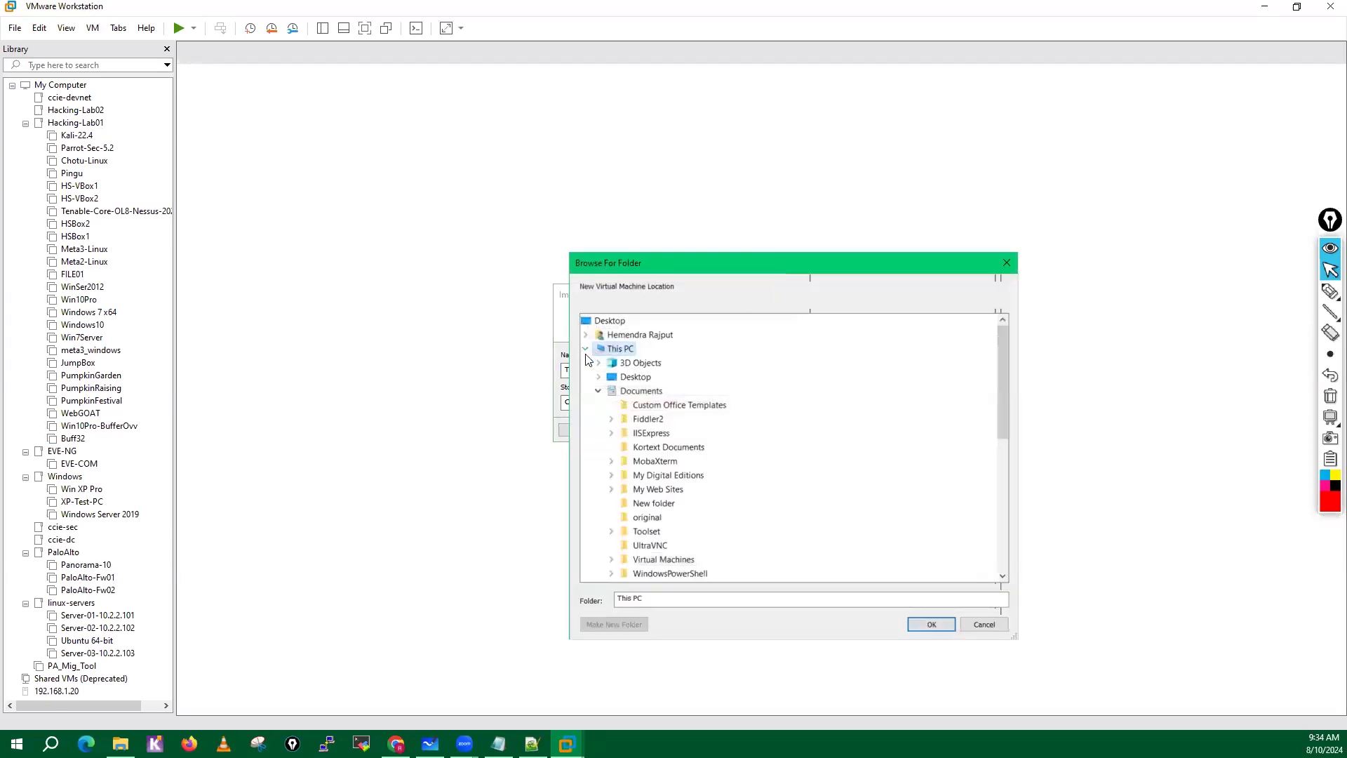
pyautogui.click(599, 391)
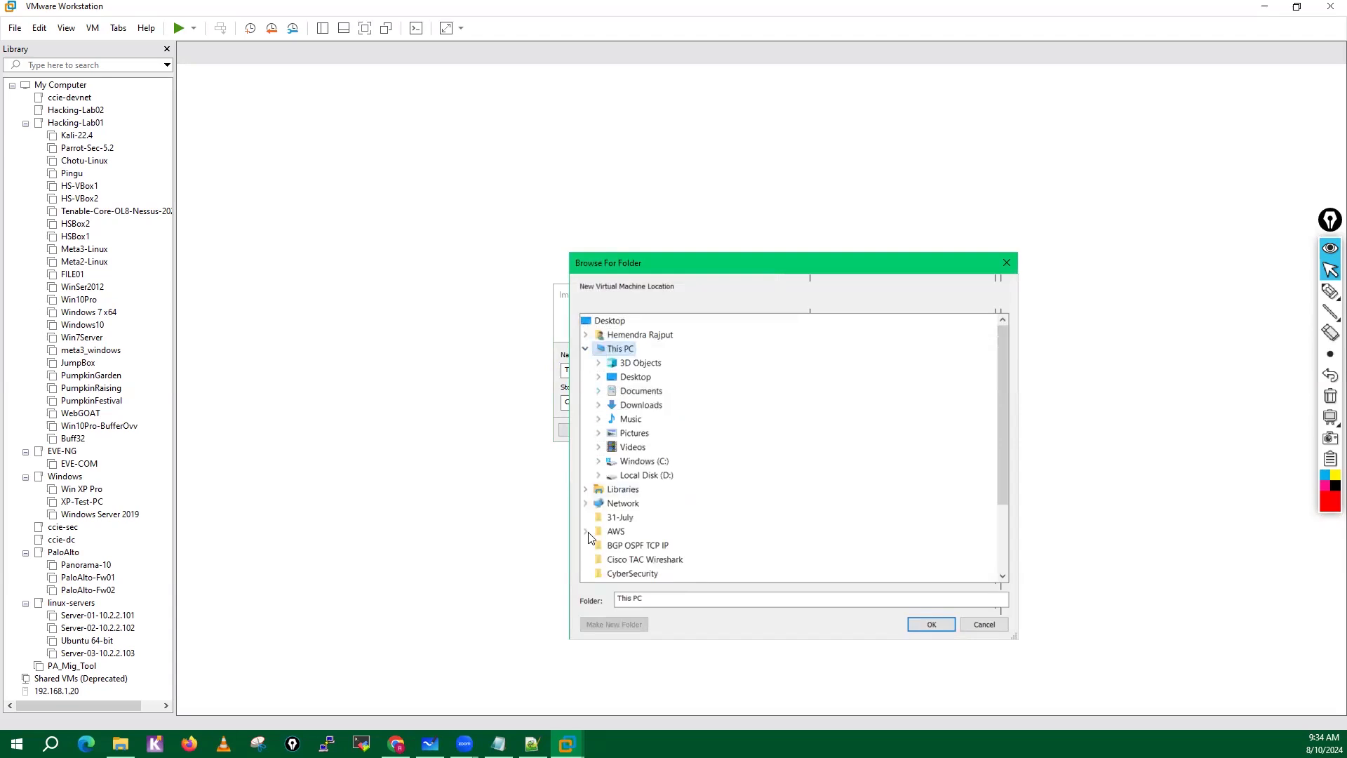
pyautogui.moveTo(1001, 405); pyautogui.dragTo(1000, 464)
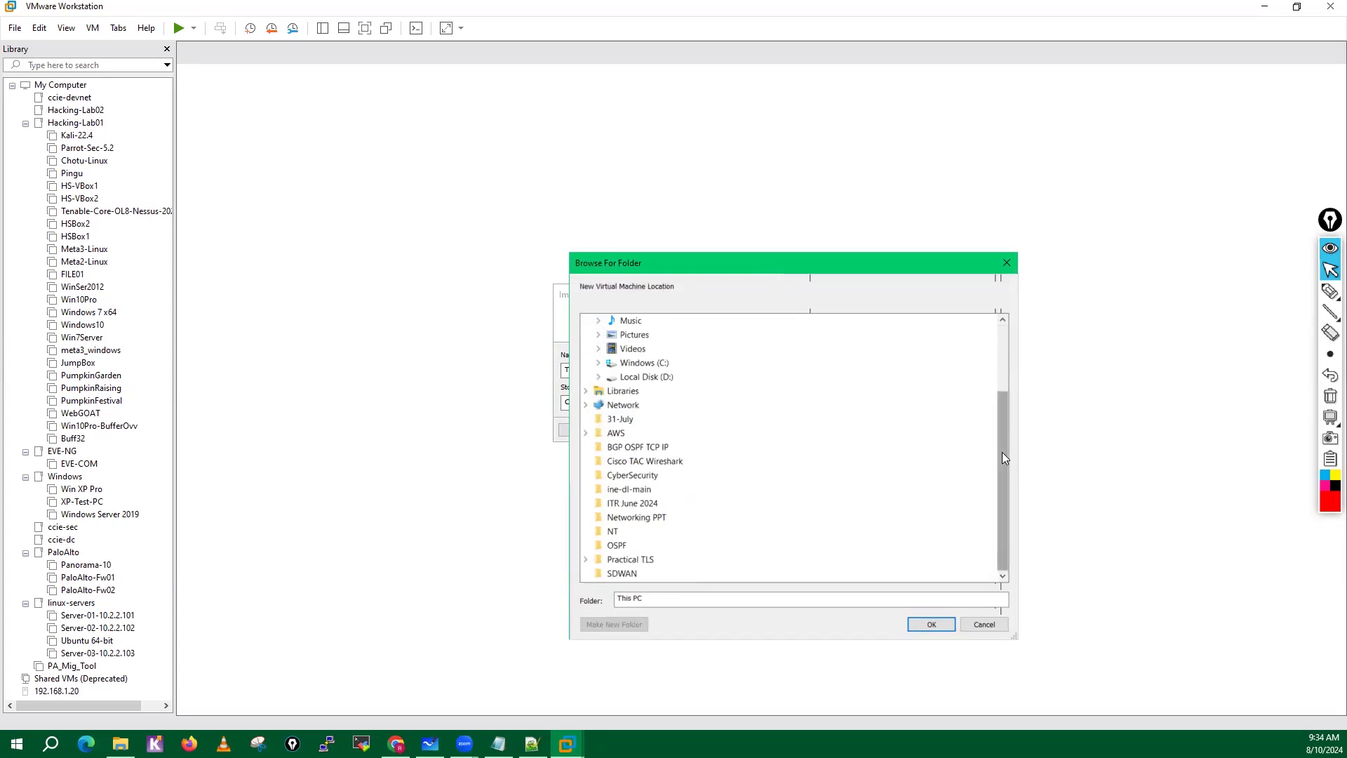
pyautogui.doubleClick(649, 364)
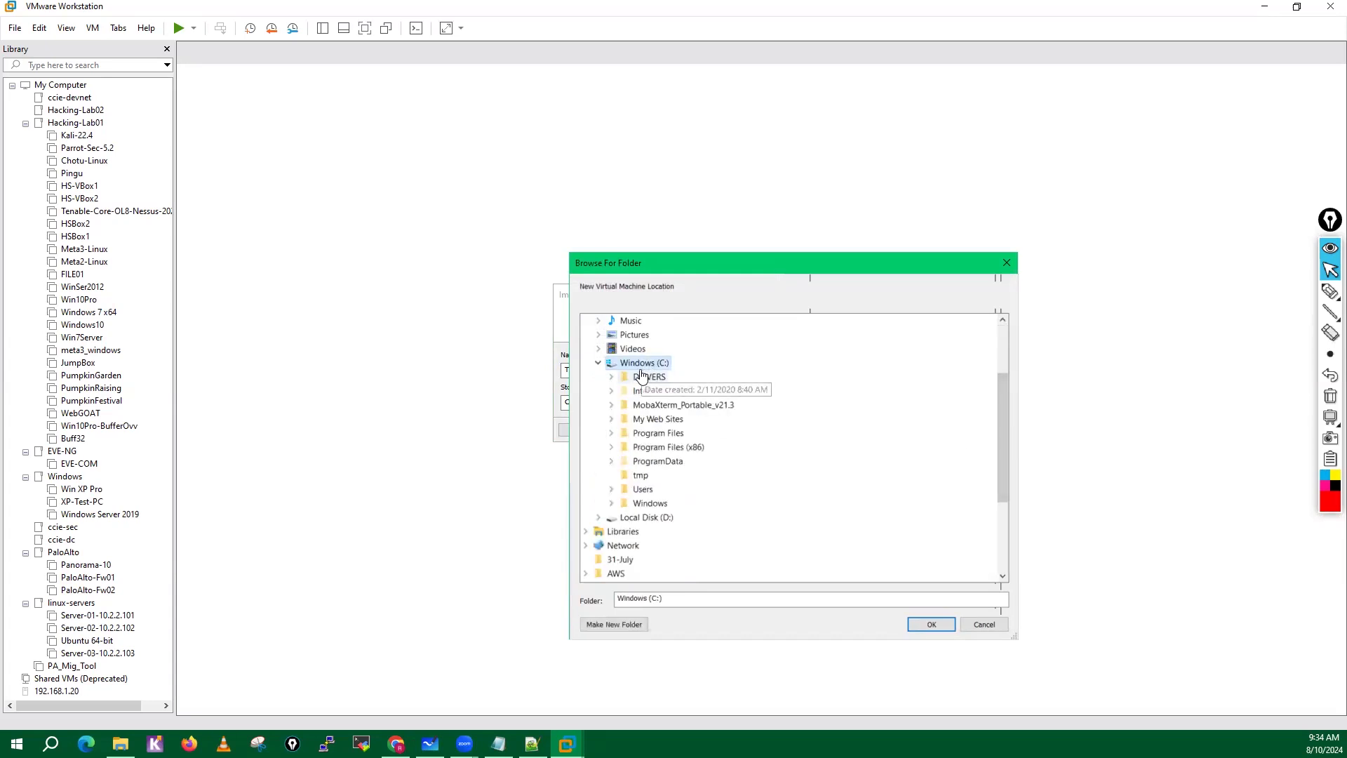
pyautogui.doubleClick(642, 363)
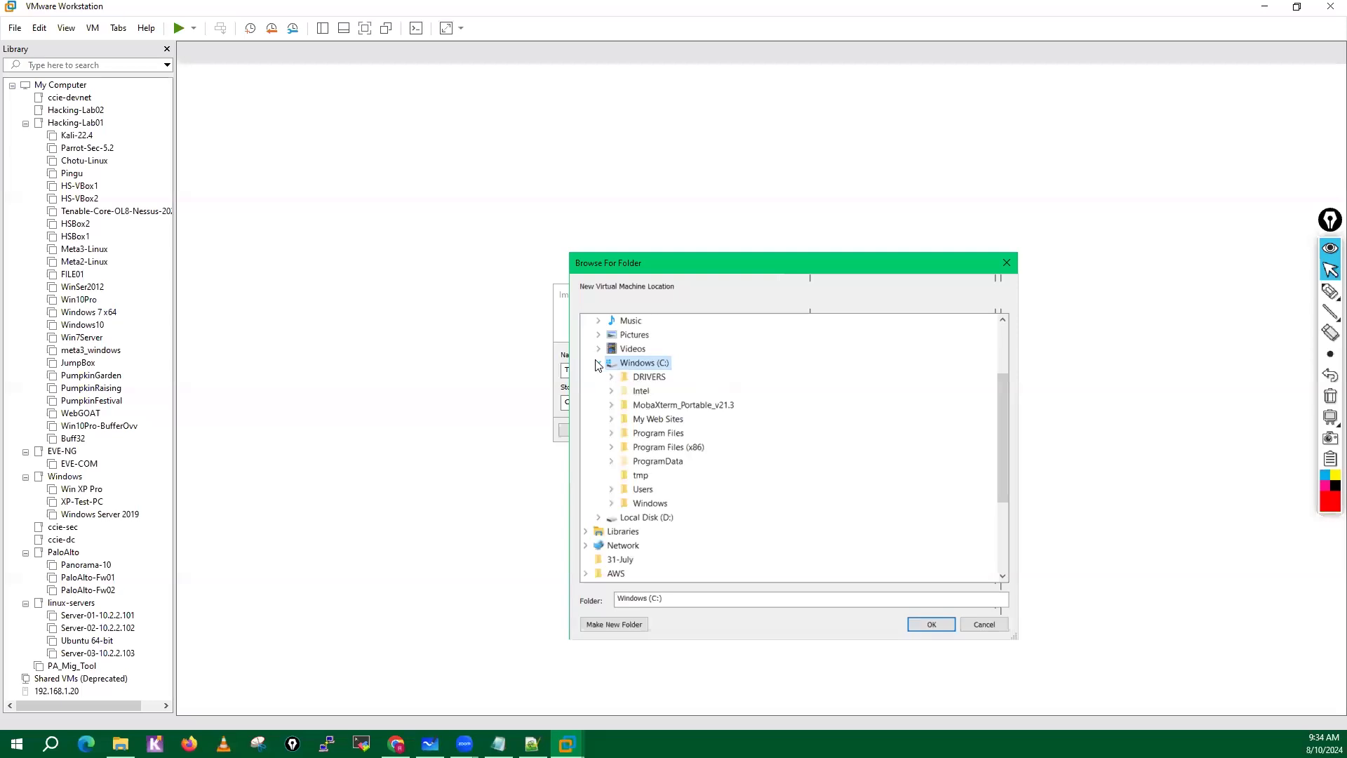
pyautogui.doubleClick(646, 380)
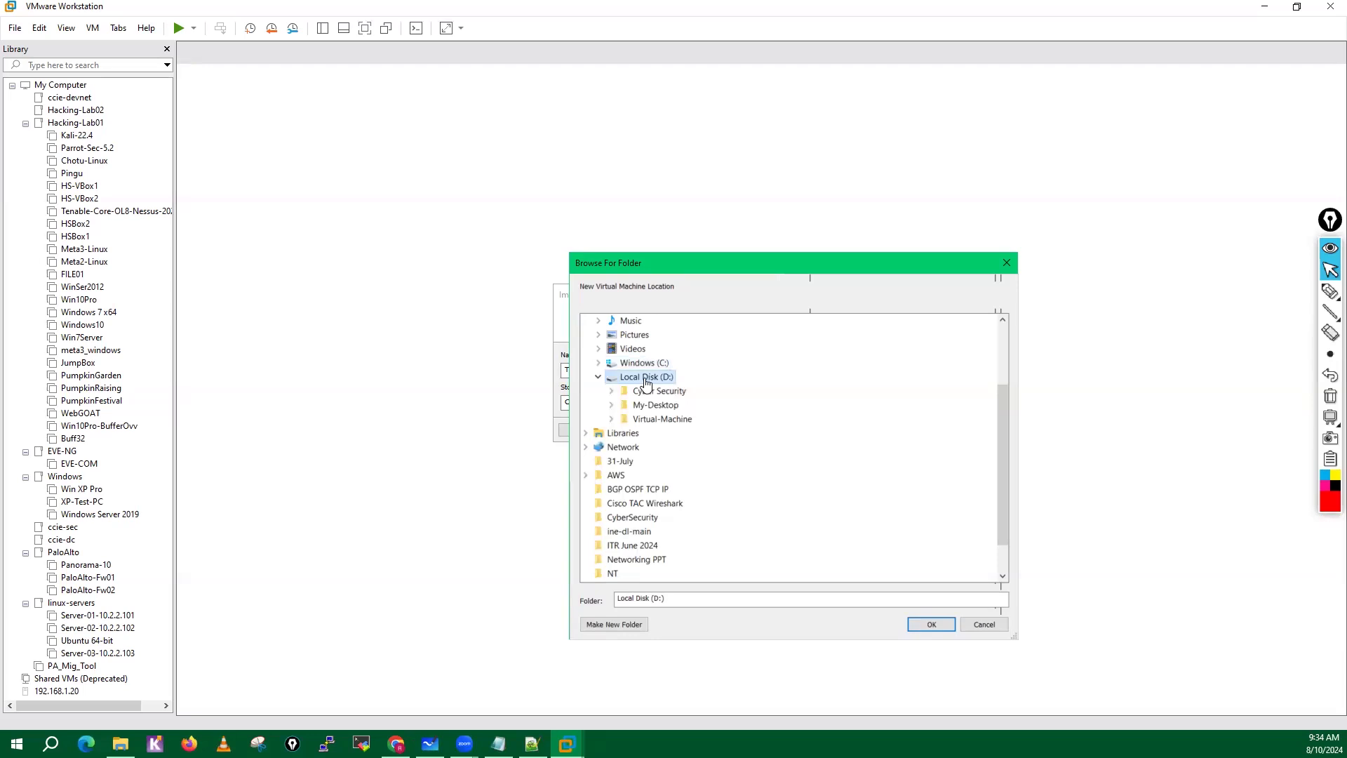
pyautogui.doubleClick(663, 420)
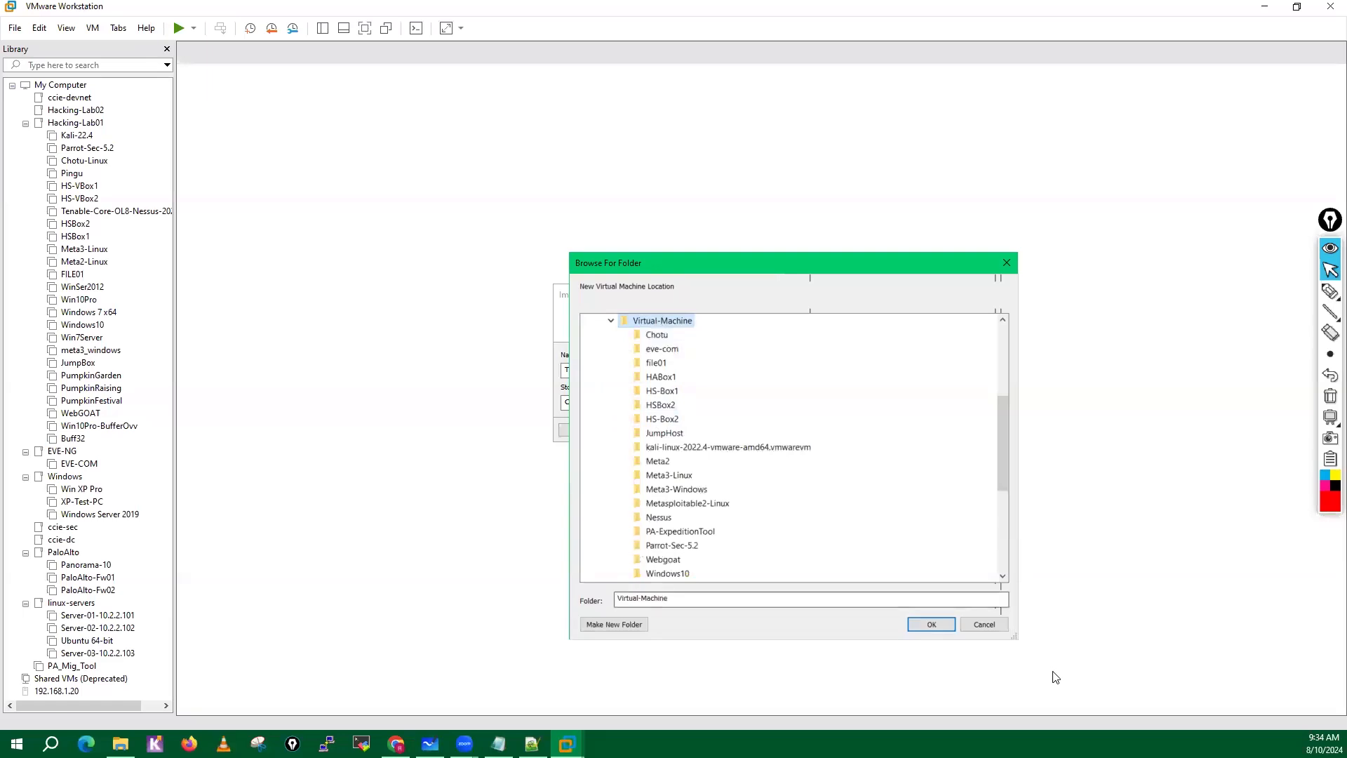
pyautogui.click(985, 625)
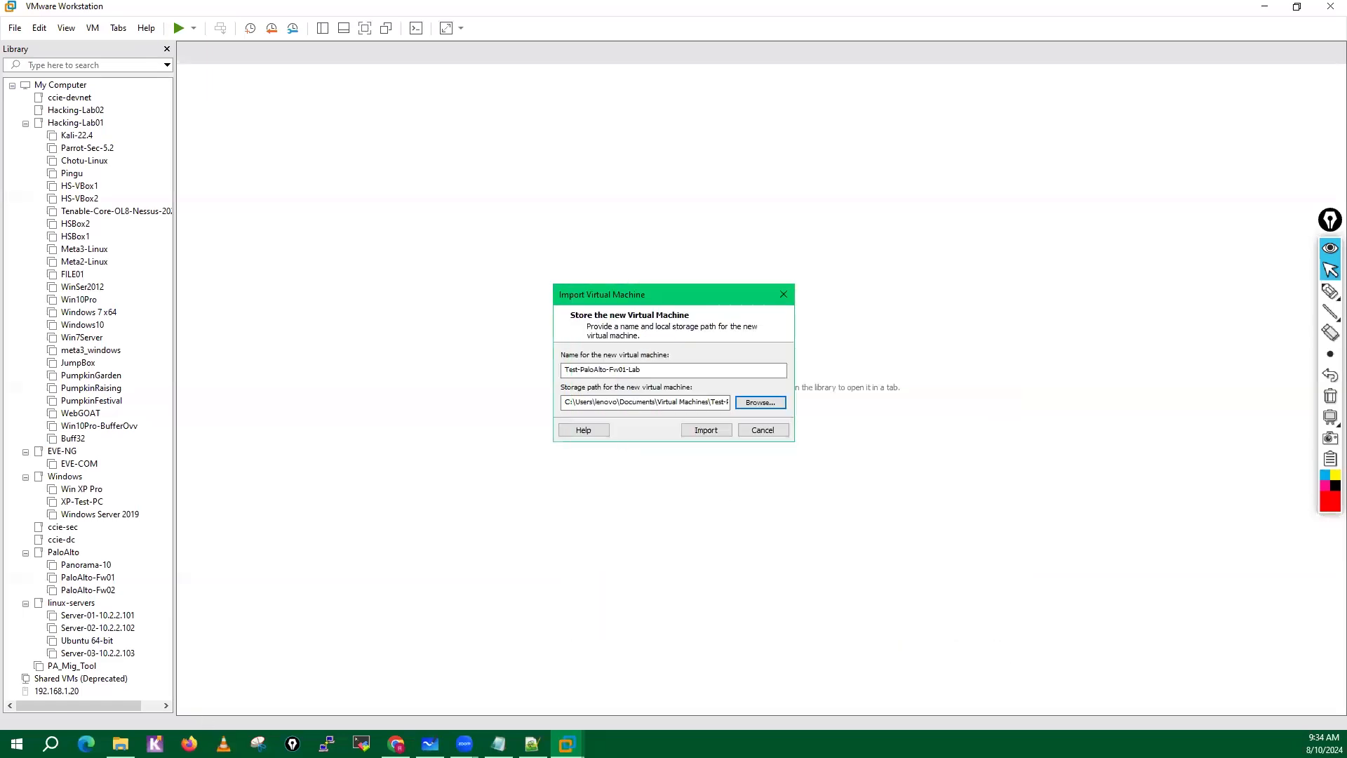
# Create a folder named PaloAlto-Fw01-Test inside the Virtual-Machine folder on Local Disk (D:) in File Explorer.
pyautogui.click(122, 744)
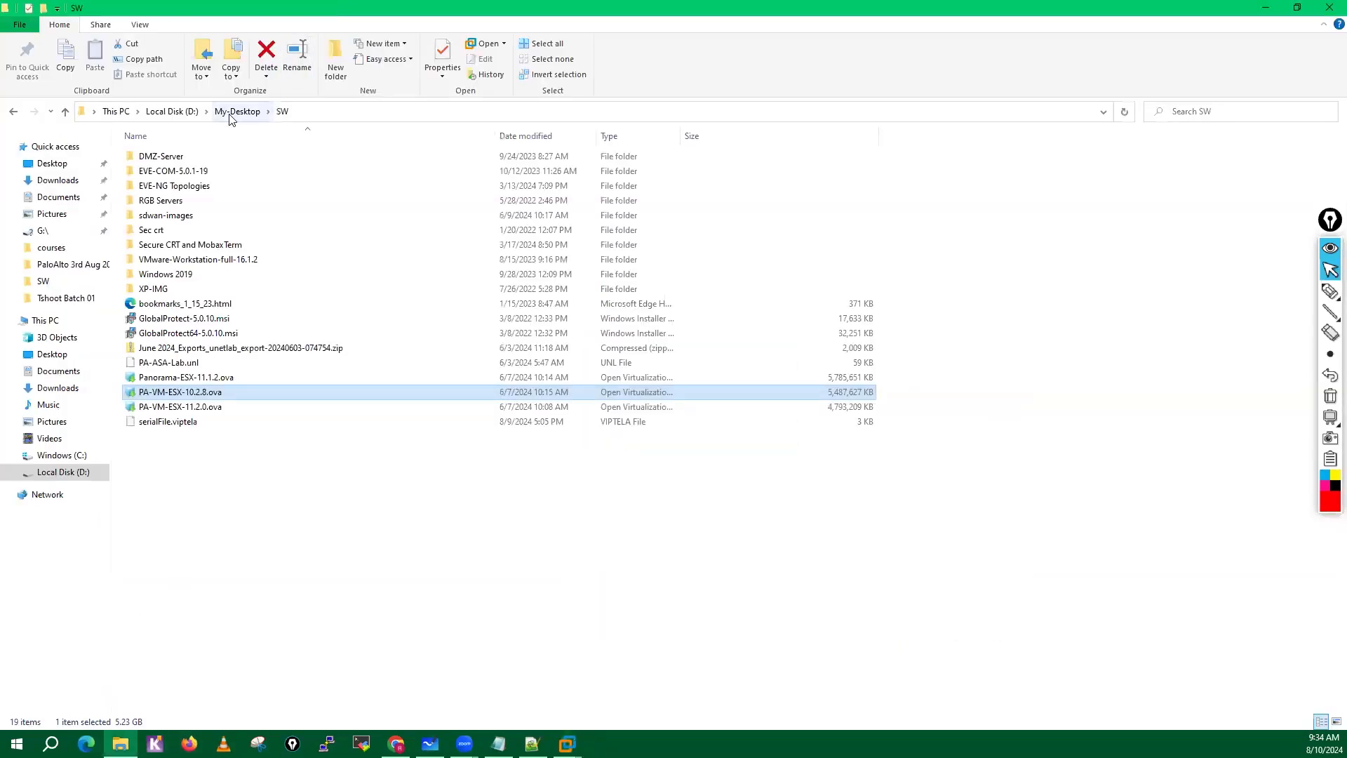
pyautogui.click(237, 112)
pyautogui.click(188, 113)
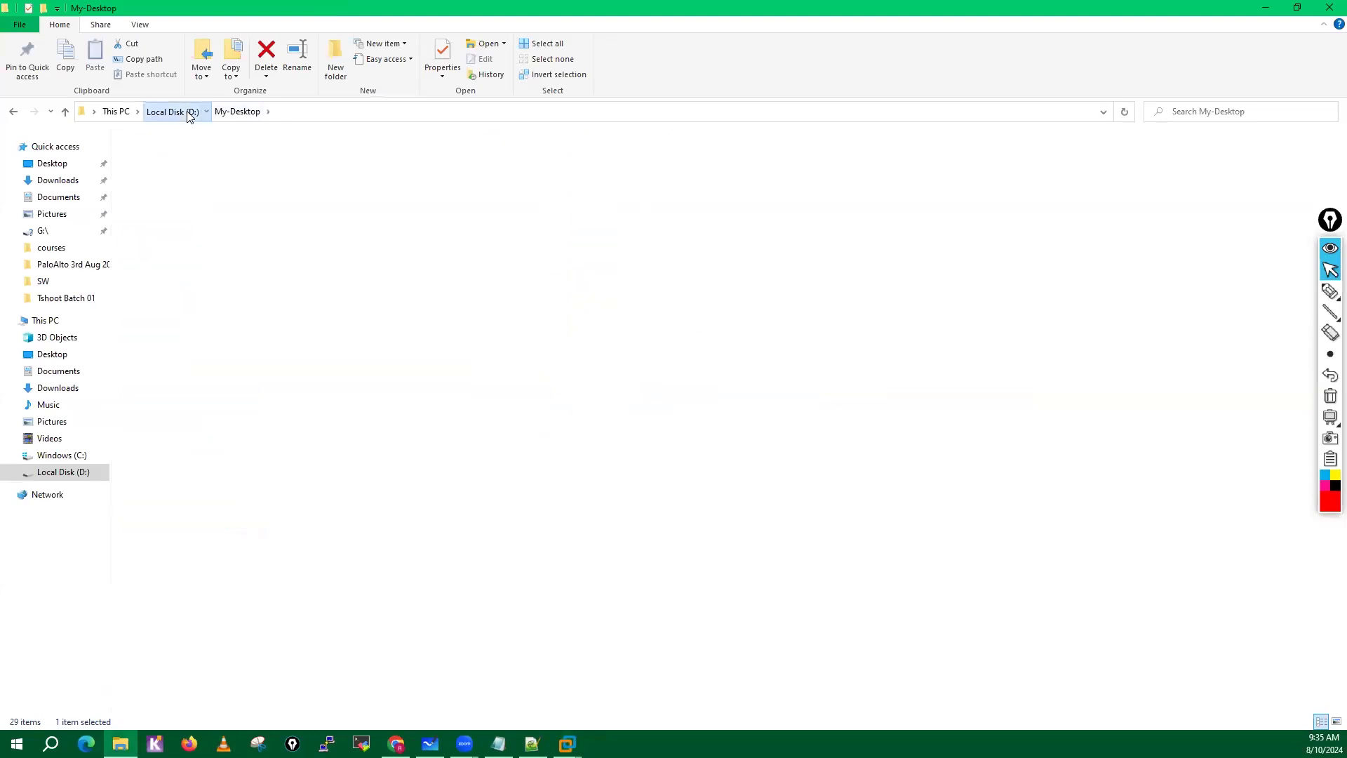
pyautogui.doubleClick(172, 186)
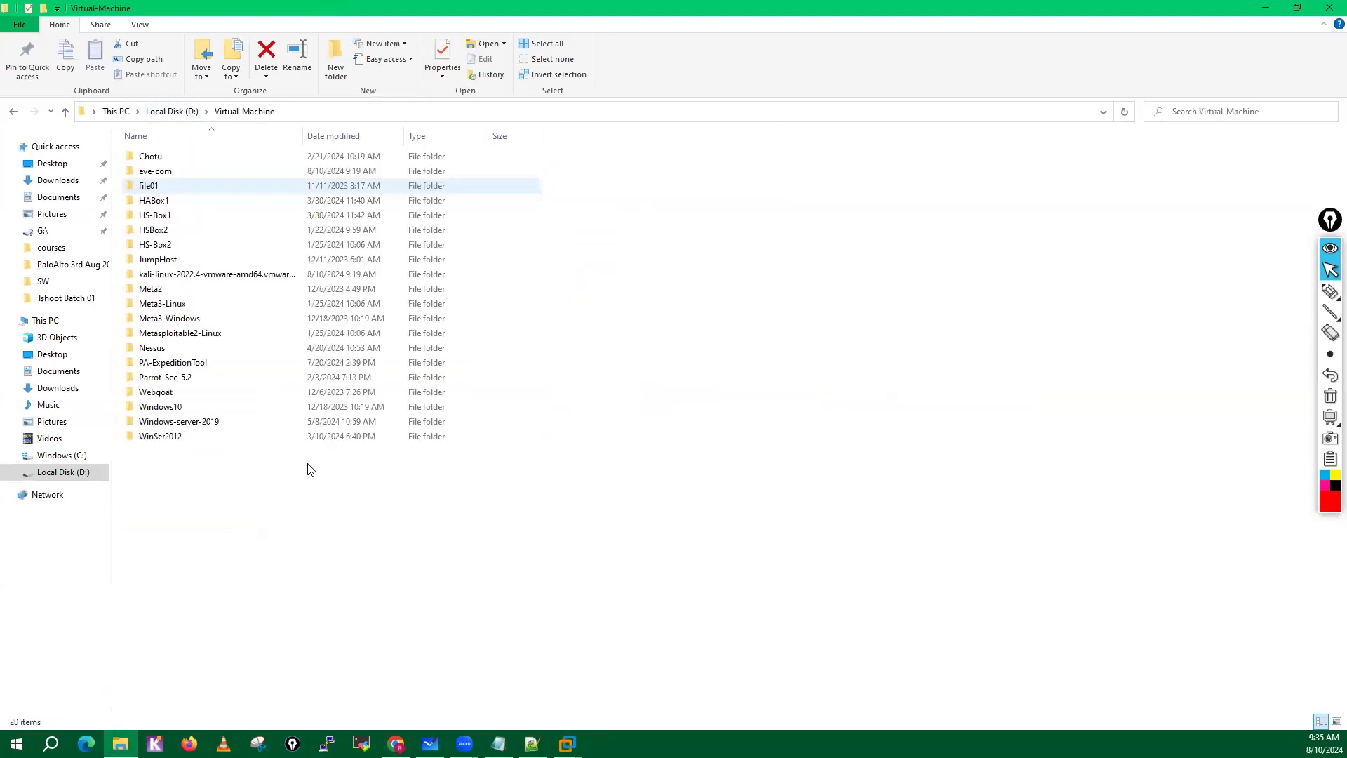
pyautogui.rightClick(284, 526)
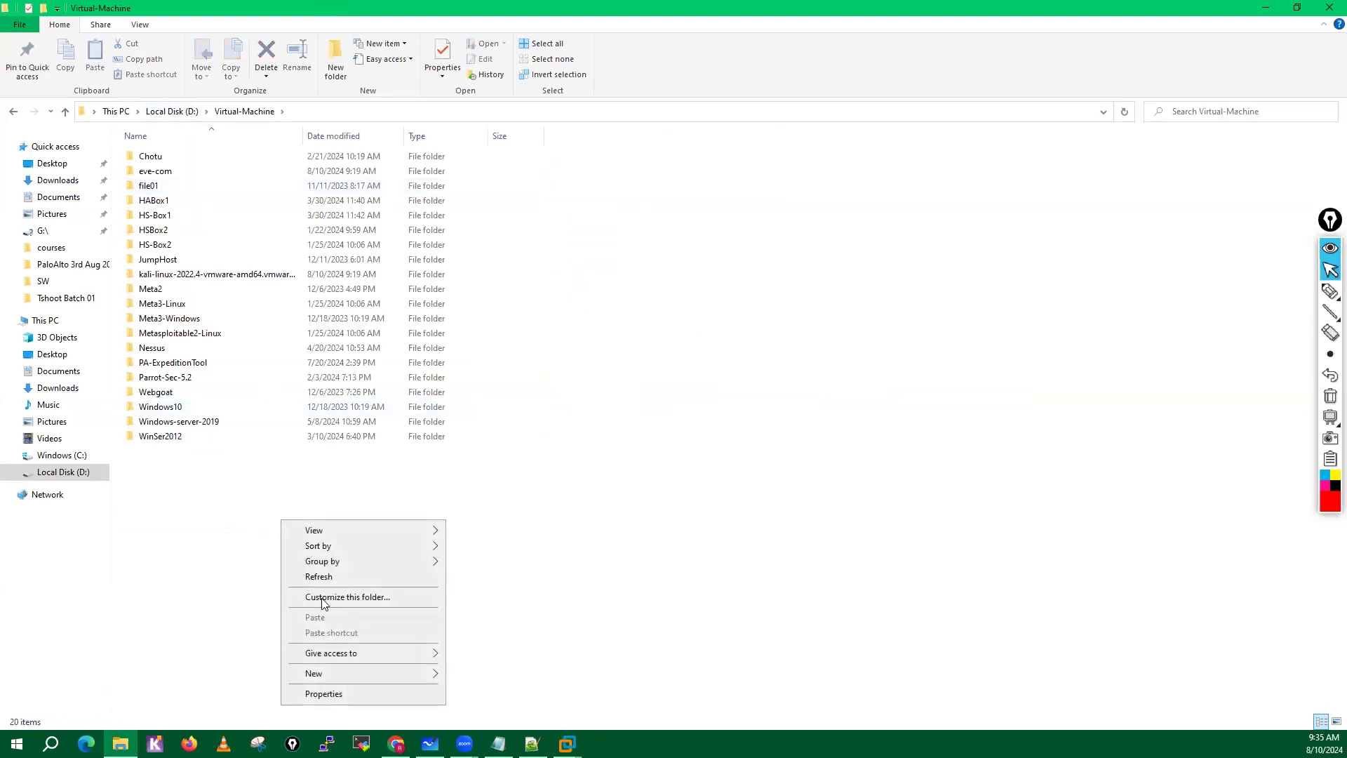
pyautogui.moveTo(331, 681)
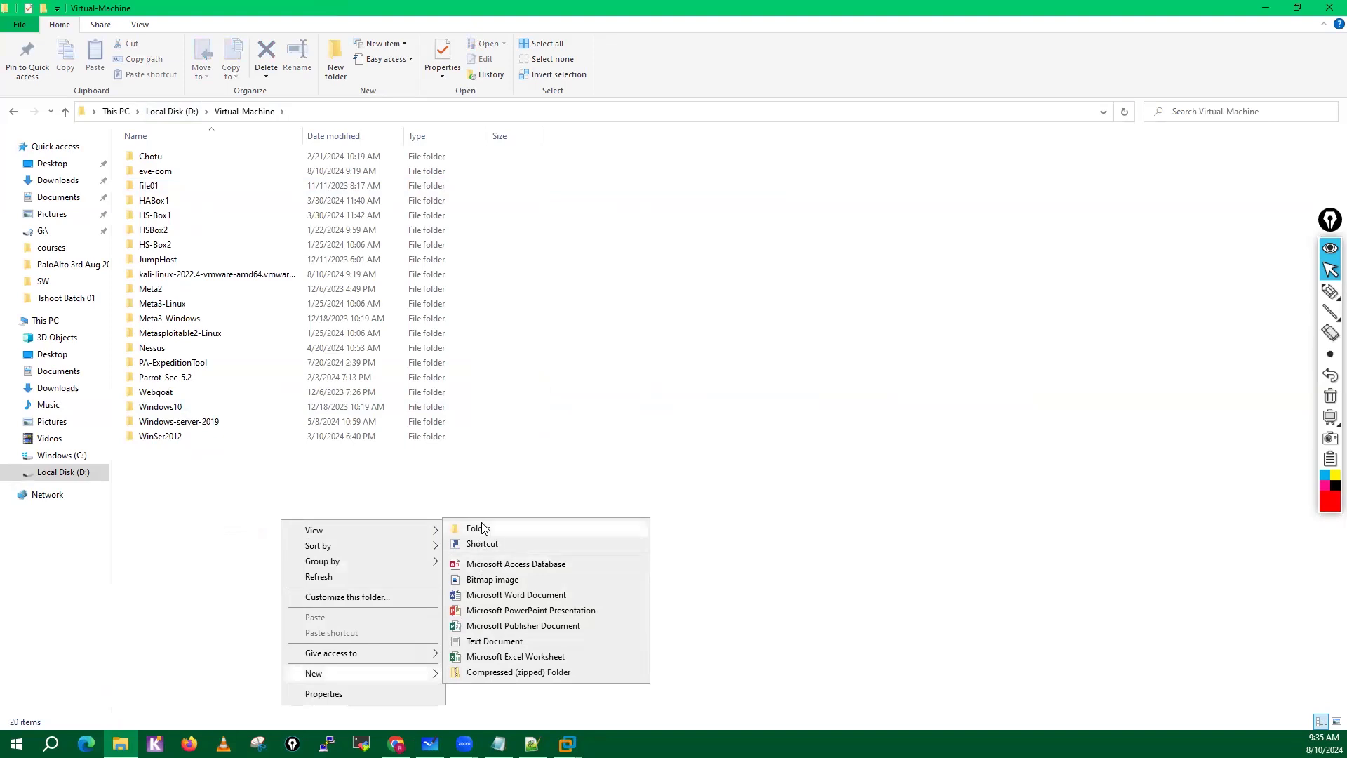
pyautogui.click(483, 529)
pyautogui.write('PaloAlto-Fw01-Test')
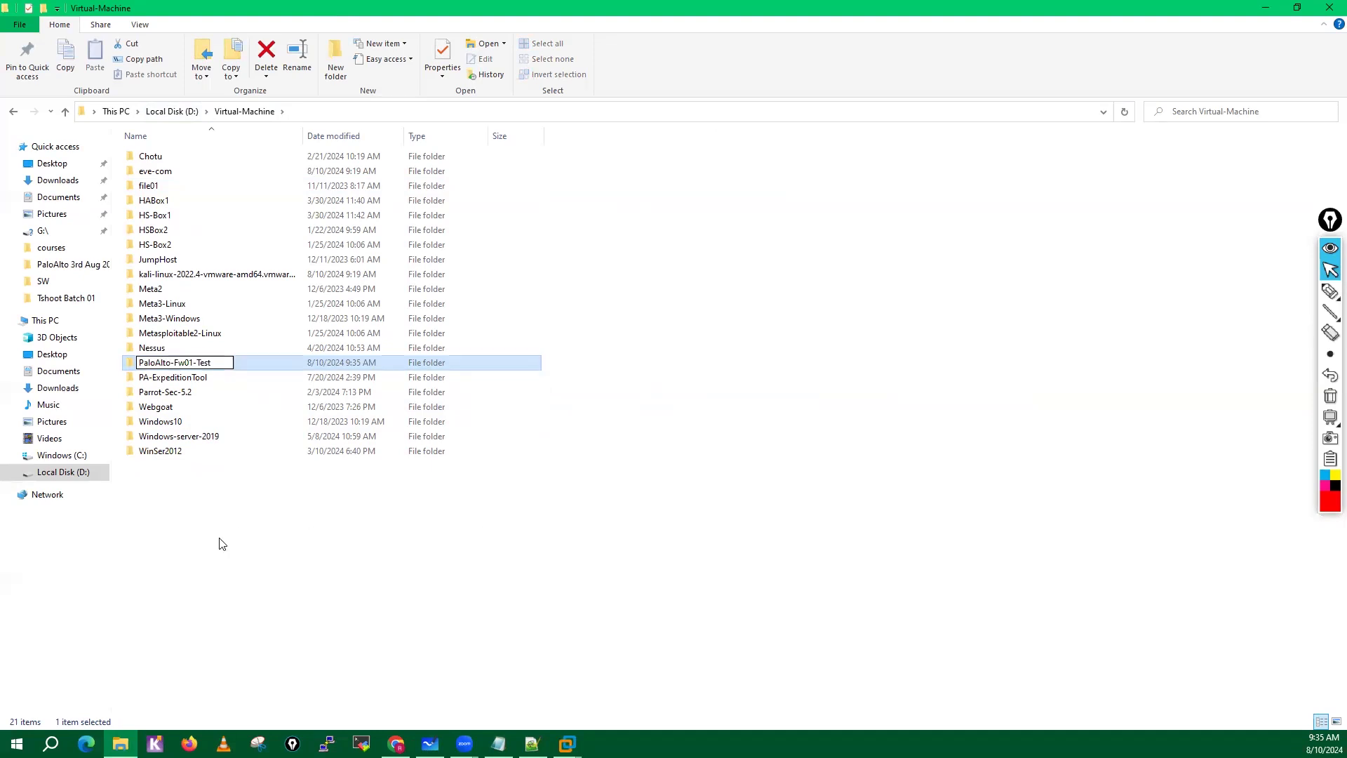
pyautogui.click(222, 544)
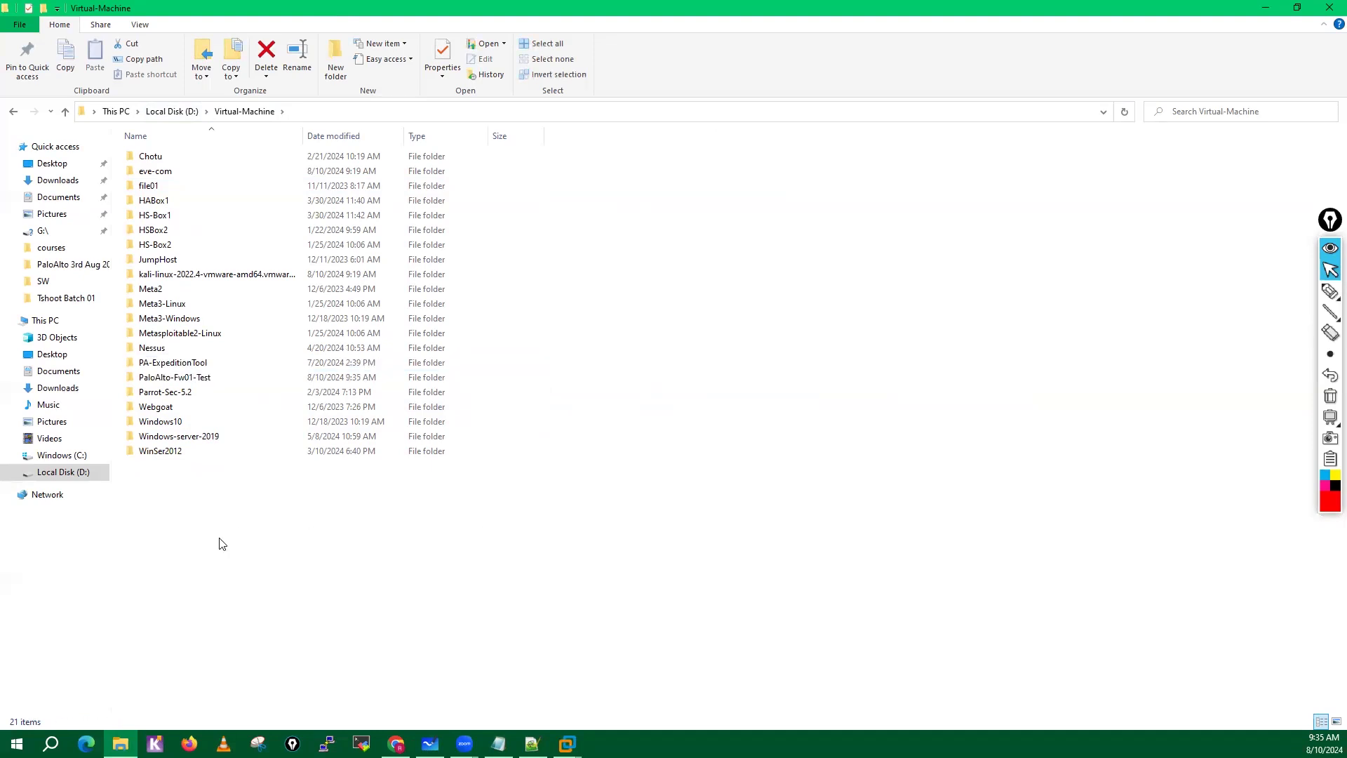
pyautogui.click(197, 378)
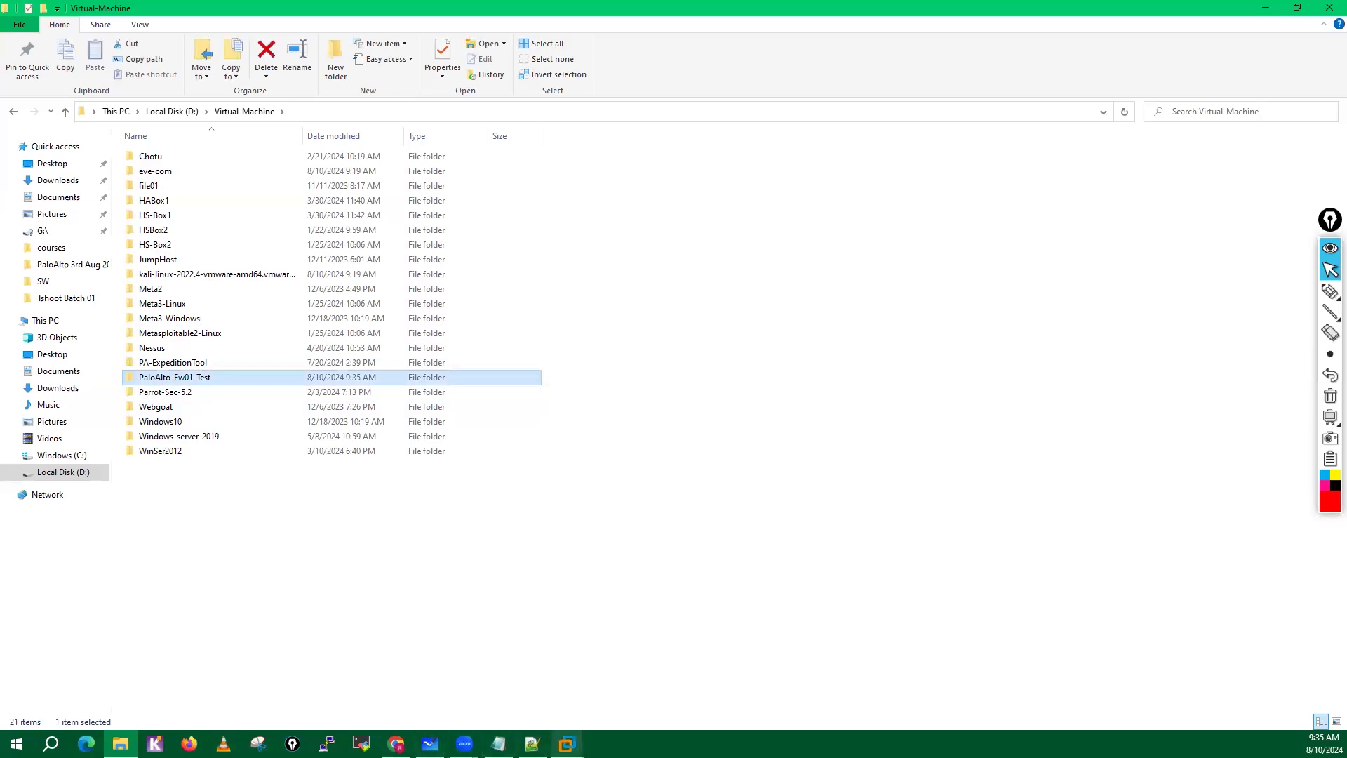
# Return to VMware Workstation and set the new virtual machine's storage path to D:\Virtual-Machine\PaloAlto-Fw01-Test.
pyautogui.moveTo(567, 744)
pyautogui.click(611, 681)
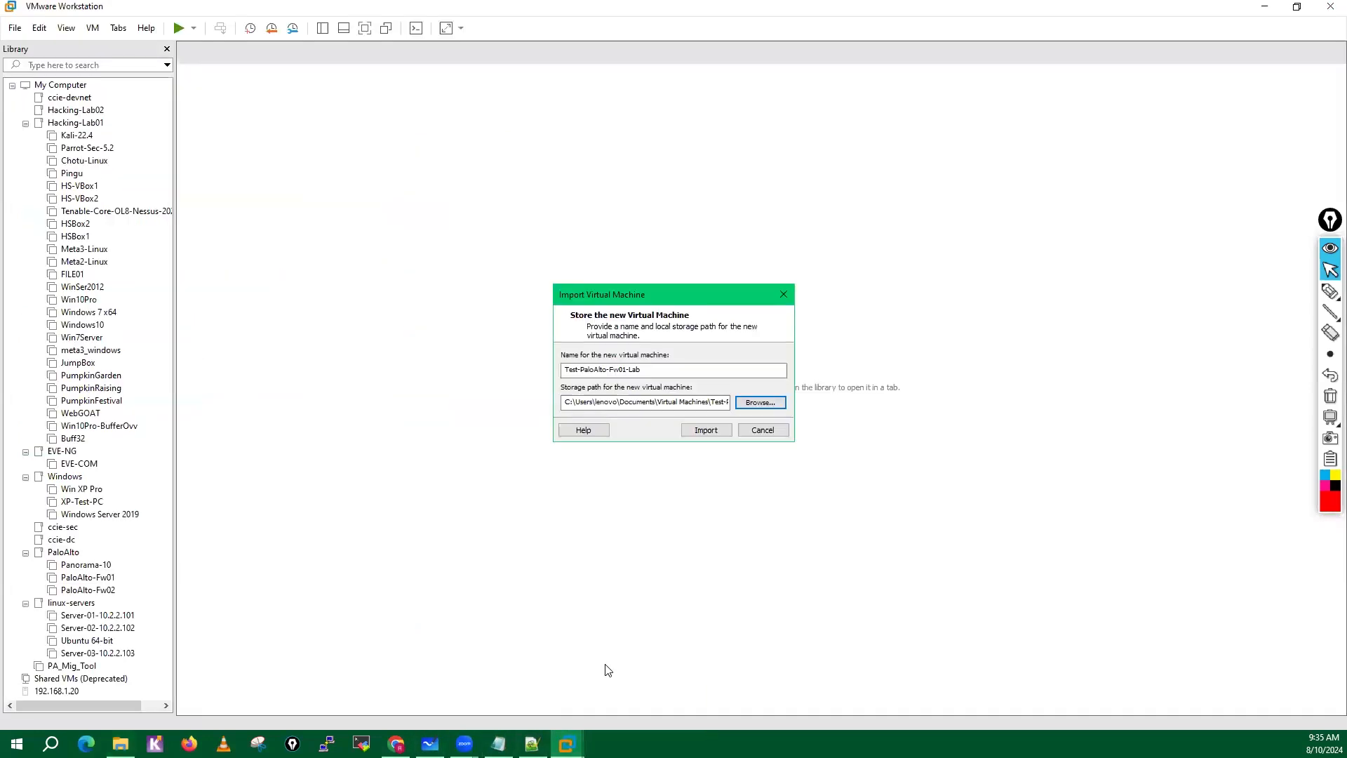
pyautogui.click(761, 403)
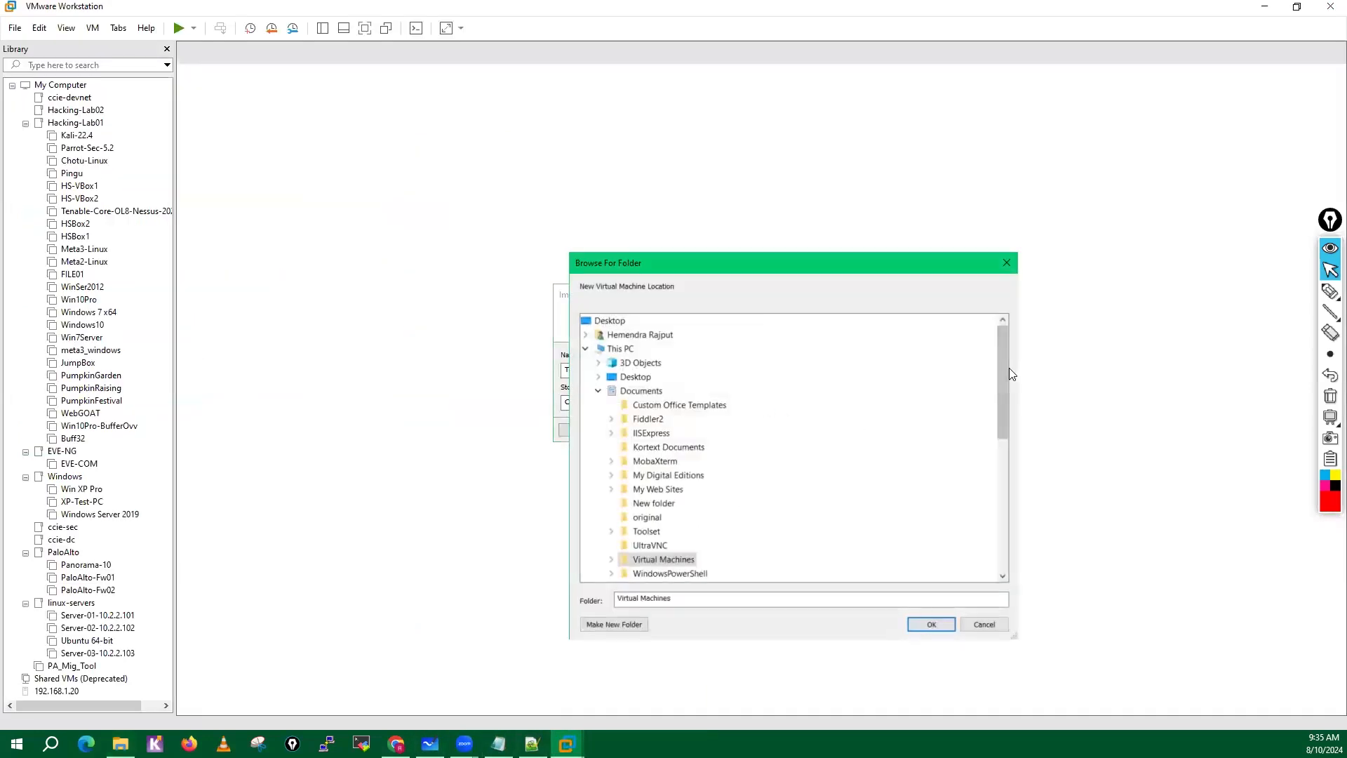
pyautogui.moveTo(1008, 411); pyautogui.dragTo(1008, 479)
pyautogui.click(598, 503)
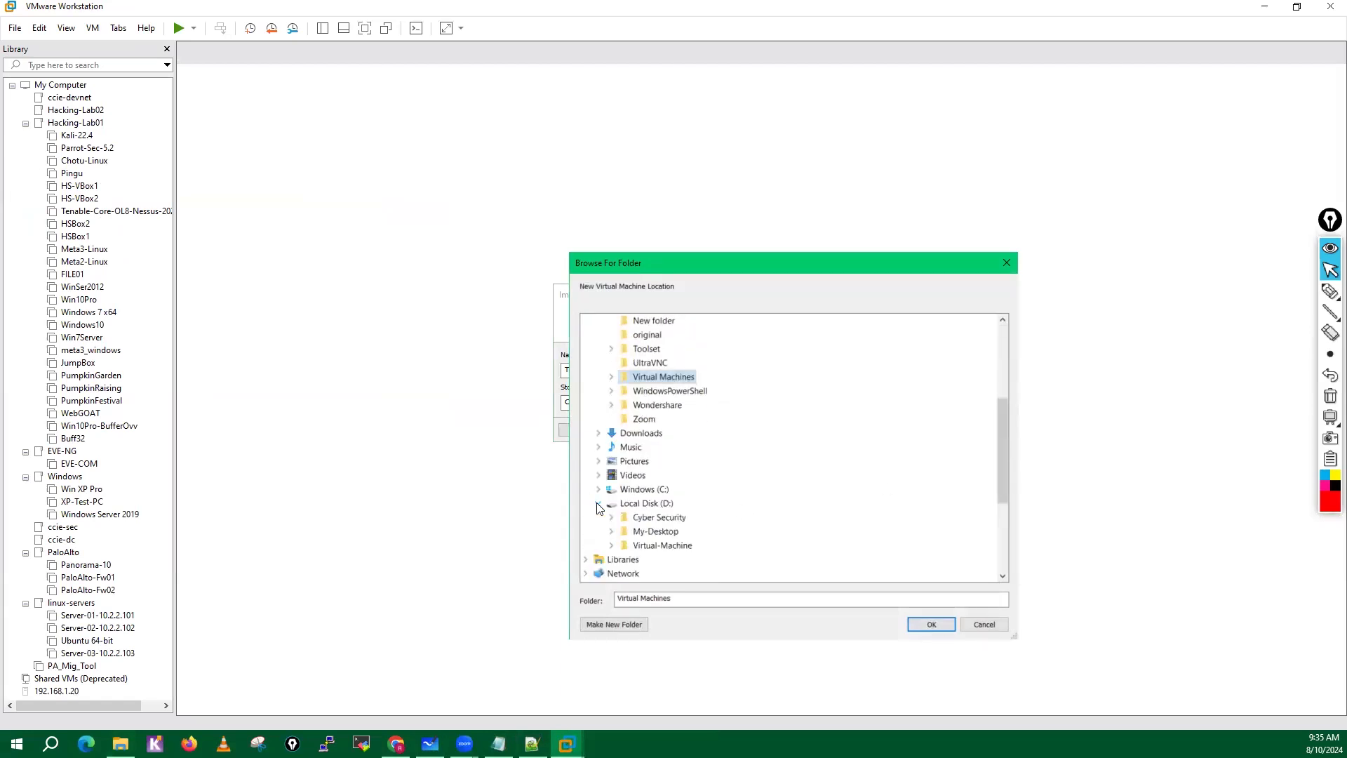
pyautogui.doubleClick(663, 545)
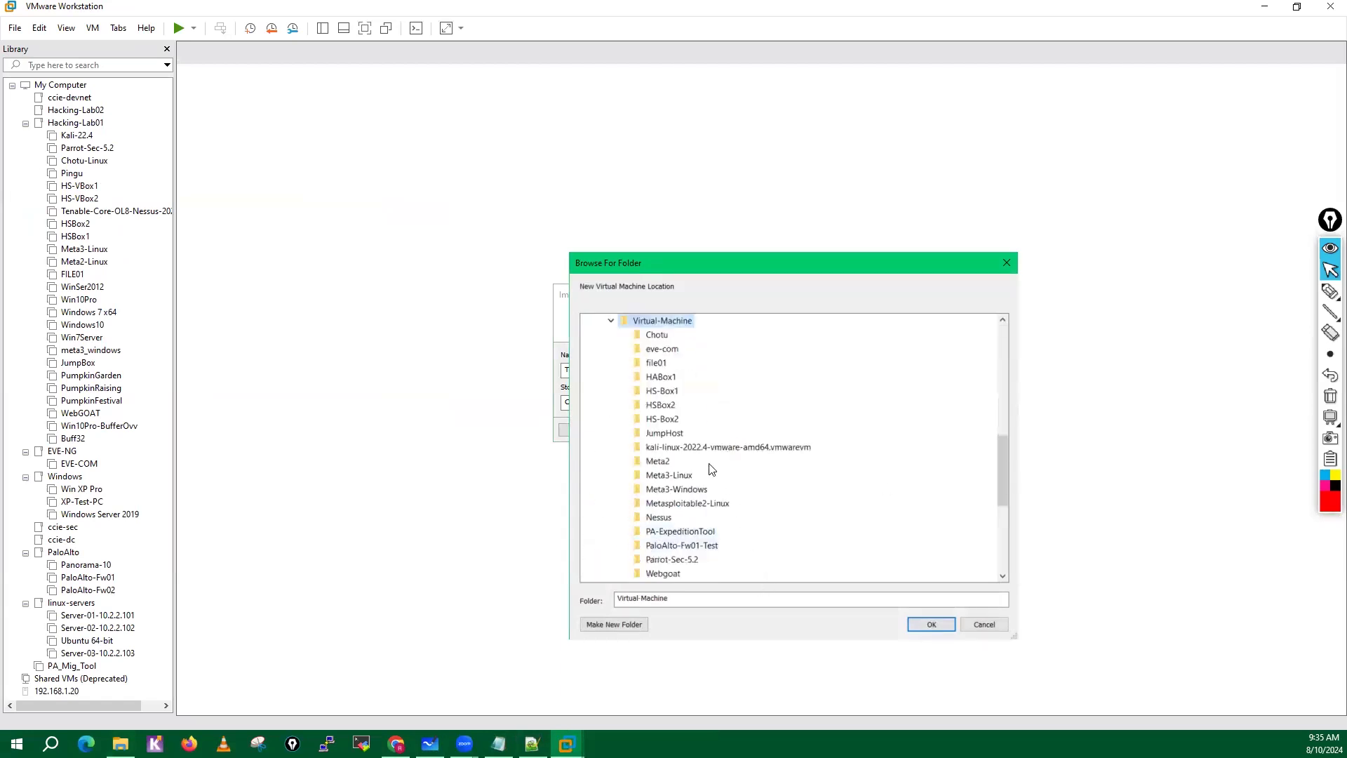
pyautogui.click(691, 547)
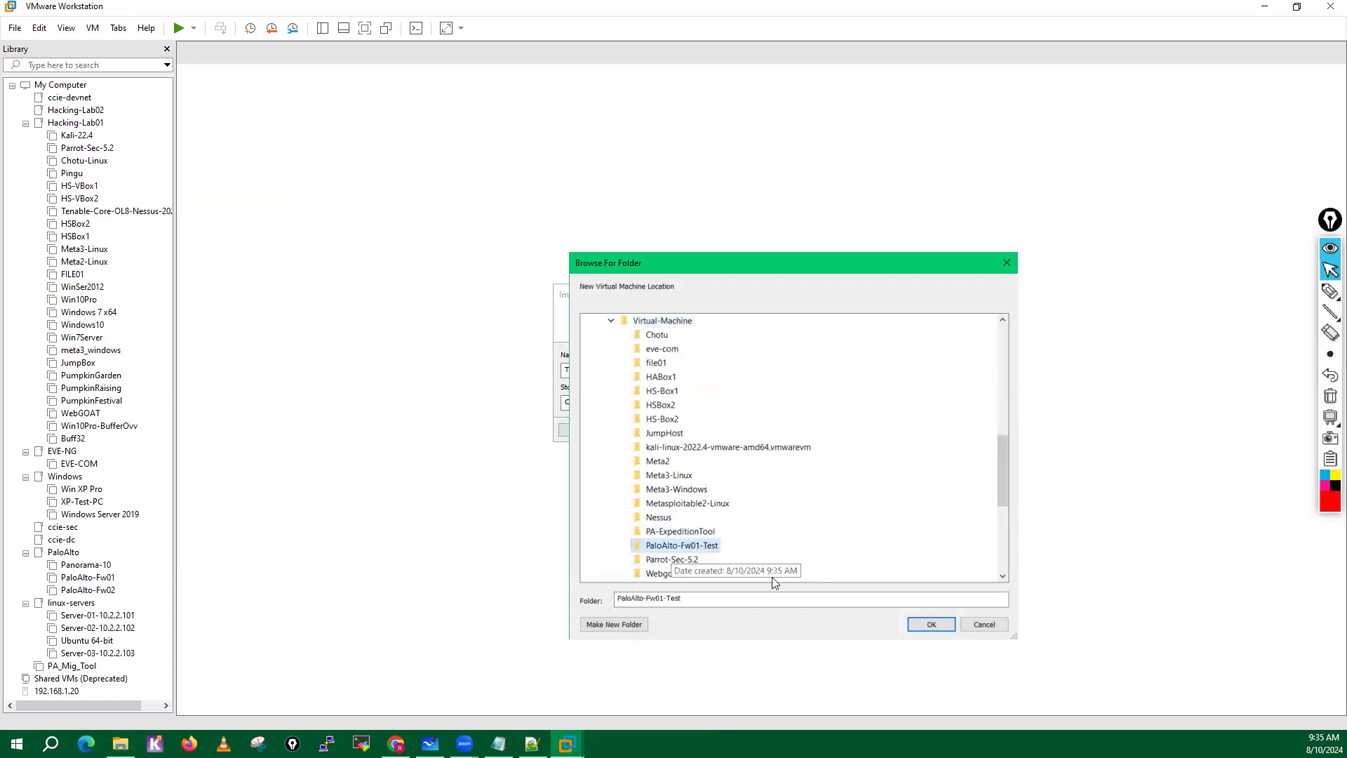
pyautogui.click(936, 626)
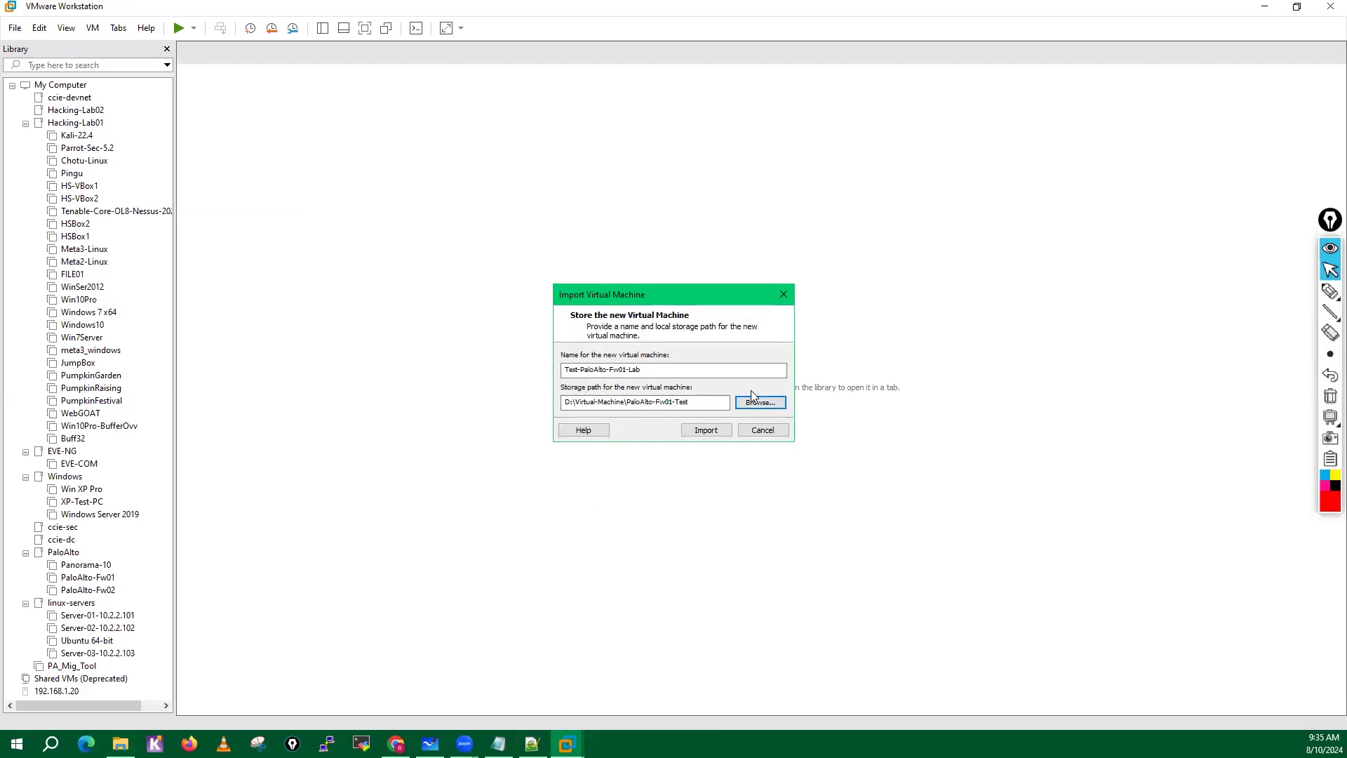
# Look over the Virtual Machines folder under Documents in File Explorer, and close the window.
pyautogui.click(120, 743)
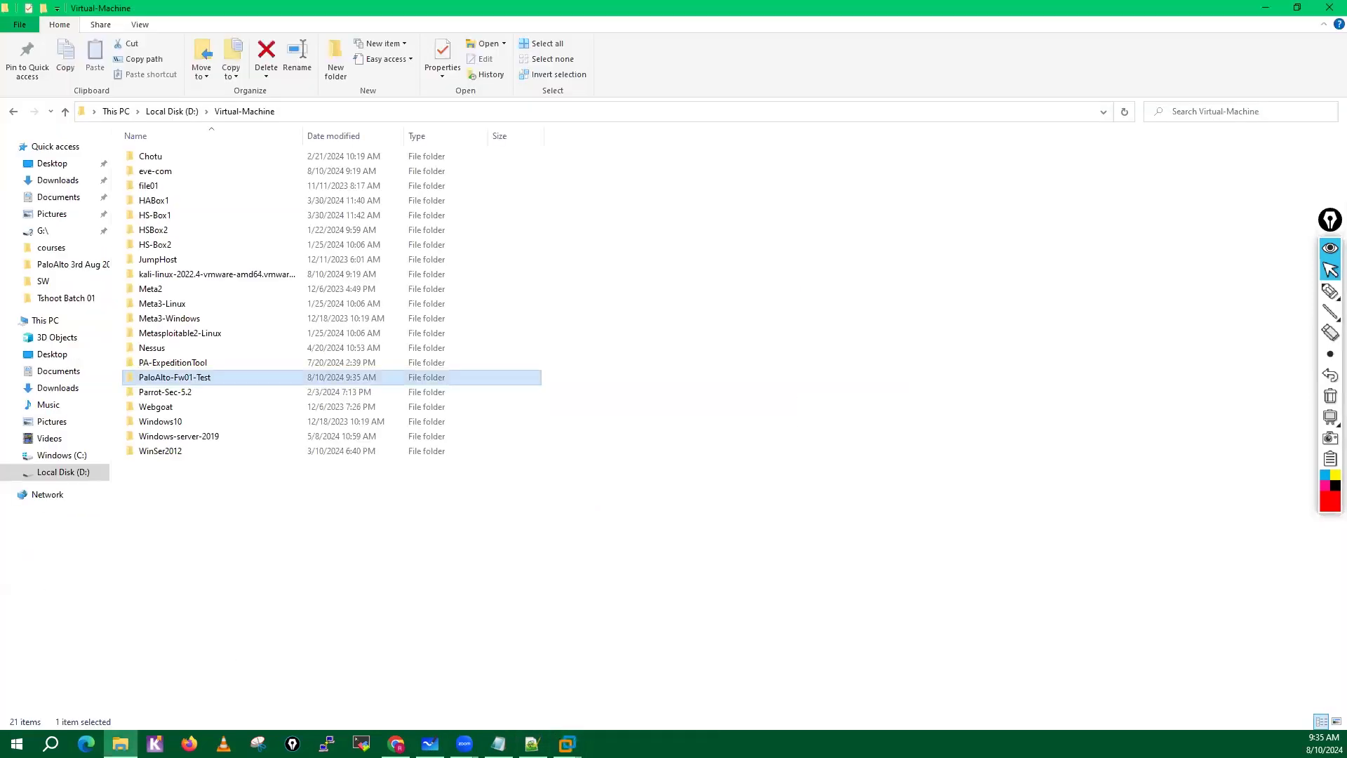
pyautogui.click(62, 200)
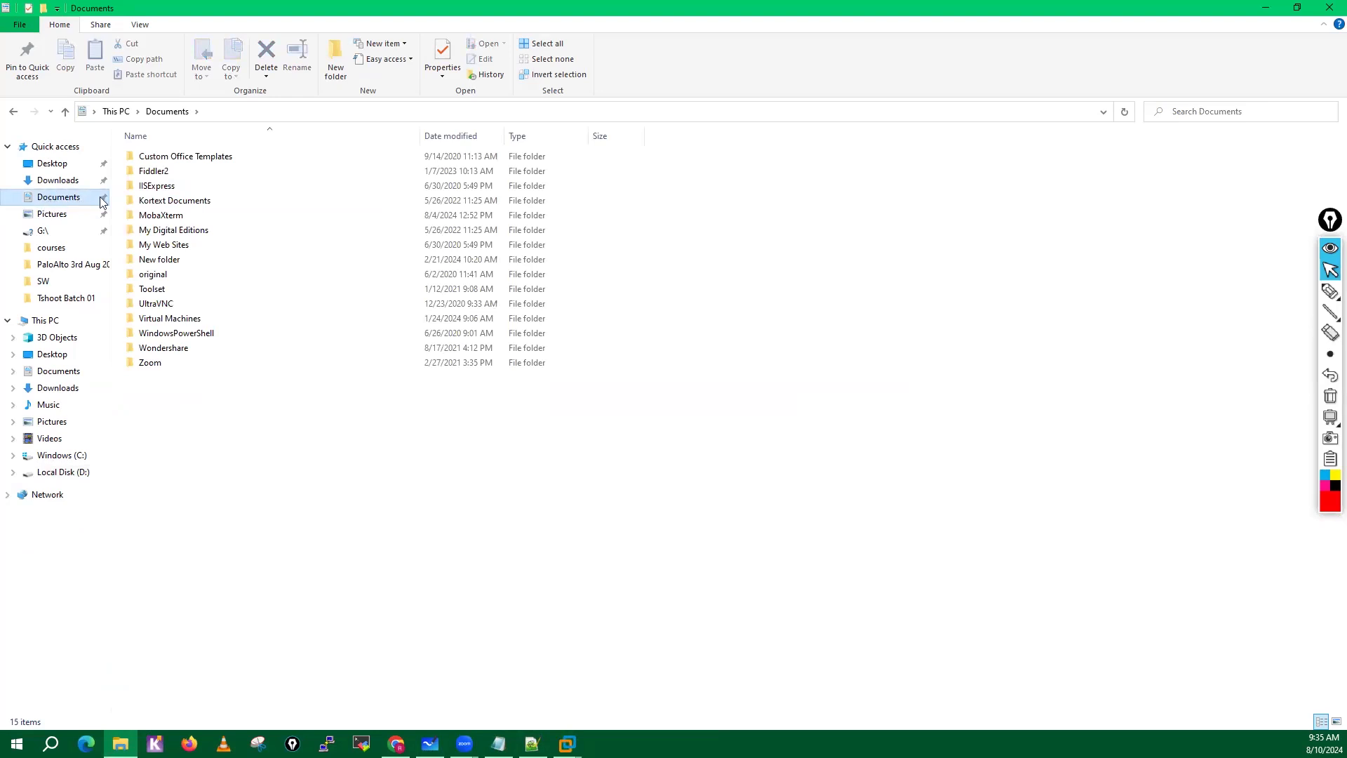
pyautogui.doubleClick(168, 319)
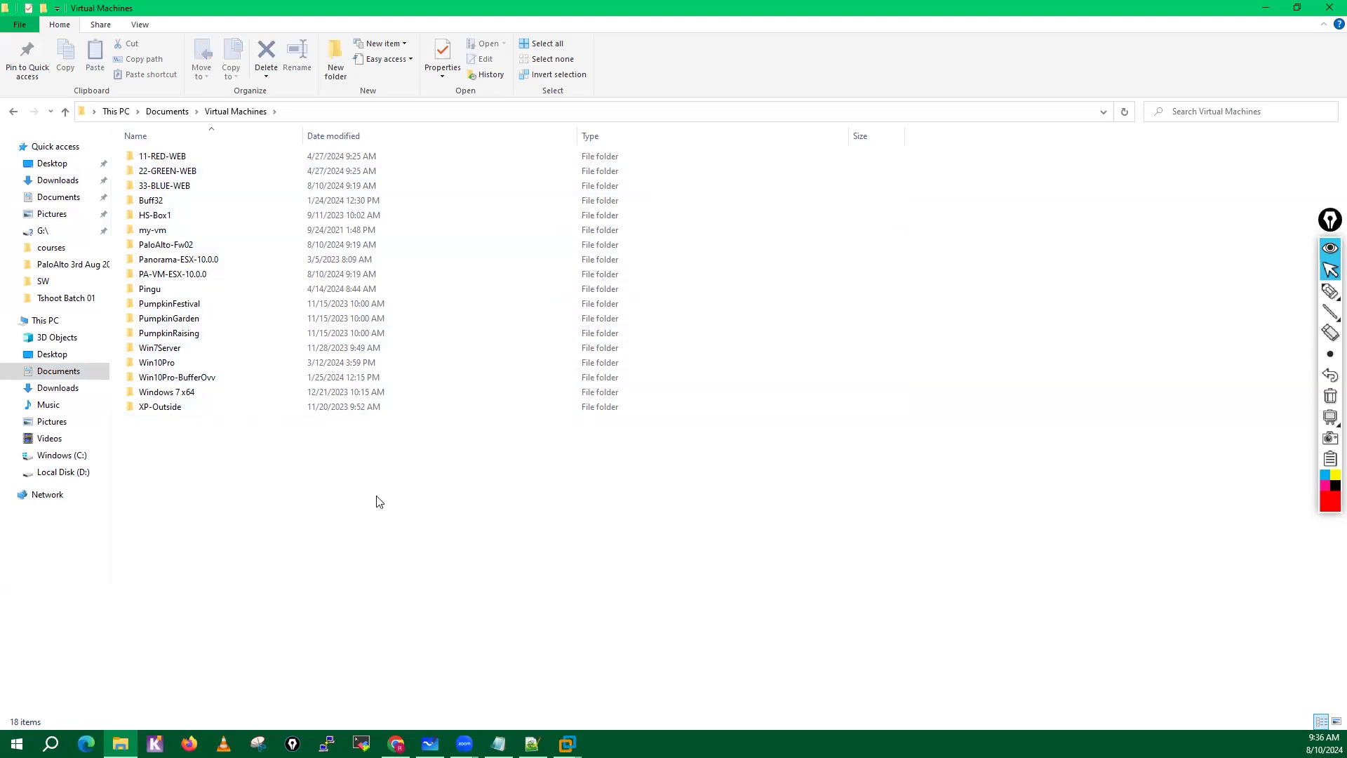
pyautogui.click(1330, 8)
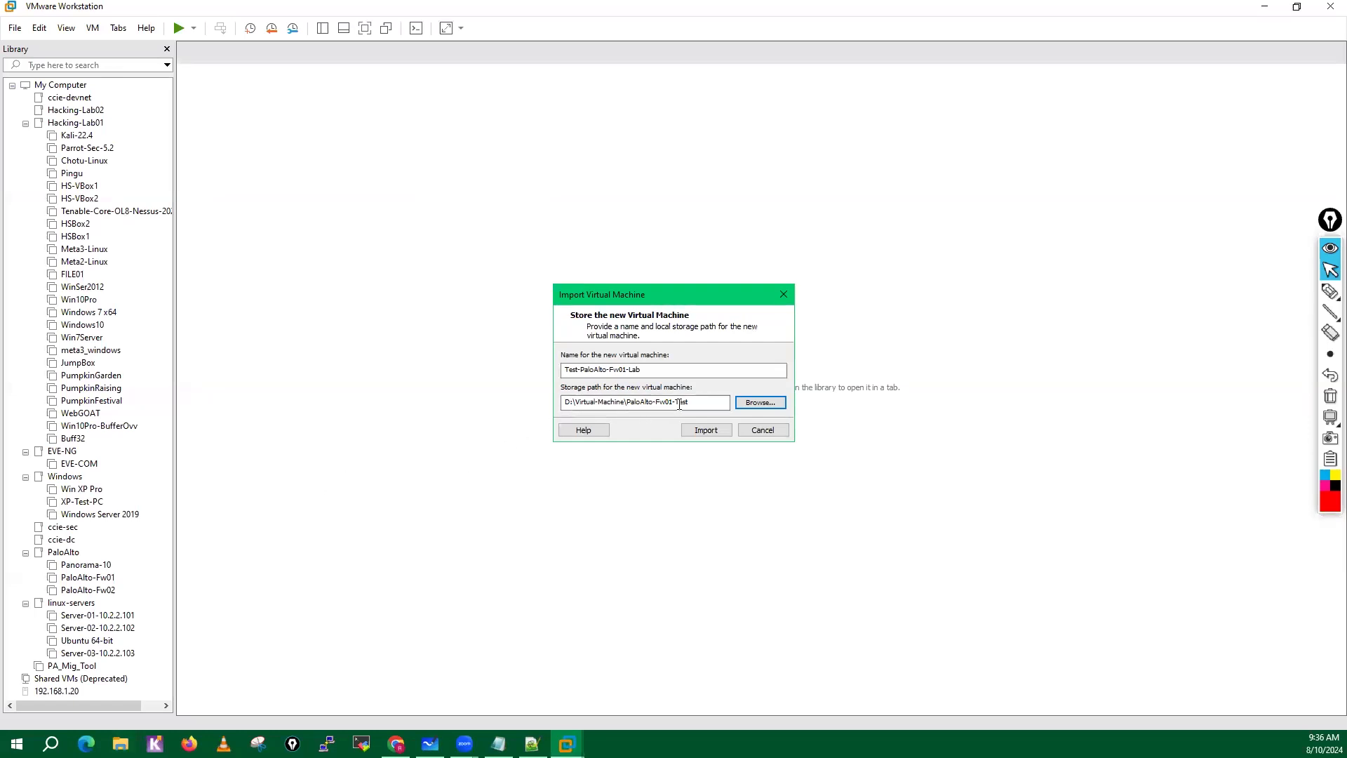
# Start importing the Test-PaloAlto-Fw01-Lab virtual machine.
pyautogui.click(707, 431)
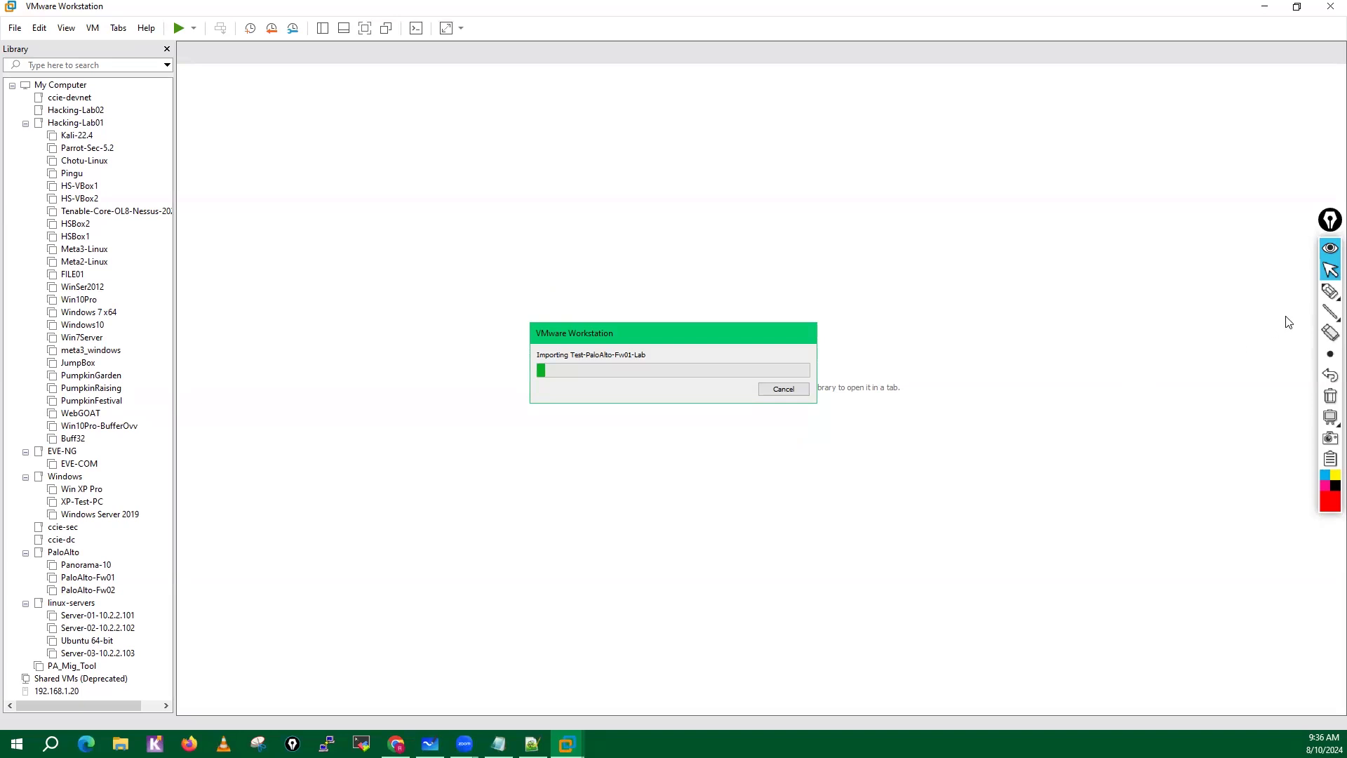
# Handwrite .OVA followed by an arrow to ESXi in red pen above the import progress dialog.
pyautogui.click(1330, 291)
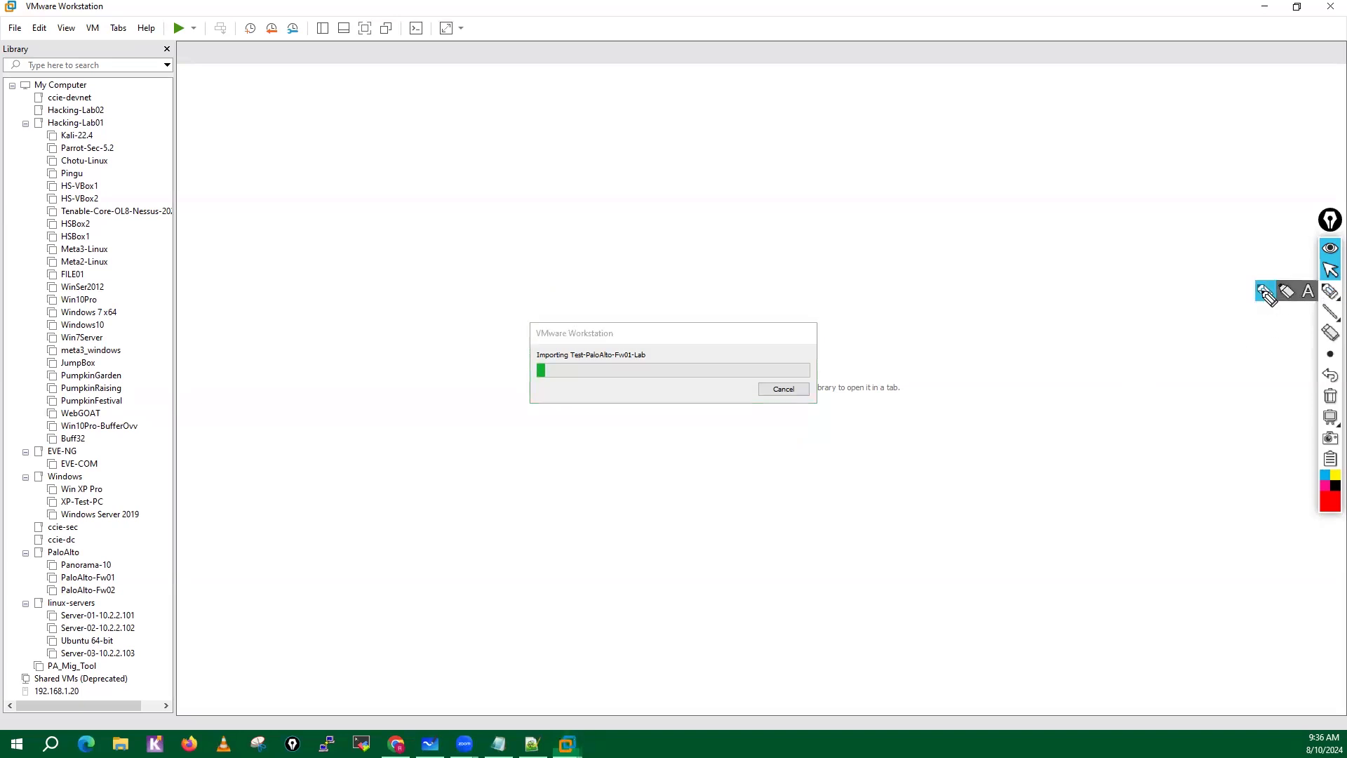
pyautogui.click(615, 159)
pyautogui.moveTo(623, 152)
pyautogui.mouseDown()
pyautogui.moveTo(630, 172)
pyautogui.moveTo(624, 151)
pyautogui.moveTo(658, 150)
pyautogui.moveTo(687, 174)
pyautogui.moveTo(709, 157)
pyautogui.moveTo(786, 156)
pyautogui.moveTo(768, 175)
pyautogui.mouseUp()
pyautogui.moveTo(822, 134)
pyautogui.mouseDown()
pyautogui.moveTo(825, 169)
pyautogui.moveTo(841, 132)
pyautogui.moveTo(839, 150)
pyautogui.mouseUp()
pyautogui.moveTo(825, 169)
pyautogui.mouseDown()
pyautogui.moveTo(870, 163)
pyautogui.moveTo(853, 167)
pyautogui.mouseUp()
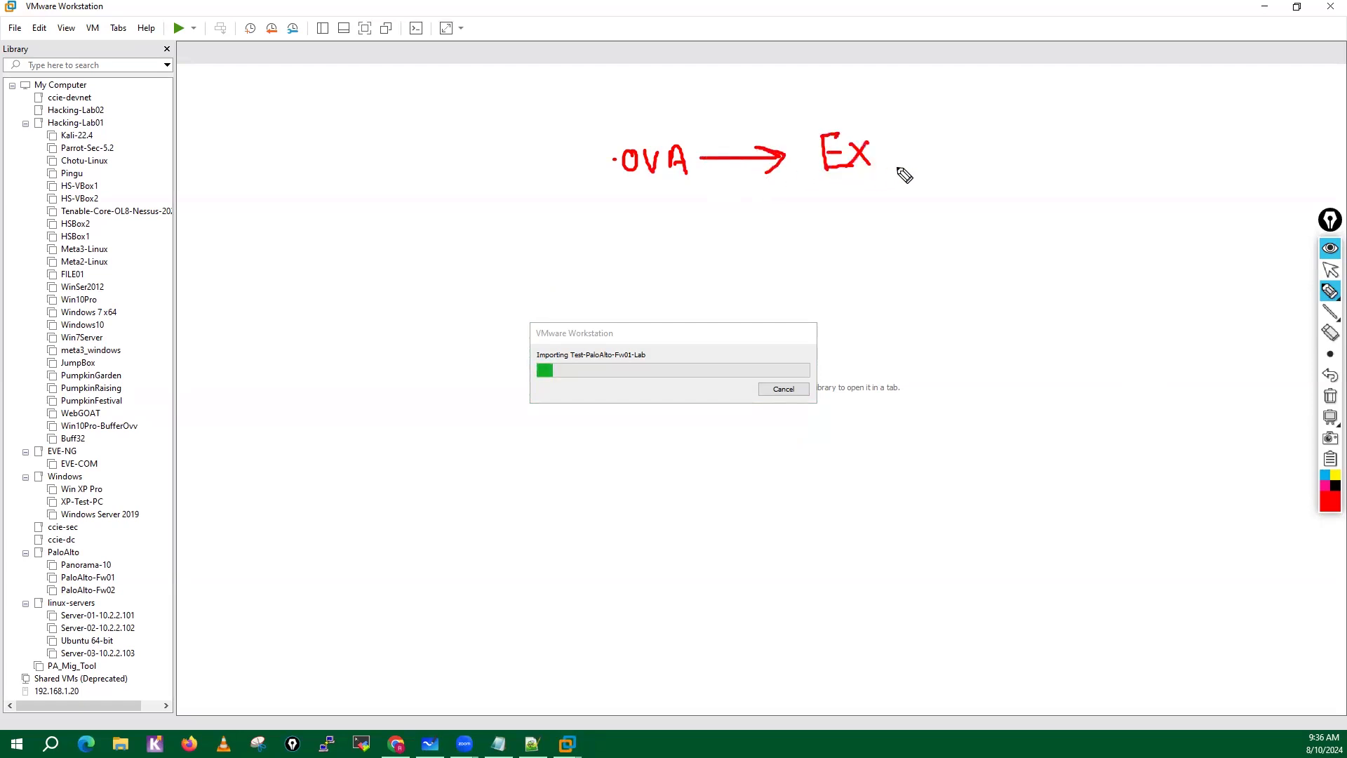
pyautogui.click(1331, 376)
pyautogui.moveTo(874, 141)
pyautogui.mouseDown()
pyautogui.moveTo(855, 167)
pyautogui.moveTo(904, 162)
pyautogui.moveTo(882, 165)
pyautogui.mouseUp()
pyautogui.moveTo(914, 139); pyautogui.dragTo(915, 160)
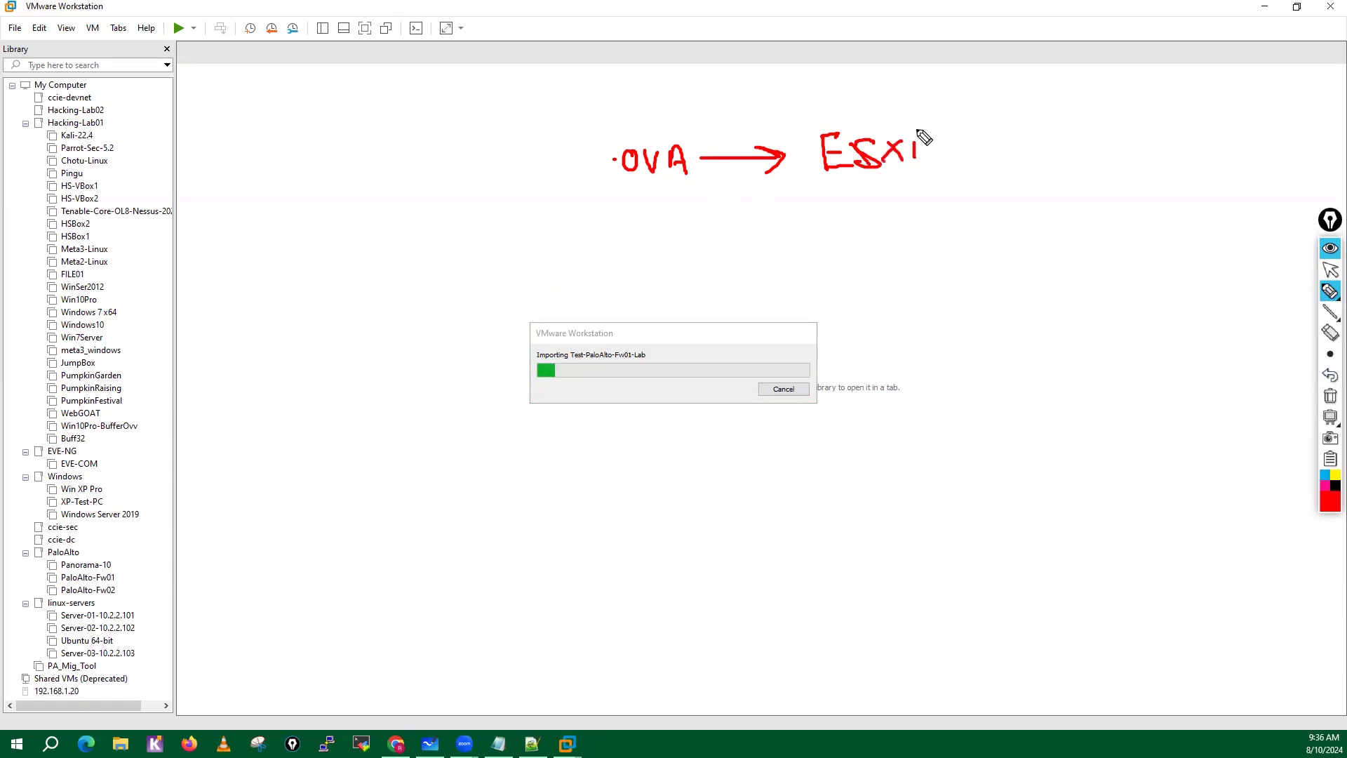
pyautogui.click(913, 119)
# Handwrite Servers (Hyper-Visor) after ESXi with the red pen.
pyautogui.moveTo(984, 130)
pyautogui.mouseDown()
pyautogui.moveTo(963, 156)
pyautogui.moveTo(1026, 145)
pyautogui.moveTo(1152, 160)
pyautogui.mouseUp()
pyautogui.moveTo(1151, 147); pyautogui.dragTo(1164, 146)
pyautogui.moveTo(1162, 132); pyautogui.dragTo(1168, 177)
pyautogui.moveTo(1193, 147)
pyautogui.mouseDown()
pyautogui.moveTo(1191, 165)
pyautogui.moveTo(1263, 127)
pyautogui.moveTo(1281, 144)
pyautogui.moveTo(1295, 133)
pyautogui.mouseUp()
pyautogui.click(1242, 145)
pyautogui.moveTo(1305, 143)
pyautogui.mouseDown()
pyautogui.moveTo(1318, 129)
pyautogui.moveTo(1314, 168)
pyautogui.mouseUp()
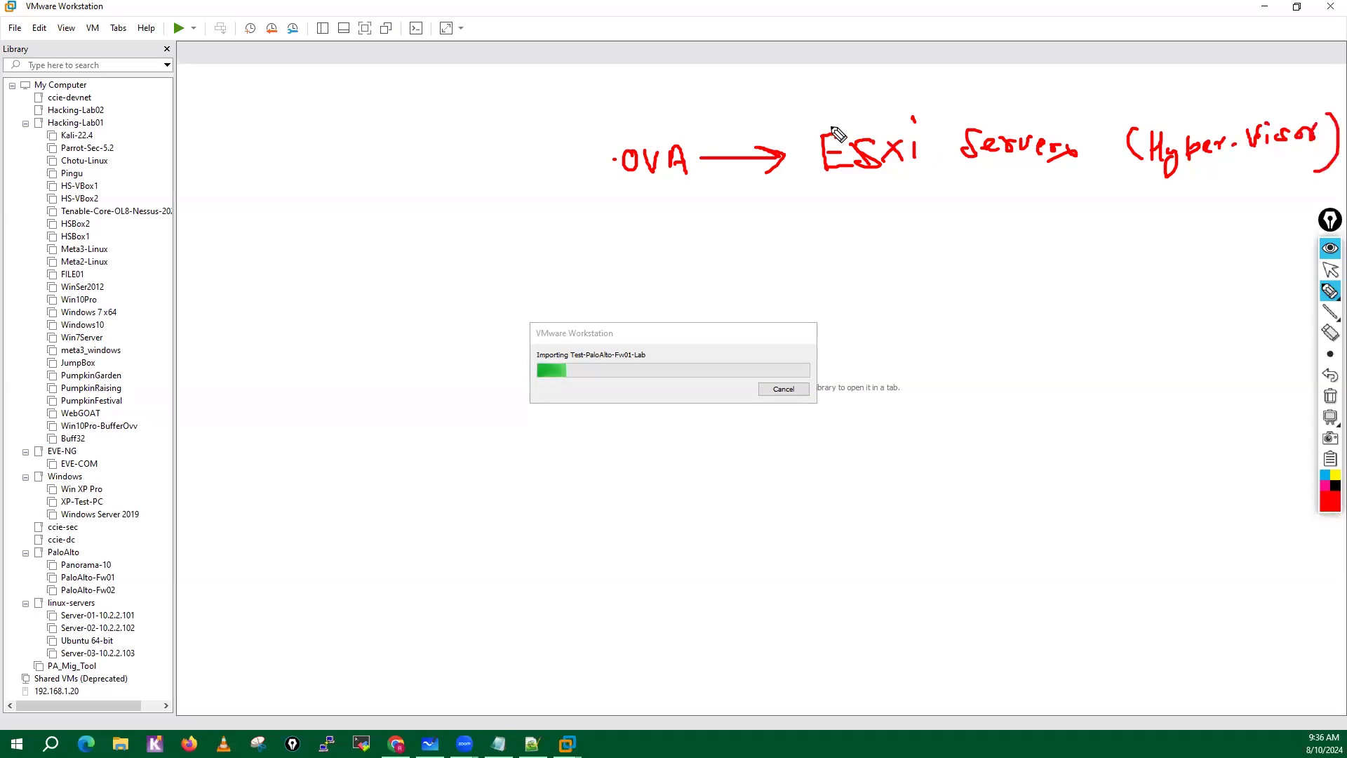
# Draw a box around ESXi Servers and add double arrow marks pointing at its upper and lower edges.
pyautogui.moveTo(837, 106)
pyautogui.mouseDown()
pyautogui.moveTo(805, 178)
pyautogui.moveTo(842, 189)
pyautogui.moveTo(905, 105)
pyautogui.moveTo(1086, 126)
pyautogui.moveTo(1077, 184)
pyautogui.moveTo(822, 190)
pyautogui.mouseUp()
pyautogui.click(935, 59)
pyautogui.moveTo(921, 62)
pyautogui.mouseDown()
pyautogui.moveTo(921, 105)
pyautogui.moveTo(936, 105)
pyautogui.mouseUp()
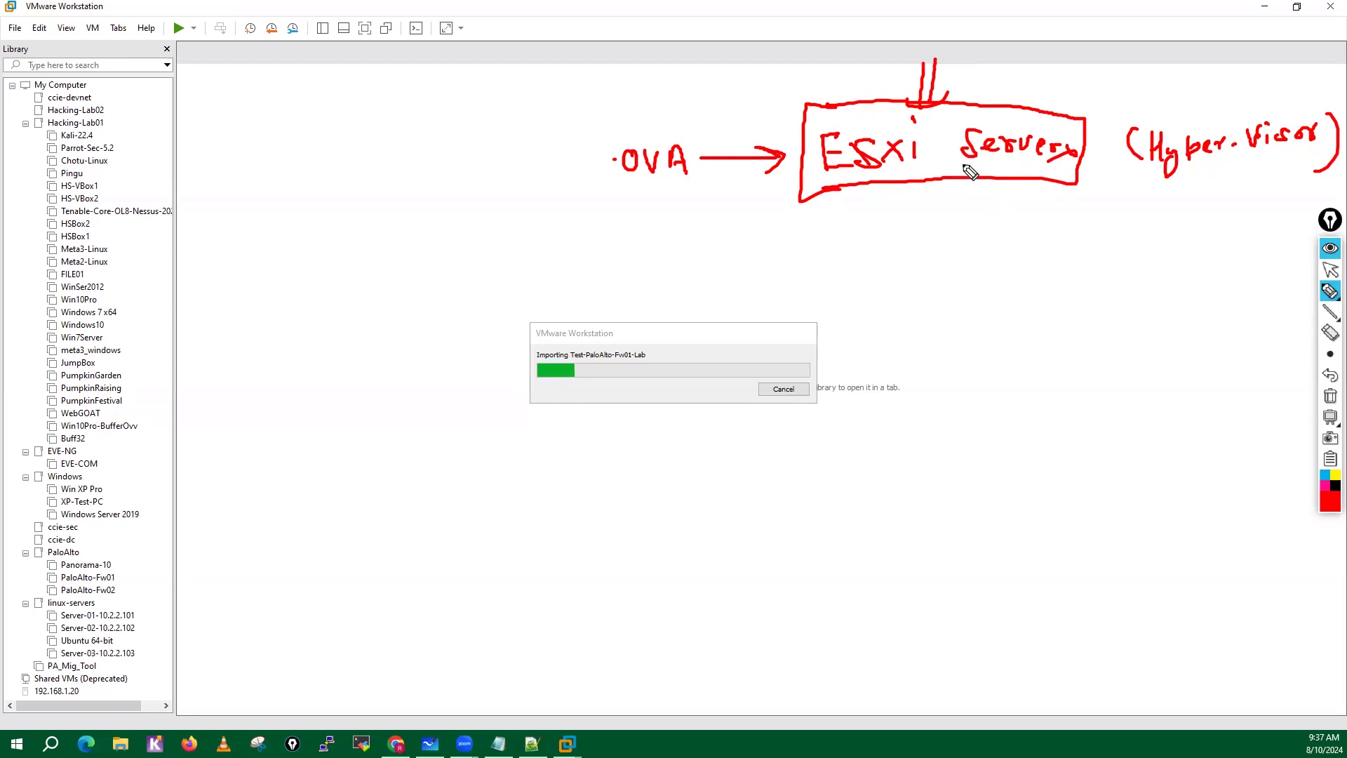
pyautogui.moveTo(932, 181); pyautogui.dragTo(934, 209)
pyautogui.moveTo(944, 184)
pyautogui.mouseDown()
pyautogui.moveTo(944, 207)
pyautogui.moveTo(948, 193)
pyautogui.mouseUp()
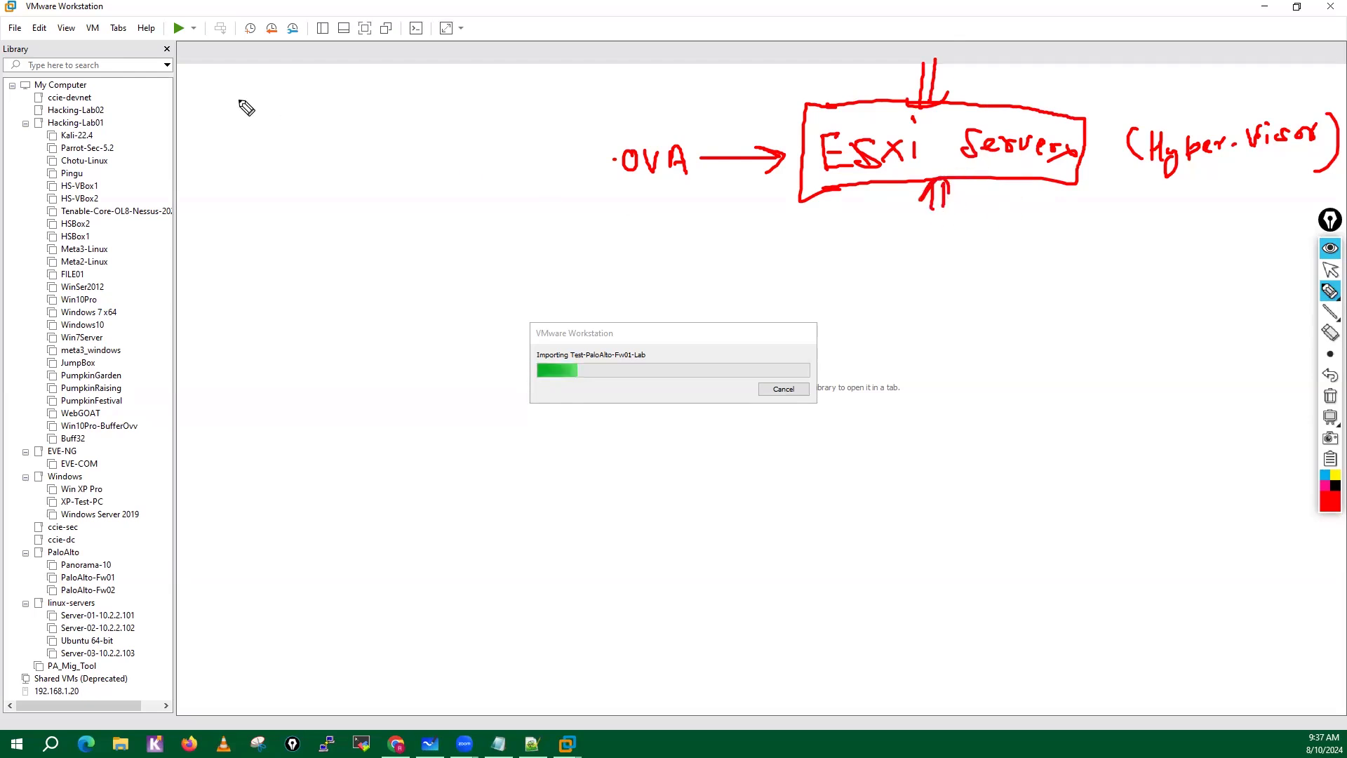
# Handwrite a circled Open-stack Hyper-visor note with an arrow to Redhat, and a circled KVM with arrows pointing to it.
pyautogui.moveTo(241, 85)
pyautogui.mouseDown()
pyautogui.moveTo(306, 115)
pyautogui.moveTo(373, 91)
pyautogui.moveTo(433, 111)
pyautogui.moveTo(289, 54)
pyautogui.moveTo(372, 192)
pyautogui.moveTo(428, 72)
pyautogui.mouseUp()
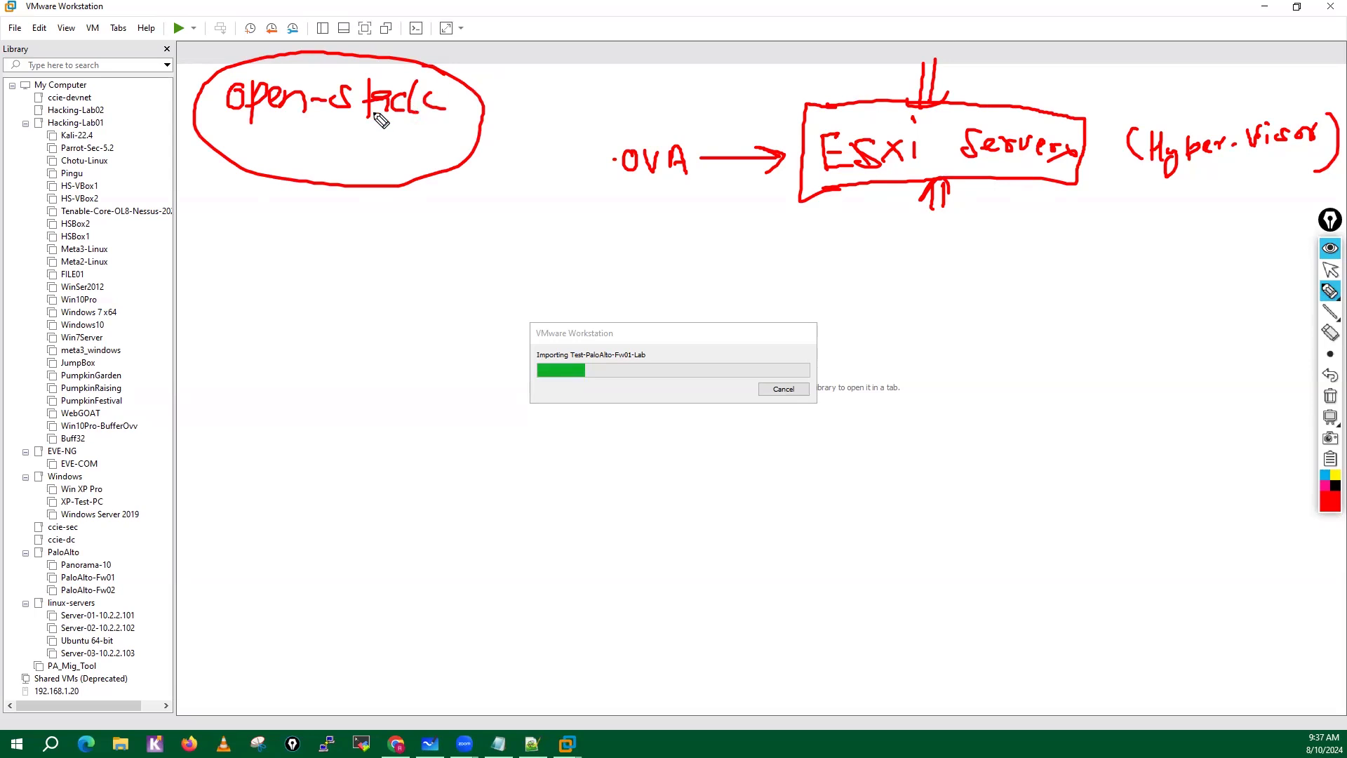
pyautogui.moveTo(311, 146)
pyautogui.mouseDown()
pyautogui.moveTo(318, 171)
pyautogui.moveTo(339, 159)
pyautogui.moveTo(338, 177)
pyautogui.moveTo(396, 163)
pyautogui.moveTo(414, 177)
pyautogui.moveTo(439, 144)
pyautogui.moveTo(455, 158)
pyautogui.moveTo(463, 133)
pyautogui.mouseUp()
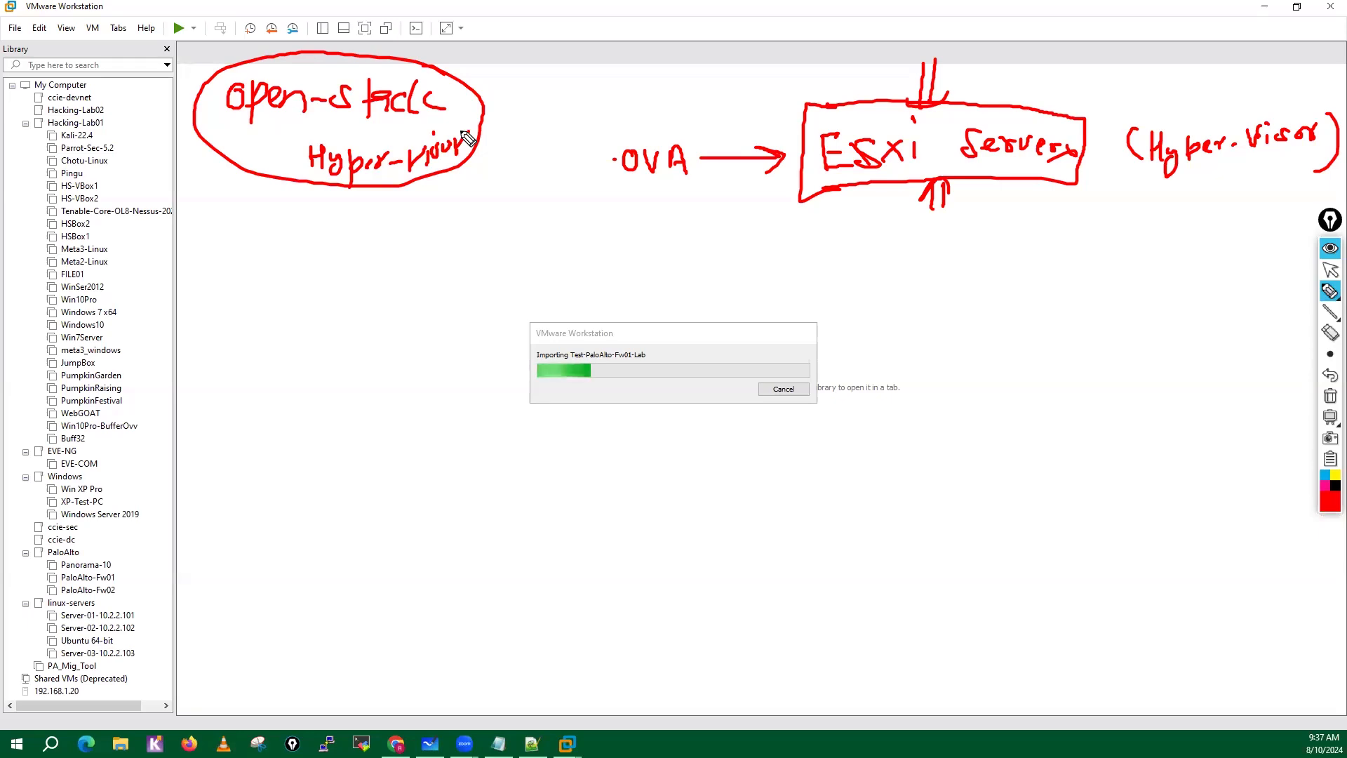
pyautogui.moveTo(263, 153)
pyautogui.mouseDown()
pyautogui.moveTo(258, 210)
pyautogui.moveTo(232, 254)
pyautogui.moveTo(365, 236)
pyautogui.mouseUp()
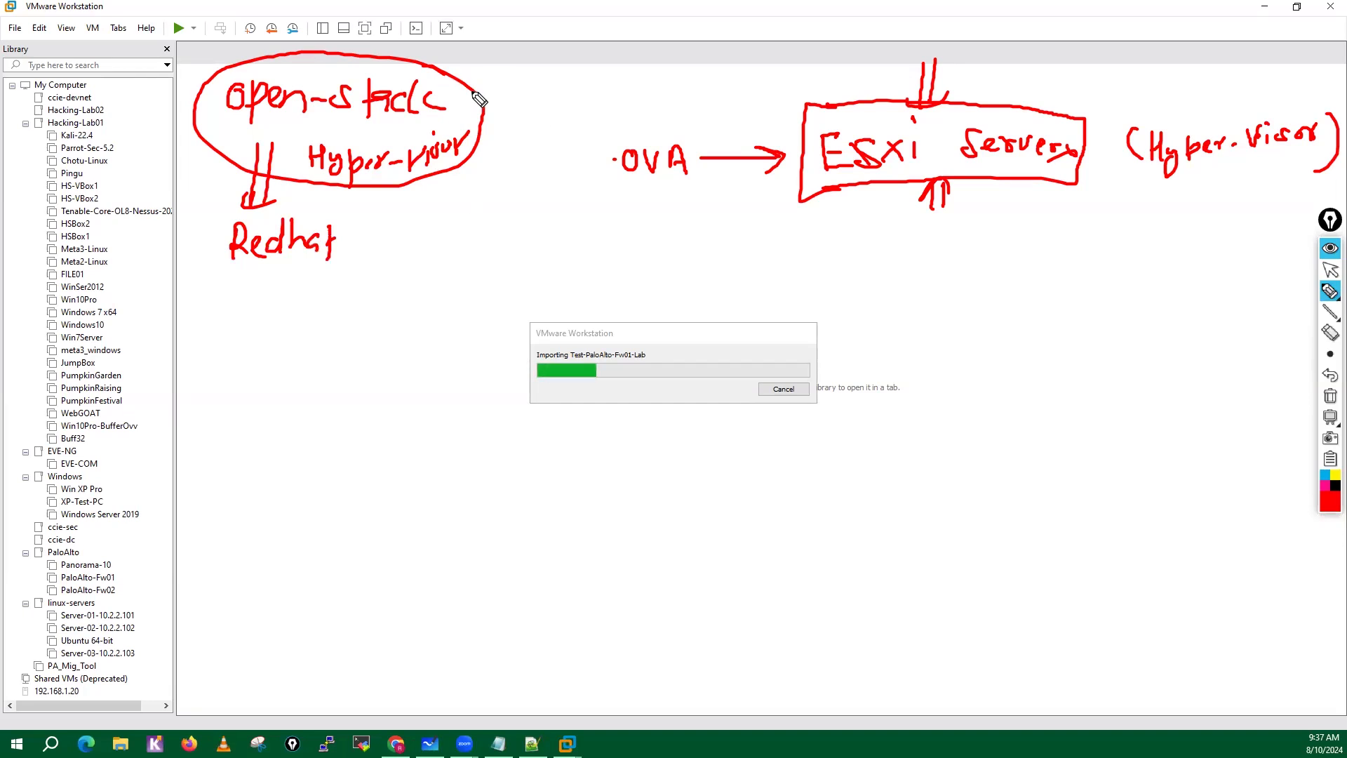
pyautogui.moveTo(507, 51)
pyautogui.mouseDown()
pyautogui.moveTo(477, 87)
pyautogui.moveTo(509, 90)
pyautogui.moveTo(549, 35)
pyautogui.moveTo(574, 52)
pyautogui.moveTo(602, 33)
pyautogui.moveTo(610, 53)
pyautogui.mouseUp()
pyautogui.moveTo(529, 15); pyautogui.dragTo(574, 17)
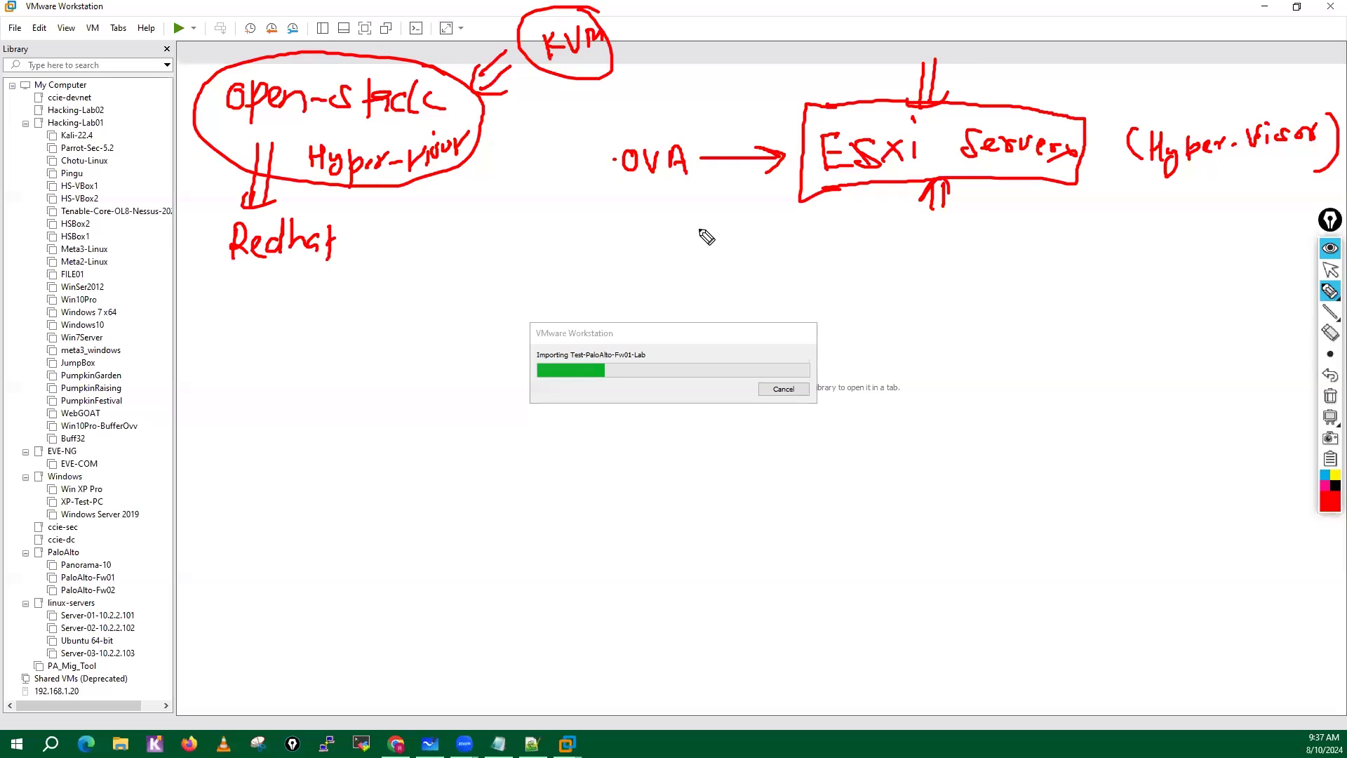
# Write a circled .OVA beneath the ESXi Servers box and add a second double mark above the box.
pyautogui.click(899, 256)
pyautogui.moveTo(925, 246)
pyautogui.mouseDown()
pyautogui.moveTo(968, 254)
pyautogui.moveTo(873, 241)
pyautogui.moveTo(1023, 250)
pyautogui.moveTo(978, 221)
pyautogui.mouseUp()
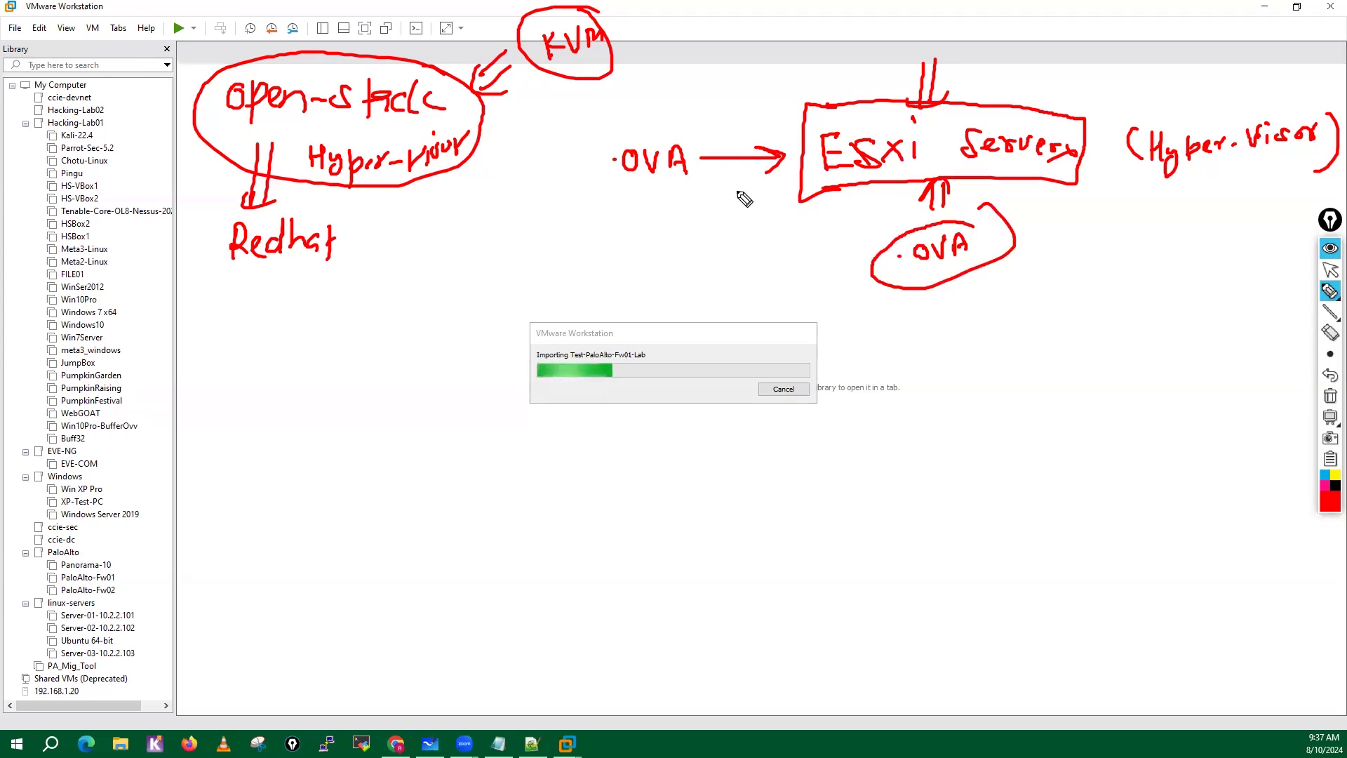
pyautogui.moveTo(844, 74); pyautogui.dragTo(863, 100)
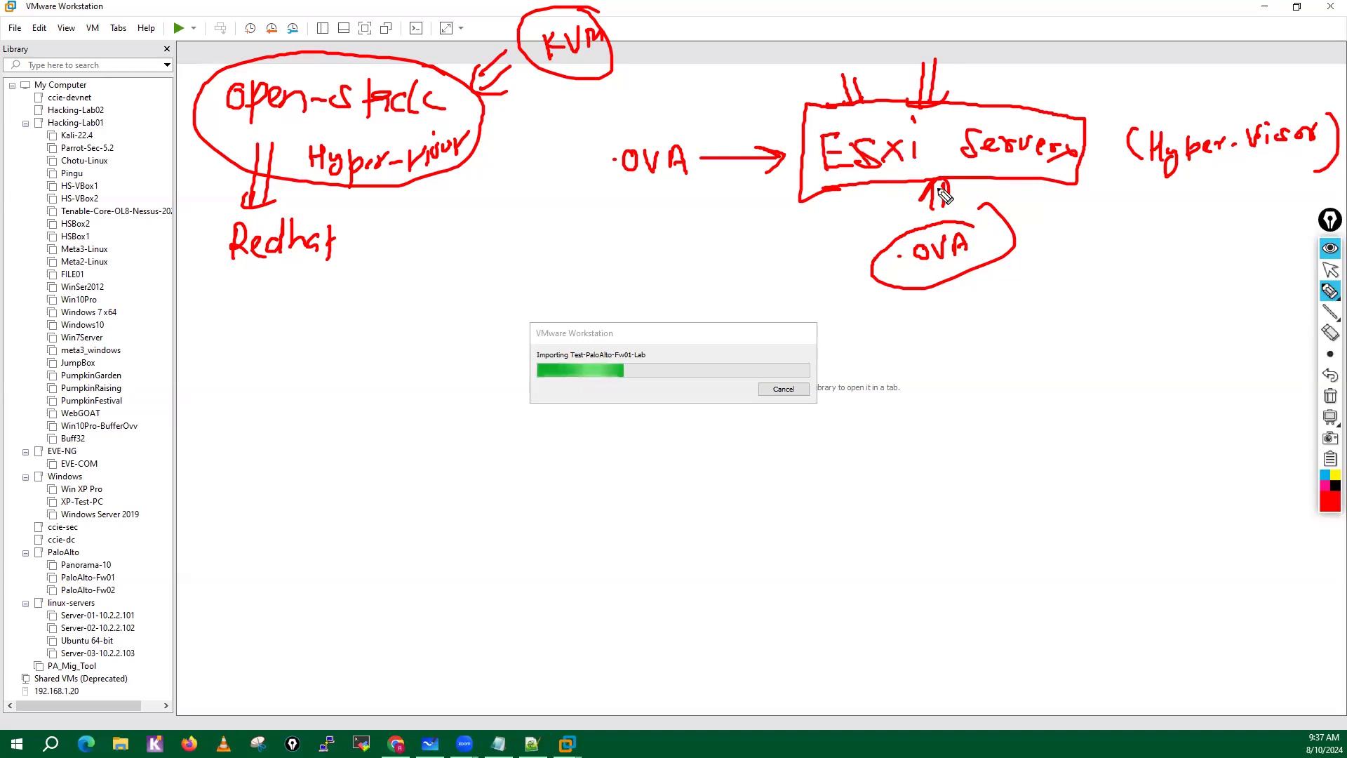
# Handwrite the interfaces m0/0, e1/1 and e1/2 with arrows beneath Hyper-Visor, and circle the list with an arrow above it.
pyautogui.moveTo(1104, 242)
pyautogui.mouseDown()
pyautogui.moveTo(1138, 223)
pyautogui.moveTo(1198, 230)
pyautogui.mouseUp()
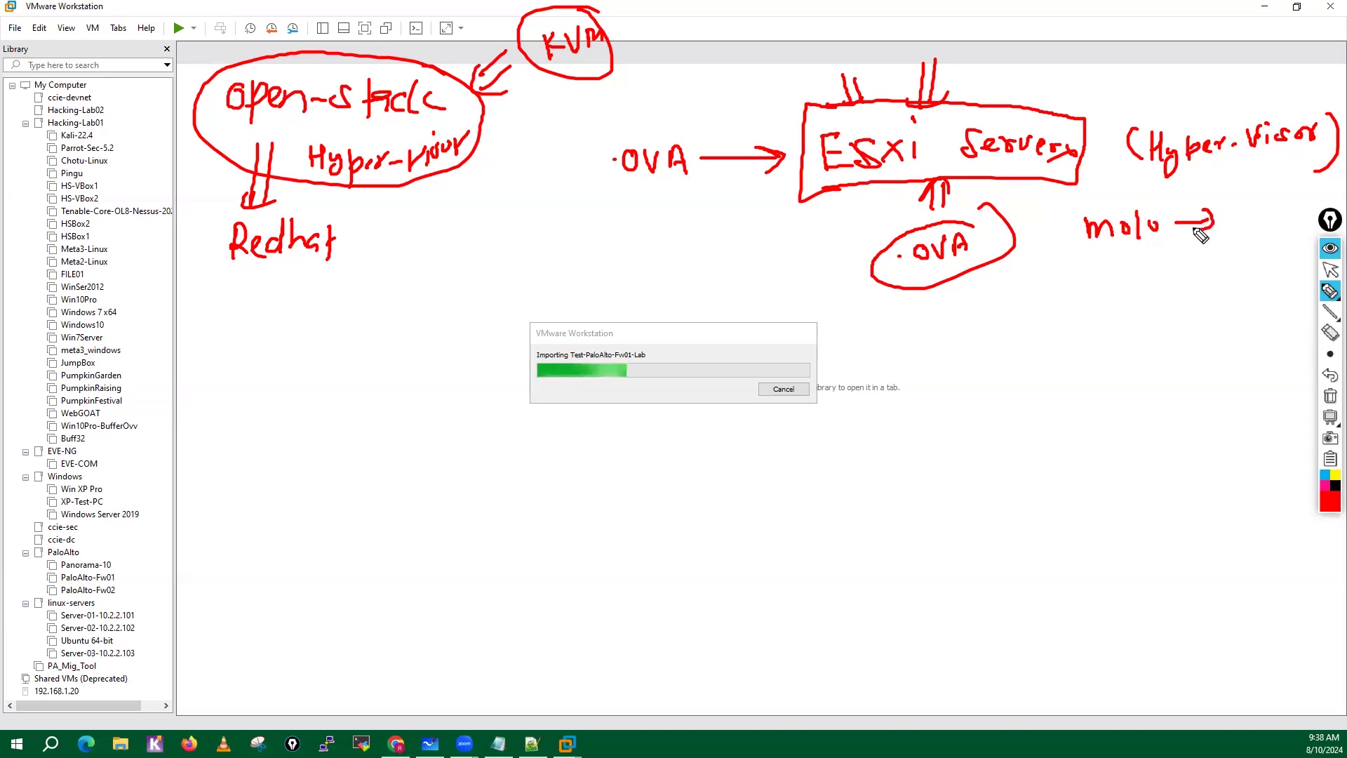
pyautogui.moveTo(1105, 275)
pyautogui.mouseDown()
pyautogui.moveTo(1094, 285)
pyautogui.moveTo(1117, 266)
pyautogui.moveTo(1142, 287)
pyautogui.moveTo(1204, 275)
pyautogui.mouseUp()
pyautogui.moveTo(1190, 264); pyautogui.dragTo(1193, 284)
pyautogui.moveTo(1096, 327); pyautogui.dragTo(1192, 336)
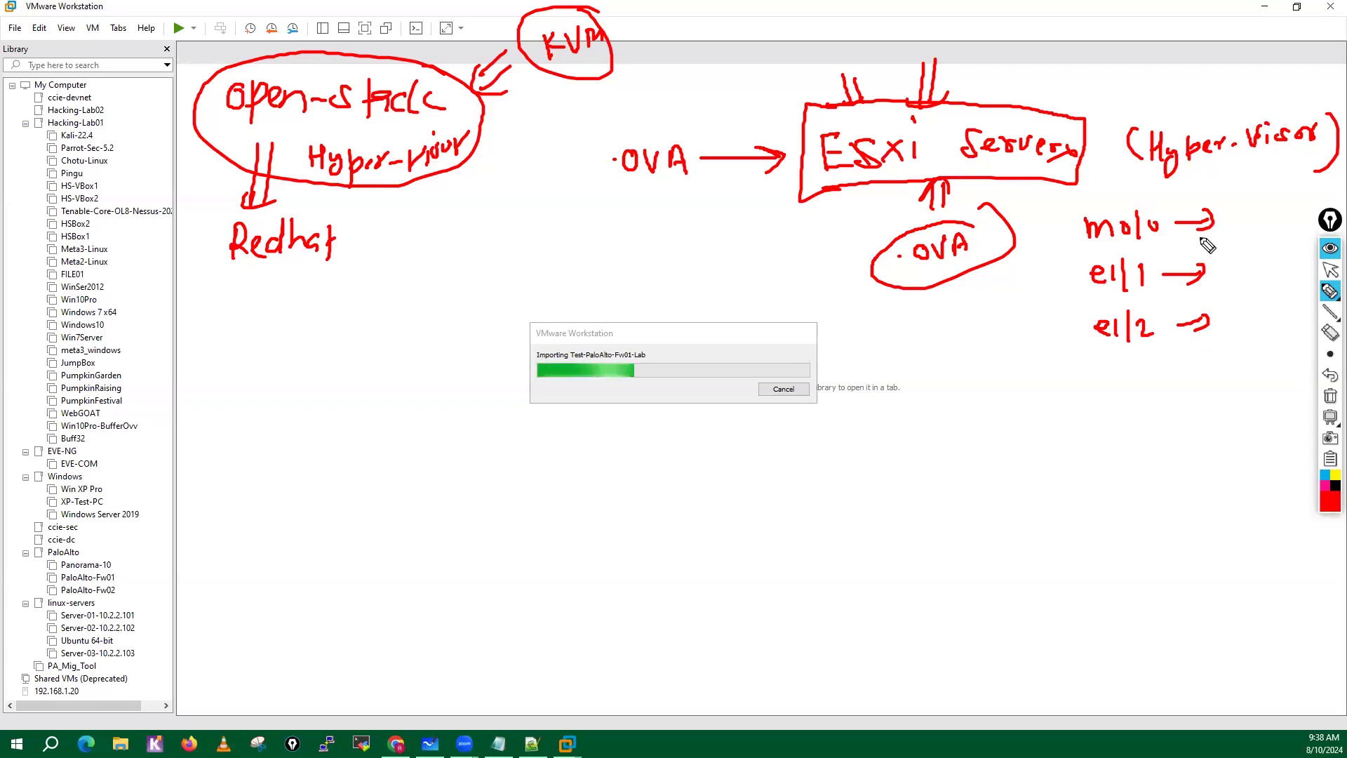
pyautogui.moveTo(1154, 201)
pyautogui.mouseDown()
pyautogui.moveTo(1121, 205)
pyautogui.moveTo(1054, 307)
pyautogui.moveTo(1168, 361)
pyautogui.moveTo(1138, 207)
pyautogui.moveTo(1114, 197)
pyautogui.moveTo(1132, 181)
pyautogui.mouseUp()
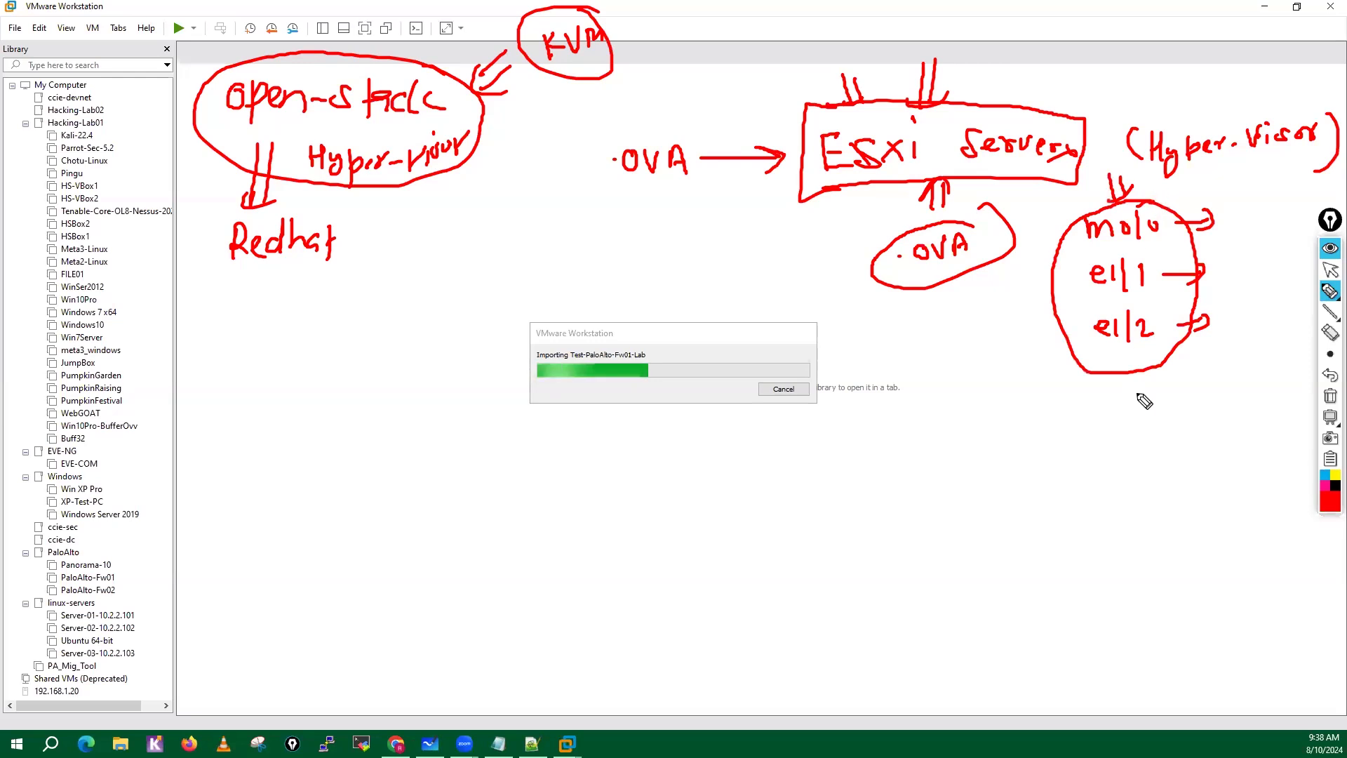
# Handwrite the additional interfaces e1/3, e1/4, e1/5, e1/6 and e1/7 beneath the circled interface list.
pyautogui.moveTo(1100, 415); pyautogui.dragTo(1151, 425)
pyautogui.moveTo(1097, 464)
pyautogui.mouseDown()
pyautogui.moveTo(1114, 455)
pyautogui.moveTo(1114, 470)
pyautogui.mouseUp()
pyautogui.moveTo(1125, 438); pyautogui.dragTo(1122, 476)
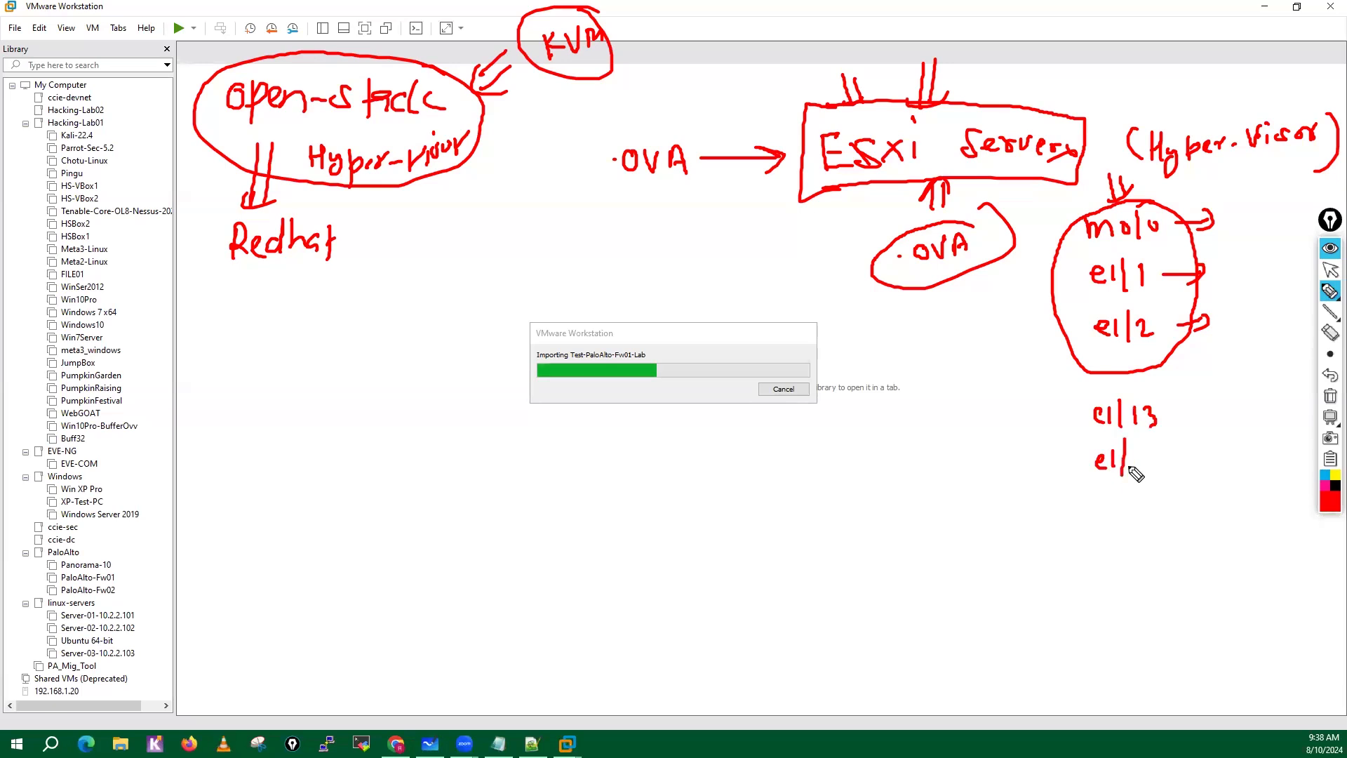
pyautogui.moveTo(1129, 408); pyautogui.dragTo(1160, 461)
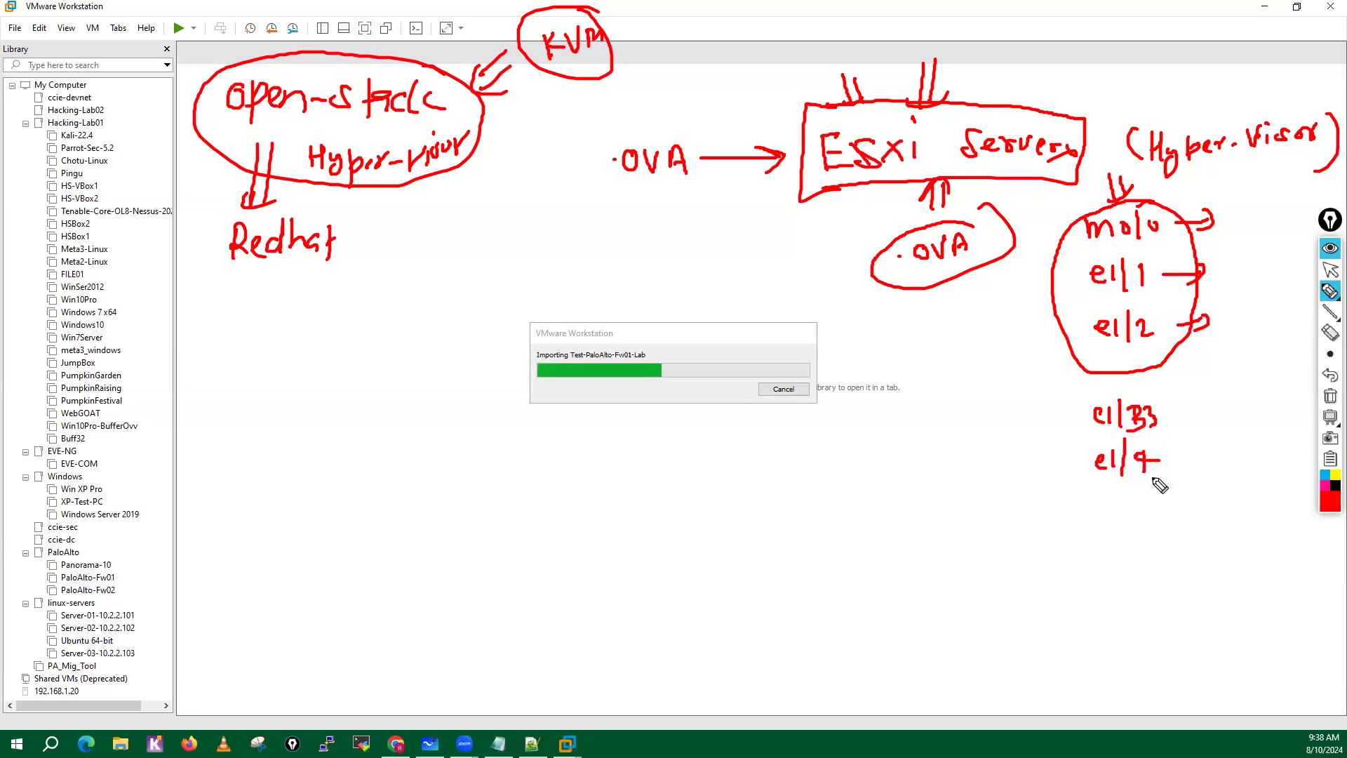
pyautogui.moveTo(1093, 508)
pyautogui.mouseDown()
pyautogui.moveTo(1122, 516)
pyautogui.moveTo(1146, 496)
pyautogui.mouseUp()
pyautogui.moveTo(1090, 549)
pyautogui.mouseDown()
pyautogui.moveTo(1132, 551)
pyautogui.moveTo(1094, 591)
pyautogui.moveTo(1142, 603)
pyautogui.mouseUp()
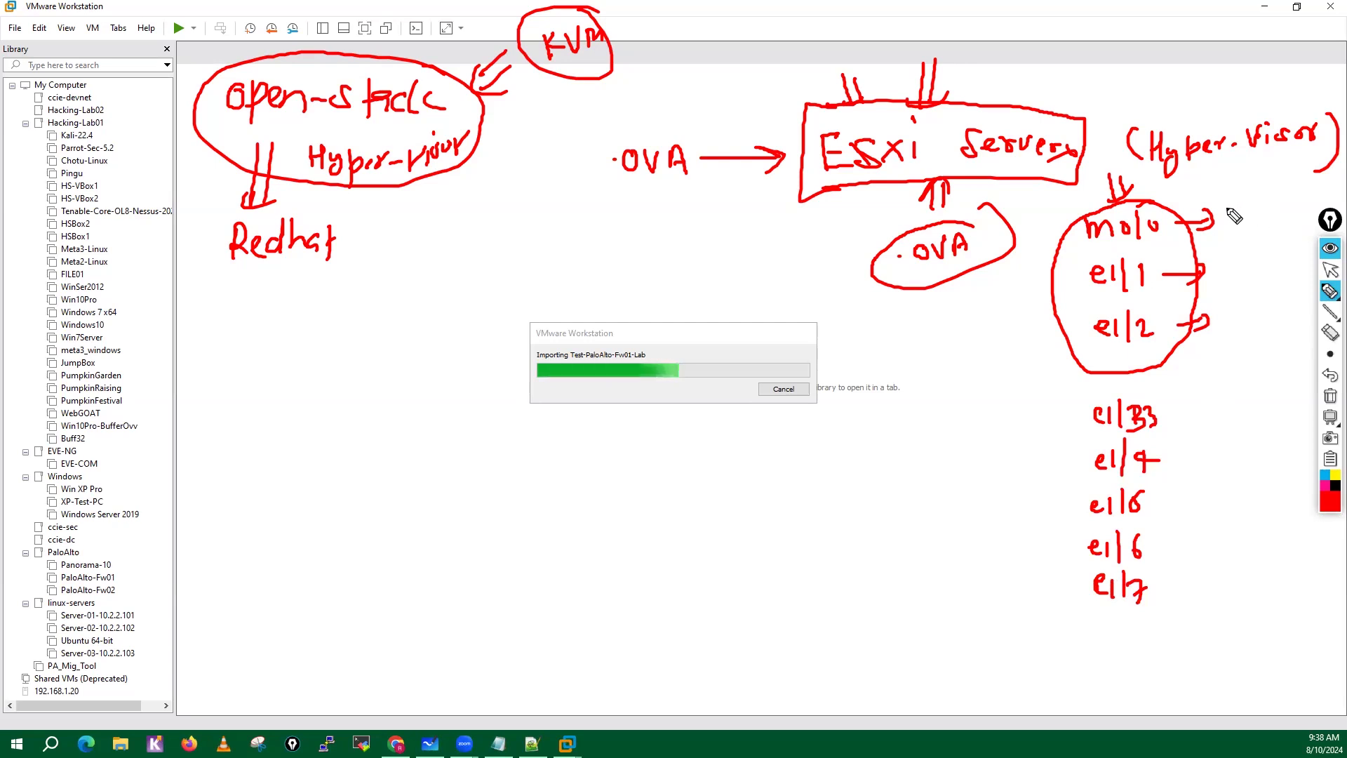
# Write vmxnet3 beside m0/0, tick marks beside e1/1 and e1/2, and an arrow to e1000 beside each of e1/3 through e1/7.
pyautogui.moveTo(1226, 203); pyautogui.dragTo(1310, 211)
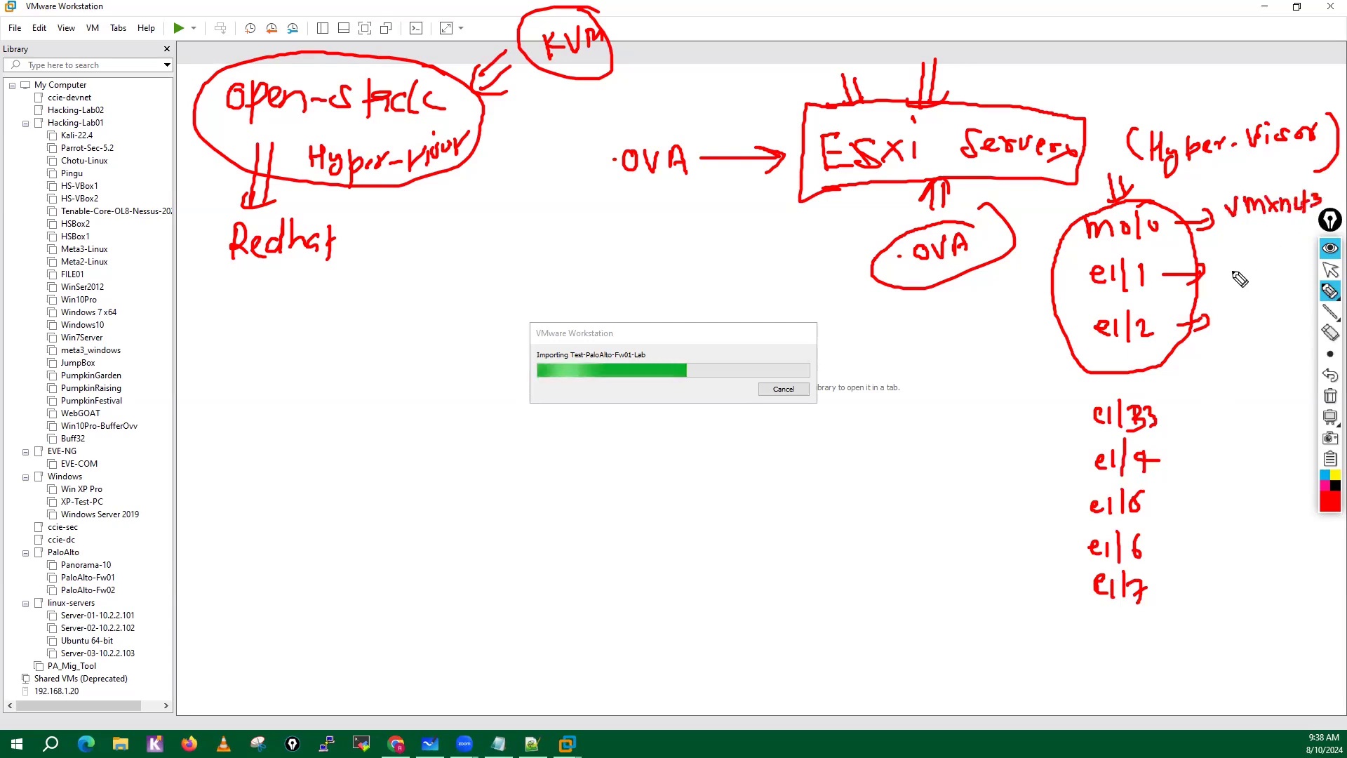
pyautogui.moveTo(1229, 264)
pyautogui.mouseDown()
pyautogui.moveTo(1260, 279)
pyautogui.moveTo(1245, 327)
pyautogui.moveTo(1257, 334)
pyautogui.mouseUp()
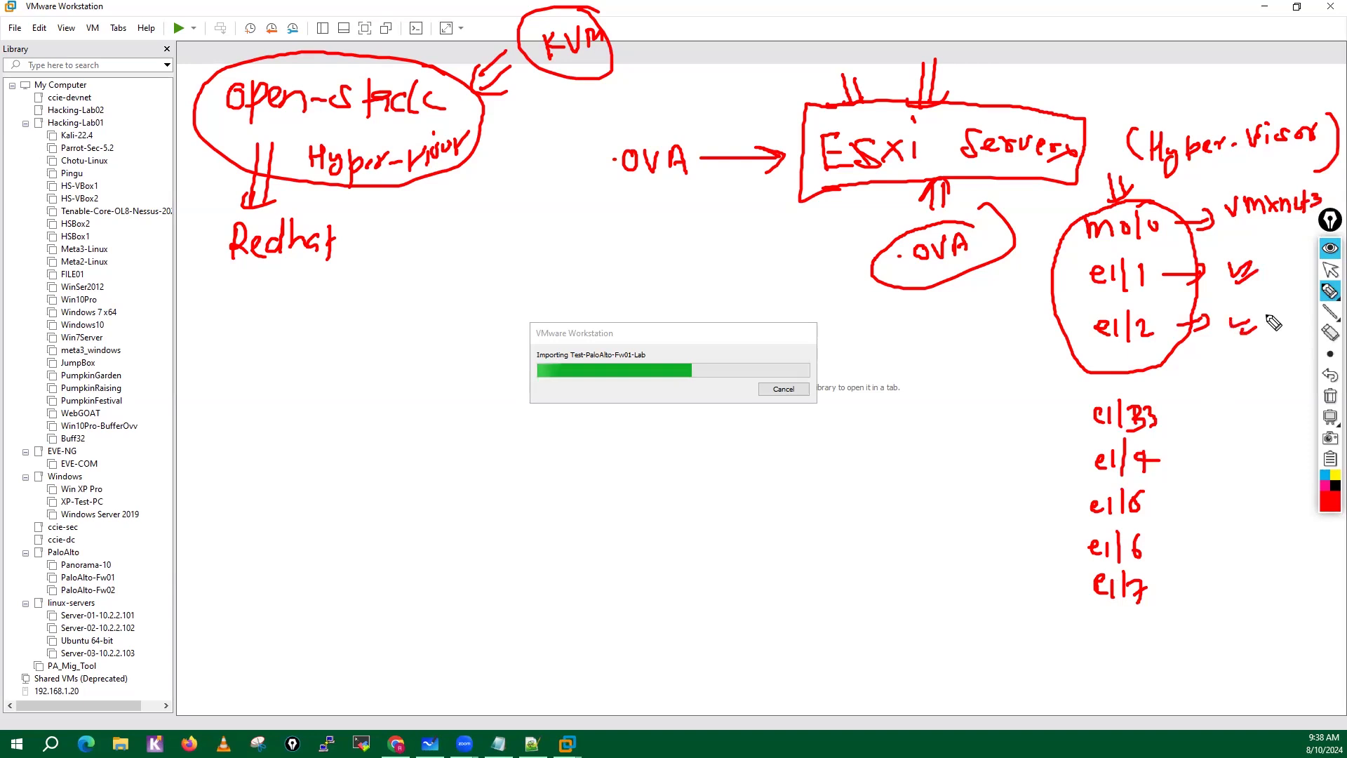
pyautogui.moveTo(1165, 419); pyautogui.dragTo(1256, 415)
pyautogui.moveTo(1261, 413); pyautogui.dragTo(1282, 417)
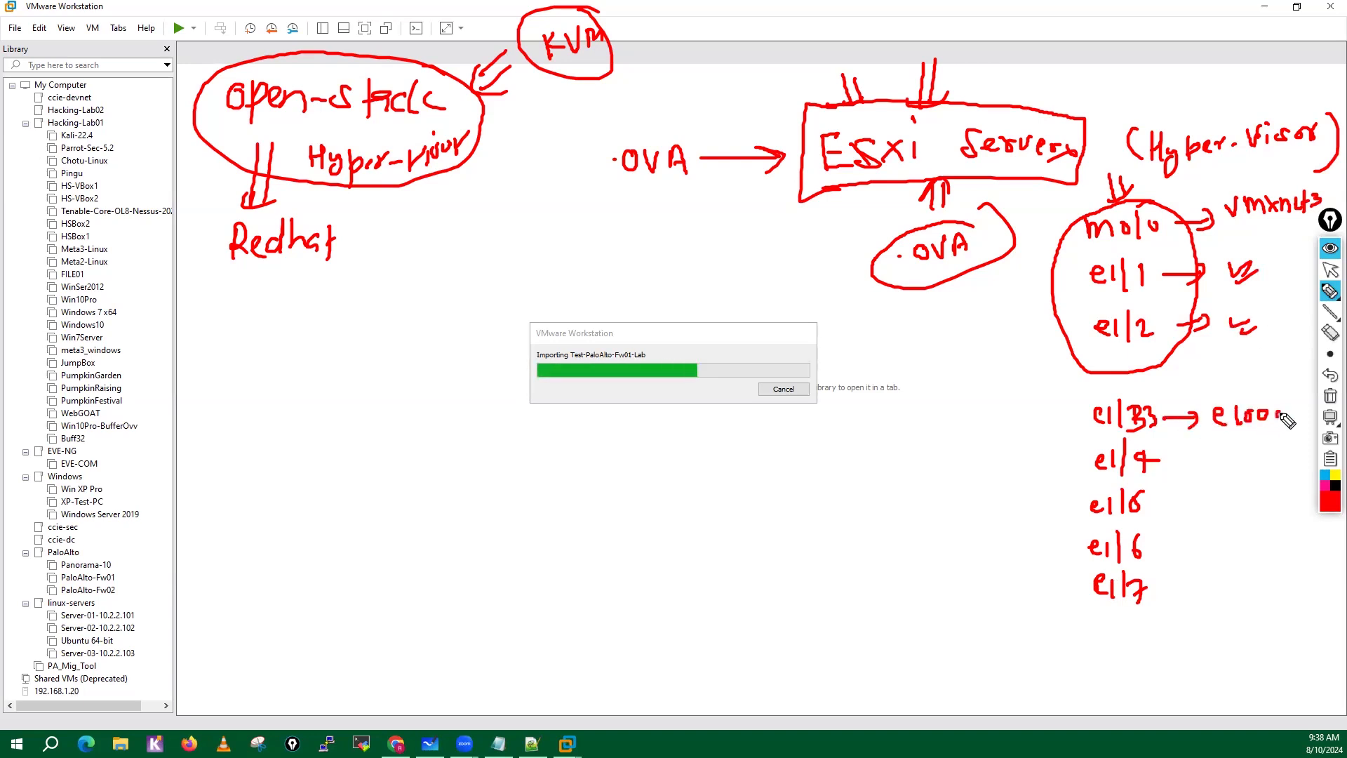
pyautogui.moveTo(1171, 466); pyautogui.dragTo(1197, 469)
pyautogui.moveTo(1208, 464); pyautogui.dragTo(1239, 470)
pyautogui.moveTo(1246, 460); pyautogui.dragTo(1268, 468)
pyautogui.moveTo(1271, 461); pyautogui.dragTo(1282, 467)
pyautogui.moveTo(1151, 506); pyautogui.dragTo(1174, 504)
pyautogui.moveTo(1167, 497); pyautogui.dragTo(1175, 506)
pyautogui.moveTo(1188, 506); pyautogui.dragTo(1233, 508)
pyautogui.moveTo(1239, 503); pyautogui.dragTo(1258, 507)
pyautogui.moveTo(1158, 539); pyautogui.dragTo(1217, 540)
pyautogui.moveTo(1228, 535)
pyautogui.mouseDown()
pyautogui.moveTo(1229, 550)
pyautogui.moveTo(1250, 544)
pyautogui.mouseUp()
pyautogui.moveTo(1252, 538); pyautogui.dragTo(1267, 545)
pyautogui.moveTo(1158, 589); pyautogui.dragTo(1224, 594)
pyautogui.moveTo(1229, 580); pyautogui.dragTo(1259, 585)
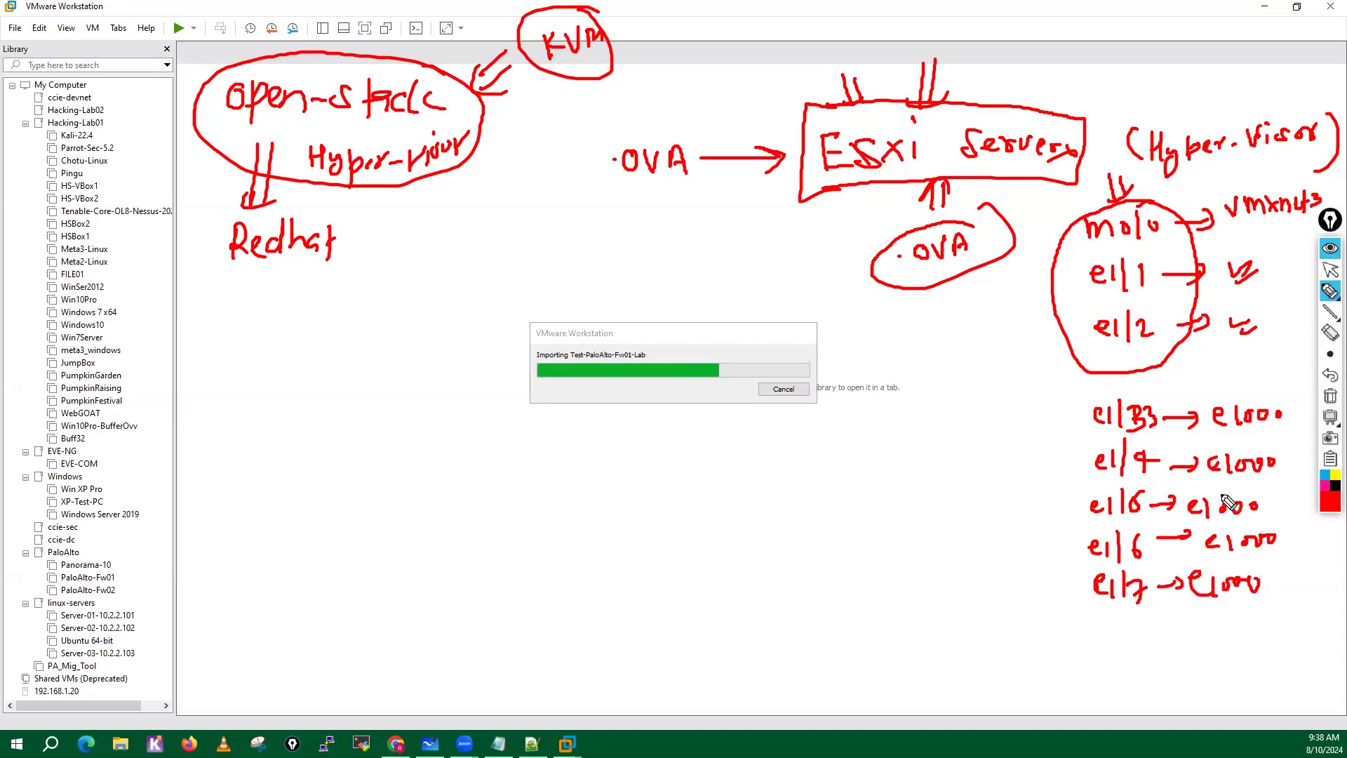
# Draw a bracket around the e1/3 to e1/7 list and underline each e1000 label.
pyautogui.moveTo(1123, 385)
pyautogui.mouseDown()
pyautogui.moveTo(1074, 384)
pyautogui.moveTo(1082, 658)
pyautogui.mouseUp()
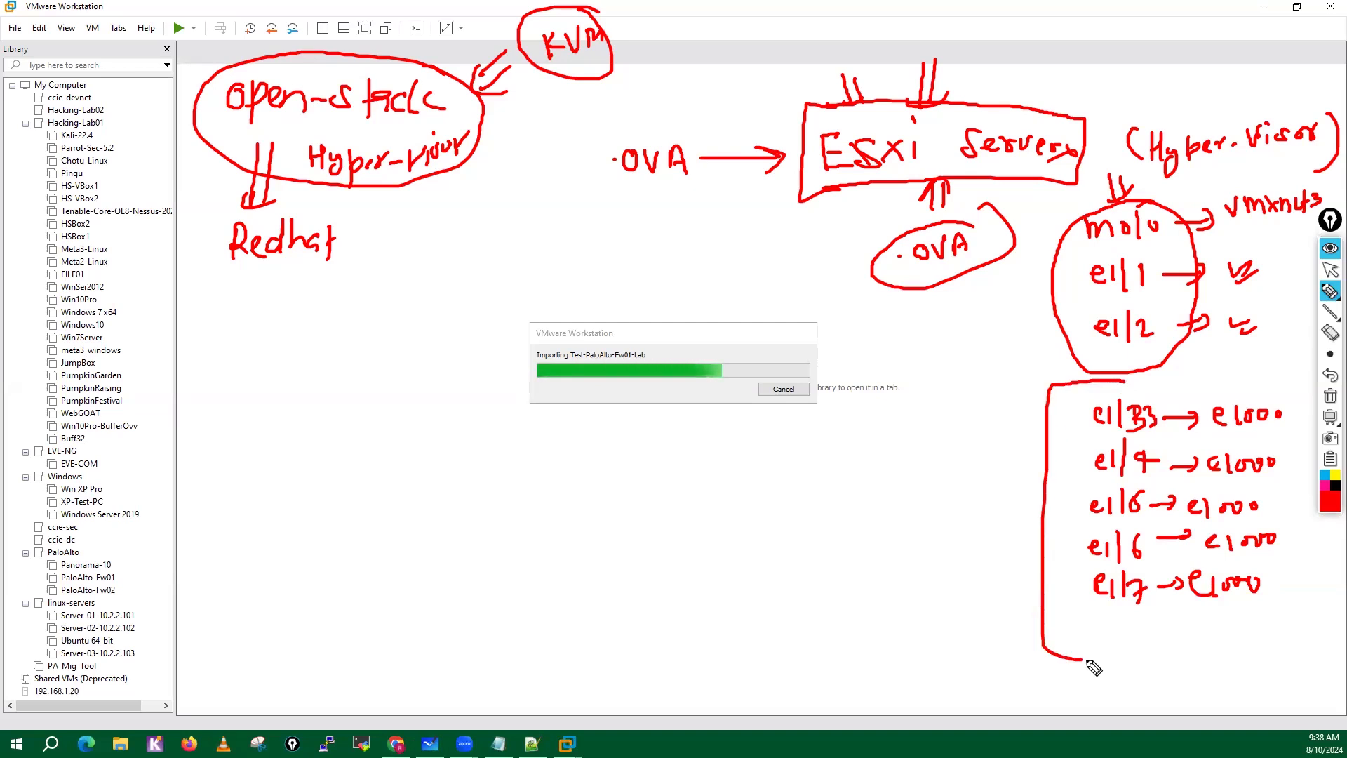
pyautogui.moveTo(1212, 436); pyautogui.dragTo(1269, 431)
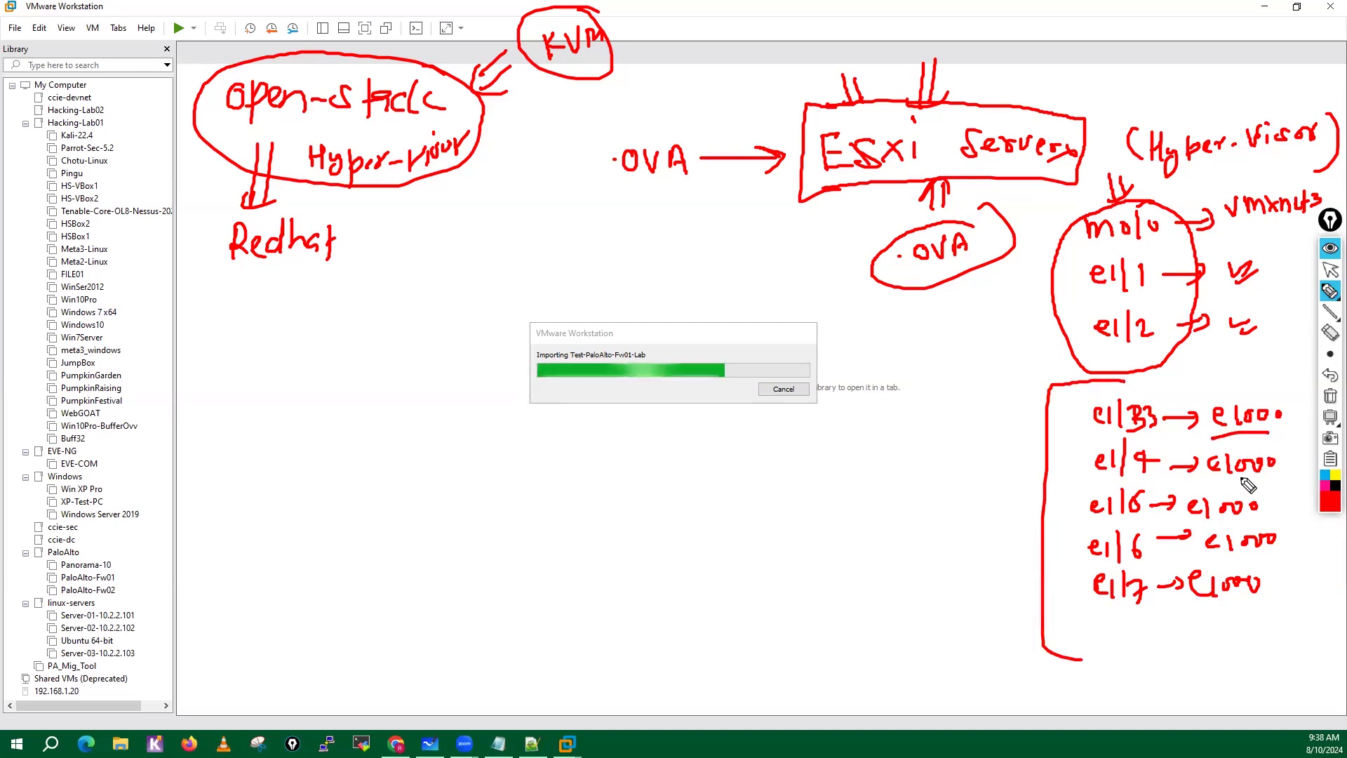
pyautogui.moveTo(1208, 484); pyautogui.dragTo(1259, 483)
pyautogui.moveTo(1187, 520); pyautogui.dragTo(1258, 518)
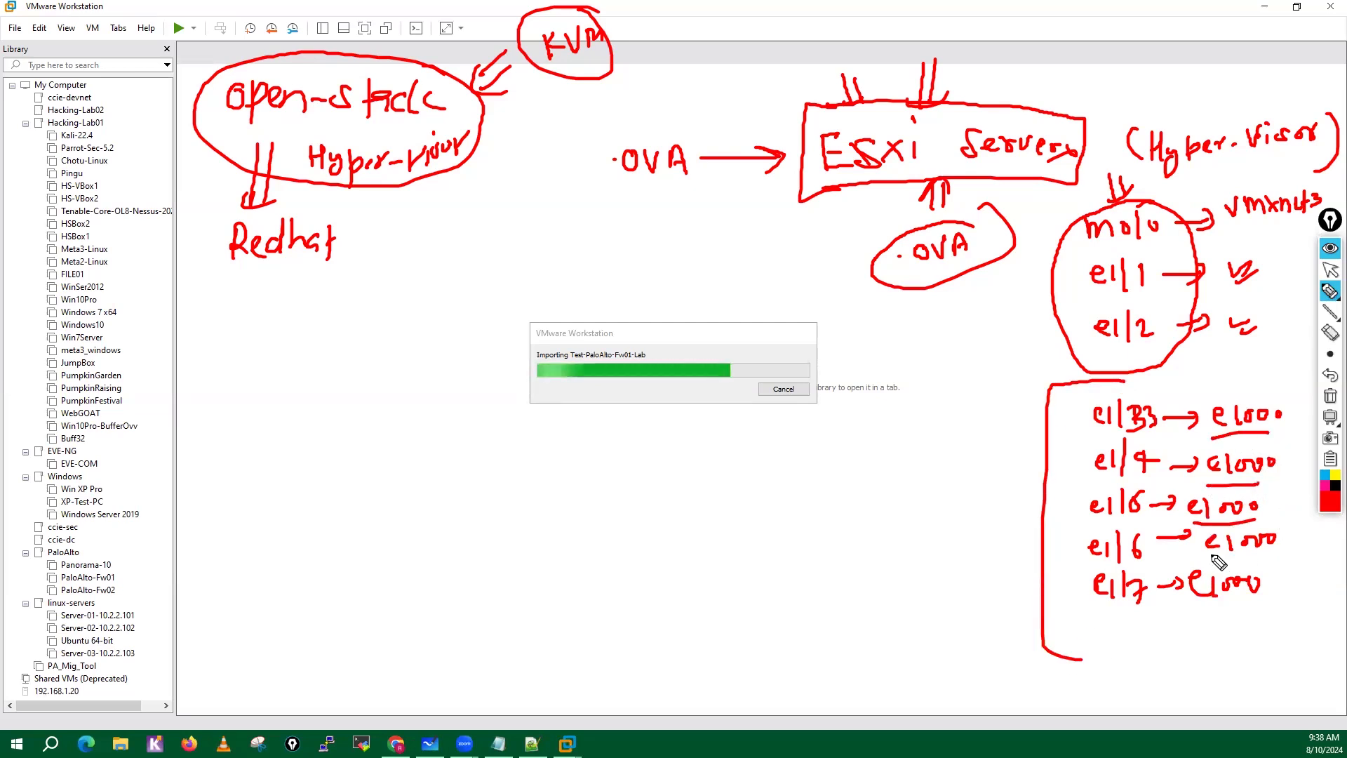
pyautogui.moveTo(1205, 555); pyautogui.dragTo(1275, 553)
pyautogui.moveTo(1187, 609); pyautogui.dragTo(1223, 609)
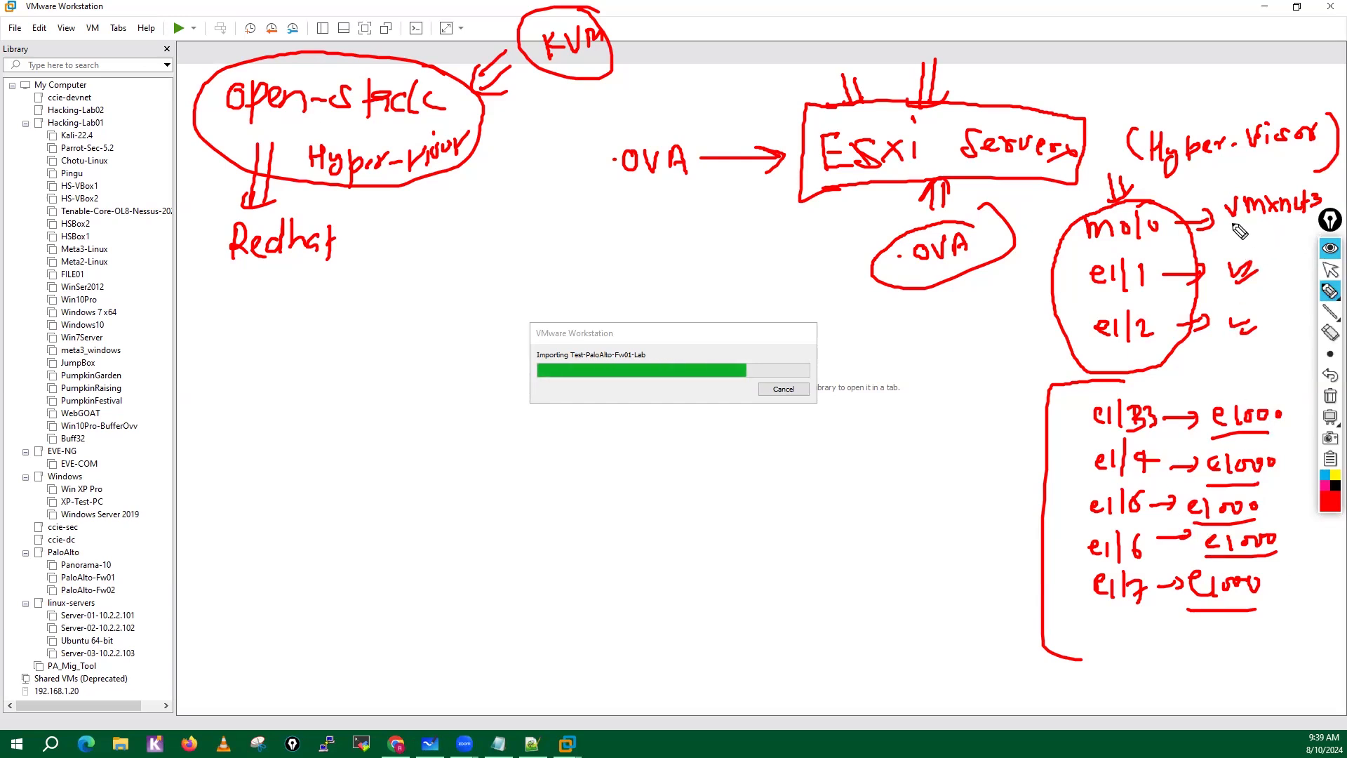
# Underline and circle vmxnet3, and draw crosses beside the bracketed e1000 interface list.
pyautogui.moveTo(1240, 232)
pyautogui.mouseDown()
pyautogui.moveTo(1319, 217)
pyautogui.moveTo(1256, 175)
pyautogui.moveTo(1201, 223)
pyautogui.mouseUp()
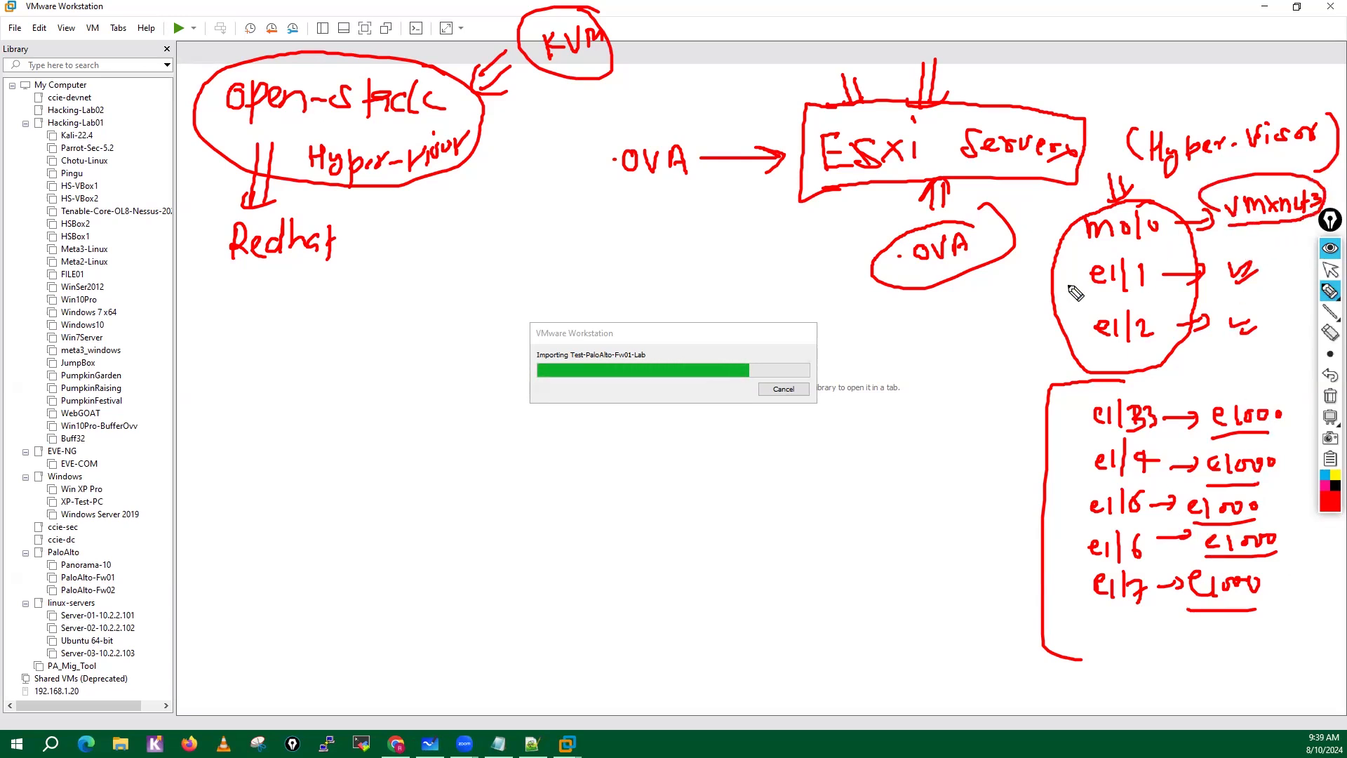
pyautogui.moveTo(964, 375)
pyautogui.mouseDown()
pyautogui.moveTo(997, 397)
pyautogui.moveTo(967, 431)
pyautogui.mouseUp()
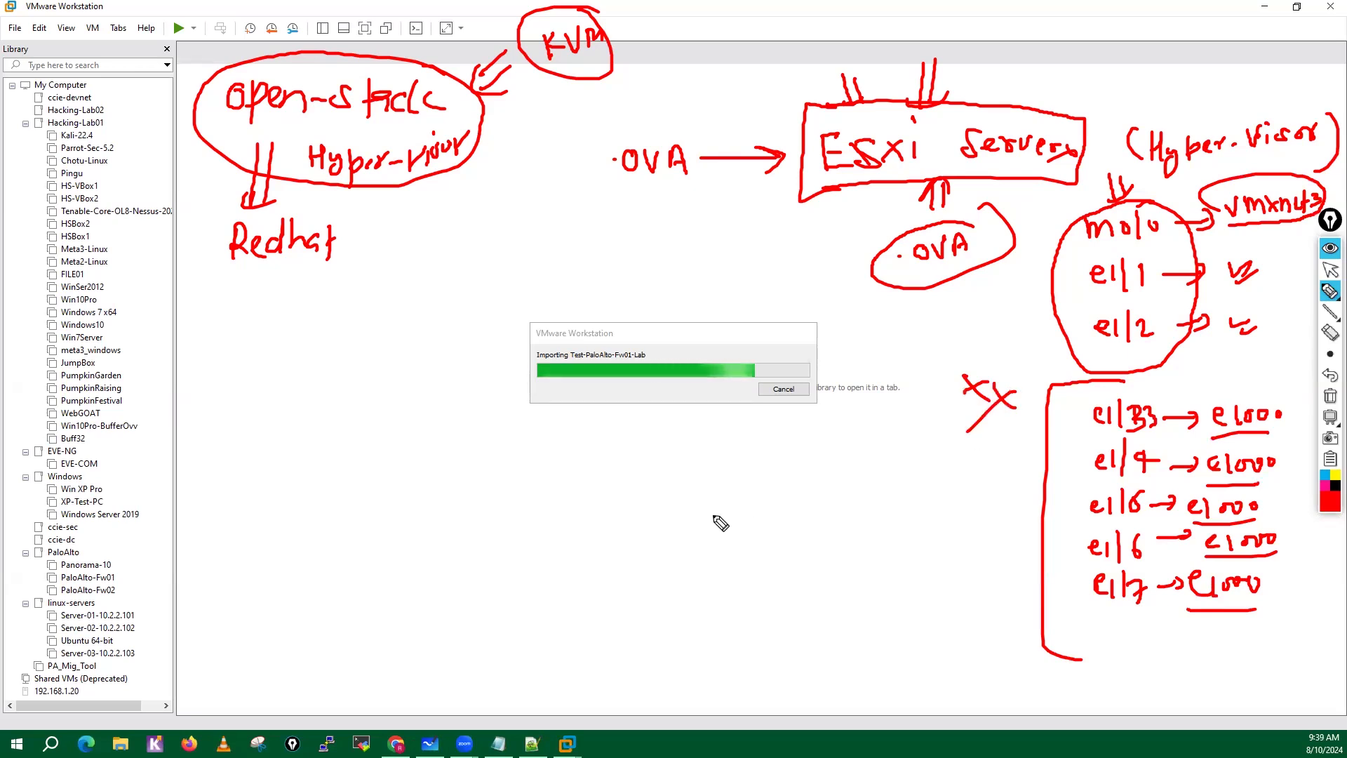
# Handwrite a circled Reboot note beneath the import progress dialog with a double arrow pointing at it.
pyautogui.moveTo(609, 466)
pyautogui.mouseDown()
pyautogui.moveTo(610, 511)
pyautogui.moveTo(618, 491)
pyautogui.moveTo(647, 499)
pyautogui.mouseUp()
pyautogui.moveTo(653, 465)
pyautogui.mouseDown()
pyautogui.moveTo(666, 491)
pyautogui.moveTo(698, 482)
pyautogui.moveTo(701, 497)
pyautogui.mouseUp()
pyautogui.moveTo(694, 477); pyautogui.dragTo(713, 475)
pyautogui.moveTo(707, 442)
pyautogui.mouseDown()
pyautogui.moveTo(698, 565)
pyautogui.moveTo(715, 445)
pyautogui.mouseUp()
pyautogui.moveTo(804, 469); pyautogui.dragTo(758, 484)
pyautogui.moveTo(755, 487); pyautogui.dragTo(791, 503)
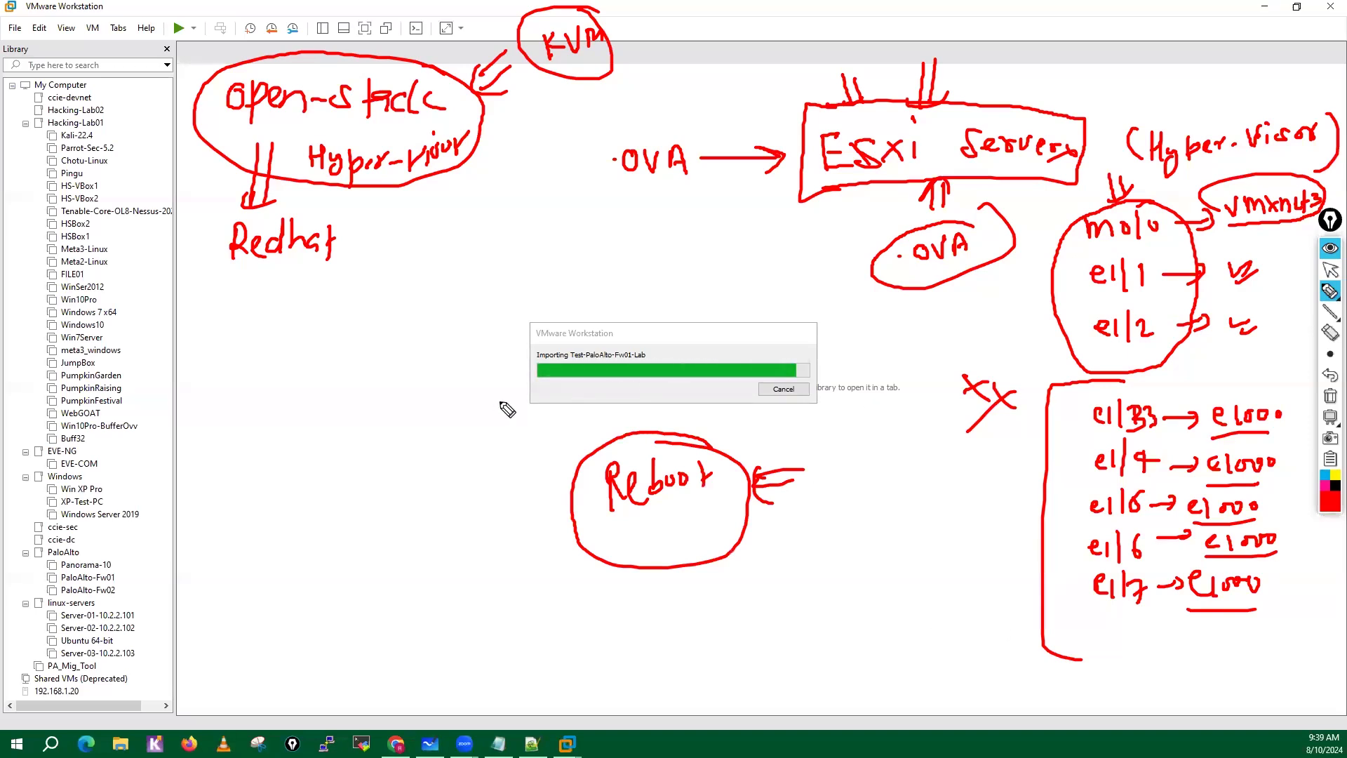
# Clear all annotations and collapse the Hacking-Lab01, EVE-NG, Windows, PaloAlto and linux-servers folders in the library.
pyautogui.click(1331, 397)
pyautogui.click(1331, 272)
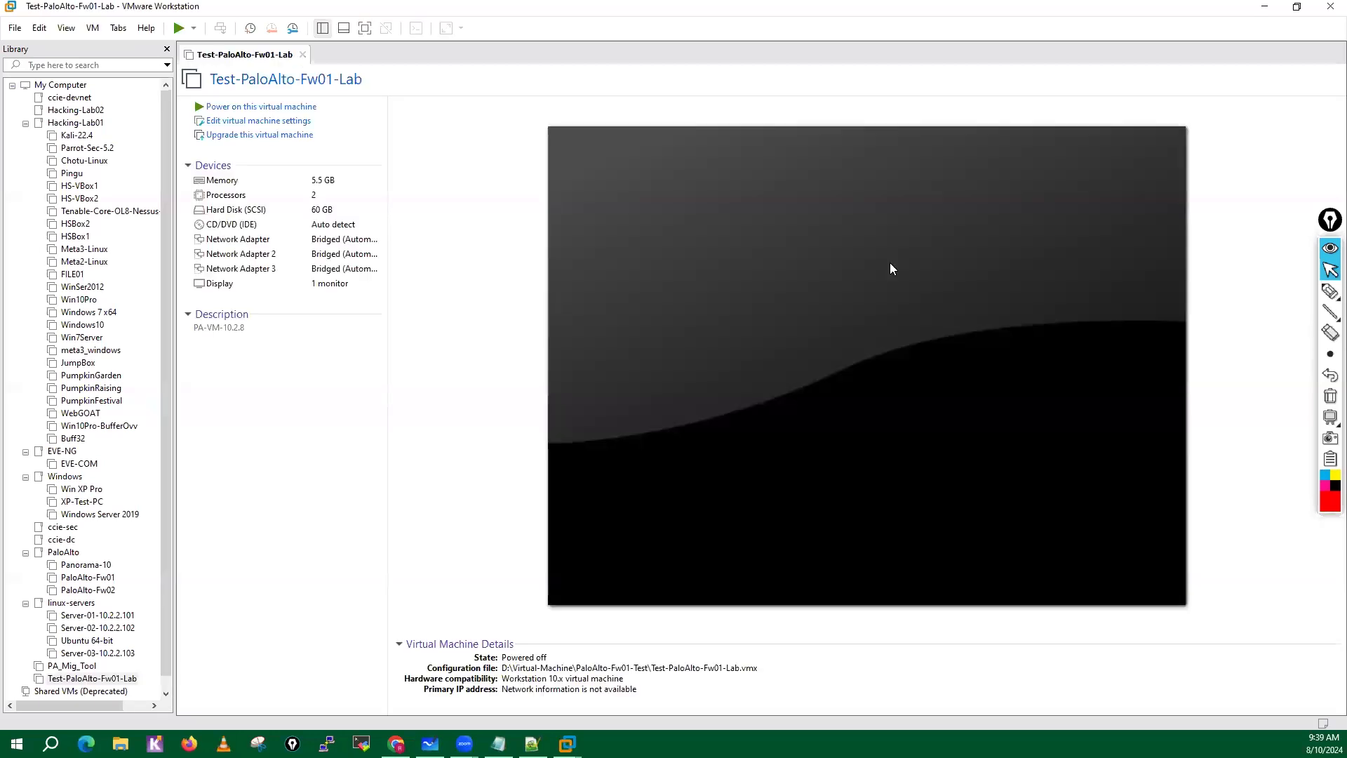
pyautogui.click(25, 123)
pyautogui.click(25, 135)
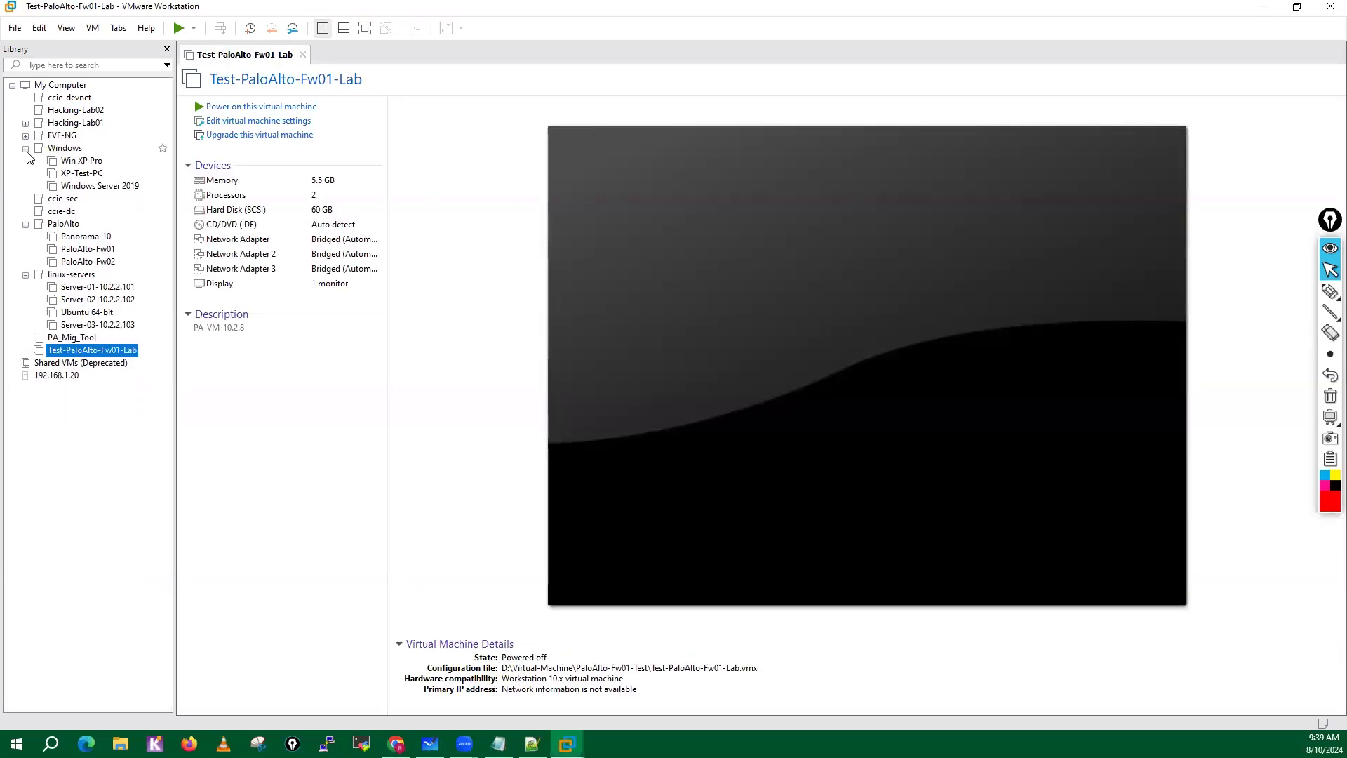
pyautogui.click(25, 149)
pyautogui.click(26, 186)
pyautogui.click(26, 200)
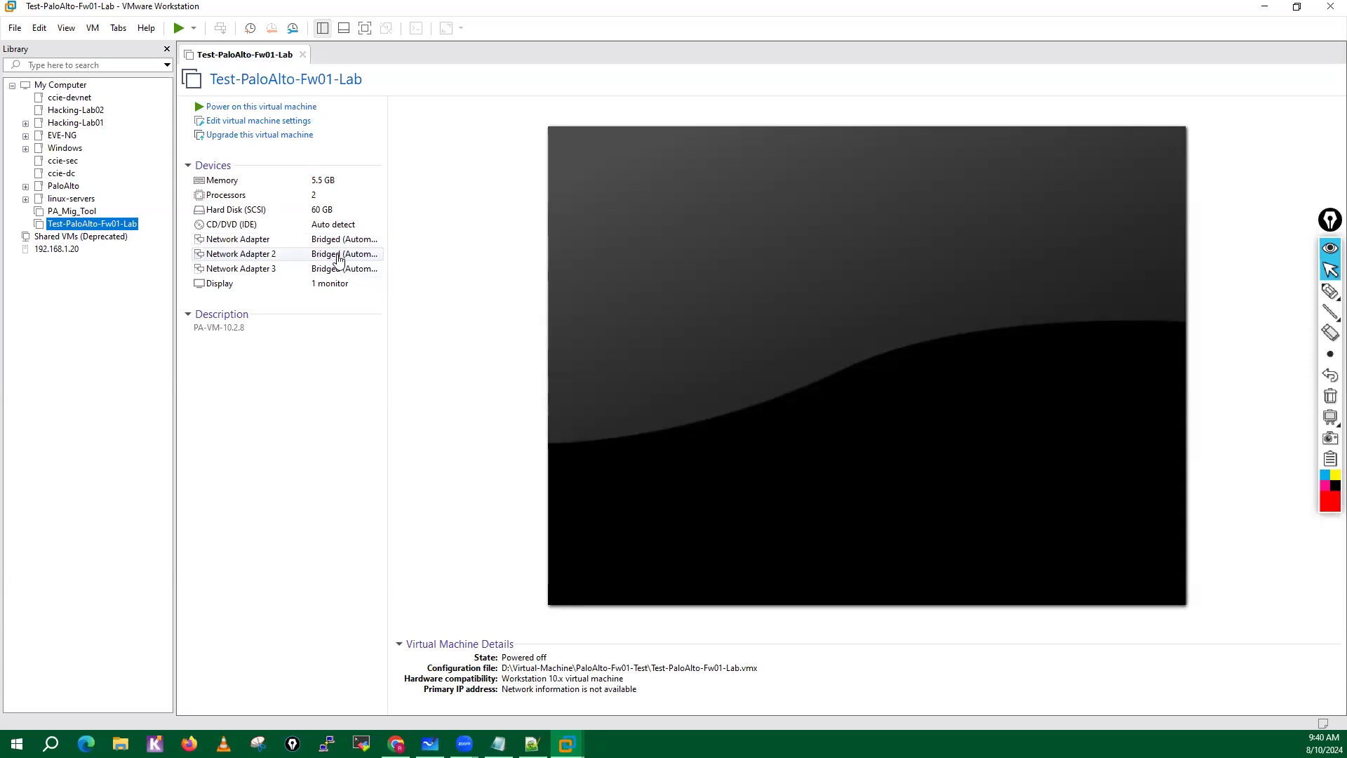
# Open the settings of Test-PaloAlto-Fw01-Lab and set its memory to 16 GB.
pyautogui.click(259, 130)
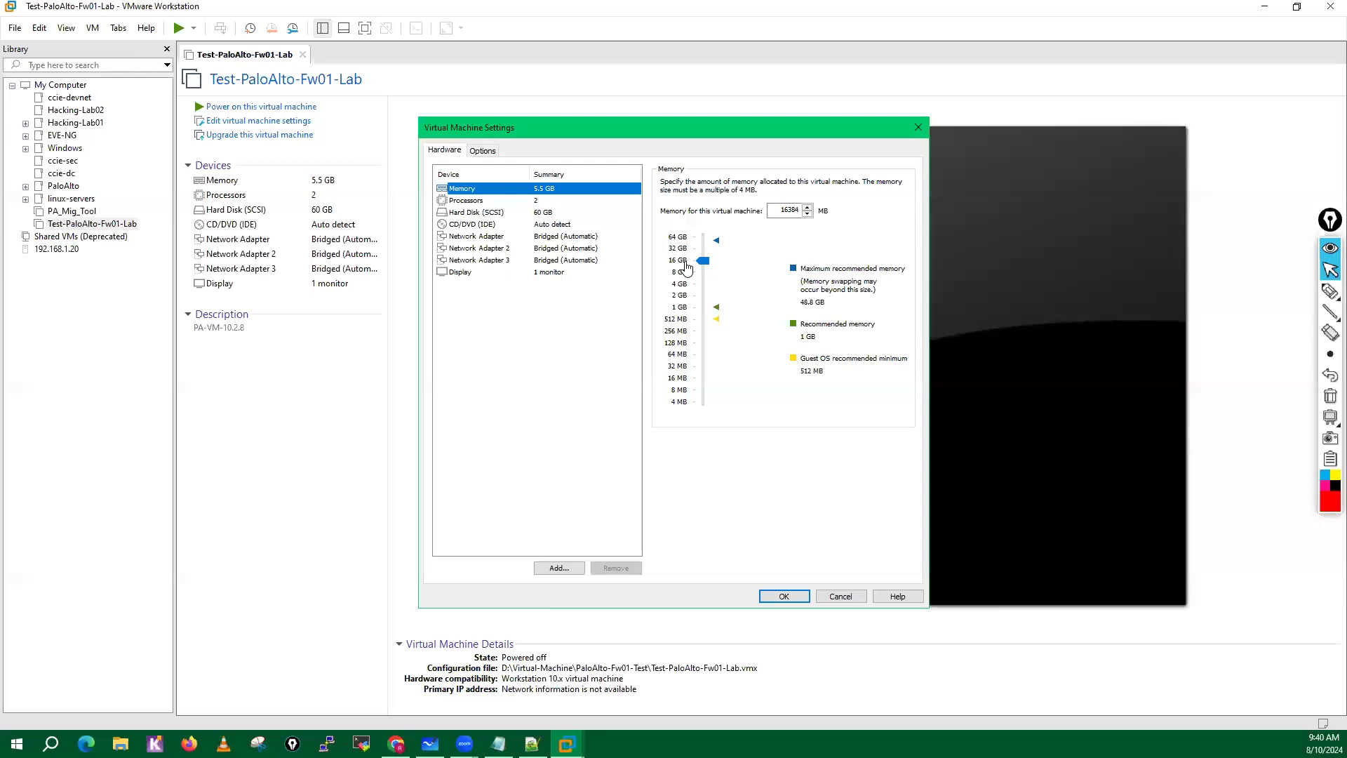
pyautogui.click(677, 276)
# Review the virtual machine's processor, hard disk and three network adapter settings.
pyautogui.click(496, 201)
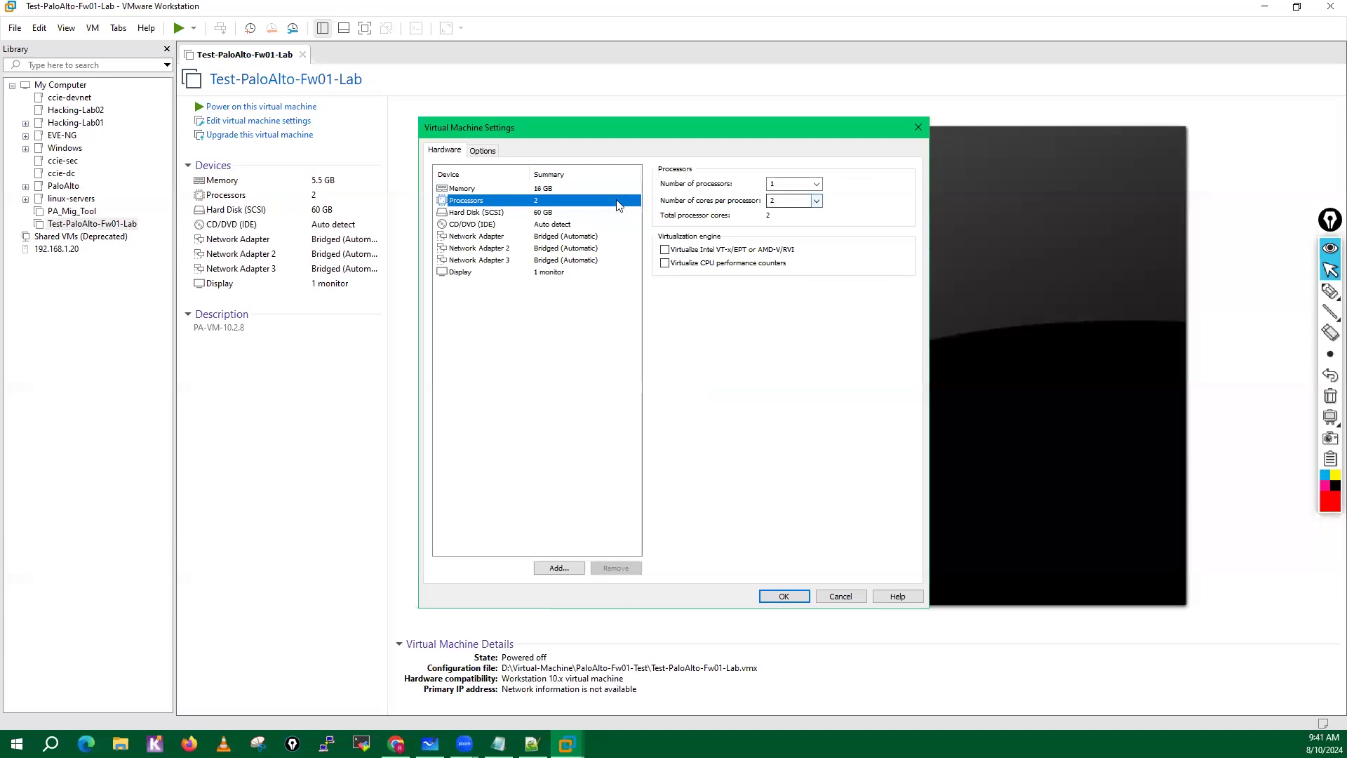
pyautogui.click(496, 213)
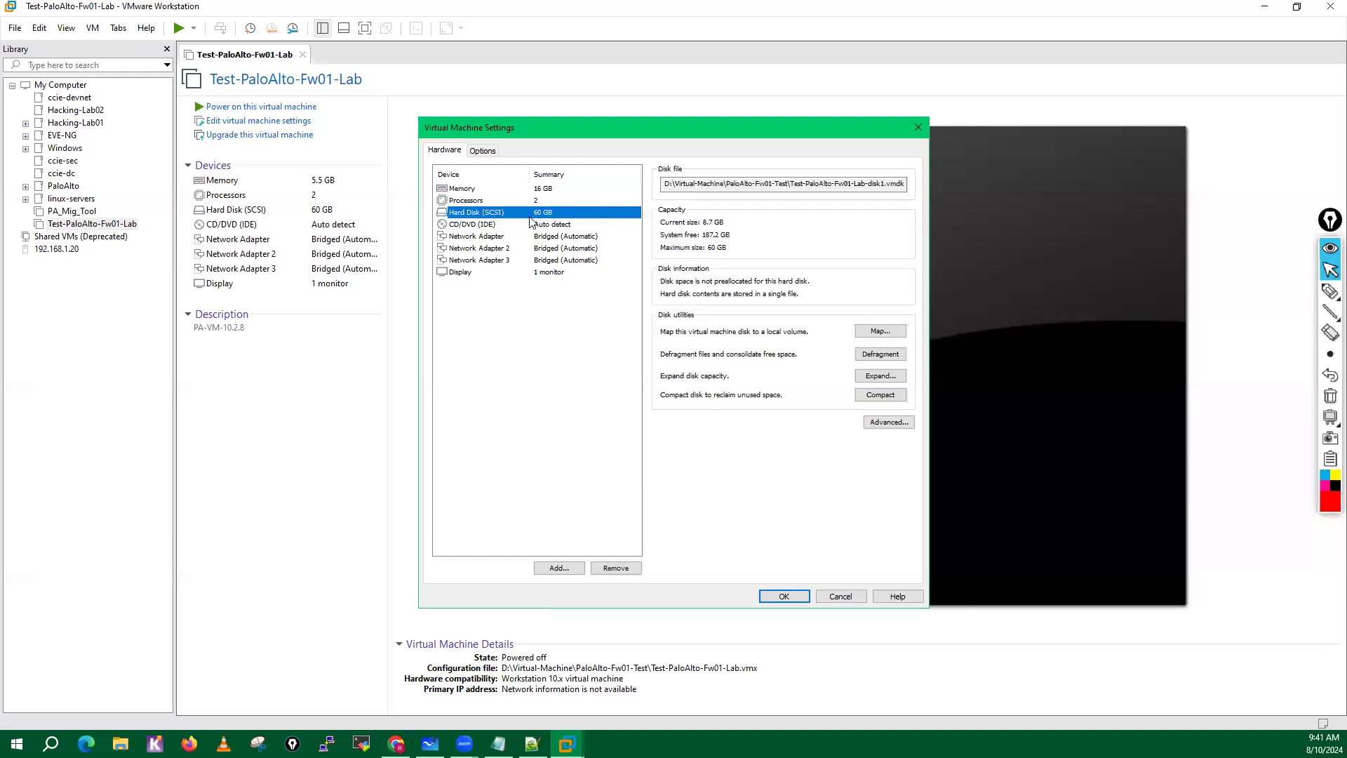
pyautogui.click(490, 239)
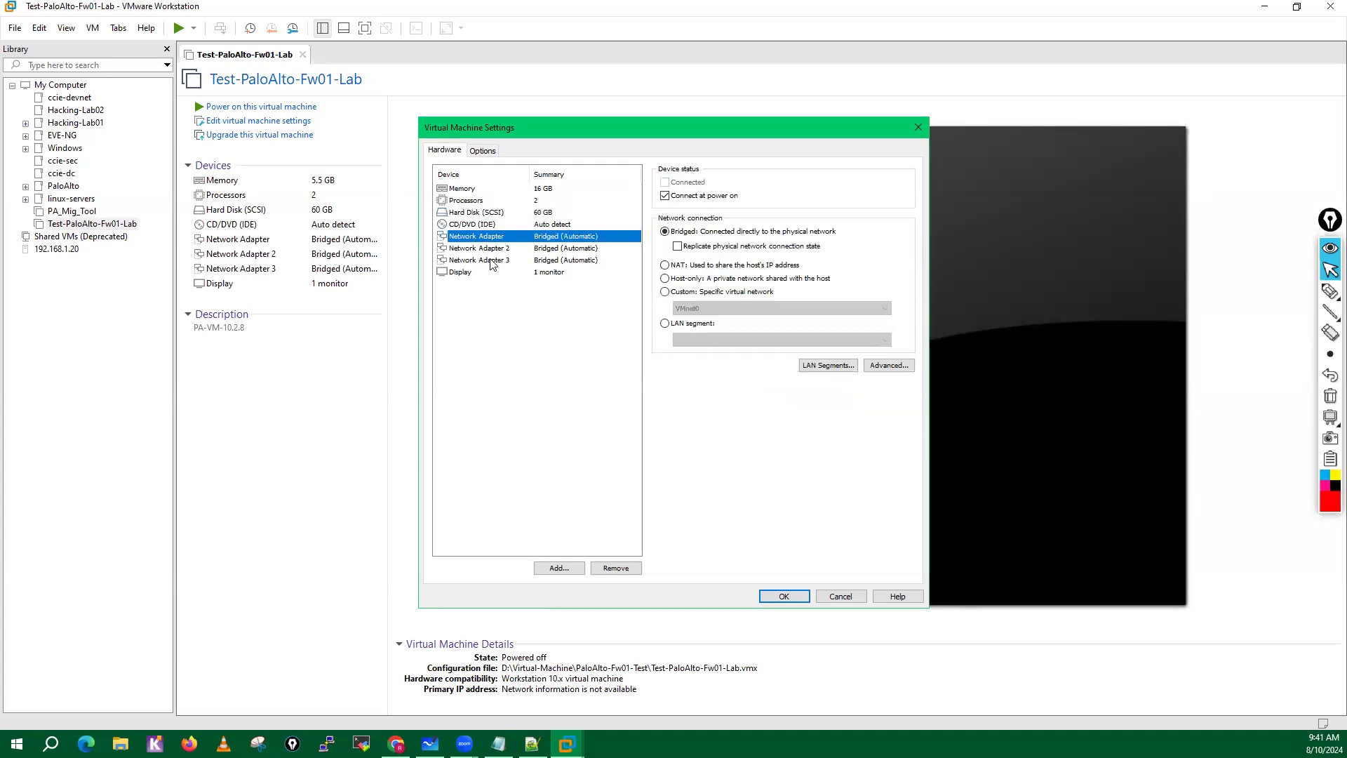
pyautogui.press('Down')
pyautogui.press('Down')
pyautogui.click(491, 238)
# Add five network adapters to the virtual machine, Network Adapter 4 through Network Adapter 8.
pyautogui.click(558, 569)
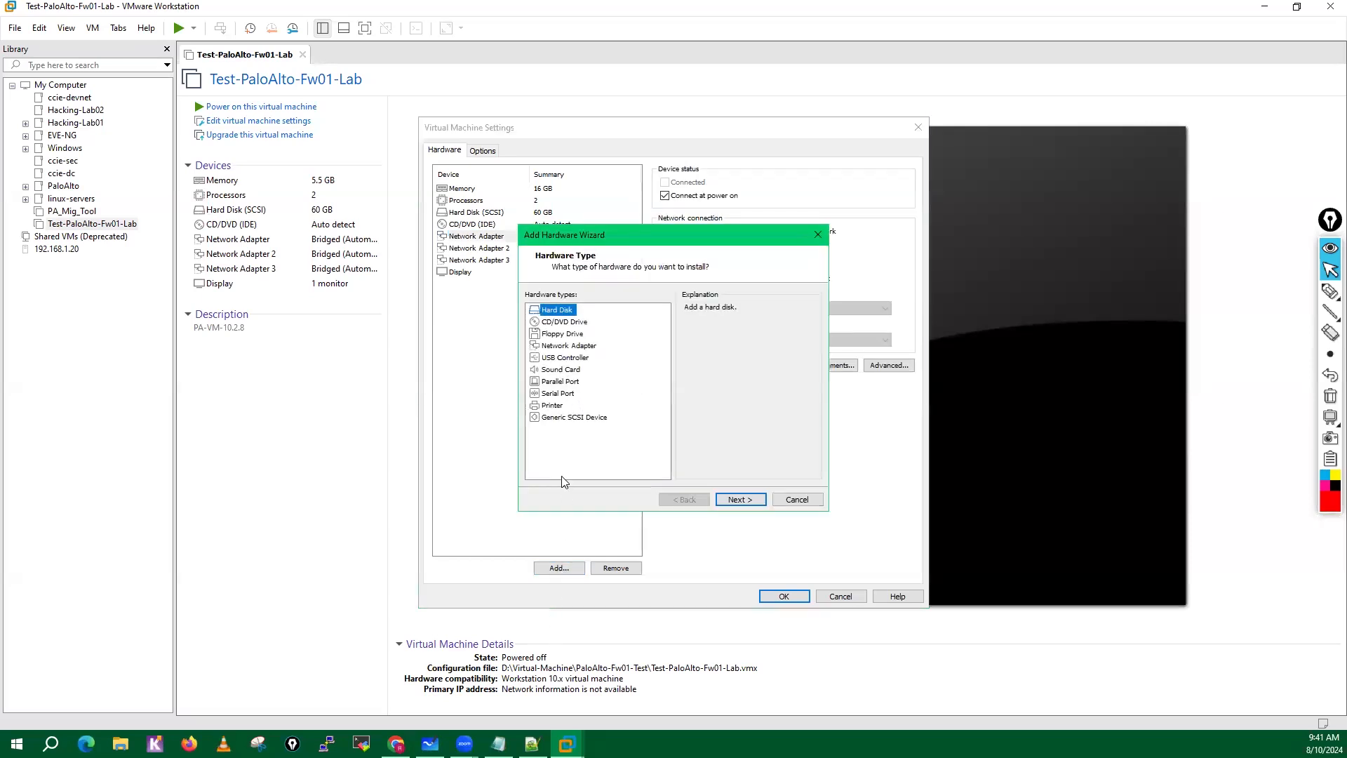
pyautogui.click(565, 346)
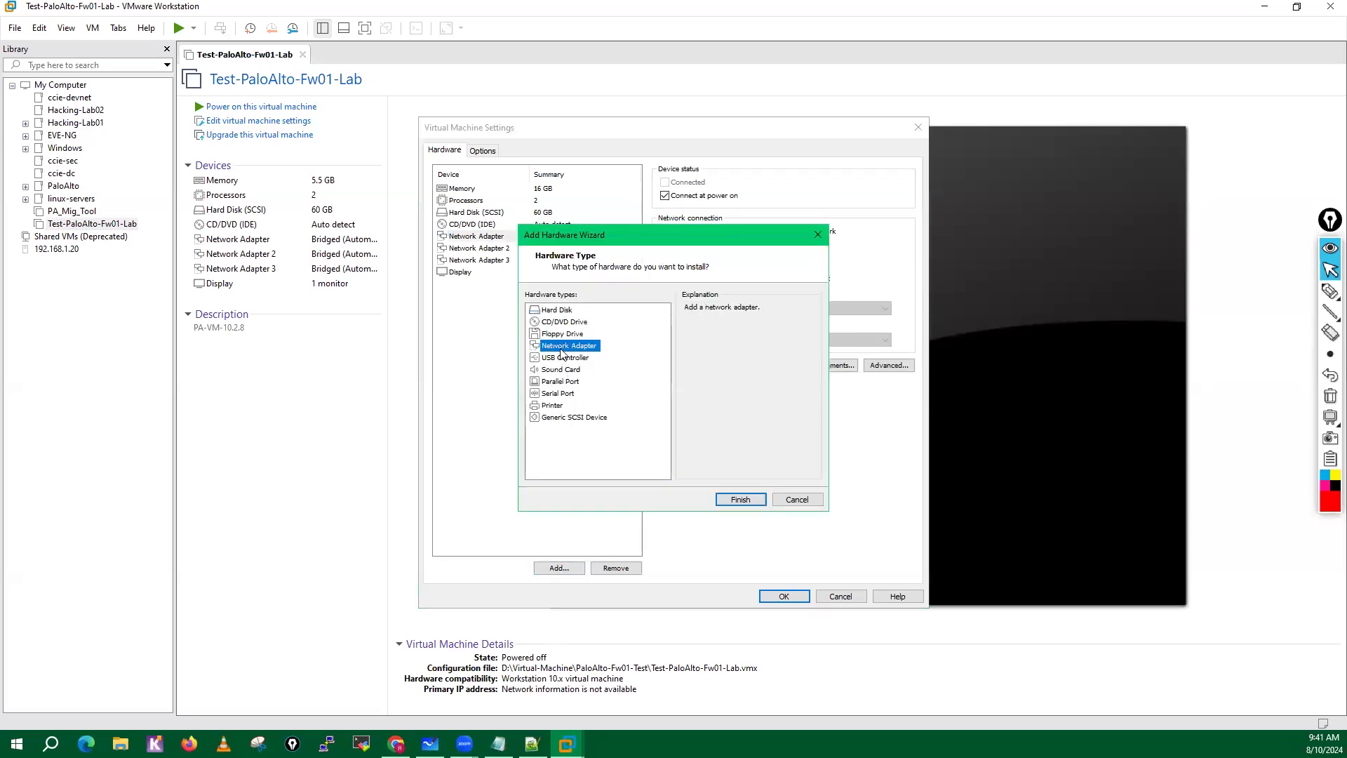
pyautogui.click(746, 505)
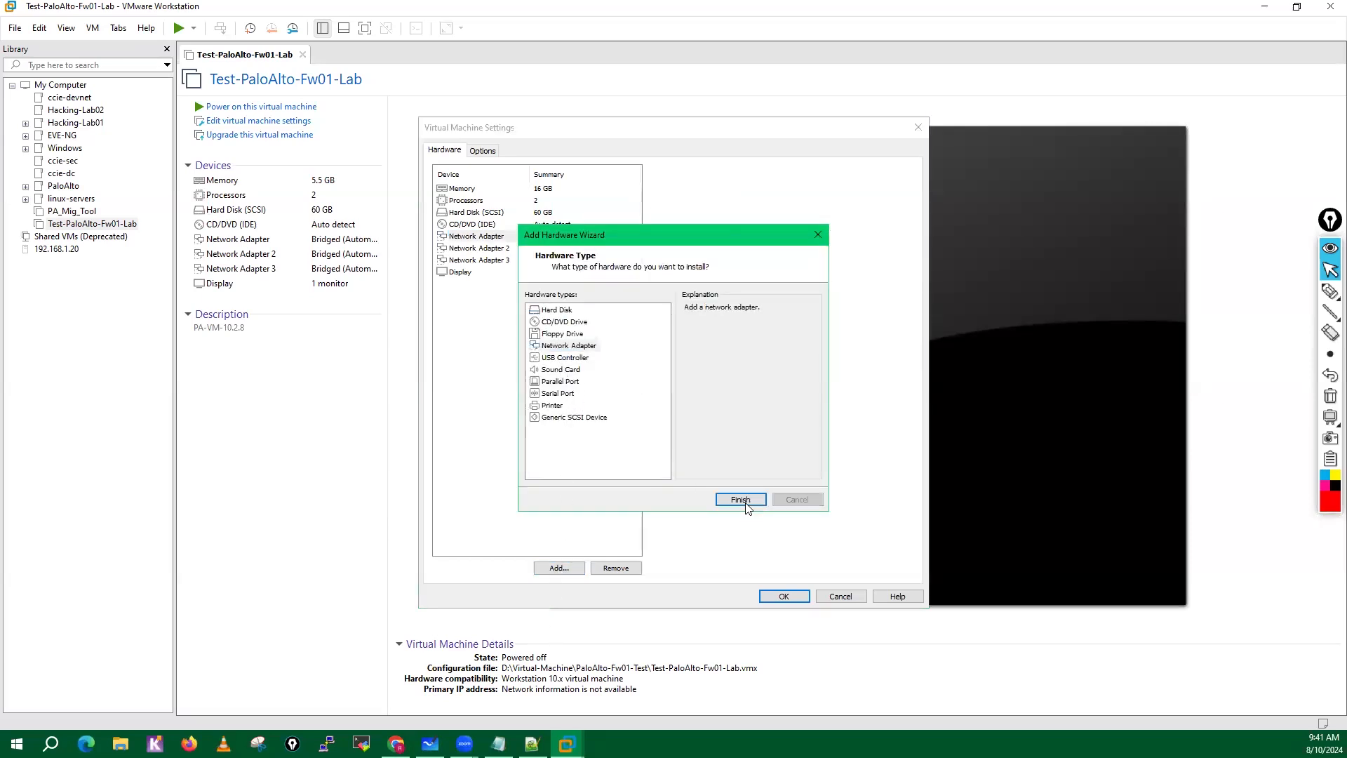
pyautogui.click(560, 568)
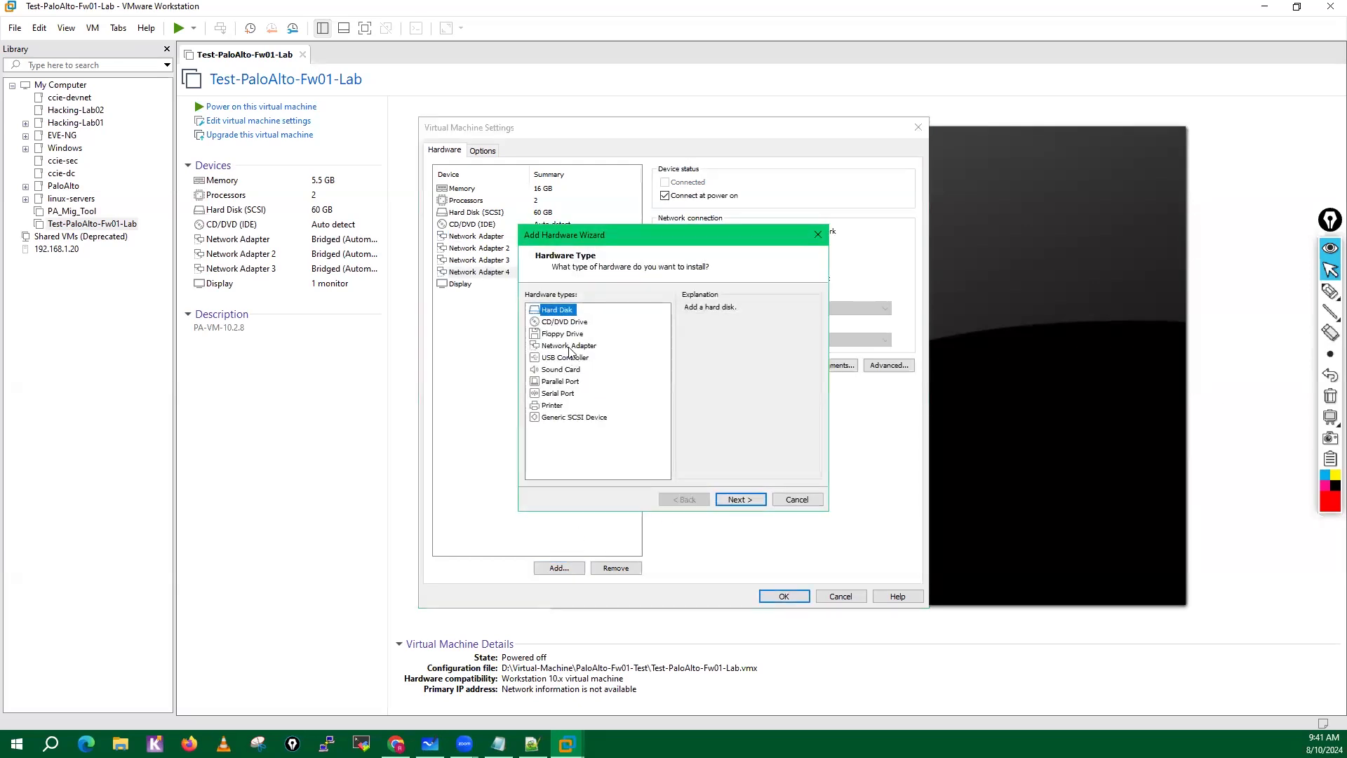
pyautogui.click(569, 346)
pyautogui.click(738, 499)
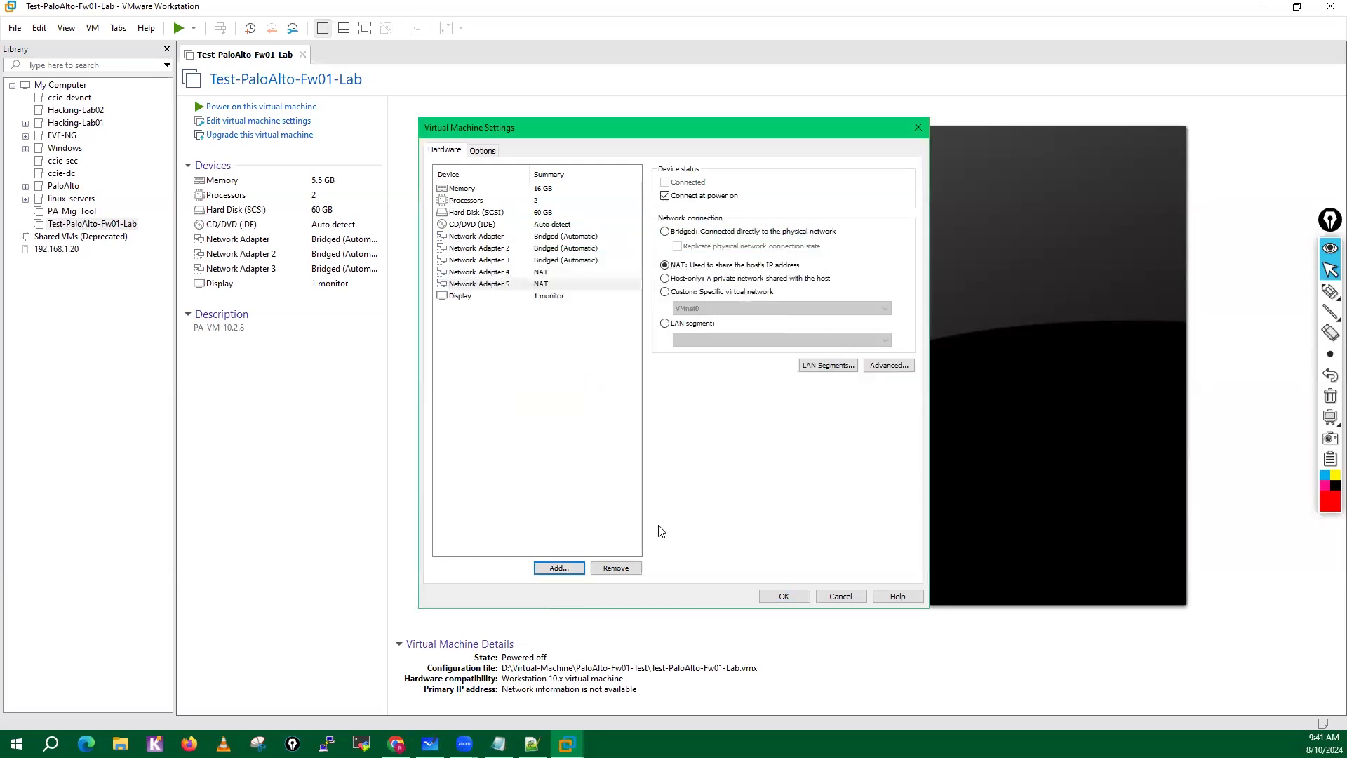
pyautogui.click(560, 568)
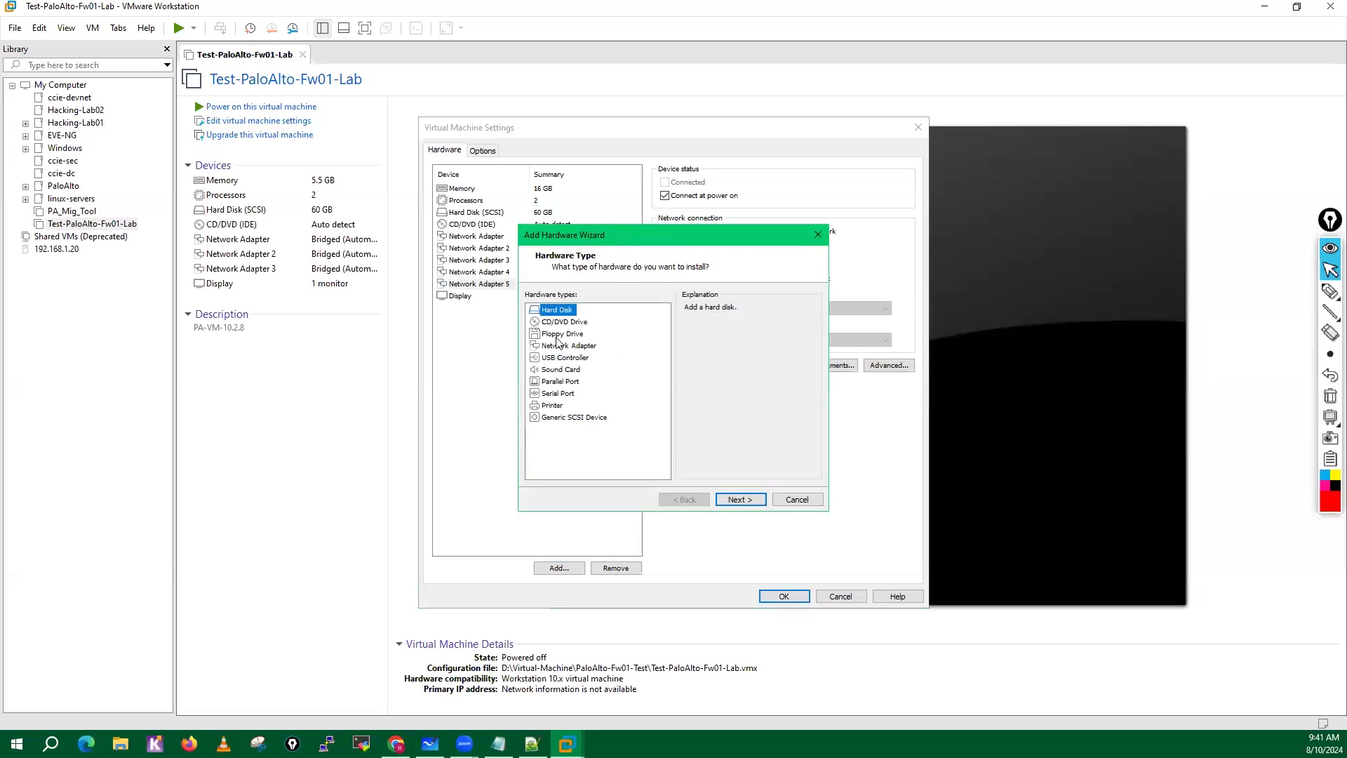
pyautogui.click(561, 346)
pyautogui.click(741, 500)
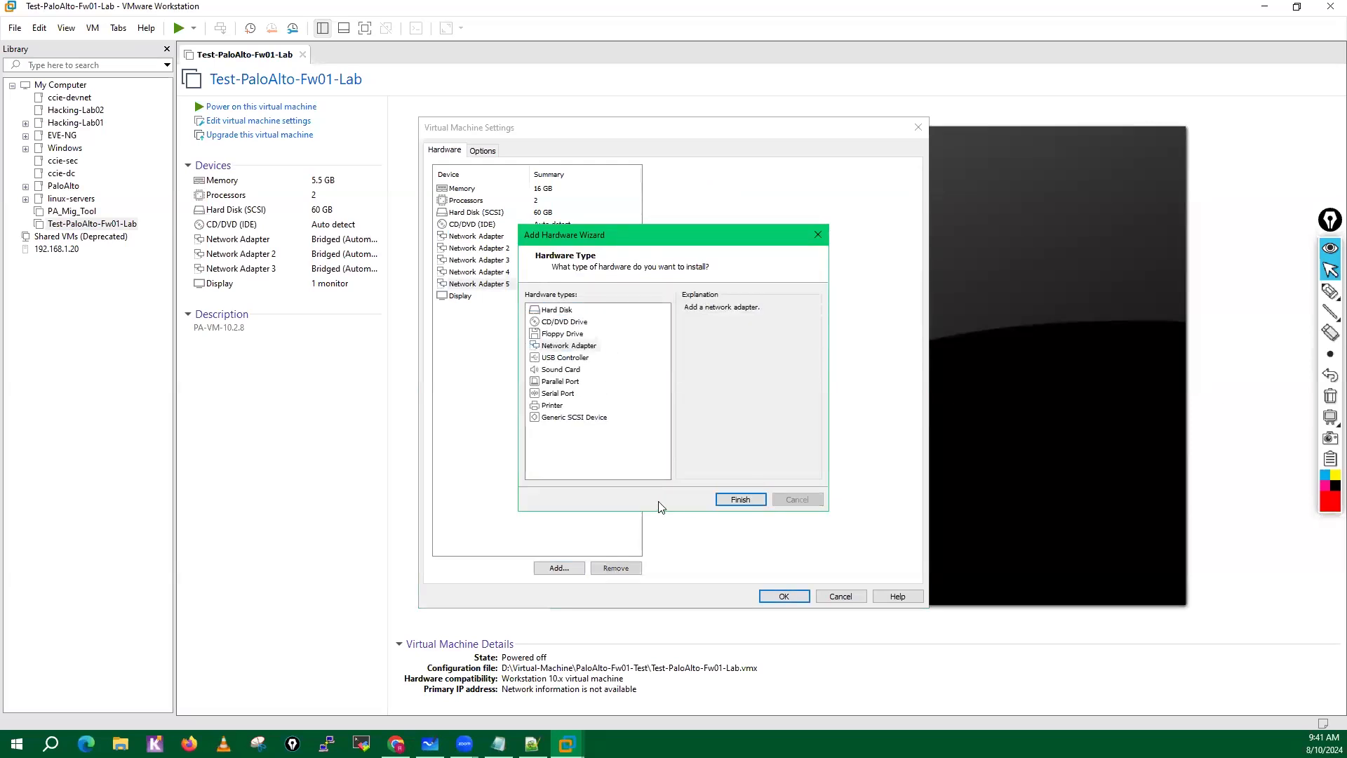
pyautogui.click(559, 567)
pyautogui.click(562, 346)
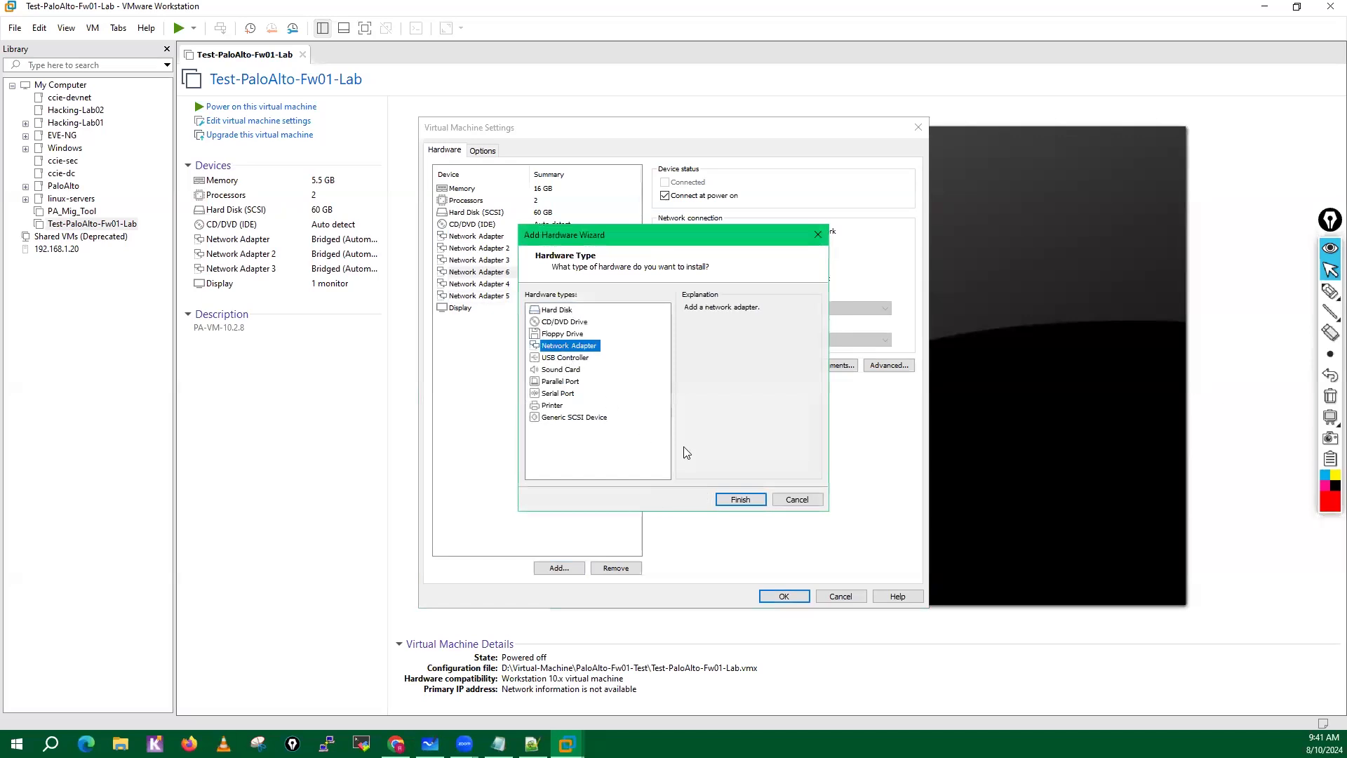
pyautogui.click(732, 499)
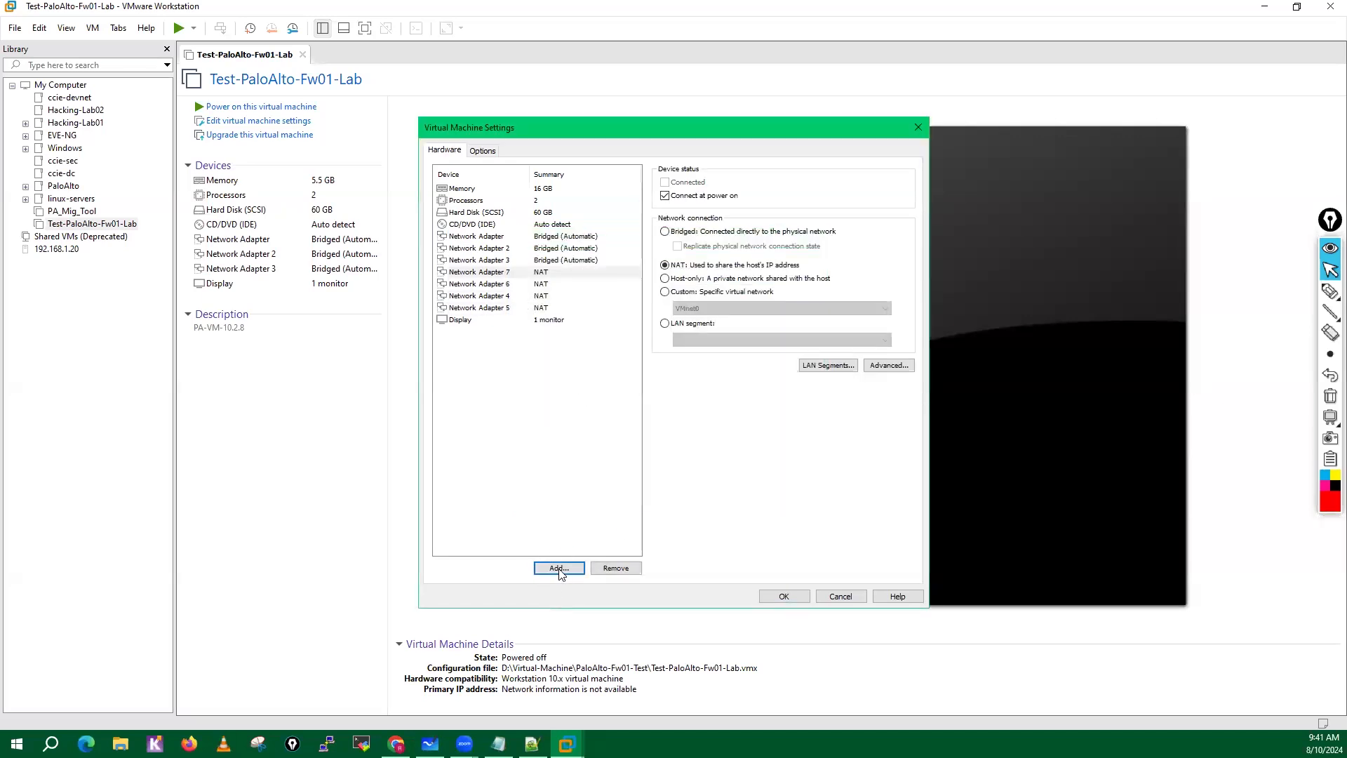
pyautogui.click(559, 568)
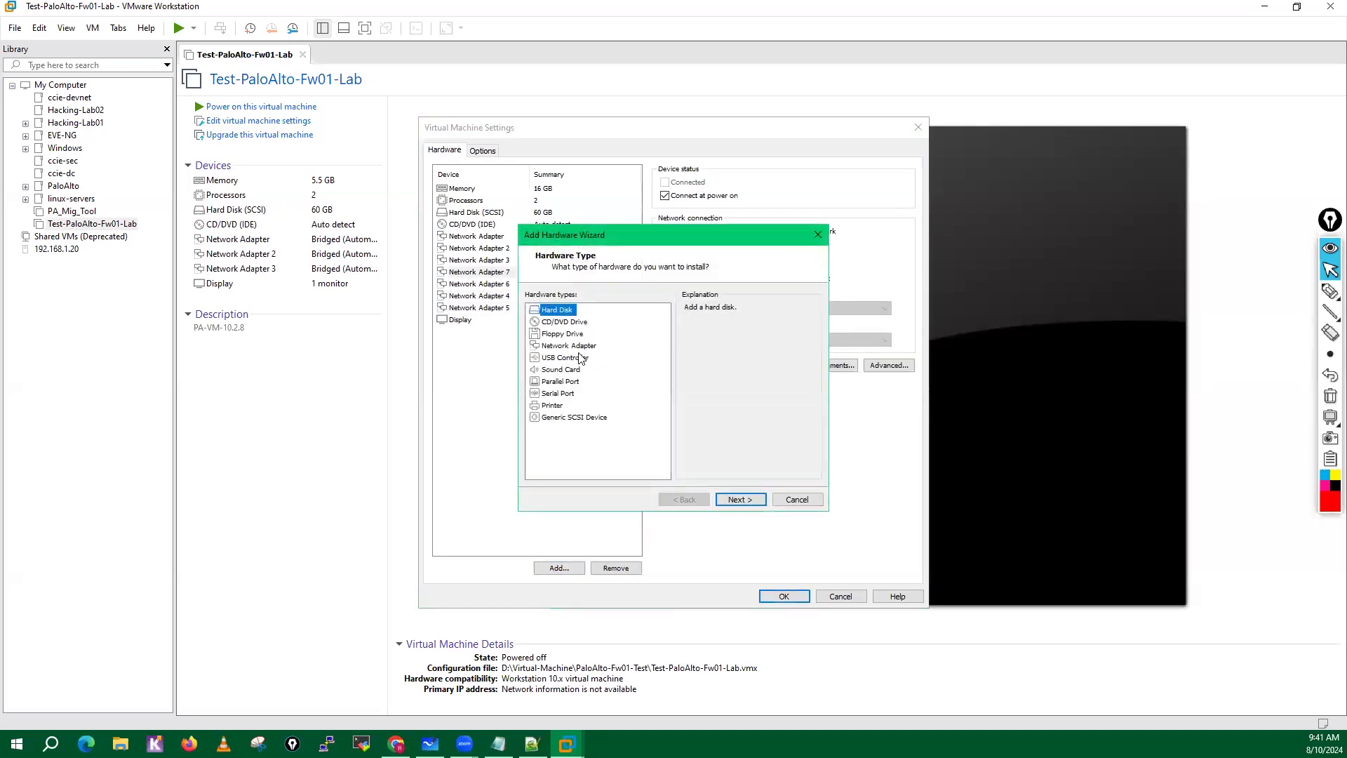
pyautogui.click(572, 346)
pyautogui.click(742, 502)
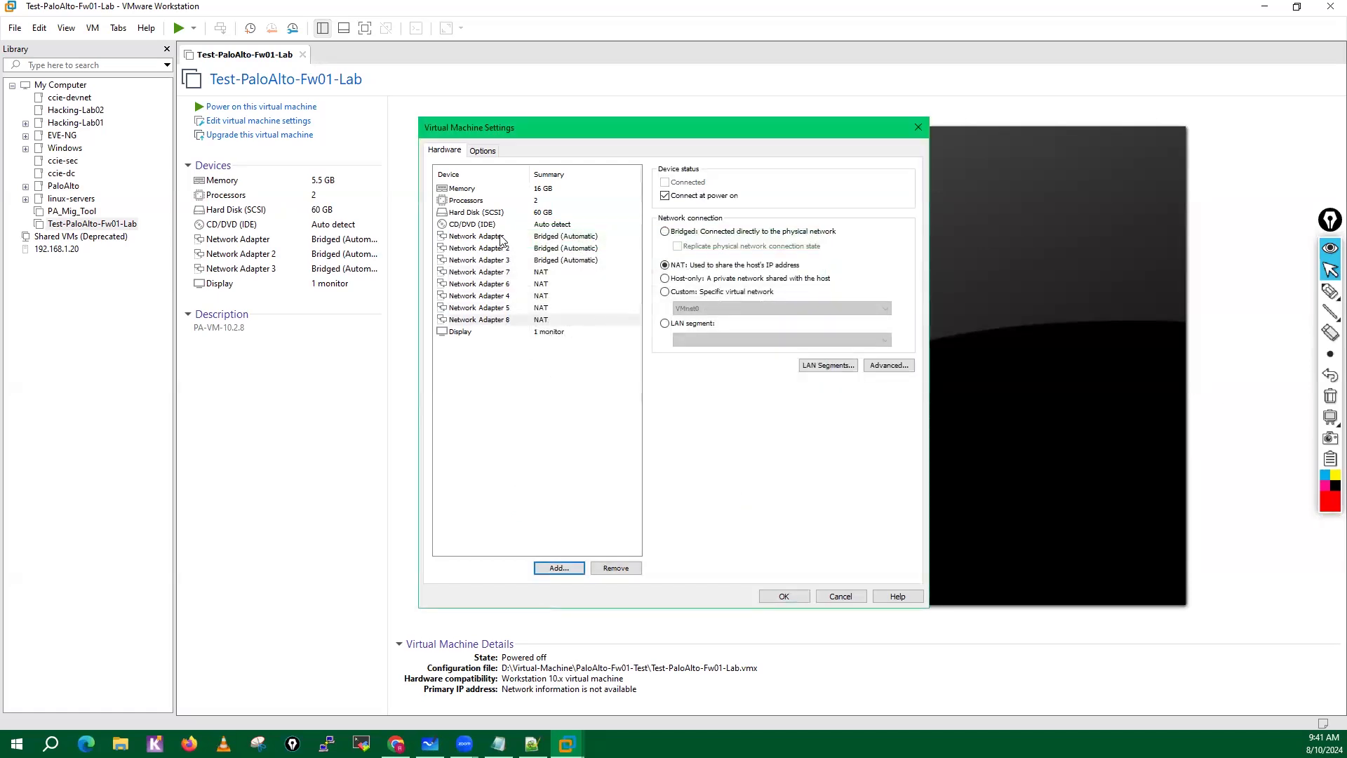
# Set the first network adapter's connection to NAT.
pyautogui.click(502, 239)
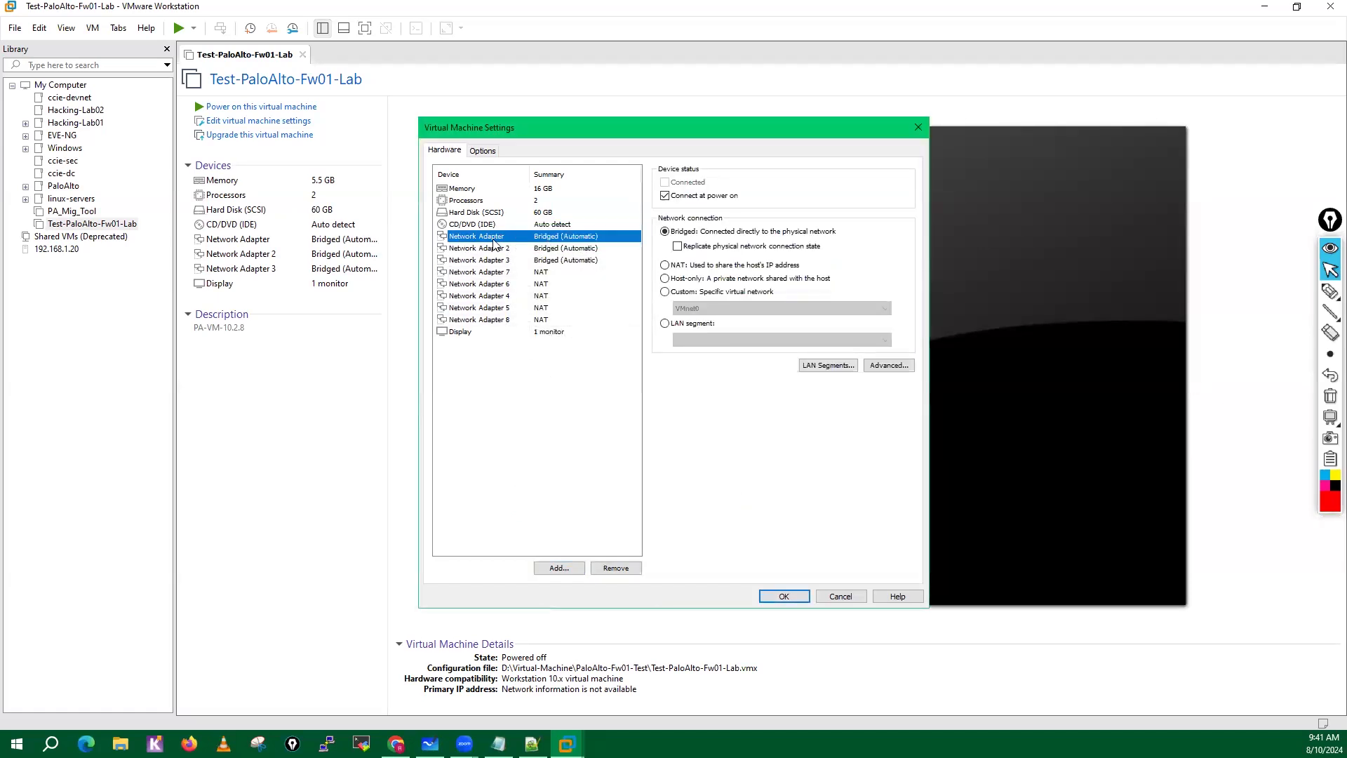
pyautogui.click(667, 269)
pyautogui.click(538, 237)
pyautogui.click(552, 250)
pyautogui.click(542, 236)
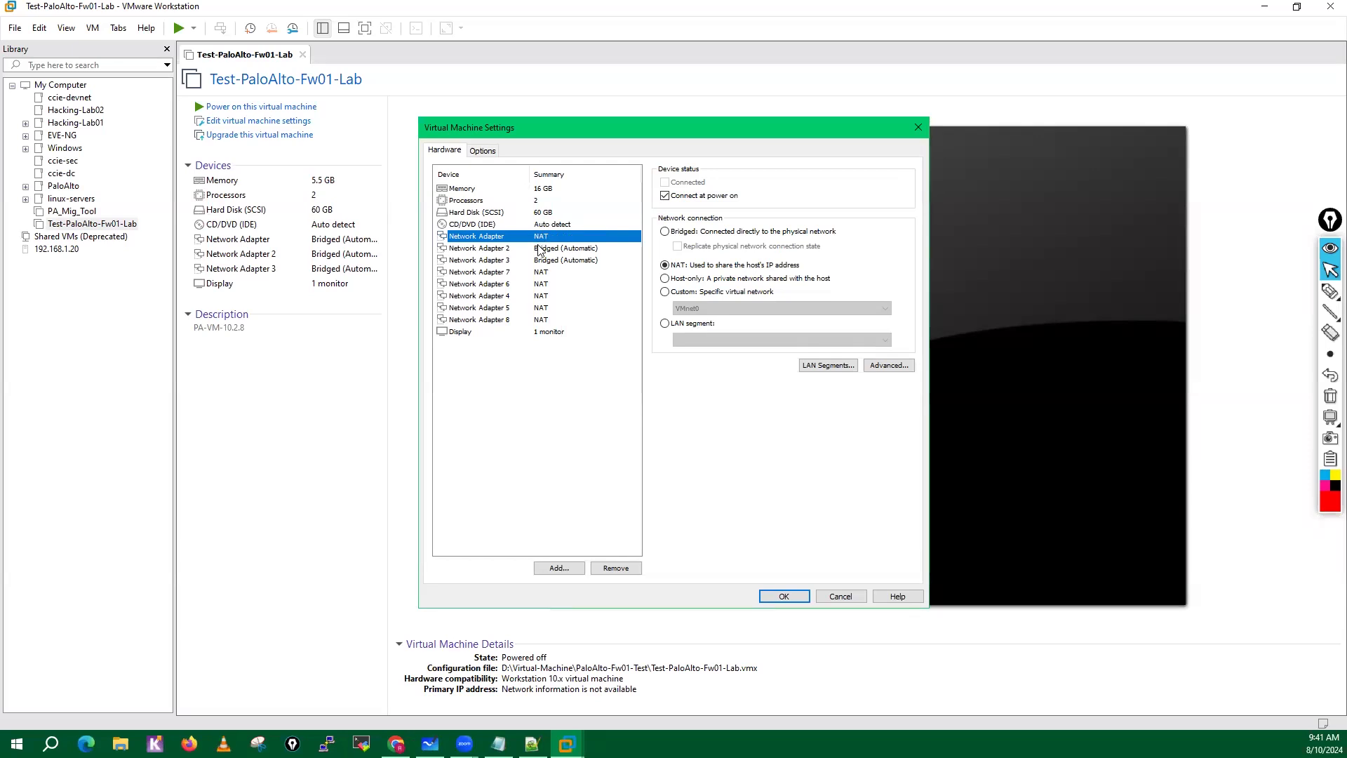
# Leave Network Adapter 2 bridged and connect Network Adapter 3 to the custom virtual network VMnet1.
pyautogui.click(541, 250)
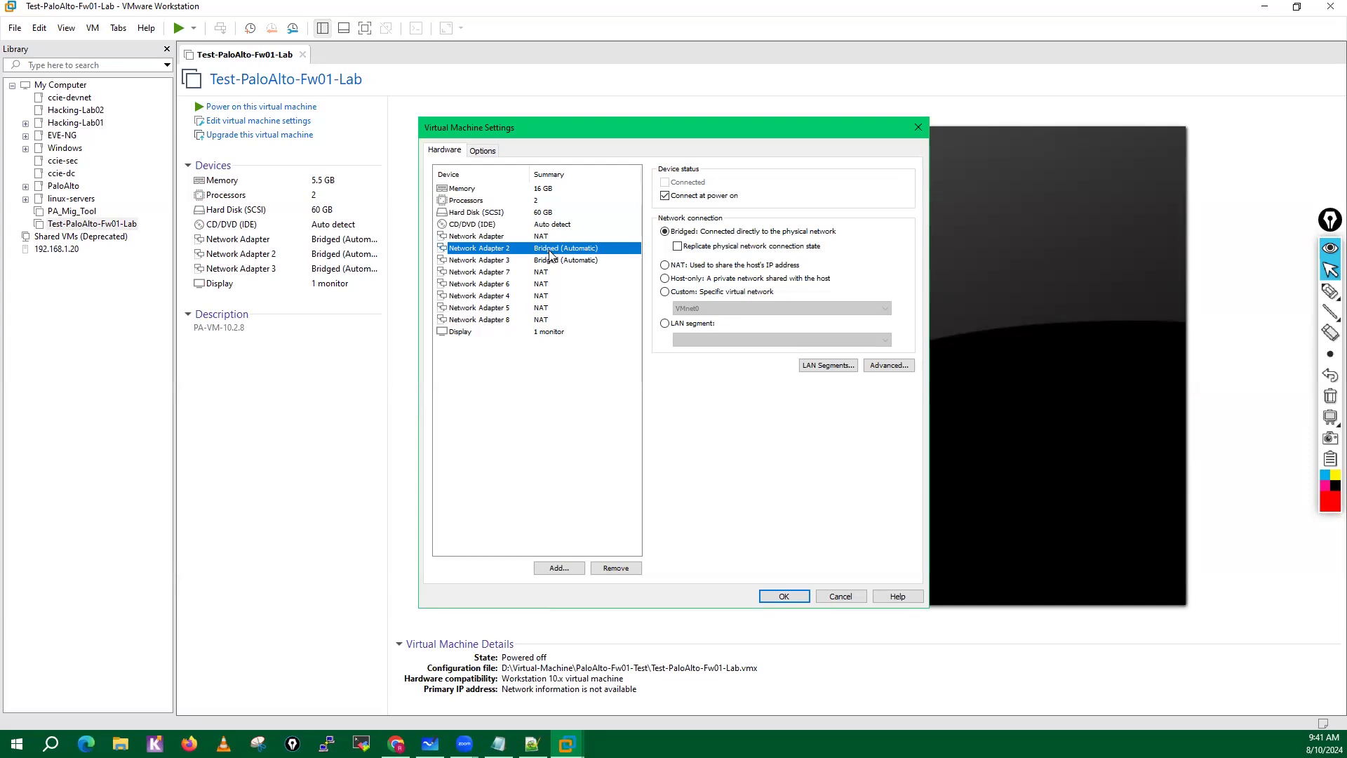
pyautogui.click(552, 261)
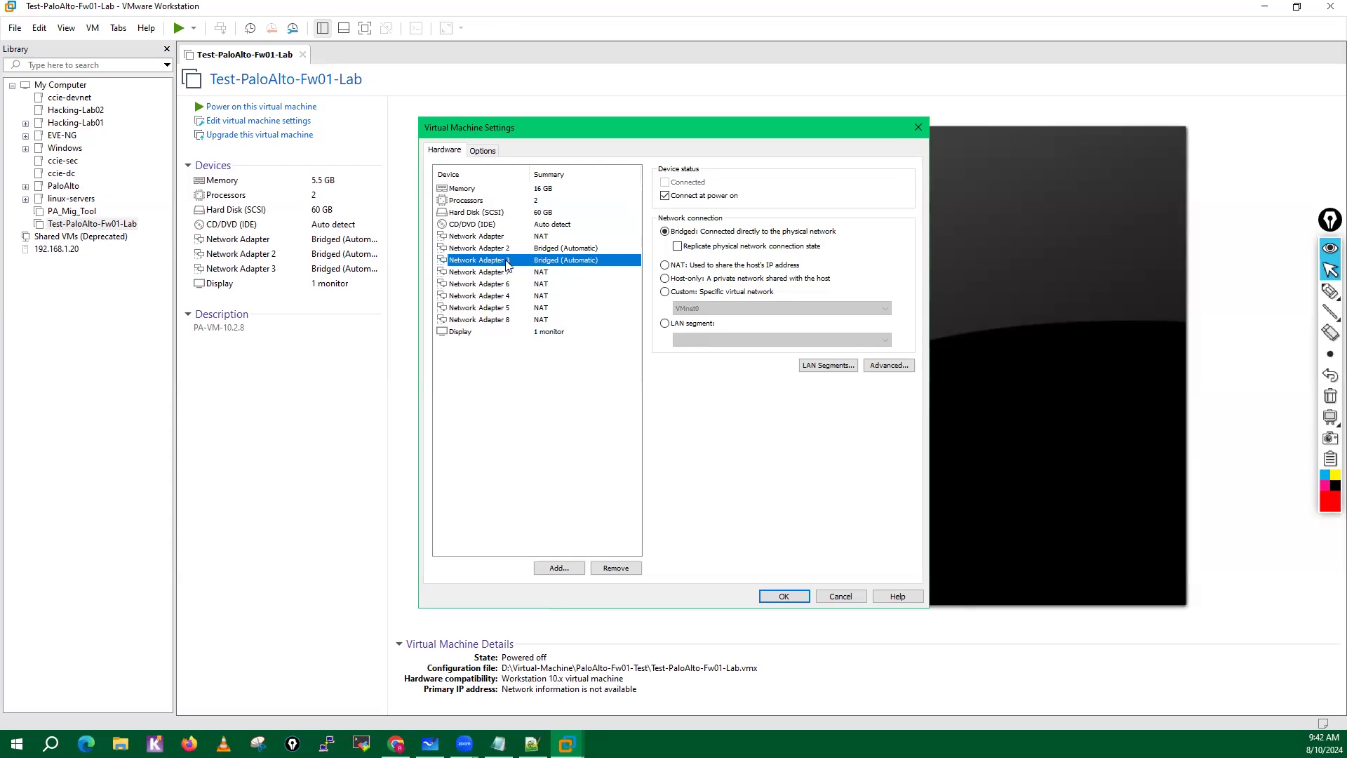
pyautogui.click(666, 292)
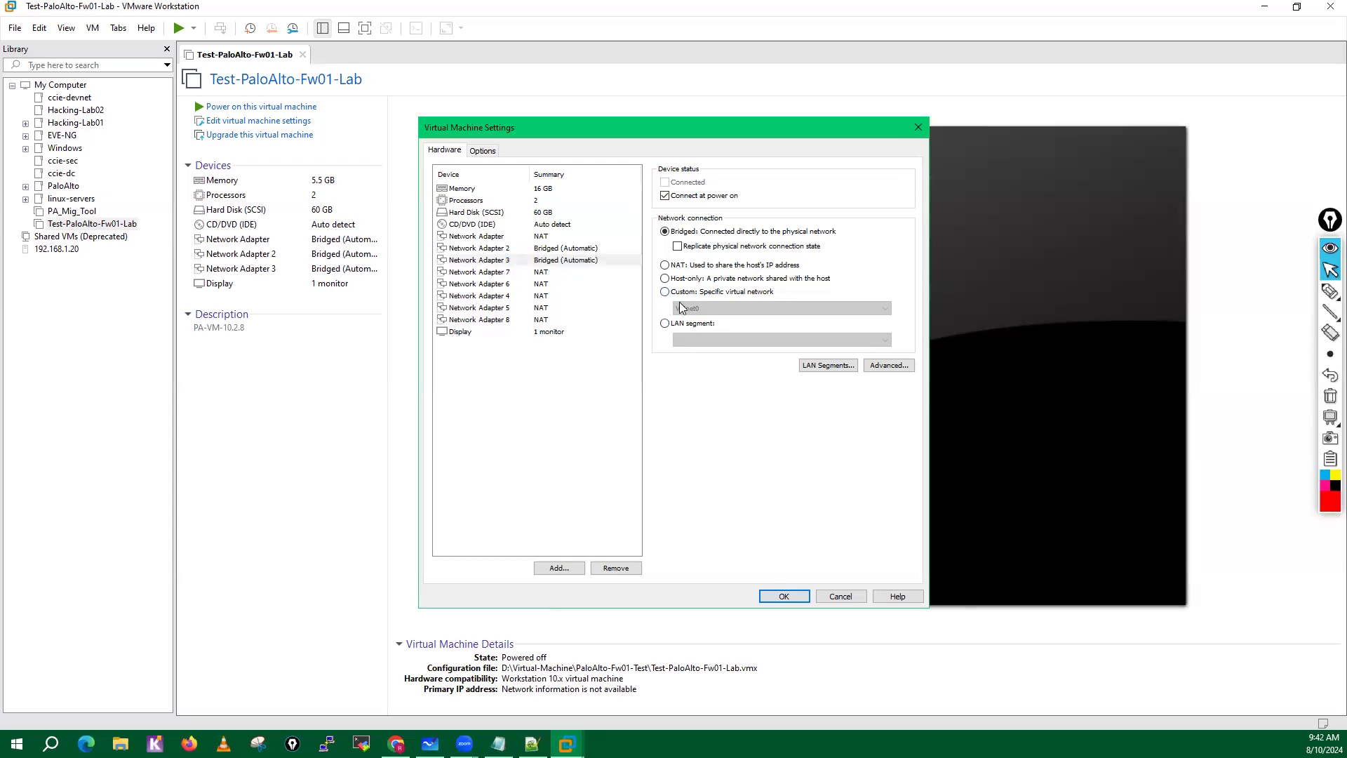
pyautogui.click(682, 309)
pyautogui.click(697, 328)
pyautogui.click(697, 308)
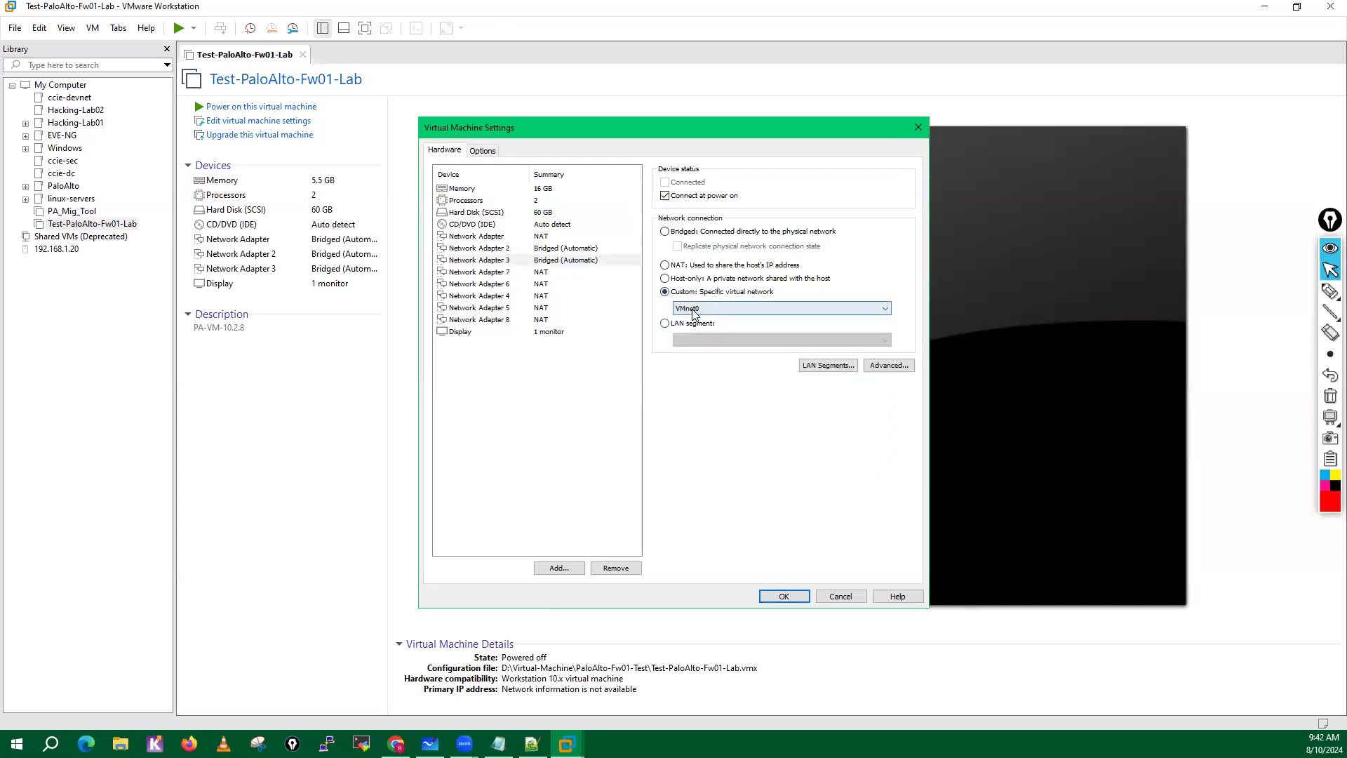
pyautogui.click(702, 328)
# Connect Network Adapter 7 to the custom virtual network VMnet2 and Network Adapter 6 to VMnet3.
pyautogui.click(540, 274)
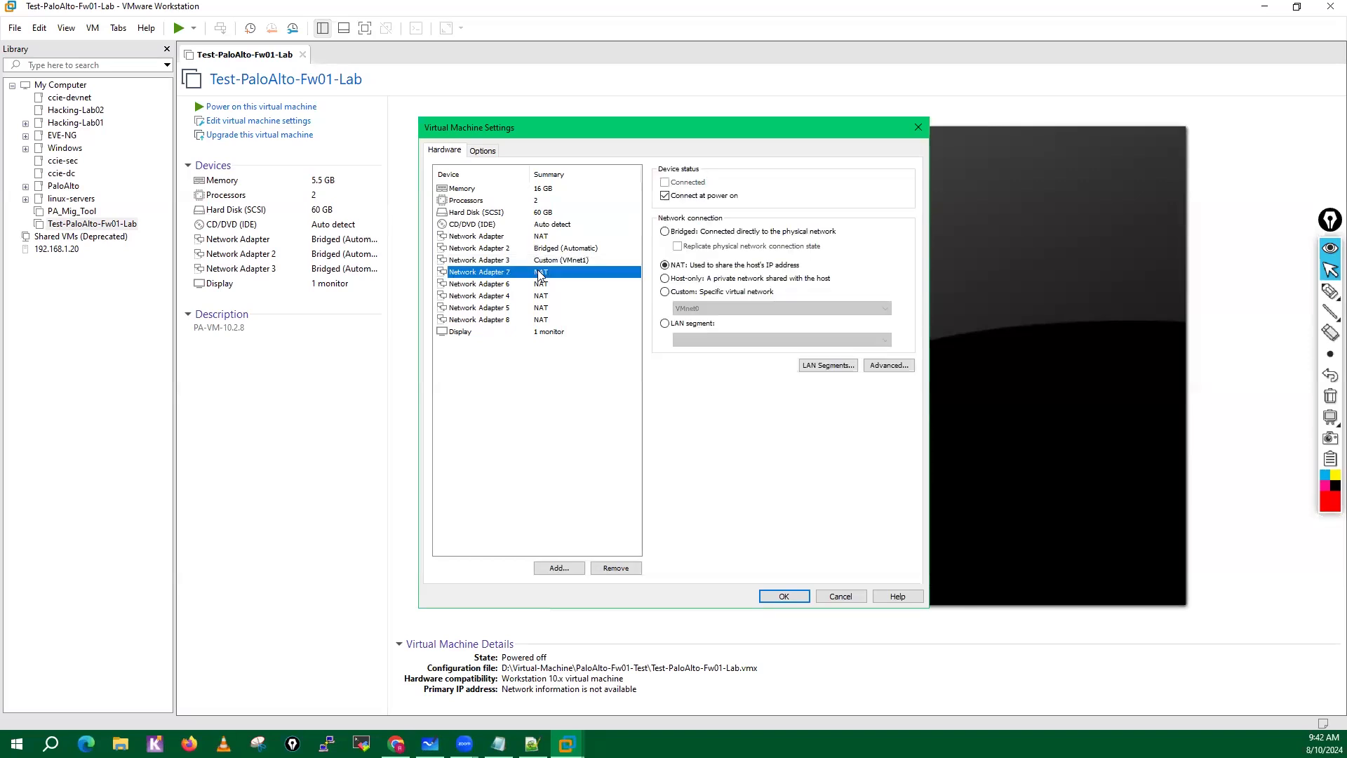
pyautogui.click(665, 291)
pyautogui.click(692, 309)
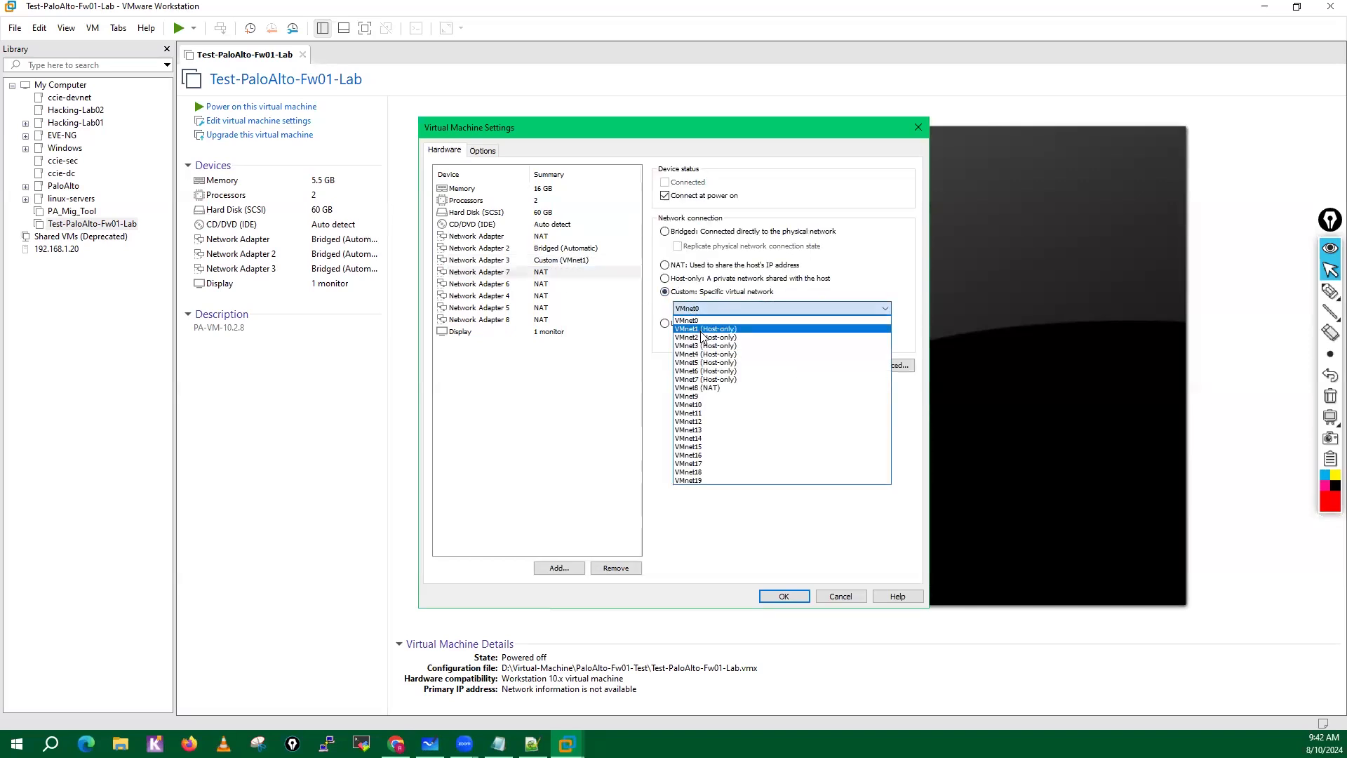
pyautogui.click(704, 337)
pyautogui.click(534, 274)
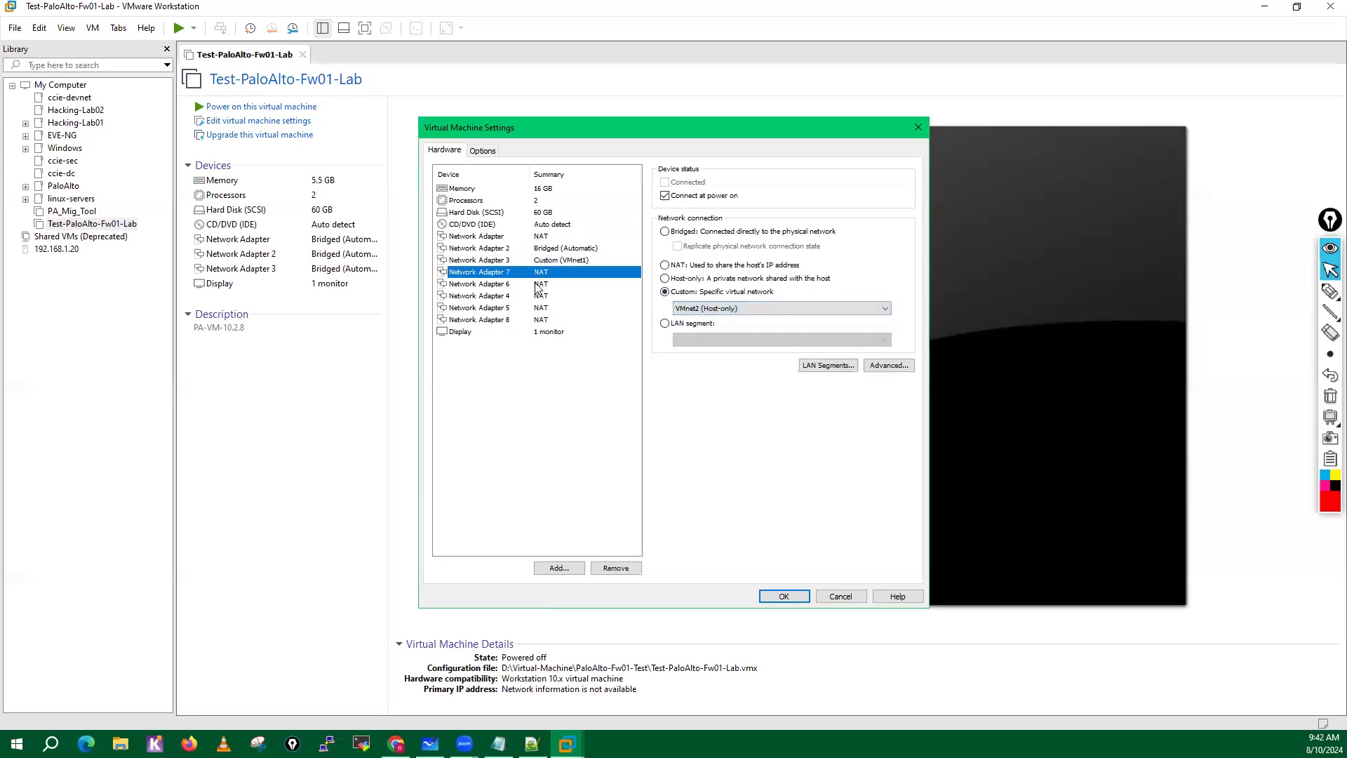
pyautogui.click(536, 284)
pyautogui.click(665, 292)
pyautogui.click(701, 308)
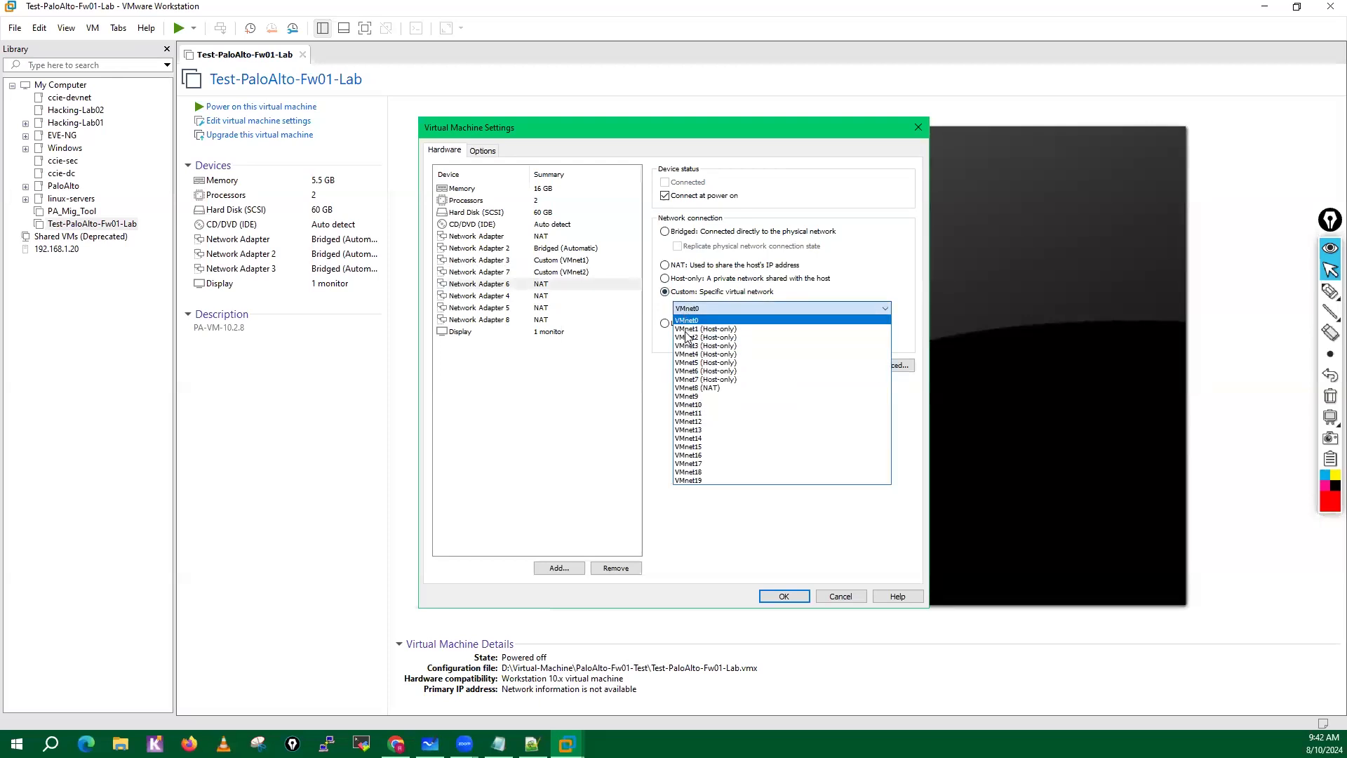
pyautogui.click(701, 348)
# Connect Network Adapter 4 to the custom virtual network VMnet4 and Network Adapter 5 to VMnet5.
pyautogui.click(540, 298)
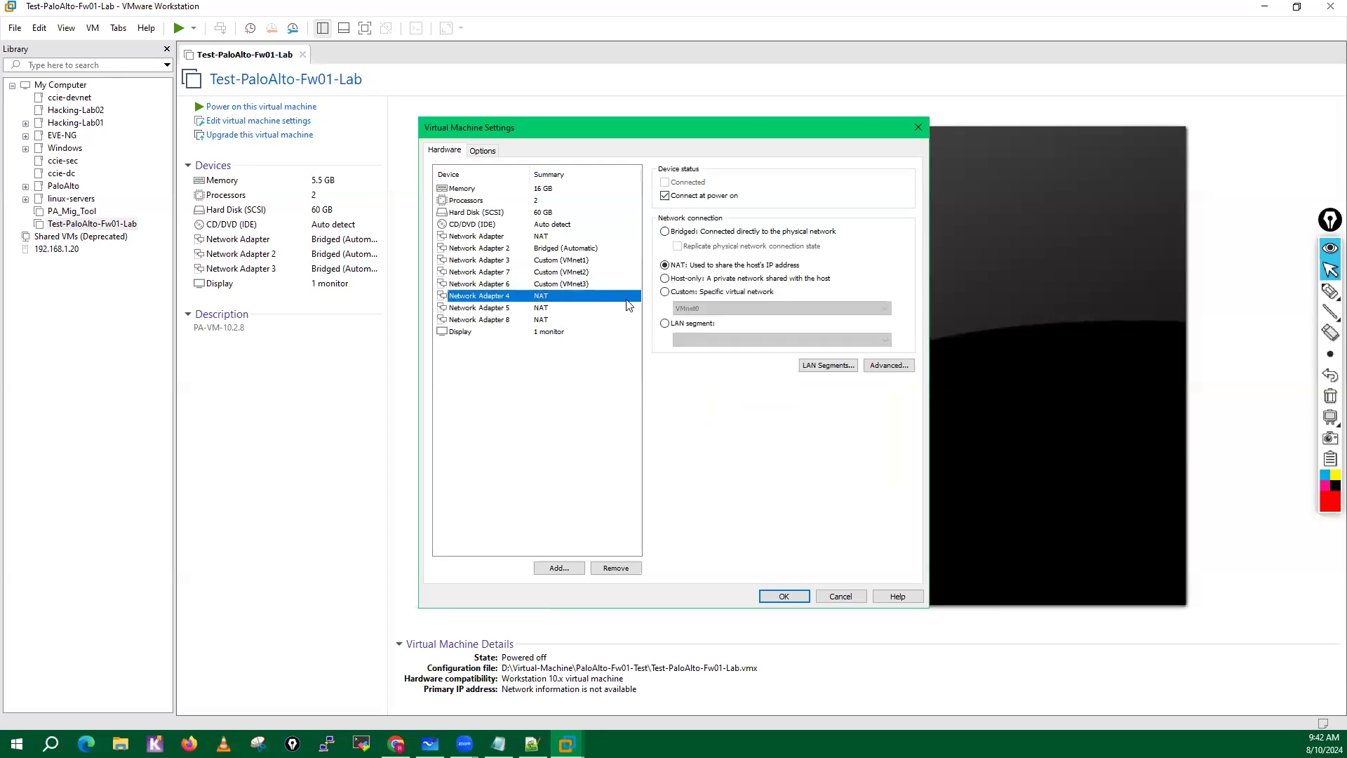
pyautogui.click(665, 292)
pyautogui.click(702, 309)
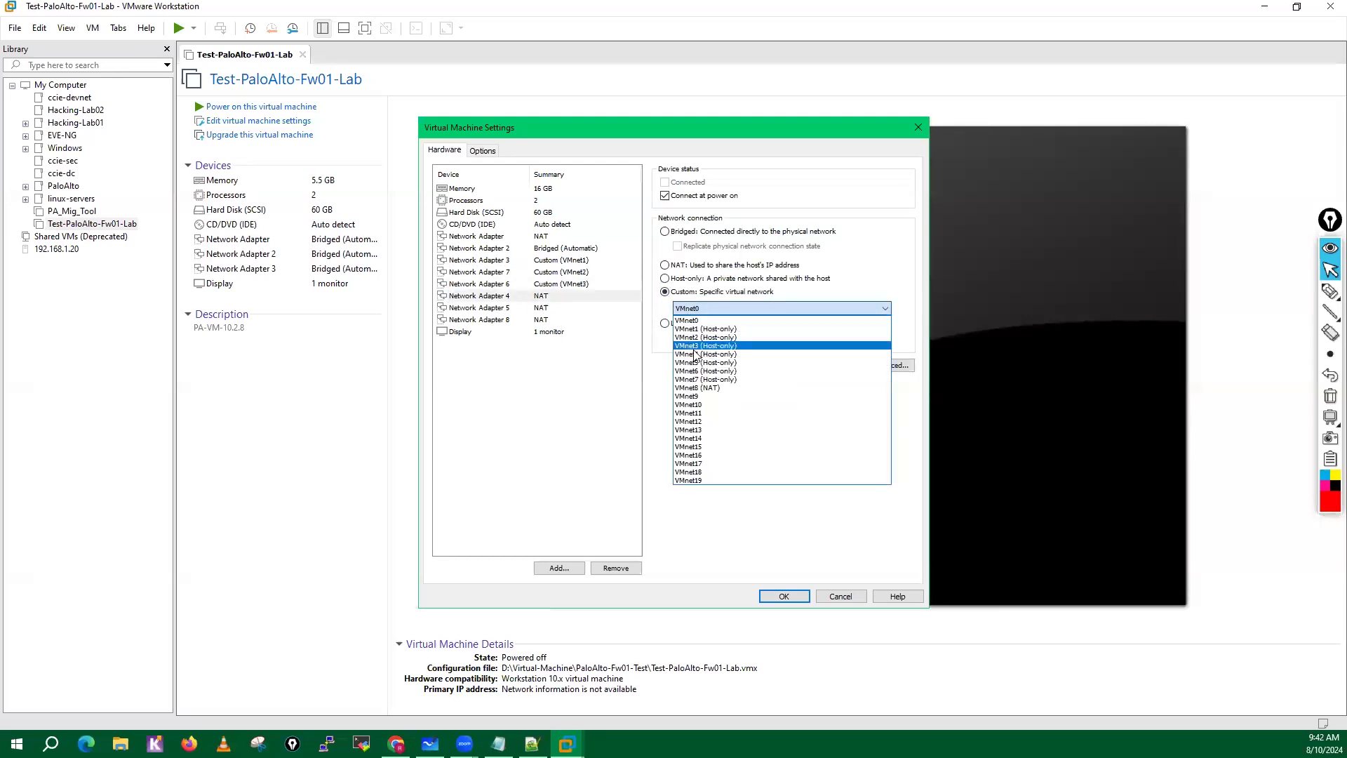
pyautogui.click(702, 356)
pyautogui.click(605, 309)
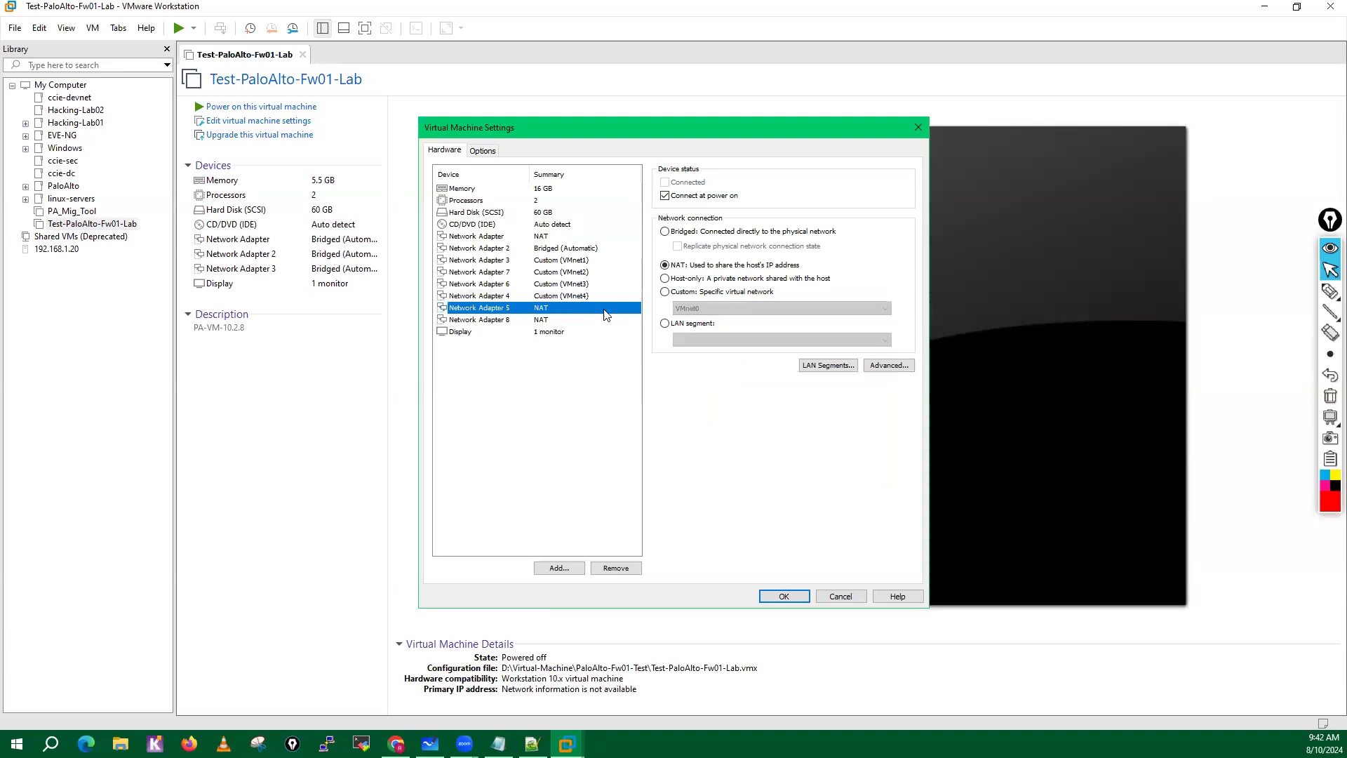
pyautogui.click(665, 291)
pyautogui.click(701, 309)
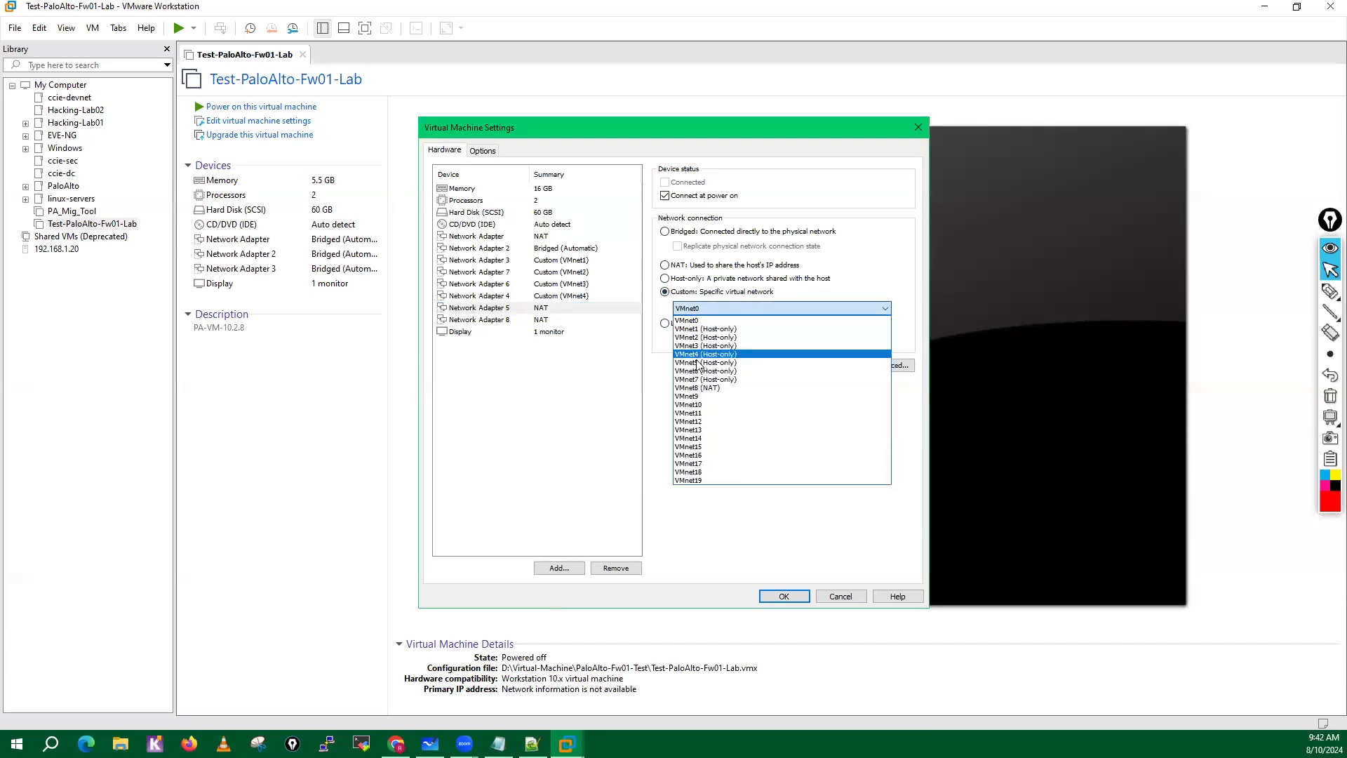
pyautogui.click(698, 362)
# Connect Network Adapter 8 to the custom virtual network VMnet6.
pyautogui.click(527, 322)
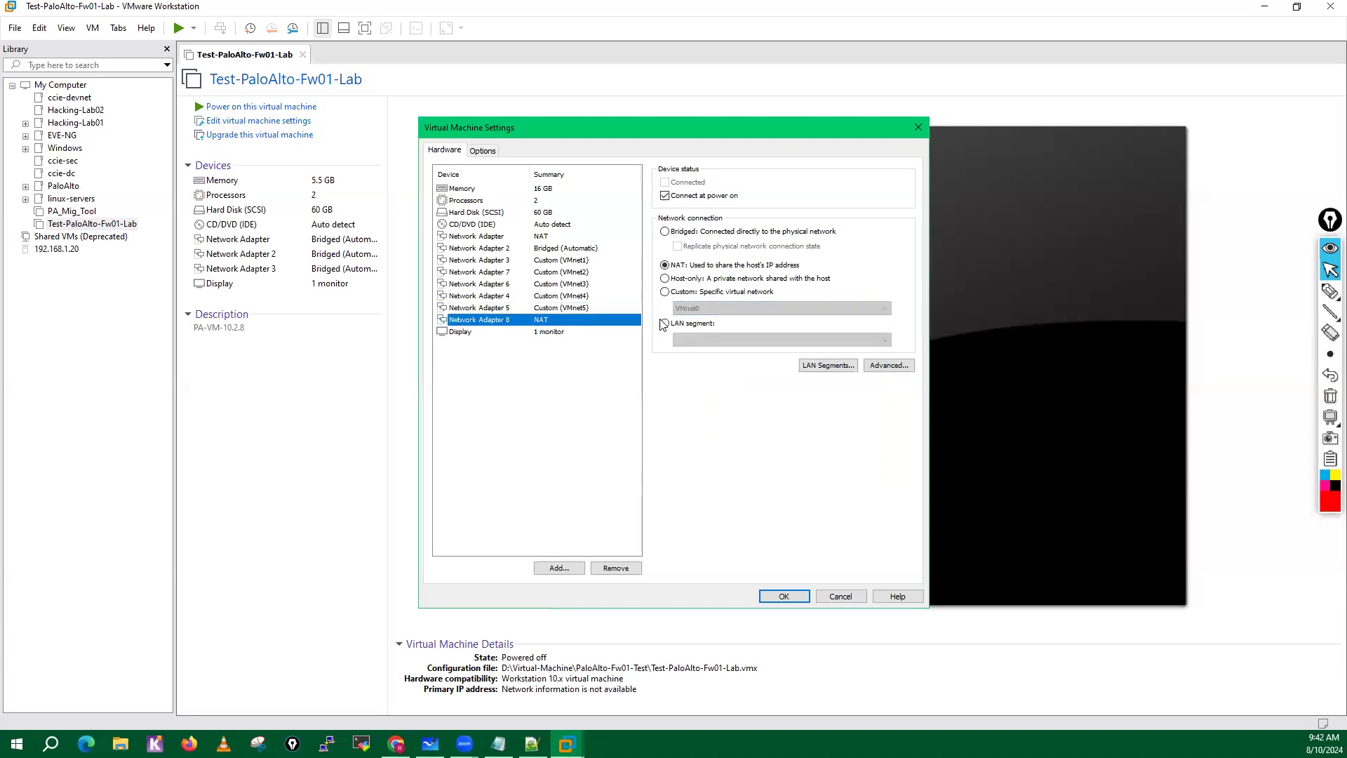
pyautogui.click(666, 292)
pyautogui.click(696, 307)
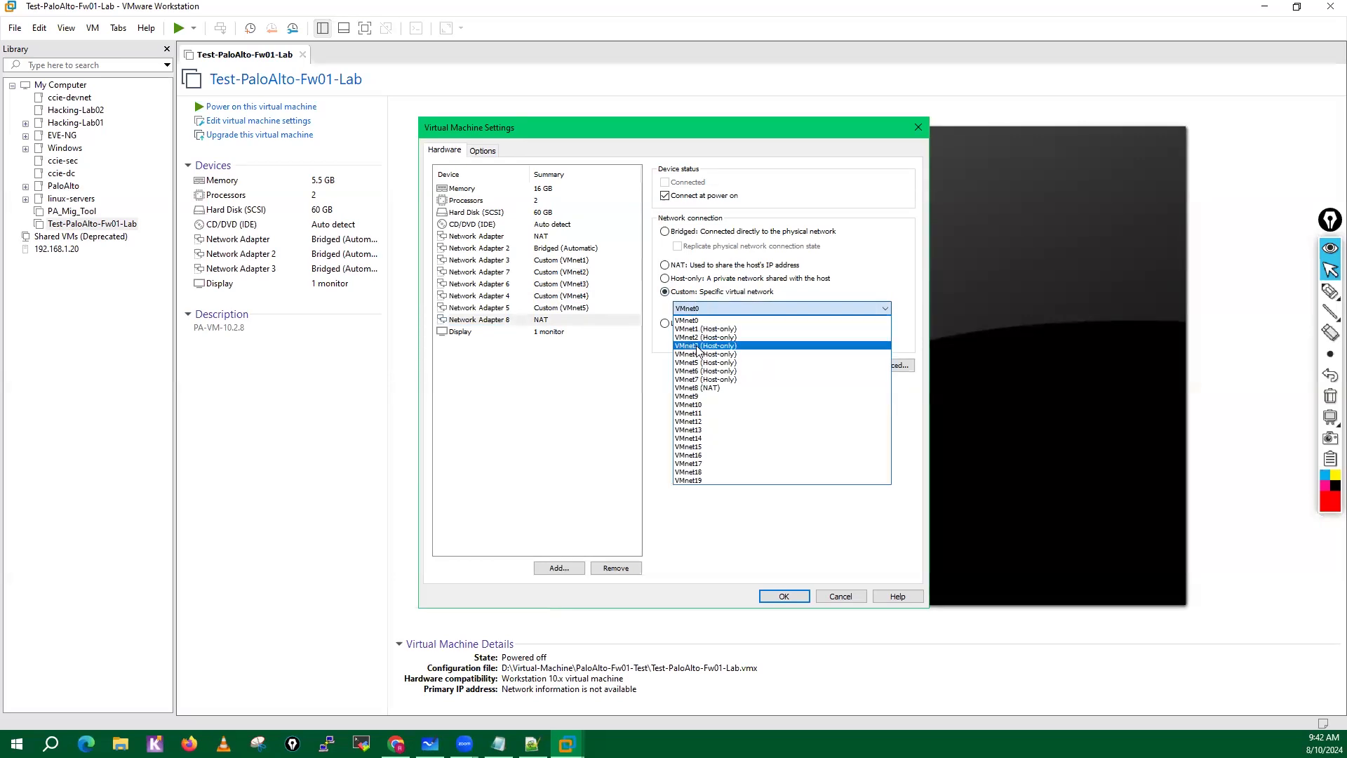
pyautogui.click(700, 370)
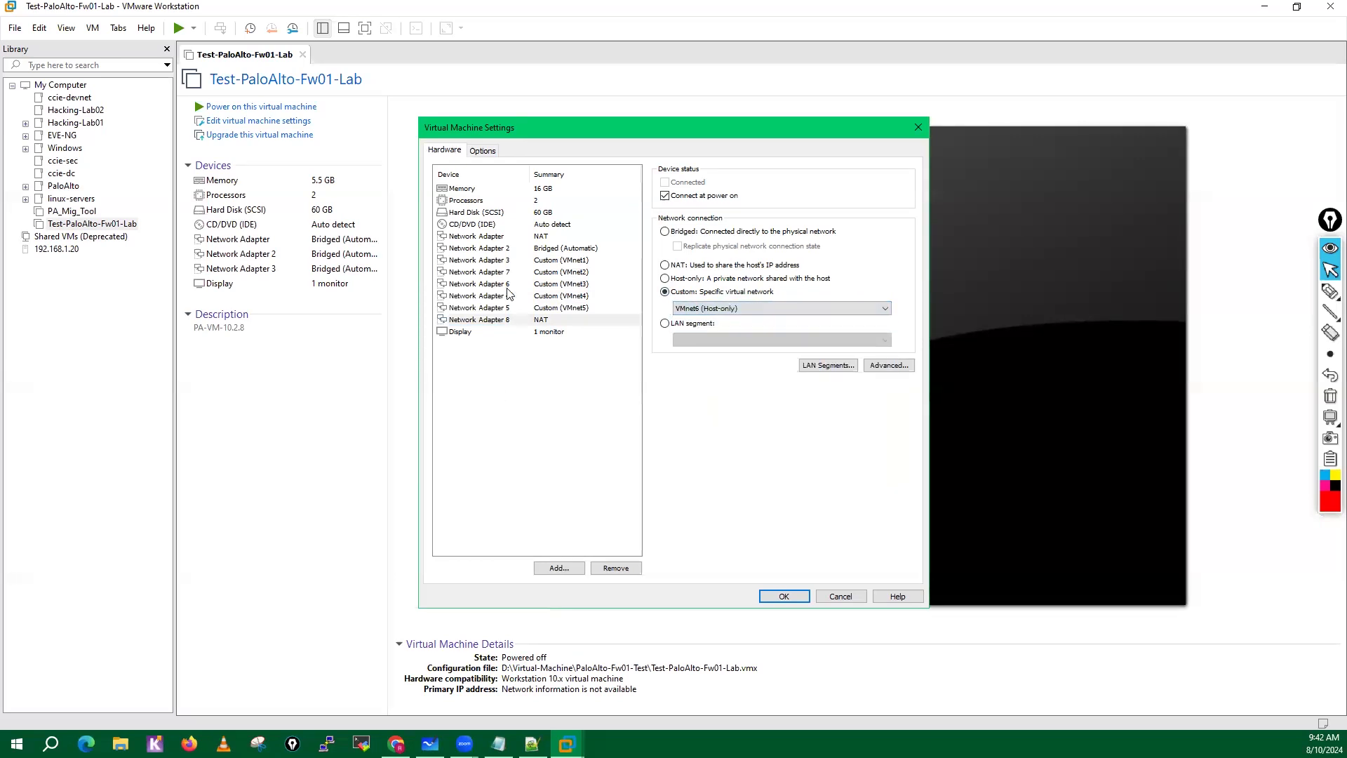
# Check the network connection of every adapter in the device list and save the virtual machine settings.
pyautogui.click(534, 259)
pyautogui.click(534, 240)
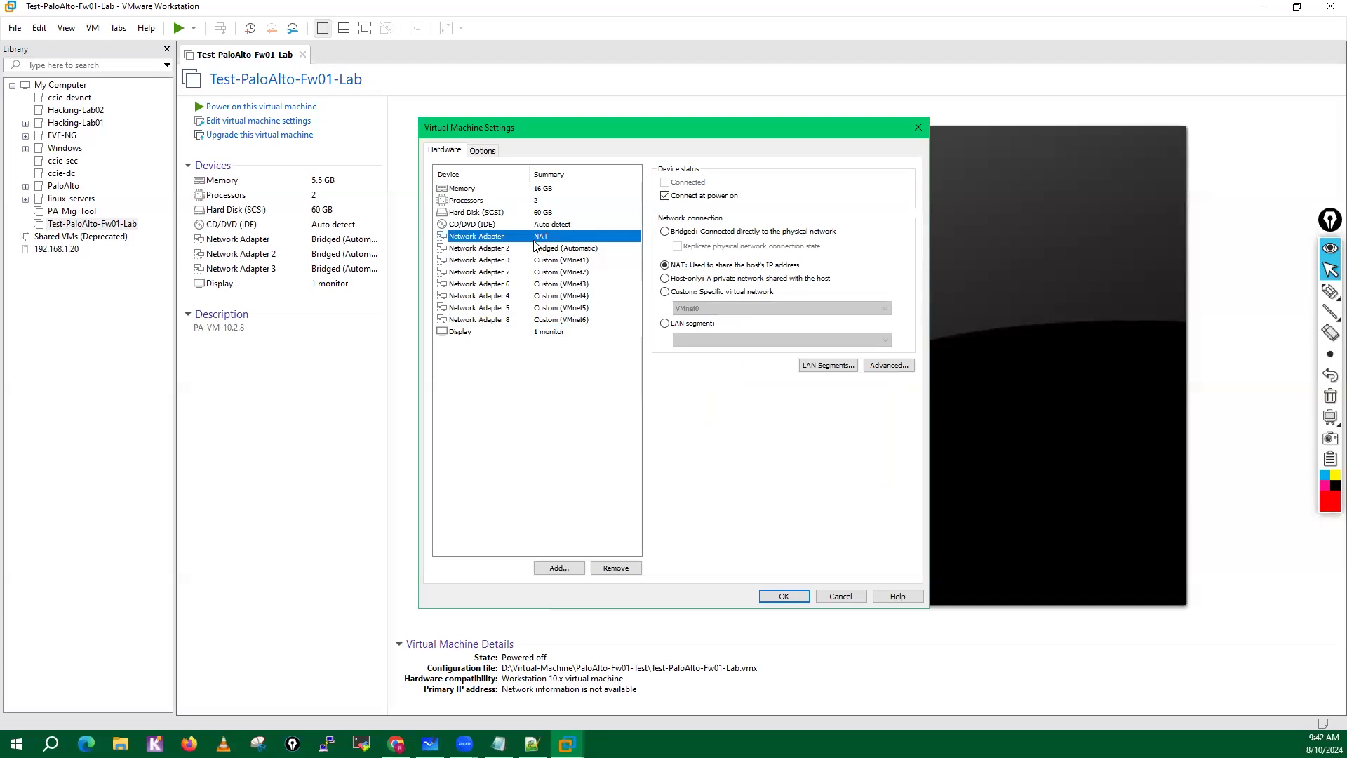
pyautogui.click(546, 248)
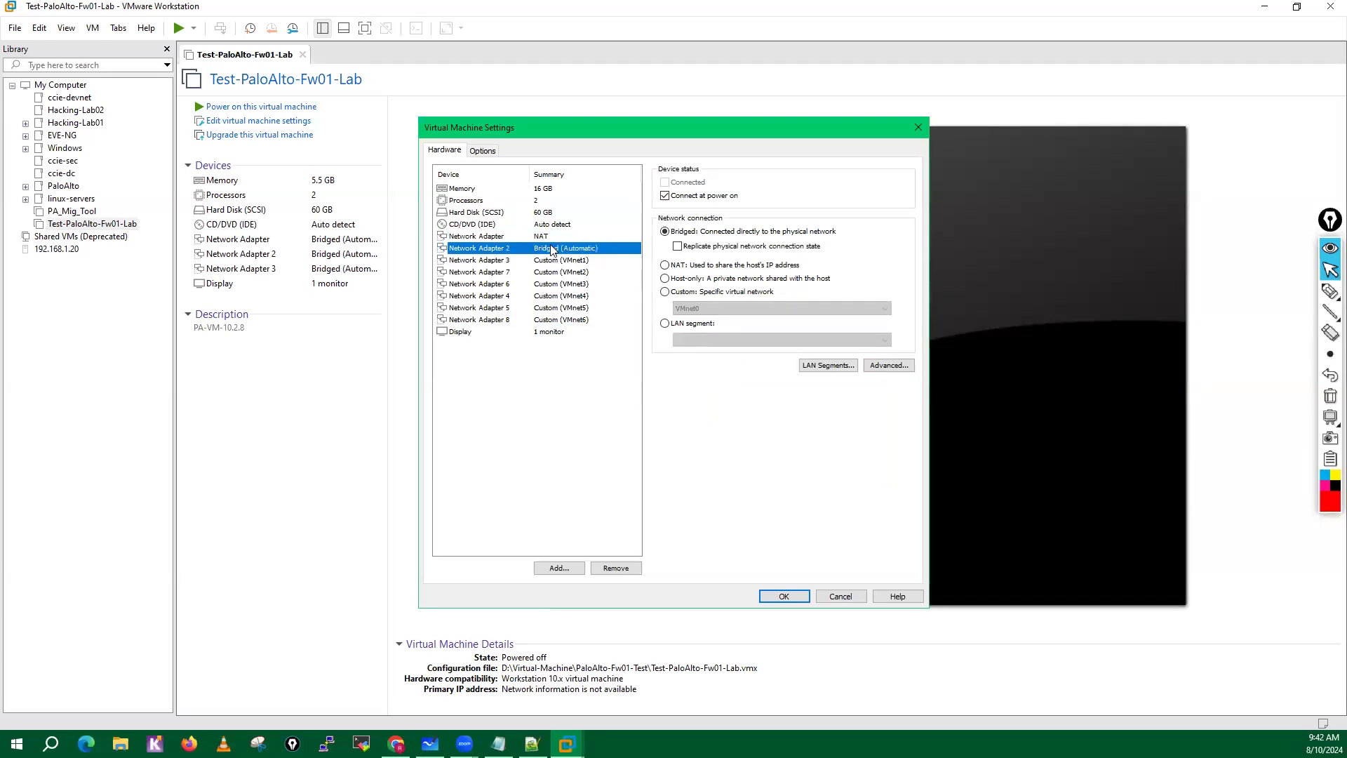
pyautogui.click(539, 260)
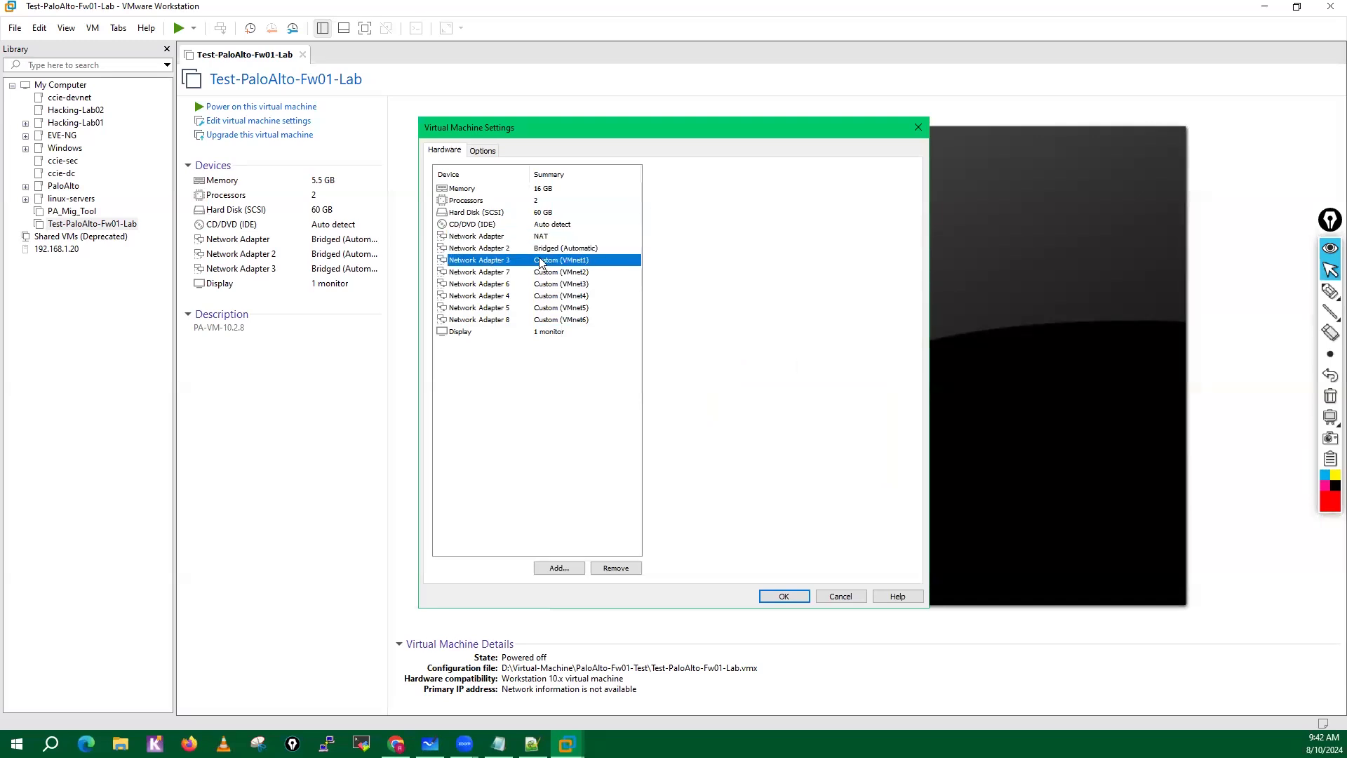
pyautogui.click(545, 273)
pyautogui.click(545, 284)
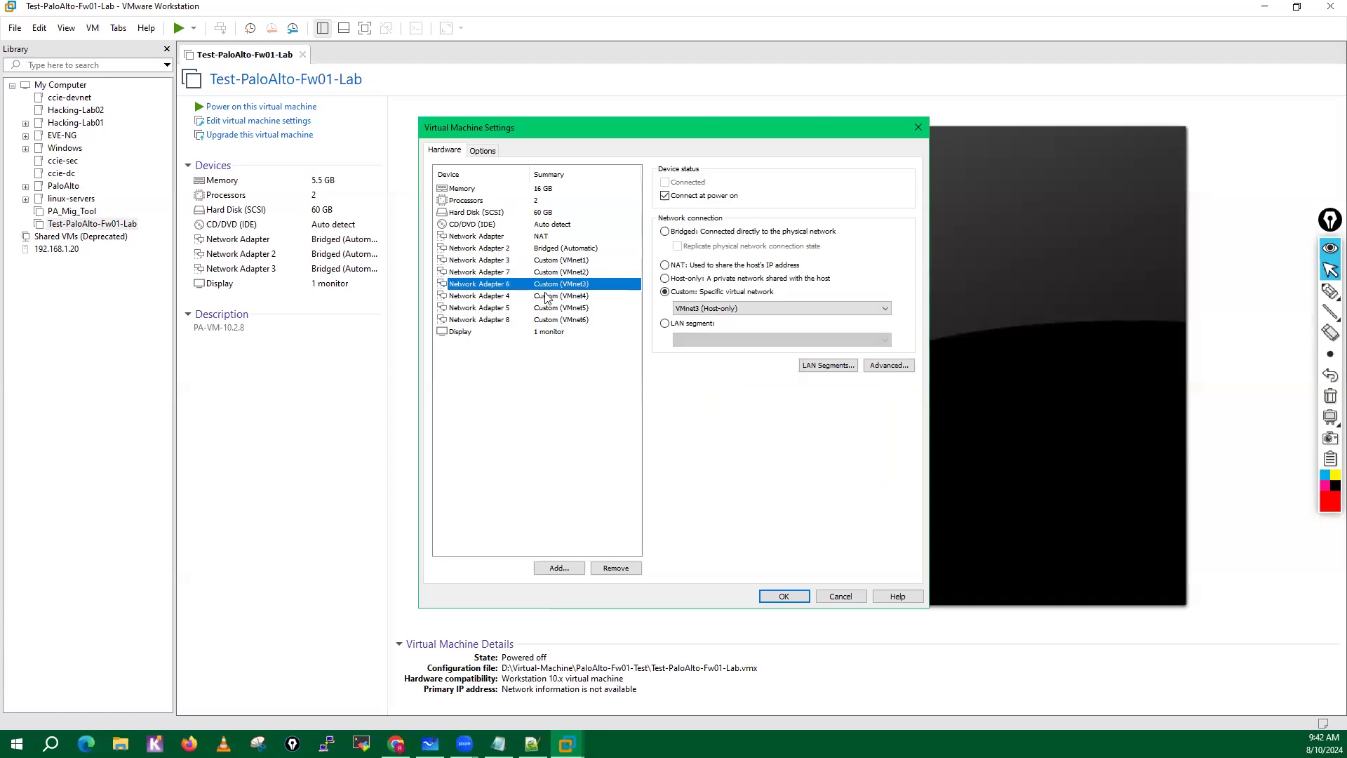
pyautogui.click(547, 295)
pyautogui.click(548, 307)
pyautogui.click(550, 319)
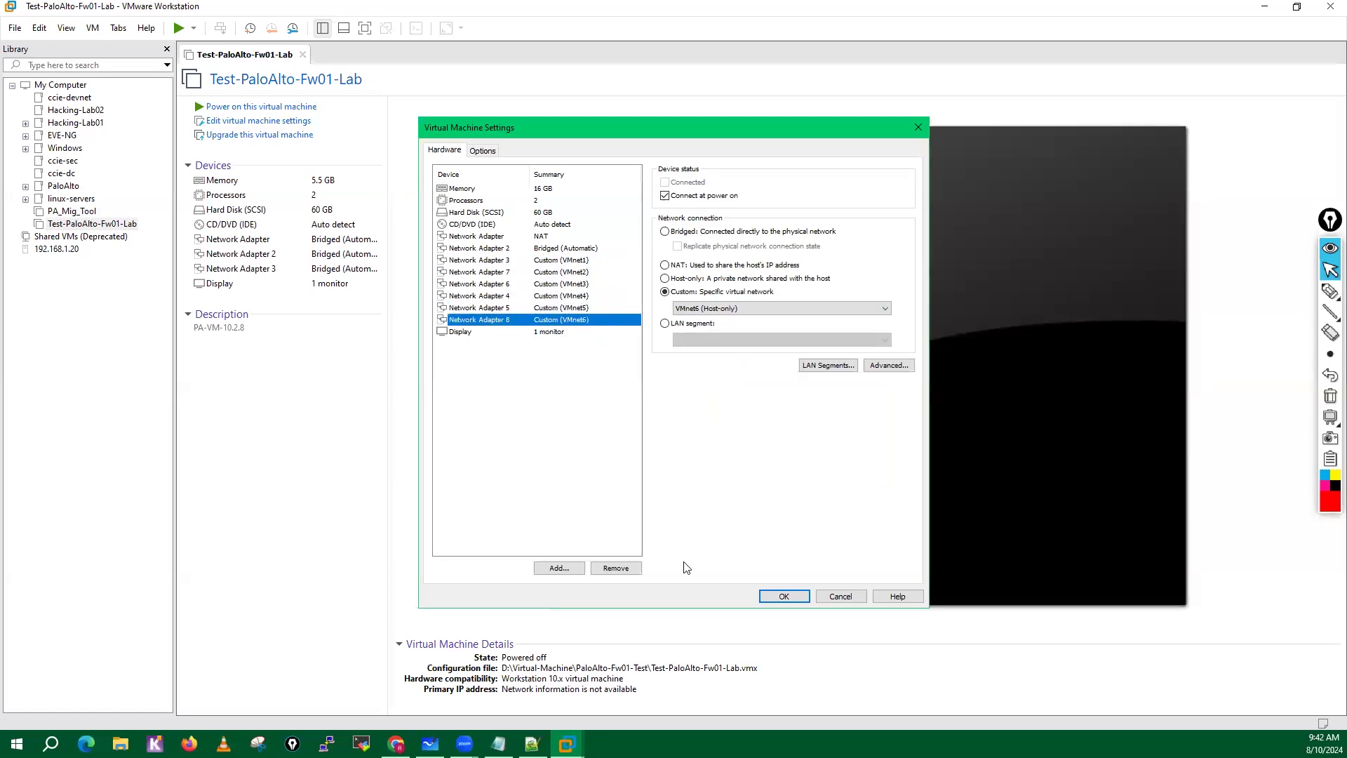
pyautogui.click(784, 598)
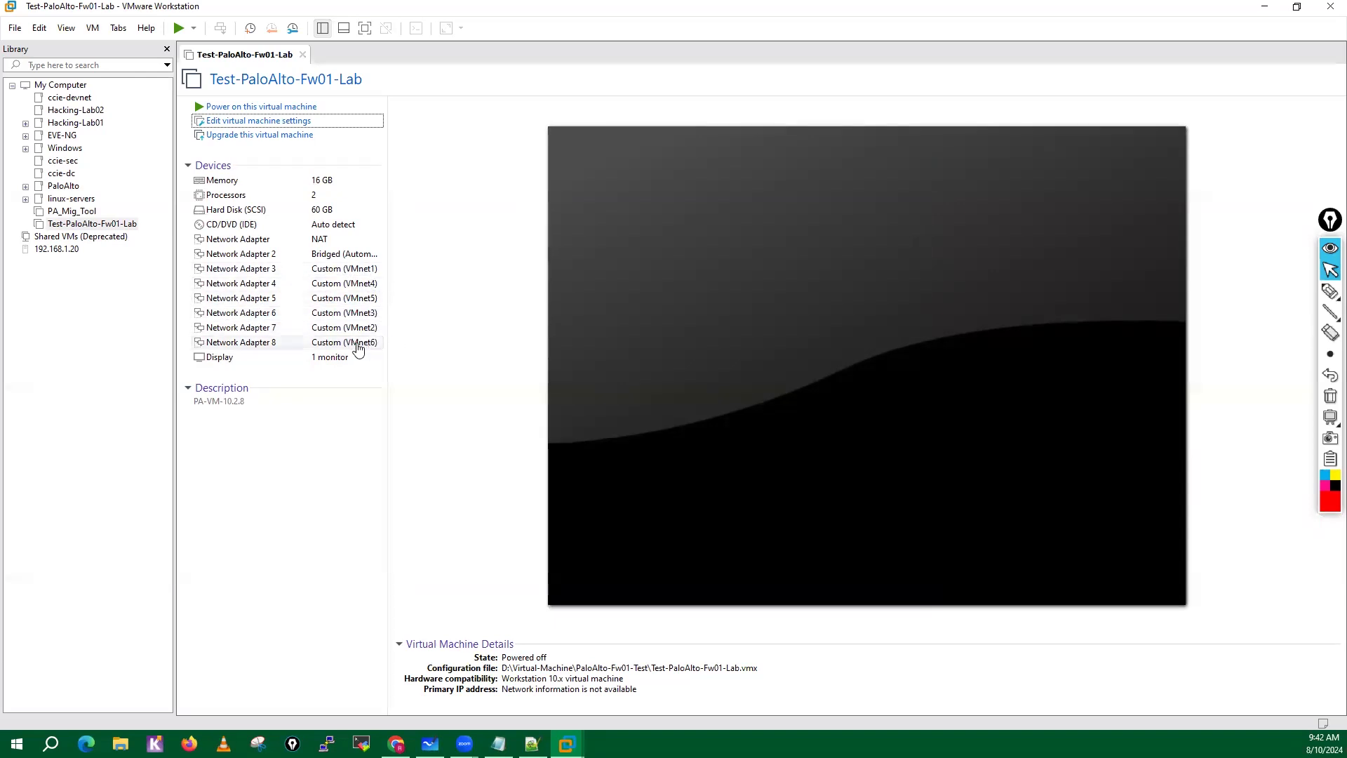
# Reopen the virtual machine settings and reassign Network Adapter 4 to VMnet2 and Network Adapter 5 to VMnet3.
pyautogui.click(243, 122)
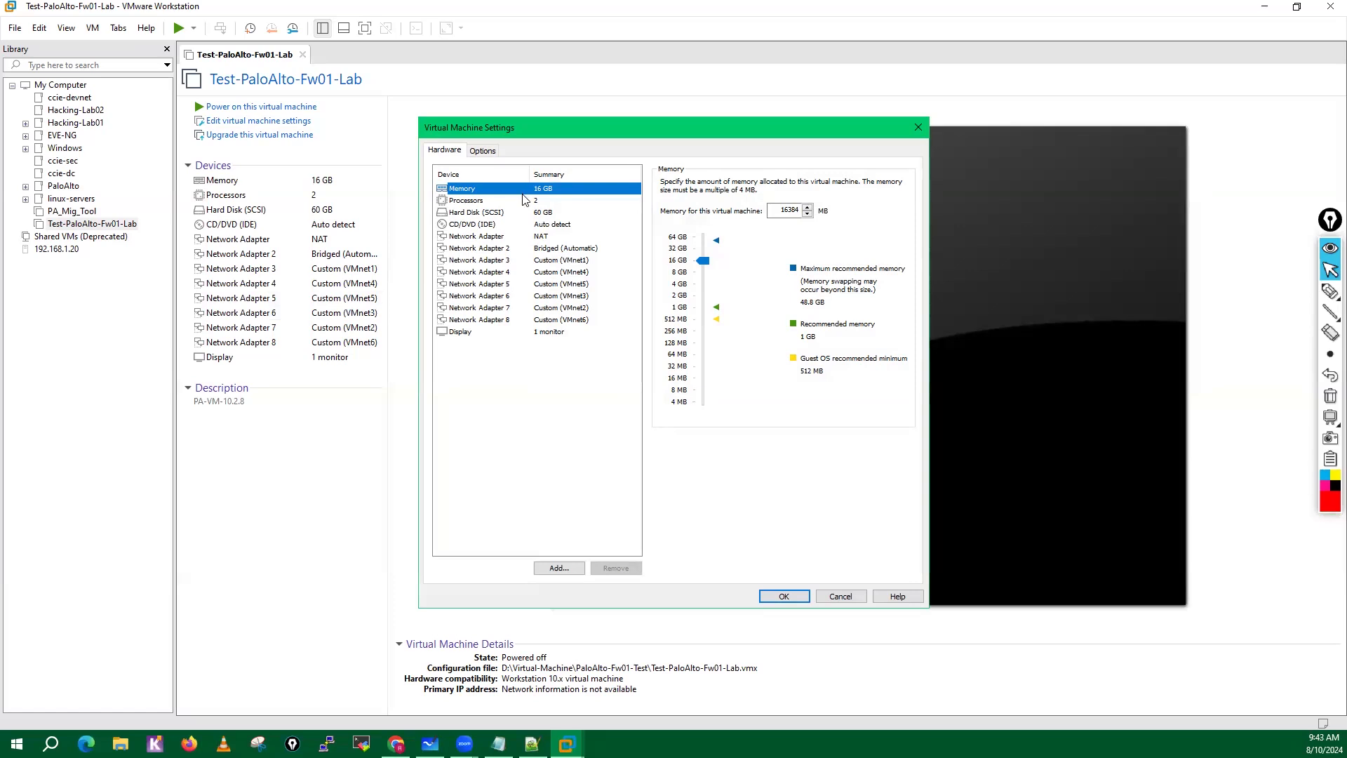
pyautogui.click(559, 272)
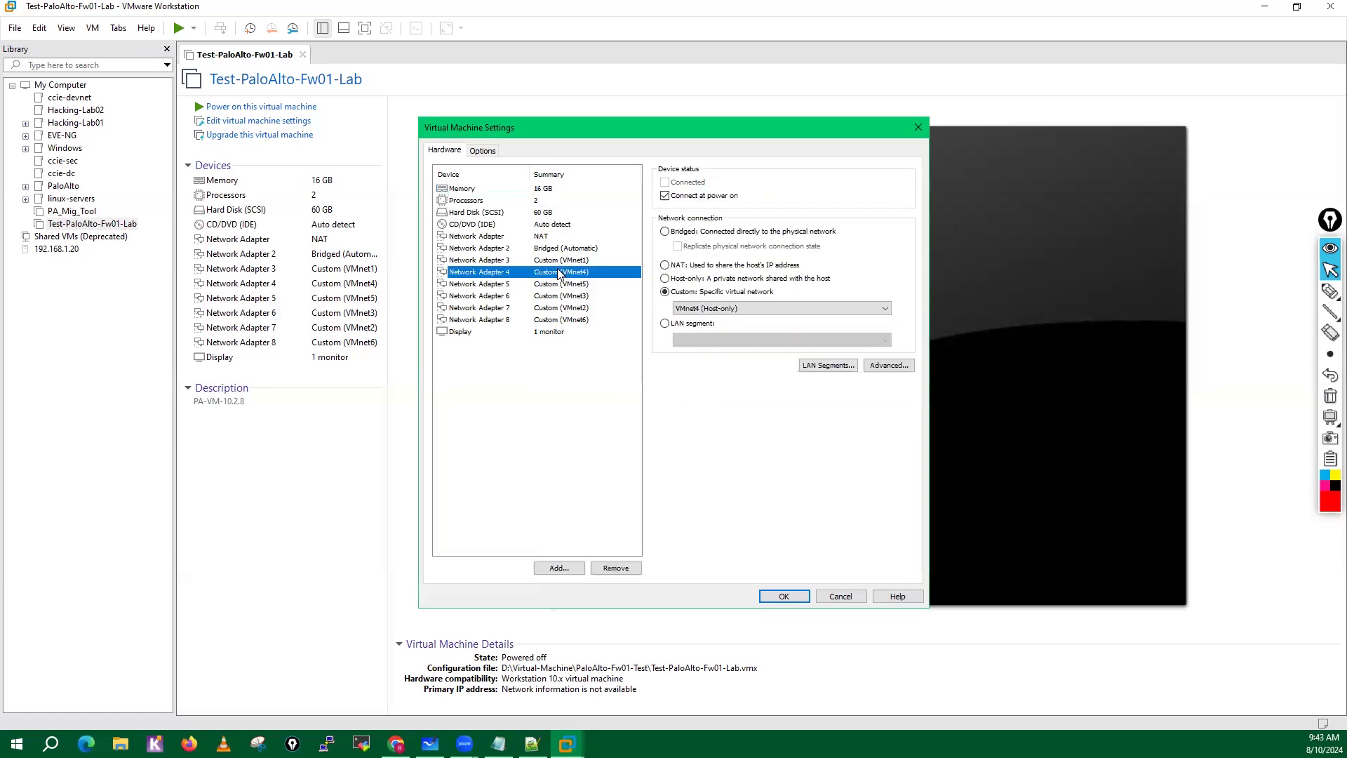
pyautogui.click(724, 307)
pyautogui.click(705, 337)
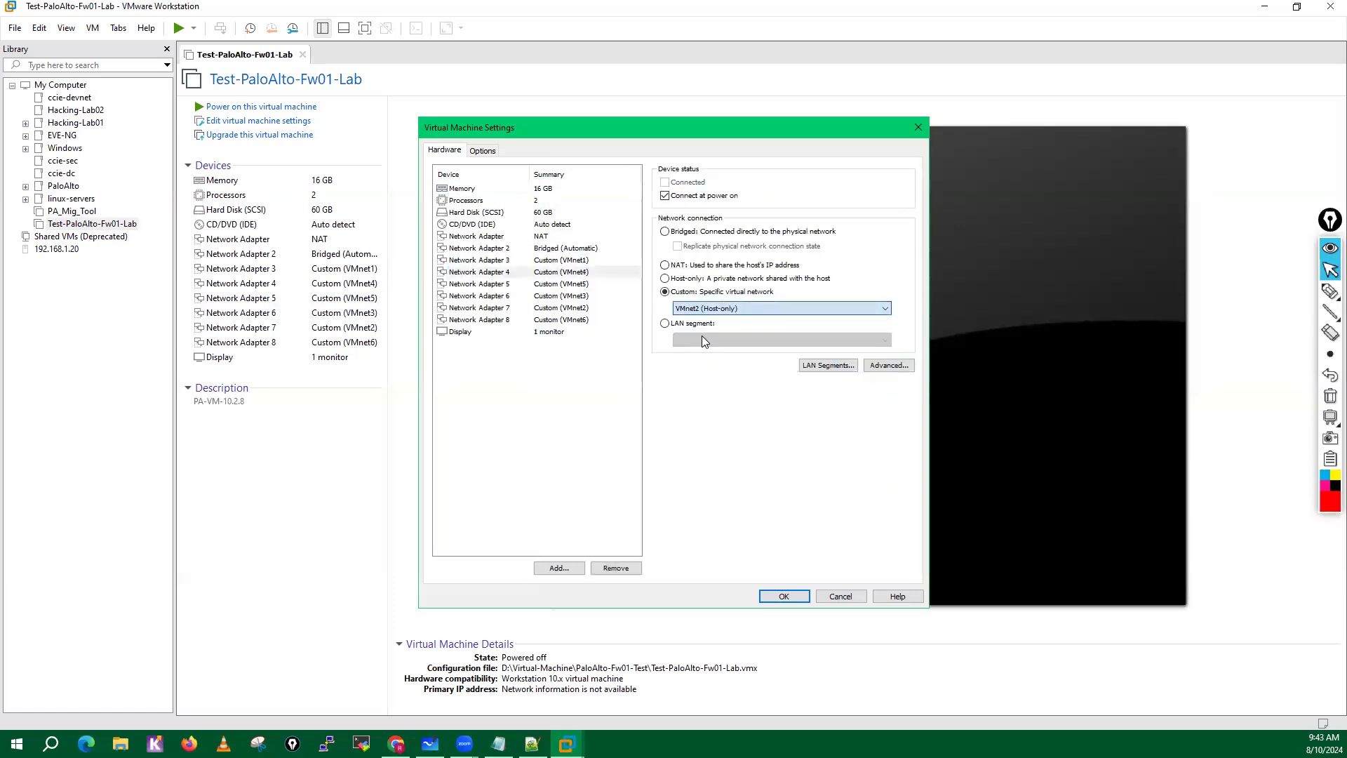
pyautogui.click(579, 288)
pyautogui.click(695, 308)
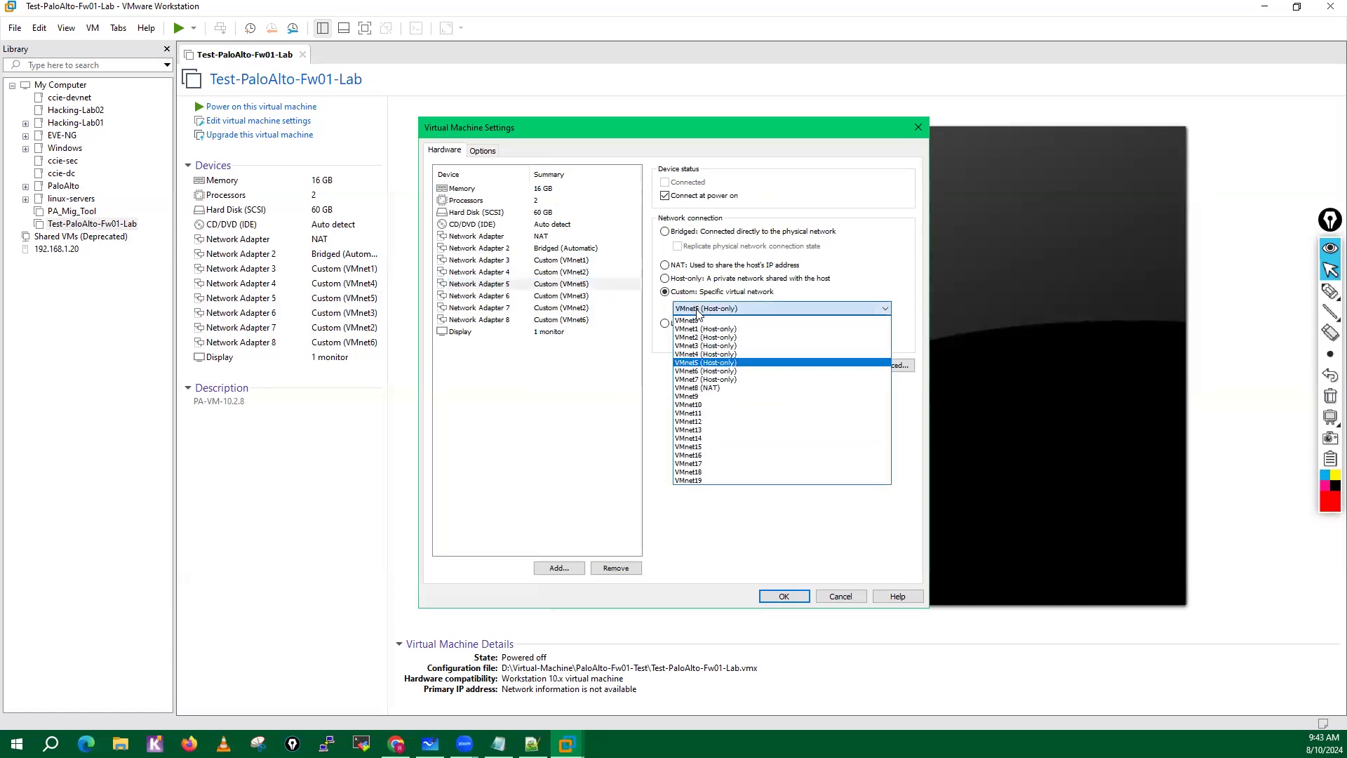
pyautogui.click(702, 349)
# Reassign Network Adapter 6 to VMnet4 and Network Adapter 7 to VMnet5.
pyautogui.click(564, 295)
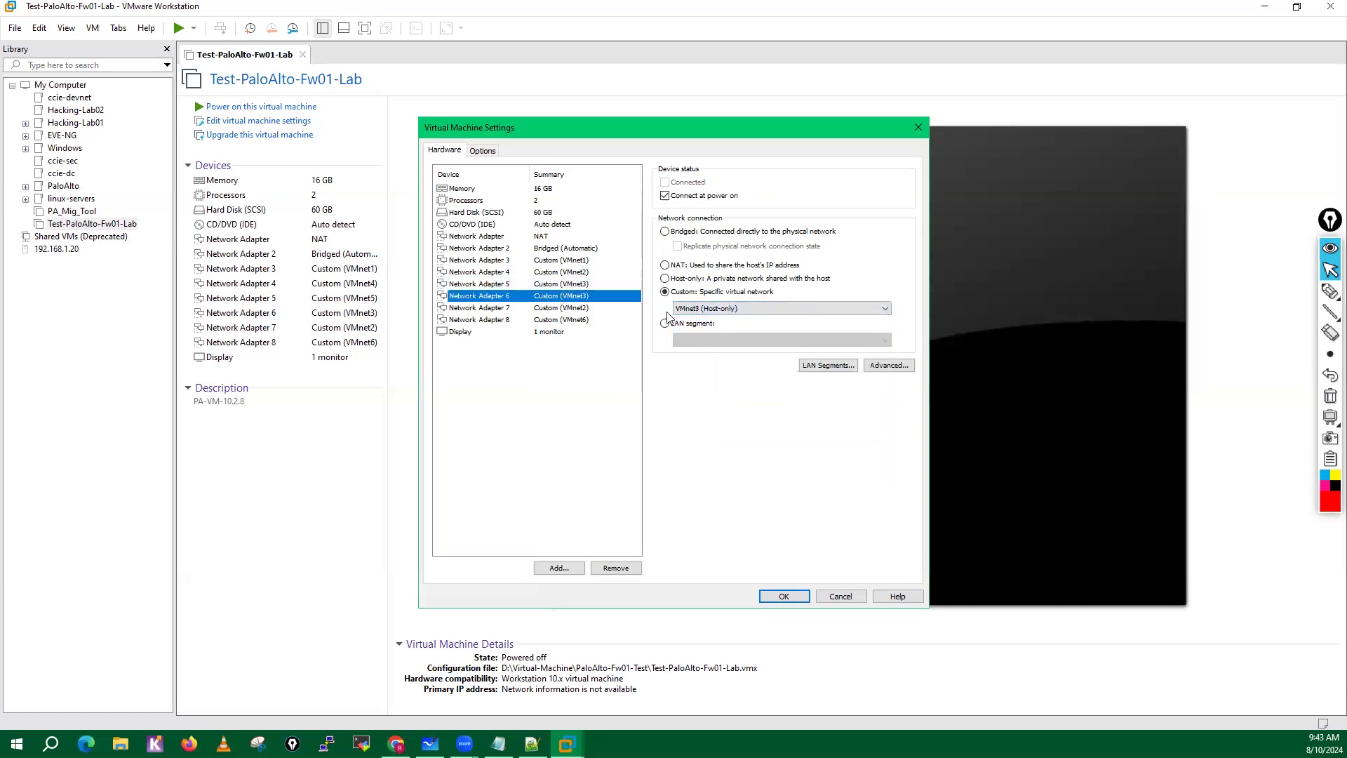
pyautogui.click(695, 309)
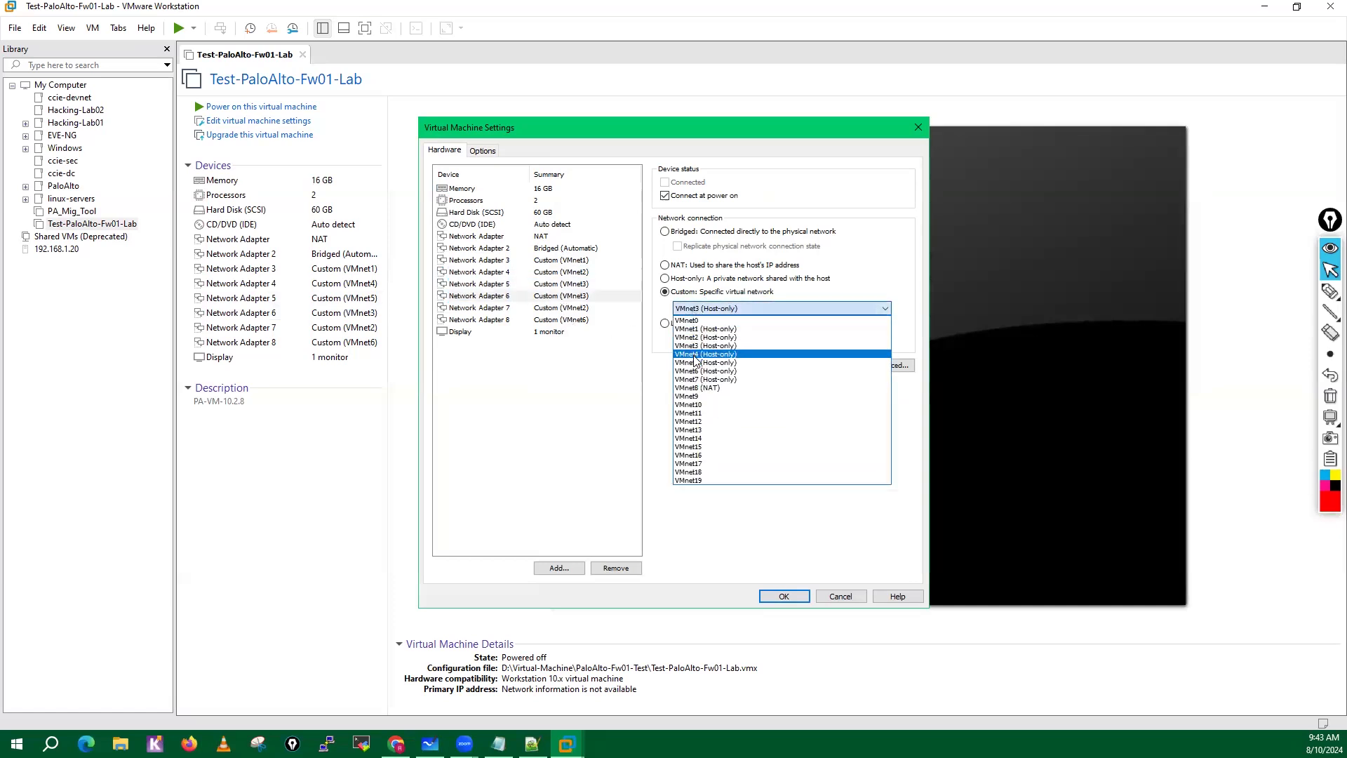
pyautogui.click(697, 354)
pyautogui.click(571, 311)
pyautogui.click(694, 309)
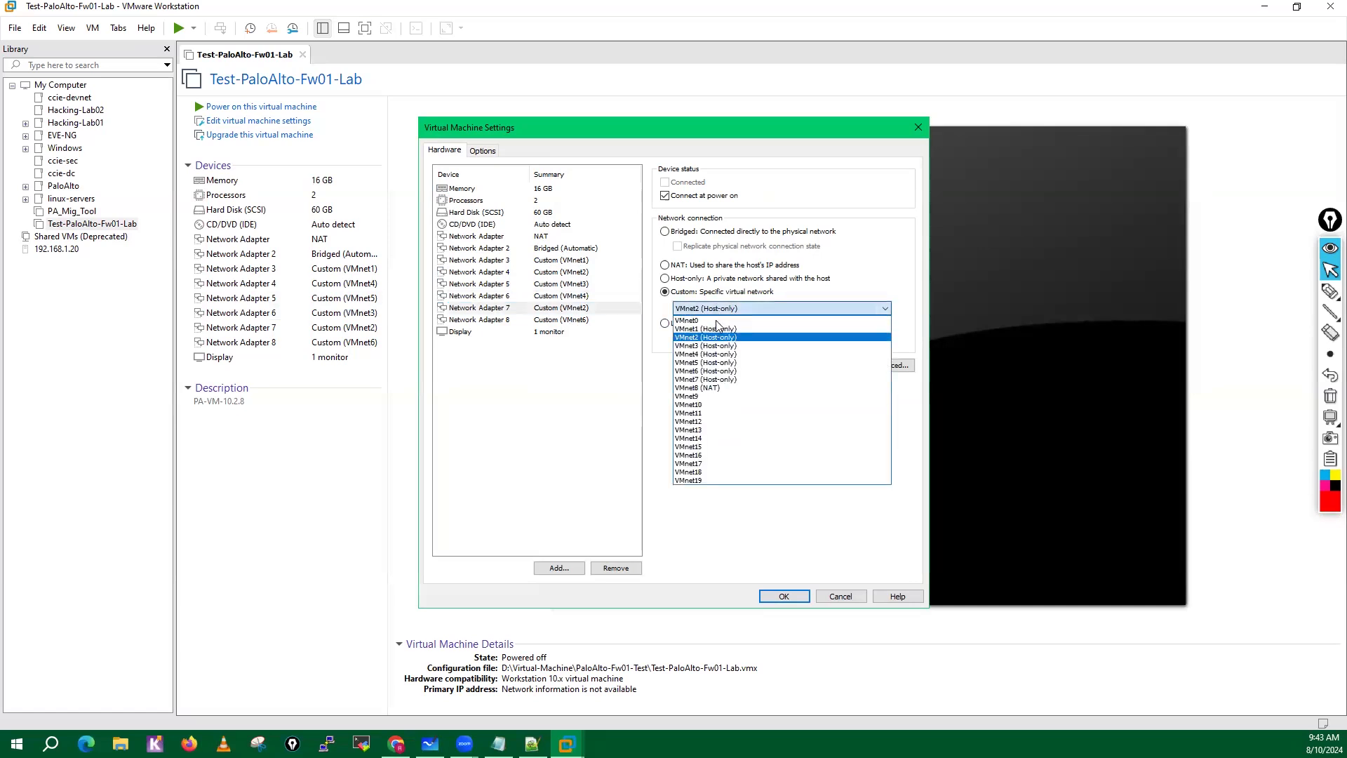
pyautogui.click(699, 365)
# Review the network assignments of Network Adapter 2 through Network Adapter 8 in sequence.
pyautogui.click(583, 320)
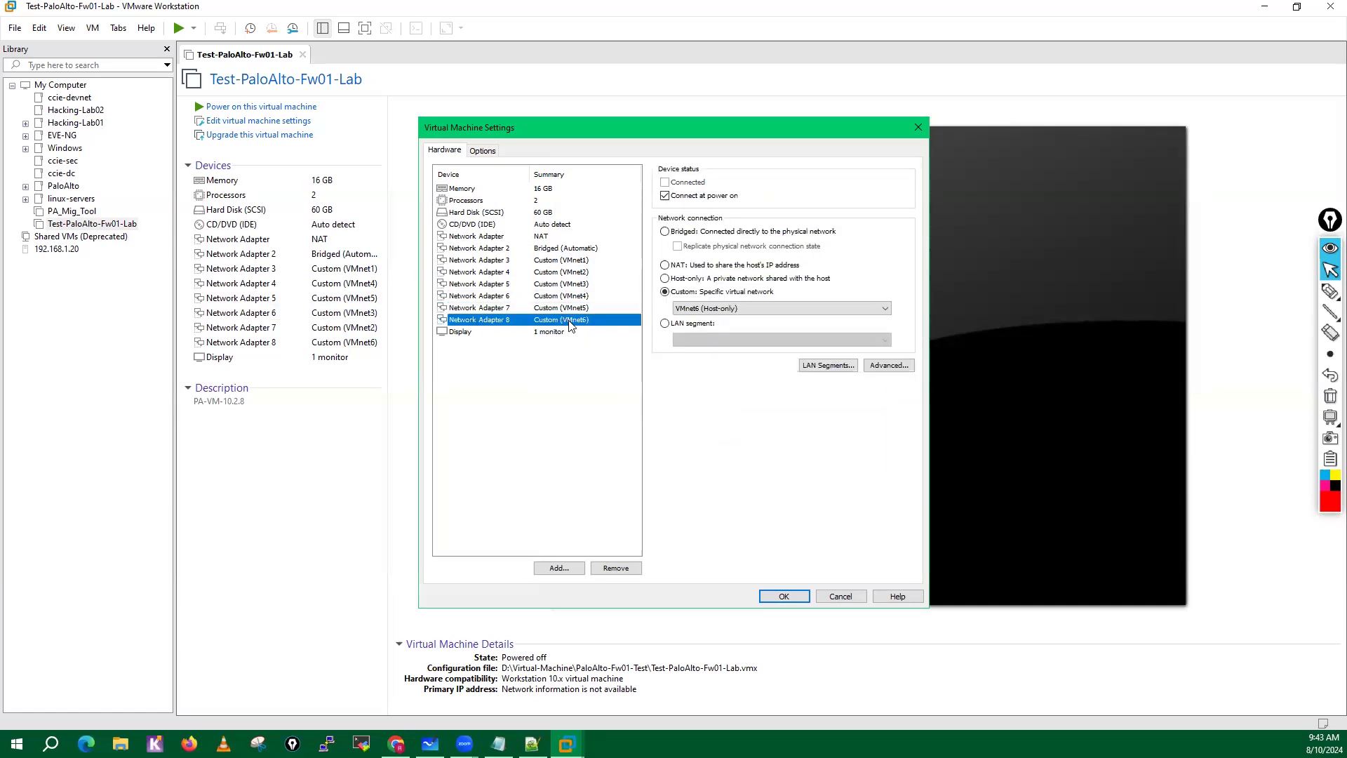
pyautogui.click(586, 249)
pyautogui.click(584, 260)
pyautogui.click(582, 272)
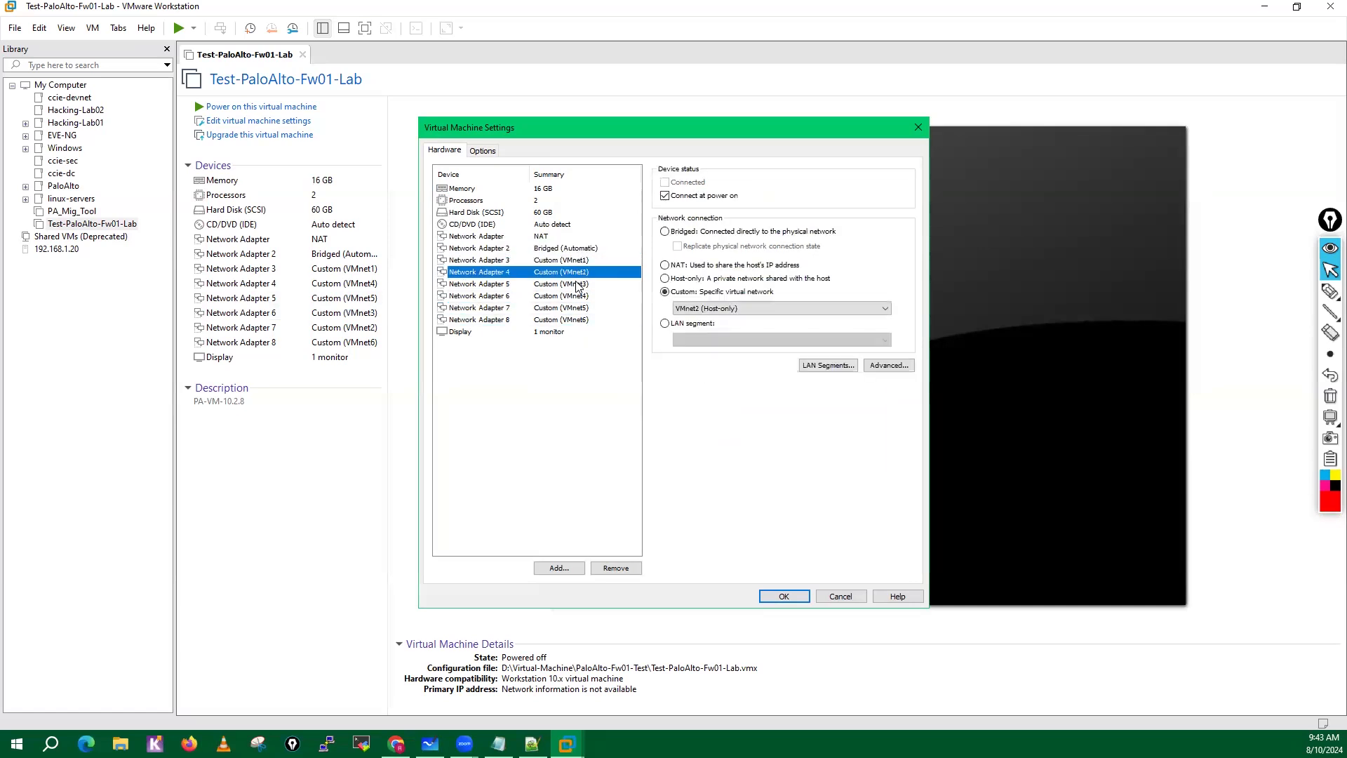
pyautogui.click(578, 285)
pyautogui.click(576, 296)
pyautogui.click(576, 308)
pyautogui.click(577, 320)
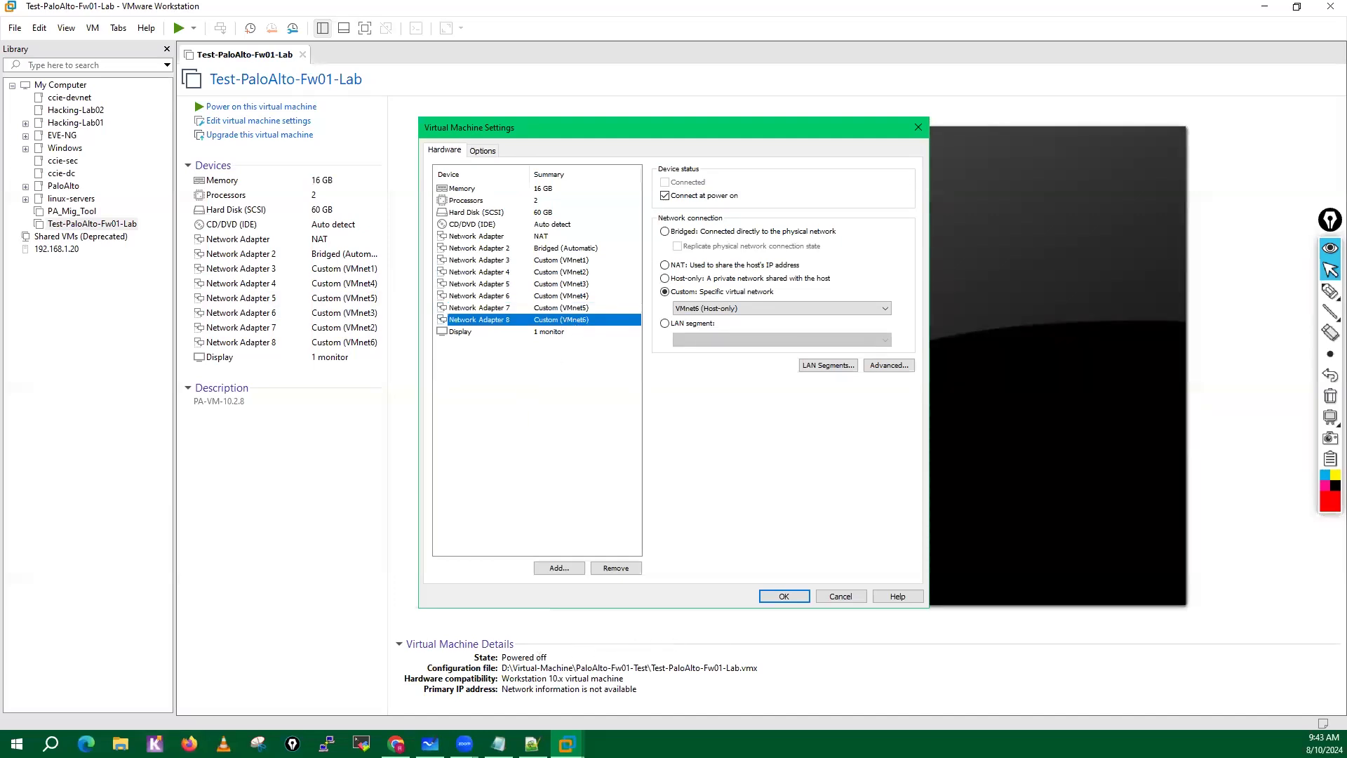
# Capture the hardware device list with Snipping Tool, minimize the snip, and save the virtual machine settings.
pyautogui.click(258, 744)
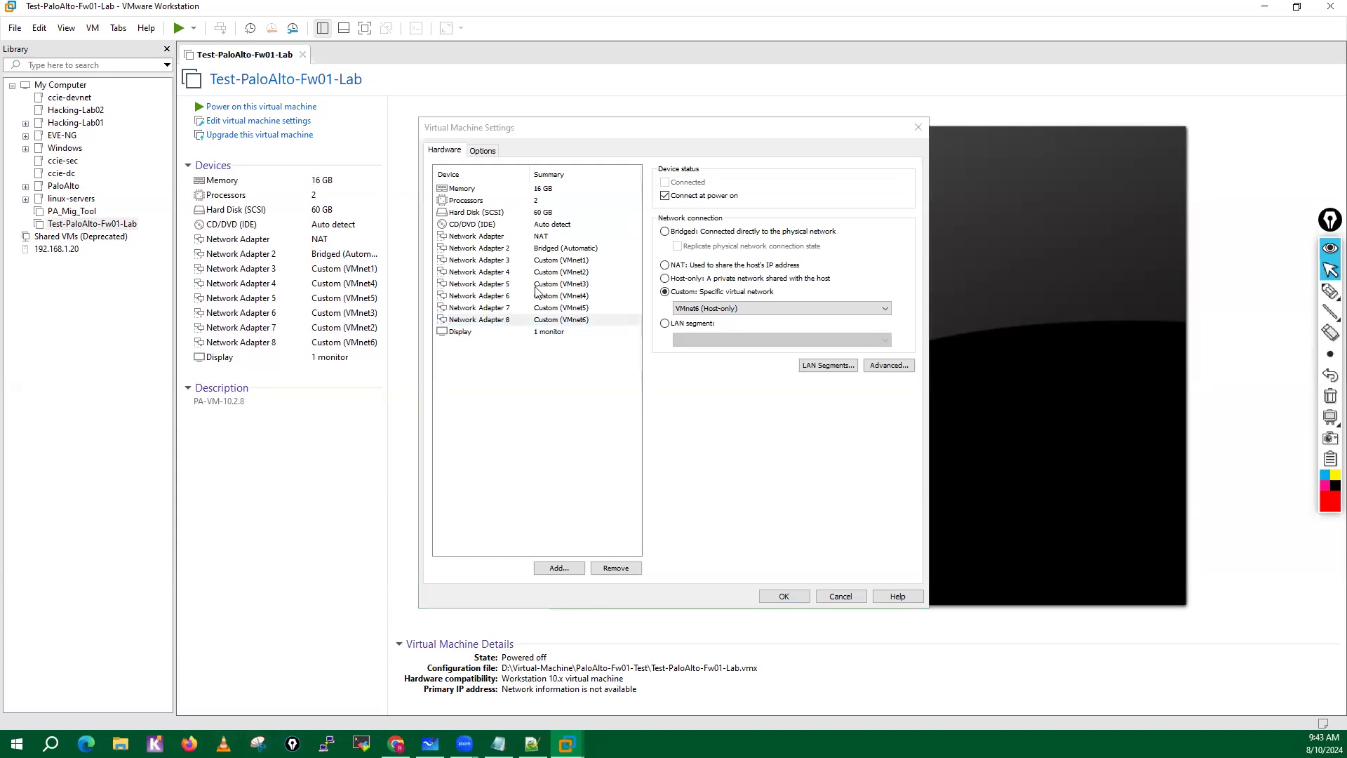
pyautogui.click(160, 224)
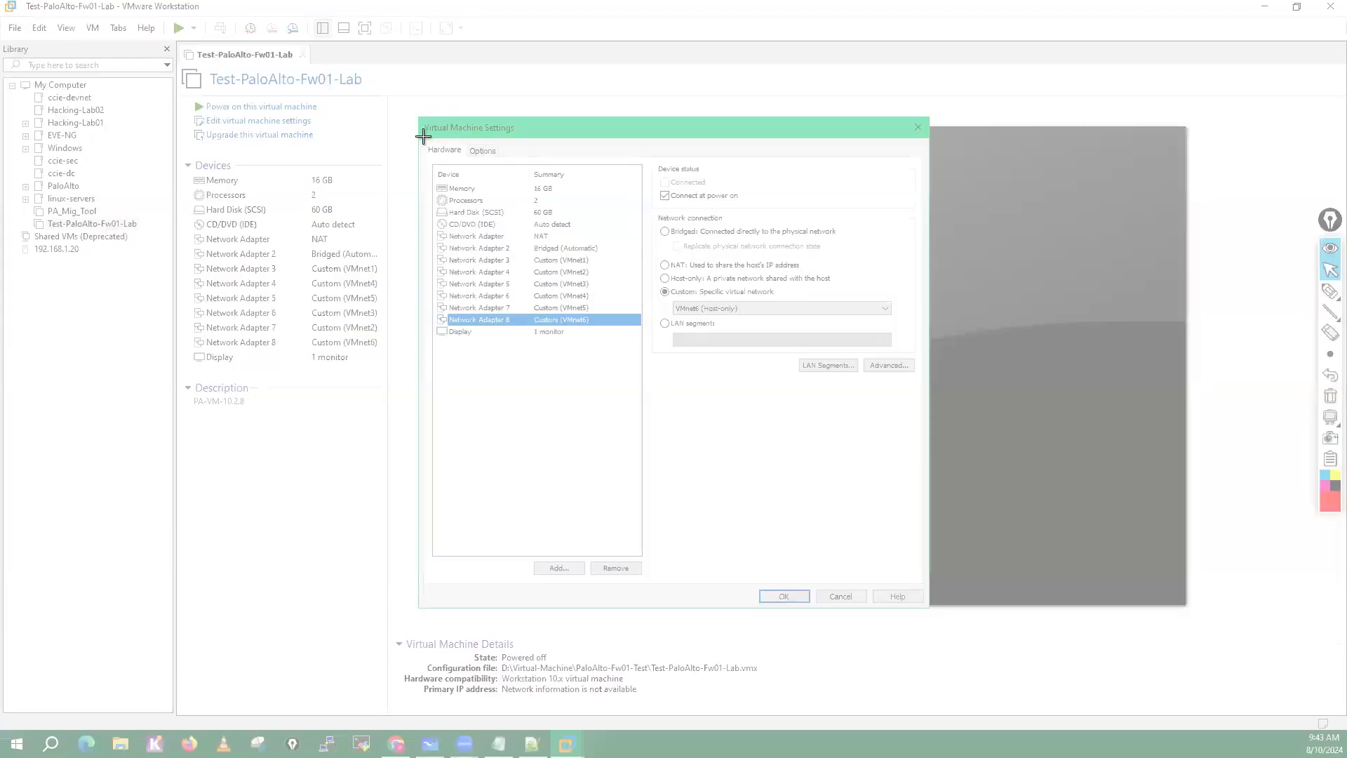
pyautogui.moveTo(424, 137); pyautogui.dragTo(643, 340)
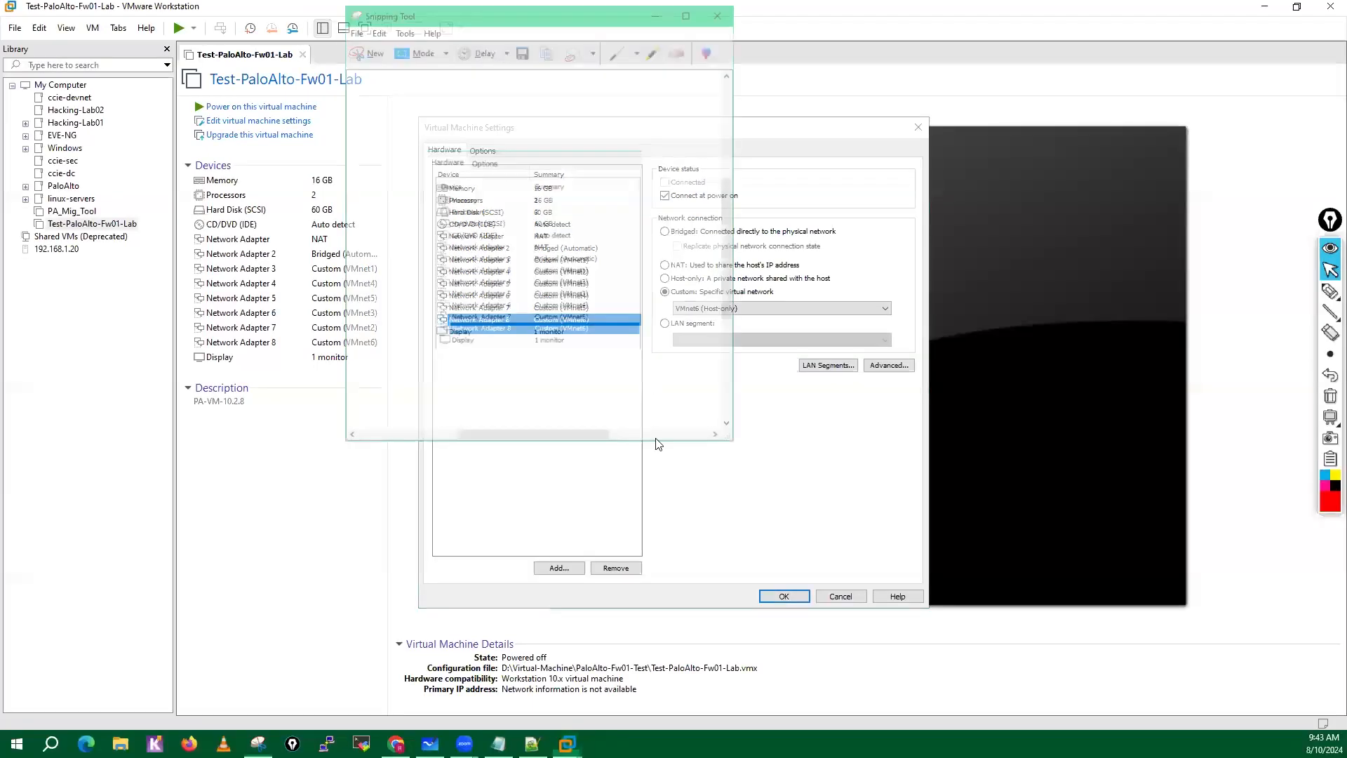
pyautogui.click(654, 9)
pyautogui.click(783, 595)
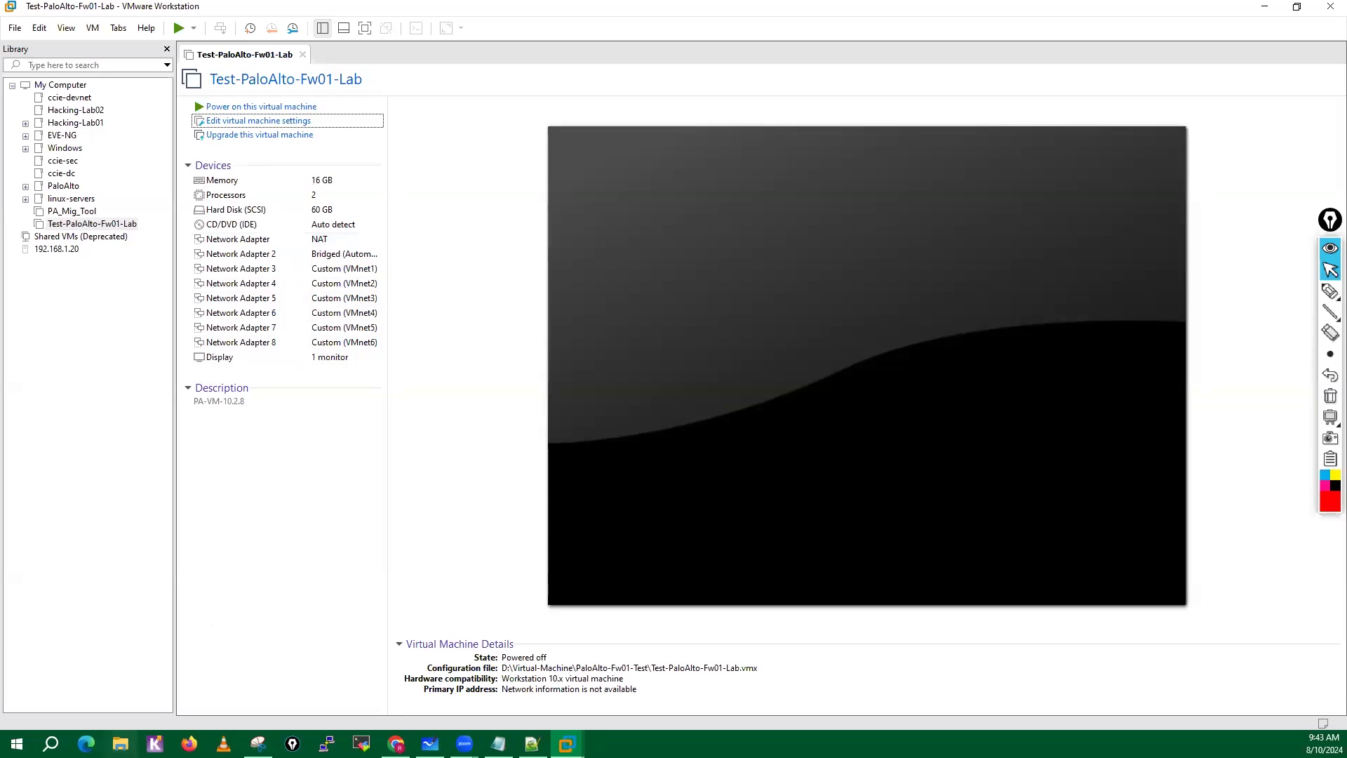
# Switch to File Explorer and open the D:\Virtual-Machine\PaloAlto-Fw01-Test folder.
pyautogui.click(119, 743)
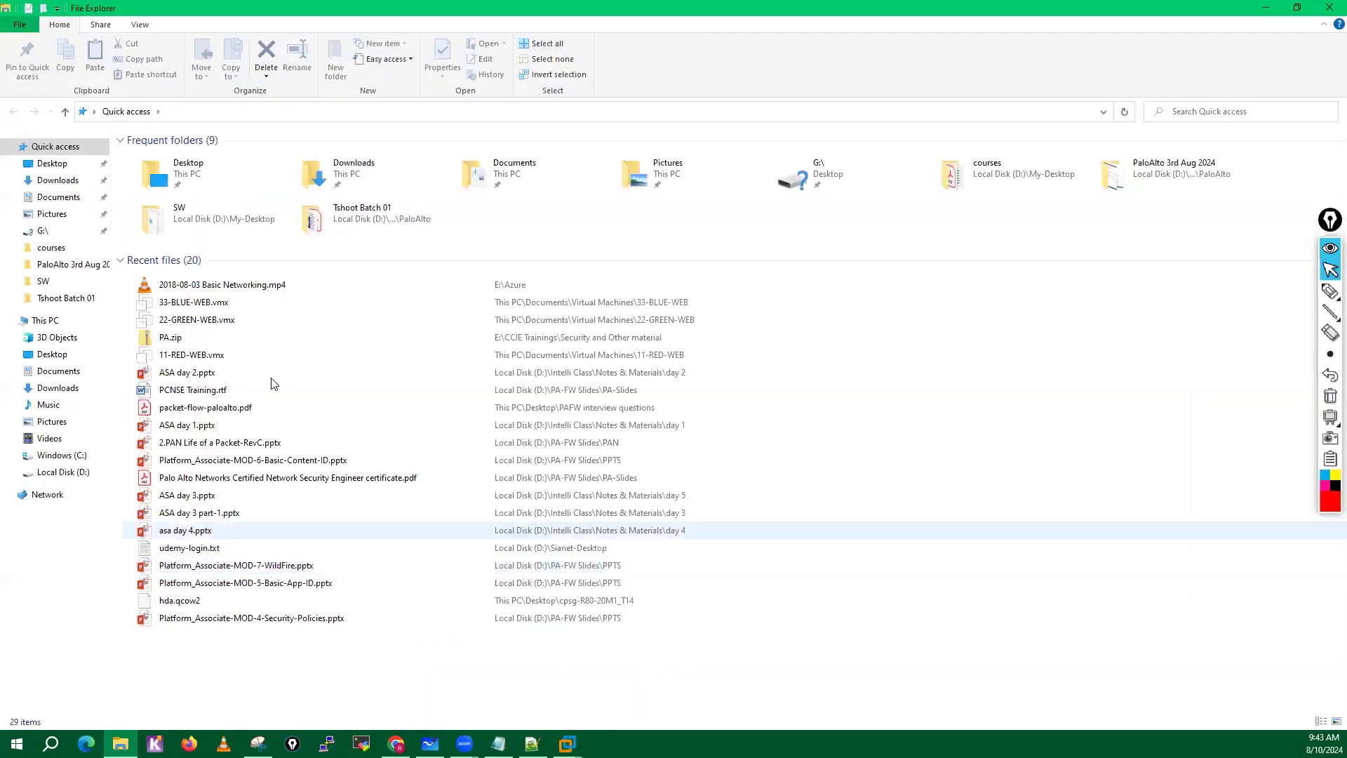
pyautogui.click(51, 204)
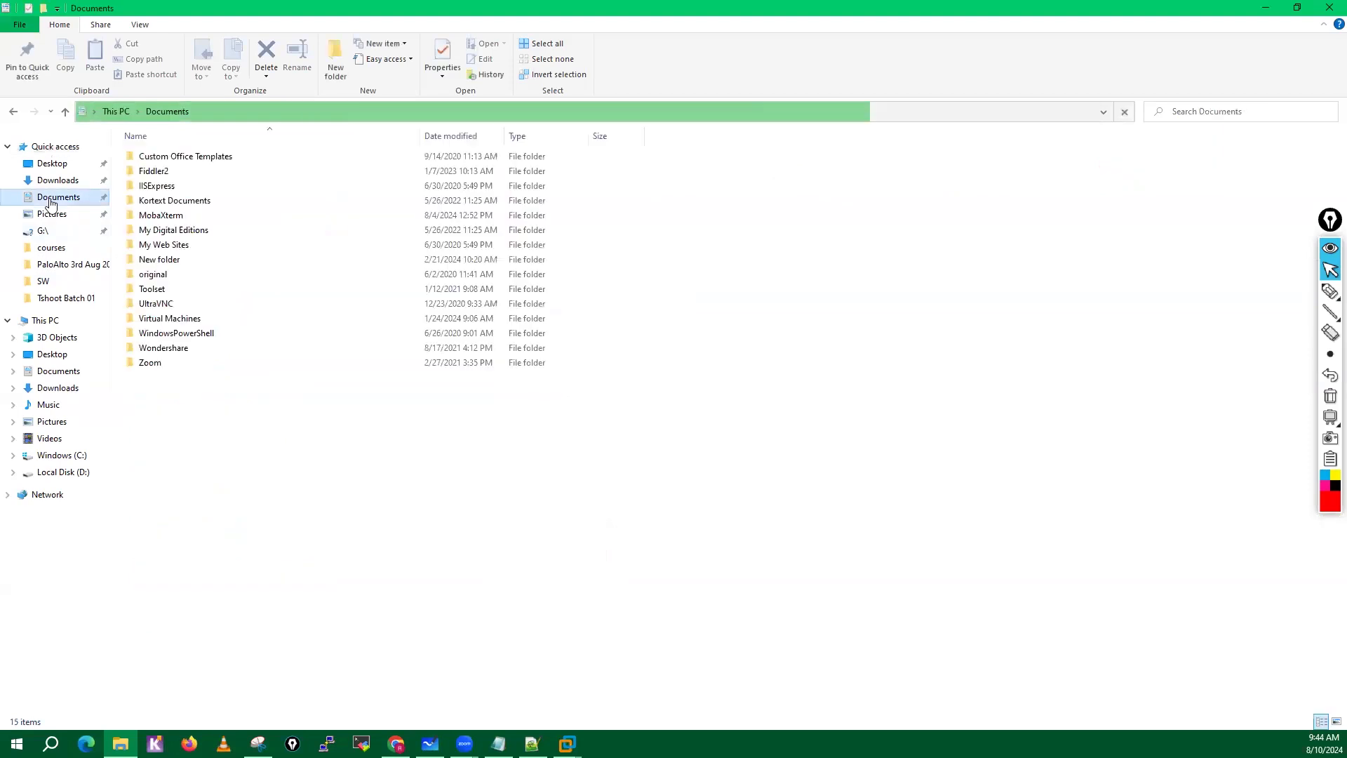
pyautogui.doubleClick(169, 320)
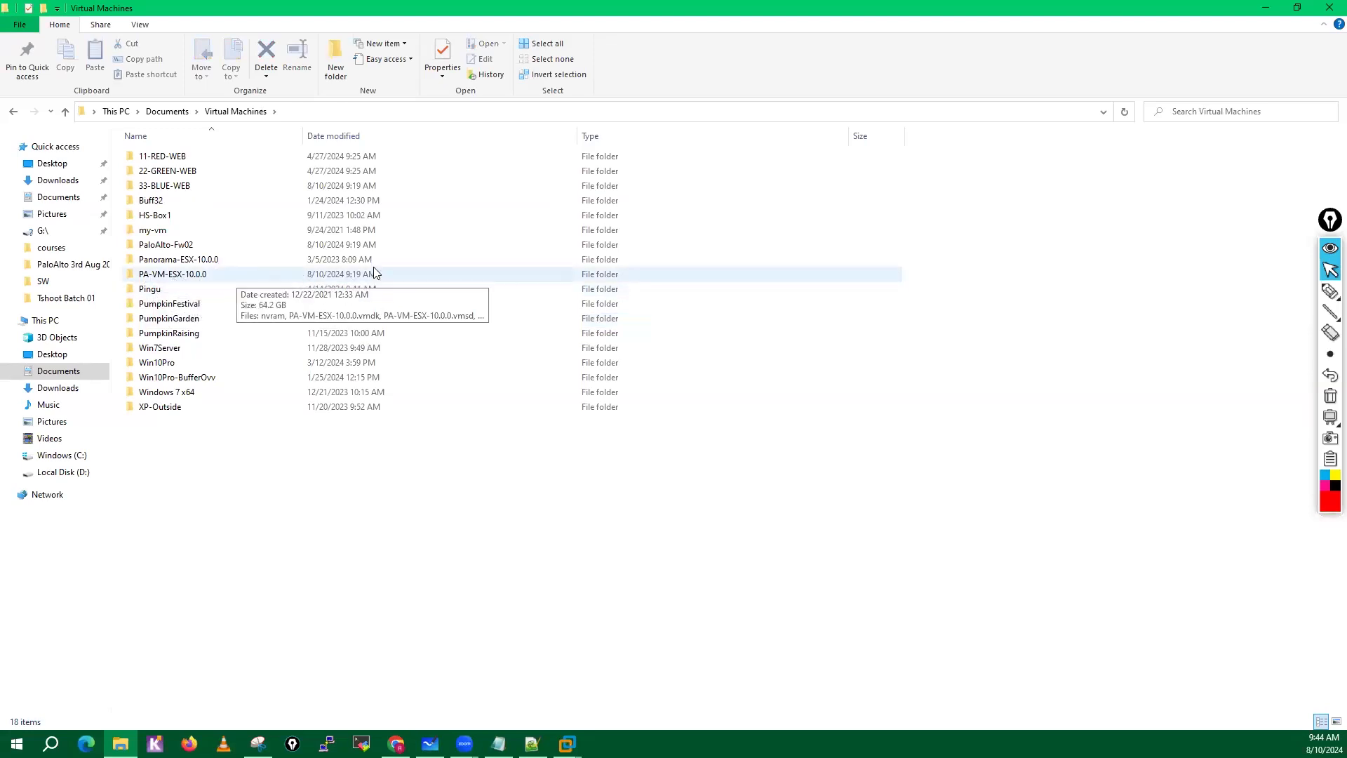
pyautogui.click(62, 473)
pyautogui.doubleClick(172, 185)
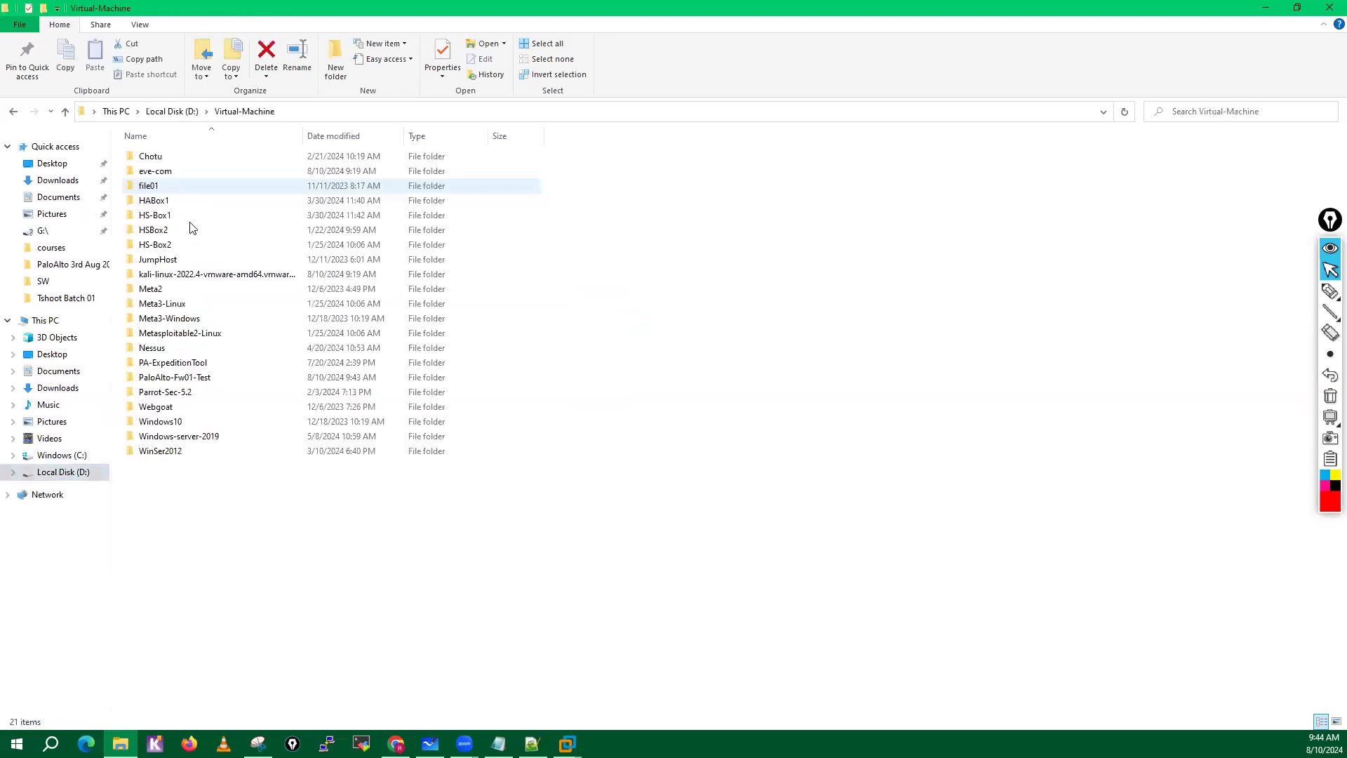
pyautogui.doubleClick(194, 379)
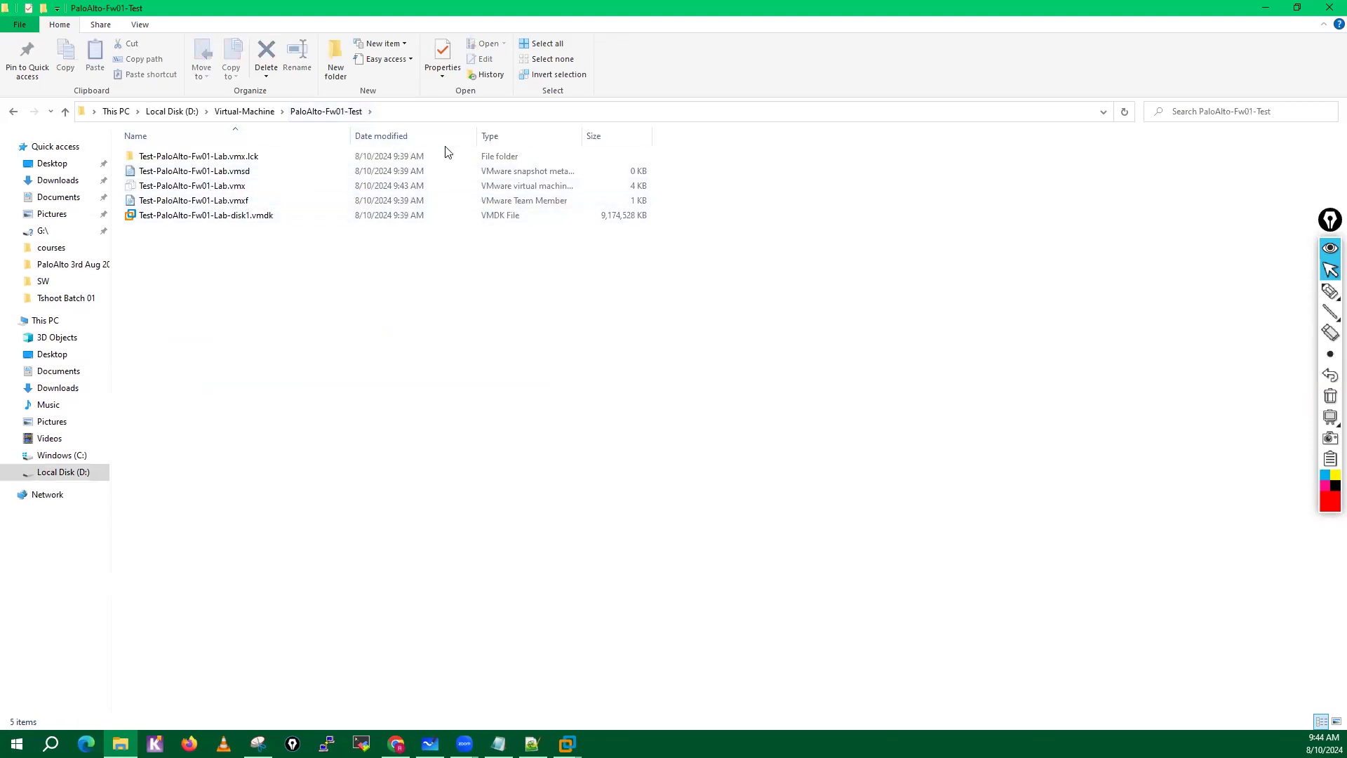
# Widen the Type column in the file list and open Test-PaloAlto-Fw01-Lab.vmx in Notepad++.
pyautogui.moveTo(583, 135); pyautogui.dragTo(828, 135)
pyautogui.click(545, 191)
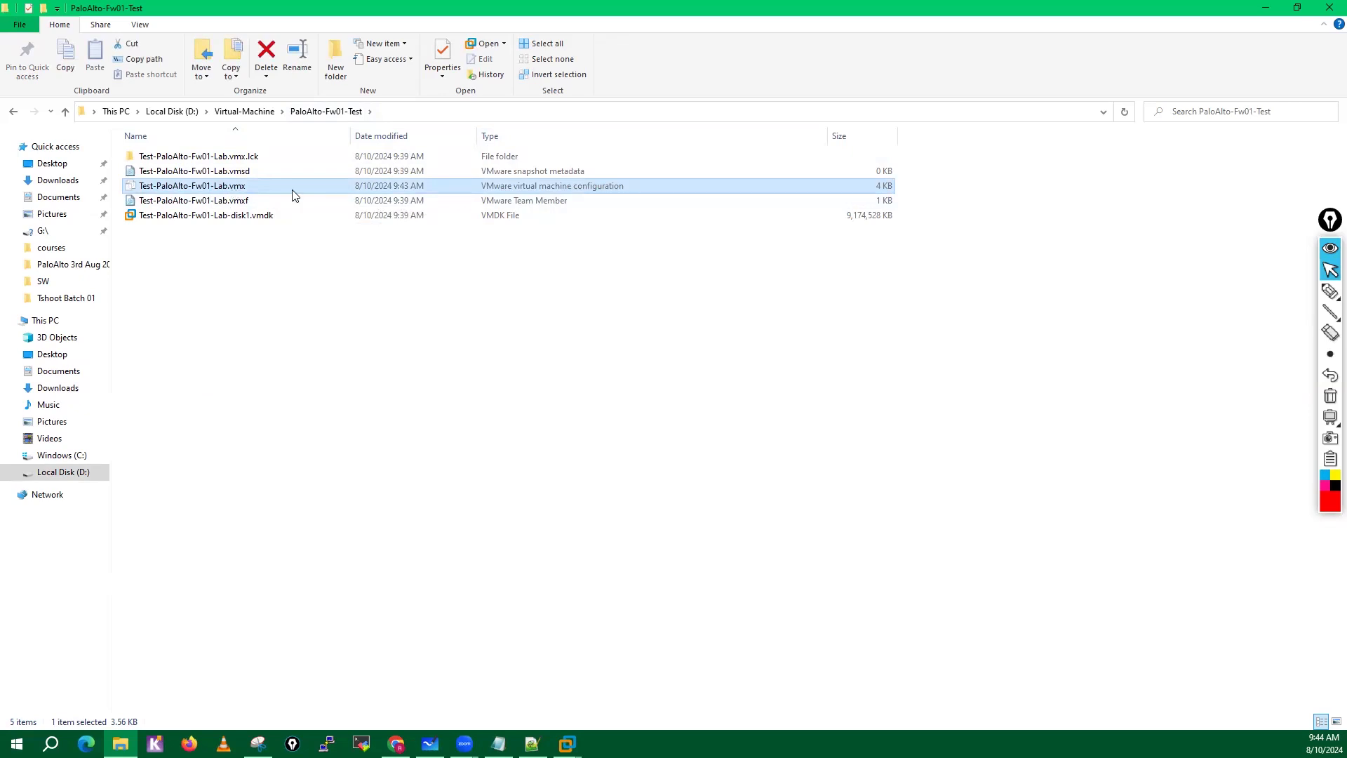
pyautogui.press('F2')
pyautogui.click(612, 189)
pyautogui.rightClick(598, 189)
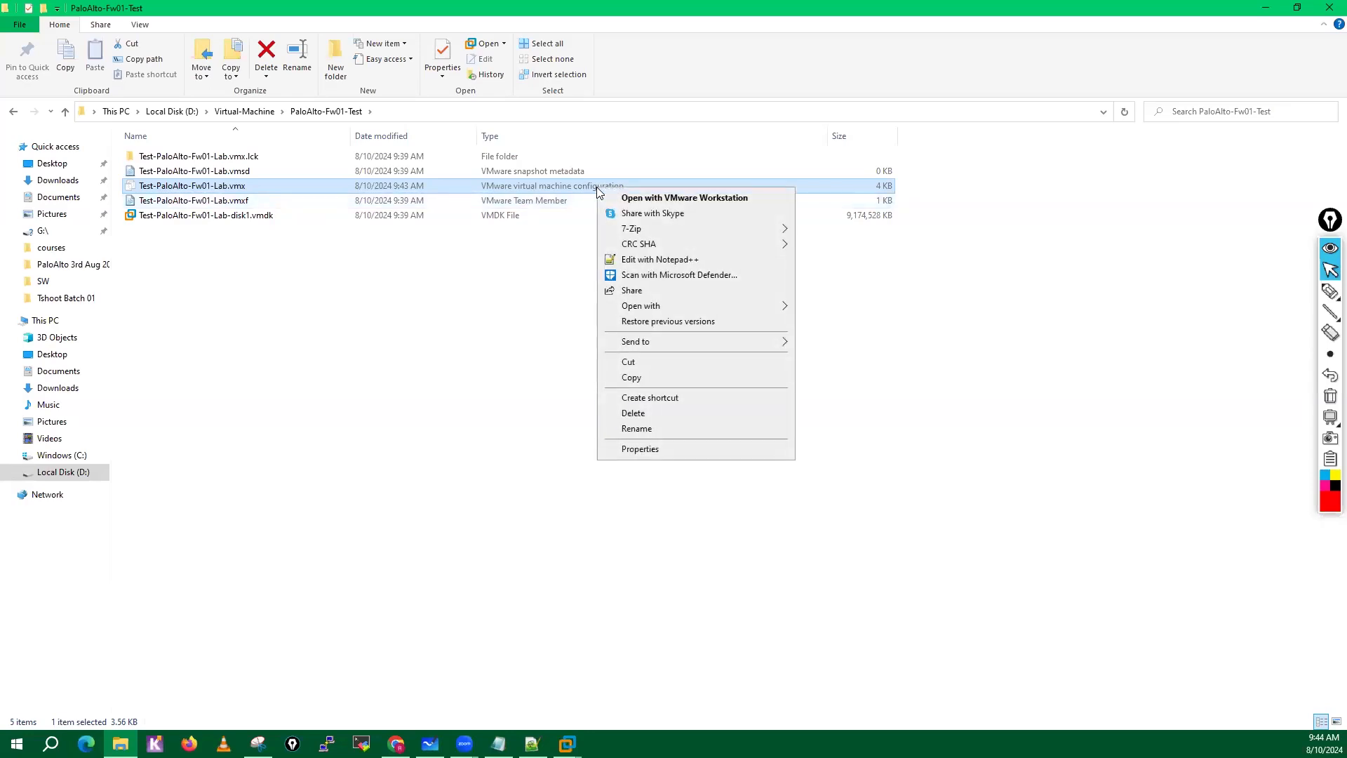
pyautogui.click(648, 259)
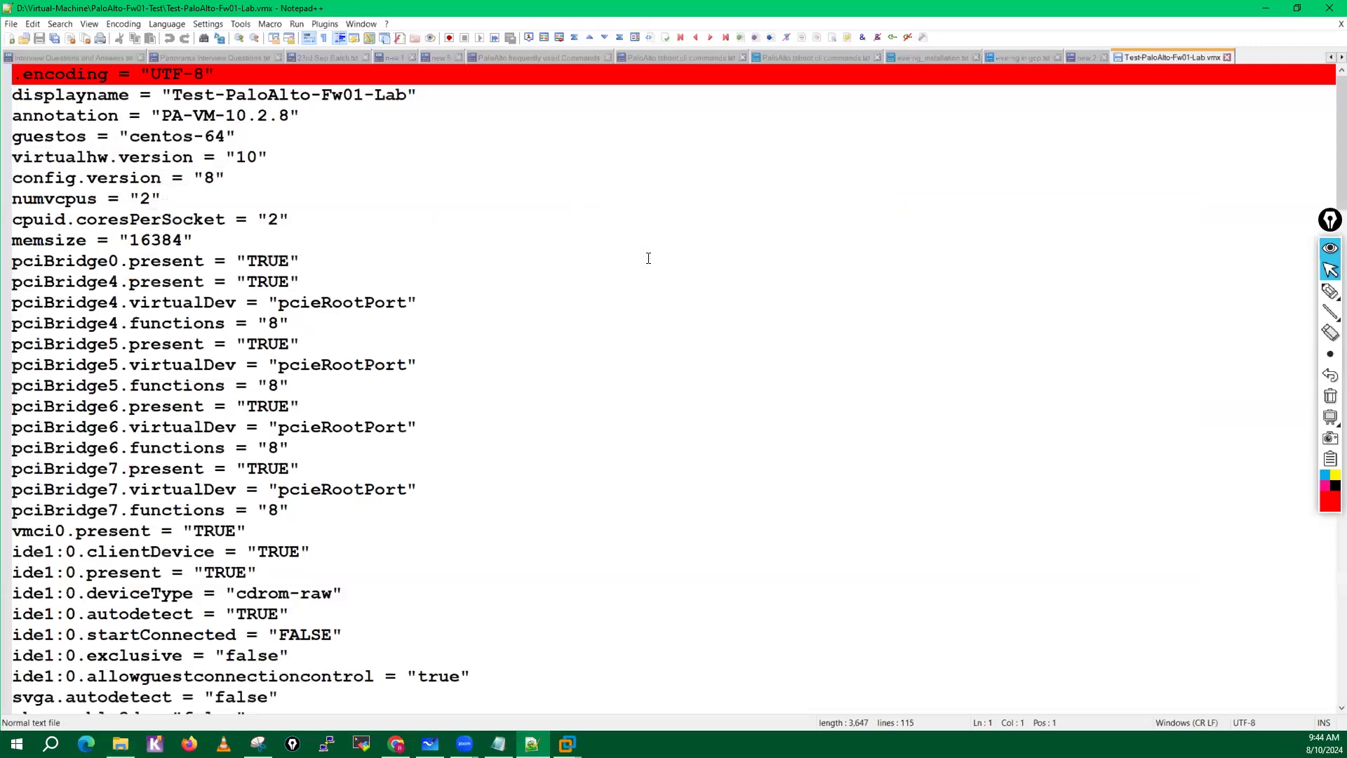
# Find the ethernet0.virtualDev line in the configuration file and copy its vmxnet3 value.
pyautogui.scroll(-12, 484, 512)
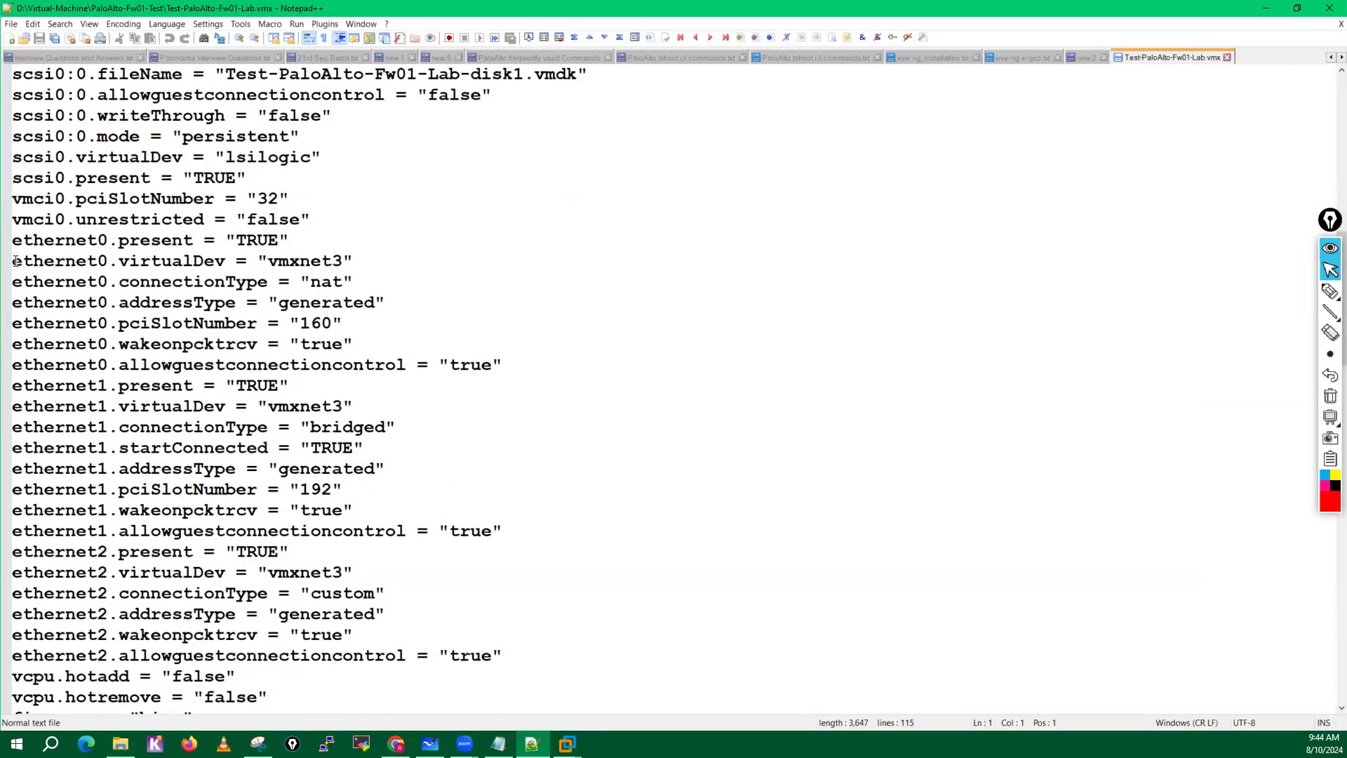
pyautogui.moveTo(15, 261); pyautogui.dragTo(226, 261)
pyautogui.doubleClick(297, 263)
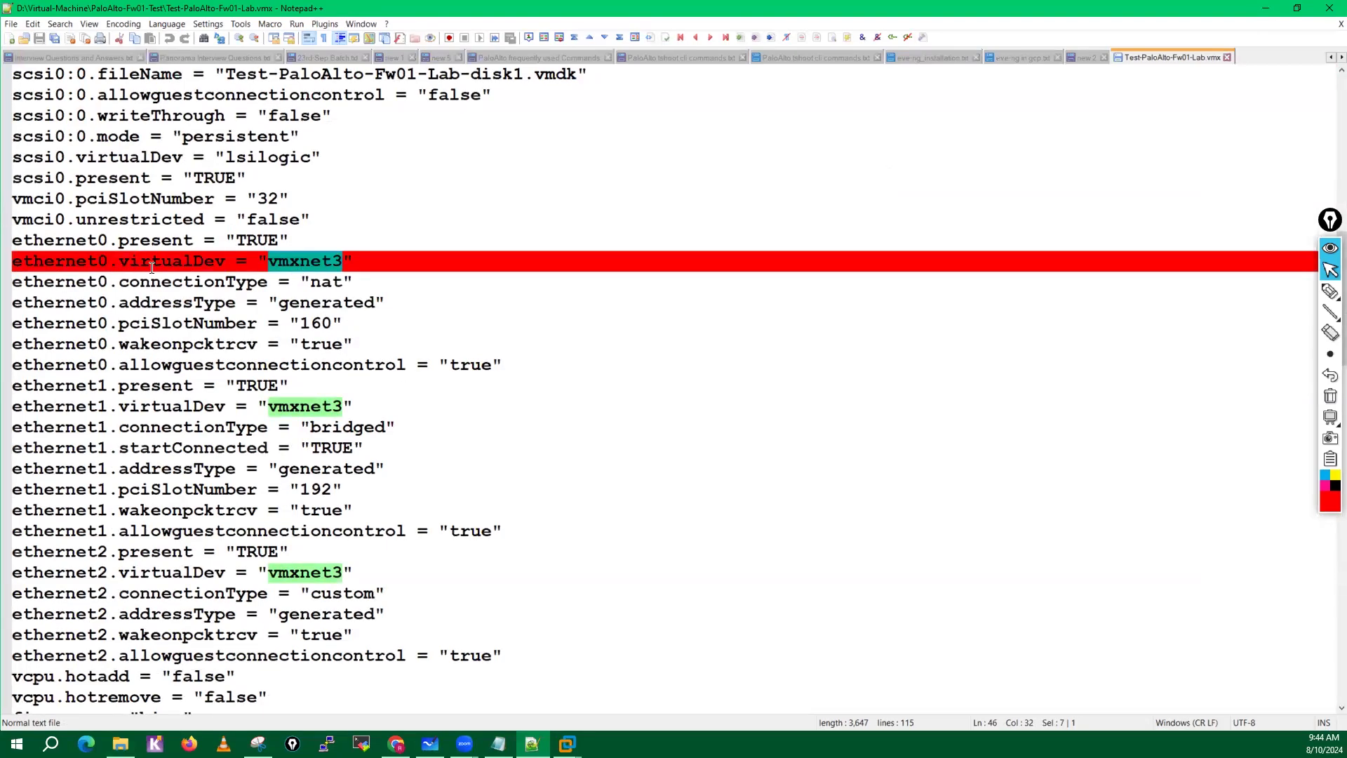
pyautogui.click(294, 261)
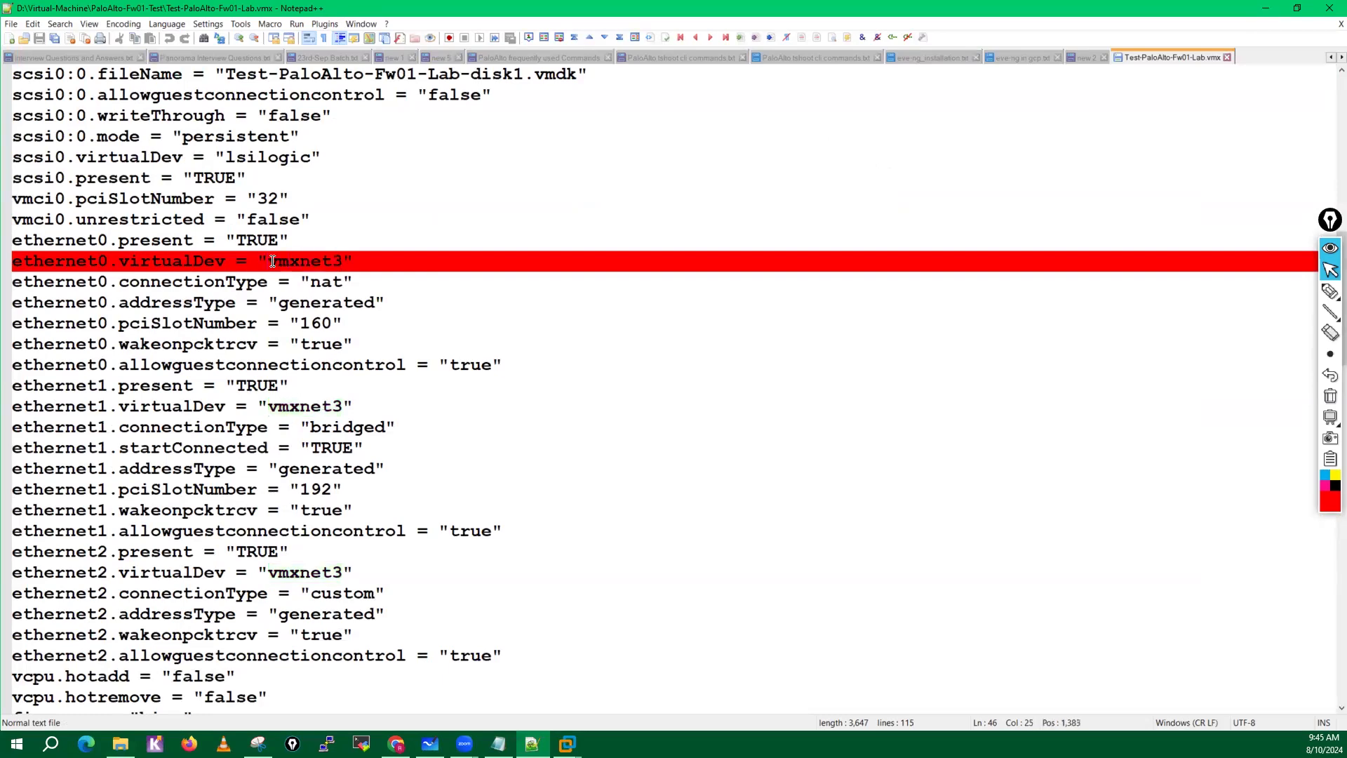
pyautogui.moveTo(273, 261); pyautogui.dragTo(340, 264)
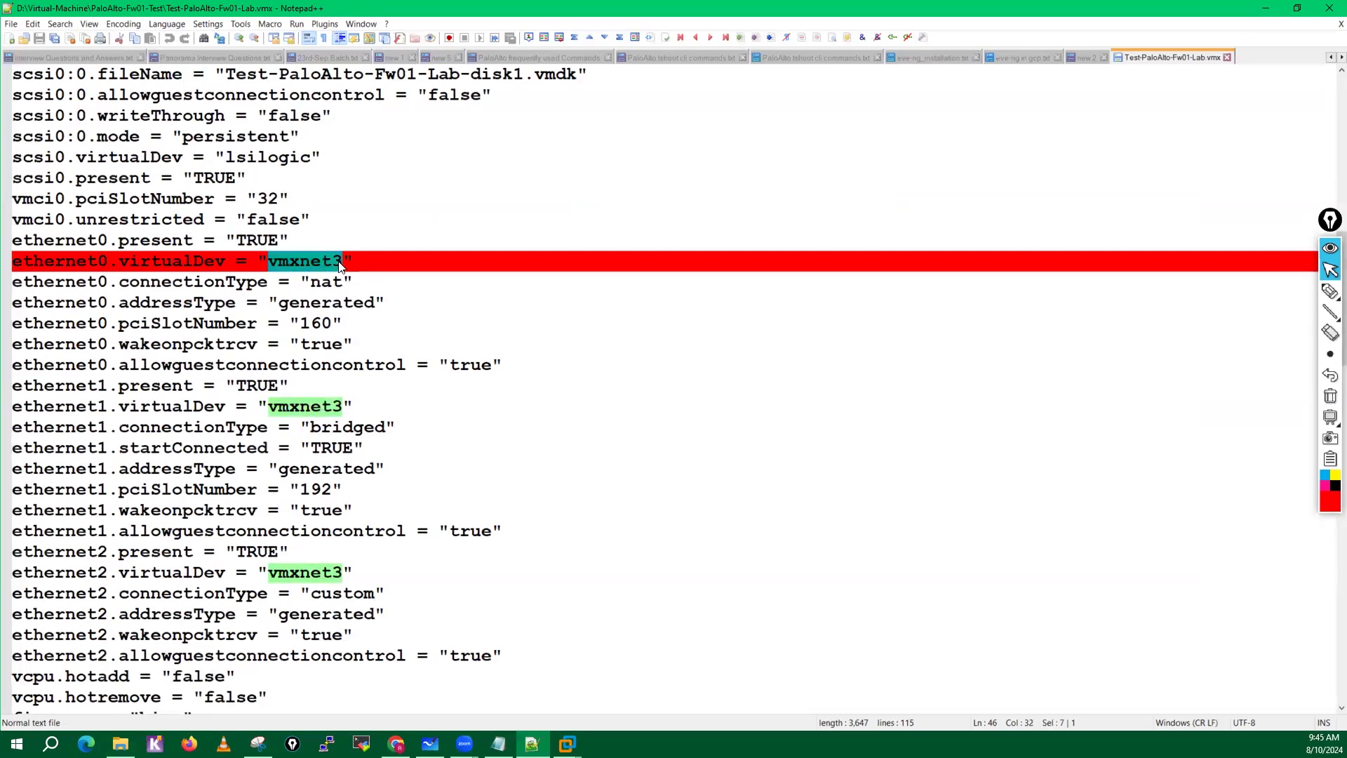
pyautogui.click(340, 263)
pyautogui.click(327, 259)
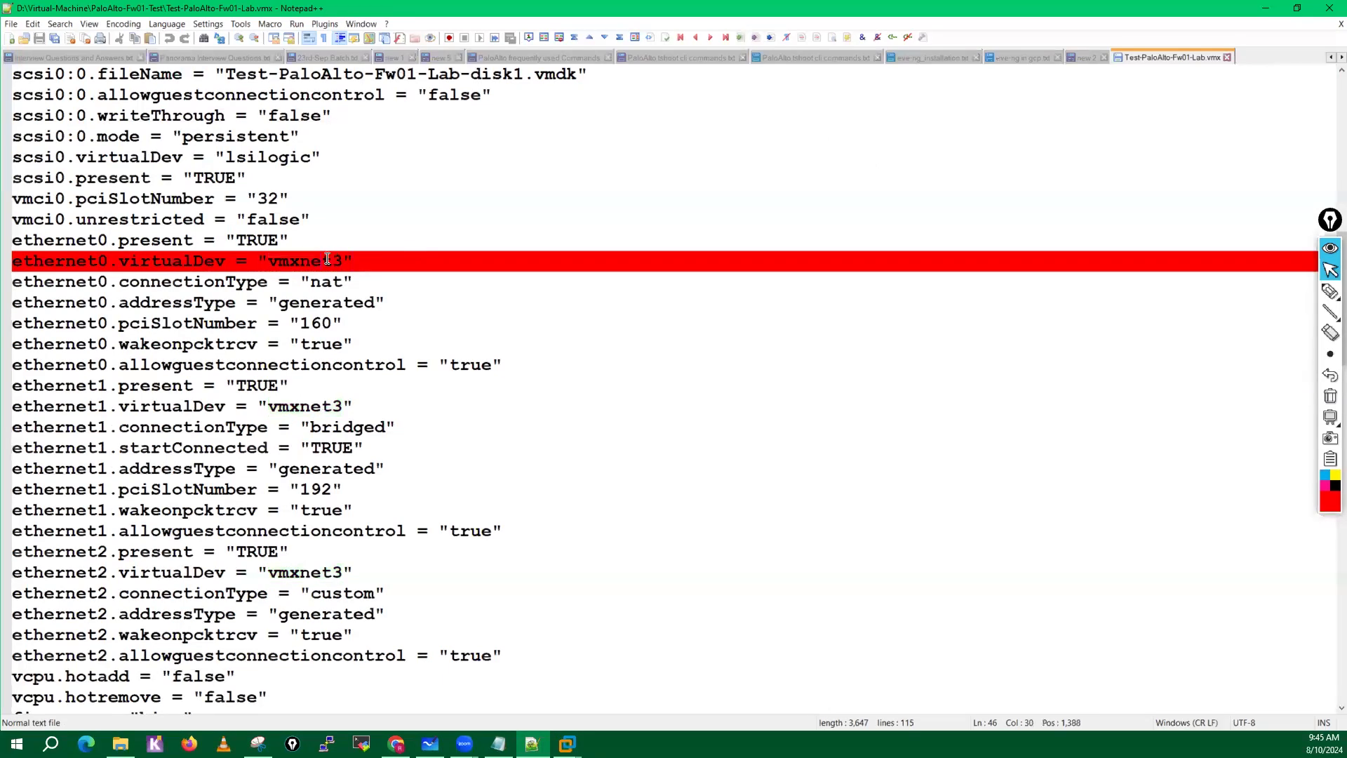
pyautogui.doubleClick(327, 259)
pyautogui.hotkey('ctrl', 'c')
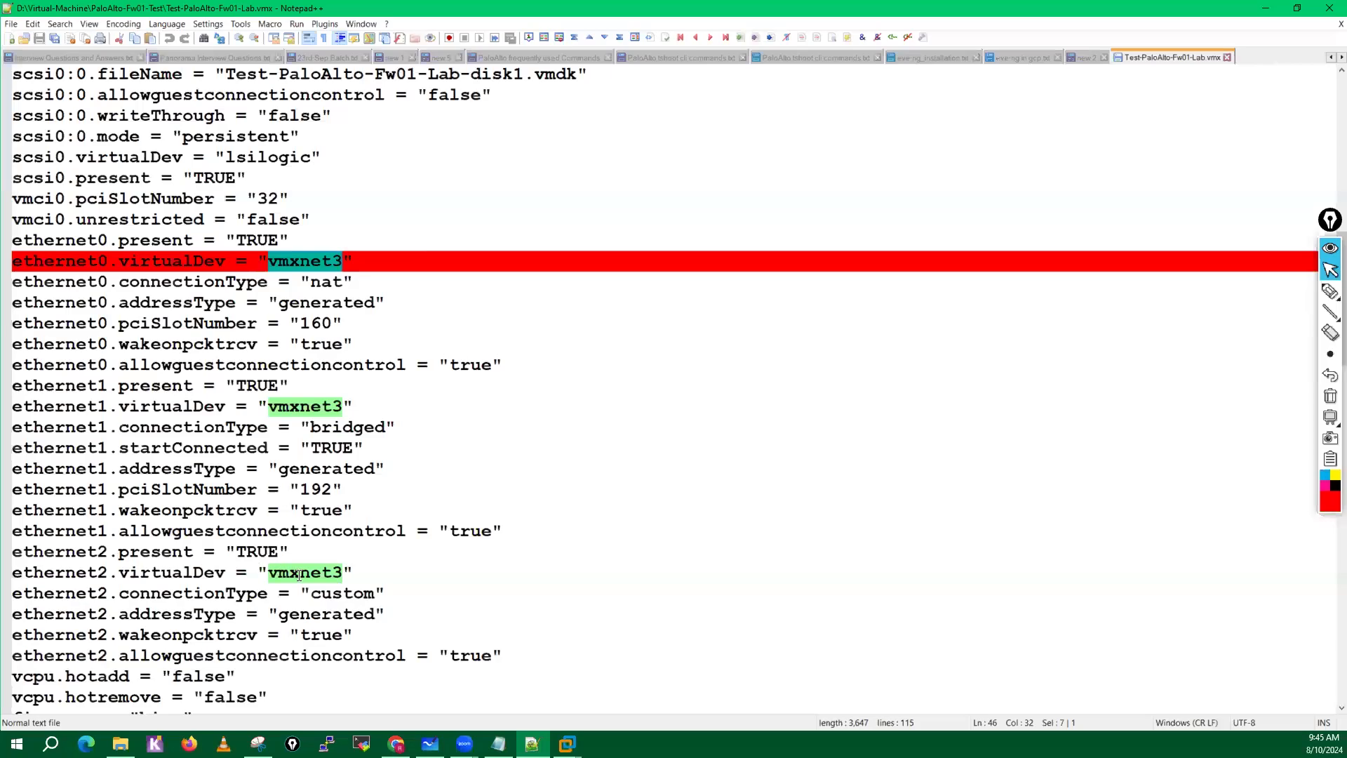
# Locate the virtualDev entries of the added adapters and set ethernet7.virtualDev and ethernet4.virtualDev to vmxnet3.
pyautogui.scroll(-13, 299, 576)
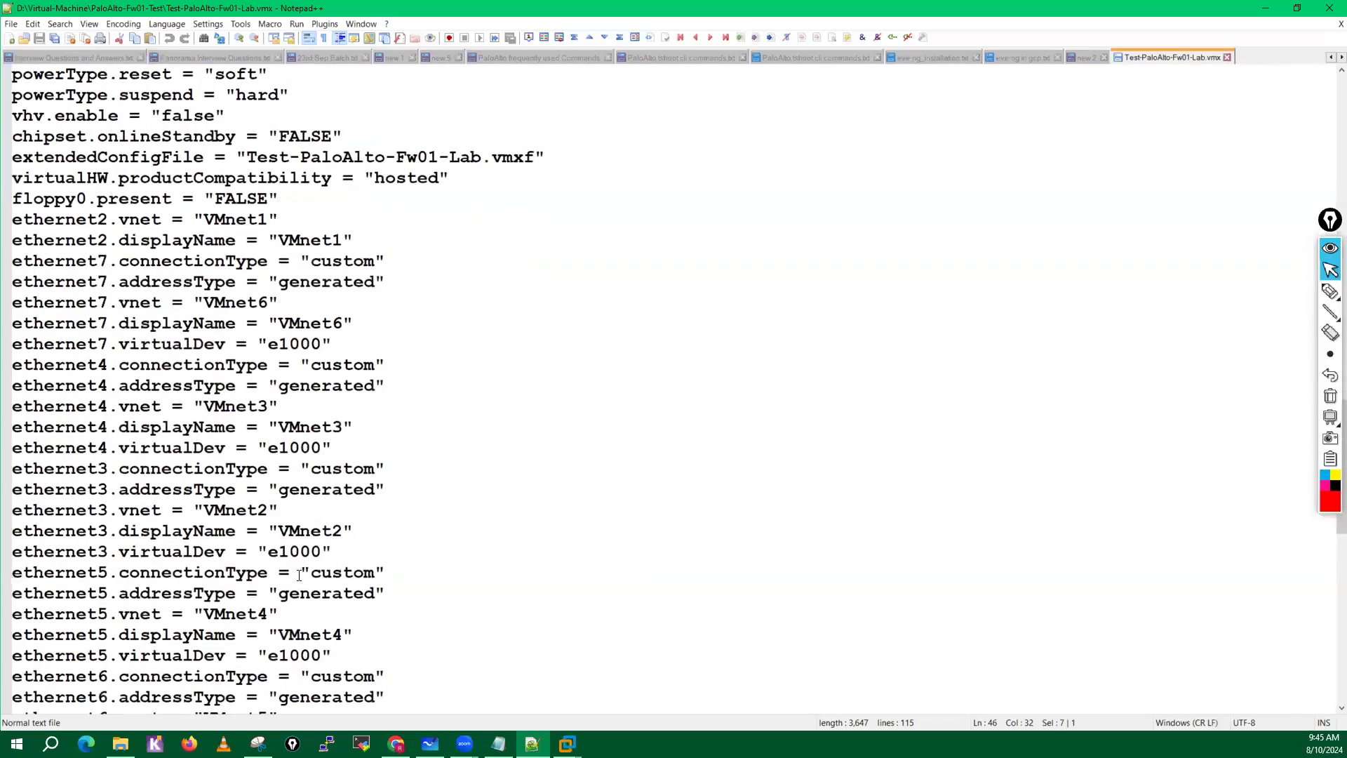
pyautogui.scroll(6, 299, 575)
pyautogui.scroll(-3, 299, 575)
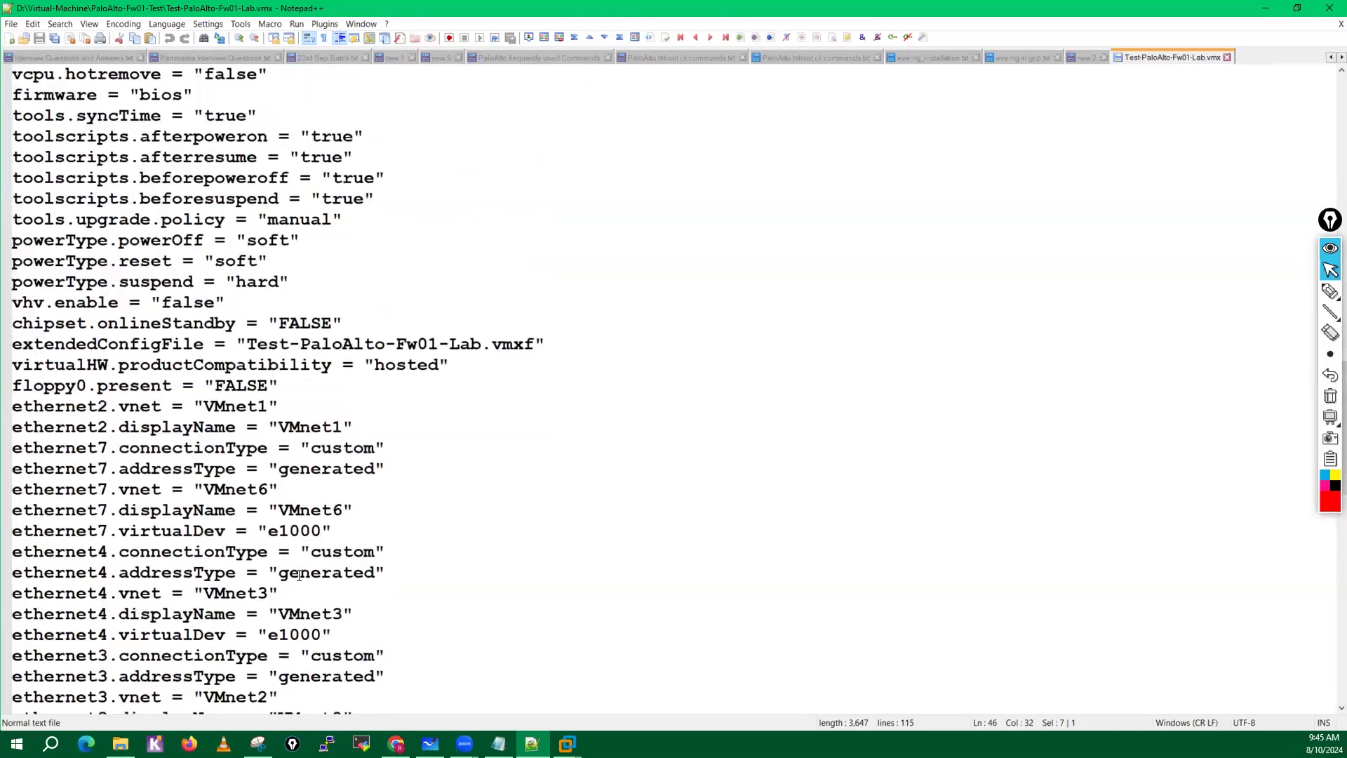
pyautogui.scroll(7, 299, 576)
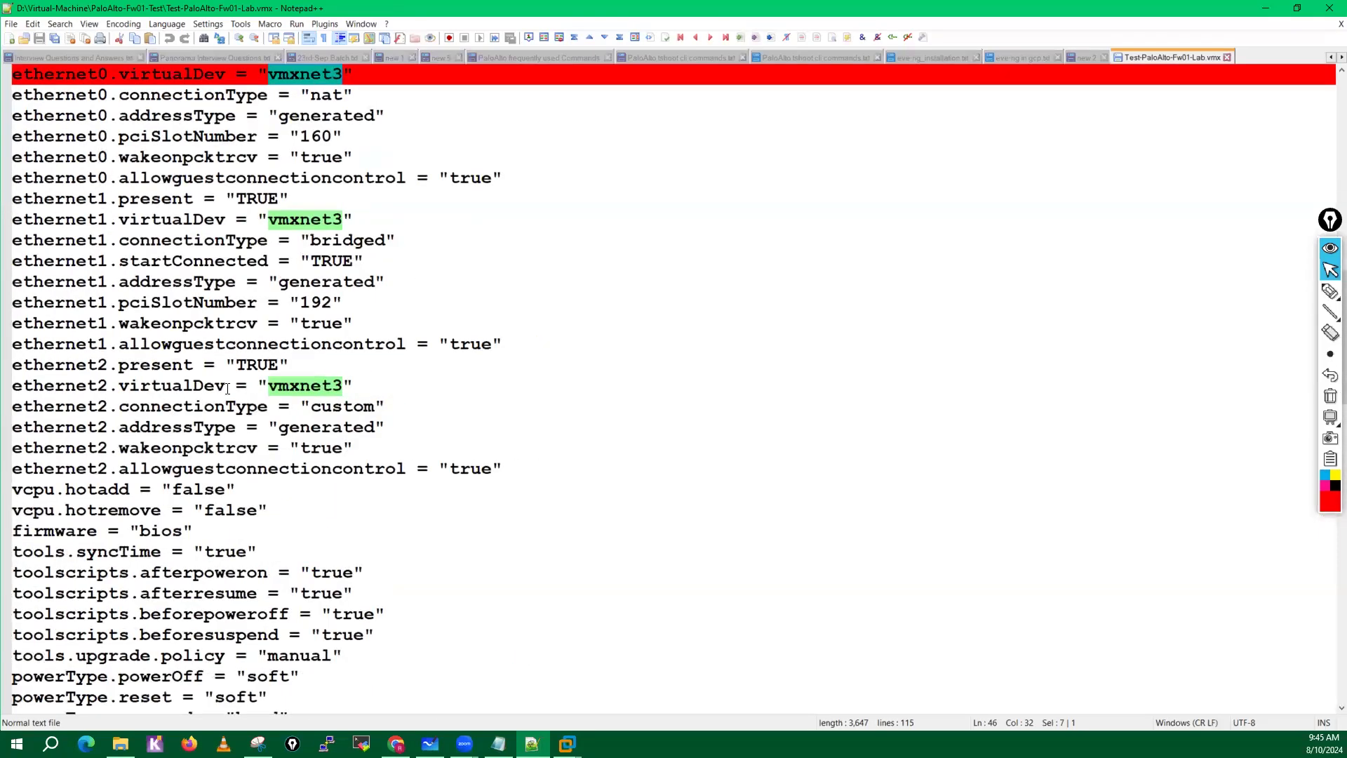
pyautogui.scroll(-10, 344, 477)
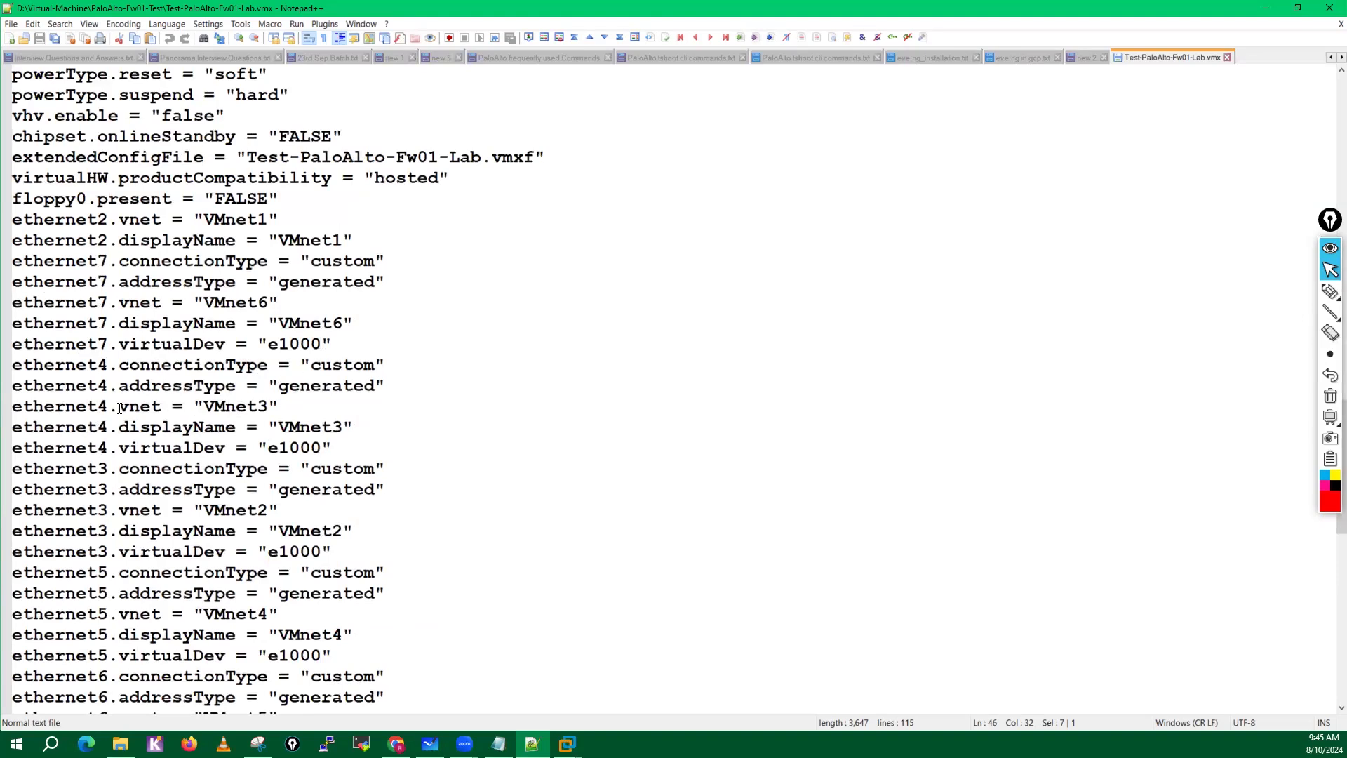
pyautogui.doubleClick(160, 341)
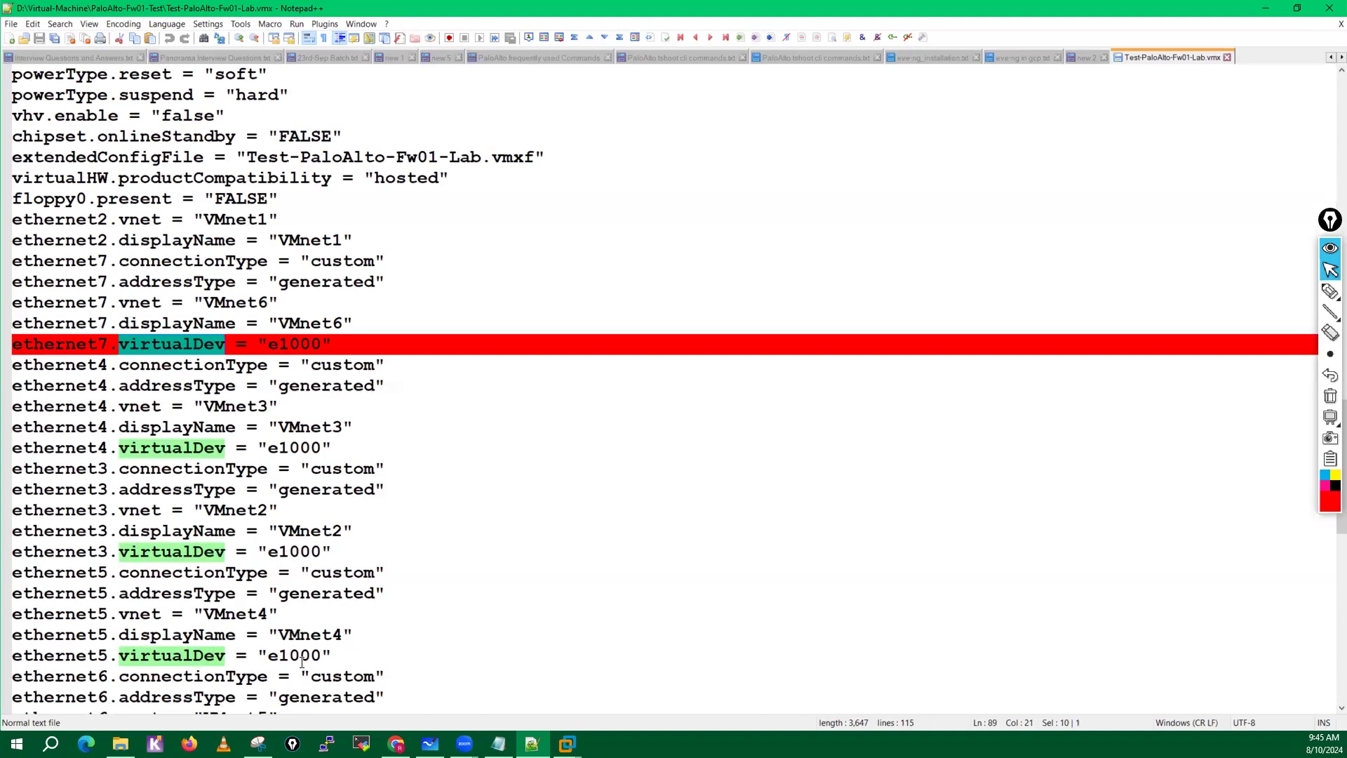
pyautogui.moveTo(268, 343); pyautogui.dragTo(321, 347)
pyautogui.hotkey('ctrl', 'v')
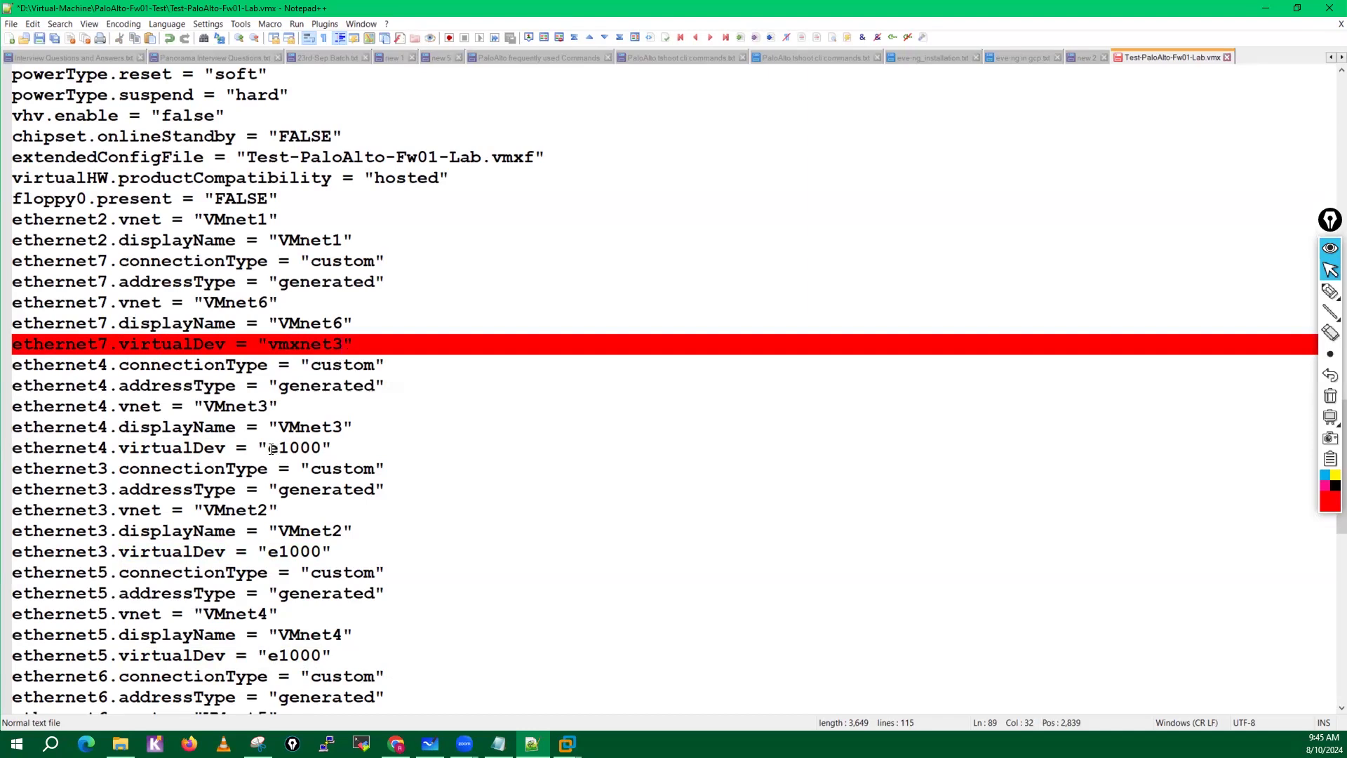
pyautogui.moveTo(272, 449); pyautogui.dragTo(321, 450)
pyautogui.hotkey('ctrl', 'v')
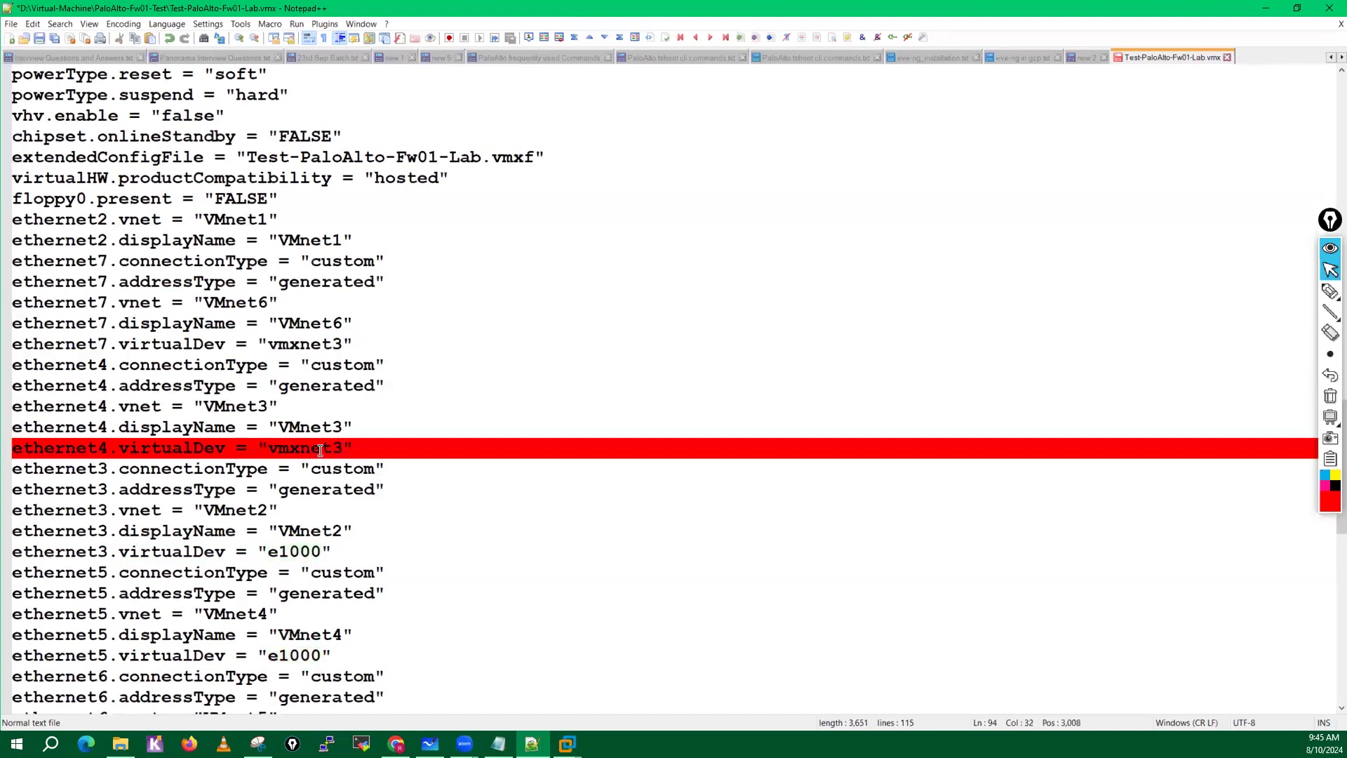
# Set ethernet3.virtualDev and ethernet5.virtualDev to vmxnet3.
pyautogui.moveTo(269, 552); pyautogui.dragTo(321, 556)
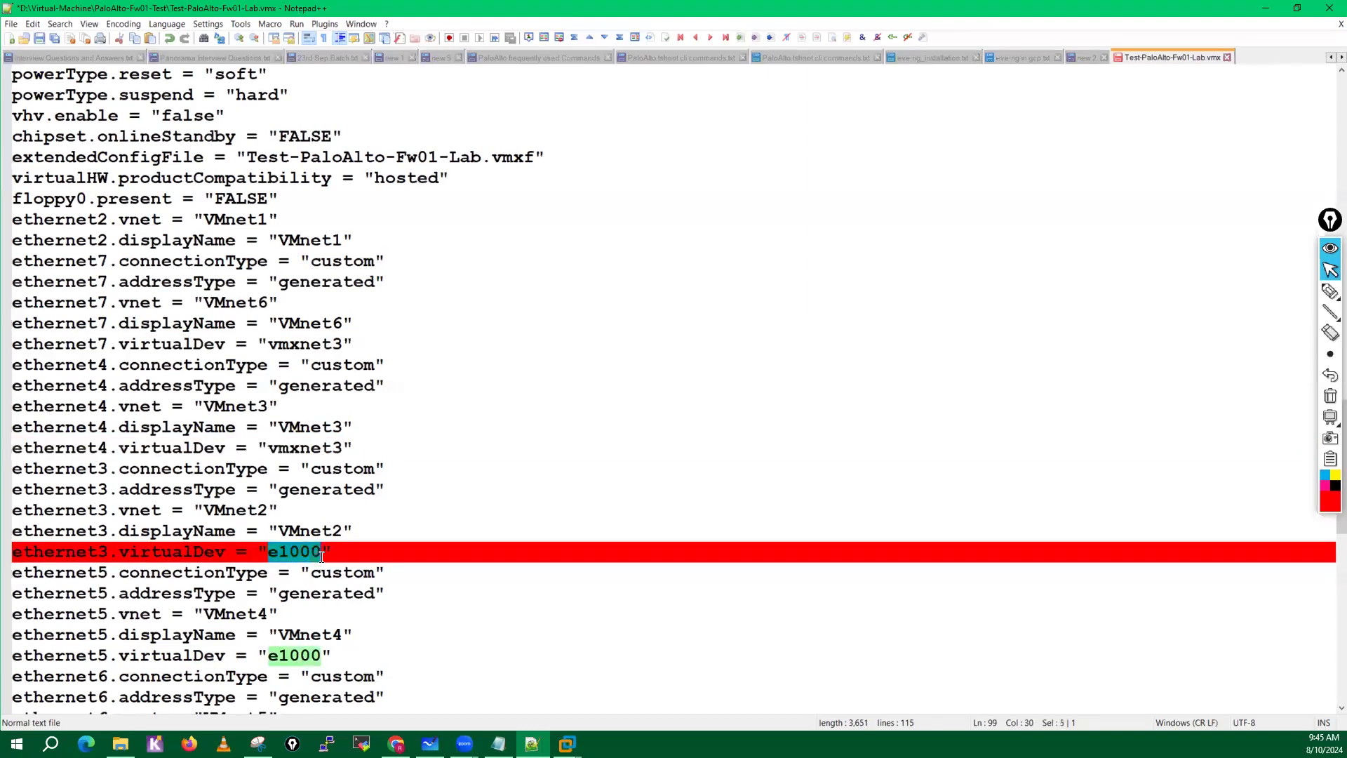
pyautogui.hotkey('ctrl', 'v')
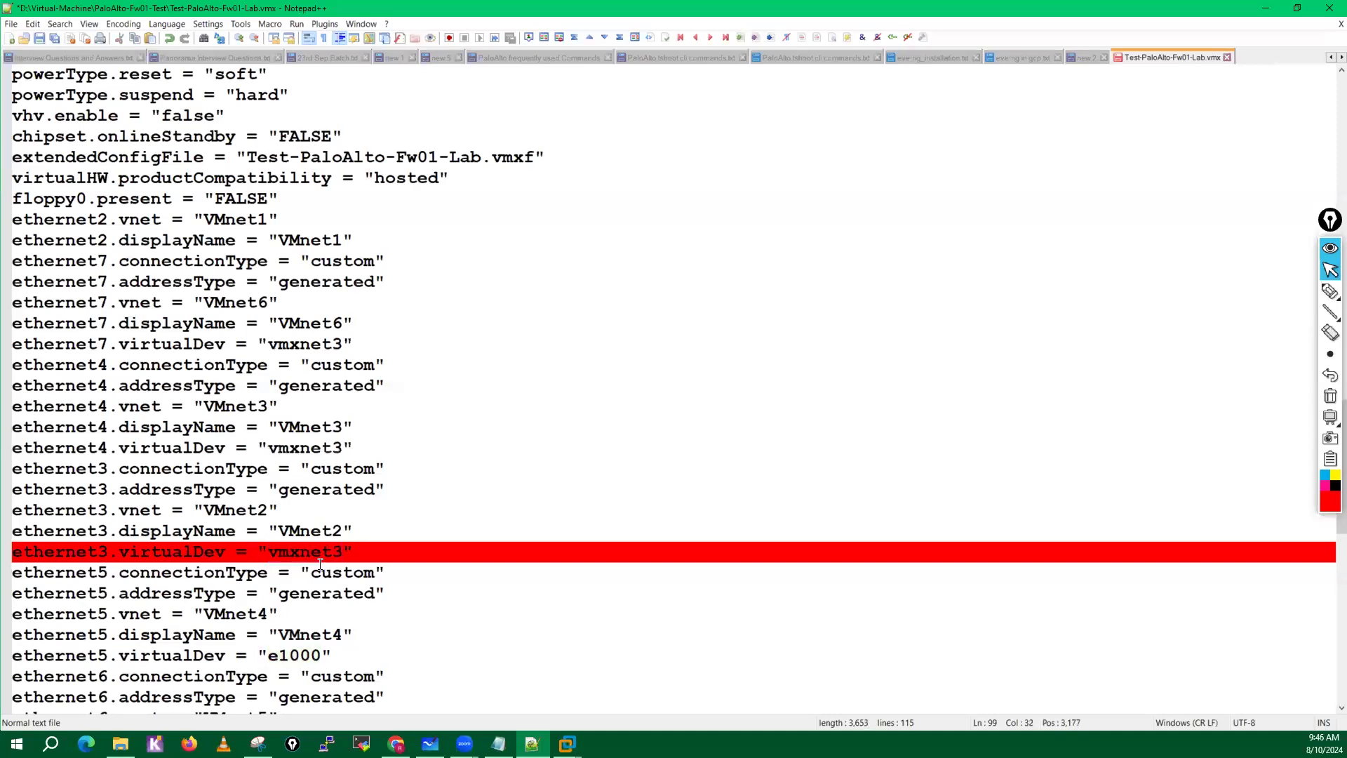
pyautogui.moveTo(272, 657); pyautogui.dragTo(320, 663)
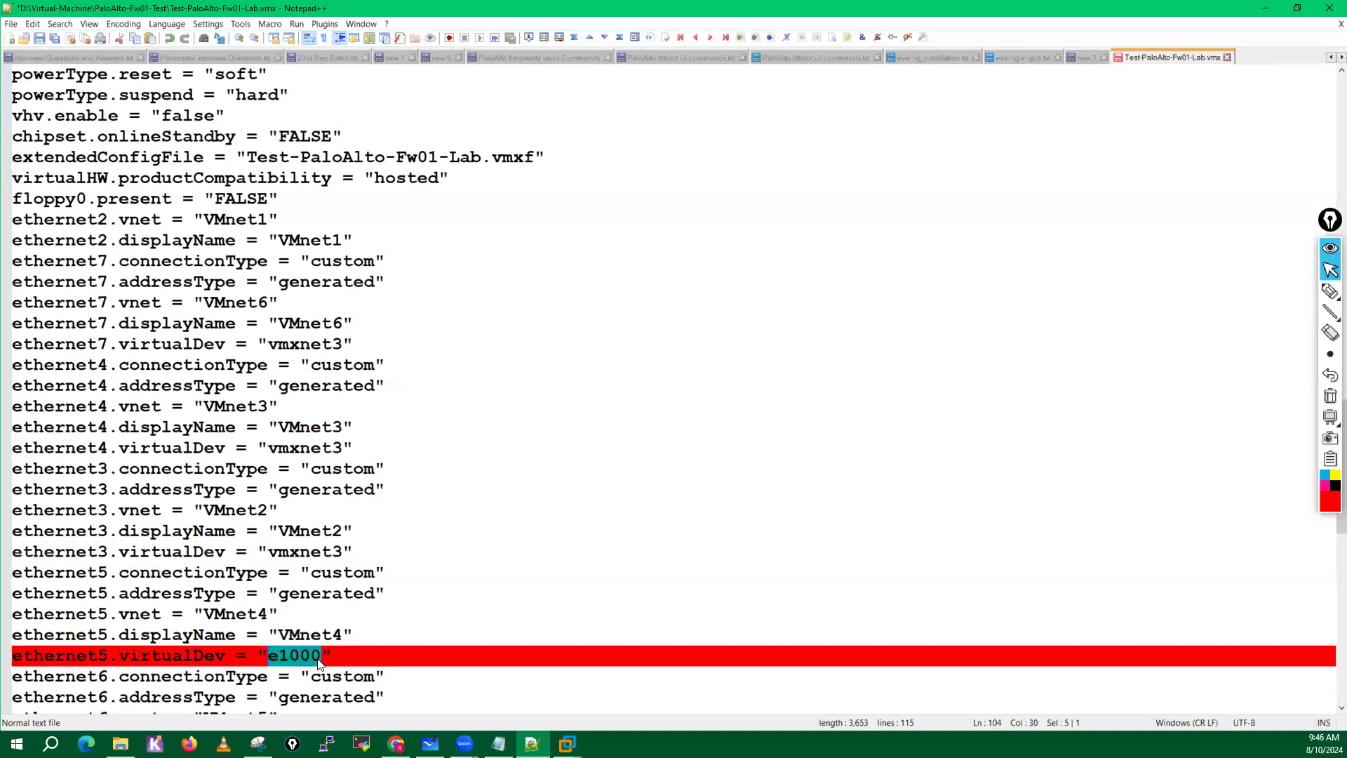
pyautogui.hotkey('ctrl', 'v')
# Set ethernet6.virtualDev near the end of the file to vmxnet3.
pyautogui.scroll(-2, 383, 658)
pyautogui.scroll(-3, 383, 658)
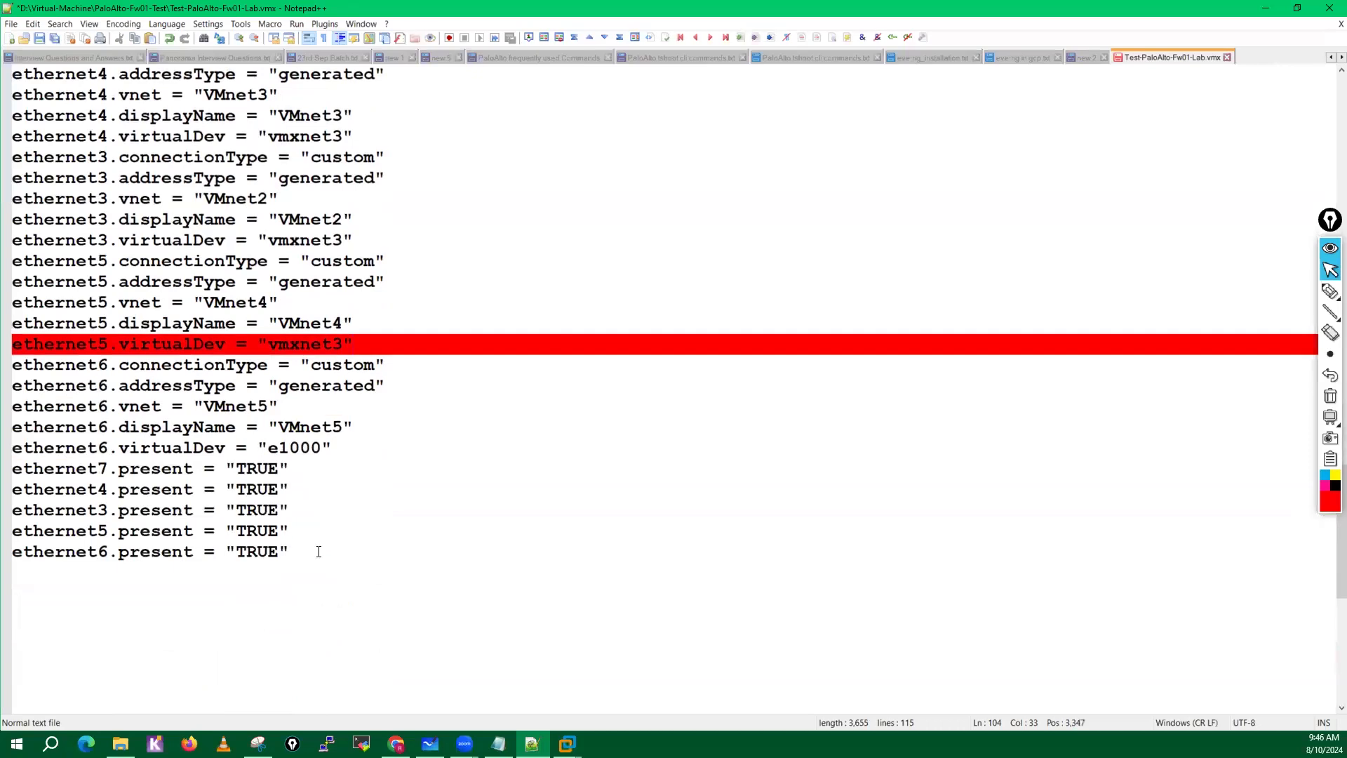
pyautogui.doubleClick(160, 343)
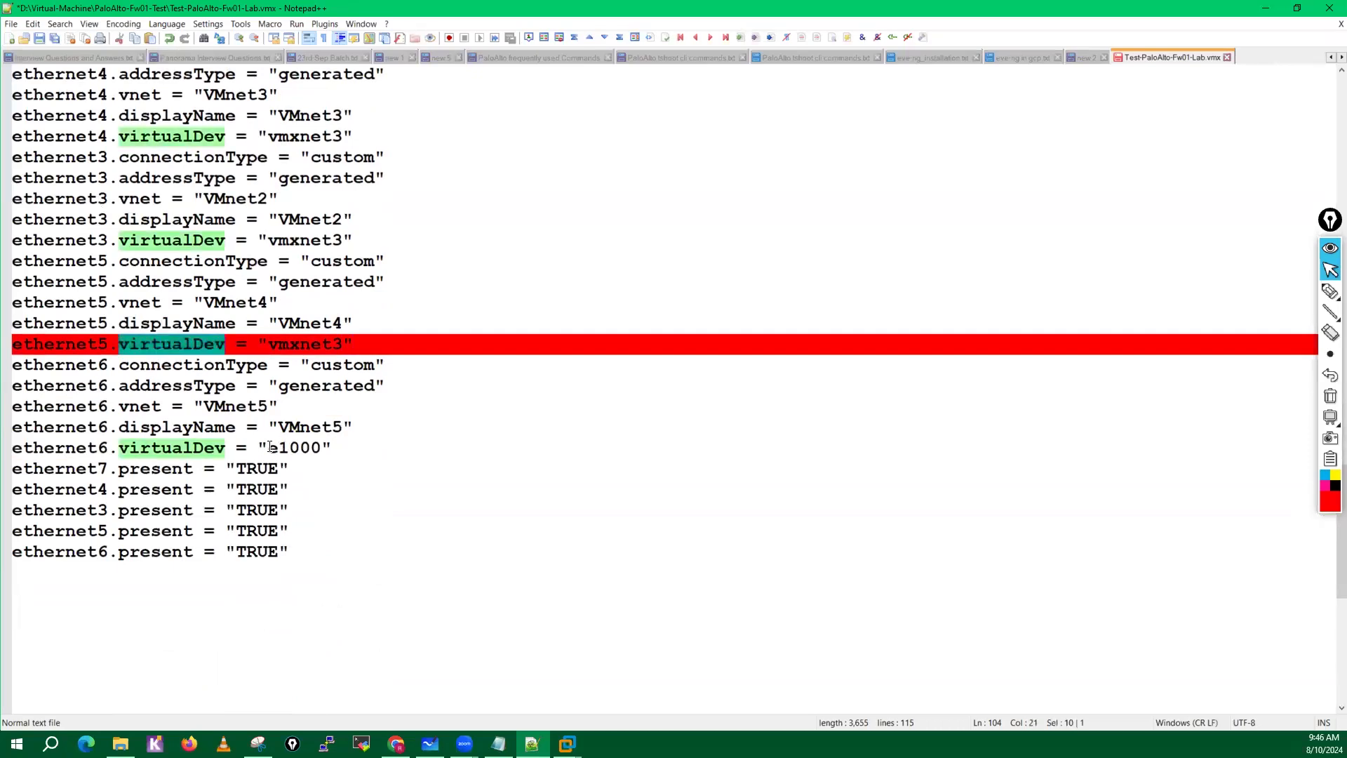
pyautogui.moveTo(269, 448); pyautogui.dragTo(318, 449)
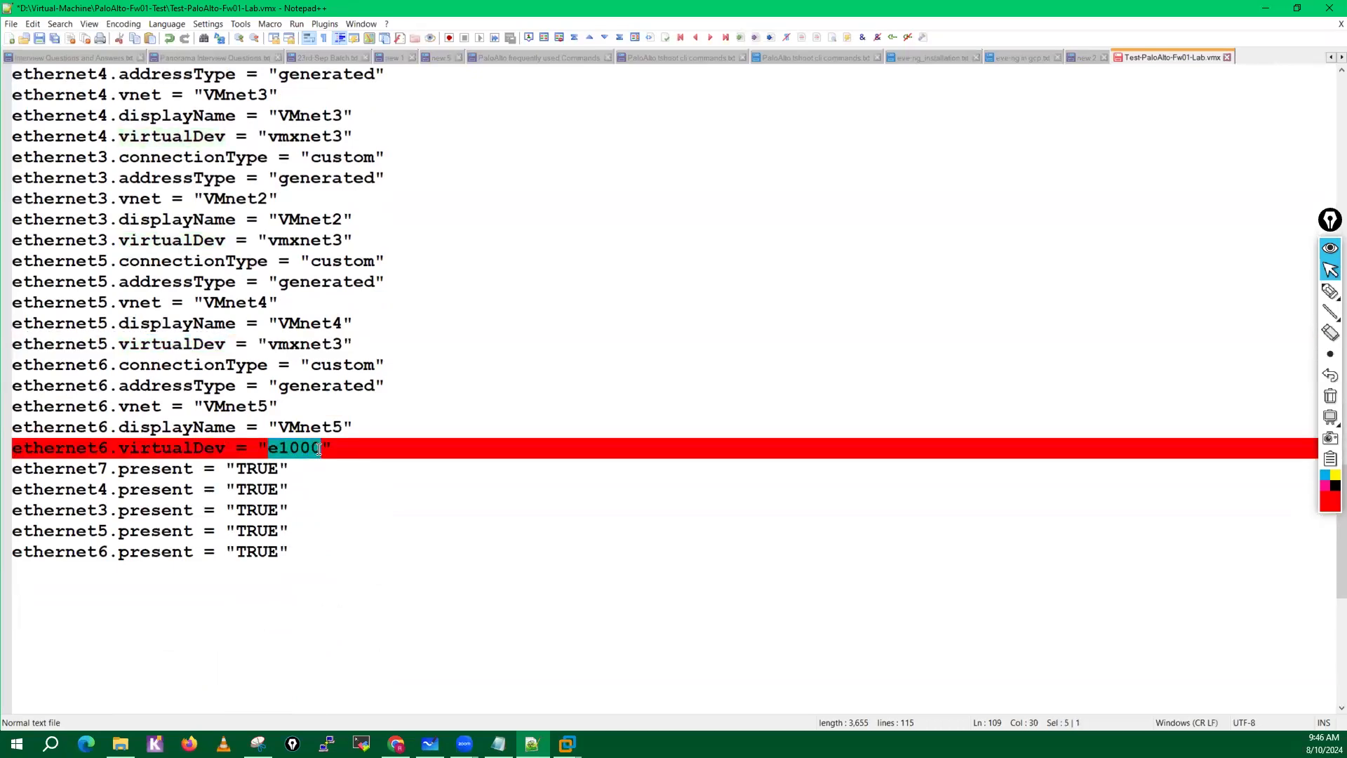
pyautogui.hotkey('ctrl', 'v')
pyautogui.click(156, 673)
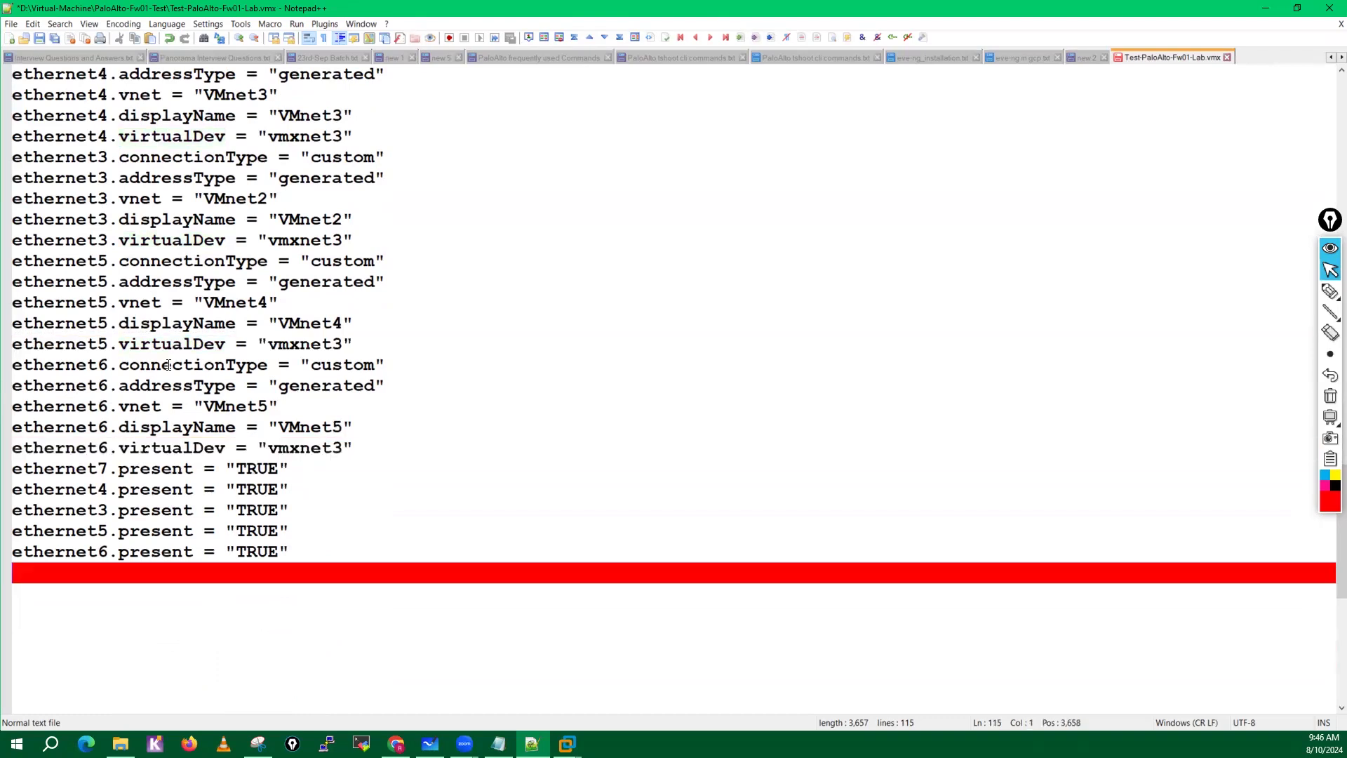
# Check the virtualDev entries of ethernet0 through ethernet7 and save the .vmx file.
pyautogui.doubleClick(163, 449)
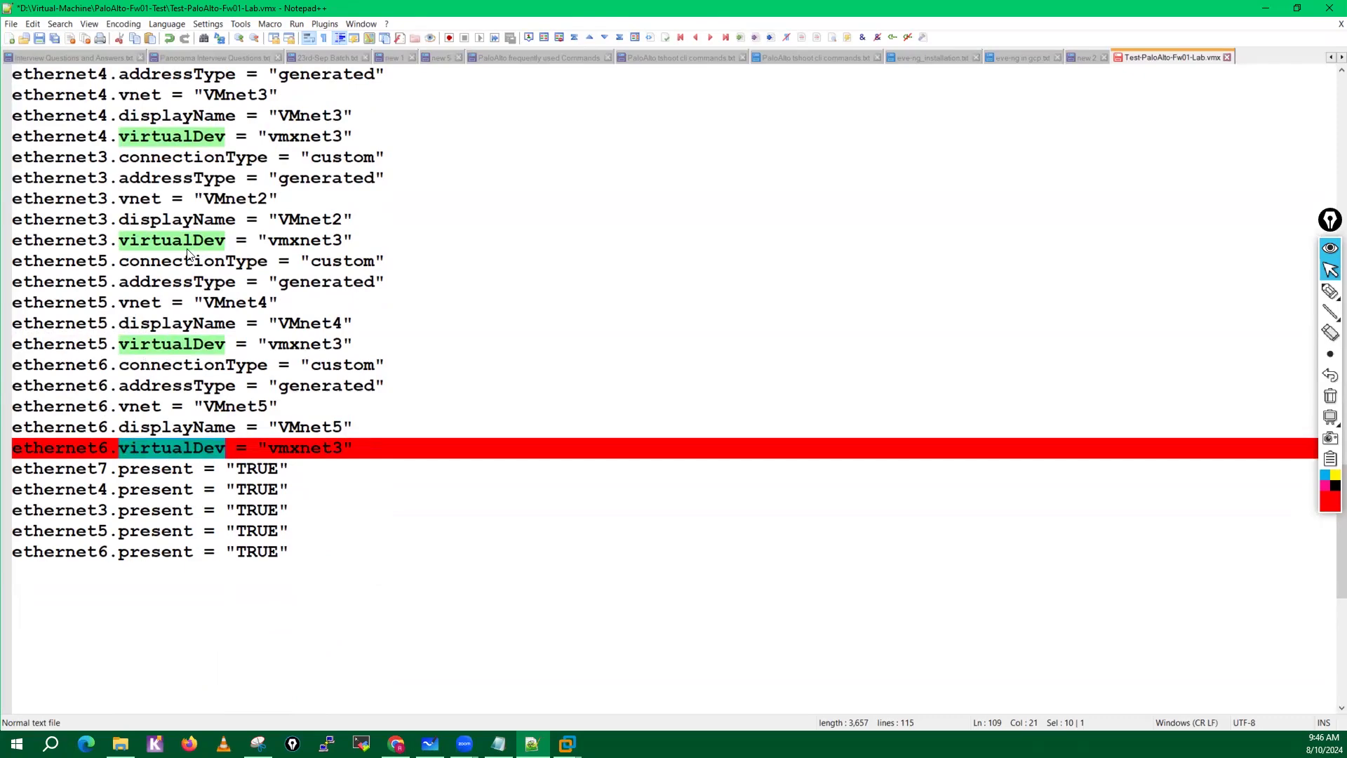
pyautogui.scroll(3, 311, 251)
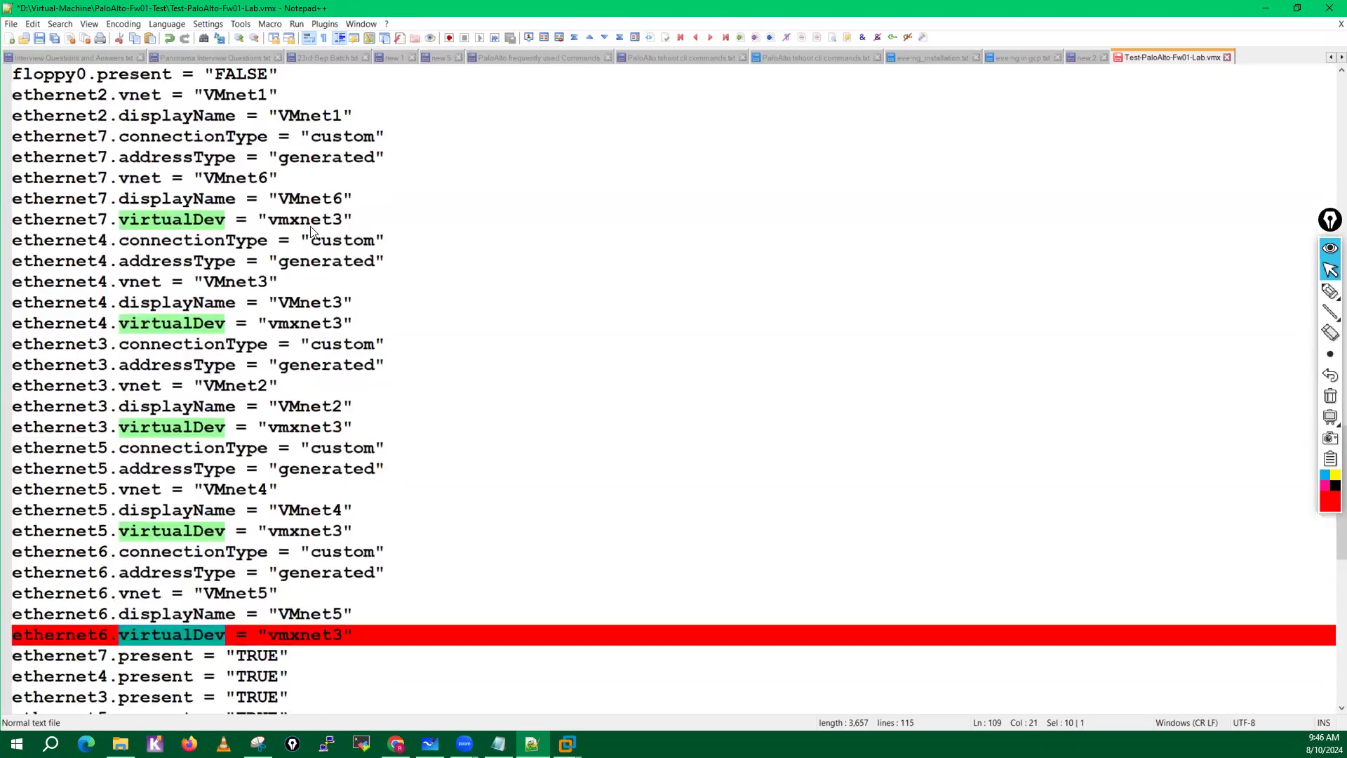
pyautogui.scroll(9, 311, 231)
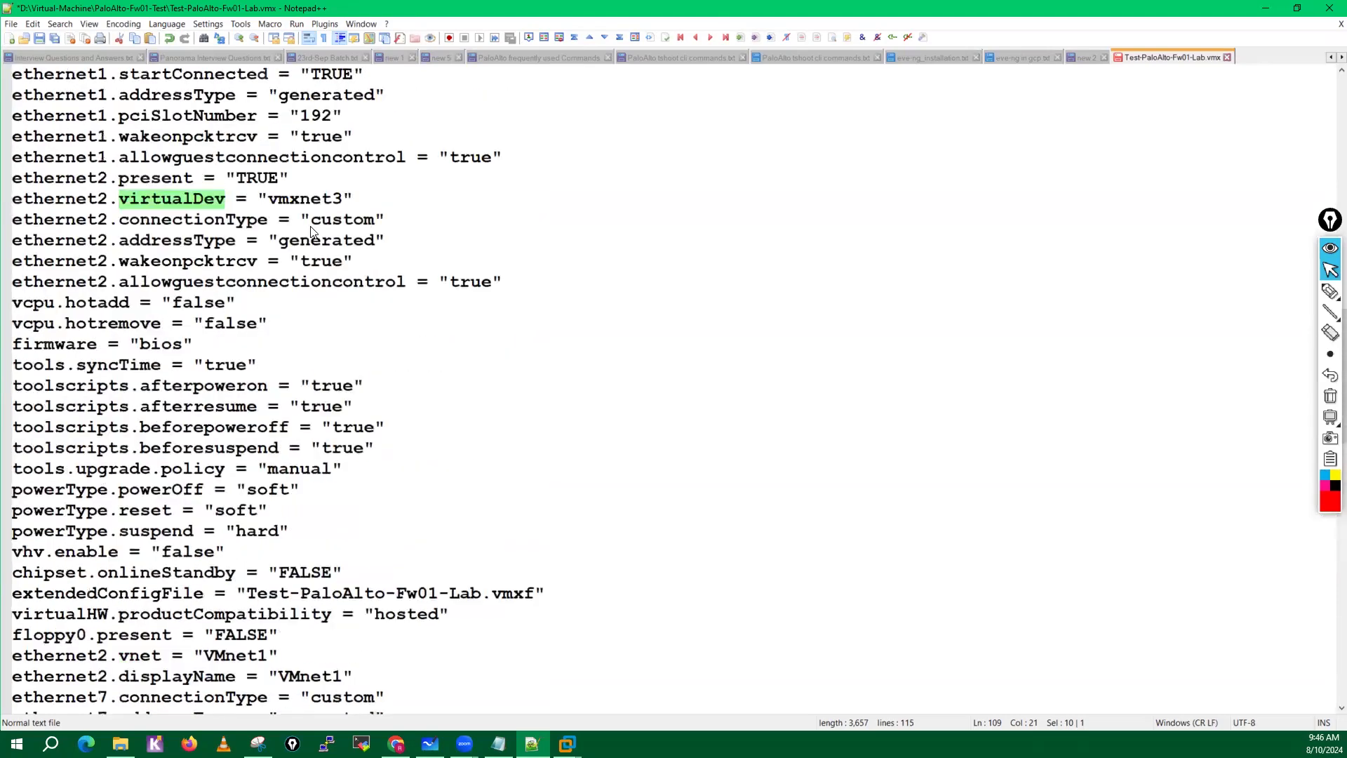
pyautogui.scroll(4, 310, 232)
pyautogui.scroll(4, 303, 223)
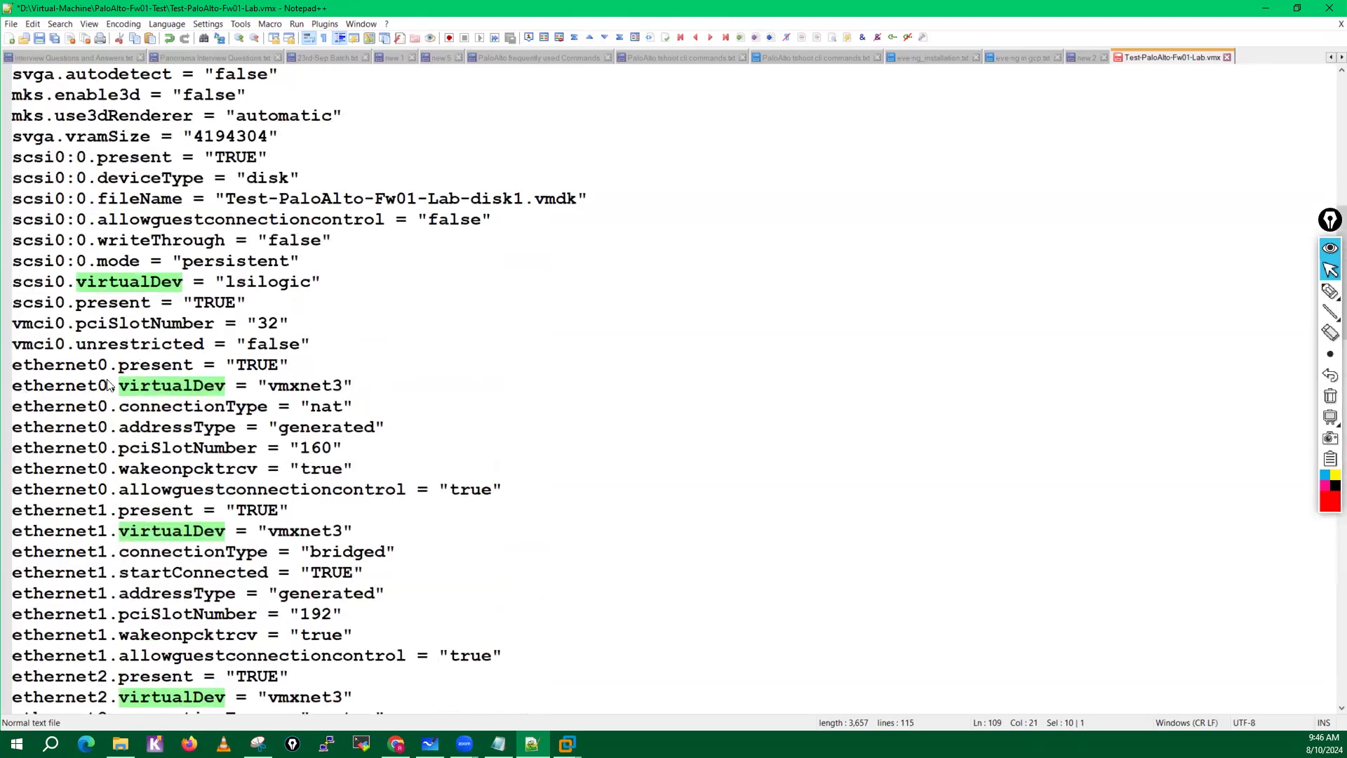
pyautogui.scroll(-7, 324, 398)
pyautogui.scroll(-9, 324, 398)
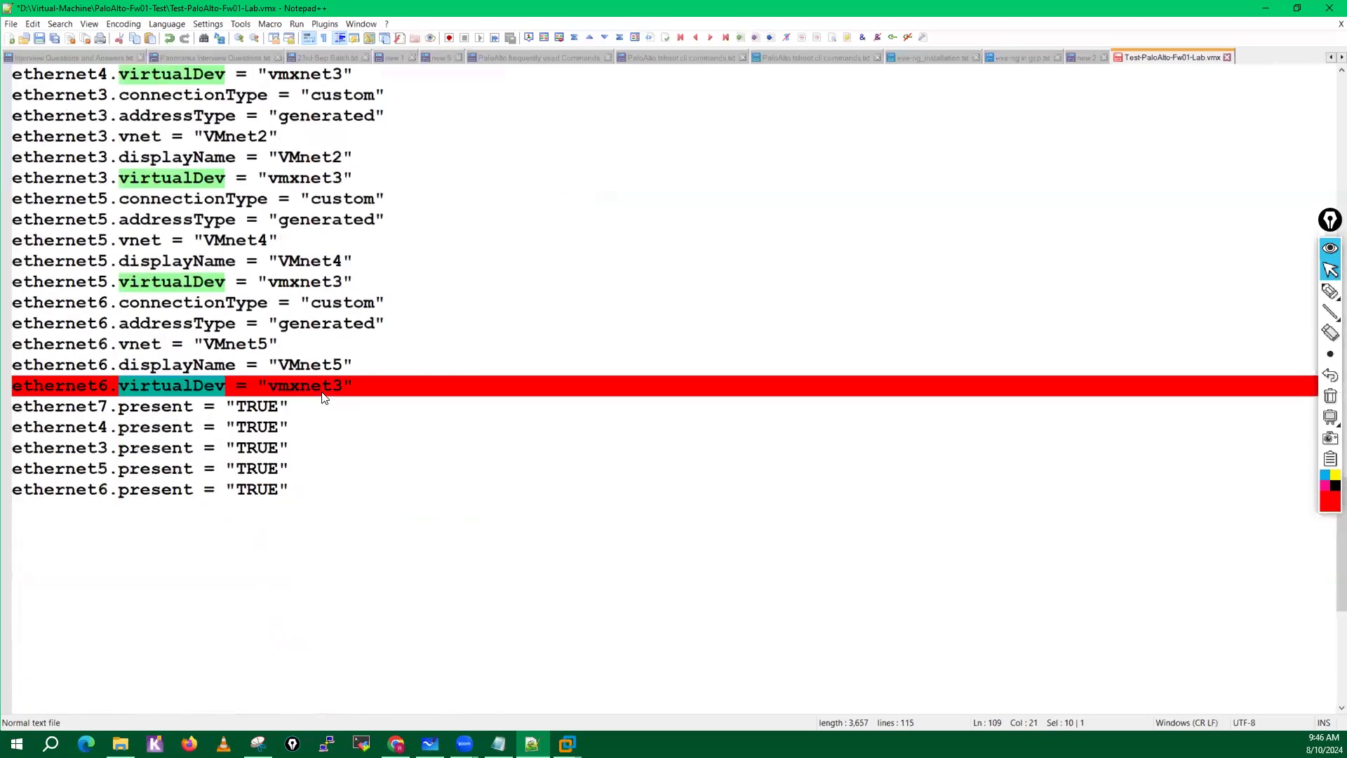
pyautogui.scroll(20, 326, 390)
pyautogui.click(397, 307)
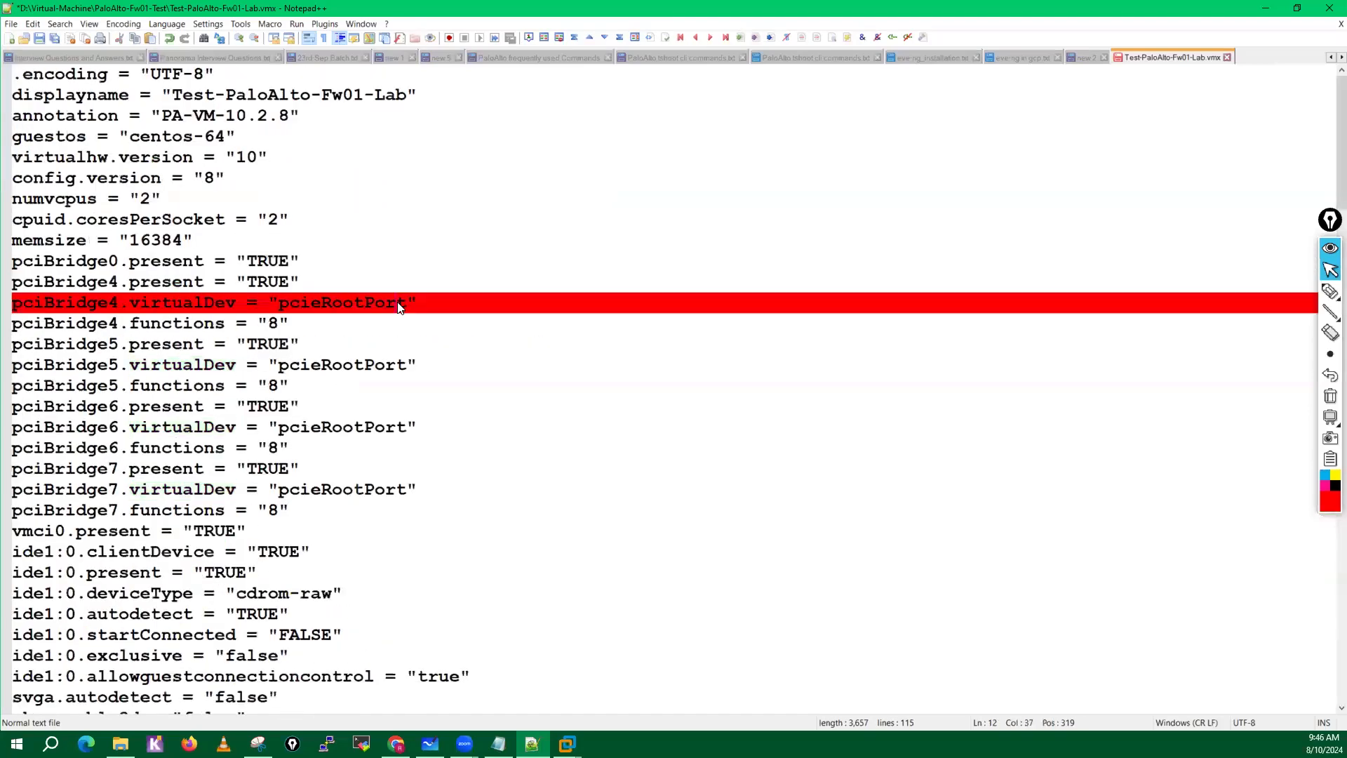
pyautogui.hotkey('ctrl', 's')
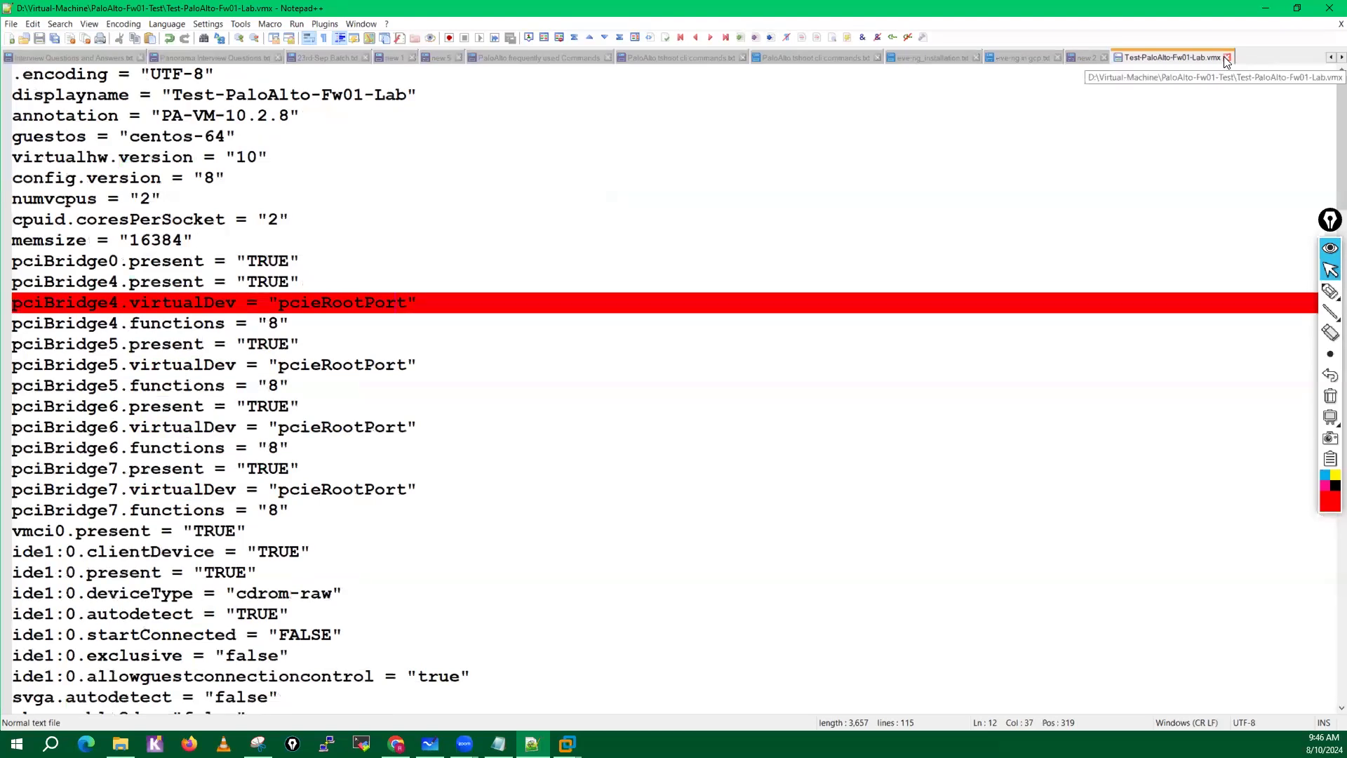
# Close the Test-PaloAlto-Fw01-Lab.vmx file, return to VMware Workstation and power on the Test-PaloAlto-Fw01-Lab virtual machine.
pyautogui.click(1227, 57)
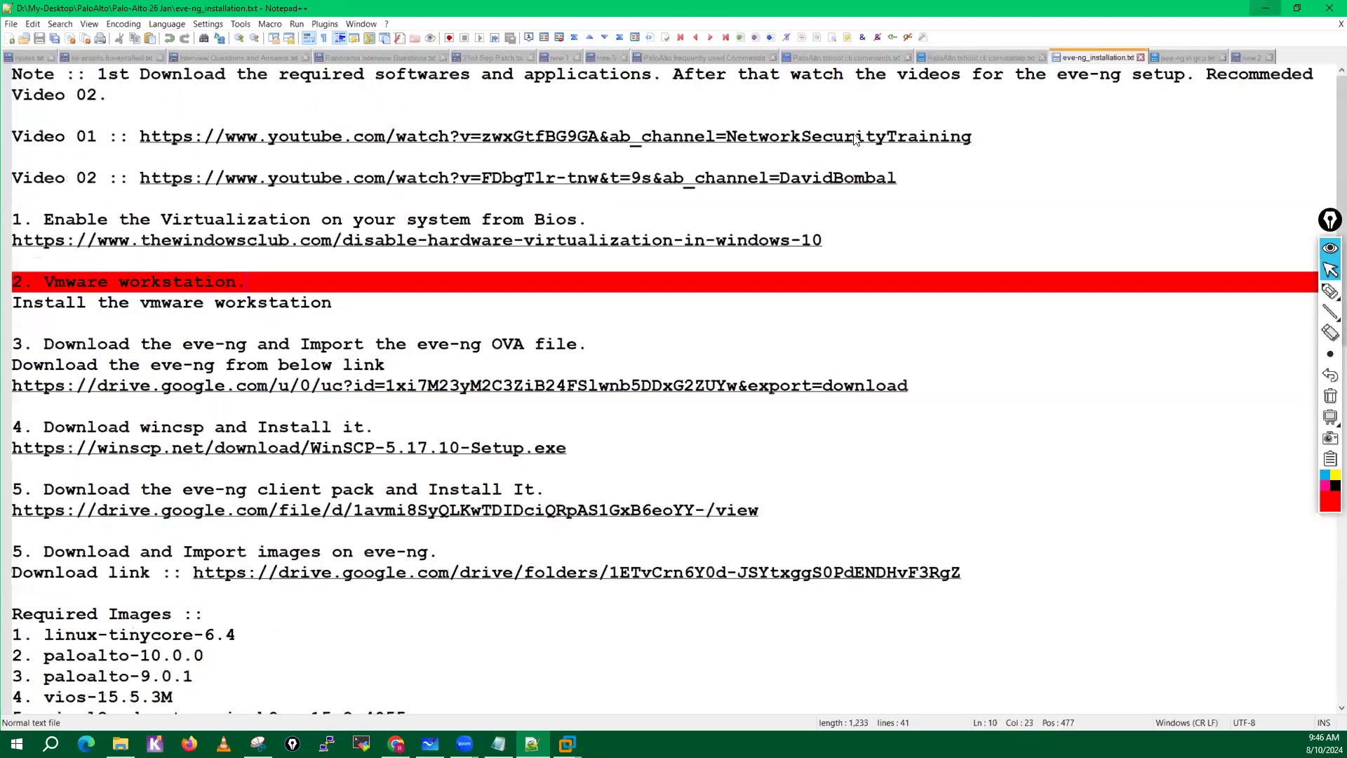
pyautogui.click(1264, 9)
pyautogui.click(1264, 9)
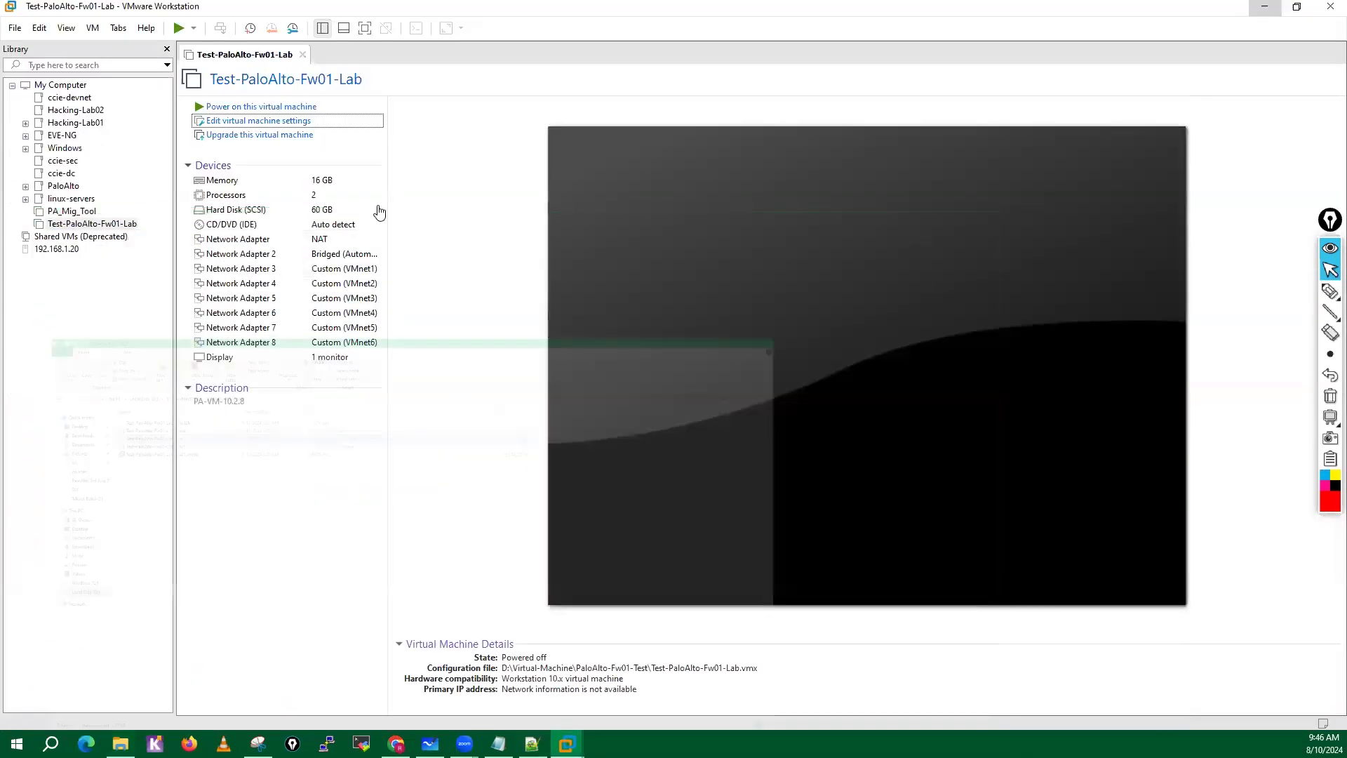
pyautogui.click(272, 107)
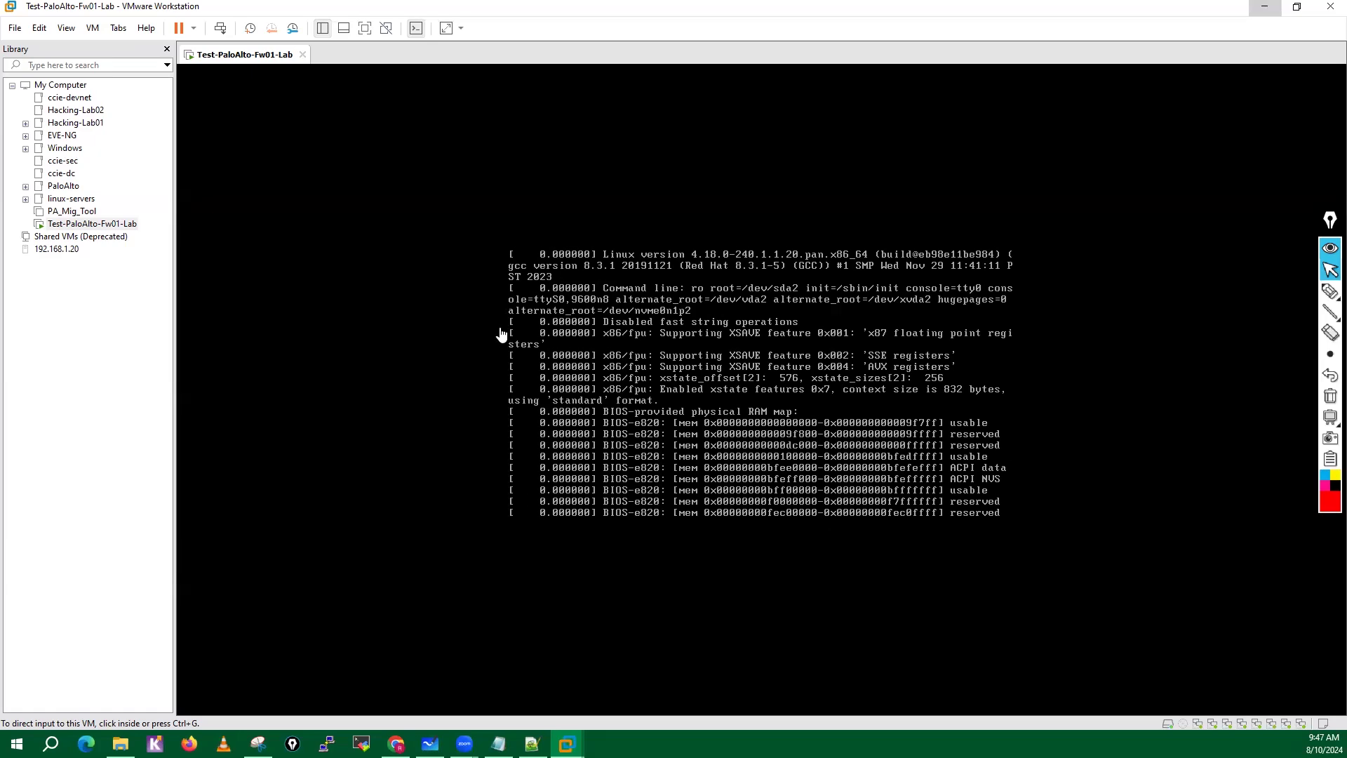
pyautogui.moveTo(1329, 223); pyautogui.dragTo(1329, 190)
pyautogui.moveTo(1331, 260)
pyautogui.click(1266, 260)
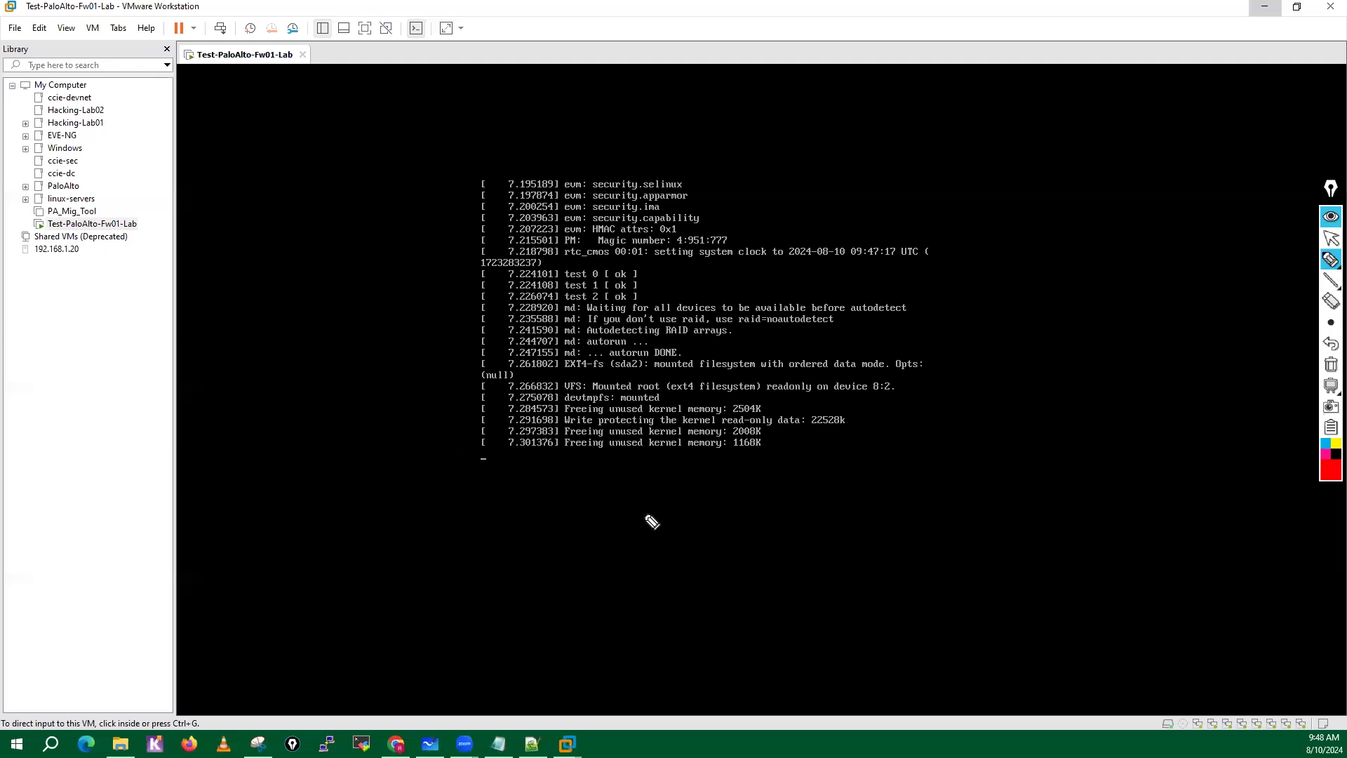
pyautogui.click(1331, 240)
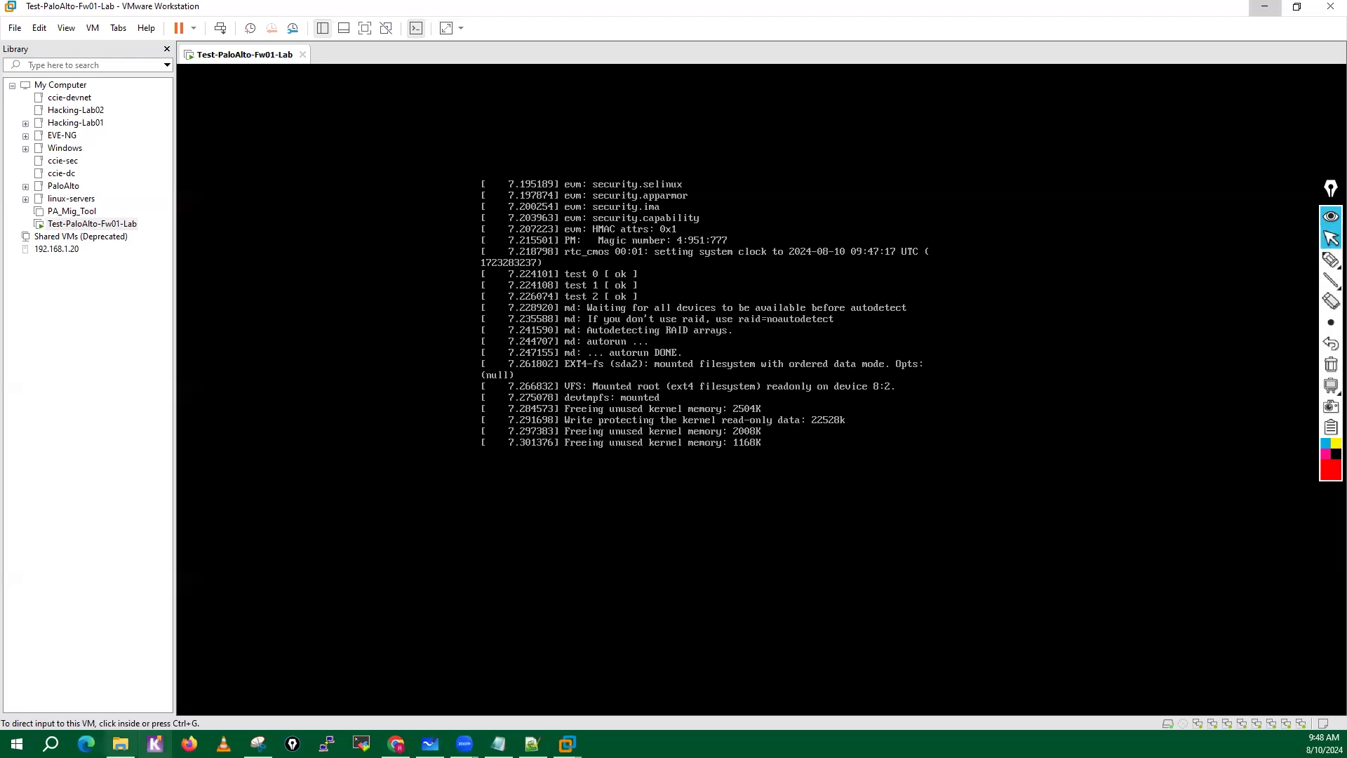
# Browse the D: drive to My-Desktop, SW, RGB Servers and look at the 11-RED-WEB server image folder.
pyautogui.click(120, 743)
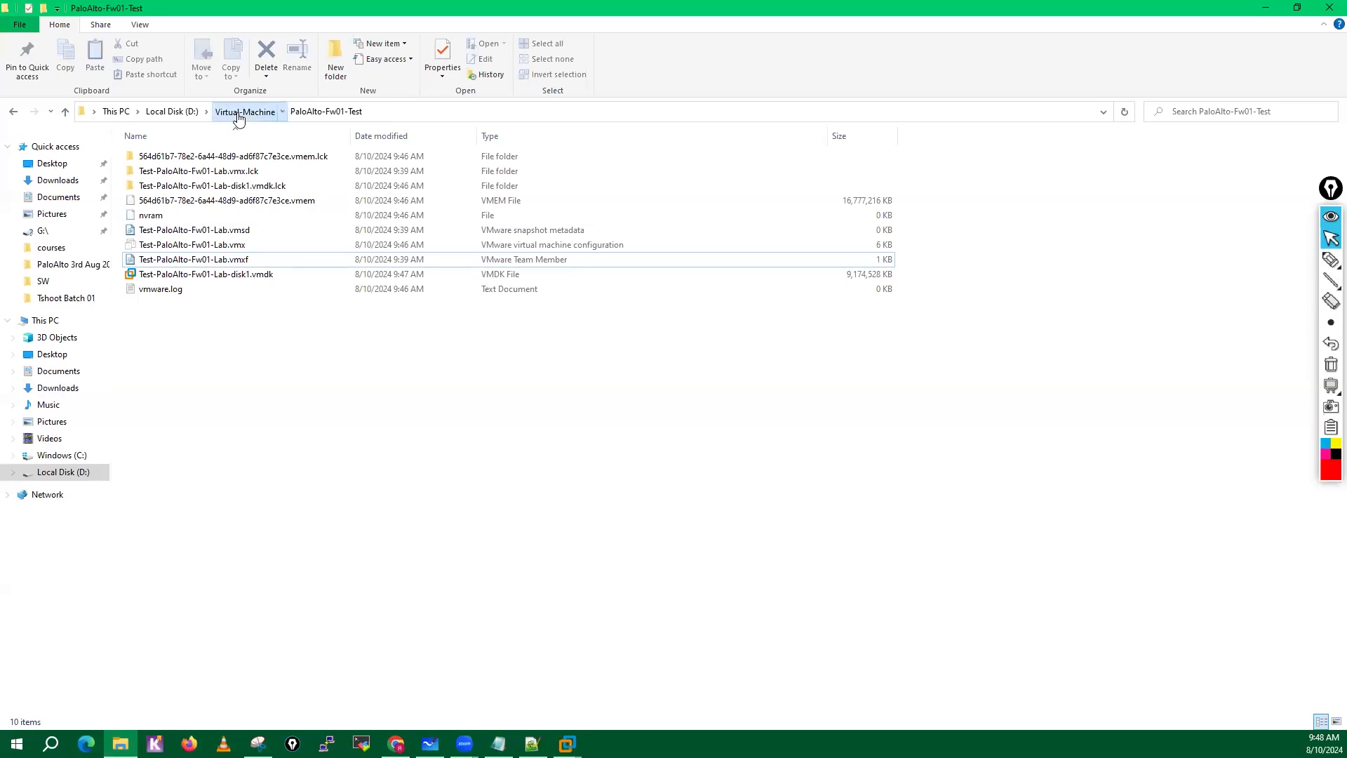
pyautogui.click(239, 117)
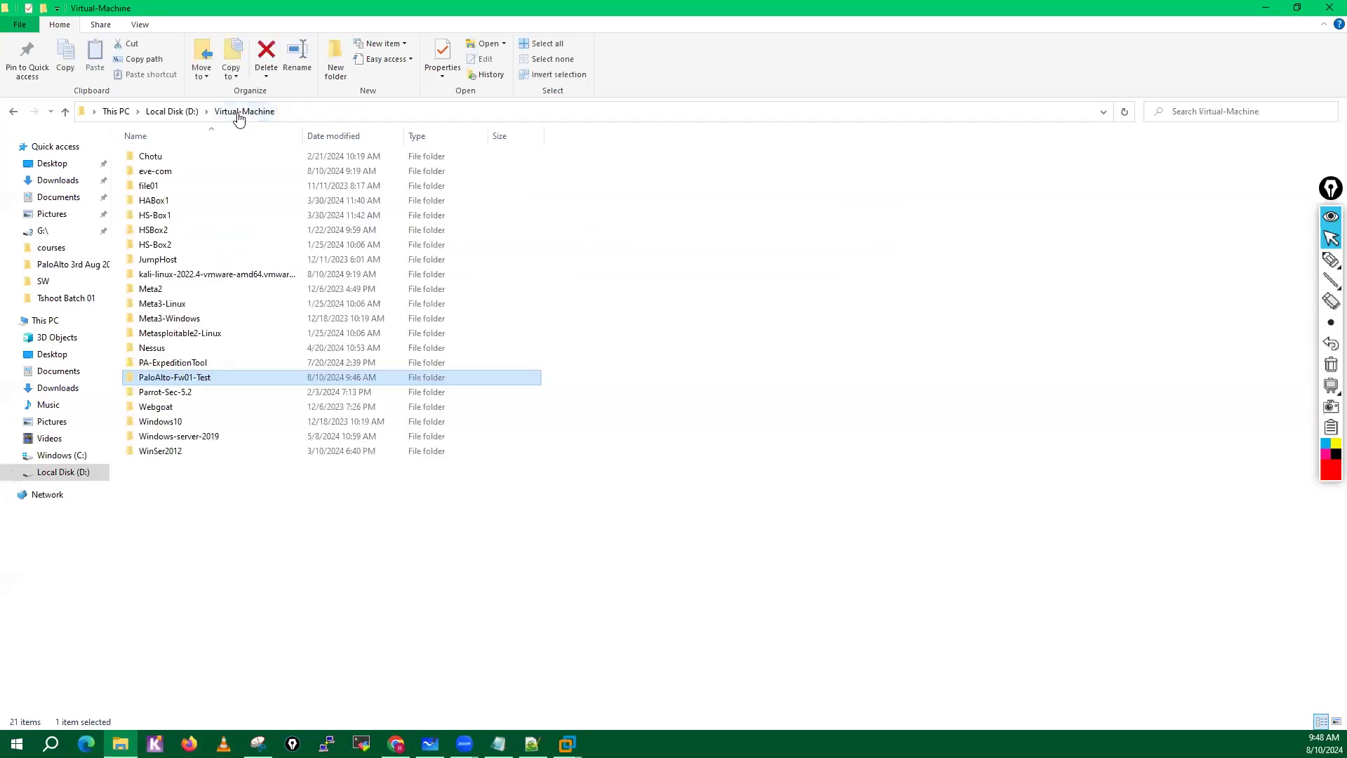
pyautogui.click(200, 114)
pyautogui.click(170, 175)
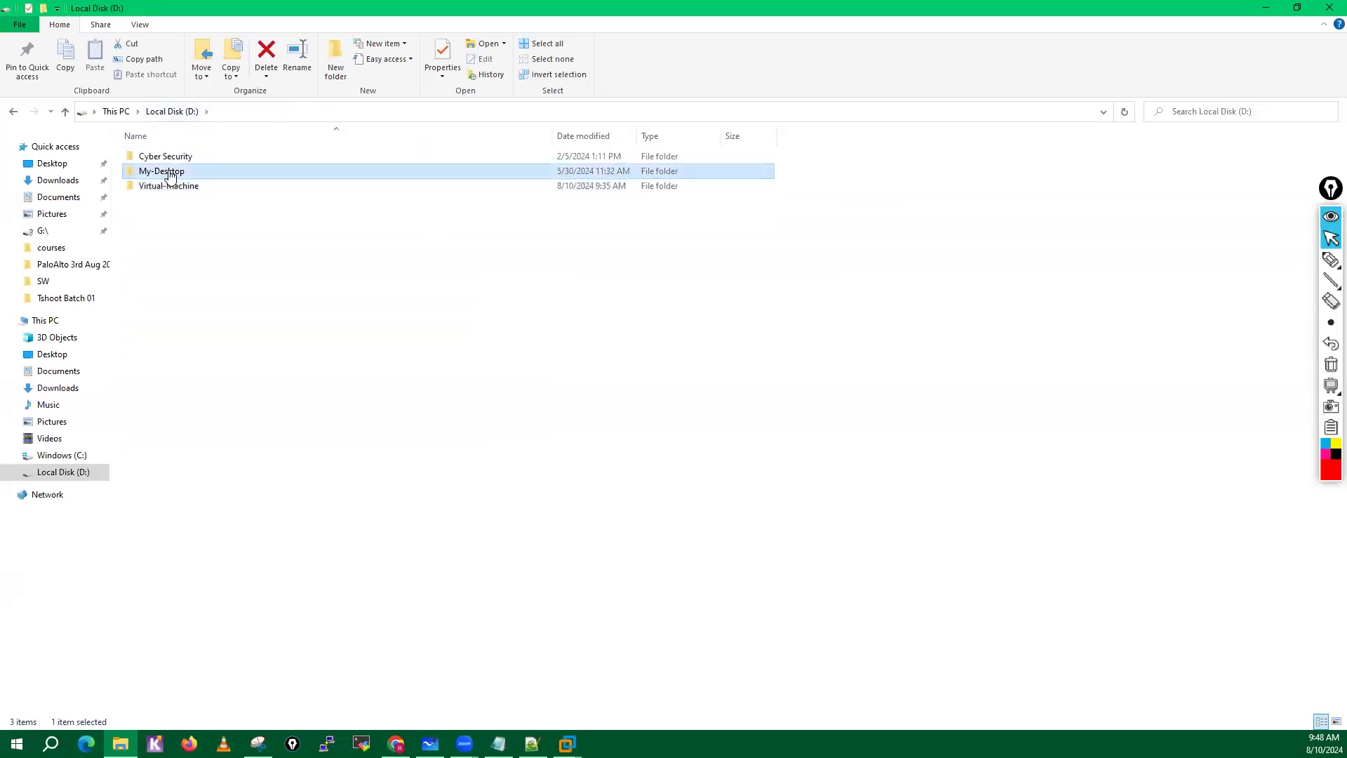
pyautogui.doubleClick(169, 175)
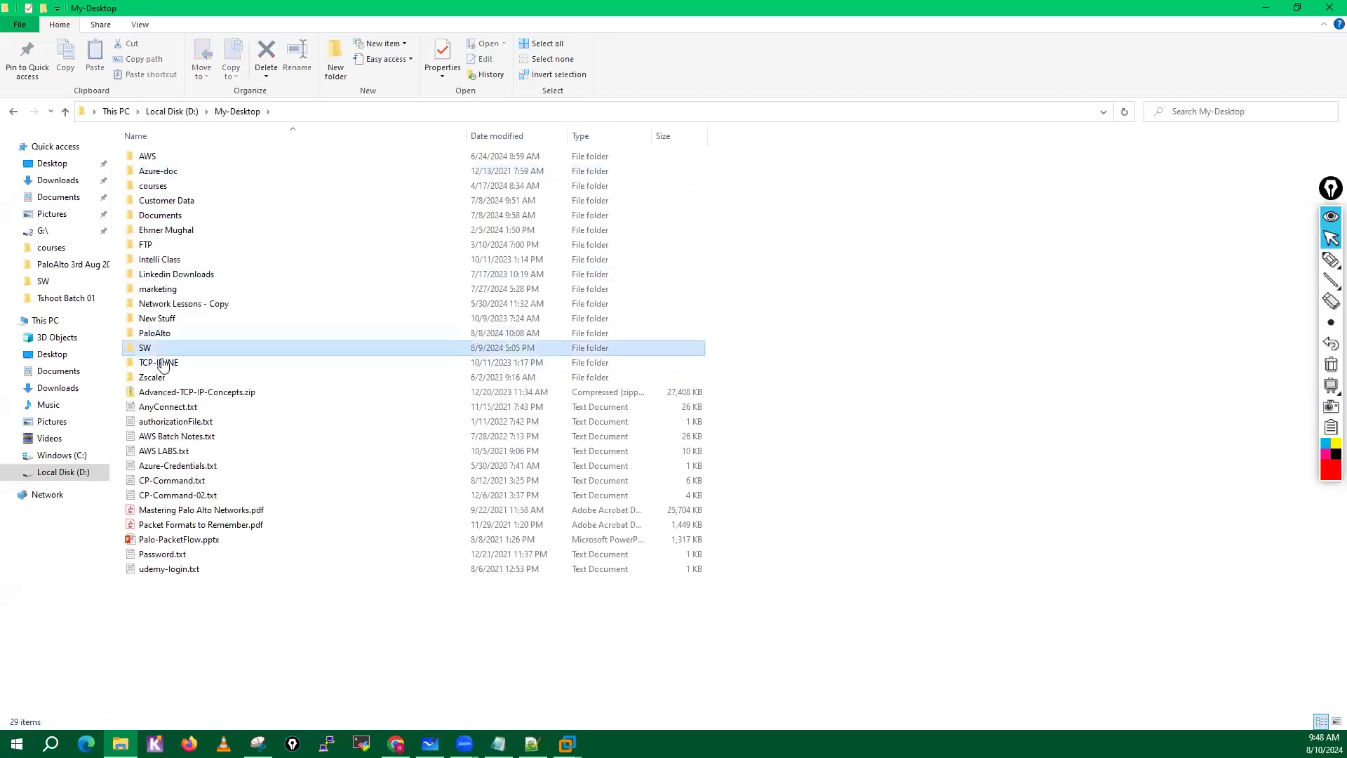
pyautogui.doubleClick(161, 351)
pyautogui.doubleClick(197, 199)
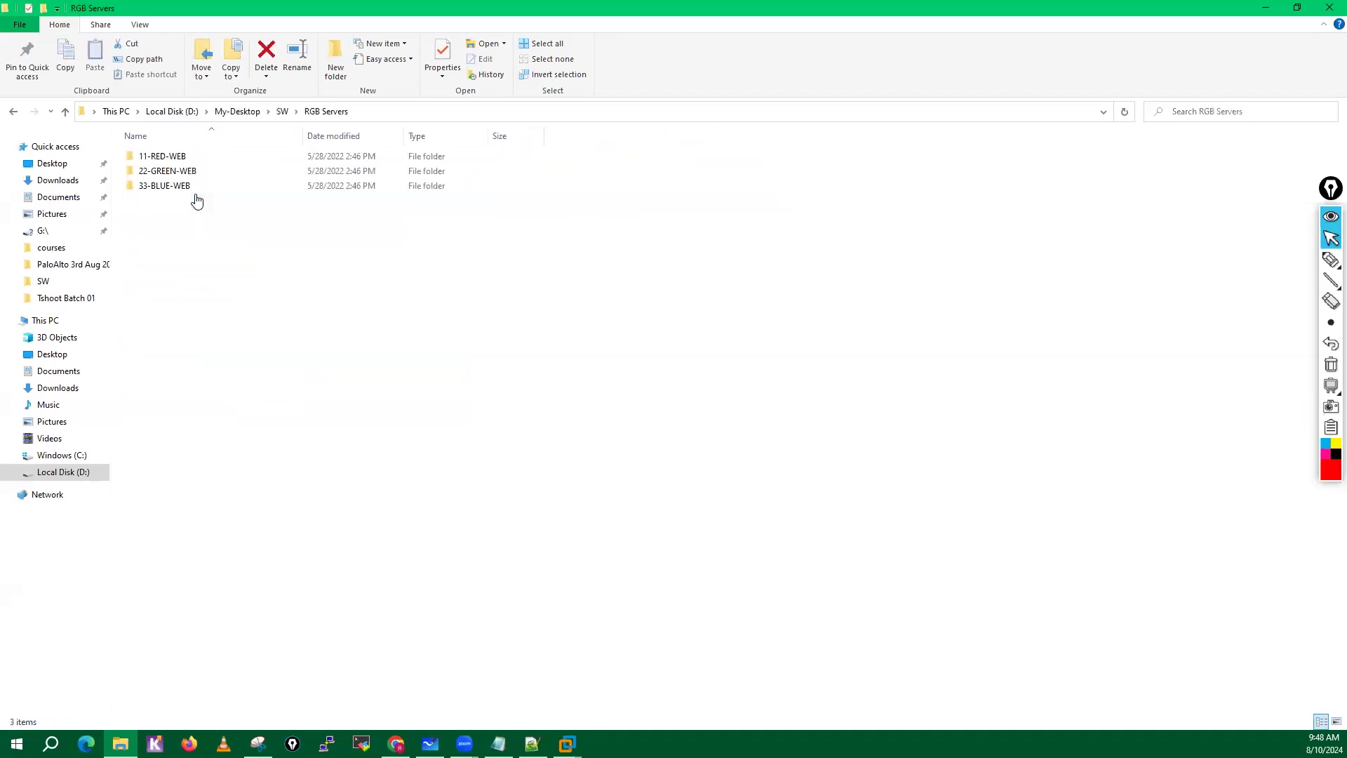
pyautogui.doubleClick(179, 158)
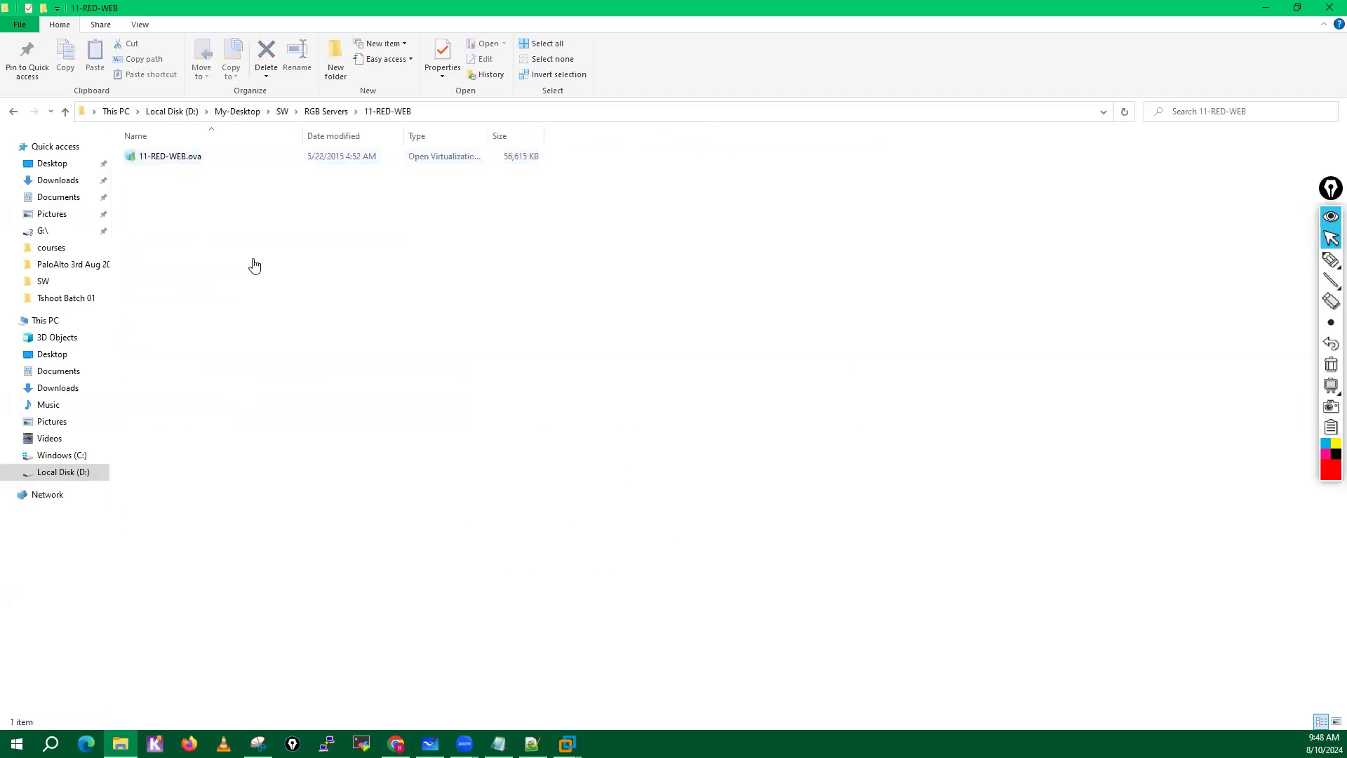
pyautogui.click(326, 111)
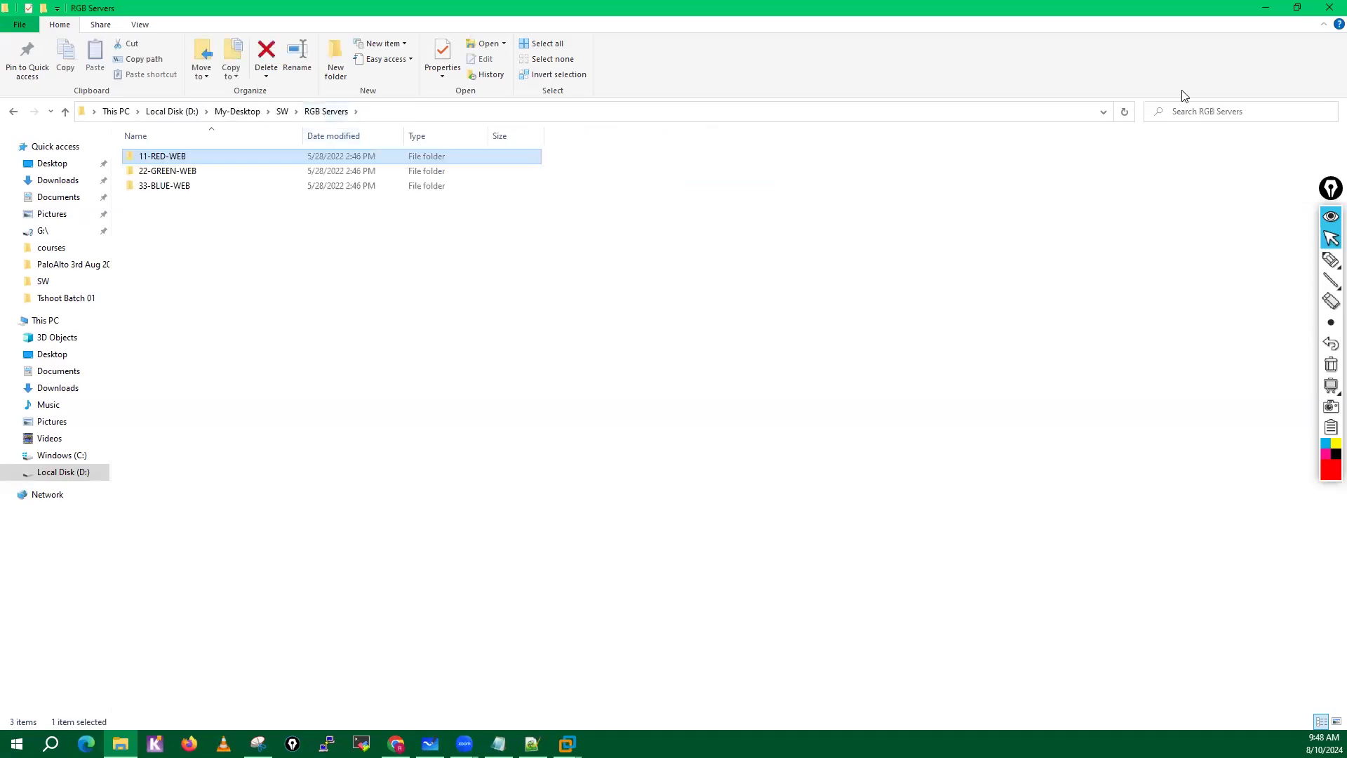
pyautogui.click(1263, 8)
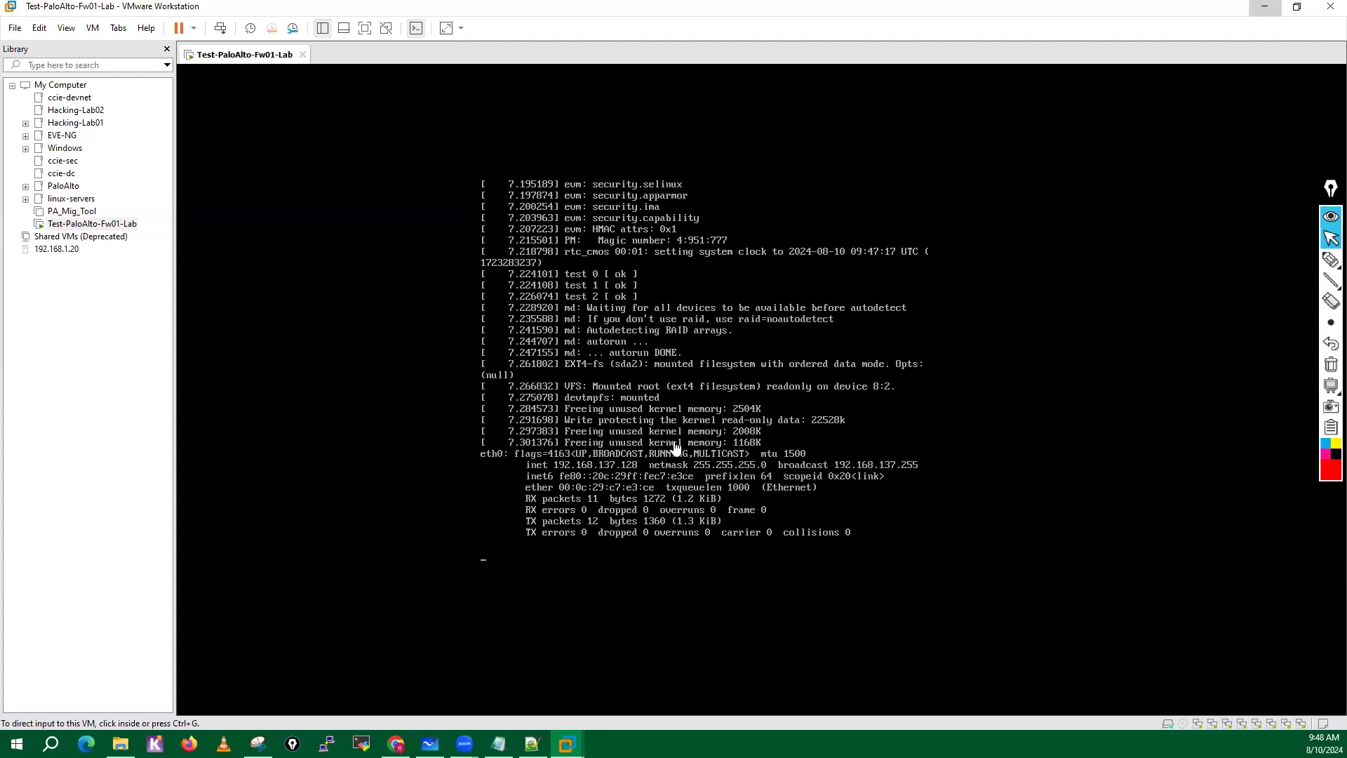
# Mark the eth0 interface name and its inet address in the VM console with the screen pen.
pyautogui.click(1331, 260)
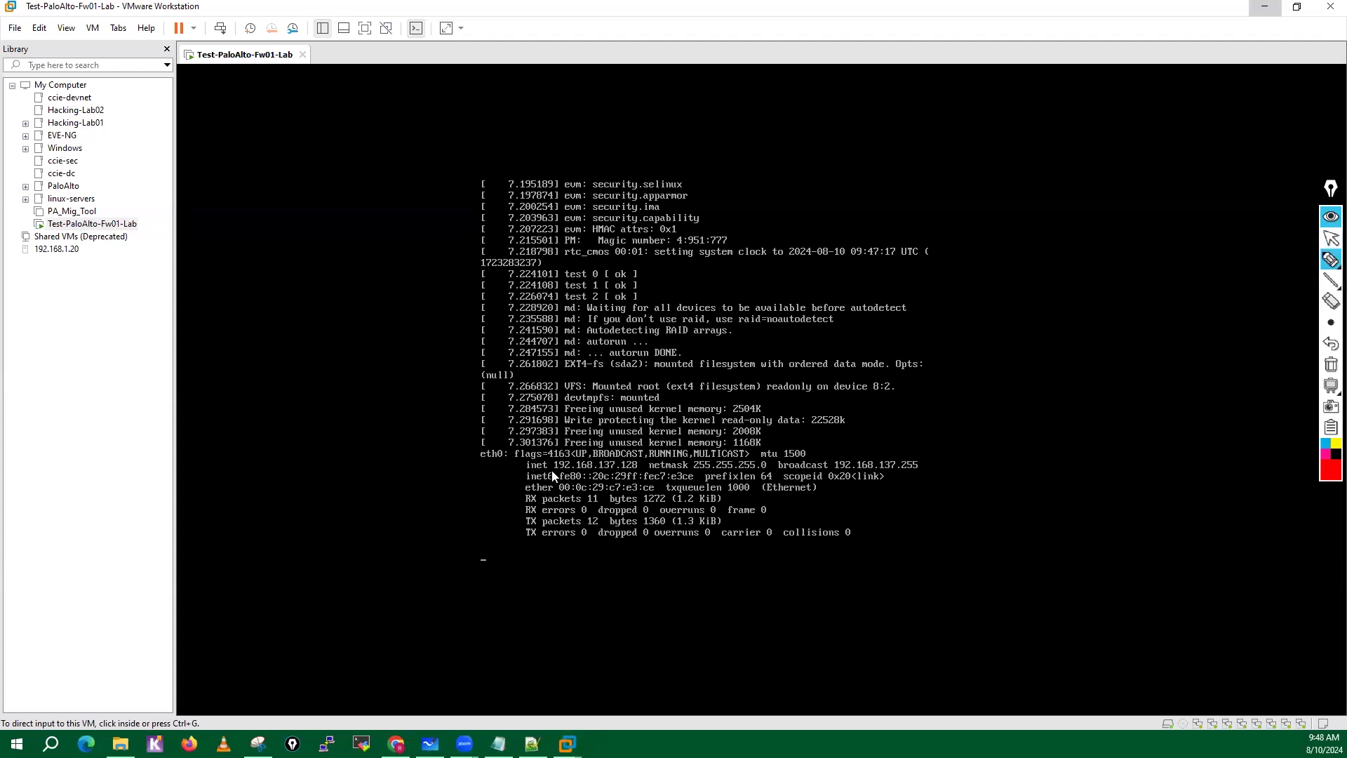
pyautogui.moveTo(551, 472); pyautogui.dragTo(639, 469)
pyautogui.moveTo(552, 477)
pyautogui.mouseDown()
pyautogui.moveTo(628, 453)
pyautogui.moveTo(643, 468)
pyautogui.mouseUp()
pyautogui.moveTo(502, 475); pyautogui.dragTo(500, 443)
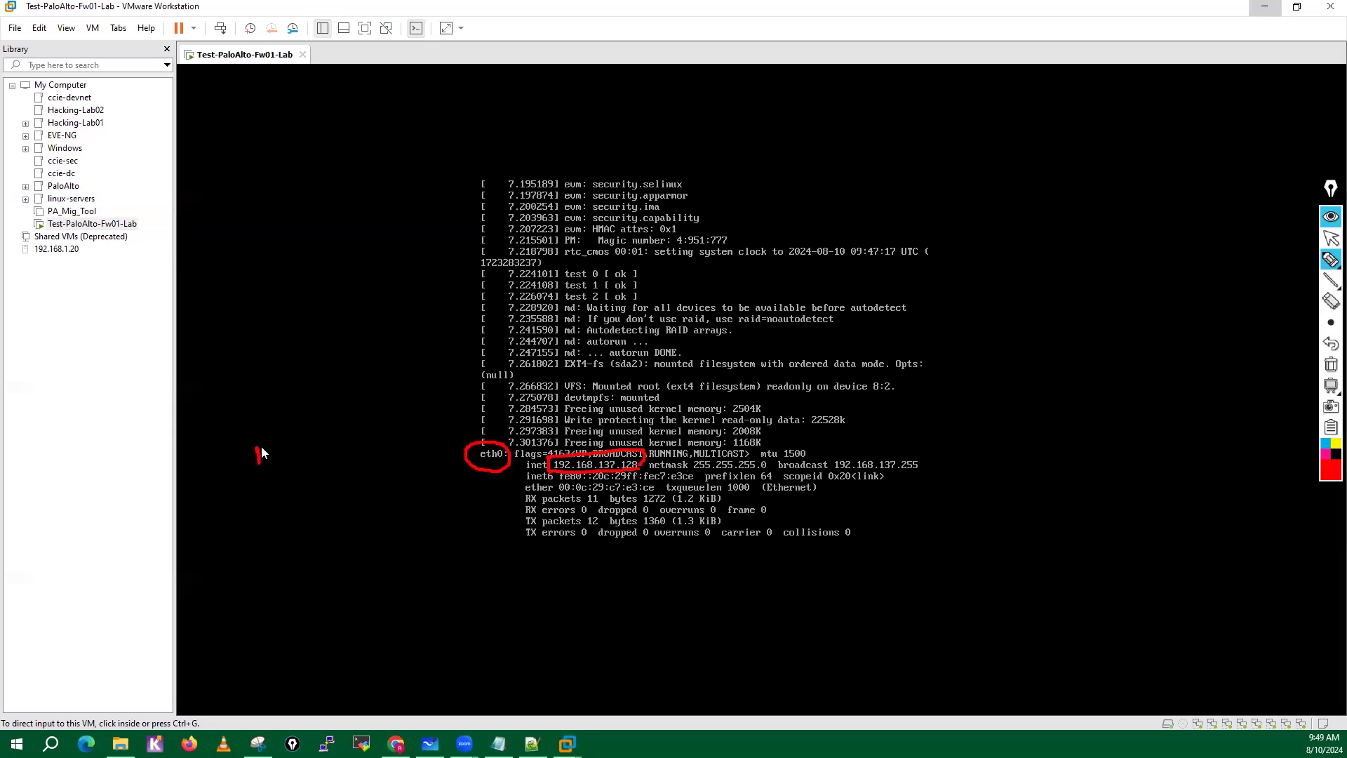
# Handwrite notes on M0/0, Linux, BSD Linux + PAN App and Root around the console output, and clear all the ink.
pyautogui.moveTo(281, 414); pyautogui.dragTo(307, 418)
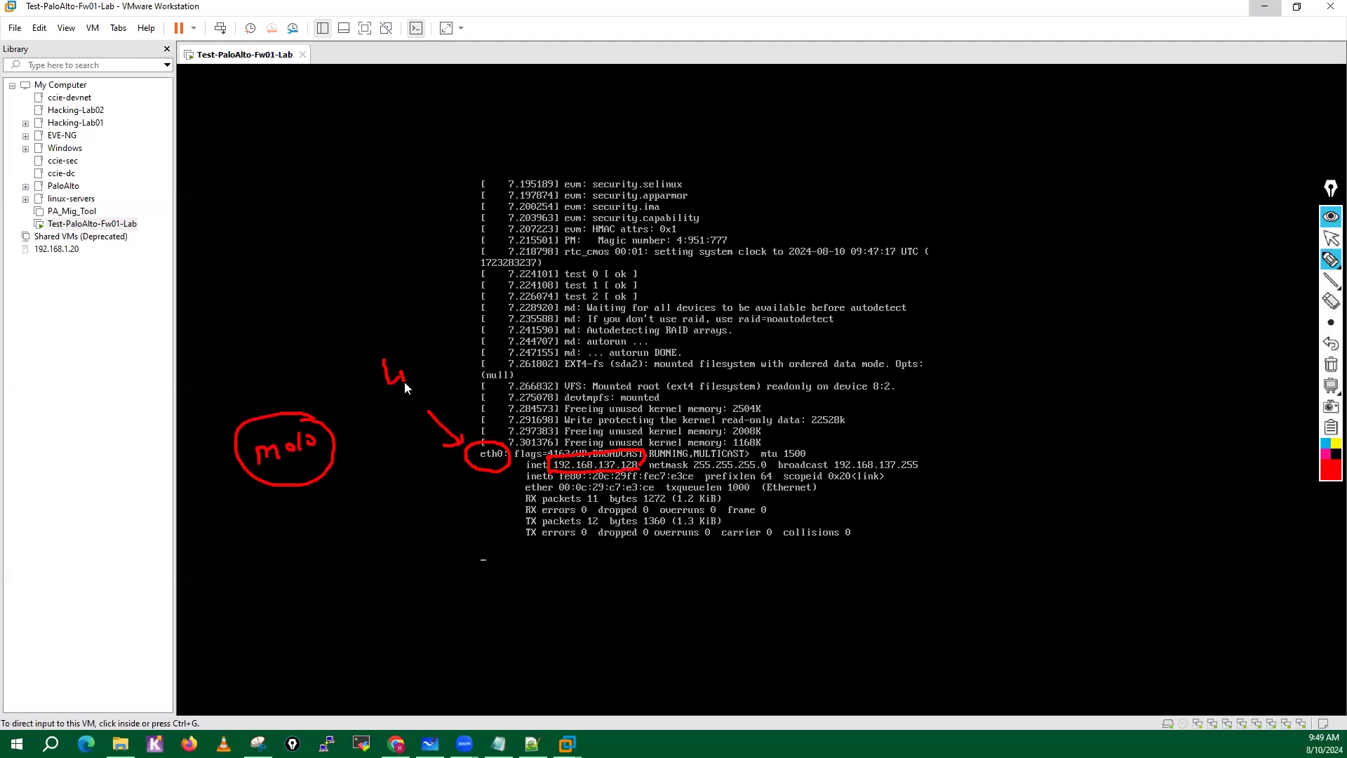
pyautogui.moveTo(427, 371)
pyautogui.mouseDown()
pyautogui.moveTo(438, 360)
pyautogui.moveTo(360, 346)
pyautogui.moveTo(449, 335)
pyautogui.mouseUp()
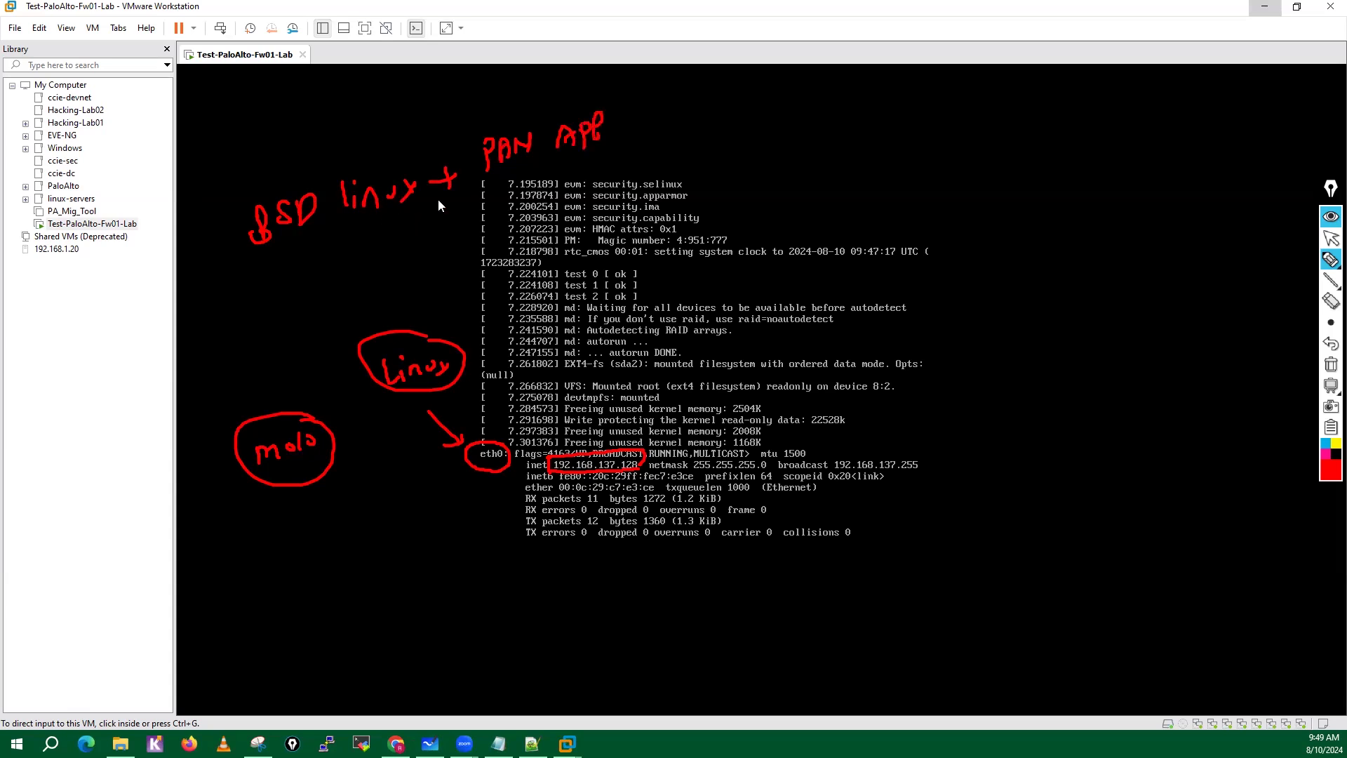
pyautogui.moveTo(418, 169)
pyautogui.mouseDown()
pyautogui.moveTo(249, 165)
pyautogui.moveTo(355, 299)
pyautogui.moveTo(450, 204)
pyautogui.mouseUp()
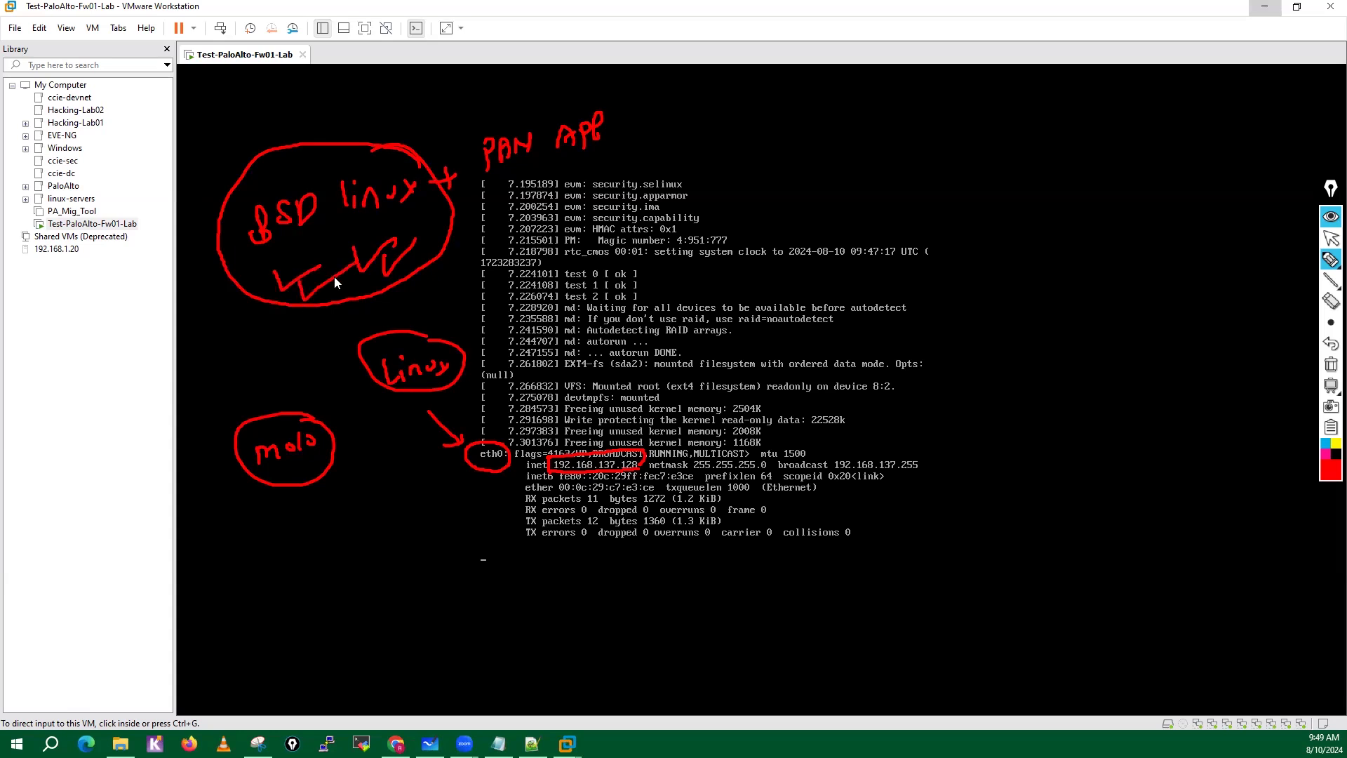
pyautogui.moveTo(609, 99)
pyautogui.mouseDown()
pyautogui.moveTo(487, 91)
pyautogui.moveTo(667, 197)
pyautogui.moveTo(581, 128)
pyautogui.mouseUp()
pyautogui.click(643, 146)
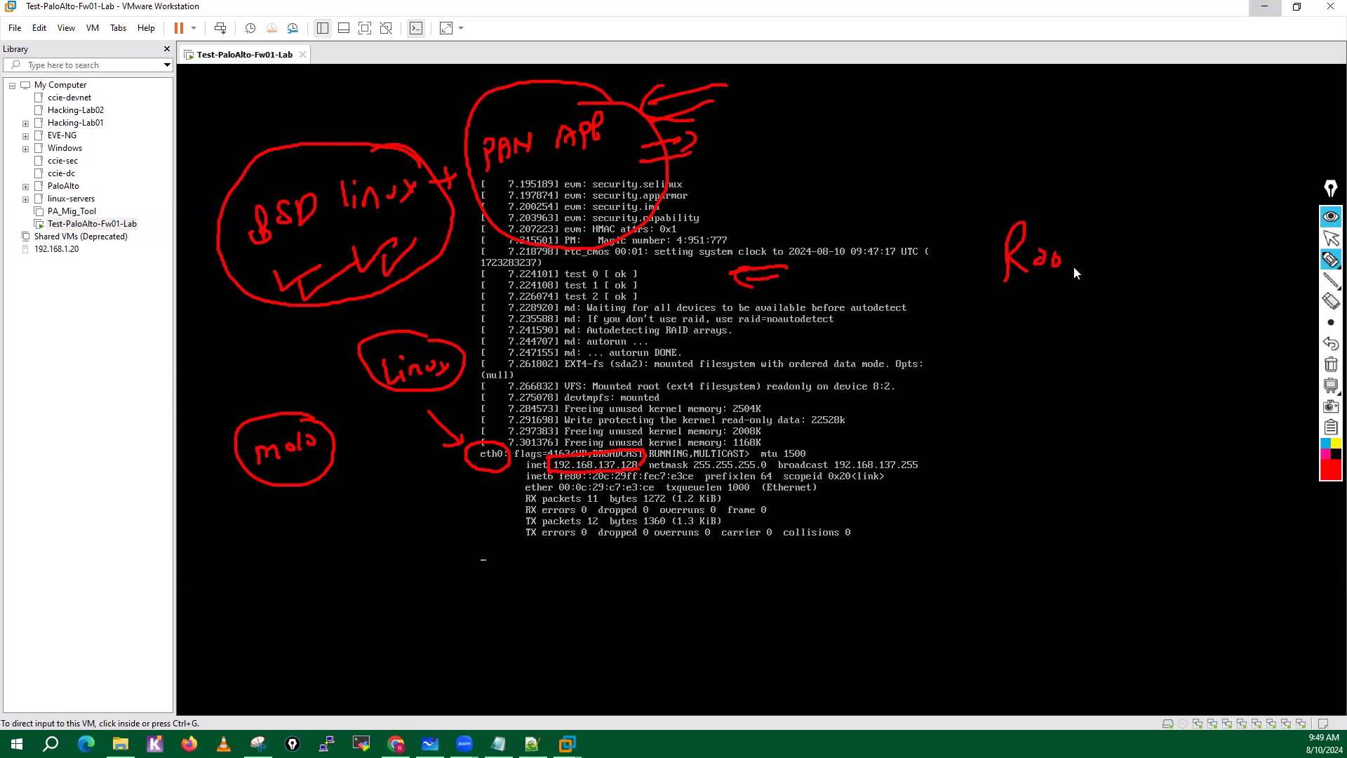
pyautogui.moveTo(1074, 267)
pyautogui.mouseDown()
pyautogui.moveTo(1014, 325)
pyautogui.moveTo(1058, 210)
pyautogui.mouseUp()
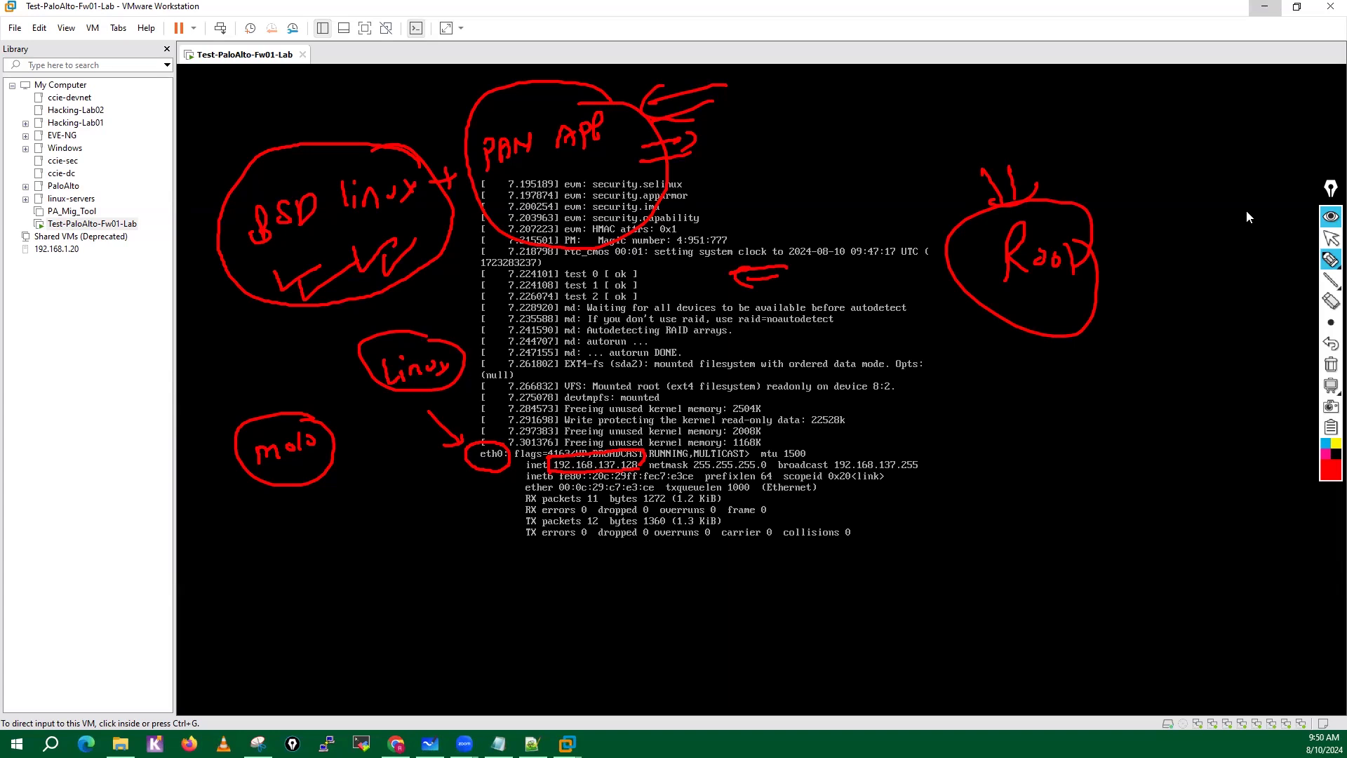
pyautogui.click(1331, 364)
pyautogui.click(1329, 239)
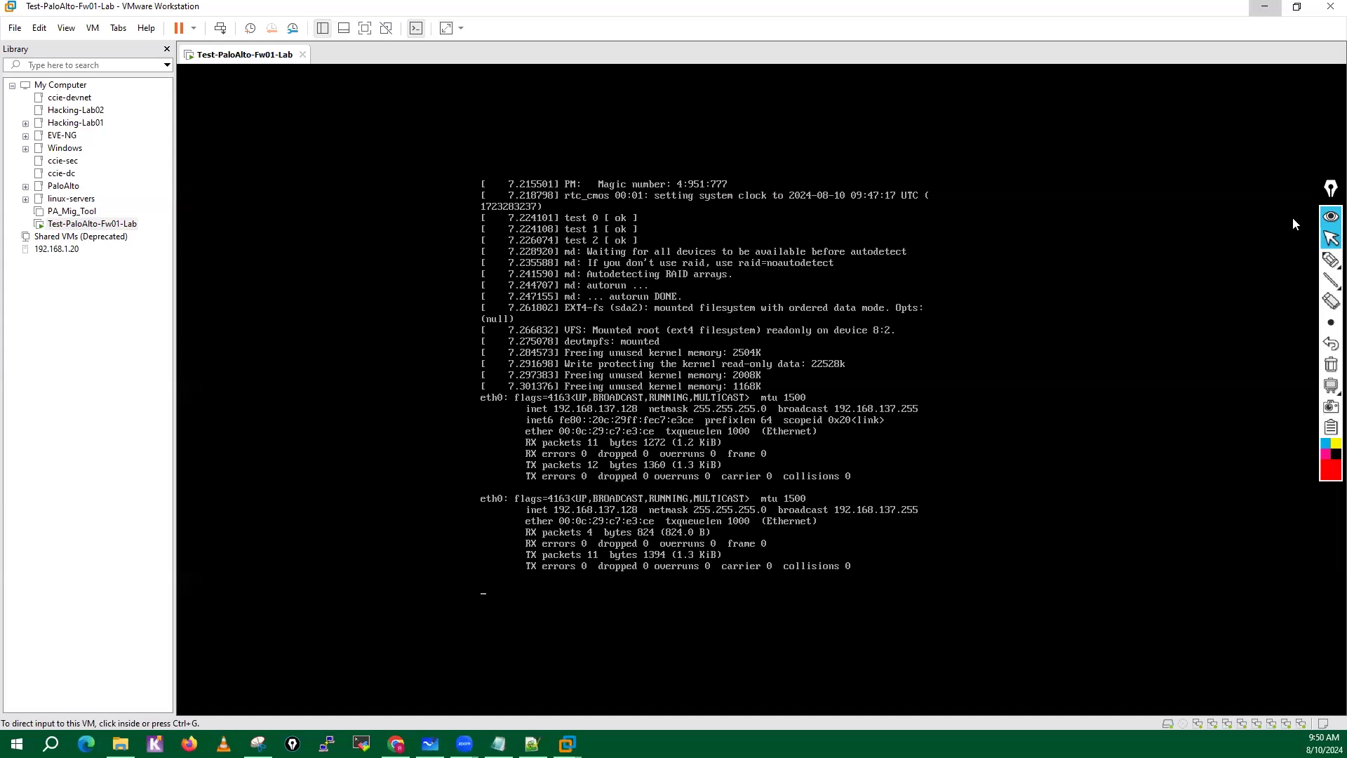
# Annotate the boot output in the VM console with the screen pen and erase the annotation.
pyautogui.moveTo(1330, 261)
pyautogui.click(1266, 263)
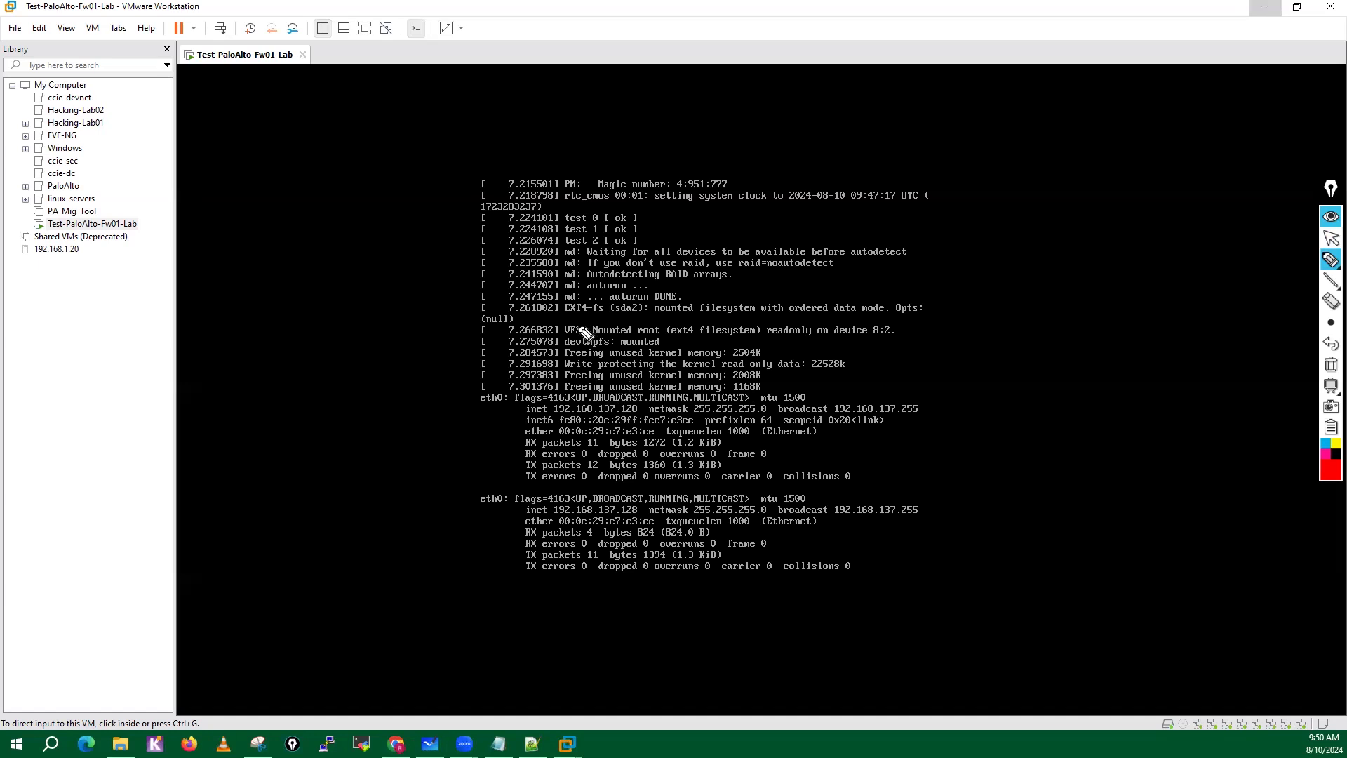
pyautogui.moveTo(562, 317); pyautogui.dragTo(637, 316)
pyautogui.click(1331, 365)
pyautogui.click(1332, 238)
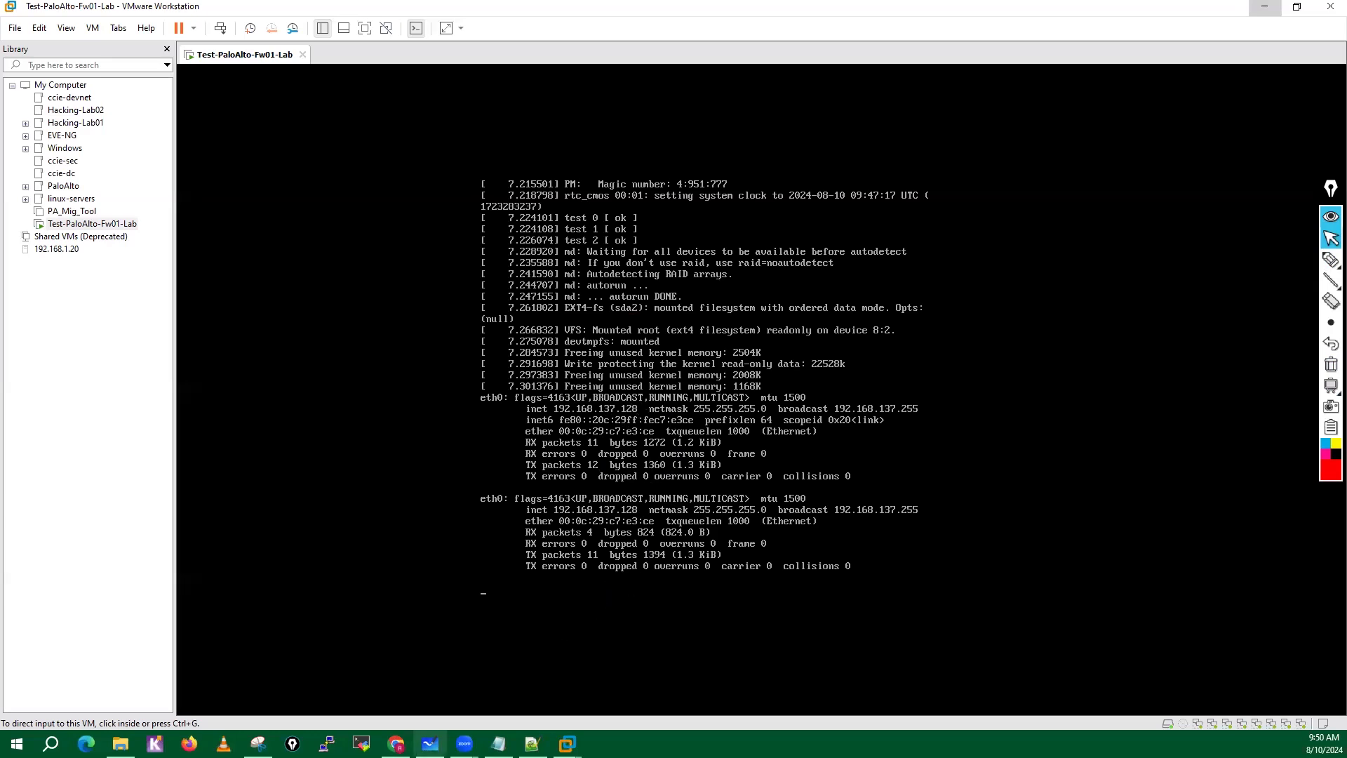
# Switch to Microsoft Whiteboard, bring the full VM-Lab network diagram into view and ready the screen pen for annotation.
pyautogui.click(430, 744)
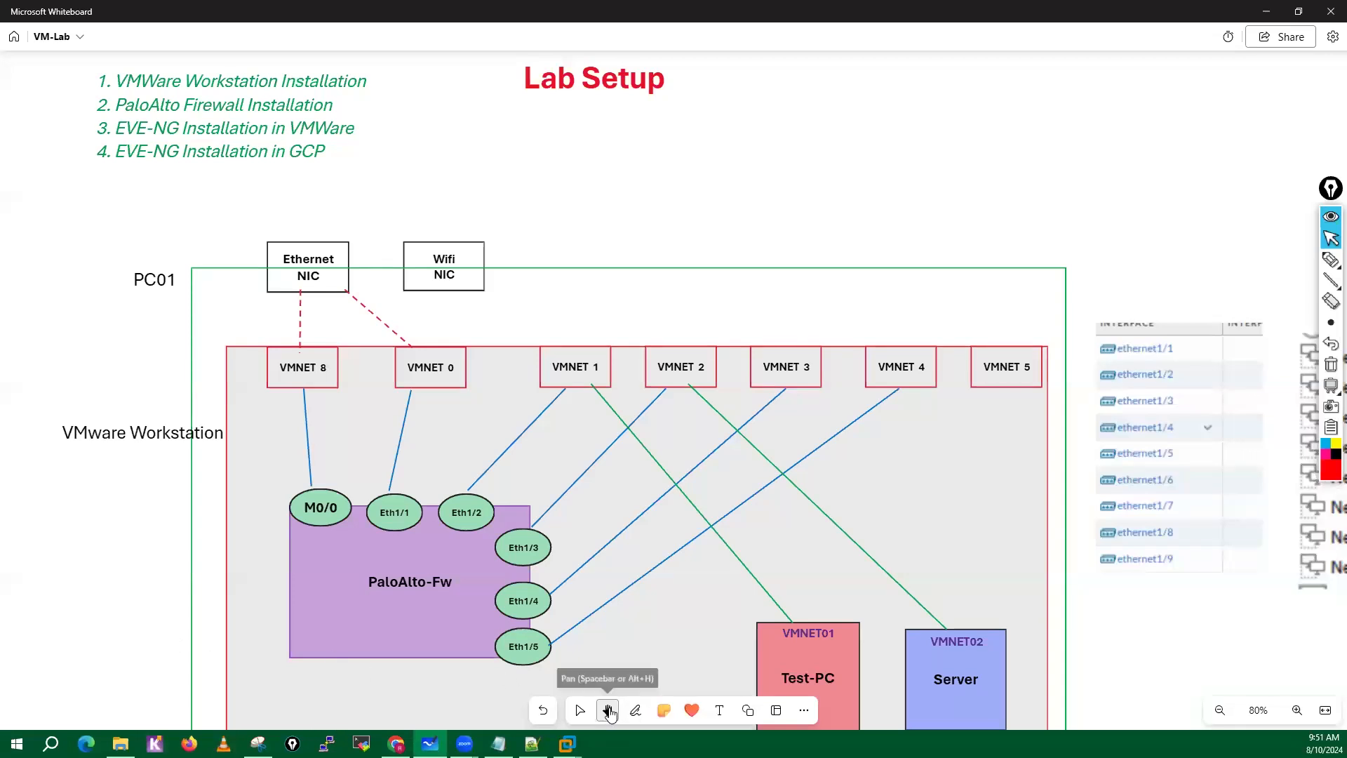
pyautogui.scroll(-5, 74, 594)
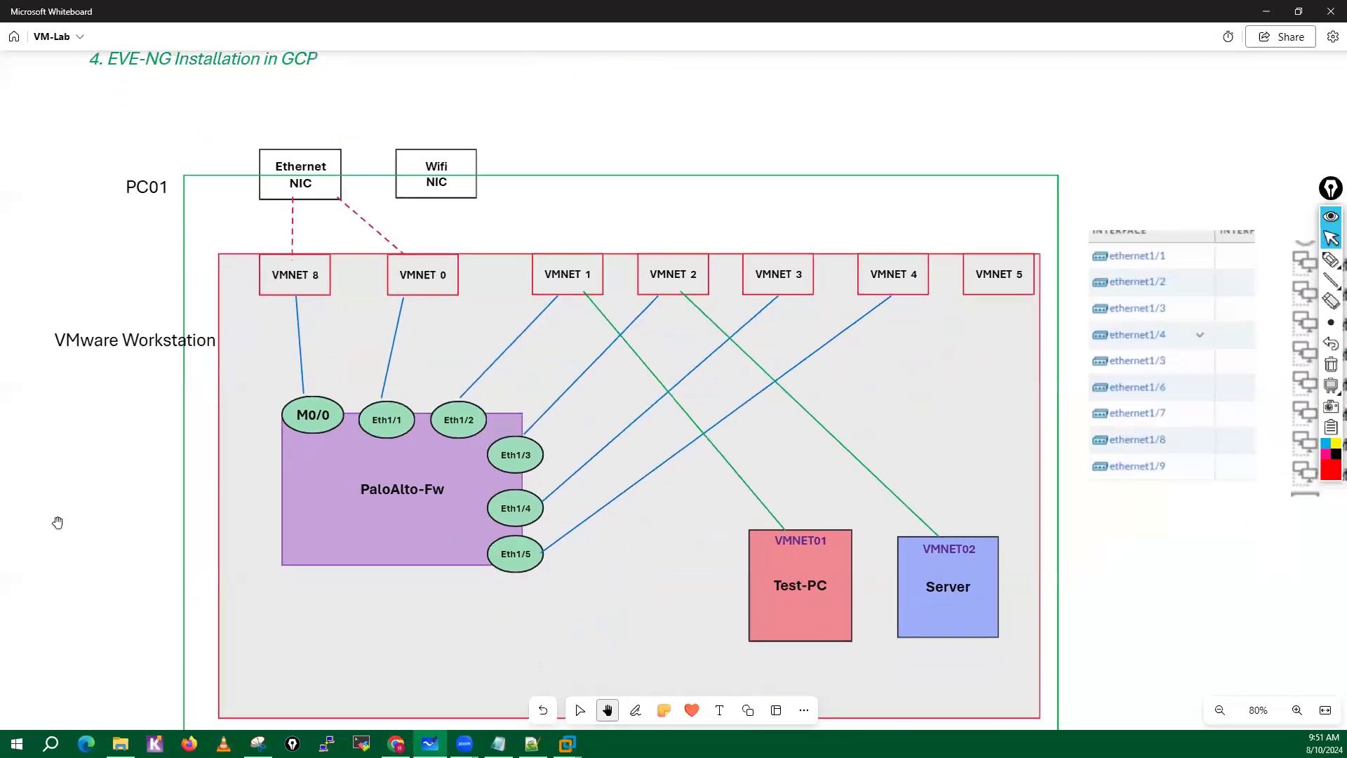
pyautogui.scroll(-2, 92, 551)
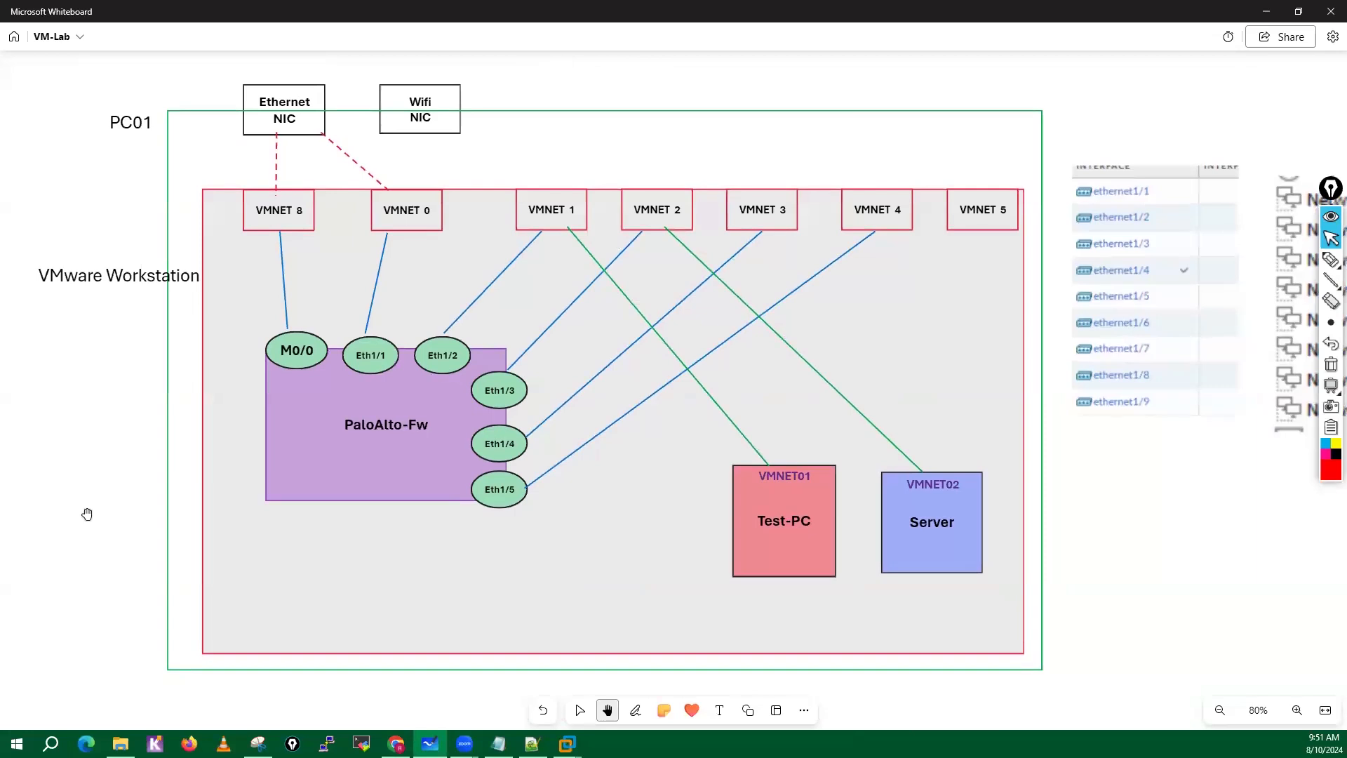
pyautogui.click(1274, 262)
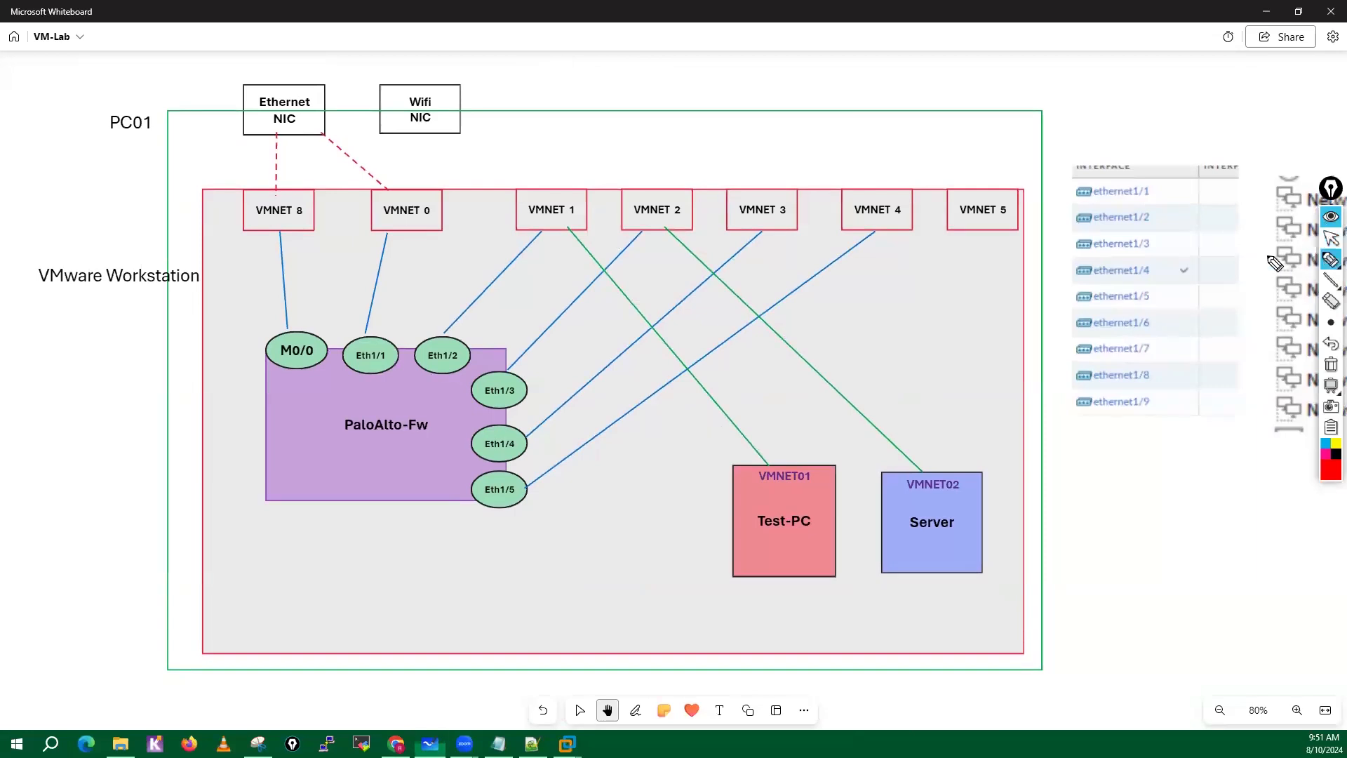
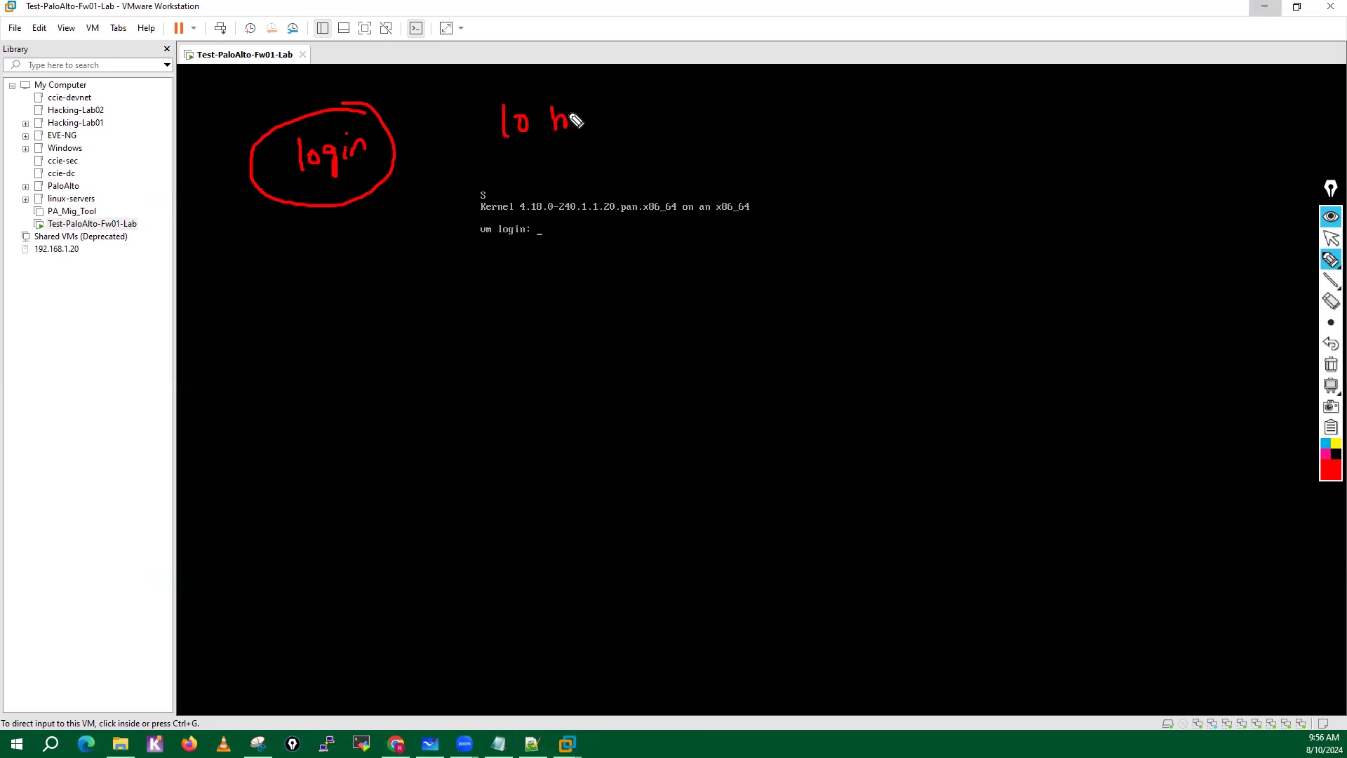
# Circle the handwritten 10 min note and log in at the VM console as admin with the account password.
pyautogui.moveTo(545, 79); pyautogui.dragTo(574, 97)
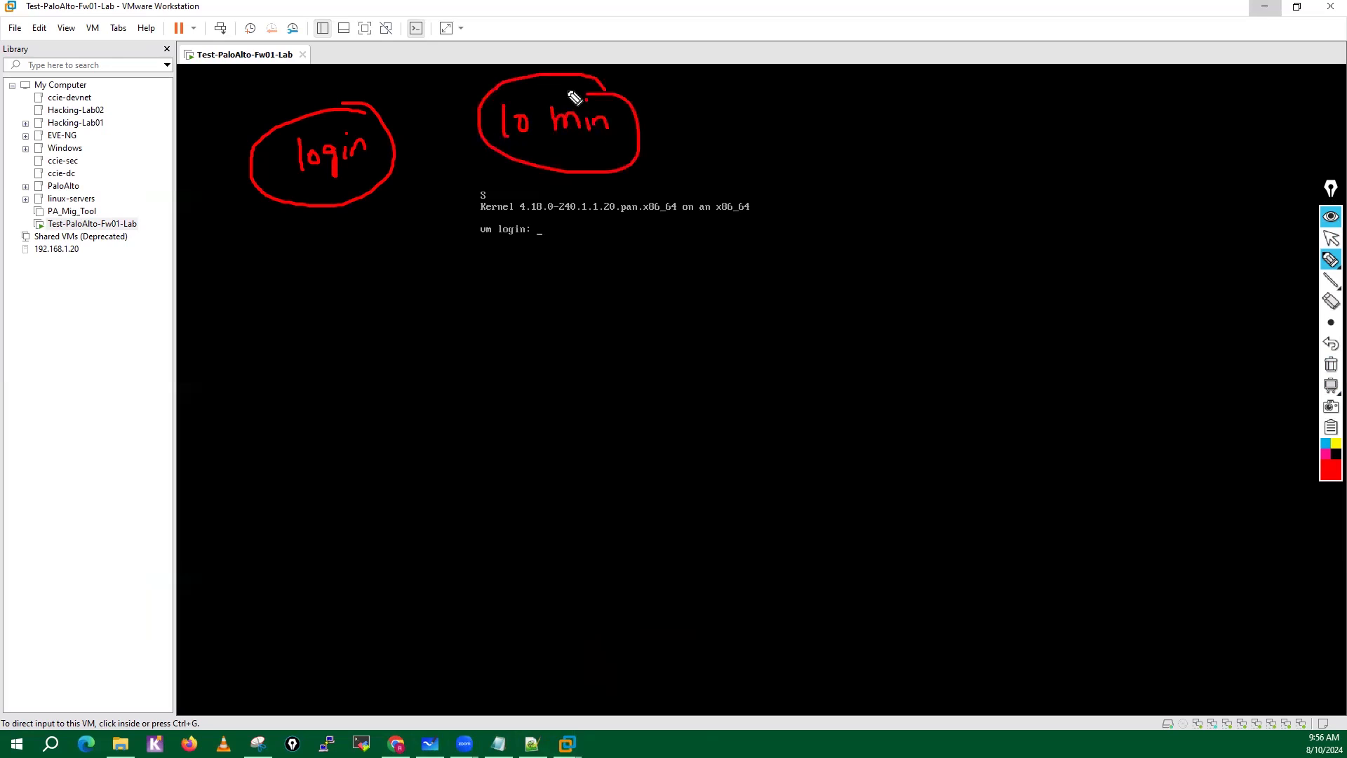
pyautogui.click(1331, 238)
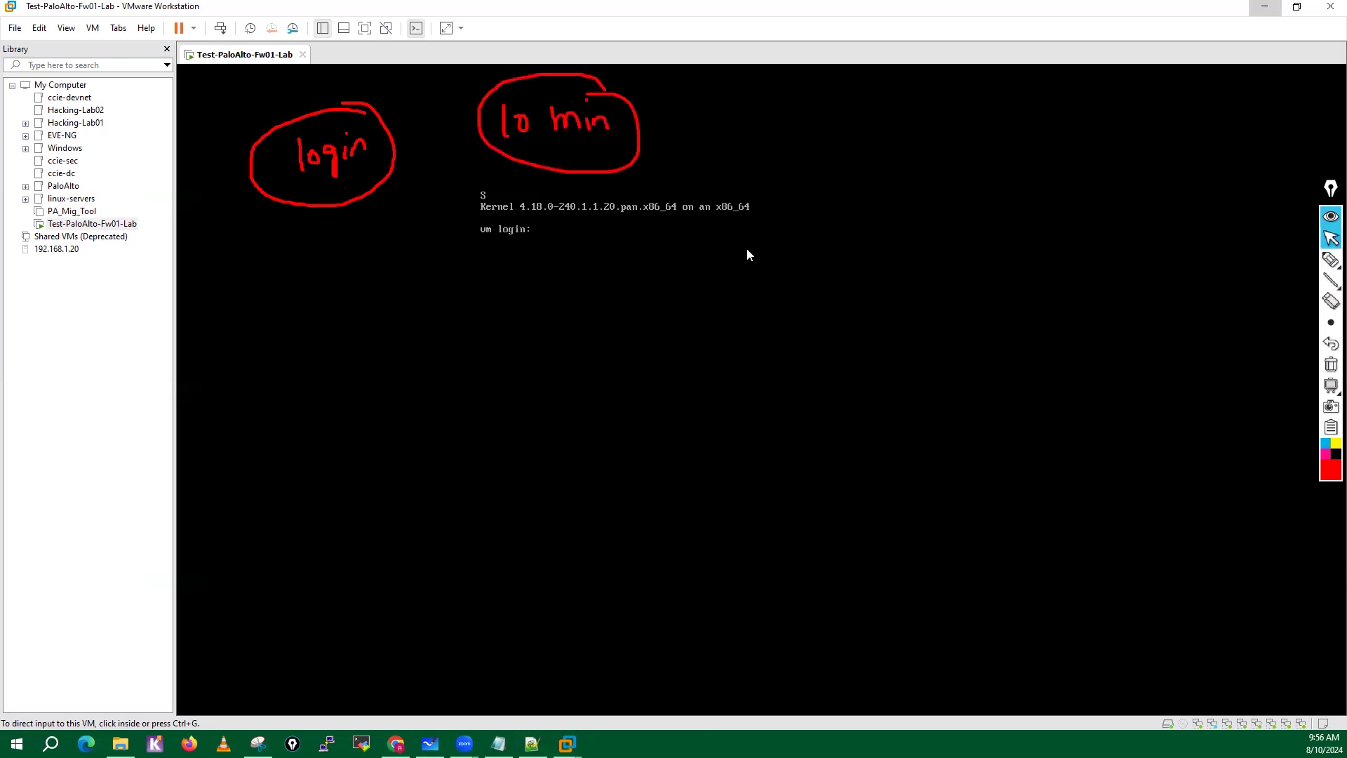
pyautogui.click(747, 254)
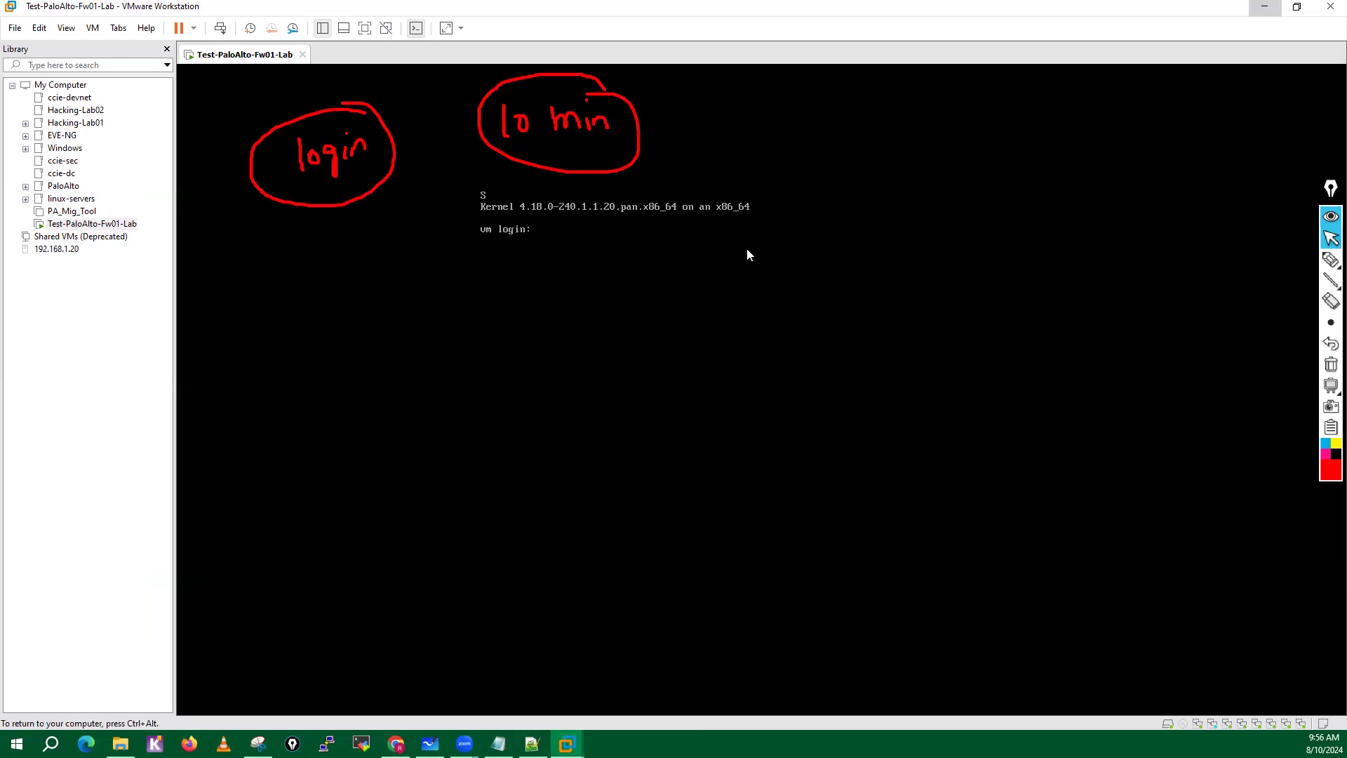
pyautogui.write('admin')
pyautogui.press('Return')
pyautogui.press('Return')
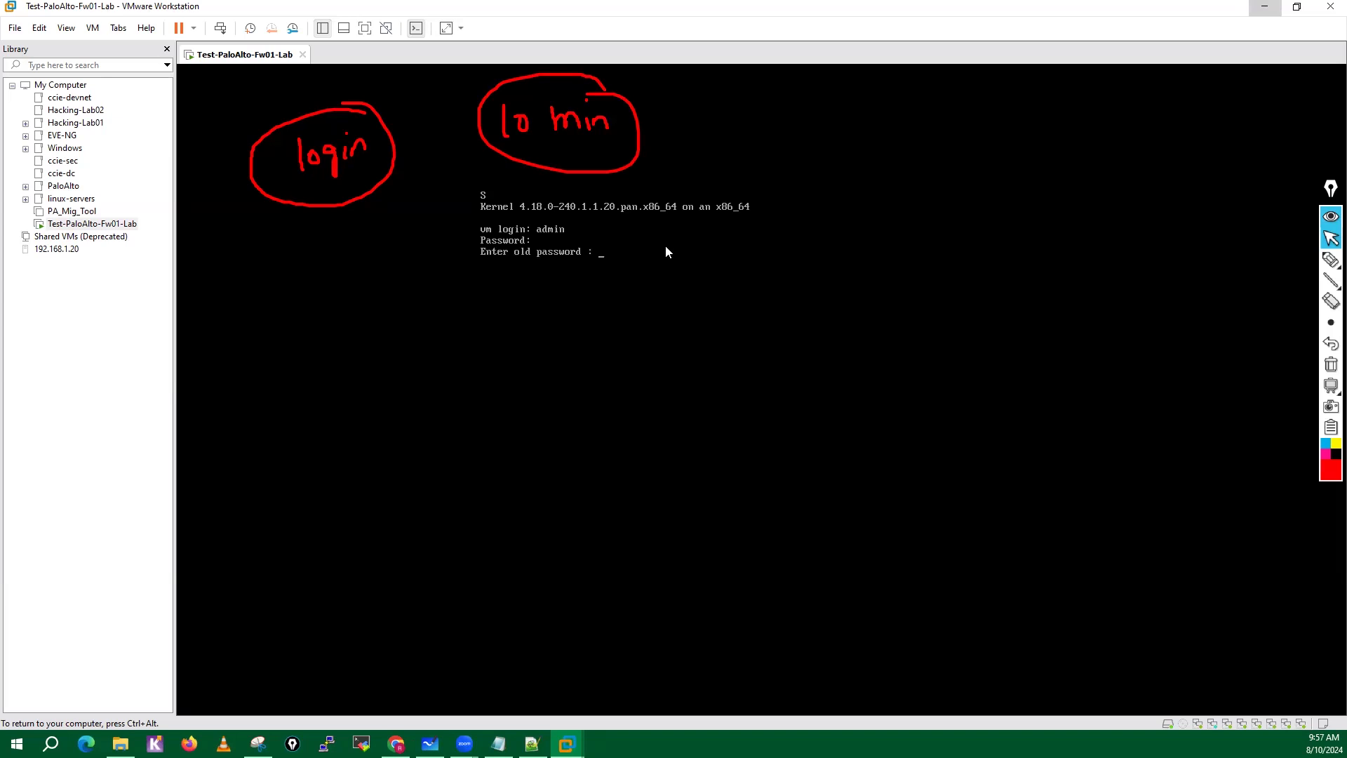
# Enter the old password, set and confirm a new password for the admin account, and release input from the VM.
pyautogui.press('Return')
pyautogui.press('Return')
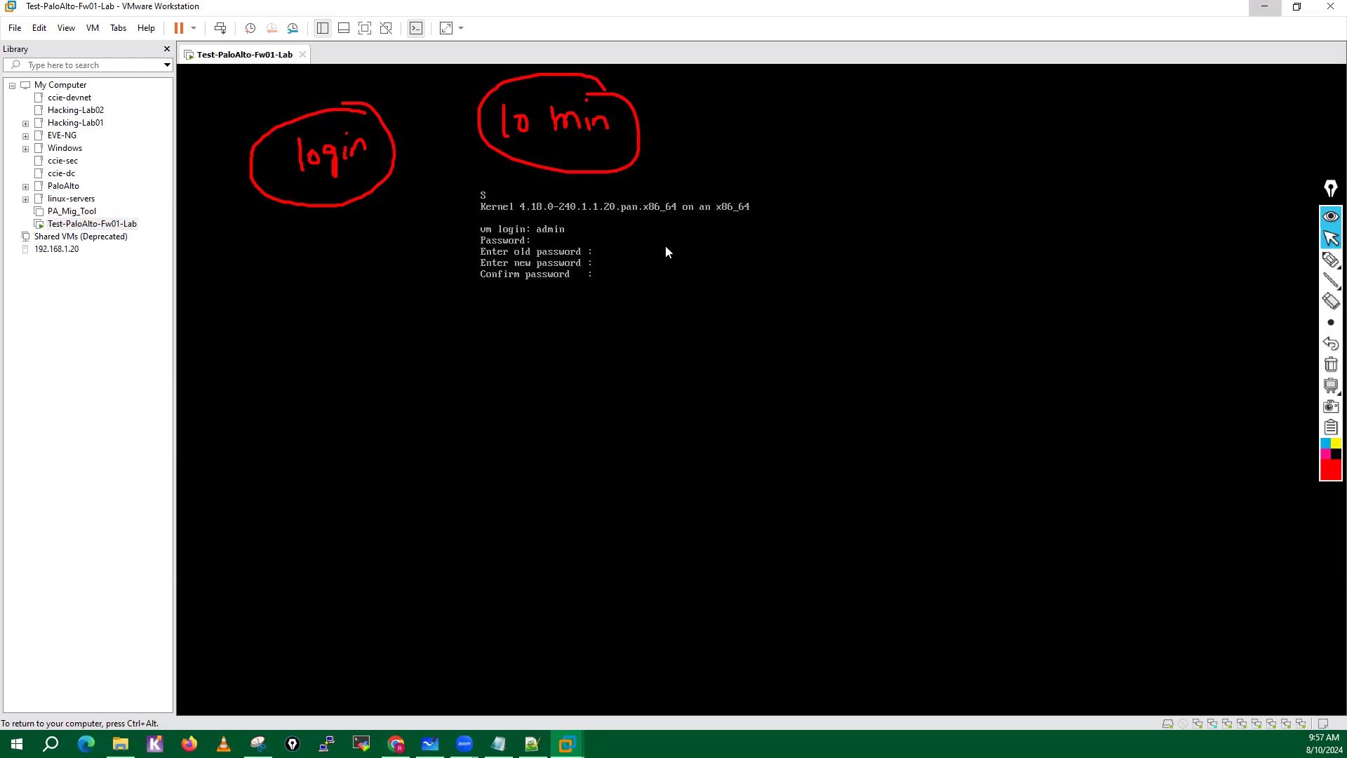
pyautogui.press('Return')
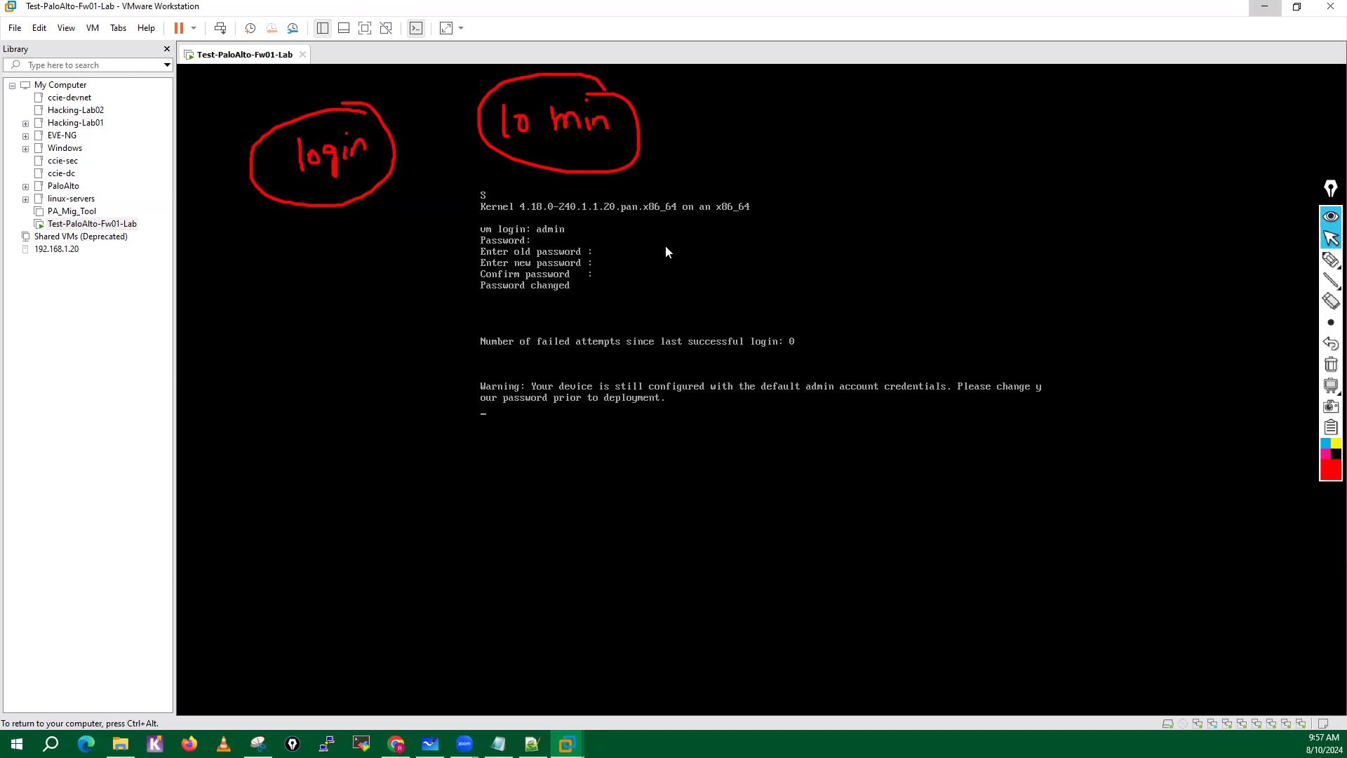
pyautogui.hotkey('ctrl', 'alt')
# Circle the vm login line with the screen pen and handwrite Daemons and Process as circled notes beside the console output.
pyautogui.moveTo(1326, 259)
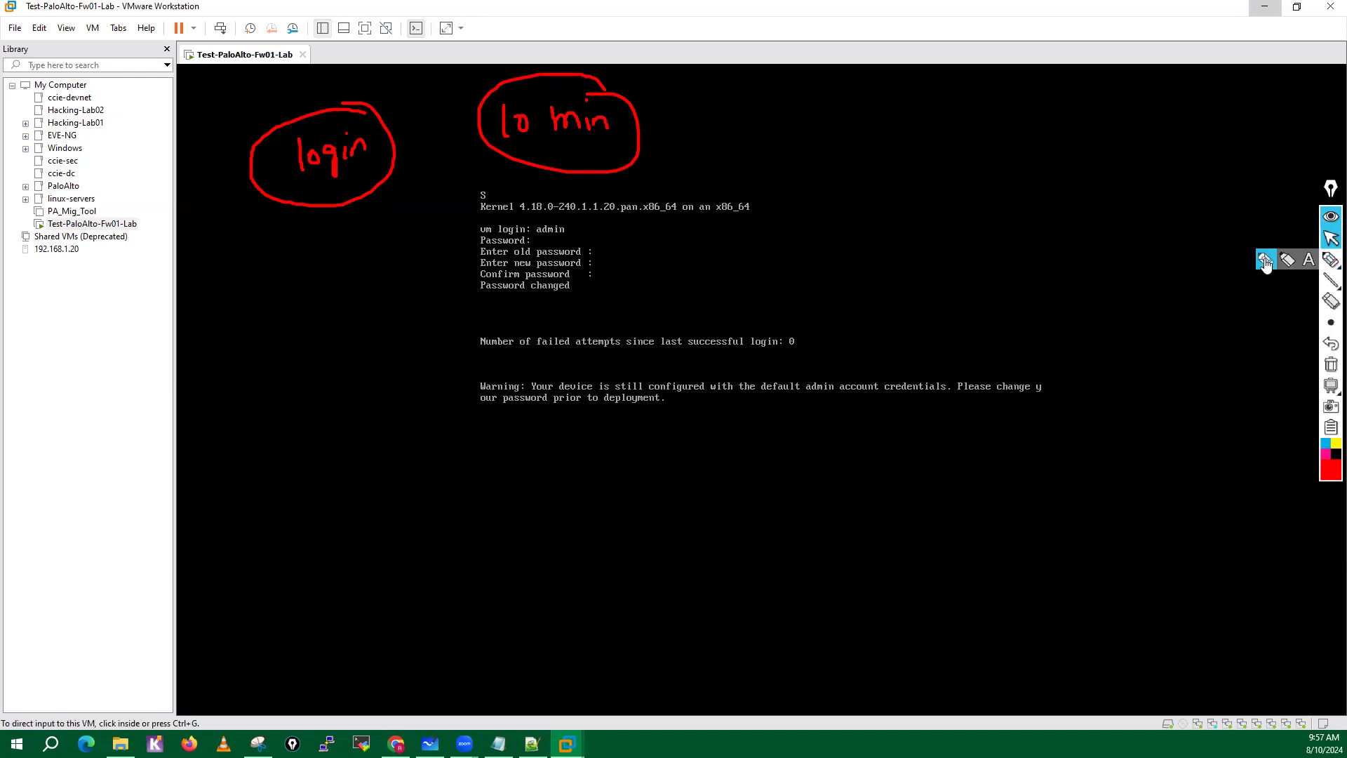
pyautogui.click(1263, 260)
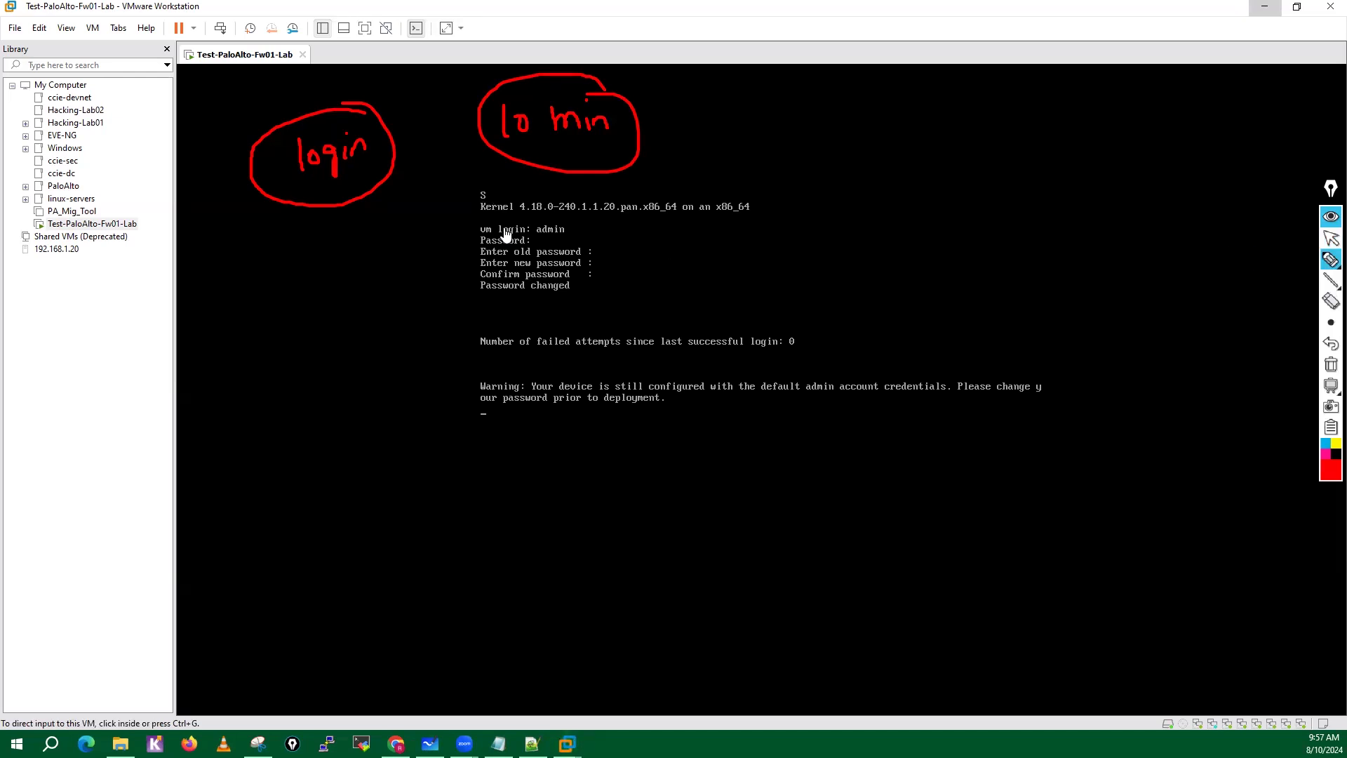
pyautogui.moveTo(485, 218)
pyautogui.mouseDown()
pyautogui.moveTo(467, 233)
pyautogui.moveTo(500, 251)
pyautogui.moveTo(480, 219)
pyautogui.mouseUp()
pyautogui.moveTo(786, 175); pyautogui.dragTo(805, 175)
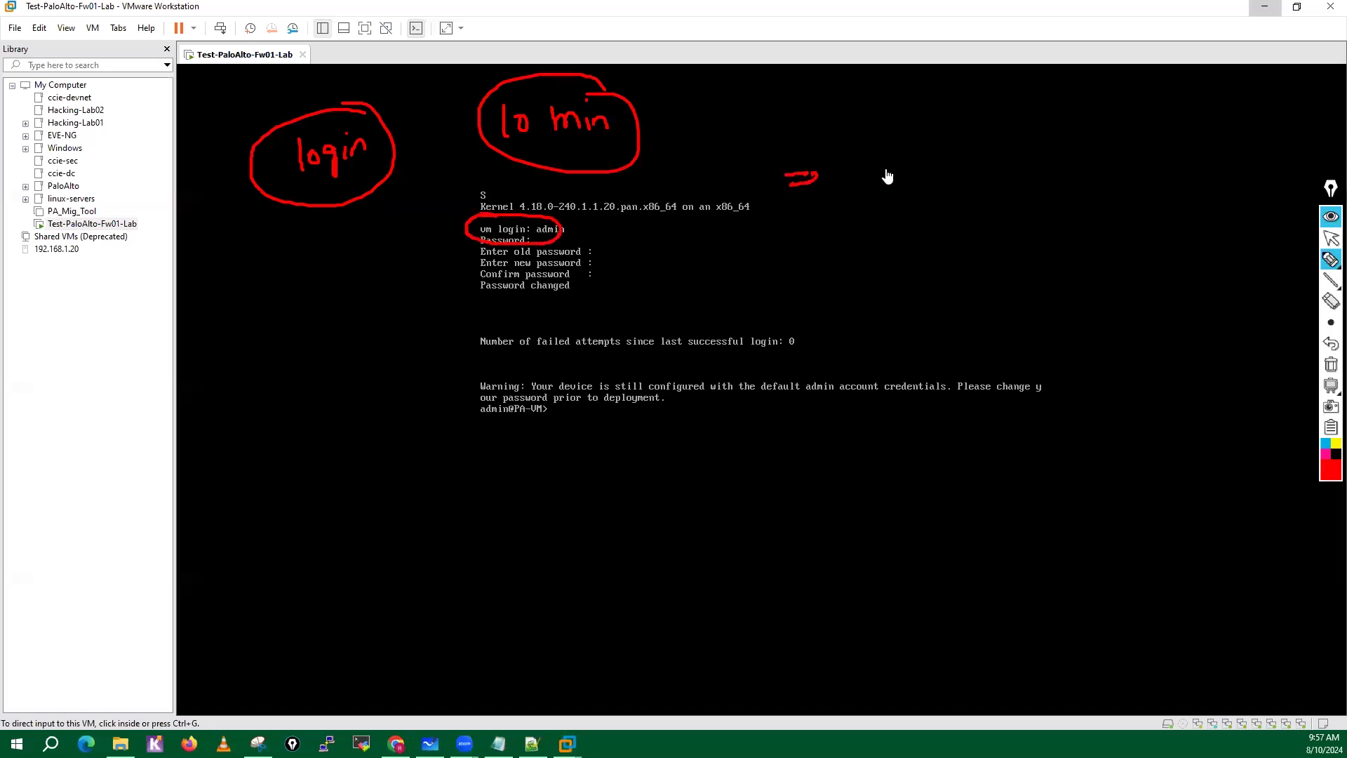
pyautogui.moveTo(887, 175)
pyautogui.mouseDown()
pyautogui.moveTo(882, 187)
pyautogui.moveTo(909, 177)
pyautogui.moveTo(910, 211)
pyautogui.mouseUp()
pyautogui.moveTo(1044, 145)
pyautogui.mouseDown()
pyautogui.moveTo(1043, 172)
pyautogui.moveTo(1103, 156)
pyautogui.moveTo(1158, 170)
pyautogui.moveTo(1132, 140)
pyautogui.mouseUp()
pyautogui.moveTo(1103, 239)
pyautogui.mouseDown()
pyautogui.moveTo(1148, 262)
pyautogui.moveTo(1177, 247)
pyautogui.moveTo(1181, 265)
pyautogui.mouseUp()
pyautogui.moveTo(1191, 246)
pyautogui.mouseDown()
pyautogui.moveTo(1185, 265)
pyautogui.moveTo(1100, 243)
pyautogui.moveTo(1184, 233)
pyautogui.mouseUp()
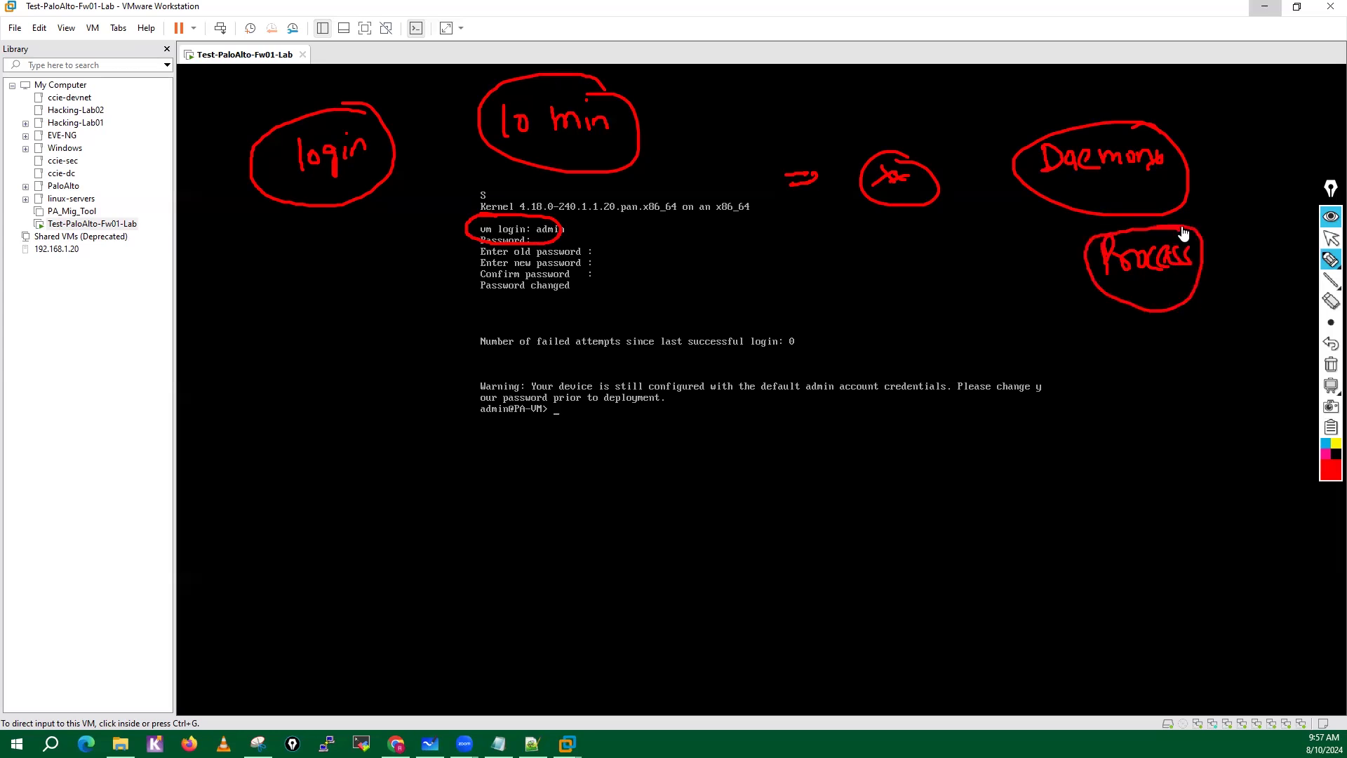
# Handwrite masterd and sysd below the console output, circle both and link masterd to sysd with an arrow.
pyautogui.moveTo(882, 468)
pyautogui.mouseDown()
pyautogui.moveTo(884, 490)
pyautogui.moveTo(966, 485)
pyautogui.moveTo(990, 457)
pyautogui.moveTo(993, 477)
pyautogui.mouseUp()
pyautogui.click(921, 476)
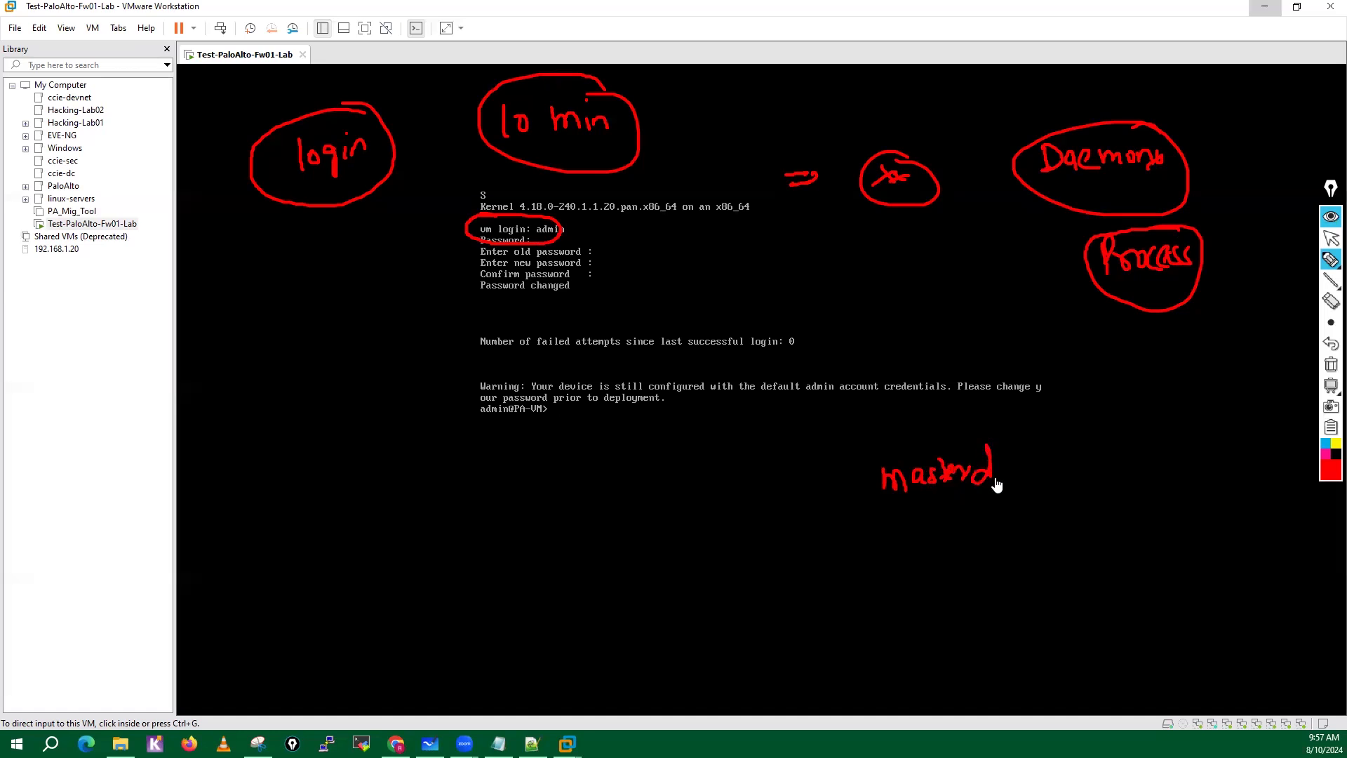
pyautogui.moveTo(907, 519); pyautogui.dragTo(954, 547)
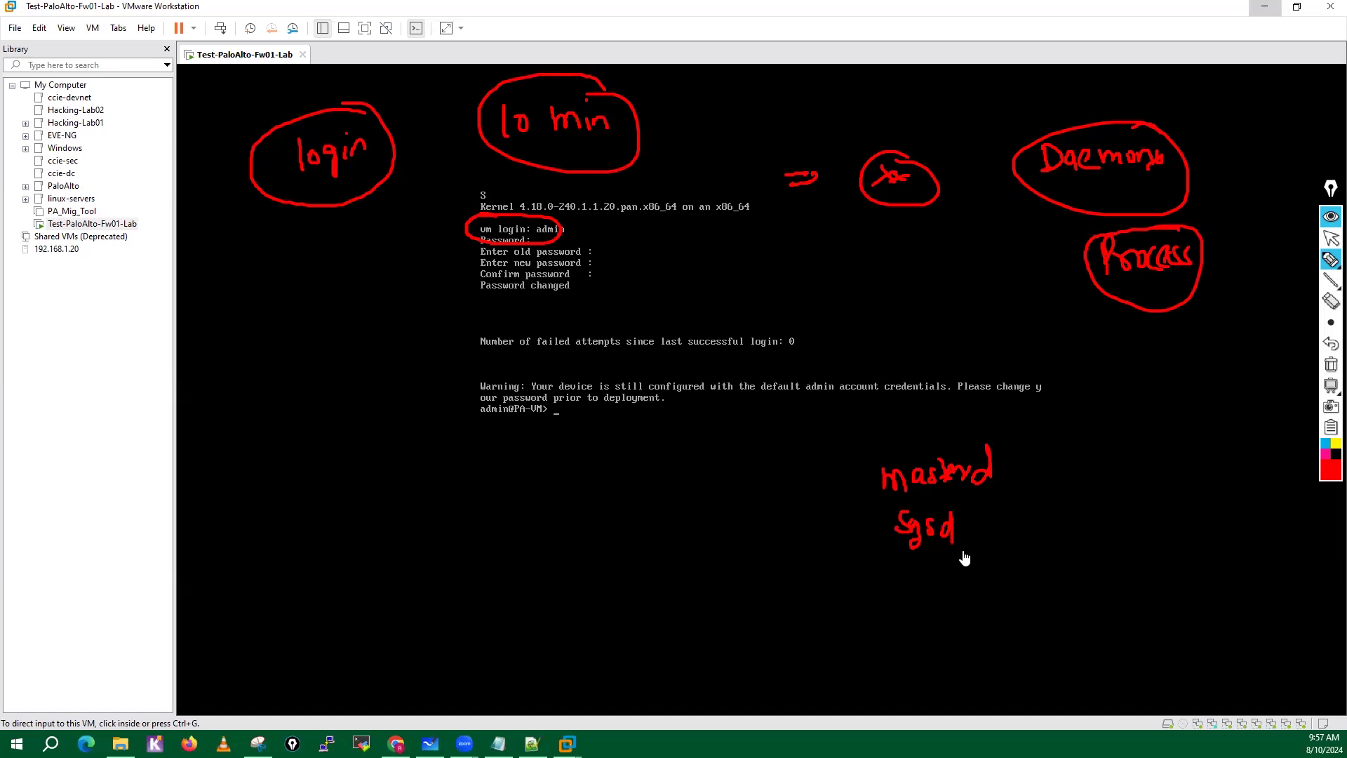
pyautogui.moveTo(1016, 459)
pyautogui.mouseDown()
pyautogui.moveTo(1053, 456)
pyautogui.moveTo(1013, 461)
pyautogui.mouseUp()
pyautogui.moveTo(1027, 447)
pyautogui.mouseDown()
pyautogui.moveTo(1030, 479)
pyautogui.moveTo(981, 522)
pyautogui.moveTo(998, 524)
pyautogui.mouseUp()
pyautogui.moveTo(1037, 436)
pyautogui.mouseDown()
pyautogui.moveTo(977, 429)
pyautogui.moveTo(851, 481)
pyautogui.moveTo(895, 500)
pyautogui.moveTo(1035, 437)
pyautogui.mouseUp()
pyautogui.moveTo(857, 489)
pyautogui.mouseDown()
pyautogui.moveTo(809, 525)
pyautogui.moveTo(859, 539)
pyautogui.mouseUp()
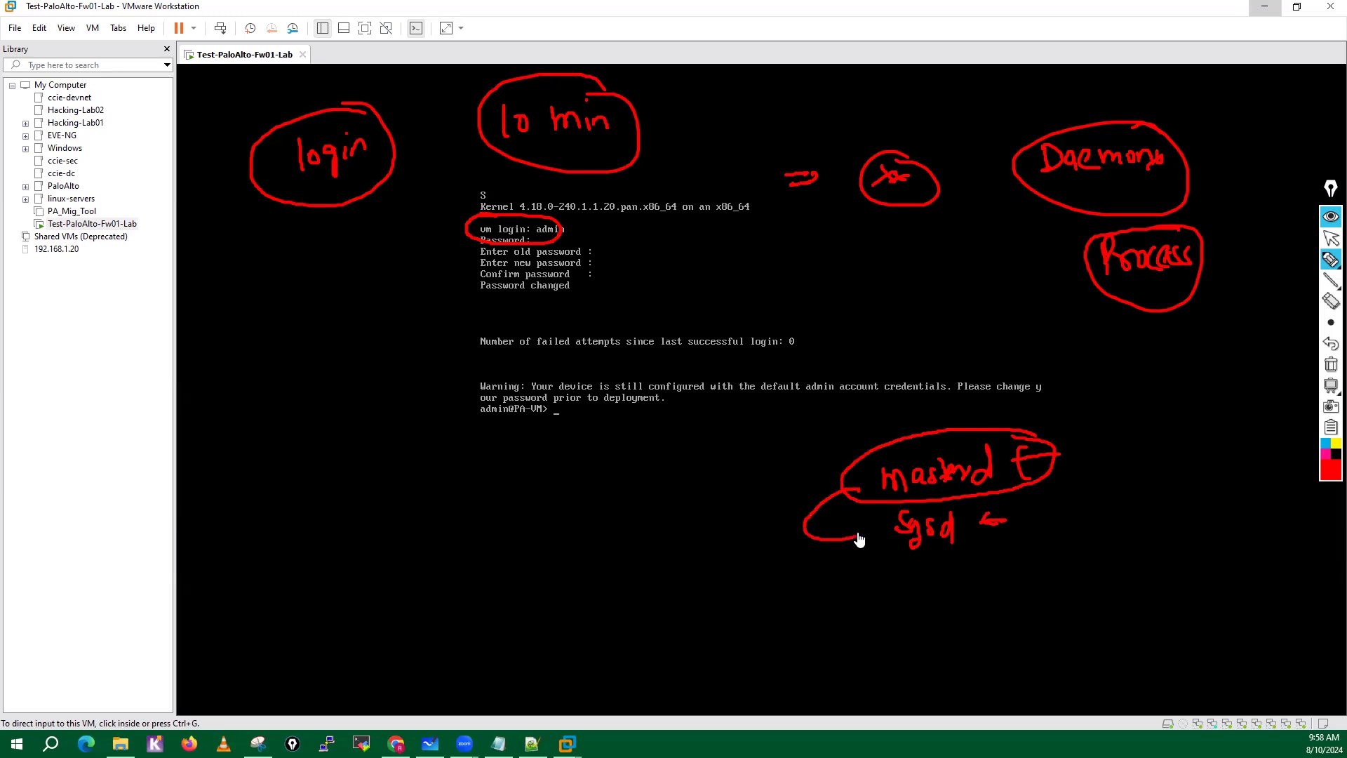
pyautogui.moveTo(939, 512)
pyautogui.mouseDown()
pyautogui.moveTo(863, 541)
pyautogui.moveTo(990, 520)
pyautogui.mouseUp()
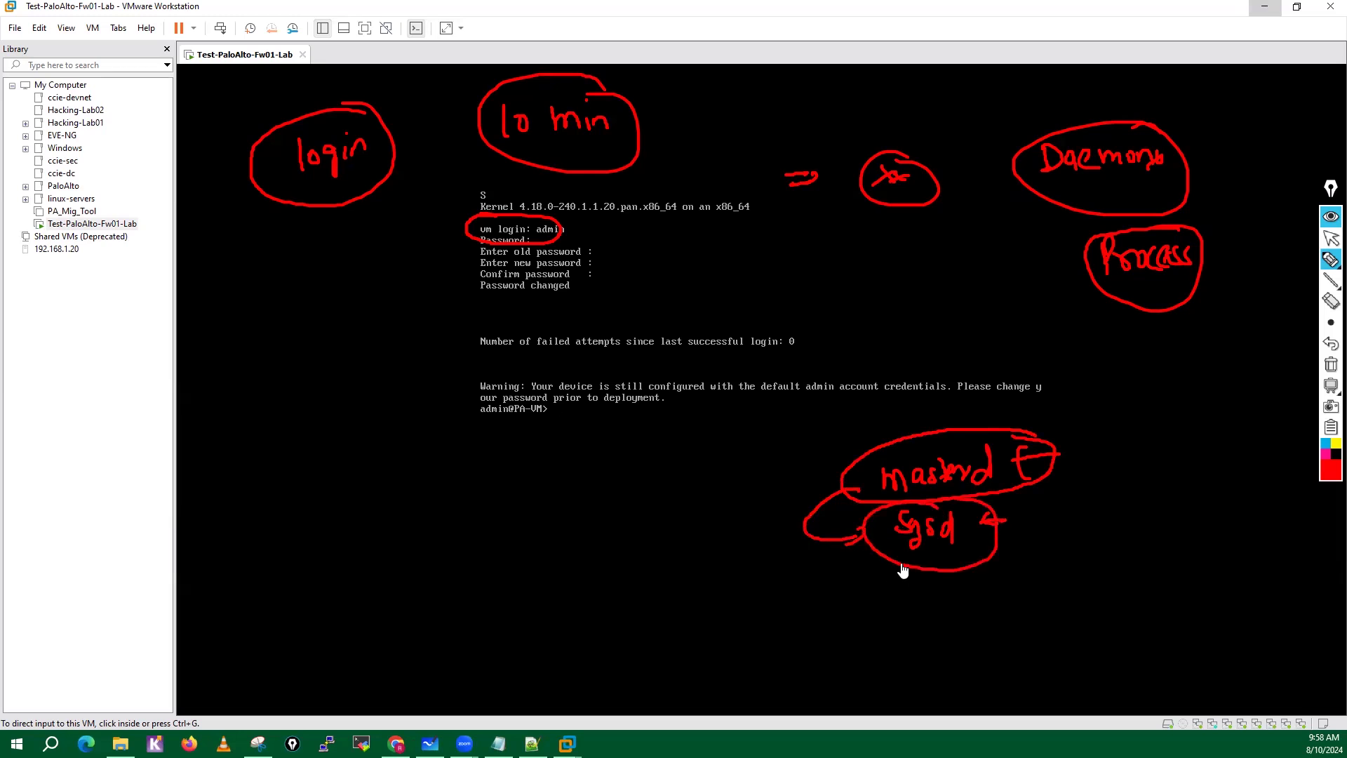
# Draw five arrows fanning out from the sysd circle, and mark the vm login line and the masterd note.
pyautogui.moveTo(903, 570); pyautogui.dragTo(842, 620)
pyautogui.moveTo(946, 573)
pyautogui.mouseDown()
pyautogui.moveTo(929, 650)
pyautogui.moveTo(910, 635)
pyautogui.moveTo(1030, 621)
pyautogui.mouseUp()
pyautogui.moveTo(1018, 622); pyautogui.dragTo(1040, 612)
pyautogui.moveTo(996, 543); pyautogui.dragTo(1098, 540)
pyautogui.moveTo(1090, 536); pyautogui.dragTo(1099, 546)
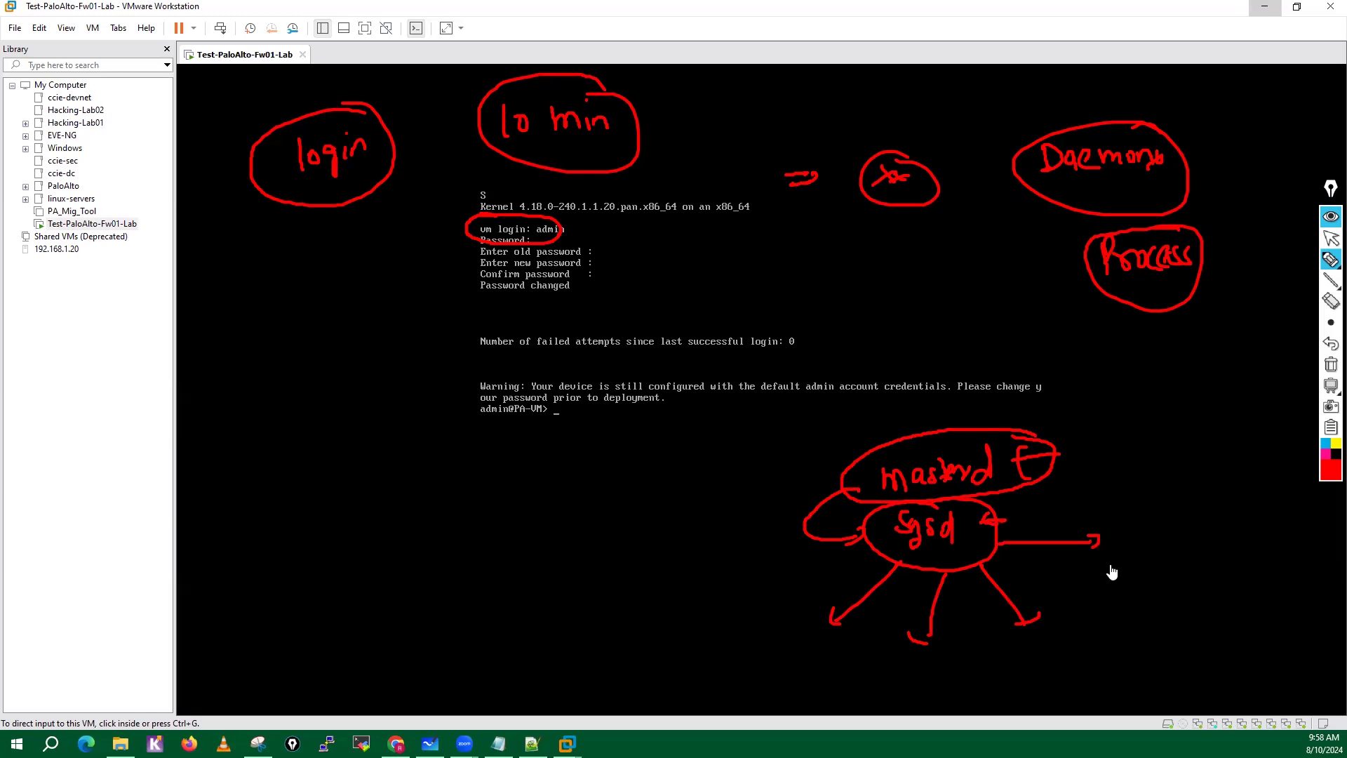
pyautogui.moveTo(998, 519); pyautogui.dragTo(1106, 497)
pyautogui.moveTo(1091, 492); pyautogui.dragTo(1099, 506)
pyautogui.moveTo(619, 218)
pyautogui.mouseDown()
pyautogui.moveTo(587, 224)
pyautogui.moveTo(597, 231)
pyautogui.mouseUp()
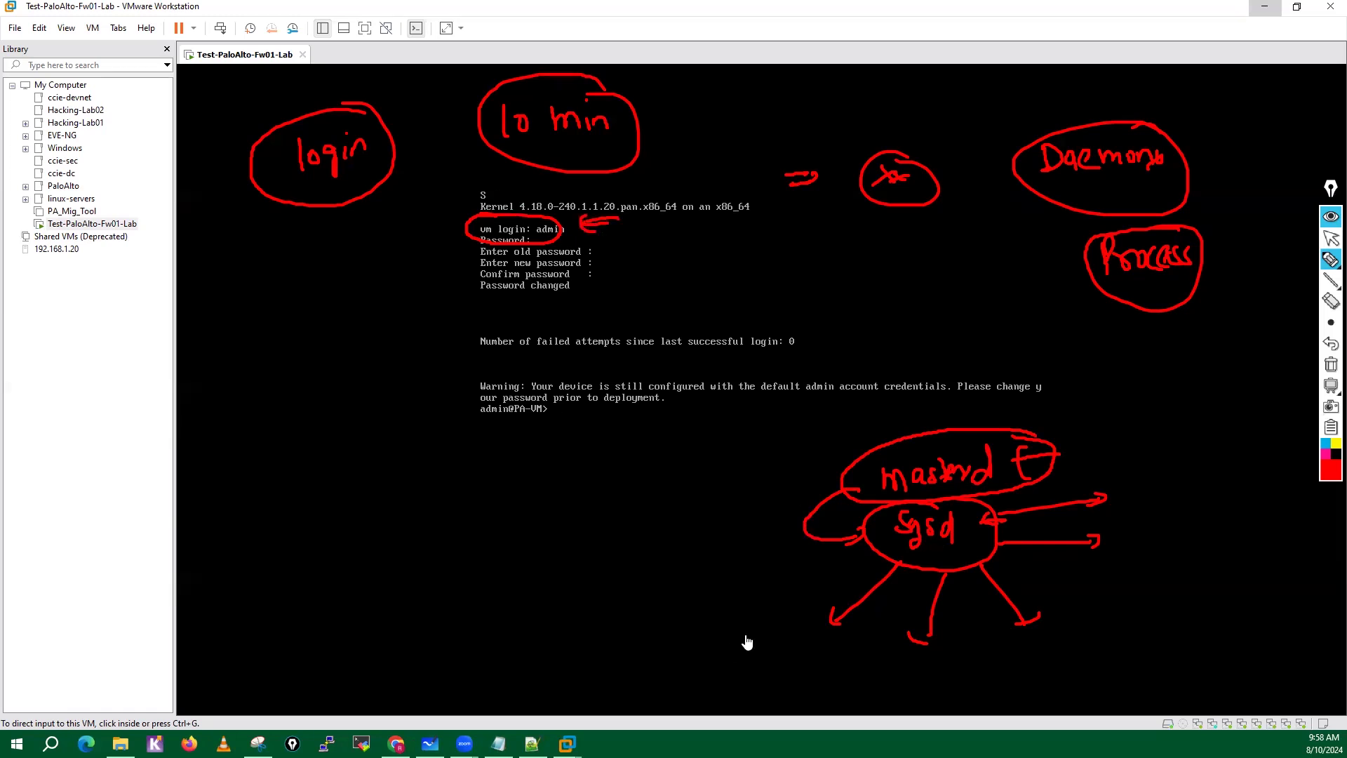
pyautogui.moveTo(1012, 442); pyautogui.dragTo(1039, 433)
# Handwrite authd in a circle with arrows pointing to it, and write and circle the default login username and password.
pyautogui.moveTo(717, 663)
pyautogui.mouseDown()
pyautogui.moveTo(728, 675)
pyautogui.moveTo(781, 650)
pyautogui.moveTo(798, 667)
pyautogui.moveTo(698, 646)
pyautogui.moveTo(716, 709)
pyautogui.moveTo(752, 629)
pyautogui.mouseUp()
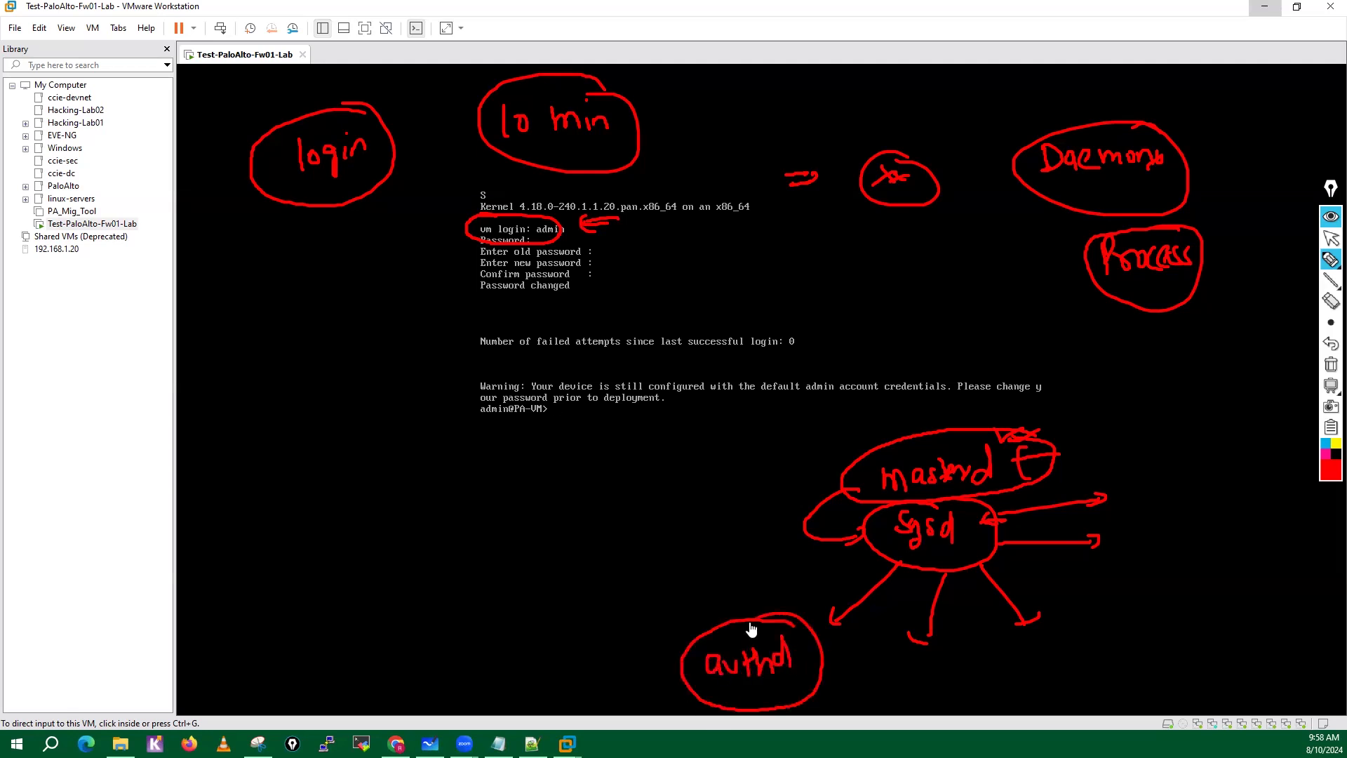
pyautogui.moveTo(736, 566); pyautogui.dragTo(748, 609)
pyautogui.moveTo(727, 605); pyautogui.dragTo(764, 604)
pyautogui.moveTo(749, 272)
pyautogui.mouseDown()
pyautogui.moveTo(797, 274)
pyautogui.moveTo(818, 253)
pyautogui.moveTo(835, 271)
pyautogui.mouseUp()
pyautogui.moveTo(839, 234)
pyautogui.mouseDown()
pyautogui.moveTo(835, 279)
pyautogui.moveTo(941, 268)
pyautogui.moveTo(722, 252)
pyautogui.moveTo(870, 305)
pyautogui.mouseUp()
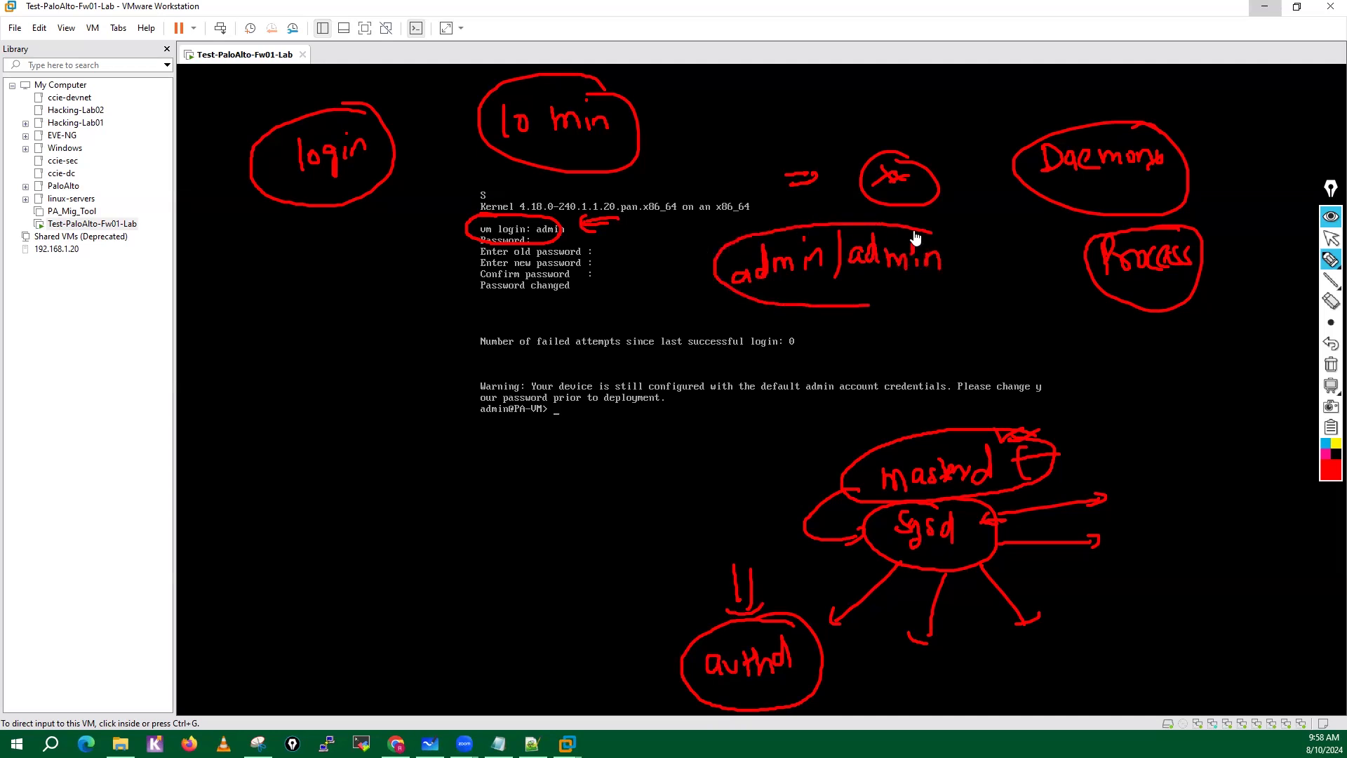
pyautogui.moveTo(916, 238); pyautogui.dragTo(868, 240)
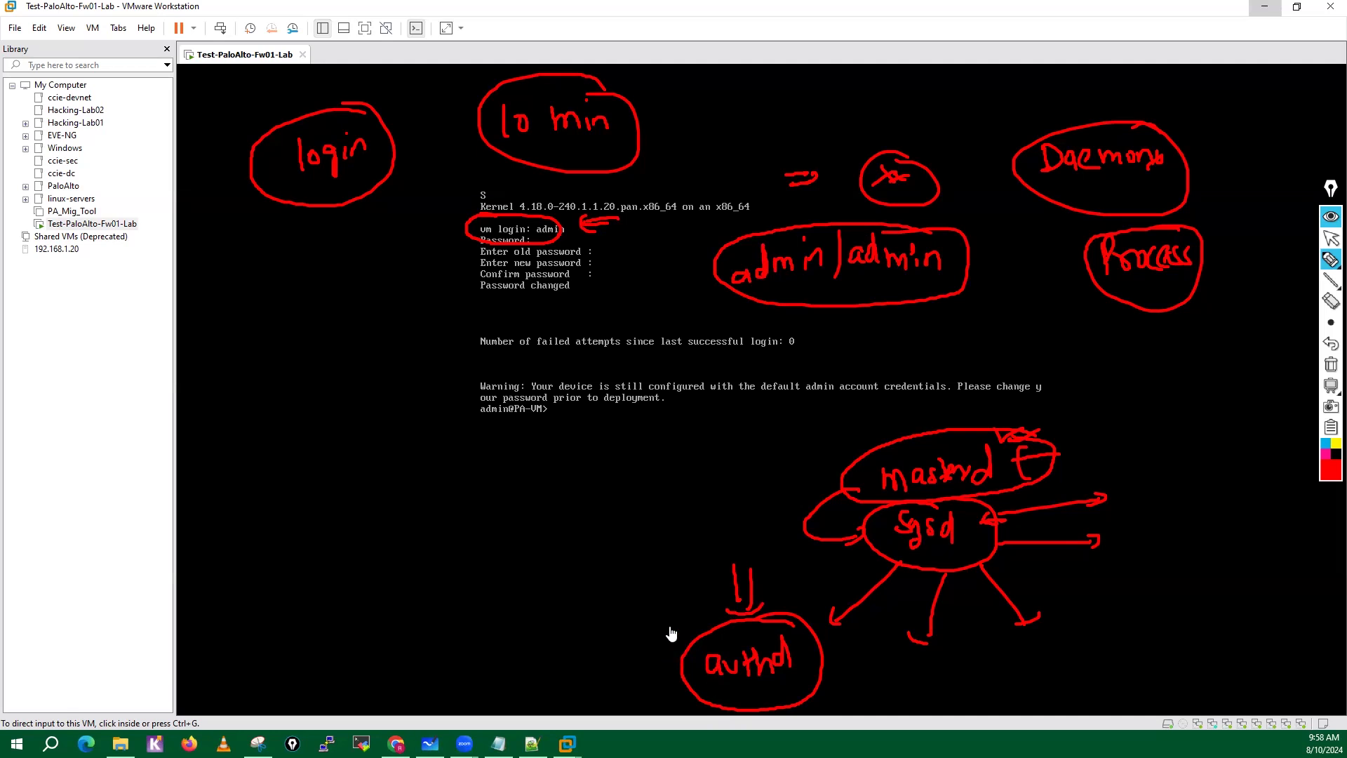
# Add more arrows toward the authd circle and the credentials note, and clear all the ink.
pyautogui.moveTo(675, 599); pyautogui.dragTo(677, 624)
pyautogui.moveTo(692, 601)
pyautogui.mouseDown()
pyautogui.moveTo(694, 624)
pyautogui.moveTo(705, 619)
pyautogui.mouseUp()
pyautogui.moveTo(796, 586)
pyautogui.mouseDown()
pyautogui.moveTo(795, 612)
pyautogui.moveTo(812, 611)
pyautogui.mouseUp()
pyautogui.moveTo(788, 608); pyautogui.dragTo(825, 616)
pyautogui.moveTo(1002, 247); pyautogui.dragTo(981, 249)
pyautogui.moveTo(1004, 254)
pyautogui.mouseDown()
pyautogui.moveTo(977, 255)
pyautogui.moveTo(984, 264)
pyautogui.mouseUp()
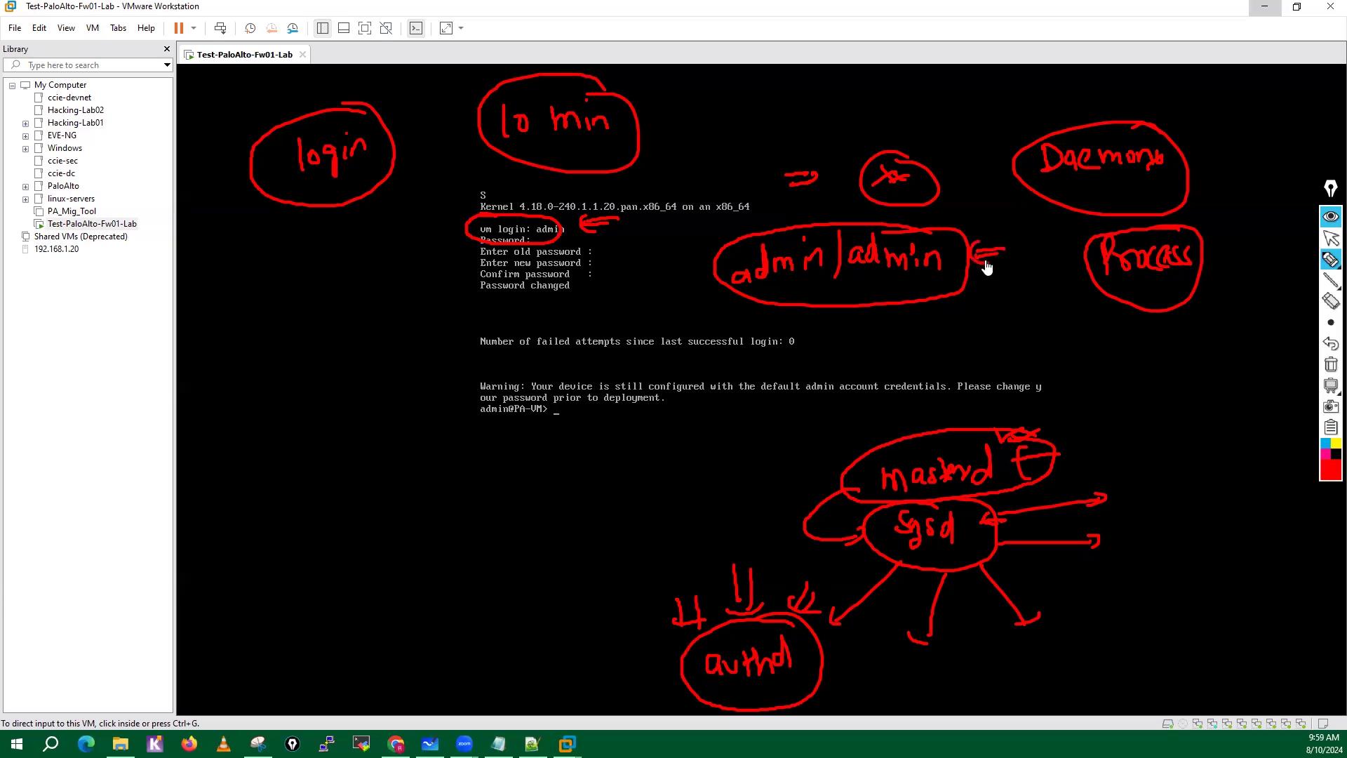
pyautogui.moveTo(667, 90)
pyautogui.mouseDown()
pyautogui.moveTo(653, 118)
pyautogui.moveTo(663, 100)
pyautogui.mouseUp()
pyautogui.click(1332, 364)
# Annotate the login, password and old password prompts with arrows to the handwritten default username and password.
pyautogui.moveTo(1331, 259)
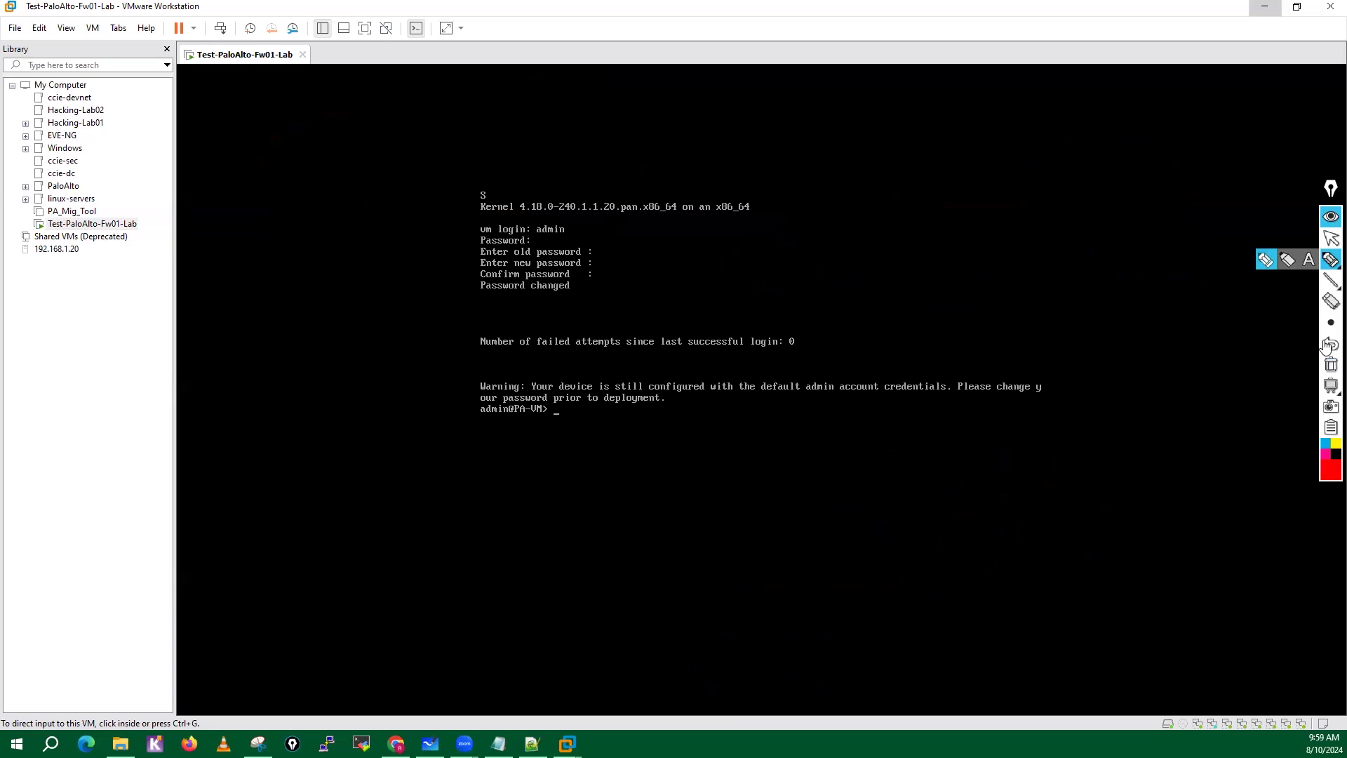
pyautogui.click(1267, 266)
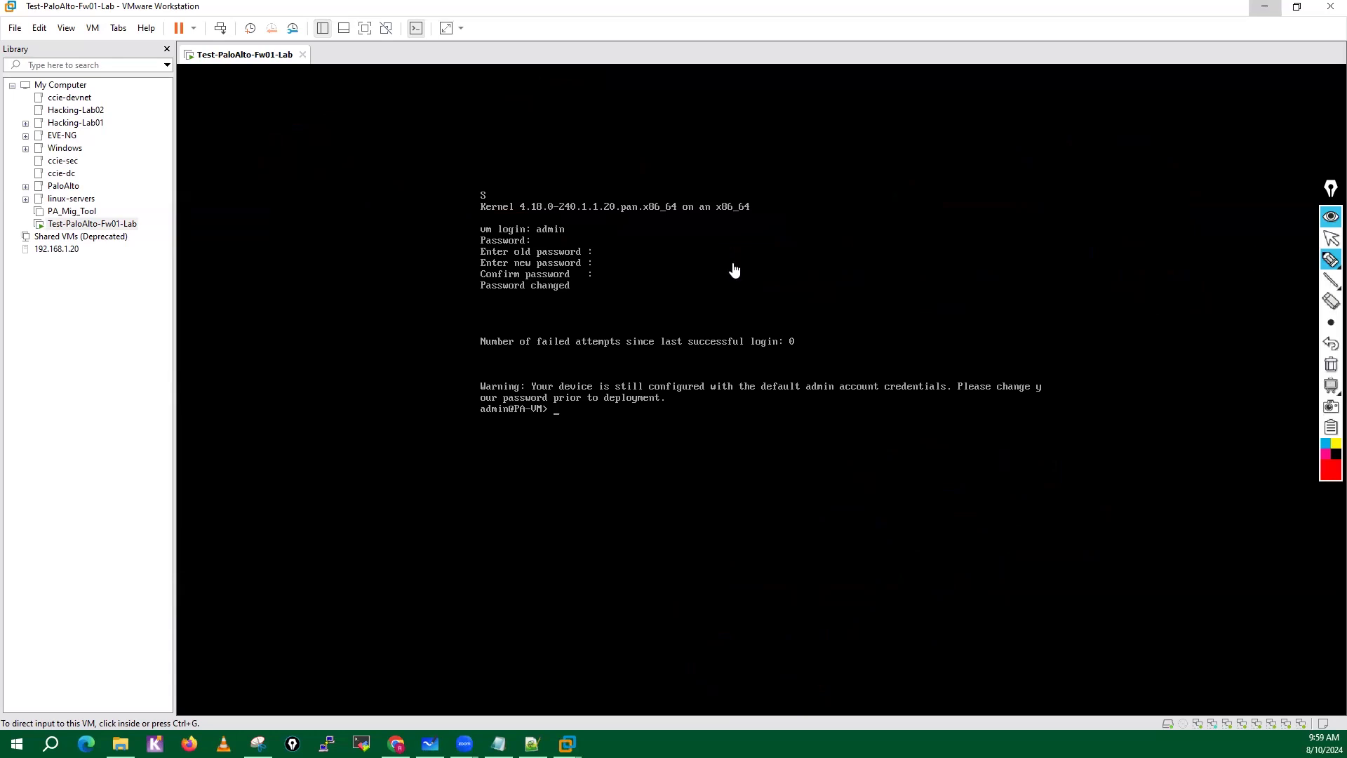
pyautogui.moveTo(573, 230); pyautogui.dragTo(978, 224)
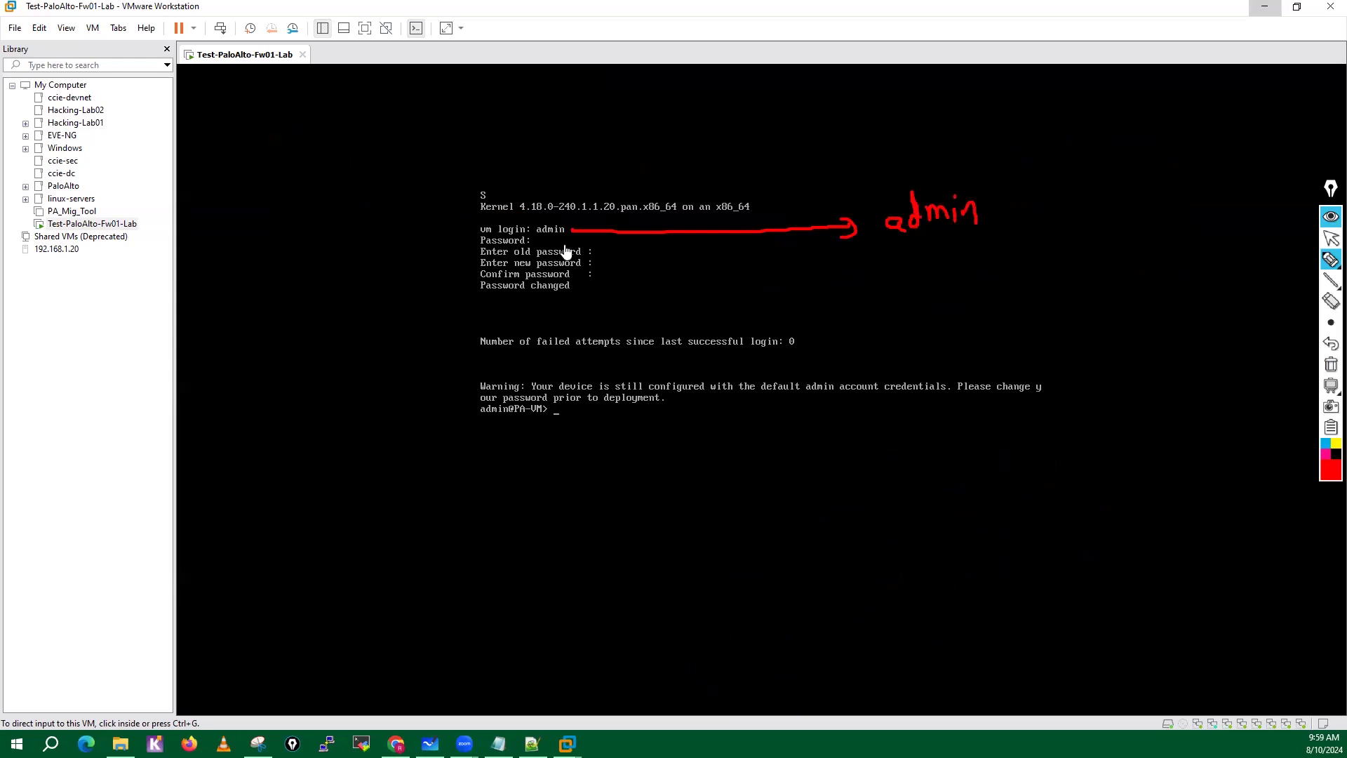
pyautogui.moveTo(544, 241)
pyautogui.mouseDown()
pyautogui.moveTo(963, 237)
pyautogui.moveTo(991, 249)
pyautogui.mouseUp()
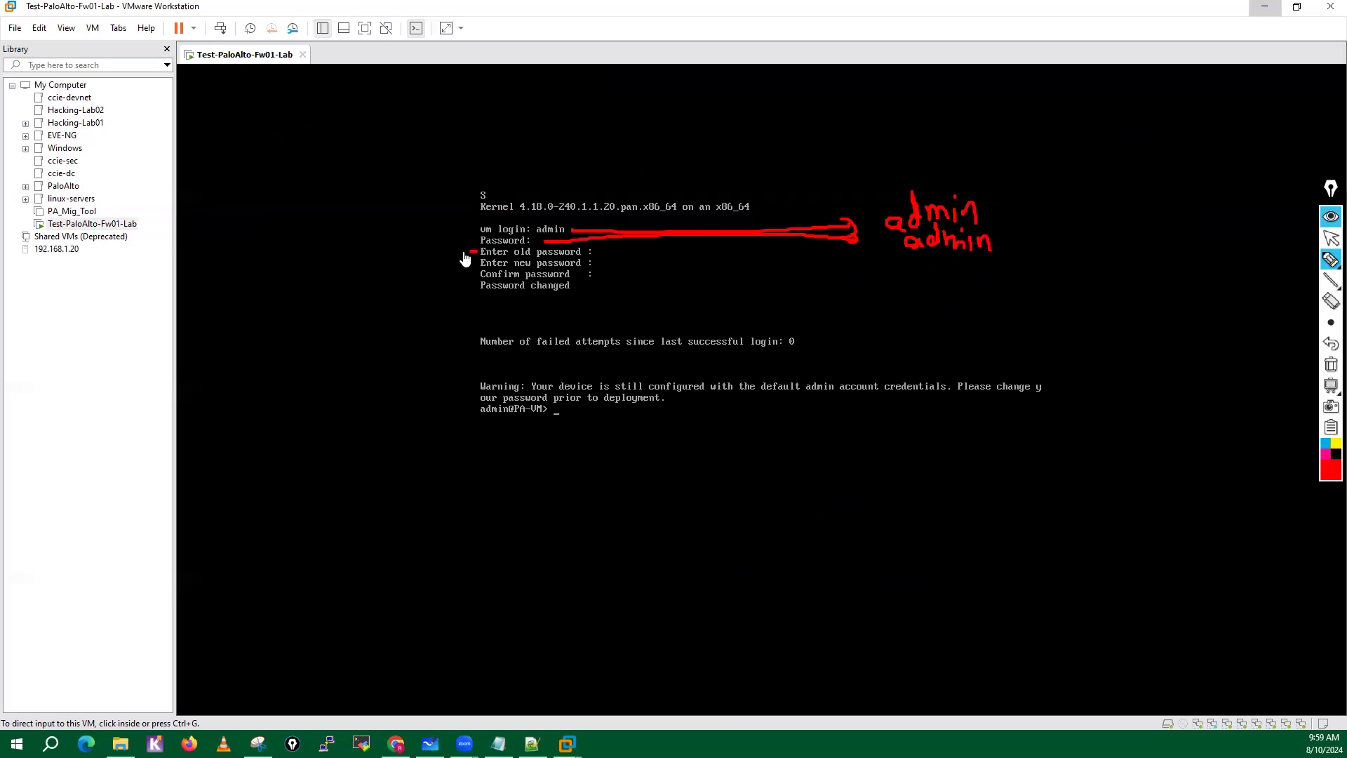
pyautogui.moveTo(477, 251); pyautogui.dragTo(390, 271)
pyautogui.moveTo(231, 278)
pyautogui.mouseDown()
pyautogui.moveTo(288, 250)
pyautogui.moveTo(304, 259)
pyautogui.mouseUp()
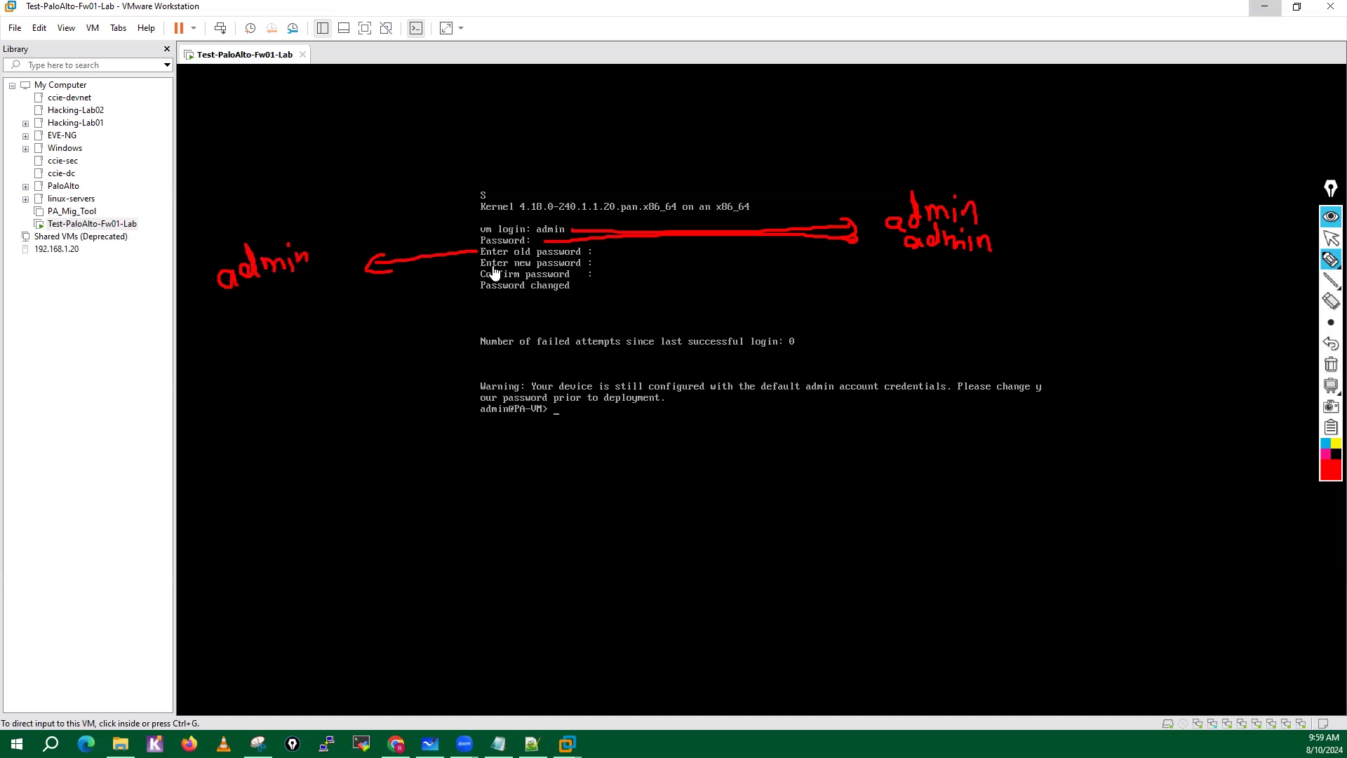
# Draw an arrow from the new password prompt and handwrite two example passwords beneath it.
pyautogui.moveTo(475, 264)
pyautogui.mouseDown()
pyautogui.moveTo(360, 325)
pyautogui.moveTo(357, 309)
pyautogui.mouseUp()
pyautogui.moveTo(220, 383)
pyautogui.mouseDown()
pyautogui.moveTo(223, 353)
pyautogui.moveTo(238, 376)
pyautogui.moveTo(286, 343)
pyautogui.moveTo(315, 364)
pyautogui.moveTo(372, 352)
pyautogui.moveTo(379, 370)
pyautogui.mouseUp()
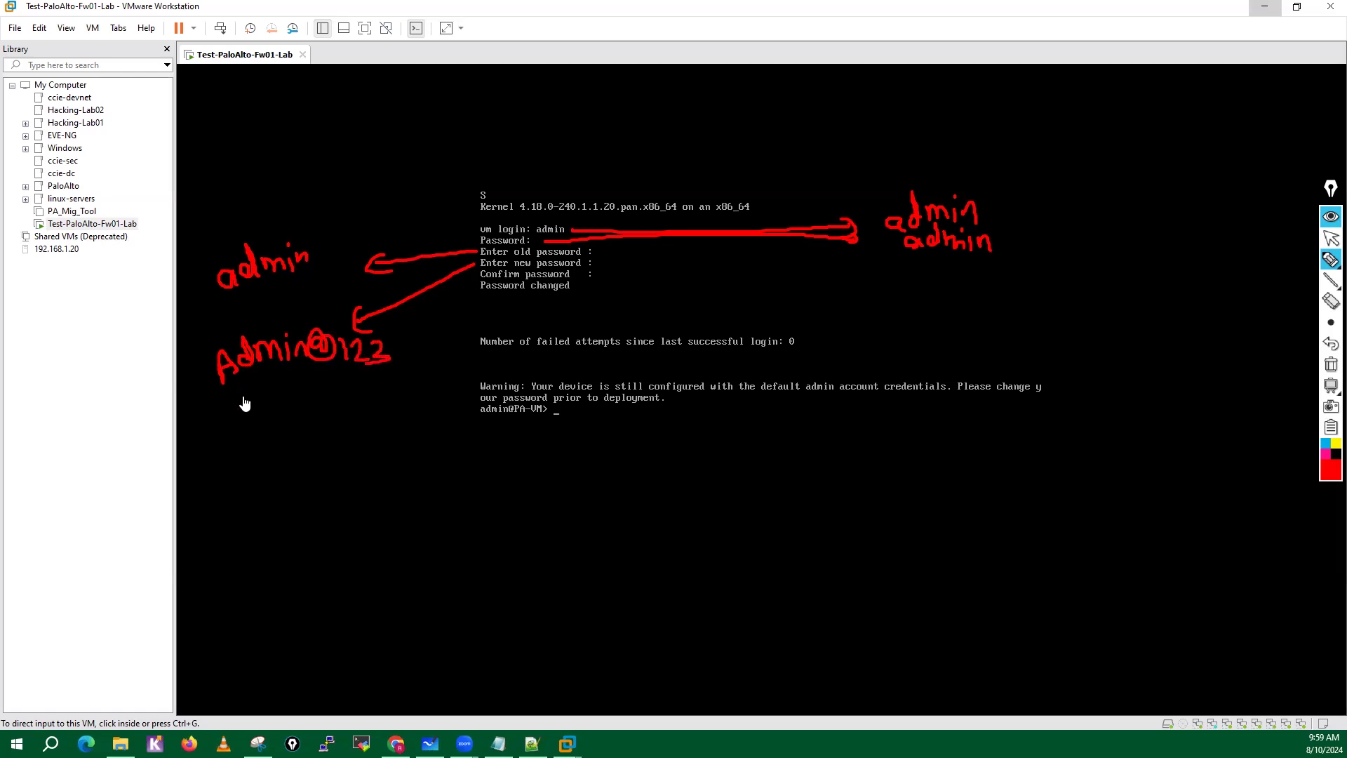
pyautogui.moveTo(227, 413)
pyautogui.mouseDown()
pyautogui.moveTo(232, 449)
pyautogui.moveTo(233, 426)
pyautogui.moveTo(289, 440)
pyautogui.moveTo(373, 421)
pyautogui.mouseUp()
pyautogui.moveTo(397, 400); pyautogui.dragTo(397, 419)
pyautogui.click(398, 426)
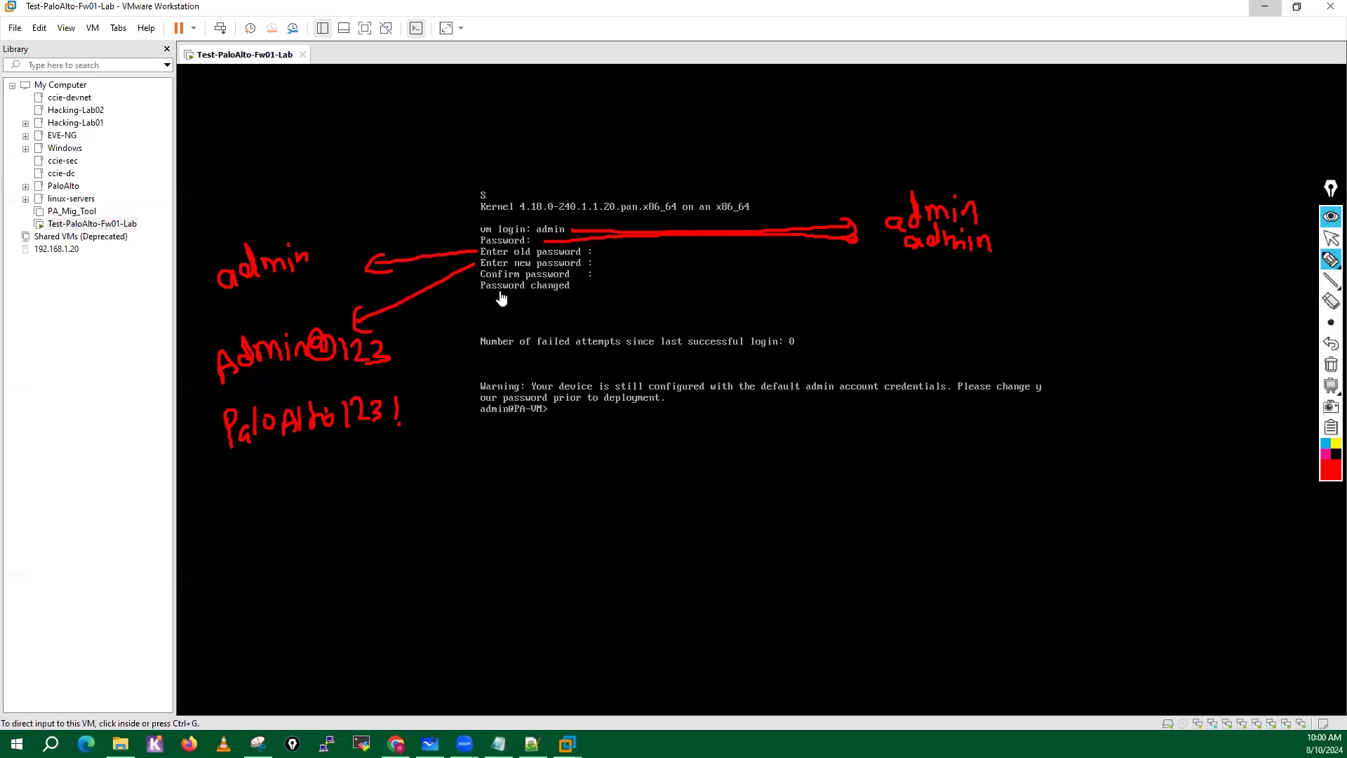
# Mark the character groups of the first example password, note a circled 8, underline the second example and clear all the ink.
pyautogui.moveTo(213, 386)
pyautogui.mouseDown()
pyautogui.moveTo(233, 398)
pyautogui.moveTo(293, 377)
pyautogui.moveTo(411, 382)
pyautogui.mouseUp()
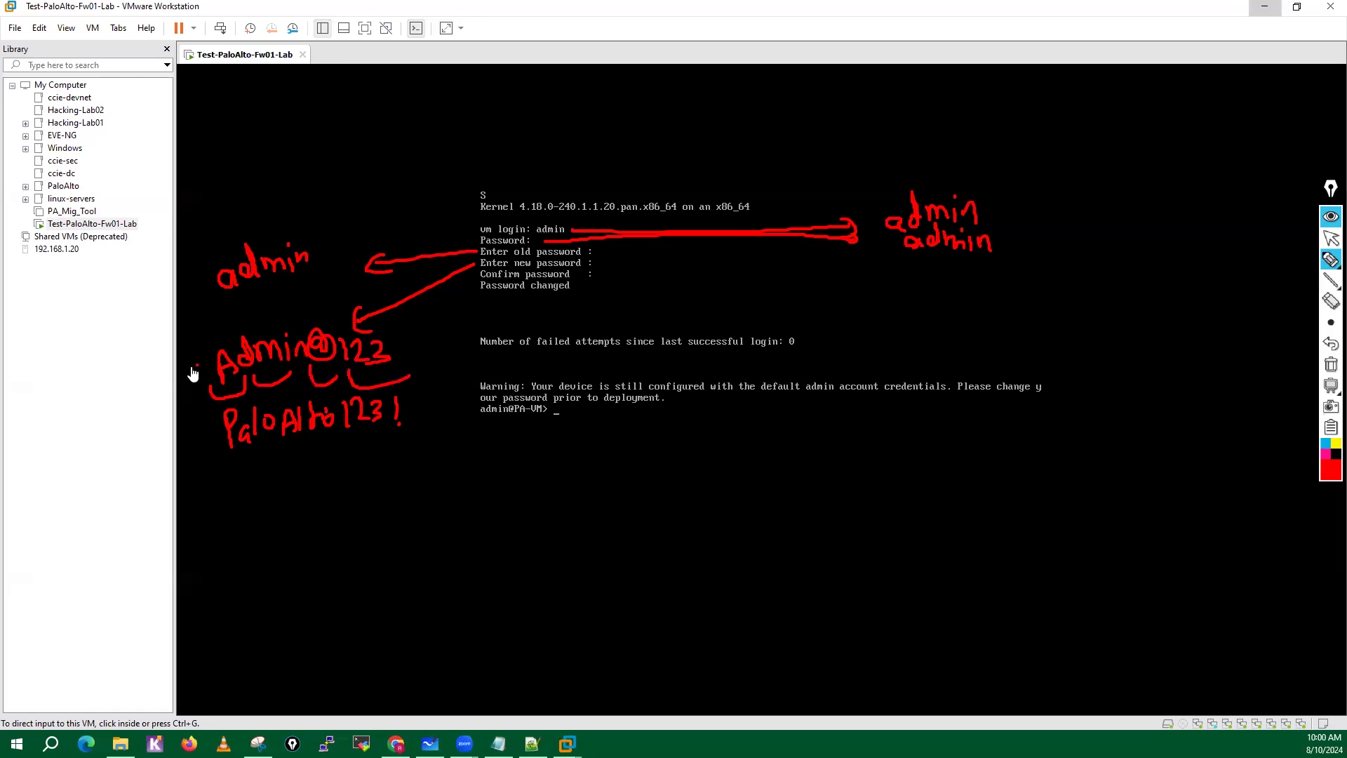
pyautogui.moveTo(193, 367); pyautogui.dragTo(170, 377)
pyautogui.moveTo(199, 374)
pyautogui.mouseDown()
pyautogui.moveTo(169, 383)
pyautogui.moveTo(180, 386)
pyautogui.moveTo(101, 377)
pyautogui.moveTo(103, 404)
pyautogui.moveTo(111, 379)
pyautogui.mouseUp()
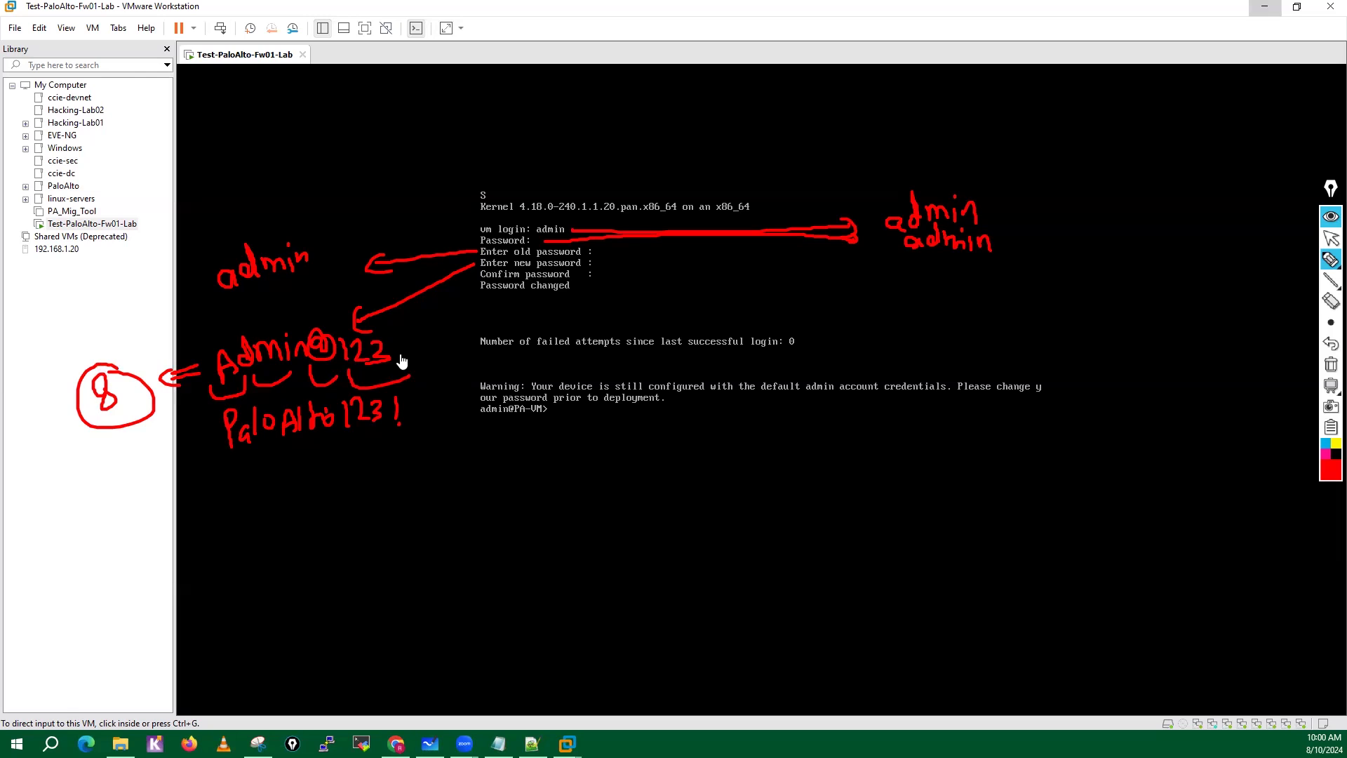
pyautogui.moveTo(226, 463); pyautogui.dragTo(490, 449)
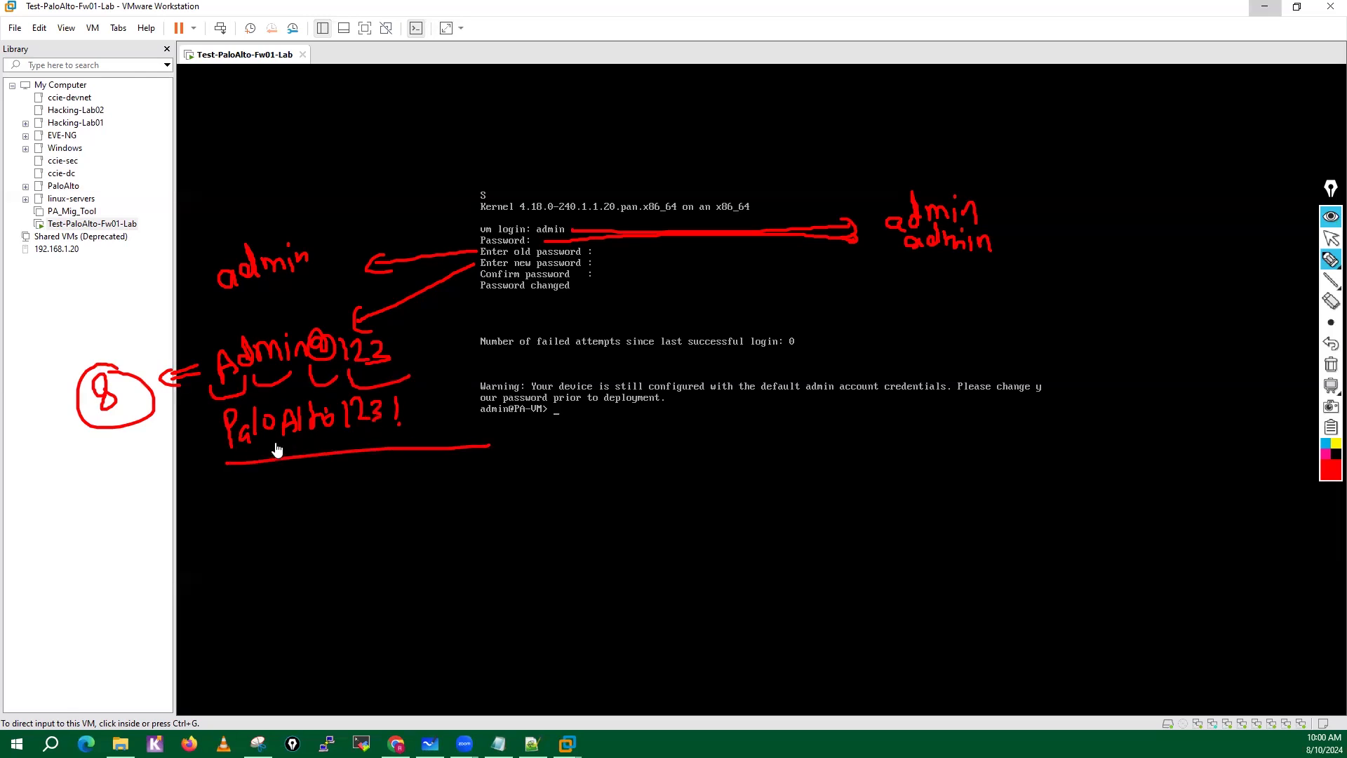
pyautogui.moveTo(400, 400); pyautogui.dragTo(390, 404)
pyautogui.click(1331, 368)
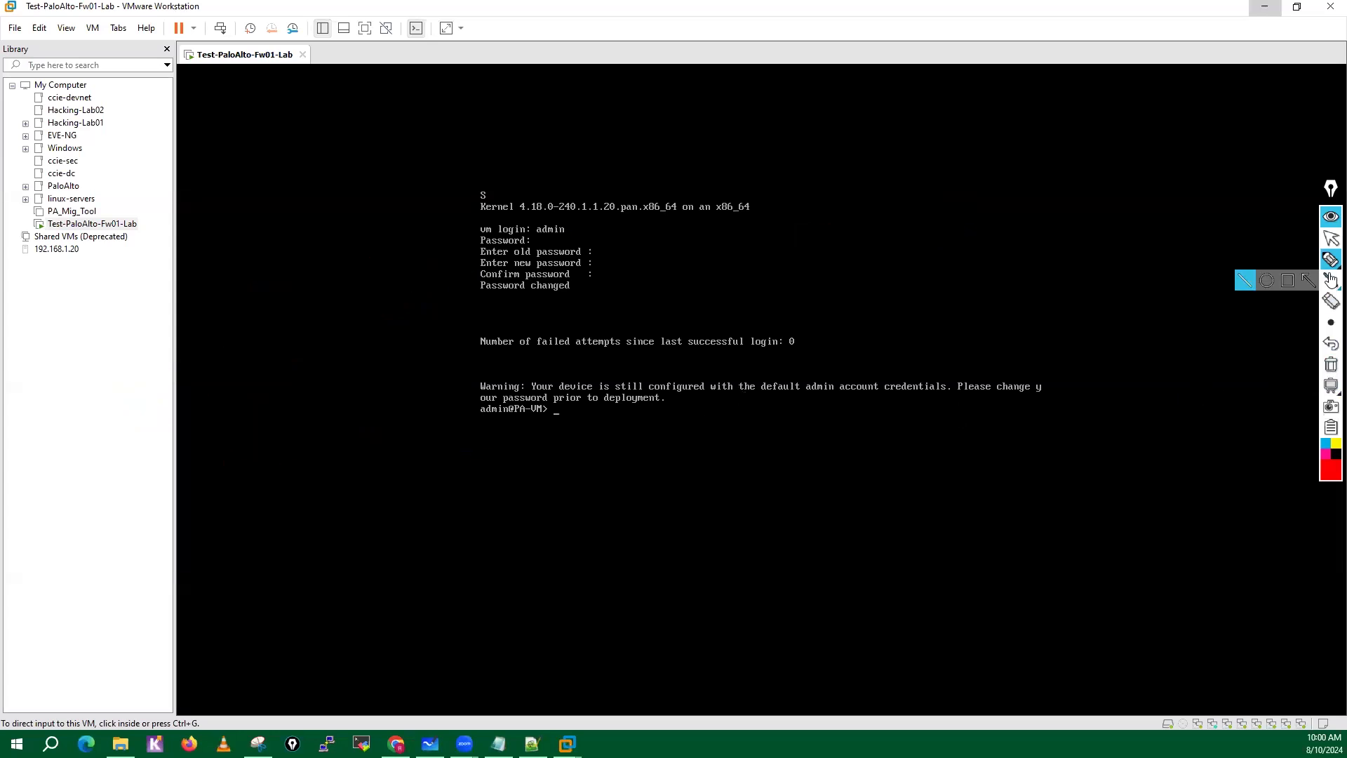
# Return to the VM console and display the firewall's system information.
pyautogui.click(1331, 241)
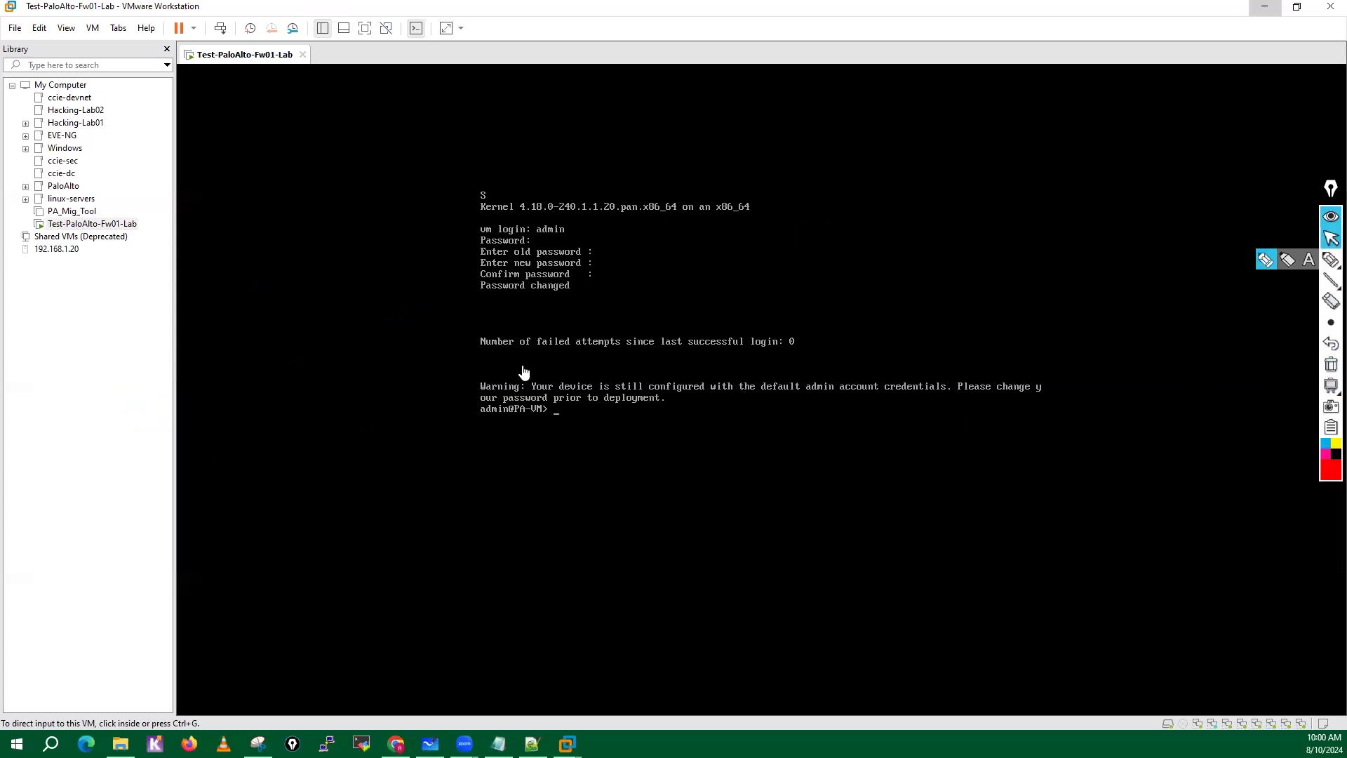
pyautogui.click(807, 390)
pyautogui.press('Return')
pyautogui.press('Return')
pyautogui.press('Return')
pyautogui.press('Return')
pyautogui.press('Return')
pyautogui.press('Return')
pyautogui.press('Return')
pyautogui.press('Return')
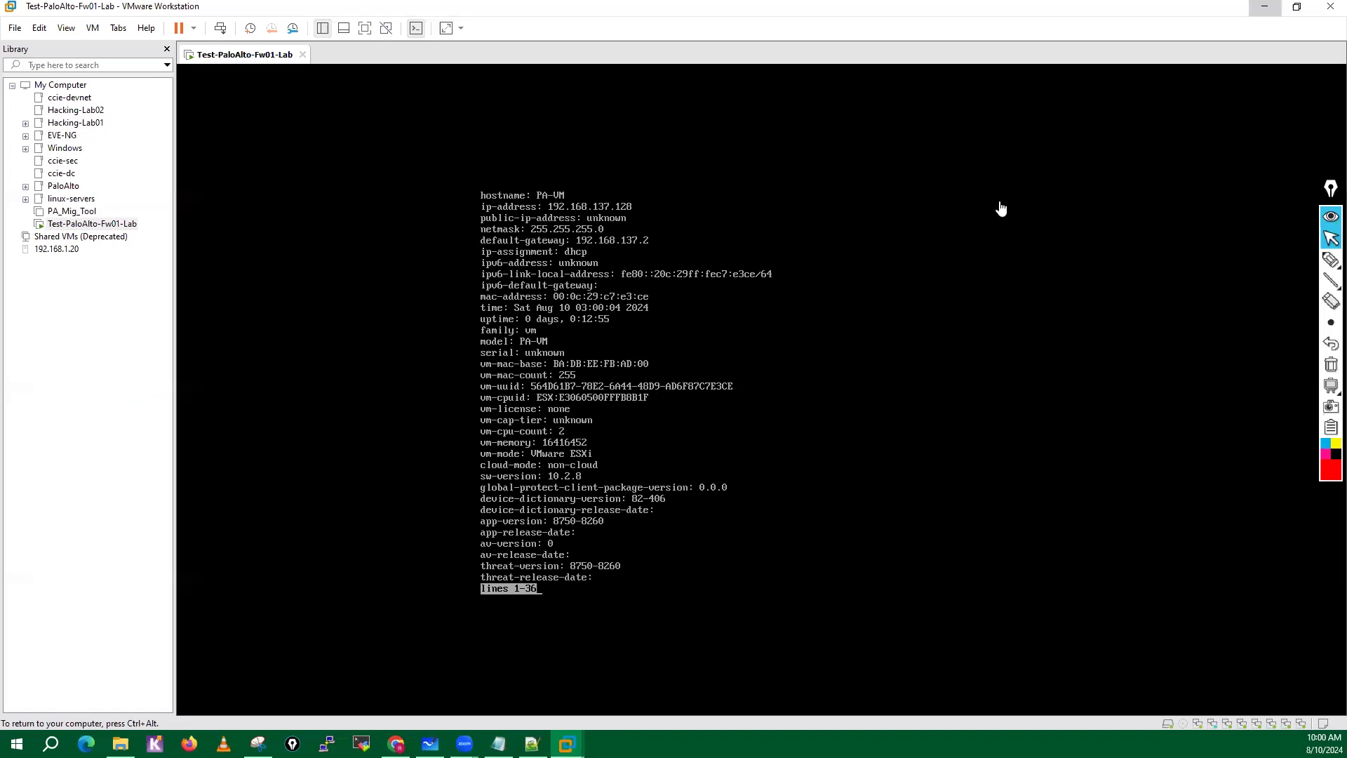
# Mark the hostname with the screen pen and box the ip-address value 192.168.137.128 in the system information output.
pyautogui.click(1331, 260)
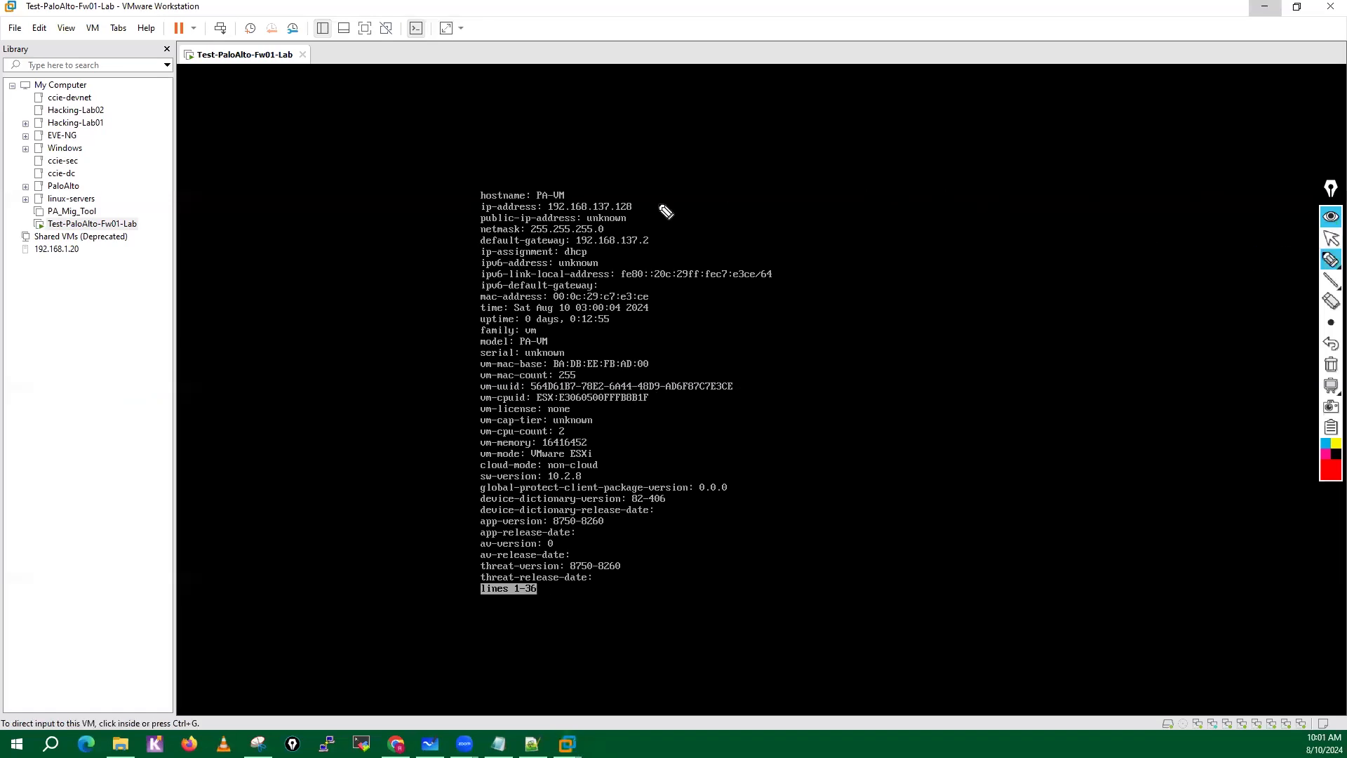
pyautogui.moveTo(567, 186); pyautogui.dragTo(655, 167)
pyautogui.moveTo(635, 203); pyautogui.dragTo(700, 194)
pyautogui.moveTo(544, 213); pyautogui.dragTo(636, 216)
pyautogui.moveTo(545, 200)
pyautogui.mouseDown()
pyautogui.moveTo(621, 197)
pyautogui.moveTo(637, 213)
pyautogui.mouseUp()
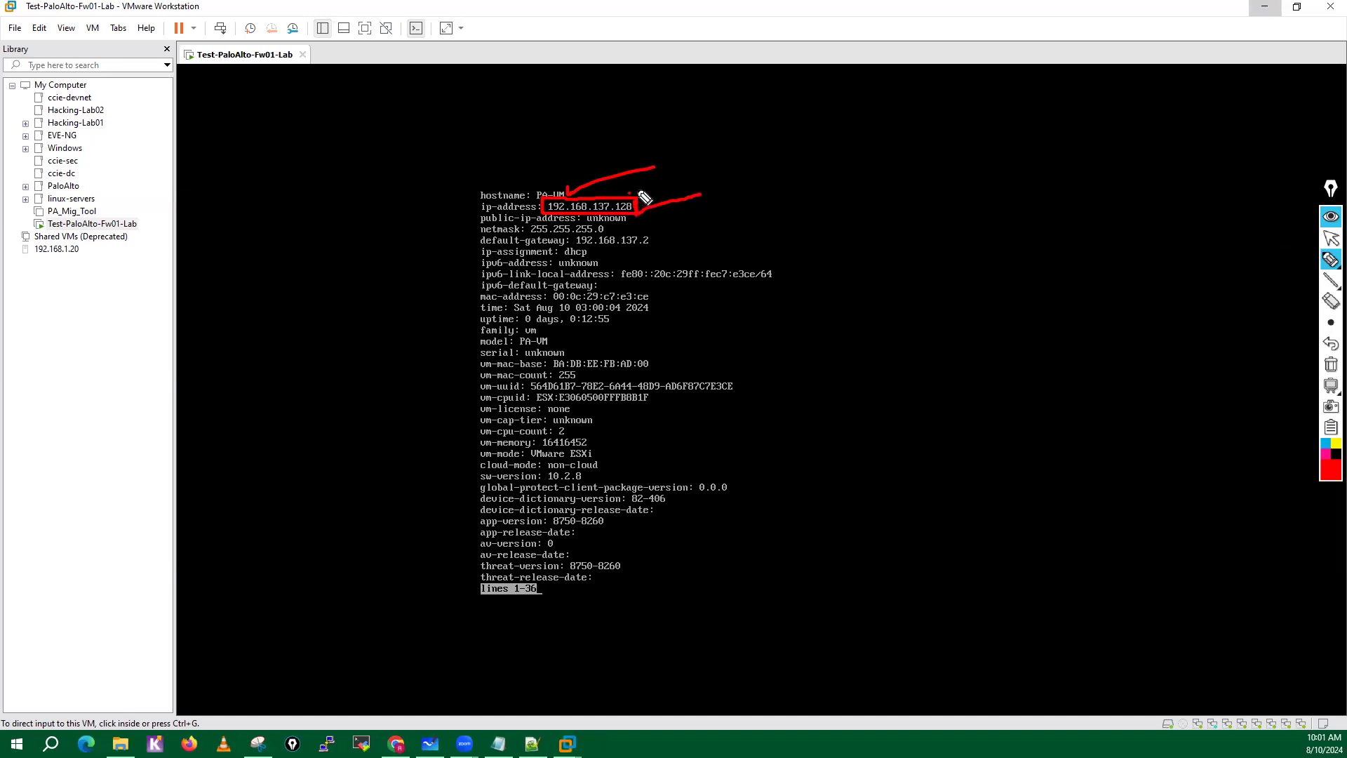
# Draw an arrow from the boxed ip-address to a handwritten VMNET8 (MGMT) note and add circled NAT and DHCP labels above it.
pyautogui.moveTo(630, 193)
pyautogui.mouseDown()
pyautogui.moveTo(692, 170)
pyautogui.moveTo(671, 188)
pyautogui.moveTo(700, 188)
pyautogui.moveTo(675, 164)
pyautogui.mouseUp()
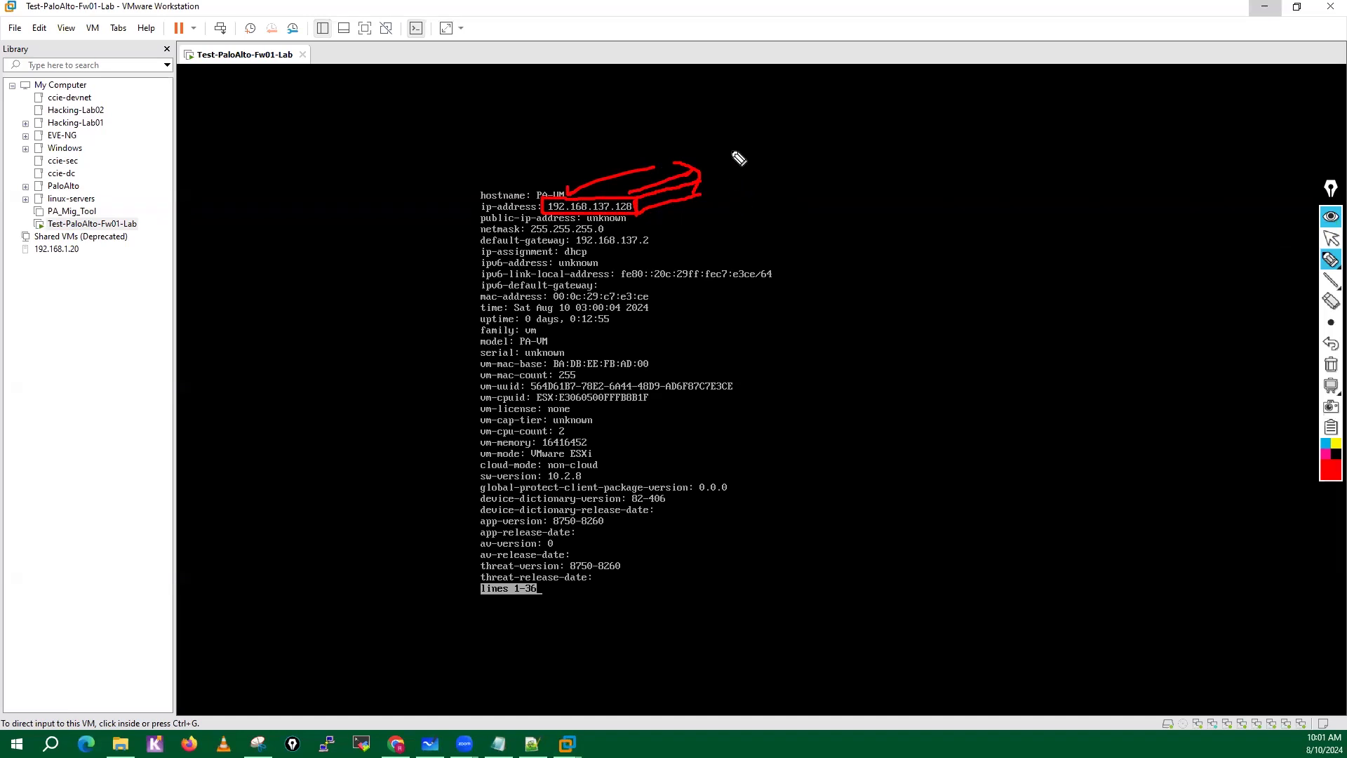
pyautogui.moveTo(730, 149)
pyautogui.mouseDown()
pyautogui.moveTo(750, 140)
pyautogui.moveTo(755, 169)
pyautogui.moveTo(766, 147)
pyautogui.moveTo(818, 135)
pyautogui.moveTo(833, 149)
pyautogui.moveTo(863, 126)
pyautogui.mouseUp()
pyautogui.moveTo(851, 128)
pyautogui.mouseDown()
pyautogui.moveTo(851, 148)
pyautogui.moveTo(891, 125)
pyautogui.moveTo(874, 134)
pyautogui.mouseUp()
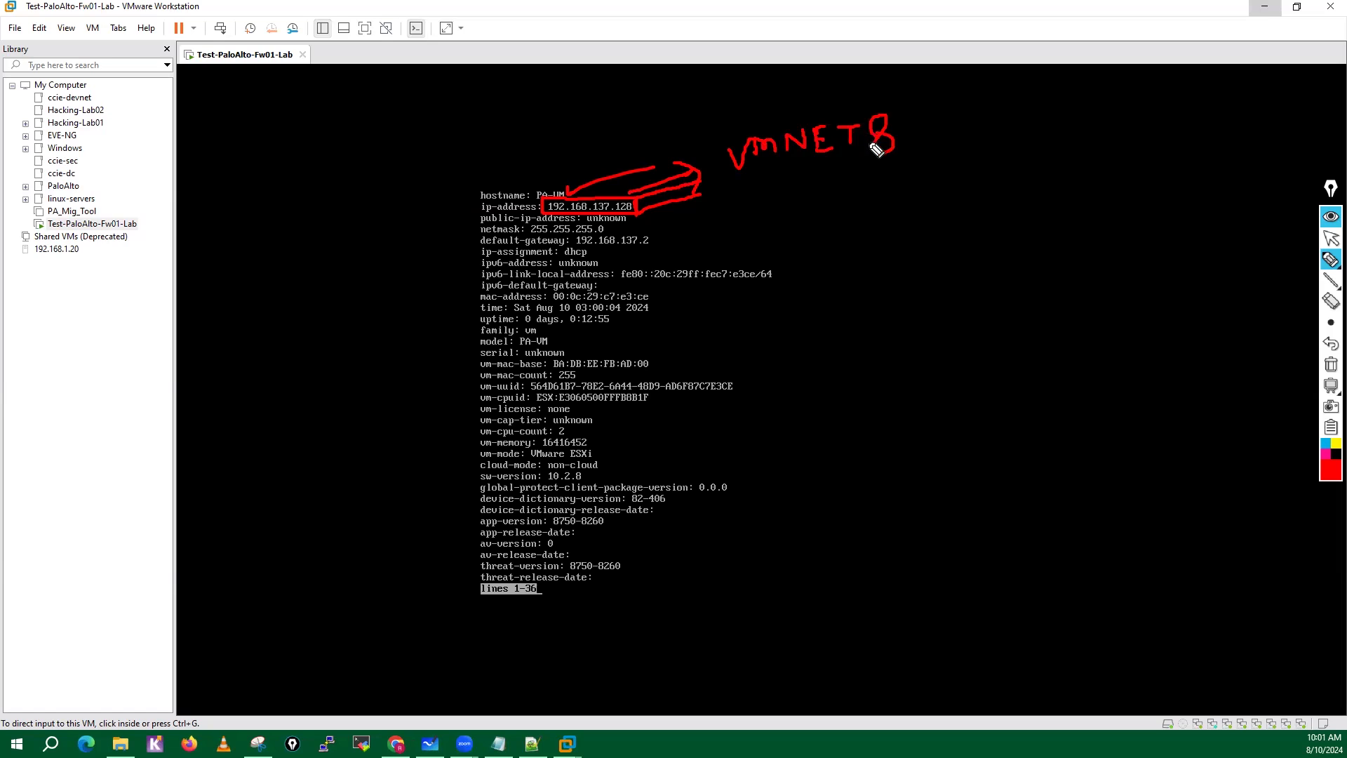
pyautogui.moveTo(954, 105)
pyautogui.mouseDown()
pyautogui.moveTo(962, 140)
pyautogui.moveTo(986, 105)
pyautogui.moveTo(1002, 125)
pyautogui.moveTo(1058, 103)
pyautogui.moveTo(1085, 130)
pyautogui.mouseUp()
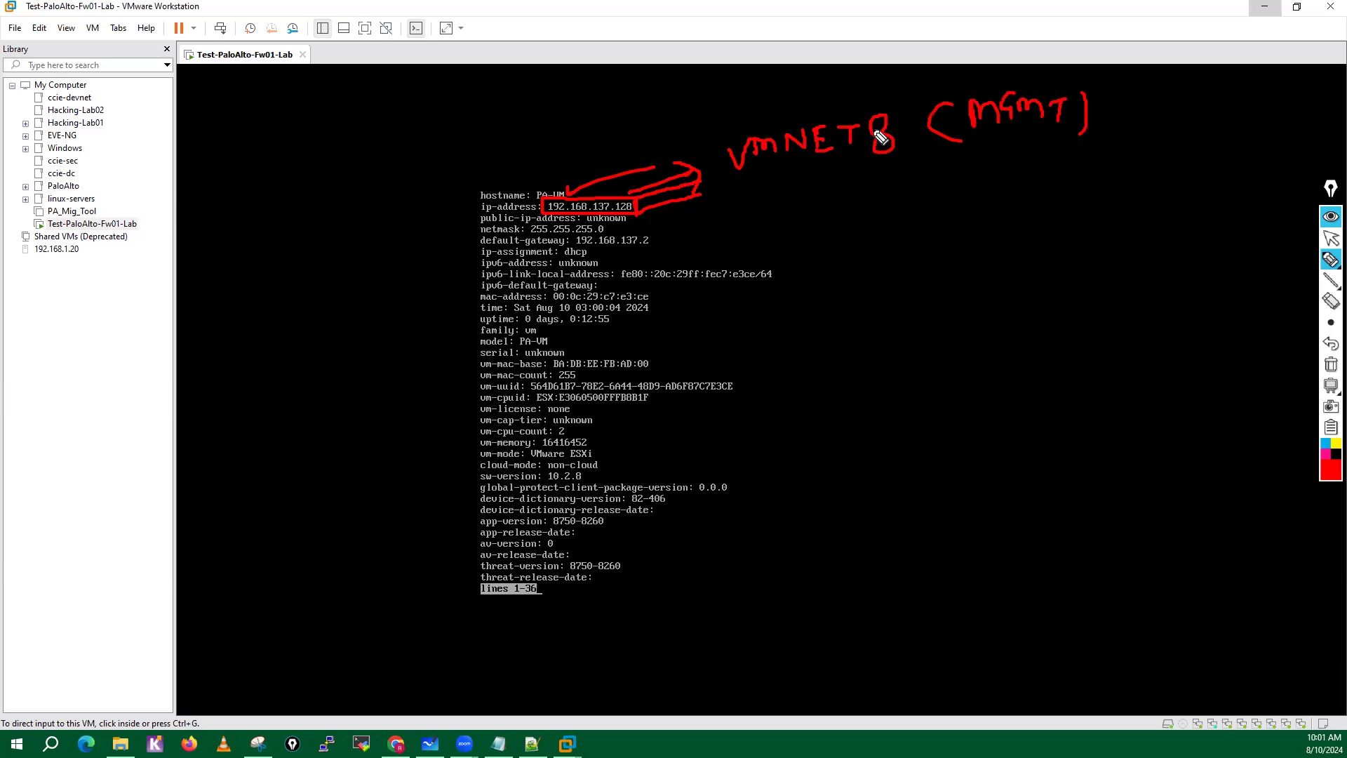
pyautogui.moveTo(805, 69)
pyautogui.mouseDown()
pyautogui.moveTo(807, 89)
pyautogui.moveTo(848, 85)
pyautogui.moveTo(863, 66)
pyautogui.moveTo(790, 70)
pyautogui.moveTo(857, 53)
pyautogui.mouseUp()
pyautogui.moveTo(612, 88)
pyautogui.mouseDown()
pyautogui.moveTo(618, 114)
pyautogui.moveTo(691, 88)
pyautogui.moveTo(731, 114)
pyautogui.mouseUp()
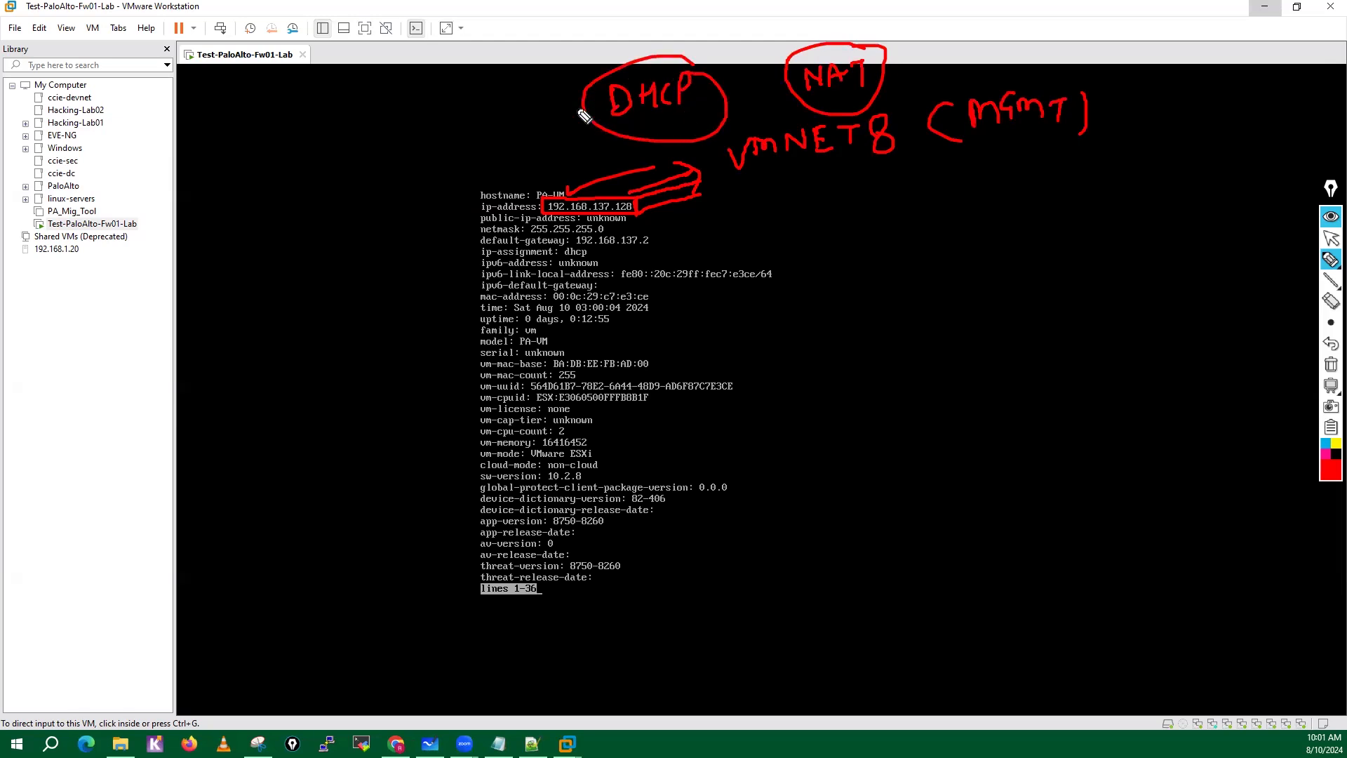
pyautogui.moveTo(518, 135); pyautogui.dragTo(526, 135)
pyautogui.moveTo(603, 118); pyautogui.dragTo(611, 153)
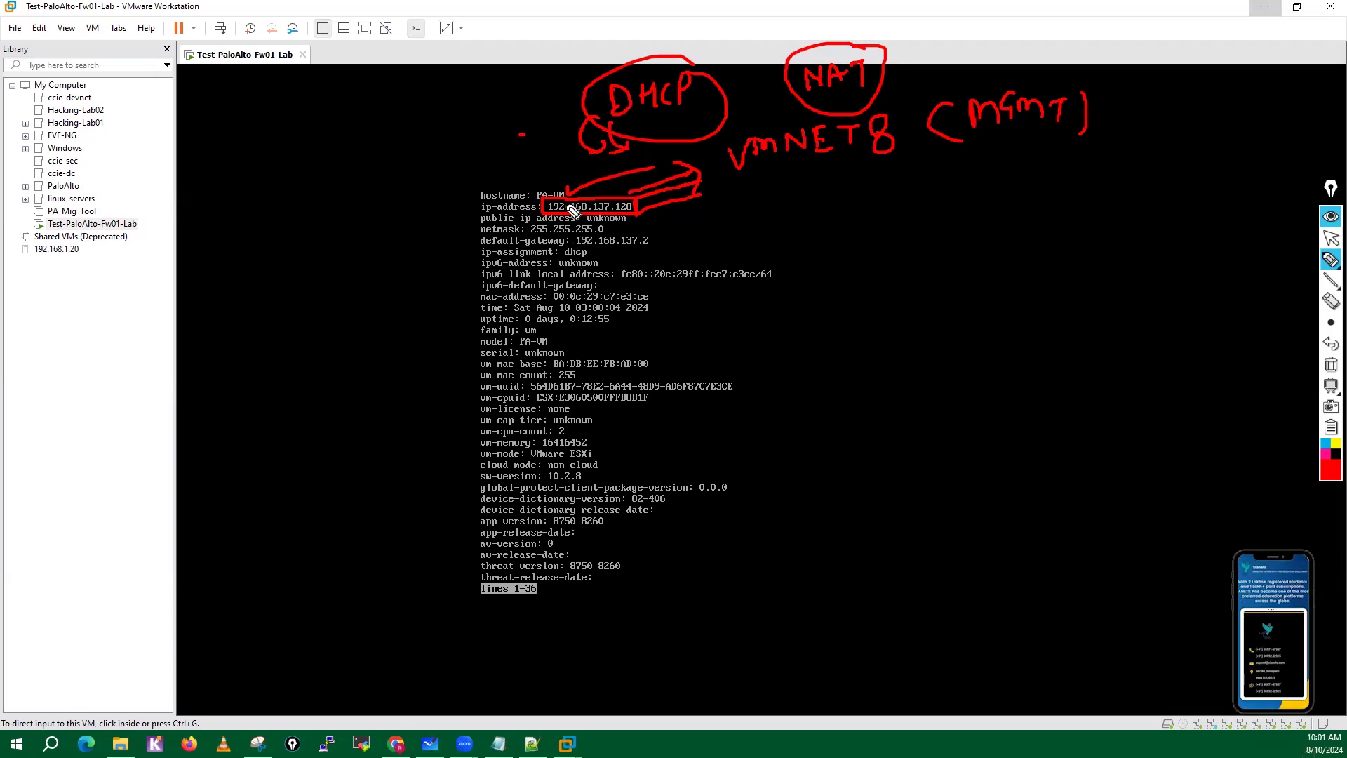
# Mark the netmask and default-gateway values, circle the ip-assignment line and link it to a handwritten, circled VM label.
pyautogui.moveTo(639, 224); pyautogui.dragTo(612, 227)
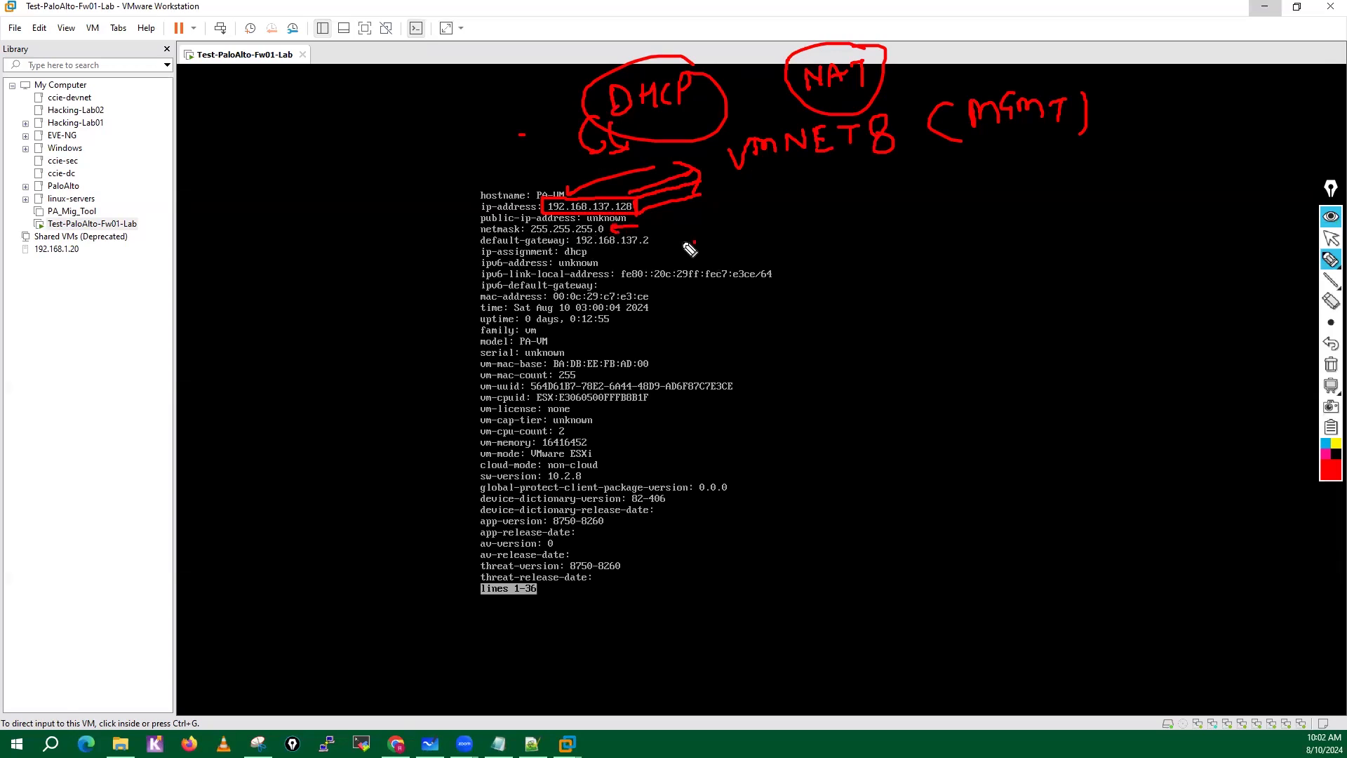
pyautogui.moveTo(695, 241); pyautogui.dragTo(689, 250)
pyautogui.moveTo(493, 250)
pyautogui.mouseDown()
pyautogui.moveTo(480, 261)
pyautogui.moveTo(500, 247)
pyautogui.moveTo(599, 246)
pyautogui.moveTo(468, 265)
pyautogui.mouseUp()
pyautogui.moveTo(195, 215)
pyautogui.mouseDown()
pyautogui.moveTo(211, 257)
pyautogui.moveTo(221, 208)
pyautogui.moveTo(259, 230)
pyautogui.mouseUp()
pyautogui.moveTo(246, 175)
pyautogui.mouseDown()
pyautogui.moveTo(204, 291)
pyautogui.moveTo(252, 189)
pyautogui.mouseUp()
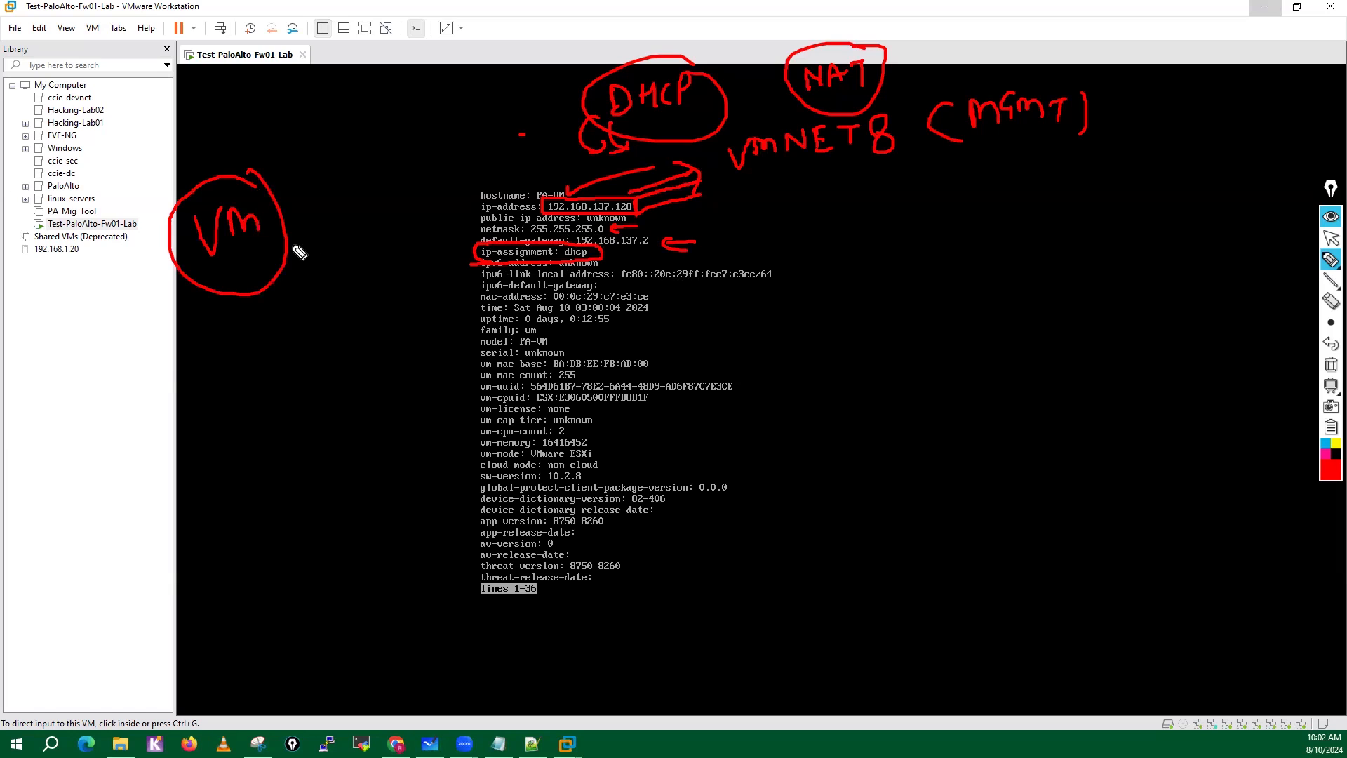
pyautogui.moveTo(287, 246)
pyautogui.mouseDown()
pyautogui.moveTo(477, 251)
pyautogui.moveTo(453, 266)
pyautogui.mouseUp()
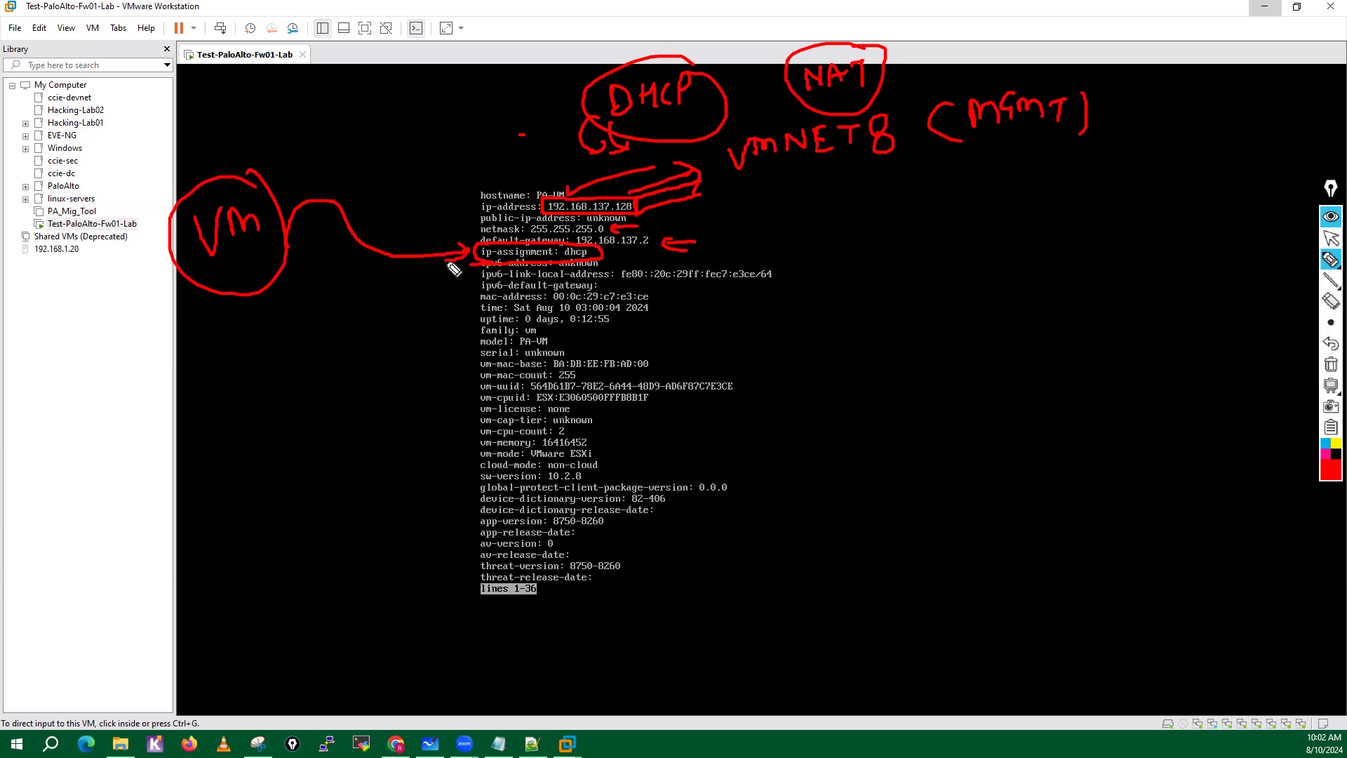
# Handwrite Physical with a double arrow beneath it and draw a circled cross near the ip-assignment line.
pyautogui.moveTo(224, 352)
pyautogui.mouseDown()
pyautogui.moveTo(225, 385)
pyautogui.moveTo(231, 367)
pyautogui.moveTo(295, 354)
pyautogui.moveTo(315, 375)
pyautogui.moveTo(335, 370)
pyautogui.mouseUp()
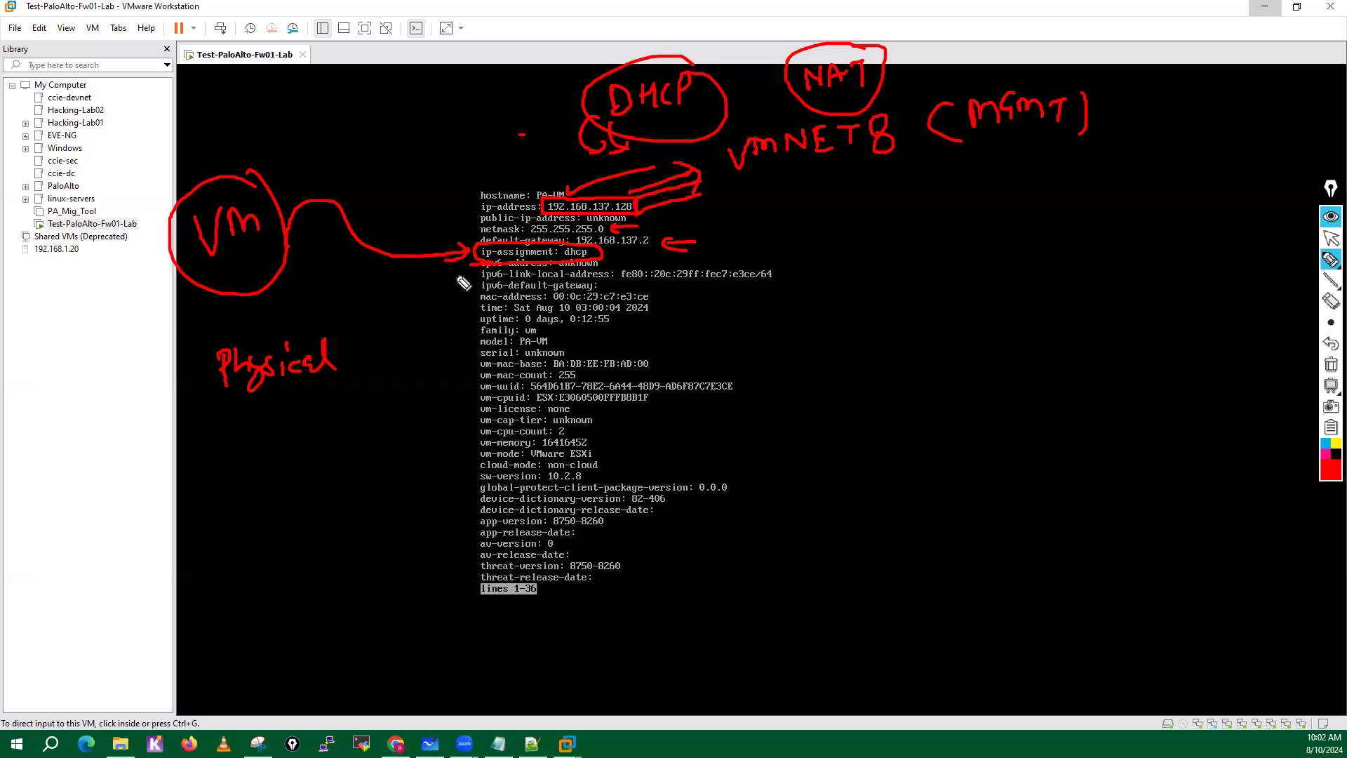
pyautogui.moveTo(398, 304)
pyautogui.mouseDown()
pyautogui.moveTo(440, 281)
pyautogui.moveTo(444, 302)
pyautogui.moveTo(403, 302)
pyautogui.mouseUp()
pyautogui.moveTo(403, 286)
pyautogui.mouseDown()
pyautogui.moveTo(447, 307)
pyautogui.moveTo(448, 330)
pyautogui.moveTo(419, 273)
pyautogui.mouseUp()
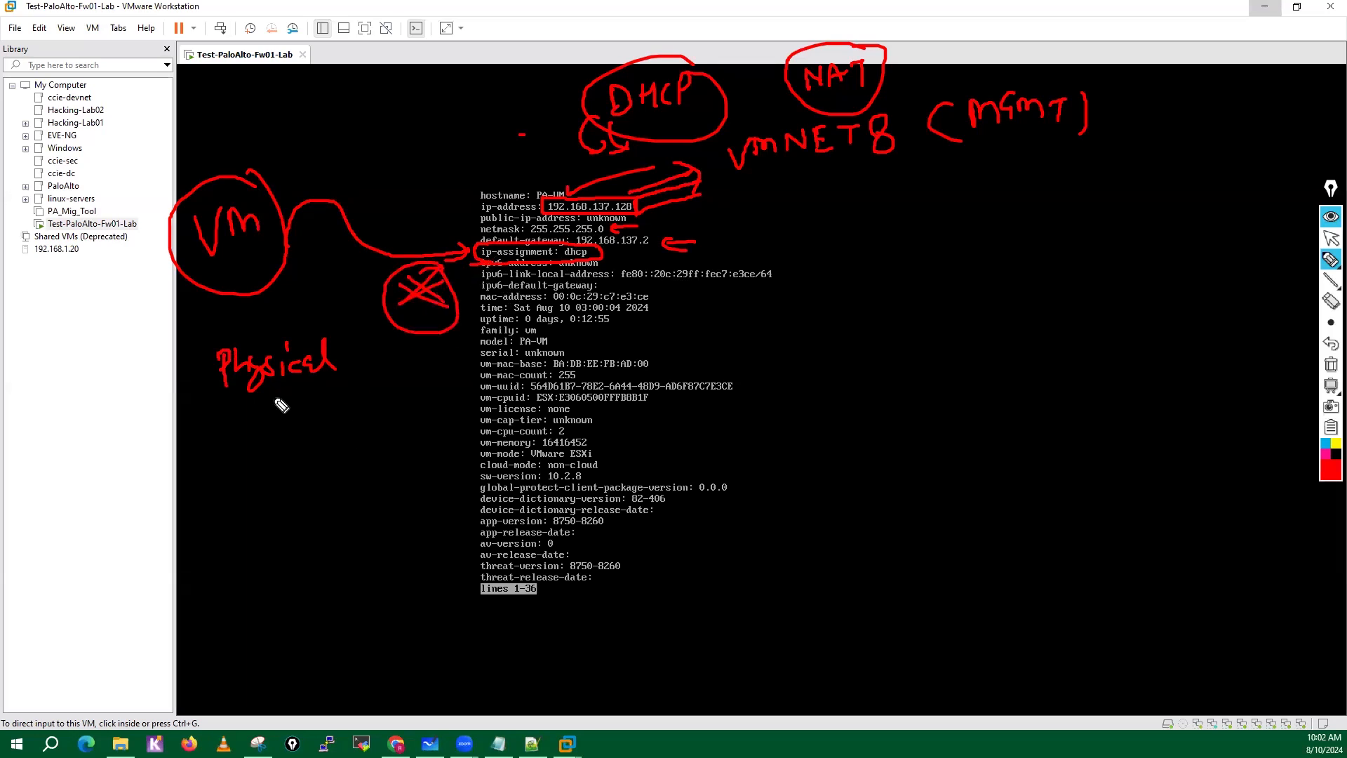
pyautogui.moveTo(276, 399); pyautogui.dragTo(281, 438)
pyautogui.moveTo(296, 423); pyautogui.dragTo(293, 455)
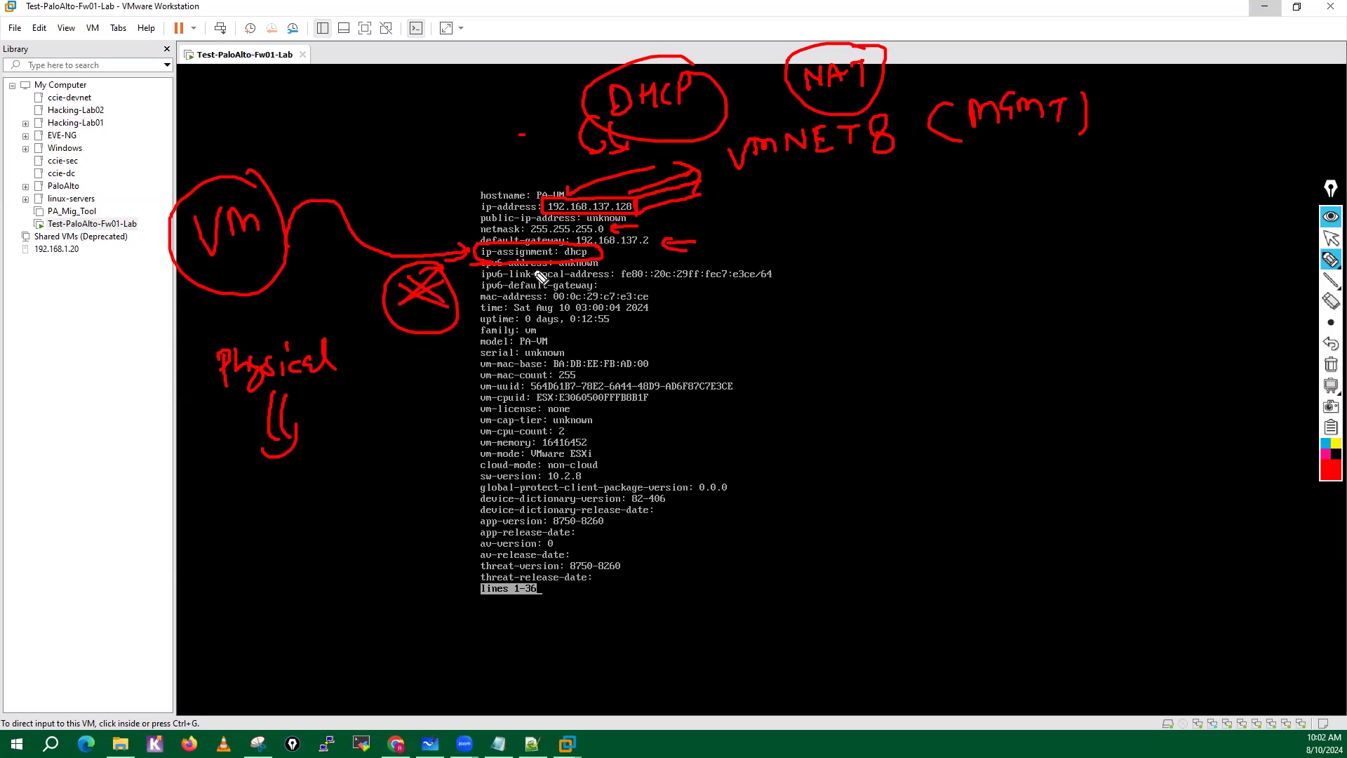
# Add an arrow to the ip-assignment line, circle the mac-address line and handwrite a circled FE label beside it.
pyautogui.moveTo(637, 250)
pyautogui.mouseDown()
pyautogui.moveTo(613, 251)
pyautogui.moveTo(623, 263)
pyautogui.mouseUp()
pyautogui.moveTo(486, 309)
pyautogui.mouseDown()
pyautogui.moveTo(668, 304)
pyautogui.moveTo(511, 290)
pyautogui.moveTo(506, 309)
pyautogui.mouseUp()
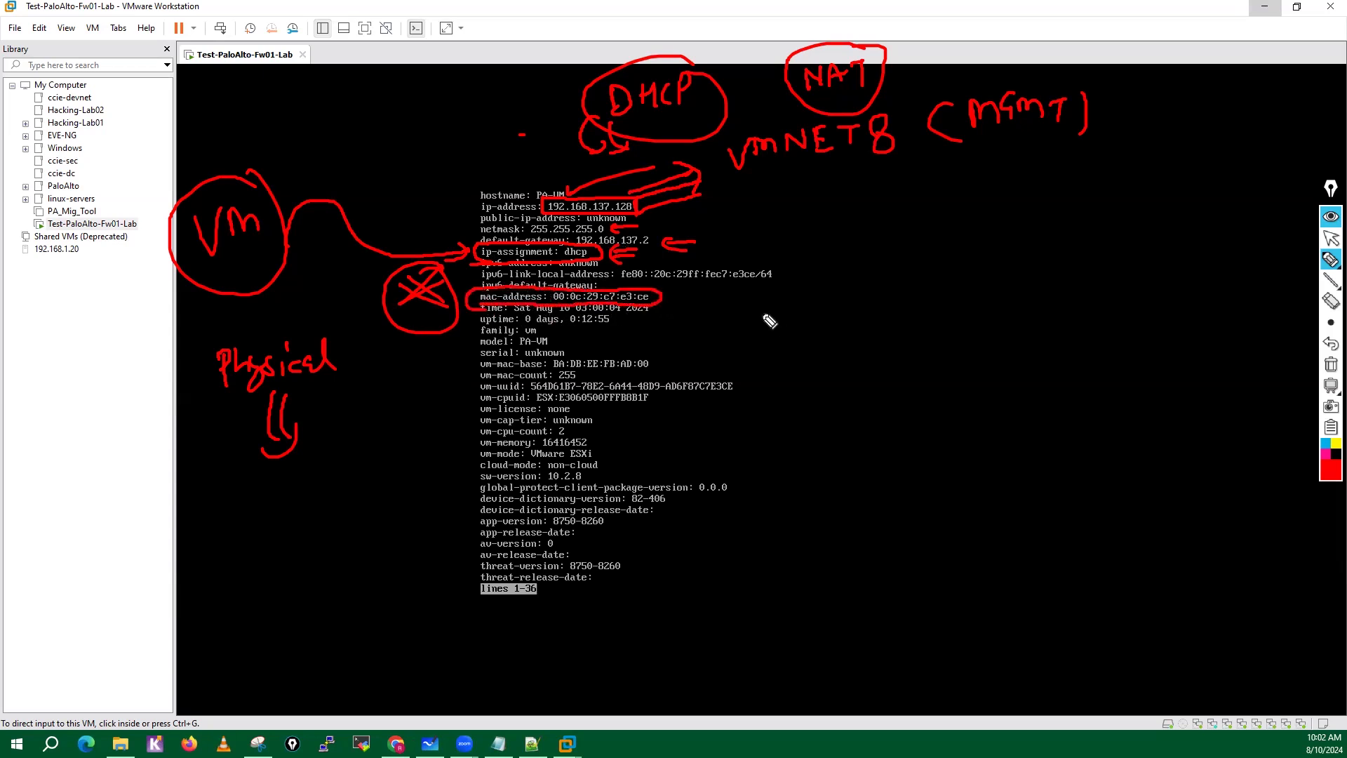
pyautogui.moveTo(822, 287)
pyautogui.mouseDown()
pyautogui.moveTo(819, 331)
pyautogui.moveTo(839, 285)
pyautogui.mouseUp()
pyautogui.moveTo(820, 308)
pyautogui.mouseDown()
pyautogui.moveTo(847, 308)
pyautogui.moveTo(863, 287)
pyautogui.mouseUp()
pyautogui.moveTo(847, 303); pyautogui.dragTo(860, 303)
pyautogui.moveTo(847, 319); pyautogui.dragTo(865, 317)
pyautogui.moveTo(872, 266)
pyautogui.mouseDown()
pyautogui.moveTo(805, 354)
pyautogui.moveTo(856, 271)
pyautogui.mouseUp()
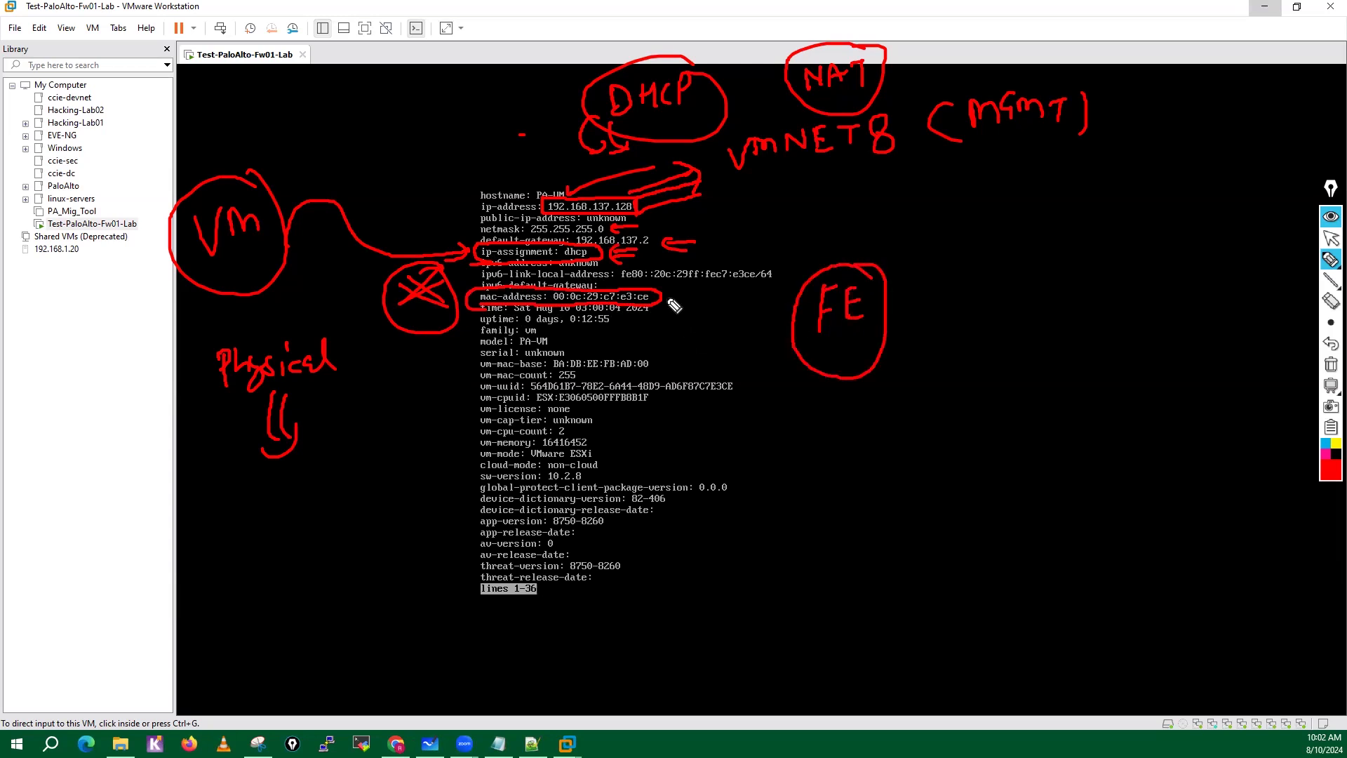
# Handwrite an M0/0 interface label next to FE and circle it.
pyautogui.moveTo(967, 336); pyautogui.dragTo(966, 364)
pyautogui.moveTo(967, 345)
pyautogui.mouseDown()
pyautogui.moveTo(977, 337)
pyautogui.moveTo(995, 365)
pyautogui.mouseUp()
pyautogui.moveTo(1016, 351)
pyautogui.mouseDown()
pyautogui.moveTo(1012, 365)
pyautogui.moveTo(1031, 365)
pyautogui.mouseUp()
pyautogui.moveTo(1050, 351); pyautogui.dragTo(1053, 366)
pyautogui.moveTo(1053, 302)
pyautogui.mouseDown()
pyautogui.moveTo(1053, 421)
pyautogui.moveTo(1056, 308)
pyautogui.mouseUp()
# Draw an arrow down from the circled interface label to a handwritten f1/0/1 and write f2/0/1 nearby.
pyautogui.moveTo(996, 423); pyautogui.dragTo(985, 538)
pyautogui.moveTo(973, 528)
pyautogui.mouseDown()
pyautogui.moveTo(995, 528)
pyautogui.moveTo(946, 615)
pyautogui.mouseUp()
pyautogui.moveTo(948, 595); pyautogui.dragTo(1030, 606)
pyautogui.moveTo(1048, 562)
pyautogui.mouseDown()
pyautogui.moveTo(1048, 618)
pyautogui.moveTo(1066, 615)
pyautogui.mouseUp()
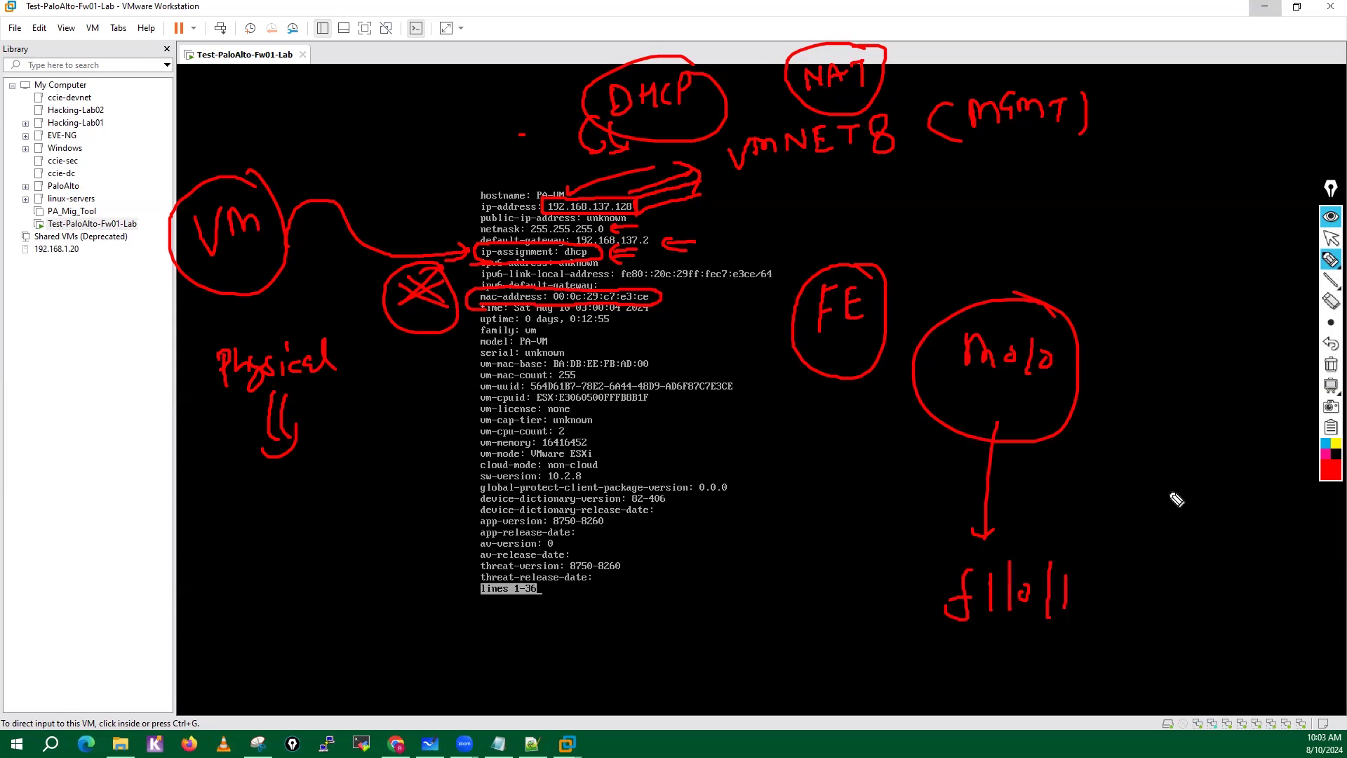
pyautogui.moveTo(1176, 481); pyautogui.dragTo(1155, 531)
pyautogui.moveTo(1159, 504)
pyautogui.mouseDown()
pyautogui.moveTo(1215, 533)
pyautogui.moveTo(1236, 506)
pyautogui.moveTo(1254, 539)
pyautogui.moveTo(1268, 537)
pyautogui.mouseUp()
pyautogui.click(1268, 502)
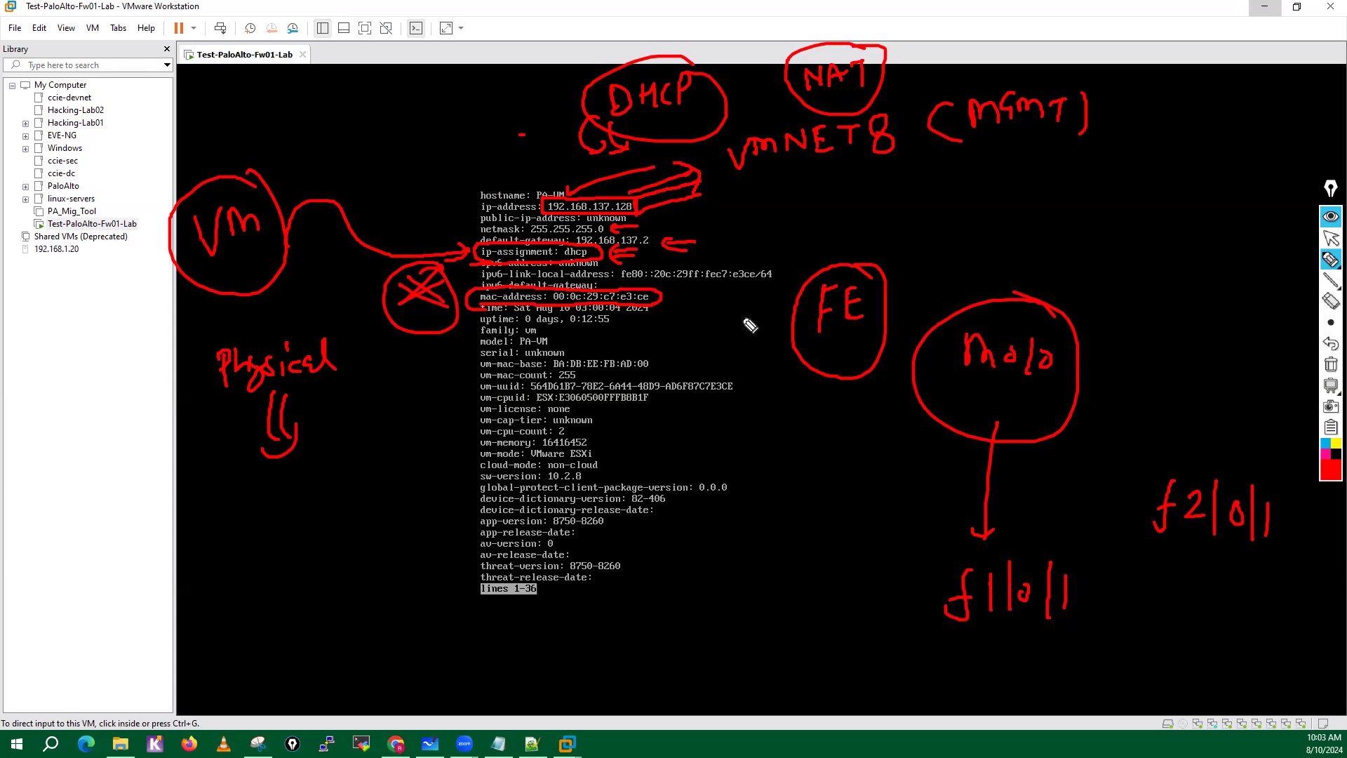
# Point arrows at the mac-address line and box the vm-uuid and vm-cpuid lines with arrows on both sides.
pyautogui.moveTo(711, 292)
pyautogui.mouseDown()
pyautogui.moveTo(673, 295)
pyautogui.moveTo(686, 307)
pyautogui.mouseUp()
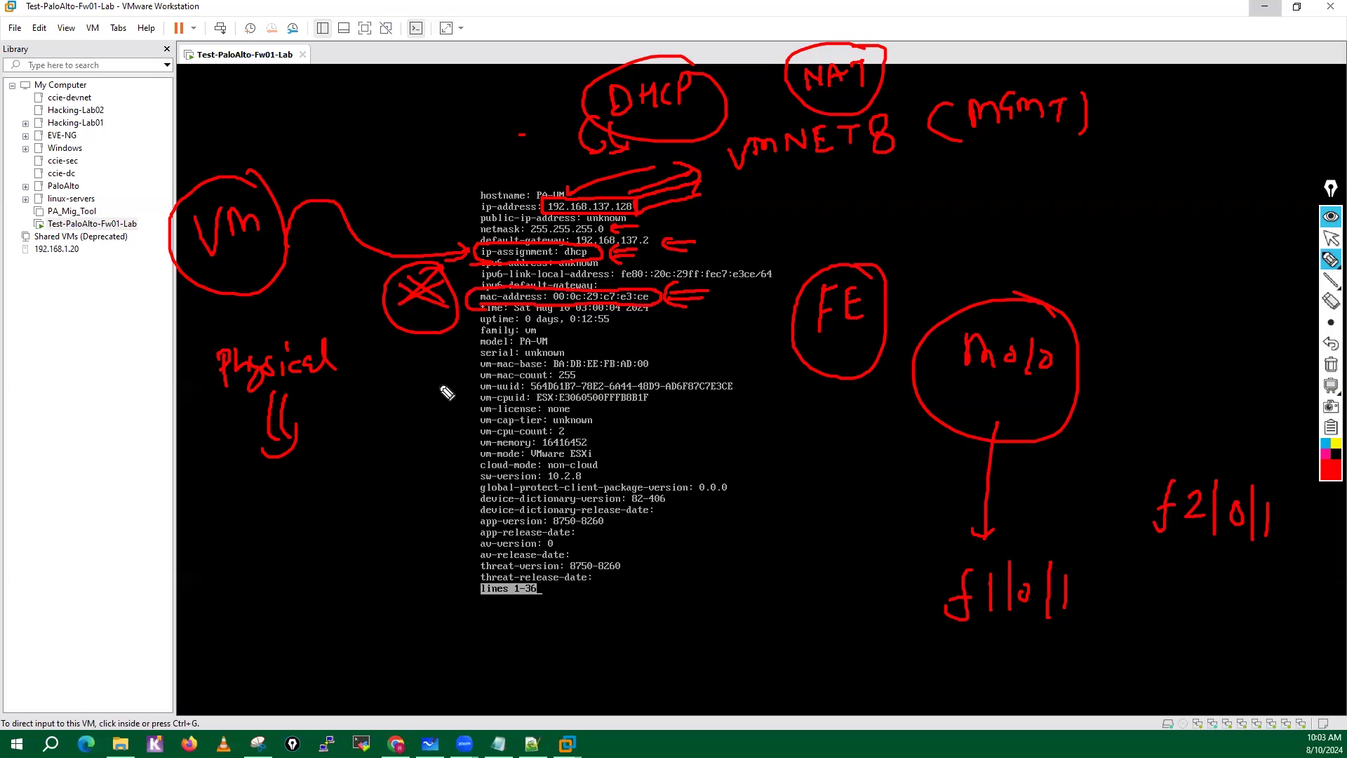
pyautogui.moveTo(436, 385)
pyautogui.mouseDown()
pyautogui.moveTo(464, 383)
pyautogui.moveTo(451, 397)
pyautogui.moveTo(462, 400)
pyautogui.mouseUp()
pyautogui.moveTo(452, 395)
pyautogui.mouseDown()
pyautogui.moveTo(451, 408)
pyautogui.moveTo(477, 380)
pyautogui.moveTo(477, 408)
pyautogui.moveTo(581, 379)
pyautogui.moveTo(748, 384)
pyautogui.moveTo(668, 410)
pyautogui.moveTo(518, 409)
pyautogui.mouseUp()
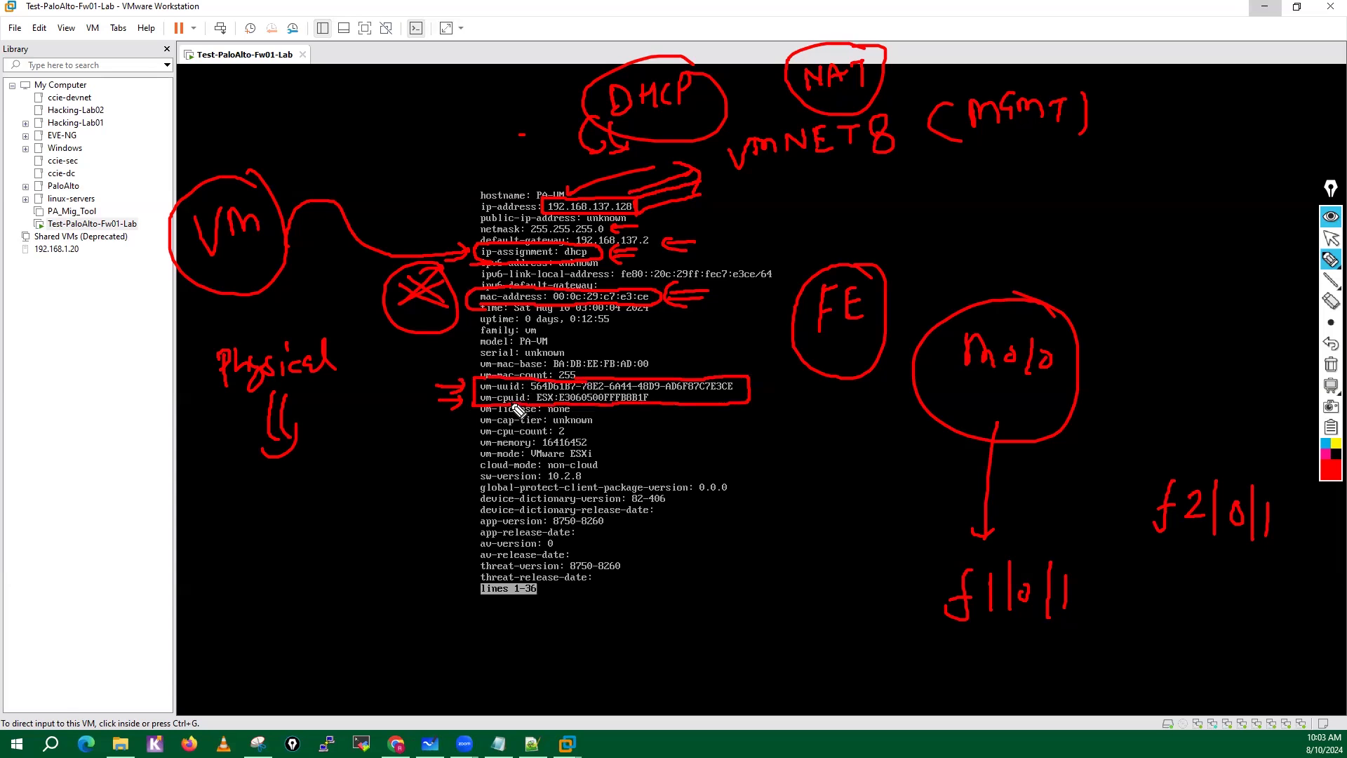
pyautogui.moveTo(713, 397)
pyautogui.mouseDown()
pyautogui.moveTo(762, 410)
pyautogui.moveTo(745, 424)
pyautogui.mouseUp()
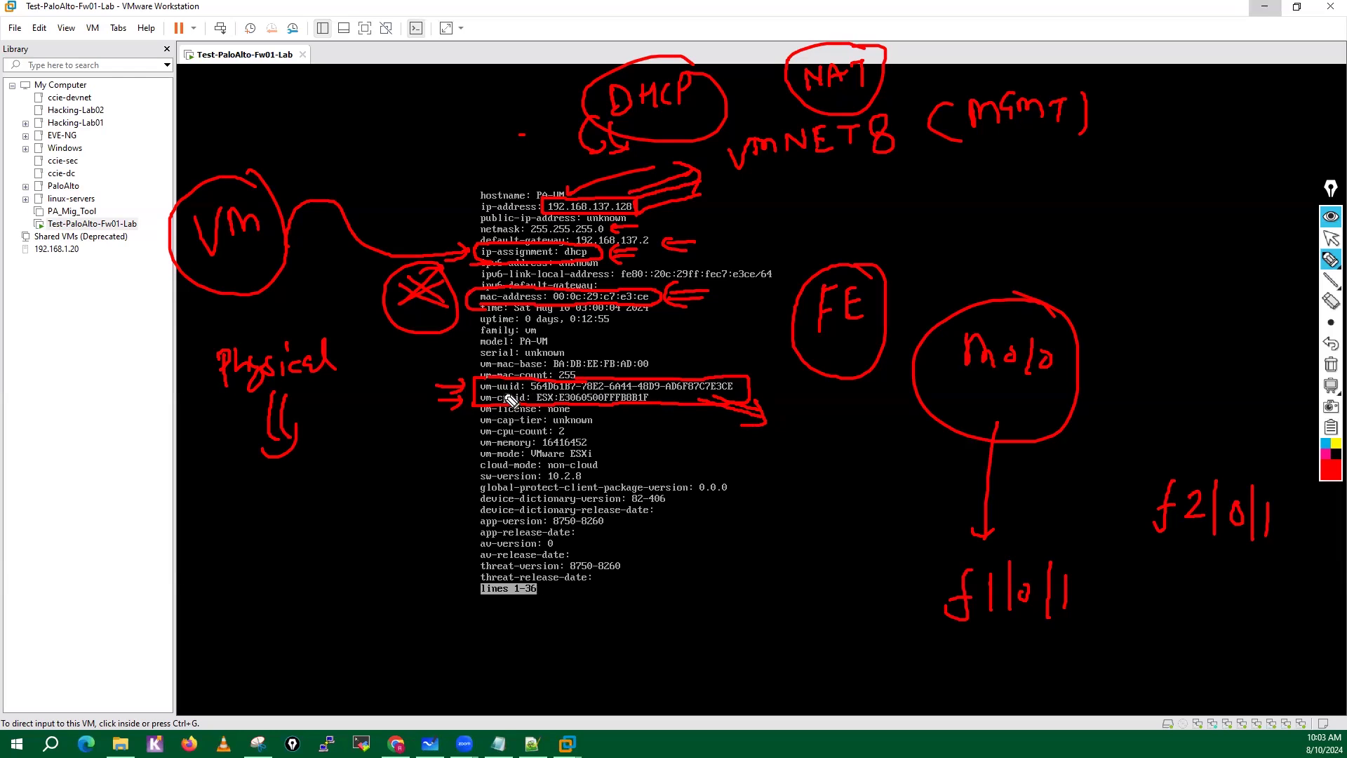
# Circle the serial line, point an arrow at it, add a stroke below vm-cpuid and clear all the ink.
pyautogui.moveTo(514, 346); pyautogui.dragTo(566, 346)
pyautogui.moveTo(477, 362)
pyautogui.mouseDown()
pyautogui.moveTo(535, 363)
pyautogui.moveTo(525, 344)
pyautogui.moveTo(459, 355)
pyautogui.mouseUp()
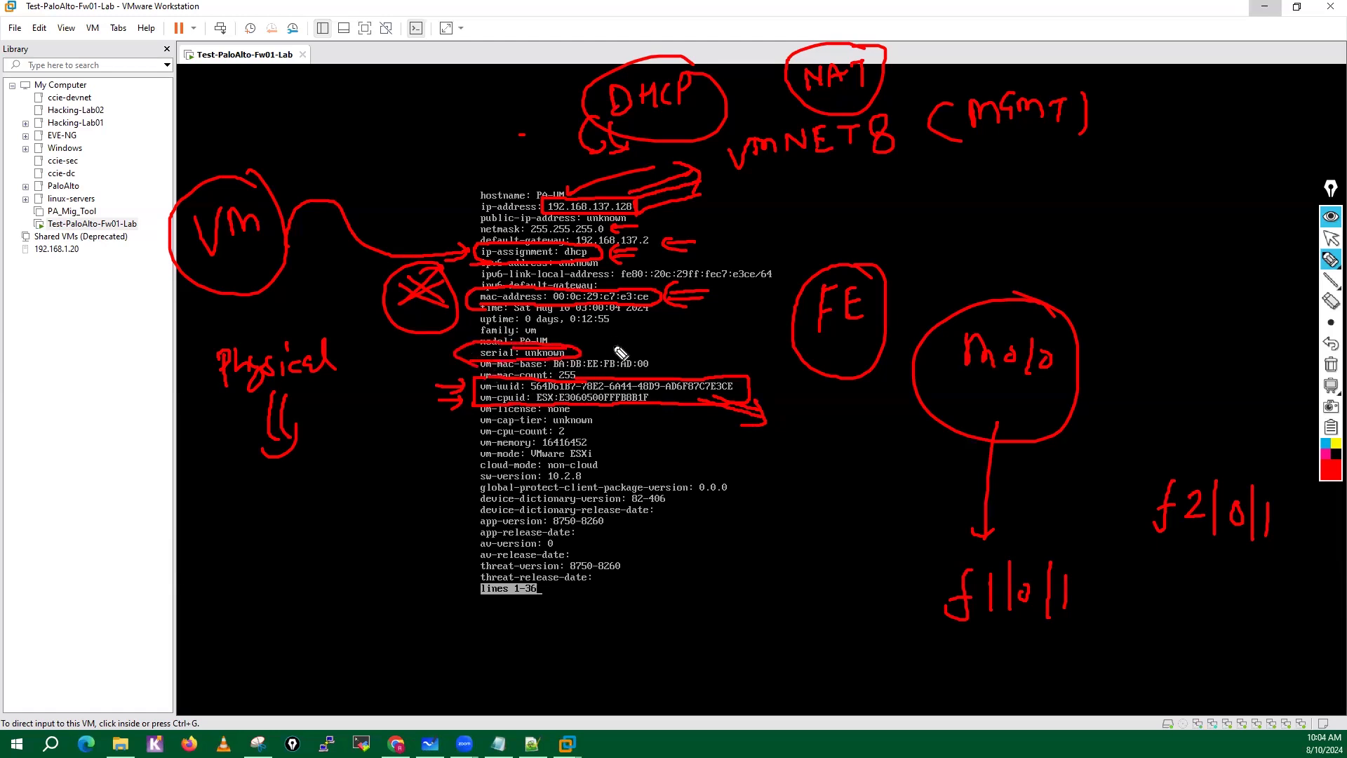
pyautogui.moveTo(626, 334); pyautogui.dragTo(597, 346)
pyautogui.moveTo(631, 408); pyautogui.dragTo(658, 424)
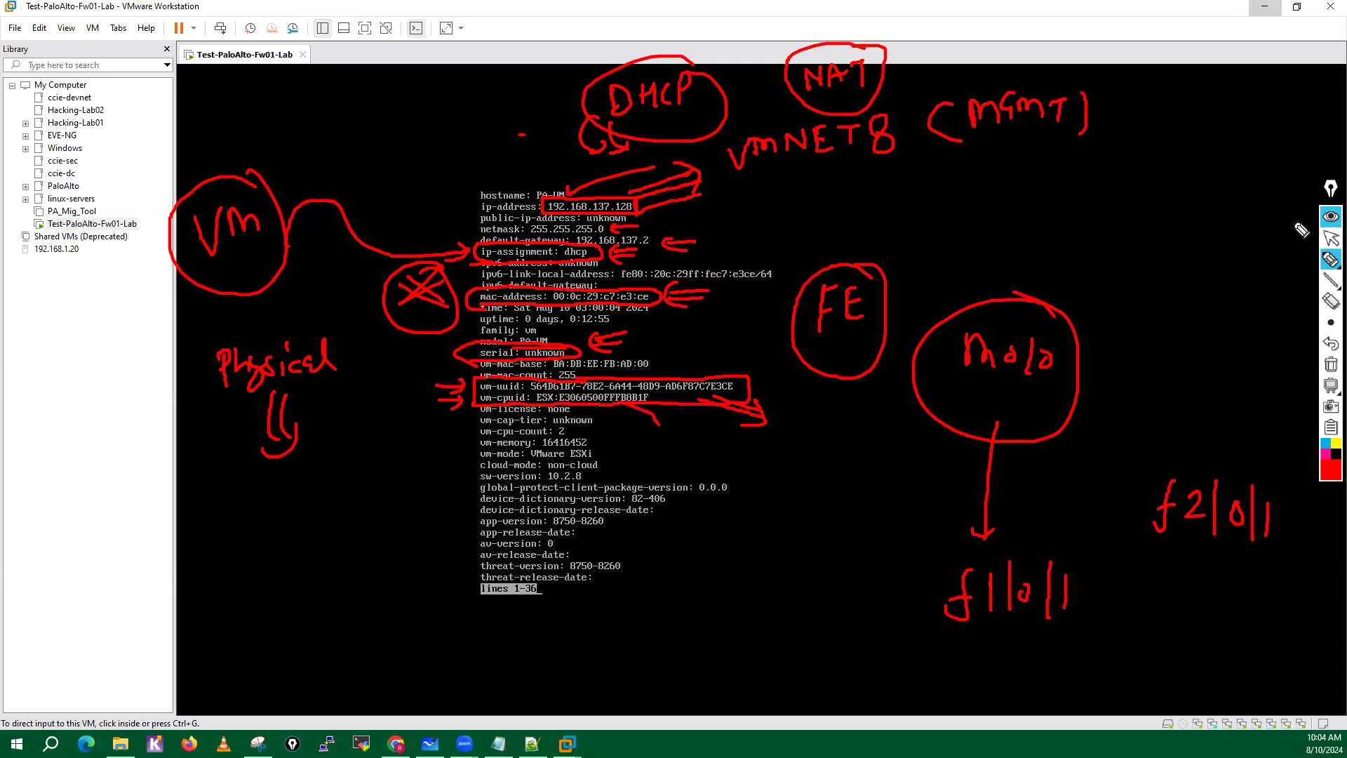
pyautogui.click(1331, 365)
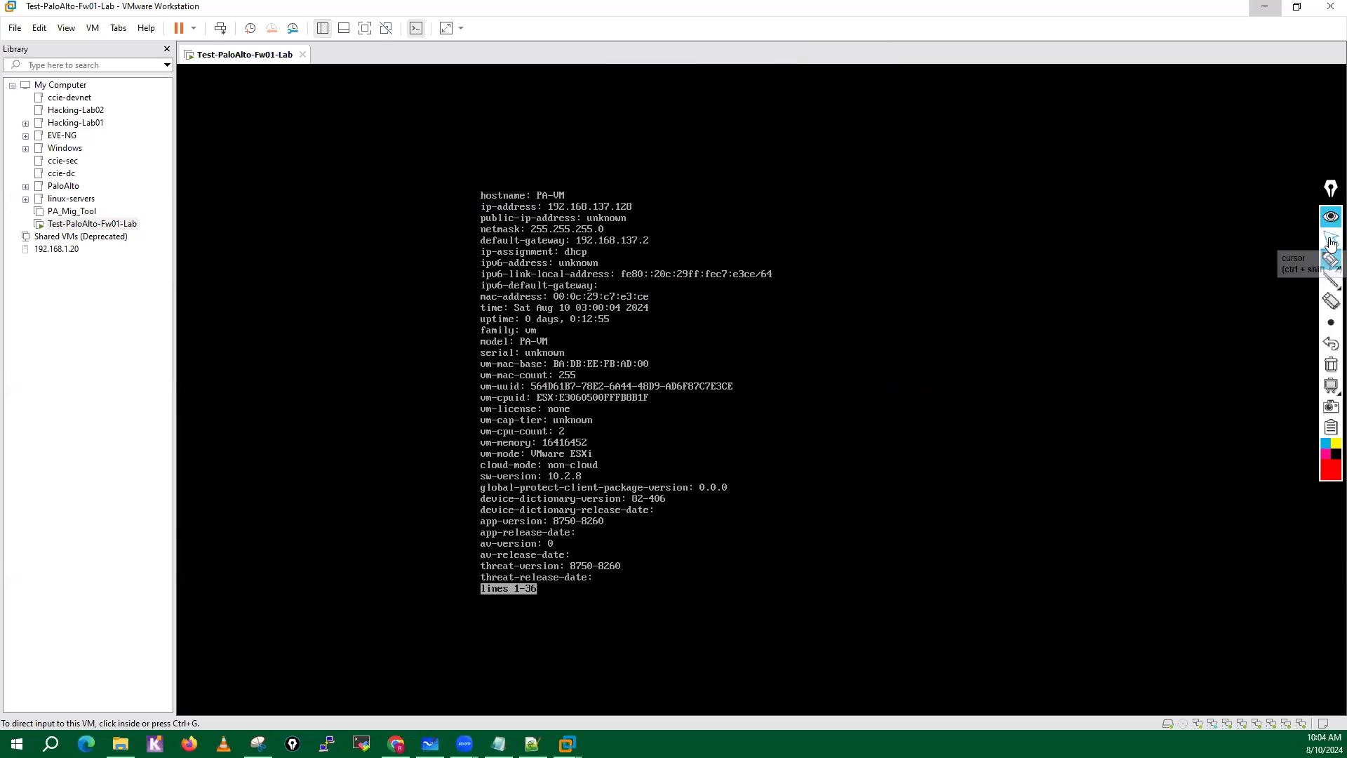
# Page through the rest of the system information to the prompt and run show interface management.
pyautogui.click(1331, 240)
pyautogui.press('Return')
pyautogui.press('Return')
pyautogui.press('Return')
pyautogui.press('Return')
pyautogui.press('Return')
pyautogui.press('Return')
pyautogui.press('Return')
pyautogui.press('Return')
pyautogui.press('Return')
pyautogui.press('Return')
pyautogui.press('Return')
pyautogui.press('Return')
pyautogui.press('Return')
pyautogui.press('Return')
pyautogui.press('Return')
pyautogui.press('Return')
pyautogui.press('Return')
pyautogui.press('Return')
pyautogui.press('Return')
pyautogui.press('Return')
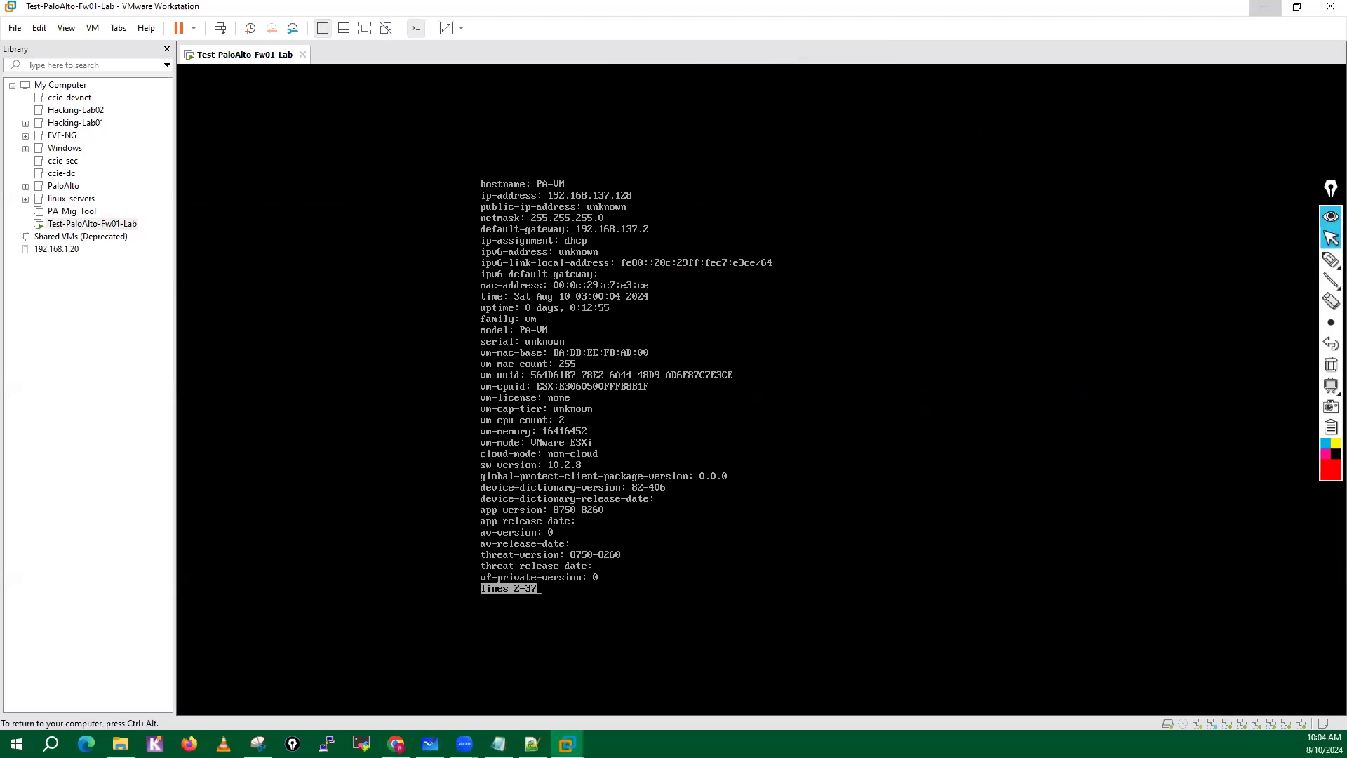
pyautogui.press('Return')
pyautogui.press('Return')
pyautogui.press('Return')
pyautogui.press('Return')
pyautogui.press('Return')
pyautogui.press('Return')
pyautogui.press('Return')
pyautogui.press('Return')
pyautogui.press('Return')
pyautogui.press('Return')
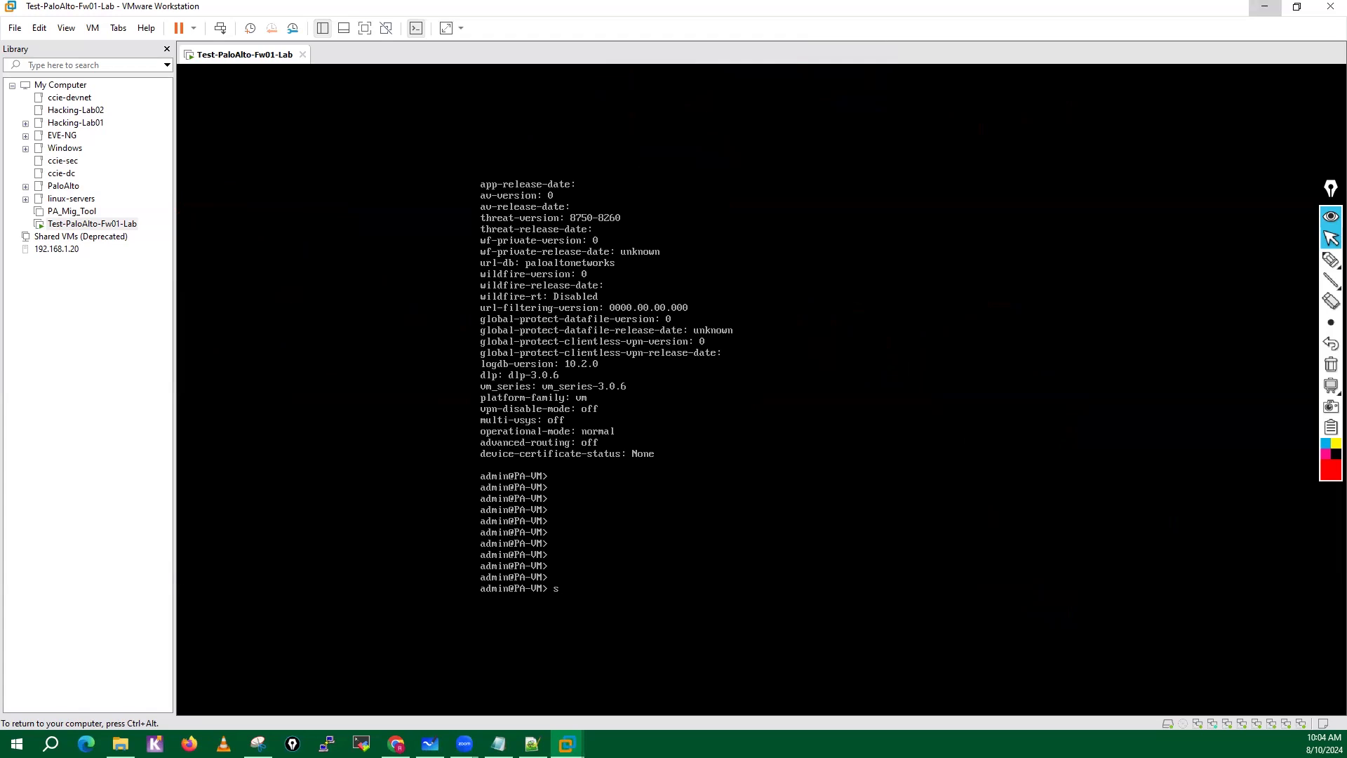
pyautogui.write('show interface management')
pyautogui.press('Return')
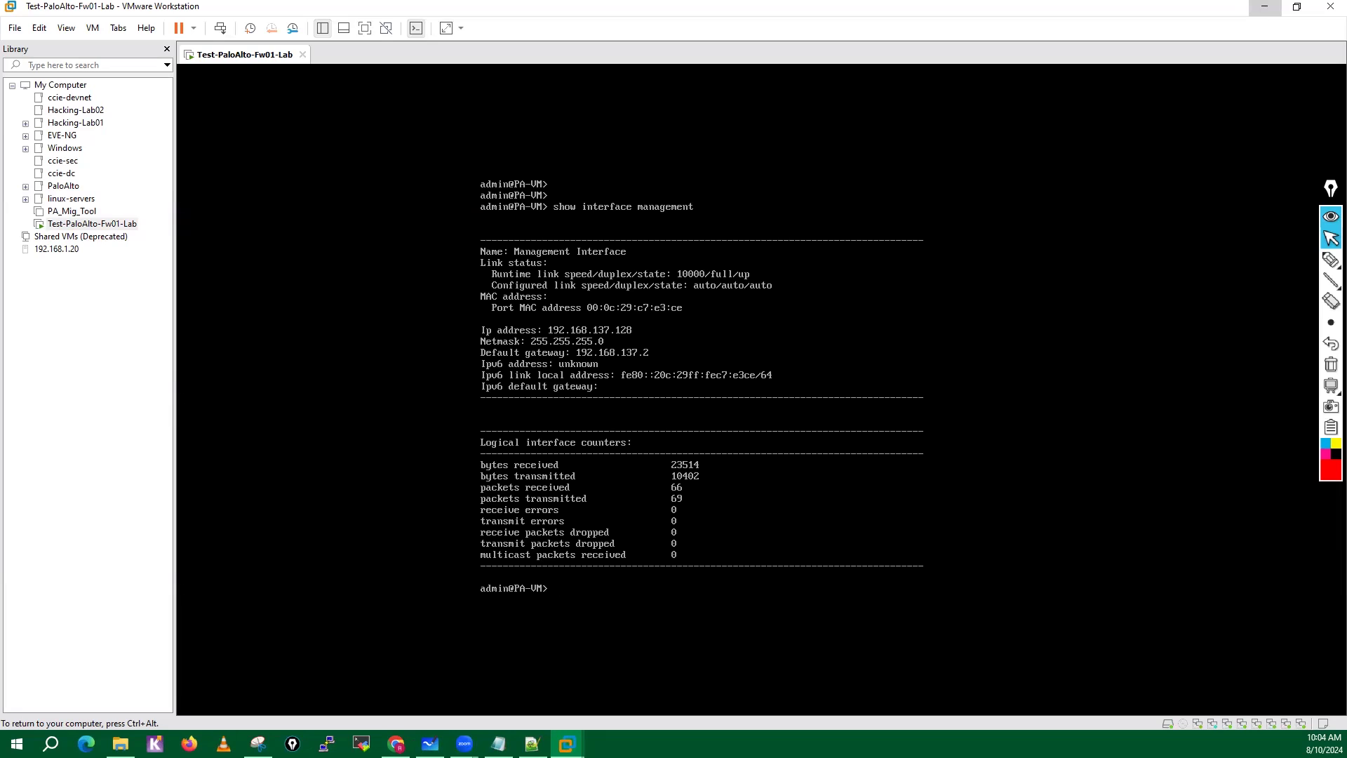
# Enter the firewall's configuration mode with the configure command and bring up several empty prompts.
pyautogui.write('nfigure')
pyautogui.press('Return')
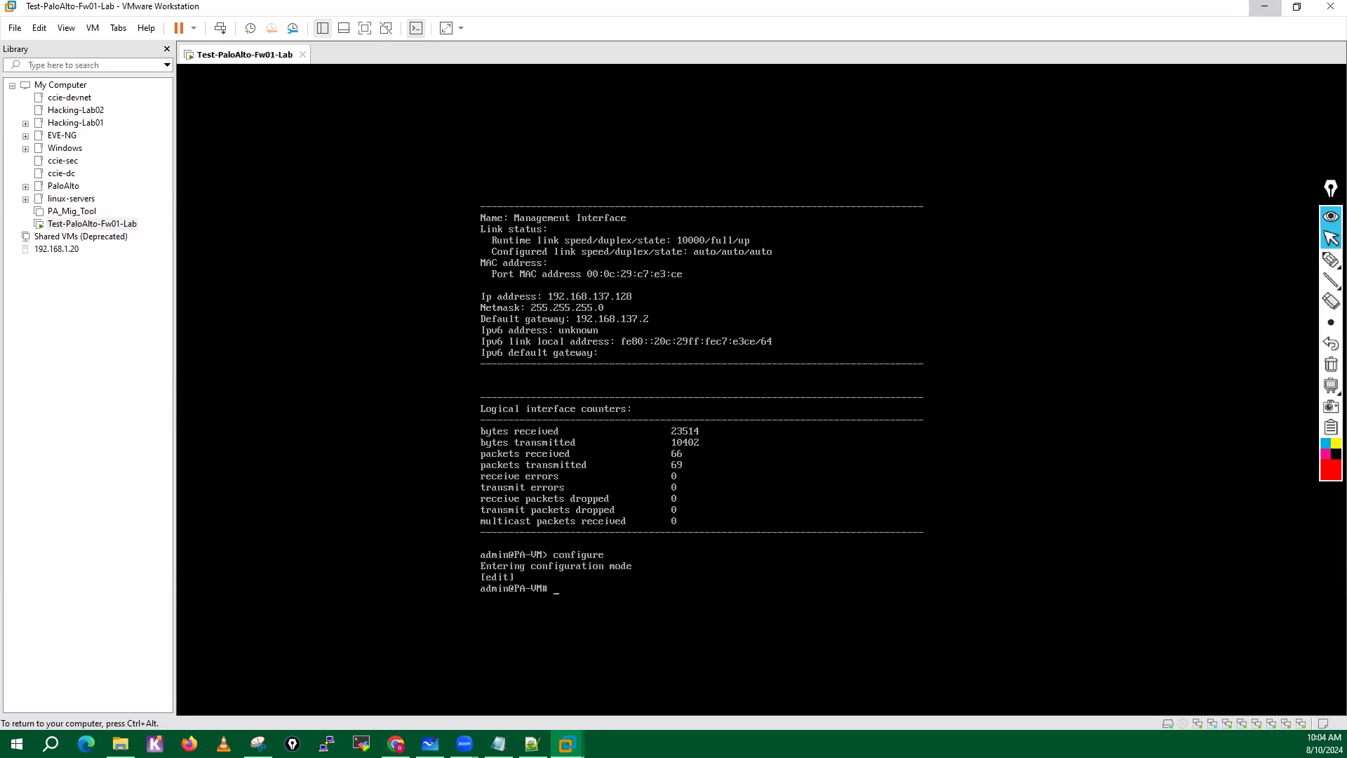
pyautogui.press('Return')
pyautogui.press('Return')
pyautogui.press('Return')
pyautogui.press('Return')
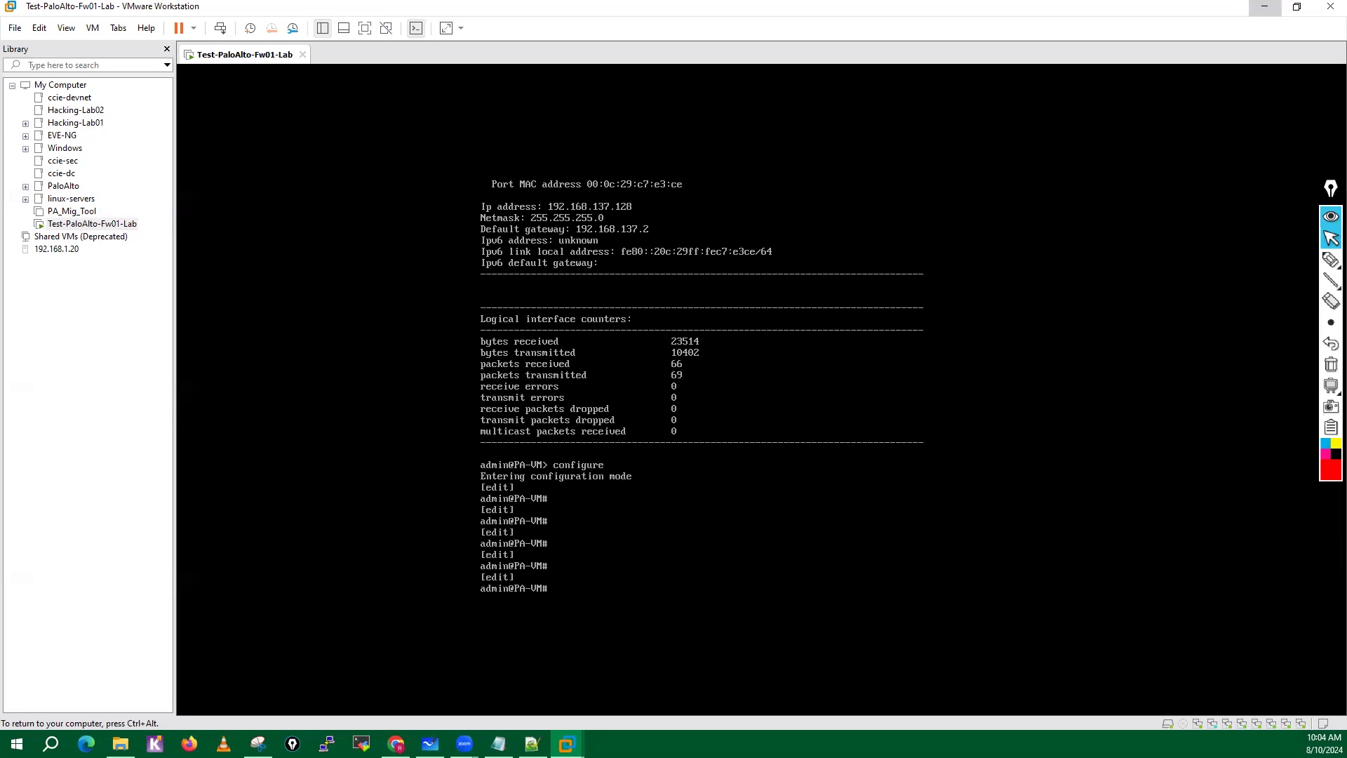
# Underline the > prompt with the screen pen and handwrite a circled > labelled operational mode.
pyautogui.hotkey('ctrl', 'alt')
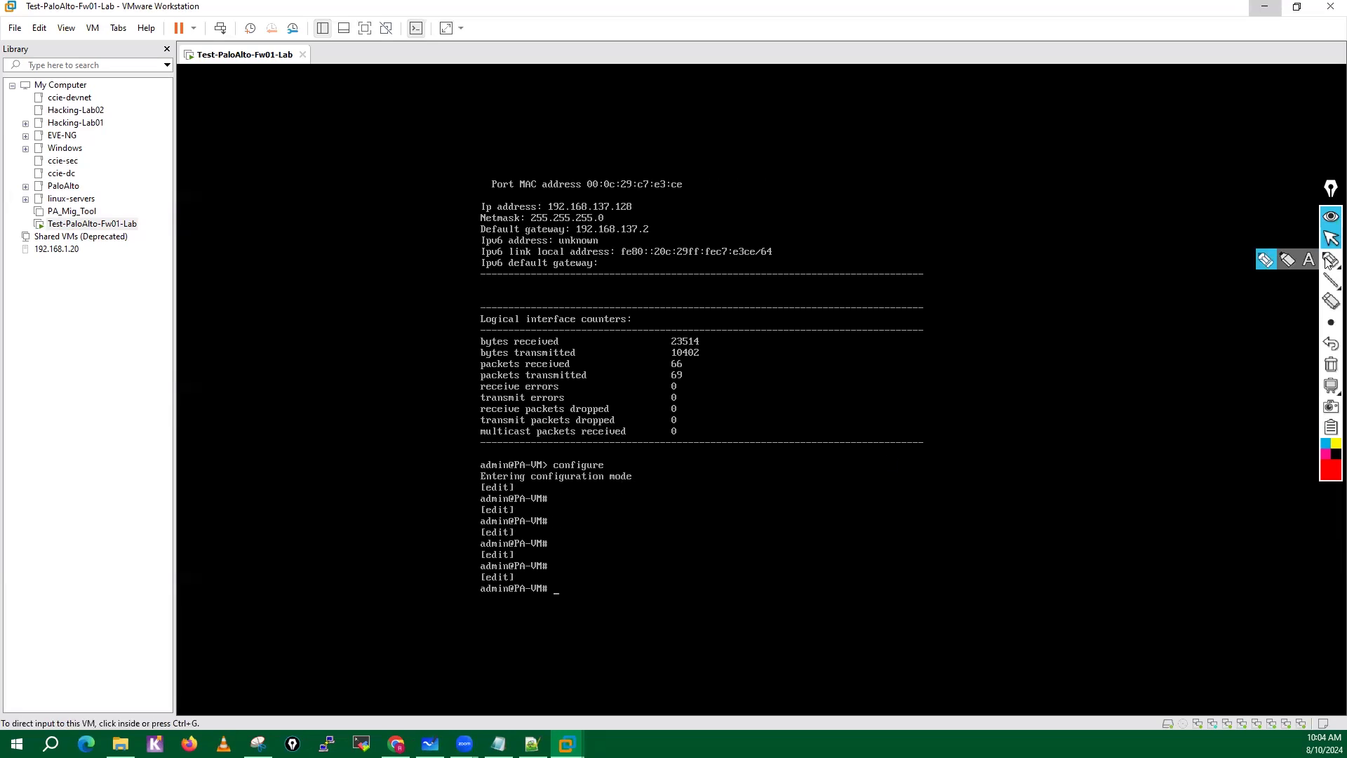
pyautogui.click(1330, 261)
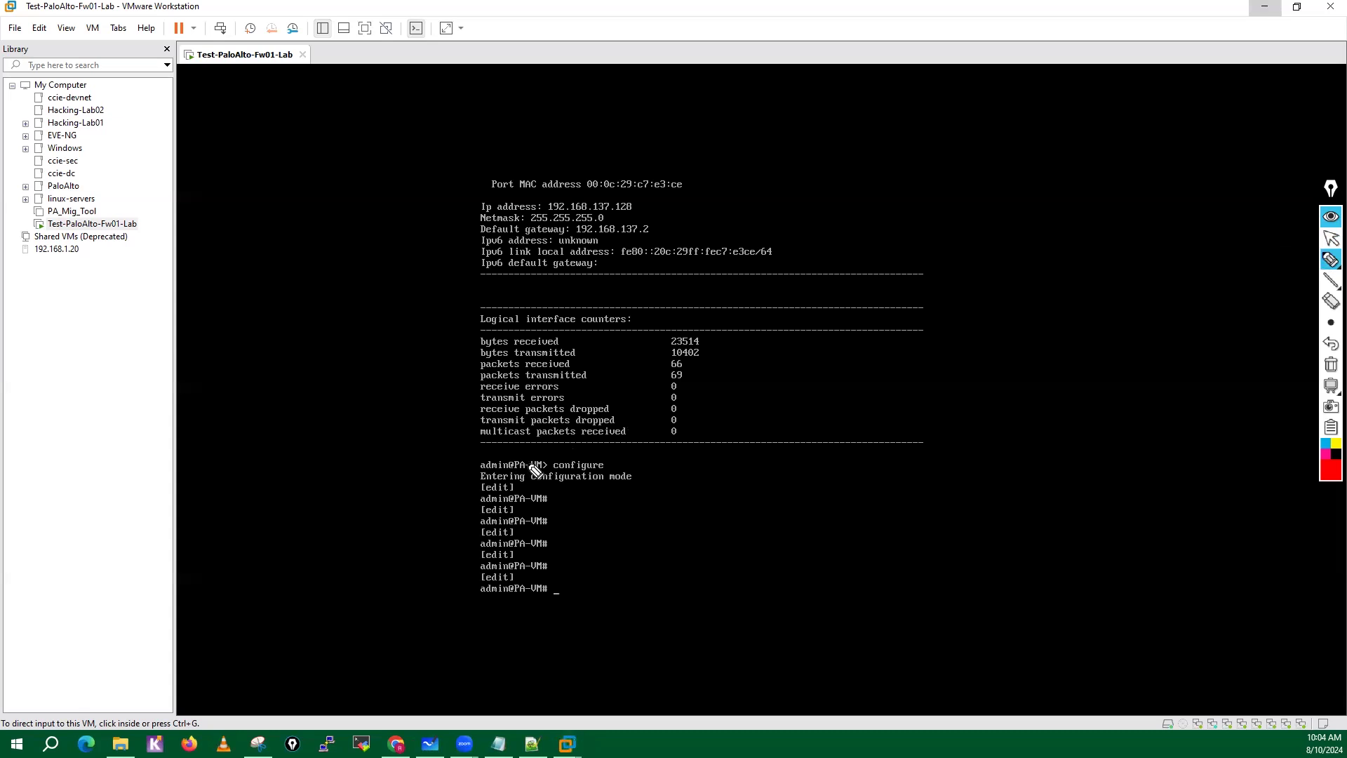
pyautogui.moveTo(818, 473)
pyautogui.mouseDown()
pyautogui.moveTo(830, 491)
pyautogui.moveTo(800, 473)
pyautogui.moveTo(849, 460)
pyautogui.mouseUp()
pyautogui.moveTo(533, 470); pyautogui.dragTo(548, 467)
pyautogui.moveTo(927, 477)
pyautogui.mouseDown()
pyautogui.moveTo(911, 466)
pyautogui.moveTo(1041, 465)
pyautogui.moveTo(1059, 444)
pyautogui.moveTo(1093, 477)
pyautogui.moveTo(1116, 440)
pyautogui.moveTo(1186, 453)
pyautogui.moveTo(1211, 435)
pyautogui.moveTo(1234, 461)
pyautogui.mouseUp()
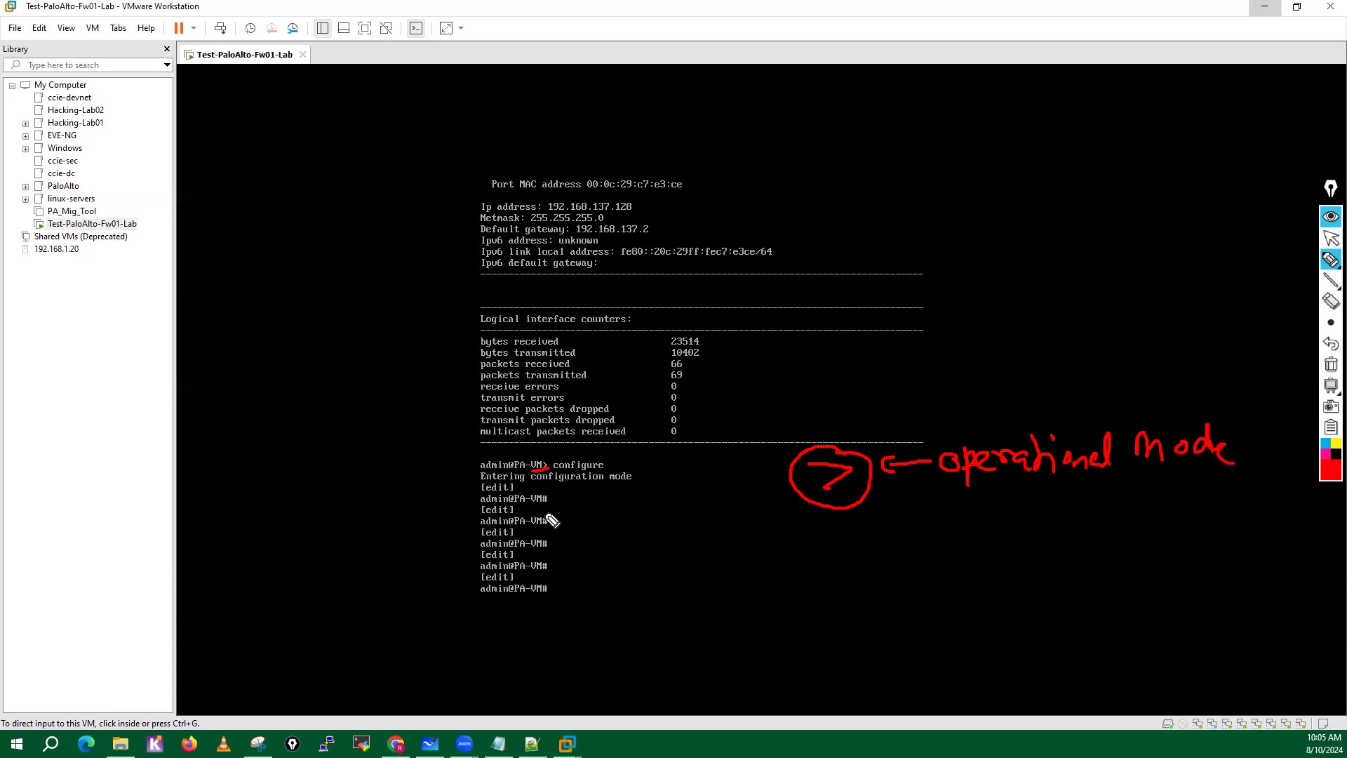
# Circle a # prompt, draw an arrow from it to a handwritten configuration label, mark operational mode and clear the ink.
pyautogui.moveTo(553, 515)
pyautogui.mouseDown()
pyautogui.moveTo(544, 539)
pyautogui.moveTo(556, 516)
pyautogui.moveTo(689, 536)
pyautogui.moveTo(674, 534)
pyautogui.mouseUp()
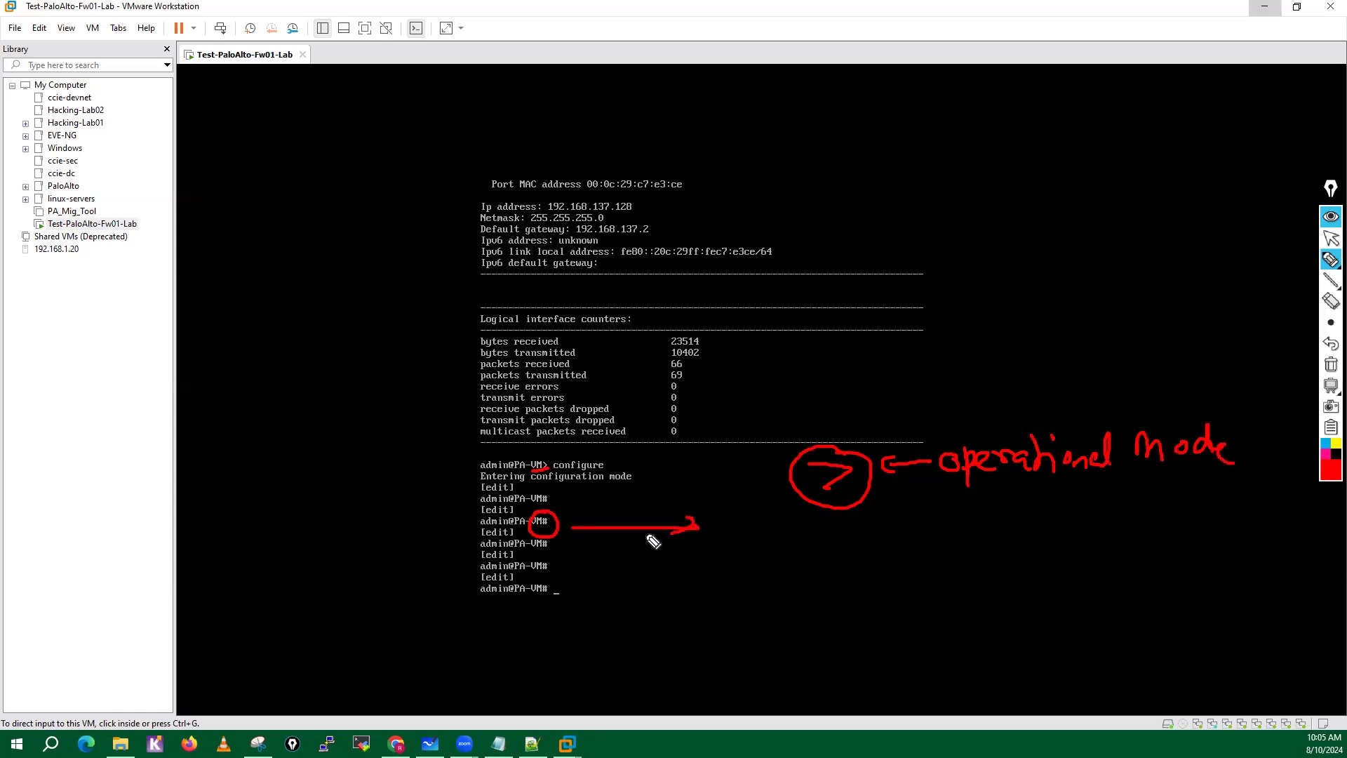
pyautogui.moveTo(761, 512)
pyautogui.mouseDown()
pyautogui.moveTo(821, 547)
pyautogui.moveTo(928, 554)
pyautogui.mouseUp()
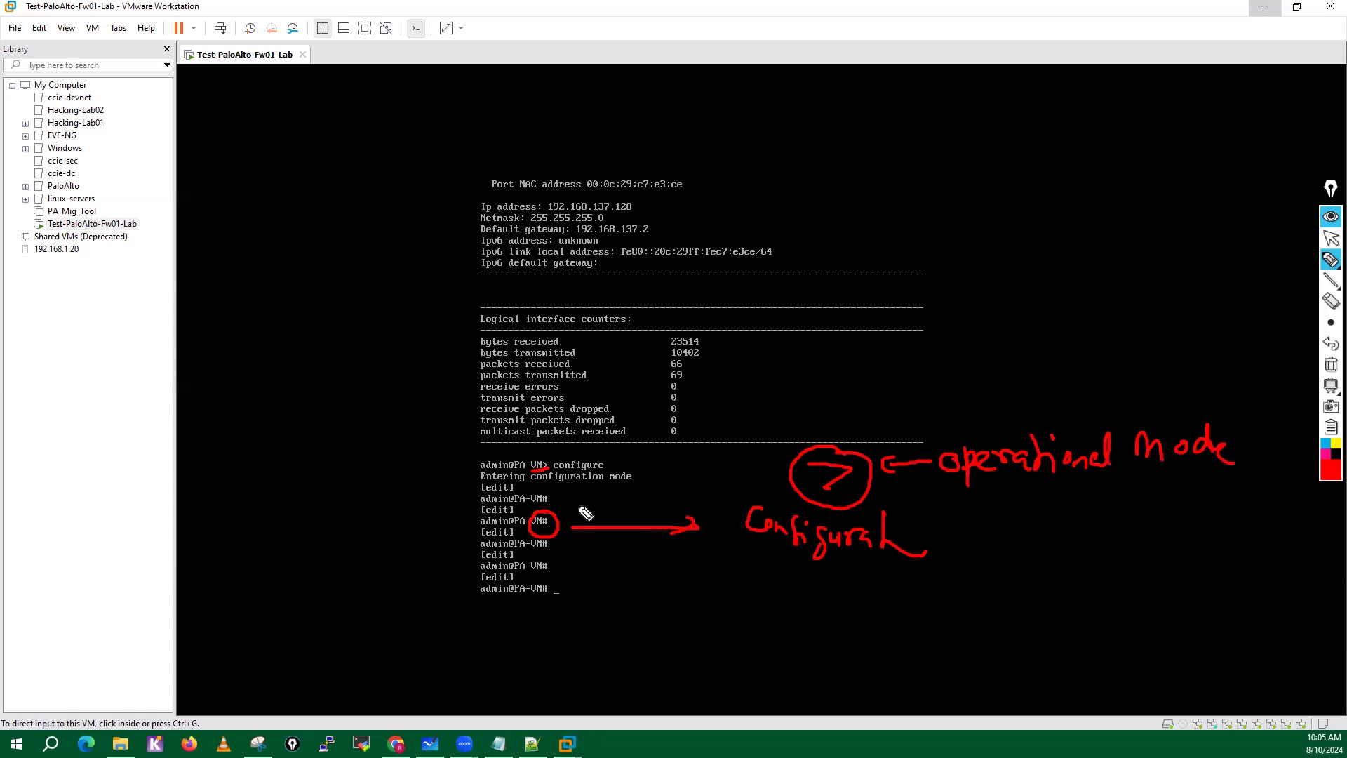
pyautogui.moveTo(566, 509); pyautogui.dragTo(581, 515)
pyautogui.moveTo(1026, 386)
pyautogui.mouseDown()
pyautogui.moveTo(1028, 423)
pyautogui.moveTo(1056, 418)
pyautogui.mouseUp()
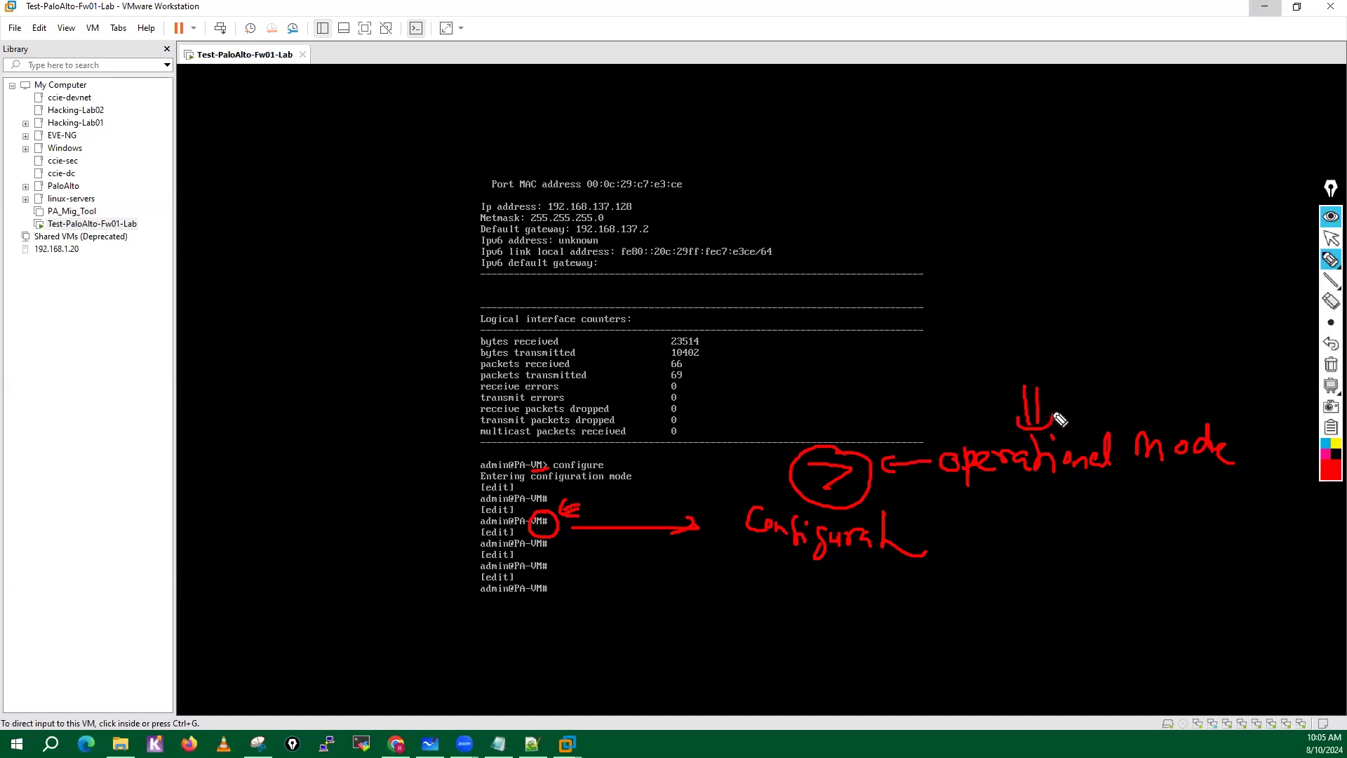
pyautogui.click(1331, 364)
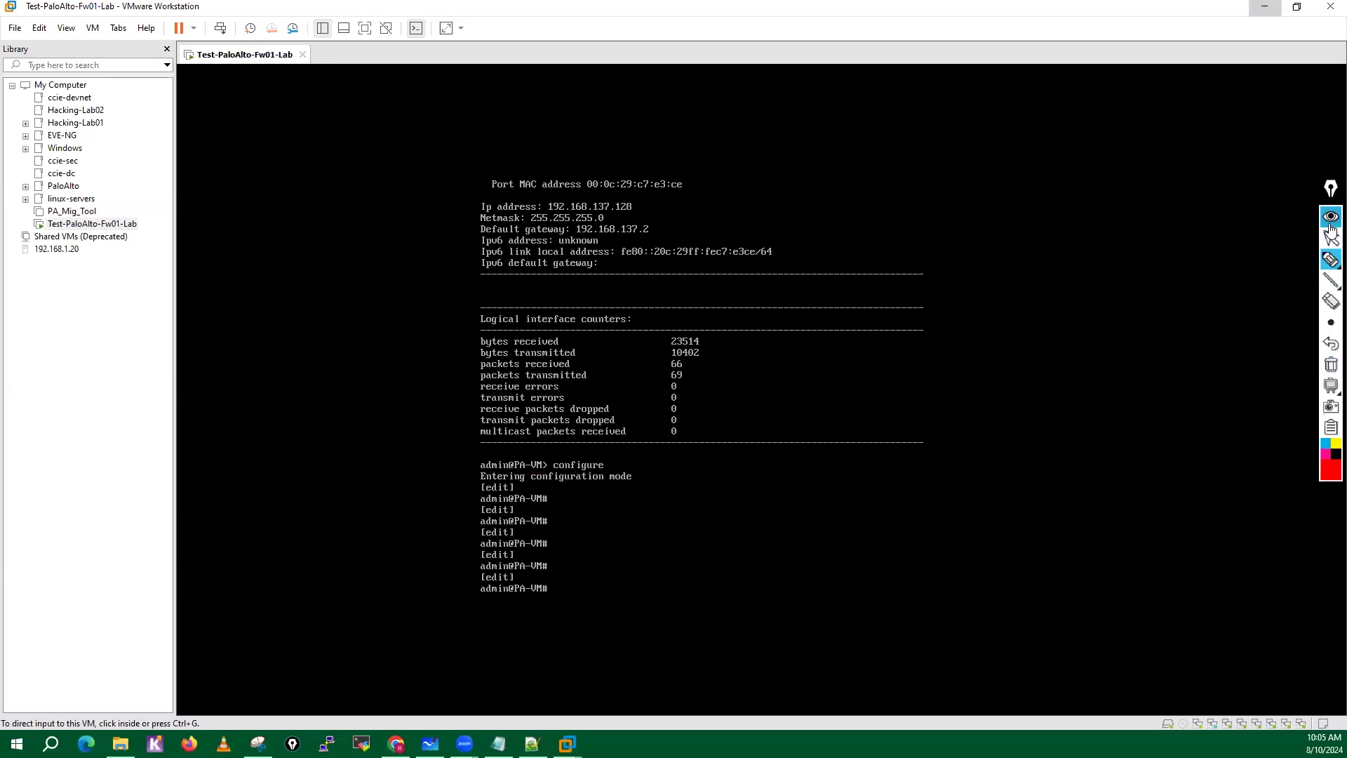
# Return to the firewall console and set the device system hostname to PaloAlto-Fw01.
pyautogui.click(1331, 240)
pyautogui.click(583, 570)
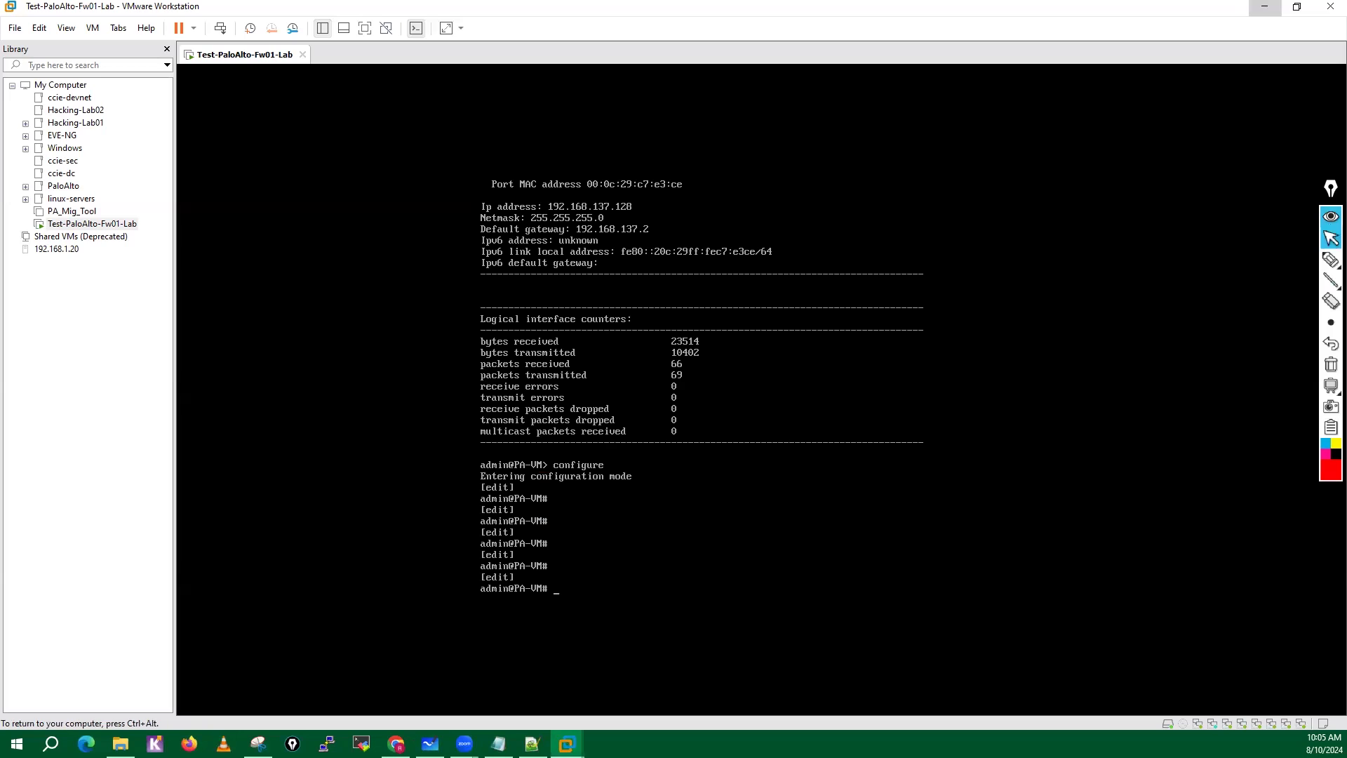
pyautogui.press('Return')
pyautogui.press('Return')
pyautogui.press('Return')
pyautogui.press('Return')
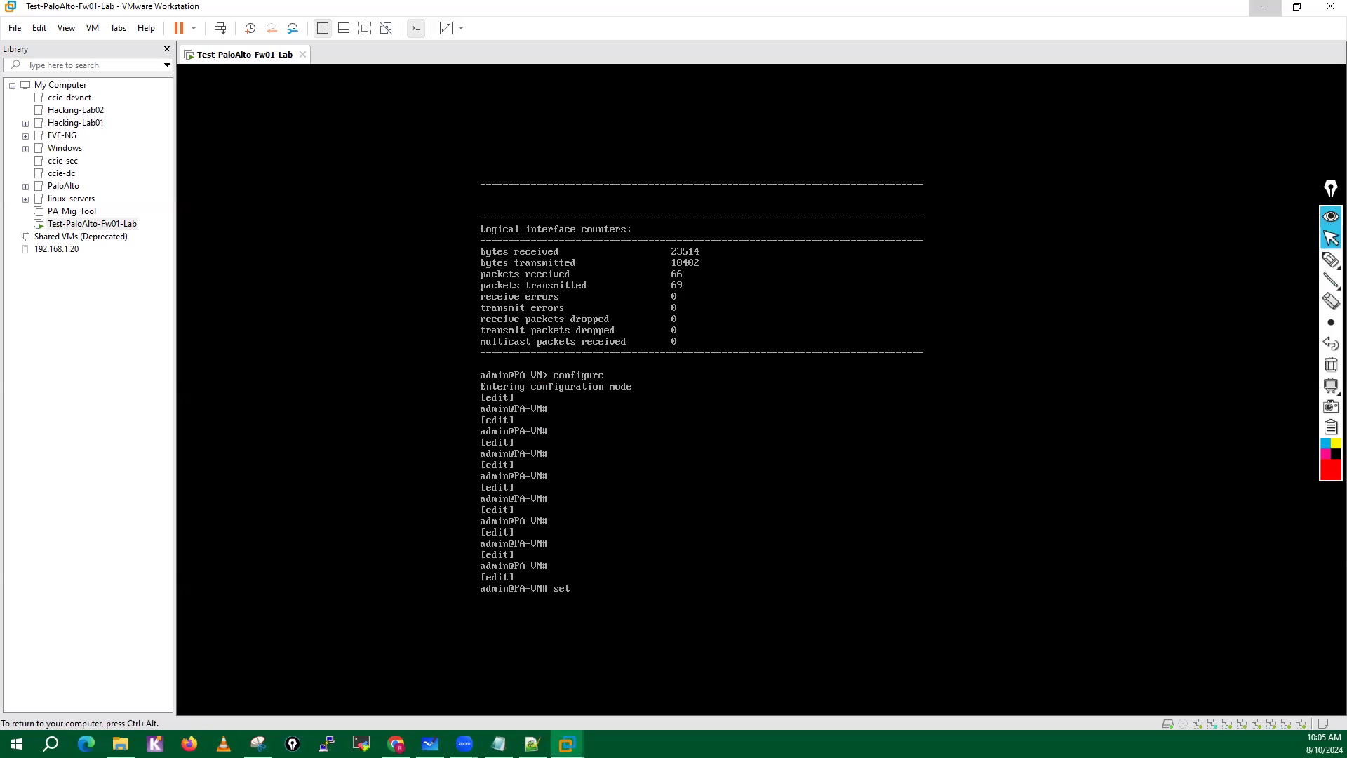
pyautogui.write('set deviceconfig system hostname PaloAlto-')
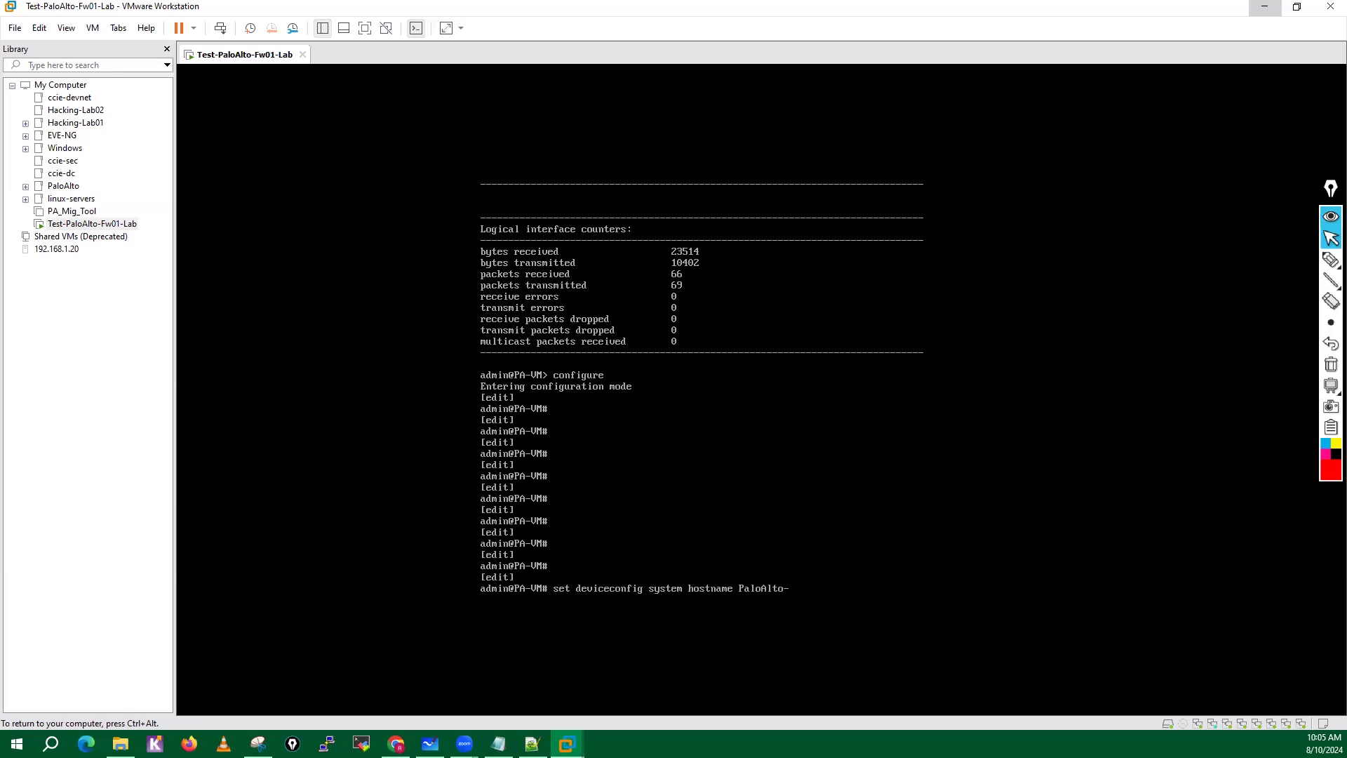
pyautogui.write('Fw01')
pyautogui.press('Return')
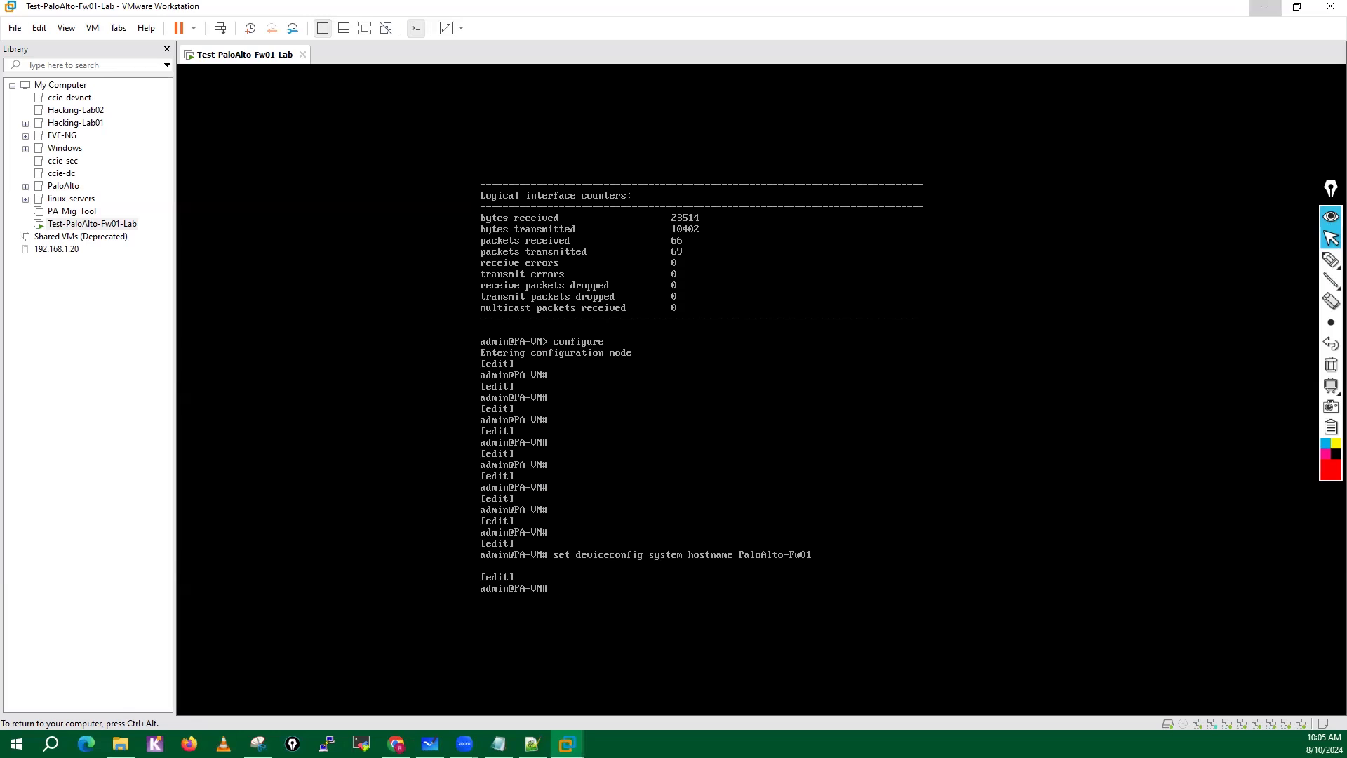
# Reuse the previous set command to set the firewall's system domain to lab.local.
pyautogui.press('Up')
pyautogui.press('BackSpace')
pyautogui.press('BackSpace')
pyautogui.press('BackSpace')
pyautogui.press('BackSpace')
pyautogui.press('BackSpace')
pyautogui.press('BackSpace')
pyautogui.press('BackSpace')
pyautogui.press('BackSpace')
pyautogui.press('BackSpace')
pyautogui.press('BackSpace')
pyautogui.press('BackSpace')
pyautogui.press('BackSpace')
pyautogui.press('BackSpace')
pyautogui.press('BackSpace')
pyautogui.press('BackSpace')
pyautogui.press('BackSpace')
pyautogui.press('BackSpace')
pyautogui.press('BackSpace')
pyautogui.press('BackSpace')
pyautogui.press('BackSpace')
pyautogui.press('BackSpace')
pyautogui.write('domain lab')
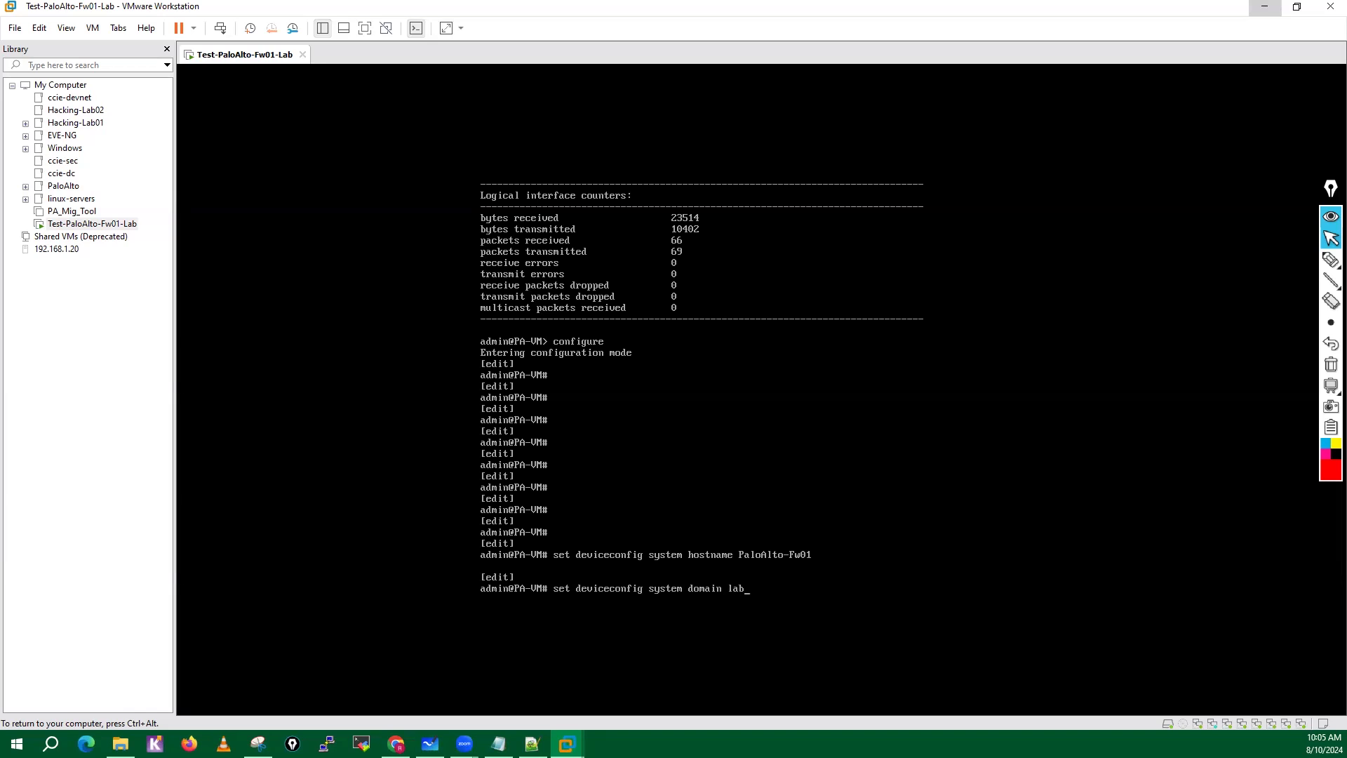
pyautogui.write('.local')
pyautogui.press('Return')
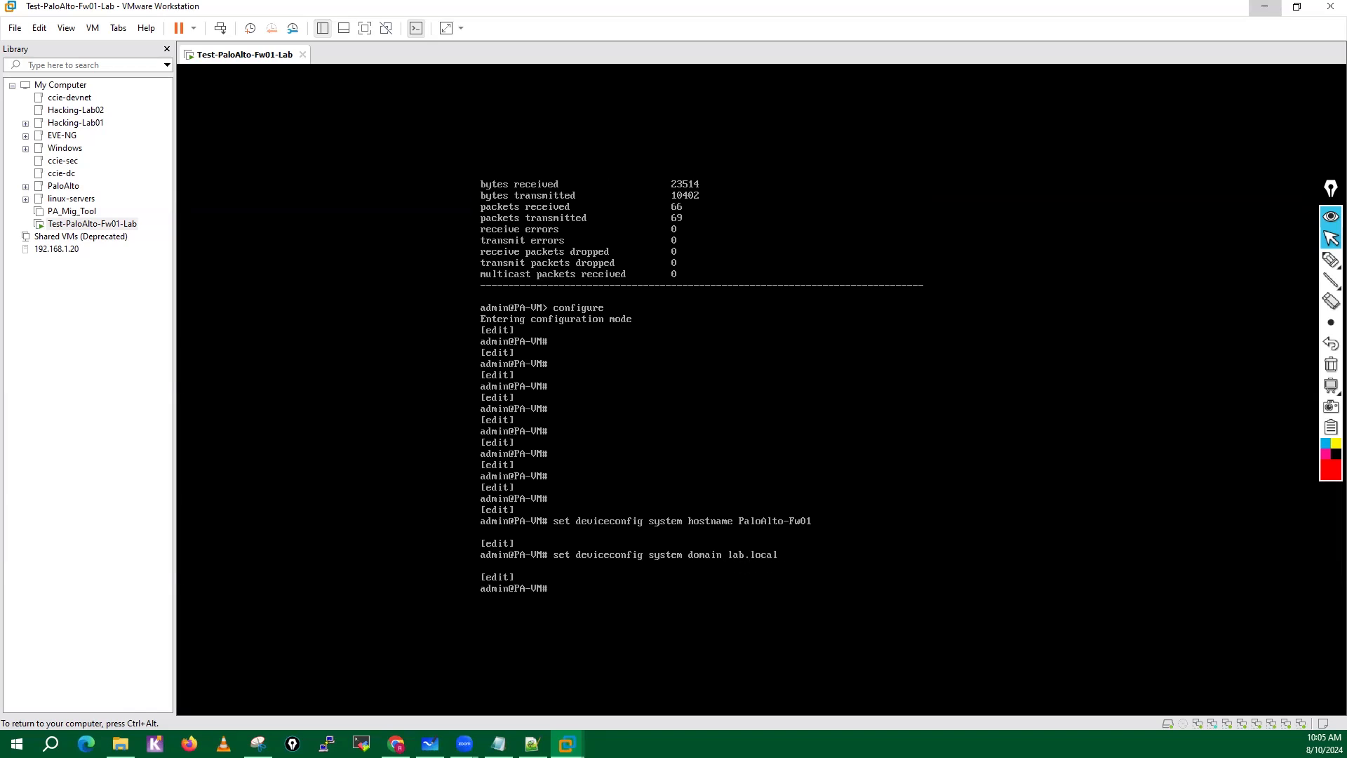
pyautogui.press('Return')
pyautogui.press('Return')
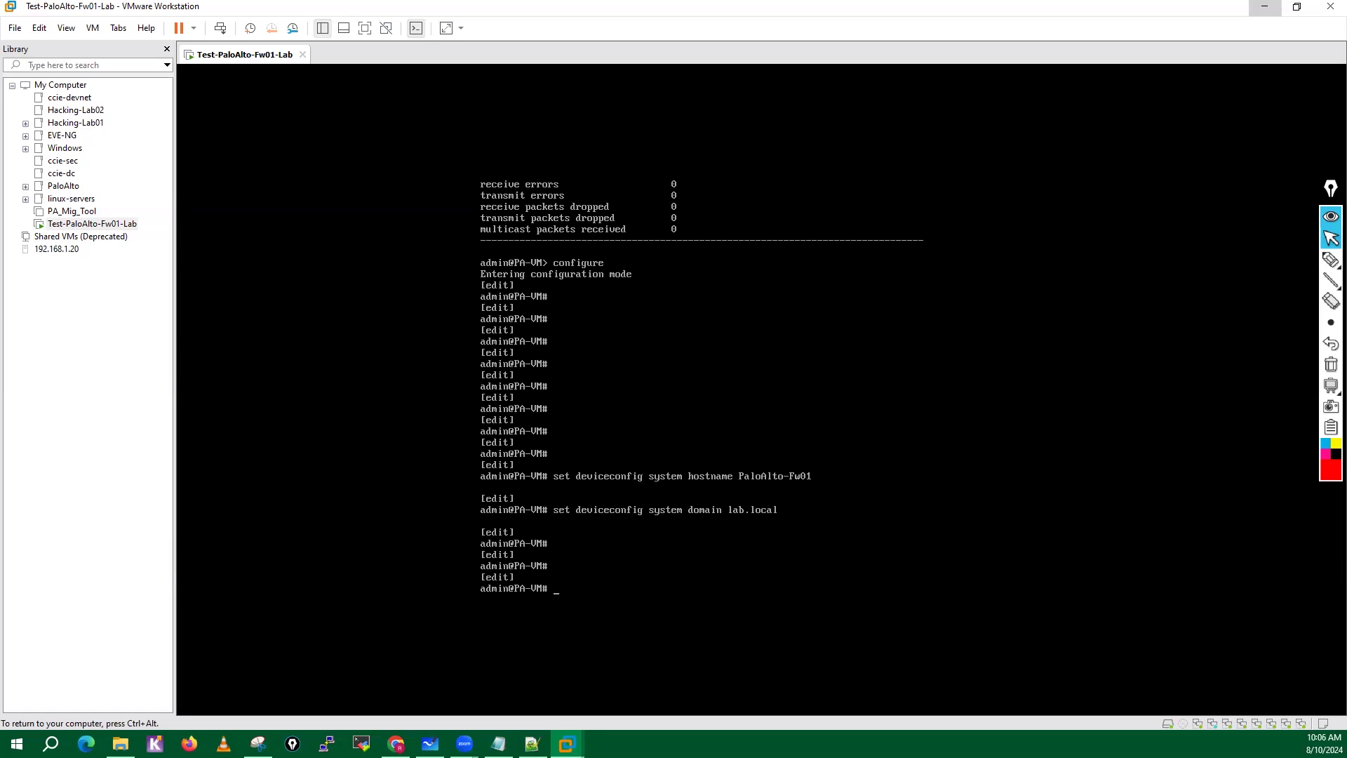
# Set the firewall's system timezone to Asia/Kolkata with the set deviceconfig system command.
pyautogui.press('Up')
pyautogui.press('BackSpace')
pyautogui.press('BackSpace')
pyautogui.press('BackSpace')
pyautogui.press('BackSpace')
pyautogui.press('BackSpace')
pyautogui.press('BackSpace')
pyautogui.press('BackSpace')
pyautogui.press('BackSpace')
pyautogui.press('BackSpace')
pyautogui.press('BackSpace')
pyautogui.press('BackSpace')
pyautogui.press('BackSpace')
pyautogui.press('BackSpace')
pyautogui.press('BackSpace')
pyautogui.press('BackSpace')
pyautogui.write('timezone As')
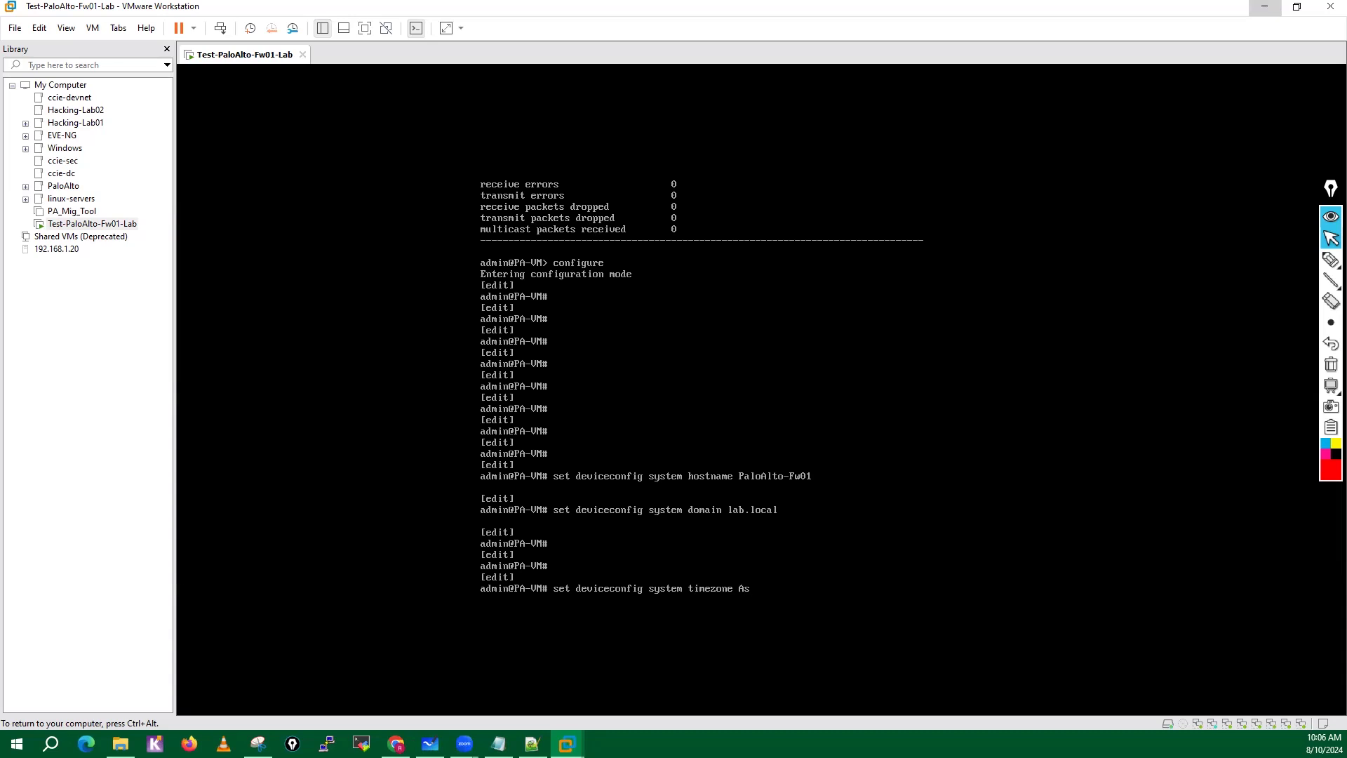
pyautogui.write('ia/Kolkata')
pyautogui.press('Return')
pyautogui.press('Return')
pyautogui.press('Return')
pyautogui.press('Return')
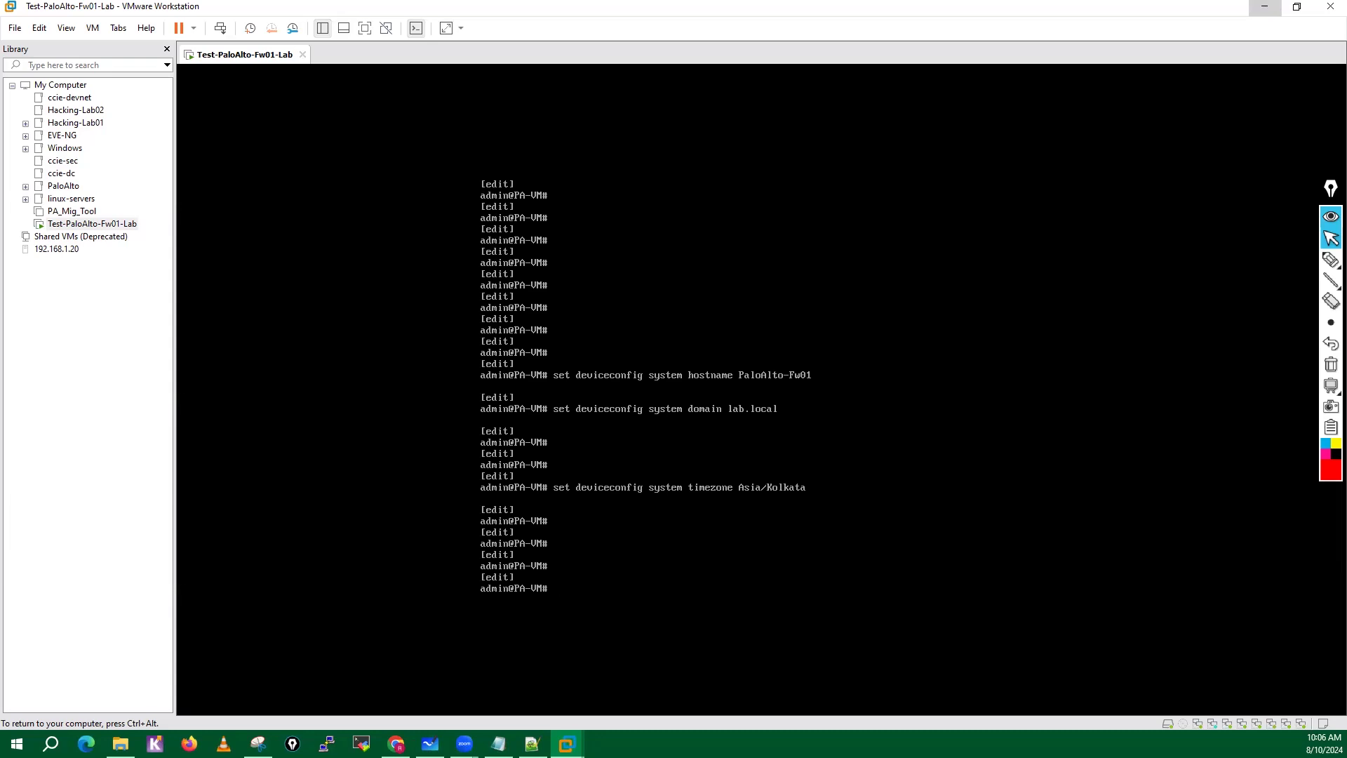
# List the available set deviceconfig system options and set the management IP allocation type to static.
pyautogui.write('set deviceconfig system ?')
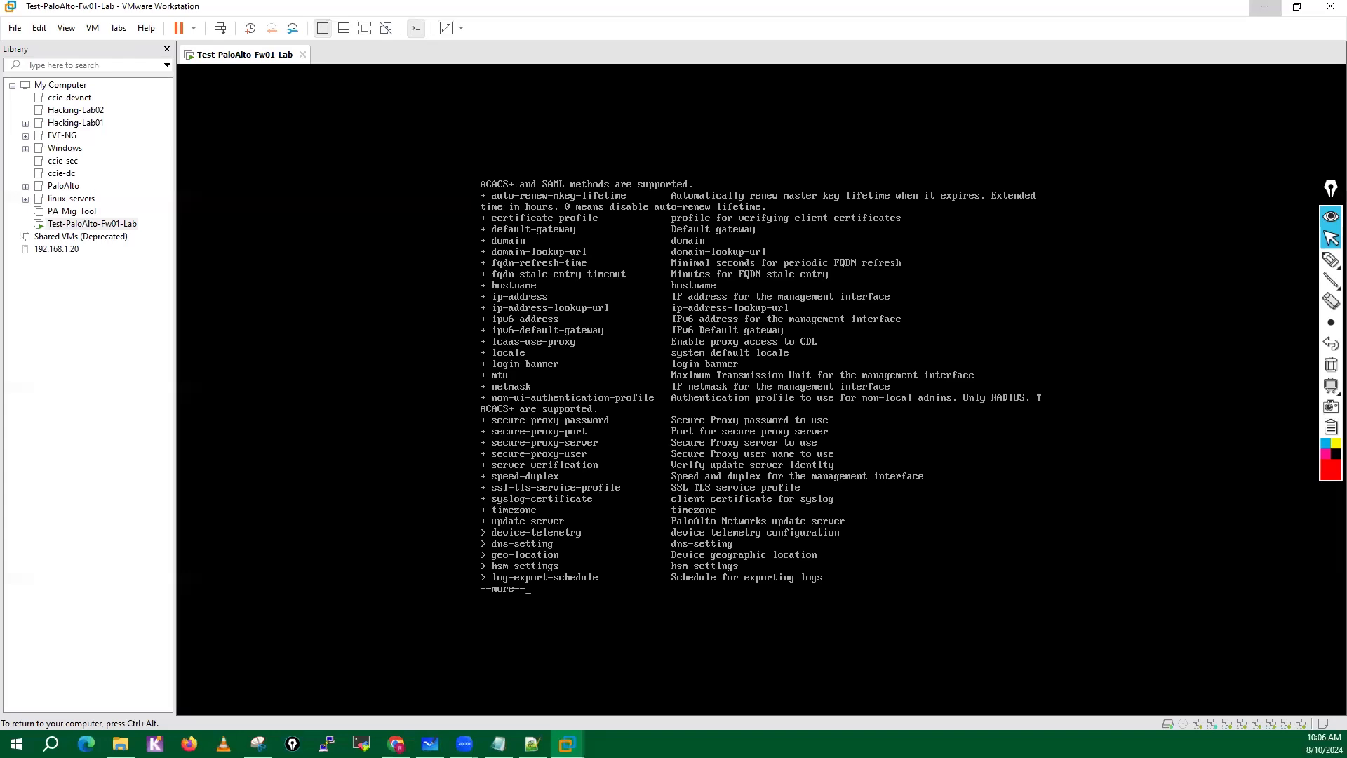
pyautogui.press('space')
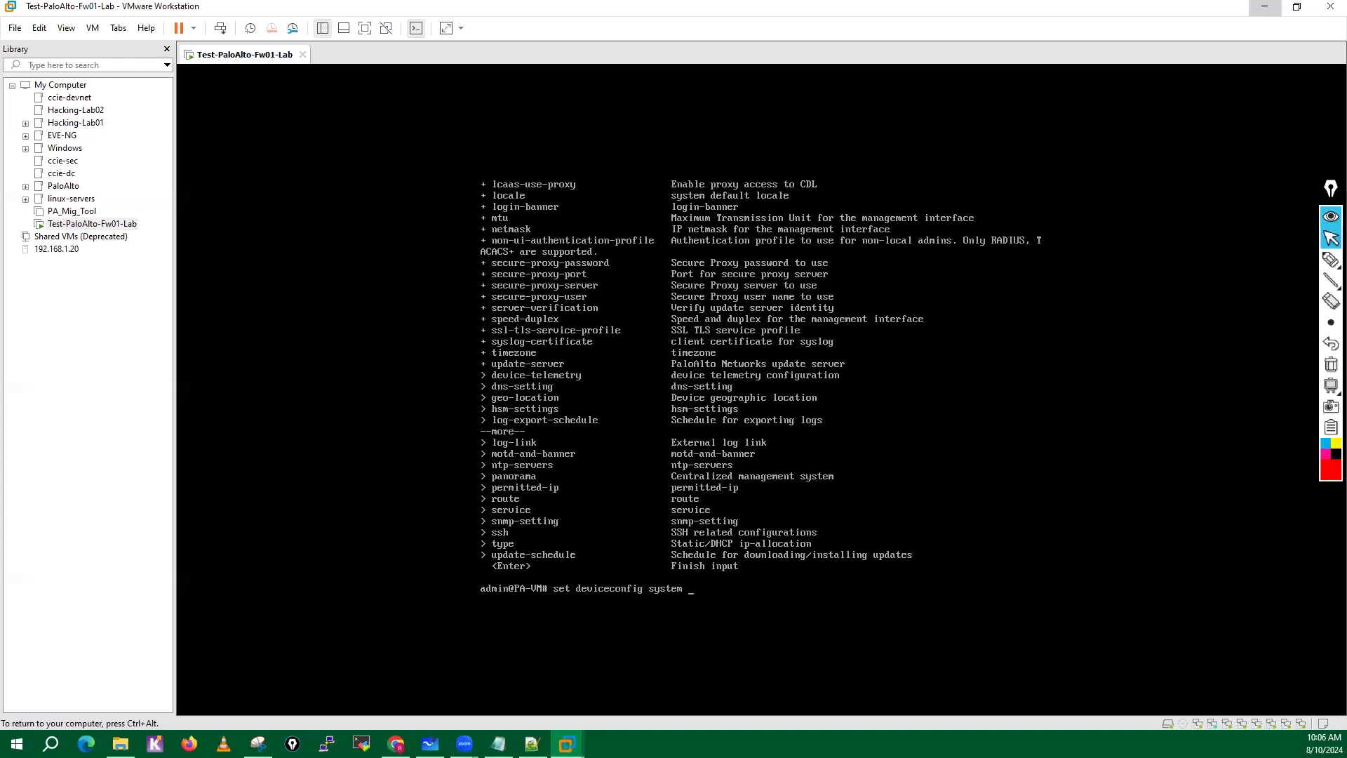
pyautogui.write('?')
pyautogui.press('space')
pyautogui.write('type ?')
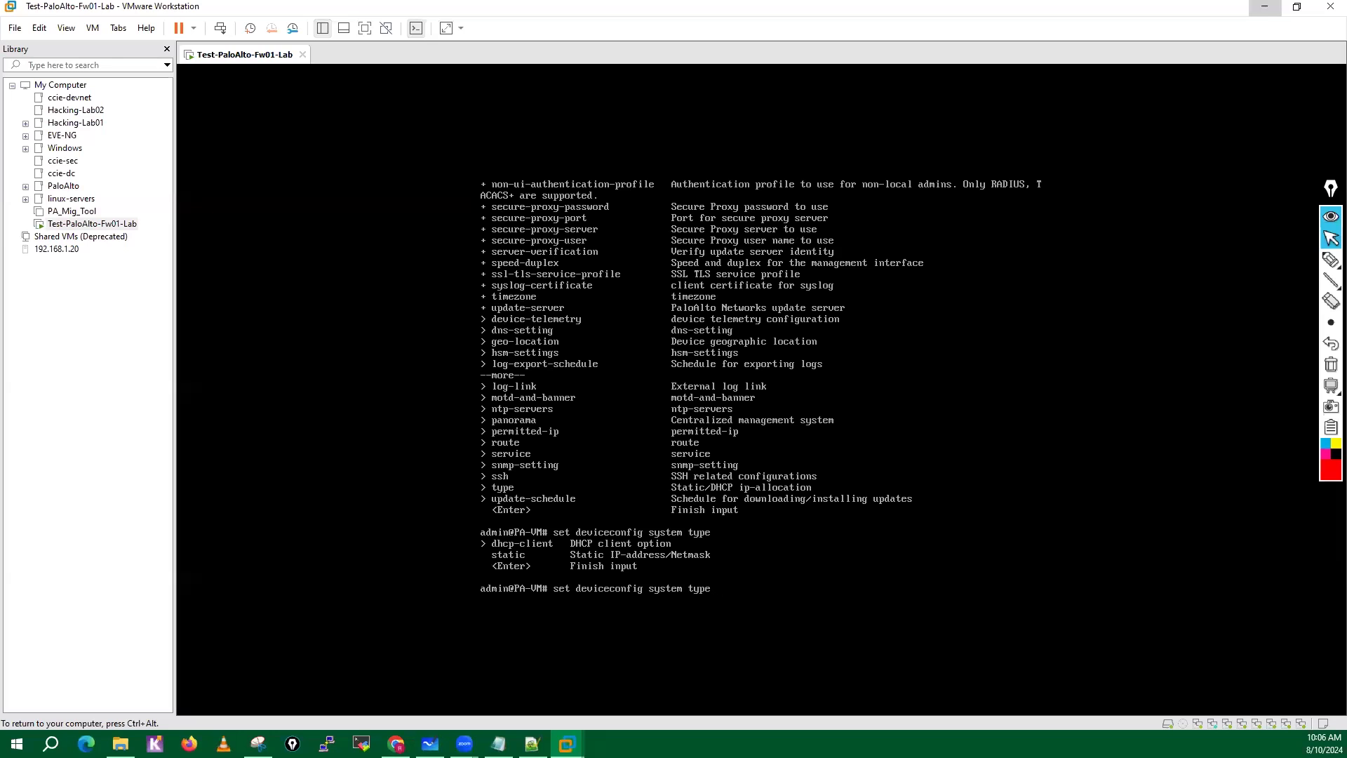
pyautogui.write('static ?')
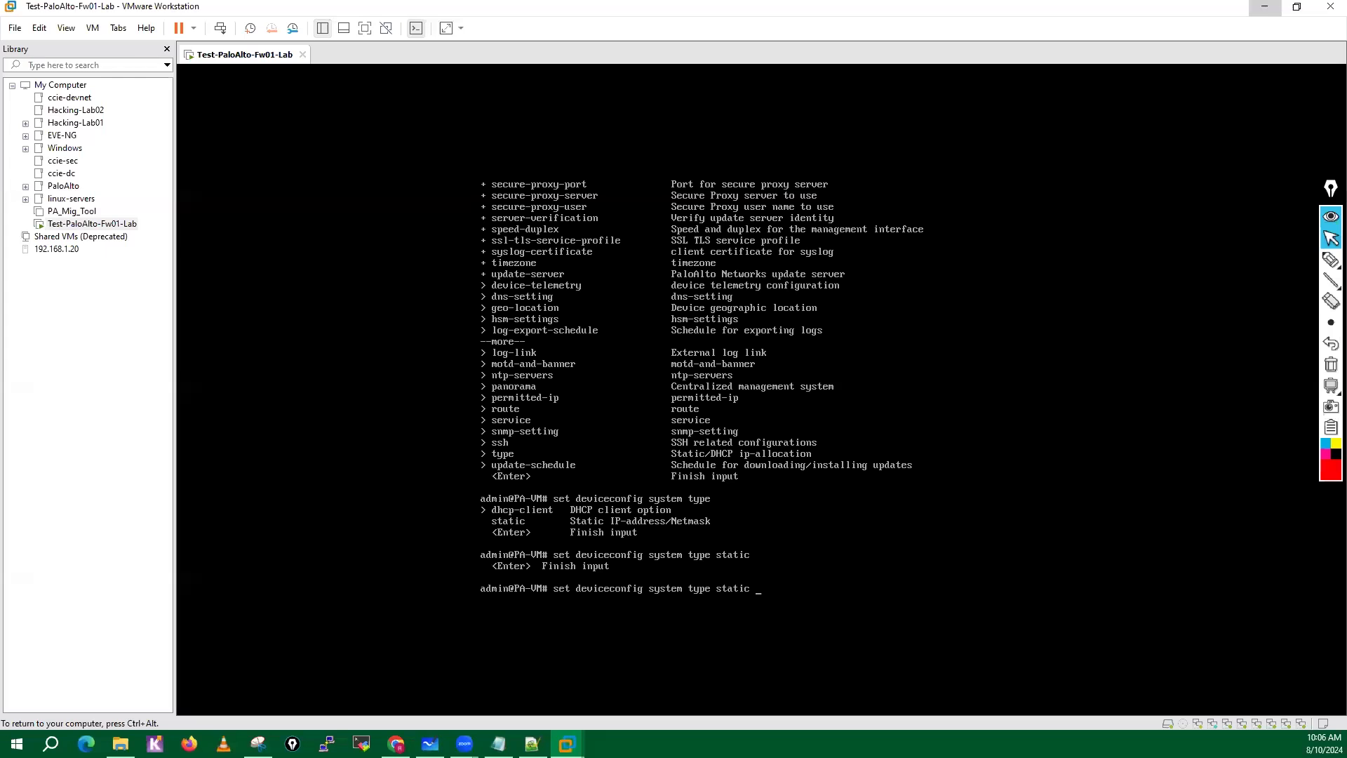
pyautogui.press('Return')
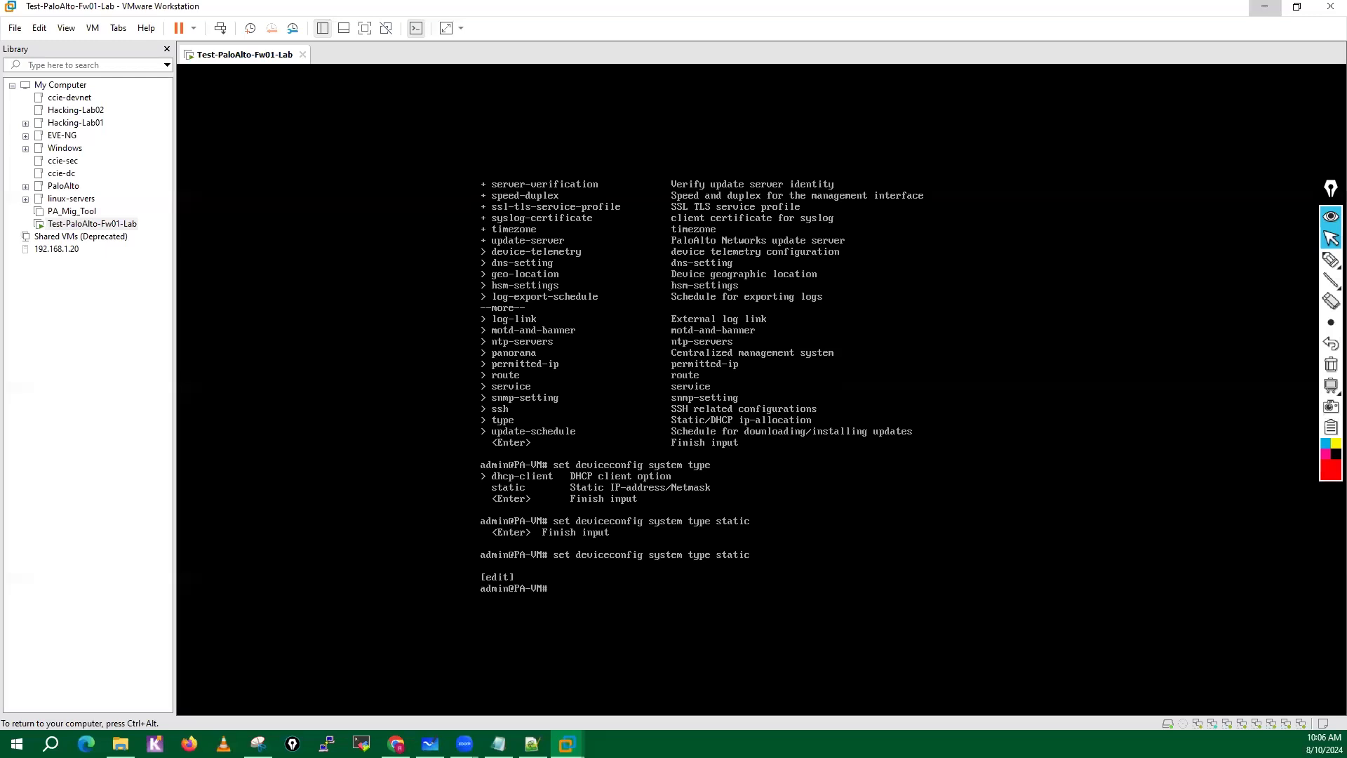
pyautogui.press('Return')
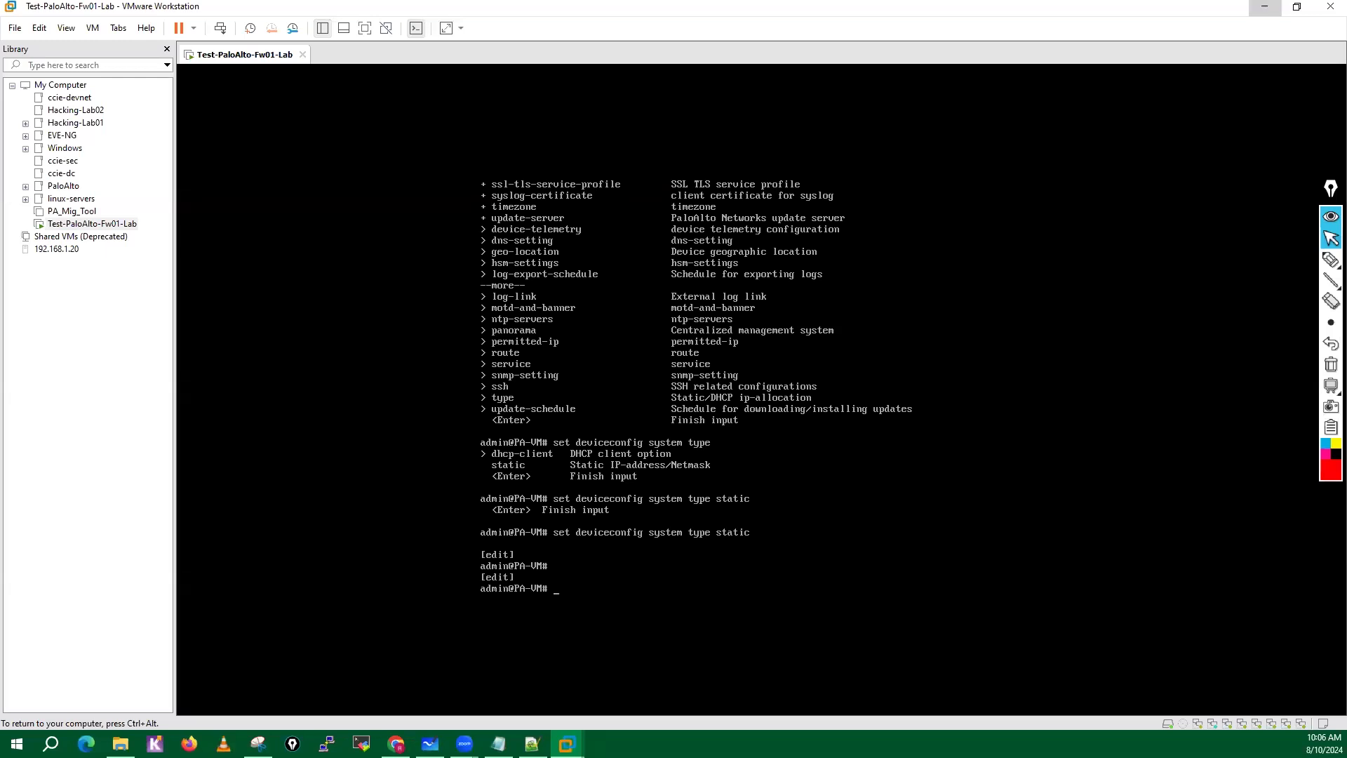
# Compose set deviceconfig system ip-address, consulting the command help for the system options and the expected value.
pyautogui.write('set deviceconfig system')
pyautogui.press('?')
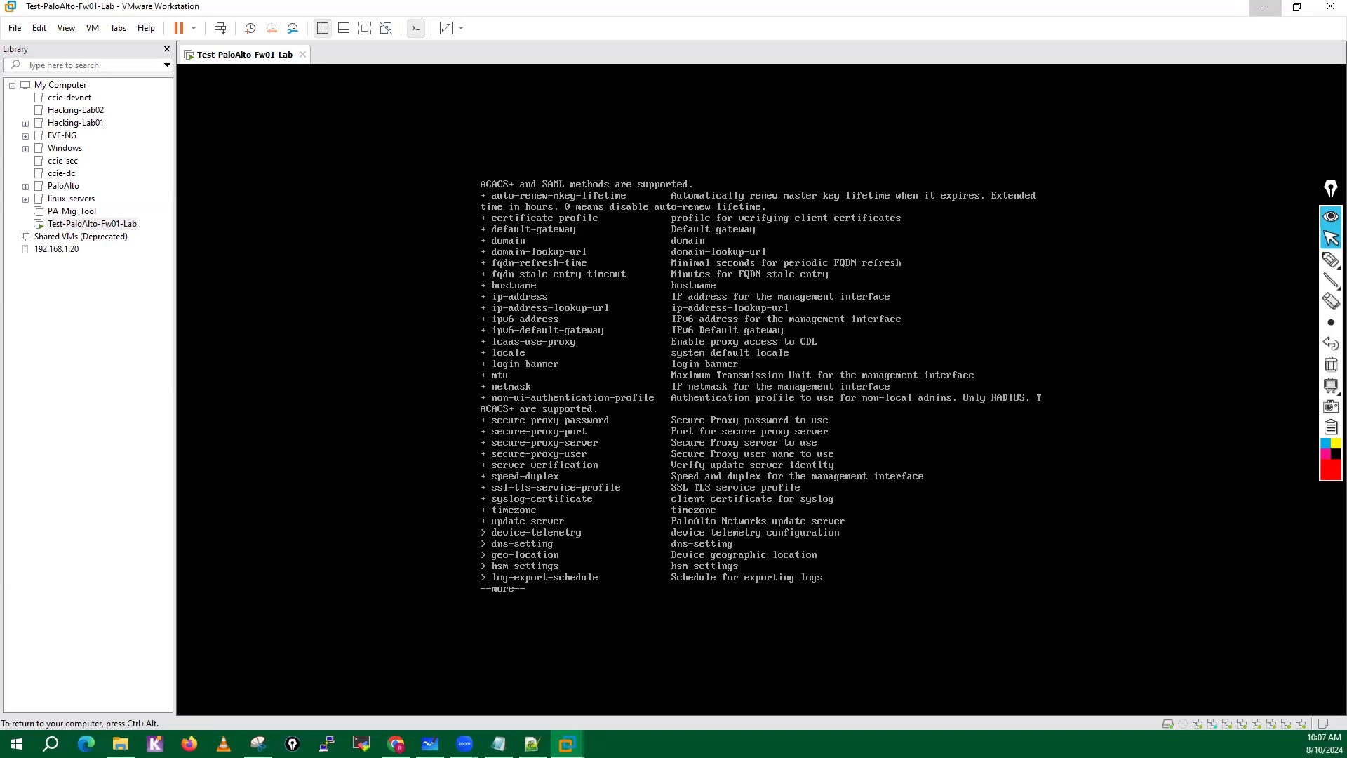
pyautogui.write('q')
pyautogui.write('ip')
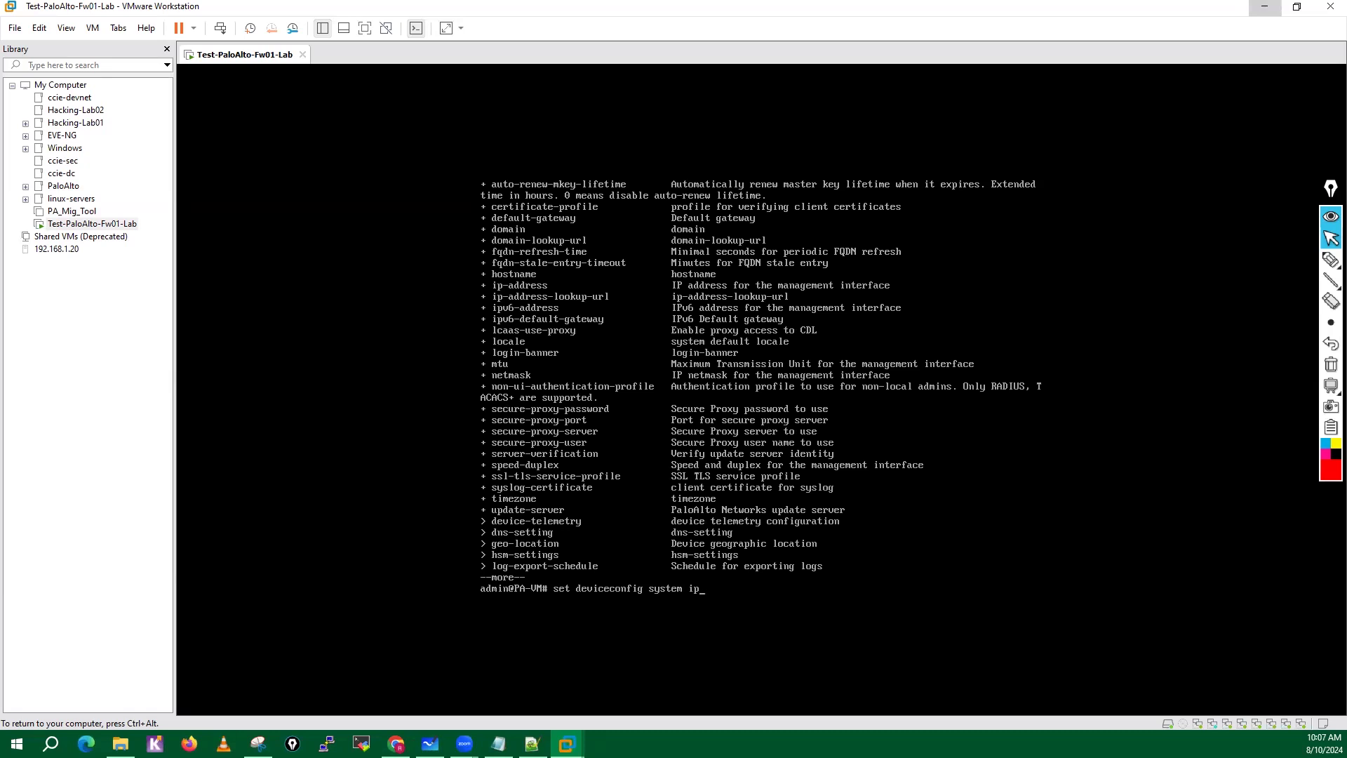
pyautogui.write('-address')
pyautogui.press('?')
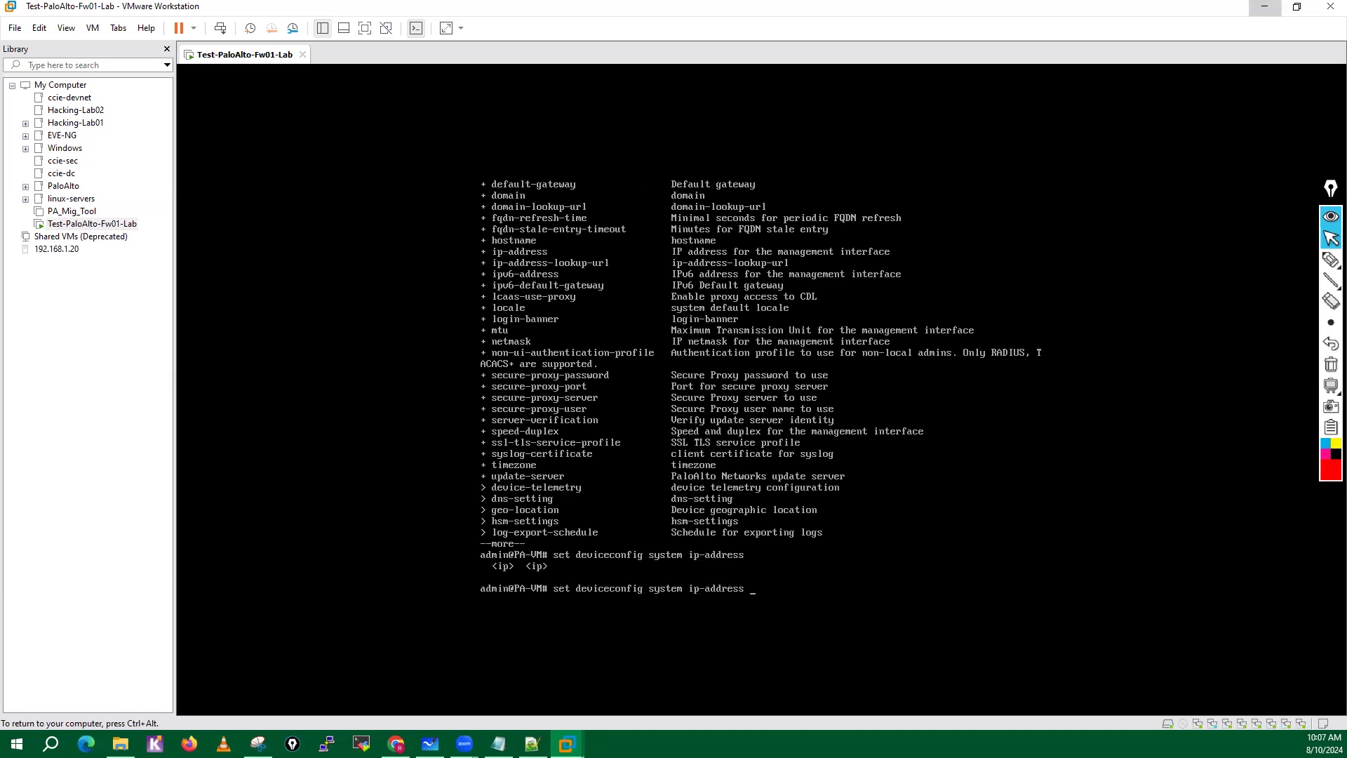
# Complete the command with IP address 192.168.137.10, netmask 255.255.255.0 and default gateway 192.168.137.2, and execute it.
pyautogui.write('192.168.137')
pyautogui.write('1')
pyautogui.write('netw')
pyautogui.press('BackSpace')
pyautogui.write('mask 255.255.255.0 defa')
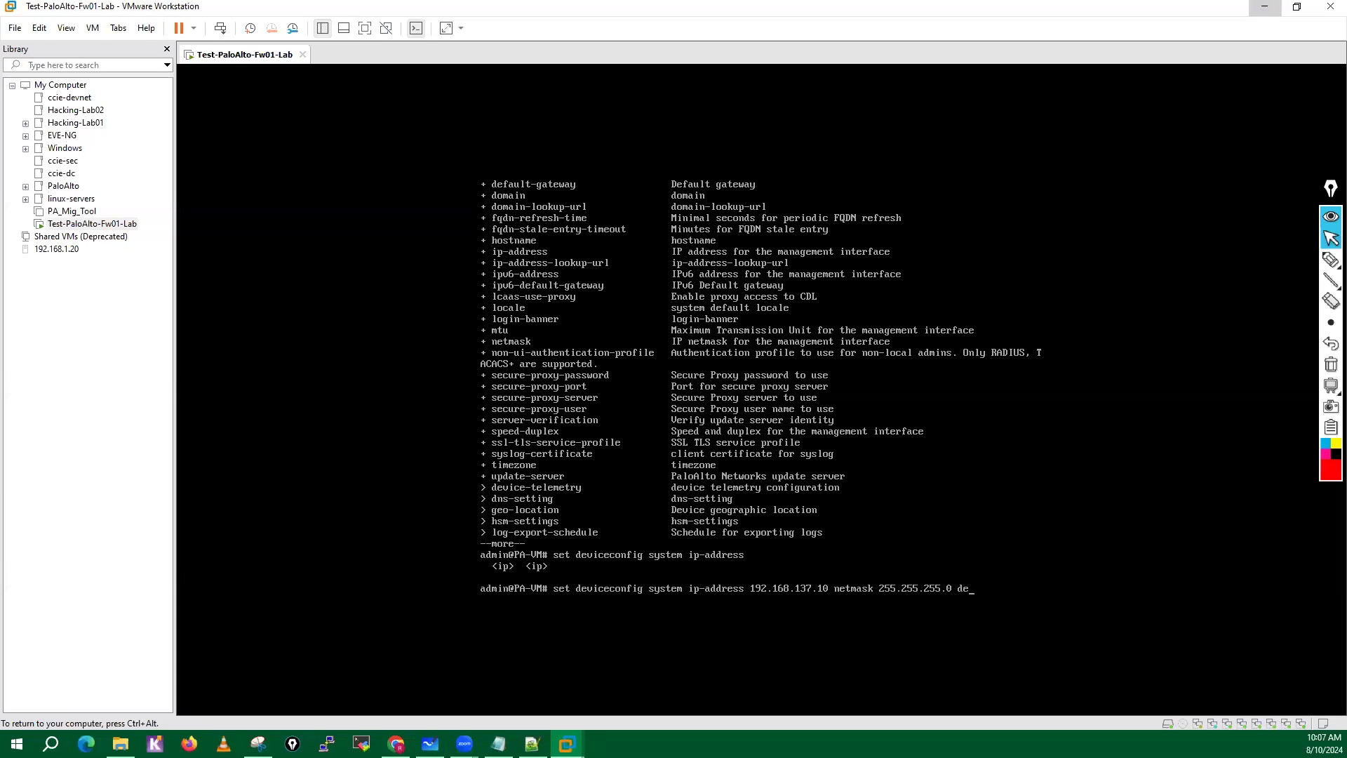
pyautogui.press('Tab')
pyautogui.write('192.168.')
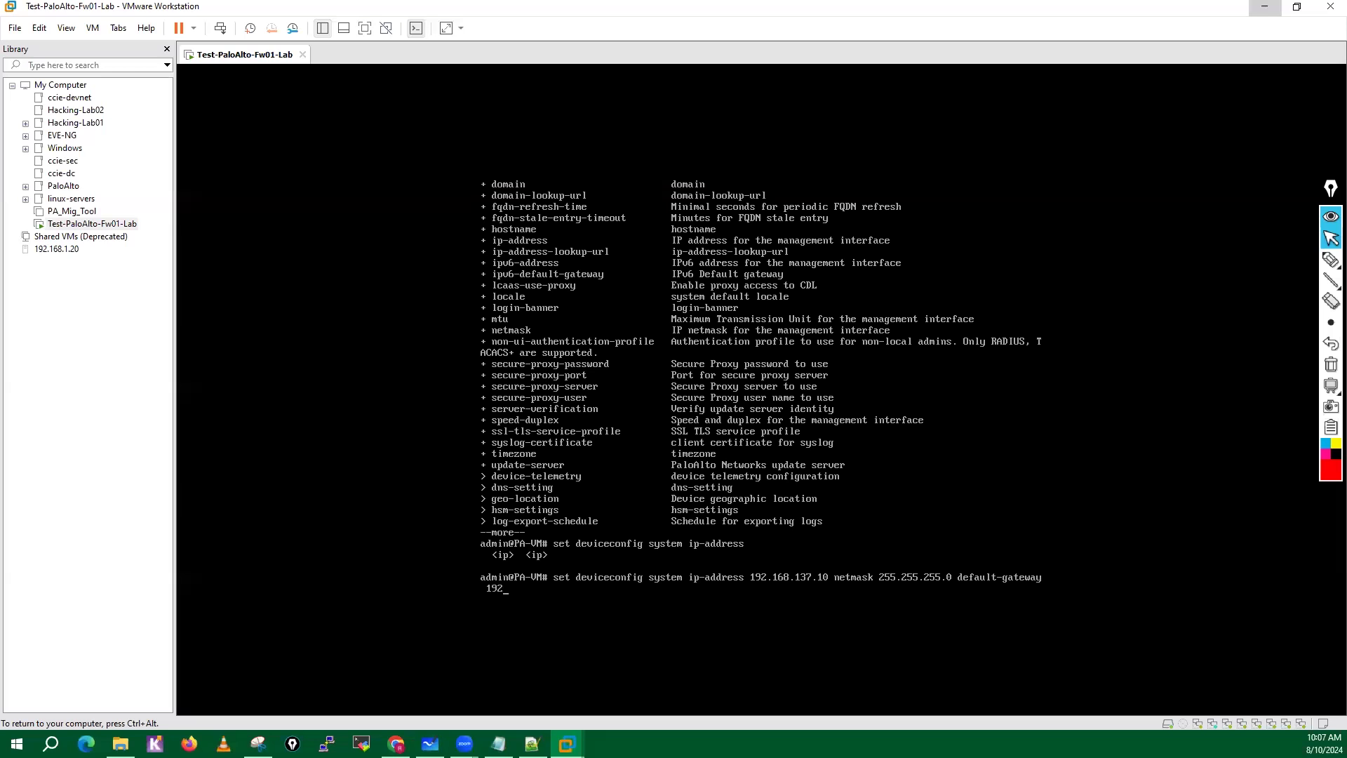
pyautogui.write('137.2')
pyautogui.press('Return')
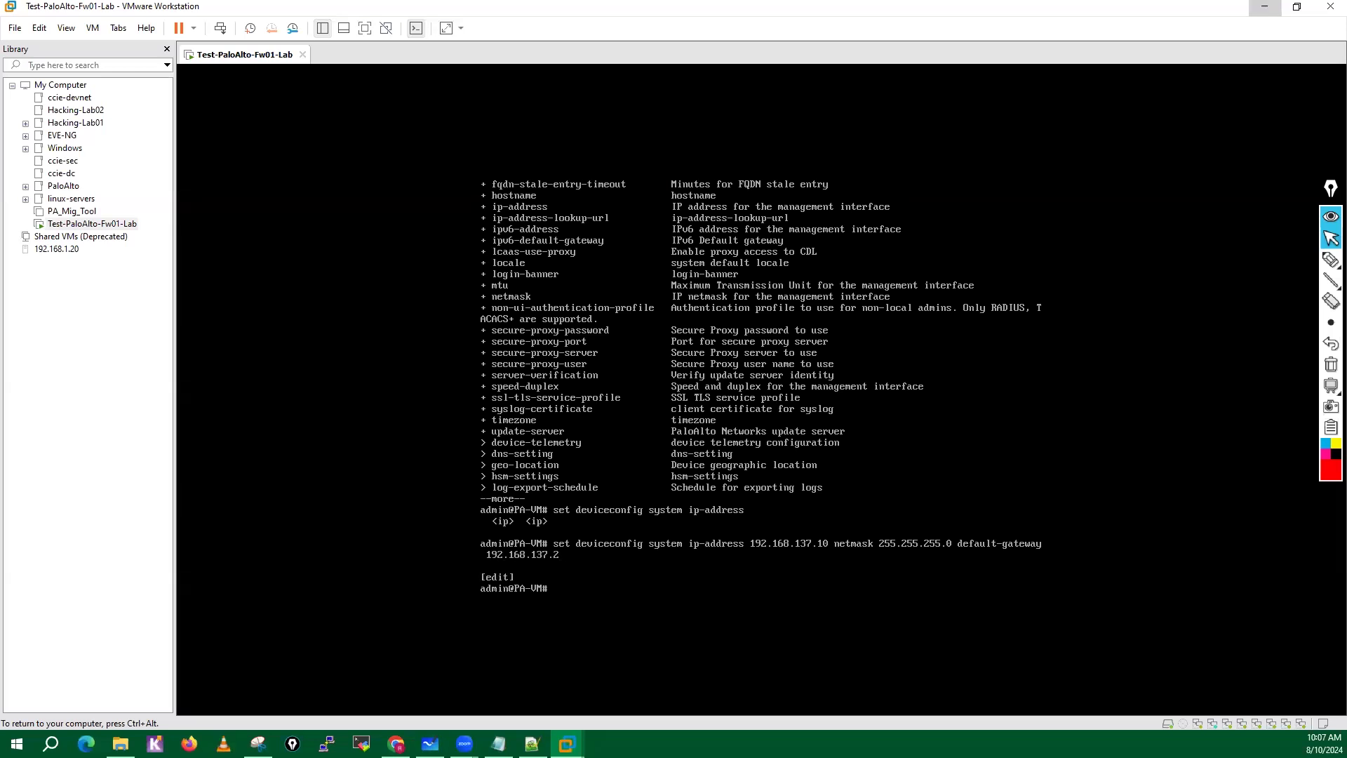
pyautogui.press('Return')
# Compose set deviceconfig system dns-setting servers primary, consulting the command help for the DNS options.
pyautogui.write('set device')
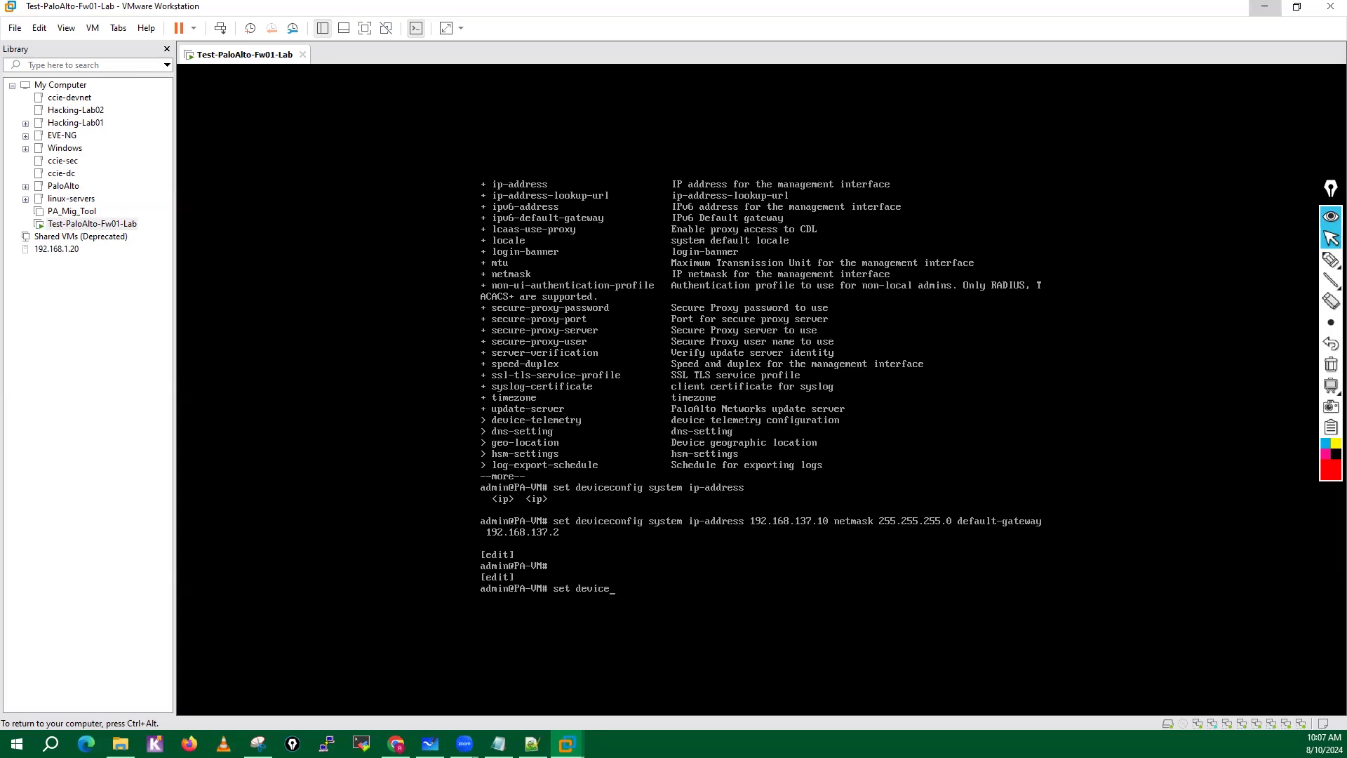
pyautogui.press('Tab')
pyautogui.write('system dn')
pyautogui.press('Tab')
pyautogui.press('?')
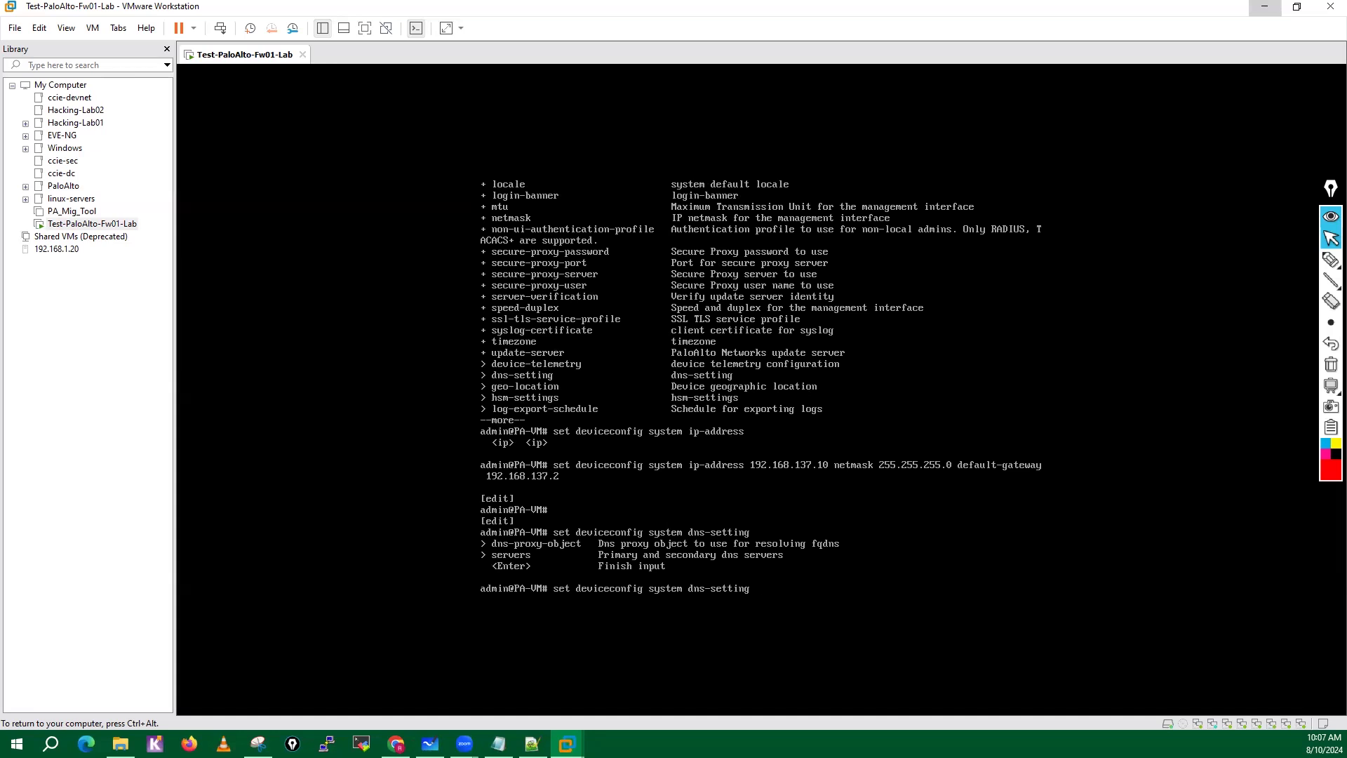
pyautogui.write('ser')
pyautogui.press('Tab')
pyautogui.write('pri')
pyautogui.press('Tab')
pyautogui.press('?')
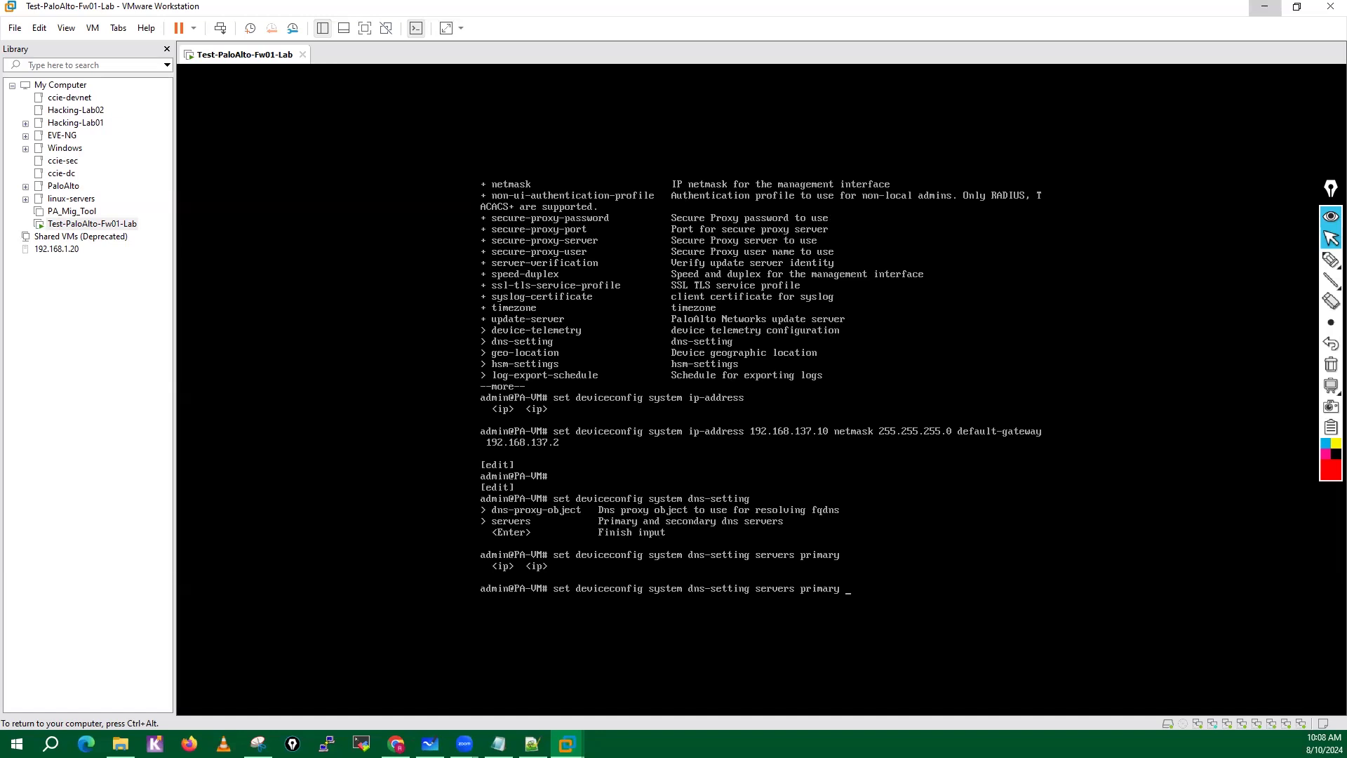
pyautogui.write('8.8.8.8 ')
pyautogui.write('se')
pyautogui.press('Tab')
pyautogui.write('10.2.')
pyautogui.press('BackSpace')
pyautogui.press('BackSpace')
pyautogui.press('BackSpace')
pyautogui.press('BackSpace')
pyautogui.press('BackSpace')
pyautogui.write('4.2.2.2')
pyautogui.press('BackSpace')
pyautogui.press('BackSpace')
pyautogui.press('BackSpace')
pyautogui.press('BackSpace')
pyautogui.press('BackSpace')
pyautogui.press('BackSpace')
pyautogui.press('BackSpace')
pyautogui.press('BackSpace')
pyautogui.press('BackSpace')
pyautogui.press('BackSpace')
pyautogui.press('BackSpace')
pyautogui.press('BackSpace')
pyautogui.press('BackSpace')
pyautogui.press('BackSpace')
pyautogui.press('BackSpace')
pyautogui.press('BackSpace')
pyautogui.press('BackSpace')
pyautogui.press('BackSpace')
pyautogui.press('BackSpace')
pyautogui.press('BackSpace')
# Complete the DNS command with primary server 10.1.1.220 and secondary server 8.8.8.8, and execute it.
pyautogui.write('10.1.1.220 secondary 8.8')
pyautogui.press('Return')
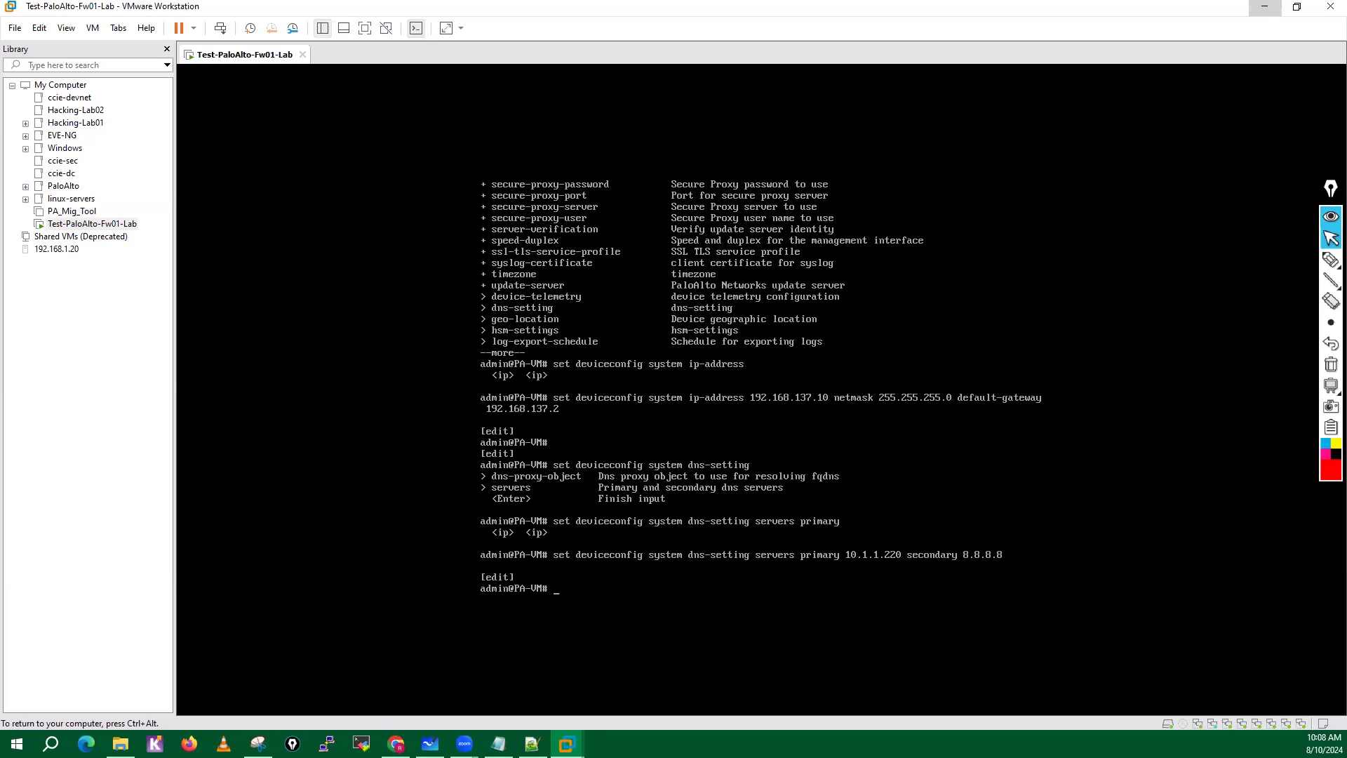
# Compose set deviceconfig system ntp-servers and list the options available for the NTP servers.
pyautogui.write('set deviceconfig su')
pyautogui.press('BackSpace')
pyautogui.press('BackSpace')
pyautogui.write('ystem')
pyautogui.write(' n?y')
pyautogui.press('BackSpace')
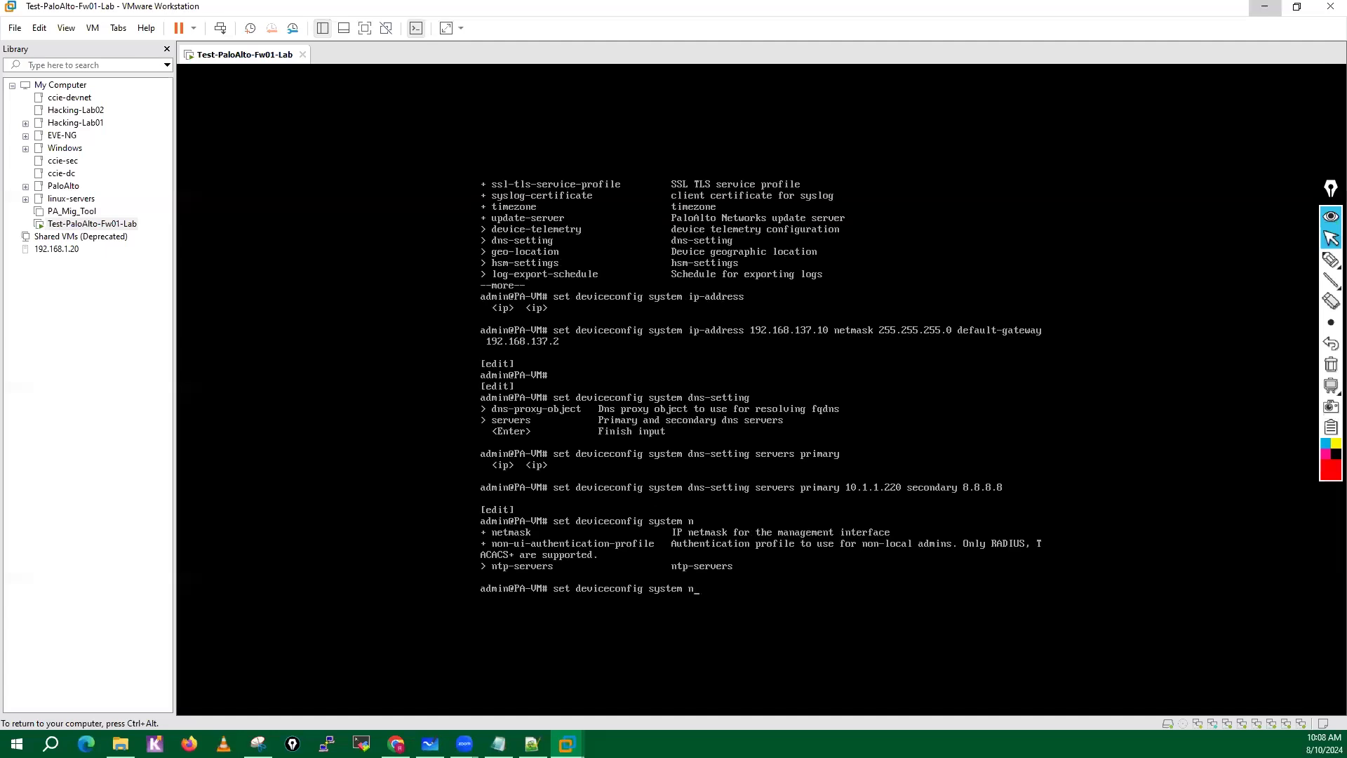
pyautogui.write('t')
pyautogui.press('Tab')
pyautogui.write('?')
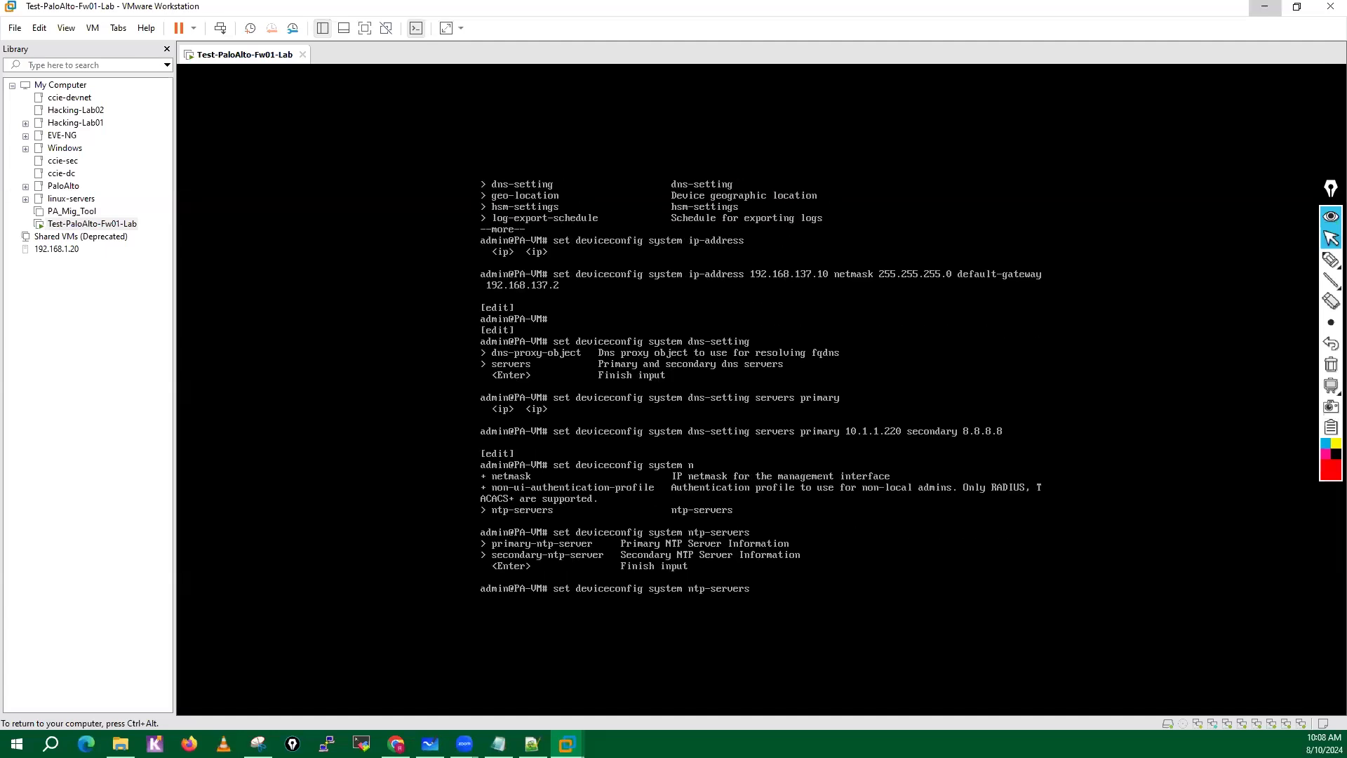
pyautogui.write('pr')
# Extend the NTP command with primary-ntp-server ntp-server-address, displaying the help for each level.
pyautogui.press('Tab')
pyautogui.write('?')
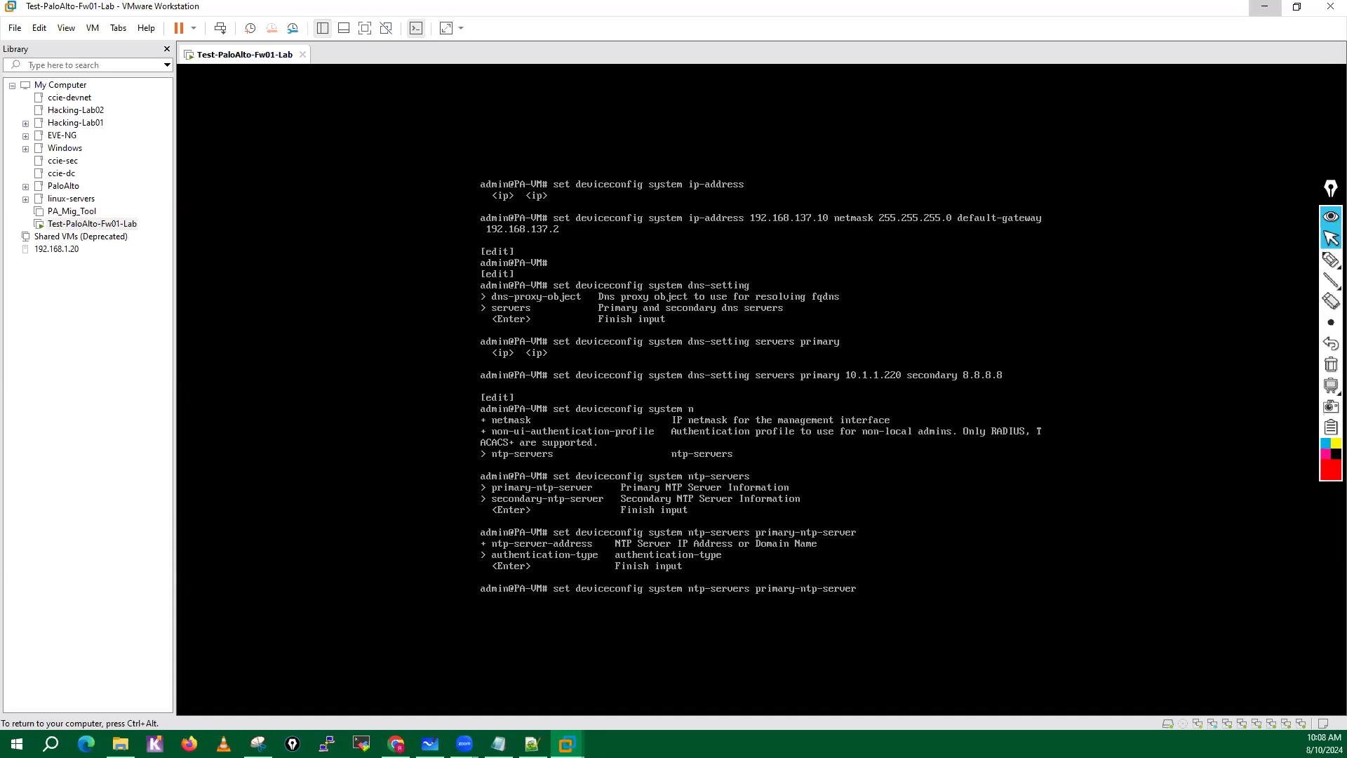
pyautogui.write('nt')
pyautogui.press('Tab')
pyautogui.write('?')
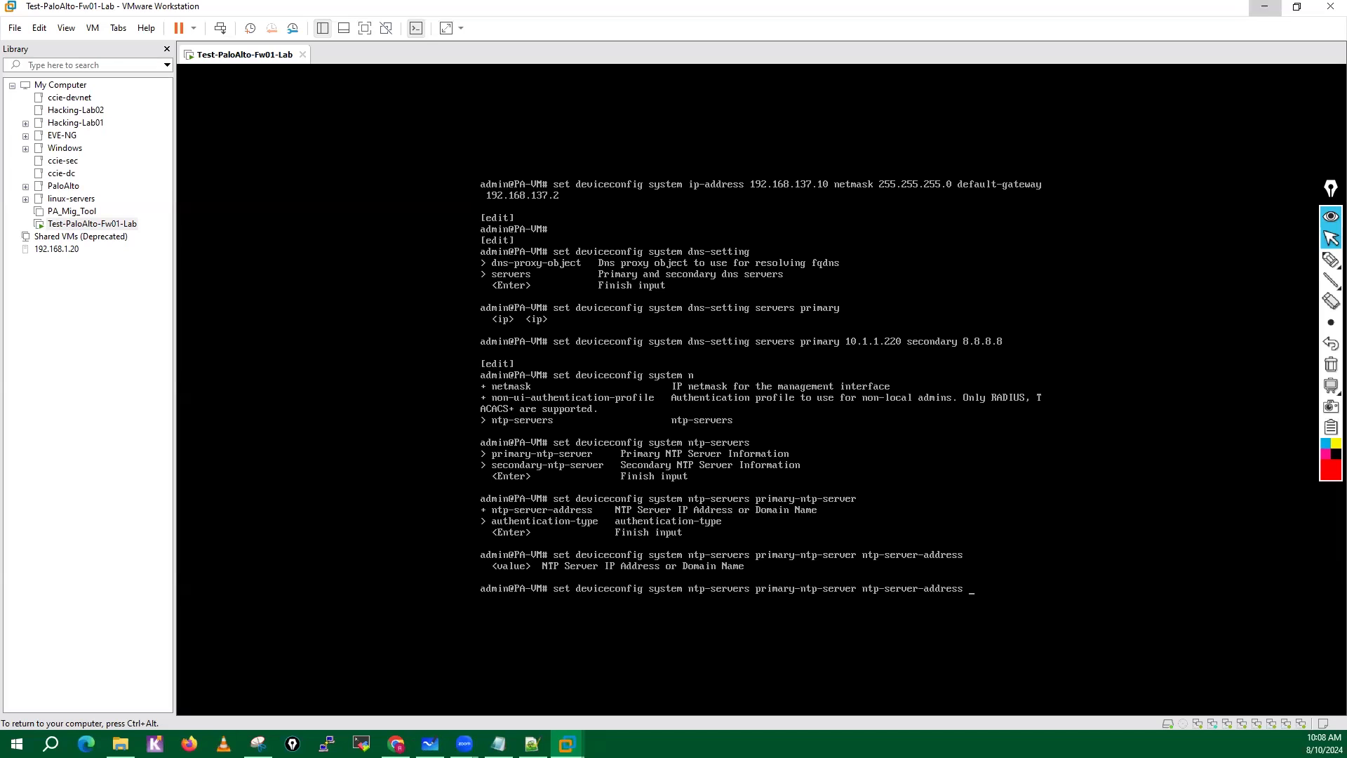
pyautogui.write('0.in.pool.ntp')
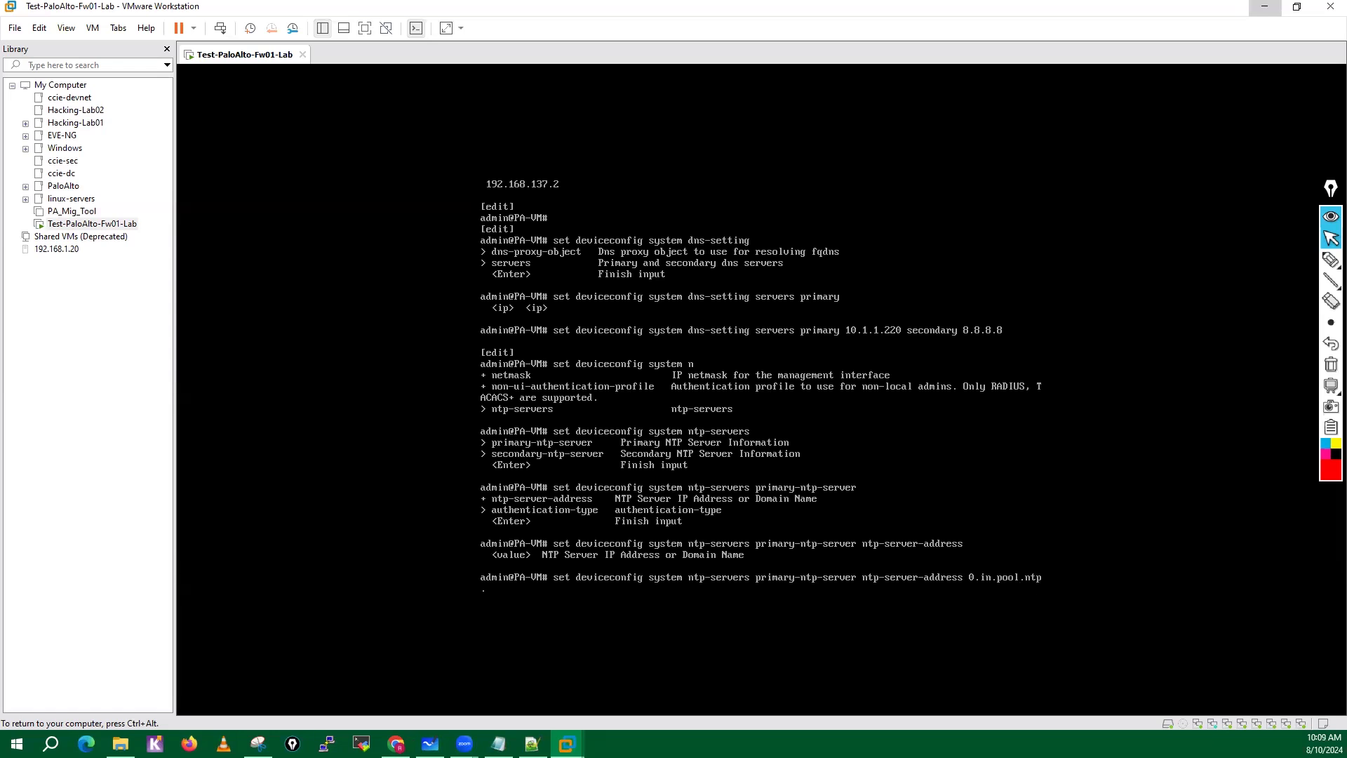
pyautogui.write('.org s')
# Enter 0.in.pool.ntp.org as the primary NTP server address, check the remaining options and execute the command.
pyautogui.press('BackSpace')
pyautogui.write('?')
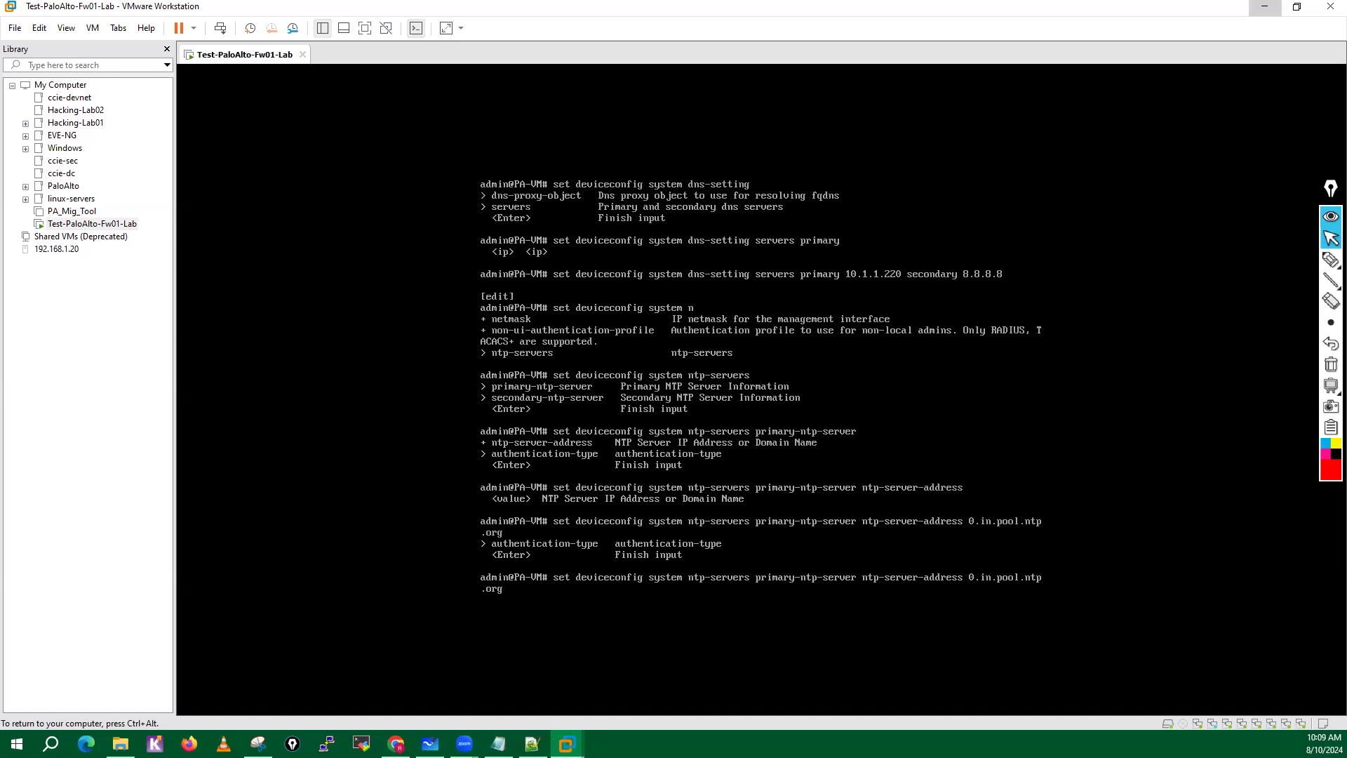
pyautogui.press('Return')
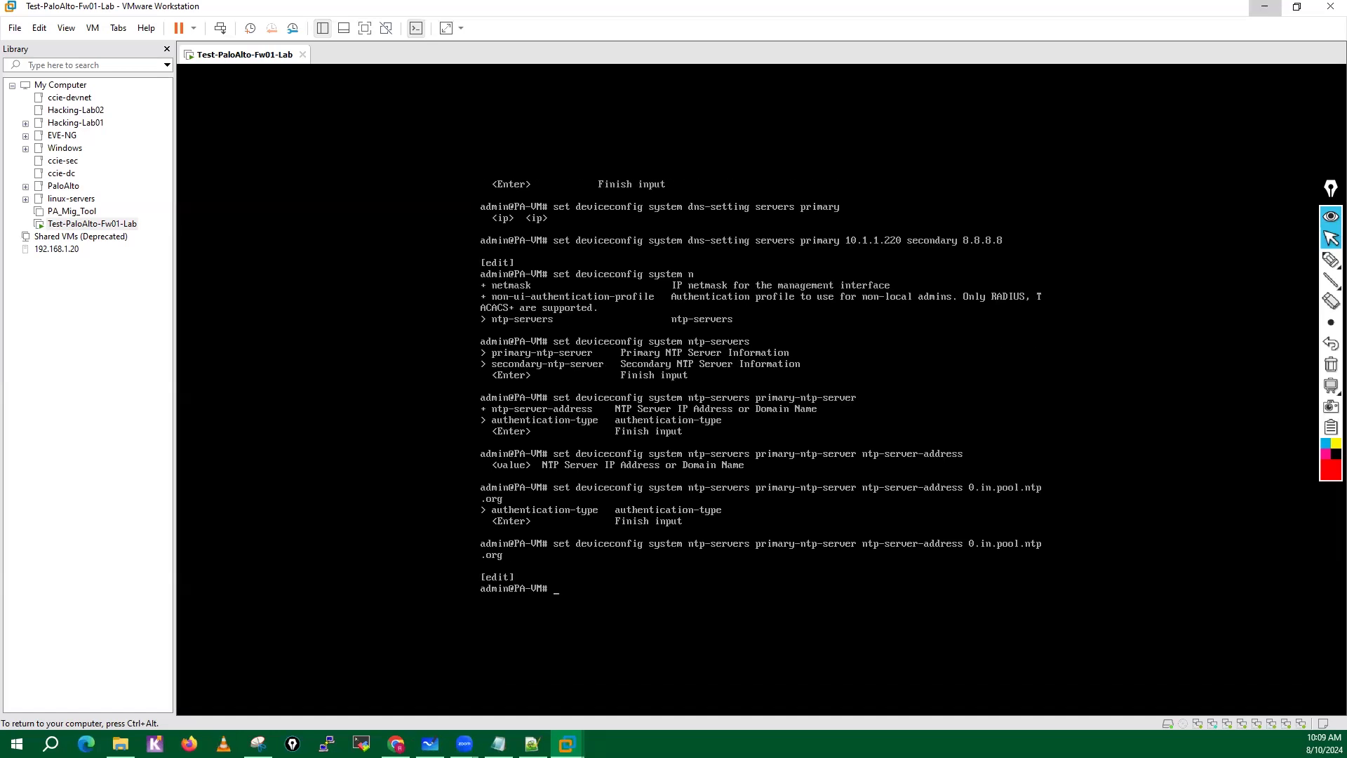
pyautogui.press('Return')
pyautogui.press('Return')
# Compose set deviceconfig system ntp-servers secondary-ntp-server, displaying the available options at each level.
pyautogui.write('set device')
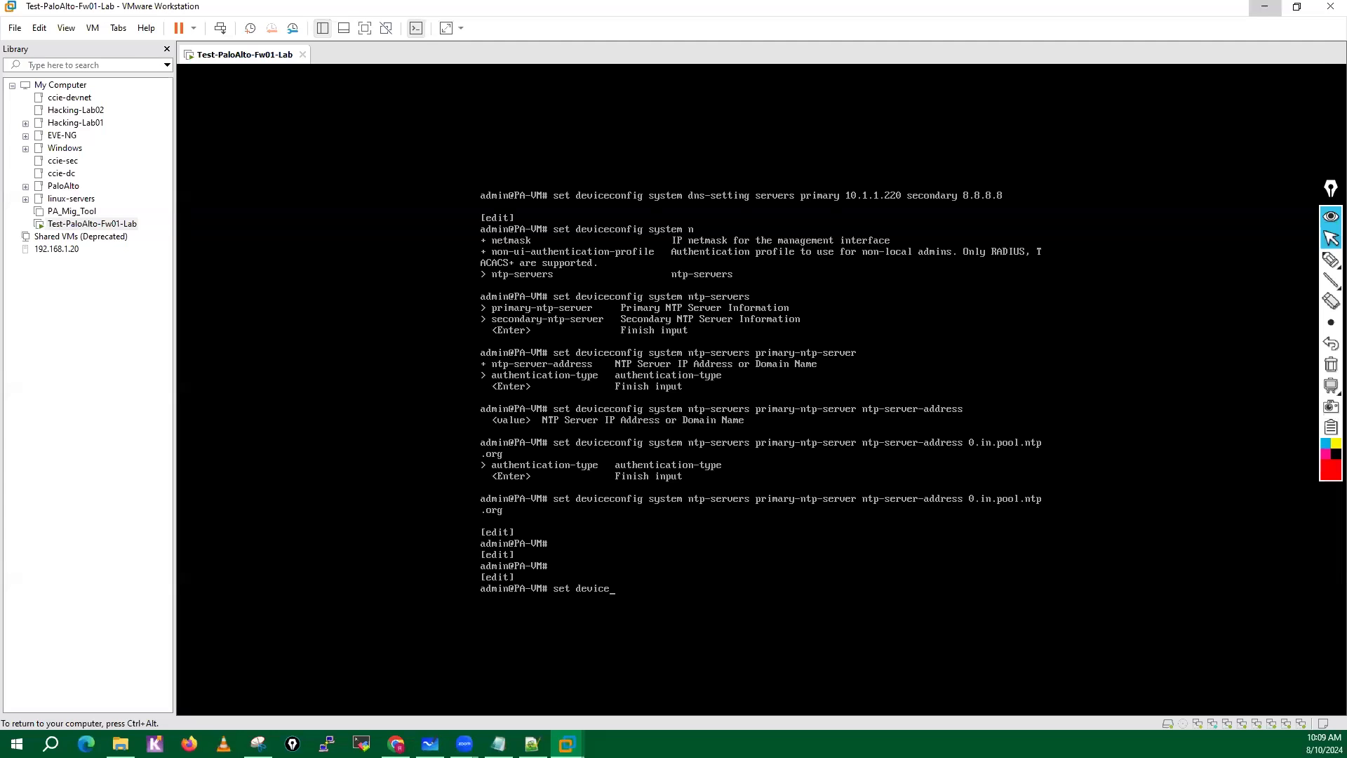
pyautogui.write('config system ntp-servers')
pyautogui.press('Tab')
pyautogui.write('s')
pyautogui.press('Tab')
# Complete the command with ntp-server-address 1.in.pool.ntp.org for the secondary NTP server, check the remaining options and execute it.
pyautogui.press('Tab')
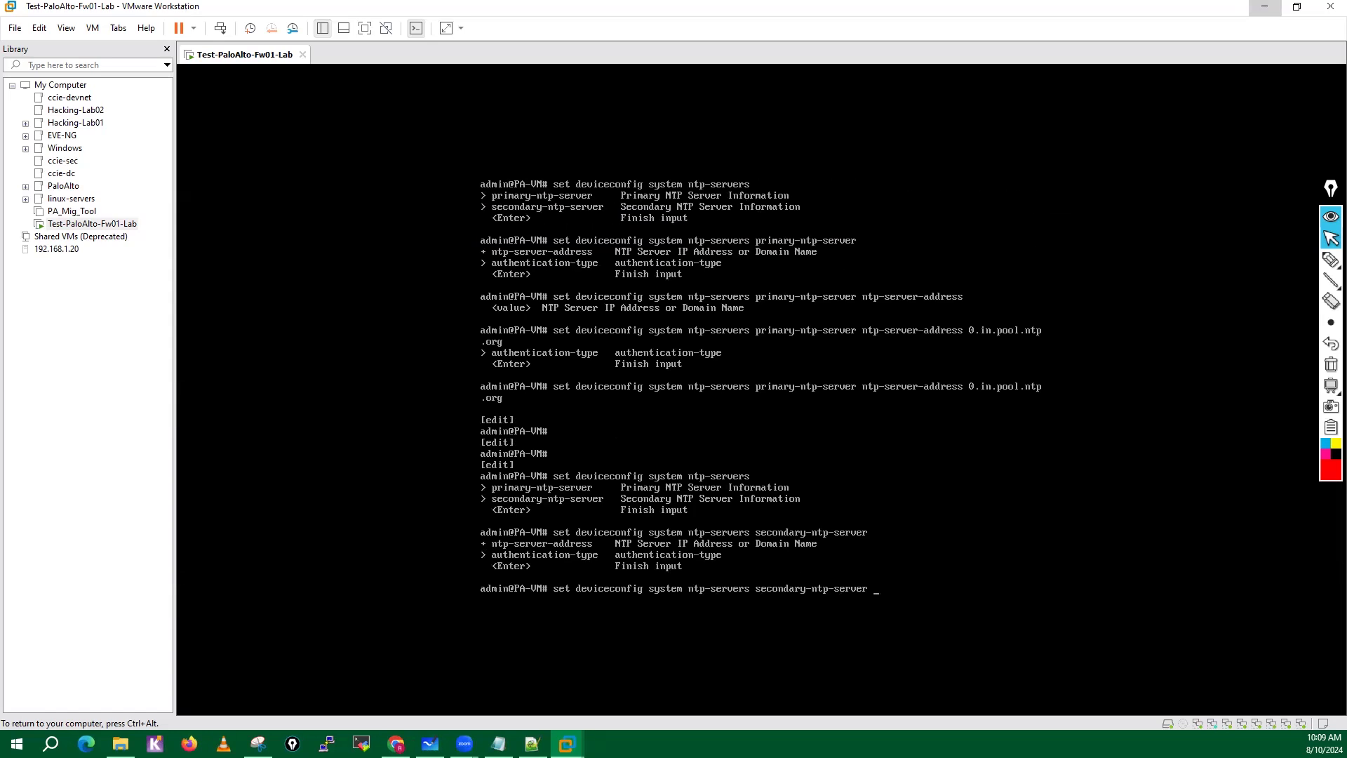
pyautogui.write('nt')
pyautogui.press('Tab')
pyautogui.press('Tab')
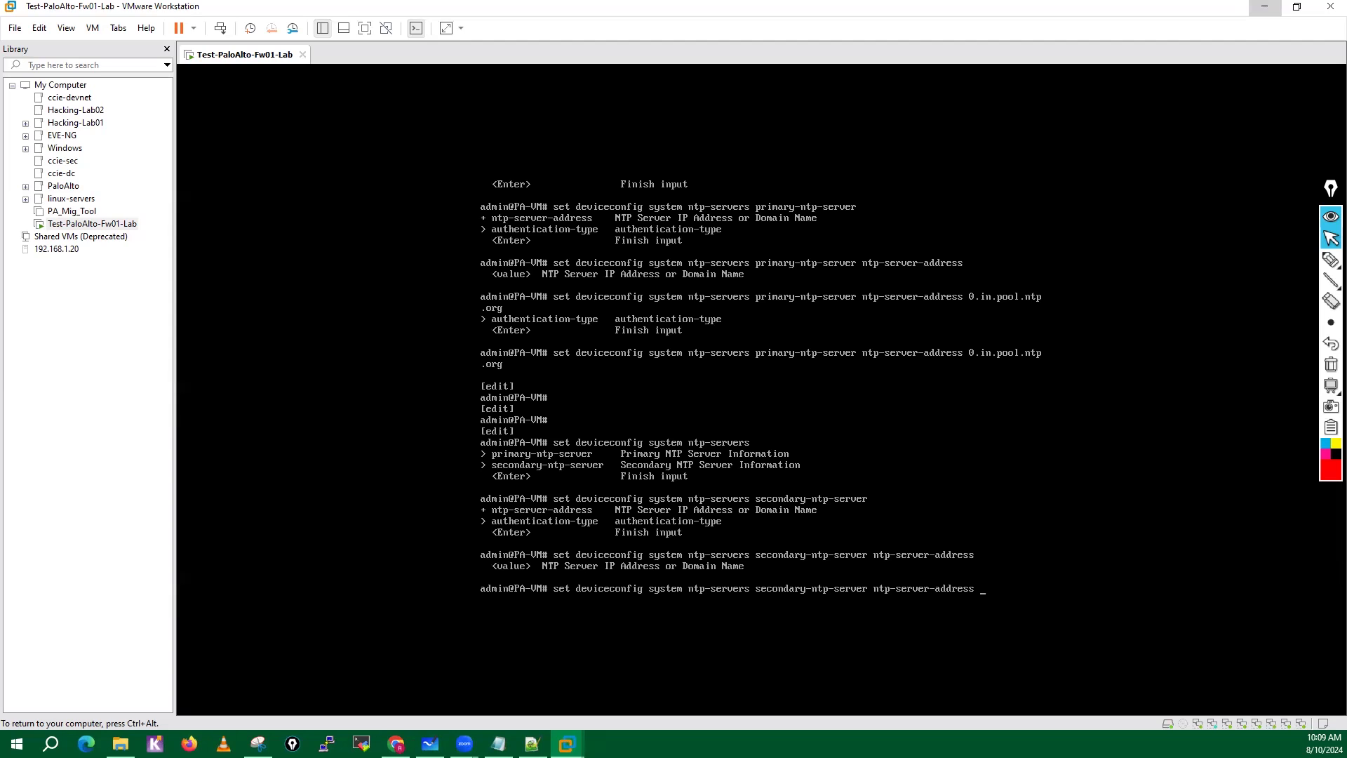
pyautogui.write('1.in.pool.ntp')
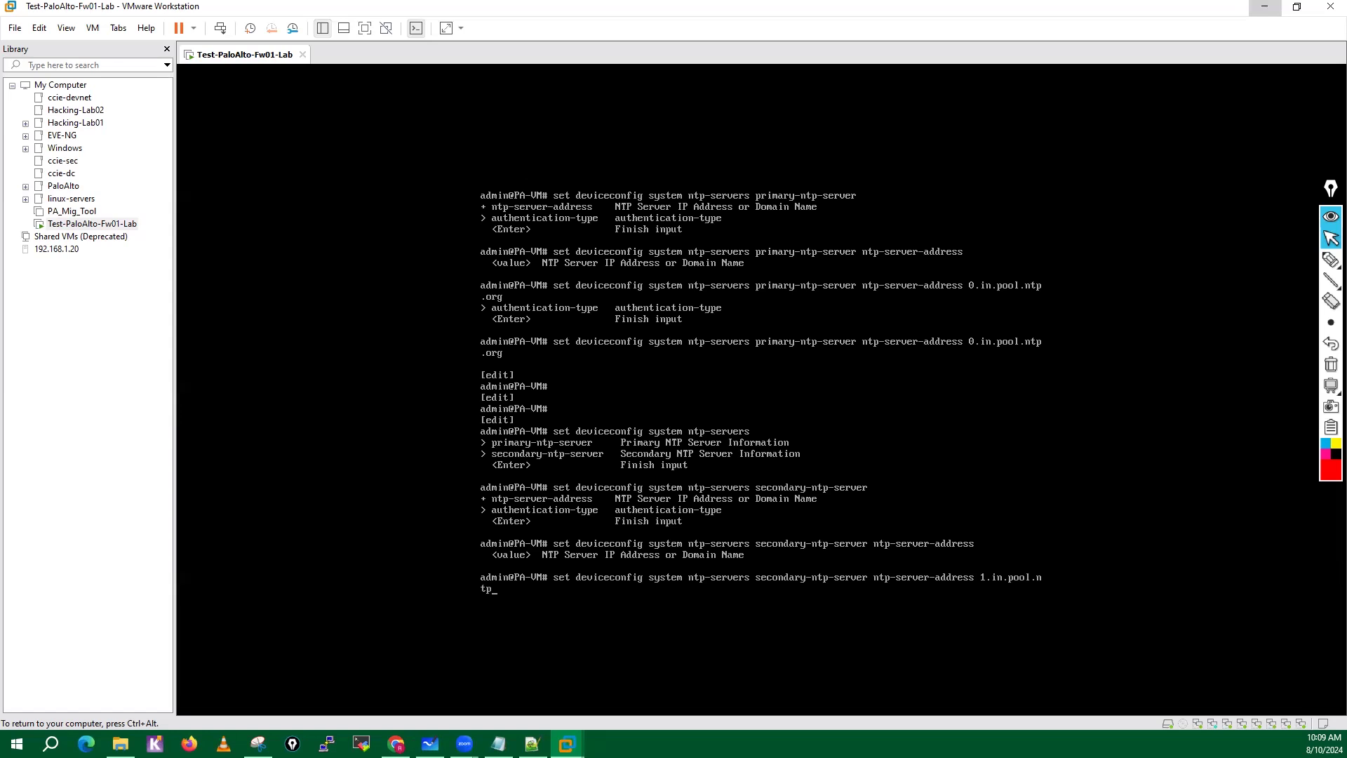
pyautogui.write('.org')
pyautogui.press('?')
pyautogui.press('Return')
pyautogui.press('Return')
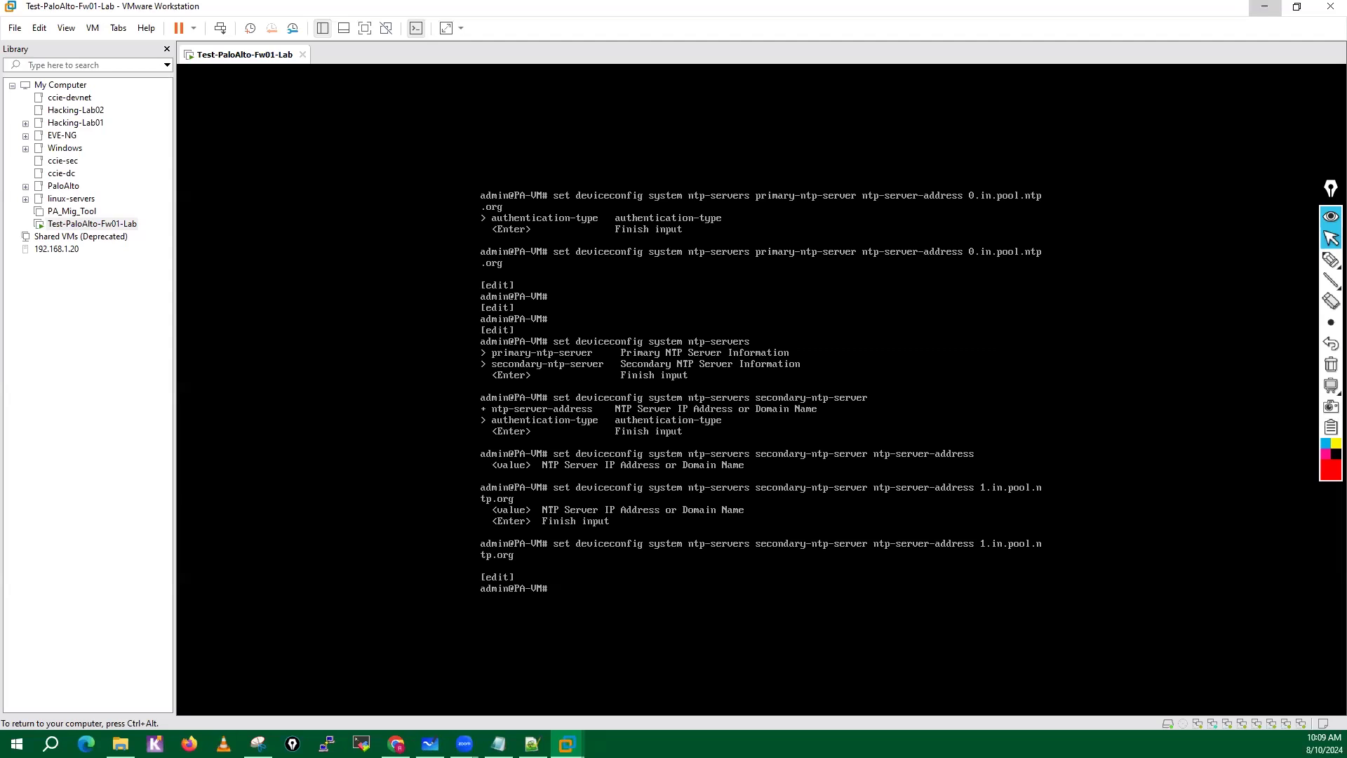
# Commit the firewall's configuration changes from the CLI.
pyautogui.press('Return')
pyautogui.press('Return')
pyautogui.press('Return')
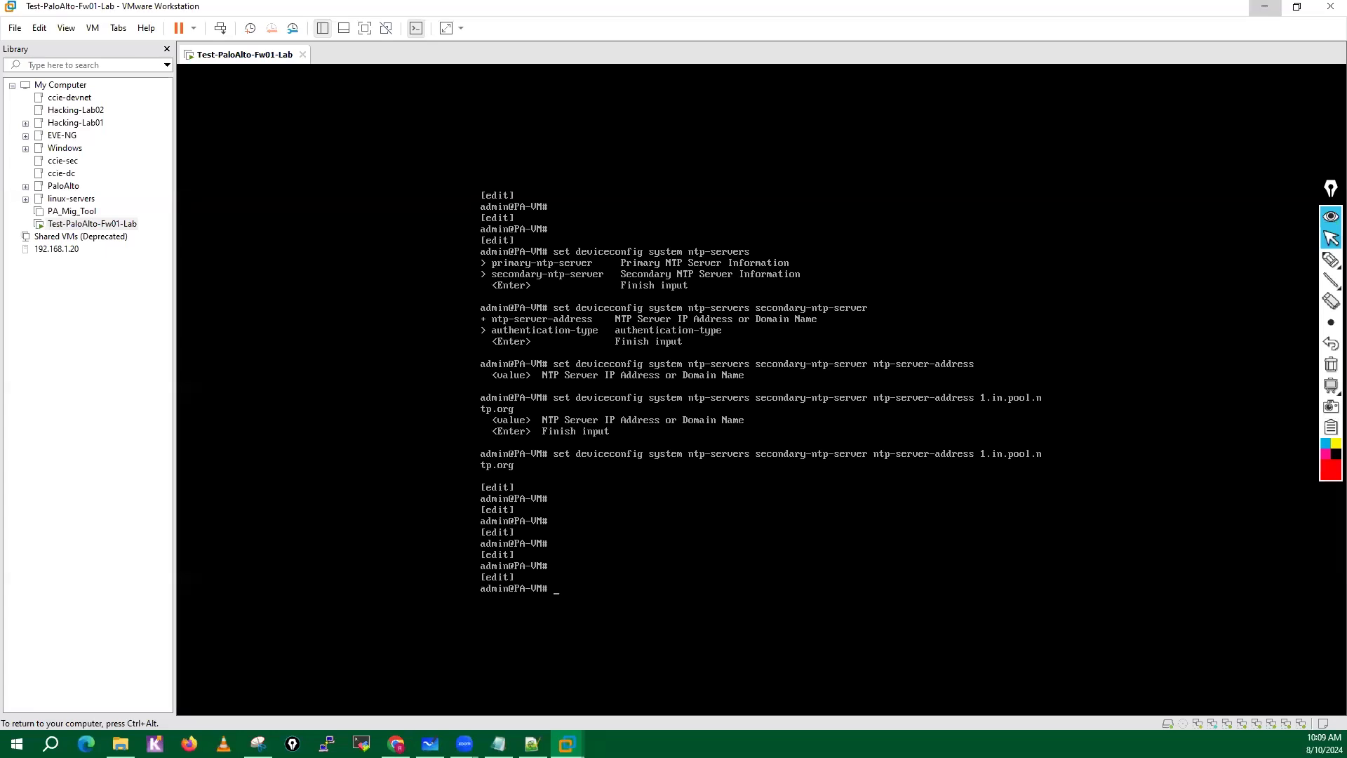
pyautogui.write('commit')
pyautogui.press('Return')
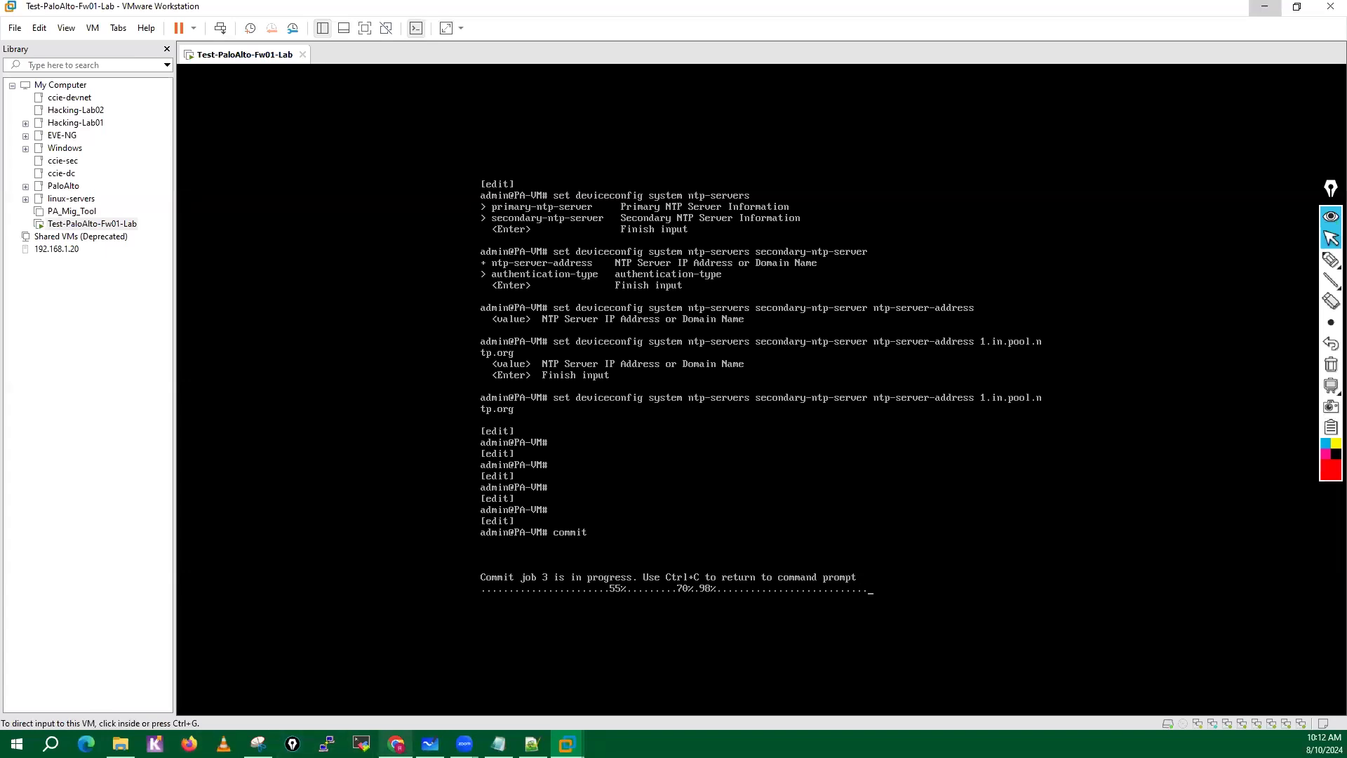
pyautogui.click(396, 744)
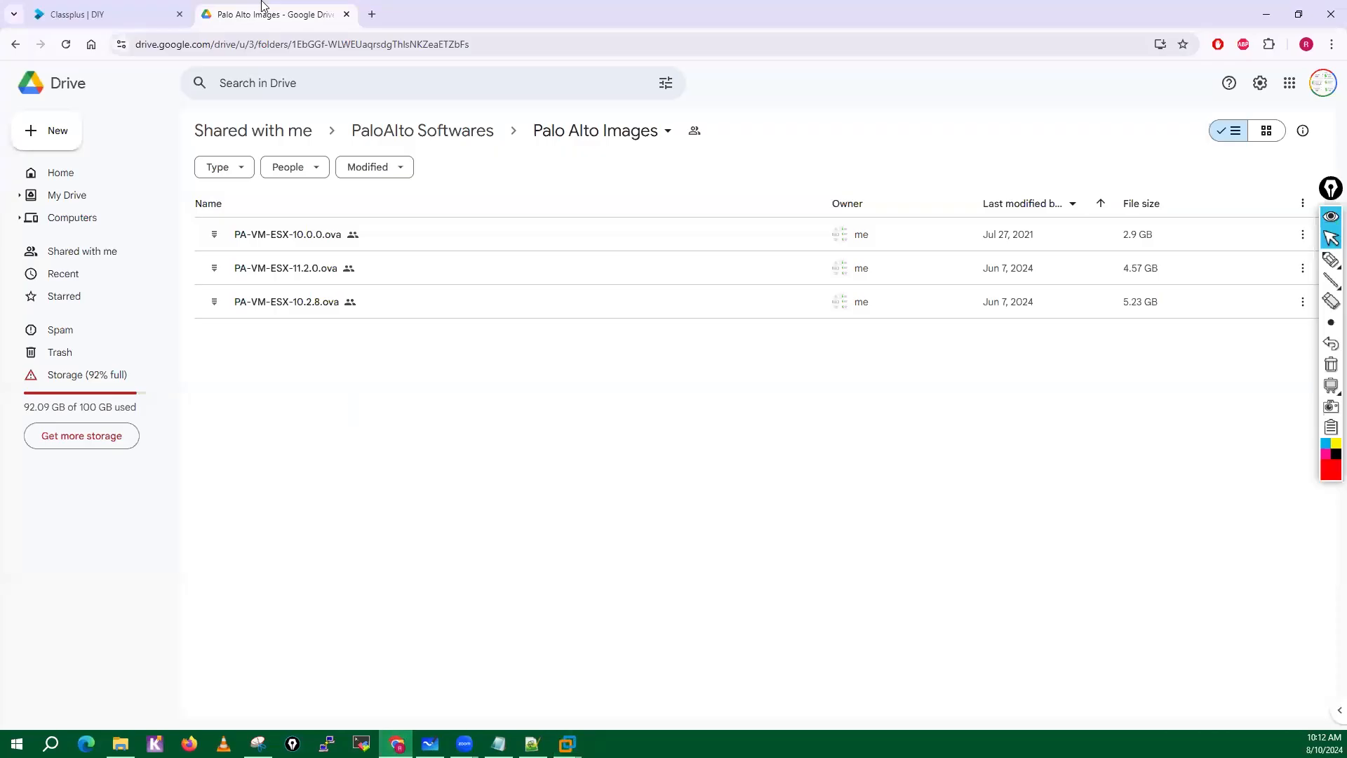
pyautogui.click(376, 17)
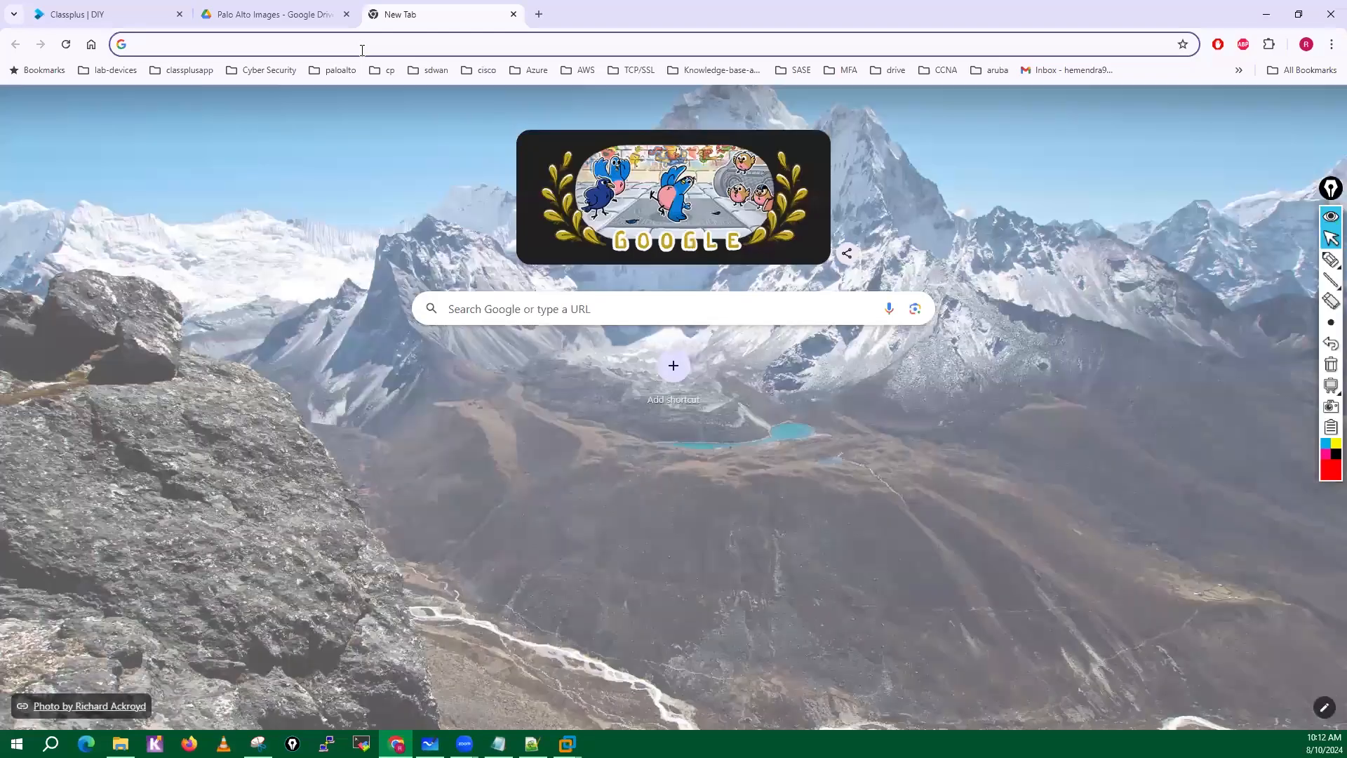
pyautogui.click(362, 49)
pyautogui.write('https://')
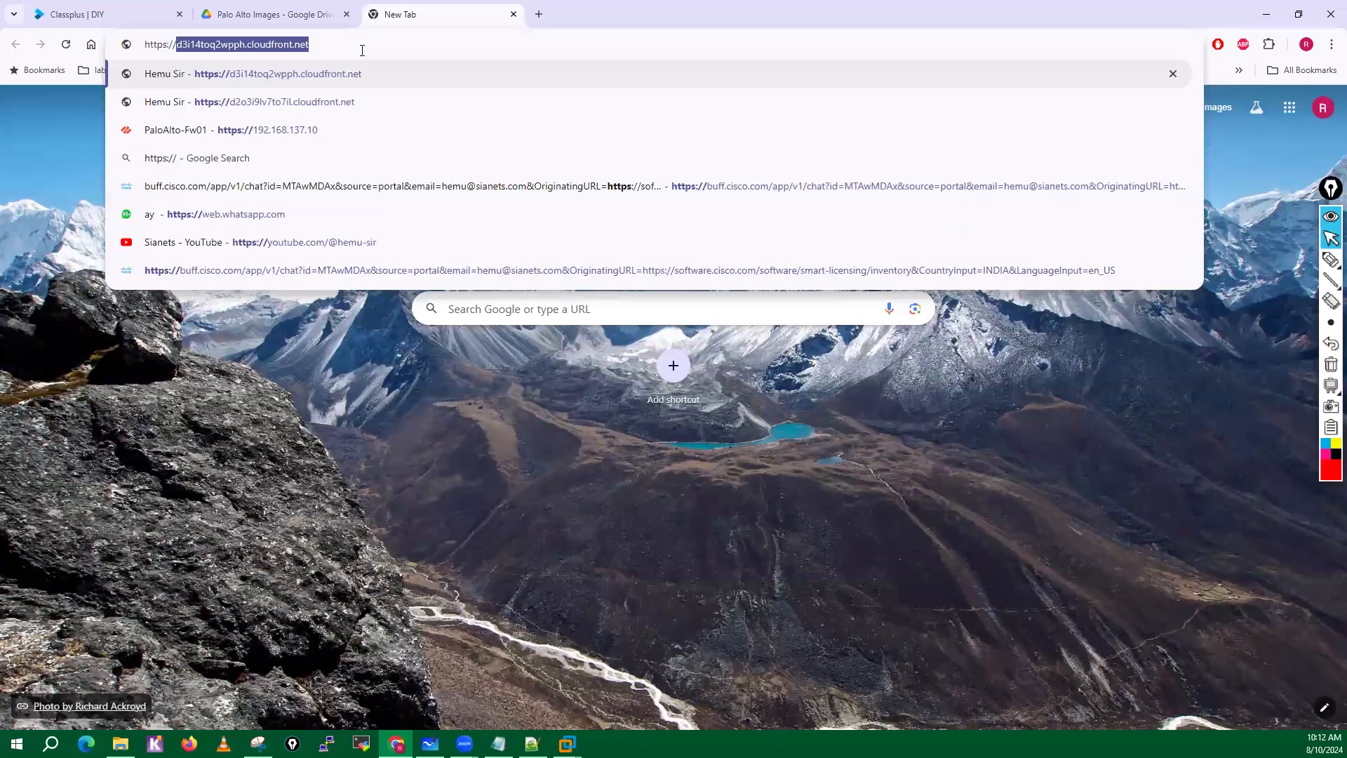
pyautogui.write('192')
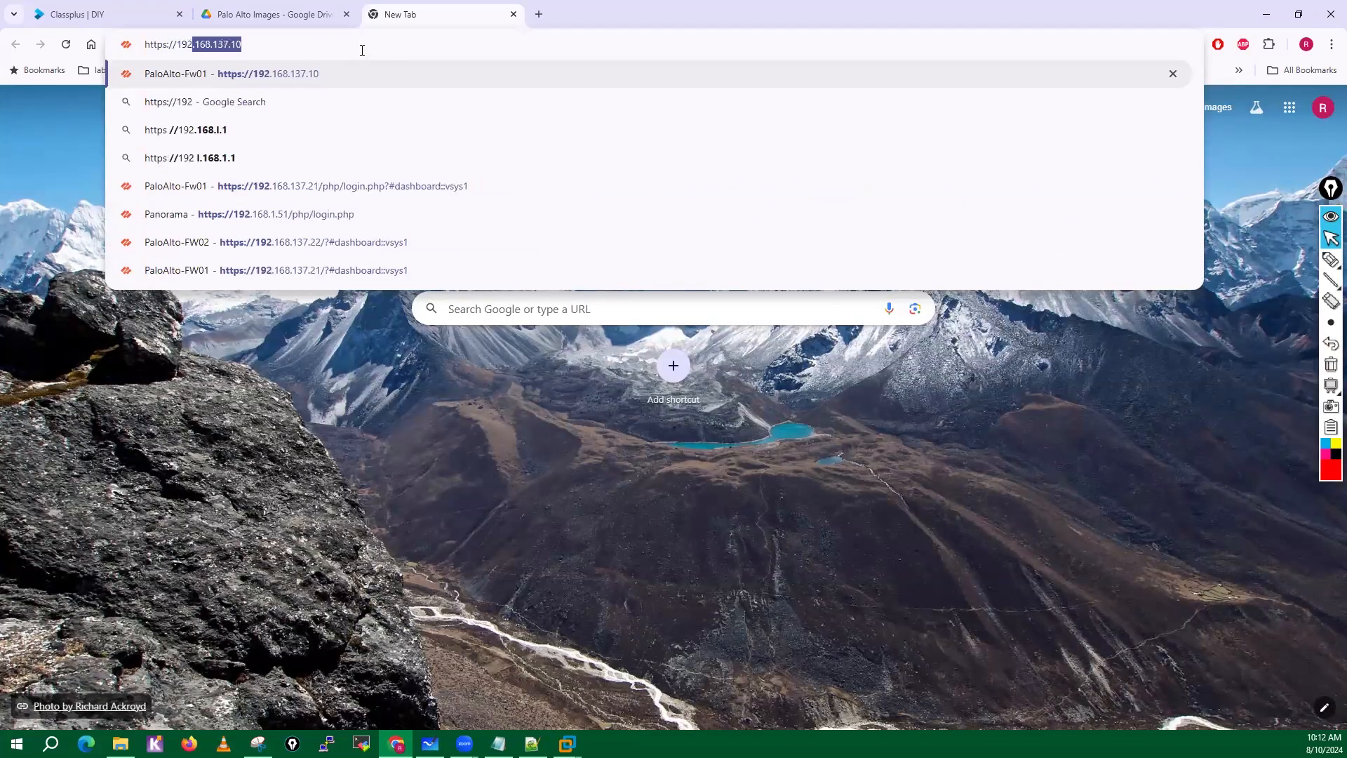
pyautogui.write('.168.137.10')
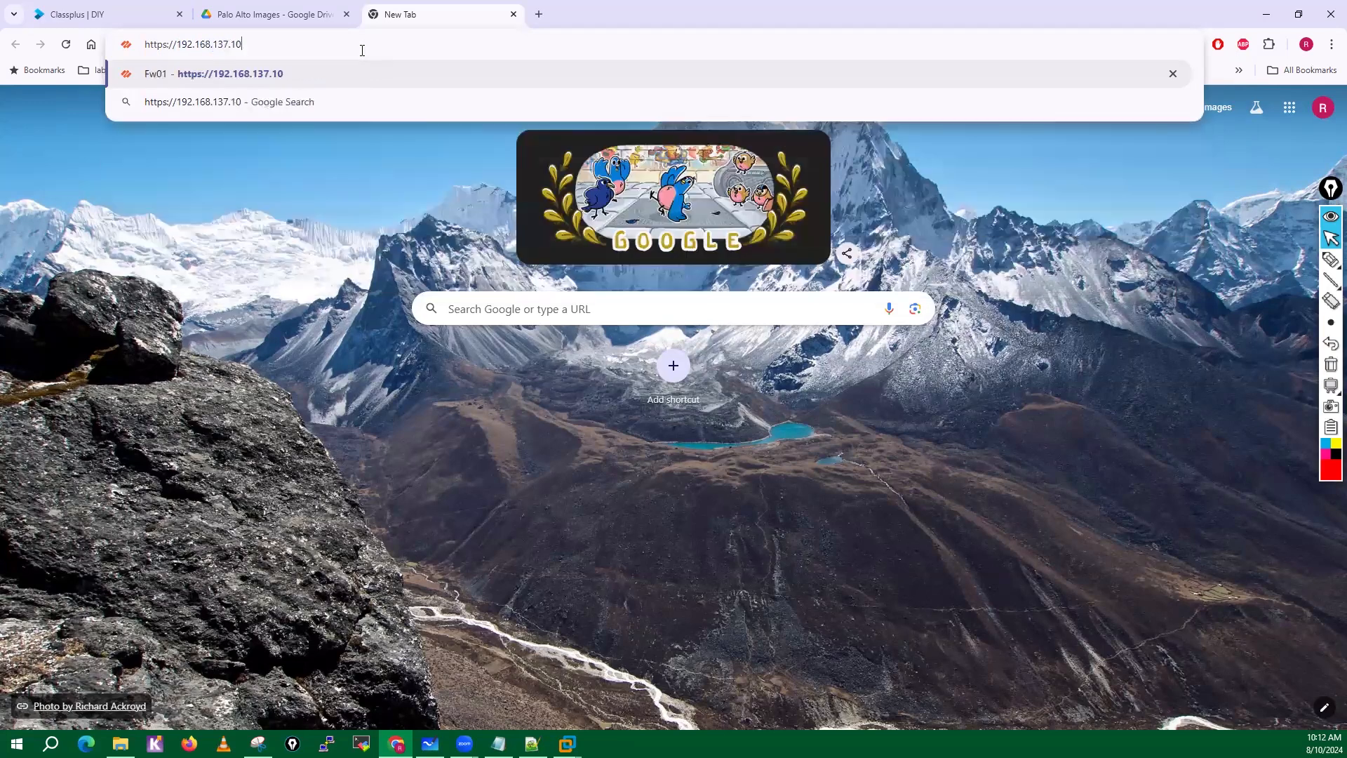
pyautogui.press('Return')
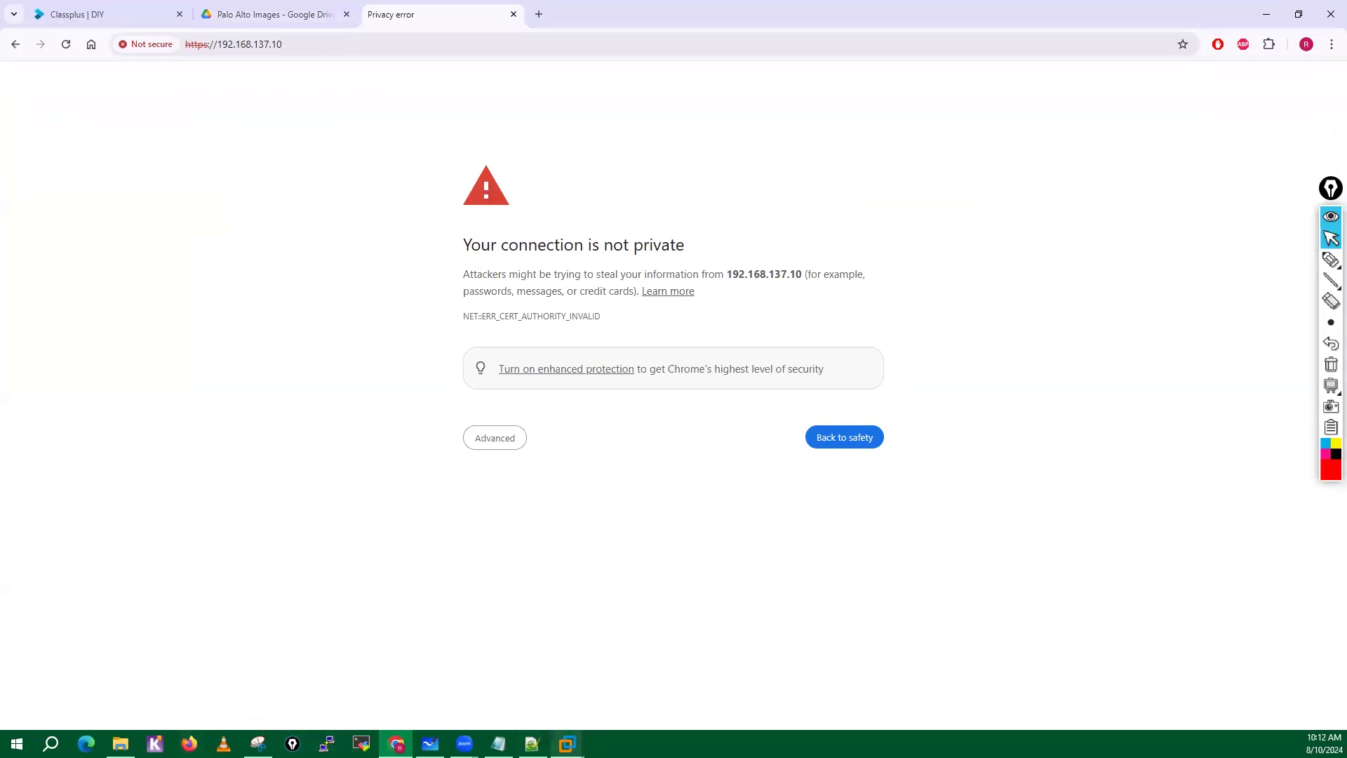
# Check the commit's progress in VMware Workstation, return to Chrome and proceed past the certificate warning for 192.168.137.10.
pyautogui.click(567, 744)
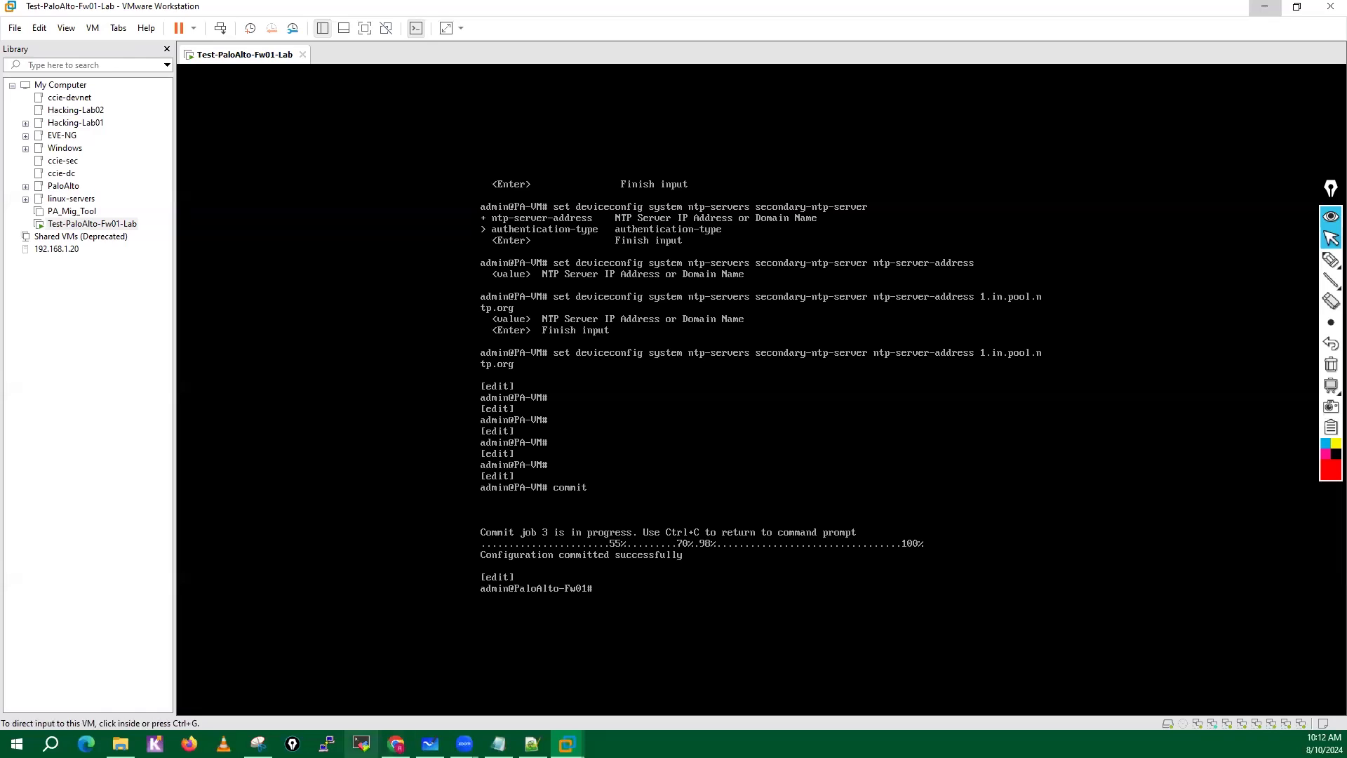
pyautogui.click(396, 744)
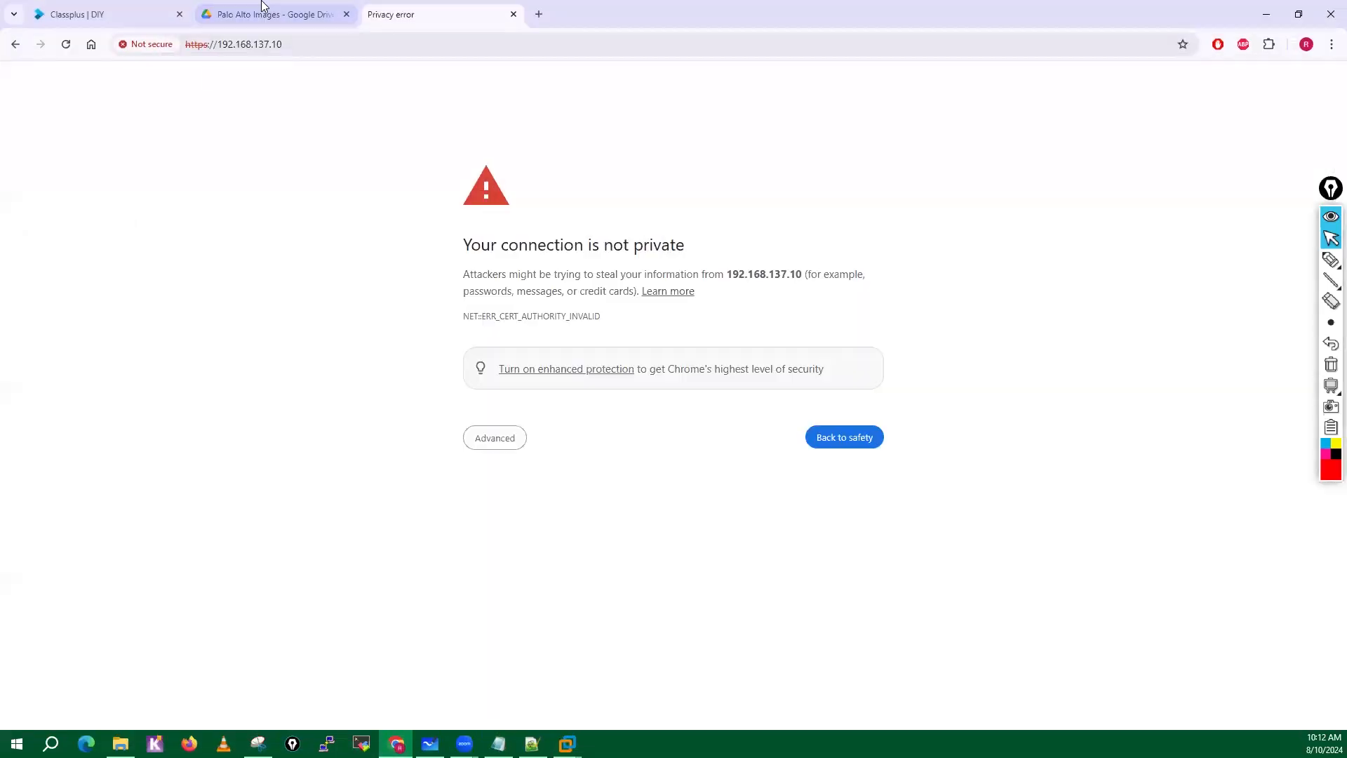
pyautogui.click(489, 445)
pyautogui.click(540, 546)
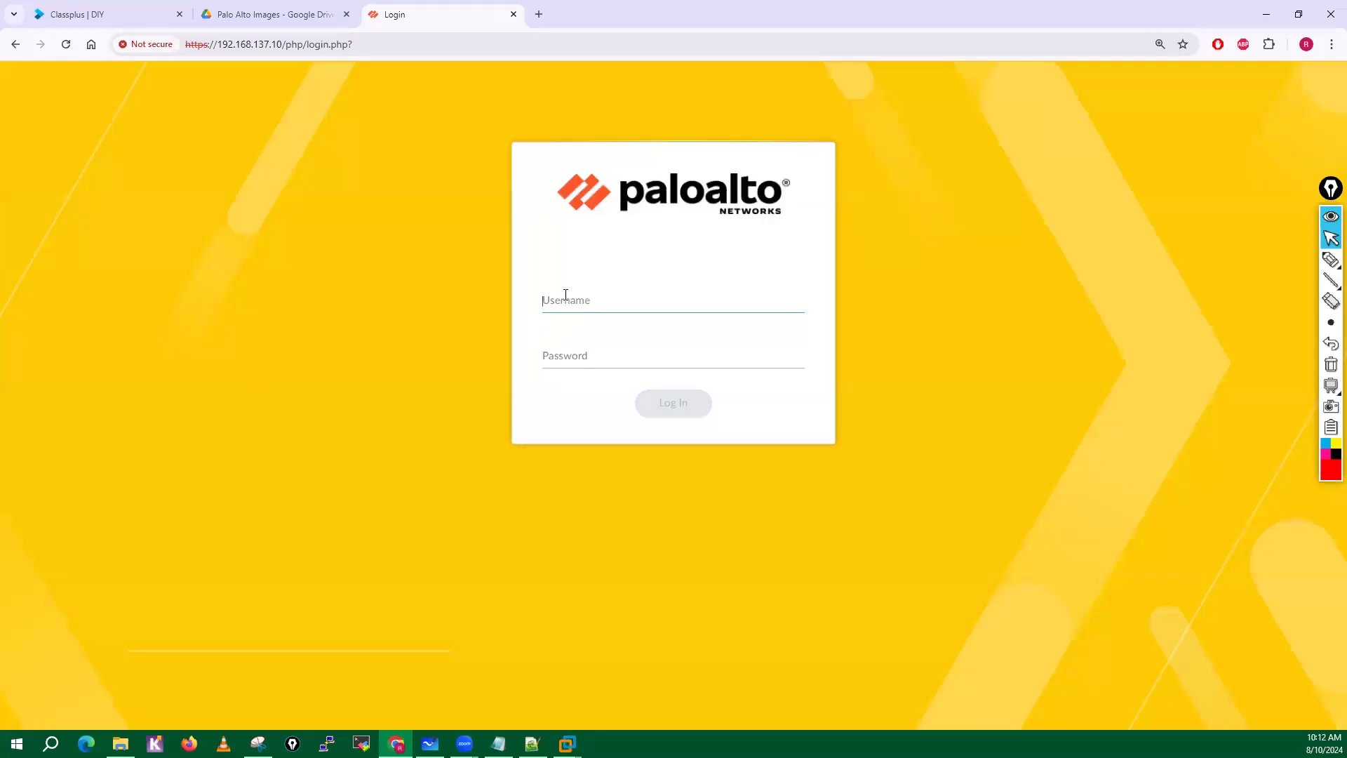
# Log in to the firewall's web interface with the administrator username and the account password.
pyautogui.write('adminadmin')
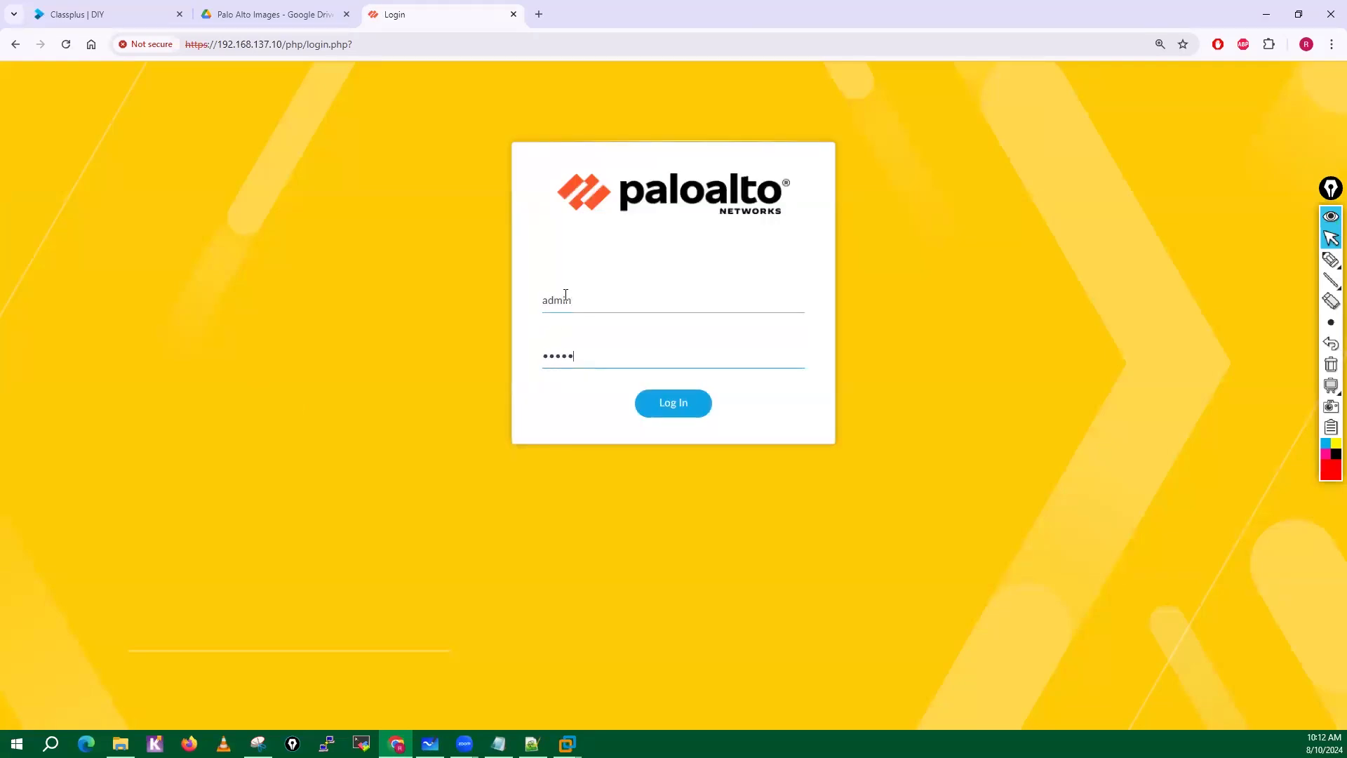
pyautogui.press('Return')
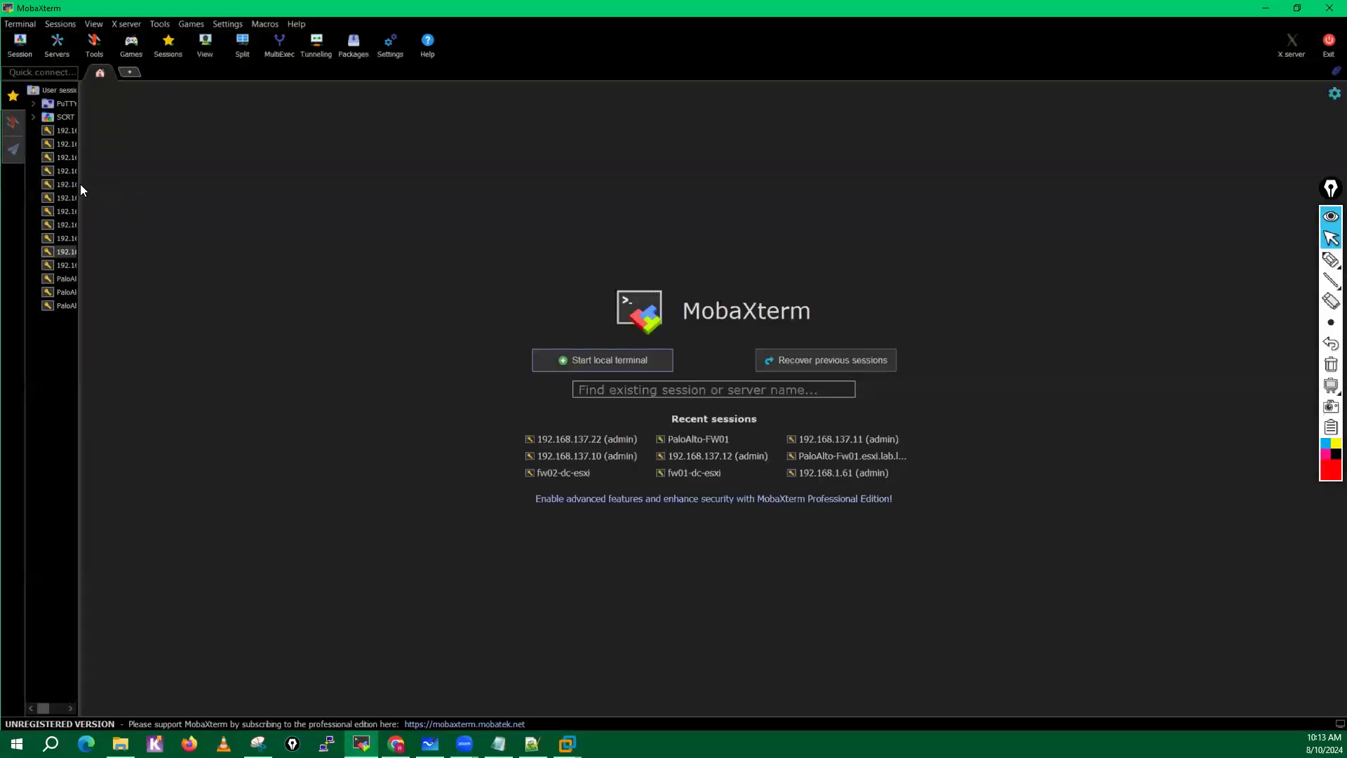
# Open the saved 192.168.137.10 SSH session in MobaXterm, accept the host key prompt and enlarge the terminal text.
pyautogui.moveTo(81, 188); pyautogui.dragTo(141, 190)
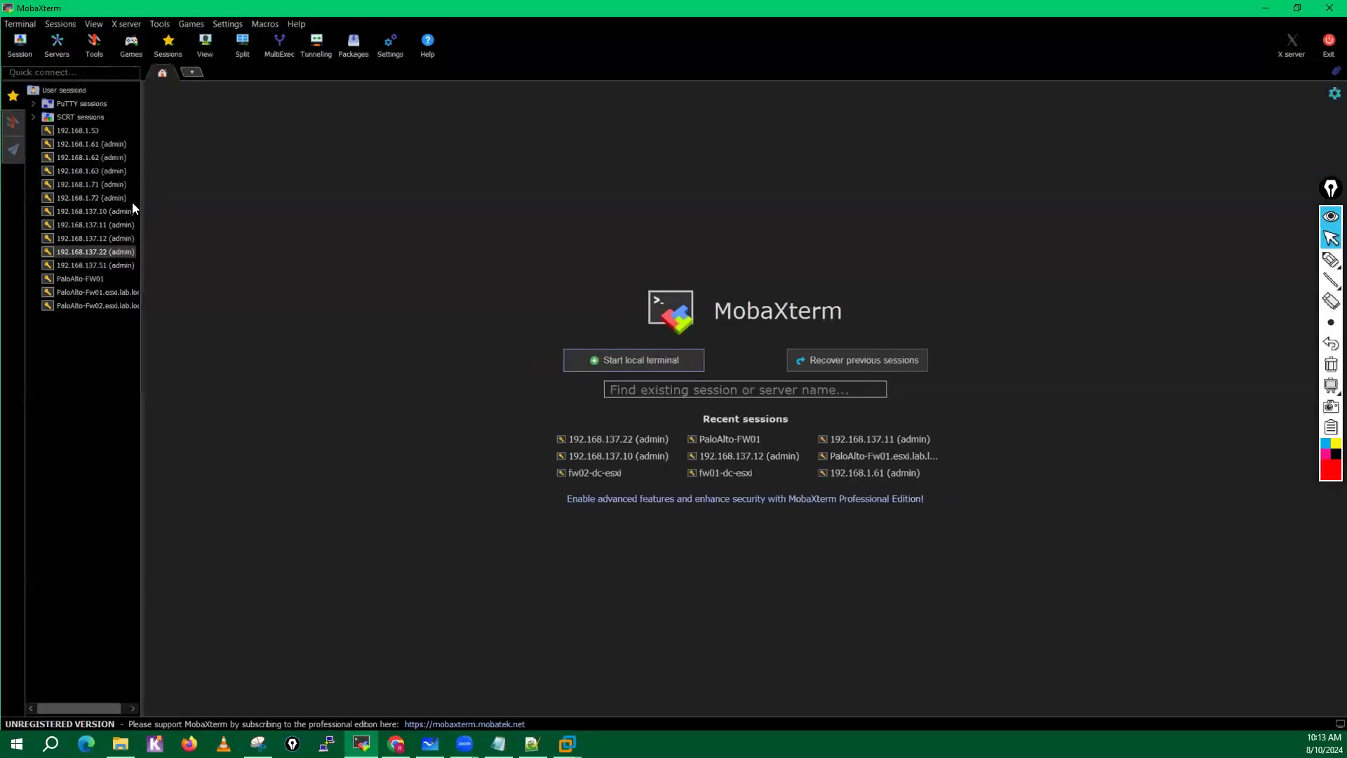
pyautogui.doubleClick(97, 211)
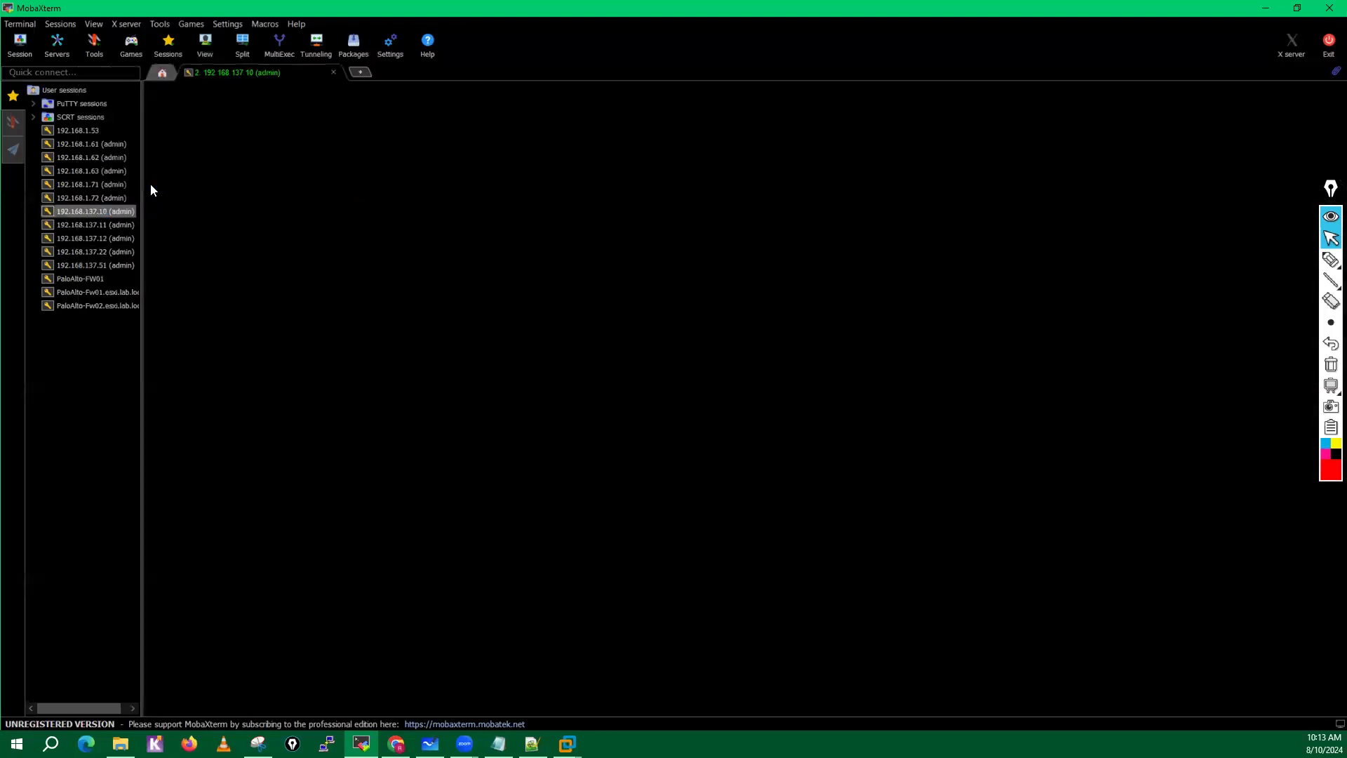
pyautogui.moveTo(140, 187); pyautogui.dragTo(70, 188)
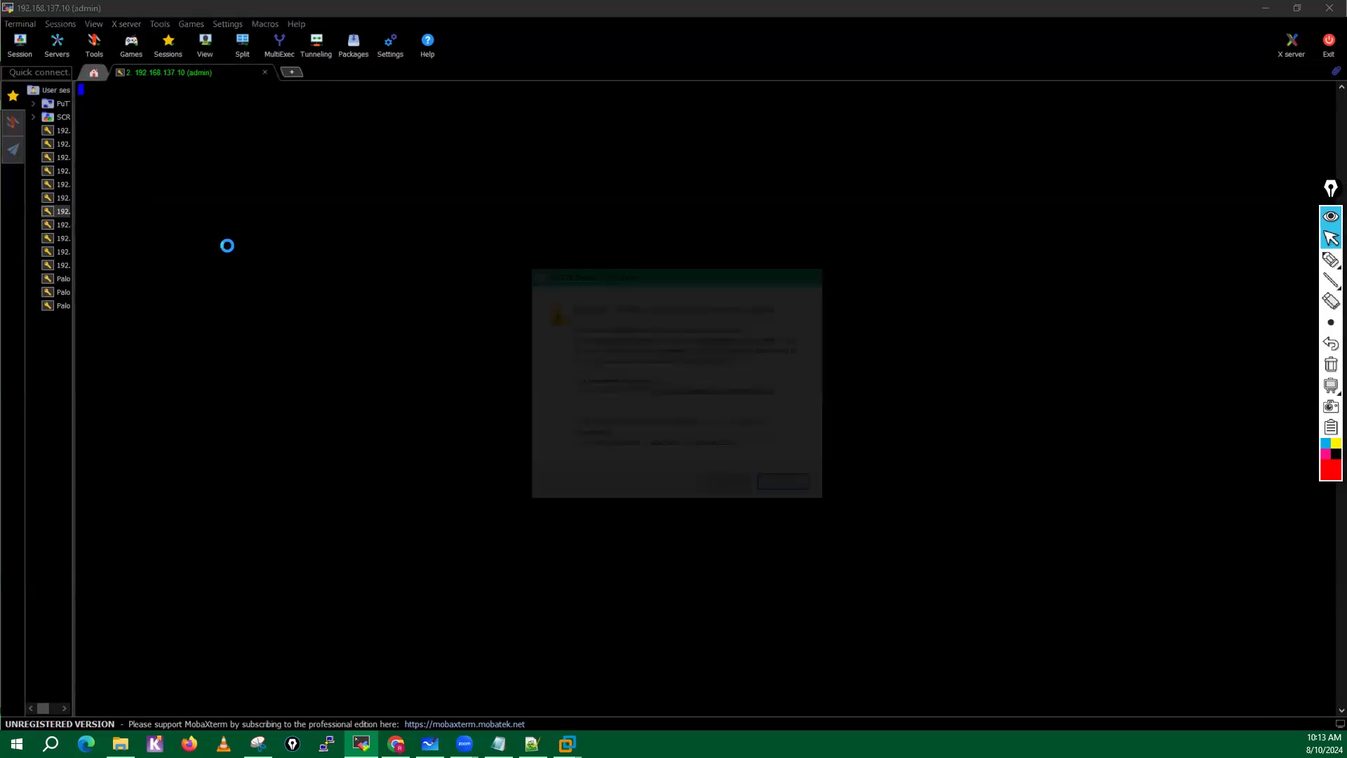
pyautogui.click(721, 479)
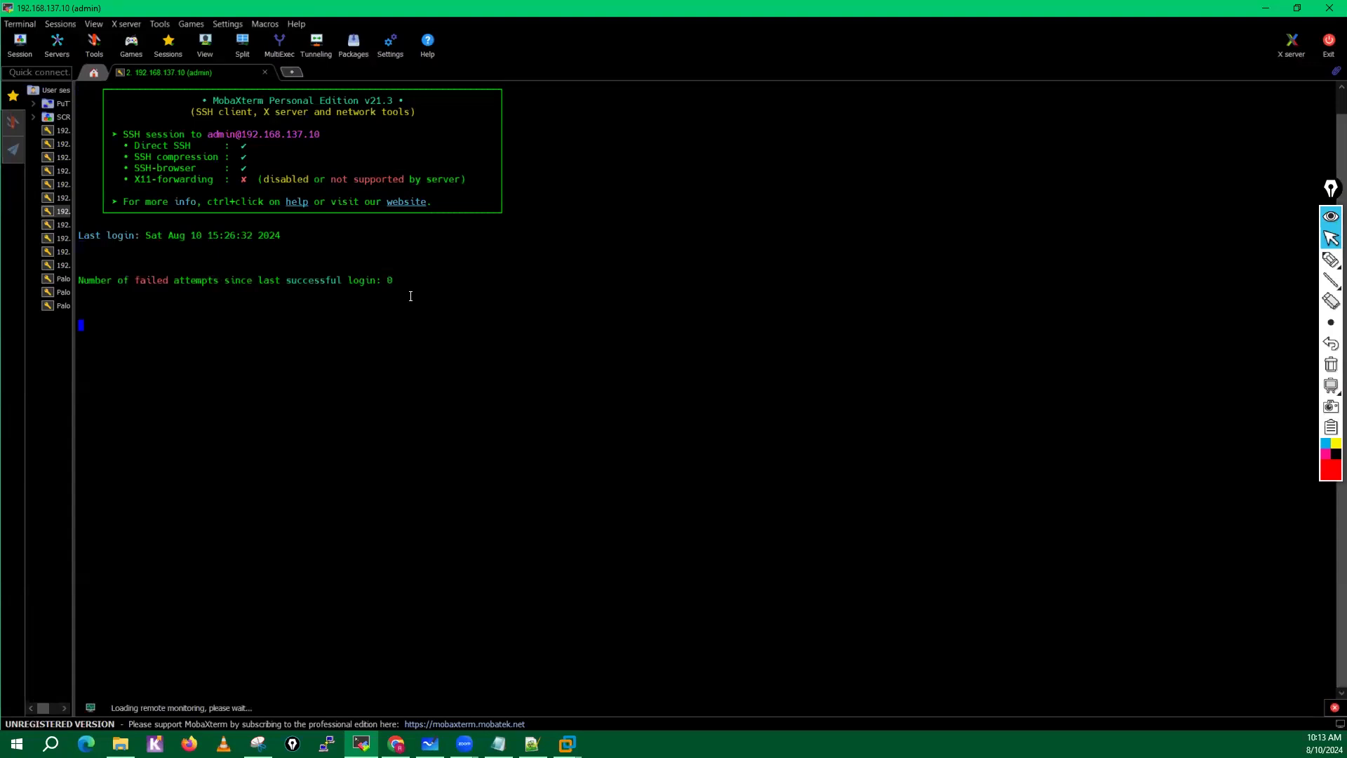
pyautogui.scroll(2, 410, 296)
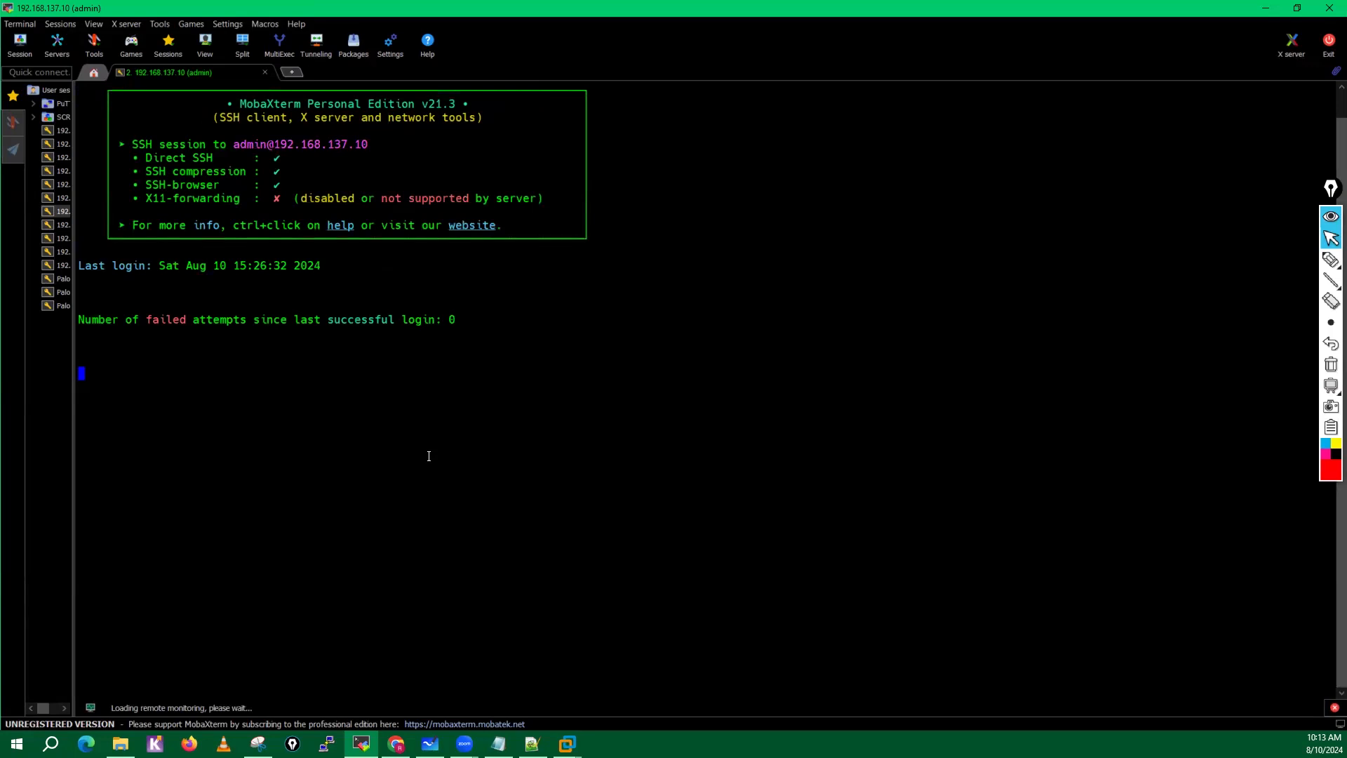
pyautogui.click(1331, 188)
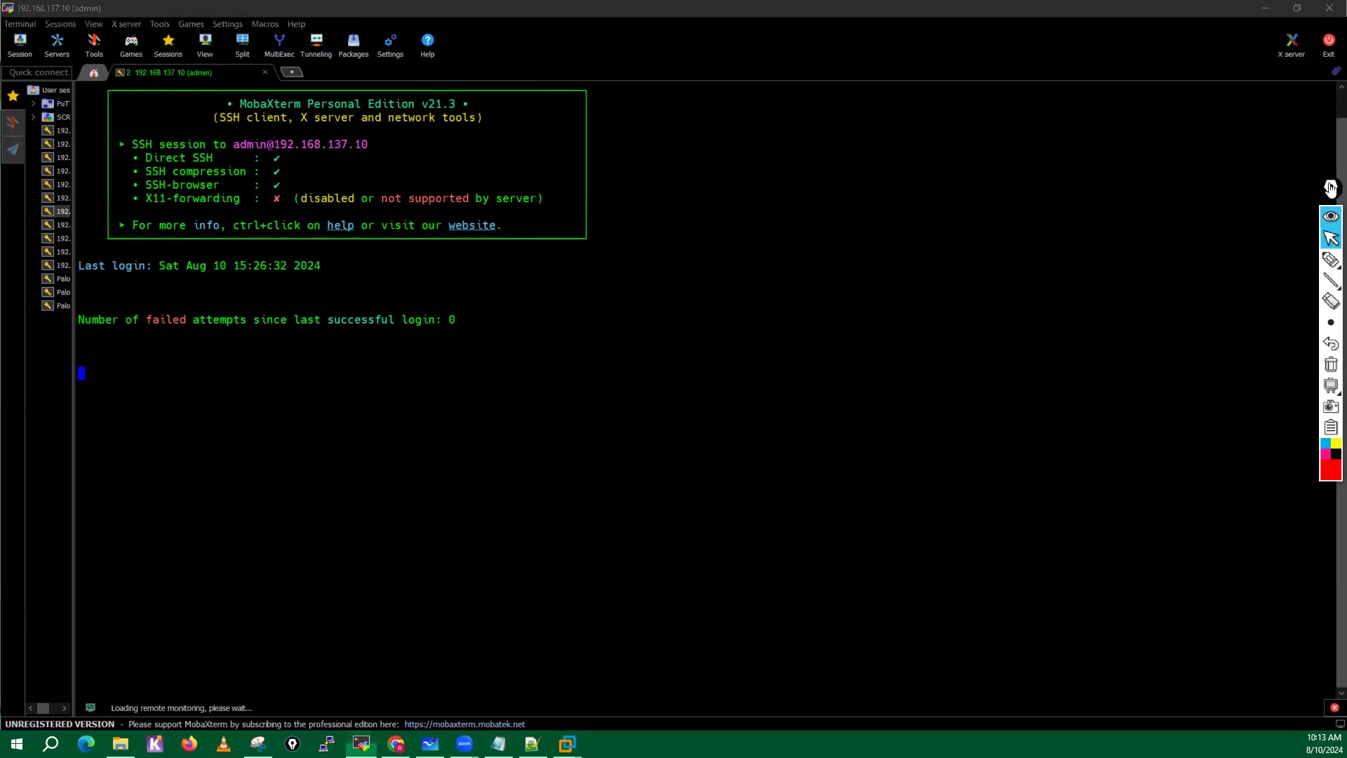
pyautogui.click(323, 564)
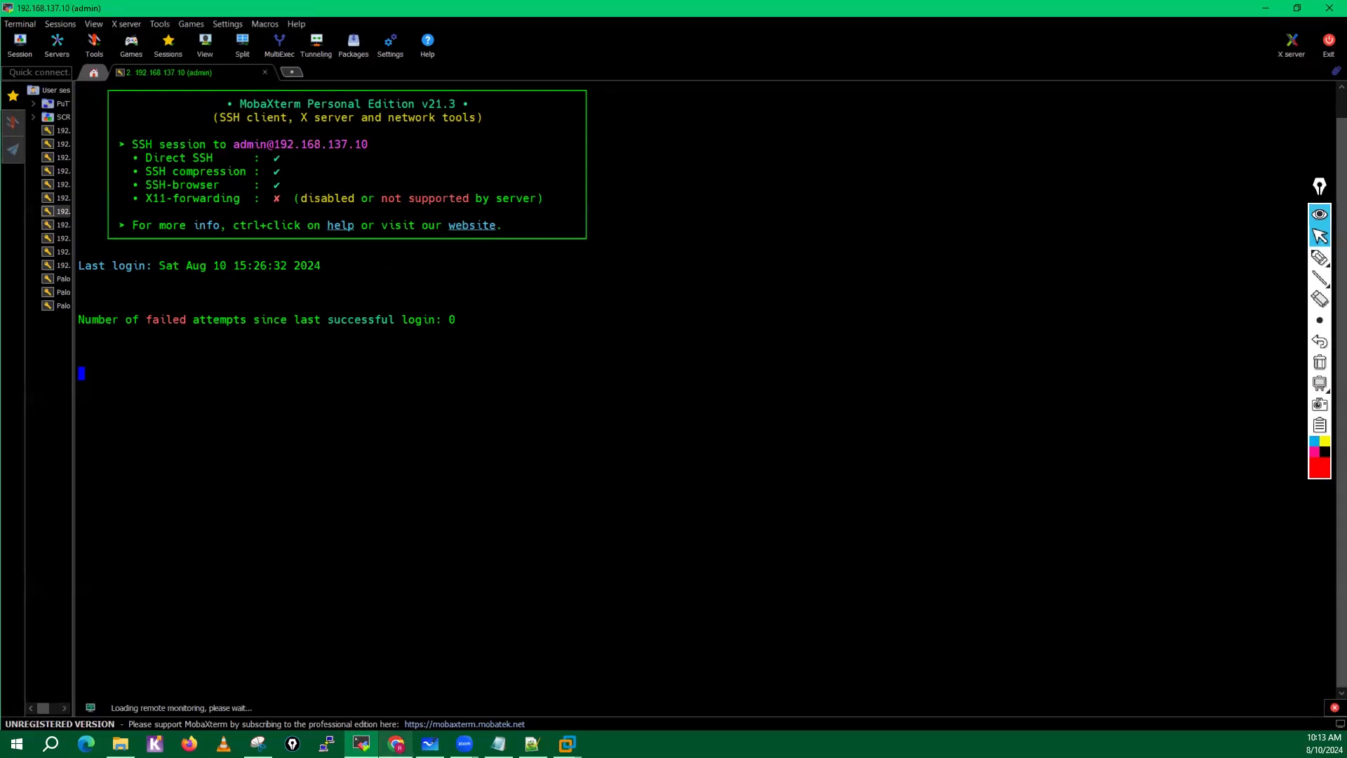
# Return to the firewall's web interface in Chrome, dismiss the PAN-OS 10.2 welcome window and accept the Telemetry Data Collection notice.
pyautogui.click(396, 744)
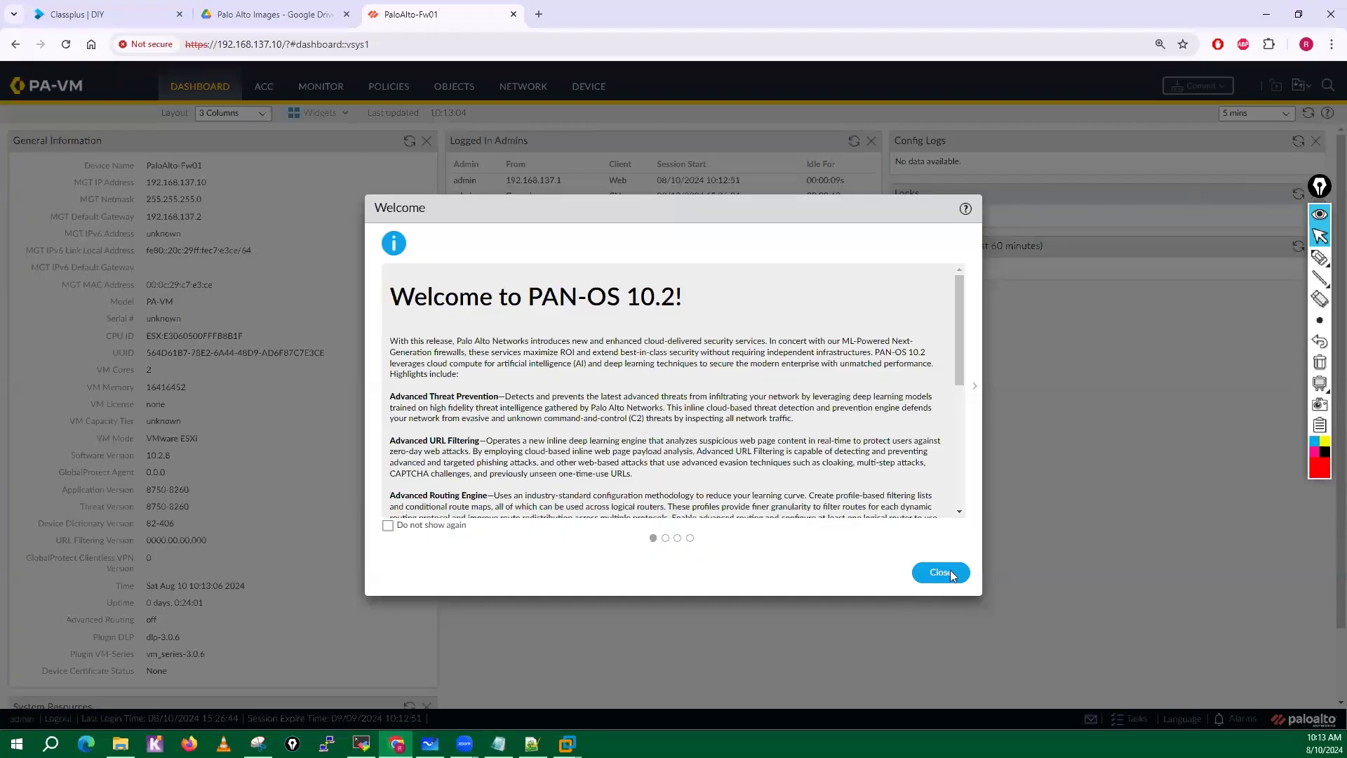
pyautogui.click(941, 572)
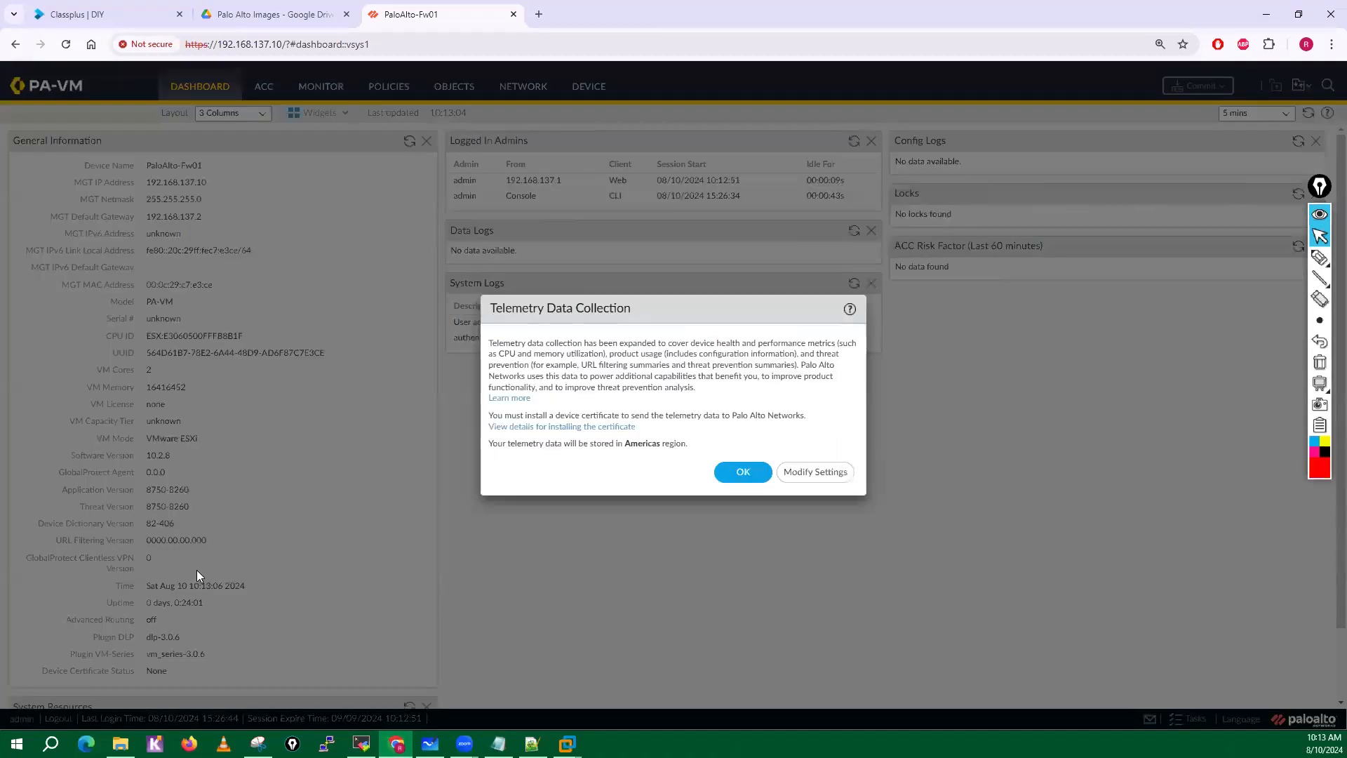
pyautogui.click(733, 474)
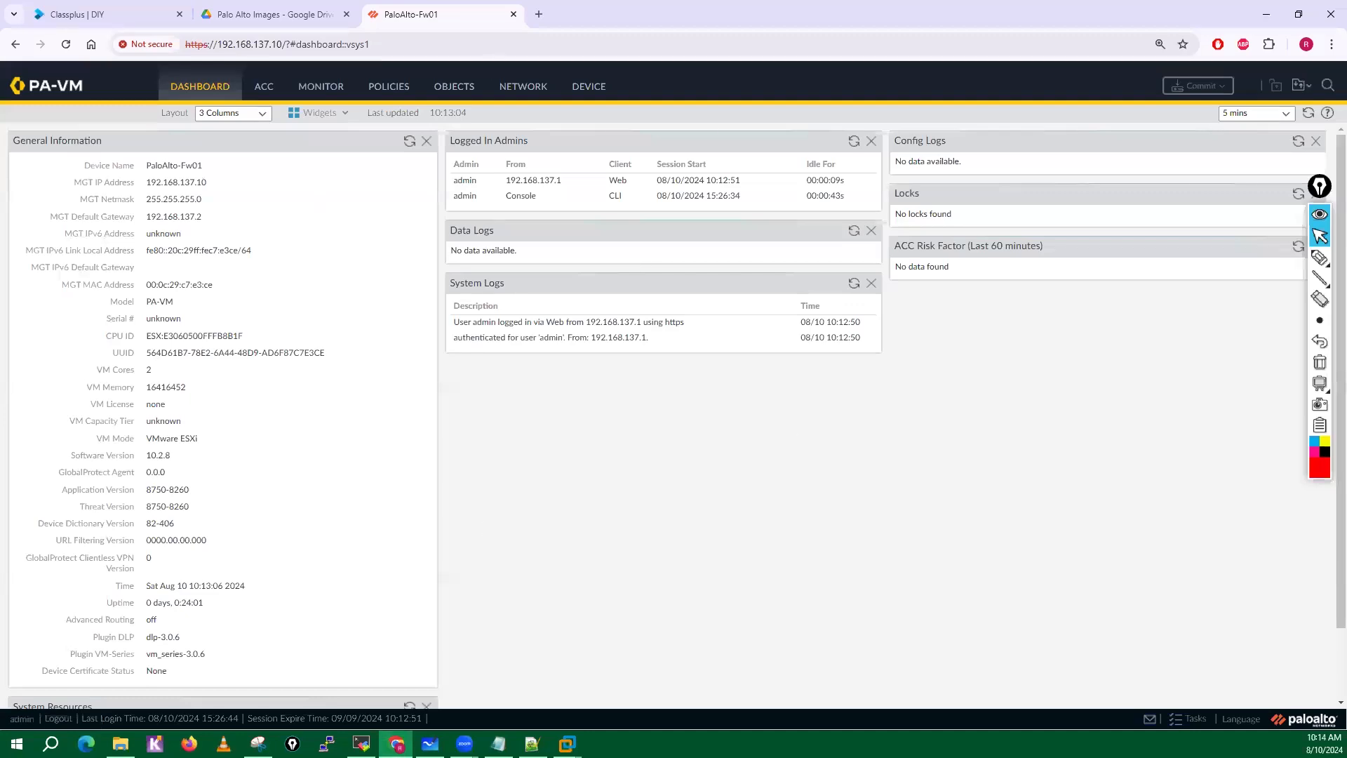
pyautogui.click(361, 744)
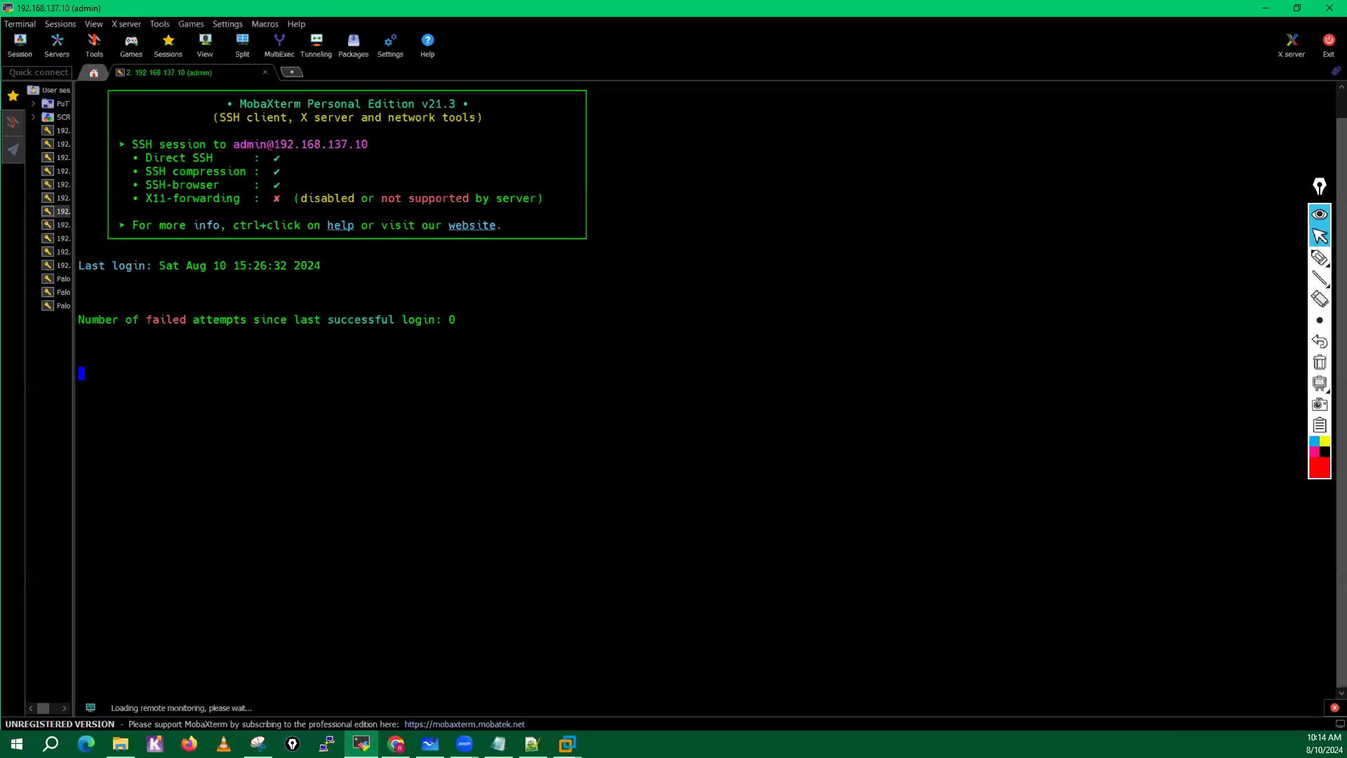
pyautogui.click(362, 744)
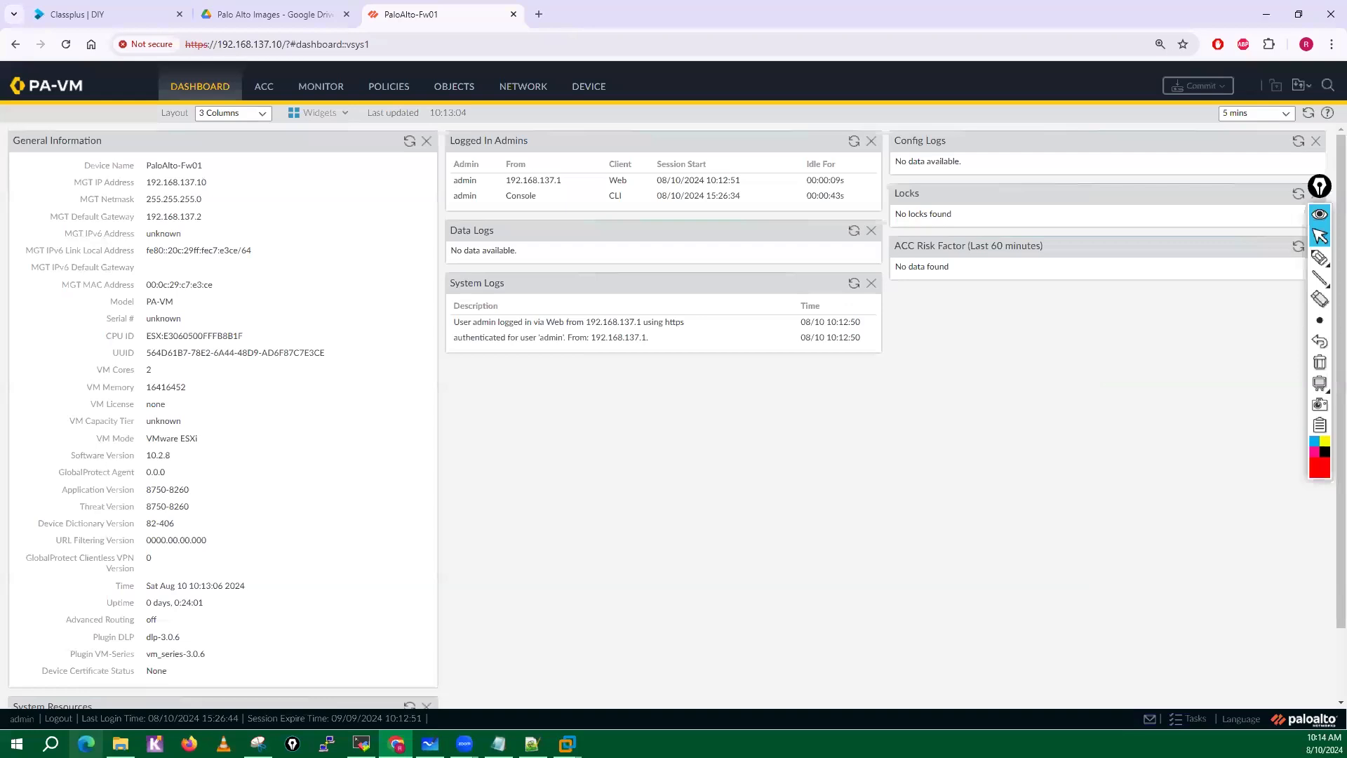
# Open a Windows Command Prompt, ping the firewall's management address 192.168.137.10 and stop the ping early.
pyautogui.click(51, 744)
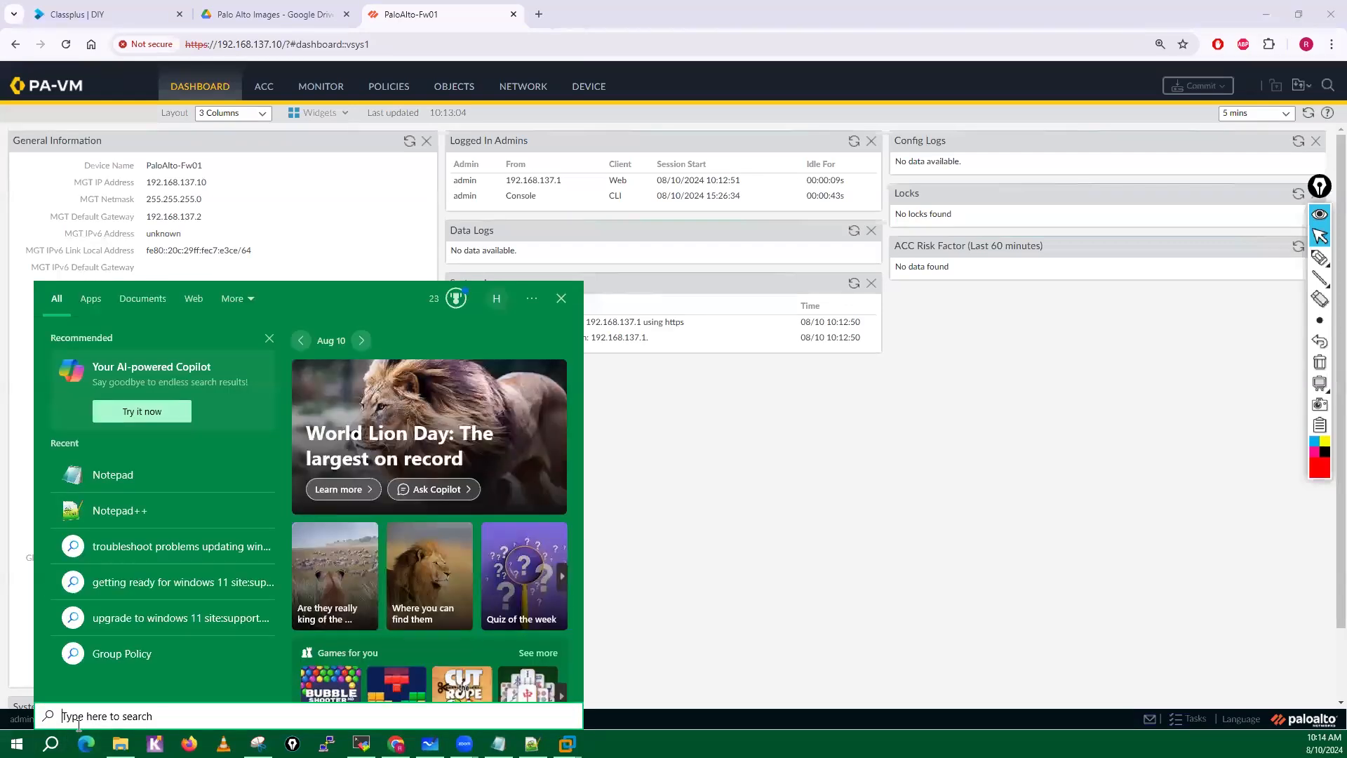
pyautogui.write('cmd')
pyautogui.press('Return')
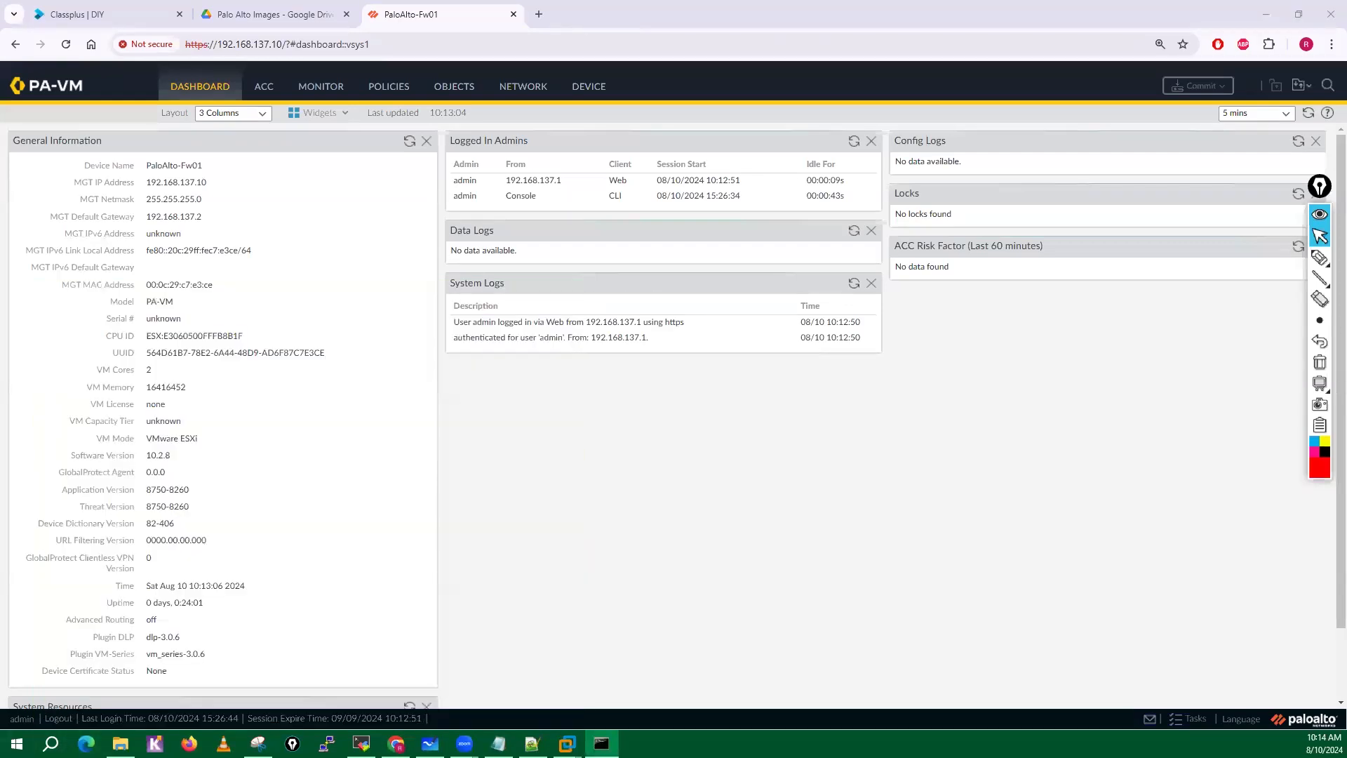
pyautogui.click(435, 242)
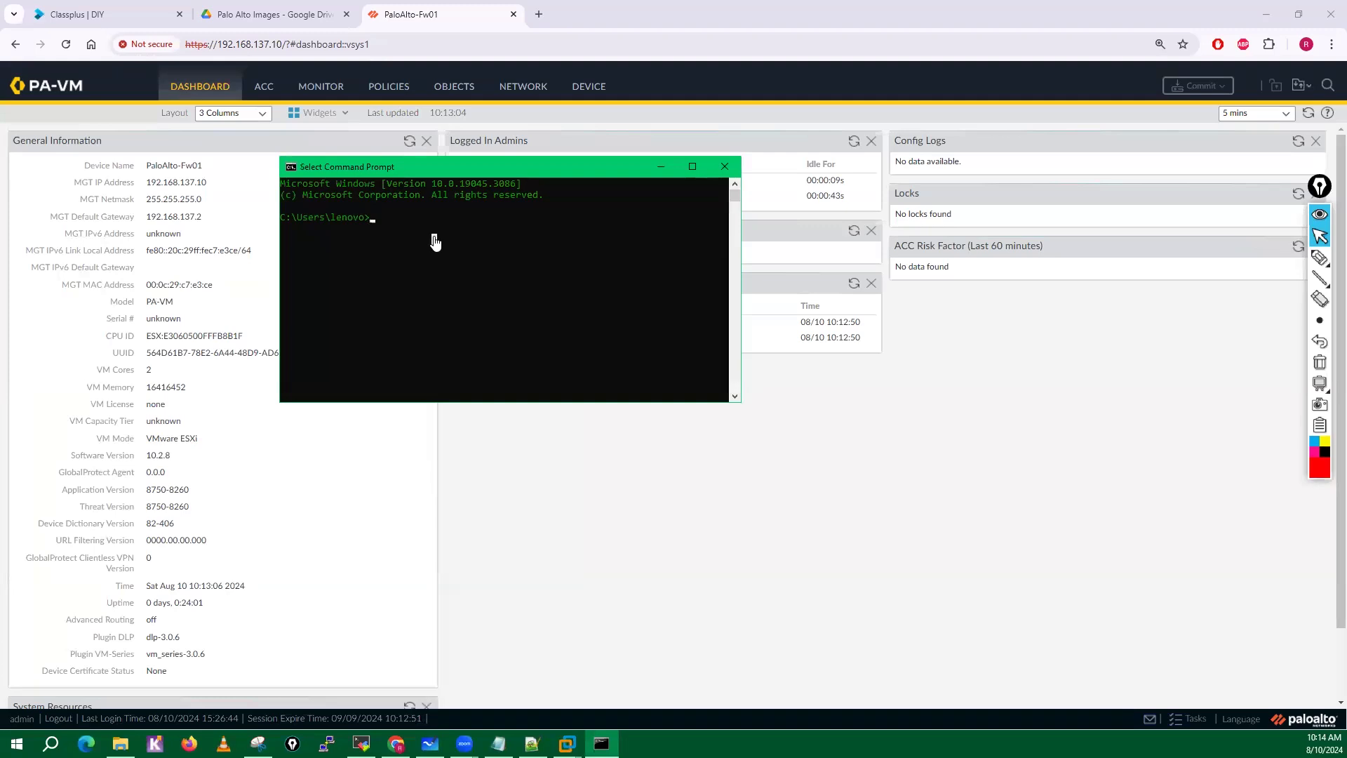
pyautogui.write('ping 192.168.137.10')
pyautogui.press('Return')
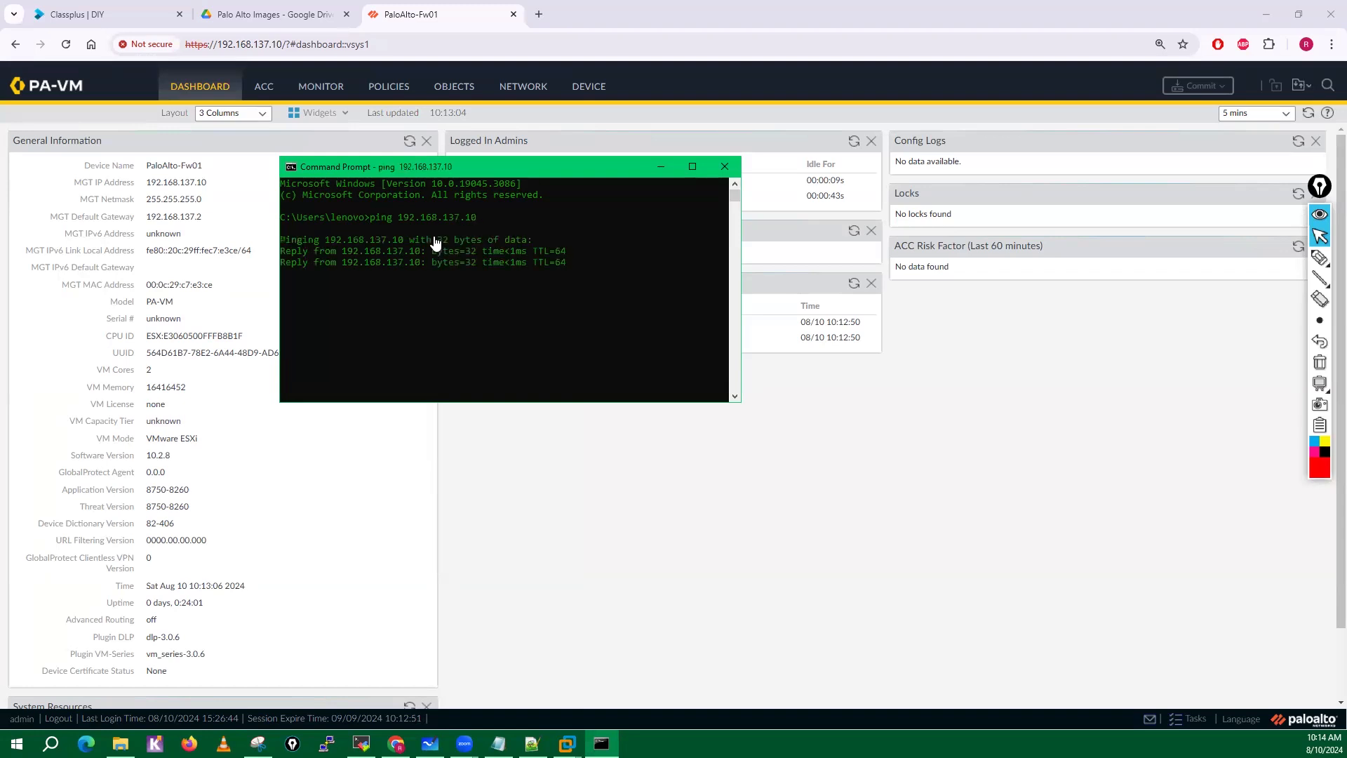
pyautogui.hotkey('ctrl', 'c')
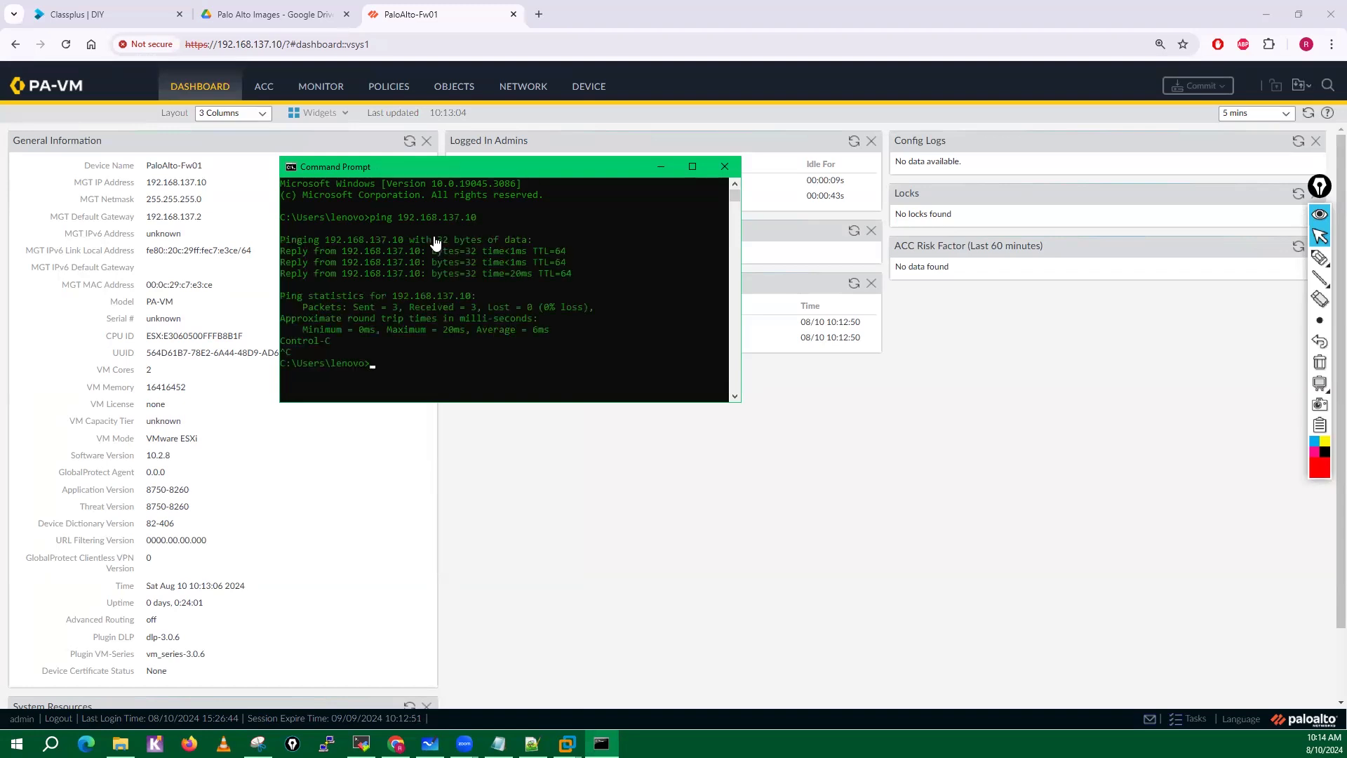
# Close the Command Prompt, switch to the firewall's console in VMware Workstation and exit configuration mode.
pyautogui.click(722, 170)
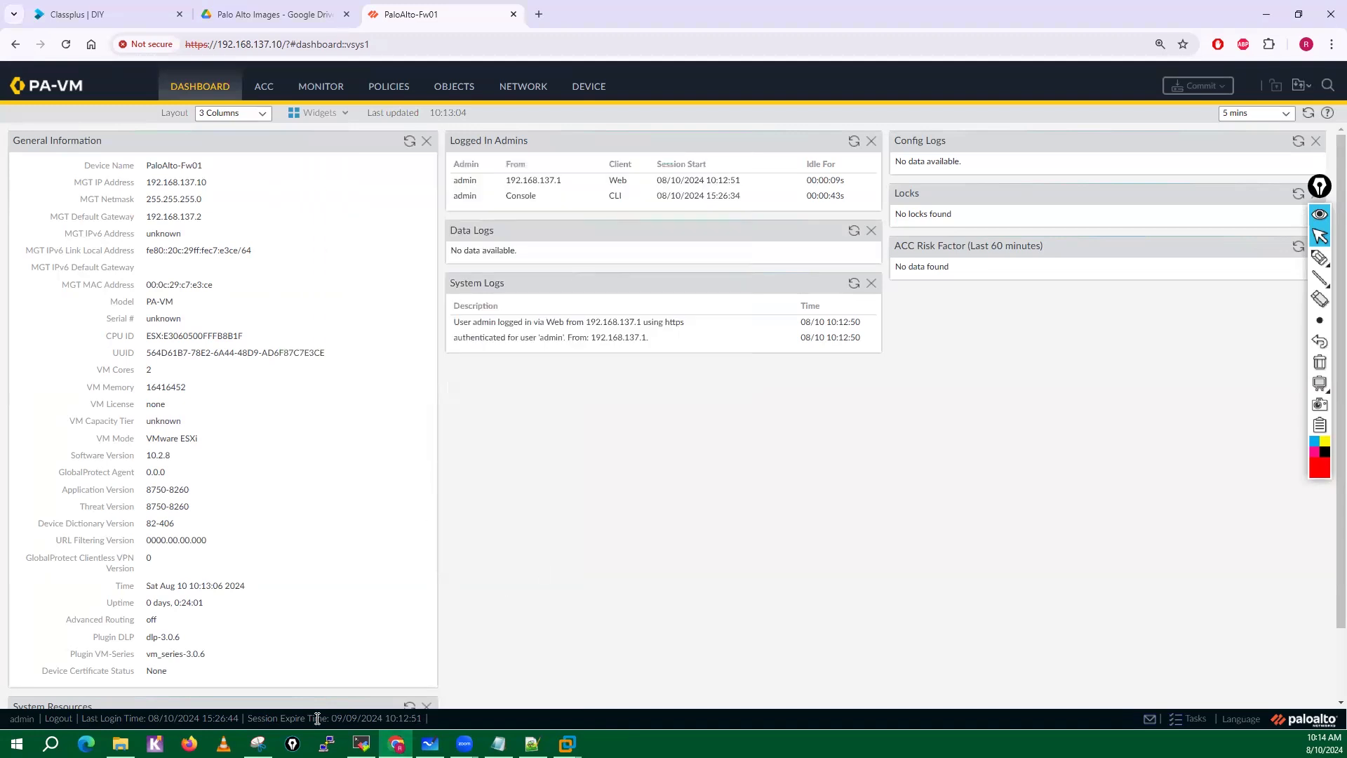
pyautogui.moveTo(567, 744)
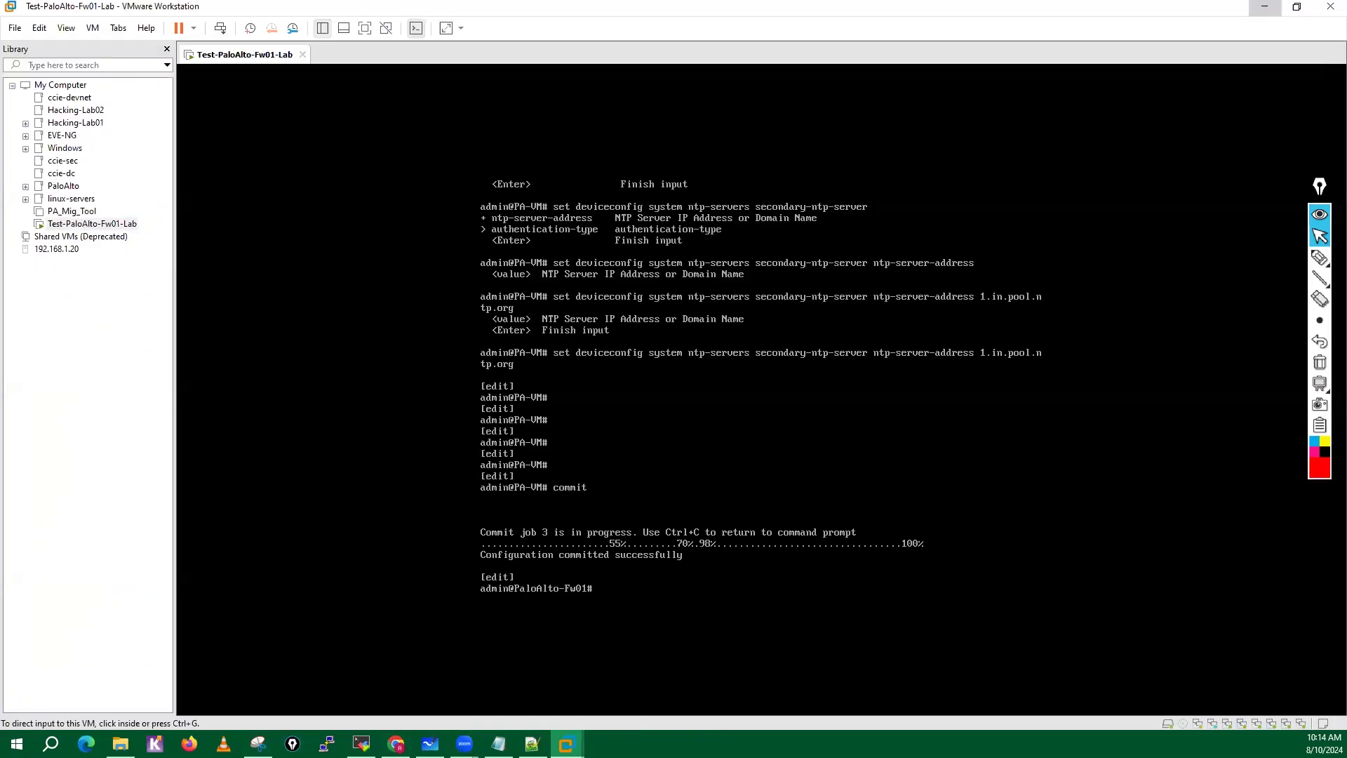
pyautogui.click(594, 705)
pyautogui.press('Return')
pyautogui.press('Return')
pyautogui.press('Return')
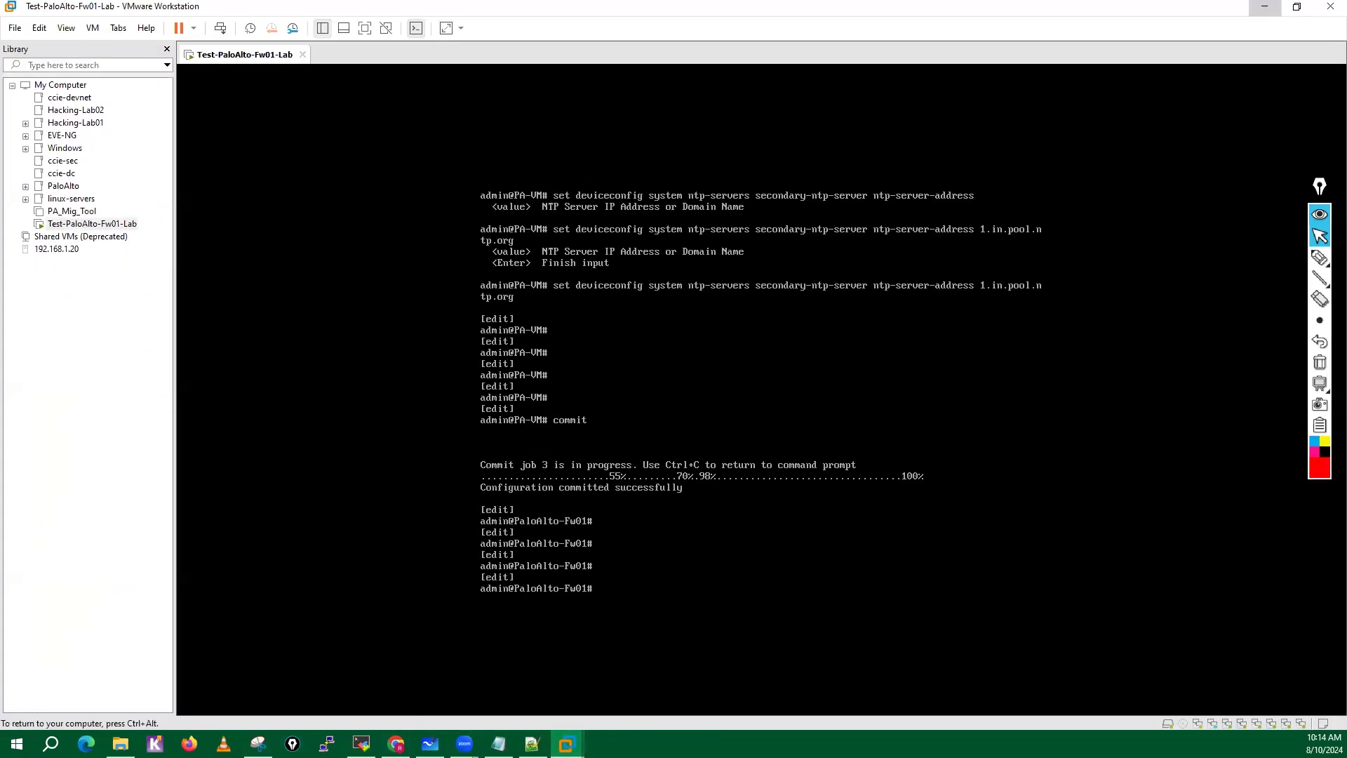
pyautogui.write('exit')
pyautogui.press('Return')
pyautogui.press('Return')
pyautogui.press('Return')
pyautogui.press('Return')
pyautogui.press('Return')
pyautogui.press('Return')
pyautogui.press('Return')
pyautogui.press('Return')
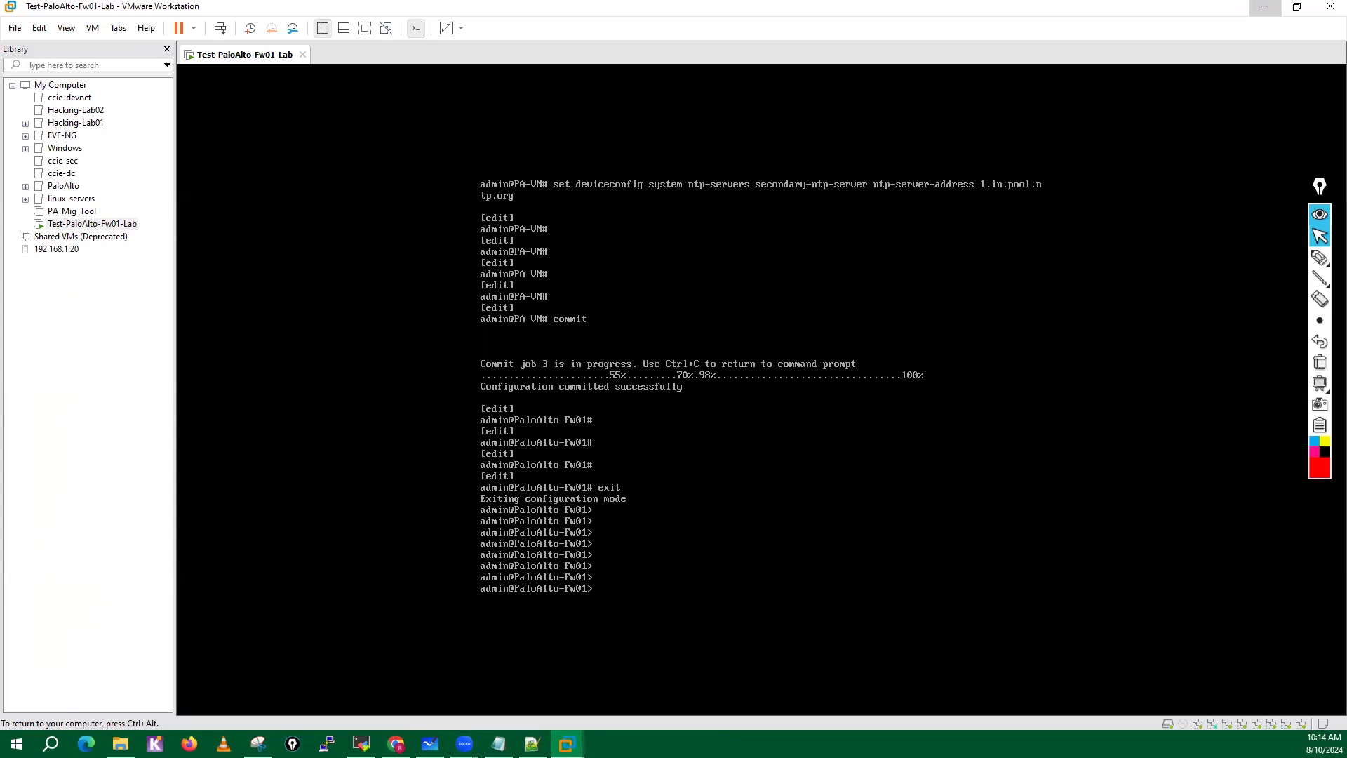
# Ping google.com from the firewall's operational prompt and stop the ping after a few replies.
pyautogui.write('ping host google.com')
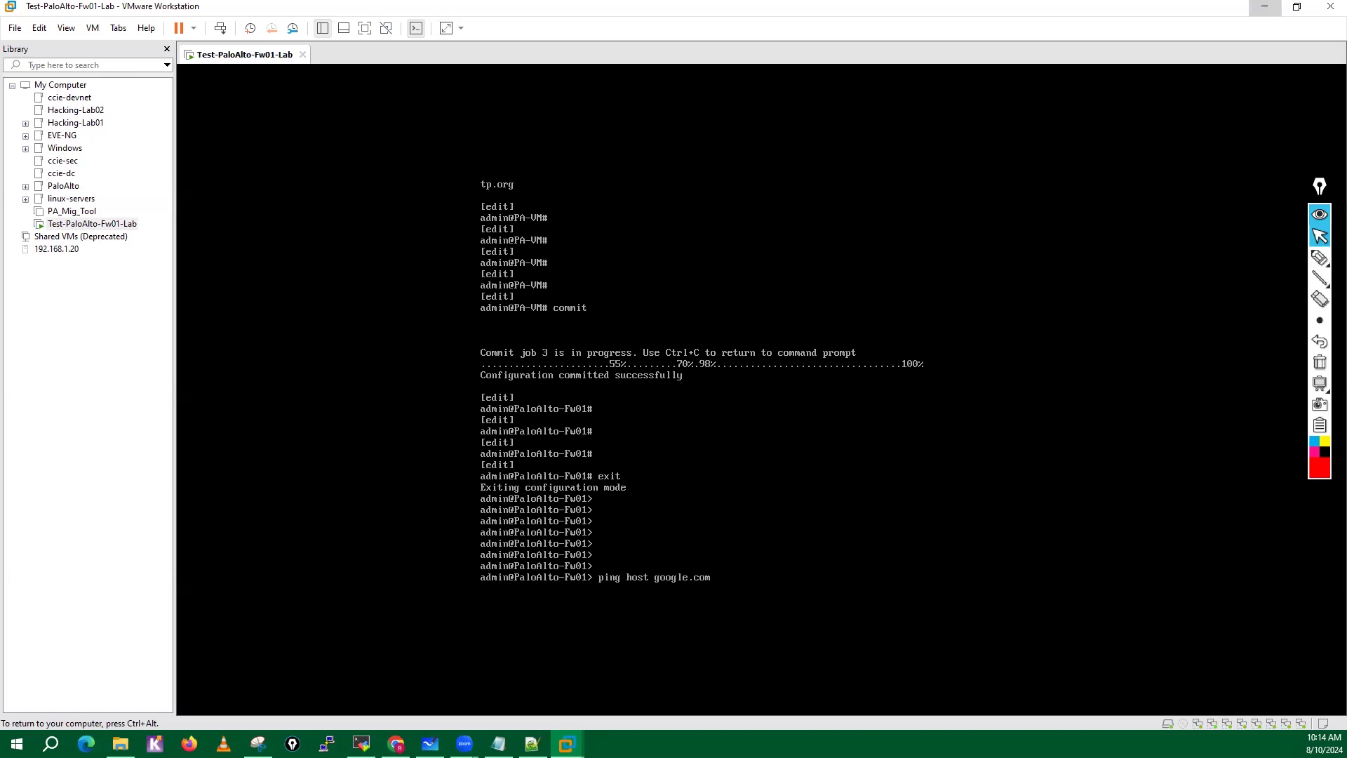
pyautogui.press('Return')
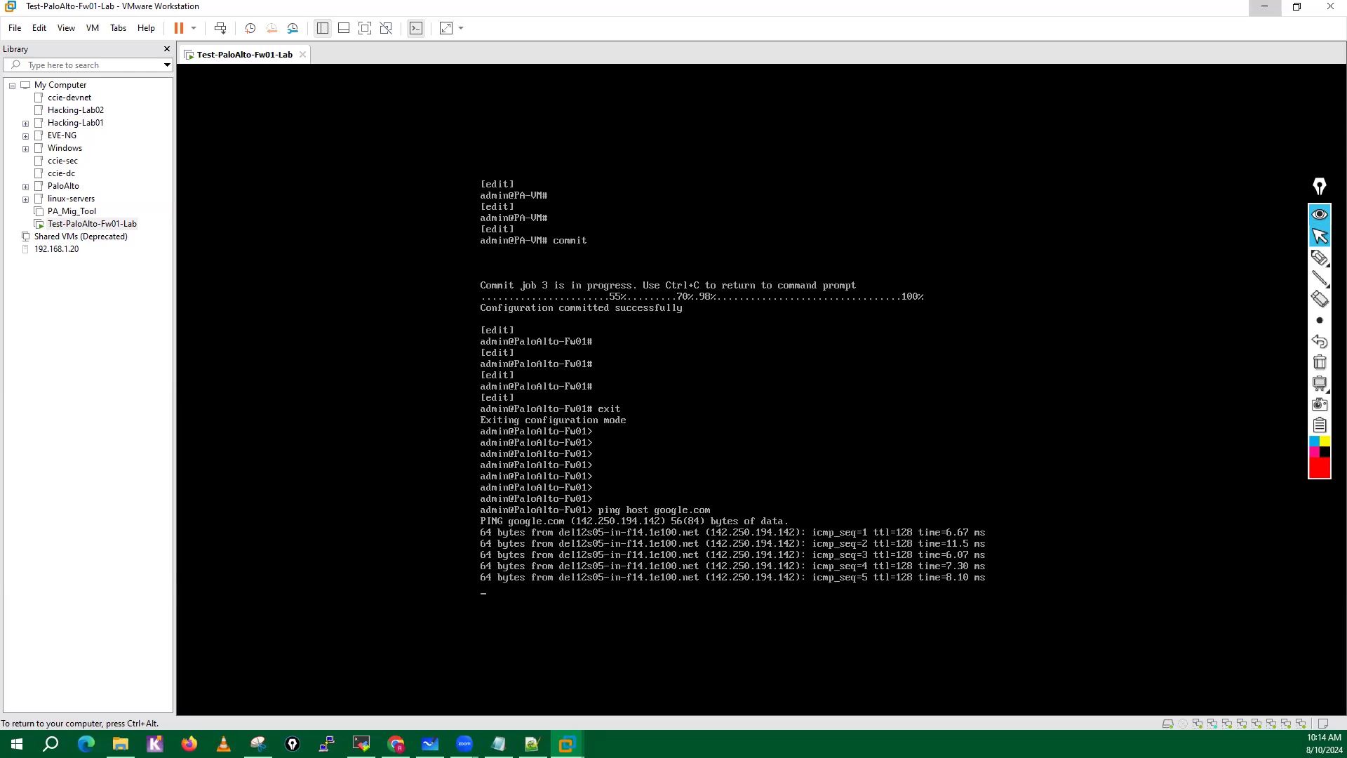
pyautogui.hotkey('ctrl', 'c')
pyautogui.press('Return')
pyautogui.press('Return')
pyautogui.press('Return')
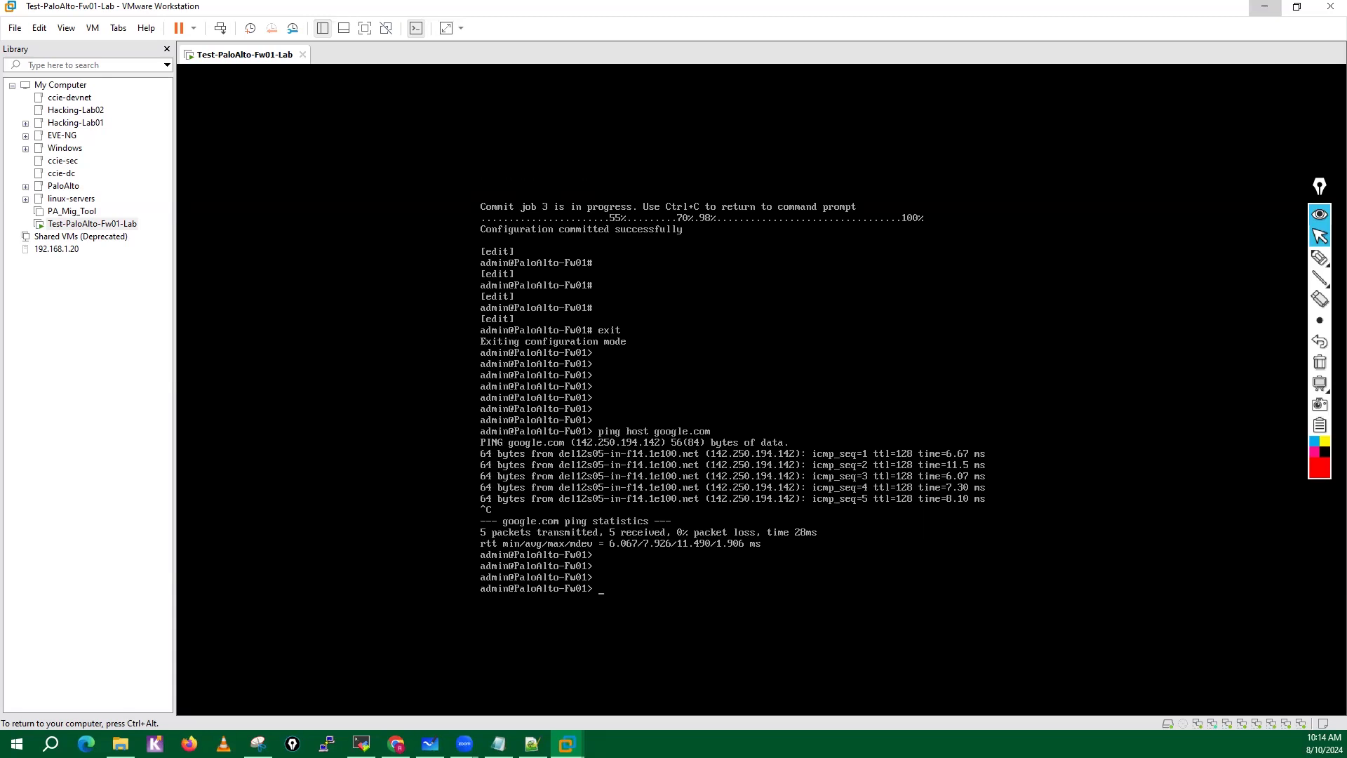
# Ping the host 192.168.137.1 from the firewall console and stop the ping.
pyautogui.press('Up')
pyautogui.press('BackSpace')
pyautogui.press('BackSpace')
pyautogui.press('BackSpace')
pyautogui.press('BackSpace')
pyautogui.press('BackSpace')
pyautogui.press('BackSpace')
pyautogui.press('BackSpace')
pyautogui.press('BackSpace')
pyautogui.press('BackSpace')
pyautogui.press('BackSpace')
pyautogui.write('192.168.137.1')
pyautogui.press('Return')
pyautogui.hotkey('ctrl', 'c')
# Ping the default gateway 192.168.137.2 from the firewall console and stop the ping.
pyautogui.press('Up')
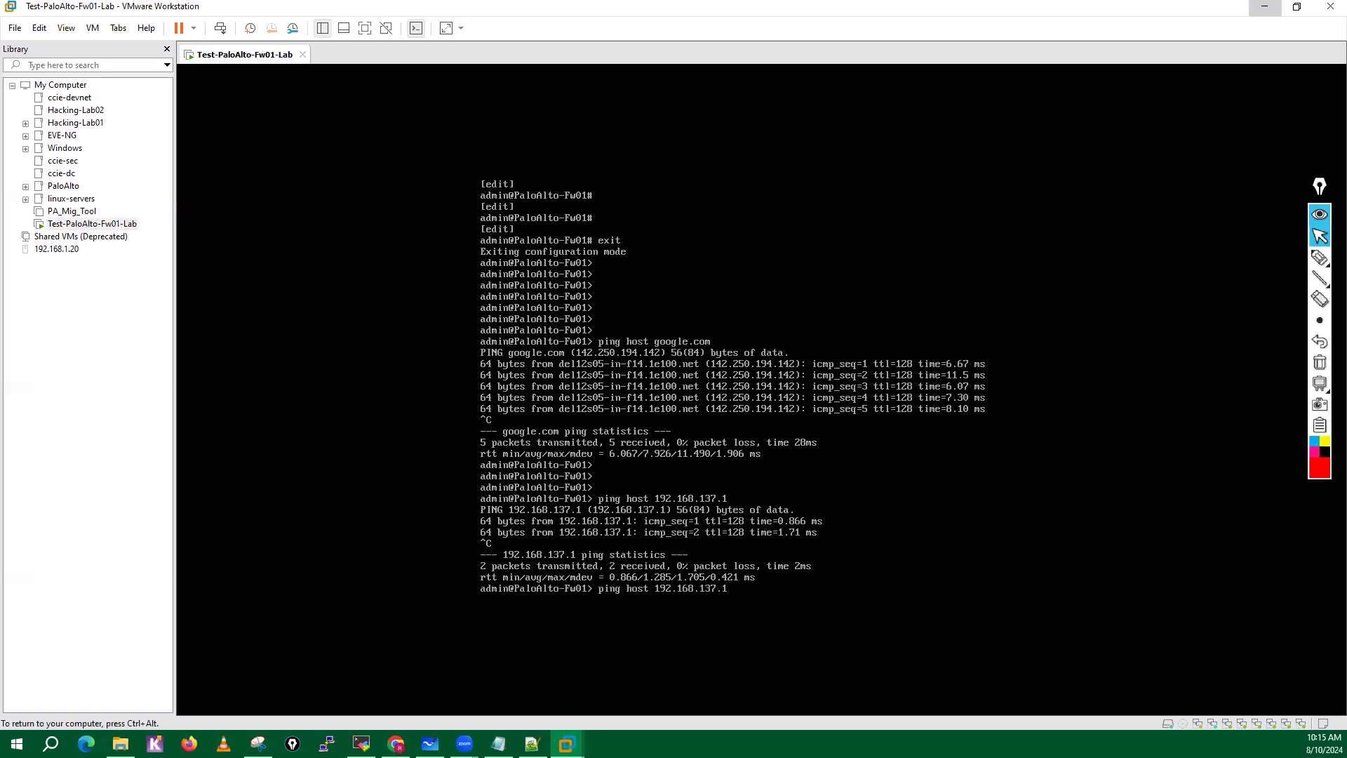
pyautogui.press('BackSpace')
pyautogui.write('2')
pyautogui.press('Return')
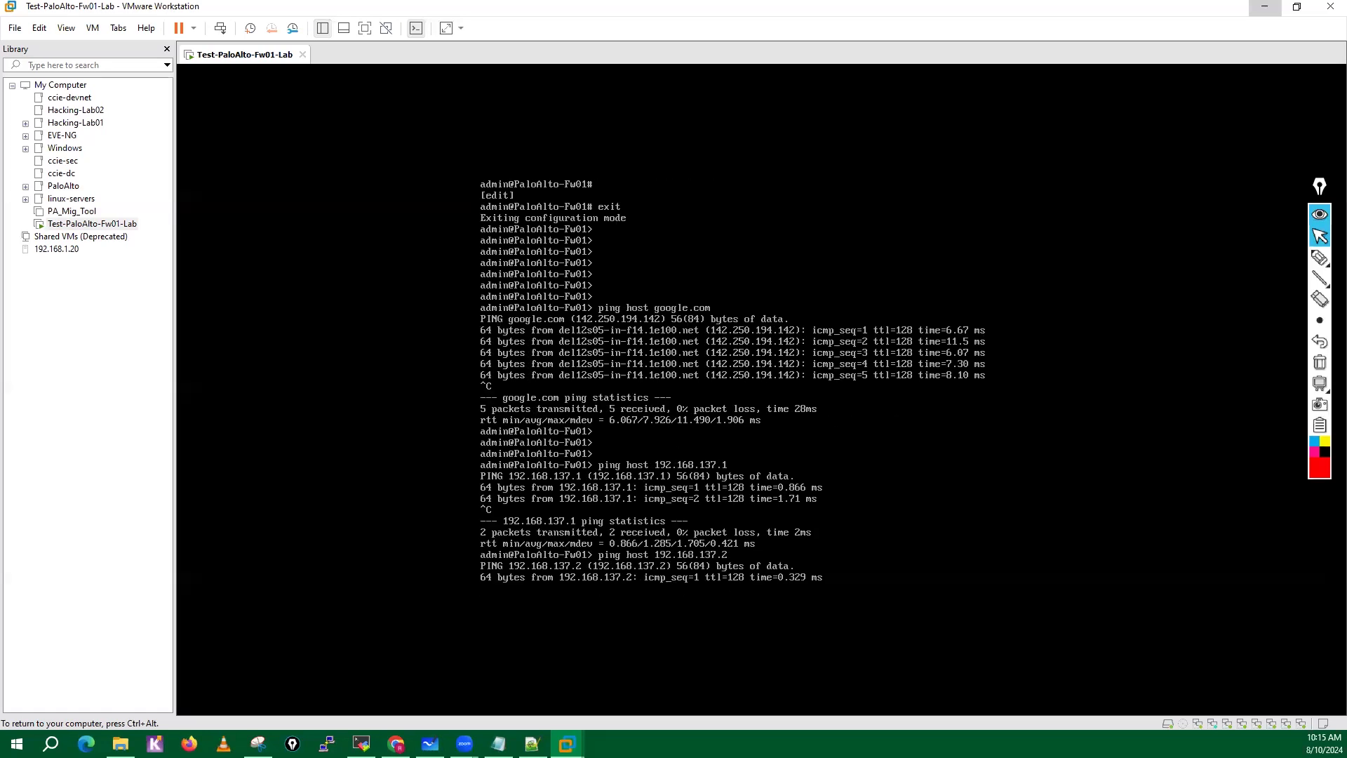
pyautogui.hotkey('ctrl', 'c')
# Recall the earlier google.com ping command, run it again and stop it after several replies.
pyautogui.press('Up')
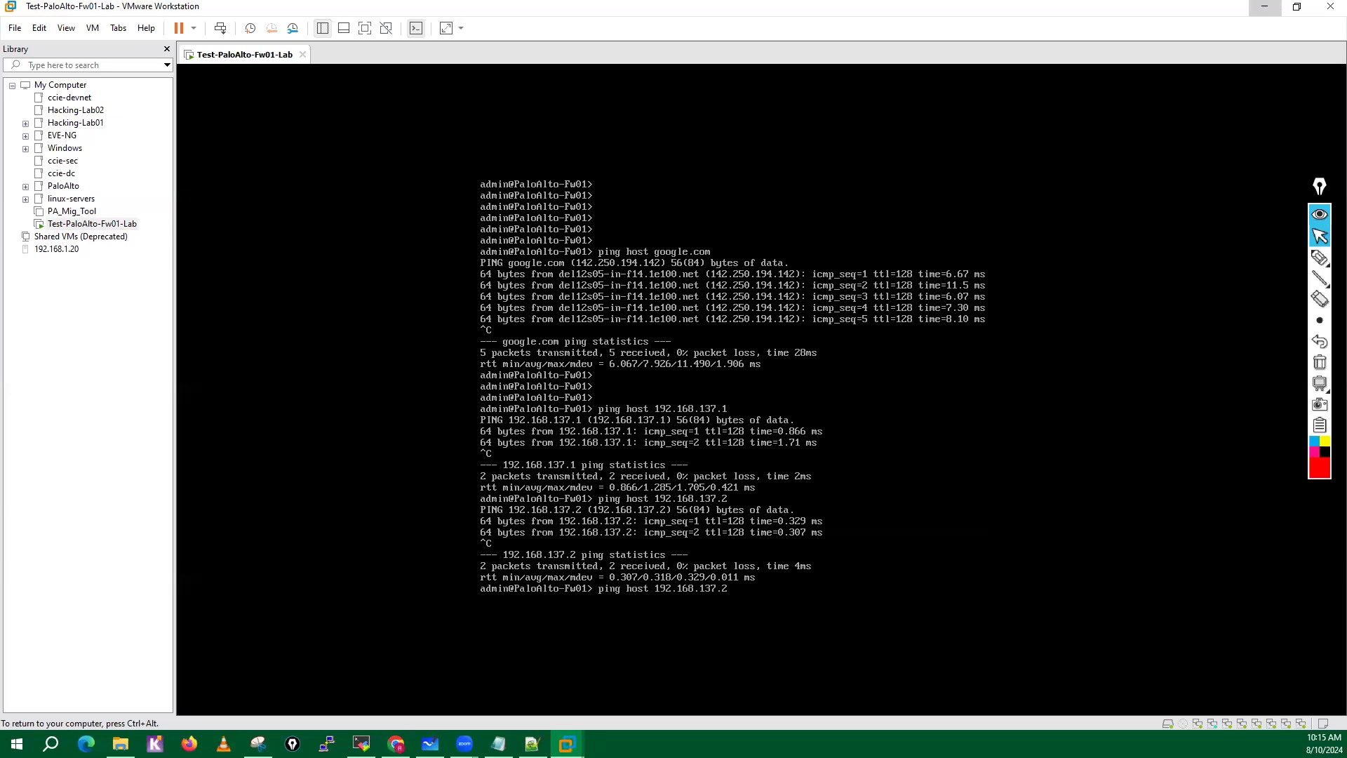
pyautogui.press('Up')
pyautogui.press('Up')
pyautogui.press('Up')
pyautogui.press('Down')
pyautogui.press('Return')
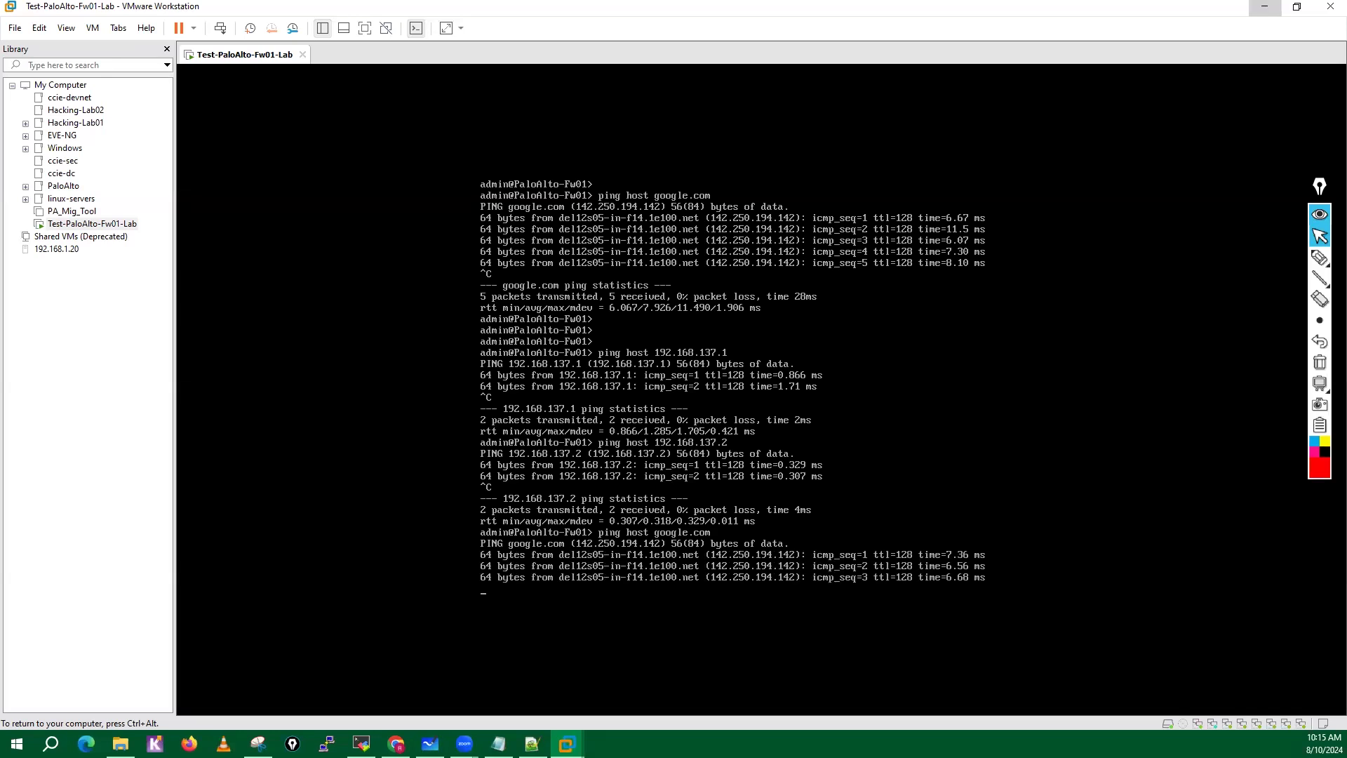
pyautogui.hotkey('ctrl', 'c')
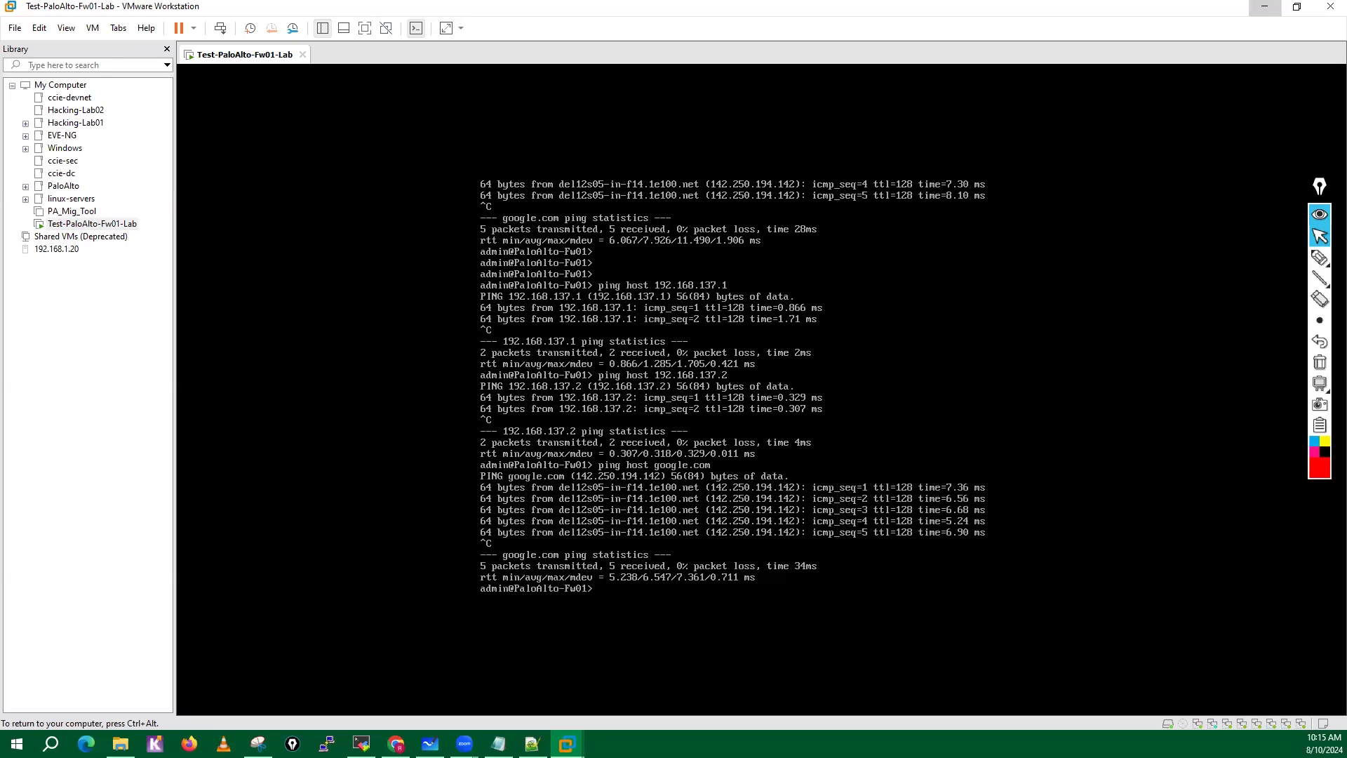
# Release and minimize the VMware console, switch to the MobaXterm SSH session and enter configuration mode on the firewall.
pyautogui.hotkey('ctrl', 'alt')
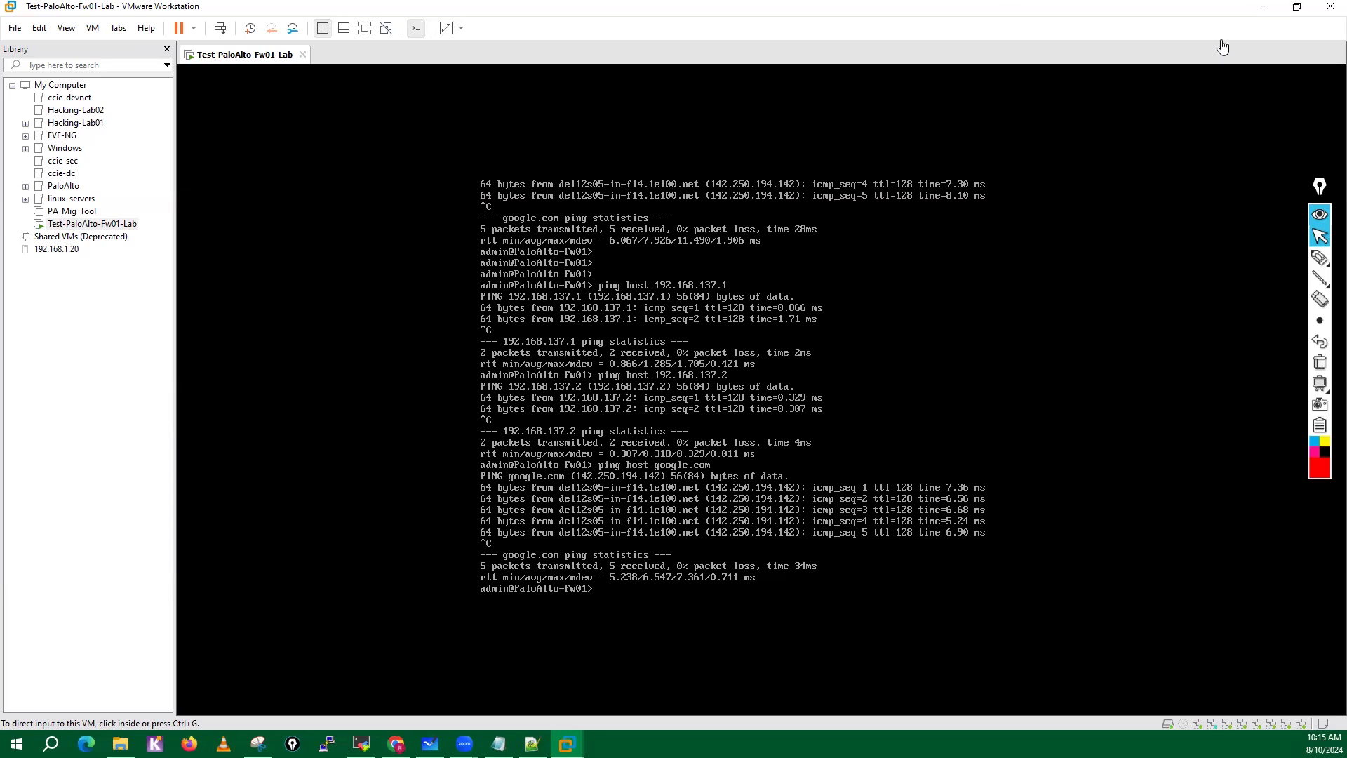
pyautogui.click(1265, 14)
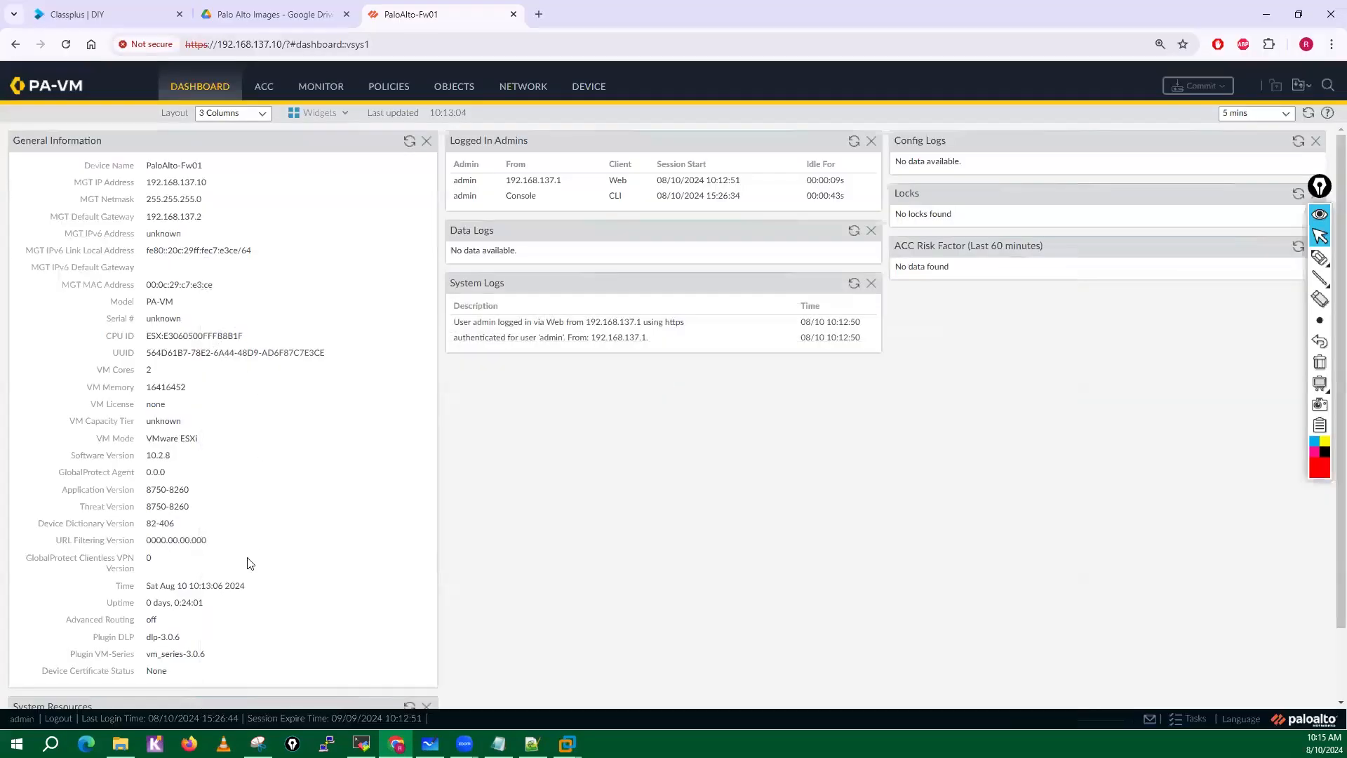
pyautogui.click(362, 744)
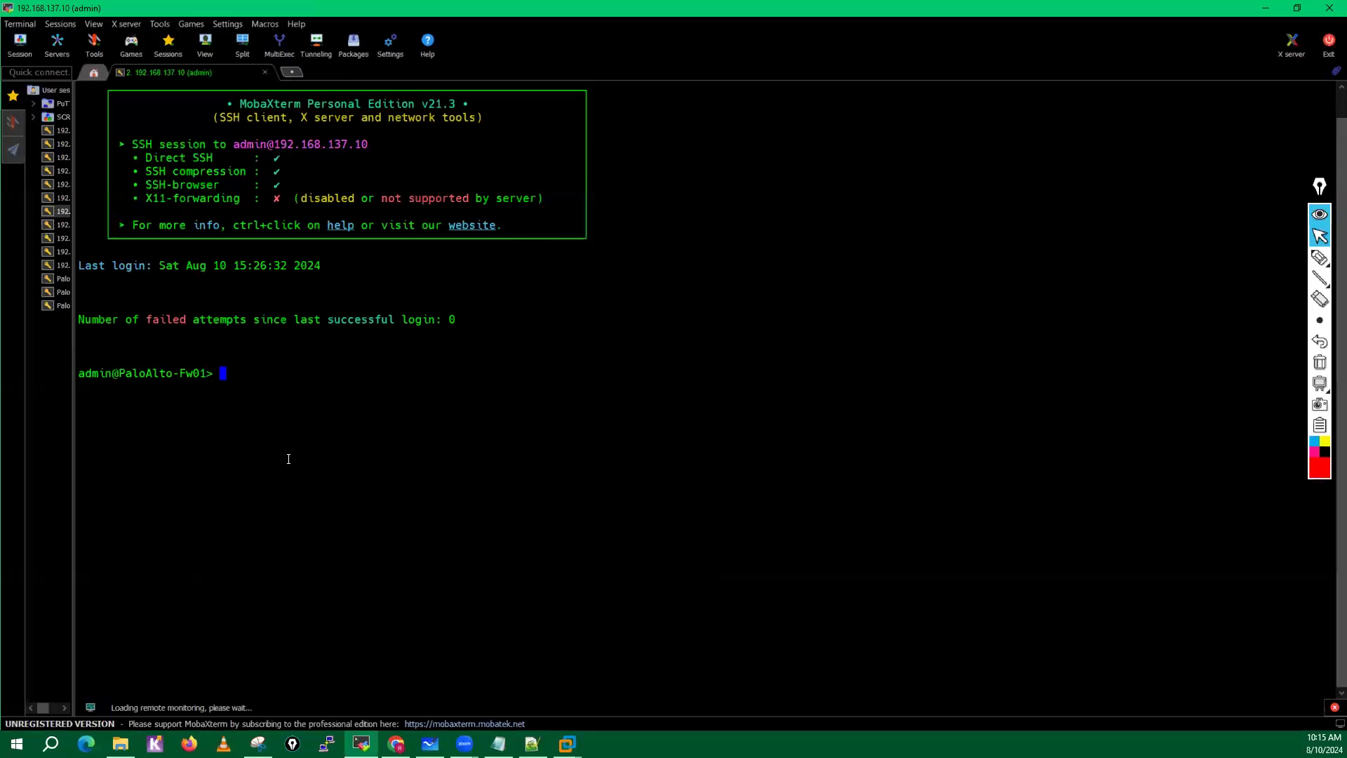
pyautogui.press('Return')
pyautogui.press('Return')
pyautogui.press('Return')
pyautogui.press('Return')
pyautogui.press('Return')
pyautogui.press('Return')
pyautogui.press('Return')
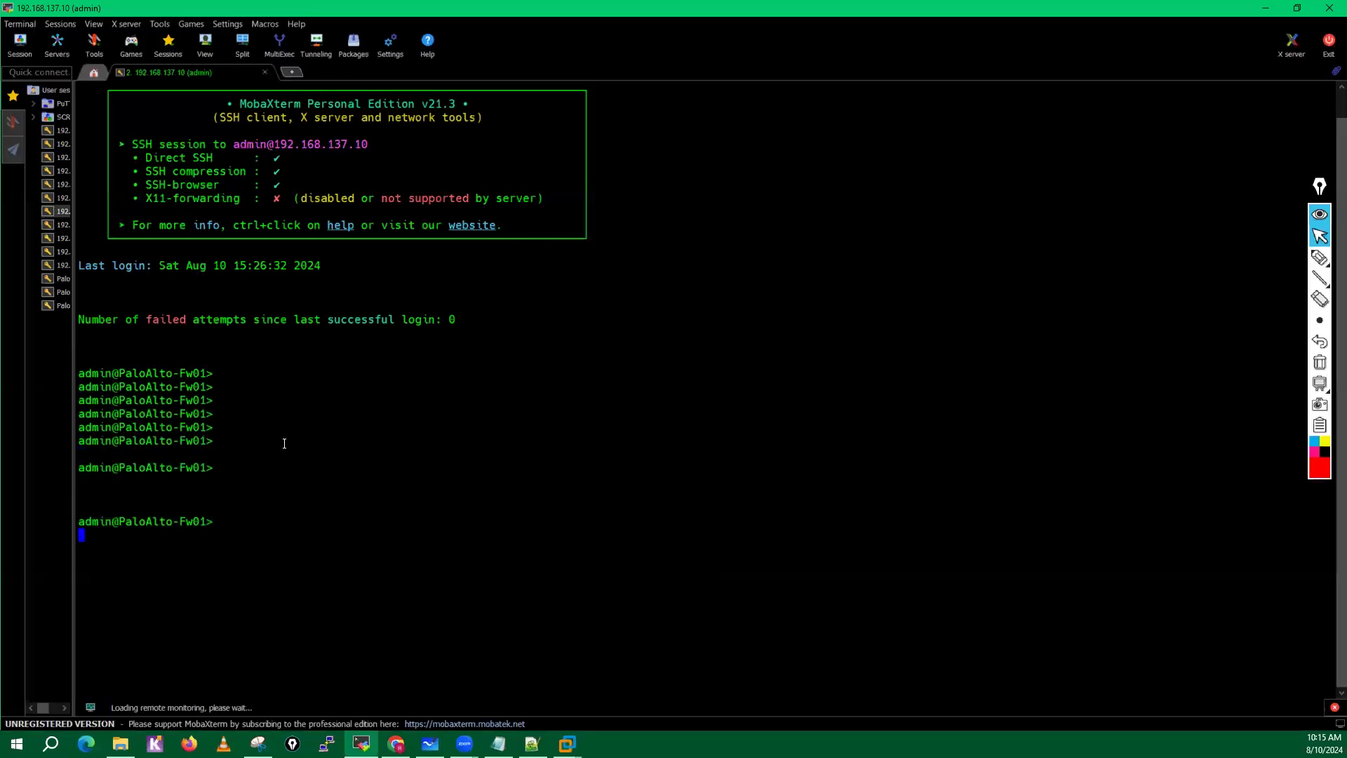
pyautogui.write('configure')
pyautogui.press('Return')
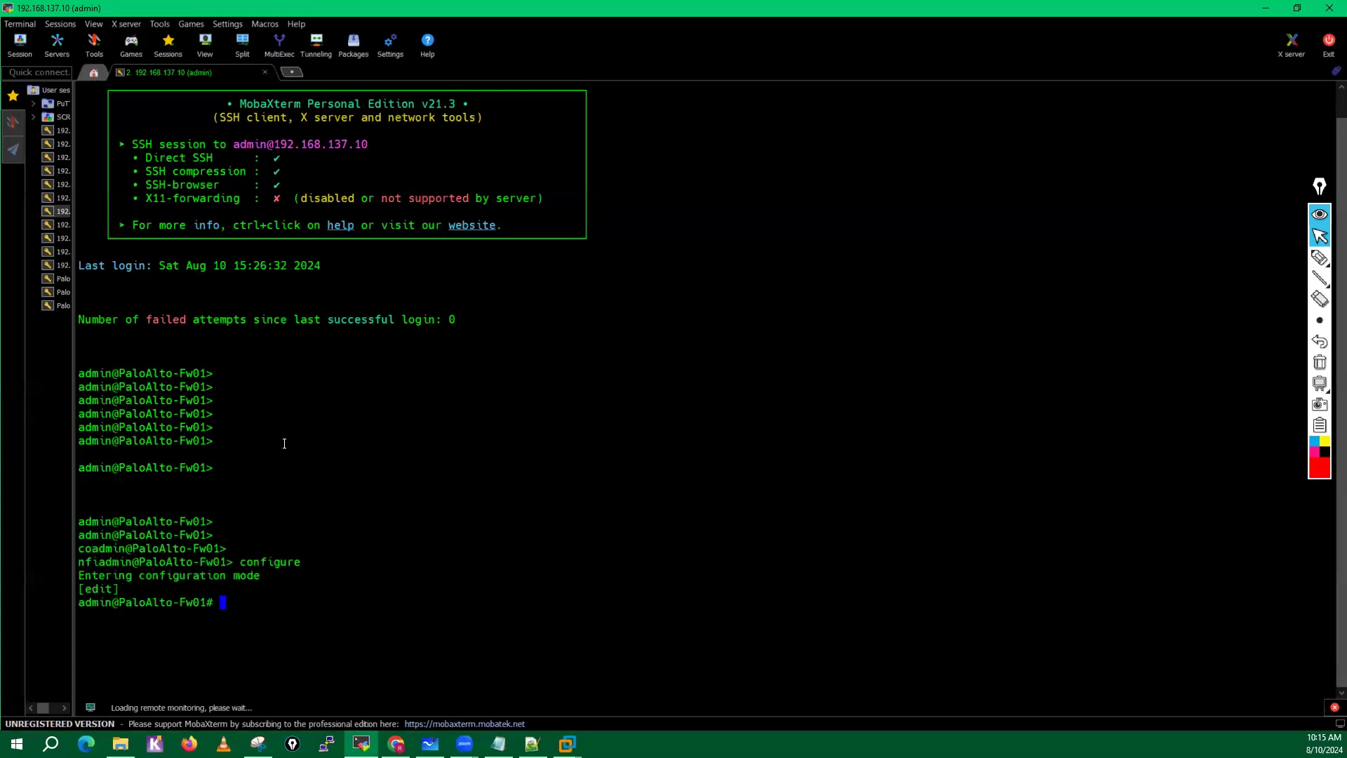
# Run show deviceconfig system and review the full output of the firewall's system configuration.
pyautogui.write('show deviceconfig system')
pyautogui.press('?')
pyautogui.press('Return')
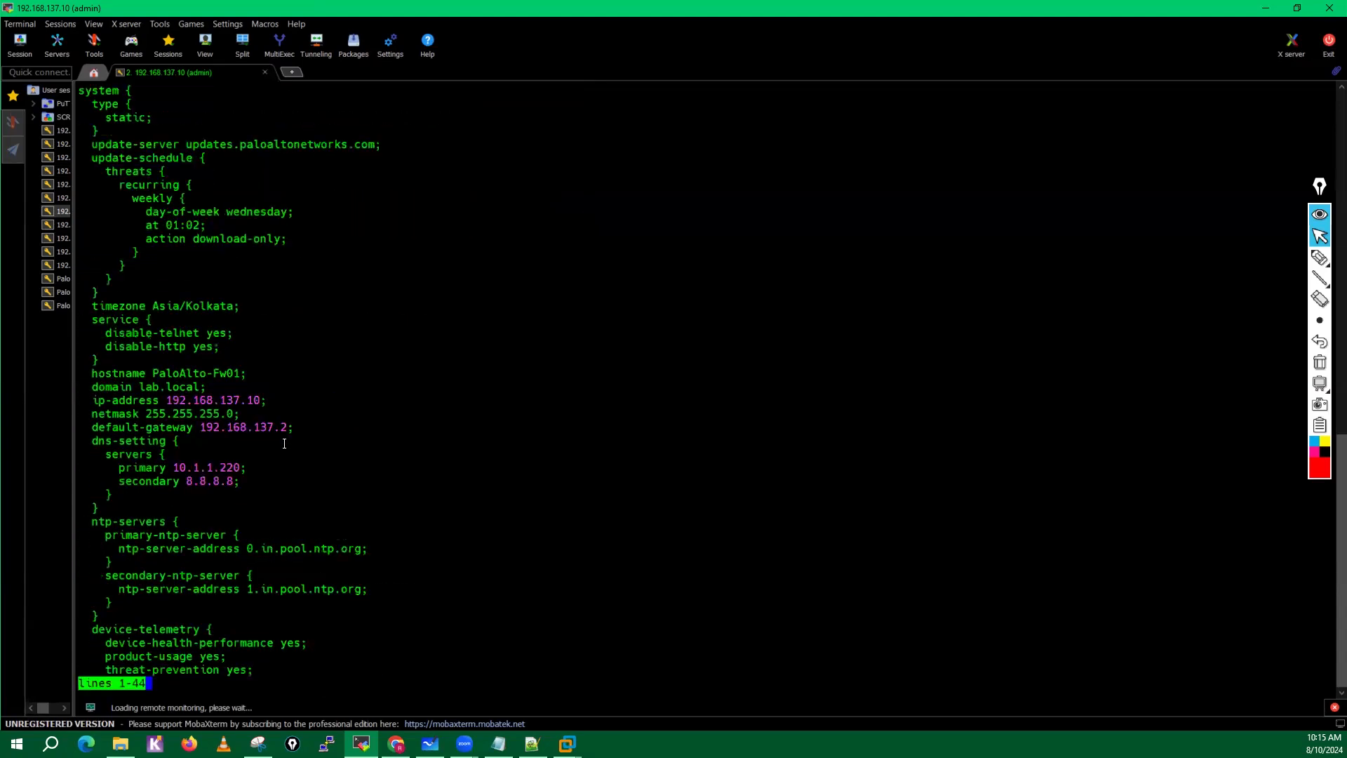
pyautogui.press('space')
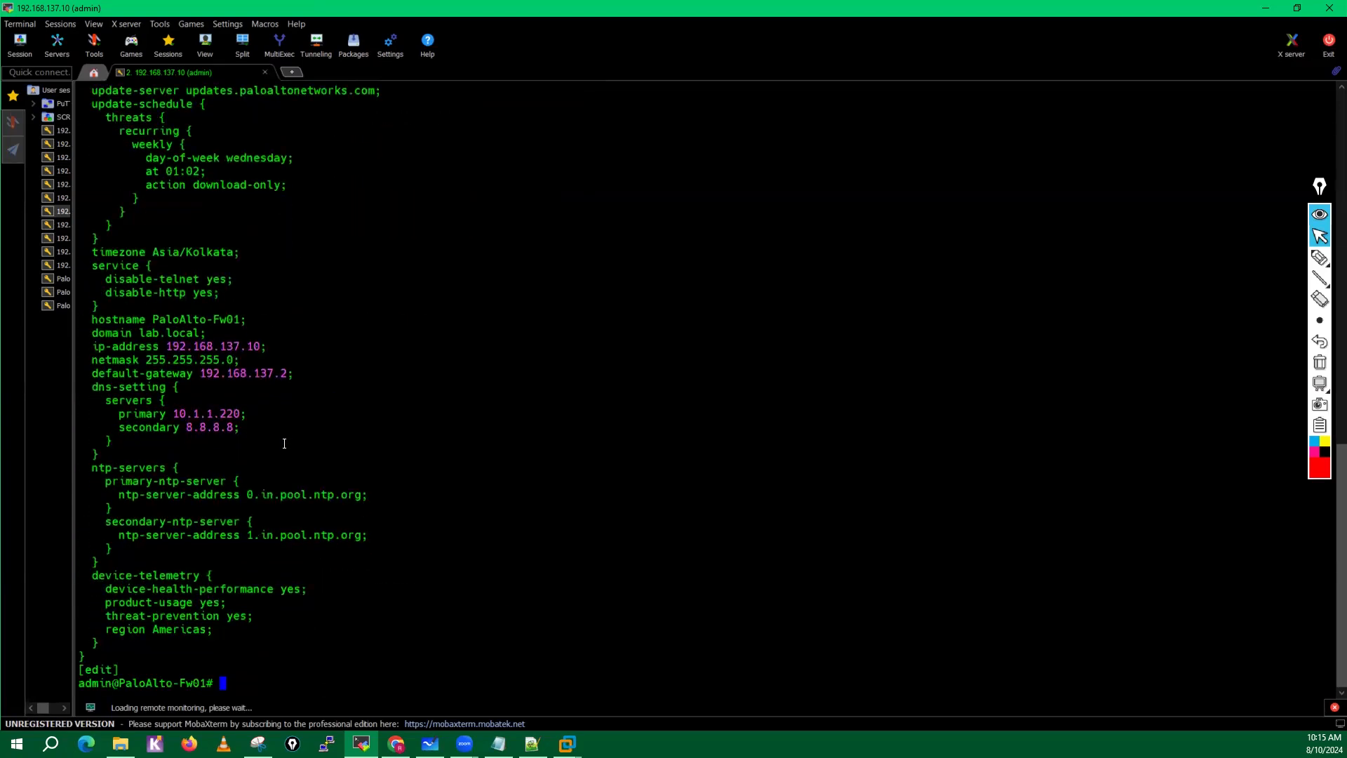
pyautogui.scroll(6, 284, 443)
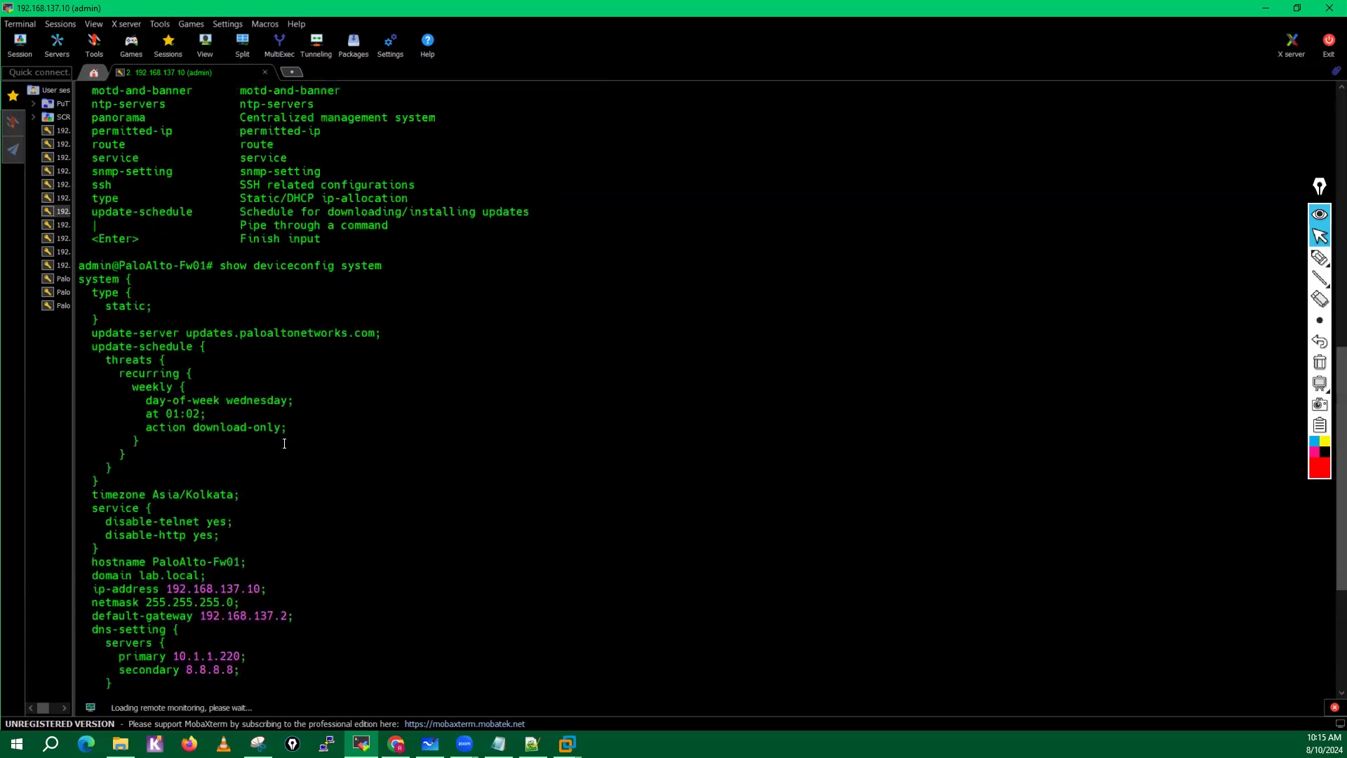
pyautogui.scroll(-6, 285, 443)
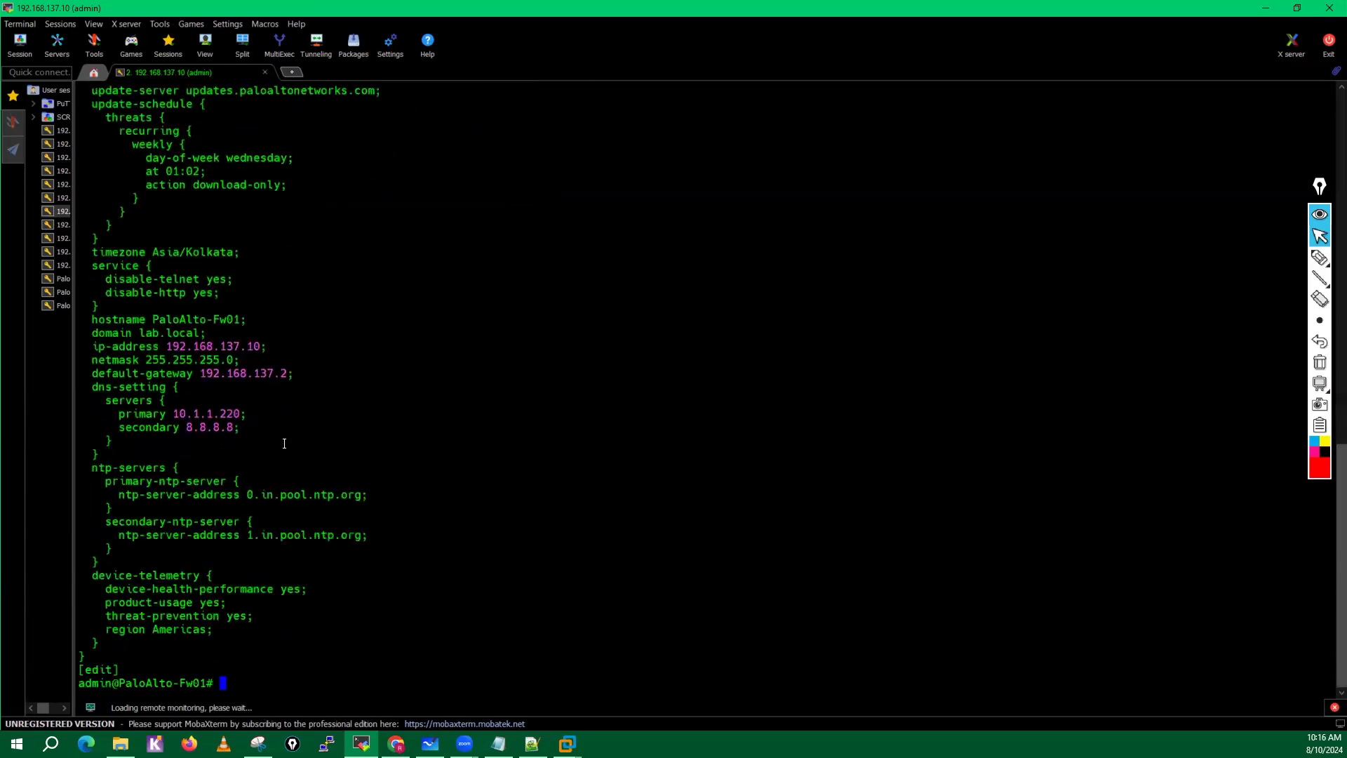
# Exit configuration mode and set the CLI config-output-format to set.
pyautogui.write('exit')
pyautogui.press('Return')
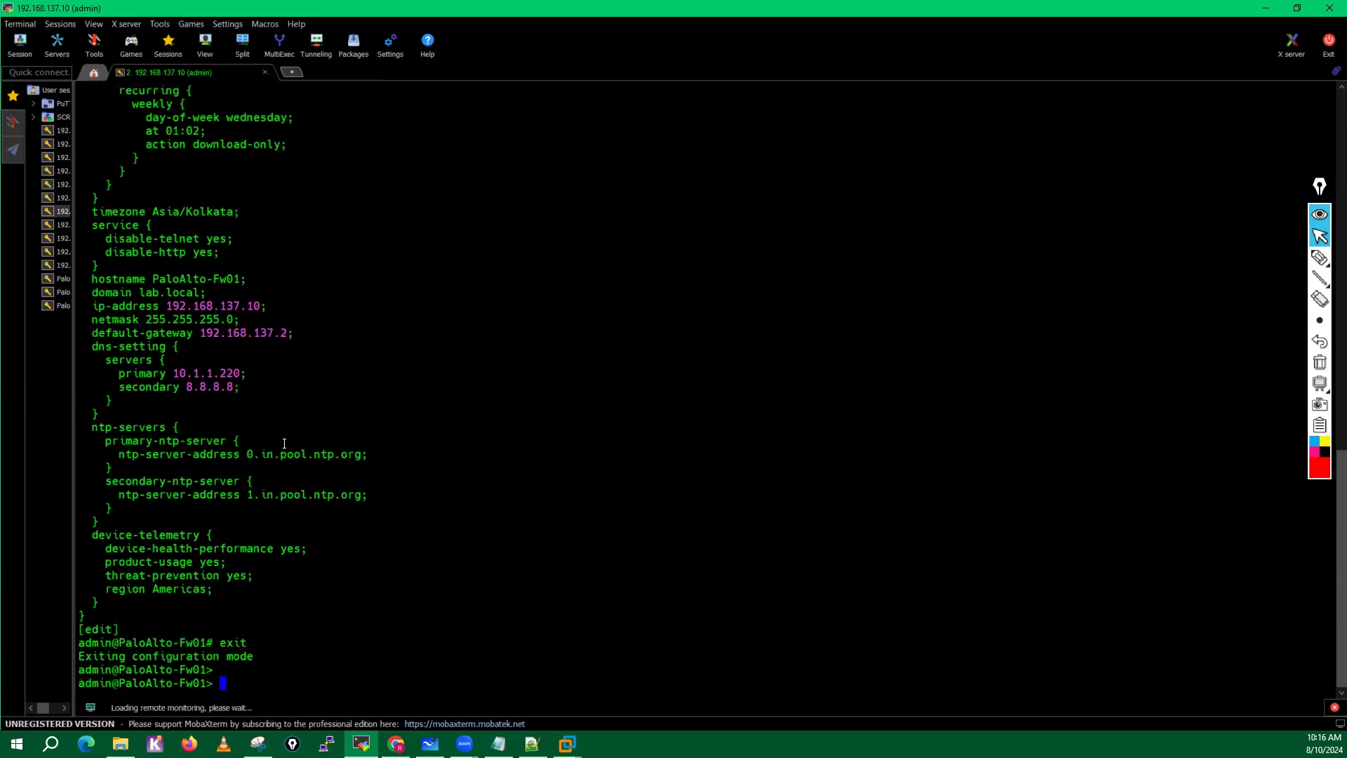
pyautogui.write('set cli conf')
pyautogui.press('Tab')
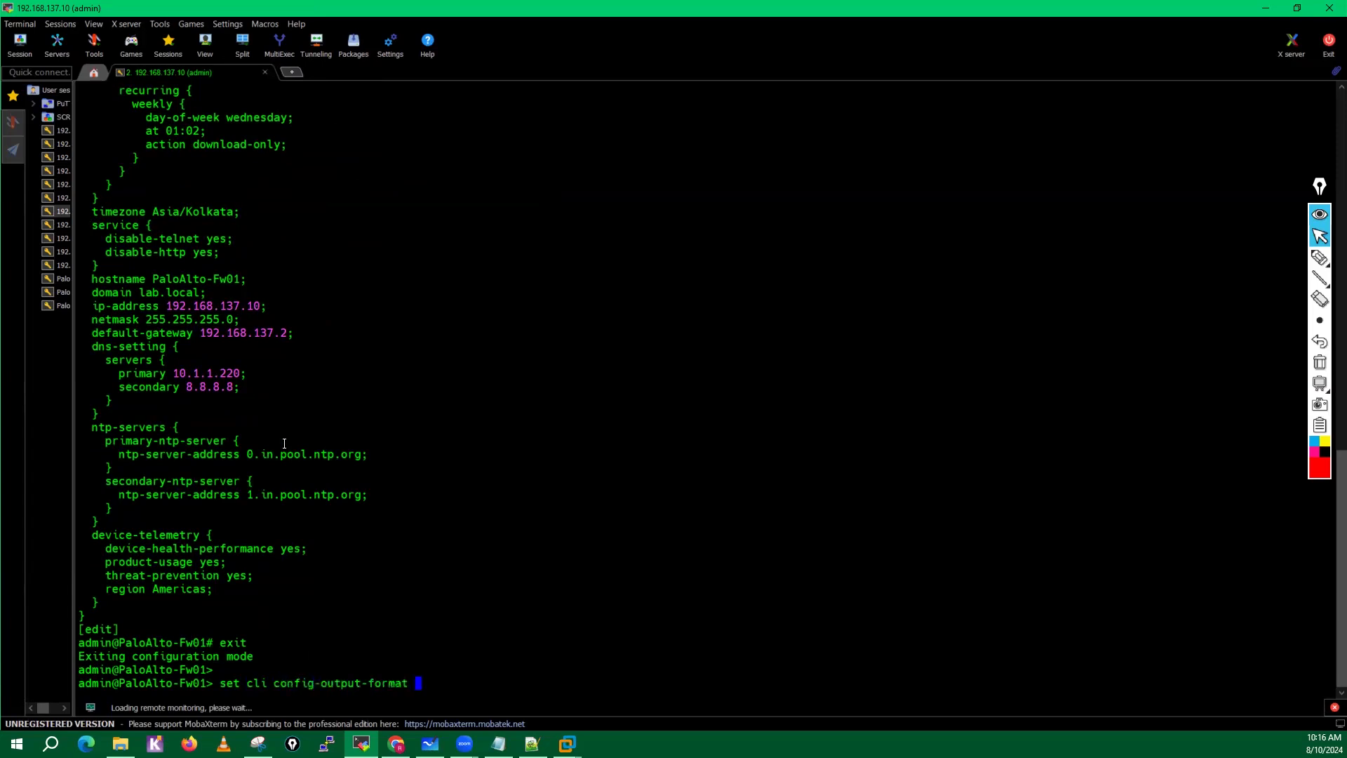
pyautogui.press('Tab')
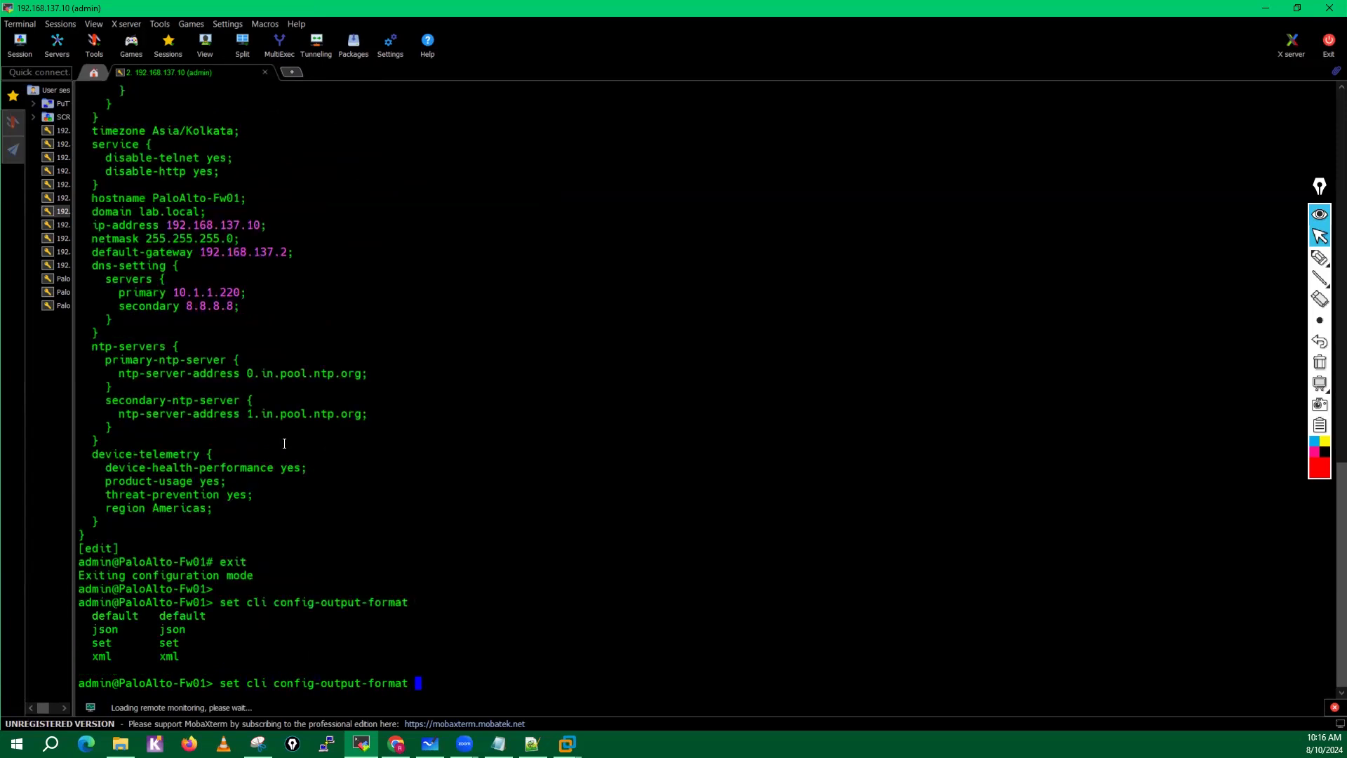
pyautogui.doubleClick(94, 641)
pyautogui.click(124, 646)
pyautogui.write('set')
pyautogui.press('Return')
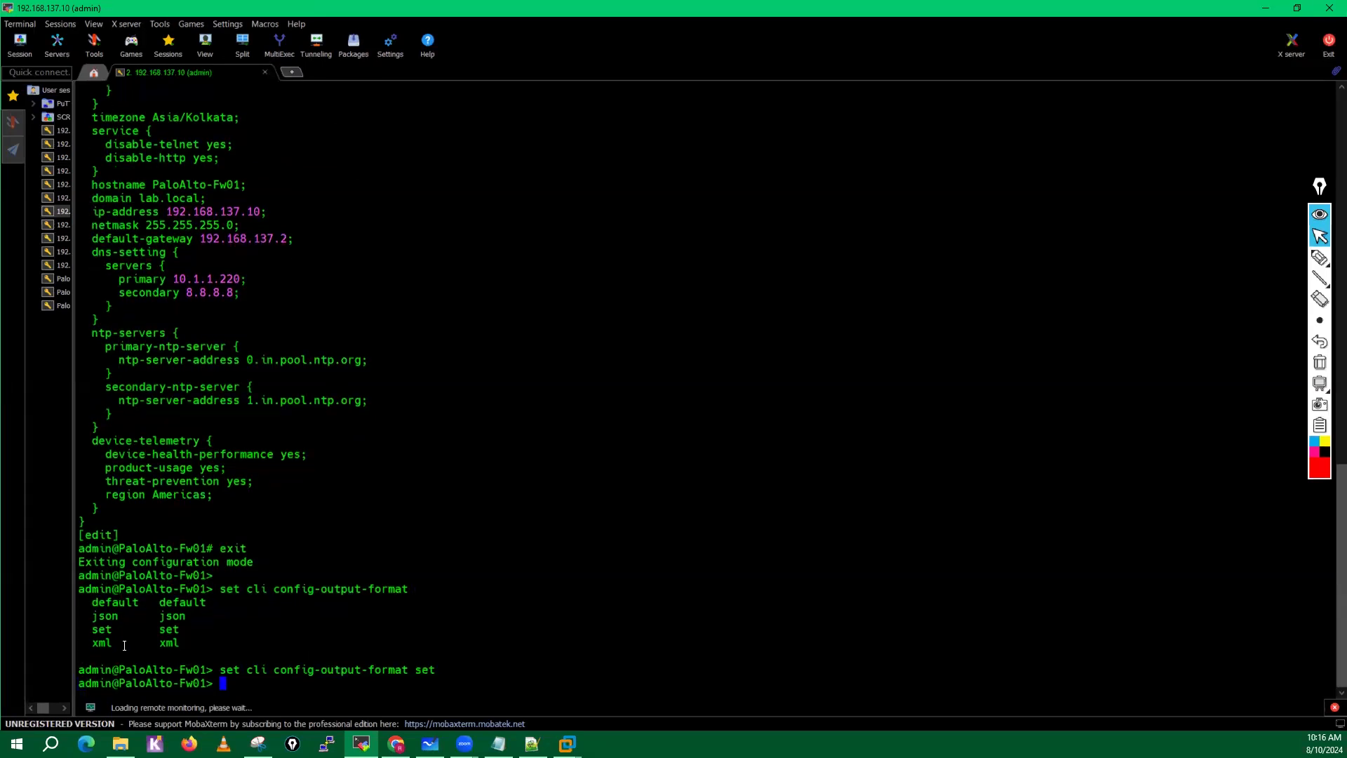
pyautogui.press('Return')
pyautogui.press('Return')
pyautogui.press('Return')
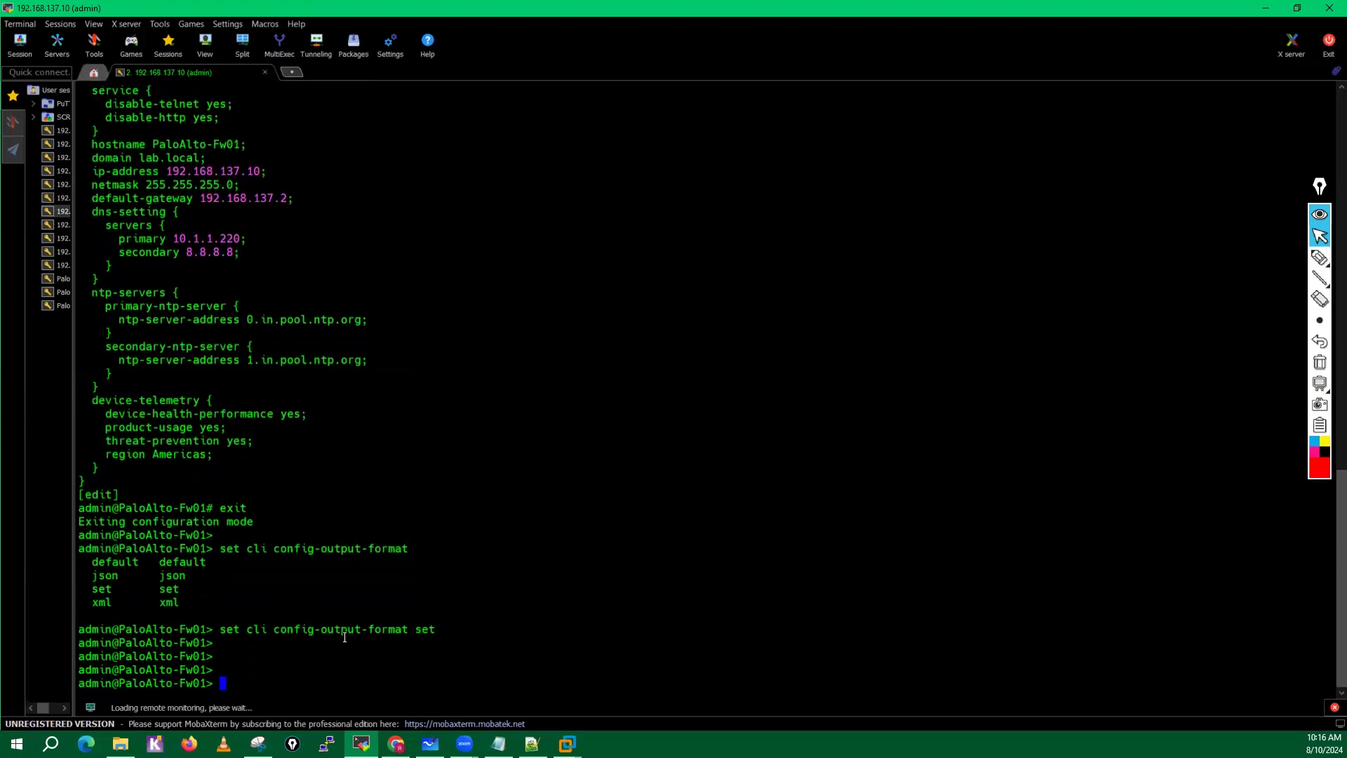
# Enter configuration mode again and run show deviceconfig system to list the system settings as set commands.
pyautogui.write('congi')
pyautogui.press('BackSpace')
pyautogui.press('BackSpace')
pyautogui.write('figure')
pyautogui.press('Return')
pyautogui.press('Return')
pyautogui.press('Return')
pyautogui.press('Return')
pyautogui.press('Return')
pyautogui.press('Return')
pyautogui.press('Return')
pyautogui.press('Return')
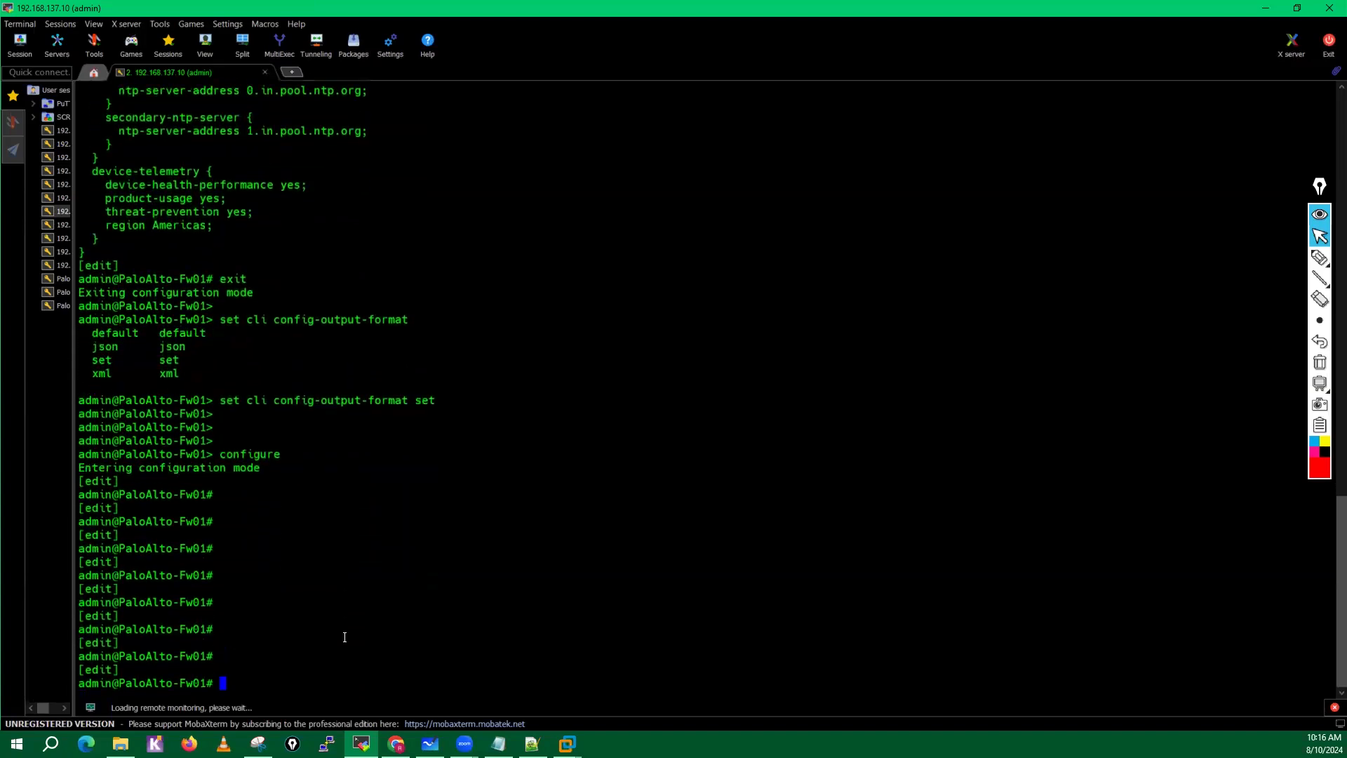
pyautogui.write('show deviceconfig system')
pyautogui.press('Return')
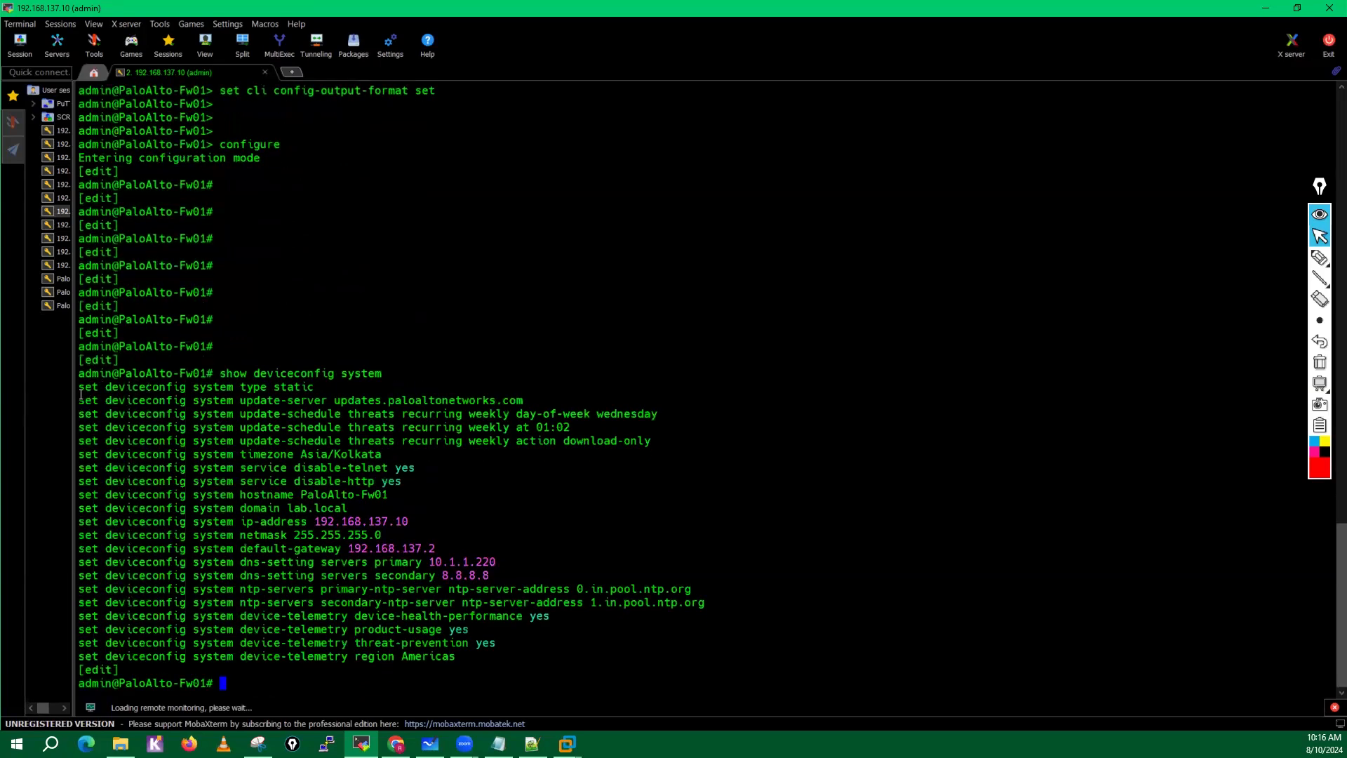
# Copy all the listed set deviceconfig system commands from the terminal into a new Notepad document.
pyautogui.moveTo(82, 393); pyautogui.dragTo(465, 661)
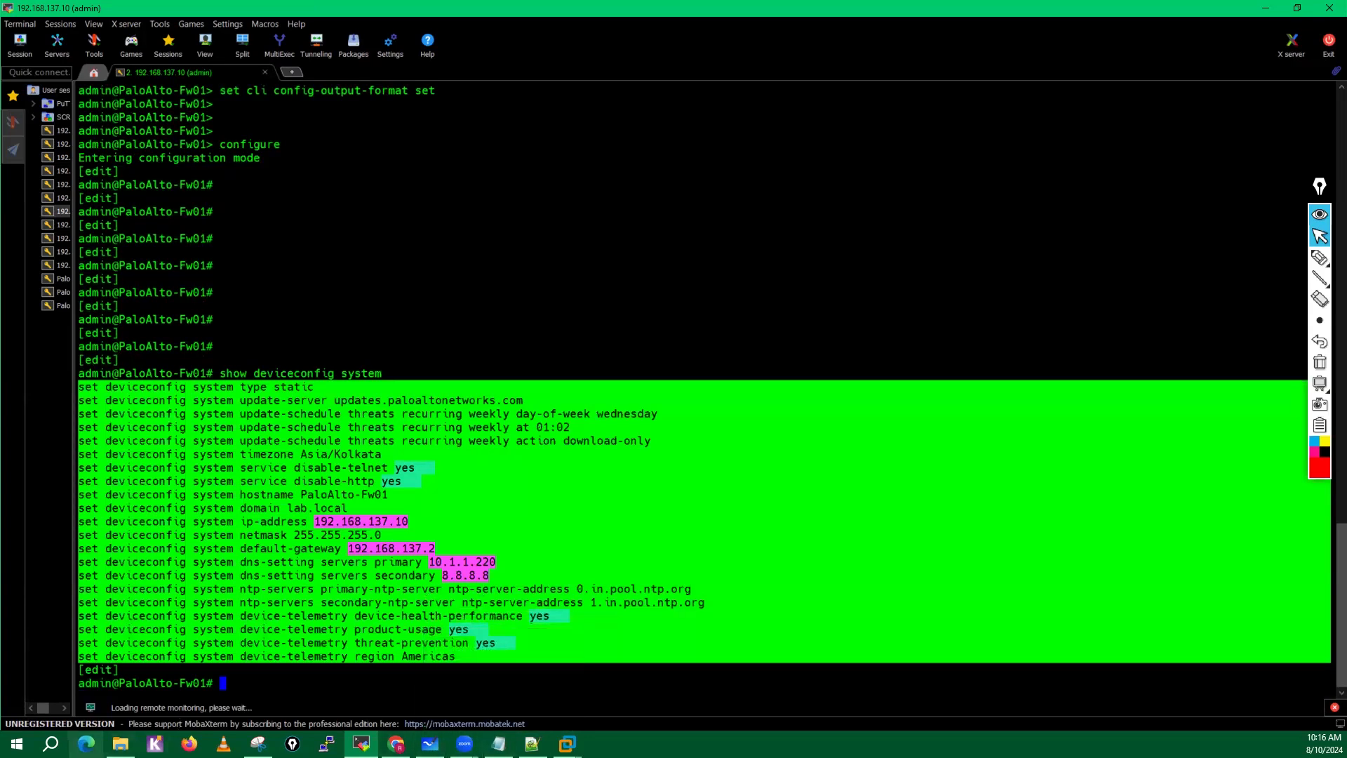
pyautogui.click(50, 744)
pyautogui.write('no')
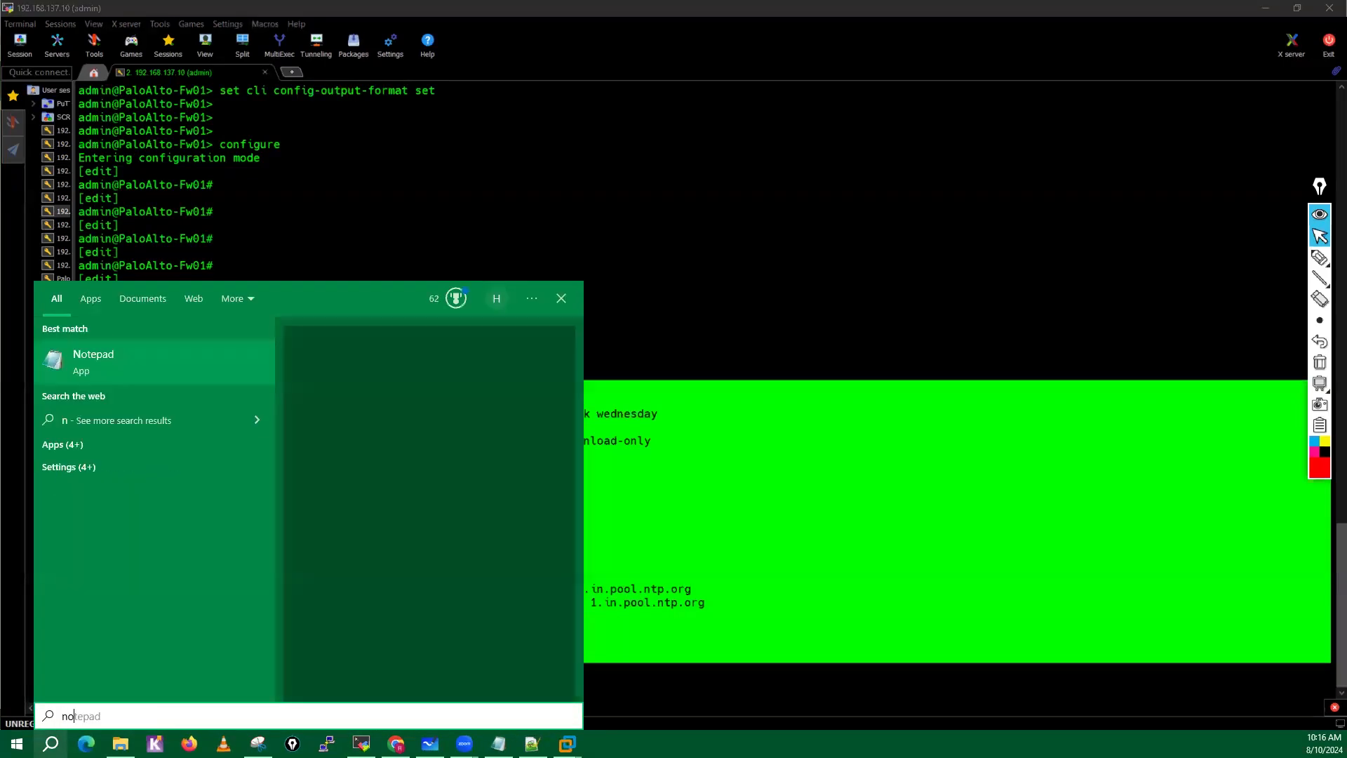
pyautogui.write('tepad')
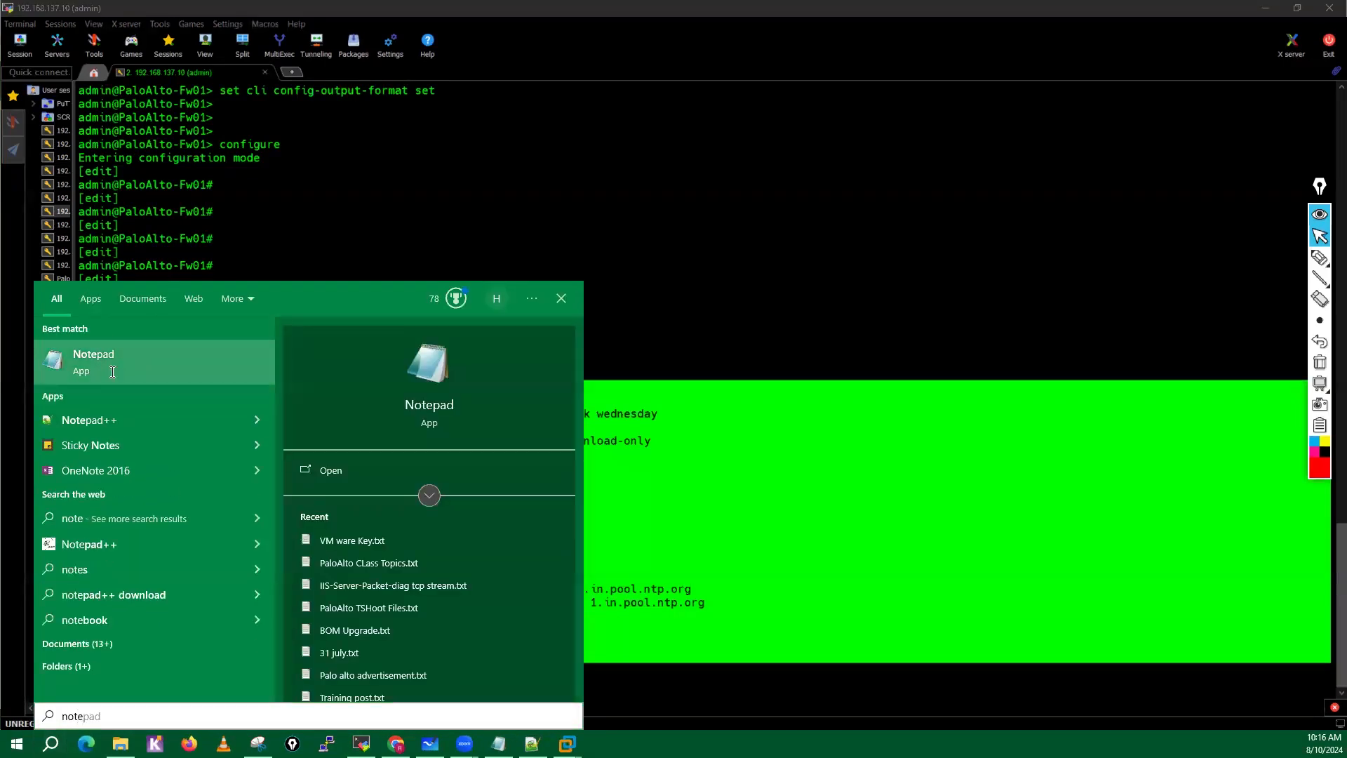
pyautogui.press('Return')
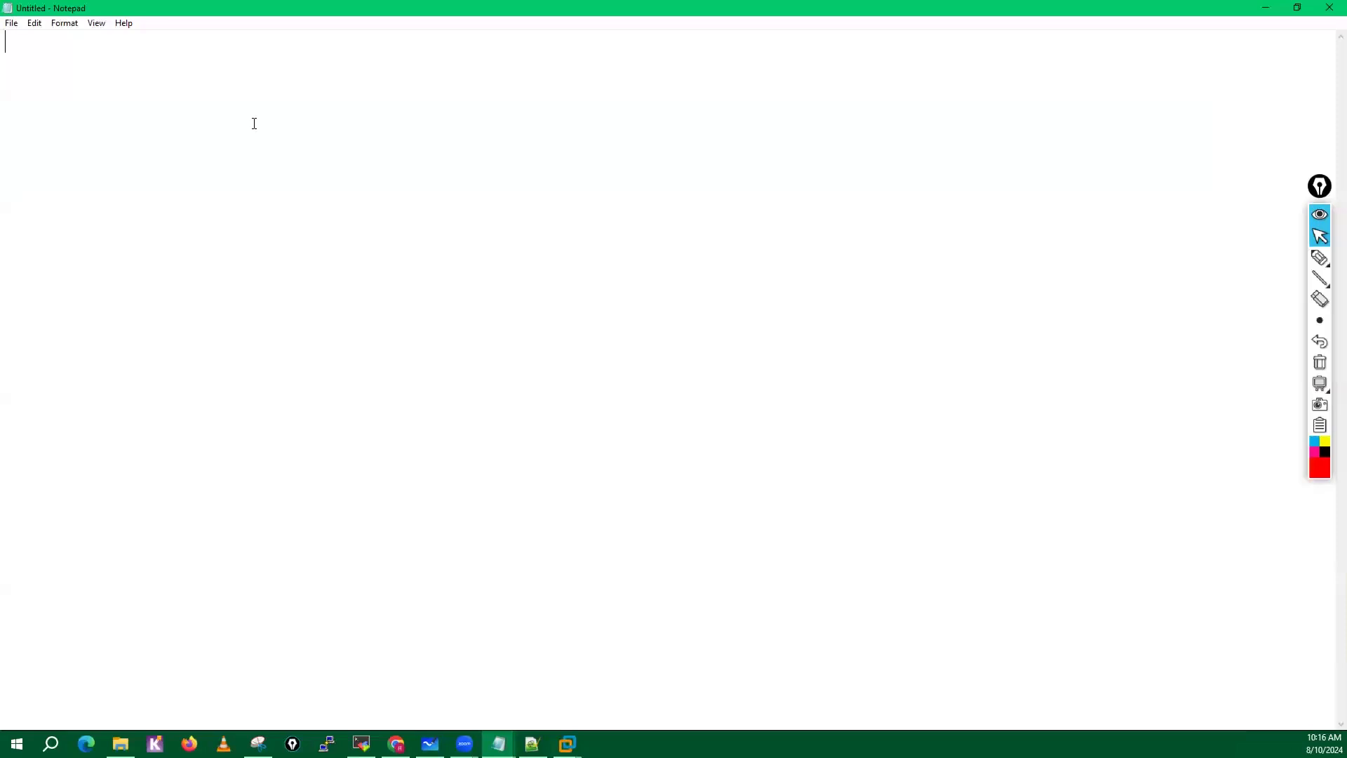
pyautogui.write('set deviceconfig system type static set deviceconfig system update-server updates.paloaltonetworks.com set deviceconfig system update-schedule threats recurring weekly day-of-week wednesday set deviceconfig system update-schedule threats recurring weekly at 01:02 set deviceconfig system update-schedule threats recurring weekly action download-only set deviceconfig system timezone Asia/Kolkata set deviceconfig system service disable-telnet yes set deviceconfig system service disable-http yes set deviceconfig system hostname PaloAlto-Fw01 set deviceconfig system domain lab.local set deviceconfig system ip-address 192.168.137.10 set deviceconfig system netmask 255.255.255.0 set deviceconfig system default-gateway 192.168.137.2 set deviceconfig system dns-setting servers primary 10.1.1.220 set deviceconfig system dns-setting servers secondary 8.8.8.8 set deviceconfig system ntp-servers primary-ntp-server ntp-server-address 0.in.pool.ntp.org set deviceconfig system ntp-servers secondary-ntp-server ntp-server-address 1.in.pool.ntp.org set deviceconfig system device-telemetry device-health-performance yes set deviceconfig system device-telemetry product-usage yes set deviceconfig system device-telemetry threat-prevention yes set deviceconfig system device-telemetry region Americas')
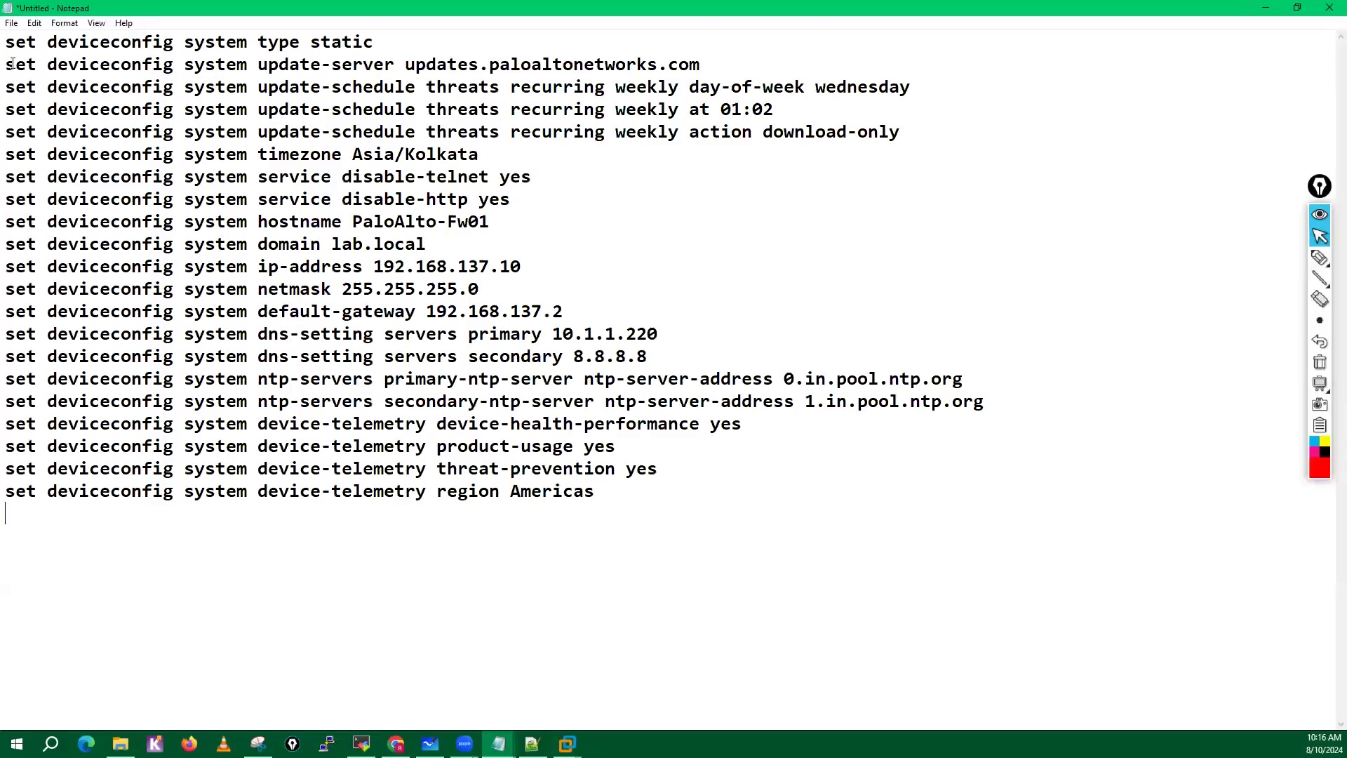
# Delete the update-server command and the three update-schedule commands from the Notepad text.
pyautogui.moveTo(15, 65); pyautogui.dragTo(897, 142)
pyautogui.press('Delete')
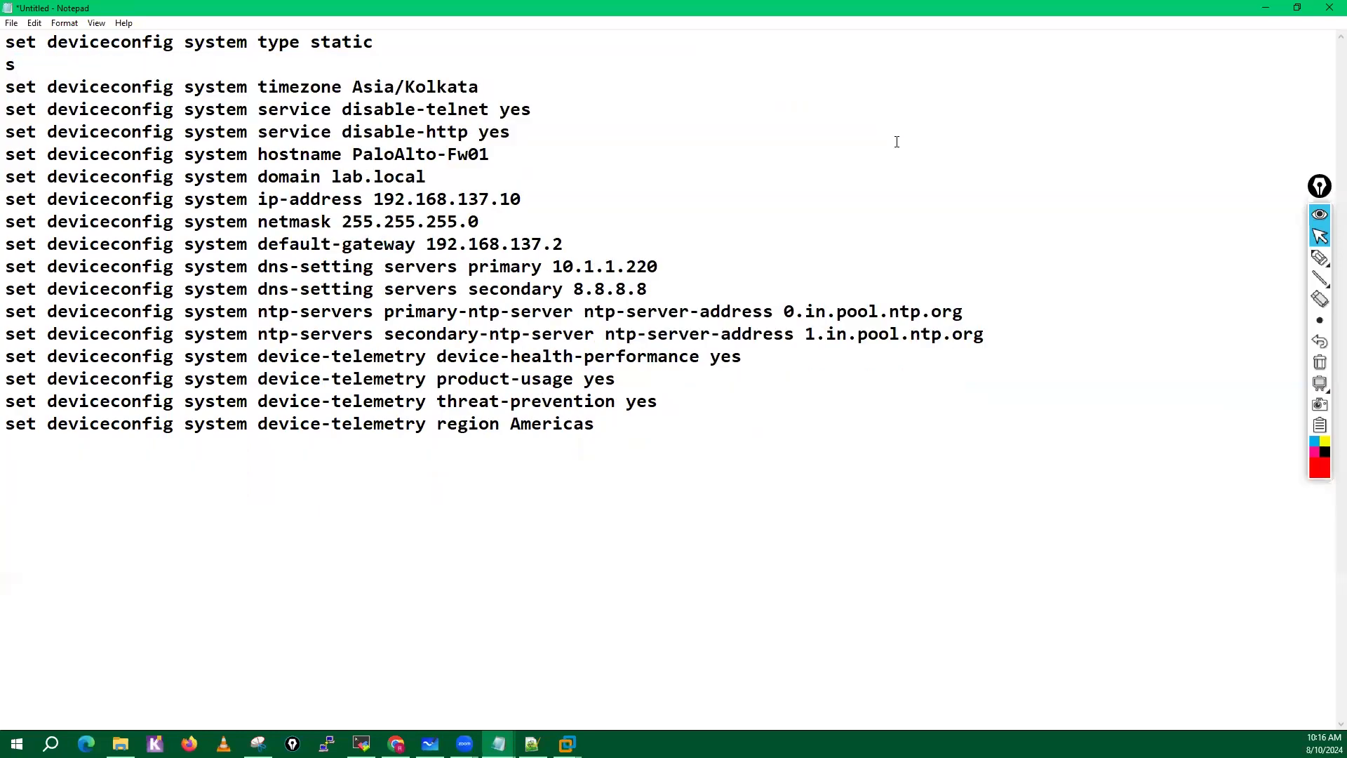
pyautogui.press('BackSpace')
# Delete the disable-telnet and disable-http service commands, and move the hostname command to the empty line above the timezone command.
pyautogui.moveTo(6, 109); pyautogui.dragTo(595, 134)
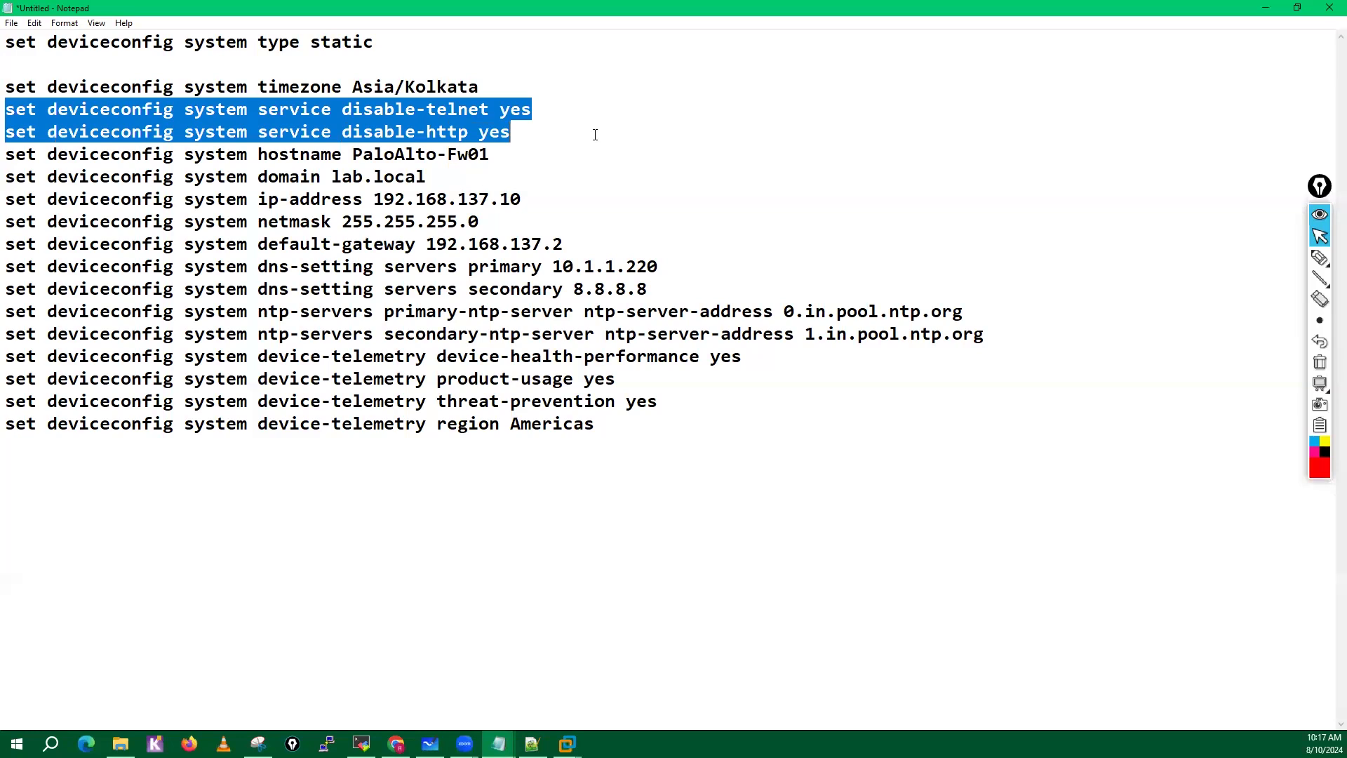
pyautogui.press('Delete')
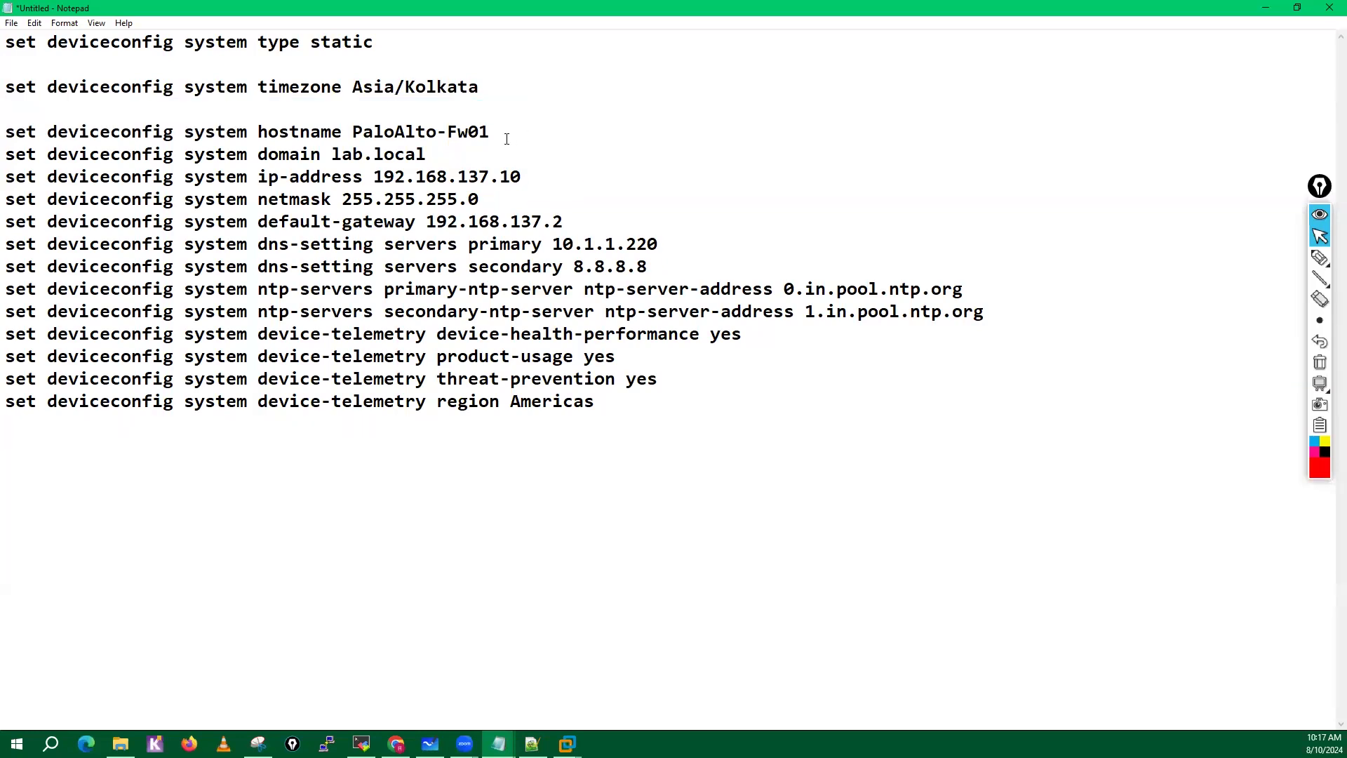
pyautogui.moveTo(507, 138); pyautogui.dragTo(5, 132)
pyautogui.hotkey('ctrl', 'c')
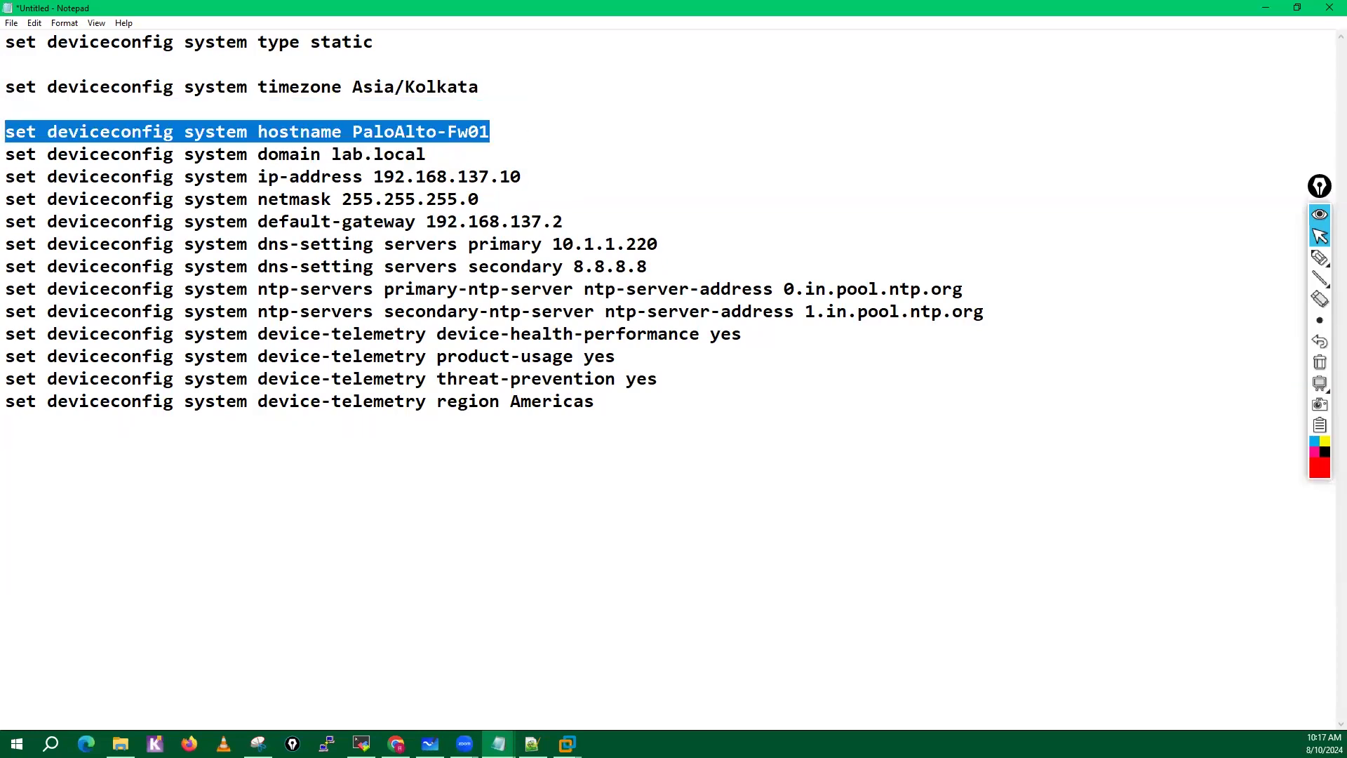
pyautogui.press('Delete')
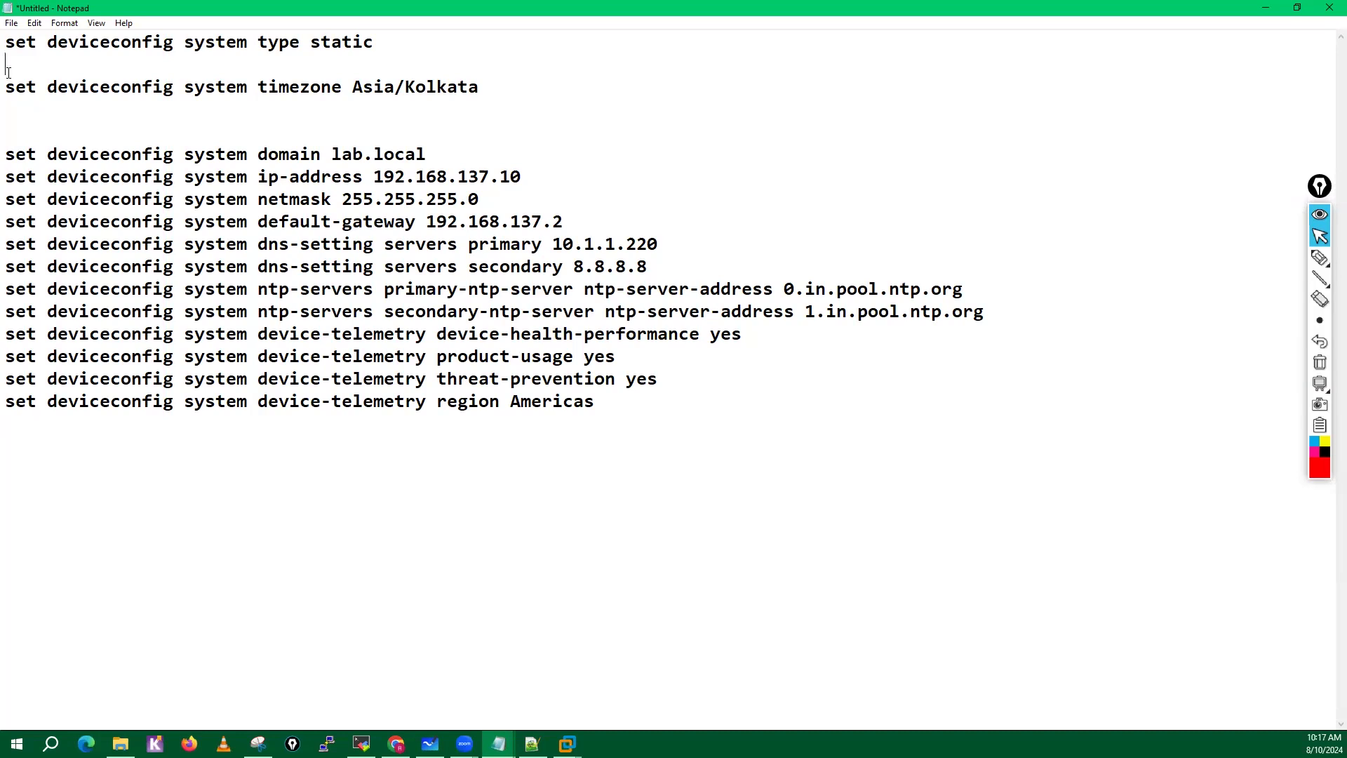
pyautogui.click(9, 72)
pyautogui.hotkey('ctrl', 'v')
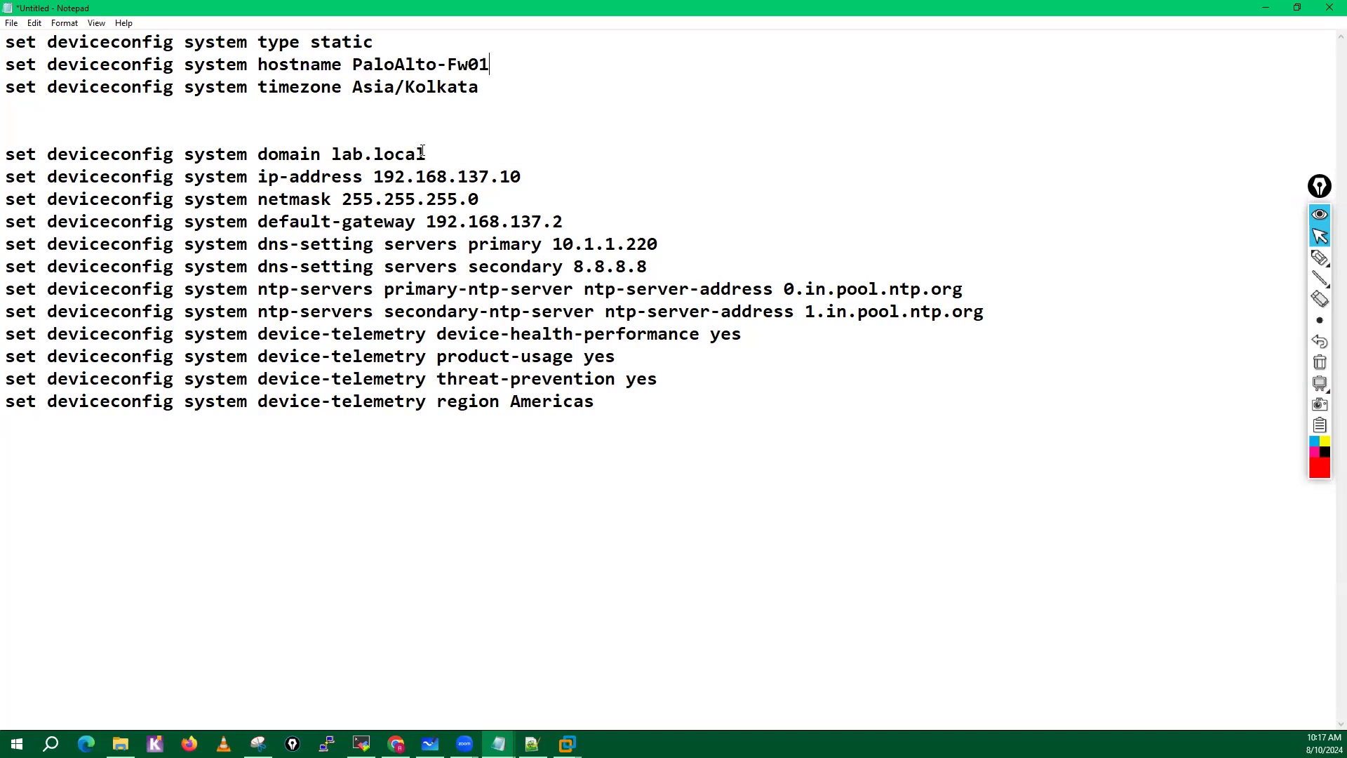
# Move the domain lab.local command onto a new line directly below the hostname command.
pyautogui.moveTo(317, 150); pyautogui.dragTo(8, 149)
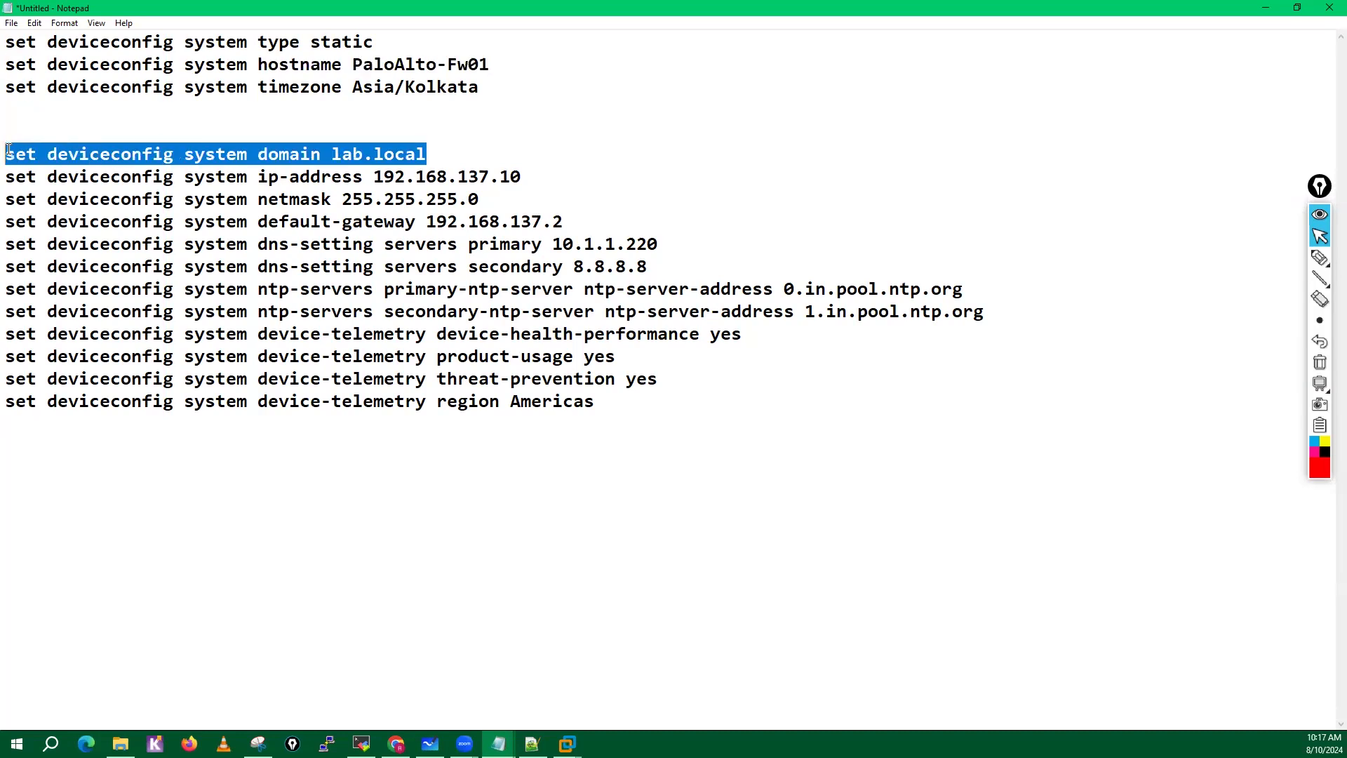
pyautogui.hotkey('ctrl', 'x')
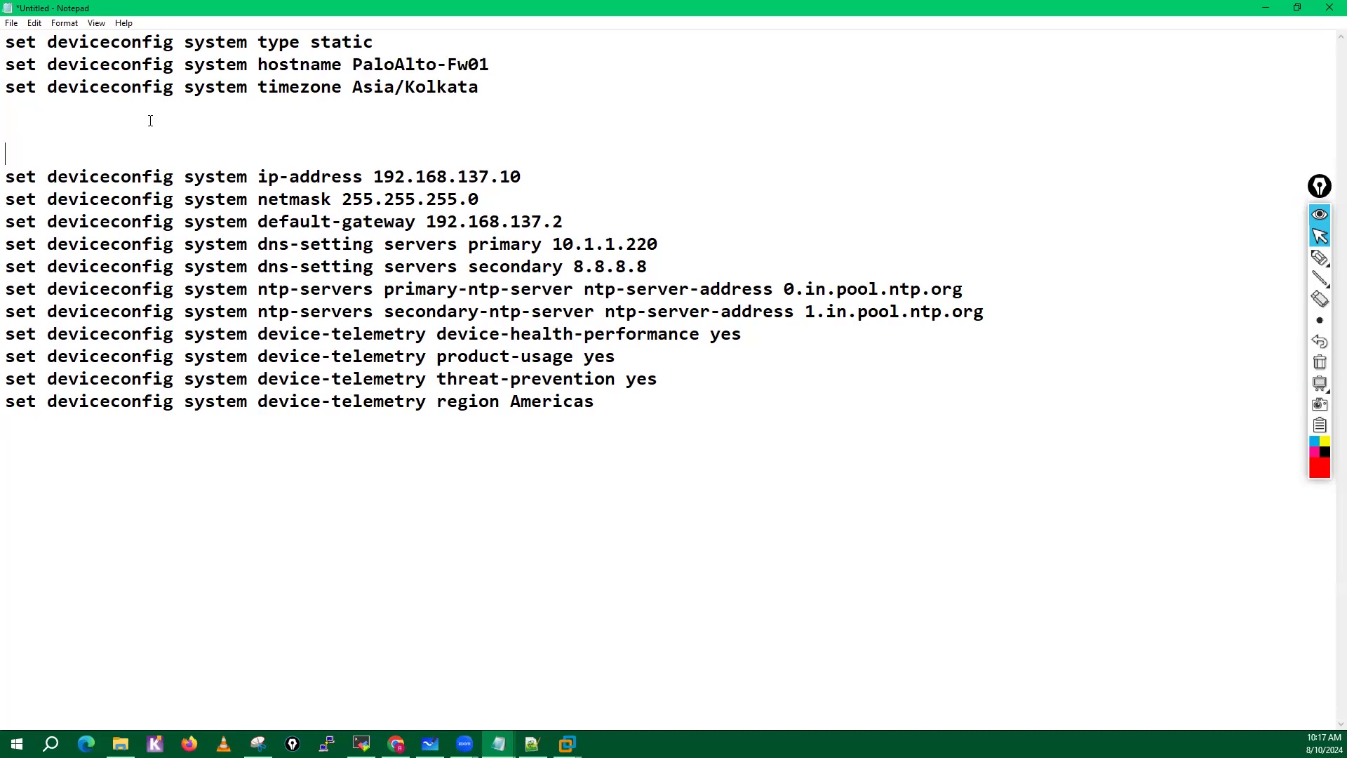
pyautogui.click(493, 64)
pyautogui.press('Return')
pyautogui.hotkey('ctrl', 'v')
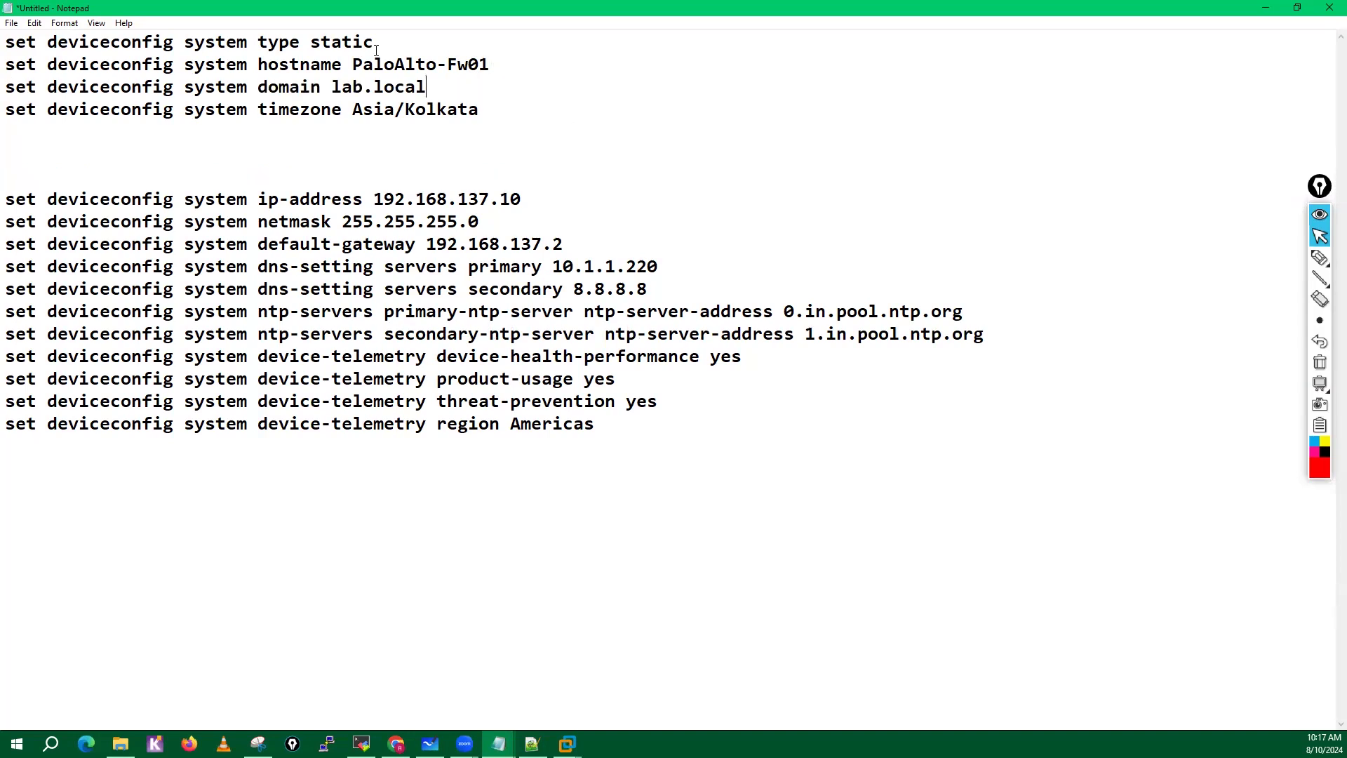
# Move the type static command to the empty line directly above the ip-address command.
pyautogui.moveTo(375, 44); pyautogui.dragTo(9, 45)
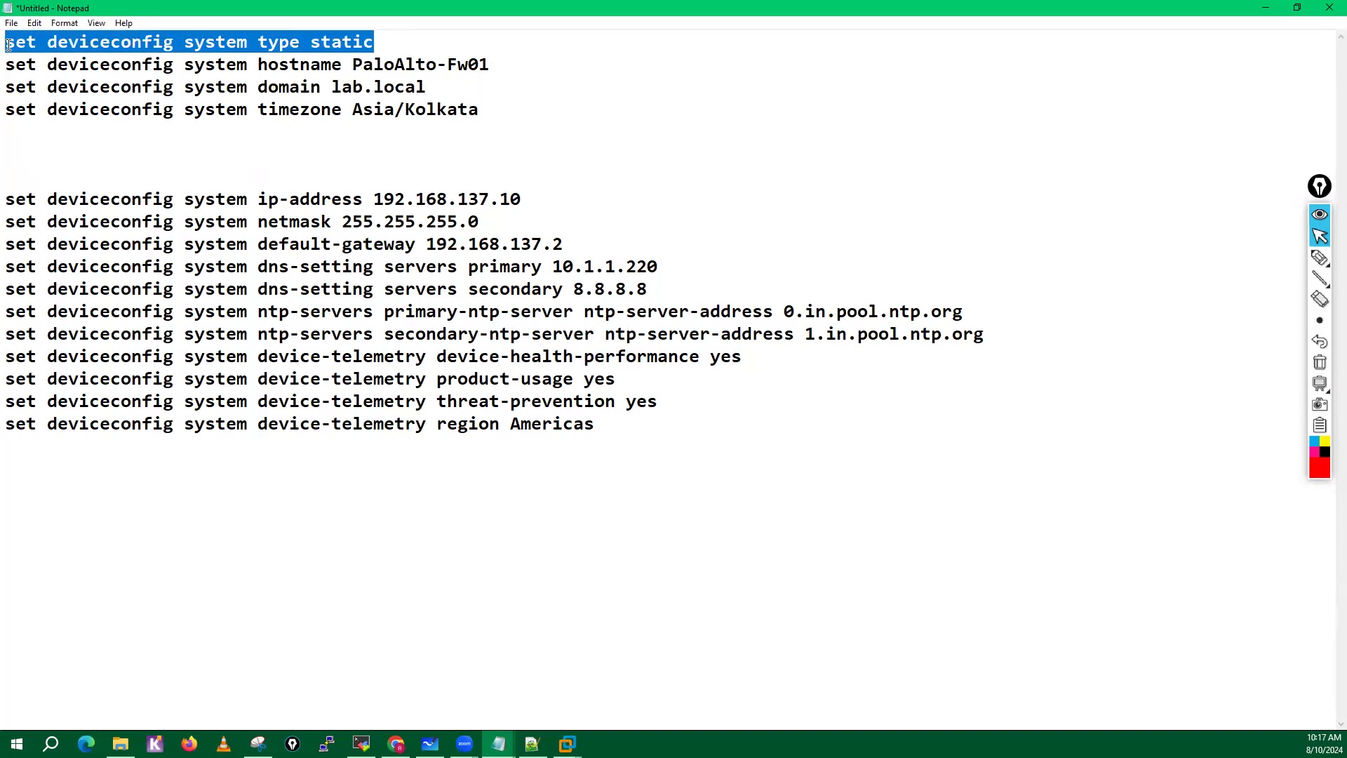
pyautogui.hotkey('ctrl', 'x')
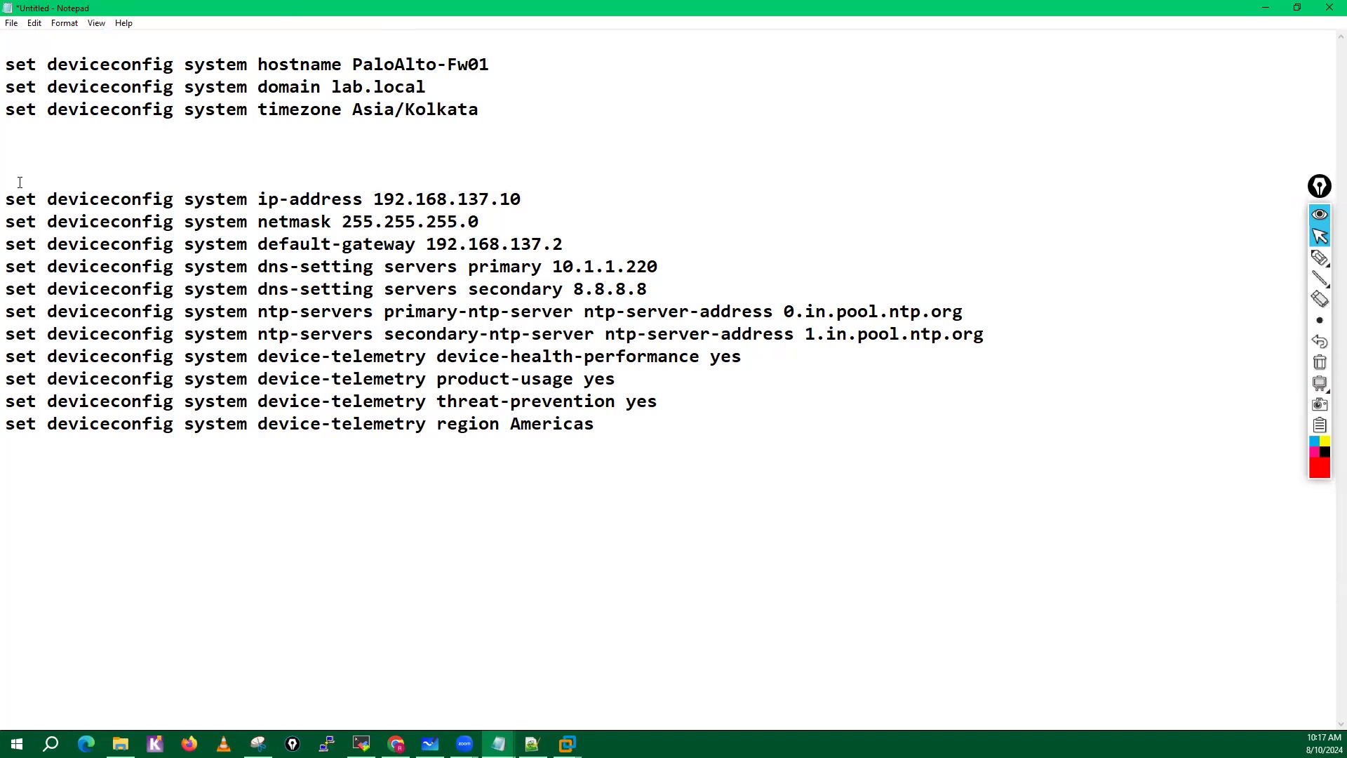
pyautogui.click(20, 181)
pyautogui.hotkey('ctrl', 'v')
pyautogui.click(583, 242)
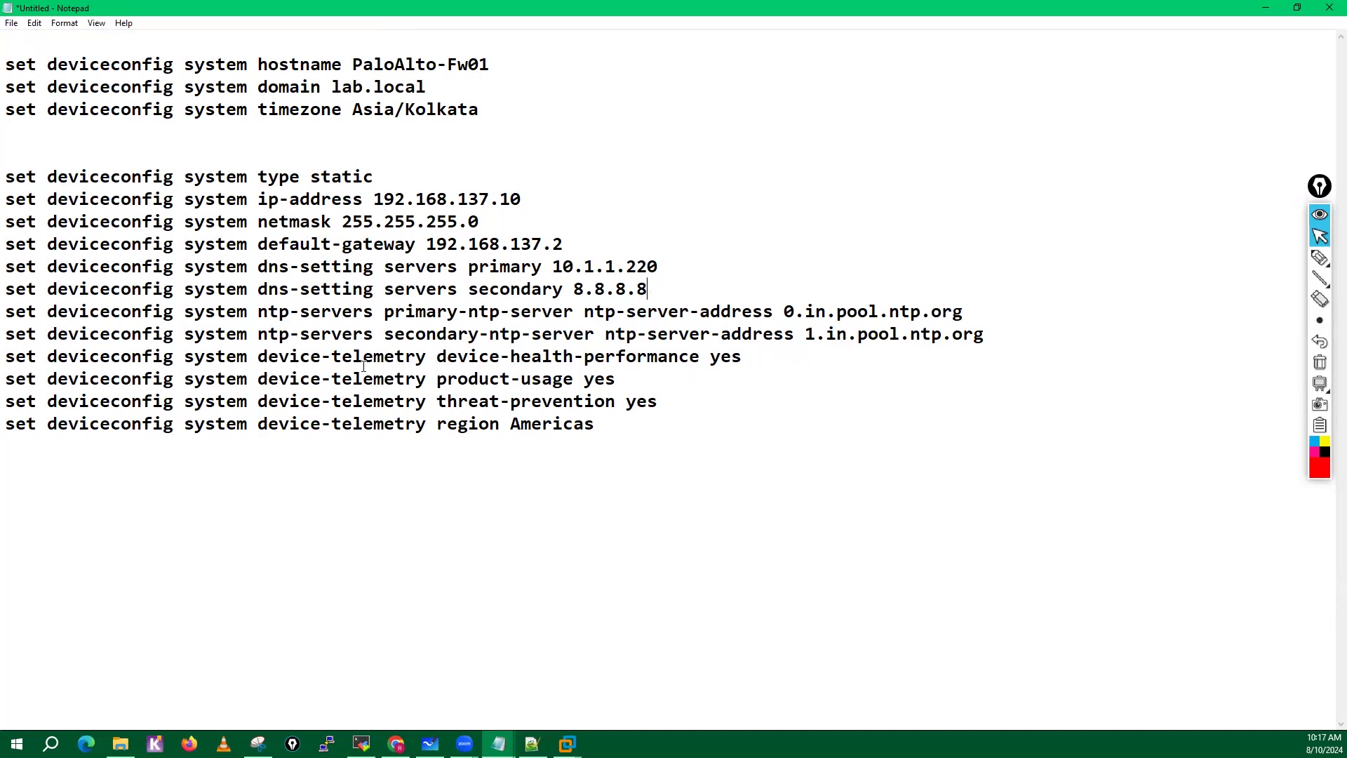
# Delete the four device-telemetry commands and select all remaining set commands, from hostname through the secondary NTP server.
pyautogui.moveTo(7, 356); pyautogui.dragTo(598, 430)
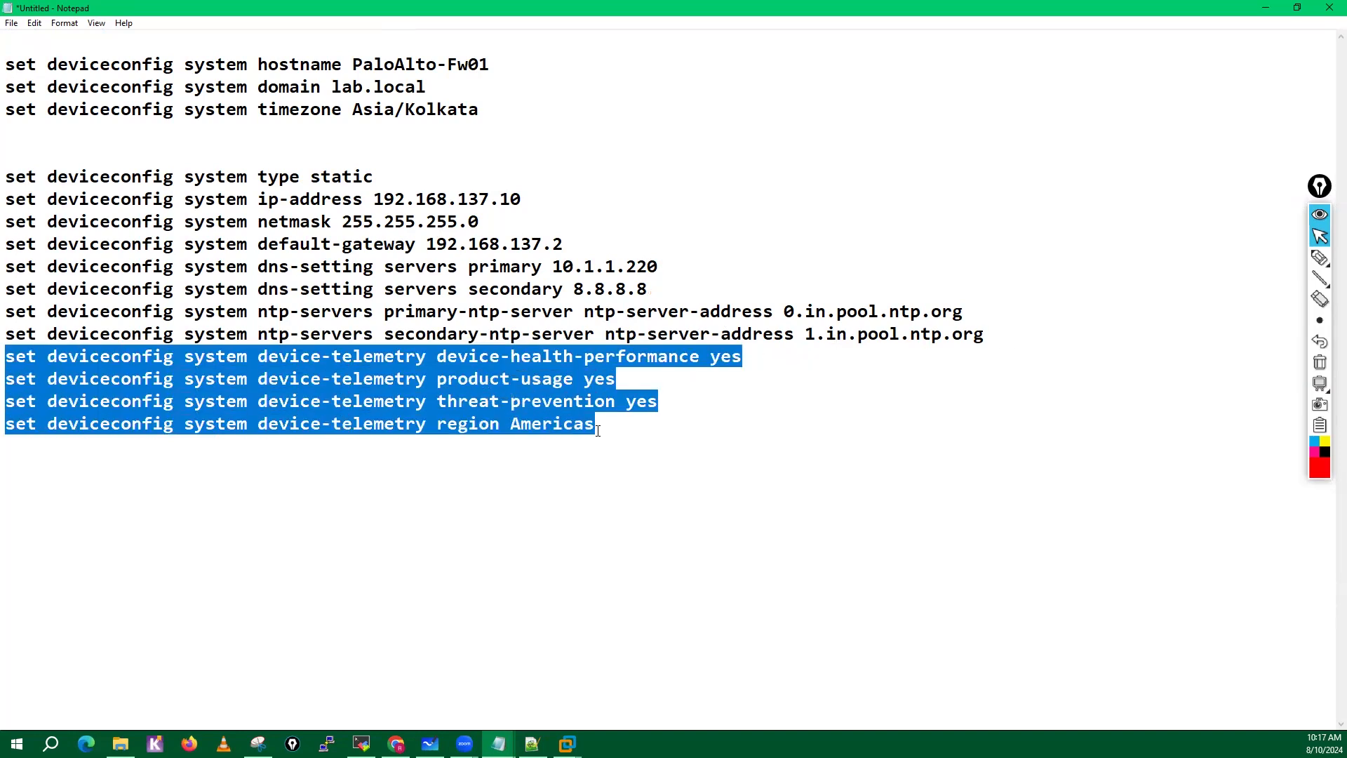
pyautogui.press('Delete')
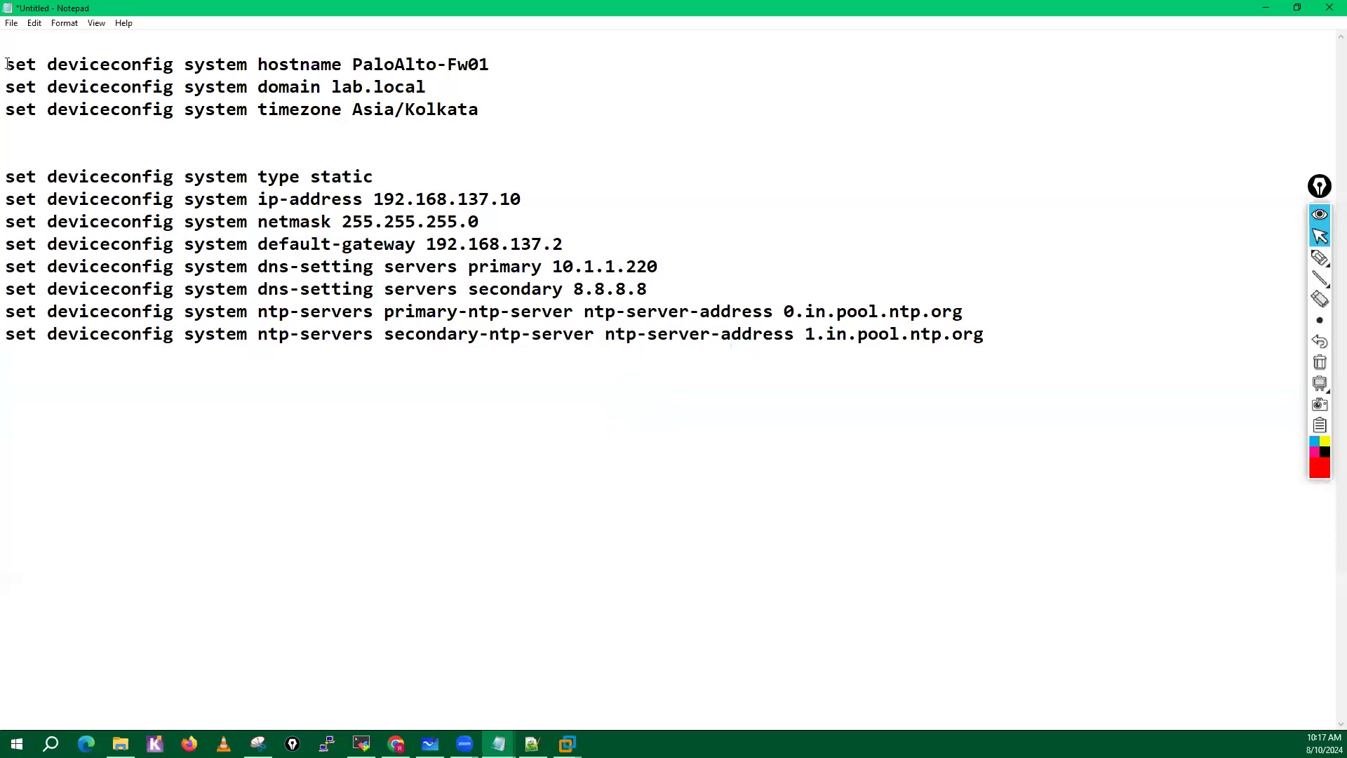
pyautogui.moveTo(7, 63); pyautogui.dragTo(983, 341)
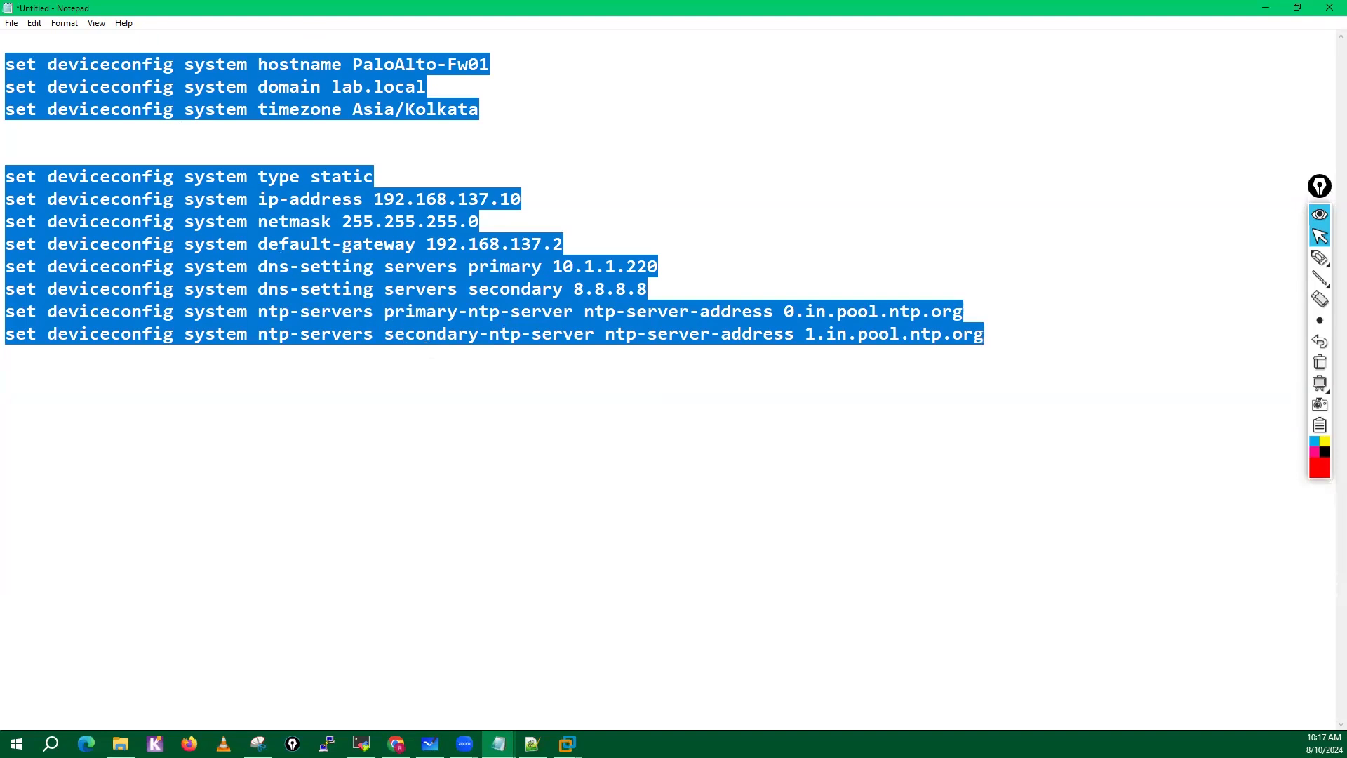
pyautogui.hotkey('alt', 'Tab')
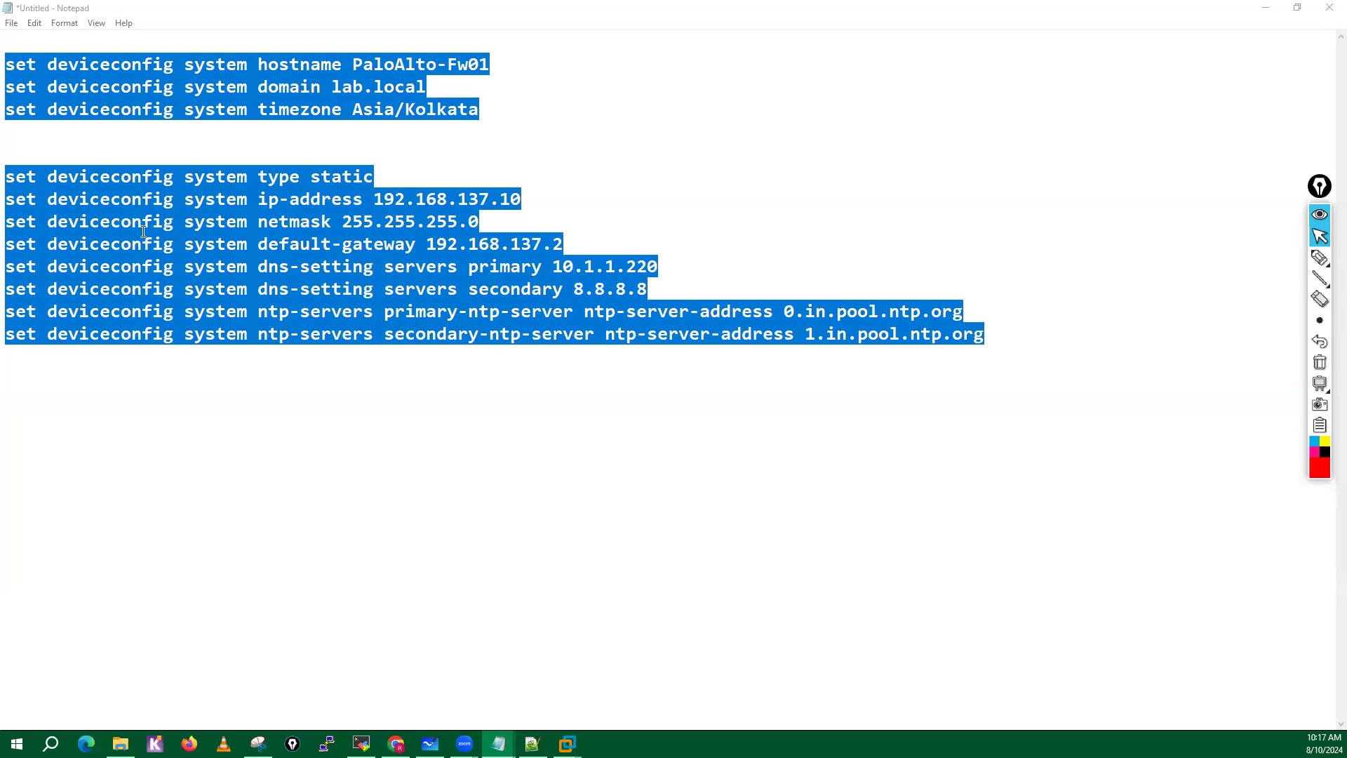
pyautogui.click(602, 366)
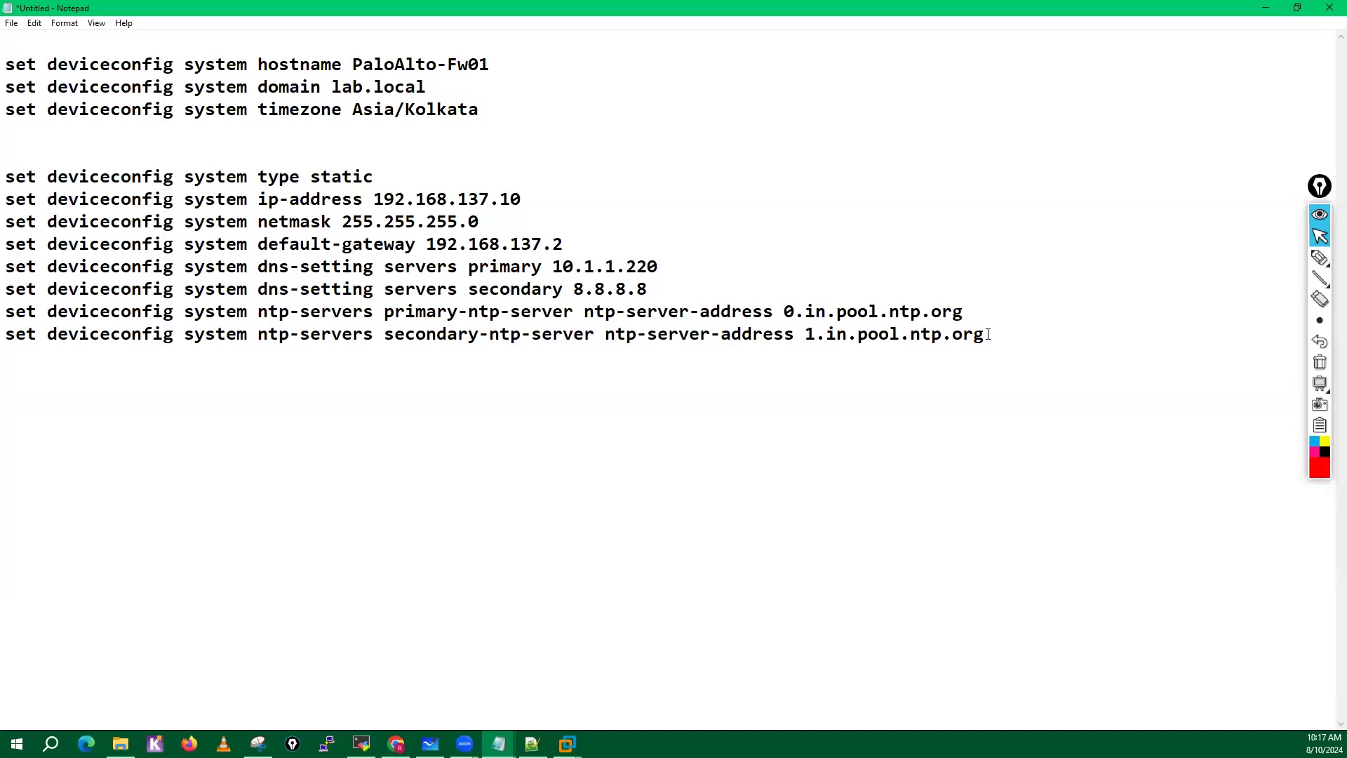
pyautogui.moveTo(988, 335); pyautogui.dragTo(8, 66)
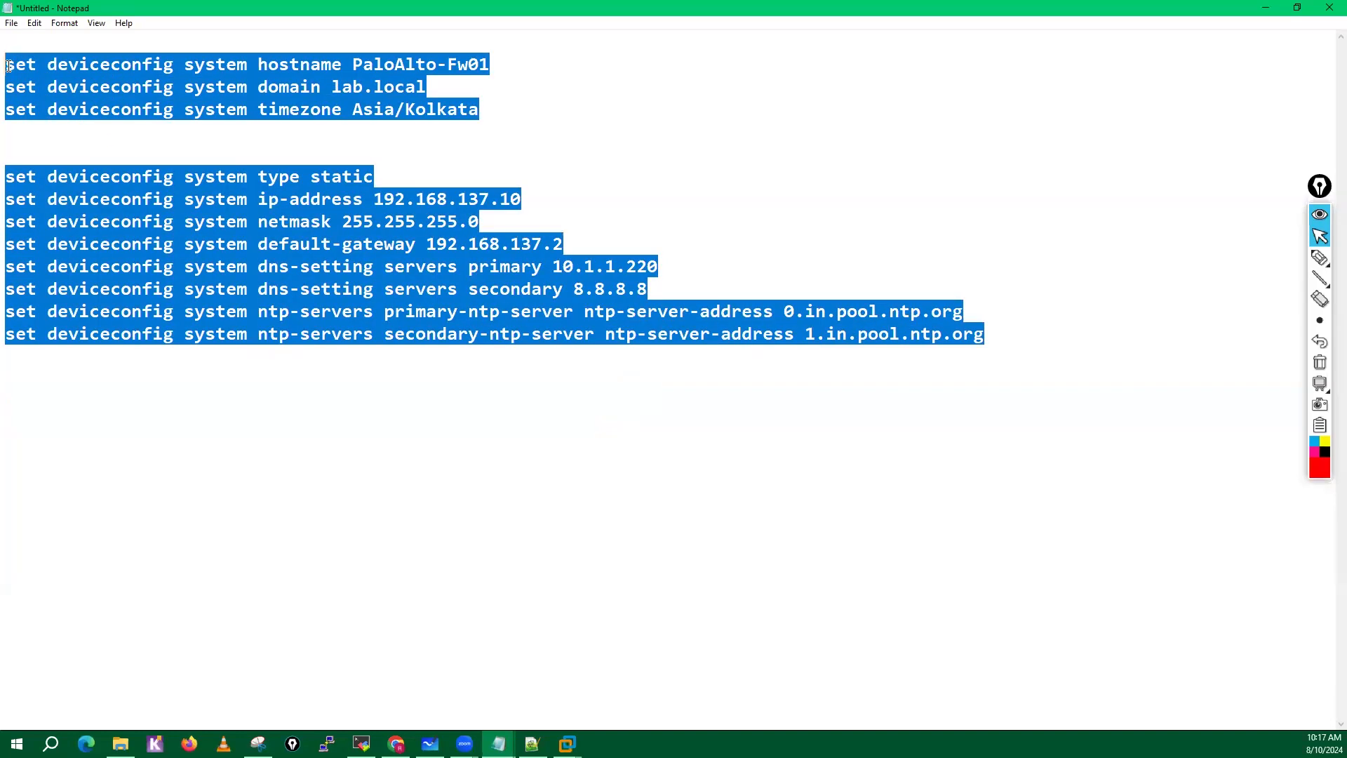
# Close the Notepad document and return to the firewall's MobaXterm session, adding a few empty prompt lines.
pyautogui.click(1329, 8)
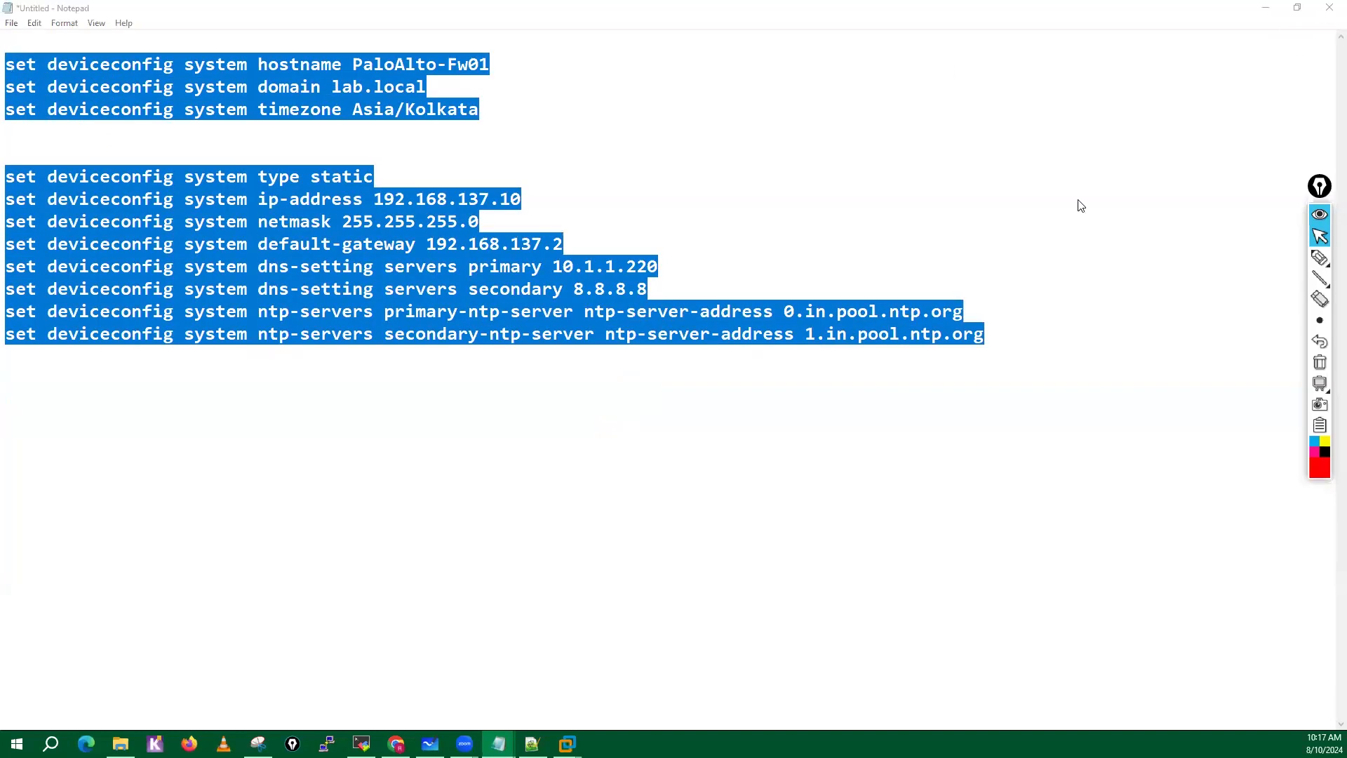
pyautogui.click(680, 372)
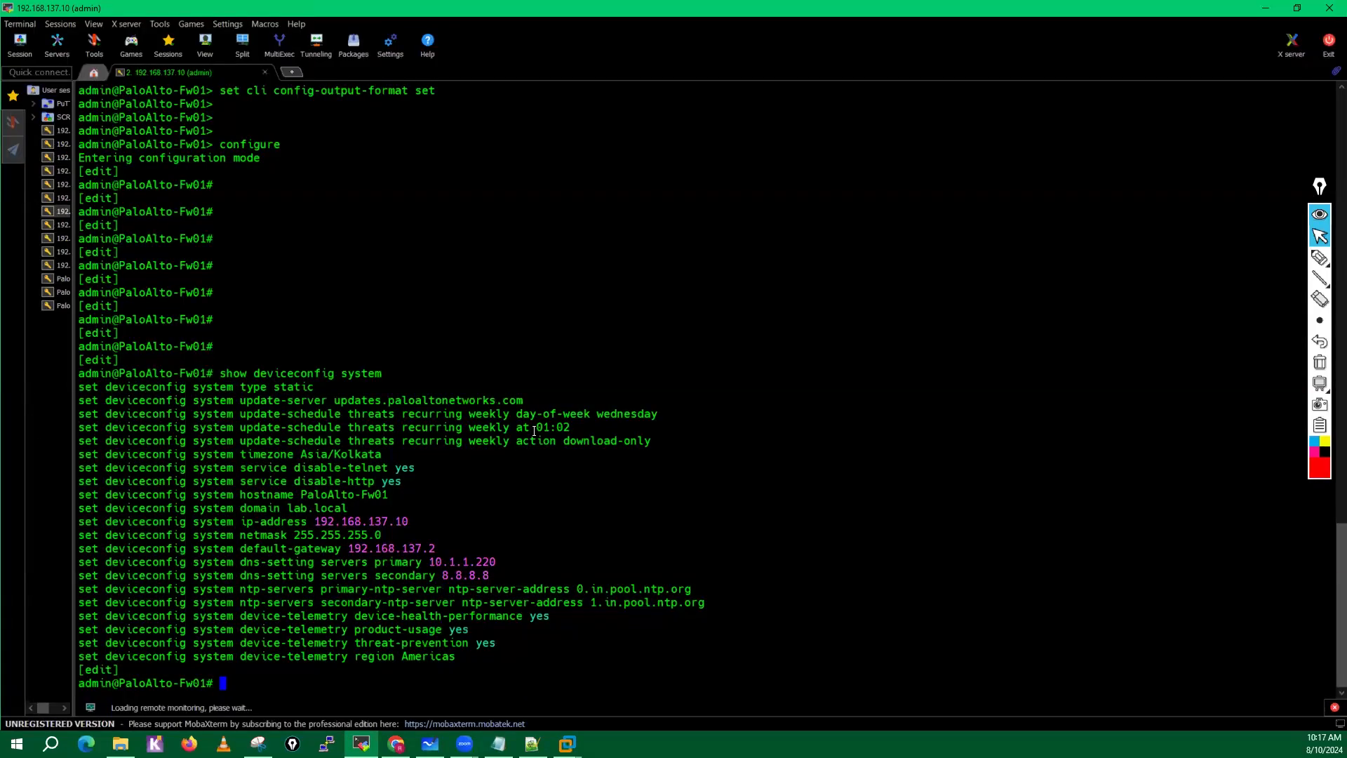
pyautogui.press('Return')
pyautogui.press('Return')
pyautogui.press('Return')
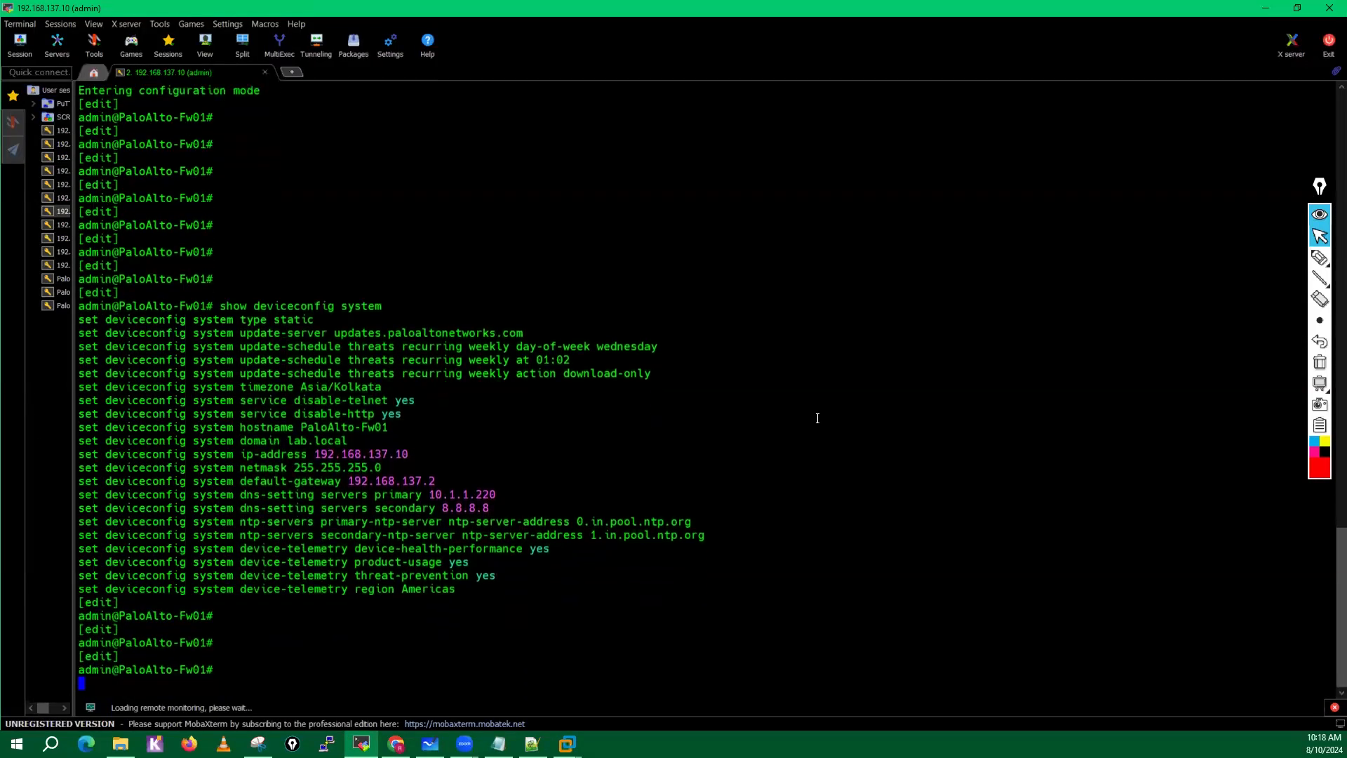
pyautogui.press('Return')
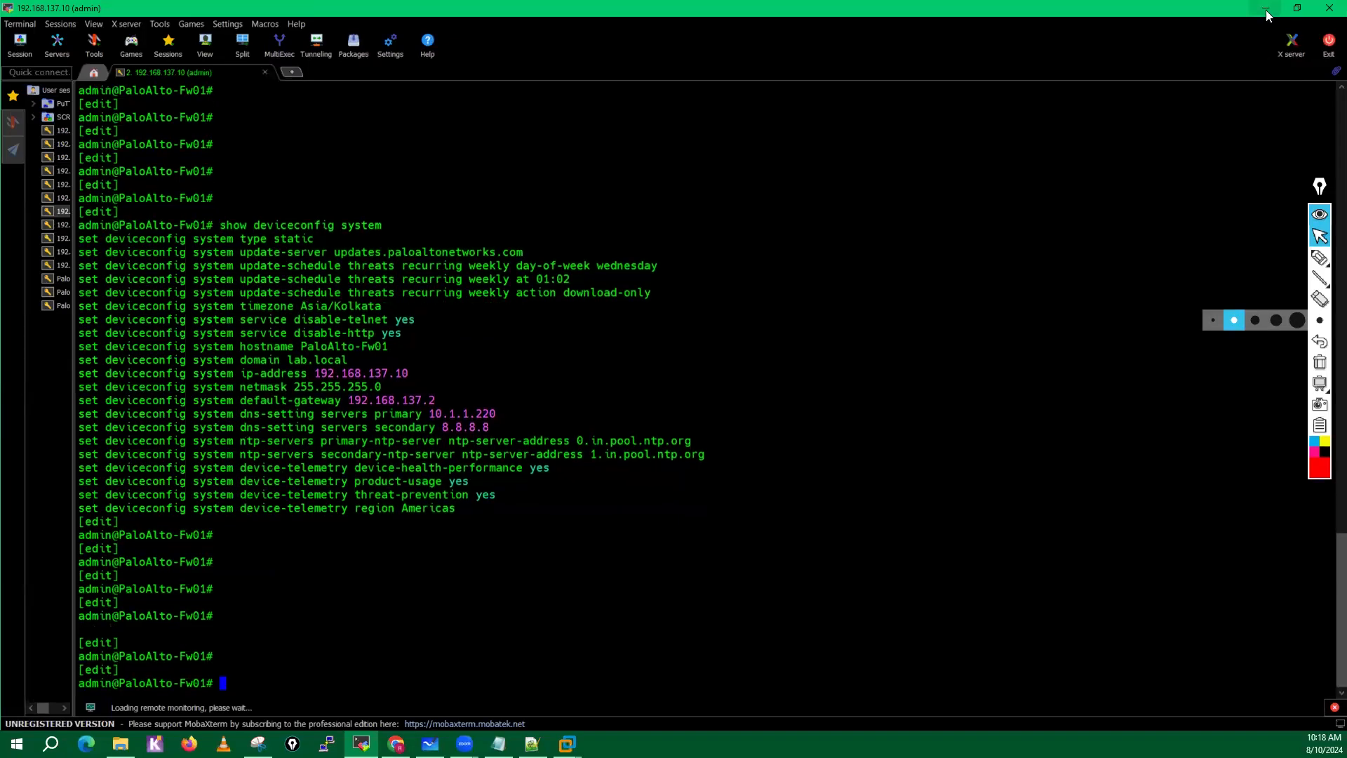
# Switch to the firewall's web interface in Chrome and open the device's Setup management settings.
pyautogui.click(1266, 9)
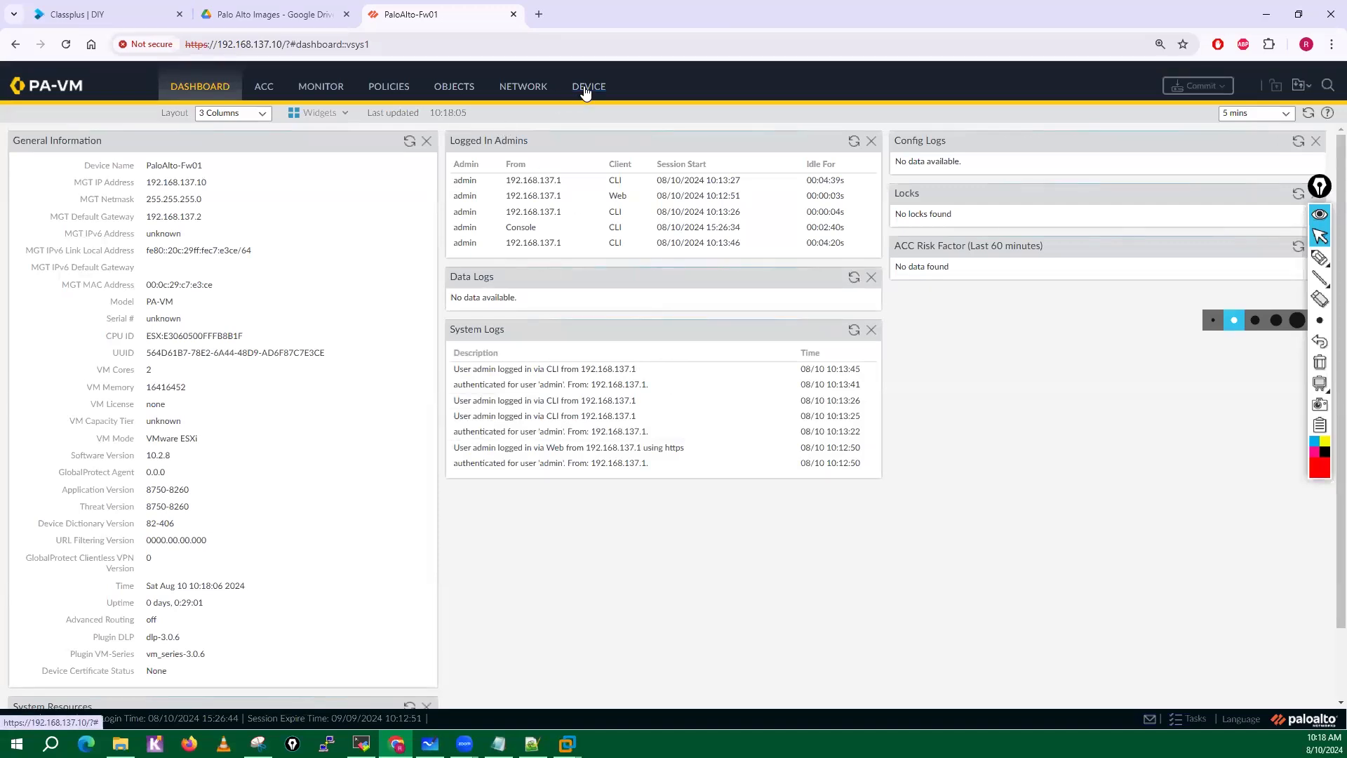
pyautogui.click(585, 87)
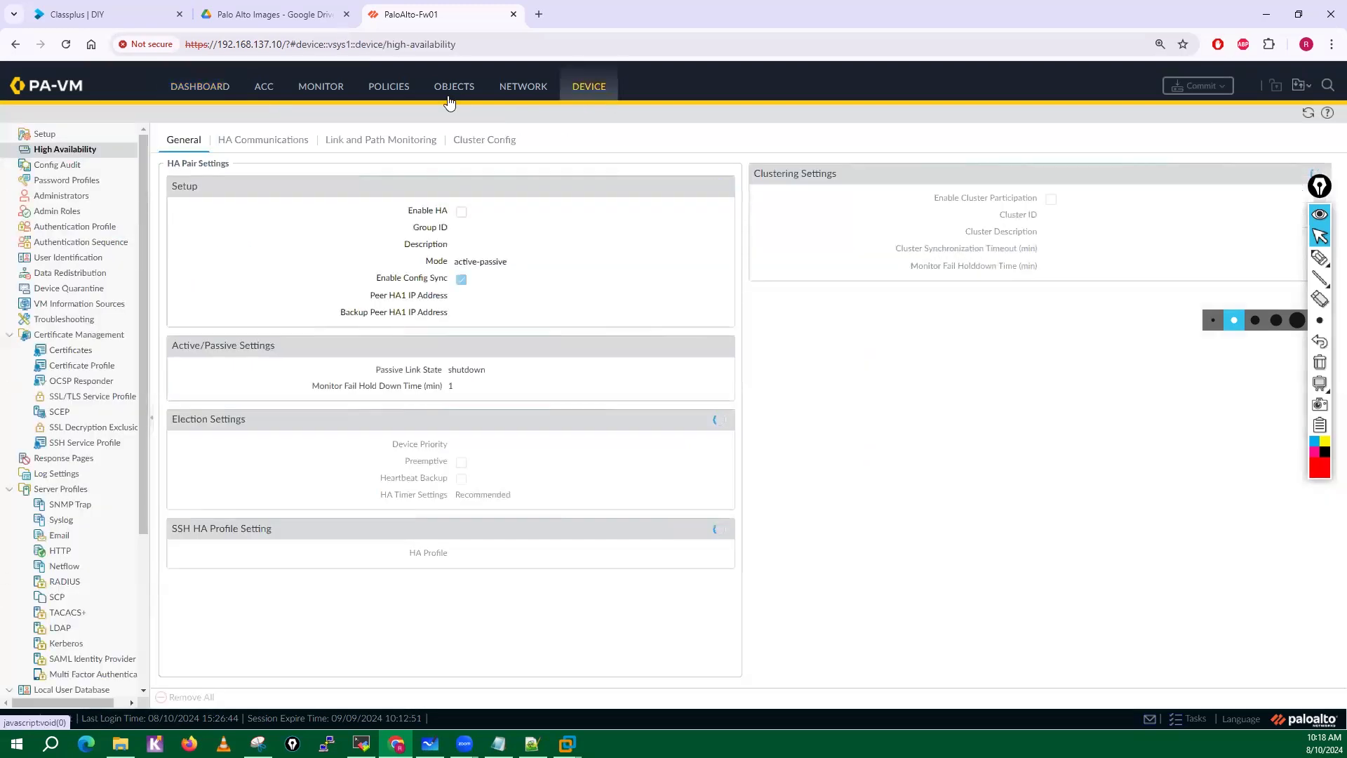
pyautogui.click(45, 134)
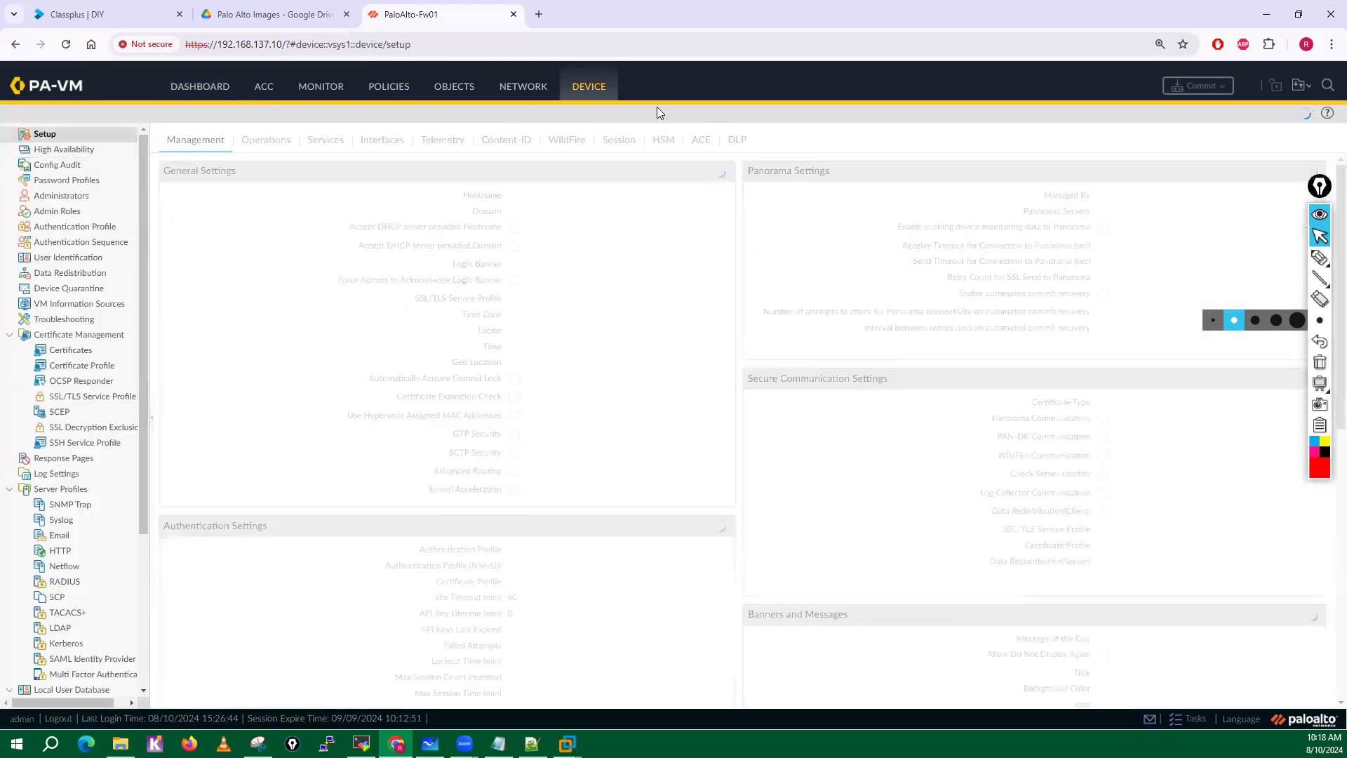
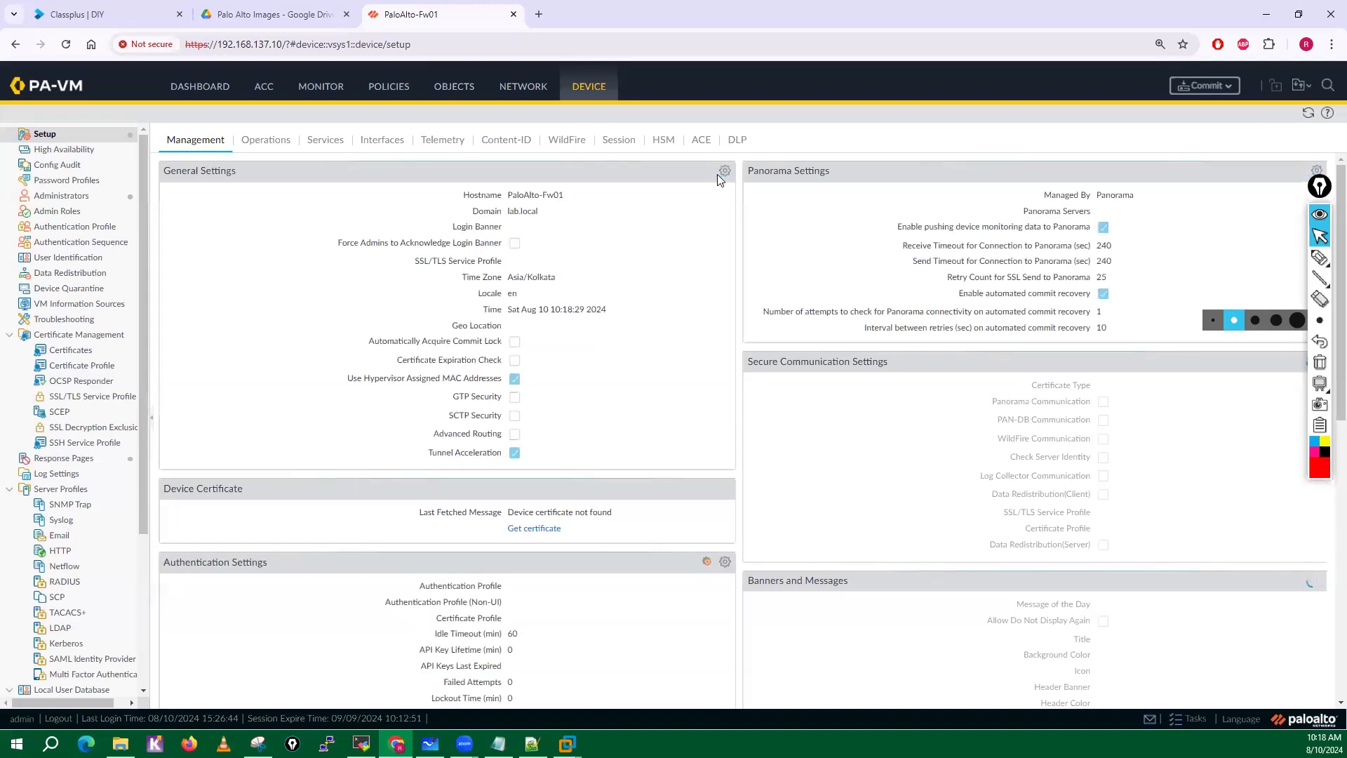
# In General Settings, set the hostname to PaloAlto-Fw01-HO and enter the login banner "This is my lab firewall".
pyautogui.click(725, 172)
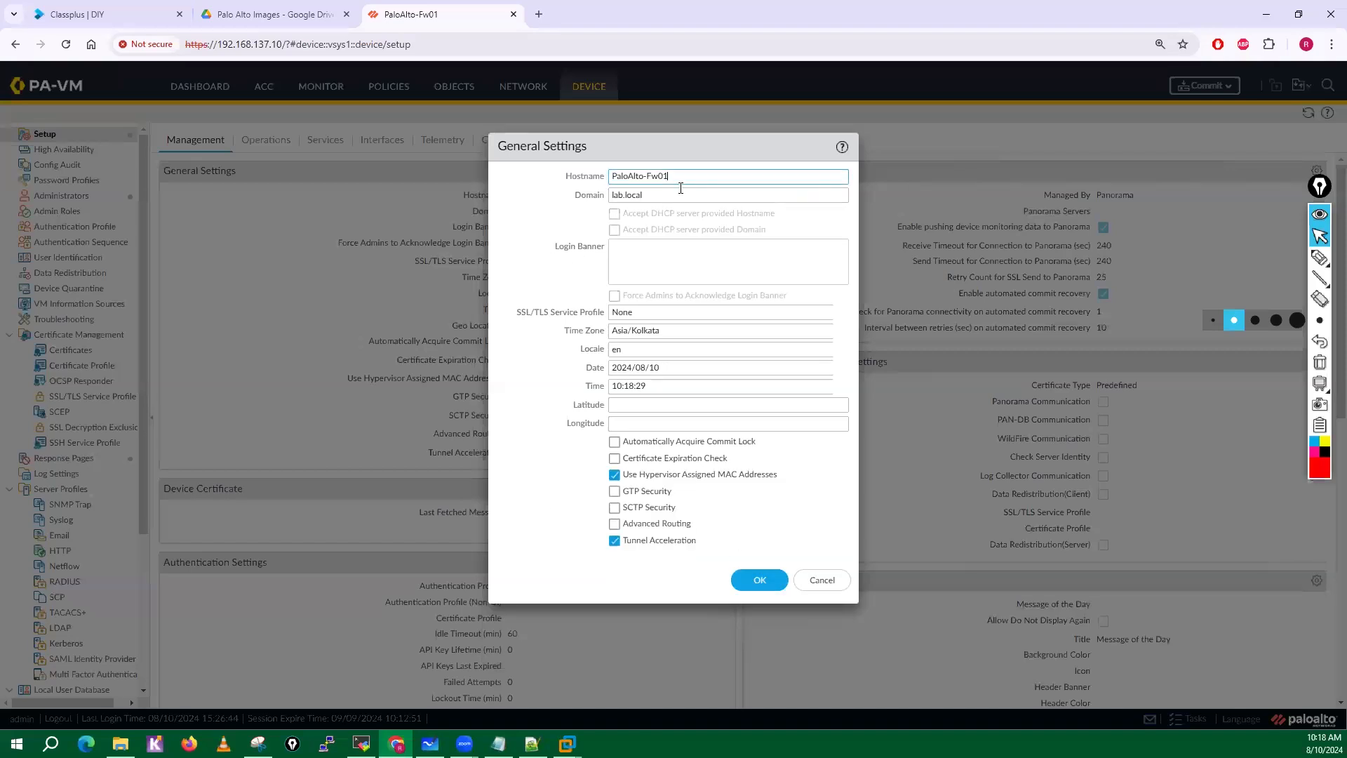
pyautogui.tripleClick(644, 176)
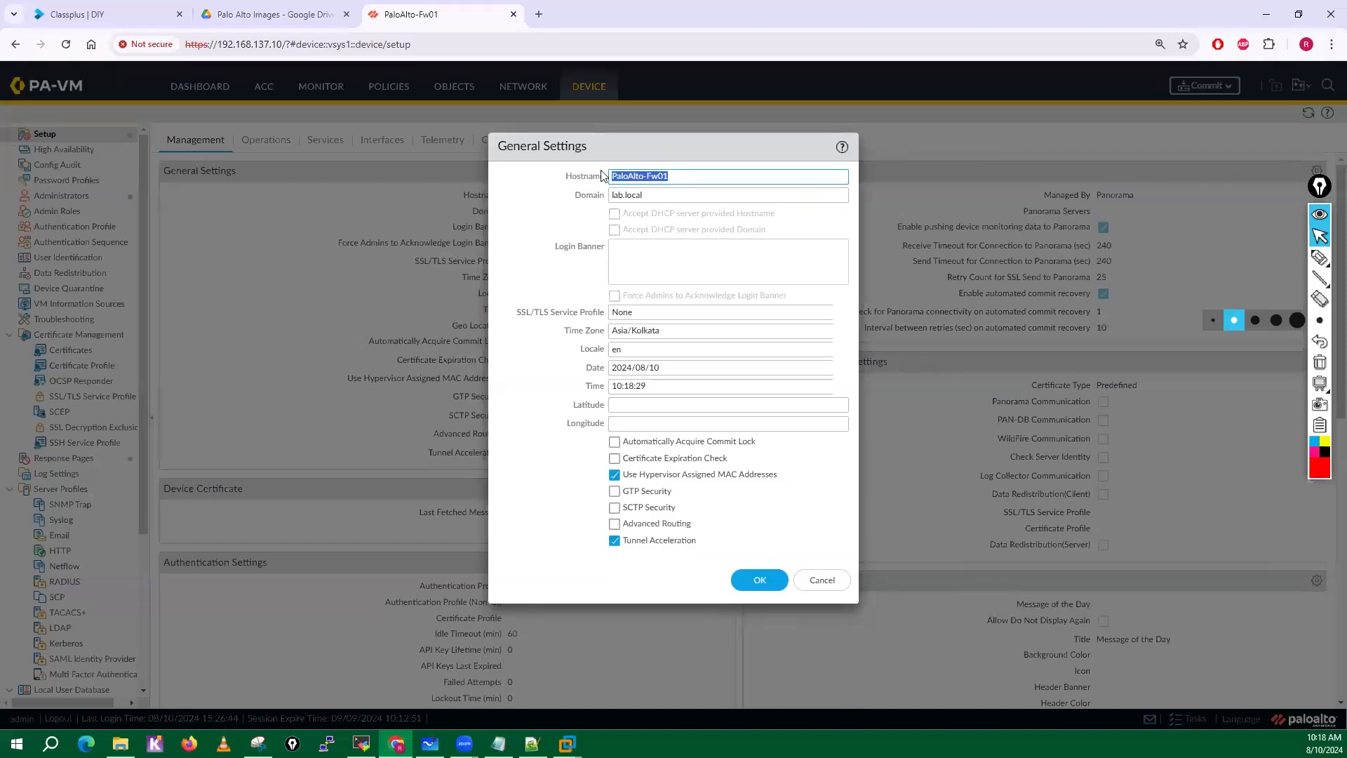
pyautogui.click(668, 175)
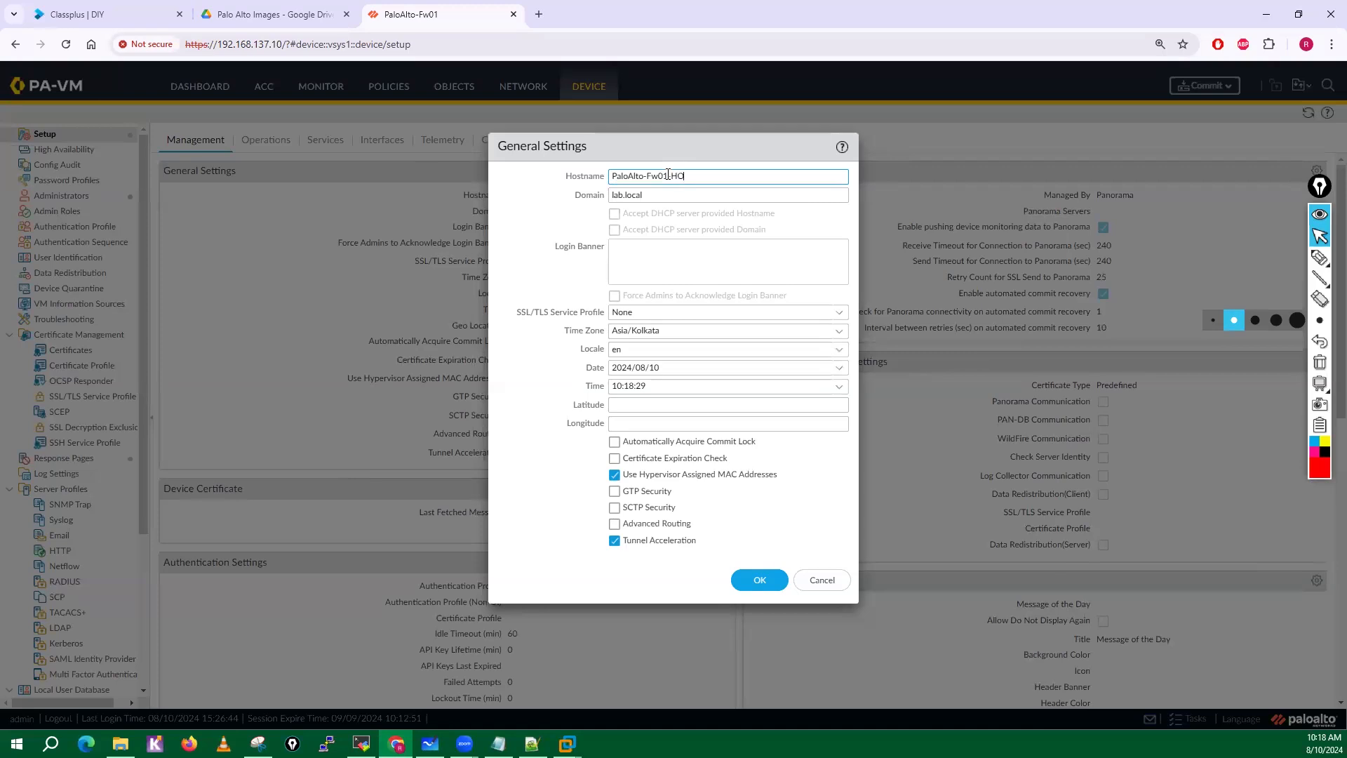
pyautogui.click(659, 195)
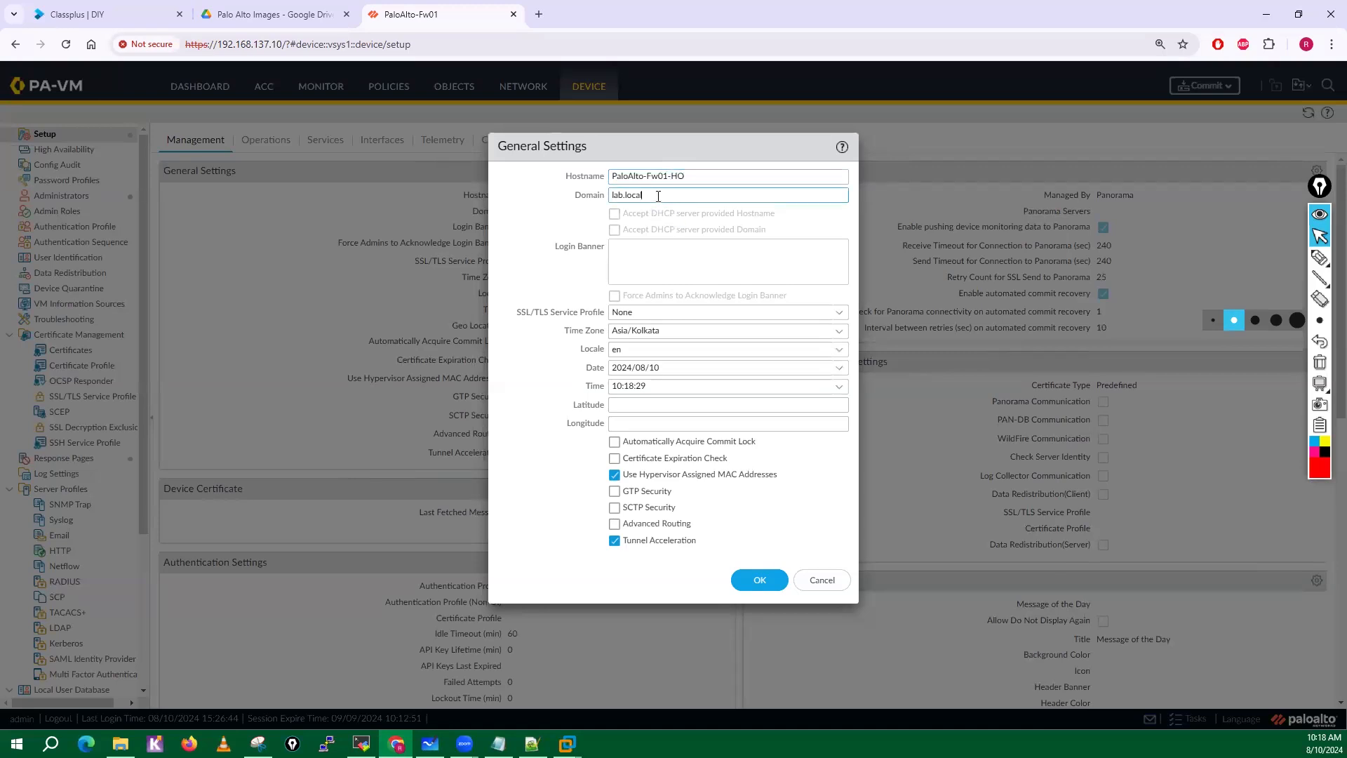
pyautogui.click(625, 246)
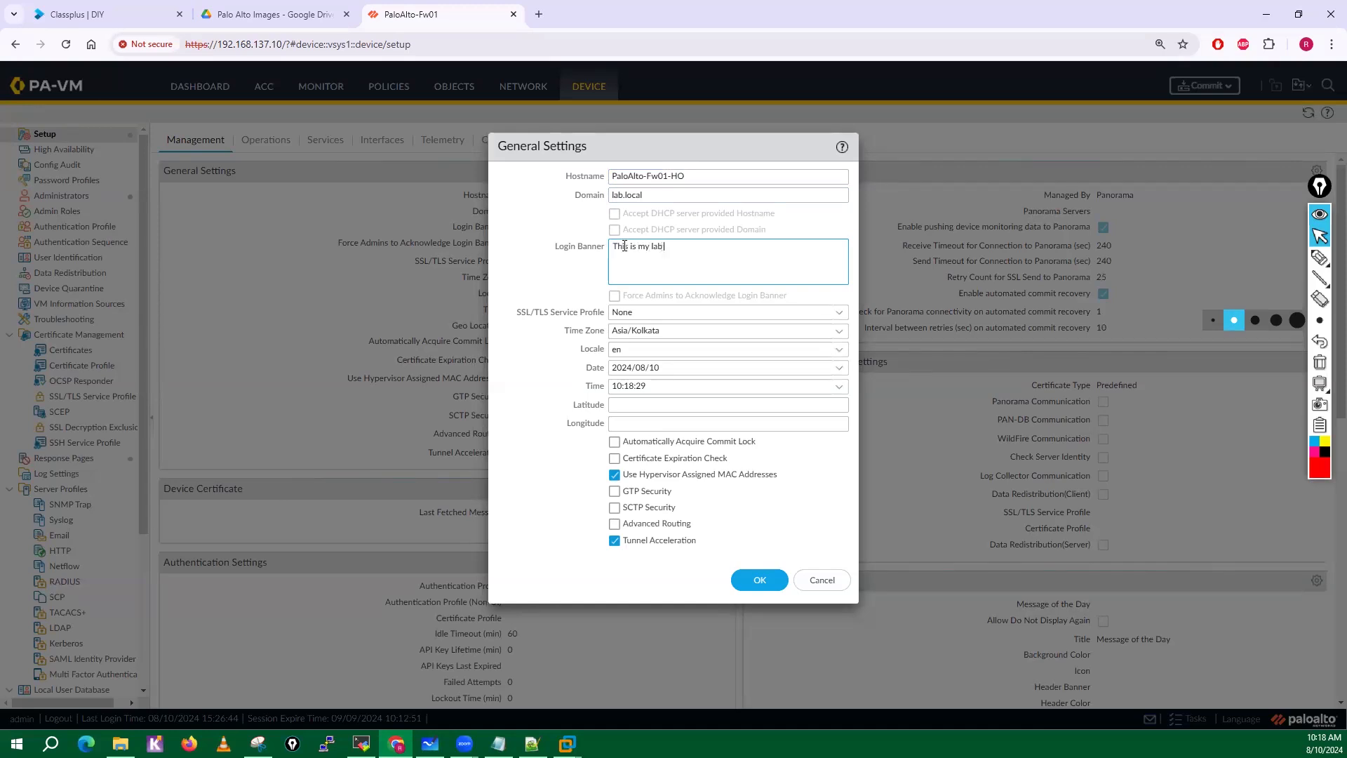
pyautogui.write('This is my lab firewall')
pyautogui.moveTo(616, 247); pyautogui.dragTo(640, 247)
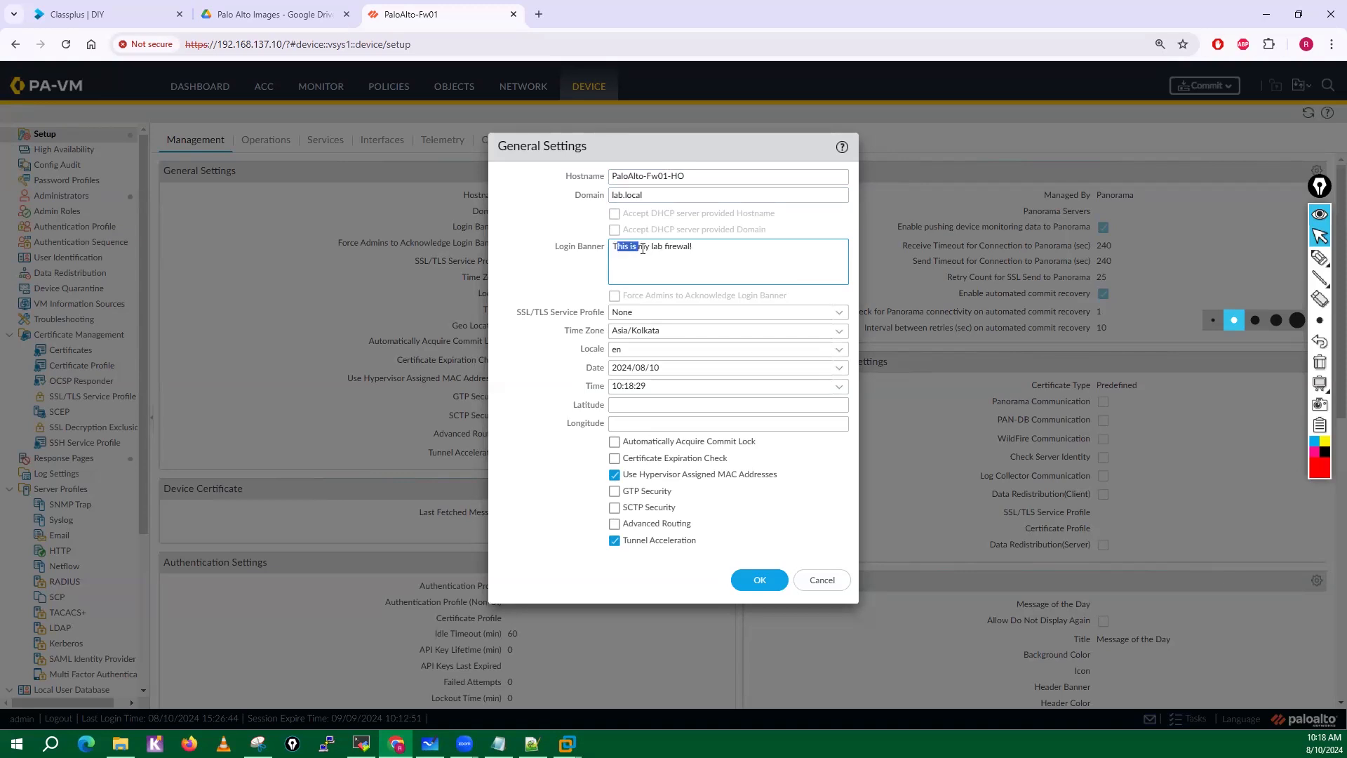
# Keep the Asia/Kolkata time zone in General Settings and choose English as the locale.
pyautogui.tripleClick(520, 313)
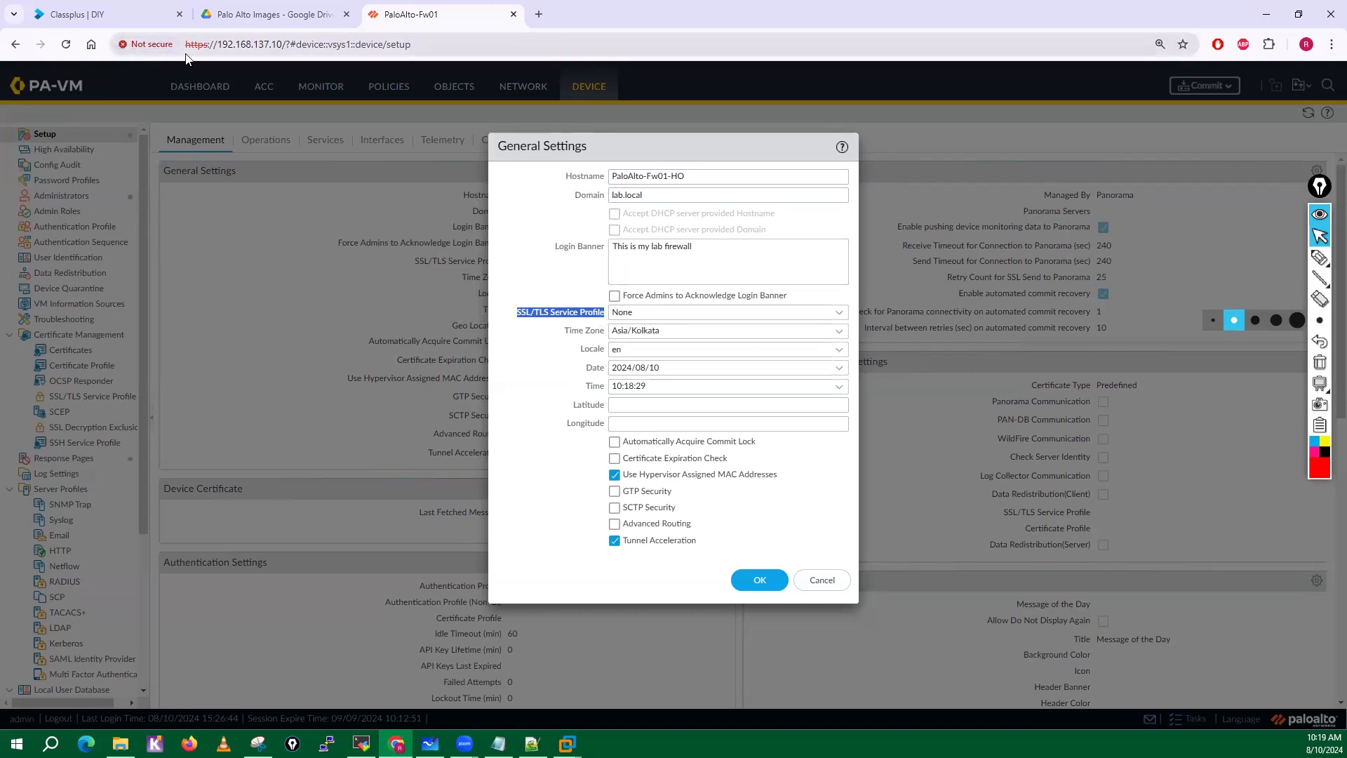
pyautogui.click(576, 335)
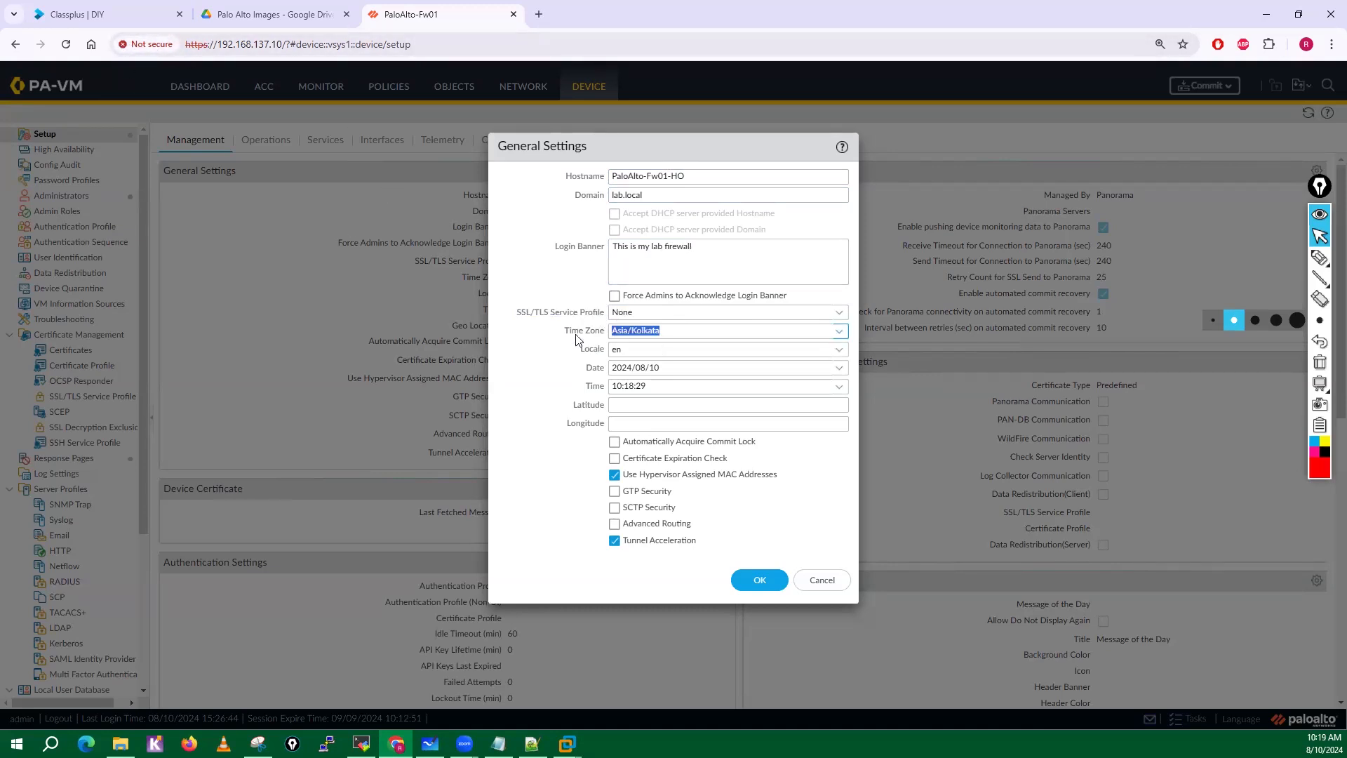
pyautogui.click(838, 331)
pyautogui.click(839, 331)
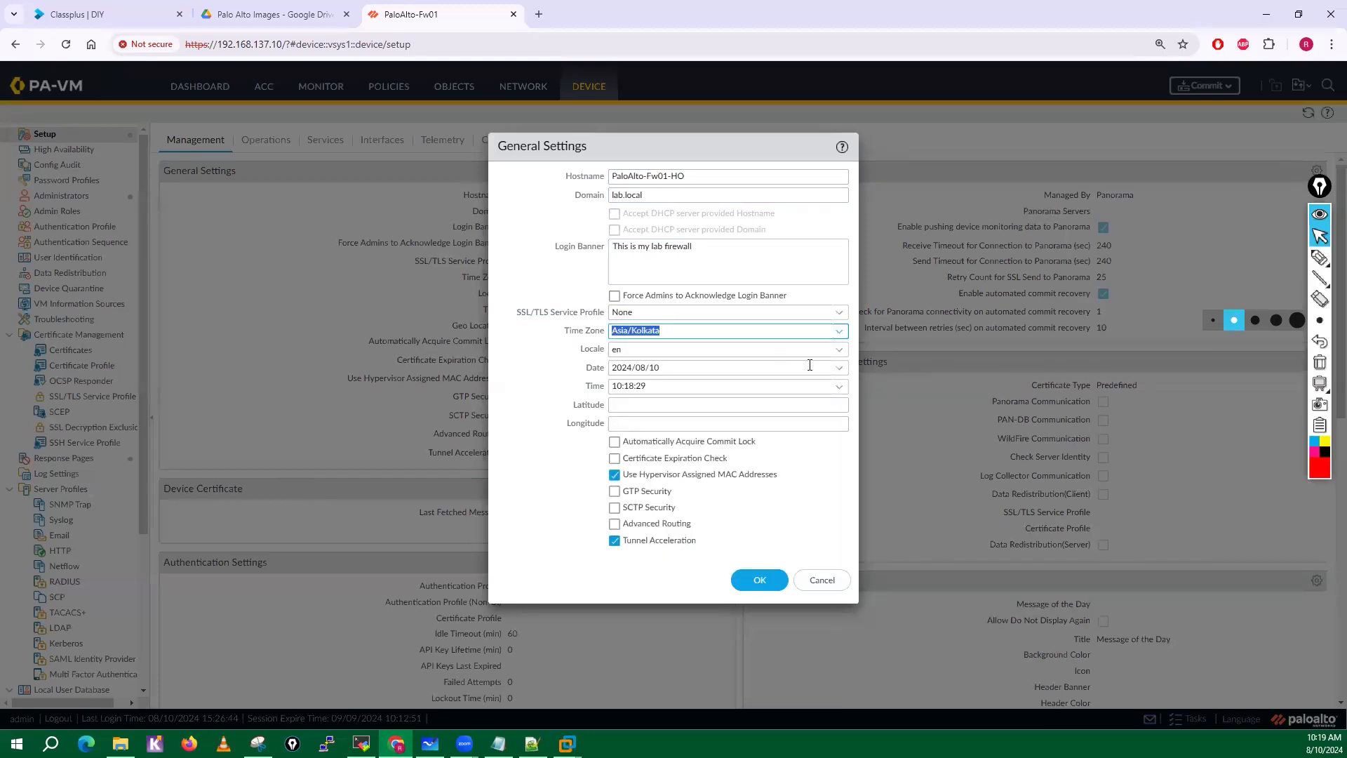
pyautogui.click(840, 351)
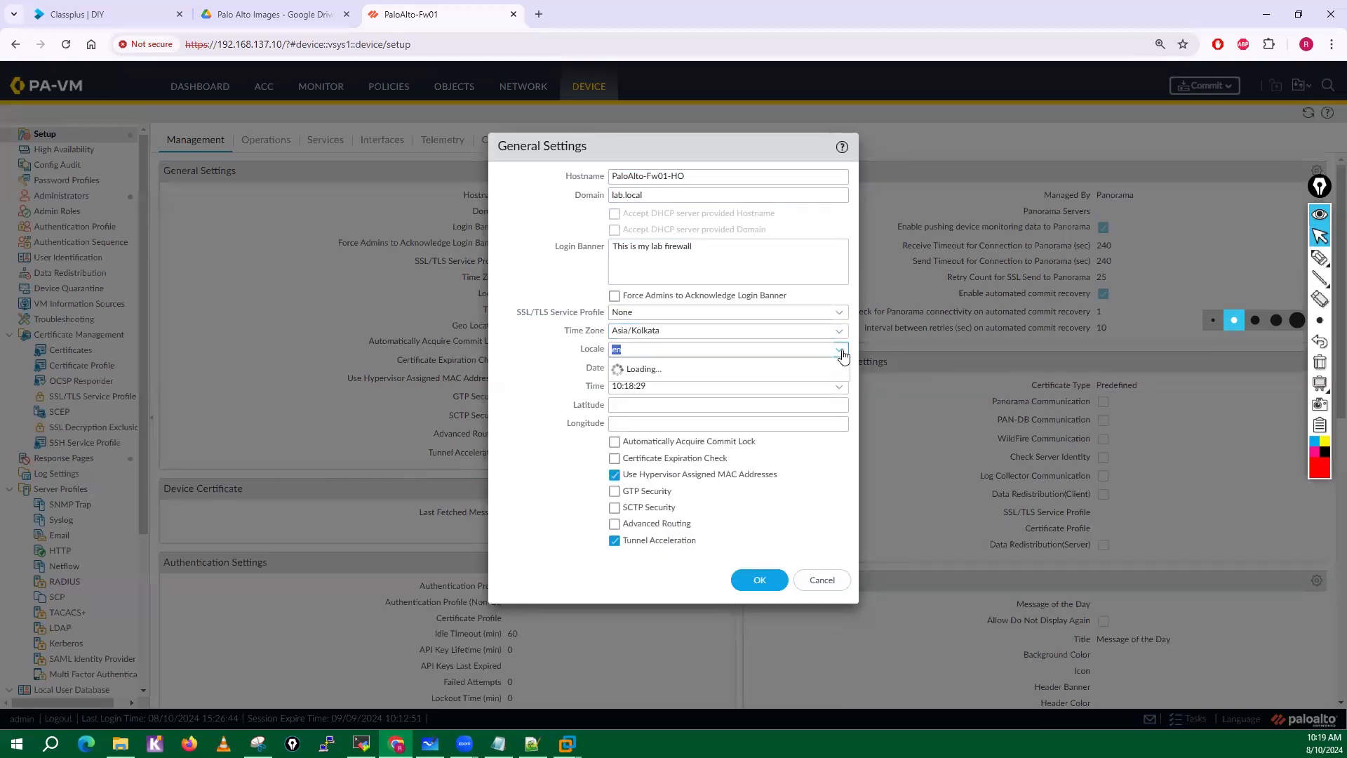
pyautogui.click(629, 353)
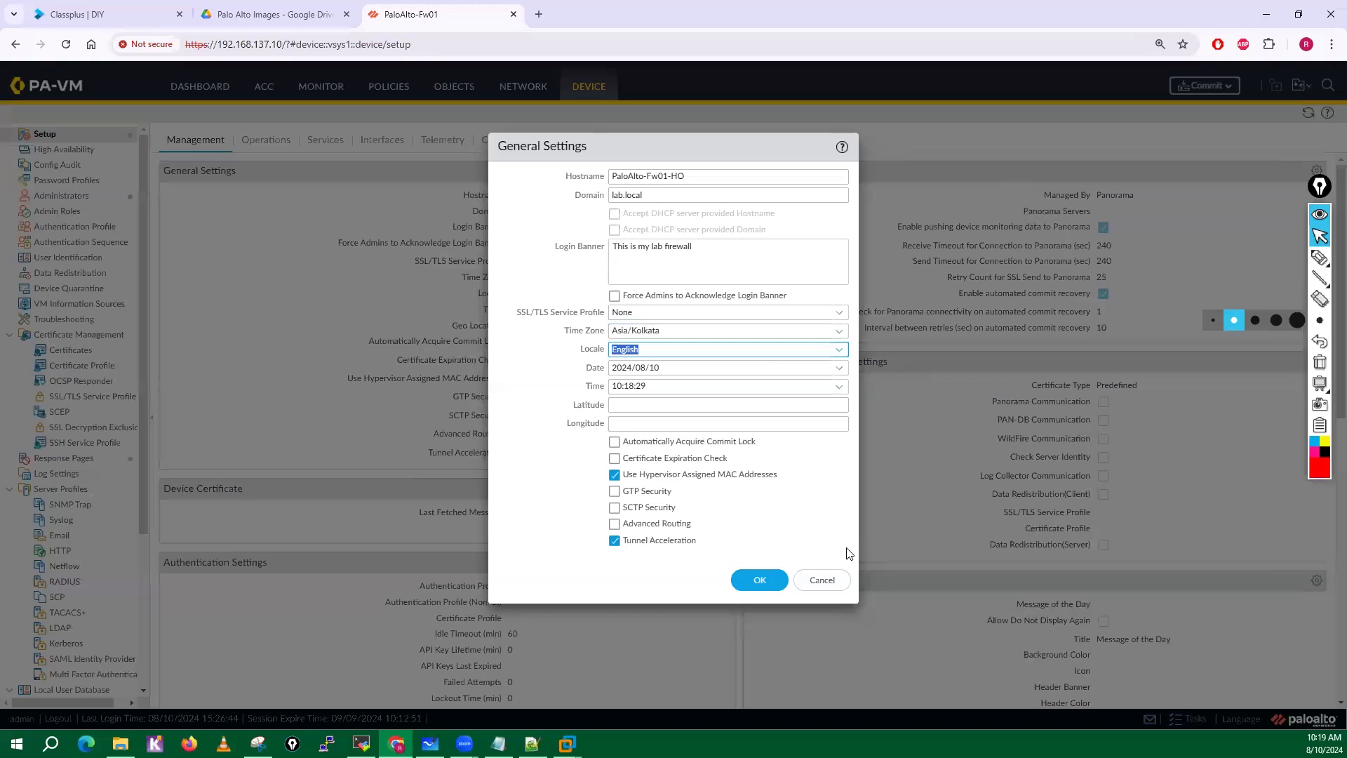
# Circle the Locale field in the dialog and the interface's Language option with the red screen pen.
pyautogui.moveTo(1319, 259)
pyautogui.click(1258, 259)
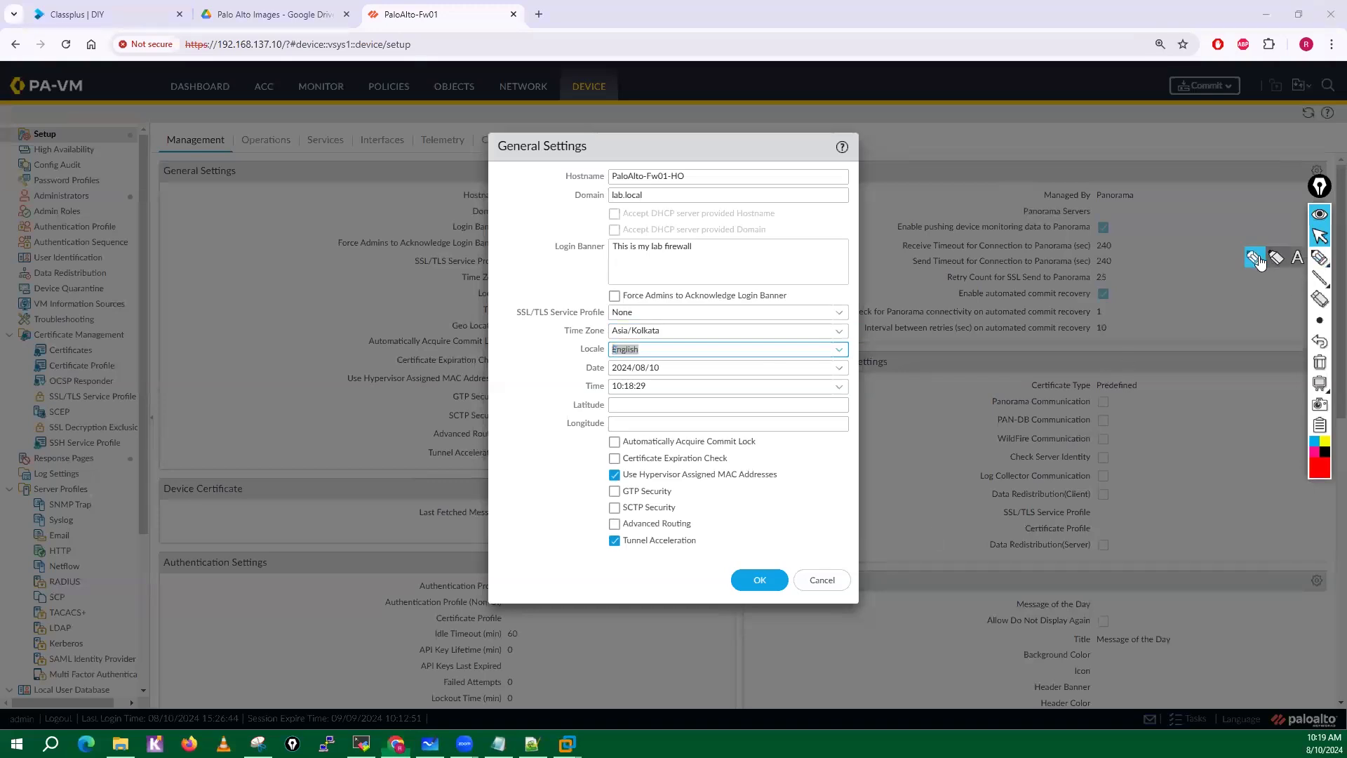
pyautogui.moveTo(634, 344)
pyautogui.mouseDown()
pyautogui.moveTo(581, 350)
pyautogui.moveTo(651, 373)
pyautogui.moveTo(650, 354)
pyautogui.mouseUp()
pyautogui.moveTo(1260, 707)
pyautogui.mouseDown()
pyautogui.moveTo(1242, 701)
pyautogui.moveTo(1218, 735)
pyautogui.moveTo(1263, 724)
pyautogui.moveTo(1259, 703)
pyautogui.mouseUp()
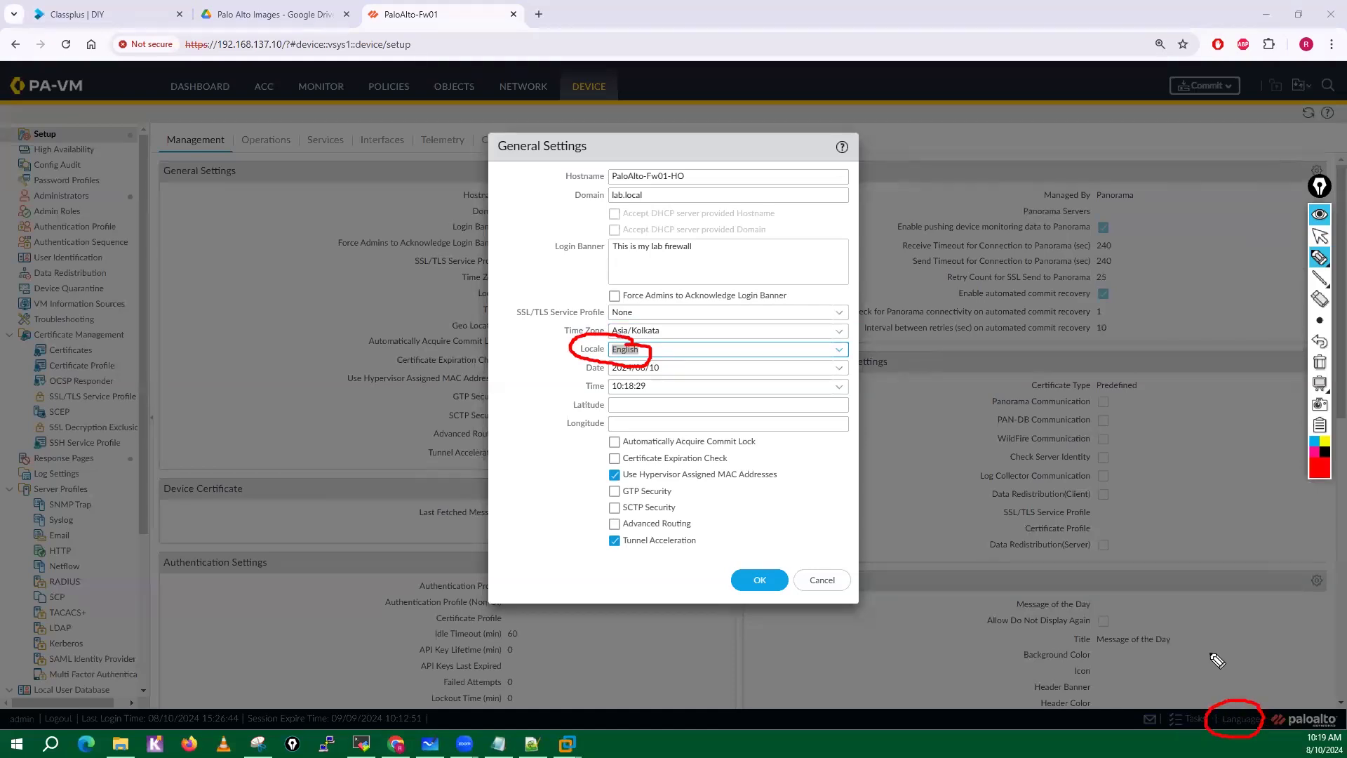
# Handwrite "Reports" beside the Locale field, circle it, and link it to the locale value with arrows.
pyautogui.click(681, 348)
pyautogui.moveTo(688, 341)
pyautogui.mouseDown()
pyautogui.moveTo(650, 346)
pyautogui.moveTo(736, 349)
pyautogui.moveTo(746, 317)
pyautogui.mouseUp()
pyautogui.moveTo(746, 317)
pyautogui.mouseDown()
pyautogui.moveTo(751, 336)
pyautogui.moveTo(766, 327)
pyautogui.mouseUp()
pyautogui.moveTo(772, 325); pyautogui.dragTo(787, 339)
pyautogui.moveTo(780, 328); pyautogui.dragTo(797, 324)
pyautogui.moveTo(798, 324)
pyautogui.mouseDown()
pyautogui.moveTo(678, 339)
pyautogui.moveTo(827, 314)
pyautogui.mouseUp()
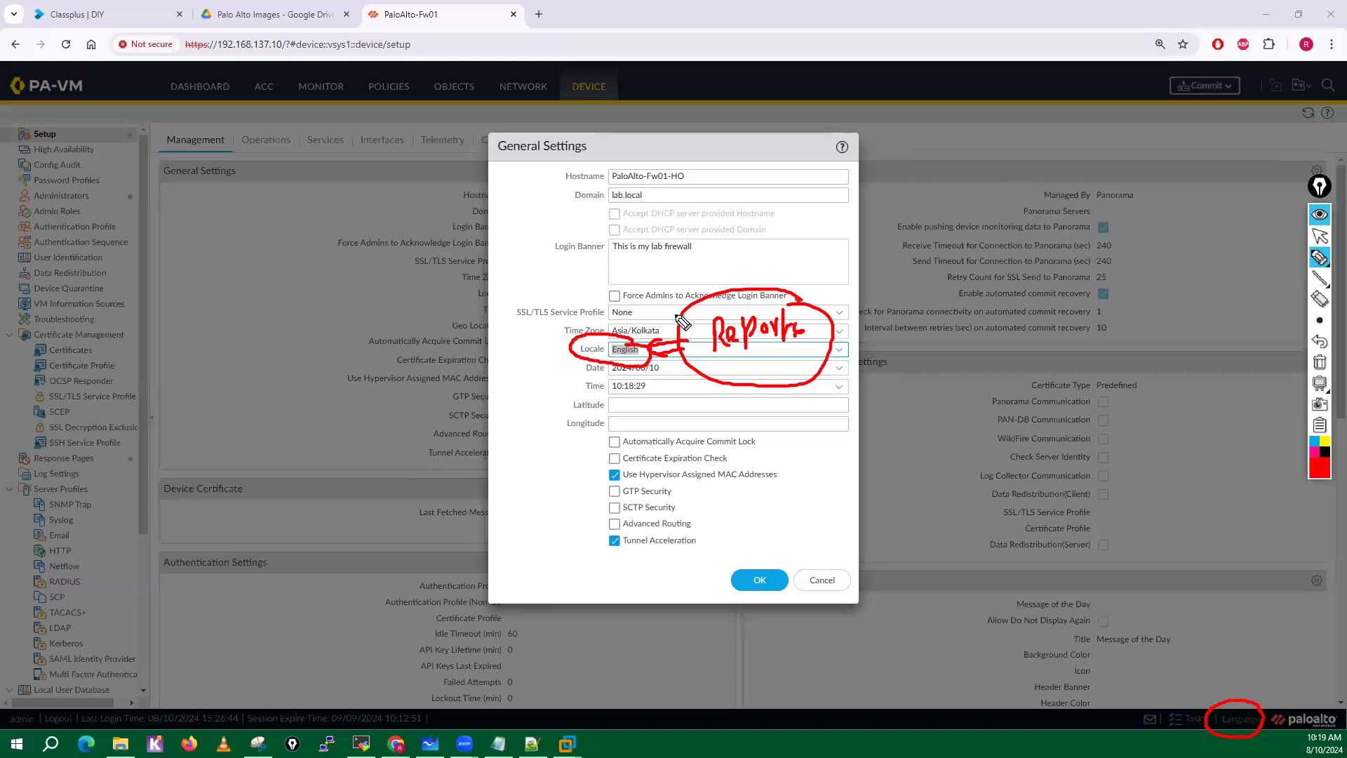
pyautogui.moveTo(682, 323); pyautogui.dragTo(658, 343)
# Point arrows at the Language option, circle Dashboard, ACC, Monitor and Policies, and clear all pen annotations.
pyautogui.click(1226, 695)
pyautogui.moveTo(1244, 671); pyautogui.dragTo(1249, 697)
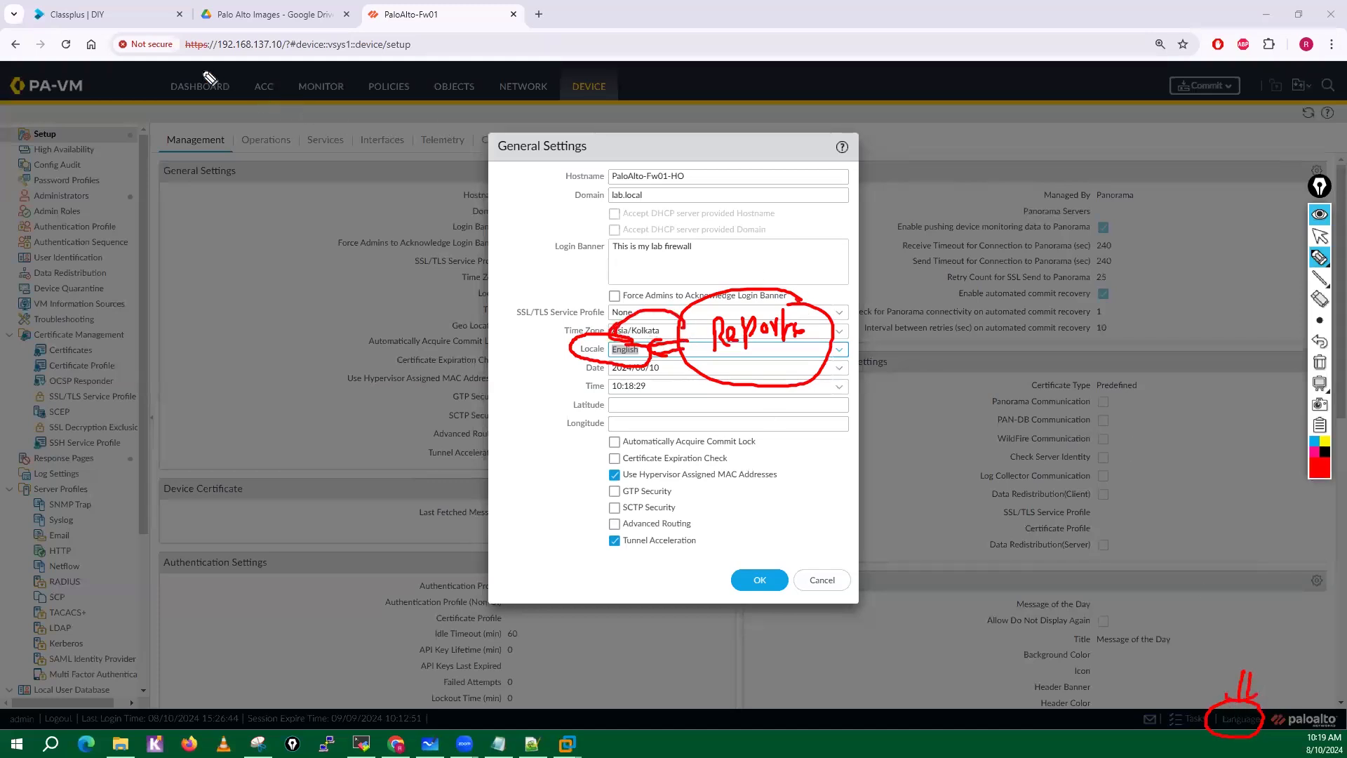
pyautogui.moveTo(207, 71)
pyautogui.mouseDown()
pyautogui.moveTo(212, 83)
pyautogui.moveTo(281, 77)
pyautogui.mouseUp()
pyautogui.moveTo(342, 71); pyautogui.dragTo(404, 72)
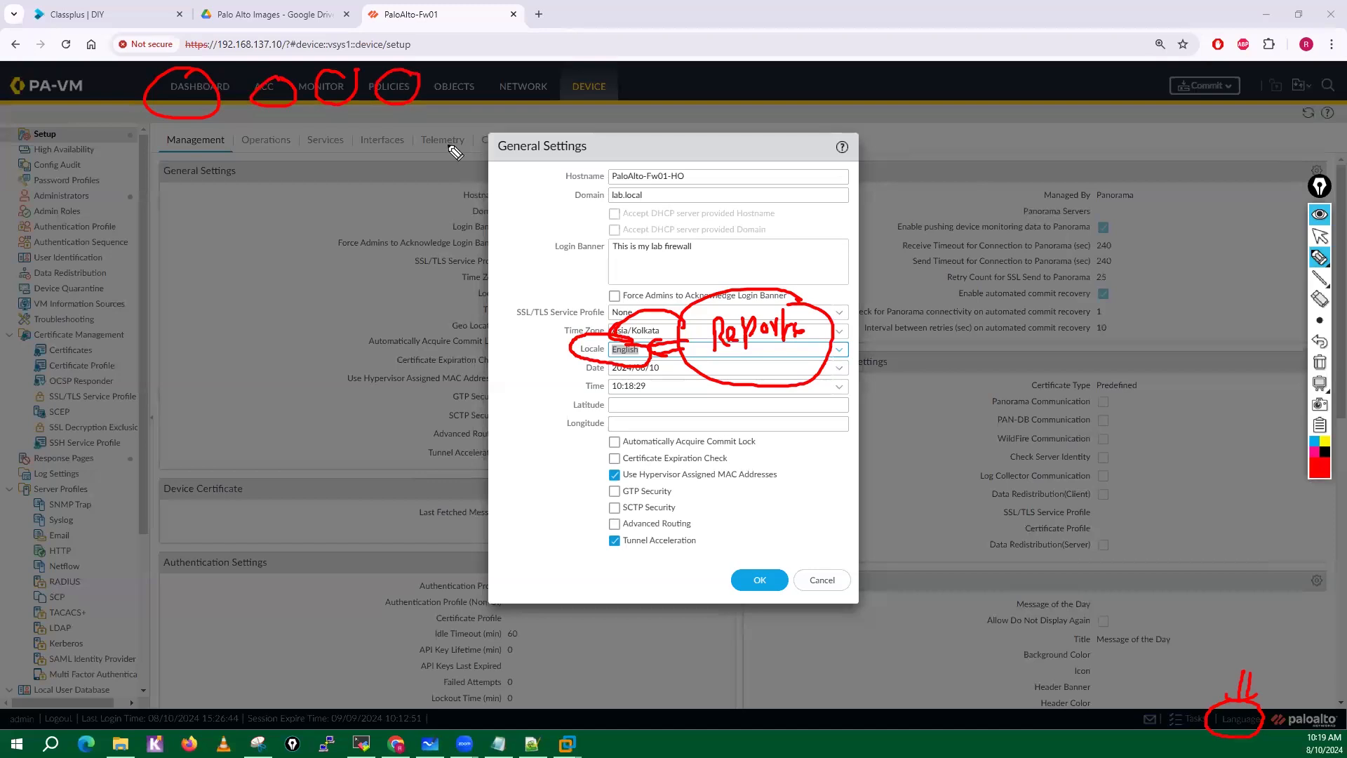
pyautogui.click(1319, 362)
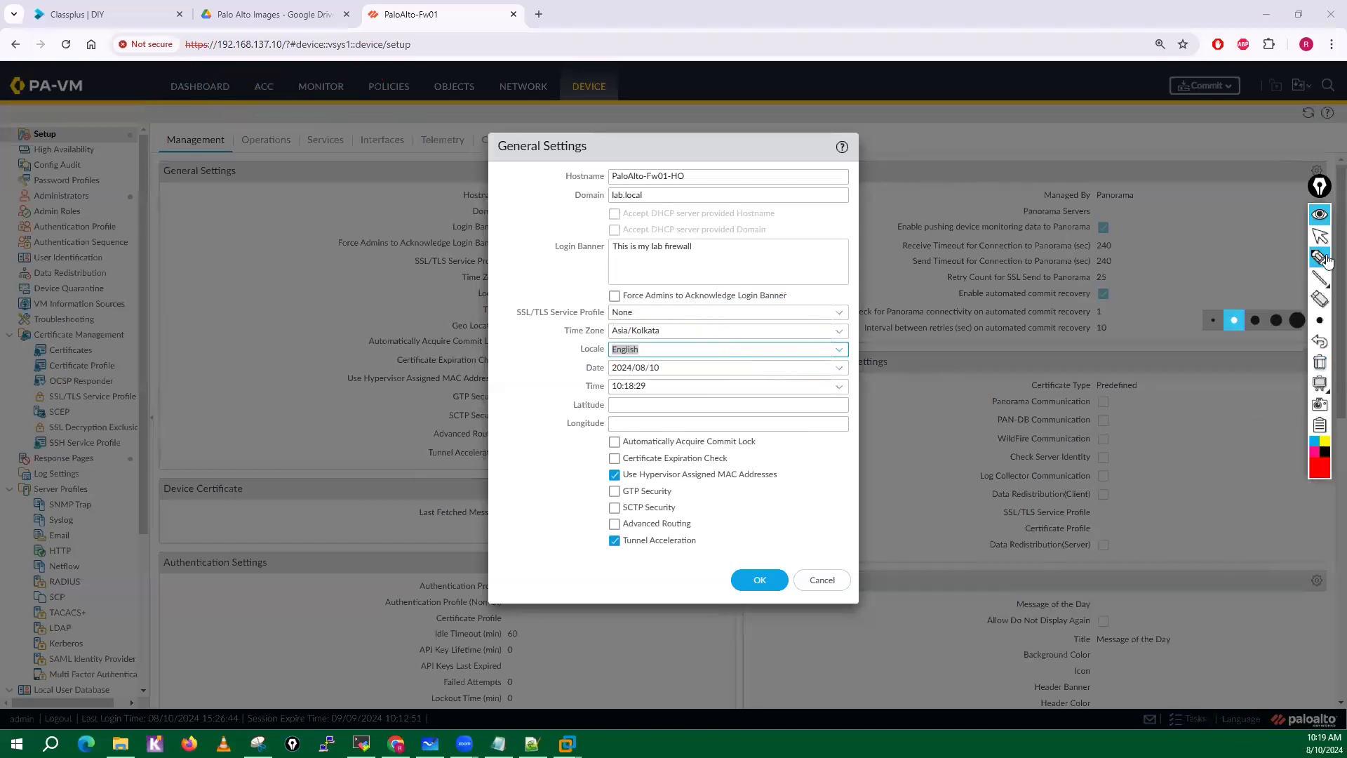
pyautogui.click(1319, 238)
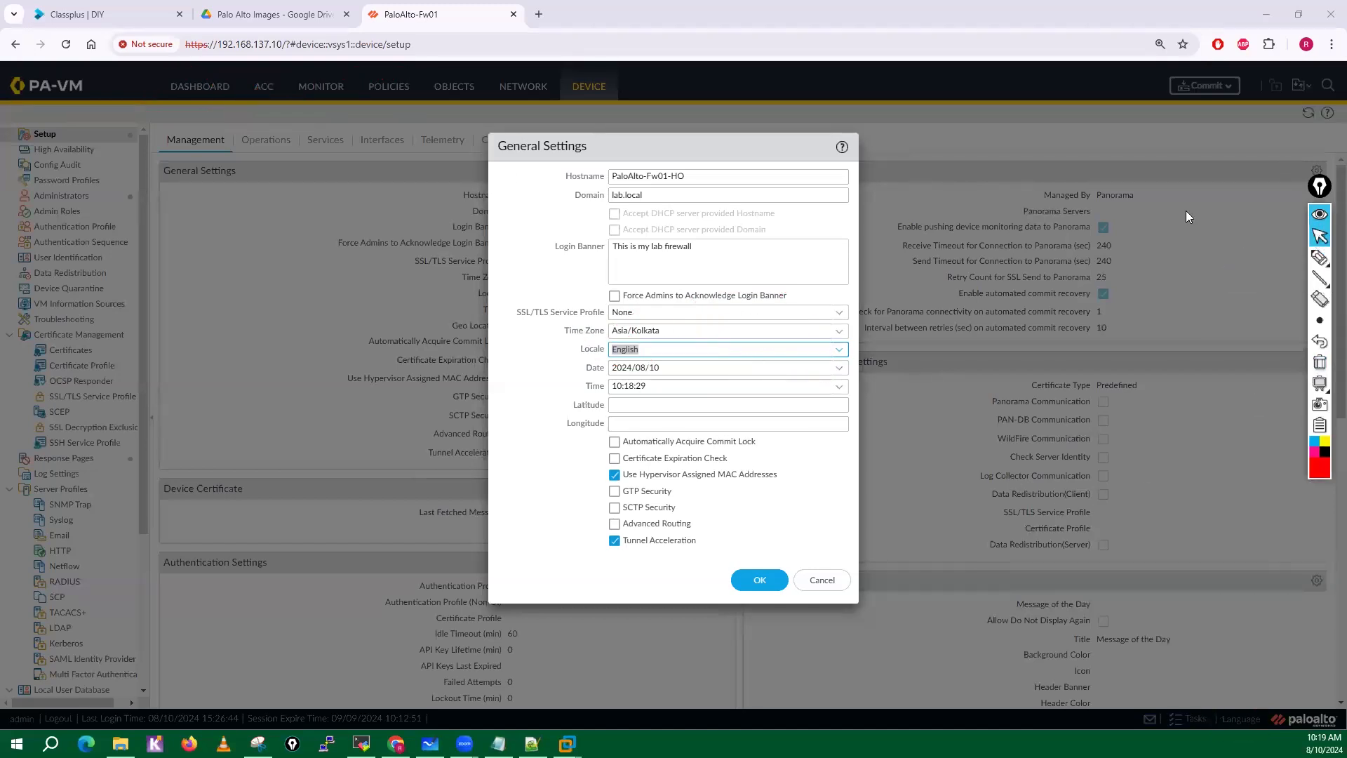
# Save the General Settings changes and open the Services page of the device setup.
pyautogui.click(753, 581)
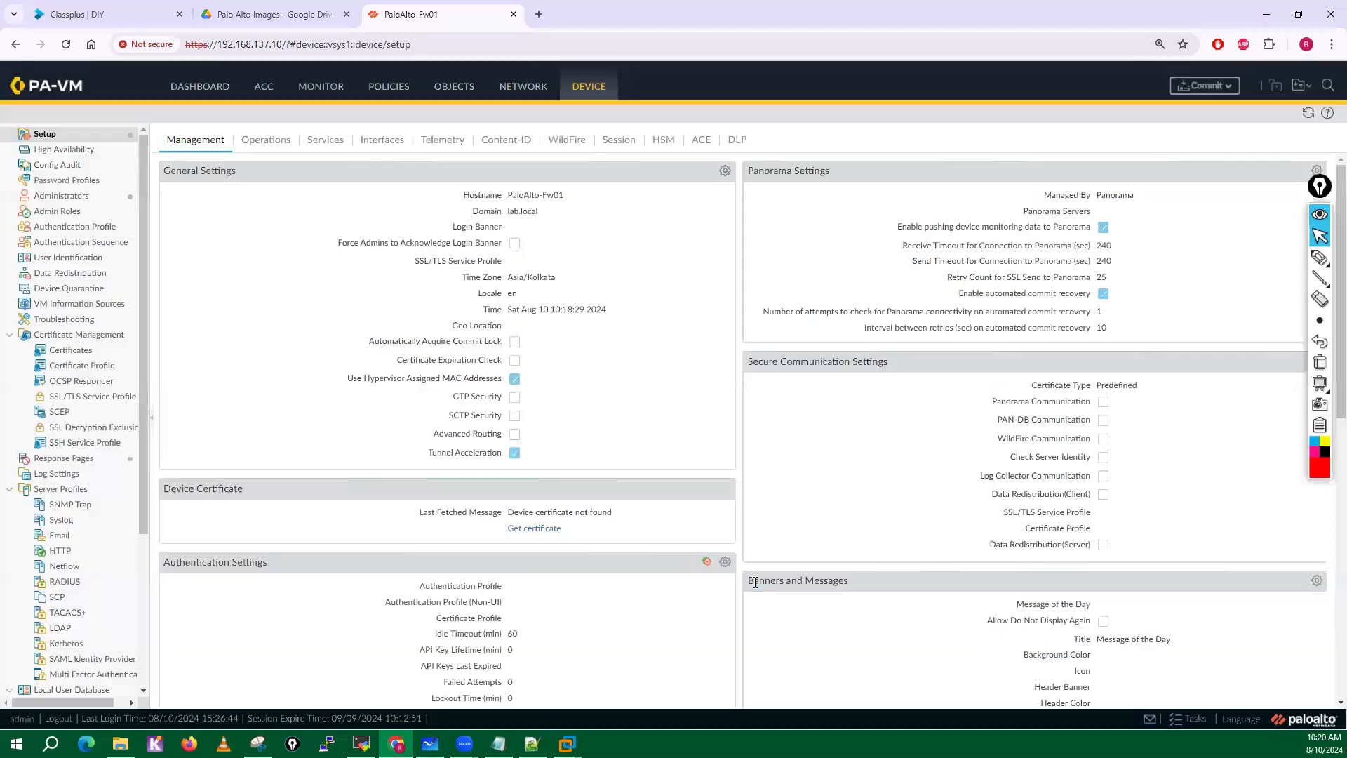
pyautogui.click(259, 149)
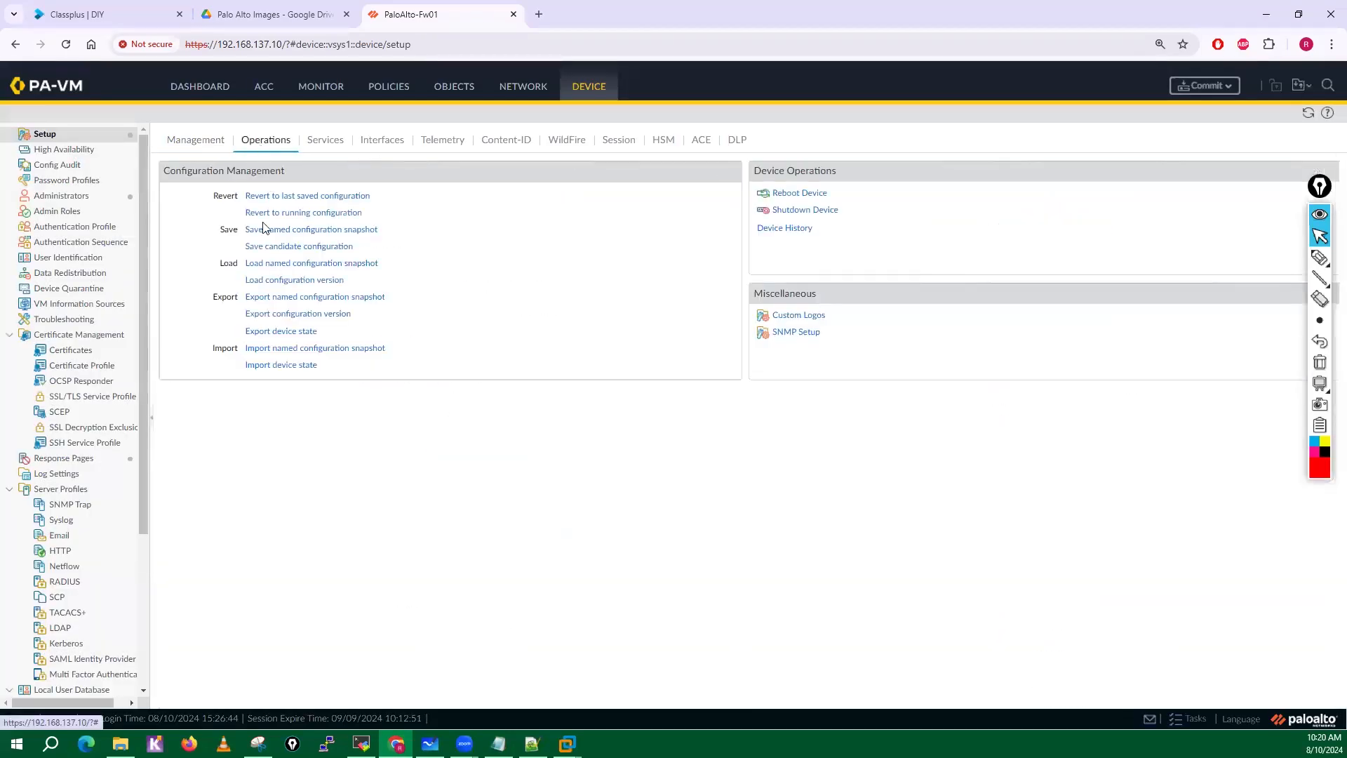
pyautogui.click(328, 144)
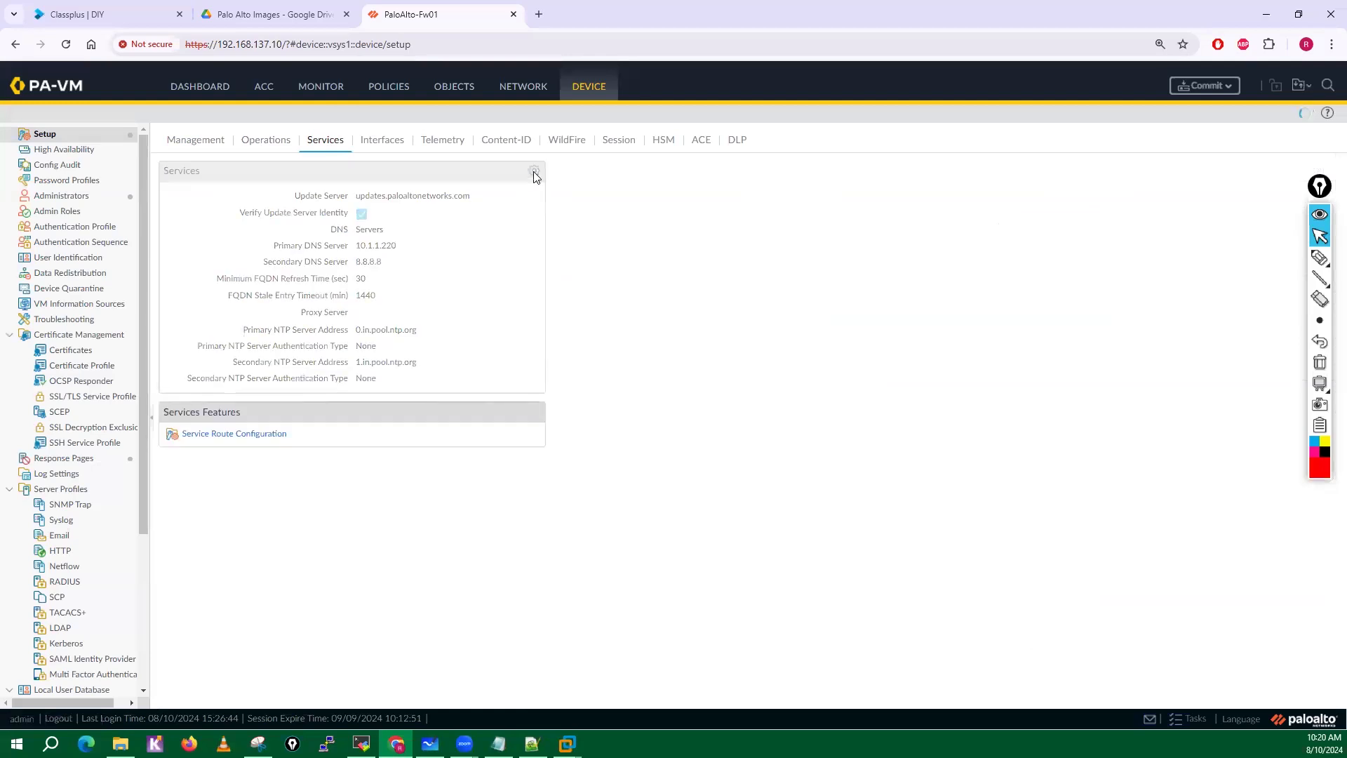
pyautogui.click(534, 170)
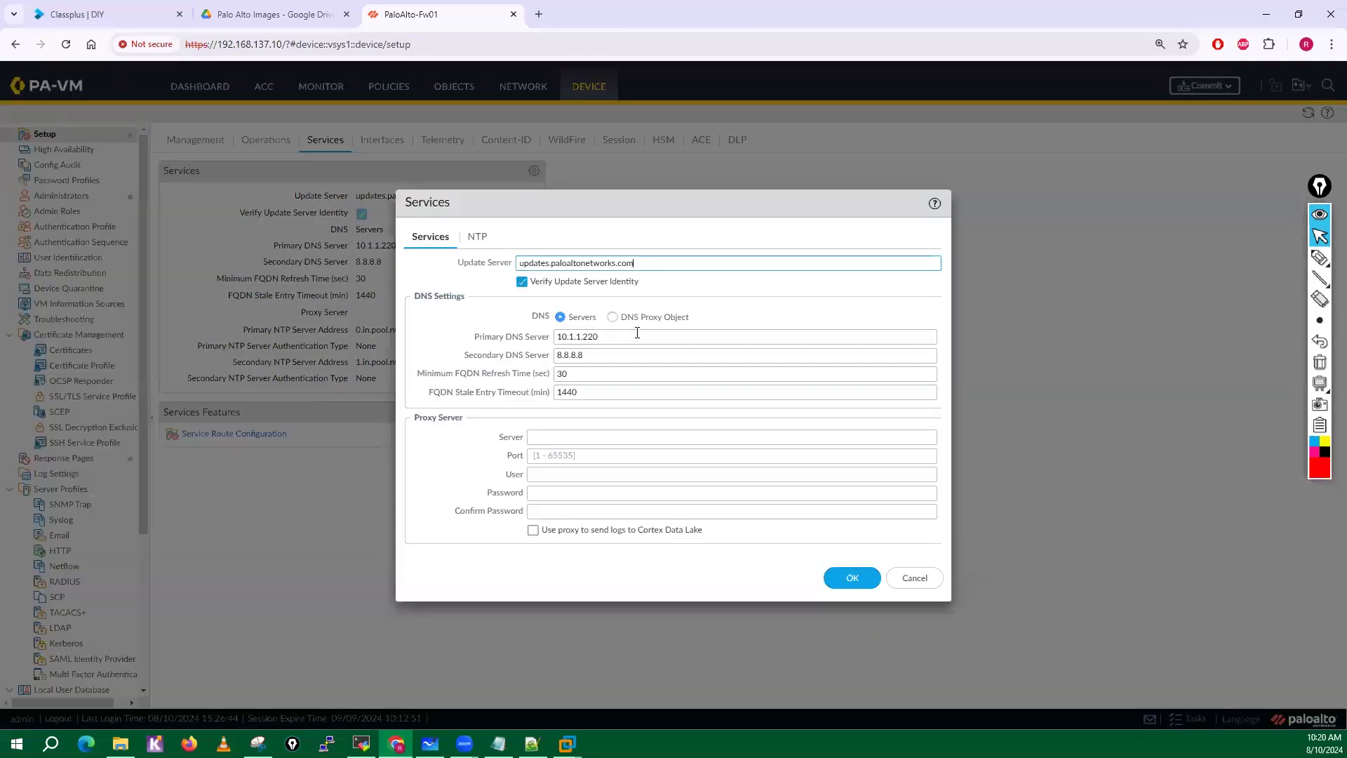
pyautogui.moveTo(637, 333); pyautogui.dragTo(450, 341)
pyautogui.write('4.2')
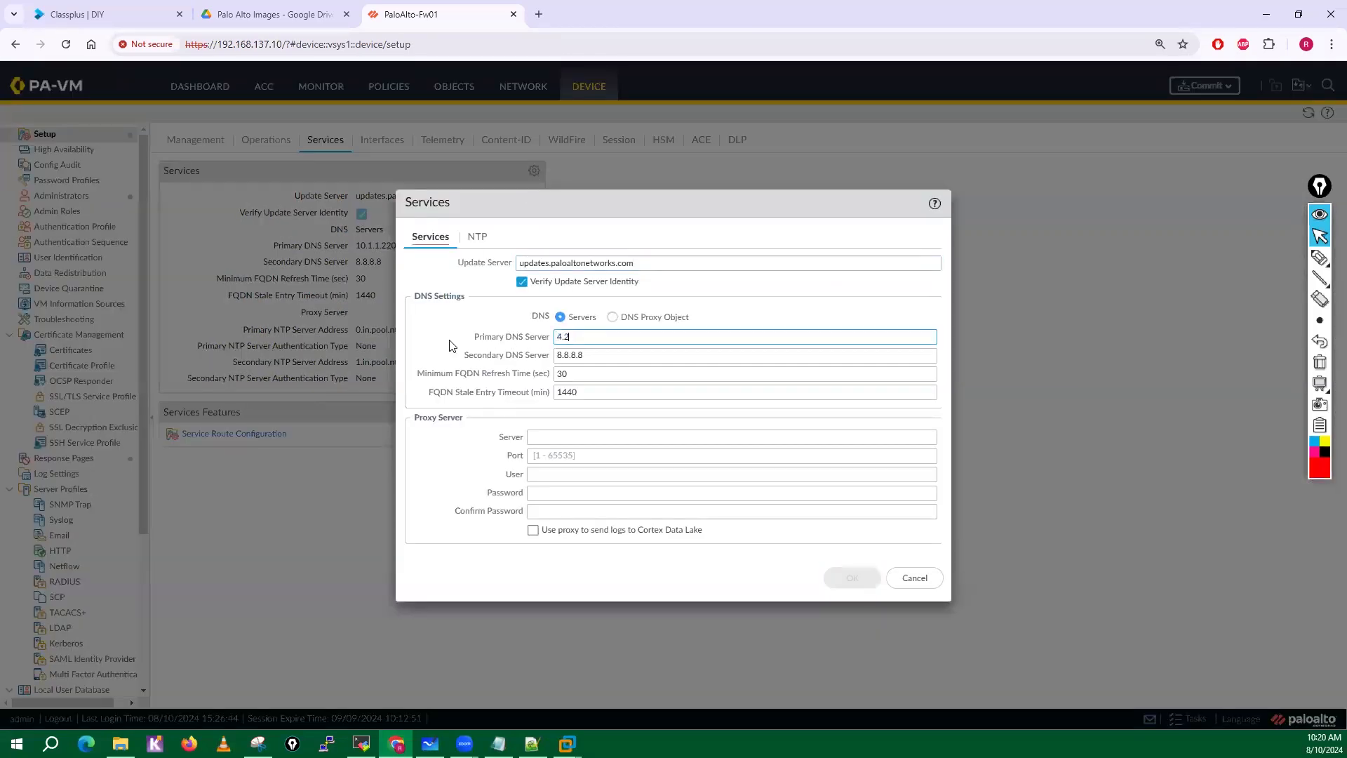
pyautogui.write('.2.2')
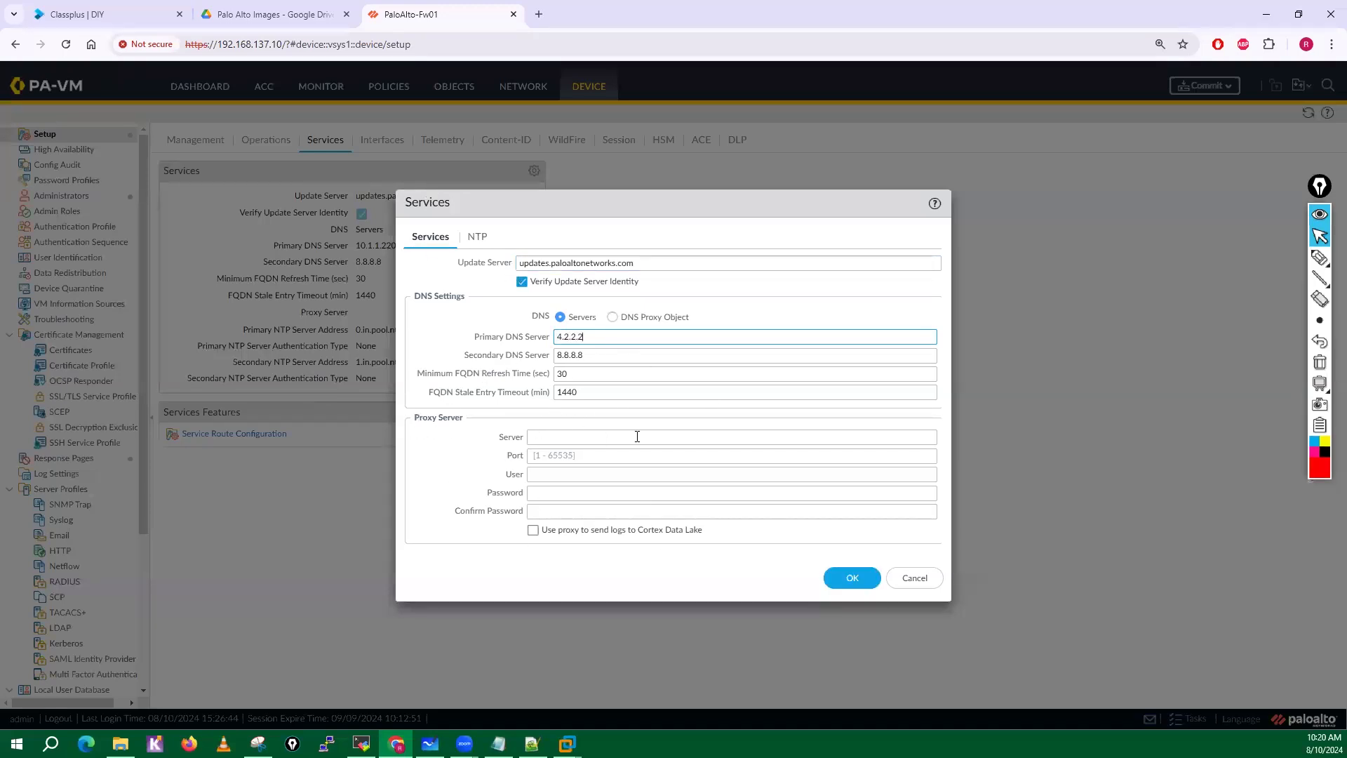
pyautogui.click(566, 437)
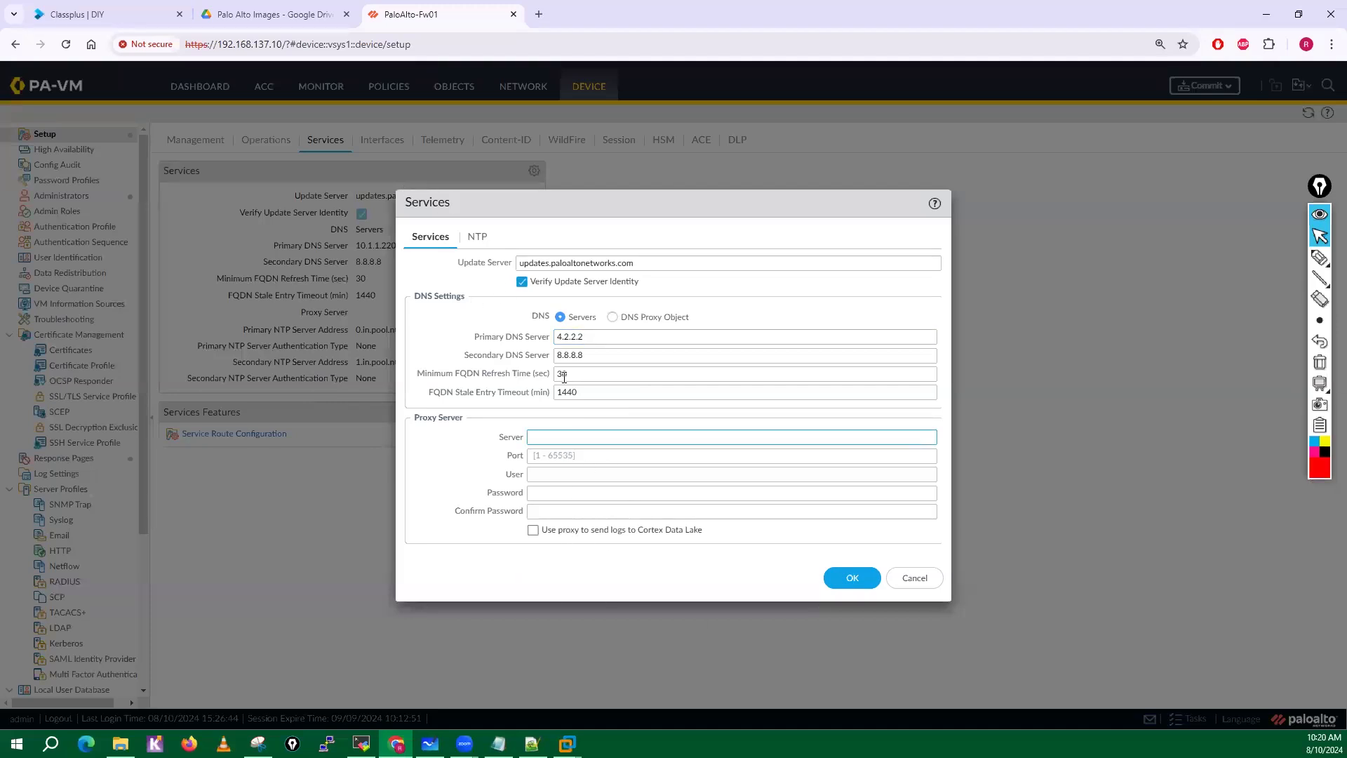
pyautogui.click(477, 242)
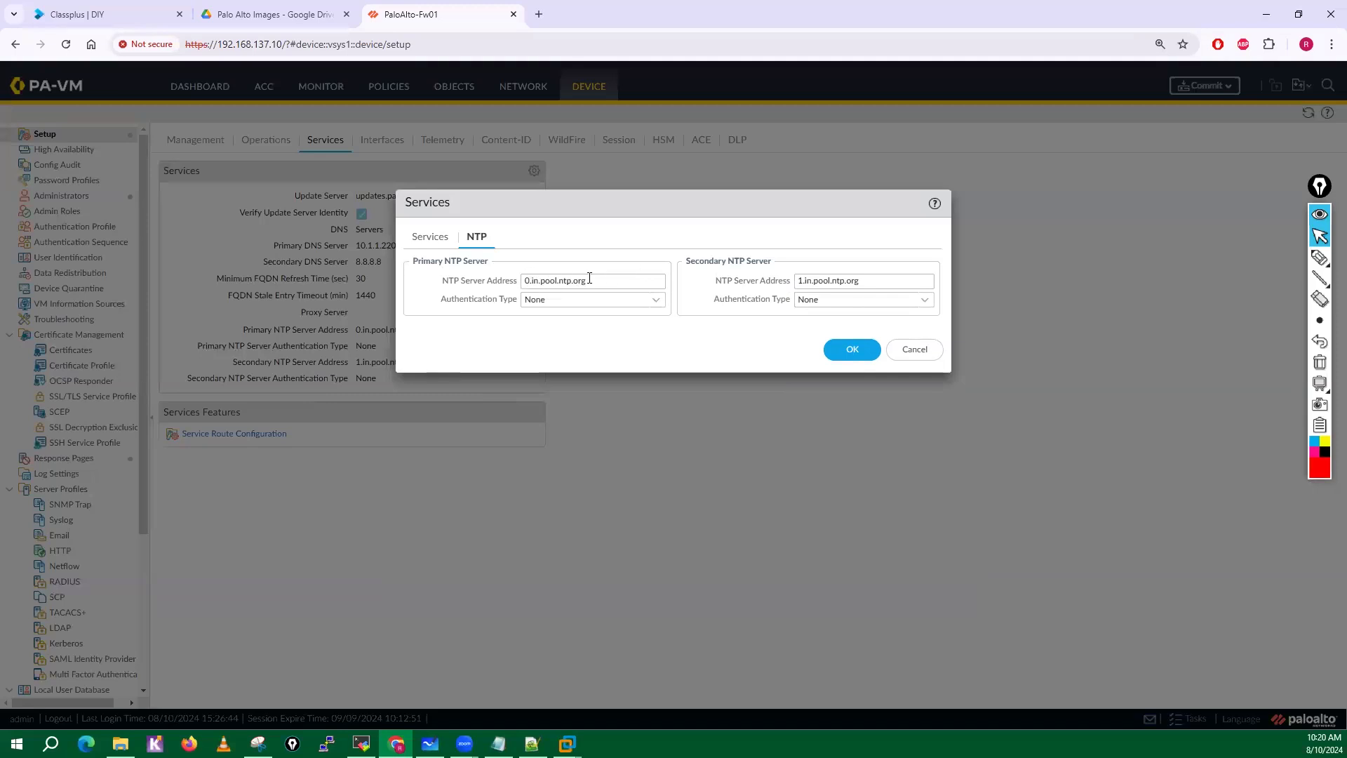
pyautogui.click(917, 356)
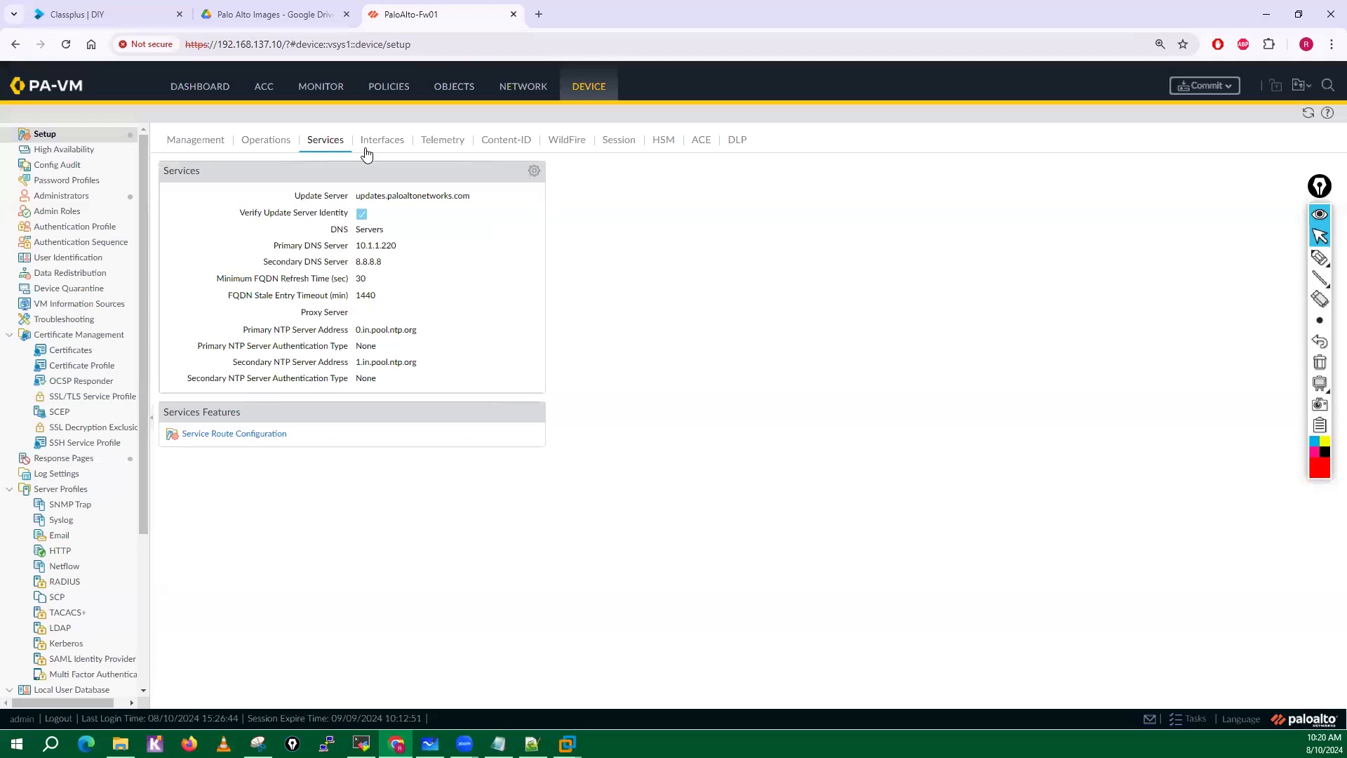
# Set the primary DNS server to 4.2.2.2 in the Services settings and save the change.
pyautogui.click(533, 173)
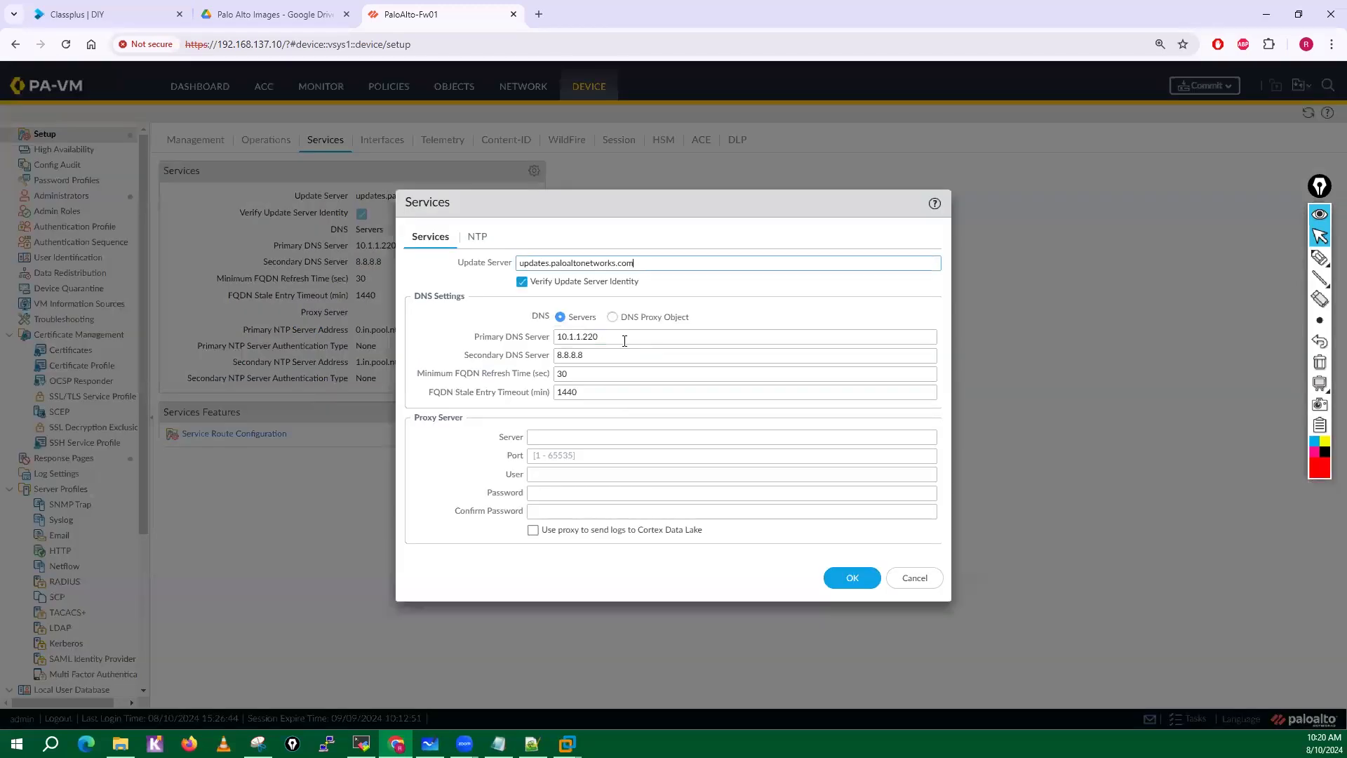
pyautogui.write('4.2.2.2')
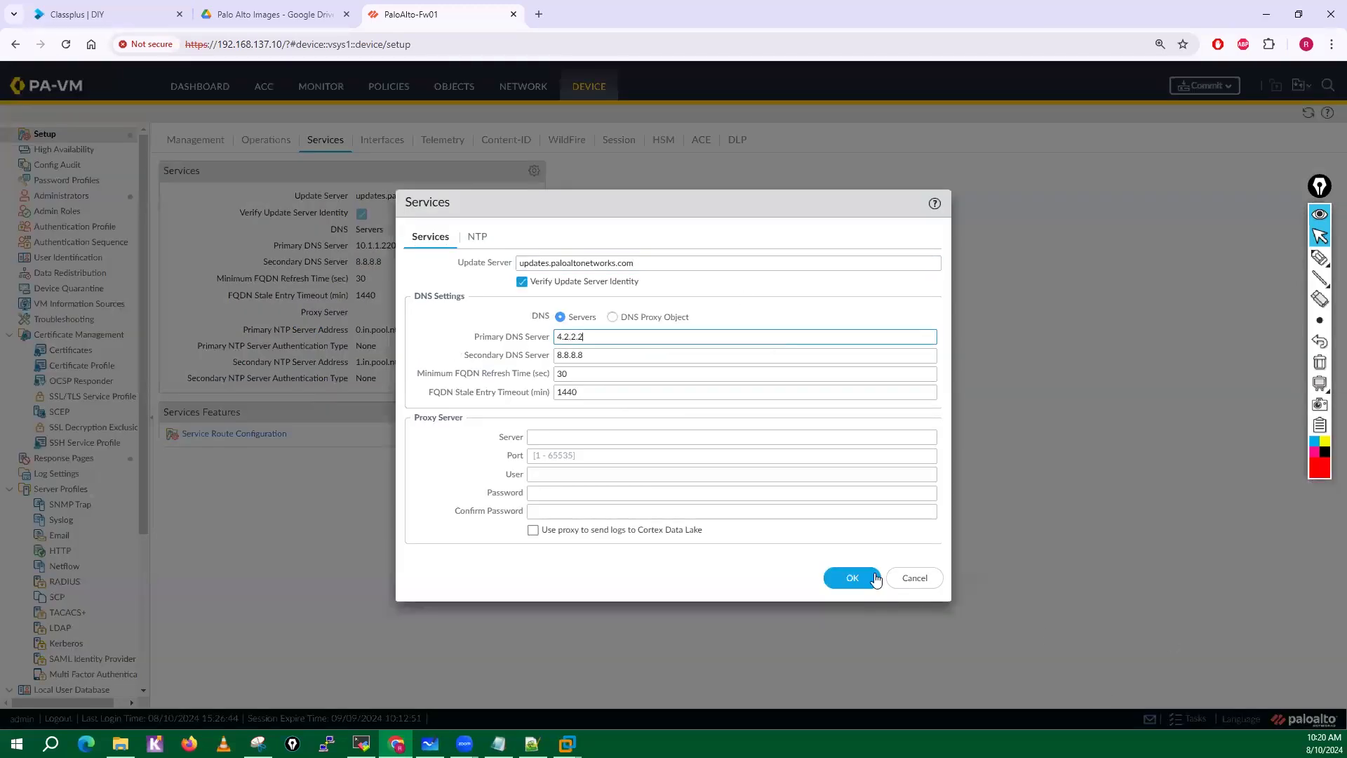
pyautogui.click(876, 578)
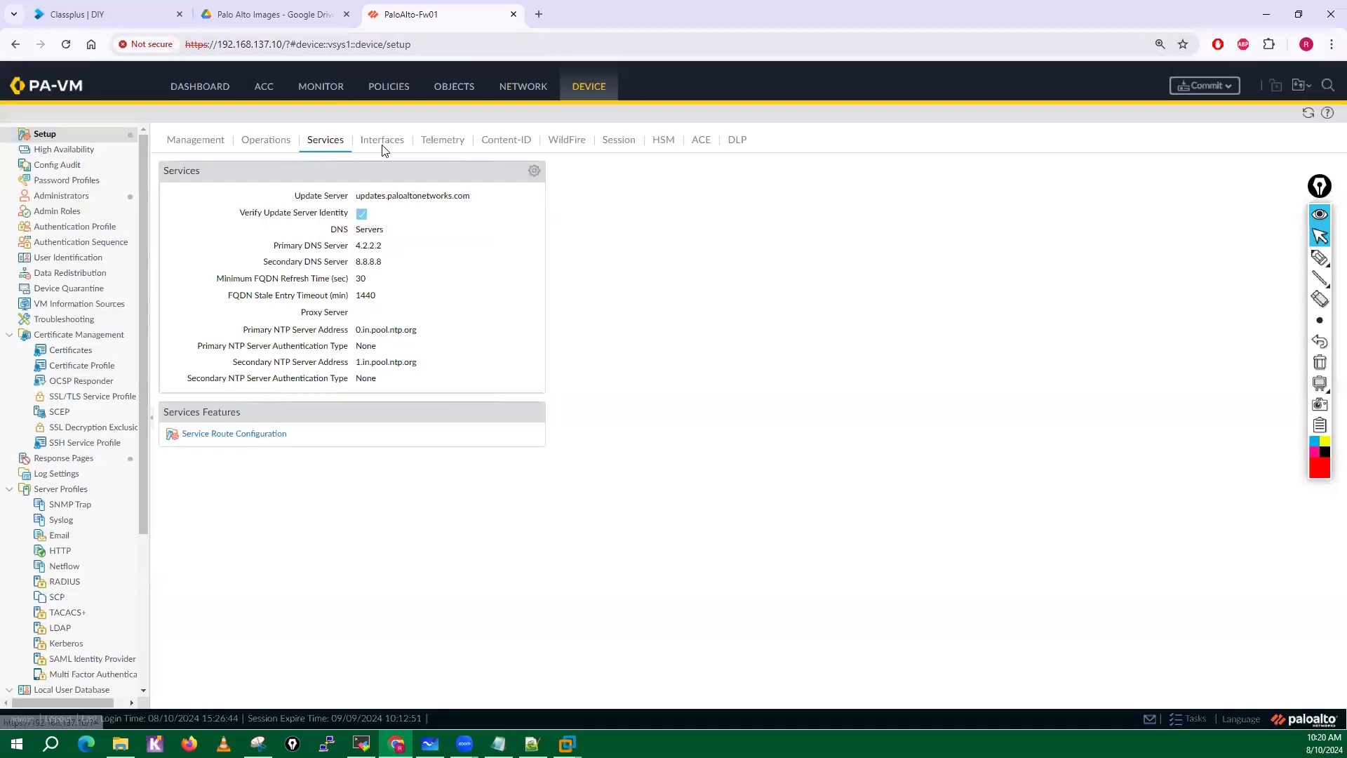
# Open the Management interface's settings and examine its DHCP client, static IP and Telnet options, leaving Static selected and Telnet off.
pyautogui.click(382, 143)
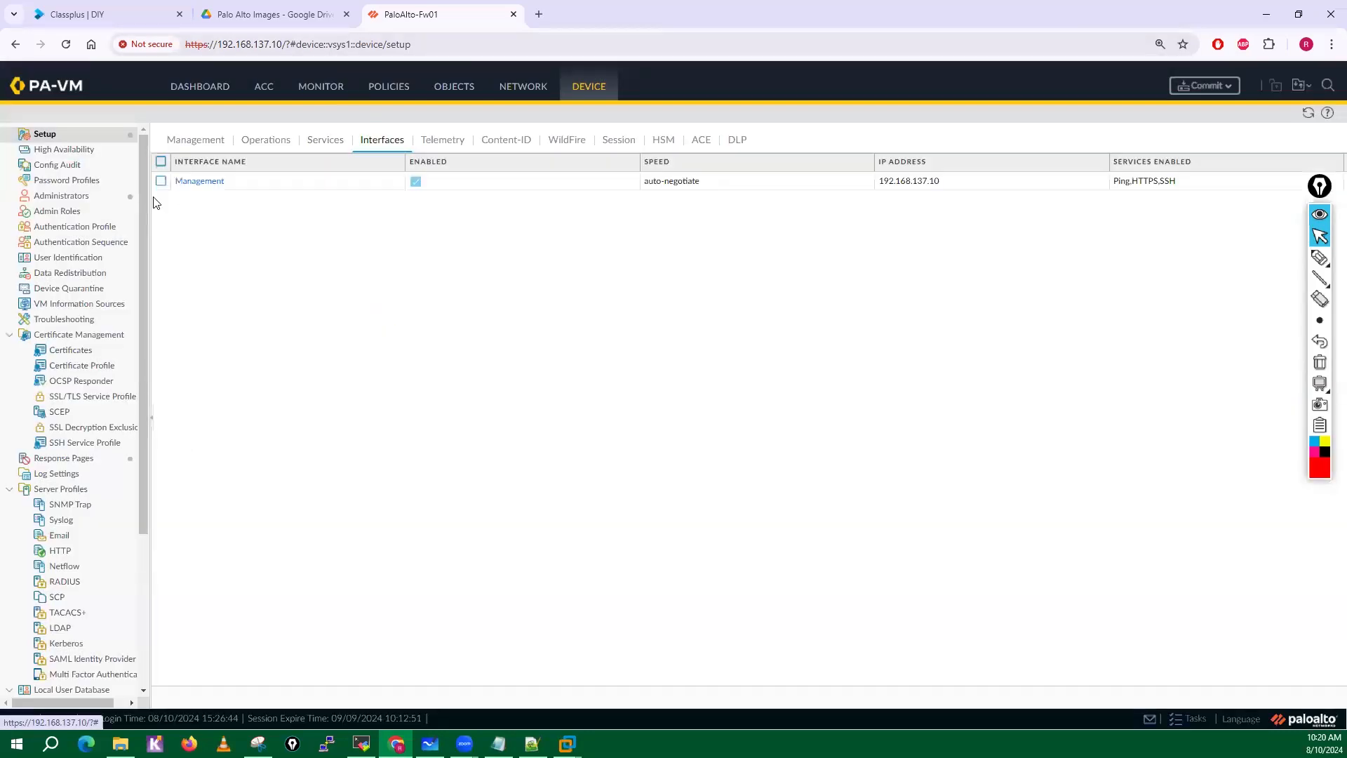
pyautogui.click(180, 181)
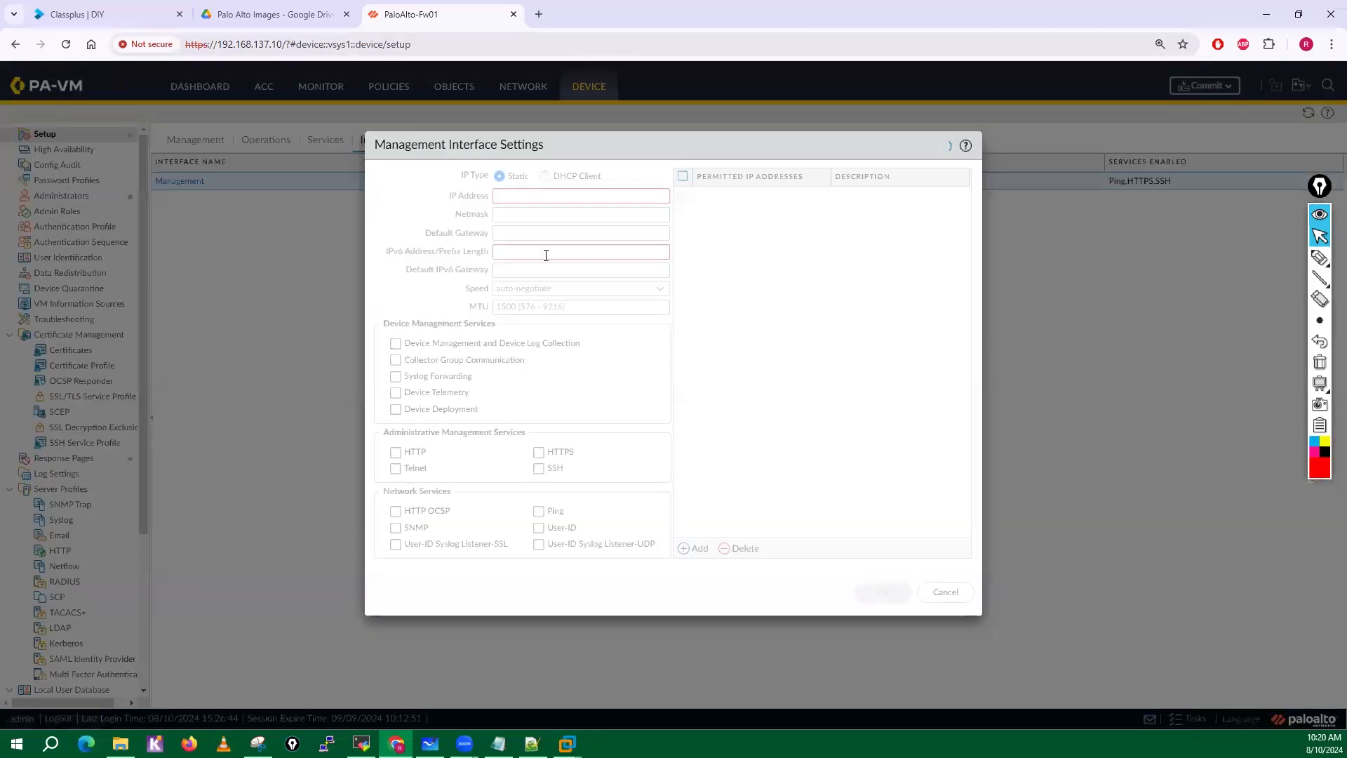
pyautogui.click(545, 176)
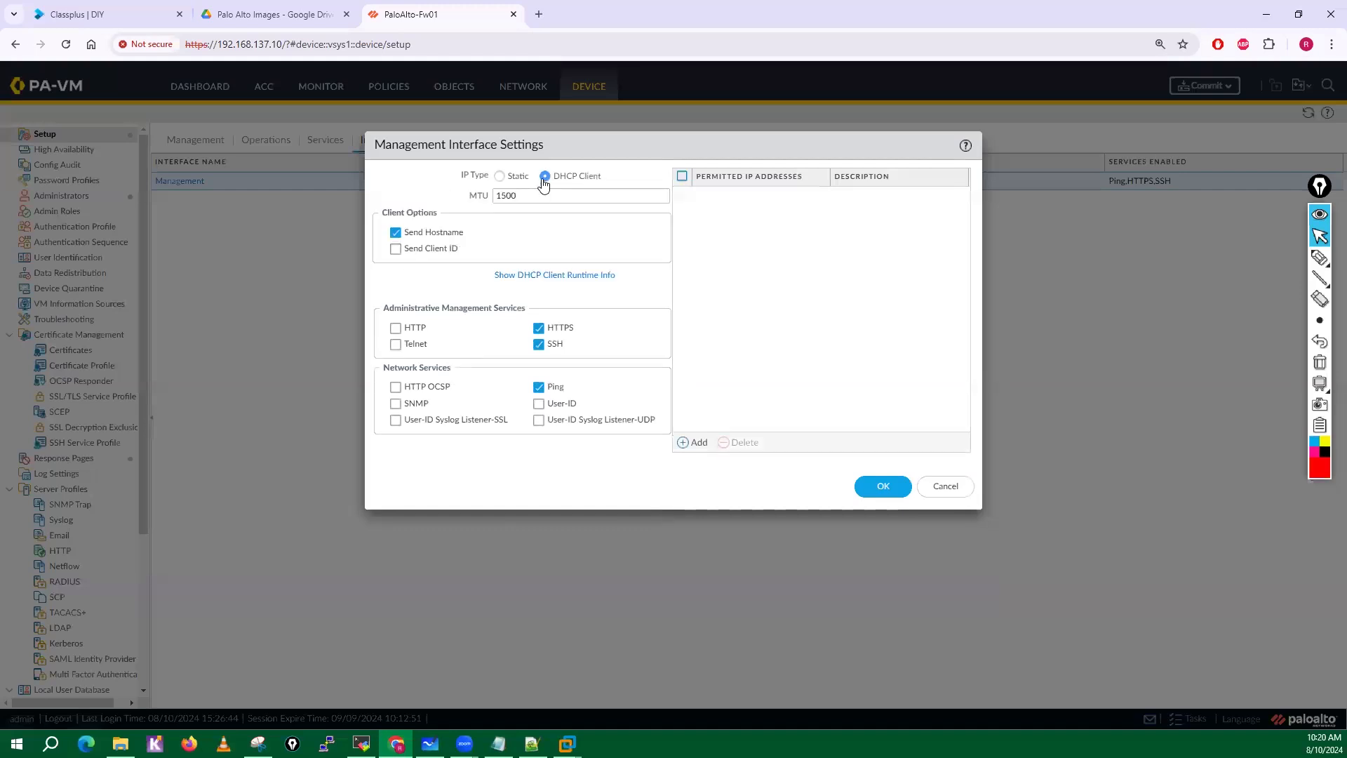
pyautogui.click(499, 176)
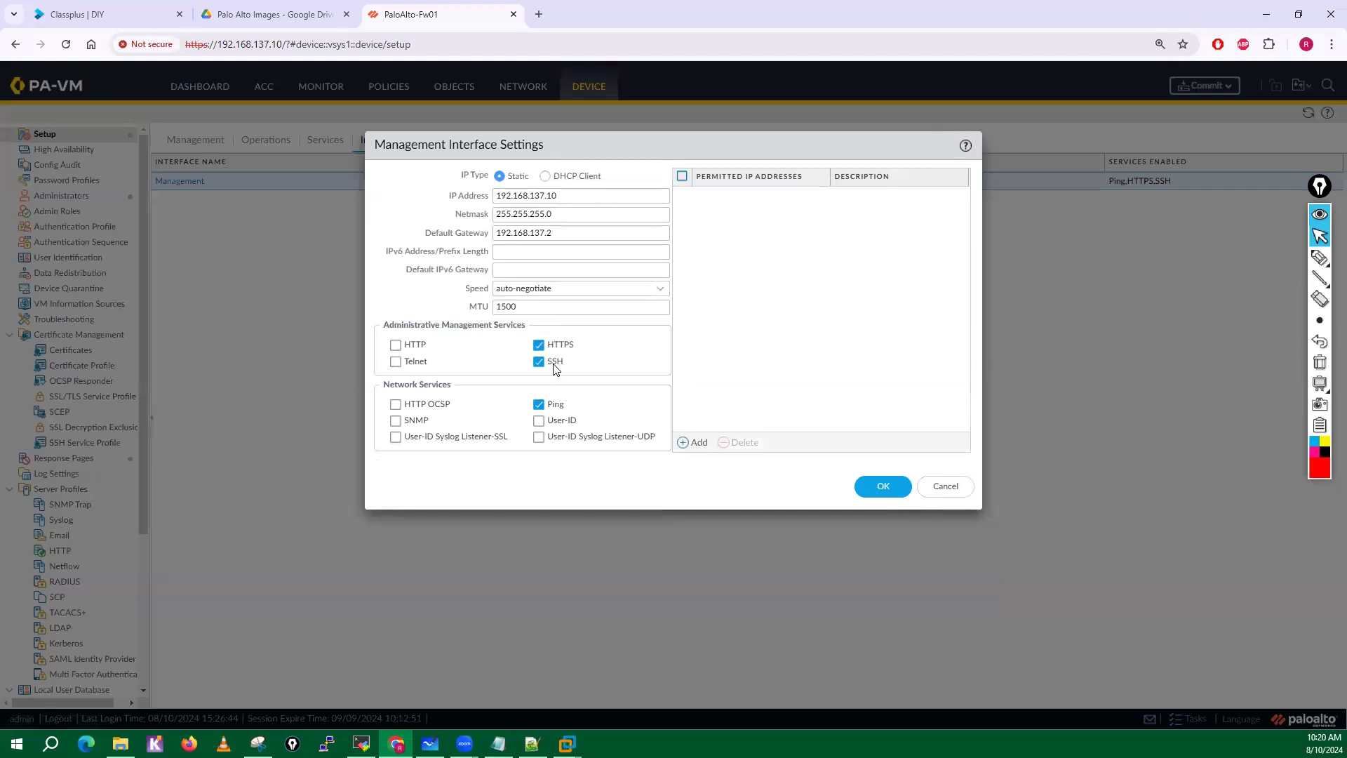
pyautogui.click(398, 363)
pyautogui.click(397, 363)
# Circle the management IP address and box the permitted IP addresses area with the screen pen, and clear the annotations.
pyautogui.click(1317, 263)
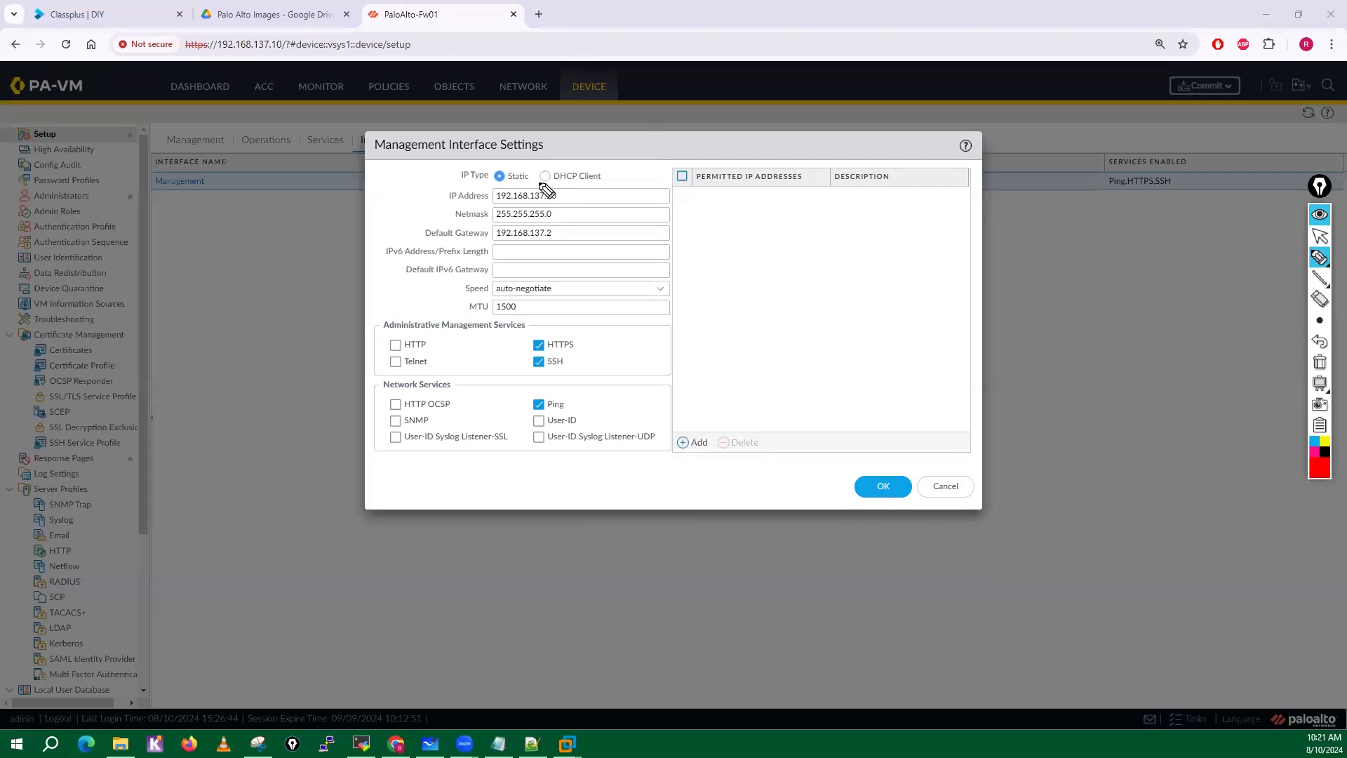
pyautogui.moveTo(546, 189)
pyautogui.mouseDown()
pyautogui.moveTo(488, 200)
pyautogui.moveTo(572, 204)
pyautogui.moveTo(540, 177)
pyautogui.mouseUp()
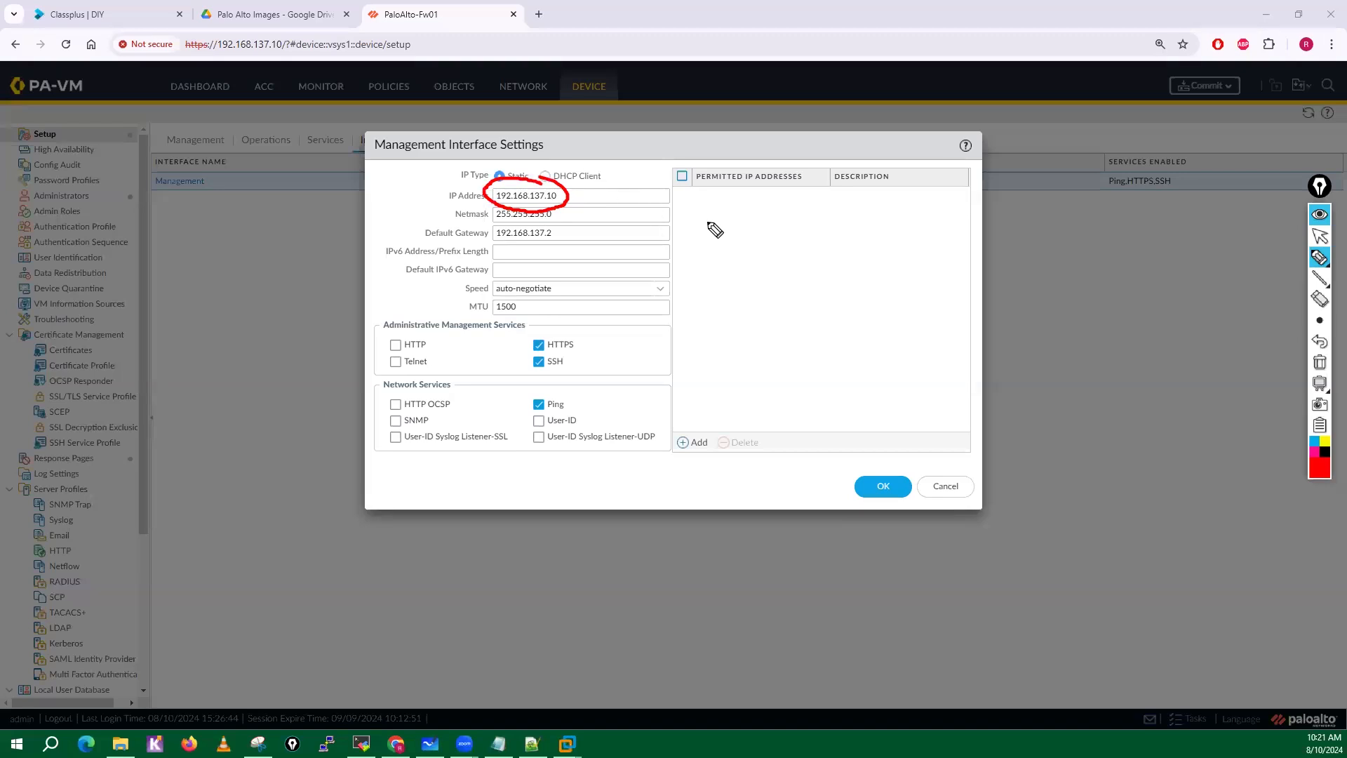
pyautogui.moveTo(692, 196)
pyautogui.mouseDown()
pyautogui.moveTo(821, 205)
pyautogui.moveTo(726, 228)
pyautogui.moveTo(758, 230)
pyautogui.mouseUp()
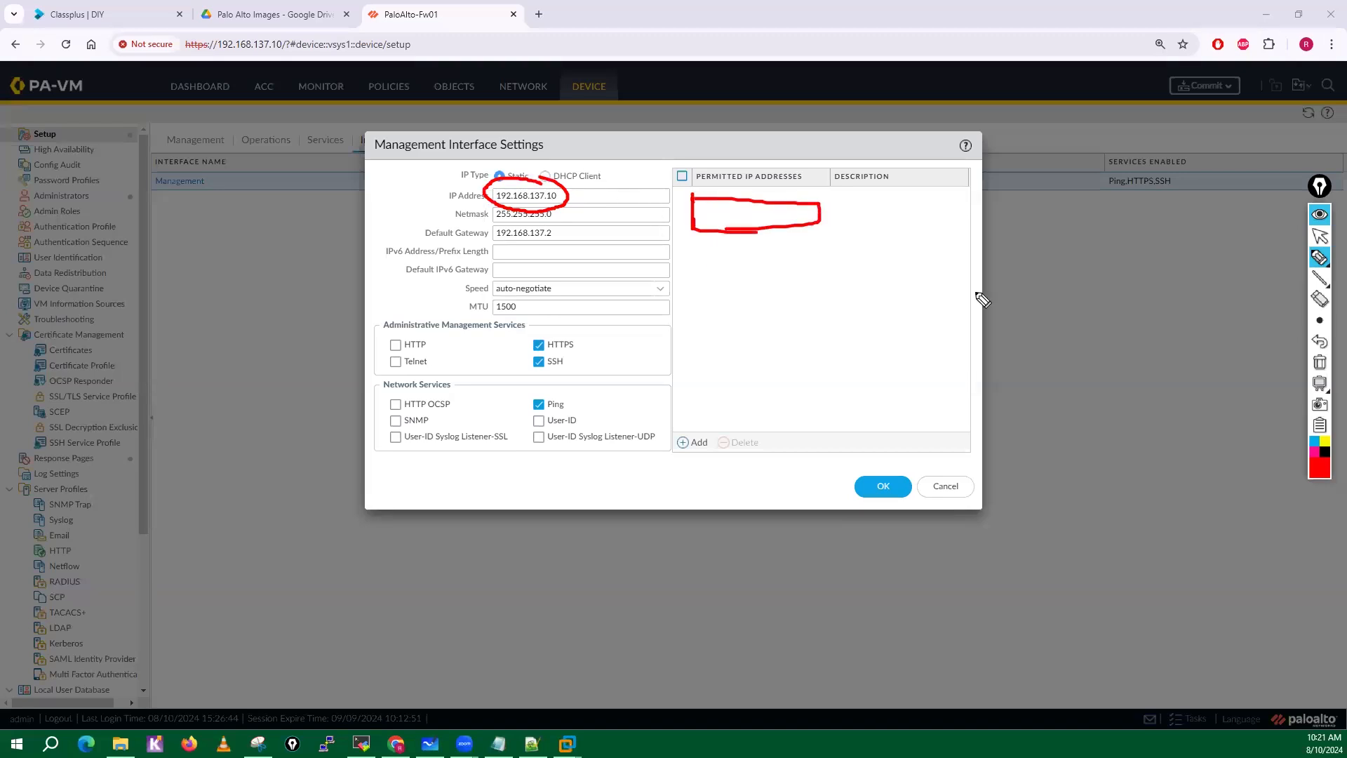
pyautogui.click(1320, 364)
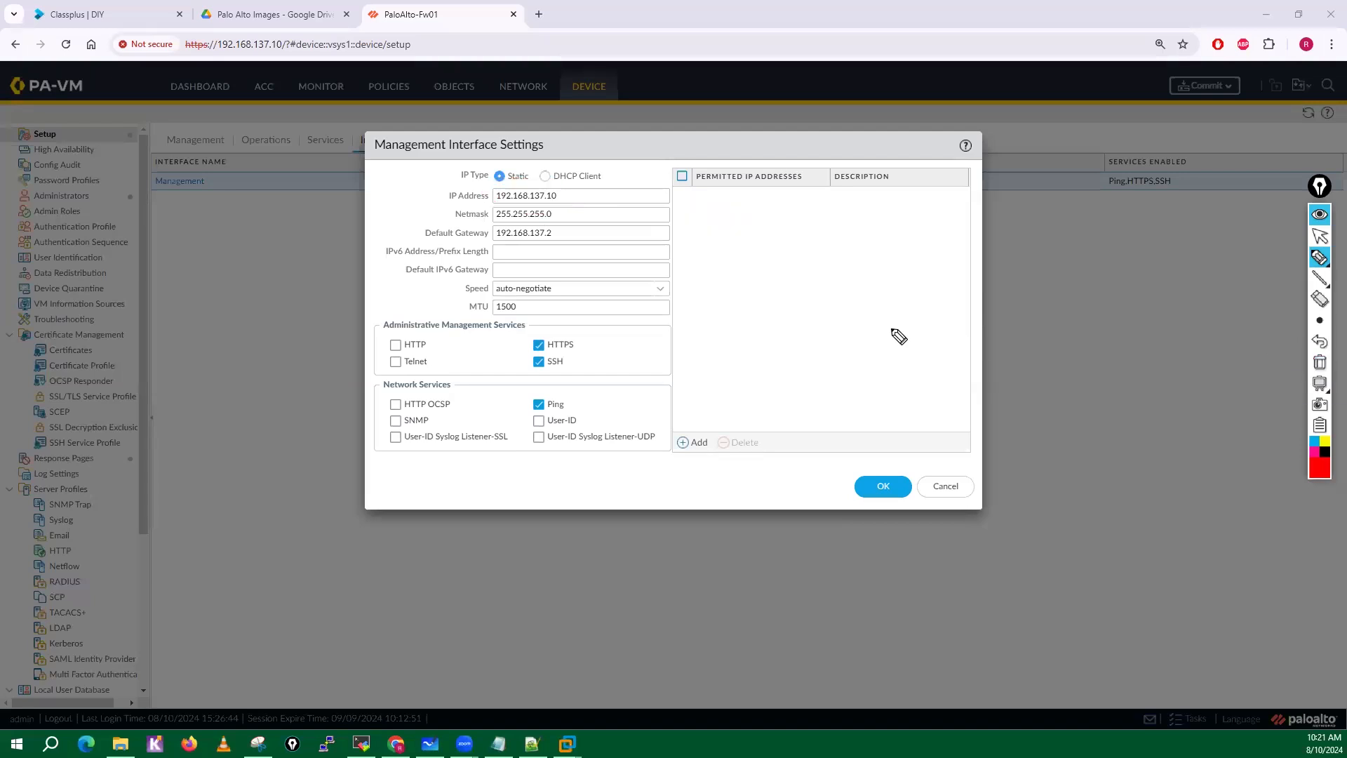
# Mark the management interface's IP address, netmask and default gateway with red pen arrows.
pyautogui.moveTo(616, 195); pyautogui.dragTo(582, 203)
pyautogui.moveTo(602, 214); pyautogui.dragTo(567, 234)
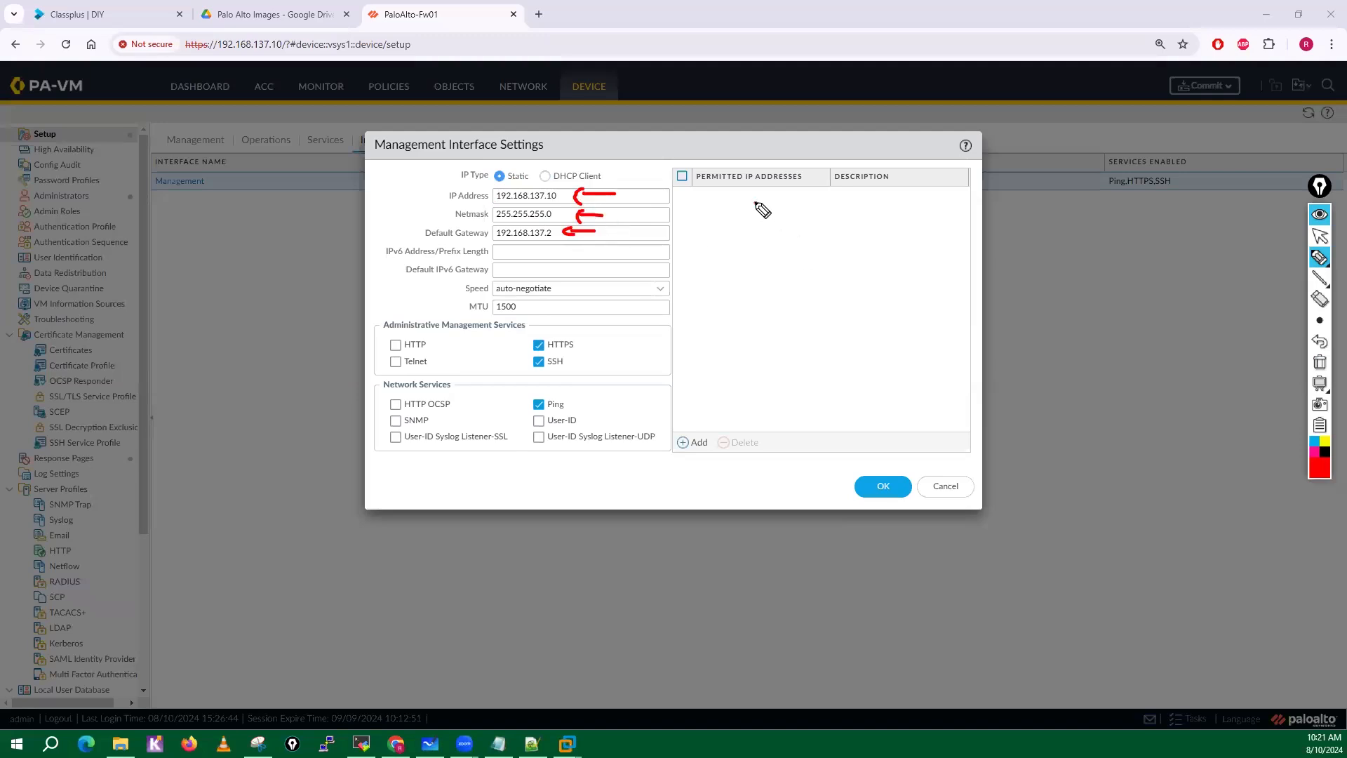
# Sketch red boxes with the notes JM, Syslog, SNMP and Auth over the permitted IP addresses area, add arrows, and clear the annotations.
pyautogui.moveTo(754, 202)
pyautogui.mouseDown()
pyautogui.moveTo(738, 217)
pyautogui.moveTo(774, 205)
pyautogui.moveTo(783, 218)
pyautogui.moveTo(692, 230)
pyautogui.moveTo(719, 287)
pyautogui.mouseUp()
pyautogui.moveTo(716, 246)
pyautogui.mouseDown()
pyautogui.moveTo(824, 255)
pyautogui.moveTo(720, 286)
pyautogui.moveTo(725, 346)
pyautogui.moveTo(833, 351)
pyautogui.moveTo(719, 347)
pyautogui.mouseUp()
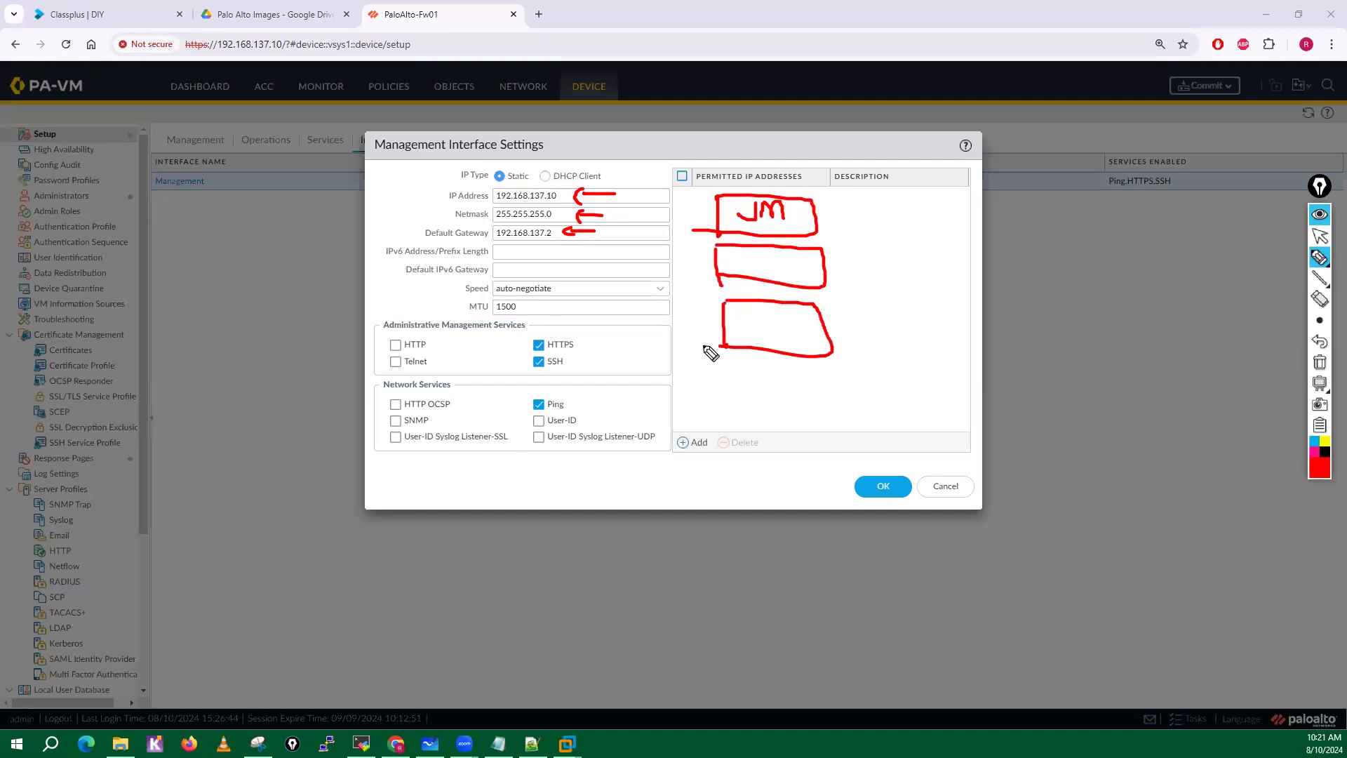
pyautogui.moveTo(871, 218)
pyautogui.mouseDown()
pyautogui.moveTo(829, 217)
pyautogui.moveTo(840, 225)
pyautogui.moveTo(856, 196)
pyautogui.mouseUp()
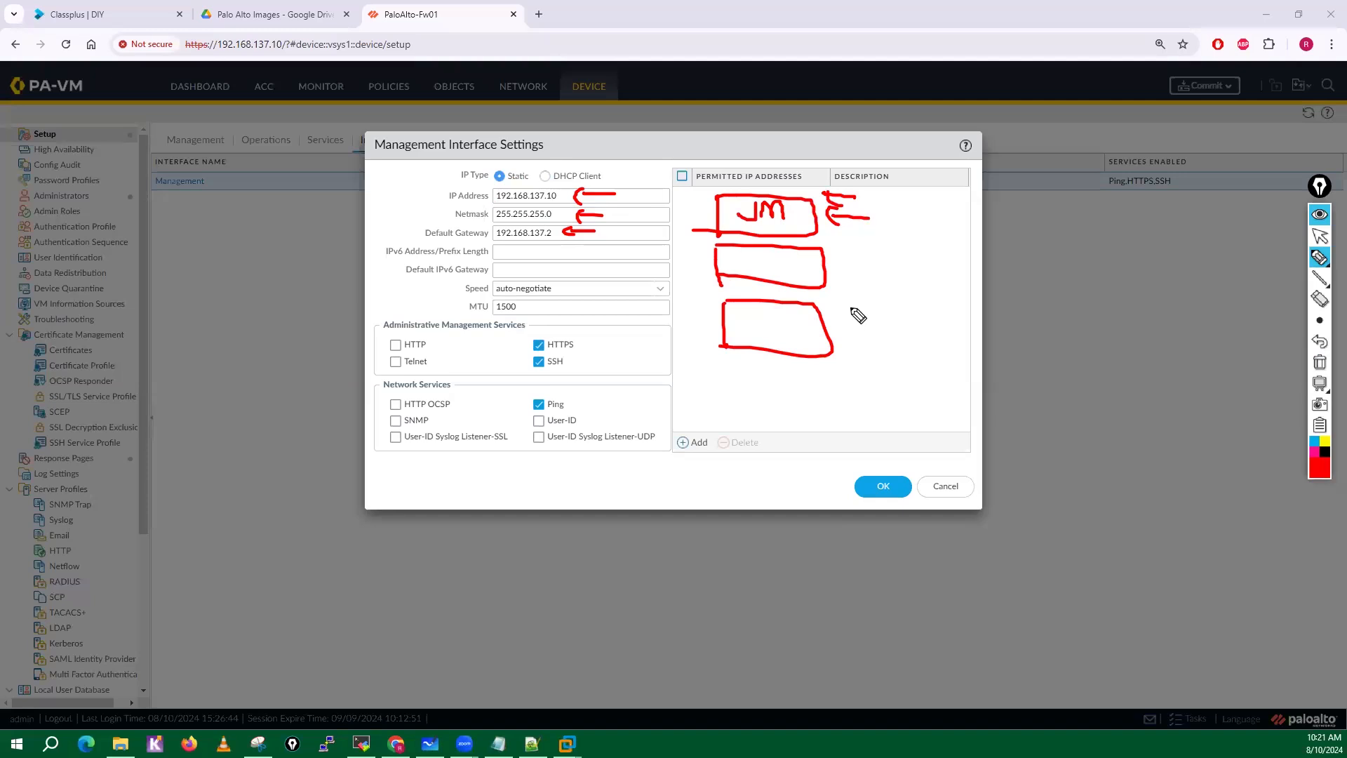
pyautogui.moveTo(863, 256)
pyautogui.mouseDown()
pyautogui.moveTo(852, 270)
pyautogui.moveTo(906, 281)
pyautogui.moveTo(854, 330)
pyautogui.moveTo(921, 335)
pyautogui.mouseUp()
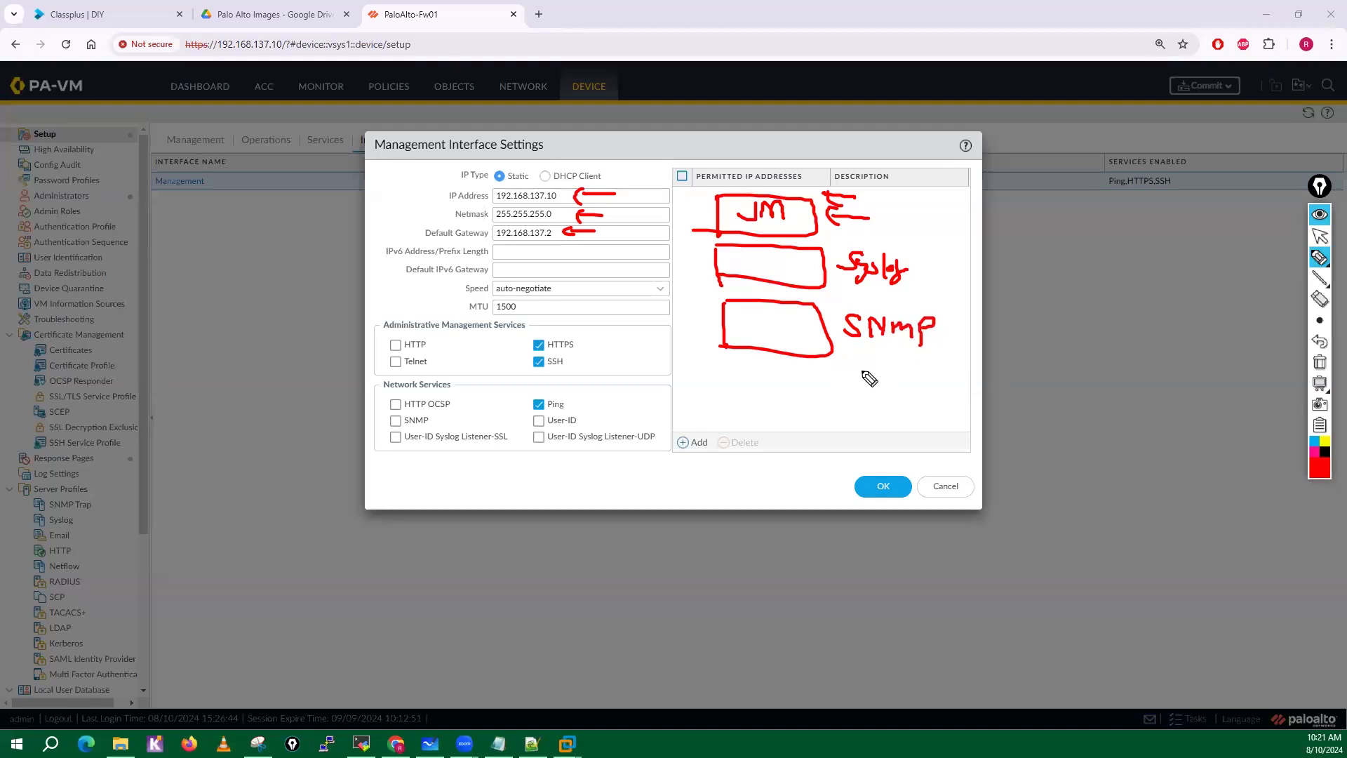
pyautogui.moveTo(715, 375); pyautogui.dragTo(717, 416)
pyautogui.moveTo(714, 371)
pyautogui.mouseDown()
pyautogui.moveTo(851, 379)
pyautogui.moveTo(854, 421)
pyautogui.mouseUp()
pyautogui.moveTo(708, 423)
pyautogui.mouseDown()
pyautogui.moveTo(853, 421)
pyautogui.moveTo(894, 411)
pyautogui.moveTo(902, 386)
pyautogui.mouseUp()
pyautogui.moveTo(904, 382); pyautogui.dragTo(966, 387)
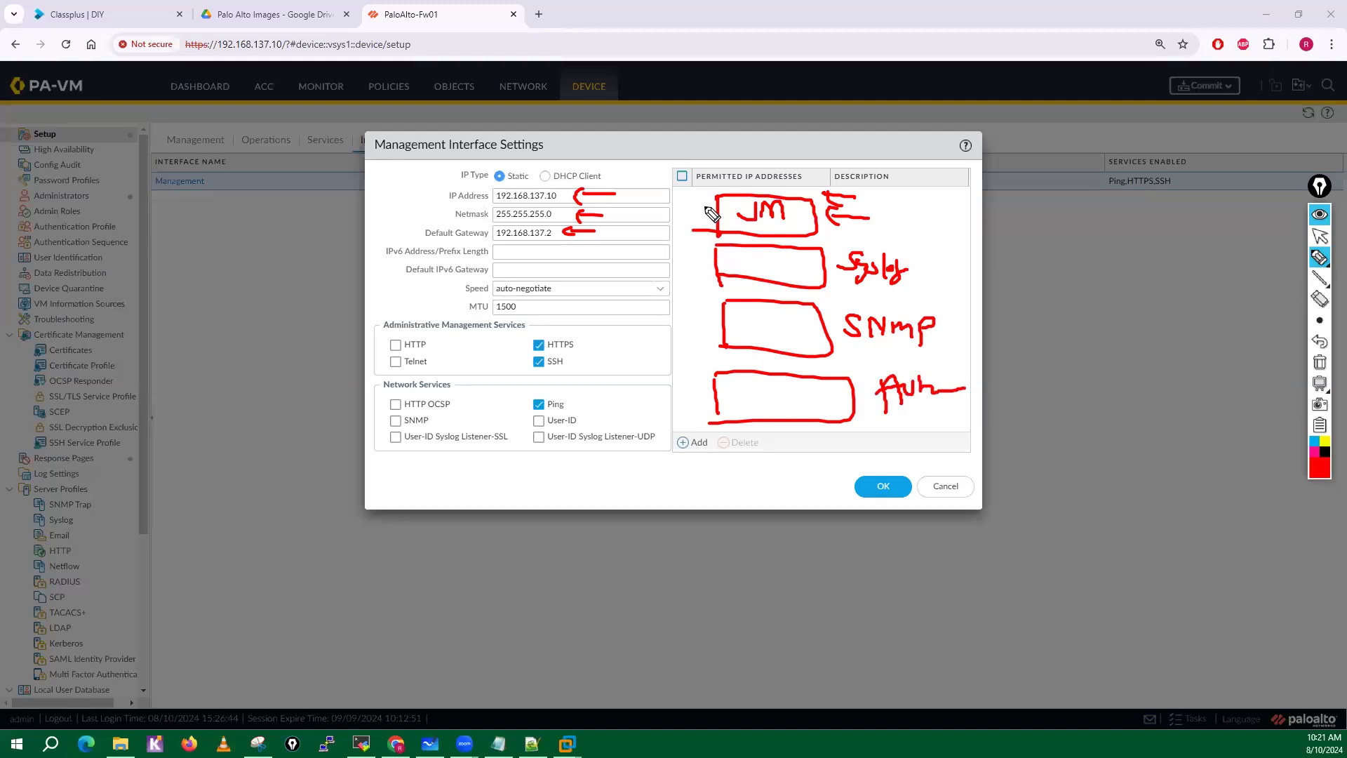
pyautogui.moveTo(705, 211)
pyautogui.mouseDown()
pyautogui.moveTo(640, 189)
pyautogui.moveTo(653, 207)
pyautogui.mouseUp()
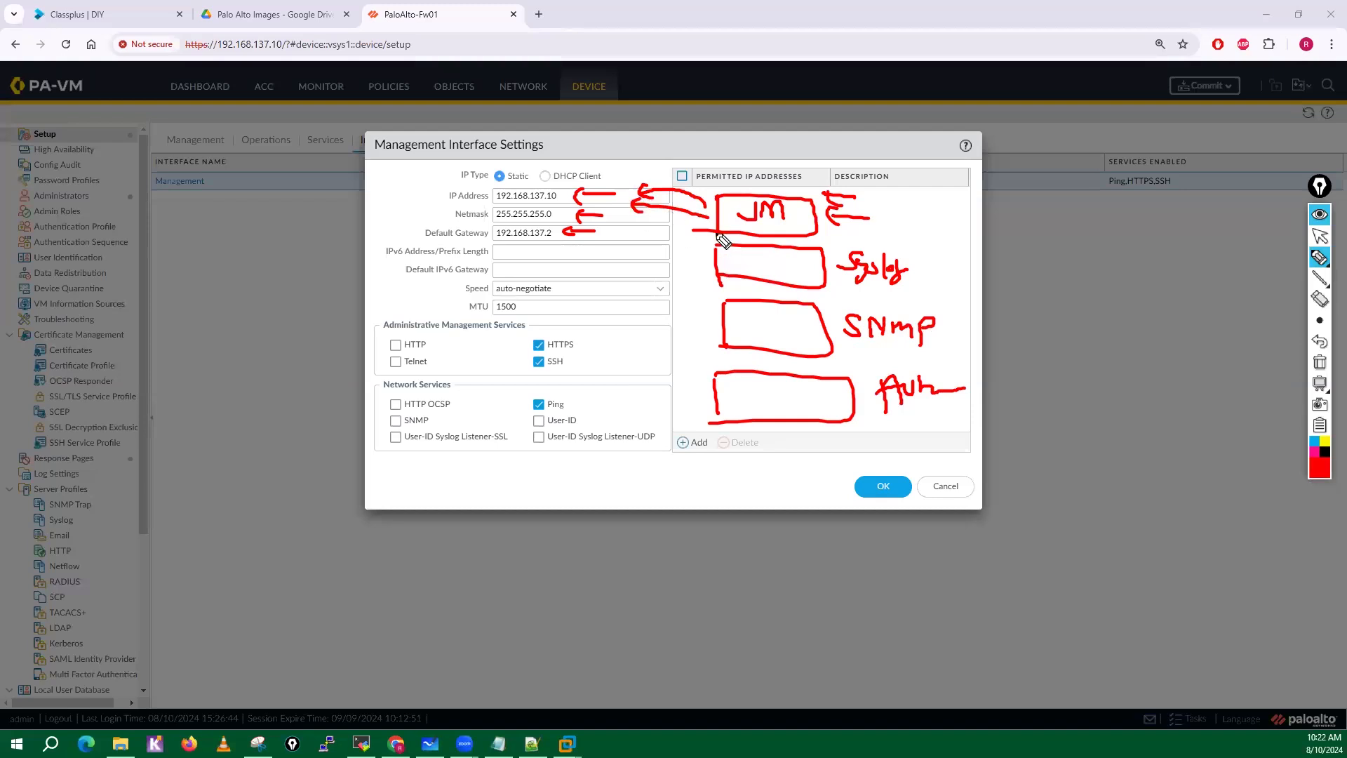
pyautogui.click(1320, 363)
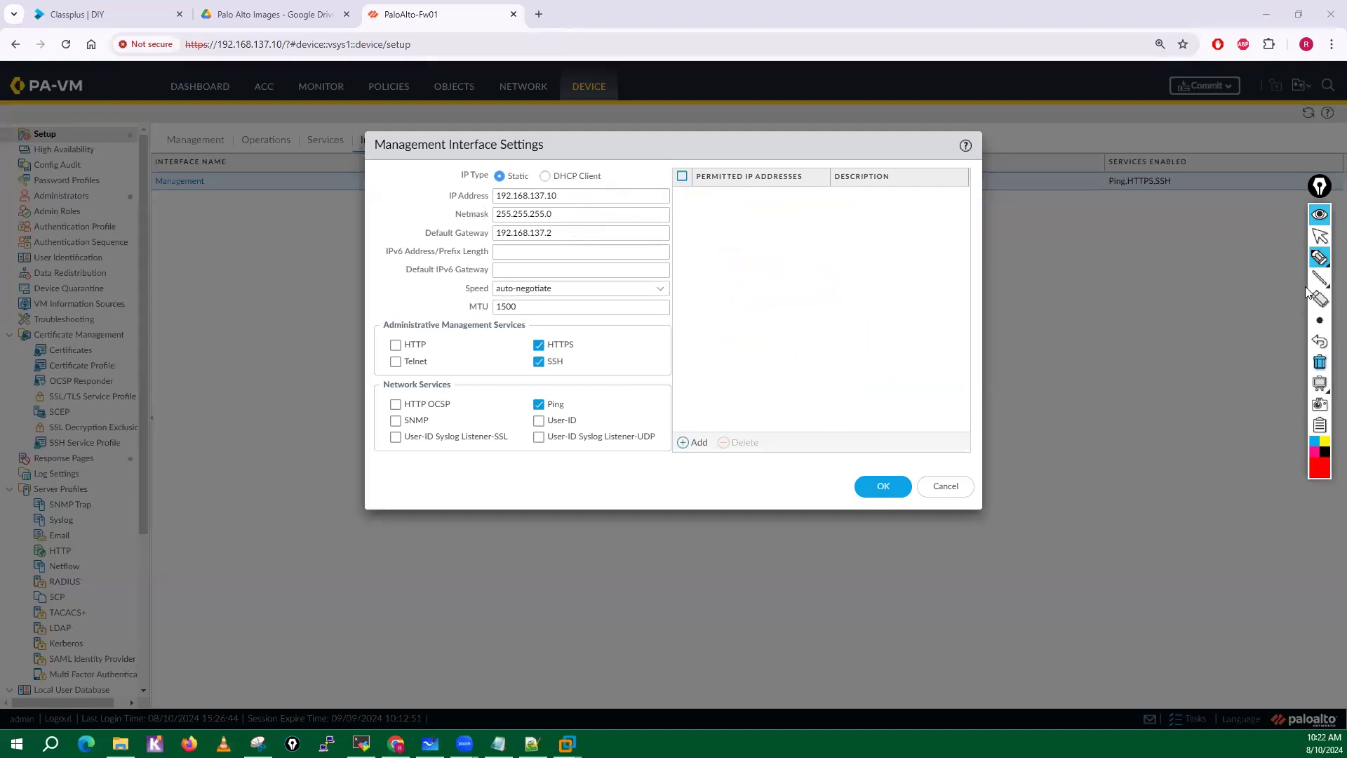
# Add 192.168.137.0/24 to the management interface's permitted IP addresses, save the settings and commit all changes.
pyautogui.click(1320, 236)
pyautogui.click(694, 442)
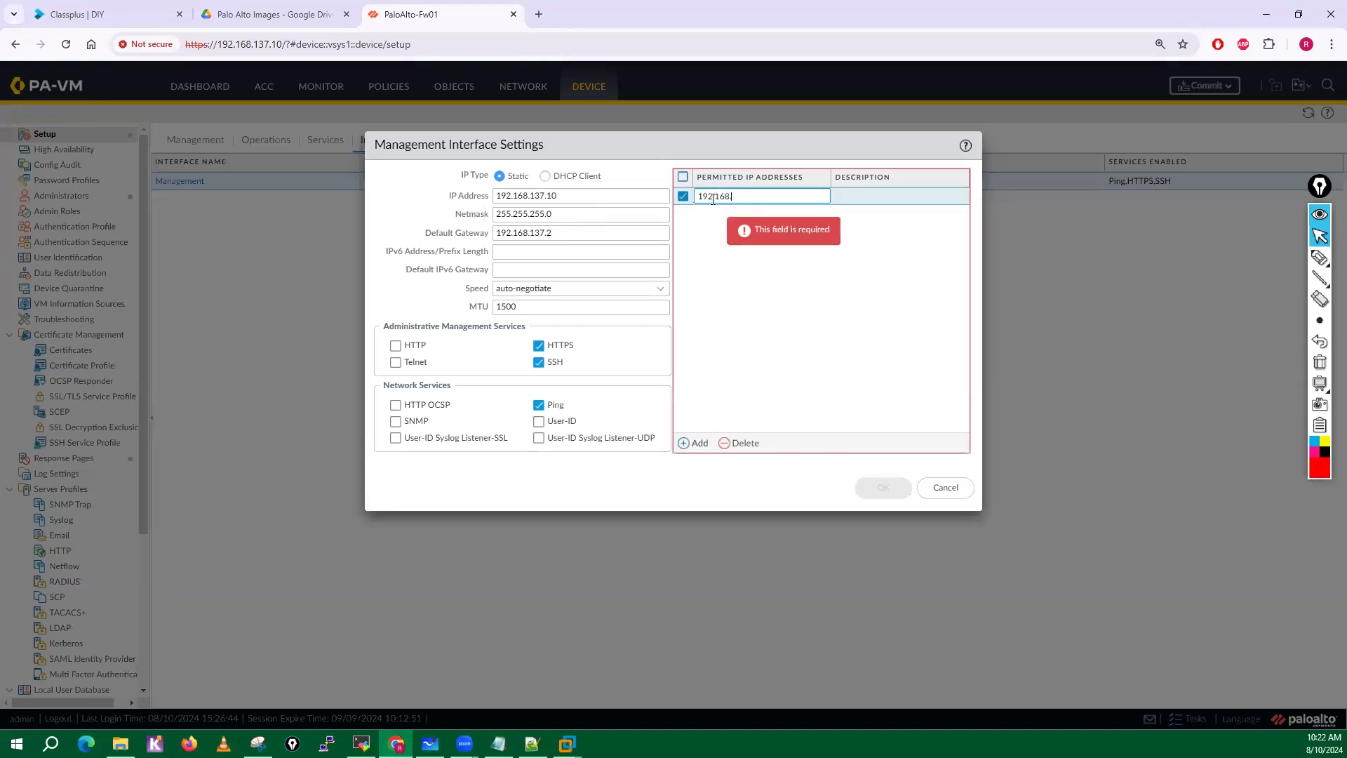
pyautogui.write('192.168.137.0')
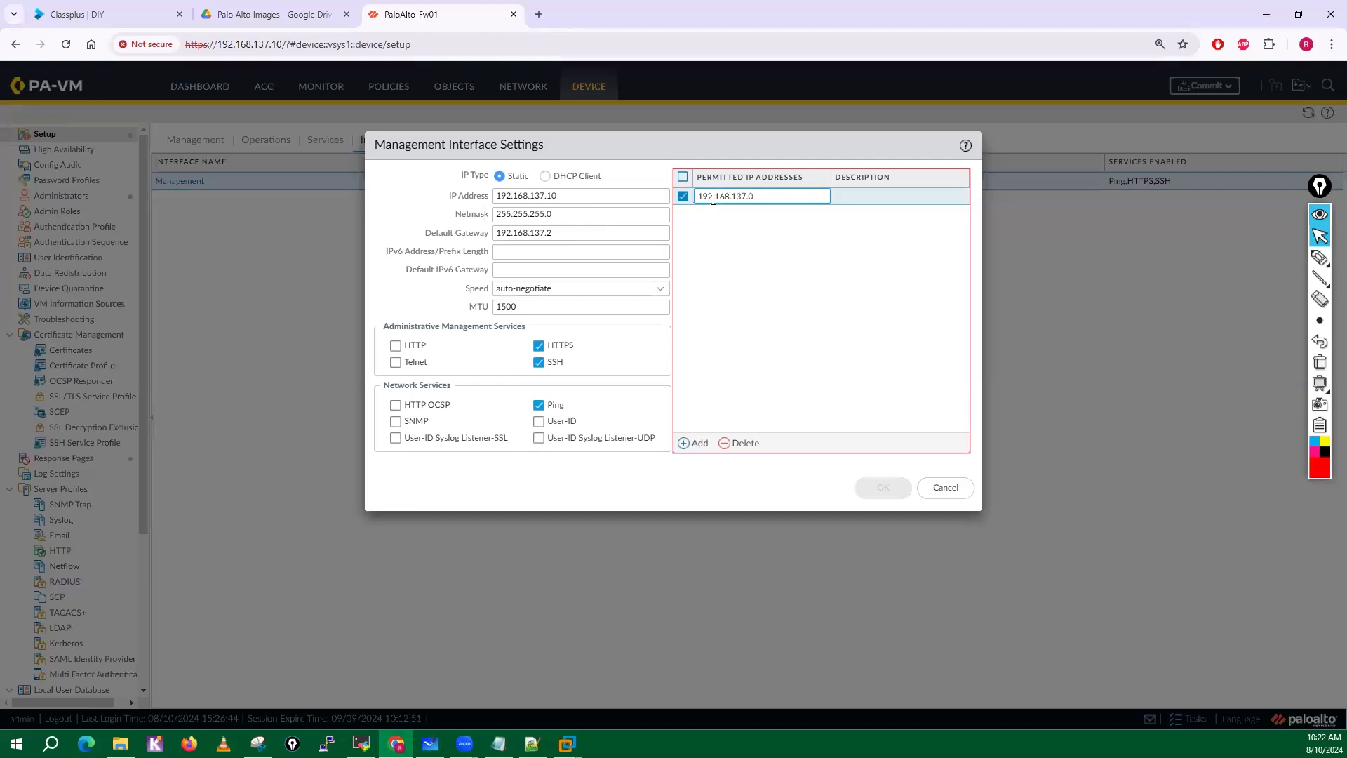
pyautogui.write('/24')
pyautogui.click(764, 350)
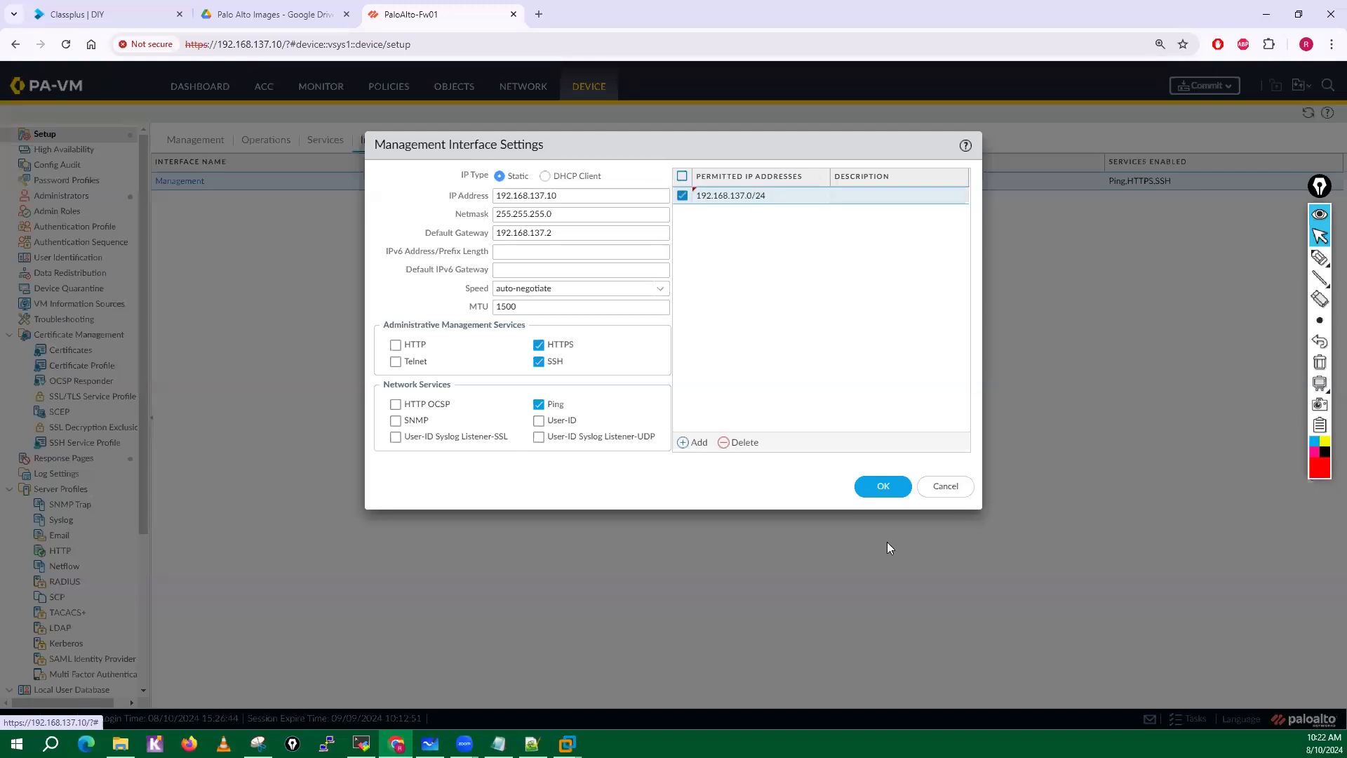
pyautogui.click(877, 497)
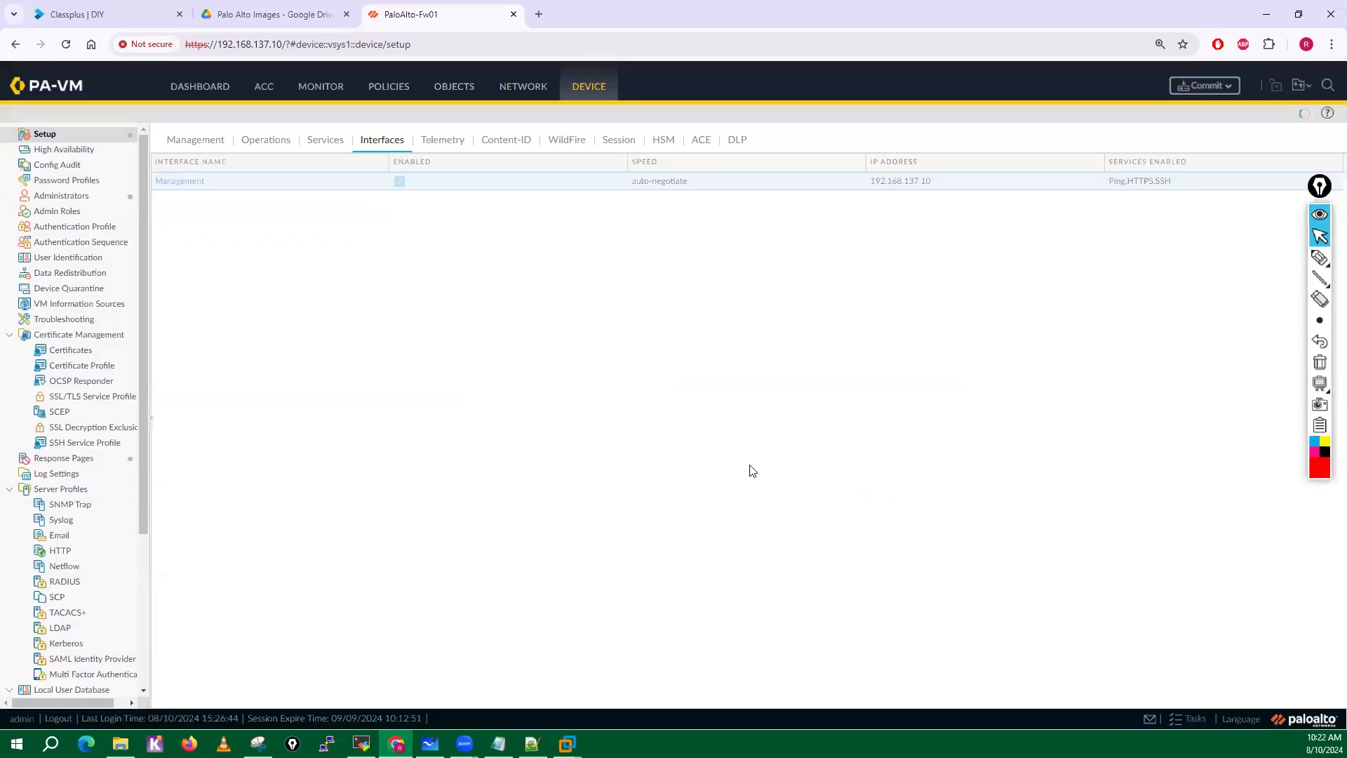
pyautogui.click(1206, 86)
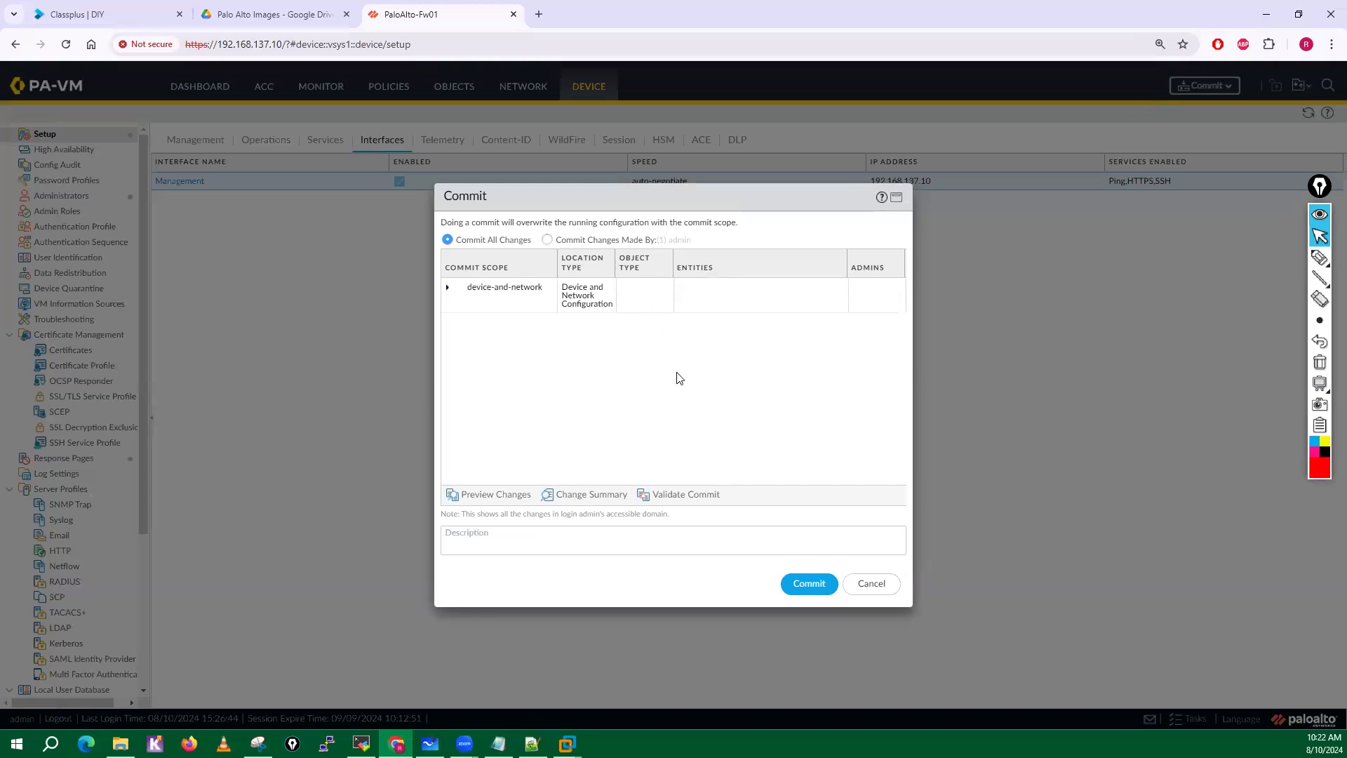
pyautogui.click(831, 587)
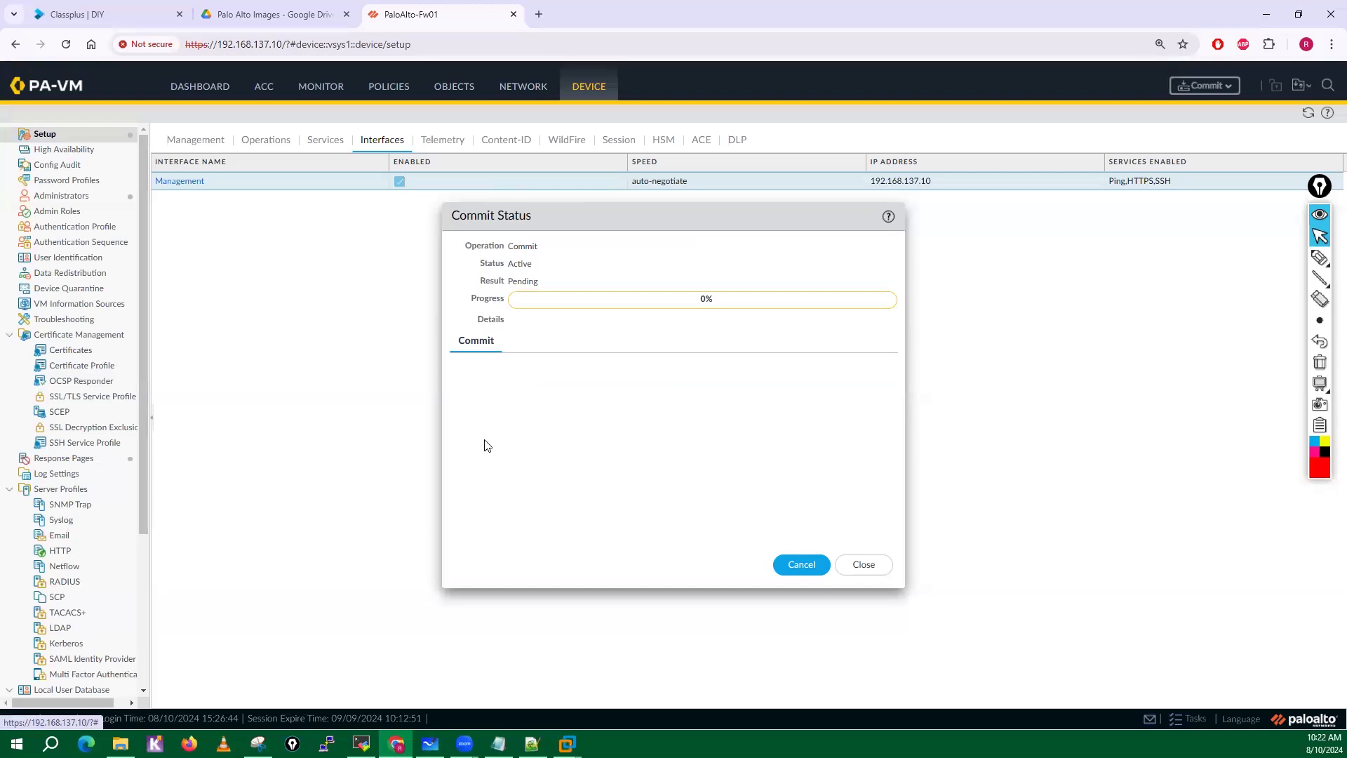
# Circle the Commit control, sketch the Candidate Config to Running-Config flow through Commit with the screen pen, and clear the annotations.
pyautogui.click(1320, 258)
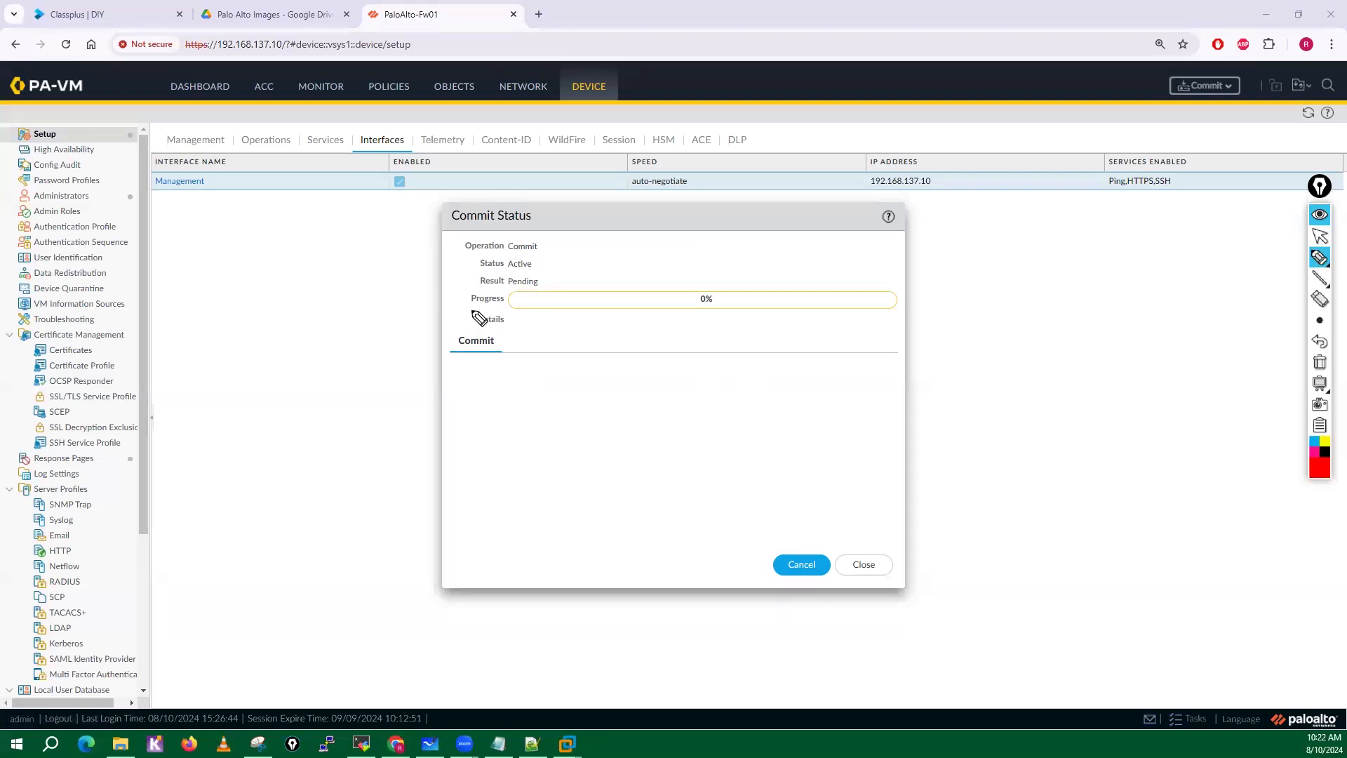
pyautogui.moveTo(475, 407)
pyautogui.mouseDown()
pyautogui.moveTo(545, 385)
pyautogui.moveTo(537, 418)
pyautogui.mouseUp()
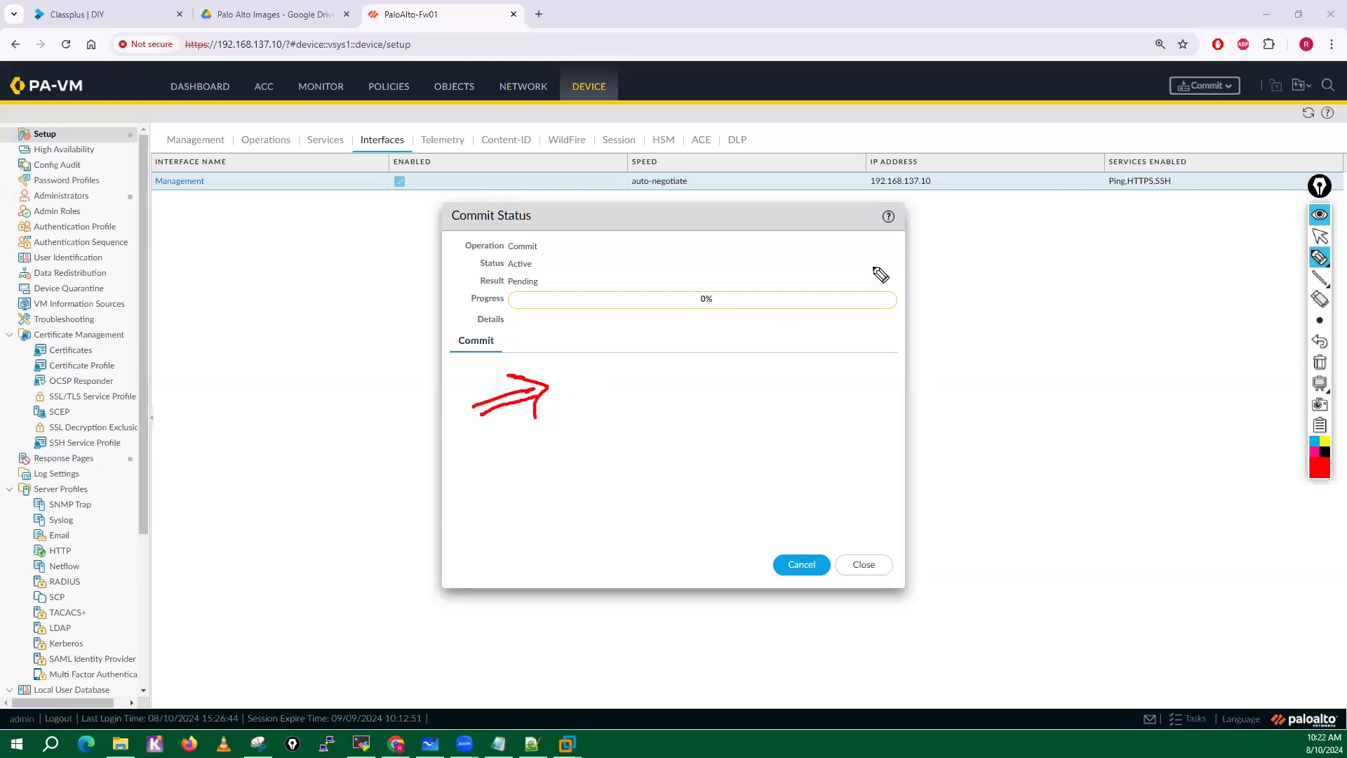
pyautogui.moveTo(1229, 71)
pyautogui.mouseDown()
pyautogui.moveTo(1245, 90)
pyautogui.moveTo(1191, 62)
pyautogui.mouseUp()
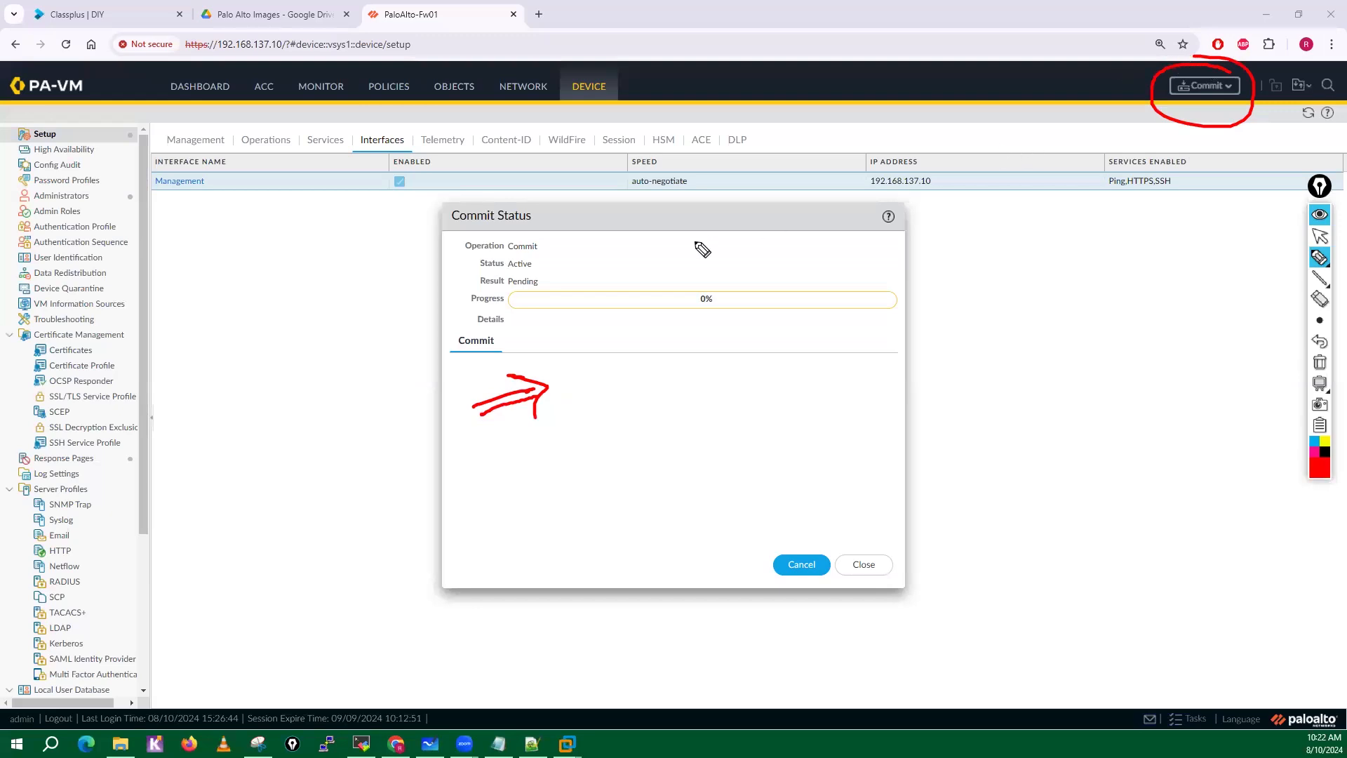
pyautogui.moveTo(180, 244)
pyautogui.mouseDown()
pyautogui.moveTo(182, 275)
pyautogui.moveTo(216, 270)
pyautogui.mouseUp()
pyautogui.moveTo(184, 324)
pyautogui.mouseDown()
pyautogui.moveTo(171, 340)
pyautogui.moveTo(190, 349)
pyautogui.moveTo(292, 343)
pyautogui.moveTo(295, 358)
pyautogui.moveTo(345, 337)
pyautogui.moveTo(393, 370)
pyautogui.mouseUp()
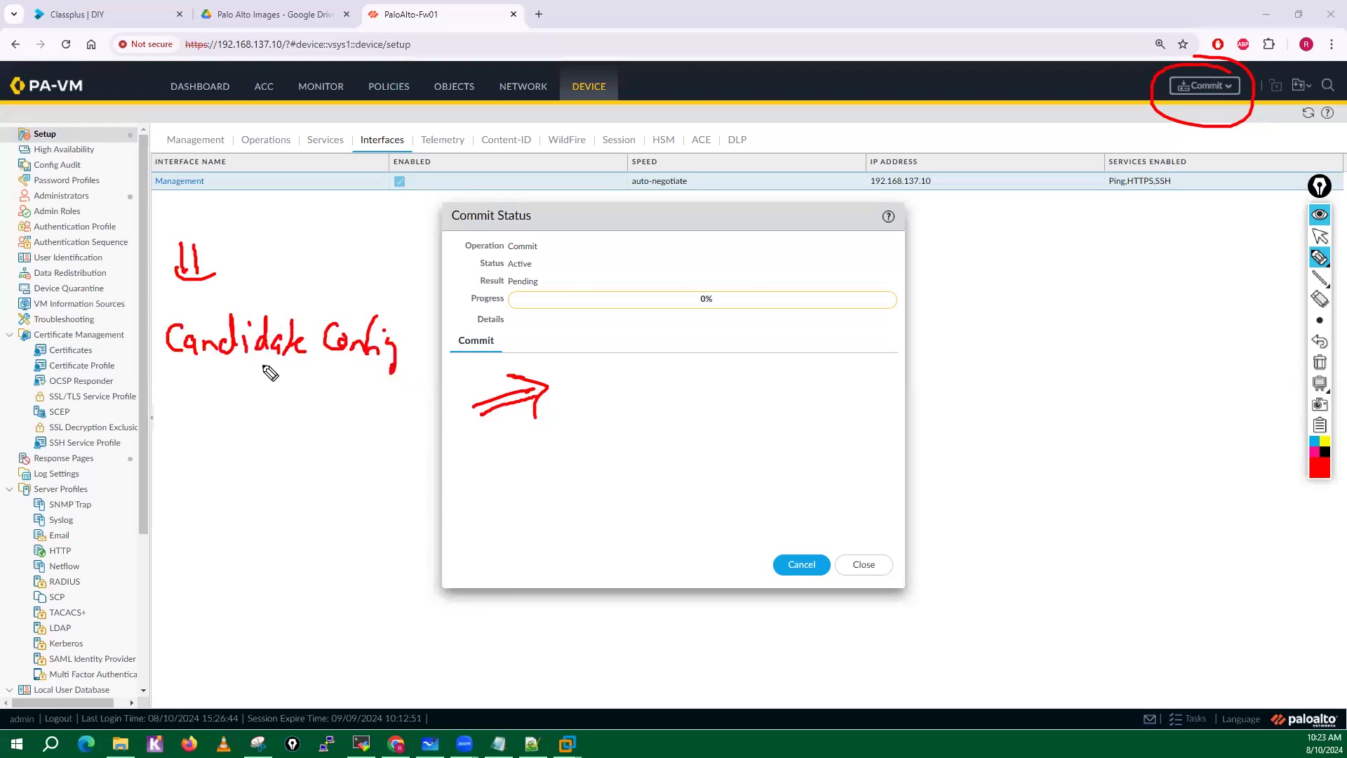
pyautogui.moveTo(264, 365)
pyautogui.mouseDown()
pyautogui.moveTo(218, 469)
pyautogui.moveTo(310, 524)
pyautogui.mouseUp()
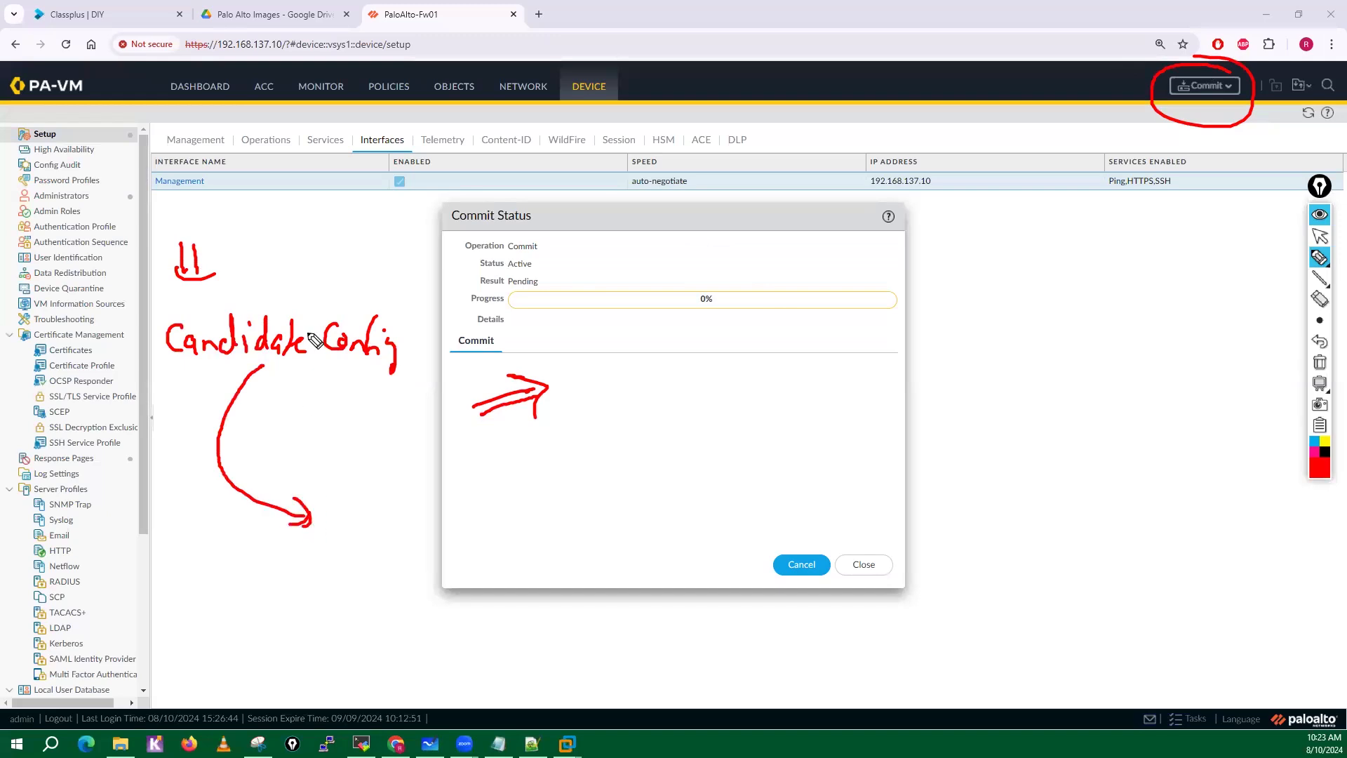
pyautogui.moveTo(273, 365); pyautogui.dragTo(273, 487)
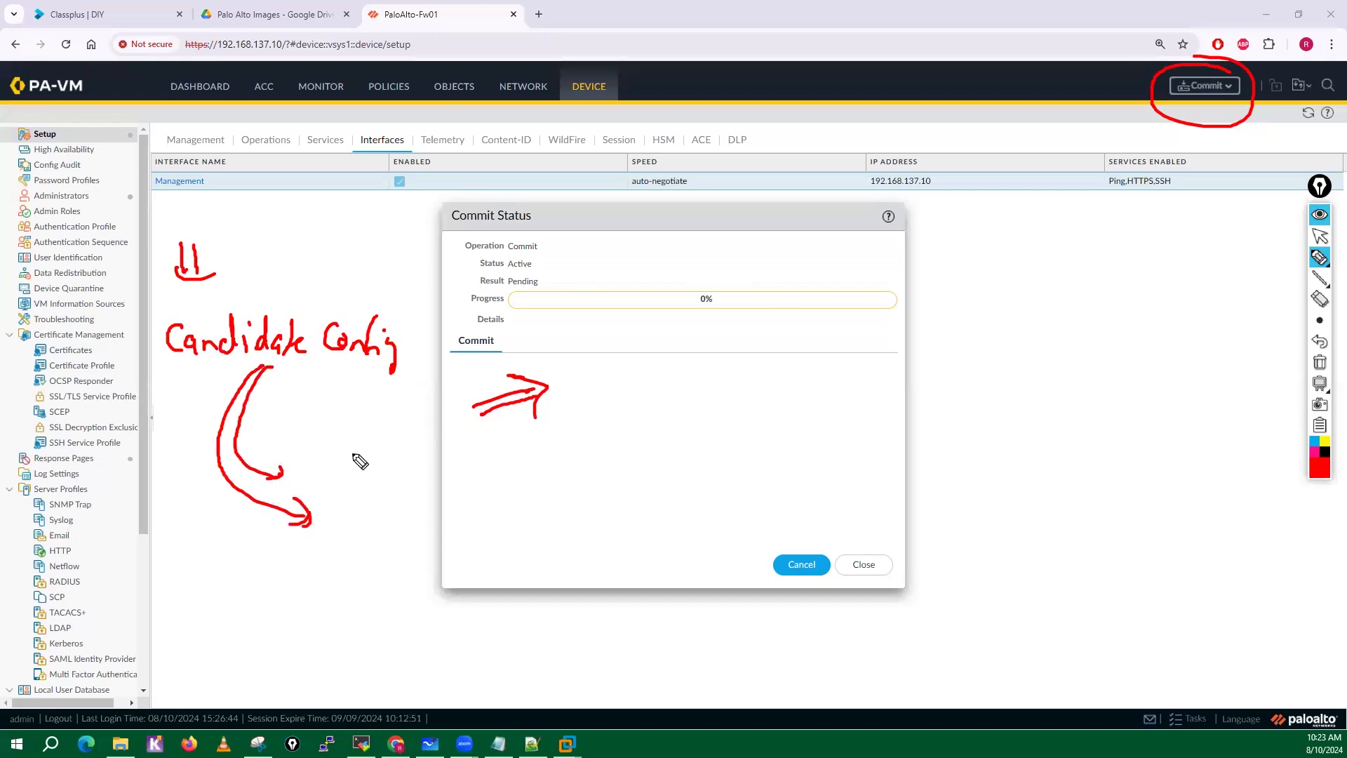
pyautogui.moveTo(293, 406)
pyautogui.mouseDown()
pyautogui.moveTo(303, 424)
pyautogui.moveTo(364, 421)
pyautogui.moveTo(379, 404)
pyautogui.moveTo(361, 419)
pyautogui.mouseUp()
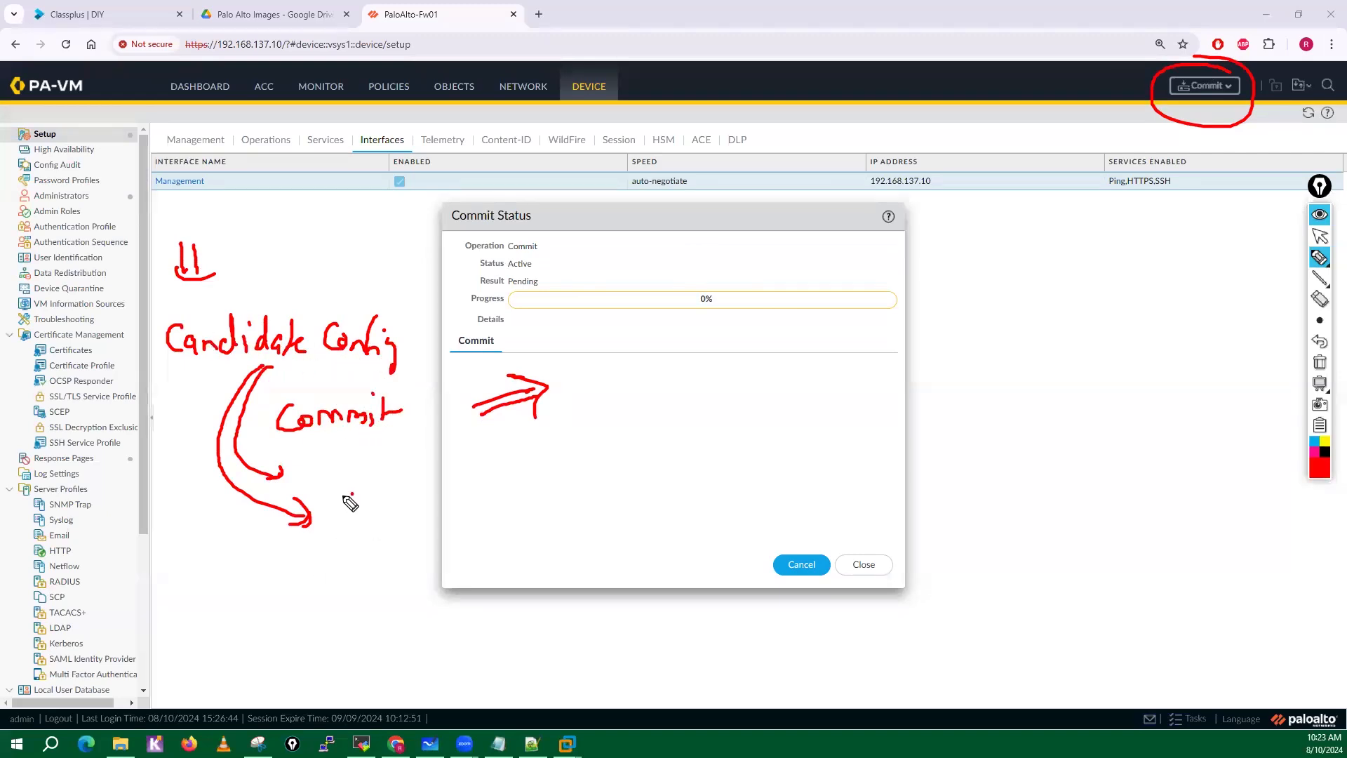
pyautogui.moveTo(353, 494)
pyautogui.mouseDown()
pyautogui.moveTo(344, 524)
pyautogui.moveTo(568, 530)
pyautogui.moveTo(544, 484)
pyautogui.moveTo(340, 547)
pyautogui.moveTo(533, 484)
pyautogui.mouseUp()
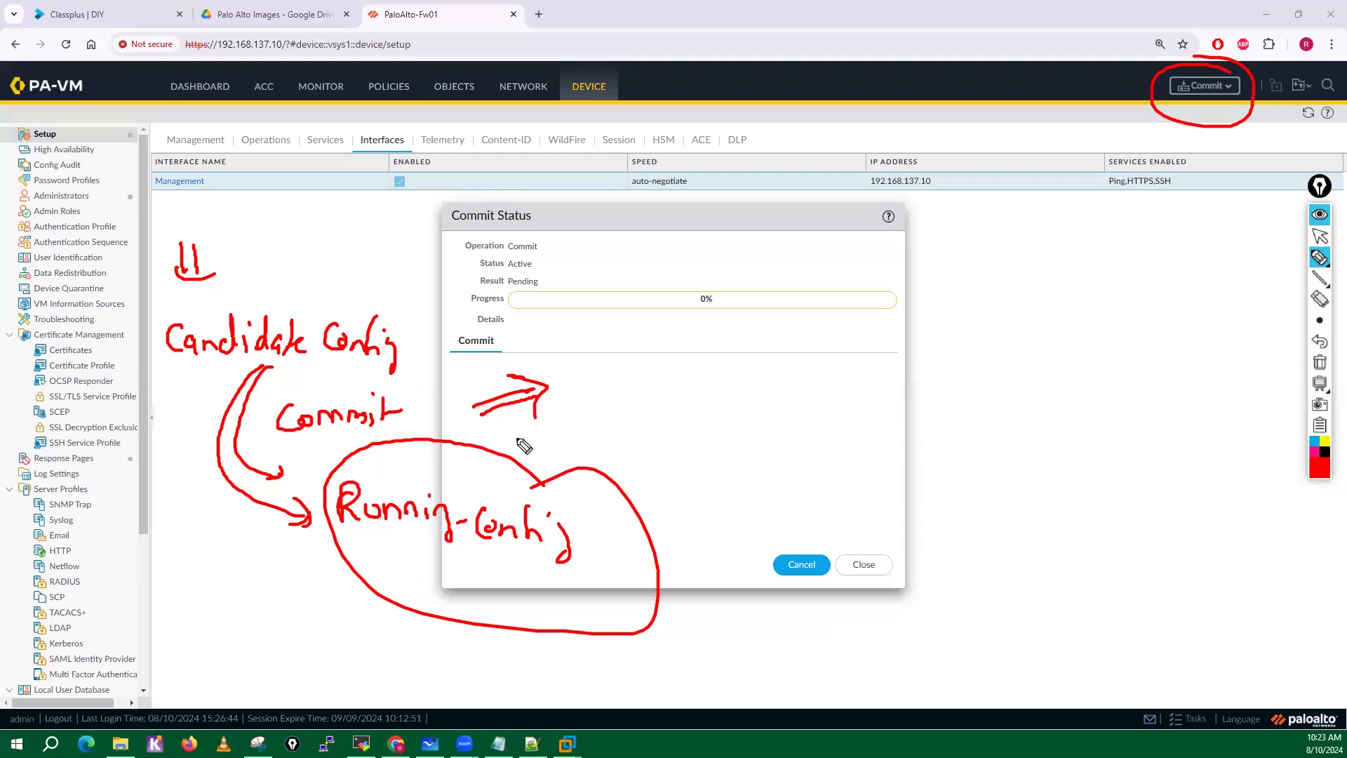
pyautogui.moveTo(284, 267)
pyautogui.mouseDown()
pyautogui.moveTo(291, 305)
pyautogui.moveTo(316, 326)
pyautogui.moveTo(320, 284)
pyautogui.mouseUp()
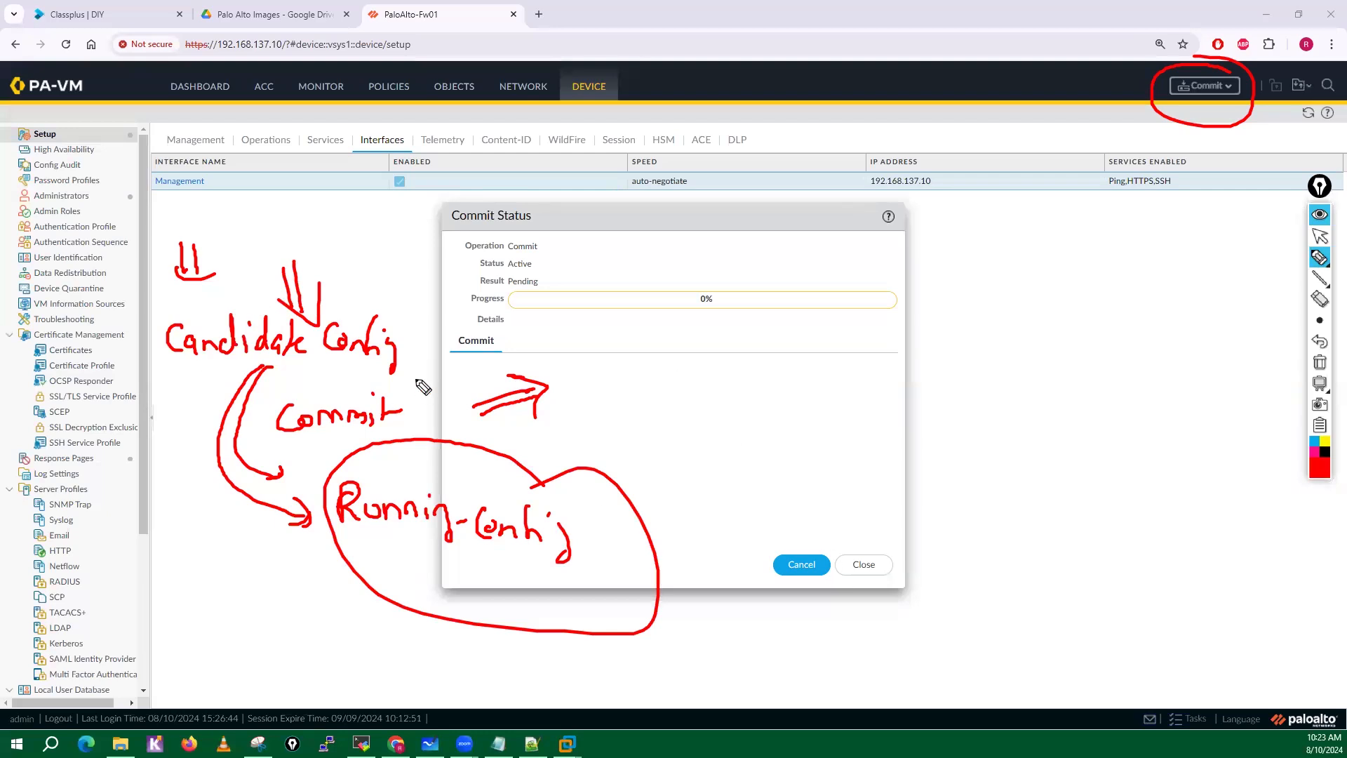
pyautogui.click(1319, 364)
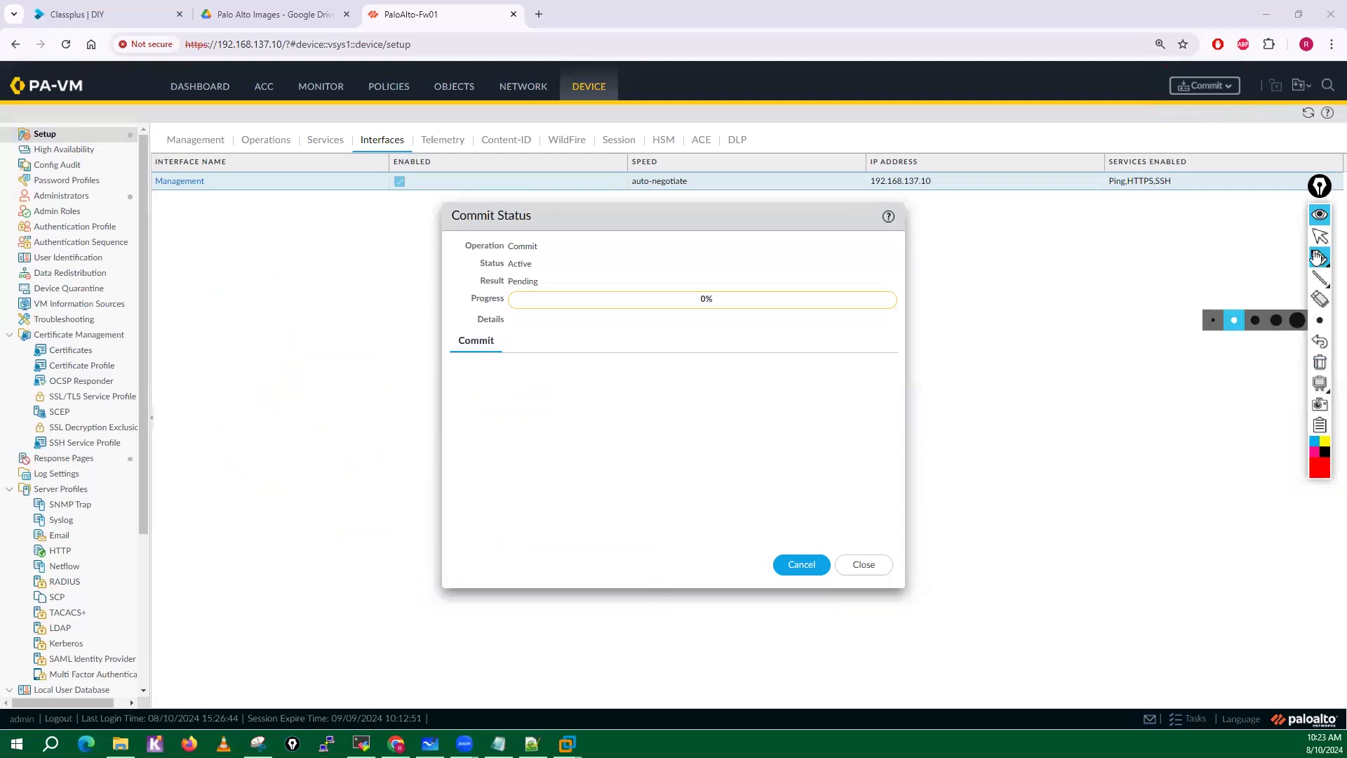
pyautogui.click(1319, 237)
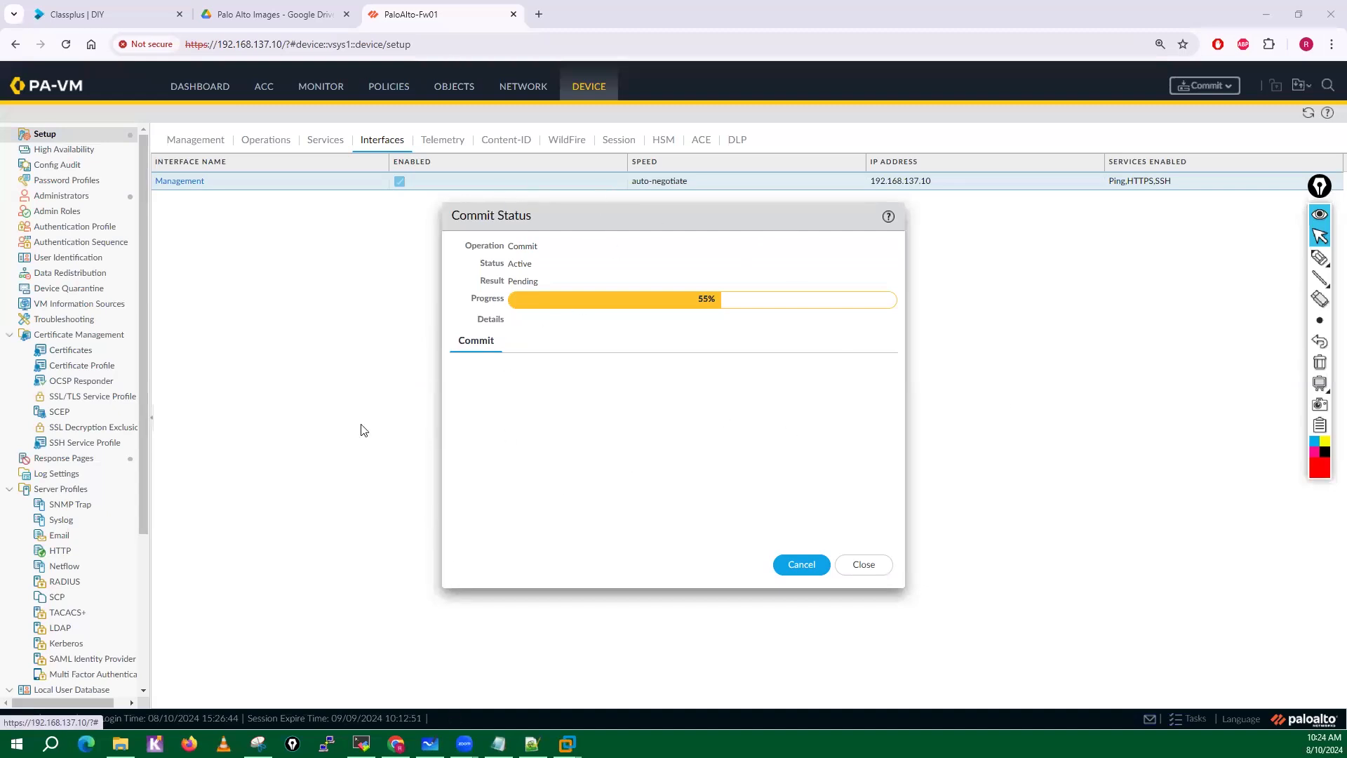
# Switch to the VM-Lab diagram in Microsoft Whiteboard, circle Test-PC, Server and PaloAlto-Fw, and label the machines Inside PC and DMZ in red pen.
pyautogui.click(429, 743)
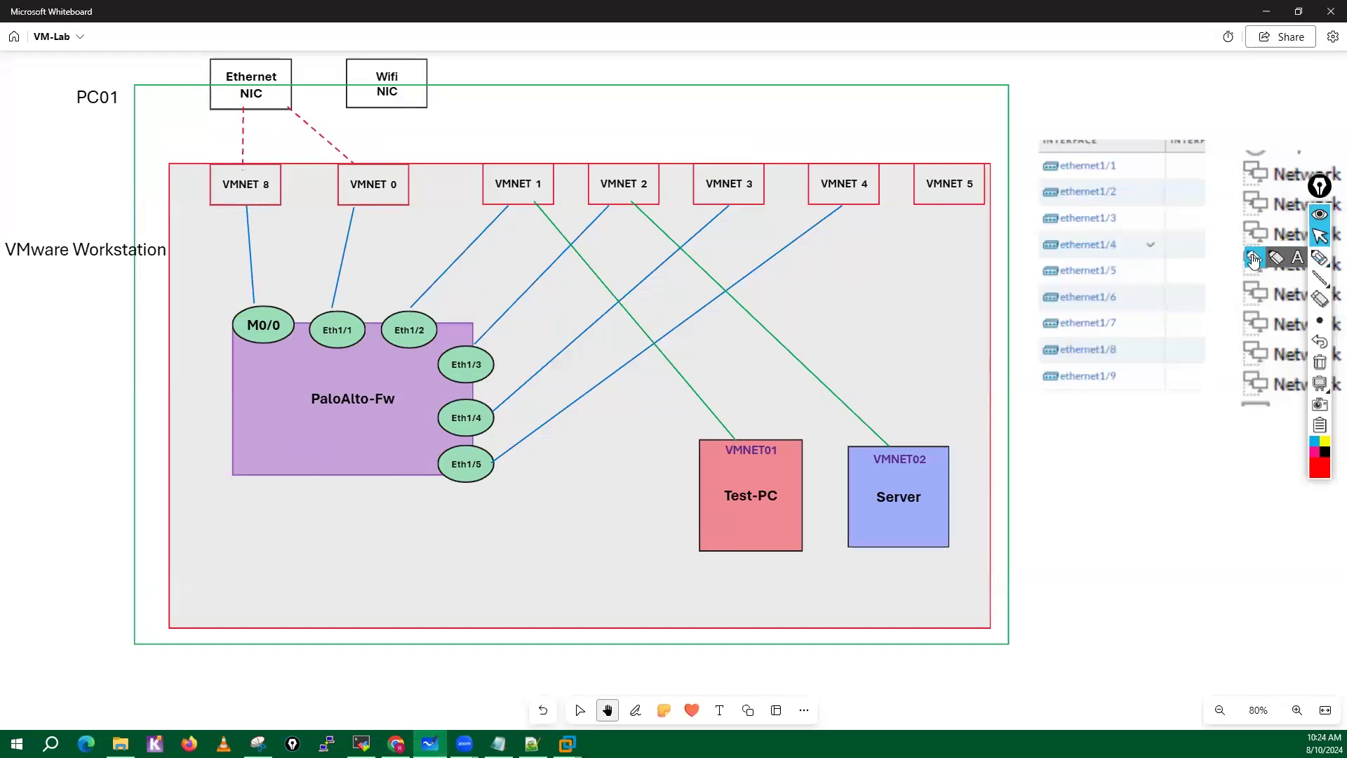
pyautogui.click(1316, 259)
pyautogui.moveTo(787, 426)
pyautogui.mouseDown()
pyautogui.moveTo(703, 449)
pyautogui.moveTo(751, 559)
pyautogui.moveTo(807, 421)
pyautogui.moveTo(787, 425)
pyautogui.mouseUp()
pyautogui.moveTo(935, 456)
pyautogui.mouseDown()
pyautogui.moveTo(861, 455)
pyautogui.moveTo(962, 466)
pyautogui.moveTo(937, 436)
pyautogui.mouseUp()
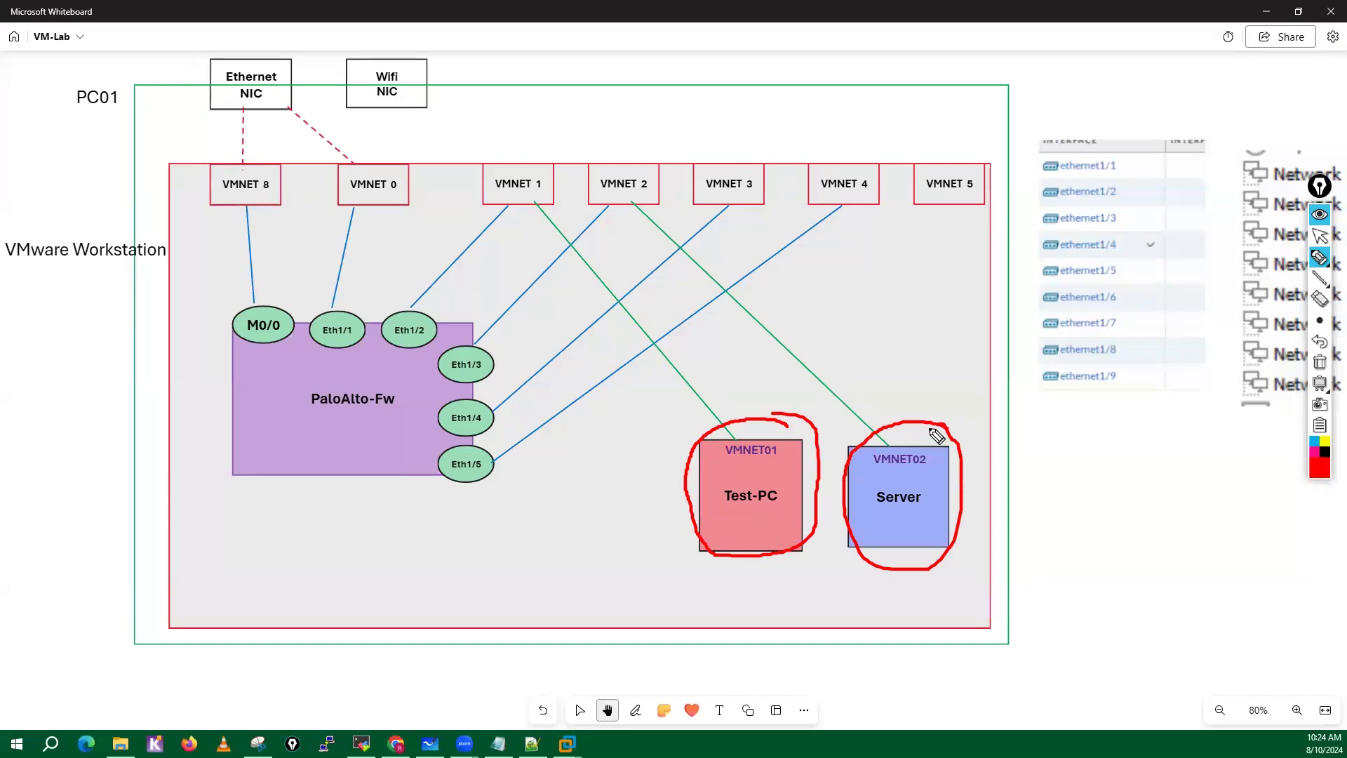
pyautogui.moveTo(364, 380)
pyautogui.mouseDown()
pyautogui.moveTo(325, 377)
pyautogui.moveTo(353, 380)
pyautogui.mouseUp()
pyautogui.moveTo(721, 571)
pyautogui.mouseDown()
pyautogui.moveTo(723, 602)
pyautogui.moveTo(734, 570)
pyautogui.mouseUp()
pyautogui.moveTo(714, 602); pyautogui.dragTo(745, 604)
pyautogui.moveTo(758, 593)
pyautogui.mouseDown()
pyautogui.moveTo(751, 605)
pyautogui.moveTo(782, 598)
pyautogui.moveTo(727, 634)
pyautogui.moveTo(777, 637)
pyautogui.mouseUp()
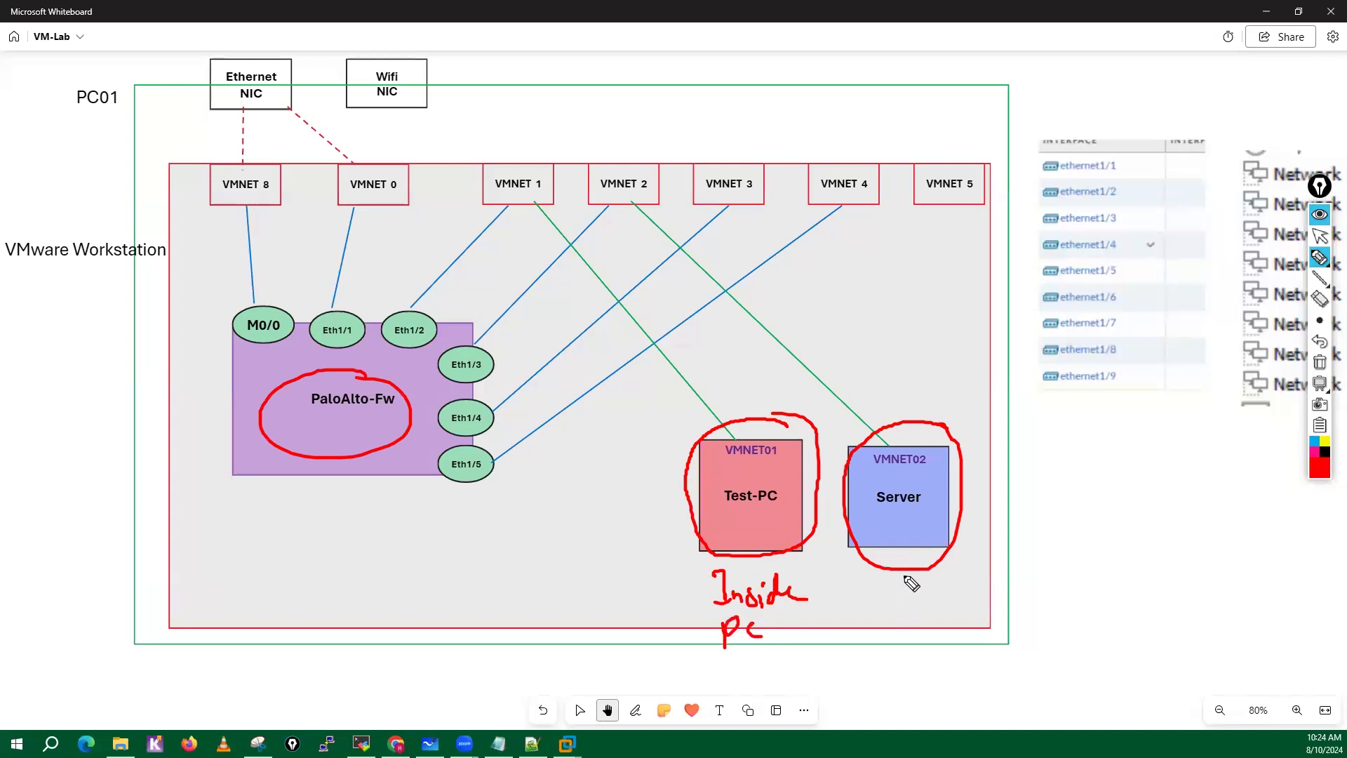
pyautogui.moveTo(891, 581)
pyautogui.mouseDown()
pyautogui.moveTo(908, 601)
pyautogui.moveTo(969, 593)
pyautogui.mouseUp()
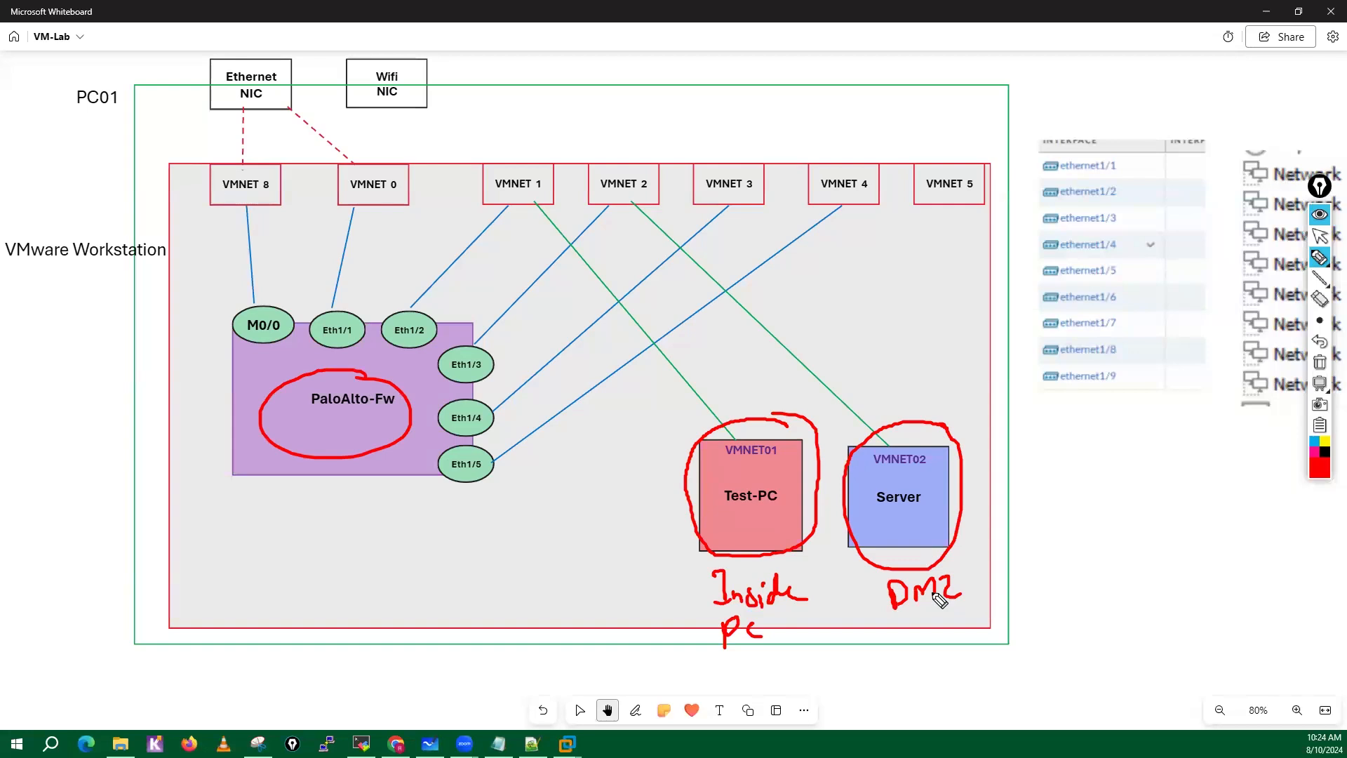
# Mark Test-PC and its VMNET01 label with the pen and write the operating system notes WinXP, 1GB RAM and Win 7.
pyautogui.moveTo(772, 477)
pyautogui.mouseDown()
pyautogui.moveTo(715, 511)
pyautogui.moveTo(792, 528)
pyautogui.moveTo(761, 485)
pyautogui.mouseUp()
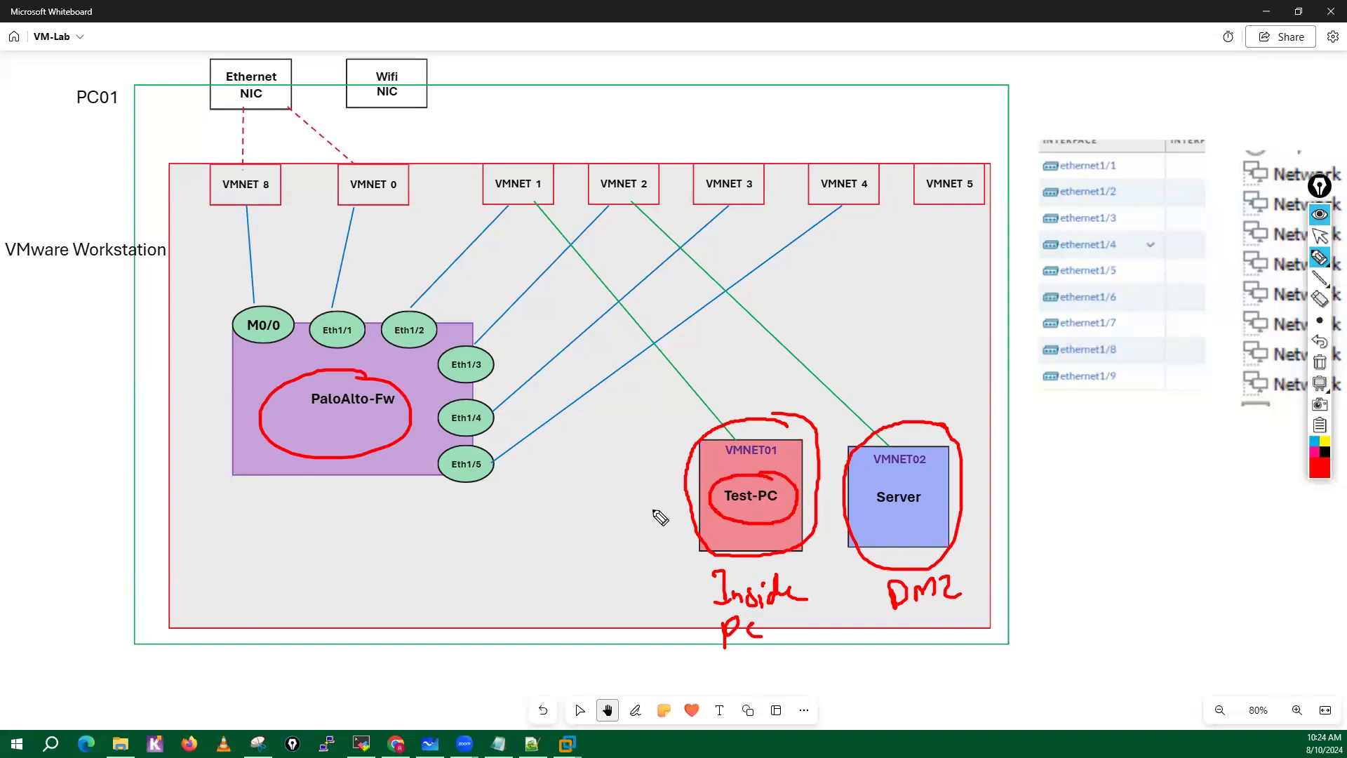
pyautogui.moveTo(650, 507); pyautogui.dragTo(719, 500)
pyautogui.click(505, 507)
pyautogui.moveTo(517, 524)
pyautogui.mouseDown()
pyautogui.moveTo(574, 519)
pyautogui.moveTo(584, 481)
pyautogui.moveTo(577, 500)
pyautogui.moveTo(500, 534)
pyautogui.moveTo(551, 474)
pyautogui.mouseUp()
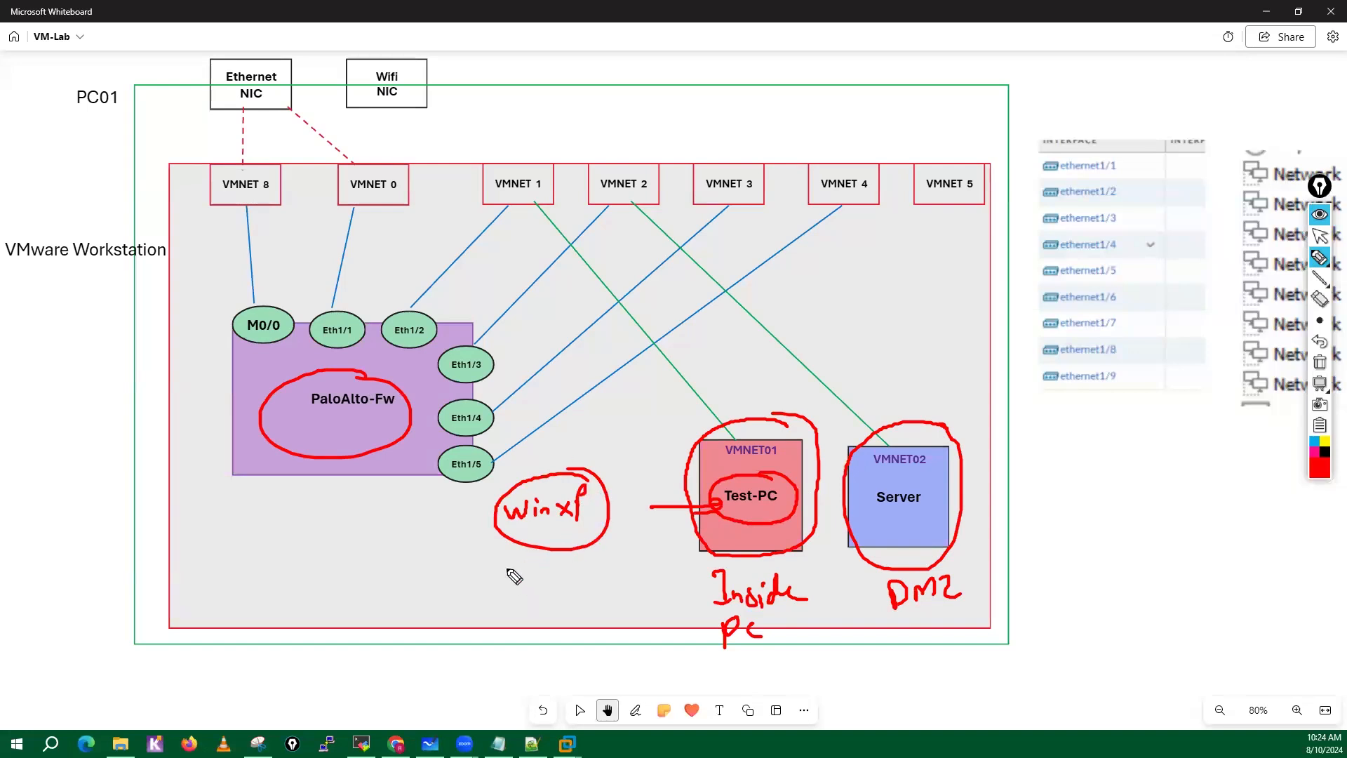
pyautogui.moveTo(507, 567)
pyautogui.mouseDown()
pyautogui.moveTo(509, 586)
pyautogui.moveTo(527, 568)
pyautogui.moveTo(577, 587)
pyautogui.moveTo(629, 570)
pyautogui.mouseUp()
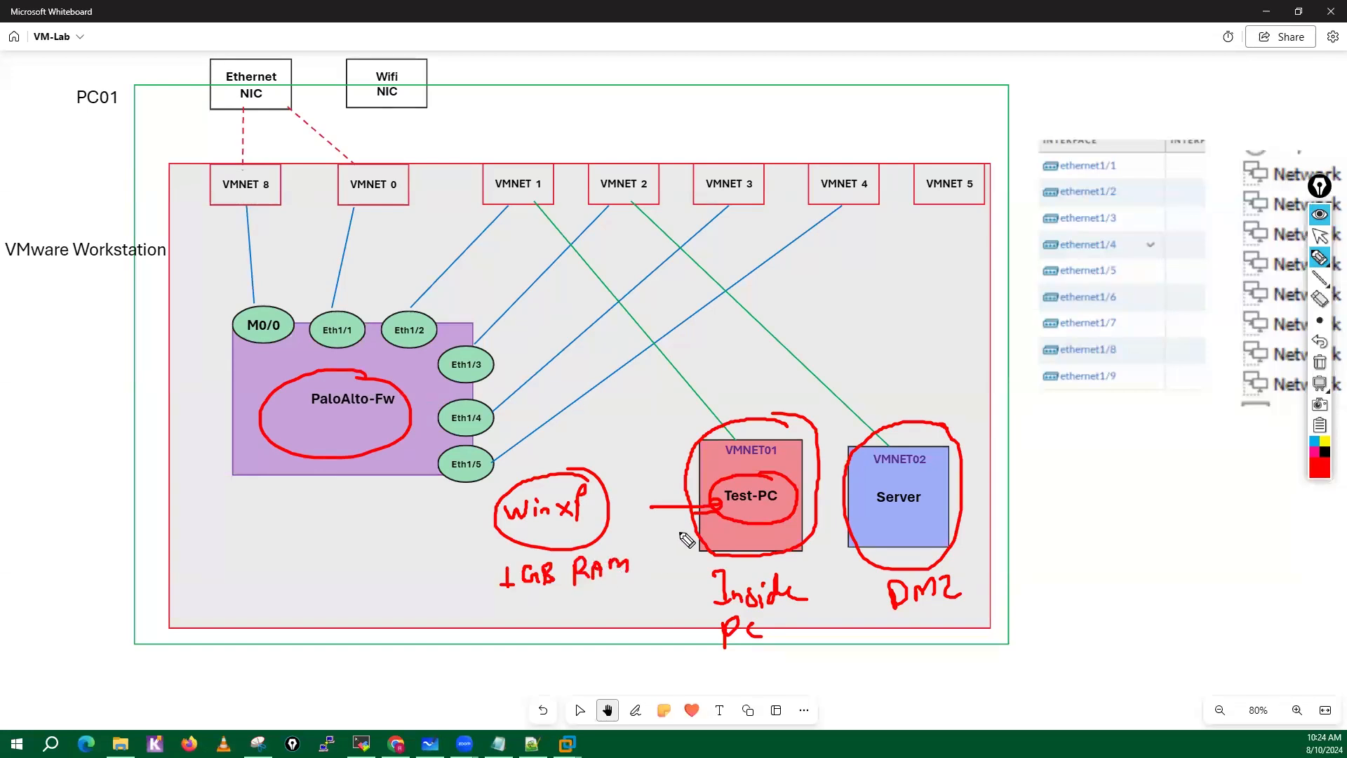
pyautogui.moveTo(780, 443)
pyautogui.mouseDown()
pyautogui.moveTo(717, 450)
pyautogui.moveTo(780, 470)
pyautogui.moveTo(752, 445)
pyautogui.mouseUp()
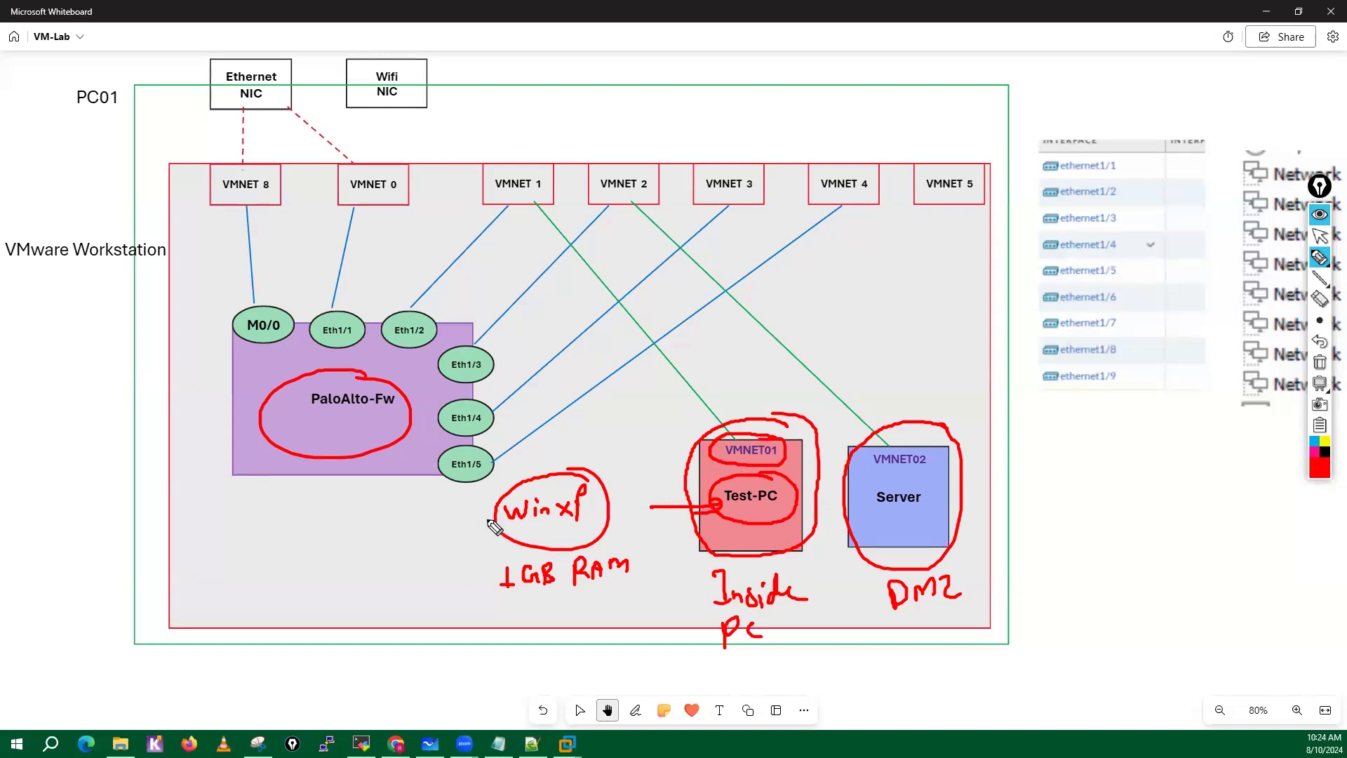
pyautogui.moveTo(473, 521); pyautogui.dragTo(471, 530)
pyautogui.moveTo(322, 553)
pyautogui.mouseDown()
pyautogui.moveTo(390, 565)
pyautogui.moveTo(372, 536)
pyautogui.moveTo(409, 512)
pyautogui.mouseUp()
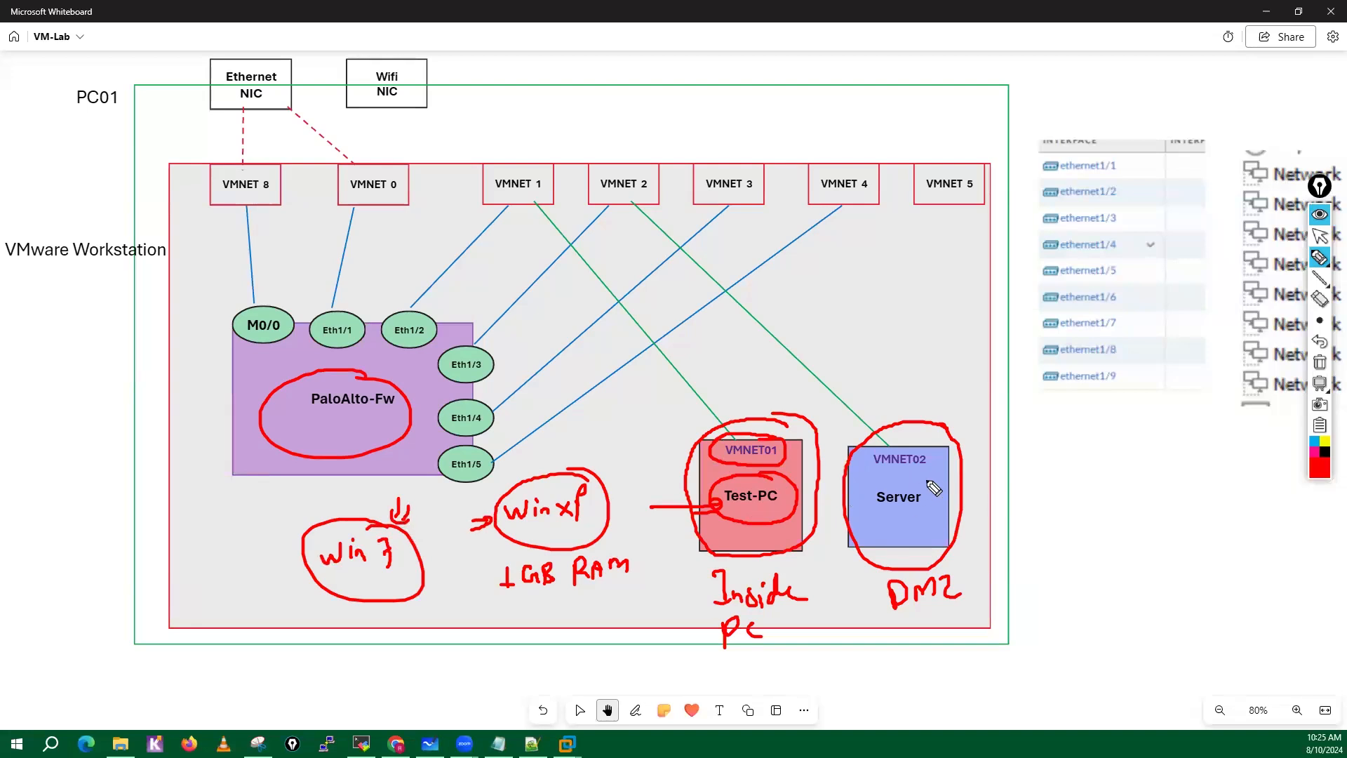
# Point arrows at the Server, write RED, Green and Blue in a circle beside it, and clear all pen annotations.
pyautogui.moveTo(934, 468)
pyautogui.mouseDown()
pyautogui.moveTo(929, 482)
pyautogui.moveTo(944, 476)
pyautogui.mouseUp()
pyautogui.click(887, 514)
pyautogui.moveTo(888, 532)
pyautogui.mouseDown()
pyautogui.moveTo(891, 520)
pyautogui.moveTo(894, 531)
pyautogui.mouseUp()
pyautogui.moveTo(906, 400)
pyautogui.mouseDown()
pyautogui.moveTo(907, 425)
pyautogui.moveTo(923, 429)
pyautogui.mouseUp()
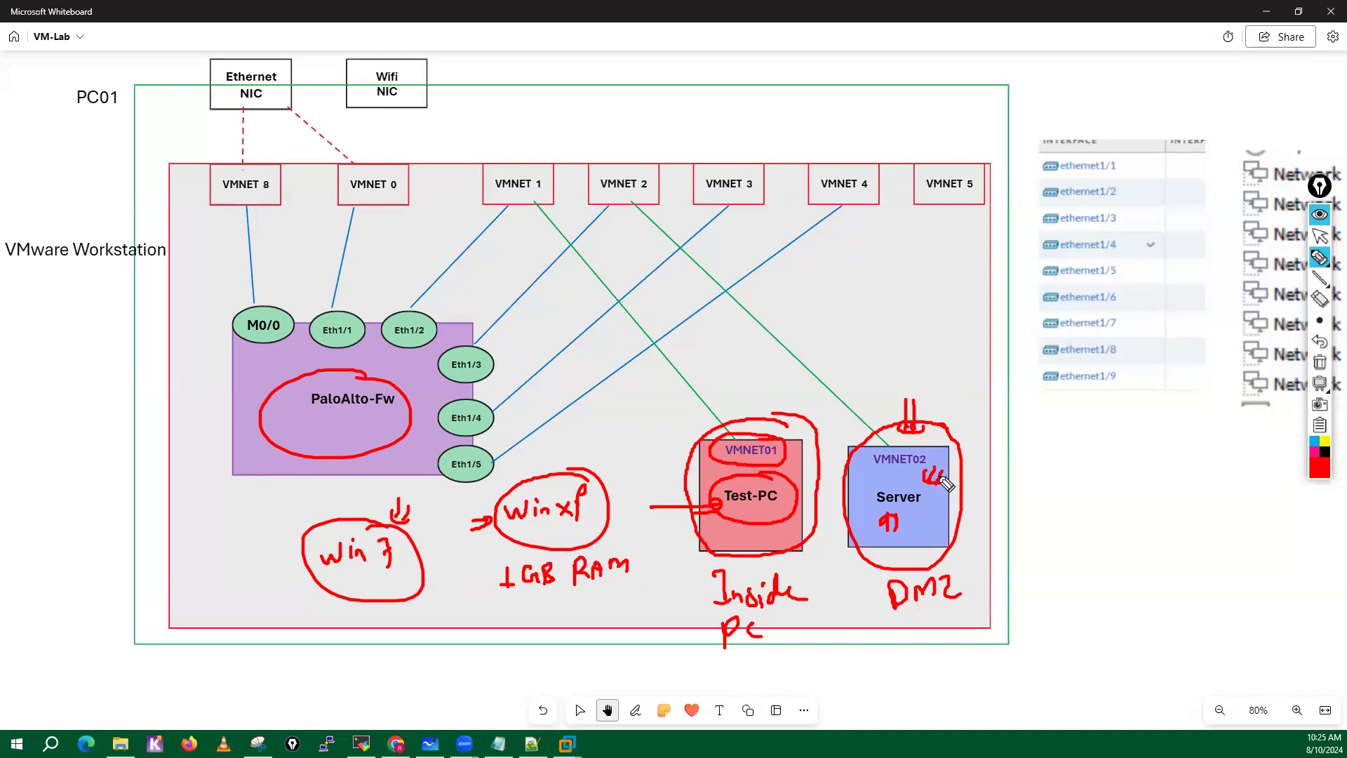
pyautogui.moveTo(985, 495)
pyautogui.mouseDown()
pyautogui.moveTo(936, 501)
pyautogui.moveTo(945, 509)
pyautogui.mouseUp()
pyautogui.moveTo(1042, 481)
pyautogui.mouseDown()
pyautogui.moveTo(1042, 511)
pyautogui.moveTo(1071, 494)
pyautogui.mouseUp()
pyautogui.moveTo(1061, 504)
pyautogui.mouseDown()
pyautogui.moveTo(1085, 505)
pyautogui.moveTo(1053, 540)
pyautogui.moveTo(1122, 542)
pyautogui.mouseUp()
pyautogui.moveTo(1064, 570); pyautogui.dragTo(1074, 592)
pyautogui.moveTo(1084, 566)
pyautogui.mouseDown()
pyautogui.moveTo(1088, 593)
pyautogui.moveTo(1131, 587)
pyautogui.mouseUp()
pyautogui.moveTo(1108, 455)
pyautogui.mouseDown()
pyautogui.moveTo(1021, 489)
pyautogui.moveTo(1148, 478)
pyautogui.moveTo(1084, 449)
pyautogui.mouseUp()
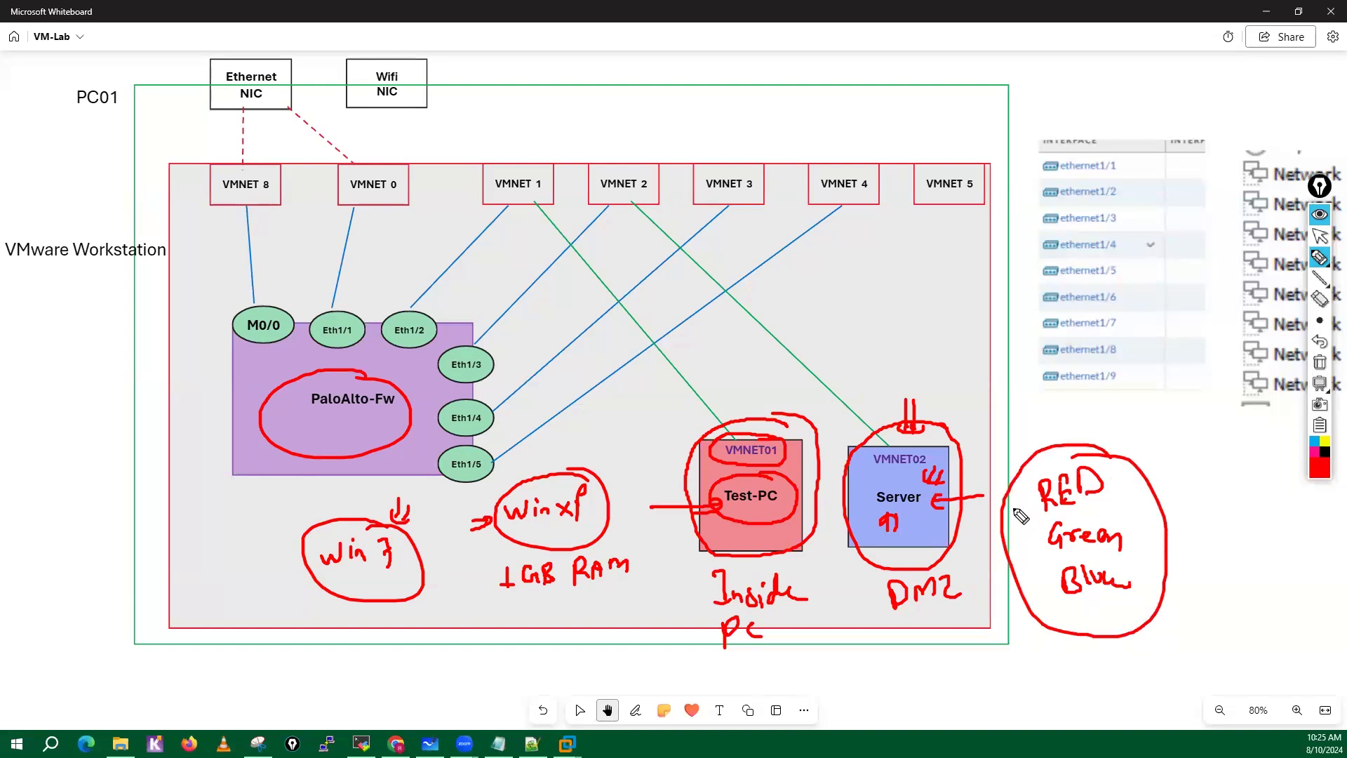
pyautogui.click(1320, 362)
pyautogui.click(1320, 236)
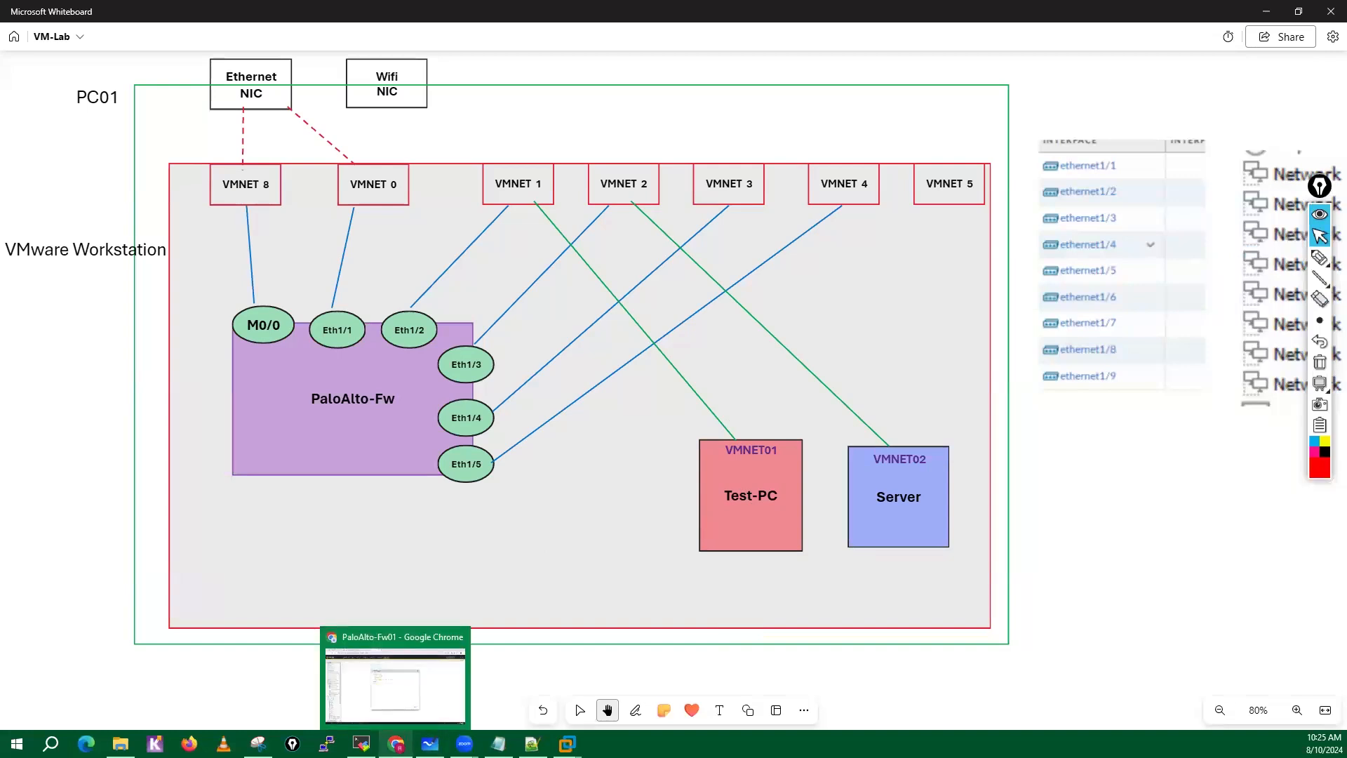
# Switch to the Classplus course page in Chrome, view the Day 01 lab setup video full screen, and close it.
pyautogui.click(396, 744)
pyautogui.click(863, 563)
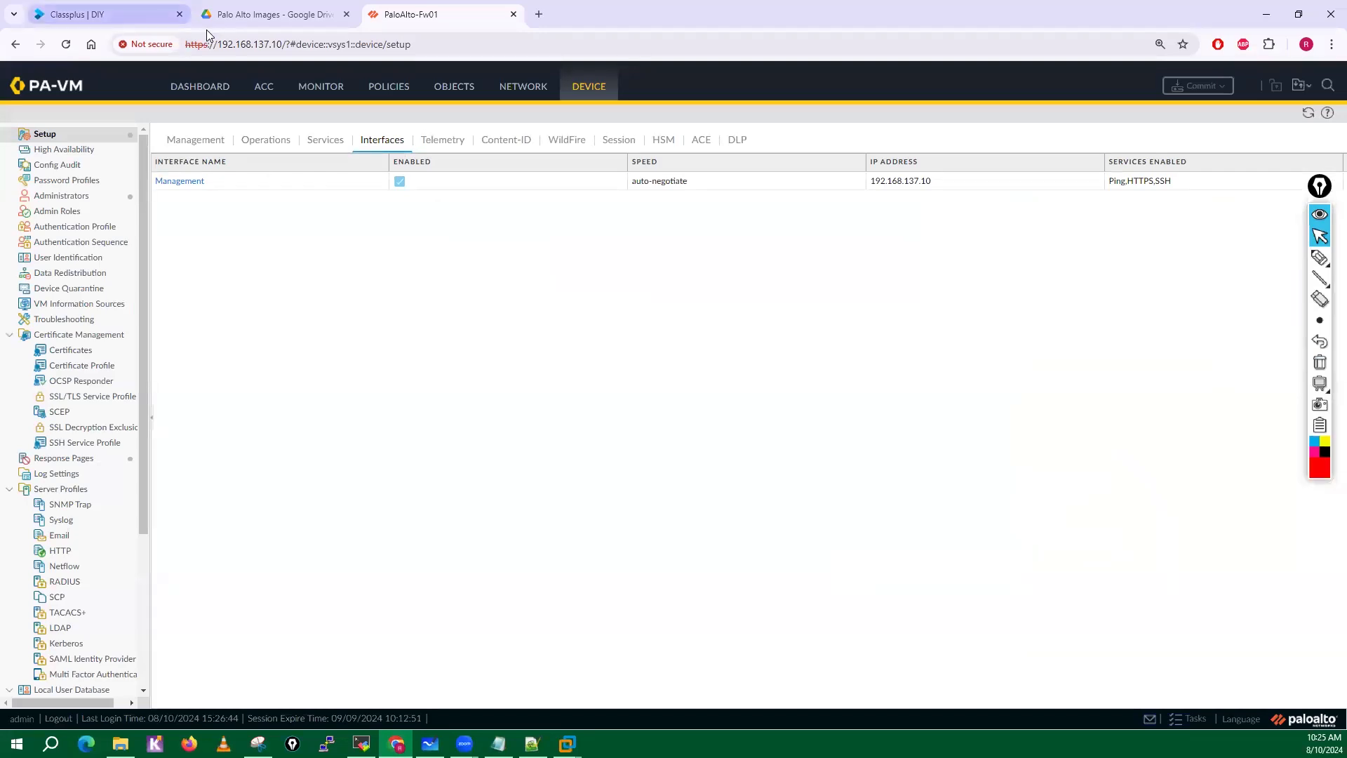
pyautogui.click(61, 16)
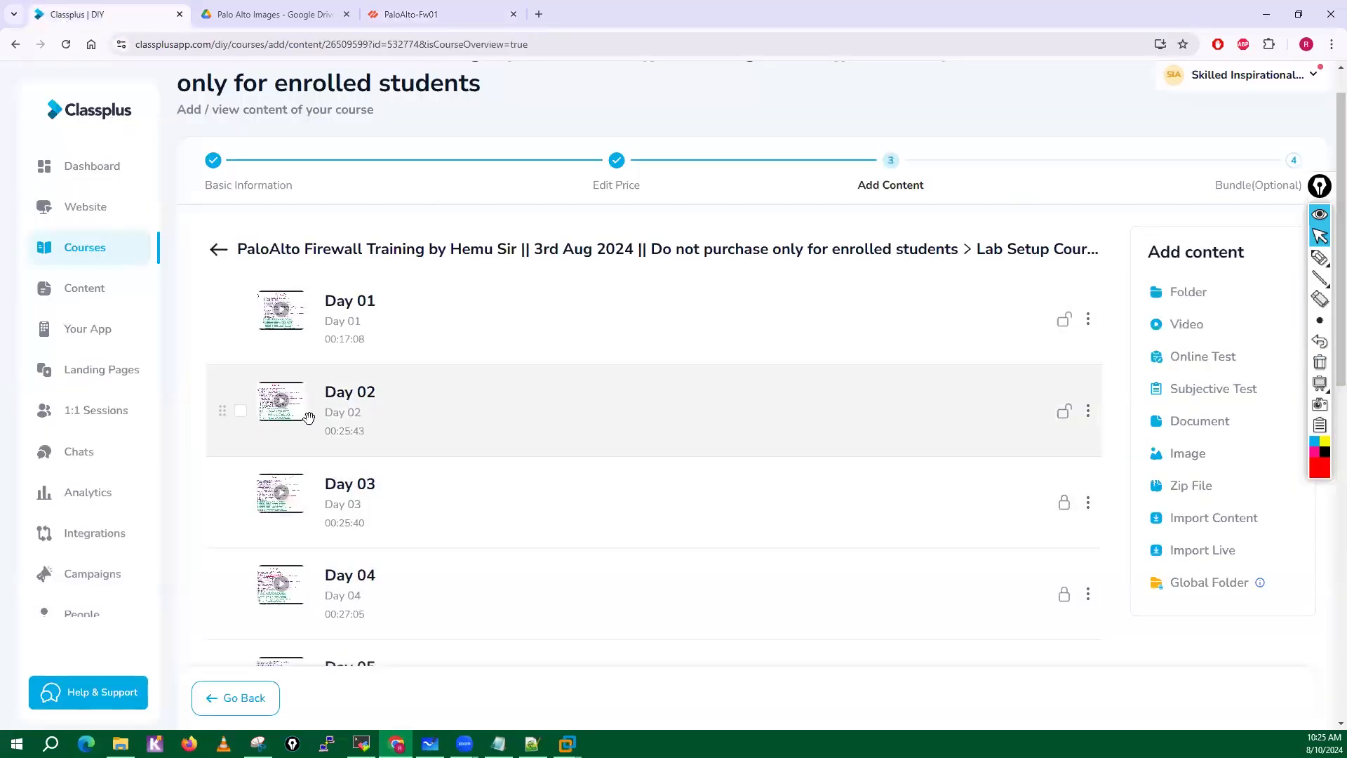
pyautogui.scroll(-2, 316, 610)
pyautogui.scroll(-1, 271, 370)
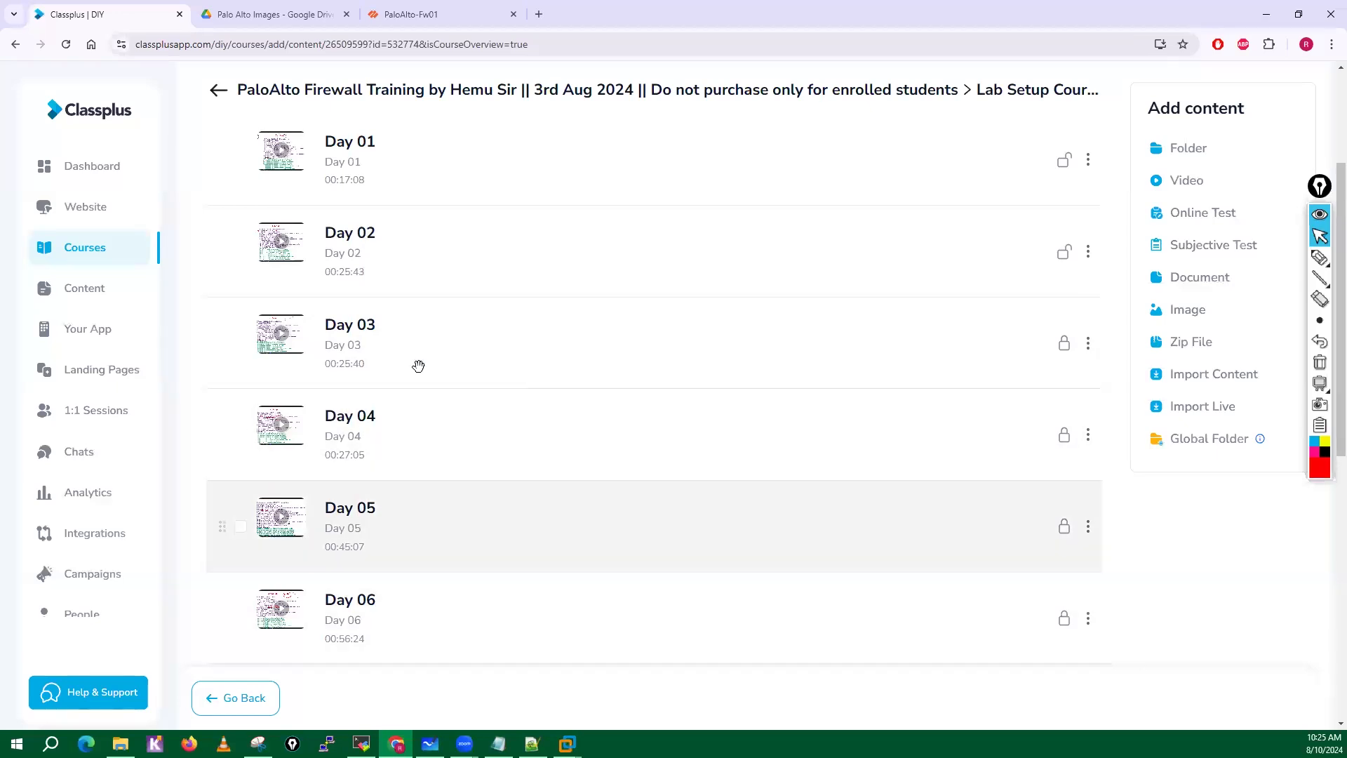
pyautogui.click(286, 154)
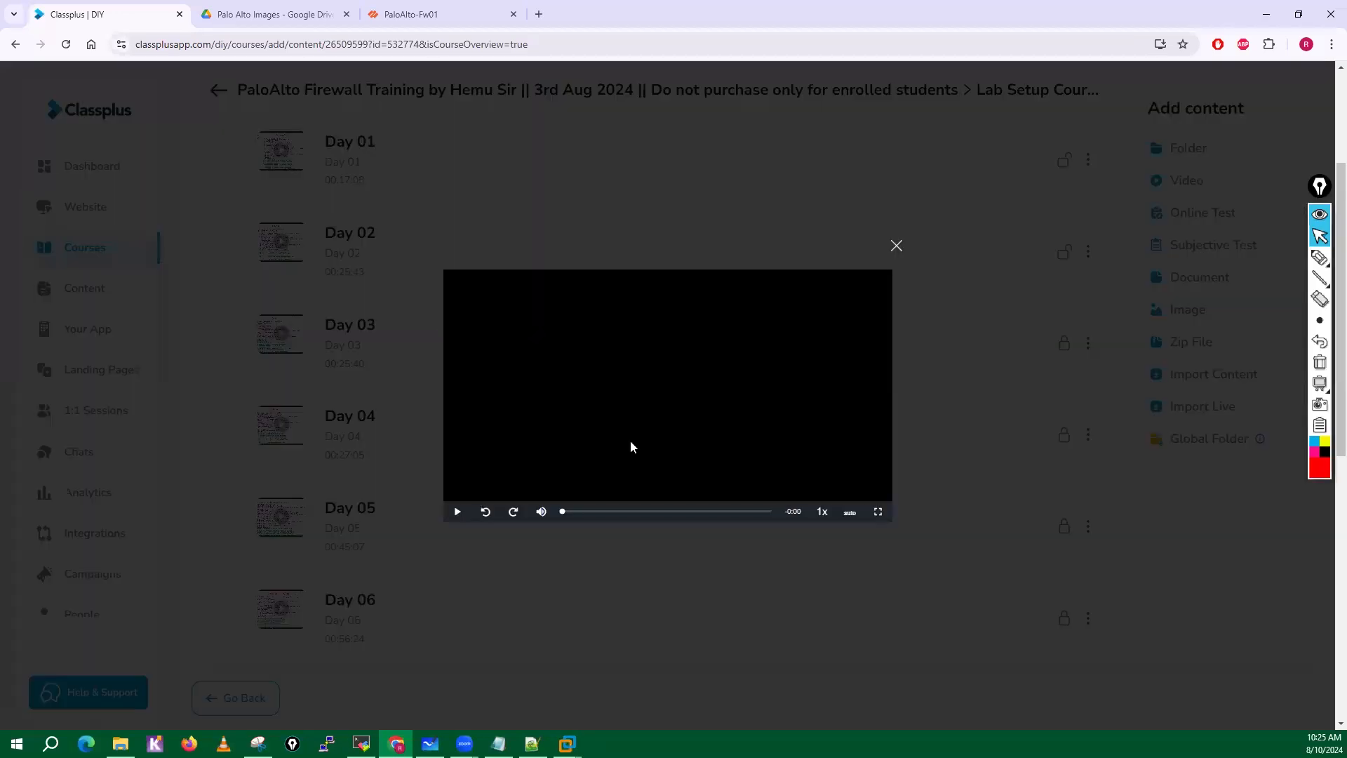
pyautogui.click(878, 513)
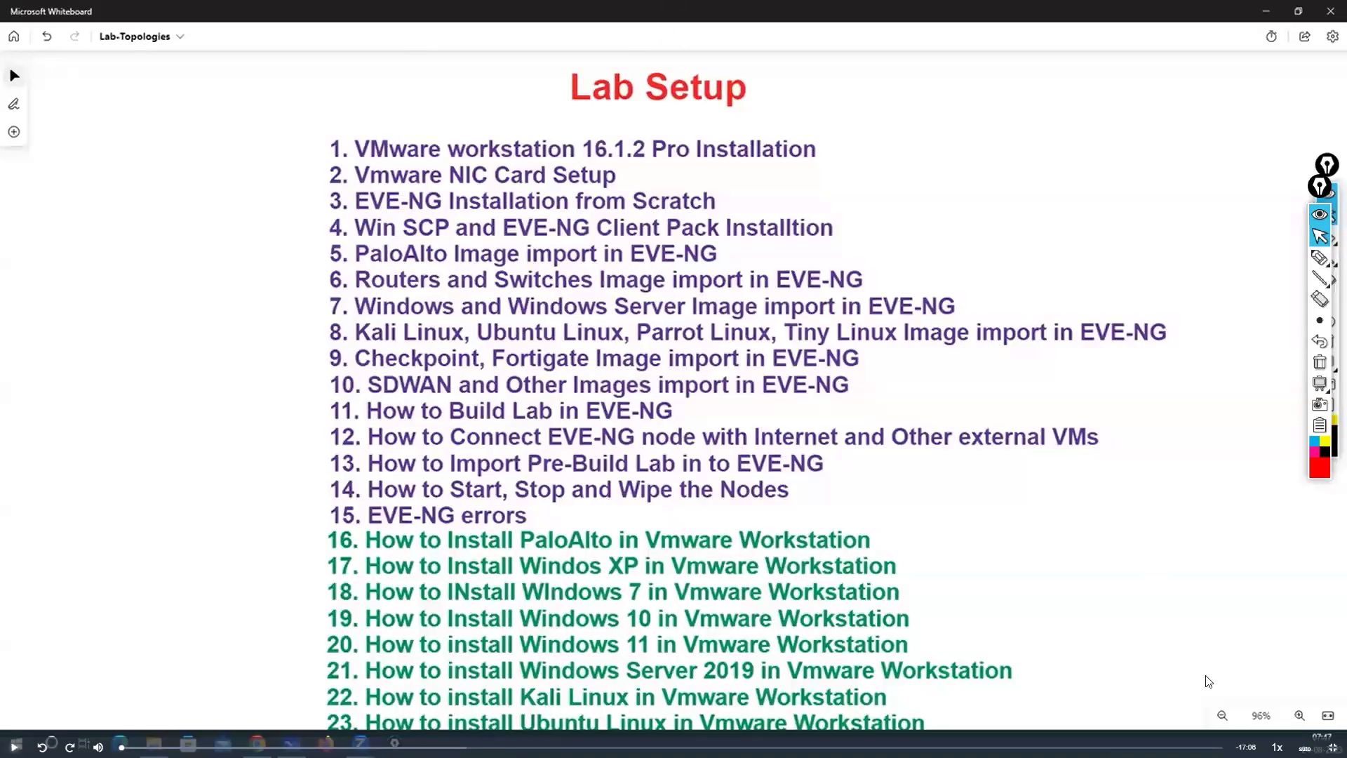
pyautogui.press('Escape')
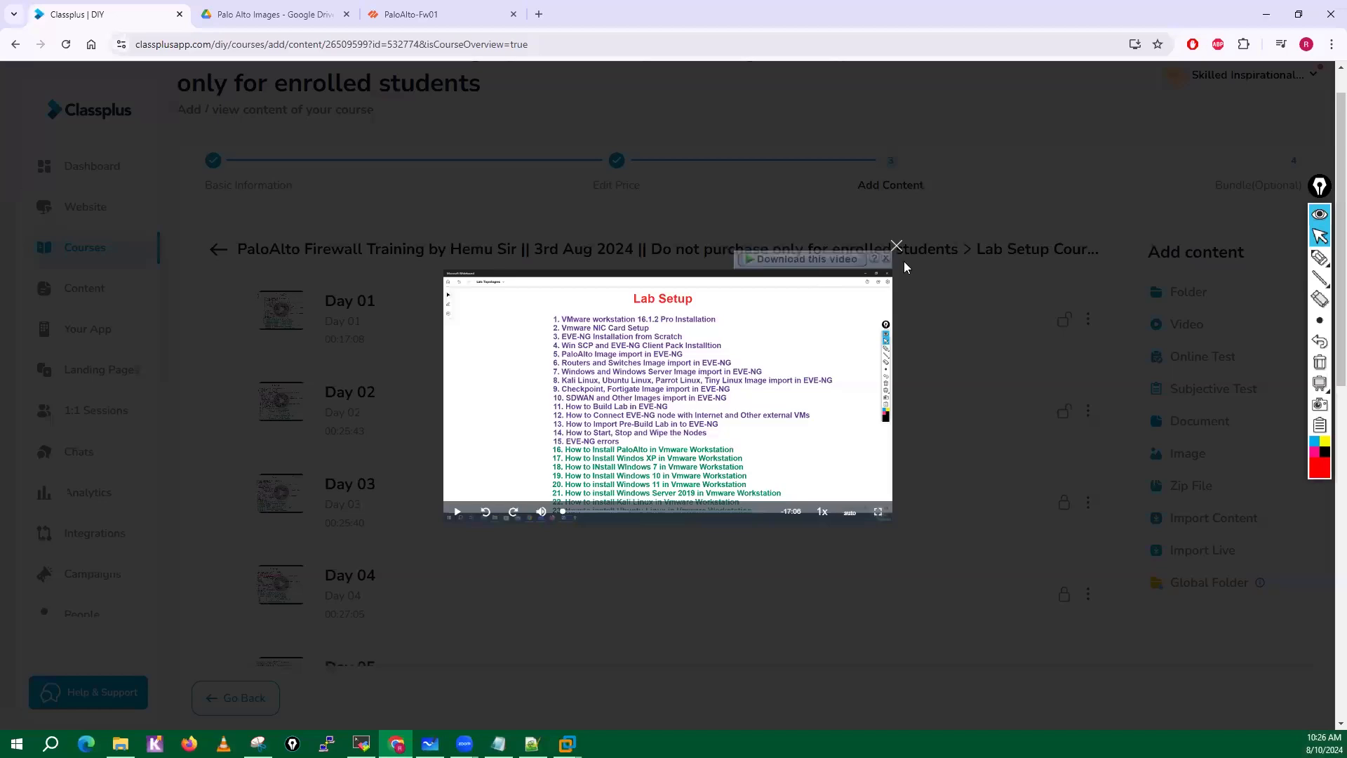
pyautogui.click(899, 249)
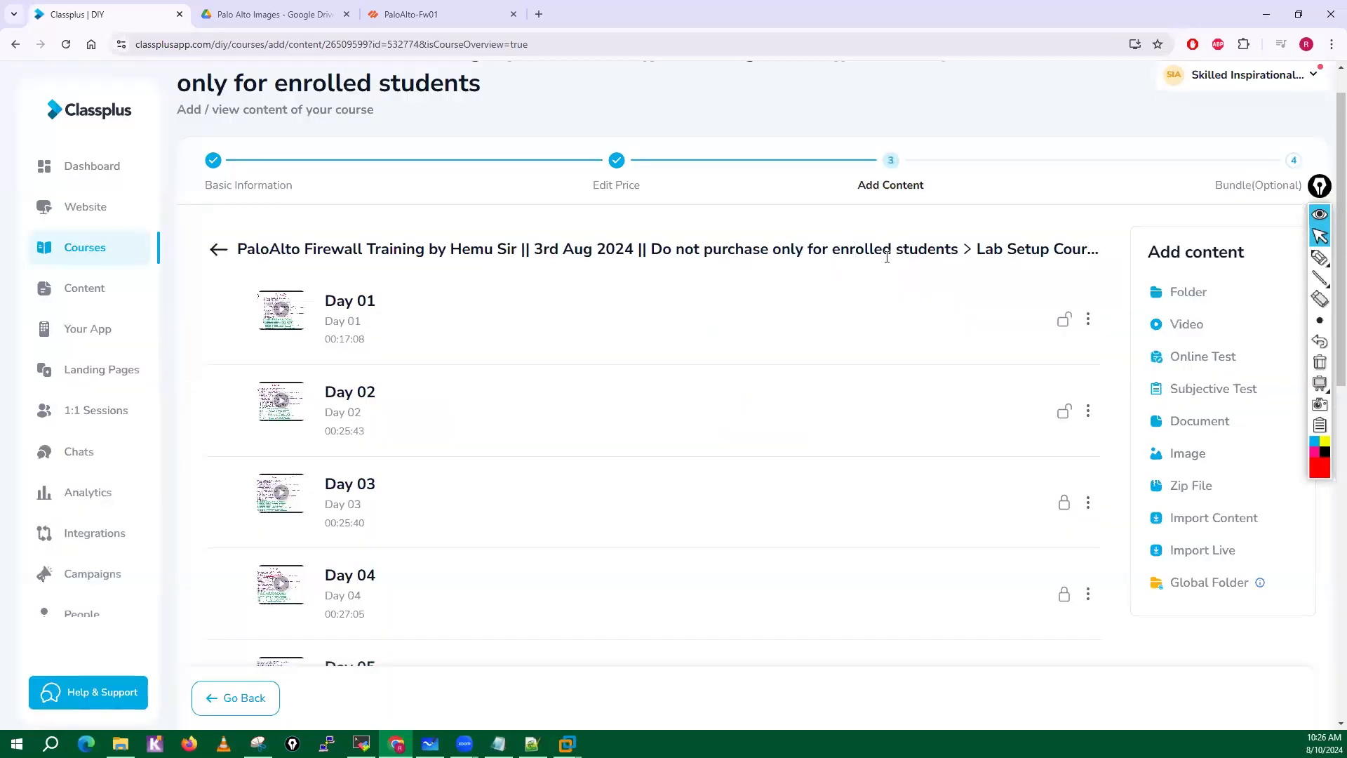
# Open the Test-PC-Software-And-Servers folder of PaloAlto Softwares in Google Drive and select XP-IMG.zip.
pyautogui.click(269, 17)
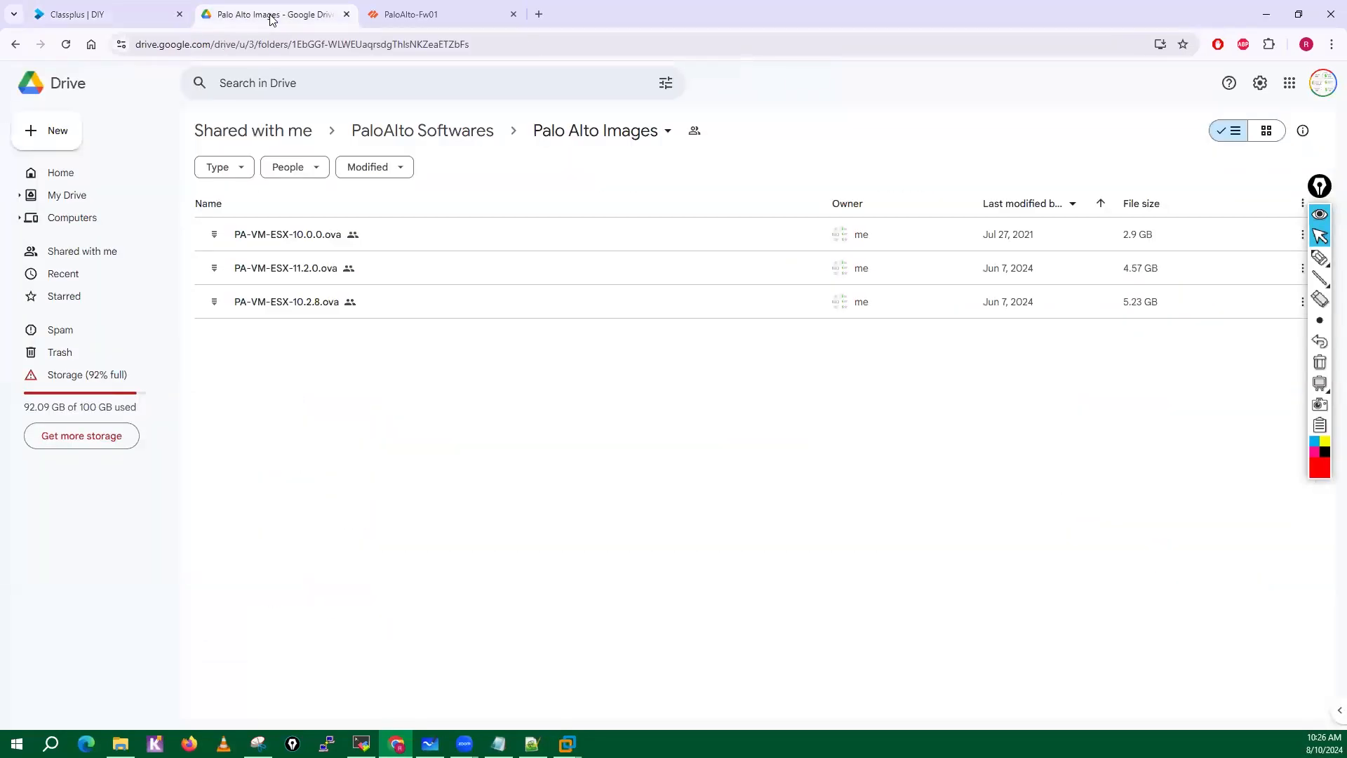
pyautogui.click(428, 134)
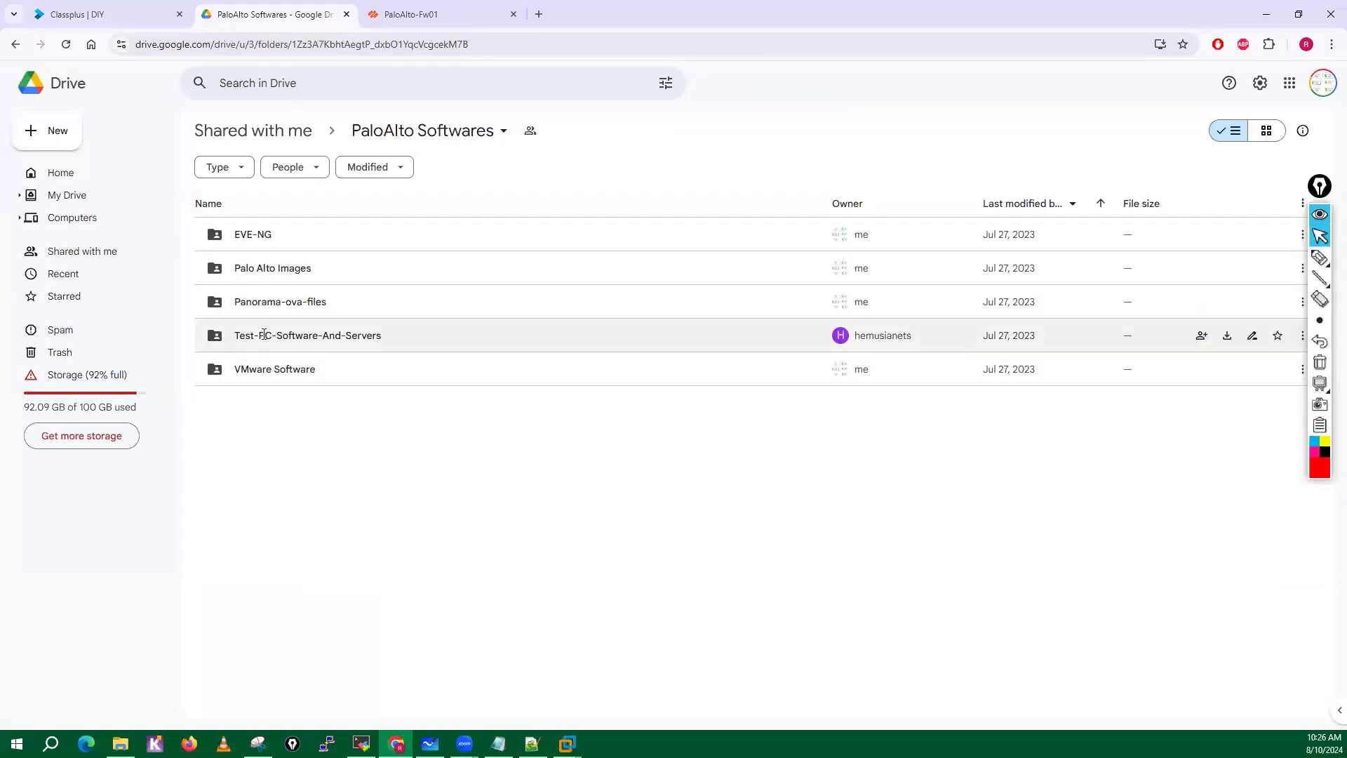
pyautogui.doubleClick(323, 337)
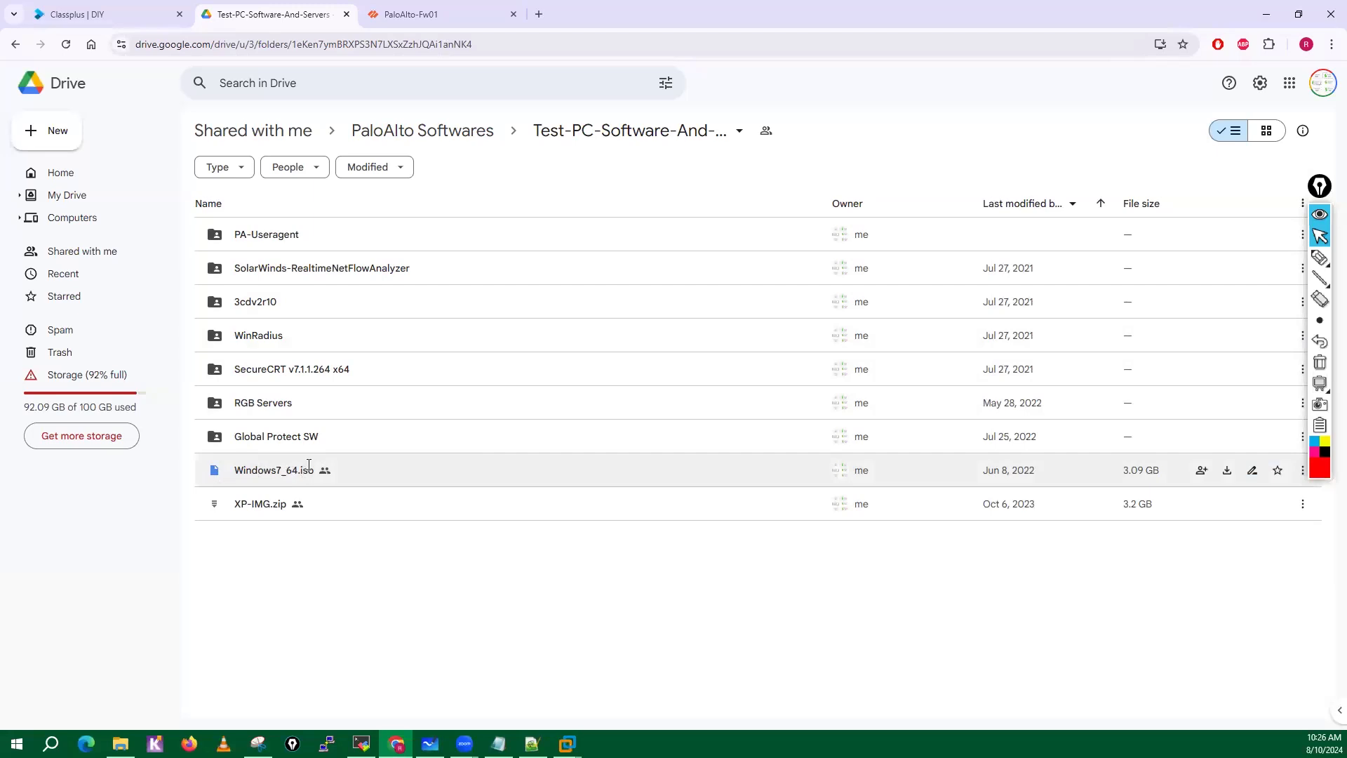
pyautogui.click(262, 504)
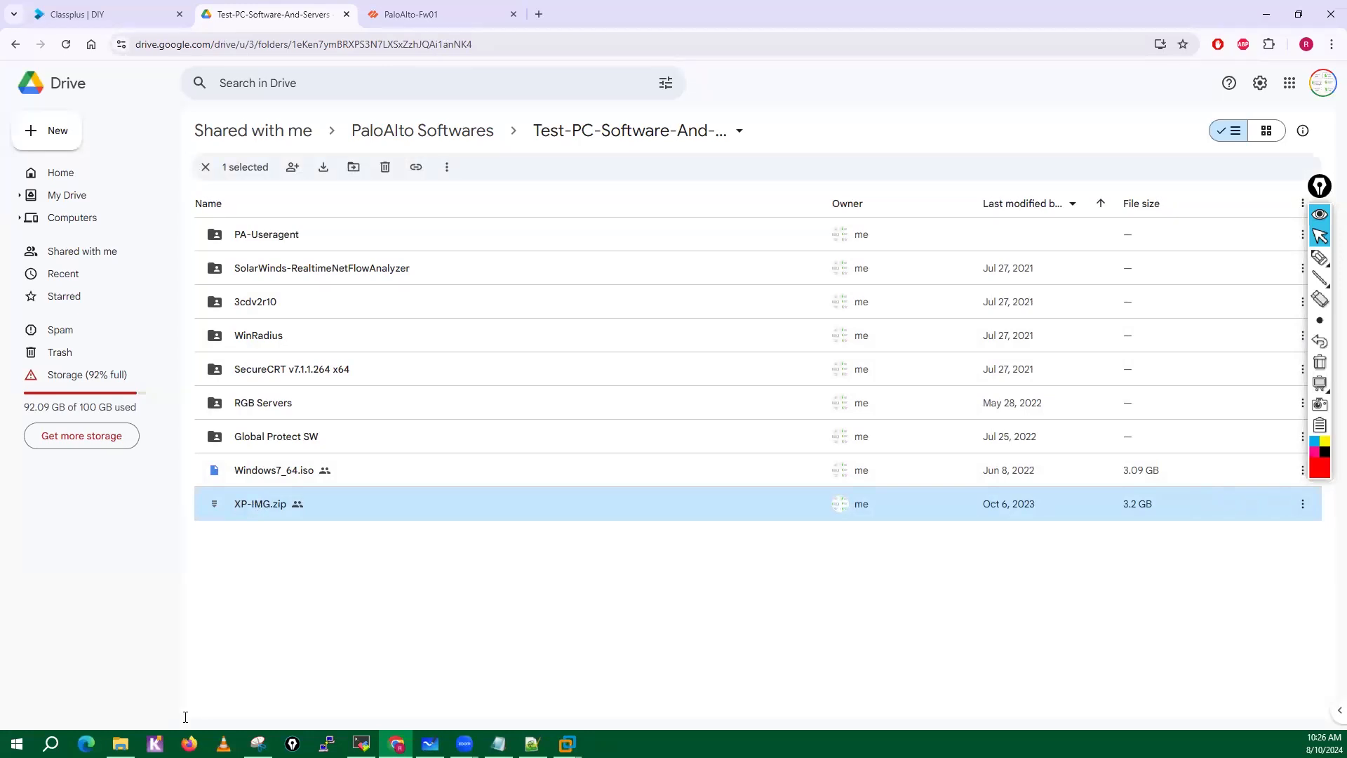
# Switch to File Explorer and open XP-Outside.ovf from the XP-IMG folder under SW with VMware Workstation.
pyautogui.hotkey('alt', 'Tab')
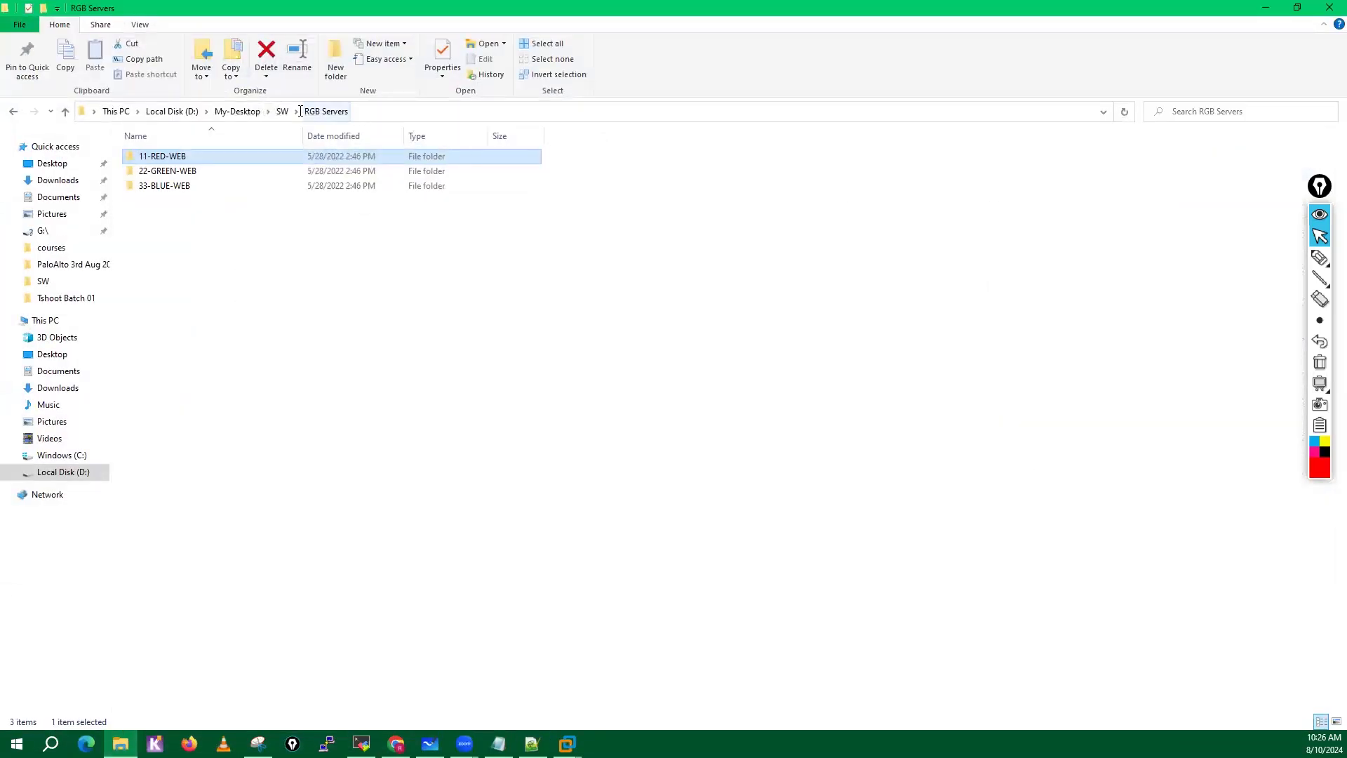
pyautogui.click(283, 111)
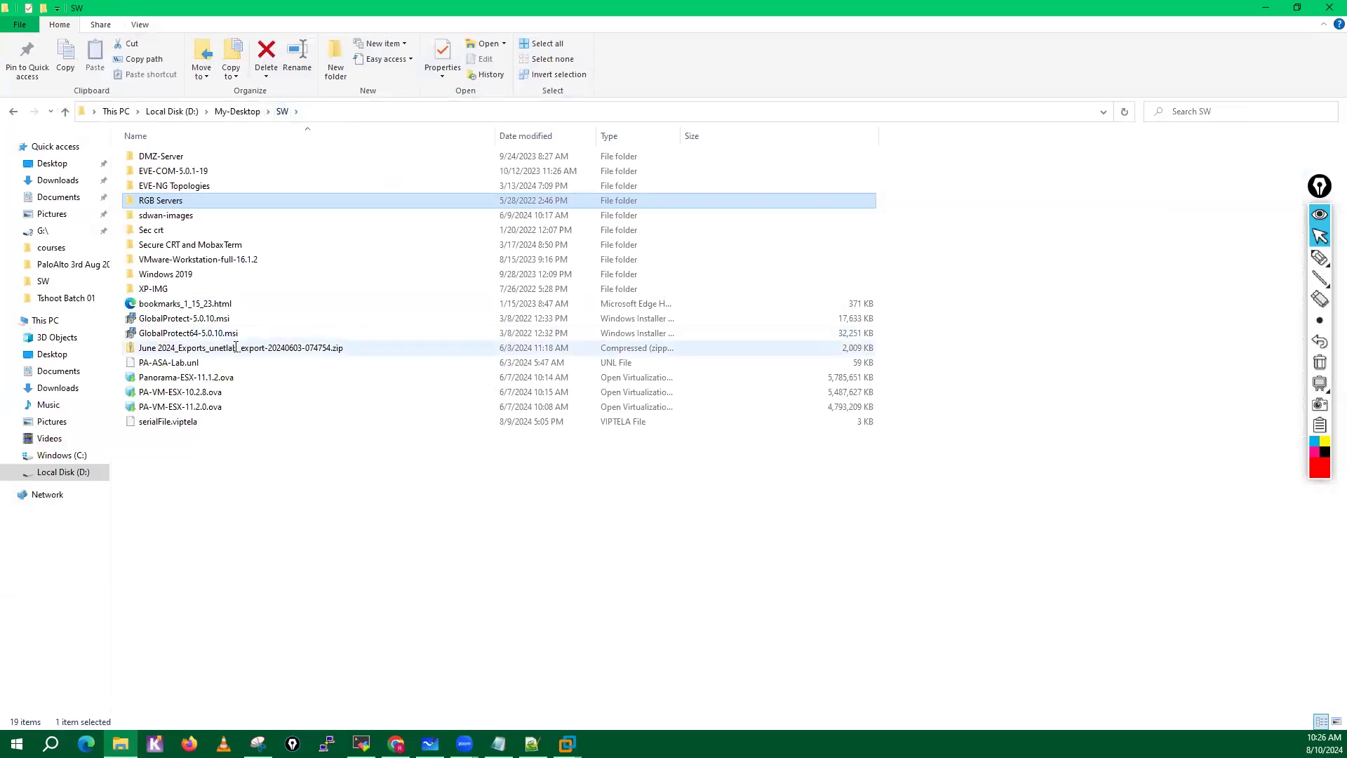
pyautogui.doubleClick(163, 290)
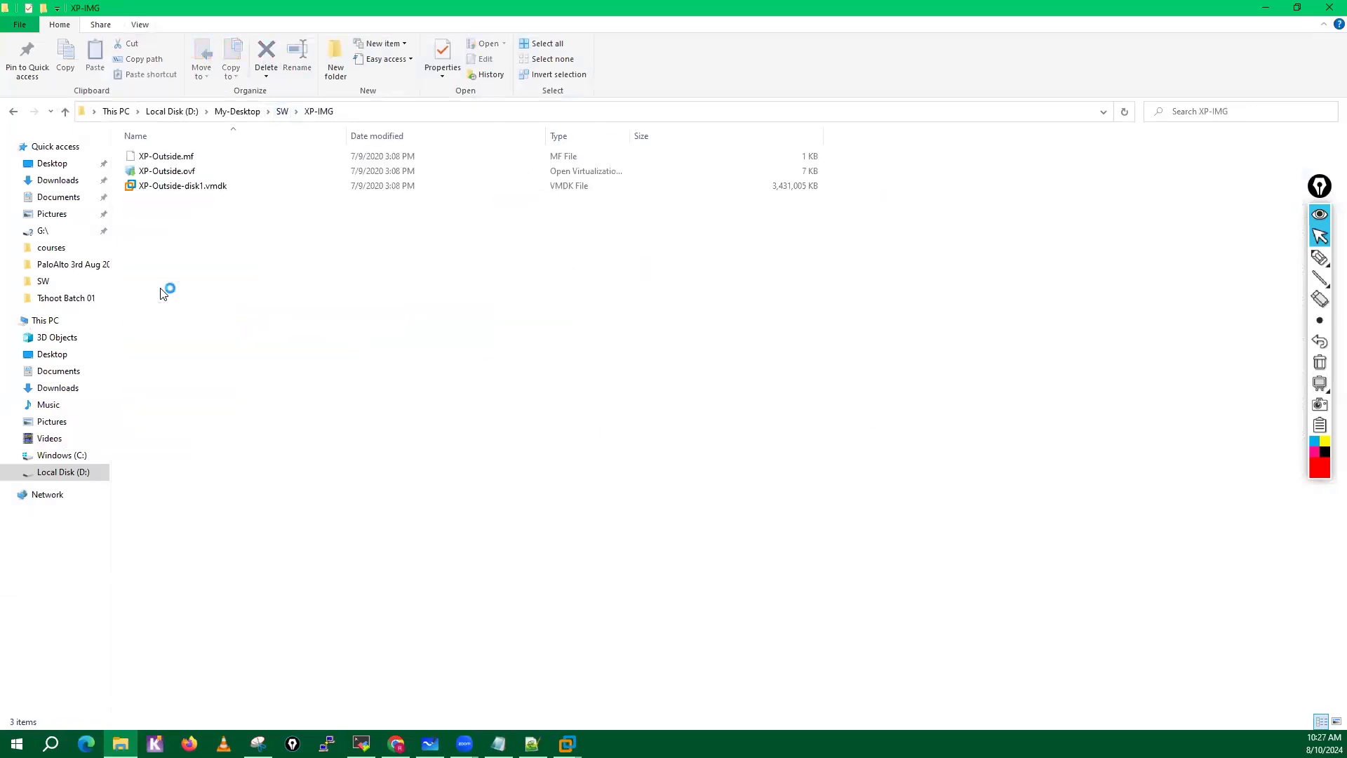
pyautogui.click(176, 176)
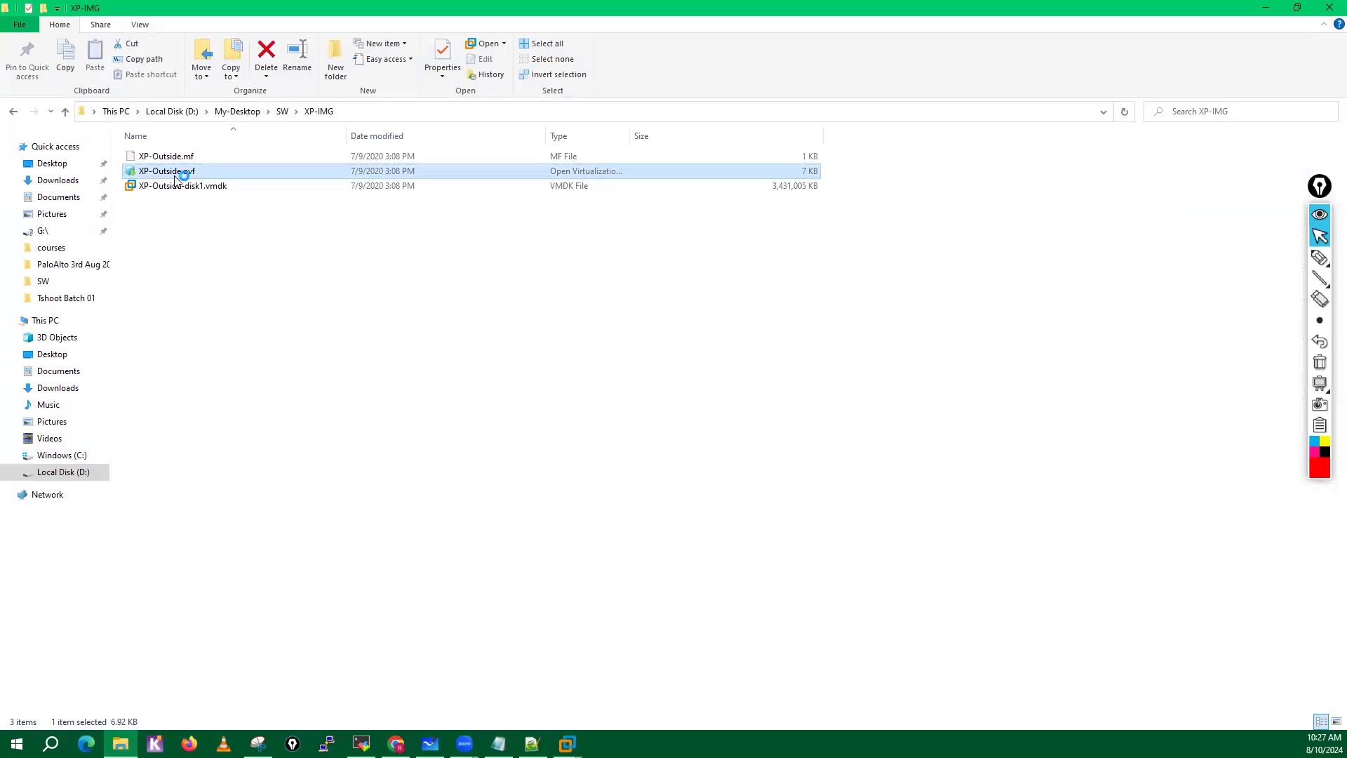
pyautogui.rightClick(175, 177)
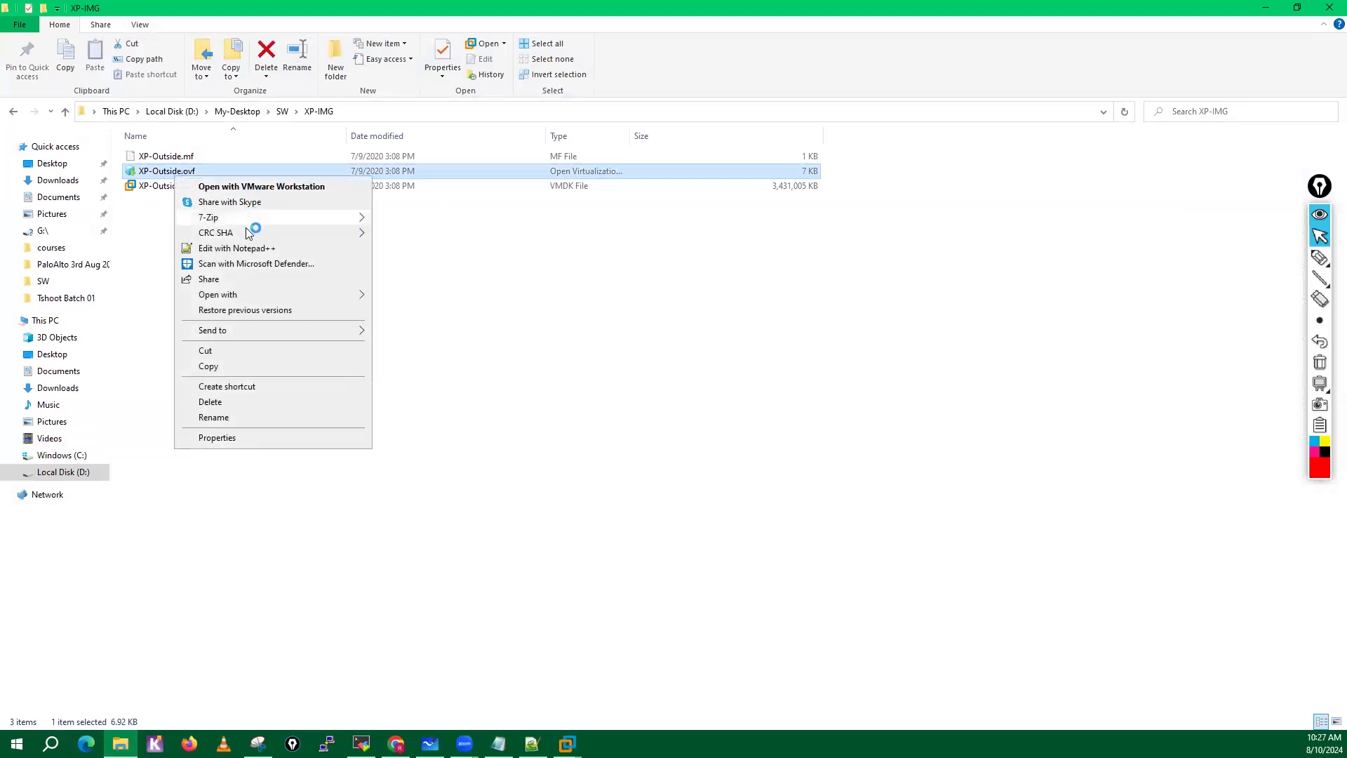
pyautogui.moveTo(354, 294)
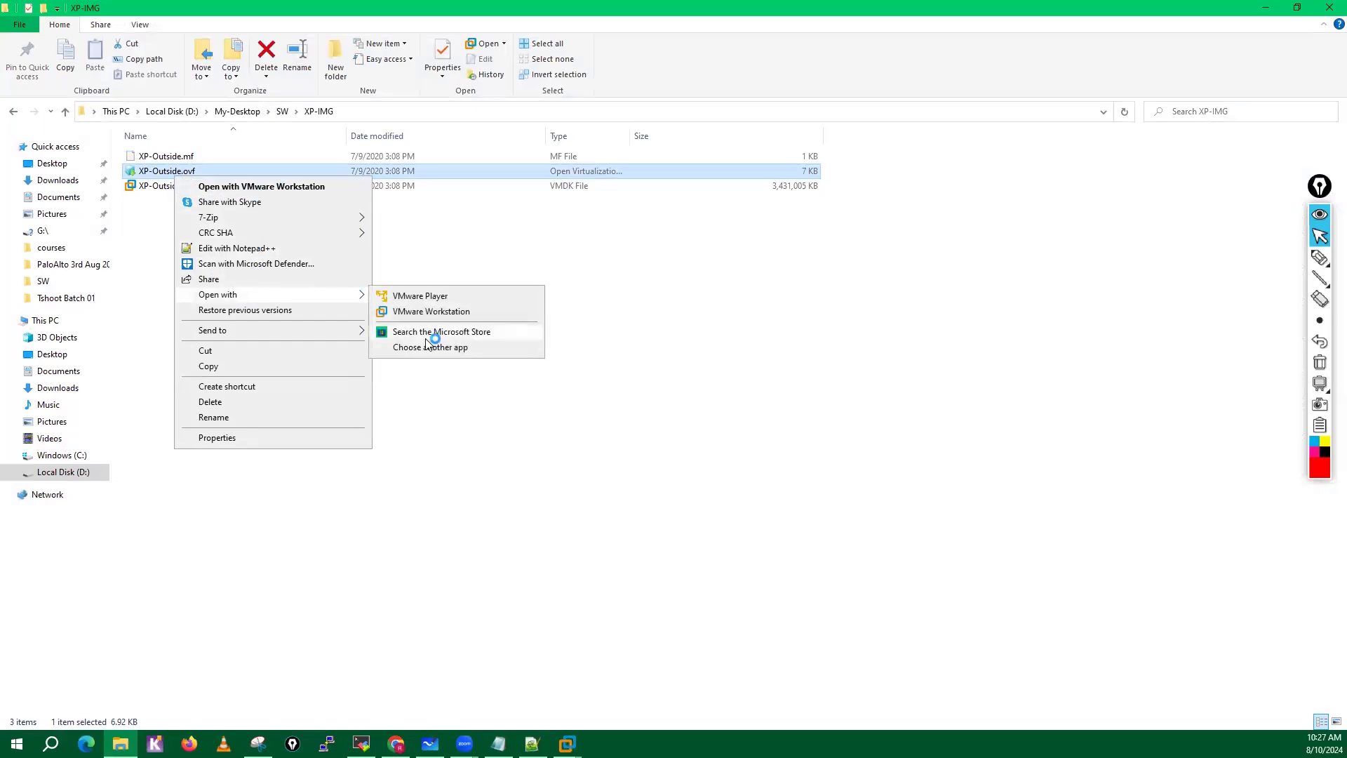
pyautogui.click(425, 312)
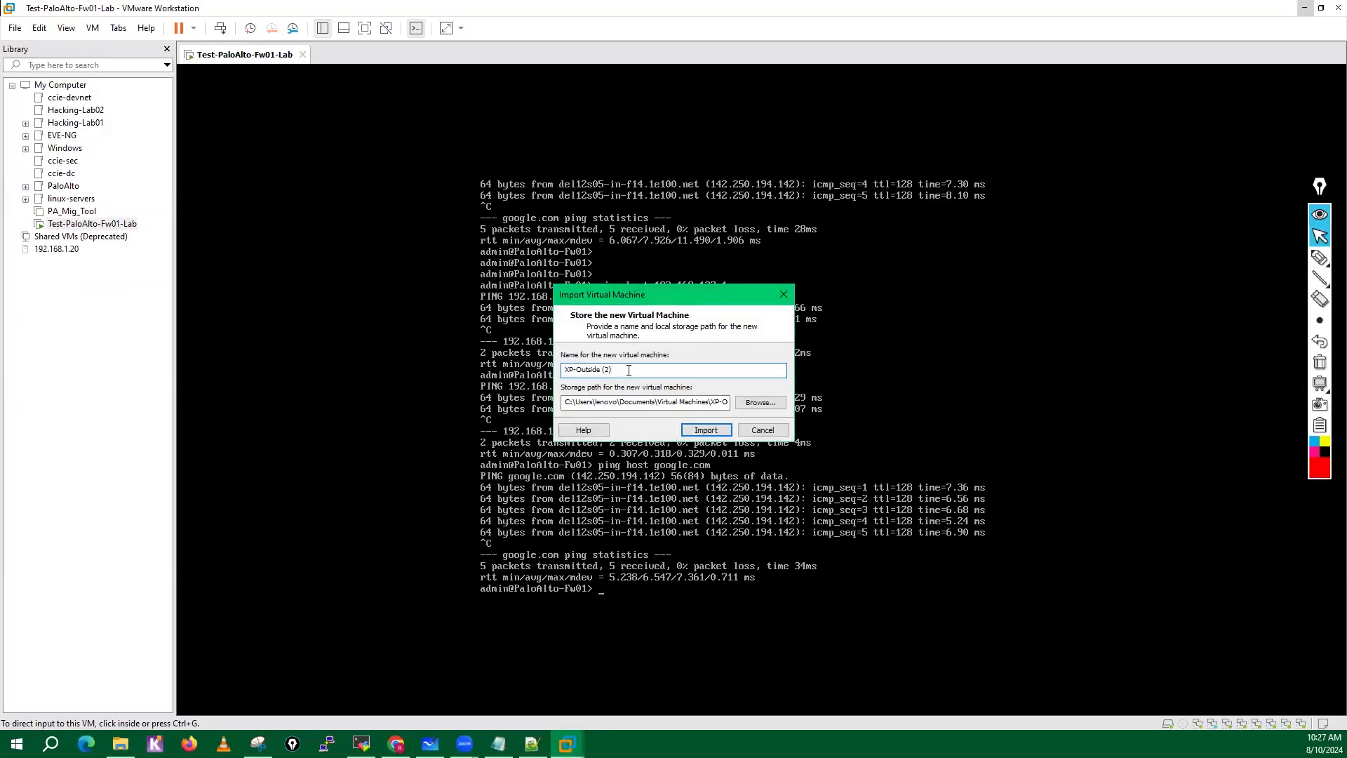
# Browse for the new virtual machine's storage location and select the Virtual-Machine folder on Local Disk (D:).
pyautogui.click(762, 402)
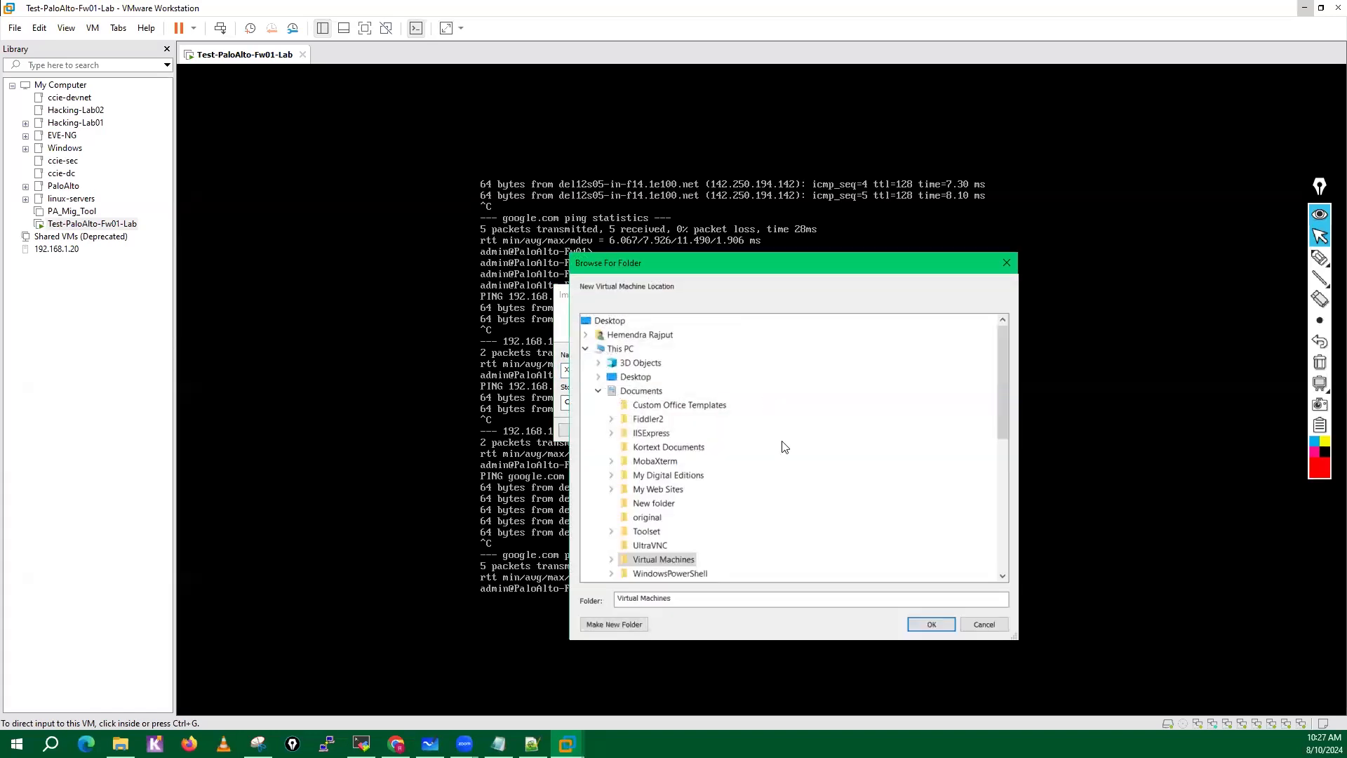
pyautogui.moveTo(999, 389); pyautogui.dragTo(1011, 479)
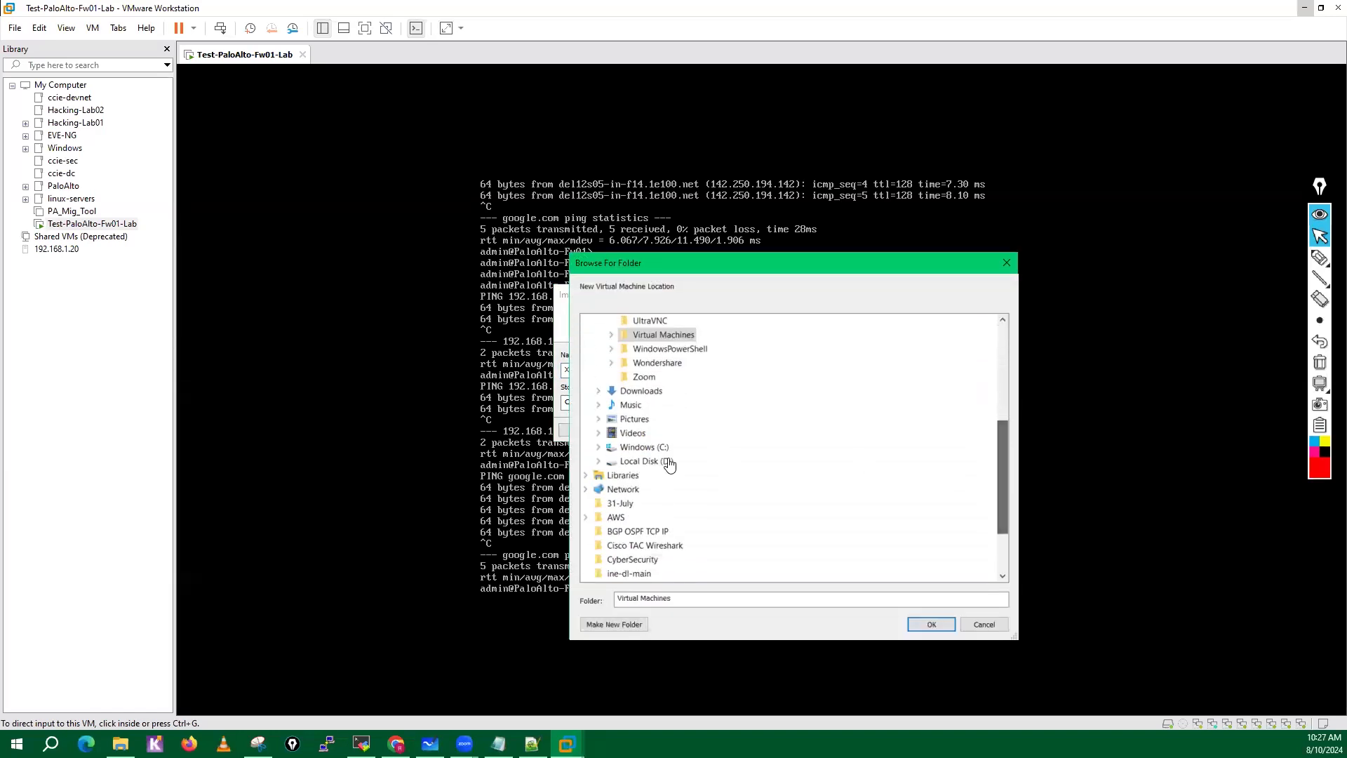
pyautogui.click(598, 461)
pyautogui.click(612, 503)
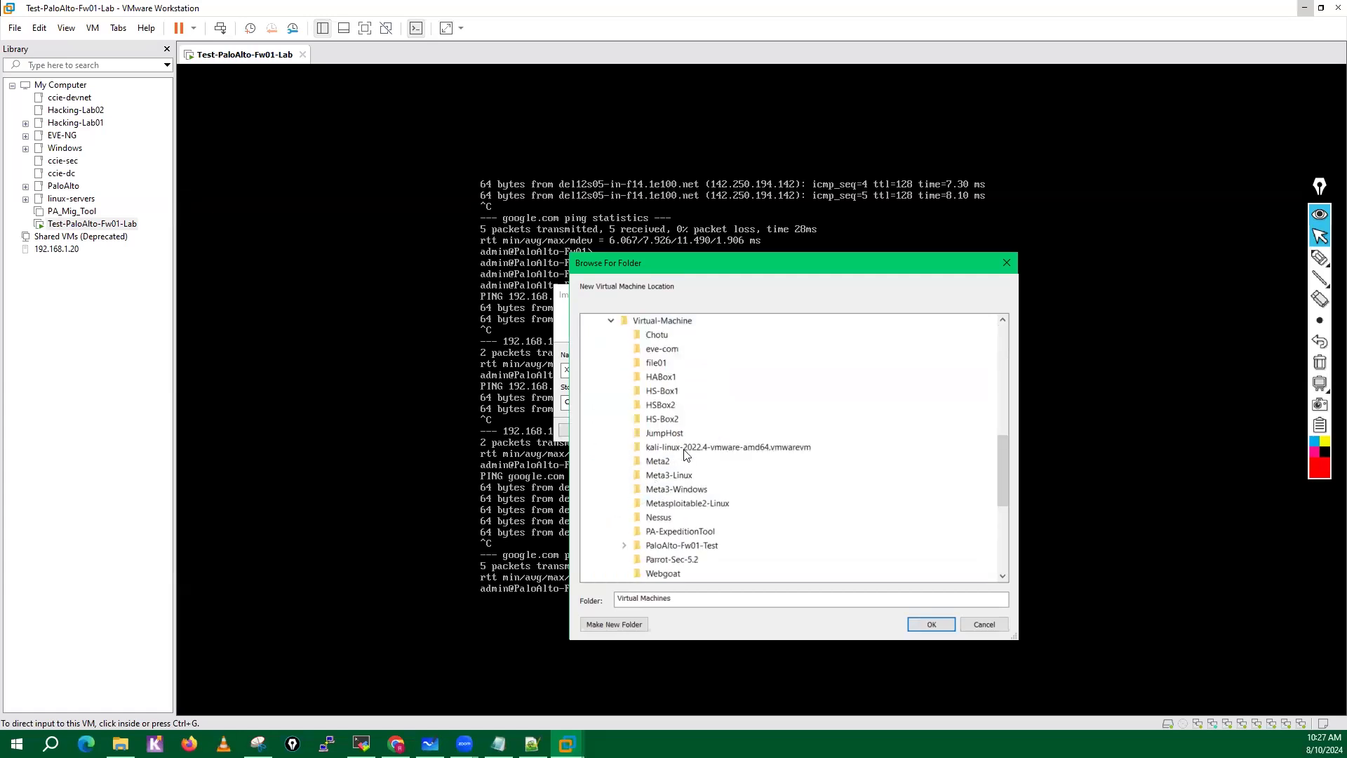
pyautogui.click(674, 327)
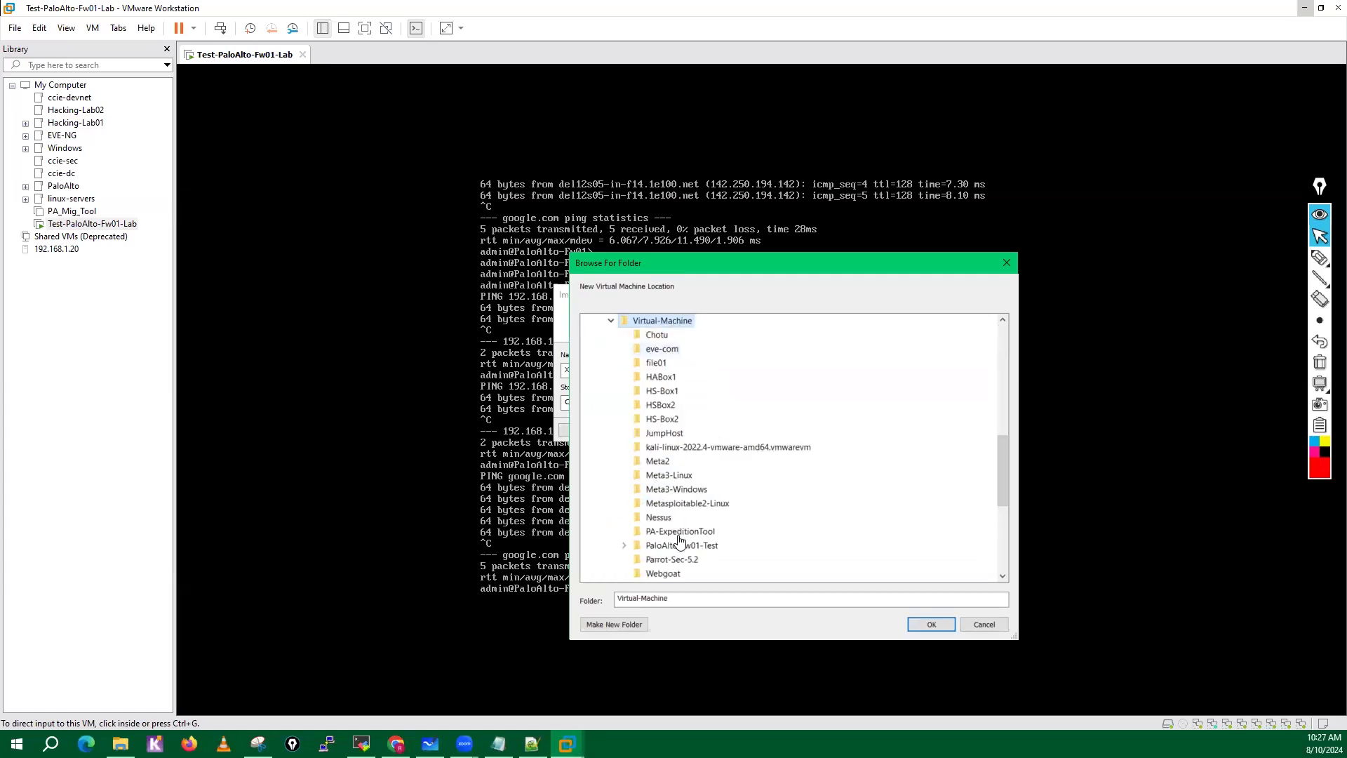
# Create a Test-PC-3rdAug-Batch folder inside Virtual-Machine and import the XP virtual machine into it.
pyautogui.click(607, 624)
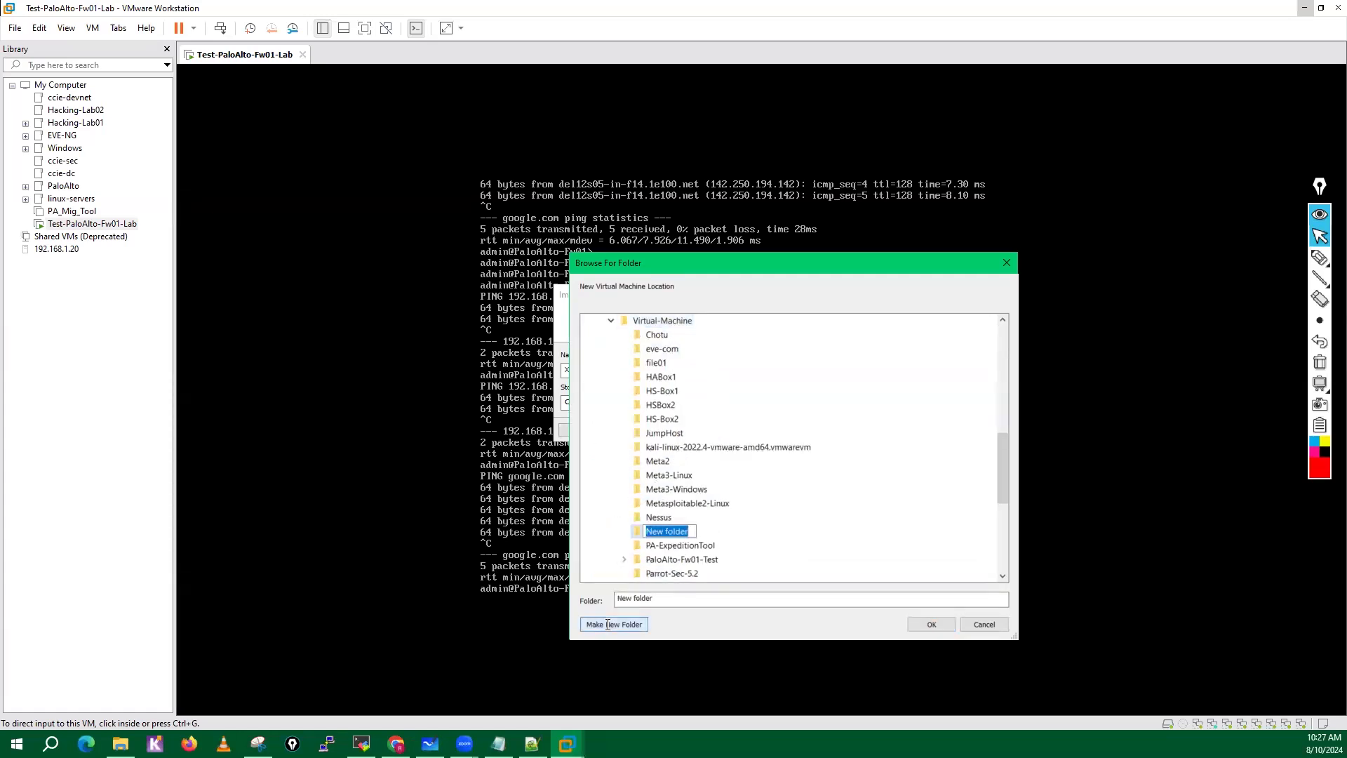
pyautogui.write('Test-PC-3rdAug-Batch')
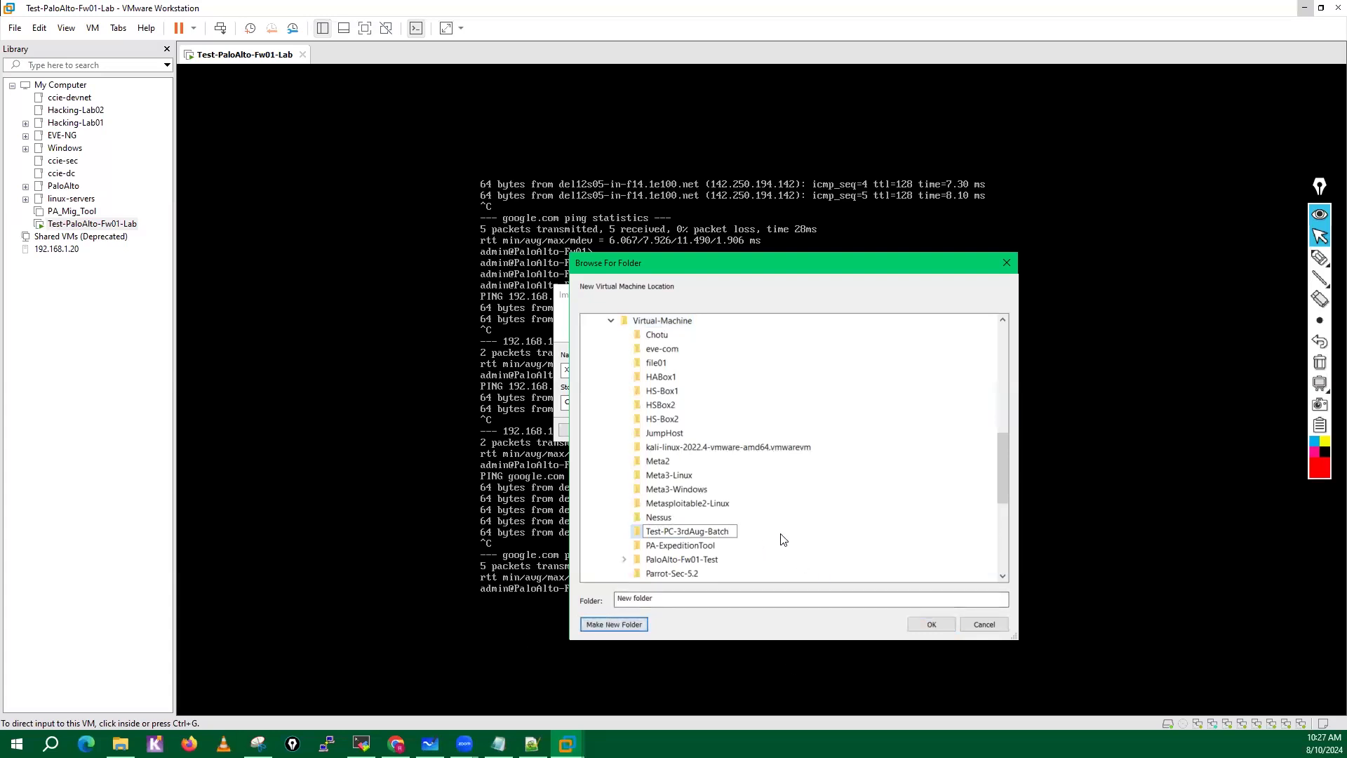
pyautogui.press('Return')
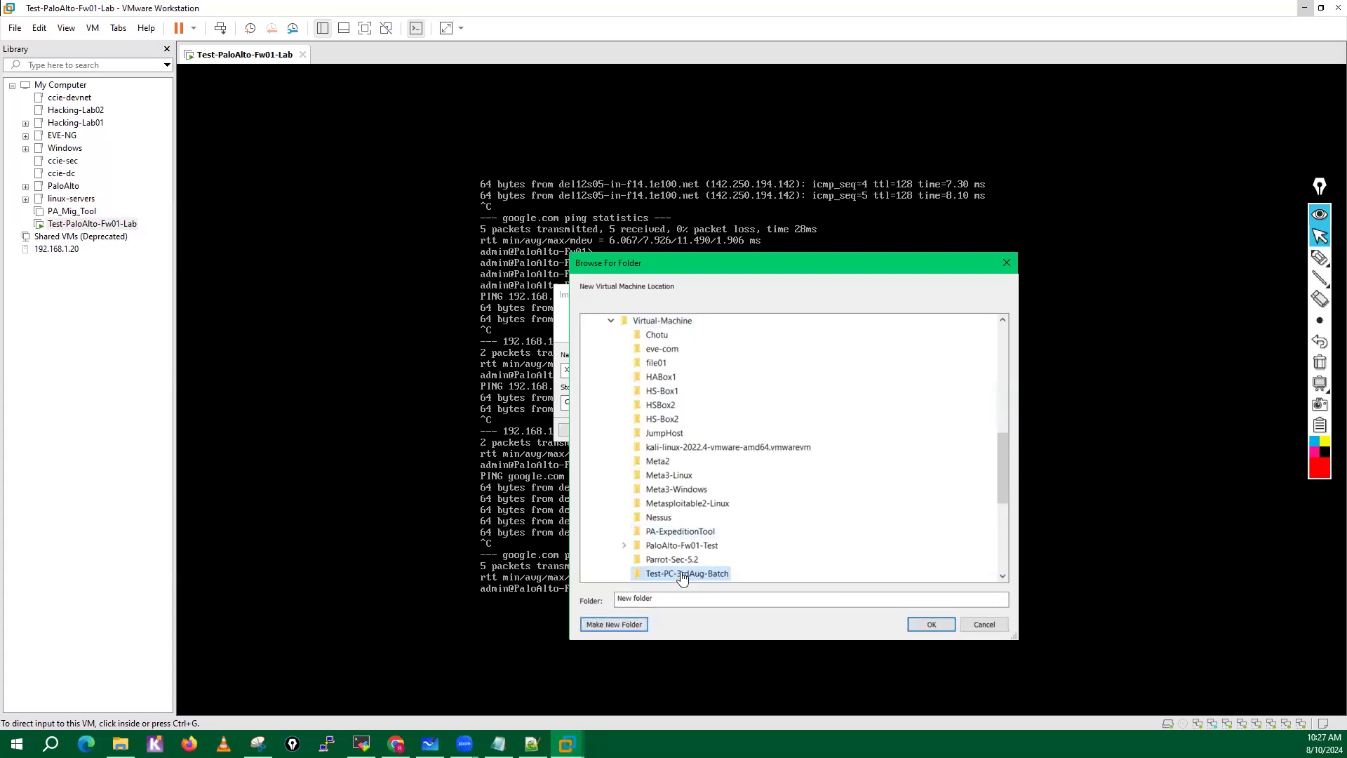
pyautogui.click(933, 622)
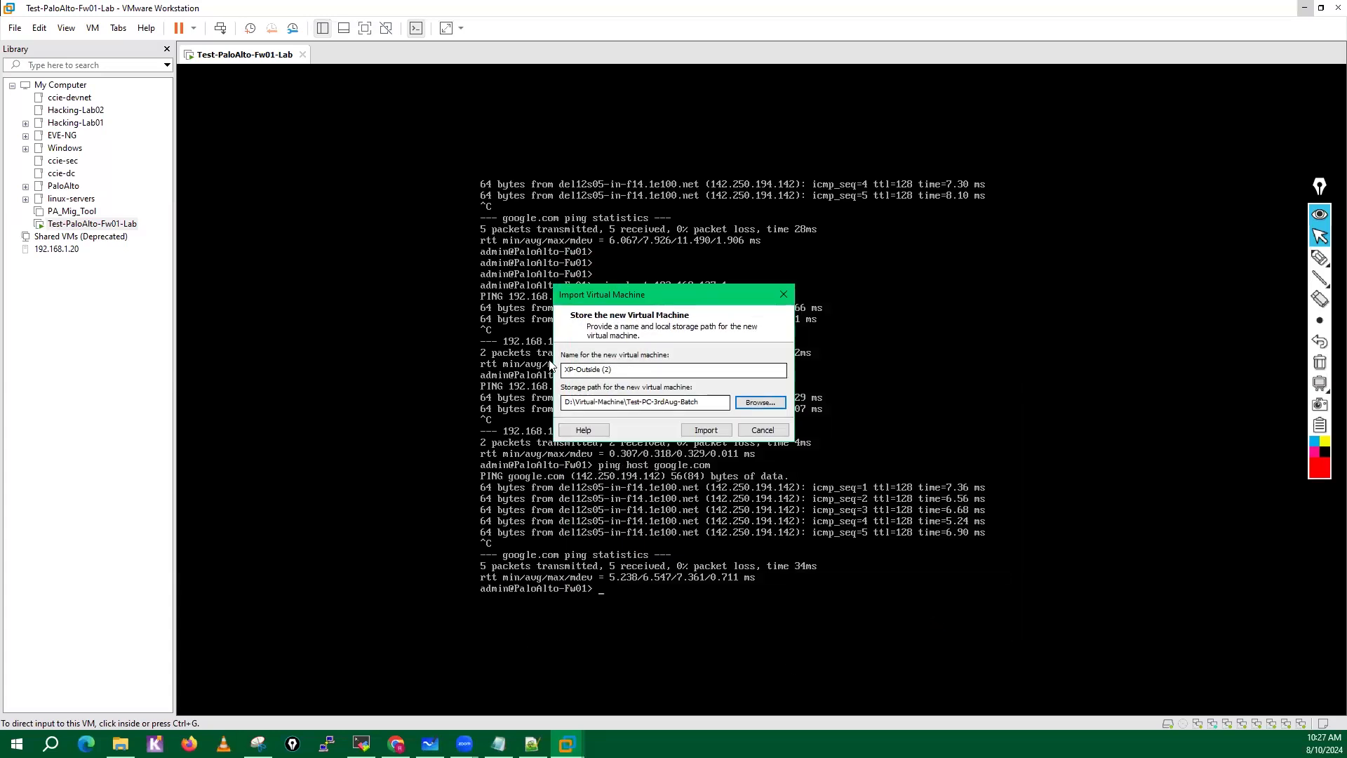
pyautogui.click(706, 431)
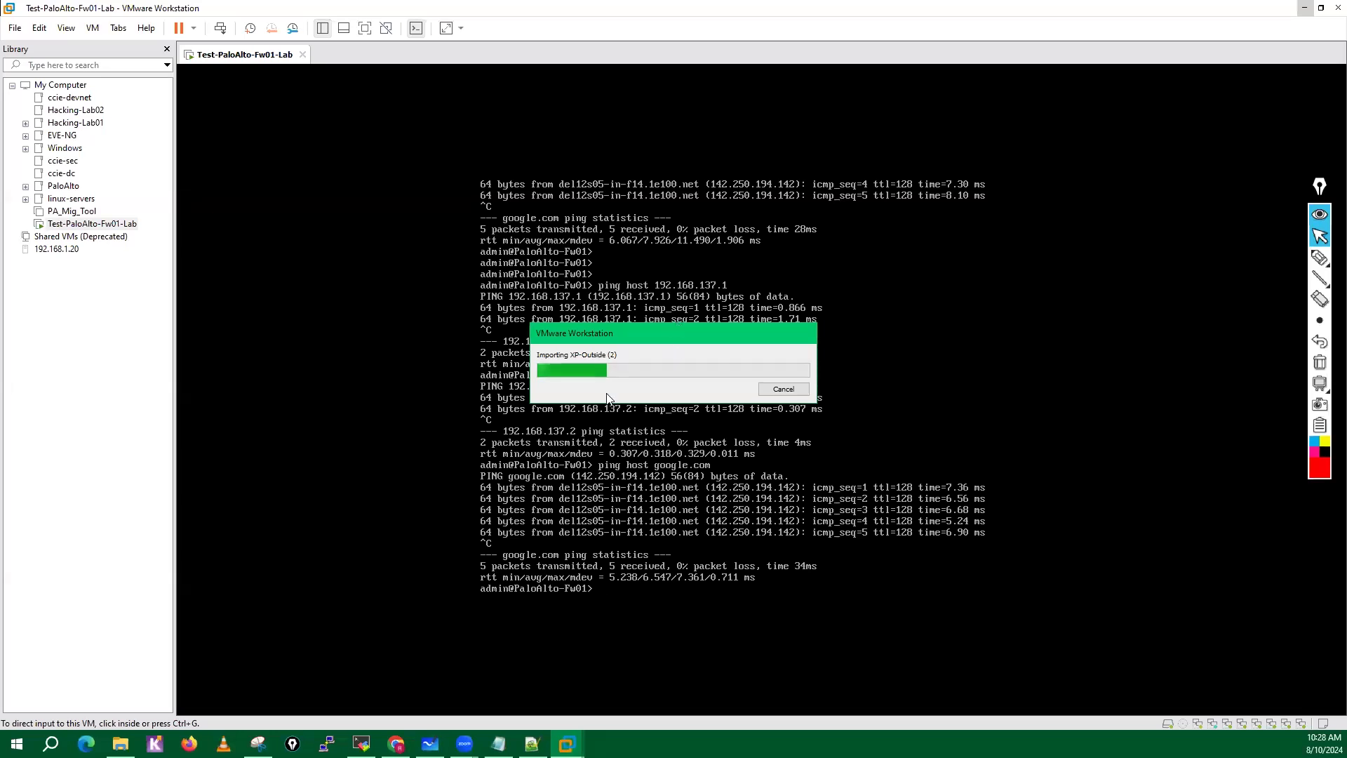
# Switch to File Explorer and open the 11-RED-WEB folder inside RGB Servers under SW.
pyautogui.click(121, 744)
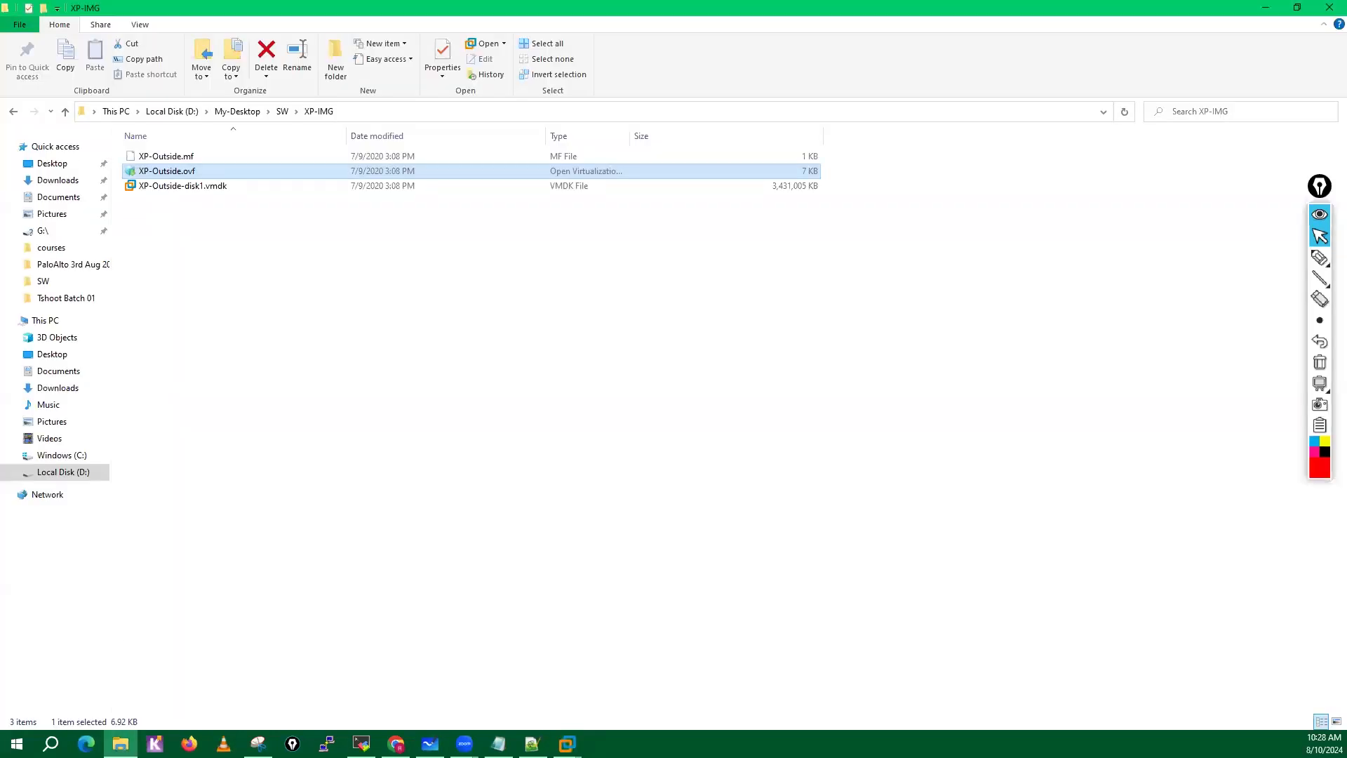
pyautogui.click(281, 111)
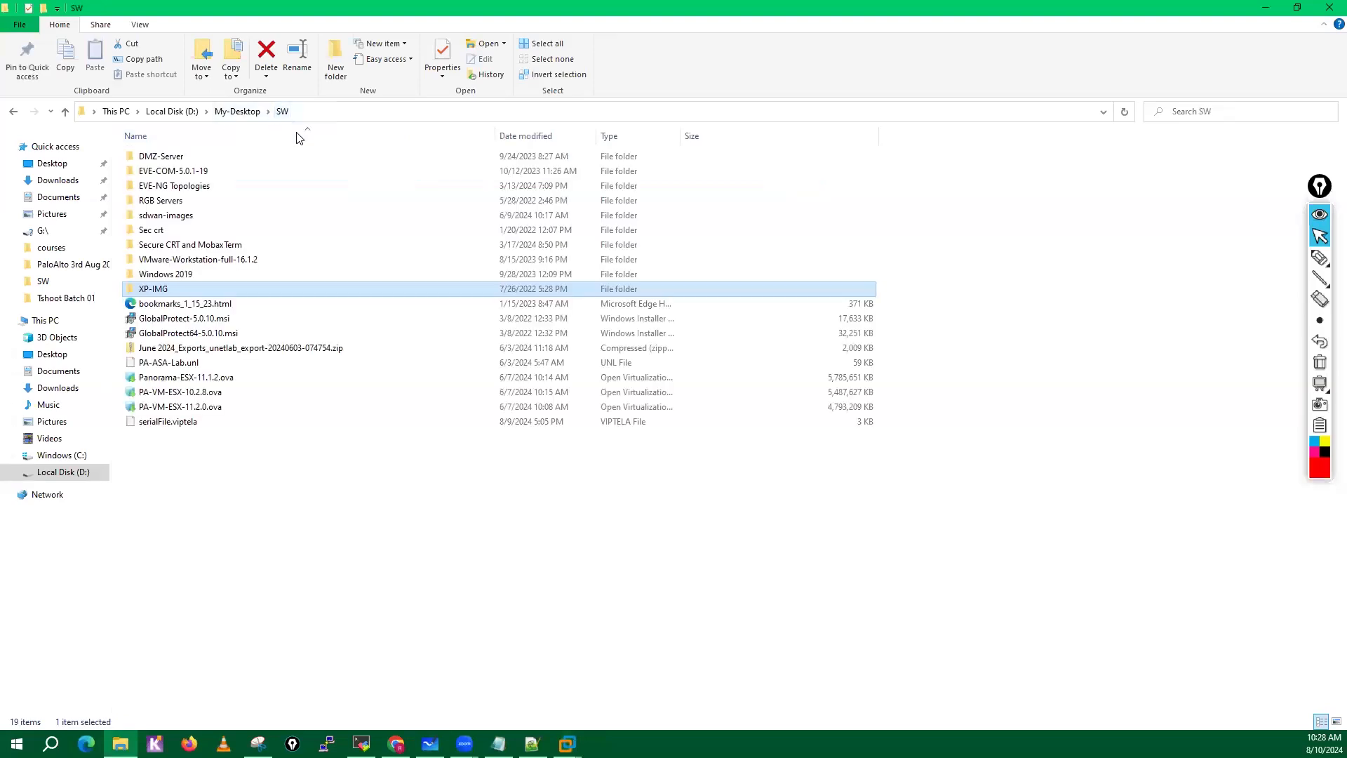
pyautogui.doubleClick(169, 203)
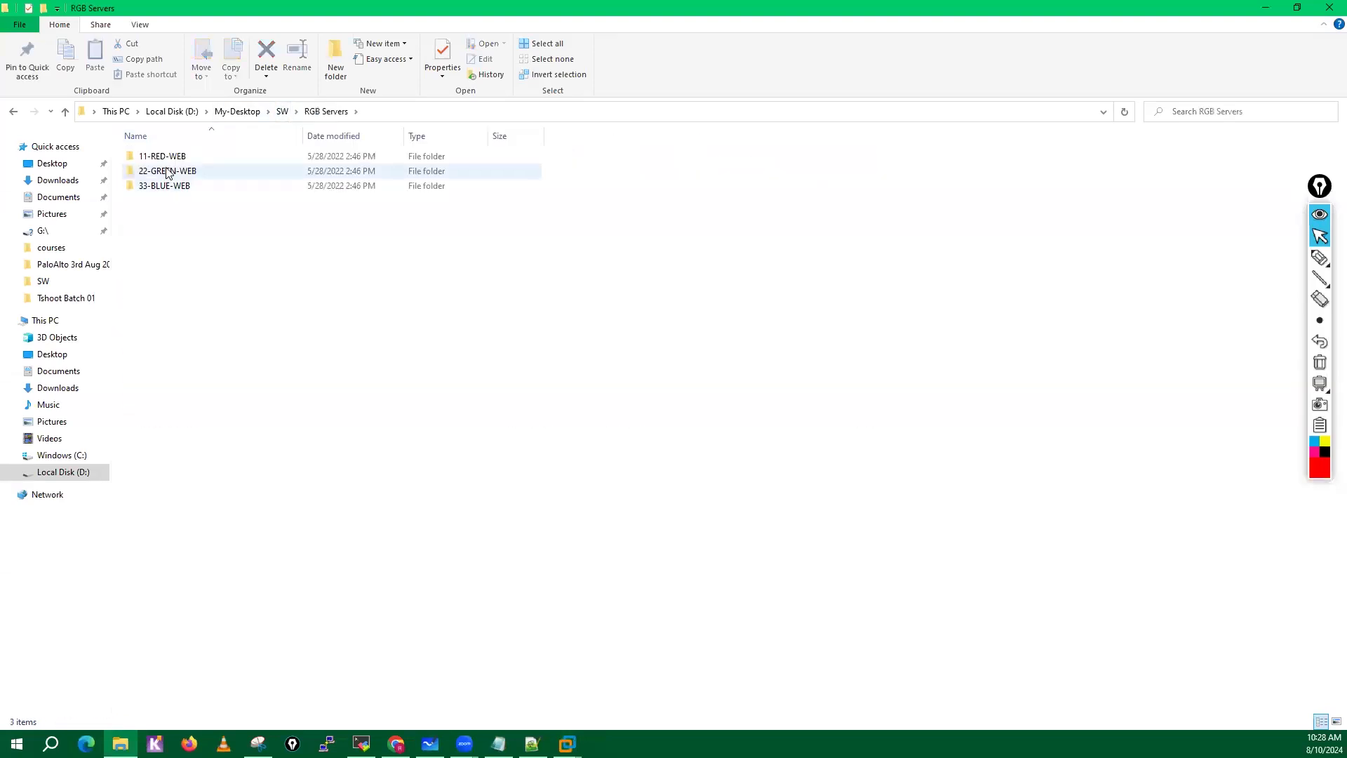
pyautogui.doubleClick(162, 156)
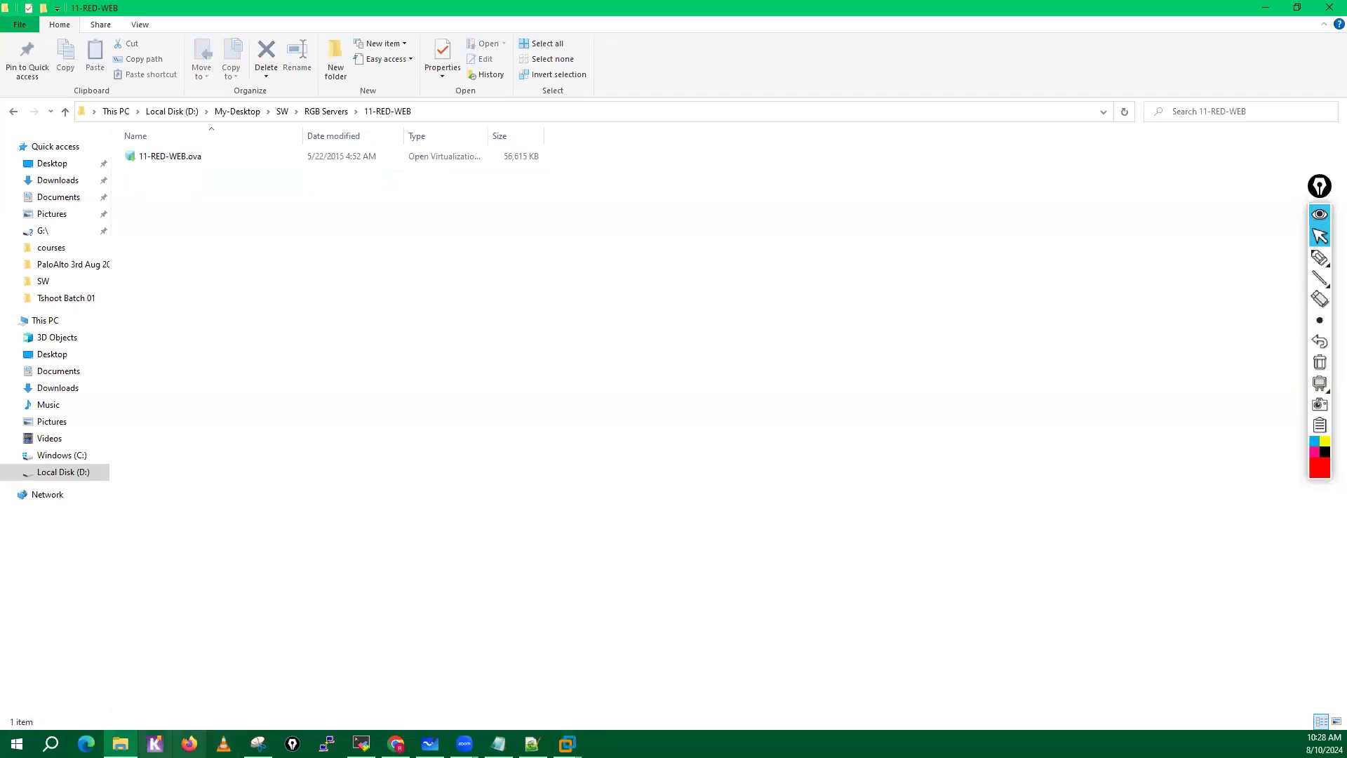
# Switch to Google Drive in Chrome and look into the 22-GREEN-WEB and 33-BLUE-WEB folders of RGB Servers.
pyautogui.click(396, 744)
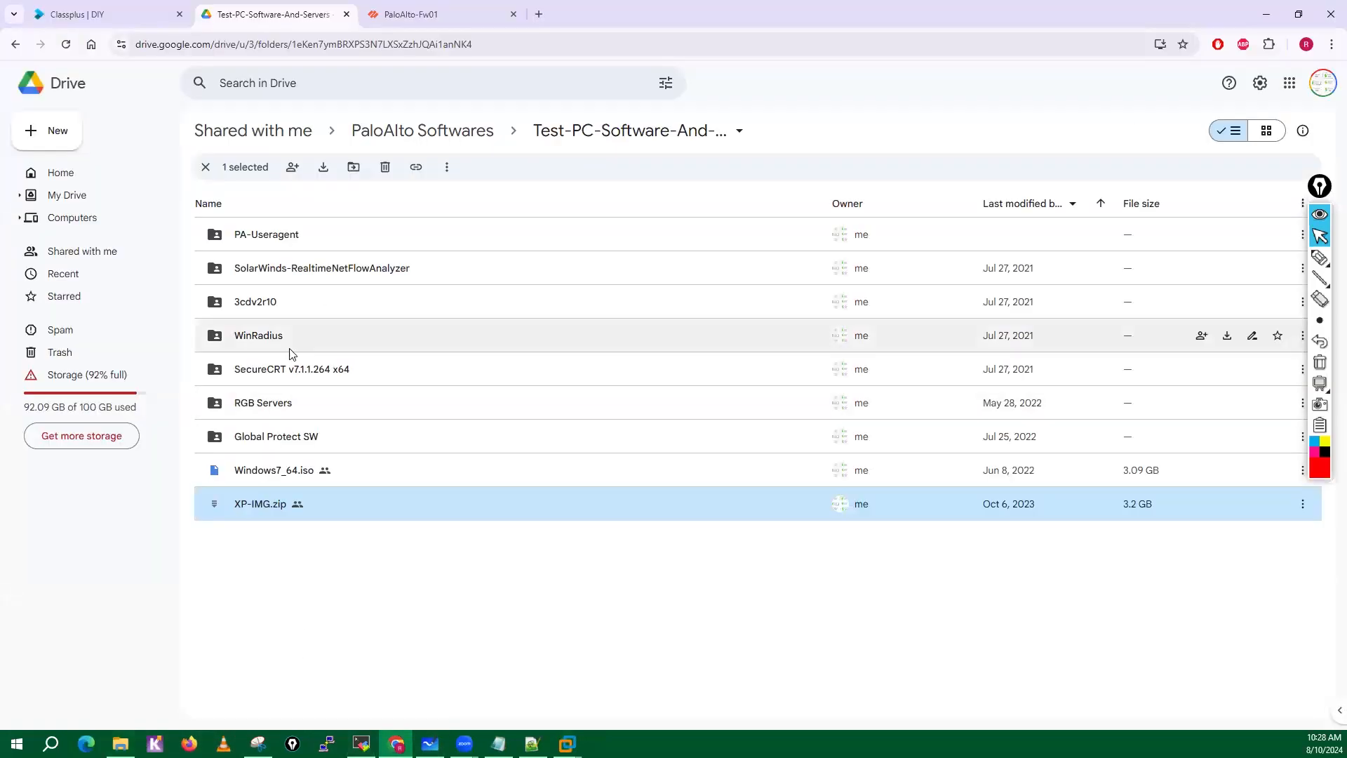
pyautogui.doubleClick(262, 404)
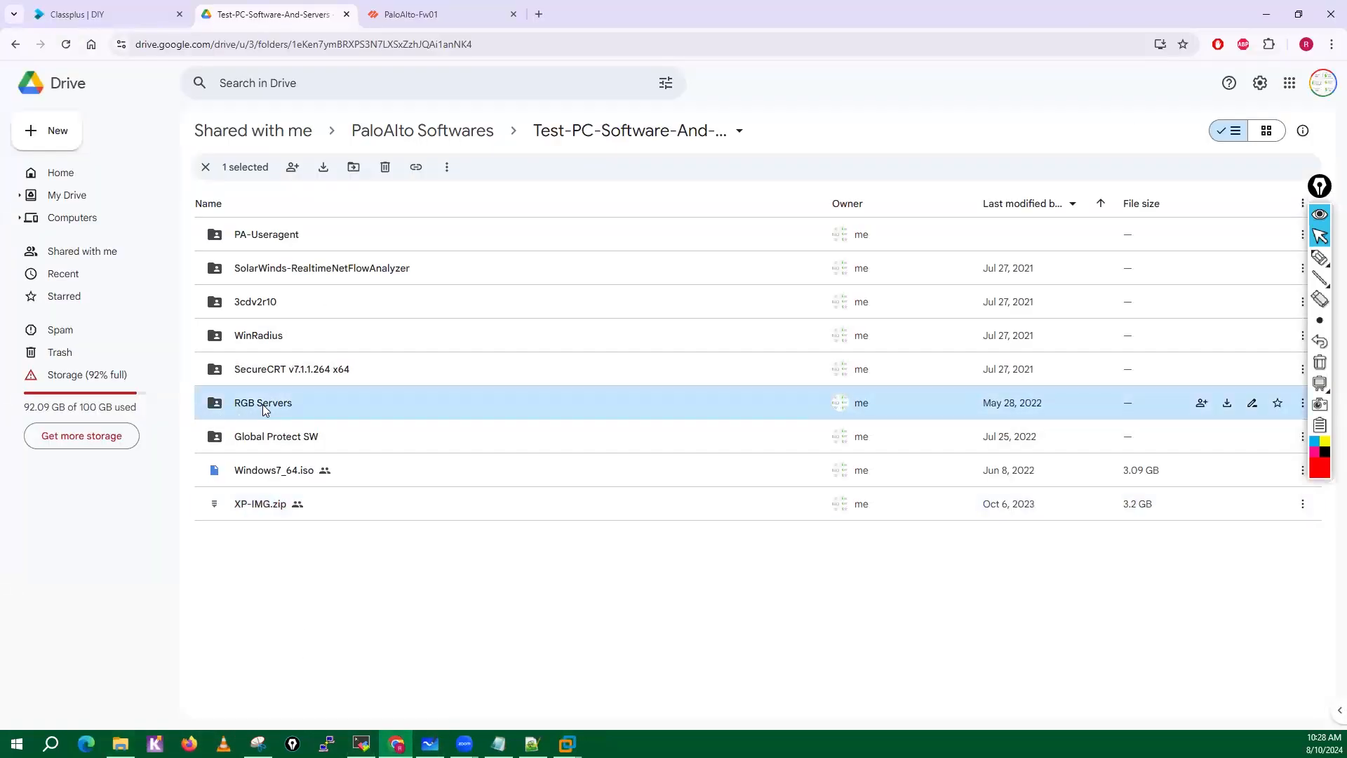
pyautogui.click(249, 238)
pyautogui.doubleClick(250, 238)
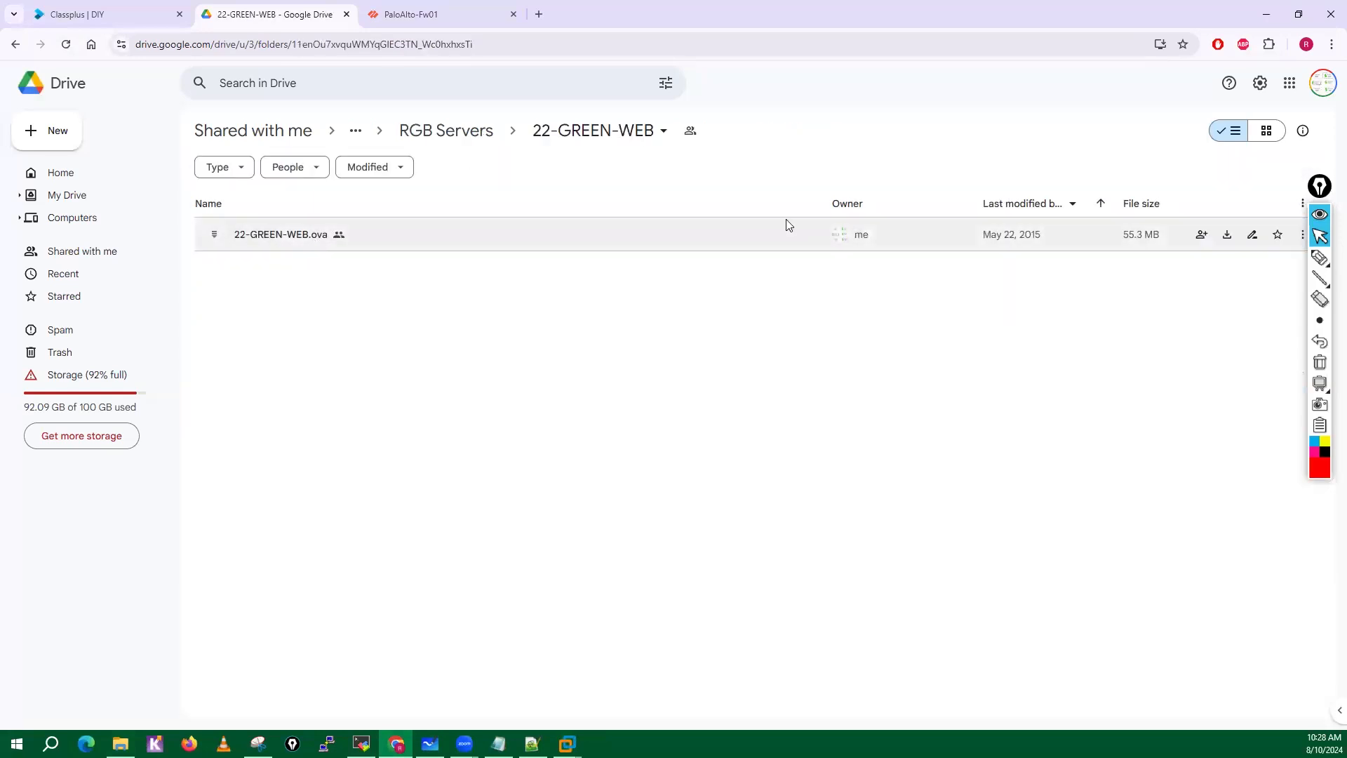
pyautogui.click(446, 131)
pyautogui.doubleClick(272, 273)
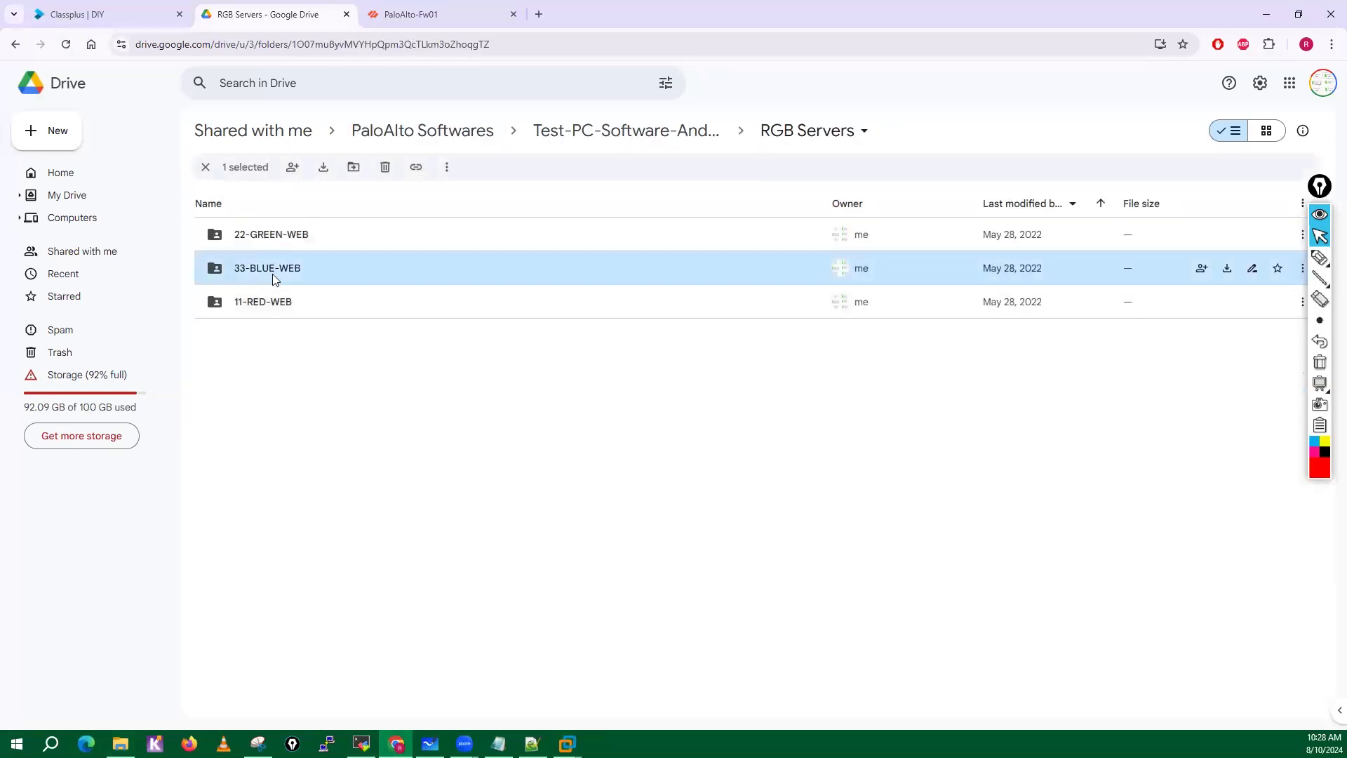
# Leave the Google Drive folder and switch to File Explorer to select the 11-RED-WEB.ova file.
pyautogui.hotkey('alt', 'Left')
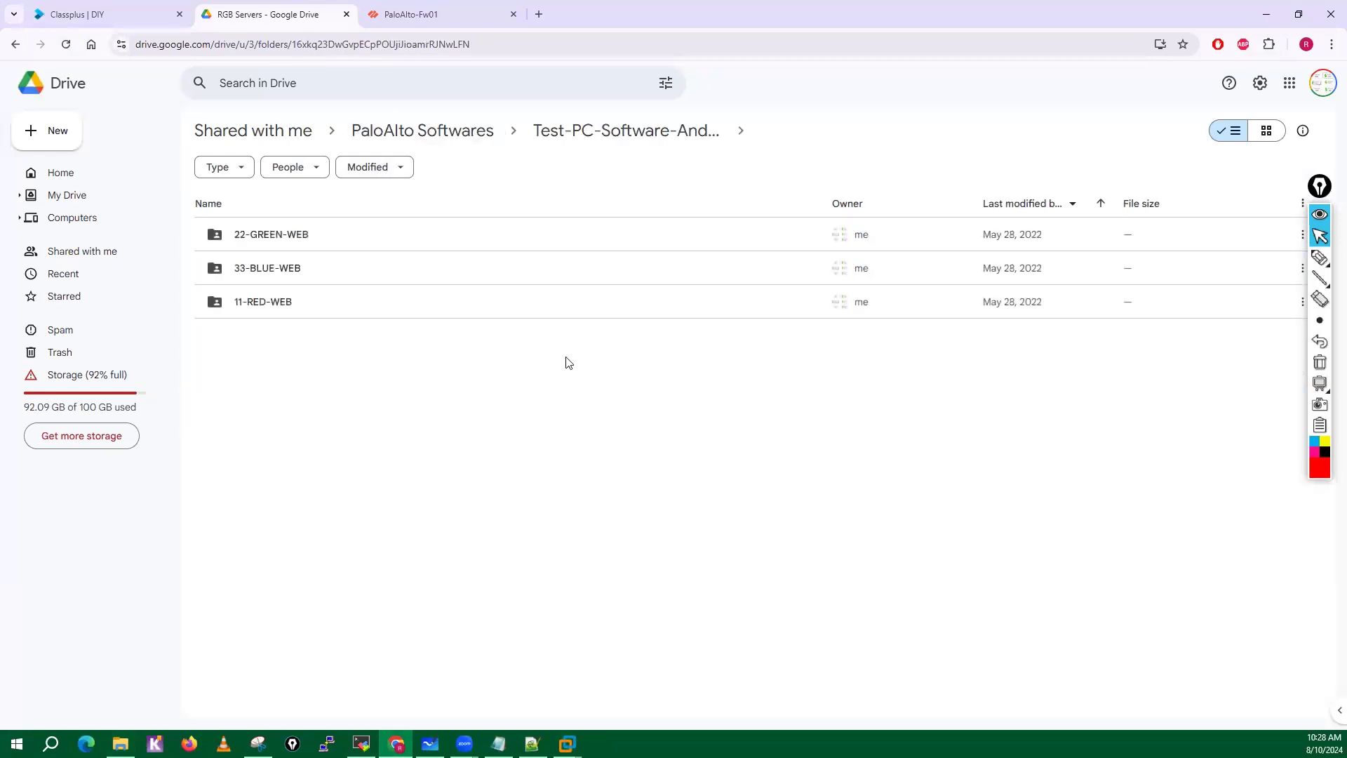
pyautogui.click(1261, 16)
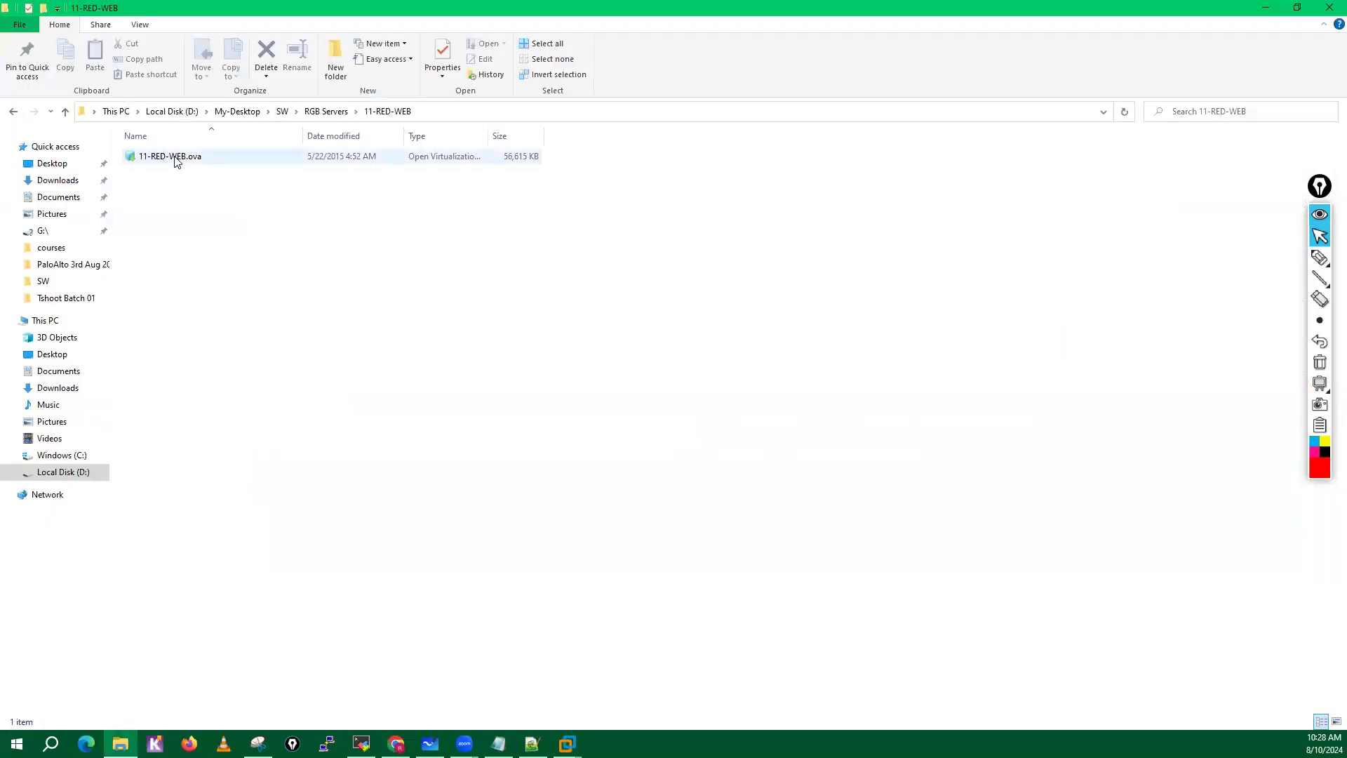
pyautogui.click(177, 161)
pyautogui.rightClick(176, 159)
pyautogui.click(613, 448)
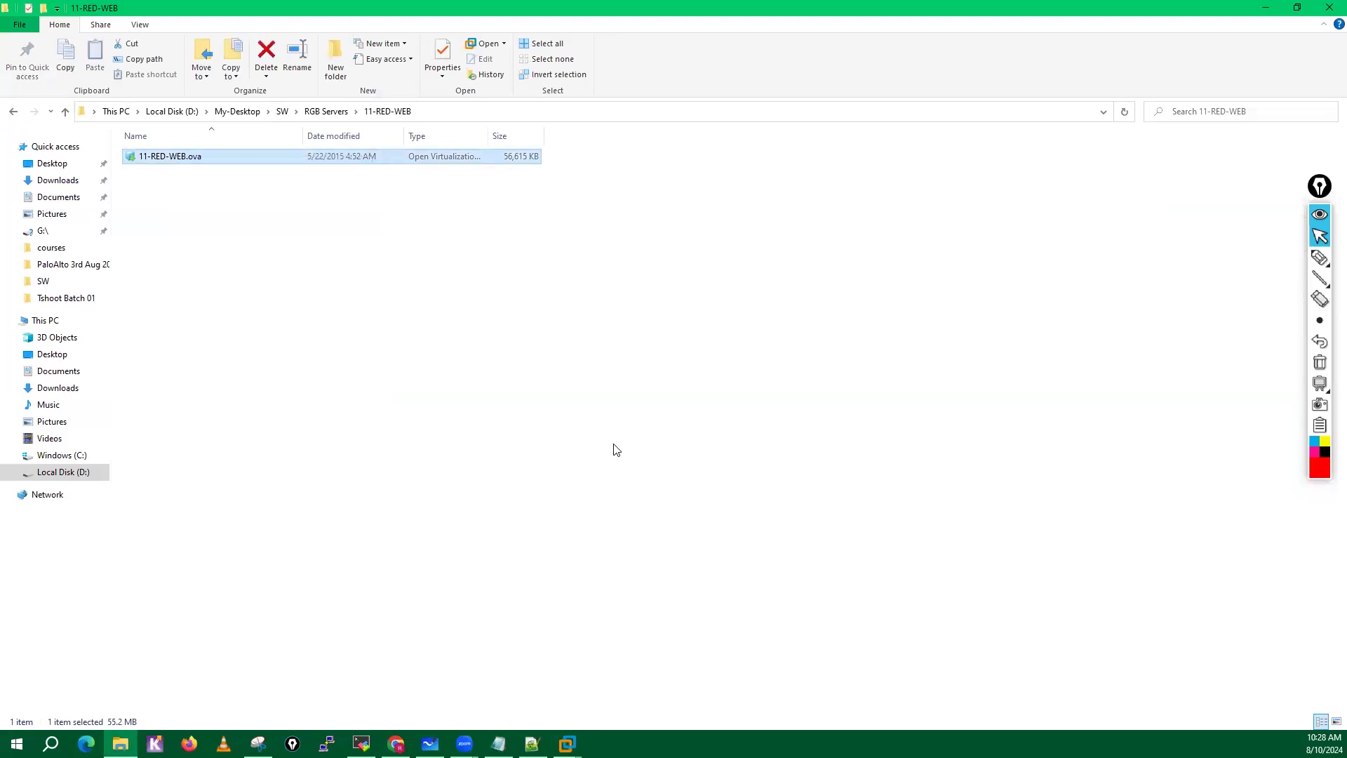
# Switch to VMware Workstation and set the XP virtual machine's network adapter to the custom network VMnet1 (Host-only).
pyautogui.click(567, 743)
pyautogui.click(626, 658)
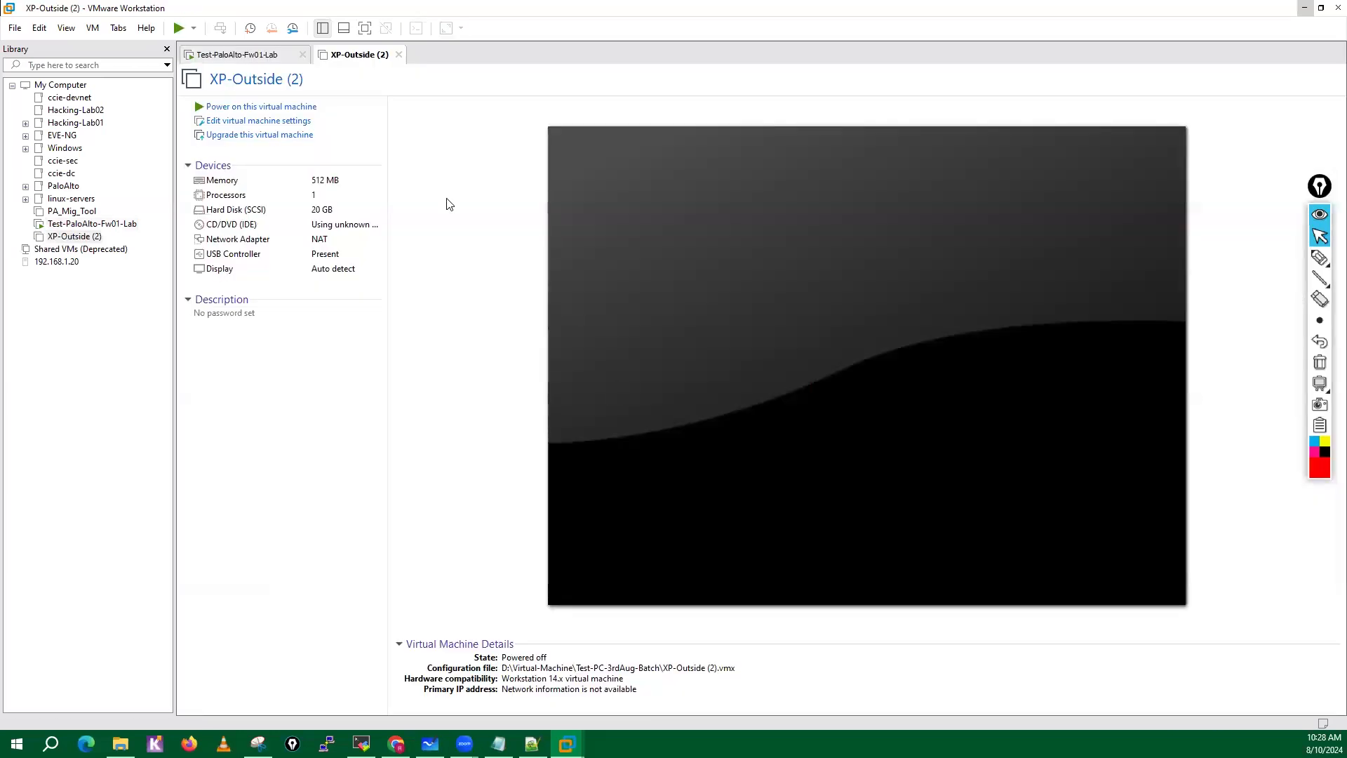
pyautogui.click(248, 127)
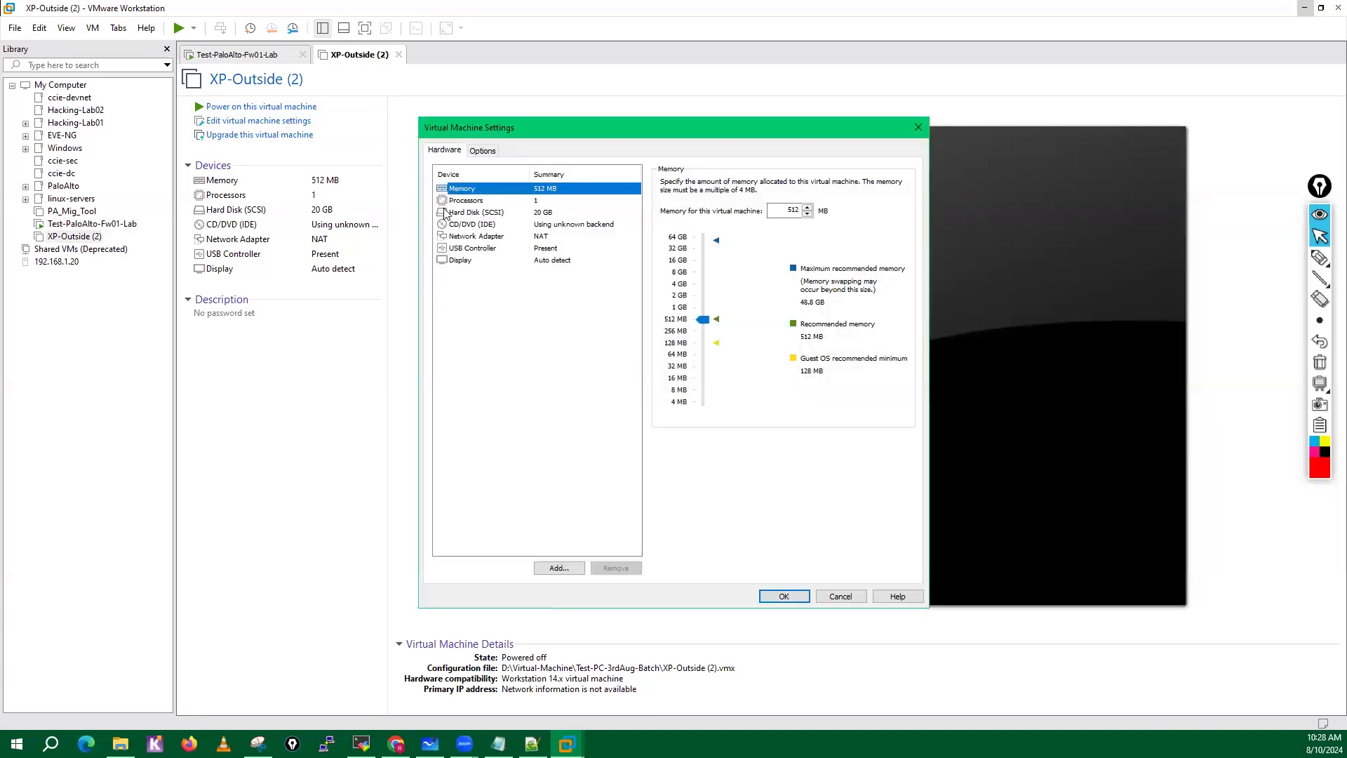
pyautogui.click(531, 238)
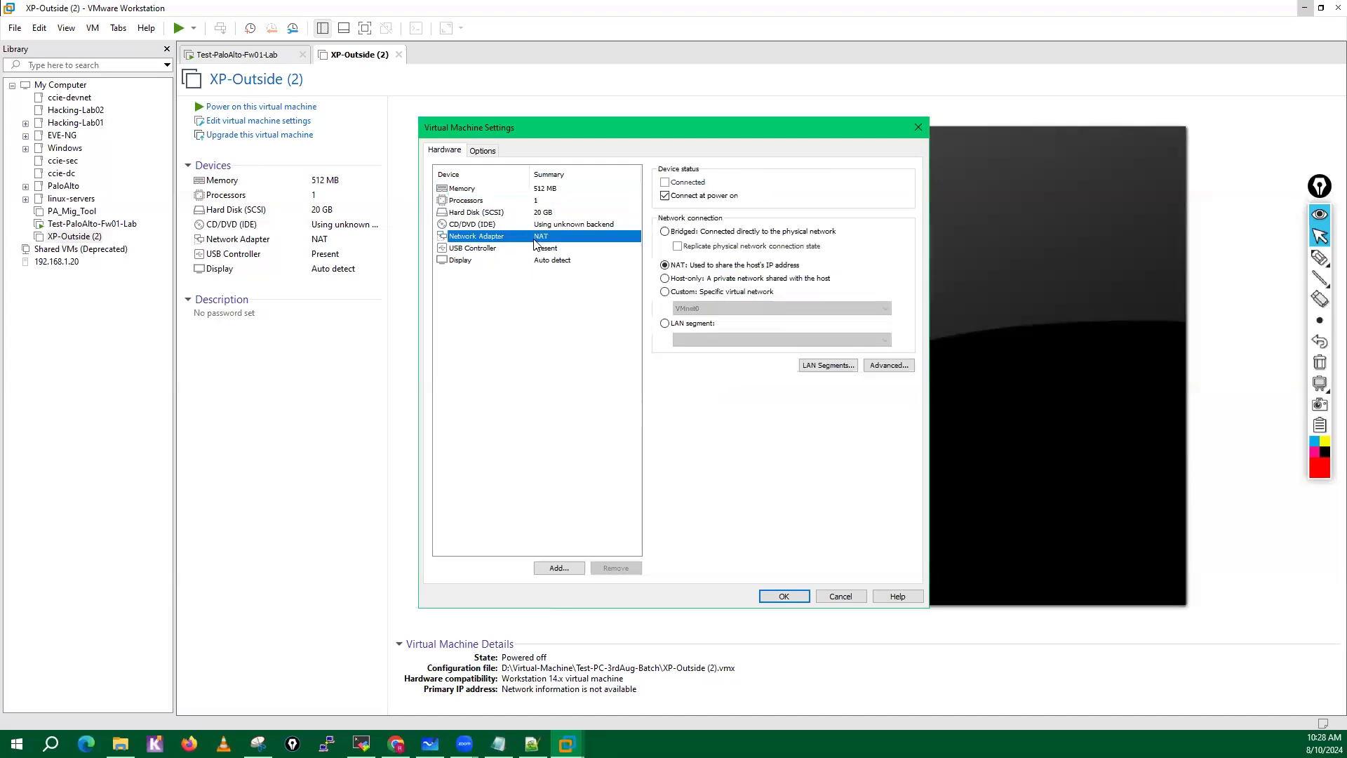
pyautogui.click(665, 292)
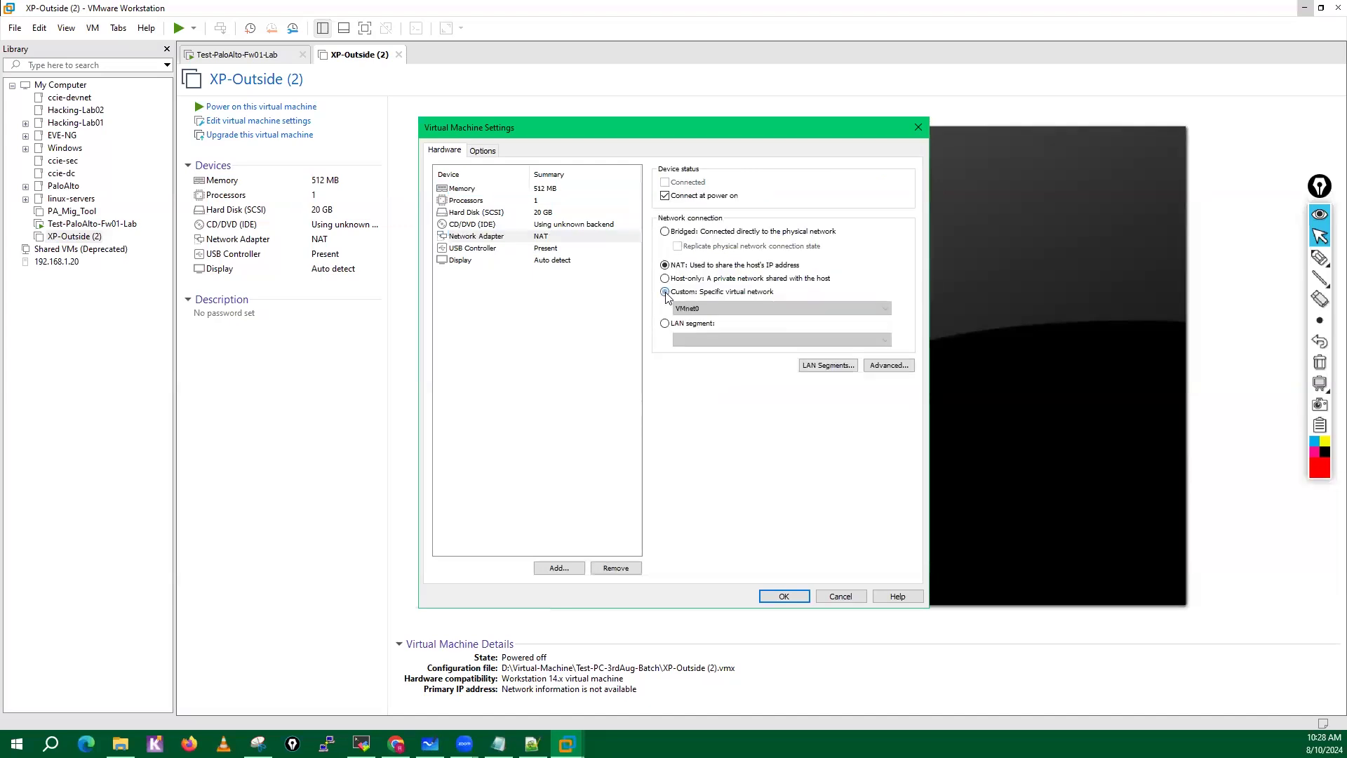
pyautogui.click(705, 309)
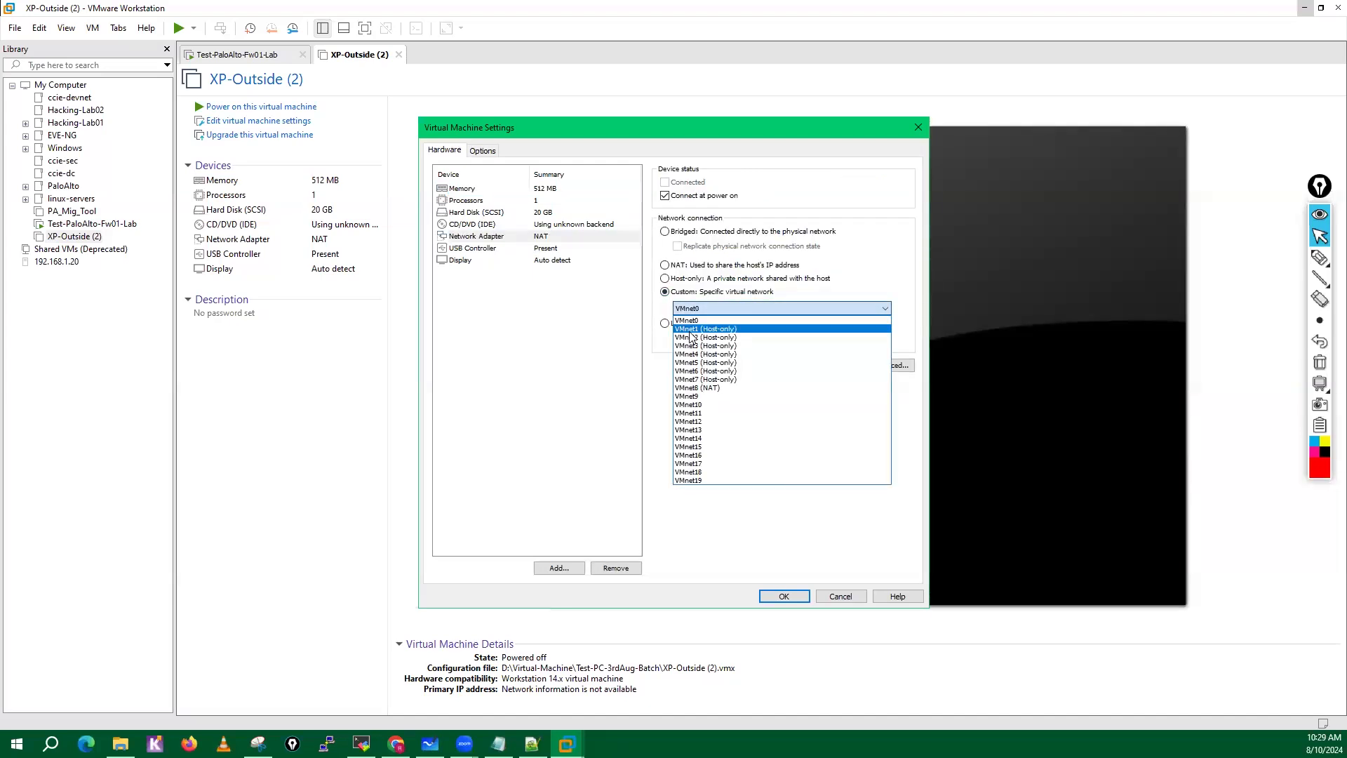
pyautogui.click(690, 330)
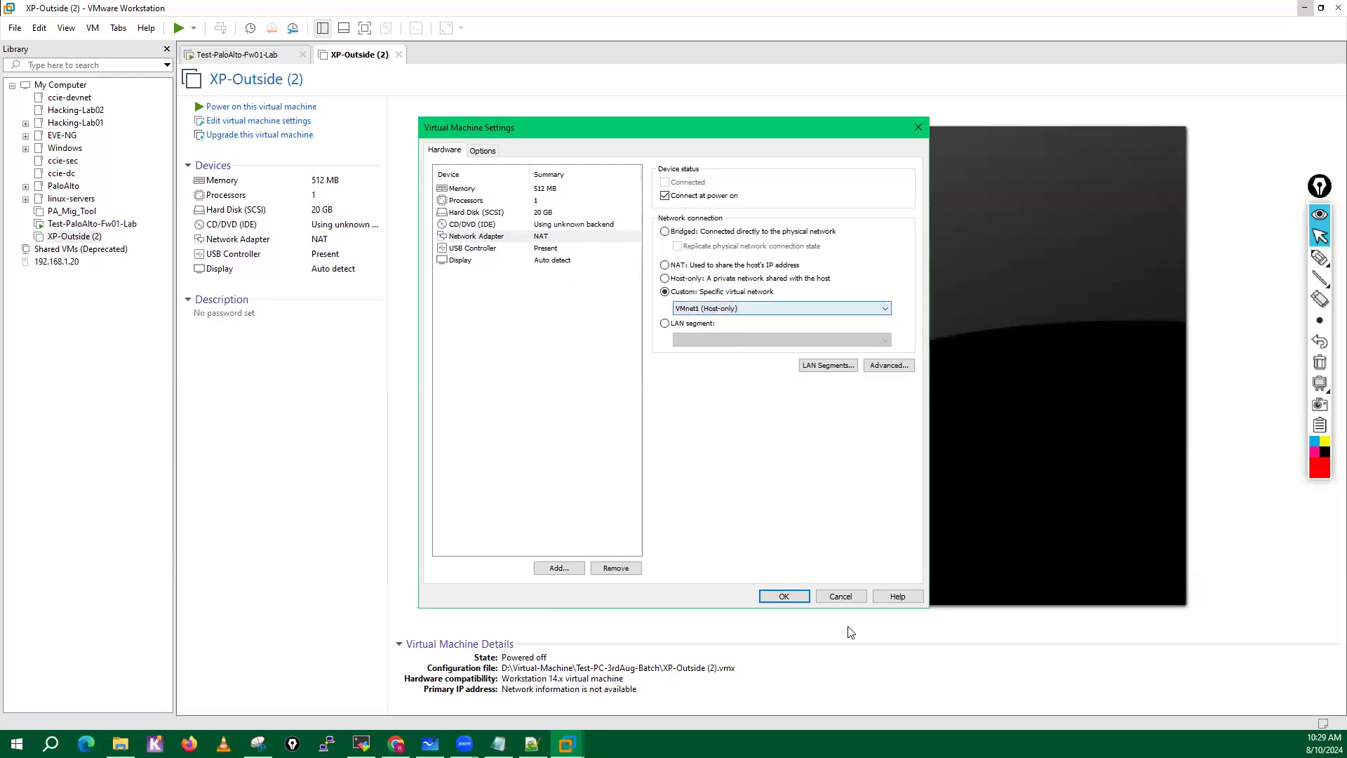
pyautogui.click(784, 596)
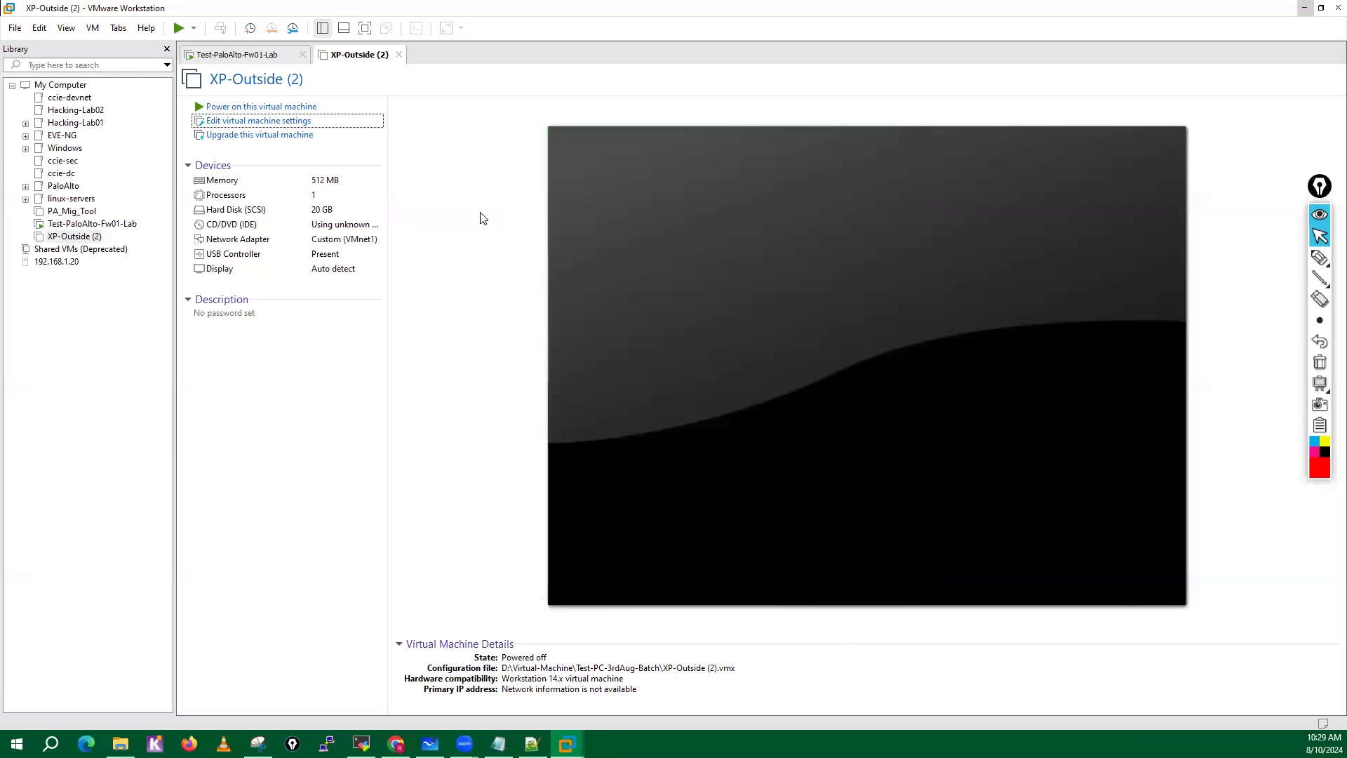
# Power on the XP virtual machine and open its Network Connections by running ncpa.cpl in Command Prompt.
pyautogui.click(260, 108)
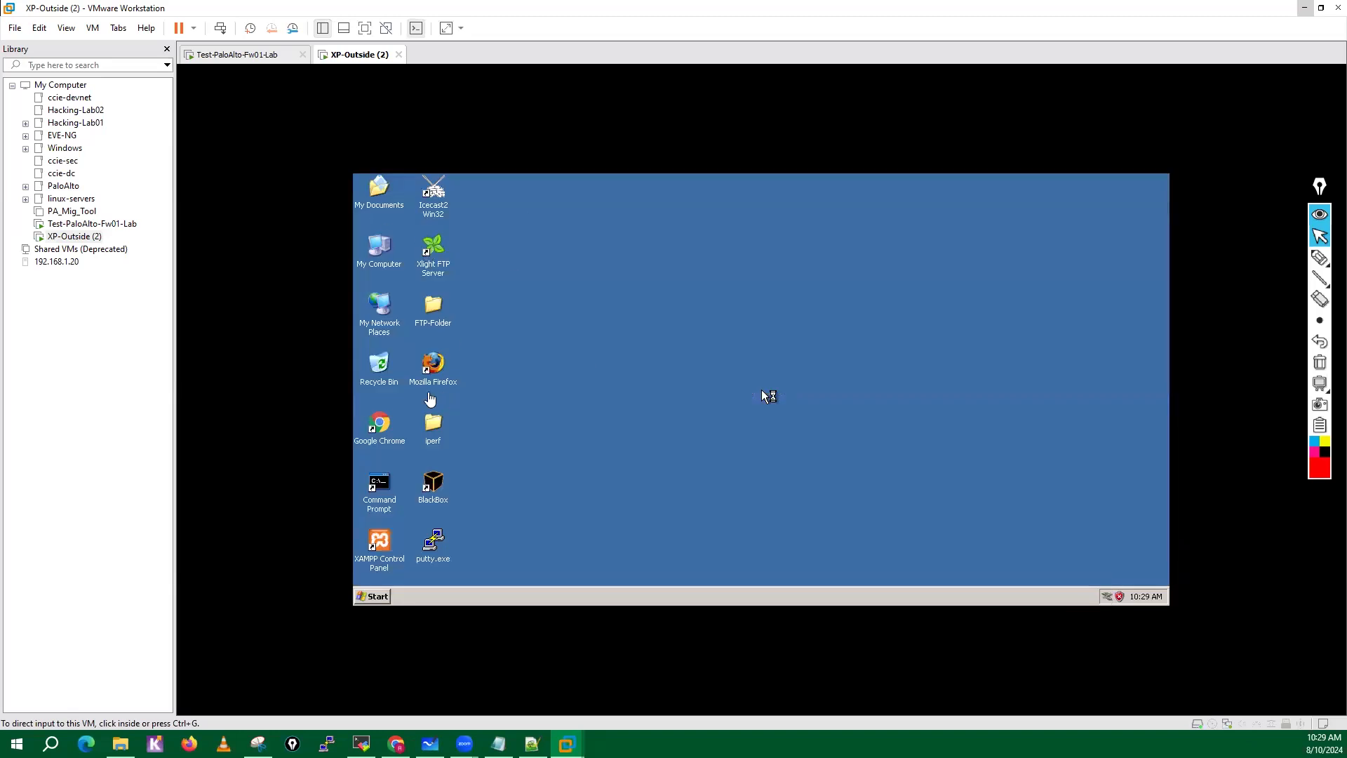
pyautogui.click(380, 597)
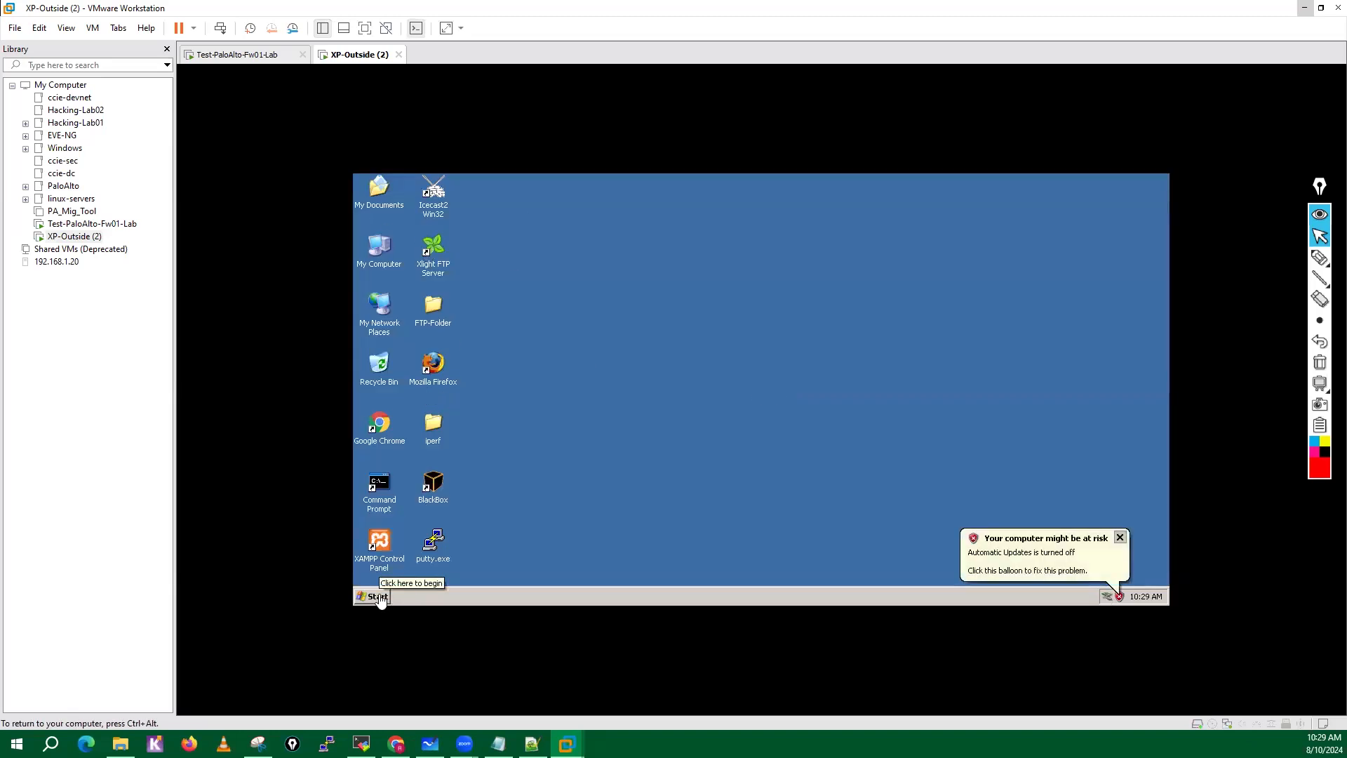
pyautogui.doubleClick(379, 484)
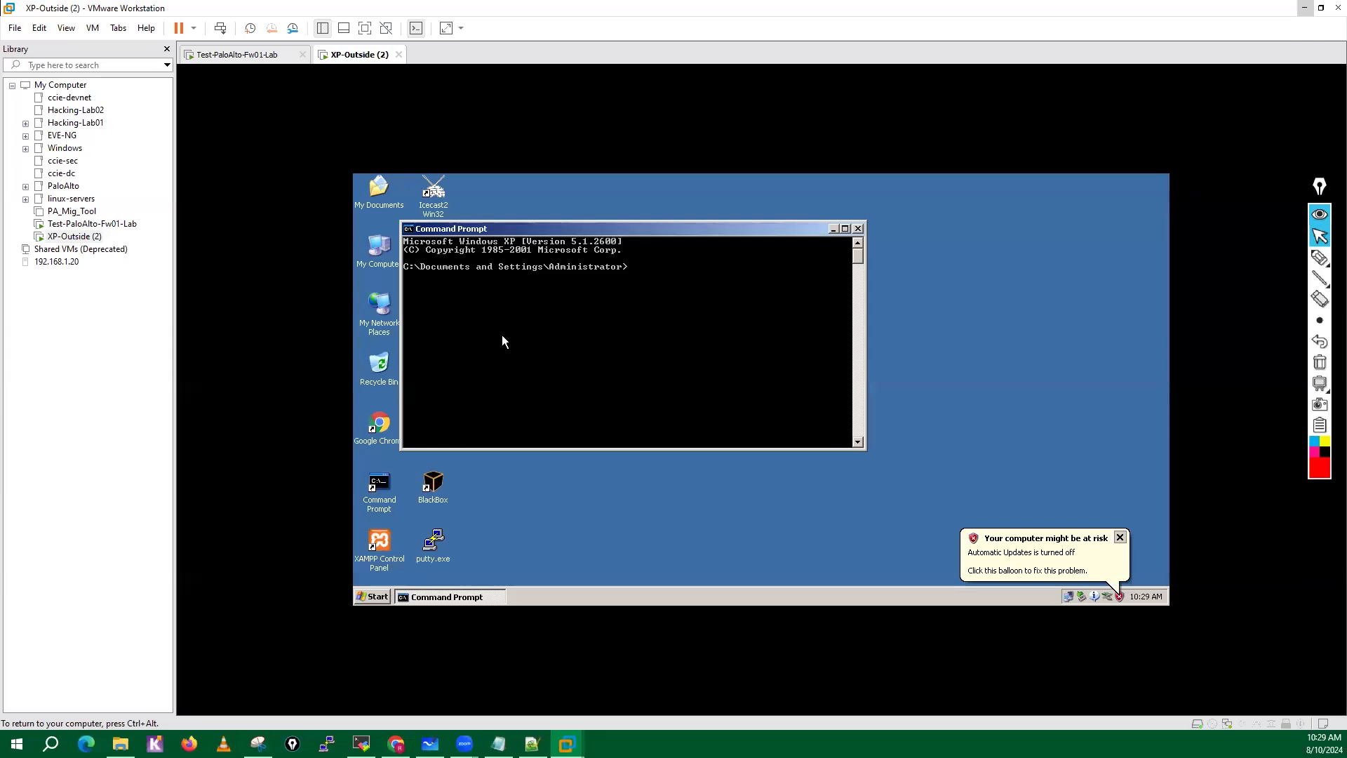
pyautogui.write('ncpa.cpl')
pyautogui.press('Return')
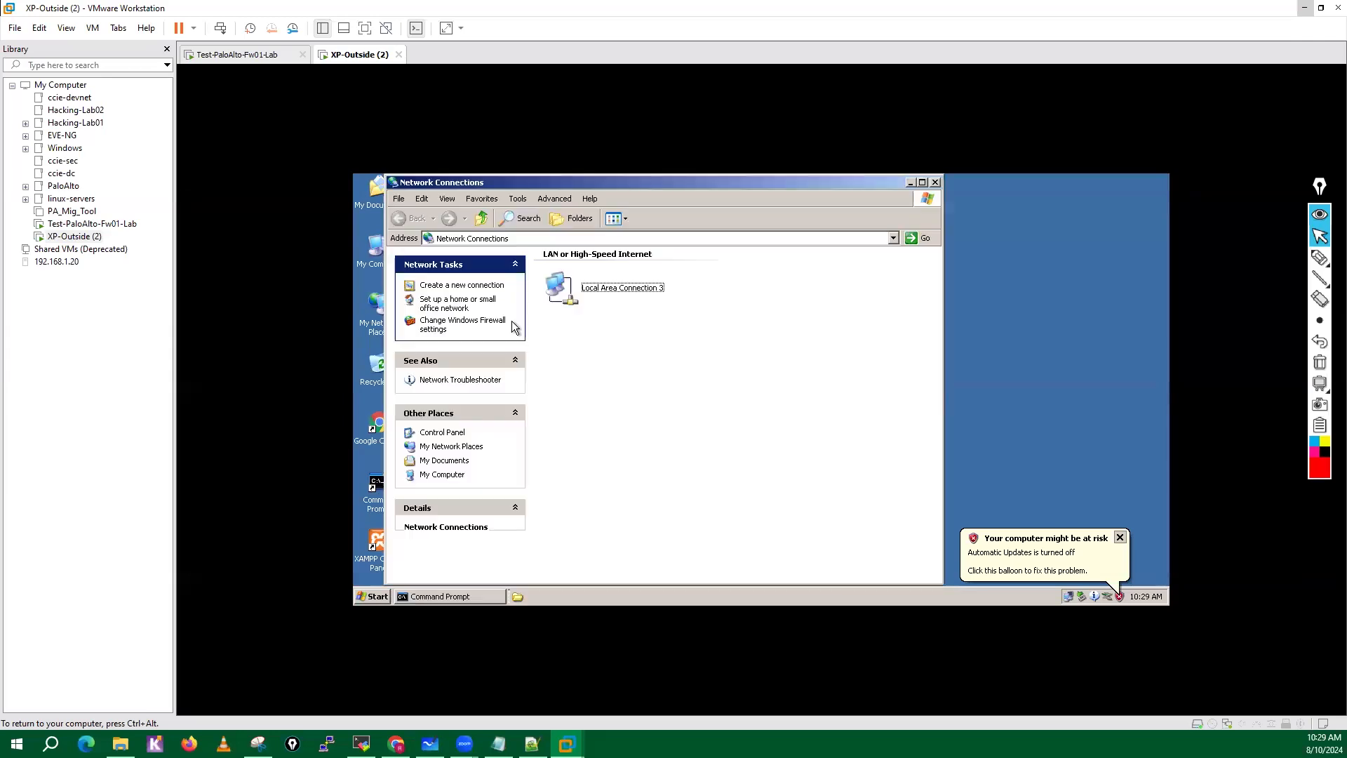
# Set the TCP/IP address of Local Area Connection 3 to 10.1.1.100 with default gateway 10.1.1.250.
pyautogui.doubleClick(671, 306)
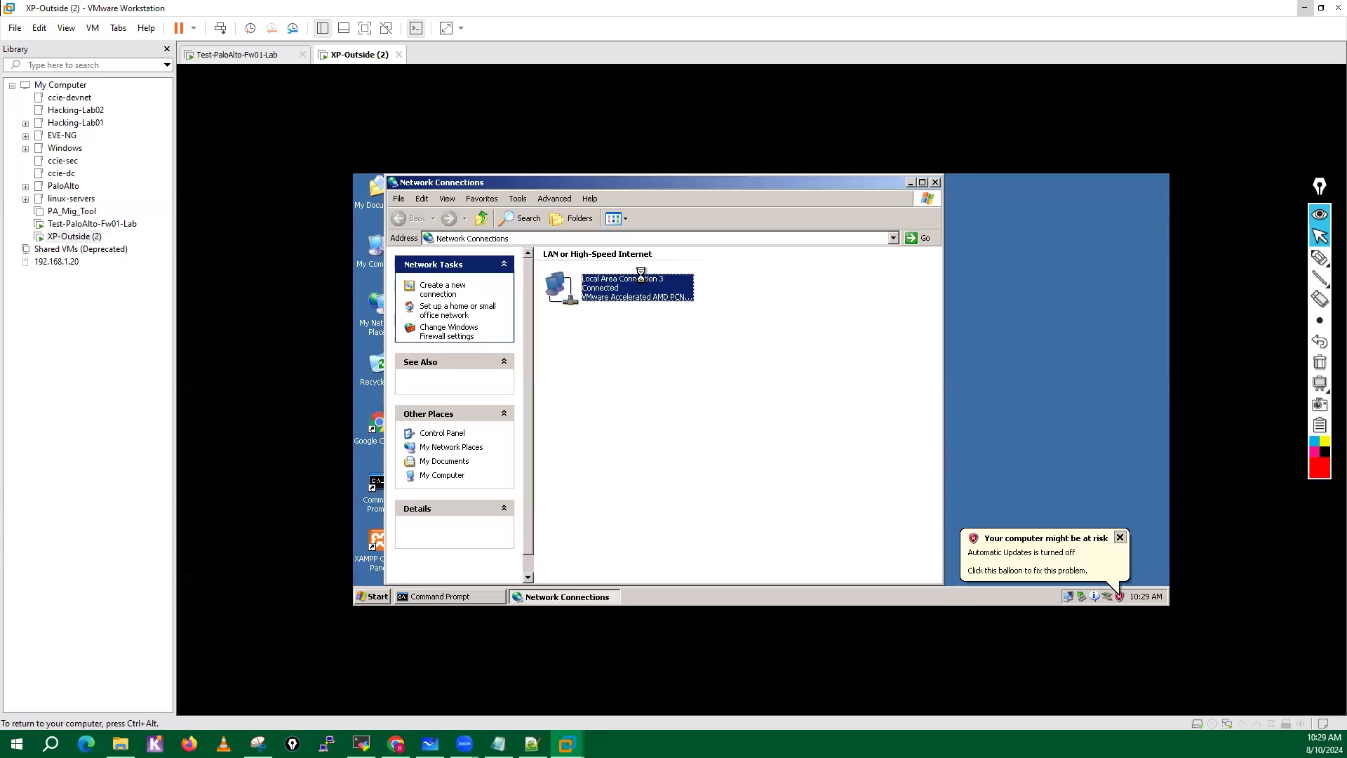
pyautogui.click(680, 501)
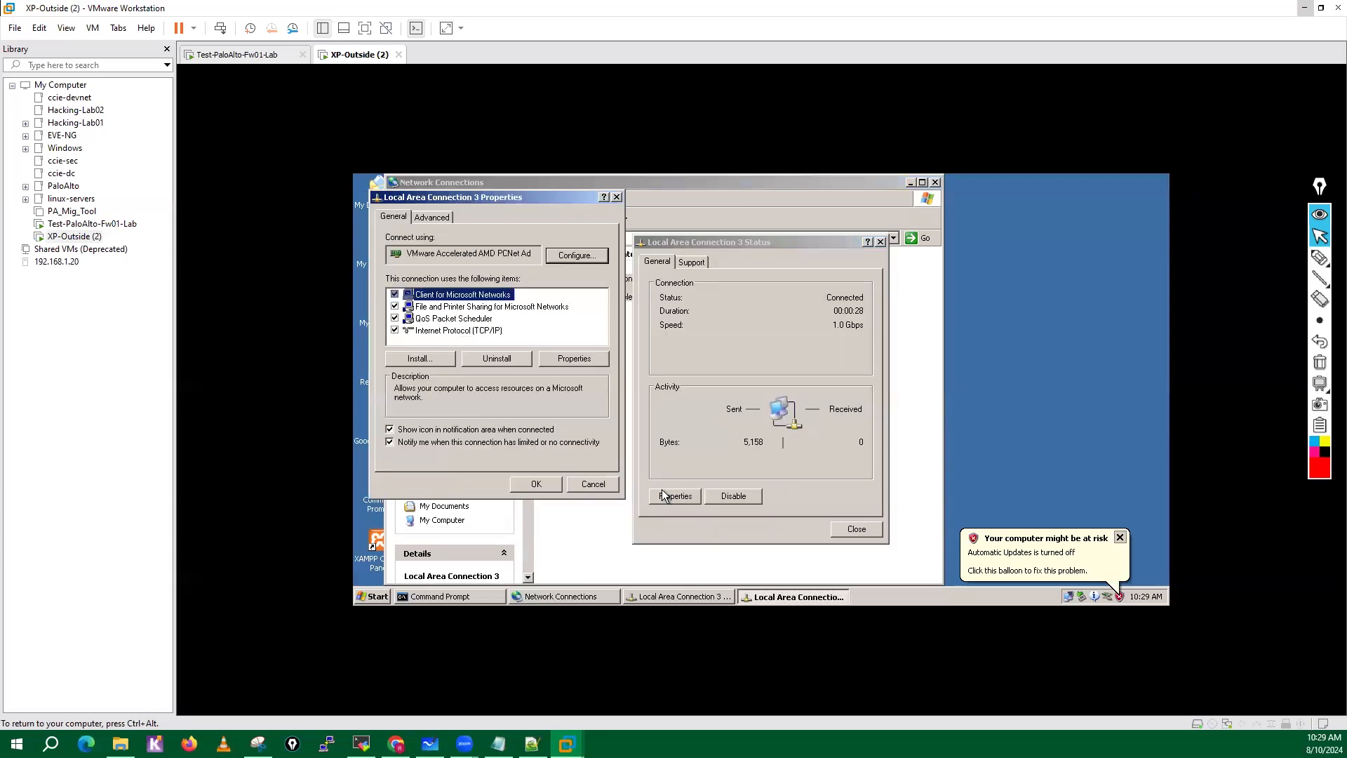
pyautogui.doubleClick(464, 331)
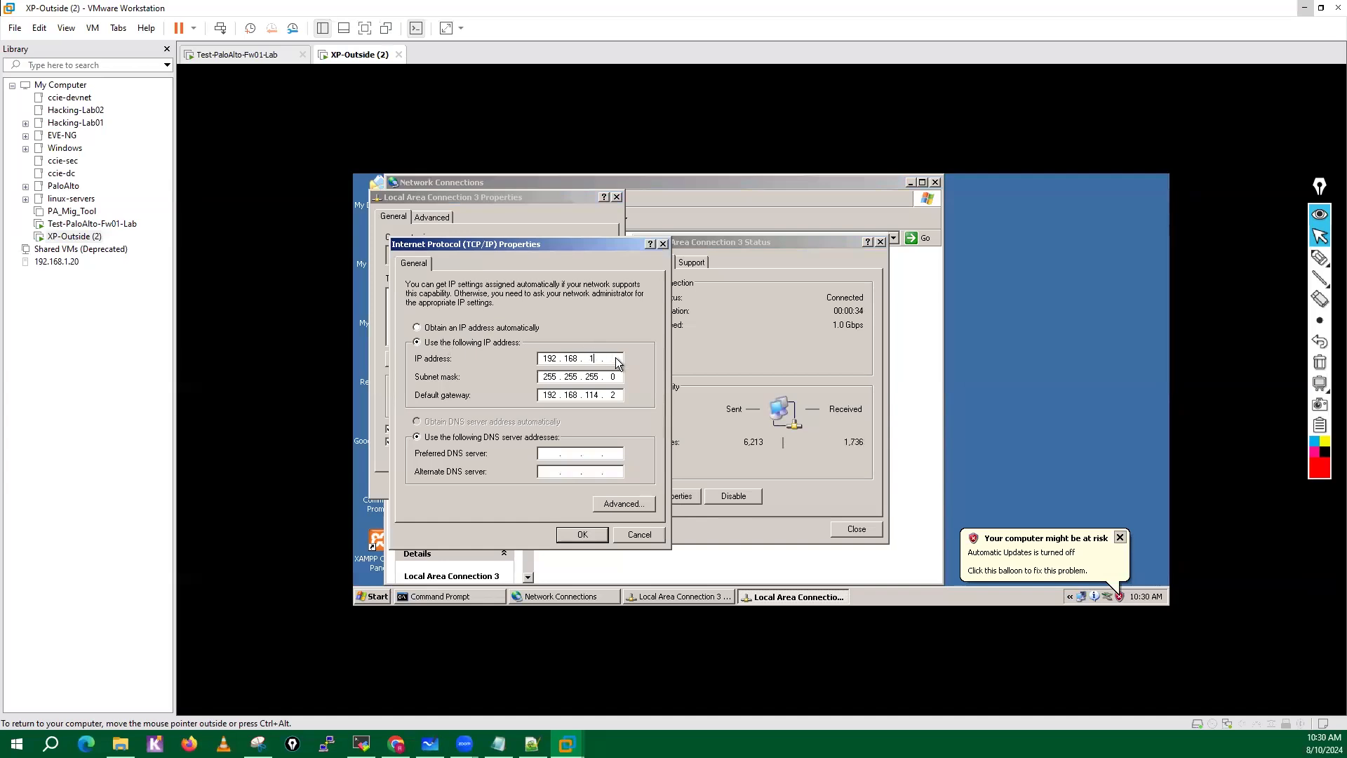
pyautogui.press('BackSpace')
pyautogui.press('BackSpace')
pyautogui.press('BackSpace')
pyautogui.write('0')
pyautogui.press('BackSpace')
pyautogui.press('BackSpace')
pyautogui.press('BackSpace')
pyautogui.press('BackSpace')
pyautogui.press('BackSpace')
pyautogui.press('BackSpace')
pyautogui.press('BackSpace')
pyautogui.press('BackSpace')
pyautogui.press('BackSpace')
pyautogui.write('10 . 1 . 1 . 250')
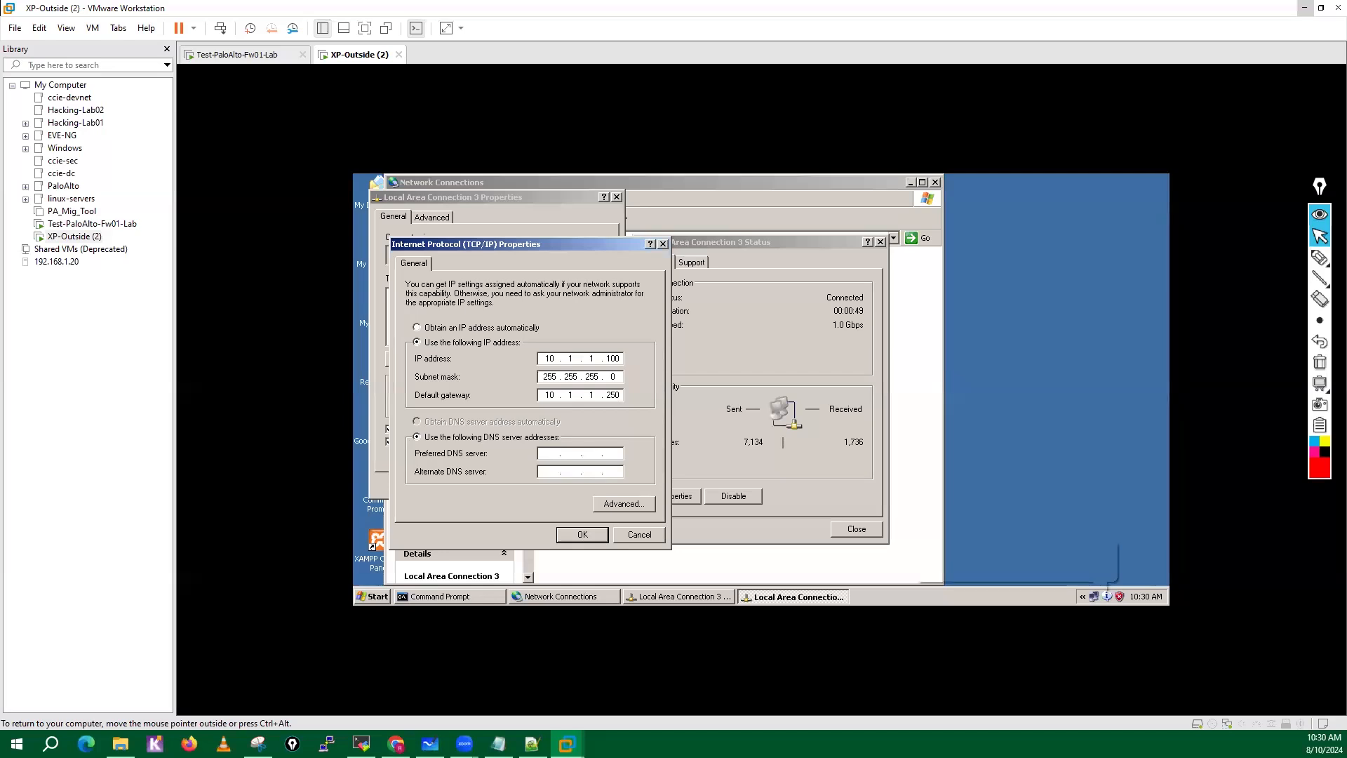
# Set the DNS servers to 8.8.8.8 and 4.2.2.2, apply the connection settings and close Network Connections.
pyautogui.click(555, 457)
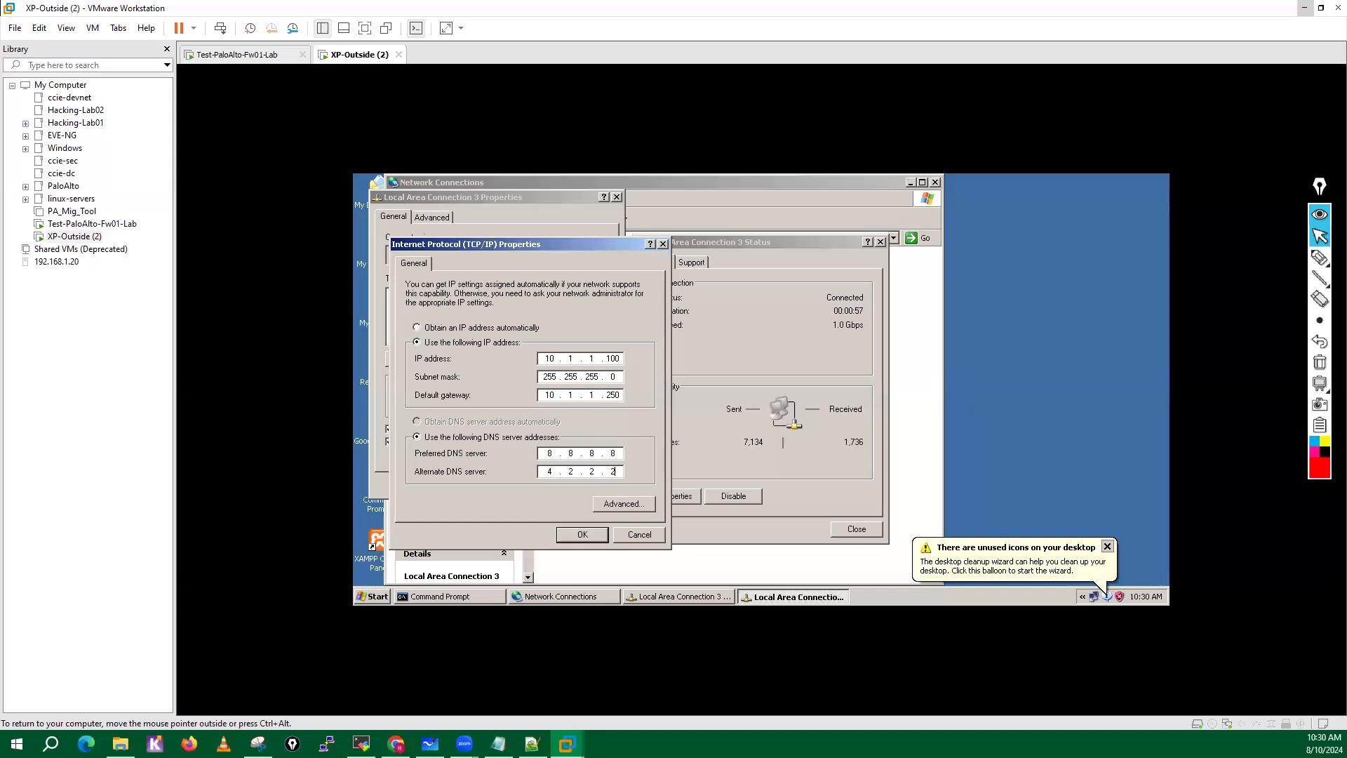
pyautogui.press('Return')
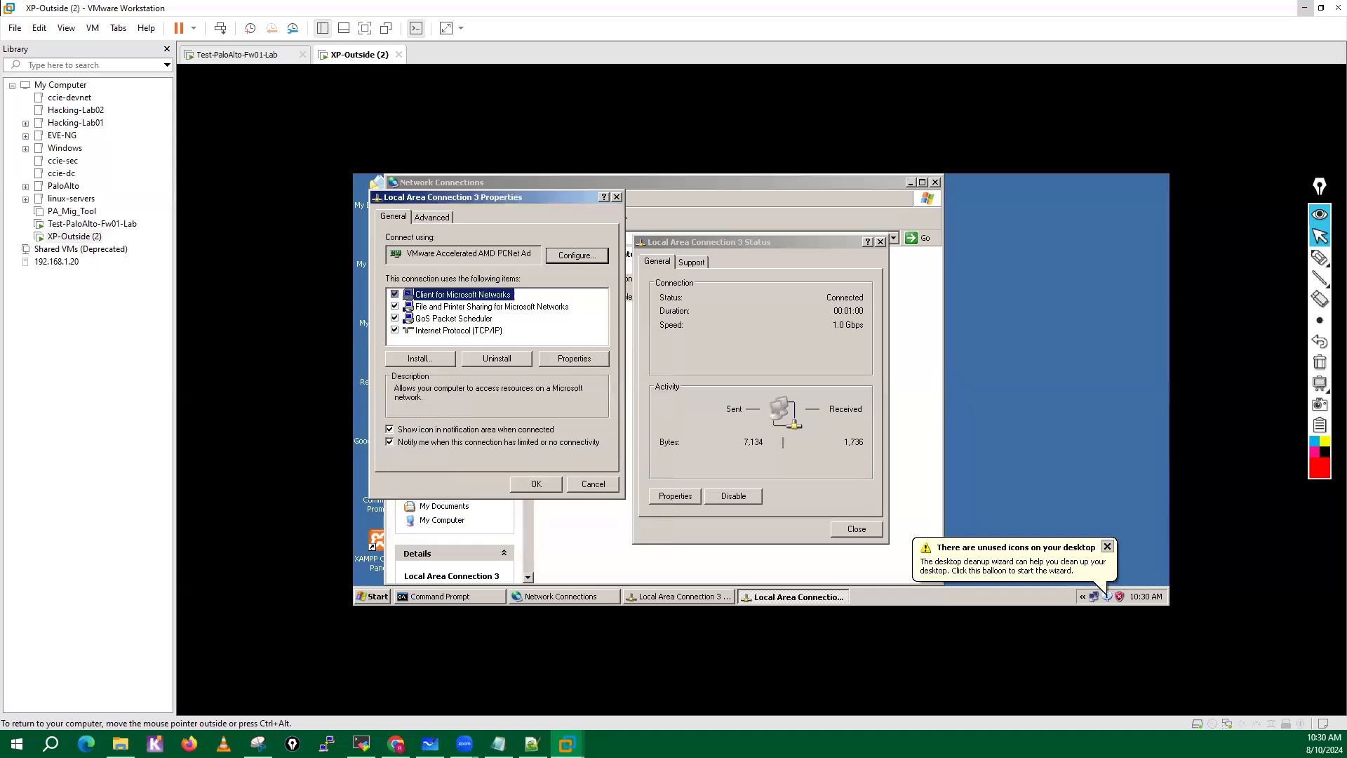
pyautogui.press('Return')
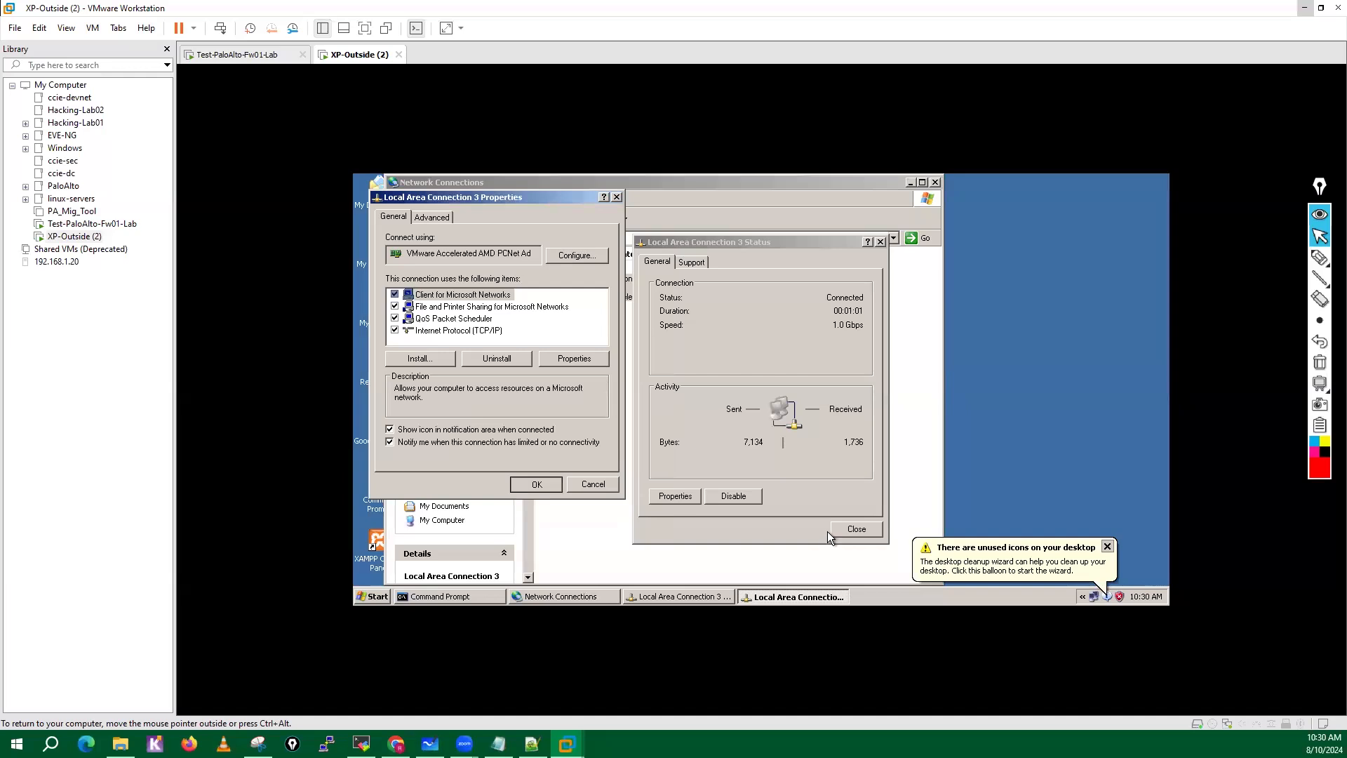
pyautogui.click(867, 532)
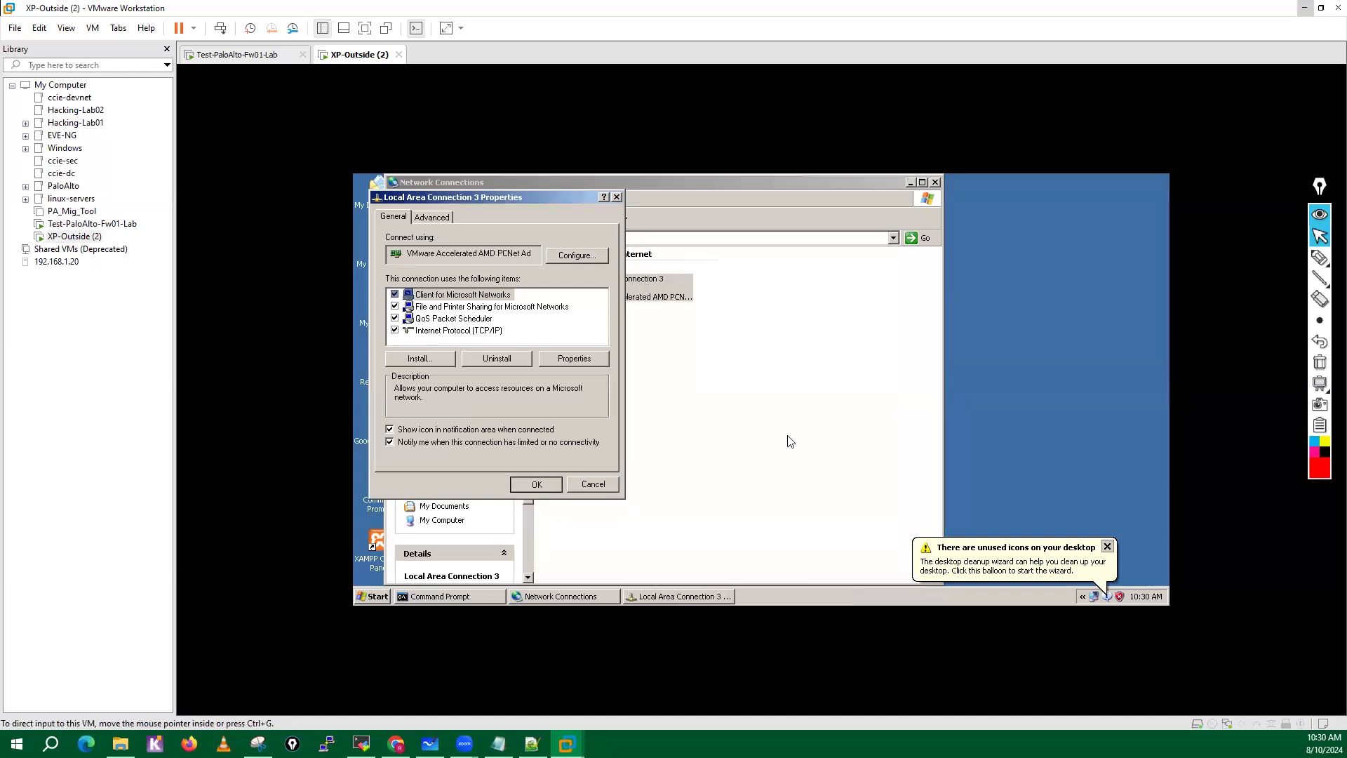
pyautogui.press('Return')
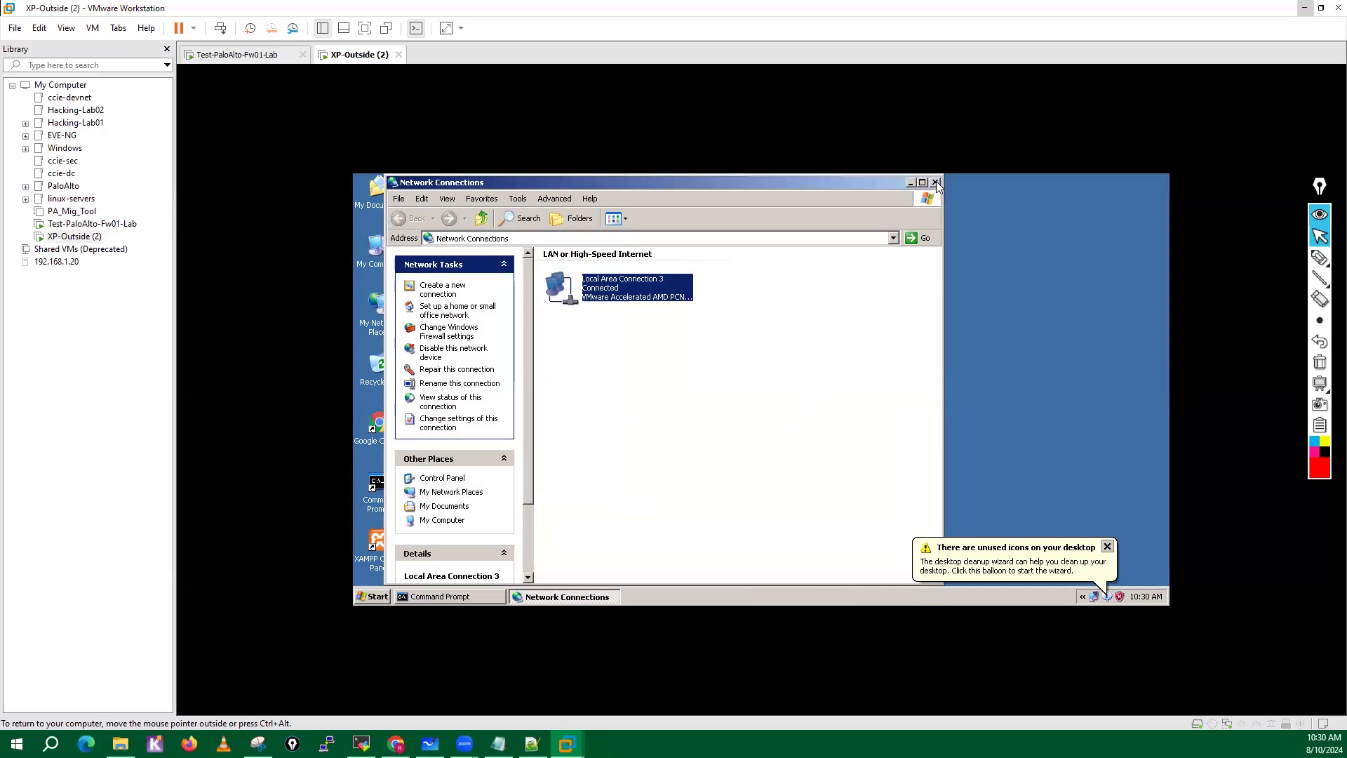
pyautogui.click(935, 183)
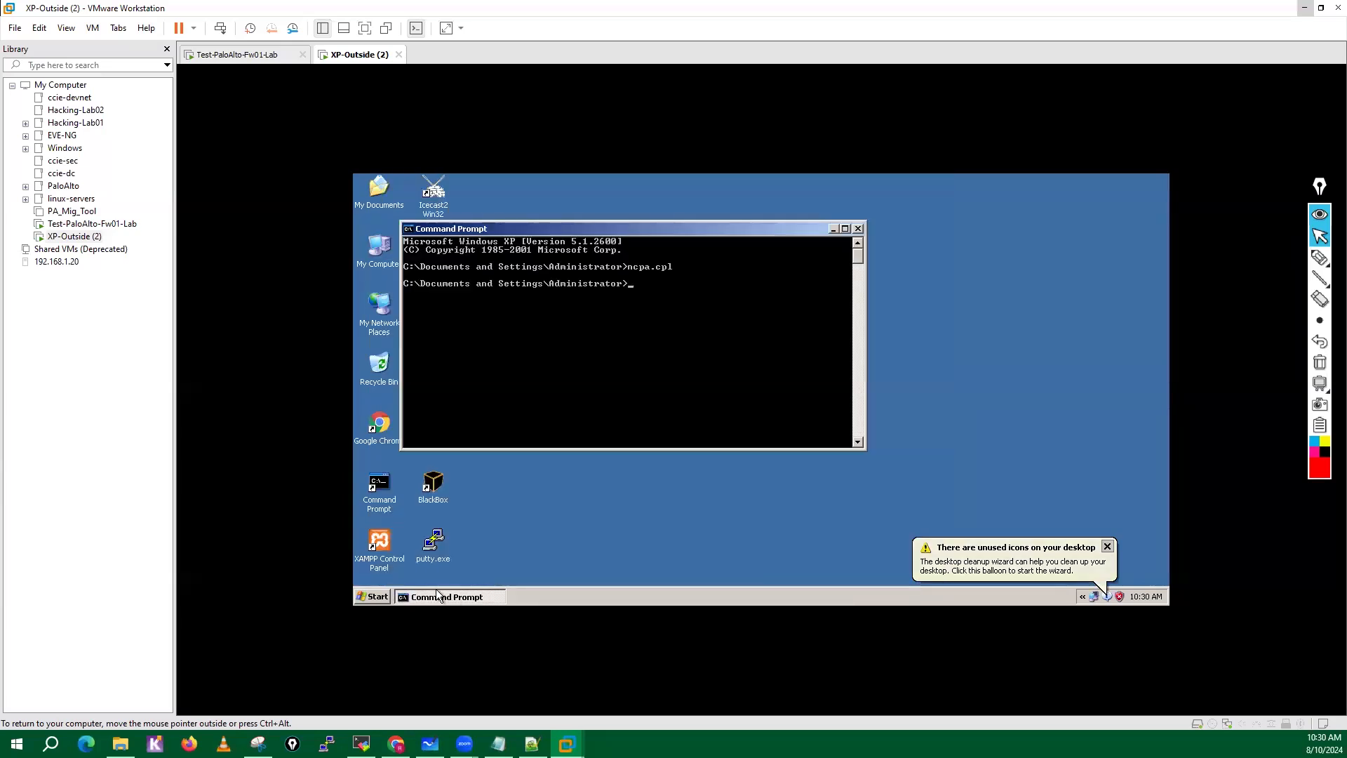
# Check the XP machine's full IP configuration with ipconfig /all.
pyautogui.write('ipconfig /a')
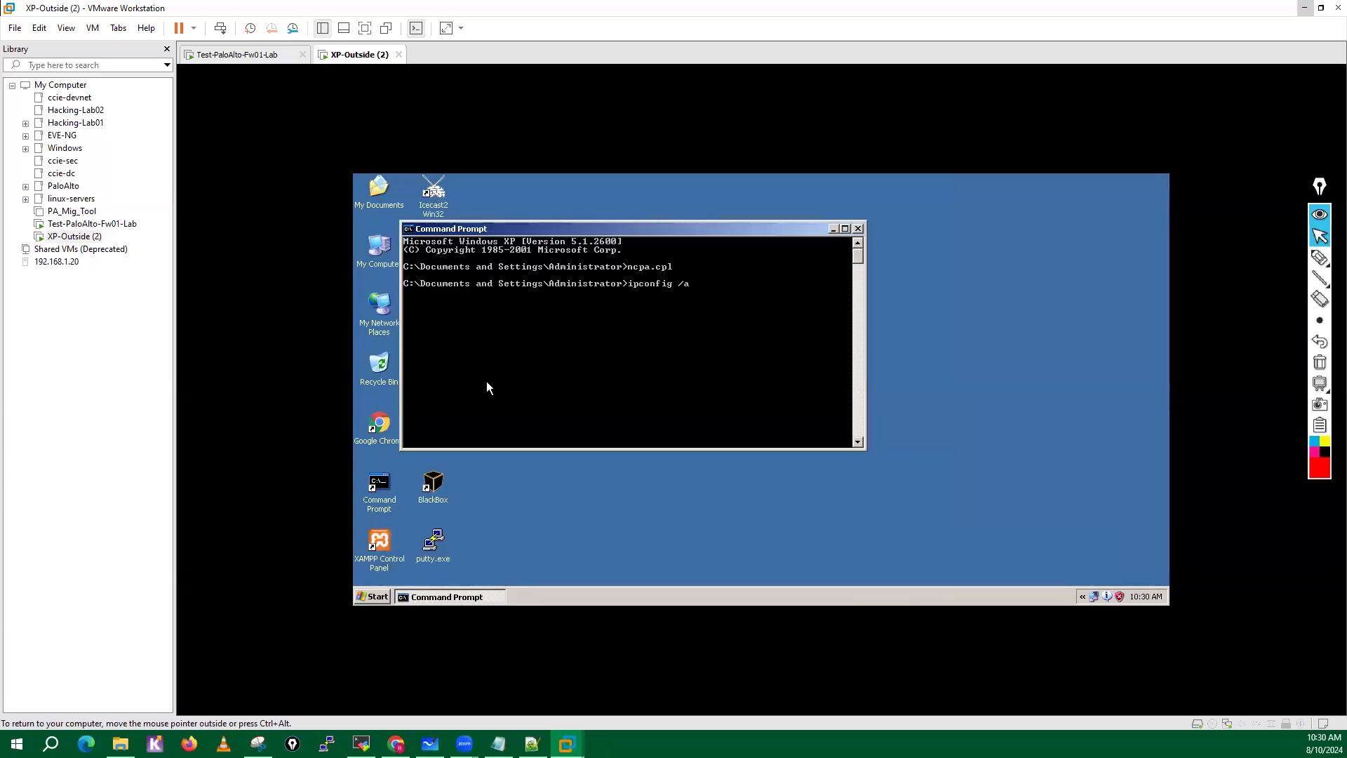
pyautogui.write('ll')
pyautogui.press('Return')
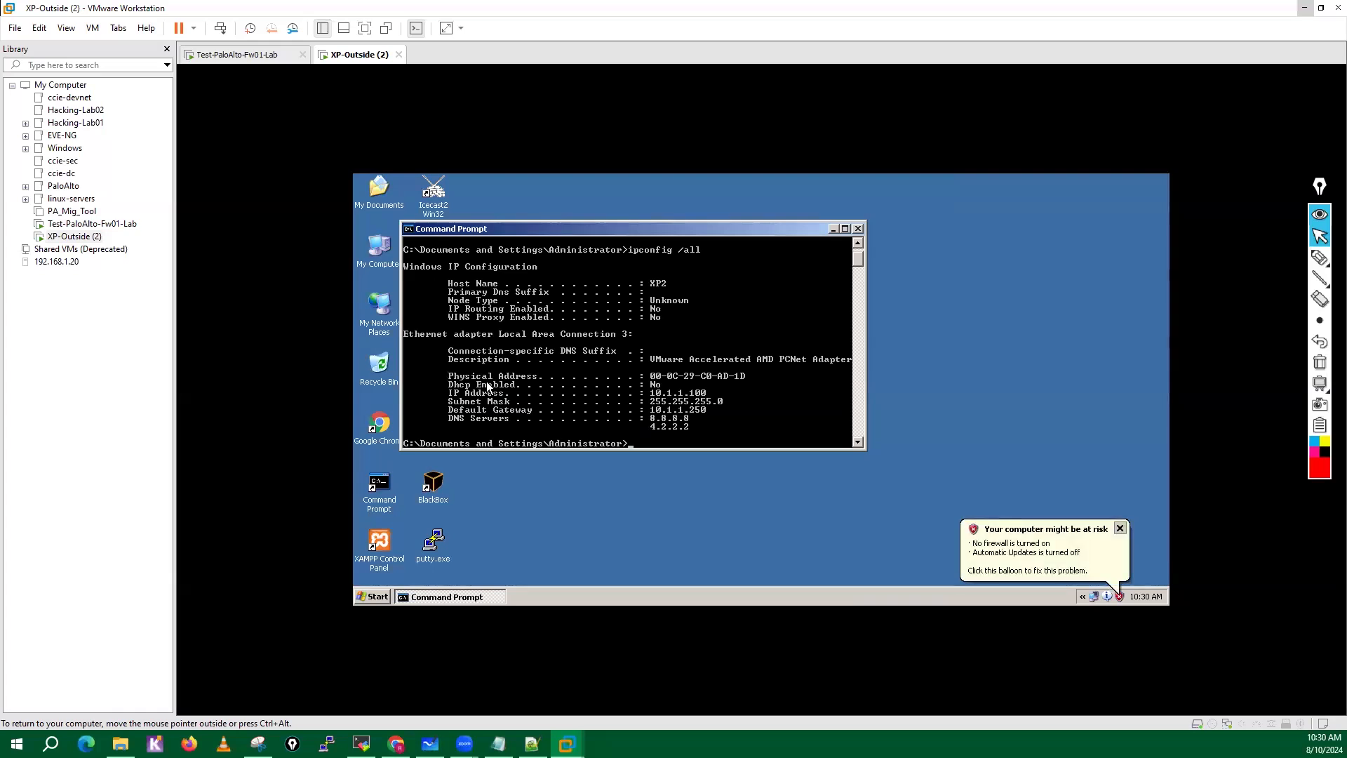
# Ping 10.1.1.1 from the XP machine and release input back to the host.
pyautogui.write('ping 10.1.1.1')
pyautogui.press('Return')
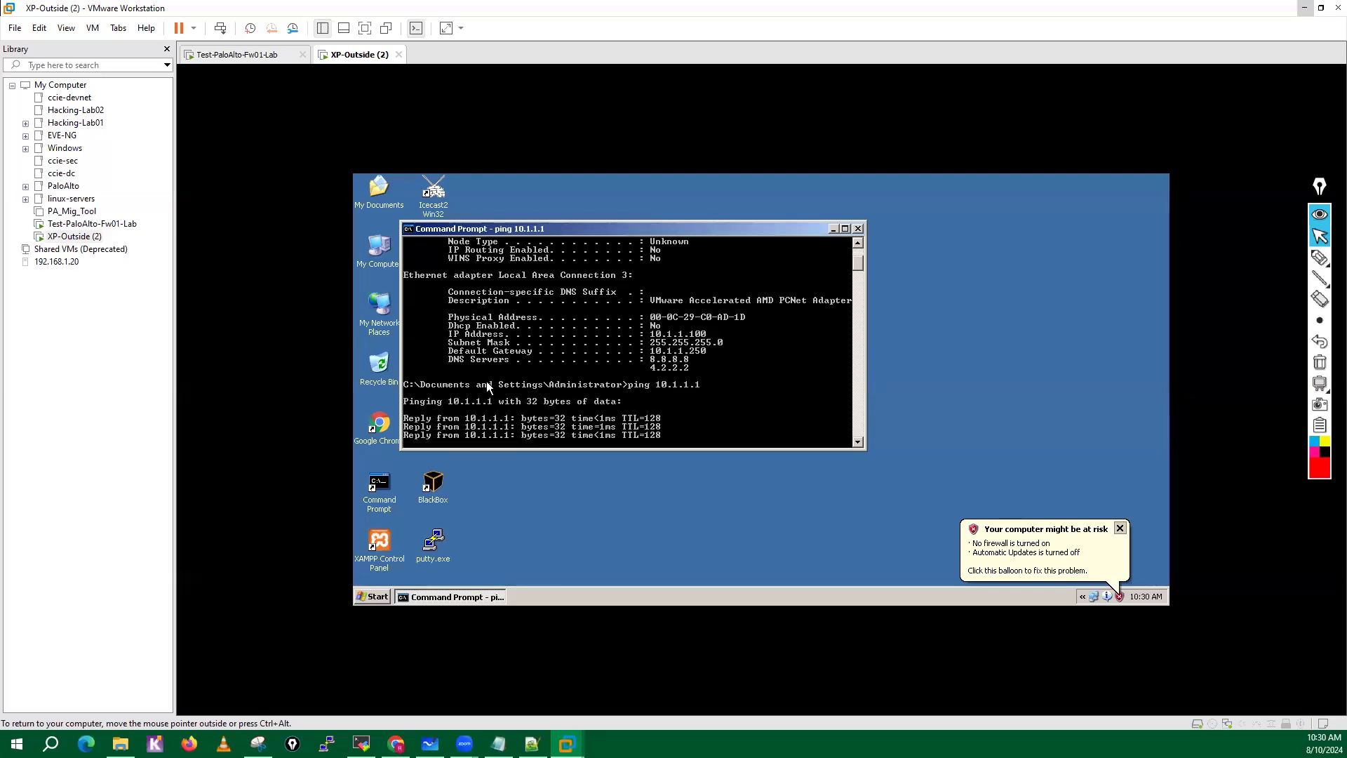
pyautogui.press('Return')
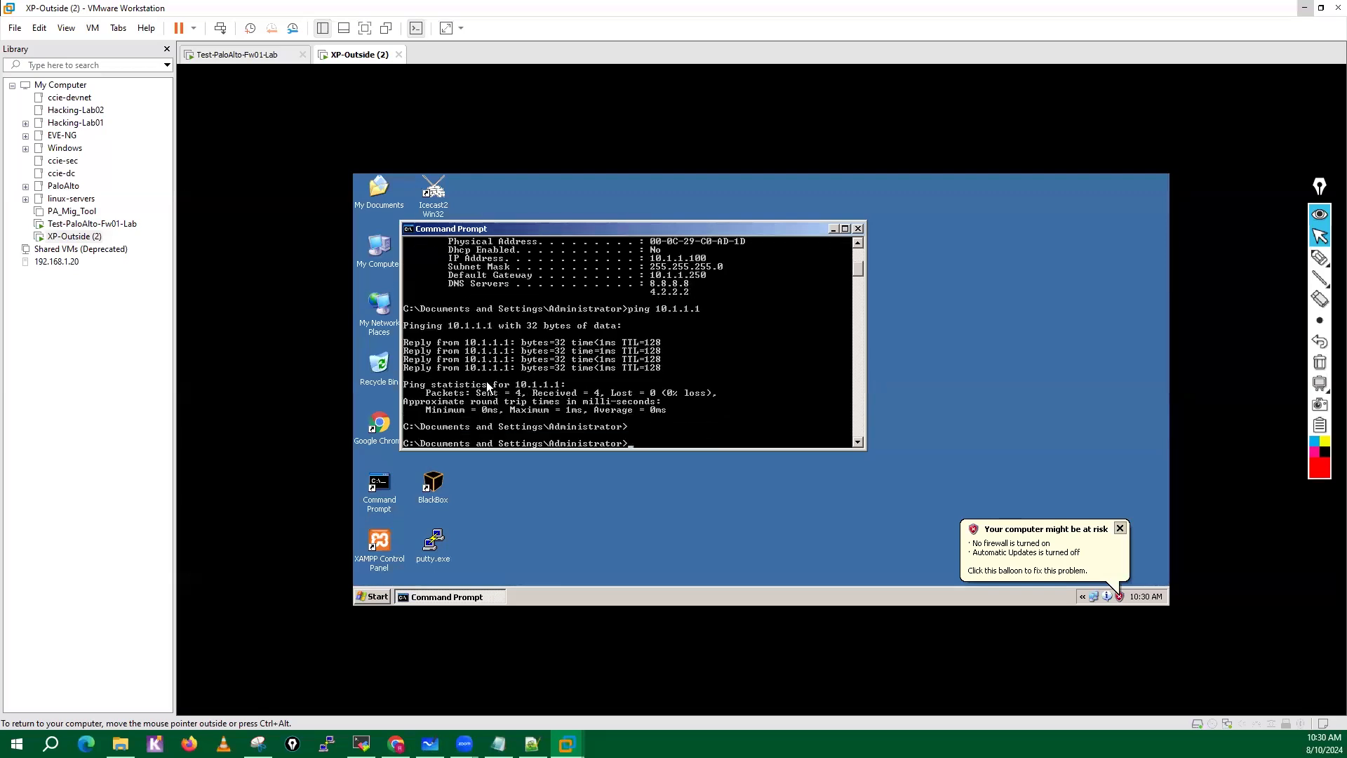
pyautogui.hotkey('ctrl', 'alt')
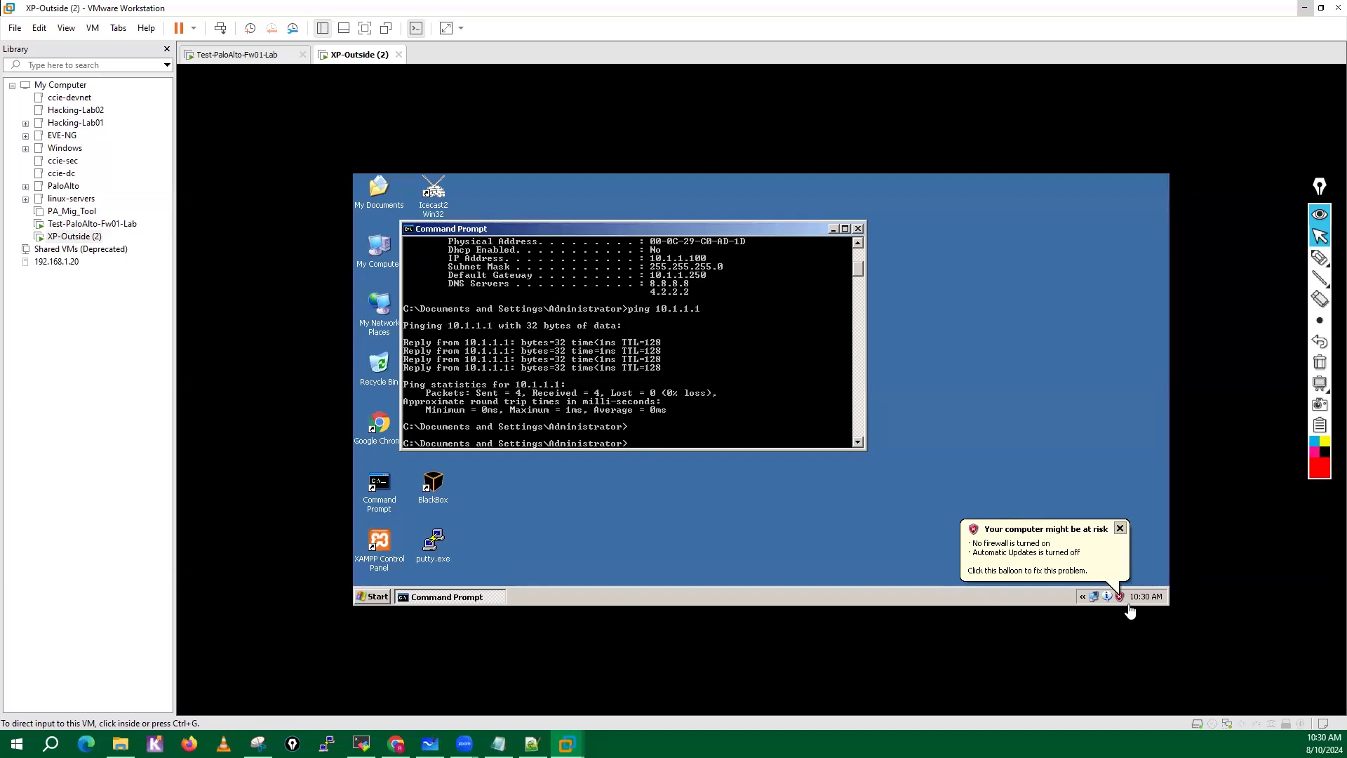
pyautogui.click(1225, 729)
pyautogui.click(1263, 716)
pyautogui.click(842, 597)
# Switch to File Explorer and open 11-RED-WEB.ova with VMware Workstation.
pyautogui.click(121, 744)
pyautogui.click(195, 156)
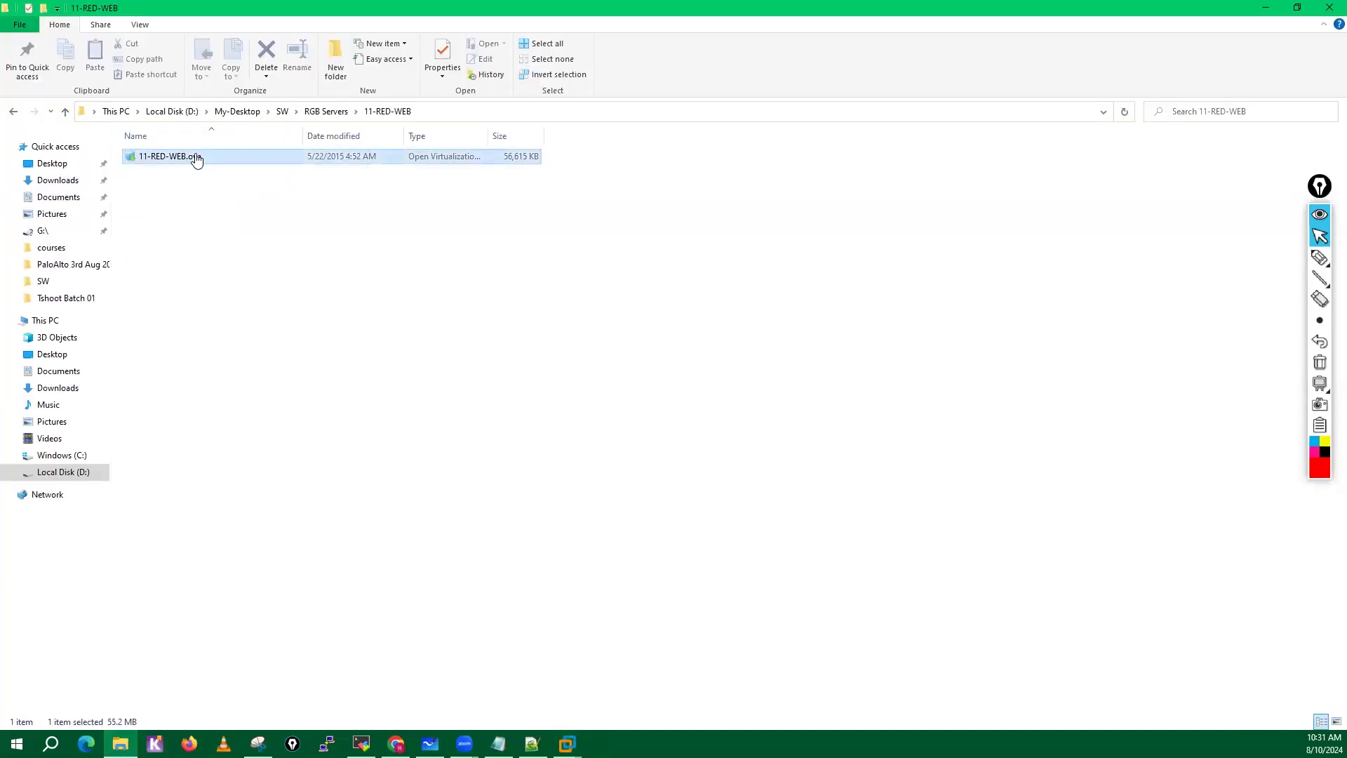
pyautogui.rightClick(196, 156)
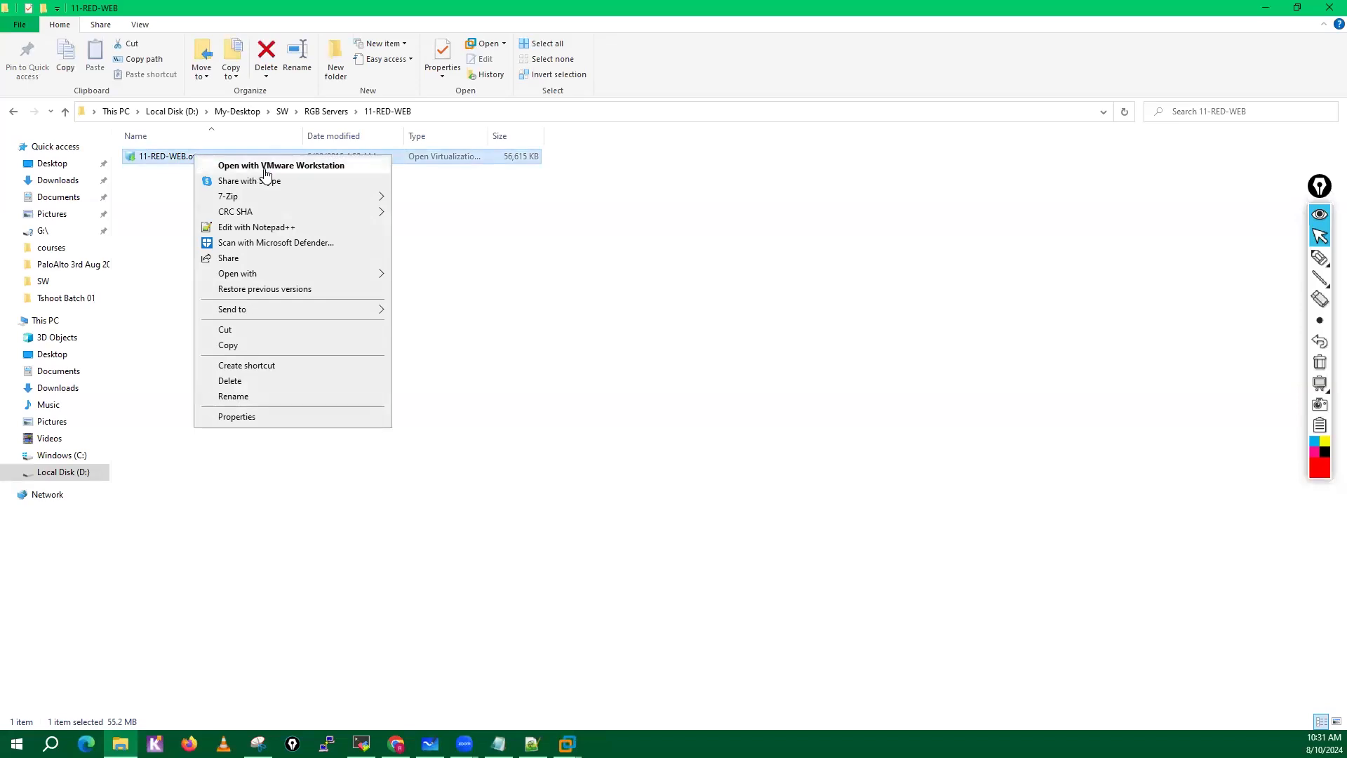
pyautogui.moveTo(252, 277)
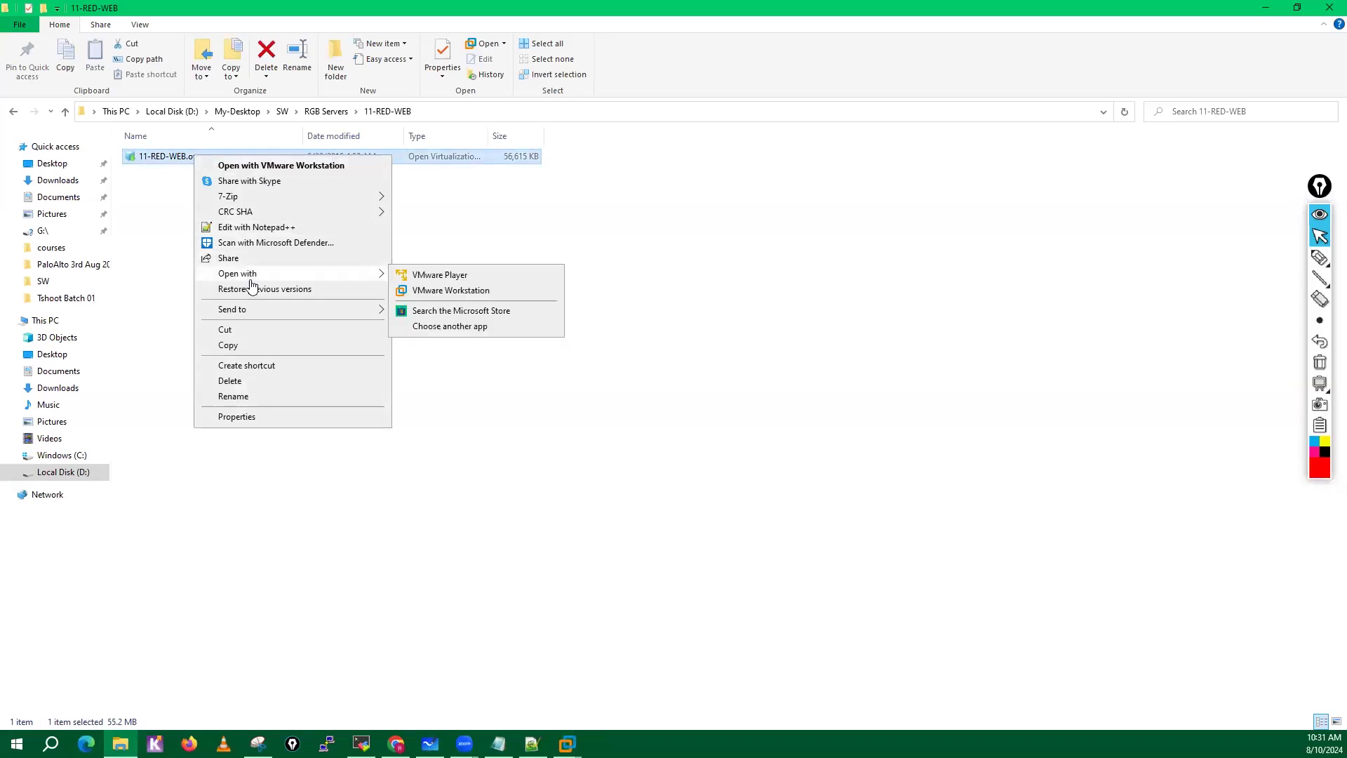
pyautogui.click(451, 290)
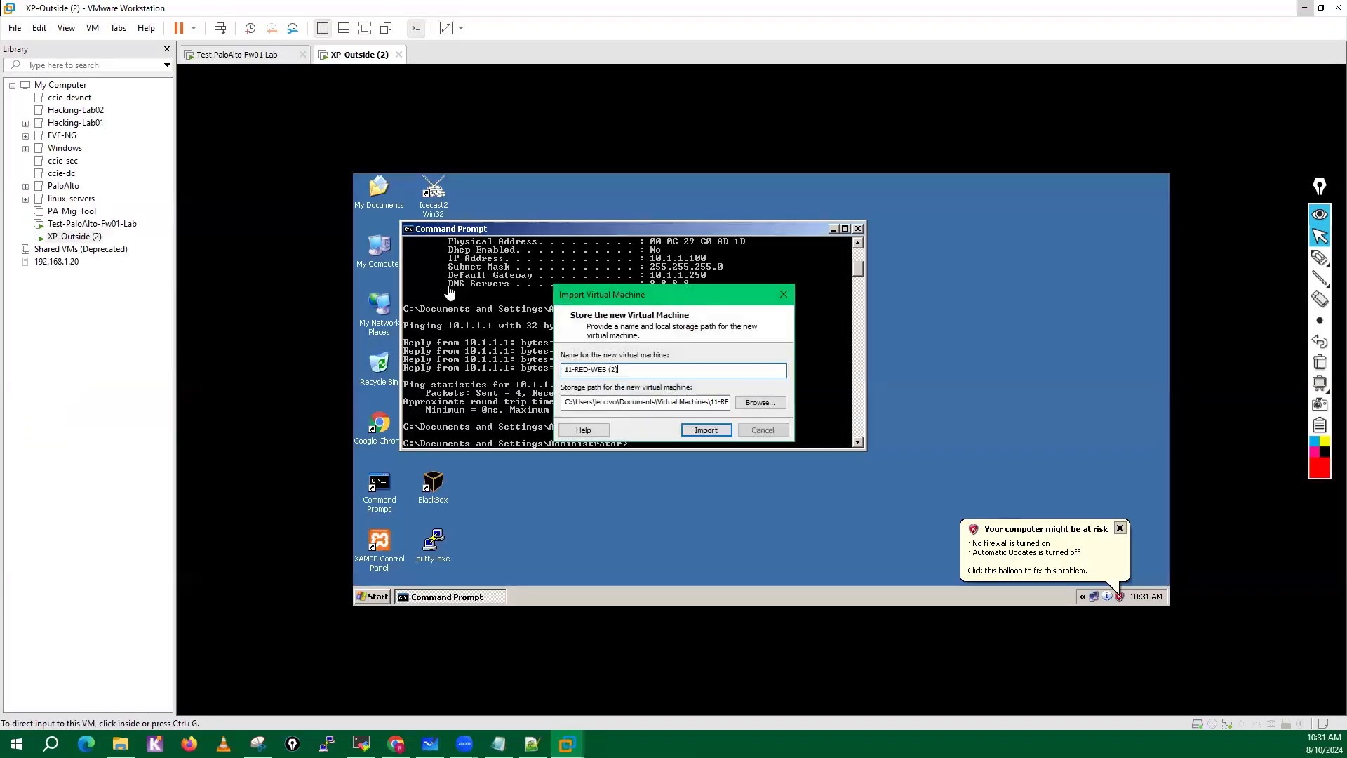
# Browse for the new virtual machine's storage location and select the Virtual-Machine folder on Local Disk (D:).
pyautogui.click(764, 402)
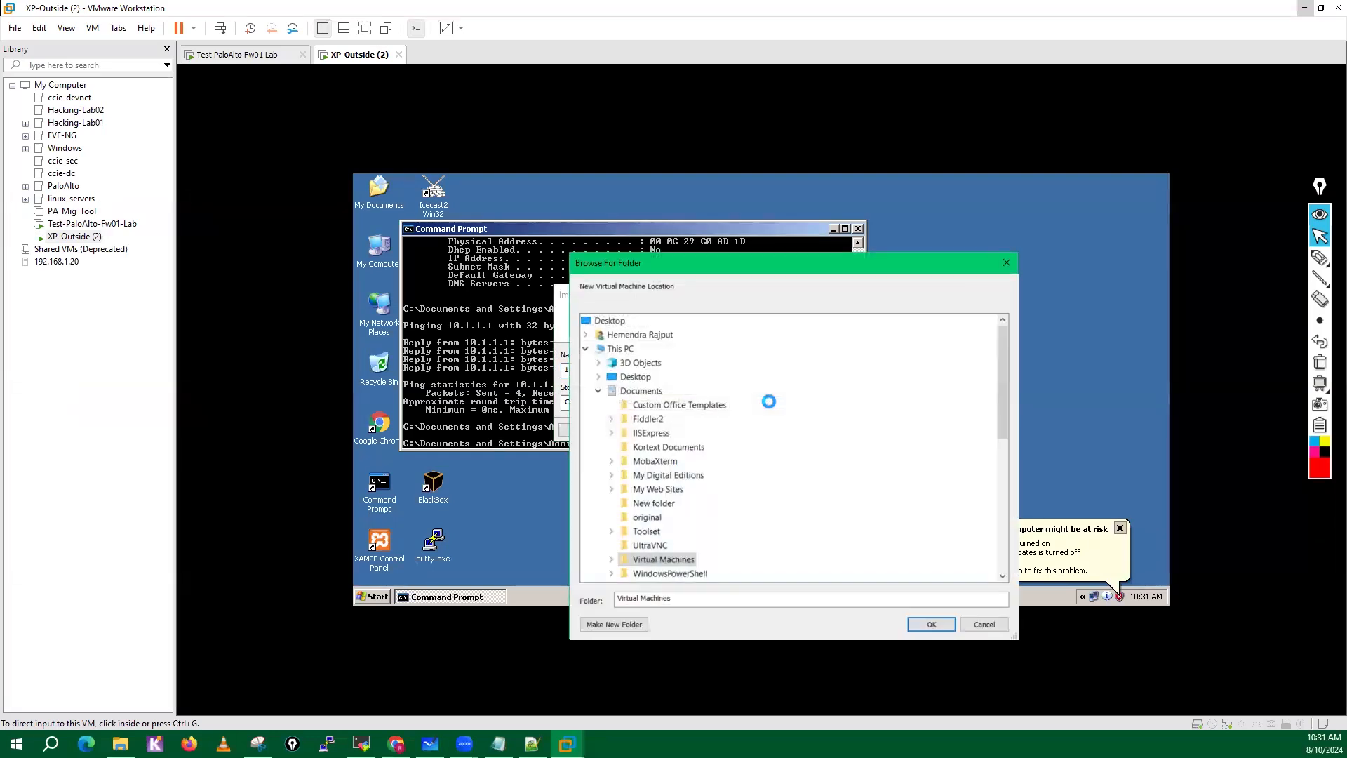
pyautogui.moveTo(1003, 417); pyautogui.dragTo(1031, 565)
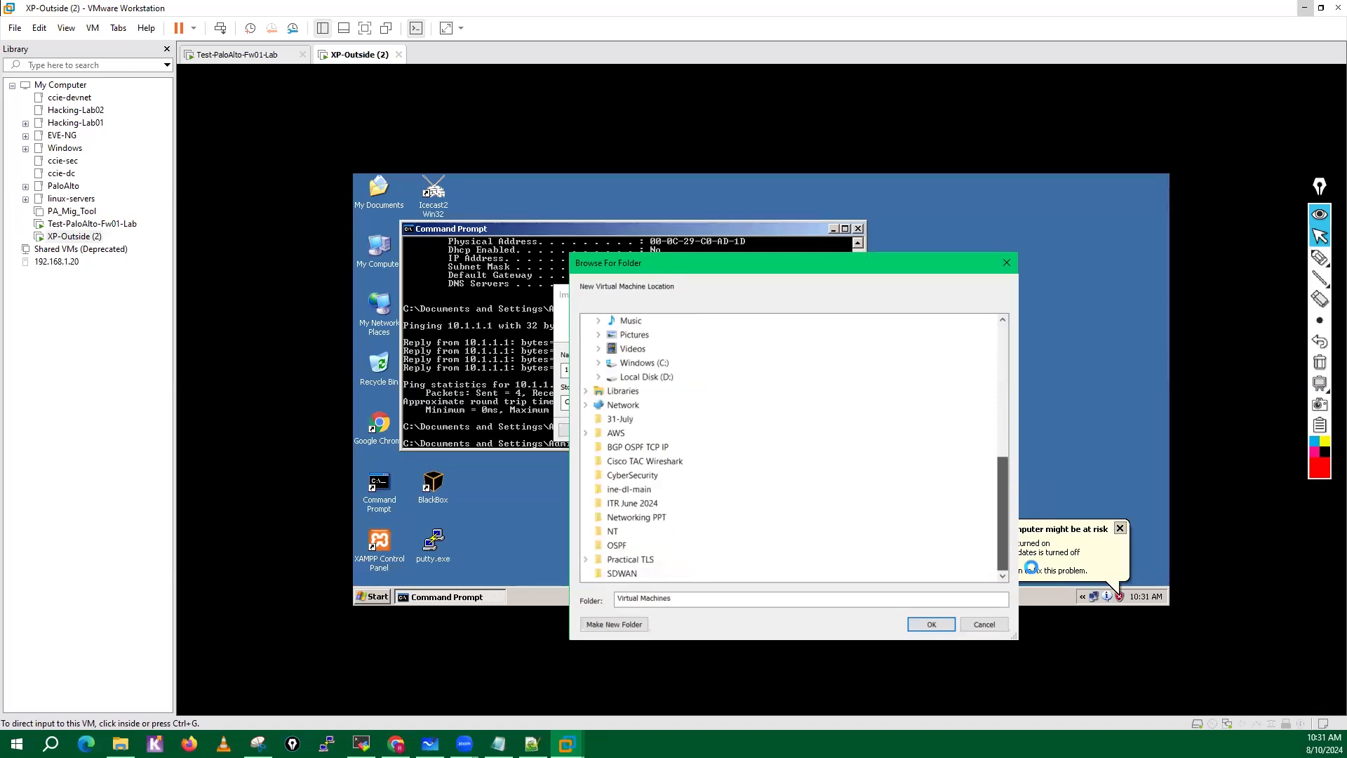
pyautogui.click(599, 378)
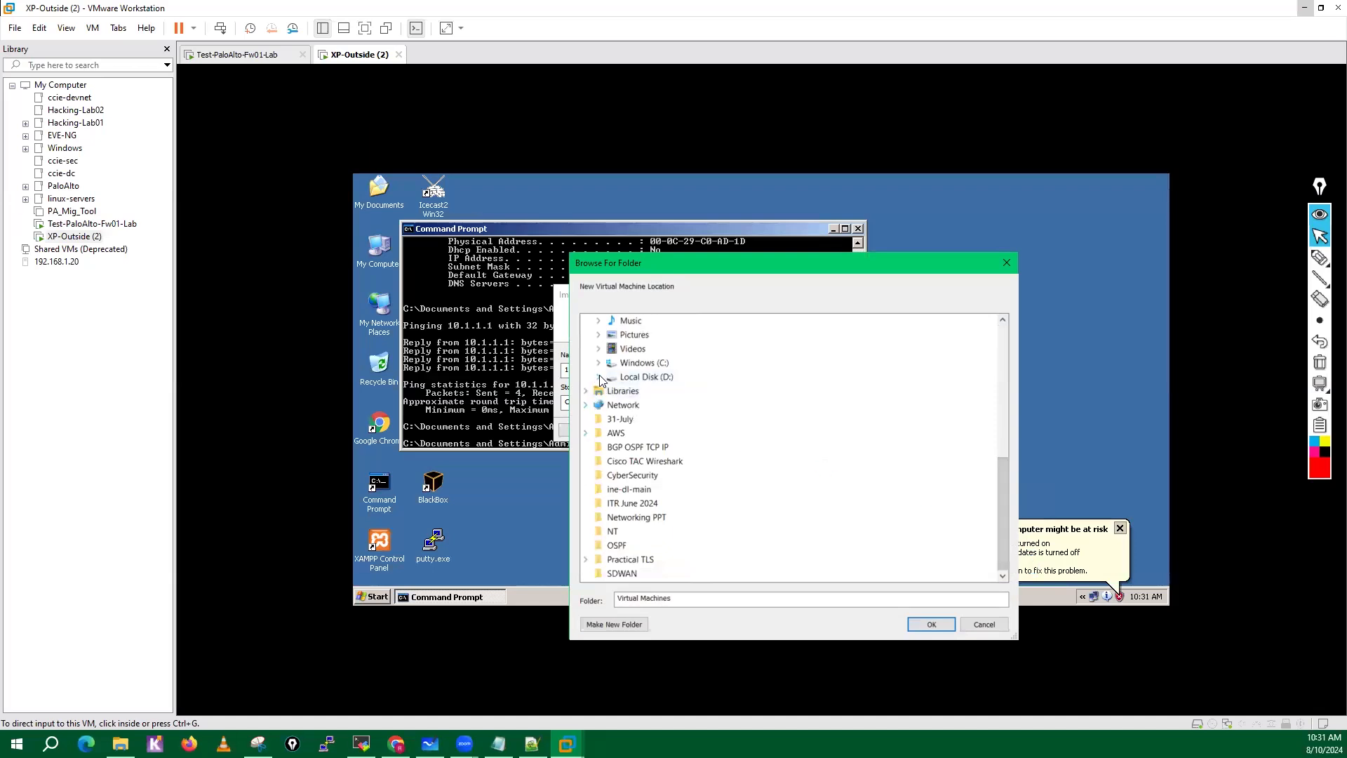
pyautogui.click(611, 419)
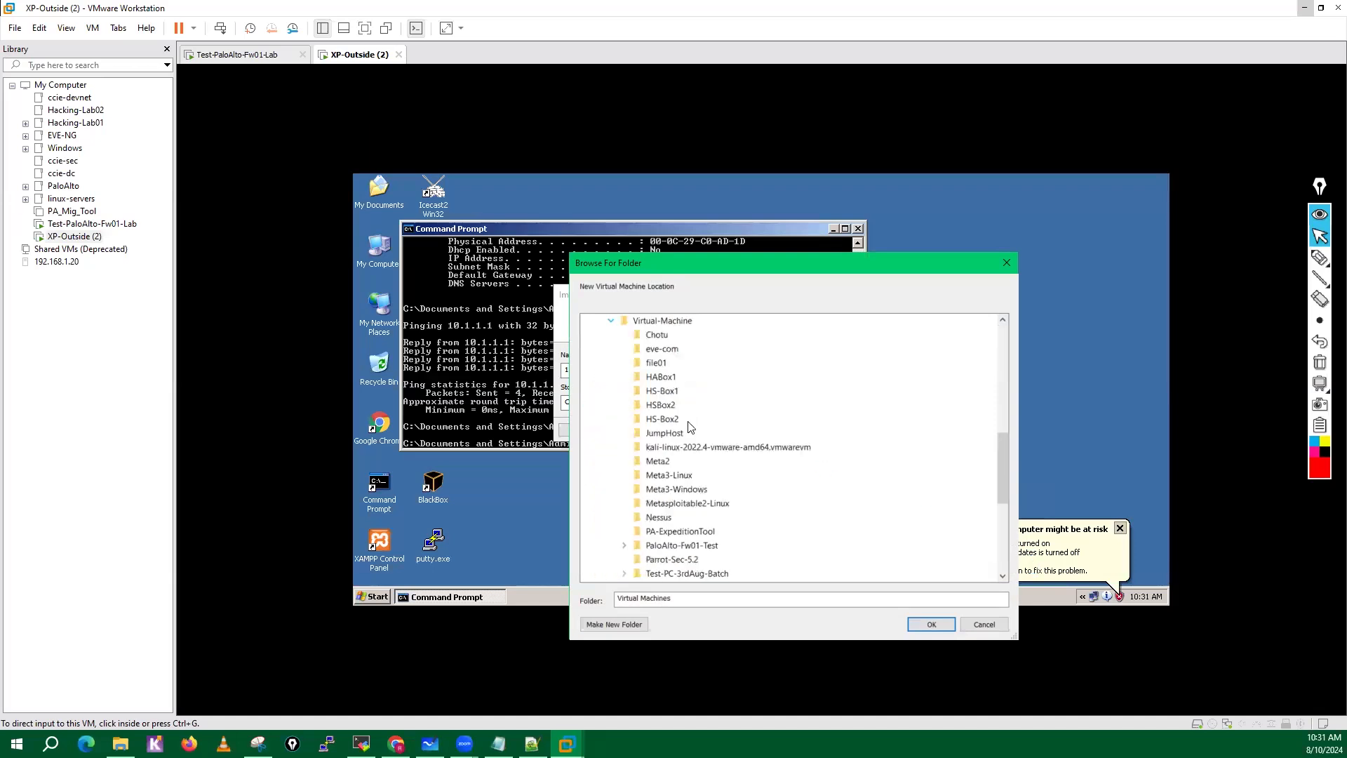
pyautogui.click(663, 321)
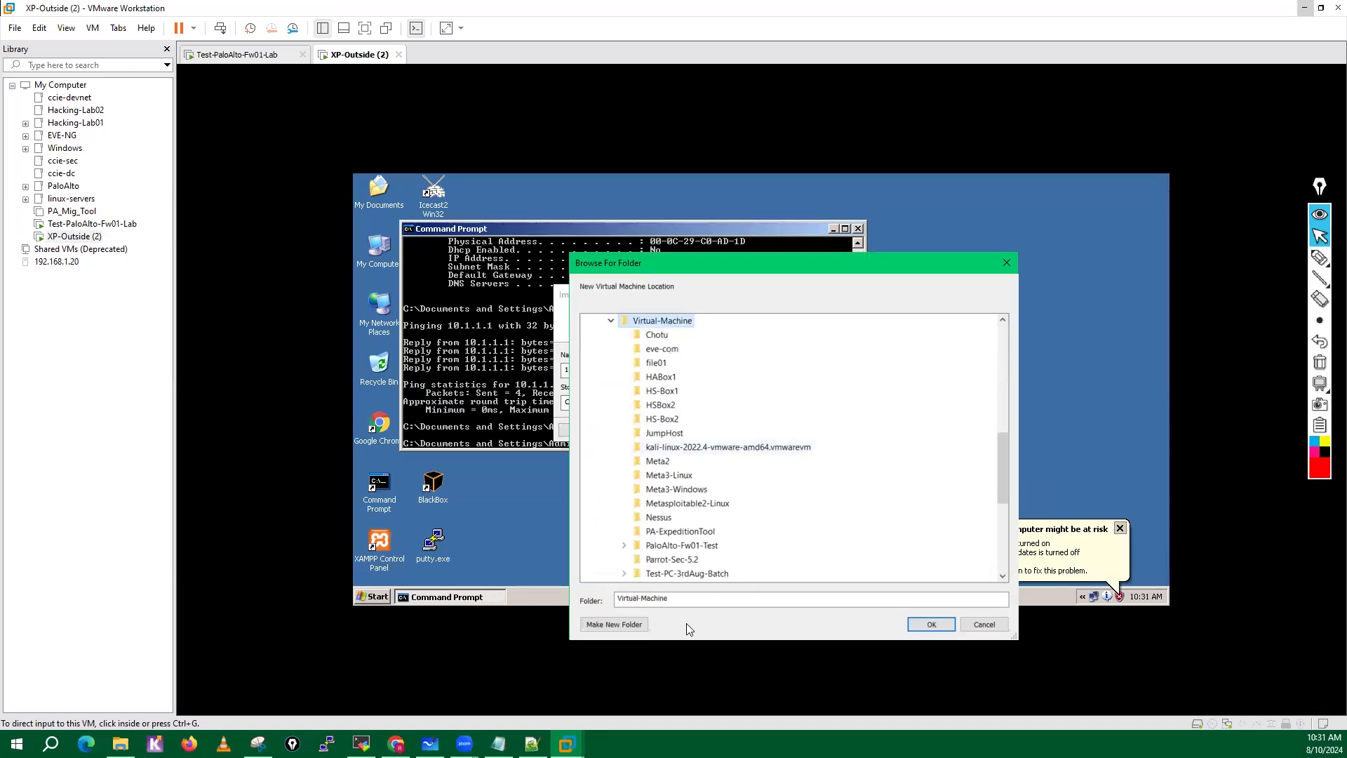
# Create a subfolder named RED-3rdAug-Test inside Virtual-Machine and confirm the folder dialog.
pyautogui.click(621, 625)
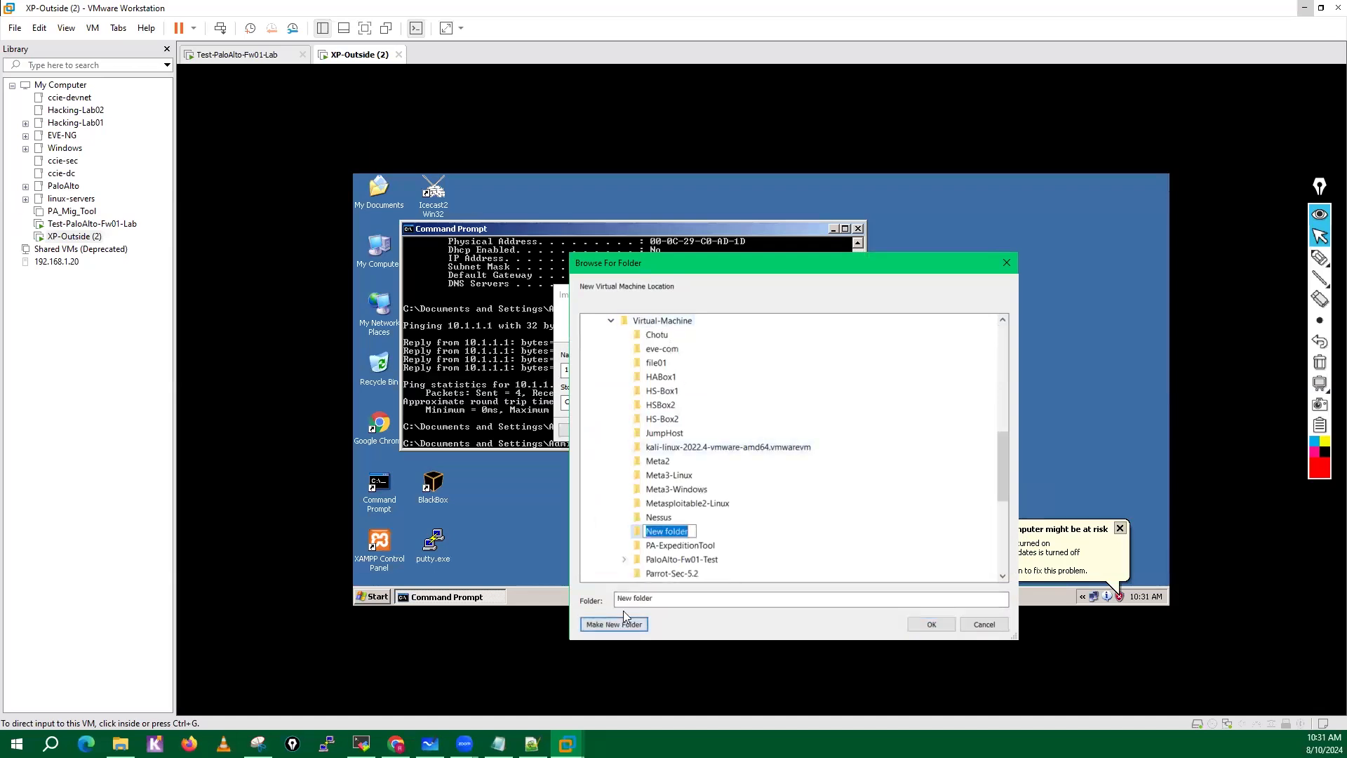
pyautogui.write('RED')
pyautogui.write('-')
pyautogui.write('#rd')
pyautogui.press('BackSpace')
pyautogui.press('BackSpace')
pyautogui.press('BackSpace')
pyautogui.write('3rdAug-Test')
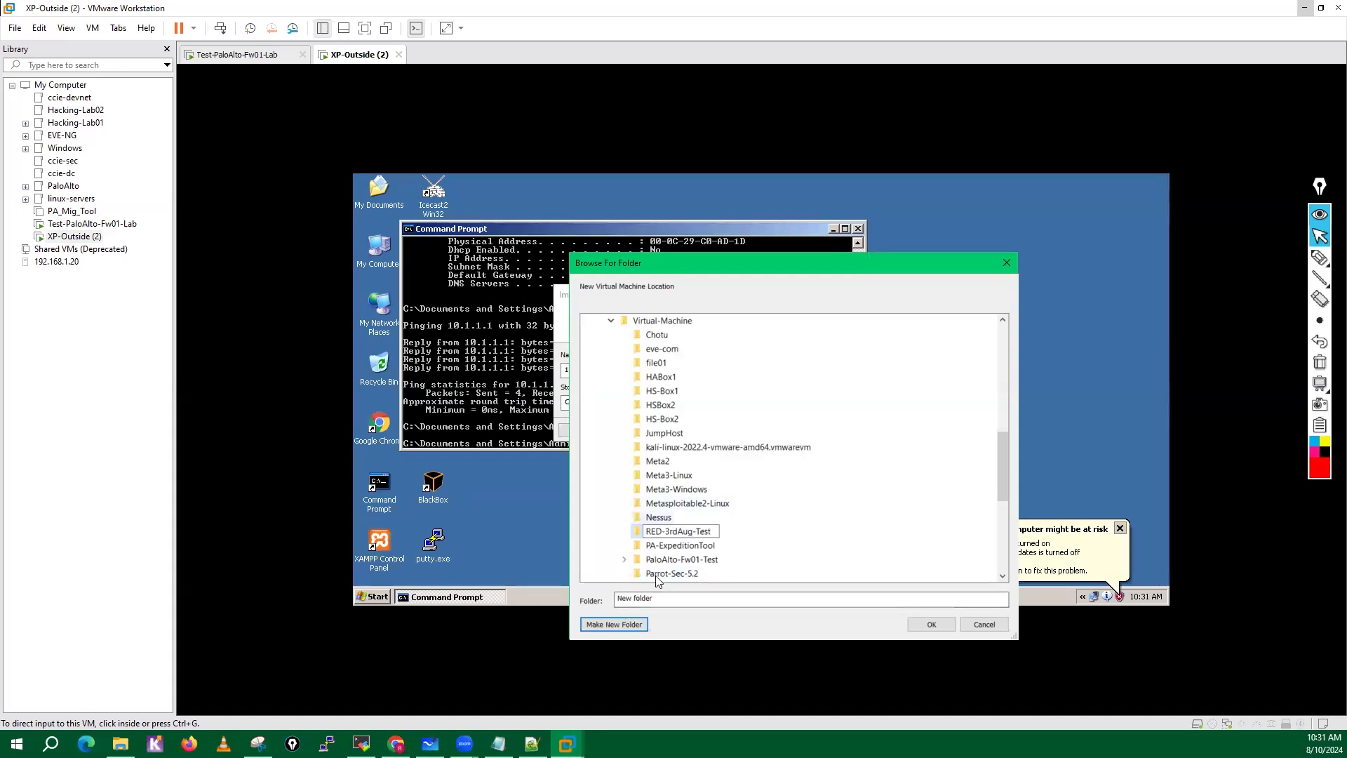
pyautogui.click(946, 623)
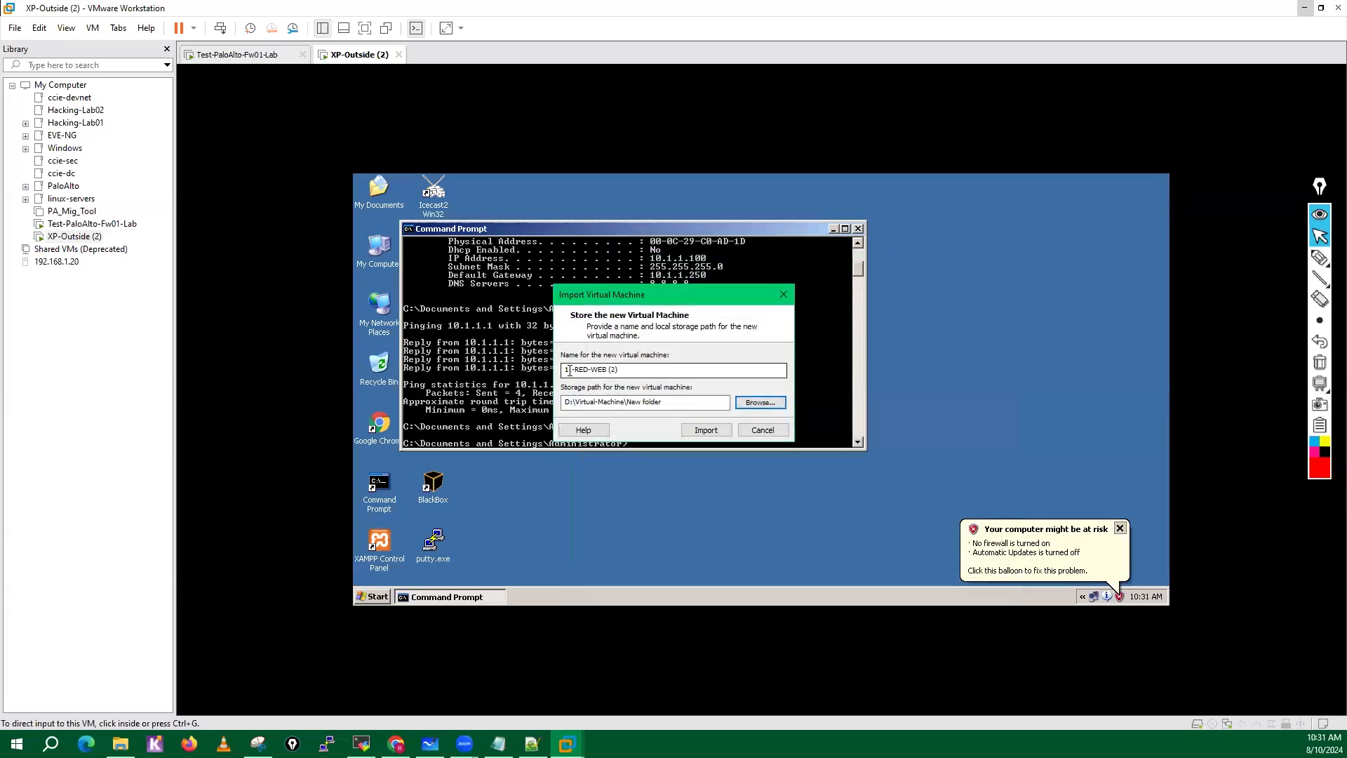
# Set the storage path to D:\Virtual-Machine\RED-3rdAug-Test and import the 11-RED-WEB (2) virtual machine.
pyautogui.click(757, 401)
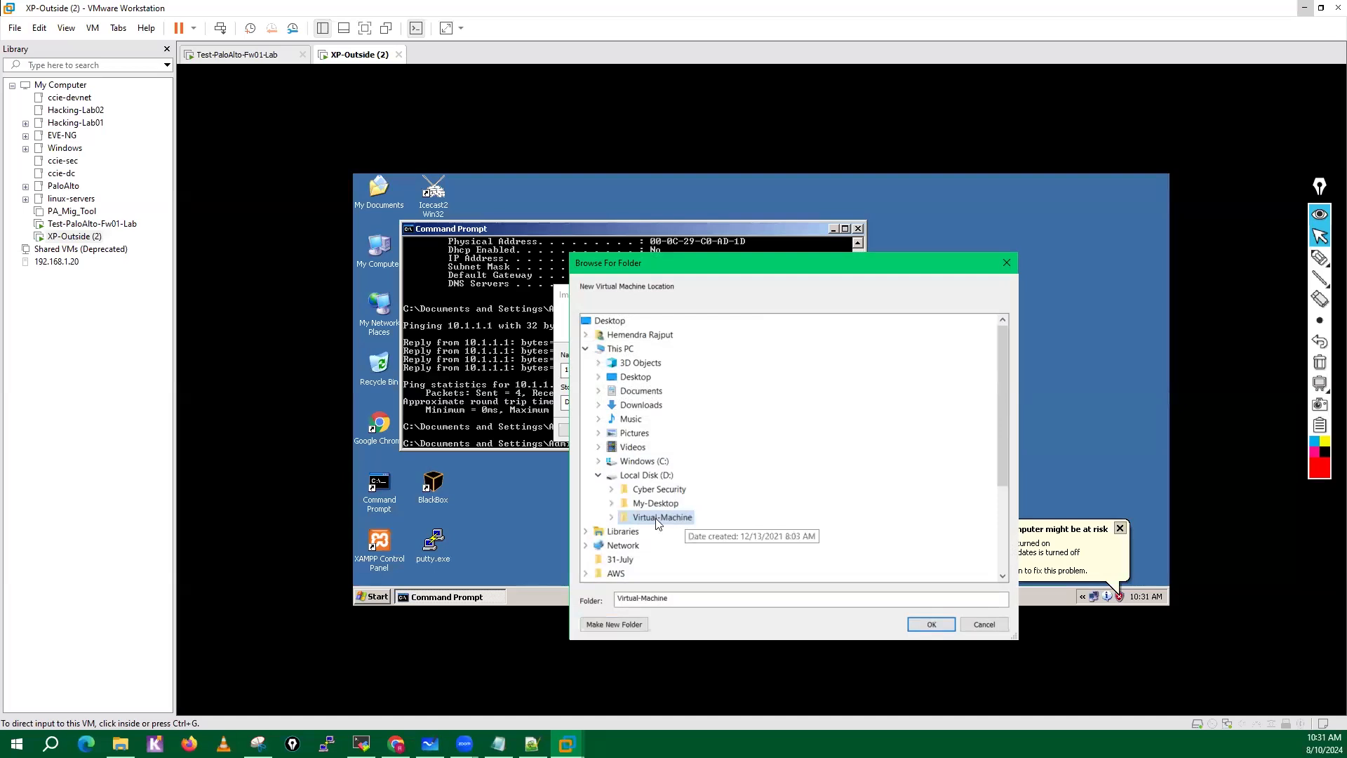
pyautogui.click(611, 518)
pyautogui.moveTo(1004, 430)
pyautogui.mouseDown()
pyautogui.moveTo(1005, 461)
pyautogui.moveTo(1003, 435)
pyautogui.mouseUp()
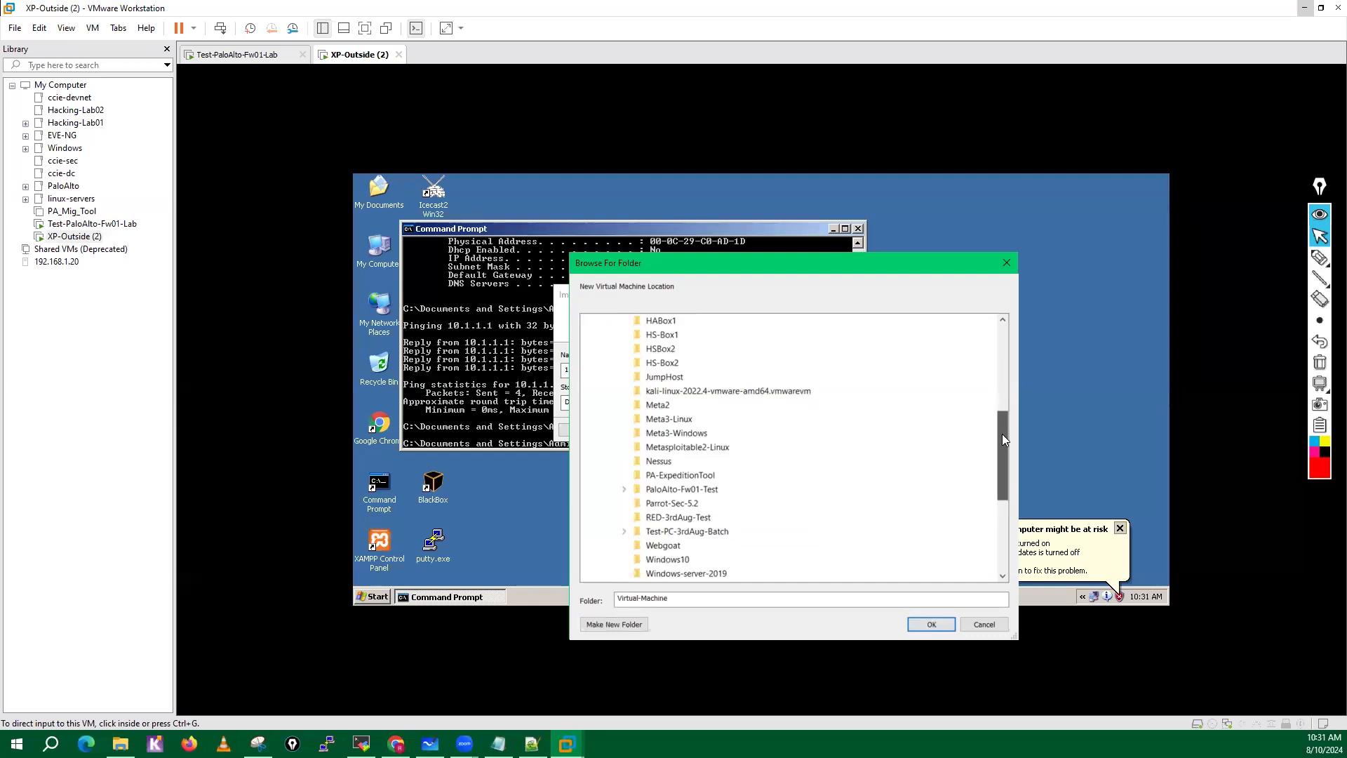
pyautogui.click(678, 517)
pyautogui.click(938, 623)
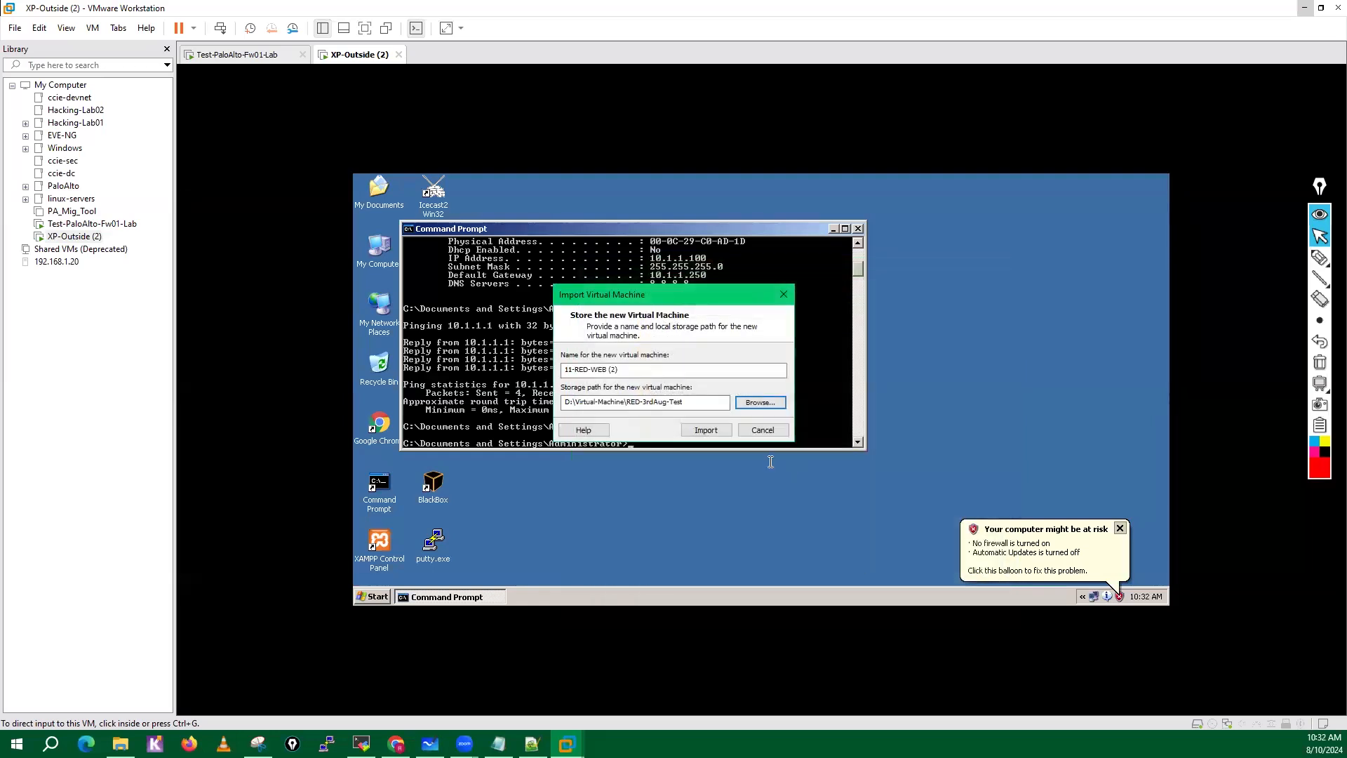
pyautogui.click(710, 431)
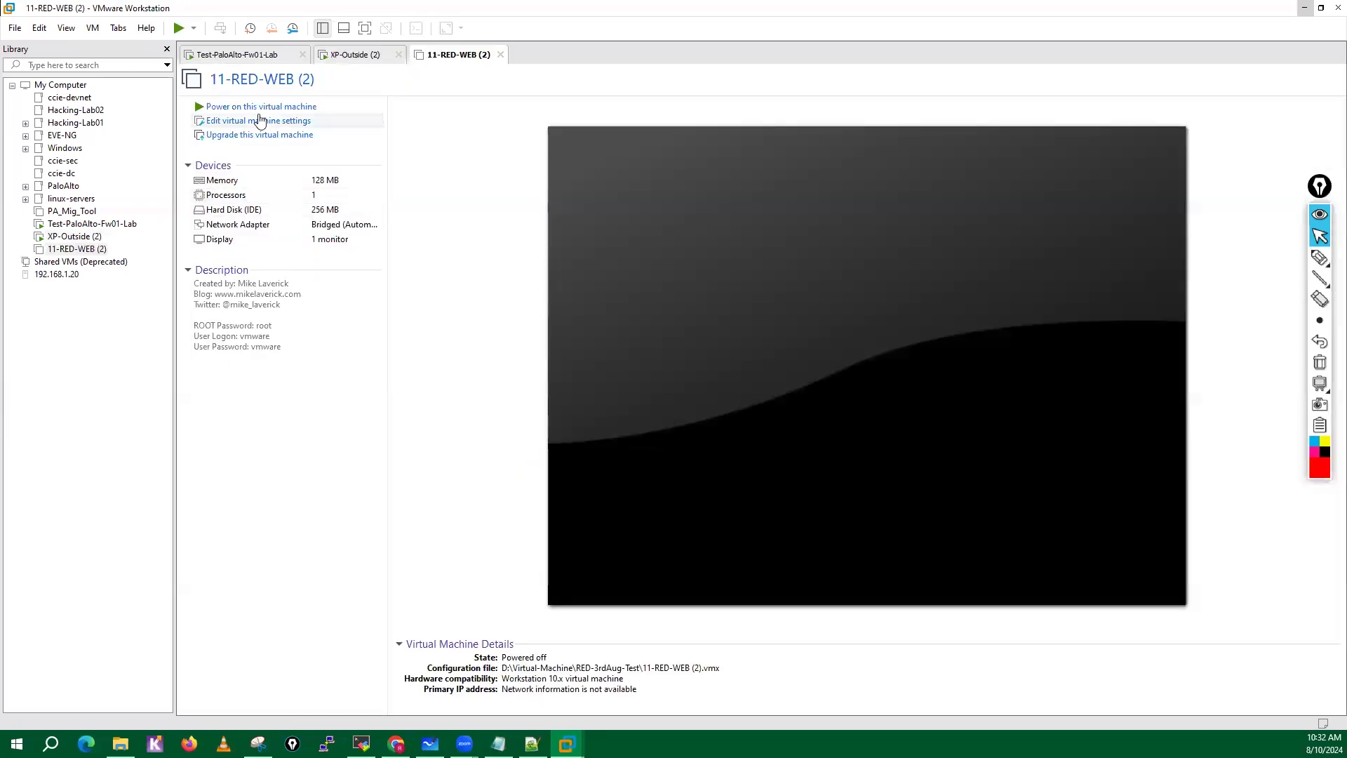
pyautogui.click(231, 226)
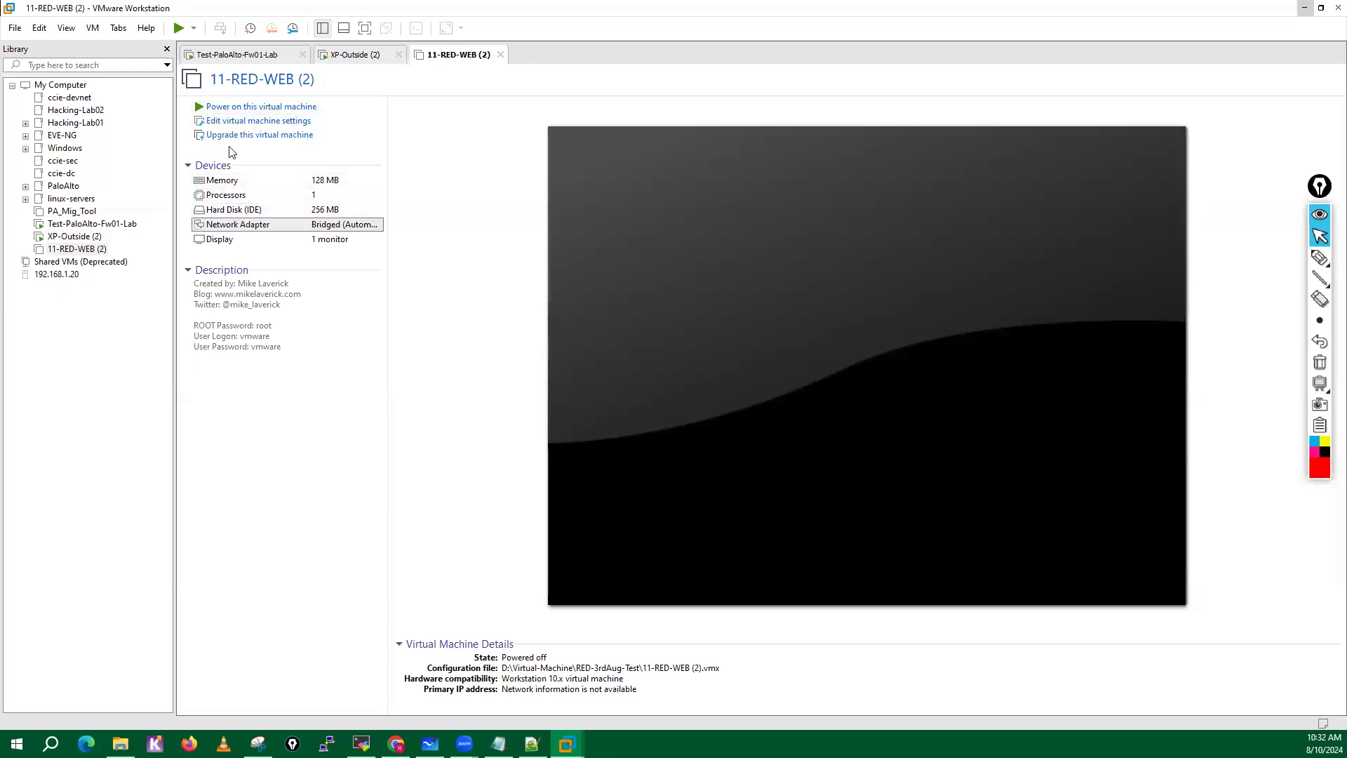
pyautogui.click(235, 121)
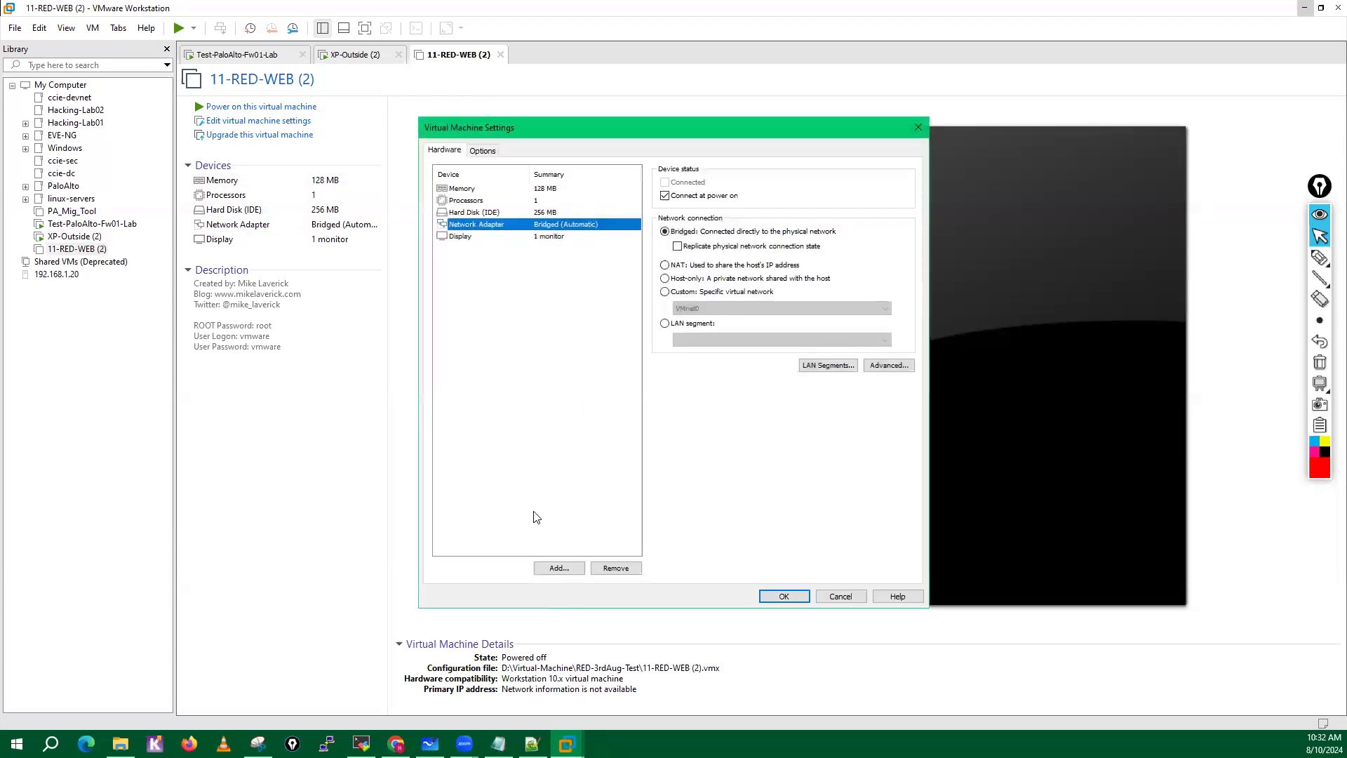
pyautogui.click(859, 597)
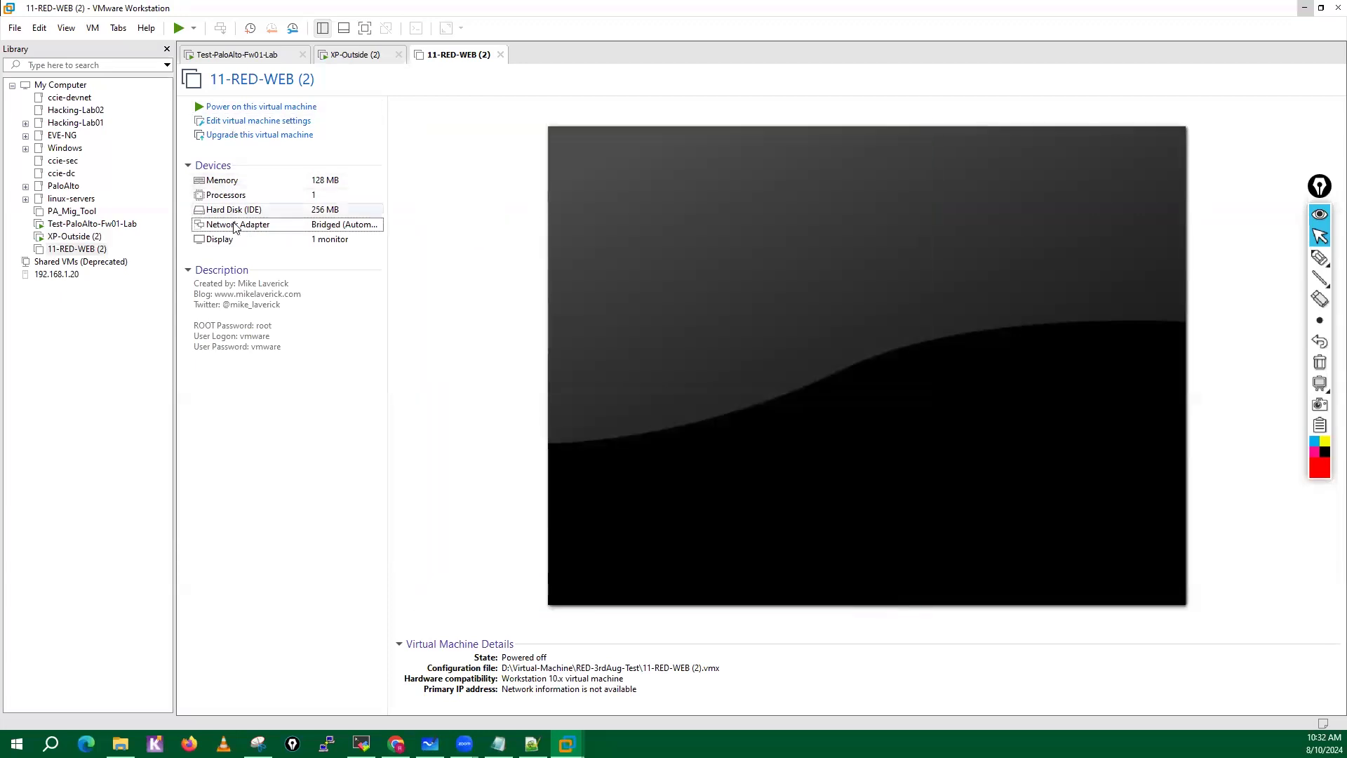
# Connect the 11-RED-WEB (2) network adapter to the custom virtual network VMnet2 (Host-only) and apply the settings.
pyautogui.click(233, 123)
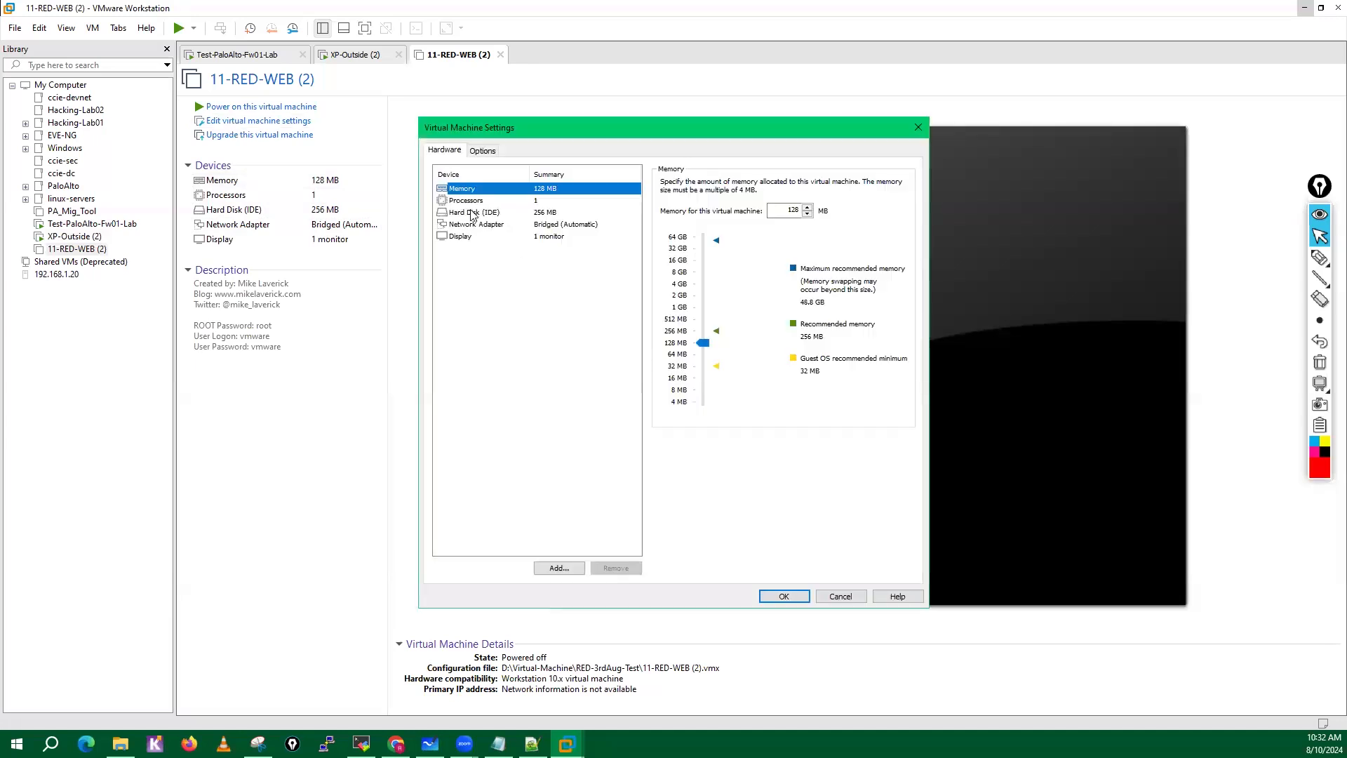
pyautogui.click(470, 225)
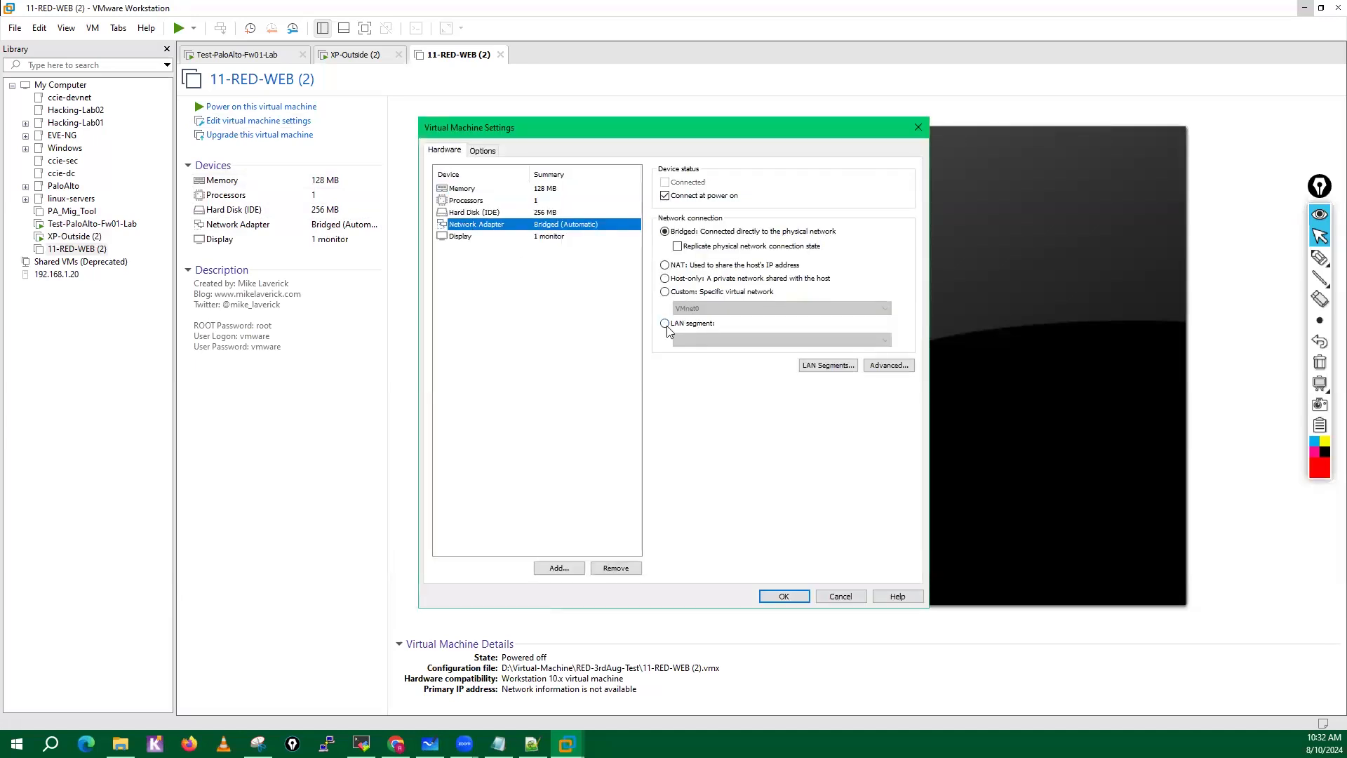
pyautogui.click(664, 292)
pyautogui.click(696, 308)
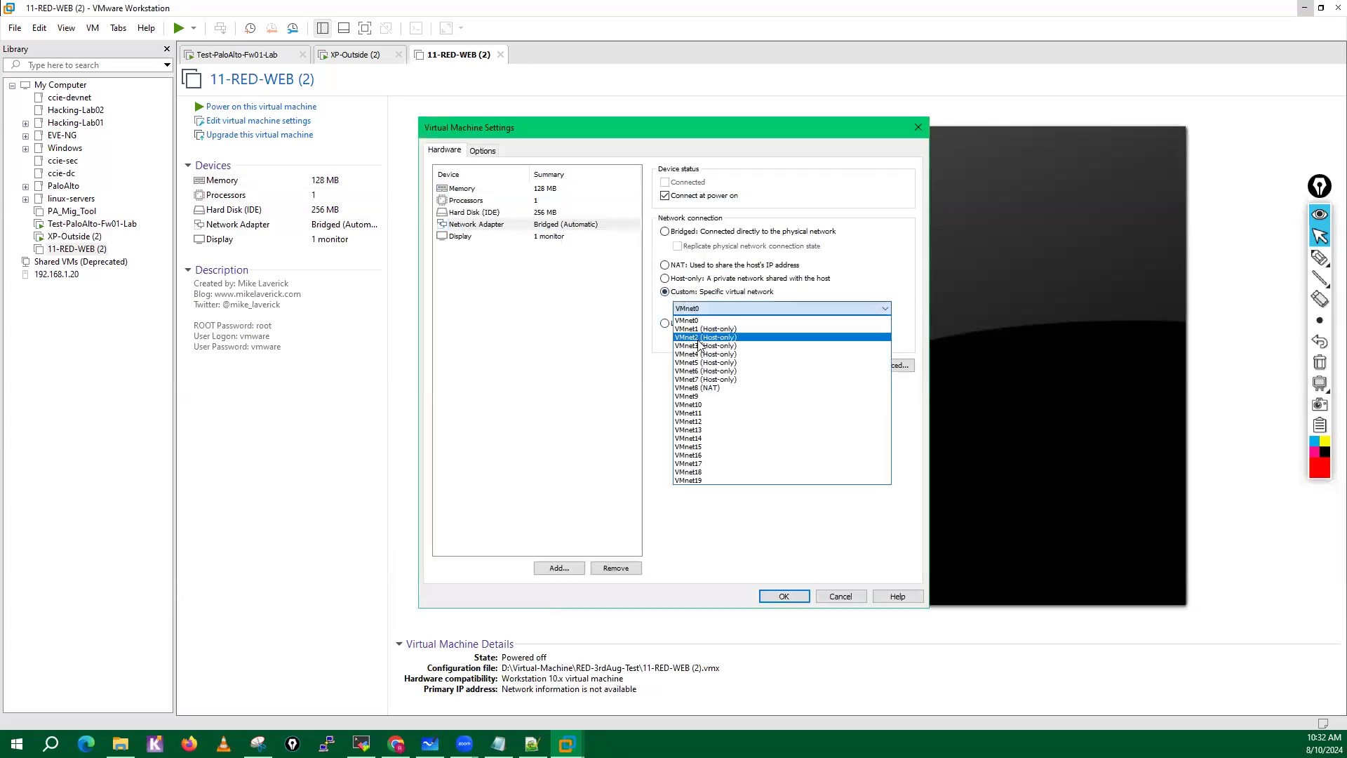
pyautogui.click(699, 337)
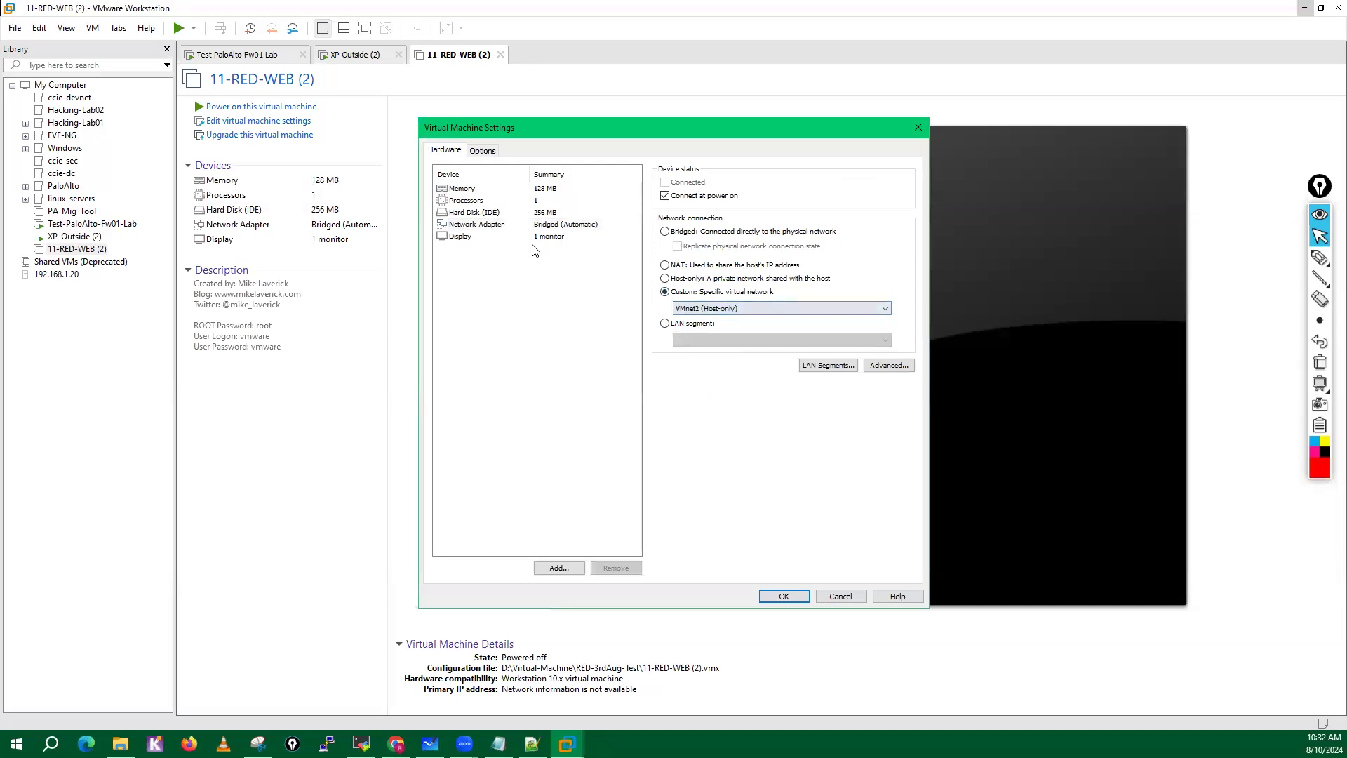
pyautogui.click(486, 227)
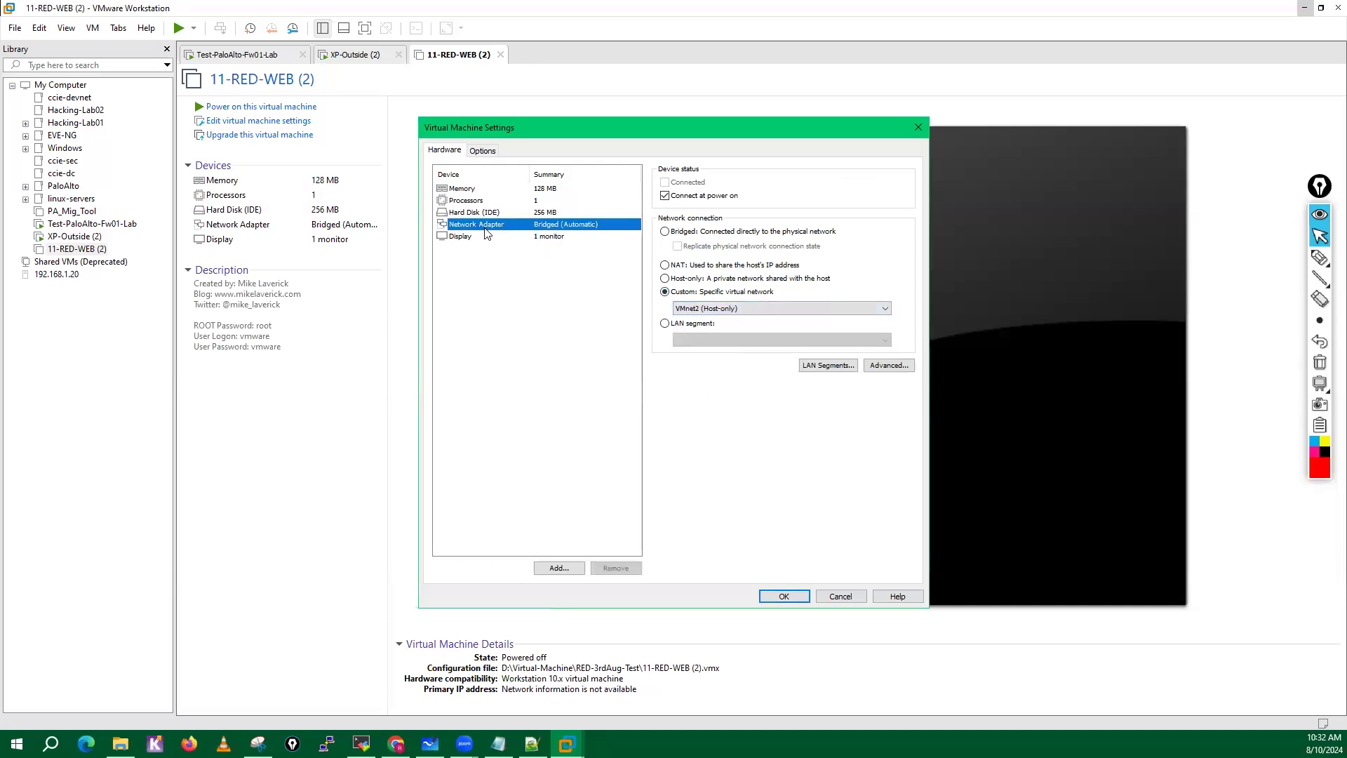
pyautogui.press('Up')
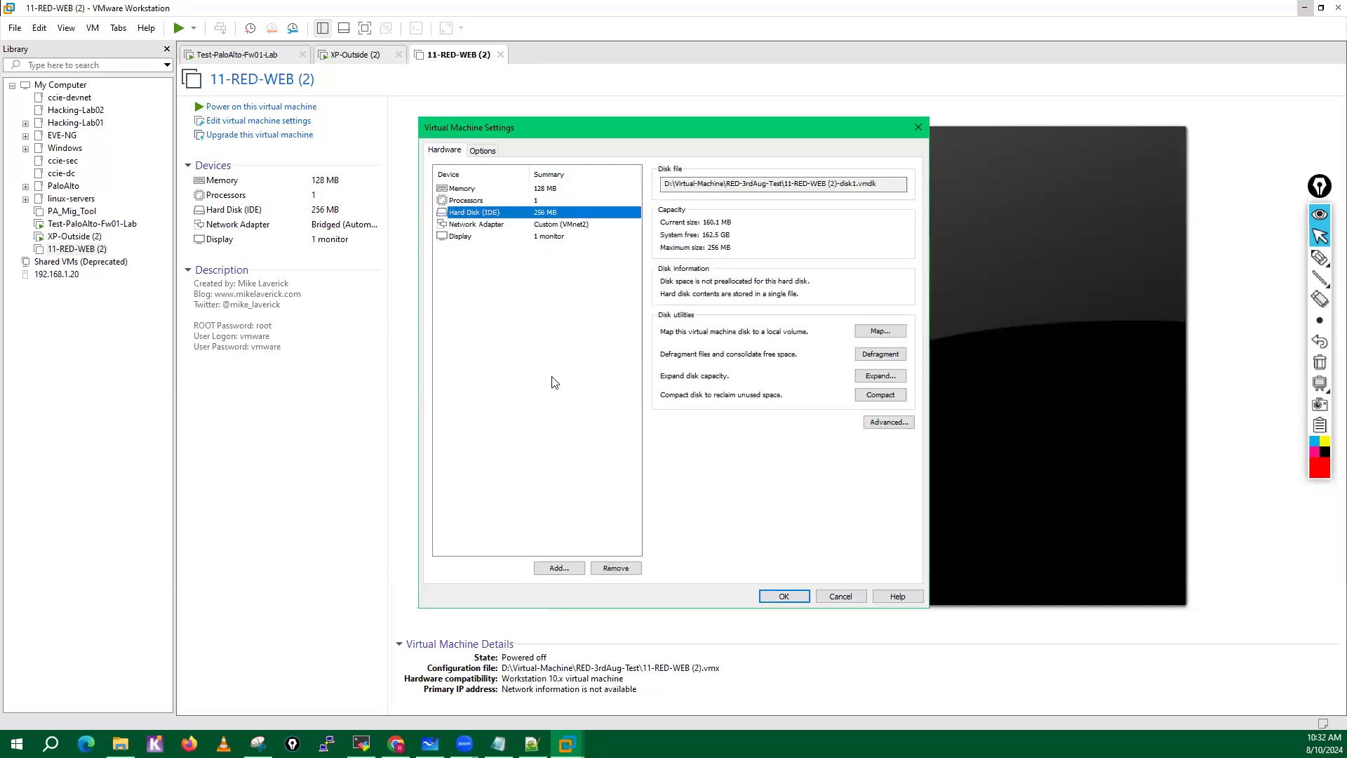
pyautogui.click(798, 598)
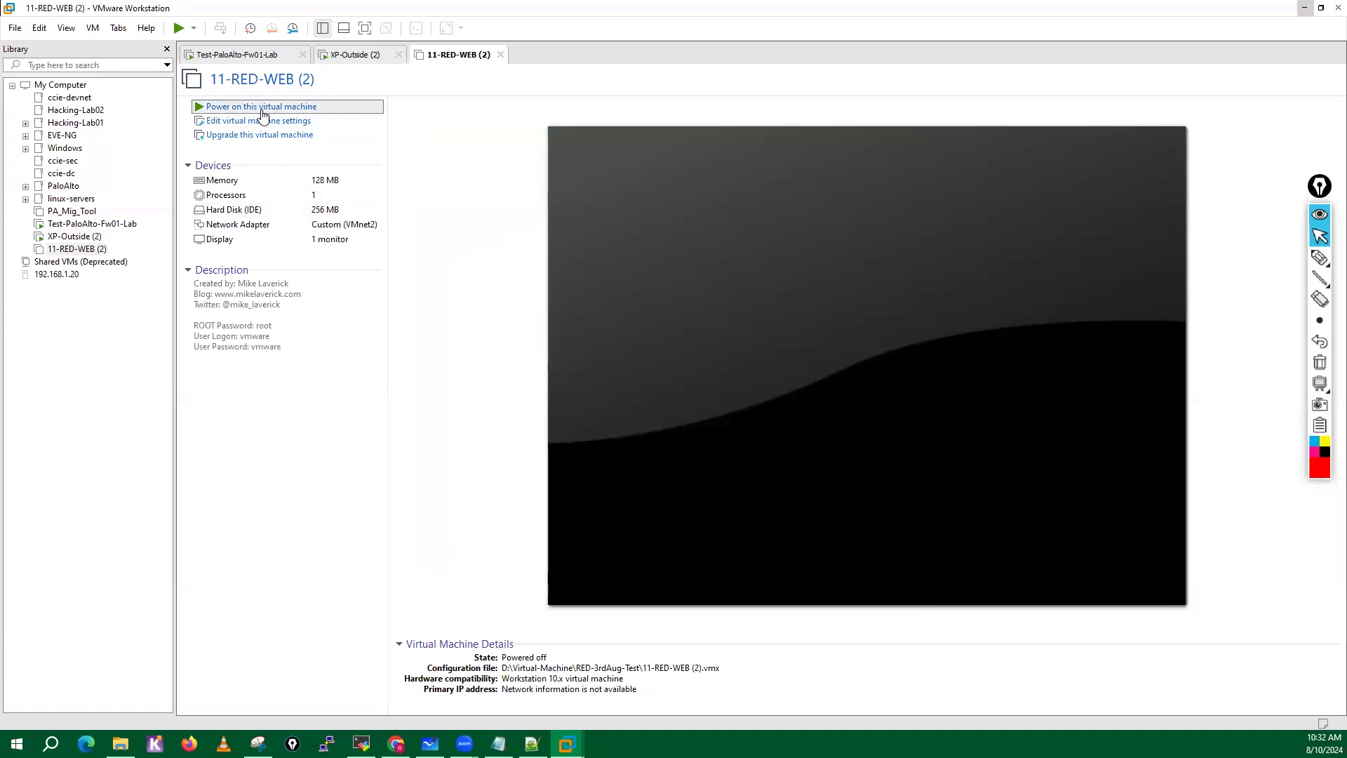
# Power on 11-RED-WEB (2) and log in to SliTaz with the prefilled username and the account password.
pyautogui.click(261, 106)
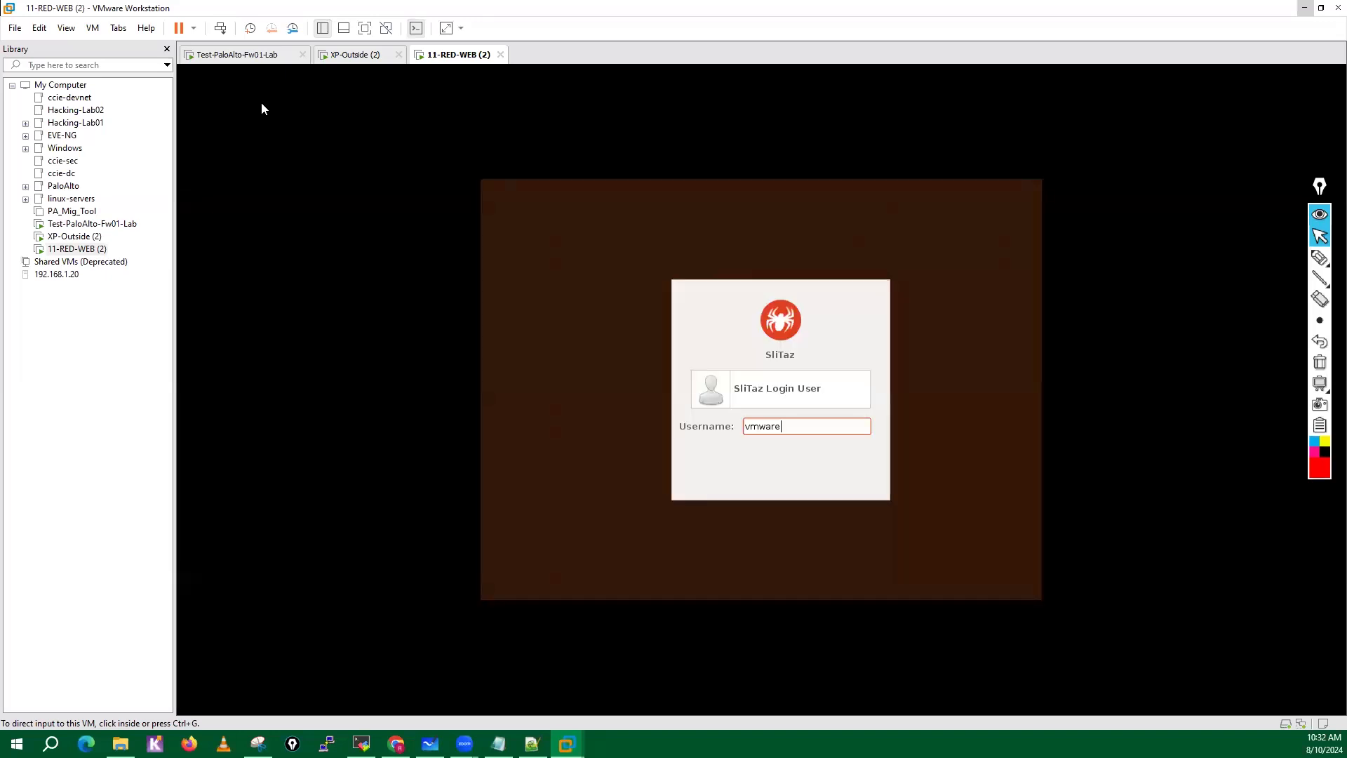
pyautogui.click(770, 473)
pyautogui.press('Return')
pyautogui.write('*')
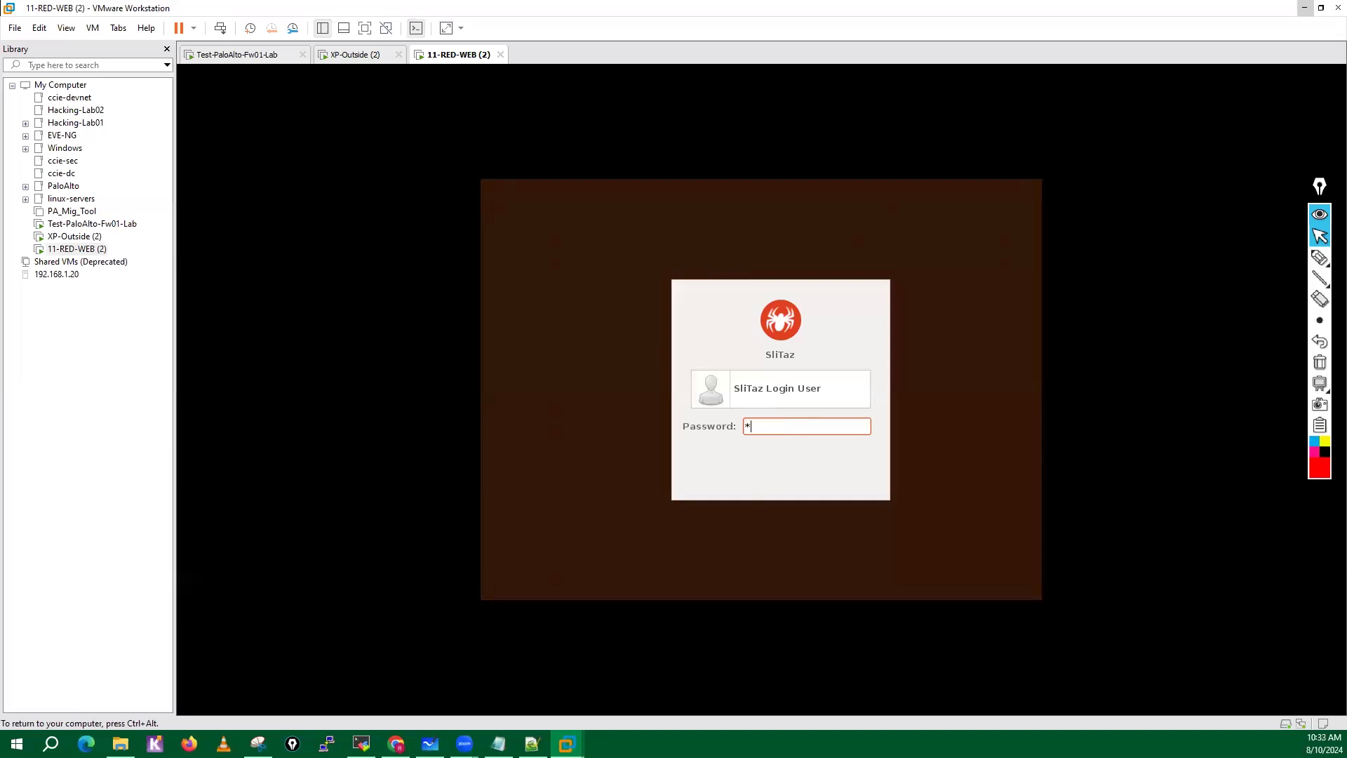
pyautogui.write('*****')
pyautogui.press('Return')
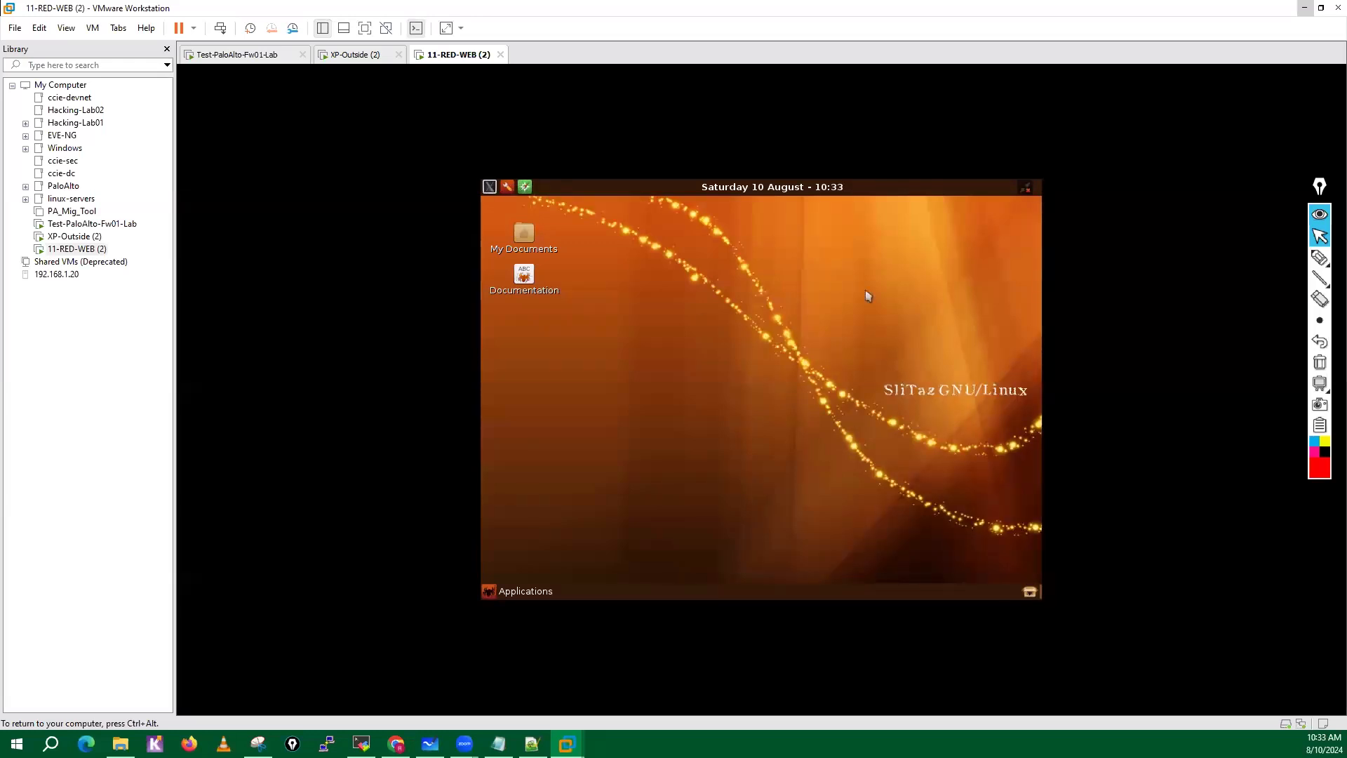
# Release input to the host and examine the hardware devices in the running 11-RED-WEB (2) machine's settings.
pyautogui.hotkey('ctrl', 'alt')
pyautogui.rightClick(443, 61)
pyautogui.click(484, 242)
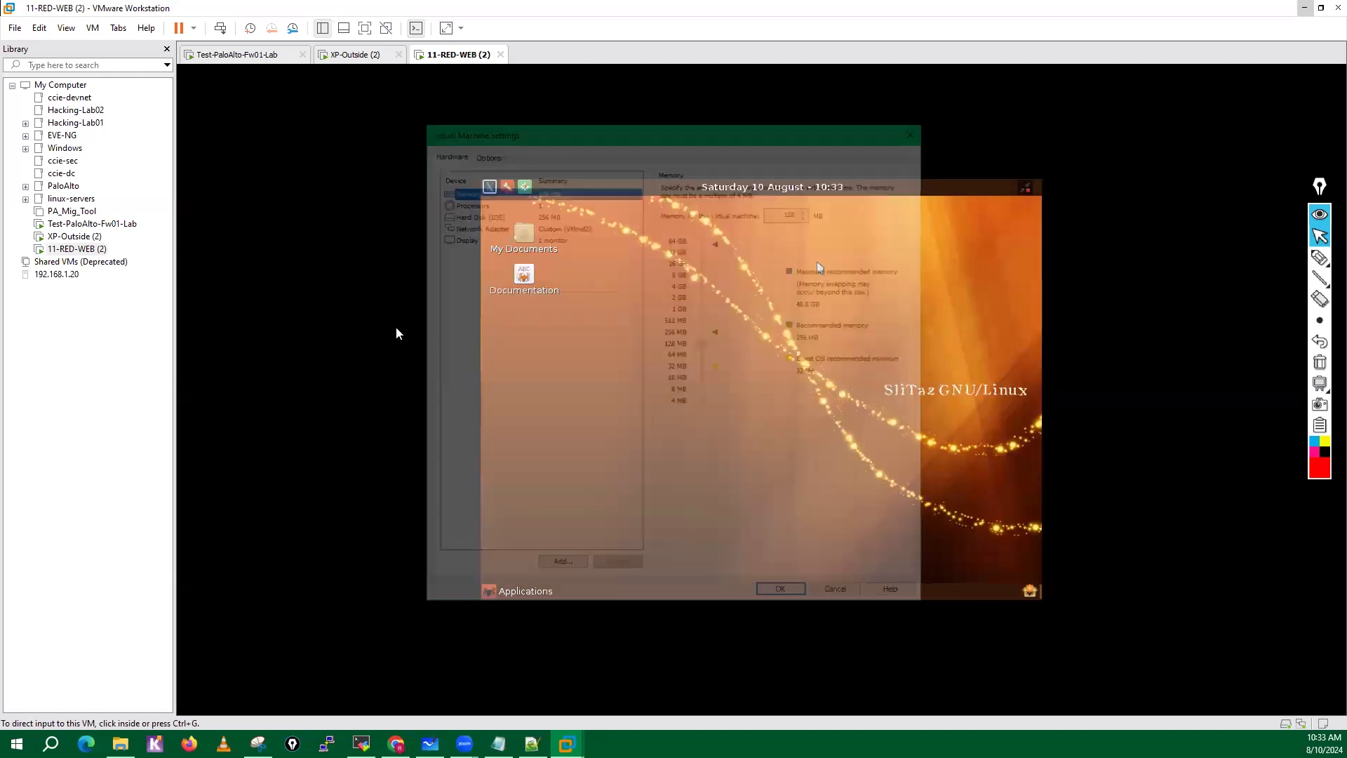
pyautogui.click(484, 152)
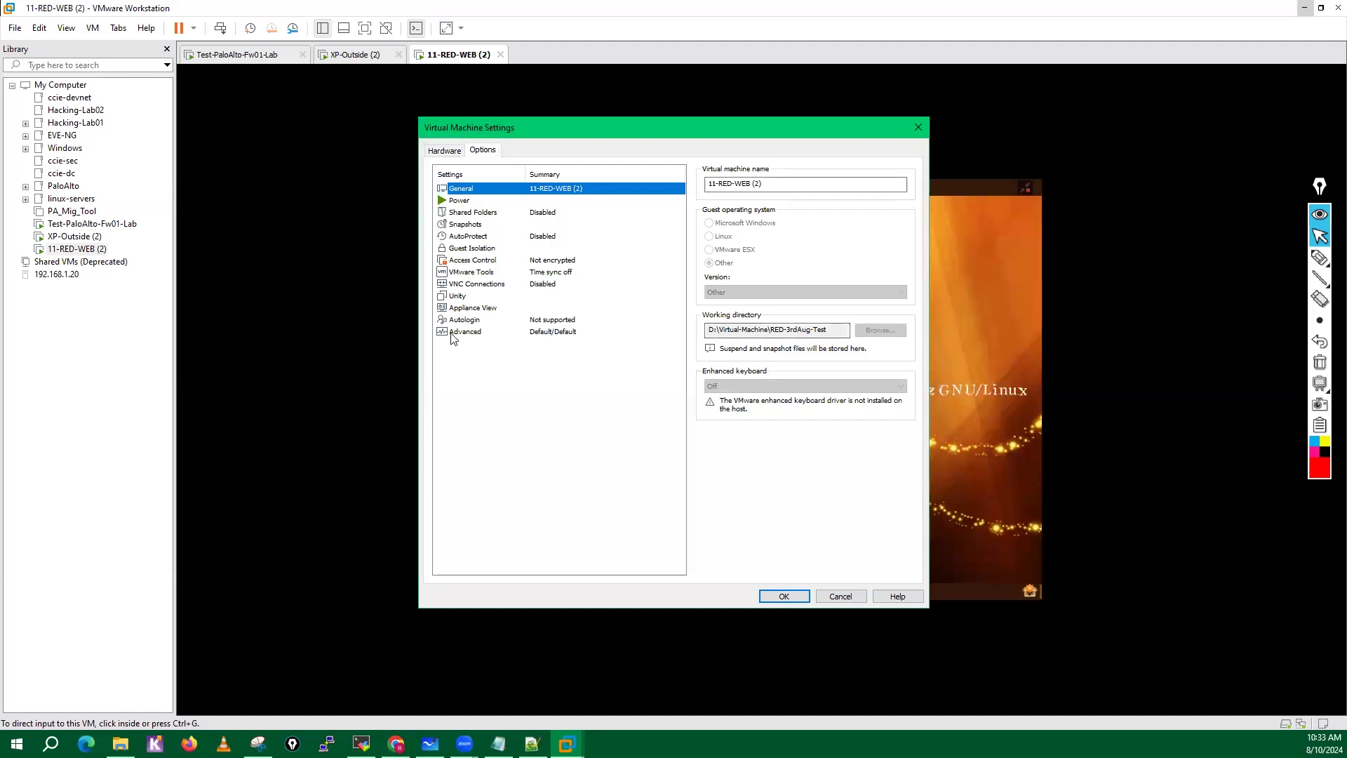
pyautogui.click(445, 151)
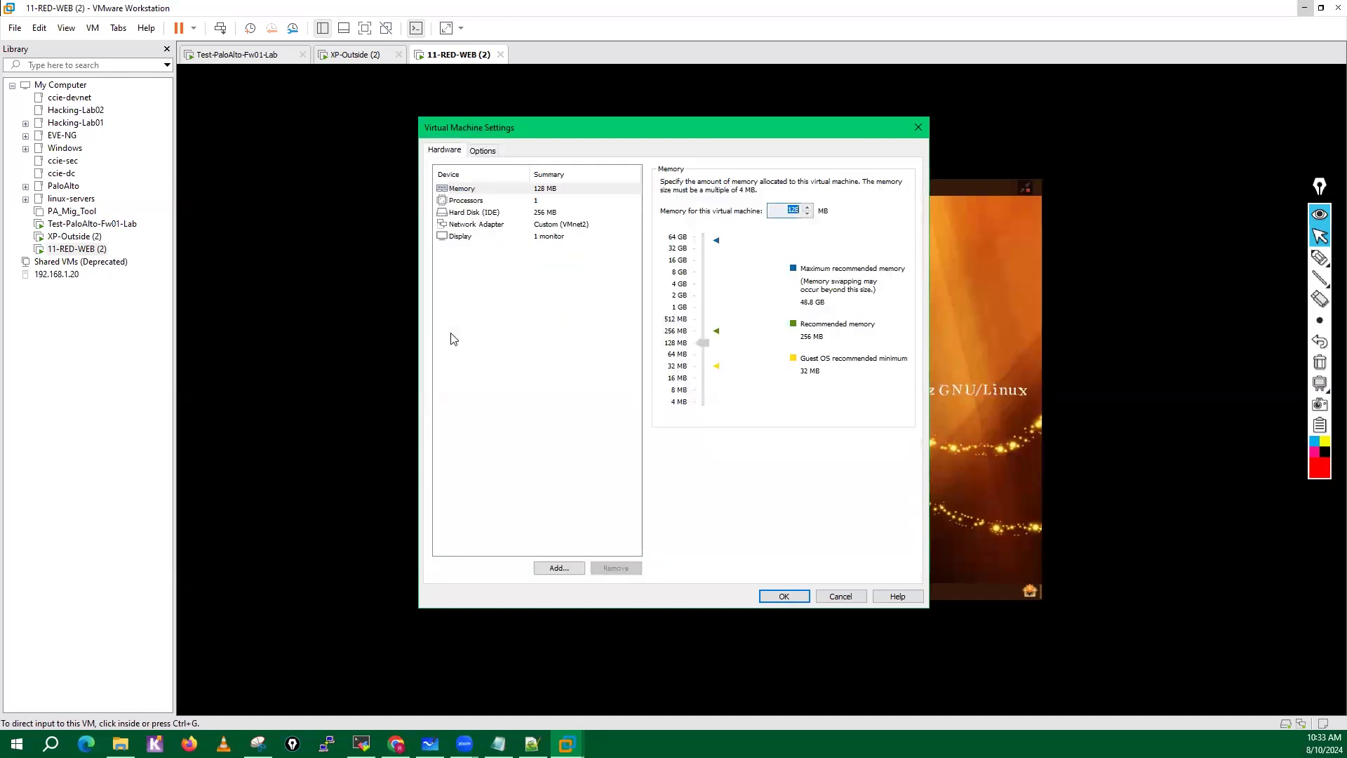
pyautogui.click(454, 226)
pyautogui.click(459, 236)
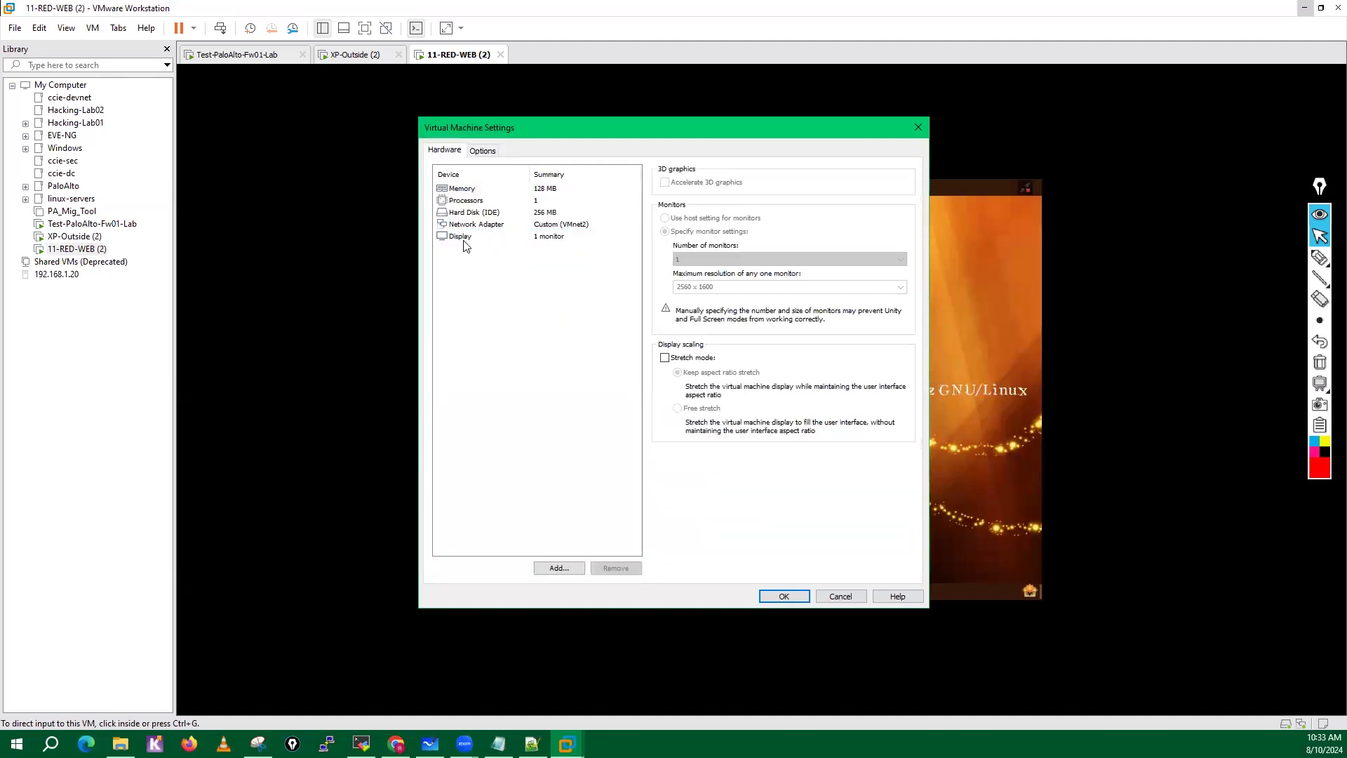
pyautogui.click(469, 189)
pyautogui.click(472, 213)
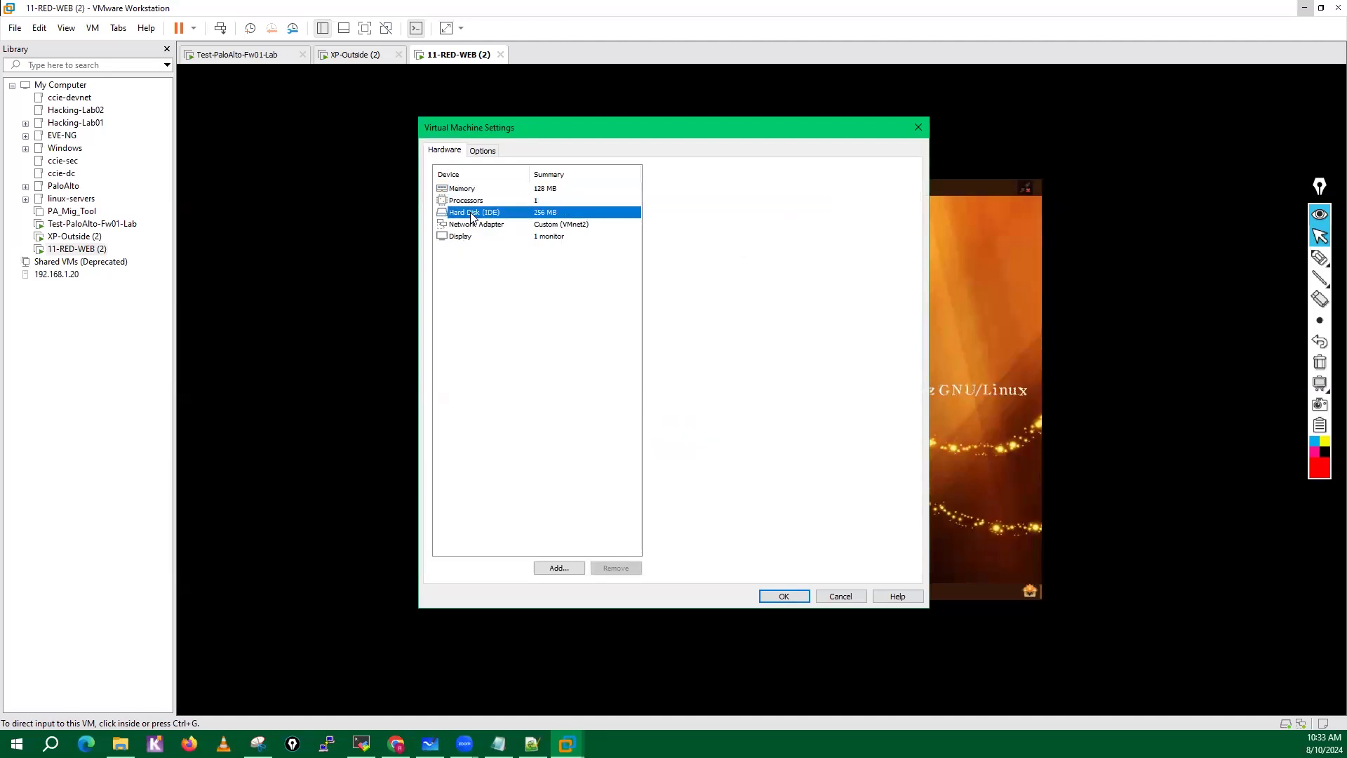
pyautogui.click(471, 225)
pyautogui.click(467, 237)
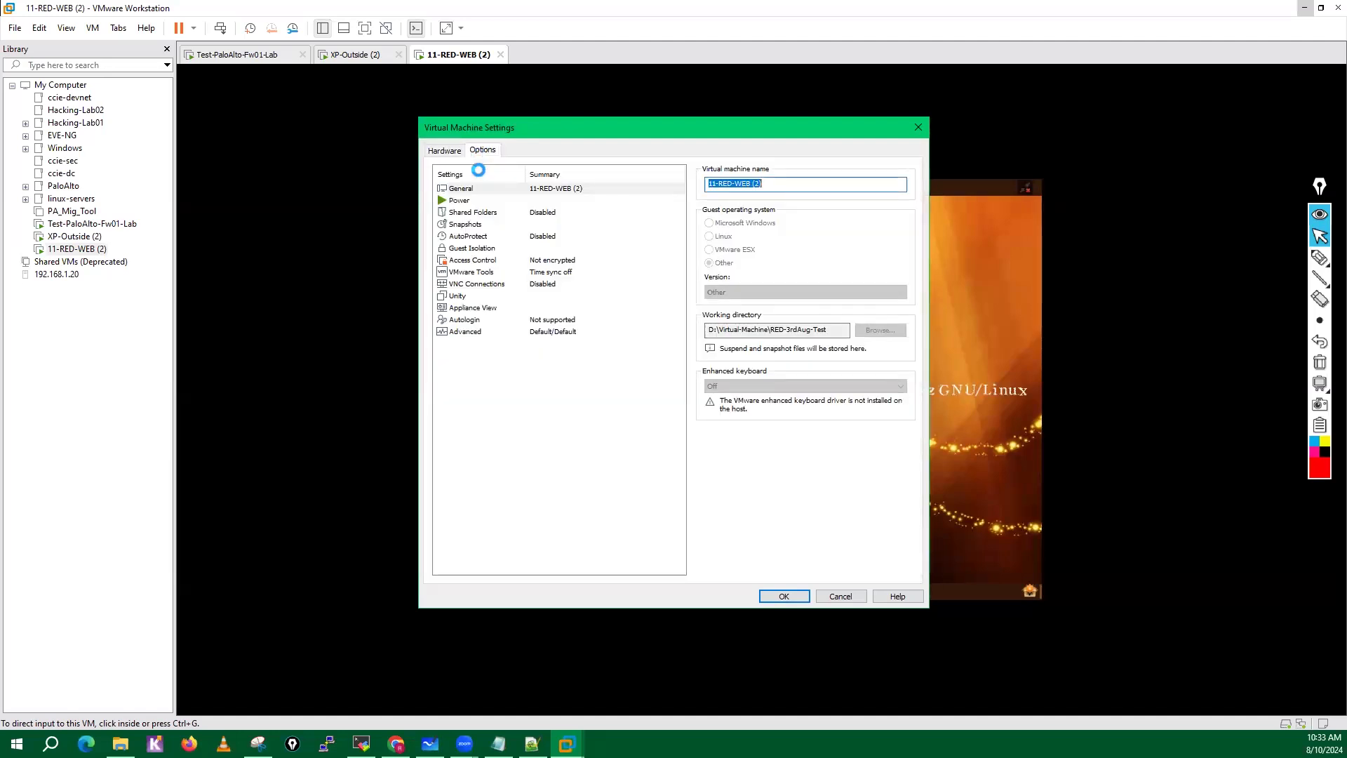
# Examine the option categories of 11-RED-WEB (2) from Power through Advanced in the virtual machine settings.
pyautogui.click(469, 203)
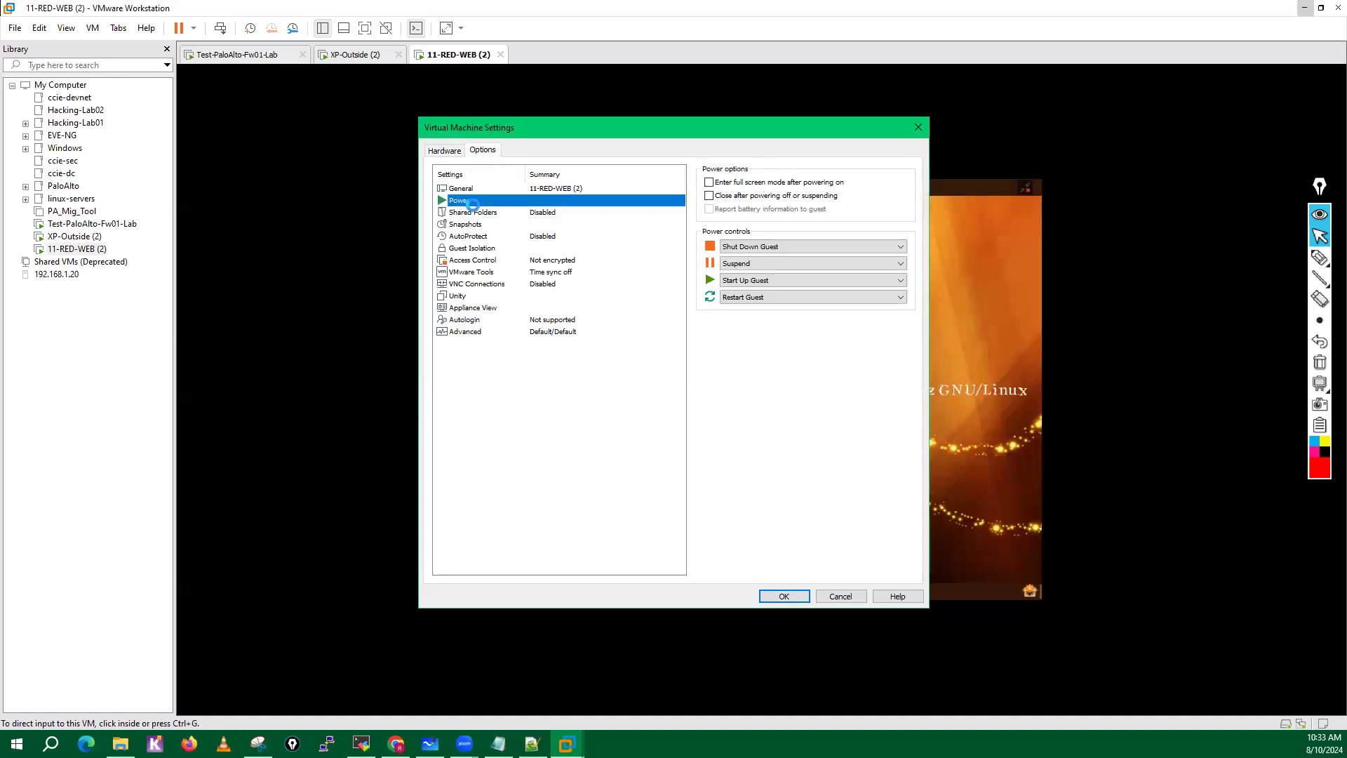
pyautogui.click(474, 212)
pyautogui.click(475, 223)
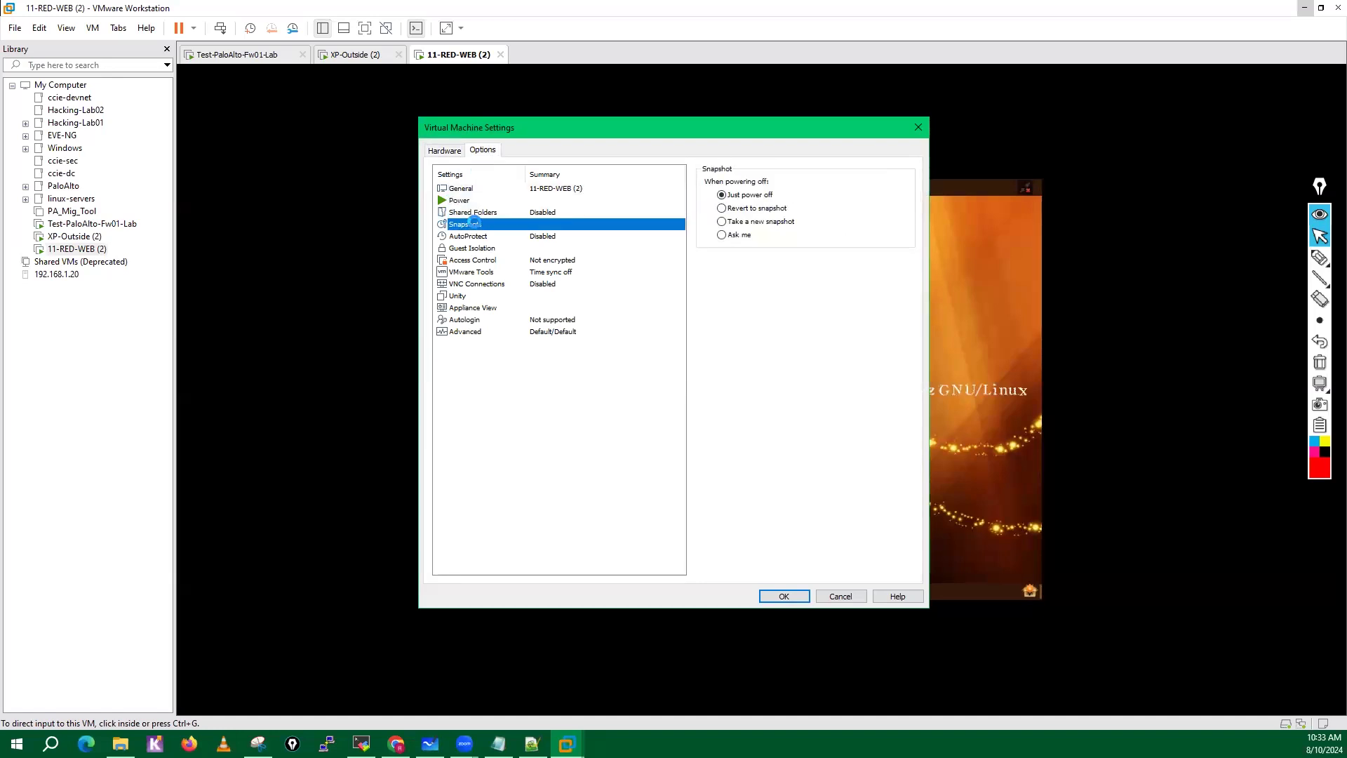
pyautogui.click(468, 237)
pyautogui.click(466, 248)
pyautogui.click(466, 260)
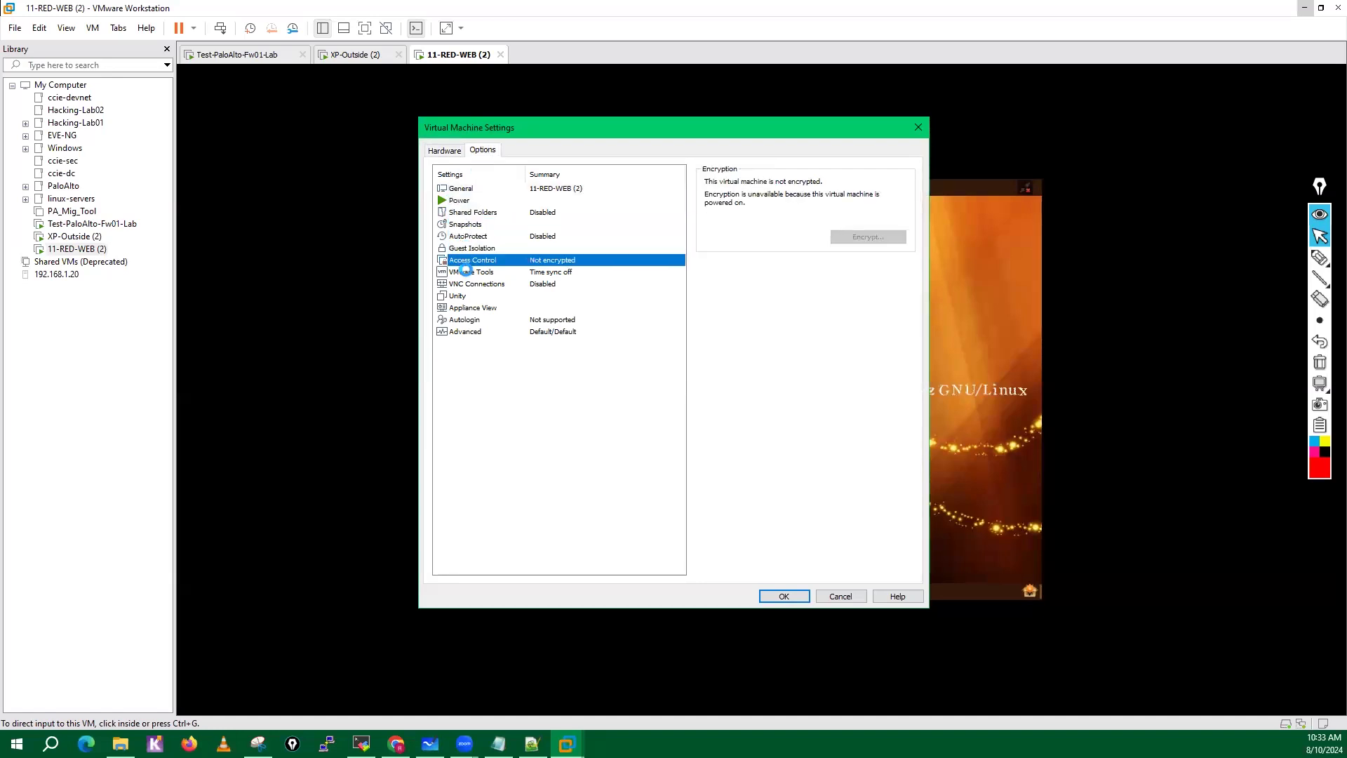
pyautogui.click(466, 272)
pyautogui.click(464, 283)
pyautogui.click(464, 295)
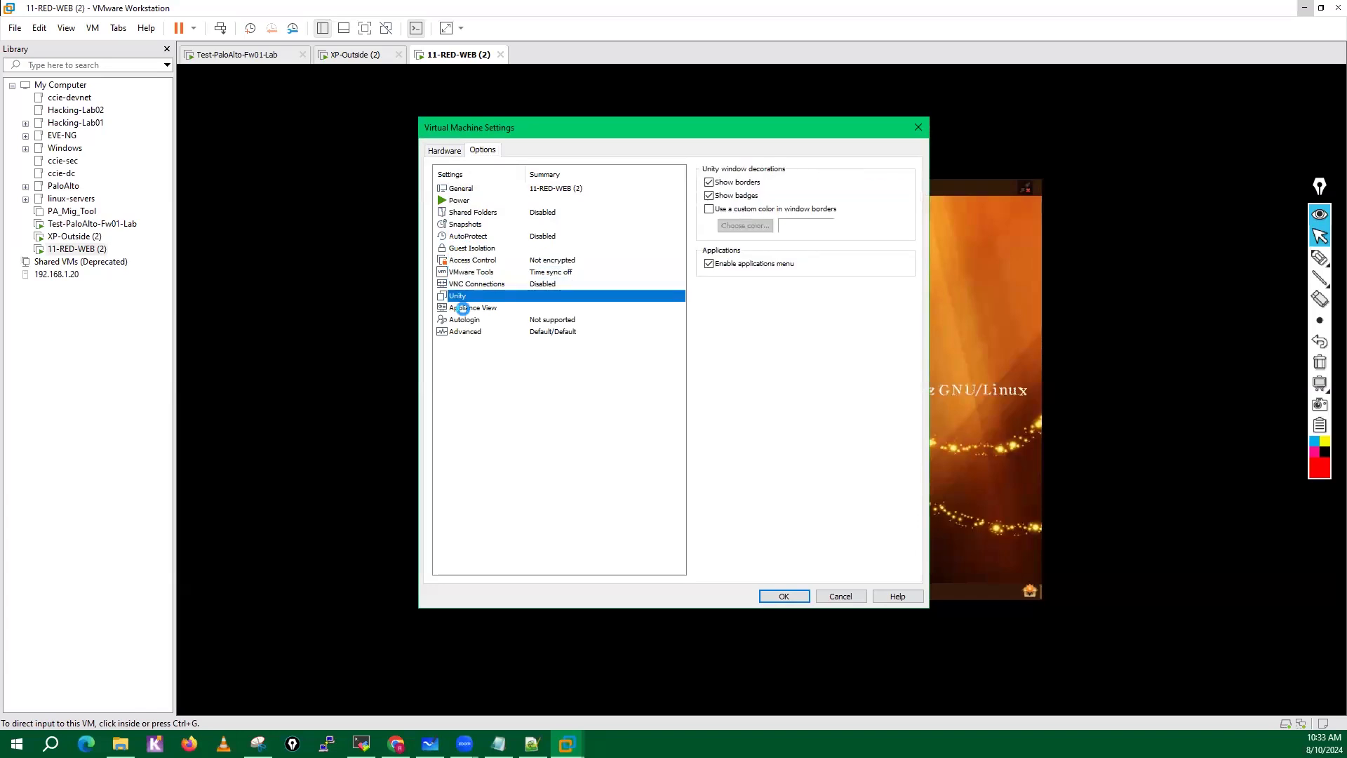
pyautogui.click(463, 308)
pyautogui.click(463, 320)
pyautogui.click(461, 331)
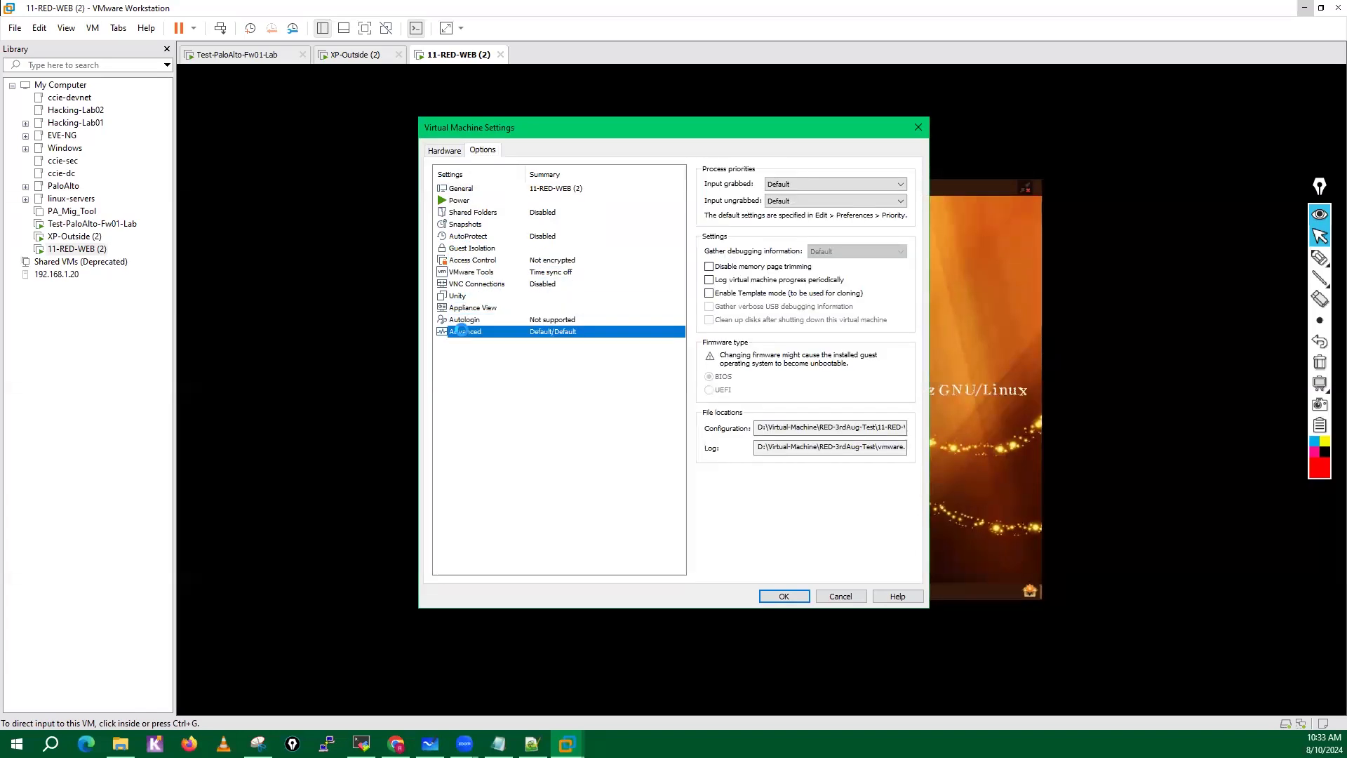
# Review the Autologin and Advanced options of 11-RED-WEB (2), and close the virtual machine settings without changes.
pyautogui.click(464, 320)
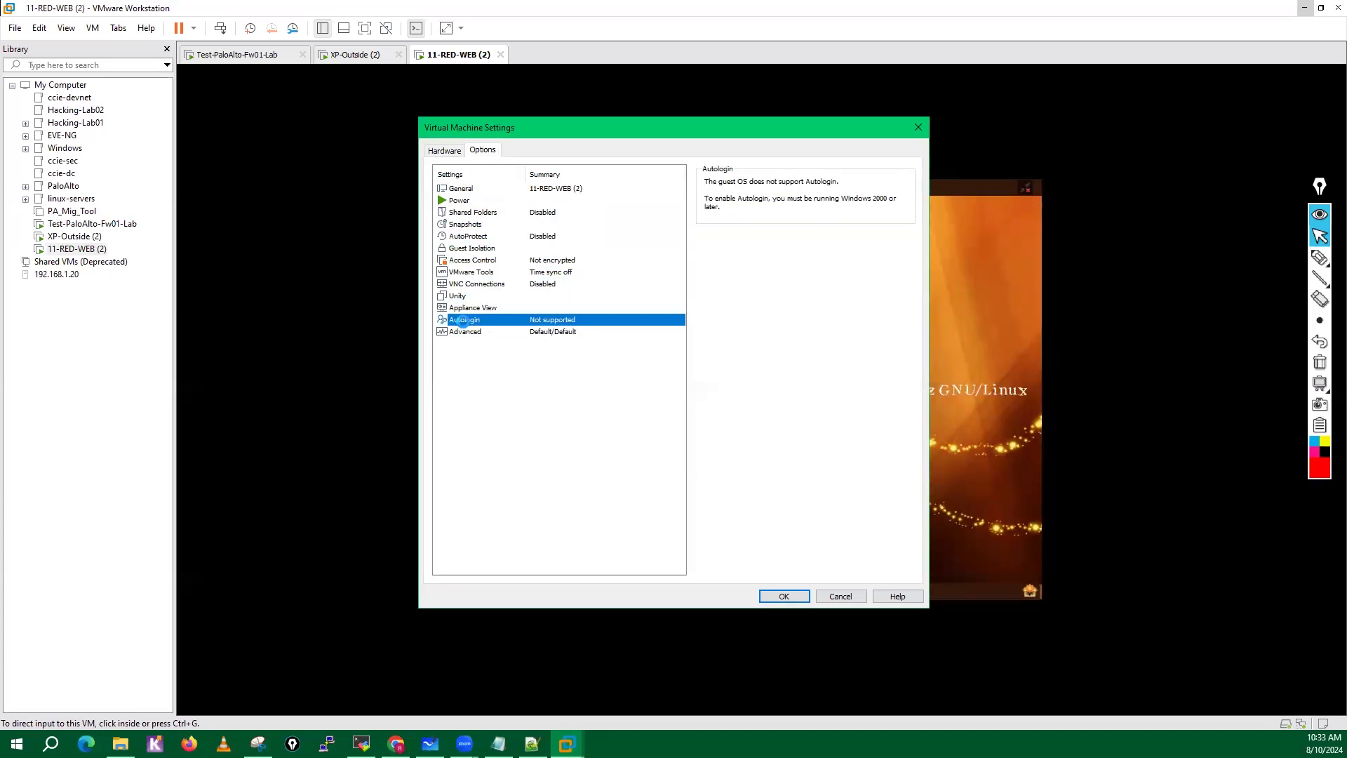
pyautogui.click(461, 331)
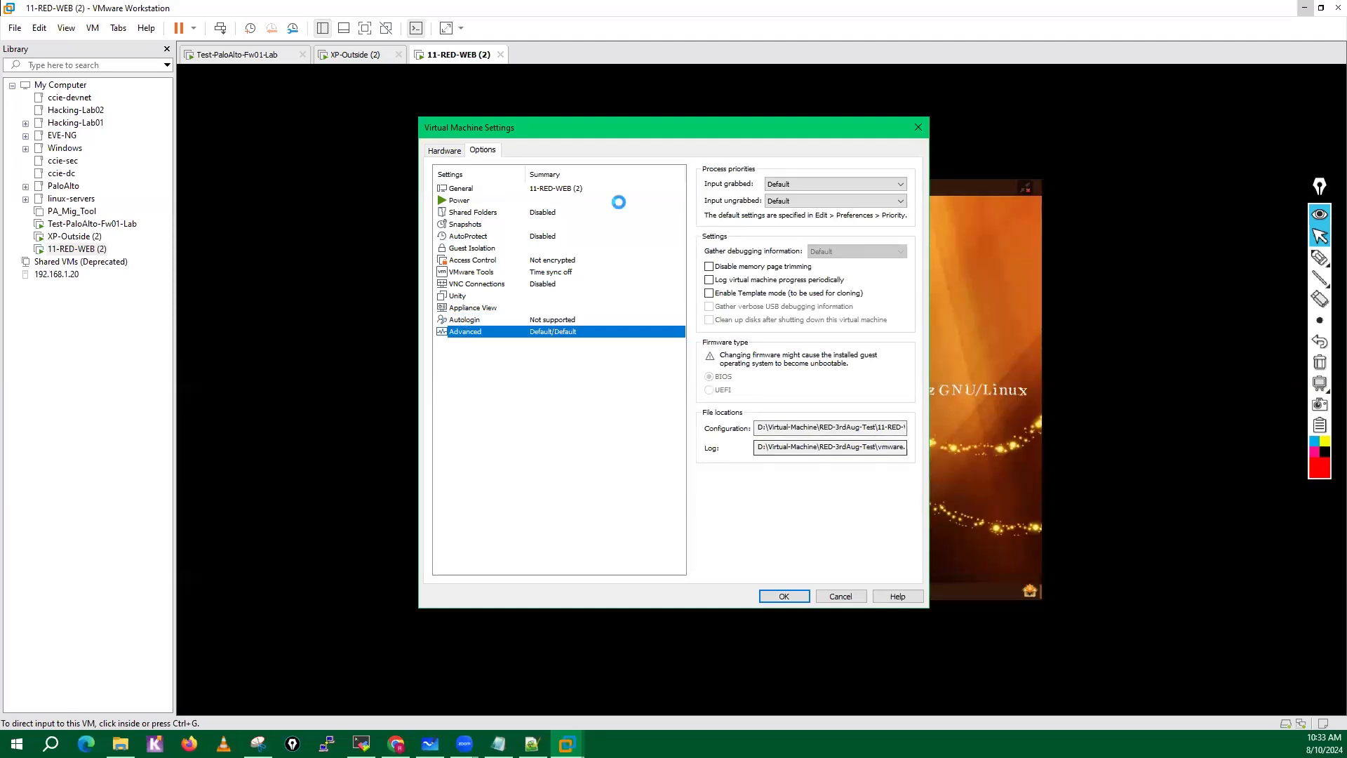
pyautogui.click(840, 595)
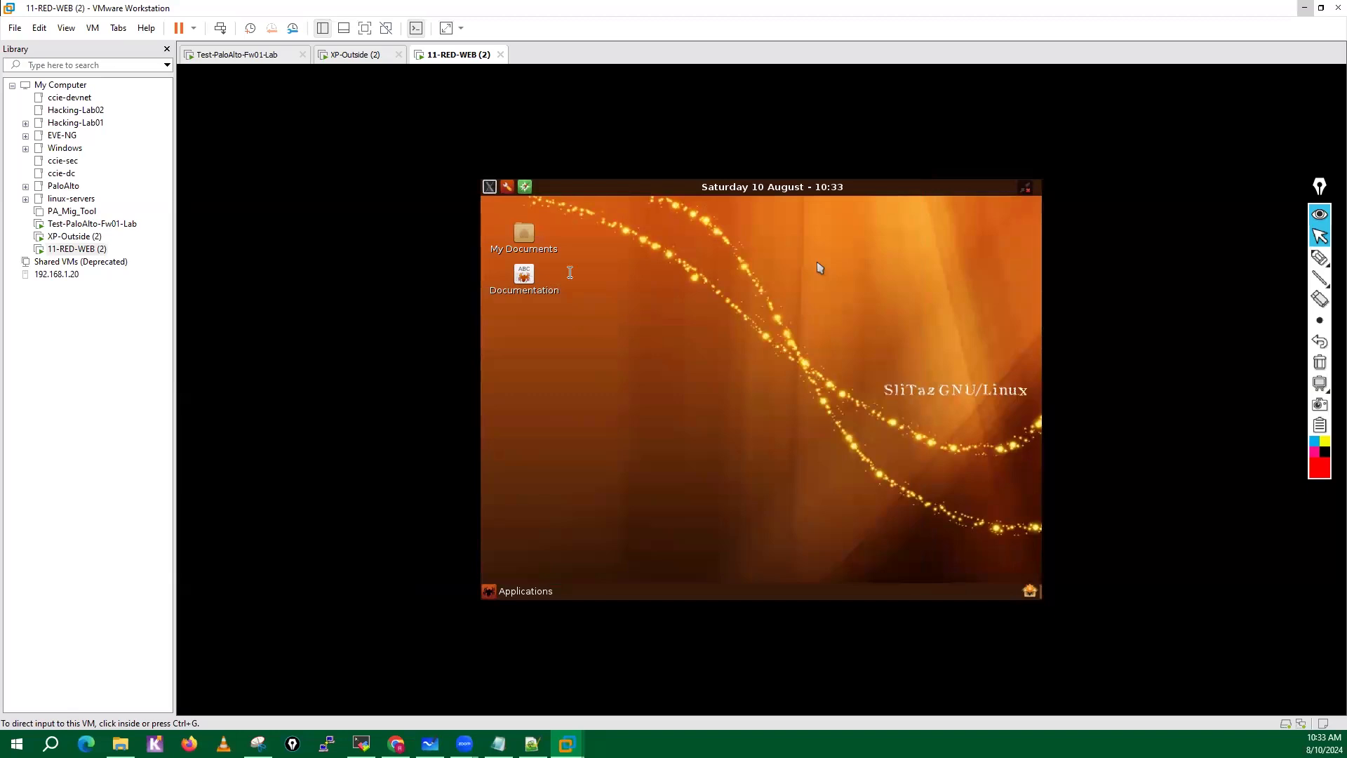
pyautogui.click(507, 208)
pyautogui.hotkey('ctrl', 'alt')
pyautogui.click(518, 210)
pyautogui.rightClick(504, 185)
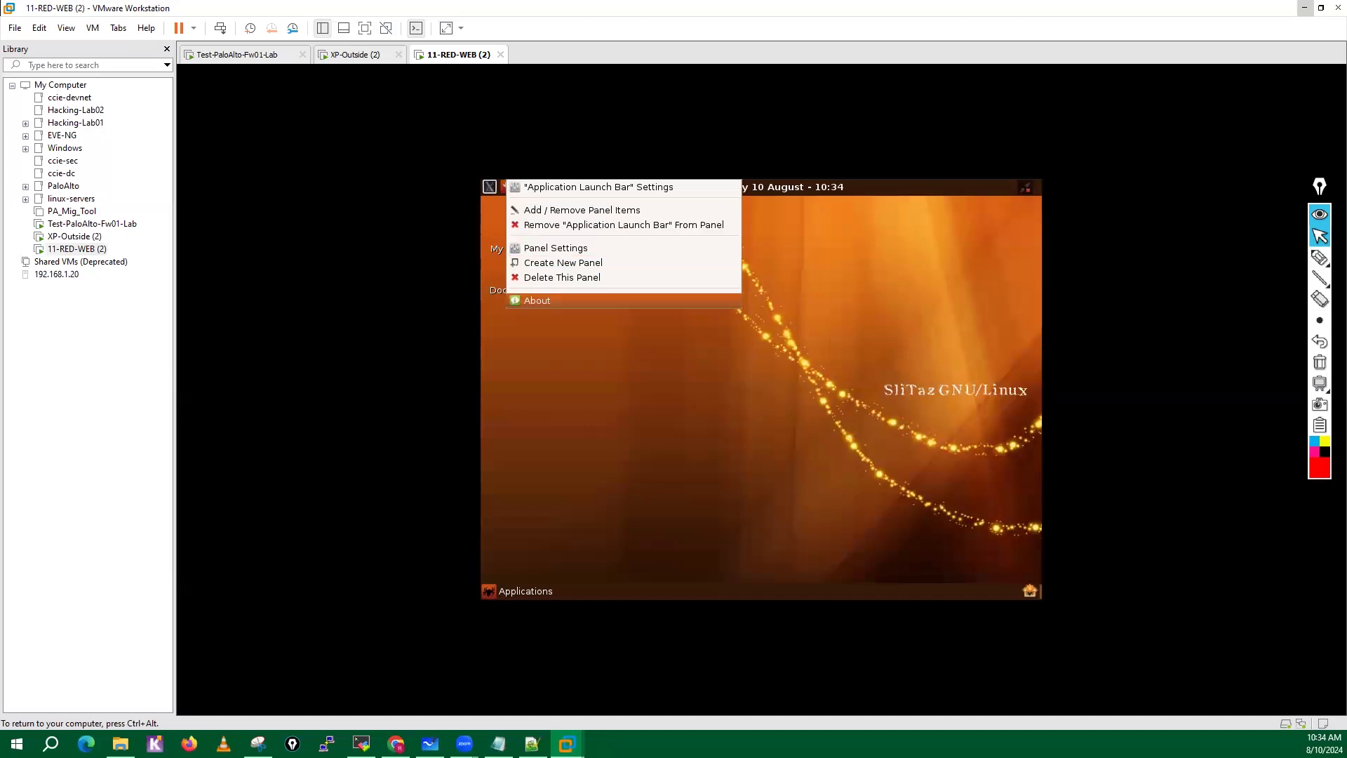
pyautogui.press('Escape')
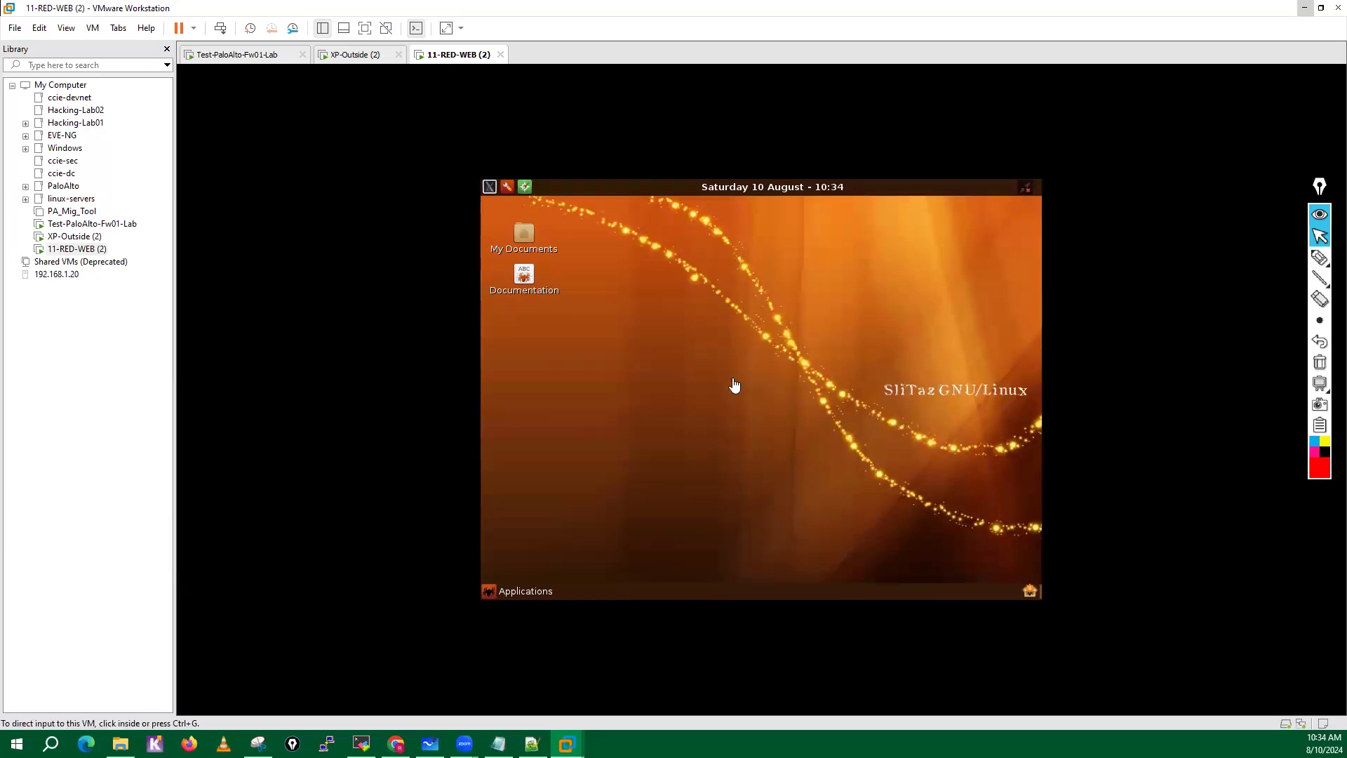
pyautogui.rightClick(918, 186)
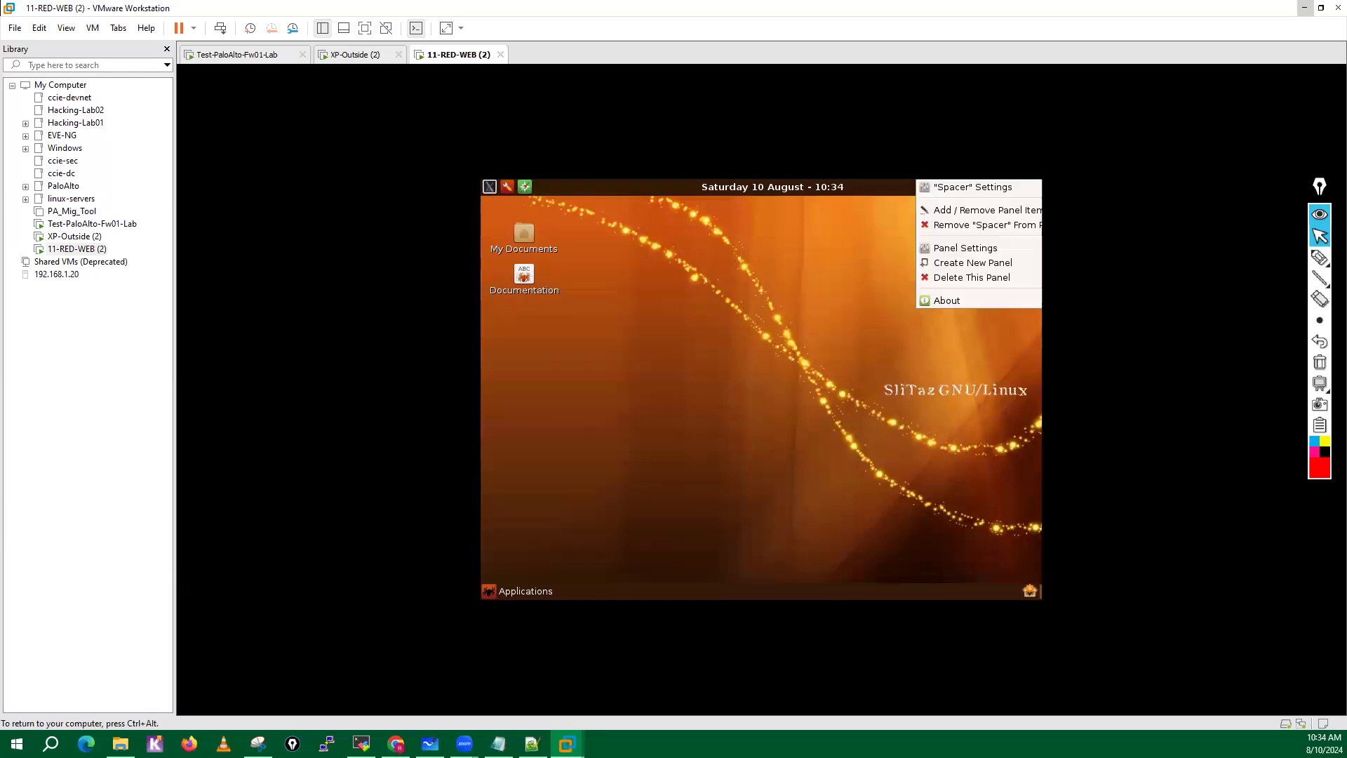
pyautogui.click(811, 261)
pyautogui.rightClick(671, 321)
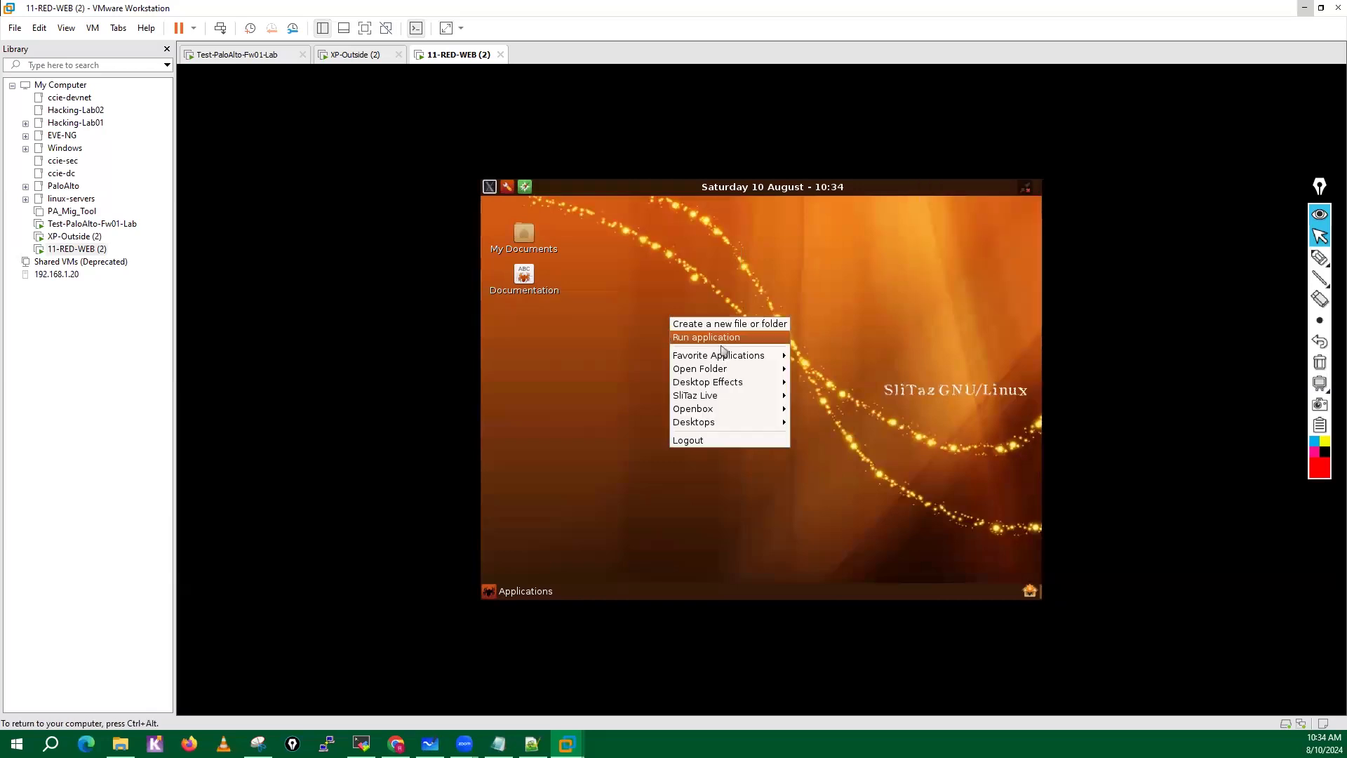
pyautogui.moveTo(714, 372)
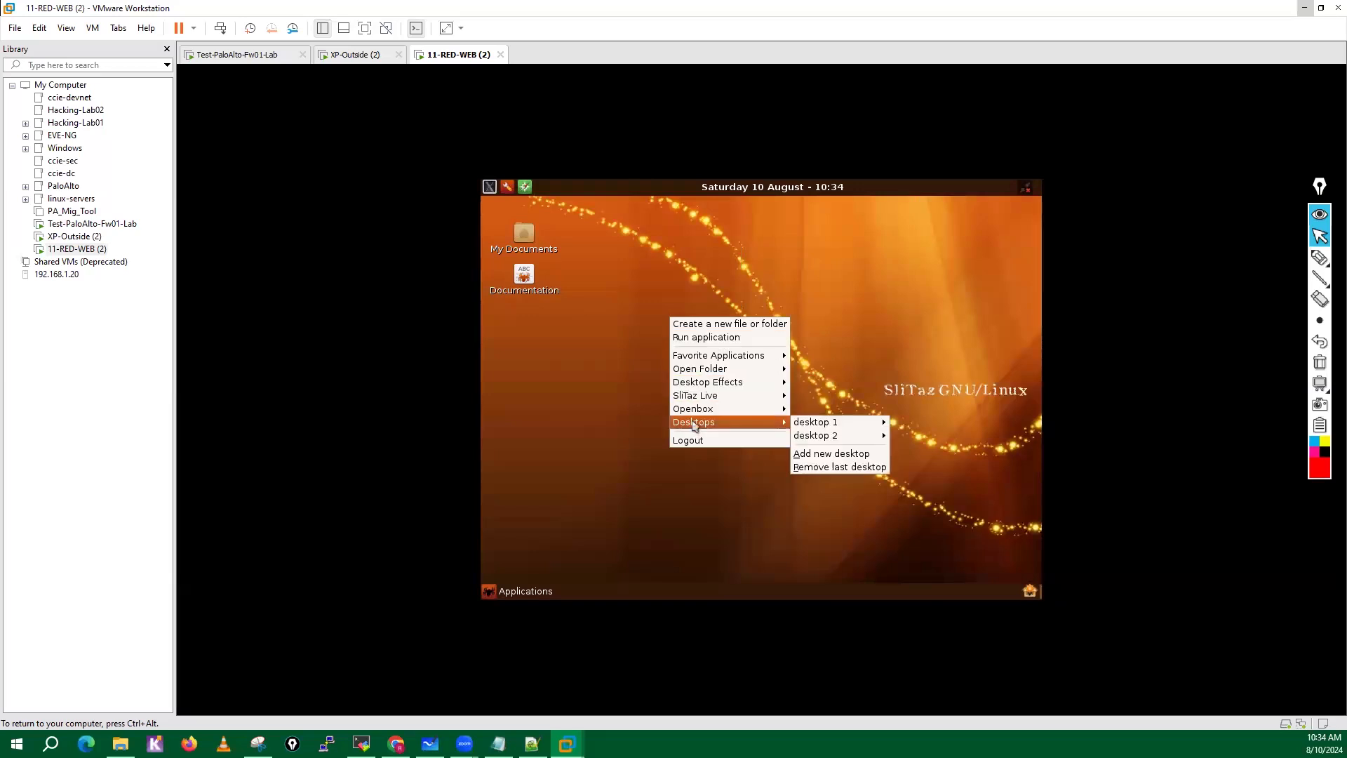
pyautogui.moveTo(695, 414)
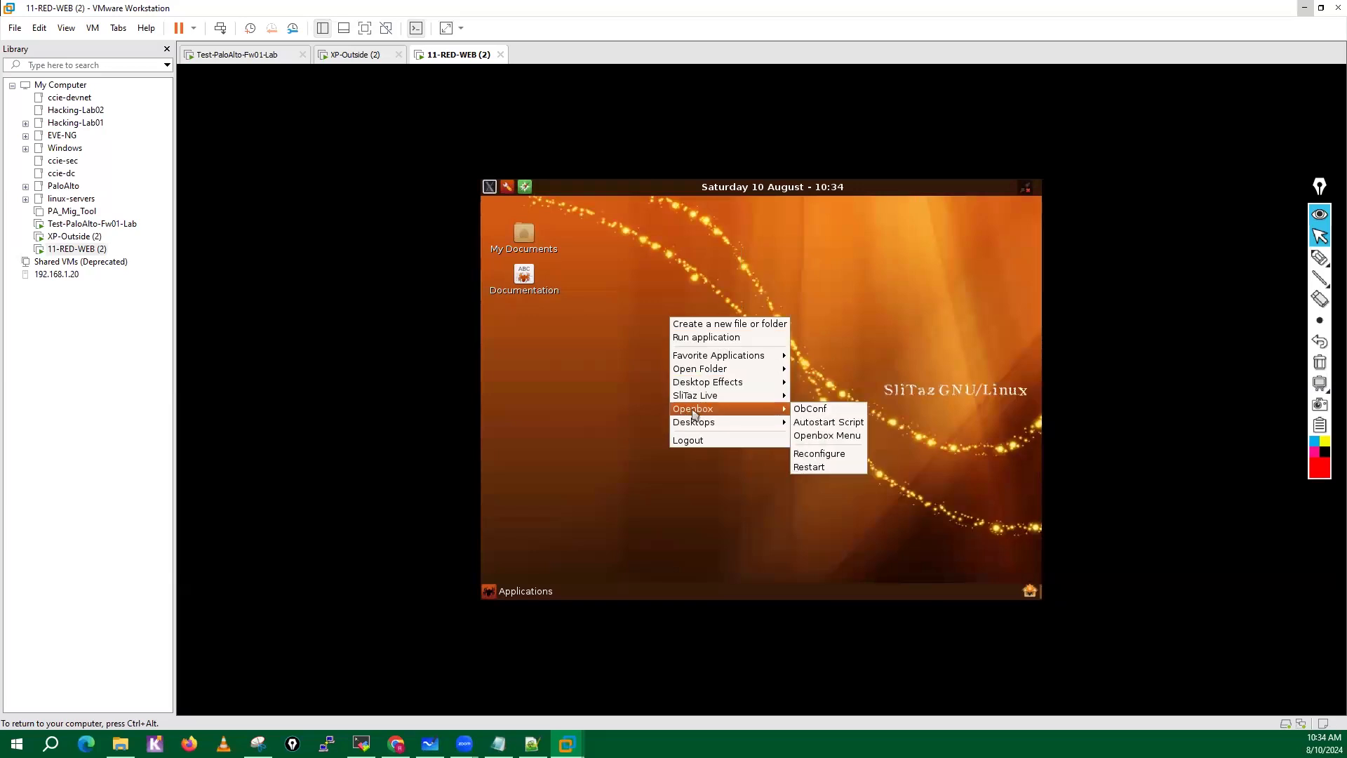
pyautogui.click(748, 344)
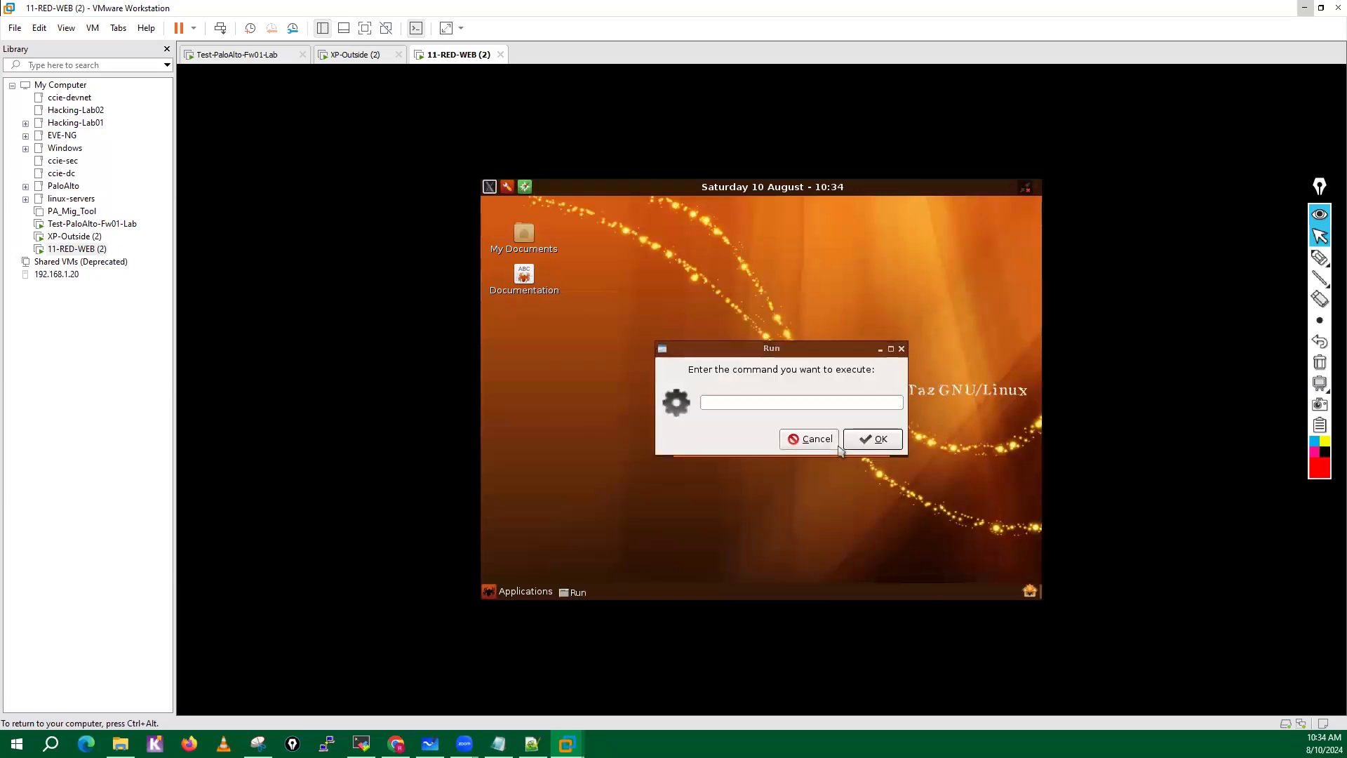
pyautogui.click(817, 440)
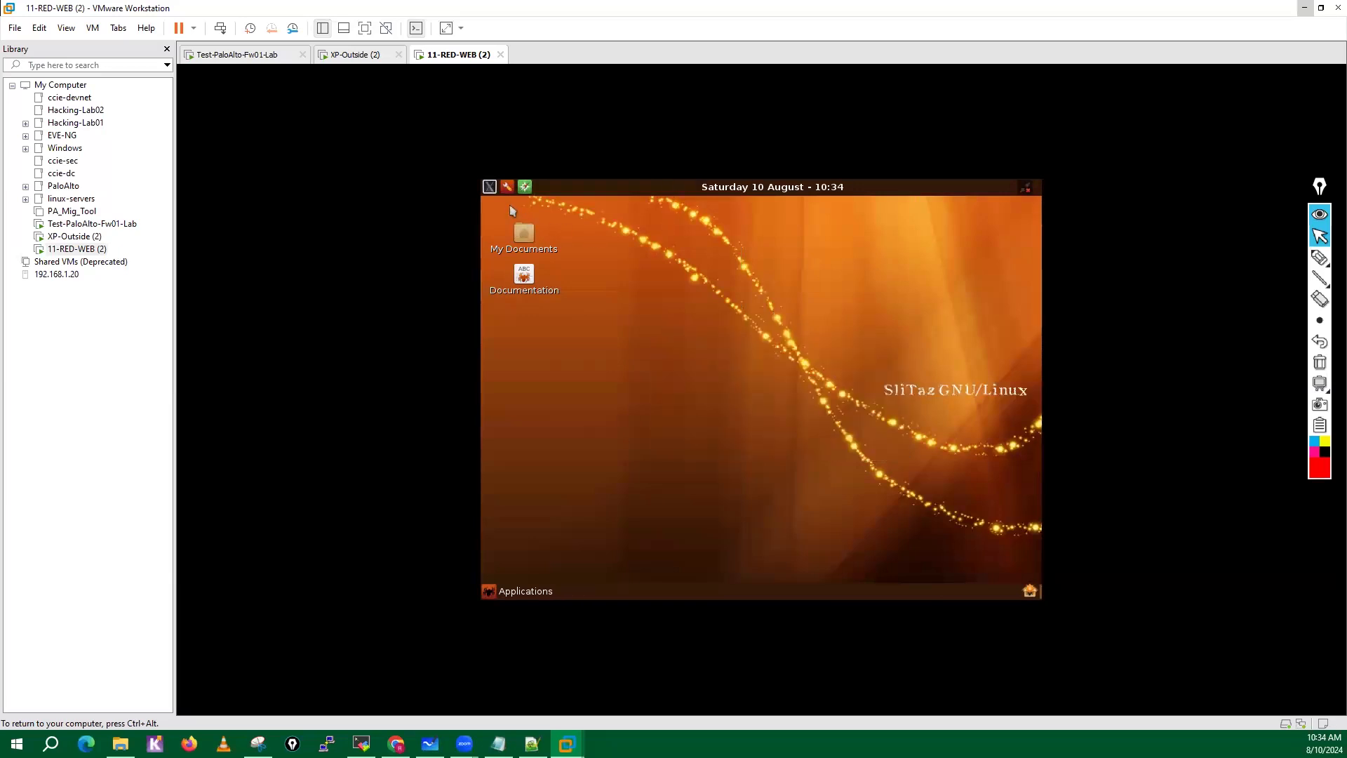
# Open a terminal on the SliTaz desktop and try to get a root shell with sudo -i.
pyautogui.click(491, 188)
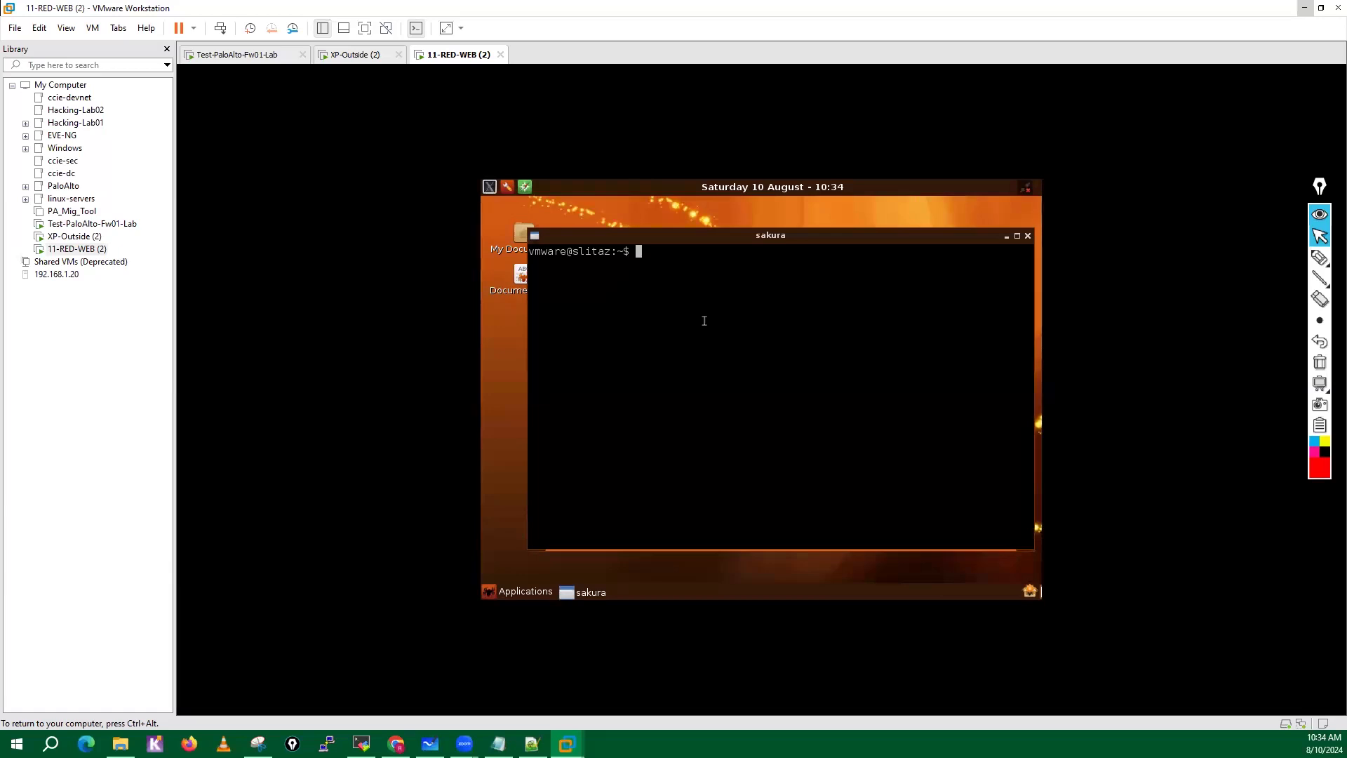
pyautogui.write('sudo -i')
pyautogui.press('Return')
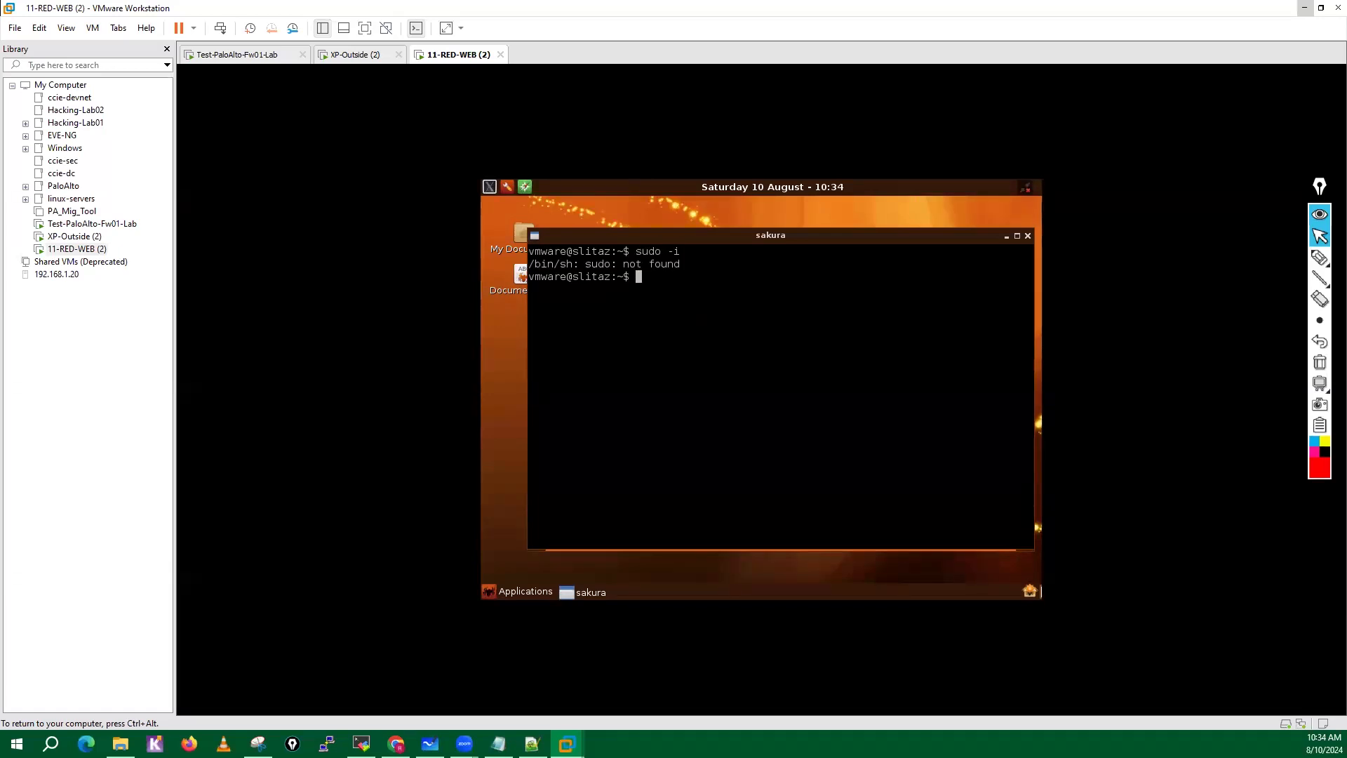
pyautogui.write('sudo -')
pyautogui.press('BackSpace')
pyautogui.press('BackSpace')
pyautogui.press('BackSpace')
pyautogui.press('BackSpace')
pyautogui.press('BackSpace')
pyautogui.press('BackSpace')
pyautogui.press('Return')
pyautogui.press('Return')
# Start switching to the root account in the terminal with su -.
pyautogui.press('Return')
pyautogui.press('Return')
pyautogui.press('Return')
pyautogui.press('Return')
pyautogui.press('Return')
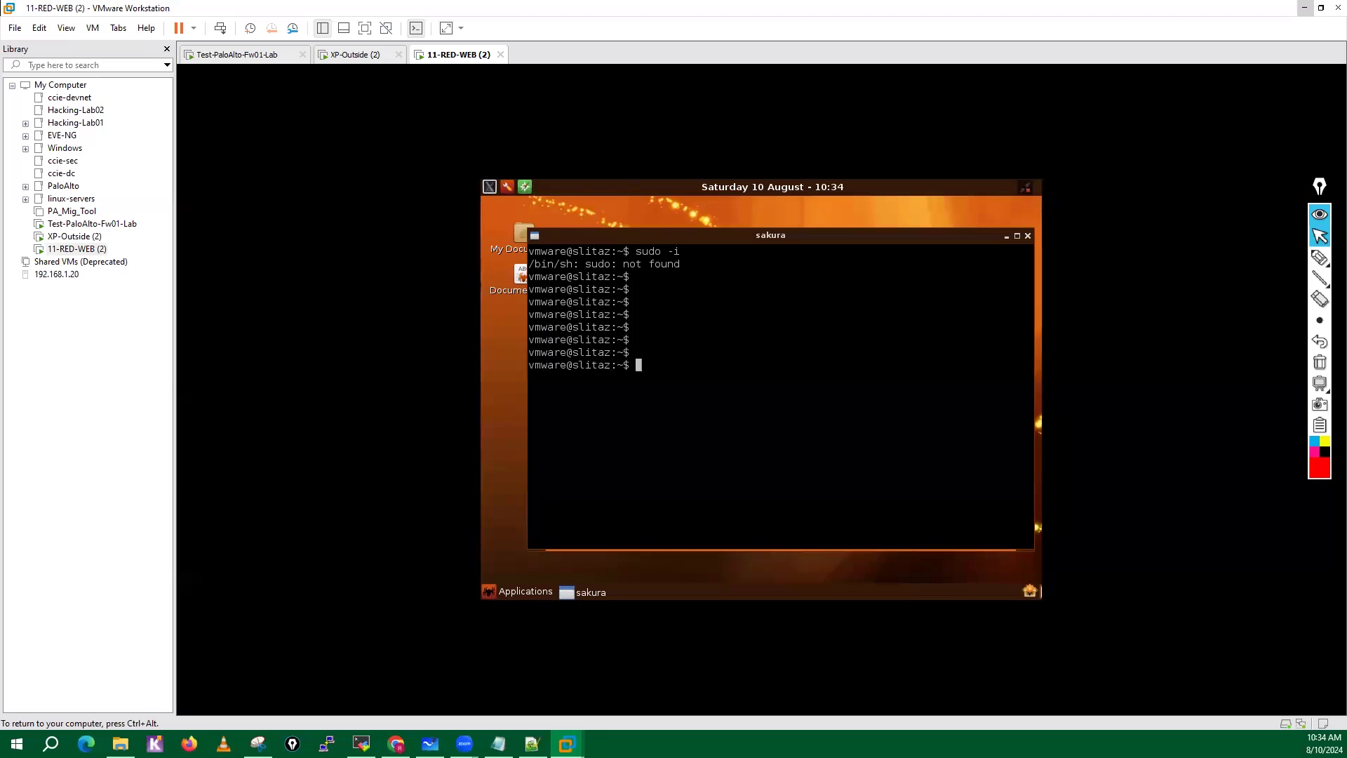
pyautogui.write('su -')
pyautogui.press('Return')
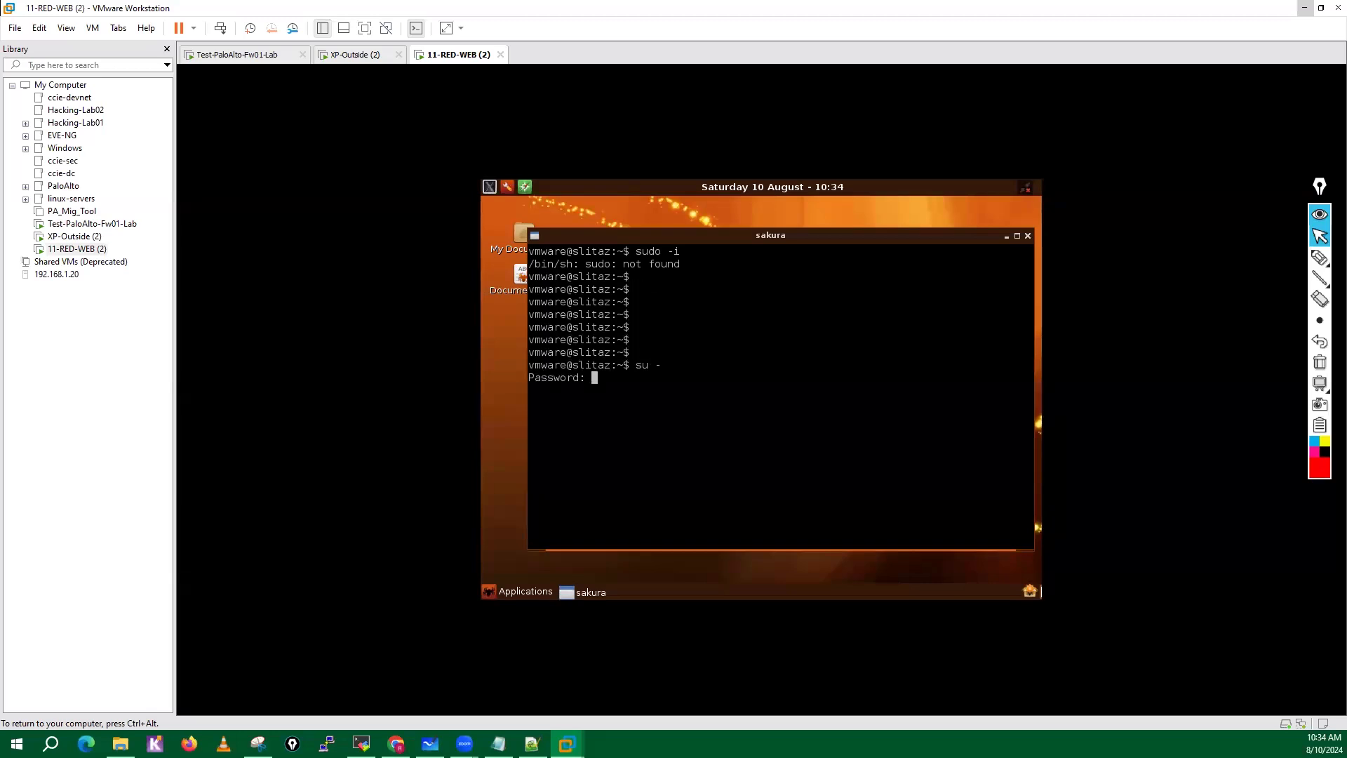
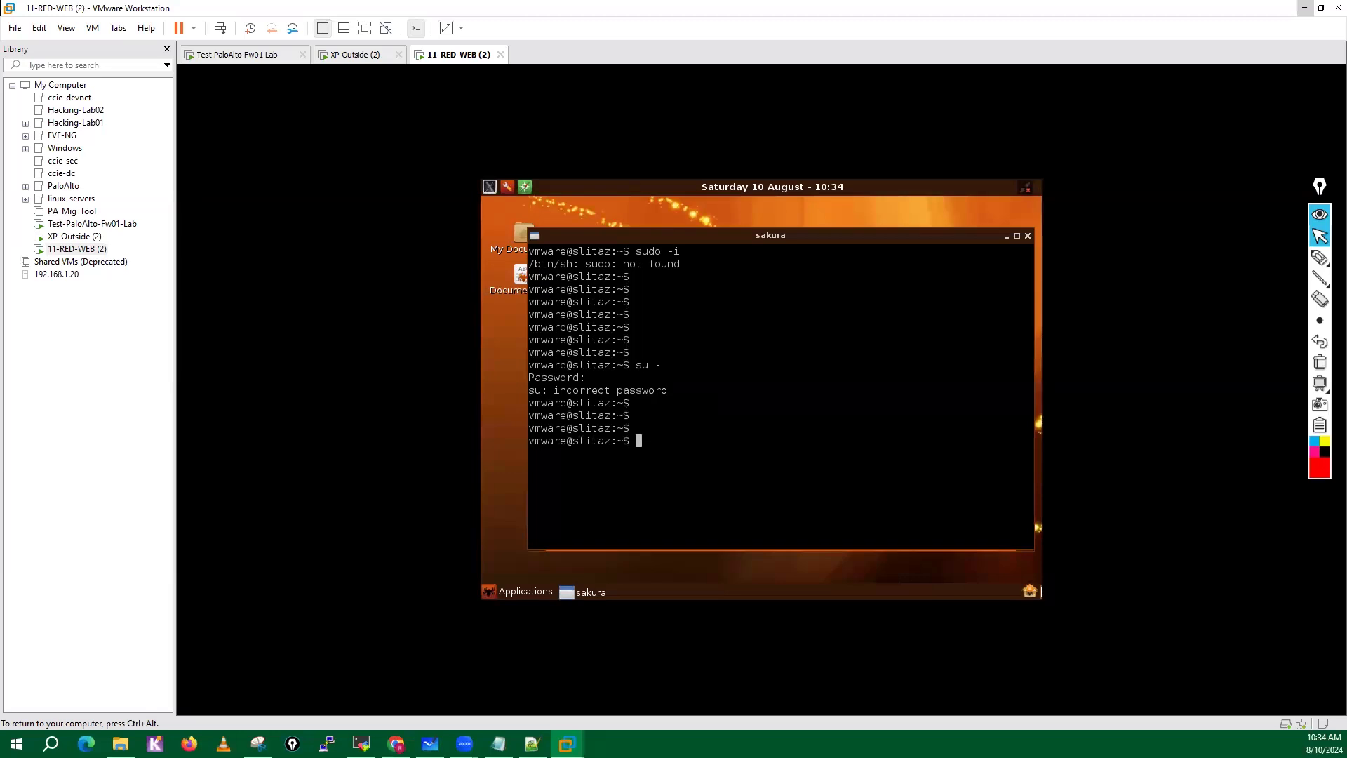
# Switch to the root account in the terminal with su - and enter the root password.
pyautogui.write('su -')
pyautogui.press('Return')
pyautogui.press('Return')
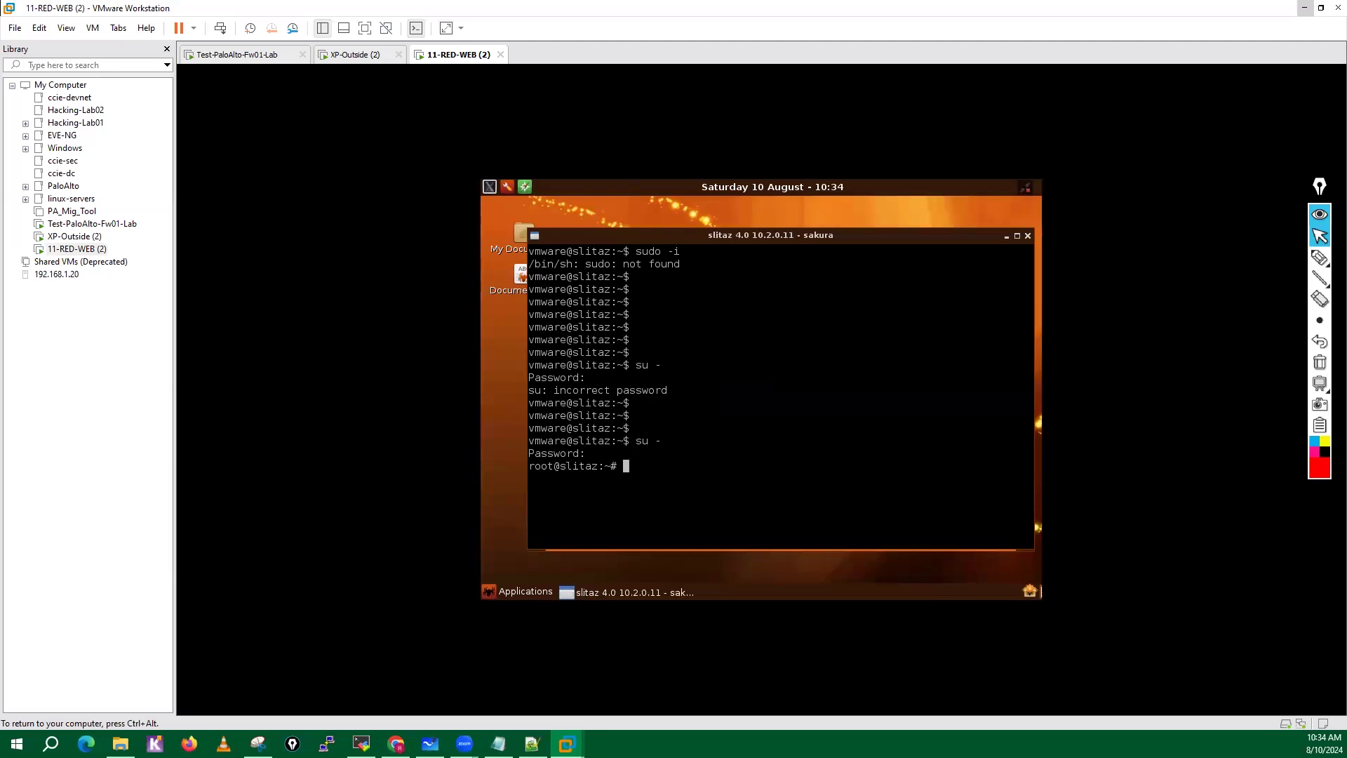
pyautogui.press('Return')
pyautogui.press('Return')
pyautogui.press('Return')
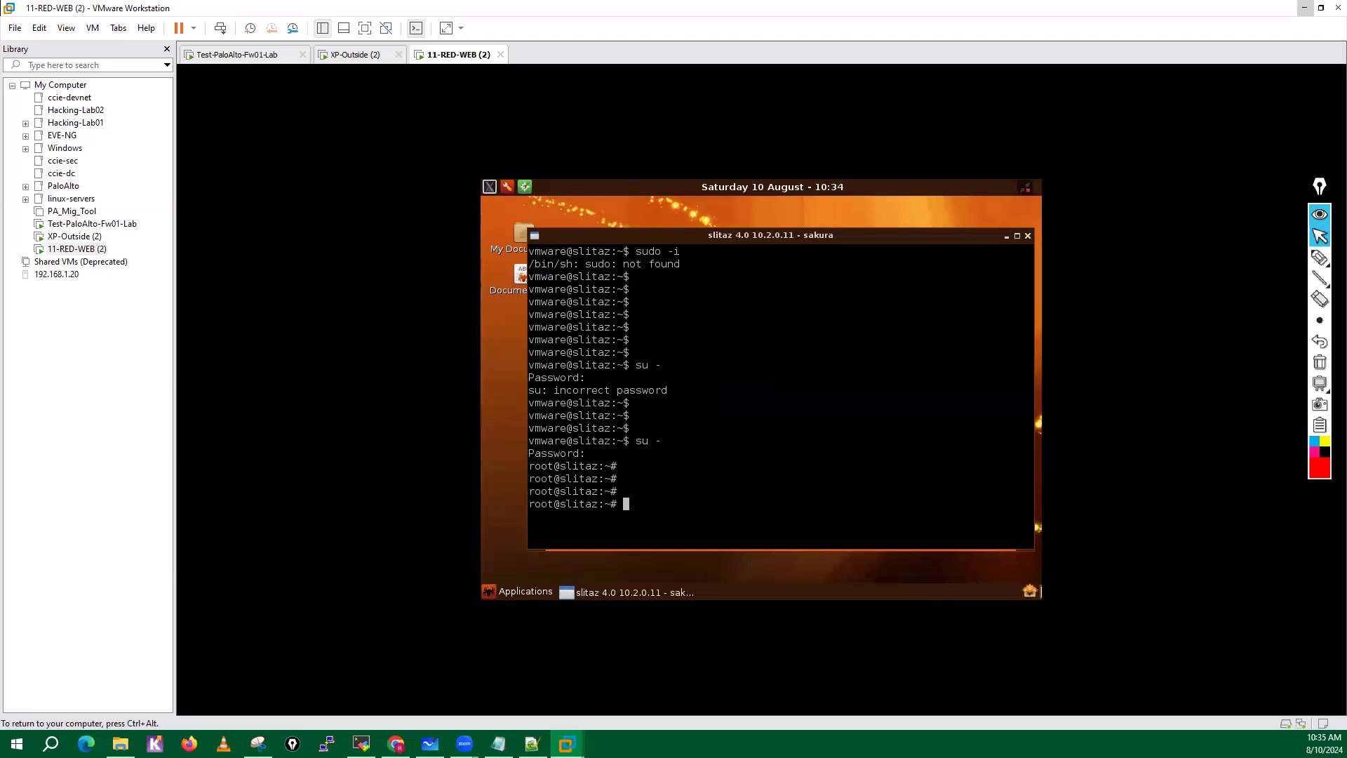
# Check the network interface configuration with ifconfig.
pyautogui.press('Return')
pyautogui.press('Return')
pyautogui.press('Return')
pyautogui.press('Return')
pyautogui.press('Return')
pyautogui.press('Return')
pyautogui.press('Return')
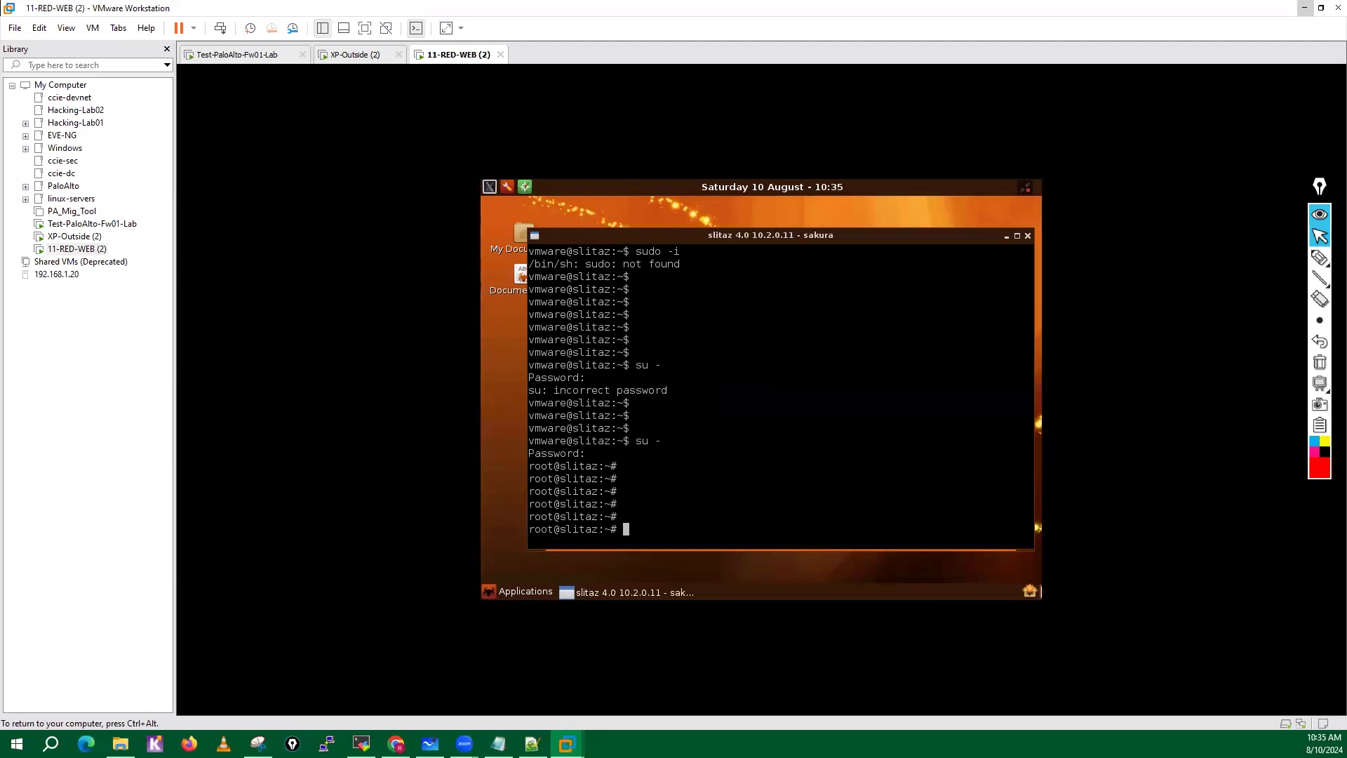
pyautogui.write('ifconfig')
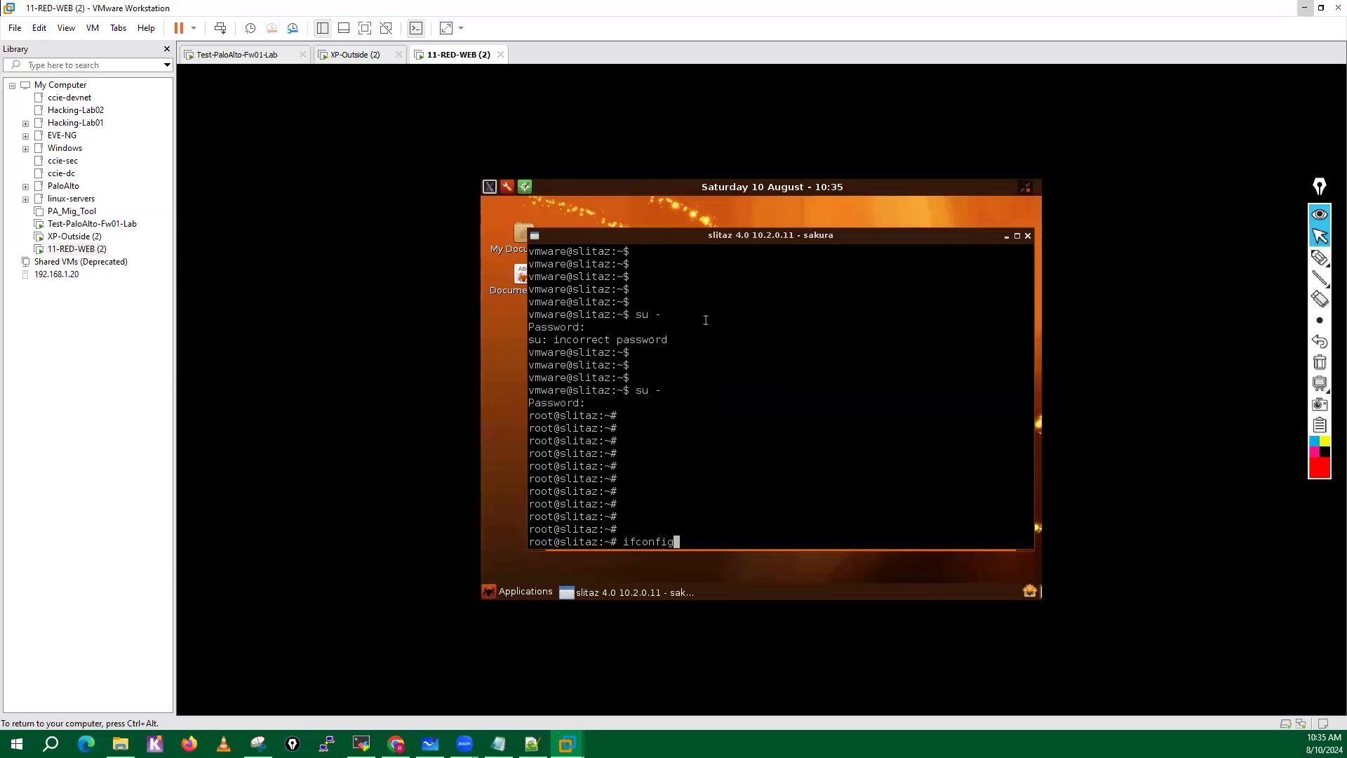
pyautogui.press('Return')
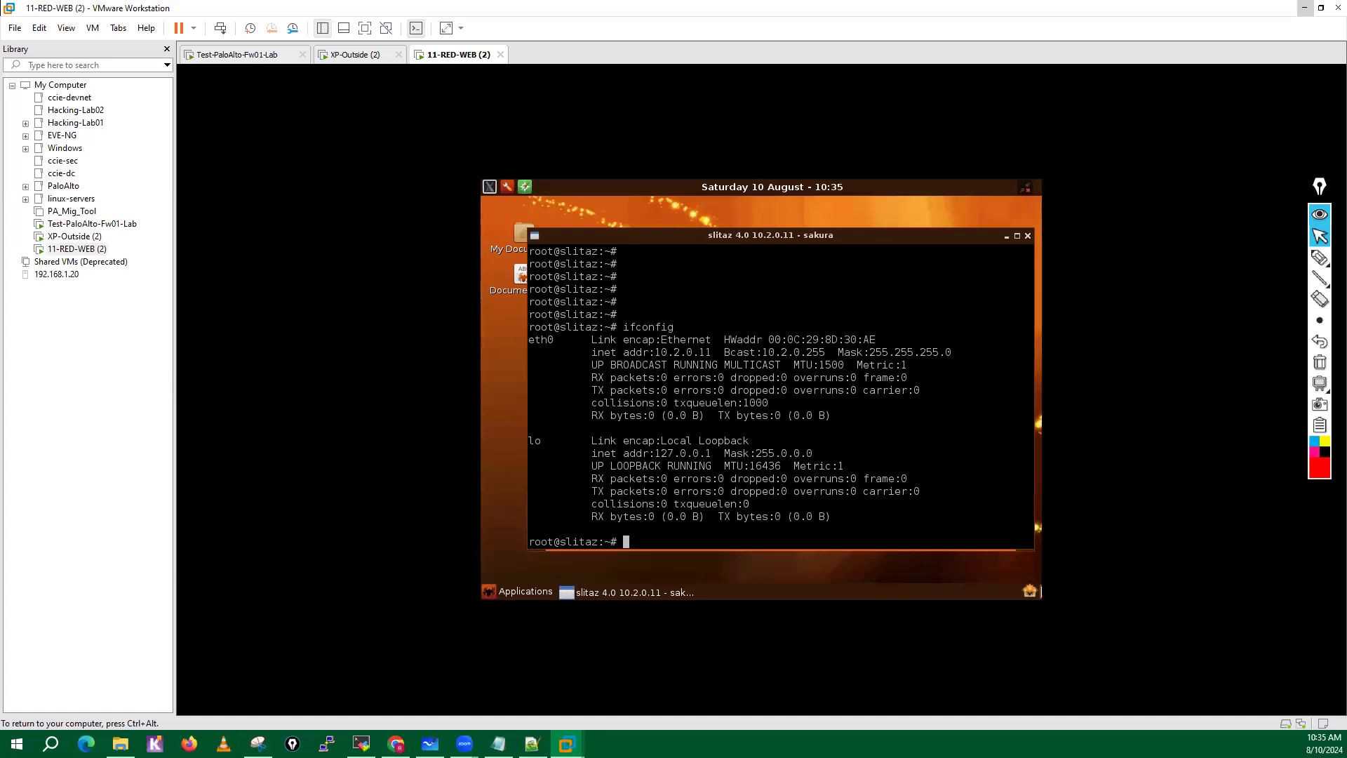
# Start a nano command and list the /etc entries, narrowing them to names beginning with network.
pyautogui.write('nano /etc/')
pyautogui.write('in')
pyautogui.press('BackSpace')
pyautogui.press('BackSpace')
pyautogui.press('Tab')
pyautogui.press('Tab')
pyautogui.write('netw')
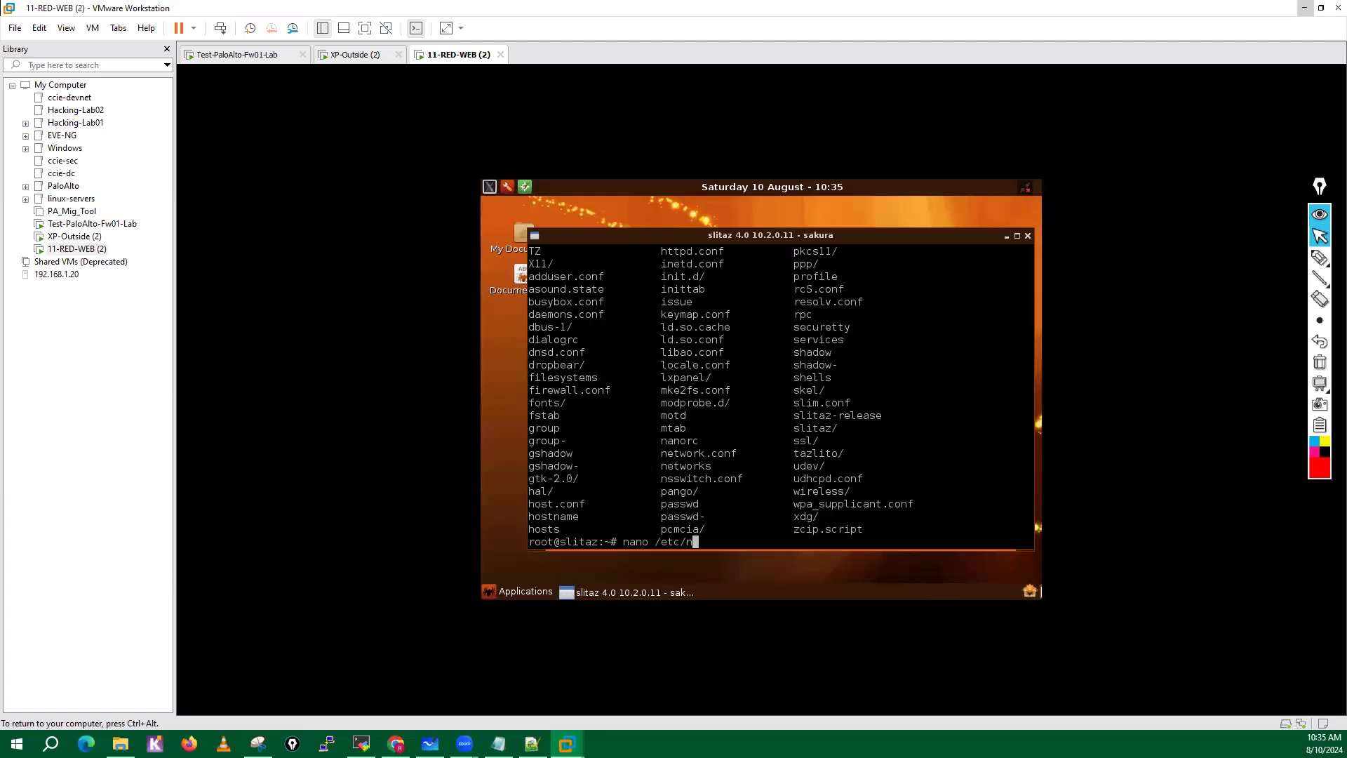
pyautogui.press('Tab')
pyautogui.press('Tab')
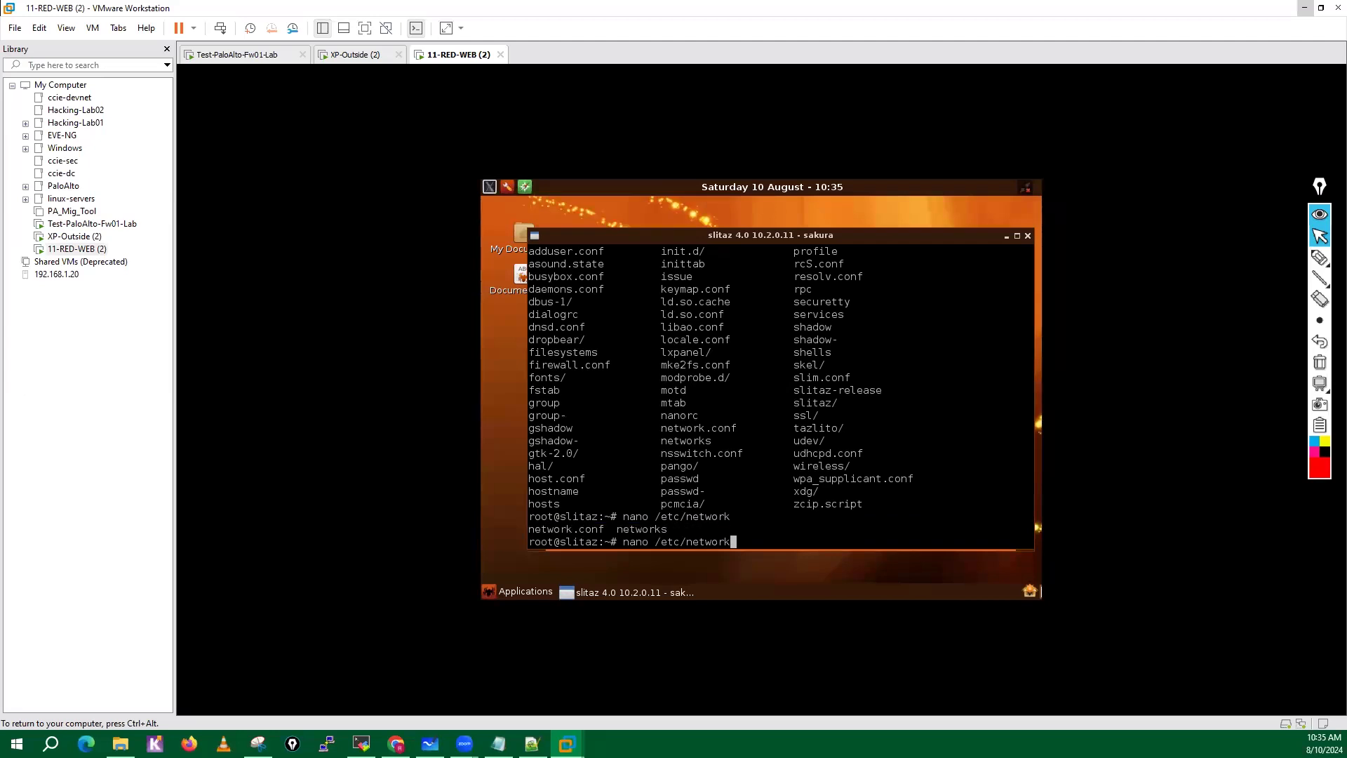
pyautogui.press('Tab')
pyautogui.press('Tab')
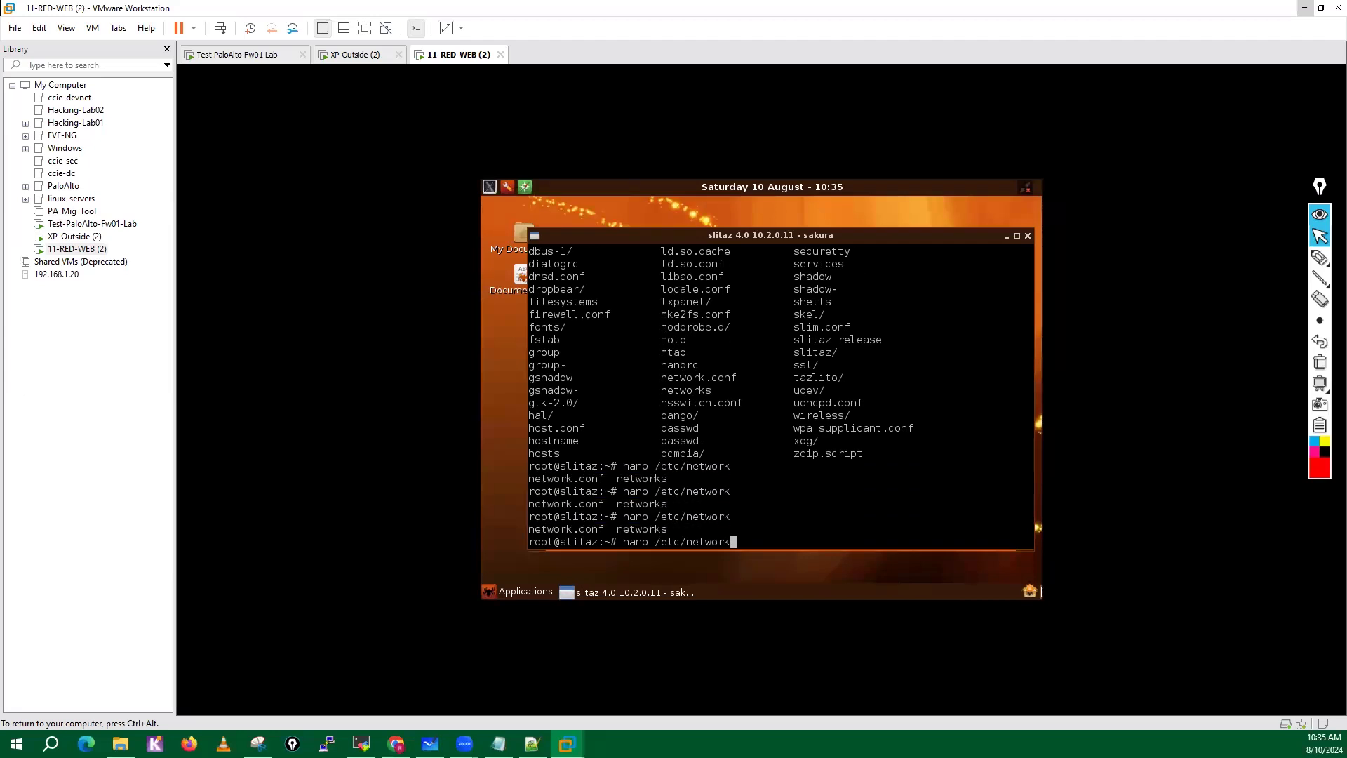
# Open /etc/networks in nano and exit it without changes.
pyautogui.write('s')
pyautogui.press('Tab')
pyautogui.press('BackSpace')
pyautogui.write('/')
pyautogui.press('BackSpace')
pyautogui.press('BackSpace')
pyautogui.press('Return')
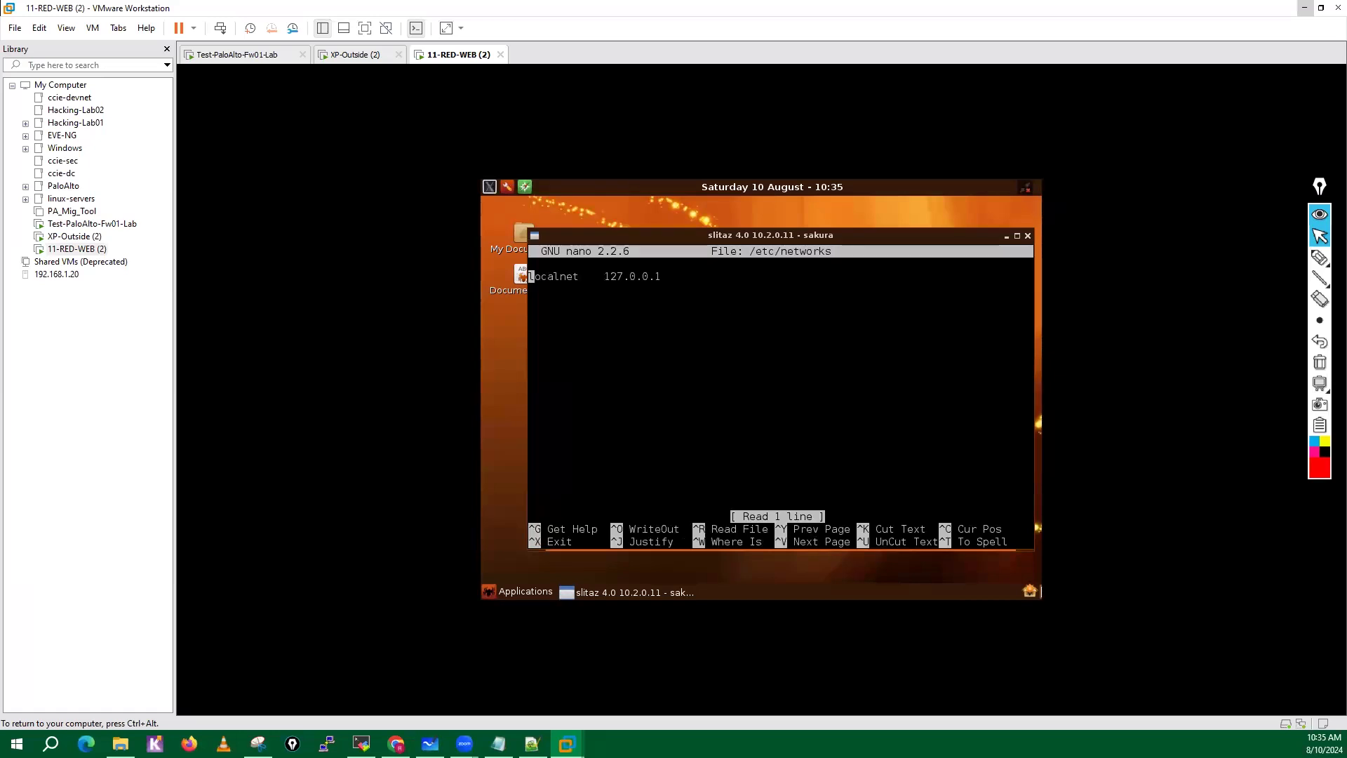
pyautogui.hotkey('ctrl', 'x')
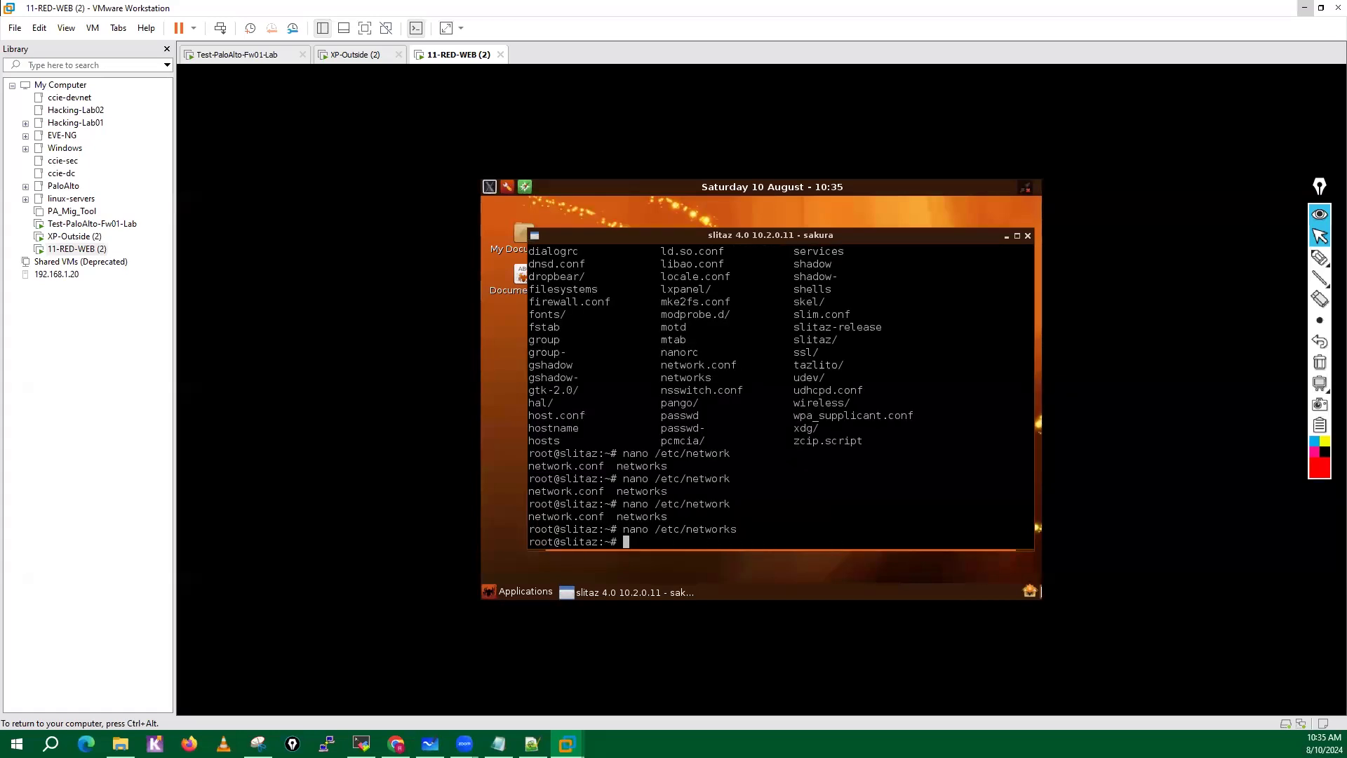
# Open the network configuration file /etc/network.conf in nano.
pyautogui.press('Up')
pyautogui.press('BackSpace')
pyautogui.write('.c')
pyautogui.press('Tab')
pyautogui.write('.')
pyautogui.press('Tab')
pyautogui.press('Tab')
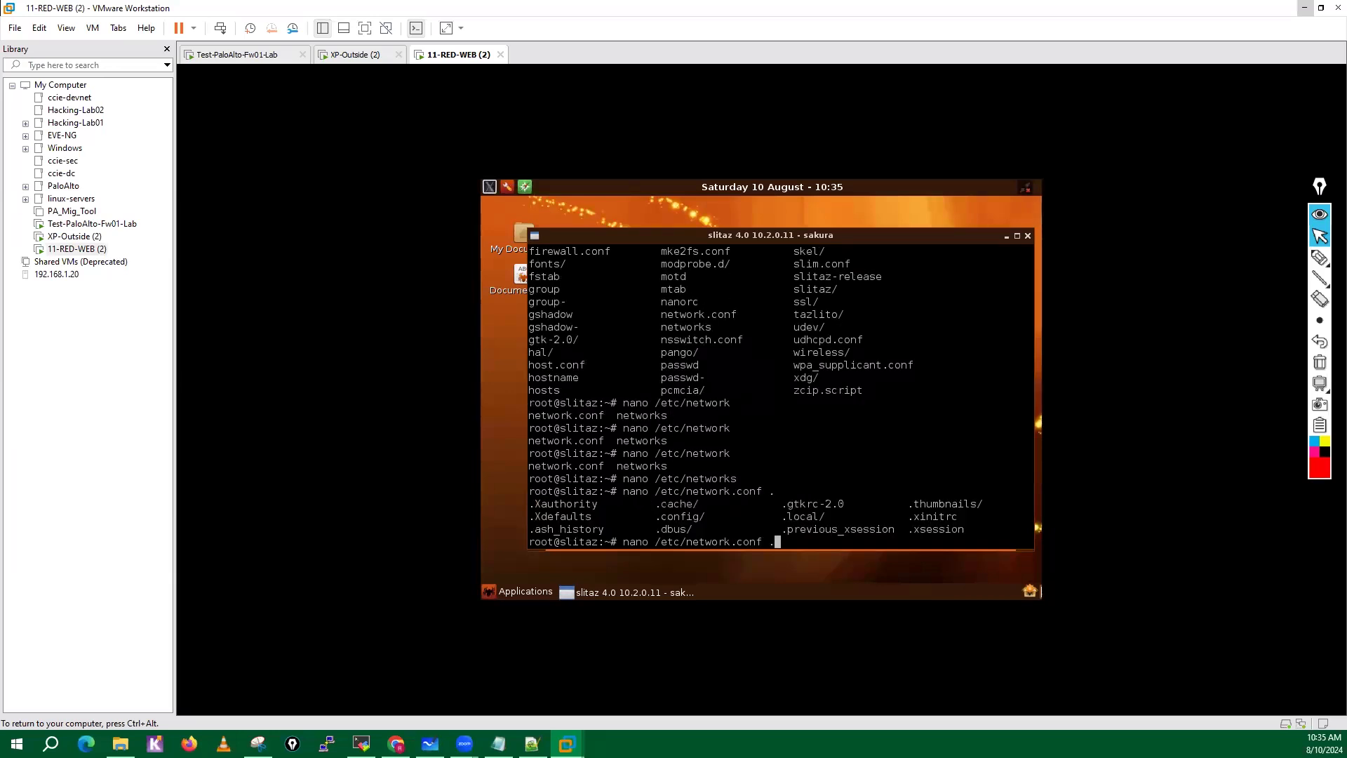
pyautogui.press('BackSpace')
pyautogui.press('Return')
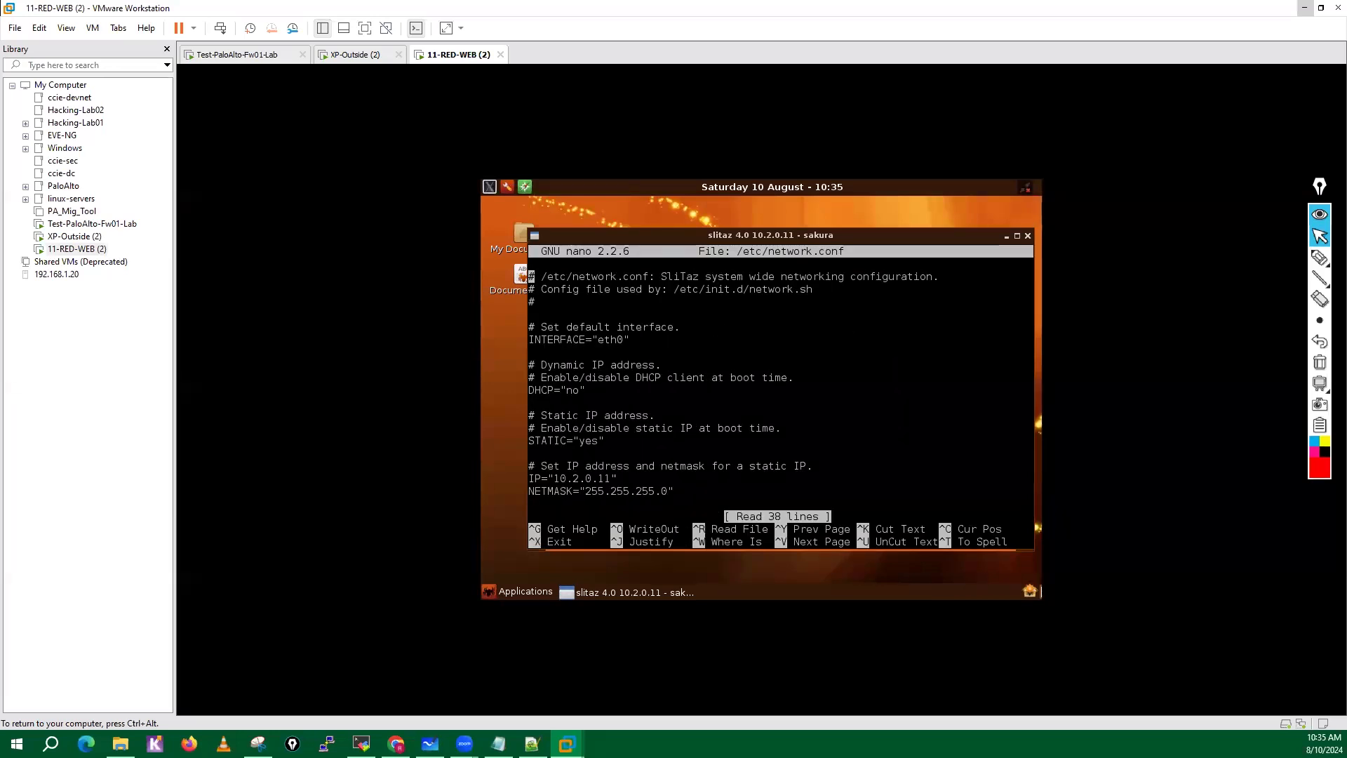
# Set the static IP address in /etc/network.conf to 10.2.2.101.
pyautogui.press('Down')
pyautogui.press('Down')
pyautogui.press('Down')
pyautogui.press('Down')
pyautogui.press('Down')
pyautogui.press('Down')
pyautogui.press('Down')
pyautogui.press('Down')
pyautogui.press('Down')
pyautogui.press('Down')
pyautogui.press('Down')
pyautogui.press('Down')
pyautogui.press('Down')
pyautogui.press('Down')
pyautogui.press('Down')
pyautogui.press('Down')
pyautogui.press('Right')
pyautogui.press('Right')
pyautogui.press('Right')
pyautogui.press('Right')
pyautogui.press('Right')
pyautogui.press('Right')
pyautogui.press('Right')
pyautogui.press('Right')
pyautogui.press('Right')
pyautogui.press('Right')
pyautogui.press('Right')
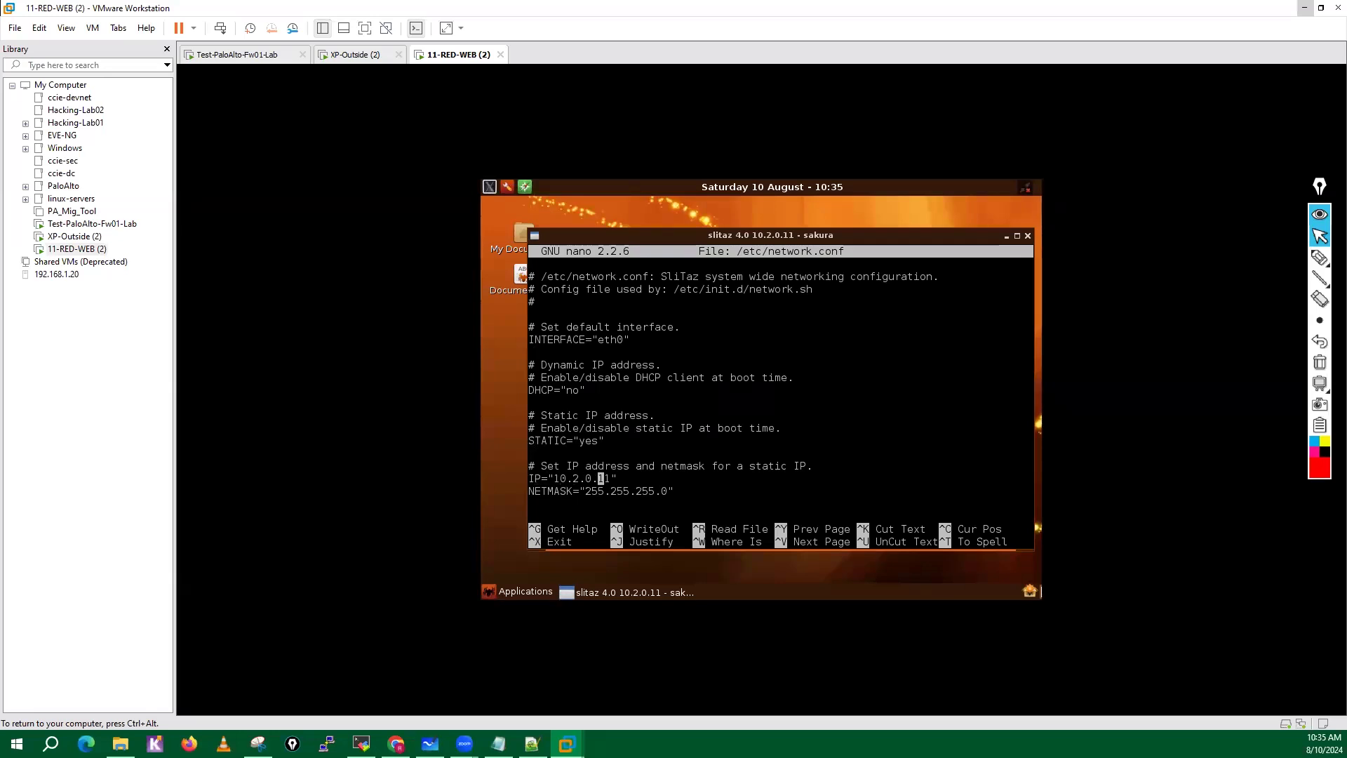
pyautogui.press('Left')
pyautogui.press('BackSpace')
pyautogui.write('2')
pyautogui.press('Right')
pyautogui.press('Right')
pyautogui.write('1')
pyautogui.press('BackSpace')
pyautogui.write('0')
# Set the static route gateway in /etc/network.conf to 10.2.2.250.
pyautogui.press('Down')
pyautogui.press('Down')
pyautogui.press('Down')
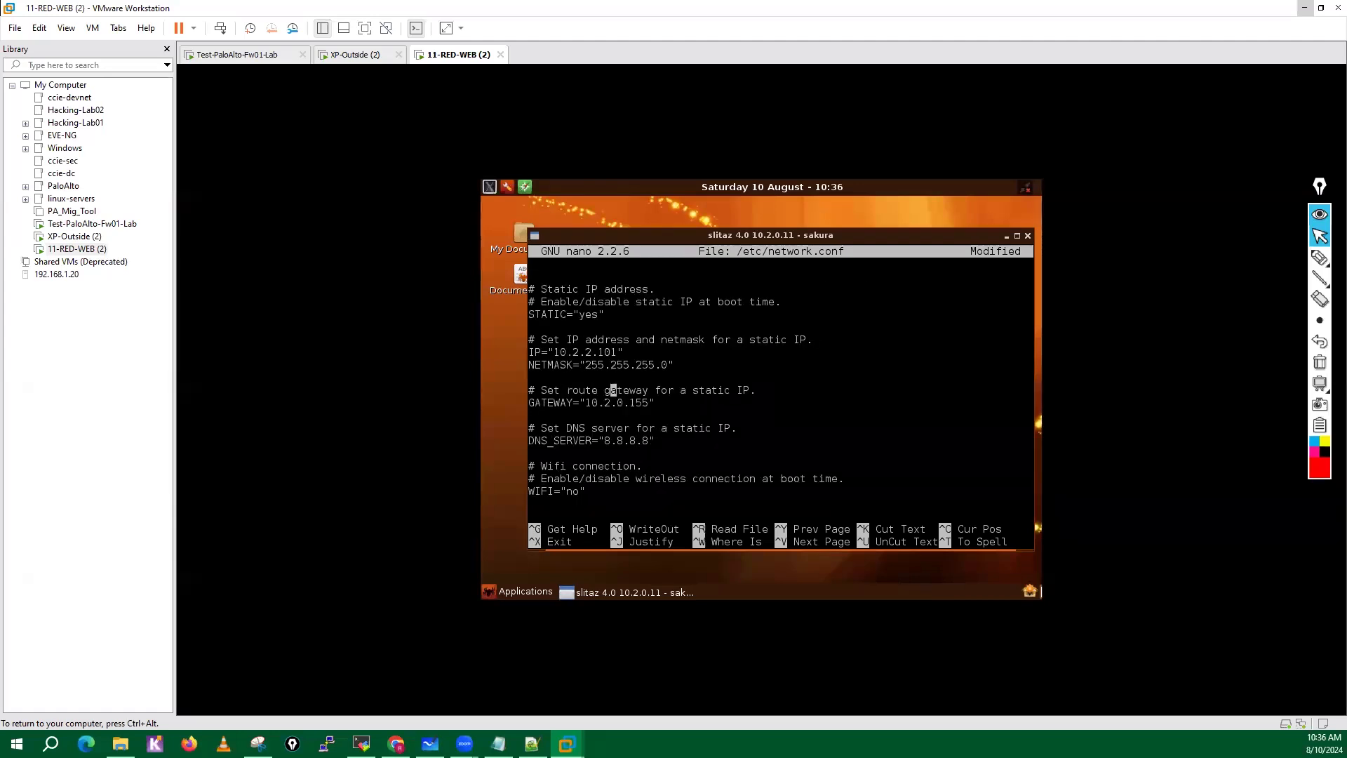
# Save the changes to /etc/network.conf under the same file name and exit nano.
pyautogui.press('Down')
pyautogui.press('Right')
pyautogui.press('Right')
pyautogui.press('BackSpace')
pyautogui.write('2')
pyautogui.press('Right')
pyautogui.press('Delete')
pyautogui.press('Delete')
pyautogui.write('25')
pyautogui.press('Delete')
pyautogui.write('0')
pyautogui.press('Down')
pyautogui.press('Down')
pyautogui.press('Down')
pyautogui.press('Down')
pyautogui.press('Down')
pyautogui.press('Down')
pyautogui.press('Down')
pyautogui.press('Down')
pyautogui.hotkey('ctrl', 'x')
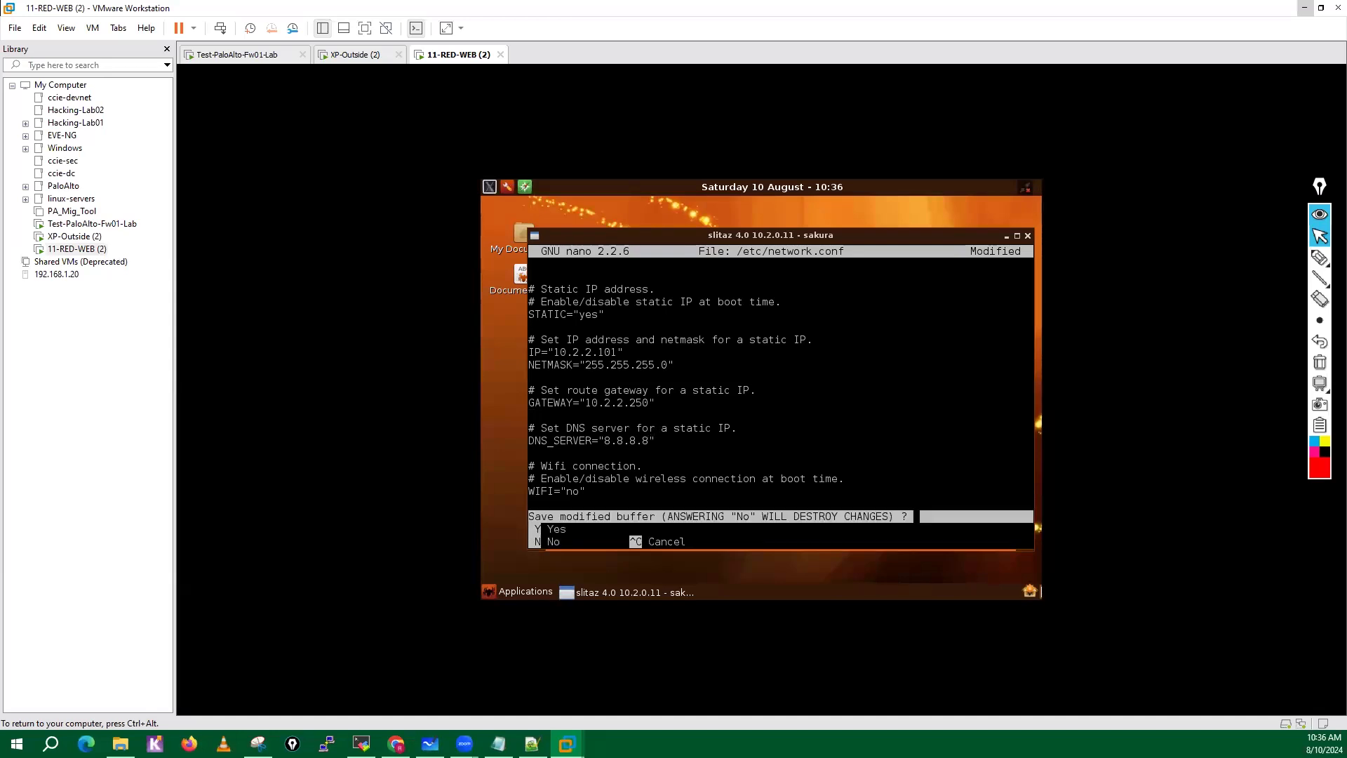
pyautogui.press('y')
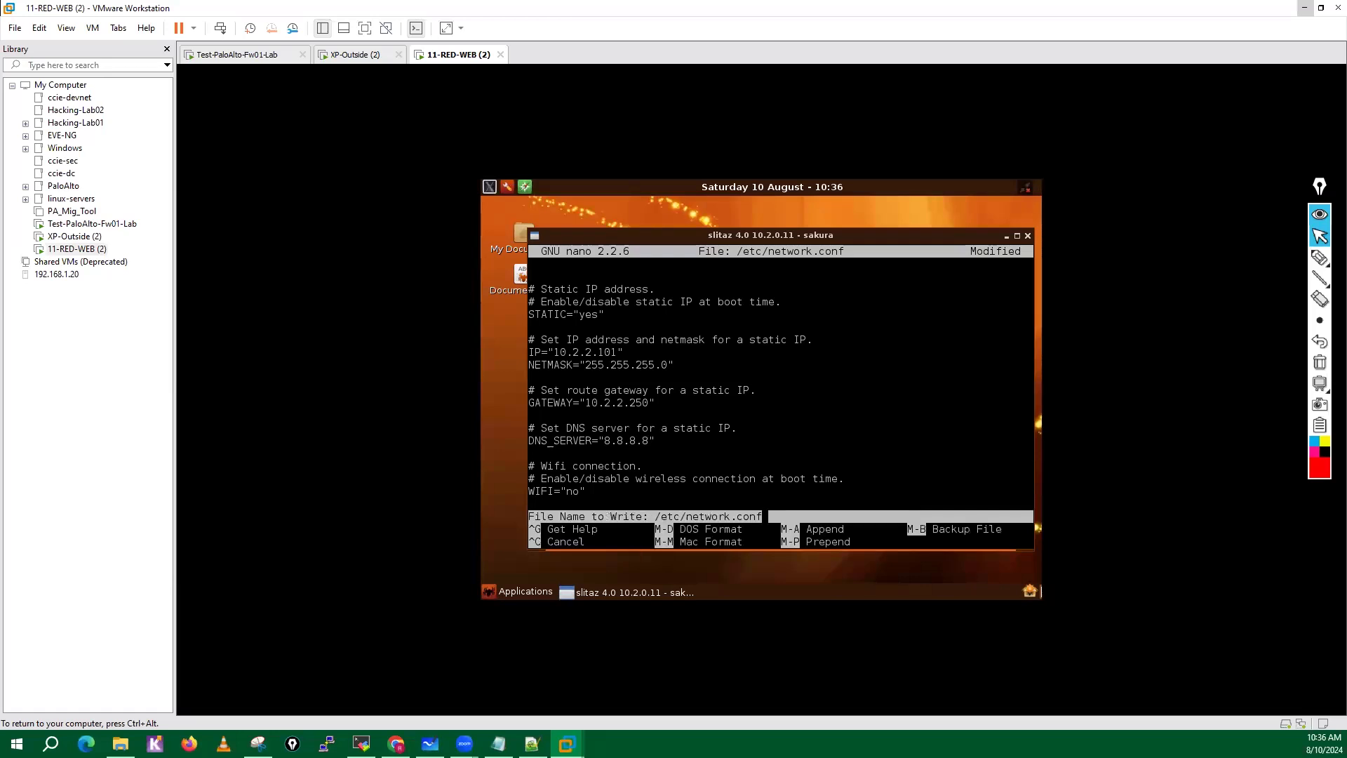
pyautogui.press('Return')
pyautogui.press('Return')
pyautogui.press('Return')
pyautogui.press('Return')
pyautogui.press('Return')
pyautogui.press('Return')
pyautogui.press('Return')
pyautogui.press('Return')
pyautogui.press('Return')
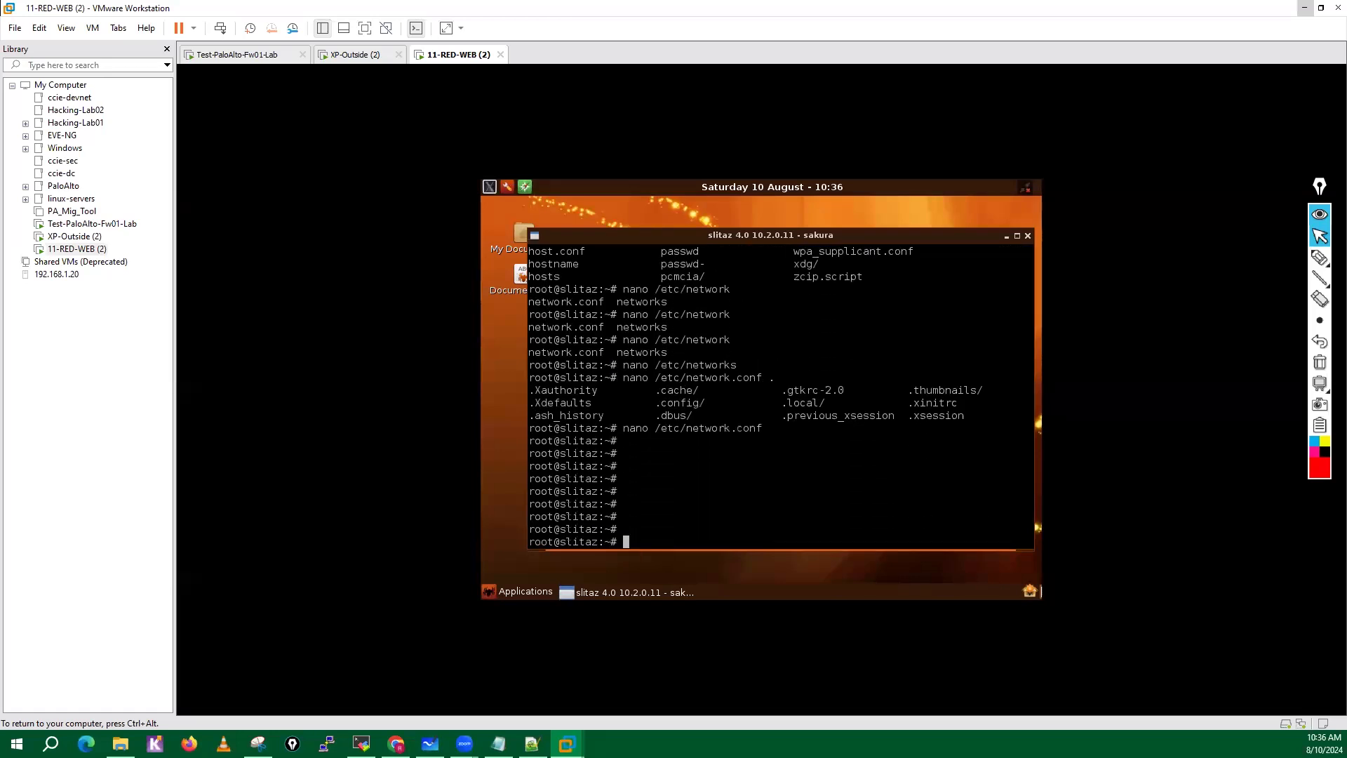
# Check with ifconfig which address eth0 is using after the configuration edit.
pyautogui.write('ifocnfig')
pyautogui.press('Return')
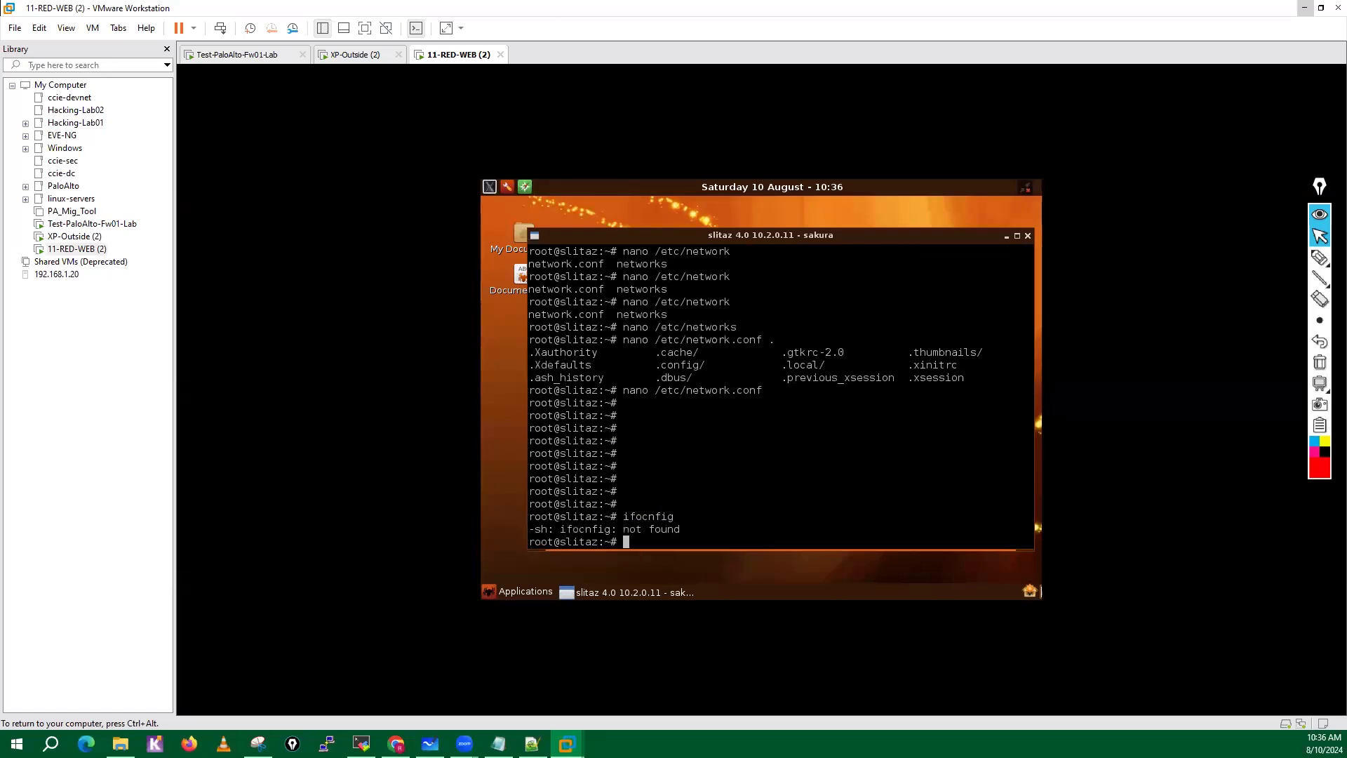
pyautogui.write('ifconfig')
pyautogui.press('Return')
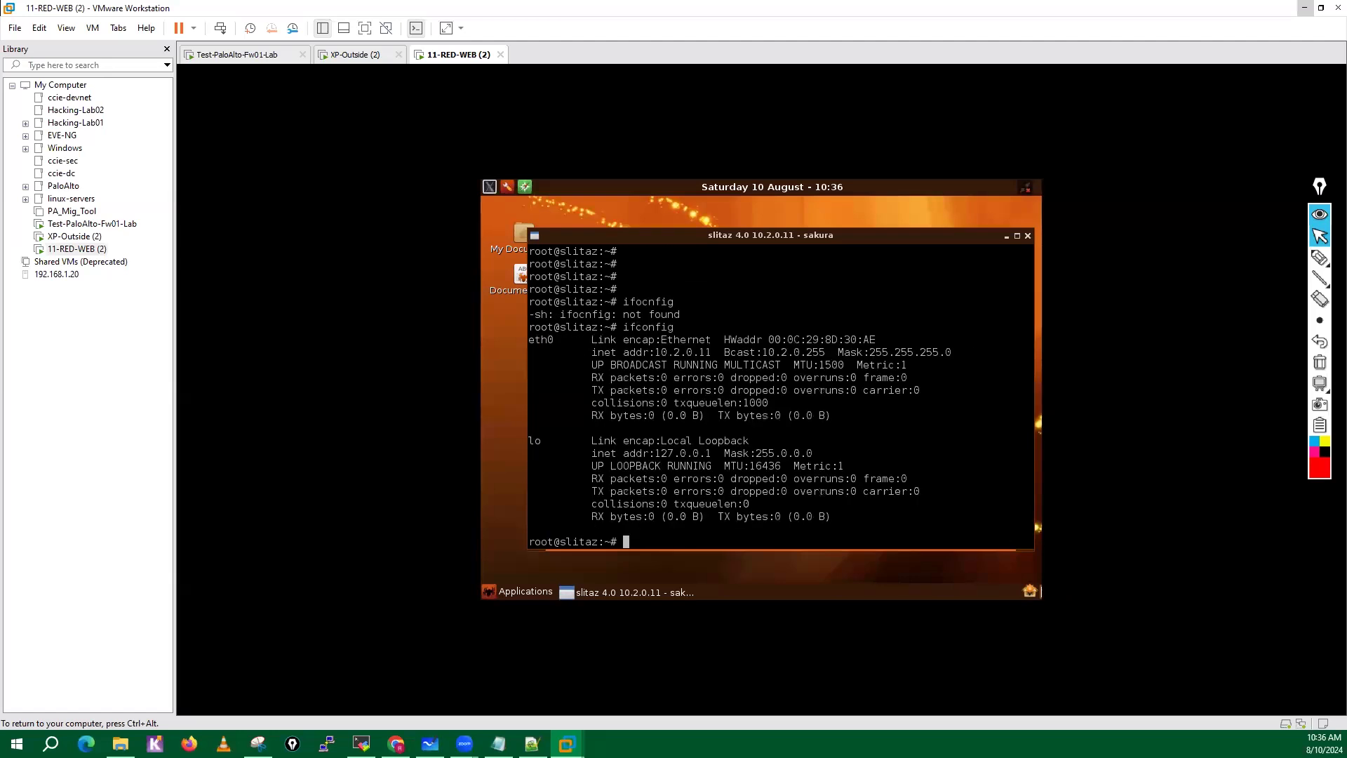
pyautogui.press('Return')
pyautogui.press('Return')
# Try to bring the eth0 interface down with ifdown eth0.
pyautogui.press('Up')
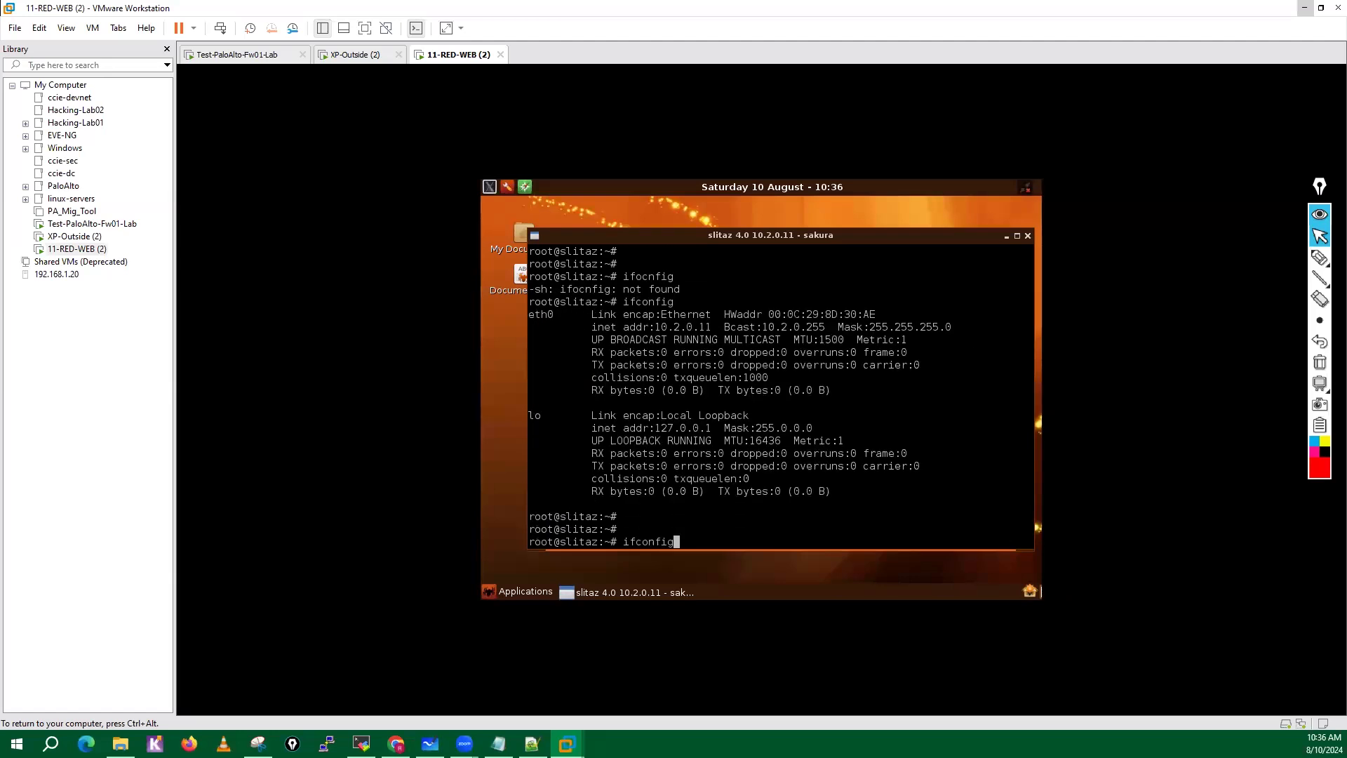
pyautogui.press('BackSpace')
pyautogui.press('BackSpace')
pyautogui.press('BackSpace')
pyautogui.press('BackSpace')
pyautogui.press('BackSpace')
pyautogui.press('BackSpace')
pyautogui.write('down eth0')
pyautogui.press('Return')
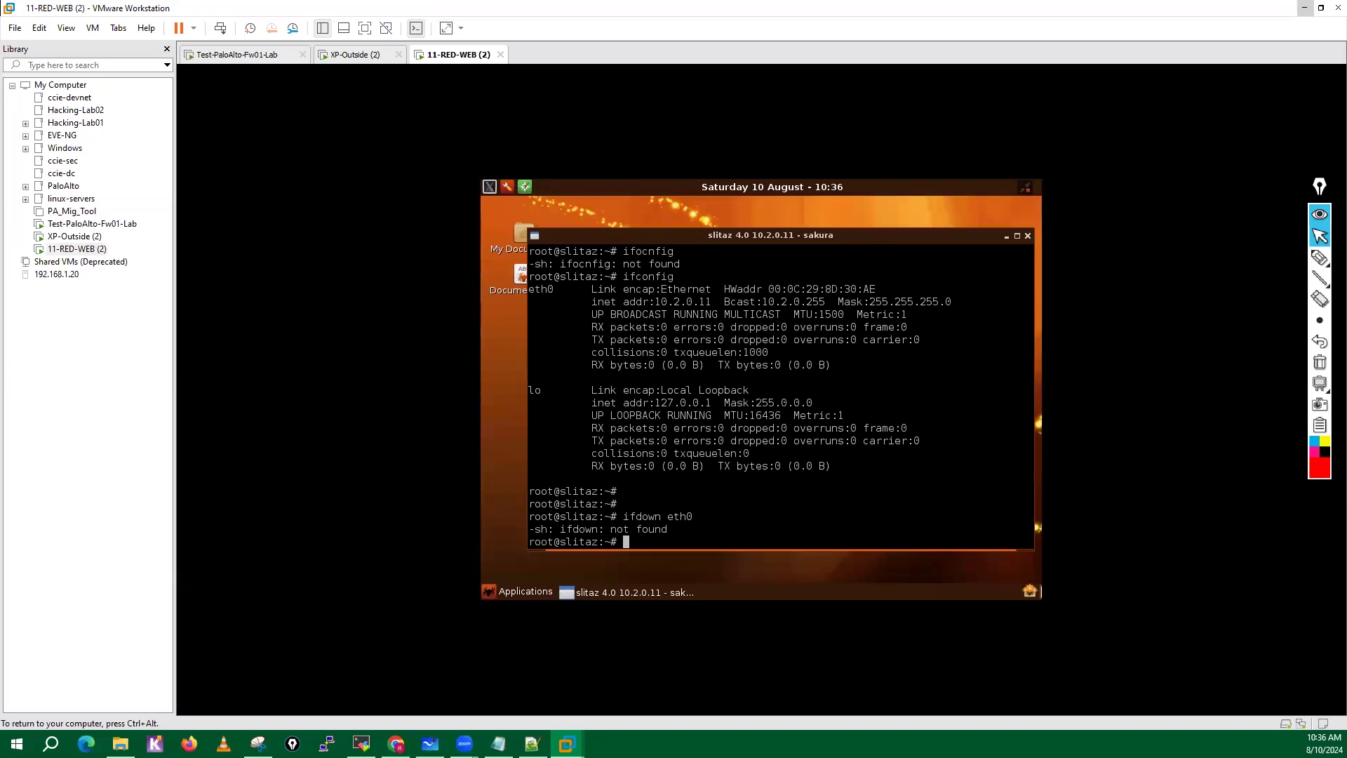
pyautogui.press('Return')
pyautogui.press('Return')
pyautogui.press('Return')
pyautogui.press('Return')
pyautogui.press('Return')
pyautogui.press('Return')
pyautogui.press('Return')
pyautogui.press('Return')
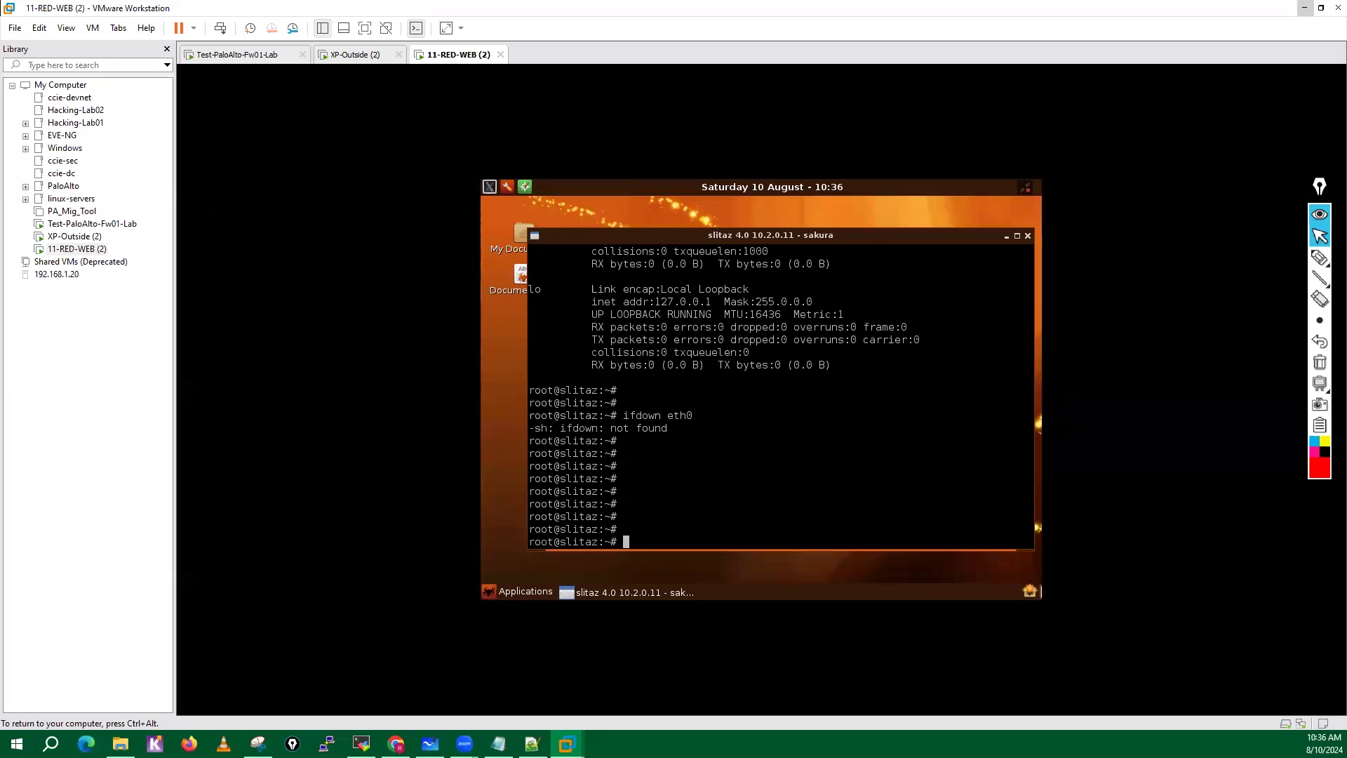
# Reboot the SliTaz virtual machine from the root terminal and release input from the guest.
pyautogui.write('reboot')
pyautogui.press('Return')
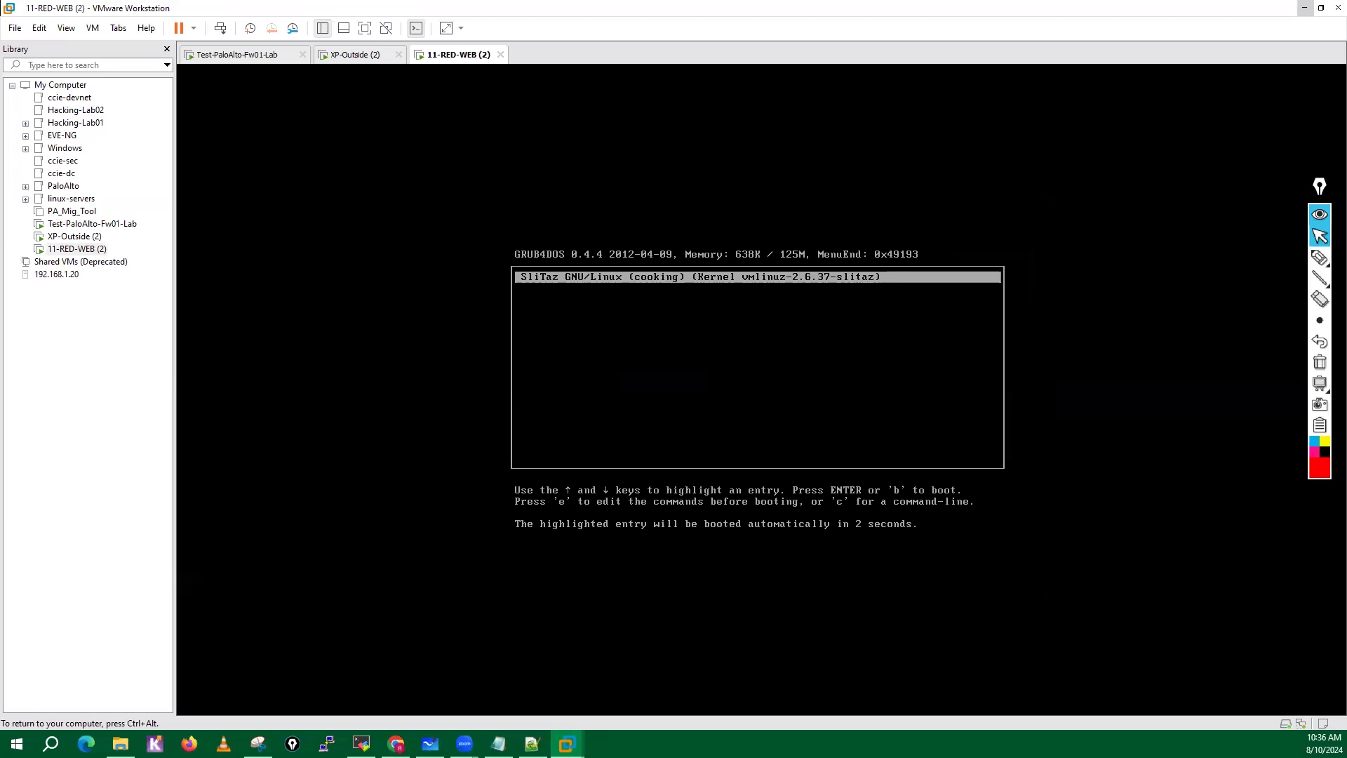
pyautogui.hotkey('ctrl', 'alt')
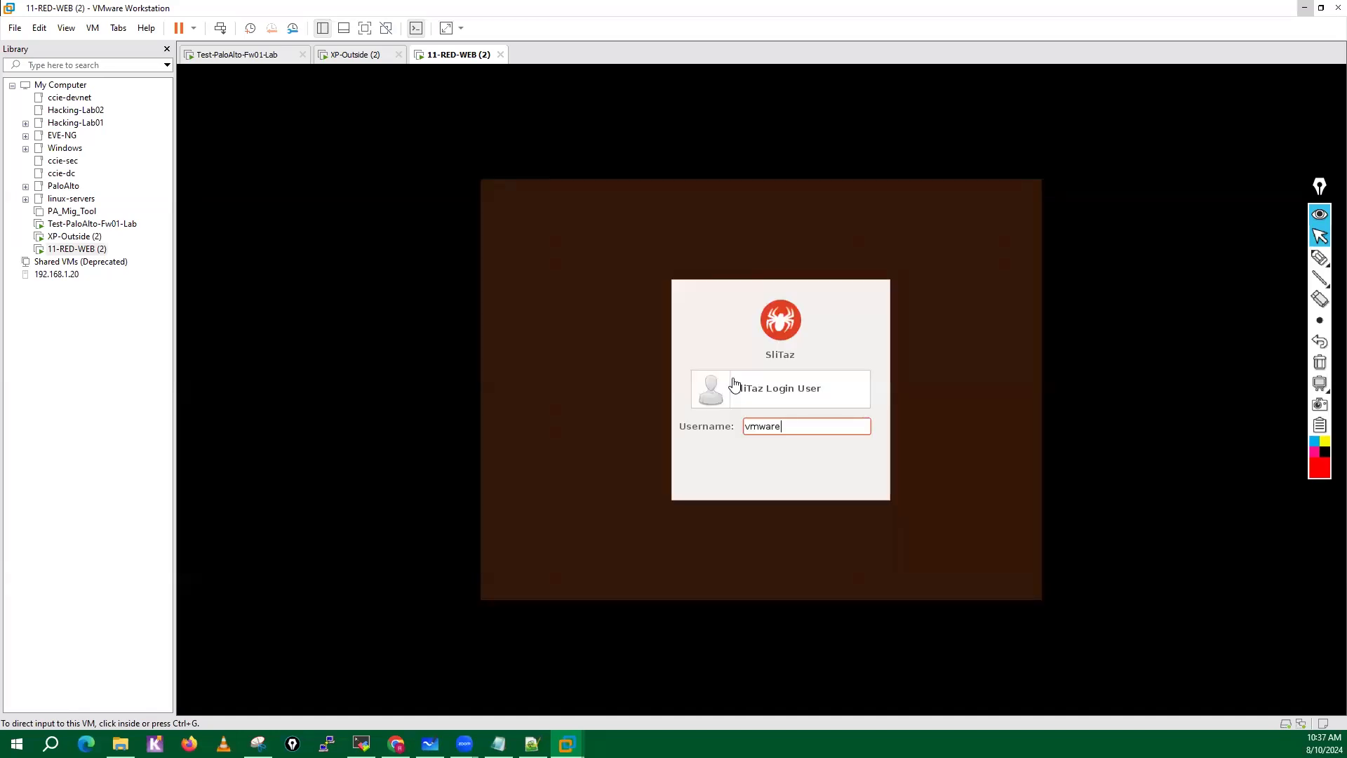
# Log in to SliTaz with the prefilled username and enter the account password.
pyautogui.click(623, 375)
pyautogui.press('Return')
pyautogui.write('vmware')
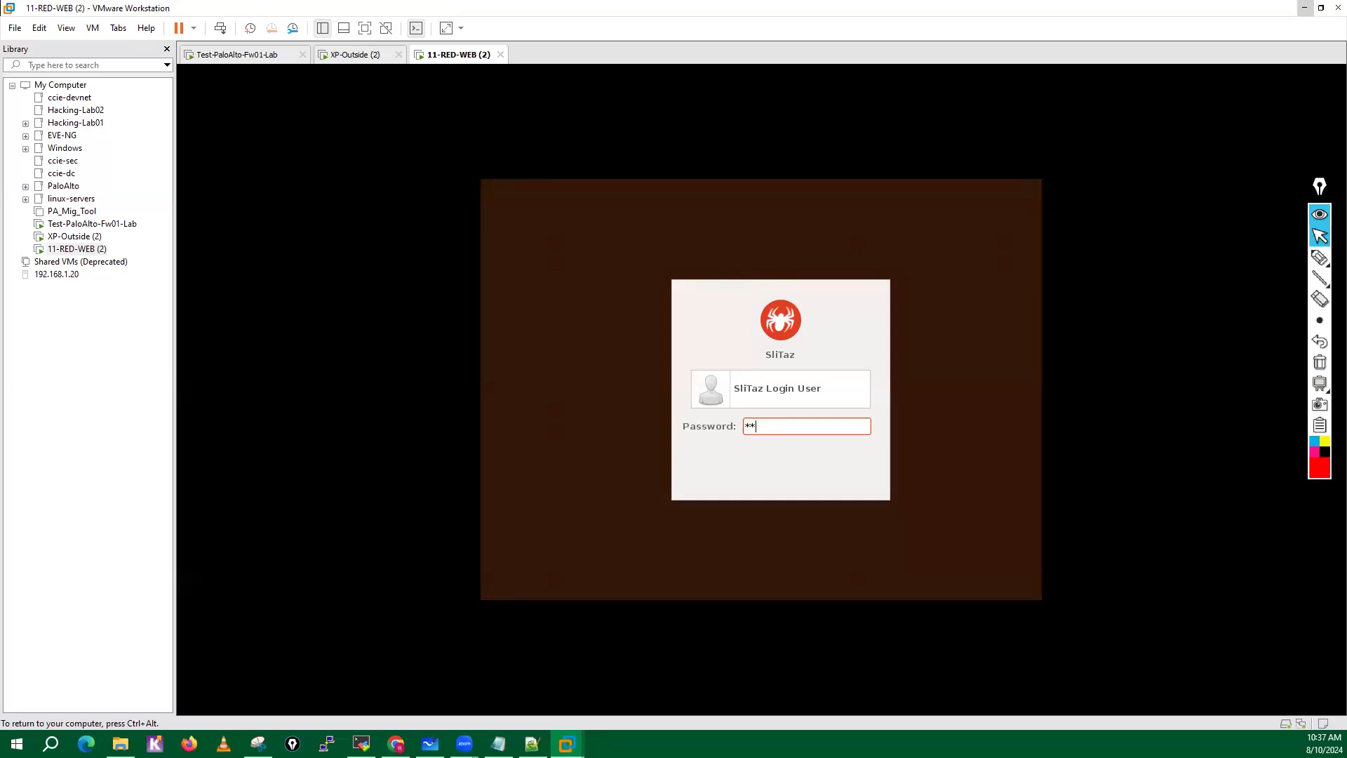
pyautogui.press('Return')
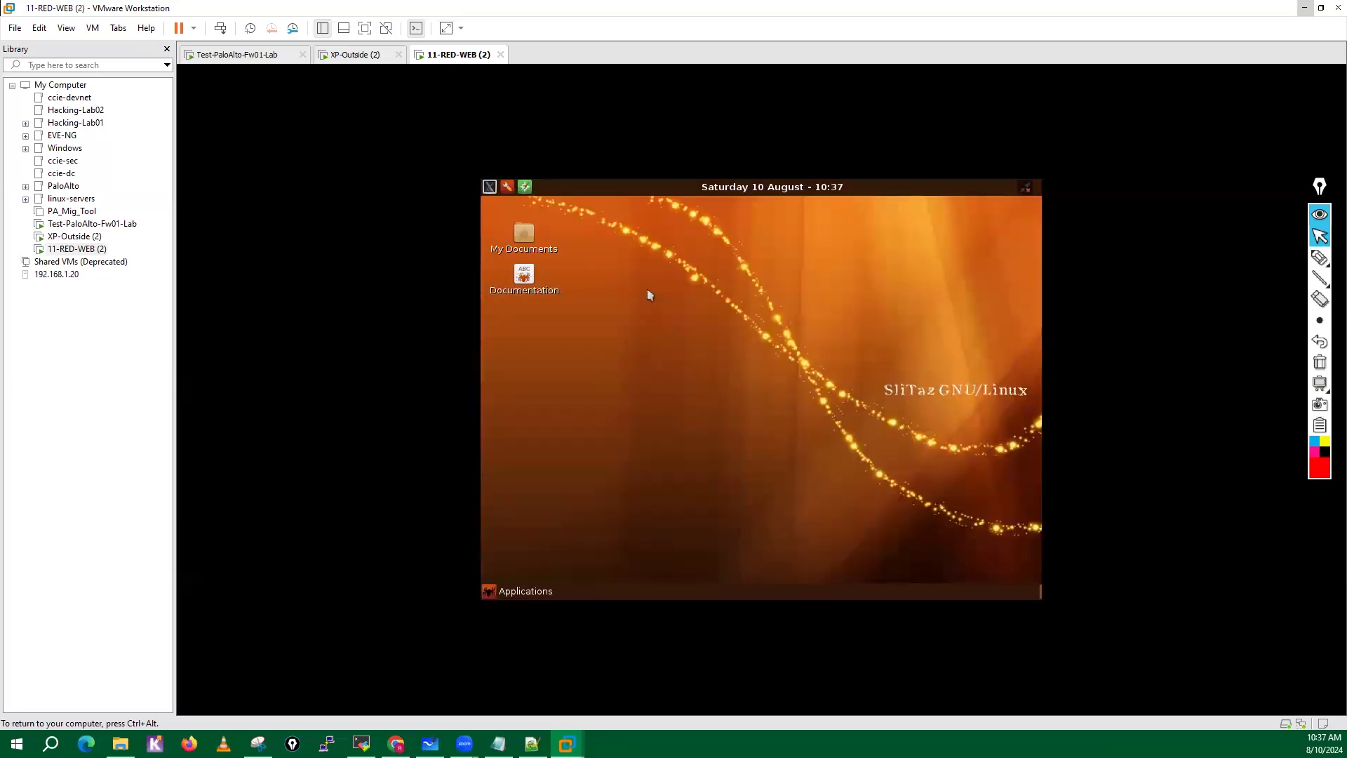
# Open a terminal on the SliTaz desktop and check the eth0 address with ifconfig.
pyautogui.click(488, 191)
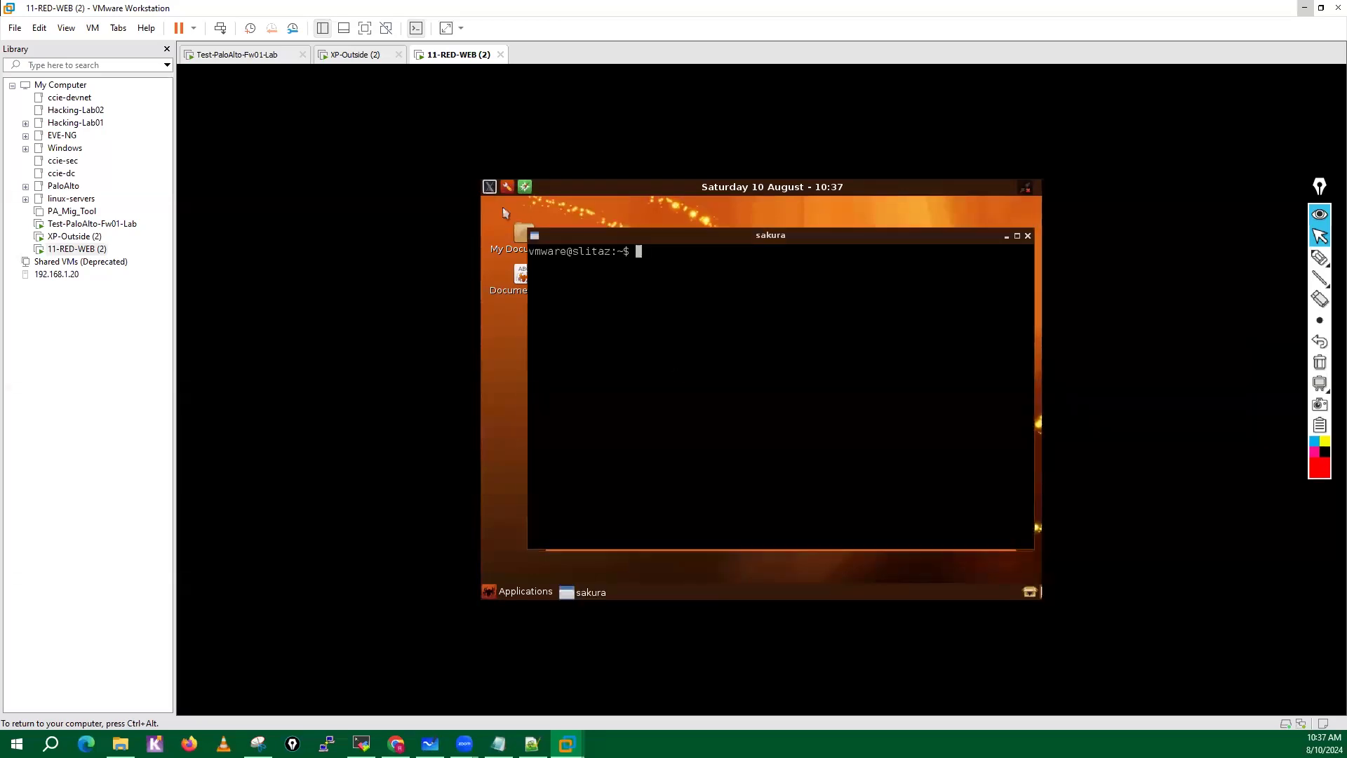
pyautogui.write('ifocnfig')
pyautogui.press('Return')
pyautogui.write('ifconfig')
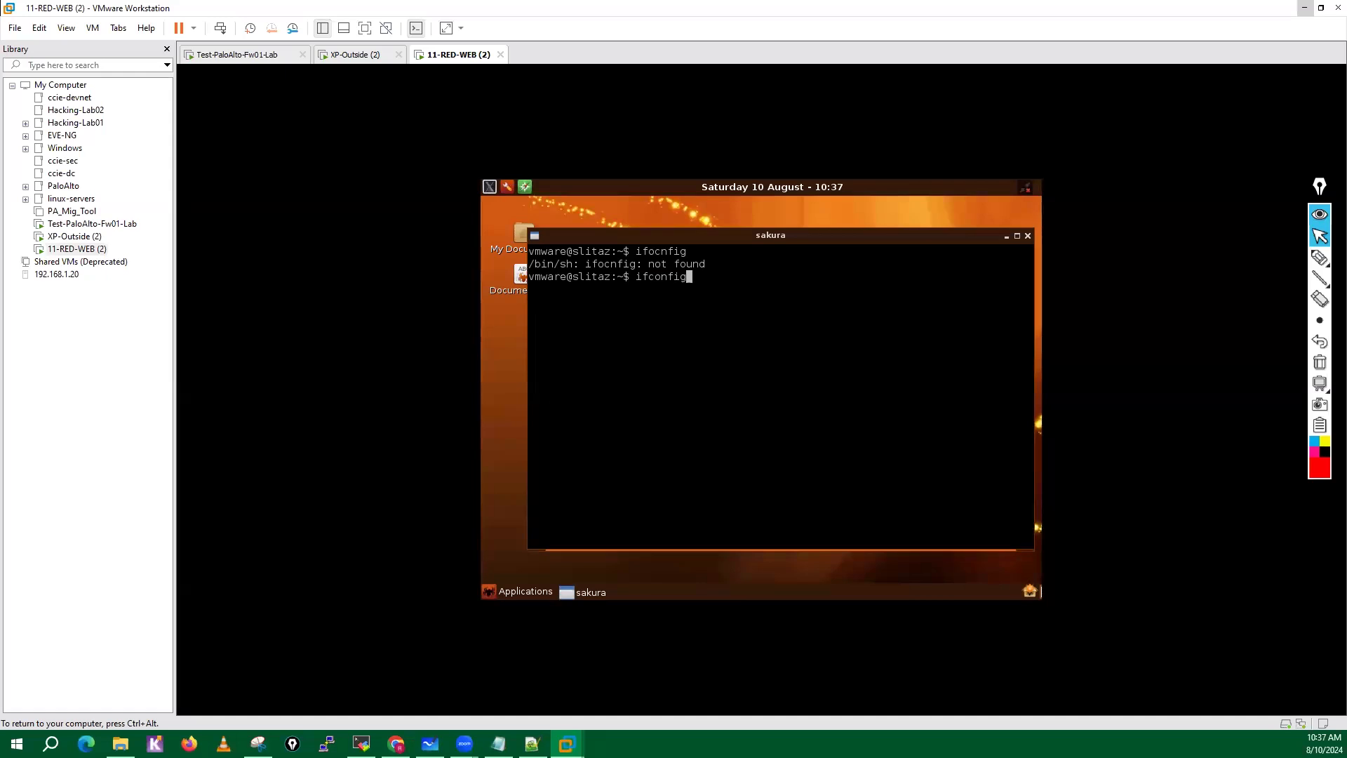
pyautogui.press('Return')
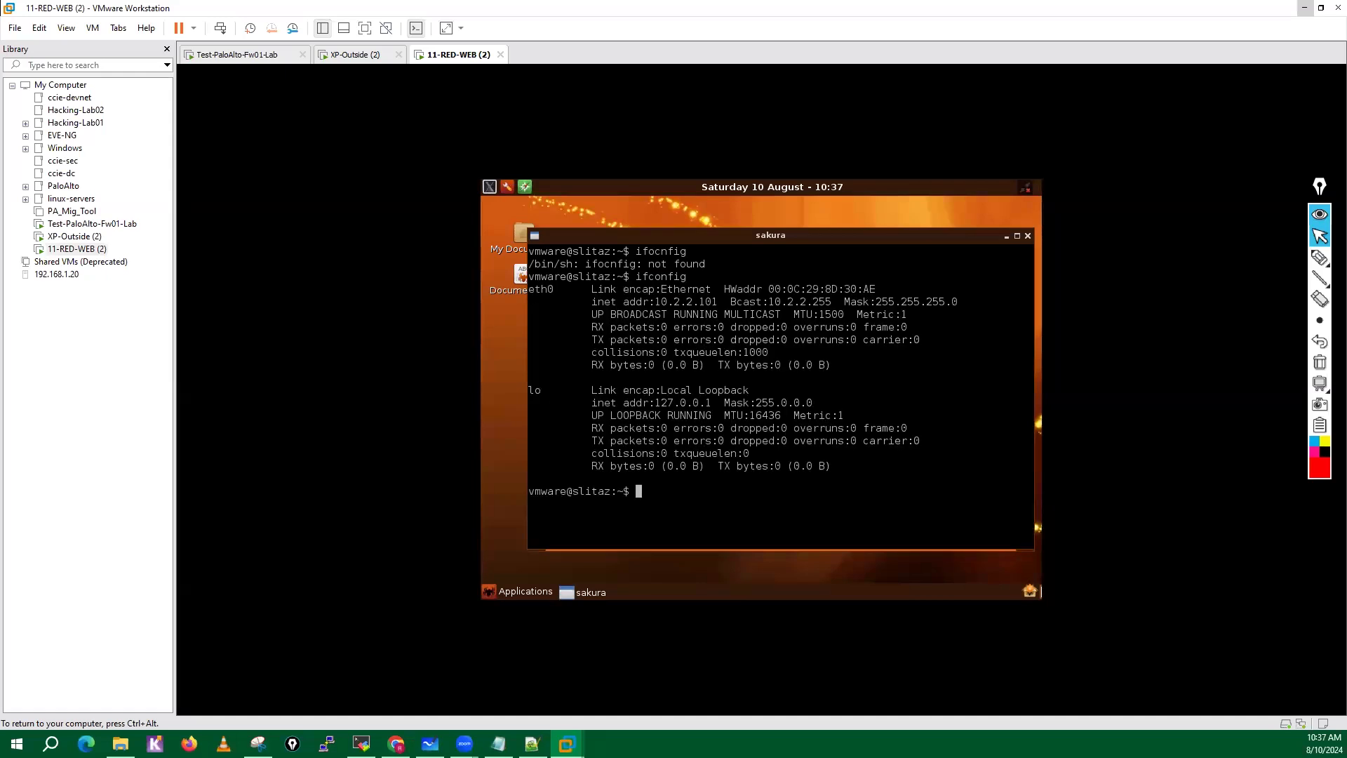
pyautogui.press('Return')
pyautogui.press('Return')
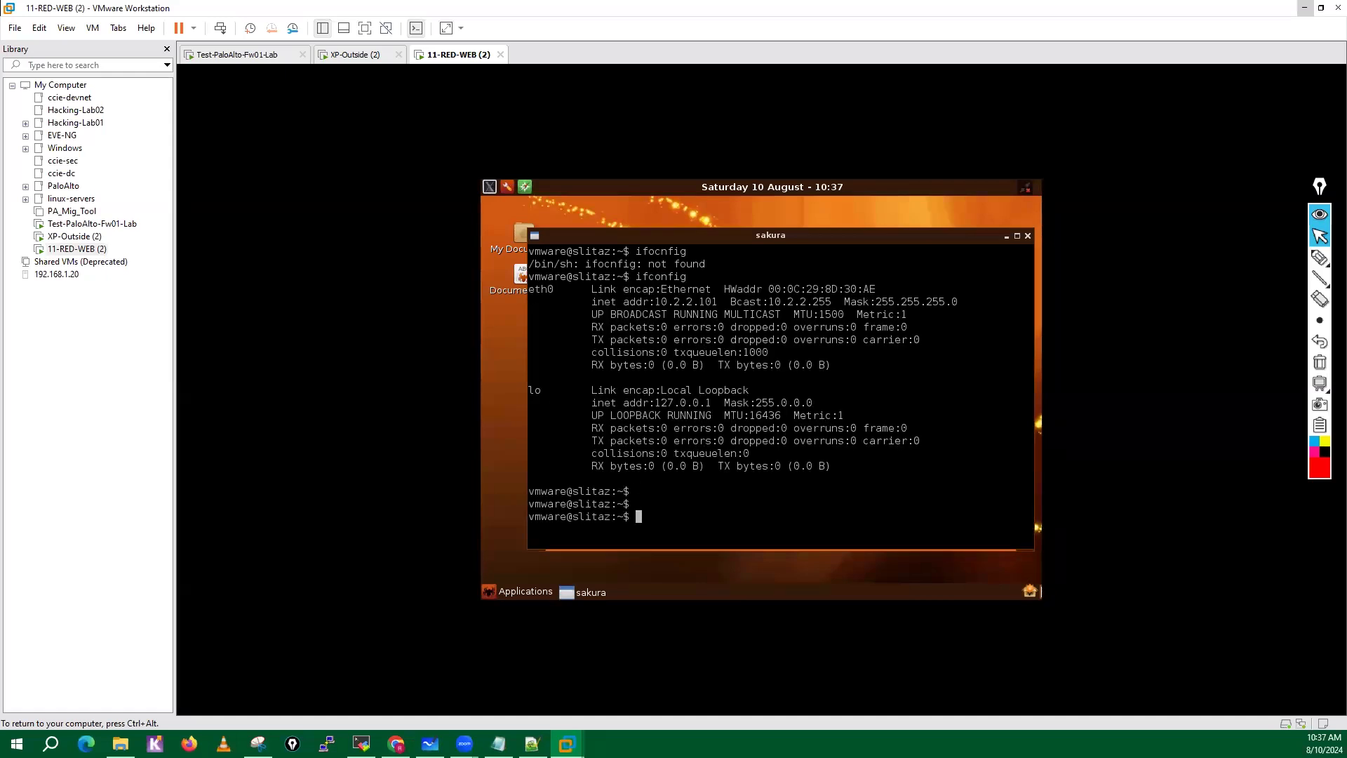
# Switch to the root account in the new terminal session with su -, entering the root password.
pyautogui.write('su -')
pyautogui.press('Return')
pyautogui.press('Return')
pyautogui.press('Return')
pyautogui.press('Return')
pyautogui.press('Return')
pyautogui.press('Return')
pyautogui.press('Return')
pyautogui.press('Return')
pyautogui.press('Return')
pyautogui.press('Return')
pyautogui.press('Return')
pyautogui.press('Return')
pyautogui.press('Return')
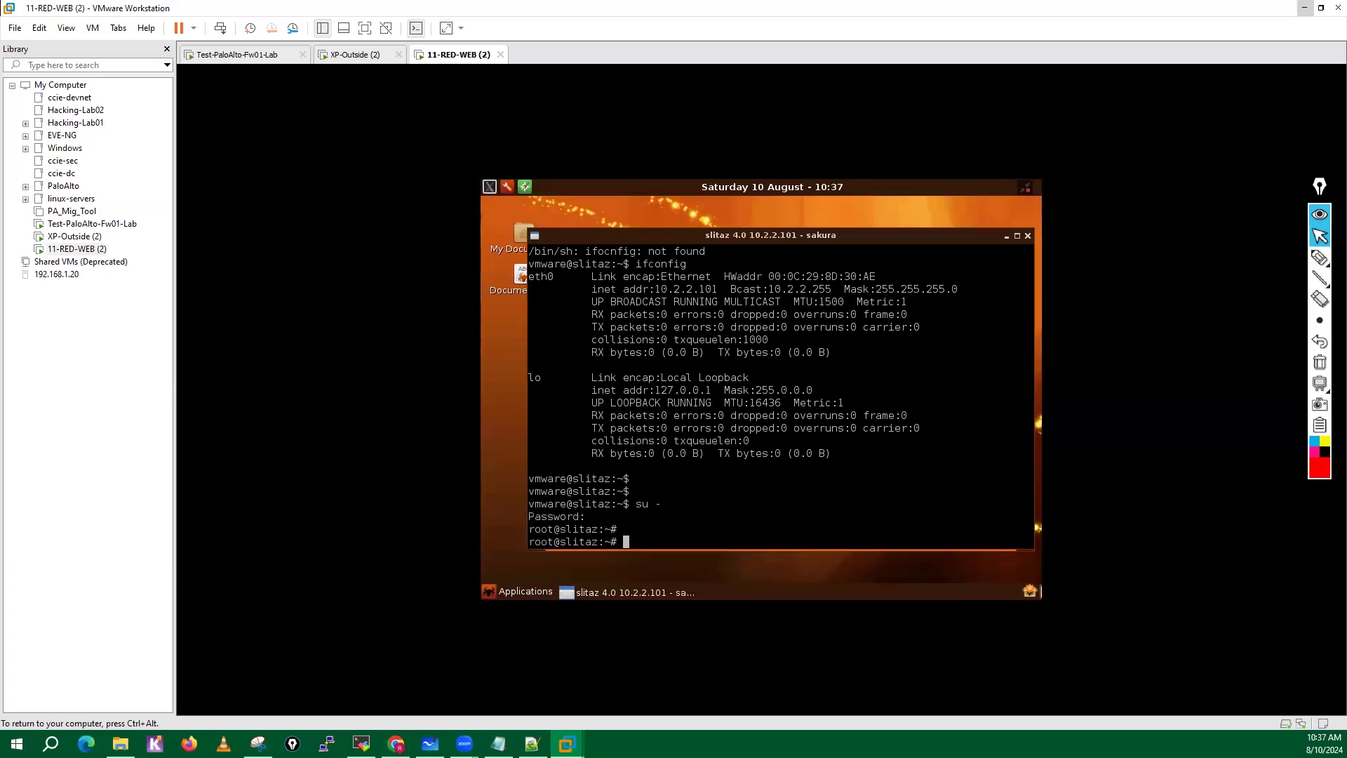
pyautogui.press('Return')
pyautogui.press('Return')
pyautogui.press('Return')
pyautogui.press('Return')
pyautogui.press('Return')
pyautogui.press('Return')
pyautogui.press('Return')
pyautogui.press('Return')
pyautogui.press('Return')
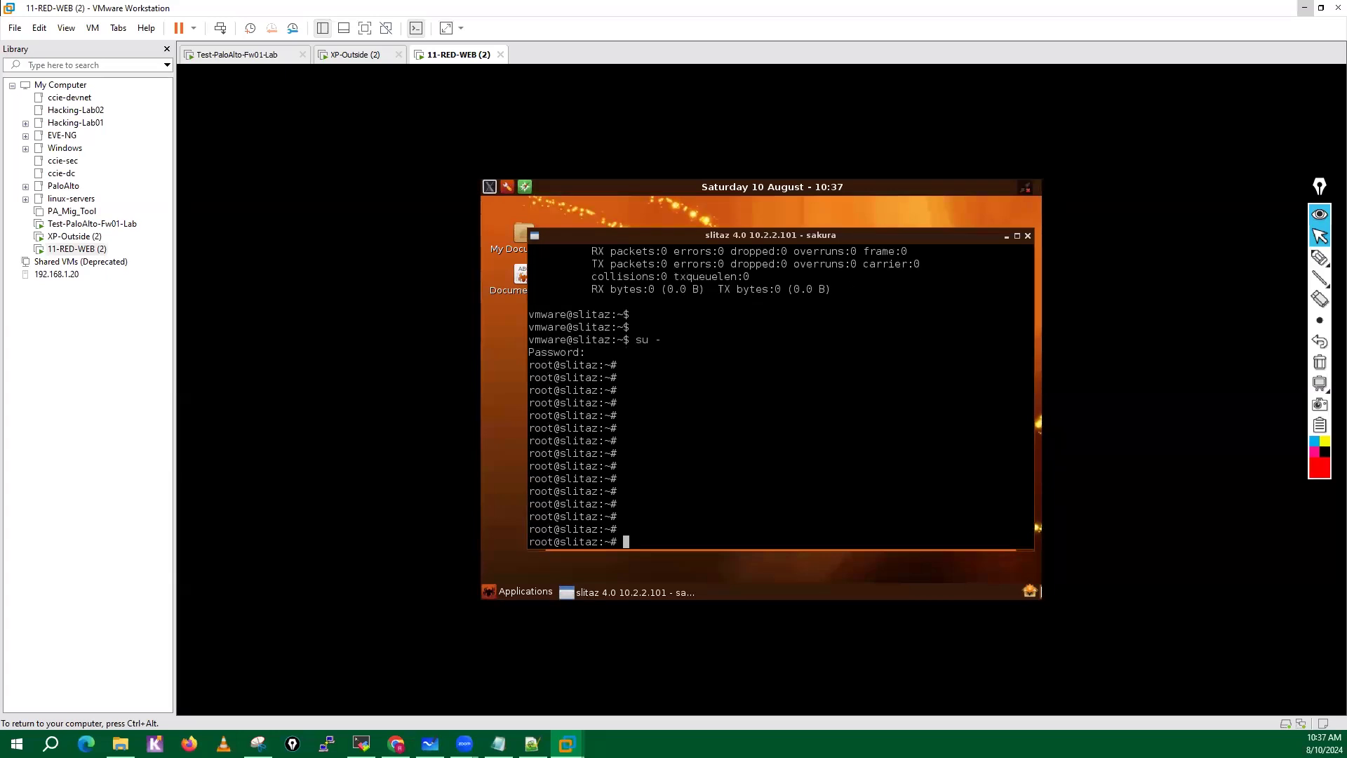
pyautogui.press('Return')
pyautogui.press('Return')
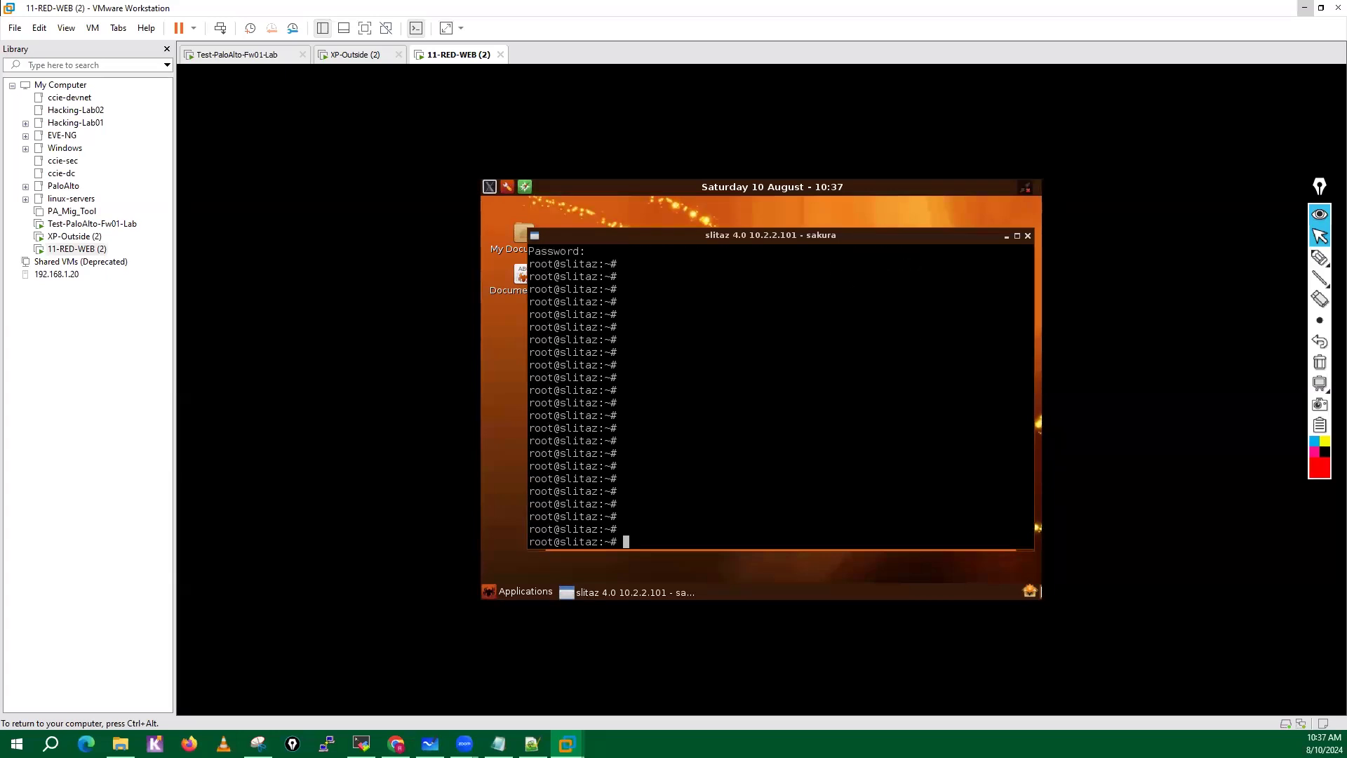
# Open the web page file /var/www/index.html in nano, listing the directory contents along the path to locate it.
pyautogui.write('nano ')
pyautogui.write('/etc/')
pyautogui.write('ww')
pyautogui.press('BackSpace')
pyautogui.press('BackSpace')
pyautogui.press('BackSpace')
pyautogui.press('BackSpace')
pyautogui.press('BackSpace')
pyautogui.press('BackSpace')
pyautogui.write('var/')
pyautogui.press('Tab')
pyautogui.press('Tab')
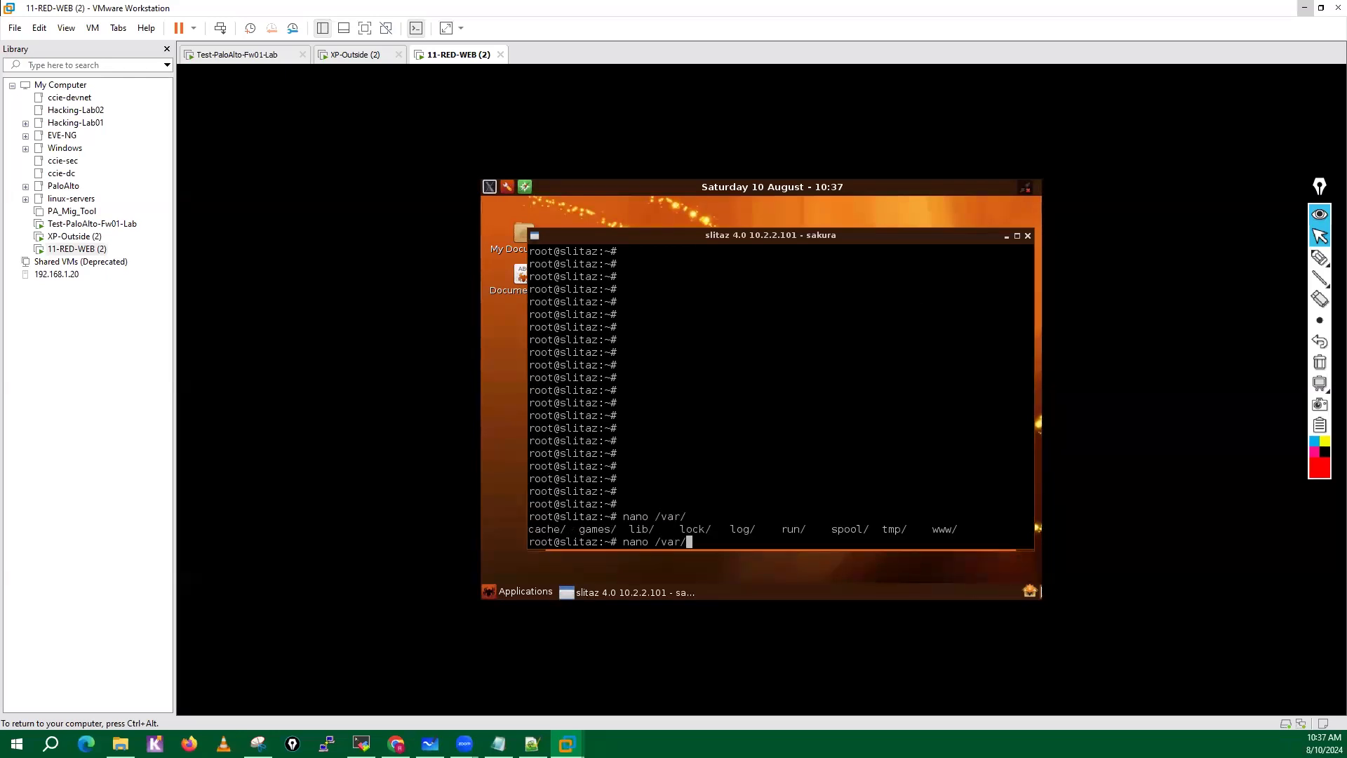
pyautogui.write('www/')
pyautogui.press('Tab')
pyautogui.press('Tab')
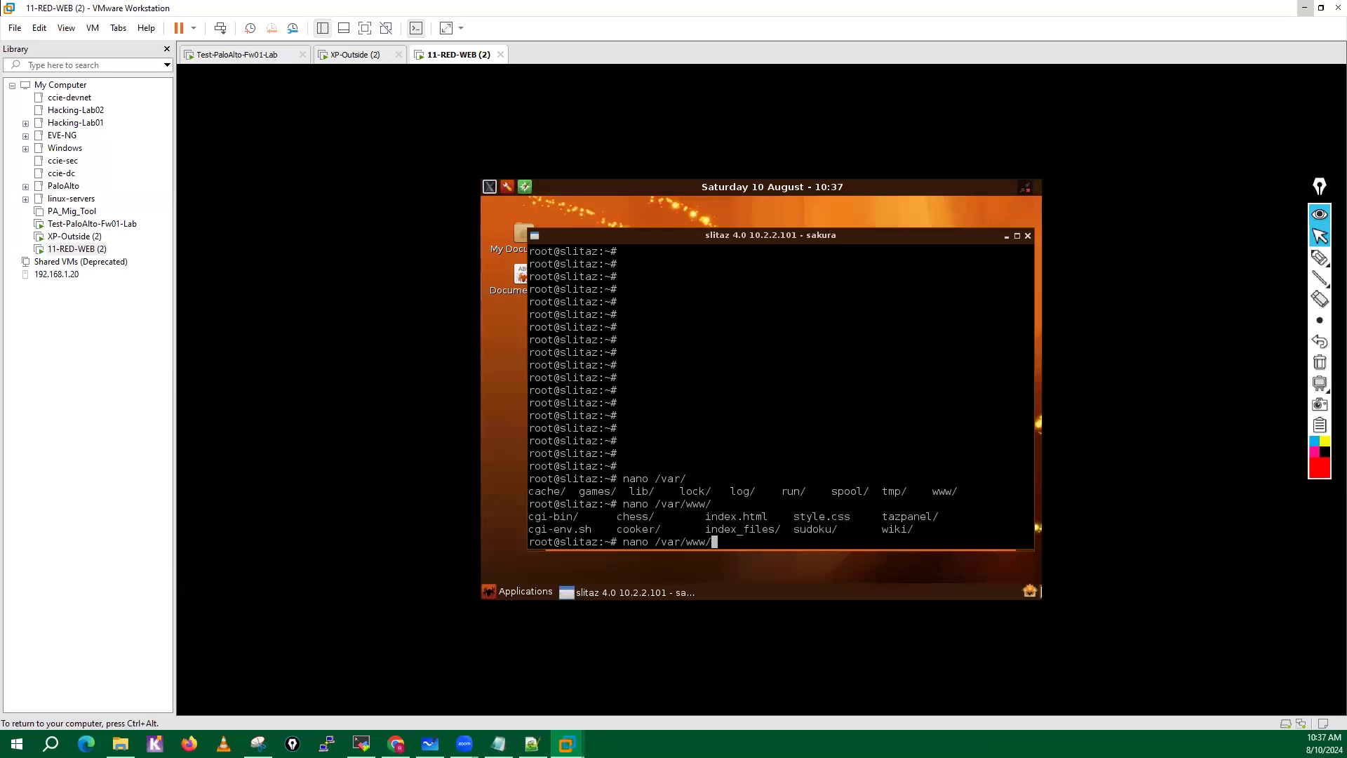
pyautogui.write('index')
pyautogui.press('Tab')
pyautogui.press('Tab')
pyautogui.write('.')
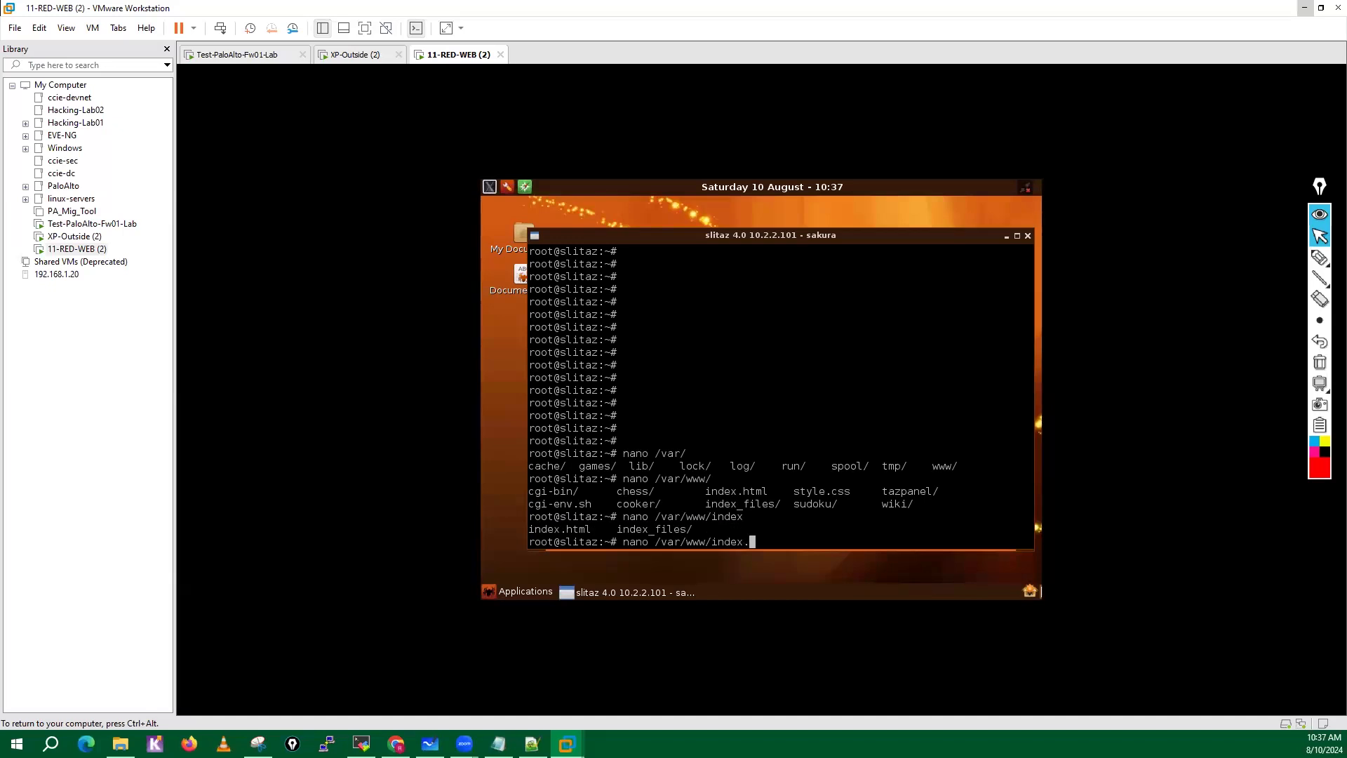
pyautogui.press('Tab')
pyautogui.press('Return')
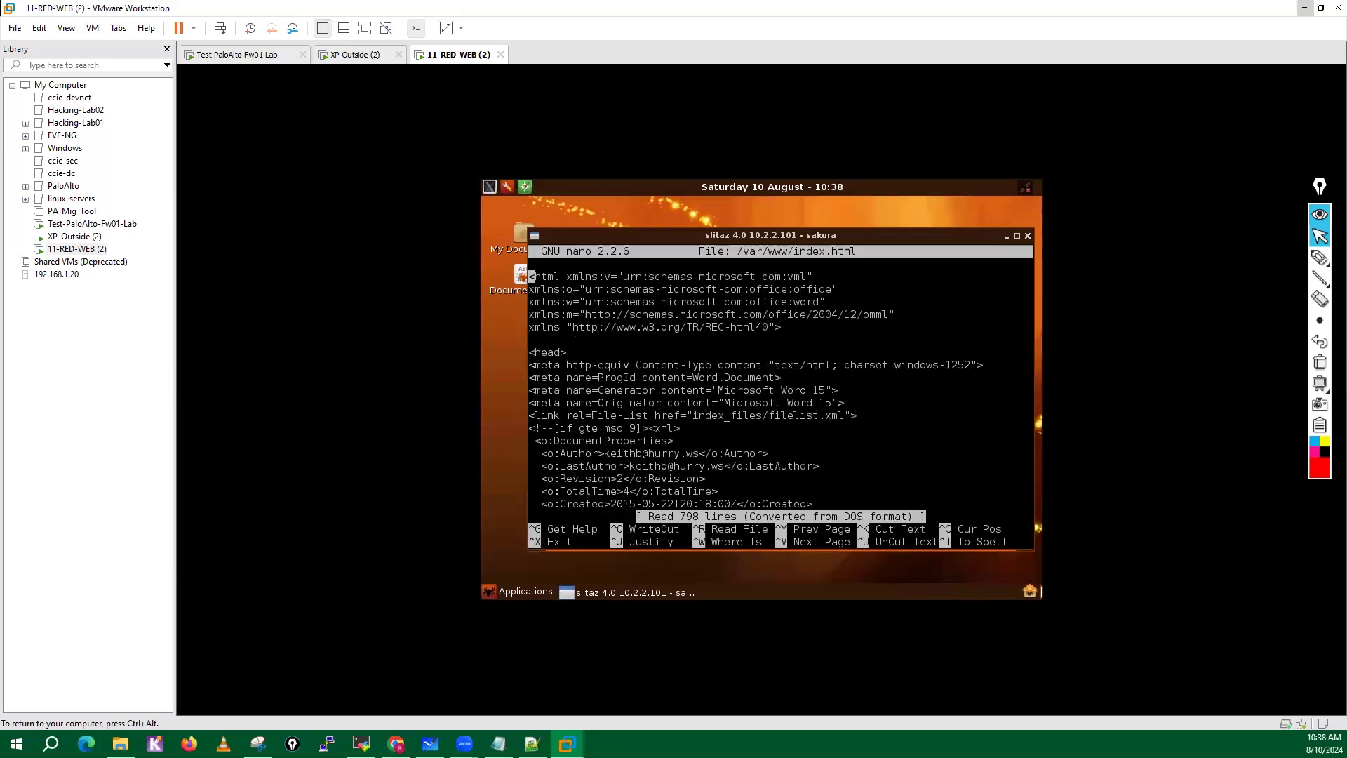
# Look through the source of index.html, from the document properties to the latent style definitions and back.
pyautogui.press('Down')
pyautogui.press('Down')
pyautogui.press('Down')
pyautogui.press('Down')
pyautogui.press('Down')
pyautogui.press('Down')
pyautogui.press('Down')
pyautogui.press('Down')
pyautogui.press('Down')
pyautogui.press('Down')
pyautogui.press('Down')
pyautogui.press('Down')
pyautogui.press('Down')
pyautogui.press('Down')
pyautogui.press('Down')
pyautogui.press('Down')
pyautogui.press('Down')
pyautogui.press('Down')
pyautogui.press('Down')
pyautogui.press('Down')
pyautogui.press('Down')
pyautogui.press('Down')
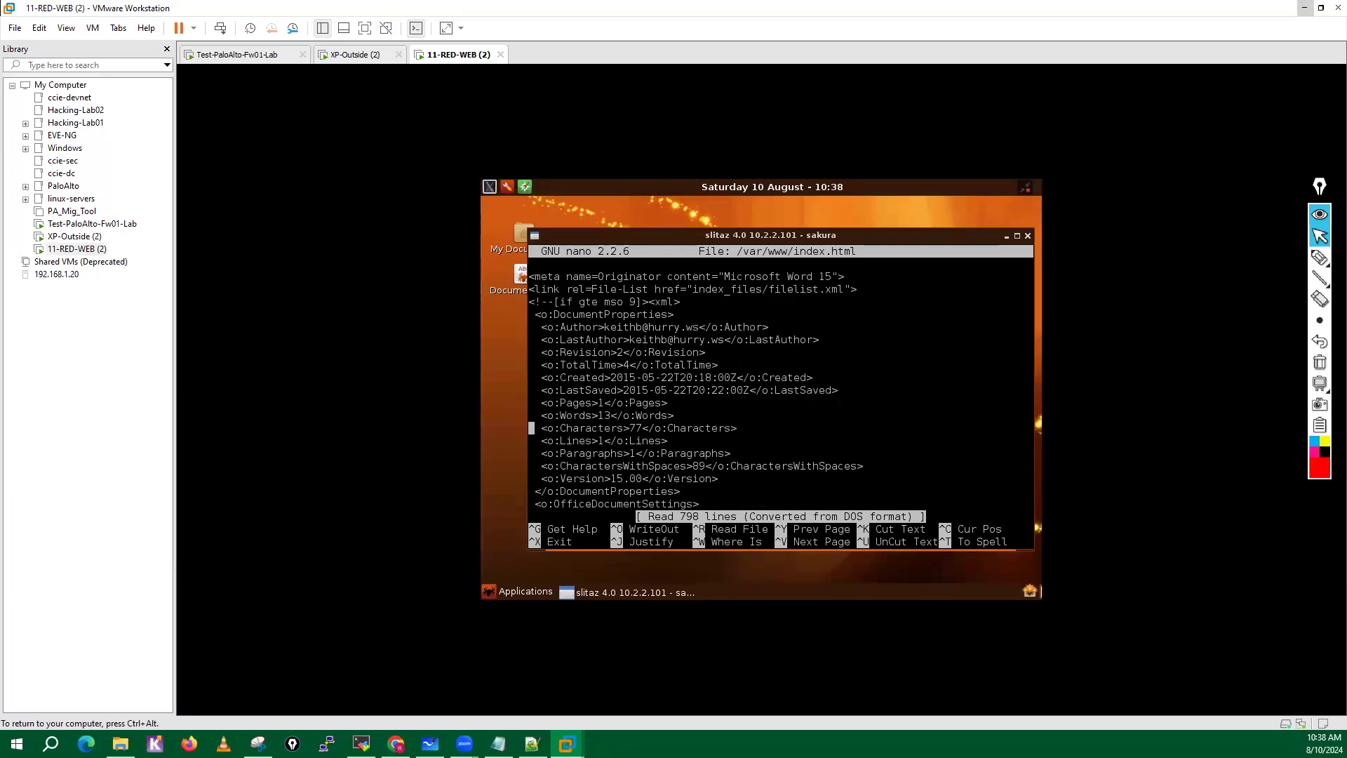
pyautogui.press('Down')
pyautogui.press('Down')
pyautogui.press('Down')
pyautogui.press('Down')
pyautogui.press('Down')
pyautogui.press('Down')
pyautogui.press('Down')
pyautogui.press('Down')
pyautogui.press('Down')
pyautogui.press('Down')
pyautogui.press('Down')
pyautogui.press('Down')
pyautogui.press('Down')
pyautogui.press('Down')
pyautogui.press('Down')
pyautogui.press('Down')
pyautogui.press('Down')
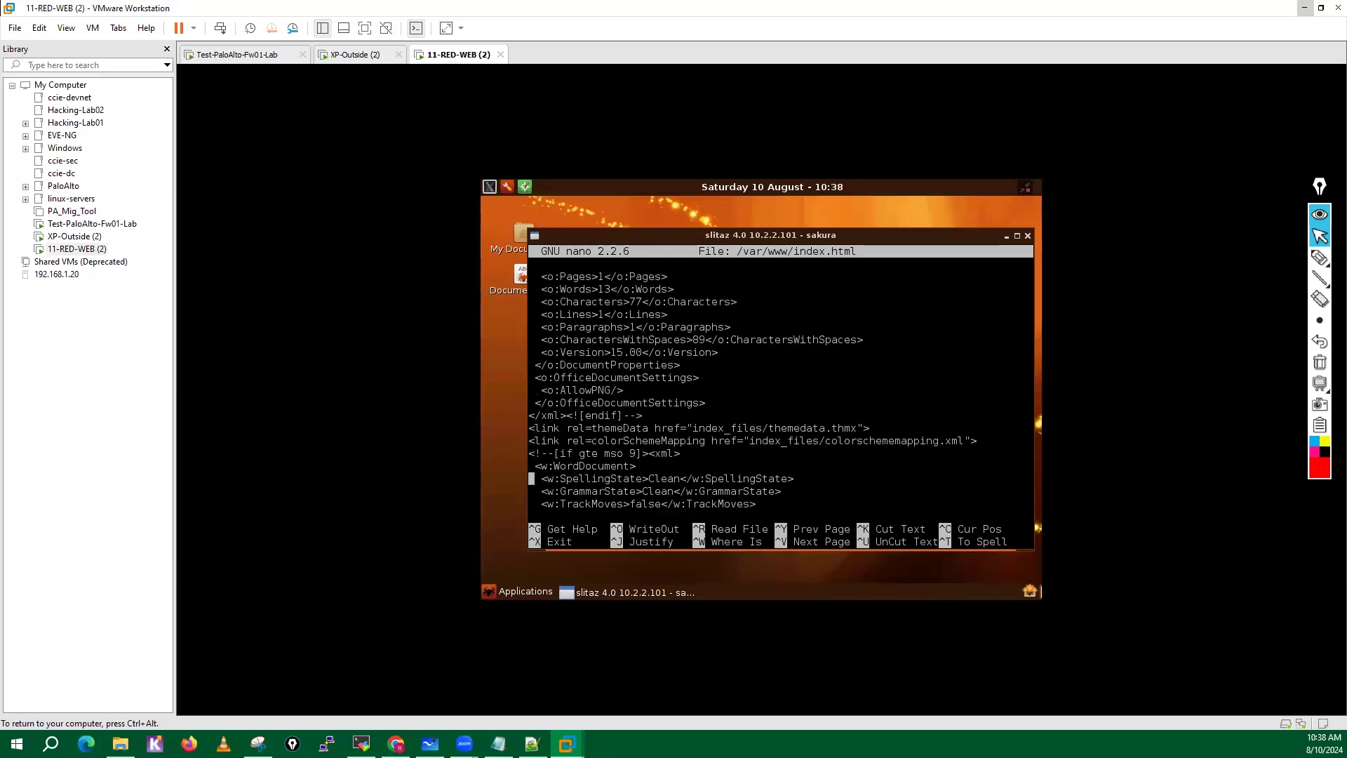
pyautogui.press('Down')
pyautogui.press('Down')
pyautogui.press('Down')
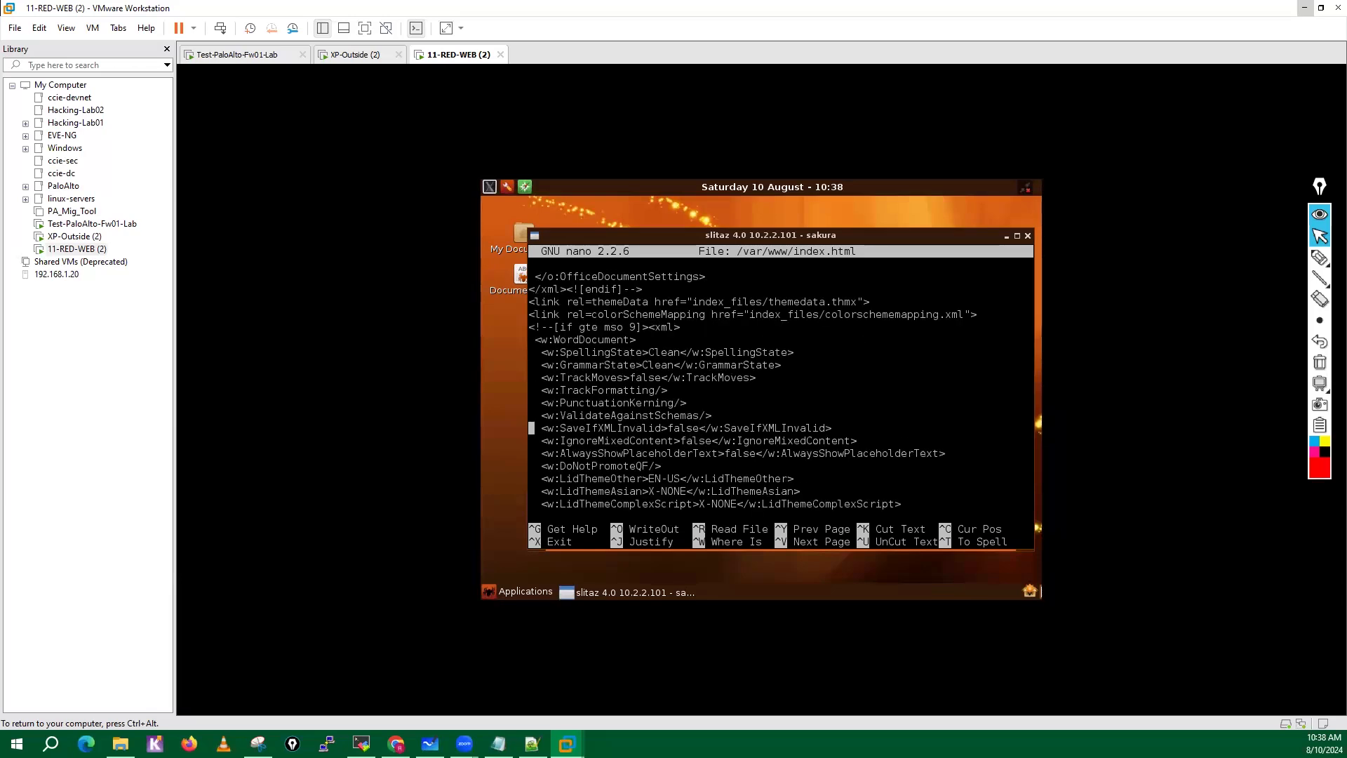
pyautogui.press('Down')
pyautogui.press('Down')
pyautogui.press('Down')
pyautogui.press('Down')
pyautogui.press('Down')
pyautogui.press('Down')
pyautogui.press('Down')
pyautogui.press('Down')
pyautogui.press('Down')
pyautogui.press('Down')
pyautogui.press('Down')
pyautogui.press('Down')
pyautogui.press('Down')
pyautogui.press('Down')
pyautogui.press('Down')
pyautogui.press('Down')
pyautogui.press('Down')
pyautogui.press('Down')
pyautogui.press('Down')
pyautogui.press('Down')
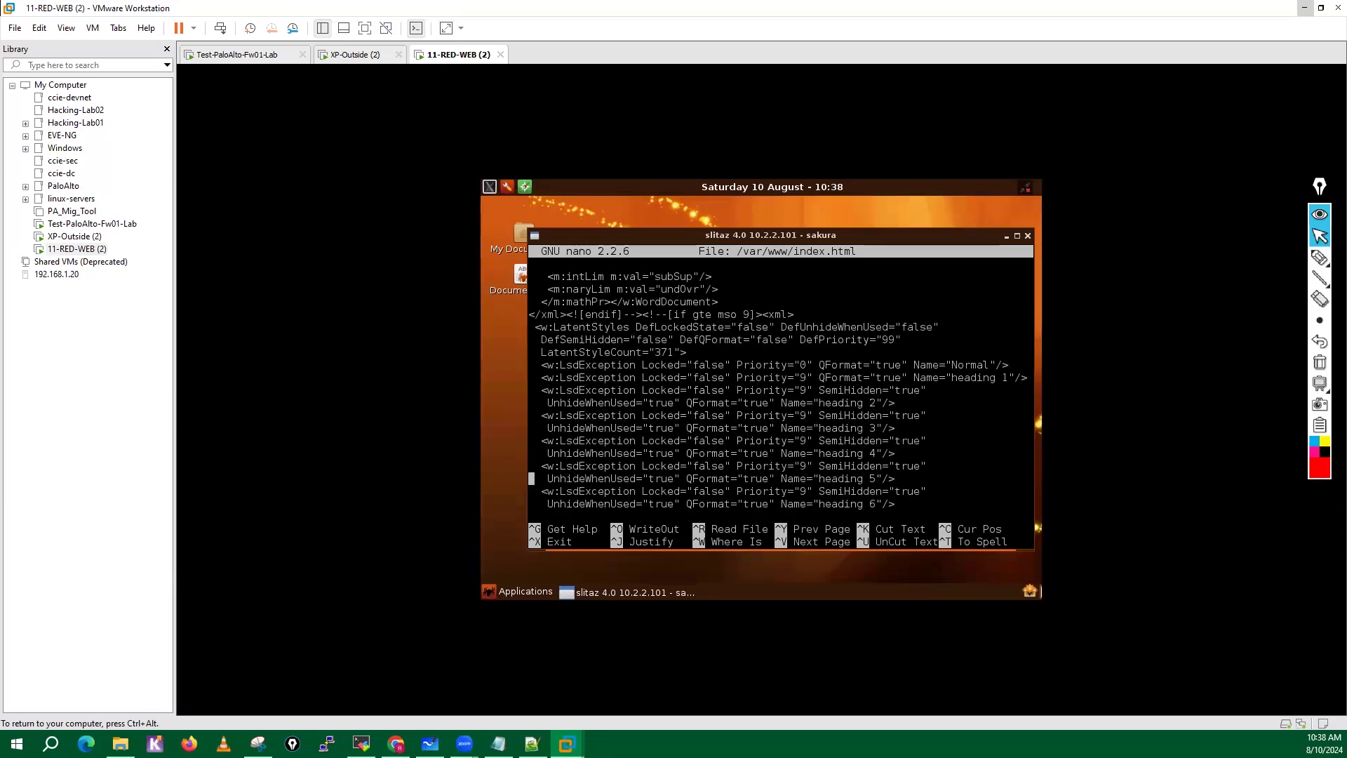
pyautogui.press('Up')
pyautogui.press('Up')
pyautogui.press('Up')
pyautogui.press('Up')
pyautogui.press('Up')
pyautogui.press('Up')
pyautogui.press('Up')
pyautogui.press('Up')
pyautogui.press('Up')
pyautogui.press('Up')
pyautogui.press('Up')
pyautogui.press('Up')
pyautogui.press('Up')
pyautogui.press('Up')
pyautogui.press('Up')
pyautogui.press('Up')
pyautogui.press('Up')
pyautogui.press('Up')
pyautogui.press('Up')
pyautogui.press('Up')
pyautogui.press('Up')
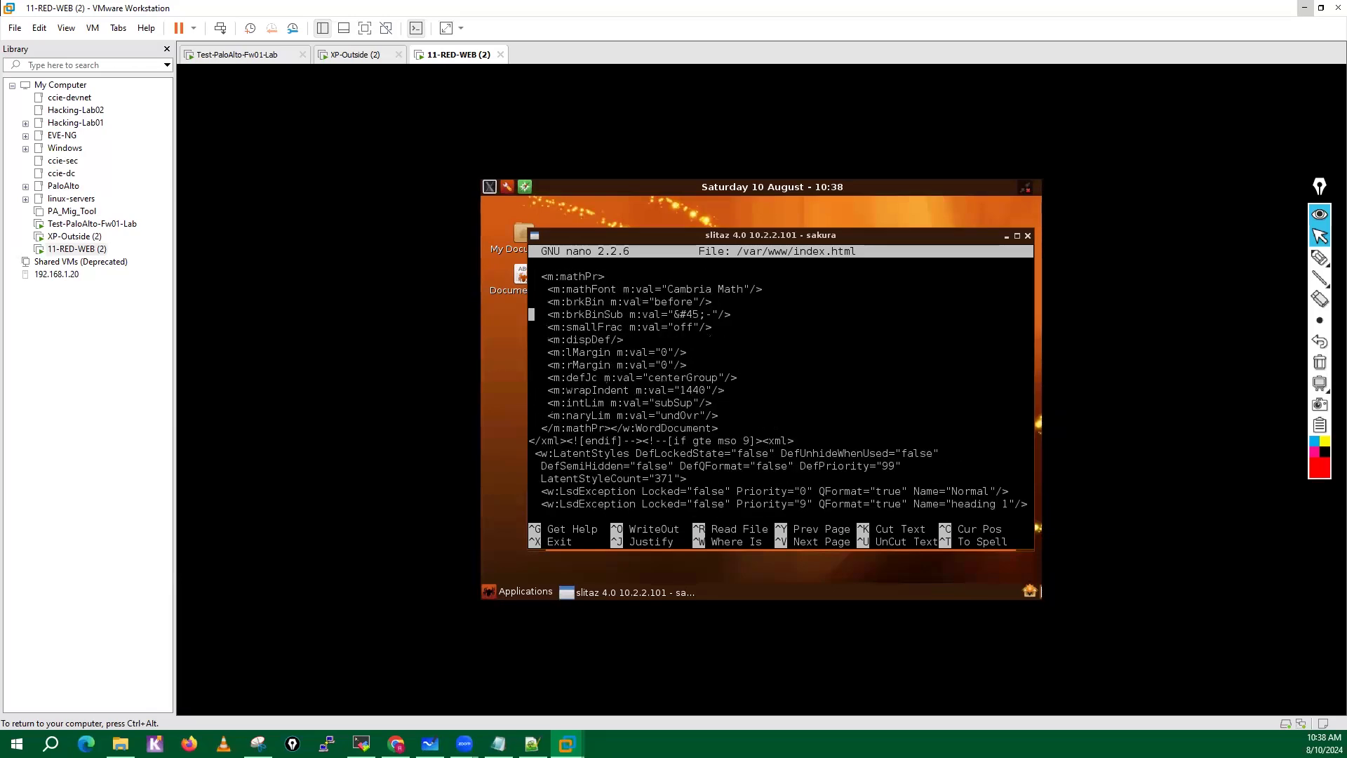
pyautogui.press('Up')
pyautogui.press('Up')
pyautogui.press('Up')
pyautogui.press('Up')
pyautogui.press('Up')
pyautogui.press('Up')
pyautogui.press('Up')
pyautogui.press('Up')
pyautogui.press('Up')
pyautogui.press('Up')
pyautogui.press('Up')
pyautogui.press('Up')
pyautogui.press('Up')
pyautogui.press('Up')
pyautogui.press('Up')
pyautogui.press('Up')
pyautogui.press('Up')
pyautogui.press('Up')
pyautogui.press('Up')
pyautogui.press('Up')
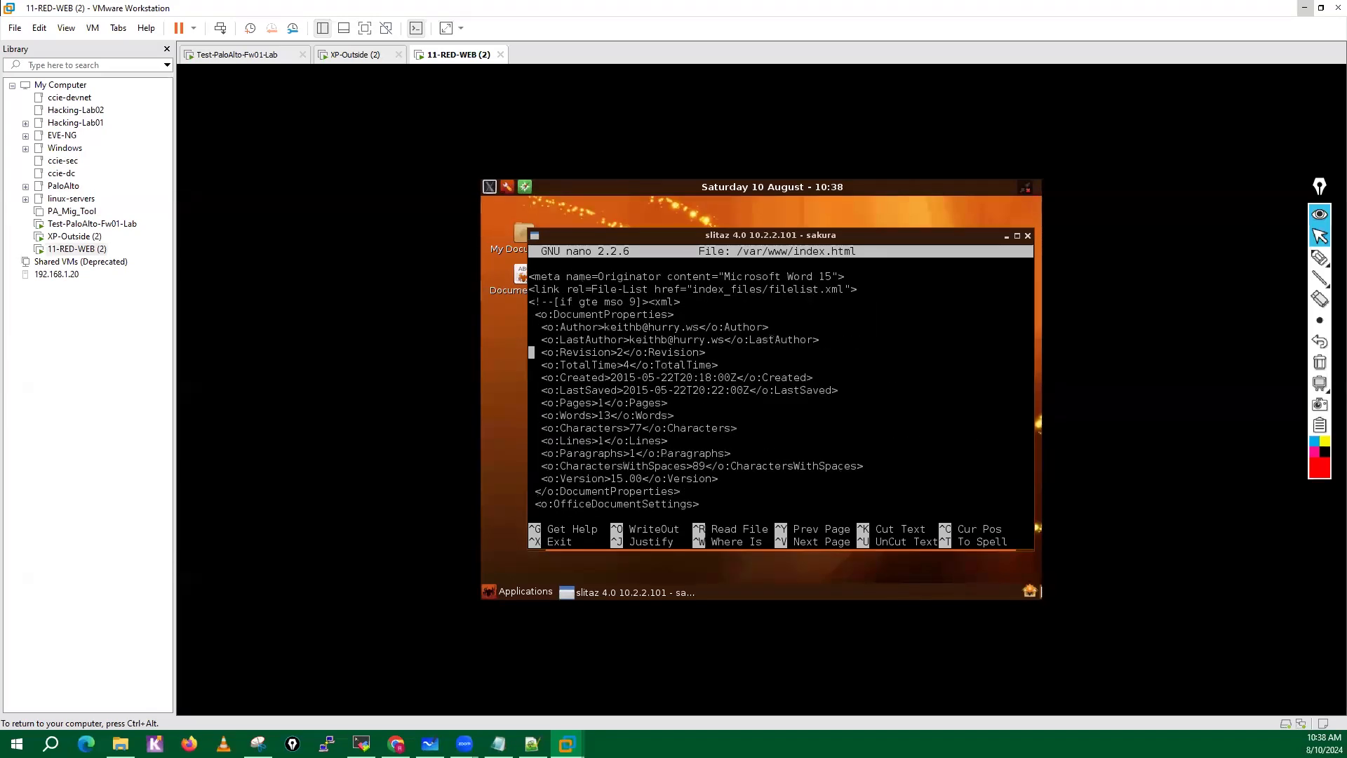
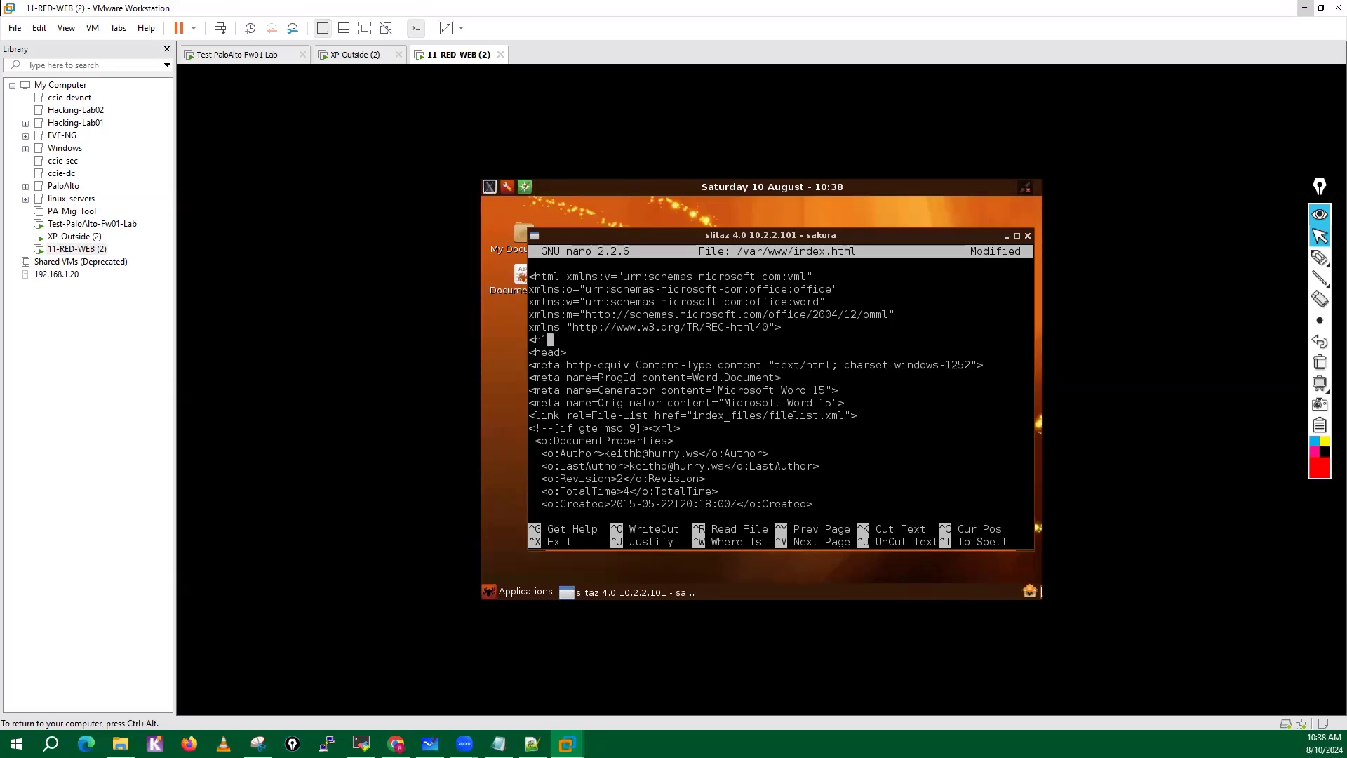
# Complete the h1 heading above the head tag of index.html so it reads "This is Server 01".
pyautogui.write('> This is Server 01</h1>')
# Look through the rest of the index.html source, from the document properties down through the latent style definitions.
pyautogui.press('Down')
pyautogui.press('Down')
pyautogui.press('Down')
pyautogui.press('Down')
pyautogui.press('Down')
pyautogui.press('Down')
pyautogui.press('Down')
pyautogui.press('Down')
pyautogui.press('Down')
pyautogui.press('Down')
pyautogui.press('Down')
pyautogui.press('Down')
pyautogui.press('Down')
pyautogui.press('Down')
pyautogui.press('Down')
pyautogui.press('Down')
pyautogui.press('Down')
pyautogui.press('Down')
pyautogui.press('Down')
pyautogui.press('Down')
pyautogui.press('Down')
pyautogui.press('Down')
pyautogui.press('Down')
pyautogui.press('Down')
pyautogui.press('Down')
pyautogui.press('Down')
pyautogui.press('Down')
pyautogui.press('Down')
pyautogui.press('Down')
pyautogui.press('Down')
pyautogui.press('Down')
pyautogui.press('Down')
pyautogui.press('Down')
pyautogui.press('Down')
pyautogui.press('Down')
pyautogui.press('Down')
pyautogui.press('Down')
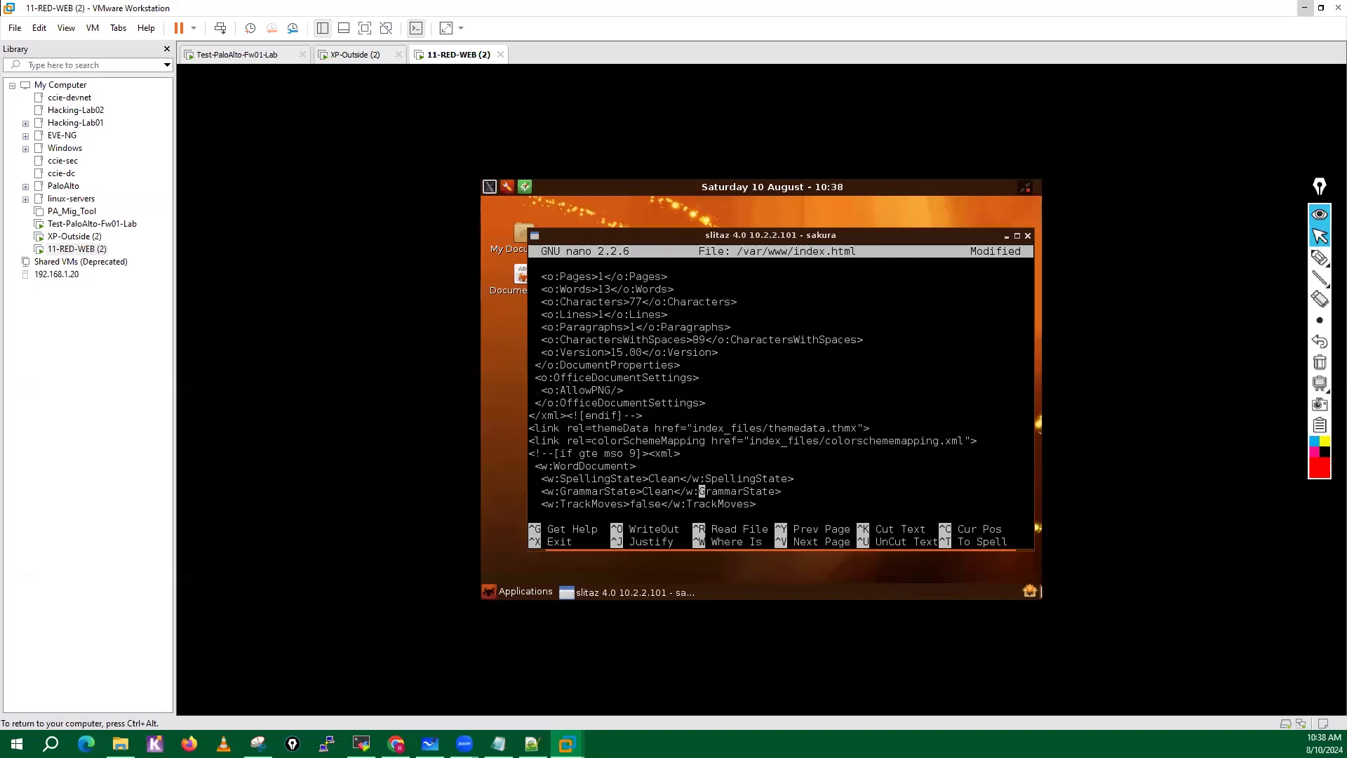
pyautogui.press('Down')
pyautogui.press('Down')
pyautogui.press('Down')
pyautogui.press('Down')
pyautogui.press('Down')
pyautogui.press('Down')
pyautogui.press('Down')
pyautogui.press('Down')
pyautogui.press('Down')
pyautogui.press('Down')
pyautogui.press('Down')
pyautogui.press('Down')
pyautogui.press('Down')
pyautogui.press('Down')
pyautogui.press('Down')
pyautogui.press('Down')
pyautogui.press('Down')
pyautogui.press('Down')
pyautogui.press('Down')
pyautogui.press('Down')
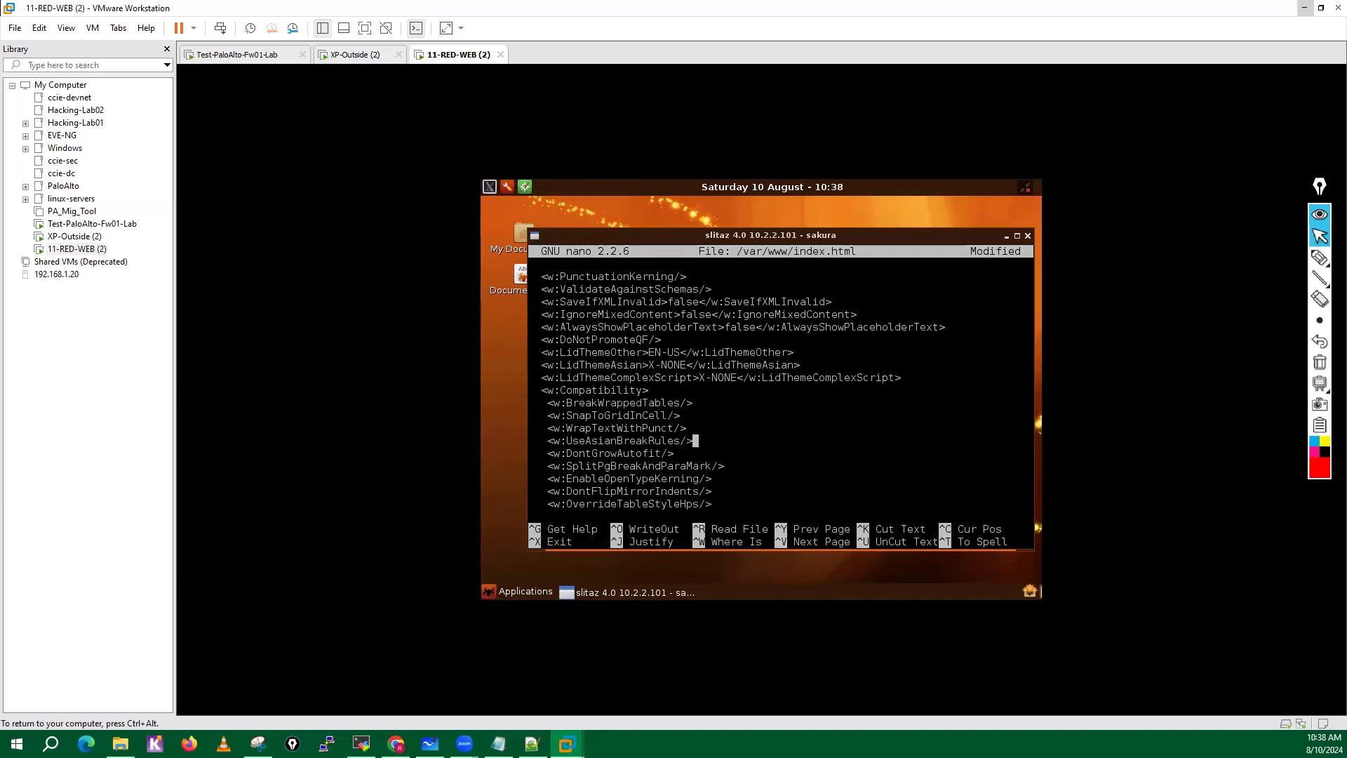
pyautogui.press('Down')
pyautogui.press('Down')
pyautogui.press('Down')
pyautogui.press('Down')
pyautogui.press('Down')
pyautogui.press('Down')
pyautogui.press('Down')
pyautogui.press('Down')
pyautogui.press('Down')
pyautogui.press('Down')
pyautogui.press('Down')
pyautogui.press('Down')
pyautogui.press('Down')
pyautogui.press('Down')
pyautogui.press('Down')
pyautogui.press('Down')
pyautogui.press('Down')
pyautogui.press('Down')
pyautogui.press('Down')
pyautogui.press('Down')
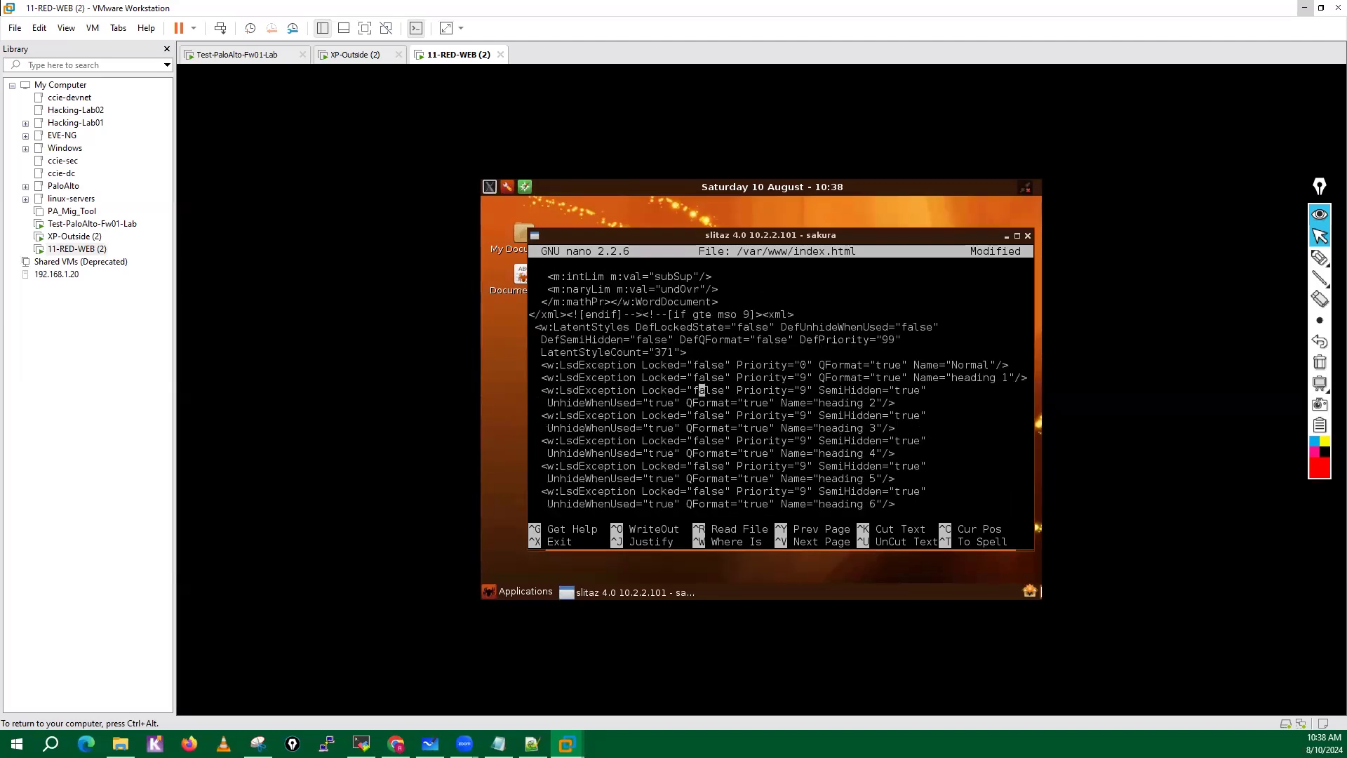
pyautogui.press('Down')
pyautogui.press('Down')
pyautogui.press('Down')
pyautogui.press('Down')
pyautogui.press('Down')
pyautogui.press('Down')
pyautogui.press('Down')
pyautogui.press('Down')
pyautogui.press('Down')
pyautogui.press('Down')
pyautogui.press('Down')
pyautogui.press('Down')
pyautogui.press('Down')
pyautogui.press('Down')
pyautogui.press('Down')
pyautogui.press('Down')
pyautogui.press('Down')
pyautogui.press('Down')
pyautogui.press('Down')
pyautogui.press('Down')
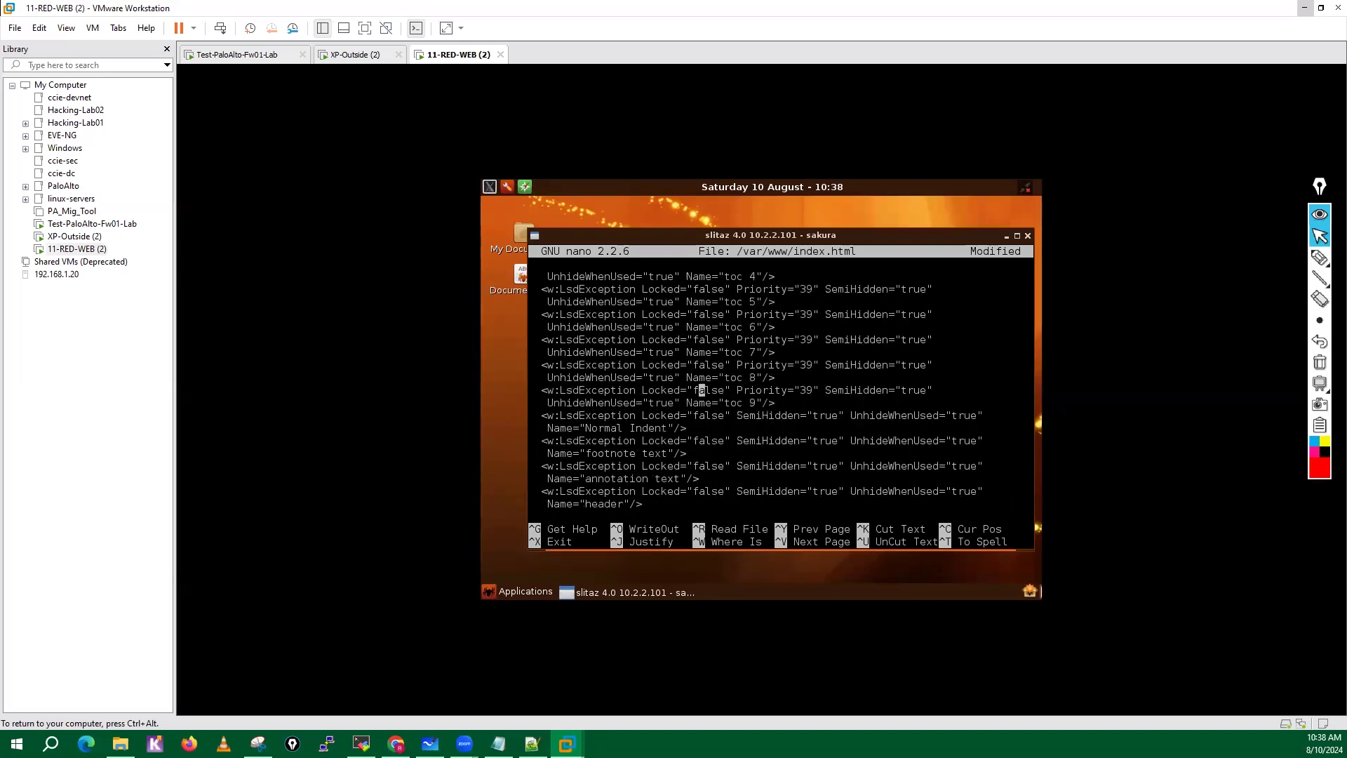
pyautogui.press('Down')
pyautogui.press('Down')
pyautogui.press('Down')
pyautogui.press('Down')
pyautogui.press('Down')
pyautogui.press('Down')
pyautogui.press('Down')
pyautogui.press('Down')
pyautogui.press('Down')
pyautogui.press('Down')
pyautogui.press('Down')
pyautogui.press('Down')
pyautogui.press('Down')
pyautogui.press('Down')
pyautogui.press('Down')
pyautogui.press('Down')
pyautogui.press('Down')
pyautogui.press('Down')
pyautogui.press('Down')
pyautogui.press('Down')
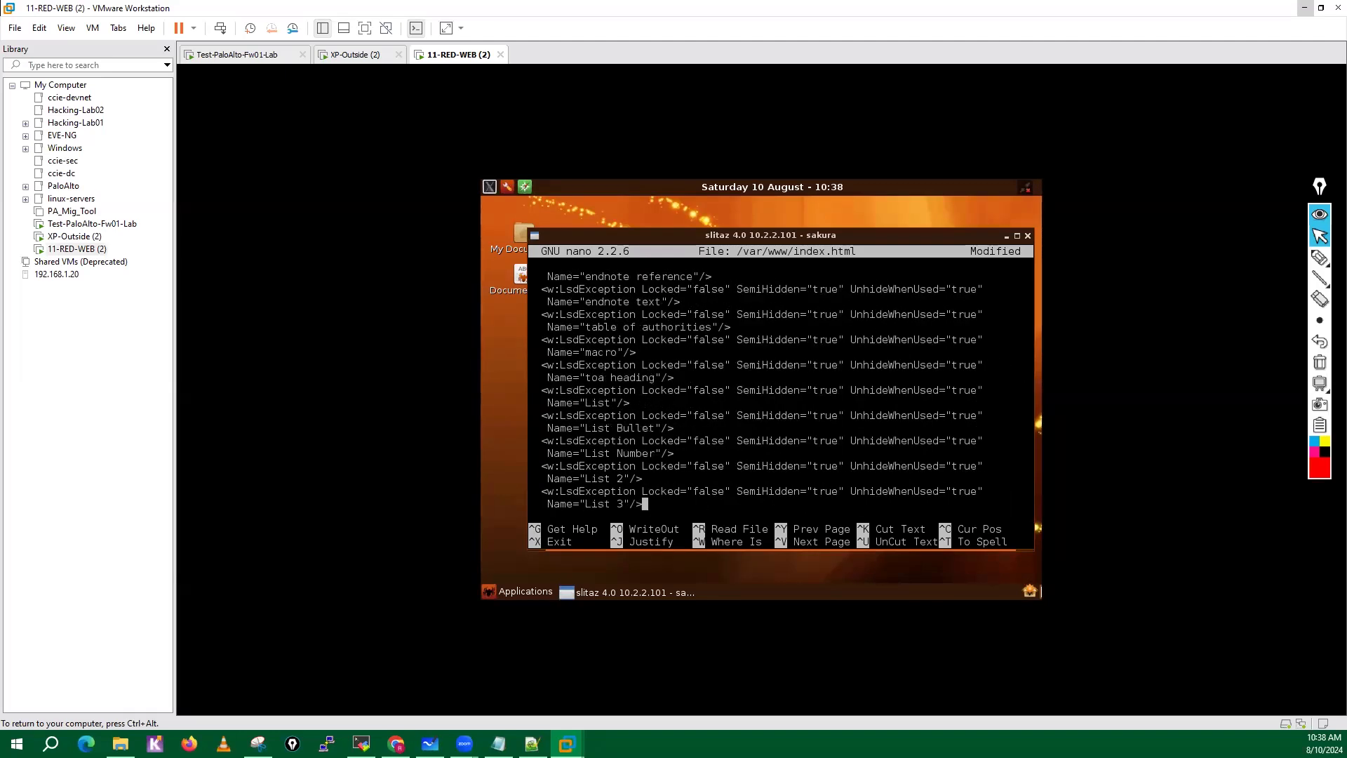
pyautogui.press('Down')
pyautogui.press('Down')
pyautogui.press('Down')
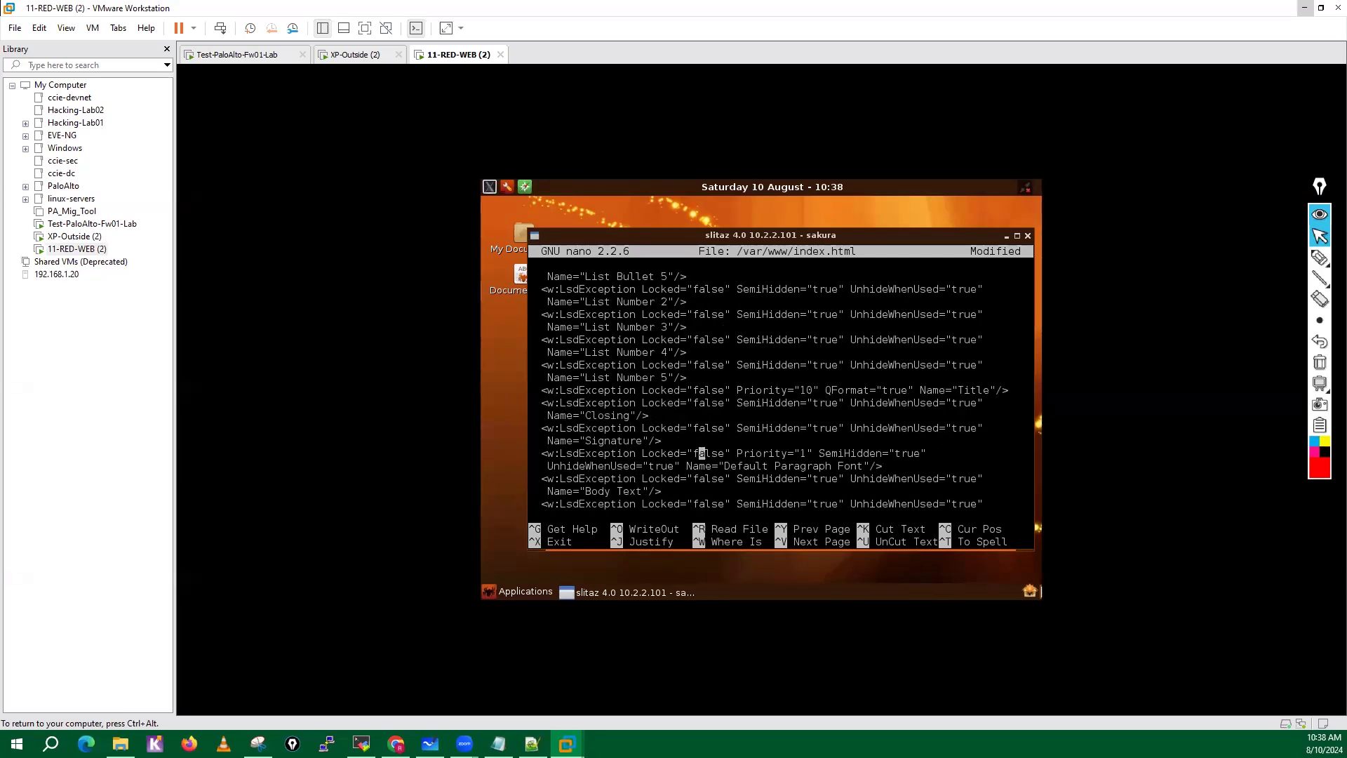
# Exit nano, saving the changes to /var/www/index.html under the same file name.
pyautogui.hotkey('ctrl', 'x')
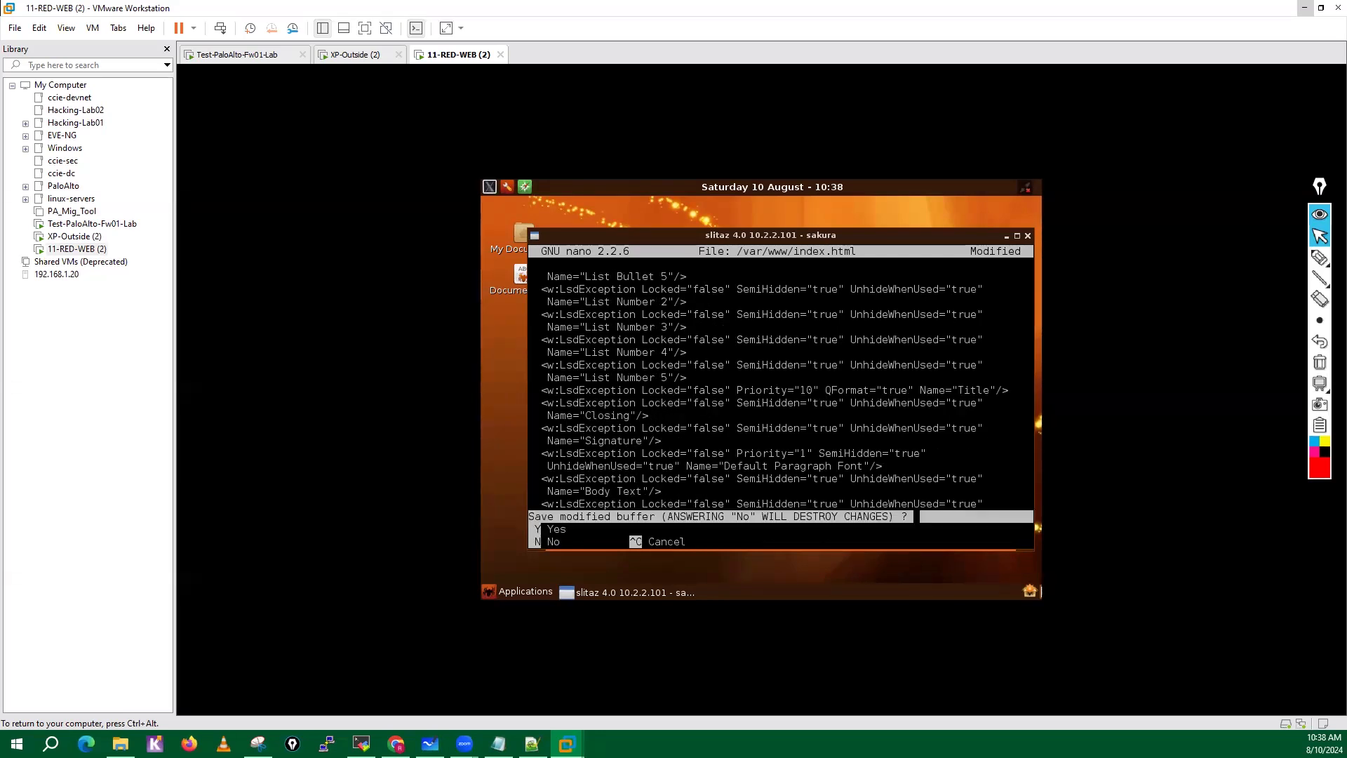
pyautogui.press('y')
pyautogui.press('Return')
# Try to restart the web server with service httpd restart.
pyautogui.press('Return')
pyautogui.press('Return')
pyautogui.press('Return')
pyautogui.press('Return')
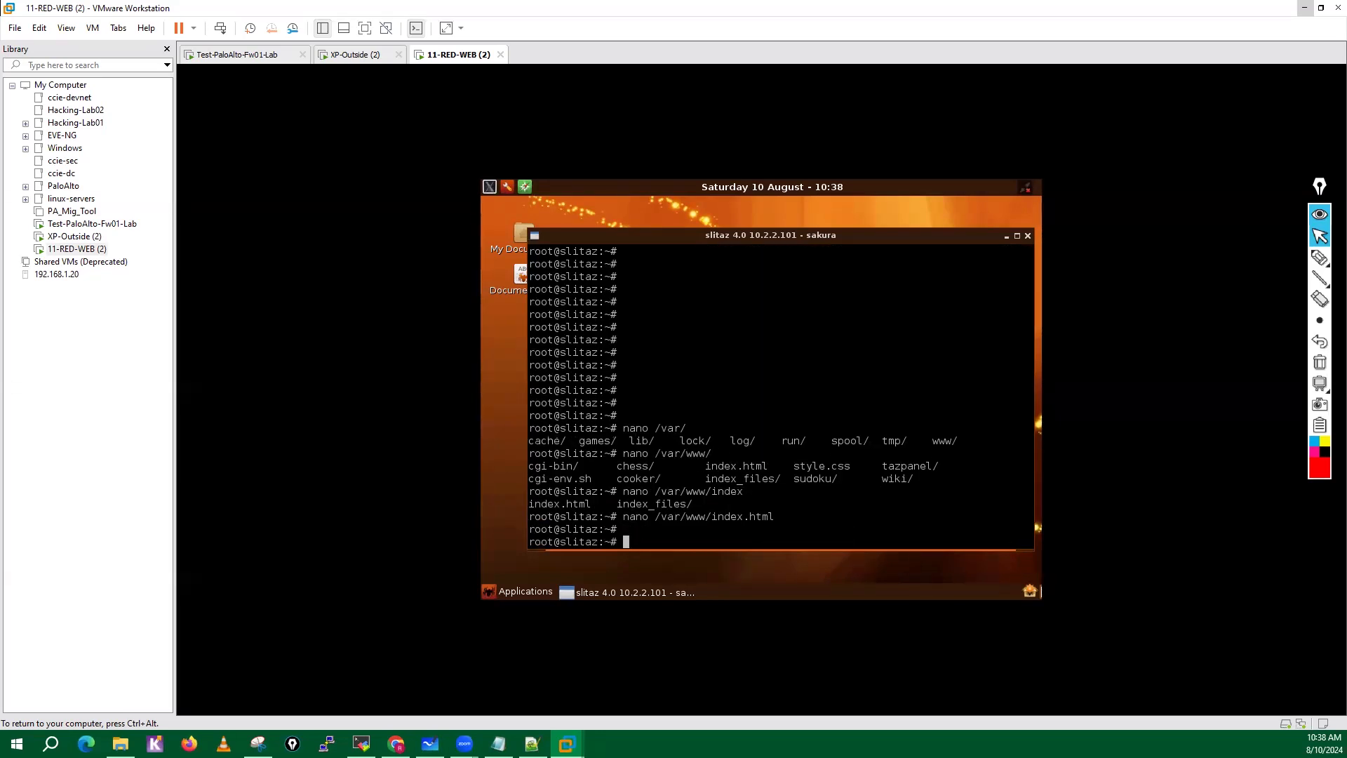
pyautogui.press('Return')
pyautogui.press('Return')
pyautogui.press('Return')
pyautogui.press('Return')
pyautogui.write('serv')
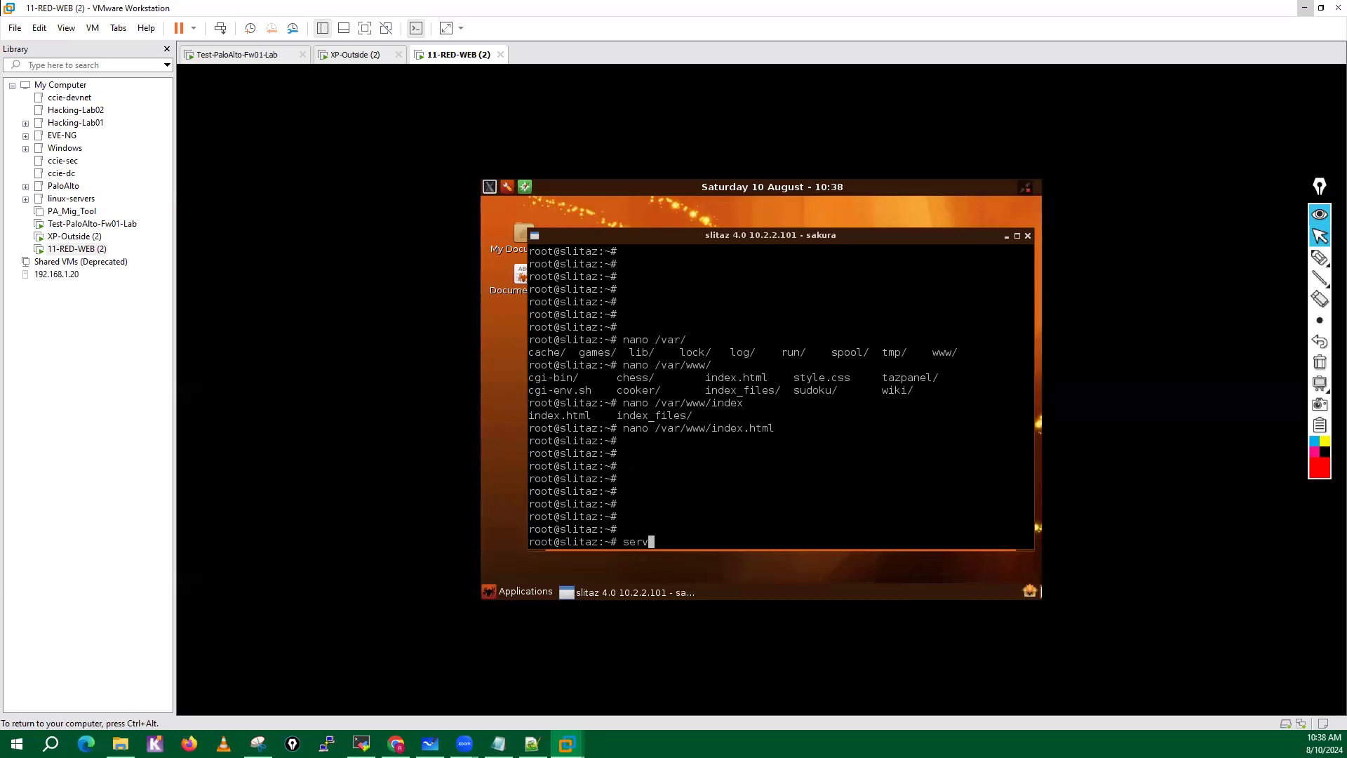
pyautogui.write('ice httpd restart')
pyautogui.press('Return')
# Try to restart the web server with service apache2 restart, and clear the view with empty prompt lines.
pyautogui.press('Return')
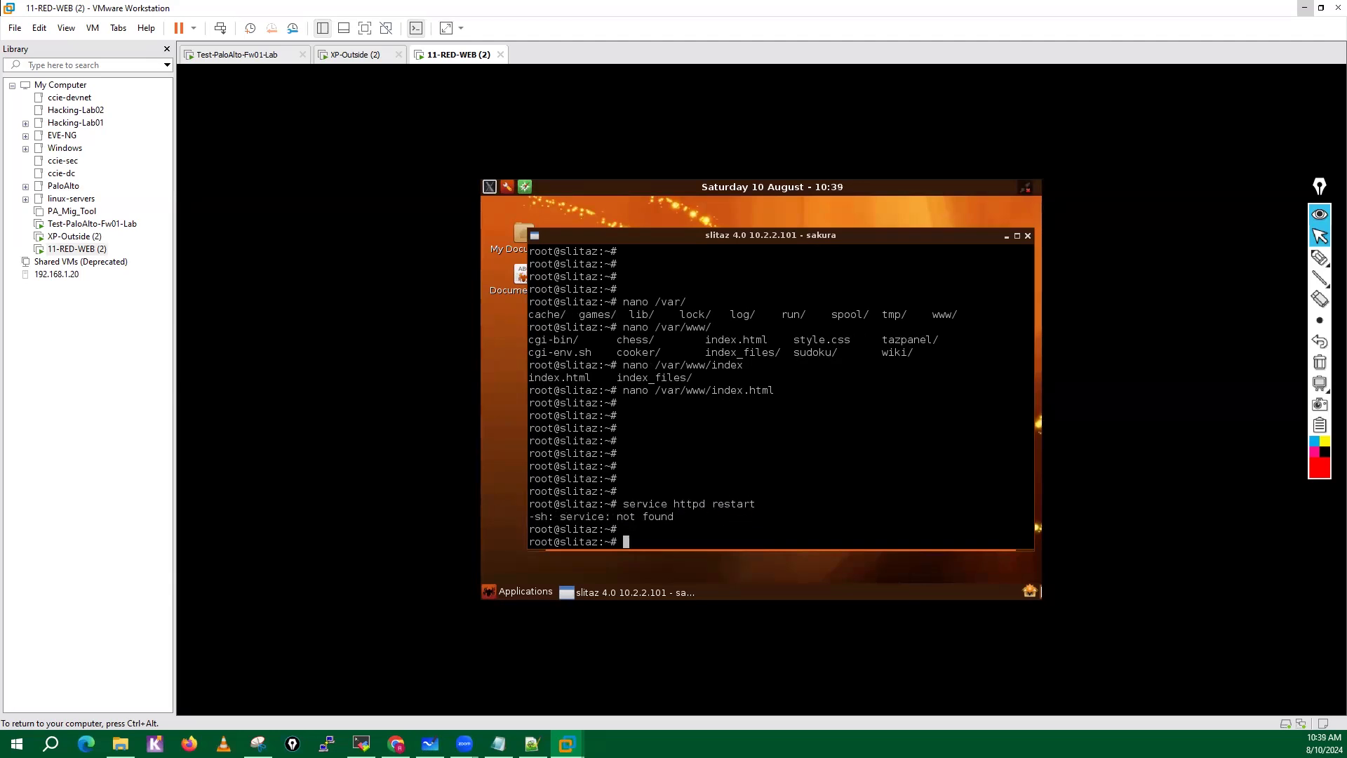
pyautogui.press('Up')
pyautogui.press('Left')
pyautogui.press('Left')
pyautogui.press('Left')
pyautogui.press('Left')
pyautogui.press('Left')
pyautogui.press('Left')
pyautogui.press('Left')
pyautogui.press('Left')
pyautogui.press('BackSpace')
pyautogui.press('BackSpace')
pyautogui.press('BackSpace')
pyautogui.press('BackSpace')
pyautogui.press('BackSpace')
pyautogui.write('apache2')
pyautogui.press('Return')
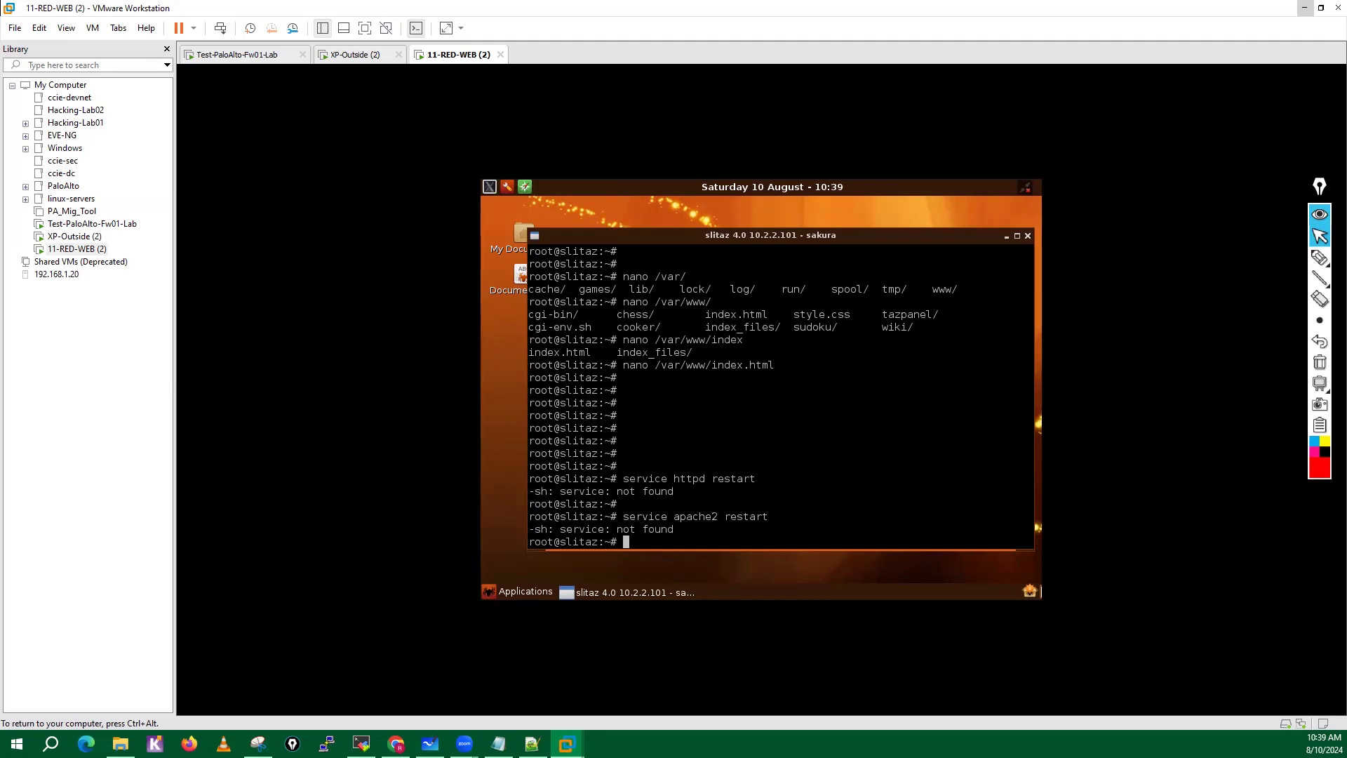
pyautogui.press('Return')
pyautogui.press('Return')
pyautogui.press('Return')
pyautogui.press('Return')
pyautogui.press('Return')
pyautogui.press('Return')
pyautogui.press('Return')
pyautogui.press('Return')
pyautogui.press('Return')
pyautogui.press('Return')
pyautogui.press('Return')
pyautogui.press('Return')
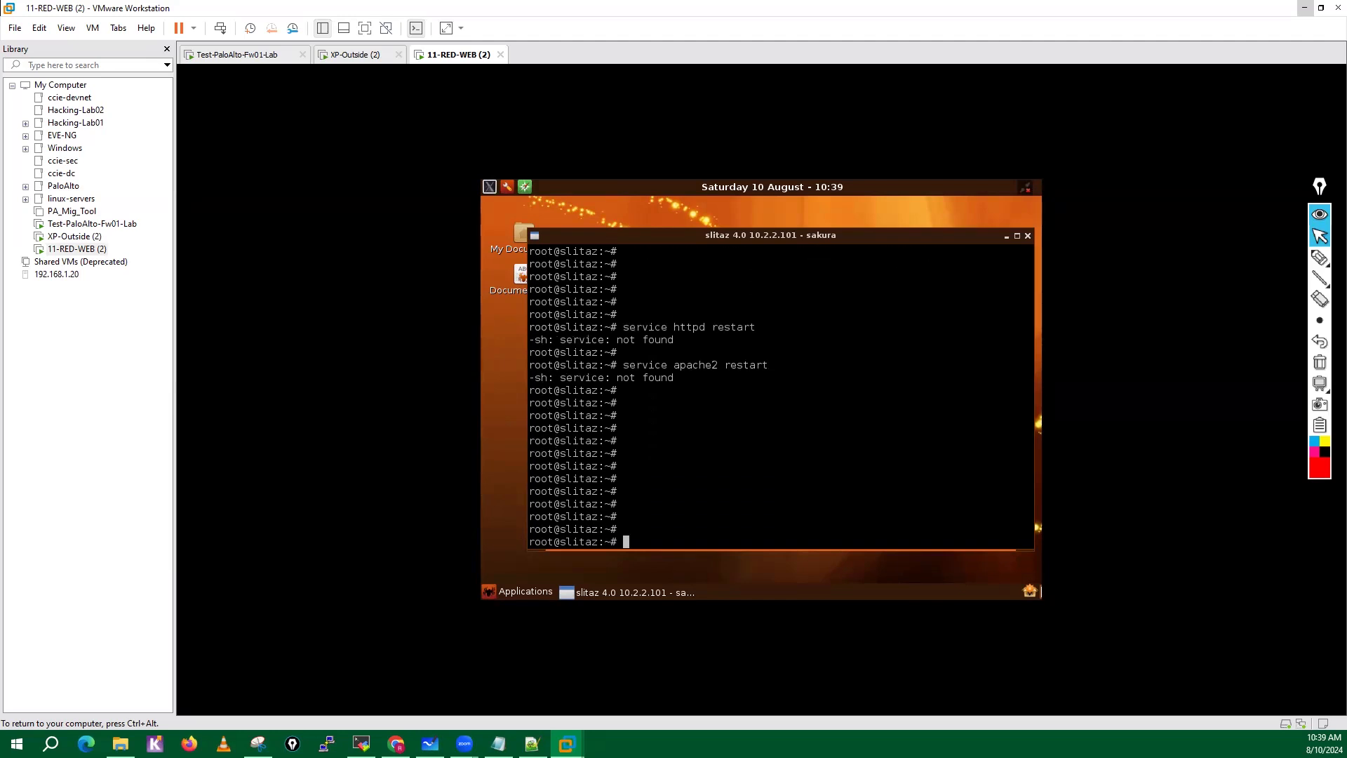
pyautogui.press('Return')
pyautogui.press('Return')
pyautogui.press('Return')
pyautogui.press('Return')
pyautogui.press('Return')
pyautogui.press('Return')
pyautogui.press('Return')
pyautogui.press('Return')
pyautogui.press('Return')
pyautogui.press('Return')
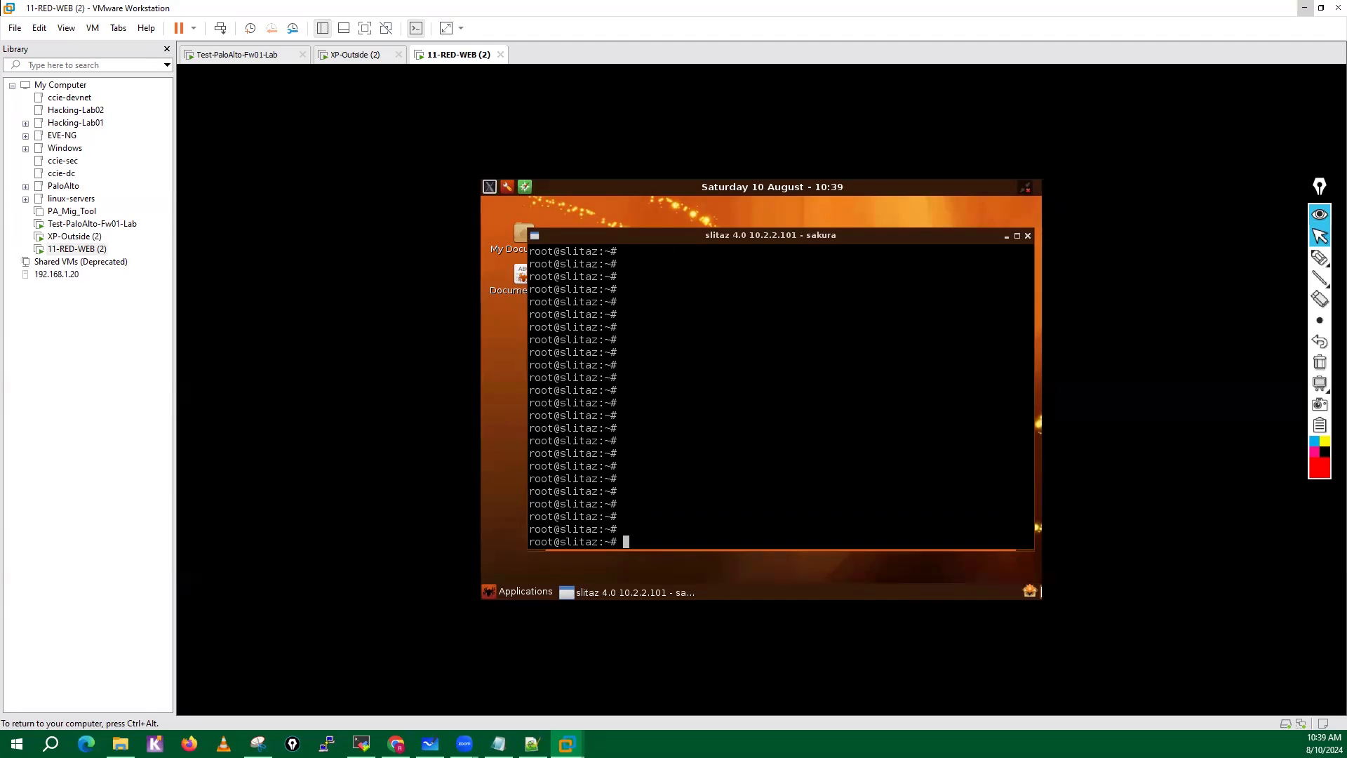
# Release the virtual machine's input, switch to Chrome and load the web page at 10.2.2.101 in a new tab.
pyautogui.hotkey('ctrl', 'alt')
pyautogui.click(396, 744)
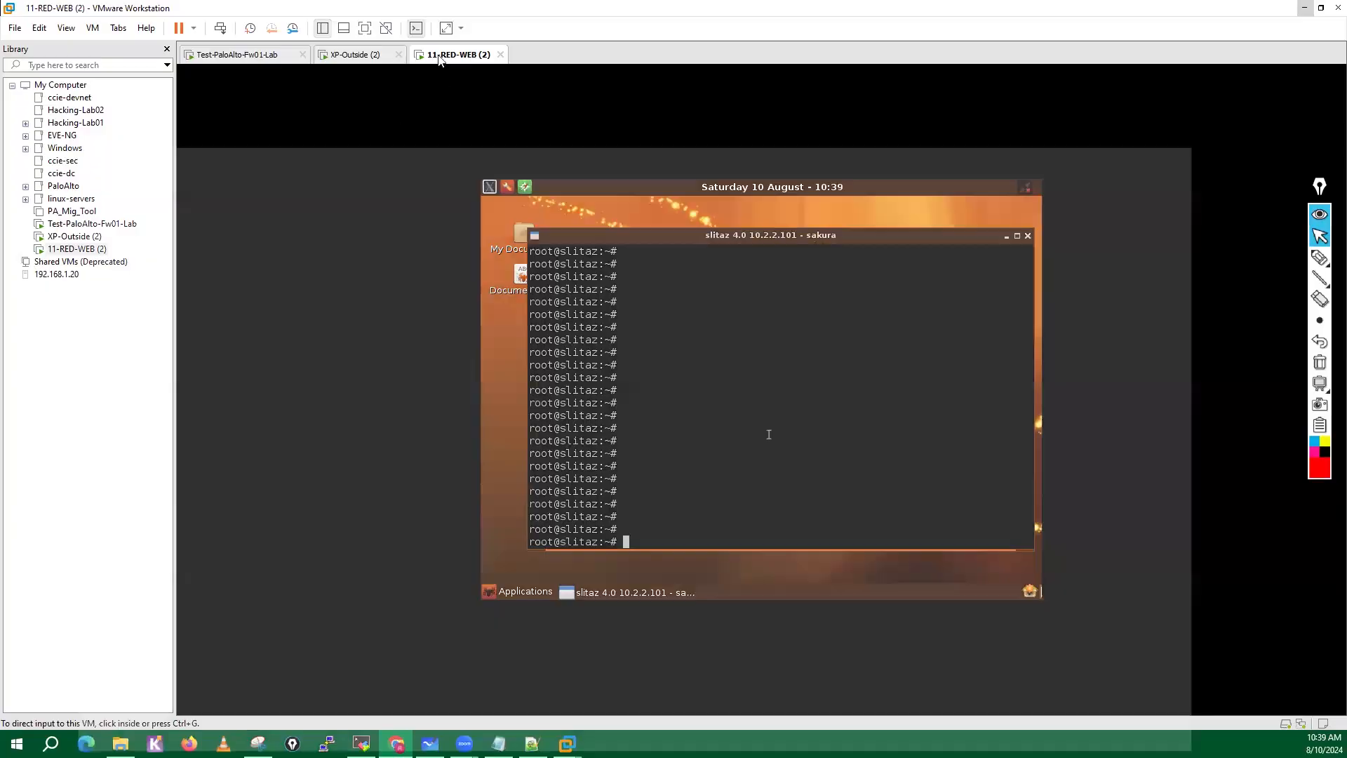
pyautogui.click(545, 16)
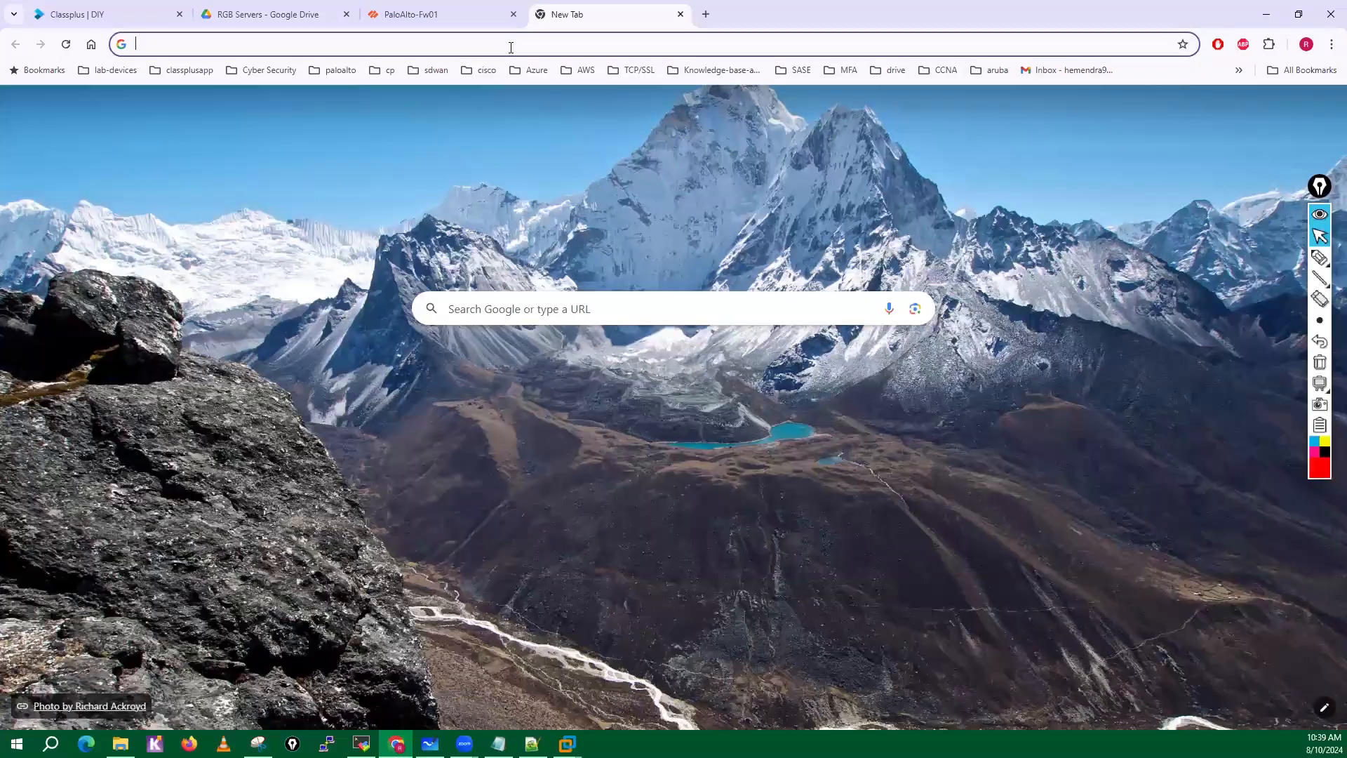
pyautogui.click(511, 48)
pyautogui.write('10.2.2.')
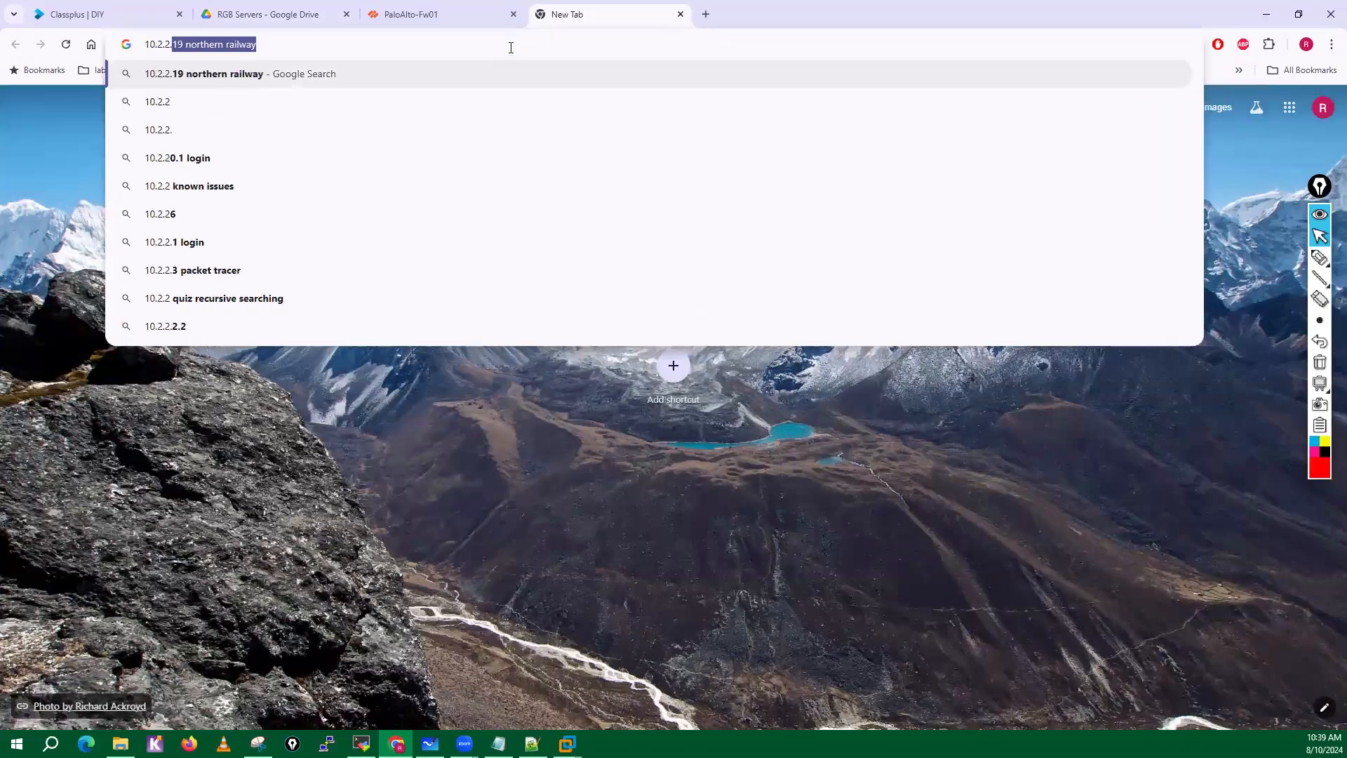
pyautogui.write('101')
pyautogui.press('Return')
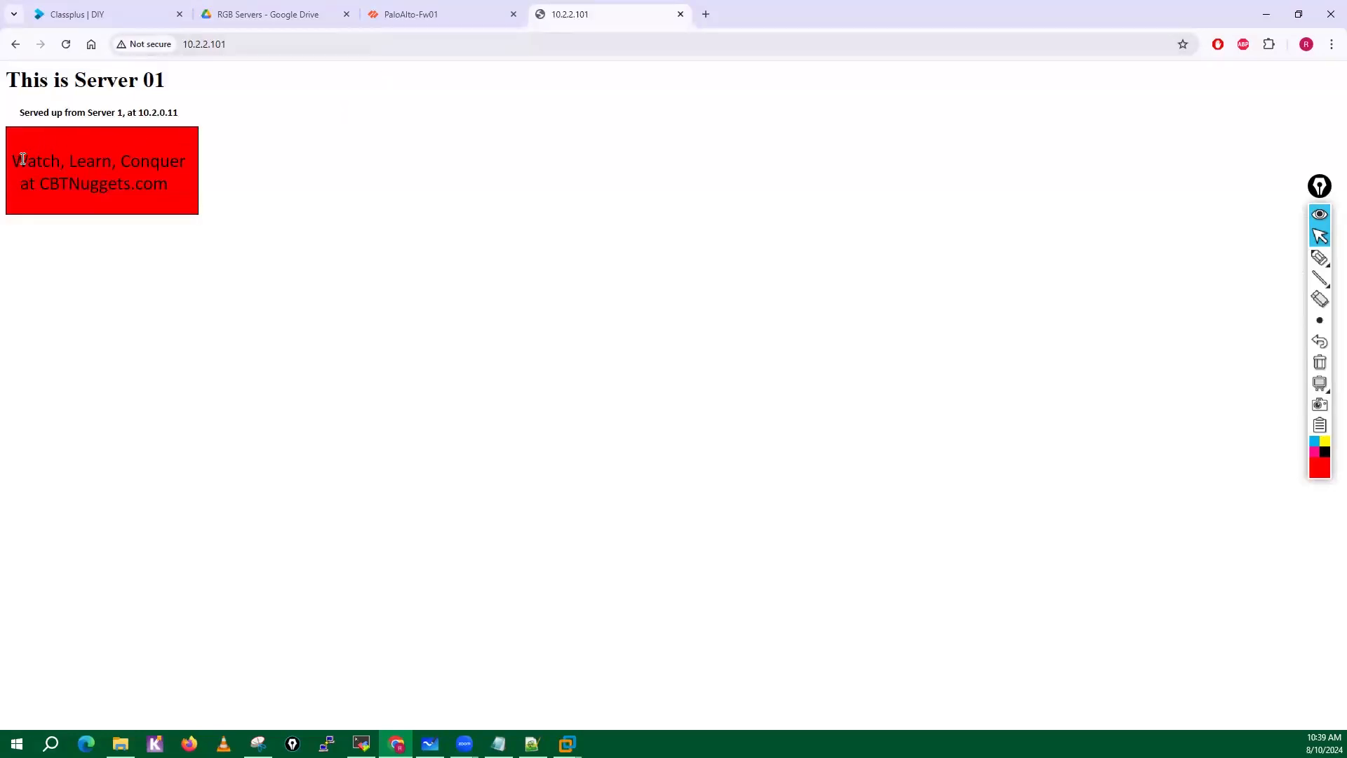
# Examine the served page's heading and red banner text by highlighting them, and close the page.
pyautogui.moveTo(16, 160); pyautogui.dragTo(196, 205)
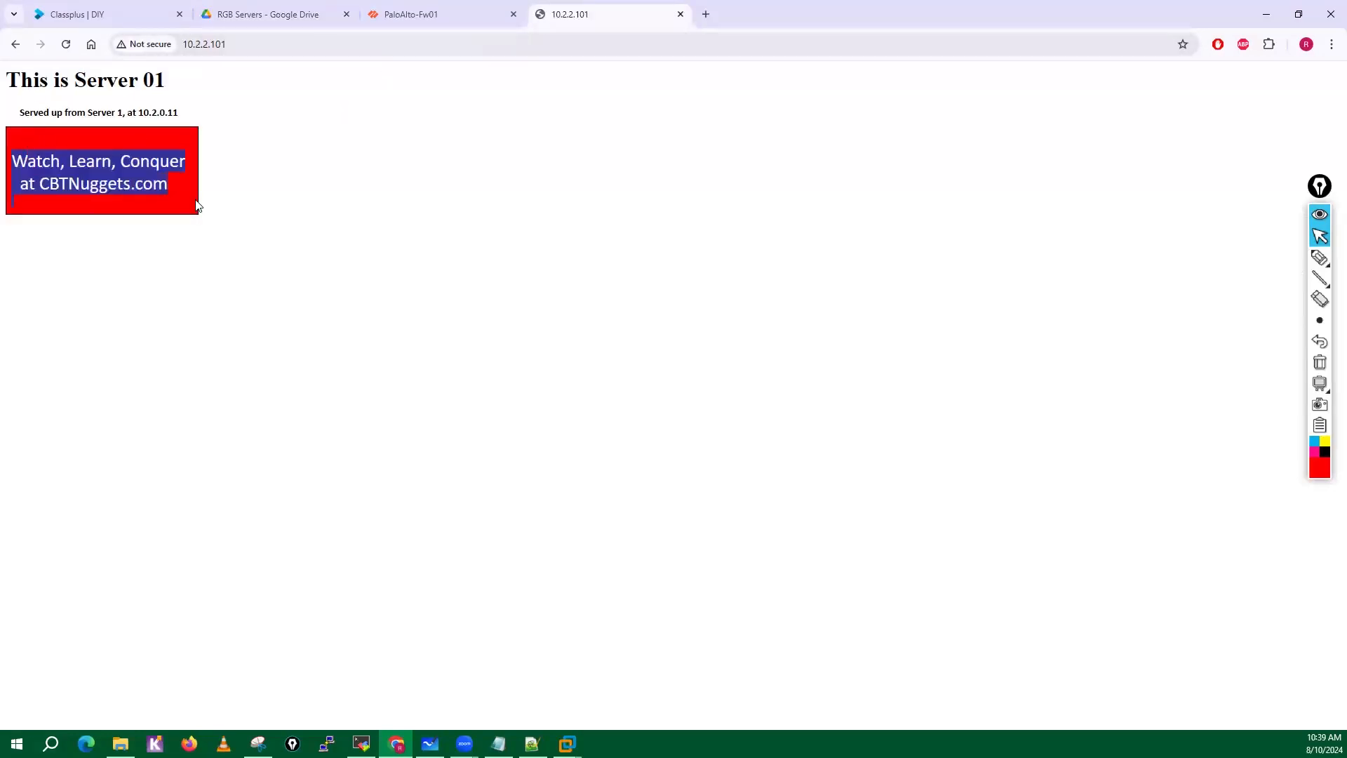
pyautogui.click(85, 192)
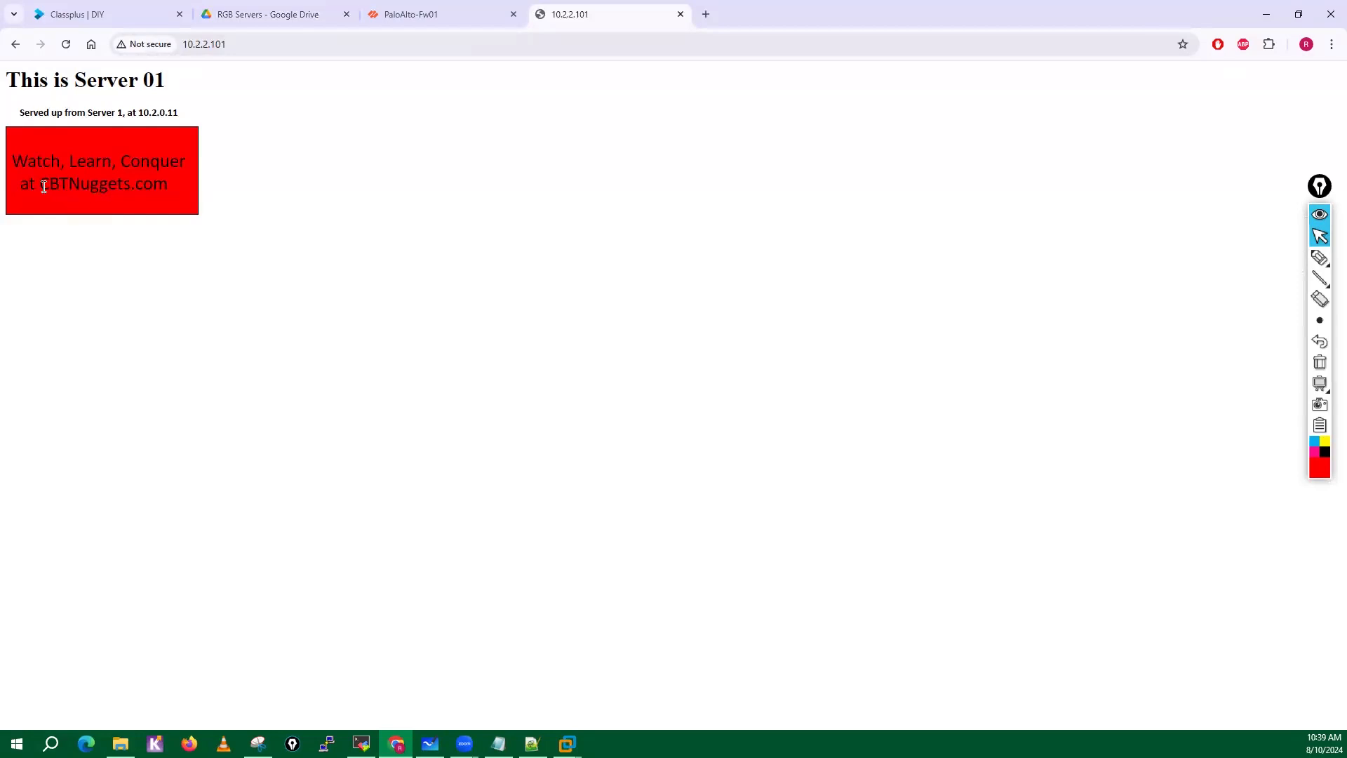
pyautogui.moveTo(44, 186); pyautogui.dragTo(197, 193)
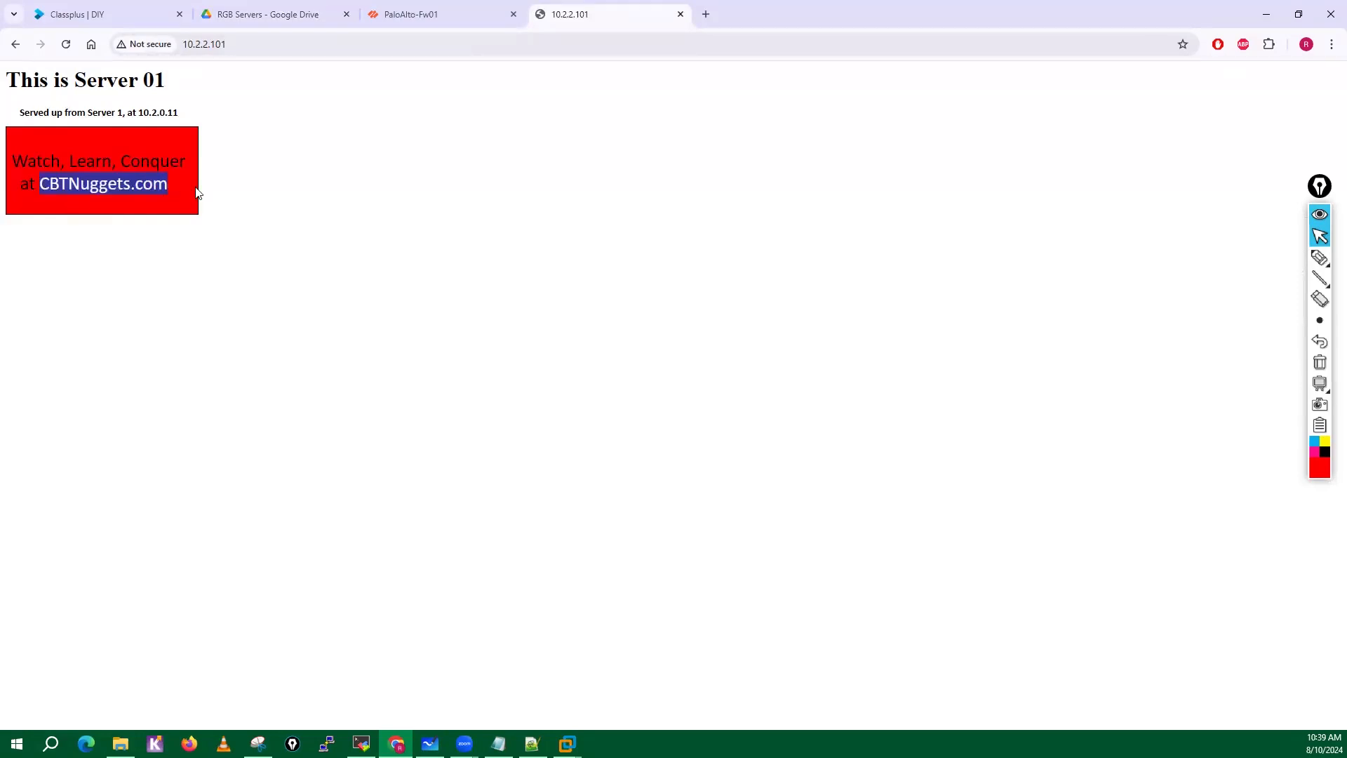
pyautogui.moveTo(11, 71); pyautogui.dragTo(207, 142)
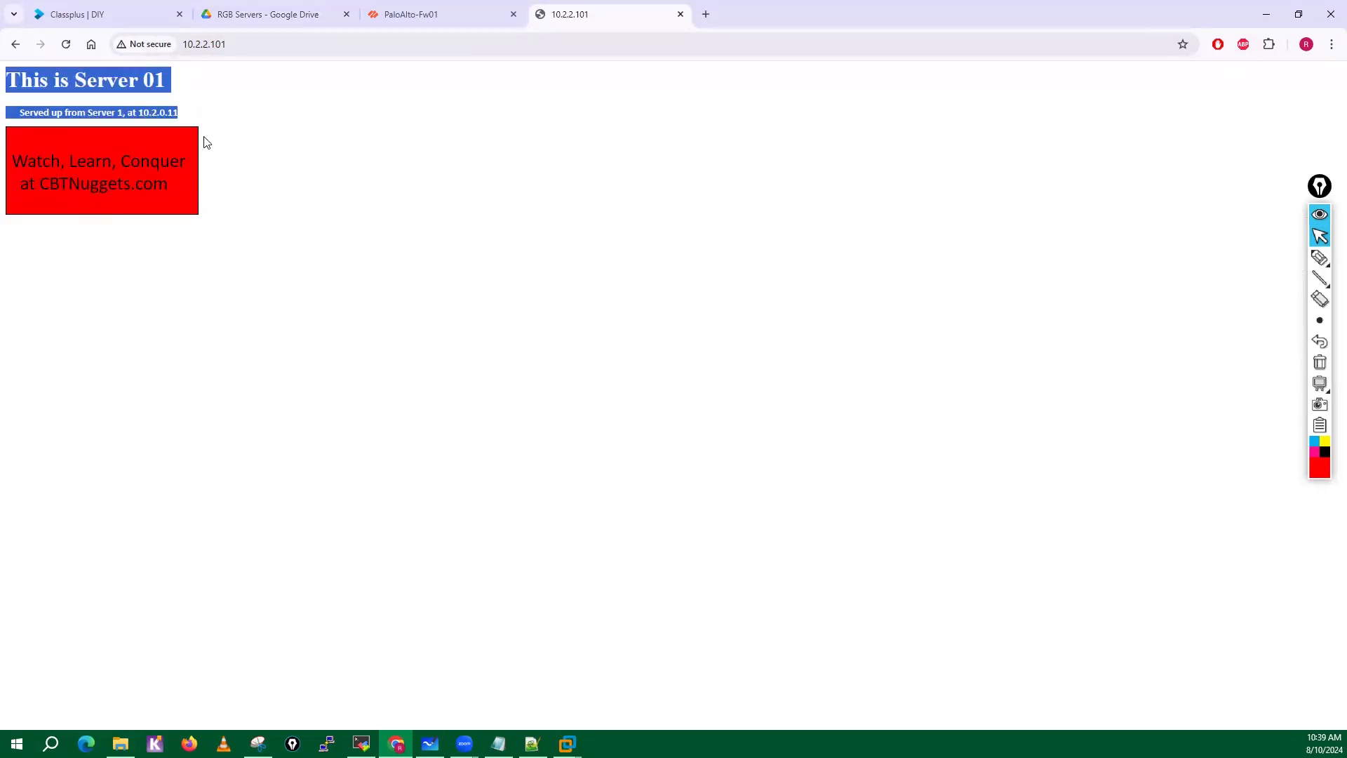
pyautogui.click(212, 173)
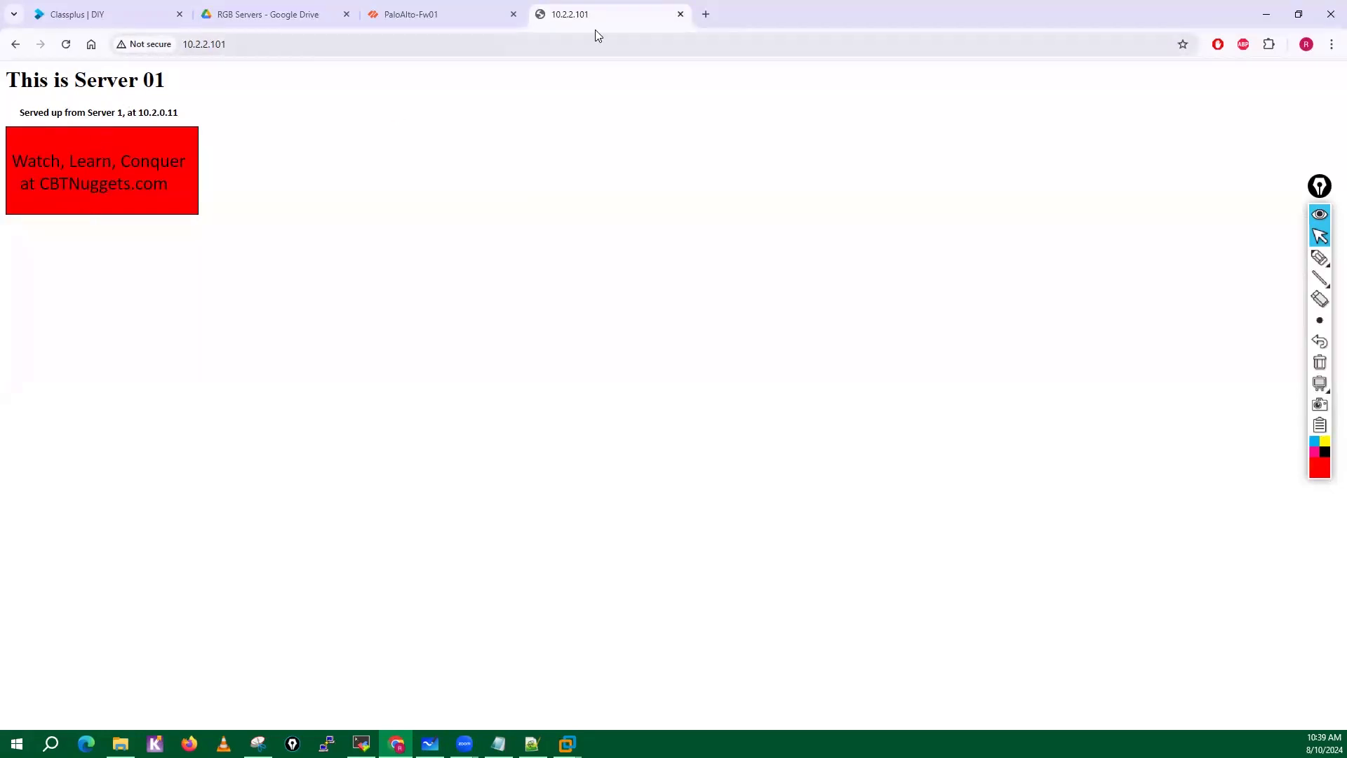
pyautogui.click(680, 15)
# Switch to File Explorer, show the server folders inside RGB Servers with 33-BLUE-WEB selected, and minimize the window.
pyautogui.click(121, 744)
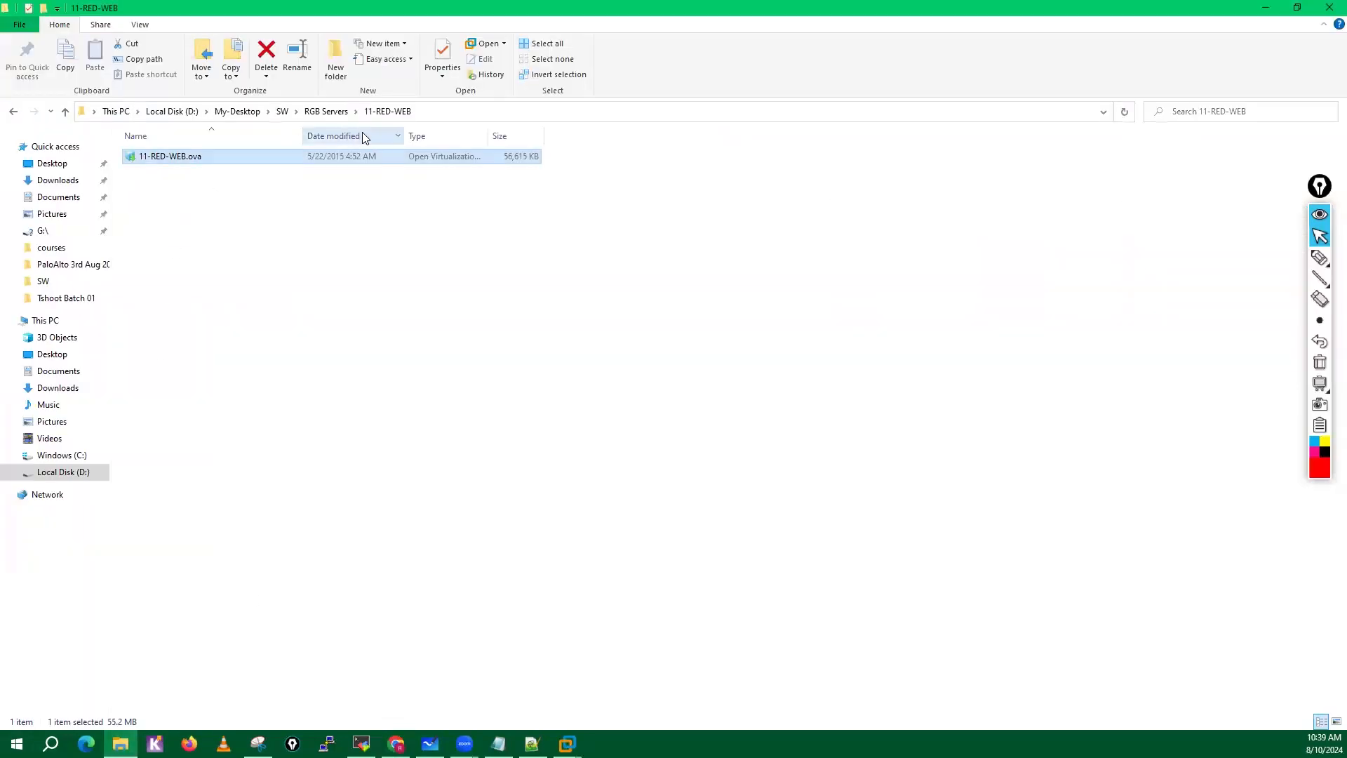
pyautogui.click(329, 113)
pyautogui.click(186, 185)
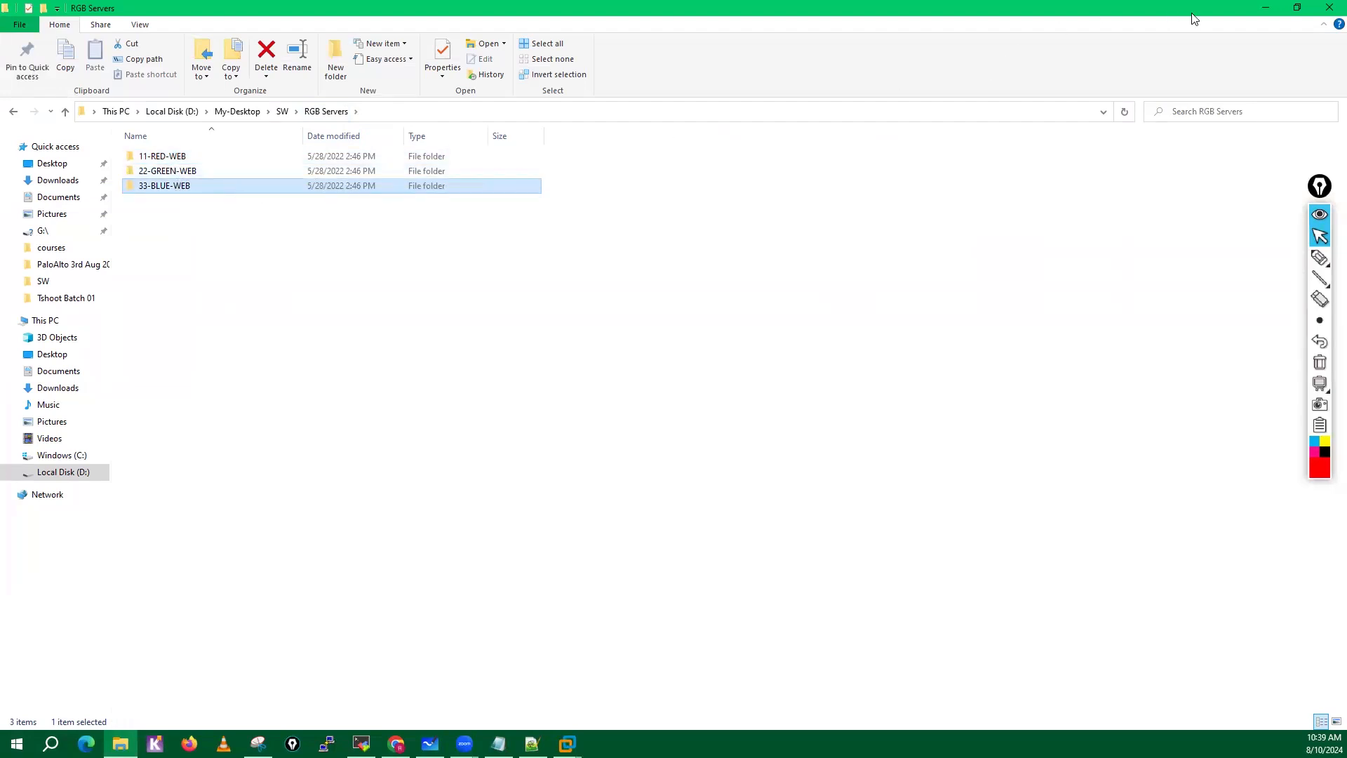
pyautogui.click(1263, 10)
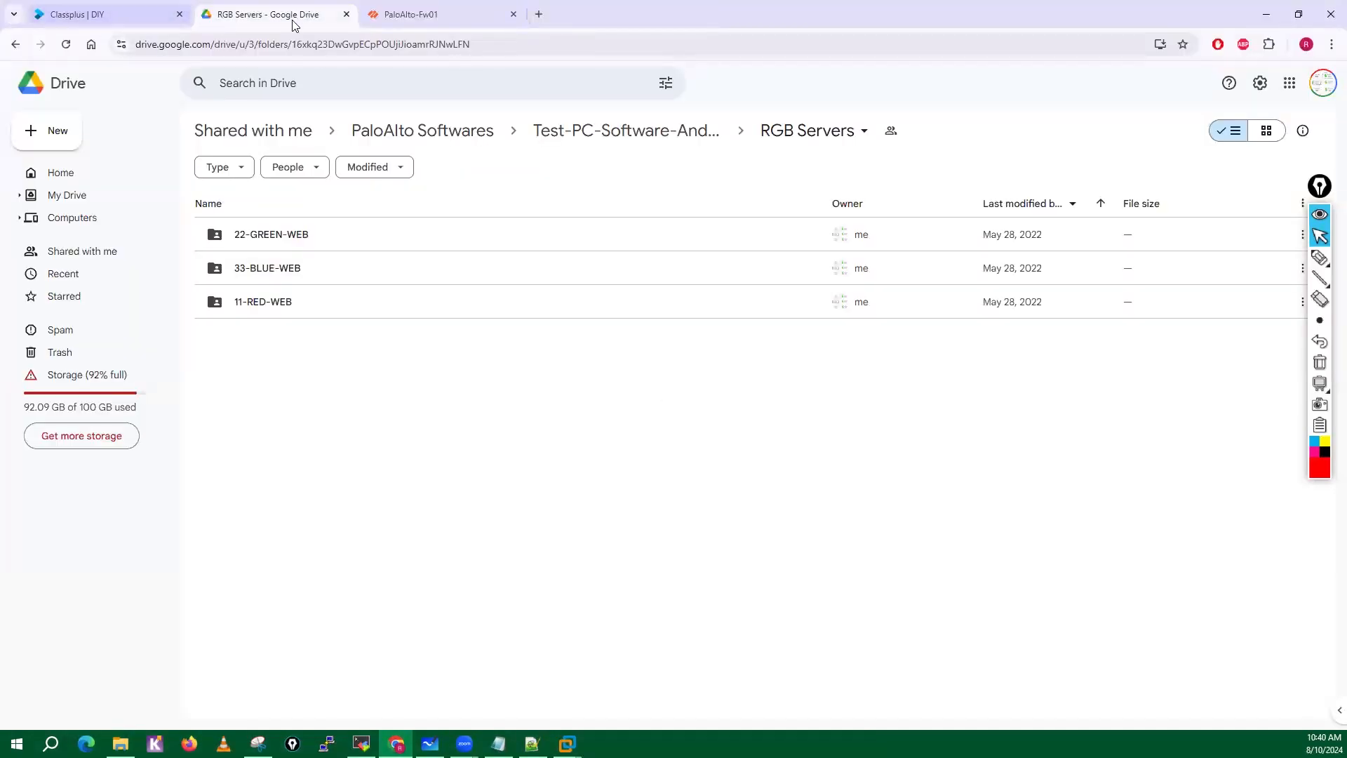
# Switch to VMware Workstation and power off the 11-RED-WEB (2) virtual machine.
pyautogui.moveTo(567, 744)
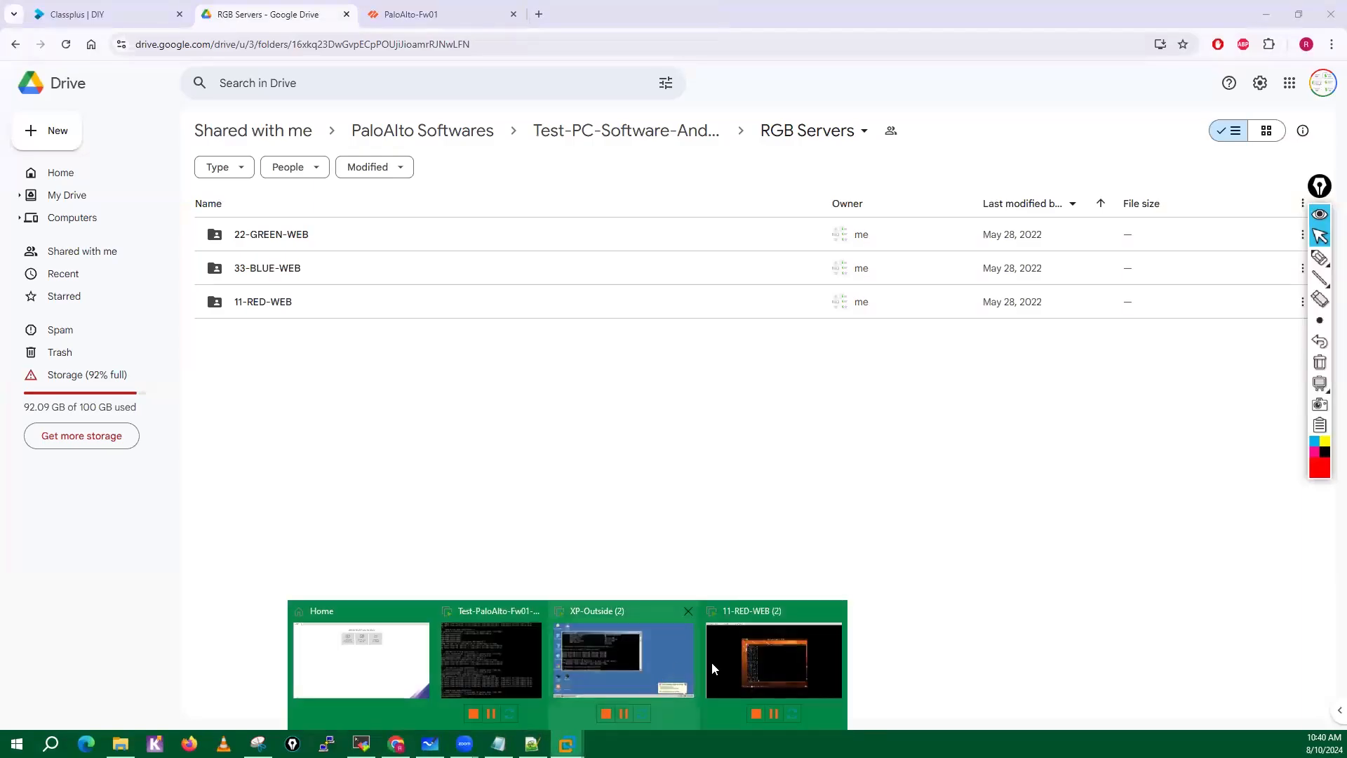
pyautogui.click(712, 663)
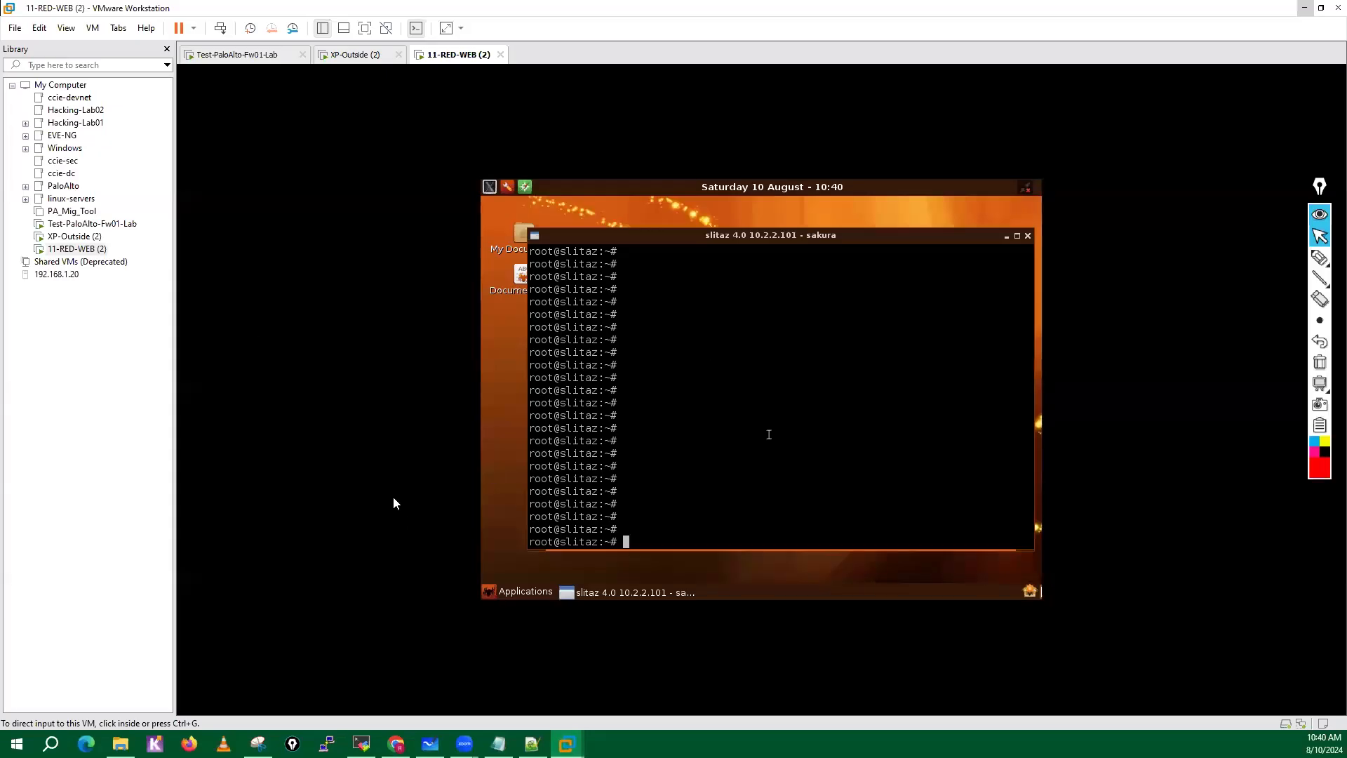
pyautogui.rightClick(456, 60)
pyautogui.moveTo(505, 85)
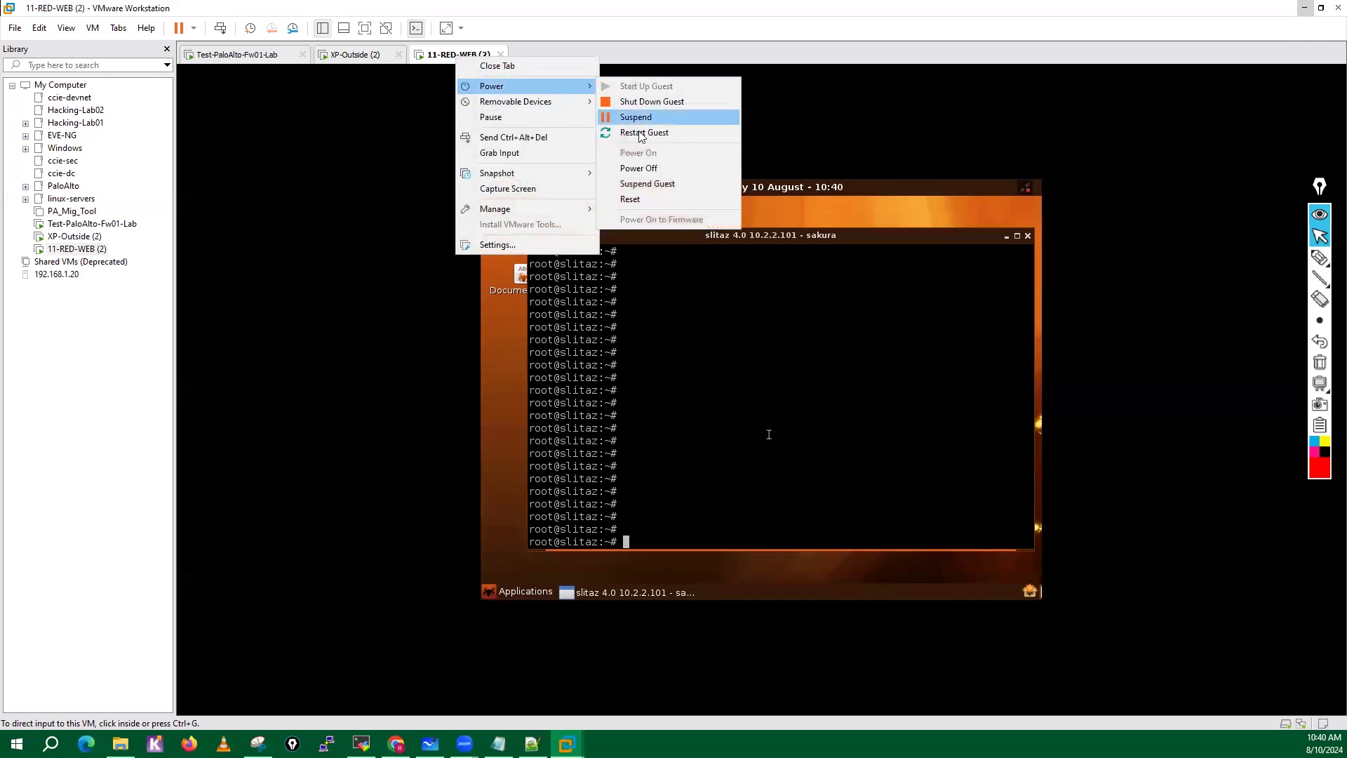
pyautogui.click(639, 167)
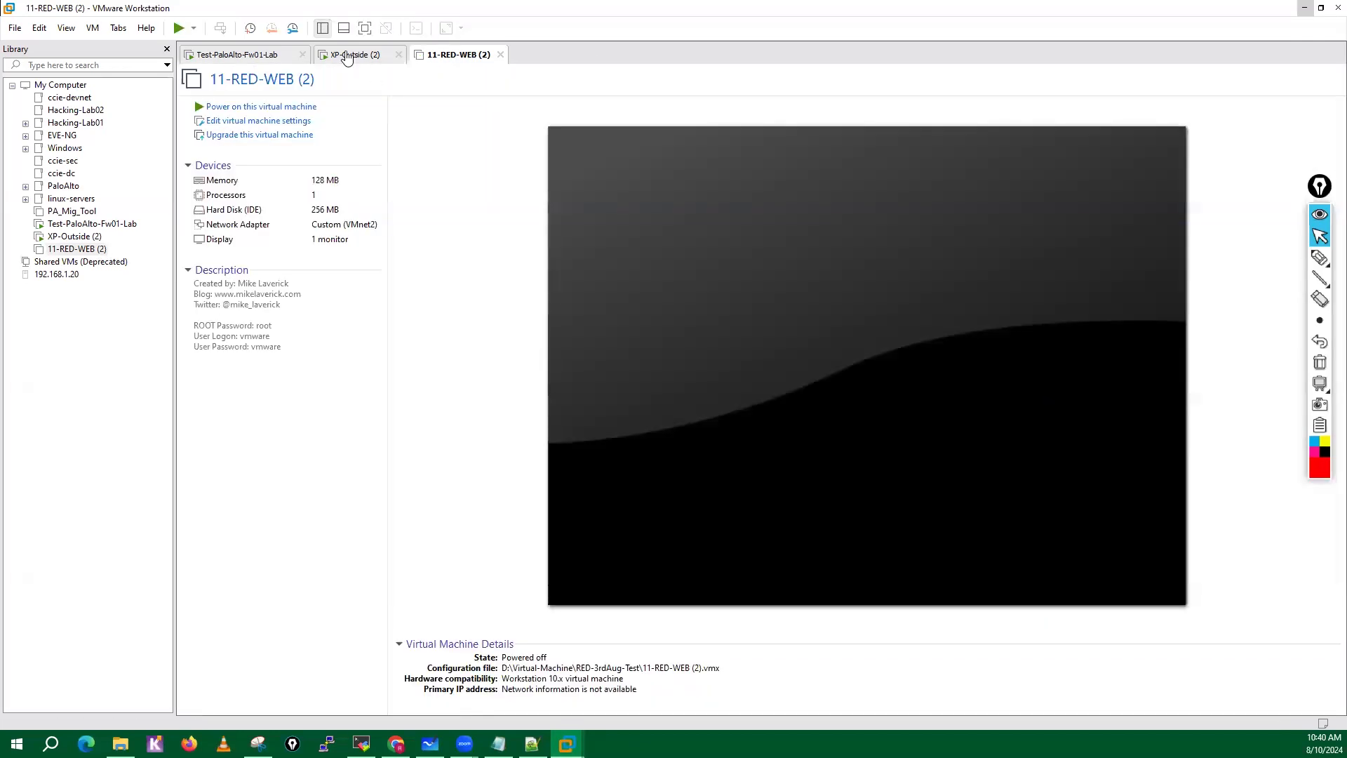
# Power off the XP-Outside (2) virtual machine.
pyautogui.click(346, 58)
pyautogui.rightClick(347, 57)
pyautogui.moveTo(421, 82)
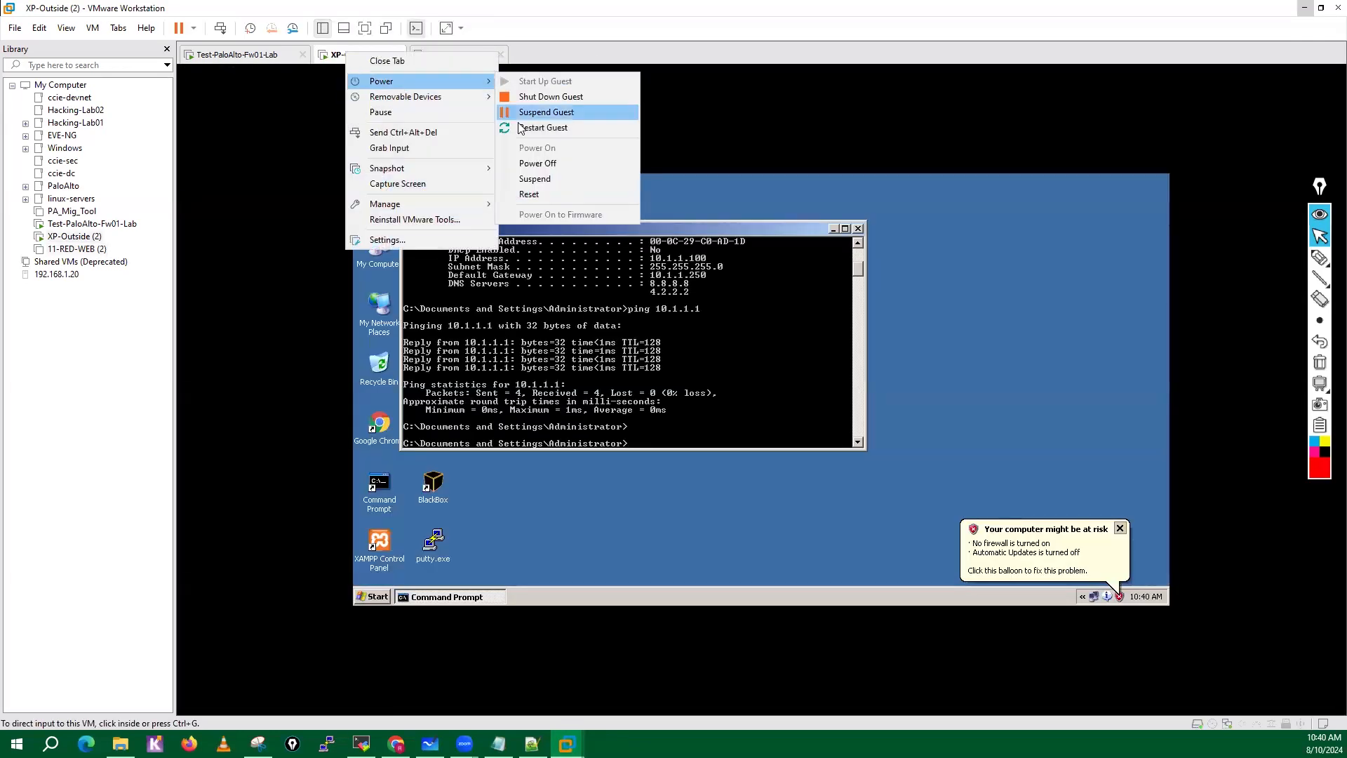
pyautogui.click(533, 164)
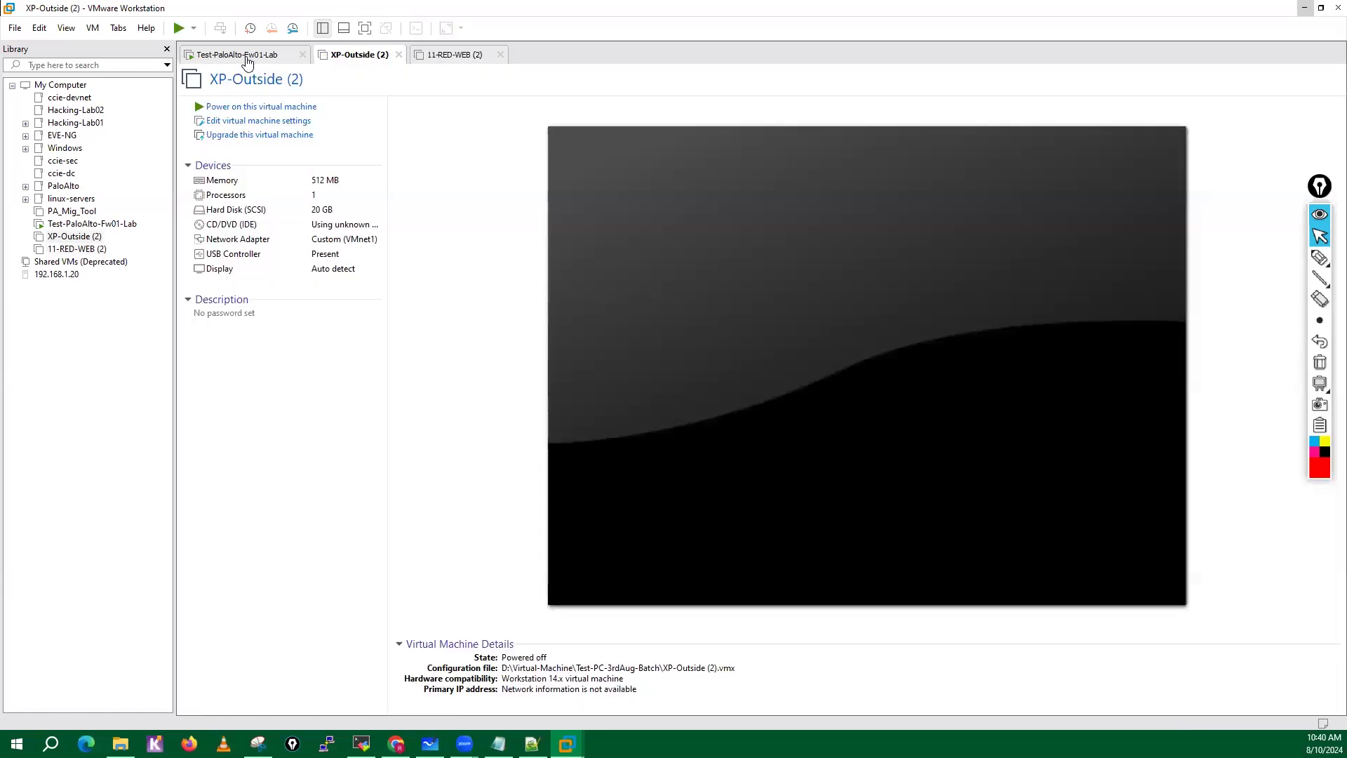
# Power off the Test-PaloAlto-Fw01-Lab virtual machine.
pyautogui.click(247, 62)
pyautogui.rightClick(247, 61)
pyautogui.moveTo(379, 86)
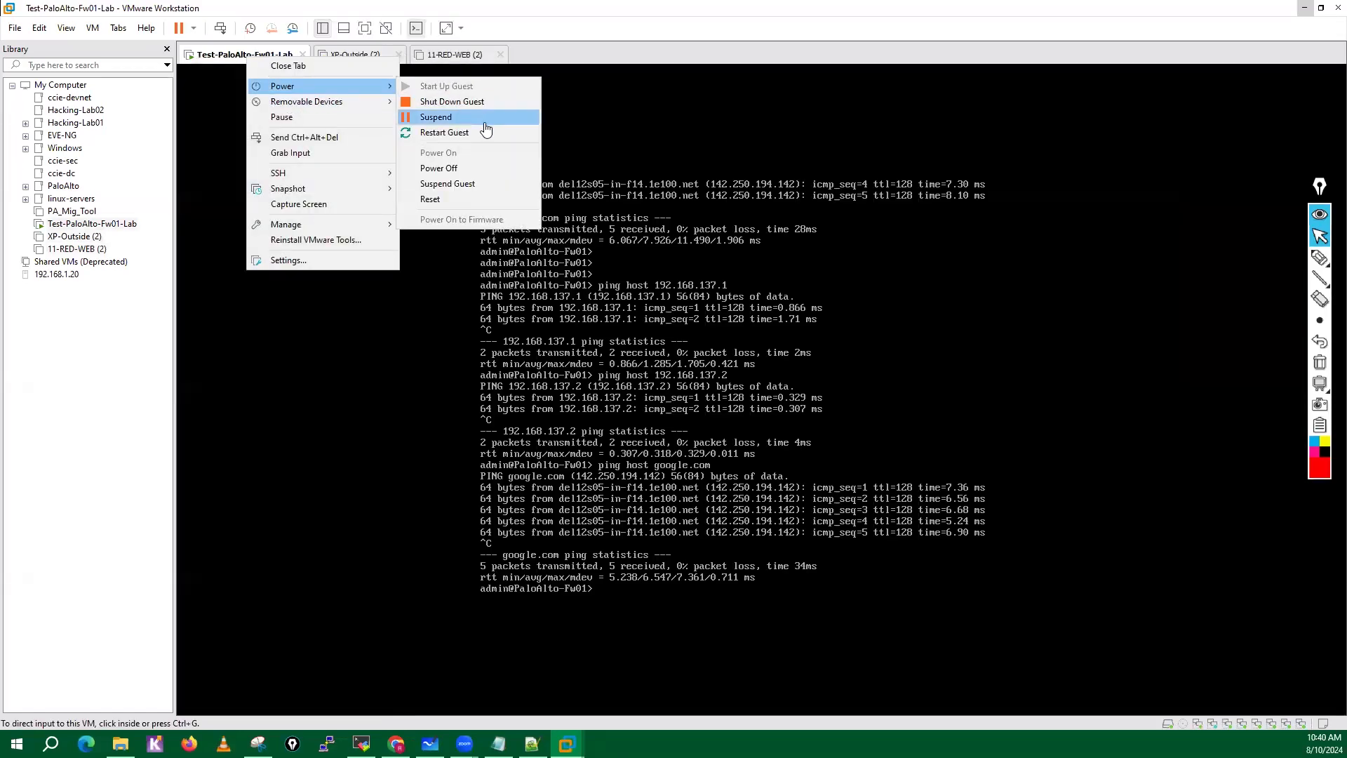
pyautogui.click(452, 165)
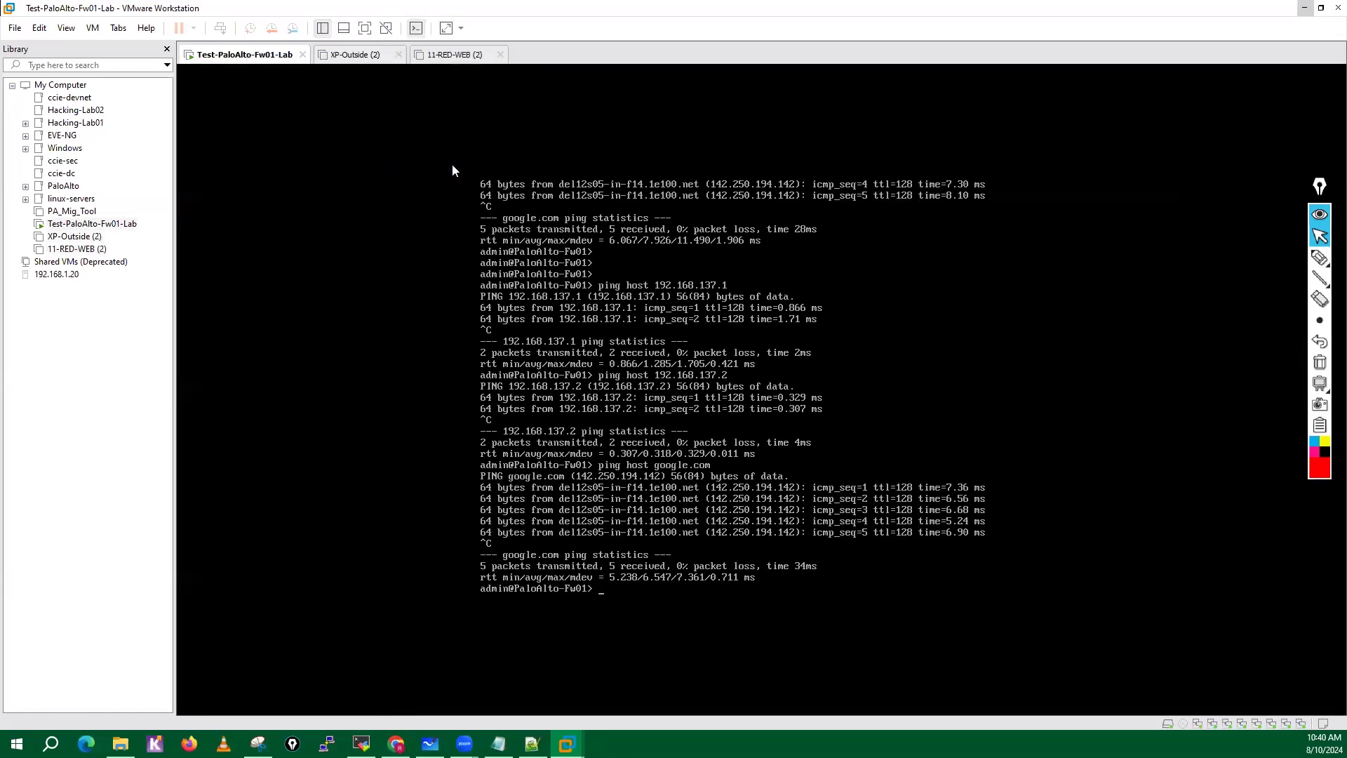
pyautogui.click(68, 388)
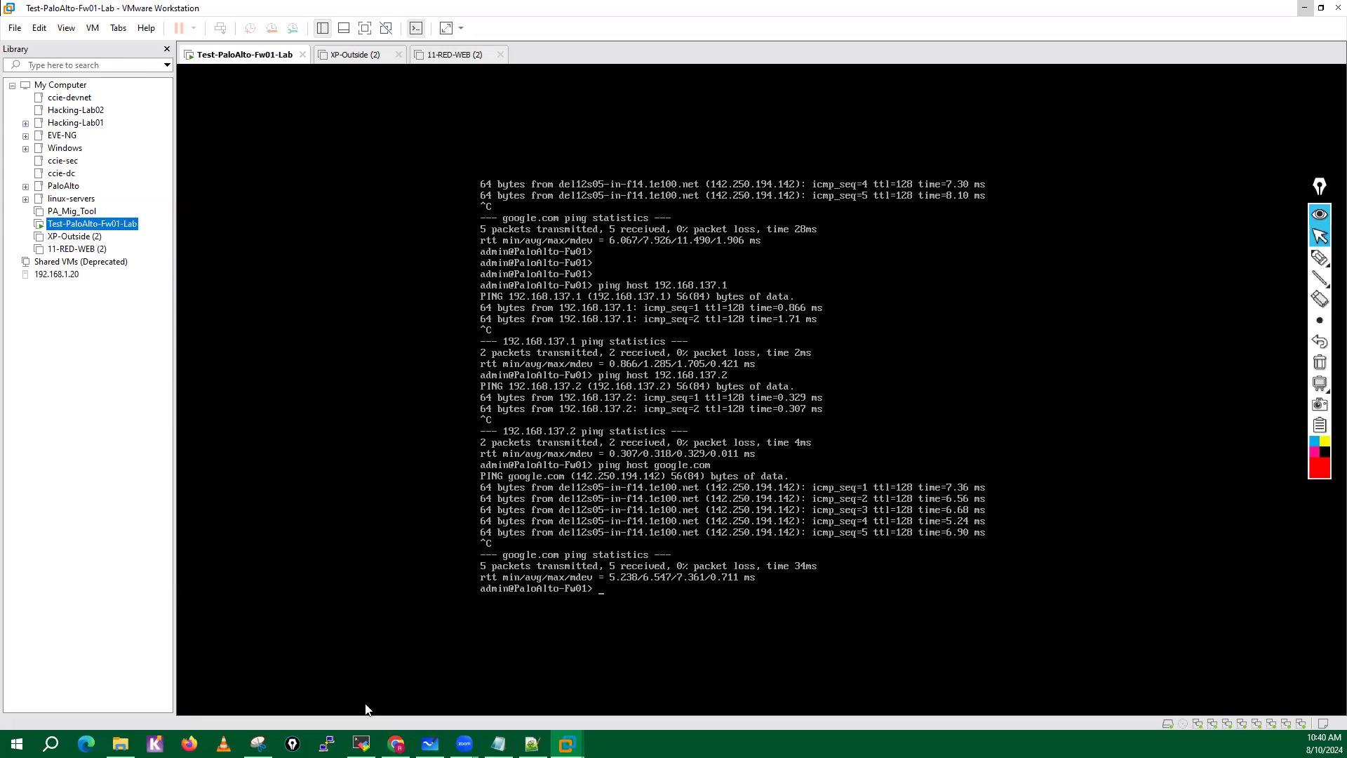
# Switch to MobaXterm and close it together with the open 192.168.137.10 firewall session.
pyautogui.click(363, 744)
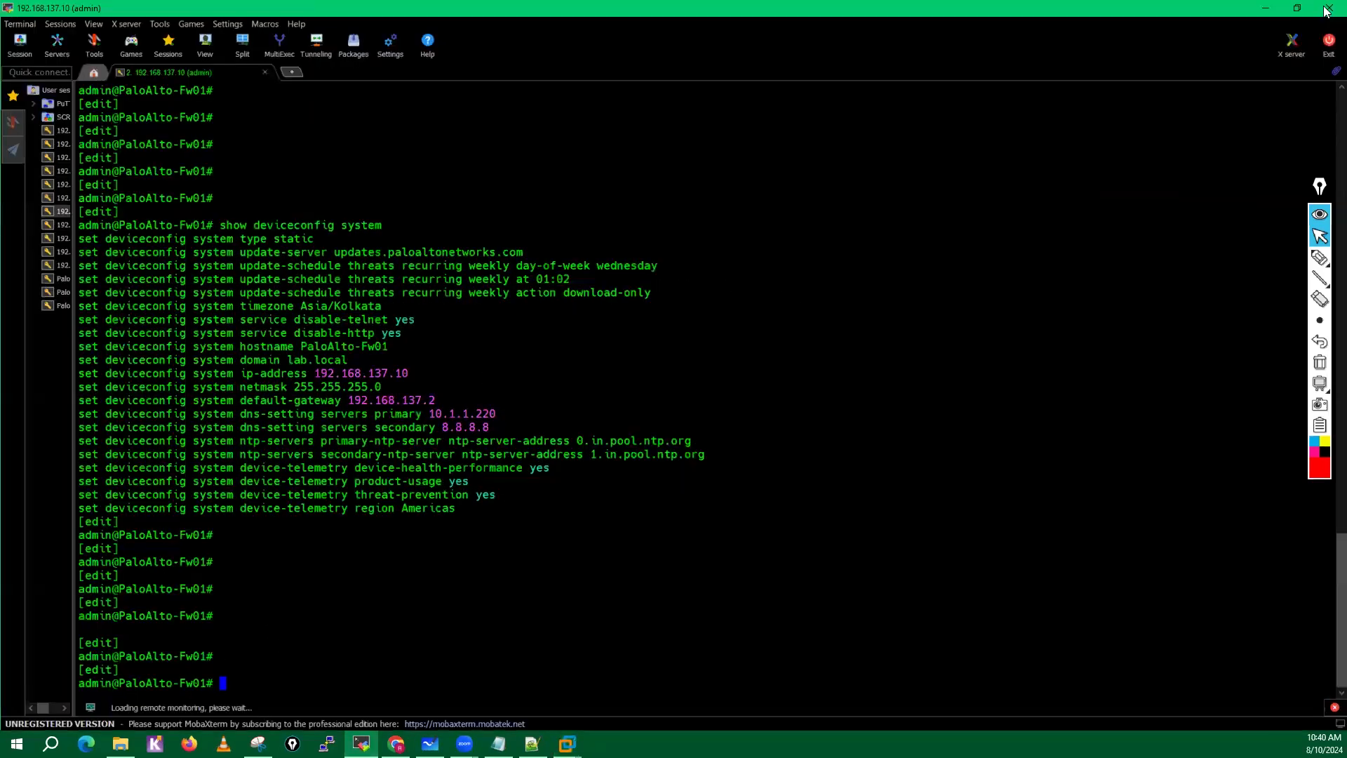
pyautogui.click(1327, 10)
pyautogui.click(661, 391)
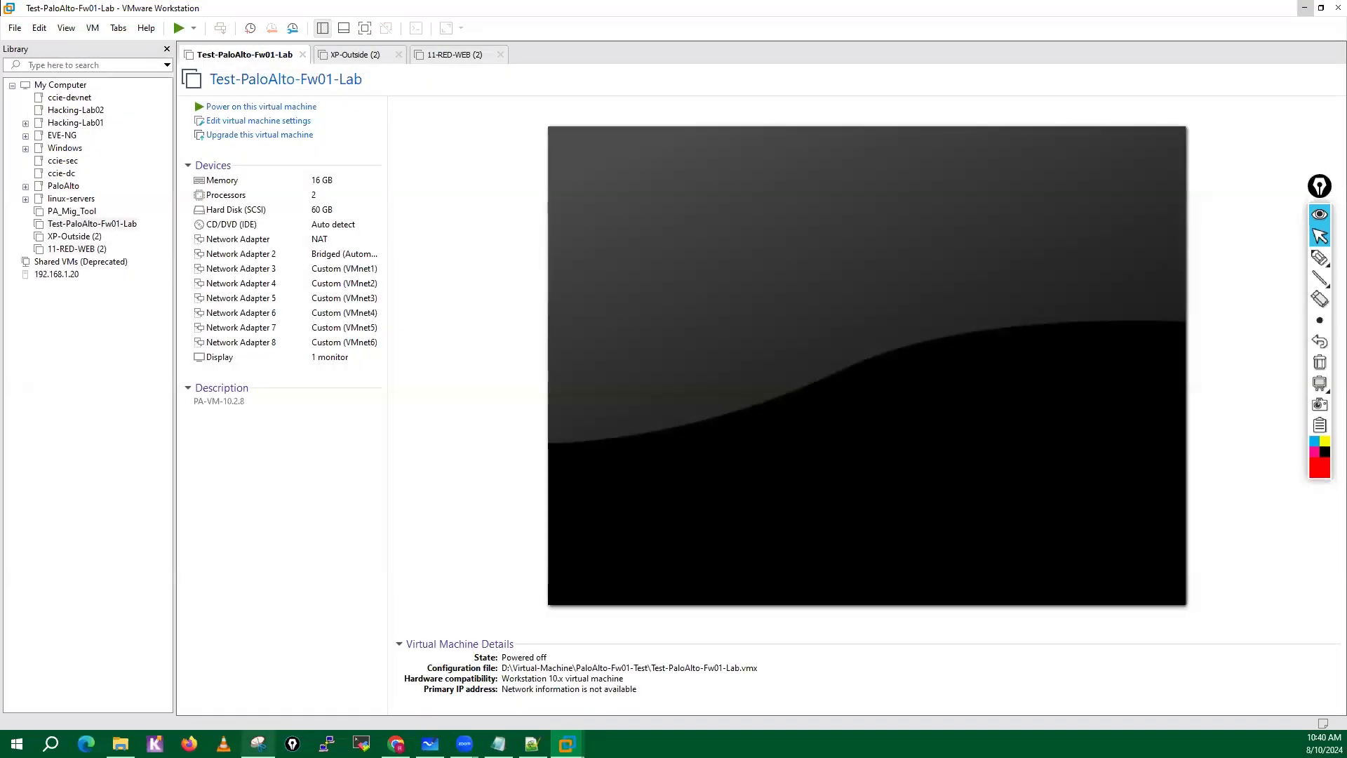
# Switch to Snipping Tool, copy the captured network adapter list, and minimize the window.
pyautogui.moveTo(258, 744)
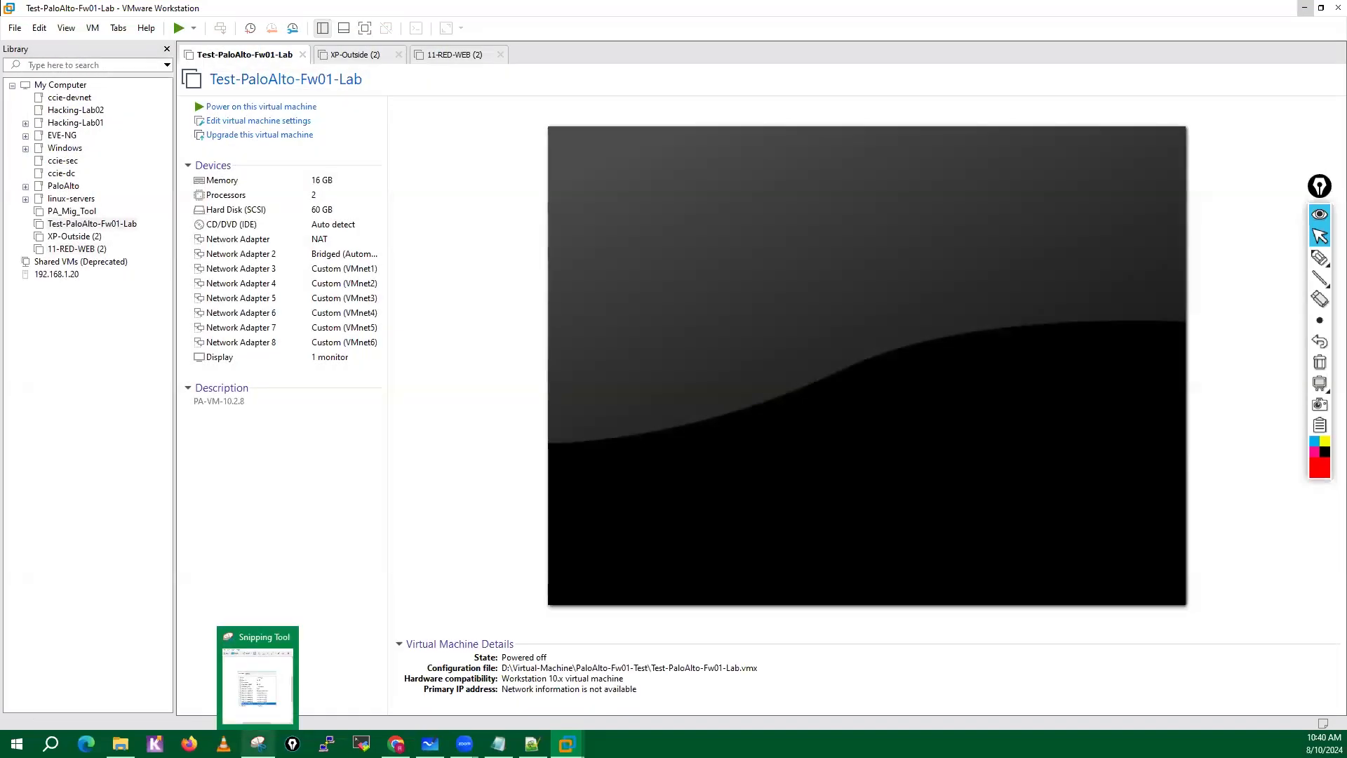
pyautogui.click(254, 713)
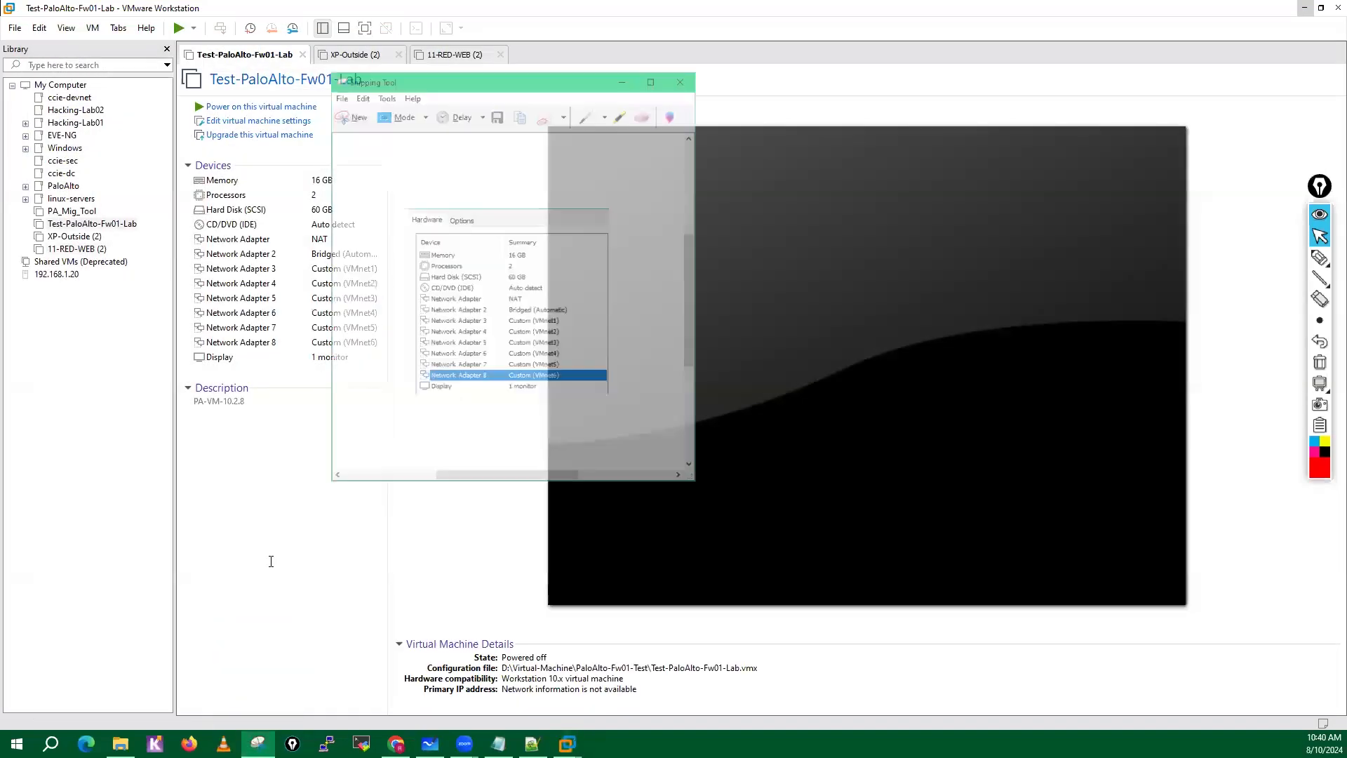
pyautogui.rightClick(398, 122)
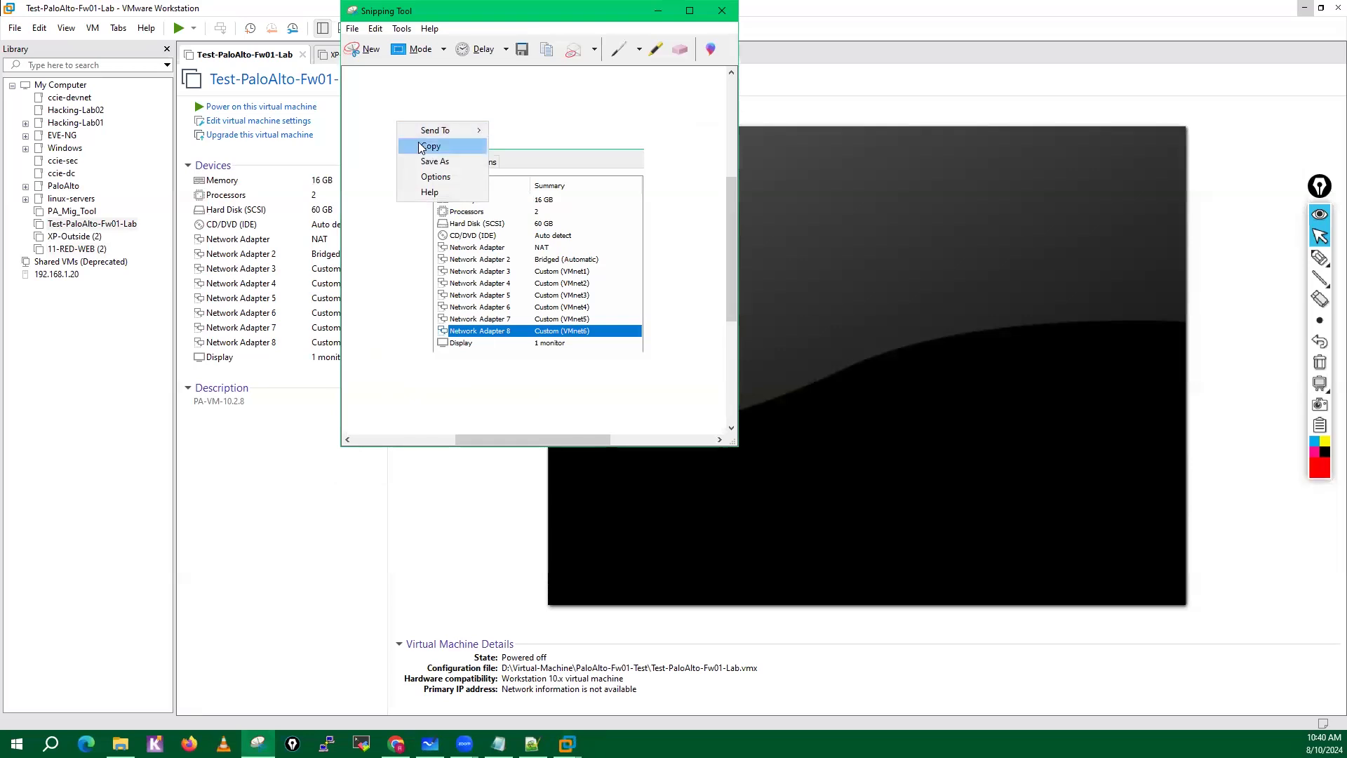
pyautogui.click(442, 144)
pyautogui.click(658, 11)
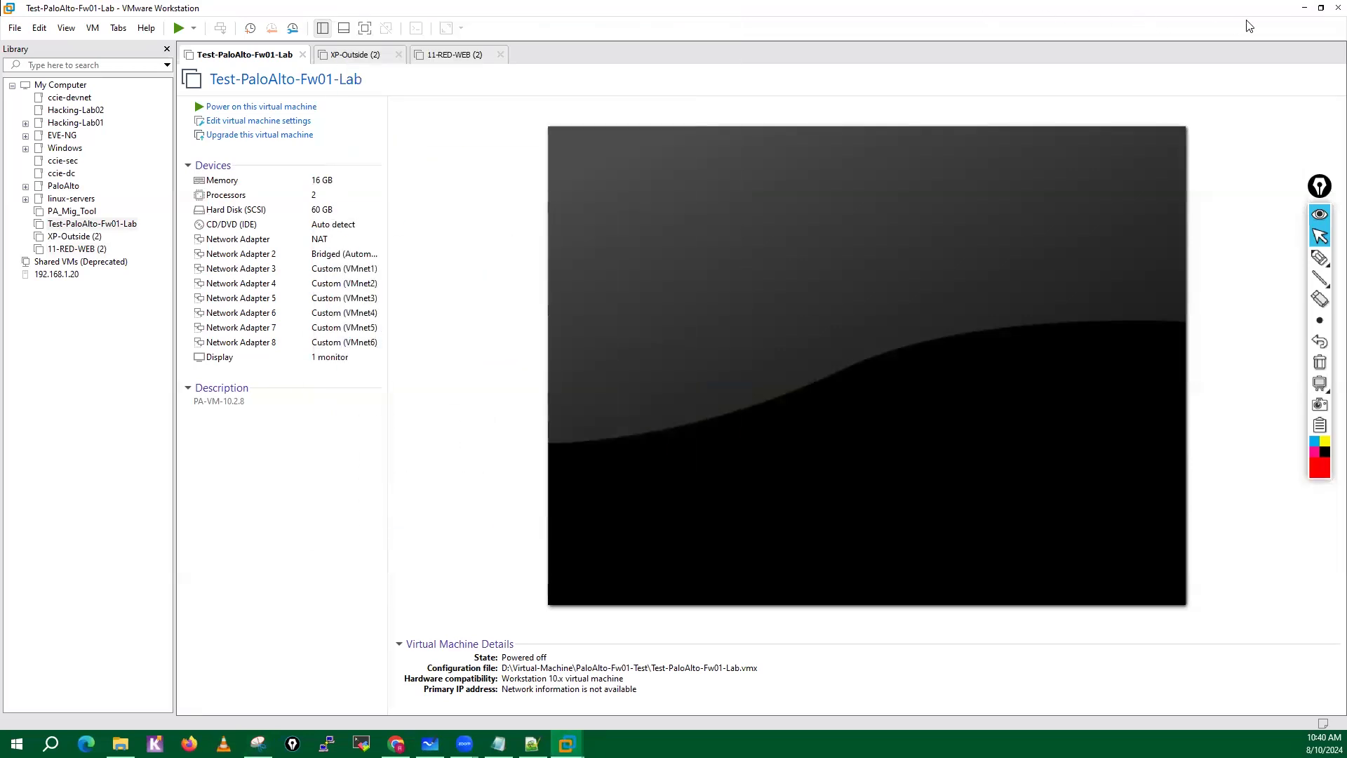
# Minimize VMware Workstation, switch to the VM-Lab board in Microsoft Whiteboard, and circle Test-PC and Server with the red annotation pen.
pyautogui.click(1305, 7)
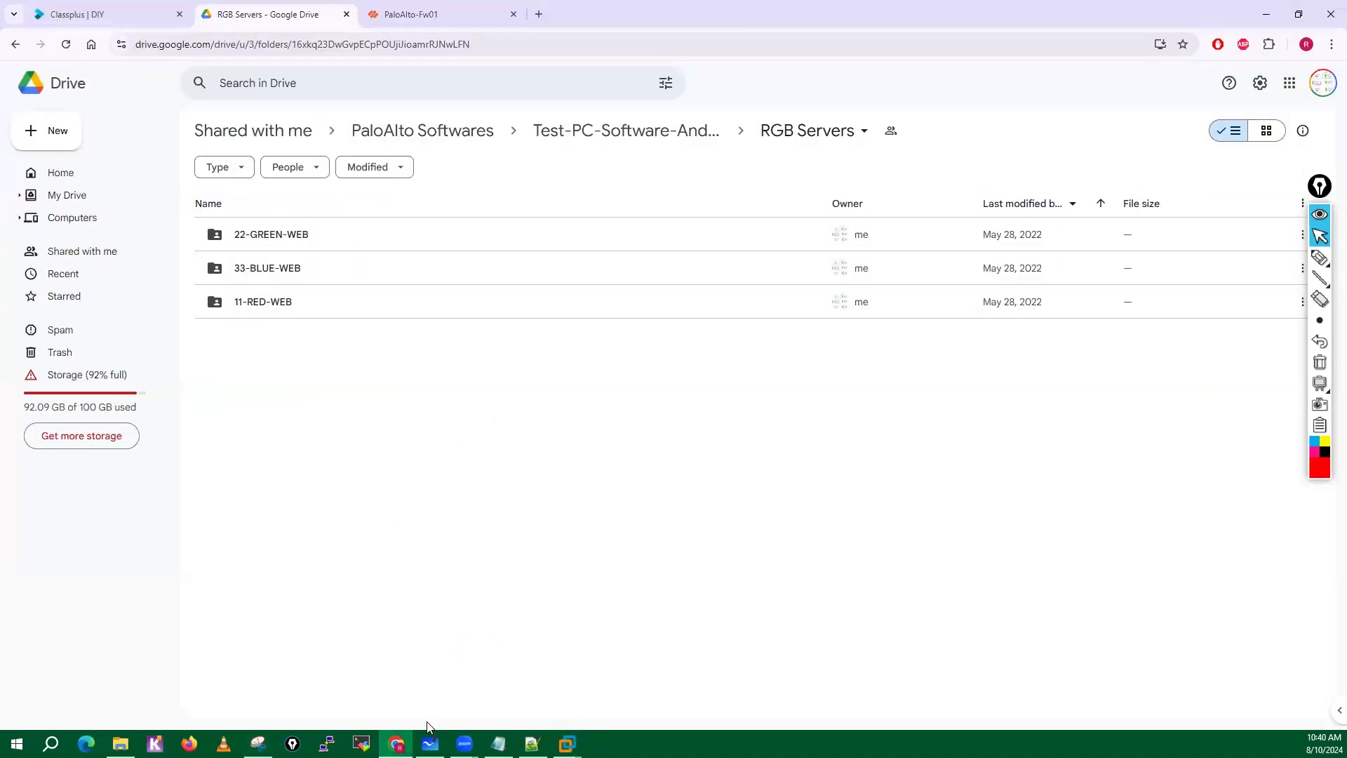
pyautogui.click(438, 744)
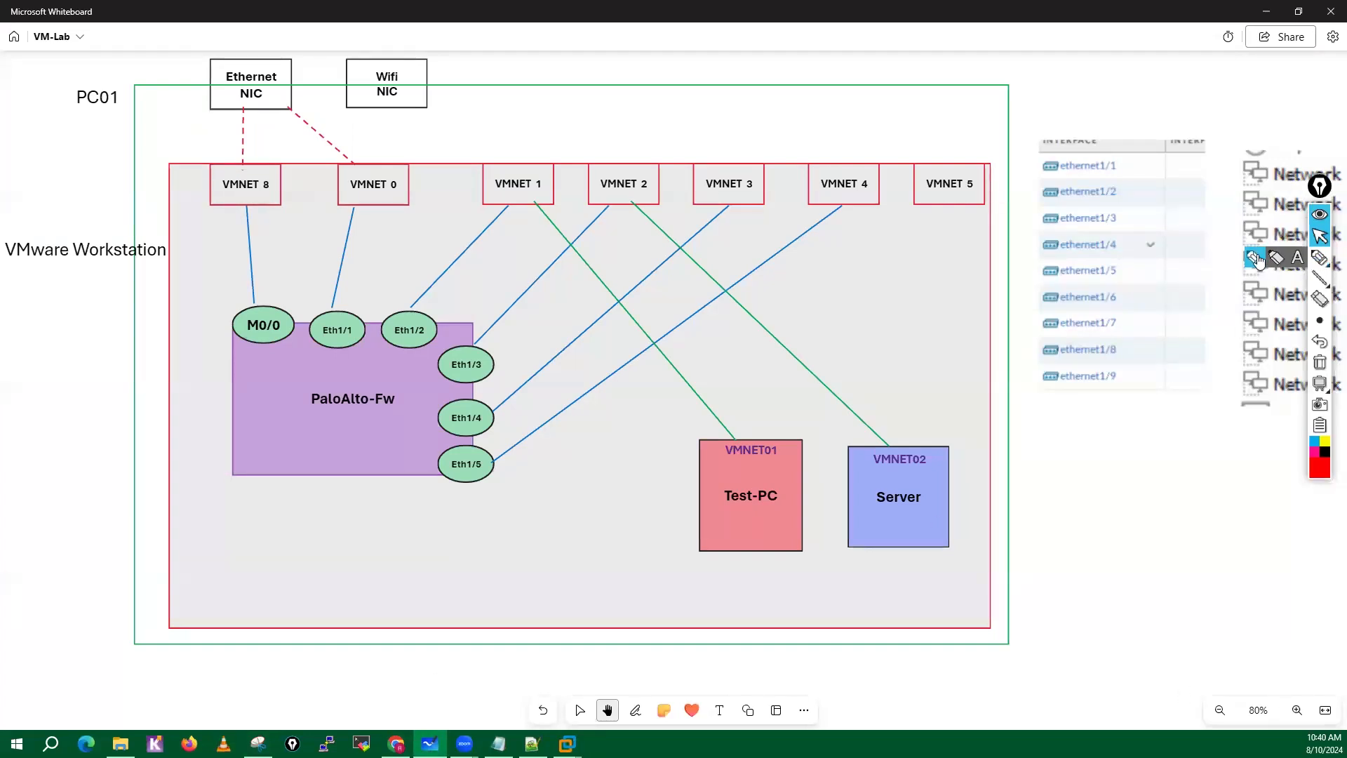
pyautogui.click(1319, 259)
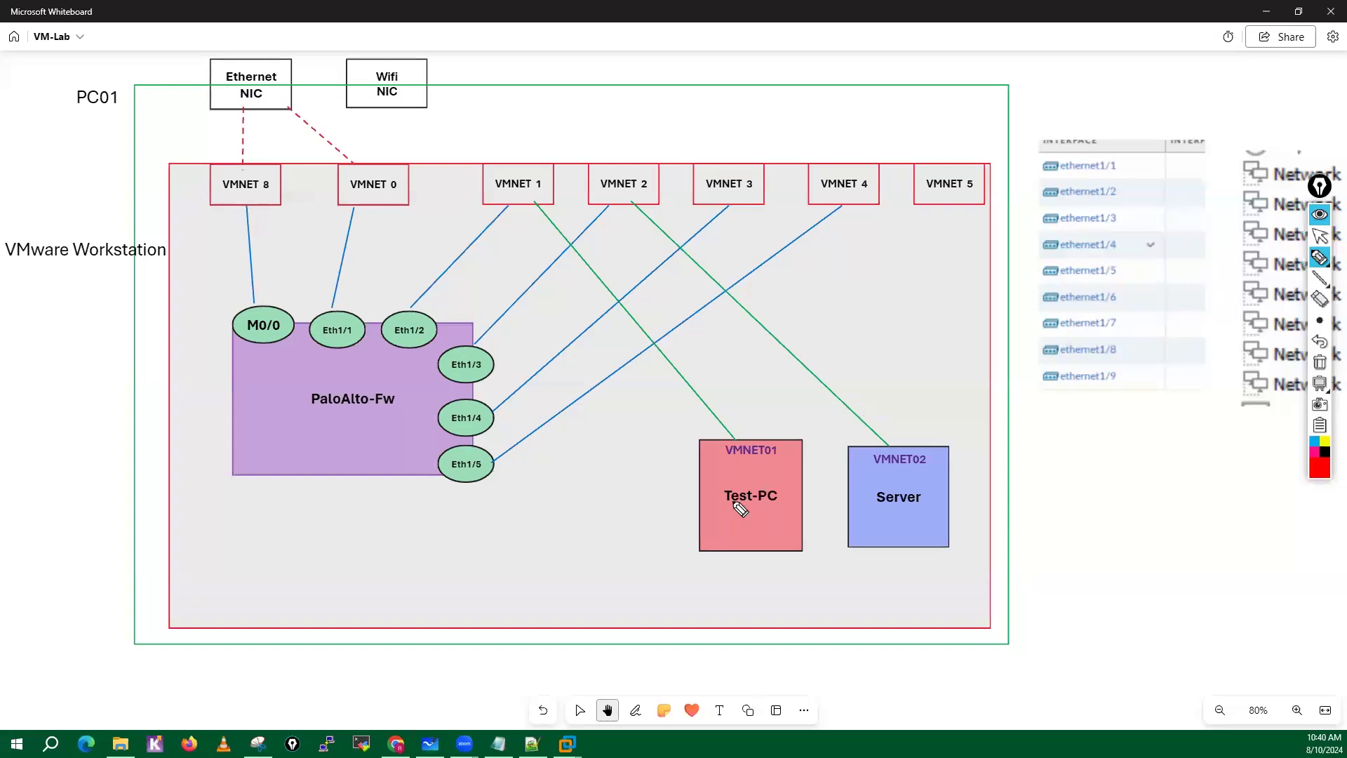
pyautogui.moveTo(766, 487)
pyautogui.mouseDown()
pyautogui.moveTo(719, 485)
pyautogui.moveTo(776, 523)
pyautogui.moveTo(780, 484)
pyautogui.moveTo(760, 473)
pyautogui.mouseUp()
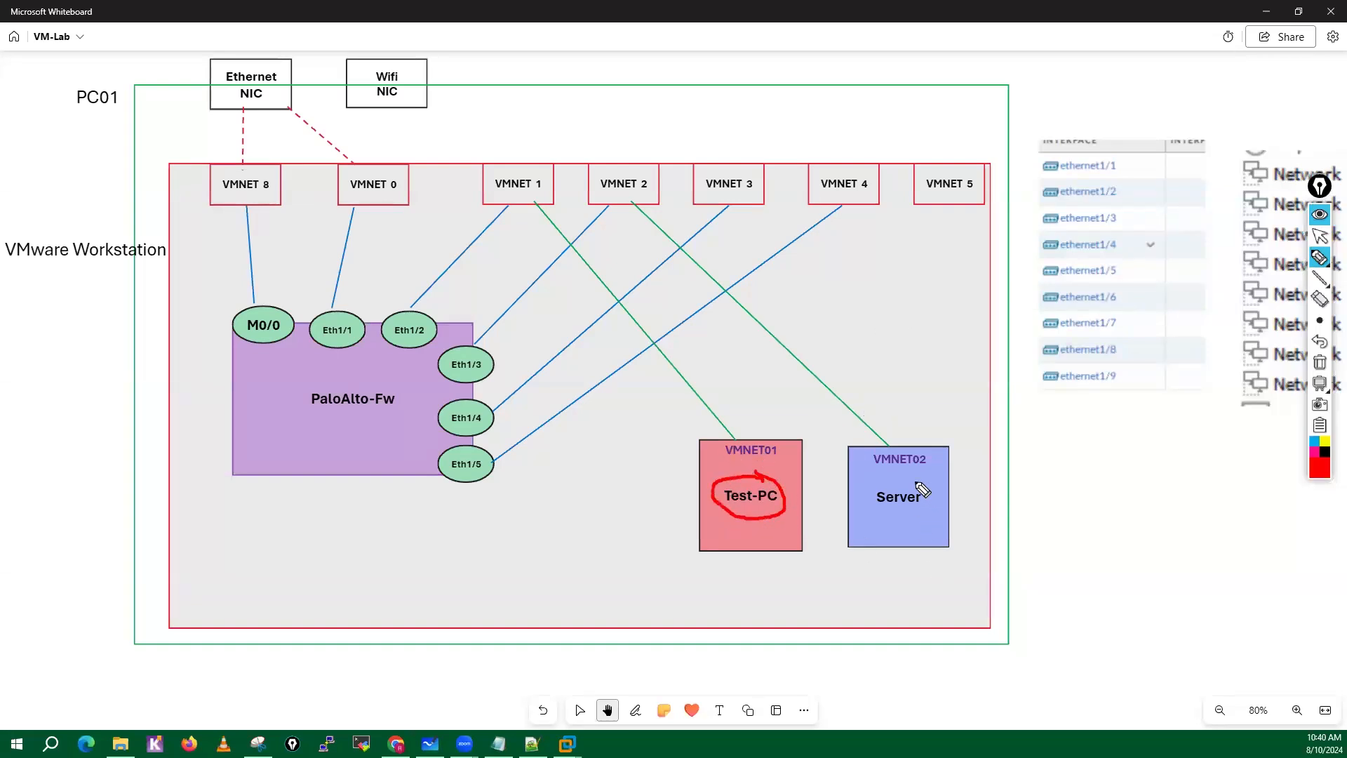
pyautogui.moveTo(920, 489)
pyautogui.mouseDown()
pyautogui.moveTo(872, 505)
pyautogui.moveTo(932, 533)
pyautogui.moveTo(912, 489)
pyautogui.mouseUp()
# Handwrite the Test-PC's IP address with gateway 10.1.1.250 below it, and 10.2.2.101 with gateway 10.2.2.250 below Server.
pyautogui.moveTo(699, 564)
pyautogui.mouseDown()
pyautogui.moveTo(699, 581)
pyautogui.moveTo(752, 562)
pyautogui.moveTo(781, 582)
pyautogui.moveTo(686, 593)
pyautogui.moveTo(685, 611)
pyautogui.moveTo(764, 599)
pyautogui.moveTo(783, 615)
pyautogui.moveTo(819, 597)
pyautogui.mouseUp()
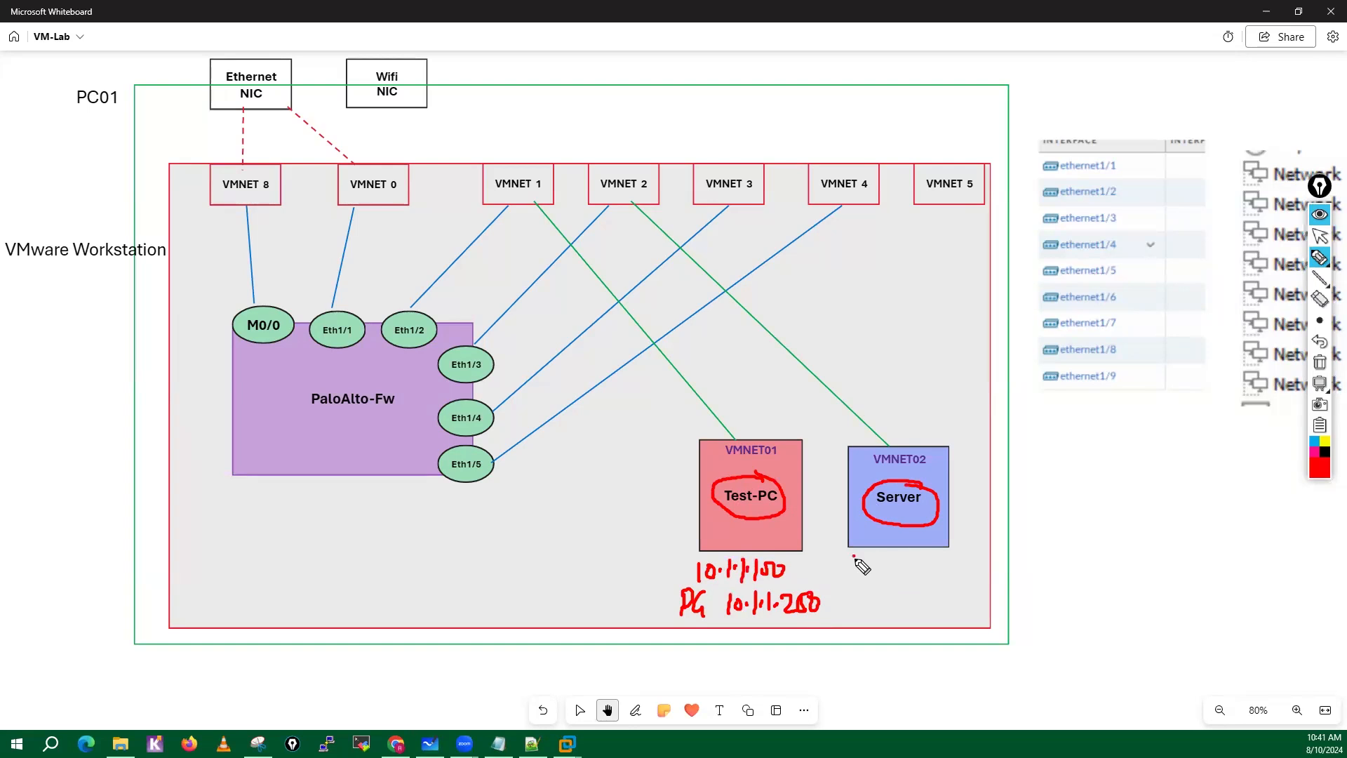
pyautogui.moveTo(854, 557)
pyautogui.mouseDown()
pyautogui.moveTo(922, 576)
pyautogui.moveTo(955, 565)
pyautogui.moveTo(952, 580)
pyautogui.mouseUp()
pyautogui.moveTo(854, 600)
pyautogui.mouseDown()
pyautogui.moveTo(856, 620)
pyautogui.moveTo(905, 620)
pyautogui.moveTo(918, 605)
pyautogui.moveTo(944, 630)
pyautogui.moveTo(984, 619)
pyautogui.moveTo(1001, 595)
pyautogui.mouseUp()
pyautogui.click(931, 610)
pyautogui.click(948, 609)
pyautogui.click(960, 619)
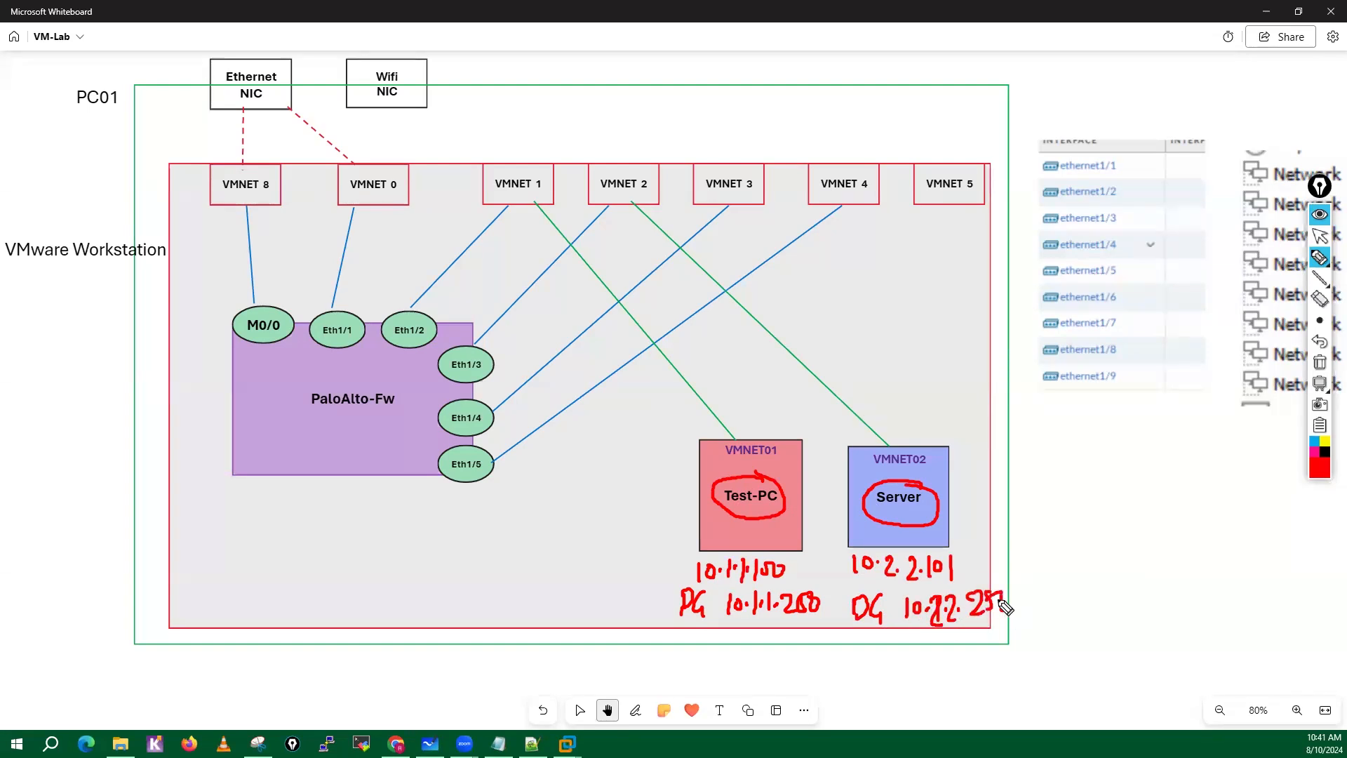
# Mark the firewall's Eth1/2 interface with a dot and handwrite its address 10.1.1.250 beside it.
pyautogui.moveTo(429, 293); pyautogui.dragTo(430, 307)
pyautogui.moveTo(436, 295)
pyautogui.mouseDown()
pyautogui.moveTo(488, 293)
pyautogui.moveTo(494, 277)
pyautogui.mouseUp()
pyautogui.click(446, 299)
pyautogui.click(459, 292)
pyautogui.click(471, 294)
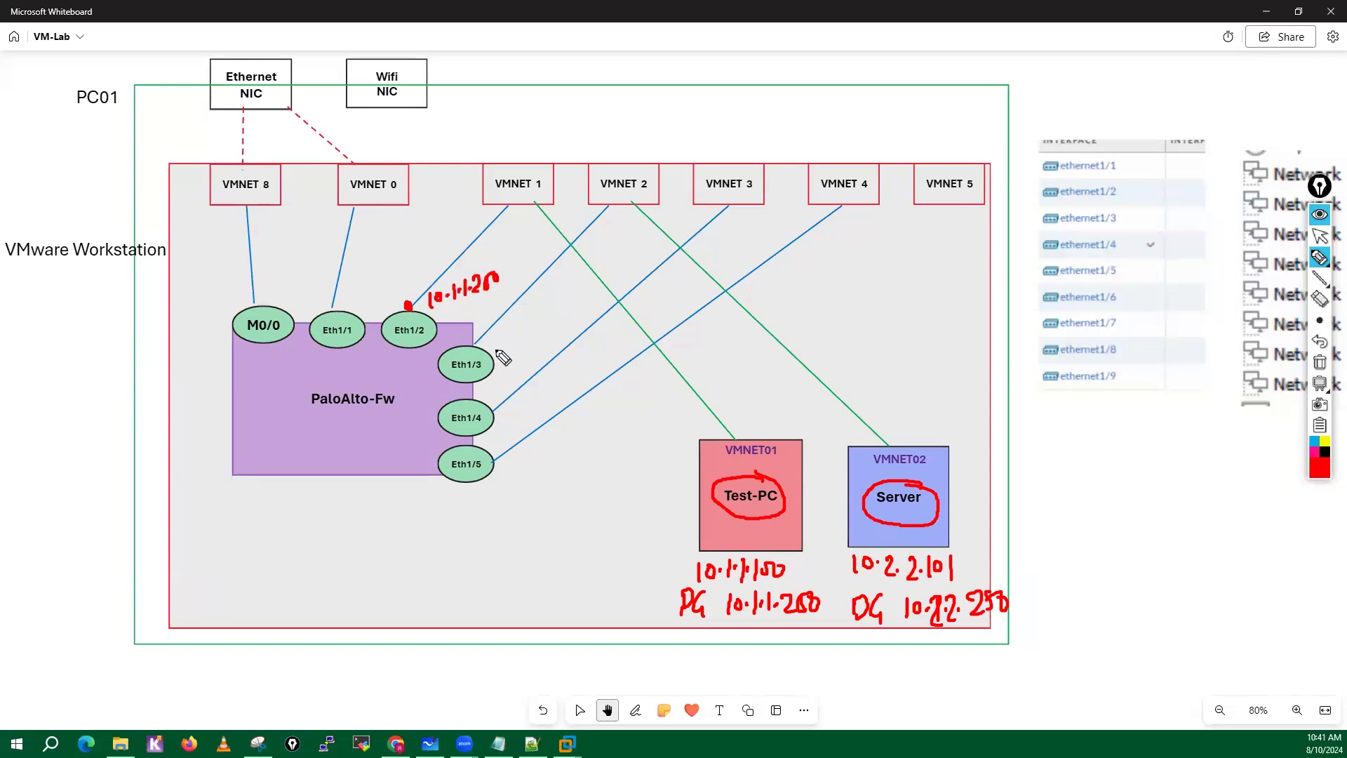
# Mark the Eth1/3 interface with a dot and handwrite its address 10.2.2.250 beside it.
pyautogui.click(474, 343)
pyautogui.moveTo(490, 330)
pyautogui.mouseDown()
pyautogui.moveTo(490, 343)
pyautogui.moveTo(520, 329)
pyautogui.mouseUp()
pyautogui.click(522, 326)
pyautogui.moveTo(526, 320); pyautogui.dragTo(557, 321)
pyautogui.click(537, 324)
pyautogui.moveTo(561, 306); pyautogui.dragTo(571, 303)
# Underline VMNET 2 and handwrite its subnet 10.2.2.0/24 above it.
pyautogui.moveTo(595, 192); pyautogui.dragTo(647, 187)
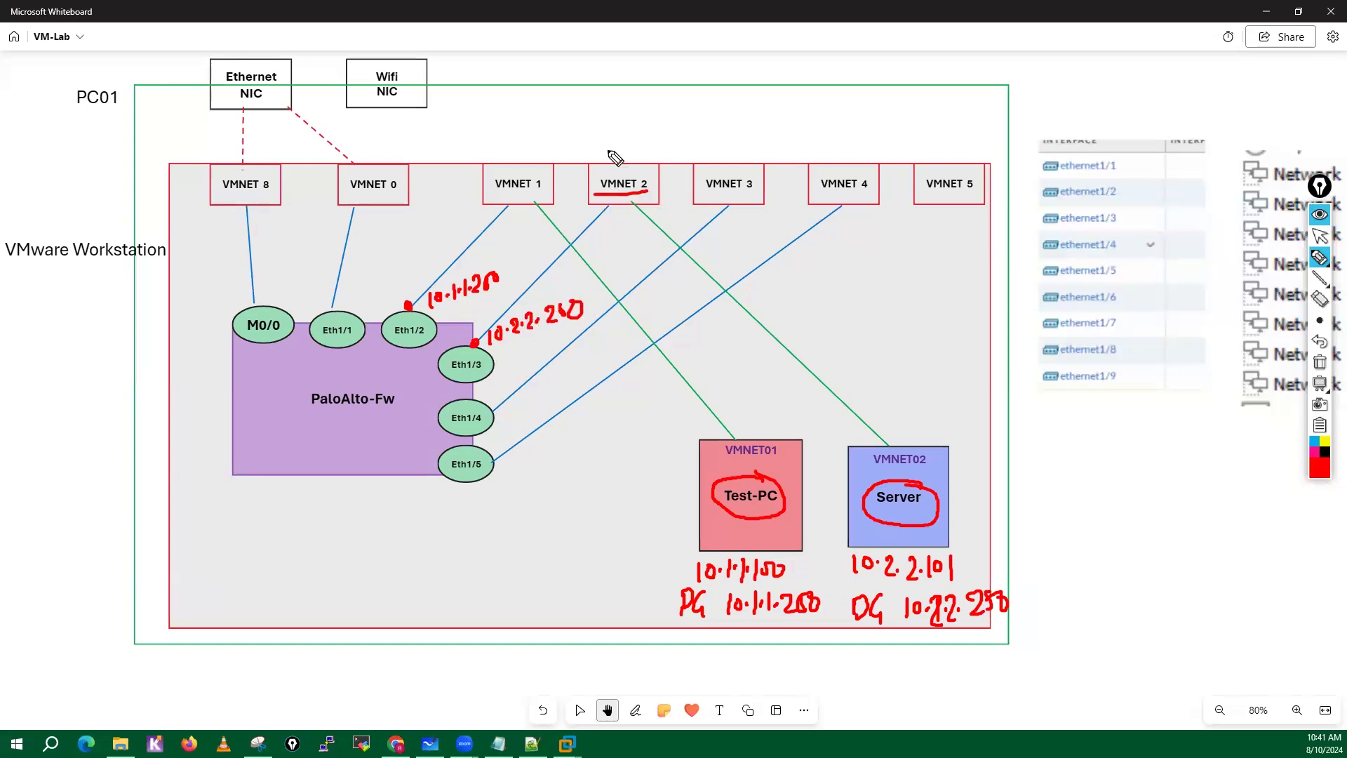
pyautogui.moveTo(595, 122)
pyautogui.mouseDown()
pyautogui.moveTo(595, 139)
pyautogui.moveTo(666, 108)
pyautogui.moveTo(677, 118)
pyautogui.mouseUp()
pyautogui.click(607, 127)
pyautogui.click(634, 128)
pyautogui.click(657, 117)
pyautogui.moveTo(689, 101); pyautogui.dragTo(703, 110)
pyautogui.moveTo(711, 95); pyautogui.dragTo(726, 107)
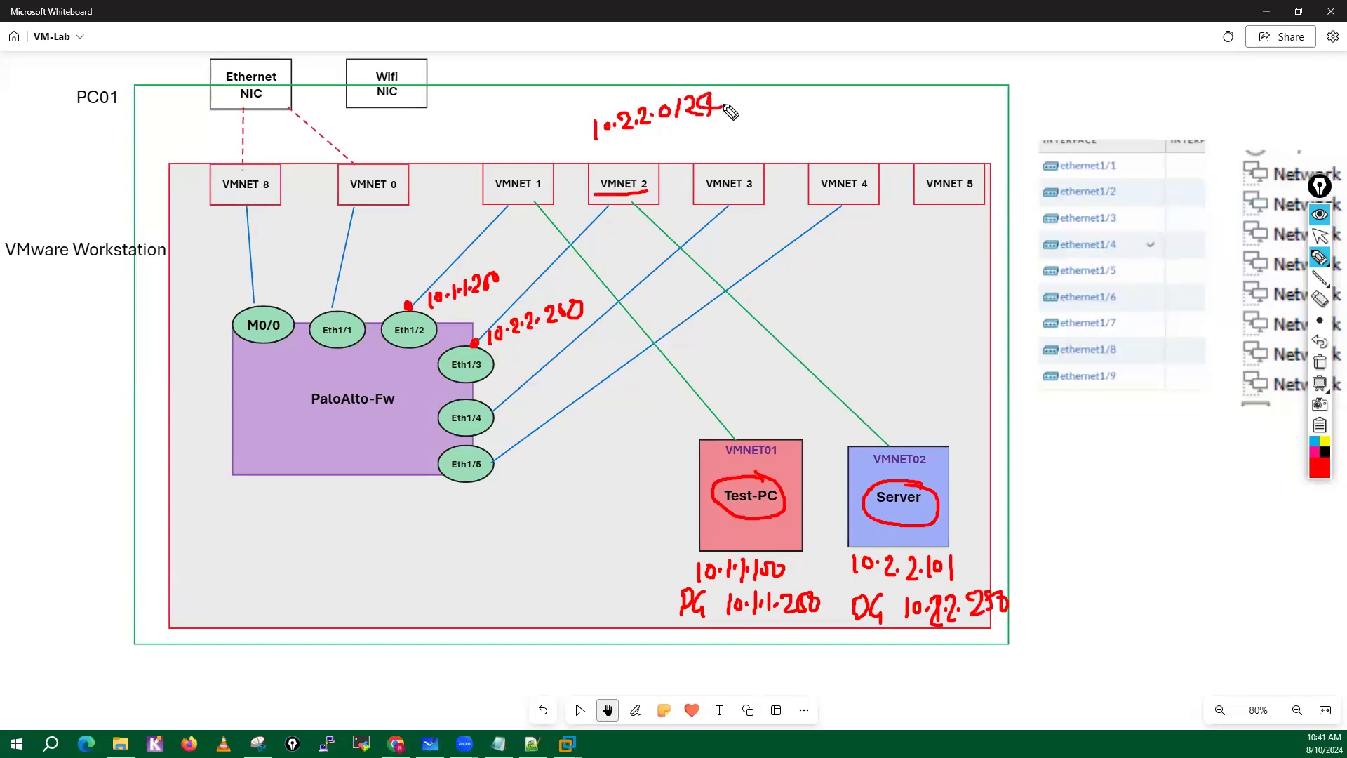
# Handwrite the subnet 10.1.1.0/24 above VMNET 1.
pyautogui.moveTo(475, 117); pyautogui.dragTo(475, 134)
pyautogui.moveTo(486, 118)
pyautogui.mouseDown()
pyautogui.moveTo(505, 133)
pyautogui.moveTo(550, 119)
pyautogui.mouseUp()
pyautogui.click(498, 129)
pyautogui.click(511, 126)
pyautogui.moveTo(559, 97); pyautogui.dragTo(567, 103)
pyautogui.moveTo(565, 102); pyautogui.dragTo(595, 101)
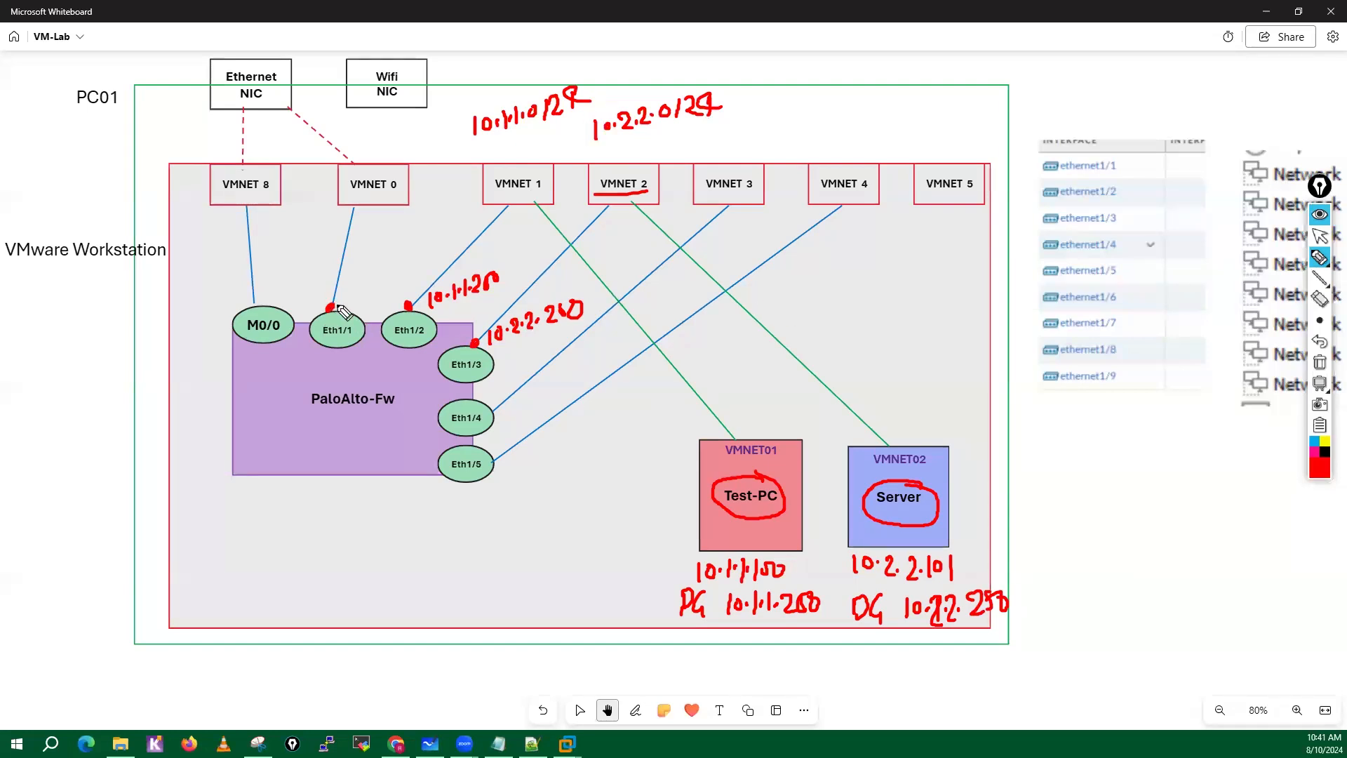
# Handwrite the address 192.168.1.250 and the default gateway 192.168.1.1 above the Eth1/1 interface.
pyautogui.moveTo(292, 270)
pyautogui.mouseDown()
pyautogui.moveTo(291, 291)
pyautogui.moveTo(340, 282)
pyautogui.moveTo(353, 258)
pyautogui.moveTo(418, 254)
pyautogui.mouseUp()
pyautogui.click(323, 278)
pyautogui.click(373, 270)
pyautogui.click(389, 262)
pyautogui.moveTo(280, 241); pyautogui.dragTo(282, 254)
pyautogui.moveTo(303, 237); pyautogui.dragTo(300, 247)
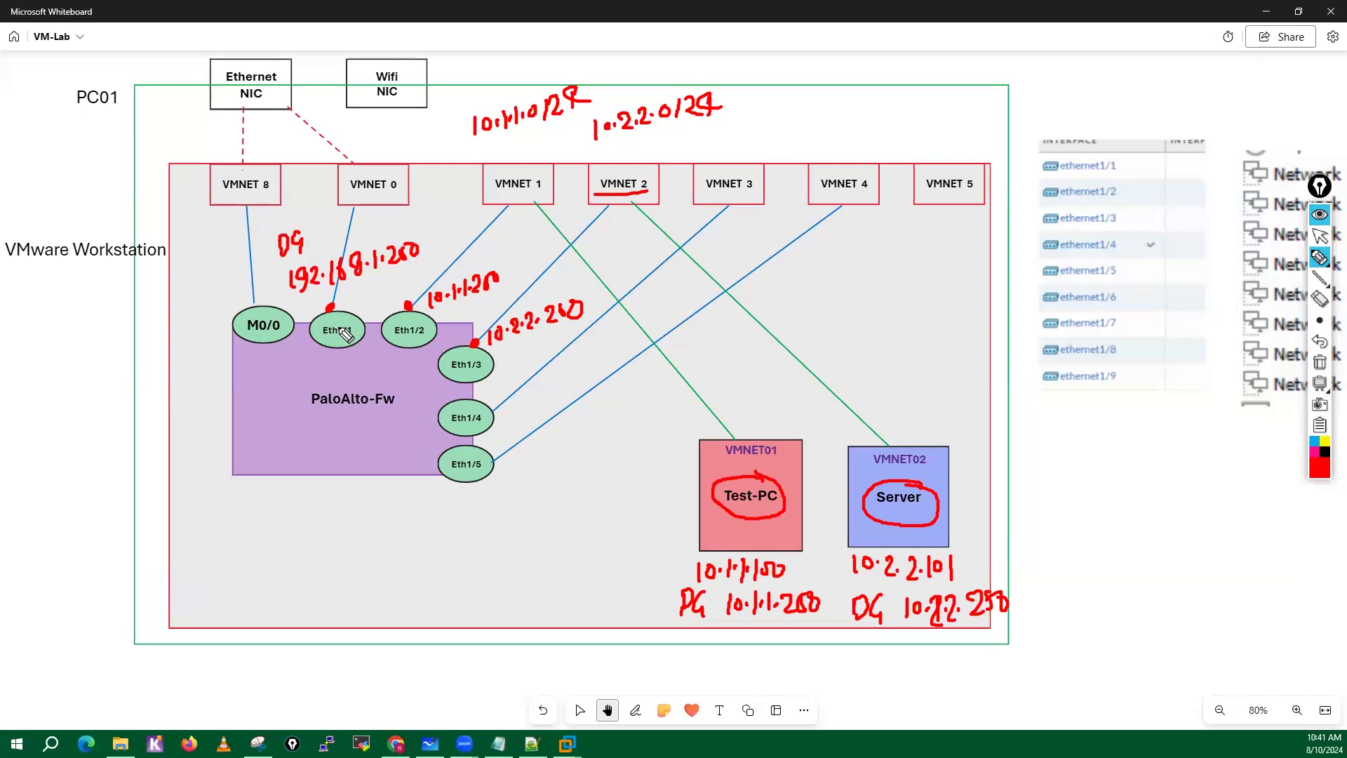
pyautogui.moveTo(316, 223)
pyautogui.mouseDown()
pyautogui.moveTo(325, 240)
pyautogui.moveTo(409, 233)
pyautogui.mouseUp()
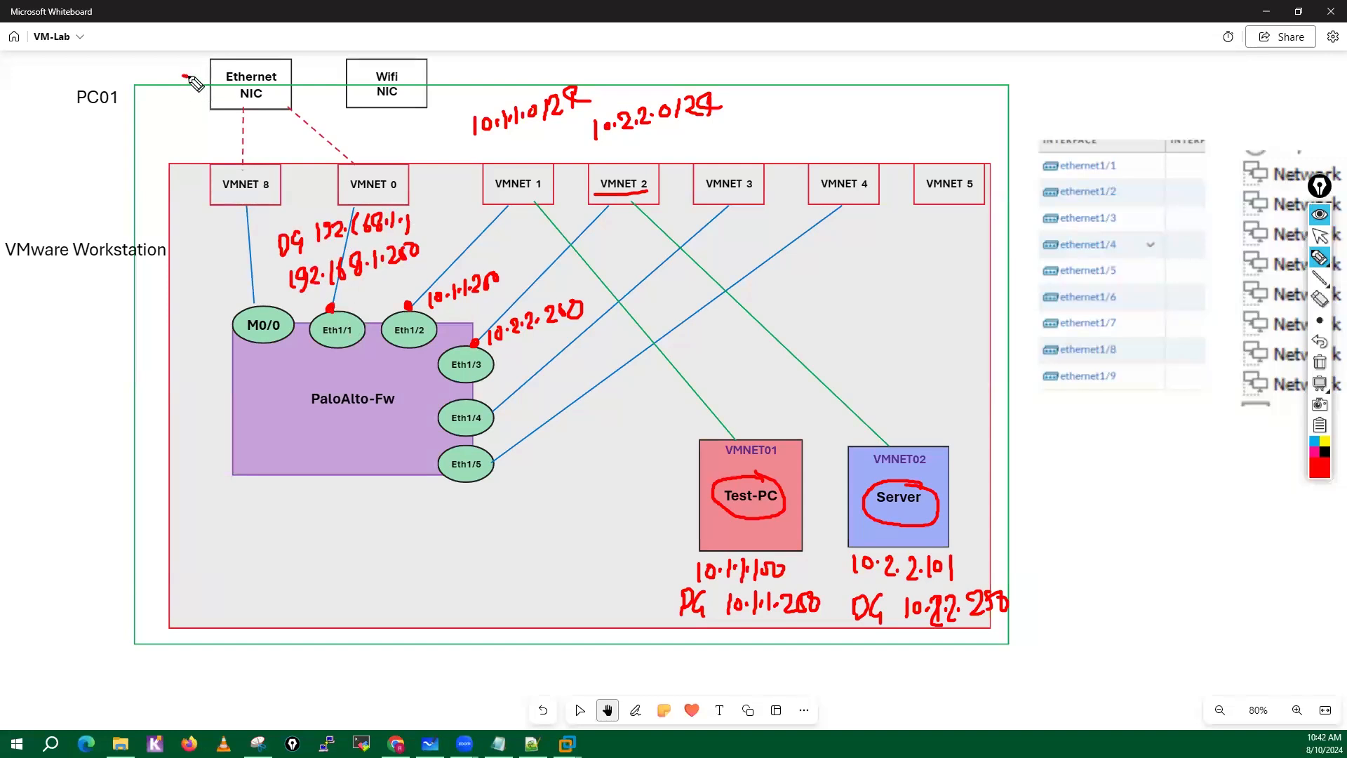
# Point an arrow at the Ethernet NIC and handwrite its network 192.168.1.0/24 and router address 192.168.1.1 beside it.
pyautogui.moveTo(184, 75)
pyautogui.mouseDown()
pyautogui.moveTo(207, 78)
pyautogui.moveTo(193, 102)
pyautogui.mouseUp()
pyautogui.moveTo(51, 136)
pyautogui.mouseDown()
pyautogui.moveTo(49, 161)
pyautogui.moveTo(149, 135)
pyautogui.mouseUp()
pyautogui.click(95, 151)
pyautogui.moveTo(157, 124)
pyautogui.mouseDown()
pyautogui.moveTo(156, 144)
pyautogui.moveTo(181, 146)
pyautogui.mouseUp()
pyautogui.click(163, 141)
pyautogui.moveTo(191, 123)
pyautogui.mouseDown()
pyautogui.moveTo(203, 140)
pyautogui.moveTo(233, 129)
pyautogui.mouseUp()
pyautogui.click(36, 193)
pyautogui.moveTo(26, 191); pyautogui.dragTo(35, 210)
pyautogui.moveTo(46, 197); pyautogui.dragTo(73, 203)
pyautogui.moveTo(85, 184)
pyautogui.mouseDown()
pyautogui.moveTo(80, 198)
pyautogui.moveTo(106, 181)
pyautogui.moveTo(120, 200)
pyautogui.mouseUp()
pyautogui.click(114, 190)
pyautogui.click(126, 190)
pyautogui.moveTo(135, 181); pyautogui.dragTo(132, 209)
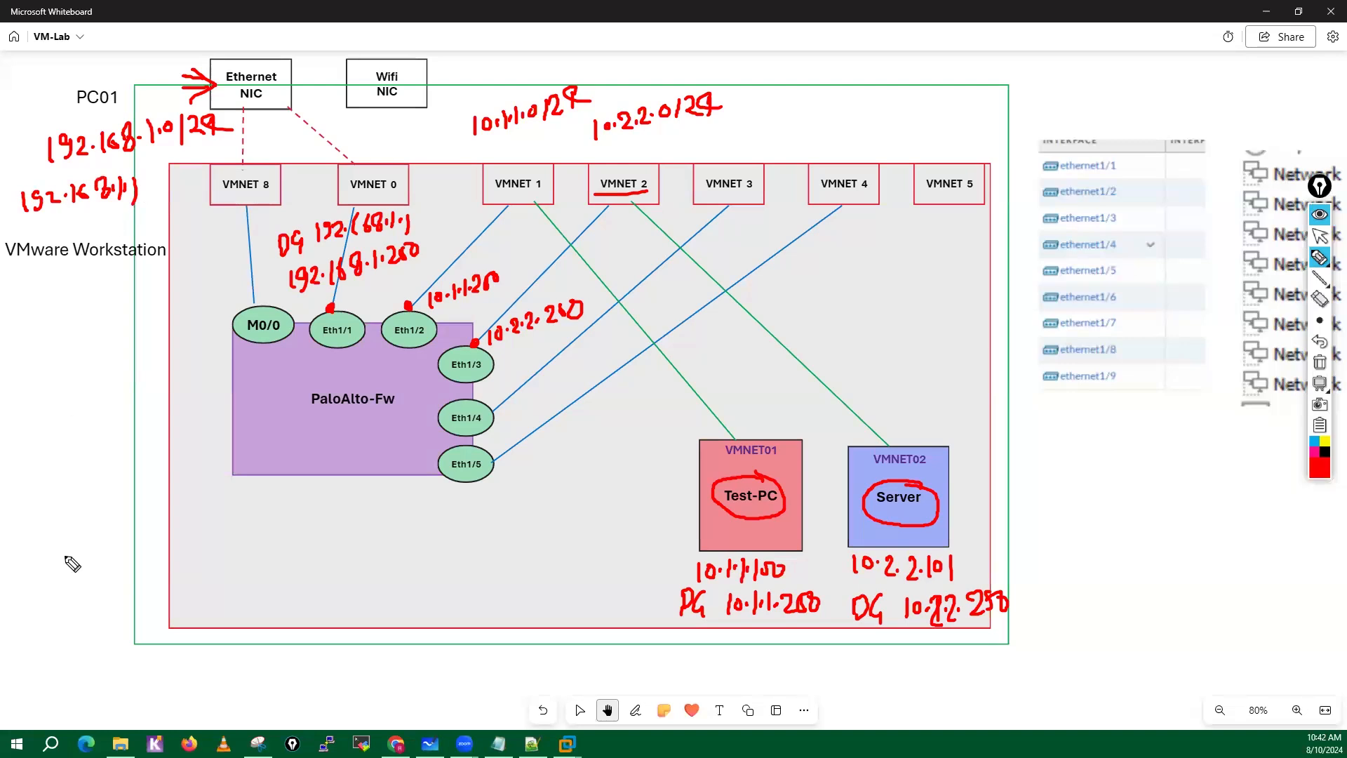
# Handwrite the alternative home network 192.168.29.0/24 below the diagram, then underline and circle it.
pyautogui.moveTo(38, 679)
pyautogui.mouseDown()
pyautogui.moveTo(38, 700)
pyautogui.moveTo(86, 701)
pyautogui.mouseUp()
pyautogui.click(79, 691)
pyautogui.moveTo(106, 678)
pyautogui.mouseDown()
pyautogui.moveTo(100, 692)
pyautogui.moveTo(119, 675)
pyautogui.moveTo(172, 690)
pyautogui.moveTo(200, 674)
pyautogui.mouseUp()
pyautogui.click(135, 688)
pyautogui.click(183, 683)
pyautogui.click(198, 676)
pyautogui.moveTo(219, 668)
pyautogui.mouseDown()
pyautogui.moveTo(215, 691)
pyautogui.moveTo(237, 691)
pyautogui.mouseUp()
pyautogui.moveTo(246, 668)
pyautogui.mouseDown()
pyautogui.moveTo(257, 693)
pyautogui.moveTo(266, 682)
pyautogui.mouseUp()
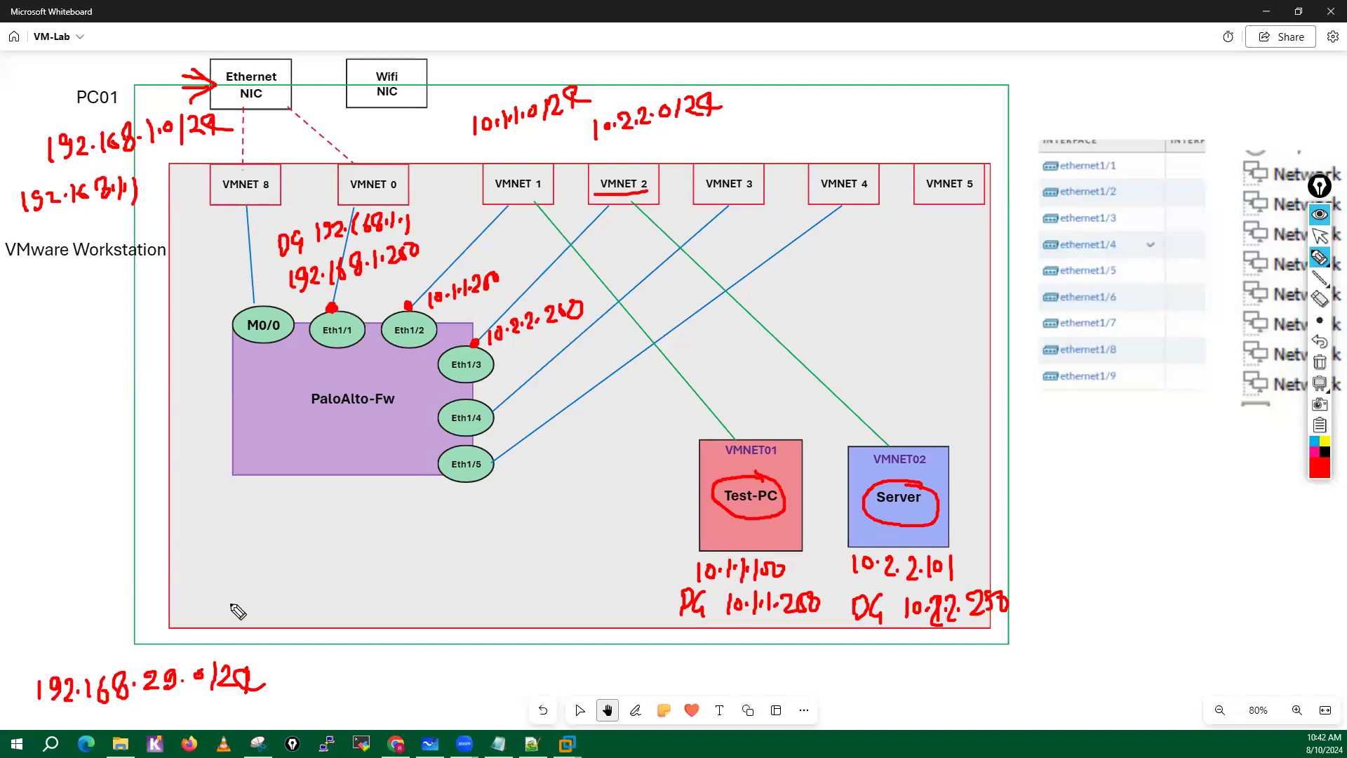
pyautogui.moveTo(40, 718)
pyautogui.mouseDown()
pyautogui.moveTo(222, 720)
pyautogui.moveTo(45, 642)
pyautogui.moveTo(19, 729)
pyautogui.moveTo(67, 730)
pyautogui.mouseUp()
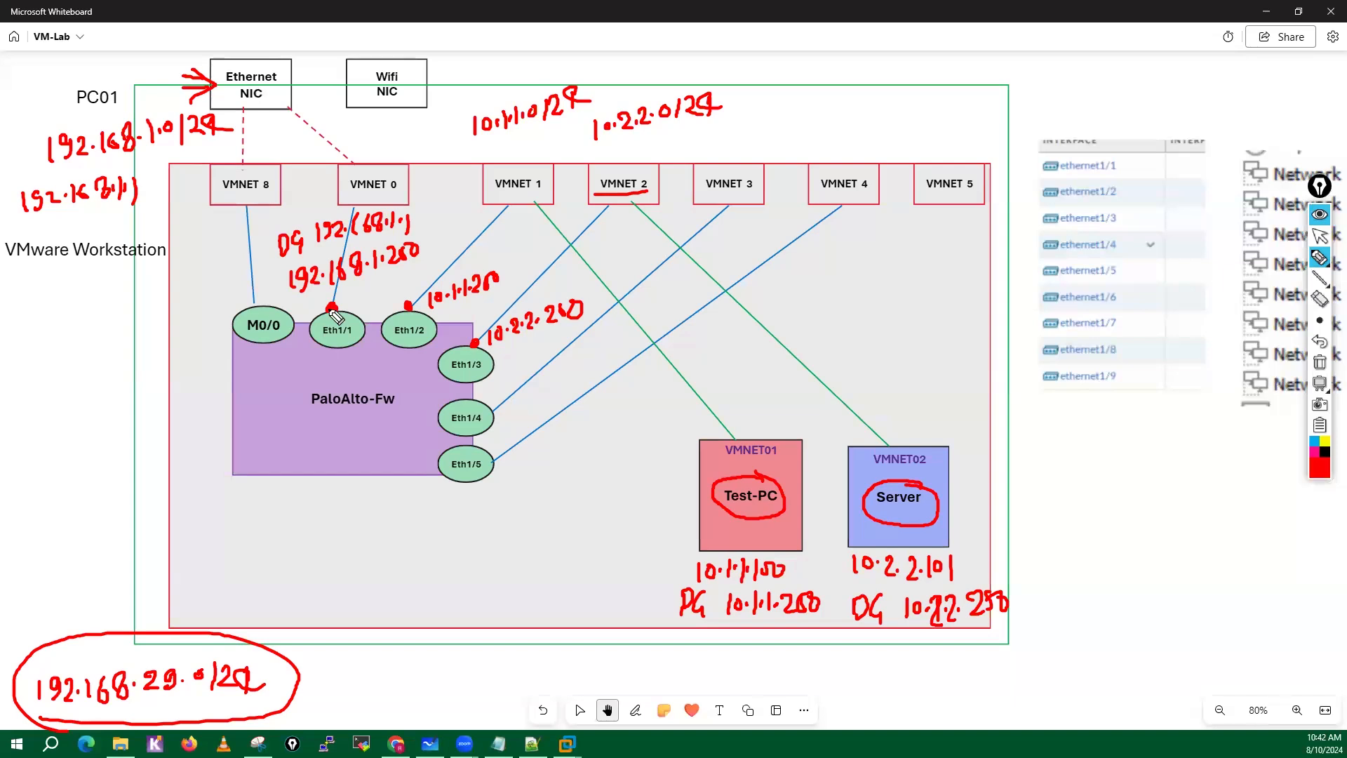
# Set the annotation pen to a thicker green stroke and draw two check marks inside the Test-PC box.
pyautogui.click(1331, 463)
pyautogui.click(1277, 324)
pyautogui.click(1324, 323)
pyautogui.click(1256, 321)
pyautogui.moveTo(732, 532); pyautogui.dragTo(795, 531)
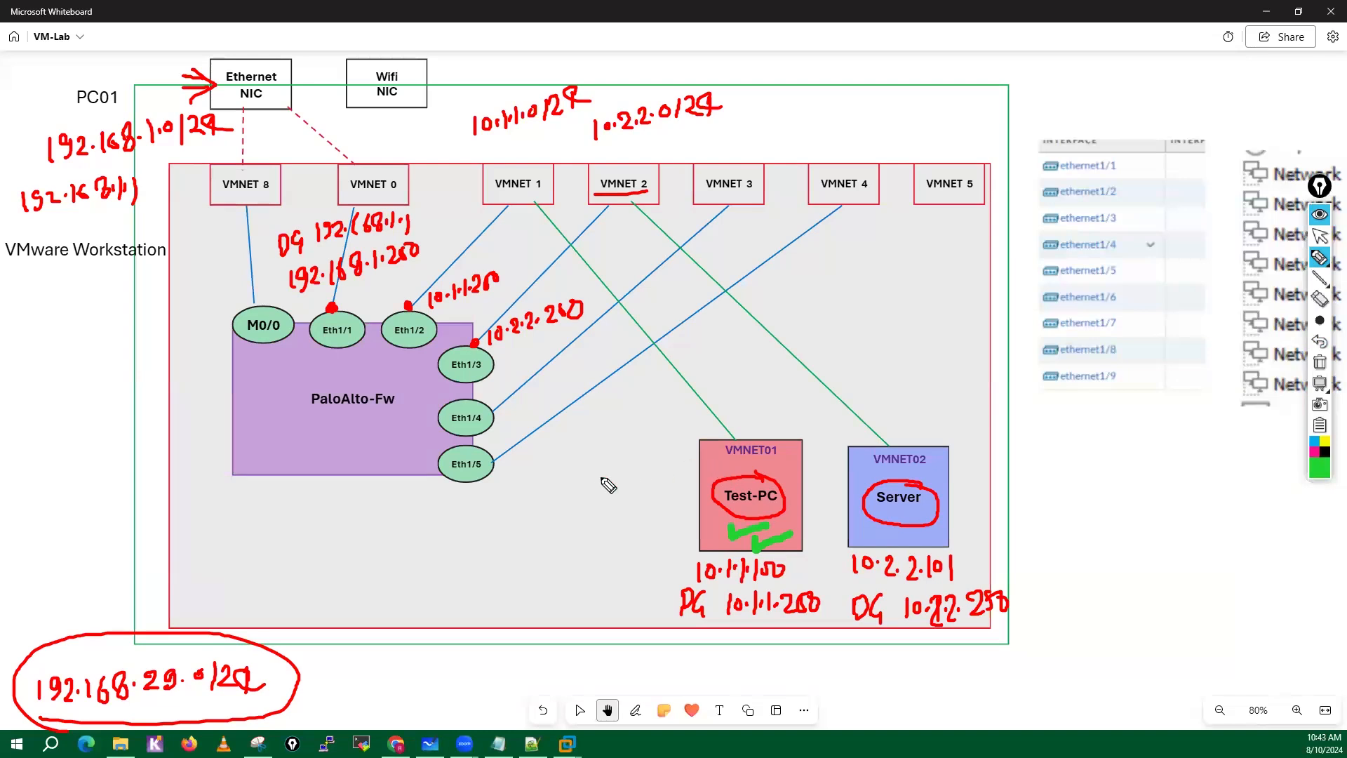
# Handwrite "facebook" beside Test-PC, mark its network connection with a dot, and box its default gateway 10.1.1.250.
pyautogui.moveTo(588, 496)
pyautogui.mouseDown()
pyautogui.moveTo(602, 462)
pyautogui.moveTo(635, 488)
pyautogui.moveTo(688, 491)
pyautogui.moveTo(710, 467)
pyautogui.moveTo(735, 479)
pyautogui.mouseUp()
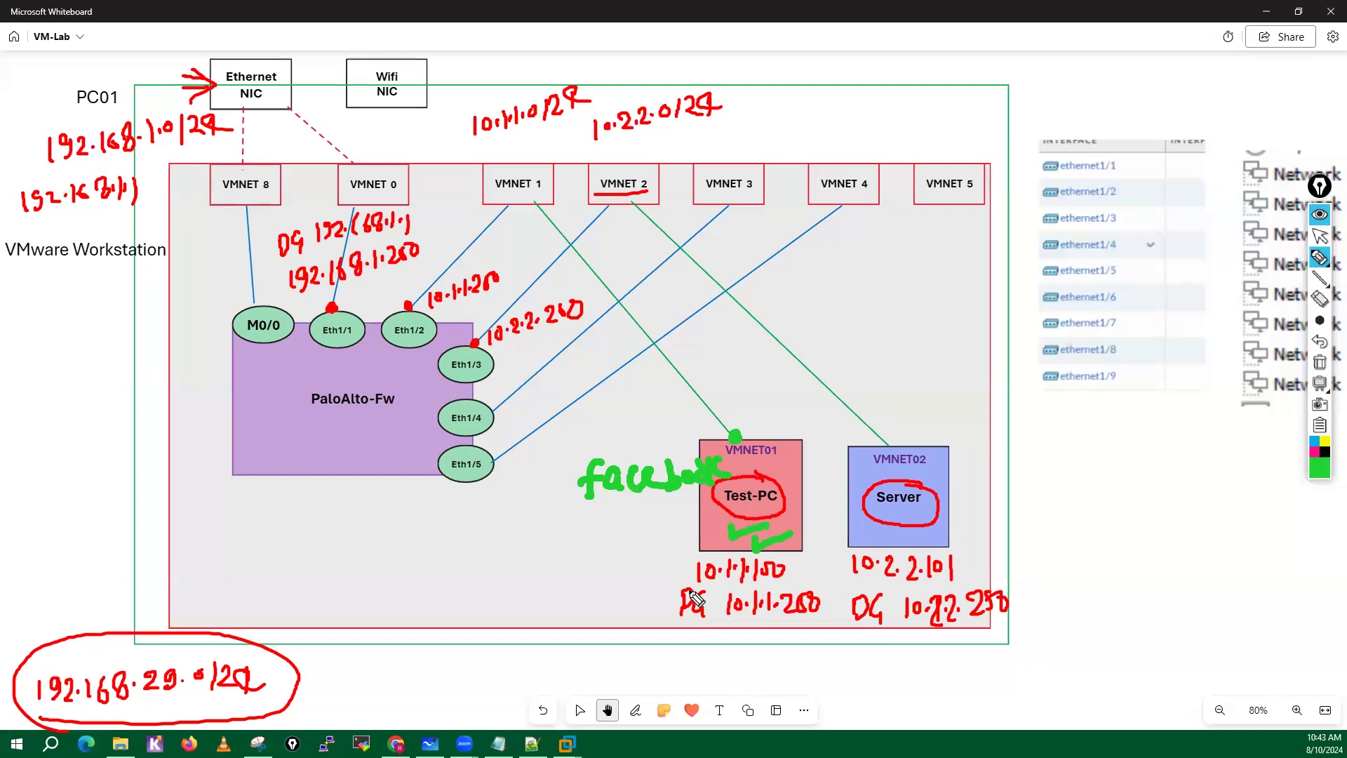
pyautogui.moveTo(691, 582)
pyautogui.mouseDown()
pyautogui.moveTo(671, 601)
pyautogui.moveTo(675, 639)
pyautogui.mouseUp()
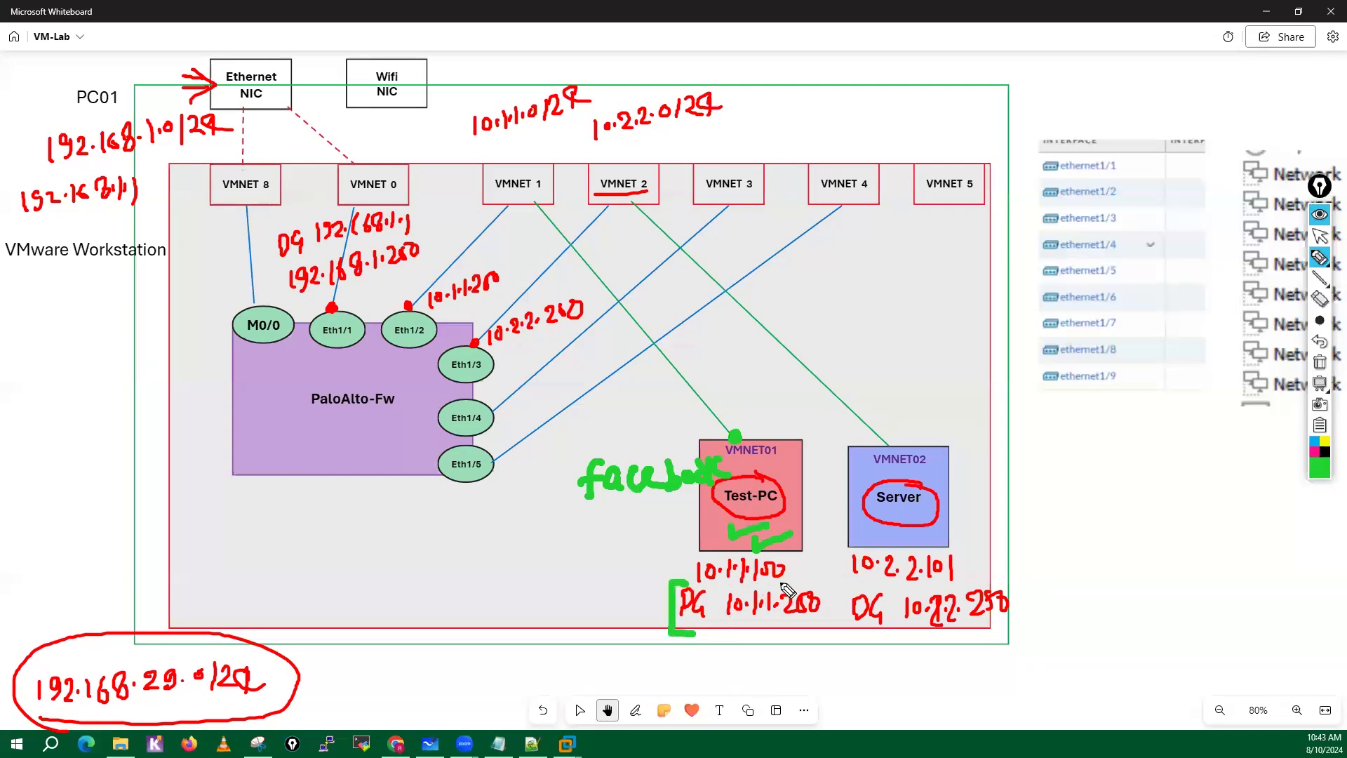
pyautogui.moveTo(682, 582)
pyautogui.mouseDown()
pyautogui.moveTo(831, 629)
pyautogui.moveTo(702, 631)
pyautogui.mouseUp()
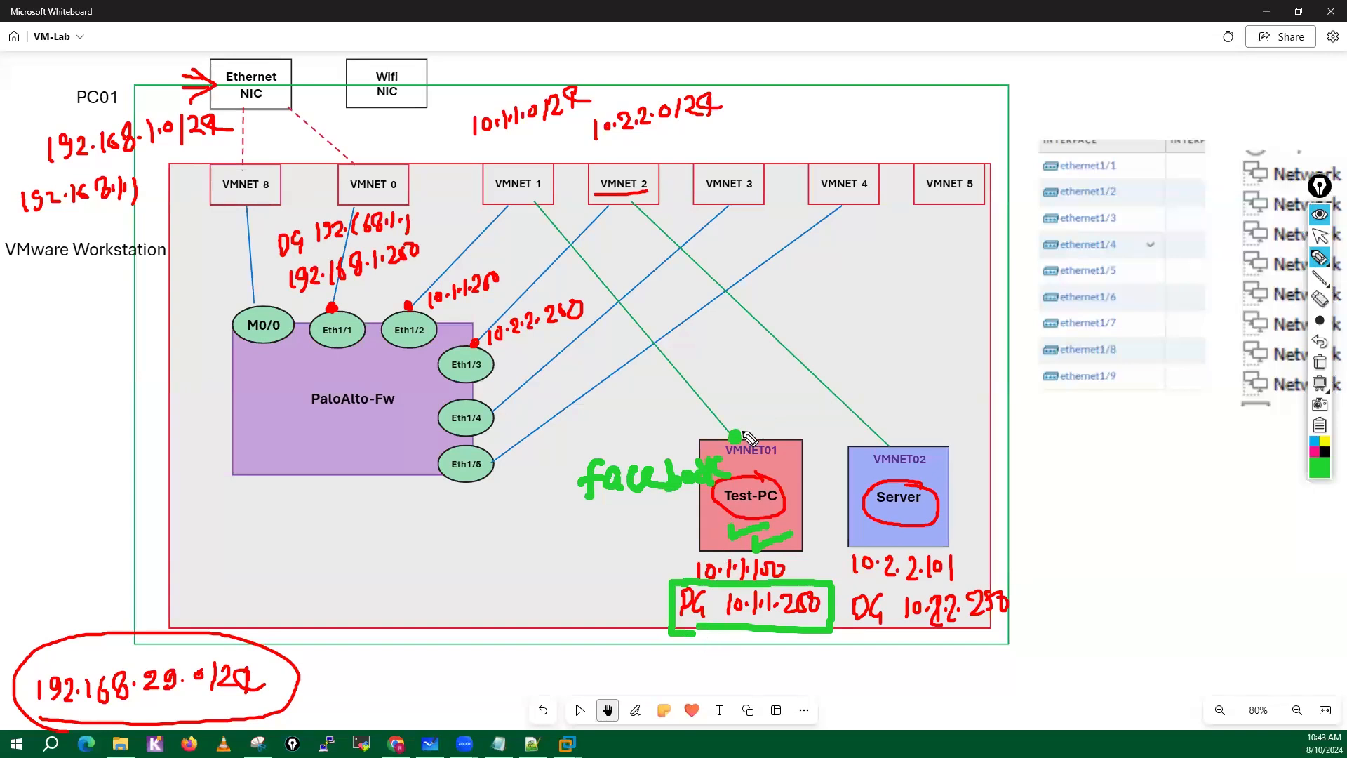
# Trace the green traffic path from Test-PC through VMNET 1 to Eth1/2, check-mark the gateway, and circle Eth1/2.
pyautogui.moveTo(734, 419)
pyautogui.mouseDown()
pyautogui.moveTo(544, 200)
pyautogui.moveTo(573, 219)
pyautogui.mouseUp()
pyautogui.moveTo(518, 202)
pyautogui.mouseDown()
pyautogui.moveTo(450, 233)
pyautogui.moveTo(413, 309)
pyautogui.moveTo(402, 295)
pyautogui.moveTo(439, 301)
pyautogui.mouseUp()
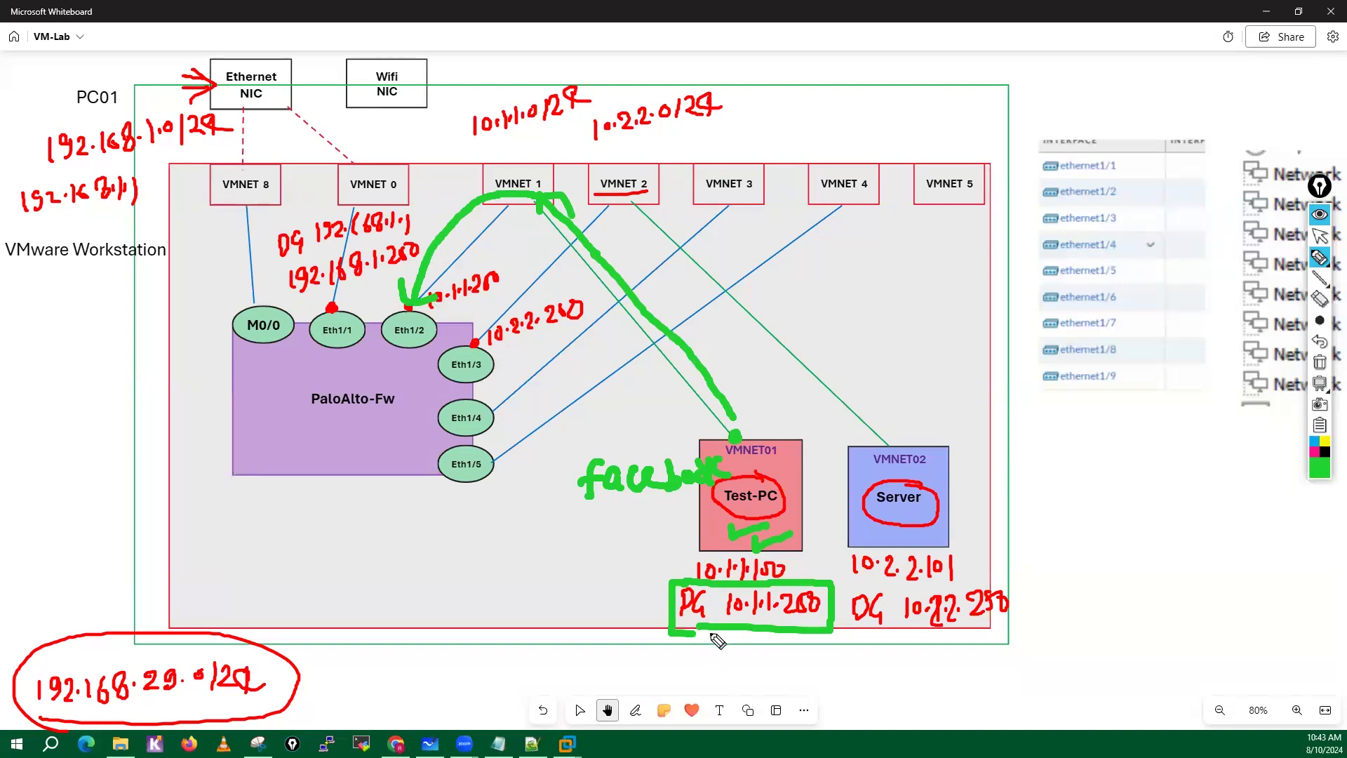
pyautogui.moveTo(701, 627)
pyautogui.mouseDown()
pyautogui.moveTo(685, 638)
pyautogui.moveTo(786, 642)
pyautogui.mouseUp()
pyautogui.click(743, 632)
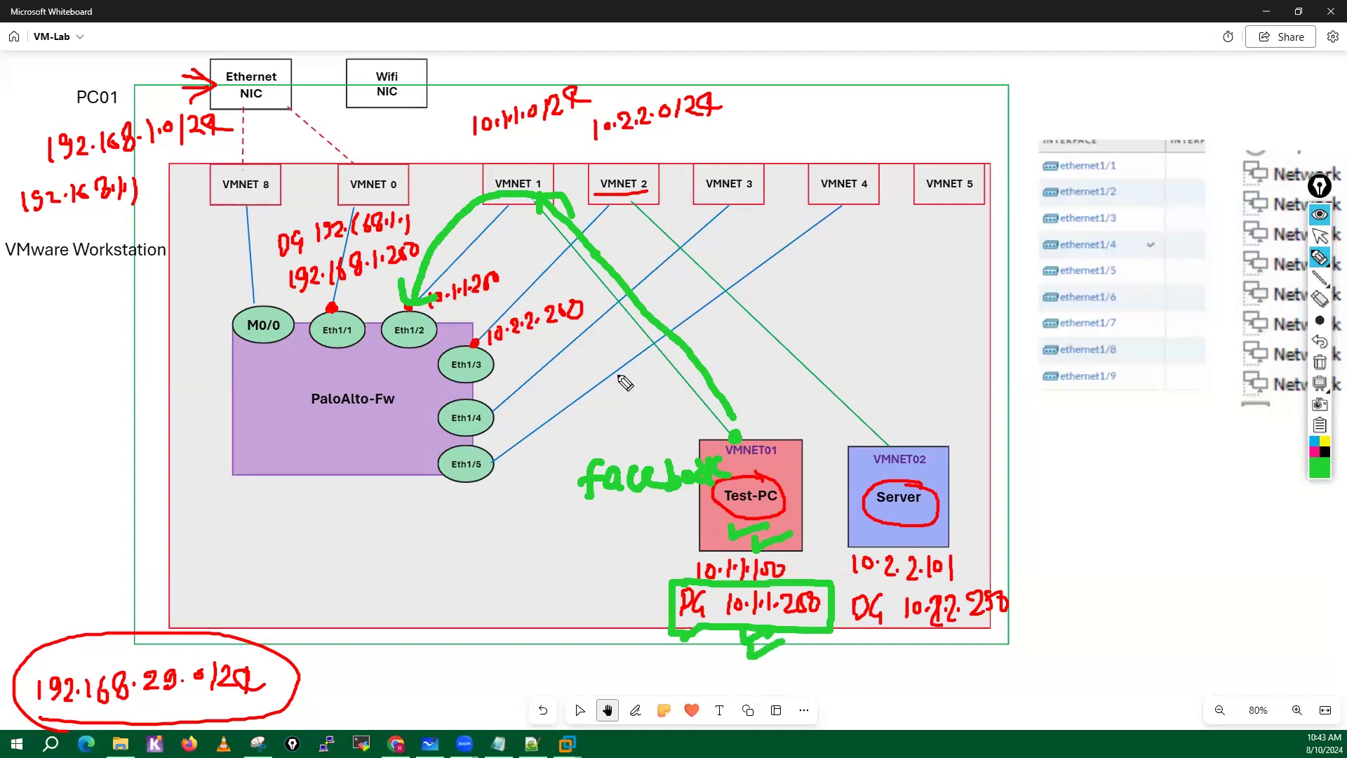
pyautogui.moveTo(406, 314)
pyautogui.mouseDown()
pyautogui.moveTo(385, 344)
pyautogui.moveTo(434, 339)
pyautogui.moveTo(412, 315)
pyautogui.mouseUp()
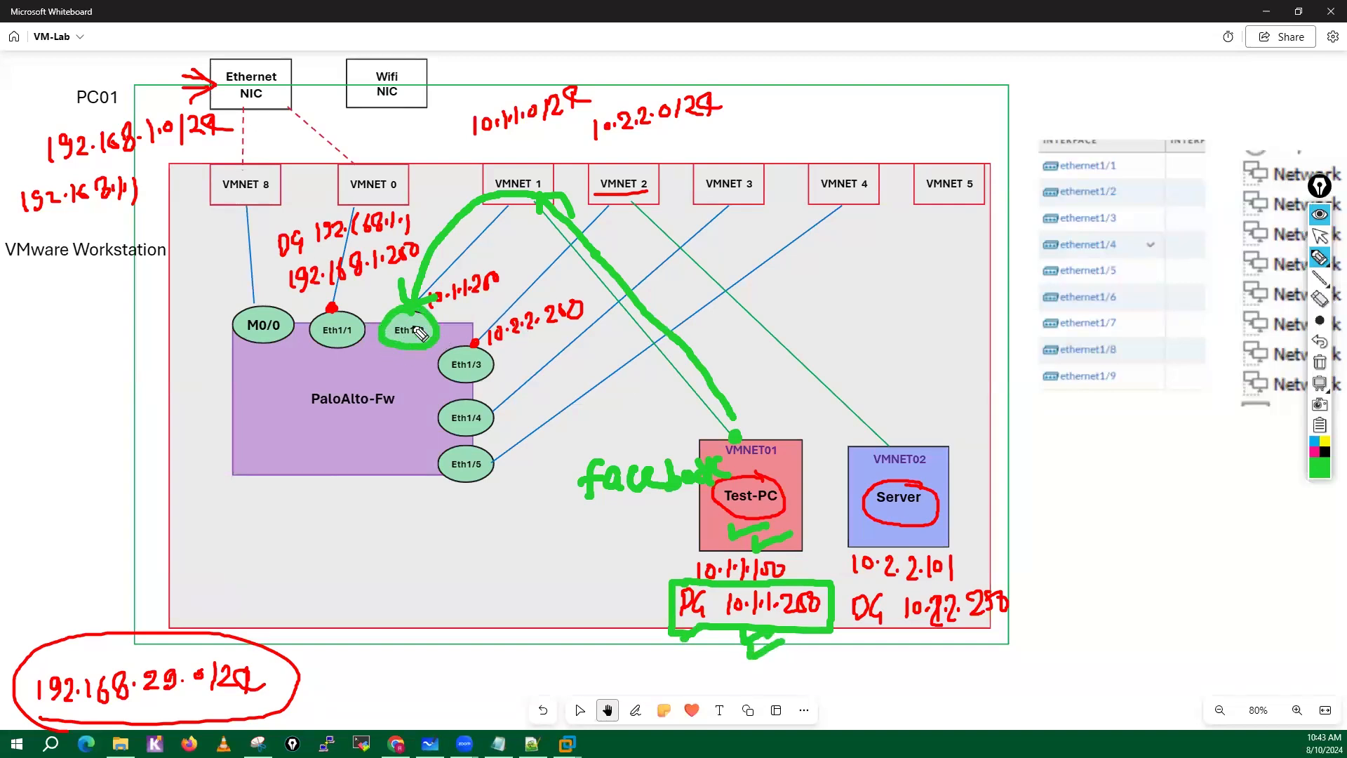
# Handwrite "RT" inside the PaloAlto-Fw box and circle it.
pyautogui.moveTo(261, 429)
pyautogui.mouseDown()
pyautogui.moveTo(265, 460)
pyautogui.moveTo(306, 430)
pyautogui.mouseUp()
pyautogui.moveTo(297, 430)
pyautogui.mouseDown()
pyautogui.moveTo(297, 460)
pyautogui.moveTo(303, 419)
pyautogui.mouseUp()
pyautogui.moveTo(247, 461)
pyautogui.mouseDown()
pyautogui.moveTo(325, 449)
pyautogui.moveTo(281, 404)
pyautogui.mouseUp()
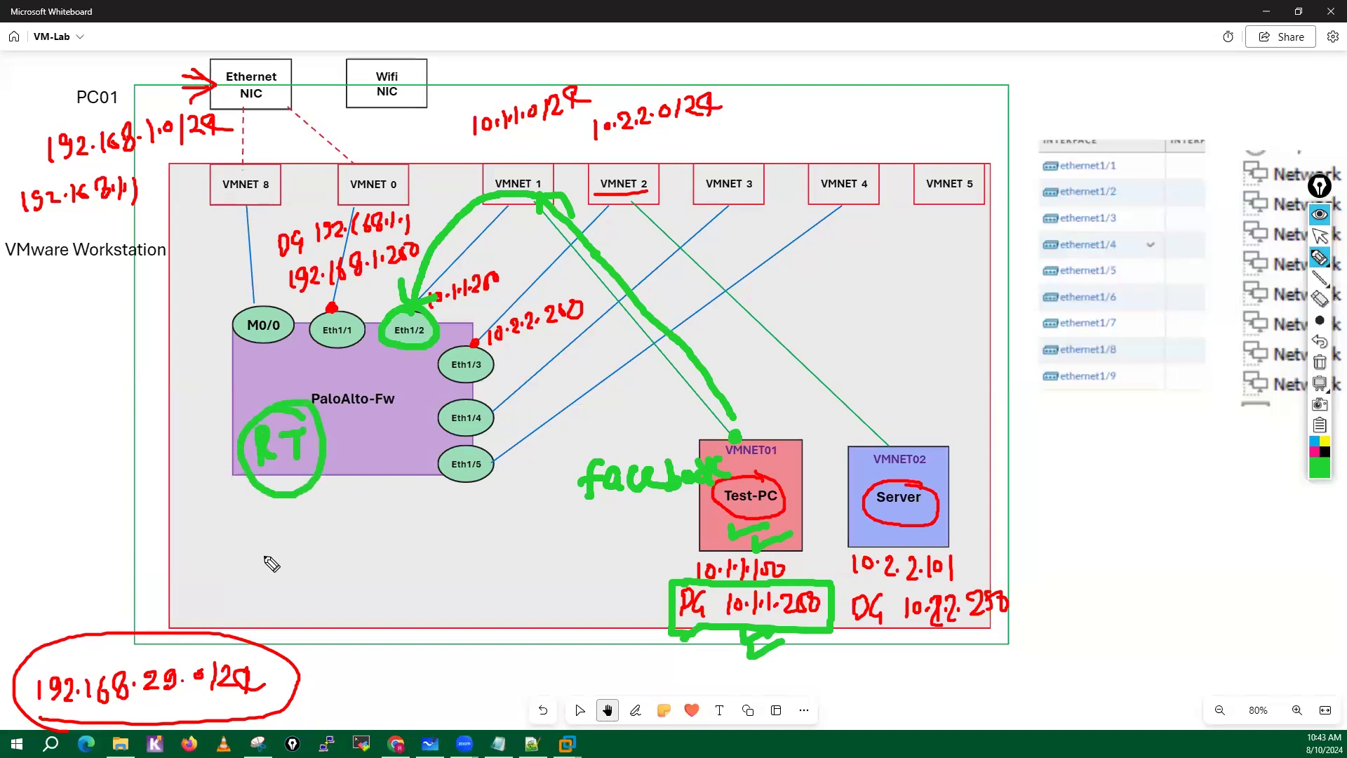
# Handwrite the default route 0.0.0.0/0 with next hop 192.168.1.1 below the firewall.
pyautogui.moveTo(238, 526)
pyautogui.mouseDown()
pyautogui.moveTo(382, 529)
pyautogui.moveTo(393, 574)
pyautogui.mouseUp()
pyautogui.click(262, 541)
pyautogui.click(313, 539)
pyautogui.click(362, 543)
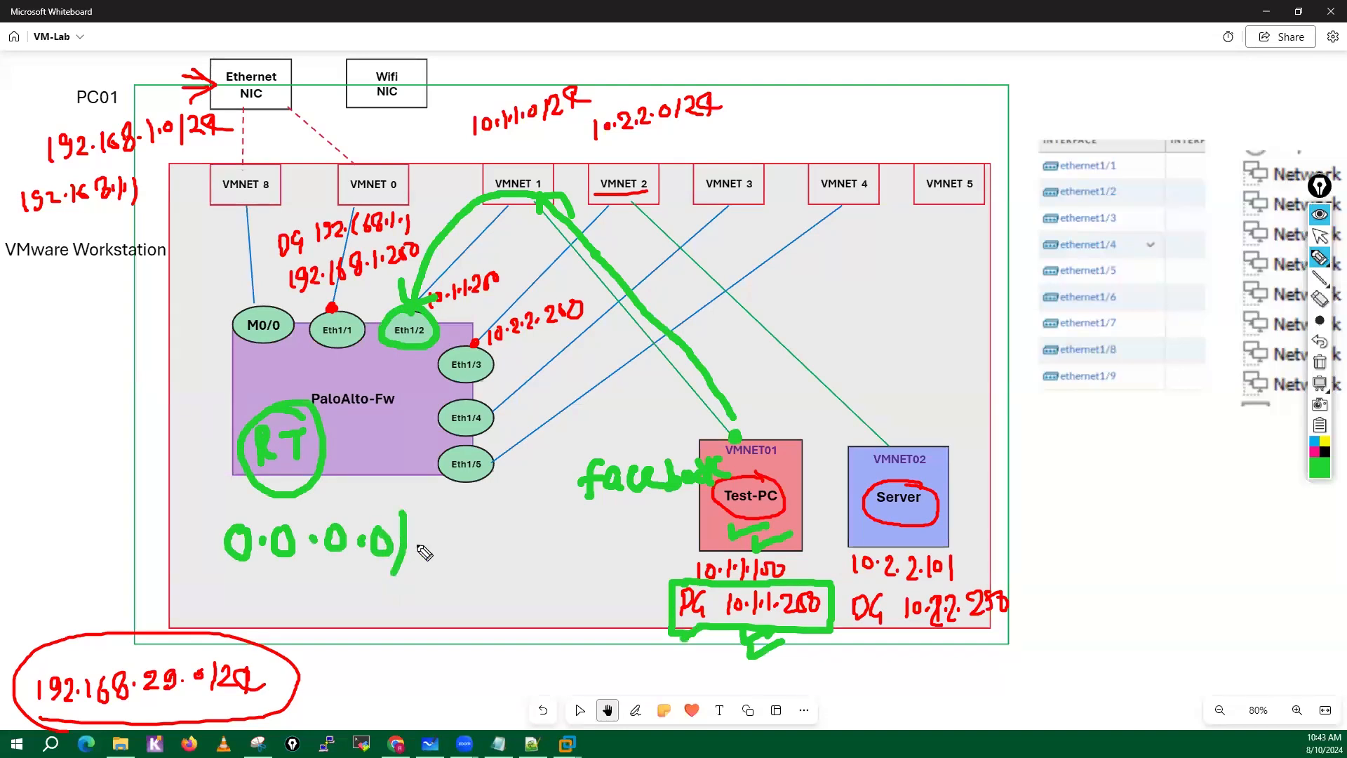
pyautogui.moveTo(434, 526); pyautogui.dragTo(432, 529)
pyautogui.moveTo(264, 582)
pyautogui.mouseDown()
pyautogui.moveTo(266, 618)
pyautogui.moveTo(344, 621)
pyautogui.mouseUp()
pyautogui.click(319, 612)
pyautogui.moveTo(376, 589)
pyautogui.mouseDown()
pyautogui.moveTo(360, 609)
pyautogui.moveTo(400, 590)
pyautogui.moveTo(416, 617)
pyautogui.moveTo(455, 621)
pyautogui.mouseUp()
pyautogui.click(408, 609)
pyautogui.click(425, 611)
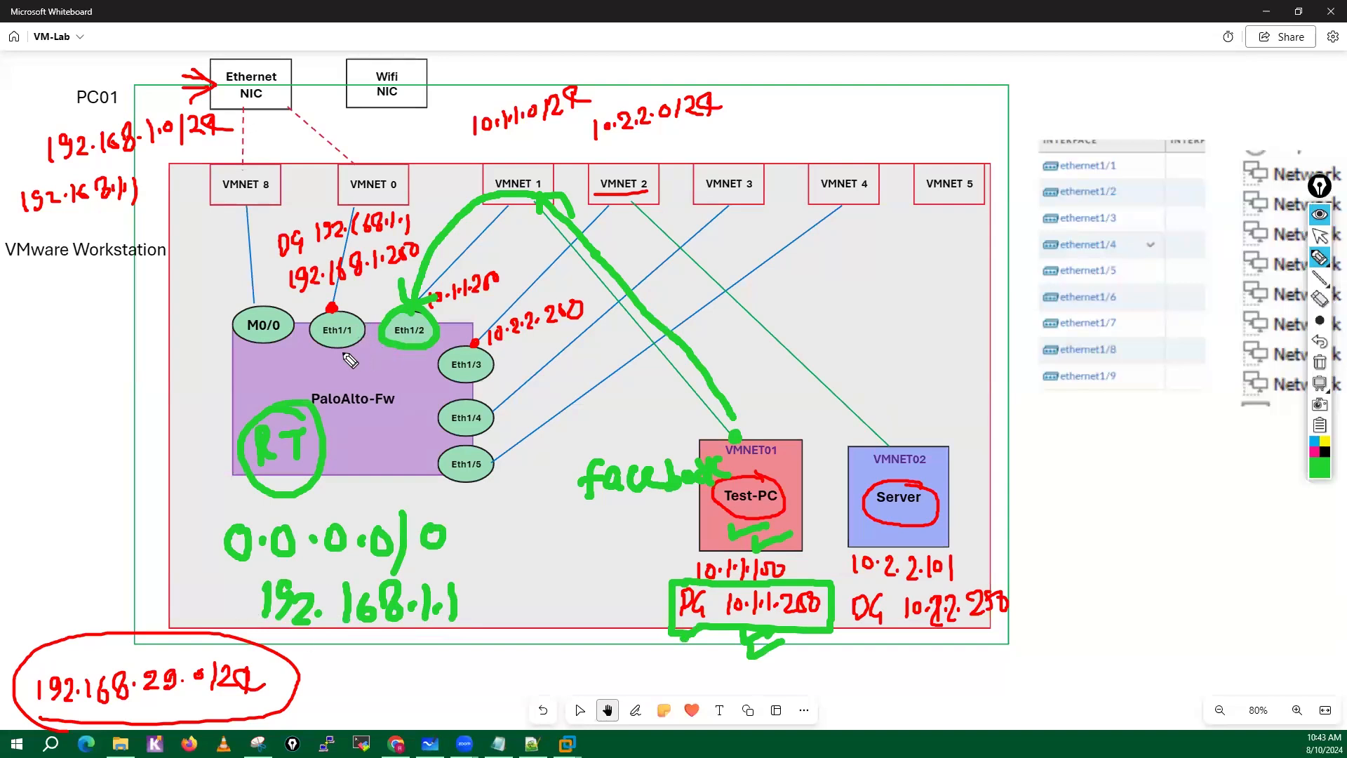
# Trace the green path from Eth1/1 through VMNET 0 and the Ethernet NIC to a circled "Home Wifi Router" label with outgoing arrows.
pyautogui.moveTo(342, 362)
pyautogui.mouseDown()
pyautogui.moveTo(321, 341)
pyautogui.moveTo(351, 277)
pyautogui.moveTo(361, 189)
pyautogui.moveTo(270, 81)
pyautogui.moveTo(470, 30)
pyautogui.moveTo(701, 66)
pyautogui.moveTo(838, 39)
pyautogui.moveTo(596, 3)
pyautogui.moveTo(800, 70)
pyautogui.moveTo(838, 28)
pyautogui.moveTo(1003, 48)
pyautogui.moveTo(970, 64)
pyautogui.mouseUp()
pyautogui.moveTo(1037, 51)
pyautogui.mouseDown()
pyautogui.moveTo(1096, 51)
pyautogui.moveTo(1075, 62)
pyautogui.mouseUp()
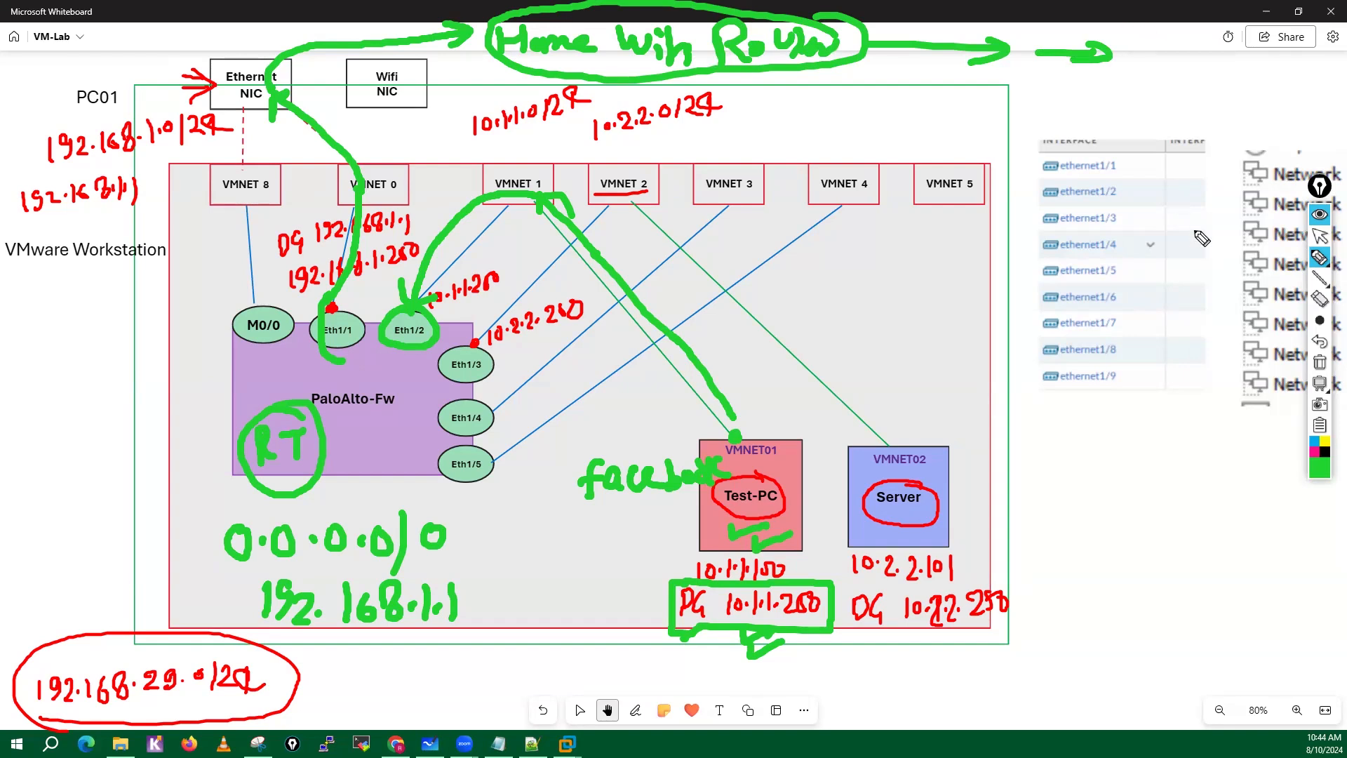
# Trace the return path in black from the home router through VMNET 0, Eth1/1 and Eth1/2 to Test-PC.
pyautogui.click(1325, 451)
pyautogui.moveTo(539, 70)
pyautogui.mouseDown()
pyautogui.moveTo(361, 62)
pyautogui.moveTo(298, 88)
pyautogui.moveTo(364, 149)
pyautogui.moveTo(374, 184)
pyautogui.mouseUp()
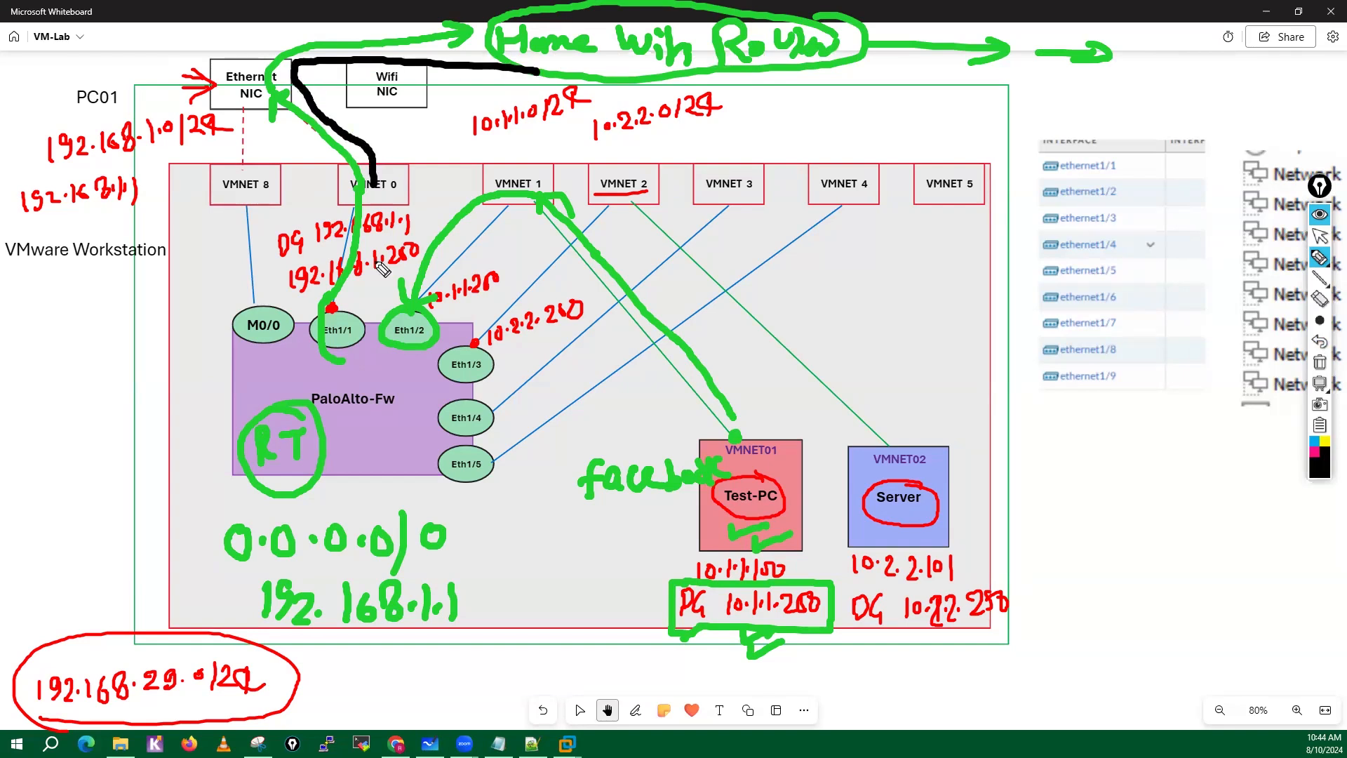
pyautogui.moveTo(378, 263)
pyautogui.mouseDown()
pyautogui.moveTo(356, 331)
pyautogui.moveTo(378, 373)
pyautogui.moveTo(421, 339)
pyautogui.moveTo(492, 236)
pyautogui.moveTo(657, 409)
pyautogui.moveTo(741, 544)
pyautogui.mouseUp()
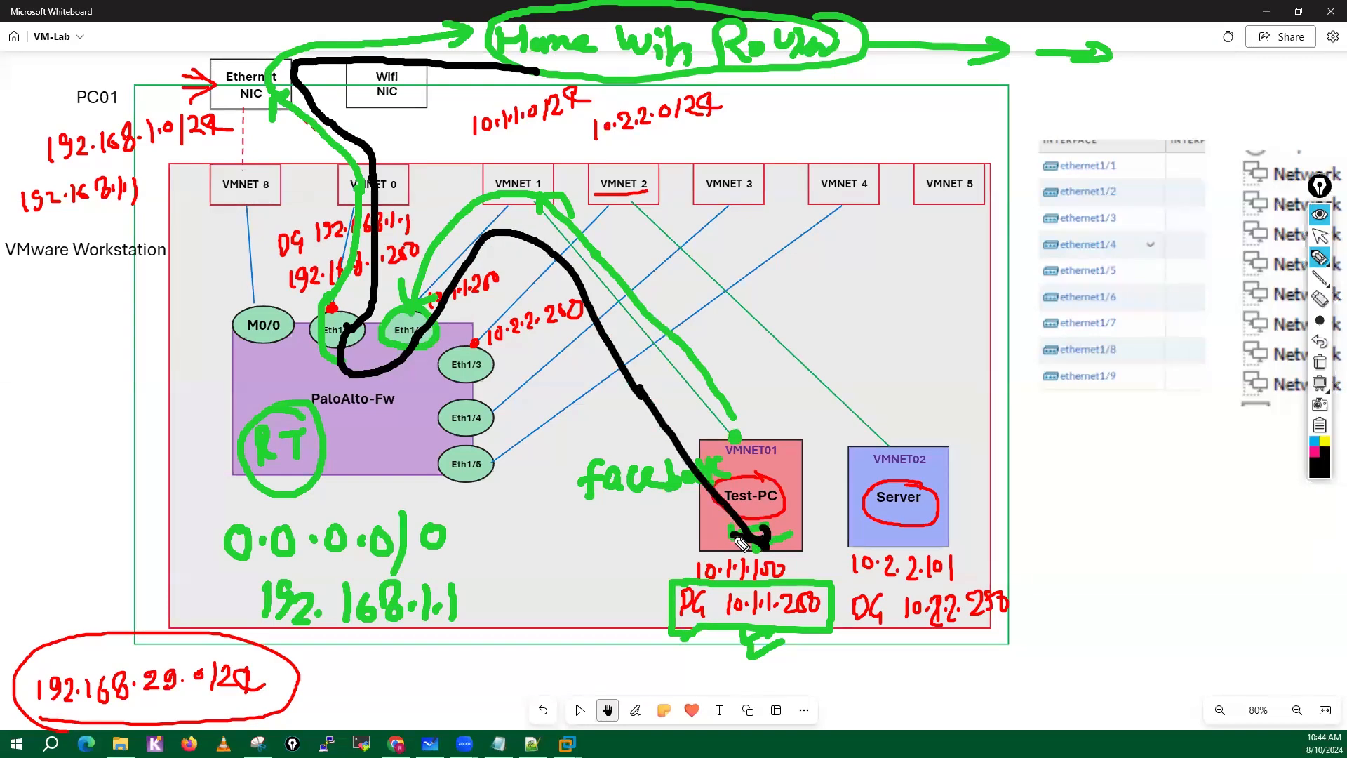
# Clear all annotations from the diagram and circle Test-PC and Server in black.
pyautogui.click(1320, 362)
pyautogui.moveTo(775, 483)
pyautogui.mouseDown()
pyautogui.moveTo(709, 526)
pyautogui.moveTo(760, 473)
pyautogui.mouseUp()
pyautogui.moveTo(926, 482)
pyautogui.mouseDown()
pyautogui.moveTo(858, 494)
pyautogui.moveTo(927, 484)
pyautogui.mouseUp()
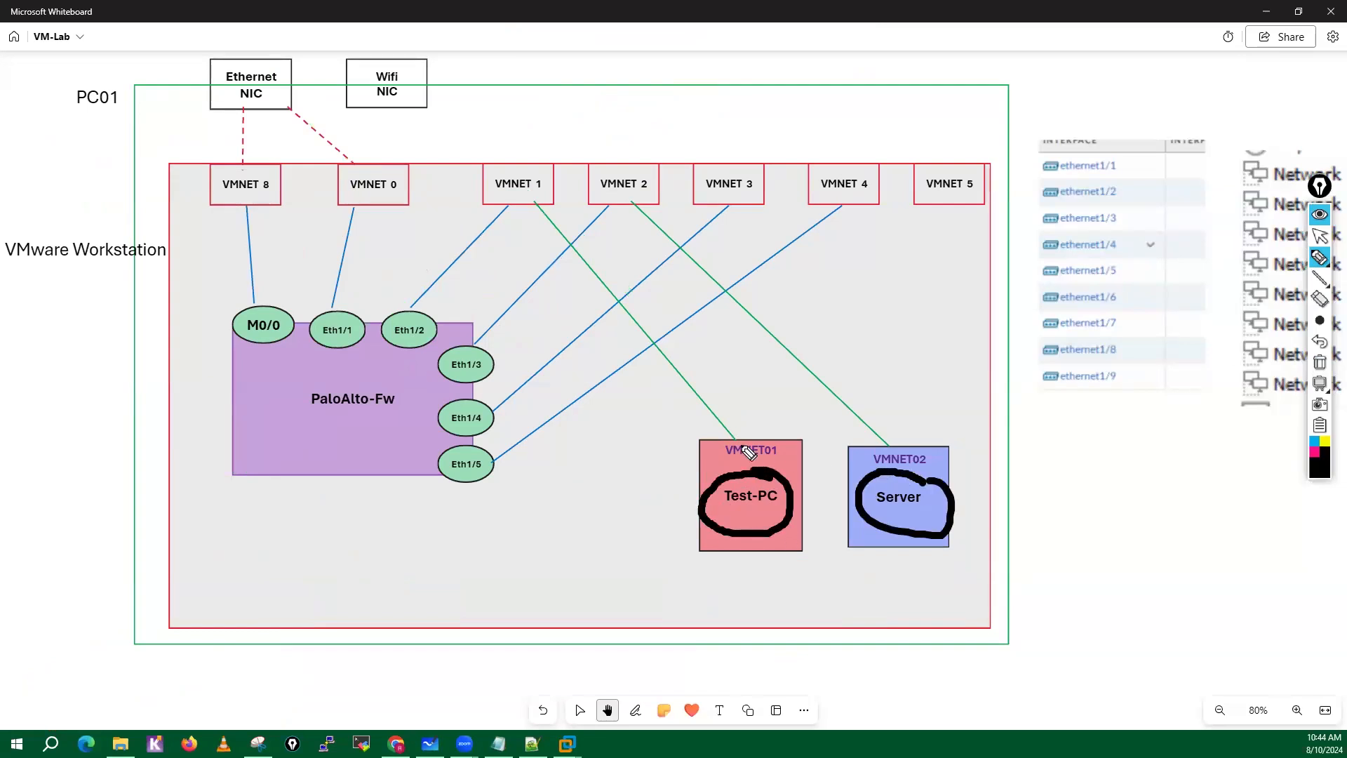
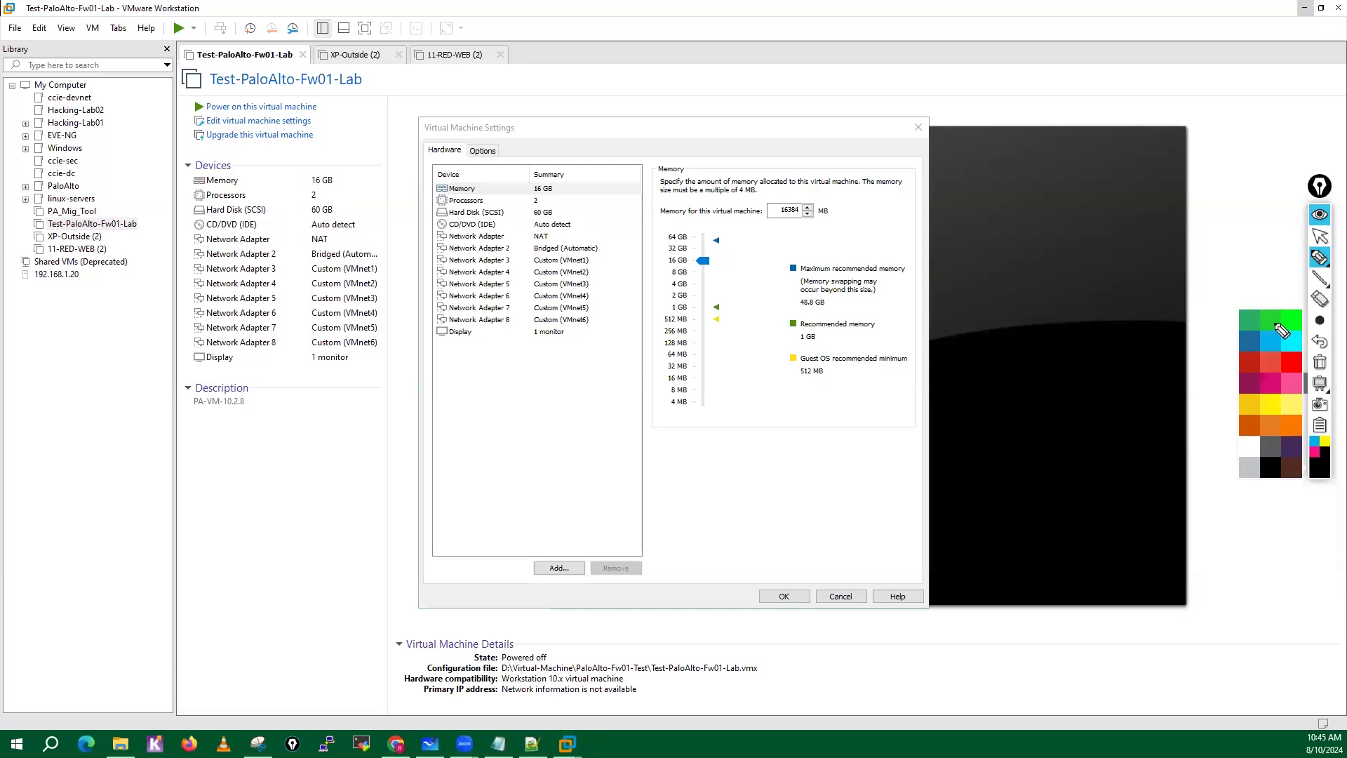
# Set the pen colour to green and draw labelled arrows from Network Adapter to m0/0 and from Network Adapter 2 to e1/1.
pyautogui.click(1291, 322)
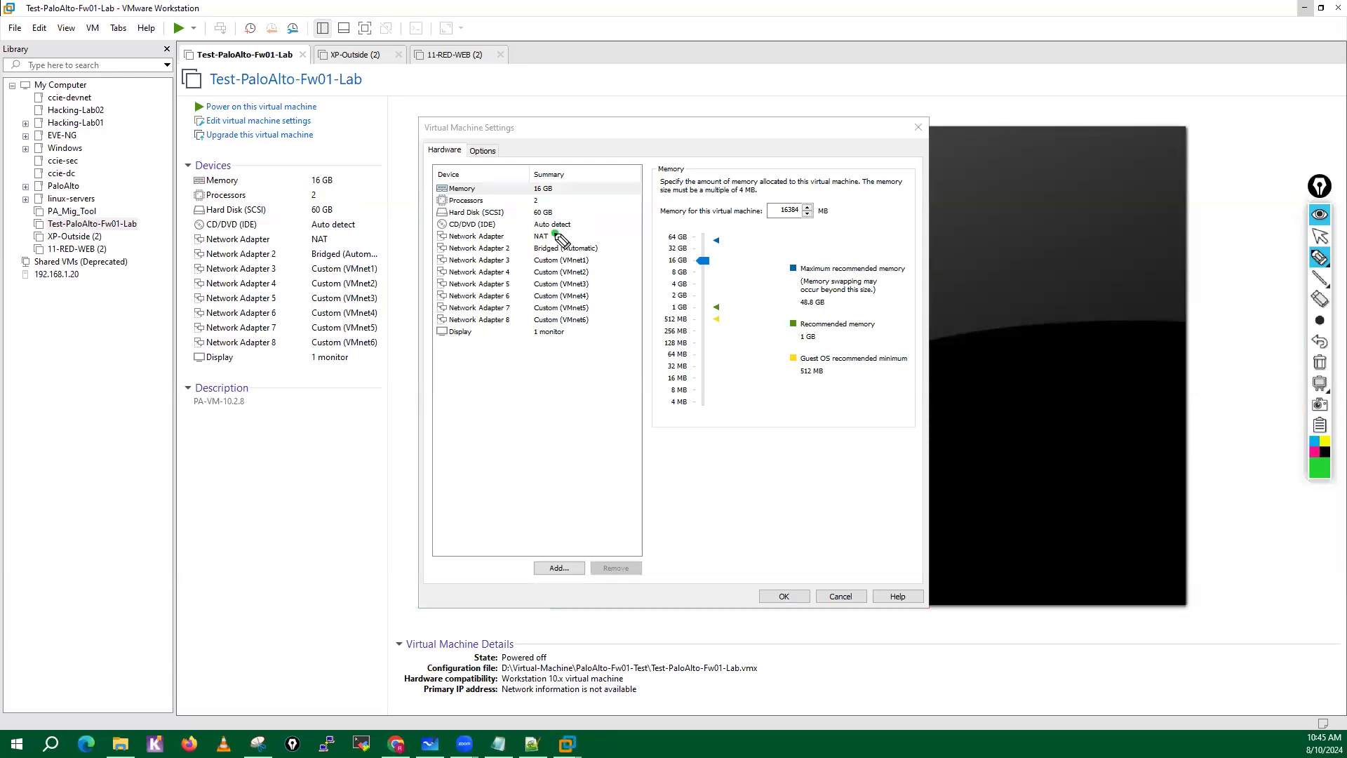
pyautogui.moveTo(554, 233)
pyautogui.mouseDown()
pyautogui.moveTo(723, 149)
pyautogui.moveTo(717, 172)
pyautogui.mouseUp()
pyautogui.moveTo(751, 120)
pyautogui.mouseDown()
pyautogui.moveTo(752, 141)
pyautogui.moveTo(811, 120)
pyautogui.moveTo(843, 133)
pyautogui.moveTo(838, 114)
pyautogui.mouseUp()
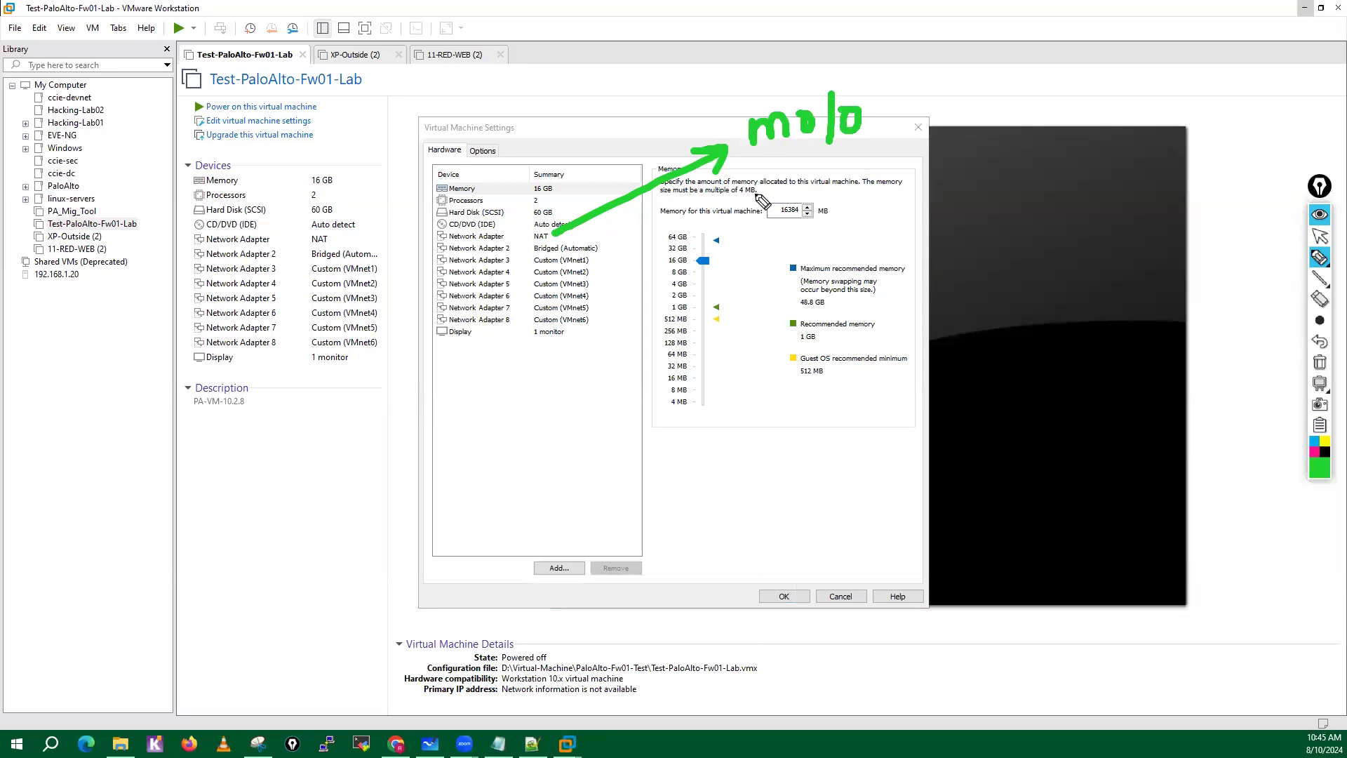
pyautogui.moveTo(602, 247)
pyautogui.mouseDown()
pyautogui.moveTo(832, 212)
pyautogui.moveTo(800, 237)
pyautogui.moveTo(886, 200)
pyautogui.moveTo(883, 219)
pyautogui.mouseUp()
pyautogui.moveTo(900, 172)
pyautogui.mouseDown()
pyautogui.moveTo(898, 219)
pyautogui.moveTo(914, 203)
pyautogui.mouseUp()
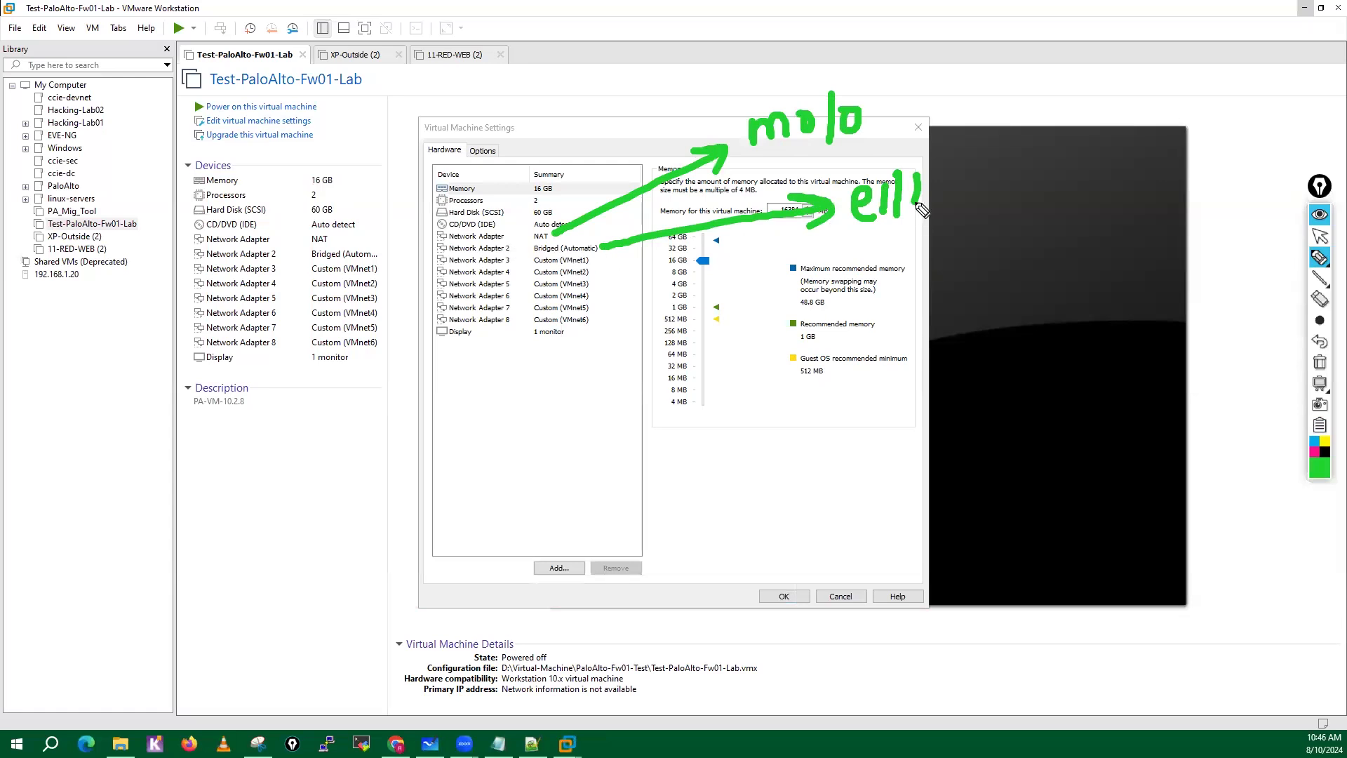
# Draw arrows from Network Adapter 3 and Network Adapter 4, labelled e1/2 and e1/3.
pyautogui.moveTo(595, 261)
pyautogui.mouseDown()
pyautogui.moveTo(880, 247)
pyautogui.moveTo(914, 265)
pyautogui.mouseUp()
pyautogui.moveTo(940, 211)
pyautogui.mouseDown()
pyautogui.moveTo(933, 265)
pyautogui.moveTo(989, 263)
pyautogui.mouseUp()
pyautogui.moveTo(595, 270)
pyautogui.mouseDown()
pyautogui.moveTo(870, 301)
pyautogui.moveTo(906, 322)
pyautogui.mouseUp()
pyautogui.moveTo(919, 291)
pyautogui.mouseDown()
pyautogui.moveTo(916, 326)
pyautogui.moveTo(930, 326)
pyautogui.mouseUp()
pyautogui.moveTo(944, 298)
pyautogui.mouseDown()
pyautogui.moveTo(963, 307)
pyautogui.moveTo(939, 328)
pyautogui.mouseUp()
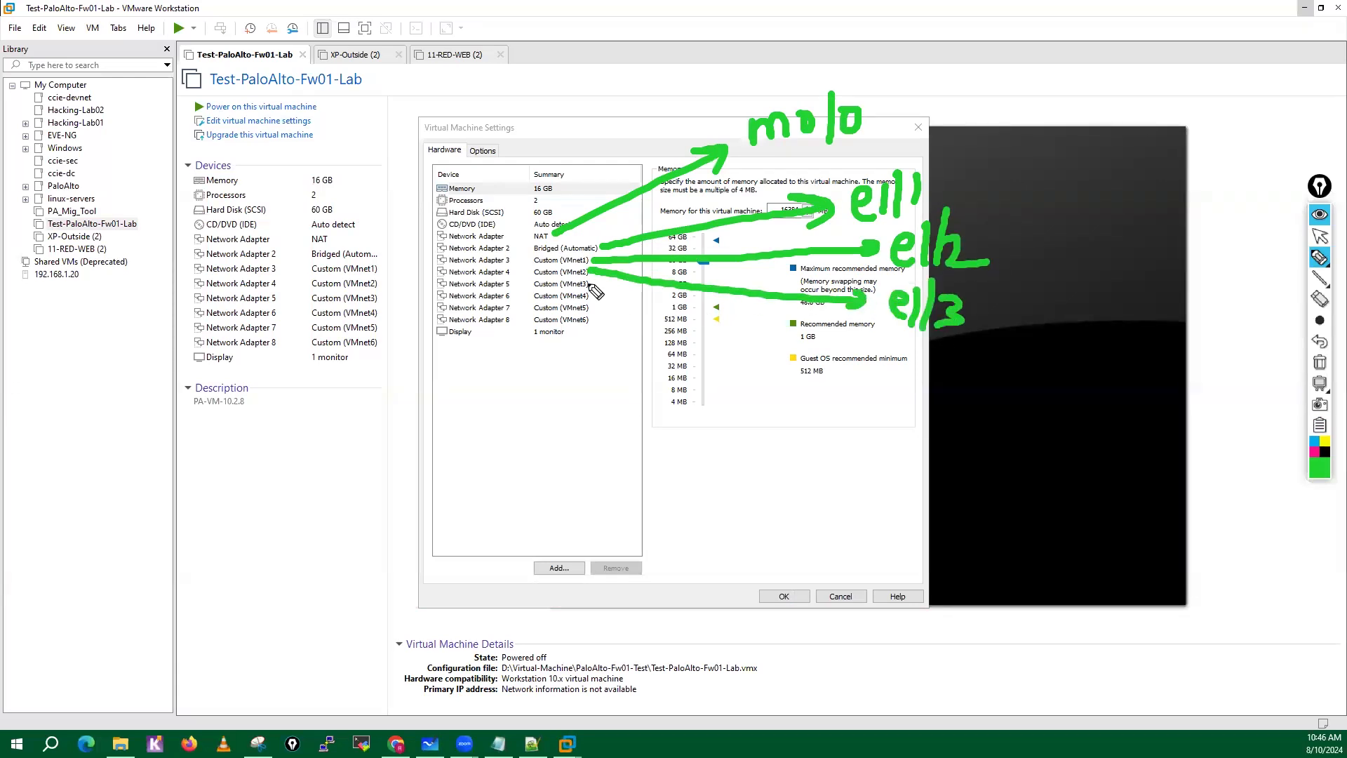
# Draw arrows from Network Adapters 5 and 6, labelled e1/4 and e1/5, and clear all annotations from the screen.
pyautogui.moveTo(590, 283); pyautogui.dragTo(886, 367)
pyautogui.moveTo(912, 349)
pyautogui.mouseDown()
pyautogui.moveTo(911, 384)
pyautogui.moveTo(923, 386)
pyautogui.mouseUp()
pyautogui.moveTo(948, 348)
pyautogui.mouseDown()
pyautogui.moveTo(938, 377)
pyautogui.moveTo(960, 376)
pyautogui.mouseUp()
pyautogui.moveTo(951, 355); pyautogui.dragTo(949, 389)
pyautogui.moveTo(593, 291); pyautogui.dragTo(761, 389)
pyautogui.moveTo(750, 375); pyautogui.dragTo(820, 418)
pyautogui.moveTo(839, 379)
pyautogui.mouseDown()
pyautogui.moveTo(835, 421)
pyautogui.moveTo(848, 424)
pyautogui.mouseUp()
pyautogui.moveTo(849, 410); pyautogui.dragTo(870, 407)
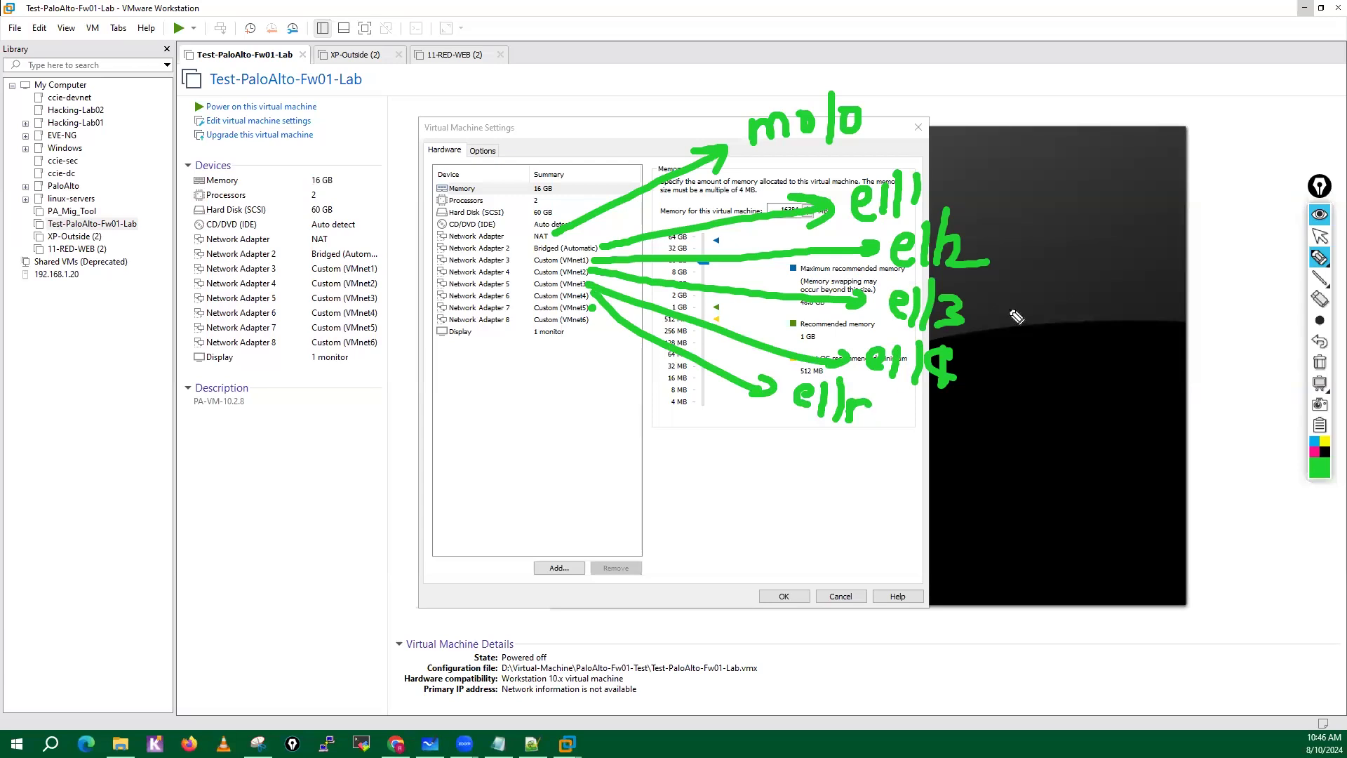
pyautogui.click(1320, 362)
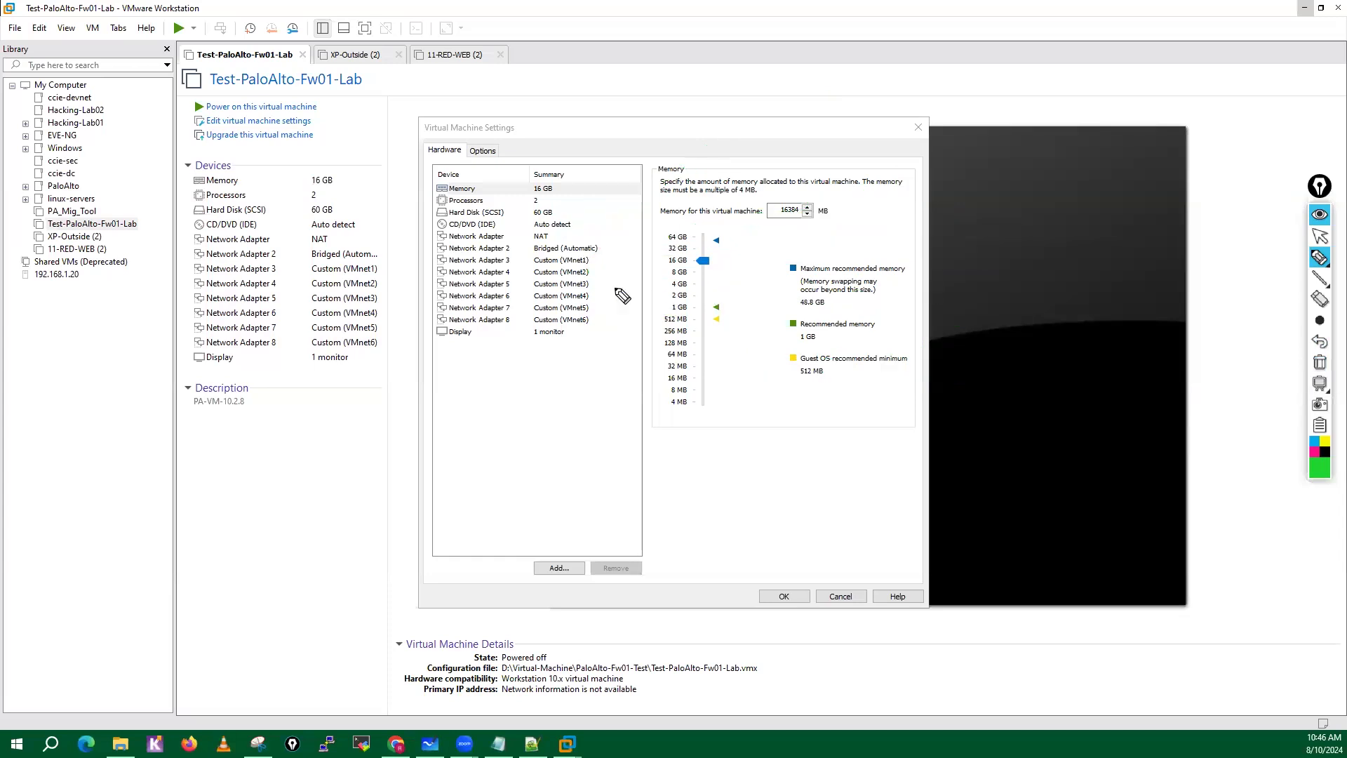
# Frame Network Adapter 2's Bridged (Automatic) entry with the pen, erase the markup, and close the virtual machine settings without saving.
pyautogui.moveTo(534, 257); pyautogui.dragTo(596, 257)
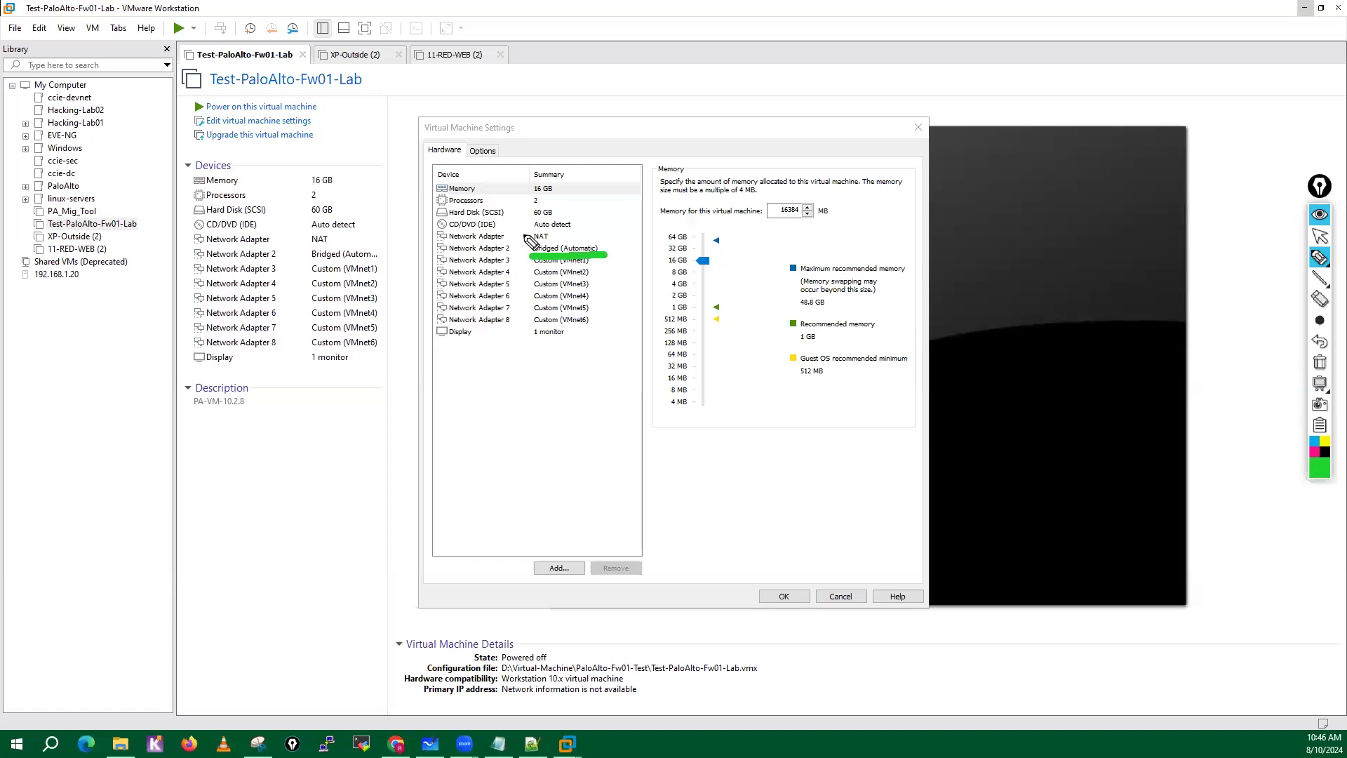
pyautogui.moveTo(534, 242)
pyautogui.mouseDown()
pyautogui.moveTo(536, 282)
pyautogui.moveTo(601, 238)
pyautogui.mouseUp()
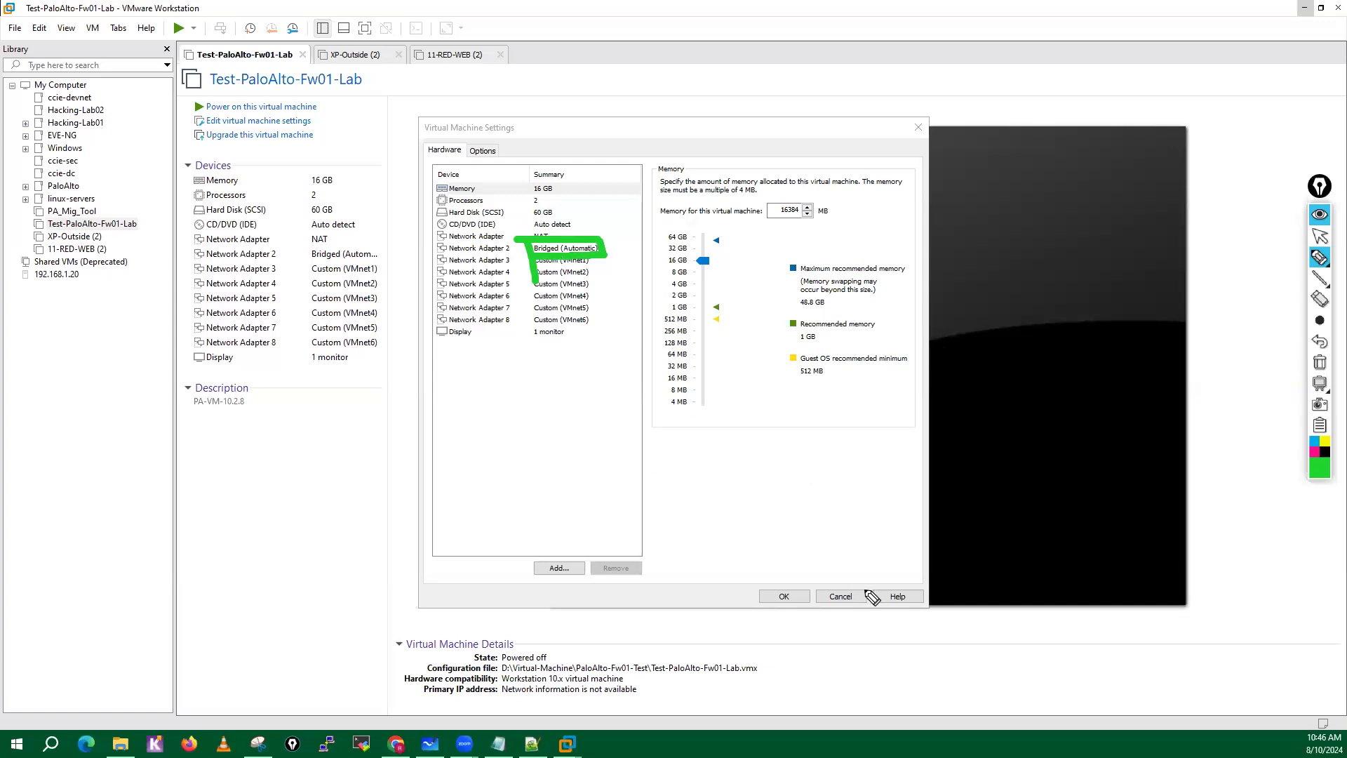
pyautogui.click(1320, 363)
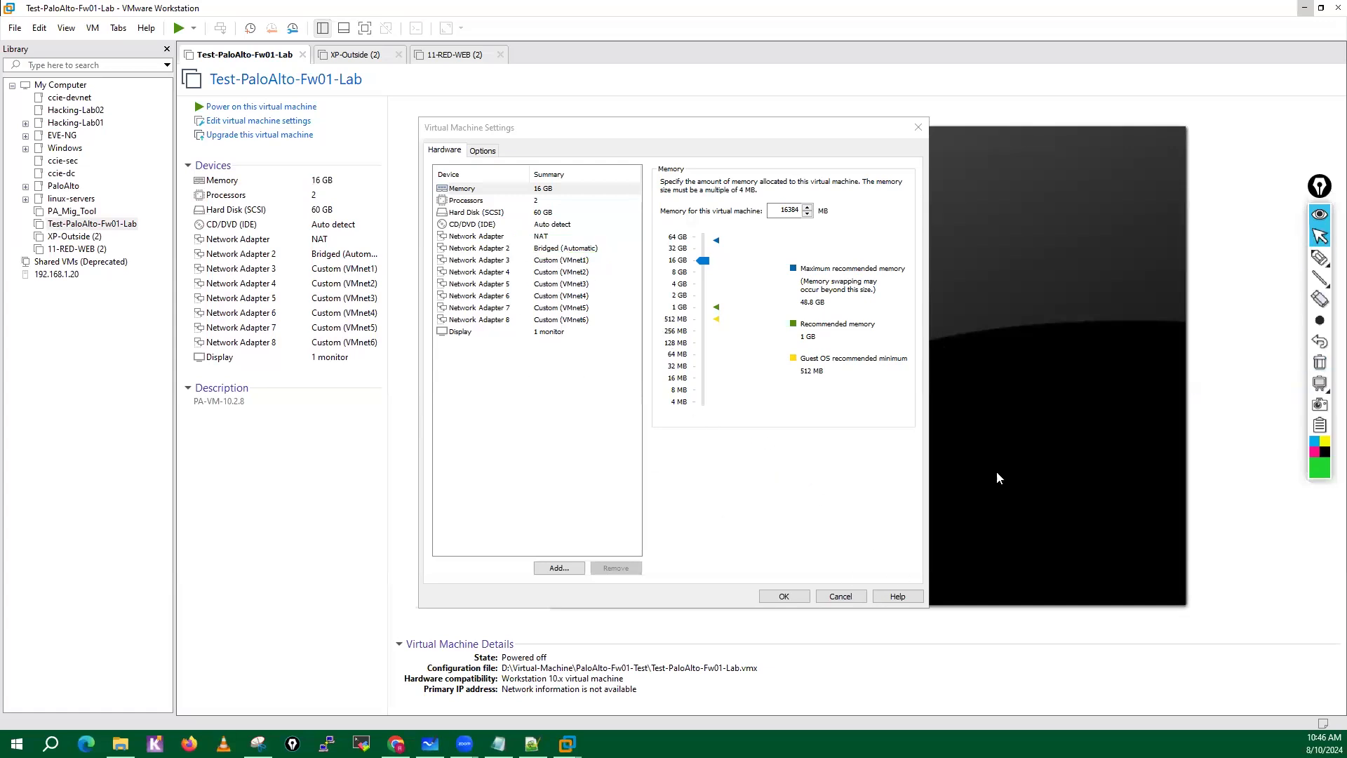
pyautogui.click(841, 597)
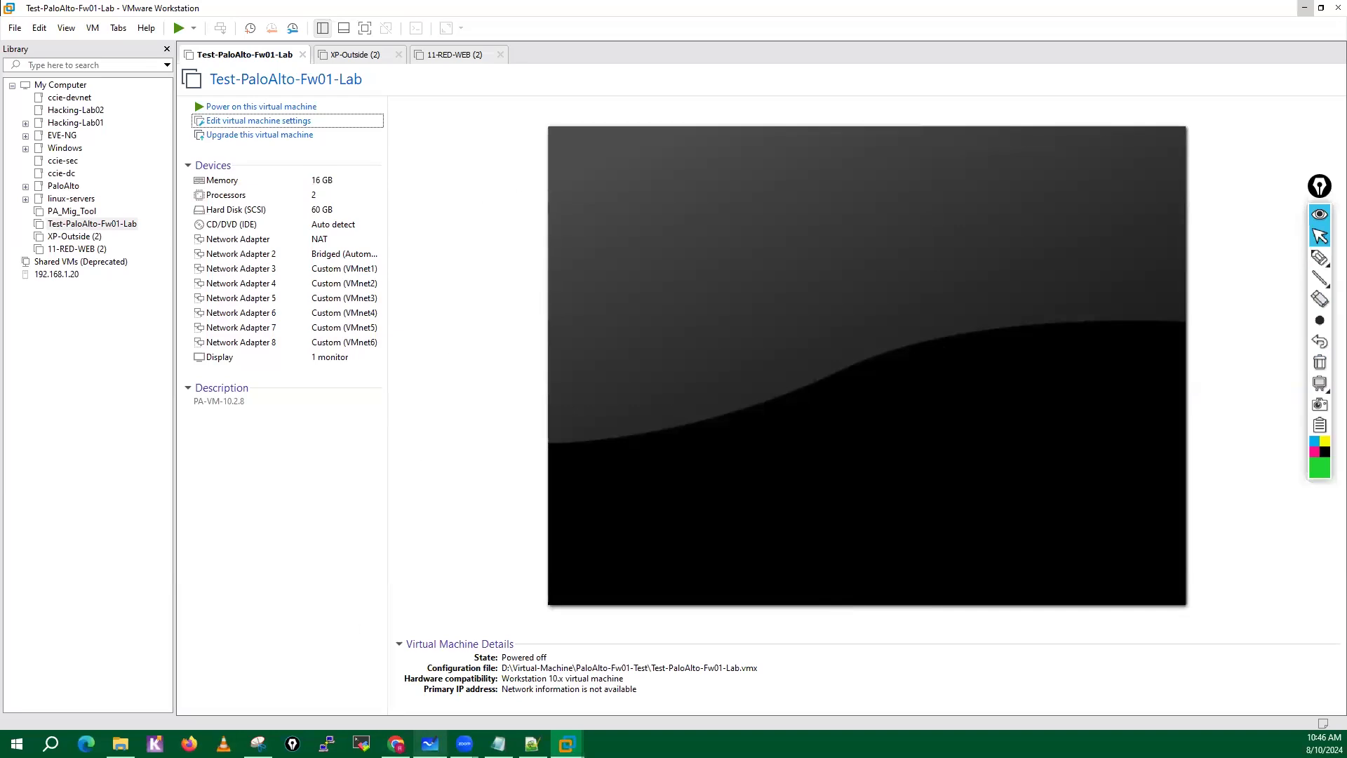
# Switch to the VM-Lab board in Microsoft Whiteboard and review the Lab Setup diagram beside the network adapter list.
pyautogui.click(430, 744)
pyautogui.moveTo(448, 122); pyautogui.dragTo(707, 352)
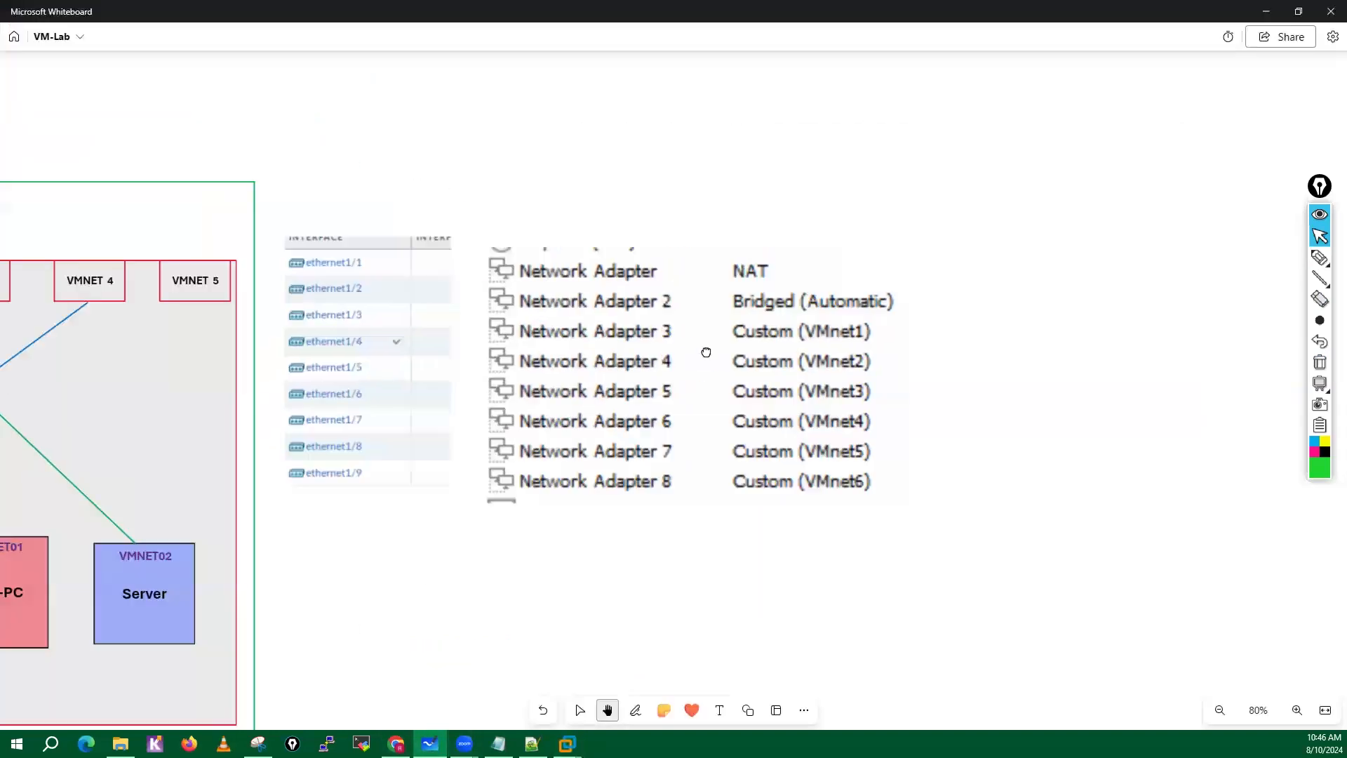
pyautogui.moveTo(557, 274); pyautogui.dragTo(920, 332)
pyautogui.moveTo(415, 285); pyautogui.dragTo(904, 216)
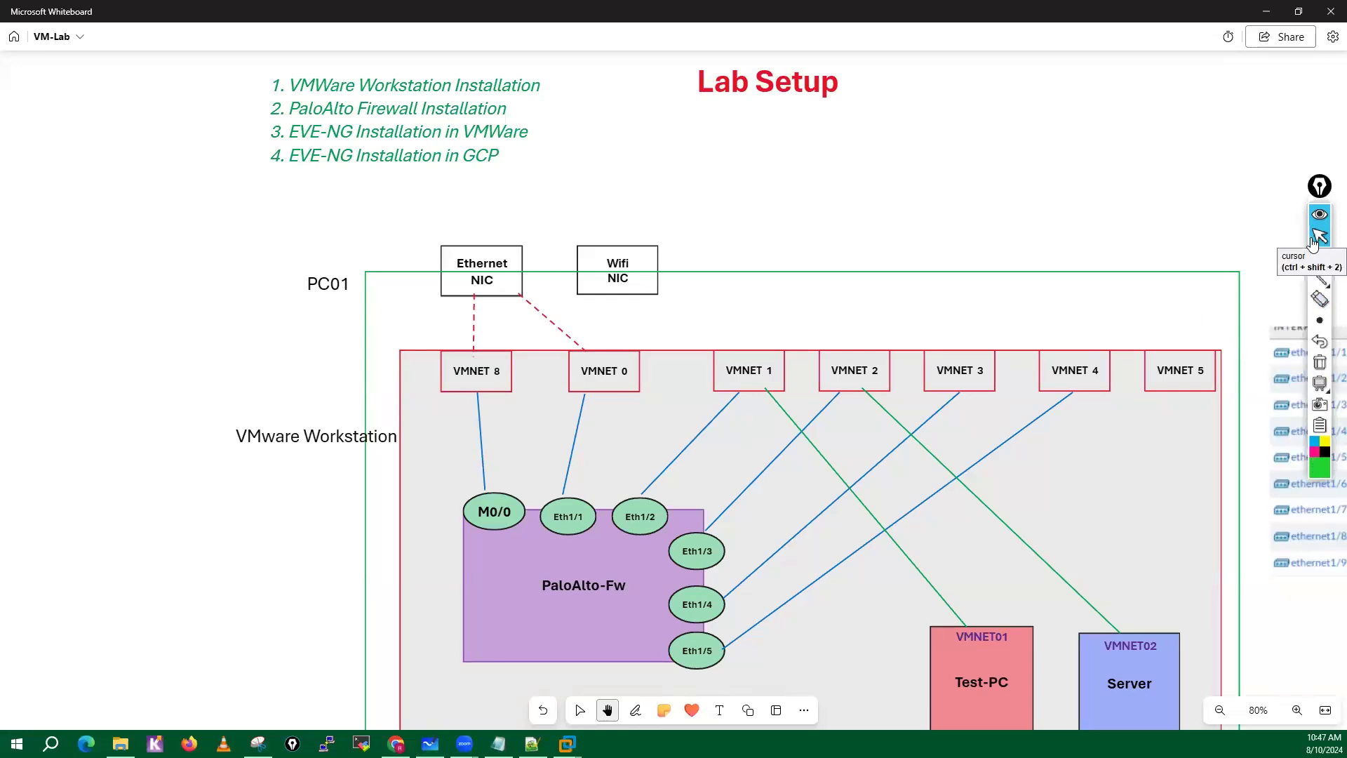
pyautogui.moveTo(165, 354); pyautogui.dragTo(140, 397)
pyautogui.moveTo(895, 226); pyautogui.dragTo(575, 168)
pyautogui.moveTo(1121, 534); pyautogui.dragTo(804, 365)
# Look through the whole VM-Lab board for the EVE-NG in VMWare Workstation list.
pyautogui.scroll(-3, 731, 529)
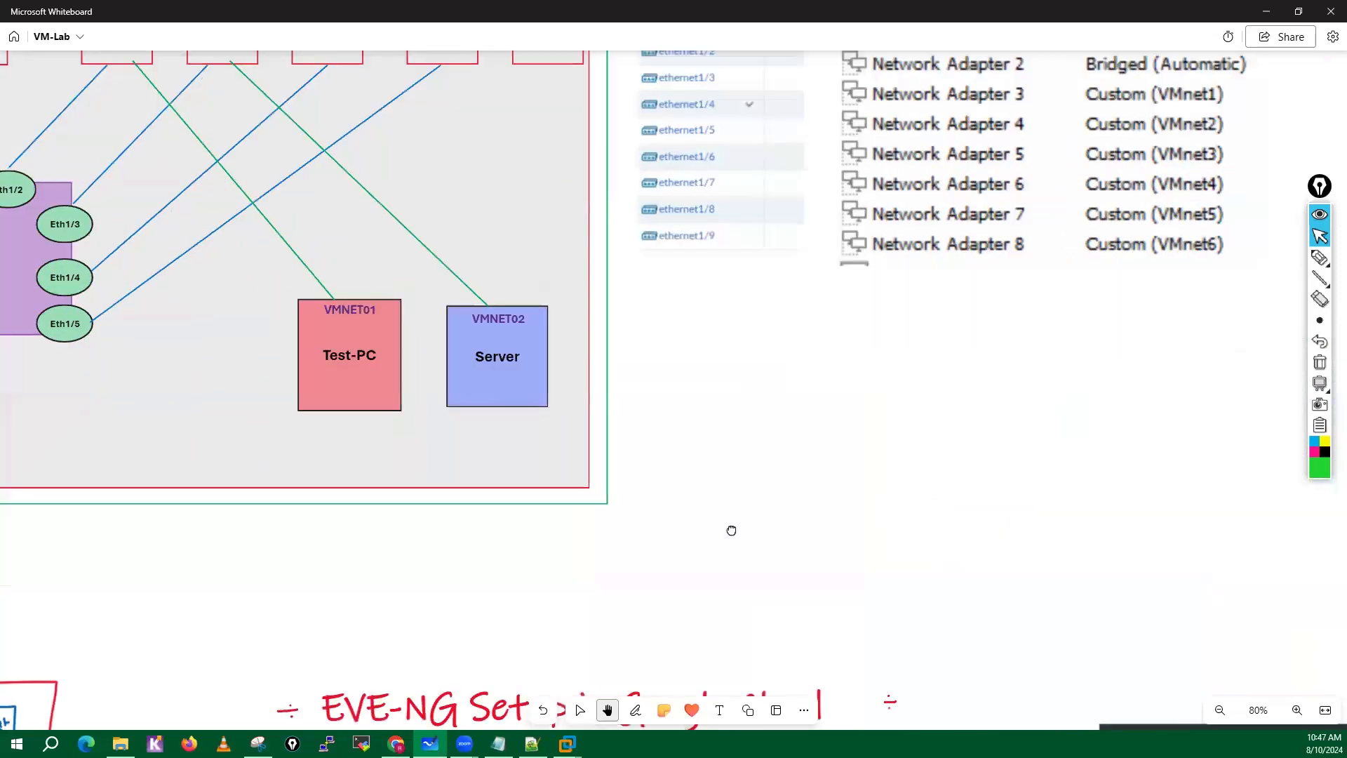
pyautogui.scroll(-4, 941, 550)
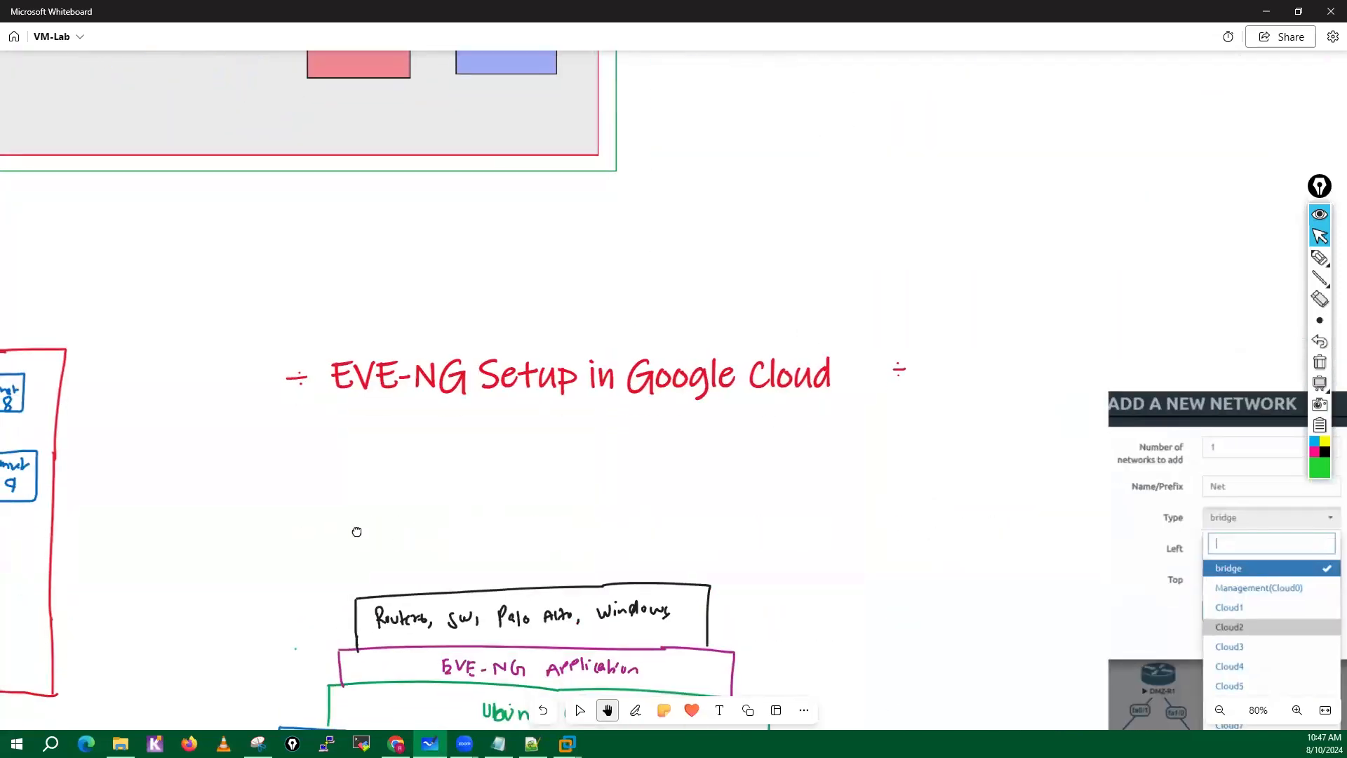
pyautogui.moveTo(357, 532); pyautogui.dragTo(791, 469)
pyautogui.moveTo(618, 516); pyautogui.dragTo(924, 319)
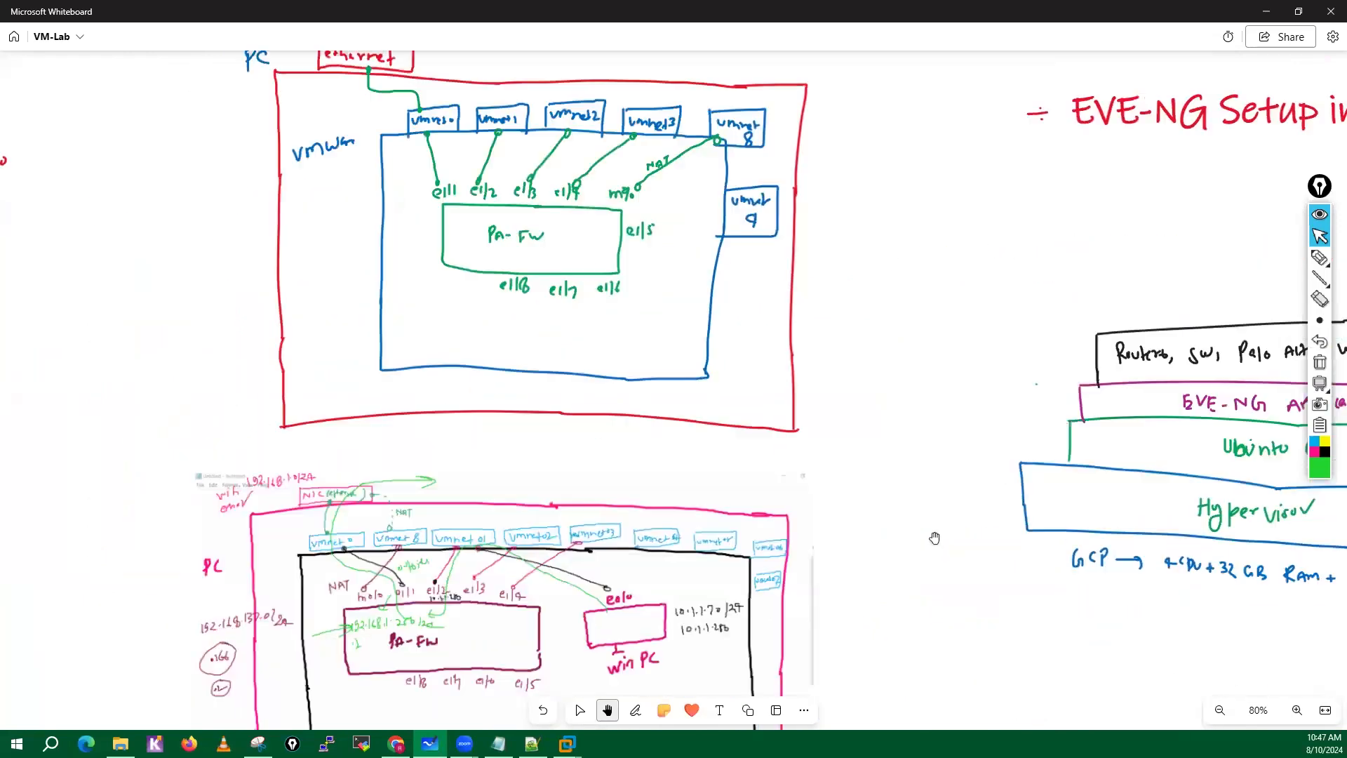
pyautogui.click(1219, 711)
pyautogui.click(1219, 711)
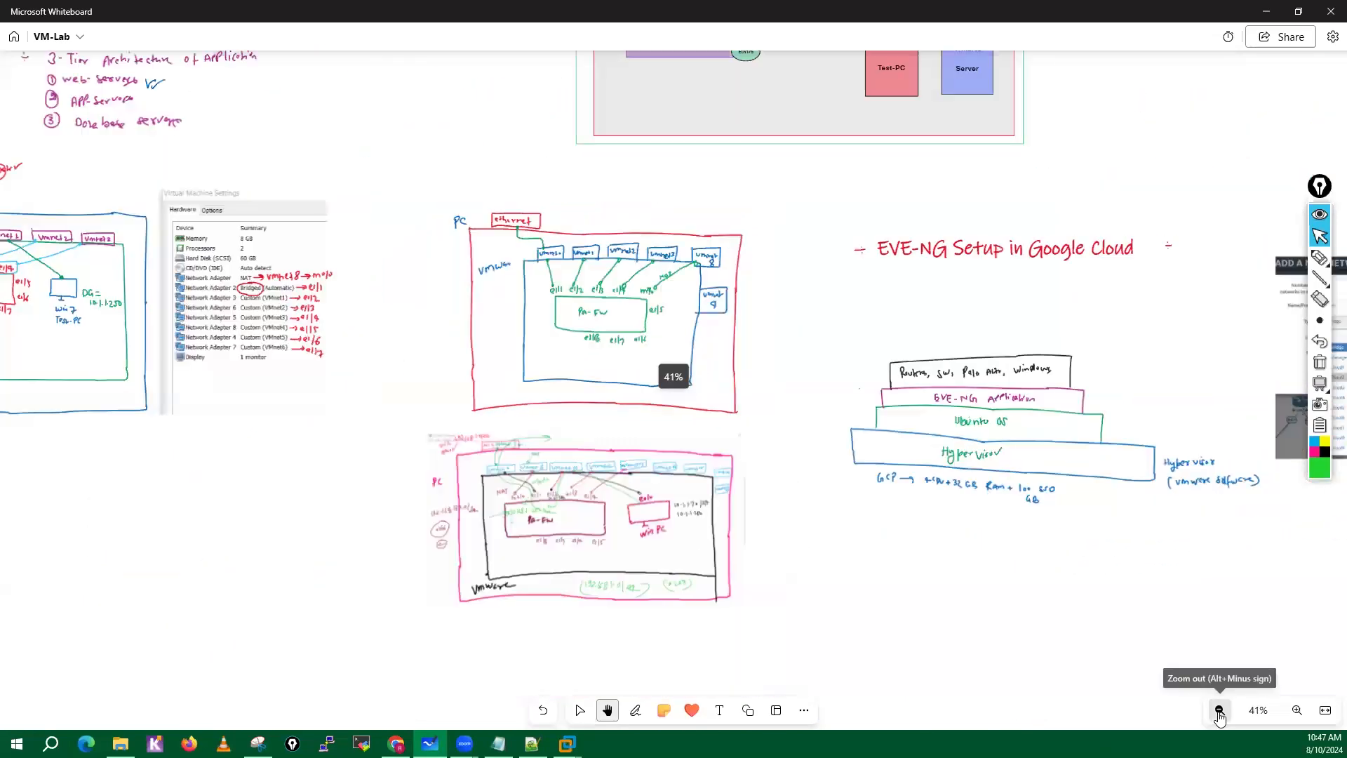
pyautogui.click(1219, 711)
pyautogui.moveTo(247, 484); pyautogui.dragTo(384, 721)
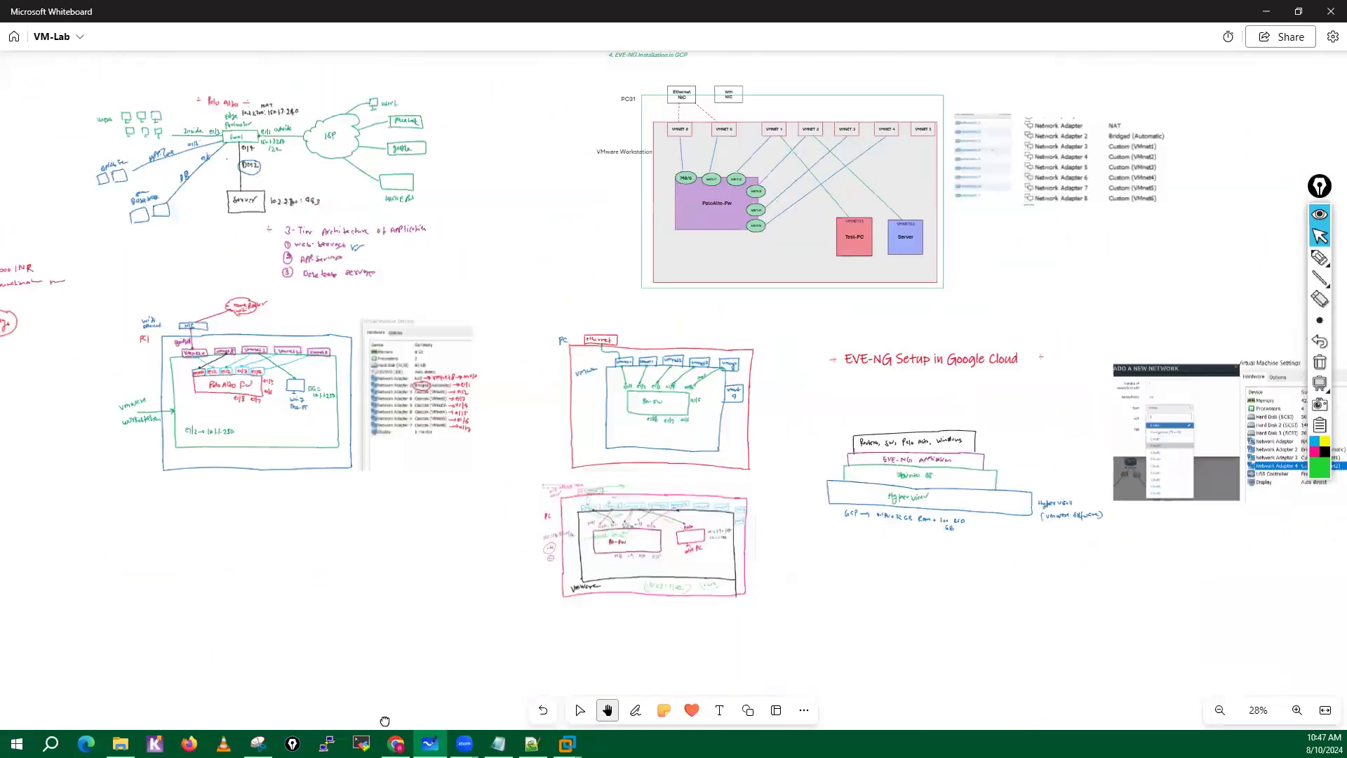
pyautogui.moveTo(82, 232); pyautogui.dragTo(194, 403)
pyautogui.moveTo(387, 464); pyautogui.dragTo(640, 460)
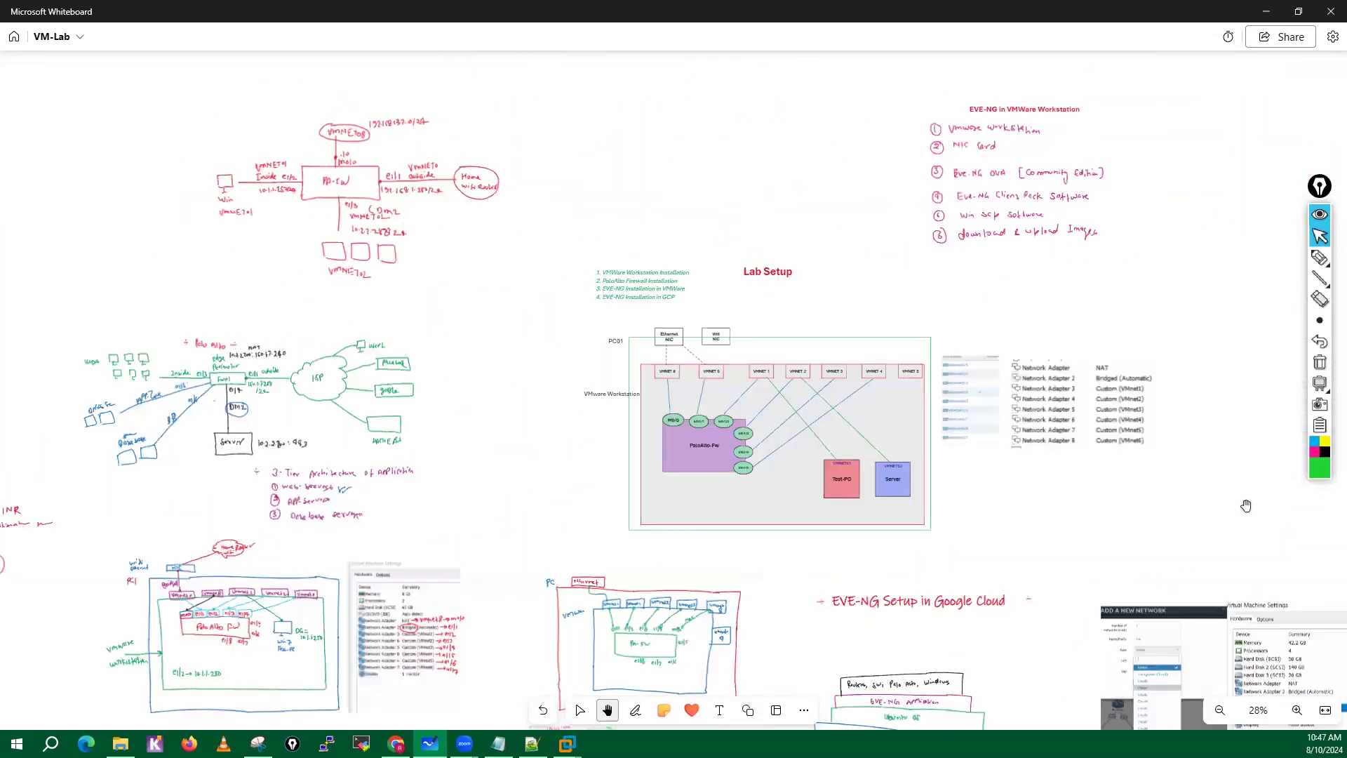
pyautogui.moveTo(1223, 521); pyautogui.dragTo(968, 422)
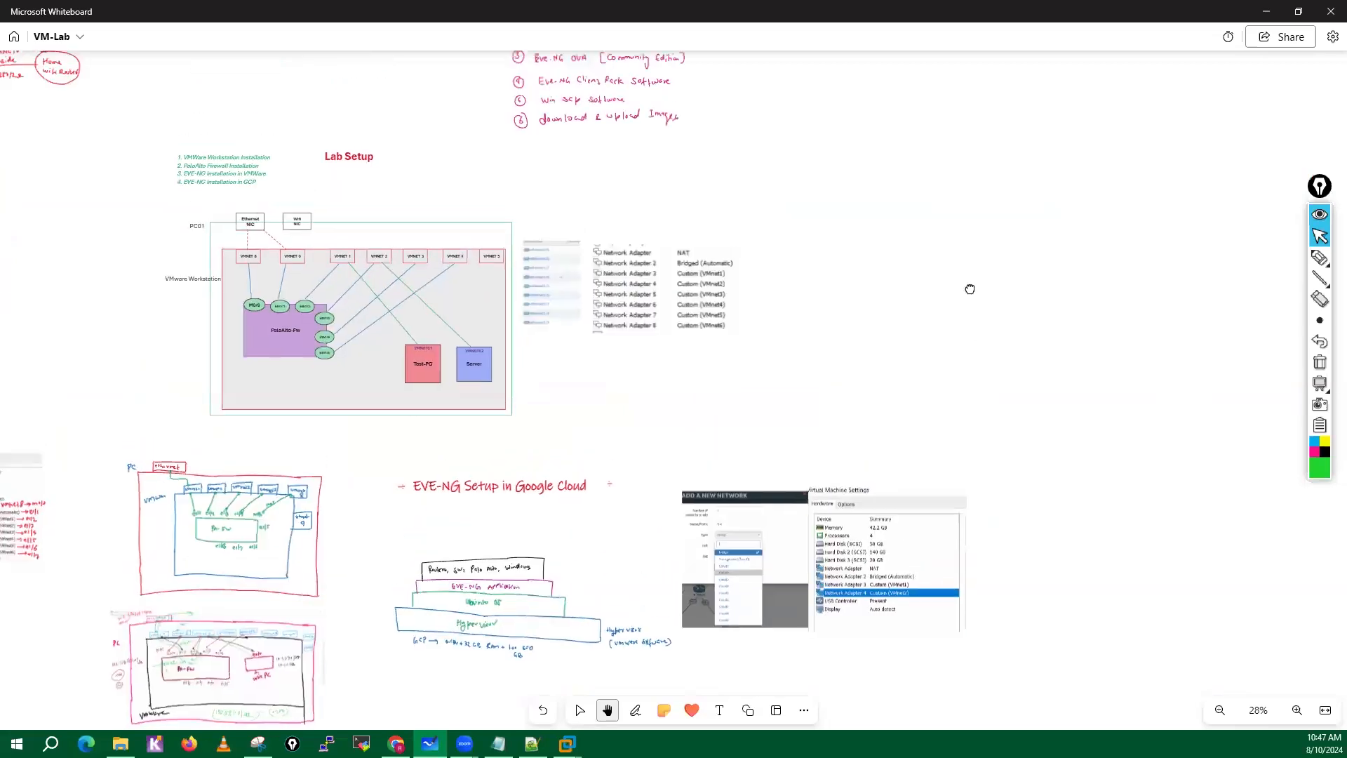
pyautogui.moveTo(968, 288); pyautogui.dragTo(947, 490)
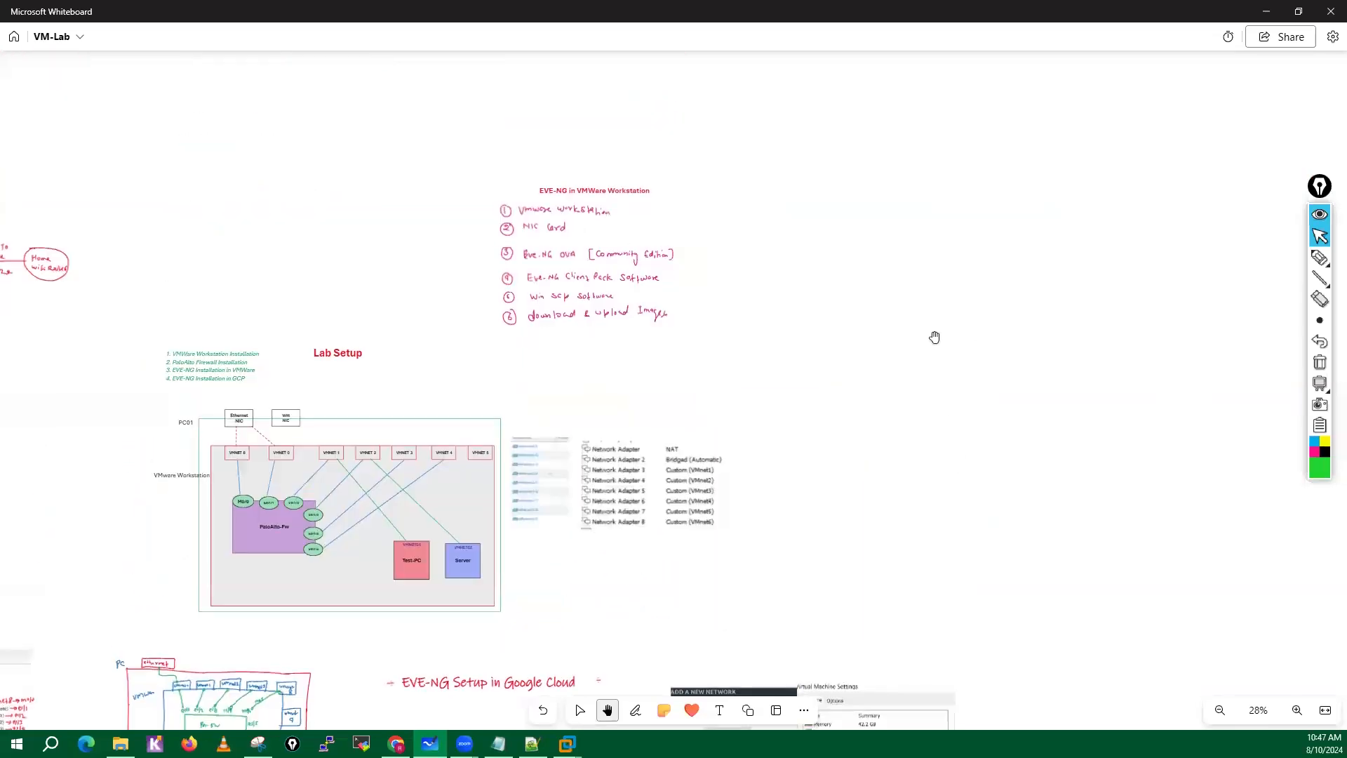
# Show the EVE-NG in VMWare Workstation requirements list at 100% zoom.
pyautogui.click(1297, 710)
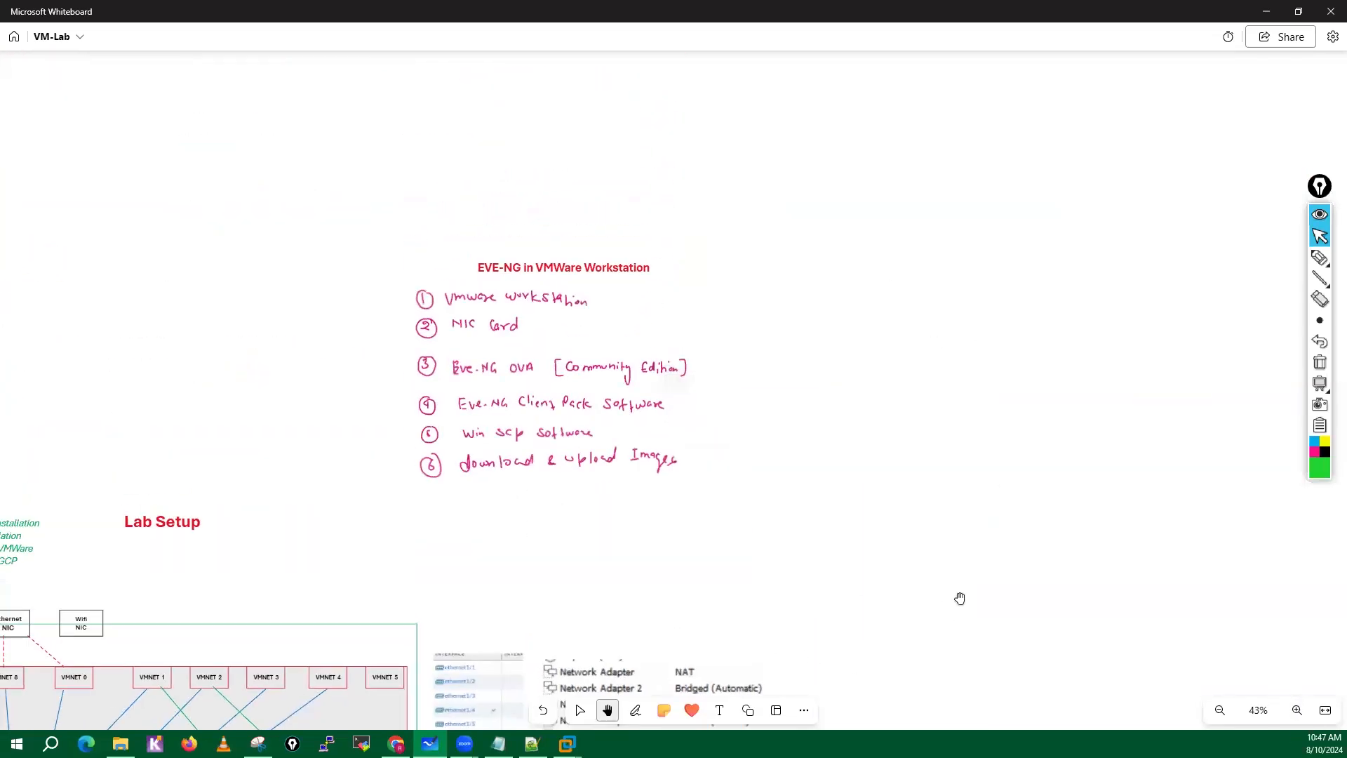
pyautogui.click(1297, 710)
pyautogui.click(1300, 713)
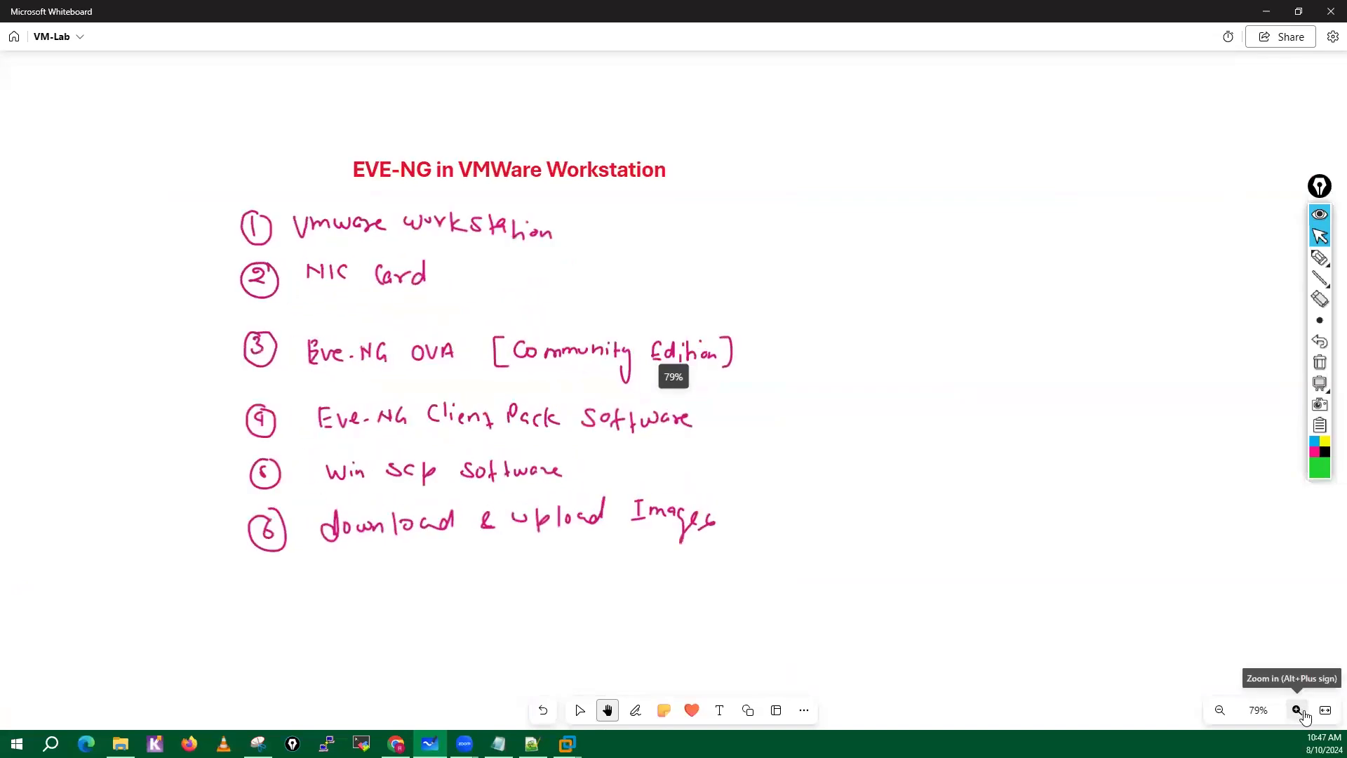
pyautogui.click(1300, 713)
pyautogui.moveTo(919, 553); pyautogui.dragTo(1005, 550)
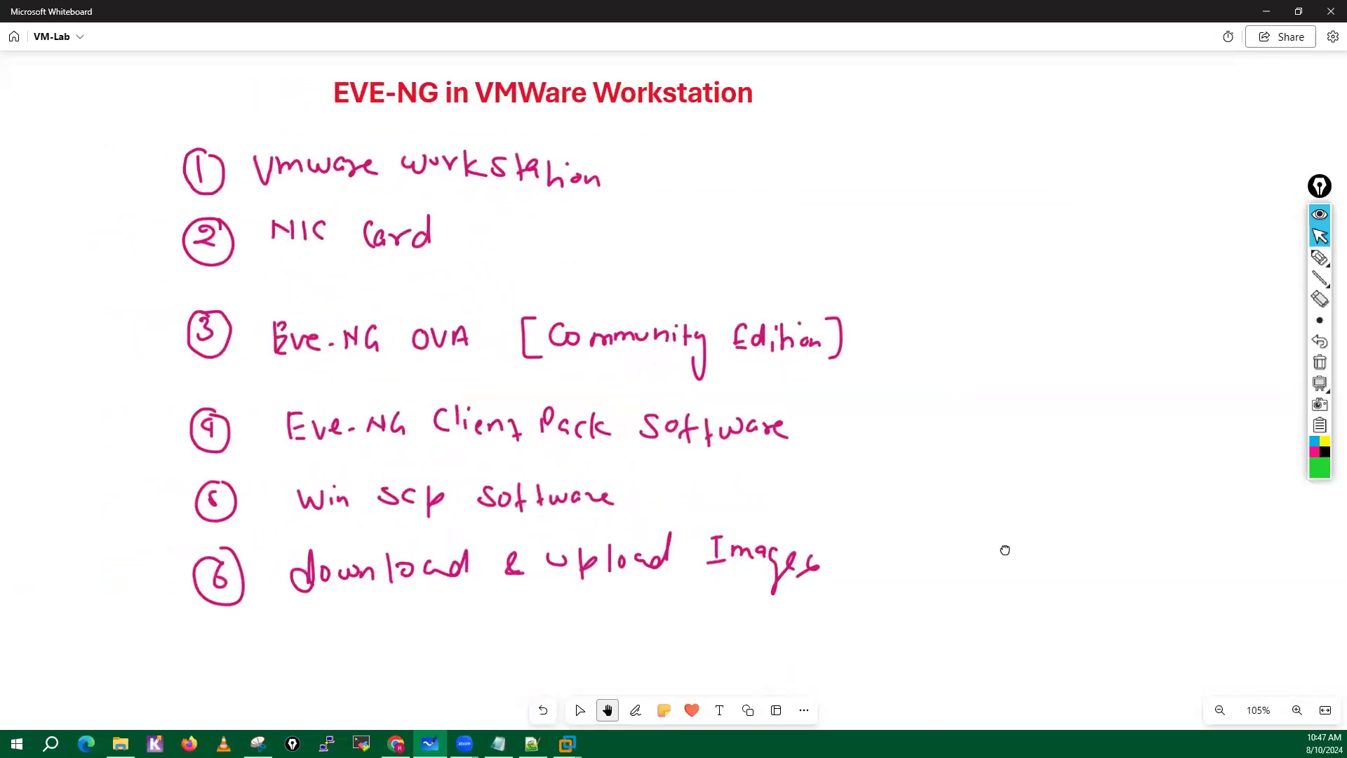
pyautogui.click(1219, 710)
pyautogui.click(1256, 719)
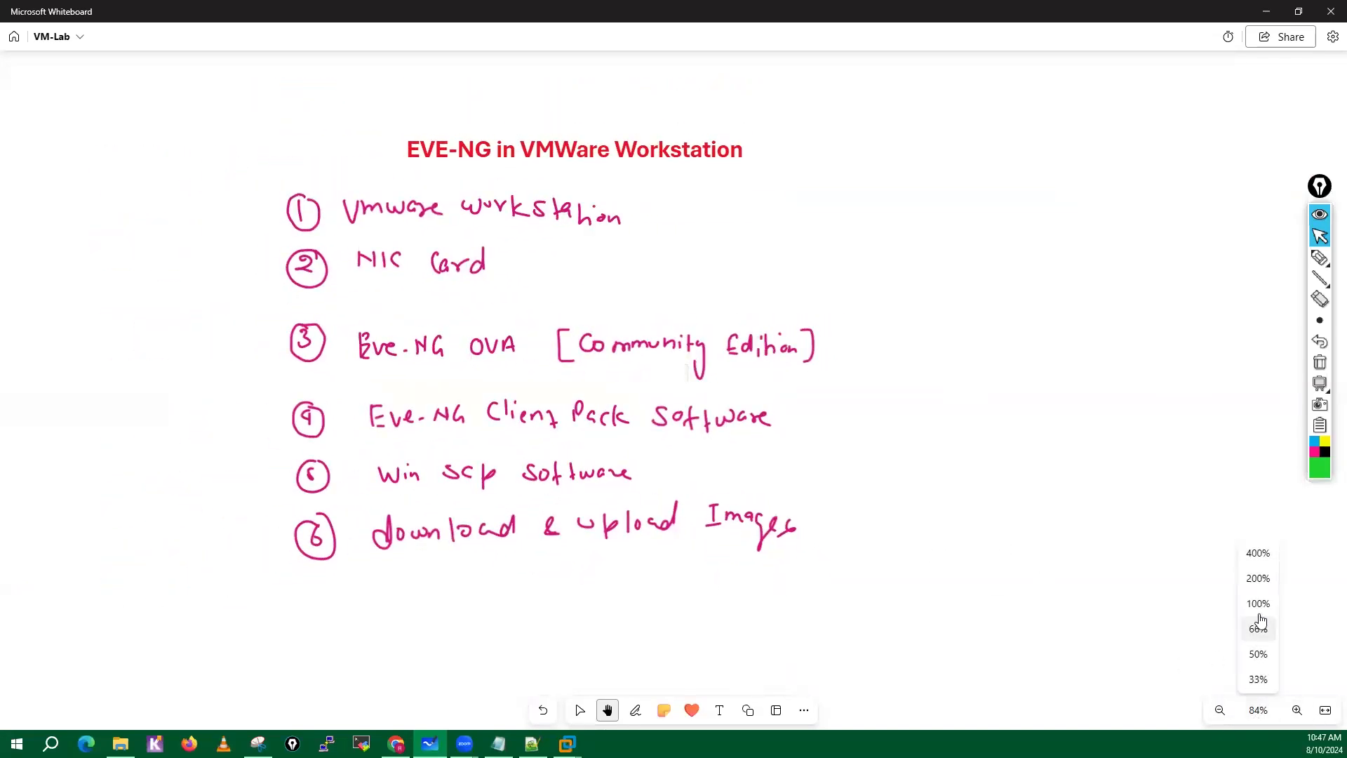
pyautogui.click(1258, 611)
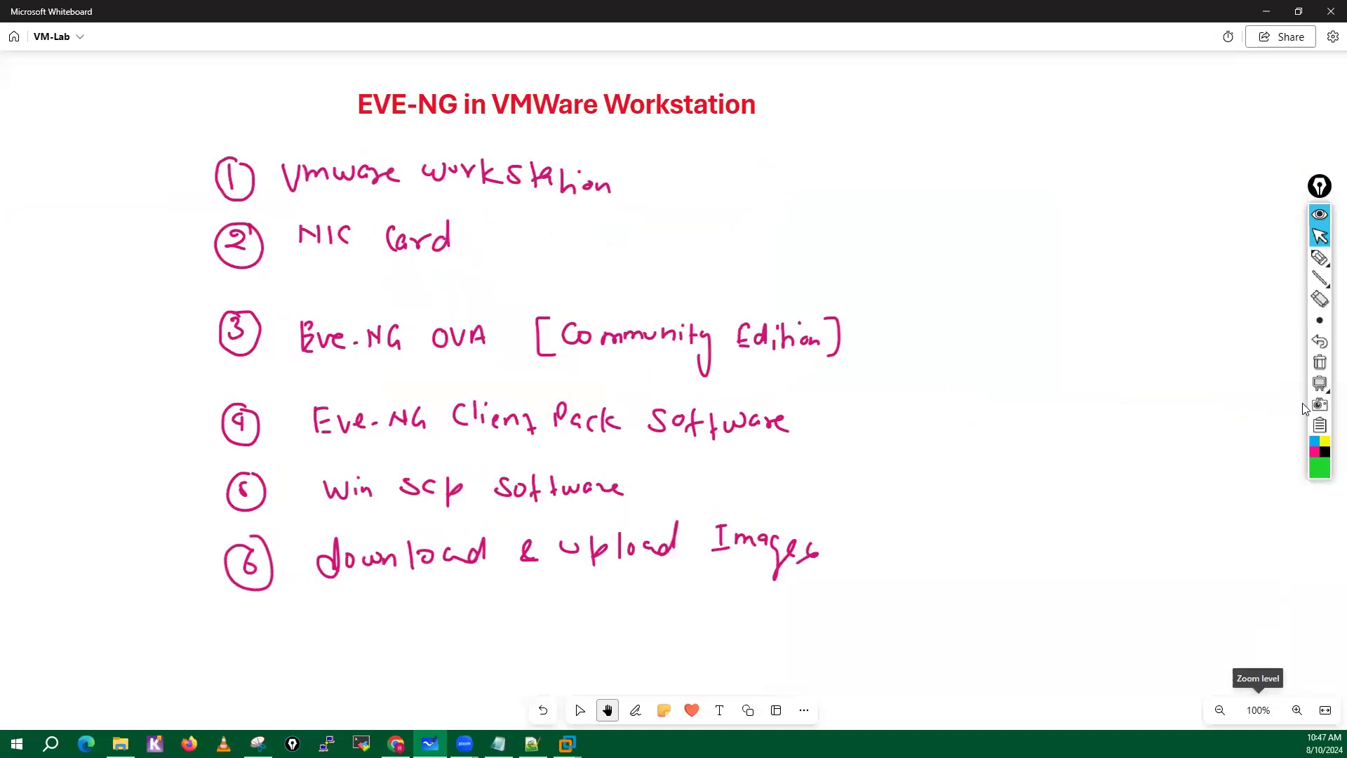
# Mark the VMware Workstation and NIC Card items with green arrows in front and check marks behind them.
pyautogui.moveTo(1320, 260)
pyautogui.click(1256, 257)
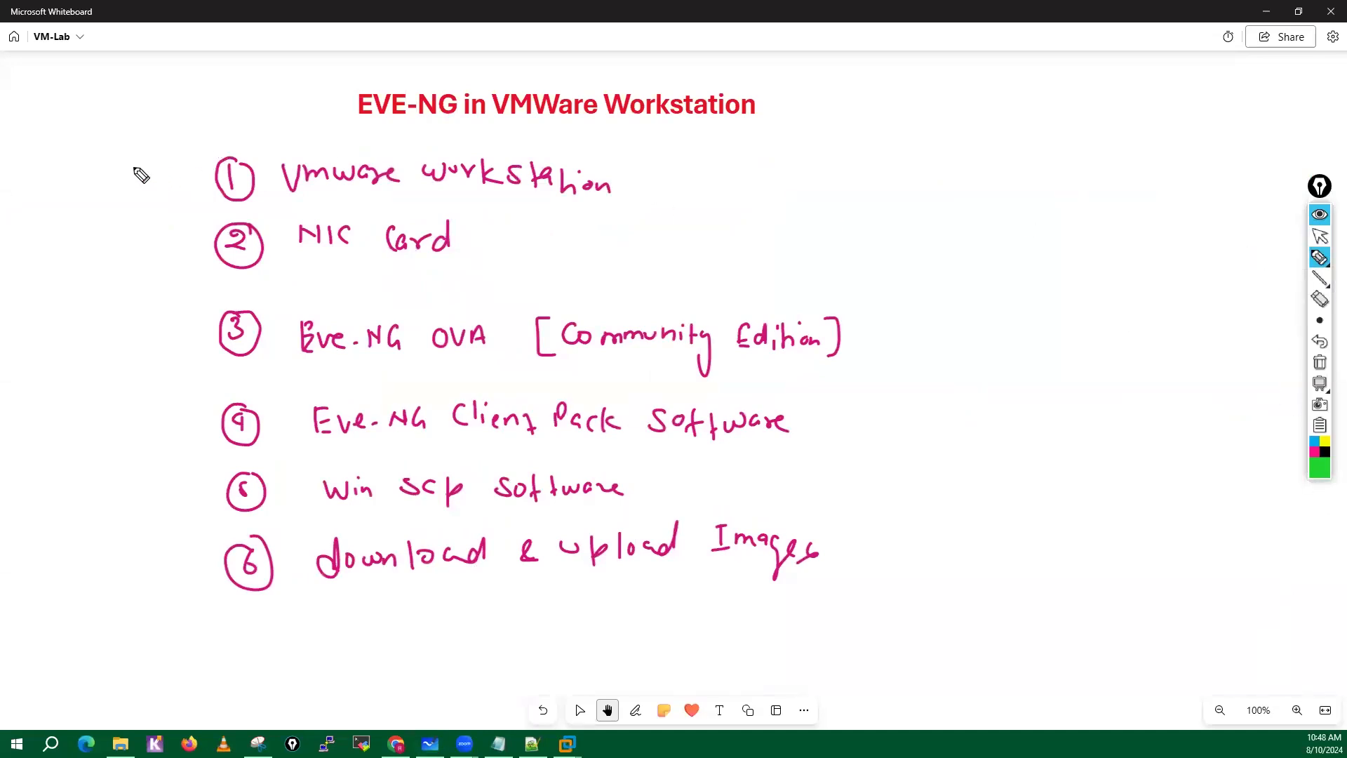
pyautogui.moveTo(137, 174); pyautogui.dragTo(184, 189)
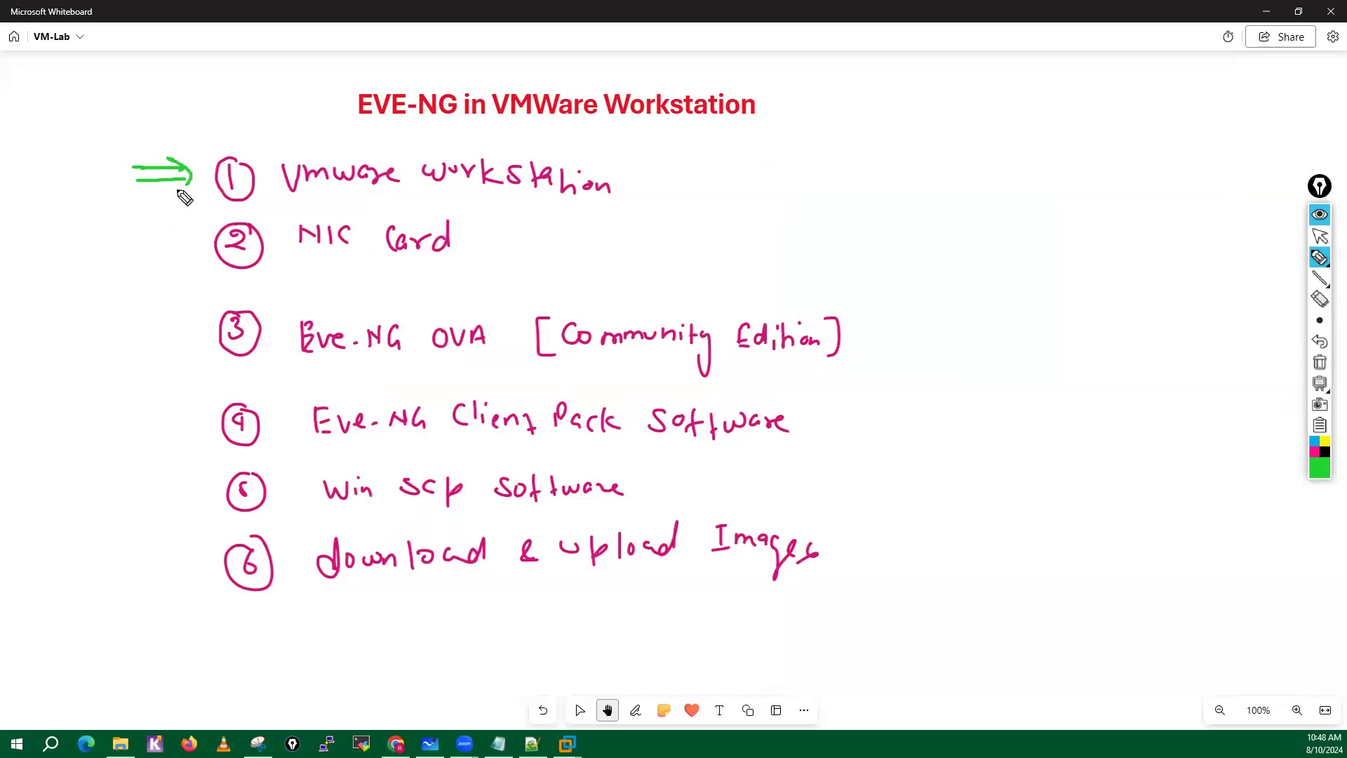
pyautogui.moveTo(623, 180); pyautogui.dragTo(686, 182)
pyautogui.moveTo(160, 240)
pyautogui.mouseDown()
pyautogui.moveTo(194, 242)
pyautogui.moveTo(188, 254)
pyautogui.mouseUp()
pyautogui.moveTo(468, 234); pyautogui.dragTo(508, 238)
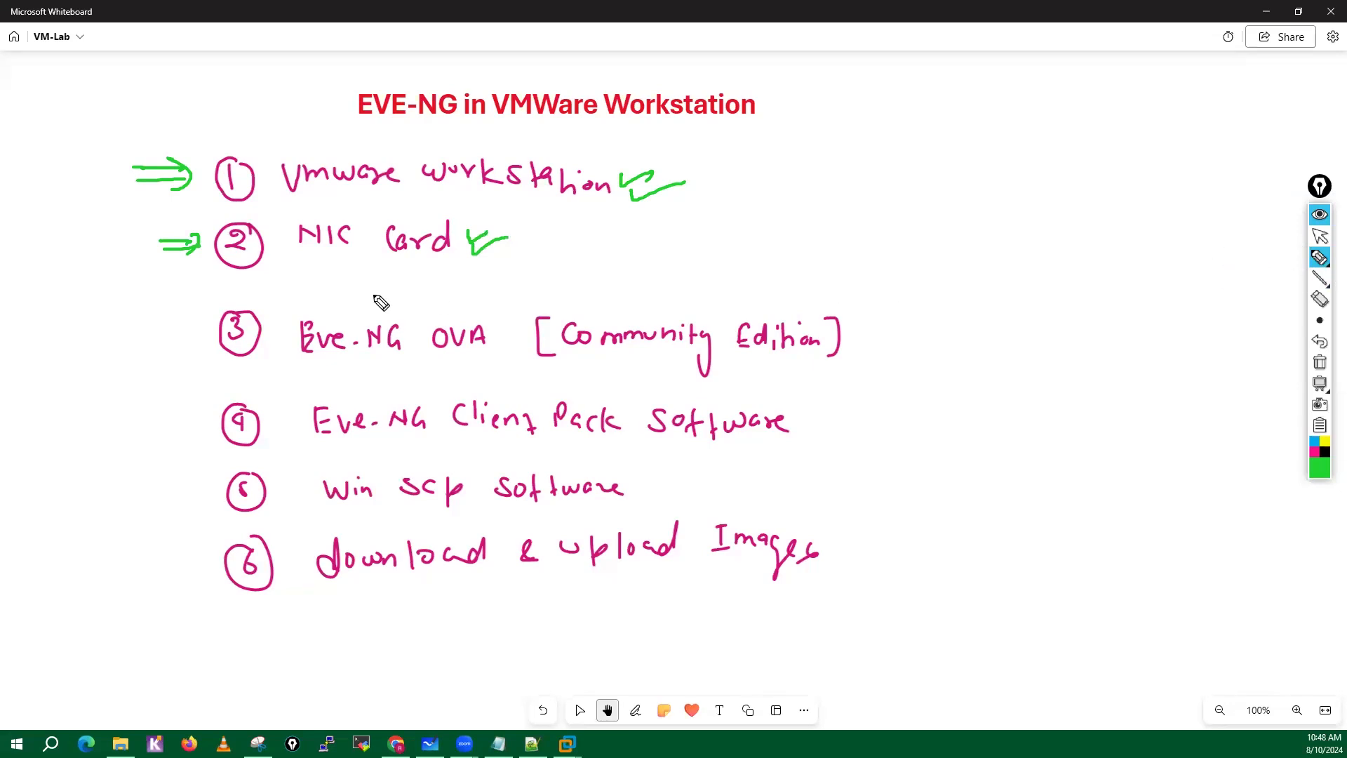
# Circle Eve-NG OVA, draw two down arrows above Community Edition, and write a circled "Free" beside it.
pyautogui.moveTo(393, 294)
pyautogui.mouseDown()
pyautogui.moveTo(372, 288)
pyautogui.moveTo(260, 344)
pyautogui.moveTo(519, 362)
pyautogui.moveTo(320, 292)
pyautogui.mouseUp()
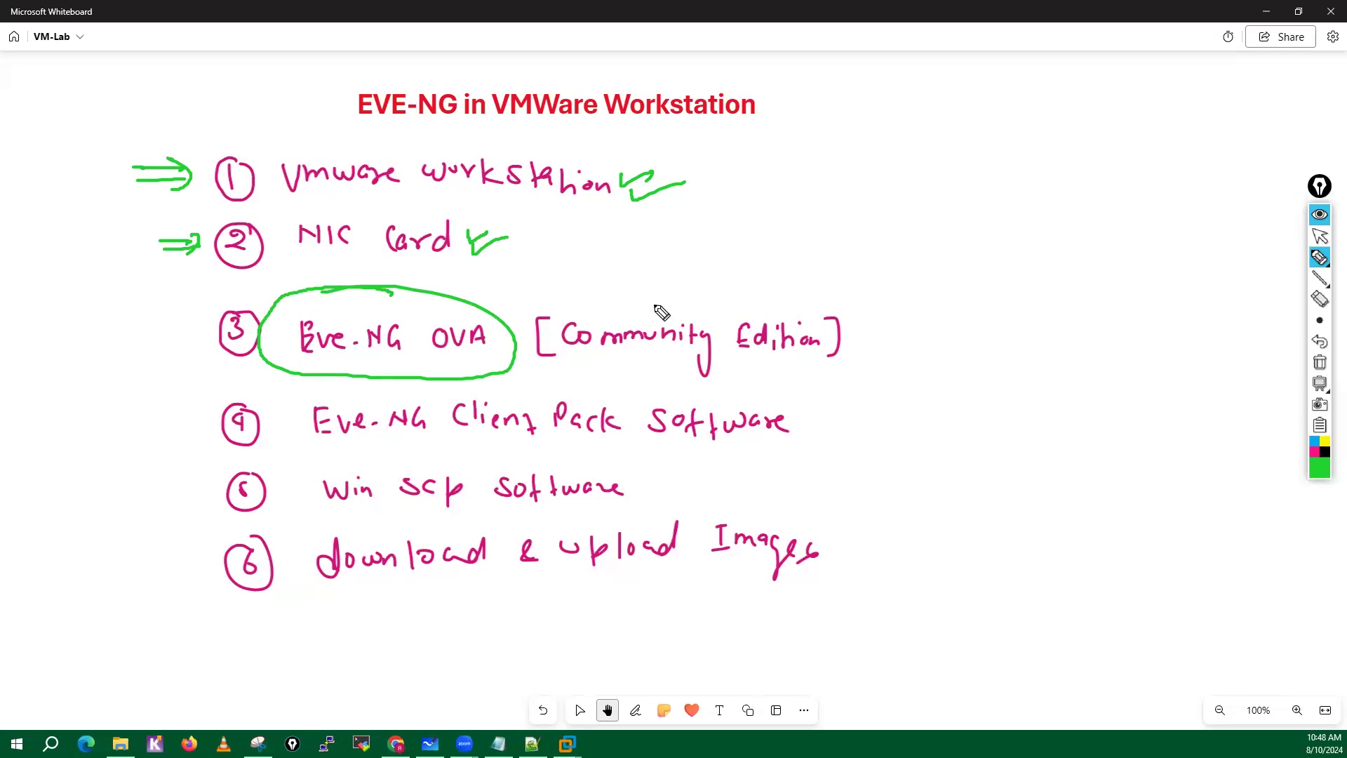
pyautogui.moveTo(643, 277); pyautogui.dragTo(643, 309)
pyautogui.moveTo(652, 277)
pyautogui.mouseDown()
pyautogui.moveTo(654, 308)
pyautogui.moveTo(734, 315)
pyautogui.mouseUp()
pyautogui.moveTo(712, 319); pyautogui.dragTo(745, 313)
pyautogui.moveTo(907, 324); pyautogui.dragTo(904, 348)
pyautogui.moveTo(903, 320)
pyautogui.mouseDown()
pyautogui.moveTo(921, 317)
pyautogui.moveTo(915, 333)
pyautogui.mouseUp()
pyautogui.moveTo(923, 344)
pyautogui.mouseDown()
pyautogui.moveTo(938, 327)
pyautogui.moveTo(972, 341)
pyautogui.moveTo(986, 308)
pyautogui.mouseUp()
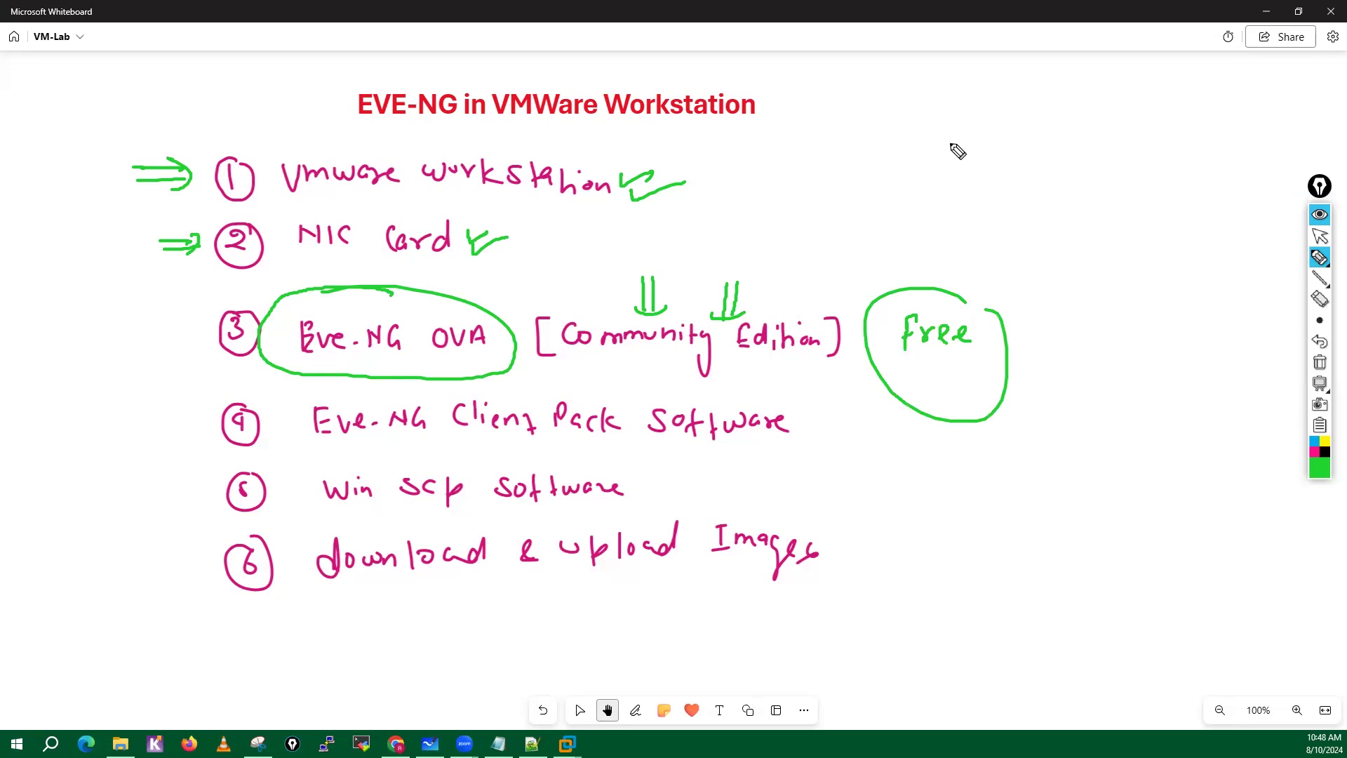
# Write "Professional" above the Free note, circle it, and draw an arrow pointing to it.
pyautogui.moveTo(951, 140)
pyautogui.mouseDown()
pyautogui.moveTo(951, 179)
pyautogui.moveTo(957, 151)
pyautogui.mouseUp()
pyautogui.moveTo(965, 149)
pyautogui.mouseDown()
pyautogui.moveTo(971, 168)
pyautogui.moveTo(1014, 172)
pyautogui.moveTo(1025, 153)
pyautogui.mouseUp()
pyautogui.moveTo(1028, 162); pyautogui.dragTo(1064, 159)
pyautogui.click(1080, 135)
pyautogui.moveTo(1081, 145)
pyautogui.mouseDown()
pyautogui.moveTo(1082, 156)
pyautogui.moveTo(1128, 100)
pyautogui.moveTo(981, 234)
pyautogui.moveTo(1085, 106)
pyautogui.mouseUp()
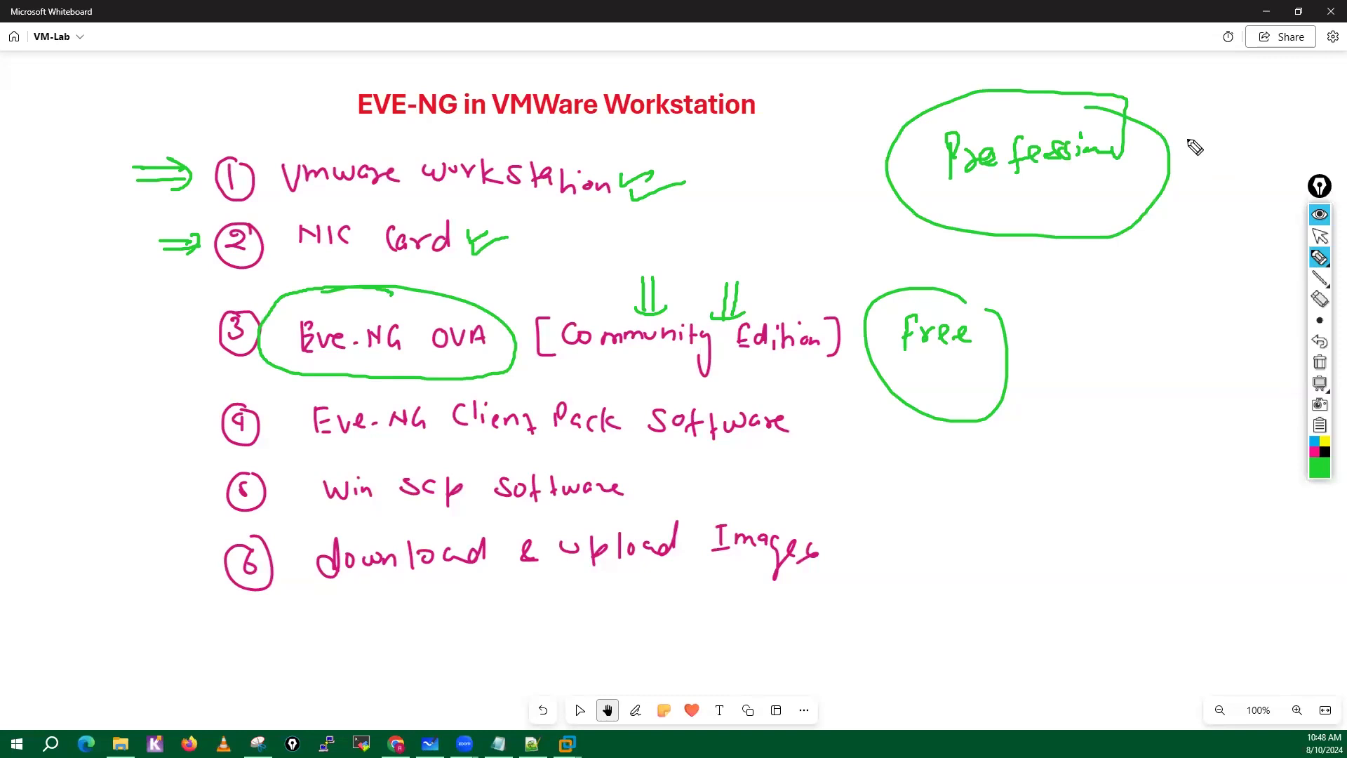
pyautogui.moveTo(1232, 133); pyautogui.dragTo(1181, 145)
pyautogui.moveTo(1193, 150)
pyautogui.mouseDown()
pyautogui.moveTo(1234, 151)
pyautogui.moveTo(1231, 164)
pyautogui.mouseUp()
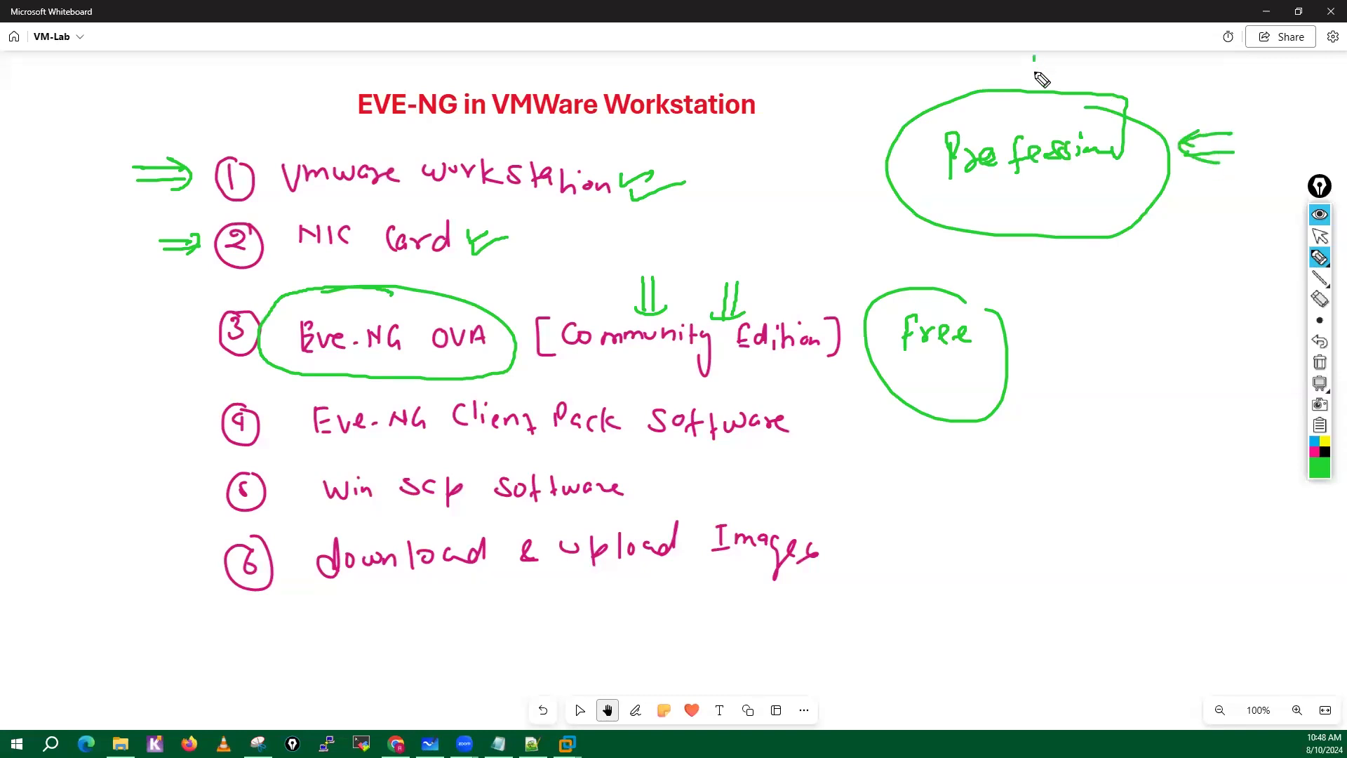
# Write a circled "Licence" above the Professional note and add a check mark under Community Edition.
pyautogui.moveTo(1034, 57); pyautogui.dragTo(1050, 77)
pyautogui.click(1056, 57)
pyautogui.moveTo(1056, 65)
pyautogui.mouseDown()
pyautogui.moveTo(1057, 78)
pyautogui.moveTo(1120, 77)
pyautogui.mouseUp()
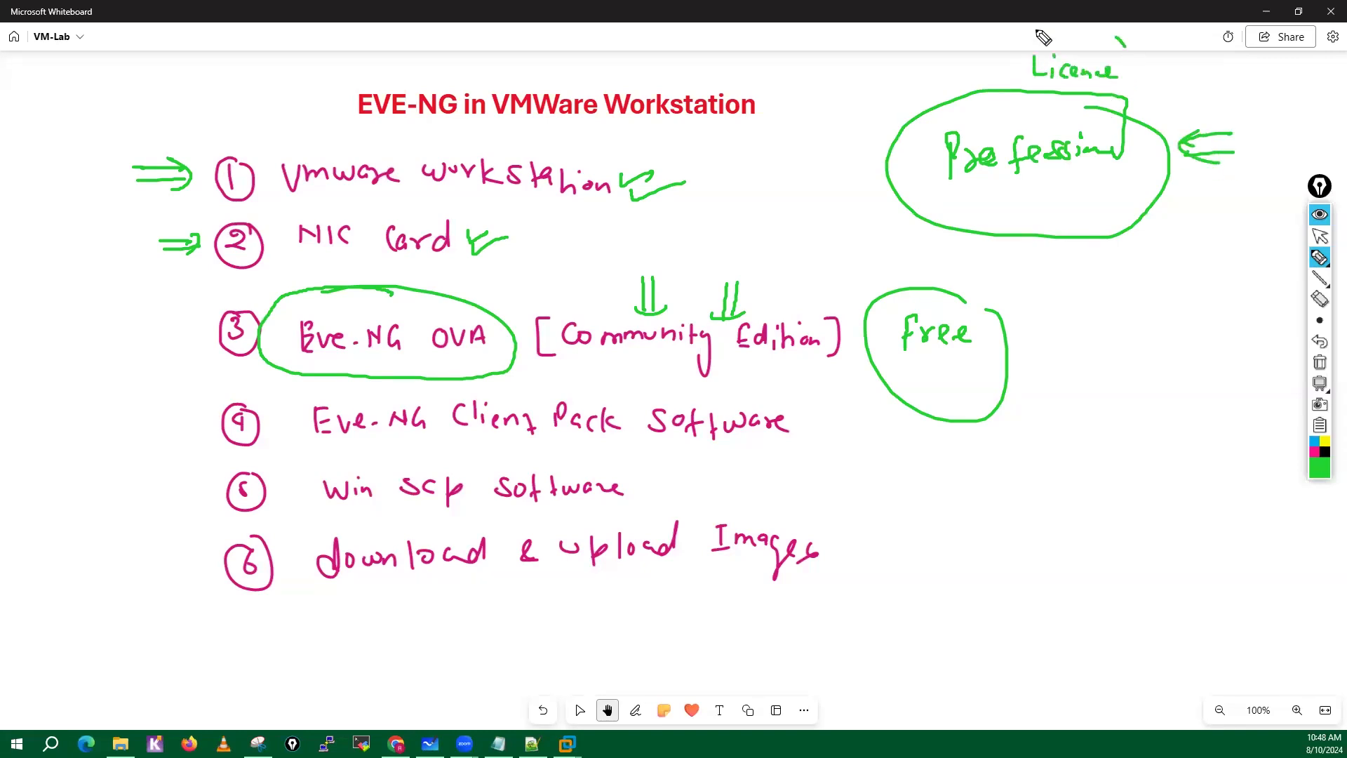
pyautogui.moveTo(1044, 38); pyautogui.dragTo(1065, 46)
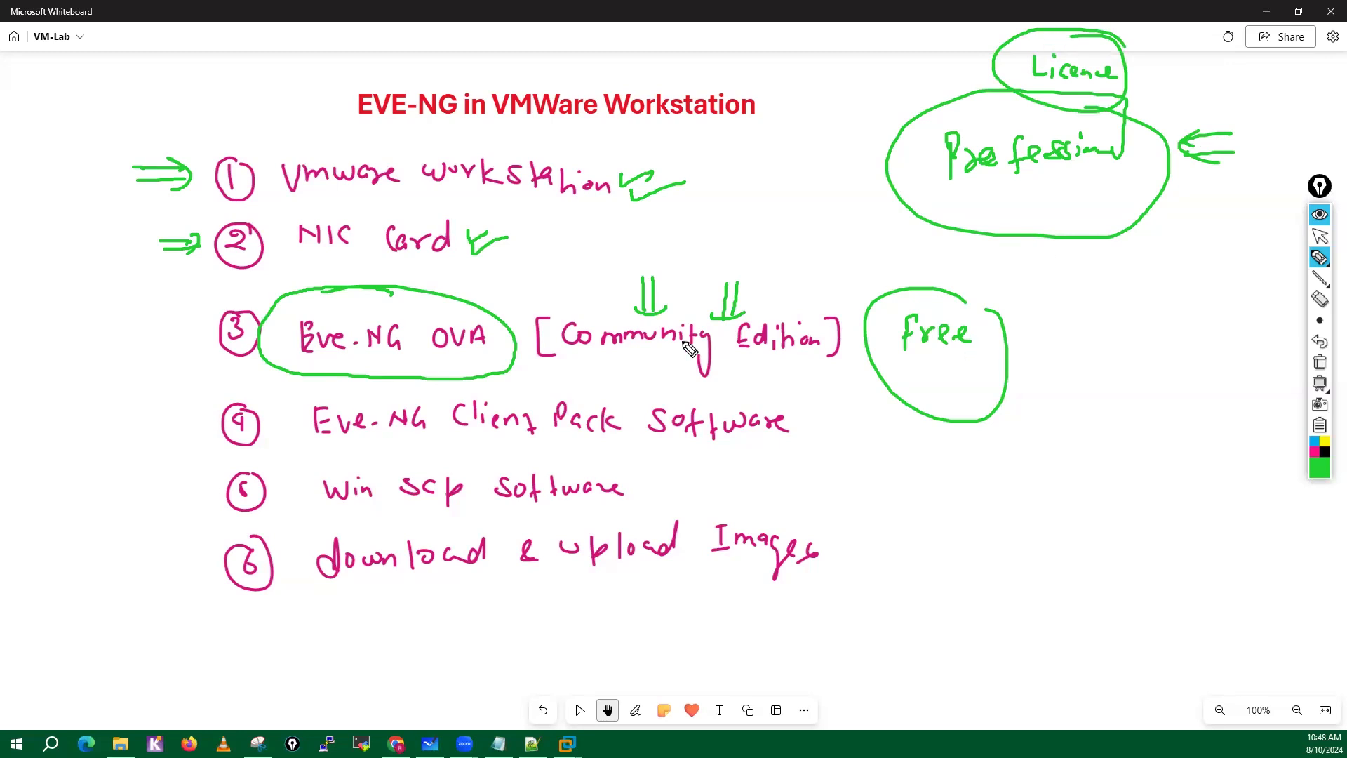
pyautogui.moveTo(632, 355)
pyautogui.mouseDown()
pyautogui.moveTo(637, 383)
pyautogui.moveTo(707, 351)
pyautogui.mouseUp()
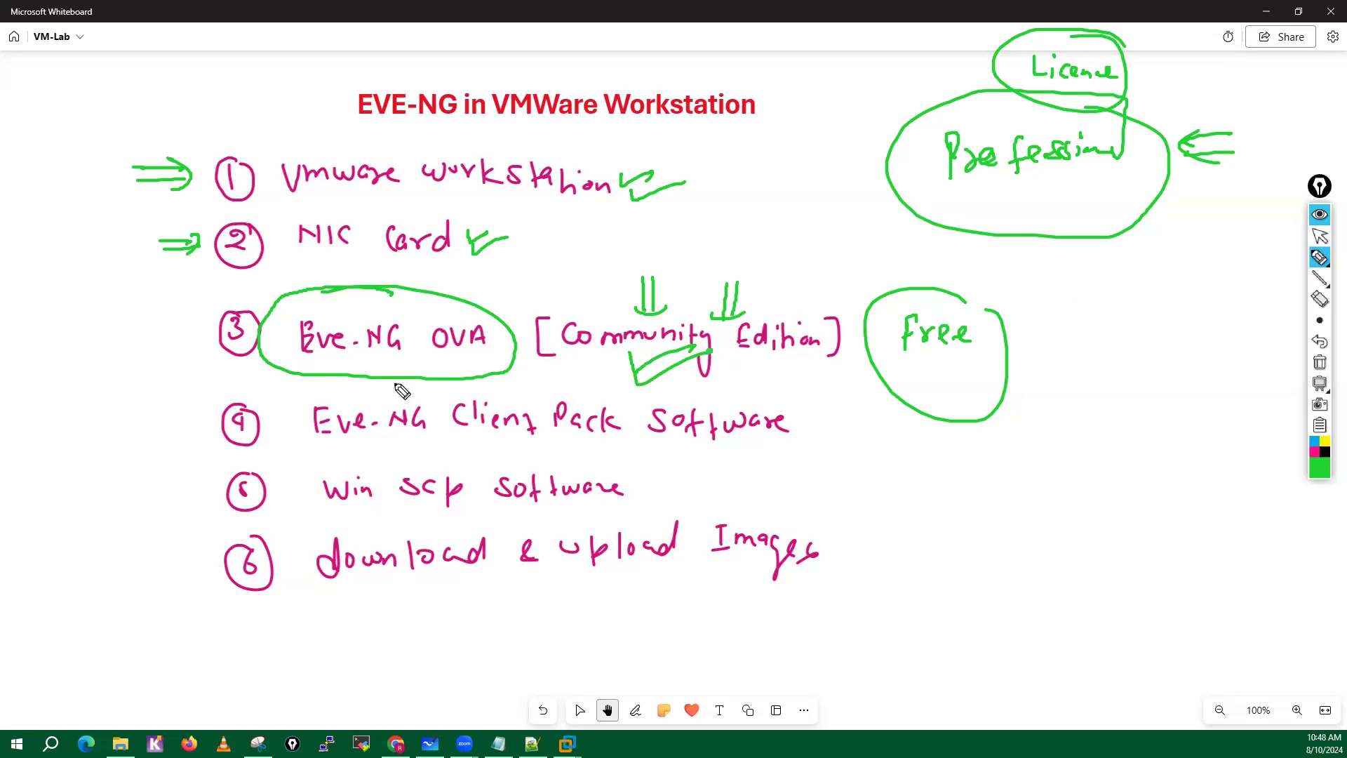
# Underline Eve-NG OVA, Eve-NG Client Pack Software, Win SCP software and download in green, and clear all annotations from the board.
pyautogui.moveTo(310, 368); pyautogui.dragTo(467, 365)
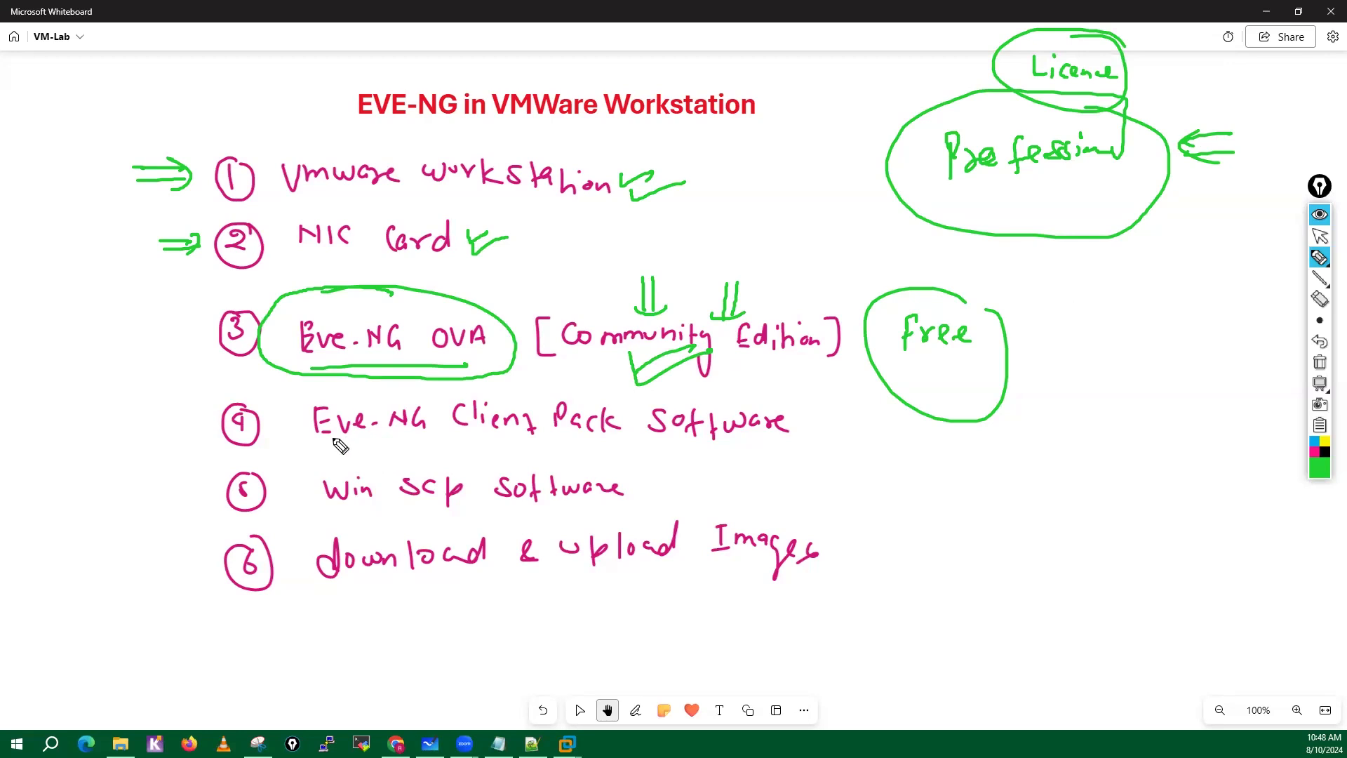
pyautogui.moveTo(314, 445); pyautogui.dragTo(769, 456)
pyautogui.moveTo(328, 511); pyautogui.dragTo(588, 517)
pyautogui.moveTo(326, 594); pyautogui.dragTo(487, 580)
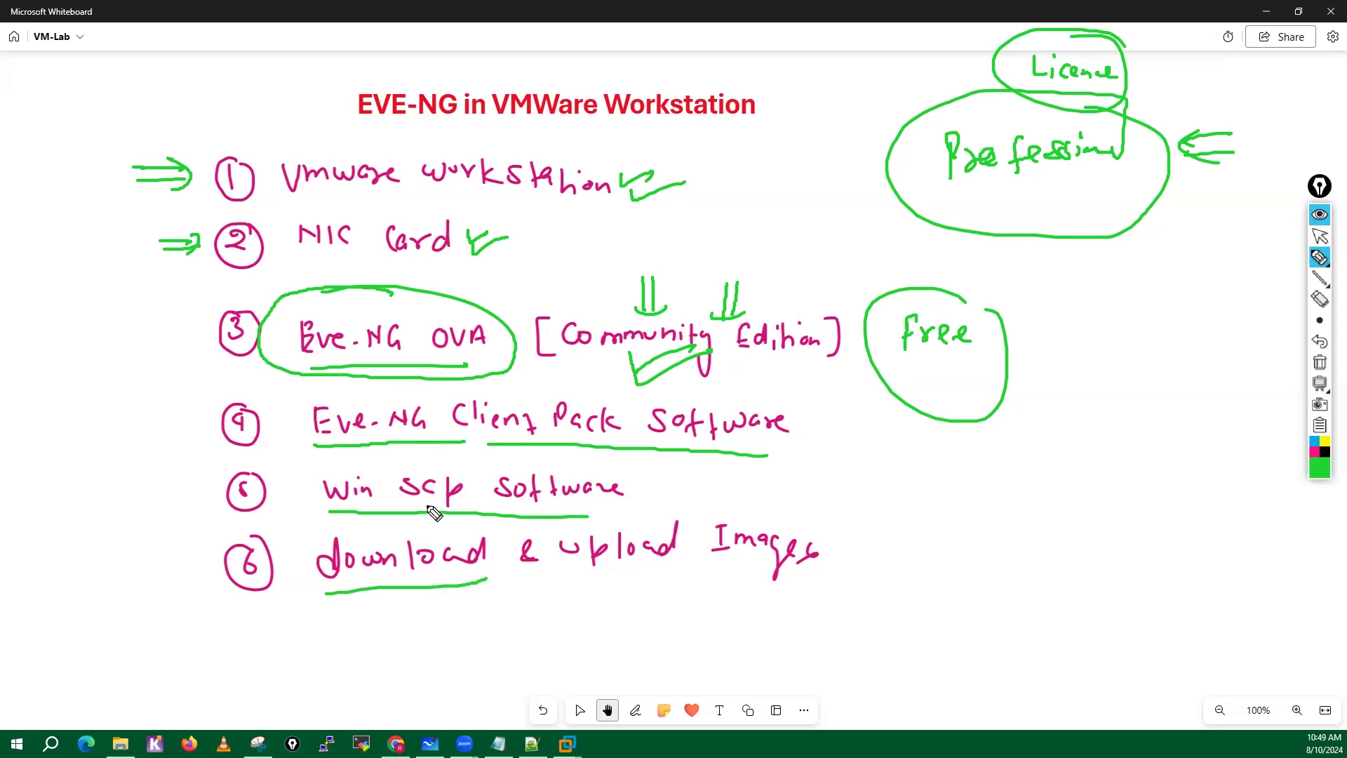
pyautogui.click(1319, 363)
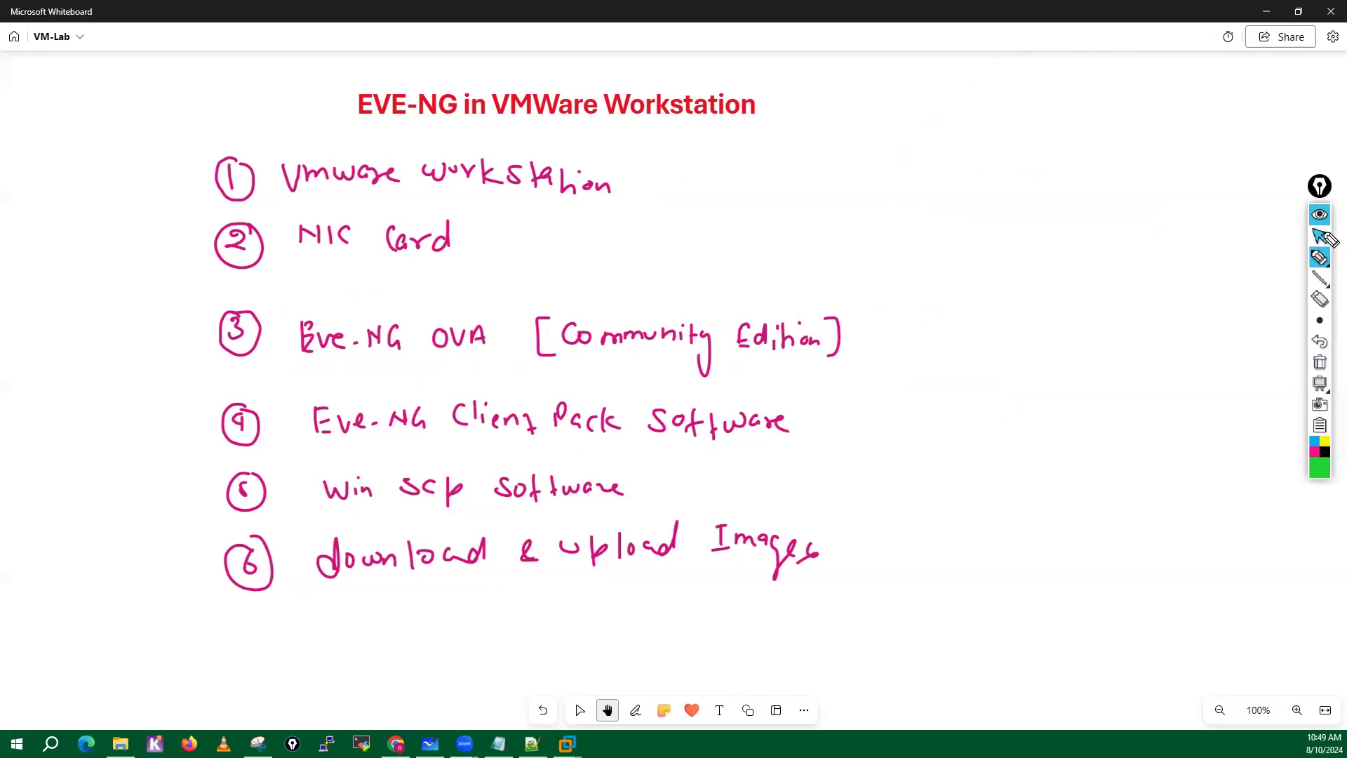
pyautogui.click(1320, 236)
# Switch to Google Drive in Chrome and open the EVE-NG folder inside PaloAlto Softwares.
pyautogui.click(395, 743)
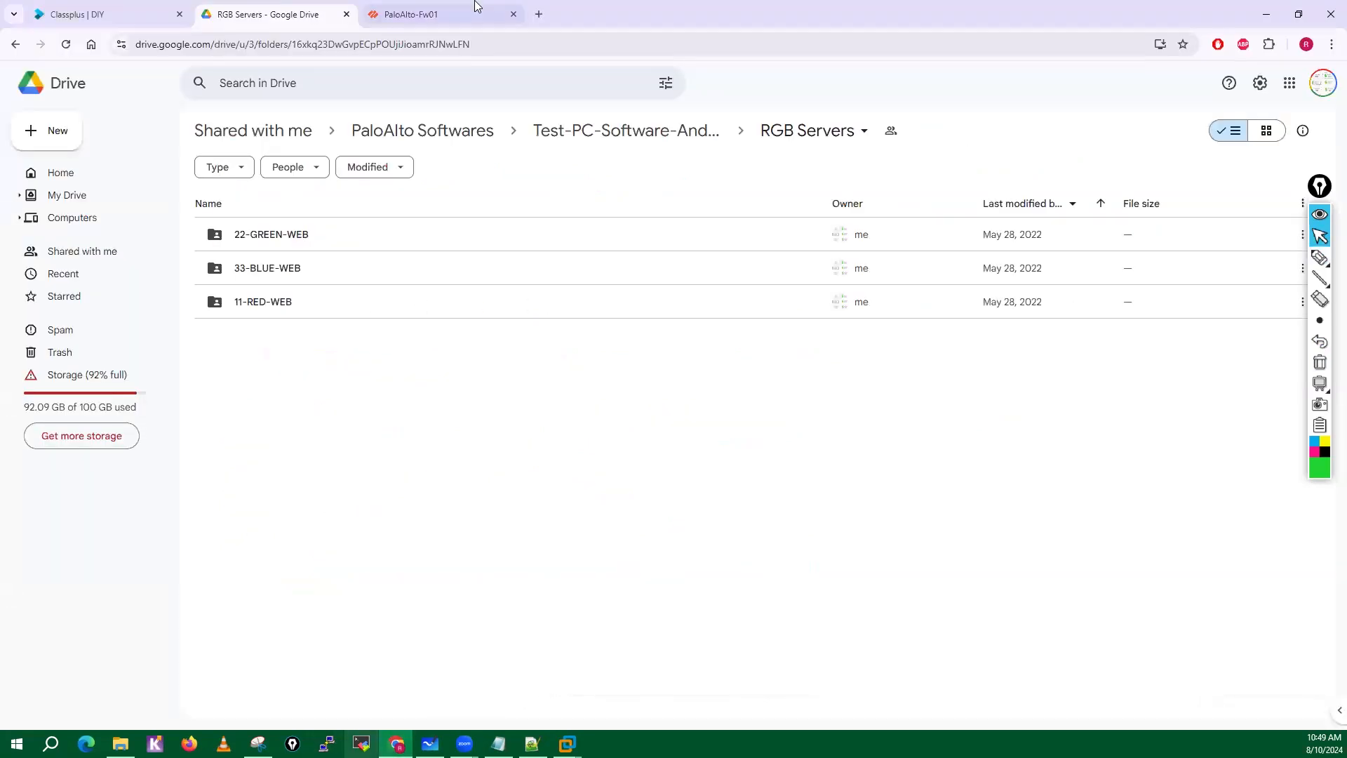
pyautogui.rightClick(396, 744)
pyautogui.click(375, 636)
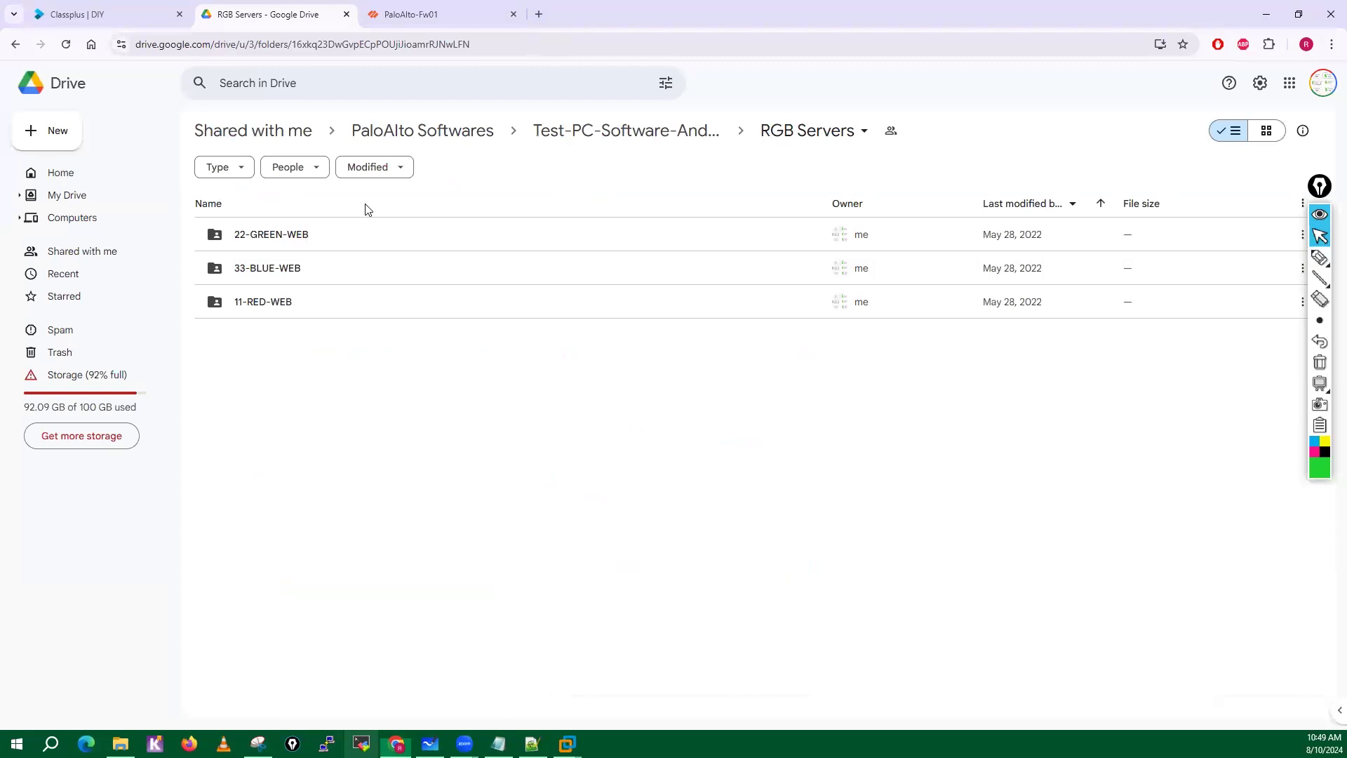
pyautogui.click(412, 133)
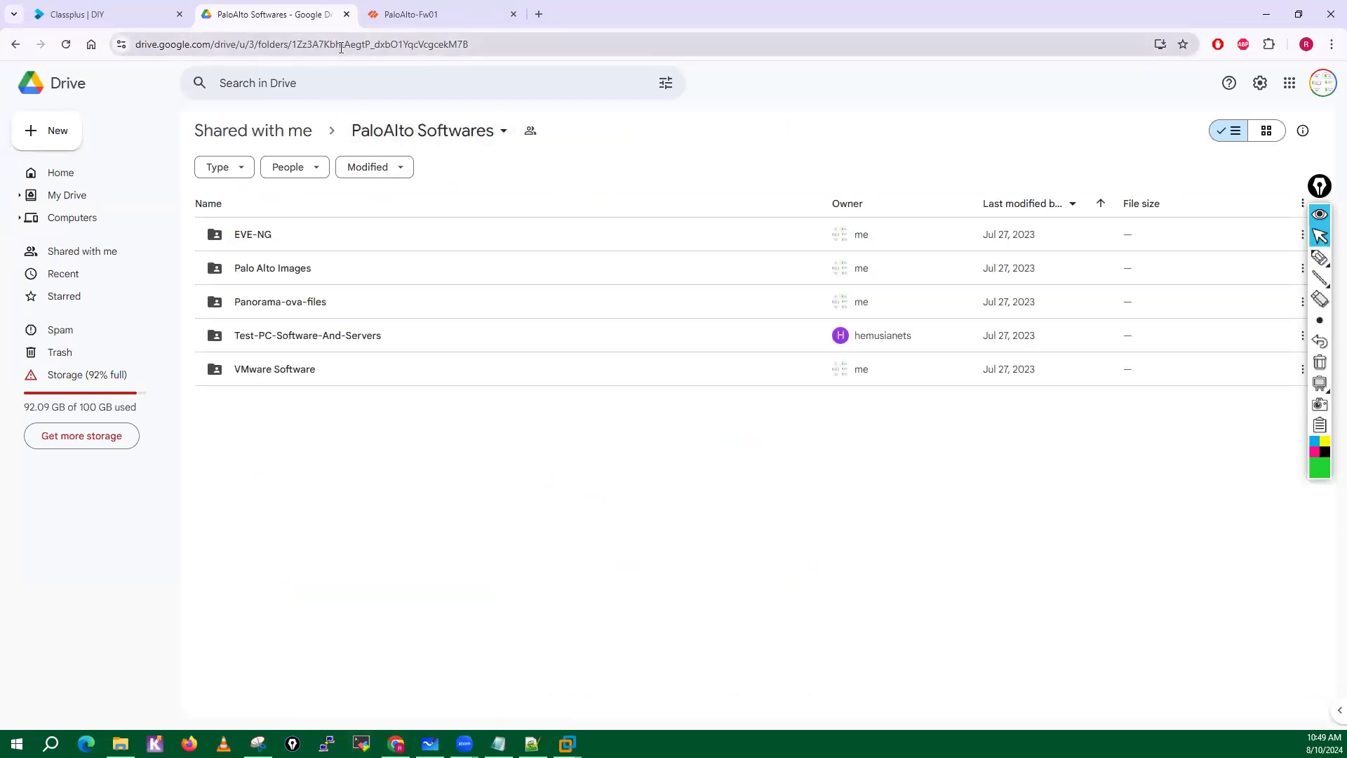
pyautogui.click(250, 239)
pyautogui.doubleClick(248, 235)
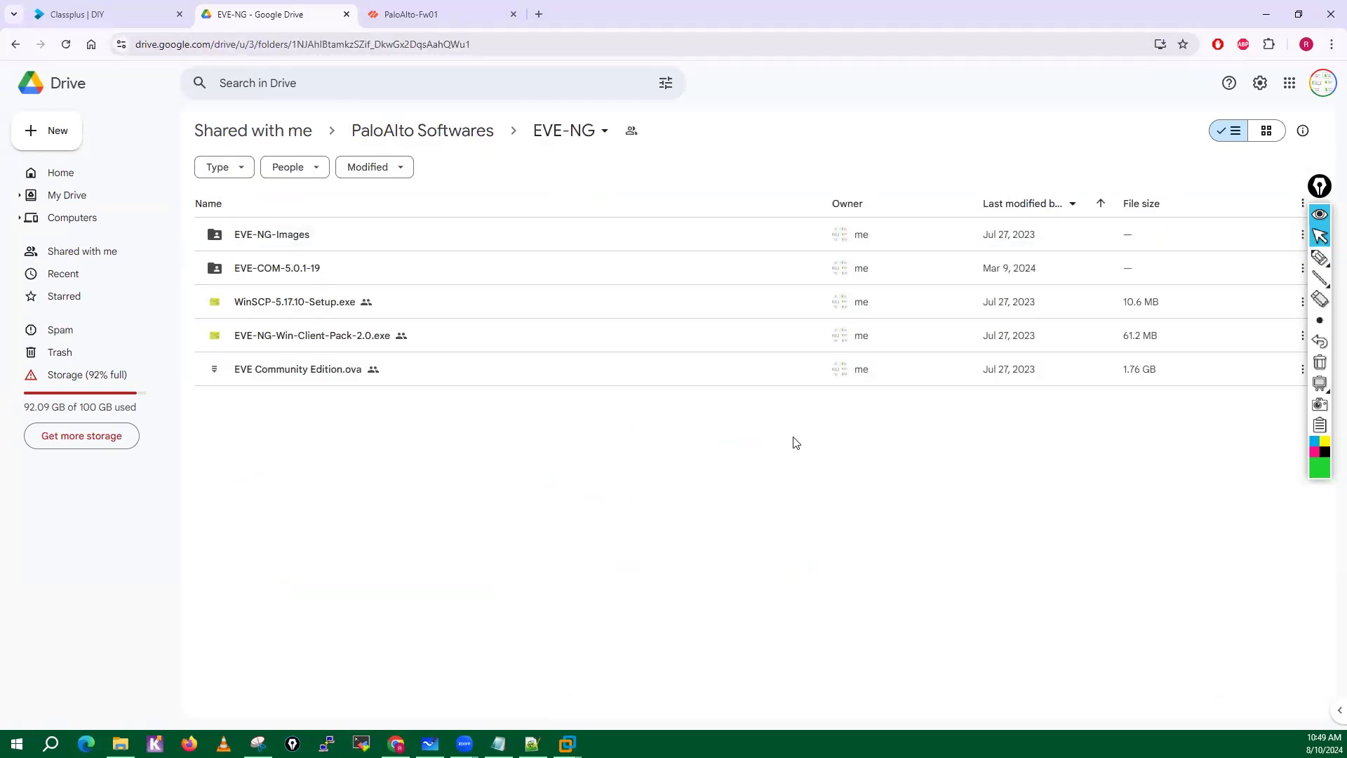
# Mark the EVE-COM-5.0.1-19 folder with a green circle and arrow, and clear the marks.
pyautogui.click(1320, 257)
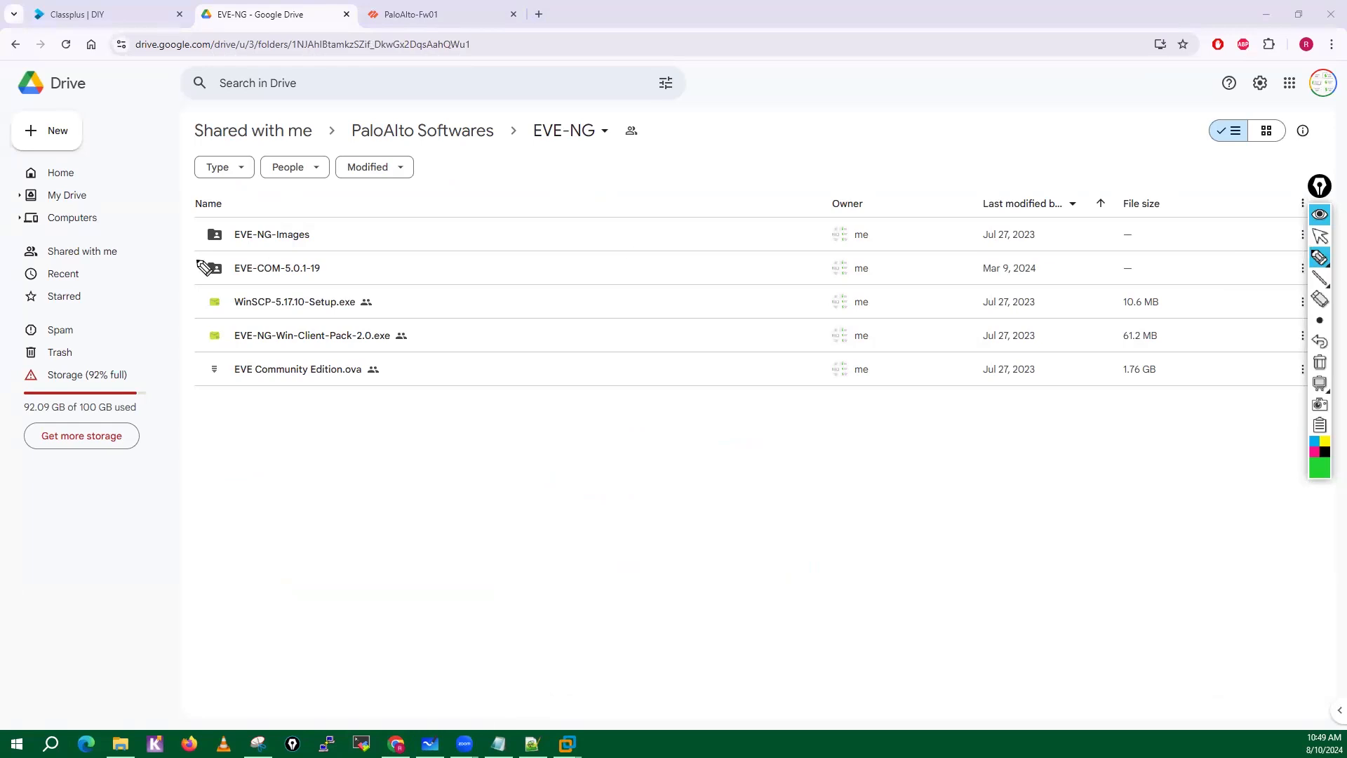
pyautogui.moveTo(281, 250)
pyautogui.mouseDown()
pyautogui.moveTo(229, 252)
pyautogui.moveTo(190, 272)
pyautogui.moveTo(256, 291)
pyautogui.moveTo(337, 264)
pyautogui.moveTo(284, 251)
pyautogui.moveTo(377, 257)
pyautogui.moveTo(384, 274)
pyautogui.mouseUp()
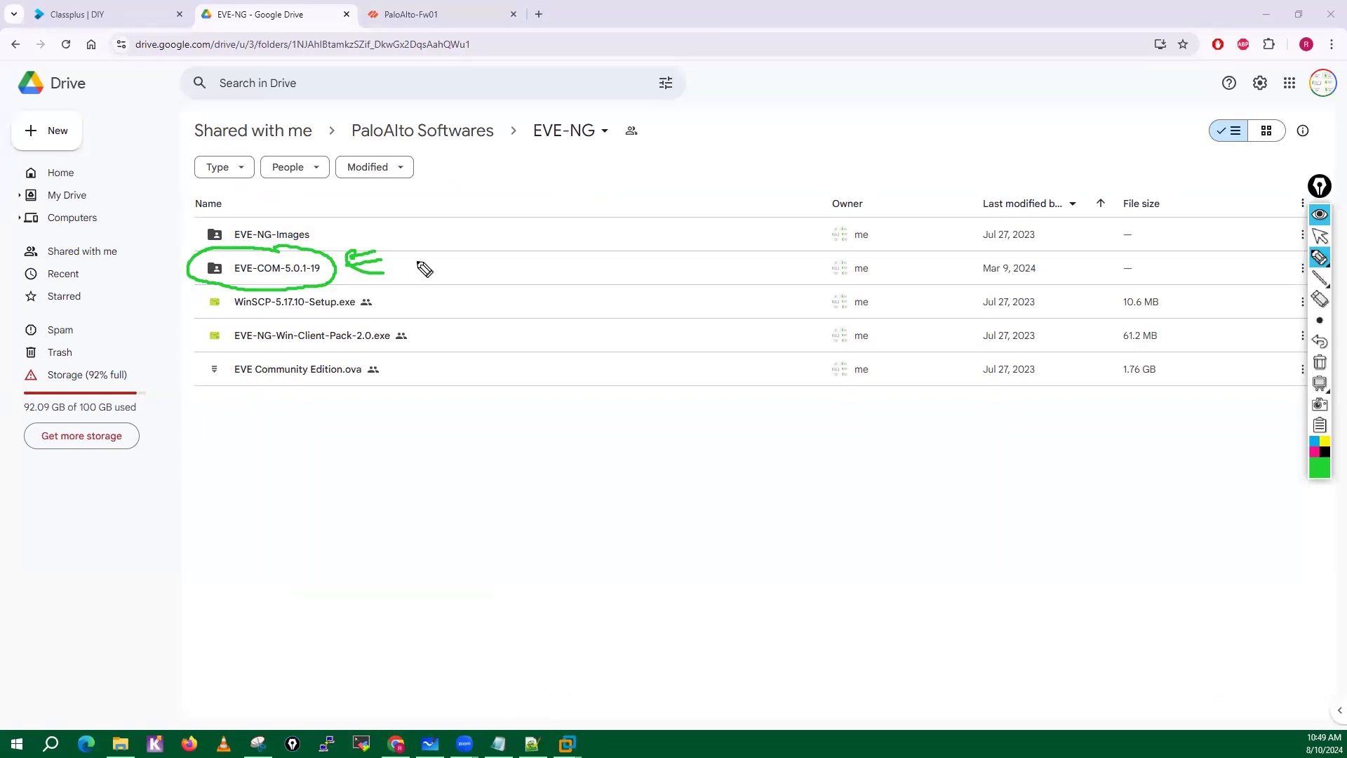
pyautogui.click(1319, 215)
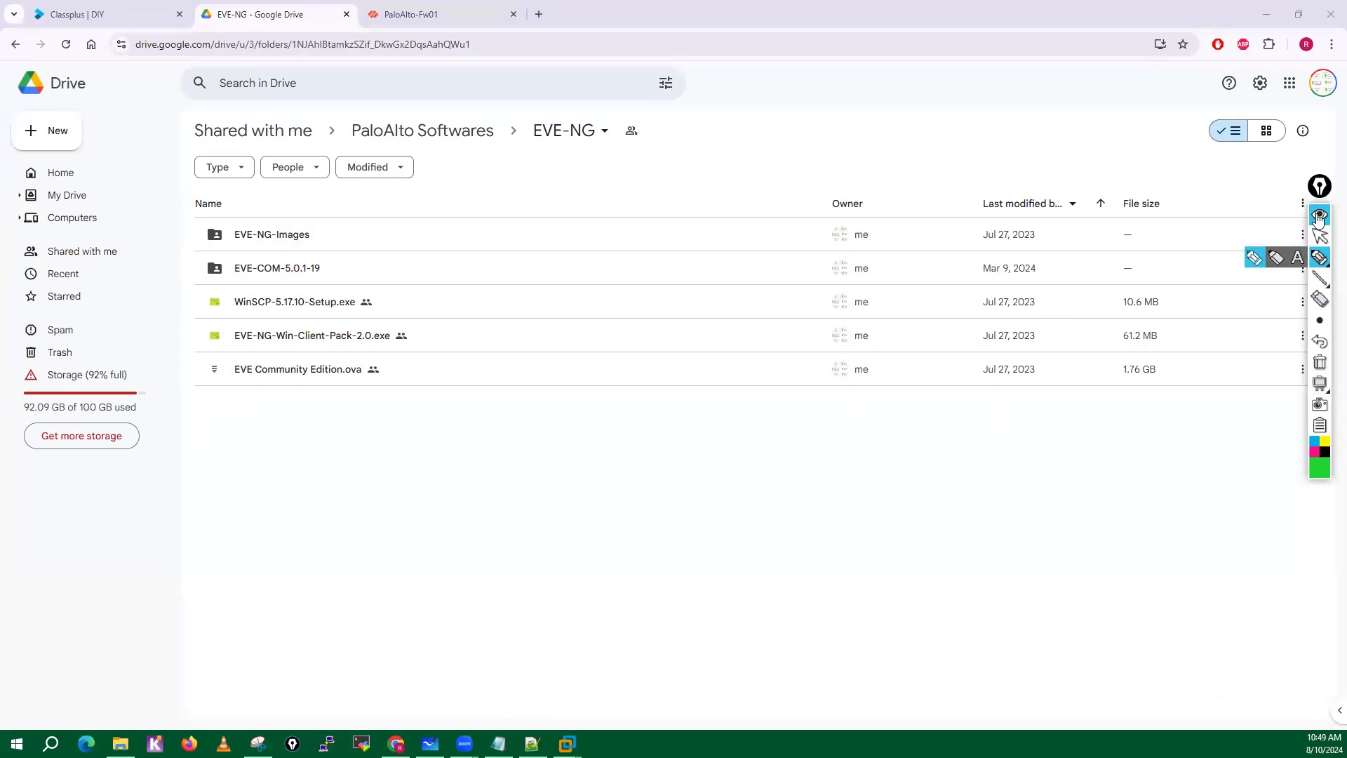
# Look through the files in the EVE-COM-5.0.1-19 folder and return to the EVE-NG folder.
pyautogui.click(1320, 236)
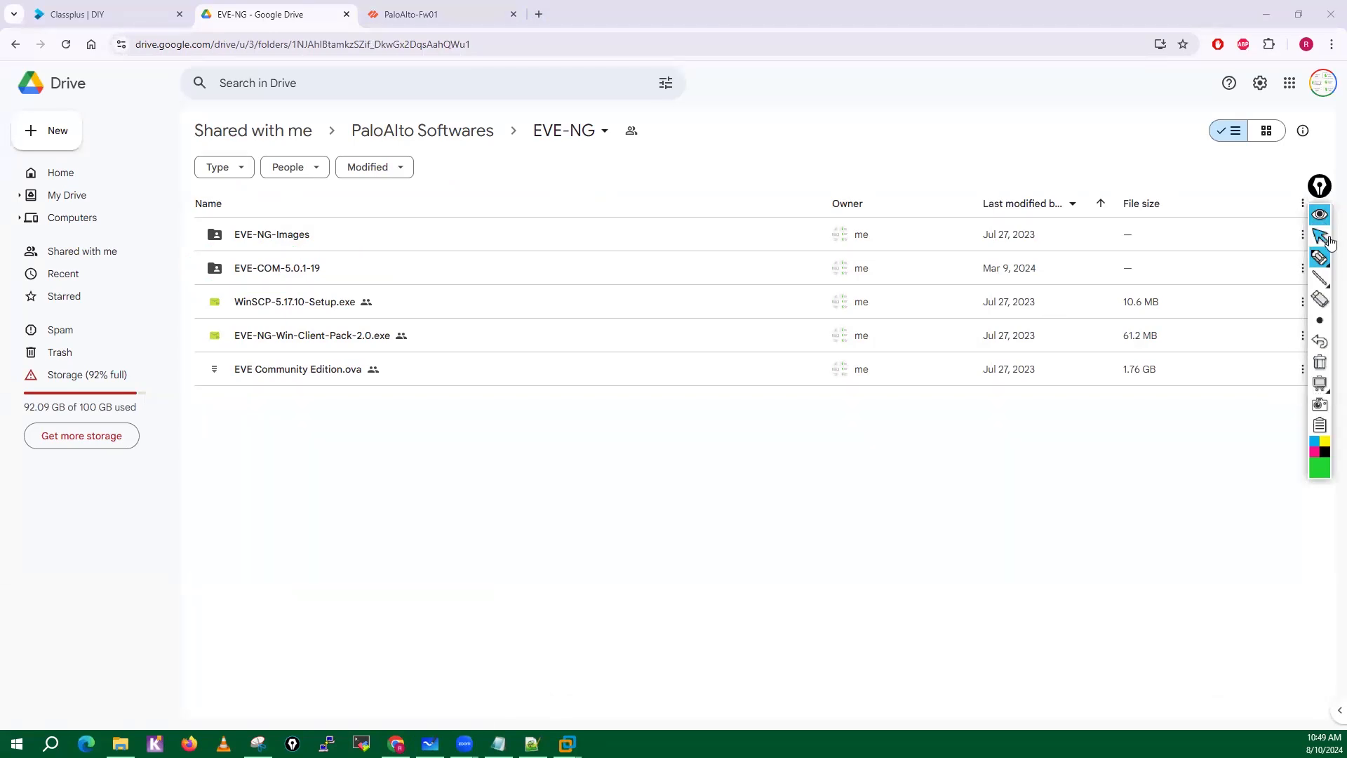
pyautogui.doubleClick(265, 274)
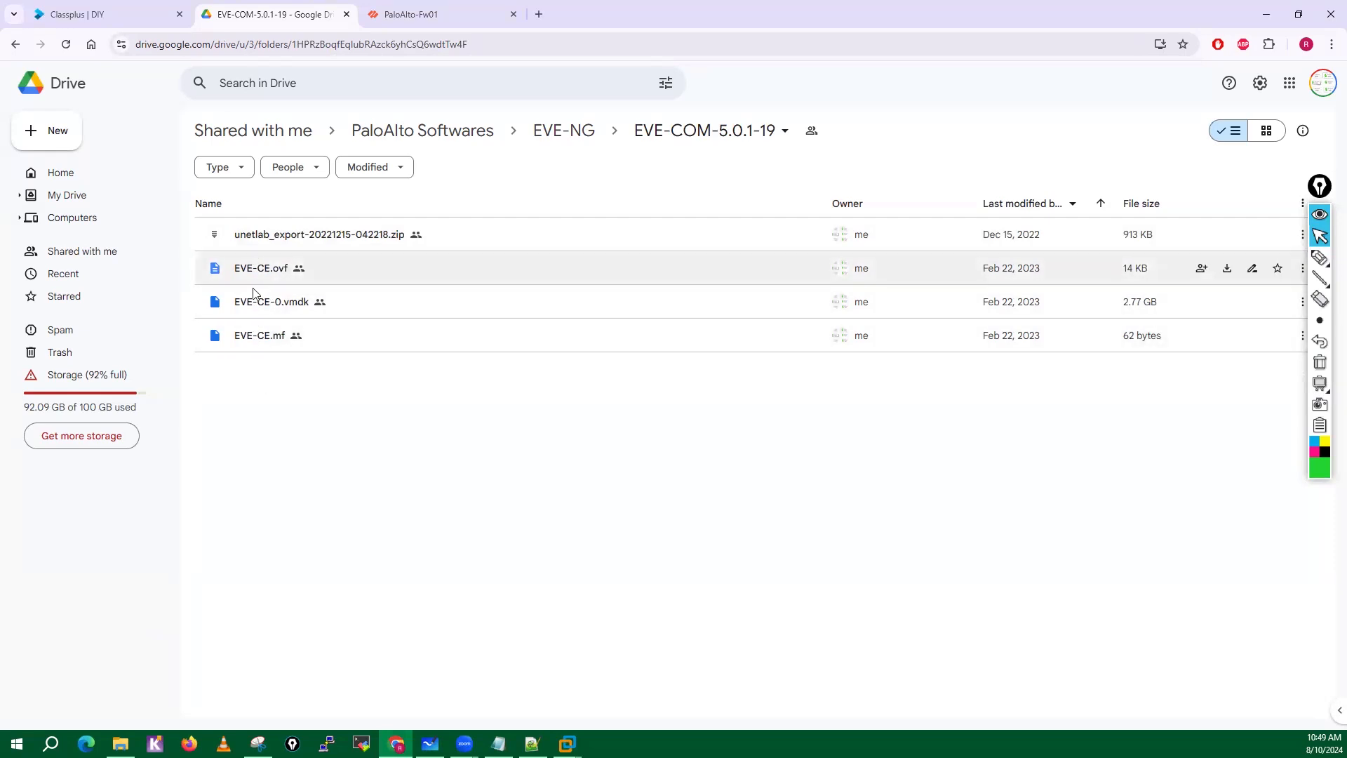
pyautogui.click(547, 133)
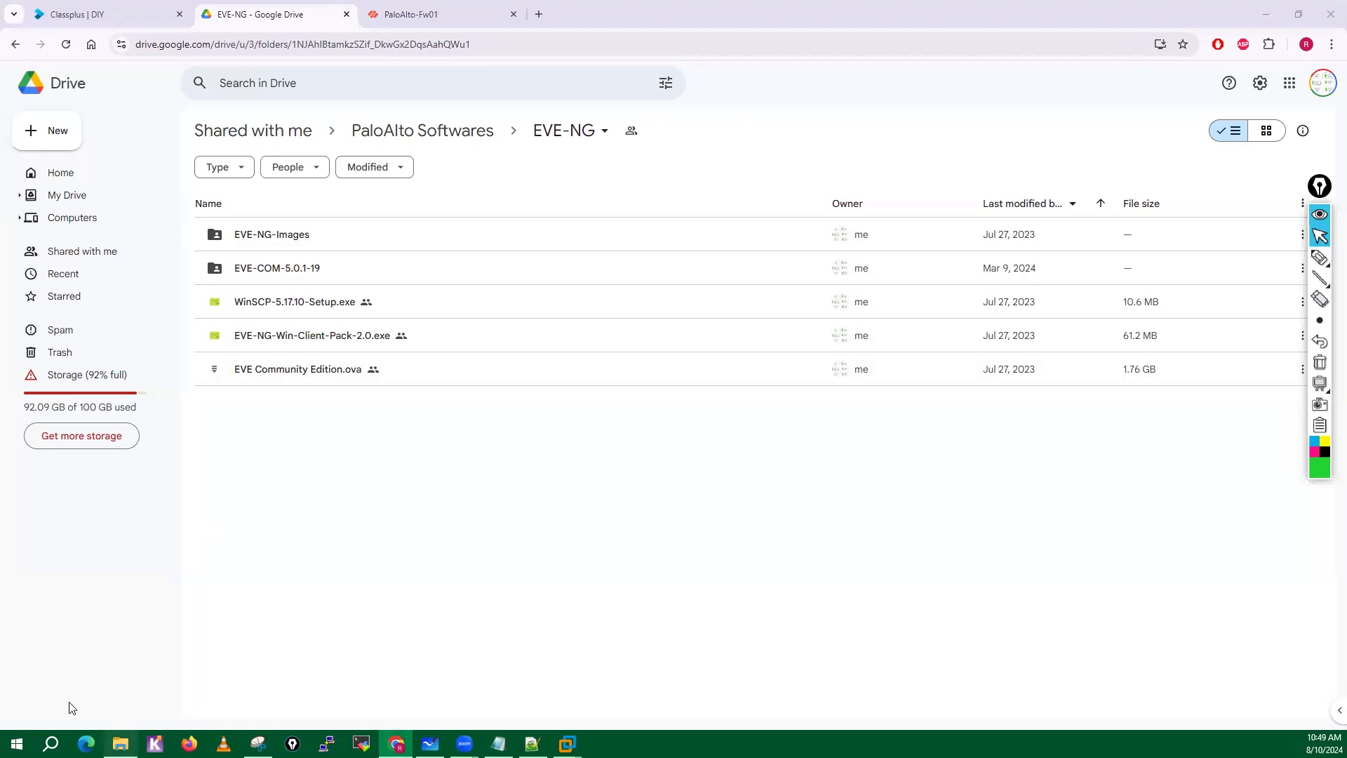
# Switch to File Explorer and delete unetlab_export-20221215-042218.zip from the EVE-COM-5.0.1-19 folder inside SW.
pyautogui.click(121, 743)
pyautogui.click(283, 112)
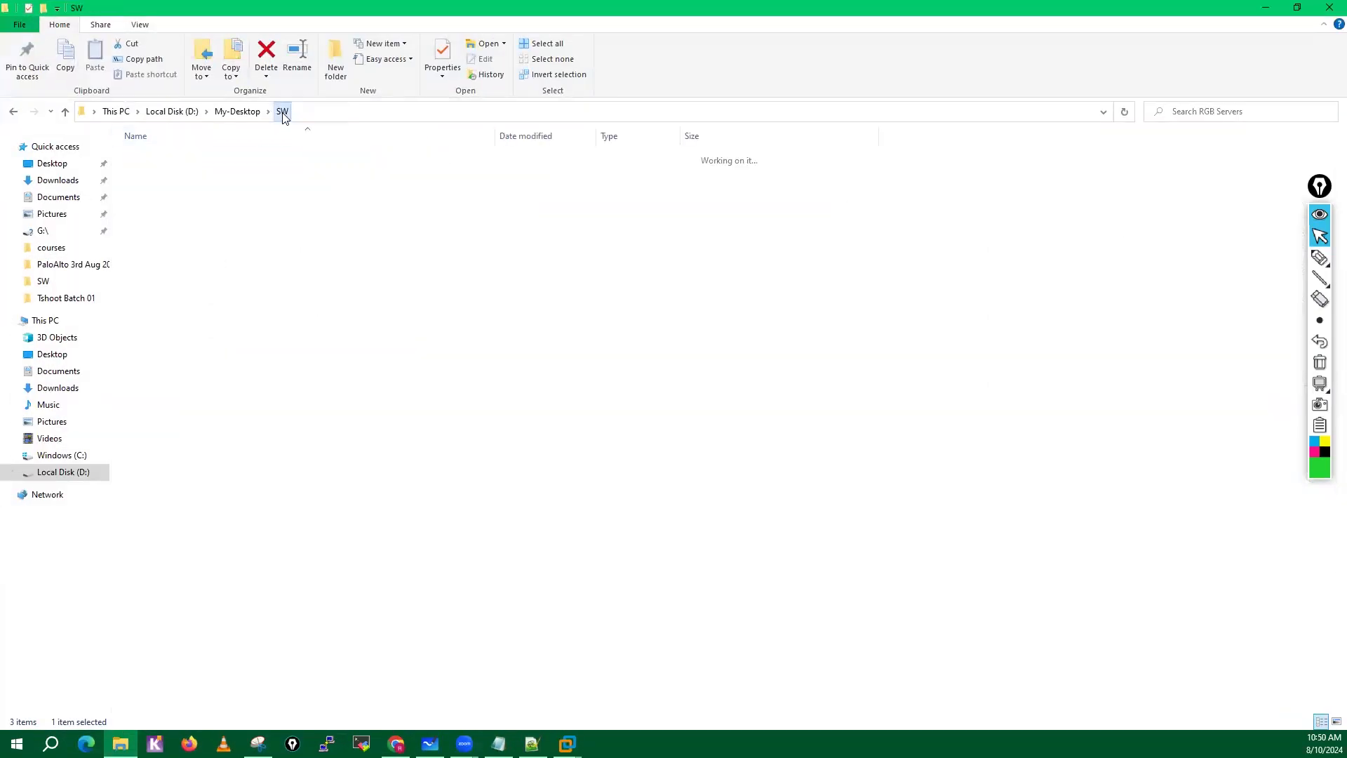
pyautogui.click(172, 174)
pyautogui.doubleClick(172, 172)
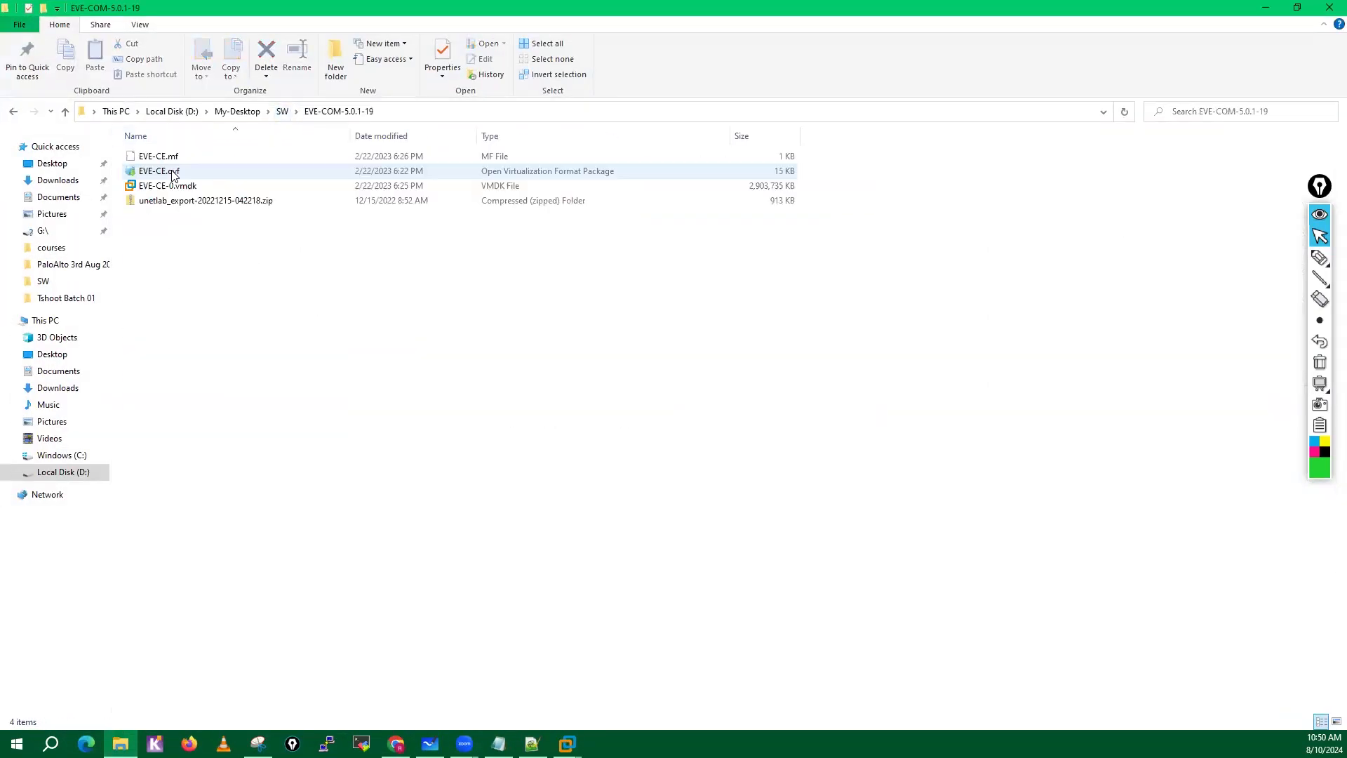
pyautogui.click(254, 202)
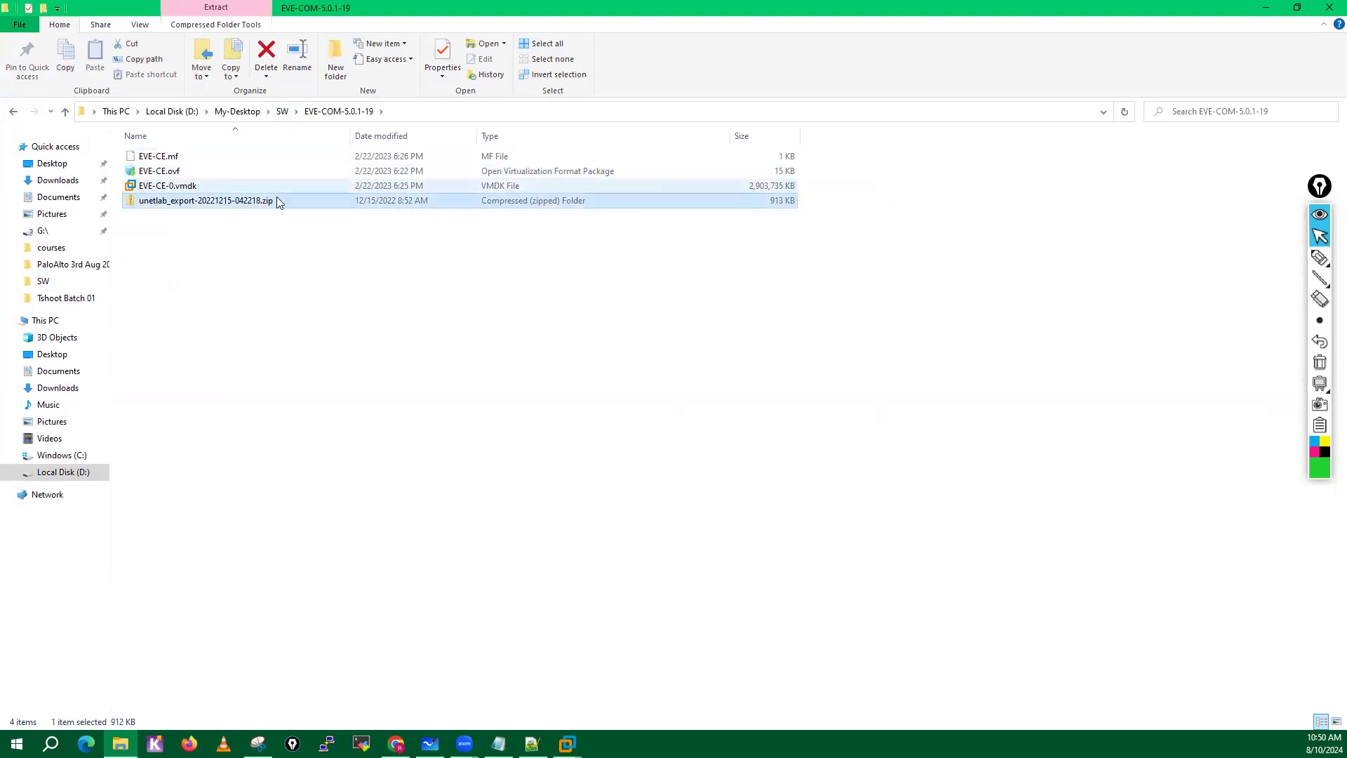
pyautogui.rightClick(224, 212)
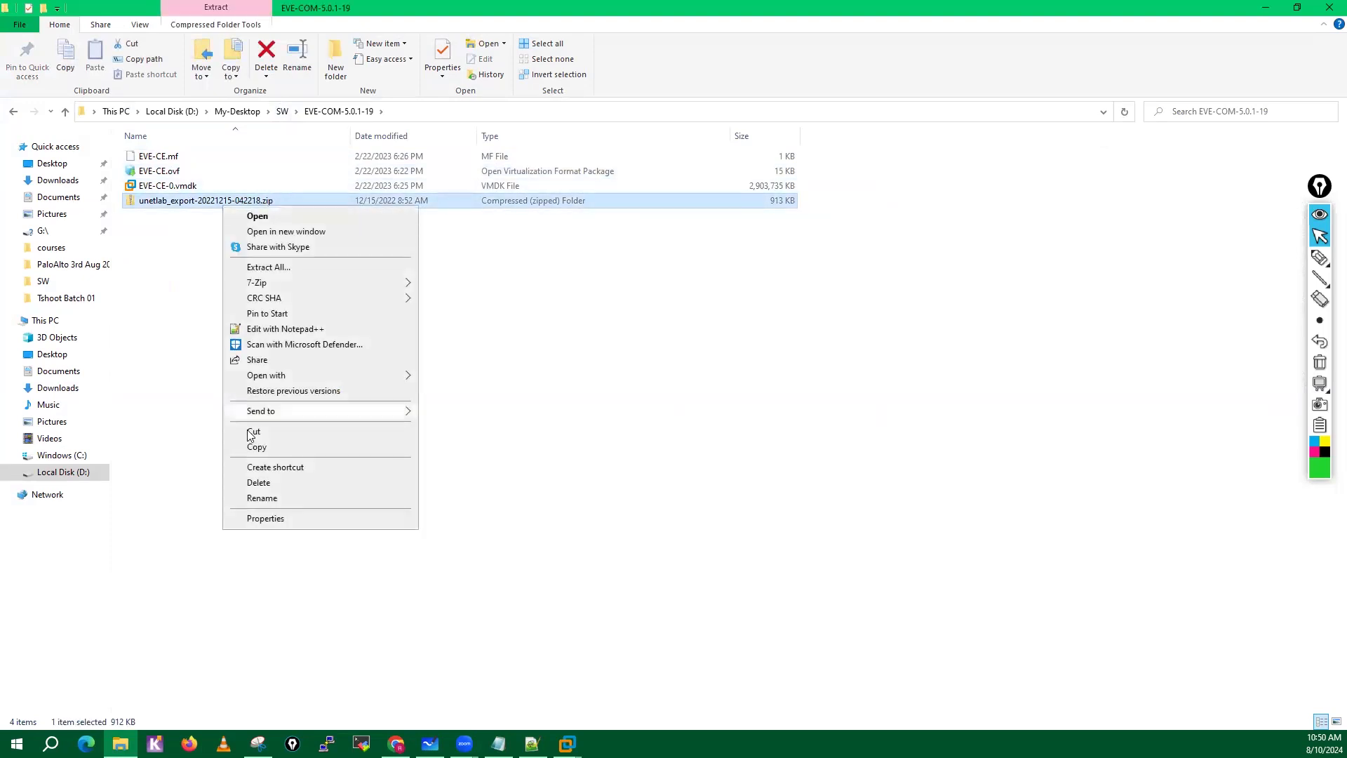
pyautogui.click(259, 483)
pyautogui.click(1265, 8)
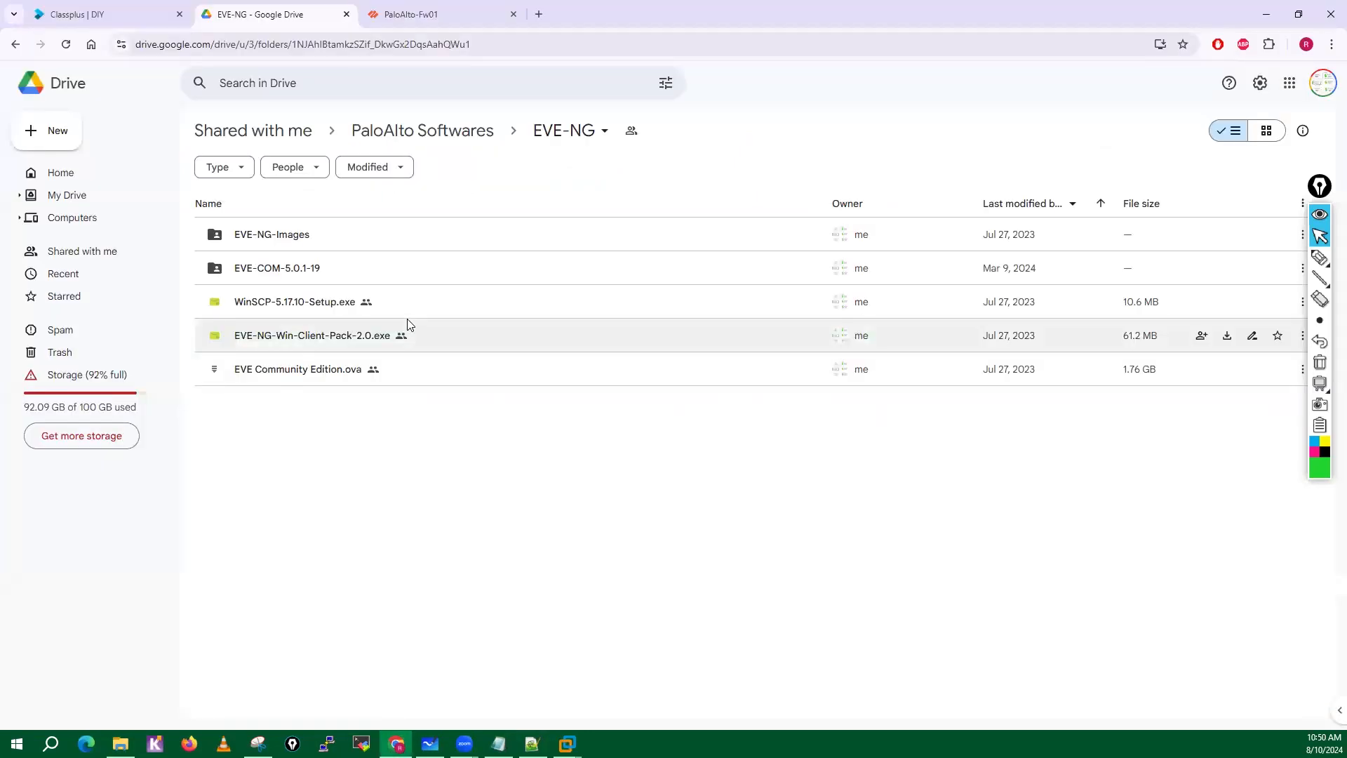
# Move unetlab_export-20221215-042218.zip in the EVE-COM-5.0.1-19 folder on Google Drive to the trash.
pyautogui.doubleClick(283, 254)
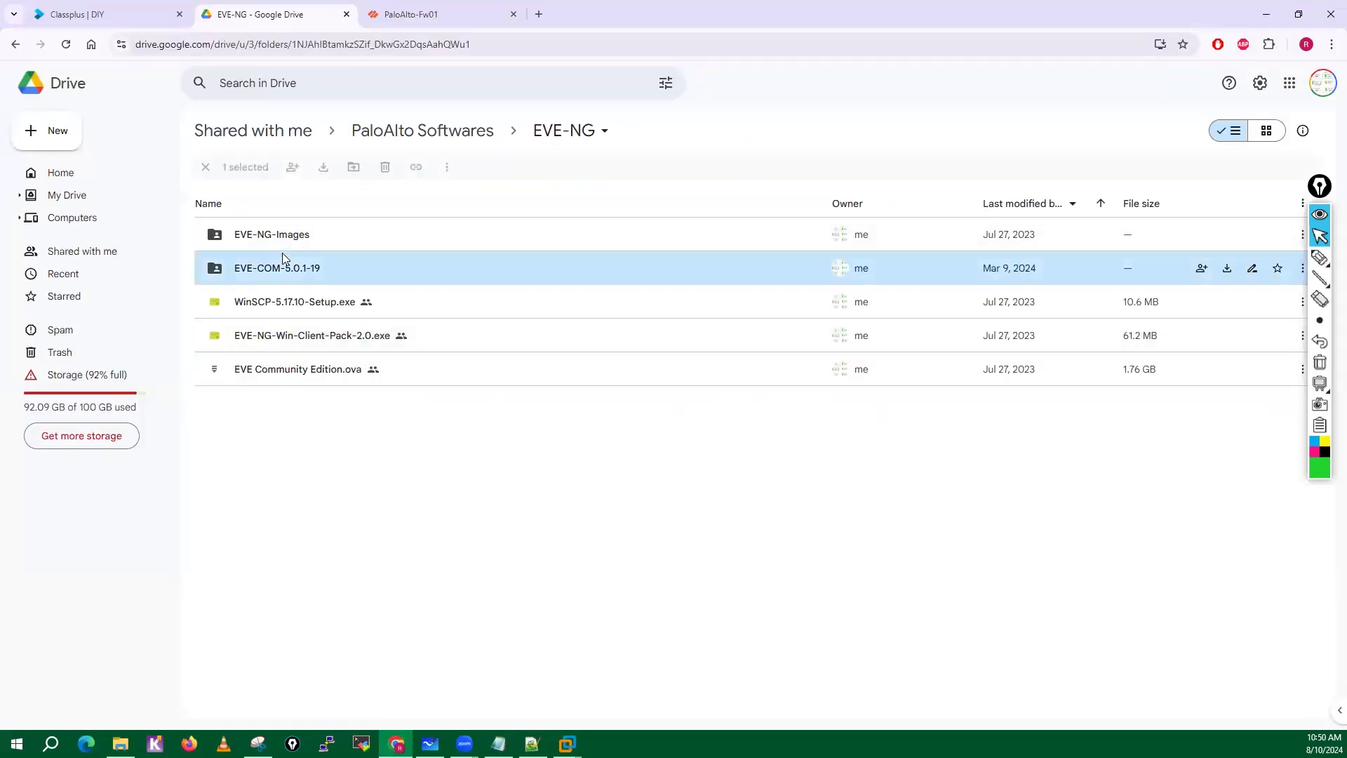
pyautogui.click(500, 235)
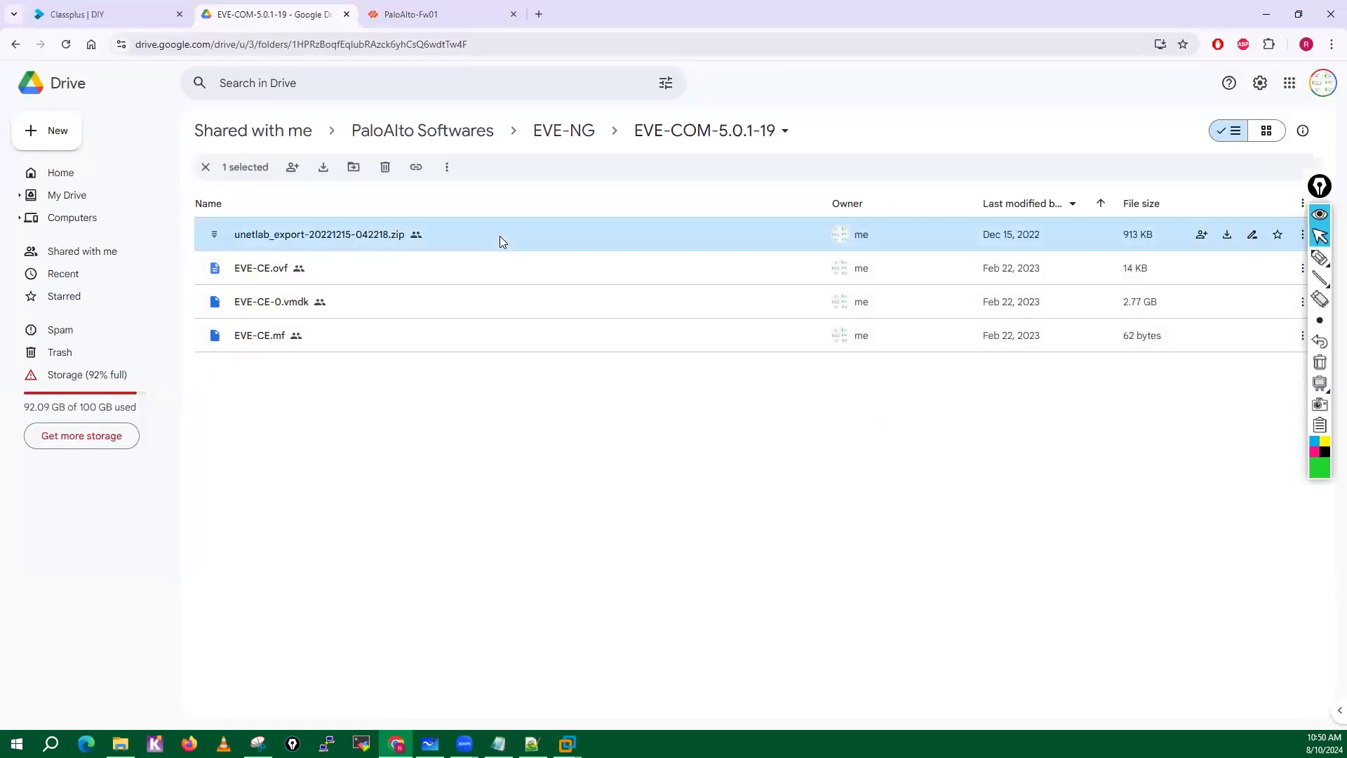
pyautogui.rightClick(500, 236)
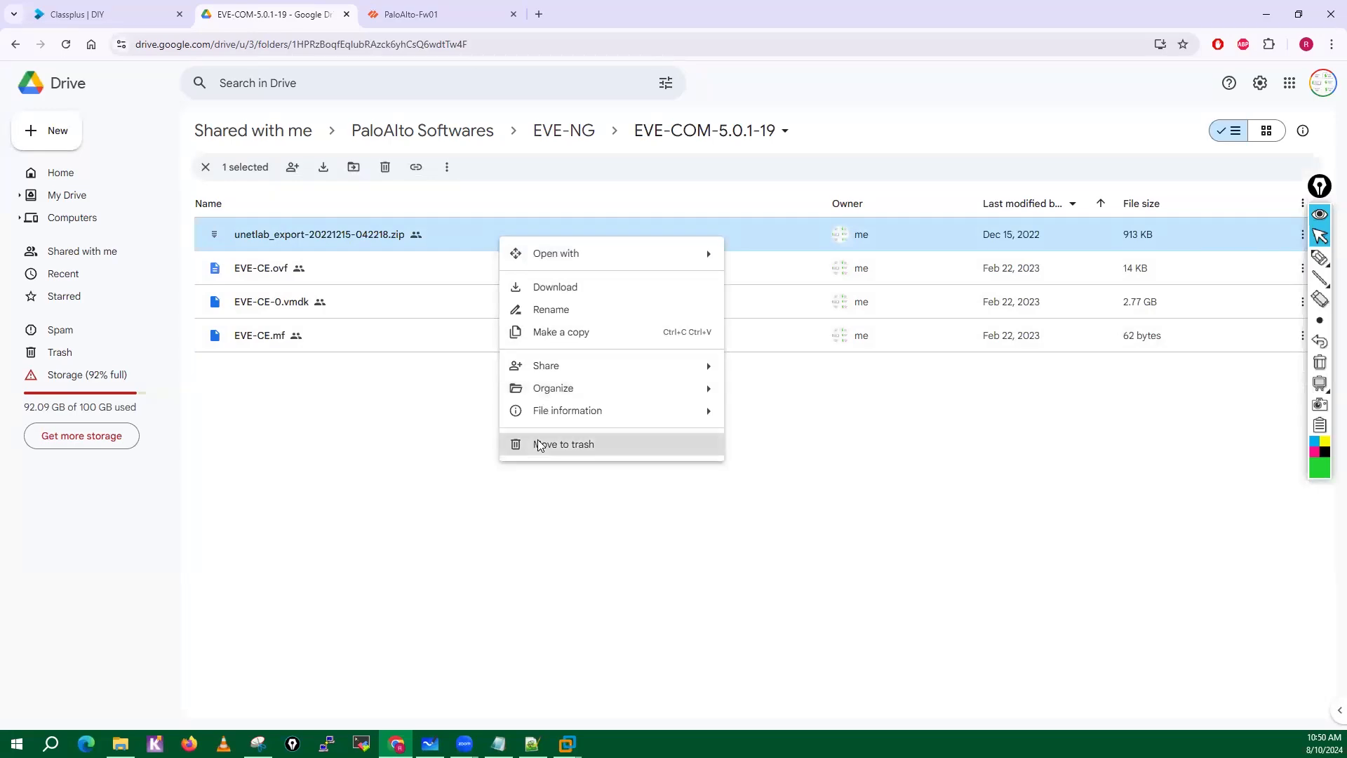
pyautogui.click(541, 444)
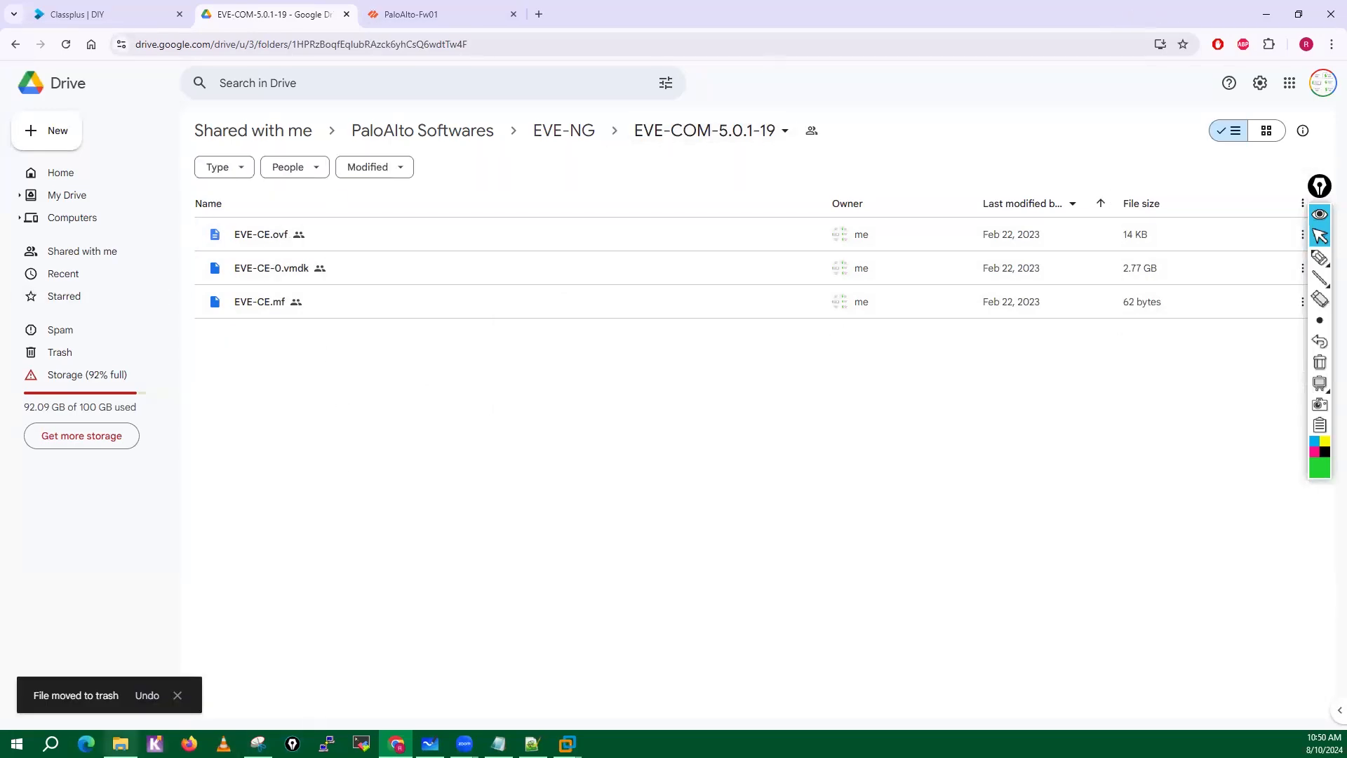
# Import EVE-CE.ovf from the local EVE-COM-5.0.1-19 folder into VMware Workstation as EVE-CE-Test-3rd-Aug, keeping the default storage path.
pyautogui.click(121, 744)
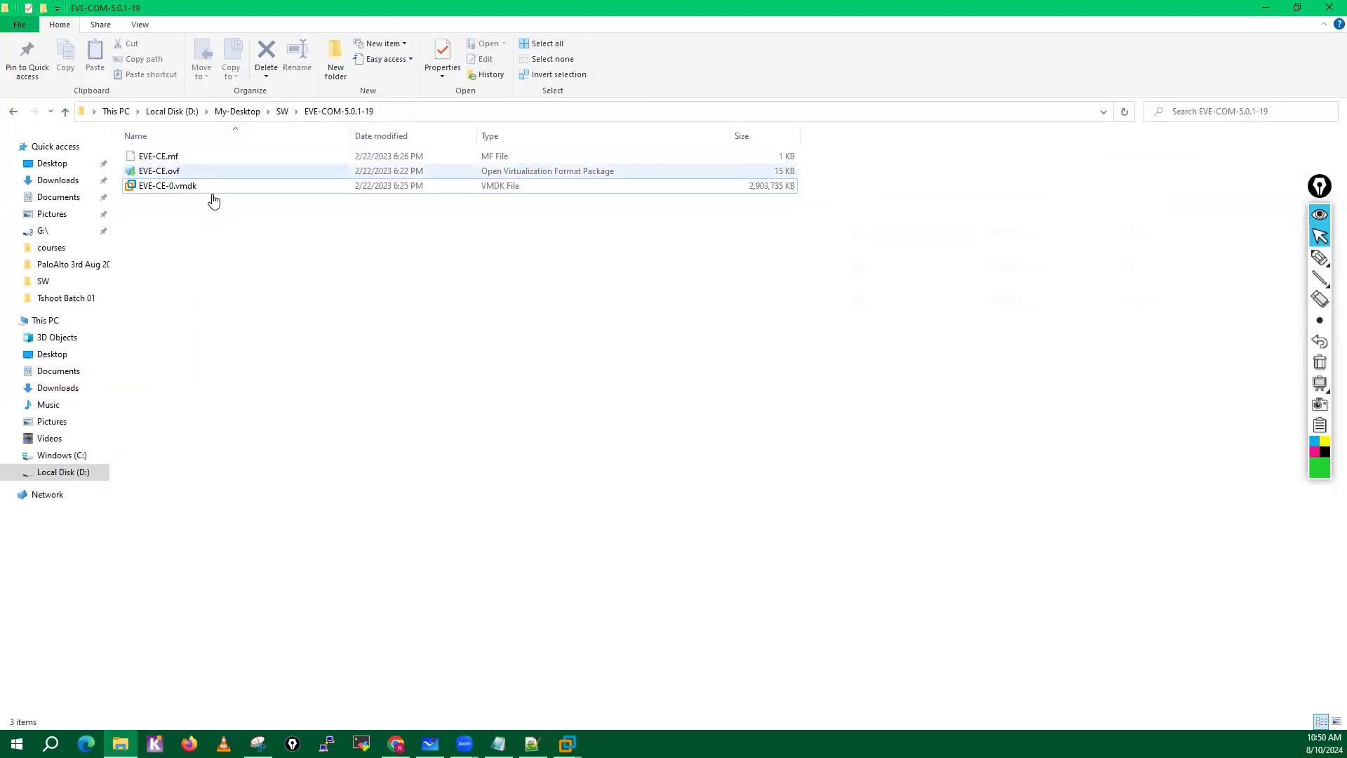
pyautogui.click(177, 173)
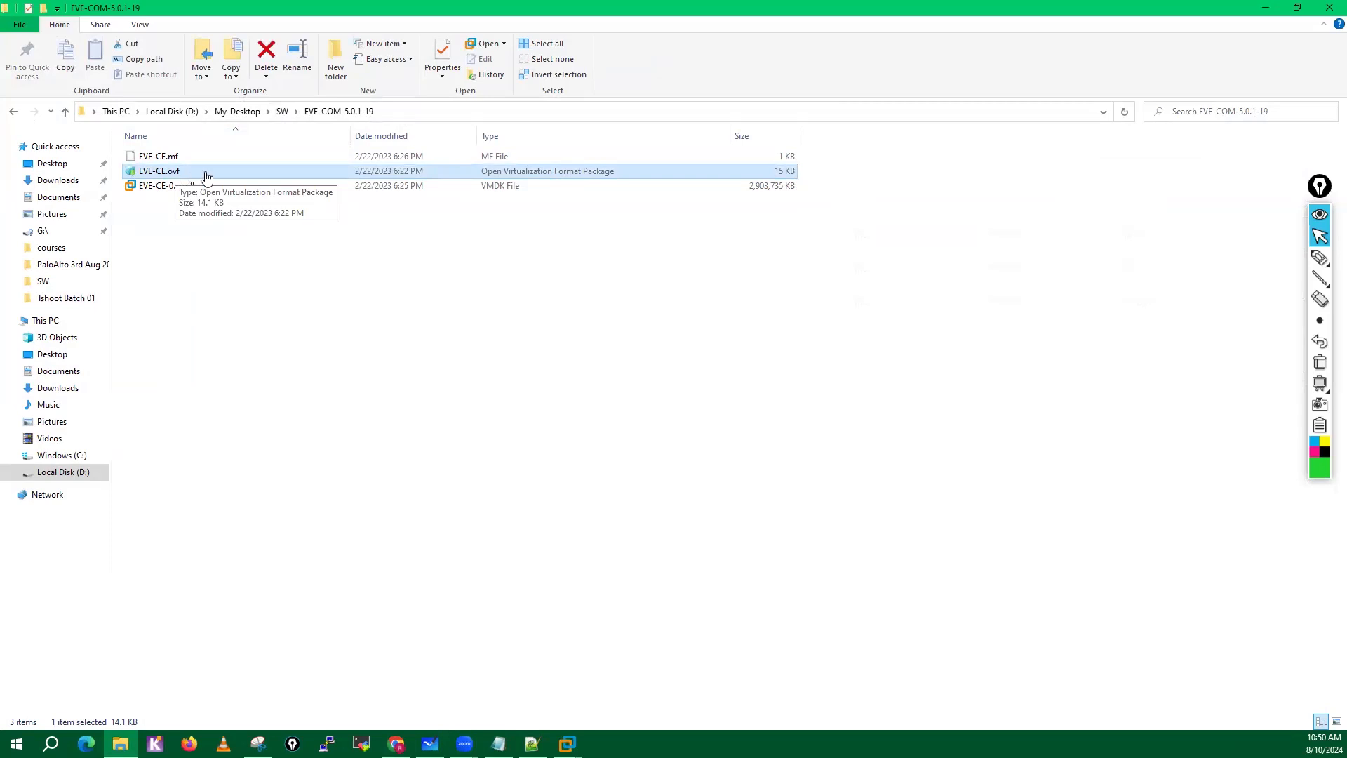
pyautogui.rightClick(315, 172)
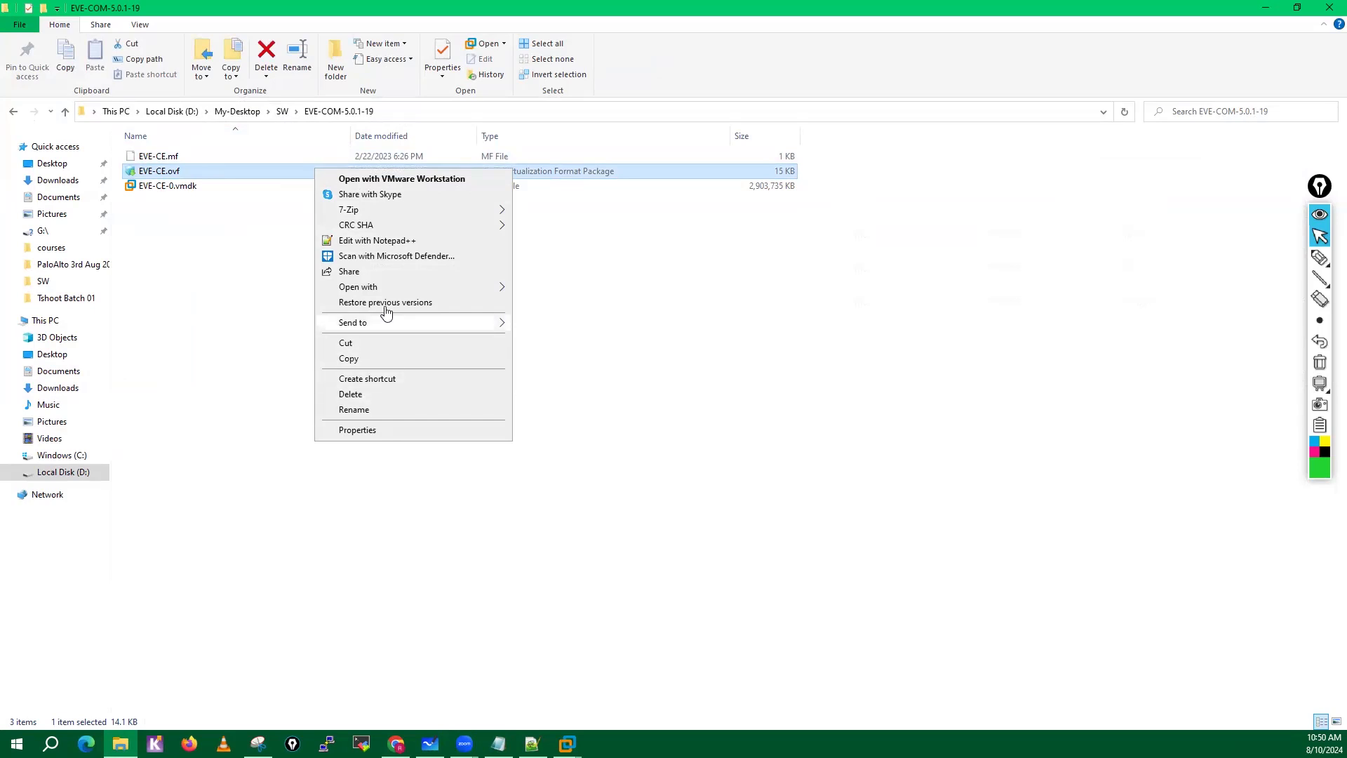
pyautogui.moveTo(382, 287)
pyautogui.click(572, 305)
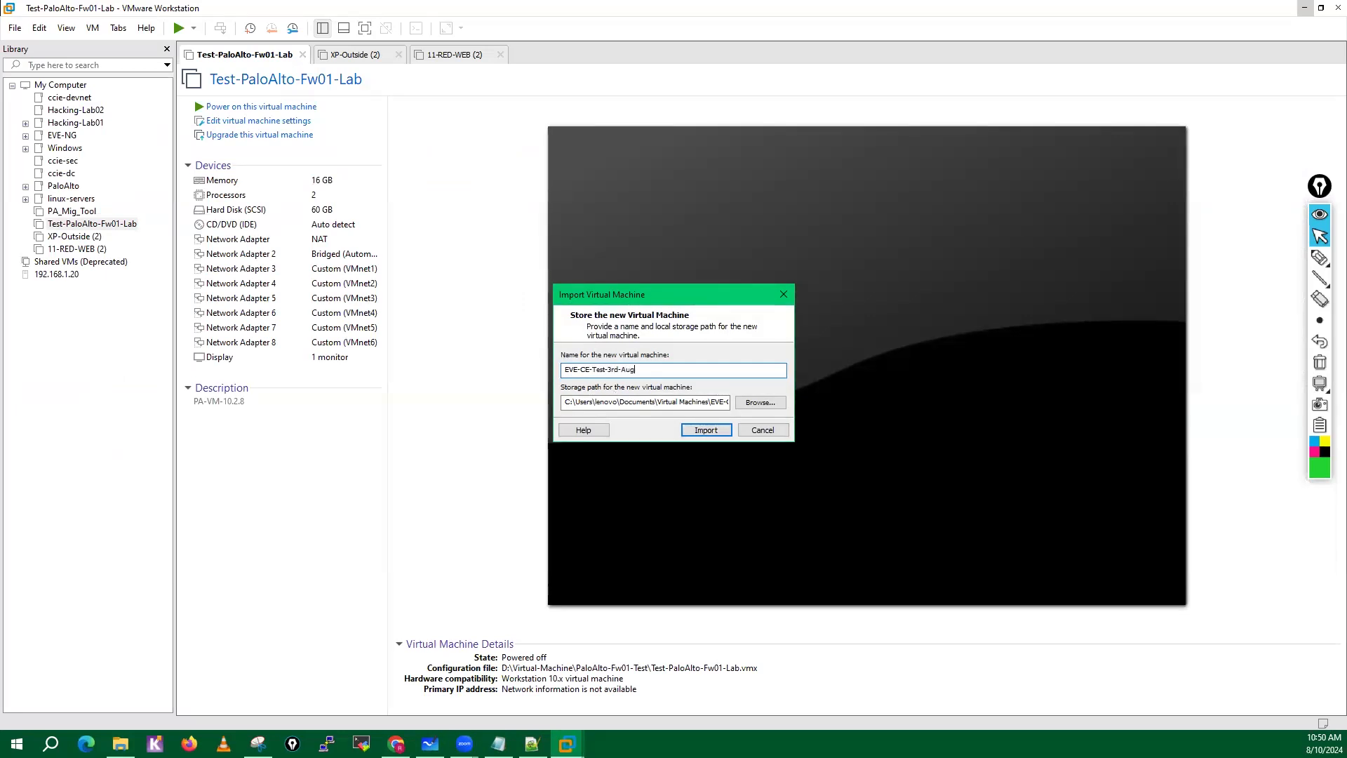
pyautogui.click(758, 403)
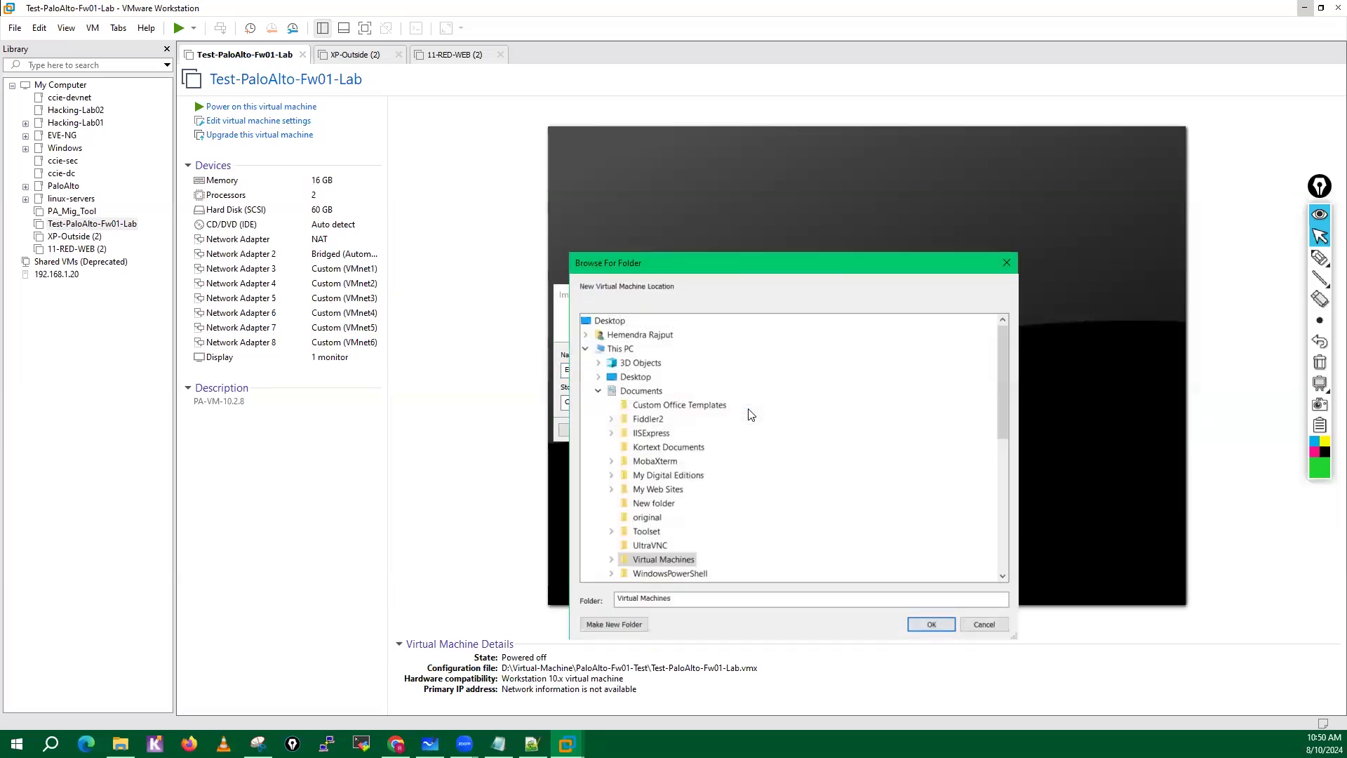
pyautogui.click(995, 623)
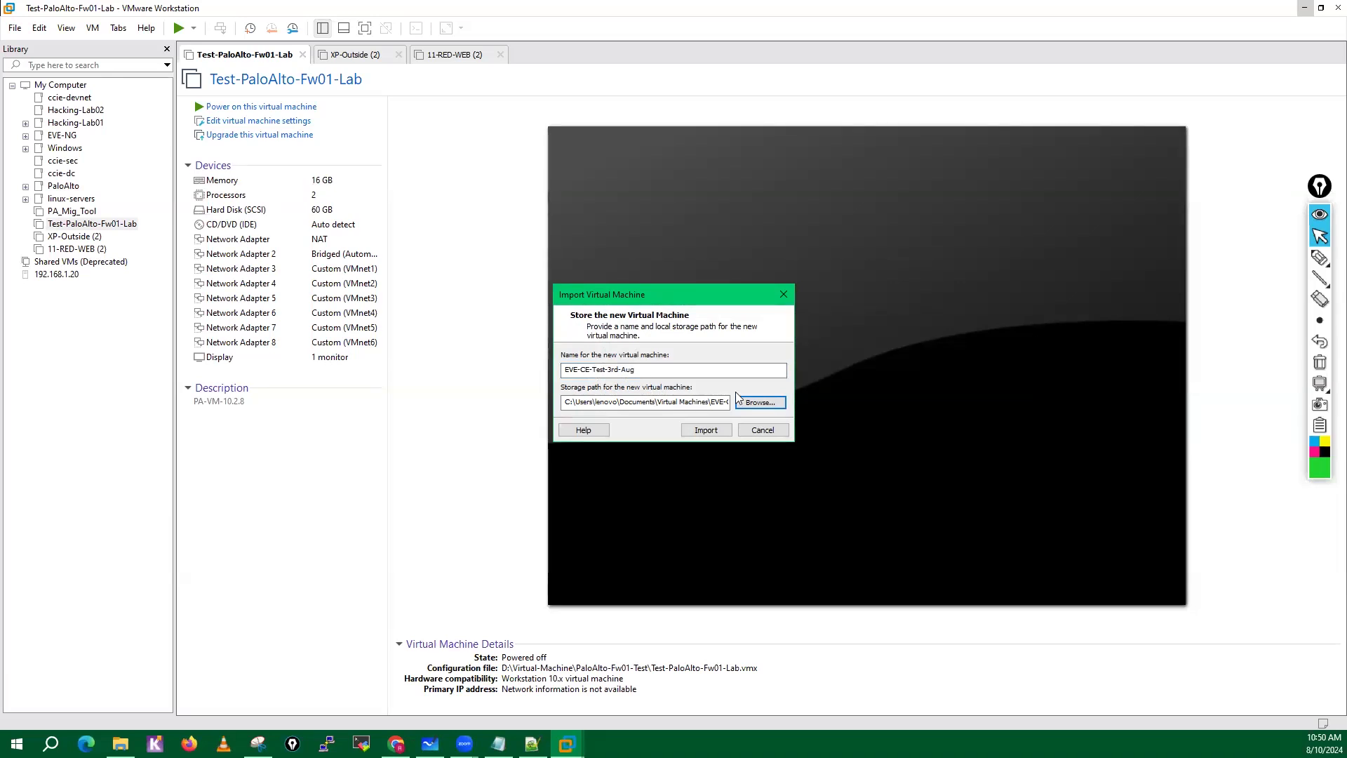
pyautogui.click(711, 430)
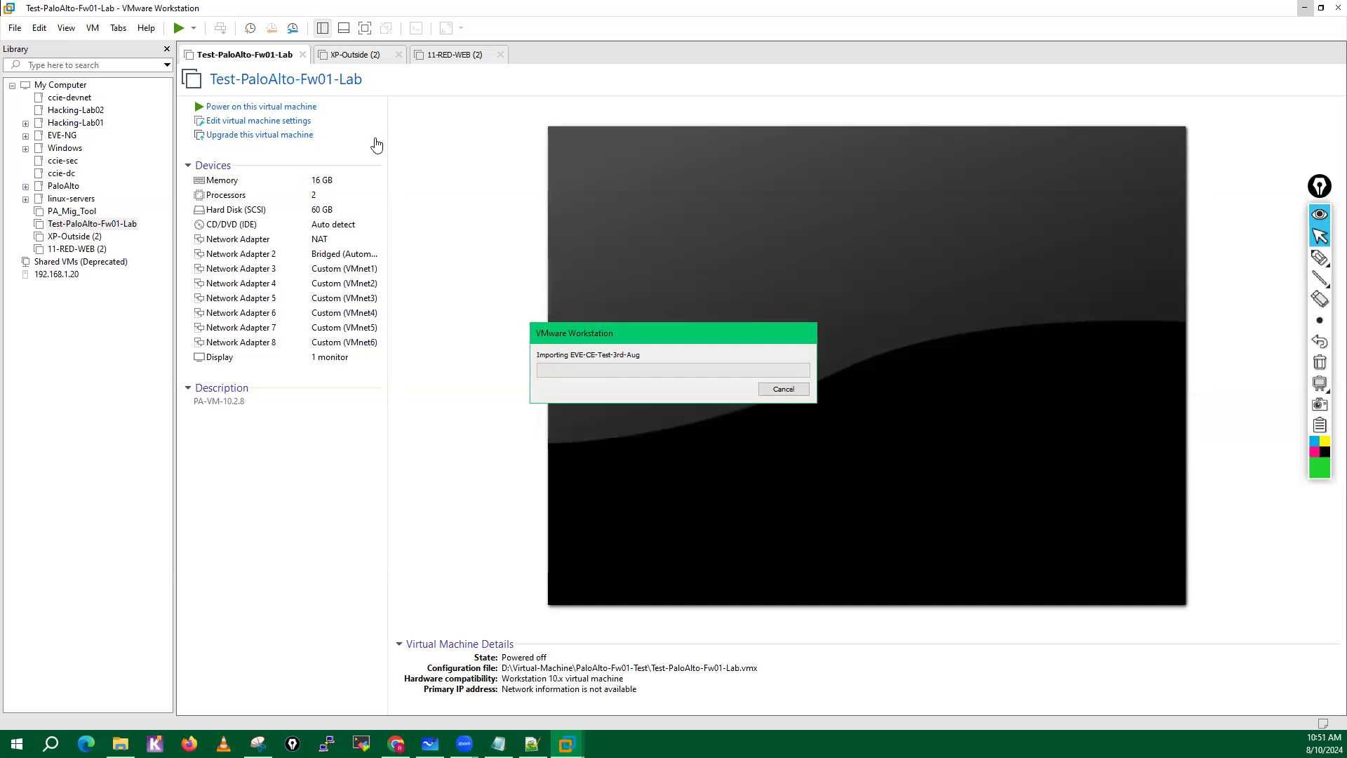
# Switch to Chrome, search for eve-ng in a new tab and open the eve-ng.net website.
pyautogui.moveTo(120, 742)
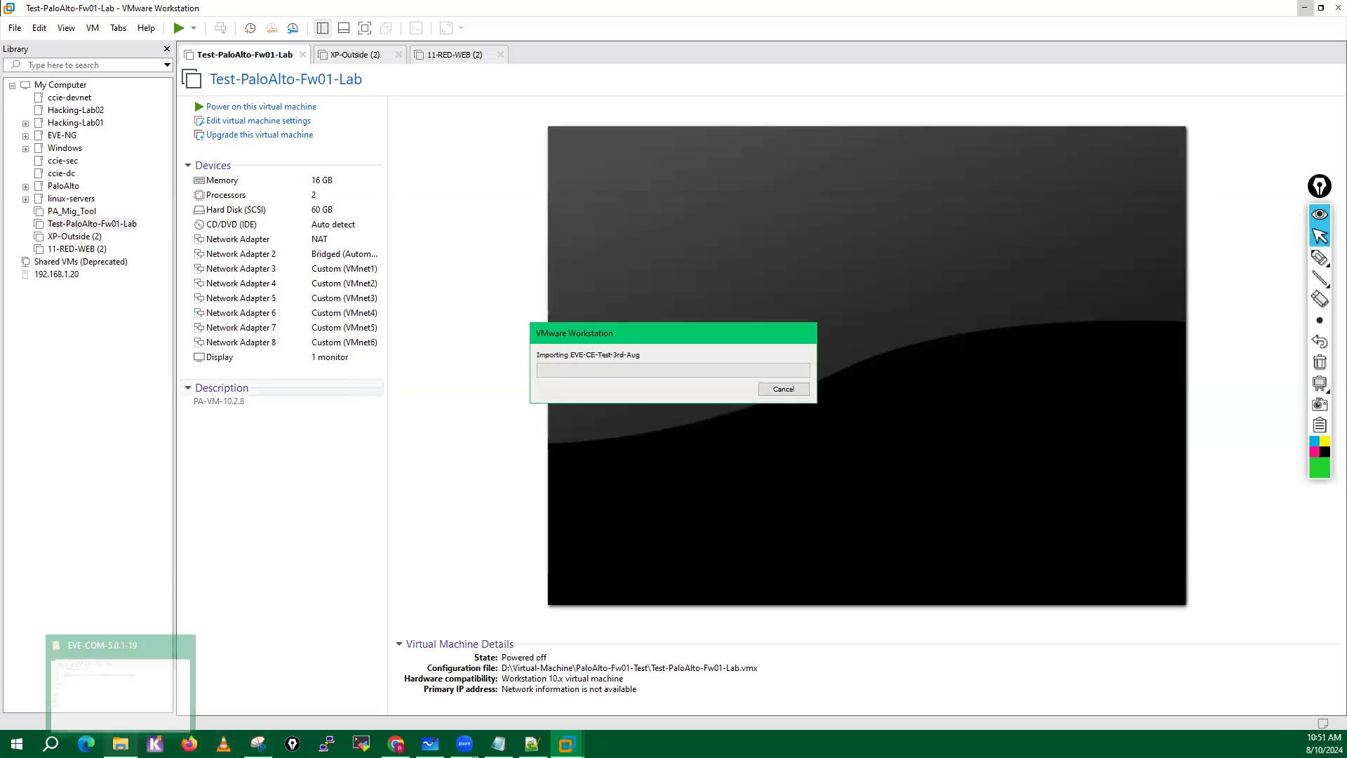
pyautogui.click(419, 645)
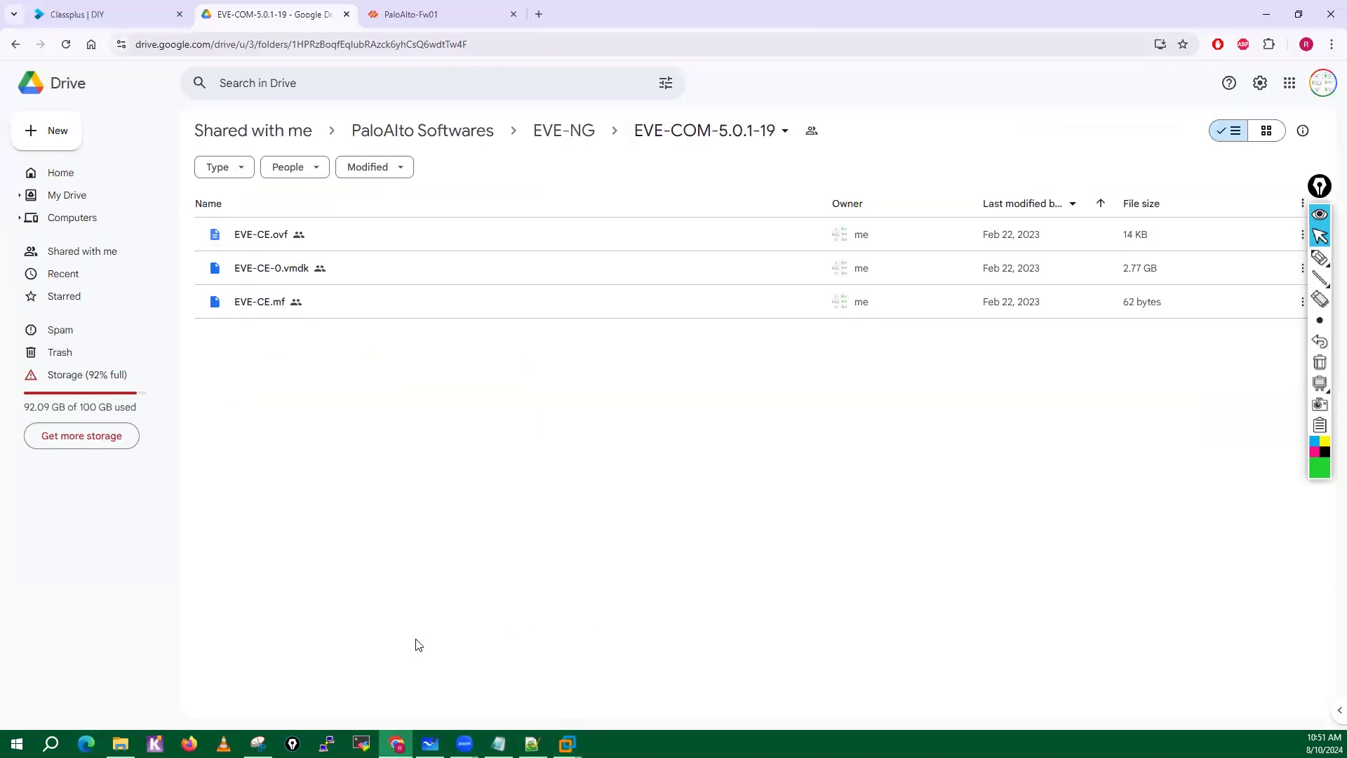
pyautogui.click(539, 14)
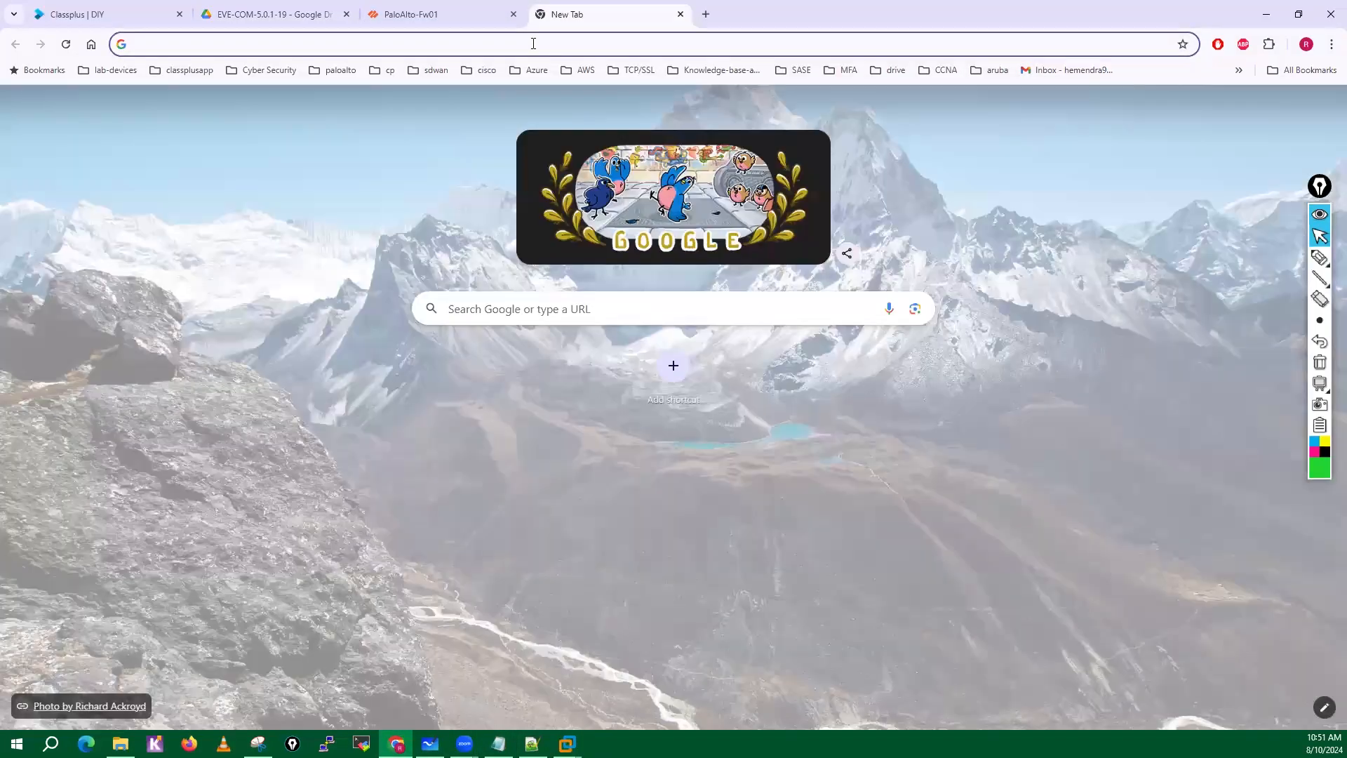
pyautogui.click(534, 43)
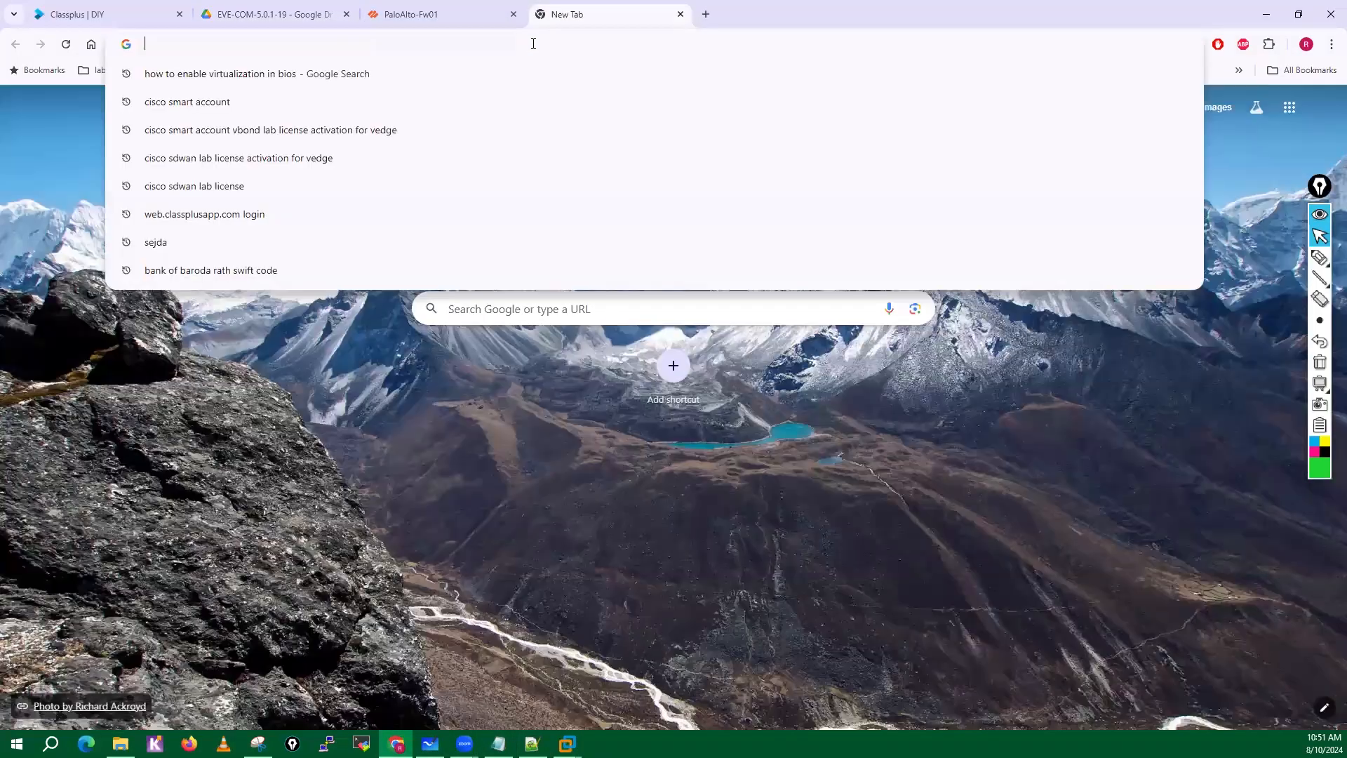
pyautogui.write('eve-ng')
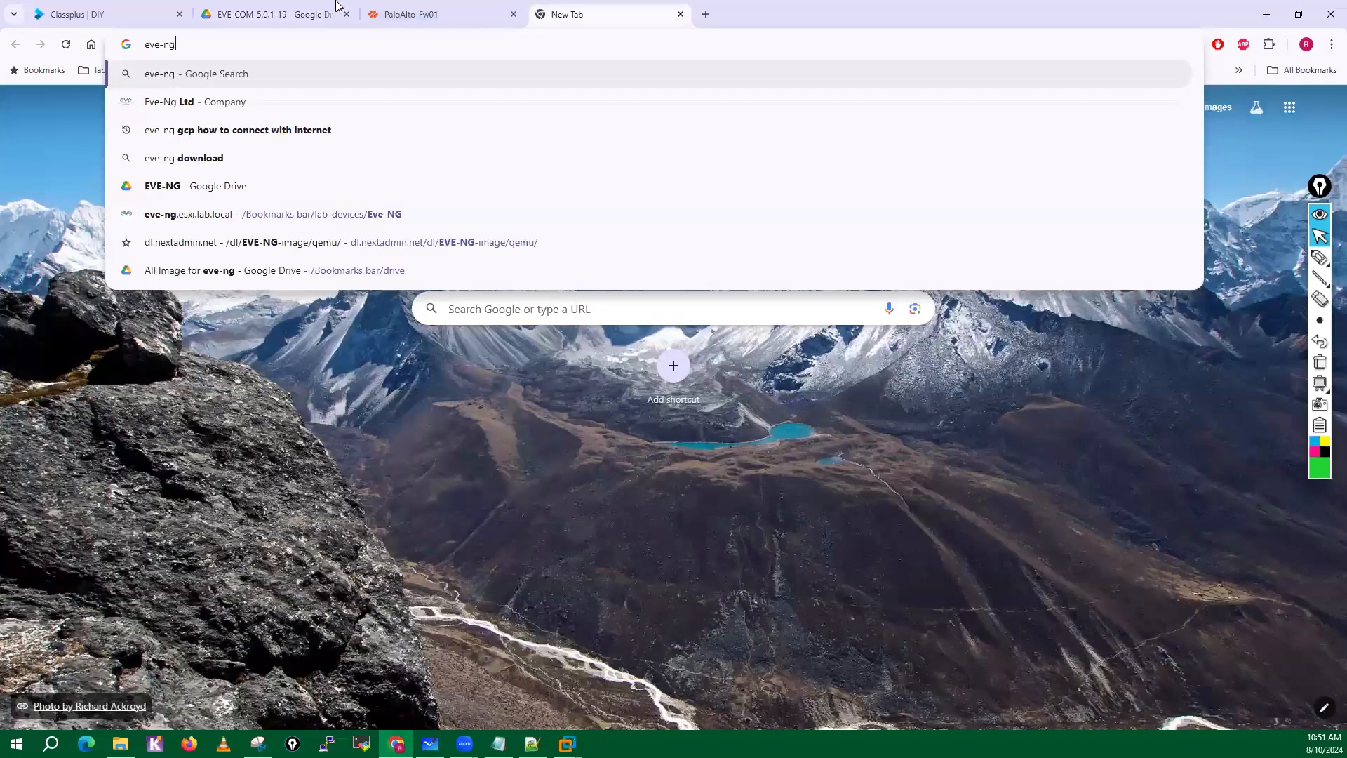
pyautogui.press('Return')
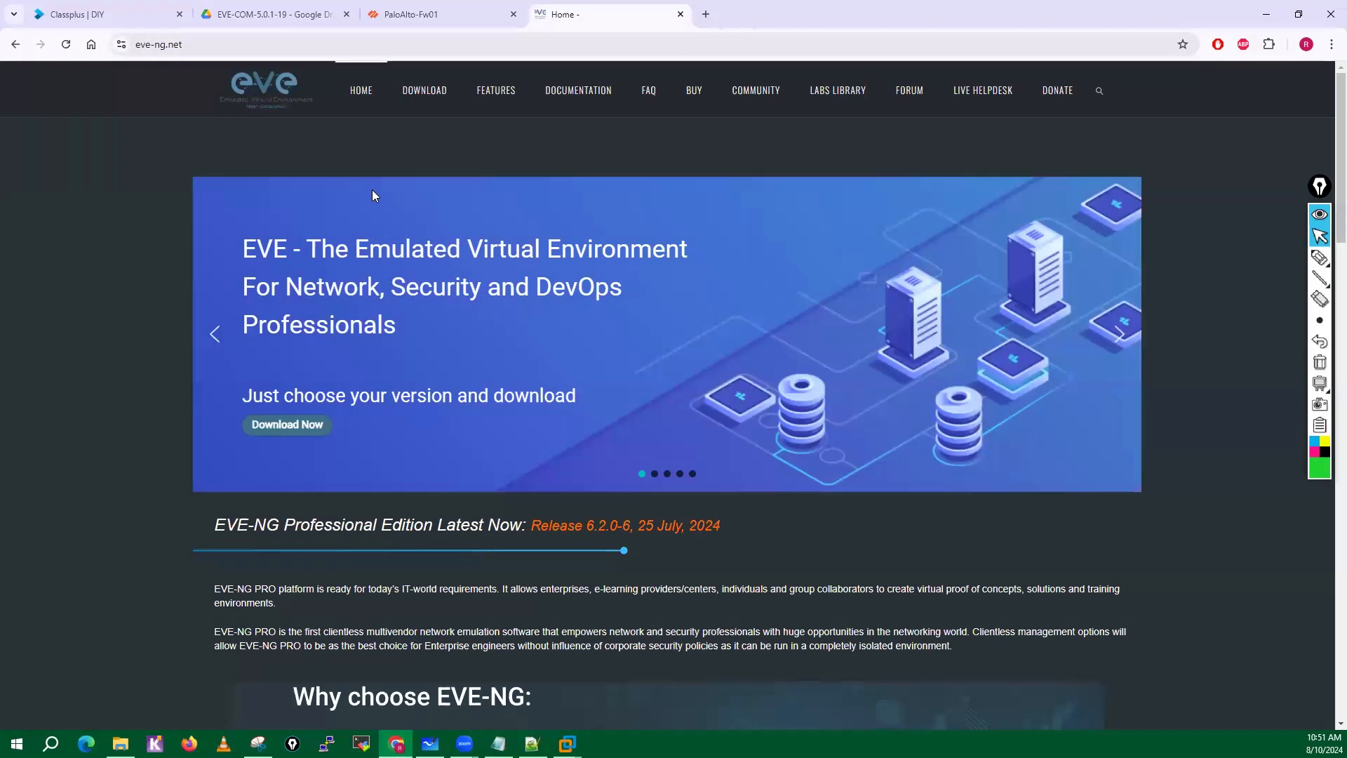
# Open the EVE-NG download page and highlight the Professional/Learning Center version heading and its license purchase note.
pyautogui.click(422, 98)
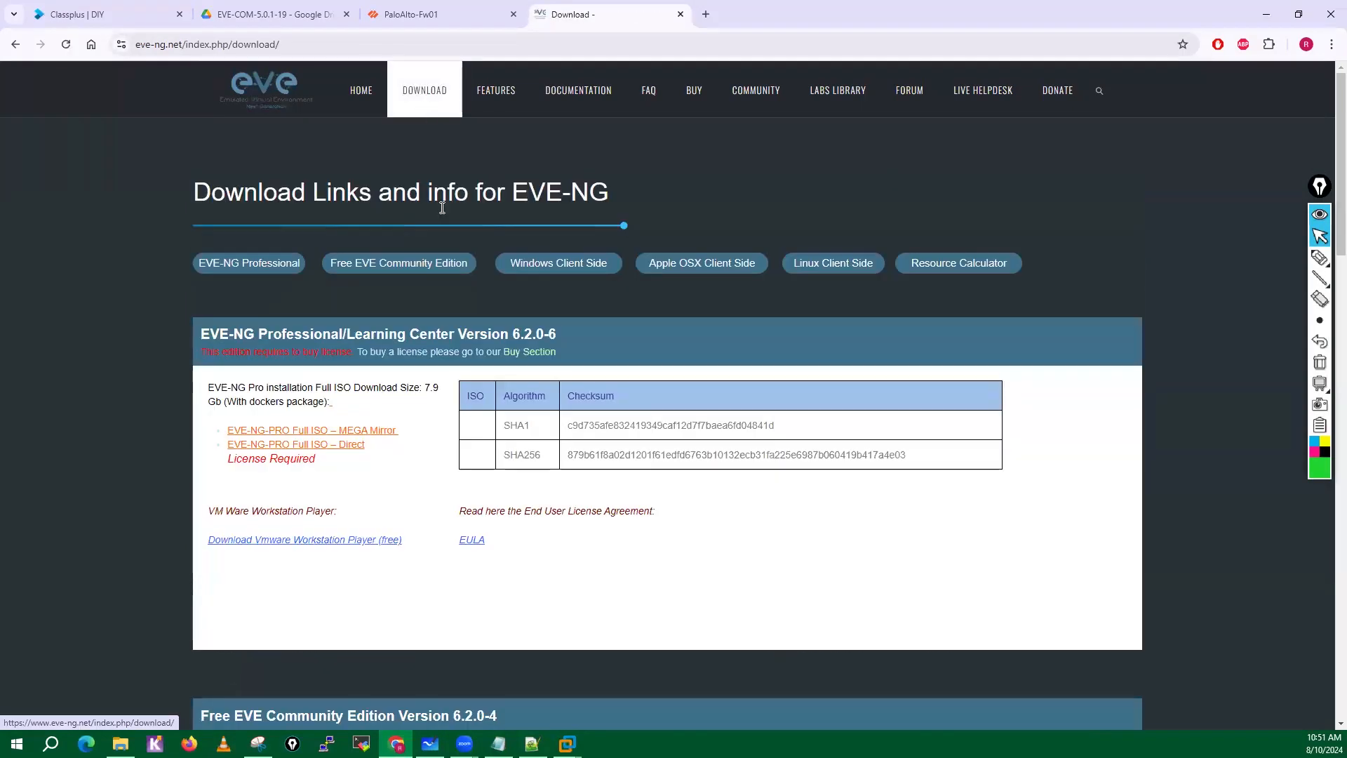
pyautogui.scroll(-1, 442, 452)
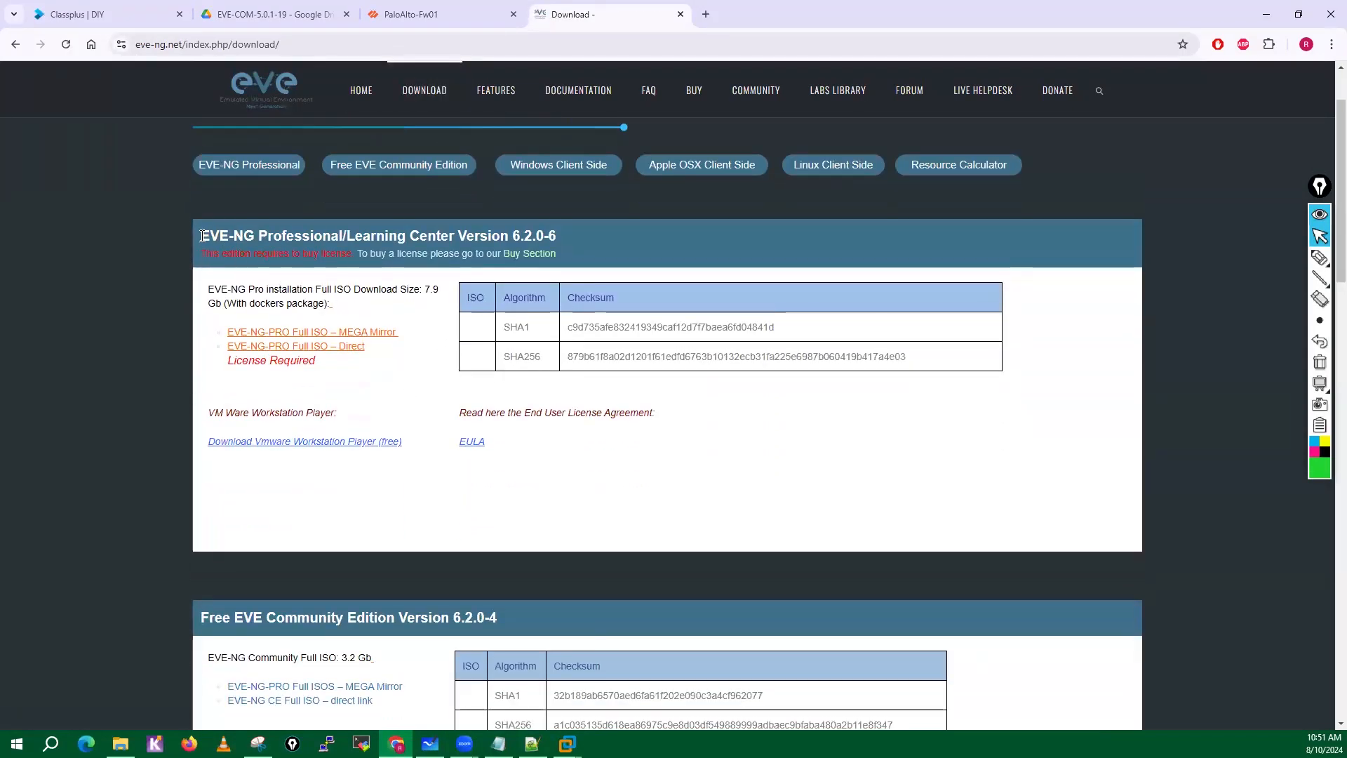
pyautogui.moveTo(201, 236); pyautogui.dragTo(563, 237)
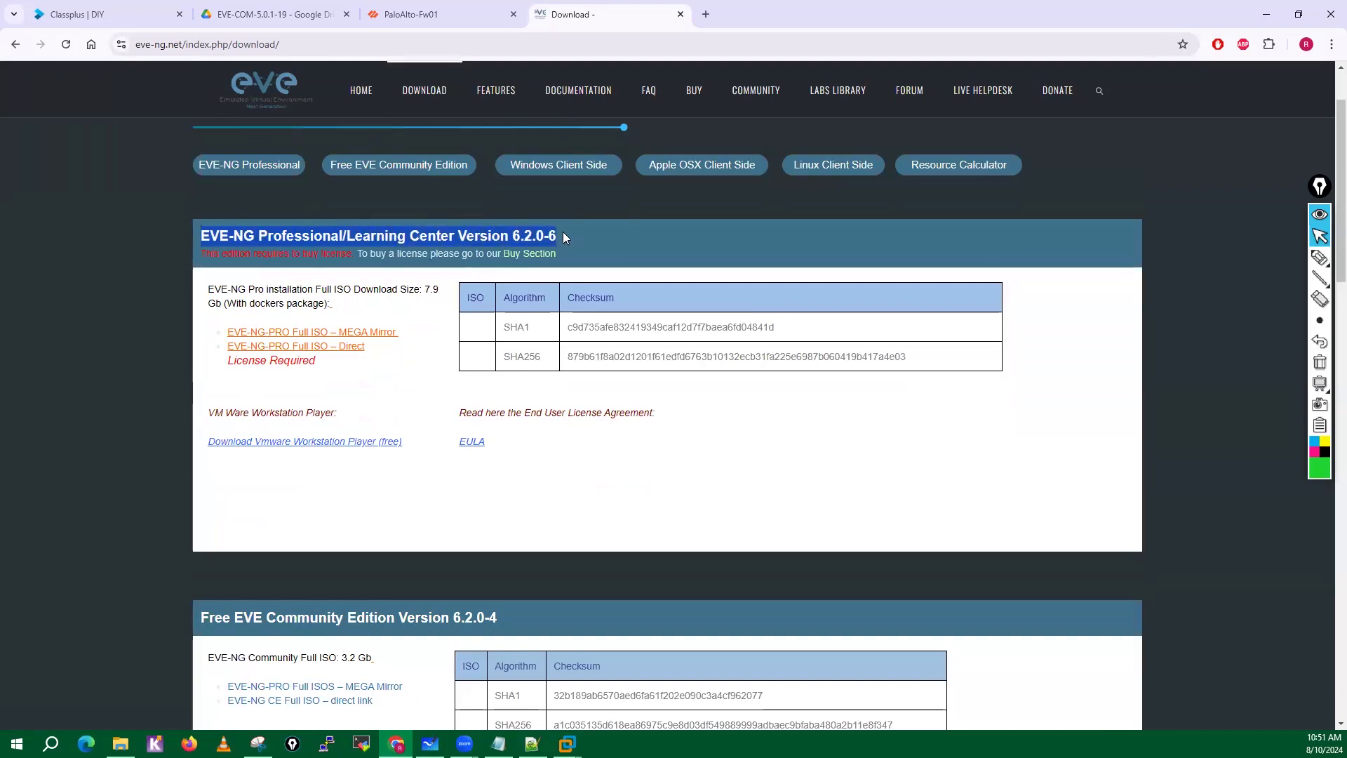
pyautogui.scroll(-1, 563, 237)
pyautogui.click(234, 199)
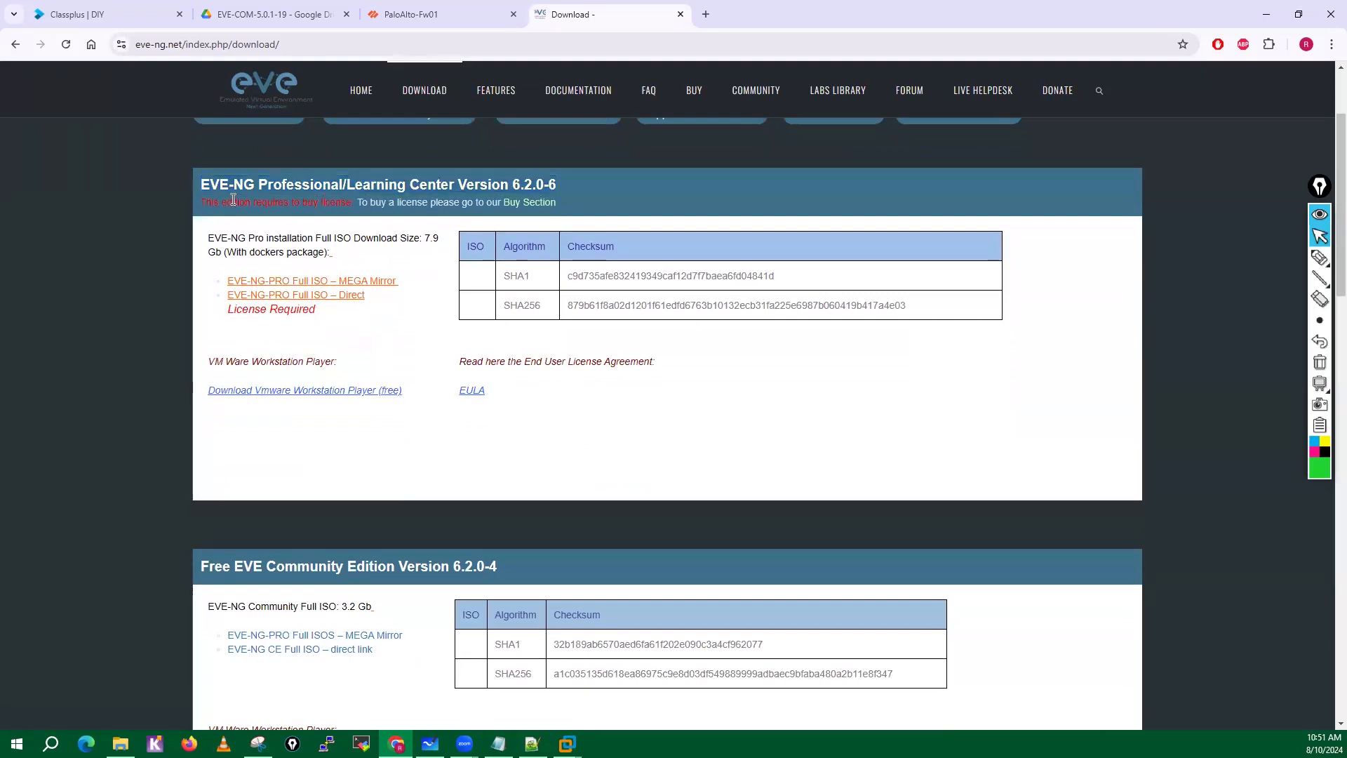
pyautogui.moveTo(218, 199); pyautogui.dragTo(558, 198)
pyautogui.click(209, 204)
pyautogui.moveTo(202, 204); pyautogui.dragTo(527, 210)
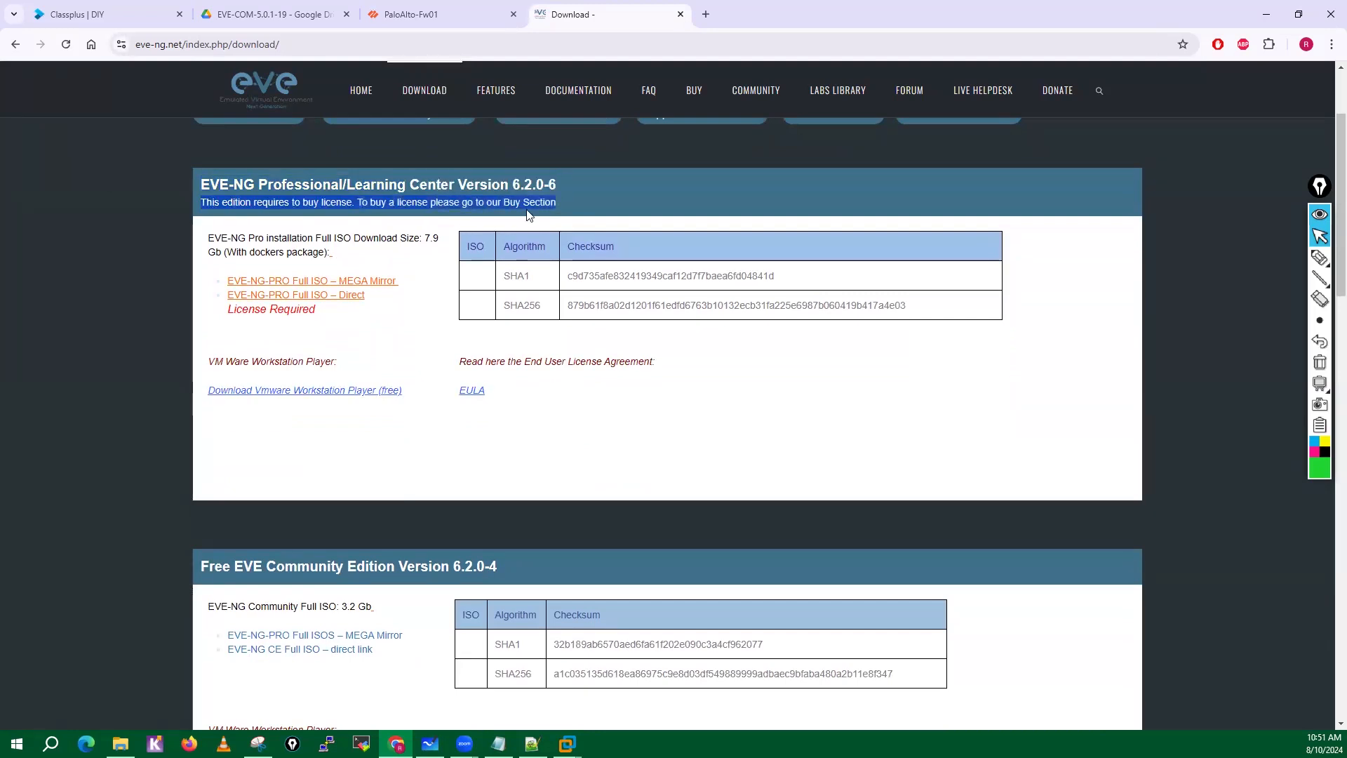
pyautogui.click(453, 225)
# Open the Buy Section from the Professional edition's note and read through the steps for ordering a Professional license.
pyautogui.click(527, 205)
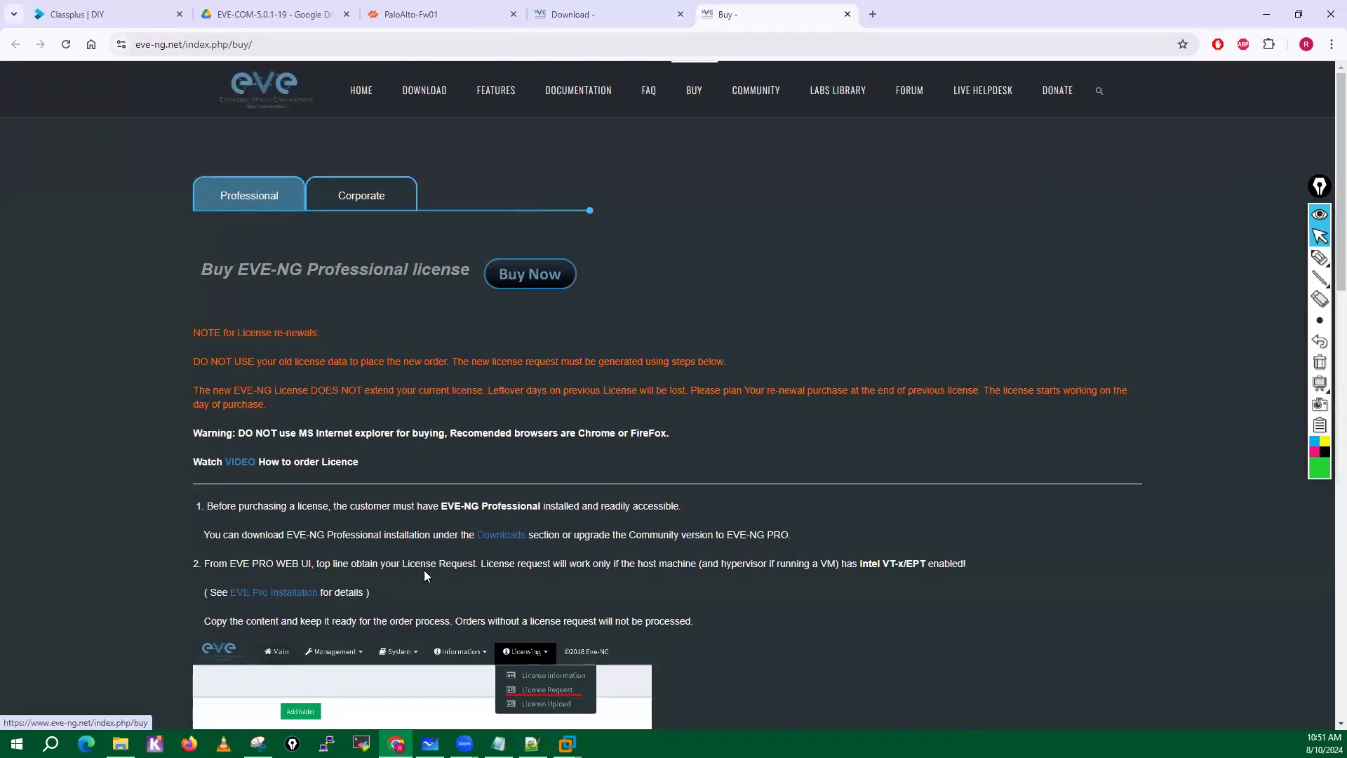
pyautogui.scroll(-1, 417, 555)
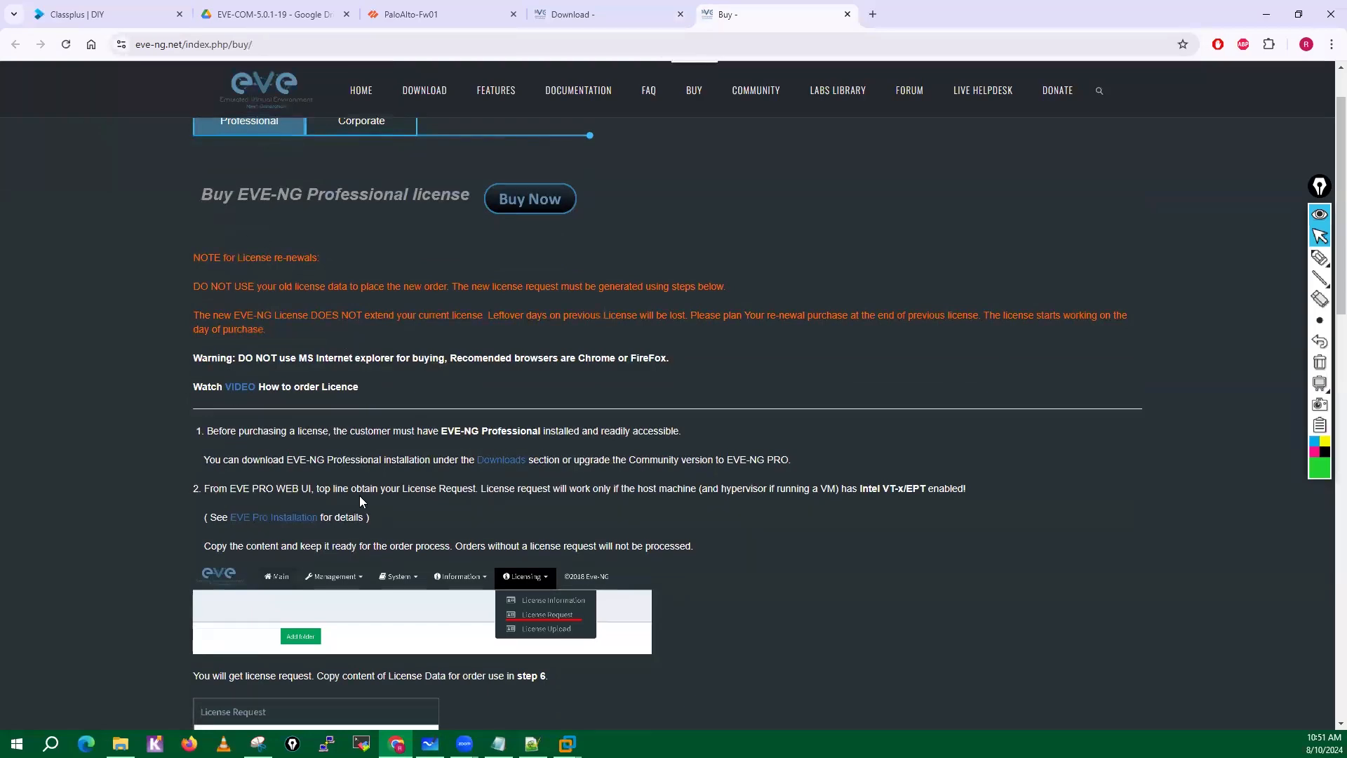
pyautogui.scroll(-1, 510, 453)
pyautogui.scroll(-8, 510, 453)
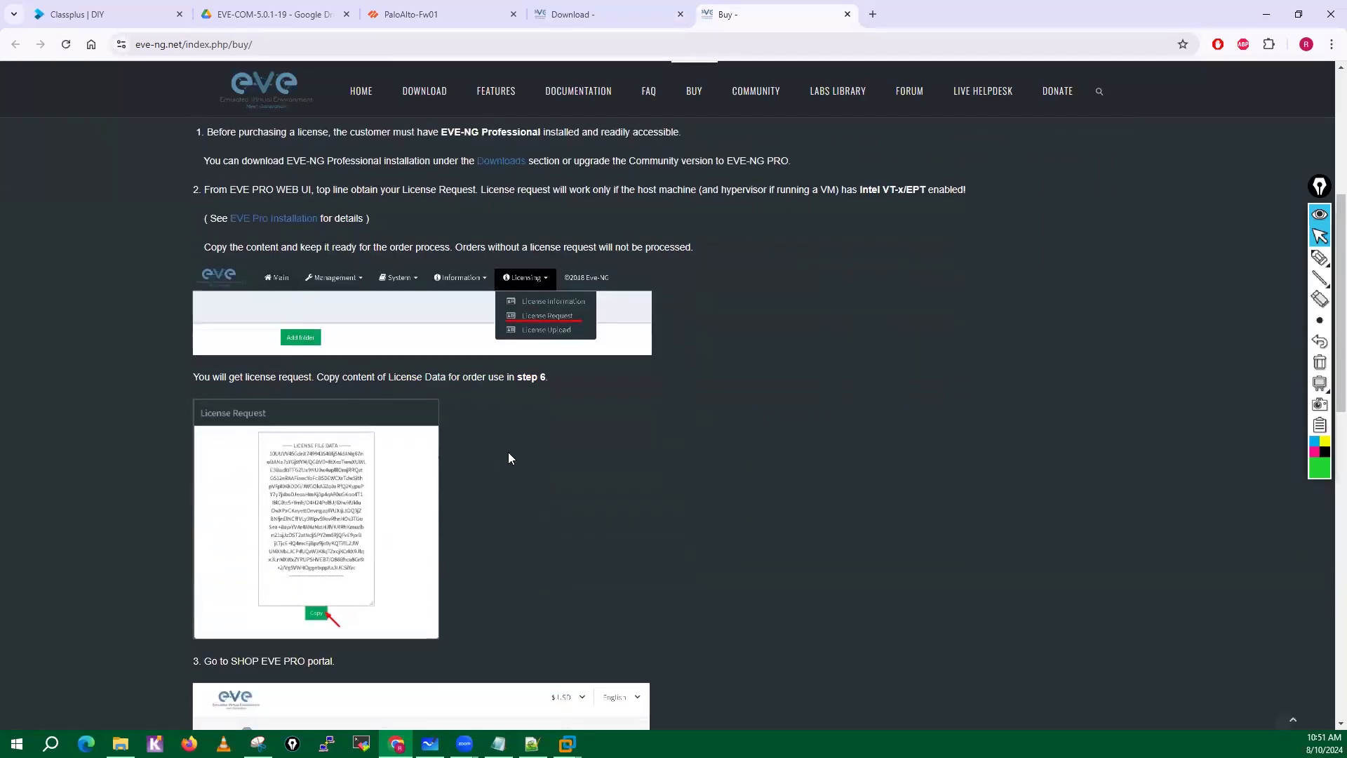
pyautogui.scroll(-4, 509, 458)
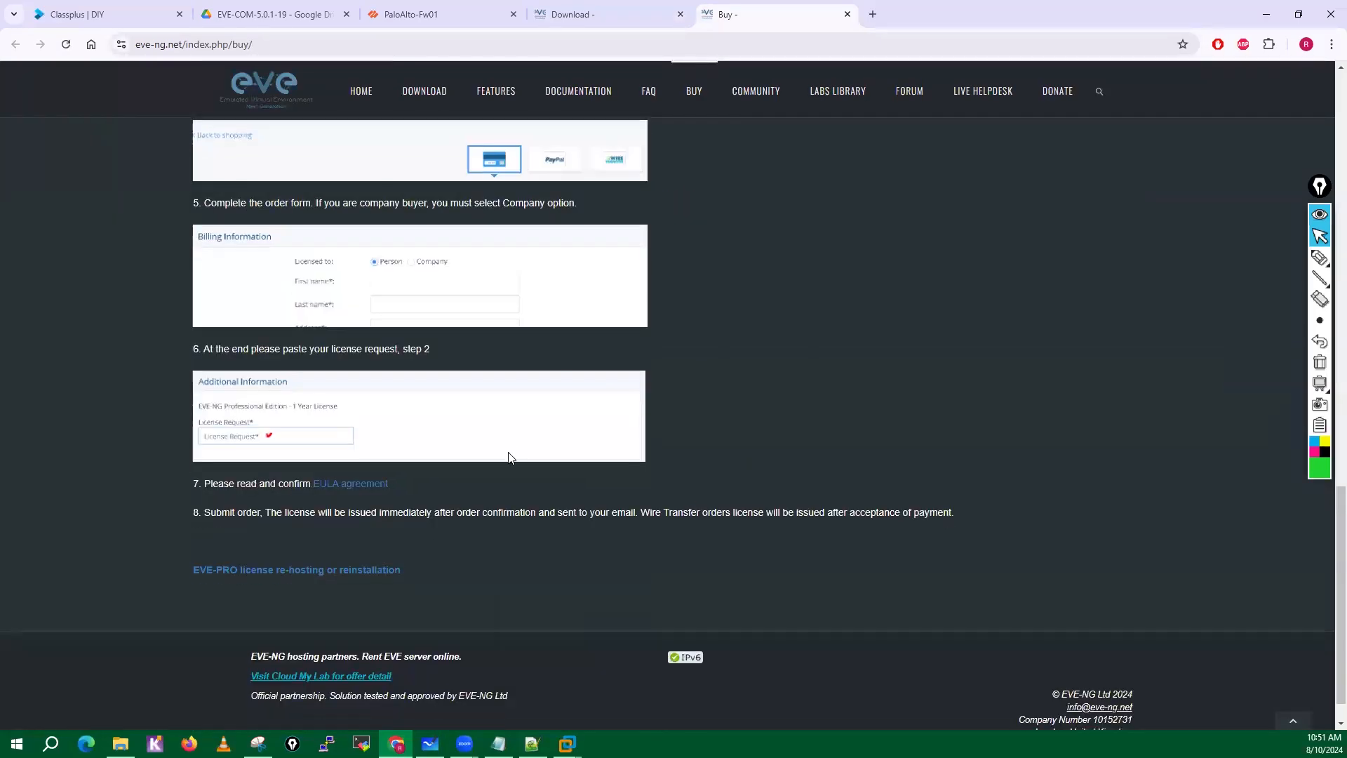
pyautogui.scroll(1, 510, 458)
pyautogui.scroll(-1, 510, 458)
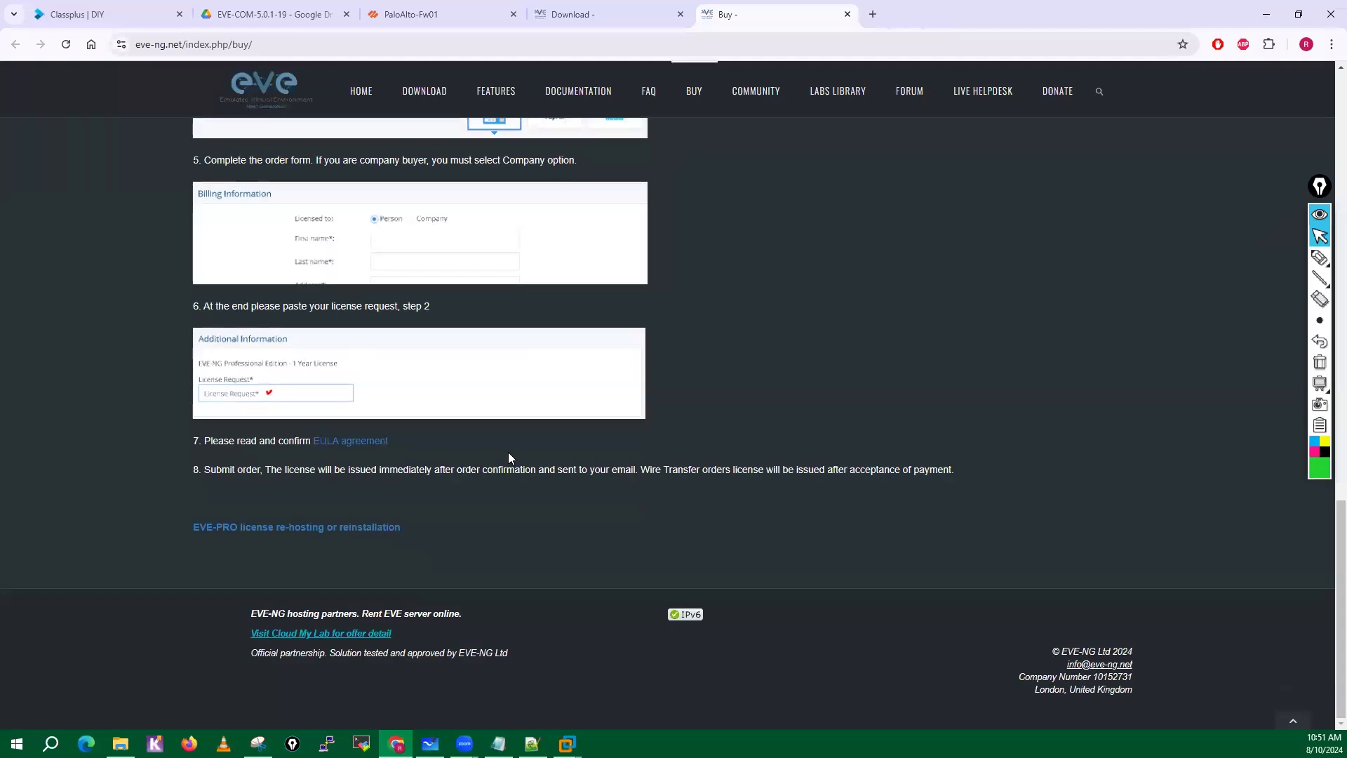
pyautogui.scroll(12, 344, 543)
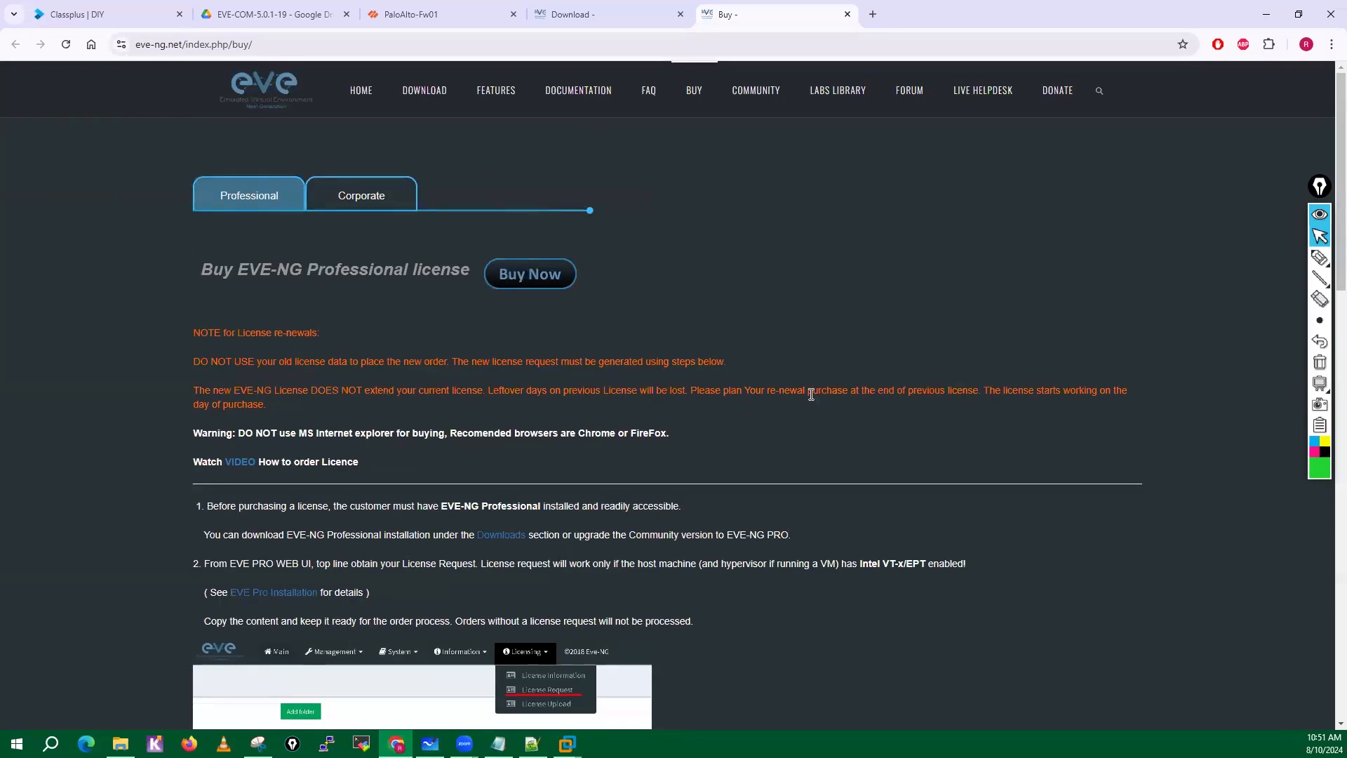
# Open the Professional license checkout, examine the total price and highlight the license name, and close the checkout page.
pyautogui.click(536, 277)
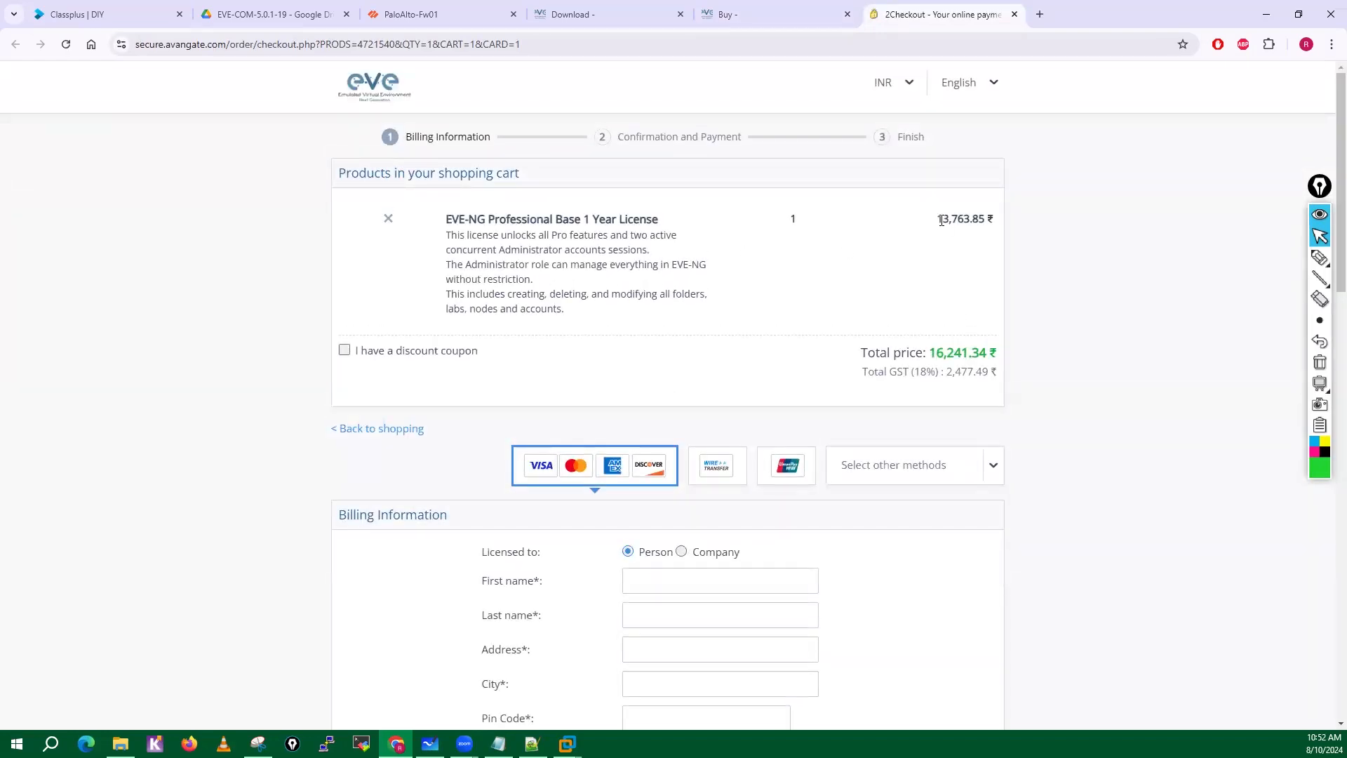
pyautogui.moveTo(933, 359); pyautogui.dragTo(981, 368)
pyautogui.moveTo(446, 219); pyautogui.dragTo(638, 231)
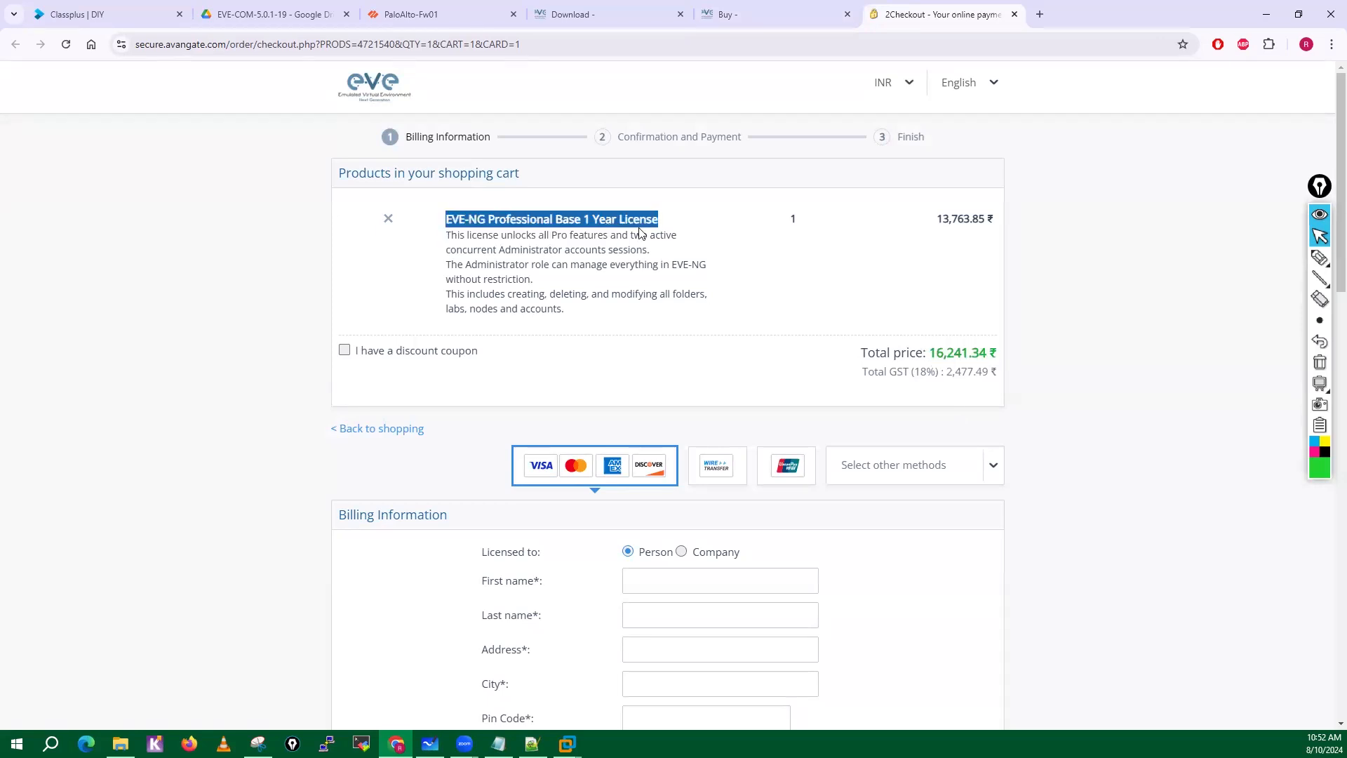
pyautogui.click(1014, 15)
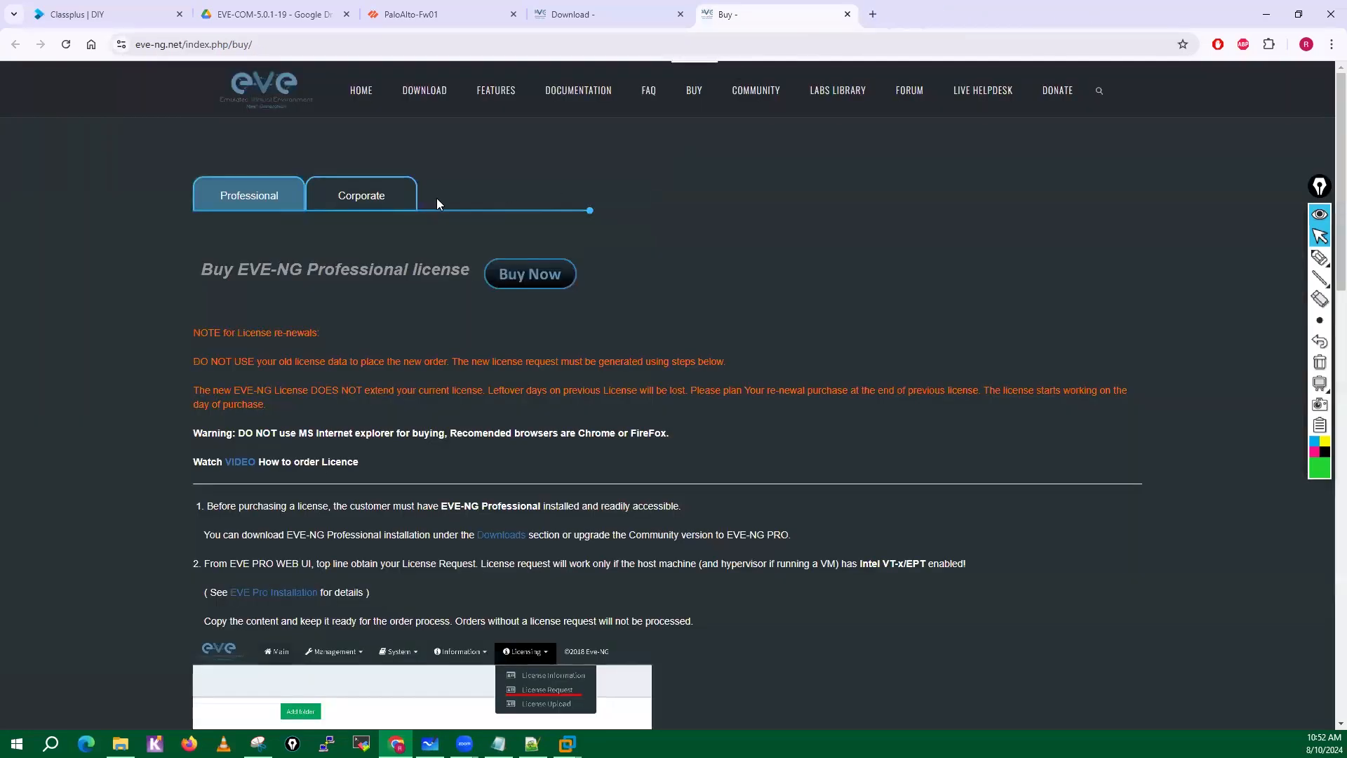
# Open the Corporate license page and examine its ordering instructions and the Professional/Learning Center license role descriptions.
pyautogui.click(362, 204)
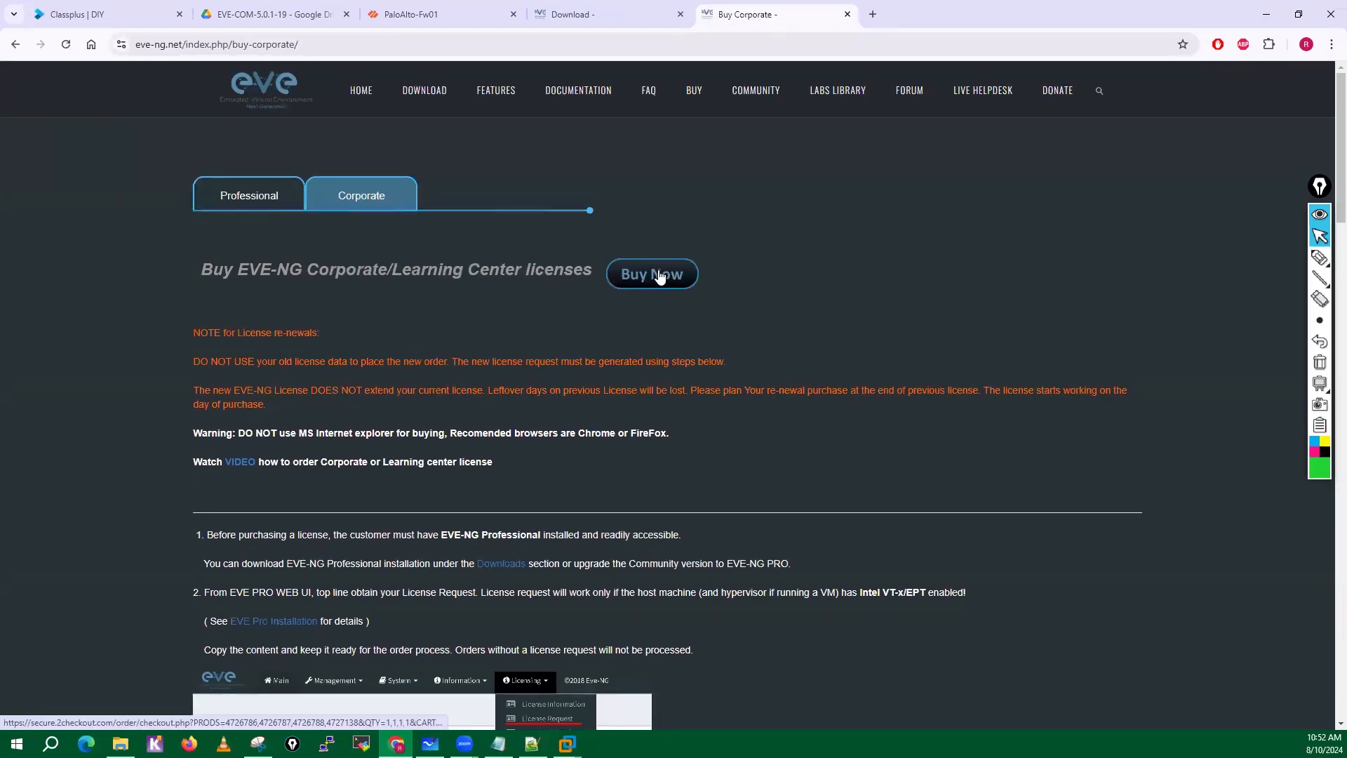
pyautogui.scroll(-3, 600, 515)
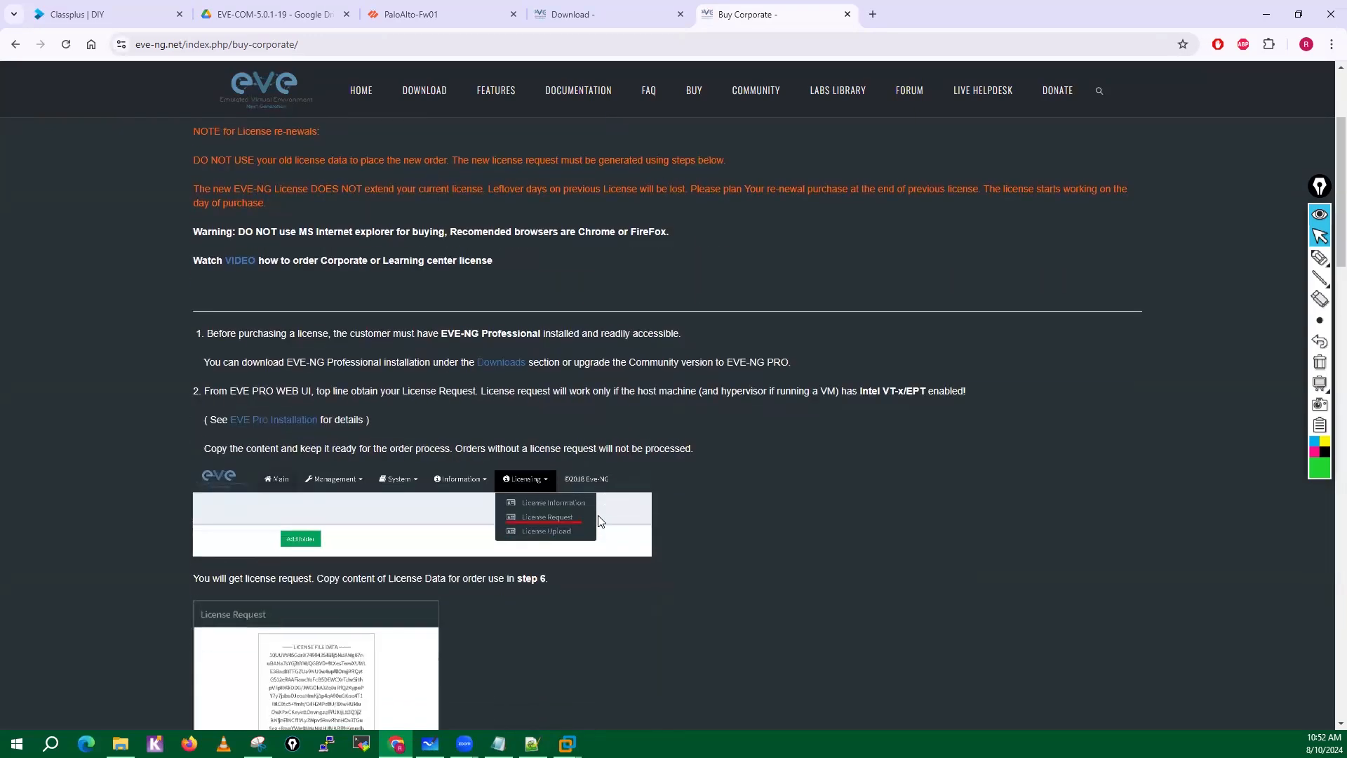
pyautogui.scroll(-5, 536, 481)
pyautogui.scroll(3, 536, 483)
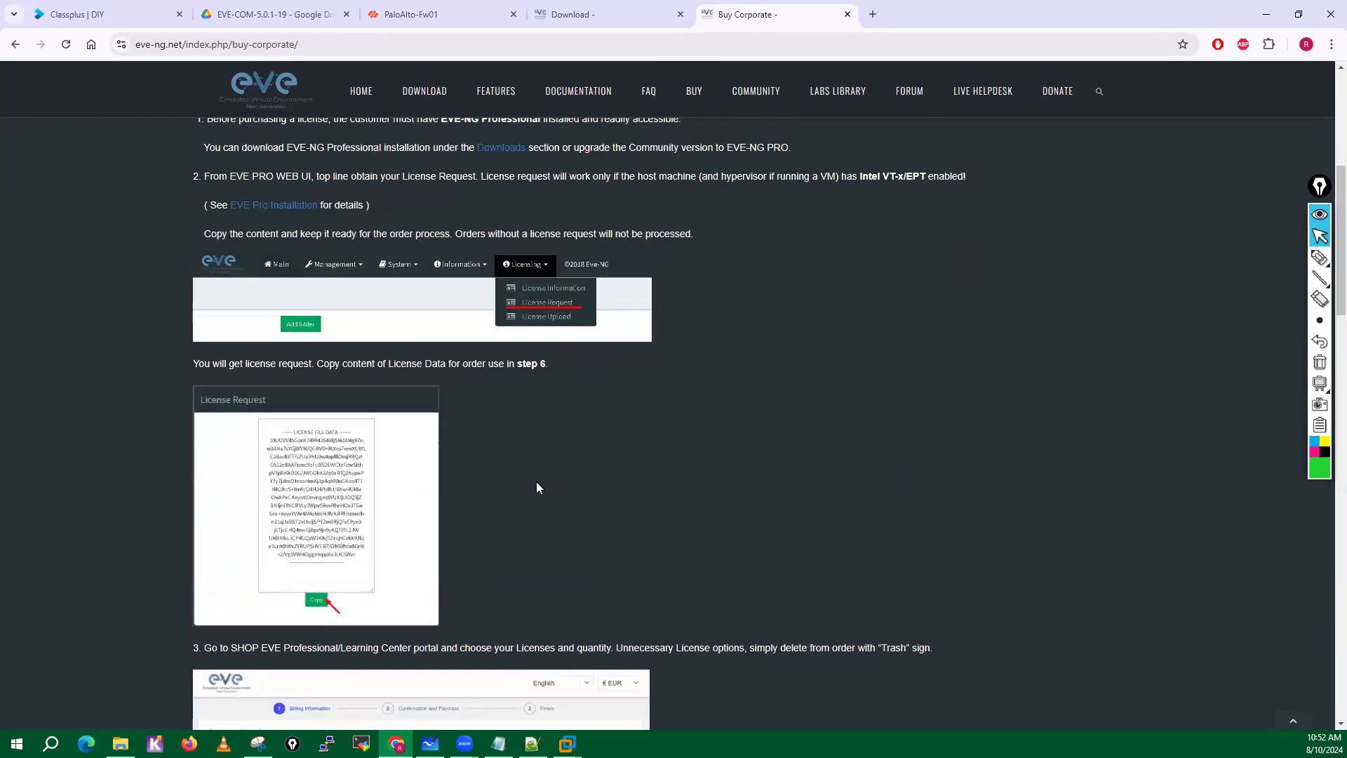
pyautogui.scroll(-8, 538, 485)
pyautogui.scroll(2, 537, 484)
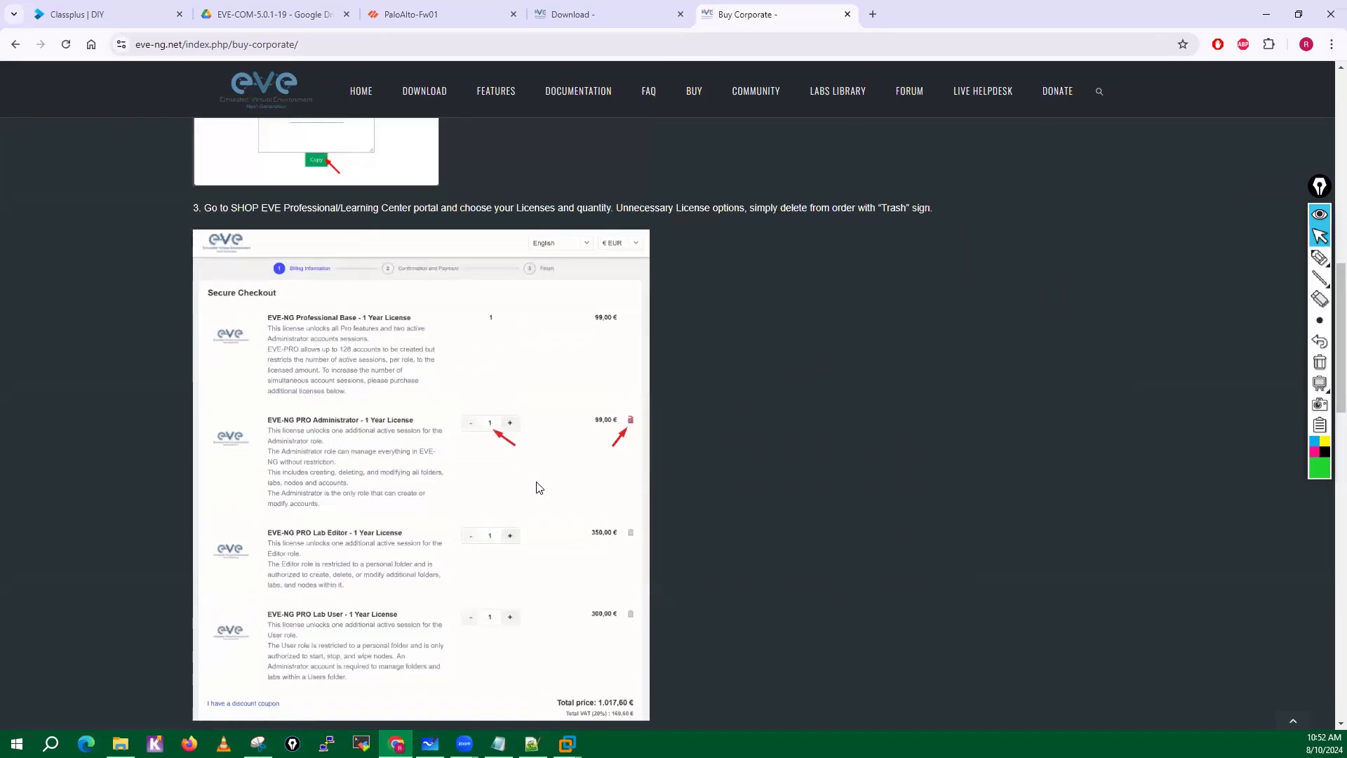
pyautogui.scroll(-6, 545, 400)
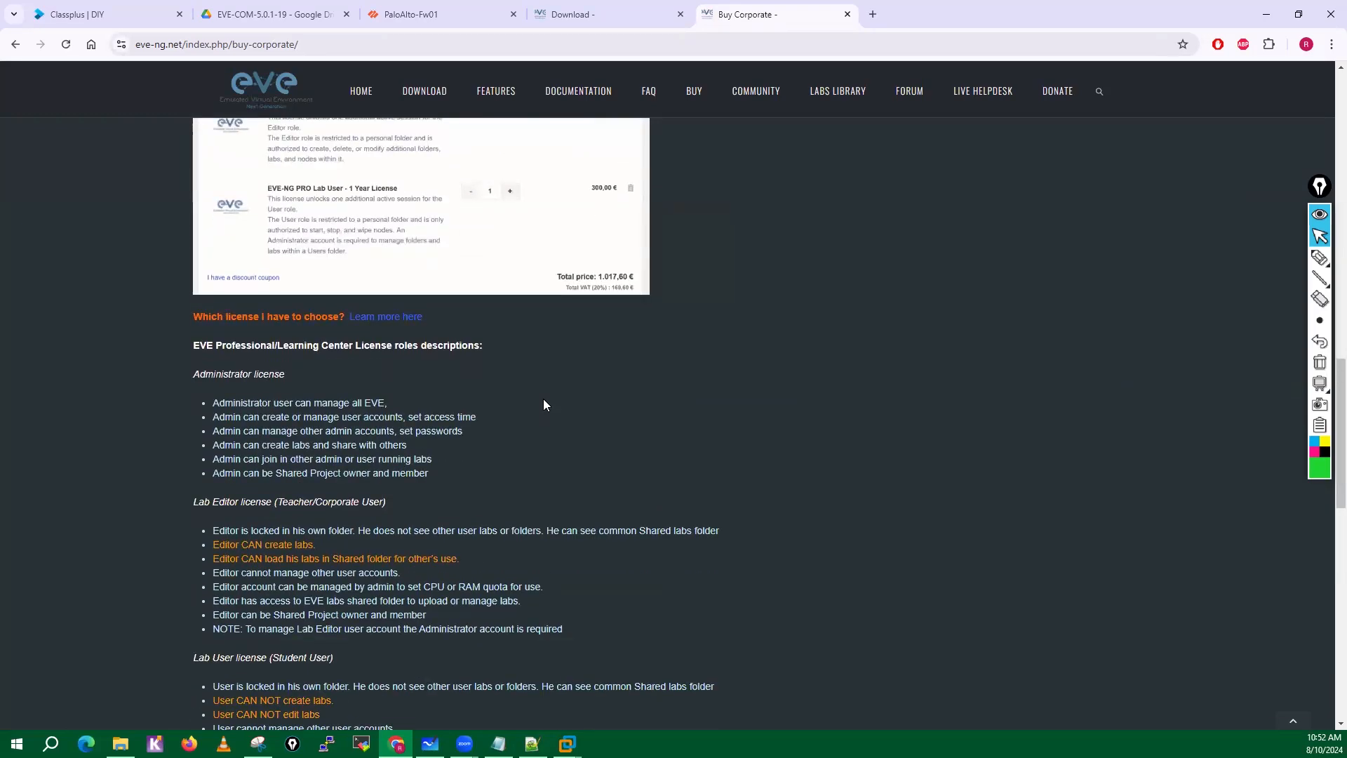
pyautogui.scroll(-4, 543, 405)
pyautogui.scroll(1, 116, 377)
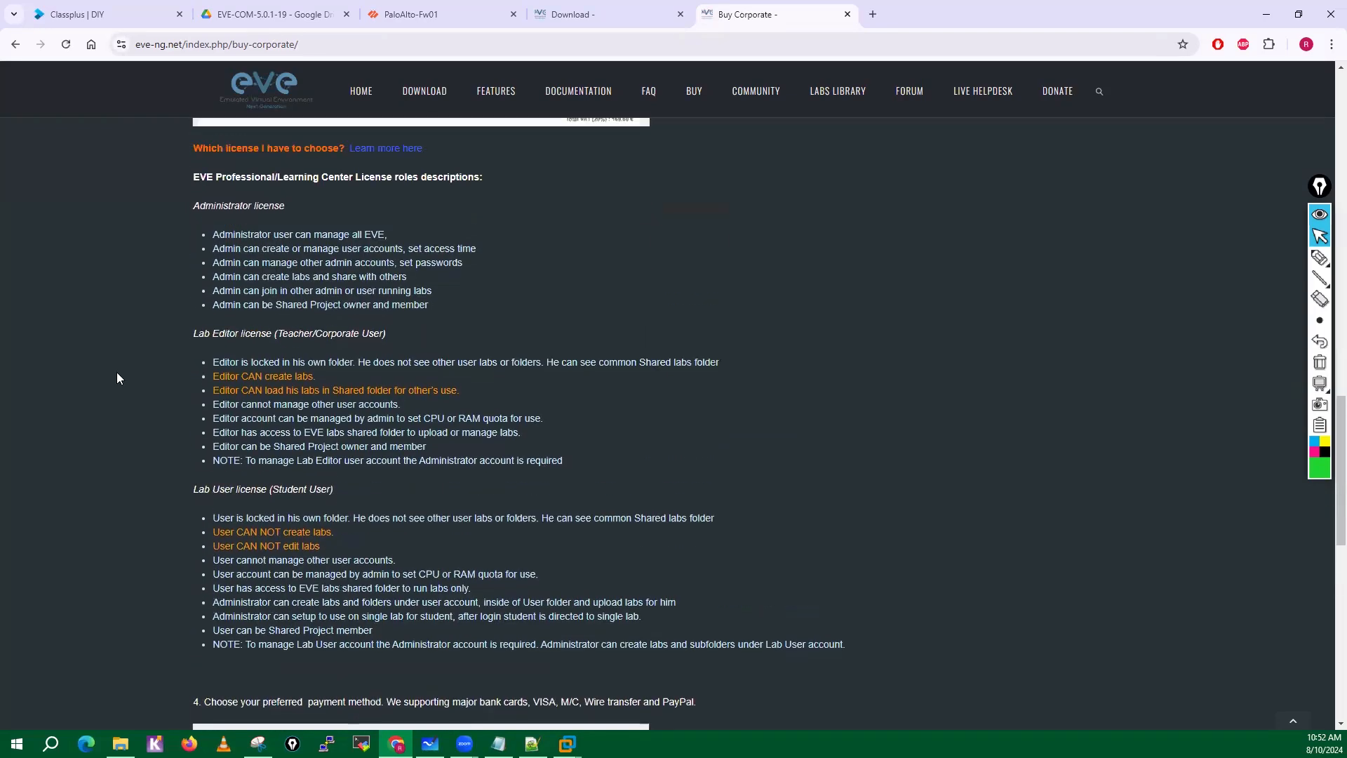
# Highlight the Lab Editor and Lab User license headings and read through the remaining corporate ordering steps.
pyautogui.moveTo(195, 334); pyautogui.dragTo(331, 334)
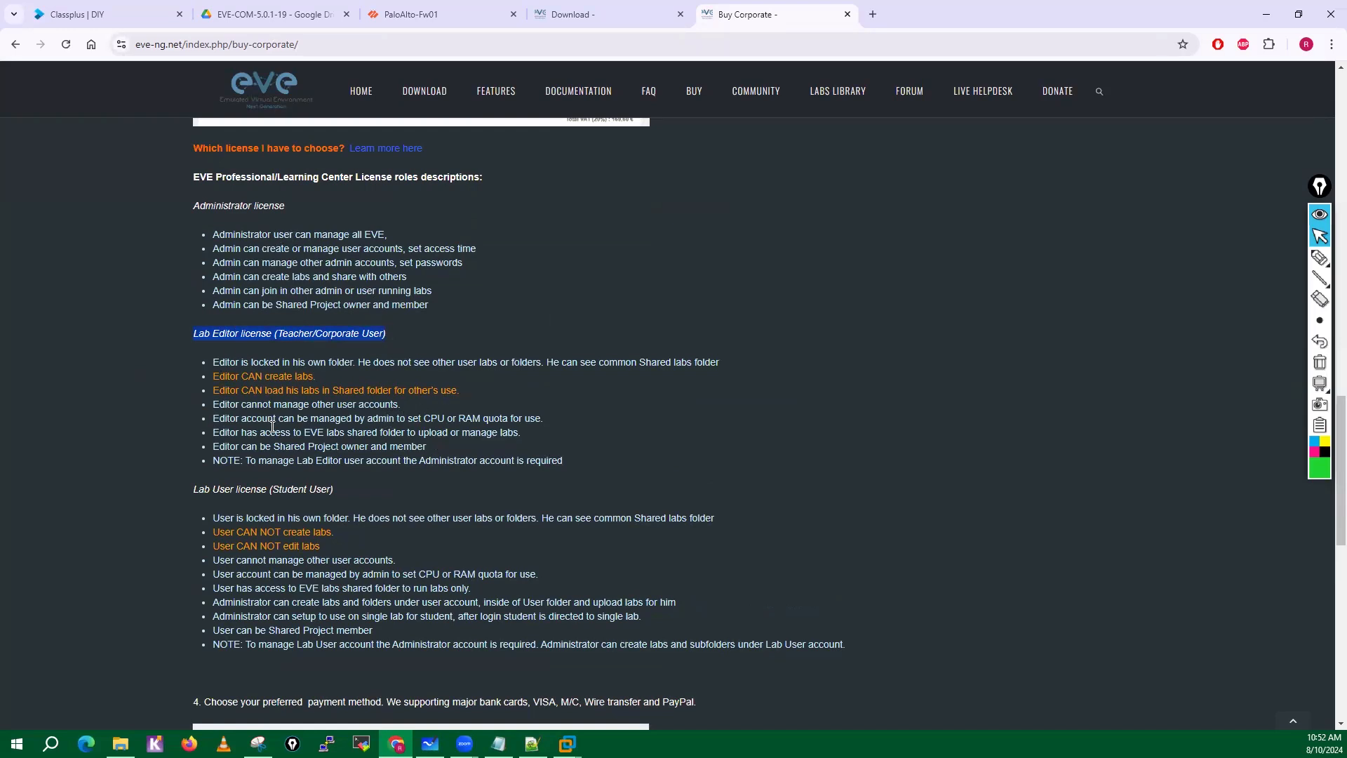
pyautogui.scroll(-1, 227, 342)
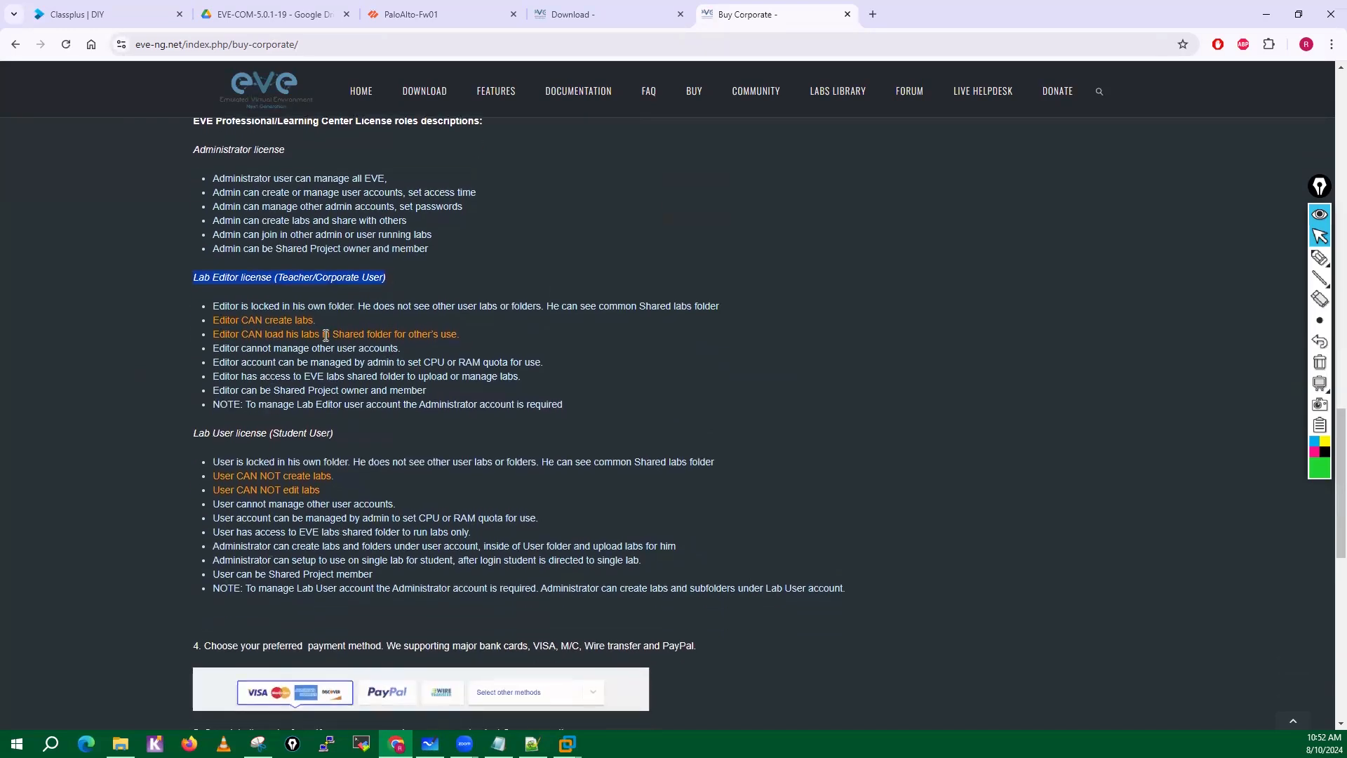
pyautogui.scroll(-1, 274, 359)
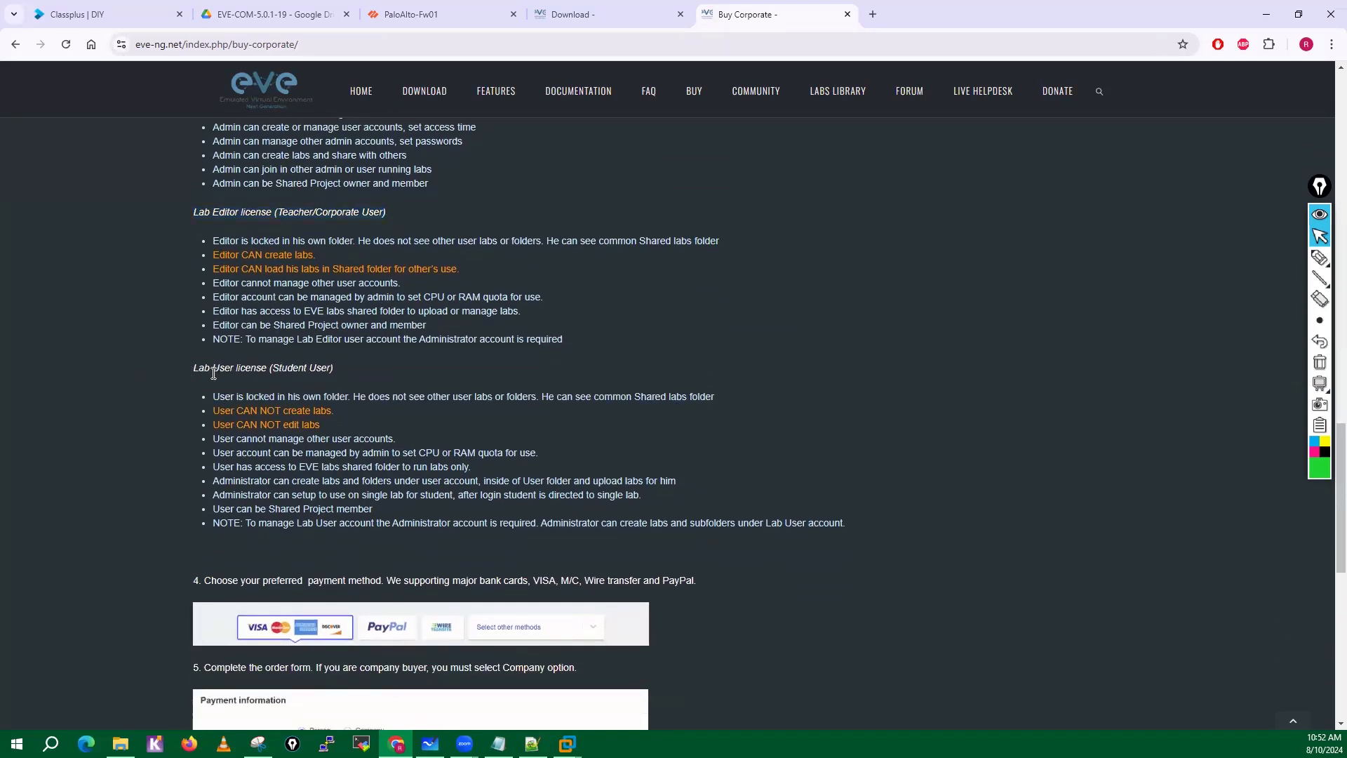
pyautogui.moveTo(192, 375); pyautogui.dragTo(335, 371)
pyautogui.scroll(-2, 416, 458)
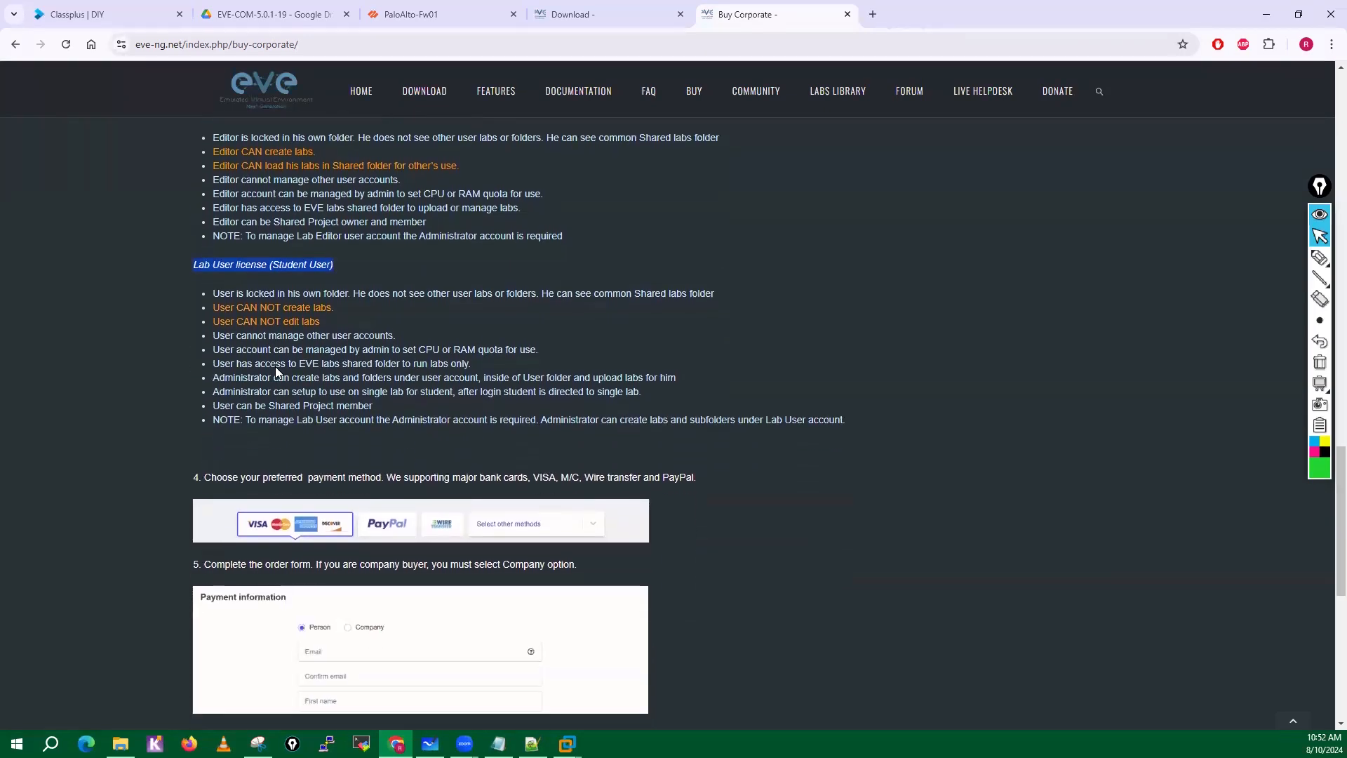
pyautogui.scroll(-1, 338, 418)
pyautogui.scroll(-7, 339, 419)
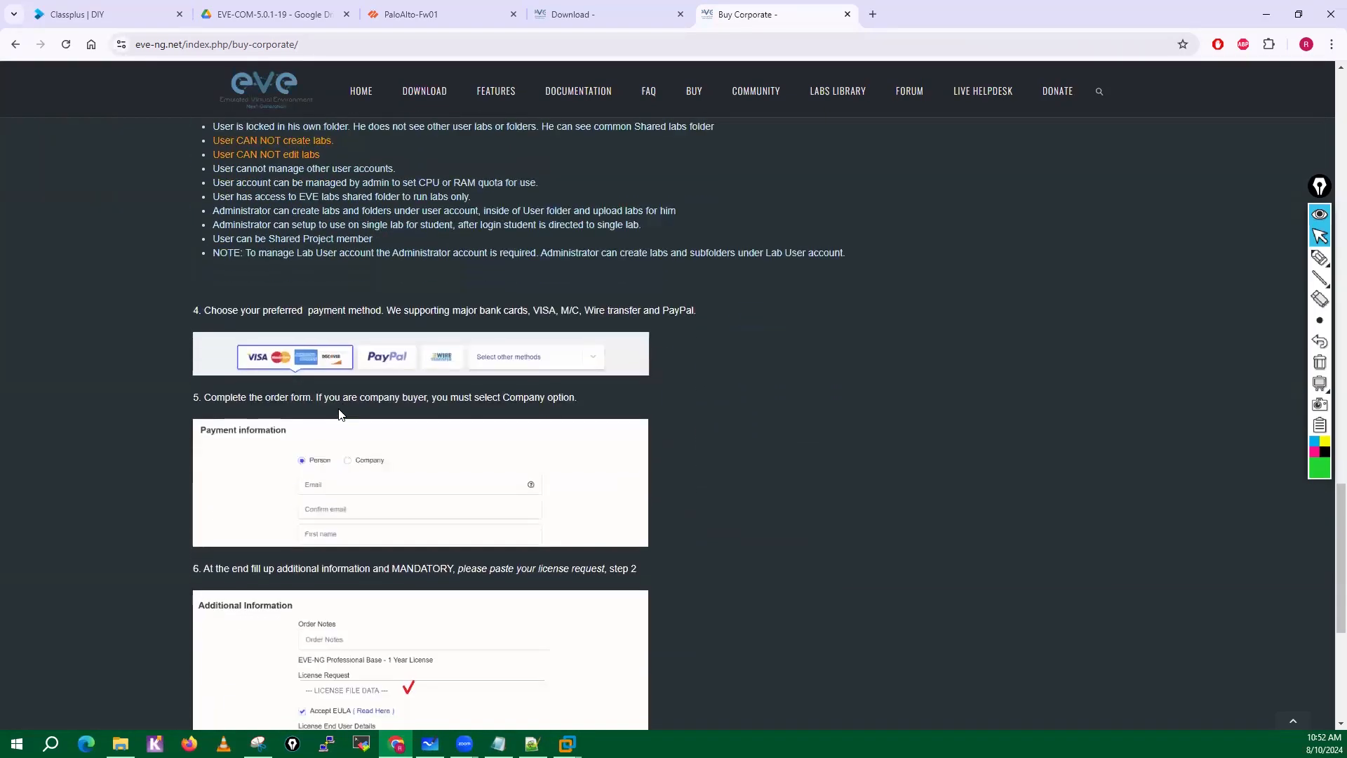
pyautogui.scroll(15, 338, 412)
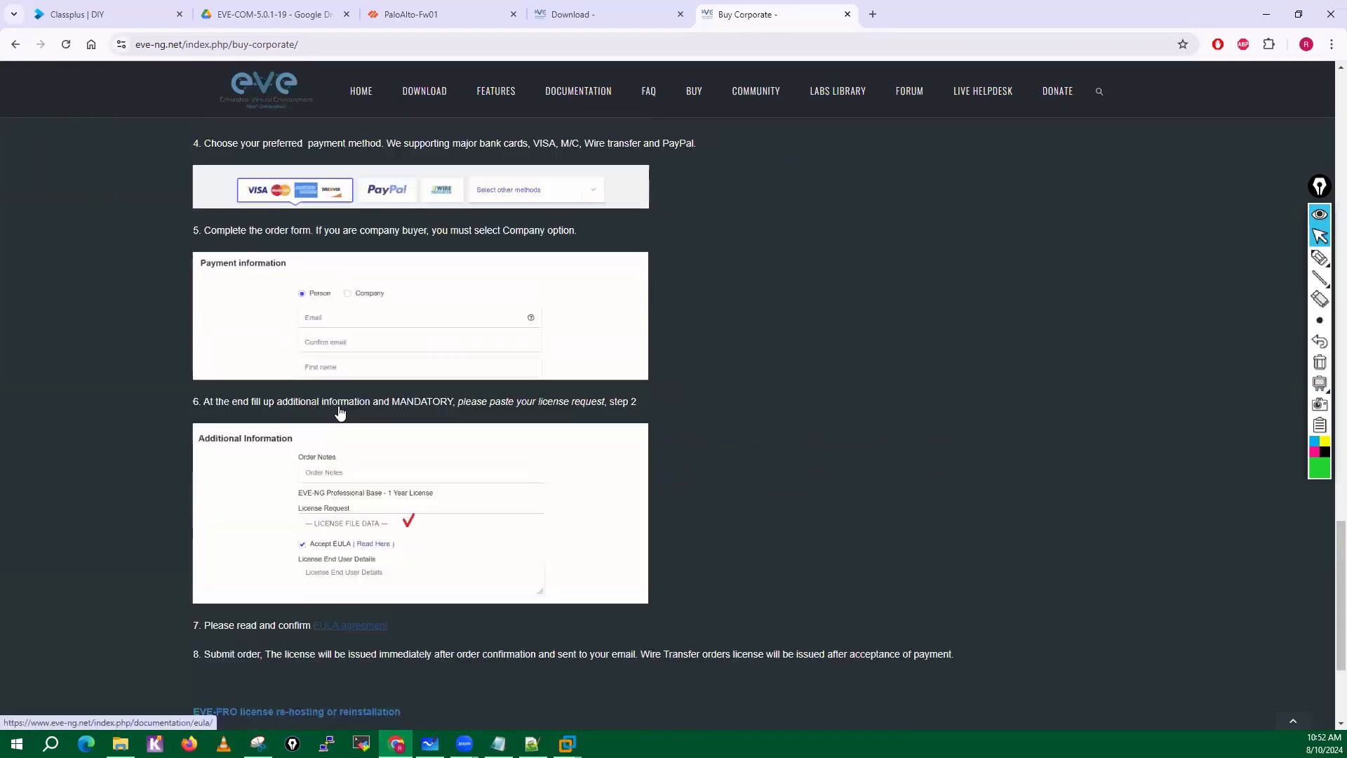
# Open the Corporate/Learning Center checkout and highlight the prices of the Professional Base and Lab User licenses.
pyautogui.click(645, 273)
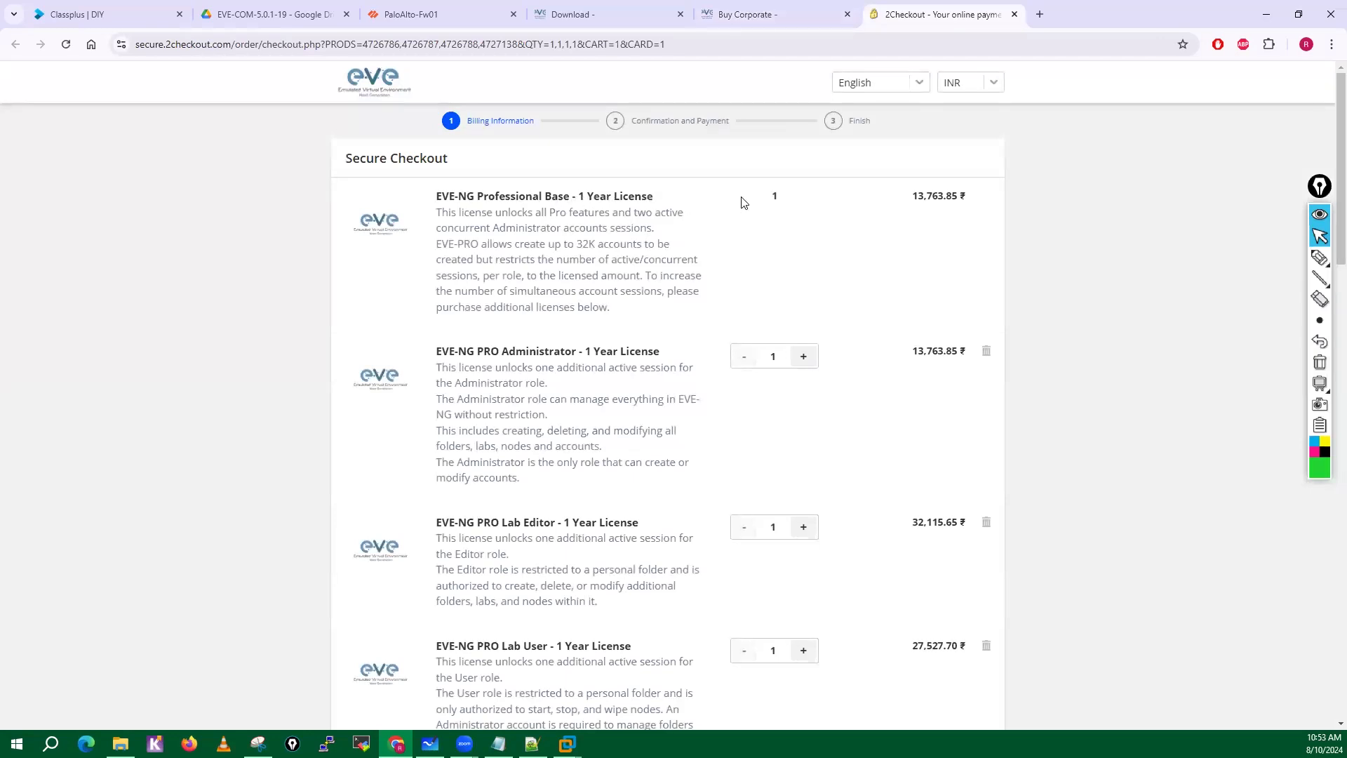
pyautogui.moveTo(914, 202); pyautogui.dragTo(962, 200)
pyautogui.scroll(-2, 704, 340)
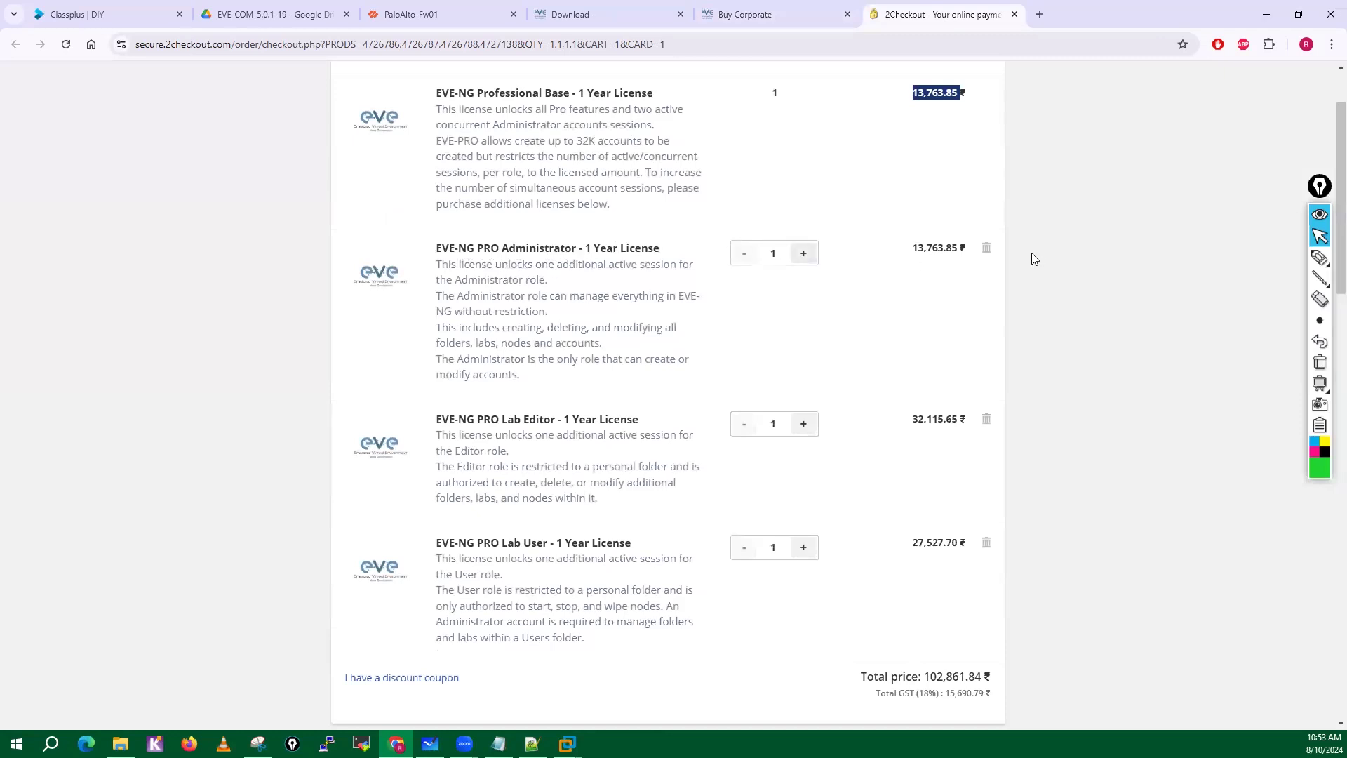
pyautogui.scroll(-2, 446, 330)
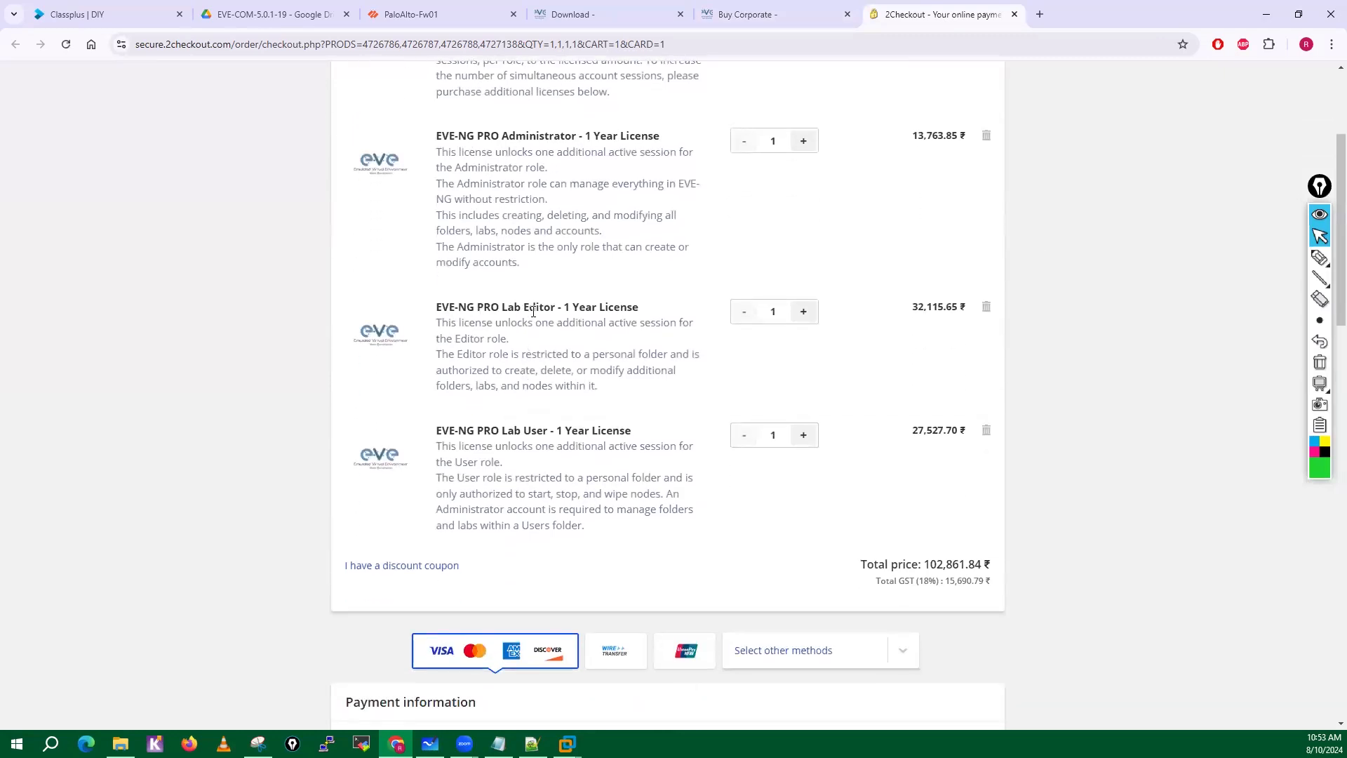
pyautogui.scroll(-2, 469, 379)
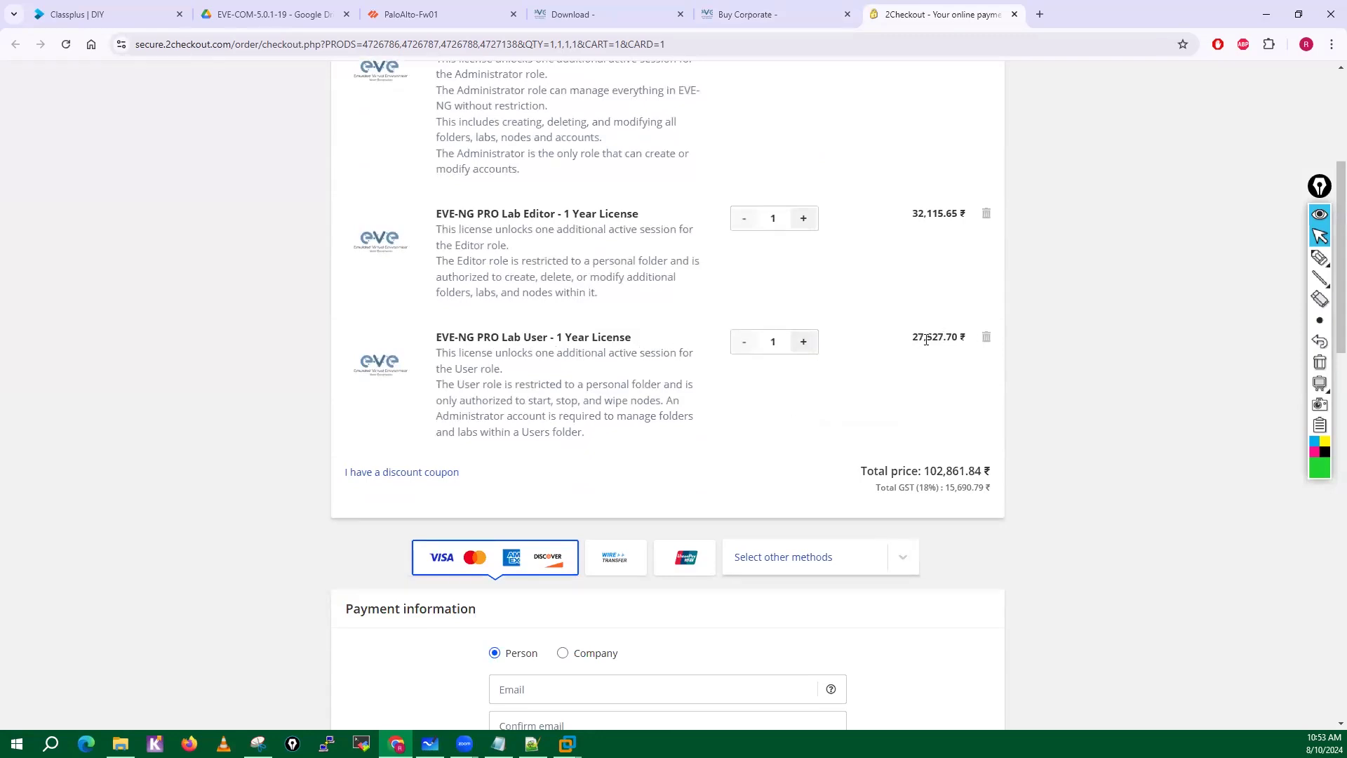
pyautogui.moveTo(913, 339); pyautogui.dragTo(941, 343)
pyautogui.moveTo(439, 363); pyautogui.dragTo(617, 454)
pyautogui.click(617, 454)
# Examine the corporate checkout from its license list down to the payment and additional information fields.
pyautogui.scroll(4, 616, 454)
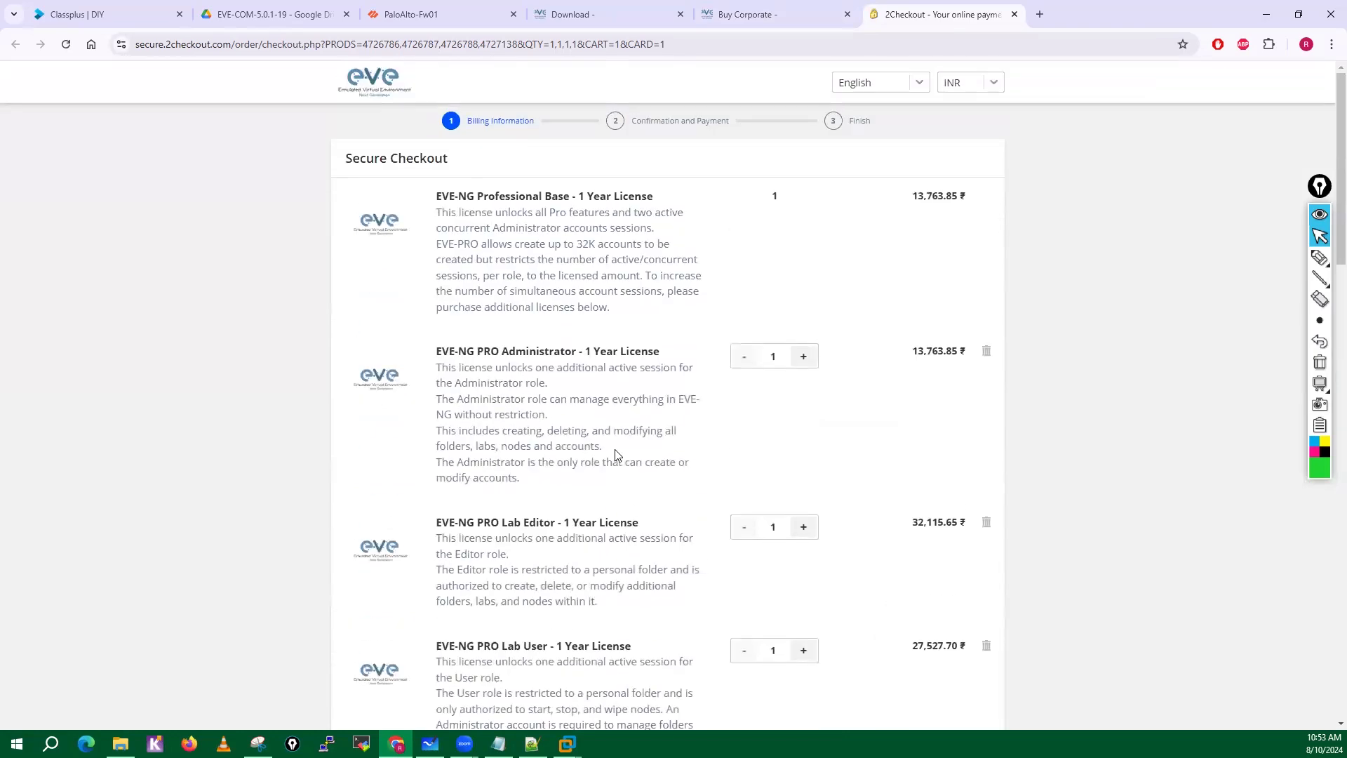
pyautogui.scroll(-15, 616, 454)
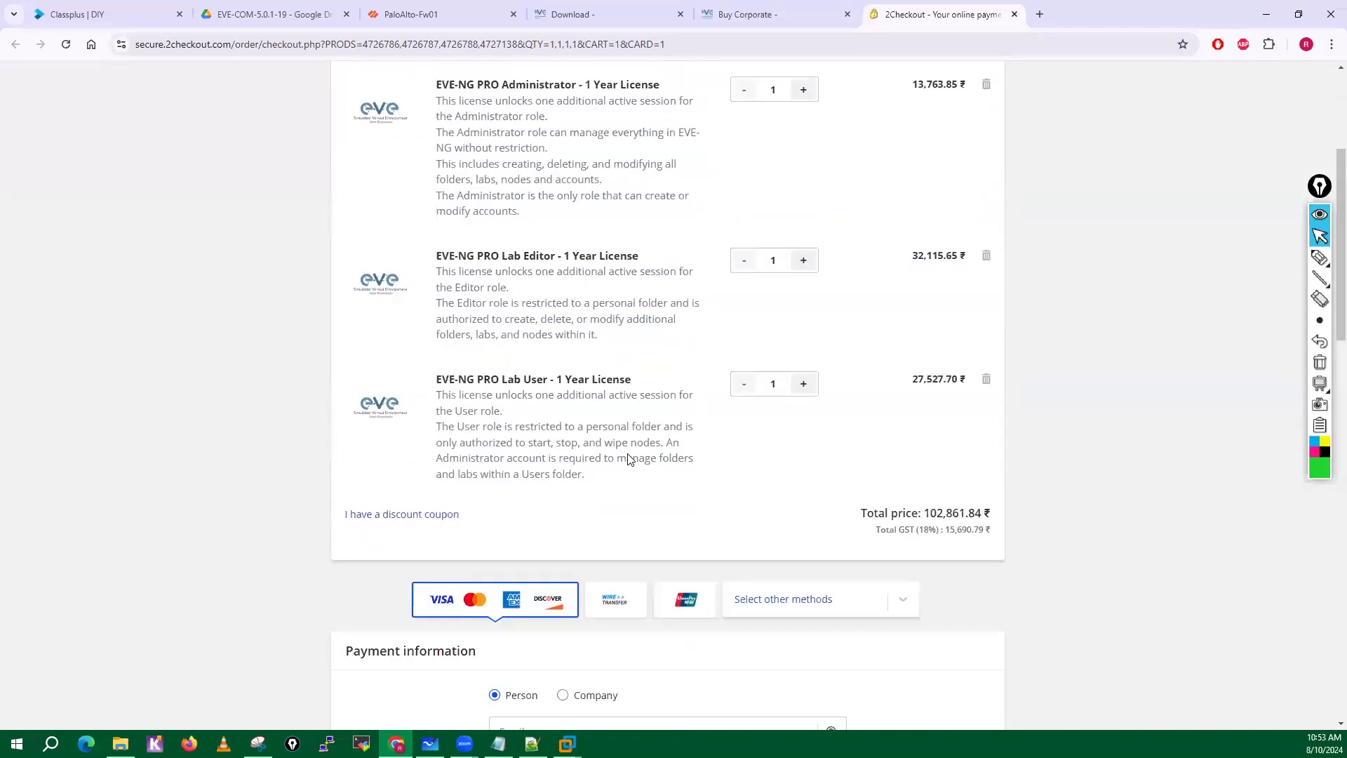
pyautogui.scroll(-6, 574, 385)
pyautogui.scroll(15, 574, 384)
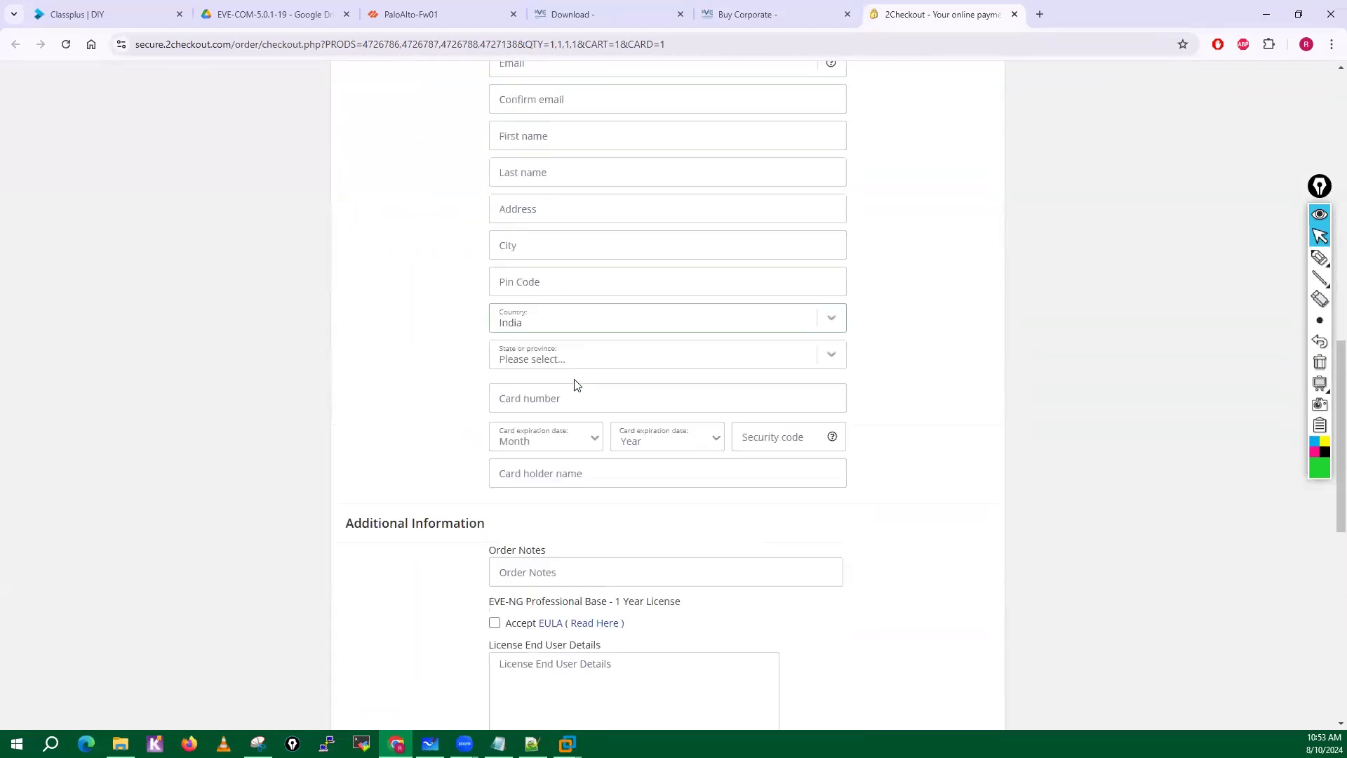
pyautogui.scroll(1, 574, 384)
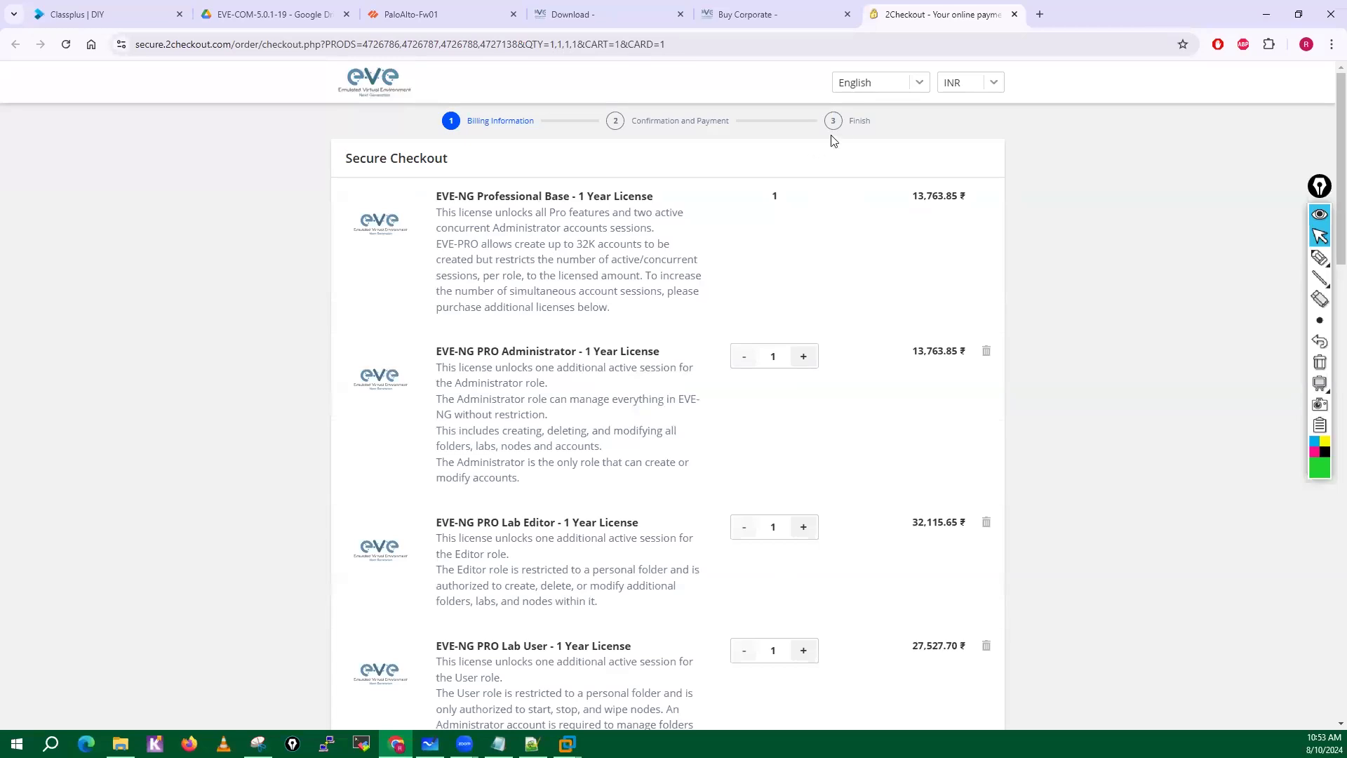
# Close the corporate checkout page and go from the Corporate license page back to the EVE-NG downloads.
pyautogui.click(1015, 15)
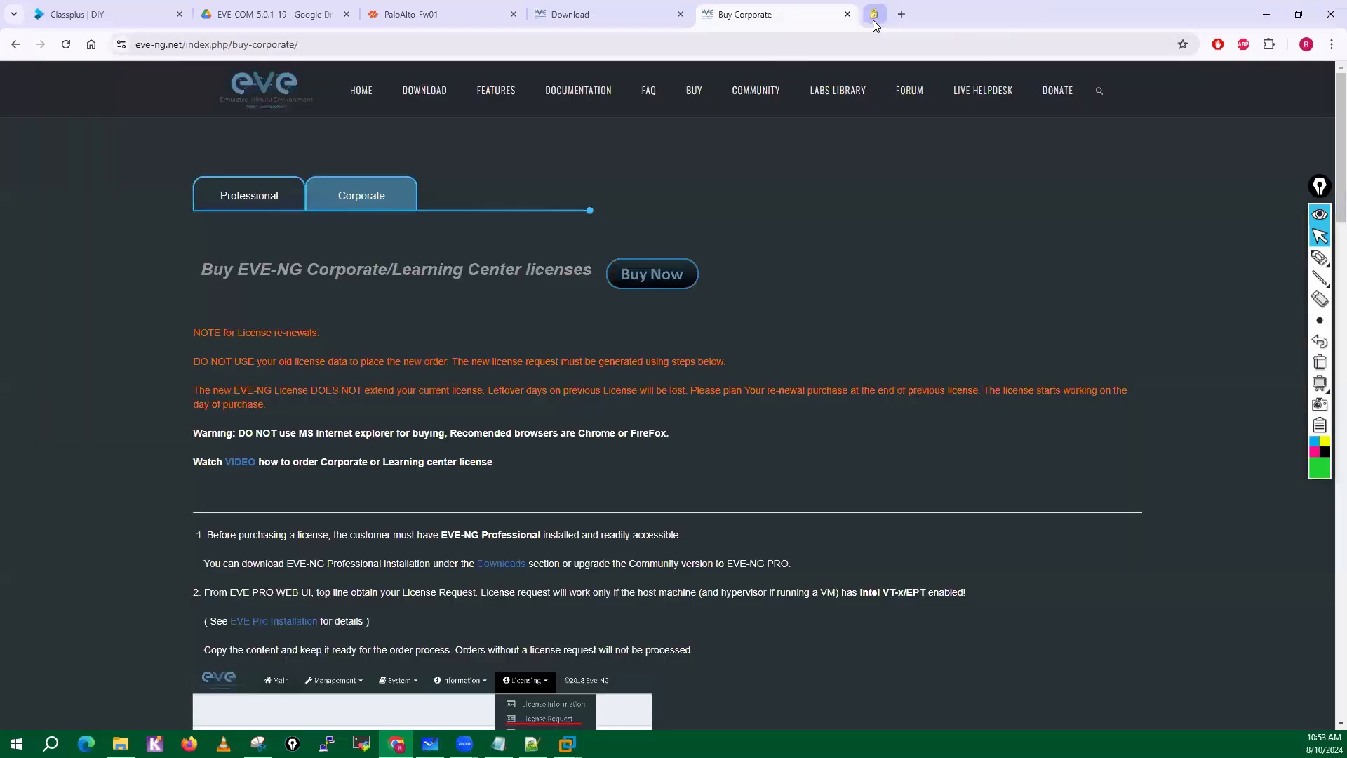
pyautogui.click(415, 95)
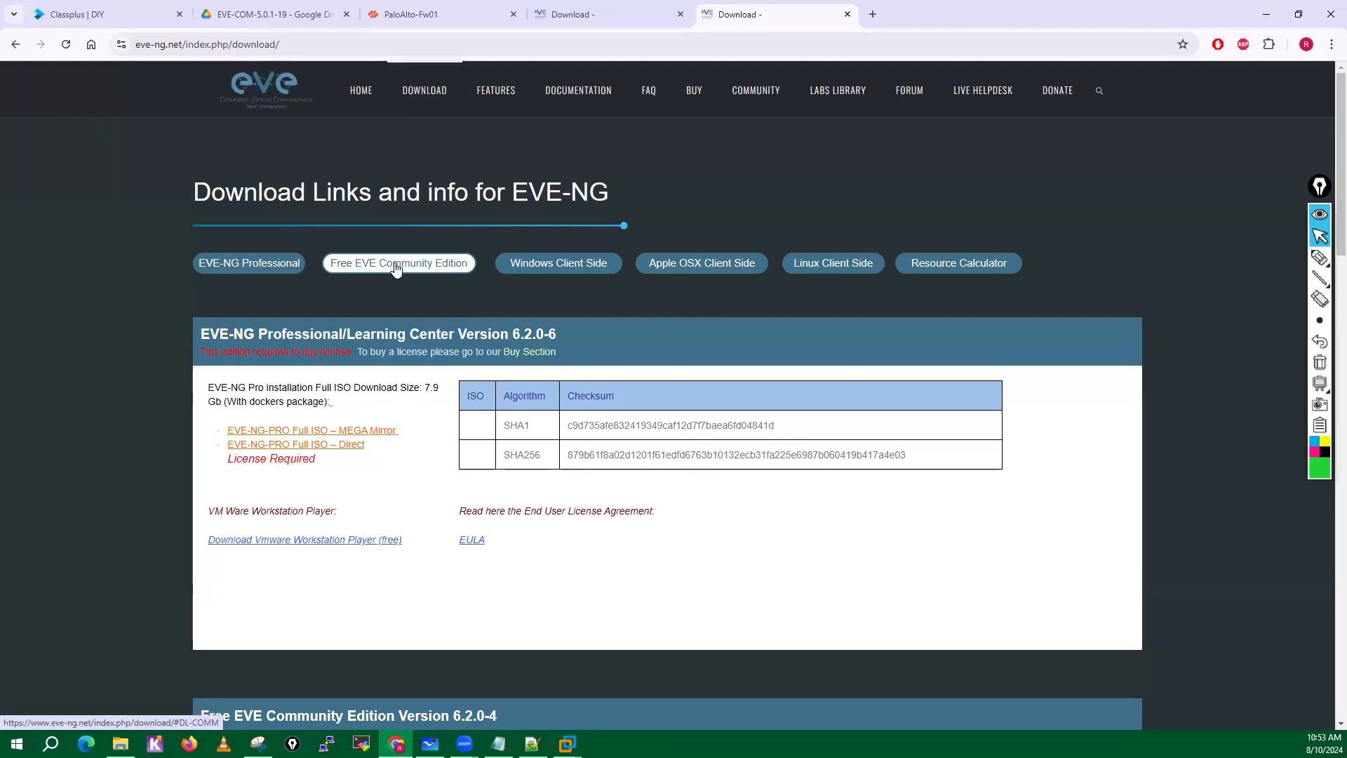
# Show the Free EVE Community Edition section, highlight its heading, and open and cancel the direct-link download of the CE full ISO.
pyautogui.click(396, 269)
pyautogui.moveTo(199, 328); pyautogui.dragTo(529, 327)
pyautogui.scroll(-2, 528, 328)
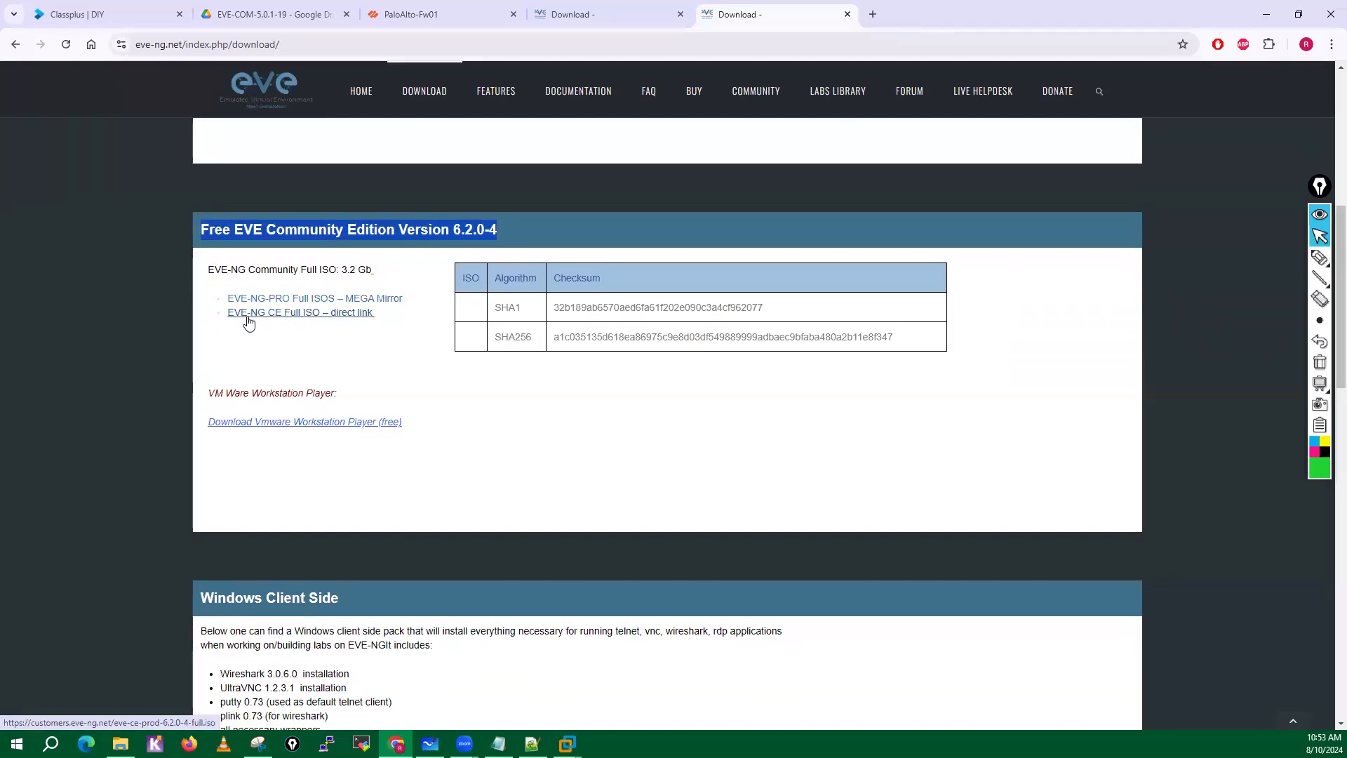
pyautogui.click(295, 320)
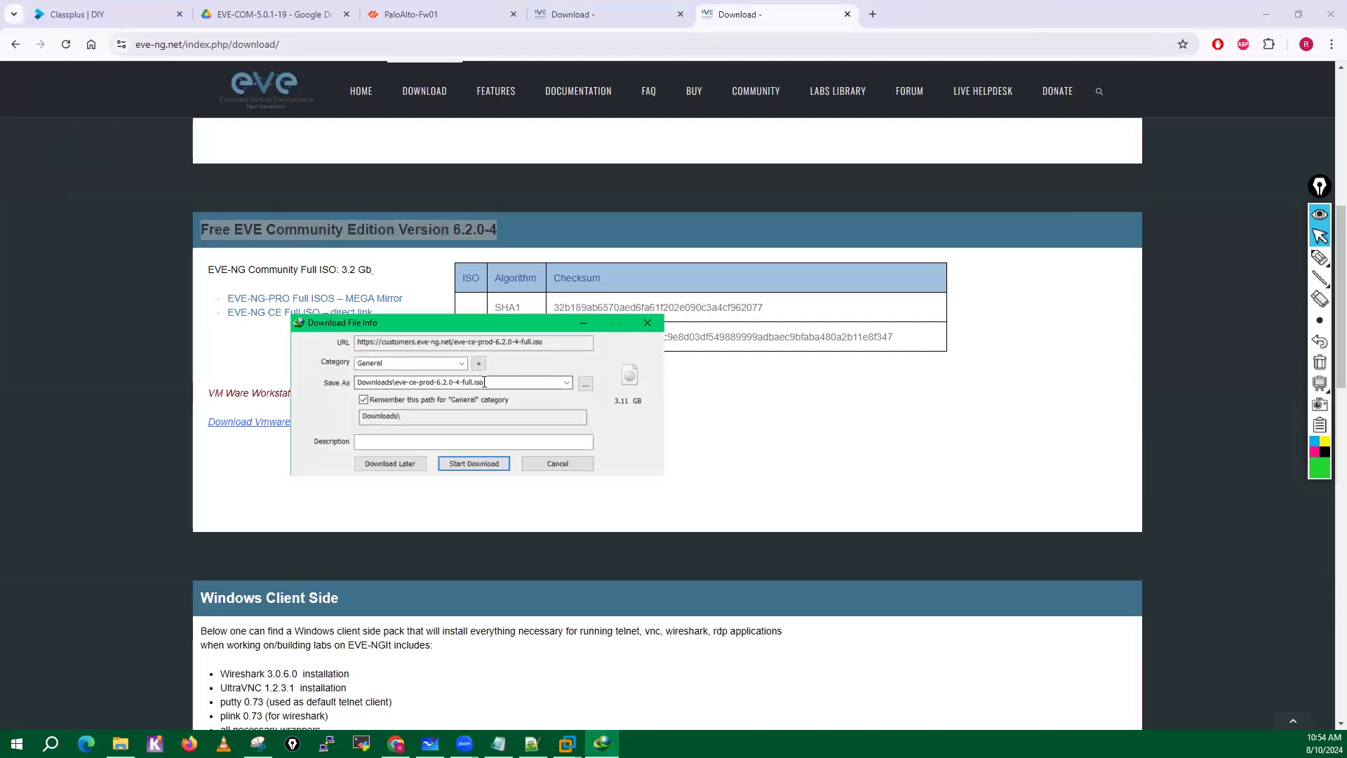
pyautogui.click(558, 463)
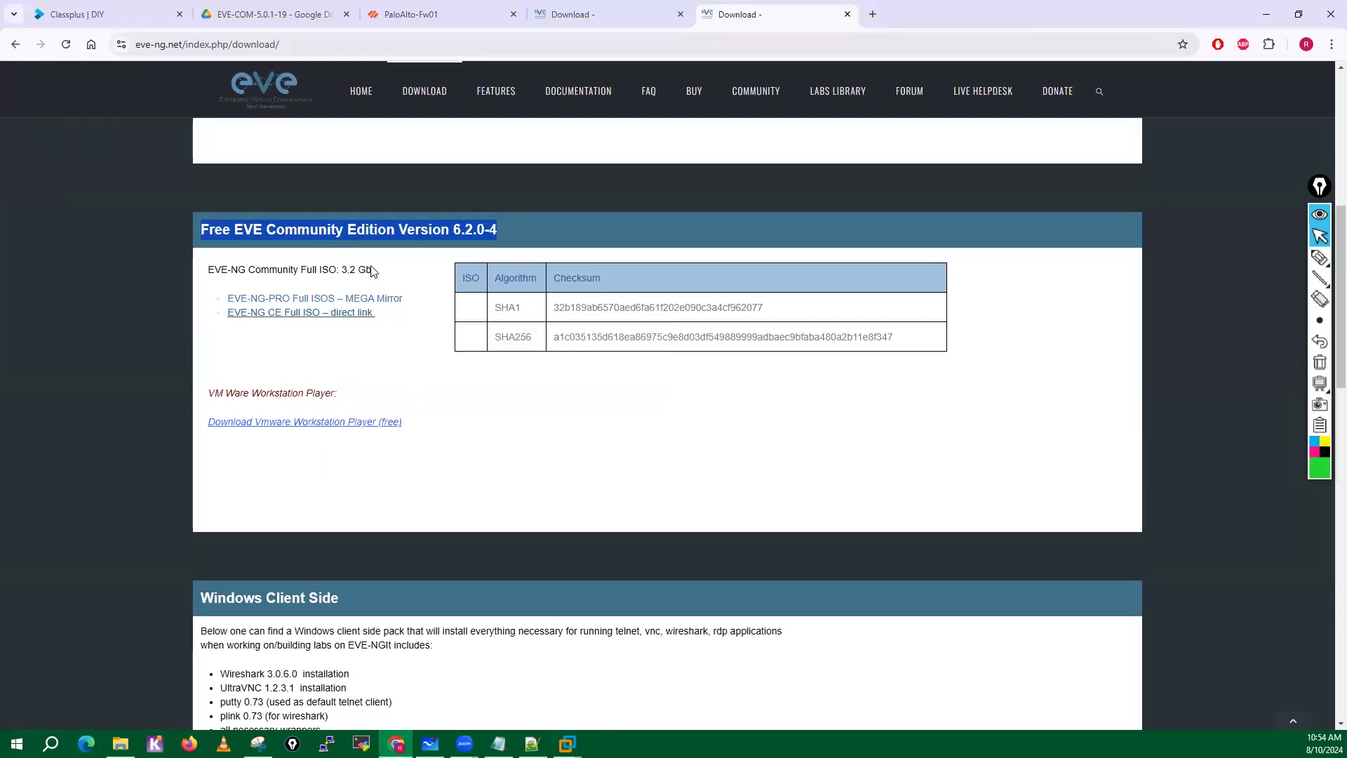
# Highlight the Community Edition heading again, look over the Windows client pack section, and close the duplicate download page.
pyautogui.click(516, 397)
pyautogui.scroll(2, 386, 358)
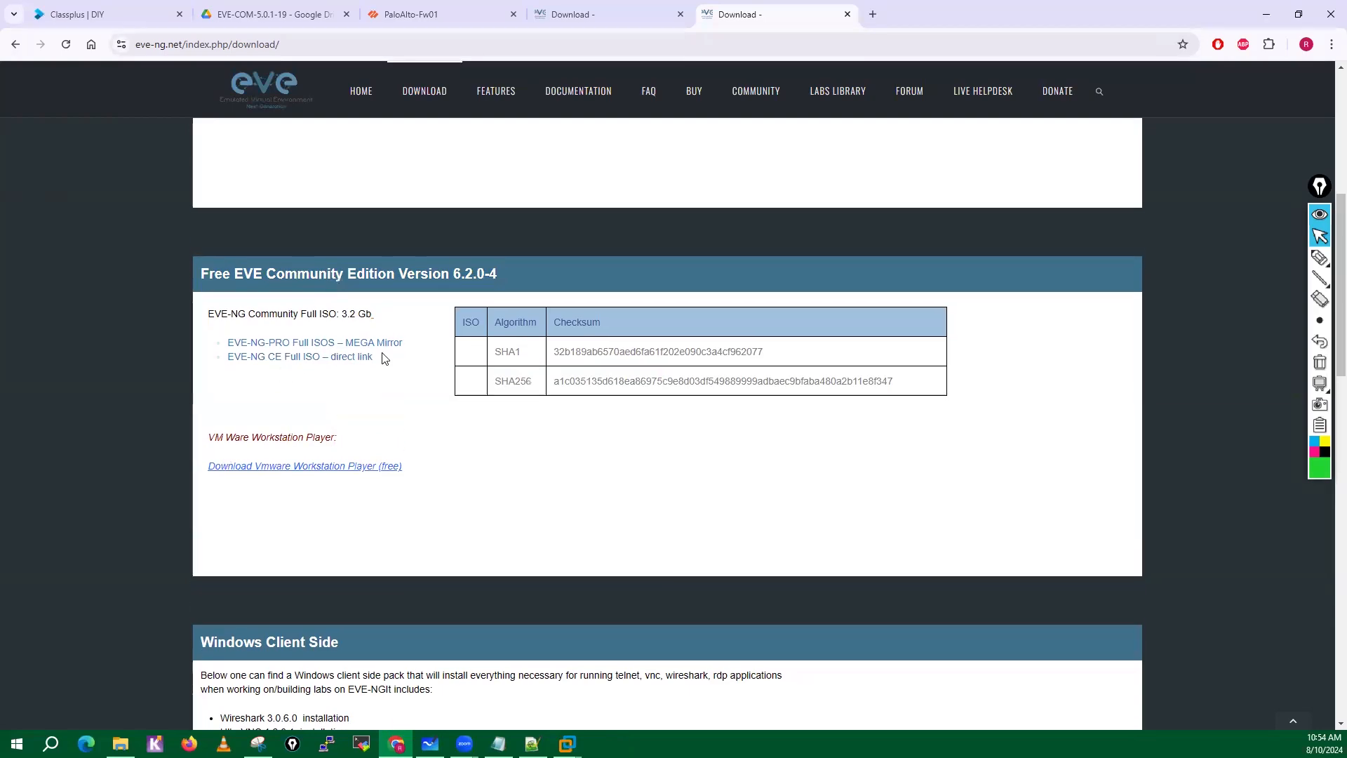
pyautogui.moveTo(199, 329); pyautogui.dragTo(502, 348)
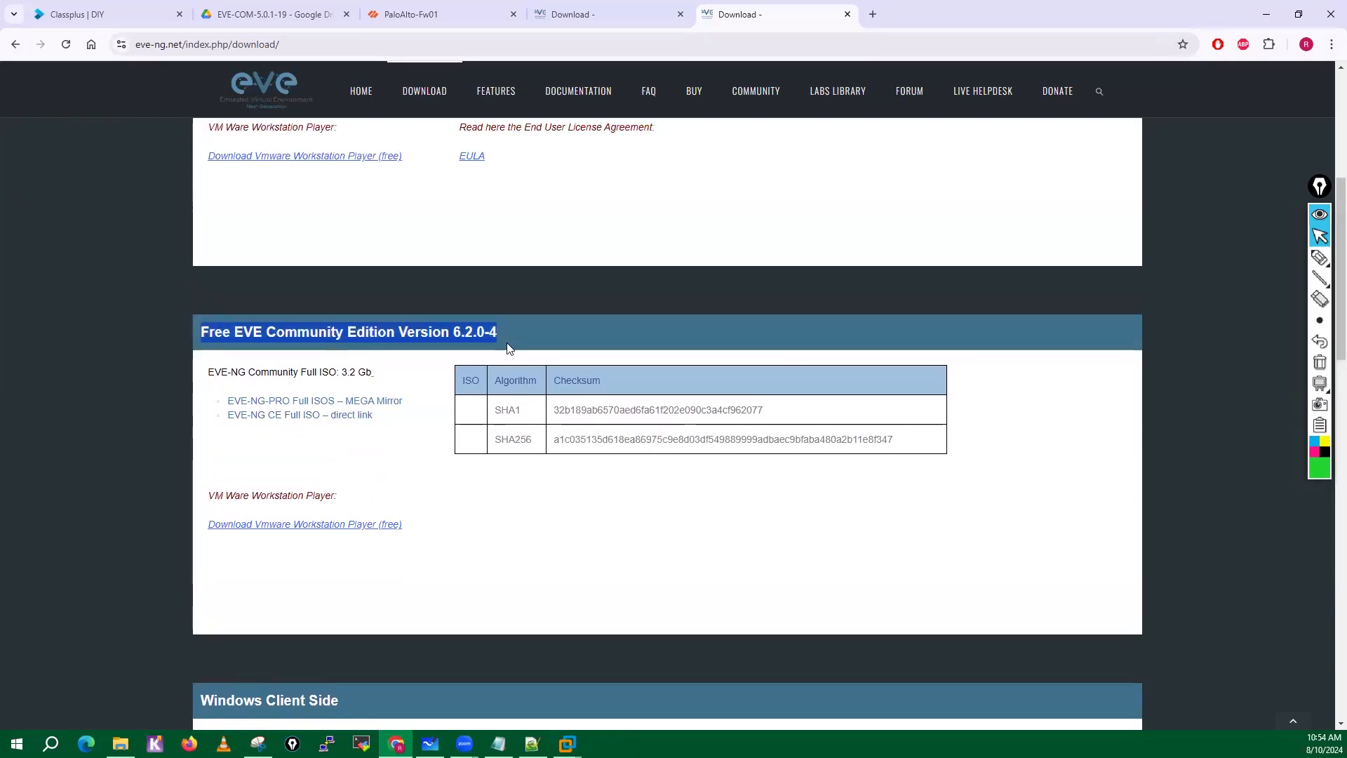
pyautogui.scroll(-4, 430, 499)
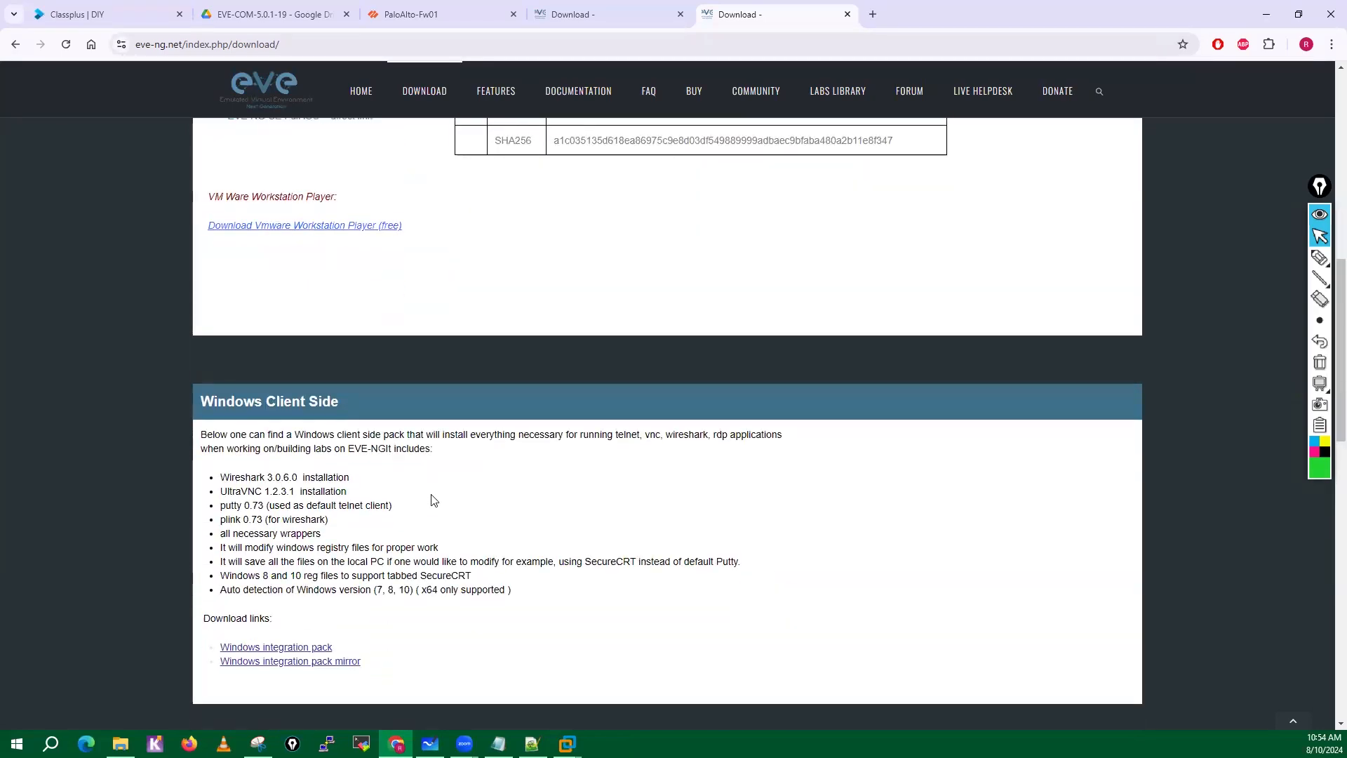
pyautogui.scroll(-3, 430, 499)
pyautogui.scroll(2, 593, 391)
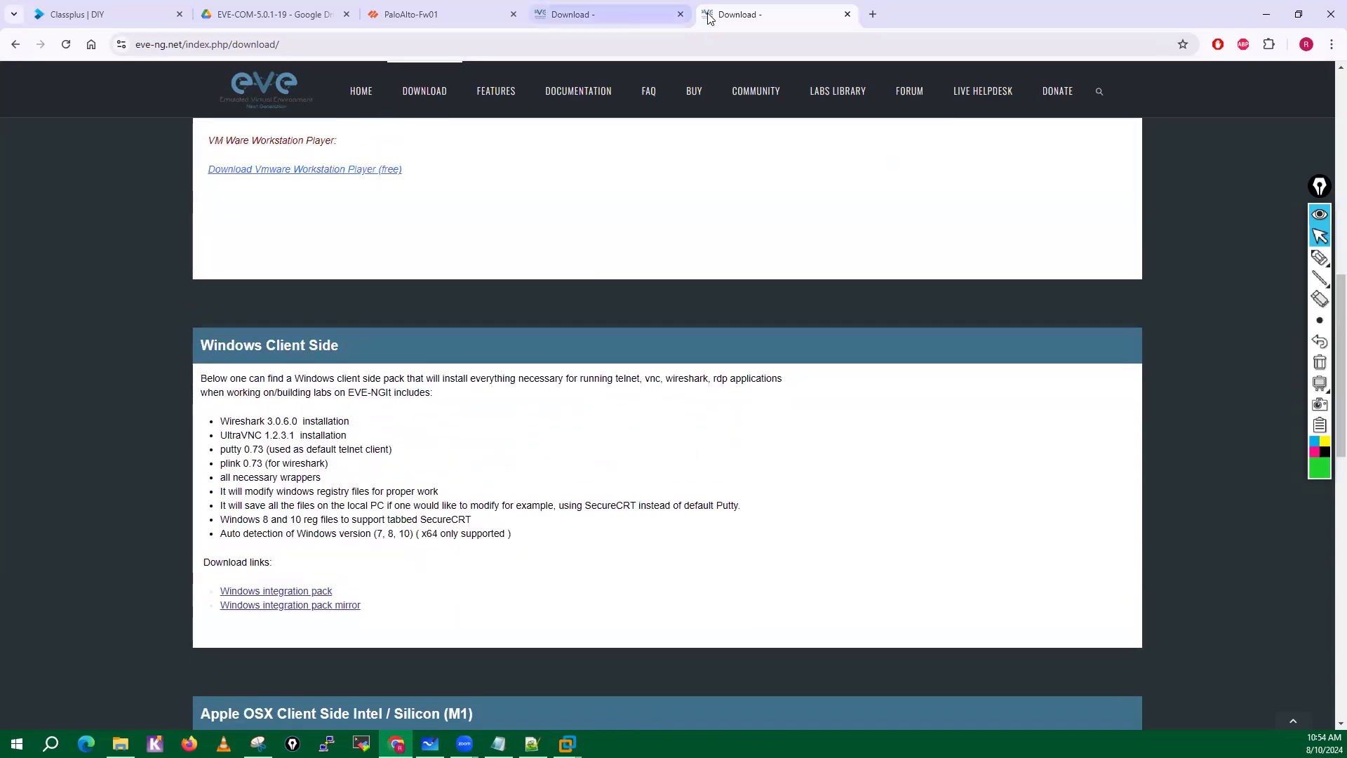
pyautogui.click(680, 15)
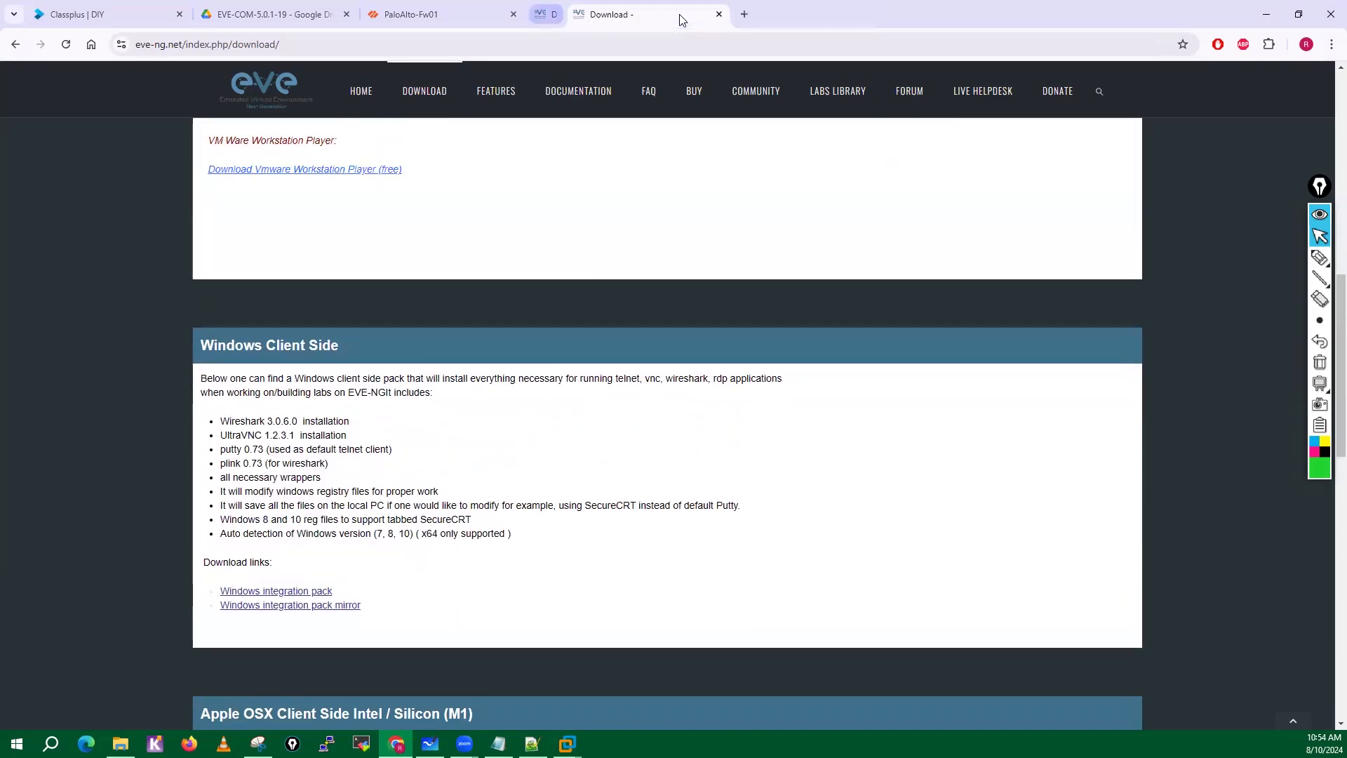
# Show the EVE-COM-5.0.1-19 folder in Google Drive and switch to the EVE-CE-Test-3rd-Aug virtual machine in VMware Workstation.
pyautogui.click(234, 8)
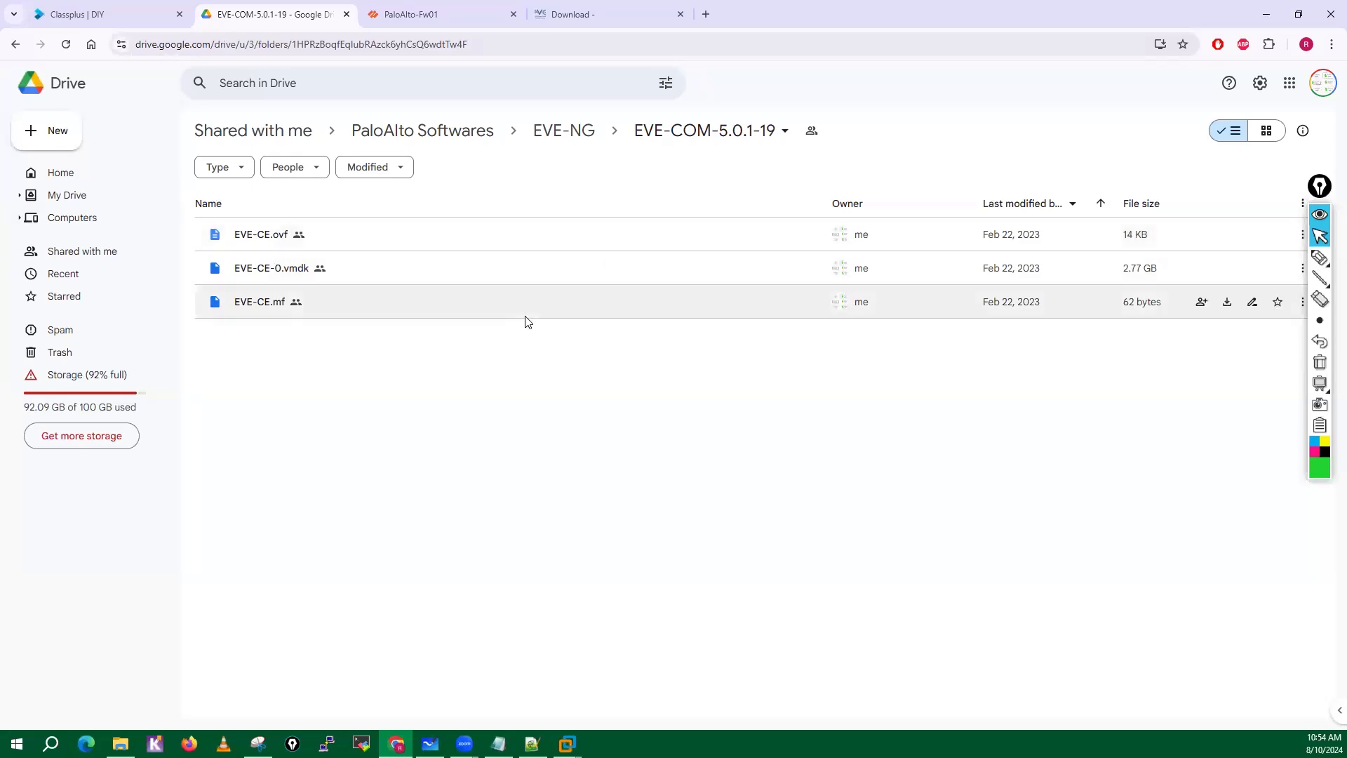
pyautogui.moveTo(568, 741)
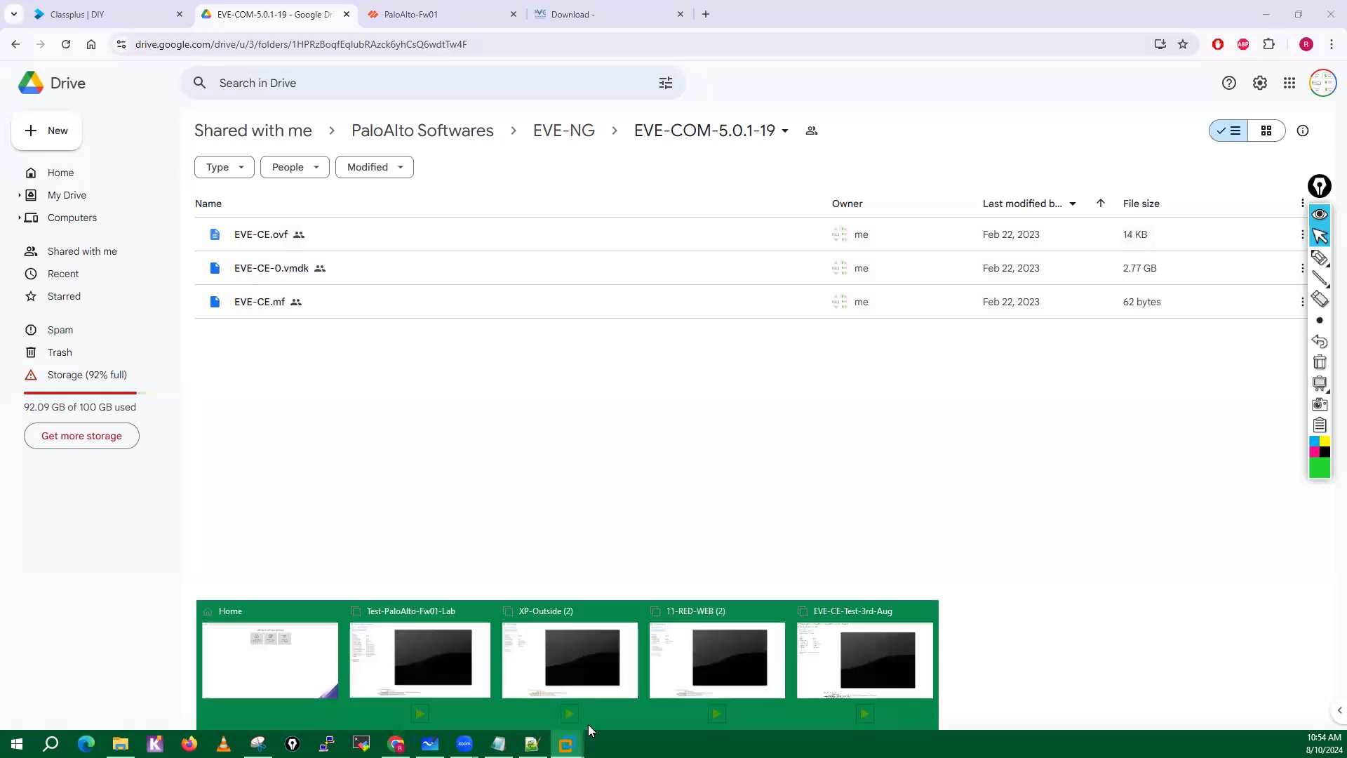
pyautogui.click(852, 661)
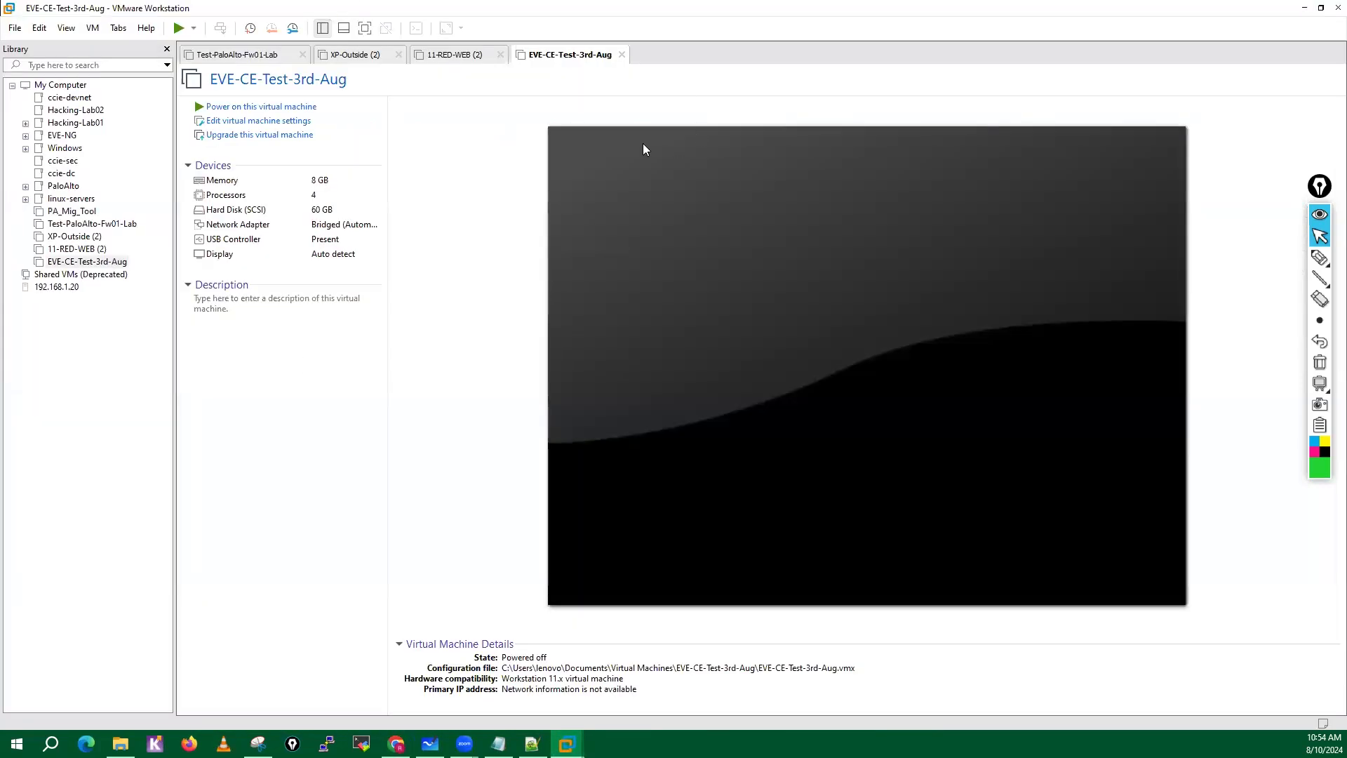
# Set the memory of the EVE-CE-Test-3rd-Aug virtual machine to 14500 MB in its settings.
pyautogui.click(265, 125)
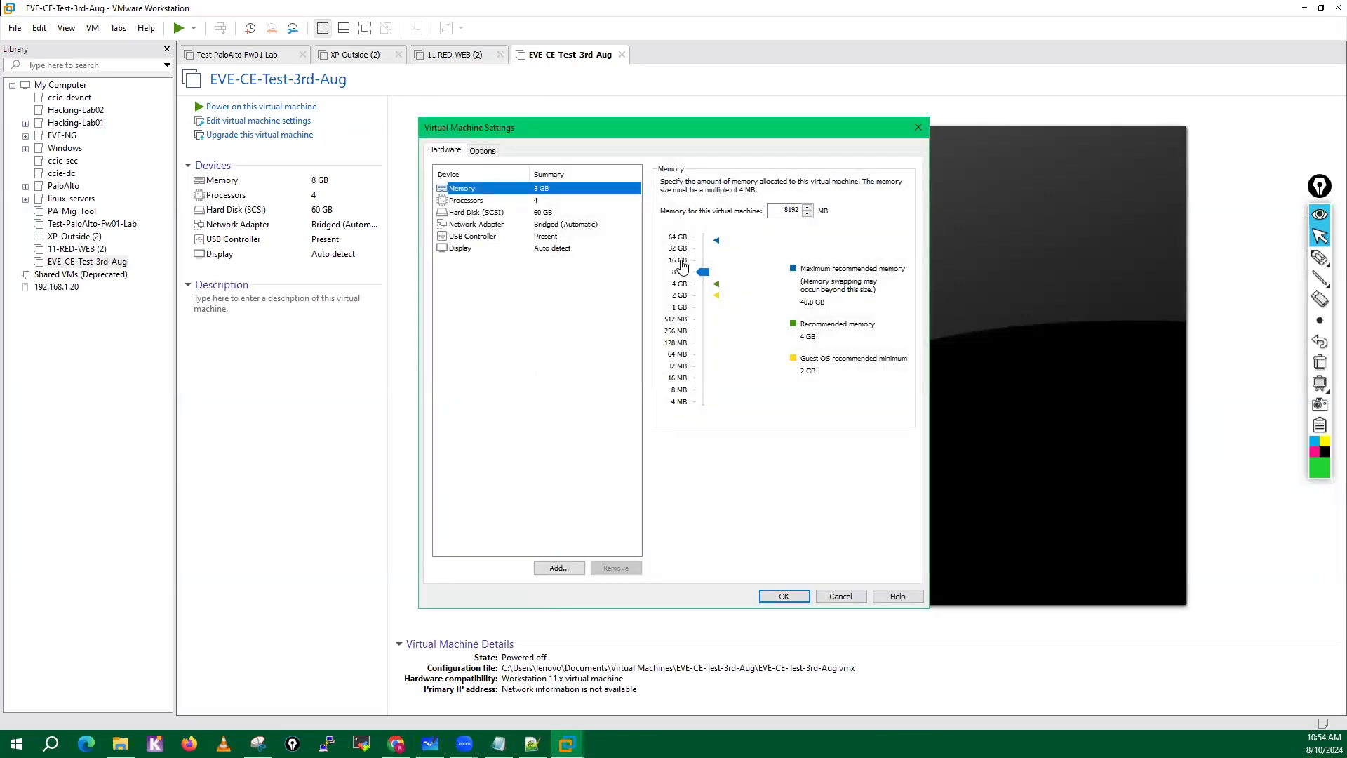
pyautogui.click(800, 211)
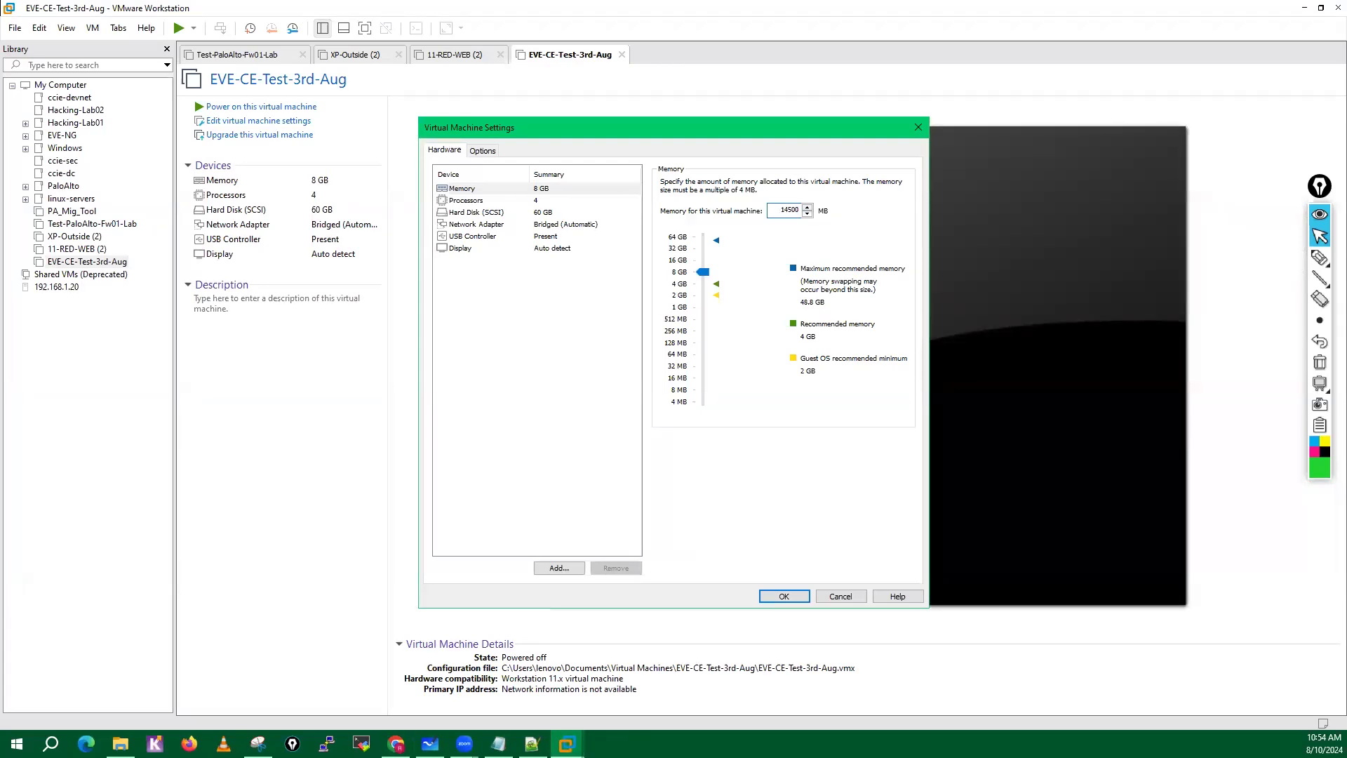
pyautogui.click(544, 212)
pyautogui.click(541, 189)
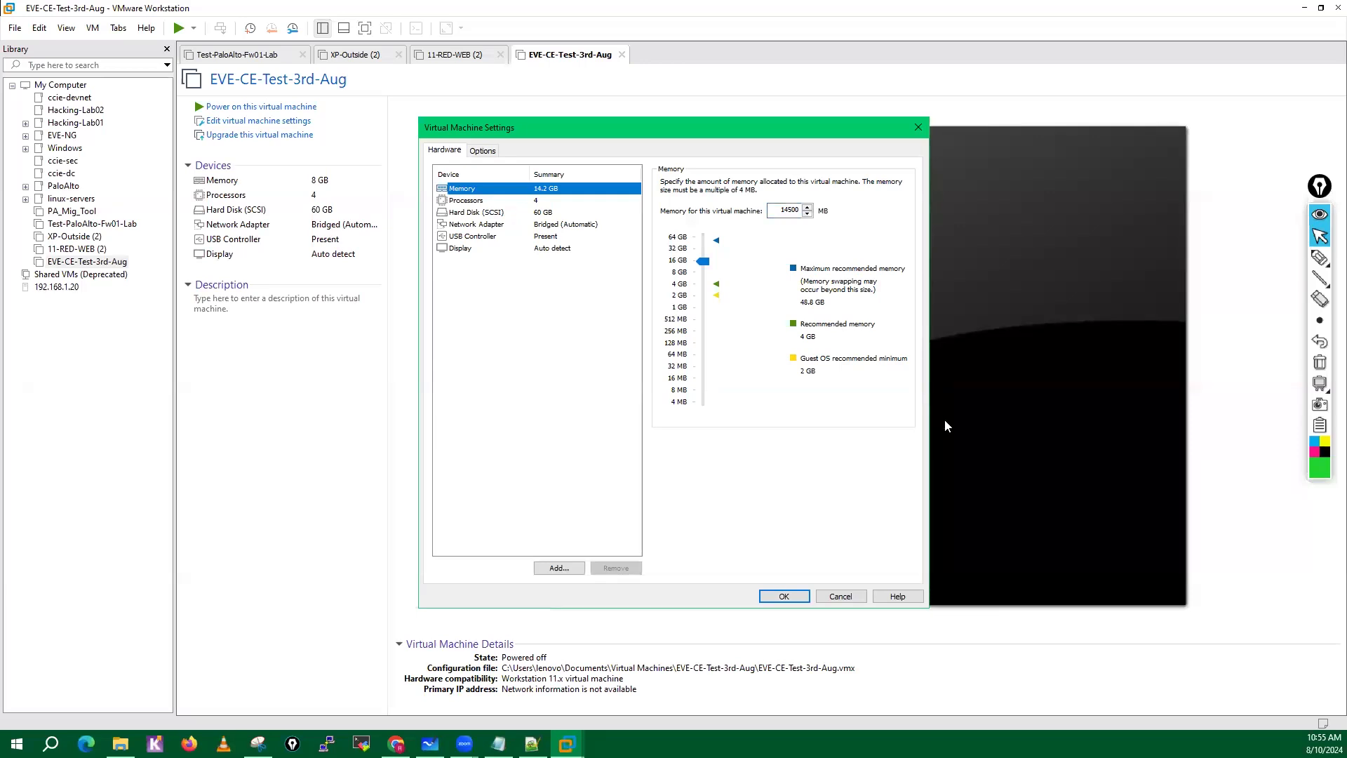
# Show the processor settings, circle and tick the Virtualize Intel VT-x/EPT or AMD-V/RVI option with the pen, and clear the marks.
pyautogui.click(475, 204)
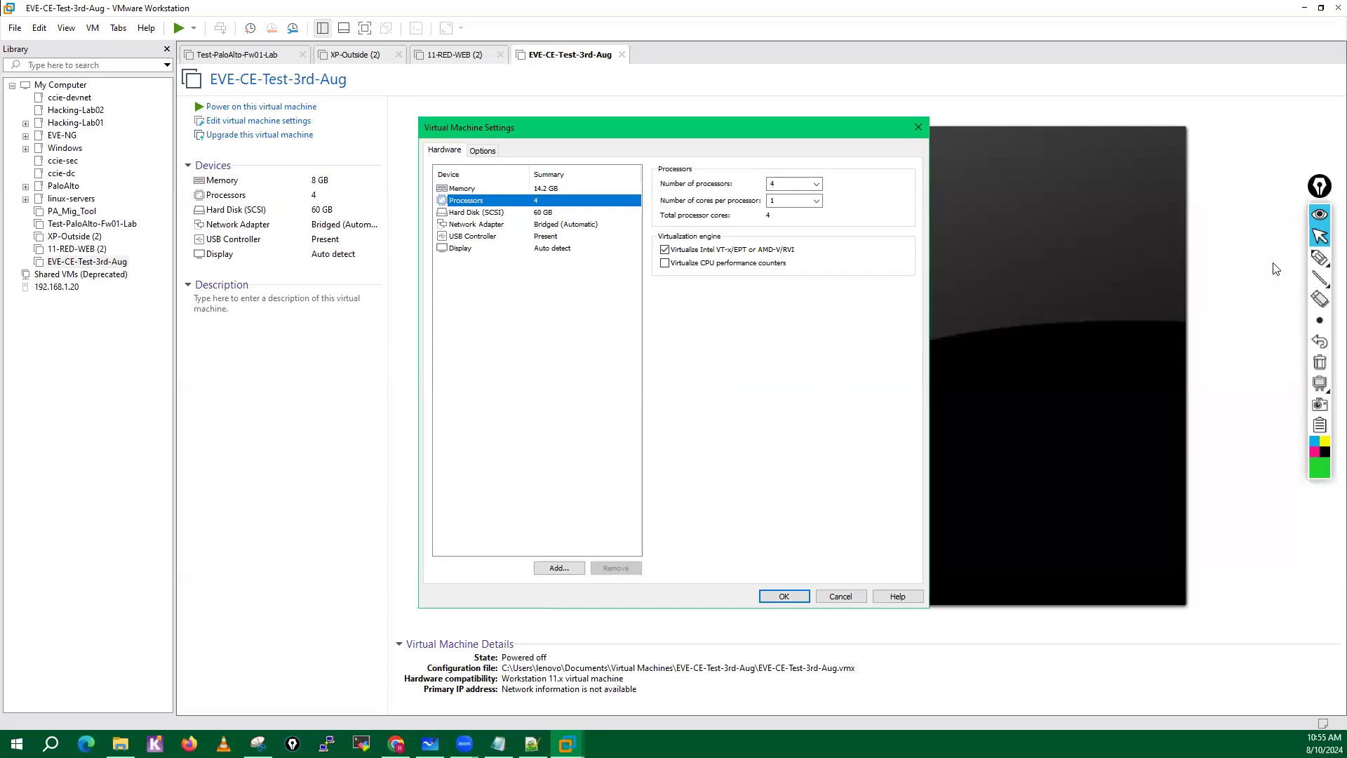
pyautogui.click(1319, 257)
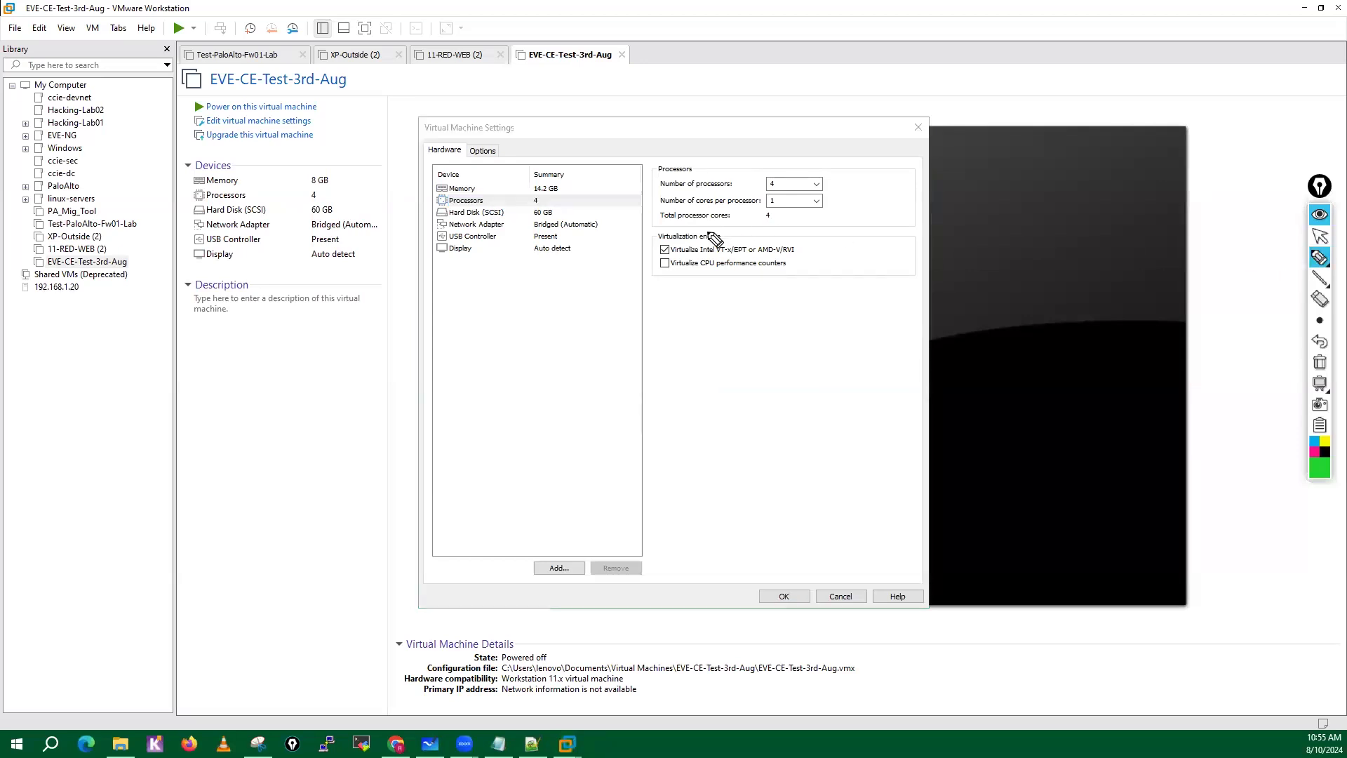
pyautogui.moveTo(703, 226)
pyautogui.mouseDown()
pyautogui.moveTo(638, 246)
pyautogui.moveTo(788, 266)
pyautogui.moveTo(700, 231)
pyautogui.mouseUp()
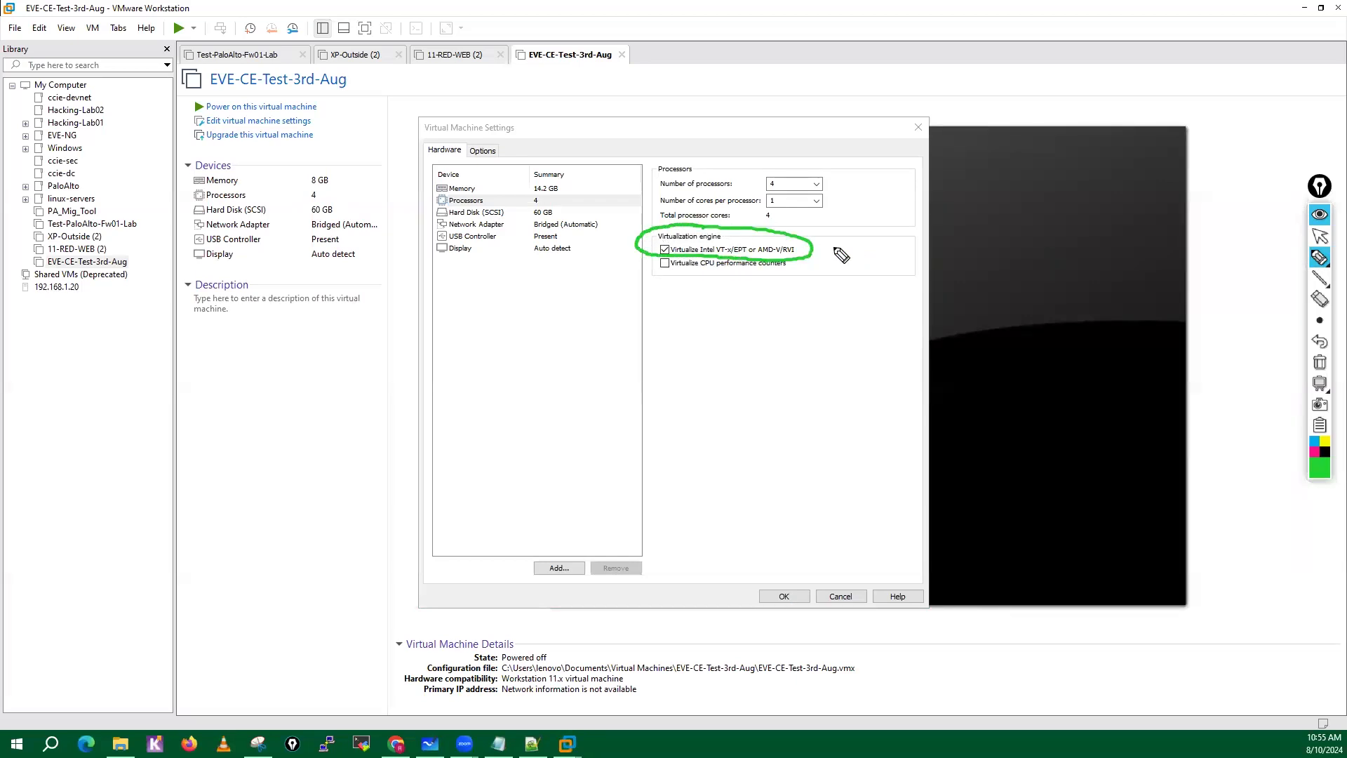
pyautogui.moveTo(826, 242); pyautogui.dragTo(894, 247)
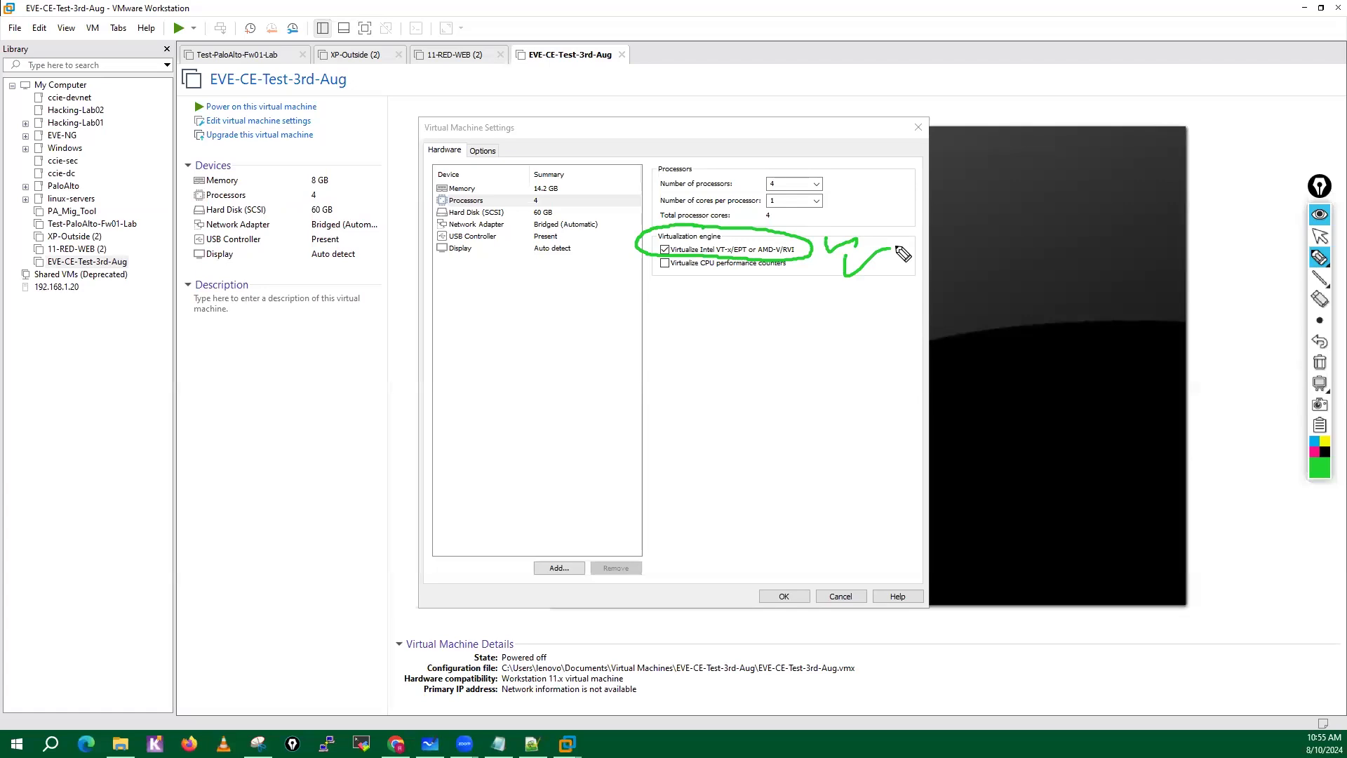
pyautogui.click(1319, 362)
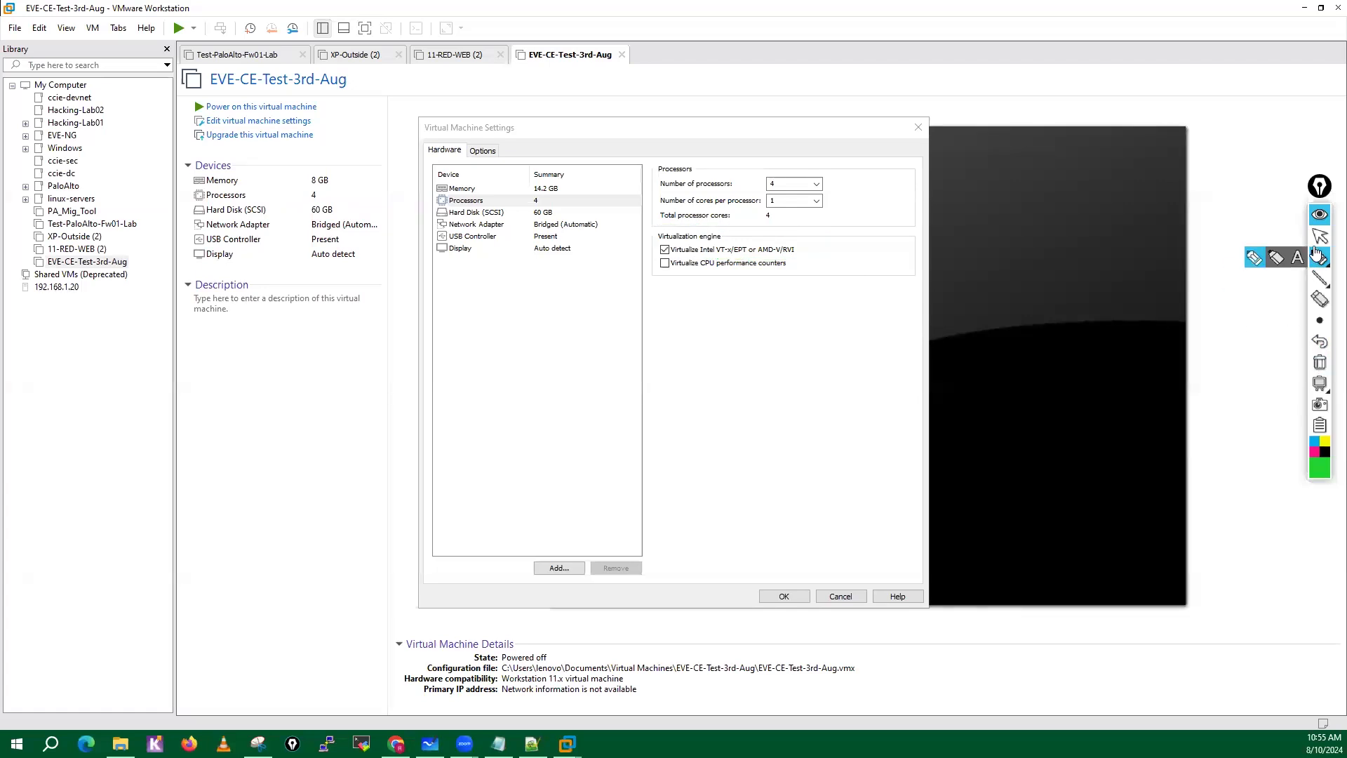
# Handwrite circled "Win 11" and "hyper-V" over the settings and draw an arrow from Win 11 to hyper-V.
pyautogui.click(1319, 239)
pyautogui.click(1319, 258)
pyautogui.moveTo(457, 366)
pyautogui.mouseDown()
pyautogui.moveTo(539, 359)
pyautogui.moveTo(536, 330)
pyautogui.mouseUp()
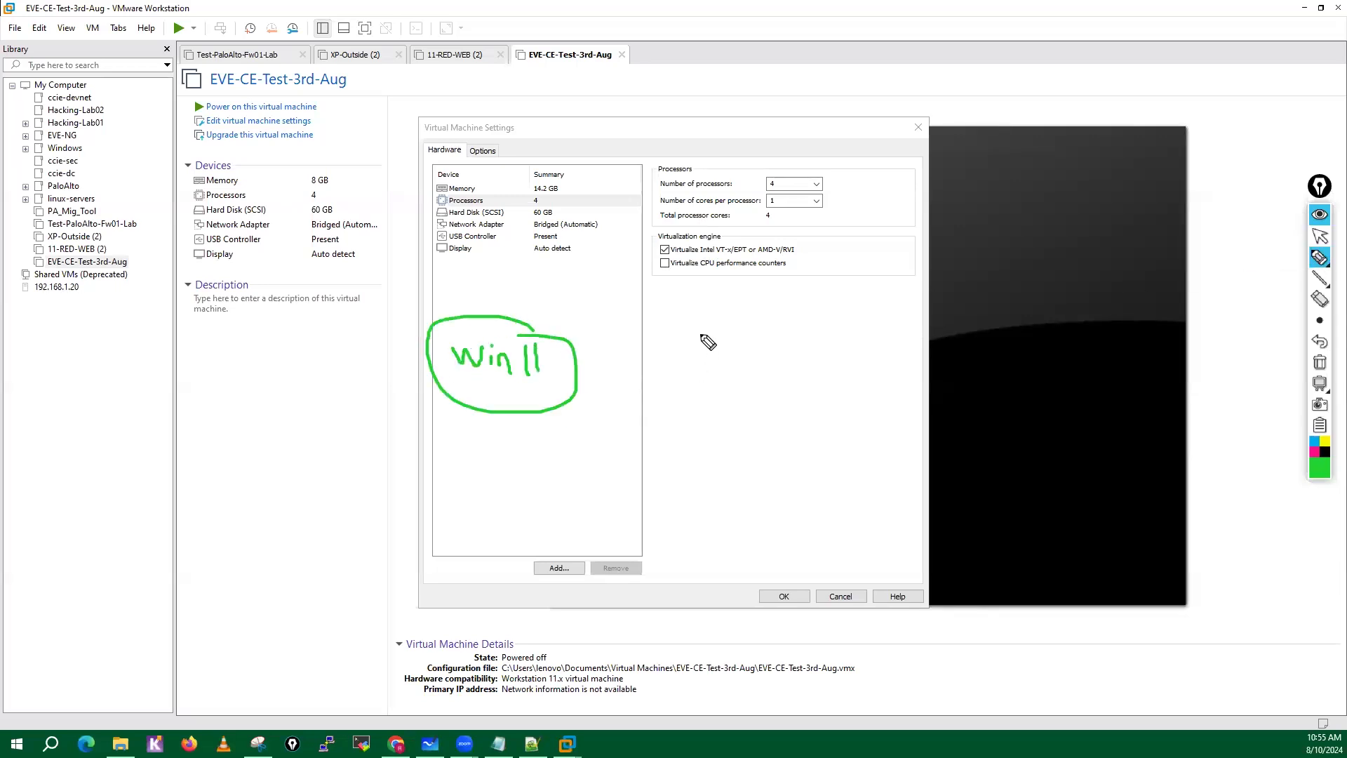
pyautogui.moveTo(700, 334)
pyautogui.mouseDown()
pyautogui.moveTo(736, 374)
pyautogui.moveTo(764, 343)
pyautogui.moveTo(776, 355)
pyautogui.moveTo(817, 330)
pyautogui.moveTo(698, 399)
pyautogui.moveTo(789, 310)
pyautogui.moveTo(913, 305)
pyautogui.mouseUp()
pyautogui.moveTo(879, 304); pyautogui.dragTo(903, 327)
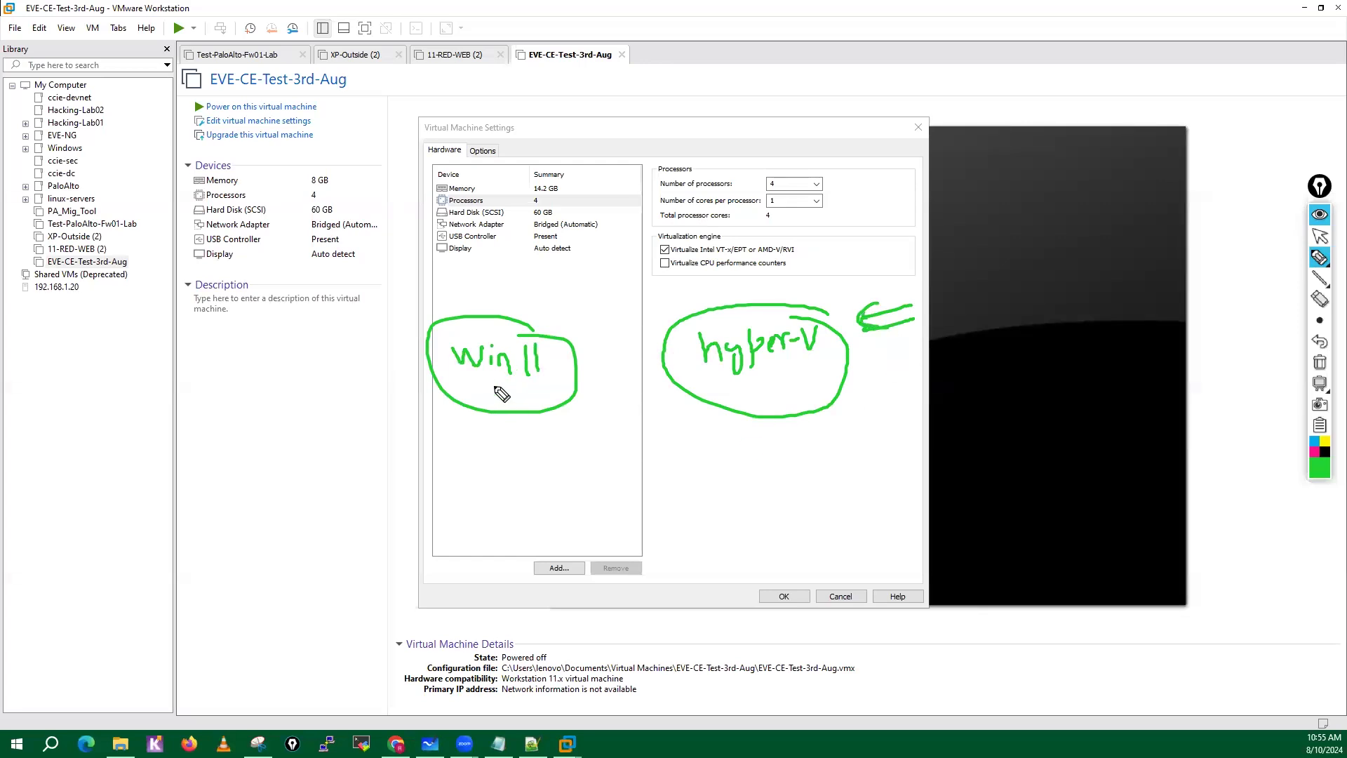
pyautogui.moveTo(496, 385)
pyautogui.mouseDown()
pyautogui.moveTo(574, 372)
pyautogui.moveTo(628, 329)
pyautogui.moveTo(640, 372)
pyautogui.mouseUp()
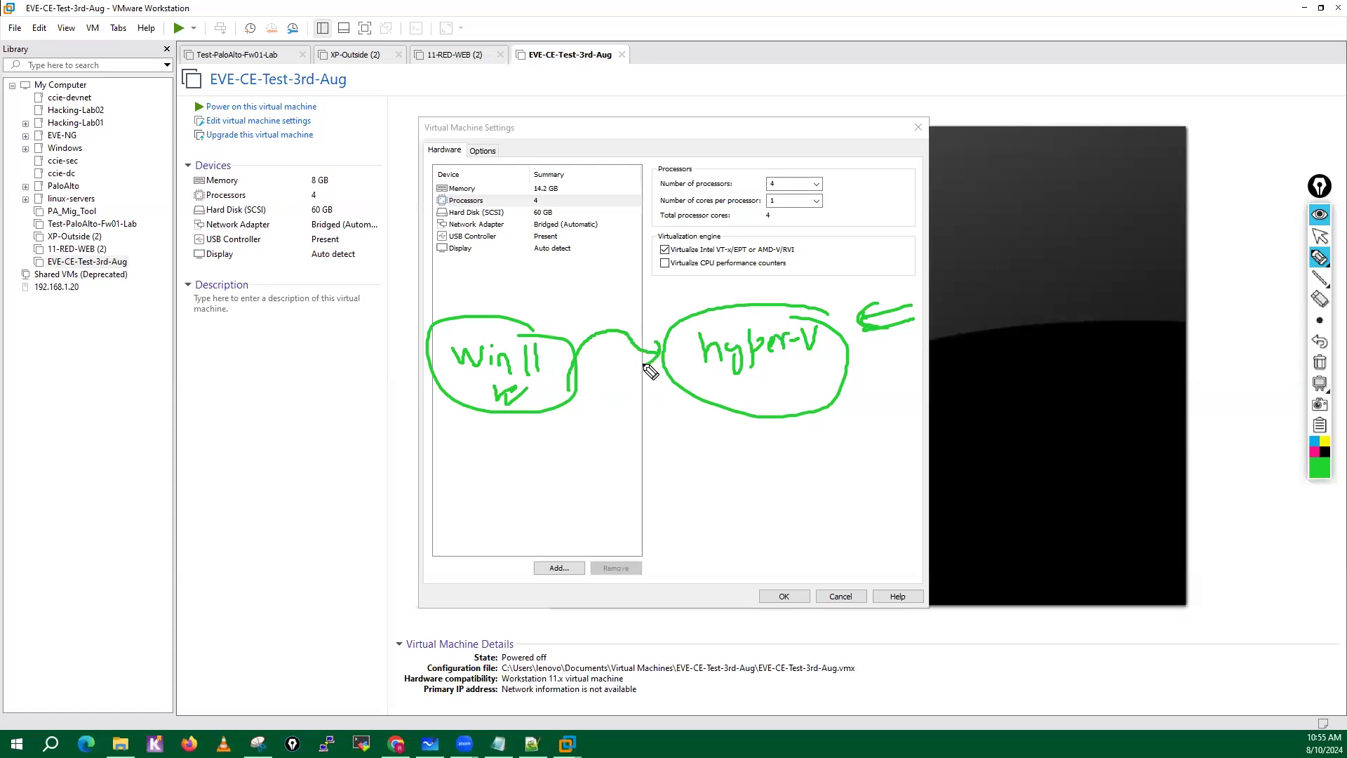
# Handwrite circled "vmware" with an arrow to circled "eve", put a cross beside eve, and add tick marks under hyper-V.
pyautogui.moveTo(685, 472); pyautogui.dragTo(654, 478)
pyautogui.moveTo(502, 501)
pyautogui.mouseDown()
pyautogui.moveTo(598, 505)
pyautogui.moveTo(674, 478)
pyautogui.mouseUp()
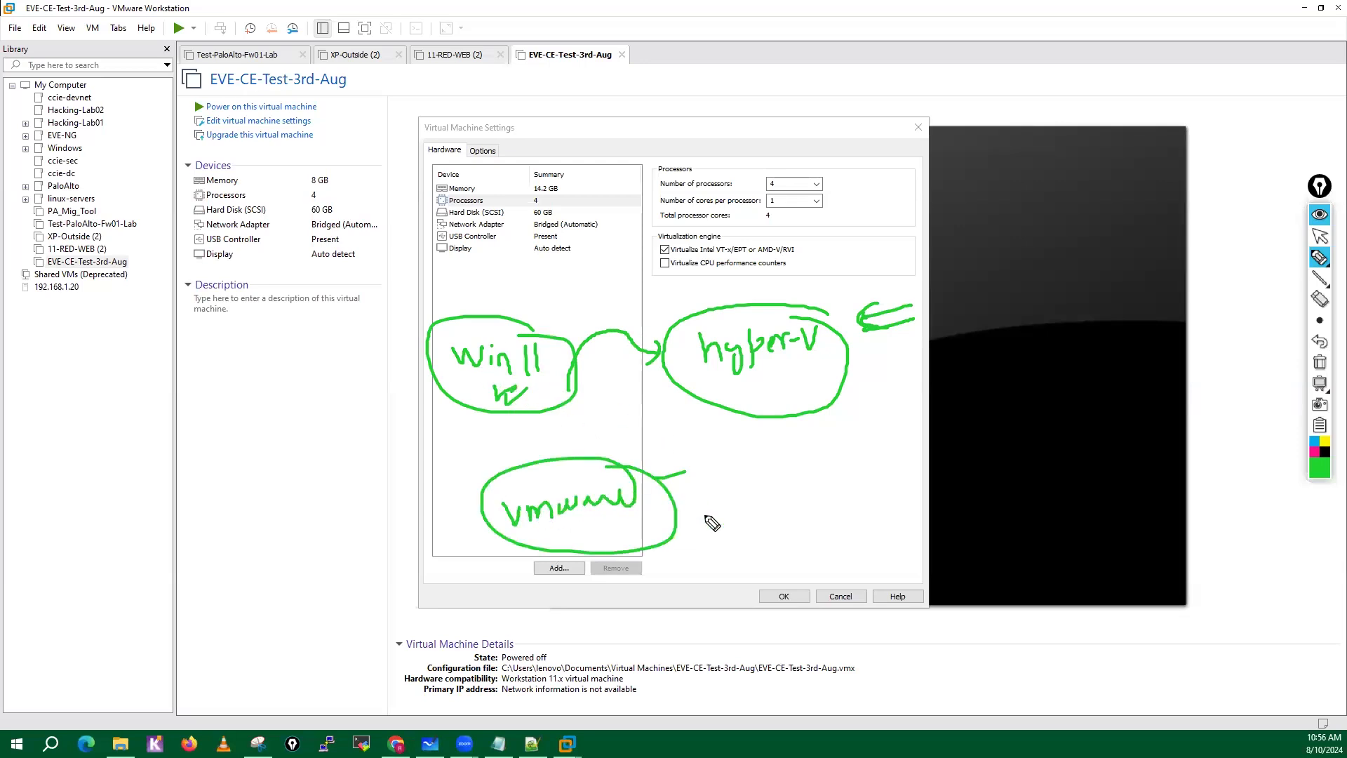
pyautogui.moveTo(649, 514)
pyautogui.mouseDown()
pyautogui.moveTo(772, 517)
pyautogui.moveTo(812, 488)
pyautogui.mouseUp()
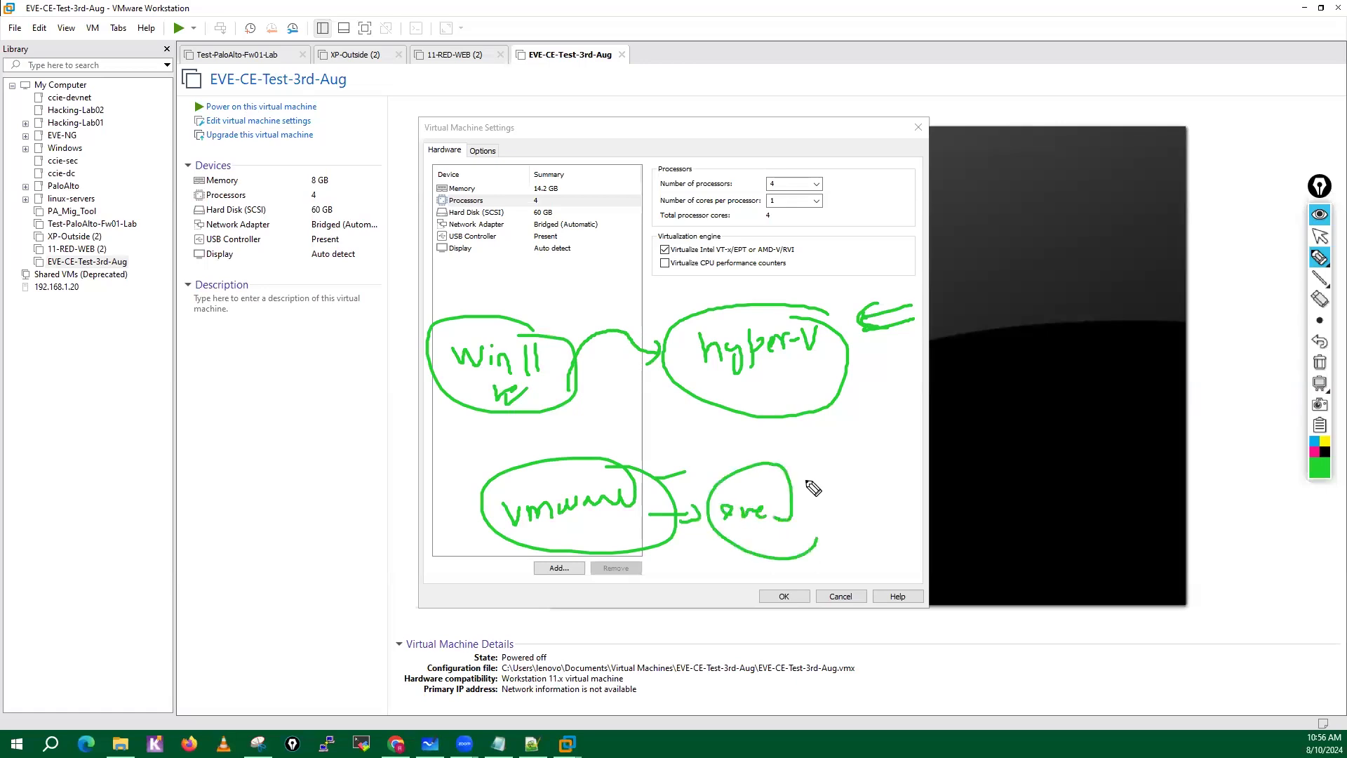
pyautogui.moveTo(815, 537)
pyautogui.mouseDown()
pyautogui.moveTo(772, 479)
pyautogui.moveTo(846, 498)
pyautogui.mouseUp()
pyautogui.moveTo(823, 486); pyautogui.dragTo(842, 476)
pyautogui.moveTo(867, 489); pyautogui.dragTo(870, 496)
pyautogui.moveTo(762, 372)
pyautogui.mouseDown()
pyautogui.moveTo(766, 394)
pyautogui.moveTo(802, 376)
pyautogui.moveTo(816, 390)
pyautogui.mouseUp()
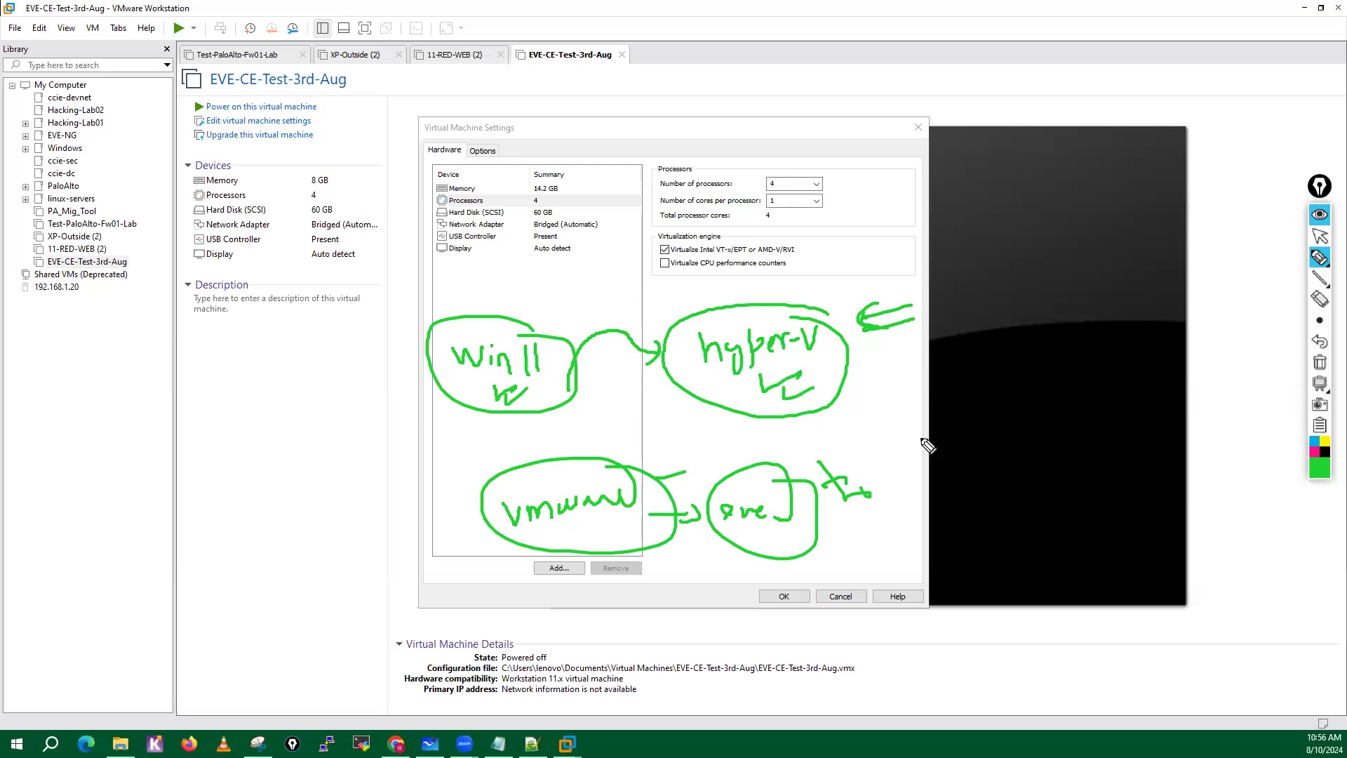
pyautogui.click(859, 416)
# Draw a downward arrow from eve, write circled "Nested" between the two rows, and add a mark beside hyper-V.
pyautogui.moveTo(769, 537)
pyautogui.mouseDown()
pyautogui.moveTo(764, 570)
pyautogui.moveTo(787, 560)
pyautogui.mouseUp()
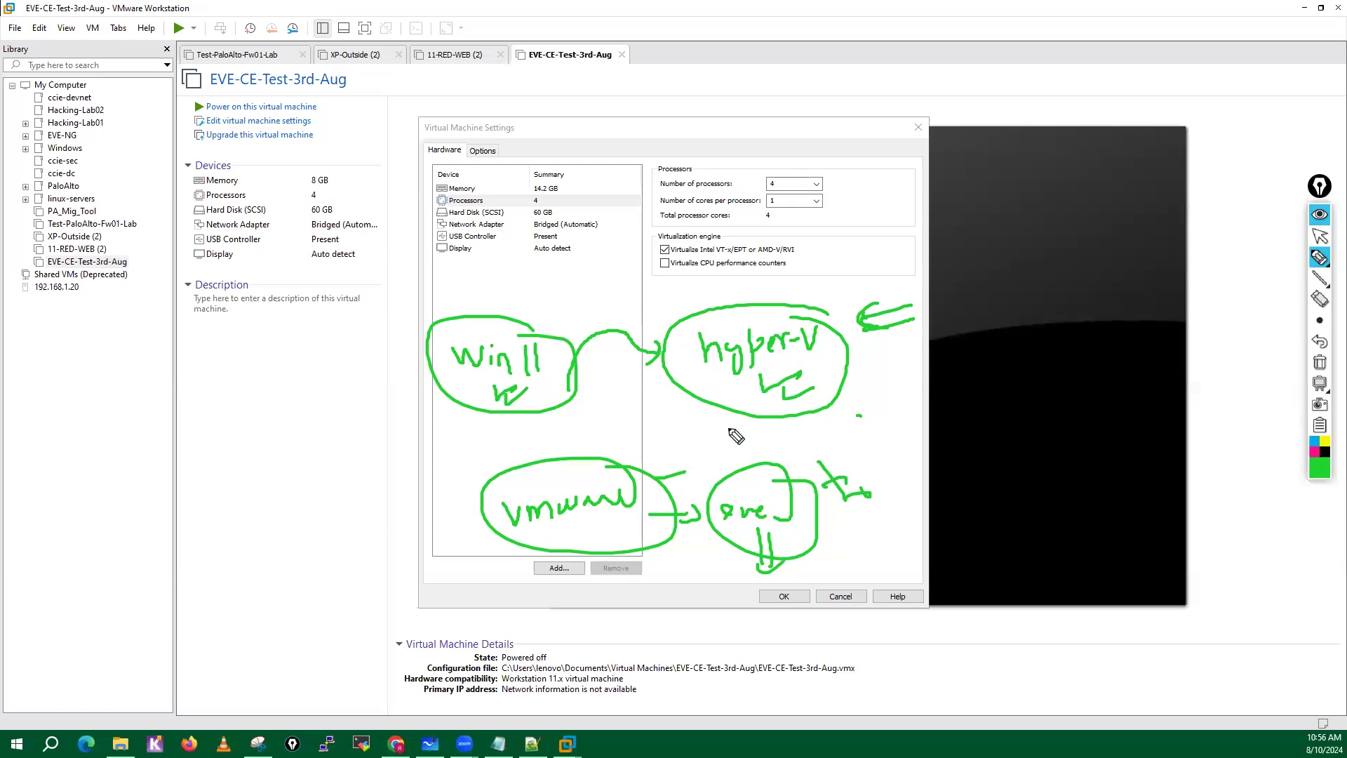
pyautogui.moveTo(667, 453)
pyautogui.mouseDown()
pyautogui.moveTo(768, 431)
pyautogui.moveTo(763, 449)
pyautogui.moveTo(640, 445)
pyautogui.moveTo(779, 410)
pyautogui.mouseUp()
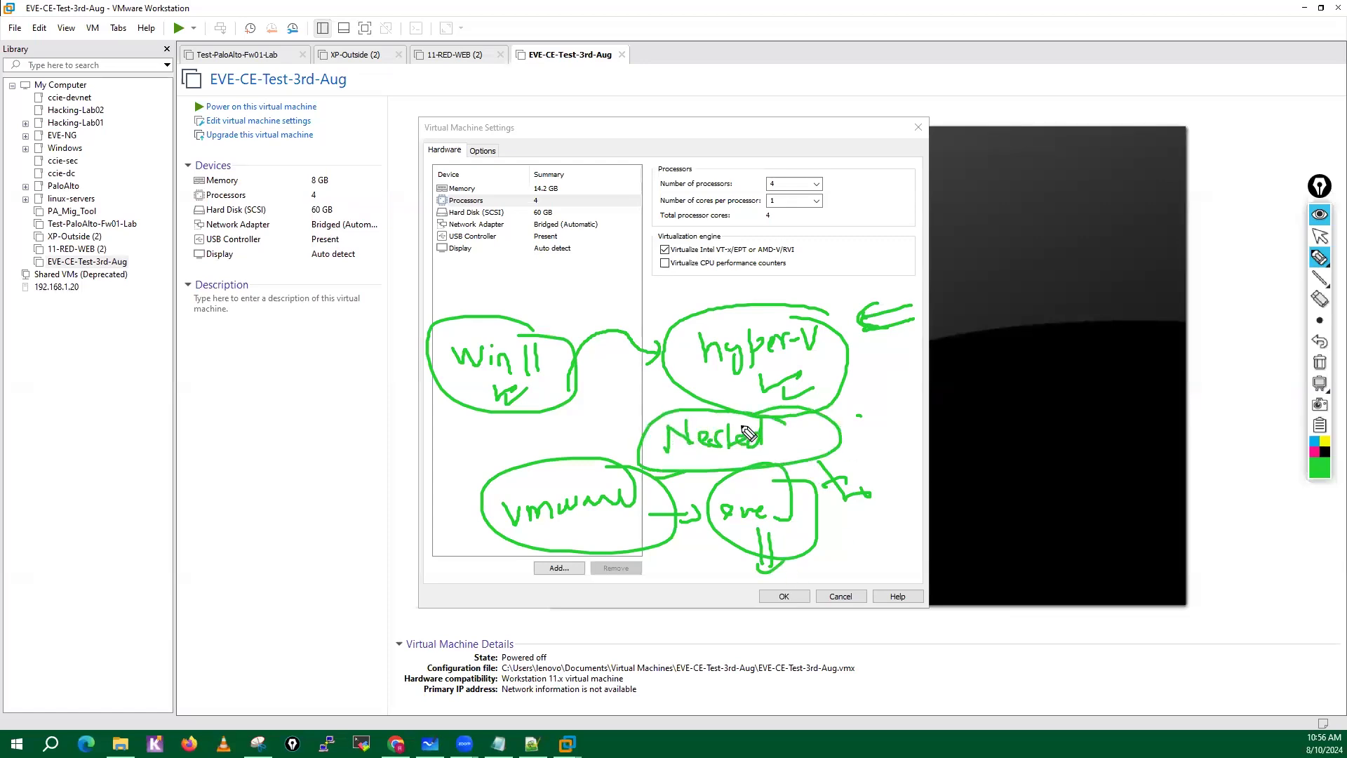
pyautogui.moveTo(846, 365)
pyautogui.mouseDown()
pyautogui.moveTo(850, 403)
pyautogui.moveTo(886, 371)
pyautogui.mouseUp()
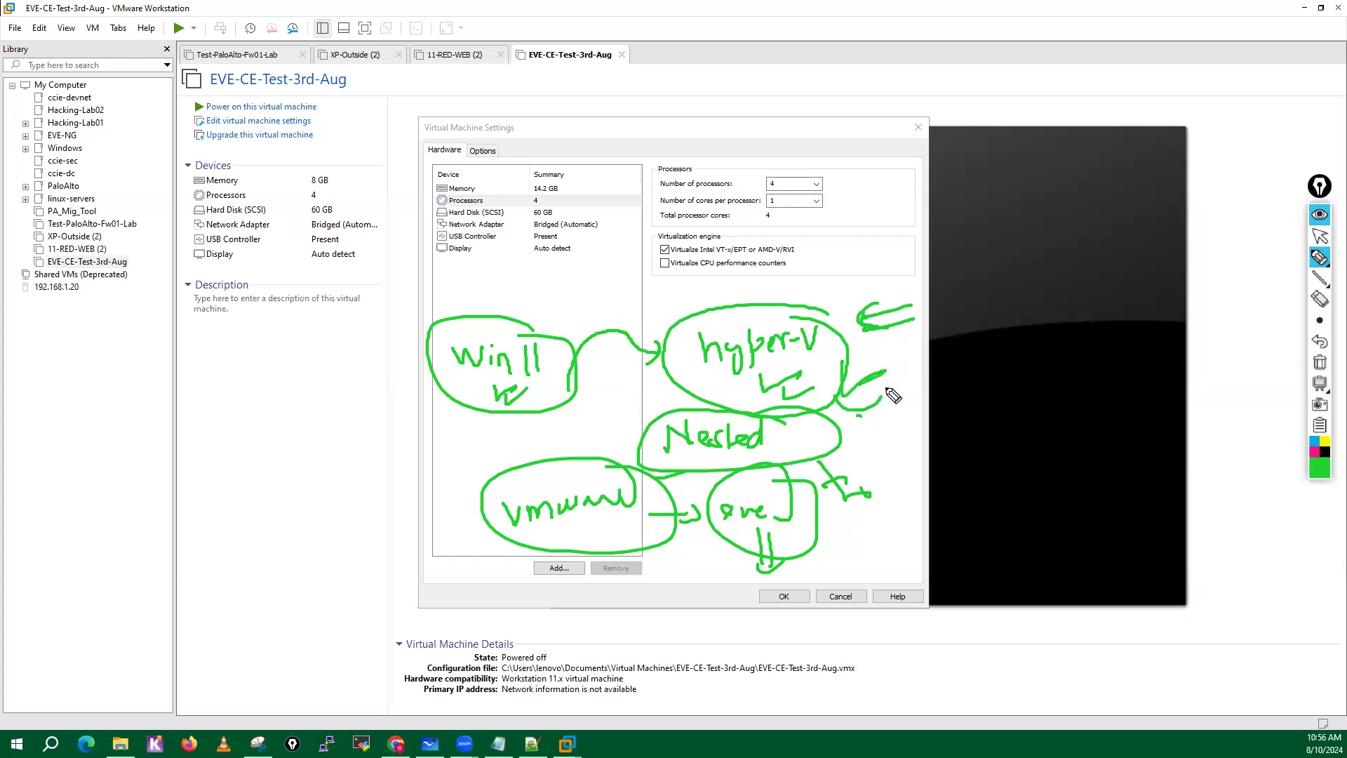
# Circle and tick the Virtualize Intel VT-x/EPT or AMD-V/RVI option, mark vmware, and erase all the annotations.
pyautogui.moveTo(719, 235)
pyautogui.mouseDown()
pyautogui.moveTo(662, 230)
pyautogui.moveTo(651, 256)
pyautogui.moveTo(763, 265)
pyautogui.moveTo(793, 243)
pyautogui.moveTo(687, 230)
pyautogui.mouseUp()
pyautogui.moveTo(818, 246); pyautogui.dragTo(857, 257)
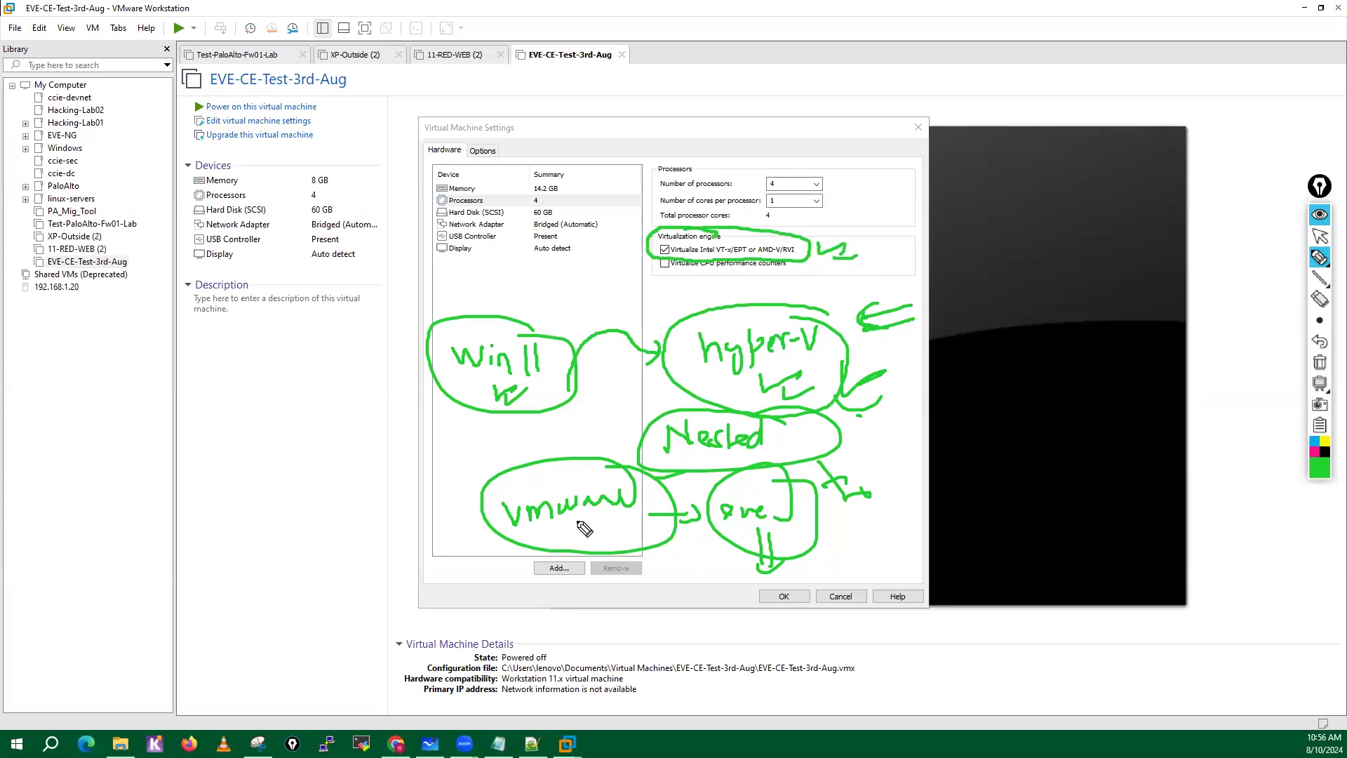
pyautogui.moveTo(580, 521)
pyautogui.mouseDown()
pyautogui.moveTo(583, 549)
pyautogui.moveTo(612, 537)
pyautogui.mouseUp()
pyautogui.click(1320, 362)
pyautogui.click(1320, 236)
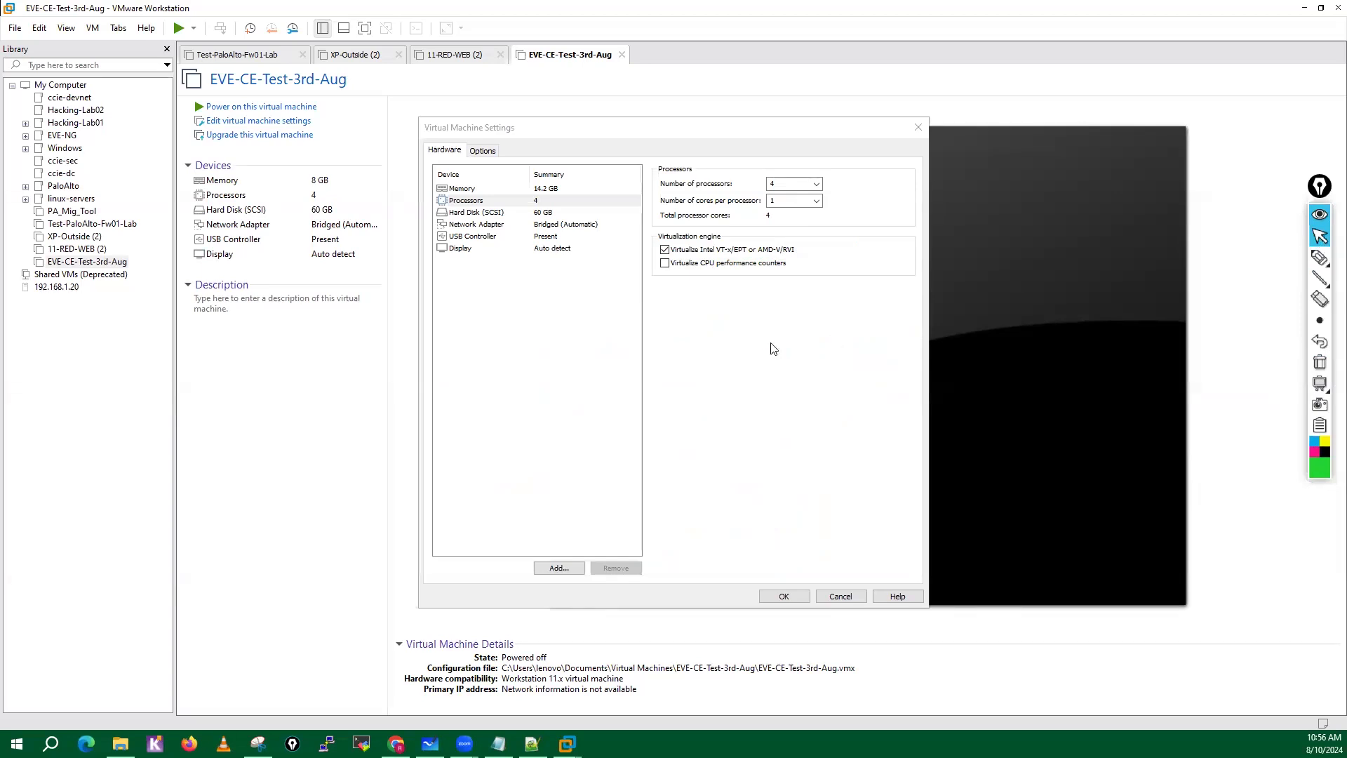
# Add a new 200 GB SCSI virtual hard disk stored as a single file, EVE-CE-Test-3rd-Aug.vmdk, and check both disks' details.
pyautogui.click(472, 212)
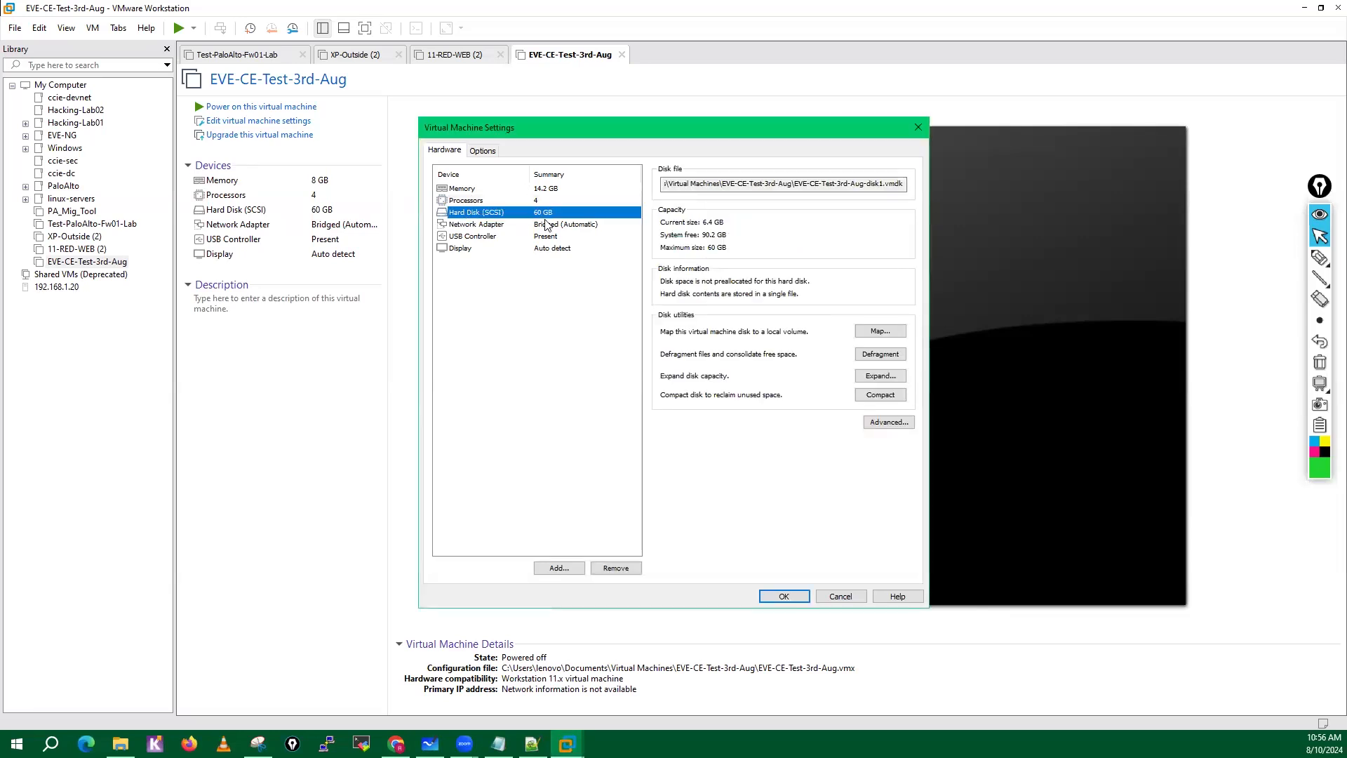
pyautogui.click(560, 570)
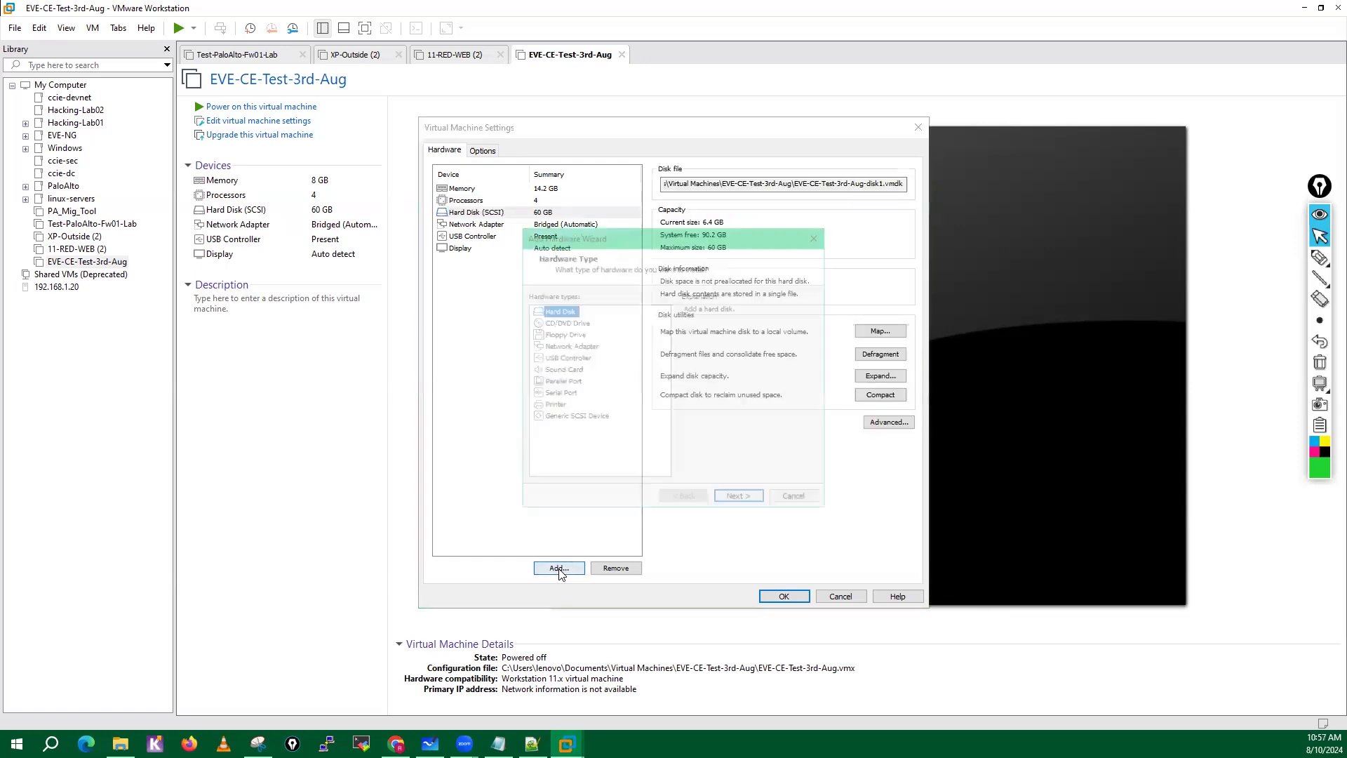
pyautogui.click(734, 501)
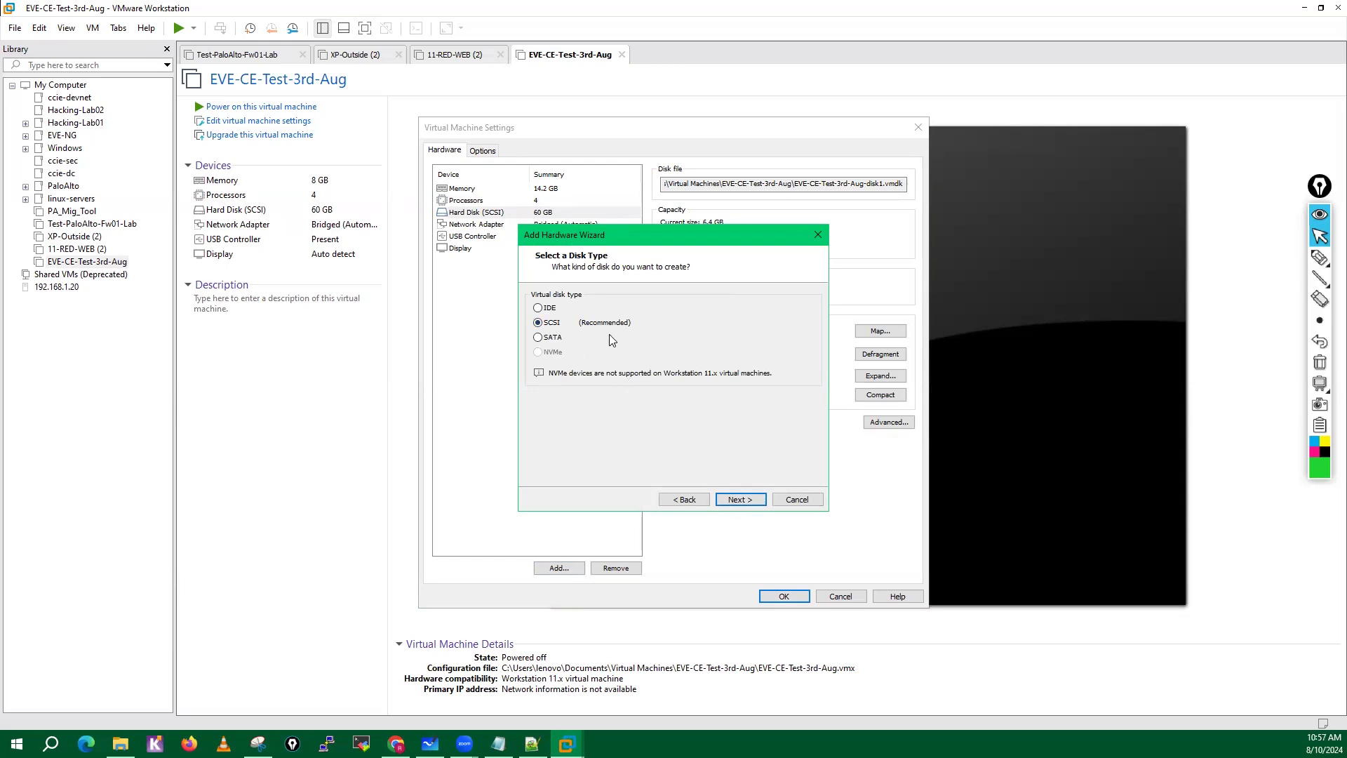
pyautogui.click(735, 497)
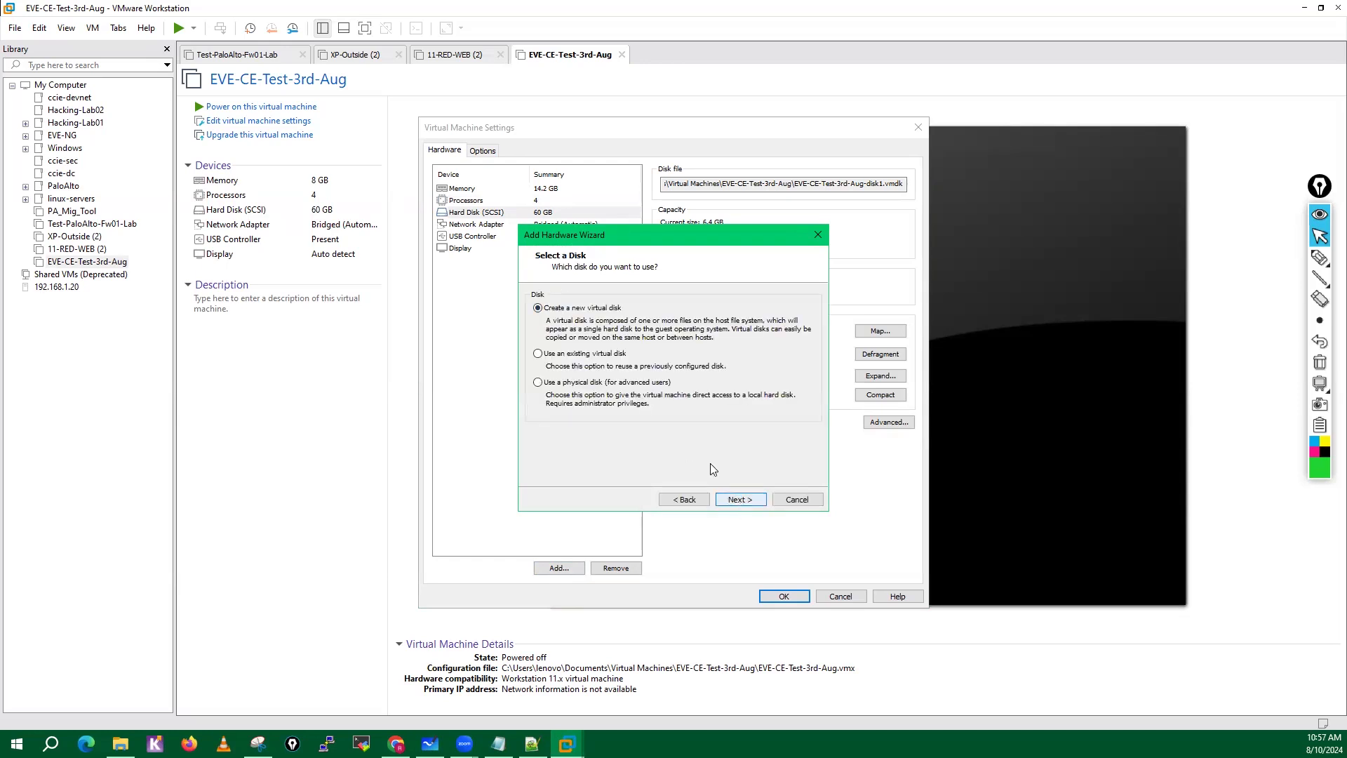
pyautogui.click(738, 499)
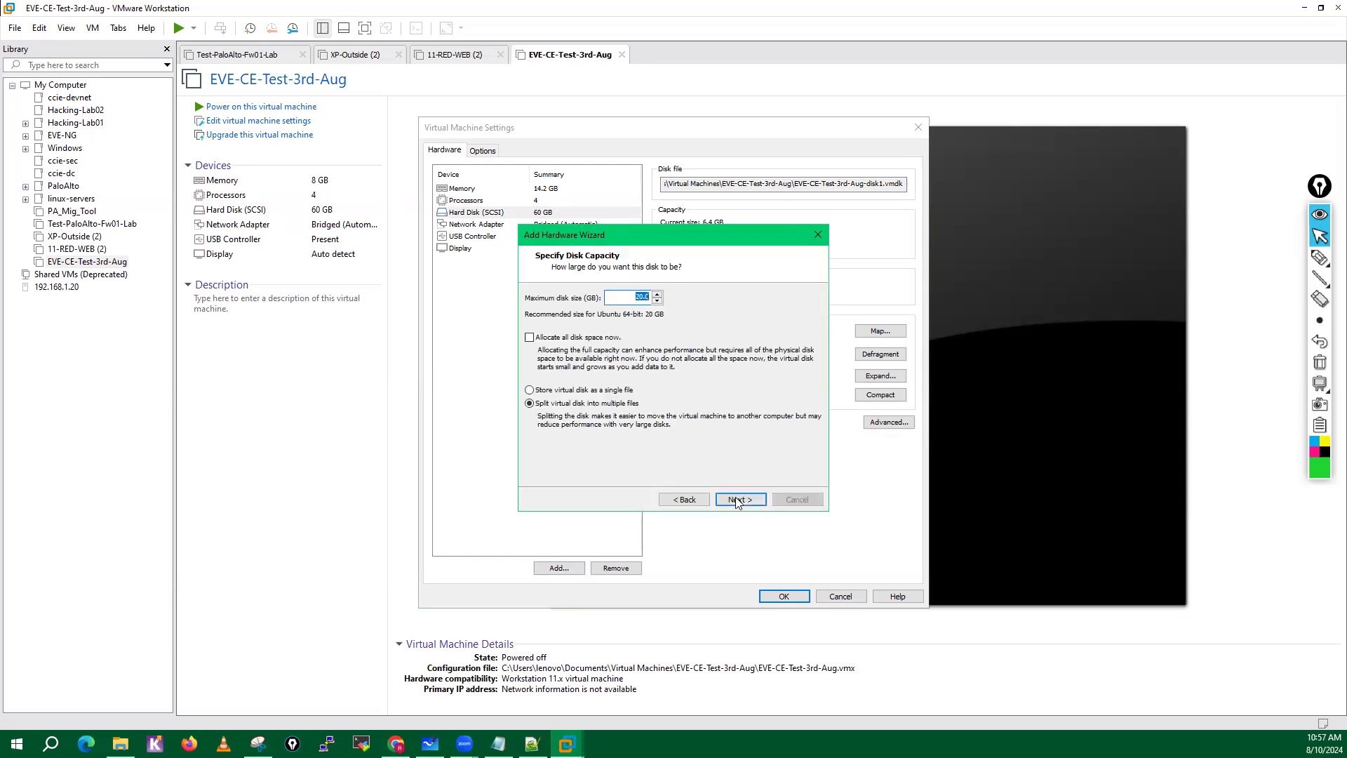
pyautogui.click(529, 390)
pyautogui.click(742, 500)
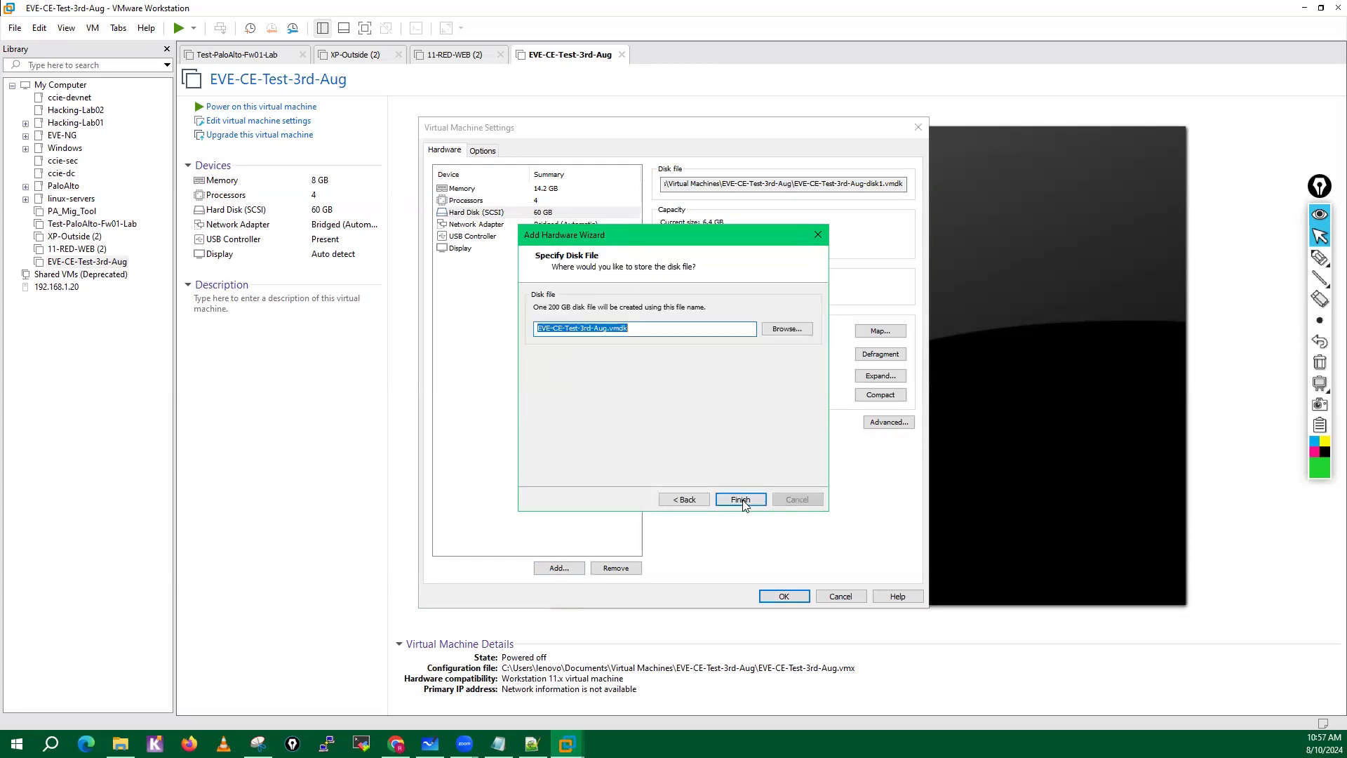
pyautogui.click(743, 499)
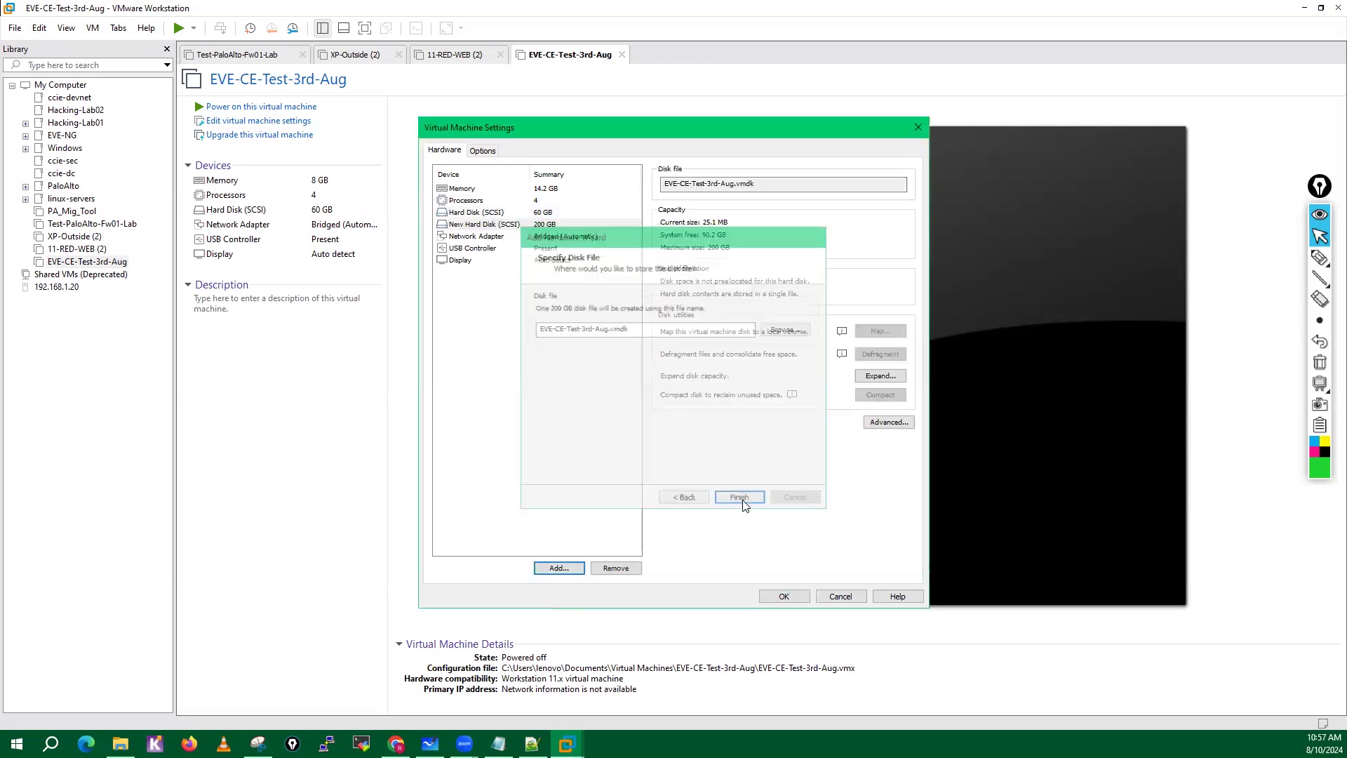
pyautogui.click(469, 214)
pyautogui.click(475, 234)
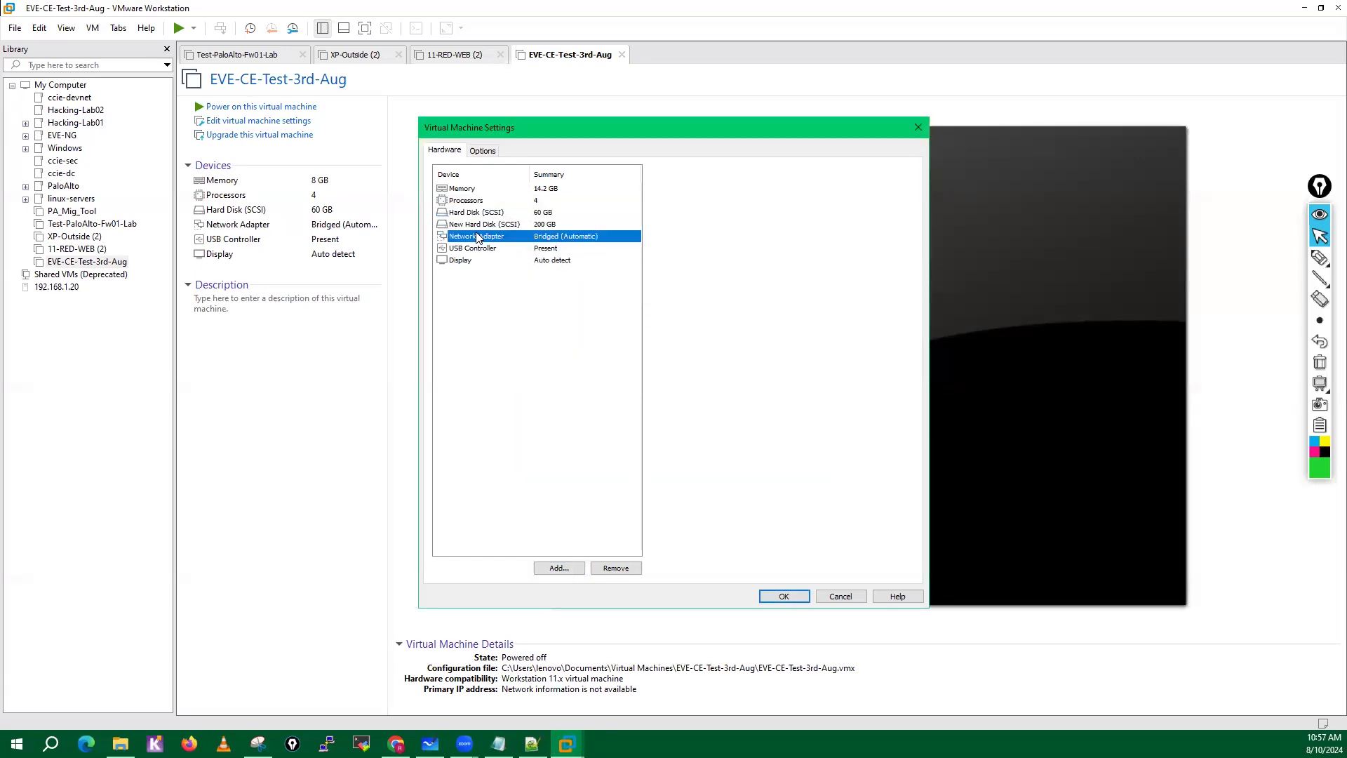
pyautogui.click(474, 228)
pyautogui.click(542, 213)
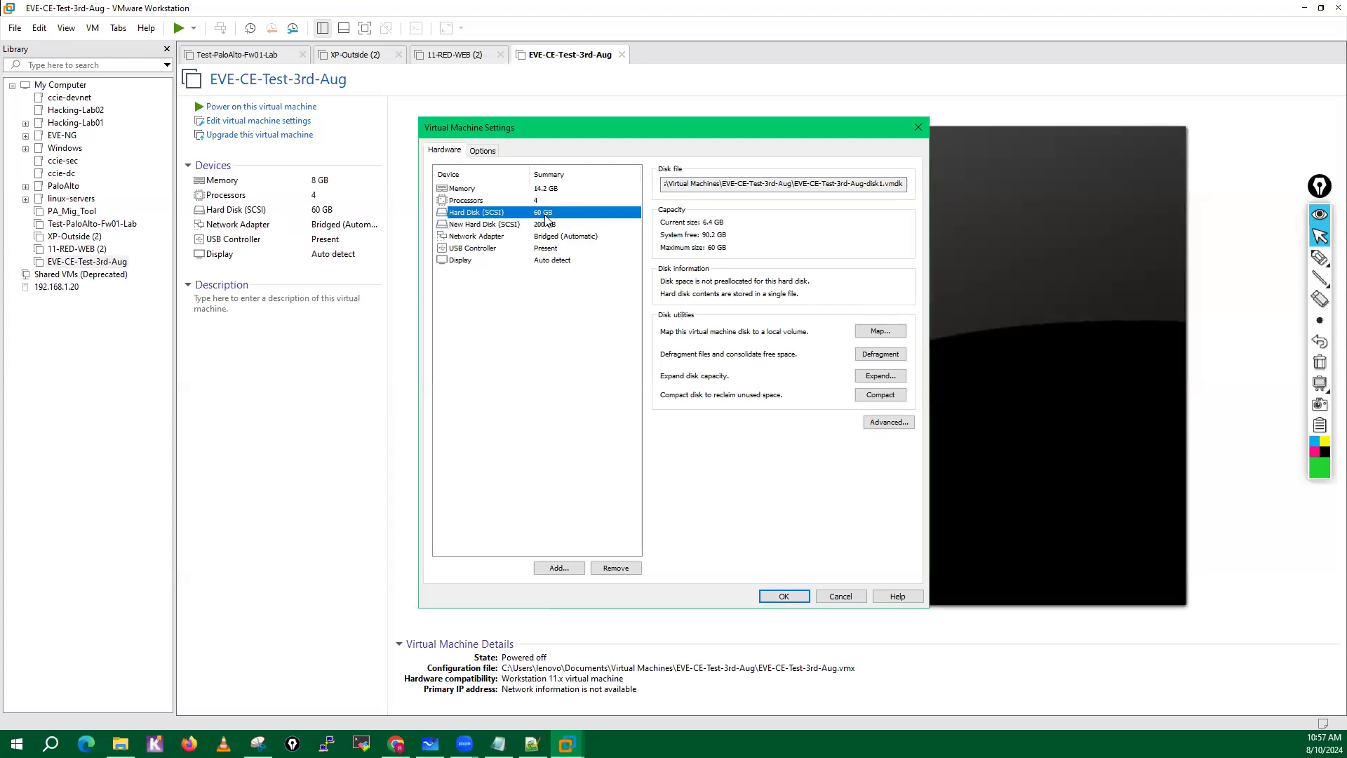
pyautogui.click(511, 225)
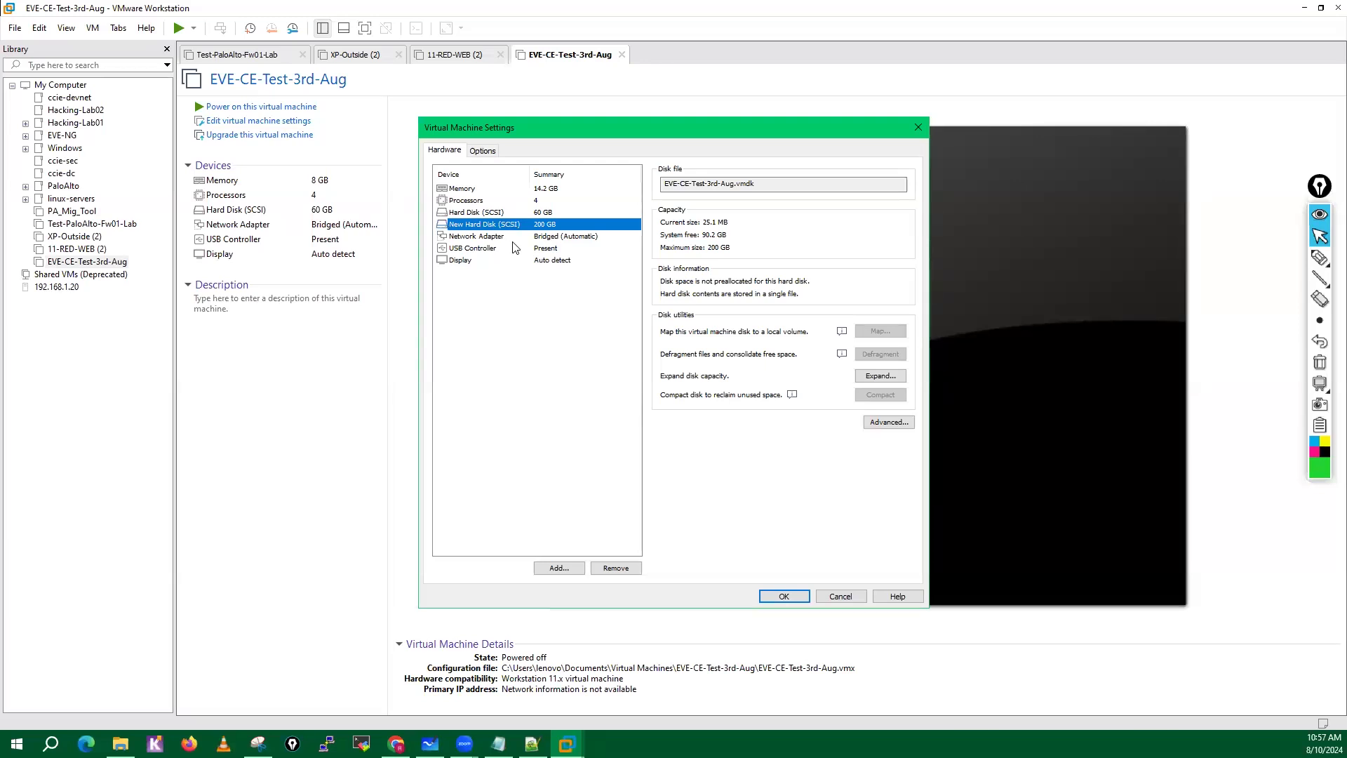
# Add three more network adapters to the virtual machine.
pyautogui.click(505, 238)
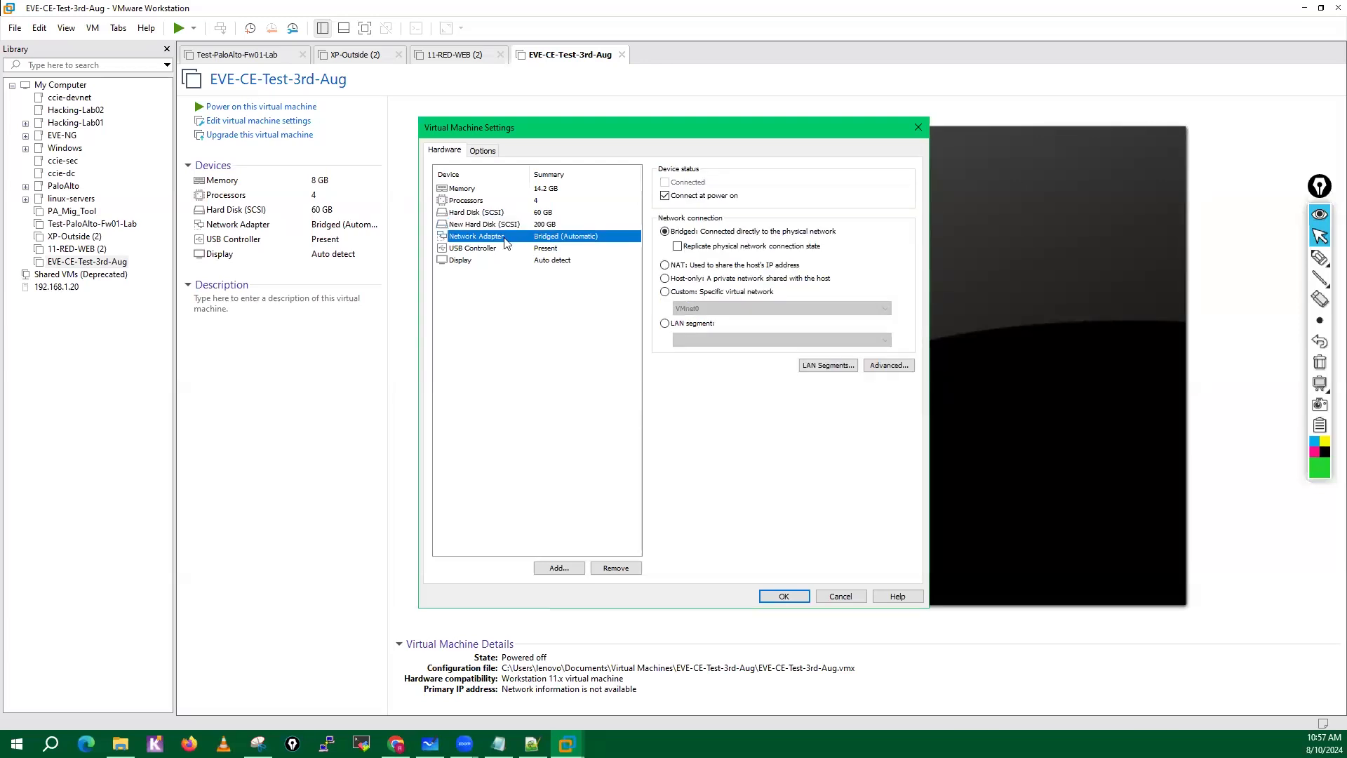
pyautogui.click(560, 569)
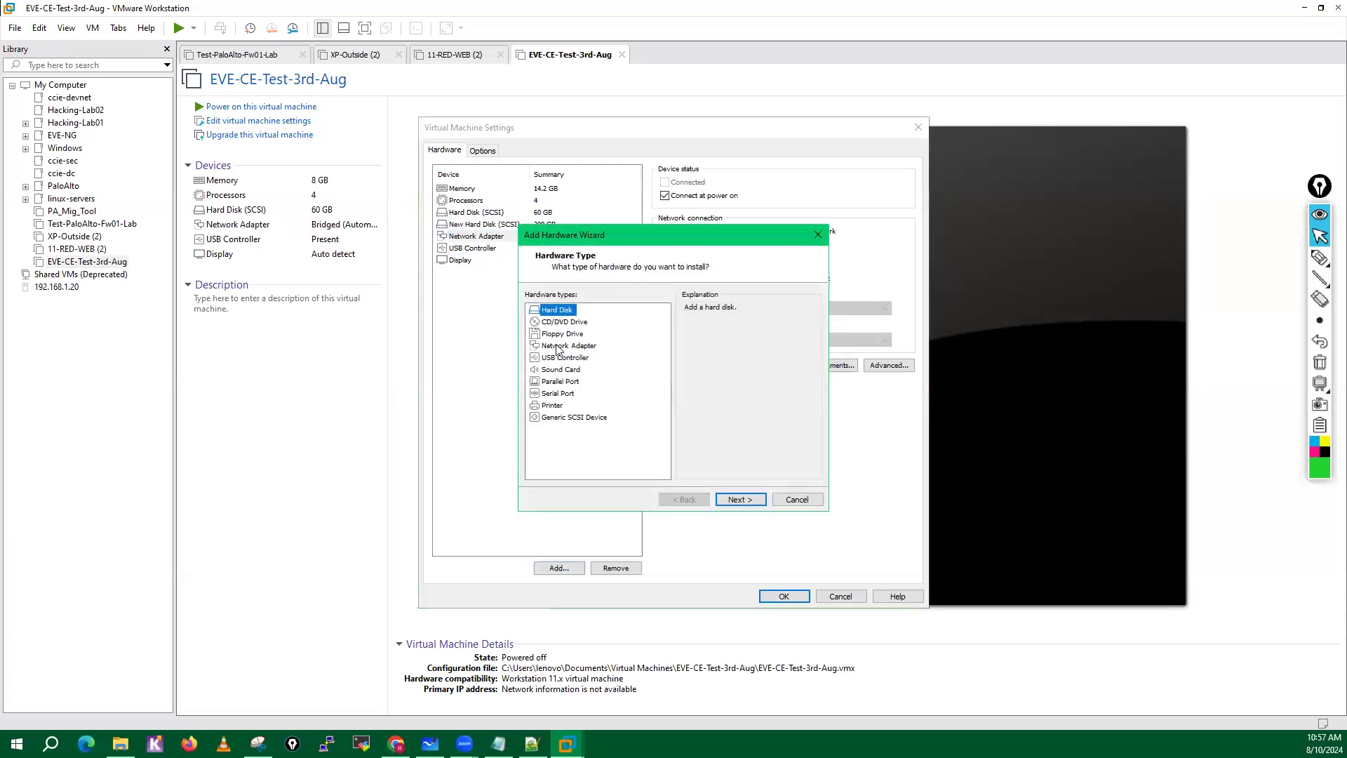
pyautogui.click(558, 345)
pyautogui.click(737, 500)
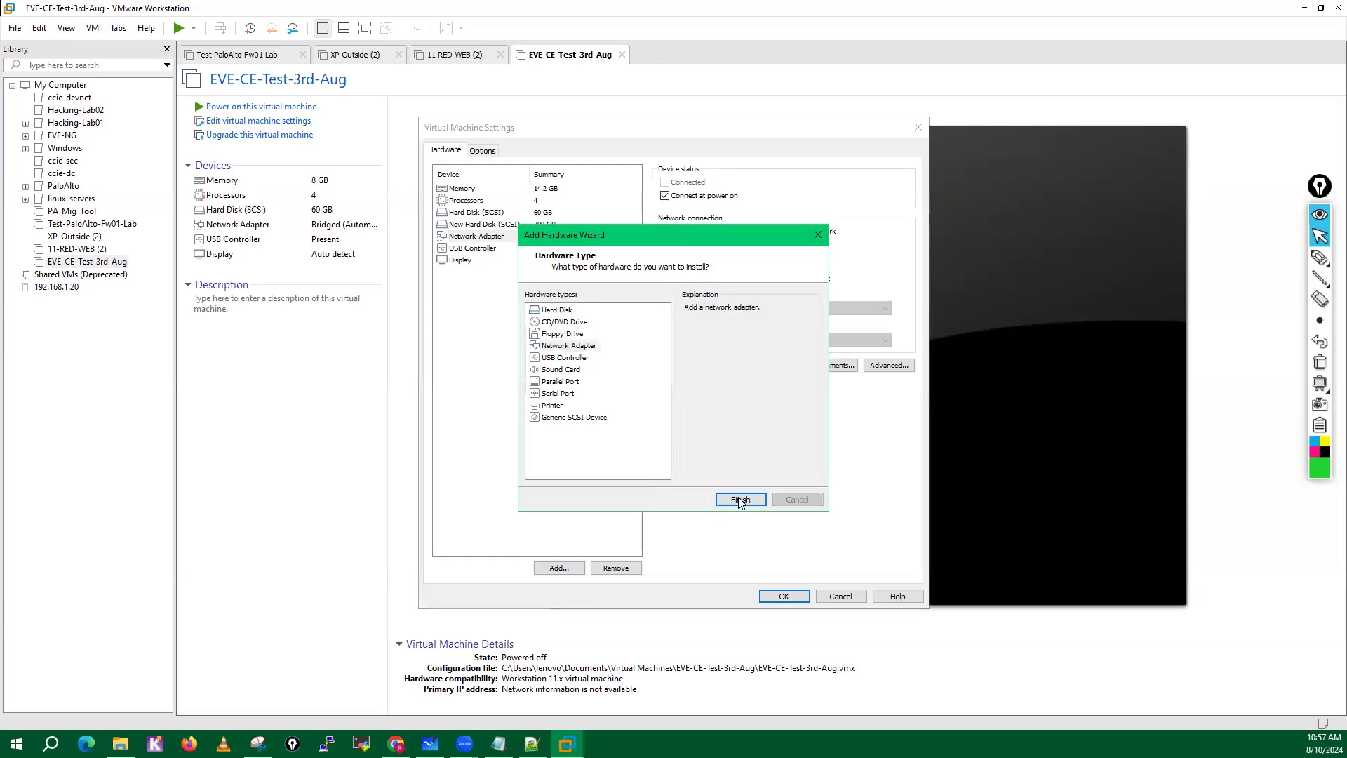
pyautogui.click(560, 568)
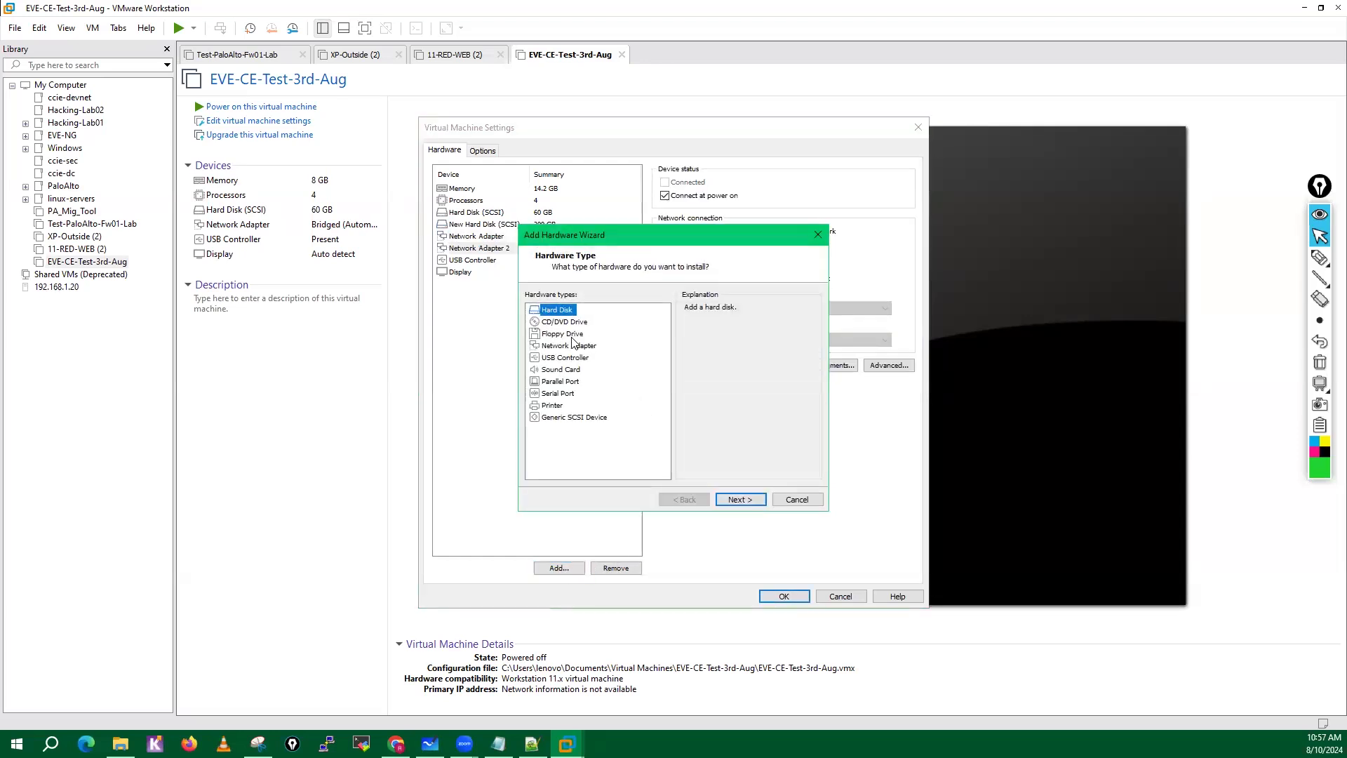
pyautogui.click(568, 345)
pyautogui.click(738, 500)
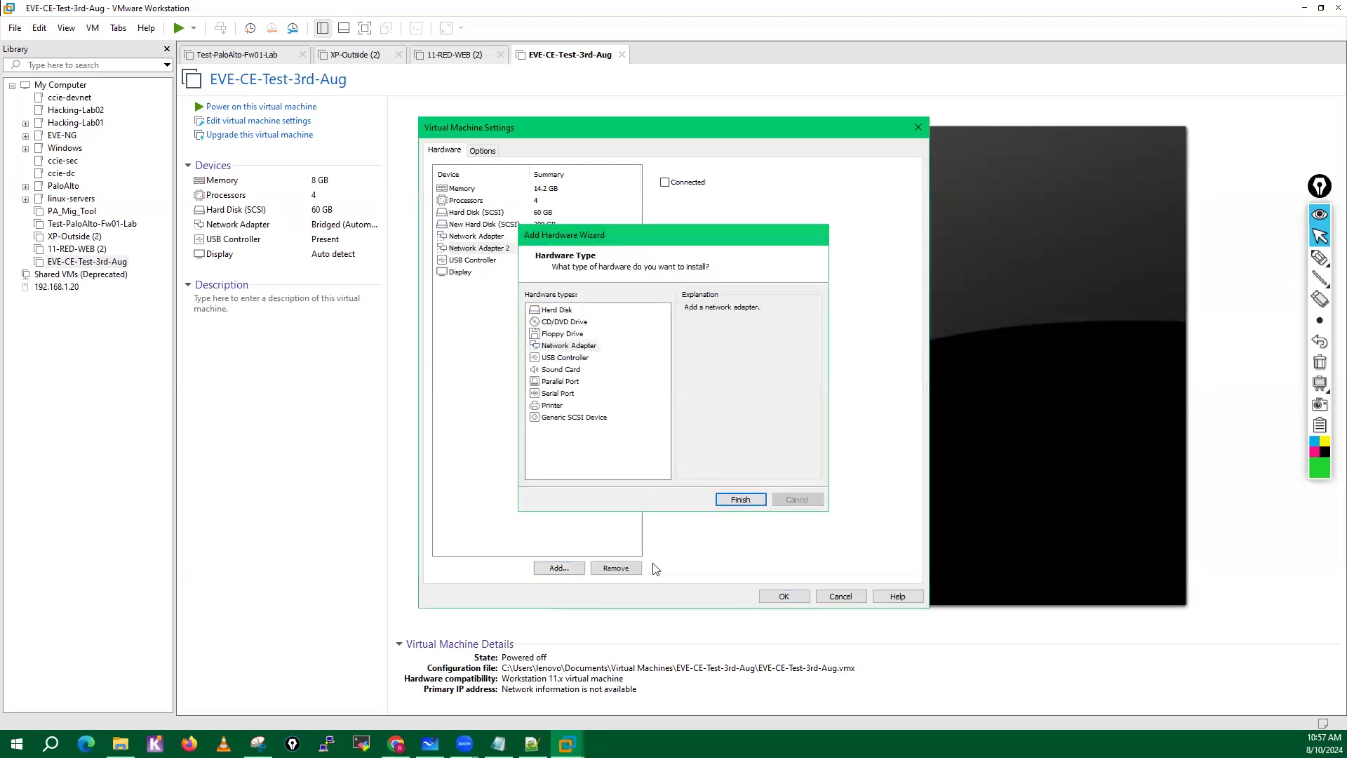
pyautogui.click(558, 569)
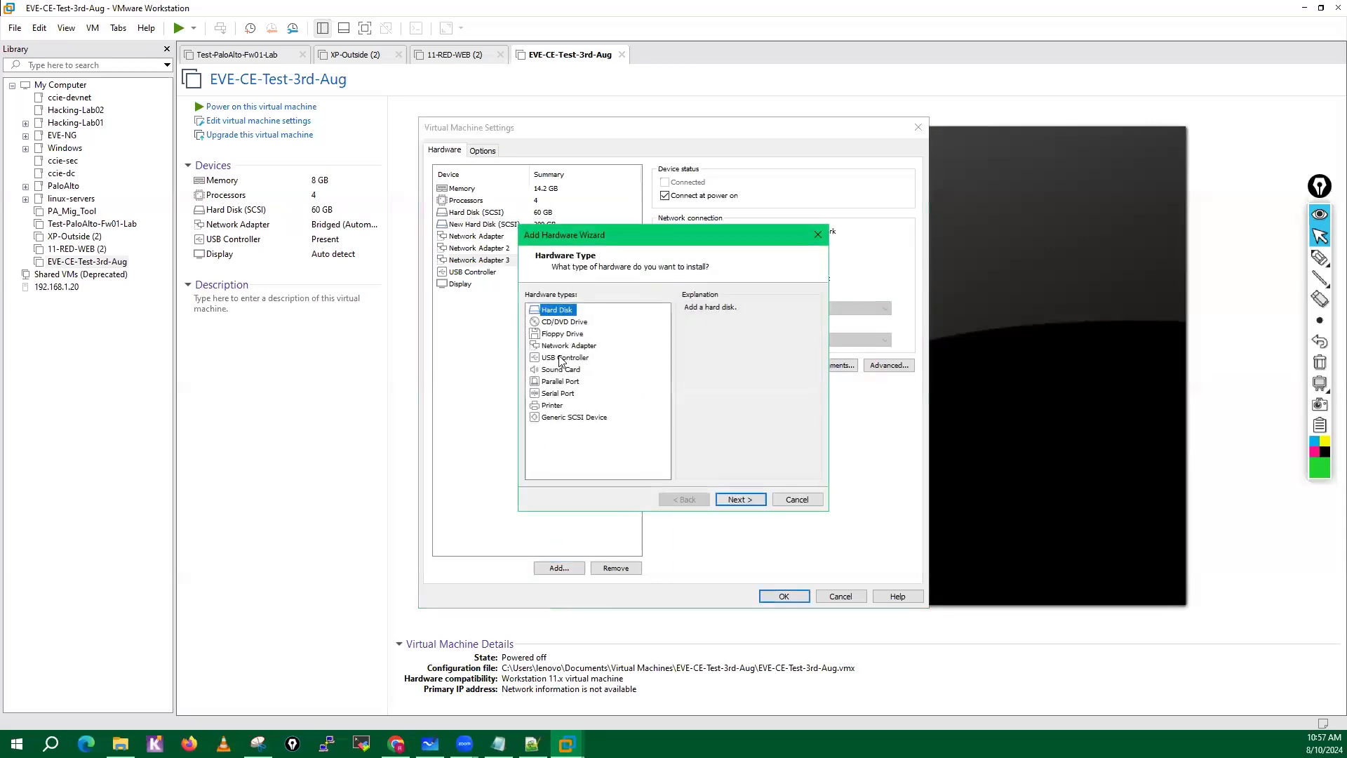
pyautogui.click(564, 346)
pyautogui.click(739, 500)
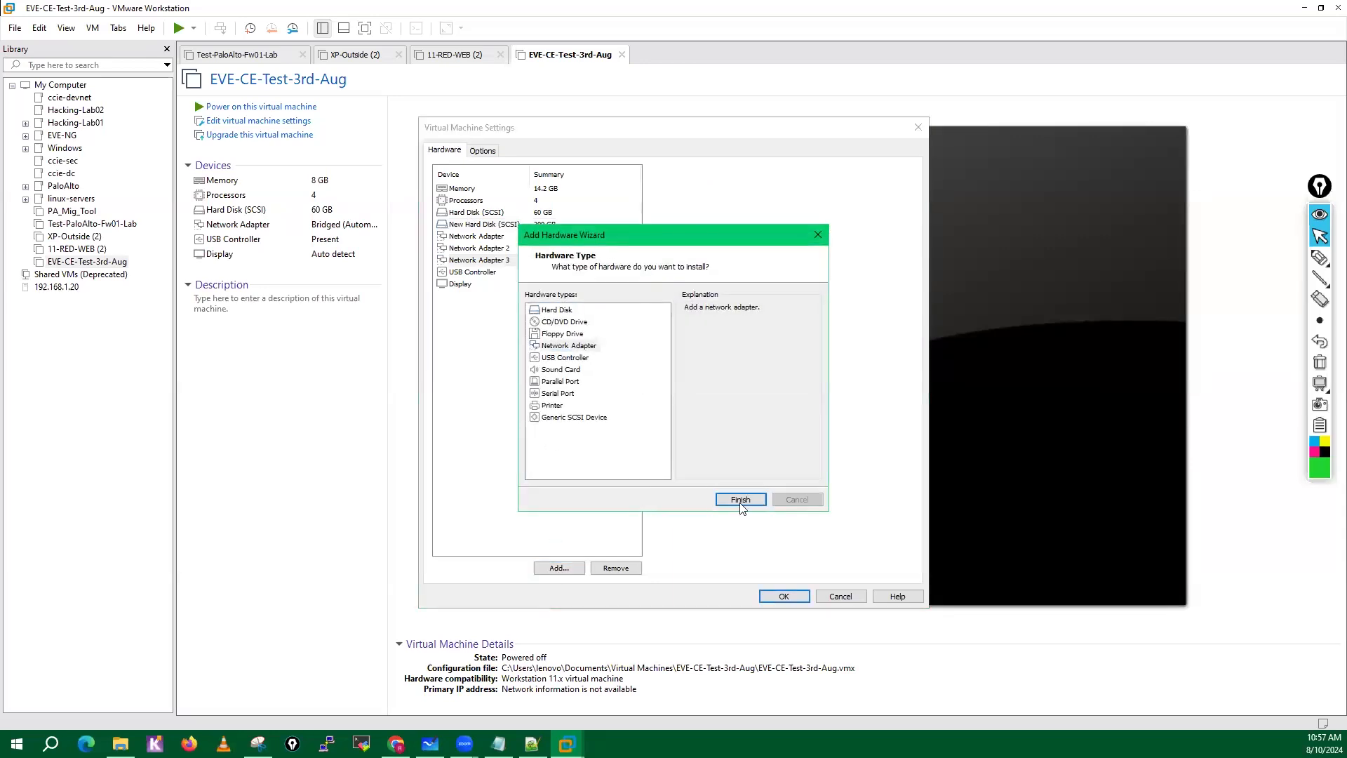
# Set the first network adapter to NAT and Network Adapter 2 to Bridged.
pyautogui.click(532, 237)
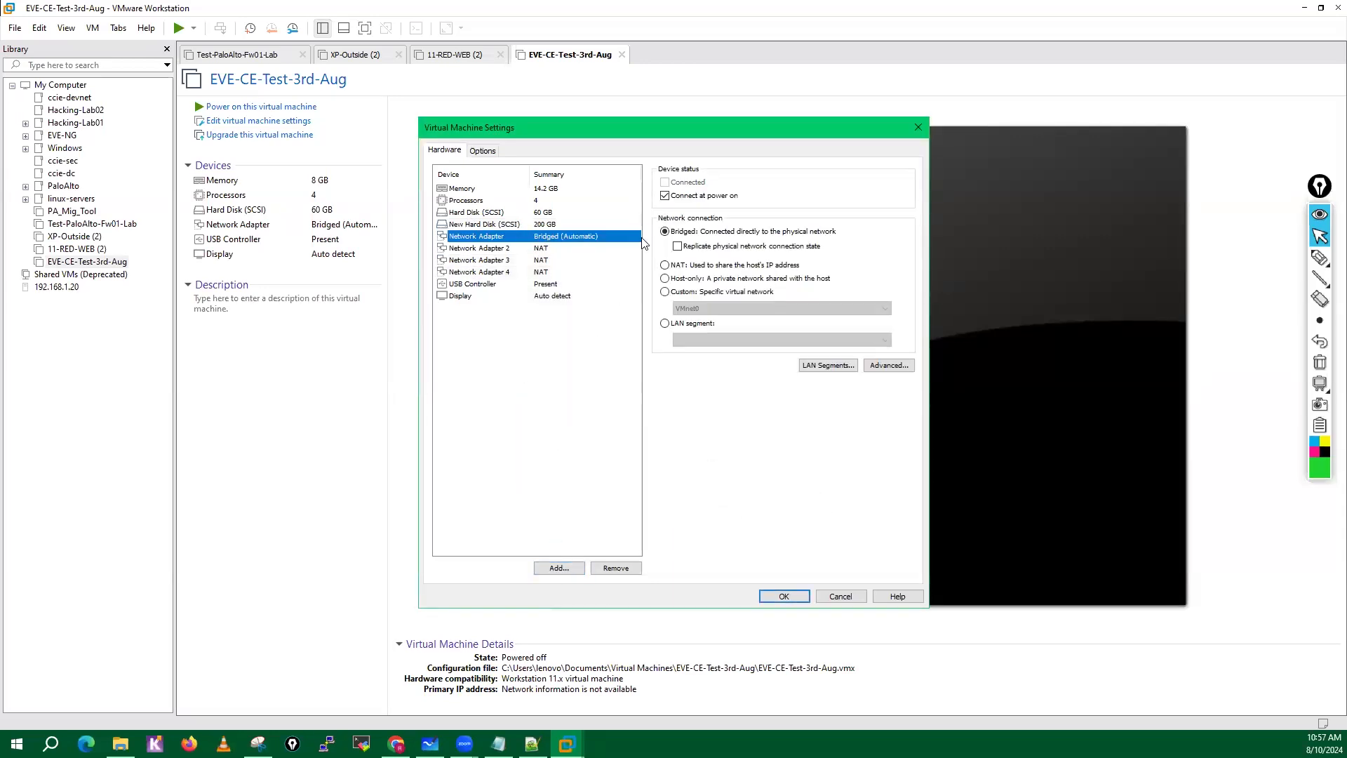
pyautogui.click(675, 268)
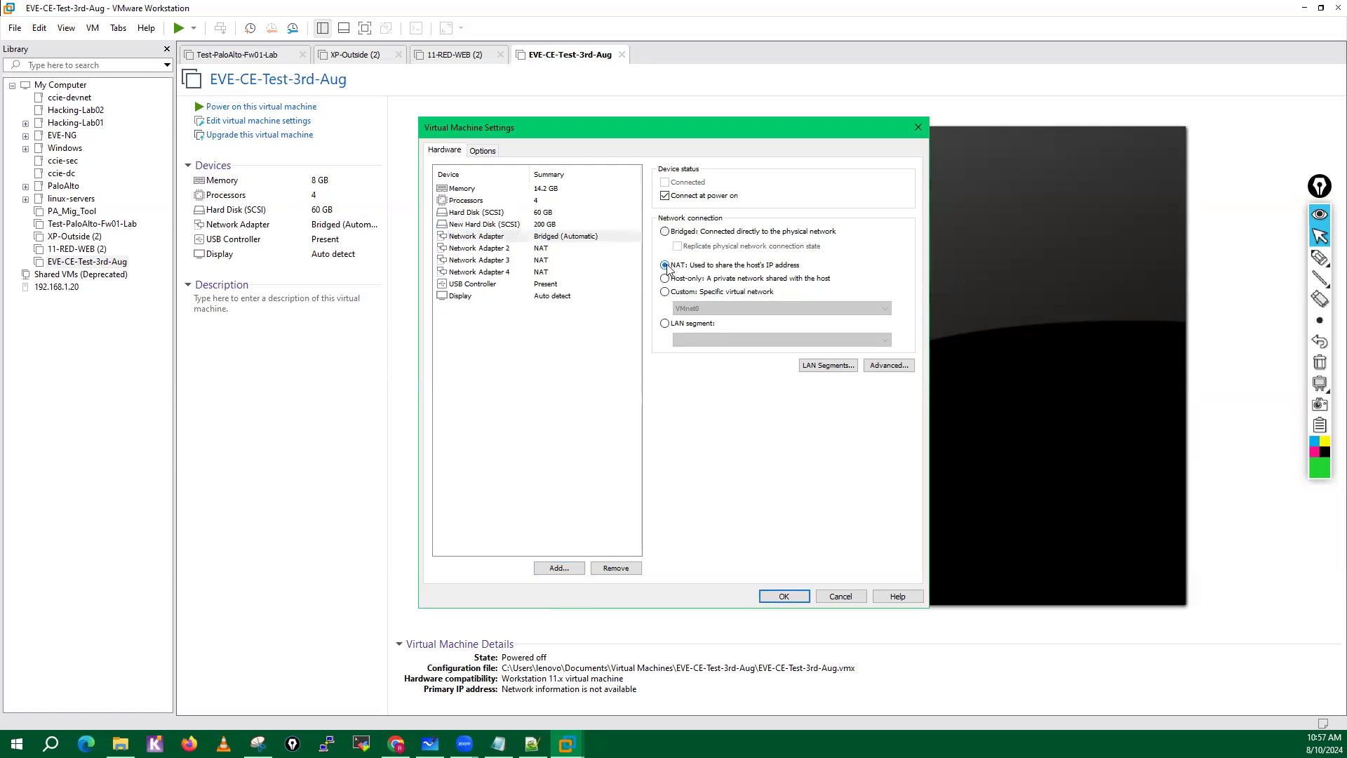
pyautogui.click(532, 250)
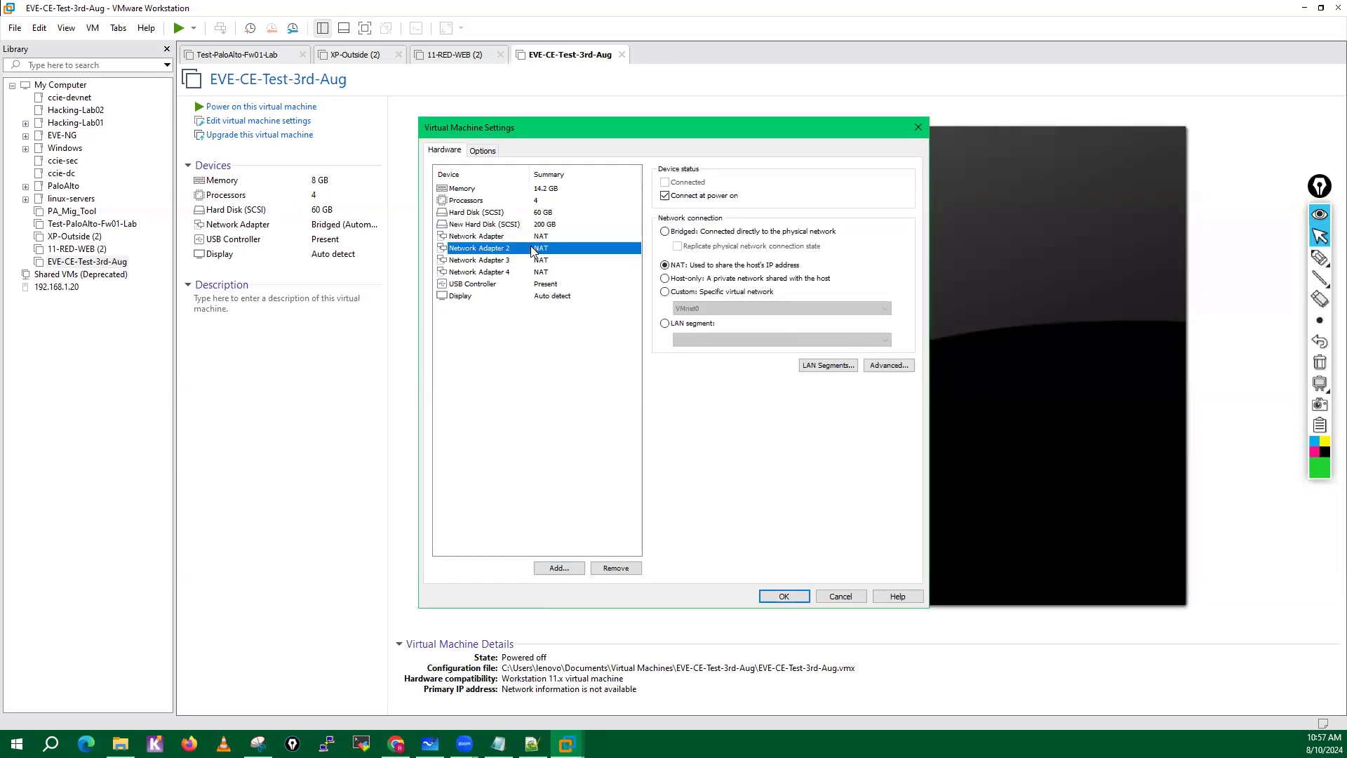
pyautogui.click(665, 231)
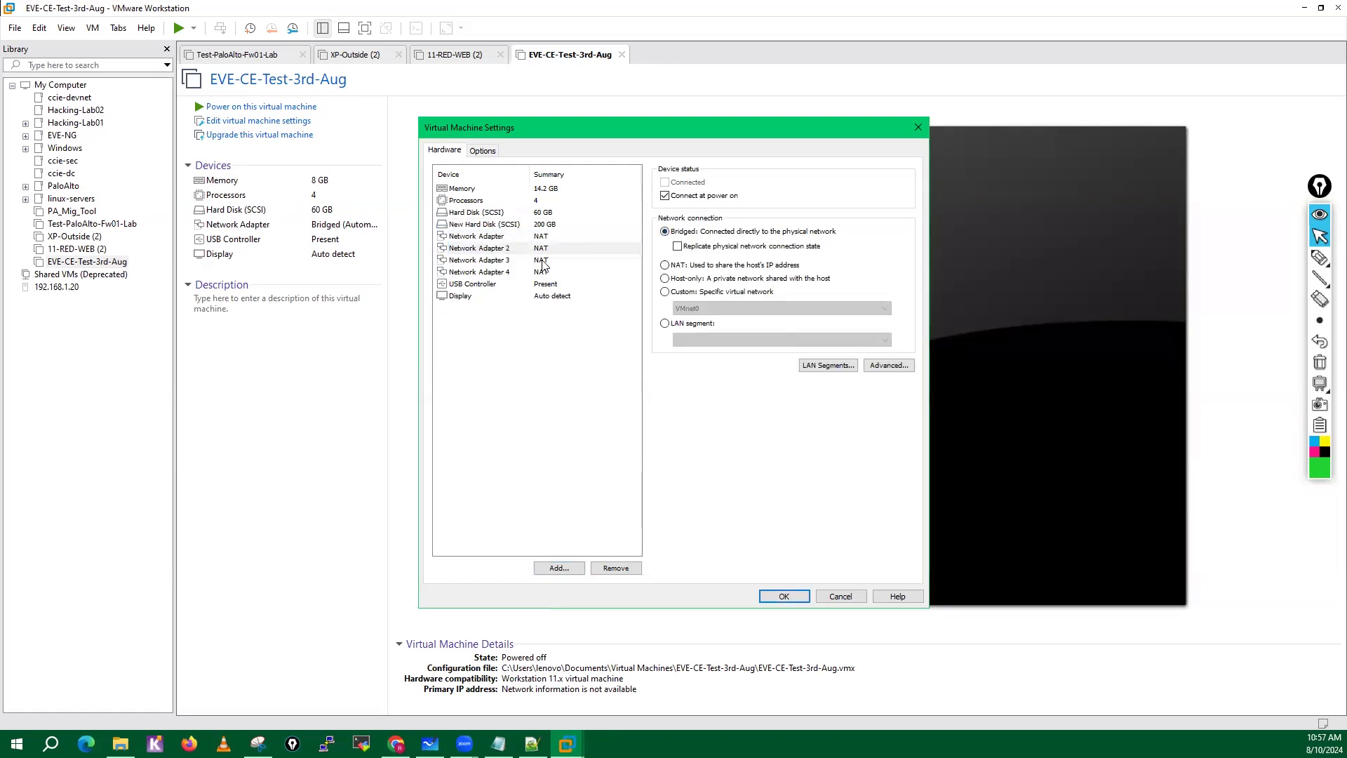
pyautogui.click(541, 237)
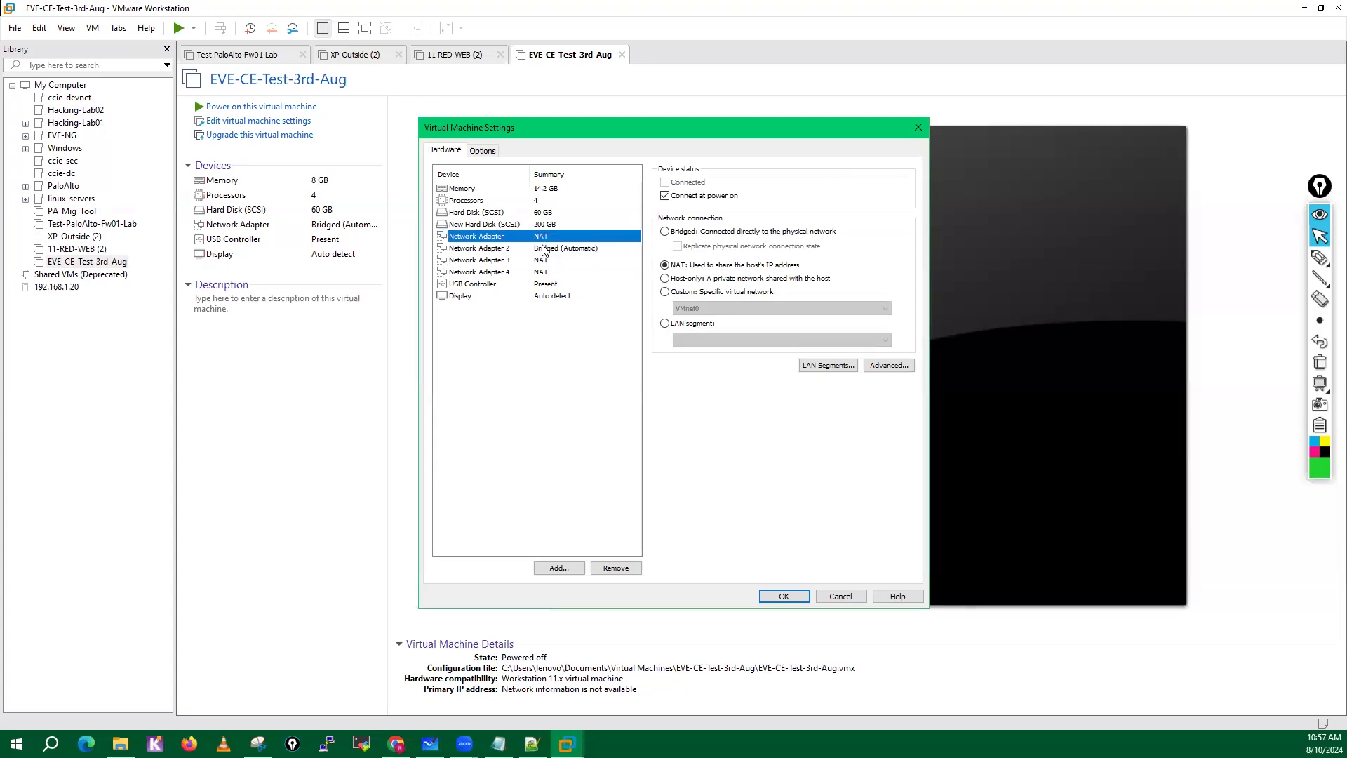
pyautogui.click(545, 251)
# Assign Network Adapter 3 to custom network VMnet1 (Host-only) and Network Adapter 4 to VMnet2 (Host-only).
pyautogui.click(545, 261)
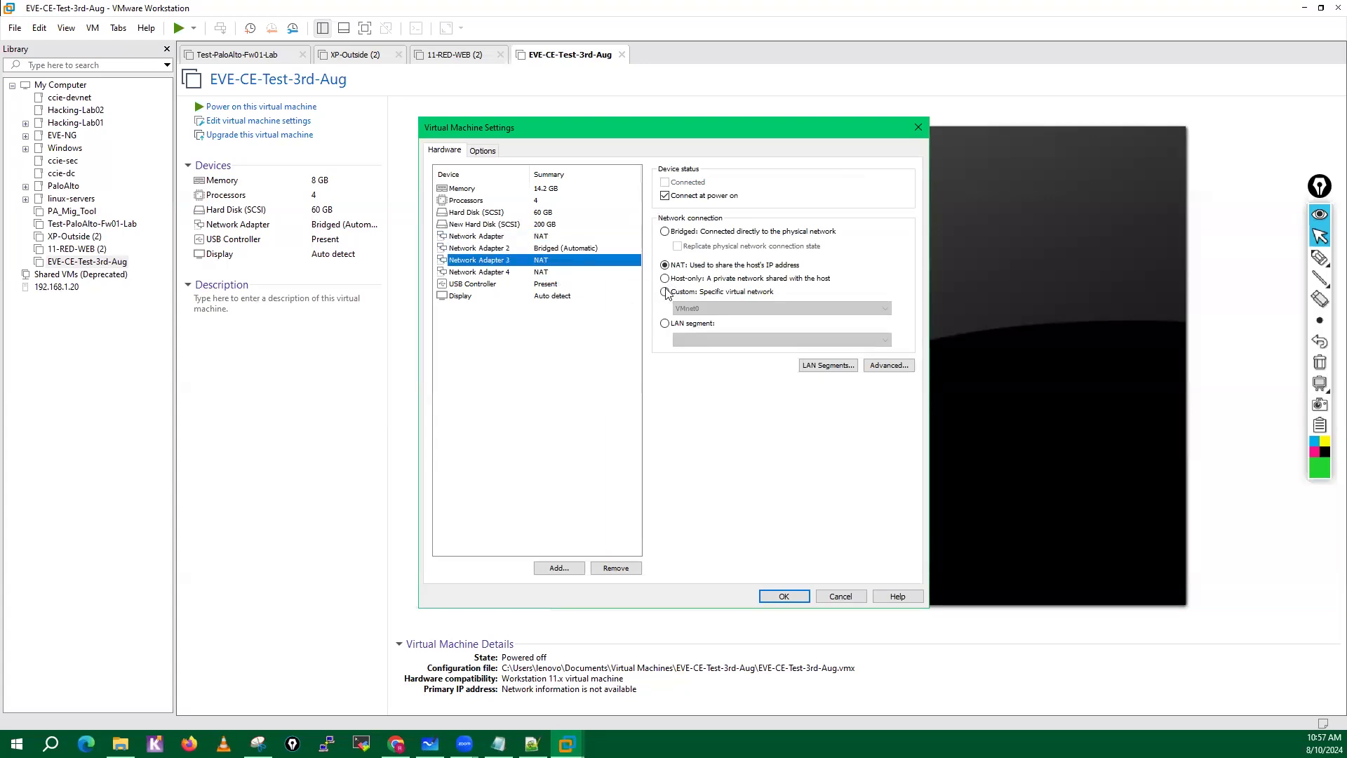
pyautogui.click(665, 292)
pyautogui.click(698, 308)
pyautogui.click(705, 324)
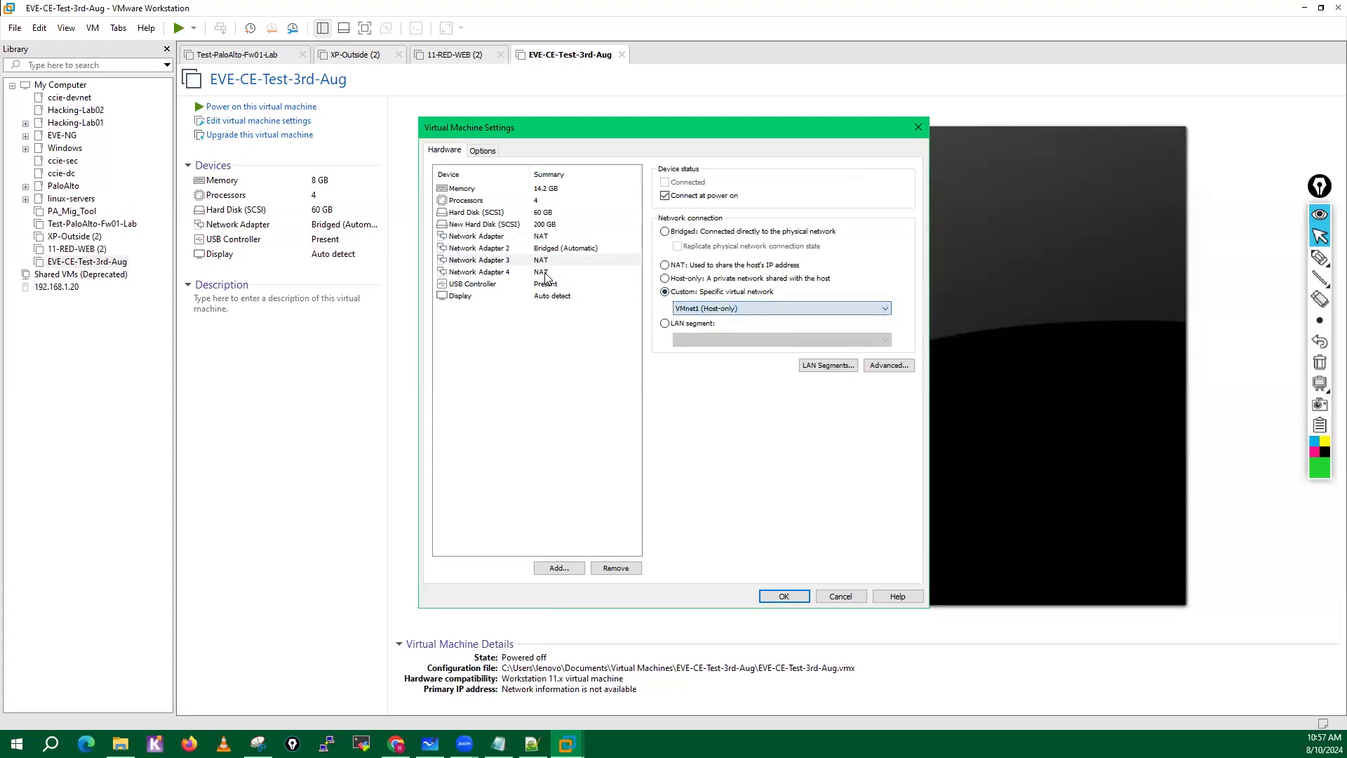
pyautogui.click(546, 274)
pyautogui.click(666, 292)
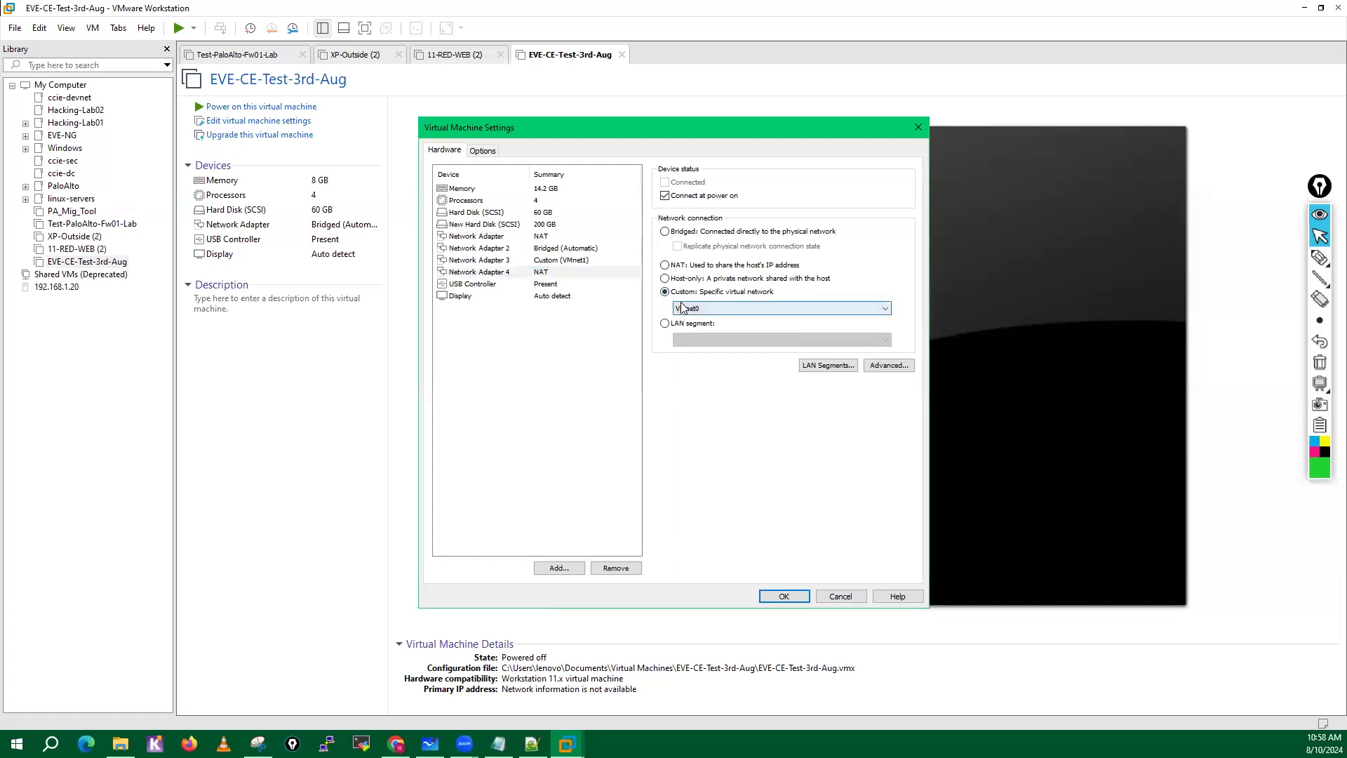
pyautogui.click(681, 309)
pyautogui.click(702, 337)
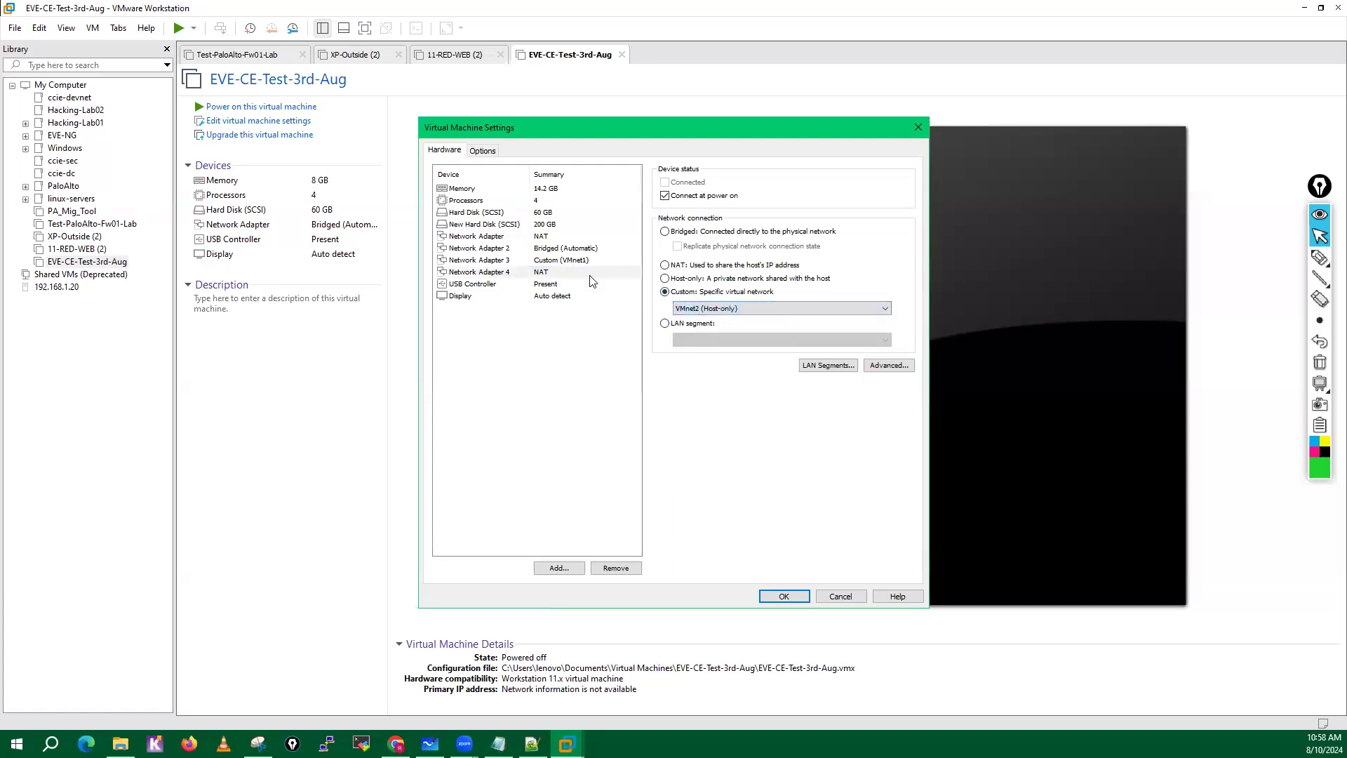
# Review the four network adapters, save the virtual machine settings, and power on EVE-CE-Test-3rd-Aug.
pyautogui.click(540, 241)
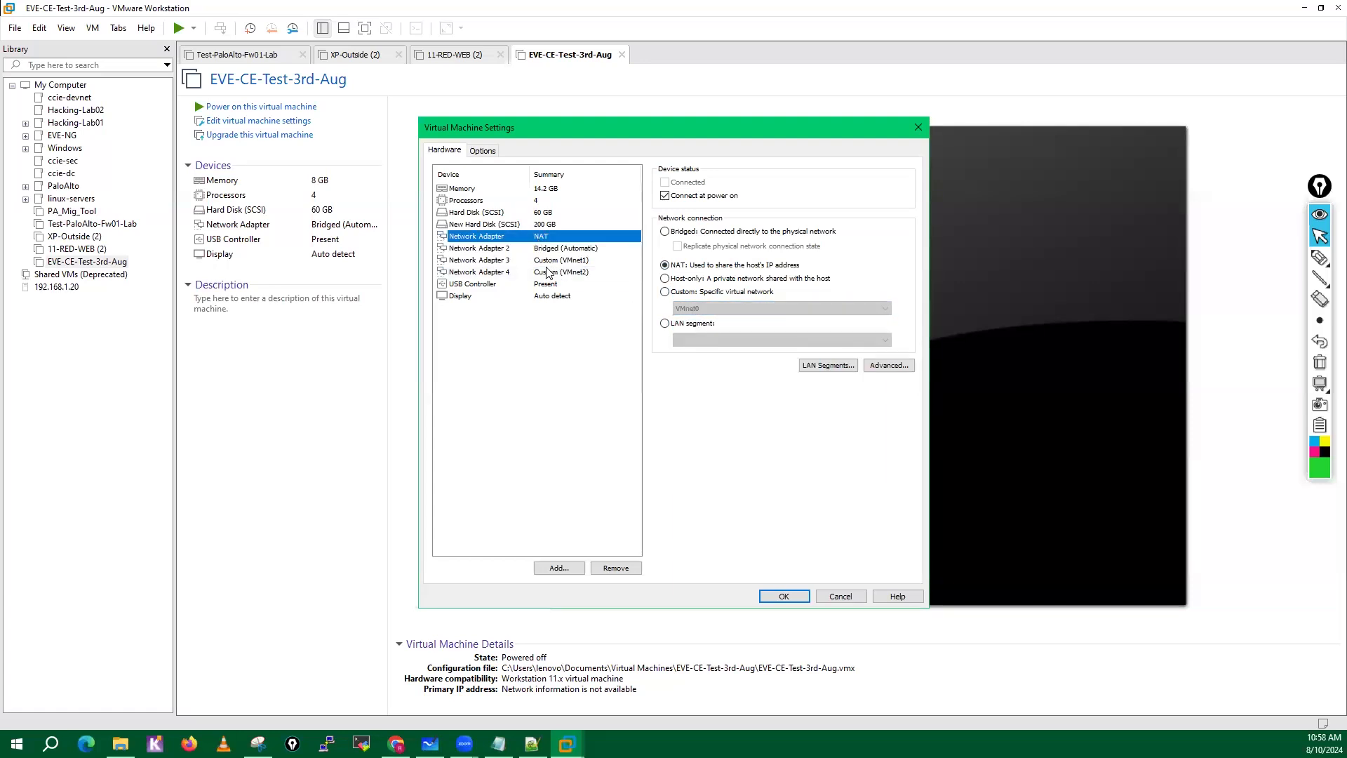
pyautogui.click(545, 249)
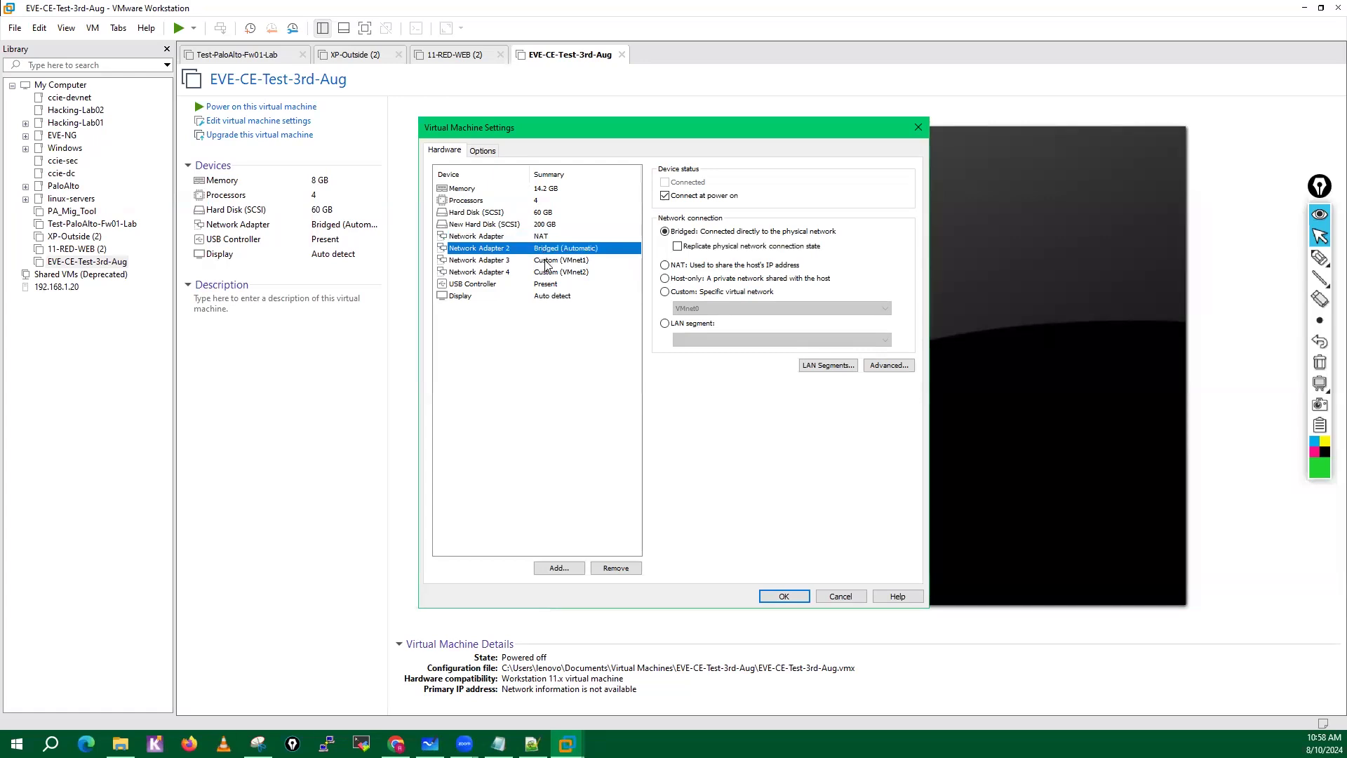
pyautogui.click(546, 261)
pyautogui.click(567, 275)
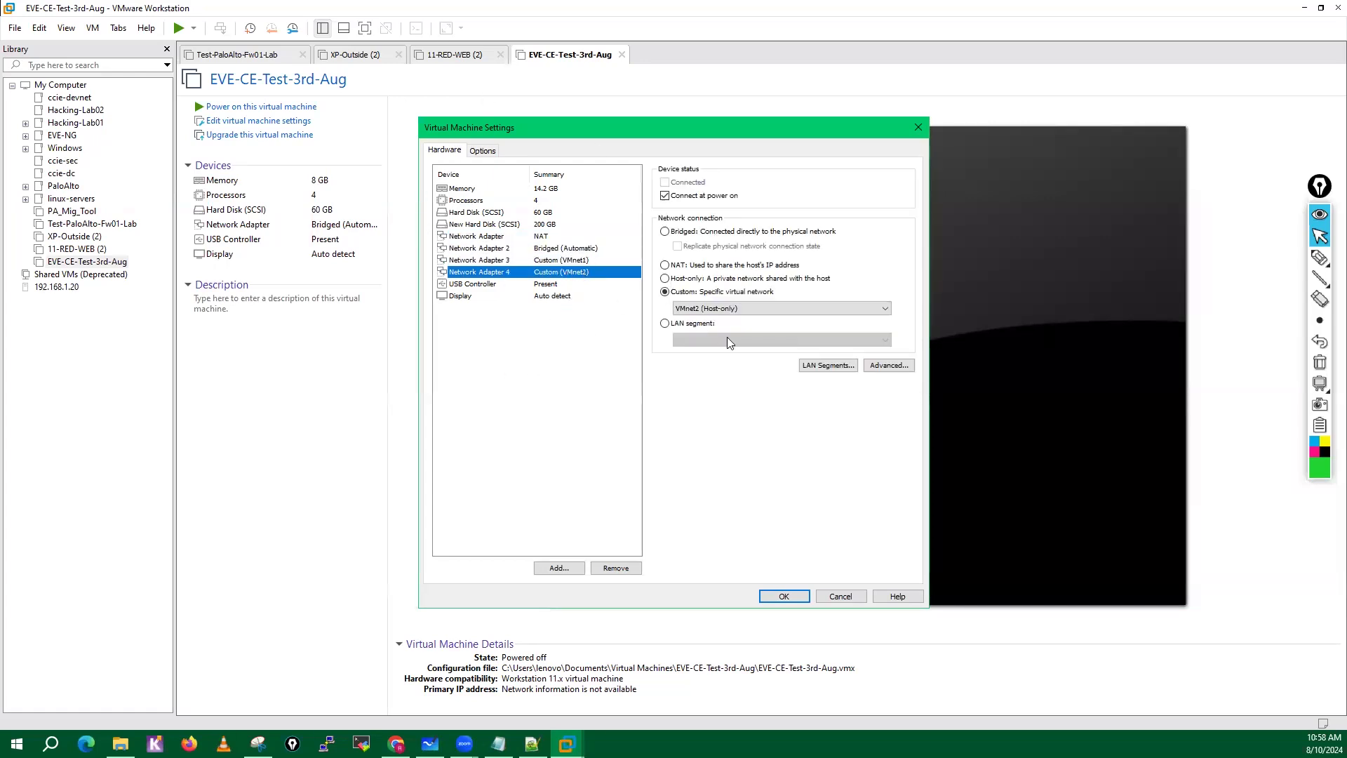
pyautogui.click(783, 596)
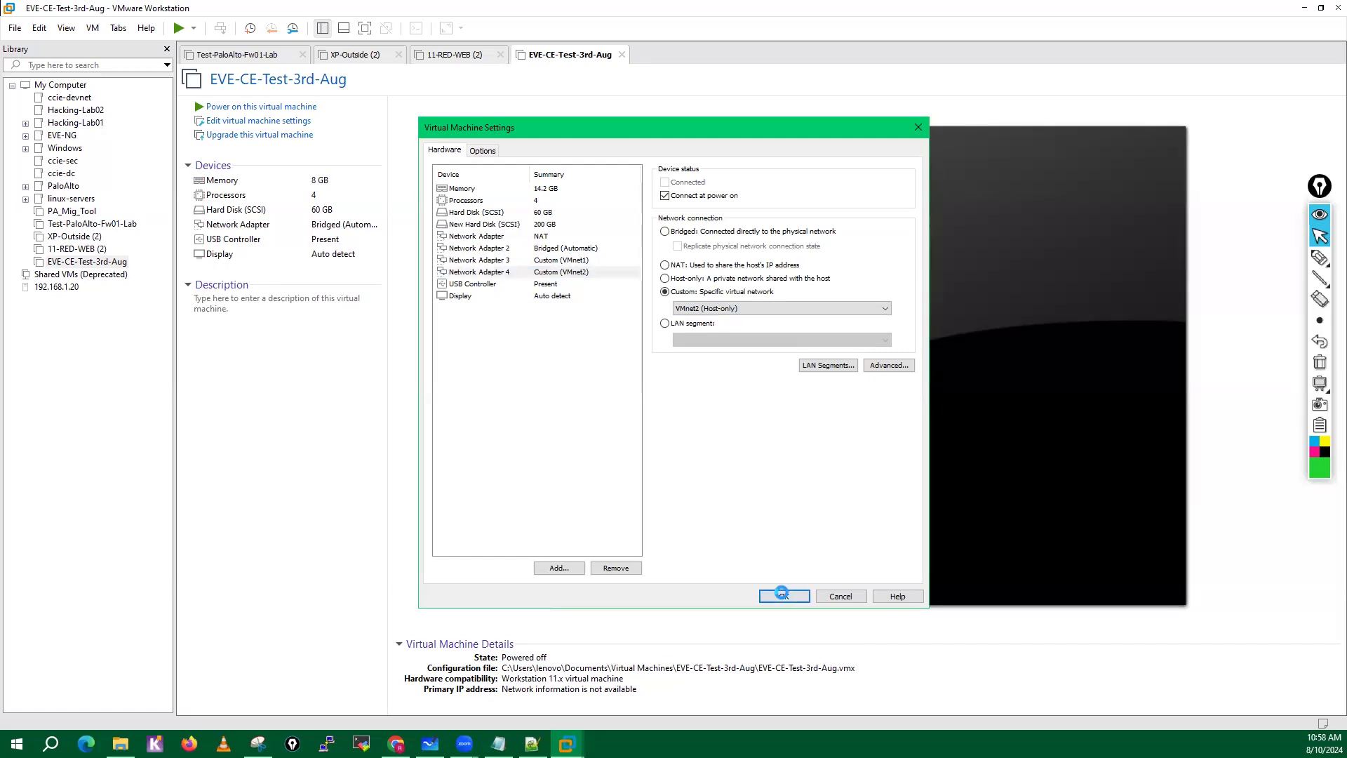
pyautogui.click(294, 108)
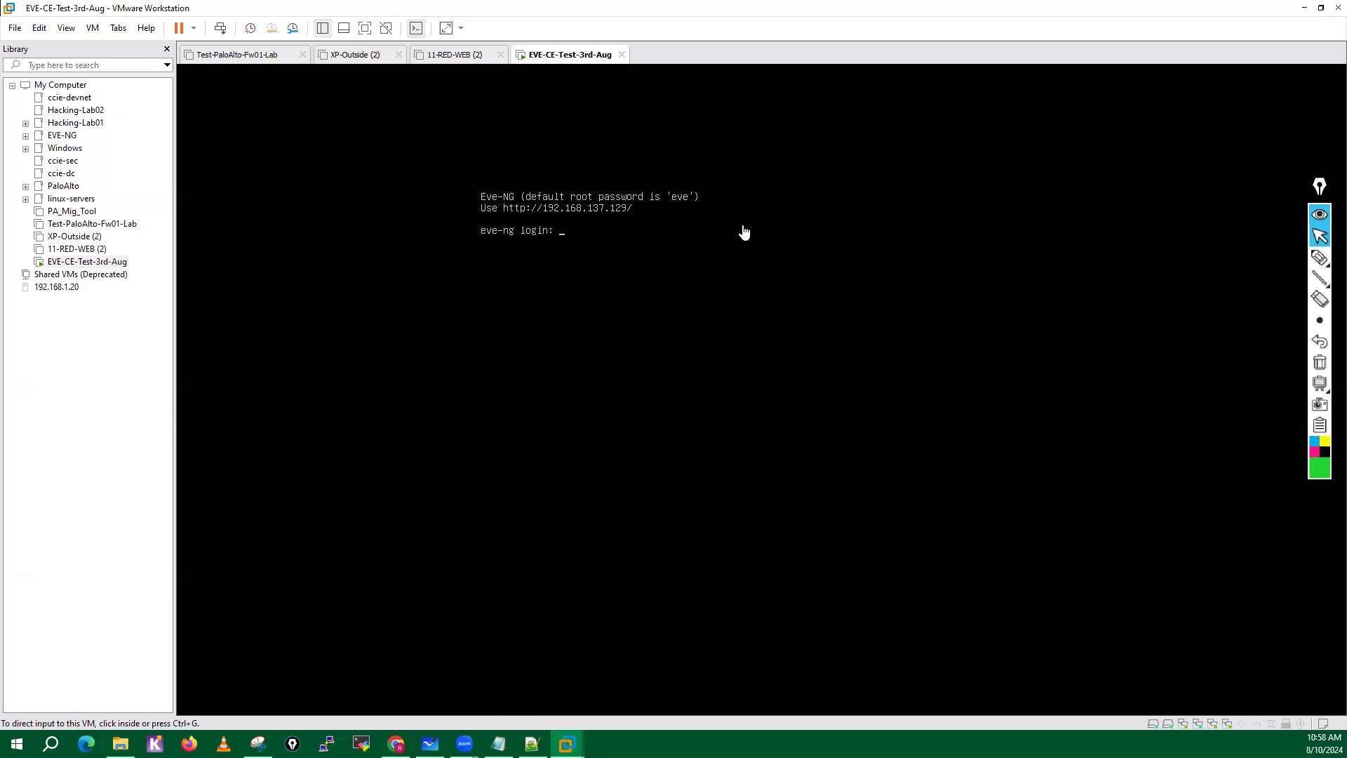
# Handwrite a circled "Warning" with an arrow above the console text, erase the annotations, and leave drawing mode.
pyautogui.click(1320, 257)
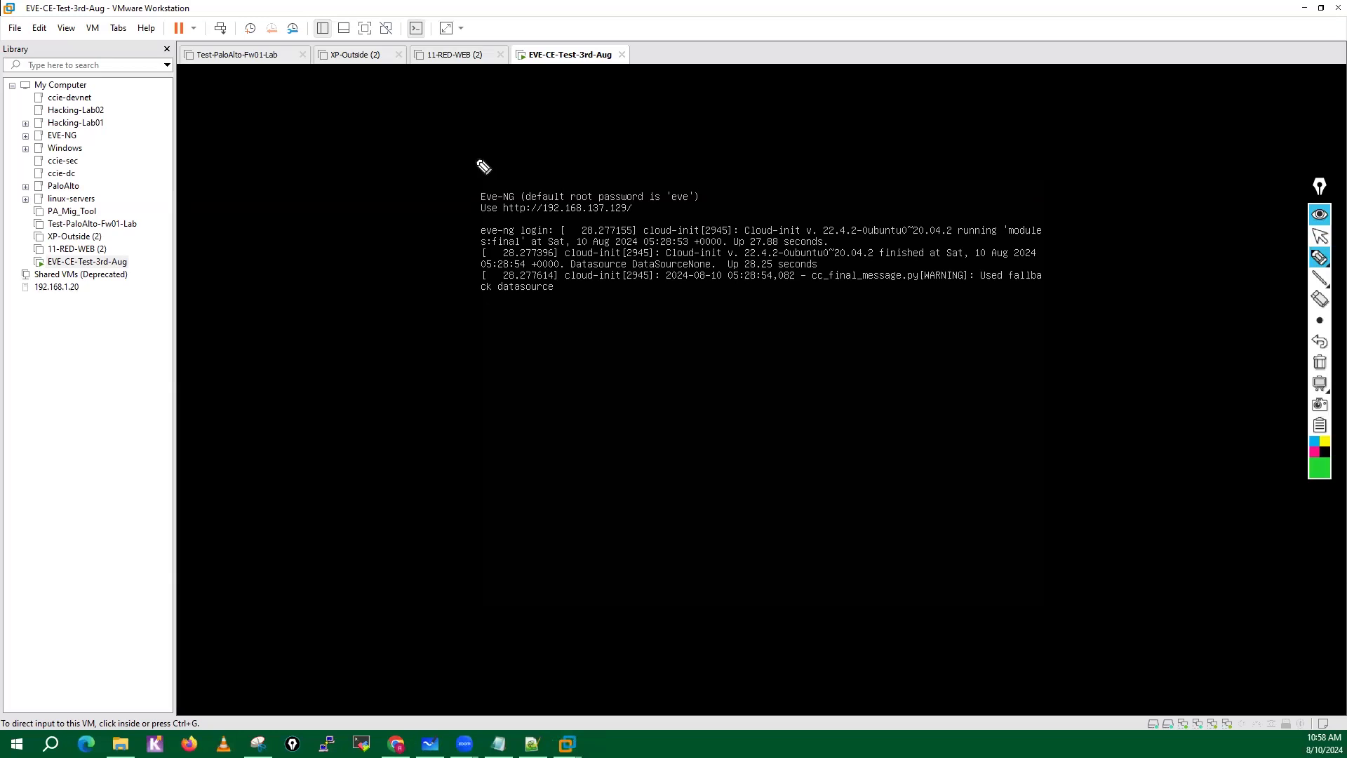
pyautogui.moveTo(477, 151)
pyautogui.mouseDown()
pyautogui.moveTo(625, 141)
pyautogui.moveTo(666, 188)
pyautogui.moveTo(709, 135)
pyautogui.moveTo(702, 158)
pyautogui.moveTo(698, 135)
pyautogui.moveTo(718, 165)
pyautogui.mouseUp()
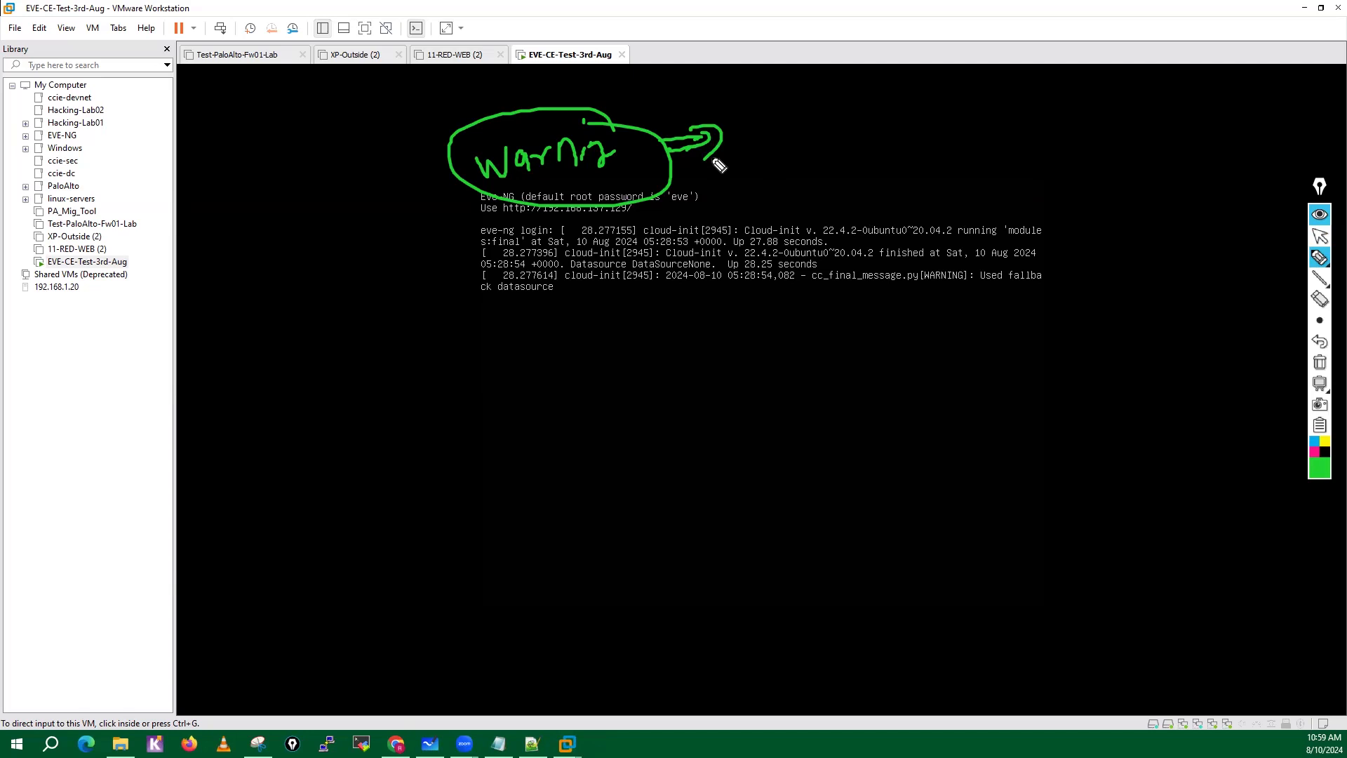
pyautogui.moveTo(765, 127); pyautogui.dragTo(758, 169)
pyautogui.click(1319, 362)
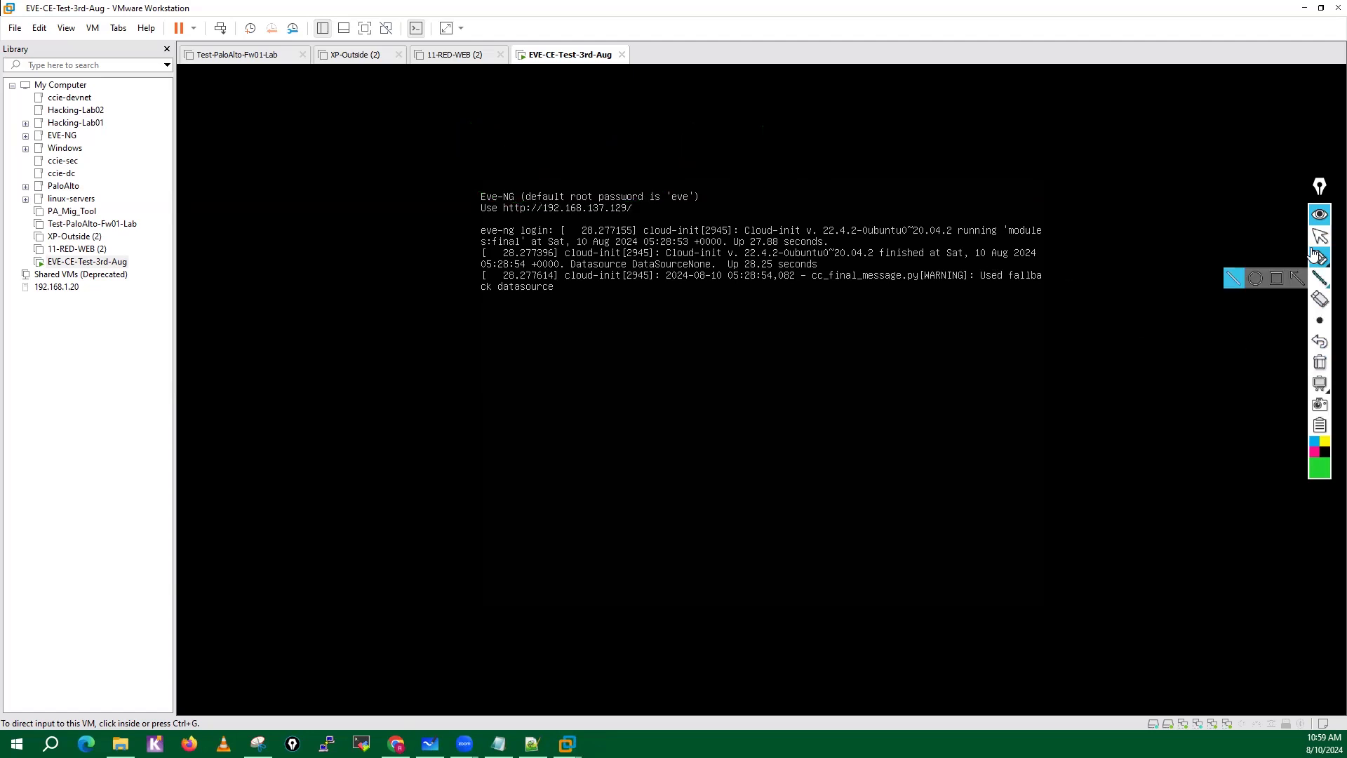
pyautogui.click(1319, 237)
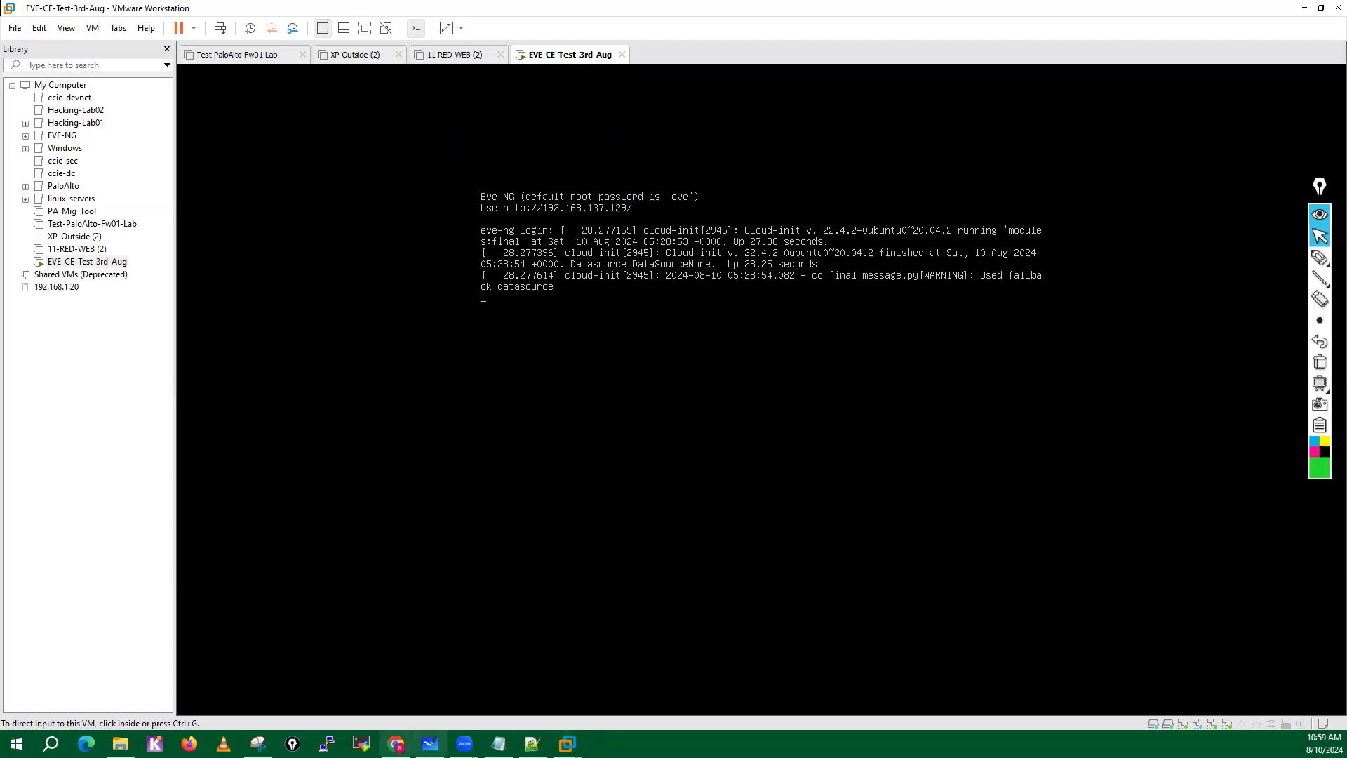
# Switch to Chrome and search the web for "eve-ng vtx error" in a new tab.
pyautogui.click(397, 744)
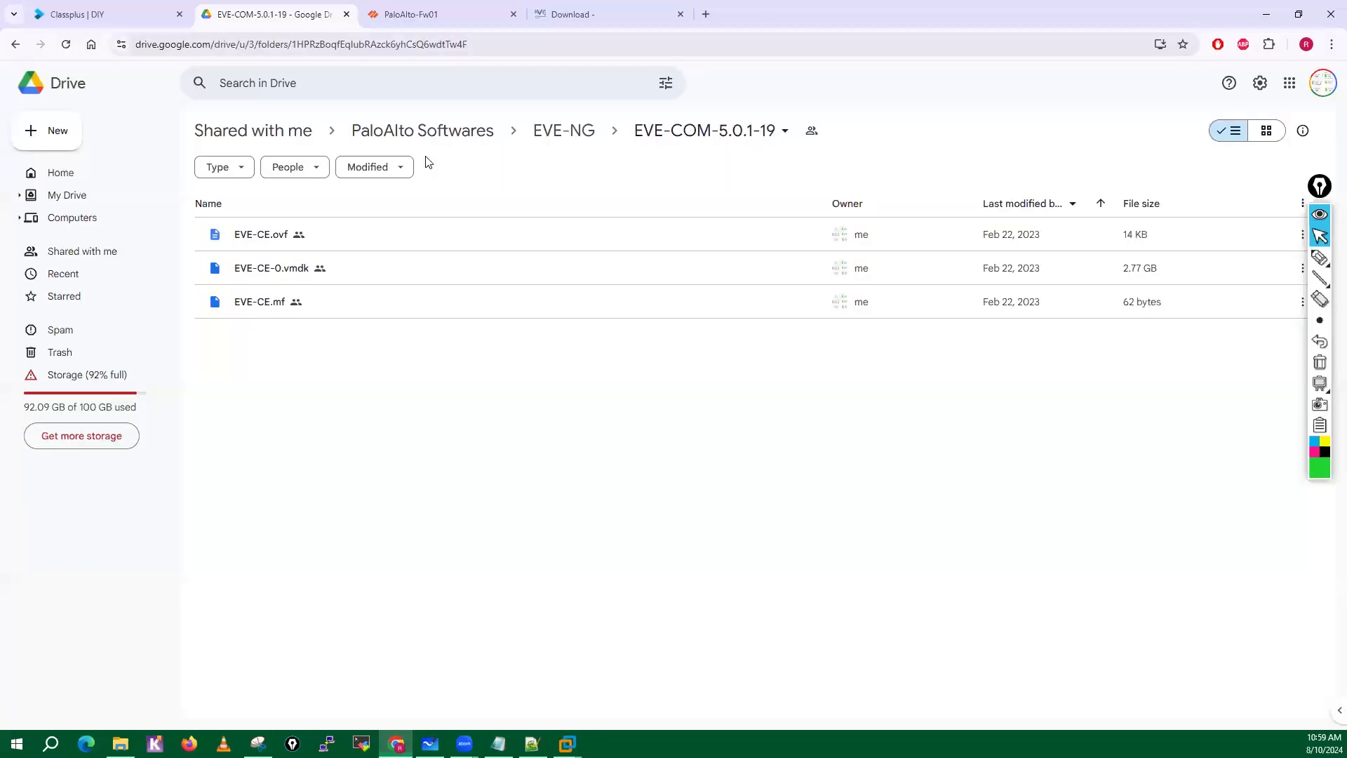
pyautogui.click(707, 14)
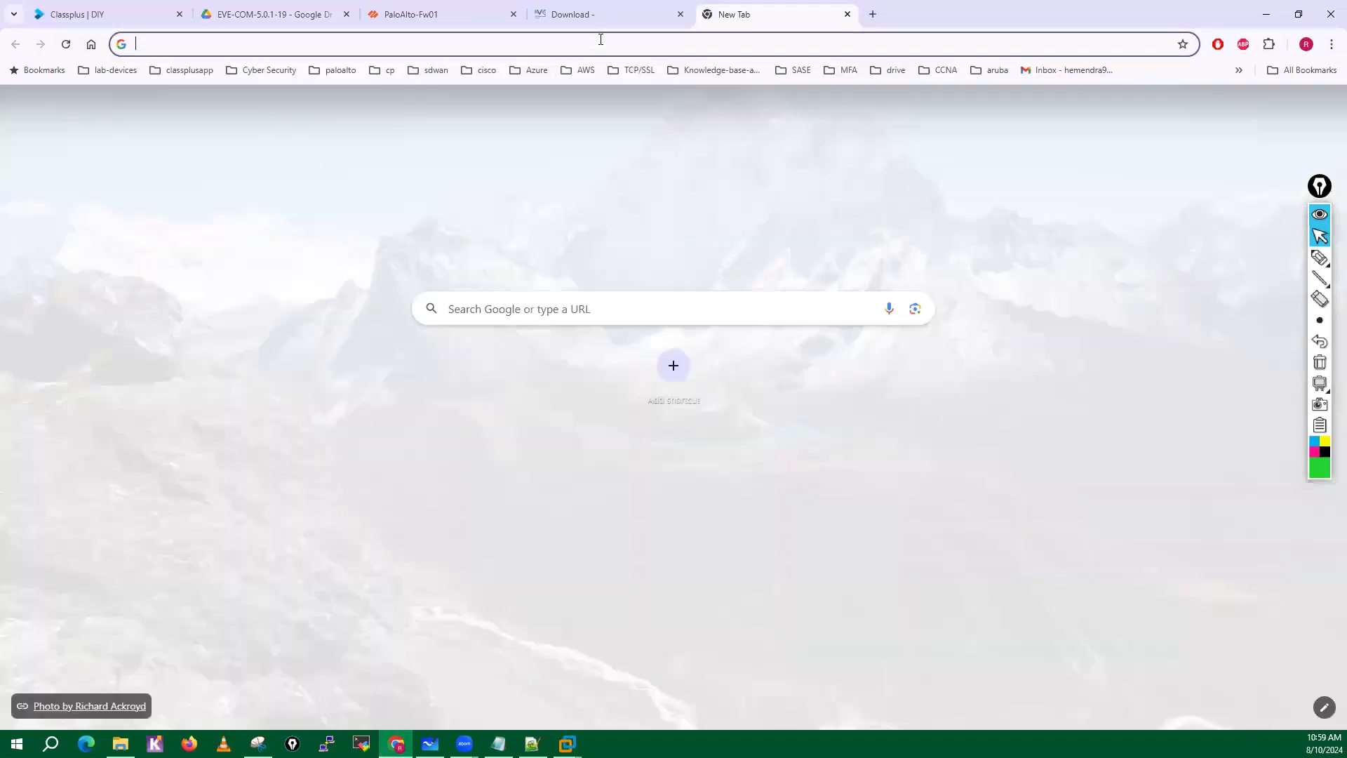
pyautogui.write('vmwa')
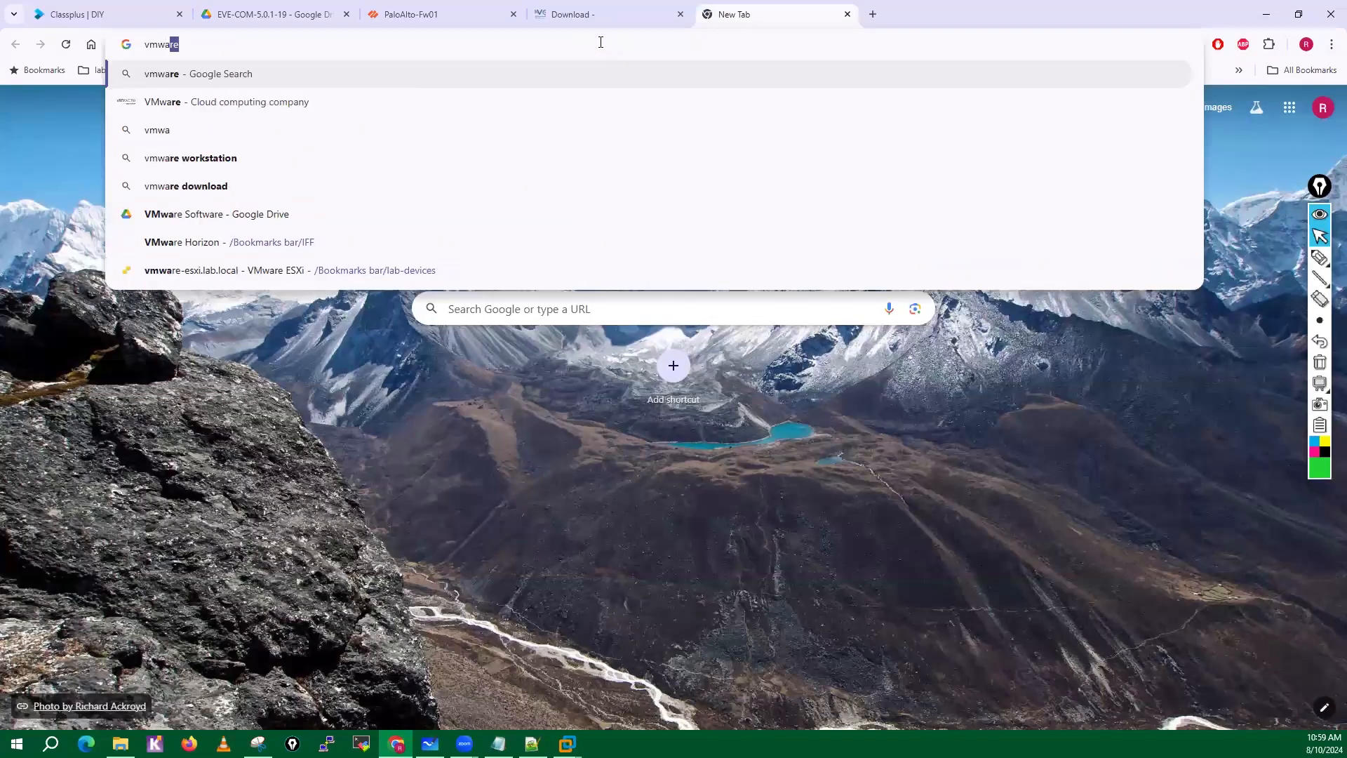
pyautogui.write('re vtx')
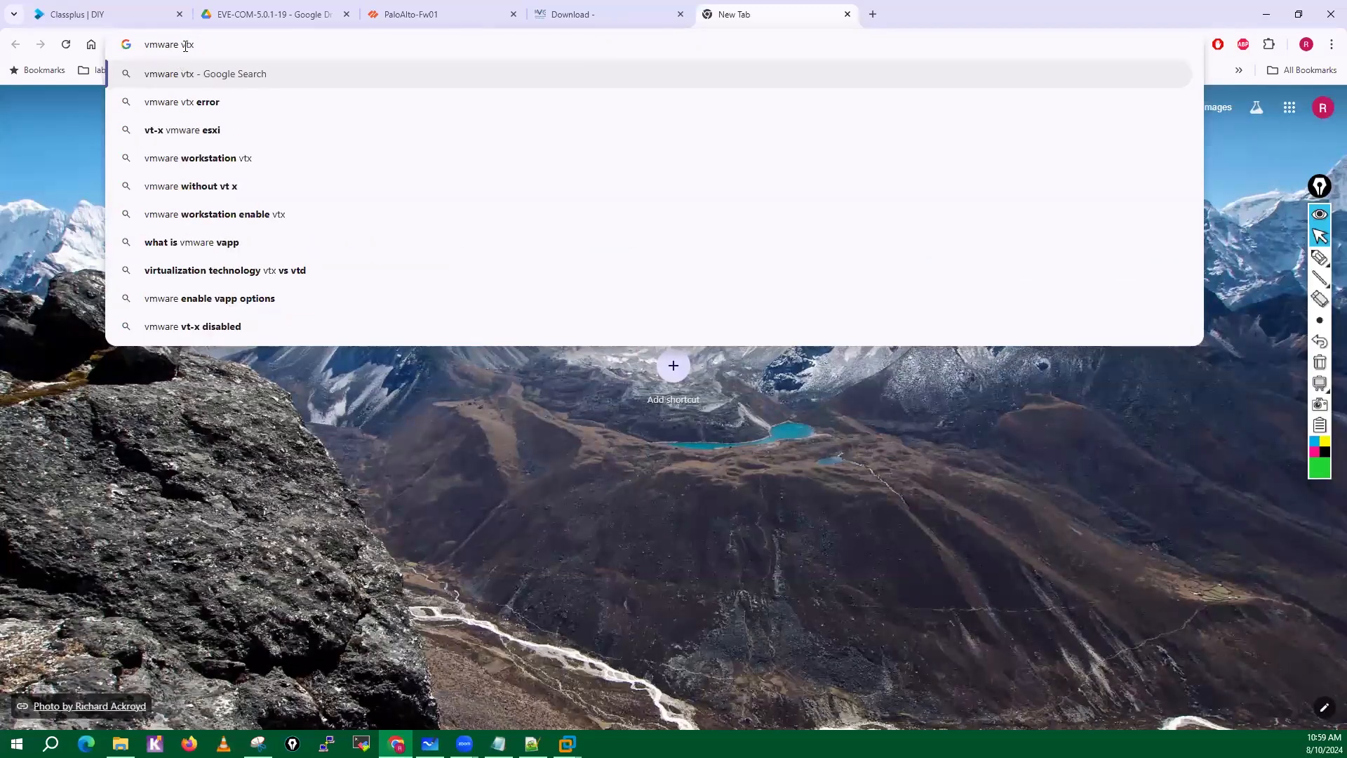
pyautogui.doubleClick(147, 47)
pyautogui.write('eve-ng')
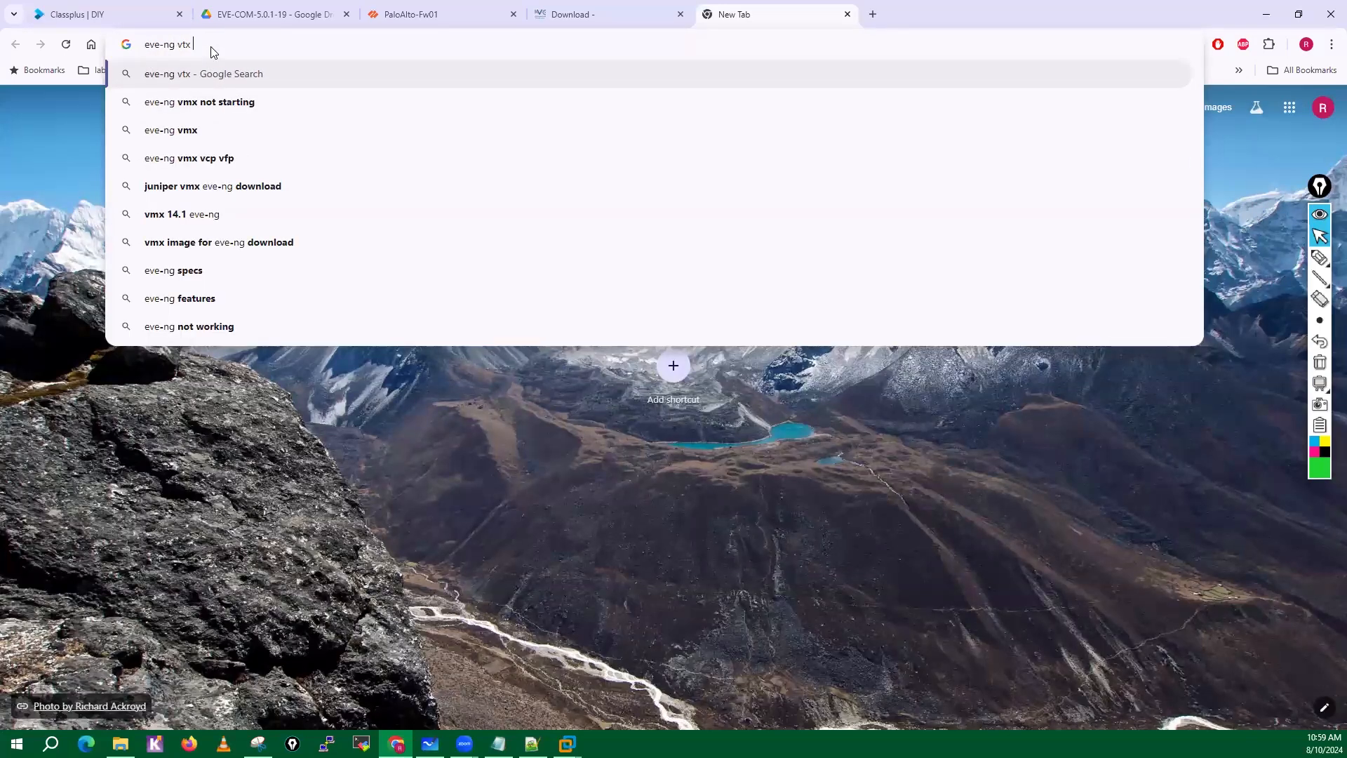
pyautogui.write(' vtx error')
pyautogui.press('Return')
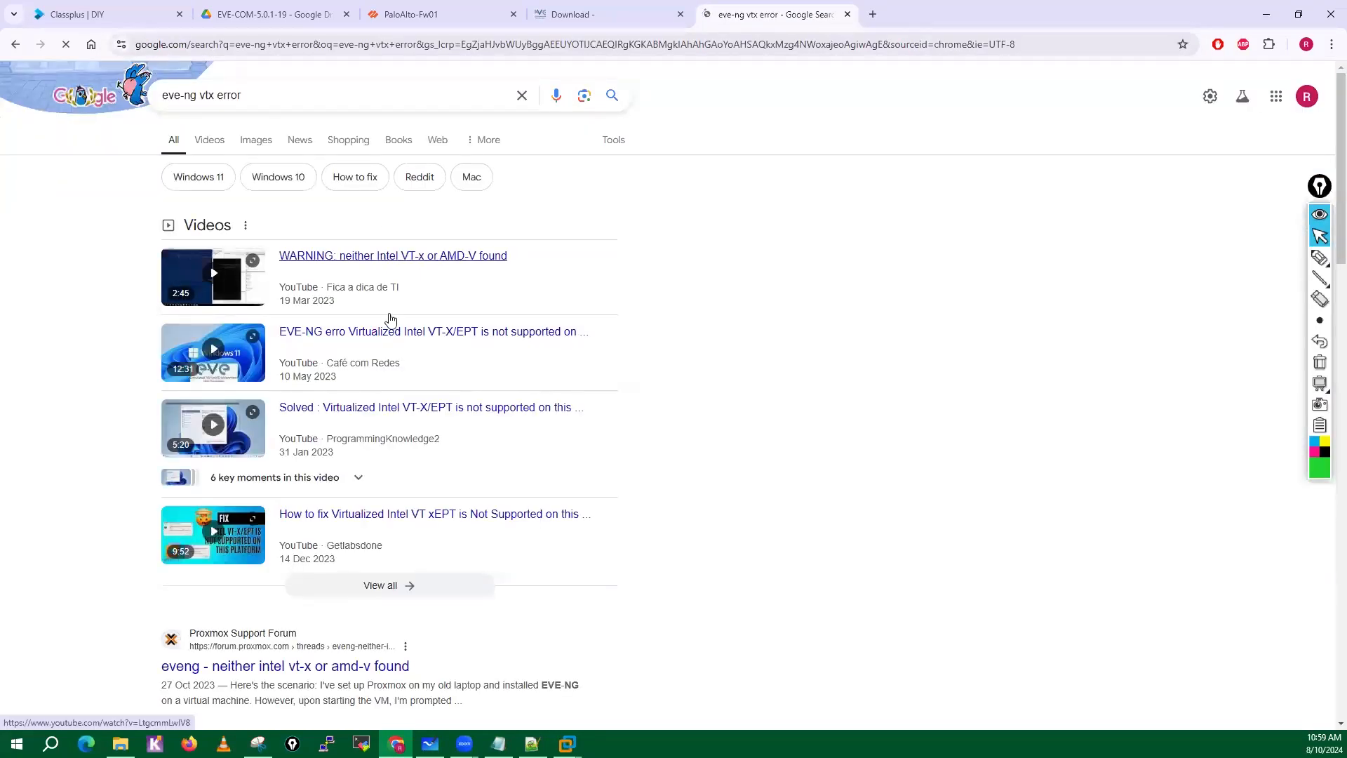
# Find the Proxmox forum thread "Configure Hardware Virtualization" through the image results and try to enlarge its EVE-NG error screenshot.
pyautogui.click(254, 140)
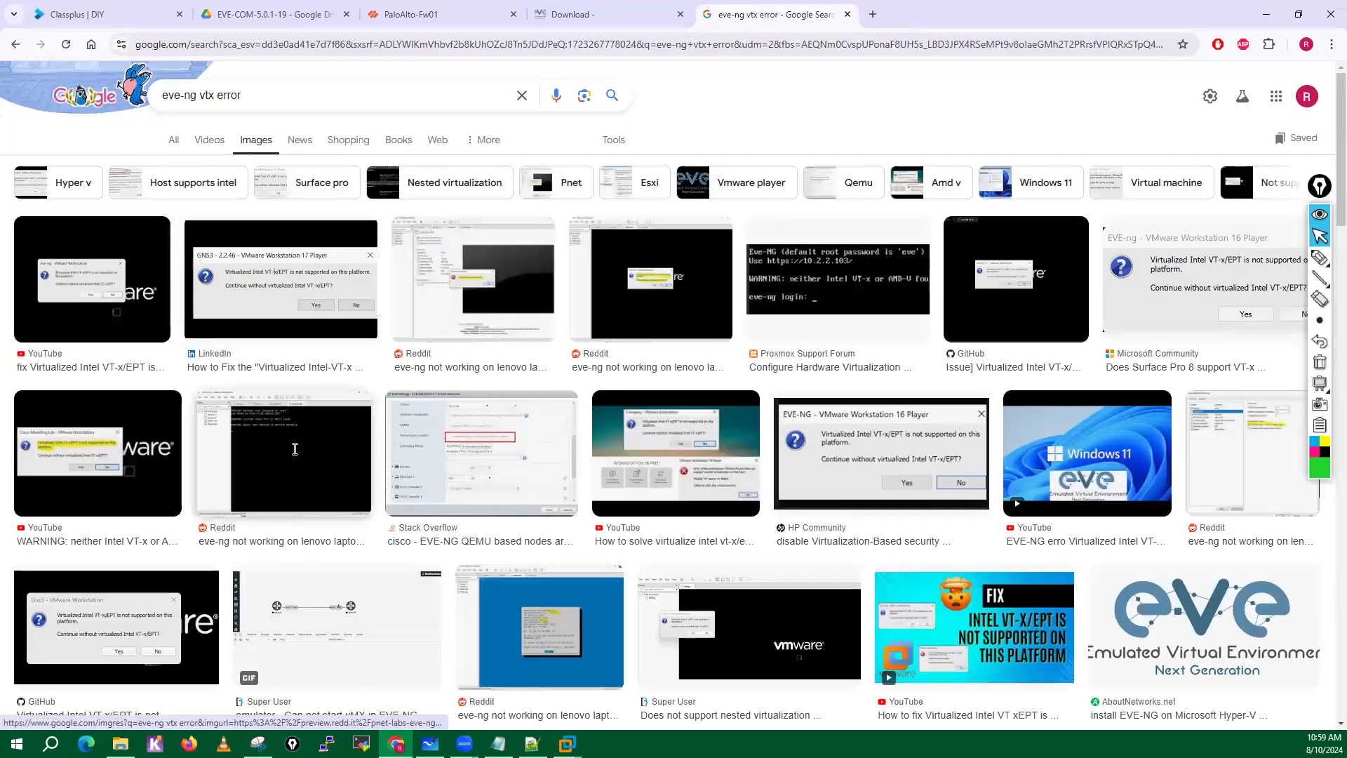
pyautogui.click(818, 275)
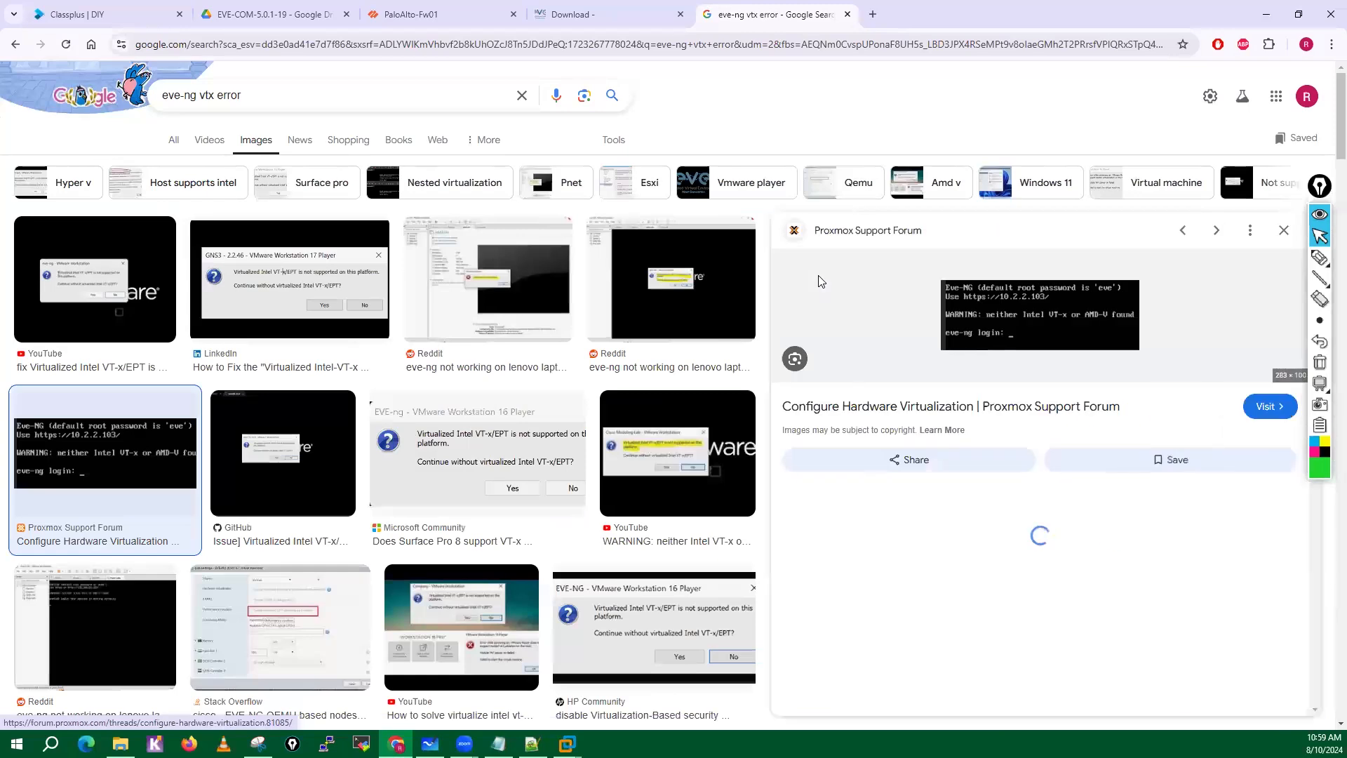
pyautogui.click(978, 320)
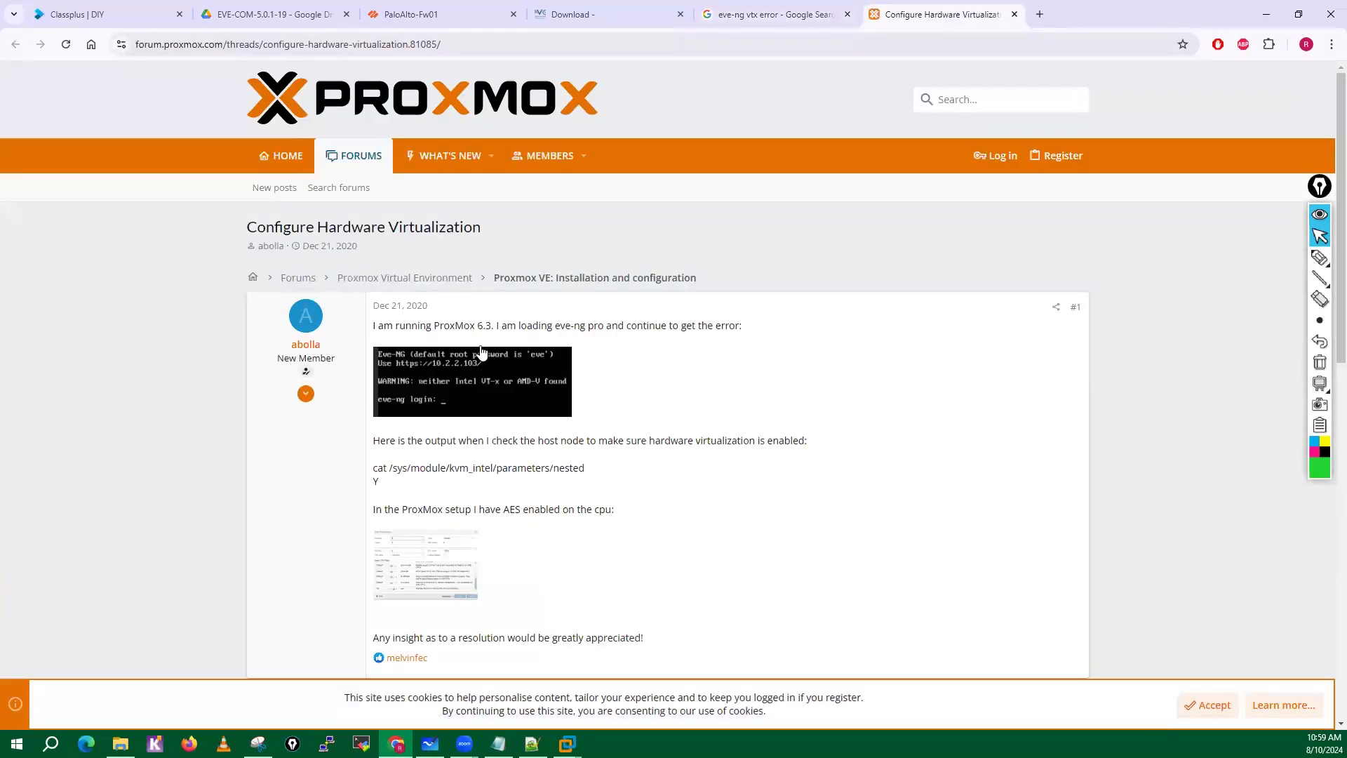
pyautogui.click(473, 397)
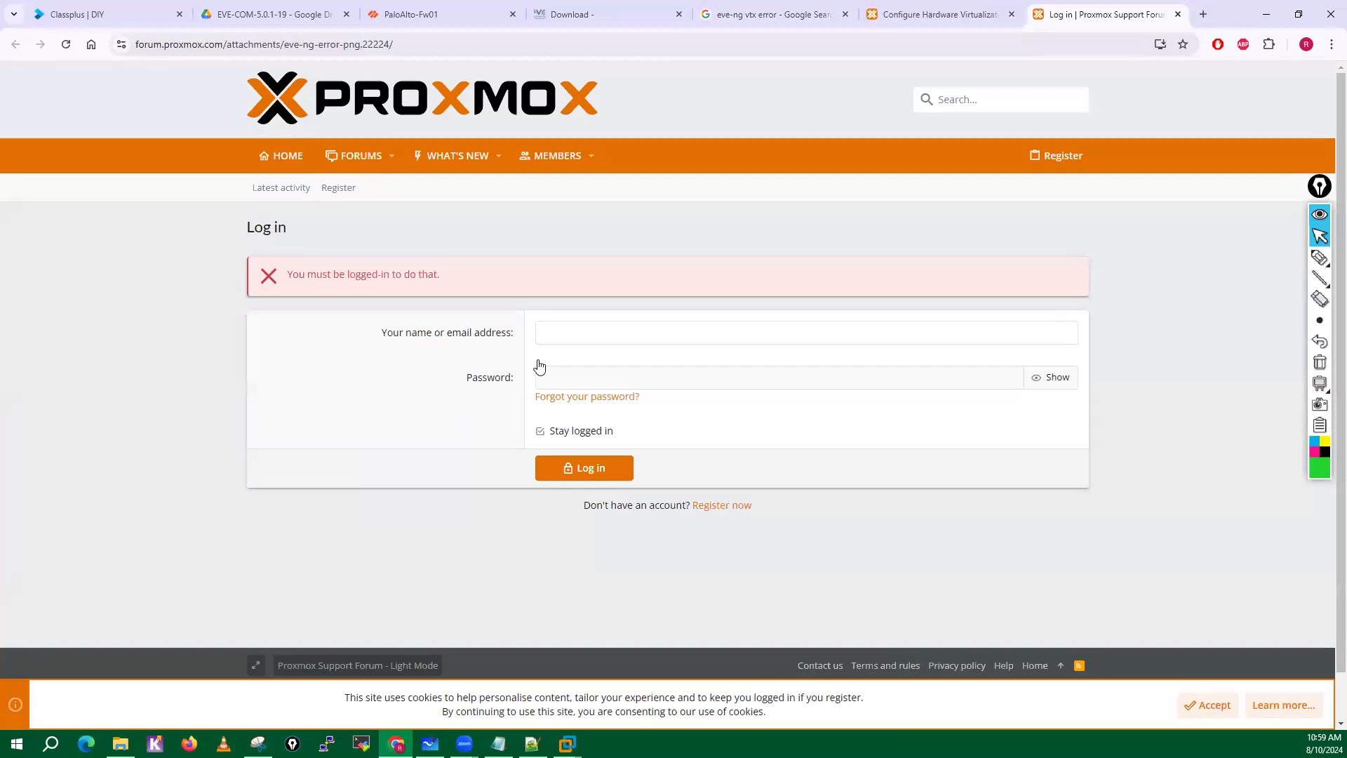
pyautogui.hotkey('ctrl', 'w')
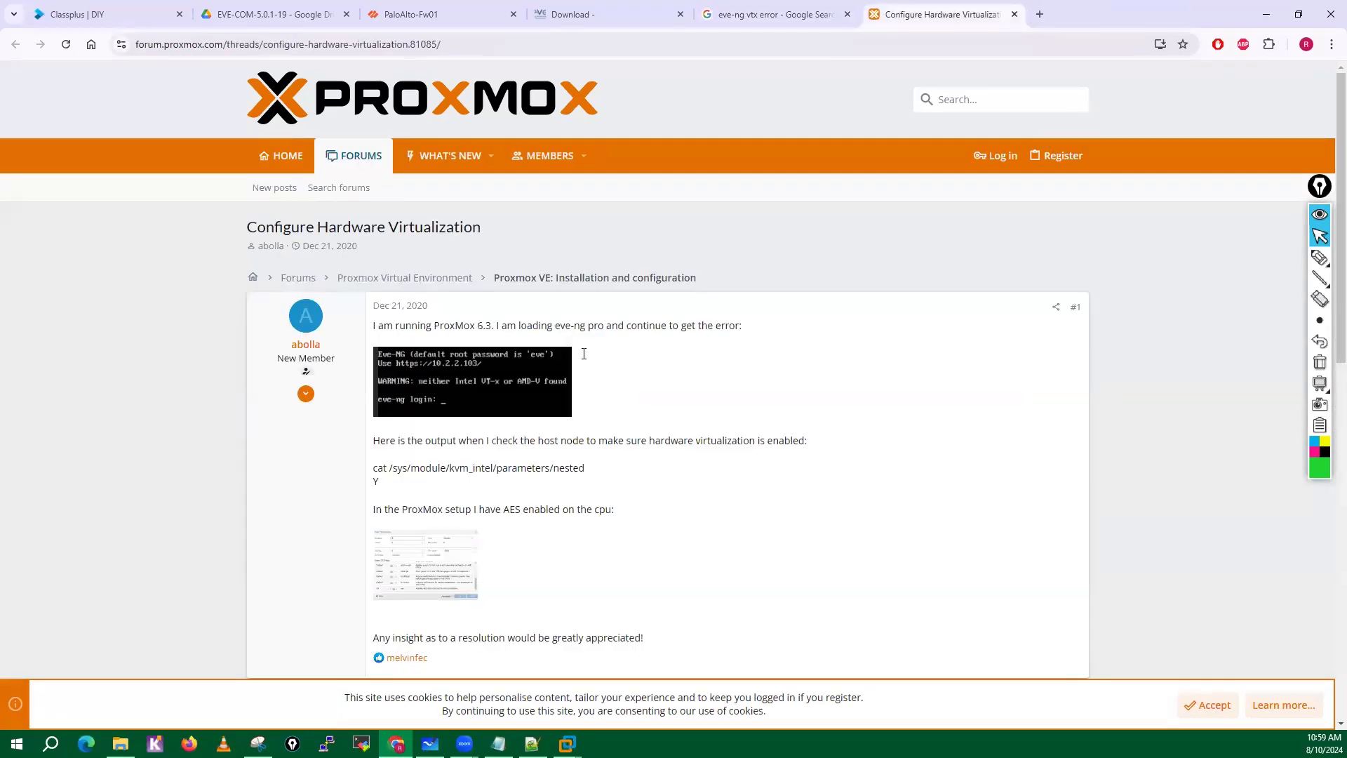
# Circle WARNING, underline the VT-x/AMD-V message and add an arrow beside it, then erase the annotations and leave drawing mode.
pyautogui.click(1319, 258)
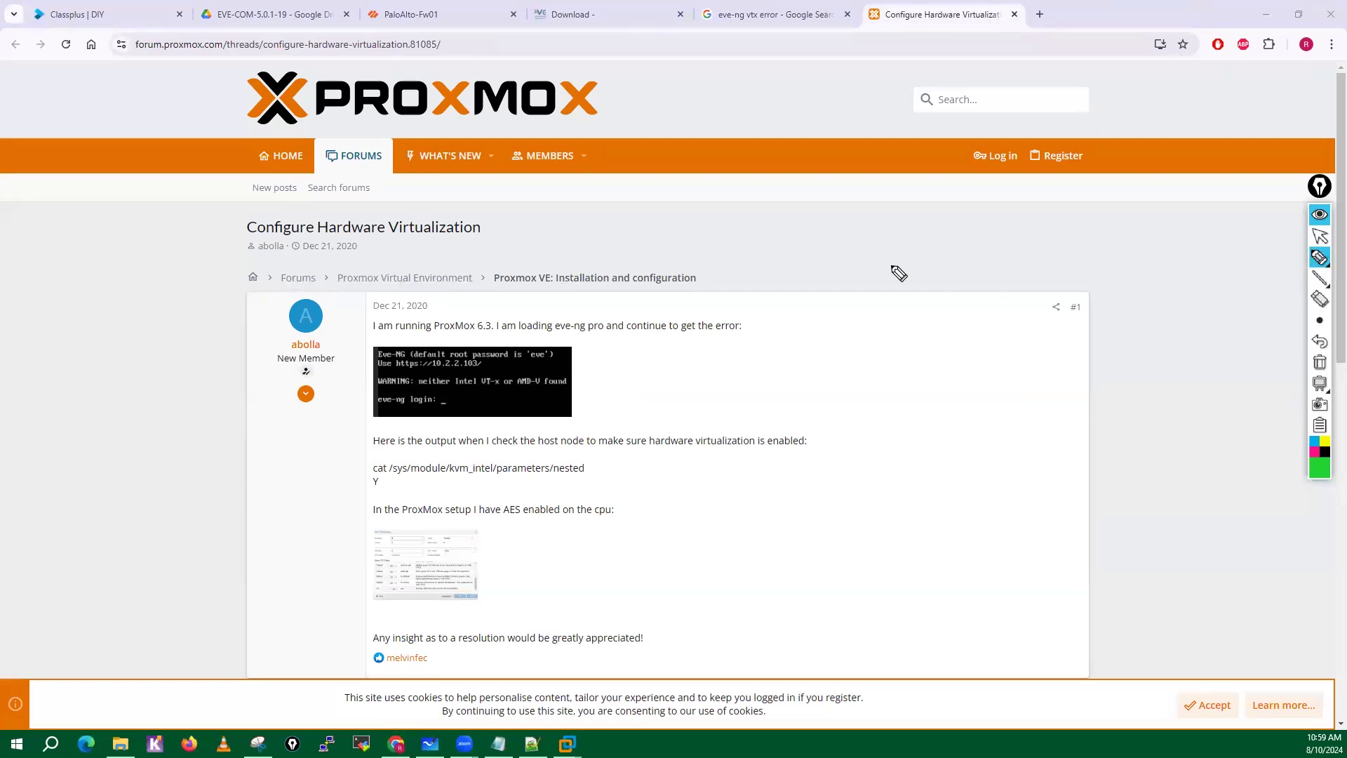
pyautogui.moveTo(398, 371)
pyautogui.mouseDown()
pyautogui.moveTo(369, 383)
pyautogui.moveTo(581, 395)
pyautogui.mouseUp()
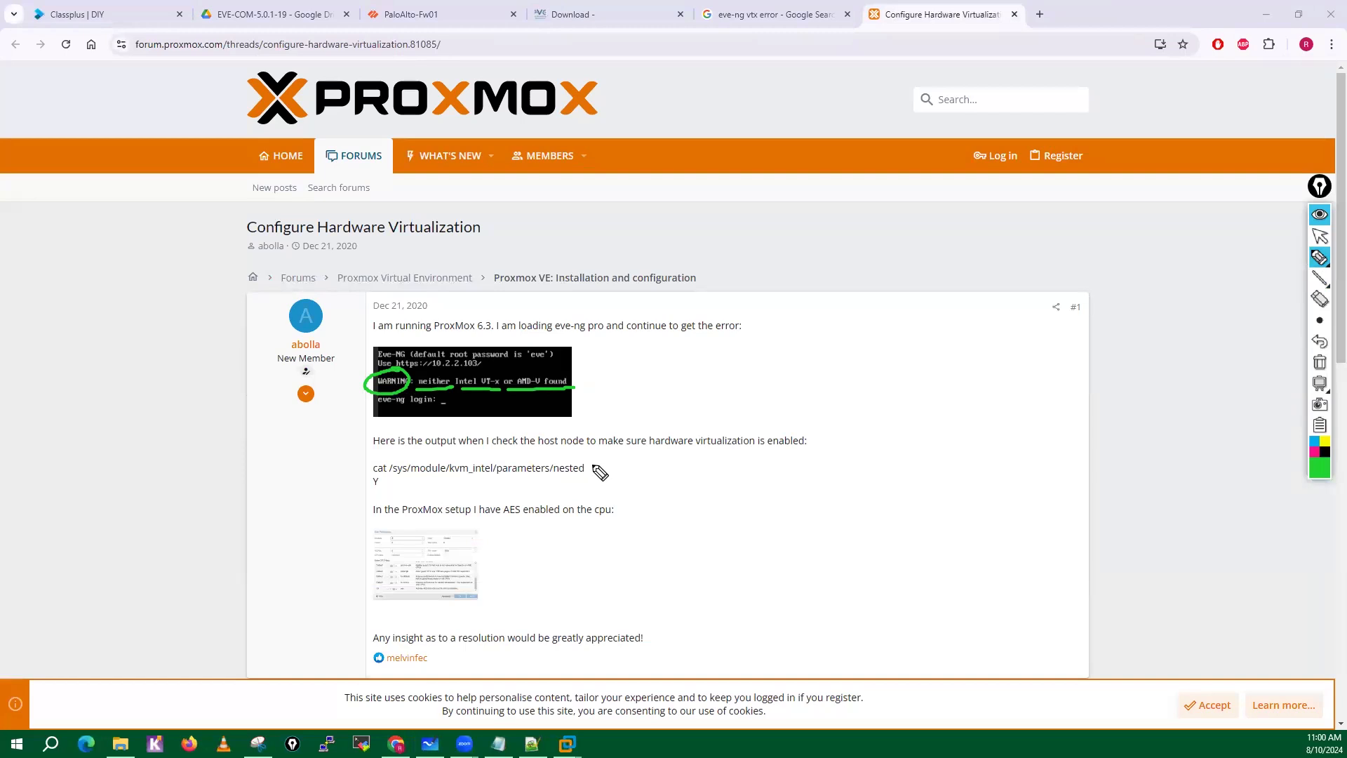
pyautogui.moveTo(577, 373)
pyautogui.mouseDown()
pyautogui.moveTo(626, 368)
pyautogui.moveTo(625, 382)
pyautogui.mouseUp()
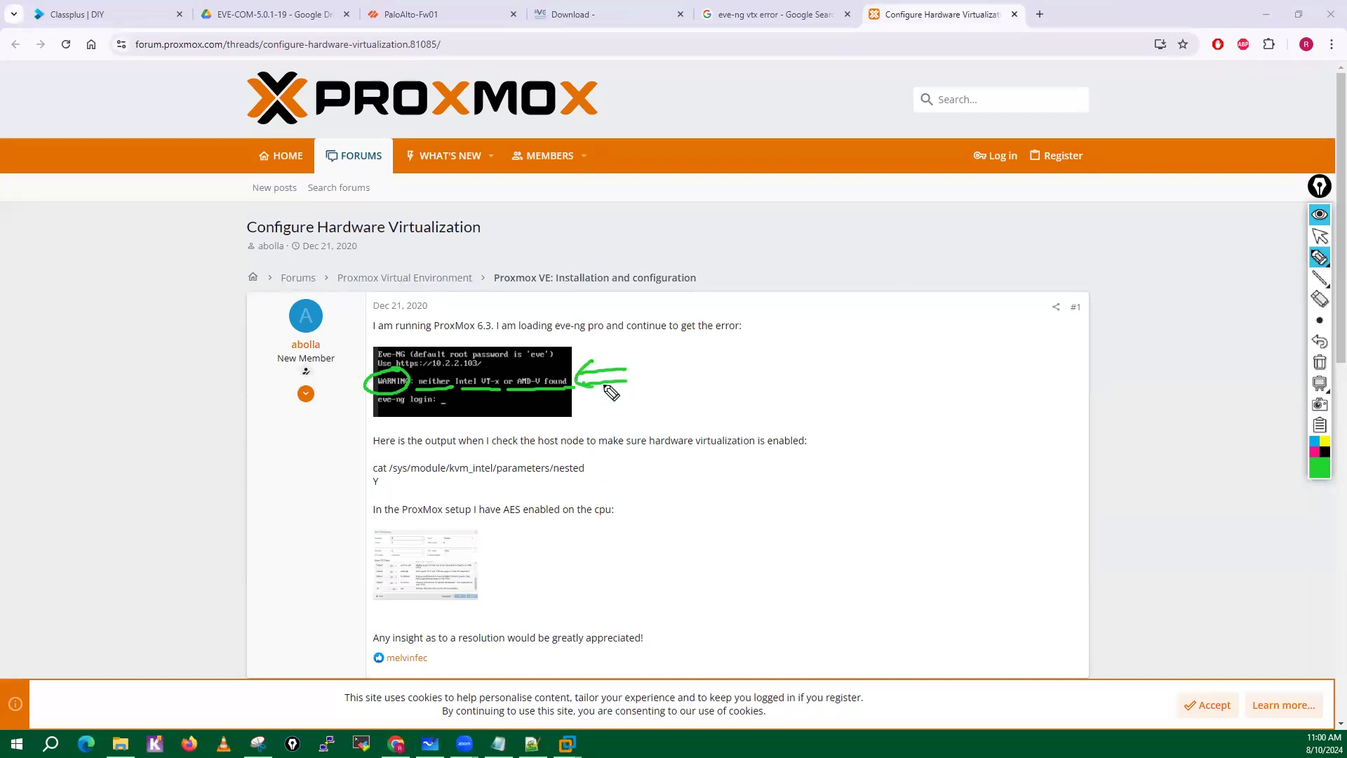
pyautogui.click(1320, 363)
pyautogui.click(1319, 237)
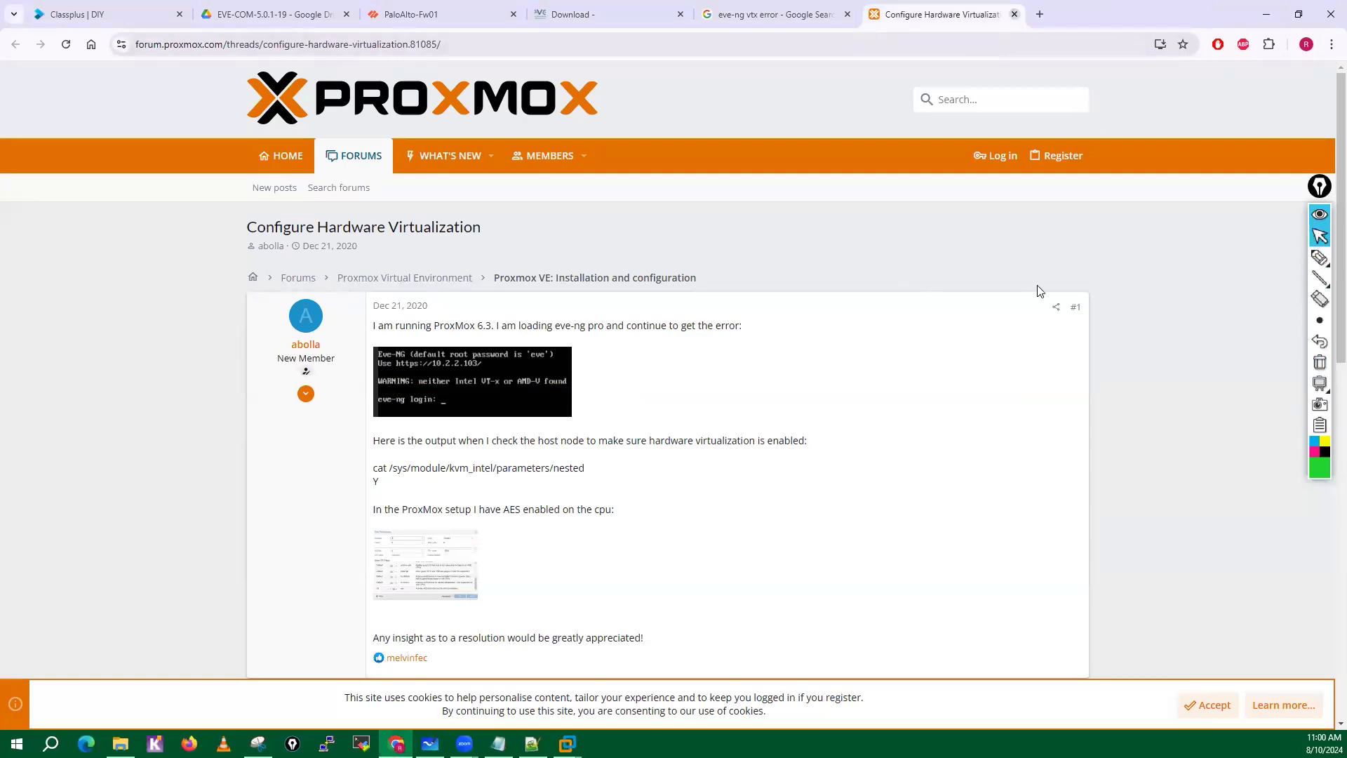
# Close the forum thread, browse the remaining VT-x error images, and close the search tab.
pyautogui.hotkey('ctrl', 'w')
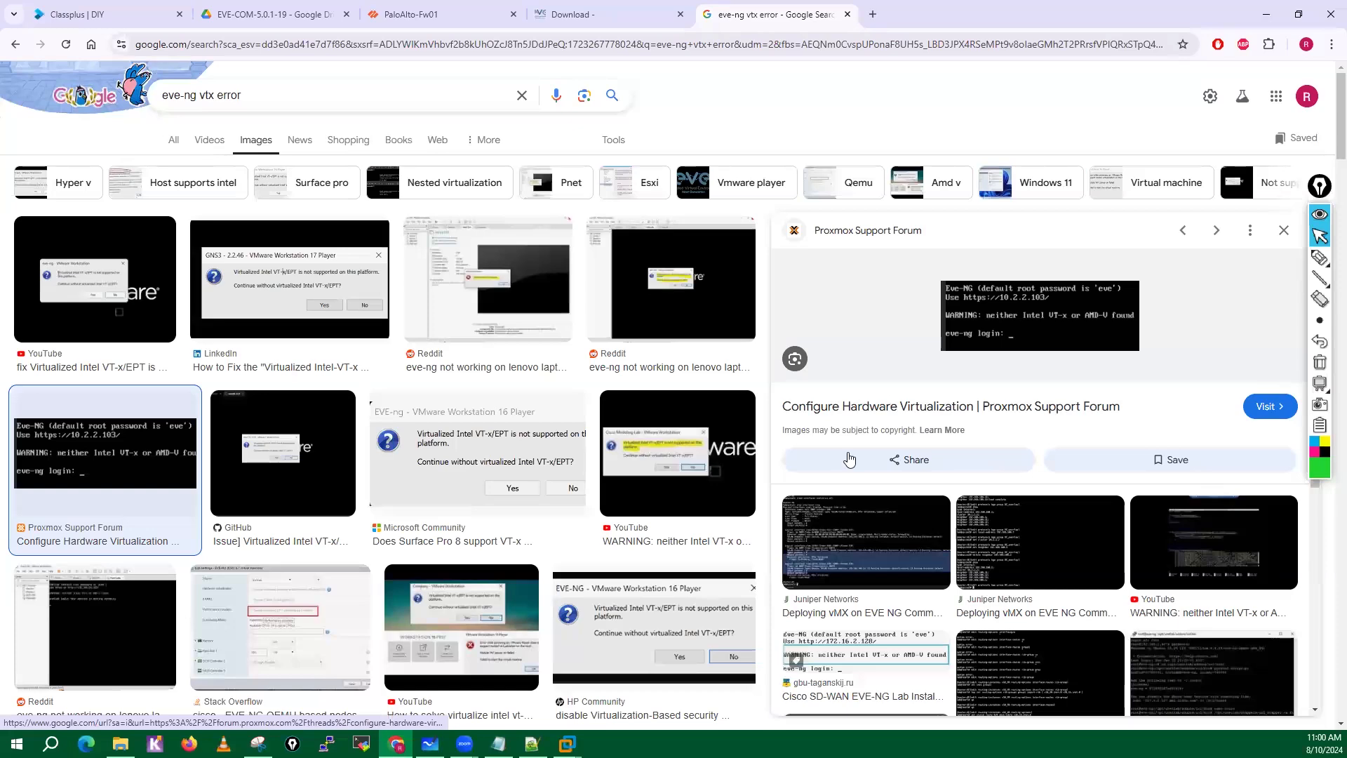
pyautogui.scroll(-4, 849, 458)
pyautogui.scroll(-3, 138, 322)
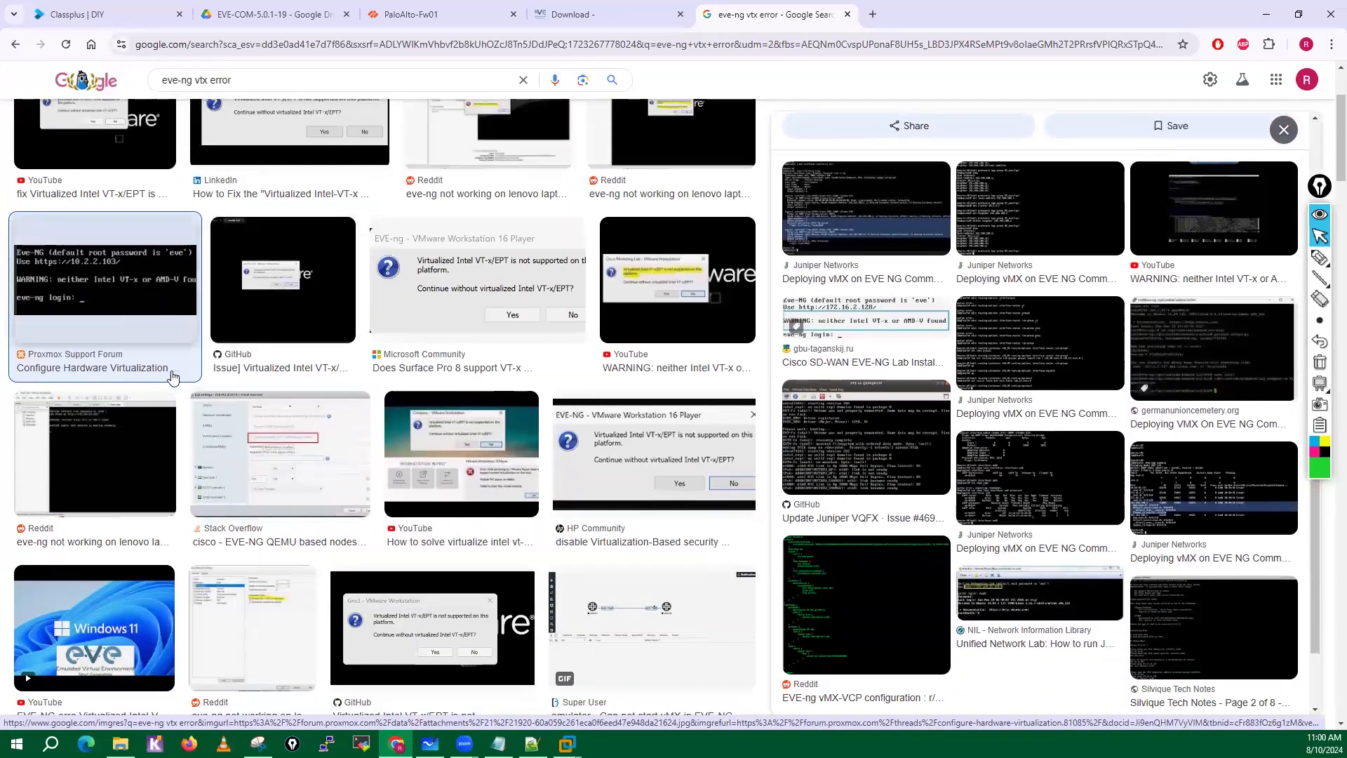
pyautogui.scroll(-3, 232, 449)
pyautogui.scroll(6, 300, 514)
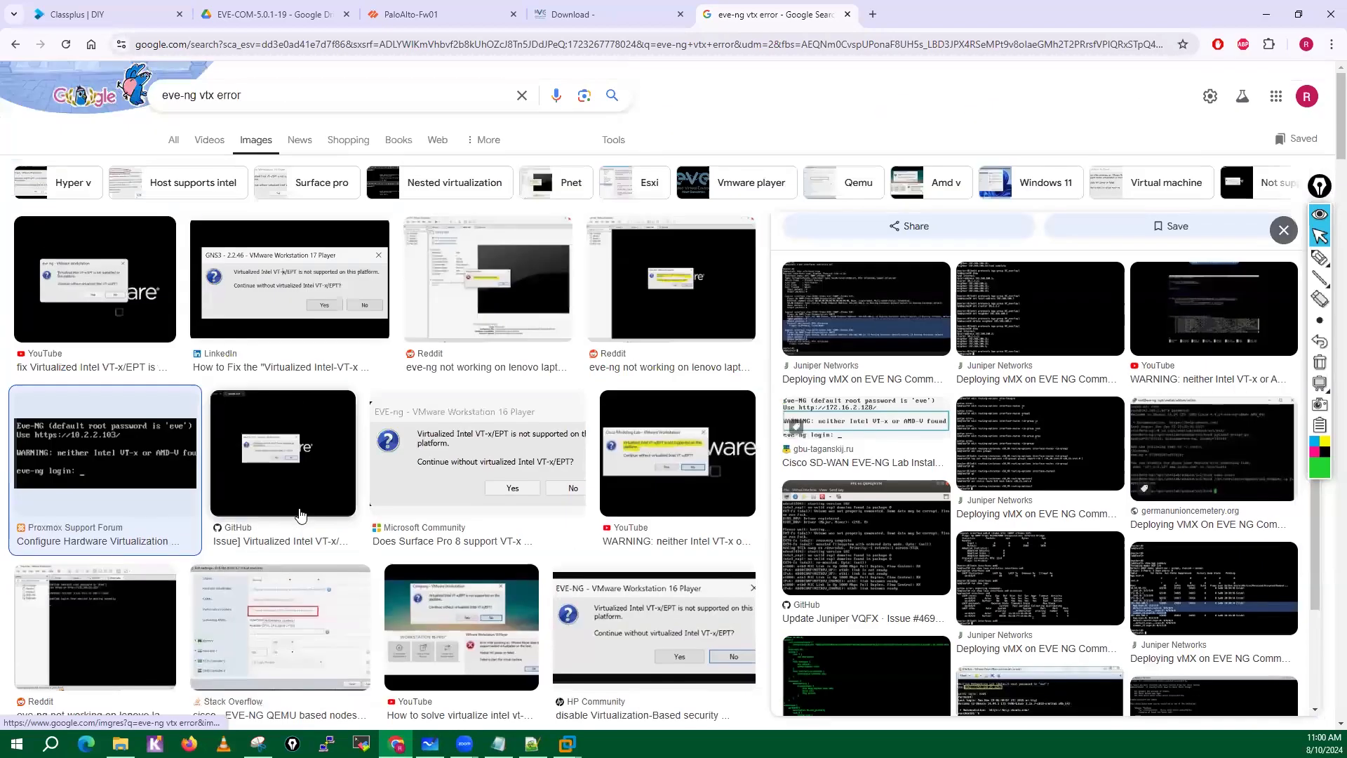
pyautogui.click(848, 14)
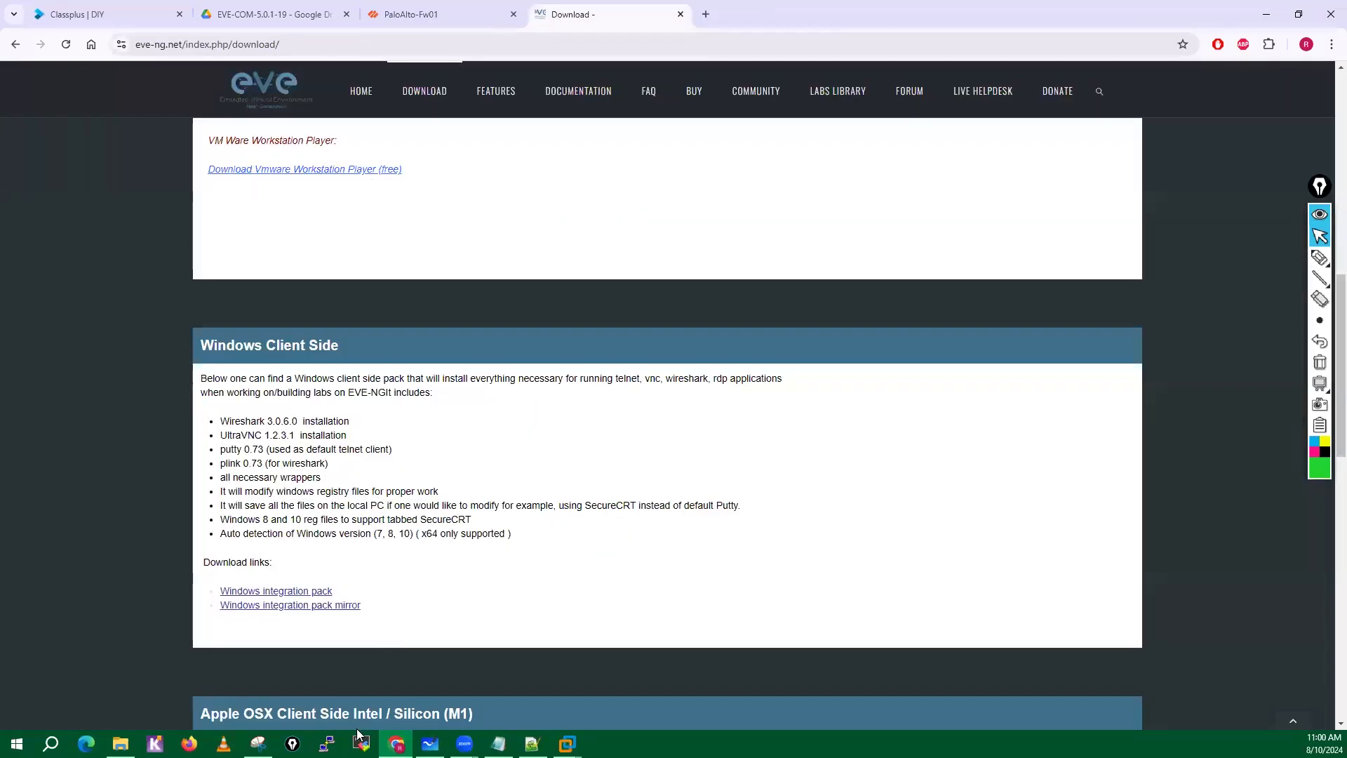
# Return to VMware Workstation, check the Virtualize Intel VT-x/EPT or AMD-V/RVI option in EVE-CE-Test-3rd-Aug's processor settings, and discard the dialog.
pyautogui.moveTo(567, 742)
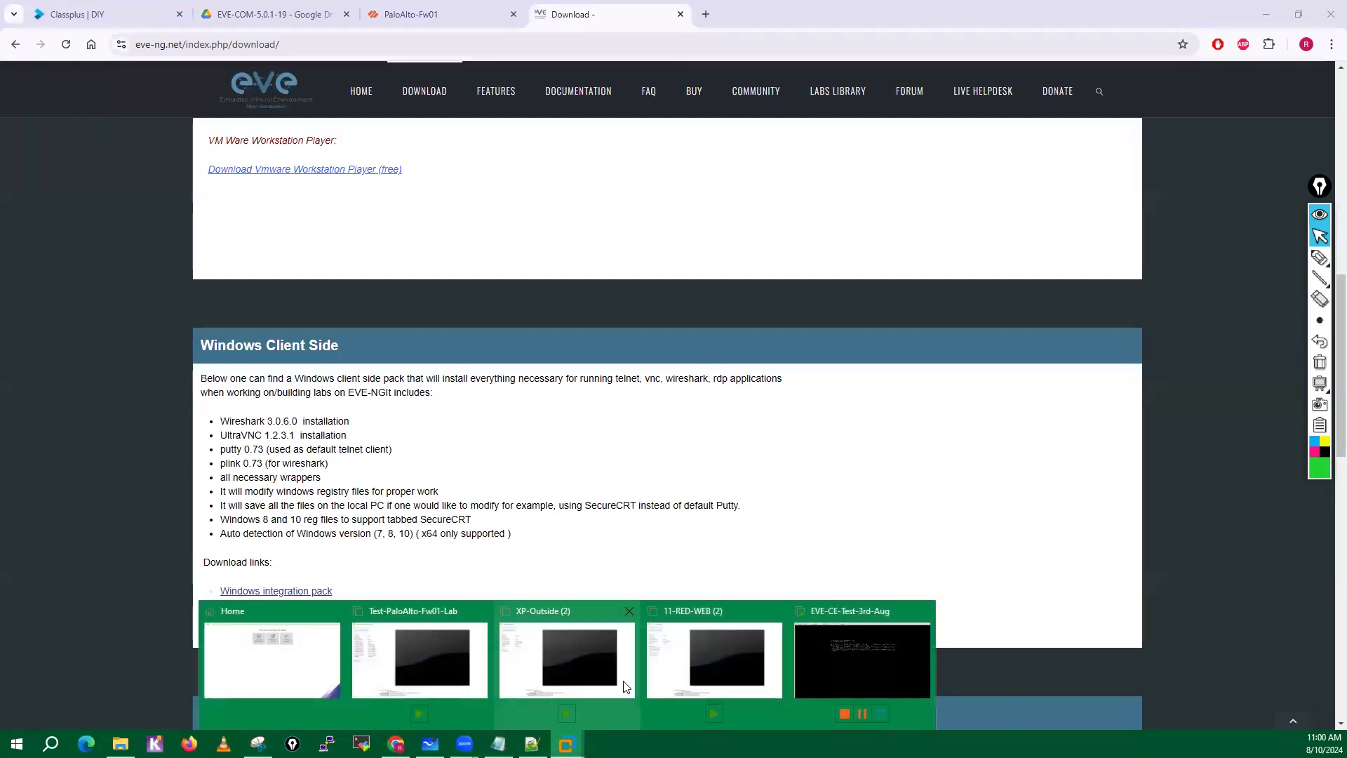
pyautogui.click(873, 647)
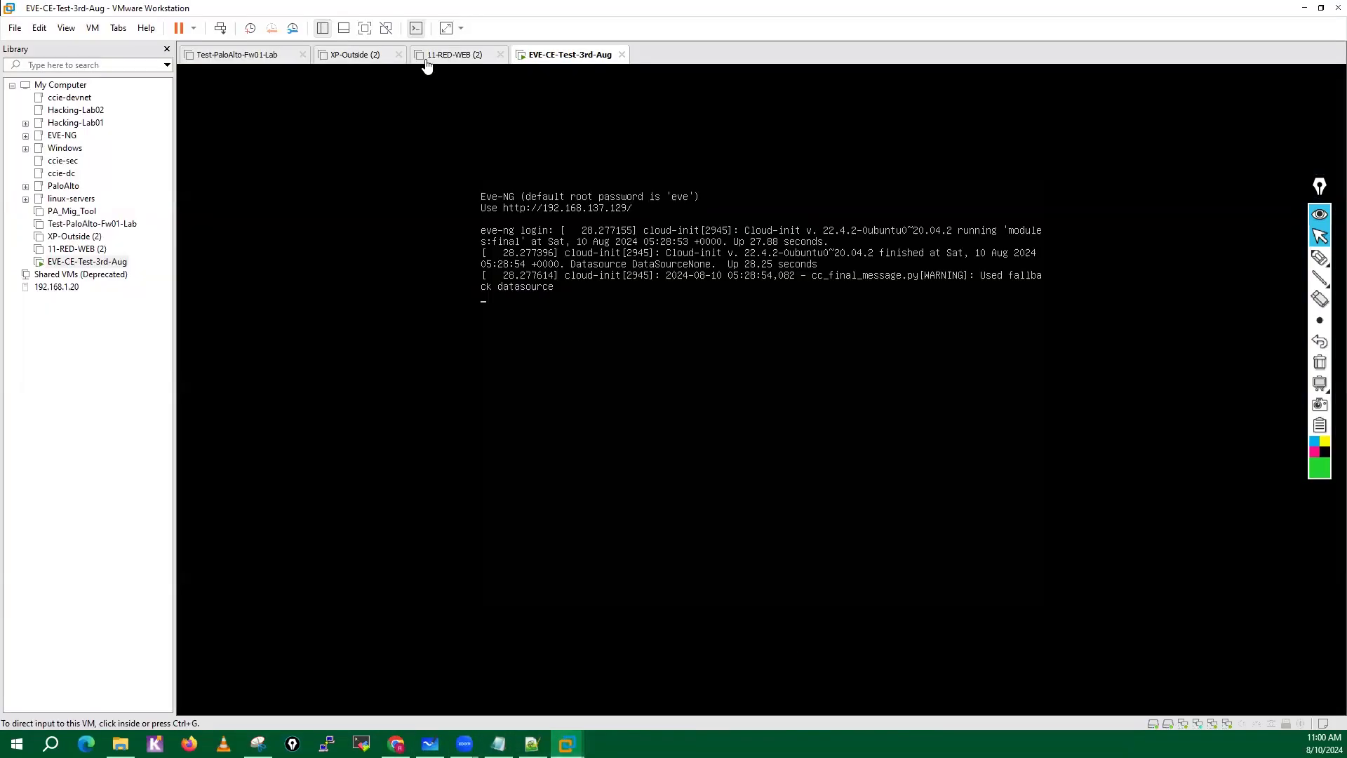
pyautogui.rightClick(572, 65)
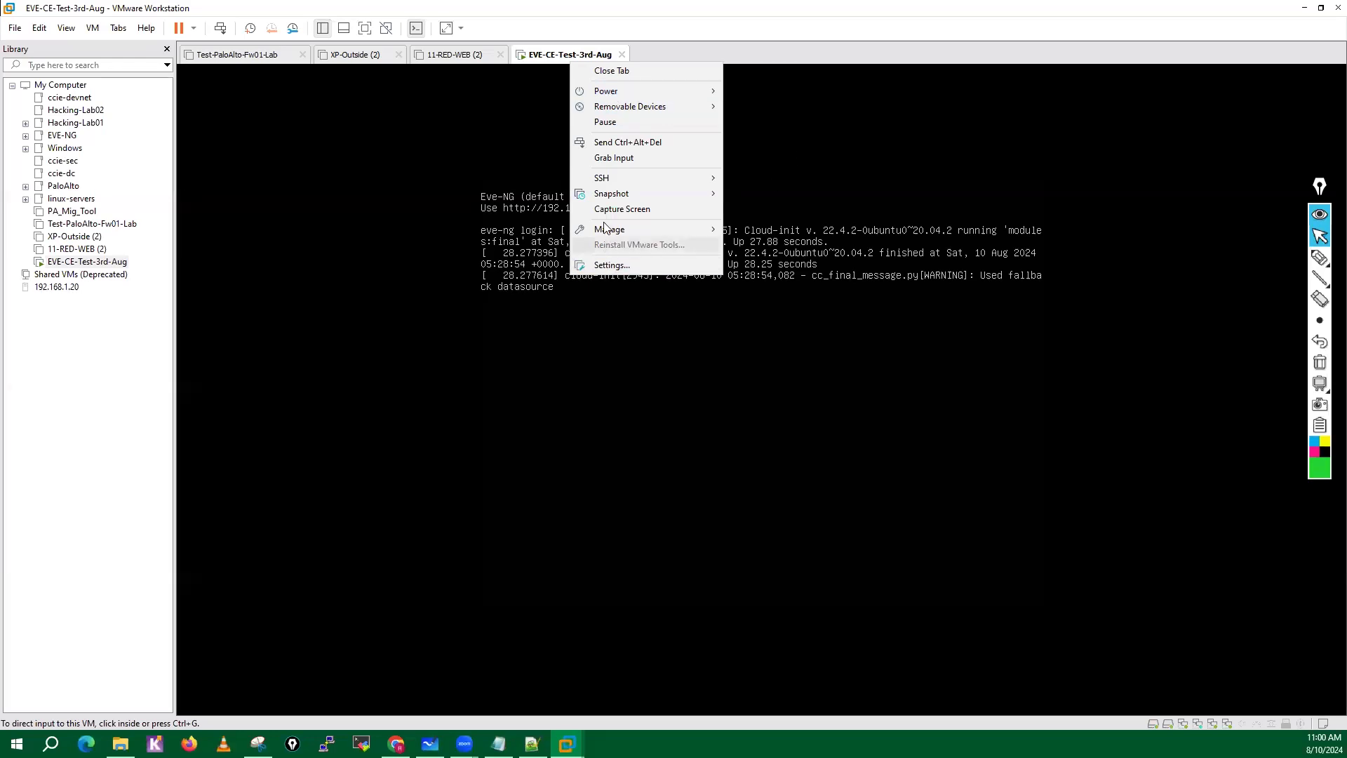
pyautogui.click(611, 264)
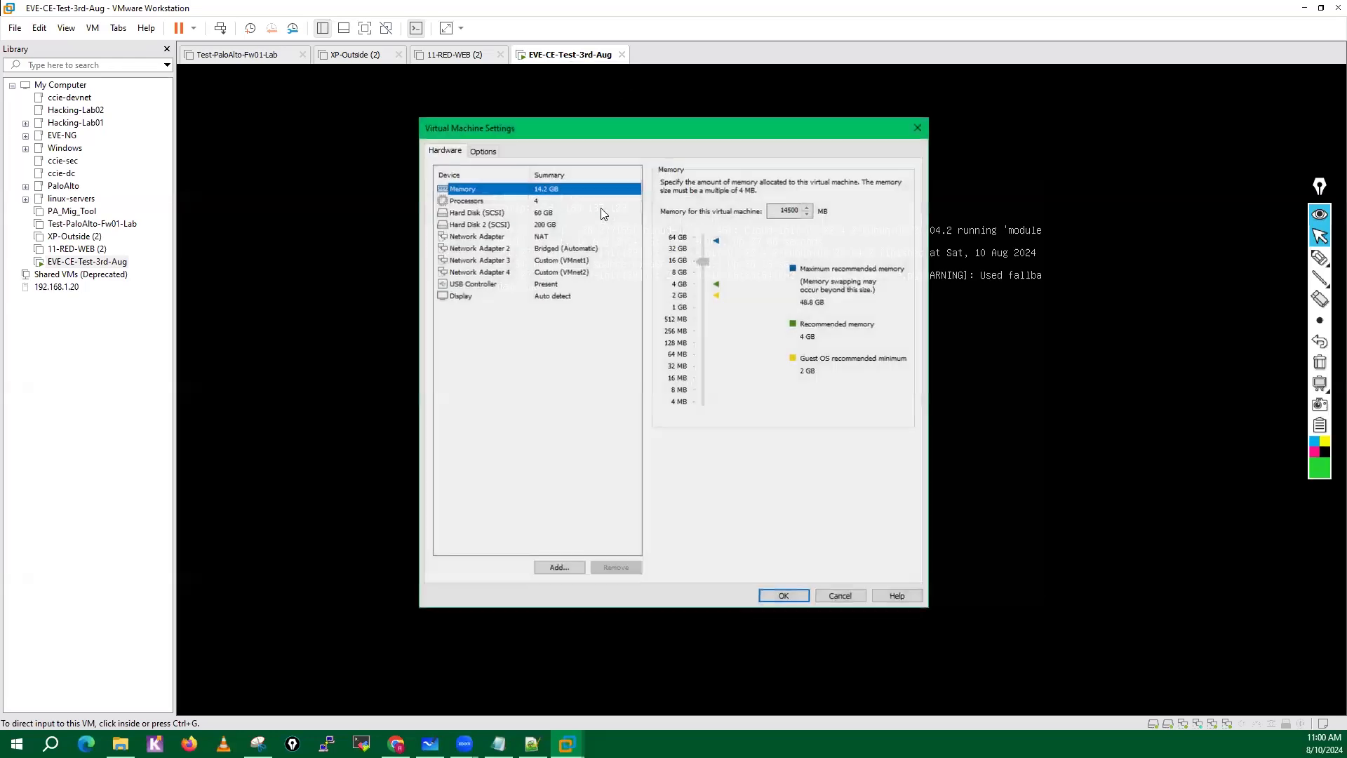
pyautogui.click(465, 201)
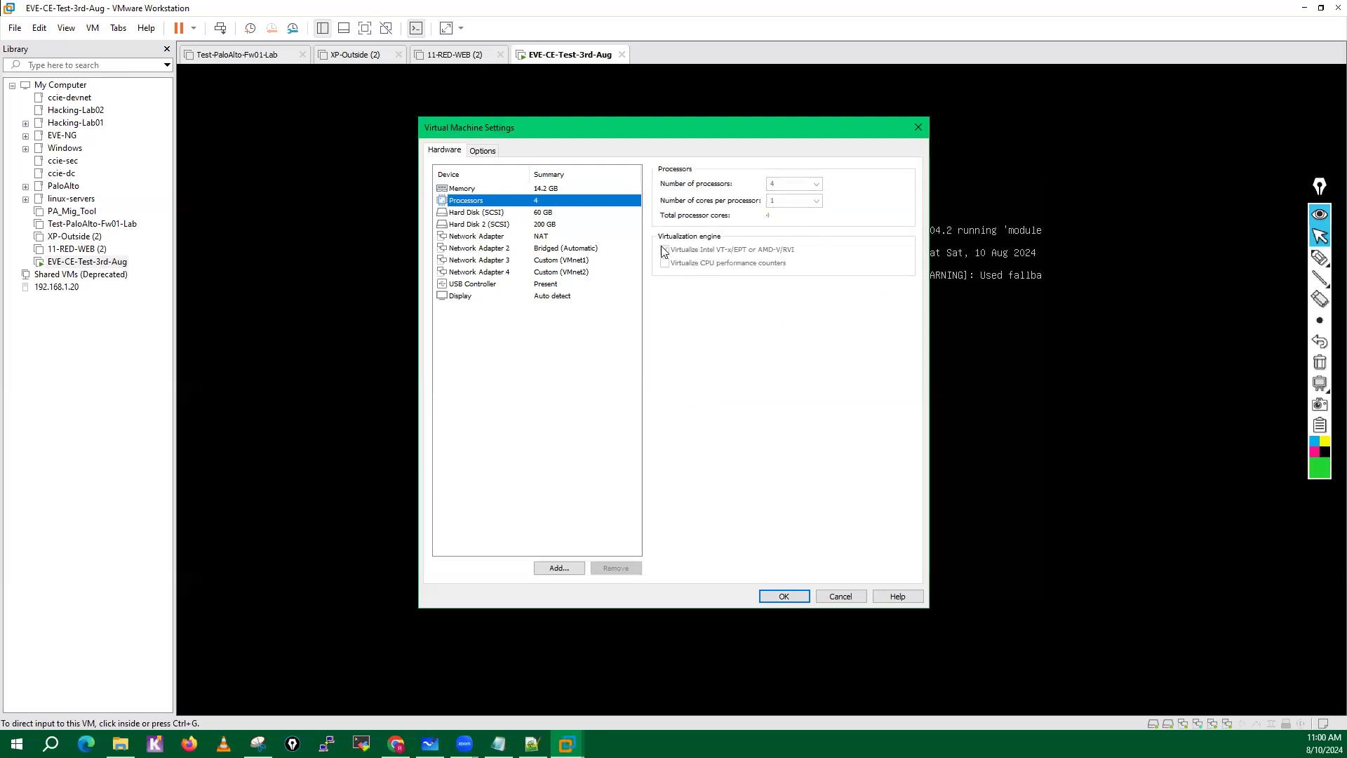
pyautogui.click(664, 250)
pyautogui.click(841, 596)
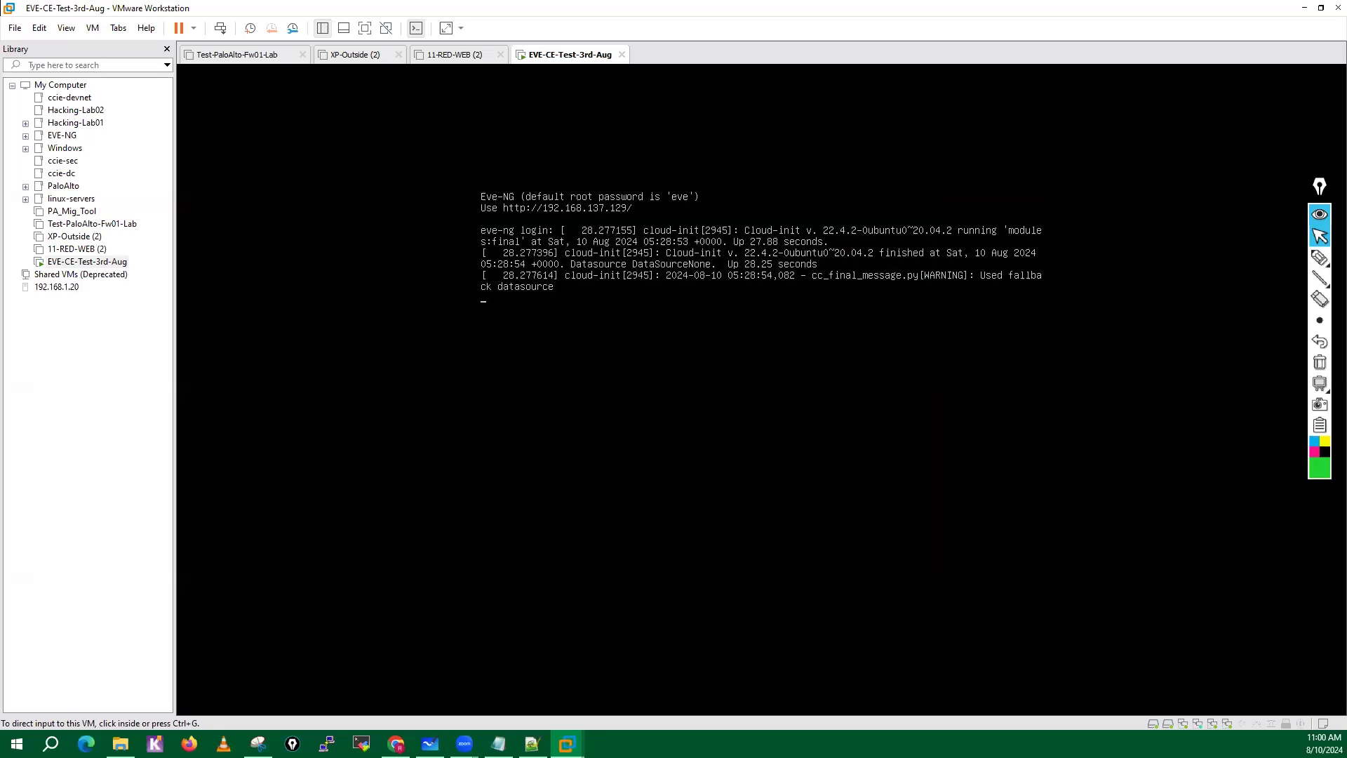
# Log in to the EVE-NG console as root with the default root password.
pyautogui.click(849, 604)
pyautogui.press('Return')
pyautogui.press('Return')
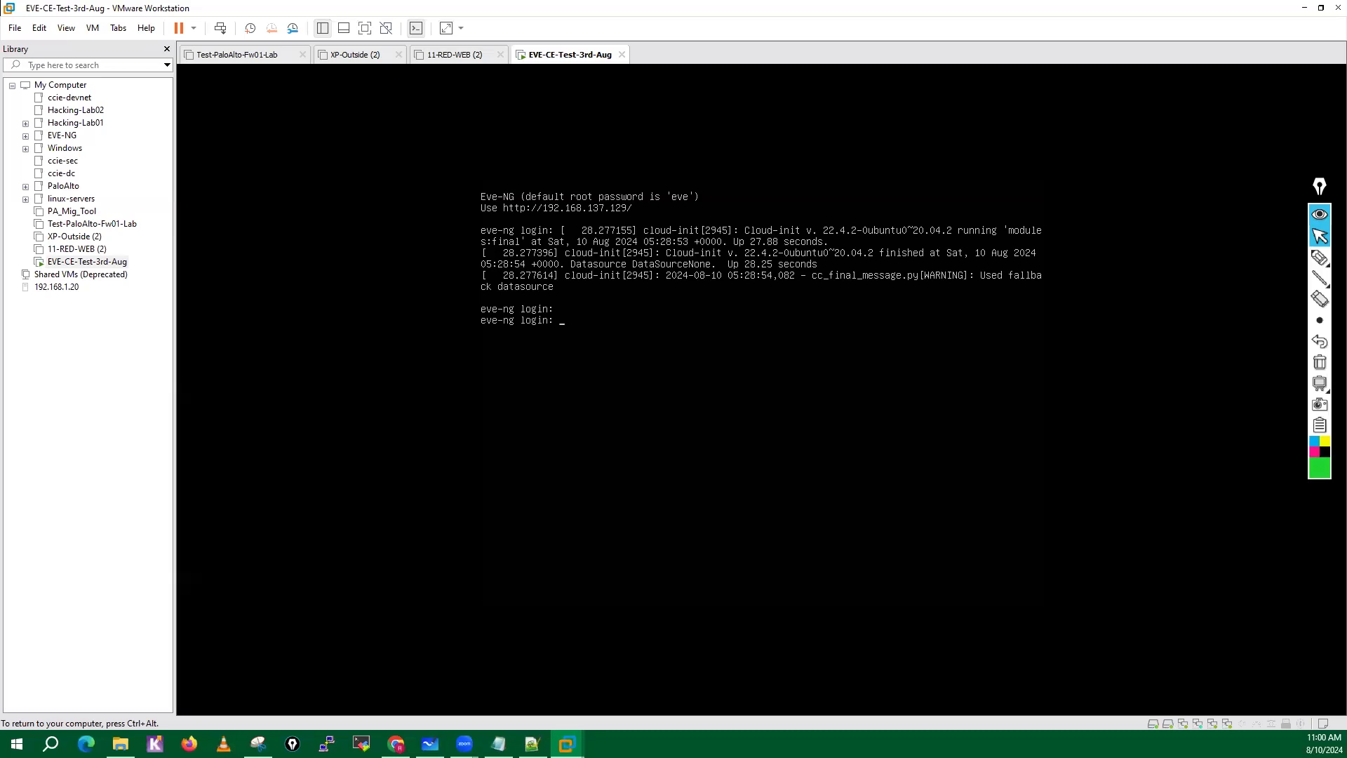
pyautogui.write('root')
pyautogui.press('Return')
pyautogui.write('eve')
pyautogui.press('Return')
# Release the console input, handwrite the root password above the Root Password prompt, and leave drawing mode.
pyautogui.hotkey('ctrl', 'alt')
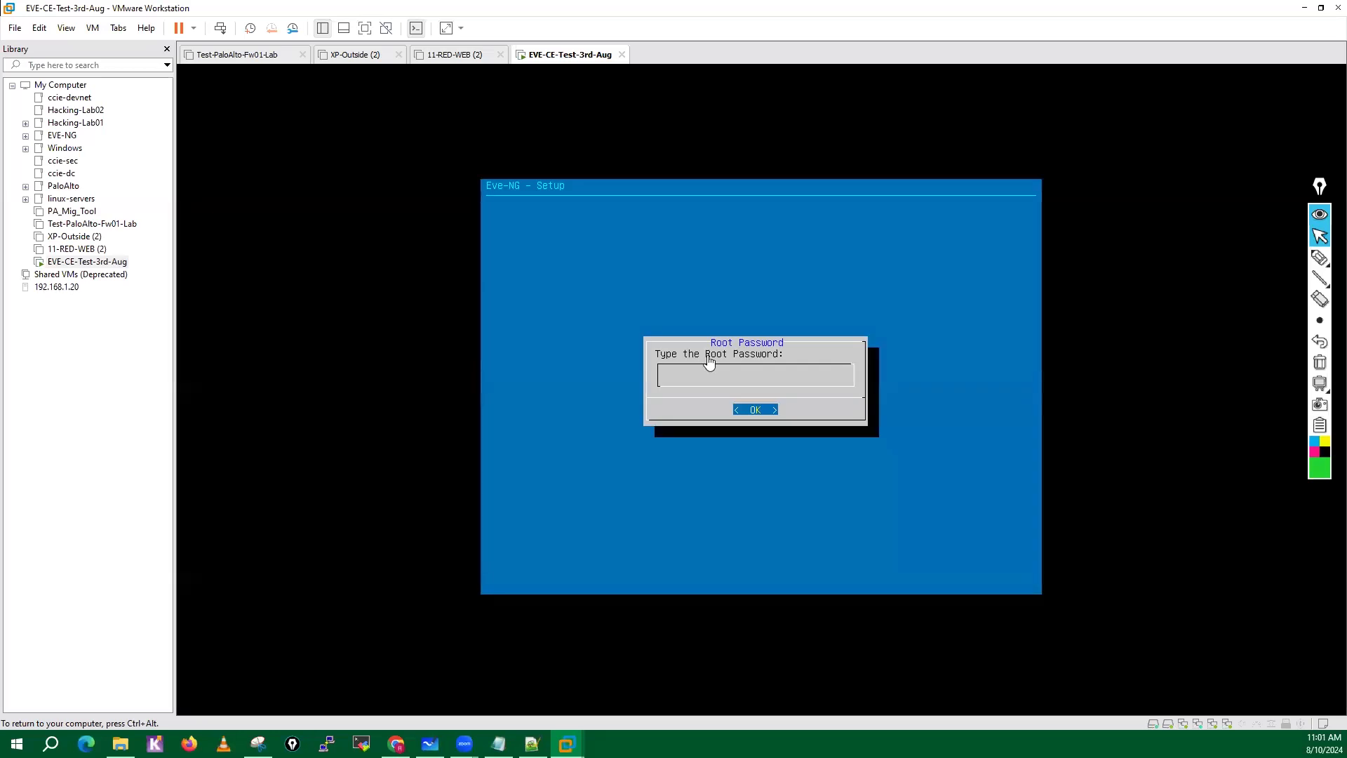
pyautogui.click(1320, 257)
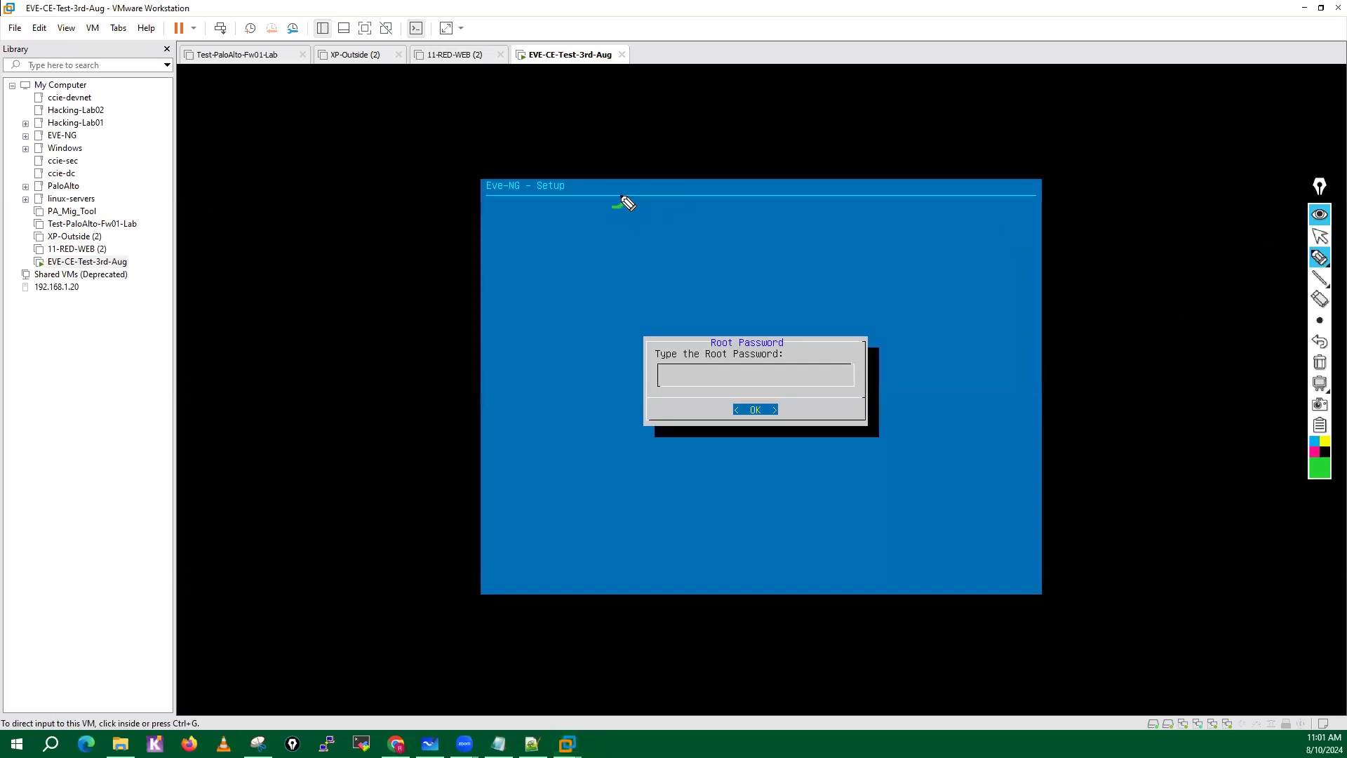
pyautogui.moveTo(622, 201)
pyautogui.mouseDown()
pyautogui.moveTo(641, 214)
pyautogui.moveTo(652, 192)
pyautogui.moveTo(661, 211)
pyautogui.mouseUp()
pyautogui.click(1320, 237)
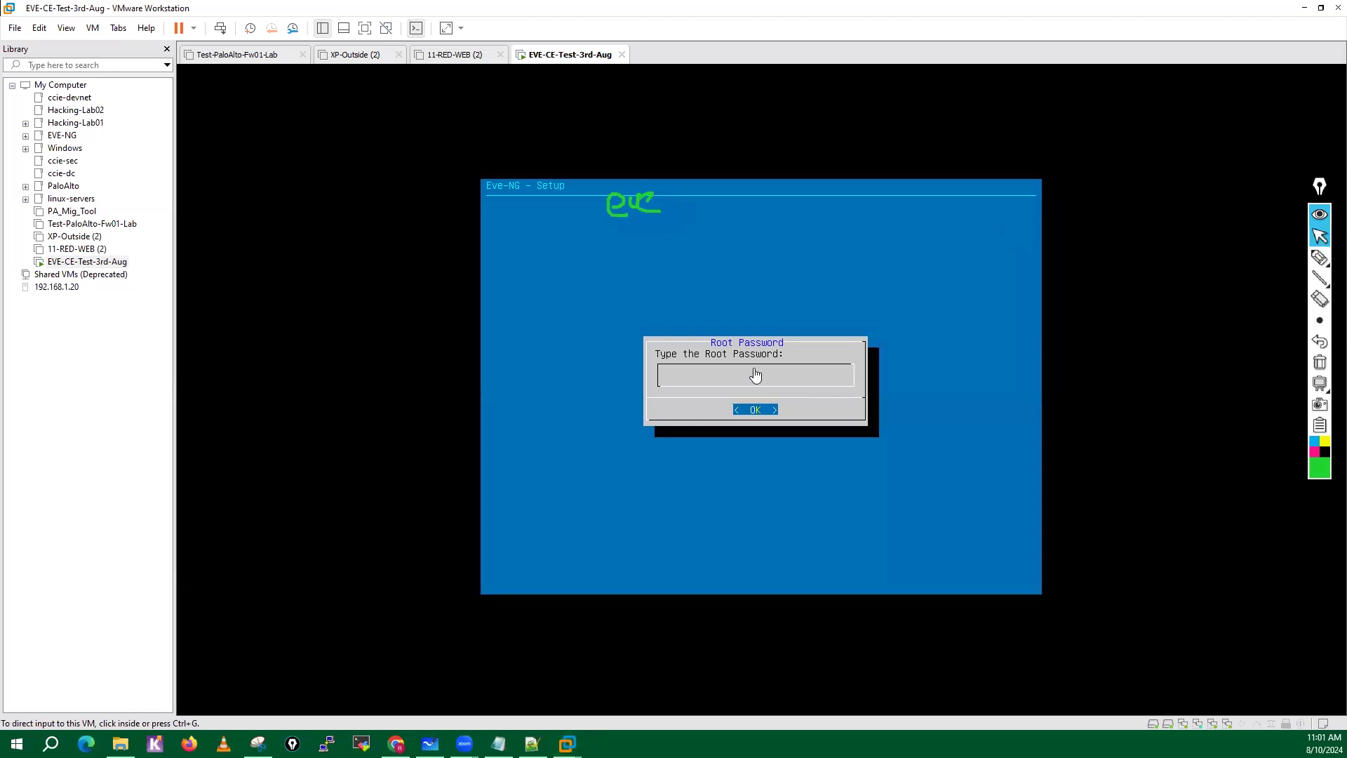
# Enter and confirm the root password in the EVE-NG setup.
pyautogui.click(691, 378)
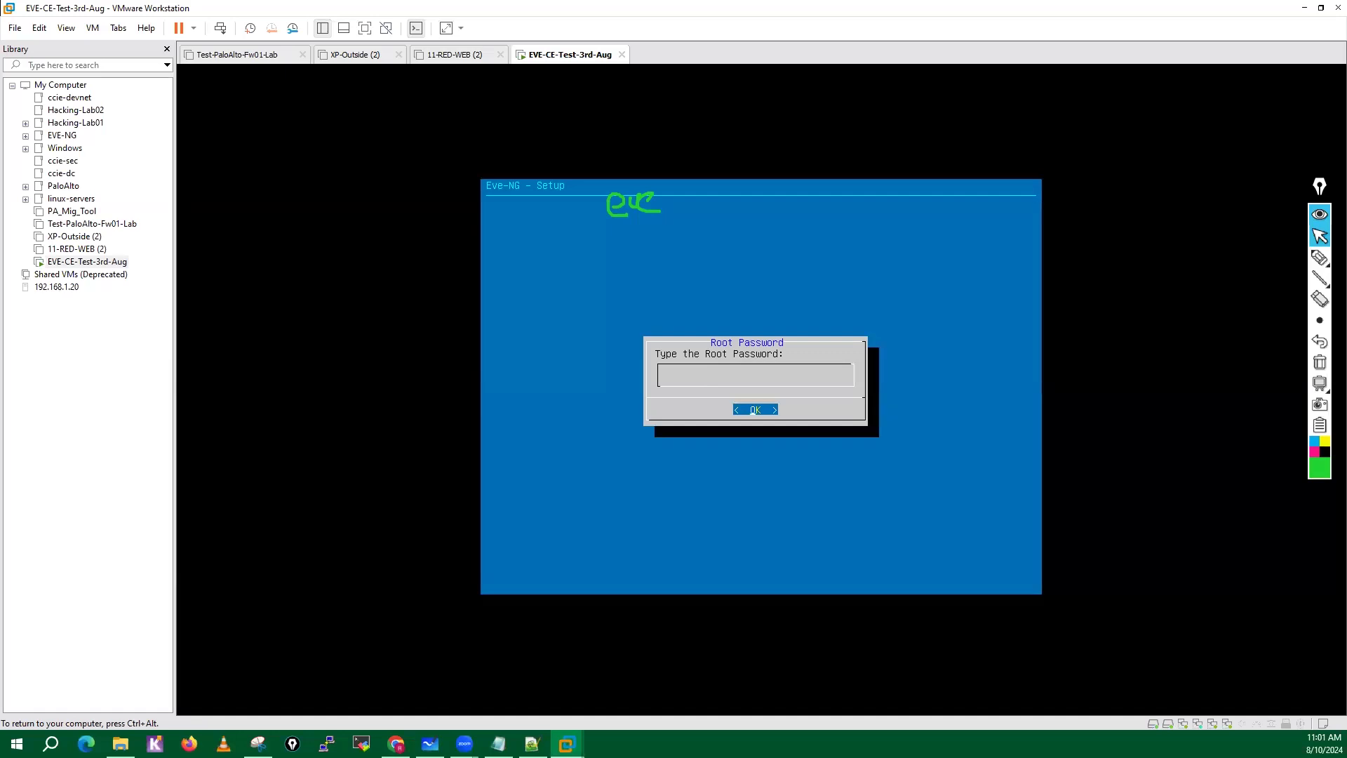
pyautogui.press('Return')
pyautogui.press('Return')
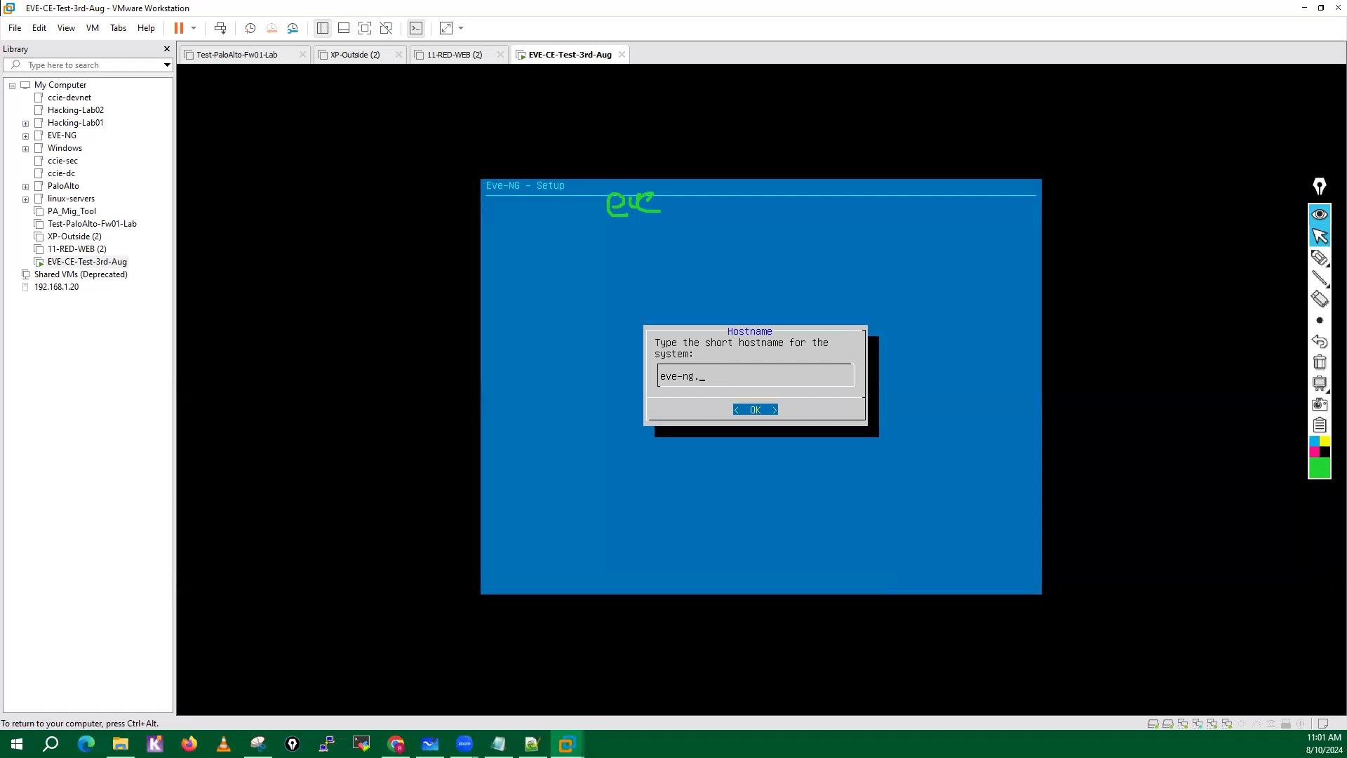
# Set the short hostname to eve-ng.lab.local and the DNS domain name to lab.local.
pyautogui.write('.lab.local')
pyautogui.press('Return')
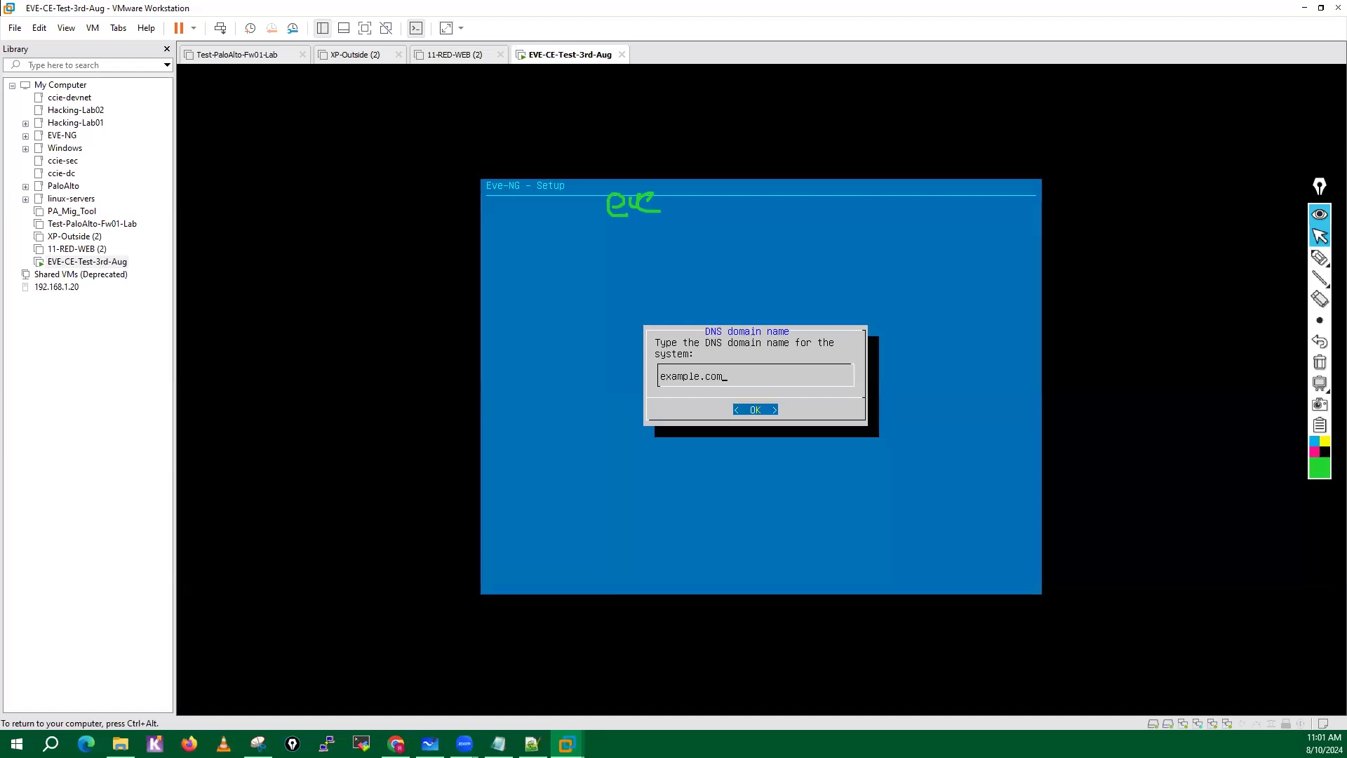
pyautogui.press('BackSpace')
pyautogui.press('BackSpace')
pyautogui.press('BackSpace')
pyautogui.press('BackSpace')
pyautogui.press('BackSpace')
pyautogui.press('BackSpace')
pyautogui.press('BackSpace')
pyautogui.press('BackSpace')
pyautogui.write('lab.local')
pyautogui.press('Return')
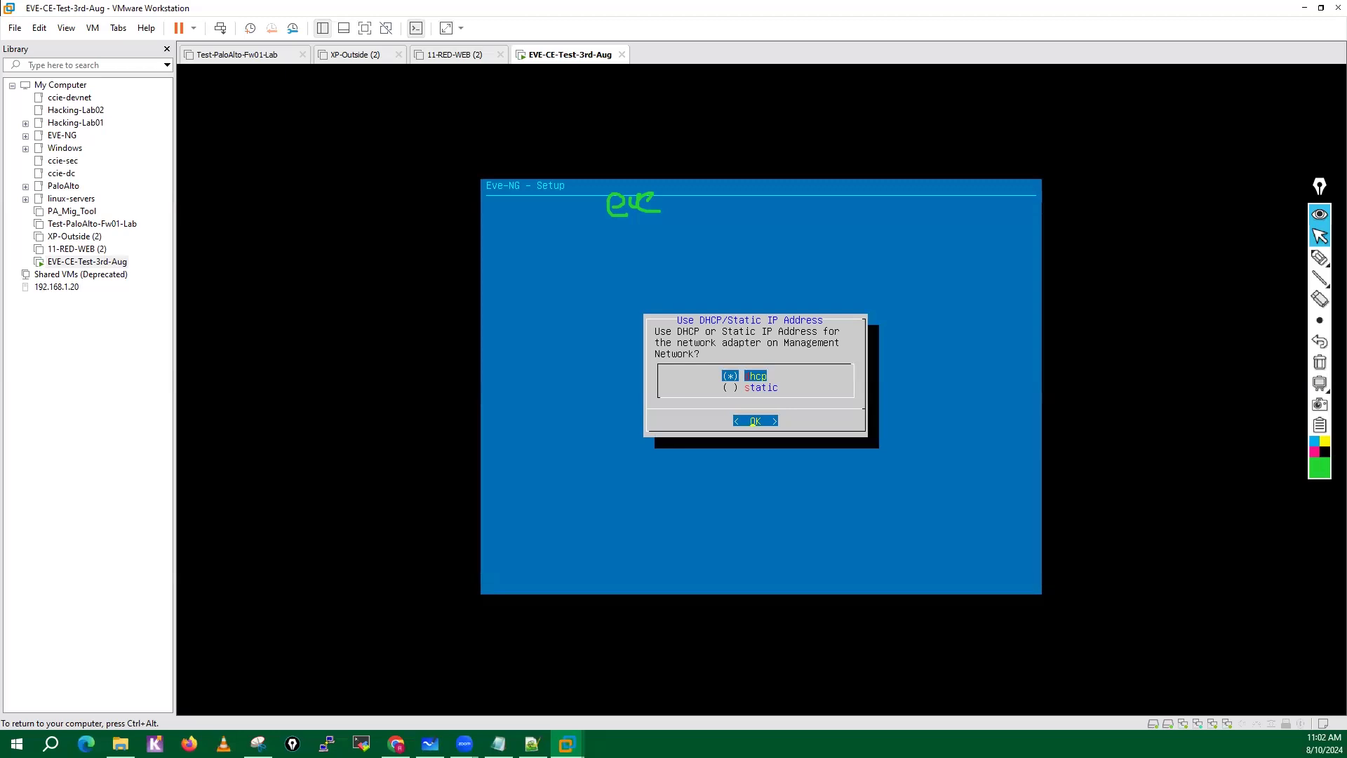
# Compare the dhcp and static choices for the management network adapter's IP address.
pyautogui.press('Down')
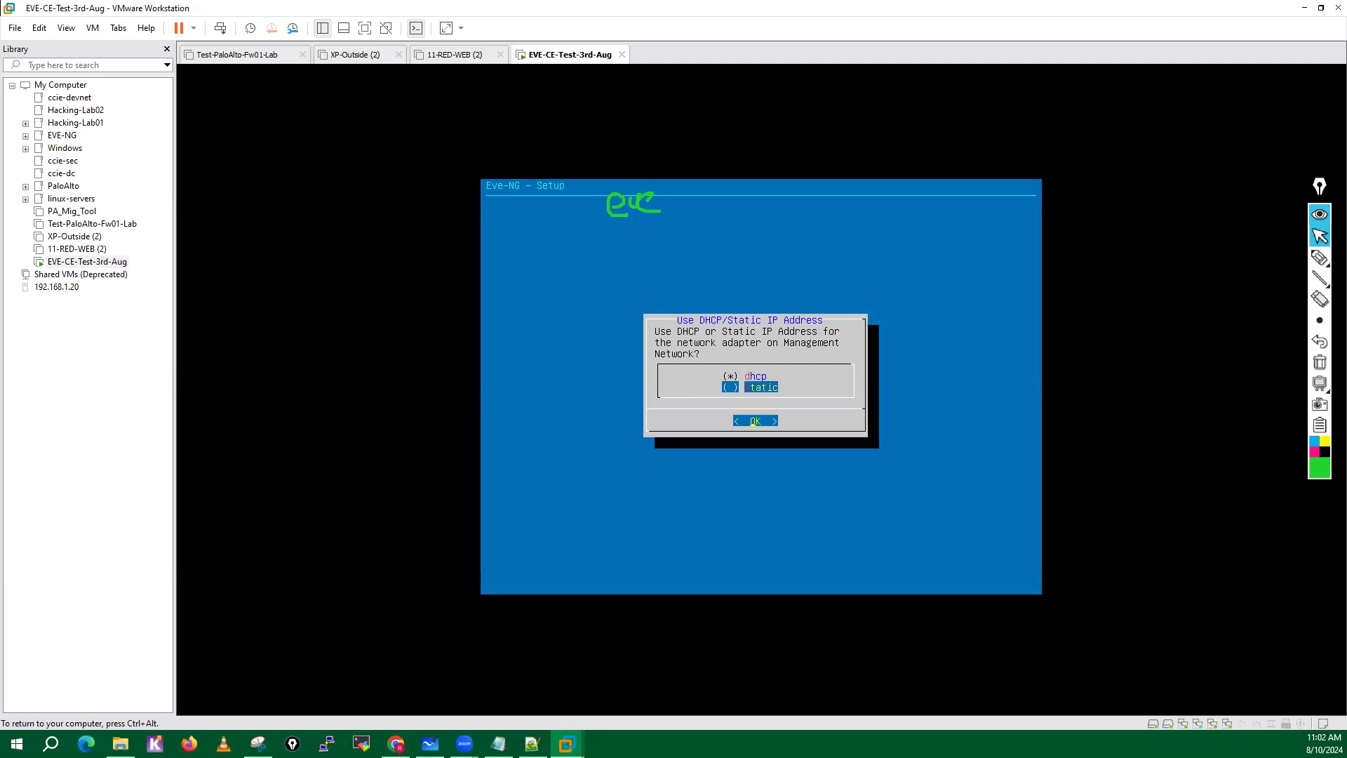
pyautogui.press('Up')
pyautogui.press('Down')
pyautogui.press('Up')
pyautogui.press('Down')
pyautogui.press('Up')
pyautogui.press('Down')
pyautogui.press('Up')
pyautogui.press('Down')
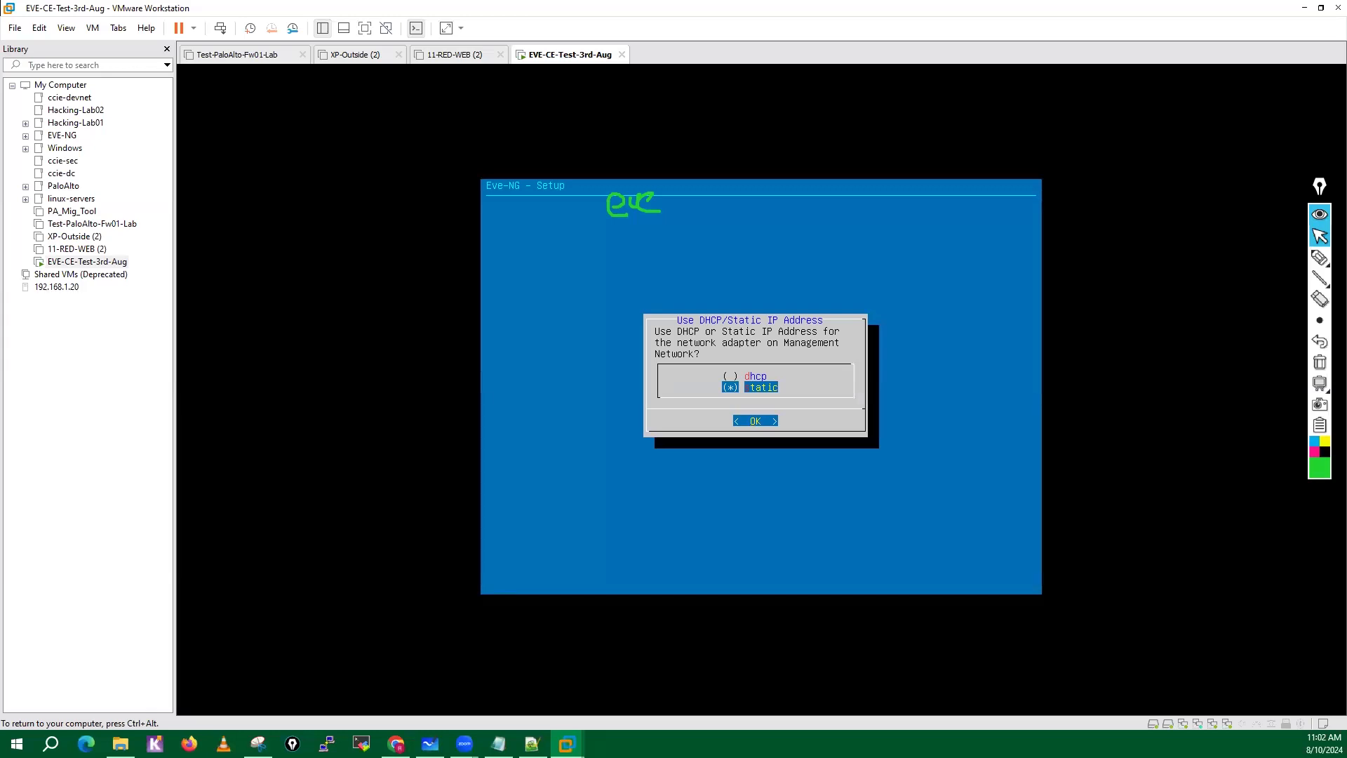
# Give the management adapter static IP address 192.168.137.50 with subnet mask 255.255.255.0, and enter its default gateway.
pyautogui.press('Return')
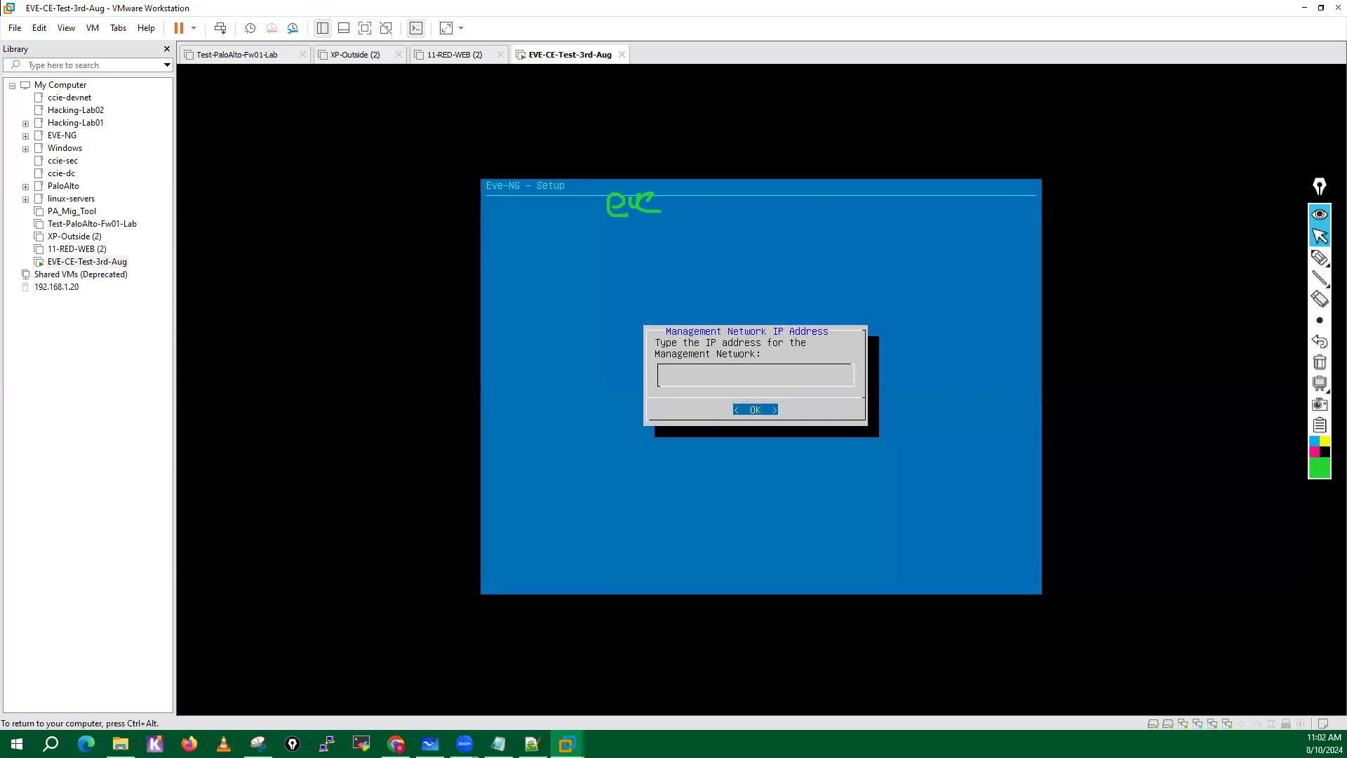
pyautogui.write('168.137.50')
pyautogui.press('Return')
pyautogui.write('255.')
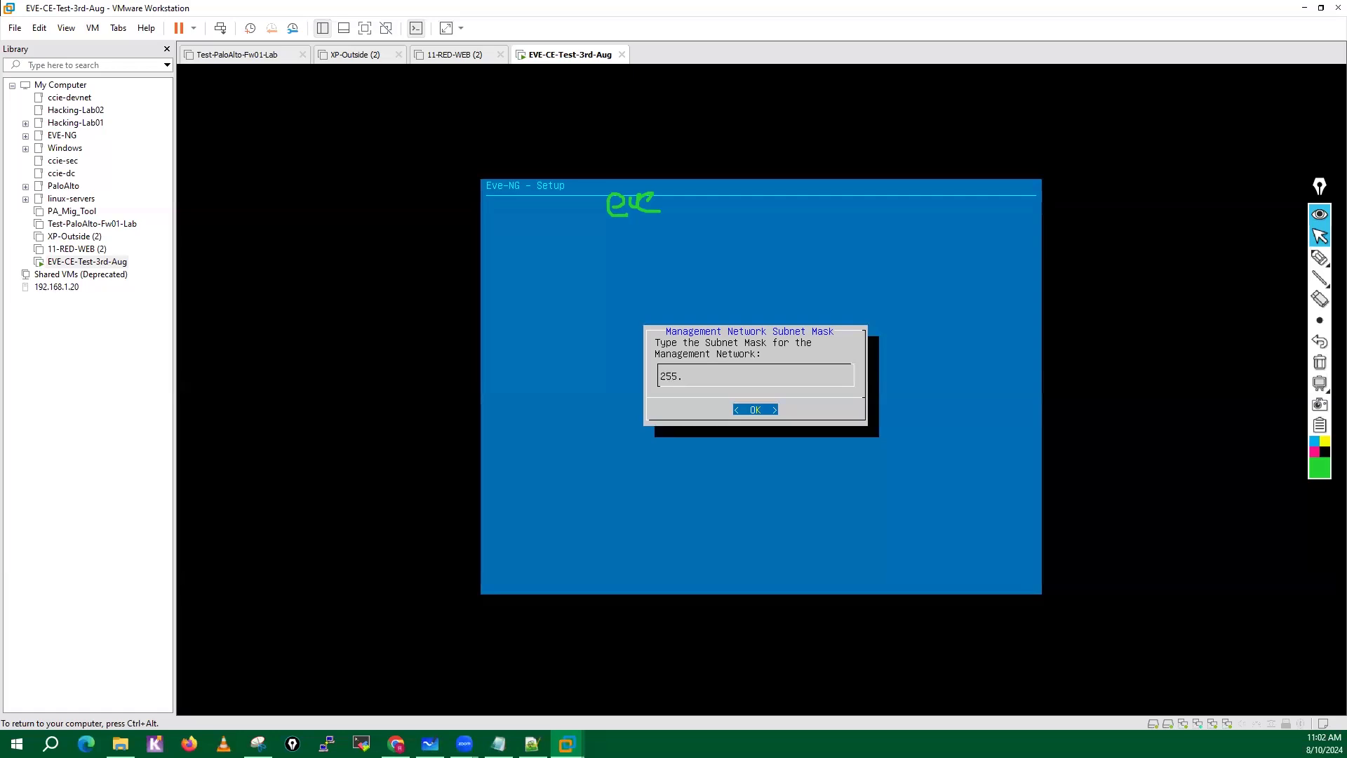
pyautogui.write('255.255.0')
pyautogui.press('Return')
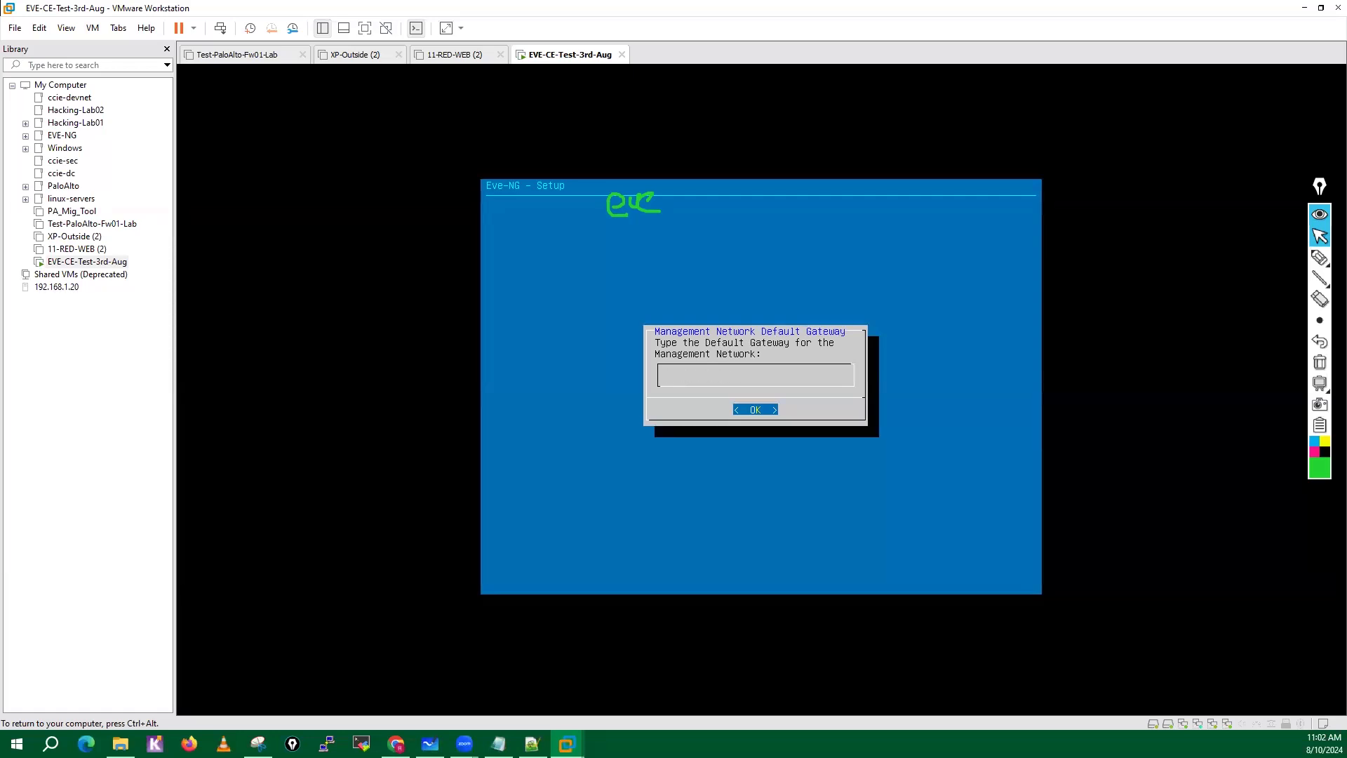
pyautogui.write('192.168.137.2')
pyautogui.press('Return')
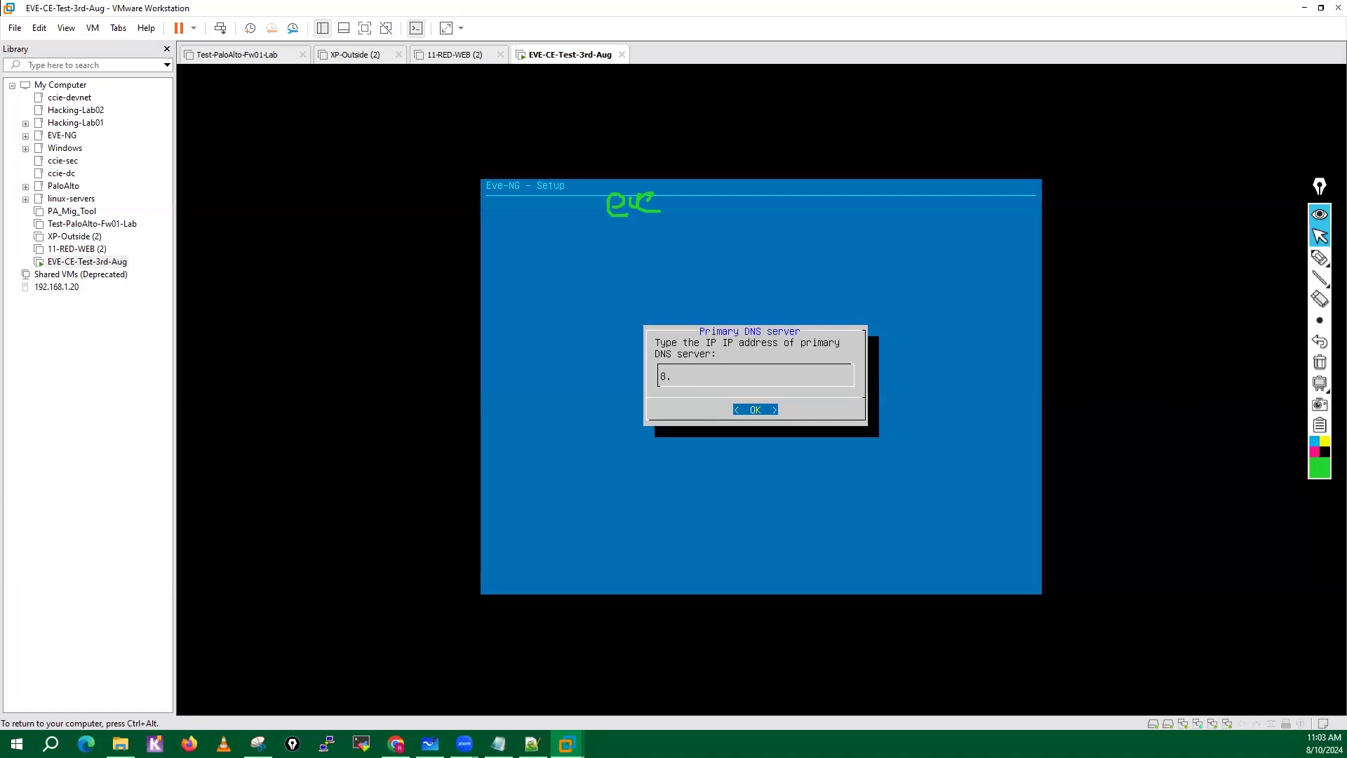
# Set the primary DNS server to an 8.8.8.x address and the secondary DNS server to a 4.2.2.x address.
pyautogui.write('8.8.8.8')
pyautogui.press('Return')
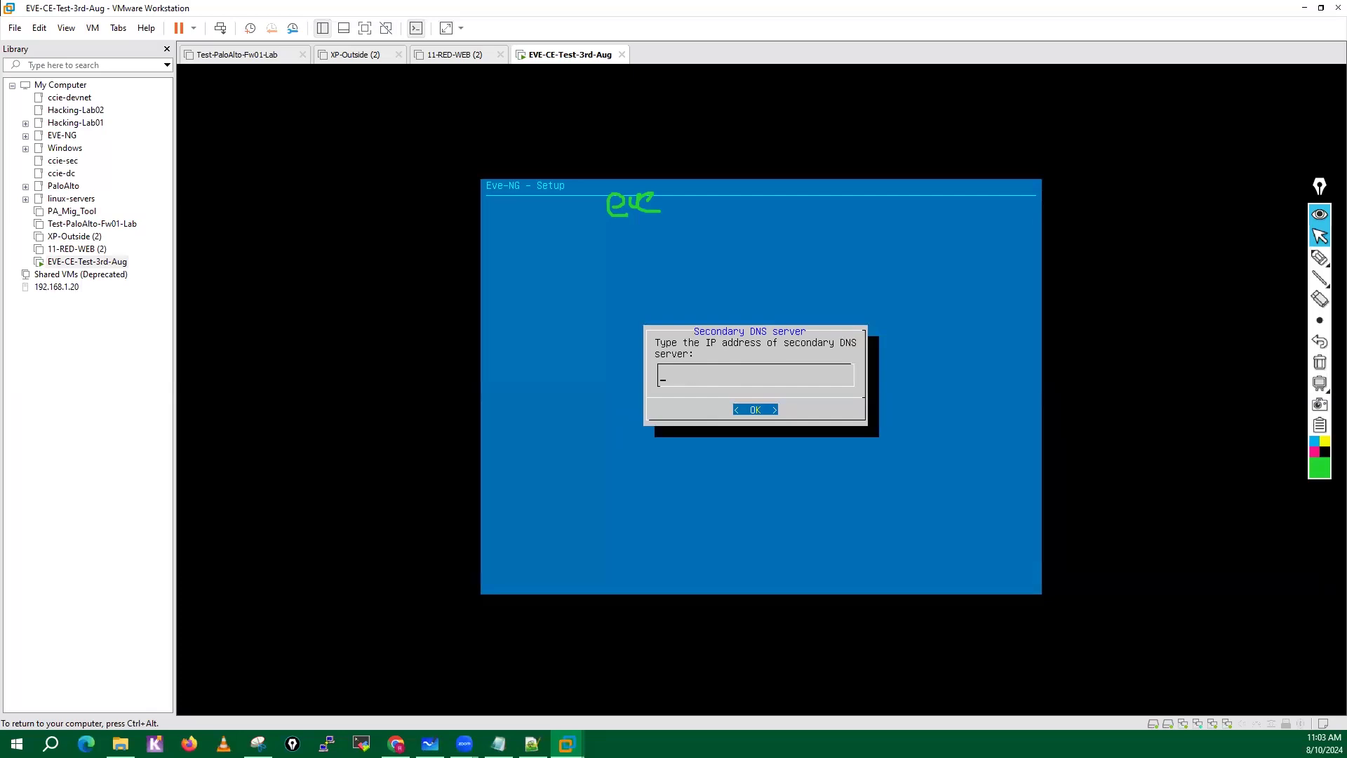
pyautogui.write('4.2.2.2')
pyautogui.press('Return')
# Enter a 192.168.137.x address as the NTP server and accept direct connection as the proxy configuration.
pyautogui.write('192.168.137.2')
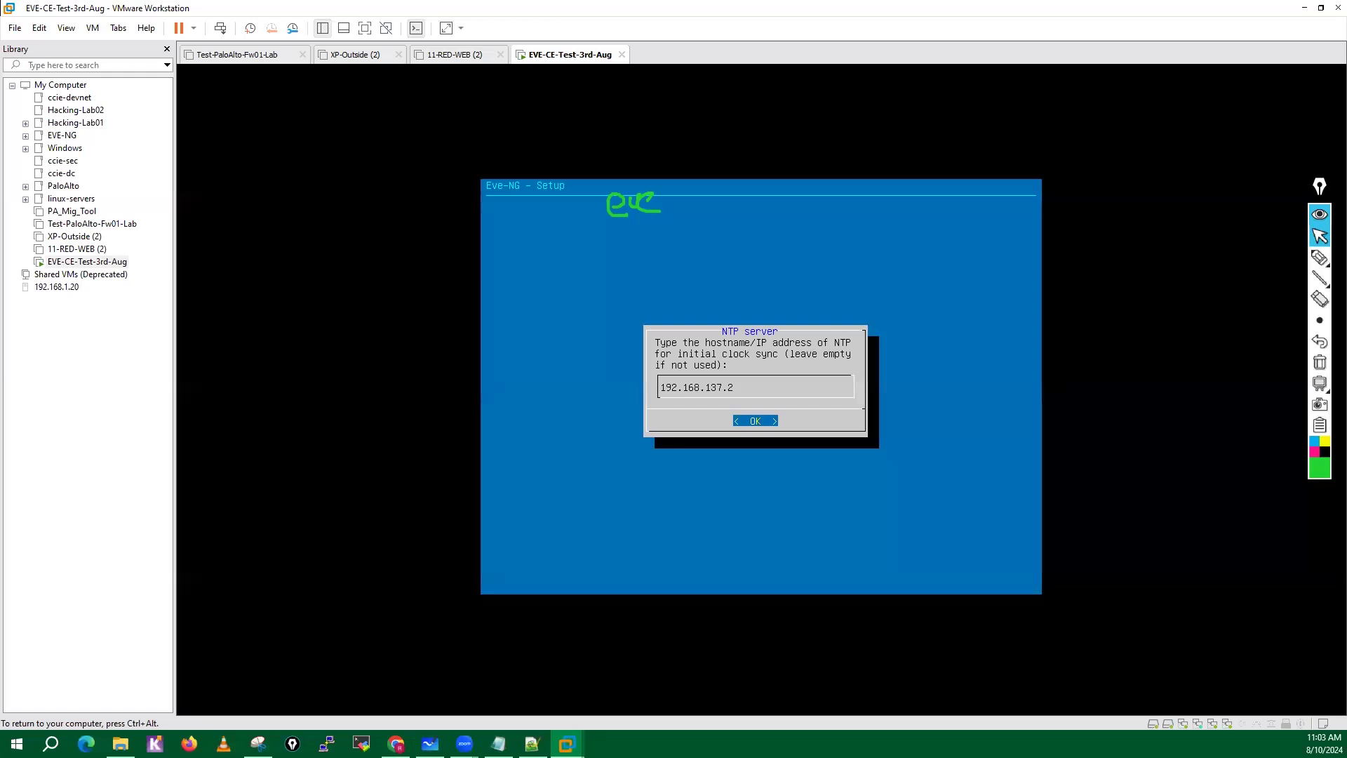
pyautogui.press('Return')
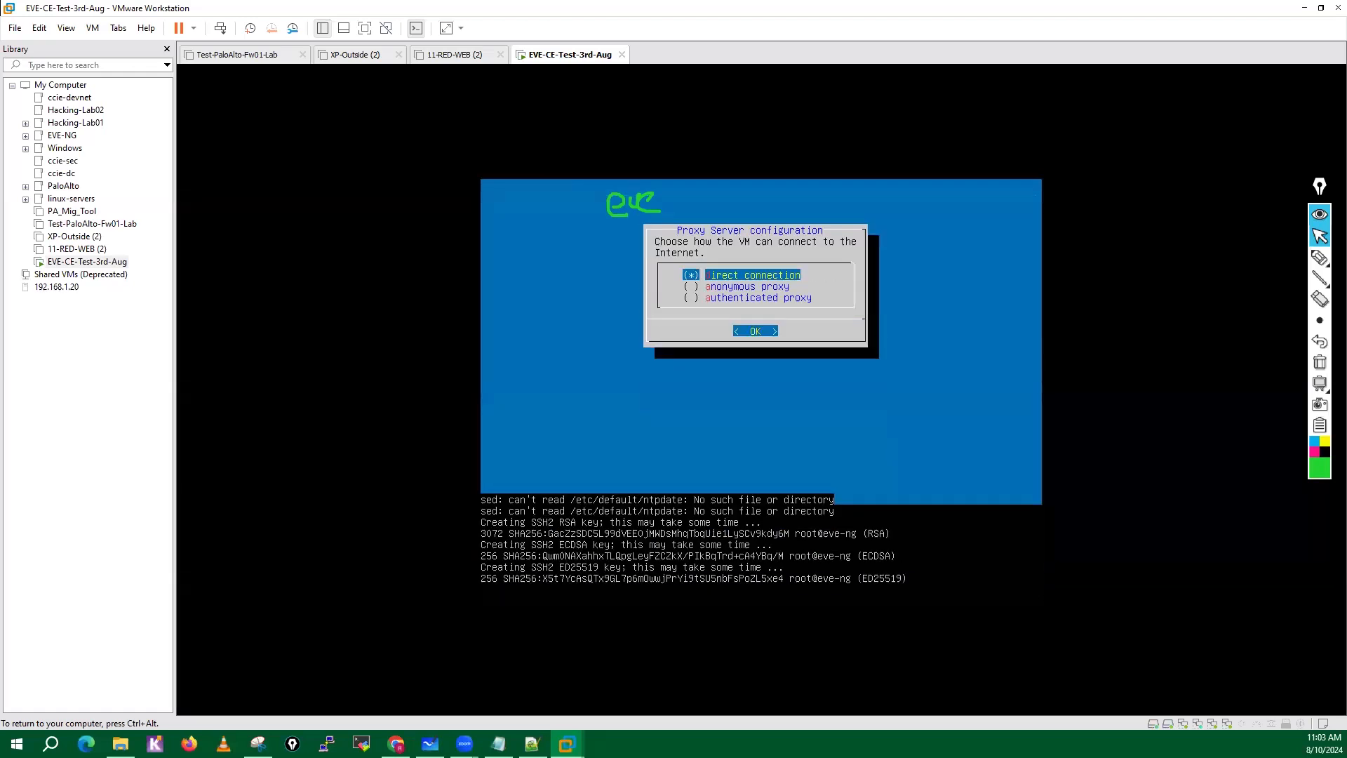
pyautogui.press('Return')
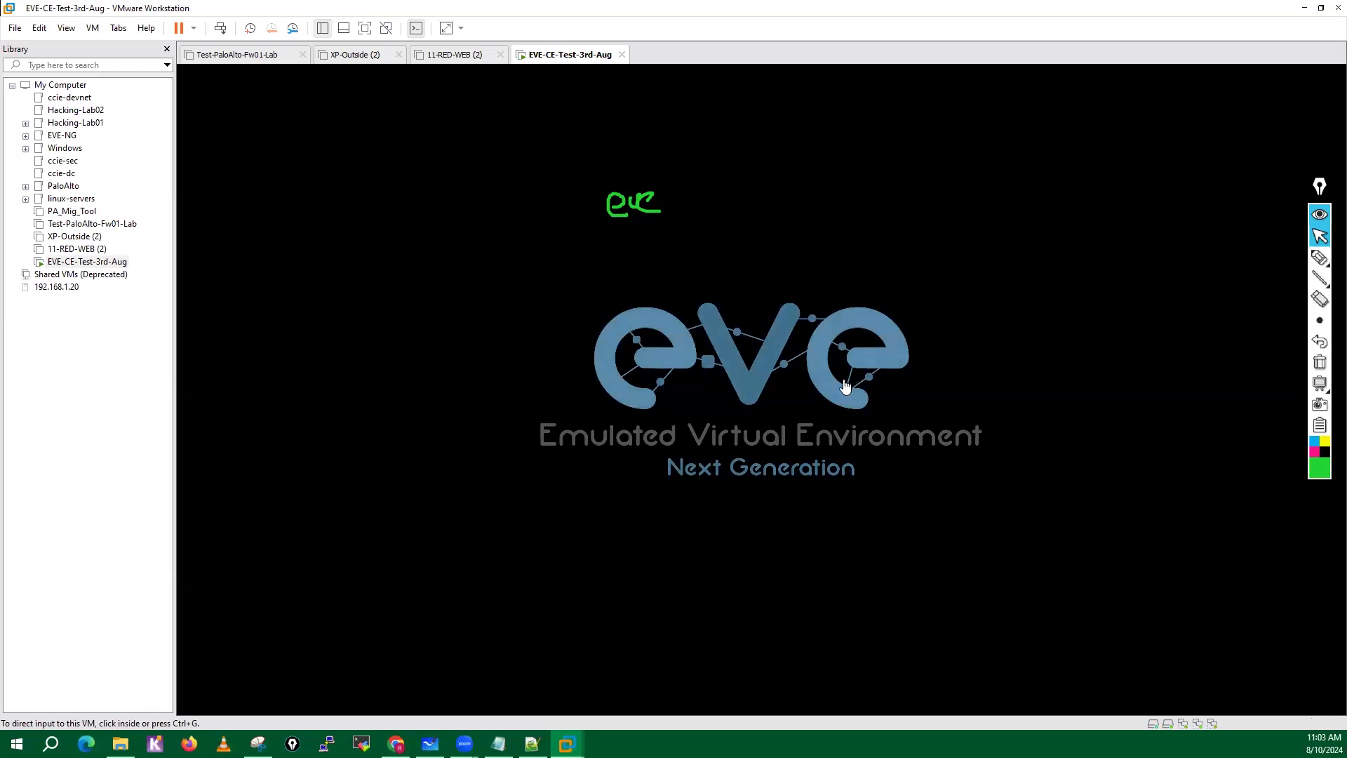
# Clear the old annotation, handwrite and circle the root username and password in red, and erase the notes.
pyautogui.click(1320, 362)
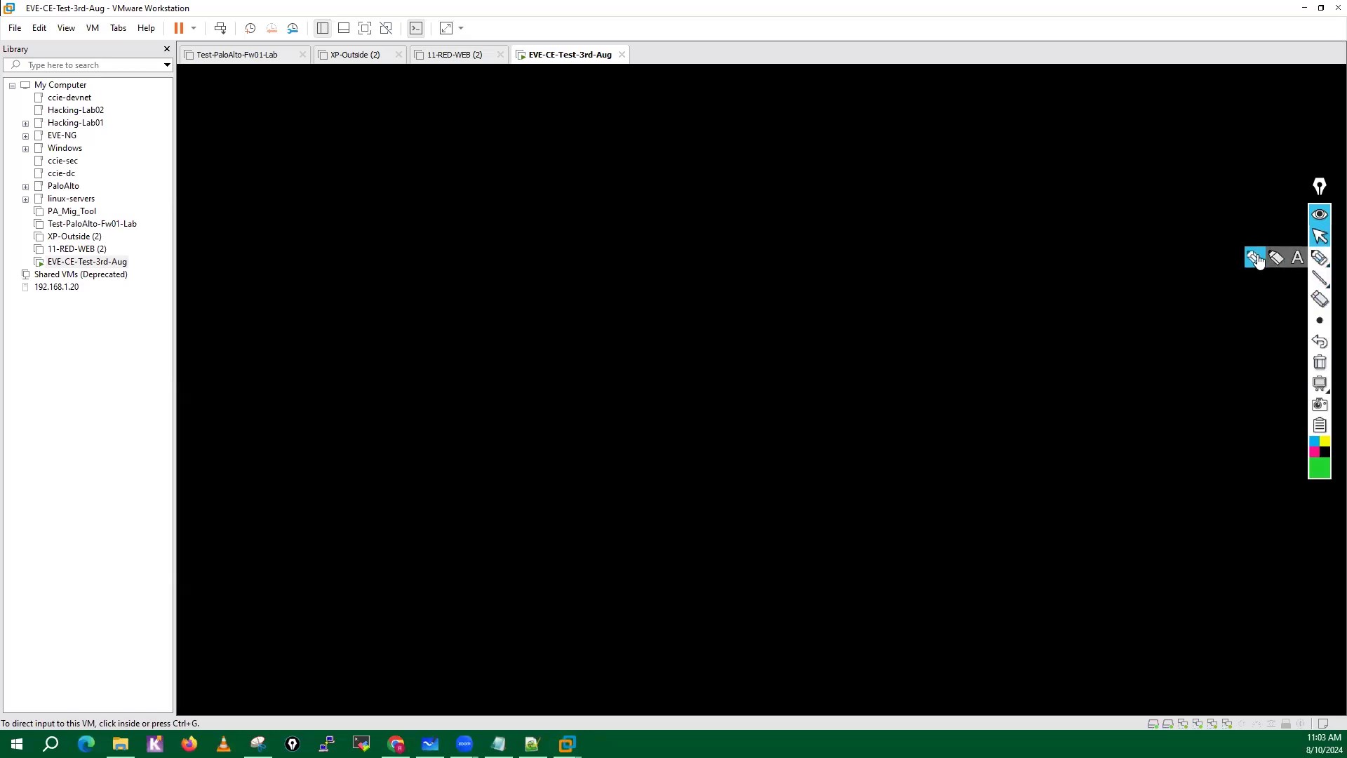
pyautogui.click(1319, 258)
pyautogui.click(1321, 464)
pyautogui.click(1251, 358)
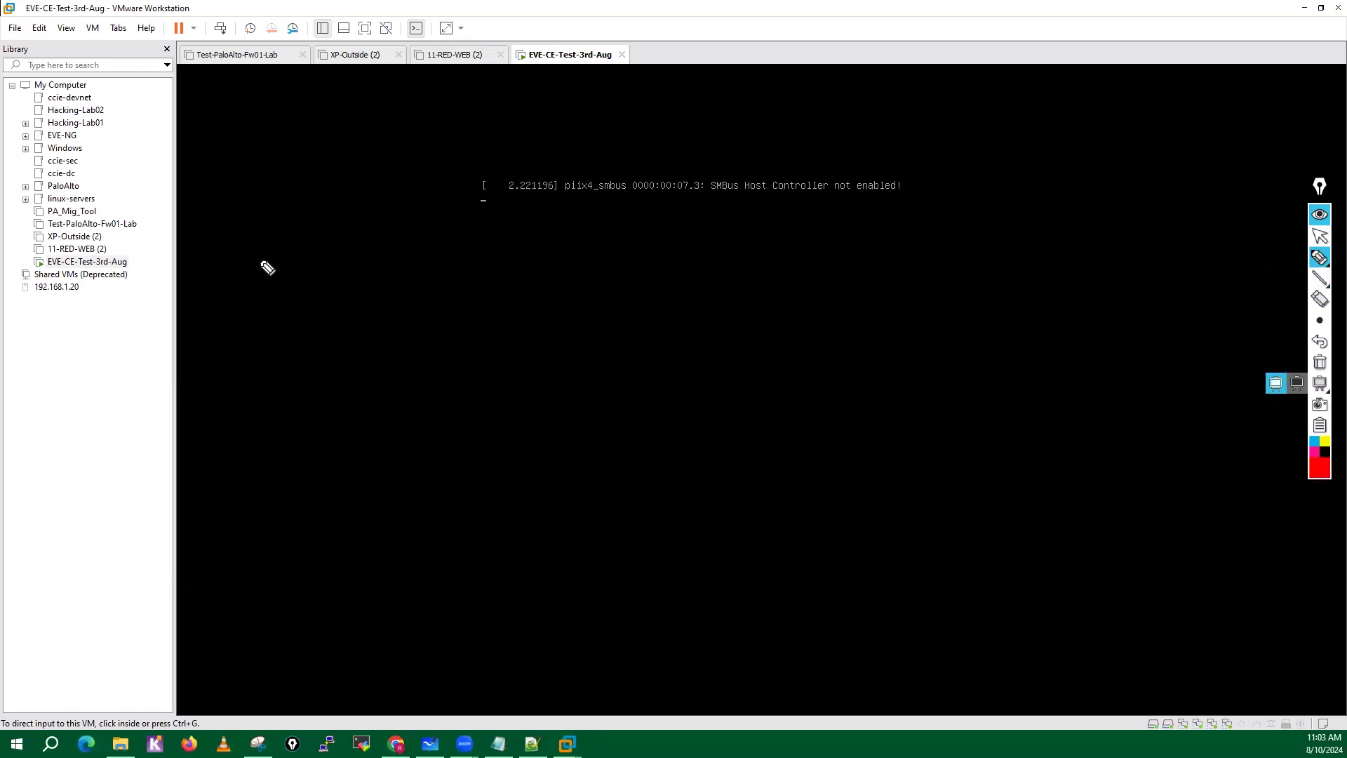
pyautogui.moveTo(249, 263)
pyautogui.mouseDown()
pyautogui.moveTo(273, 274)
pyautogui.moveTo(274, 254)
pyautogui.mouseUp()
pyautogui.moveTo(287, 253)
pyautogui.mouseDown()
pyautogui.moveTo(325, 267)
pyautogui.moveTo(340, 245)
pyautogui.moveTo(398, 229)
pyautogui.moveTo(398, 251)
pyautogui.mouseUp()
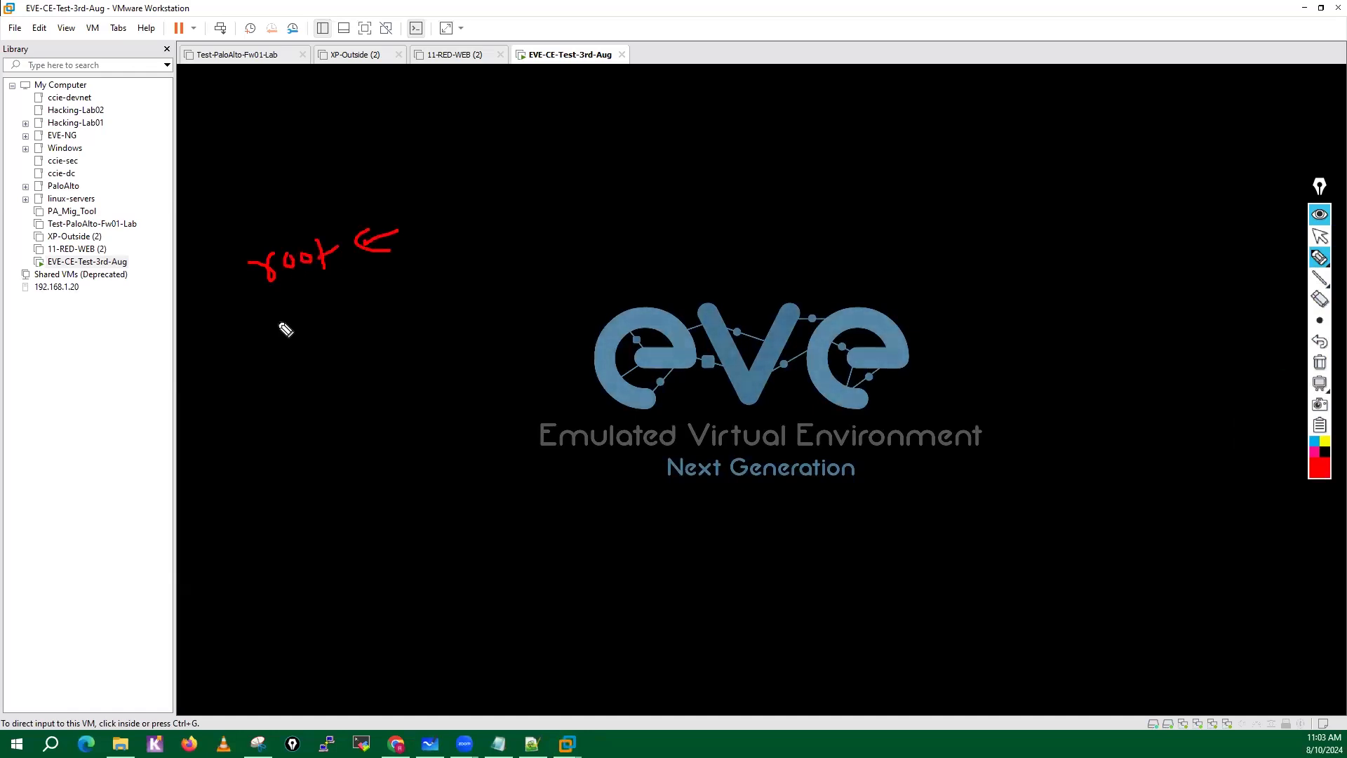
pyautogui.moveTo(276, 310)
pyautogui.mouseDown()
pyautogui.moveTo(348, 319)
pyautogui.moveTo(410, 288)
pyautogui.mouseUp()
pyautogui.moveTo(417, 224); pyautogui.dragTo(556, 209)
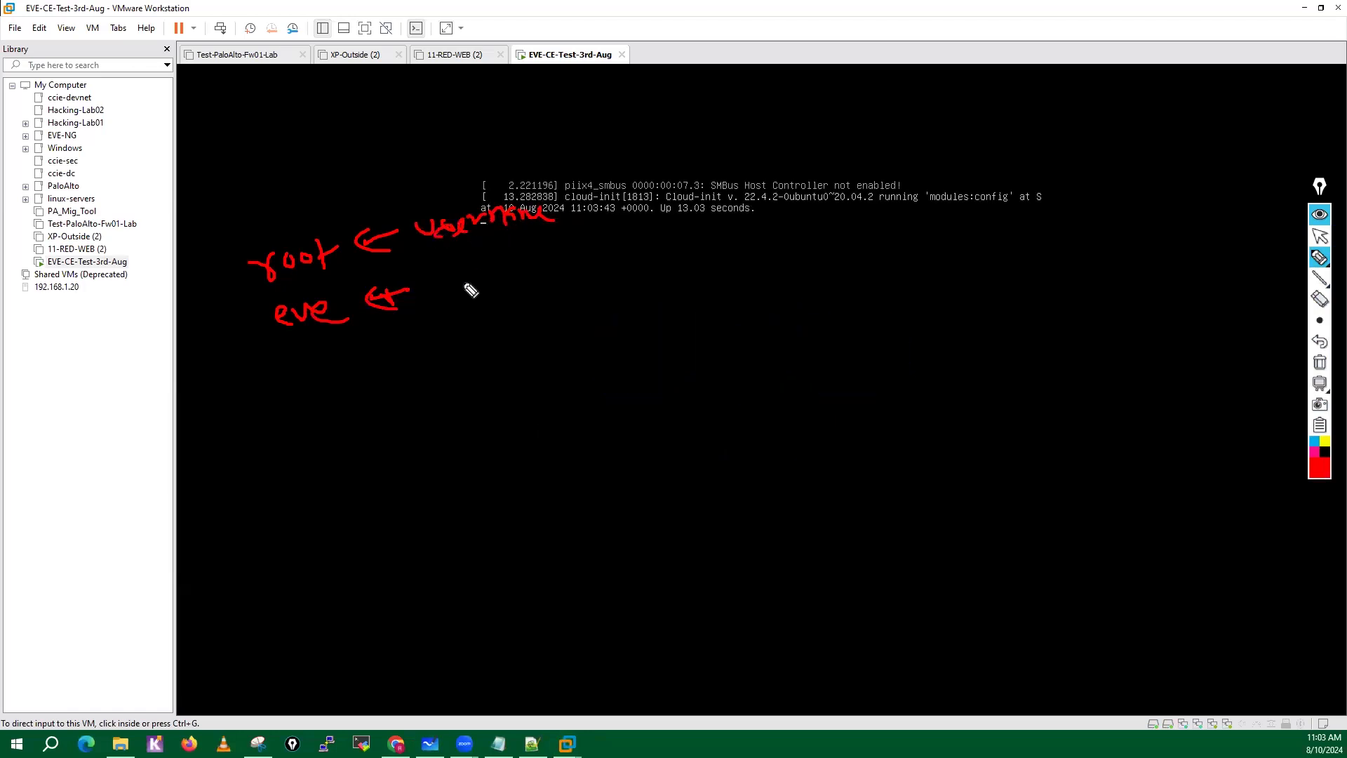
pyautogui.moveTo(435, 276)
pyautogui.mouseDown()
pyautogui.moveTo(467, 300)
pyautogui.moveTo(551, 276)
pyautogui.mouseUp()
pyautogui.moveTo(508, 193)
pyautogui.mouseDown()
pyautogui.moveTo(421, 187)
pyautogui.moveTo(373, 391)
pyautogui.moveTo(502, 194)
pyautogui.mouseUp()
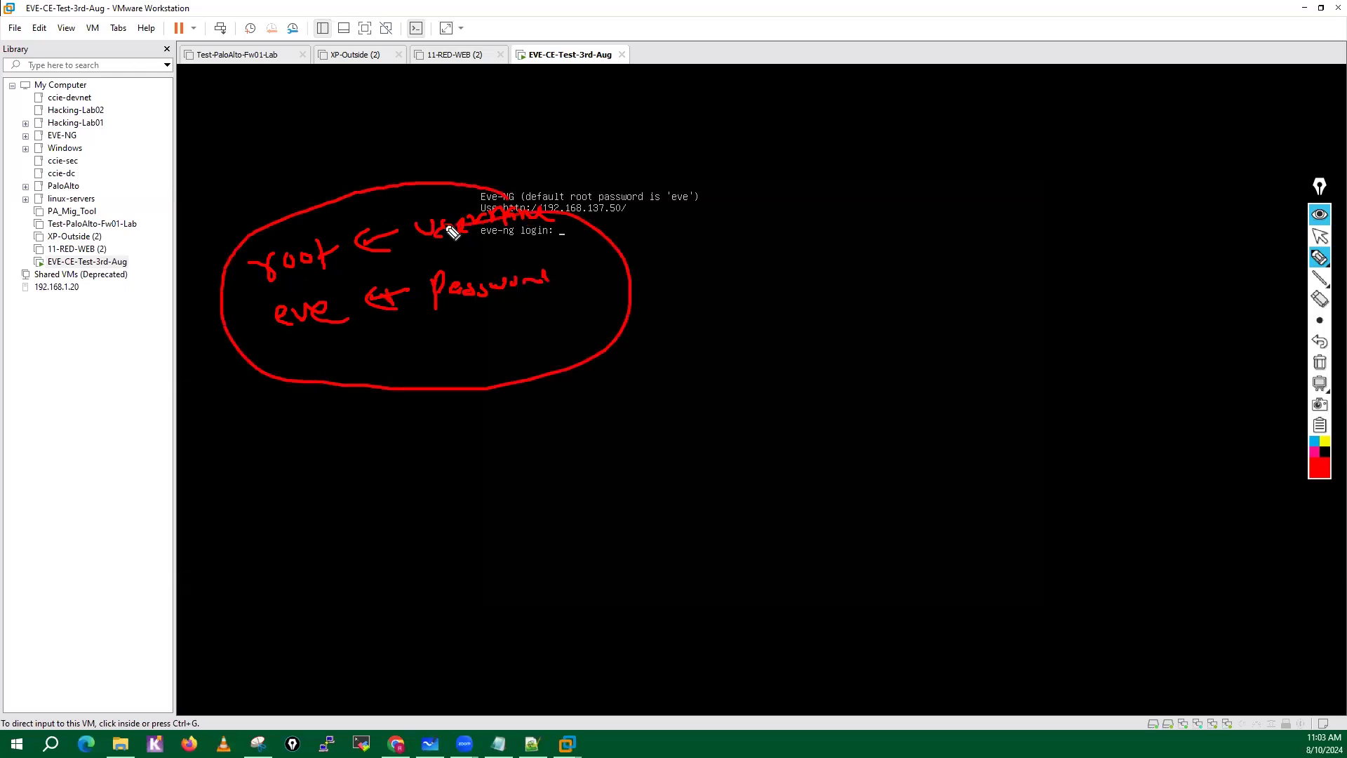
pyautogui.click(1320, 362)
pyautogui.click(1320, 237)
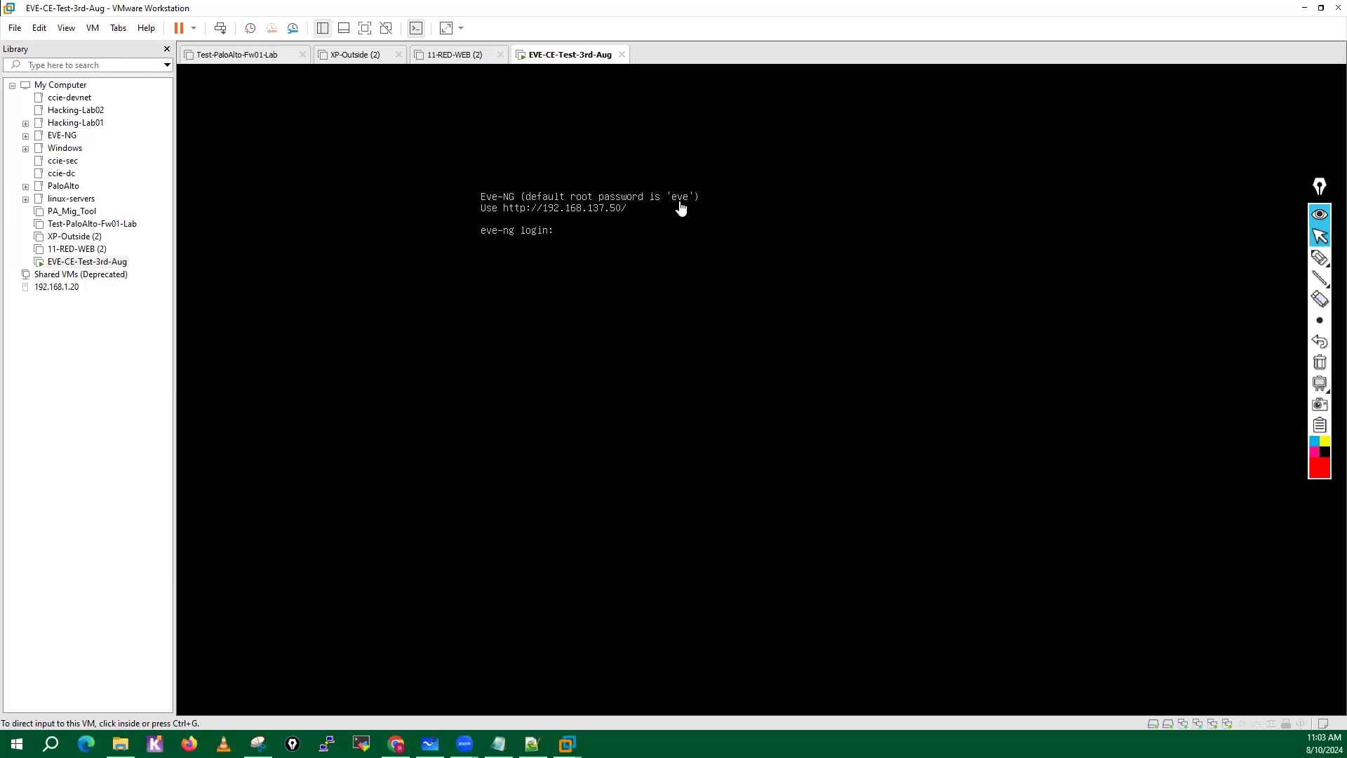
# Log in to the EVE-NG console as root with the account password.
pyautogui.click(593, 236)
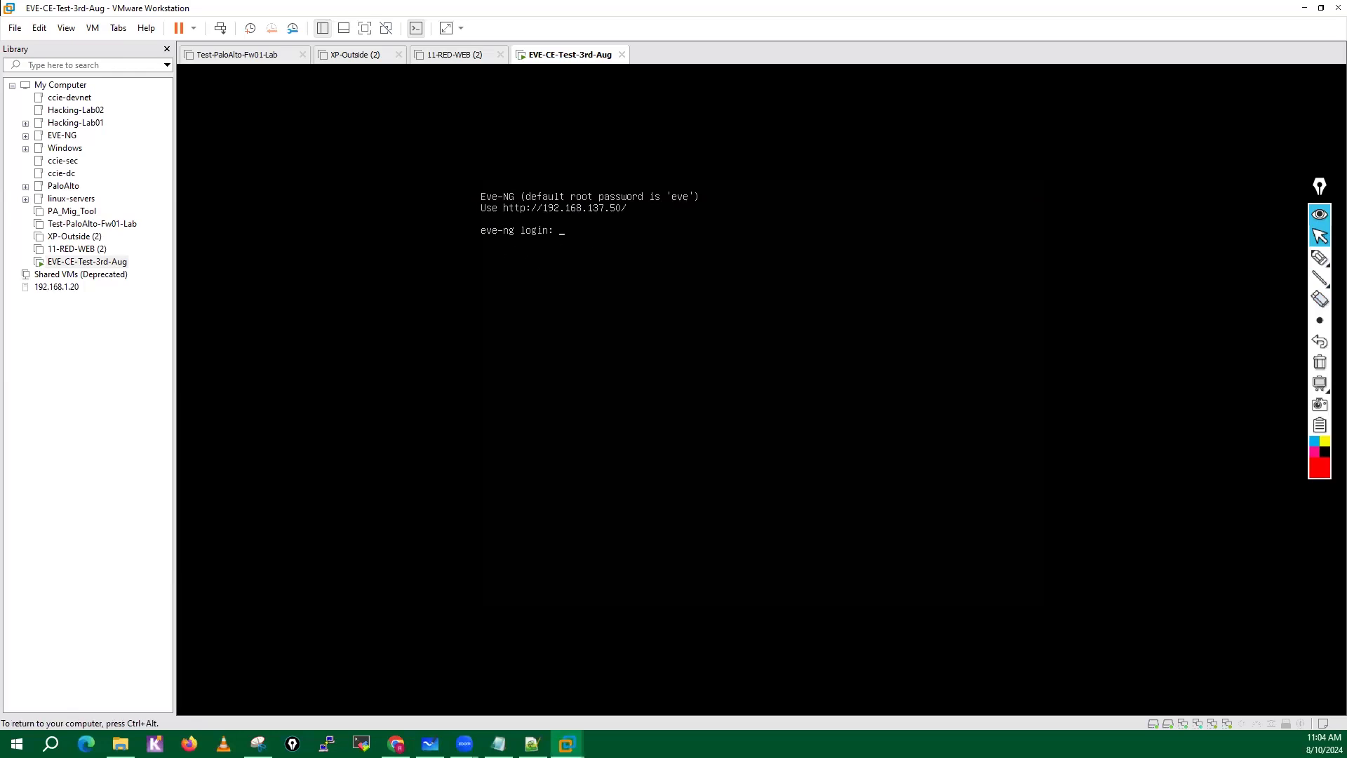
pyautogui.write('root')
pyautogui.press('Return')
pyautogui.press('Return')
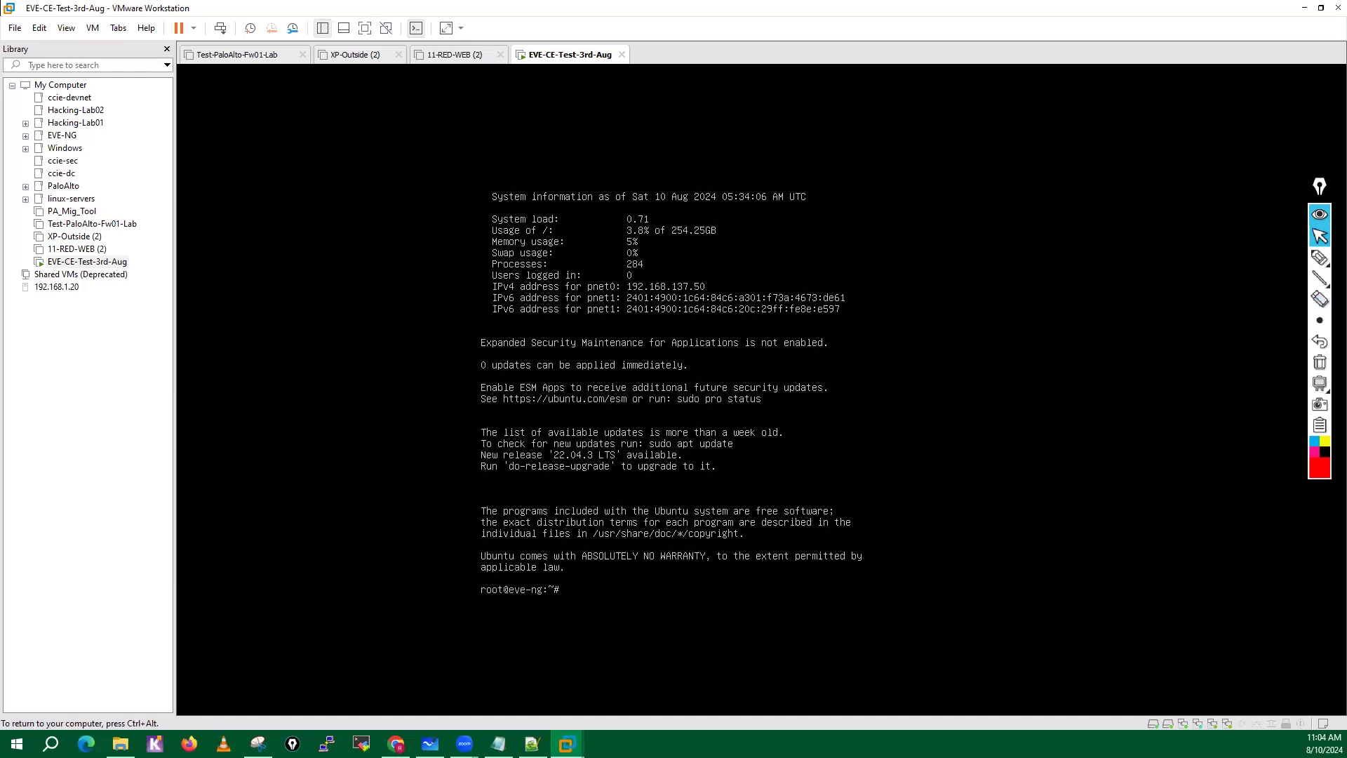
pyautogui.hotkey('ctrl', 'alt')
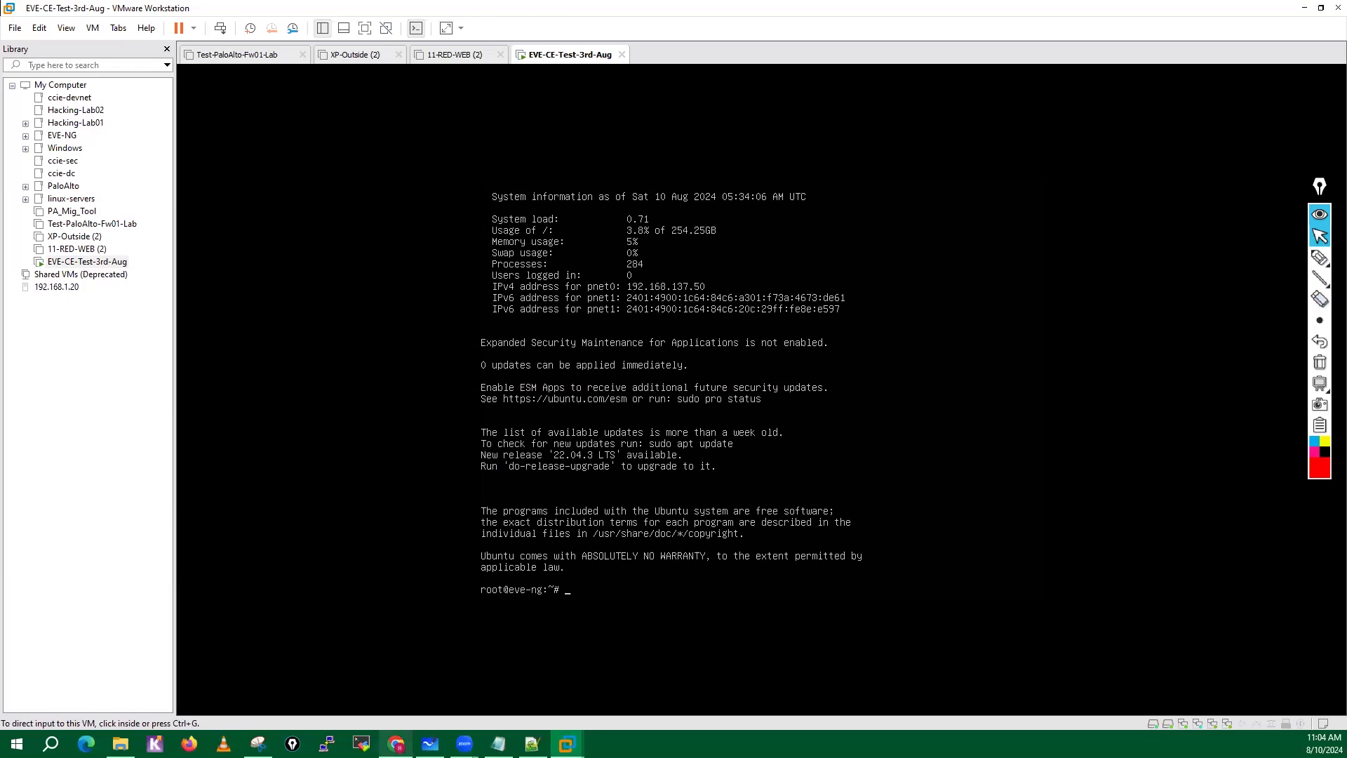
pyautogui.click(399, 628)
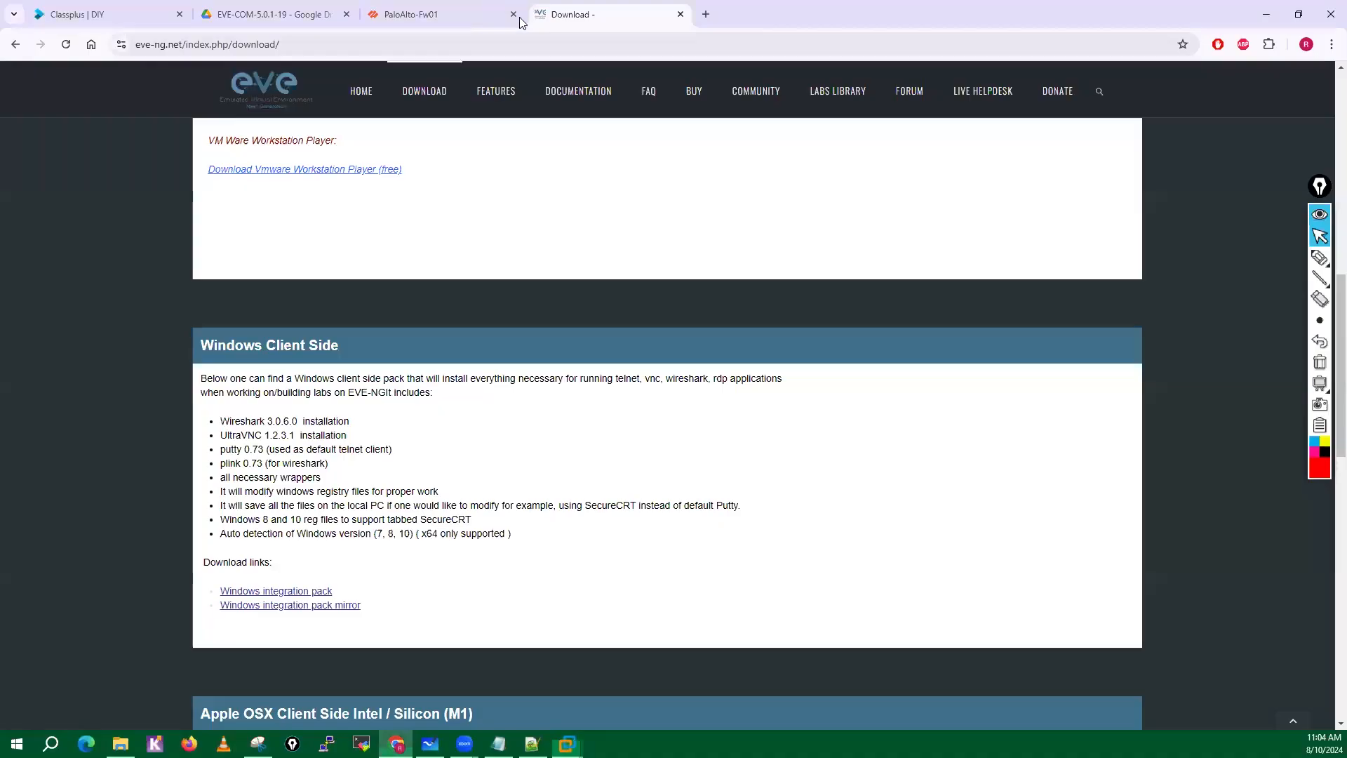
pyautogui.click(708, 16)
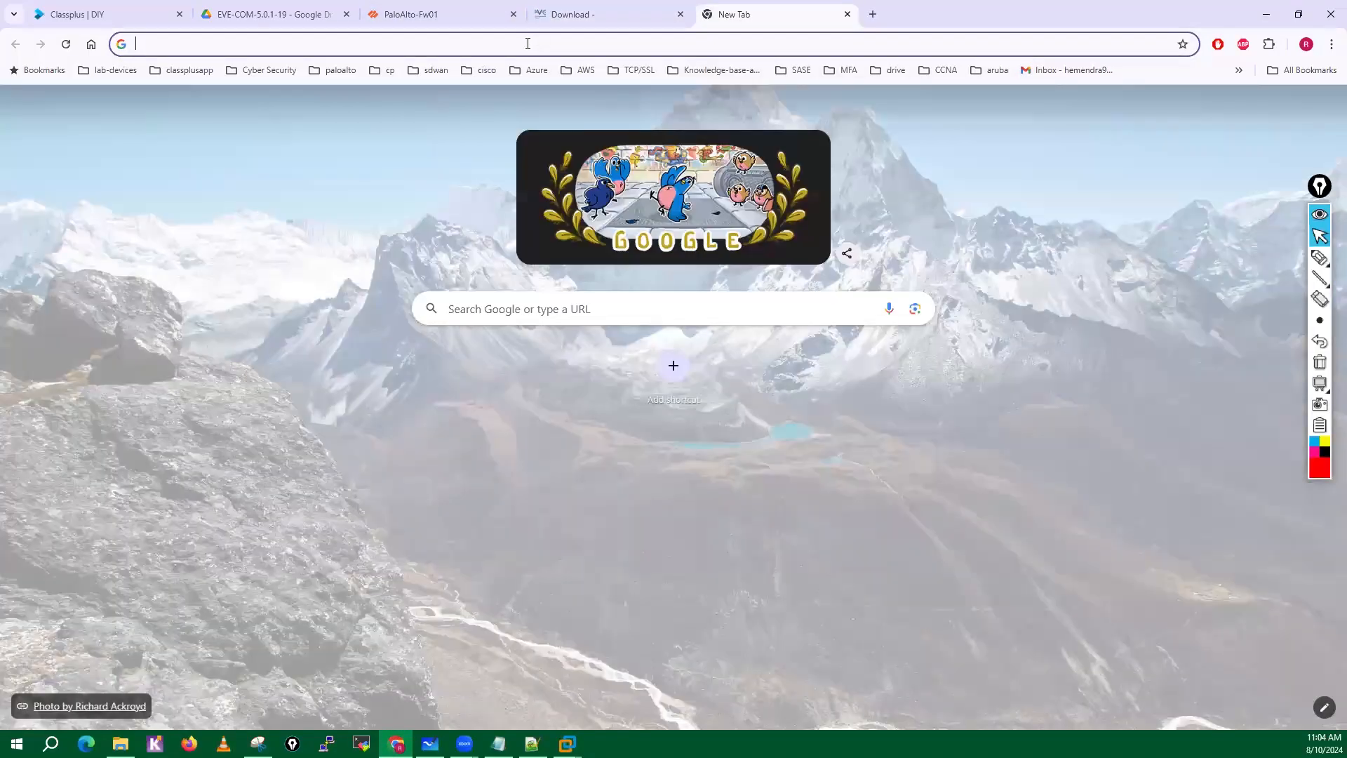
pyautogui.write('http://')
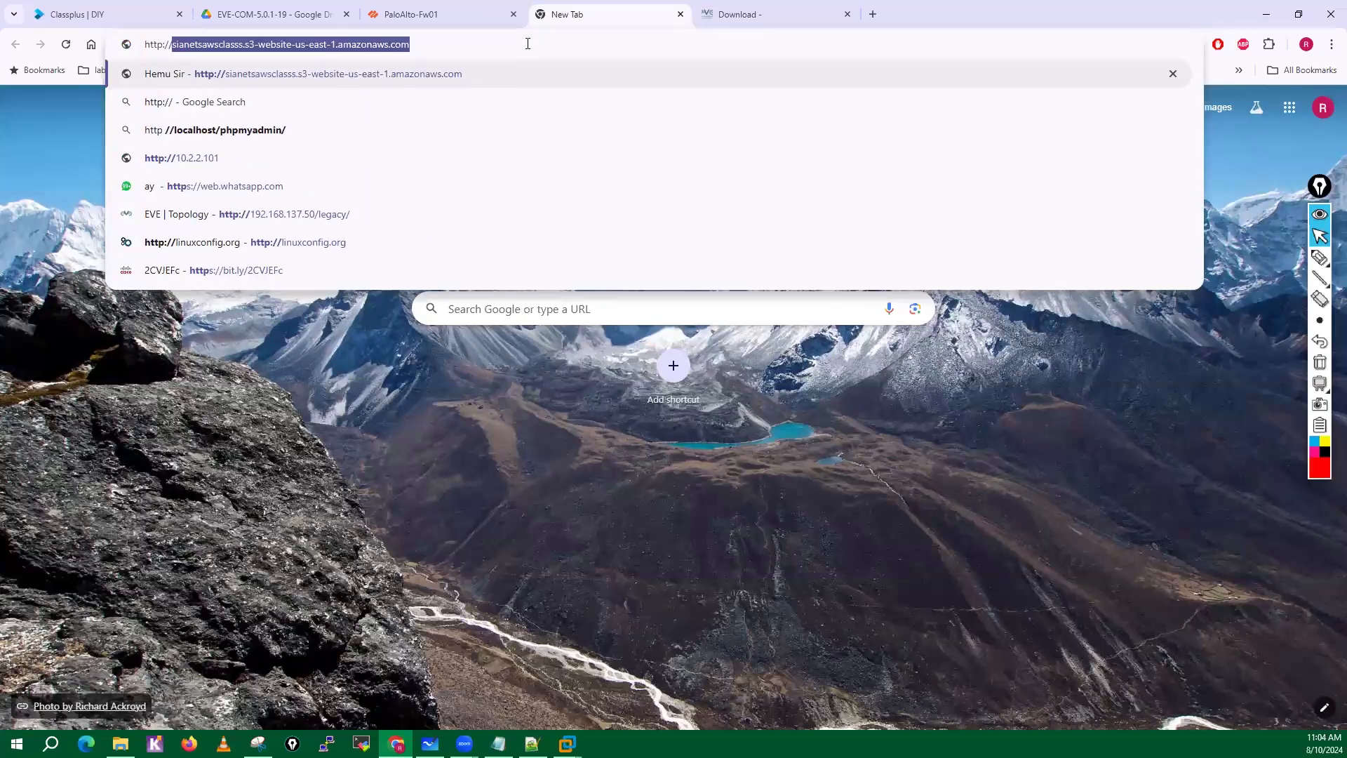
pyautogui.write('19')
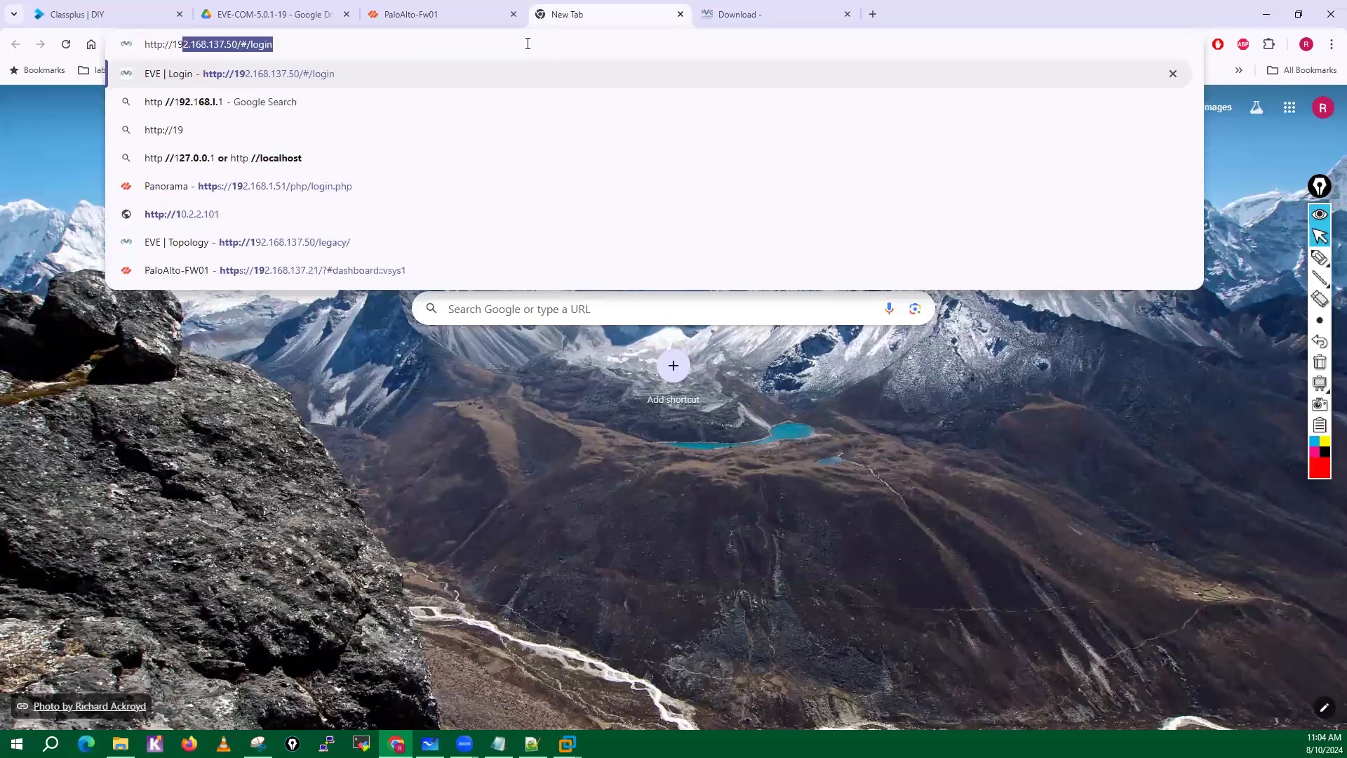
pyautogui.write('2.168.13')
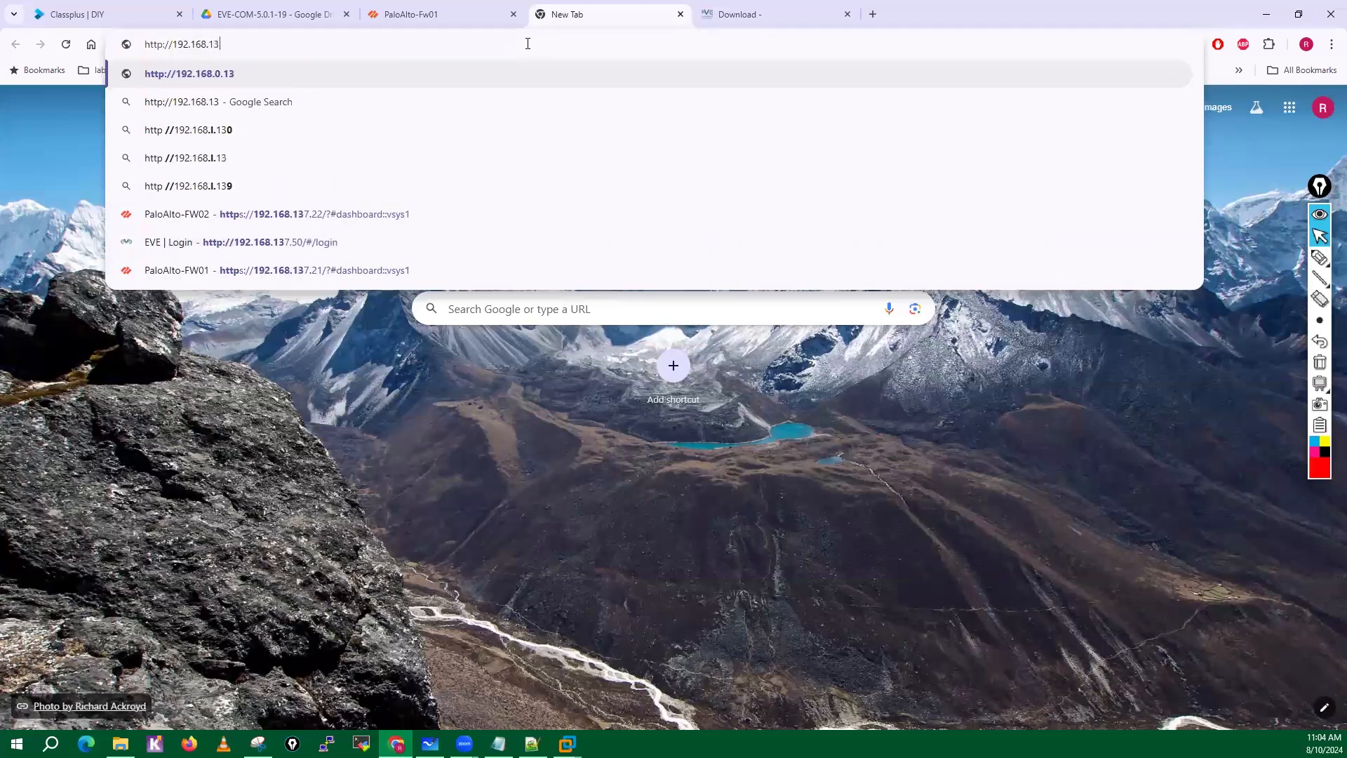
pyautogui.write('7.50')
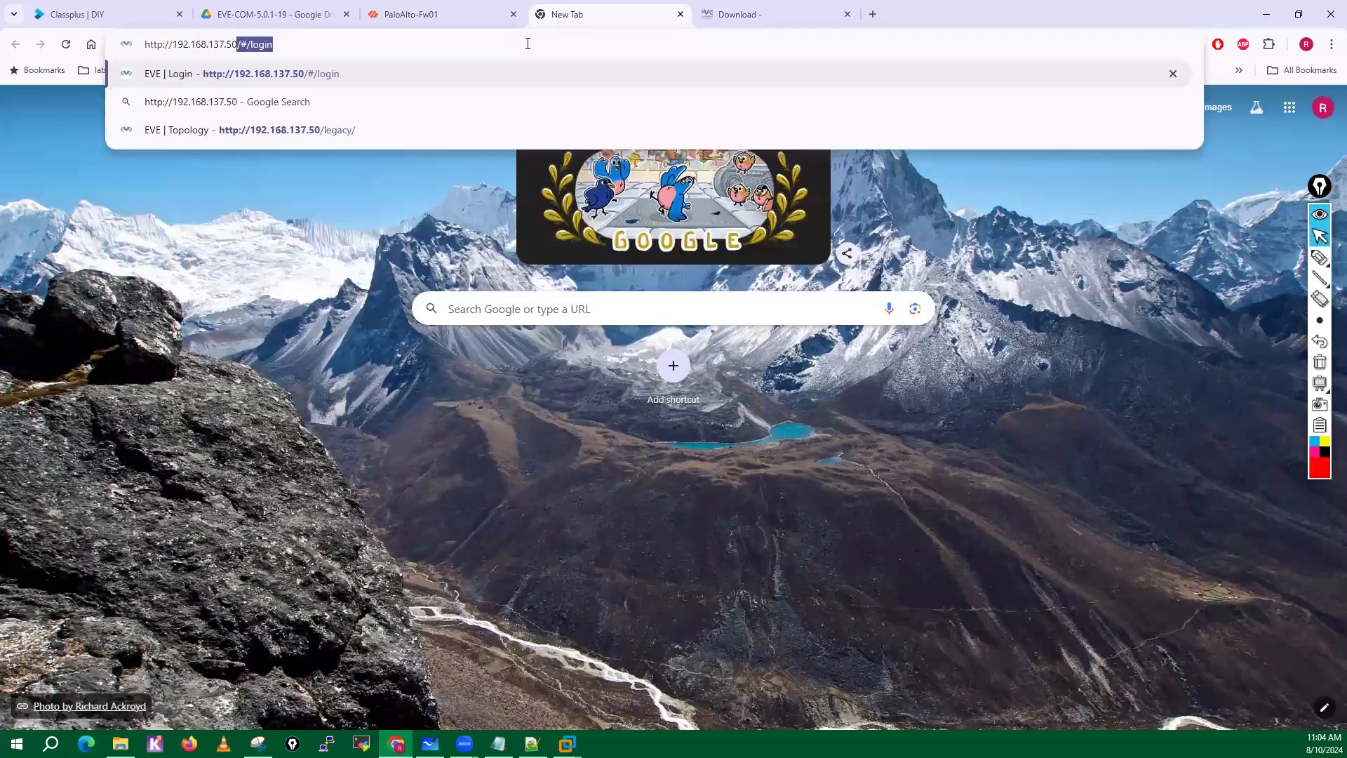
pyautogui.press('Delete')
pyautogui.press('Return')
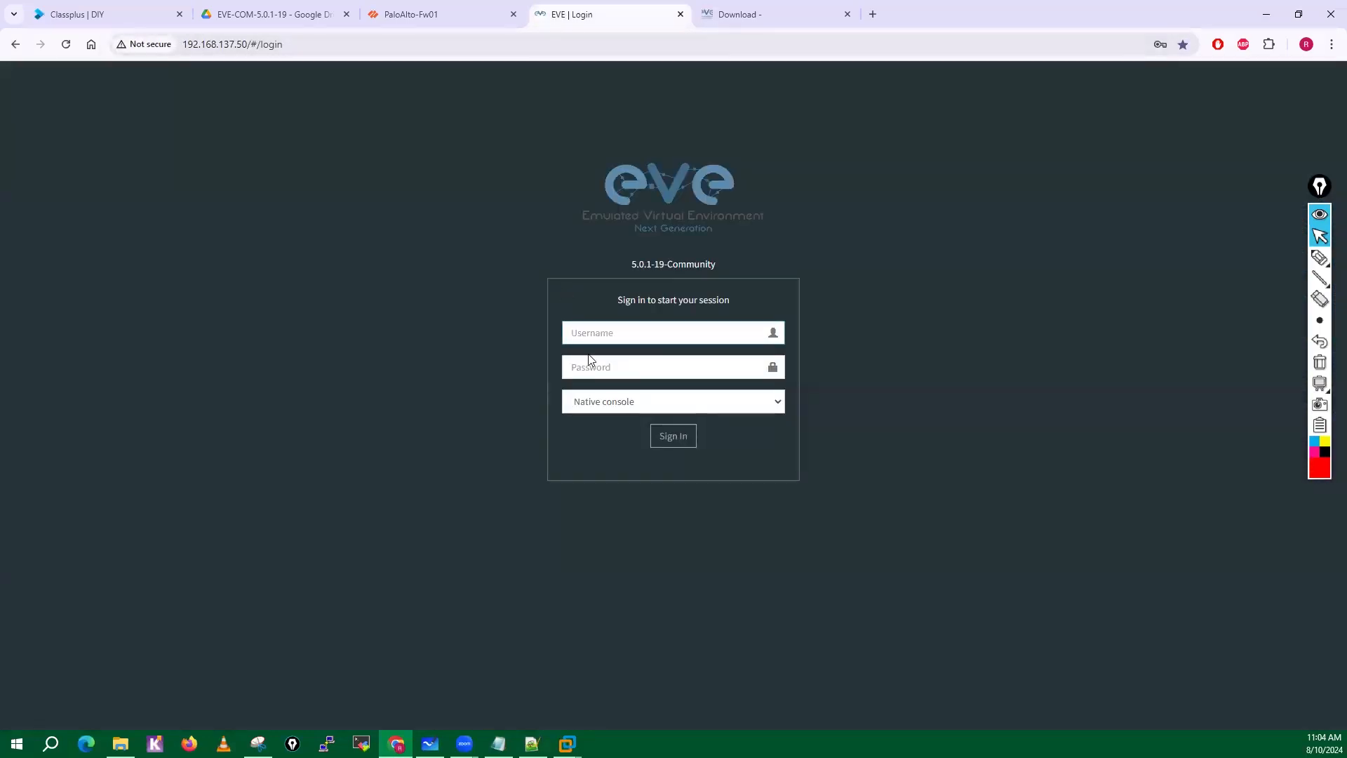
# Sign in to the EVE-NG web interface as admin with the account password, using the Native console.
pyautogui.click(591, 334)
pyautogui.write('admin')
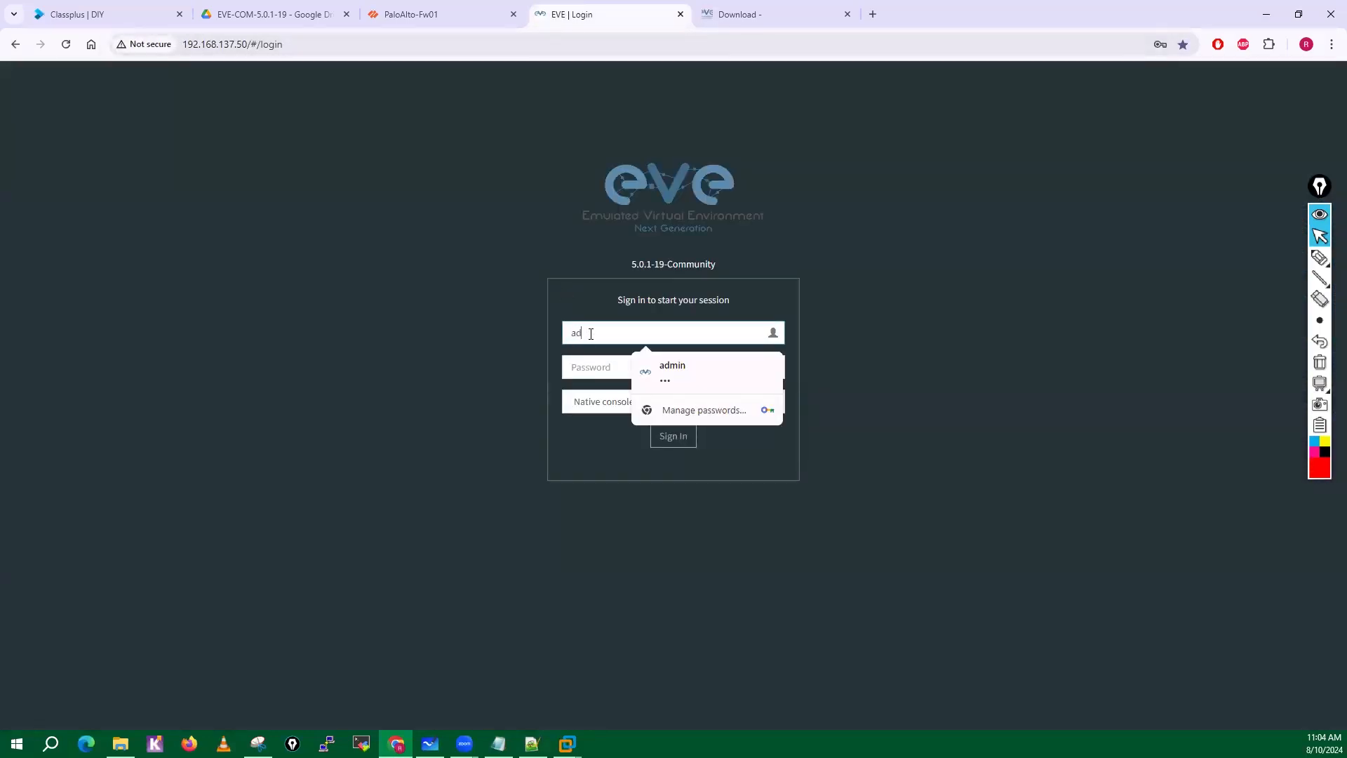
pyautogui.click(591, 363)
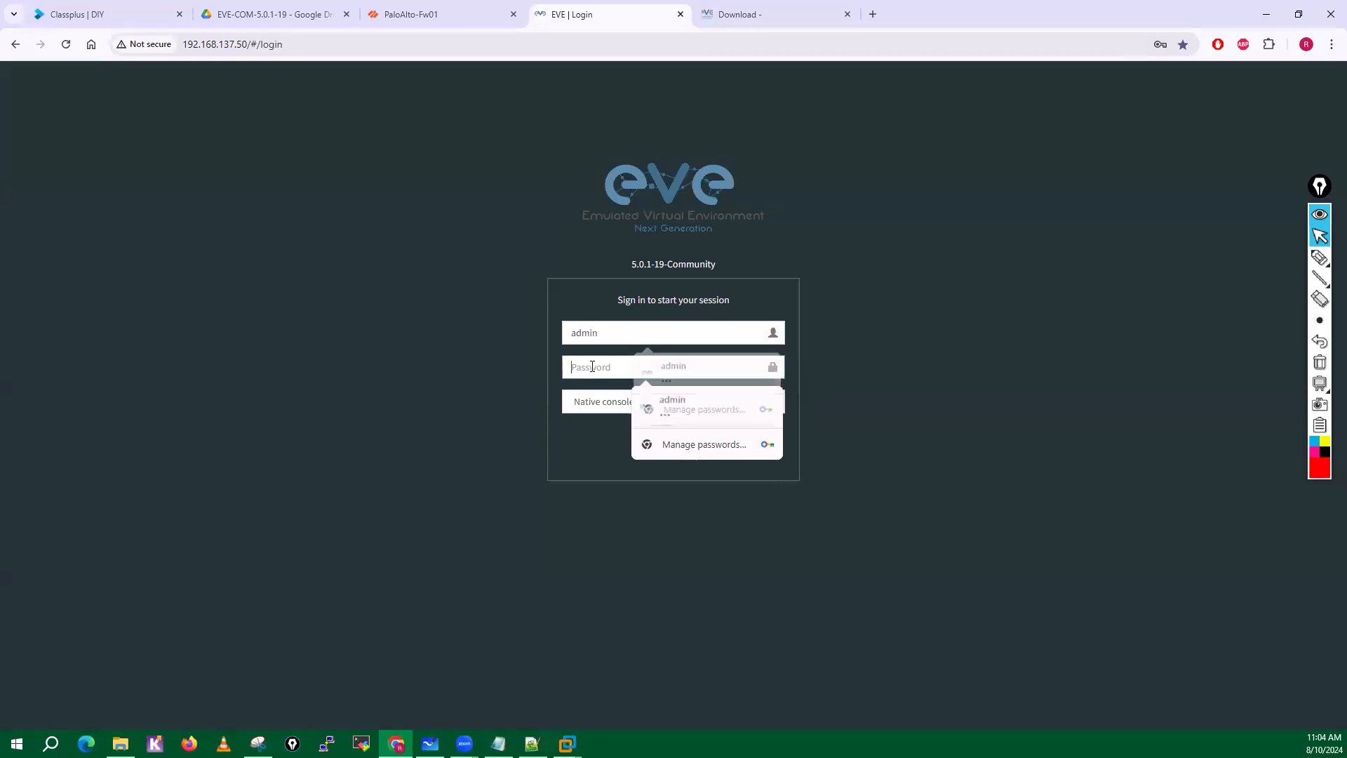
pyautogui.write('eve')
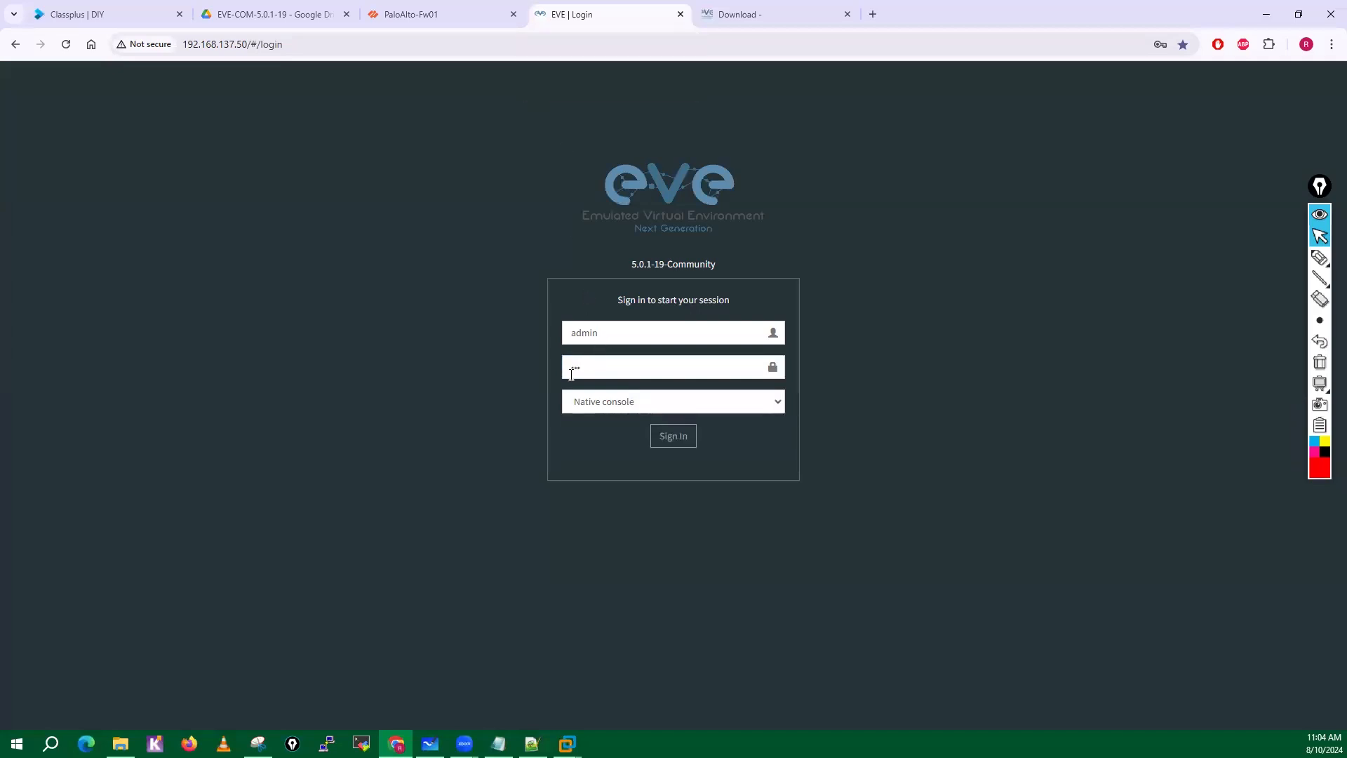
pyautogui.click(778, 402)
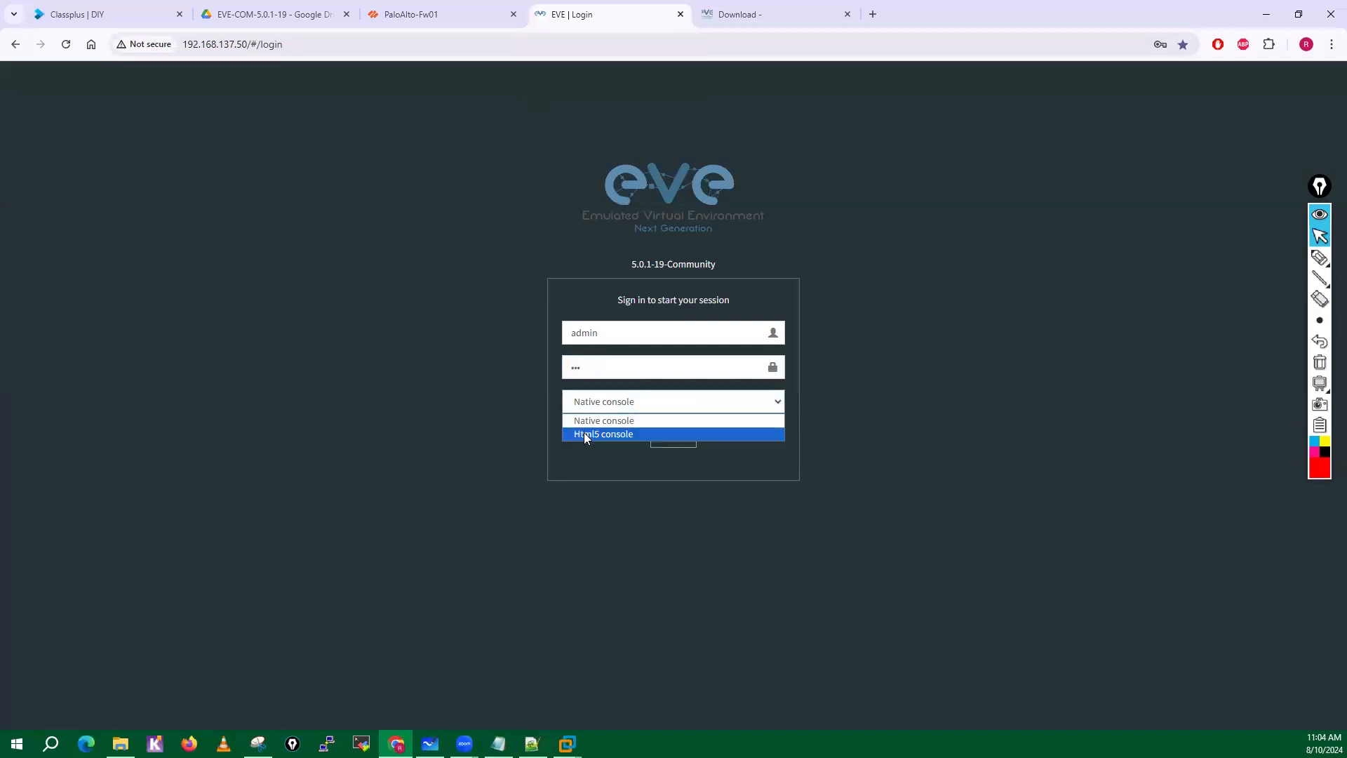
pyautogui.click(599, 422)
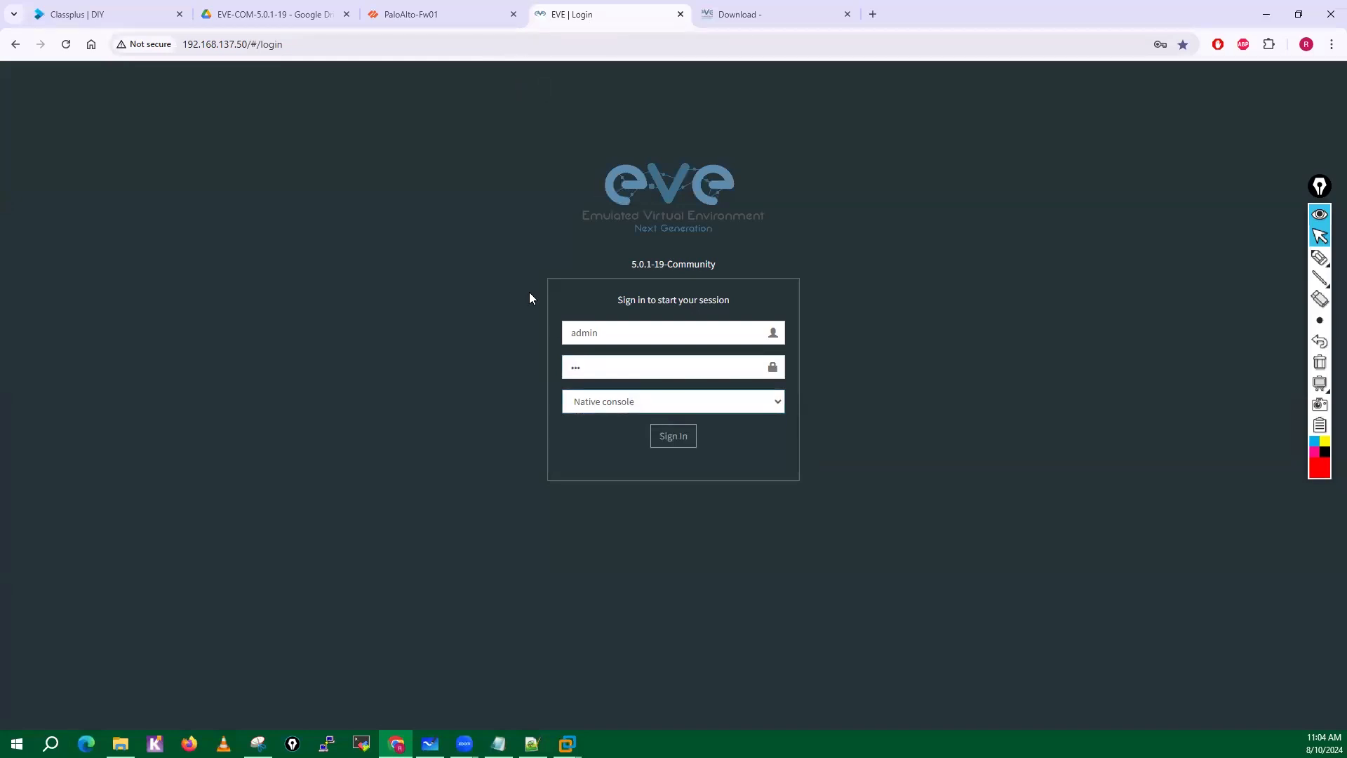
pyautogui.click(663, 436)
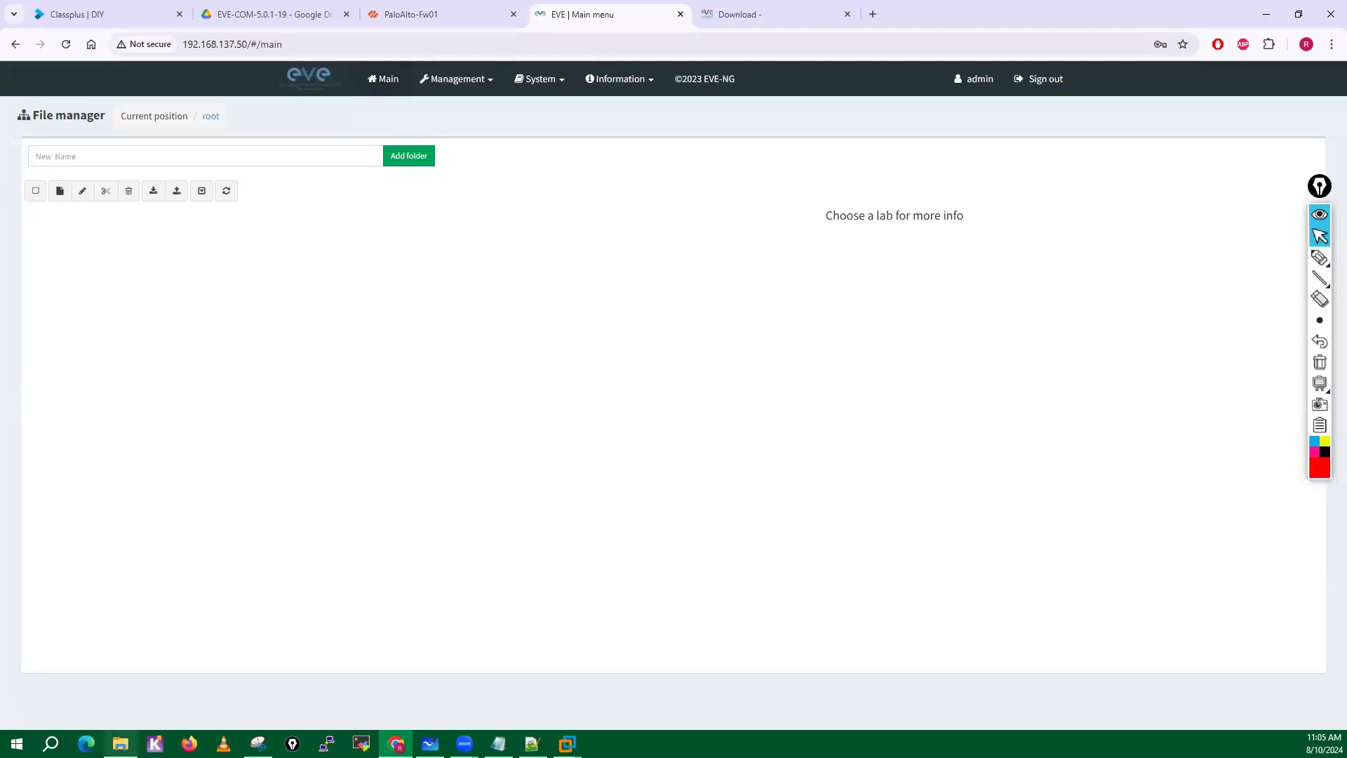
# Switch to File Explorer, locate the June 2024 UNetLab export zip in the SW folder, and return to the browser.
pyautogui.moveTo(121, 744)
pyautogui.click(189, 695)
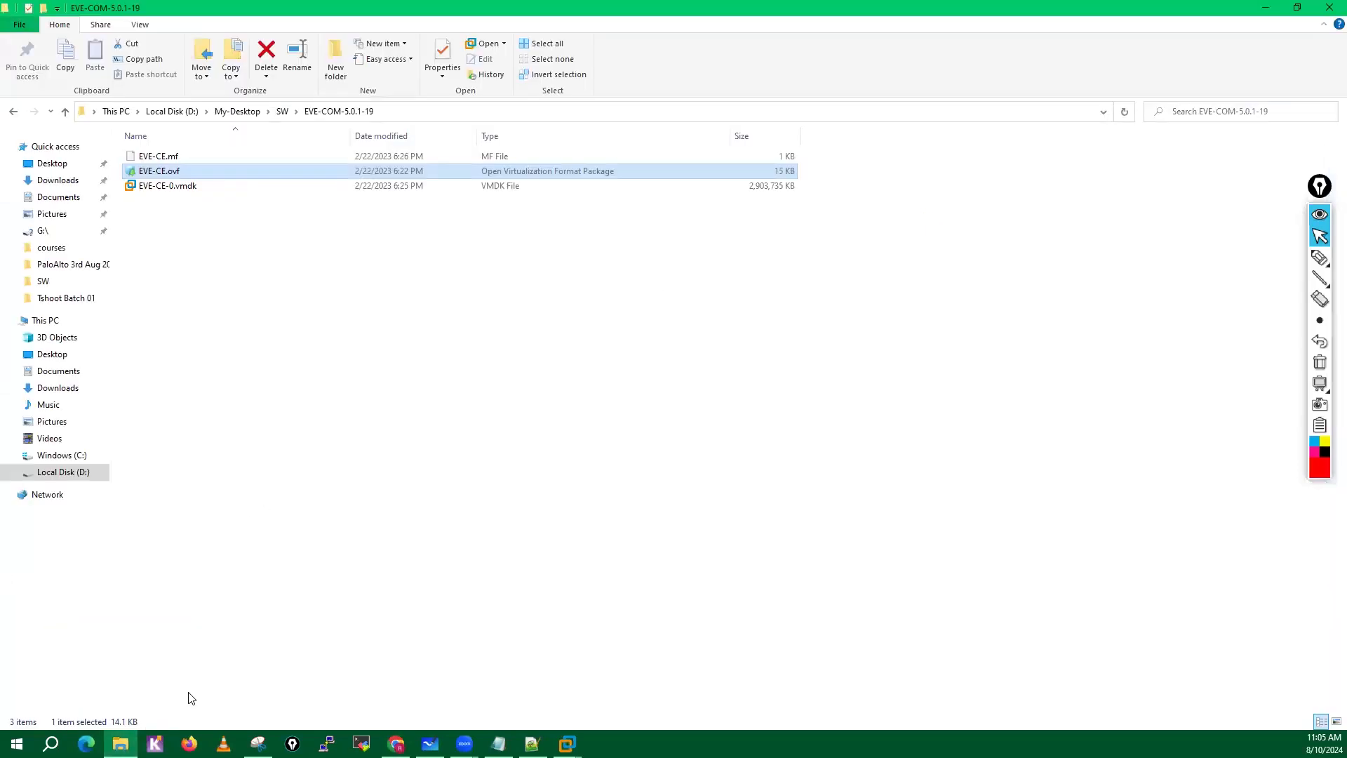
pyautogui.click(283, 113)
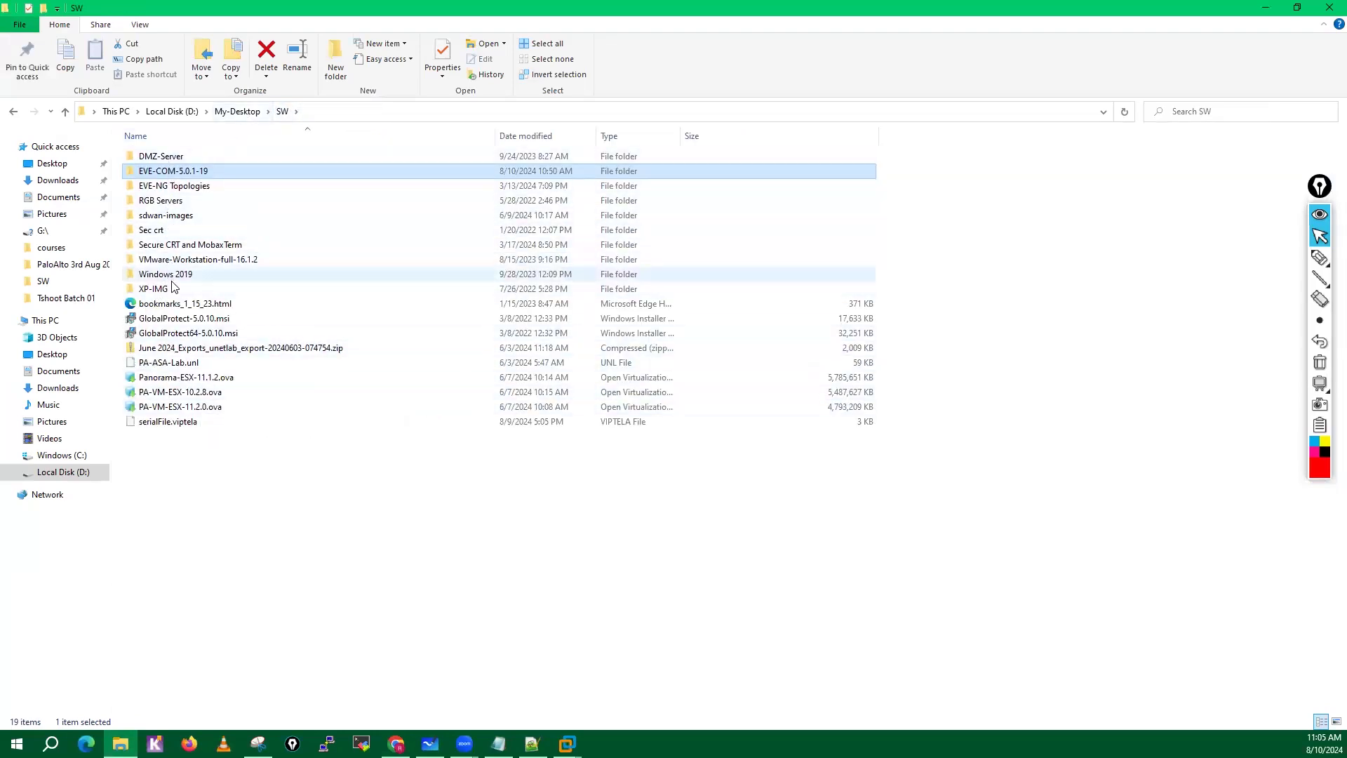
pyautogui.click(226, 349)
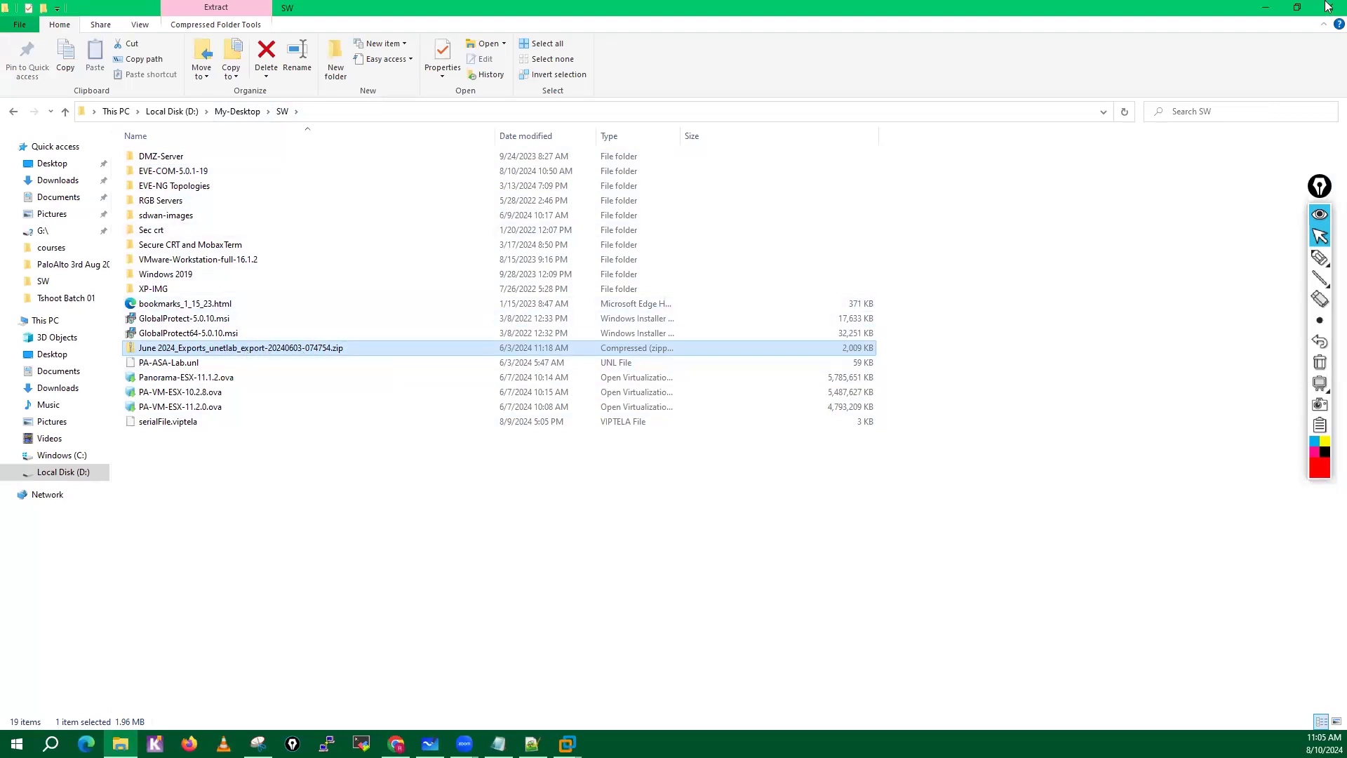
pyautogui.click(1270, 8)
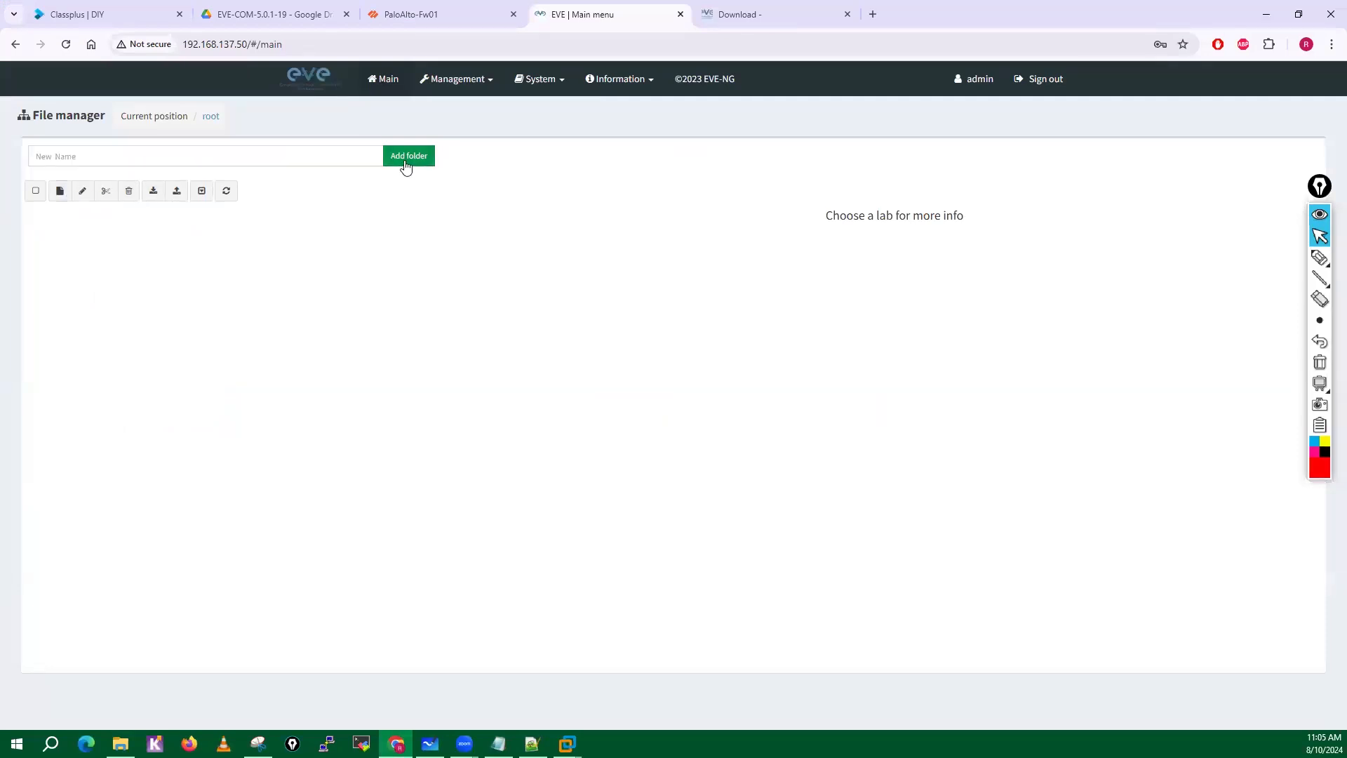
# Create a root folder named with the instructor's first name followed by "-Lab", and open it.
pyautogui.click(161, 161)
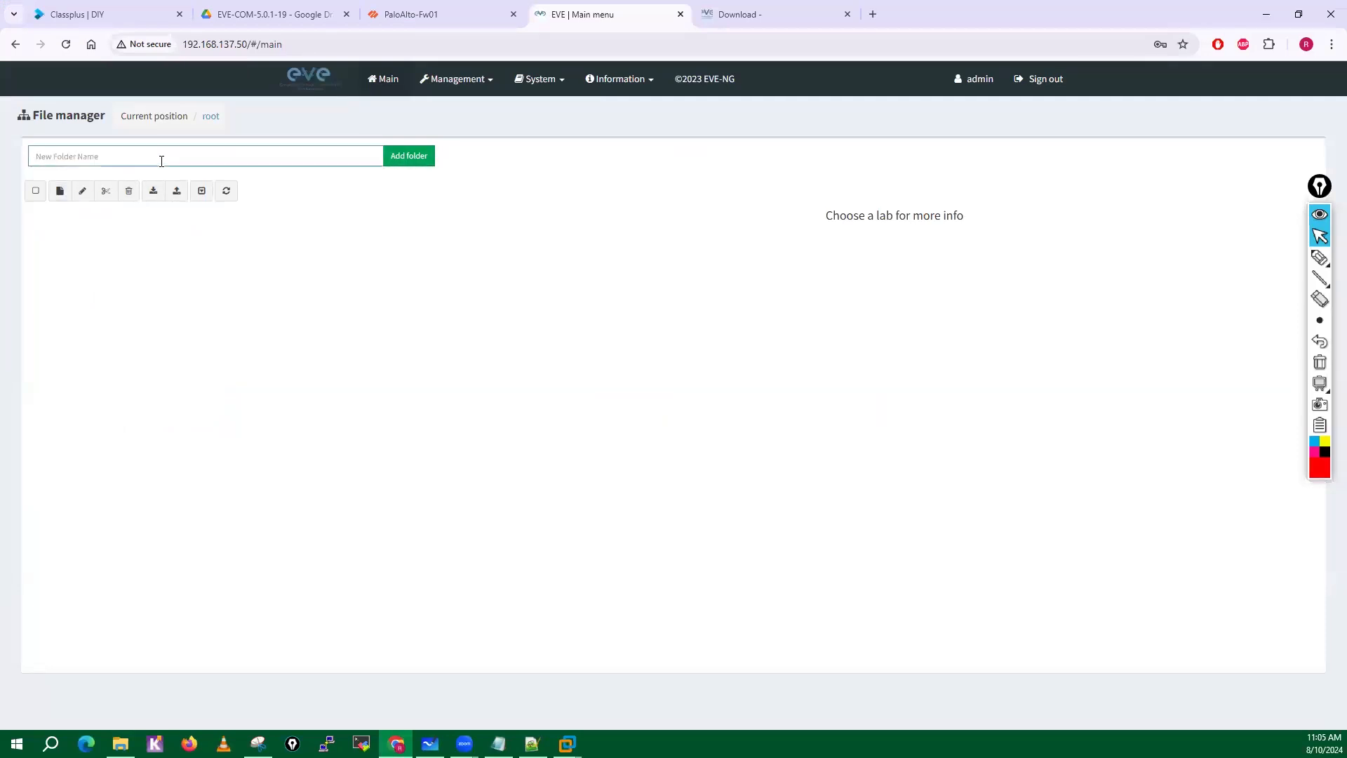
pyautogui.write('Hemu-Lab')
pyautogui.click(409, 160)
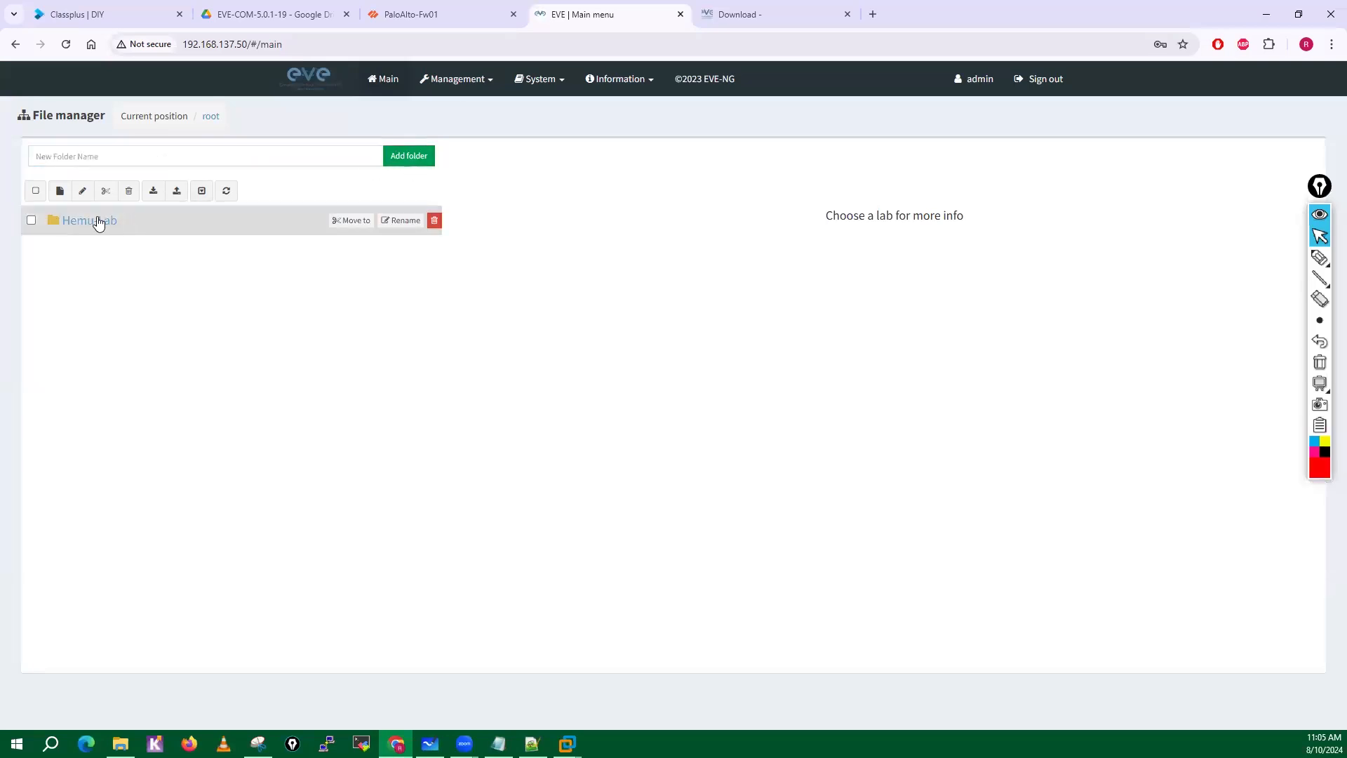
pyautogui.click(97, 221)
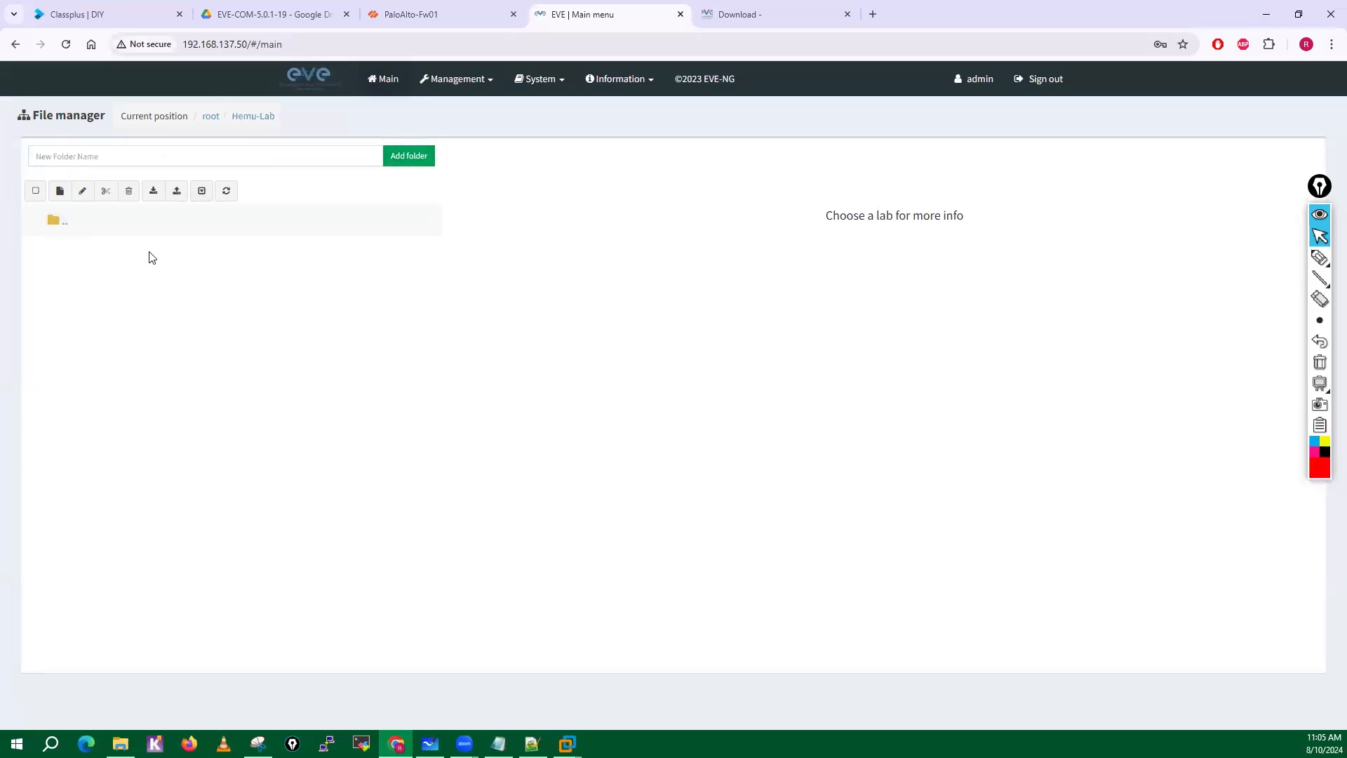
# Start a lab import and browse to the SW folder inside My-Desktop on Local Disk (D:).
pyautogui.click(154, 193)
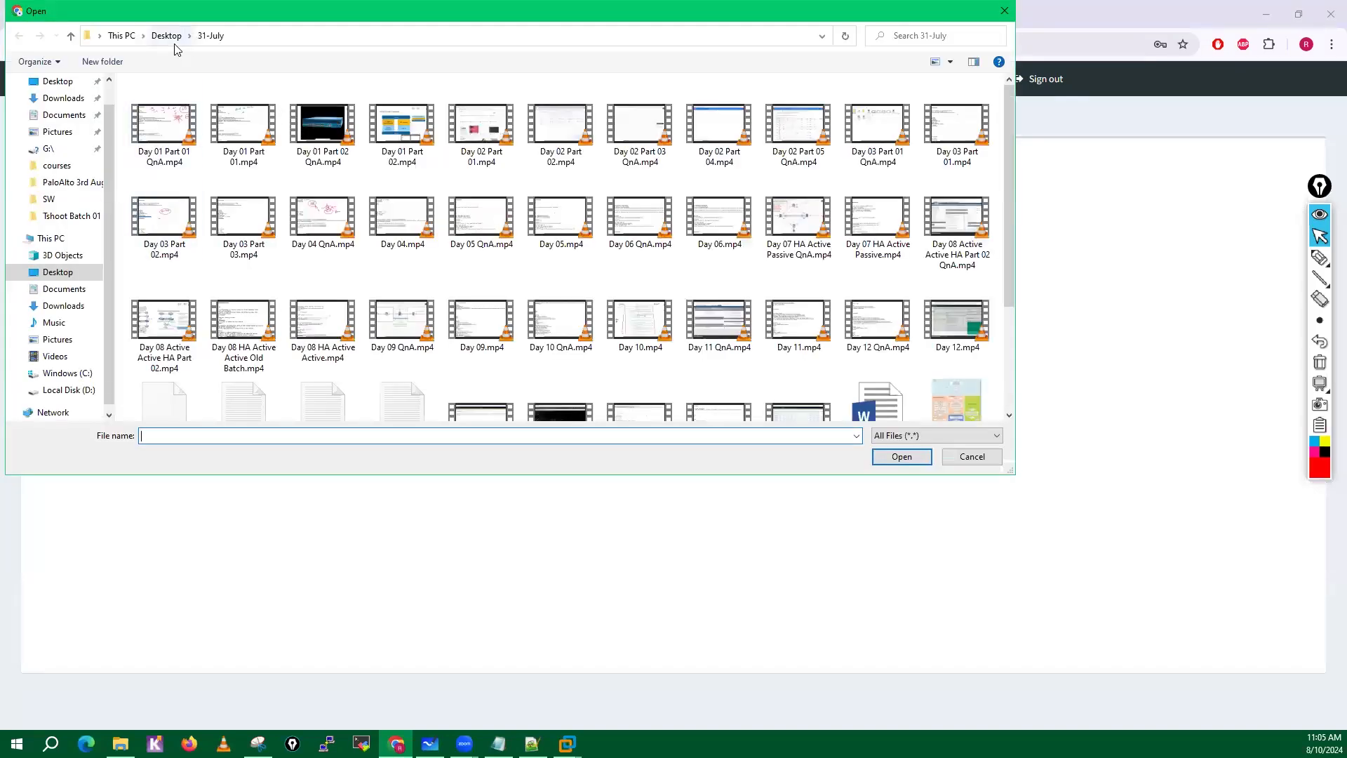
pyautogui.click(56, 83)
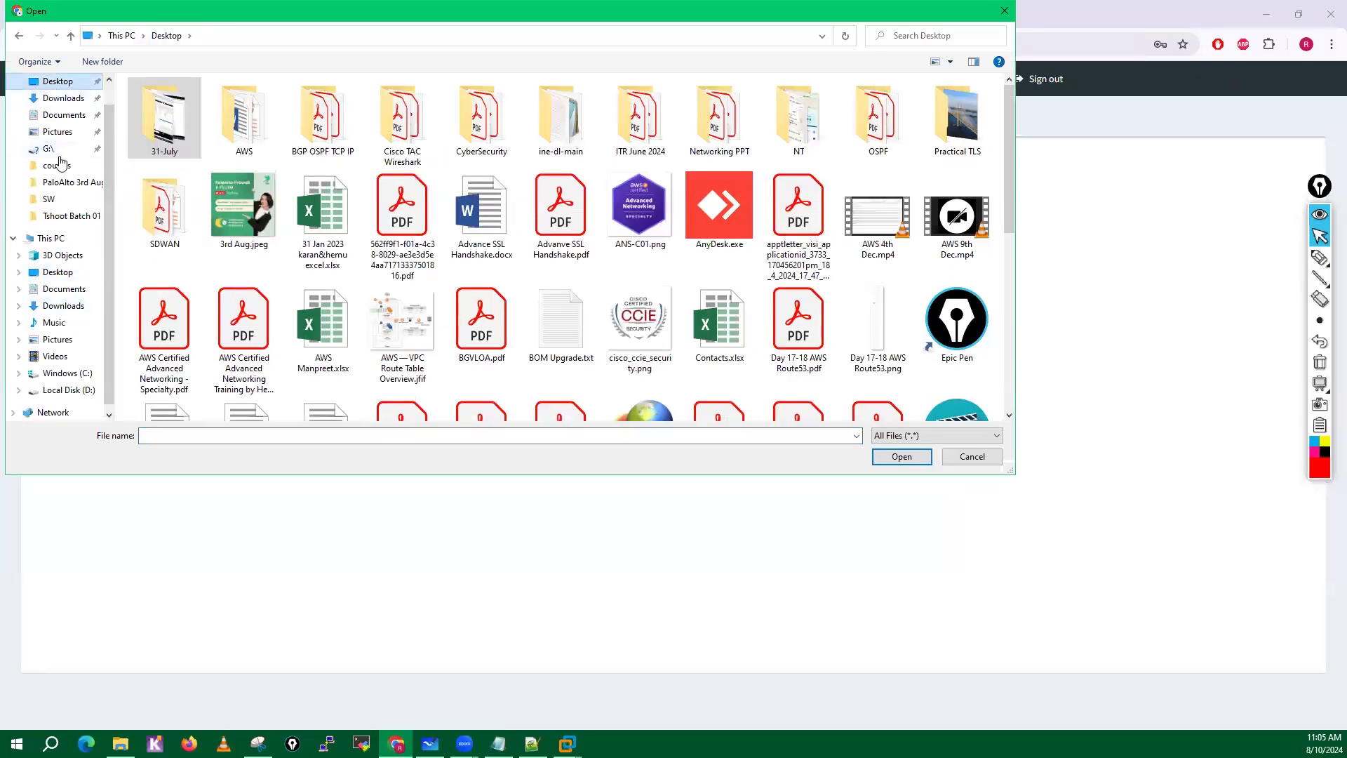
pyautogui.click(55, 392)
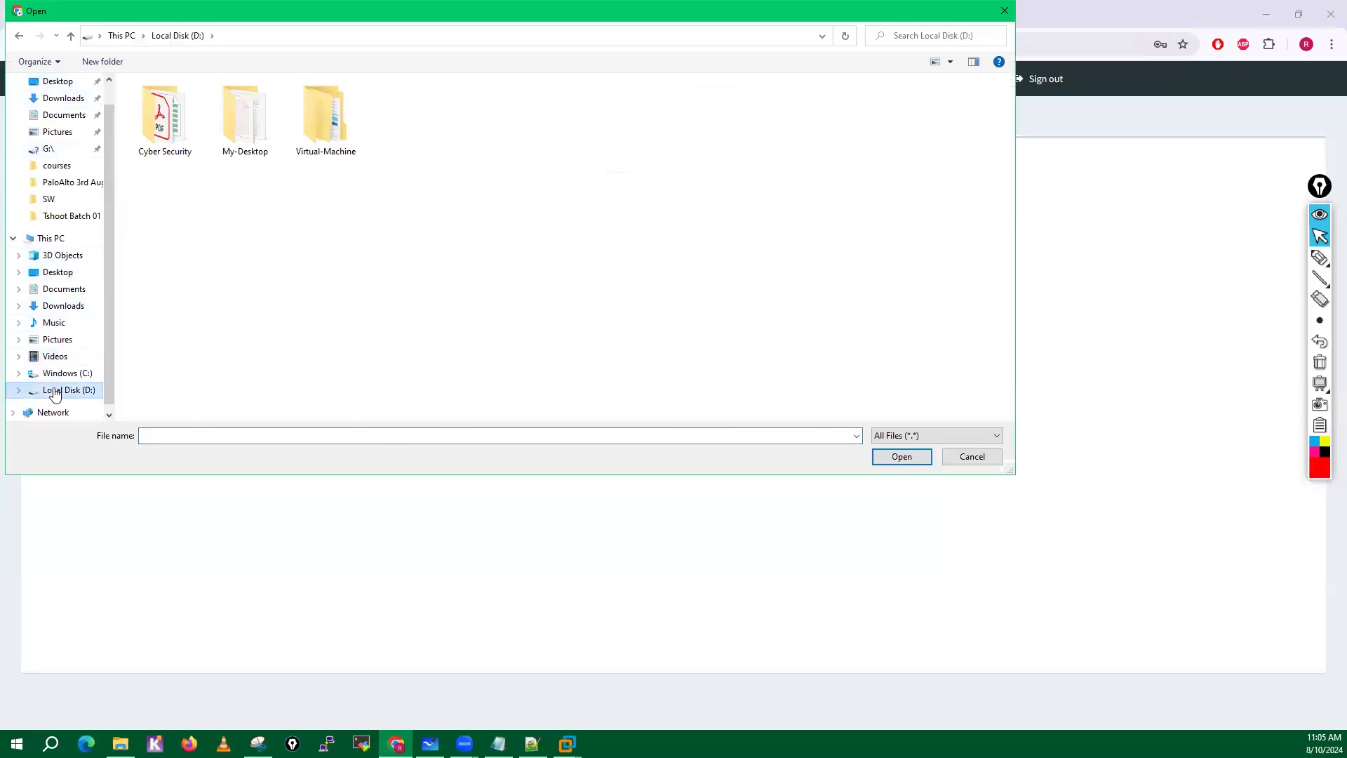
pyautogui.doubleClick(257, 143)
pyautogui.click(155, 299)
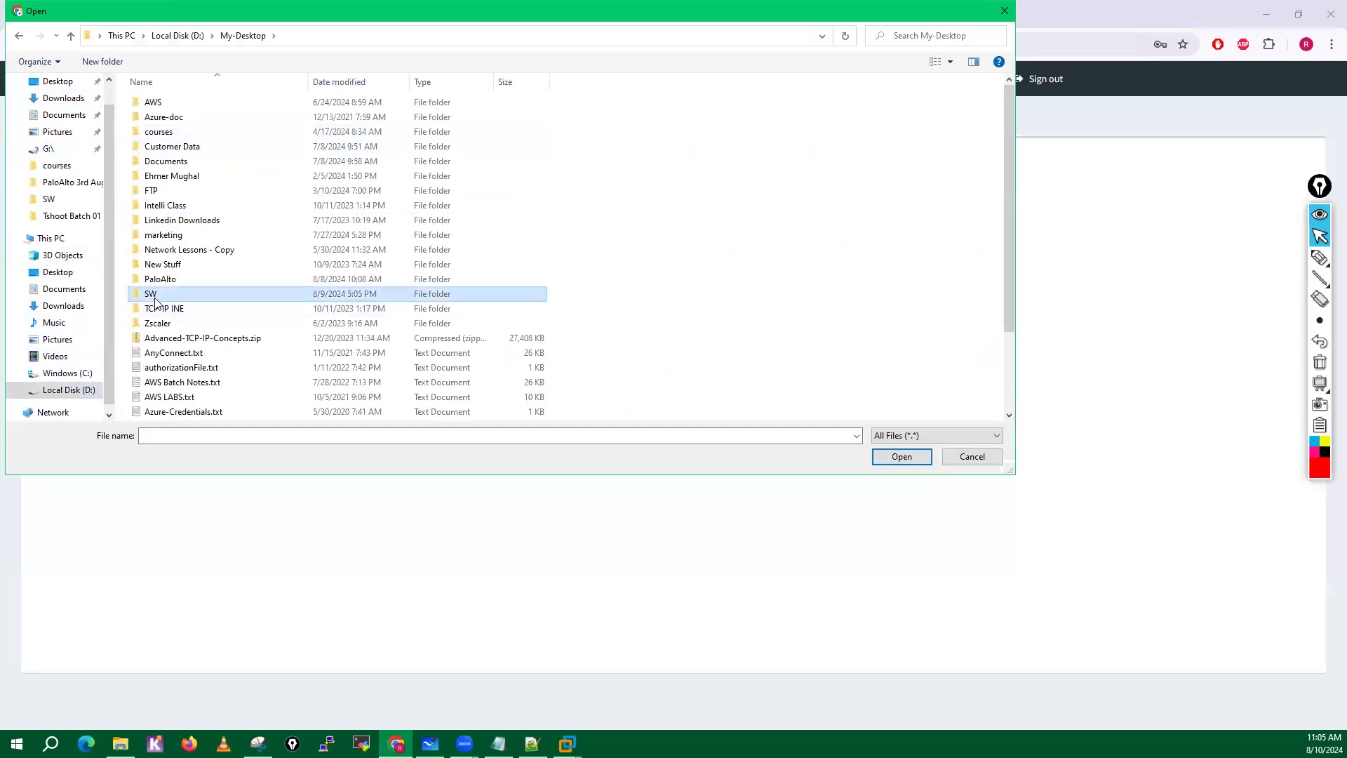
pyautogui.doubleClick(155, 300)
# Look through the EVE-NG Topologies subfolder for a lab export, and return to the SW folder.
pyautogui.doubleClick(206, 134)
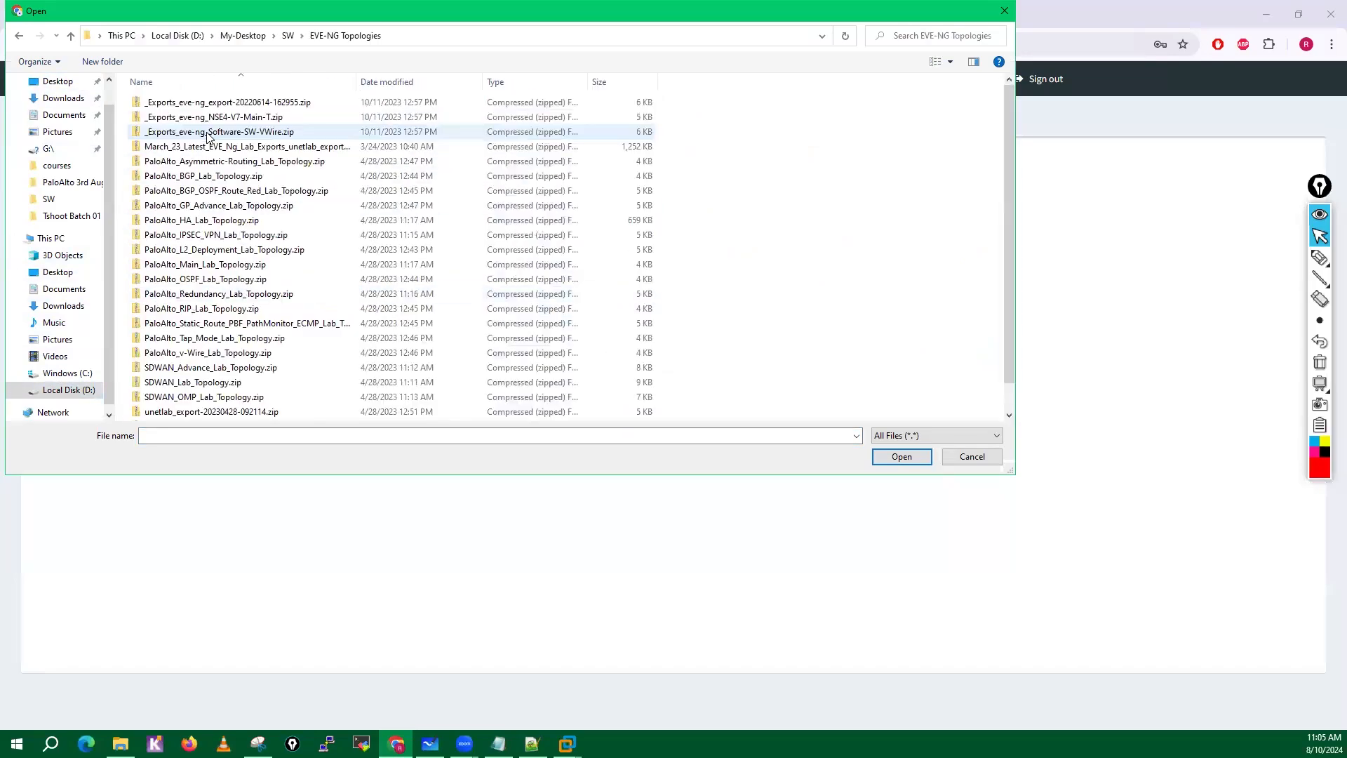
pyautogui.scroll(-1, 302, 361)
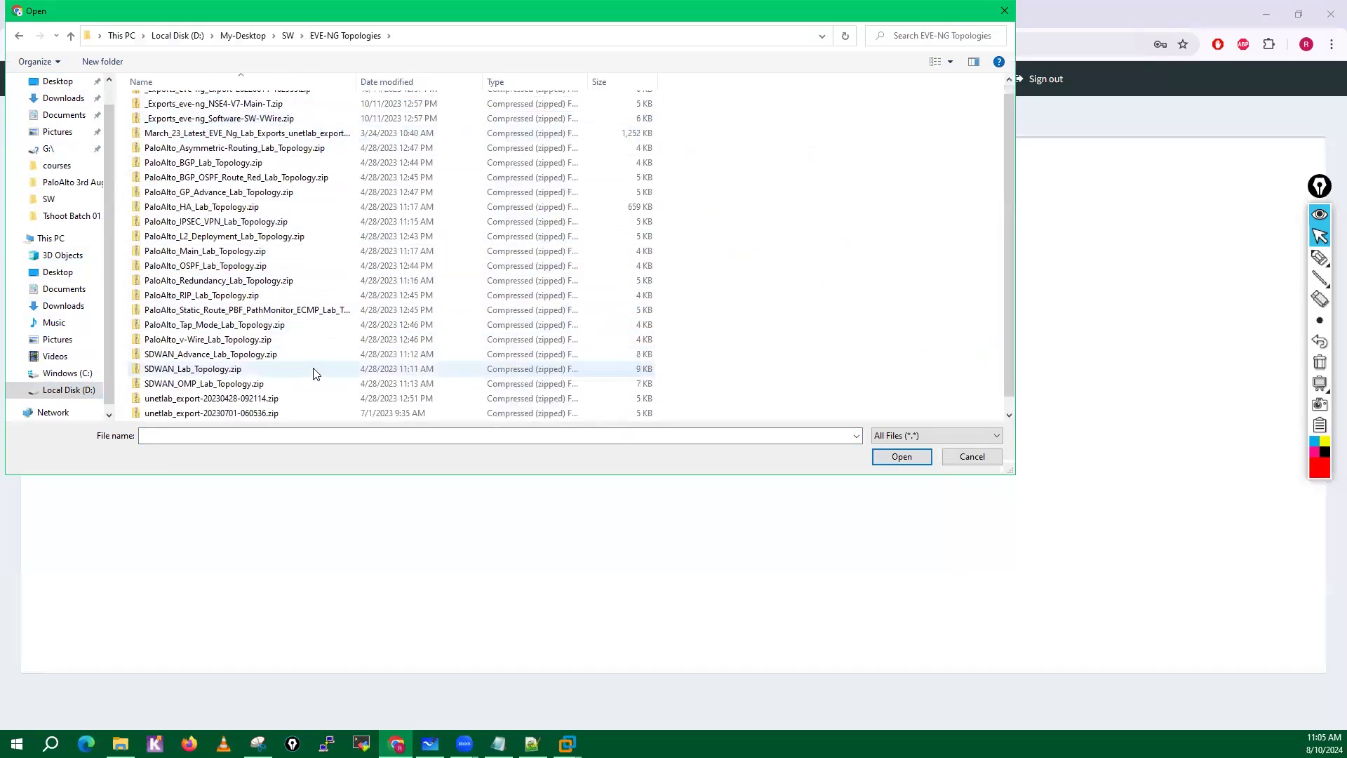
pyautogui.scroll(1, 313, 368)
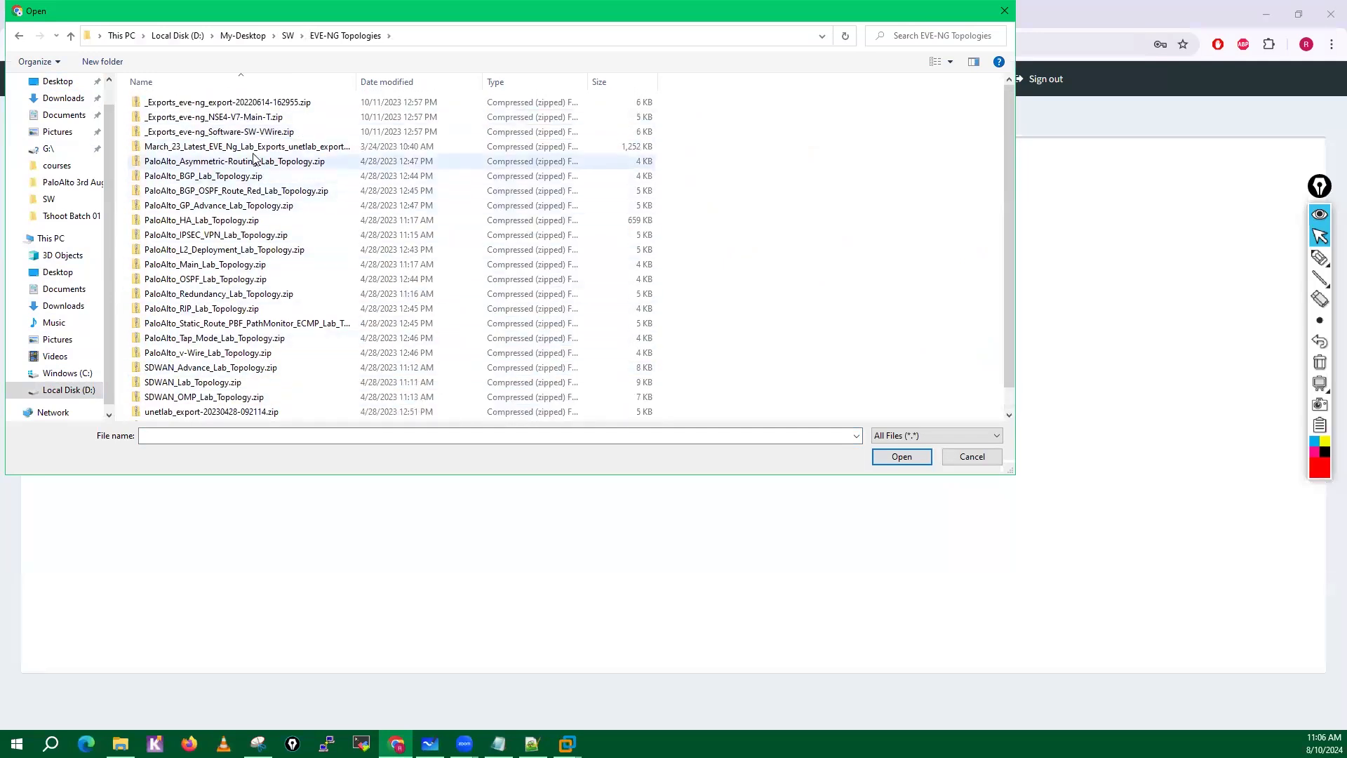
pyautogui.click(287, 36)
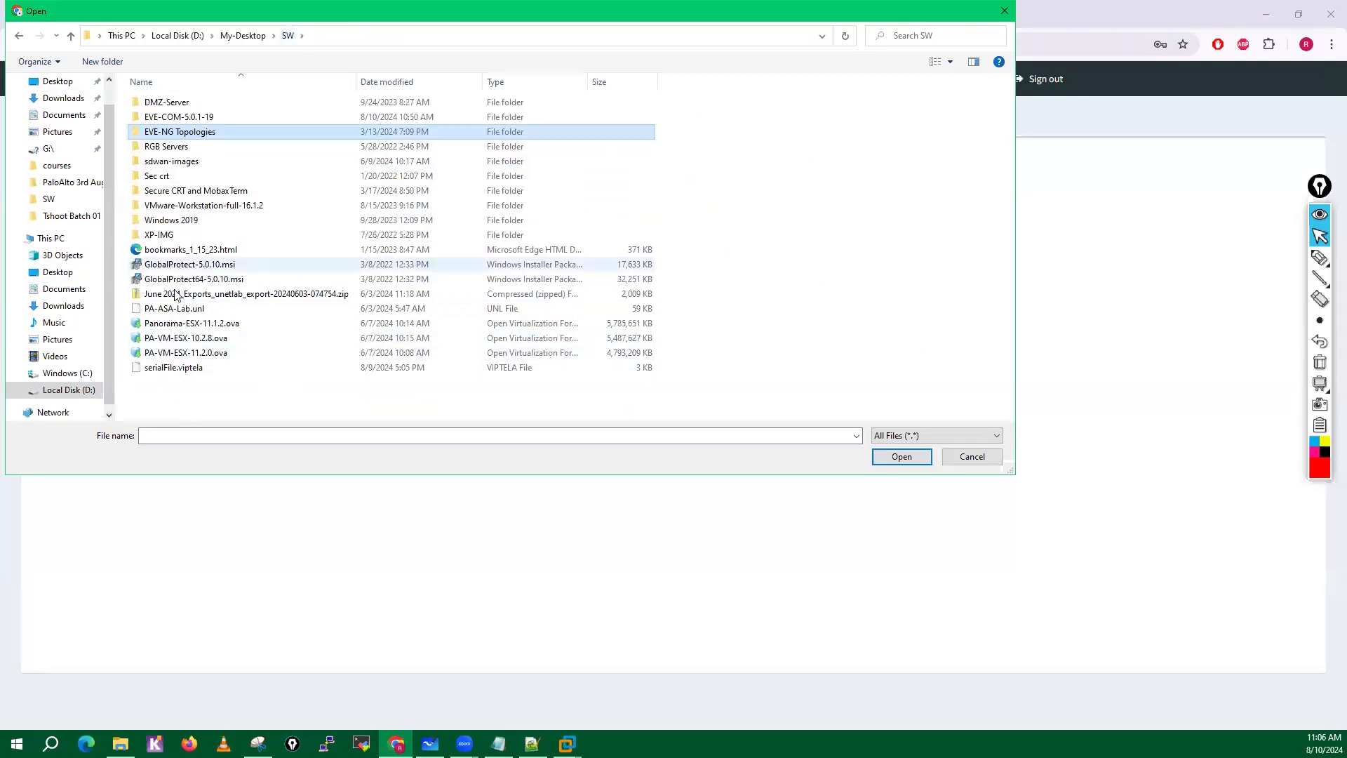
# Upload June 2024_Exports_unetlab_export-20240603-074754.zip into the new lab folder and clear the upload entry.
pyautogui.click(210, 294)
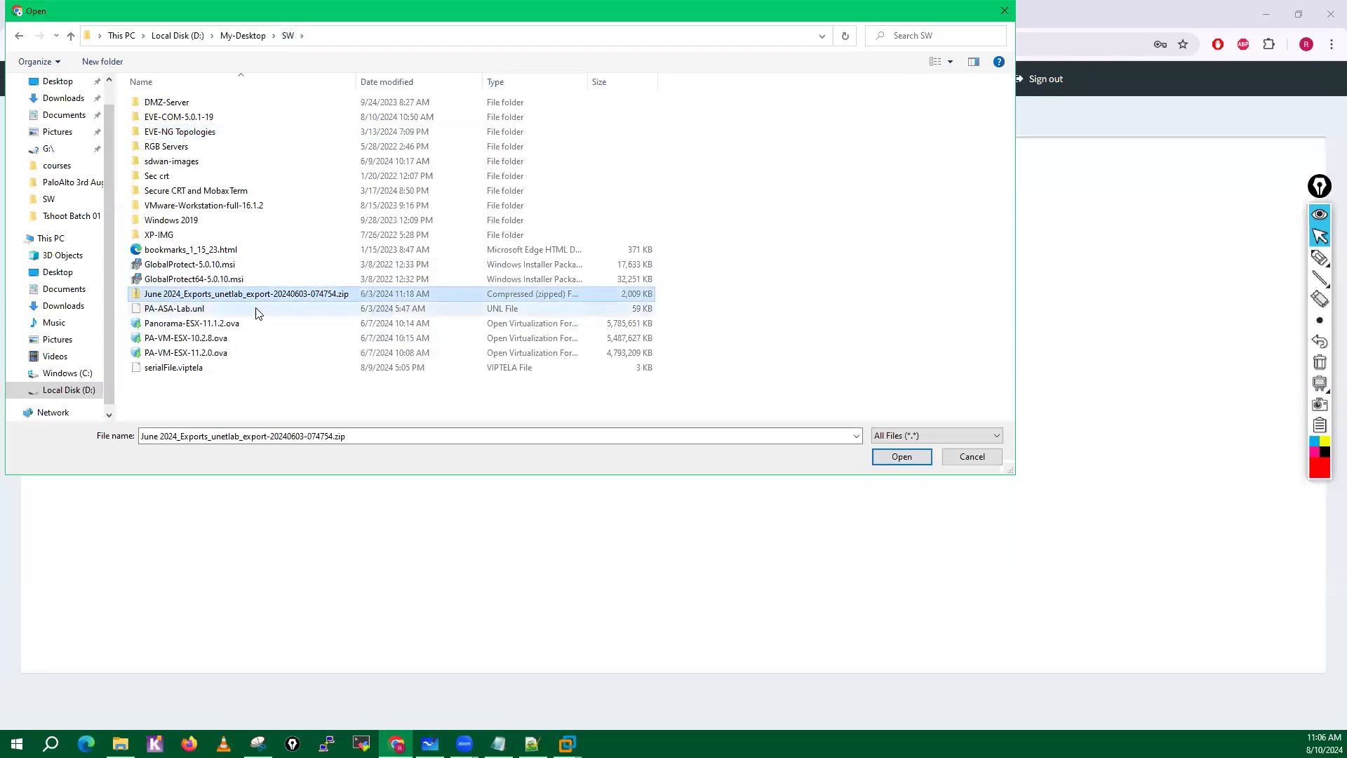
pyautogui.click(904, 457)
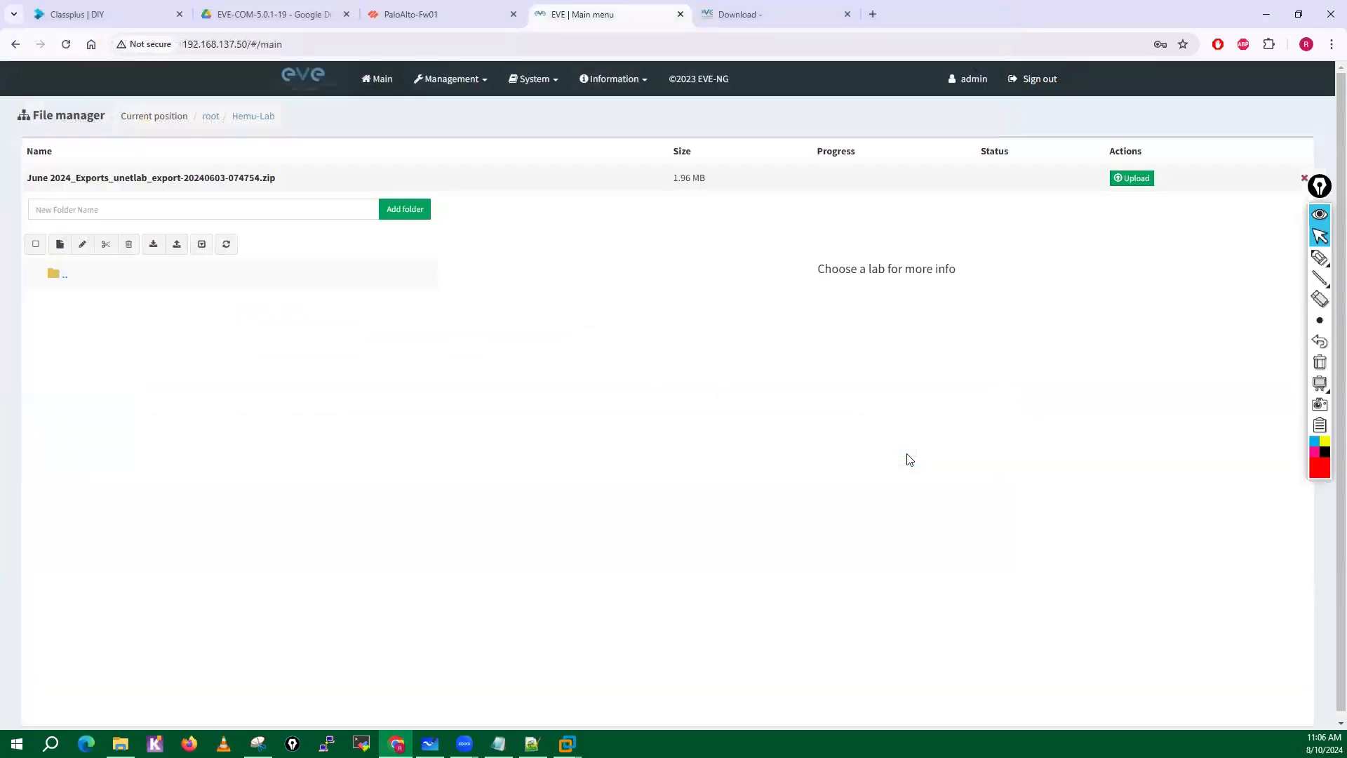
pyautogui.click(1130, 178)
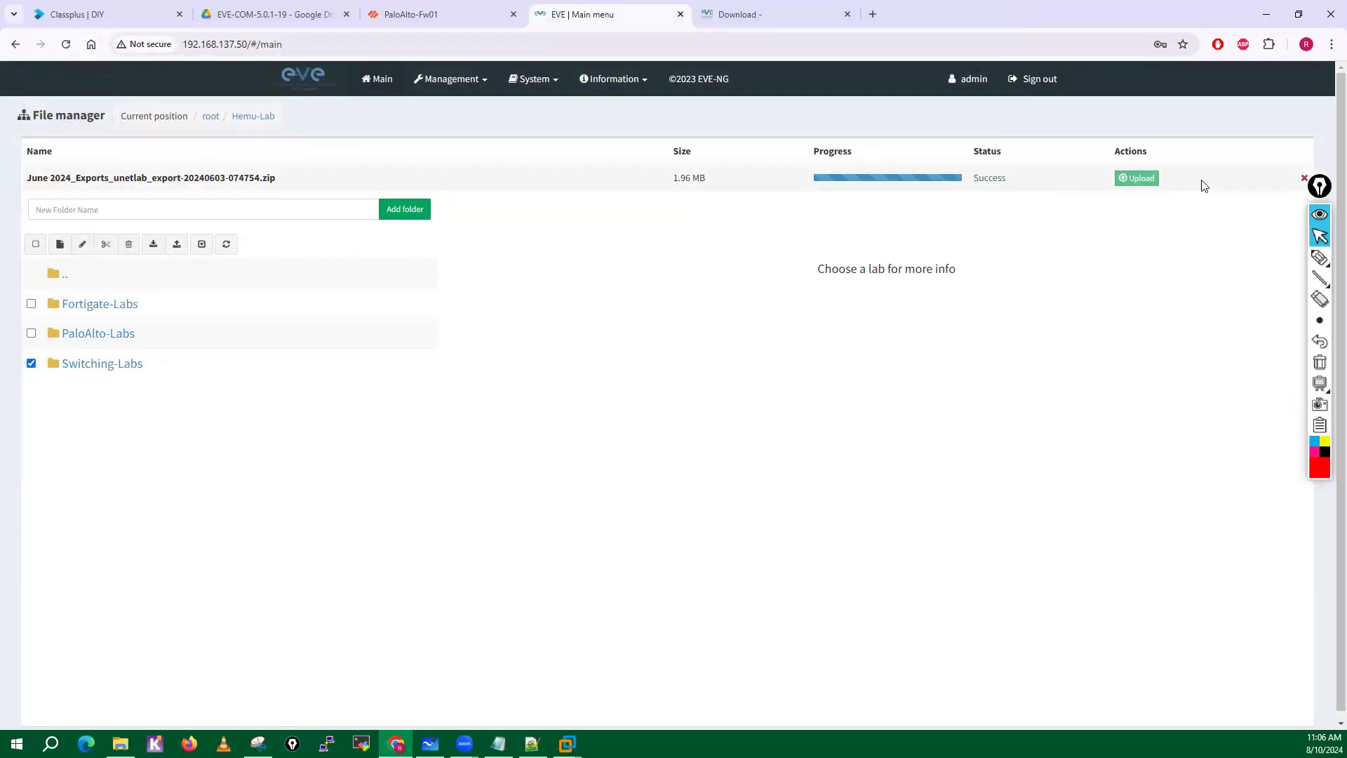
pyautogui.click(1305, 179)
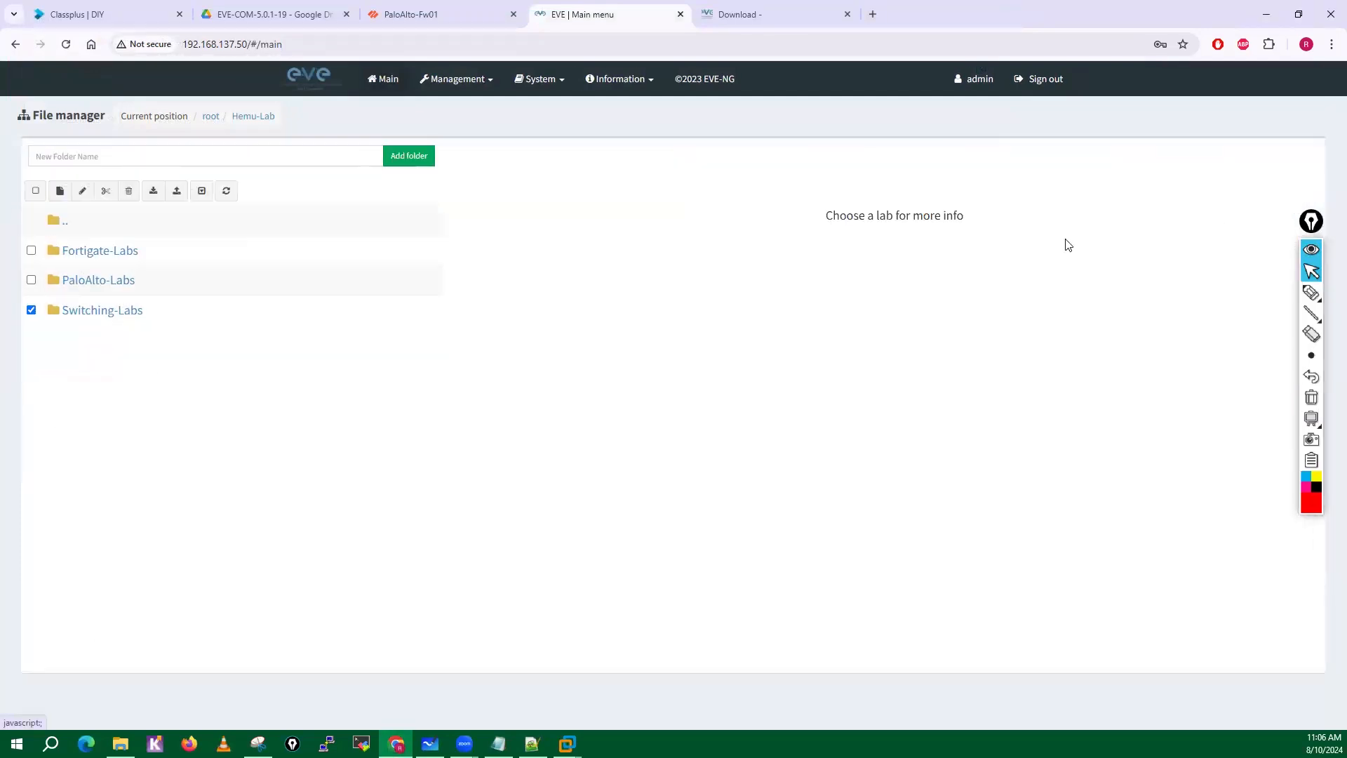
# Delete the imported Fortigate-Labs and Switching-Labs folders.
pyautogui.click(34, 252)
pyautogui.click(129, 191)
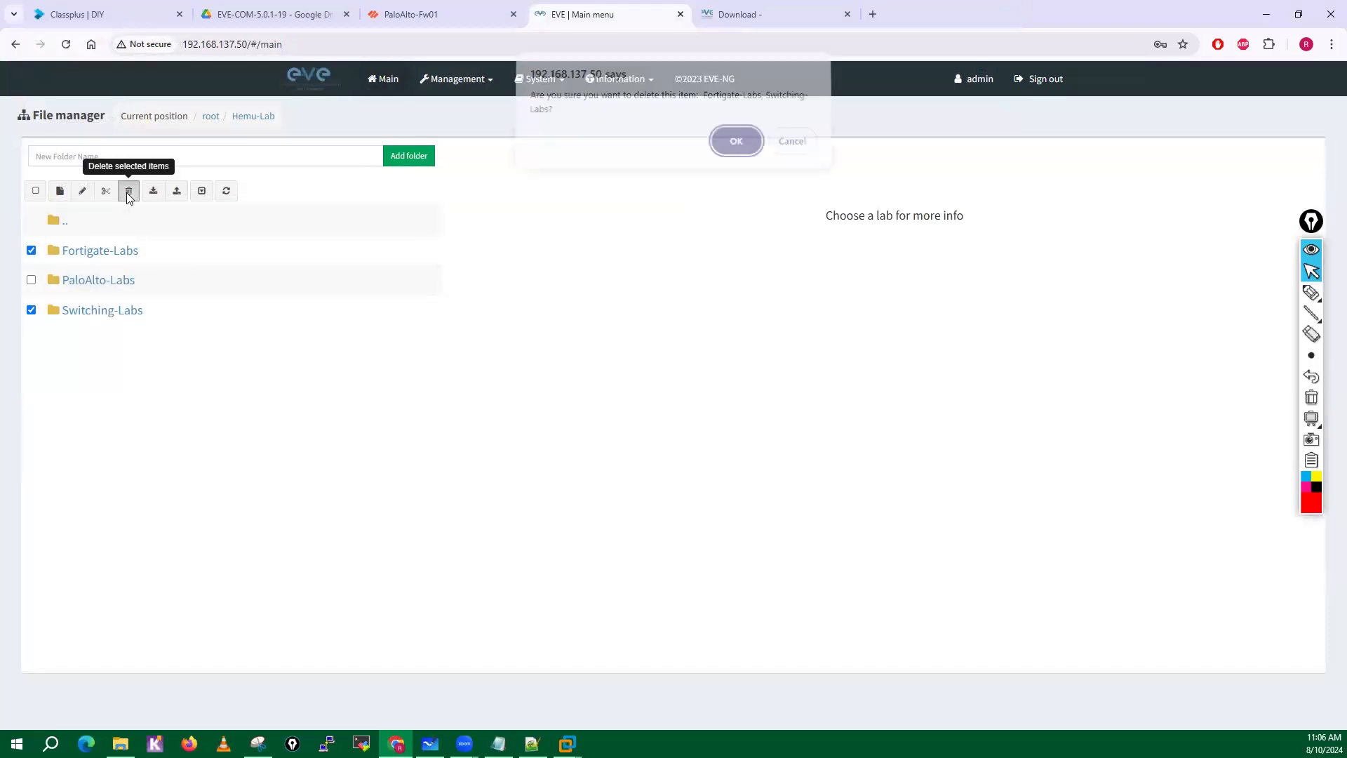
pyautogui.click(735, 149)
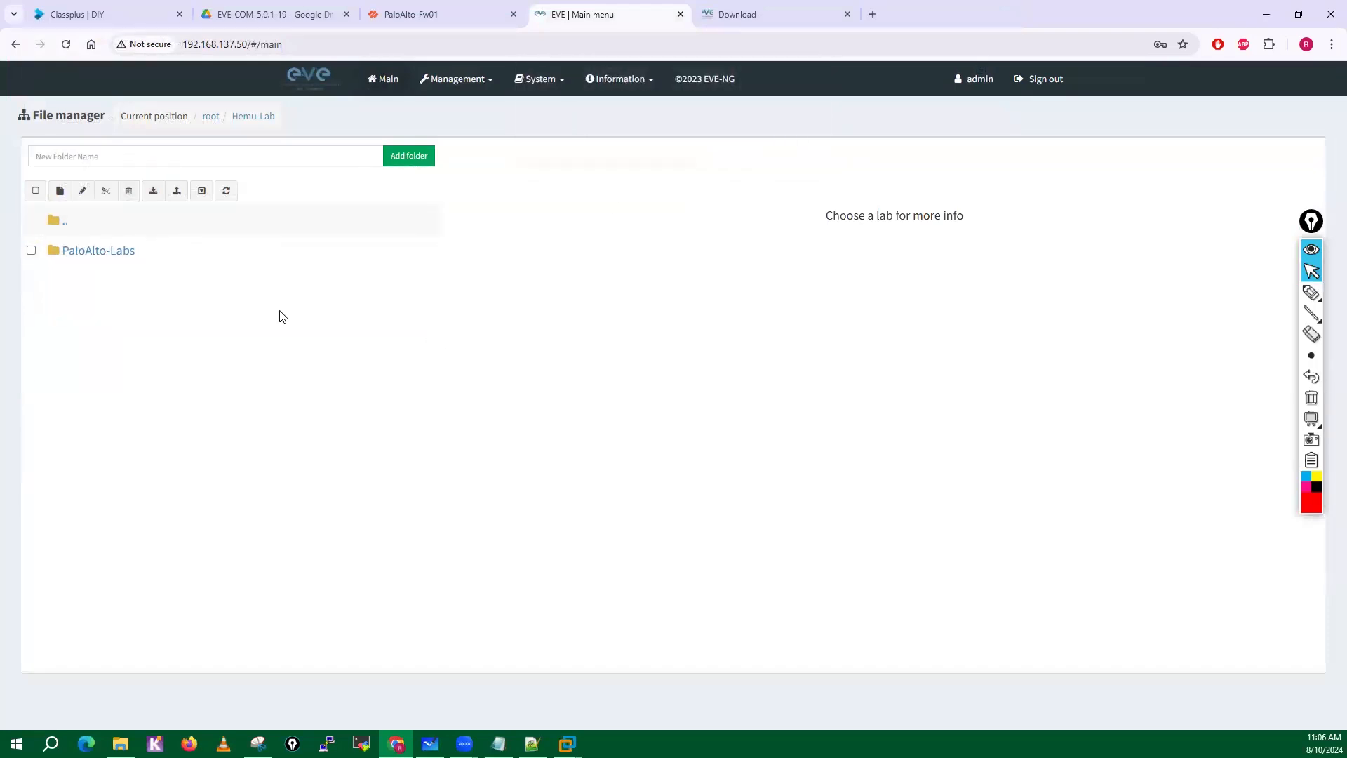
# In PaloAlto-Labs, delete all six subfolders and the SDWAN-Advance-Lab, SDWAN-LAB-Basic, SDWAN-OMP-Lab and Software-Swtich labs.
pyautogui.click(94, 252)
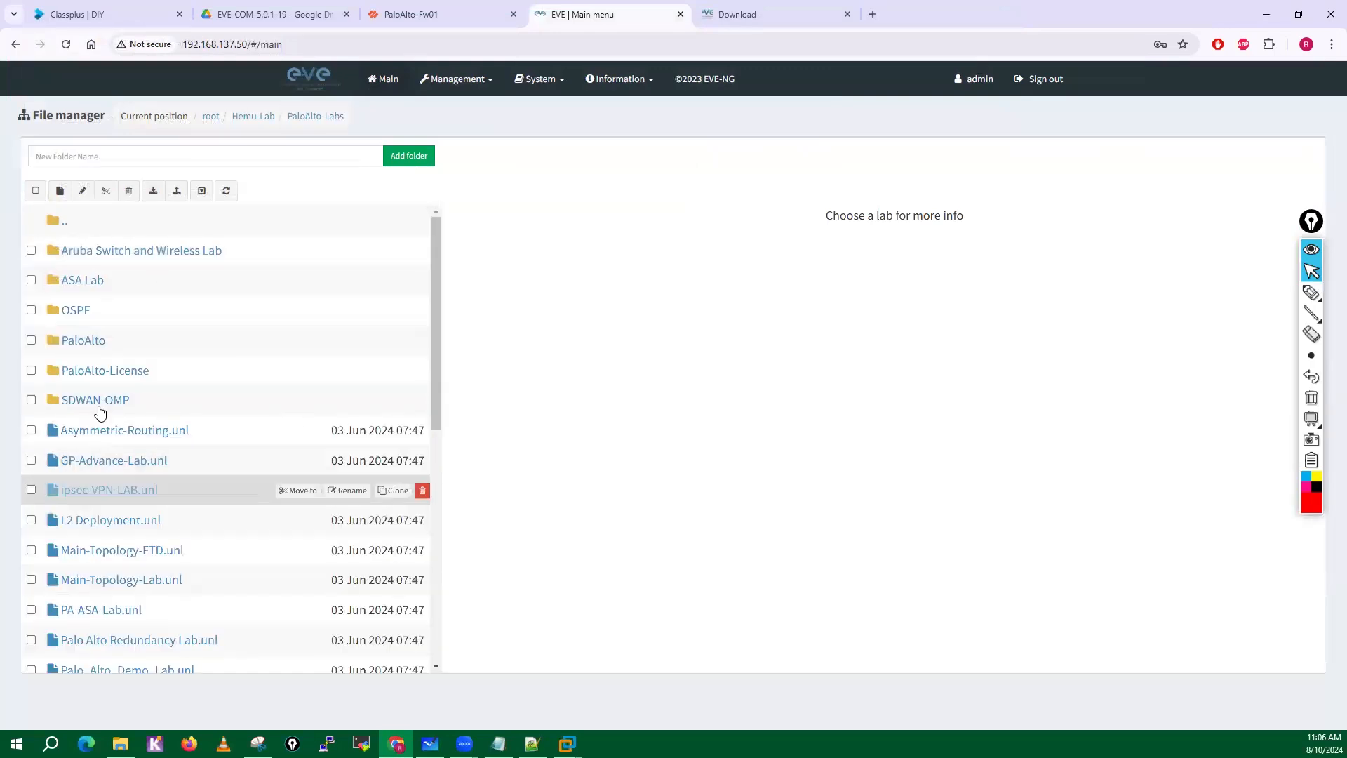
pyautogui.moveTo(438, 350); pyautogui.dragTo(438, 605)
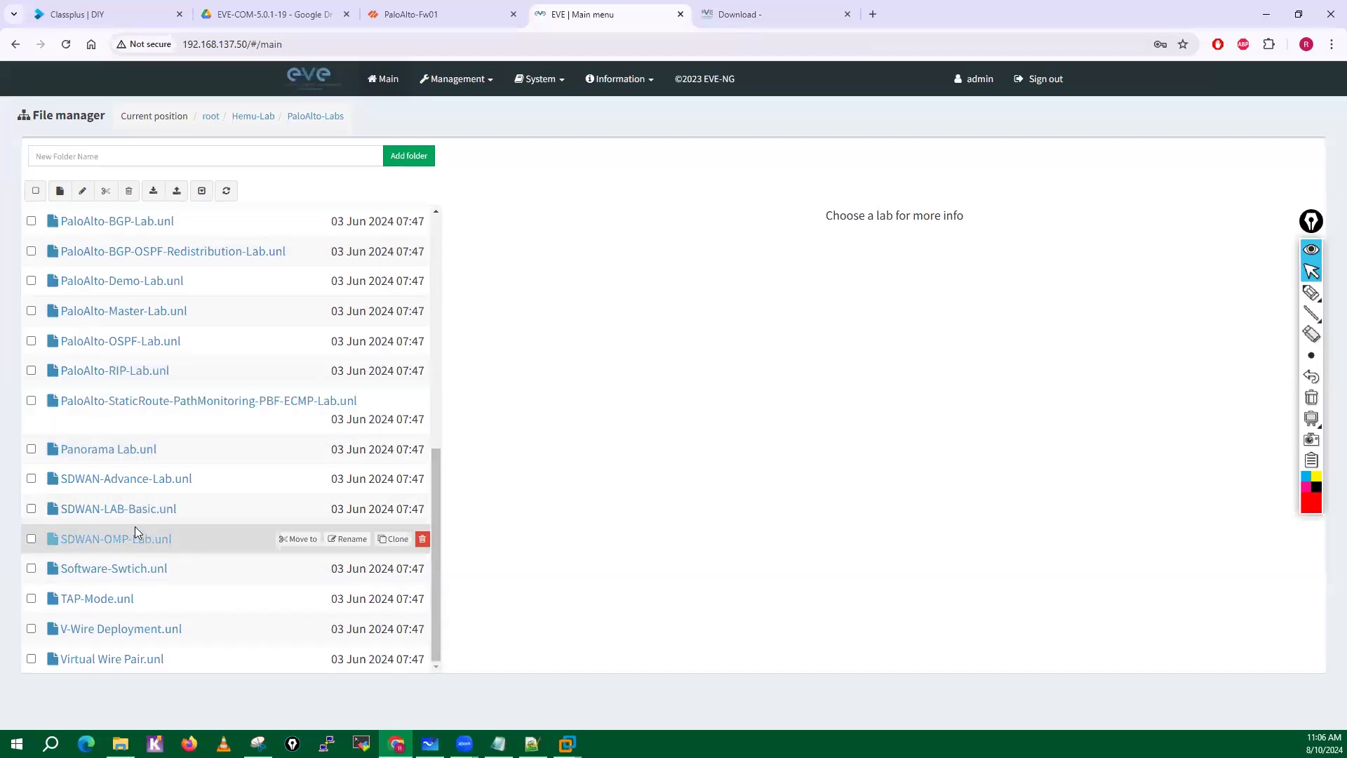
pyautogui.click(31, 480)
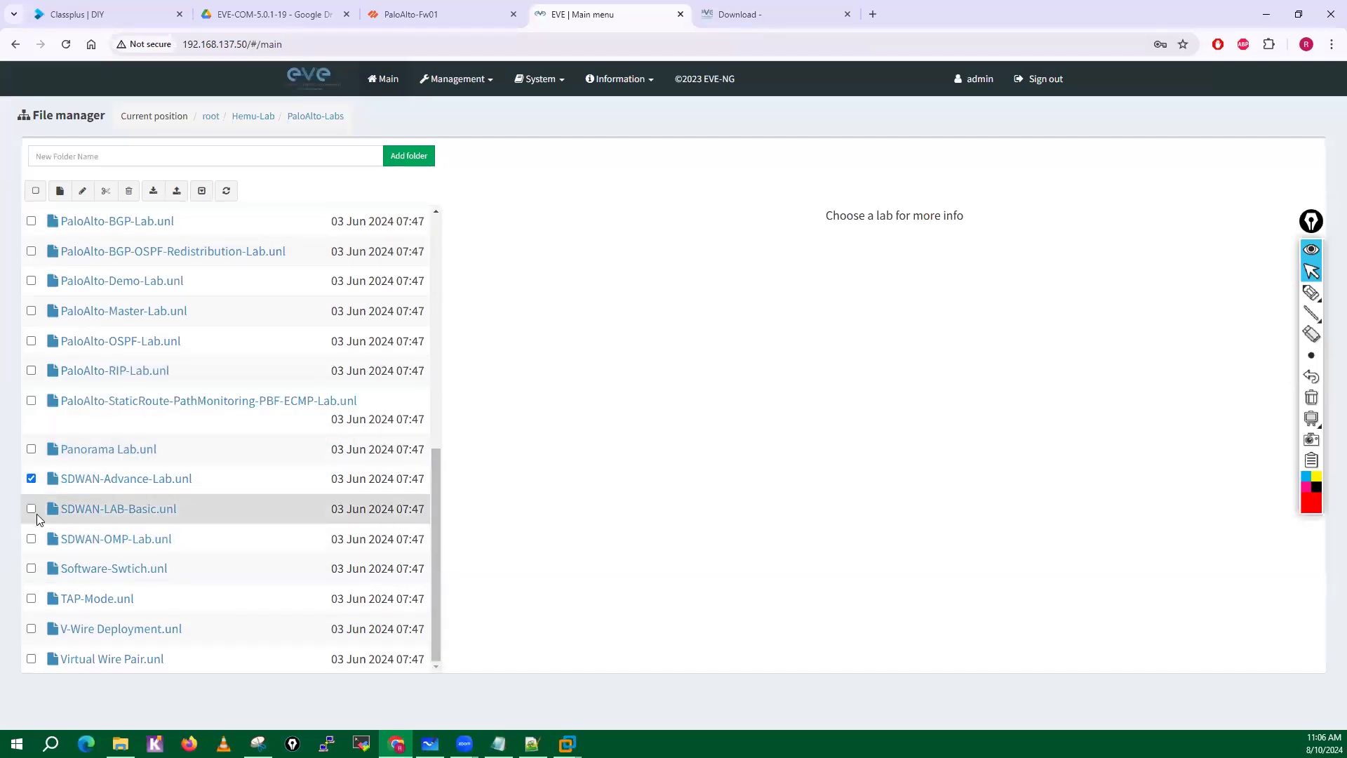
pyautogui.click(31, 509)
pyautogui.click(32, 539)
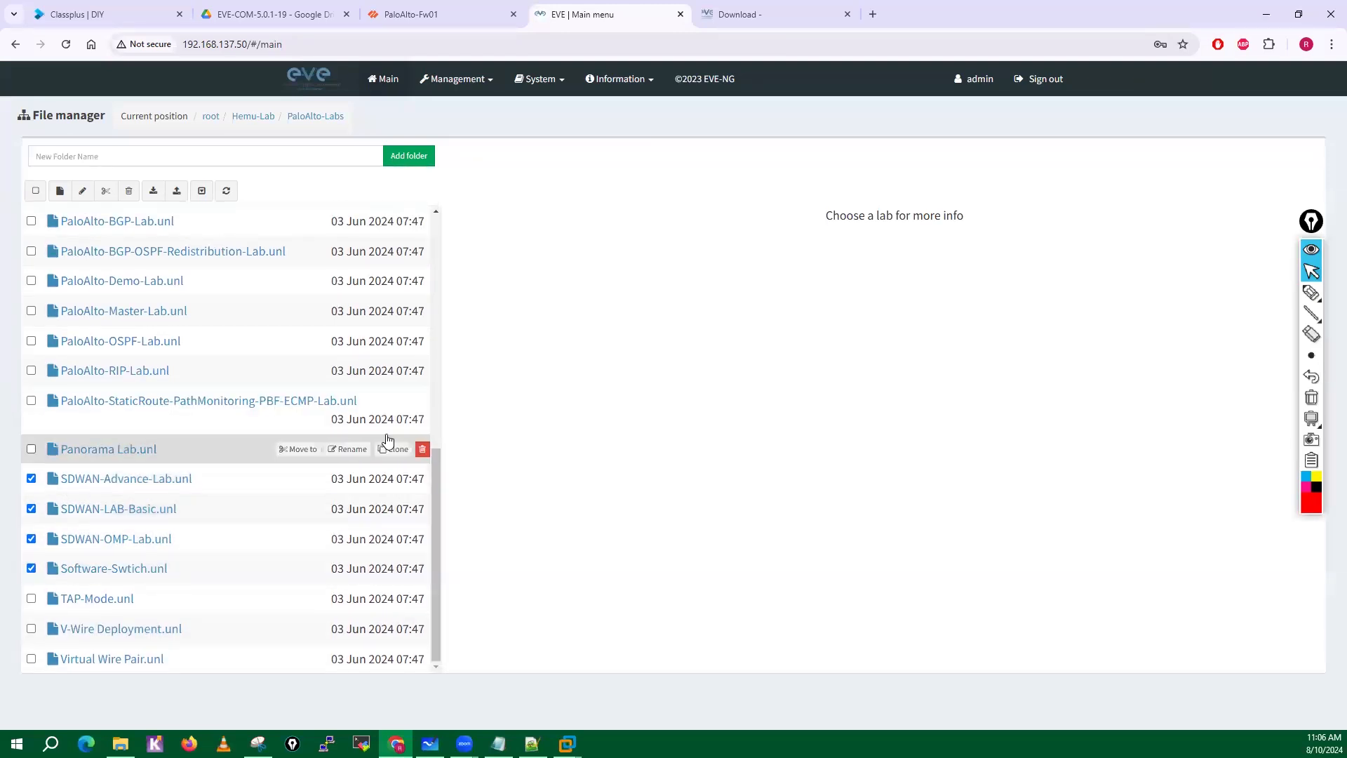
pyautogui.moveTo(433, 481); pyautogui.dragTo(445, 219)
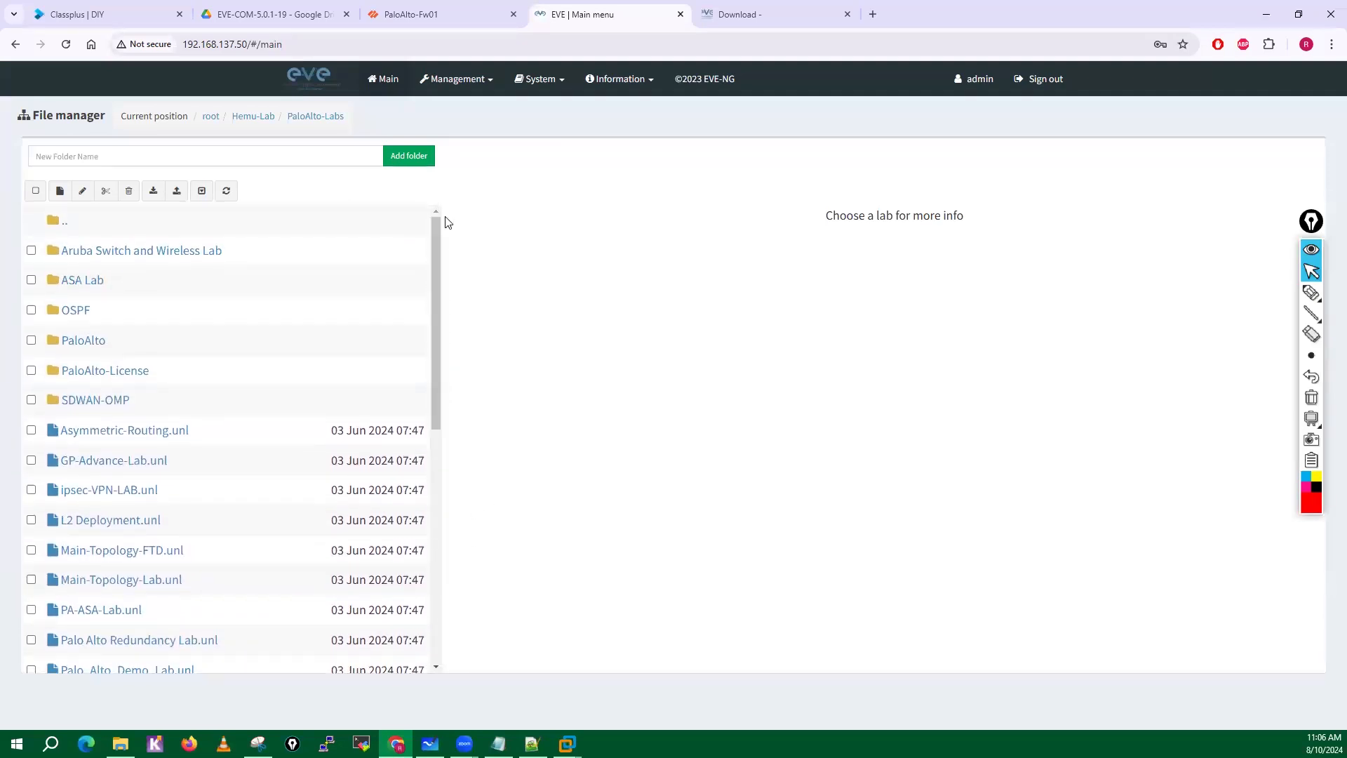
pyautogui.click(30, 399)
pyautogui.click(31, 370)
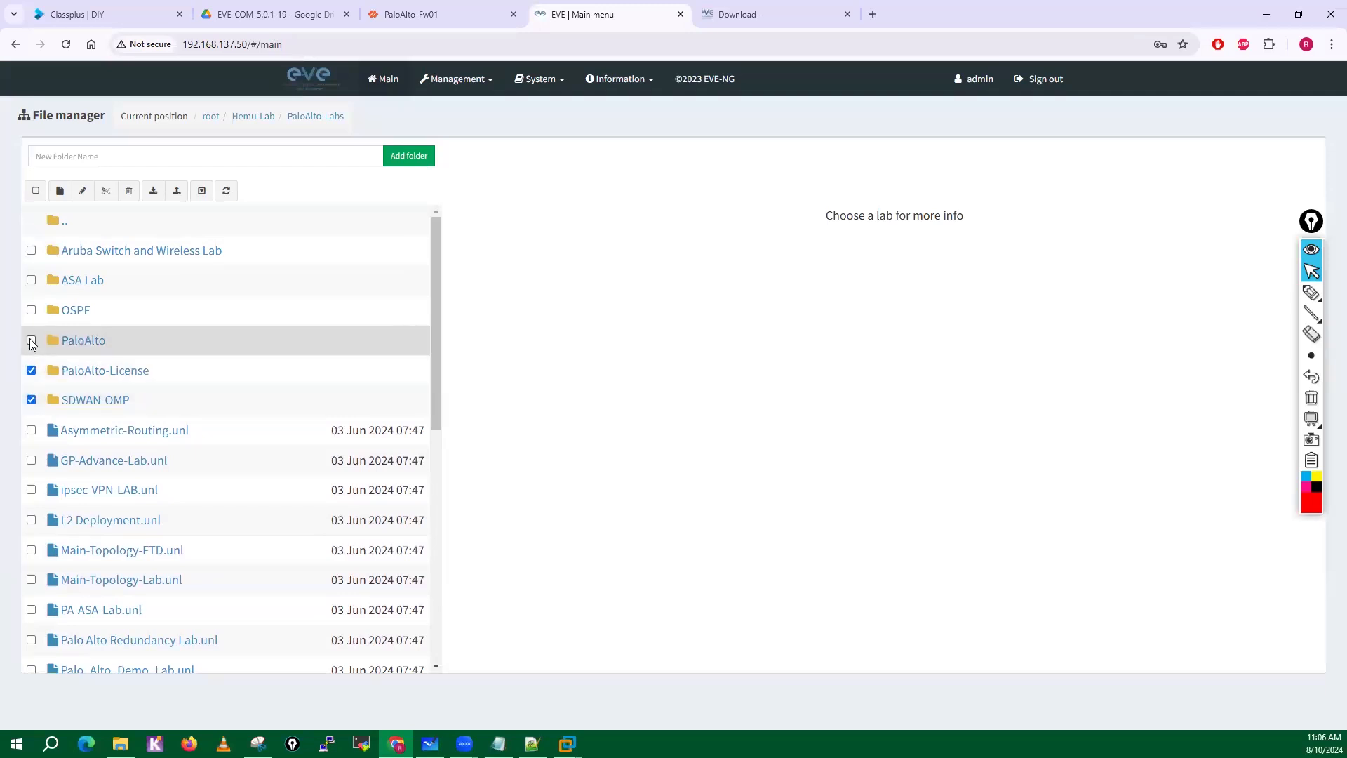
pyautogui.click(31, 340)
pyautogui.click(31, 309)
pyautogui.click(30, 280)
pyautogui.click(31, 250)
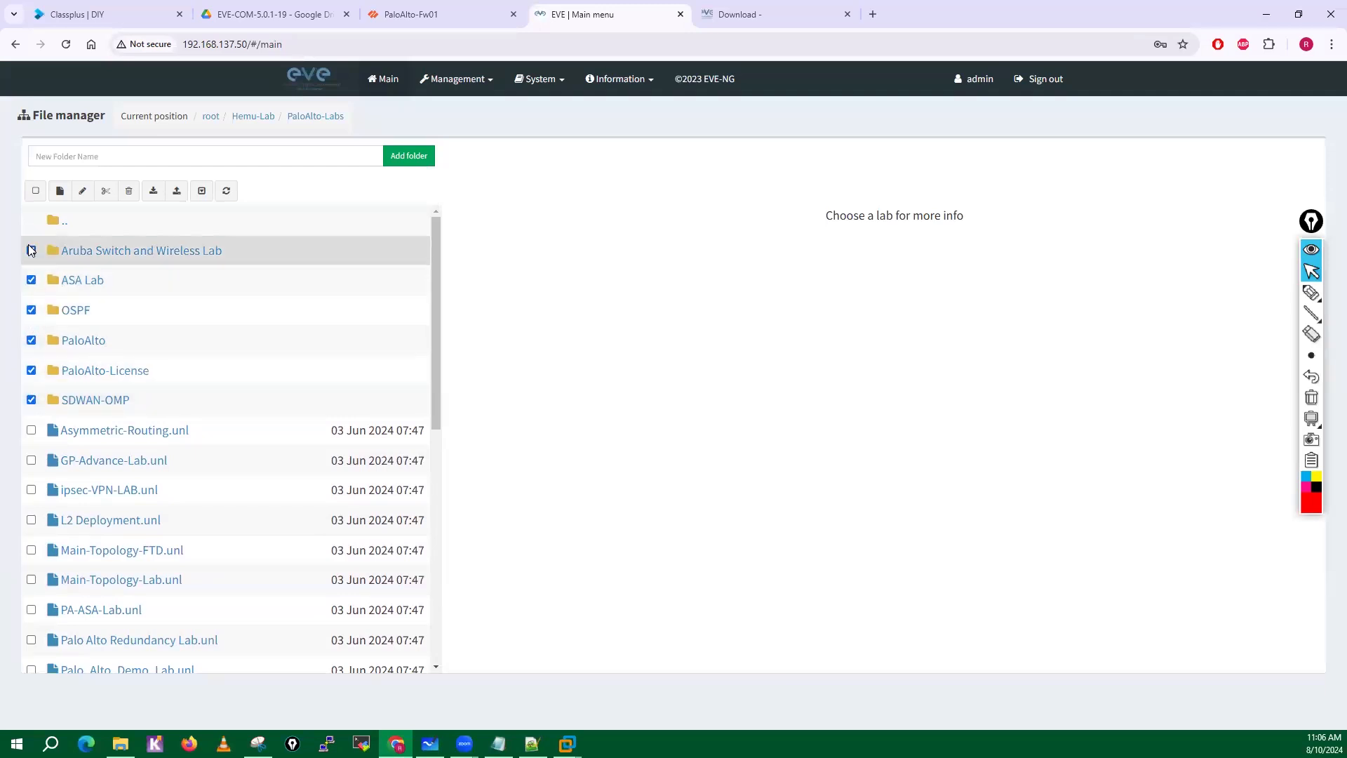
pyautogui.click(129, 191)
pyautogui.click(735, 180)
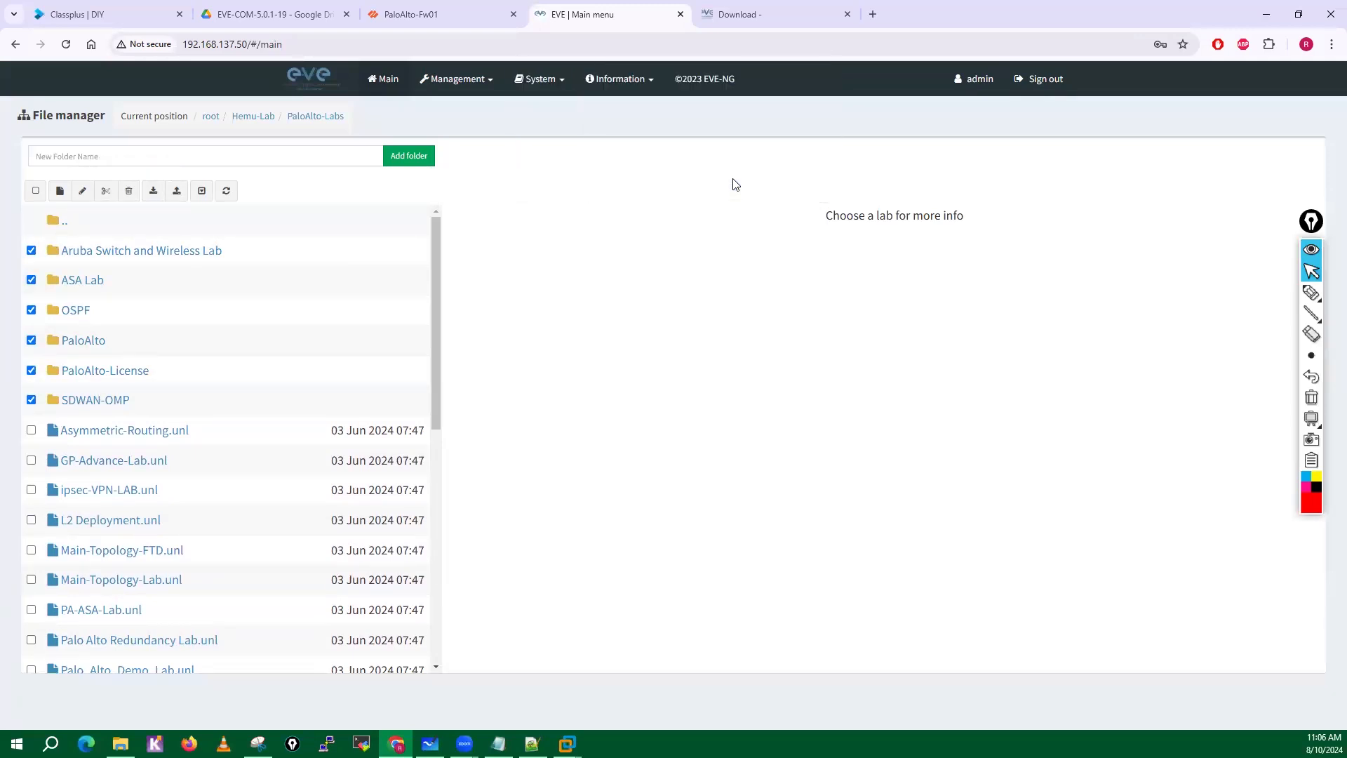
# Reopen the PaloAlto-Labs folder and open the PaloAlto-StaticRoute-PathMonitoring-PBF-ECMP-Lab topology.
pyautogui.click(77, 251)
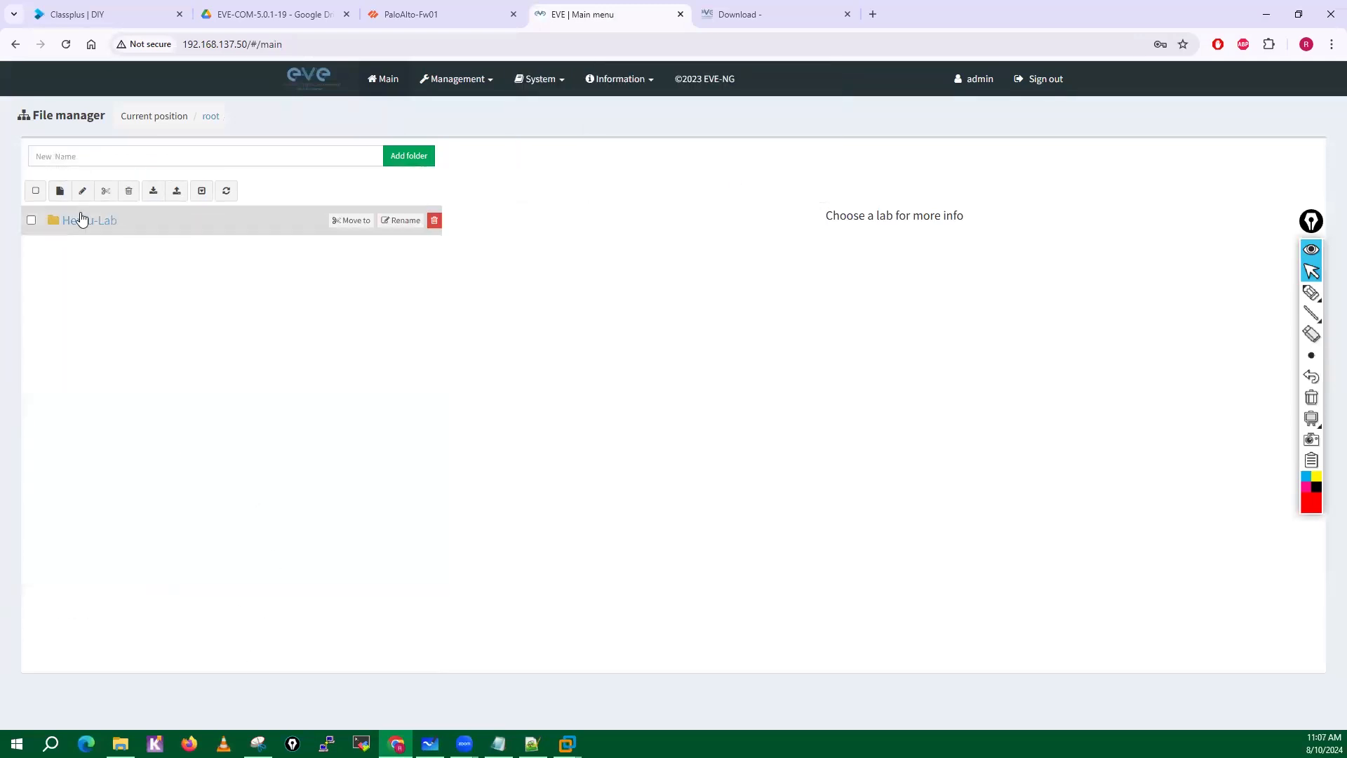
pyautogui.click(81, 220)
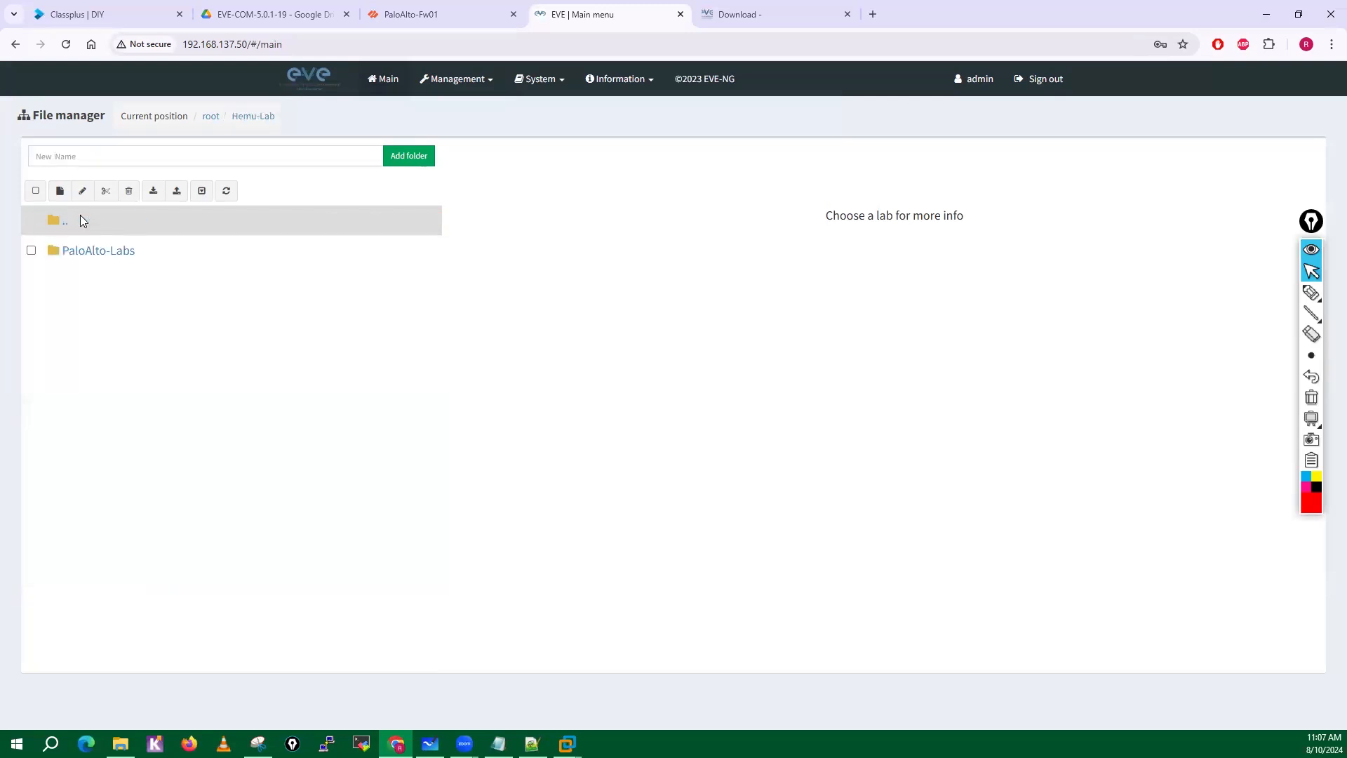
pyautogui.click(84, 253)
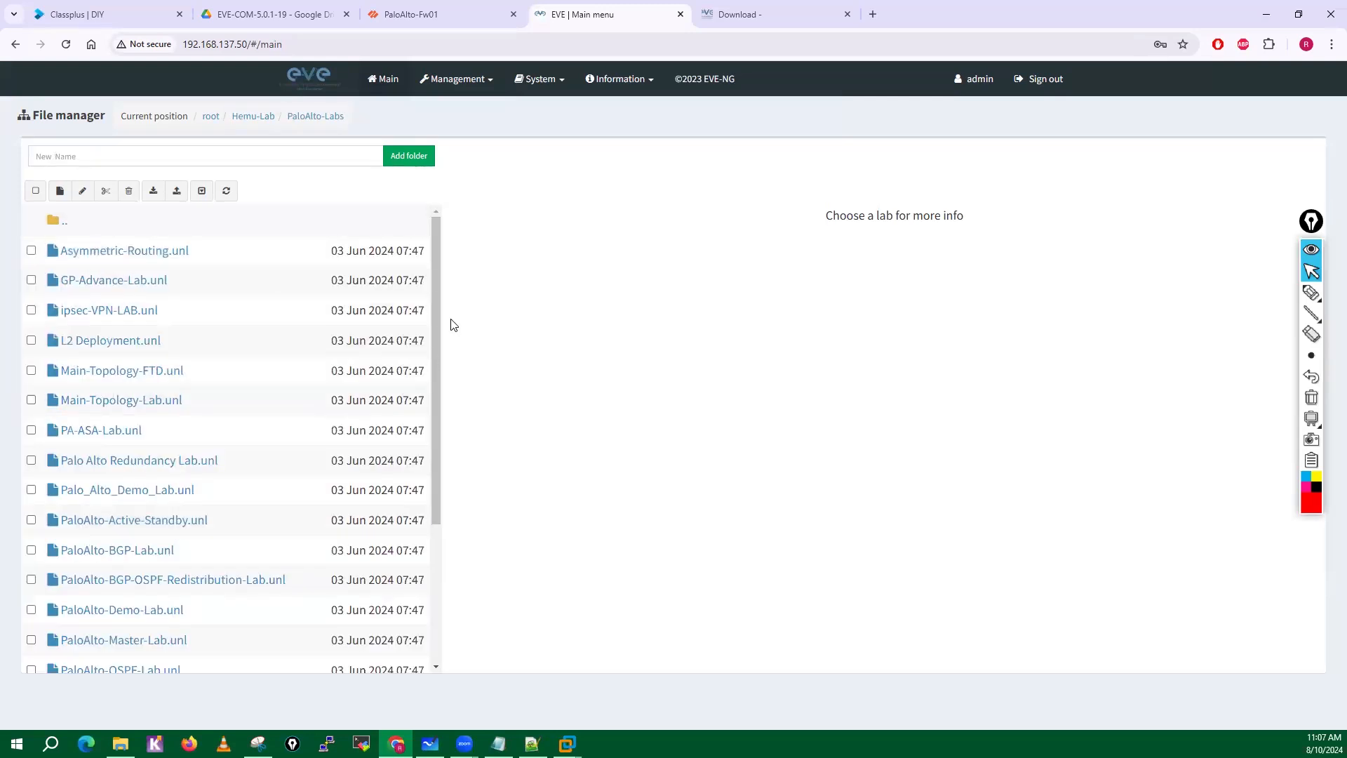
pyautogui.moveTo(438, 337); pyautogui.dragTo(428, 518)
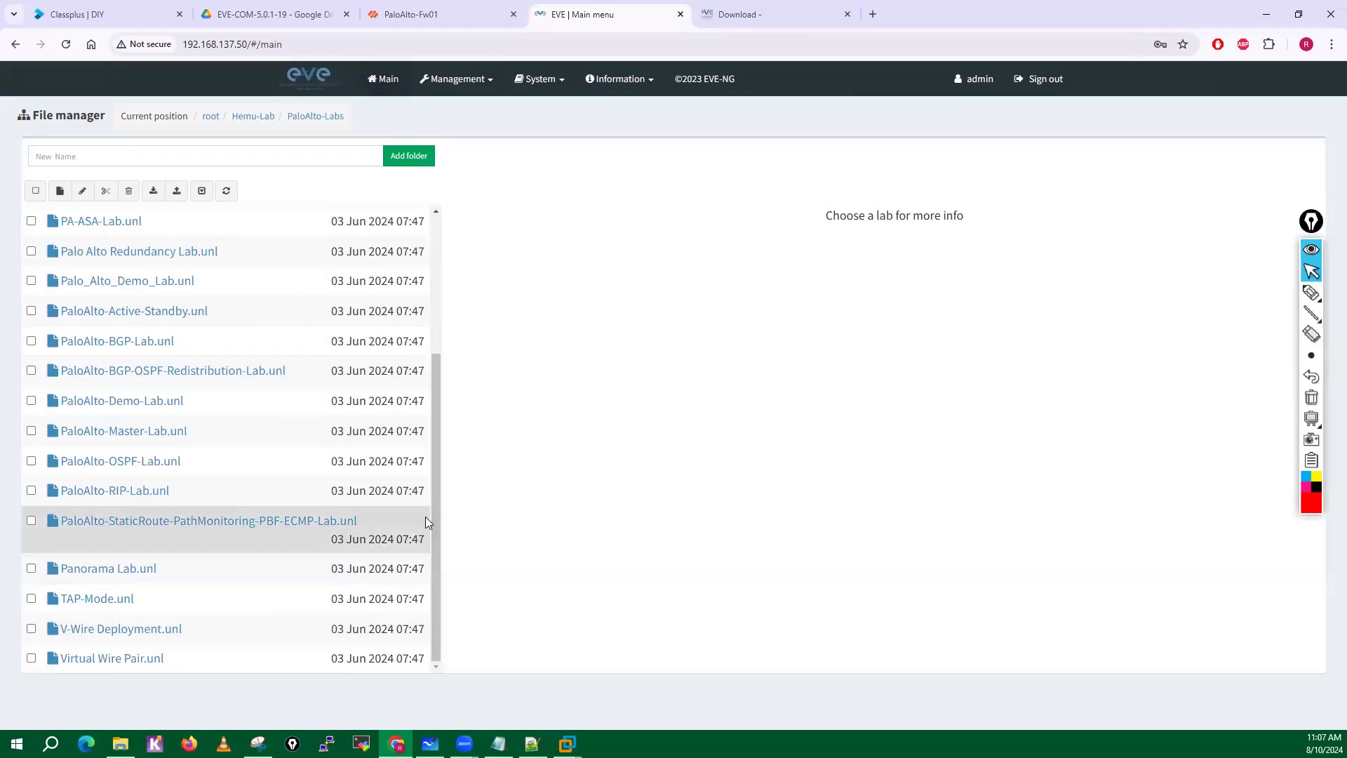
pyautogui.click(170, 546)
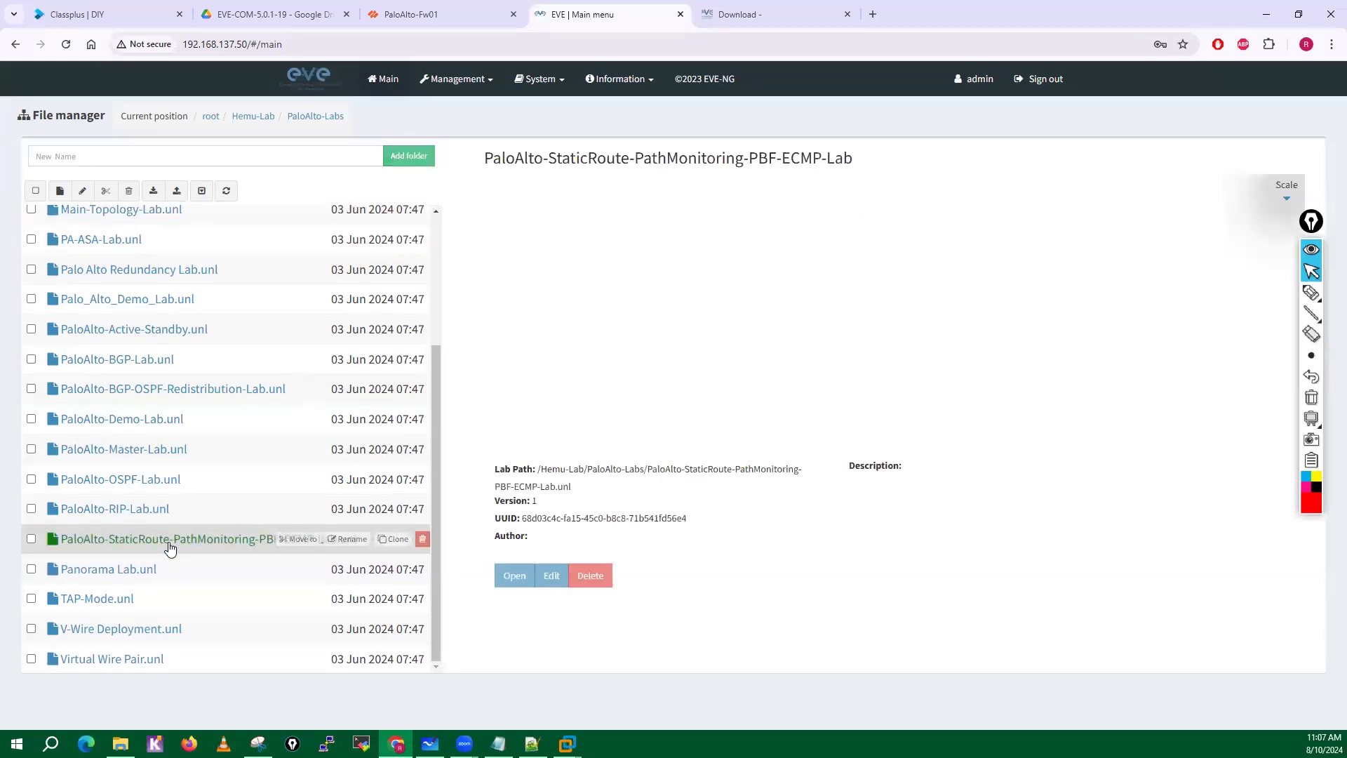
pyautogui.click(522, 576)
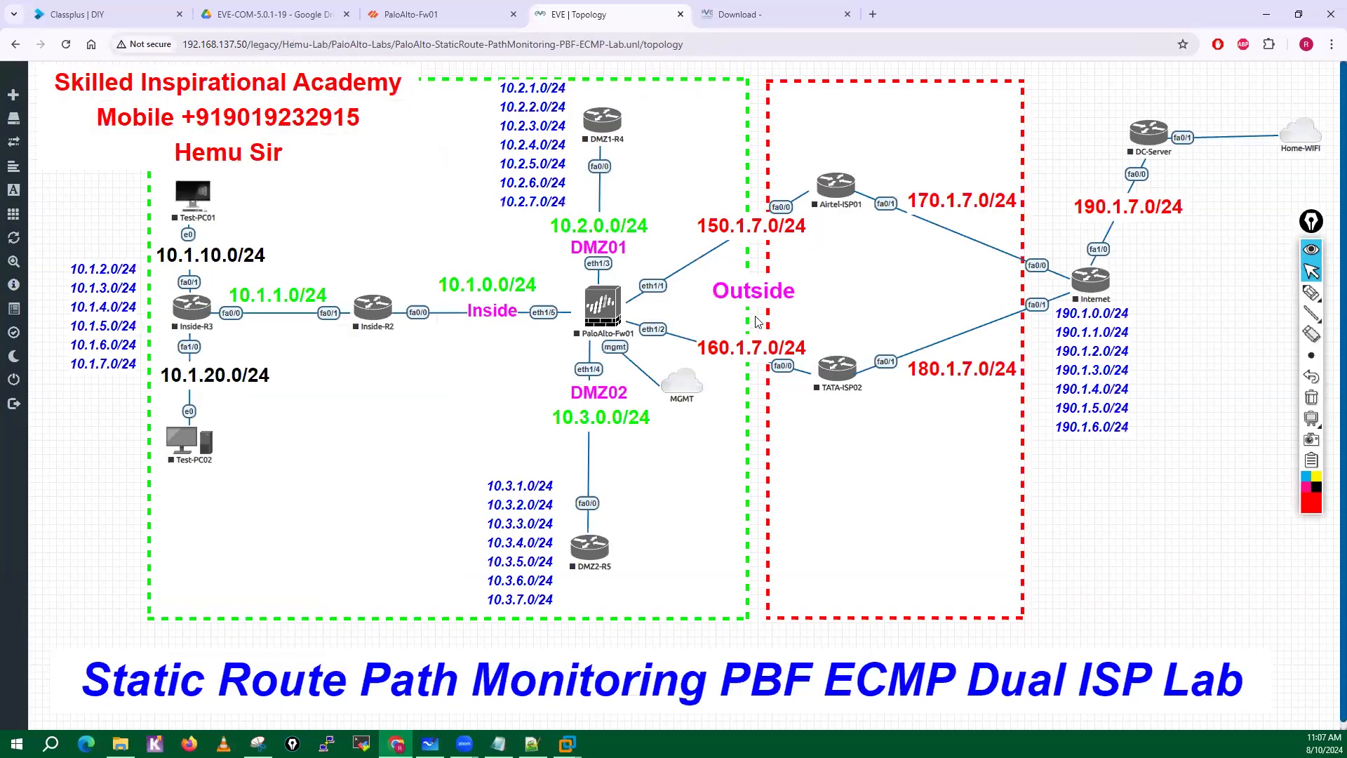
# Try to start the PaloAlto-Fw01 firewall node, and close the lab to return to the file manager.
pyautogui.rightClick(602, 319)
pyautogui.click(630, 344)
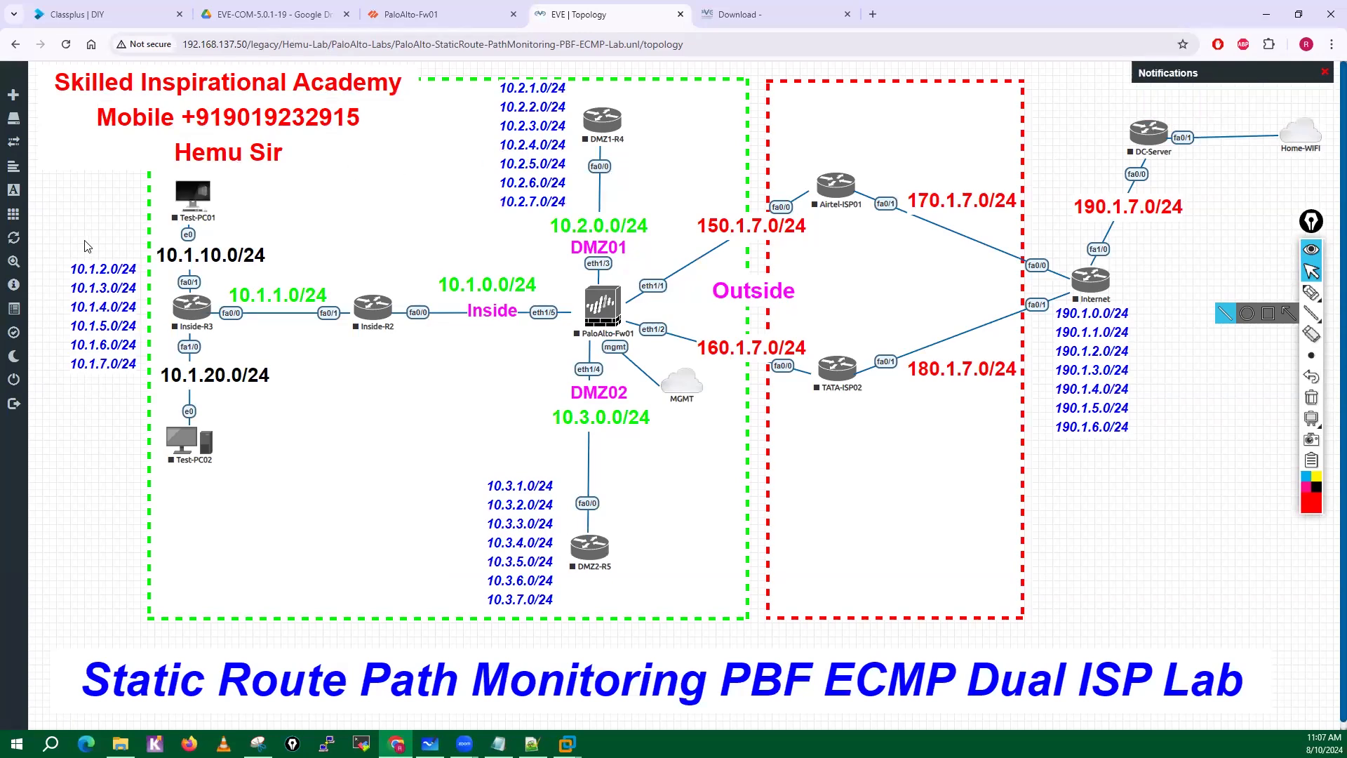
pyautogui.moveTo(12, 324)
pyautogui.click(35, 381)
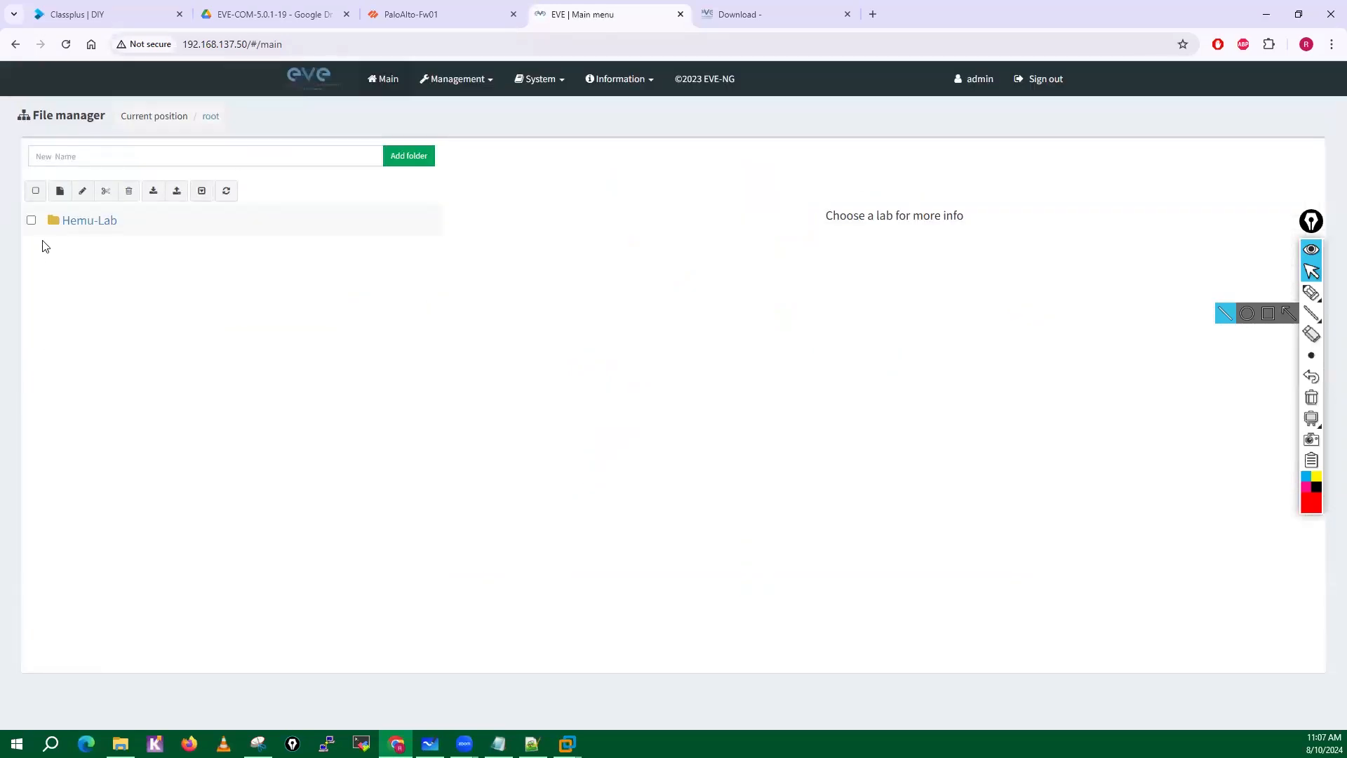
# Create a new lab named Lab-test in the root folder.
pyautogui.click(60, 190)
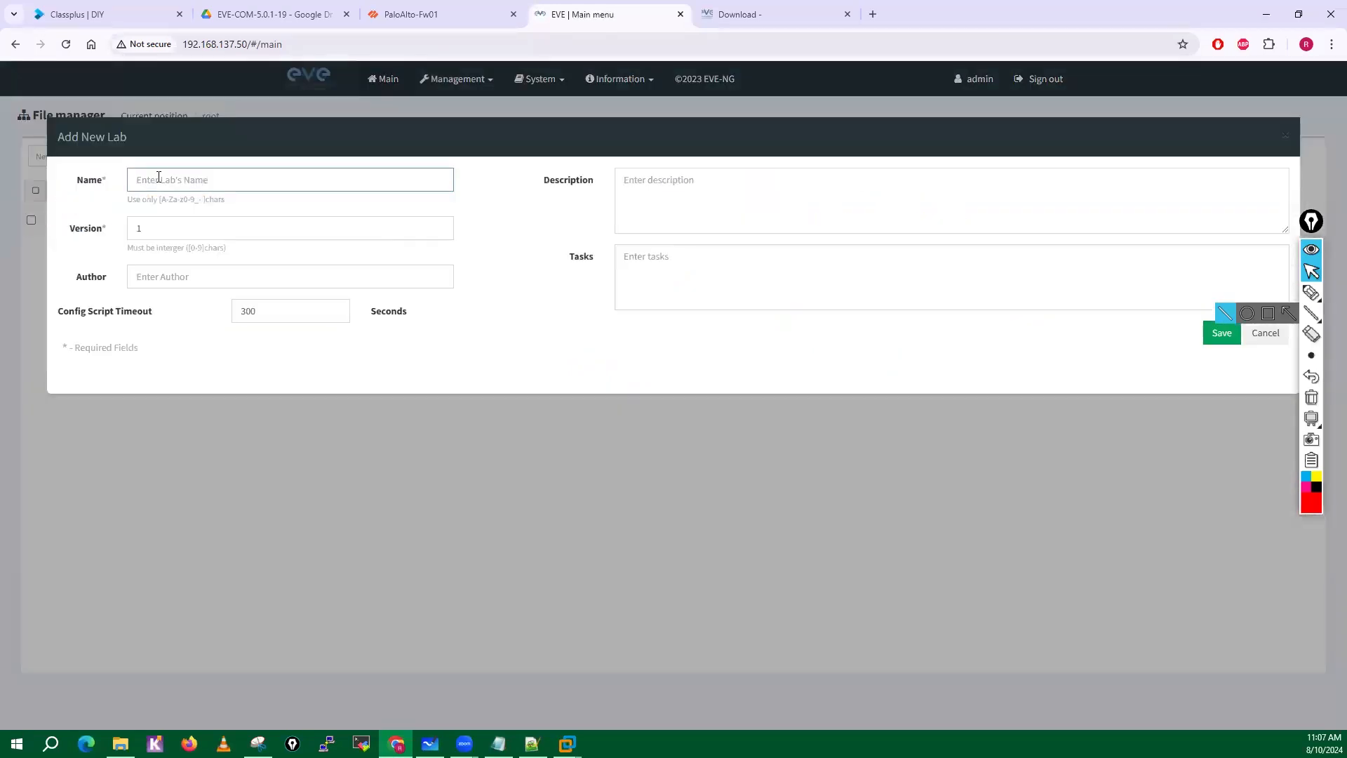
pyautogui.write('Lab-test')
pyautogui.click(1220, 342)
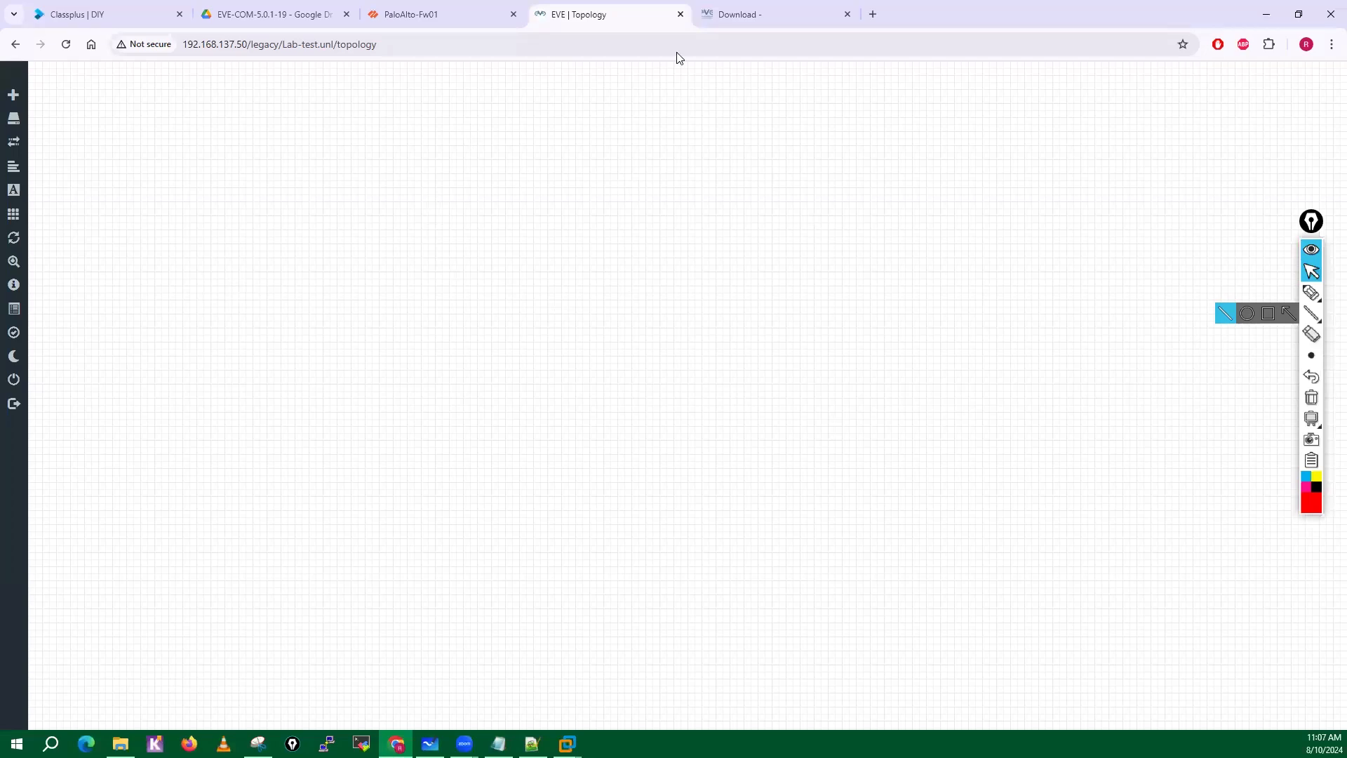
# Add one Virtual PC (VPCS) node named VPC to the Lab-test topology.
pyautogui.click(807, 16)
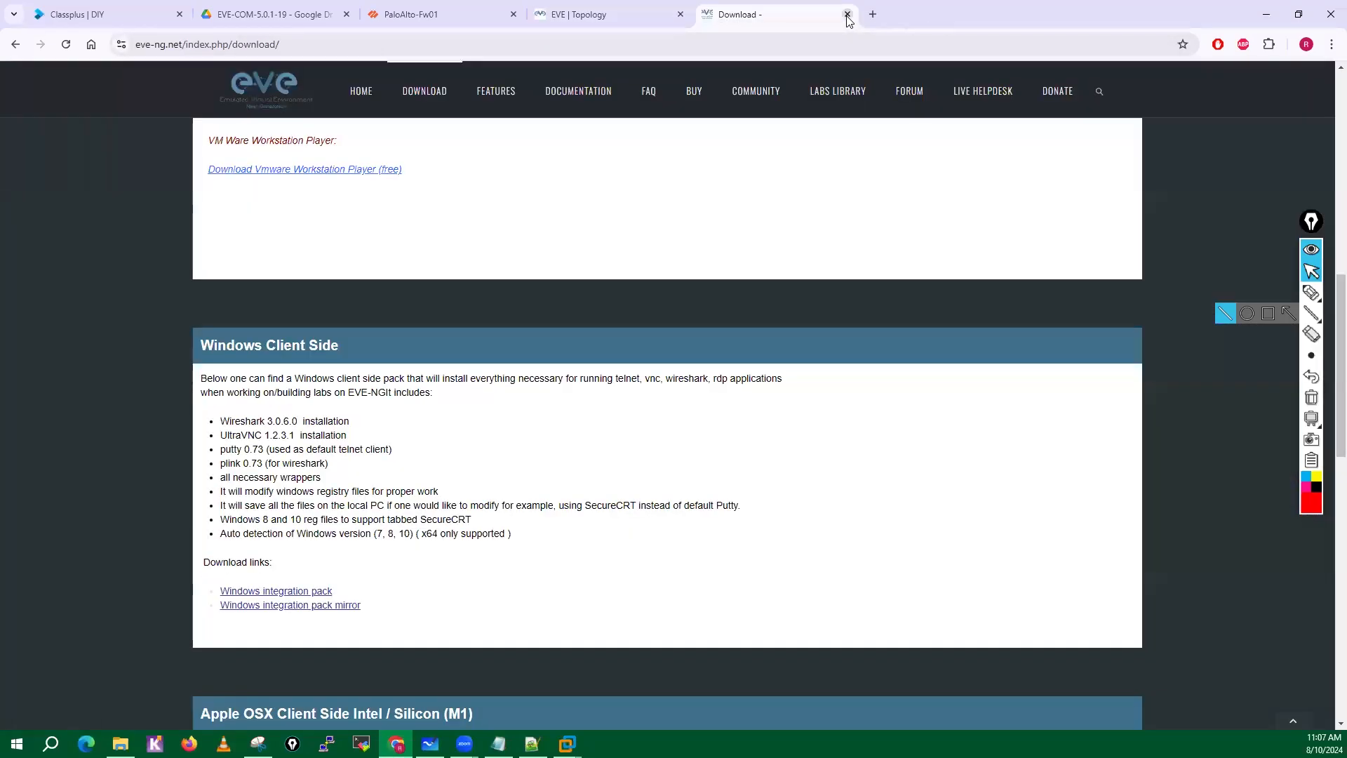
pyautogui.click(614, 11)
pyautogui.rightClick(438, 221)
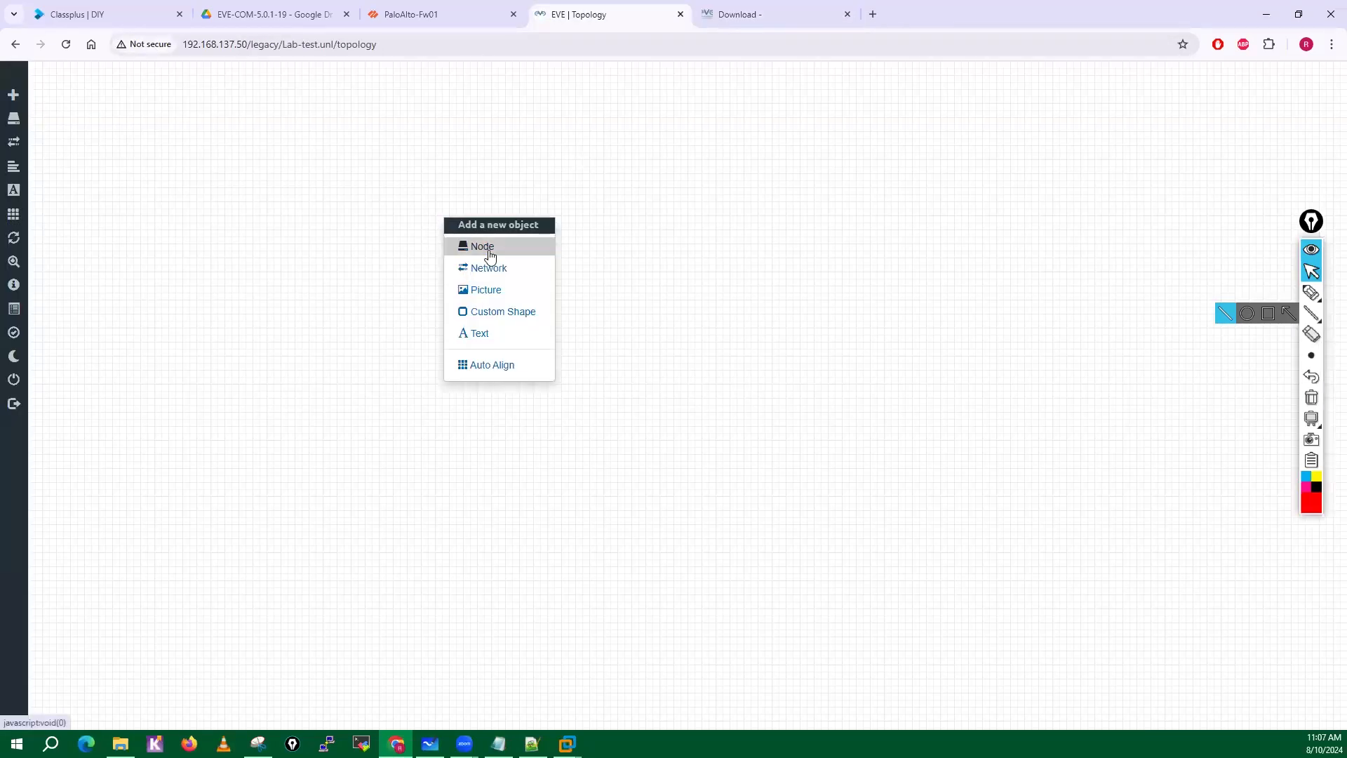
pyautogui.click(490, 255)
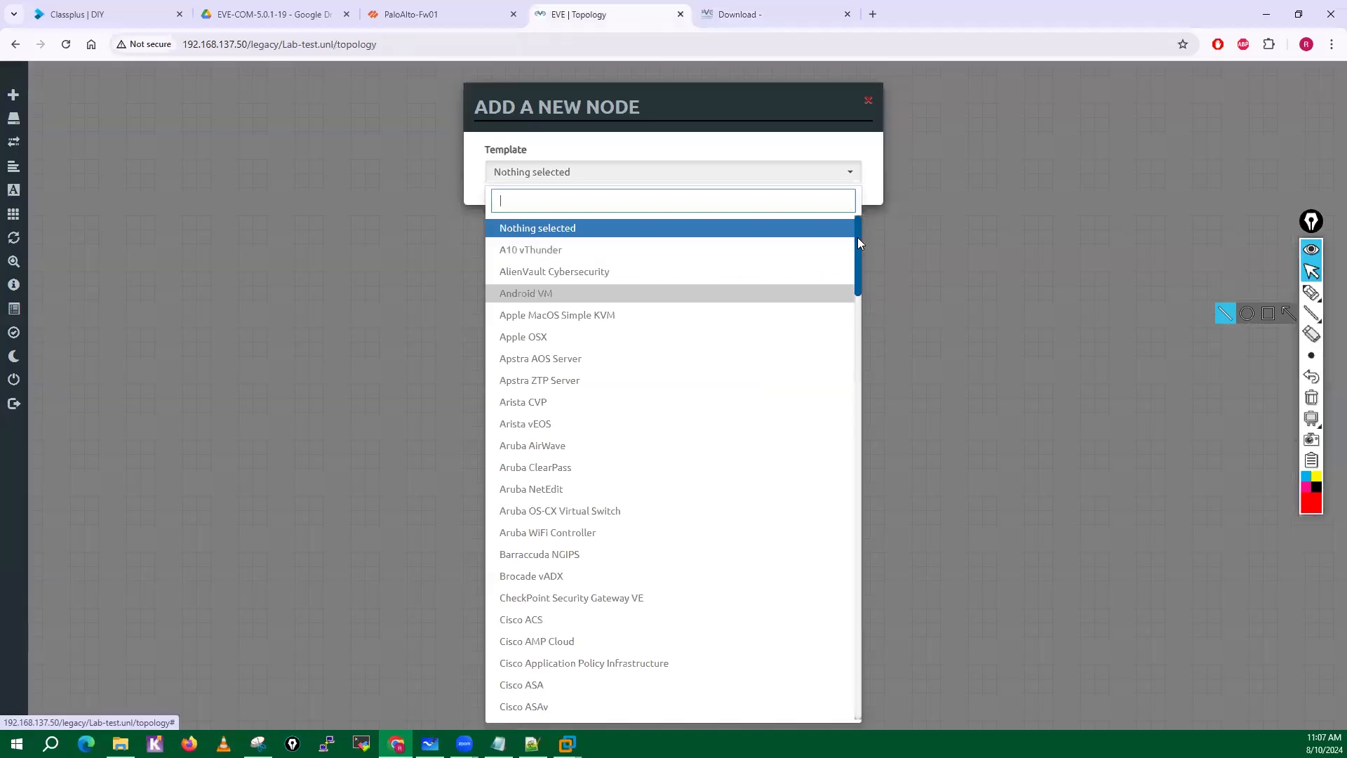
pyautogui.moveTo(857, 238); pyautogui.dragTo(847, 682)
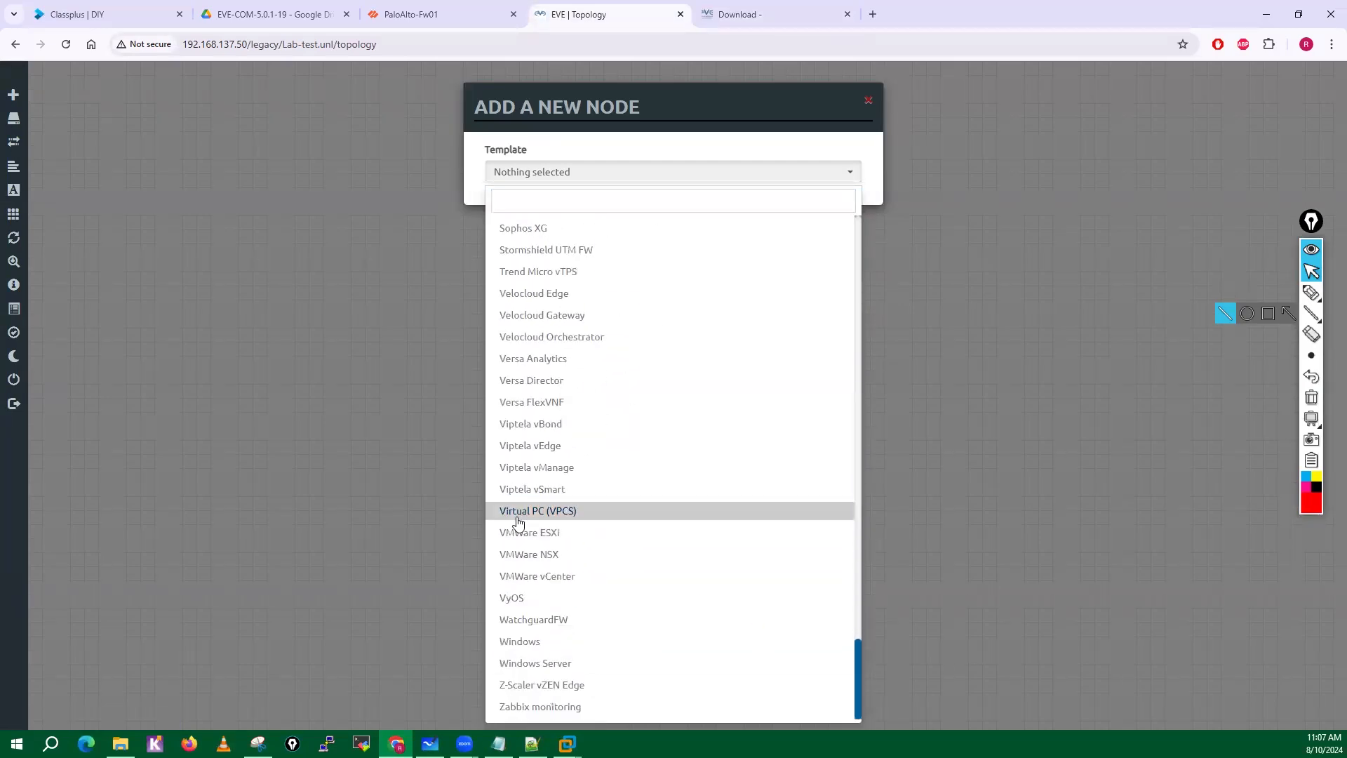
pyautogui.click(546, 519)
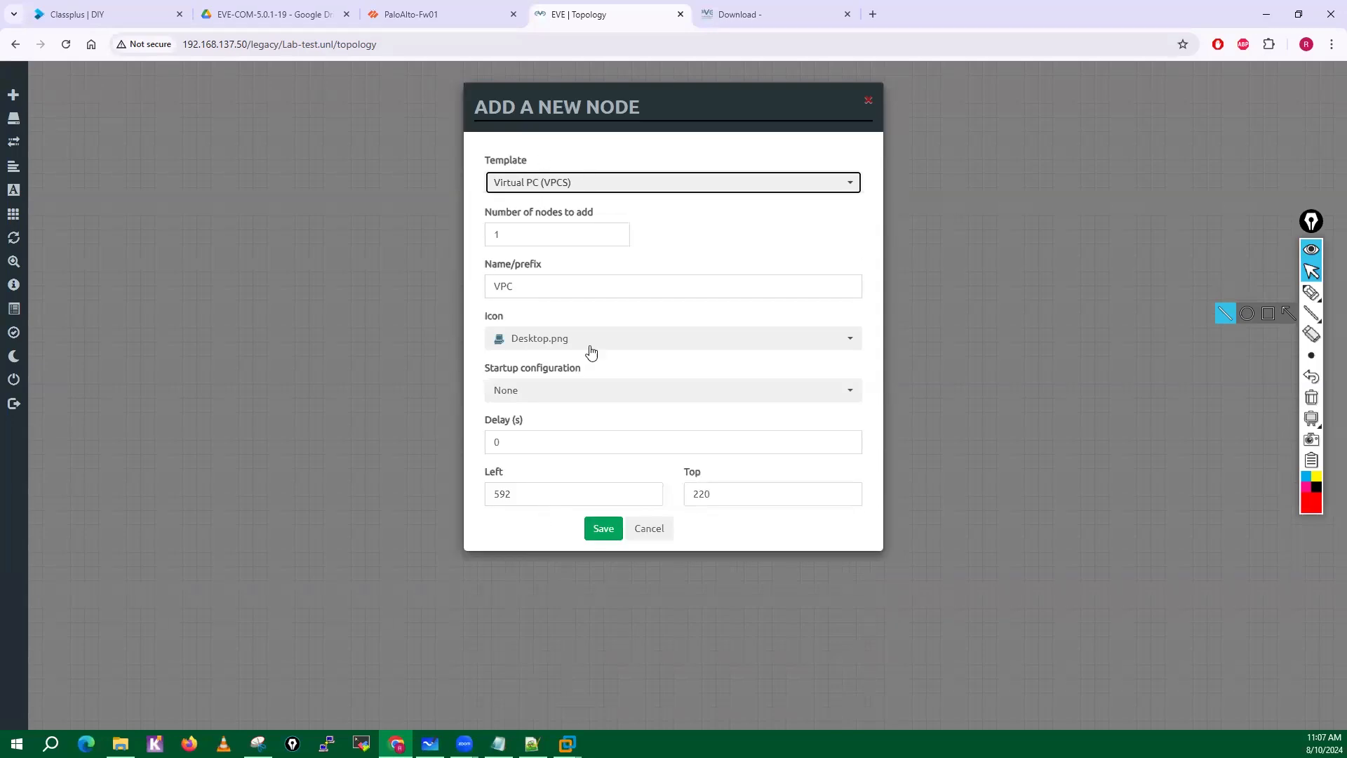
pyautogui.click(604, 527)
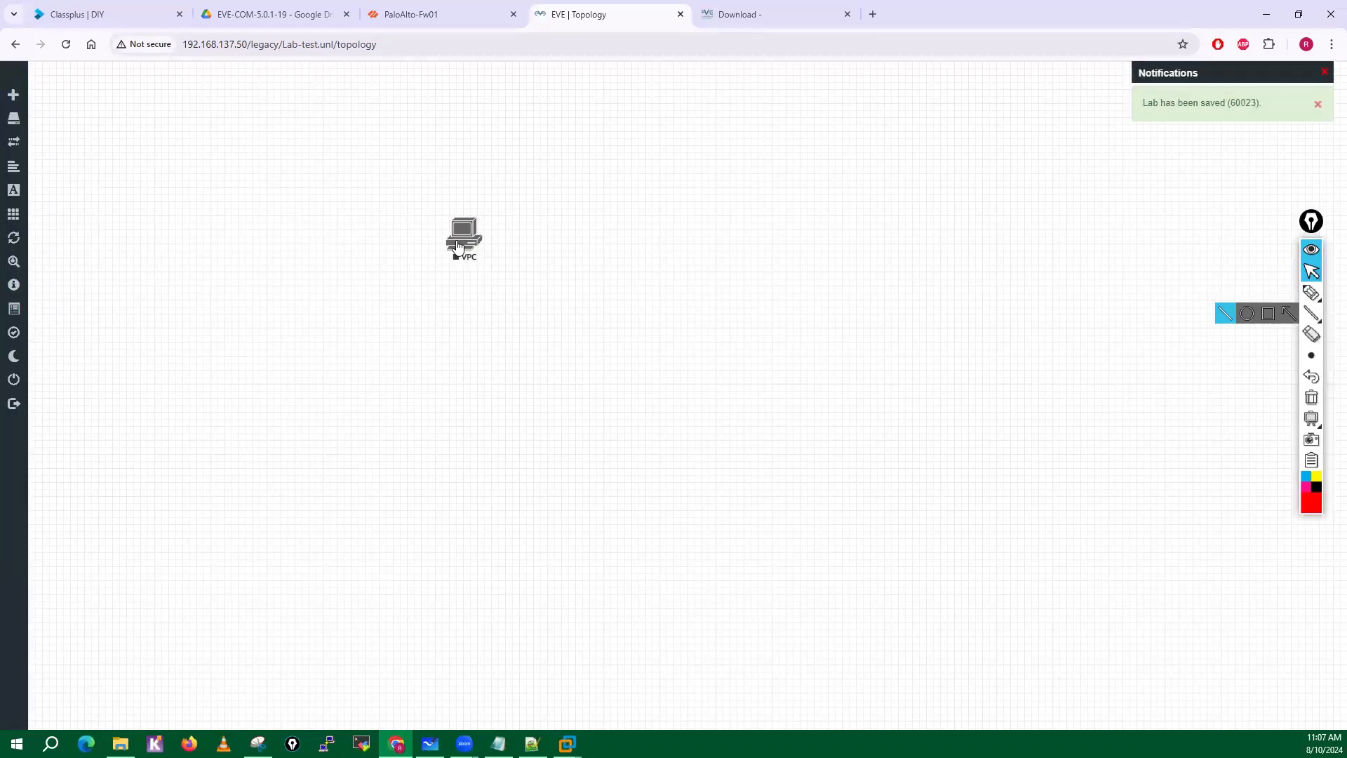
# Start the VPC node and open its console in SecureCRT.
pyautogui.rightClick(474, 254)
pyautogui.click(497, 264)
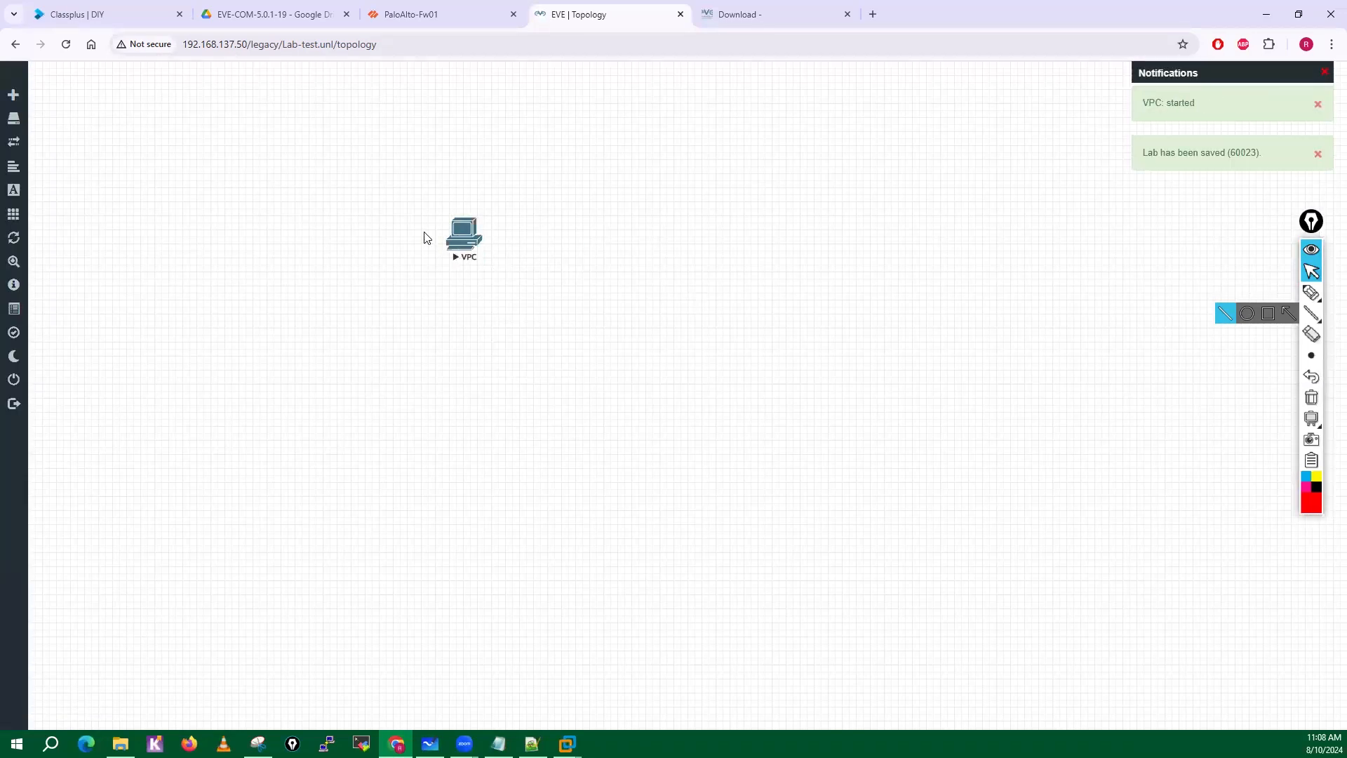
pyautogui.click(464, 242)
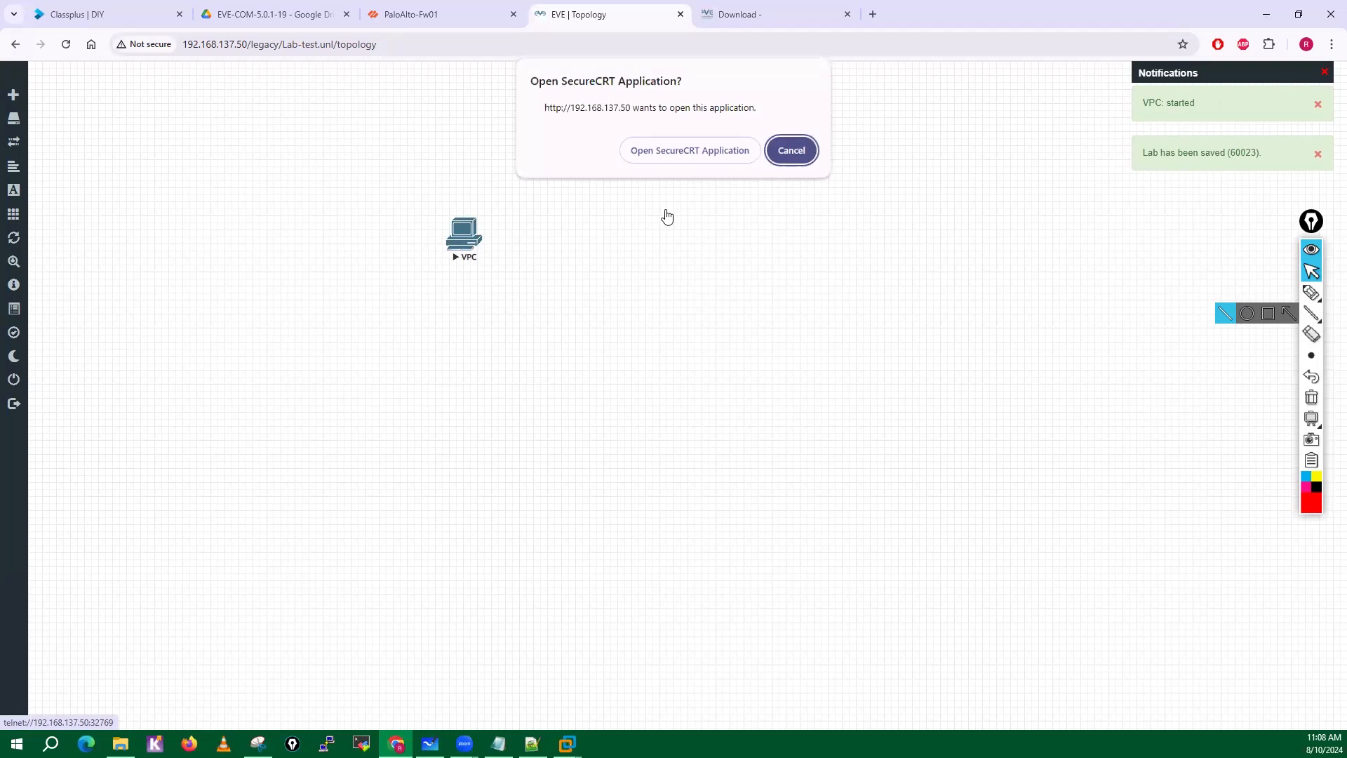
pyautogui.click(669, 154)
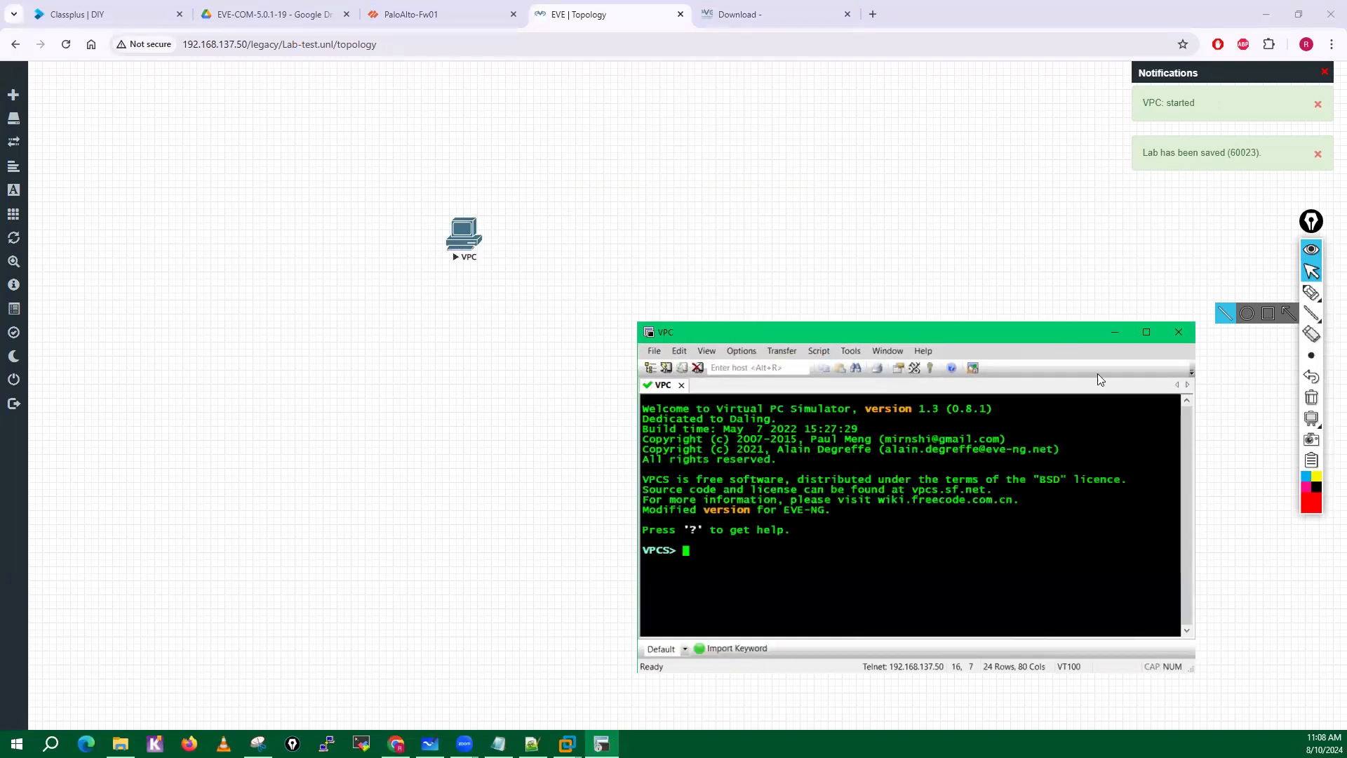
# Check that the VPCS prompt responds to empty commands, and disconnect the console session.
pyautogui.press('Return')
pyautogui.press('Return')
pyautogui.press('Return')
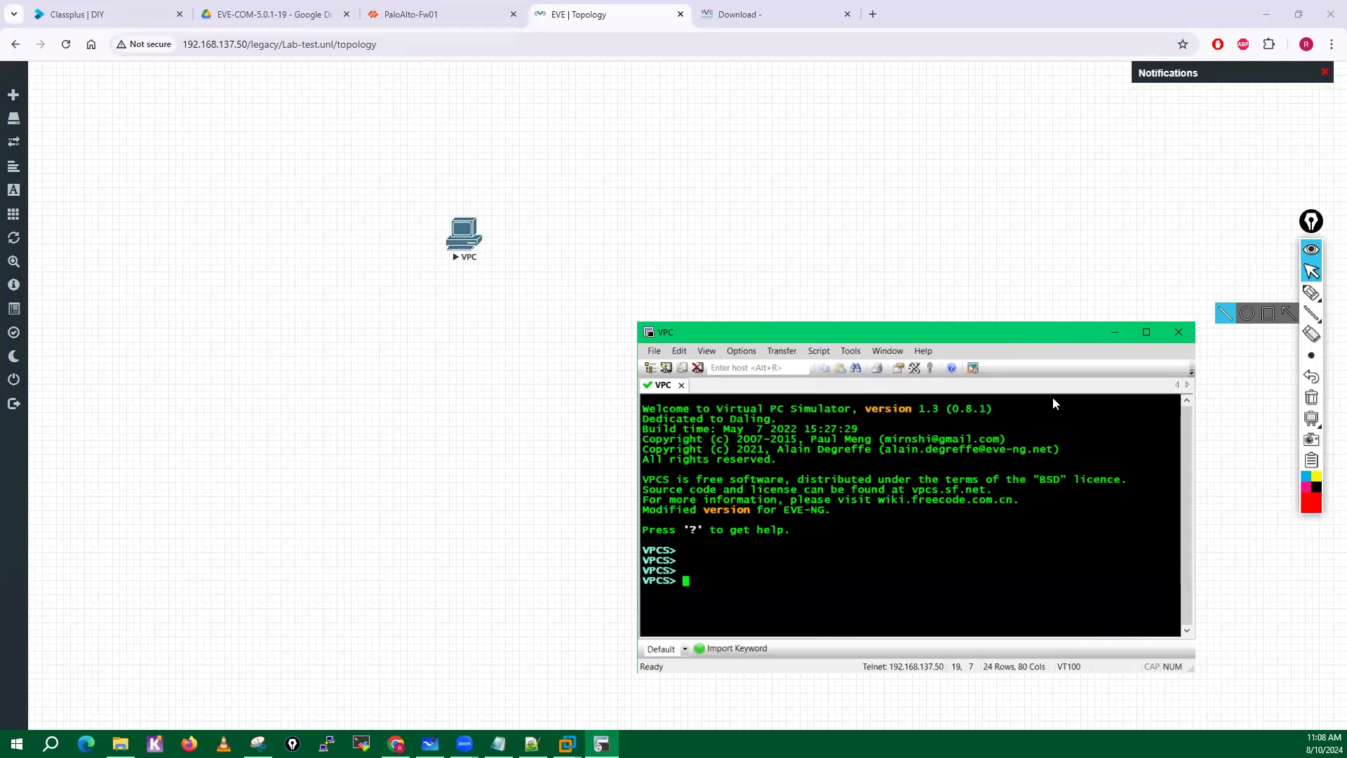
pyautogui.click(1183, 330)
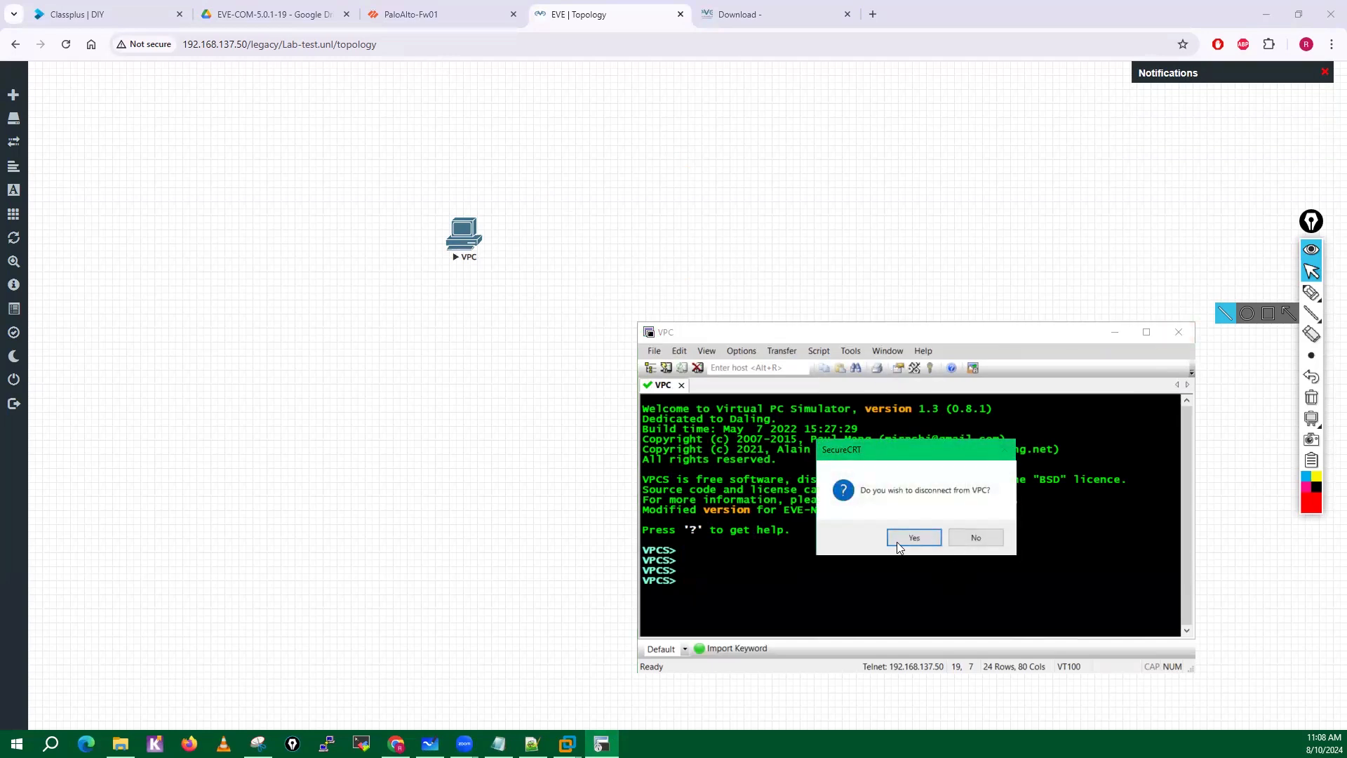
pyautogui.click(897, 542)
# Stop the VPC node and delete it from the topology.
pyautogui.rightClick(463, 237)
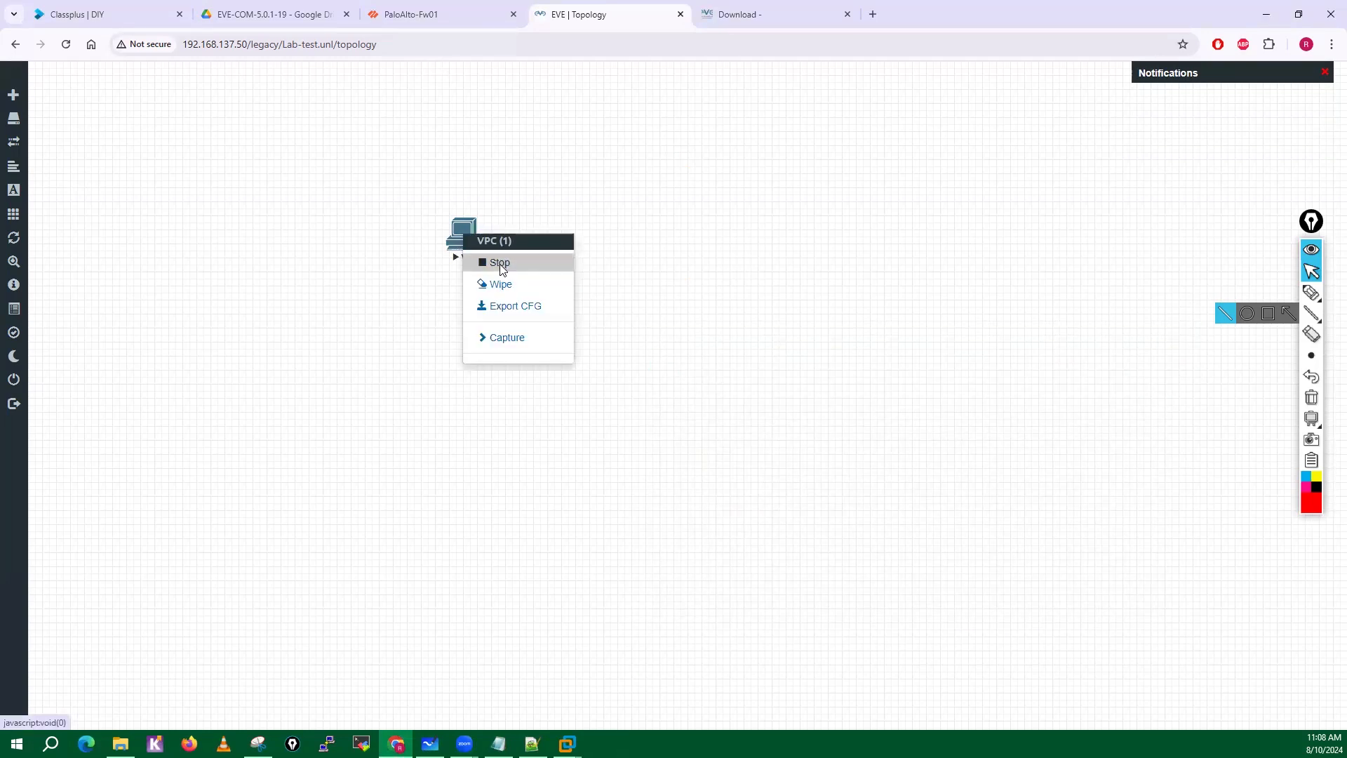
pyautogui.click(500, 263)
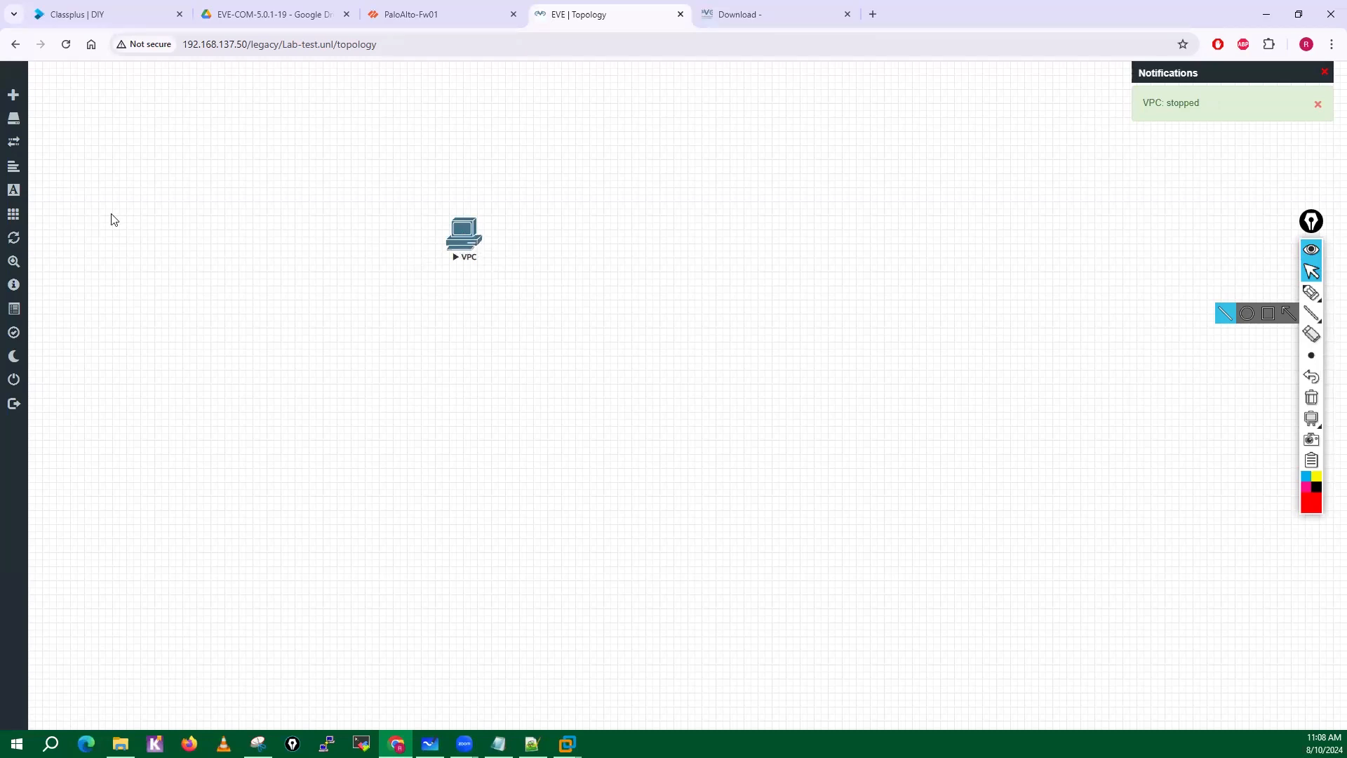
pyautogui.rightClick(460, 237)
pyautogui.click(498, 413)
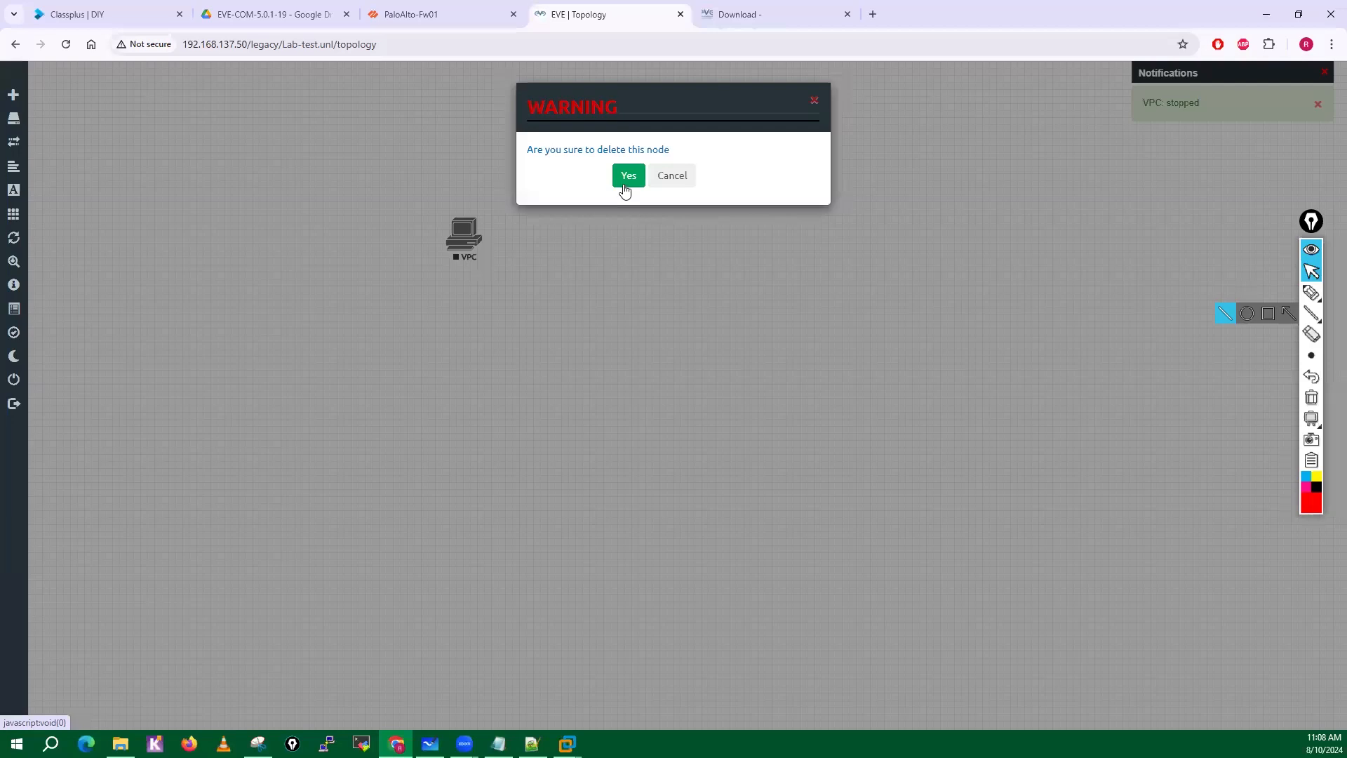
pyautogui.click(624, 179)
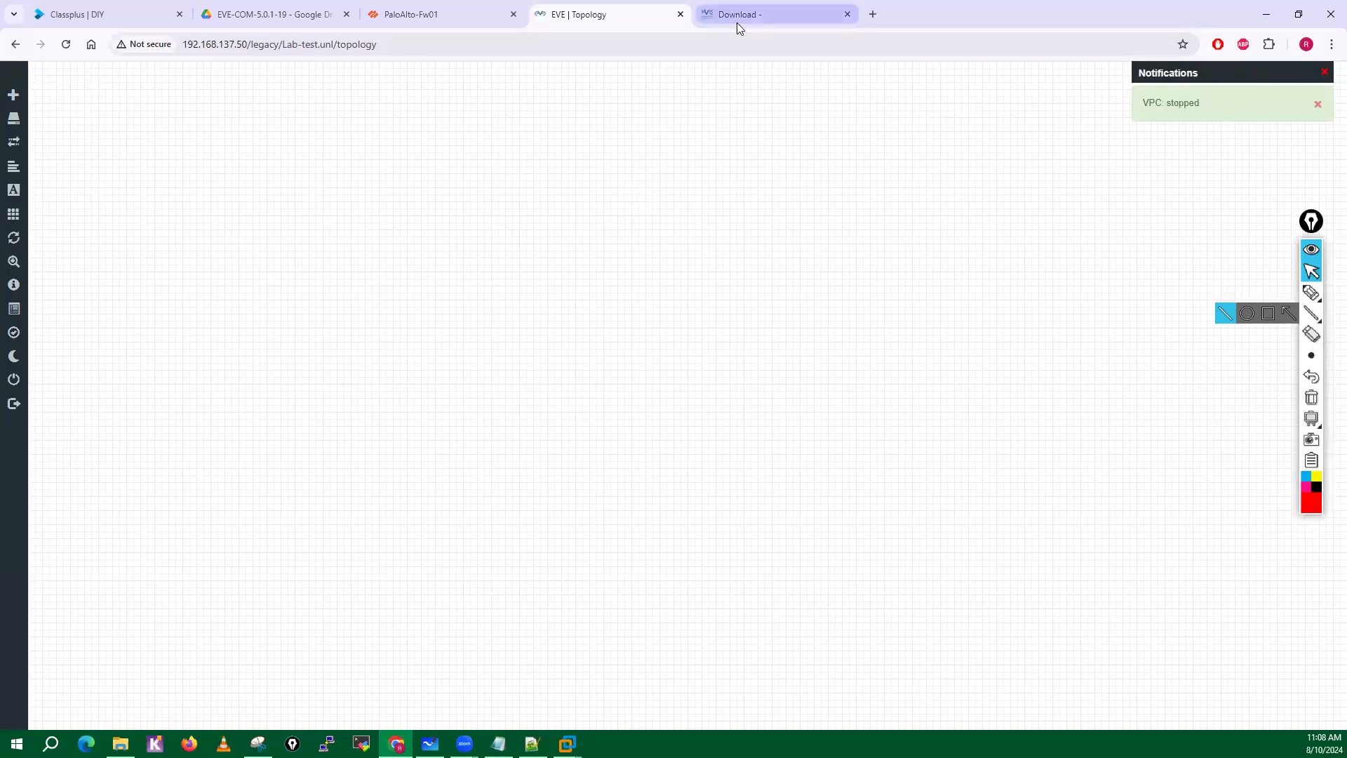
# Review the Windows Client Side section and its integration pack links on the EVE-NG download page.
pyautogui.click(738, 20)
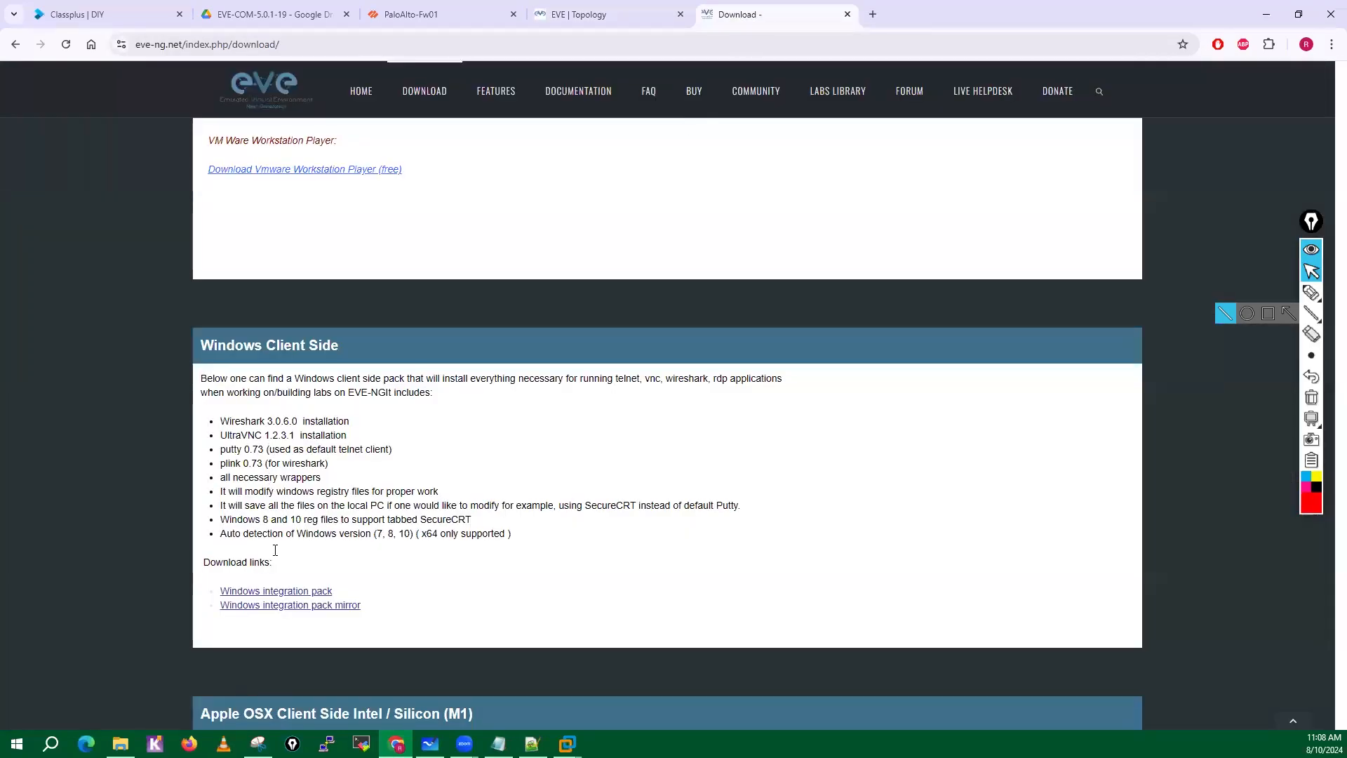
pyautogui.scroll(-1, 275, 537)
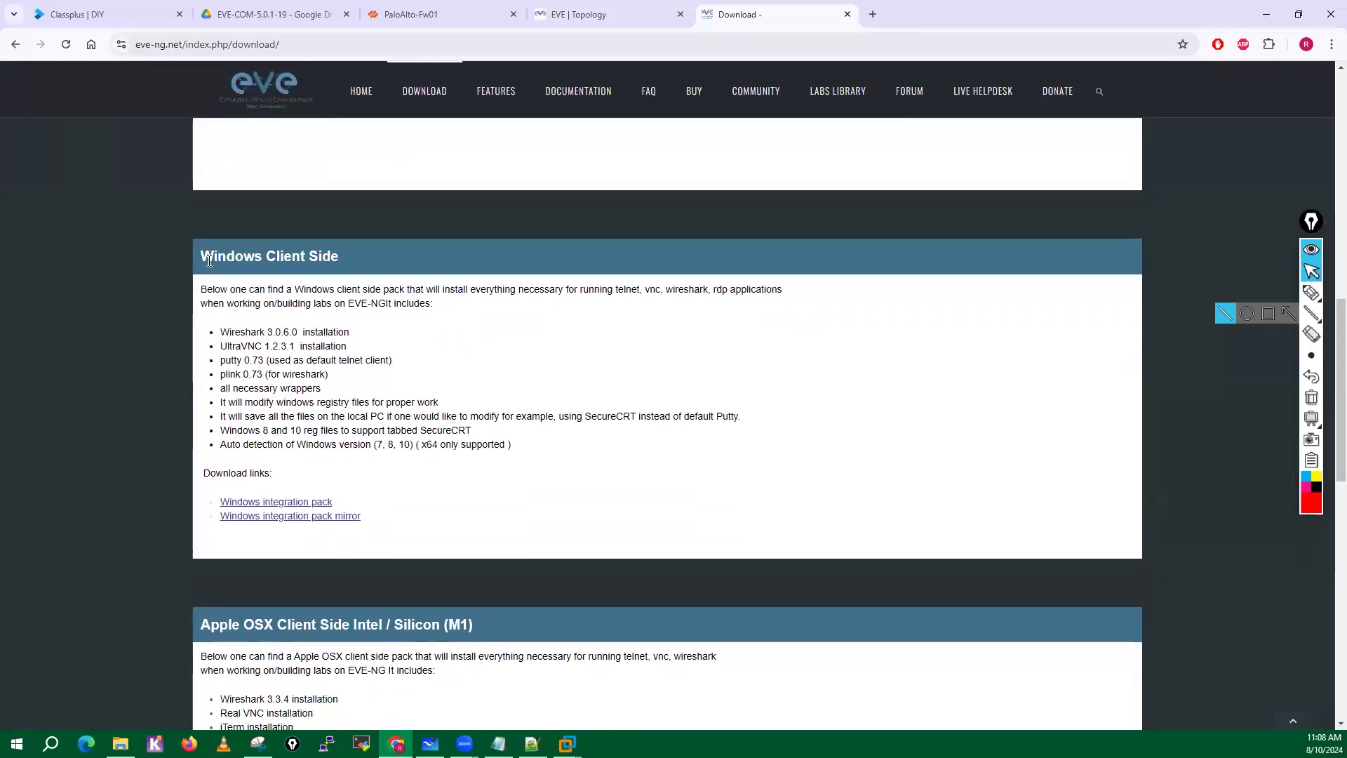
pyautogui.moveTo(203, 255); pyautogui.dragTo(351, 268)
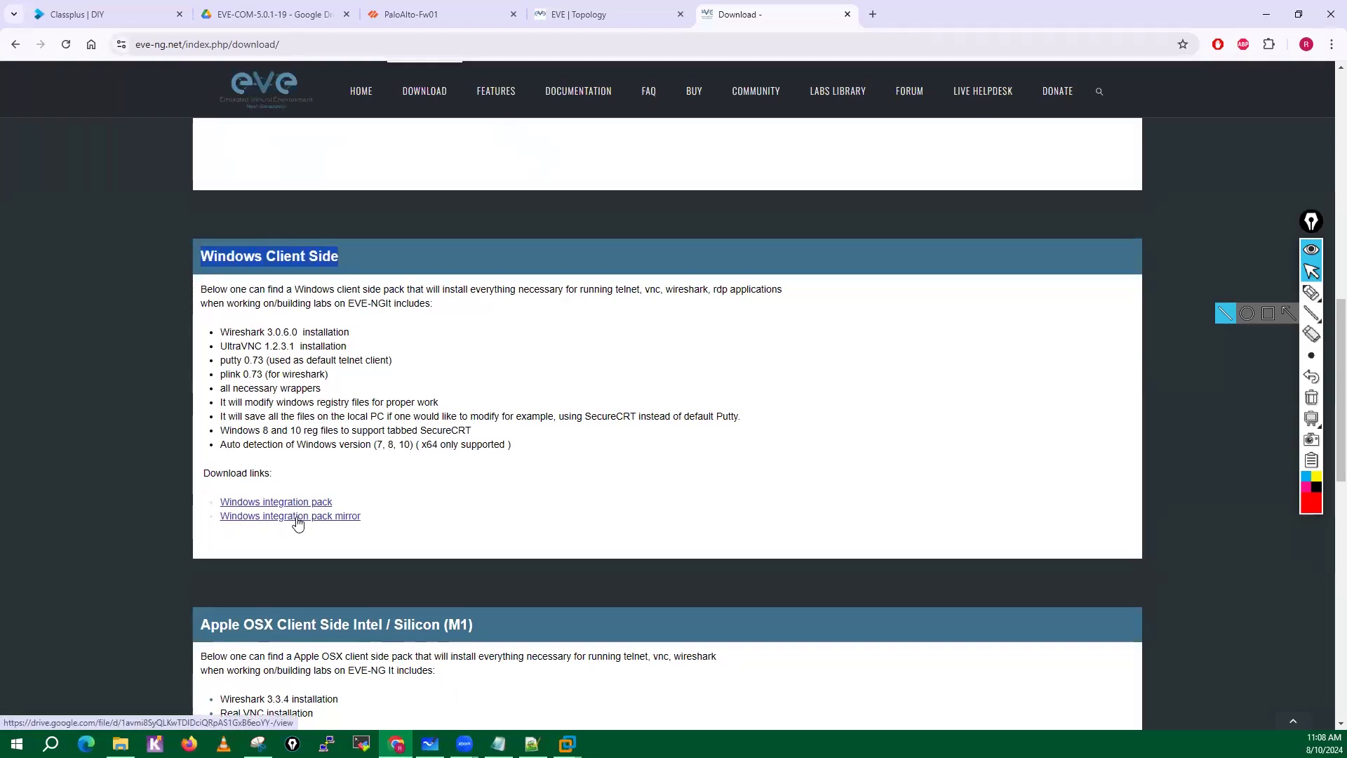
pyautogui.scroll(-3, 327, 523)
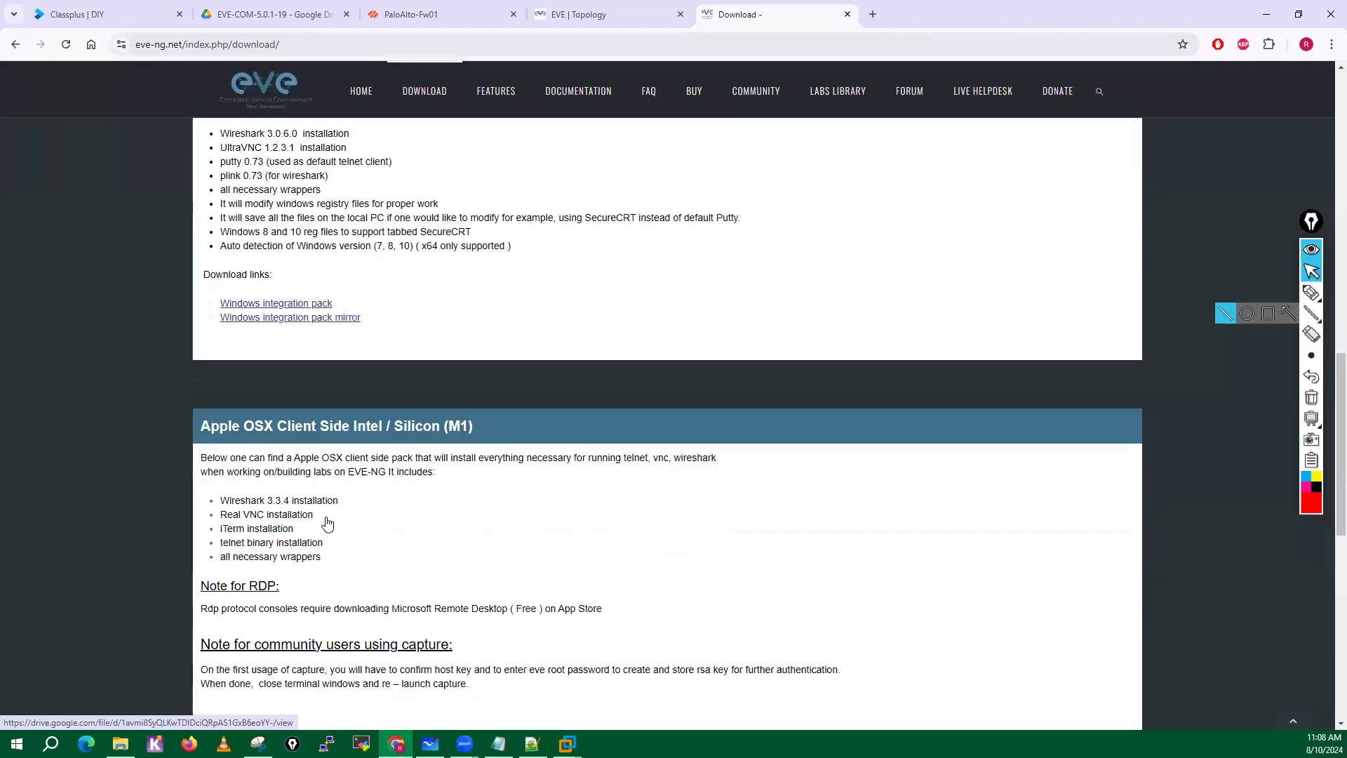
pyautogui.scroll(3, 329, 523)
pyautogui.scroll(4, 327, 523)
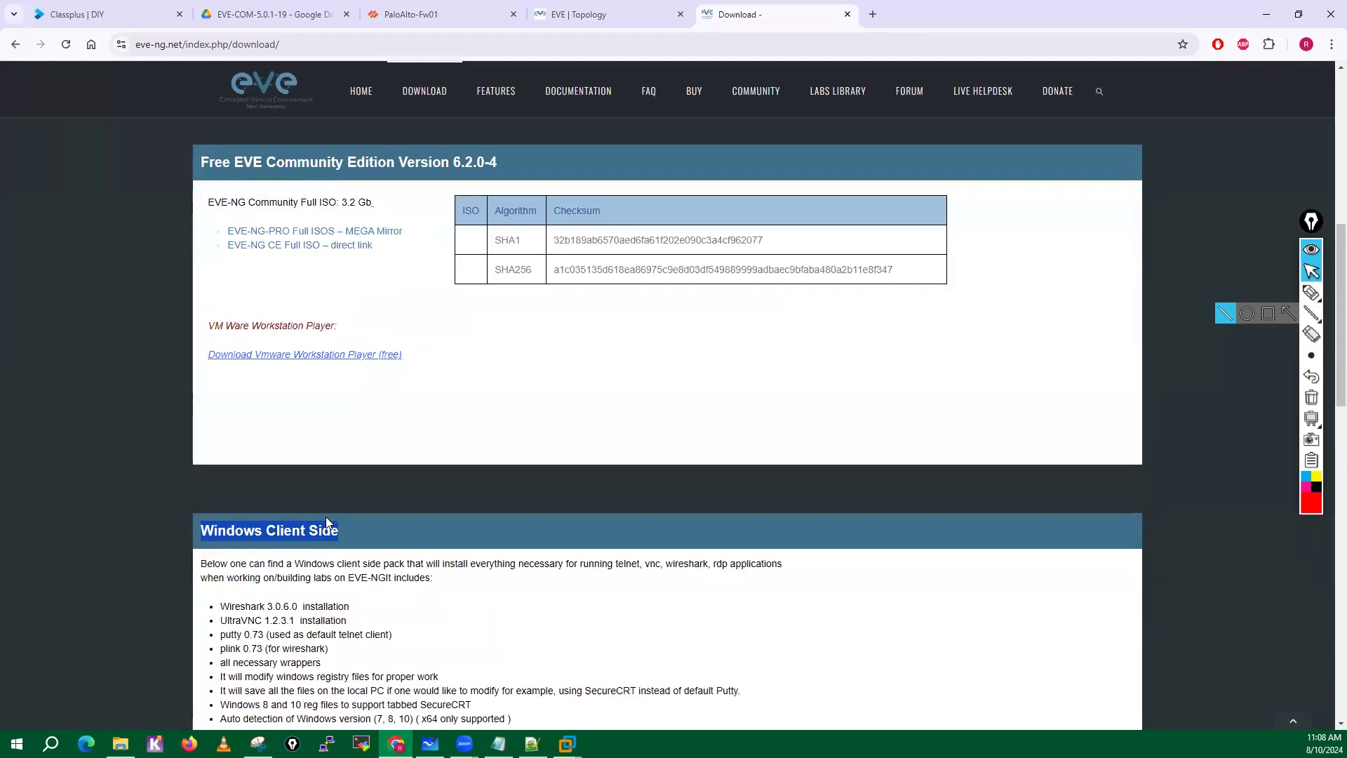
pyautogui.scroll(-2, 328, 524)
pyautogui.click(413, 566)
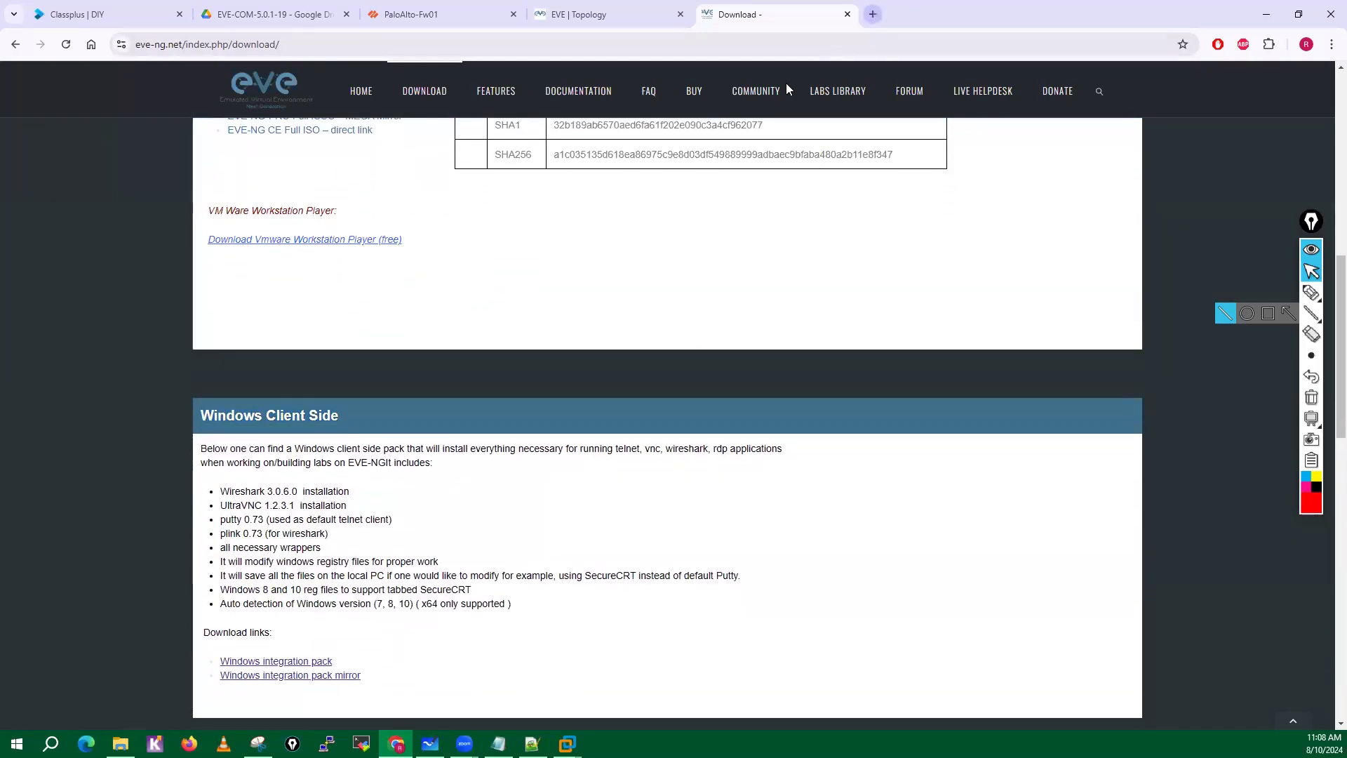
# Search the web for winscp in a new tab and open the official WinSCP download page.
pyautogui.click(874, 14)
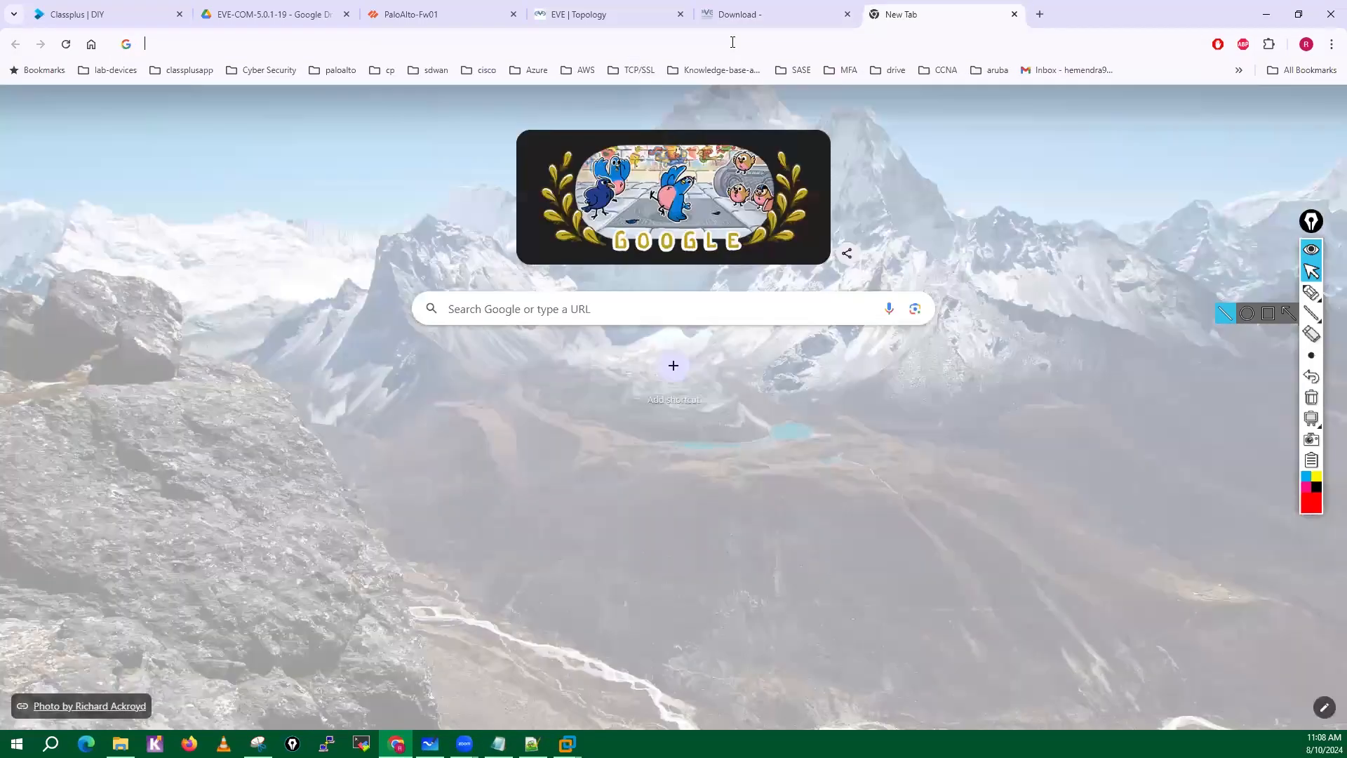
pyautogui.click(733, 43)
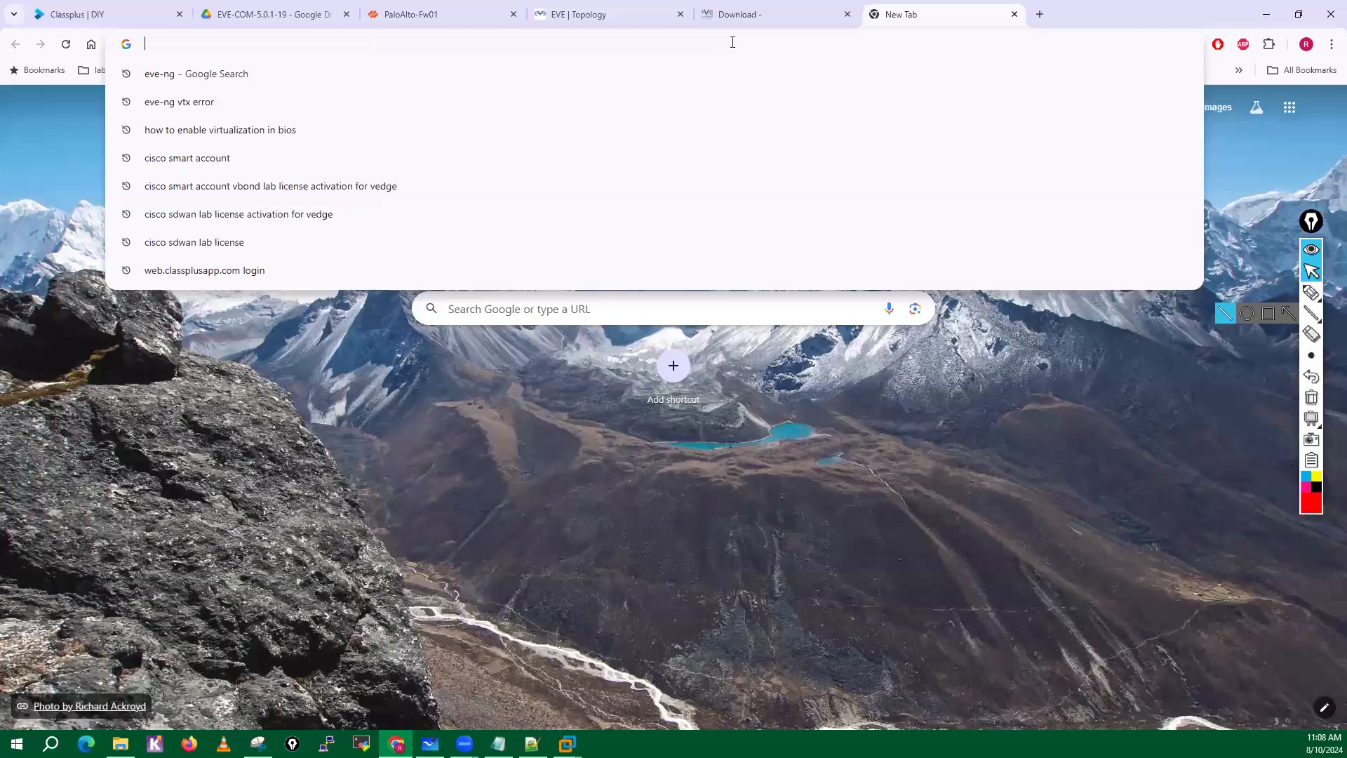
pyautogui.write('winscp')
pyautogui.press('Return')
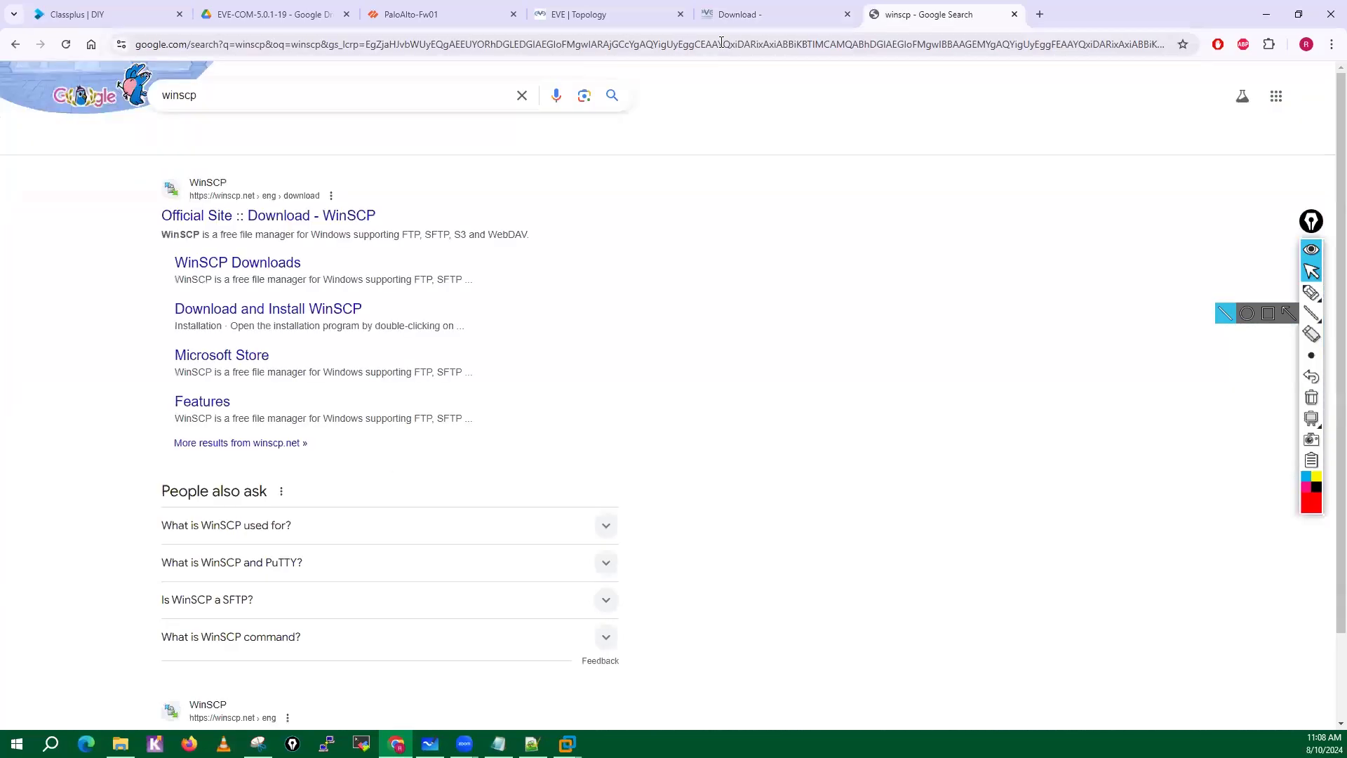
pyautogui.click(284, 222)
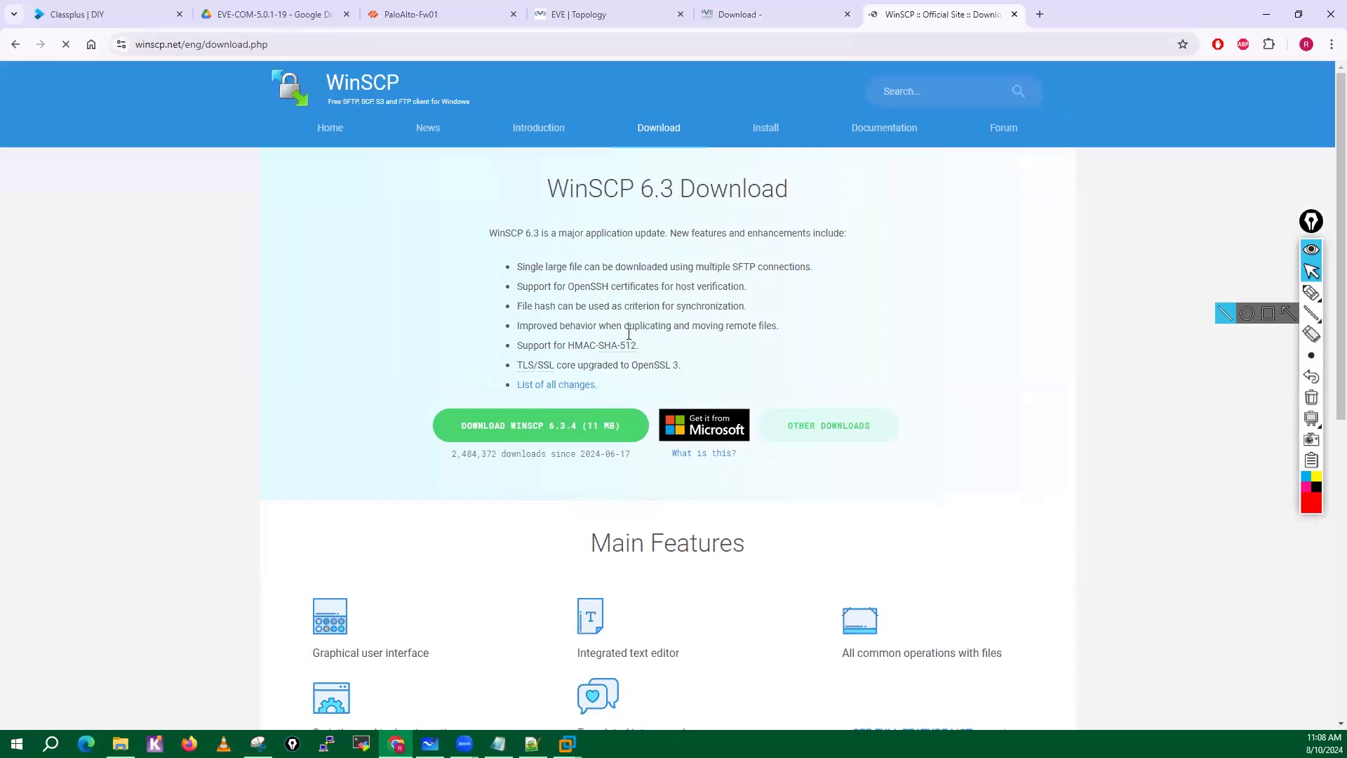
# Close the EVE-NG download and WinSCP pages.
pyautogui.click(772, 13)
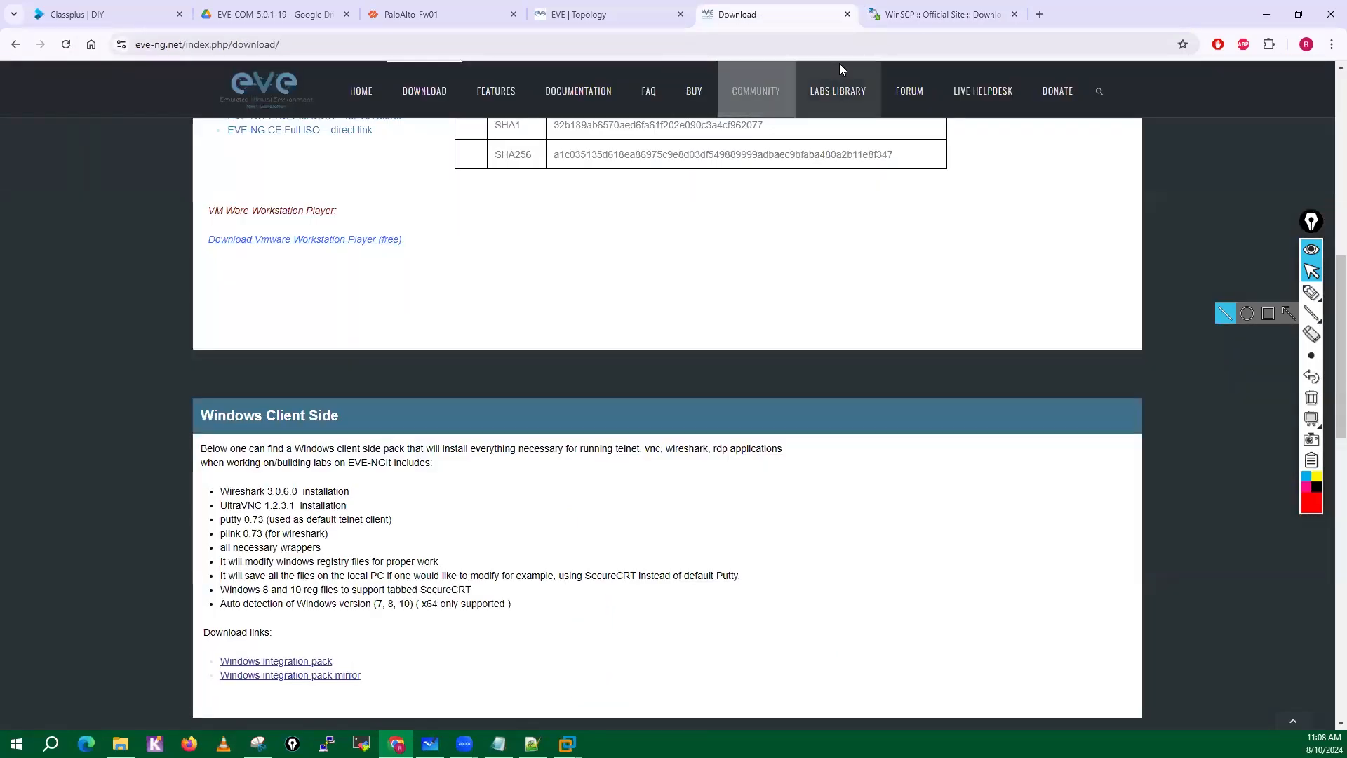
pyautogui.click(848, 14)
pyautogui.click(848, 15)
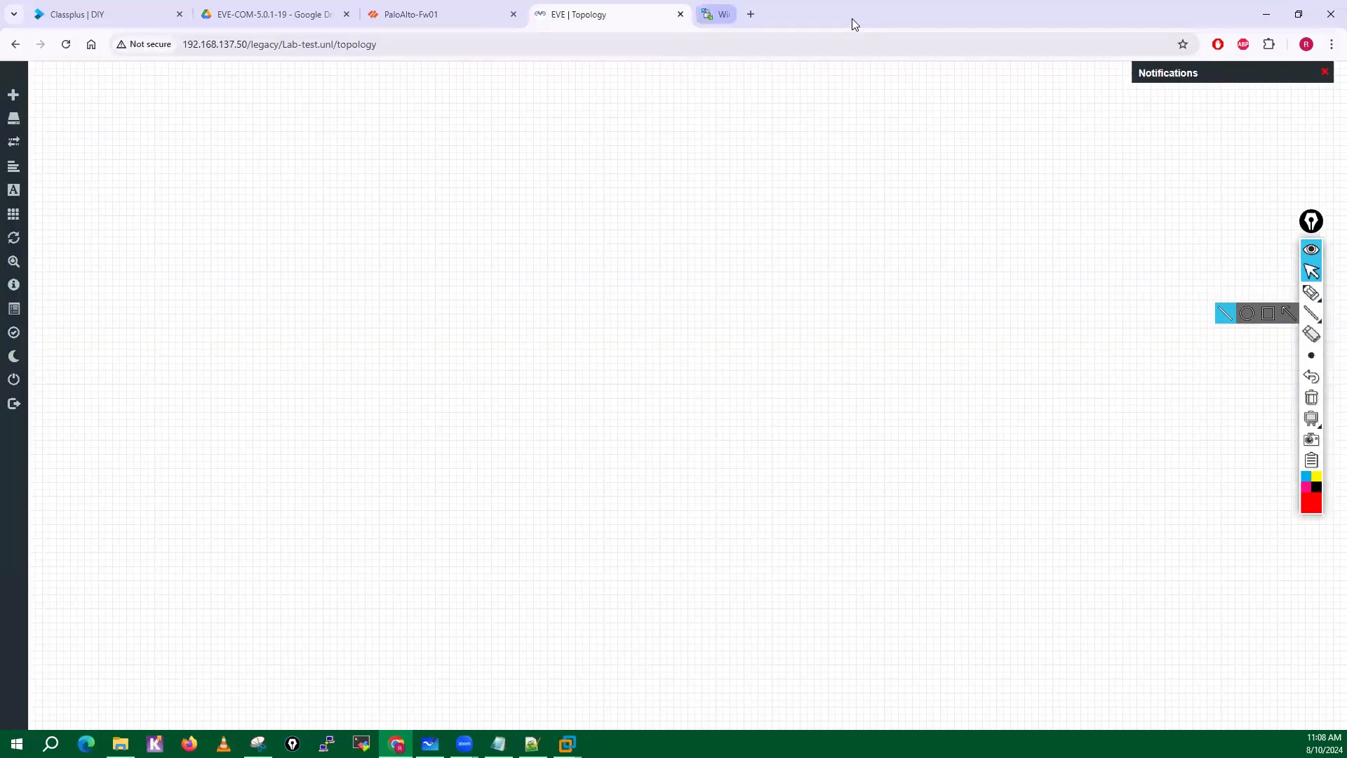
# Switch to Google Drive and open the EVE-NG folder under PaloAlto Softwares to view its installers.
pyautogui.click(98, 14)
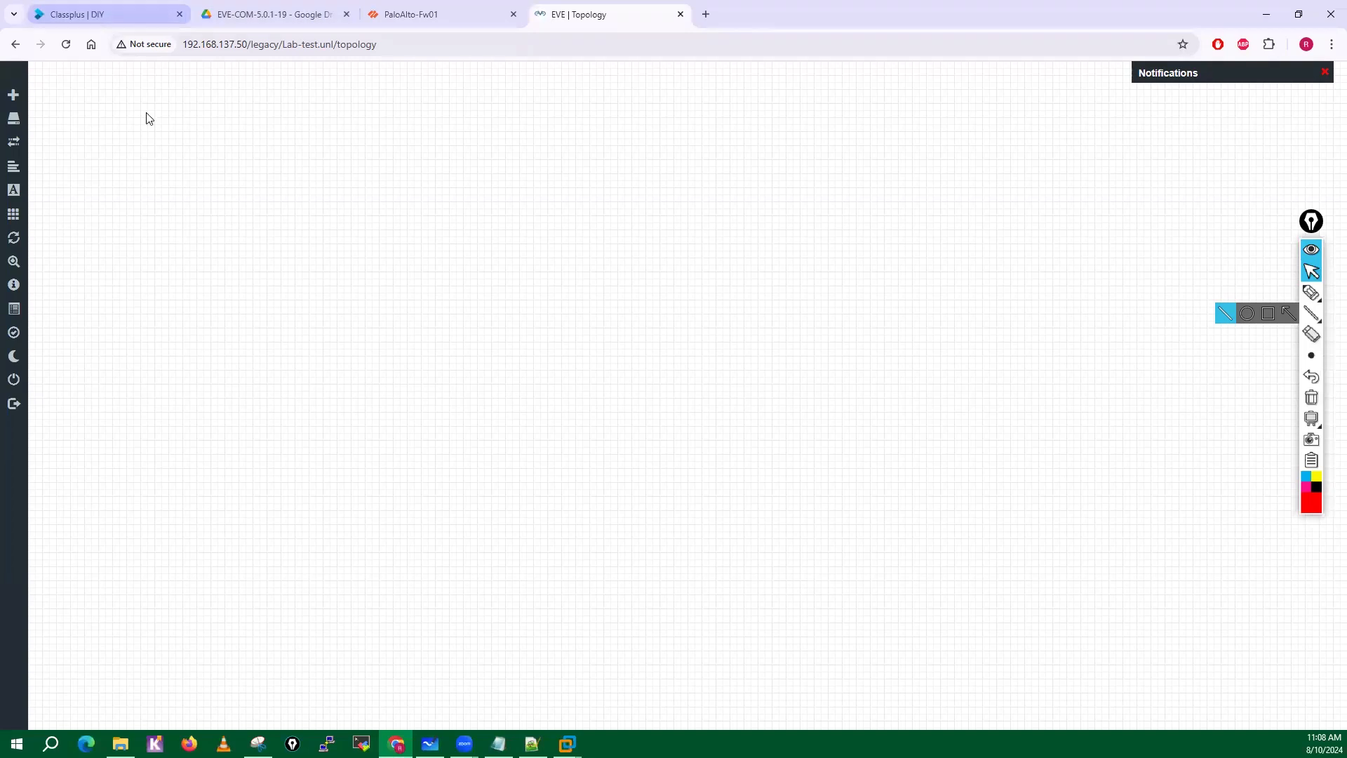
pyautogui.scroll(-3, 396, 583)
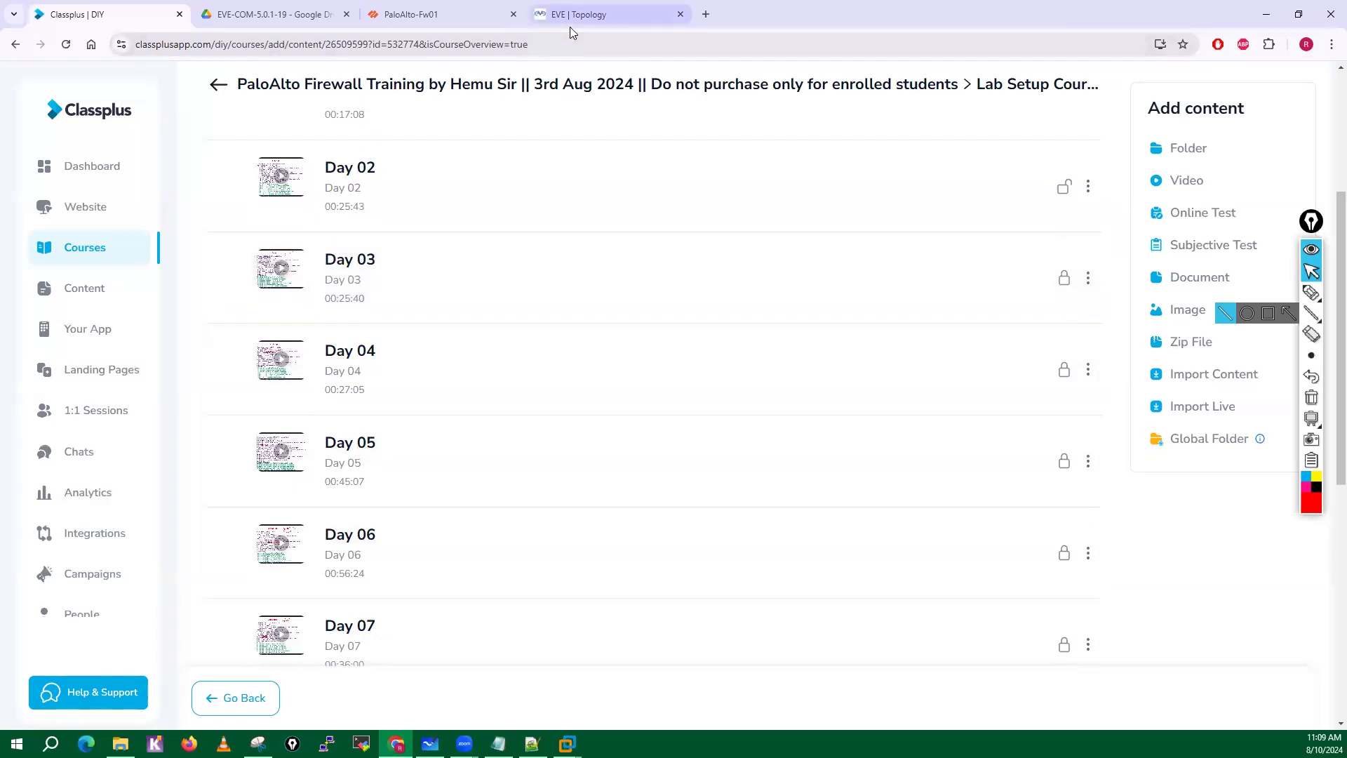
pyautogui.click(257, 14)
pyautogui.click(572, 139)
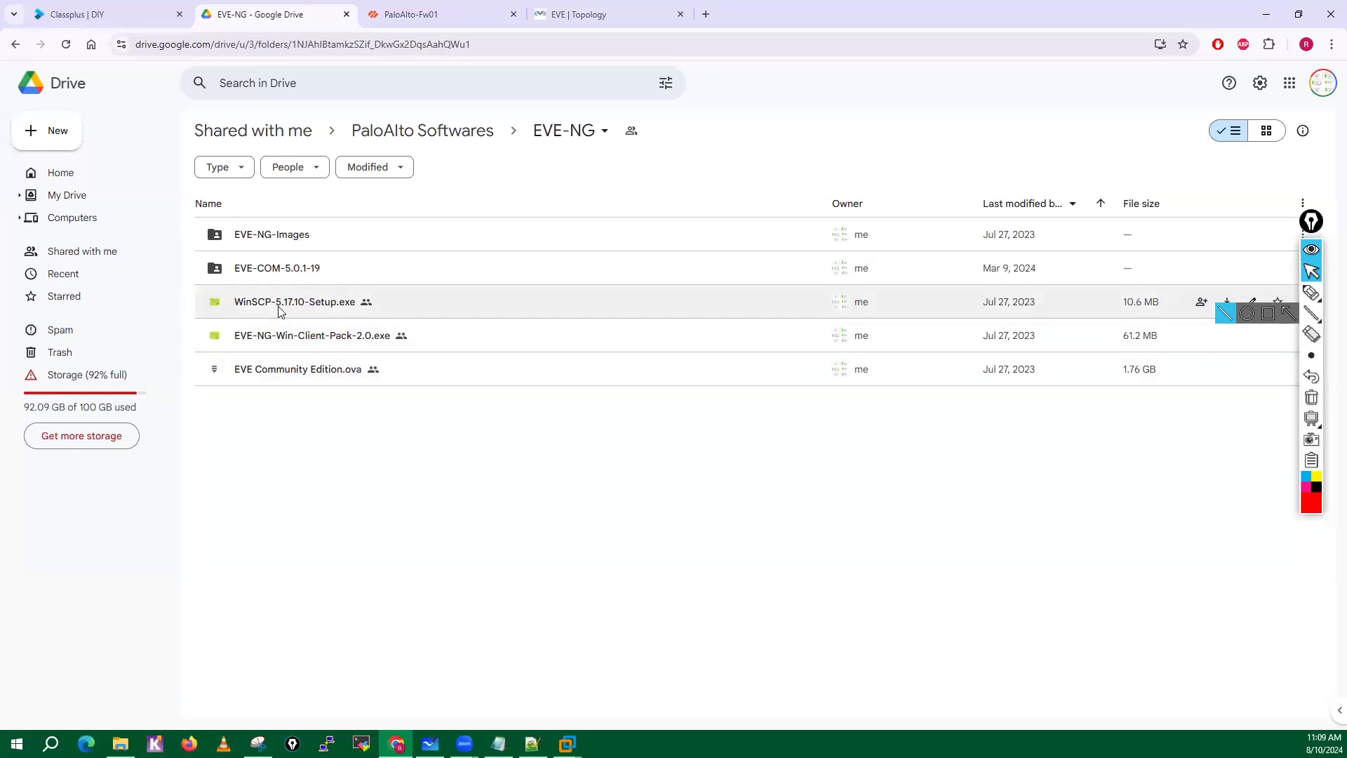
# Switch to WinSCP and log in over SFTP to 192.168.137.50 as root with the account password.
pyautogui.click(55, 741)
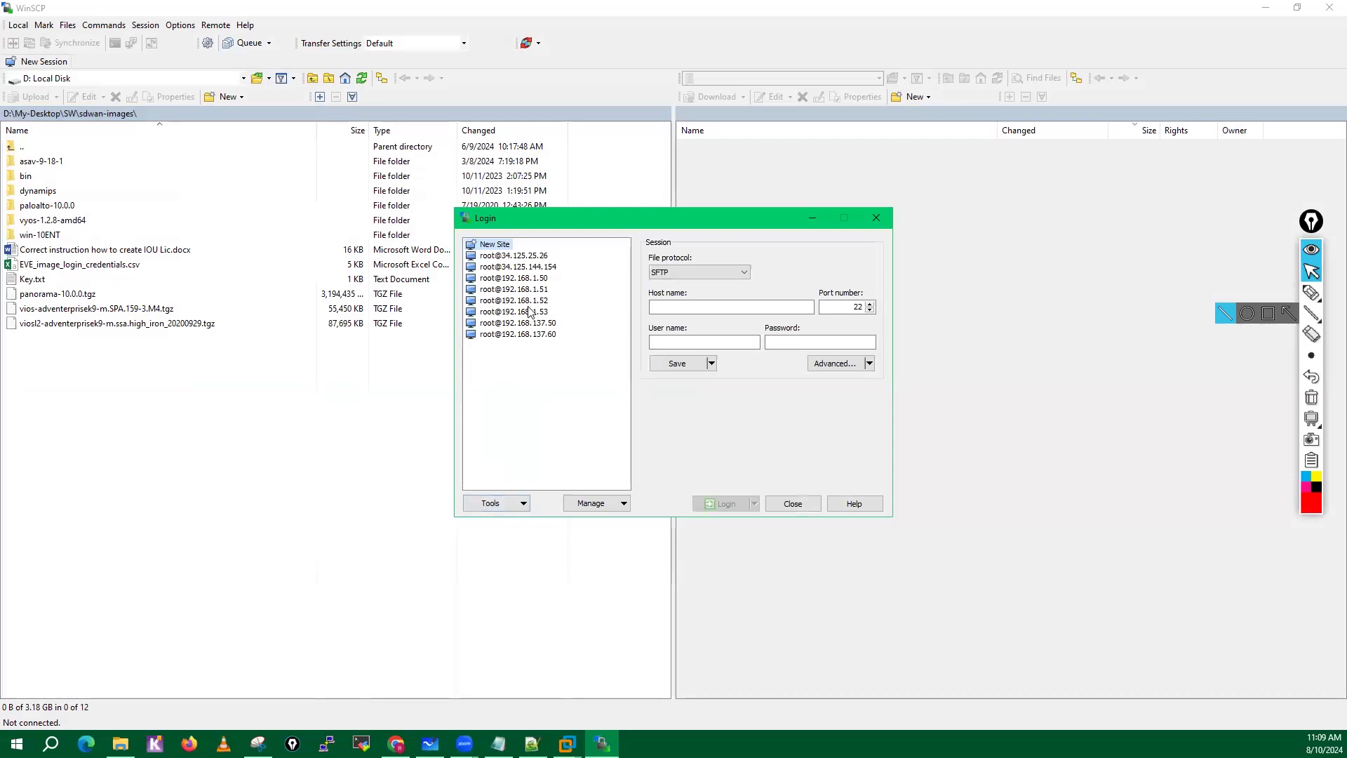
pyautogui.click(679, 309)
pyautogui.write('192.168.137.50')
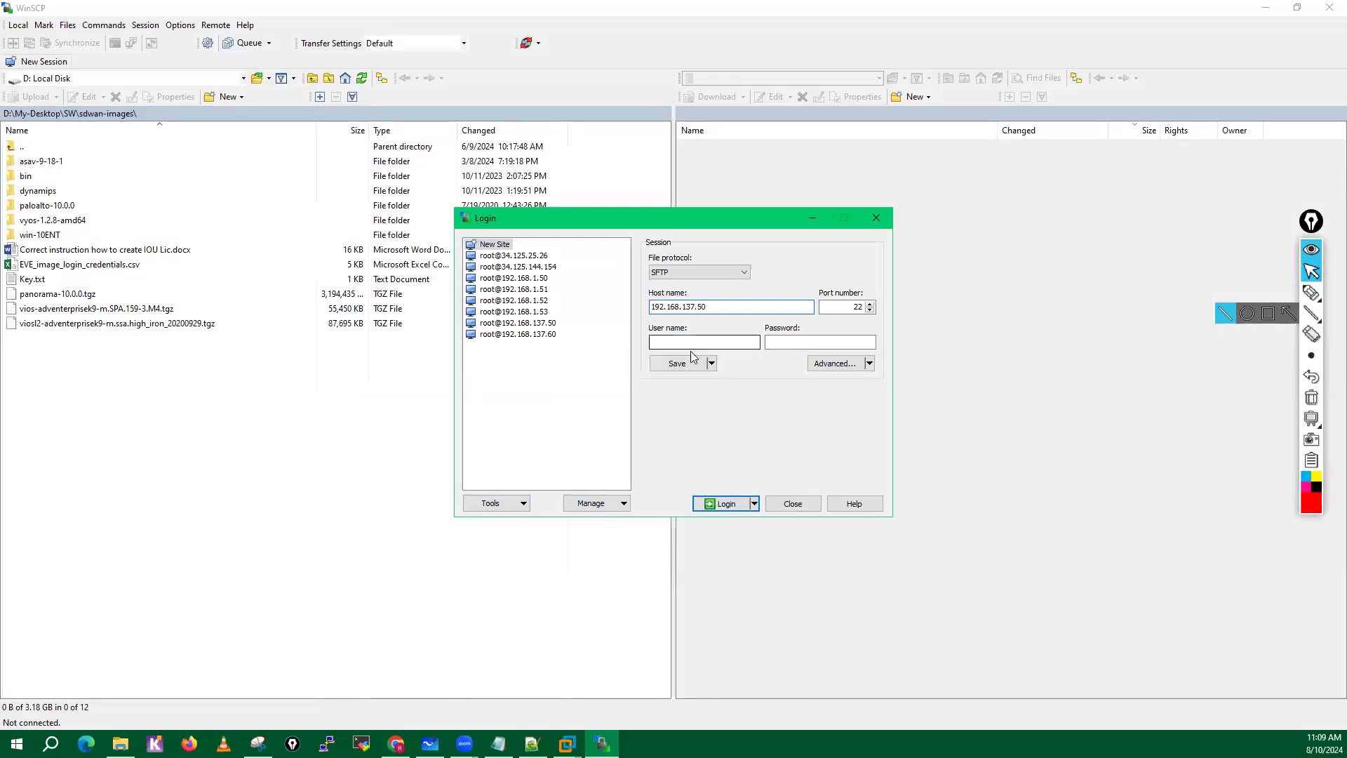
pyautogui.click(672, 341)
pyautogui.click(727, 512)
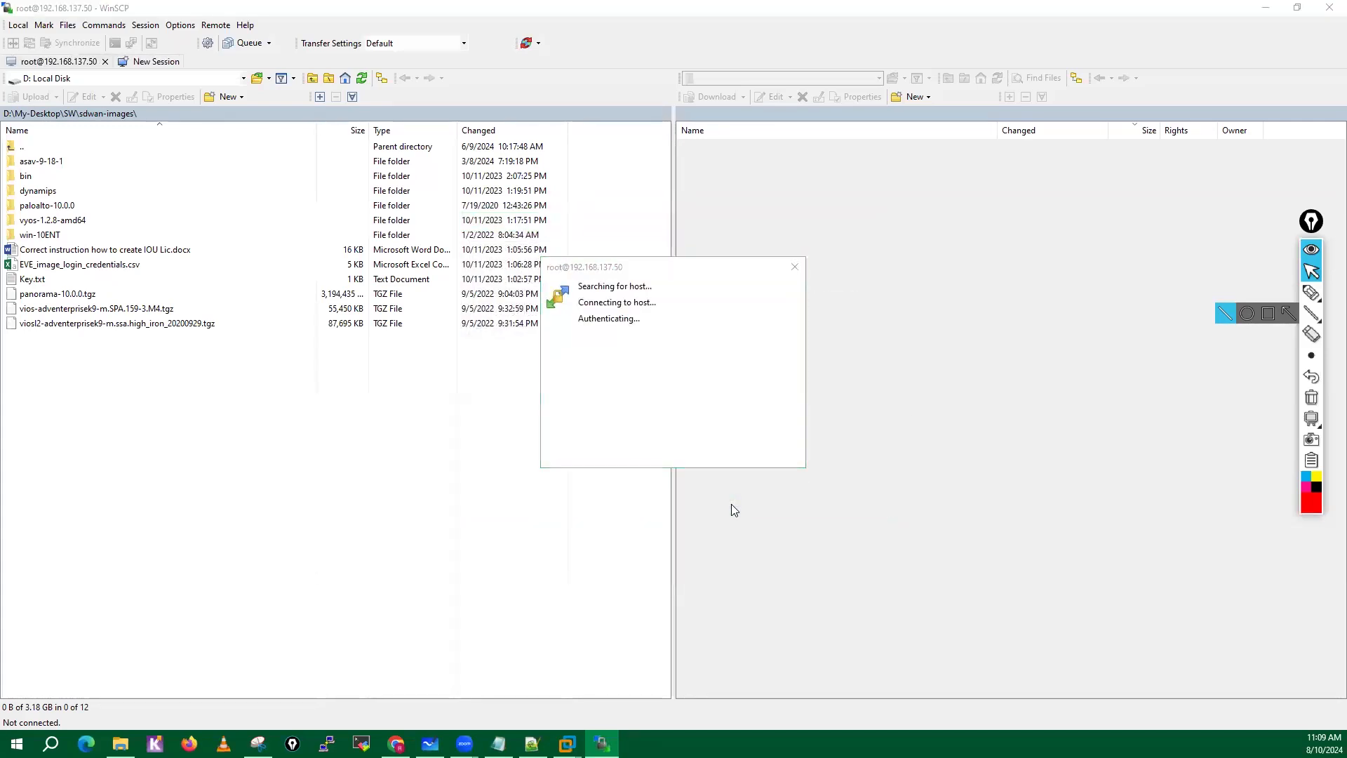
pyautogui.click(582, 506)
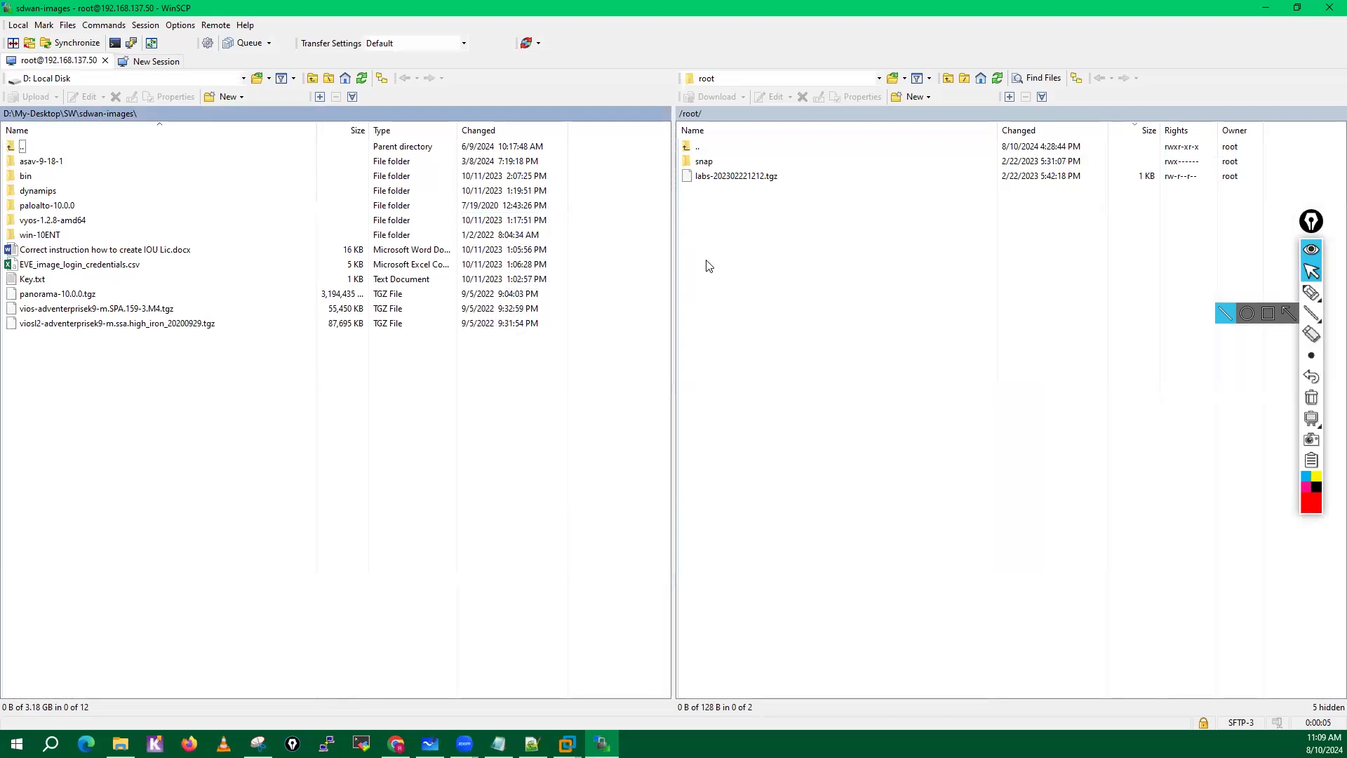
# Circle the local sdwan-images folder path in red with the on-screen pen.
pyautogui.click(1312, 292)
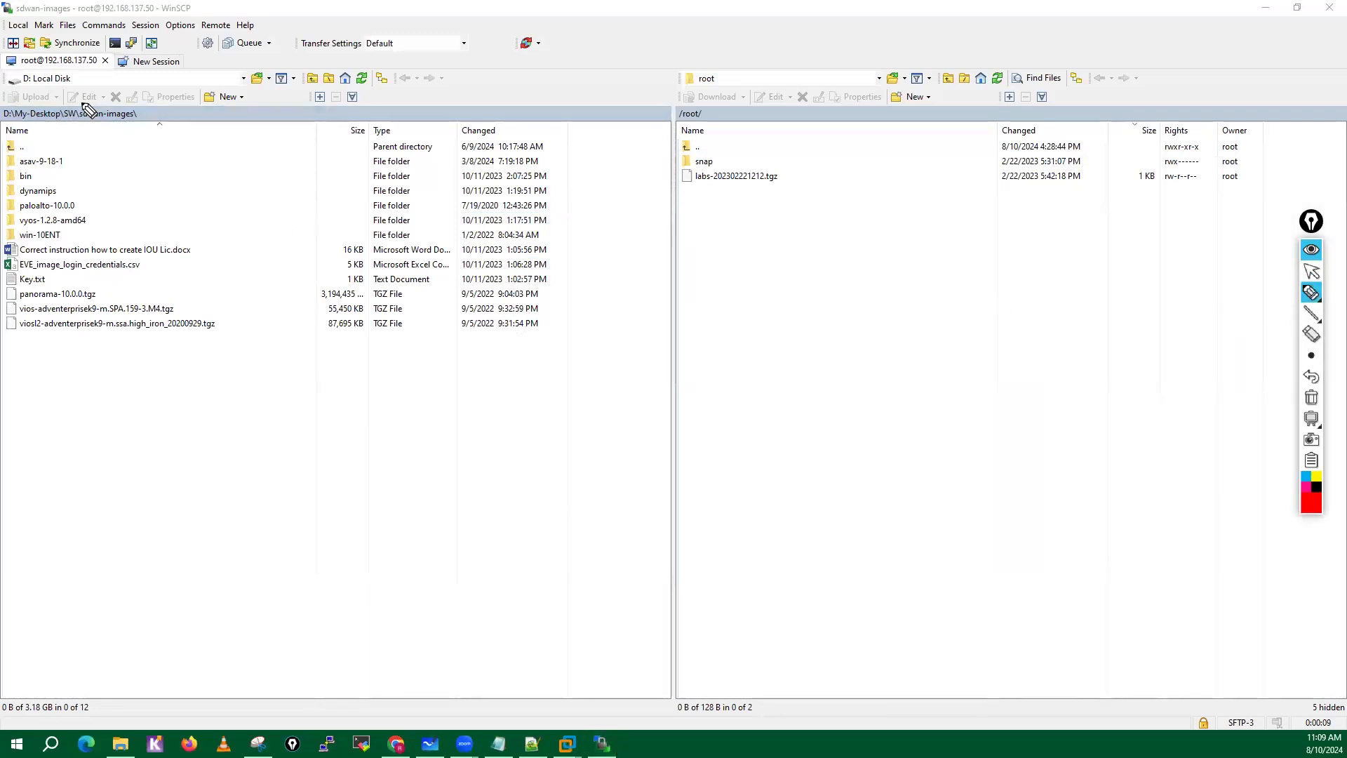
pyautogui.moveTo(83, 99); pyautogui.dragTo(24, 94)
pyautogui.moveTo(32, 140); pyautogui.dragTo(70, 106)
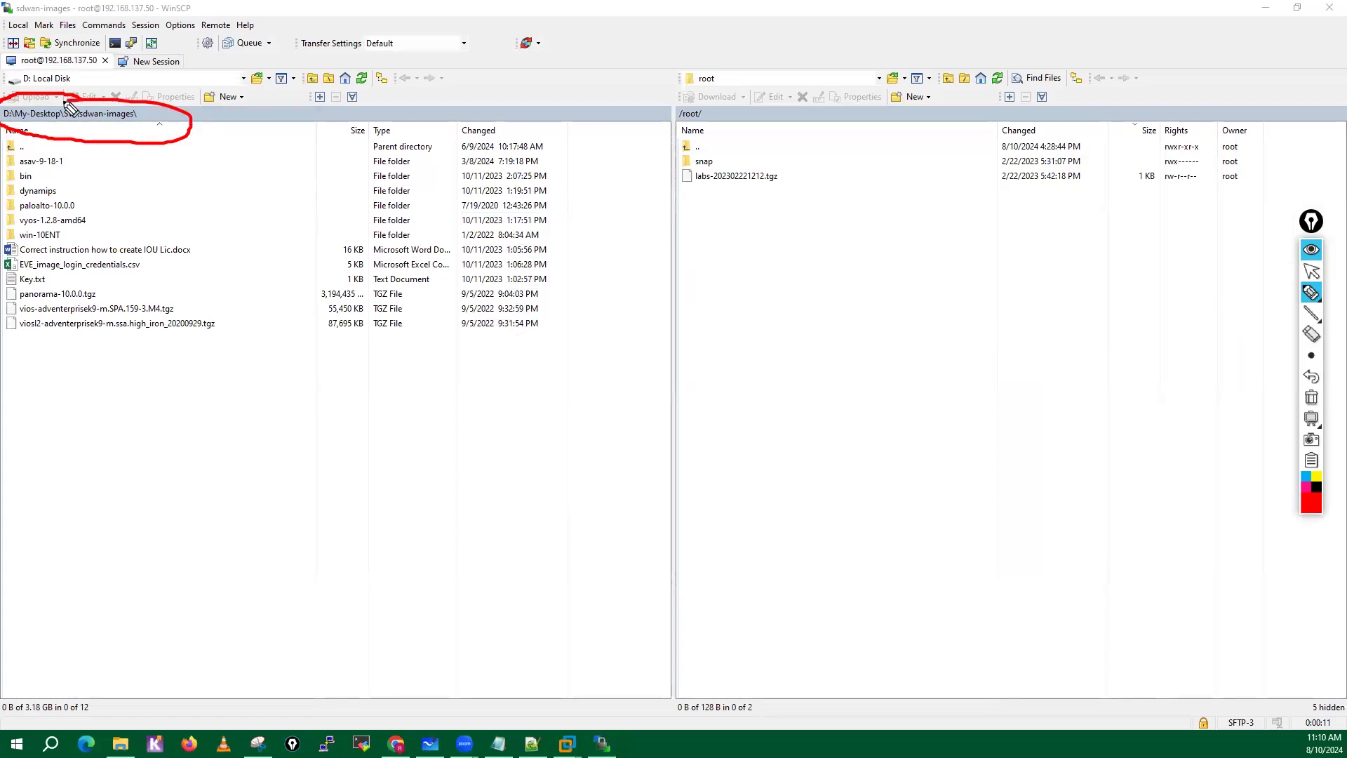
# Circle the remote /root/ folder listing in red with the on-screen pen, and erase all pen marks.
pyautogui.moveTo(767, 104)
pyautogui.mouseDown()
pyautogui.moveTo(736, 97)
pyautogui.moveTo(807, 115)
pyautogui.moveTo(751, 103)
pyautogui.mouseUp()
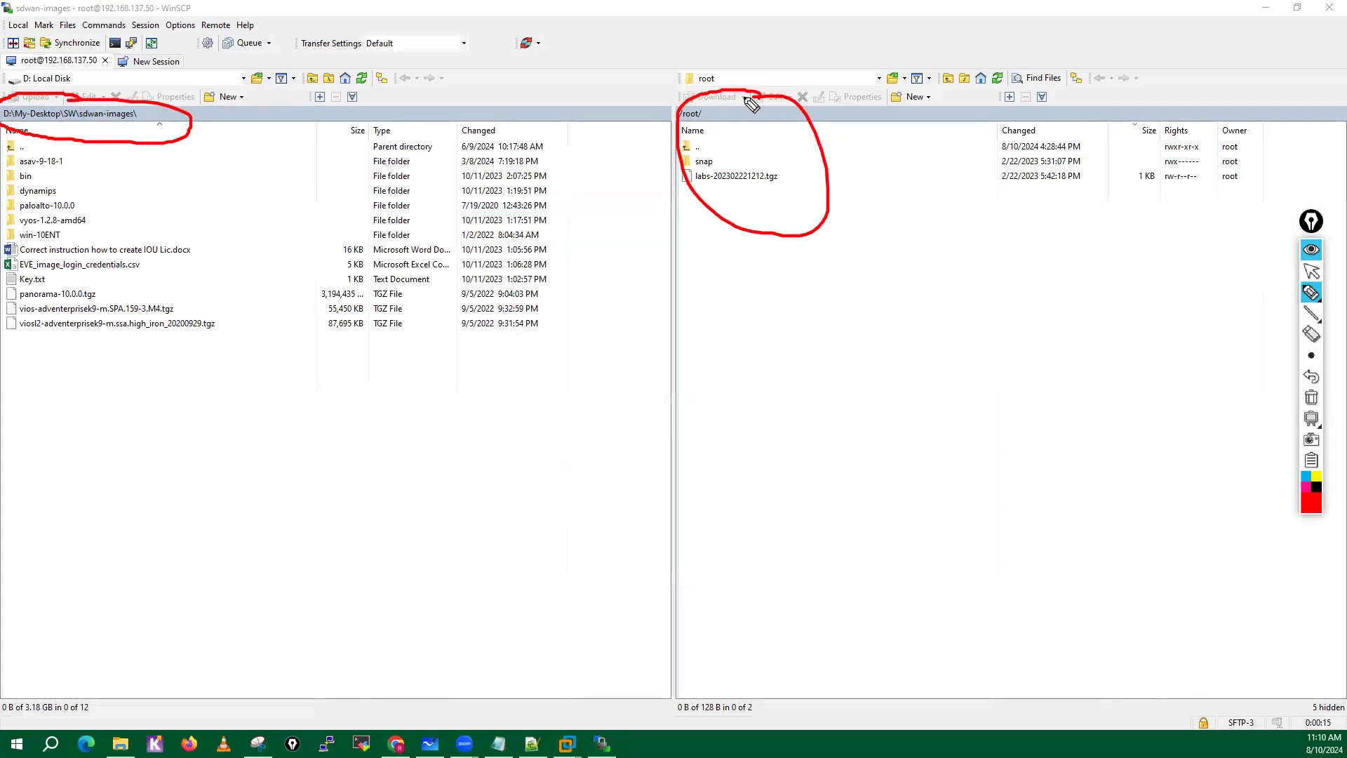
pyautogui.click(1312, 398)
pyautogui.click(1311, 271)
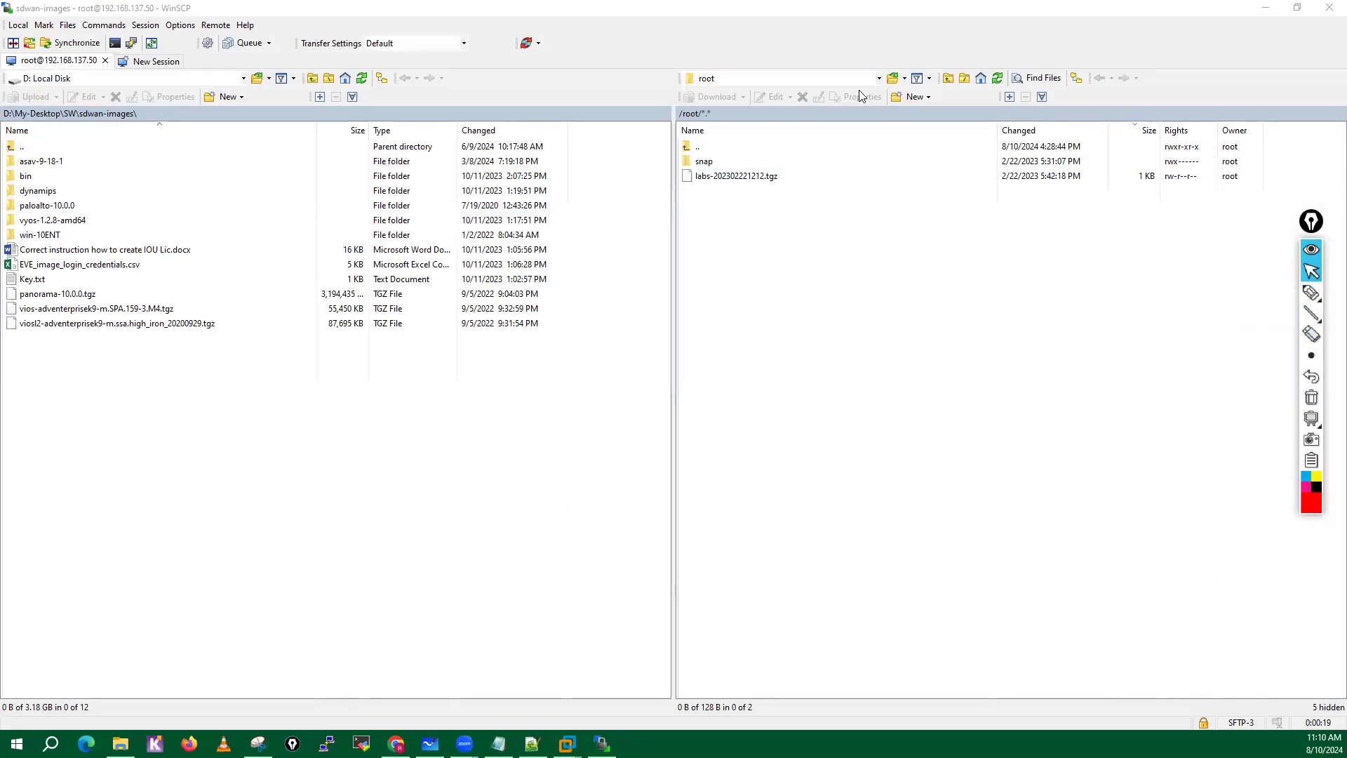
# Navigate the remote side from the file system root to /opt/unetlab/addons/dynamips.
pyautogui.click(880, 78)
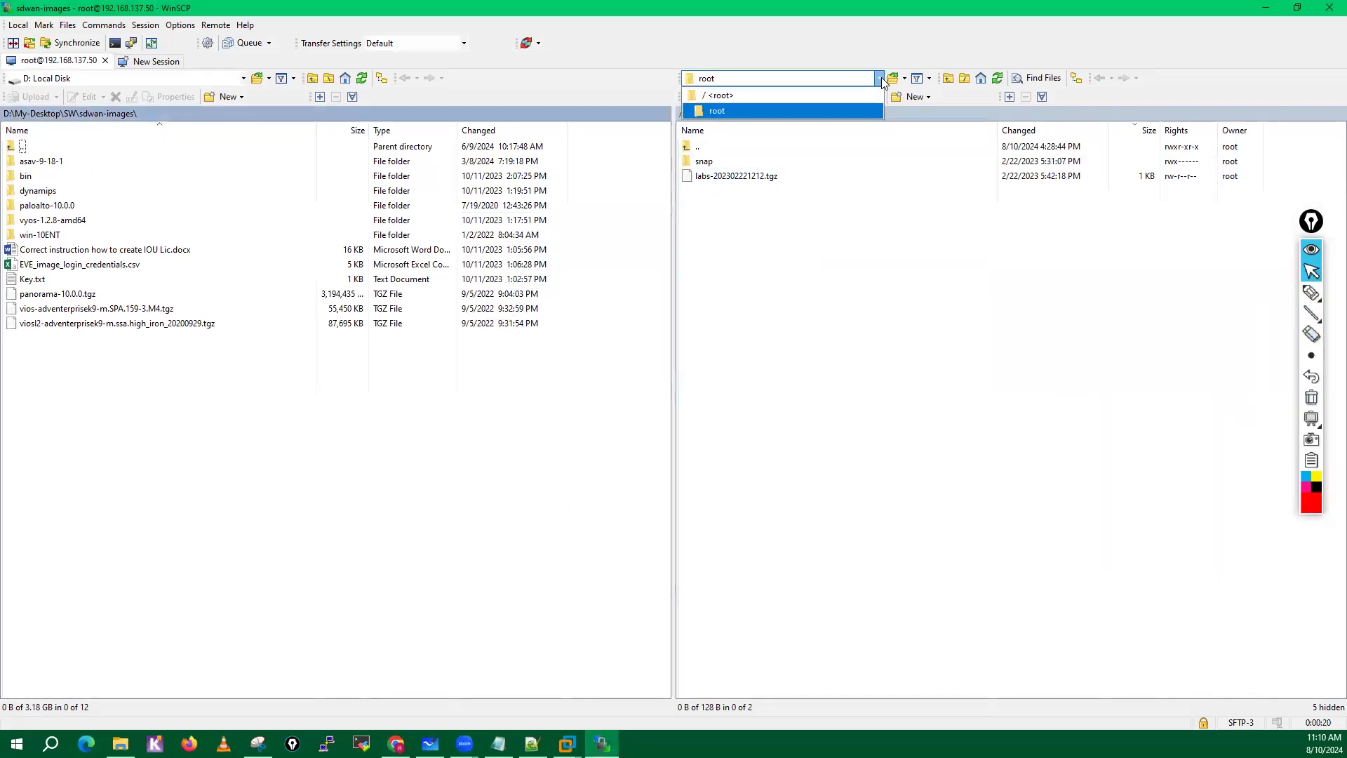
pyautogui.click(725, 95)
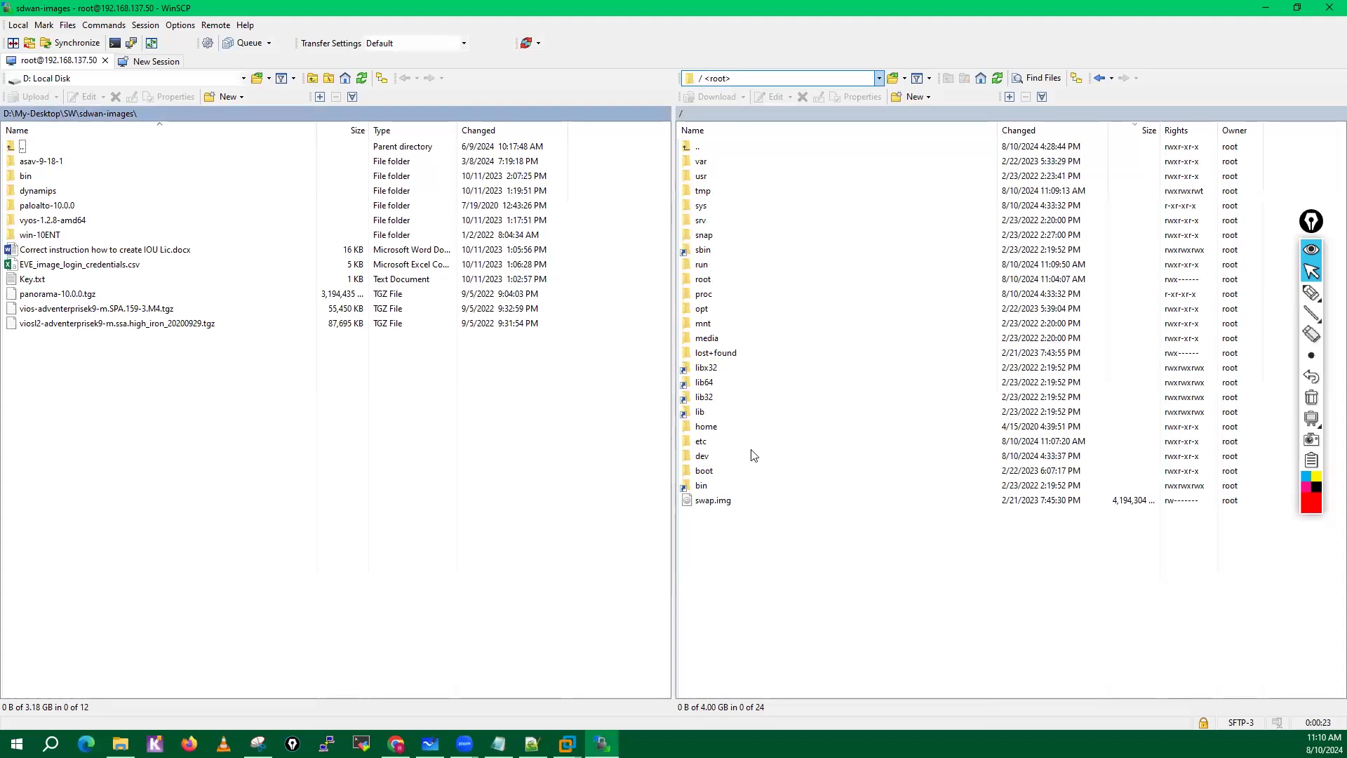
pyautogui.doubleClick(704, 311)
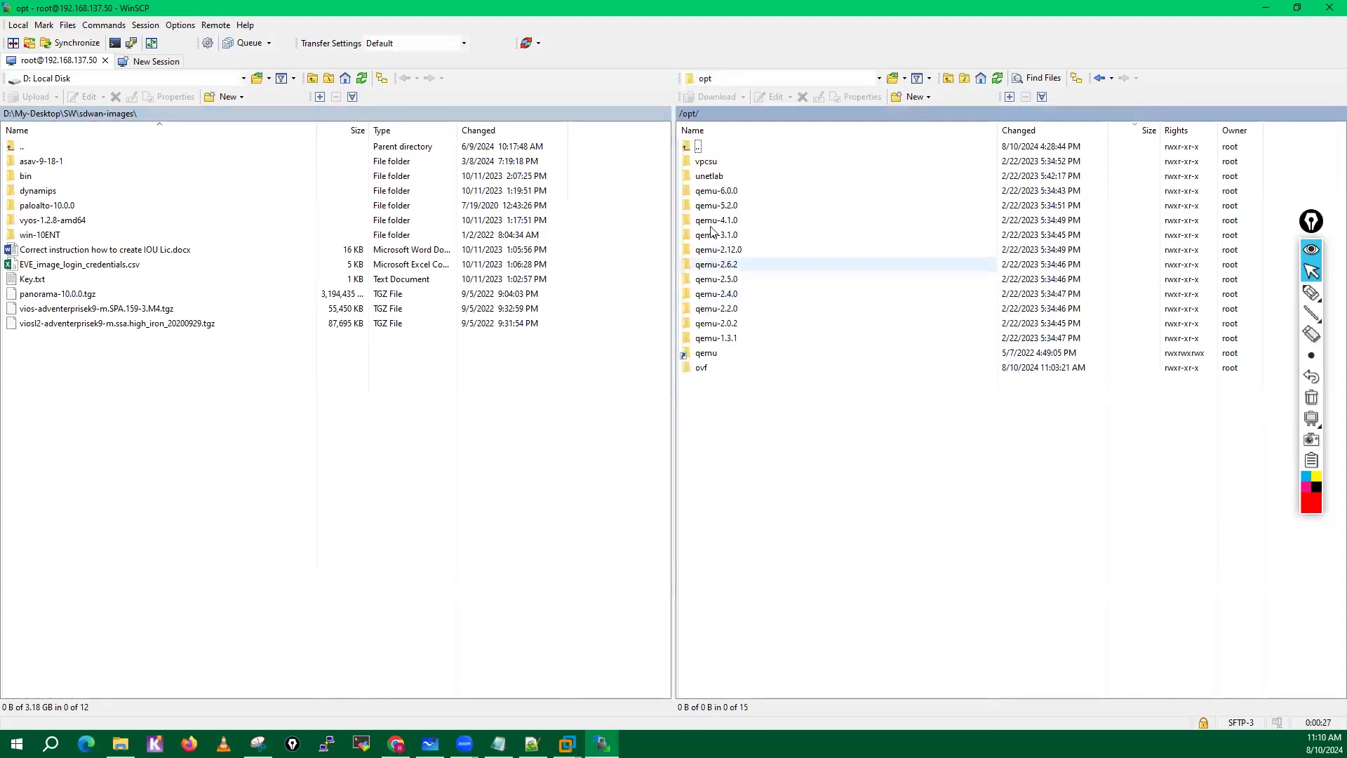
pyautogui.doubleClick(716, 177)
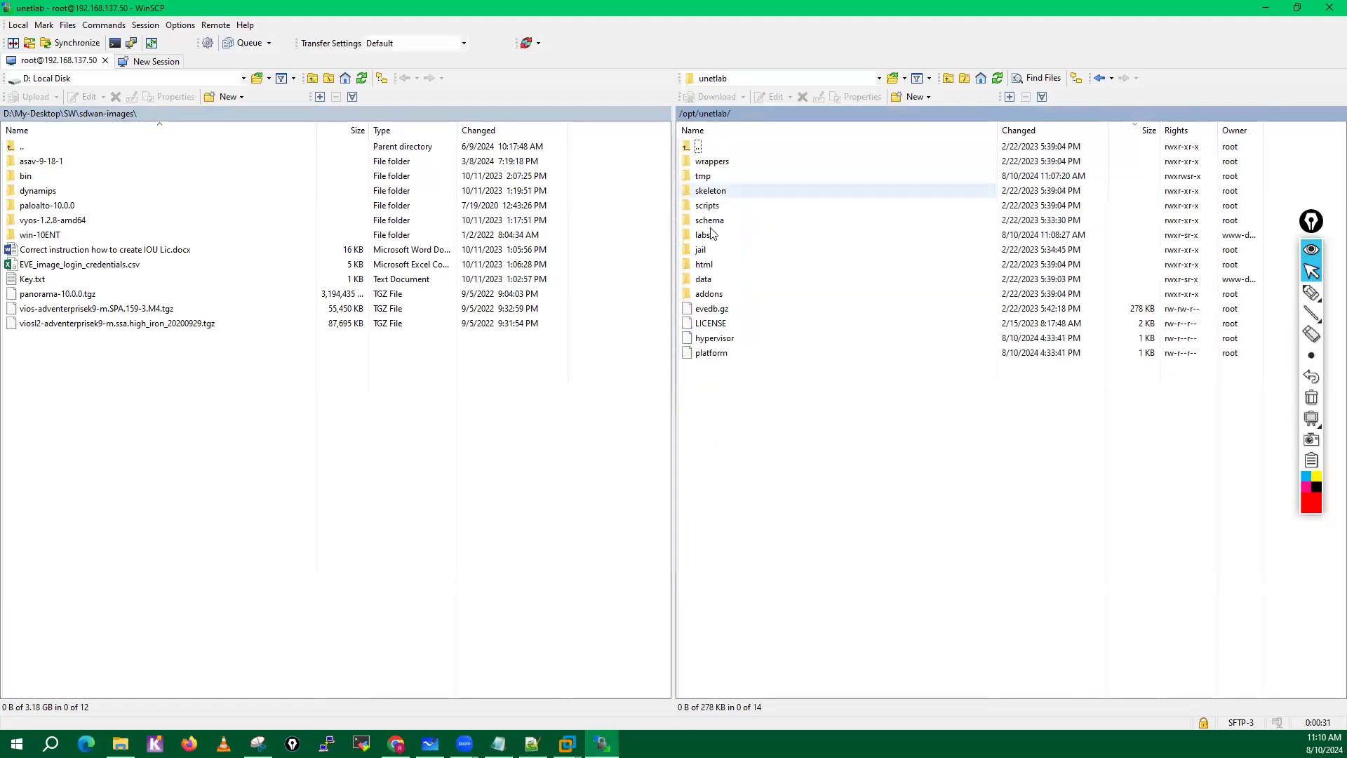
pyautogui.doubleClick(709, 295)
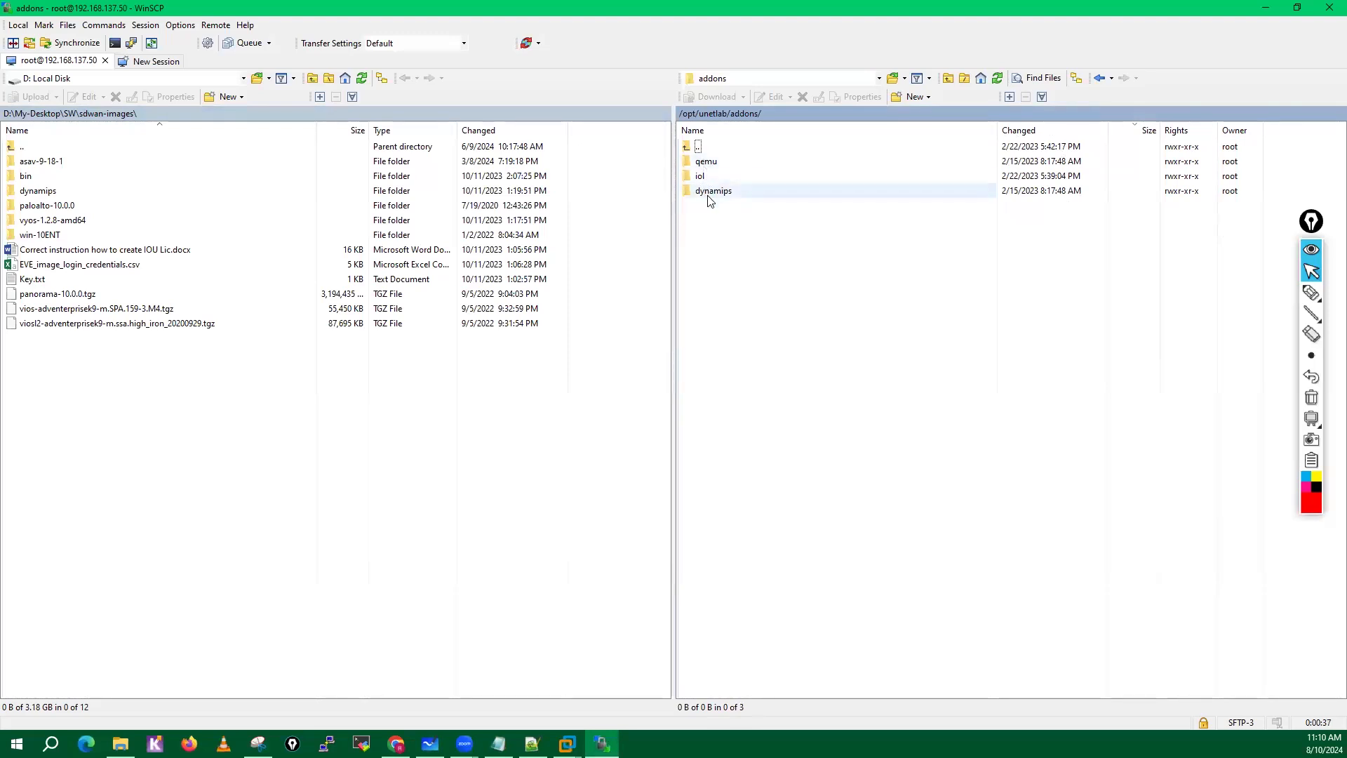
pyautogui.doubleClick(712, 192)
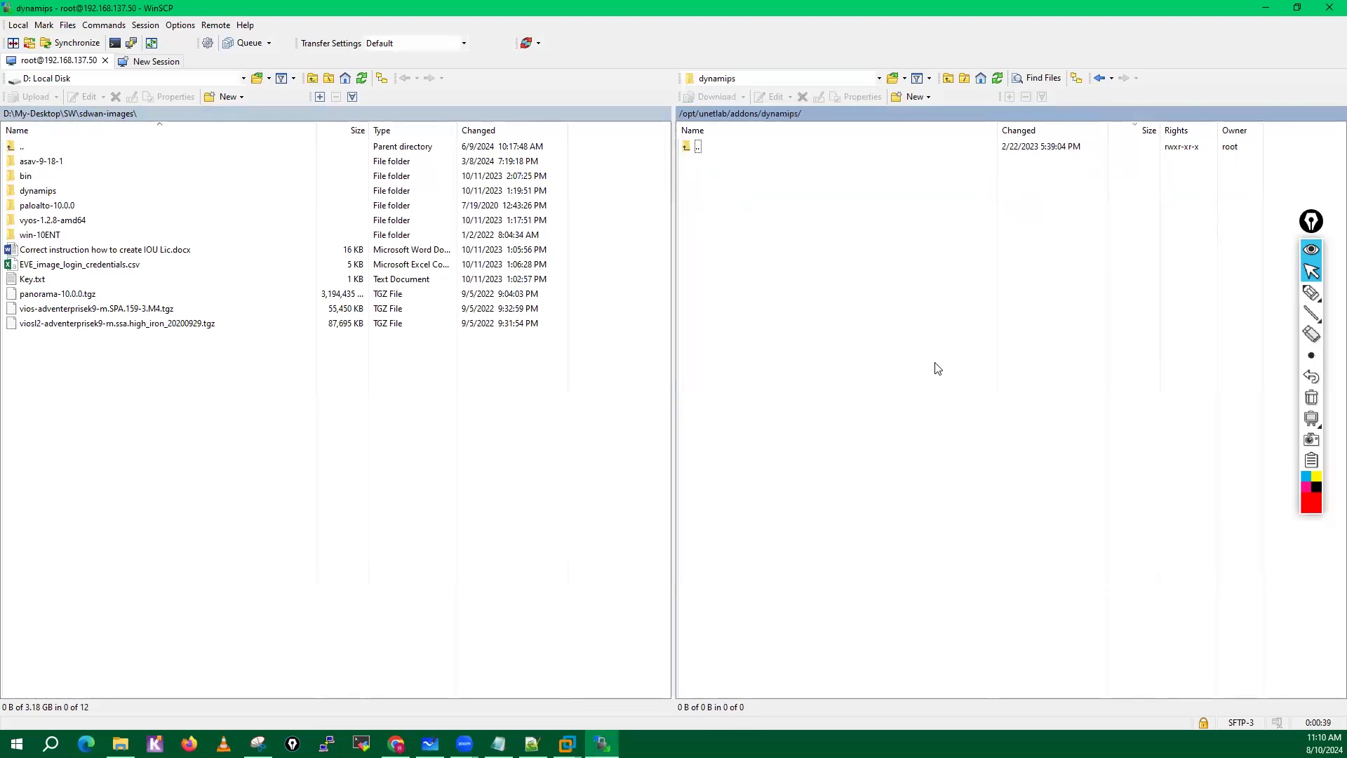
# Upload c3725-adventerprisek9-mz.124-15.T14.image from the local dynamips folder to the server's dynamips folder.
pyautogui.doubleClick(77, 190)
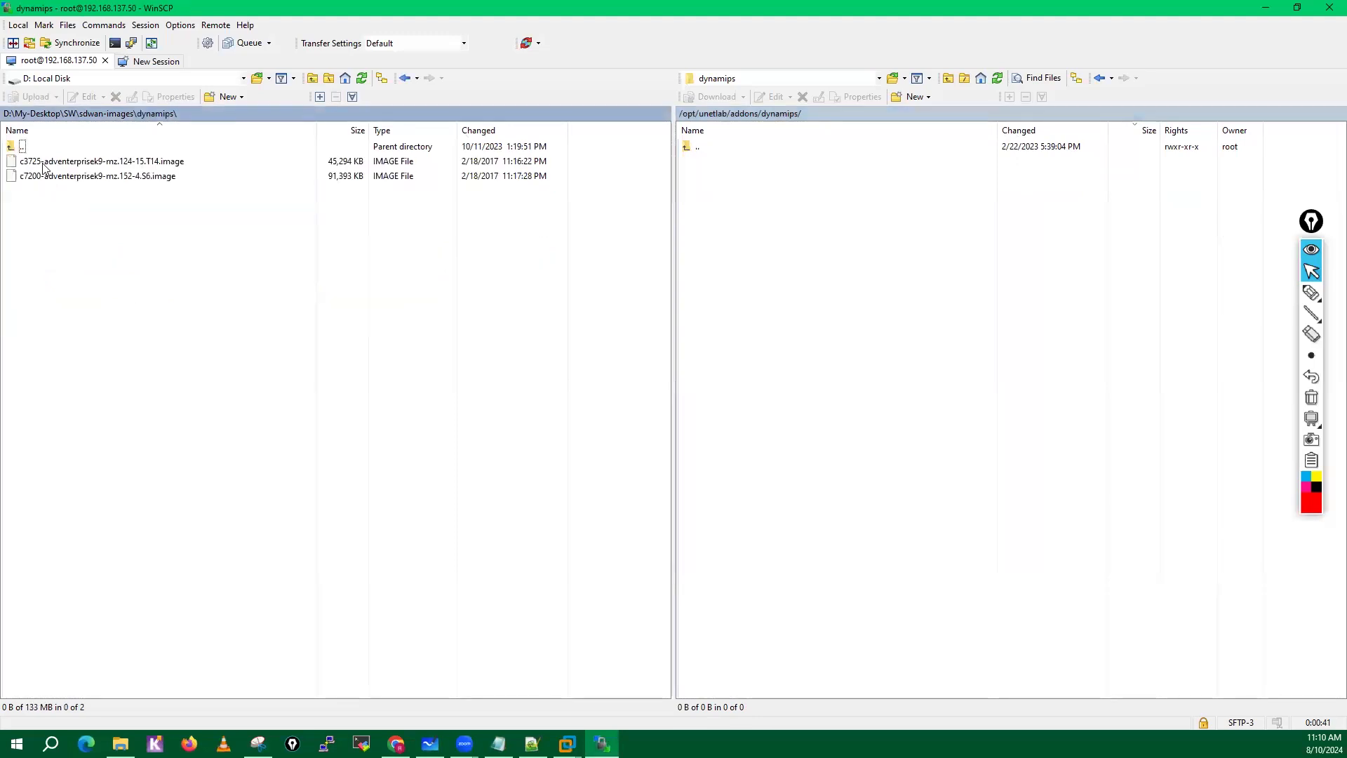
pyautogui.click(80, 163)
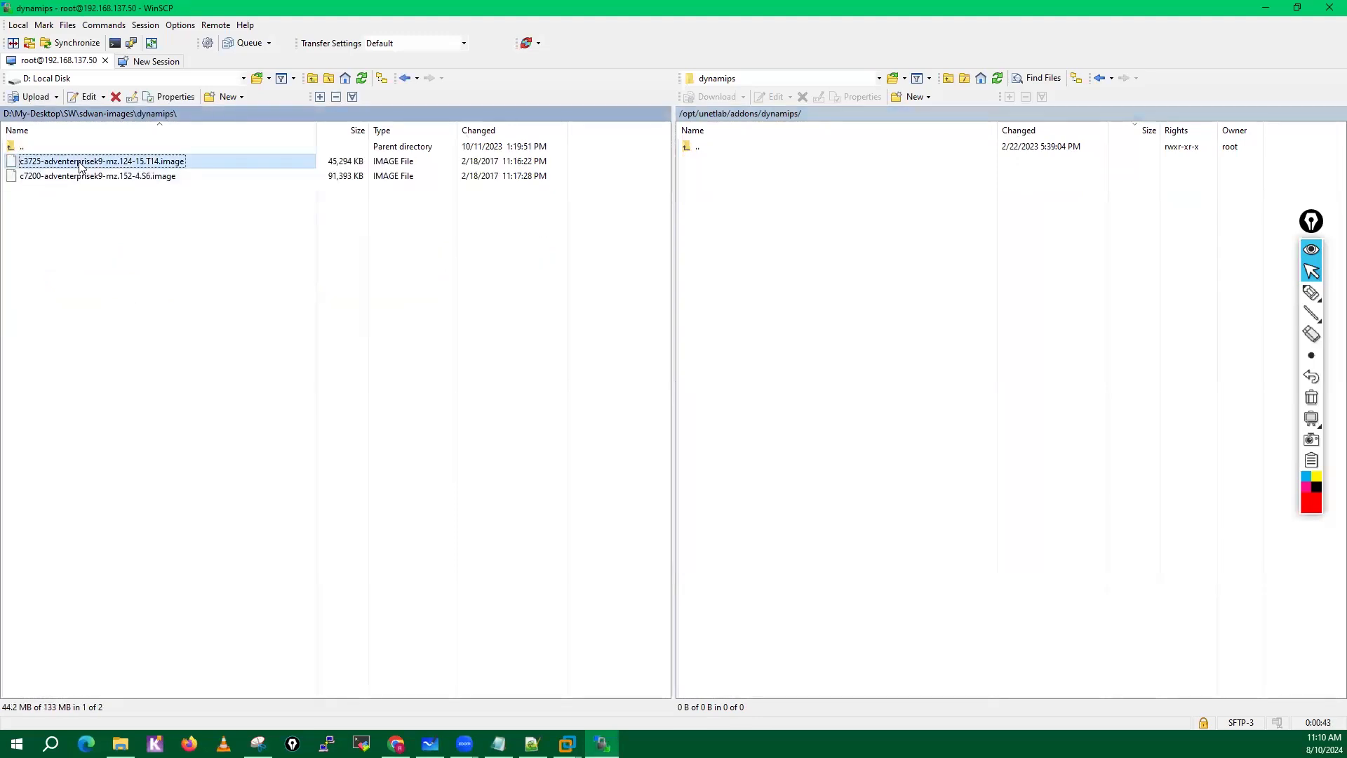
pyautogui.moveTo(54, 164); pyautogui.dragTo(814, 243)
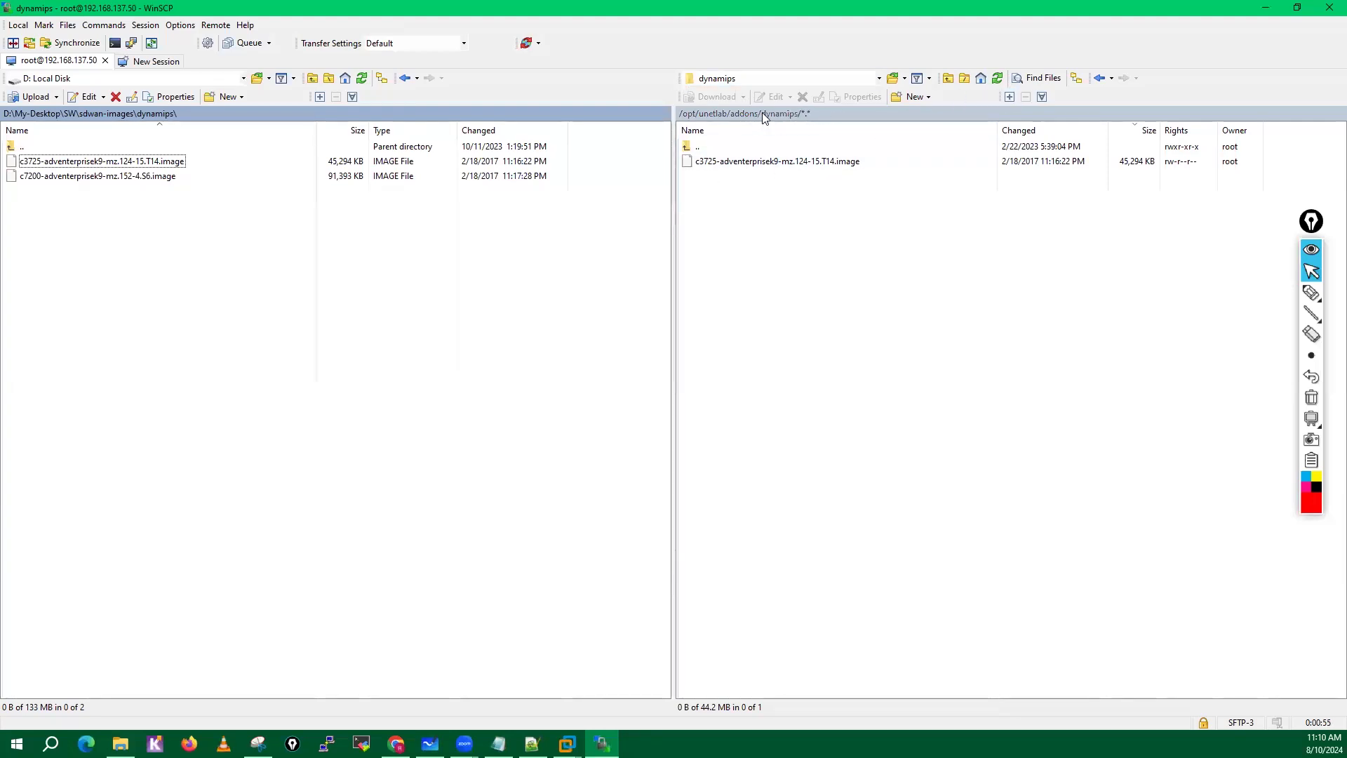
# Open the local sdwan-images\bin folder and the remote /opt/unetlab/addons/iol/bin folder.
pyautogui.click(742, 114)
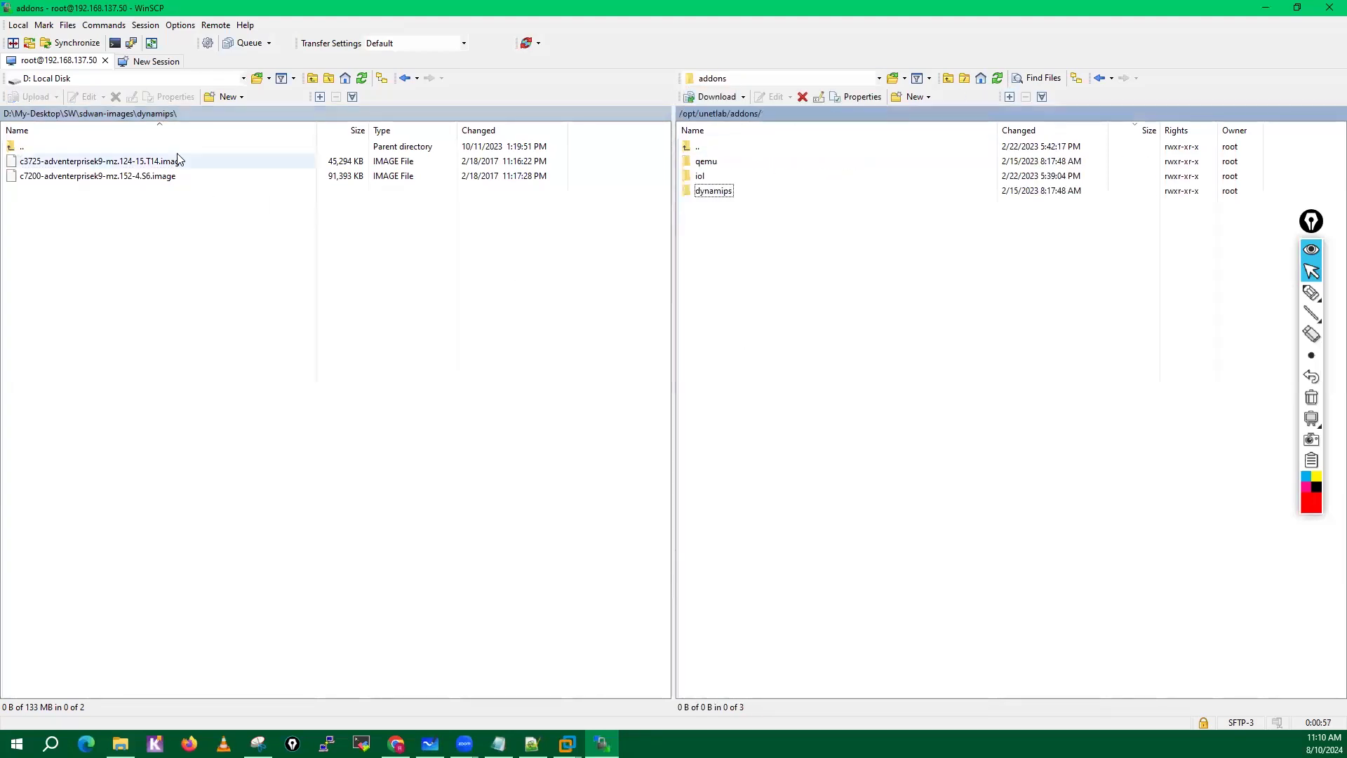
pyautogui.click(115, 113)
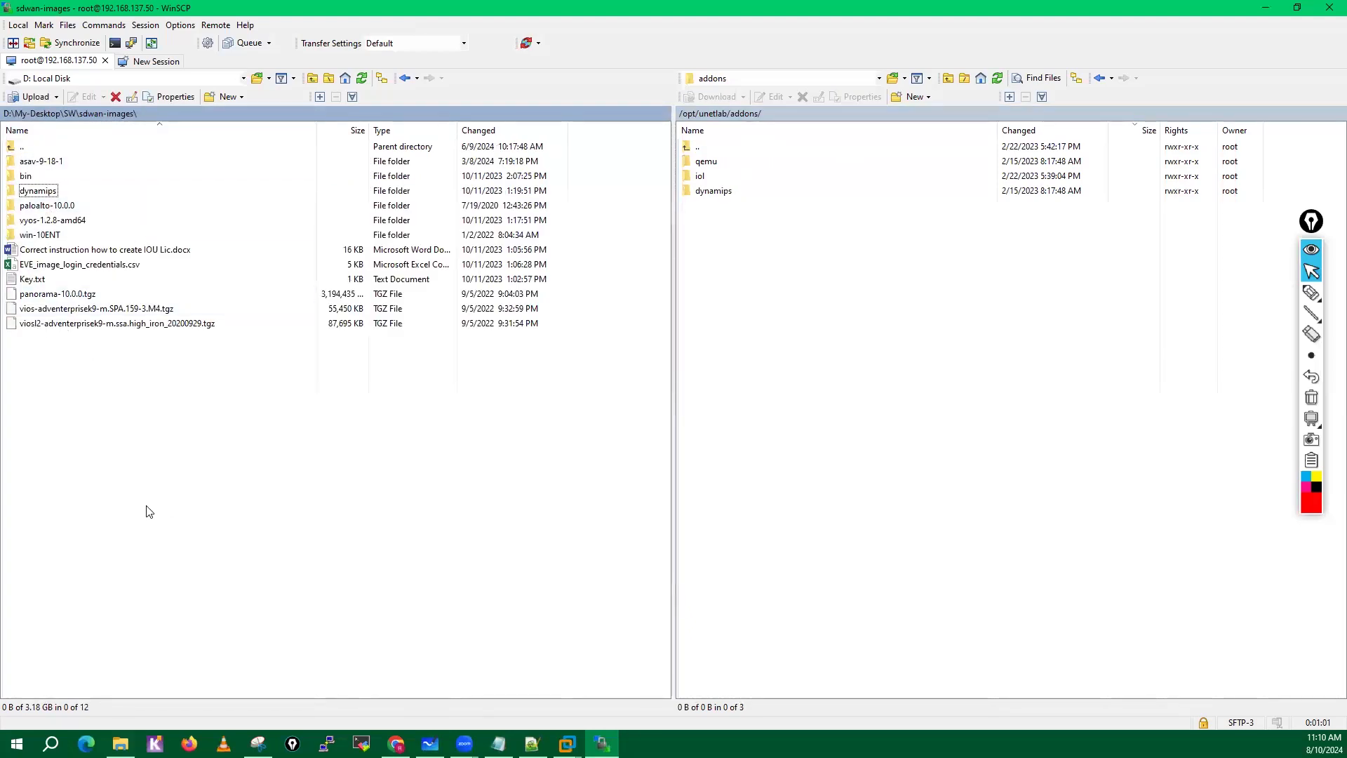
pyautogui.click(28, 176)
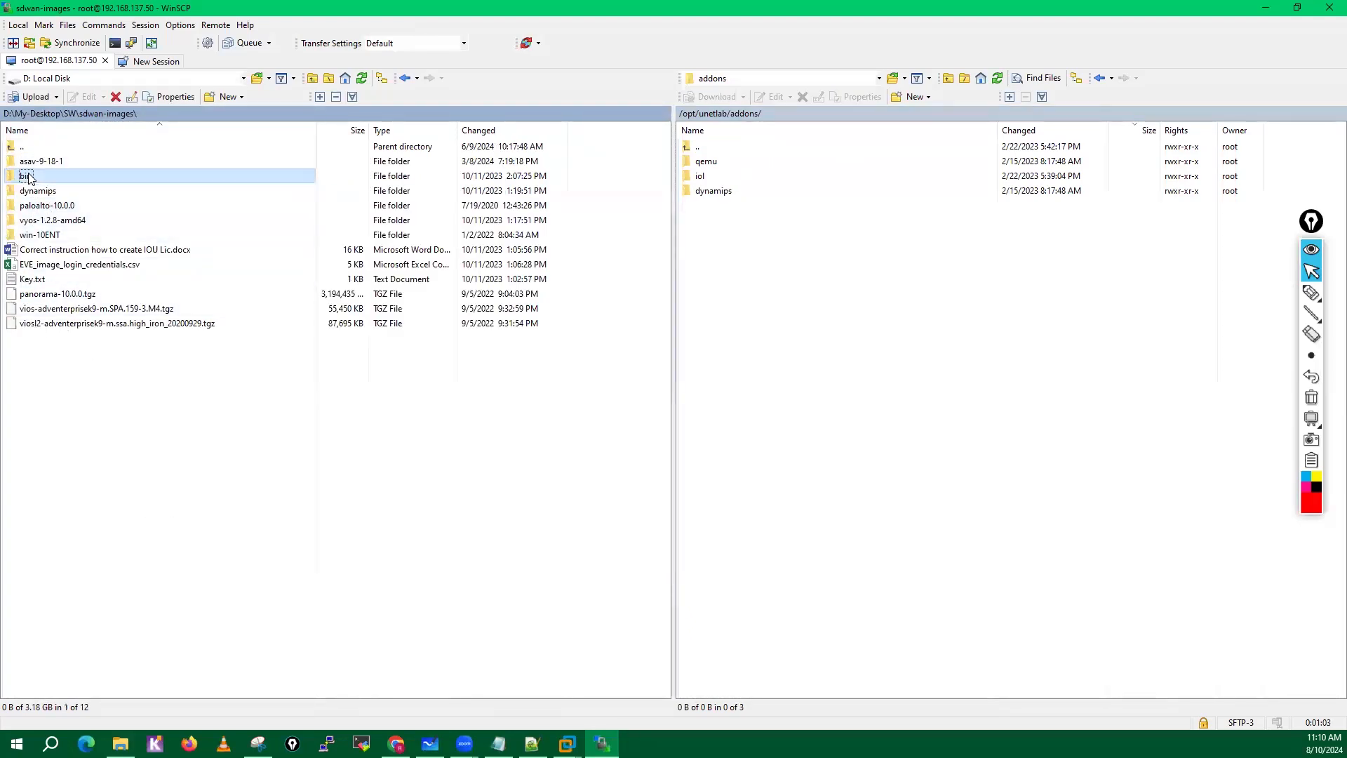
pyautogui.doubleClick(28, 176)
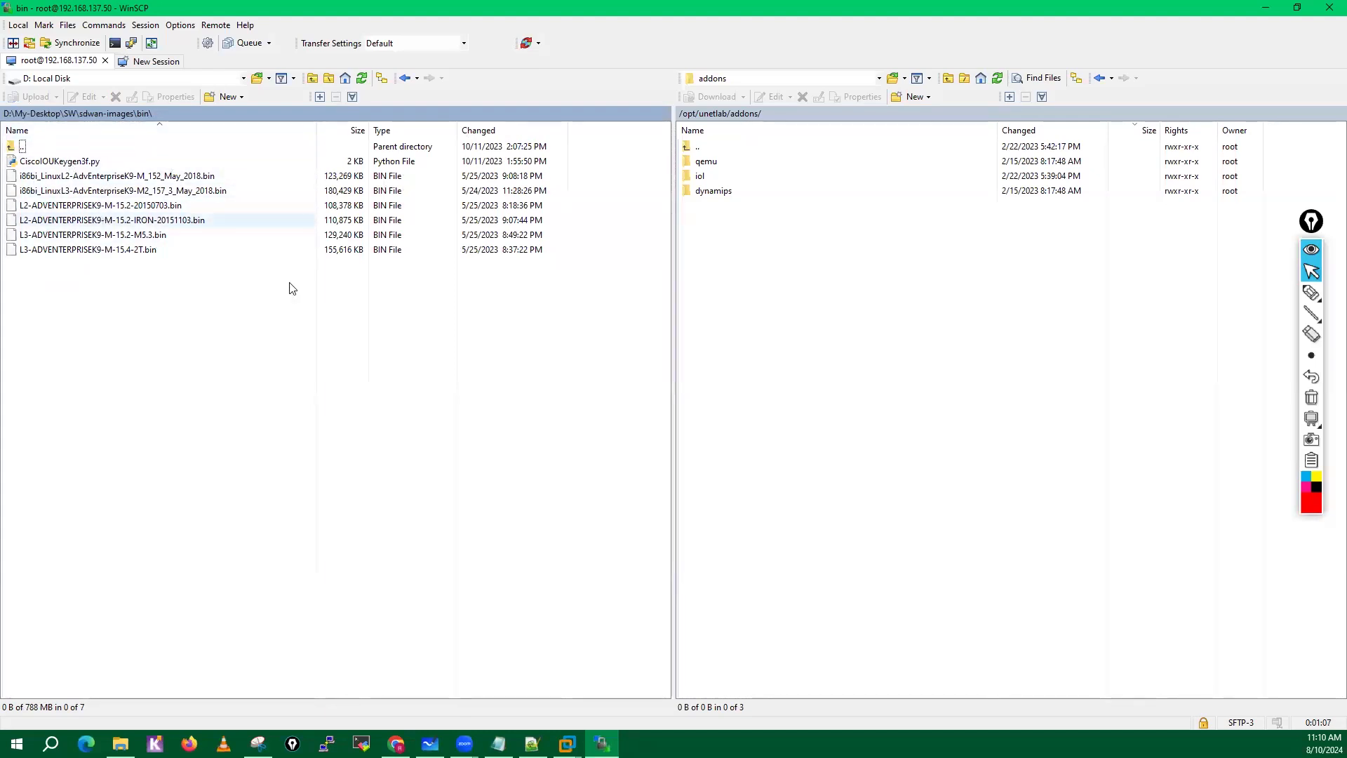
pyautogui.doubleClick(700, 176)
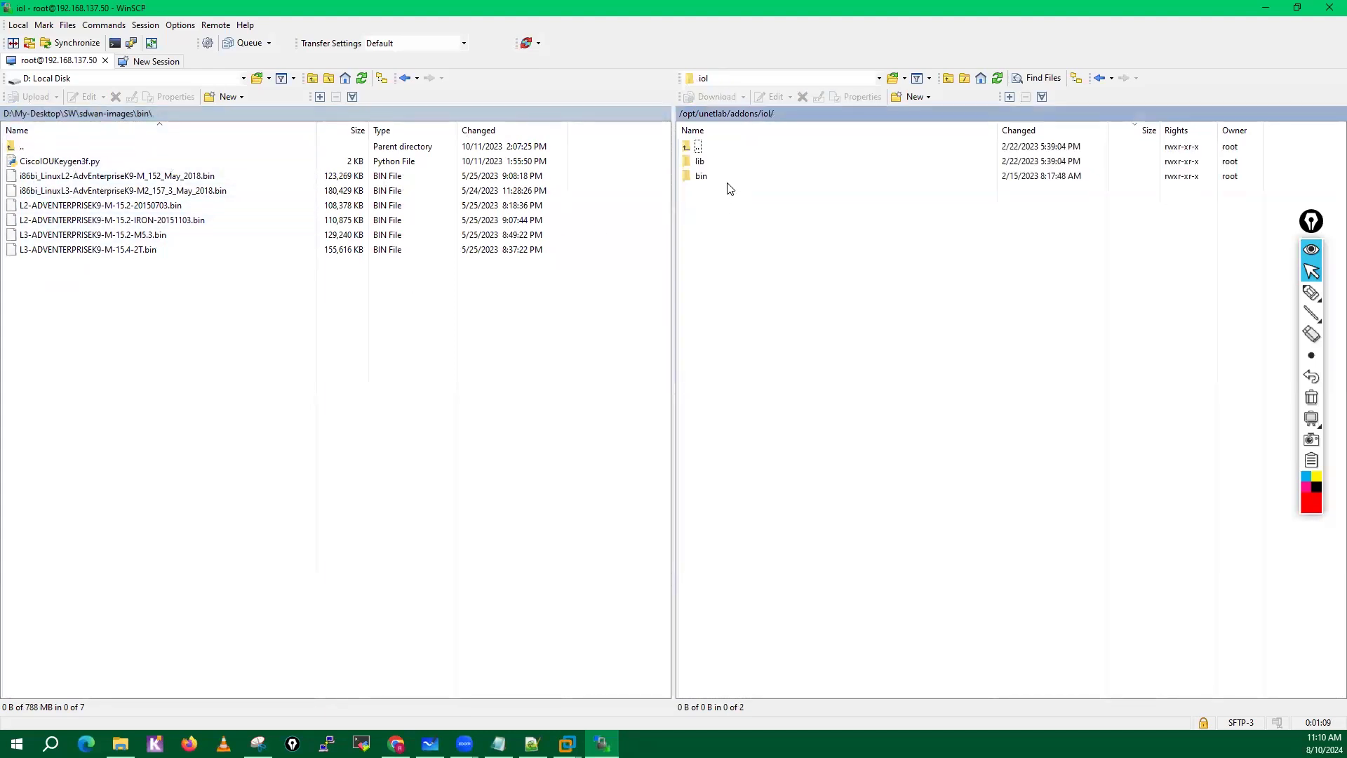
pyautogui.doubleClick(702, 176)
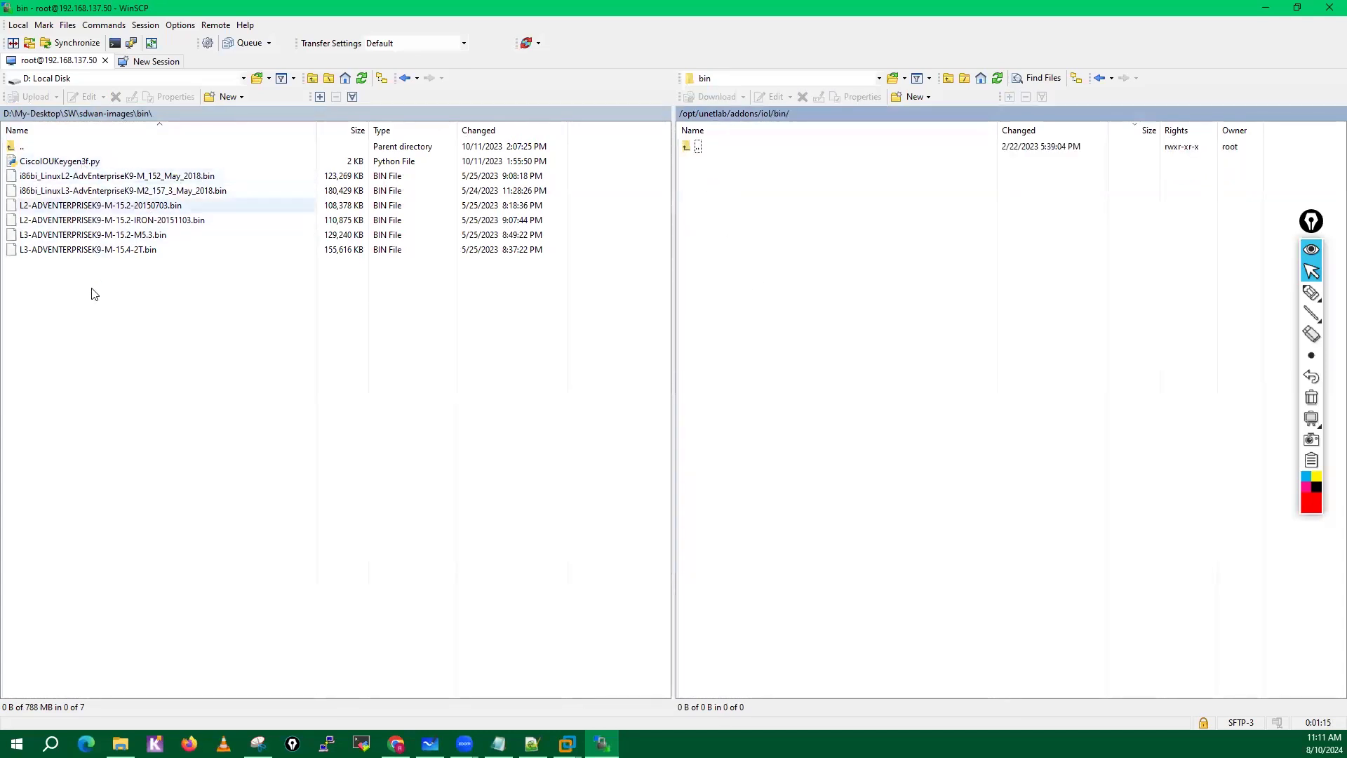
# Upload CiscoIOUKeygen3f.py and the two i86bi_Linux L2 and L3 AdvEnterpriseK9 bin files to the remote iol/bin folder.
pyautogui.moveTo(66, 281); pyautogui.dragTo(88, 166)
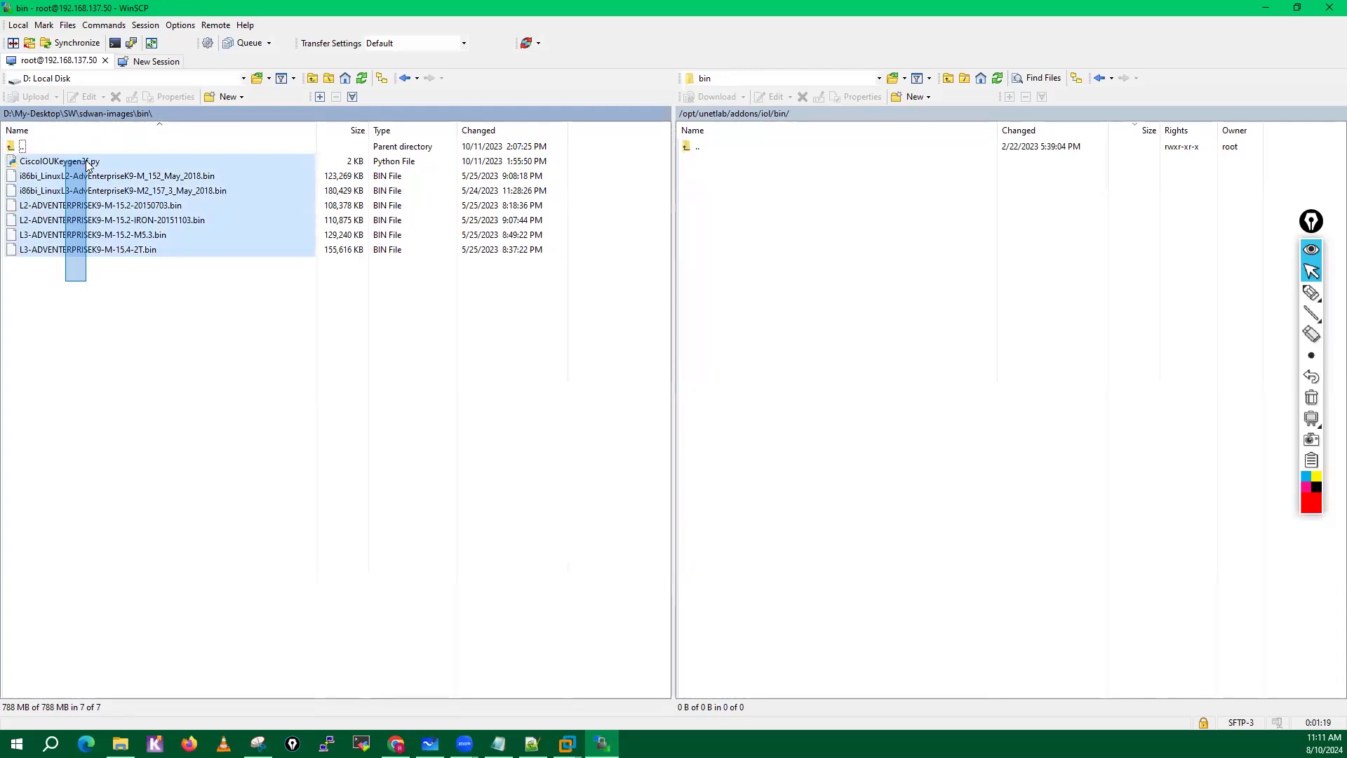
pyautogui.click(81, 351)
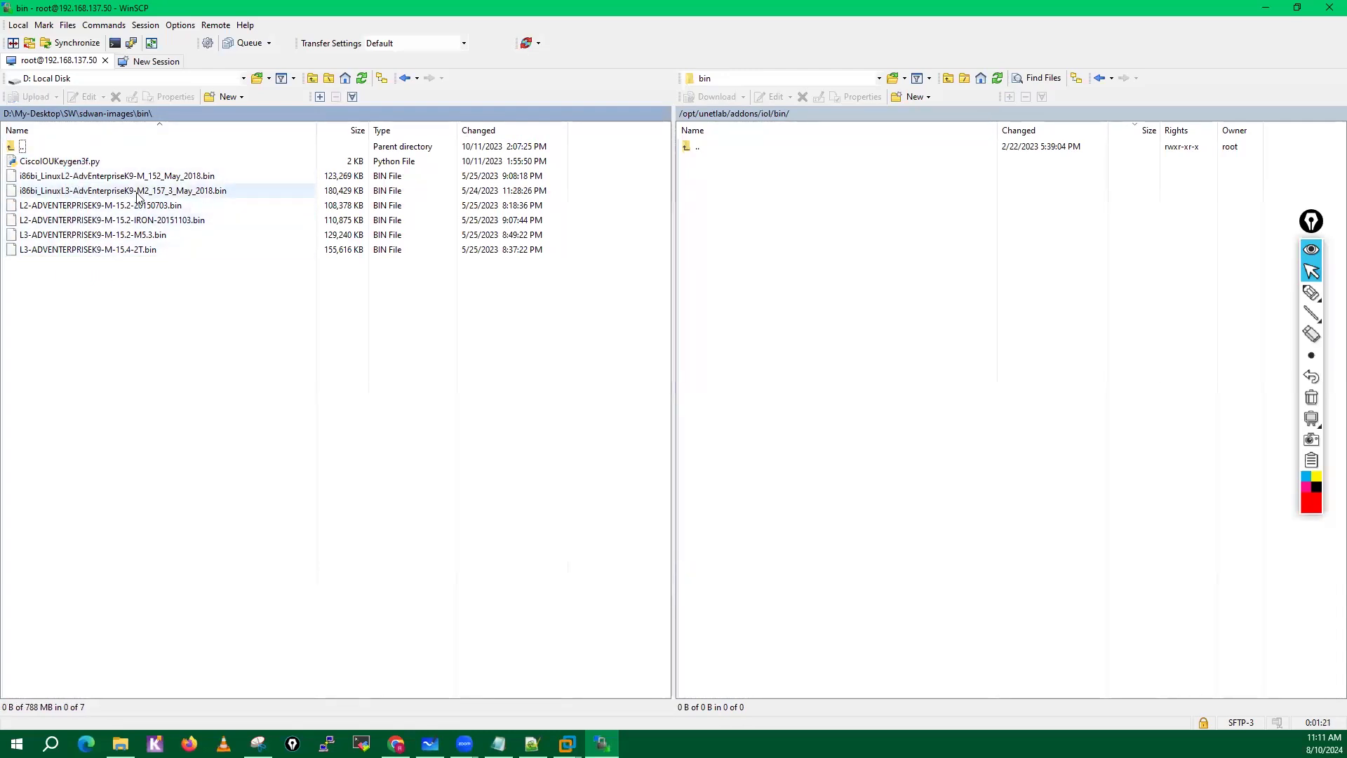
pyautogui.click(138, 197)
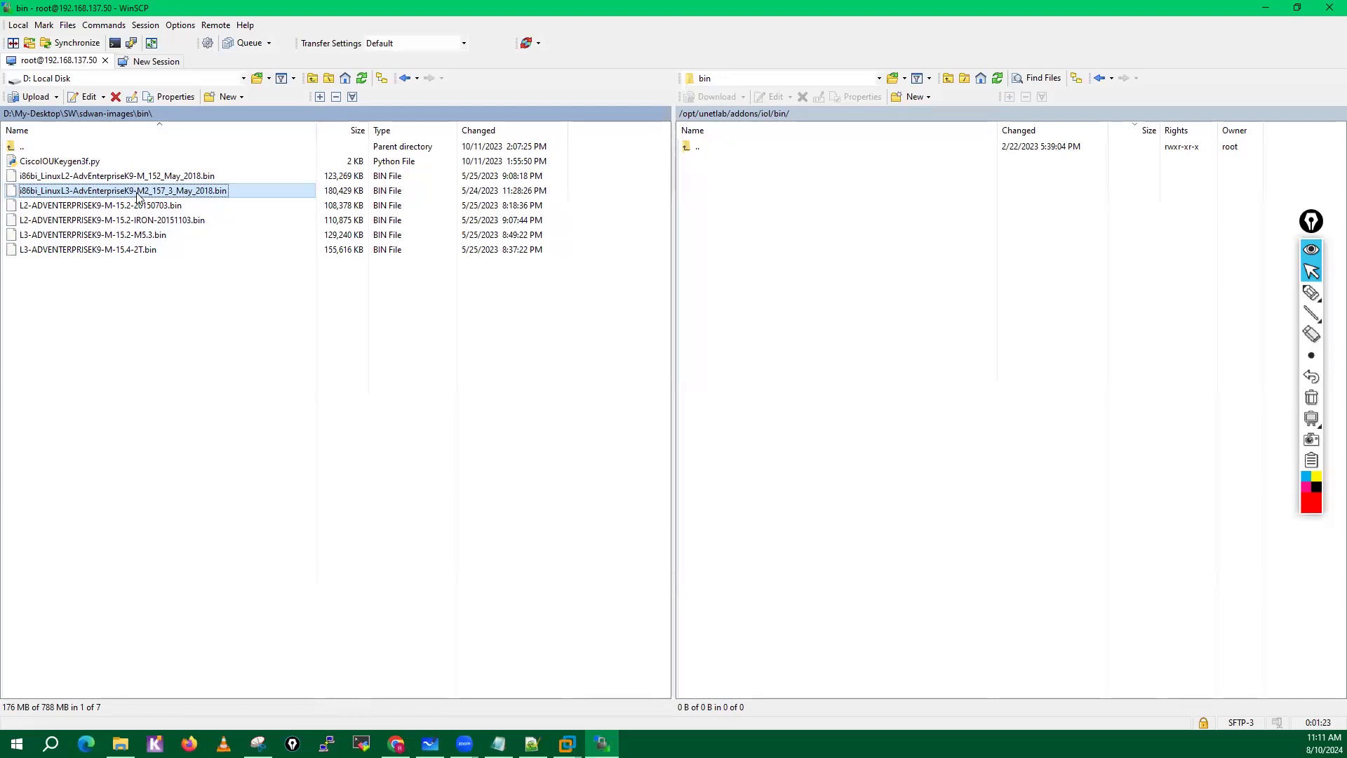
pyautogui.keyDown('ctrl'); pyautogui.click(72, 166); pyautogui.keyUp('ctrl')
pyautogui.keyDown('ctrl'); pyautogui.click(73, 179); pyautogui.keyUp('ctrl')
pyautogui.moveTo(73, 179); pyautogui.dragTo(849, 331)
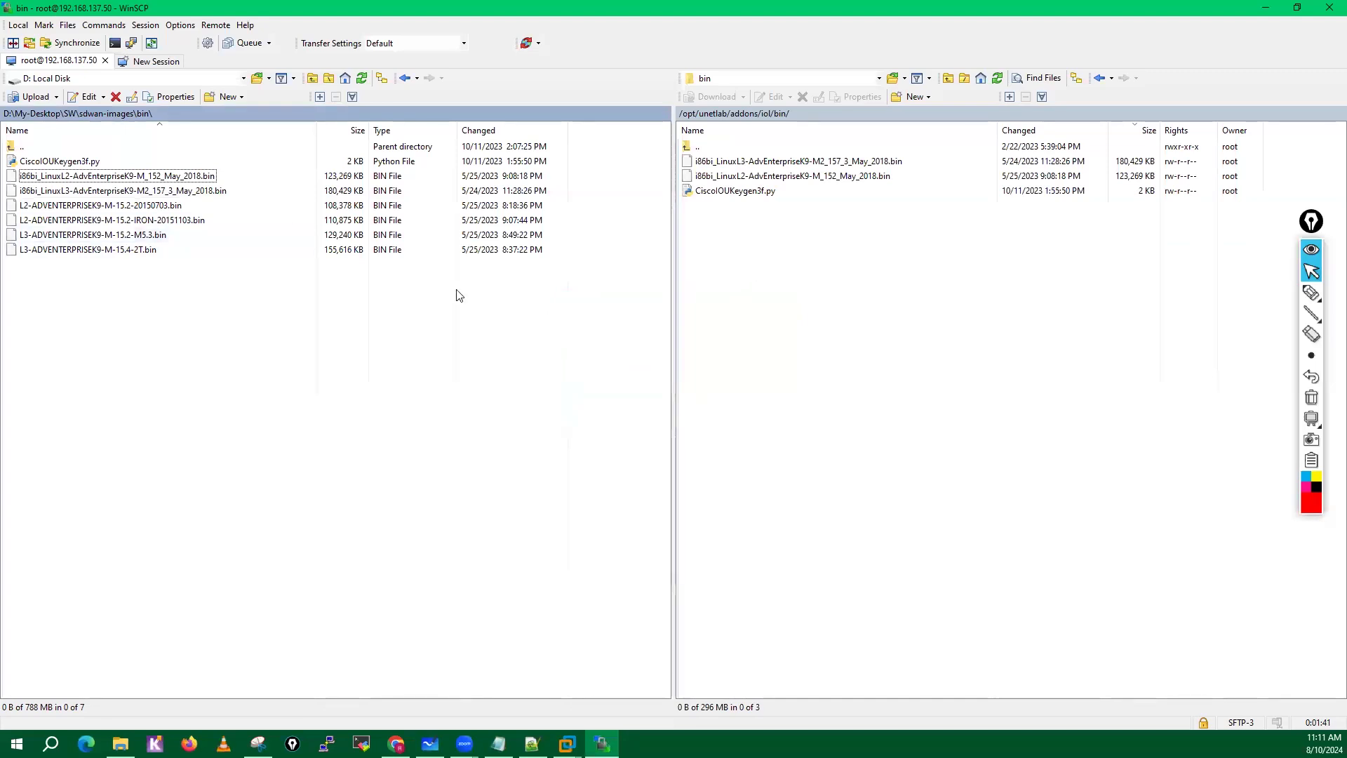
# Upload the four L2- and L3-ADVENTERPRISEK9 bin images to the remote iol/bin folder, and return the remote side to /opt/unetlab/addons.
pyautogui.moveTo(75, 290); pyautogui.dragTo(860, 354)
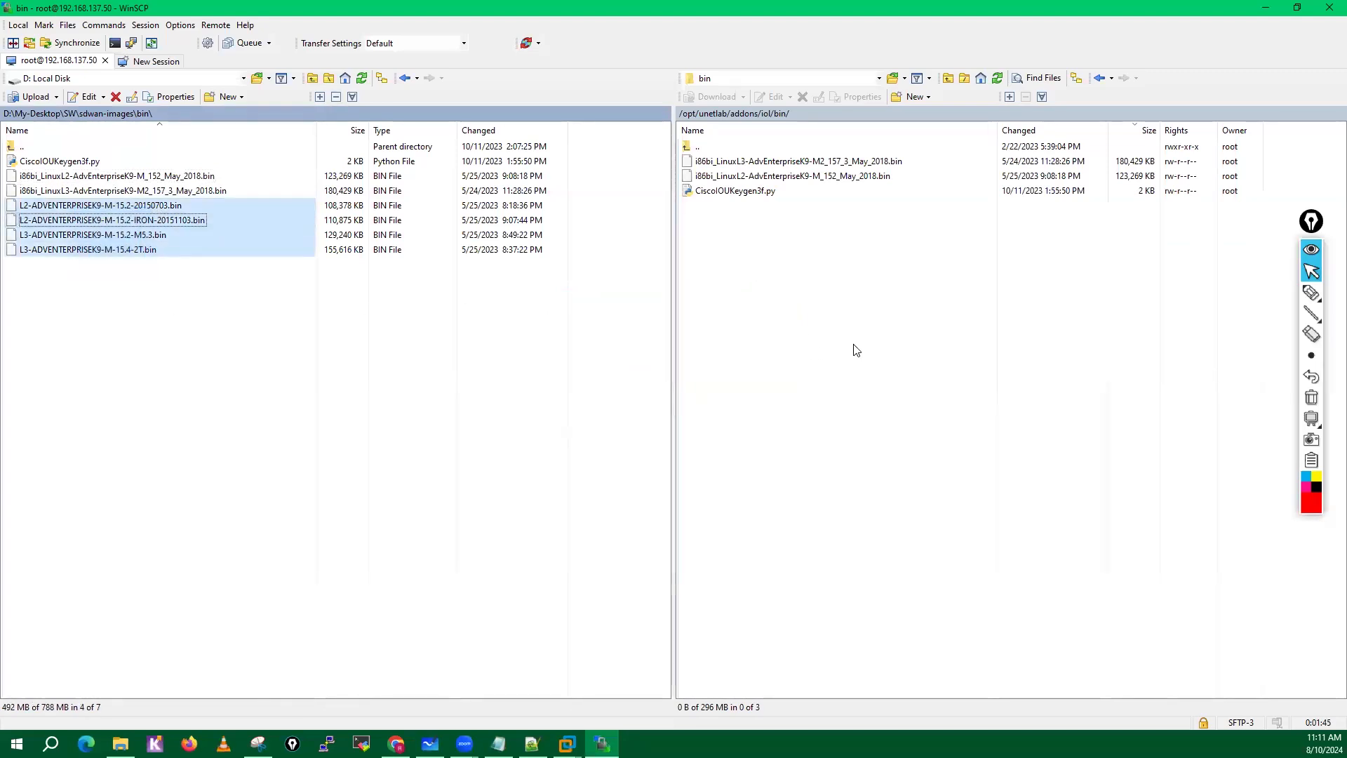
pyautogui.moveTo(812, 154); pyautogui.dragTo(769, 115)
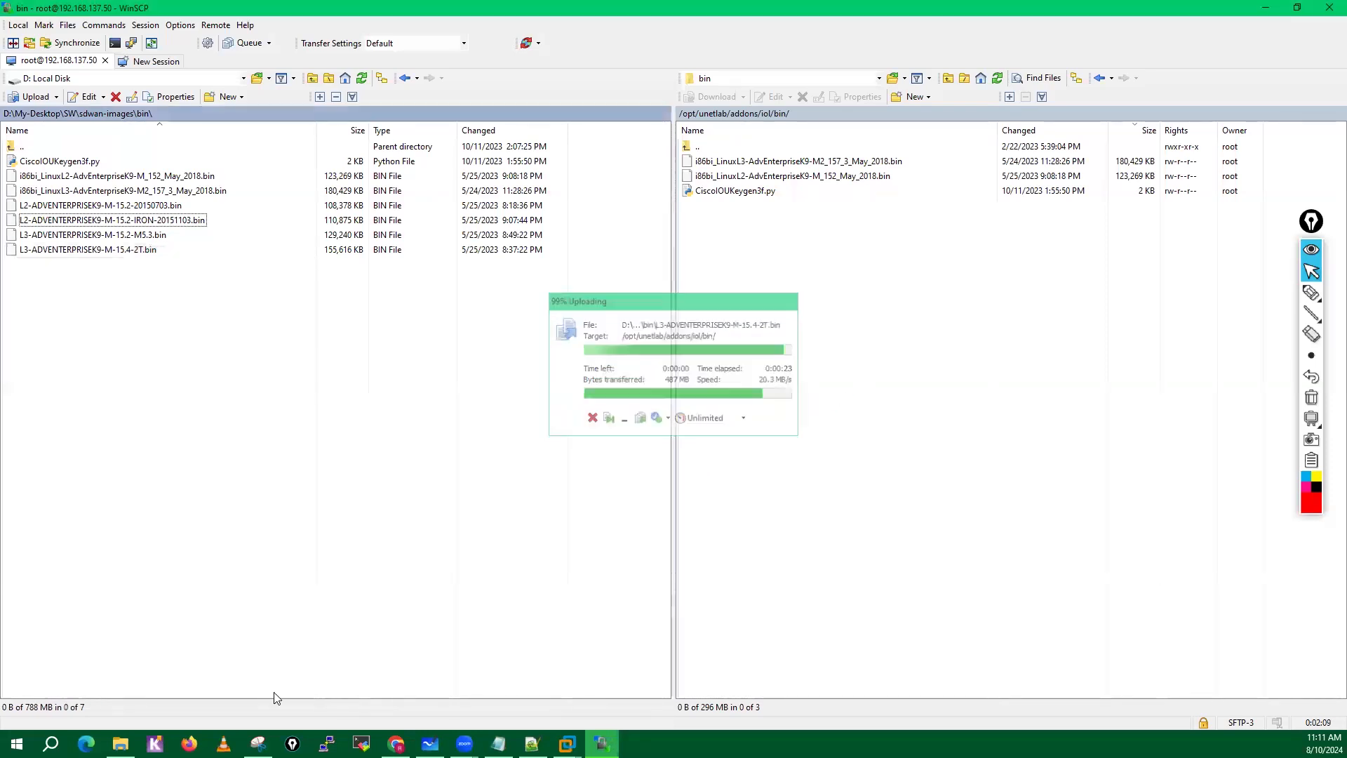
pyautogui.click(767, 115)
pyautogui.doubleClick(708, 164)
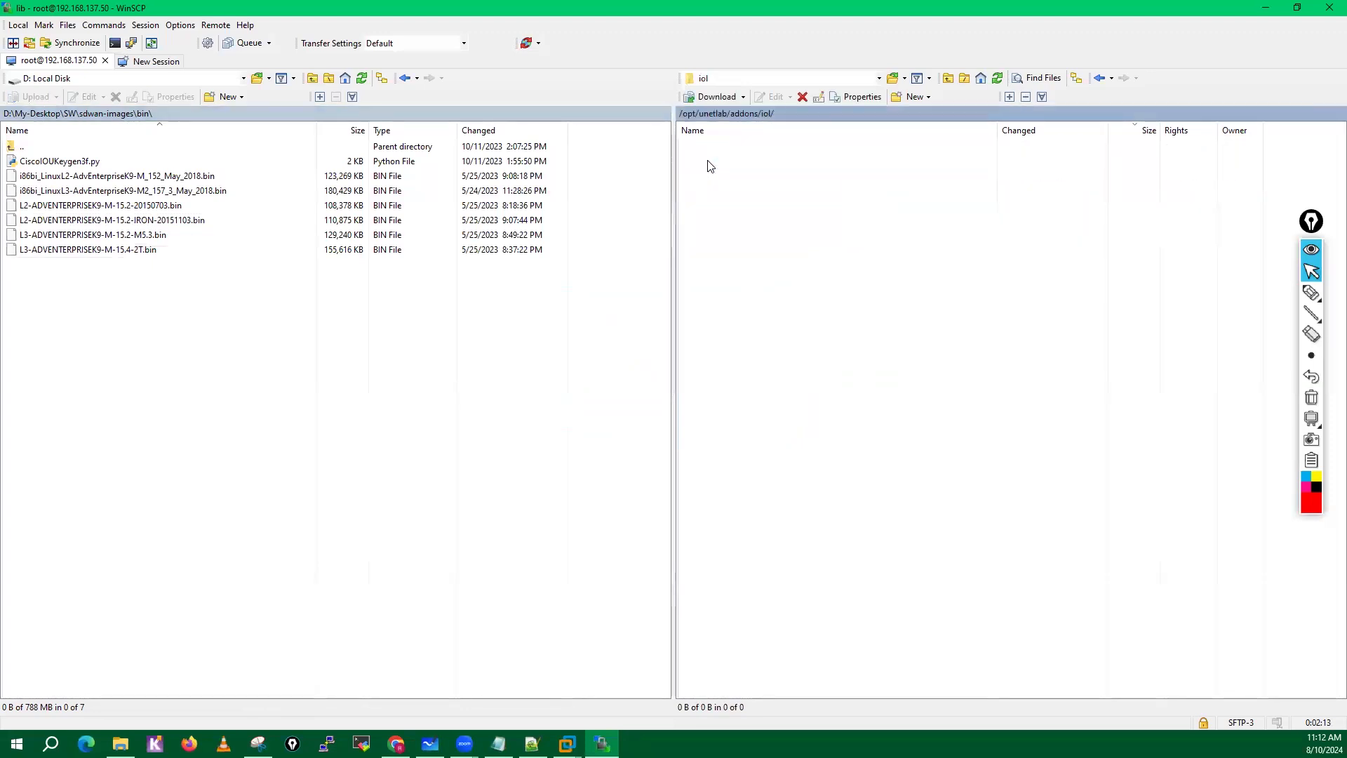
pyautogui.click(746, 115)
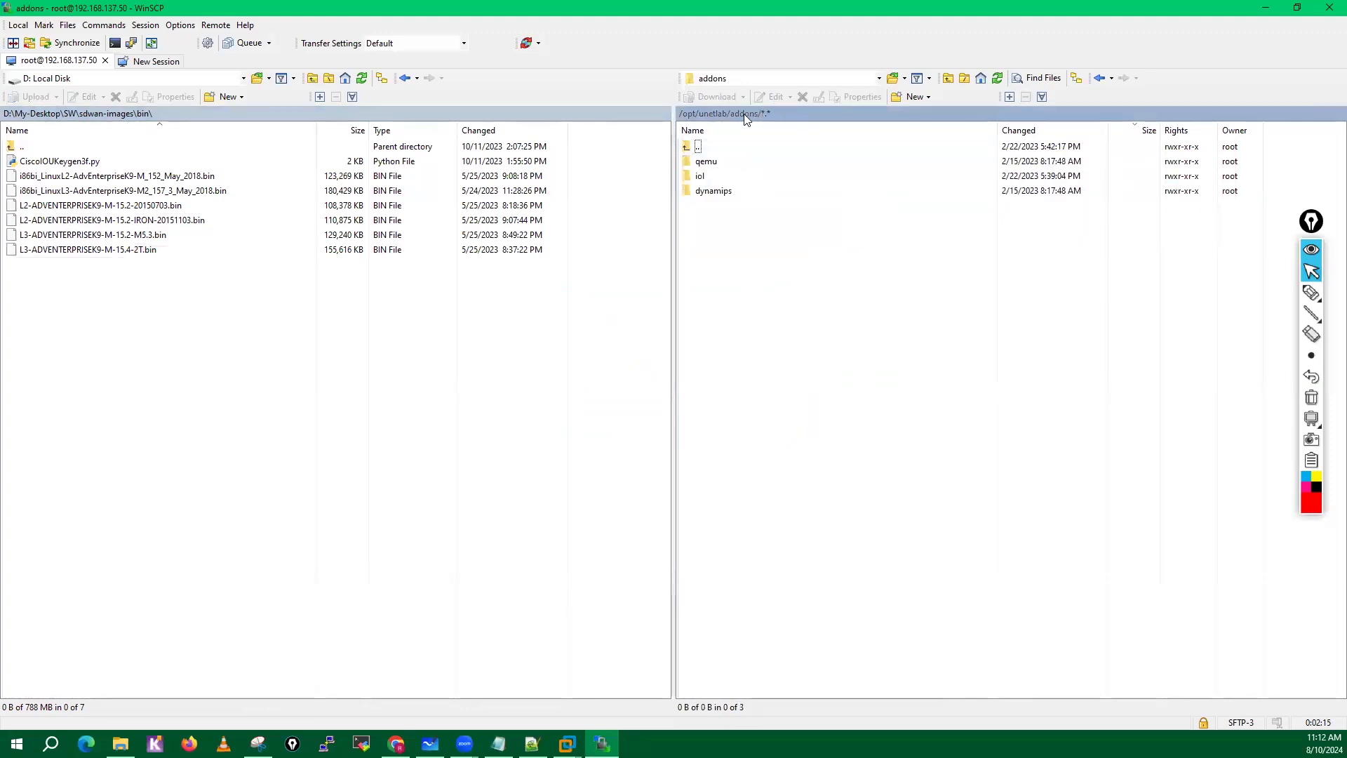
# Browse the local SW folder, Desktop and C: Windows locations, and return to D: Local Disk.
pyautogui.click(70, 114)
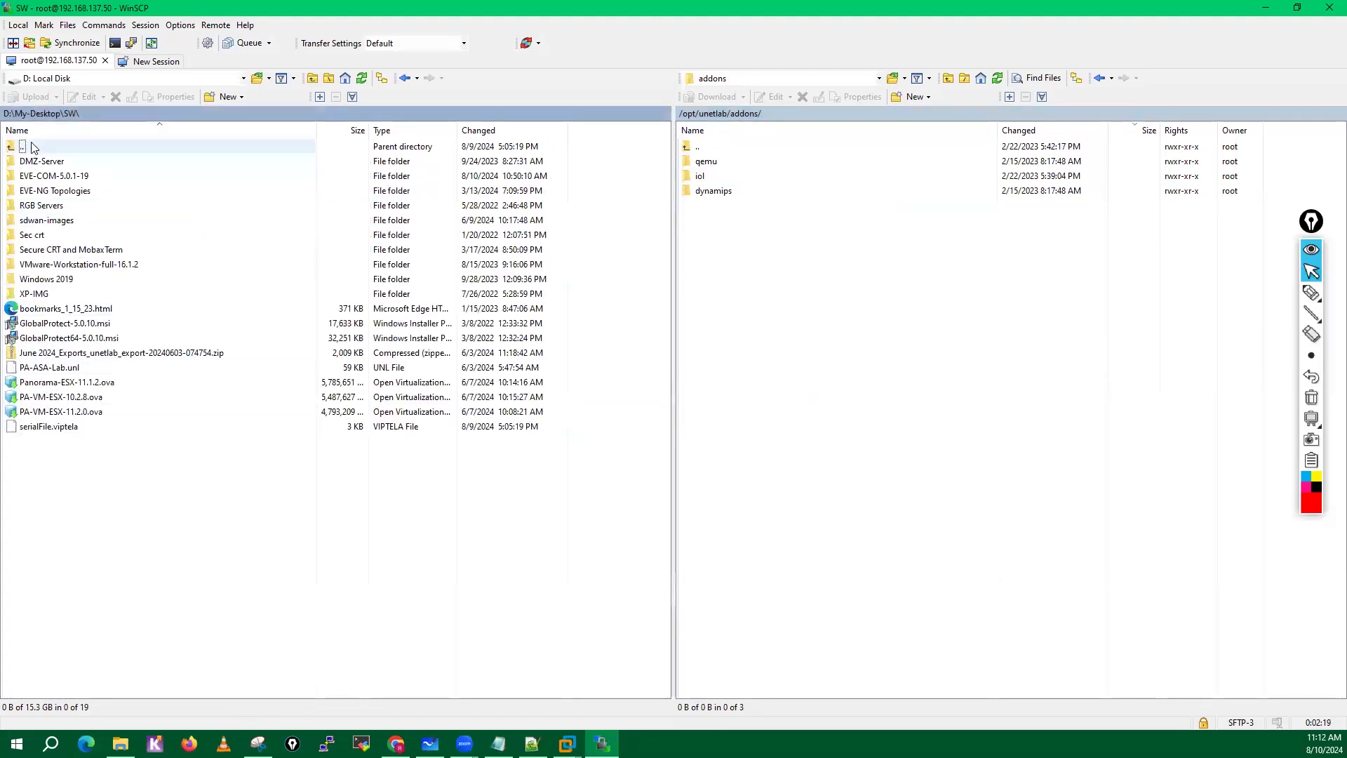
pyautogui.click(242, 78)
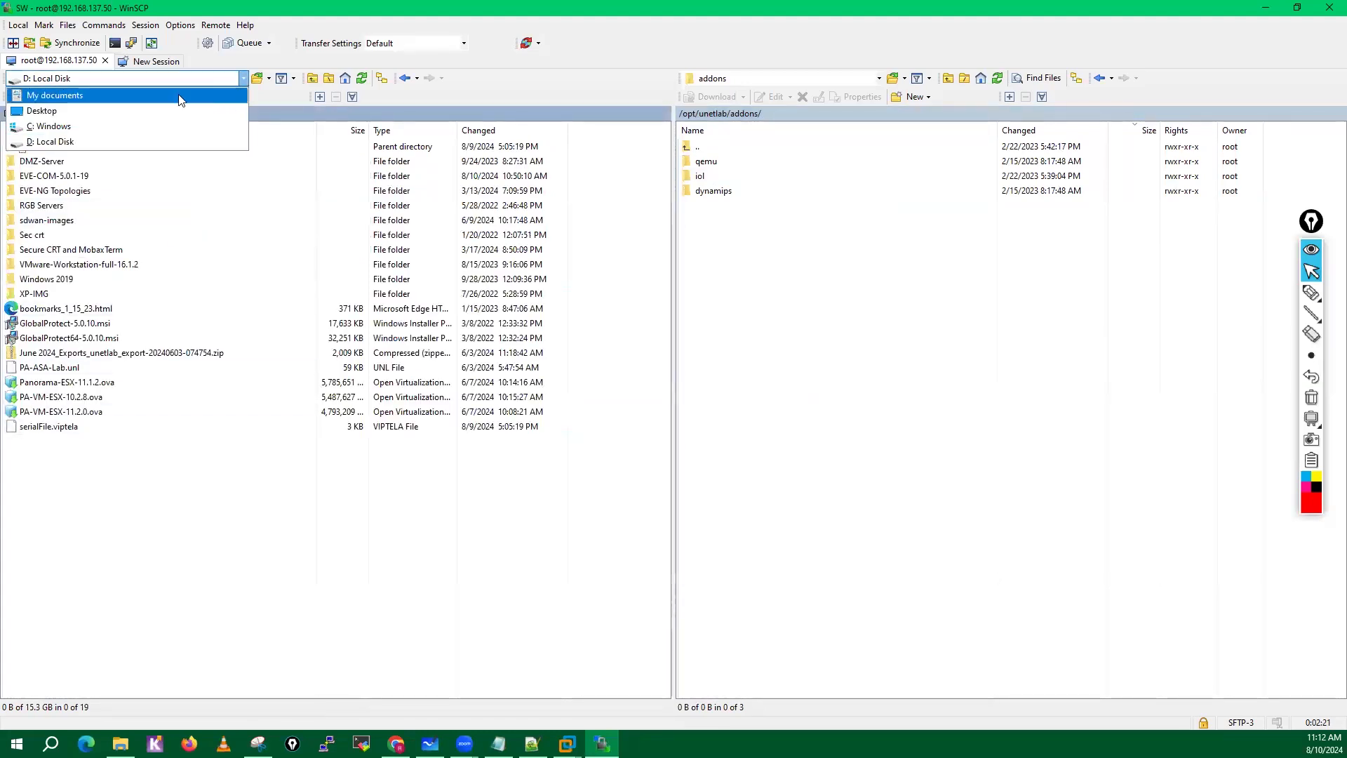
pyautogui.click(50, 110)
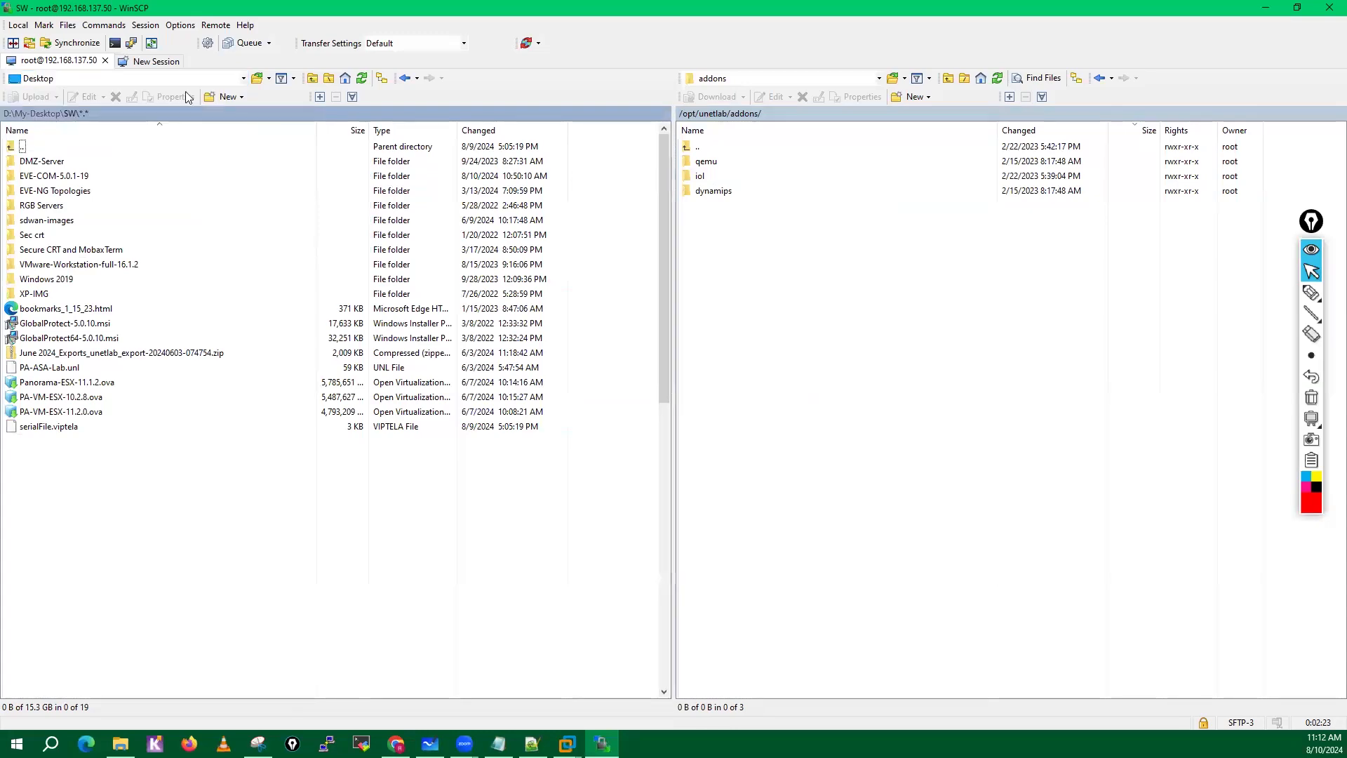
pyautogui.click(185, 79)
pyautogui.click(49, 126)
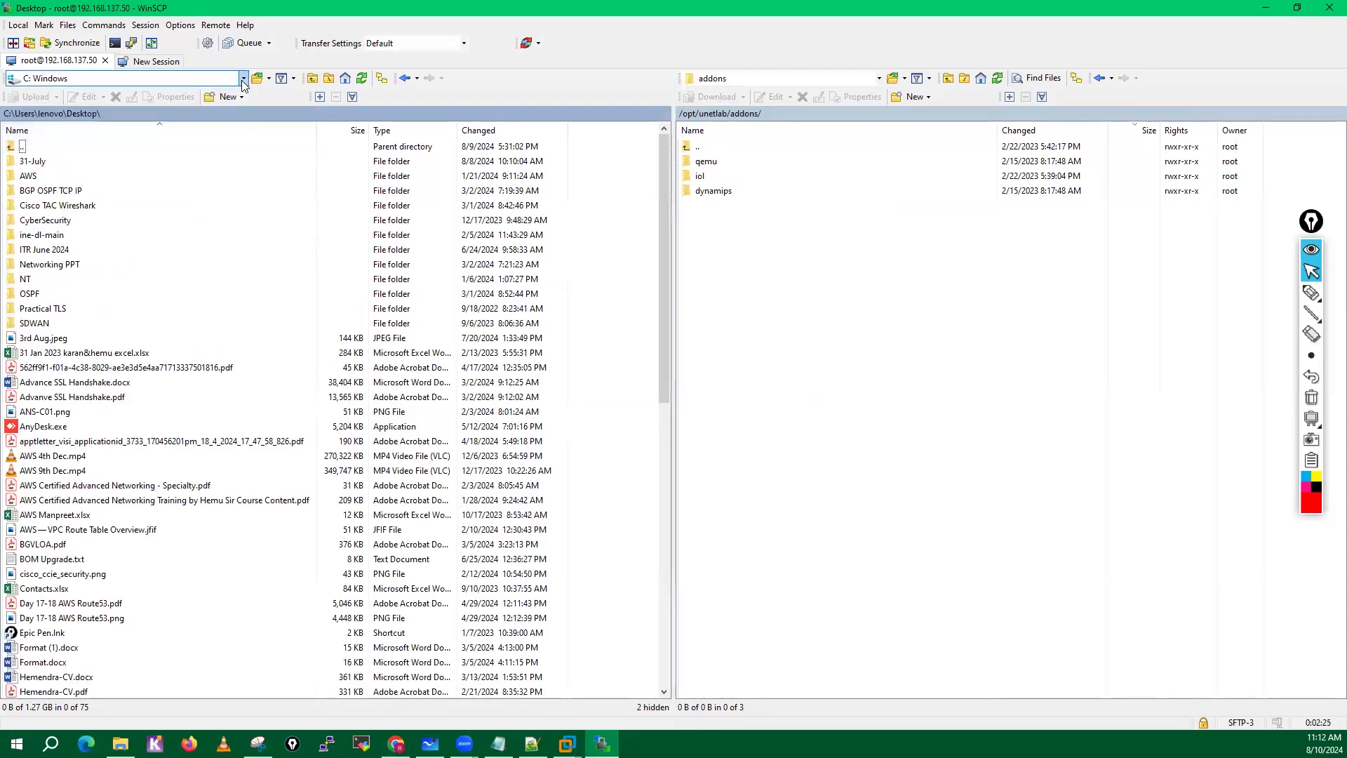
pyautogui.click(56, 79)
pyautogui.click(56, 142)
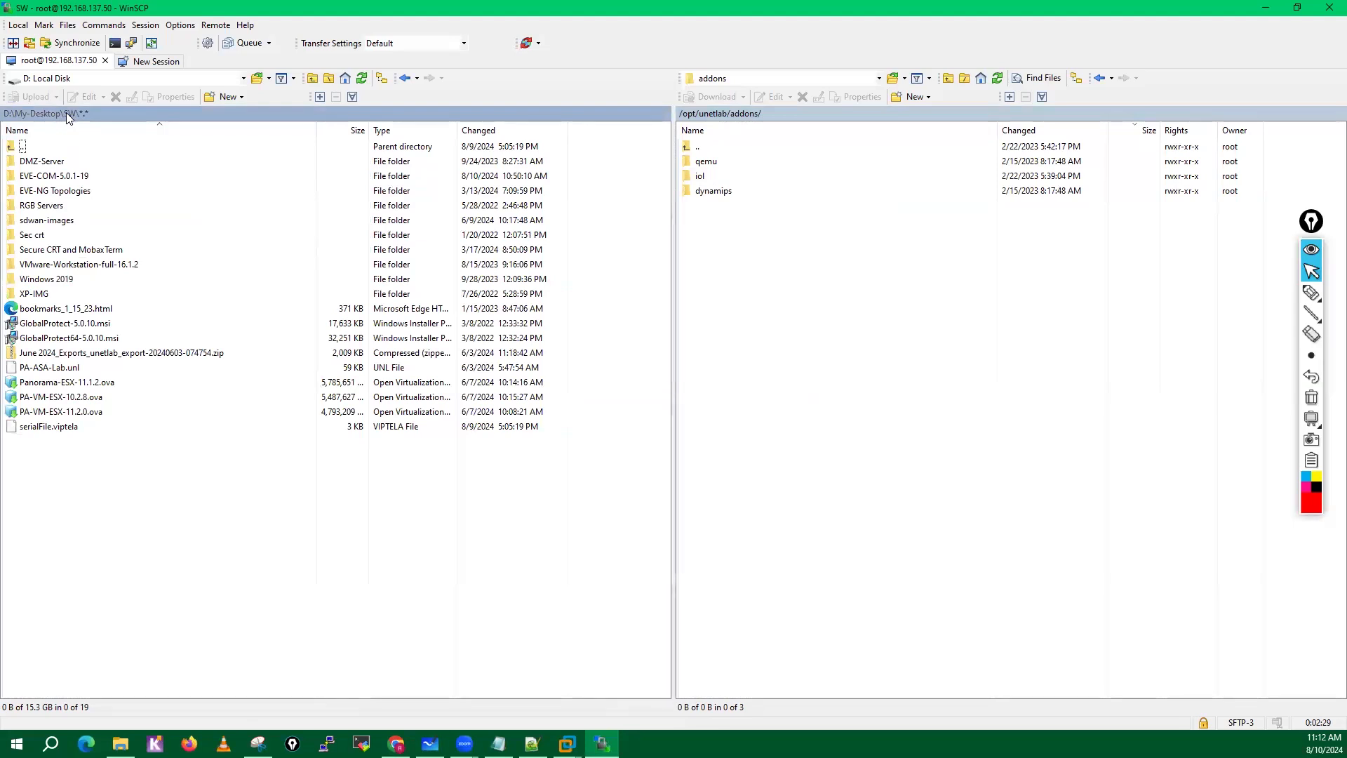
# Open the local sdwan-images folder and the remote /opt/unetlab/addons/qemu folder.
pyautogui.doubleClick(49, 221)
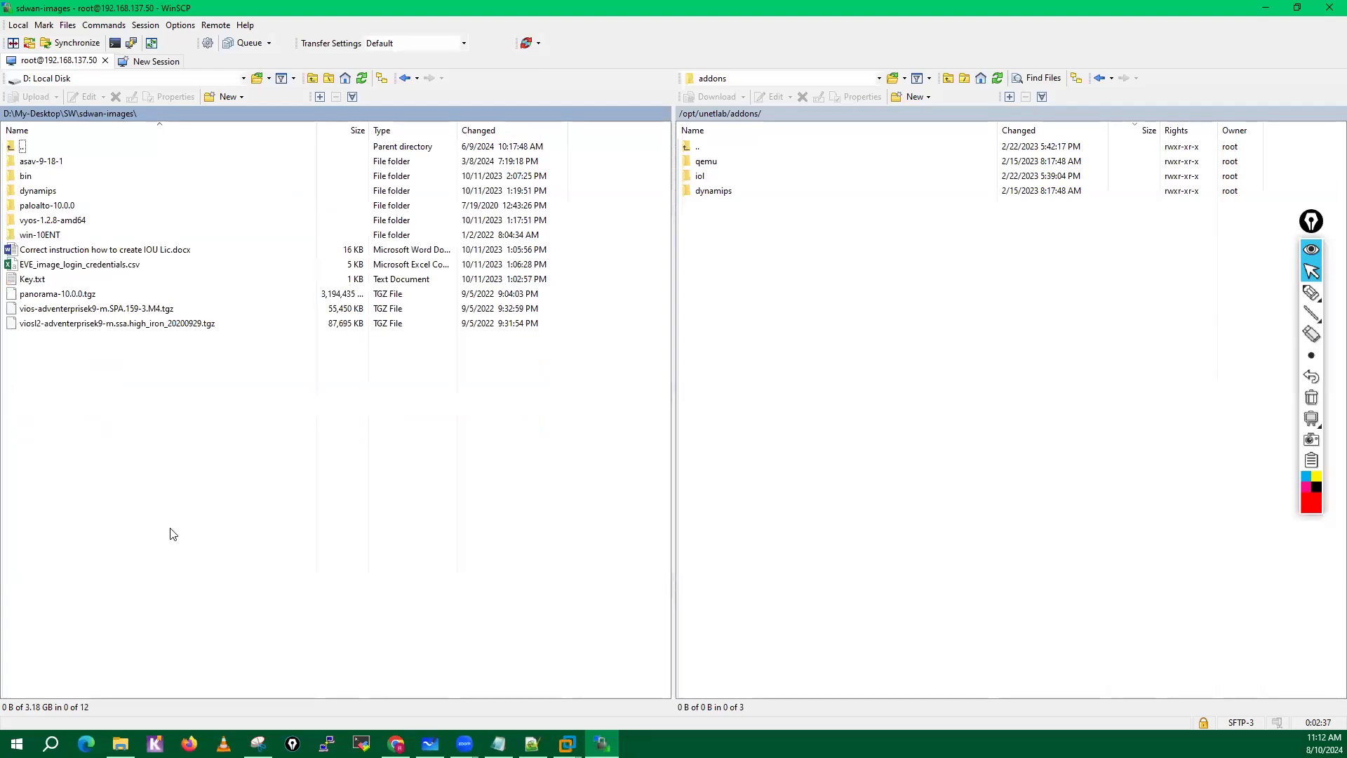
pyautogui.click(873, 358)
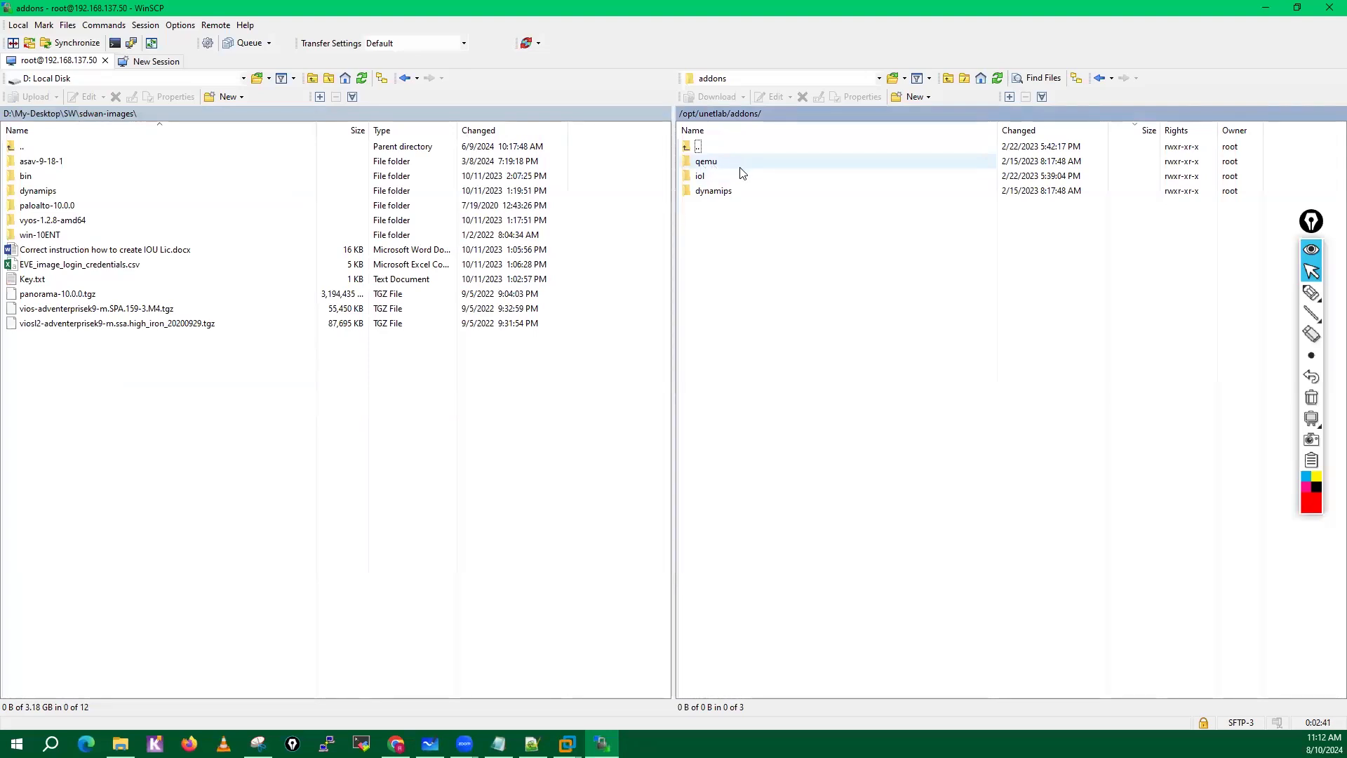
pyautogui.doubleClick(737, 170)
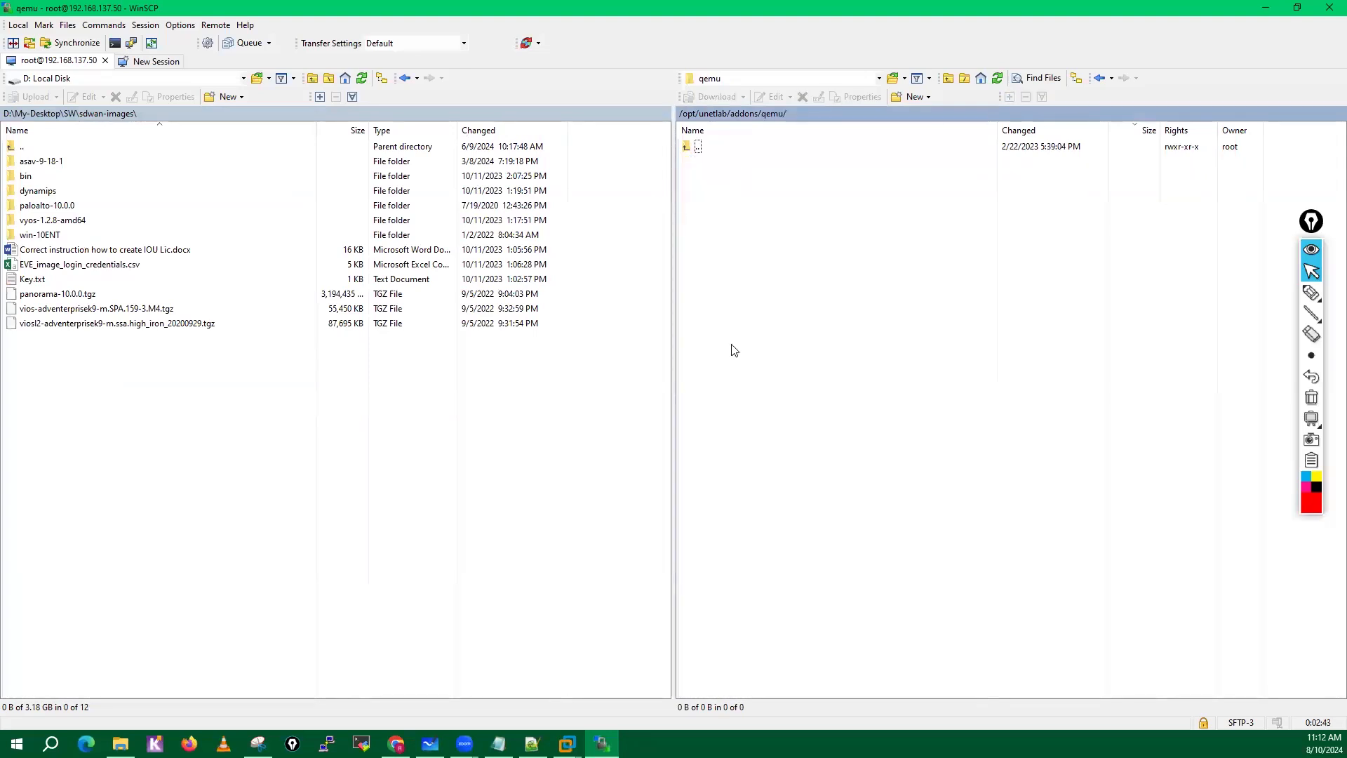
# Examine the contents of the local asav-9-18-1 folder and return to sdwan-images.
pyautogui.doubleClick(60, 167)
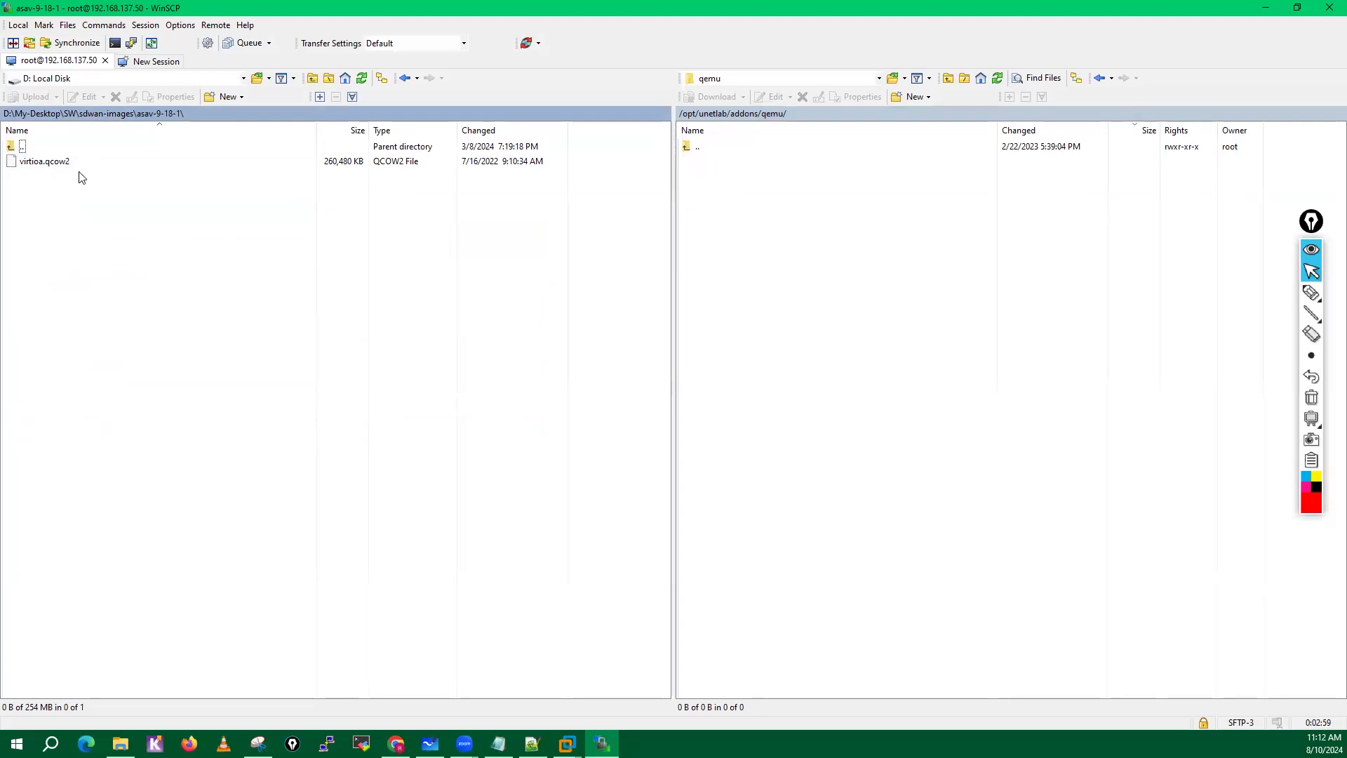
pyautogui.click(113, 114)
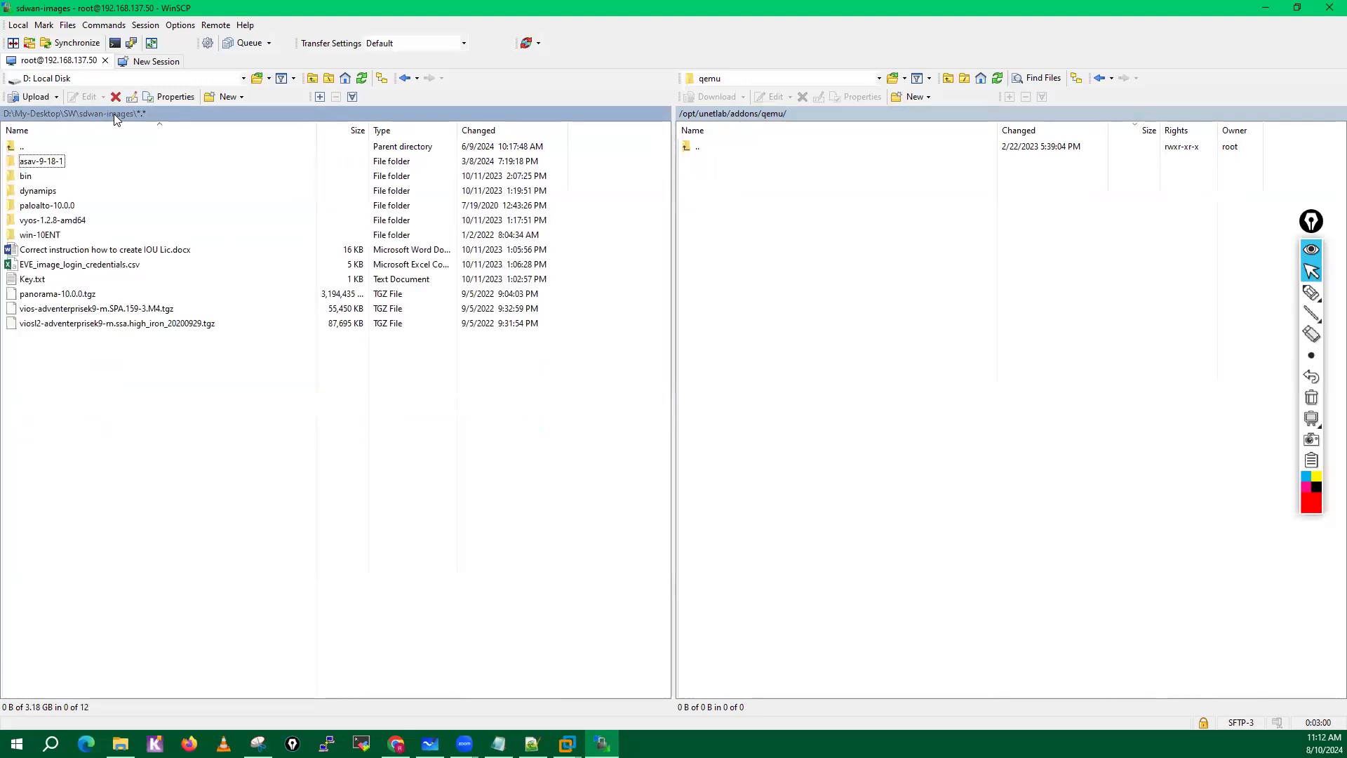
# Upload the local asav-9-18-1 folder to the remote /opt/unetlab/addons/qemu folder.
pyautogui.click(48, 167)
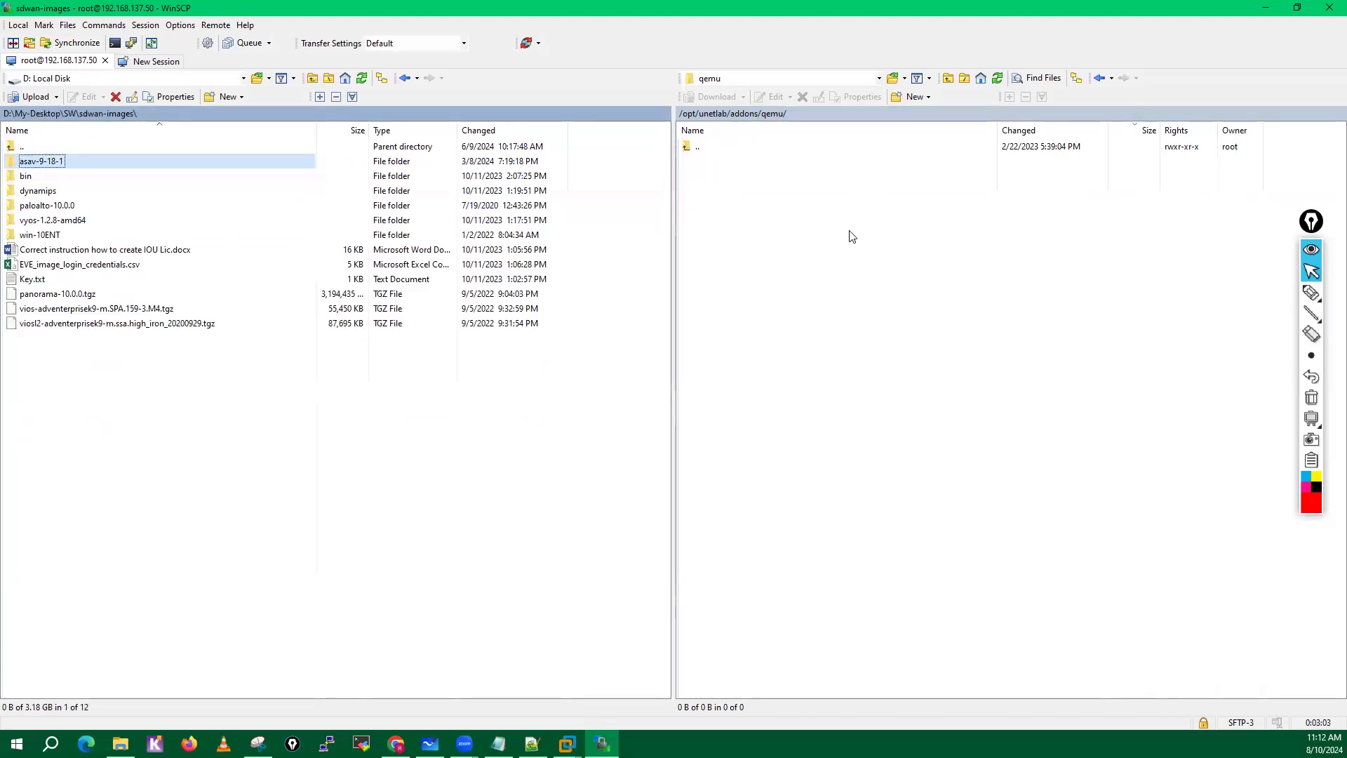
pyautogui.moveTo(47, 163); pyautogui.dragTo(850, 237)
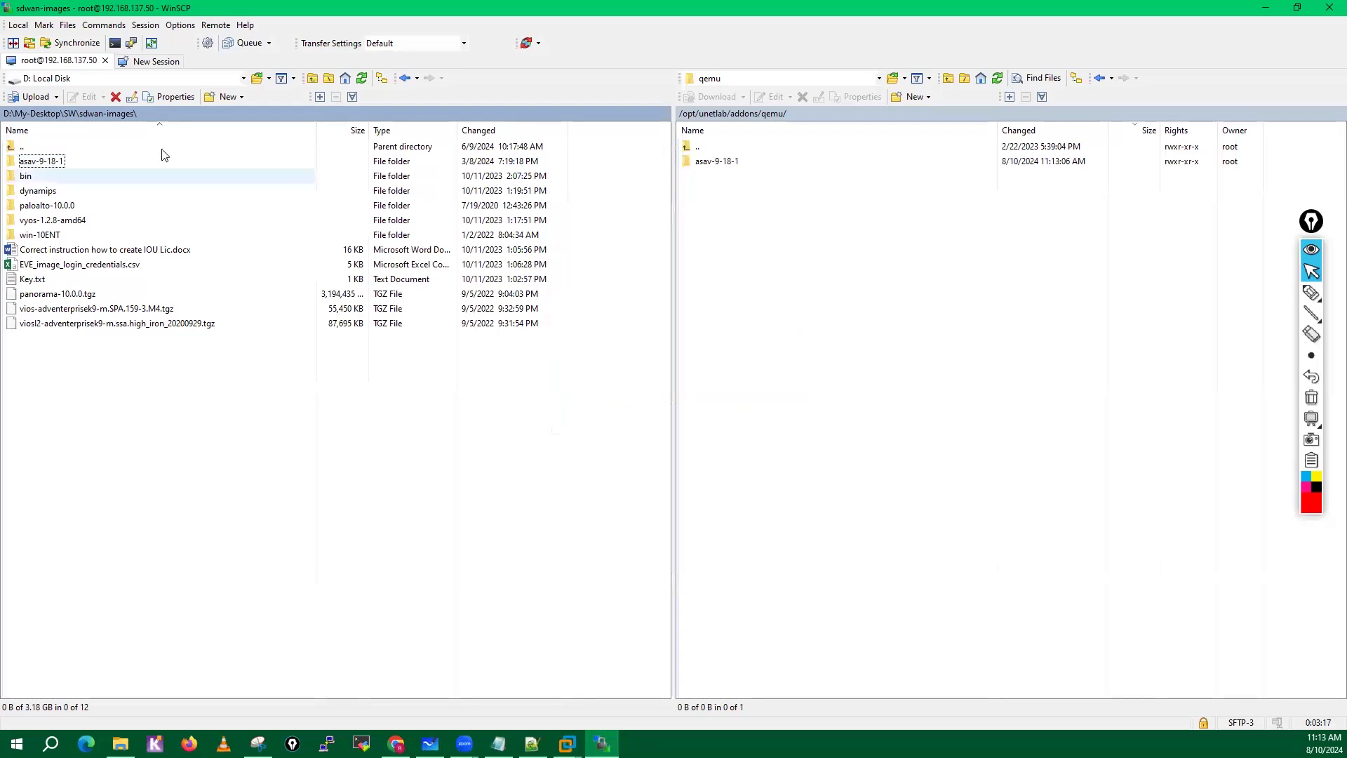
# Check the contents of the local paloalto-10.0.0 folder, then upload that folder to the remote /opt/unetlab/addons/qemu folder.
pyautogui.click(51, 206)
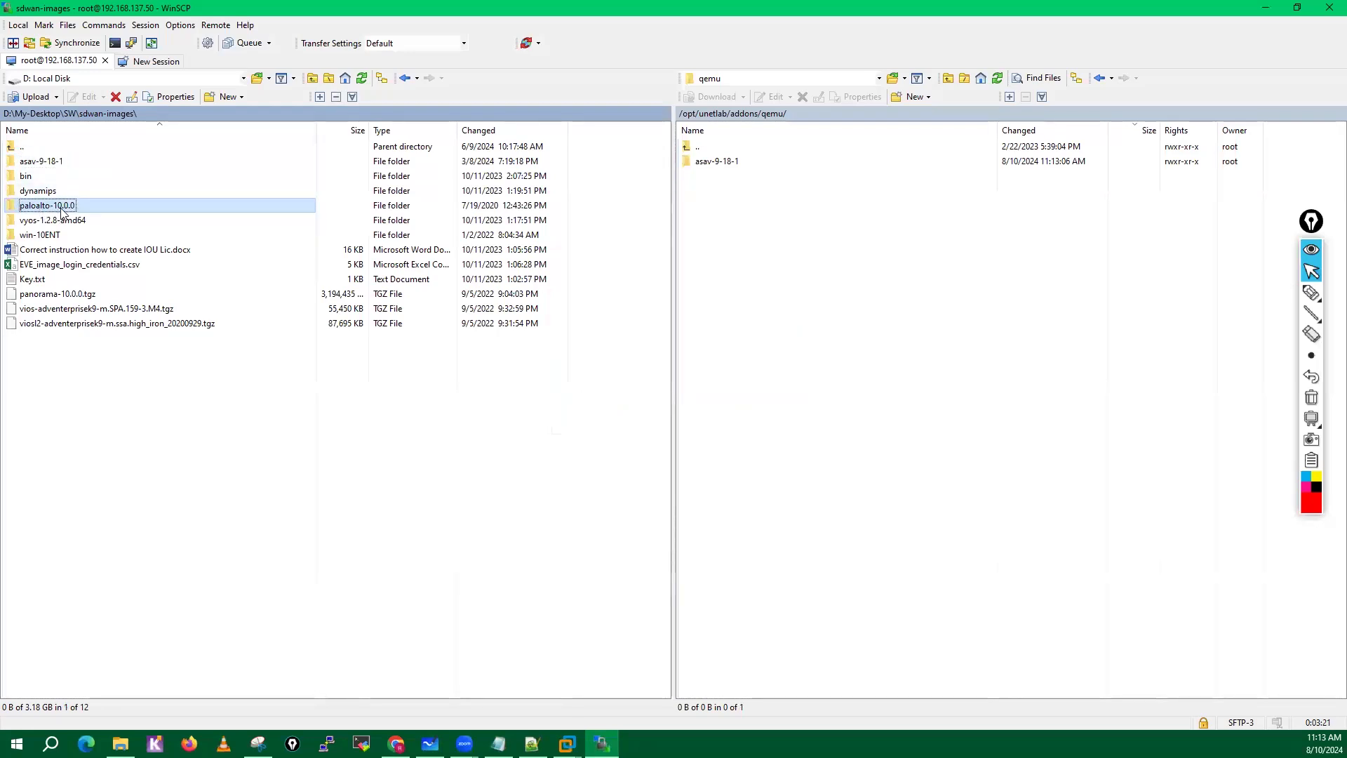
pyautogui.doubleClick(62, 209)
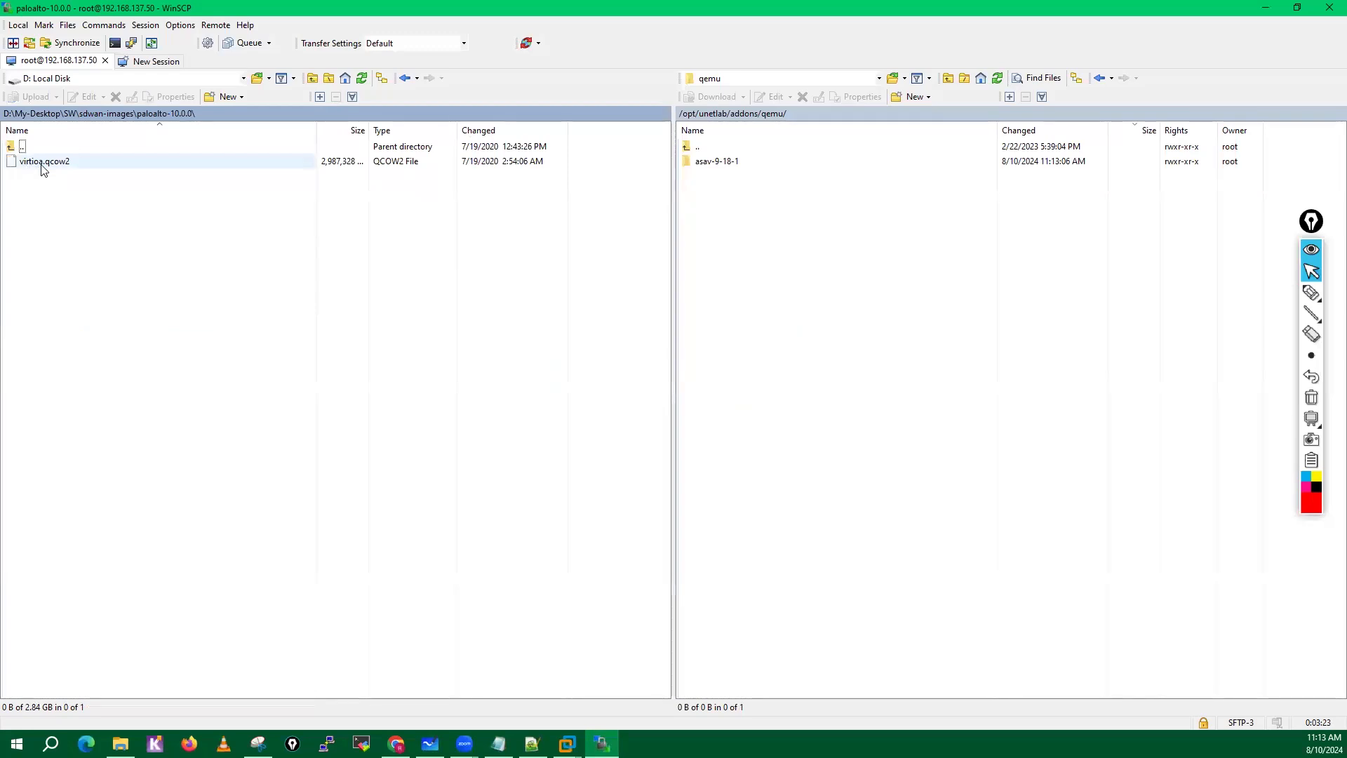
pyautogui.click(116, 113)
pyautogui.click(41, 208)
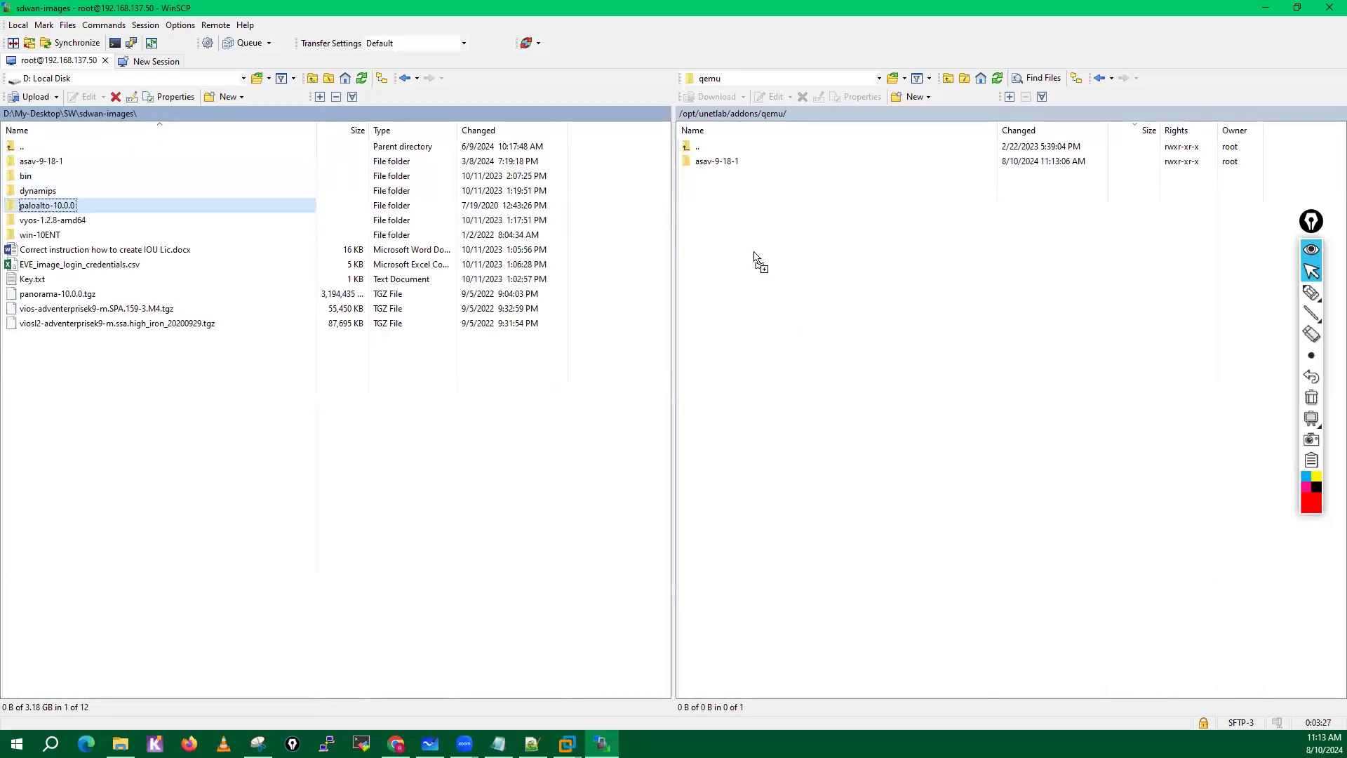
pyautogui.press('F5')
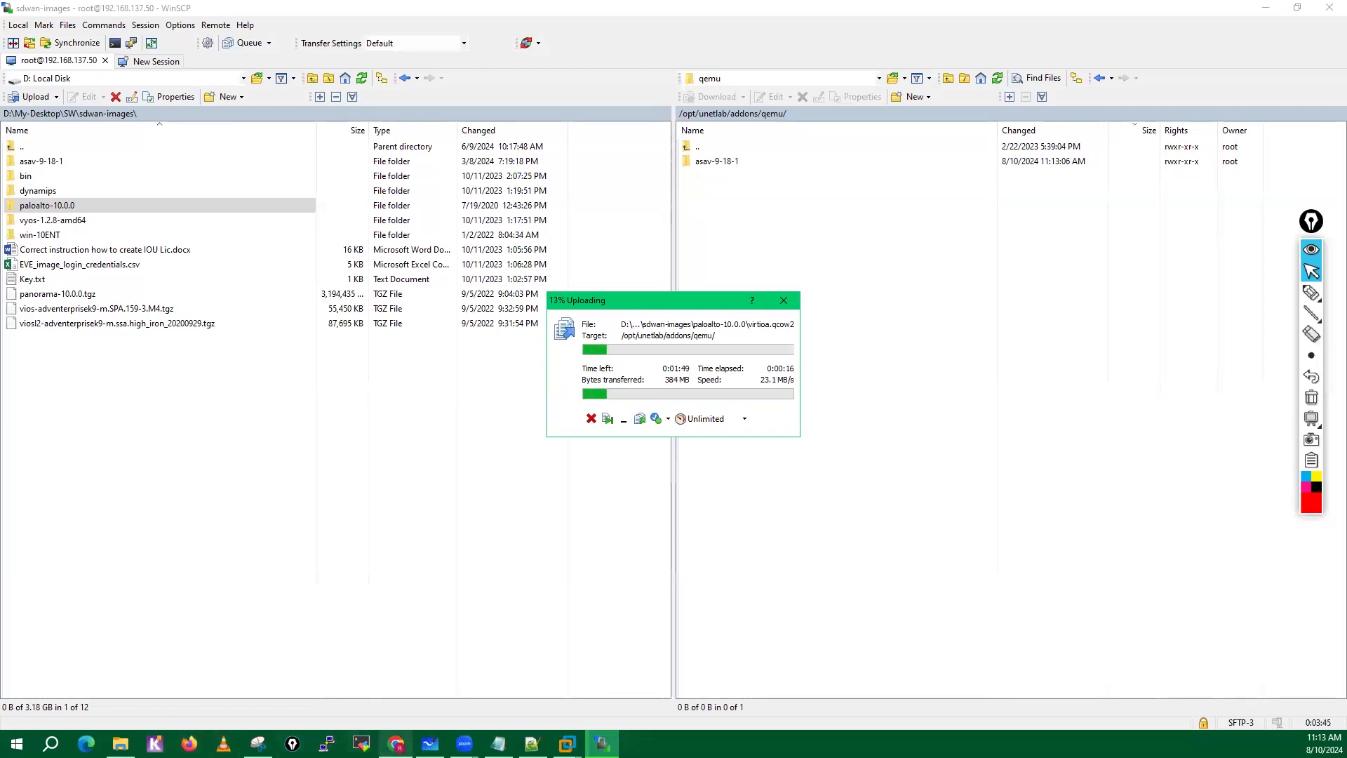
# Switch to Google Drive in Chrome and open the EVE-NG-Images folder.
pyautogui.click(396, 744)
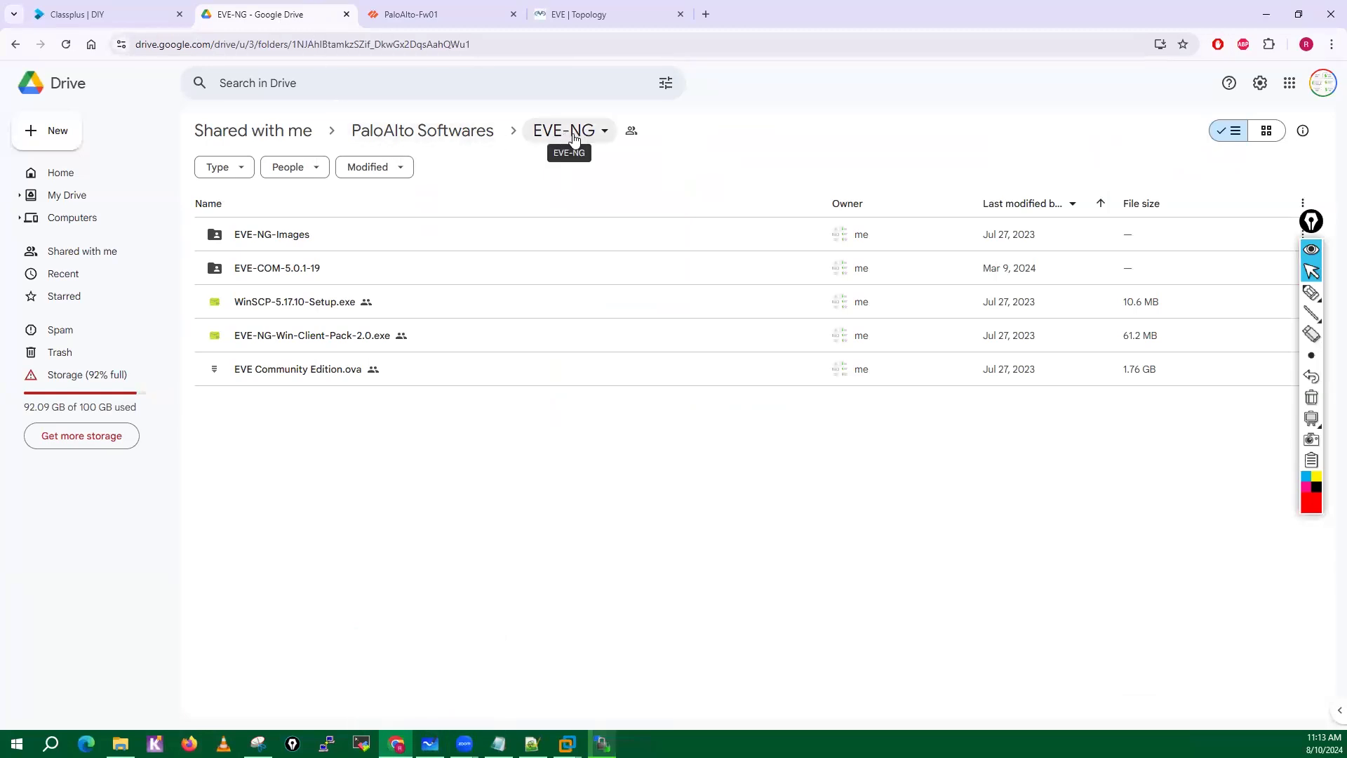
pyautogui.doubleClick(274, 235)
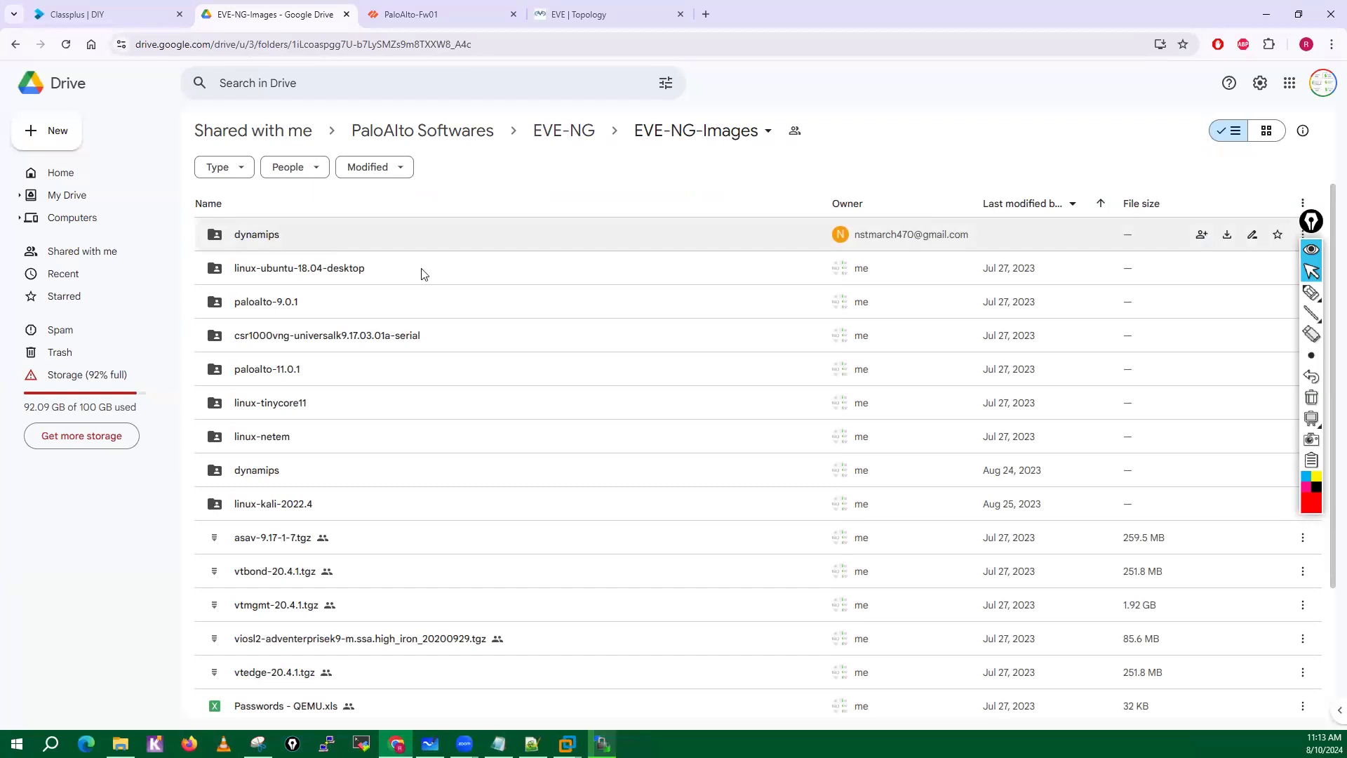
# Circle the first dynamips folder in red, underline the entries from linux-ubuntu-18.04-desktop through vtedge-20.4.1.tgz, and clear the annotations.
pyautogui.click(1311, 292)
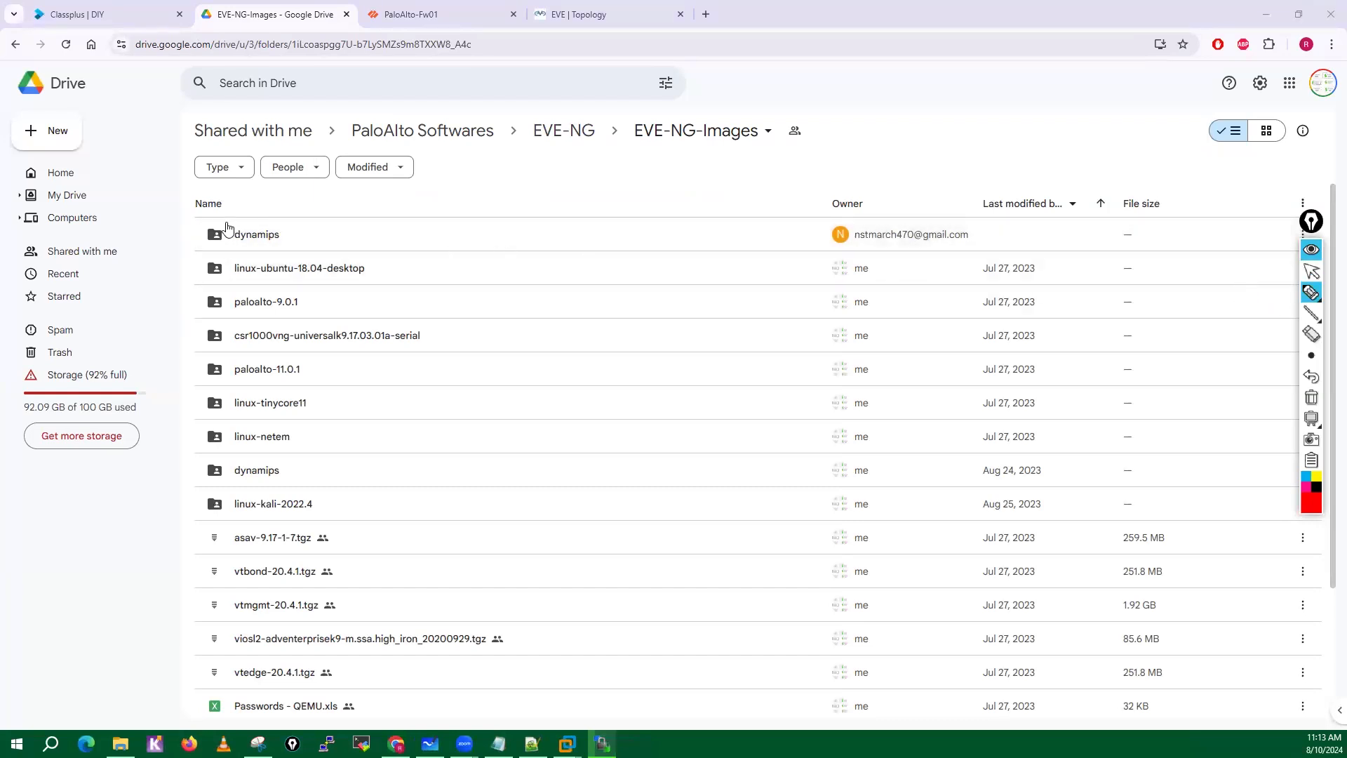
pyautogui.moveTo(225, 229)
pyautogui.mouseDown()
pyautogui.moveTo(293, 247)
pyautogui.moveTo(244, 228)
pyautogui.mouseUp()
pyautogui.moveTo(228, 280); pyautogui.dragTo(365, 281)
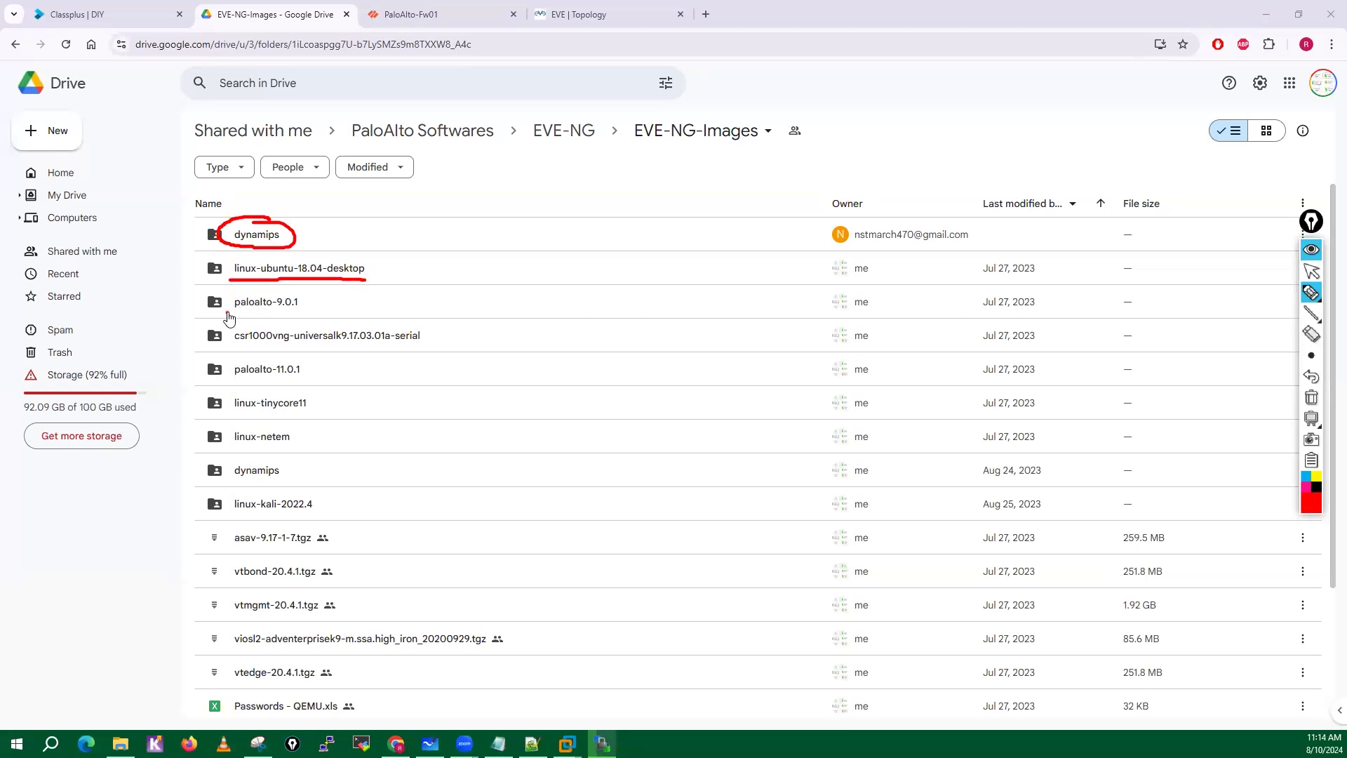
pyautogui.moveTo(226, 313); pyautogui.dragTo(316, 314)
pyautogui.moveTo(234, 346); pyautogui.dragTo(334, 347)
pyautogui.moveTo(225, 383); pyautogui.dragTo(311, 383)
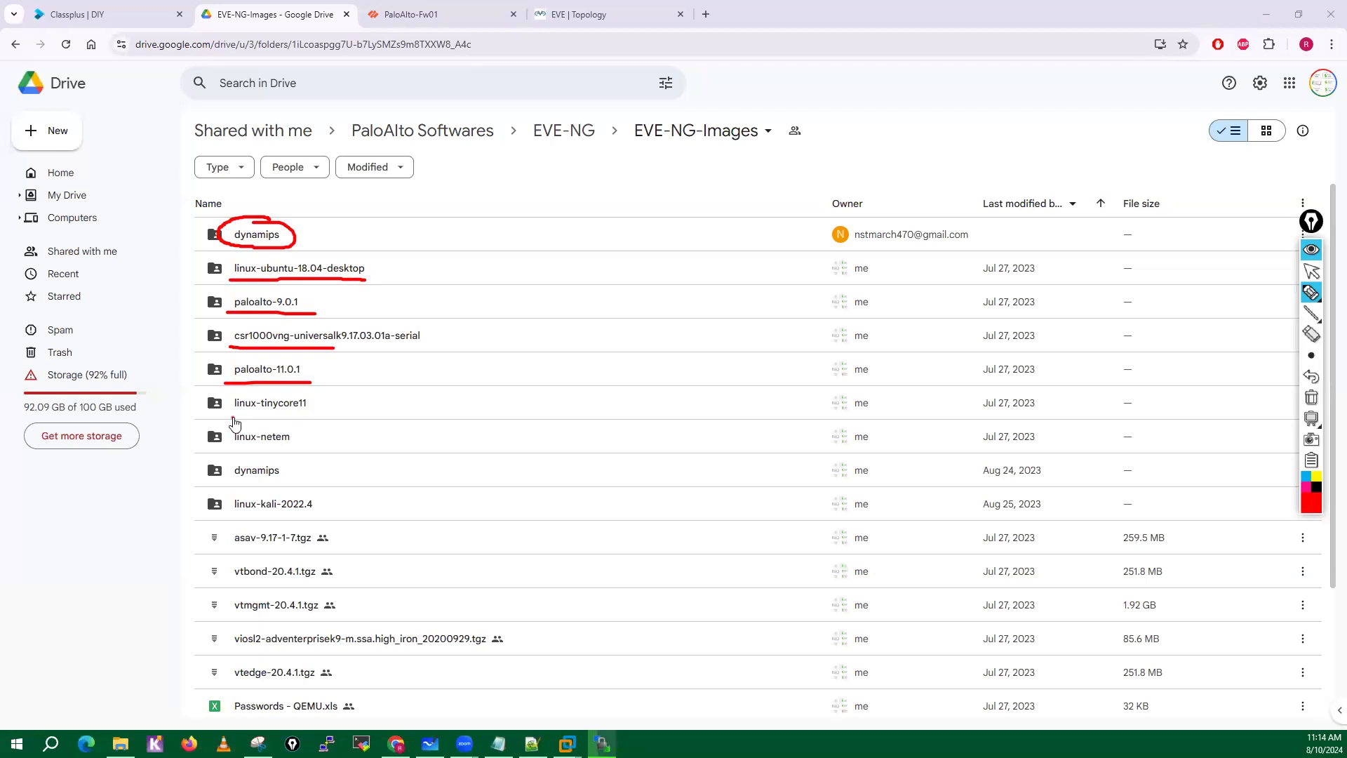
pyautogui.moveTo(232, 417); pyautogui.dragTo(330, 414)
pyautogui.moveTo(227, 447); pyautogui.dragTo(304, 447)
pyautogui.moveTo(229, 484); pyautogui.dragTo(306, 482)
pyautogui.click(233, 517)
pyautogui.moveTo(233, 517); pyautogui.dragTo(333, 516)
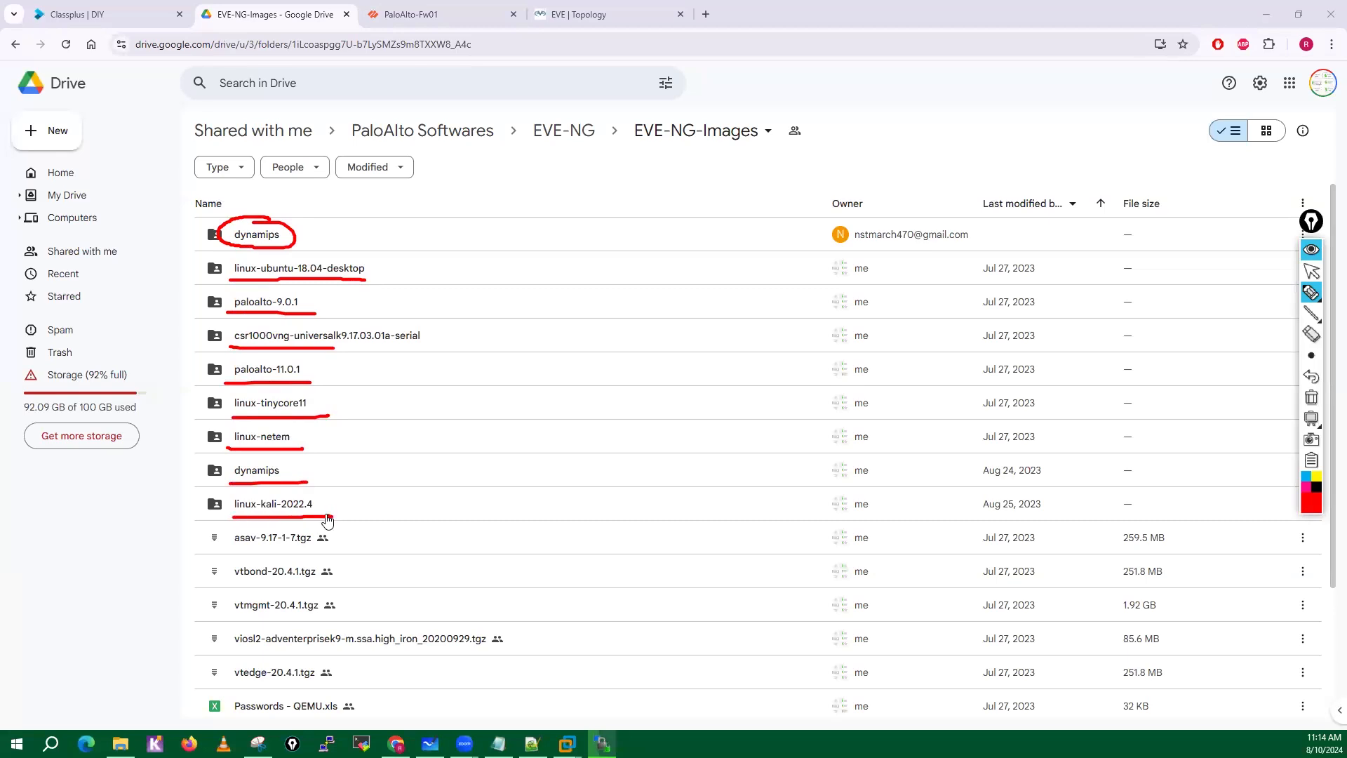
pyautogui.moveTo(230, 553); pyautogui.dragTo(331, 553)
pyautogui.moveTo(236, 582); pyautogui.dragTo(342, 582)
pyautogui.moveTo(235, 623); pyautogui.dragTo(342, 626)
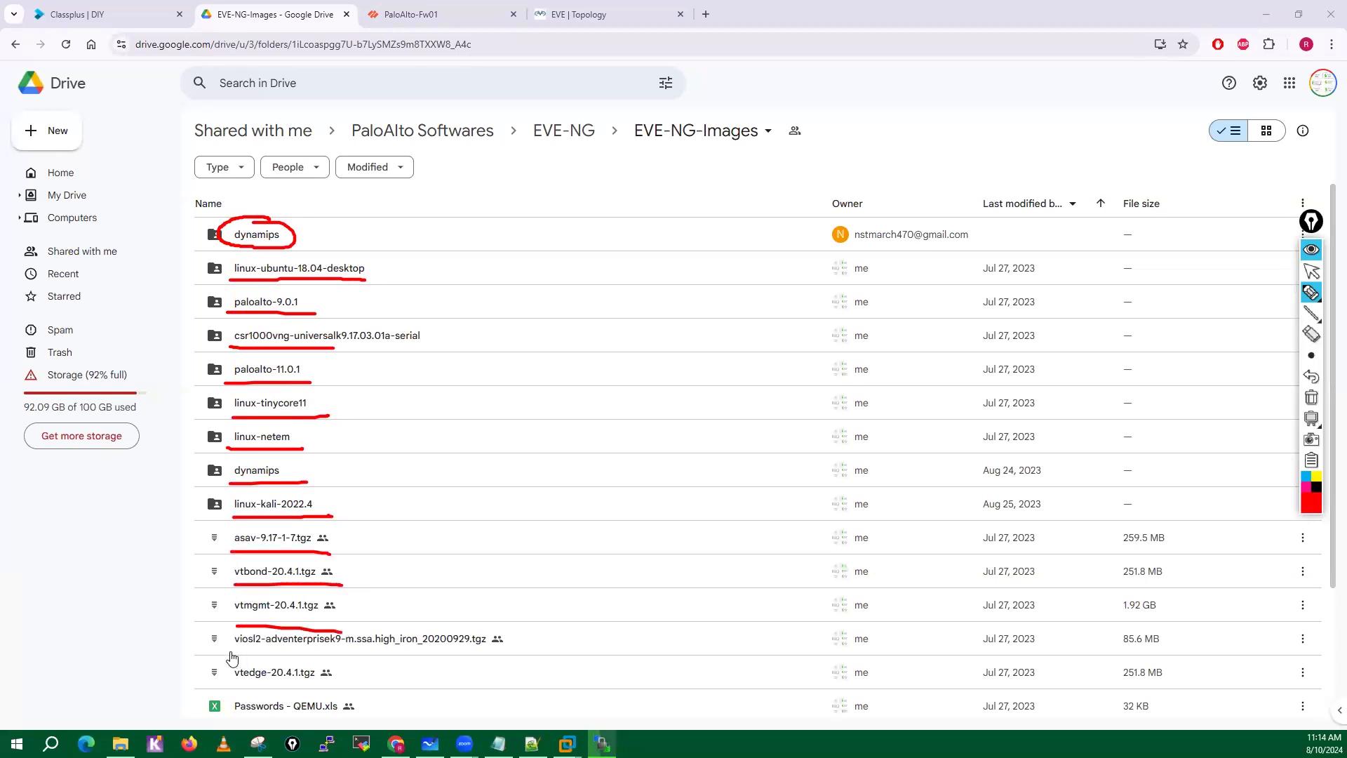
pyautogui.moveTo(227, 653); pyautogui.dragTo(330, 655)
pyautogui.moveTo(231, 687); pyautogui.dragTo(331, 688)
pyautogui.click(1313, 273)
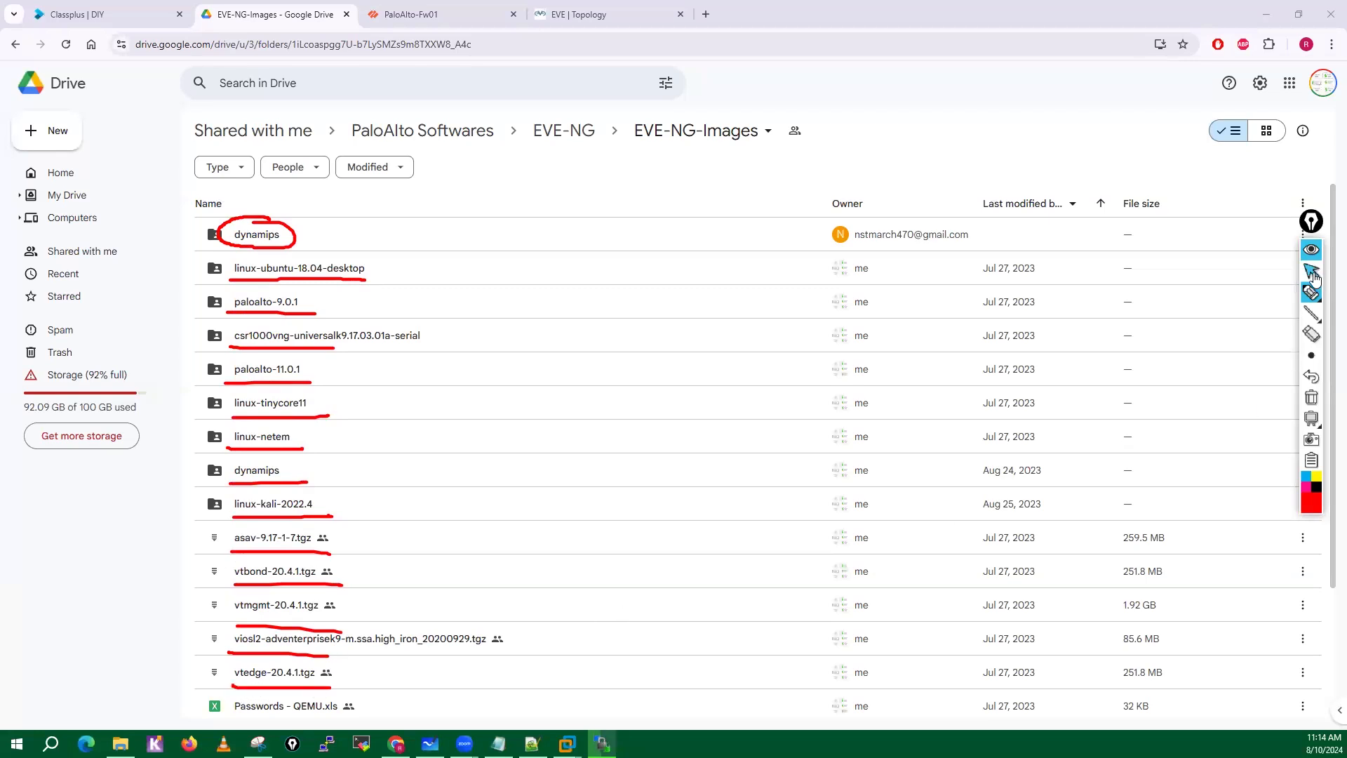
pyautogui.click(1311, 397)
# Draw red boxes around the paloalto-10.0.0, win-10ENT, viosl2, linux-kali-2022.4, asav-9.17-1-7 and vios-adventerprisek9 entries, with an arrow at paloalto-10.0.0.
pyautogui.moveTo(1319, 221)
pyautogui.mouseDown()
pyautogui.moveTo(1310, 207)
pyautogui.moveTo(1326, 312)
pyautogui.mouseUp()
pyautogui.click(1303, 256)
pyautogui.scroll(-1, 1328, 318)
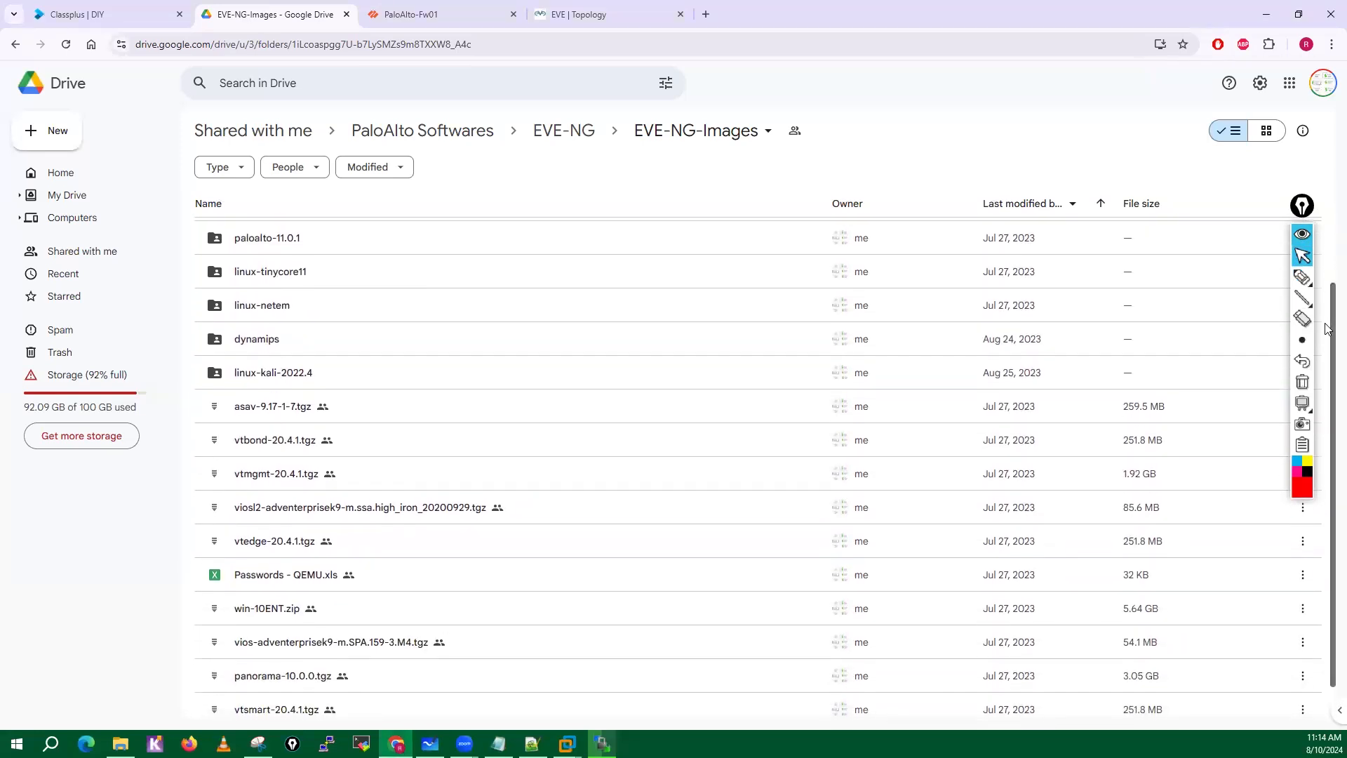
pyautogui.scroll(-1, 1329, 316)
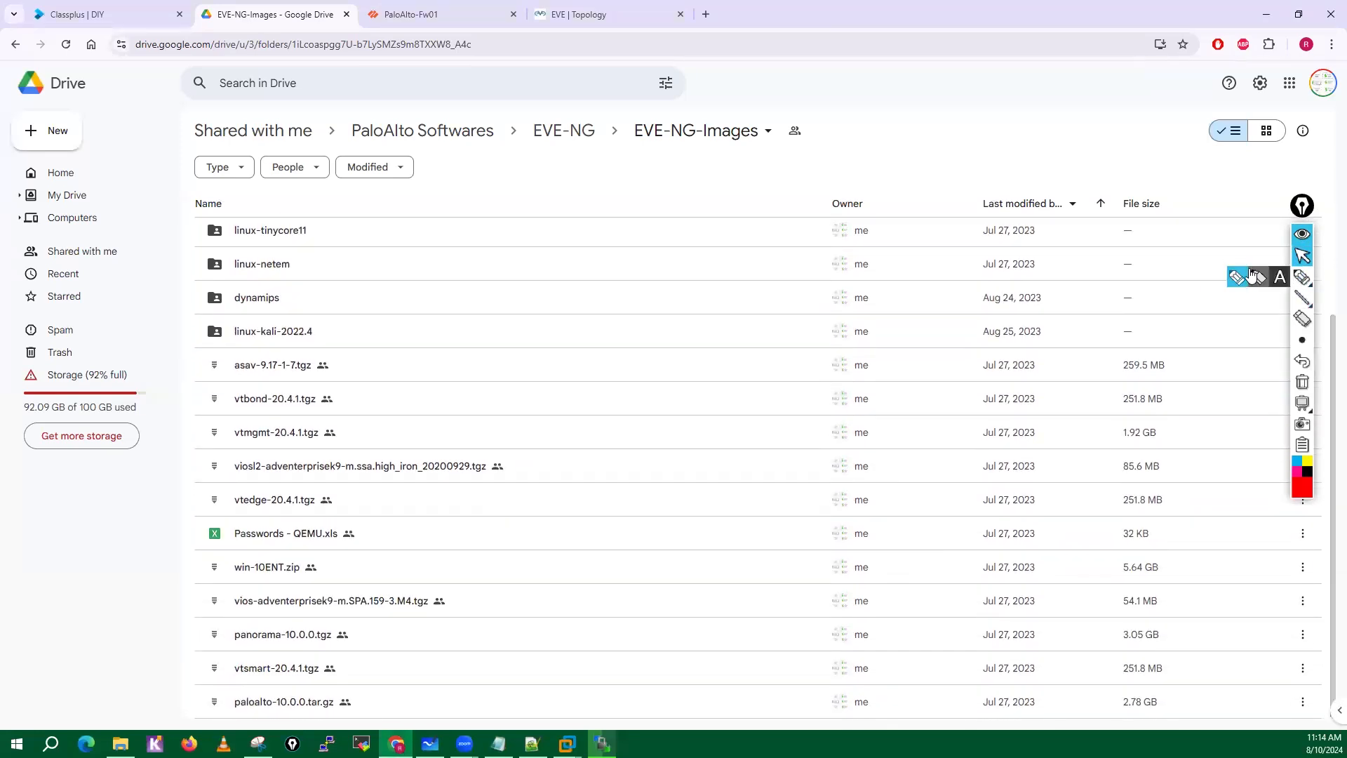
pyautogui.click(1303, 277)
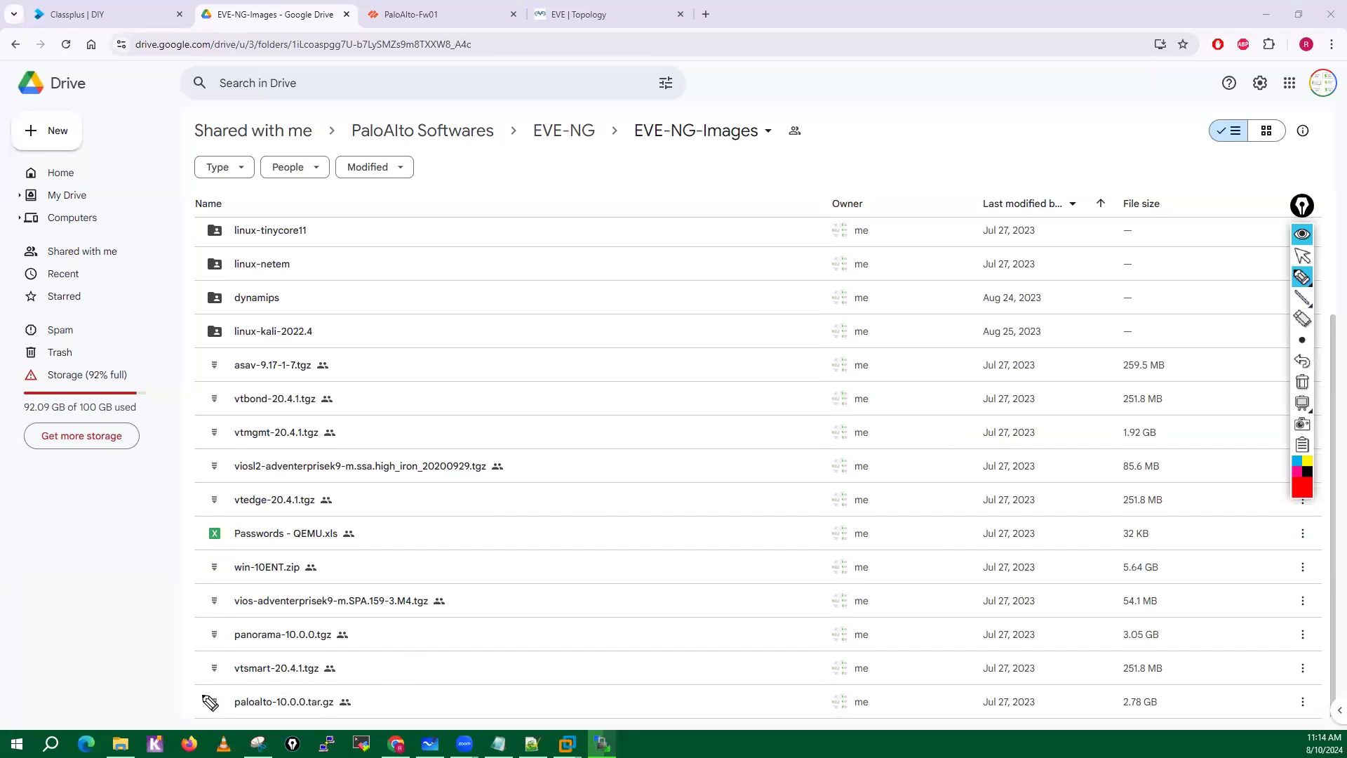
pyautogui.moveTo(205, 716)
pyautogui.mouseDown()
pyautogui.moveTo(203, 687)
pyautogui.moveTo(365, 686)
pyautogui.moveTo(365, 717)
pyautogui.moveTo(192, 714)
pyautogui.mouseUp()
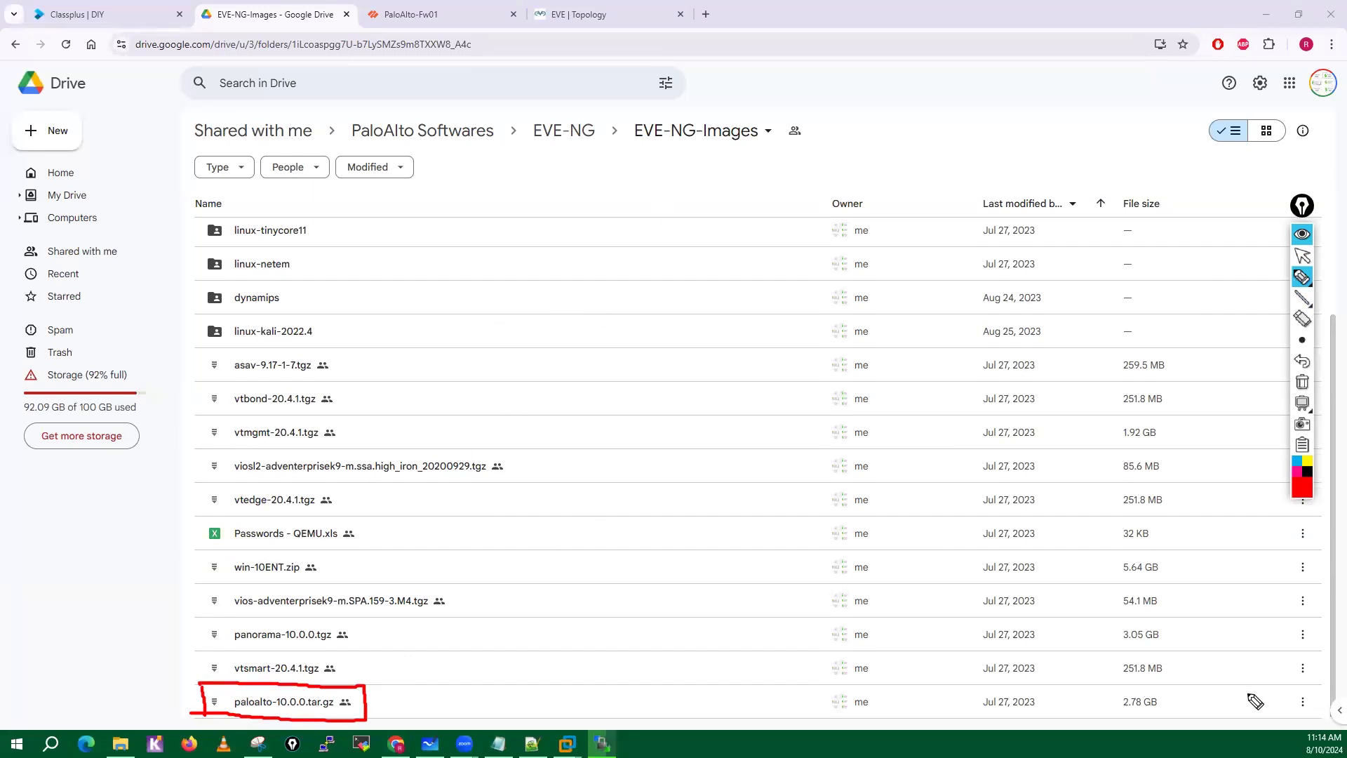
pyautogui.moveTo(419, 705)
pyautogui.mouseDown()
pyautogui.moveTo(366, 702)
pyautogui.moveTo(377, 694)
pyautogui.mouseUp()
pyautogui.moveTo(204, 555)
pyautogui.mouseDown()
pyautogui.moveTo(204, 581)
pyautogui.moveTo(334, 556)
pyautogui.moveTo(276, 584)
pyautogui.moveTo(200, 585)
pyautogui.mouseUp()
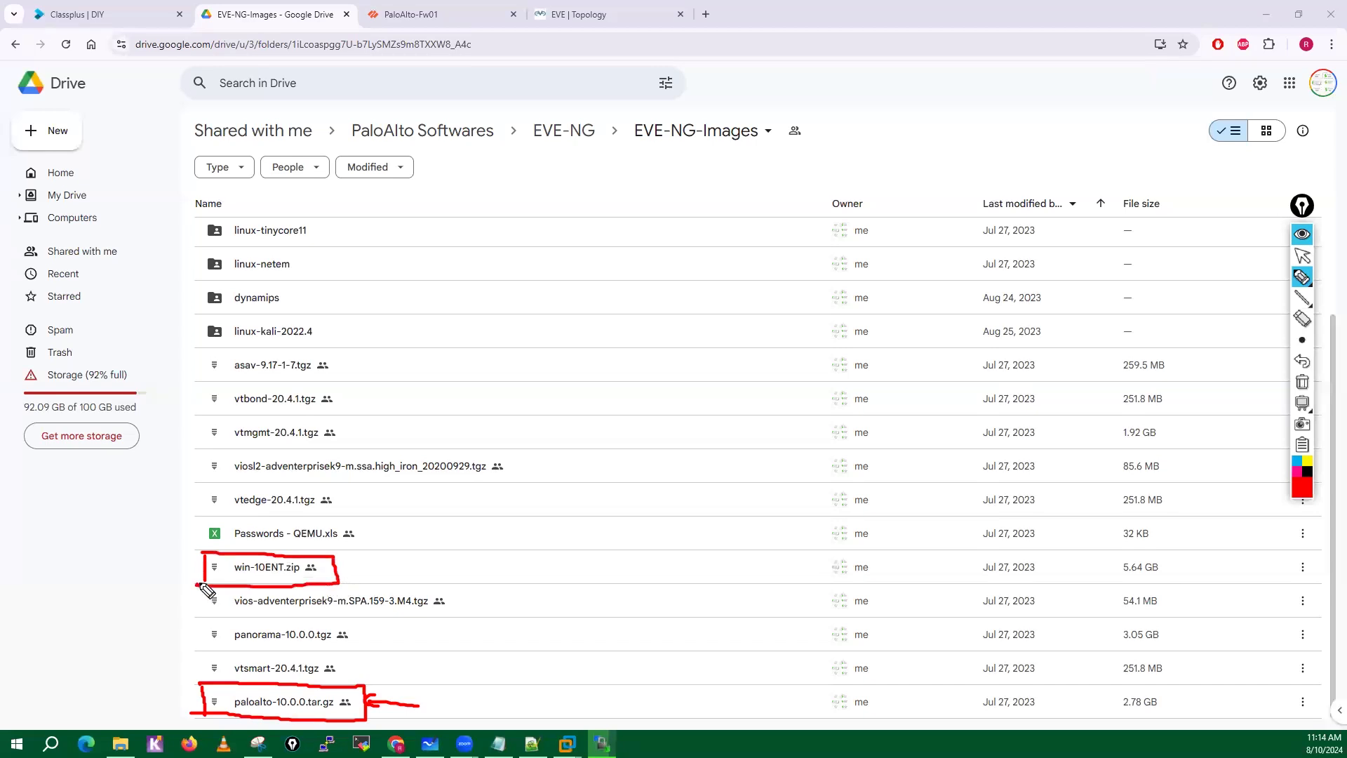
pyautogui.click(203, 454)
pyautogui.moveTo(203, 453)
pyautogui.mouseDown()
pyautogui.moveTo(206, 482)
pyautogui.moveTo(291, 456)
pyautogui.moveTo(521, 460)
pyautogui.moveTo(198, 482)
pyautogui.mouseUp()
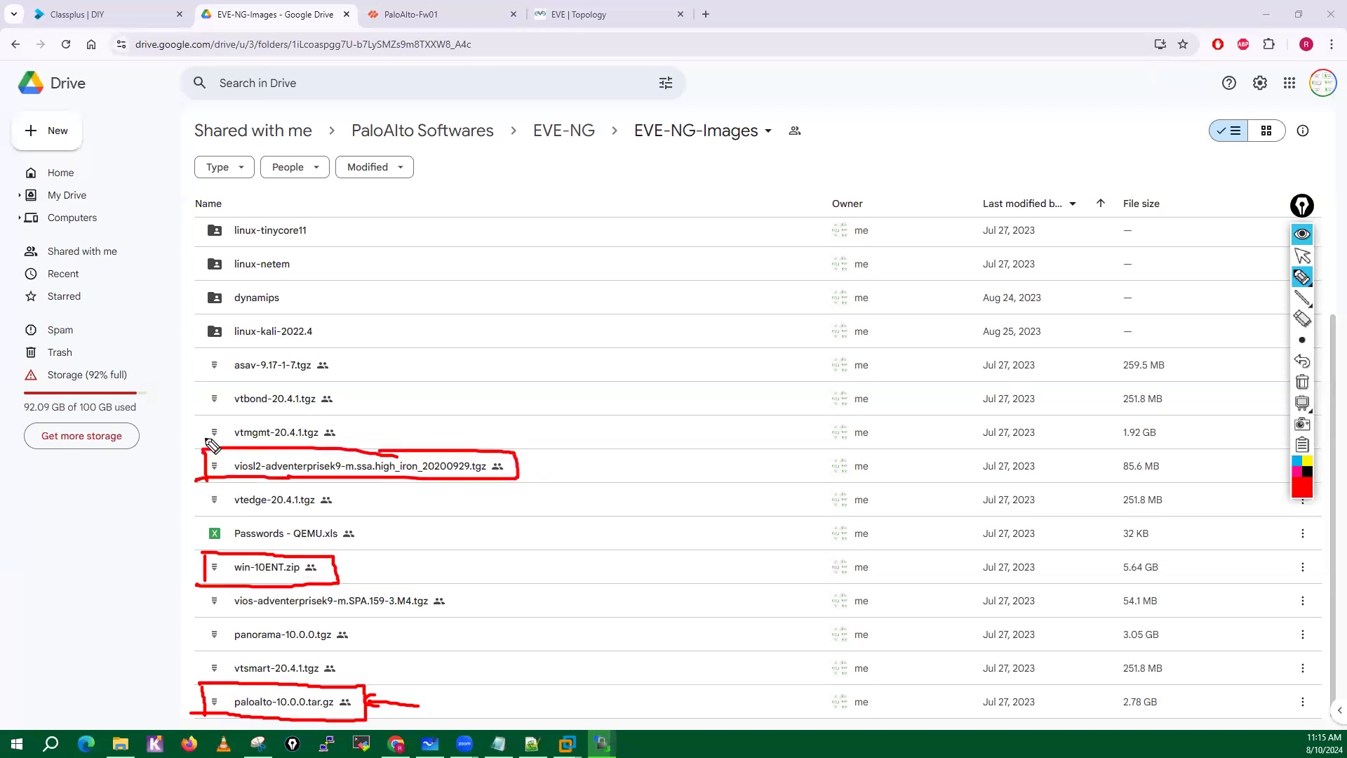
pyautogui.moveTo(203, 316)
pyautogui.mouseDown()
pyautogui.moveTo(198, 342)
pyautogui.moveTo(324, 324)
pyautogui.moveTo(264, 346)
pyautogui.moveTo(191, 344)
pyautogui.moveTo(202, 350)
pyautogui.moveTo(327, 352)
pyautogui.moveTo(250, 381)
pyautogui.moveTo(197, 380)
pyautogui.mouseUp()
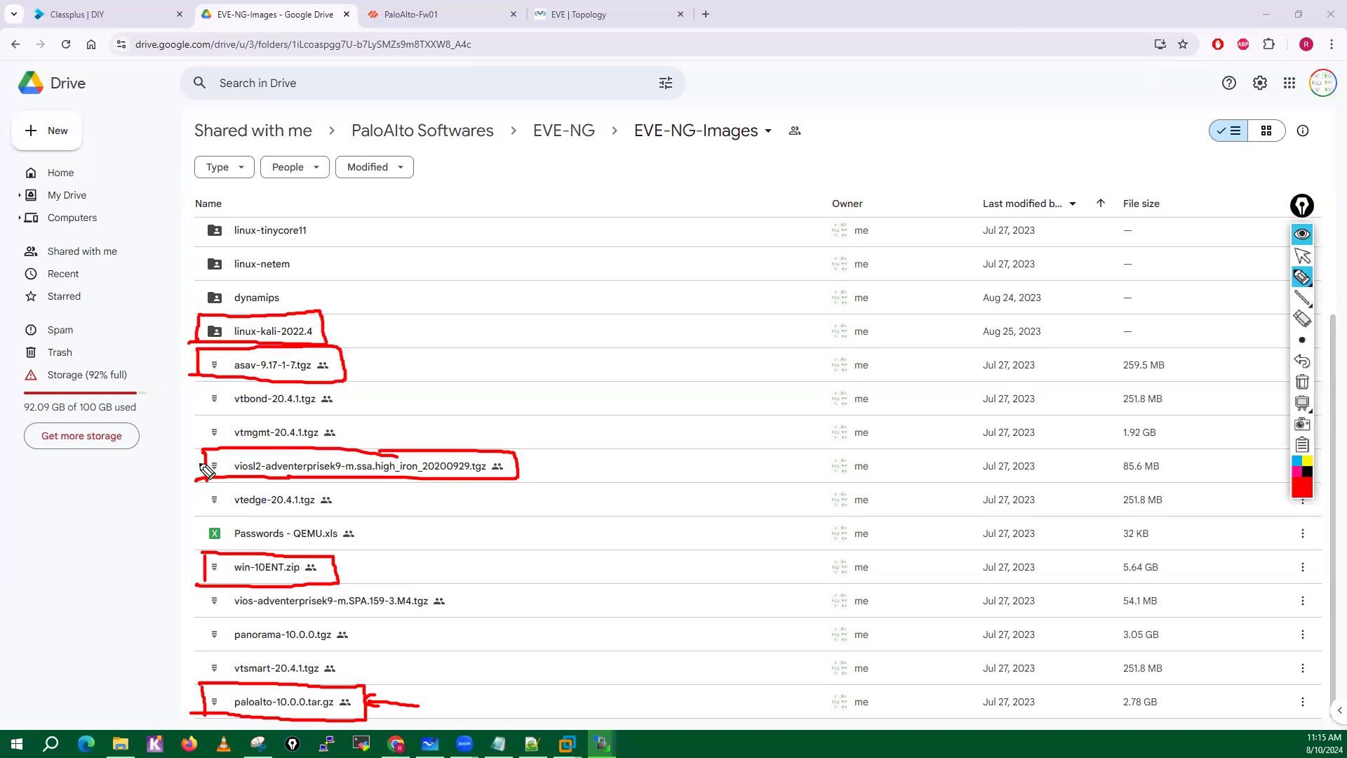
pyautogui.moveTo(210, 616)
pyautogui.mouseDown()
pyautogui.moveTo(209, 596)
pyautogui.moveTo(431, 592)
pyautogui.moveTo(459, 621)
pyautogui.moveTo(205, 618)
pyautogui.mouseUp()
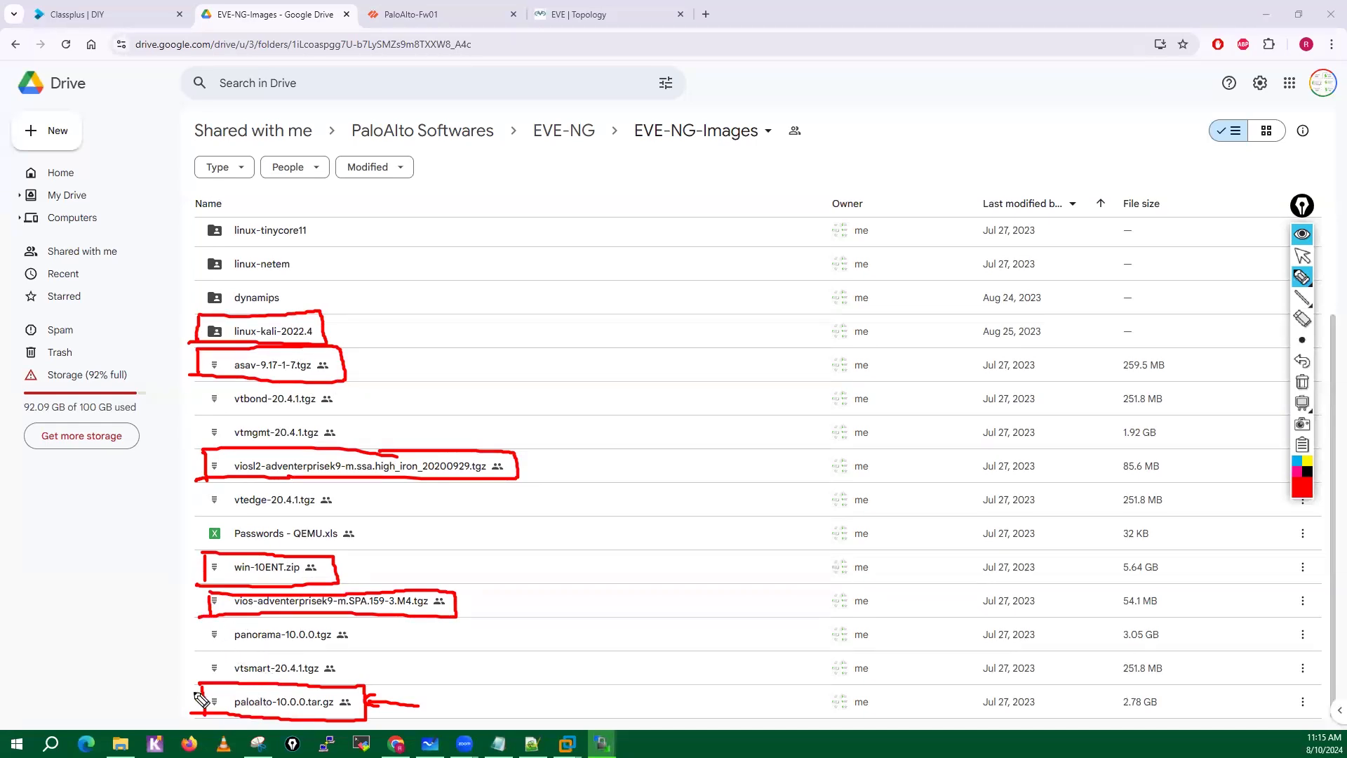
# Add red check marks beside the six boxed image entries, from paloalto-10.0.0.tar.gz up to linux-kali-2022.4.
pyautogui.moveTo(163, 693); pyautogui.dragTo(203, 688)
pyautogui.moveTo(165, 554)
pyautogui.mouseDown()
pyautogui.moveTo(174, 567)
pyautogui.moveTo(212, 555)
pyautogui.mouseUp()
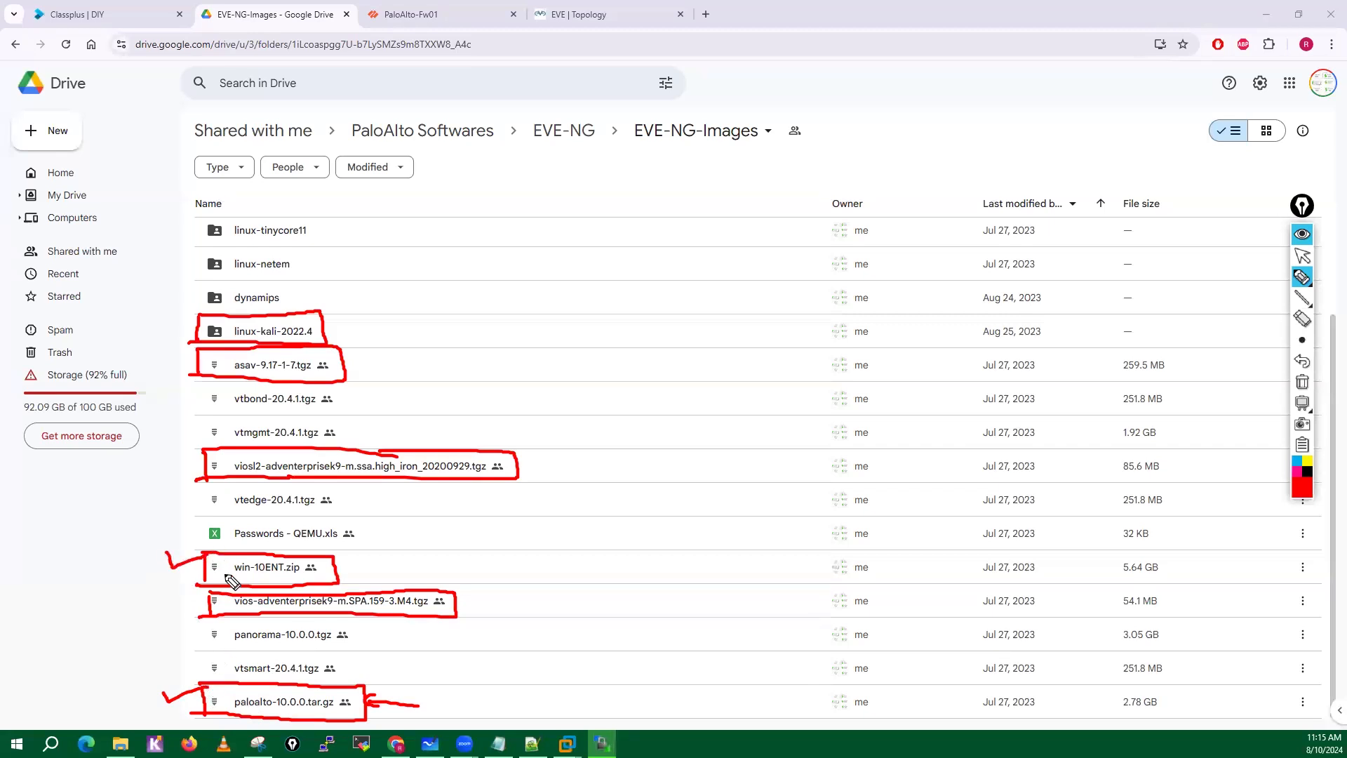
pyautogui.moveTo(169, 602); pyautogui.dragTo(210, 597)
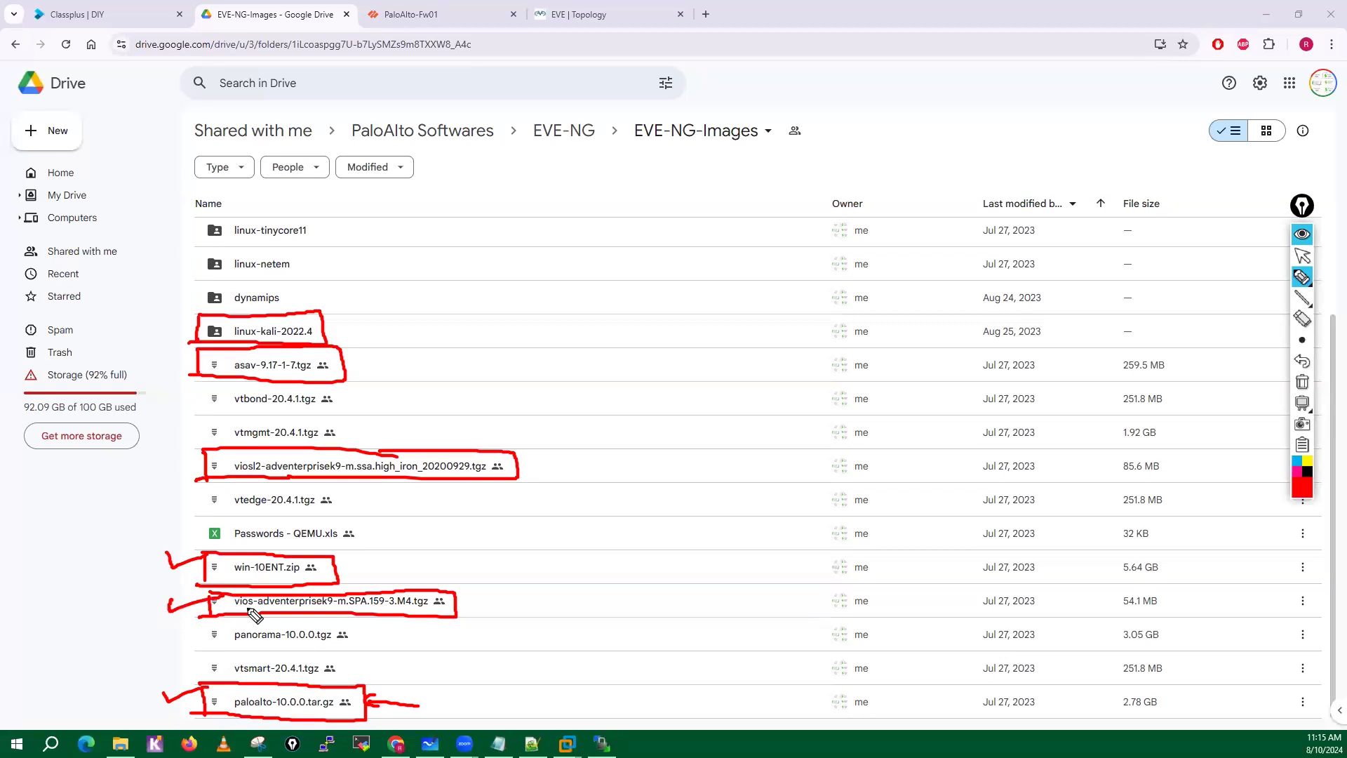
pyautogui.moveTo(179, 463); pyautogui.dragTo(210, 457)
pyautogui.click(352, 360)
pyautogui.moveTo(358, 373); pyautogui.dragTo(402, 360)
pyautogui.moveTo(330, 334); pyautogui.dragTo(382, 323)
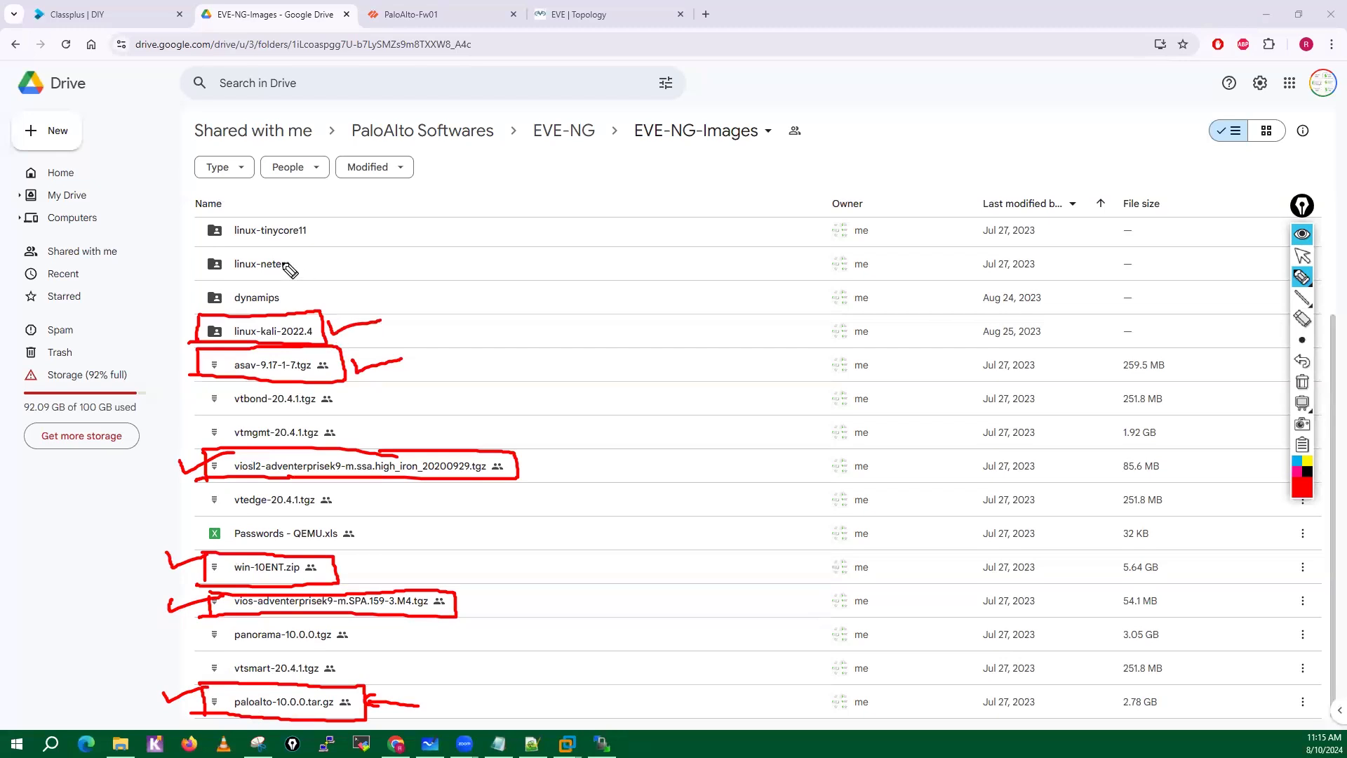
# Box linux-tinycore11, underline the vtbond, vtmgmt, vtedge, panorama and vtsmart entries in red, and clear all annotations.
pyautogui.moveTo(205, 247)
pyautogui.mouseDown()
pyautogui.moveTo(205, 224)
pyautogui.moveTo(327, 221)
pyautogui.moveTo(216, 250)
pyautogui.mouseUp()
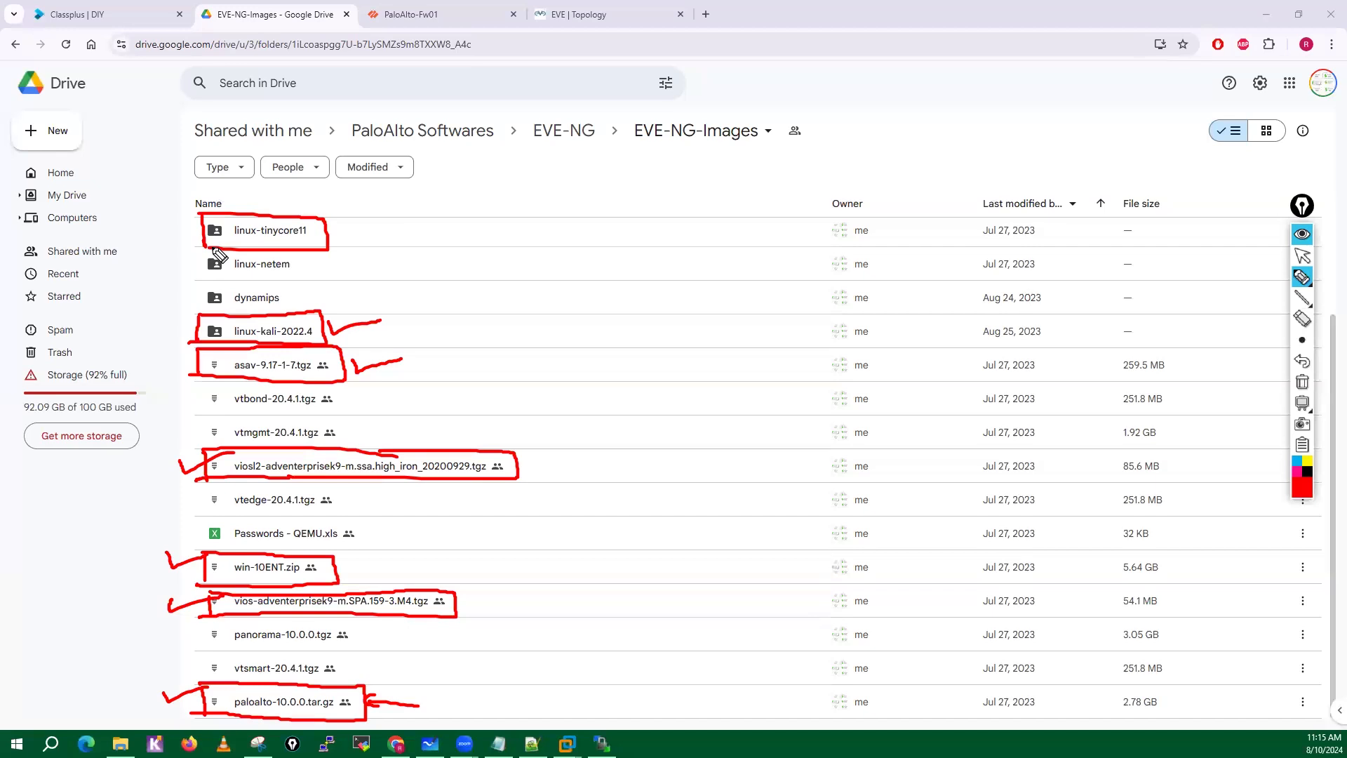
pyautogui.moveTo(234, 407)
pyautogui.mouseDown()
pyautogui.moveTo(285, 406)
pyautogui.moveTo(288, 441)
pyautogui.mouseUp()
pyautogui.moveTo(223, 506); pyautogui.dragTo(342, 503)
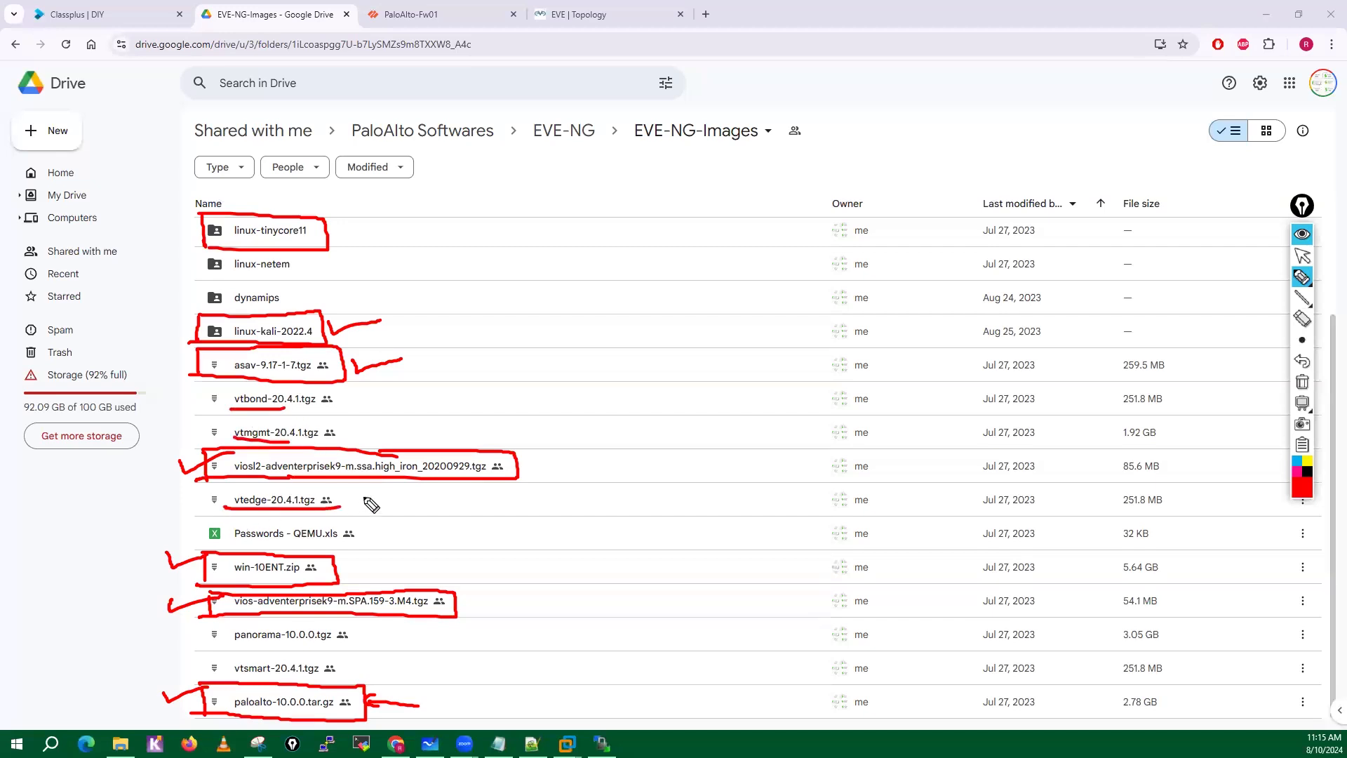
pyautogui.click(228, 649)
pyautogui.moveTo(227, 648)
pyautogui.mouseDown()
pyautogui.moveTo(301, 647)
pyautogui.moveTo(324, 672)
pyautogui.mouseUp()
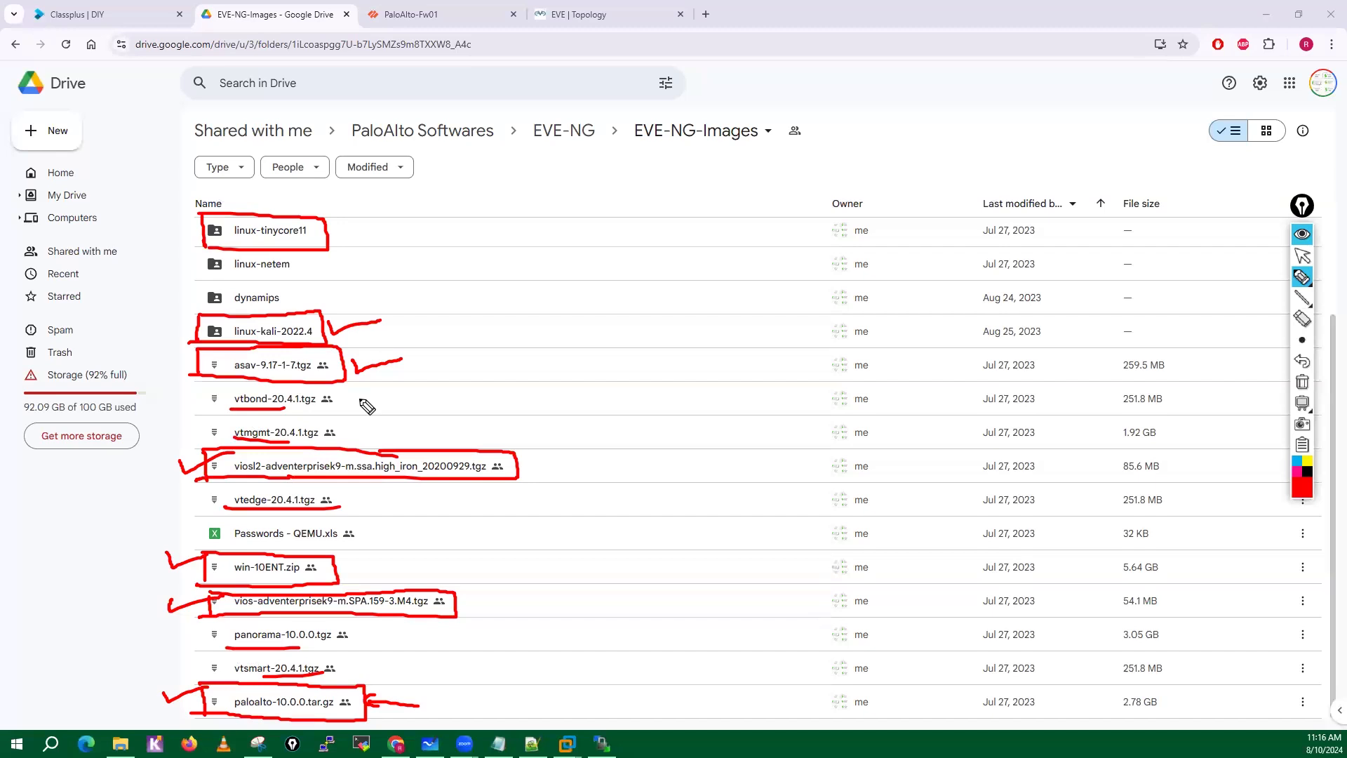
pyautogui.click(1303, 382)
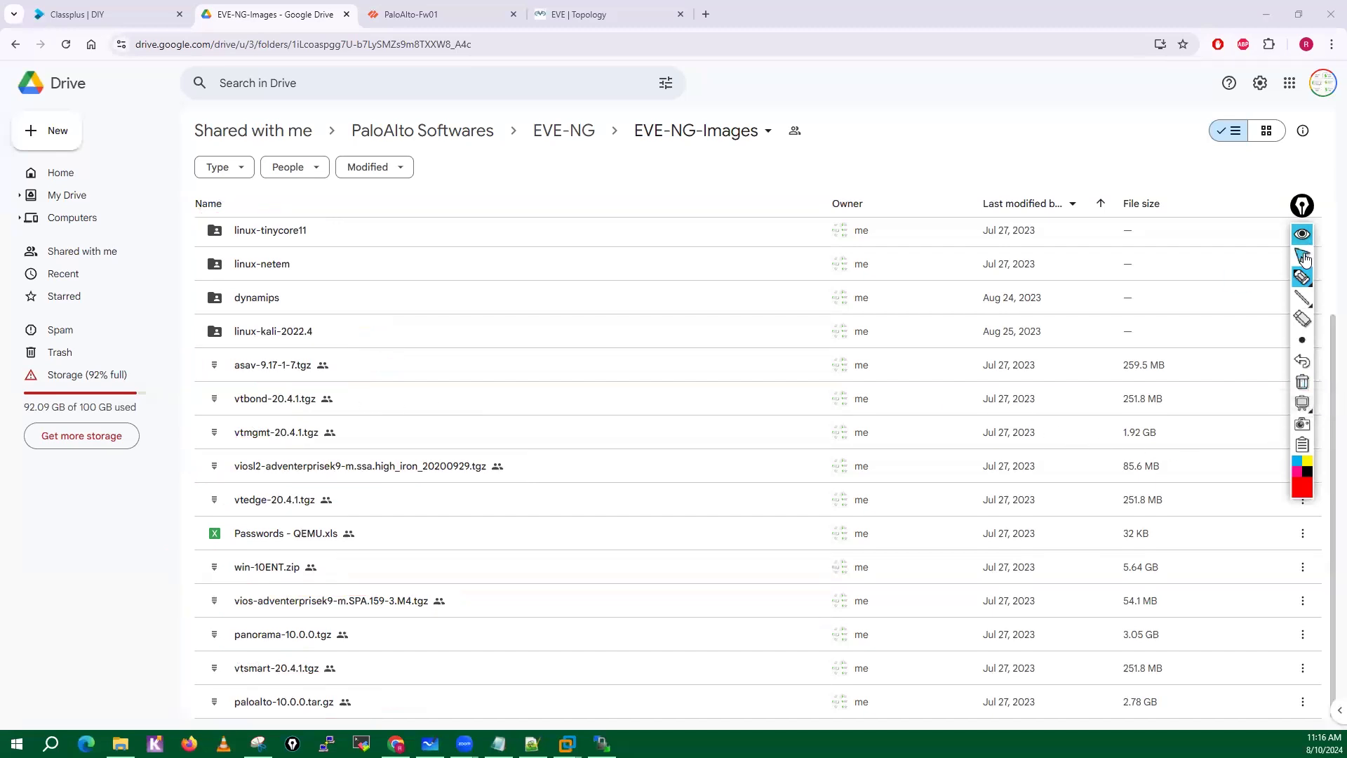
pyautogui.click(1302, 256)
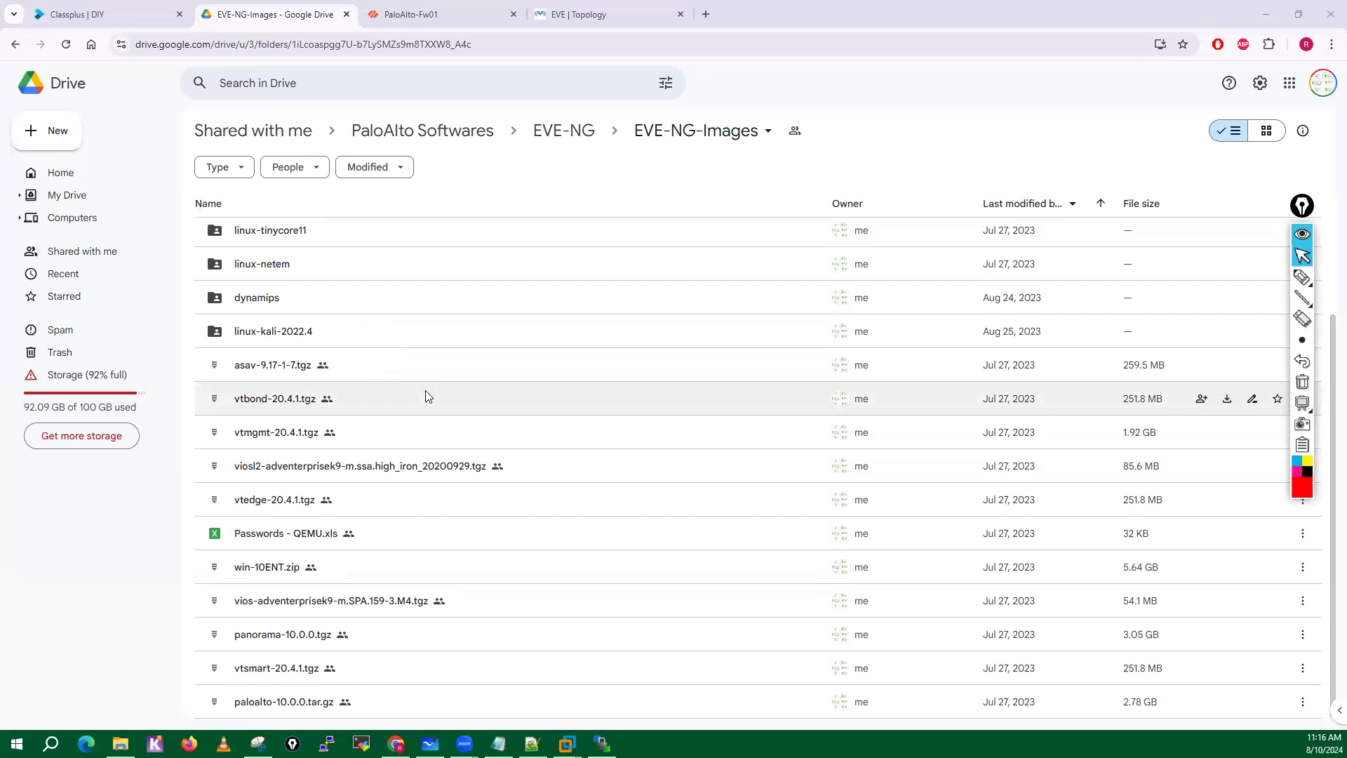
# Inspect the router images in the dynamips folder dated Aug 24, 2023, return to EVE-NG-Images, and select the paloalto-11.0.1 folder.
pyautogui.scroll(3, 427, 397)
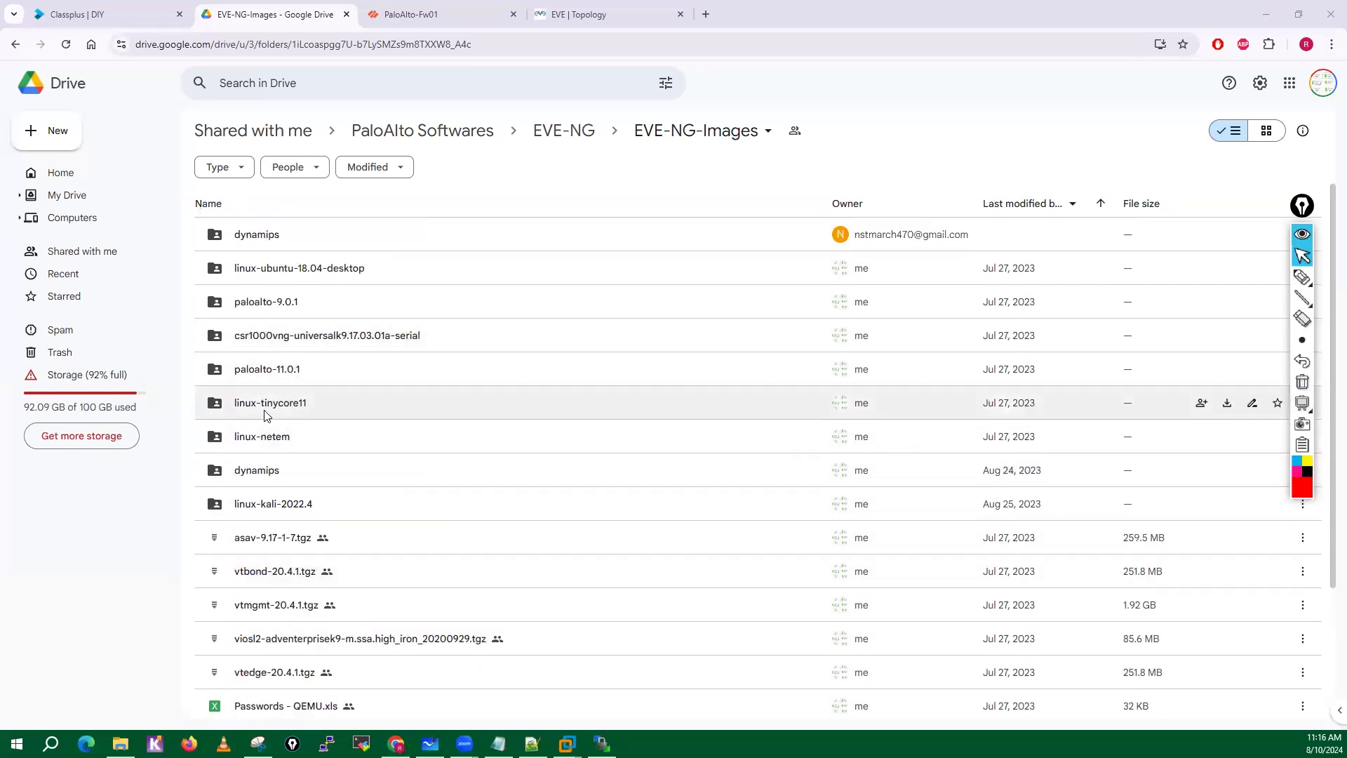
pyautogui.doubleClick(261, 470)
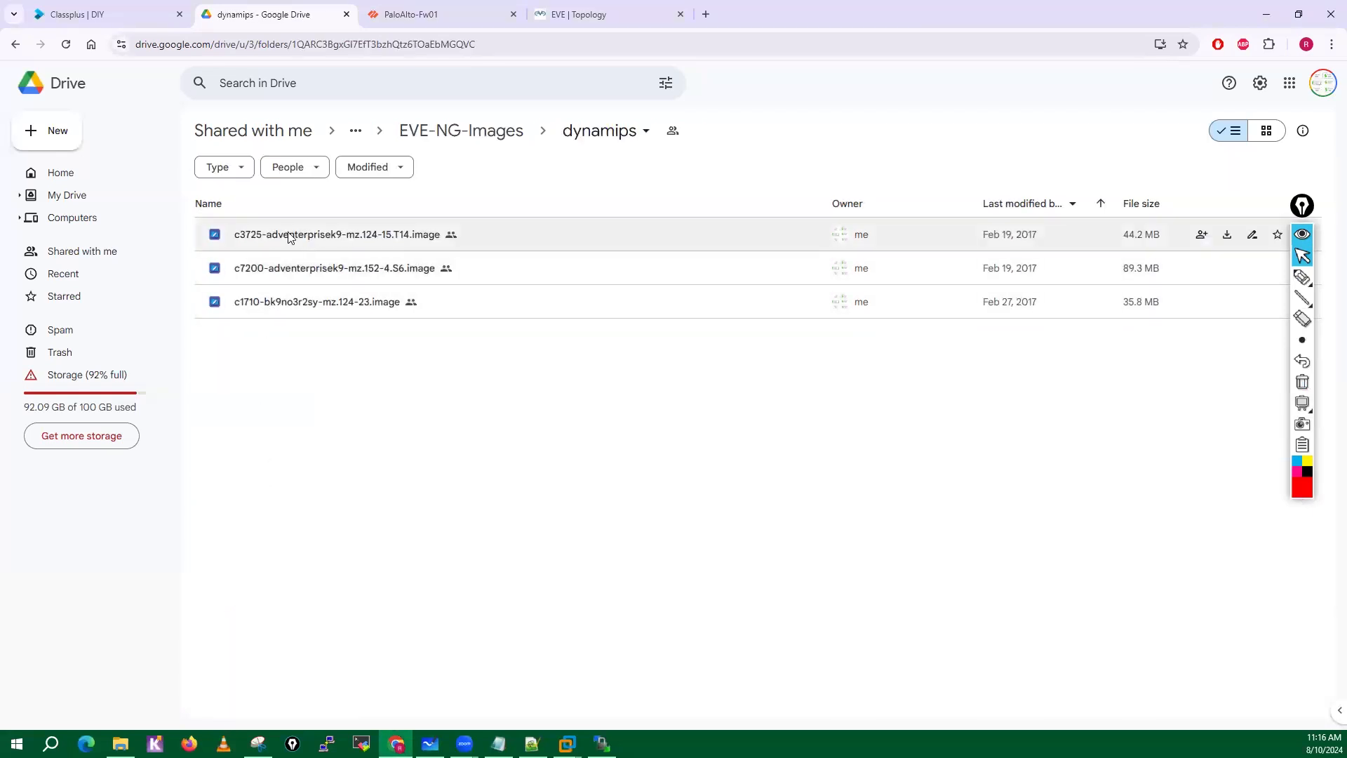
pyautogui.click(348, 237)
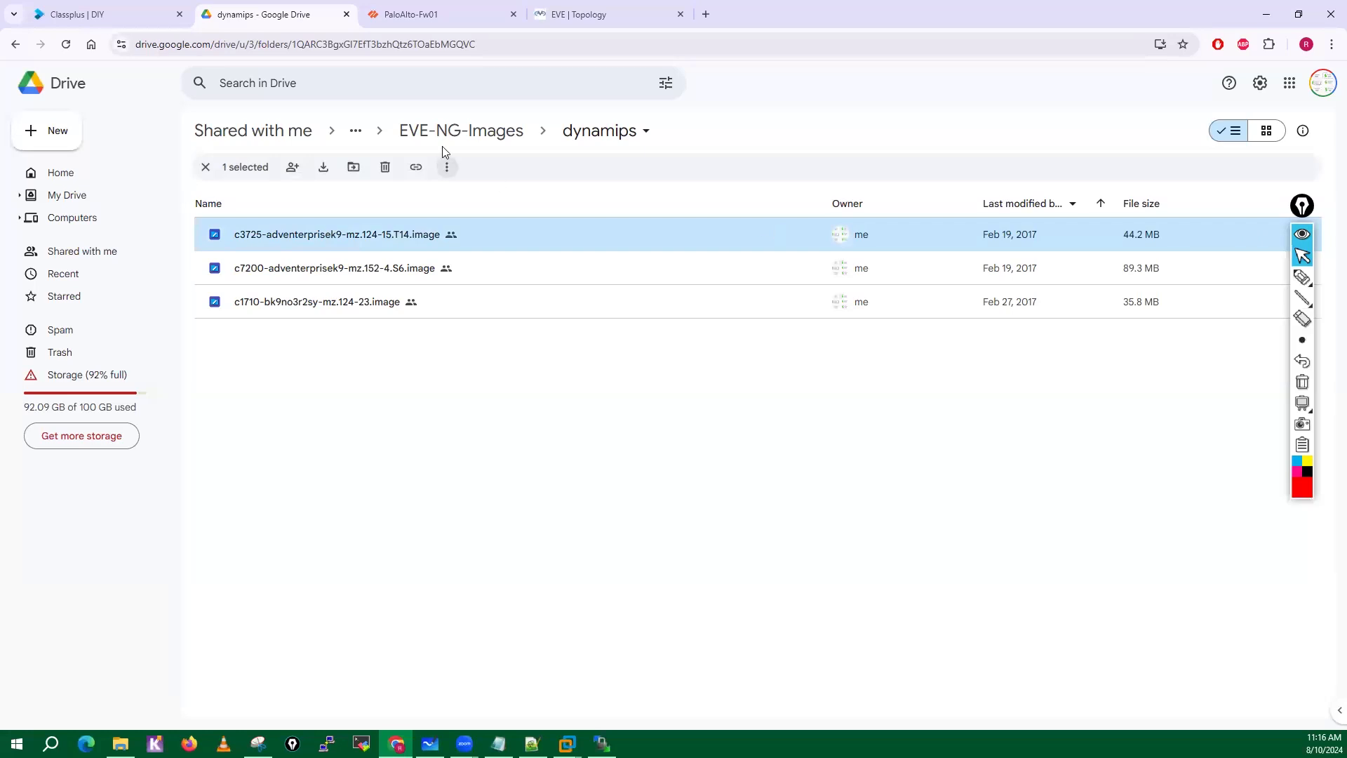
pyautogui.click(491, 140)
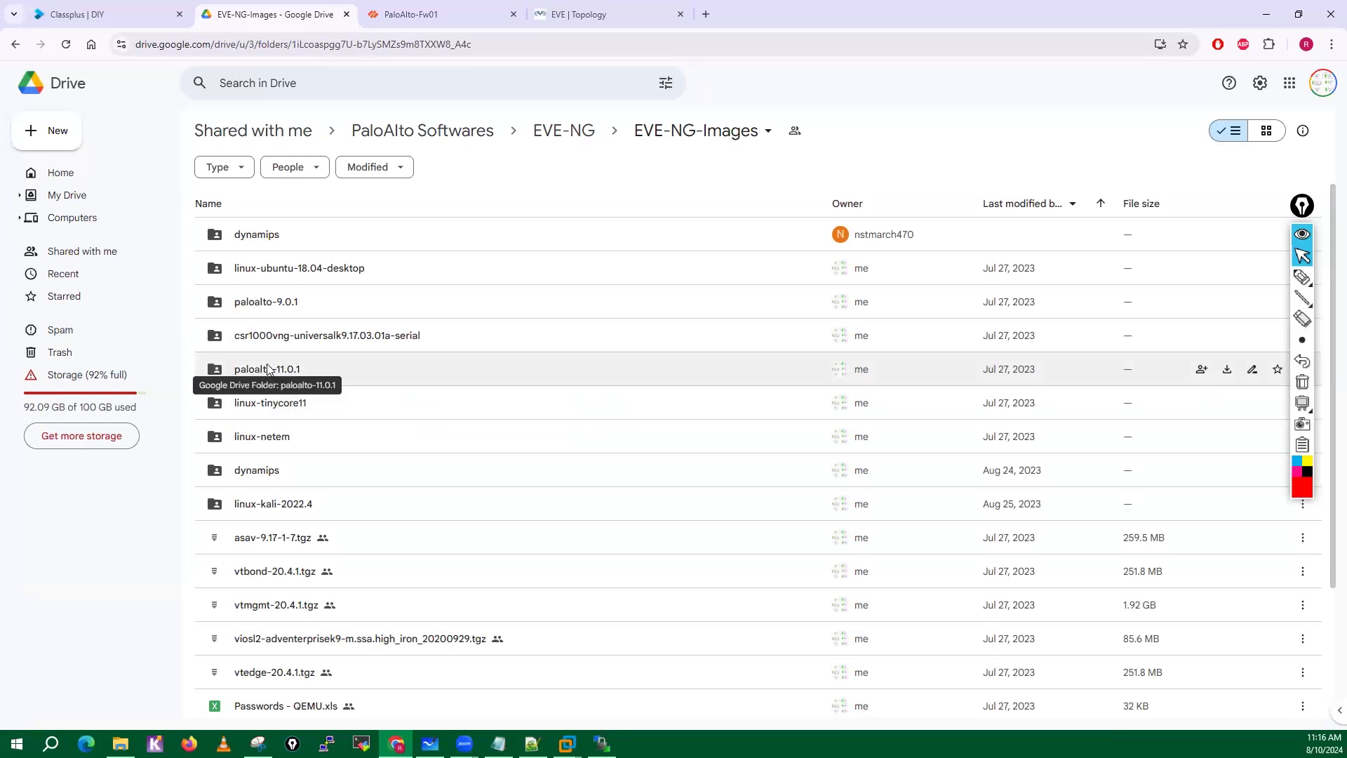
pyautogui.click(350, 368)
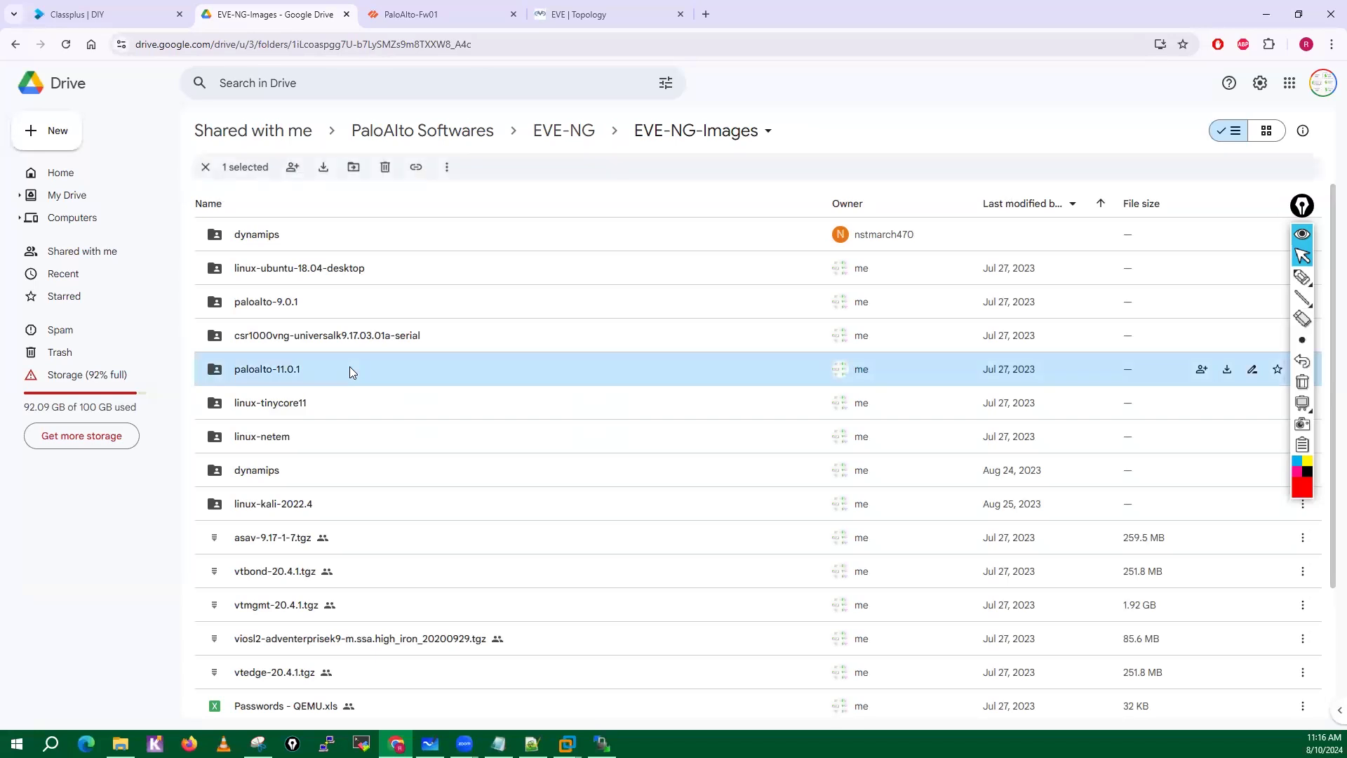
# Start downloading the paloalto-11.0.1 folder and the paloalto-10.0.0.tar.gz file, accepting the latter without a virus scan.
pyautogui.rightClick(350, 369)
pyautogui.click(409, 423)
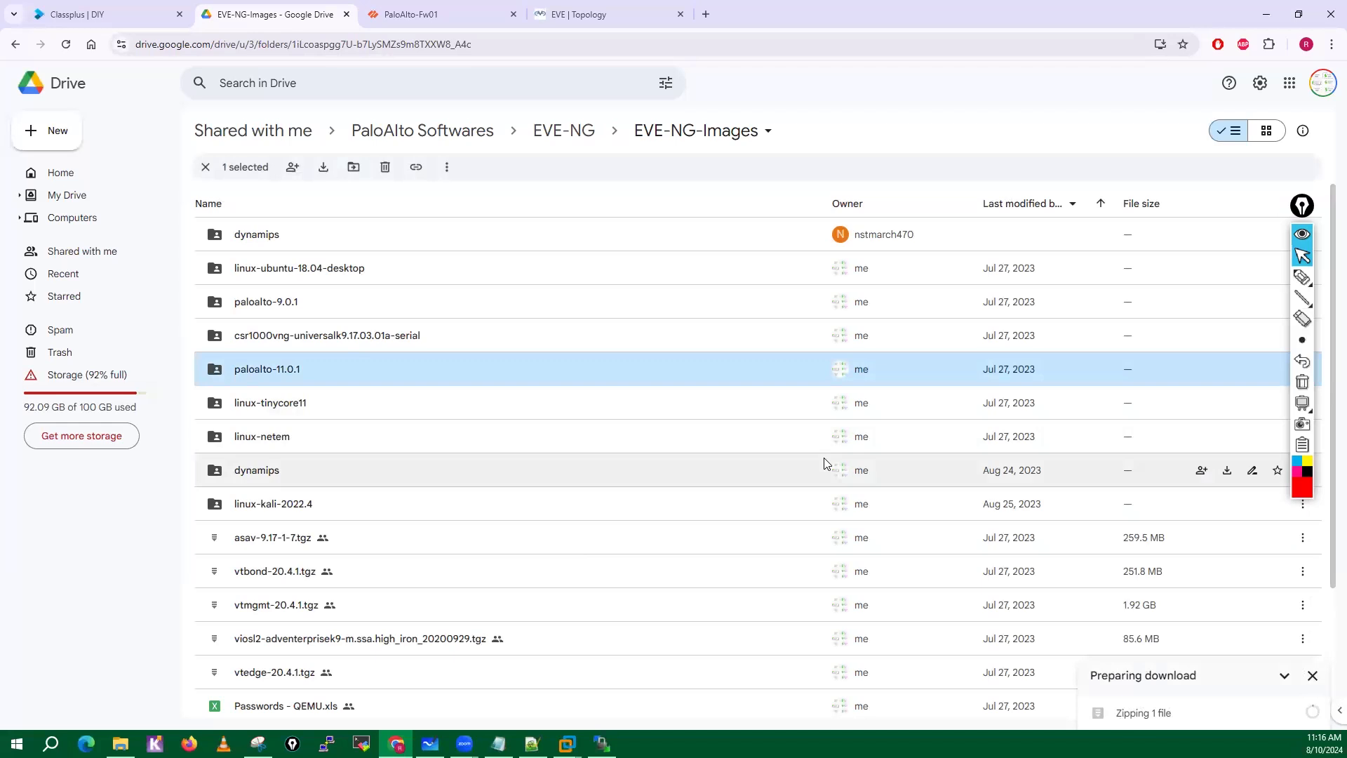
pyautogui.scroll(-3, 825, 463)
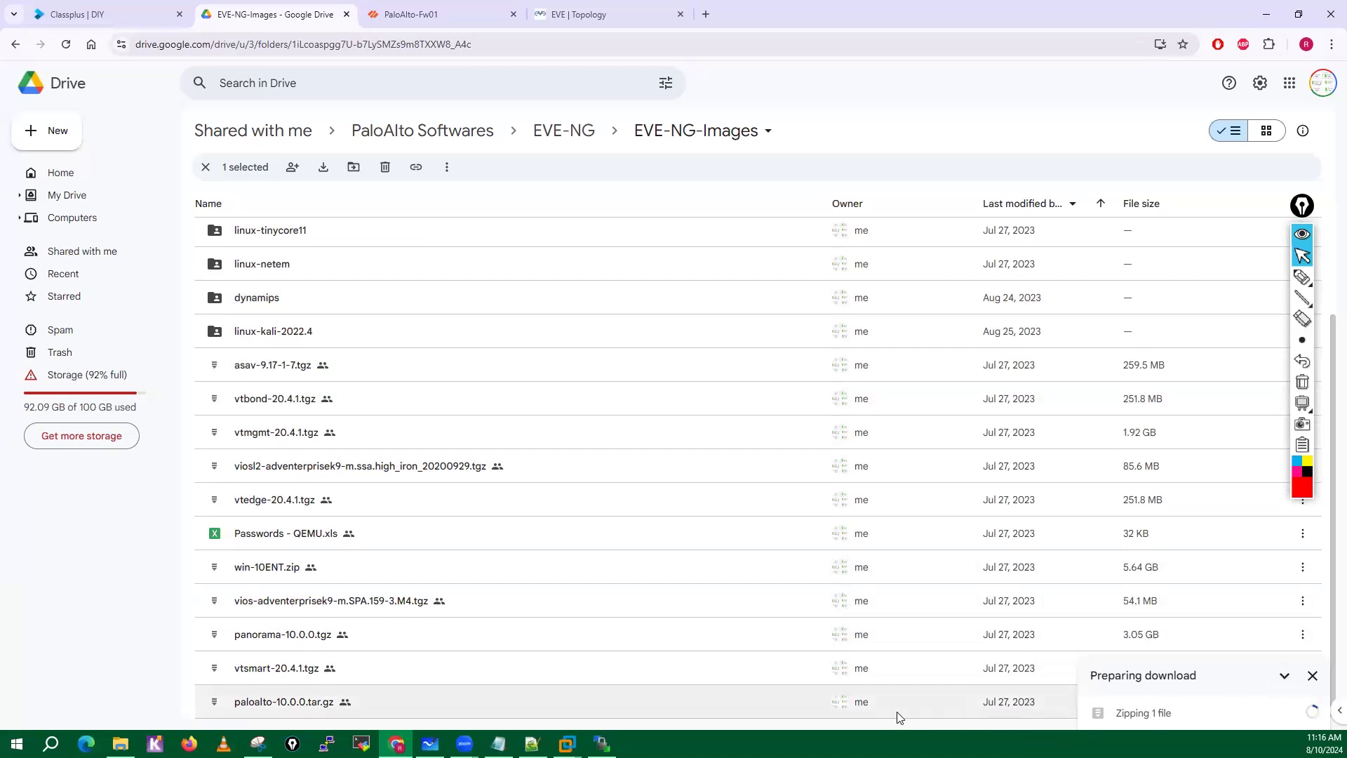
pyautogui.click(698, 714)
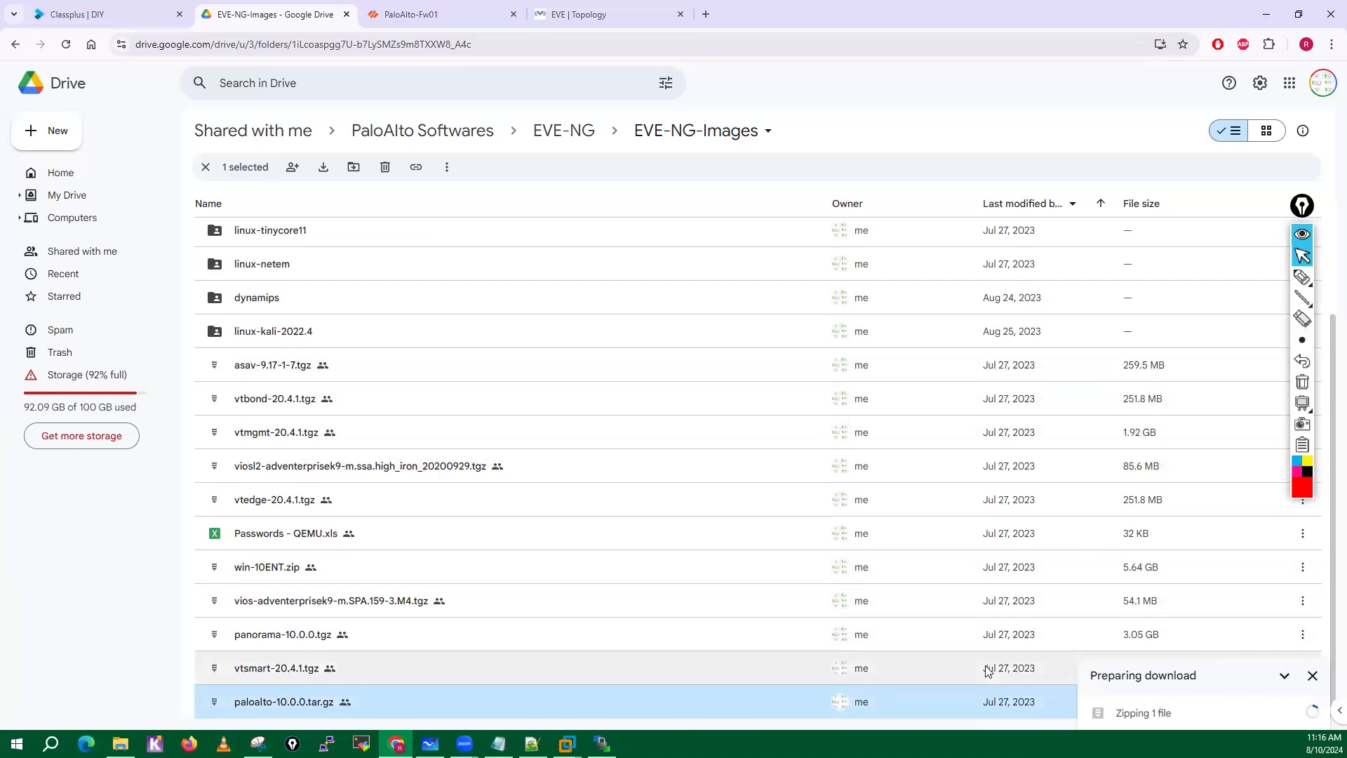
pyautogui.rightClick(910, 707)
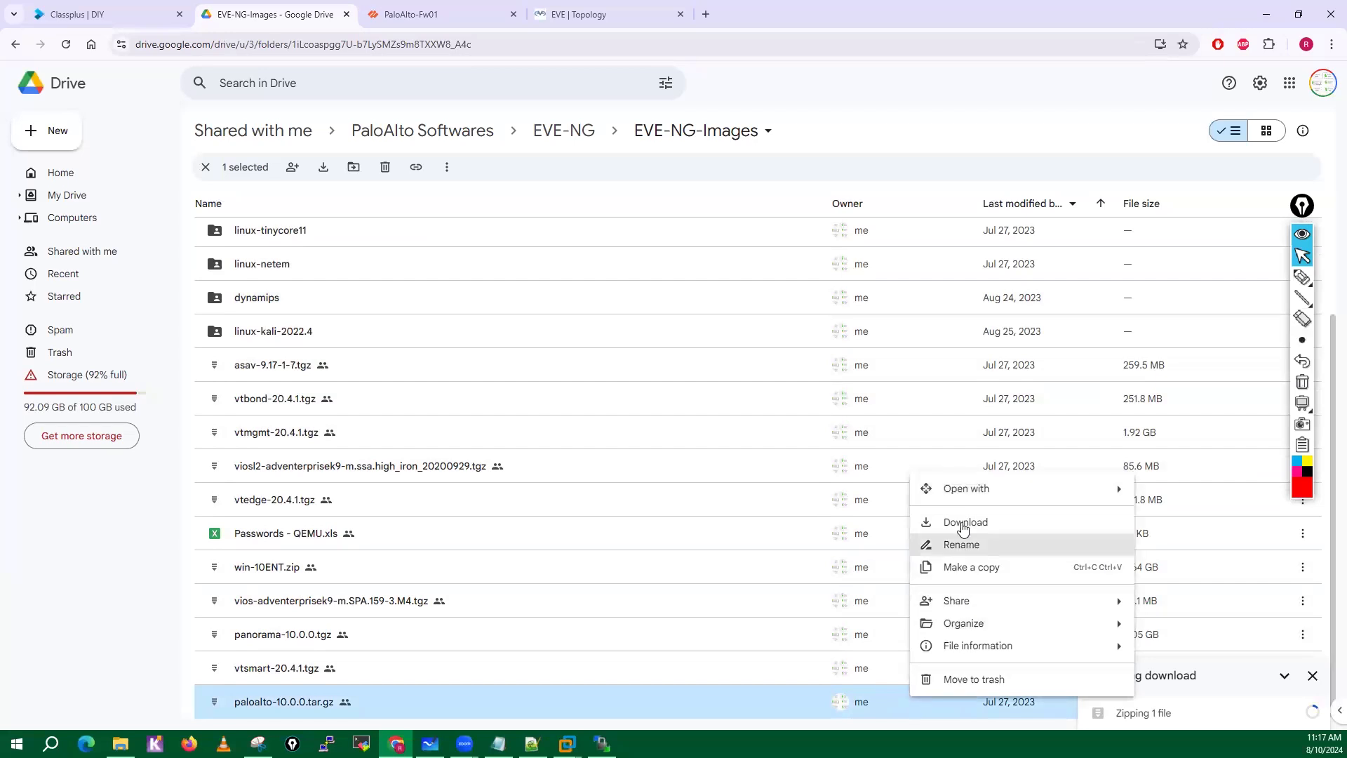
pyautogui.click(963, 526)
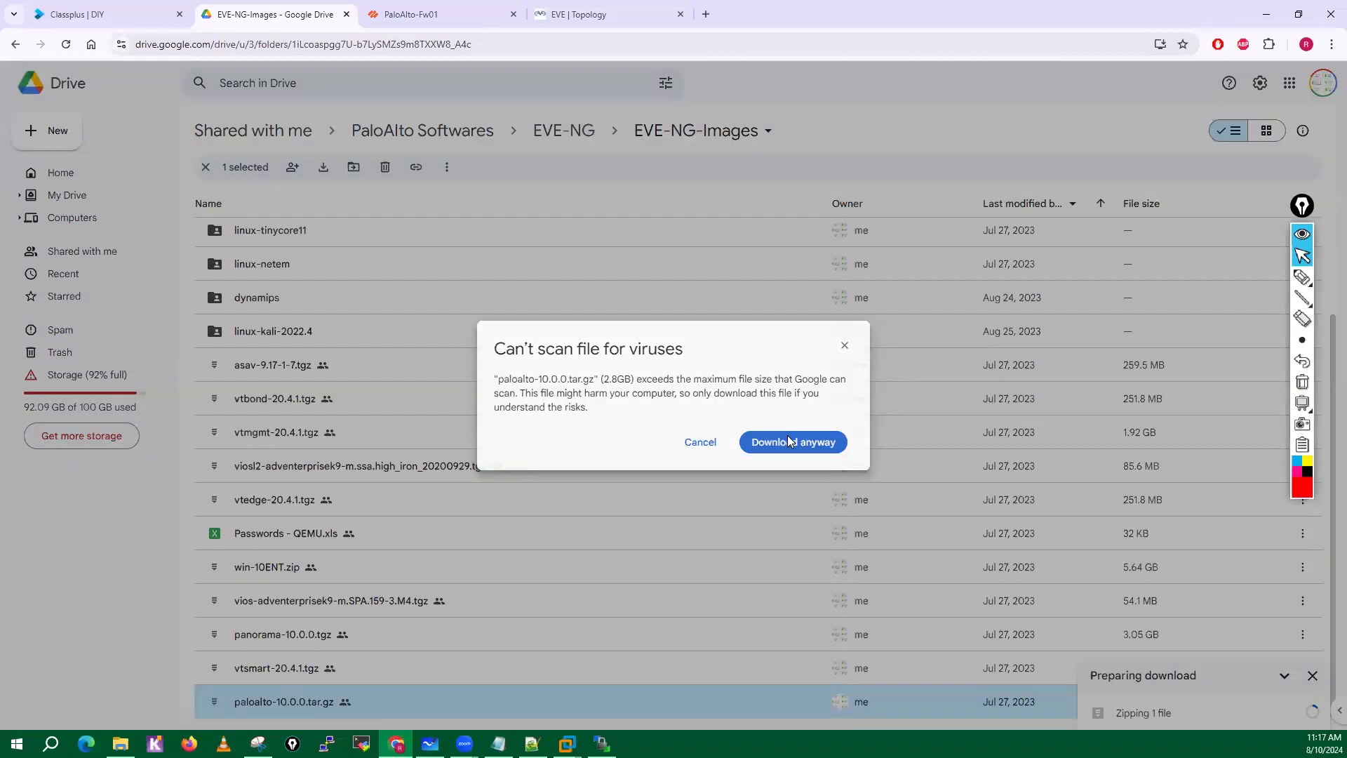
pyautogui.click(788, 435)
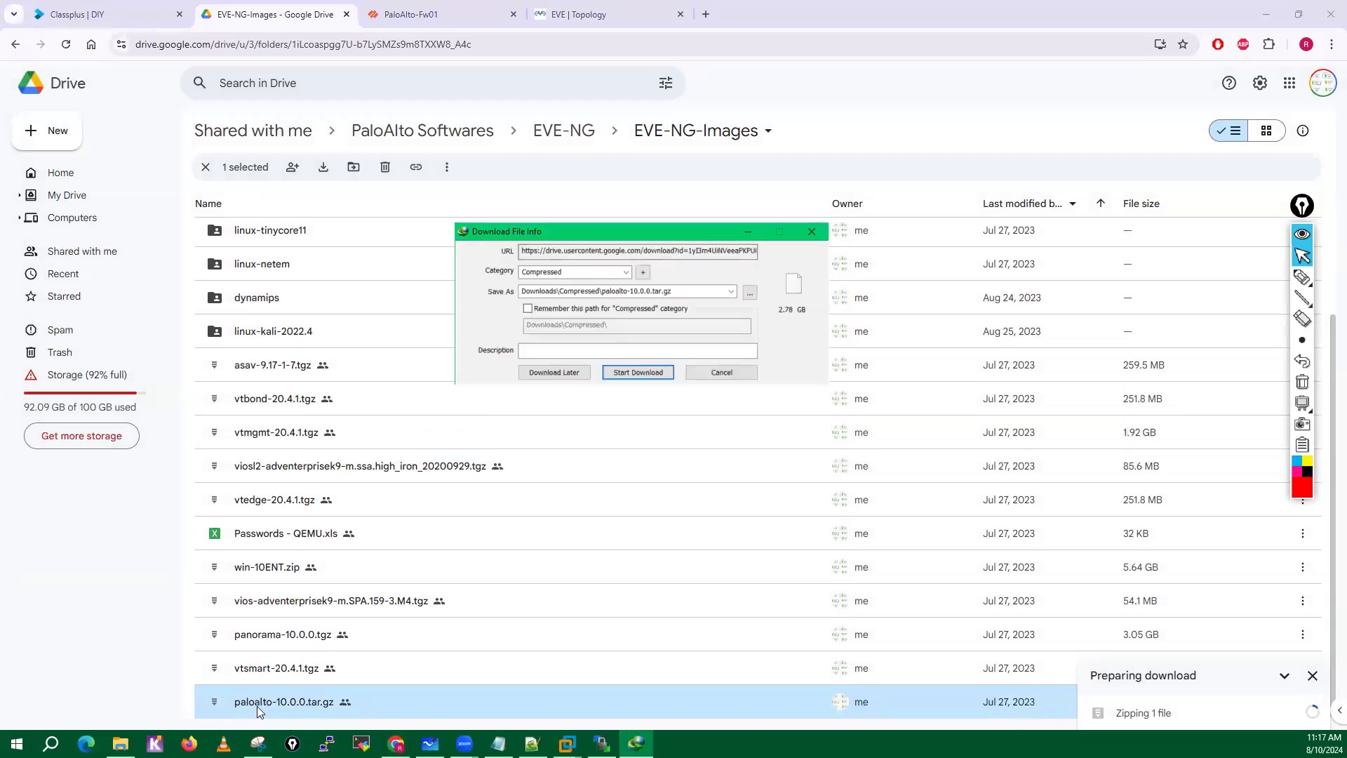
pyautogui.click(638, 373)
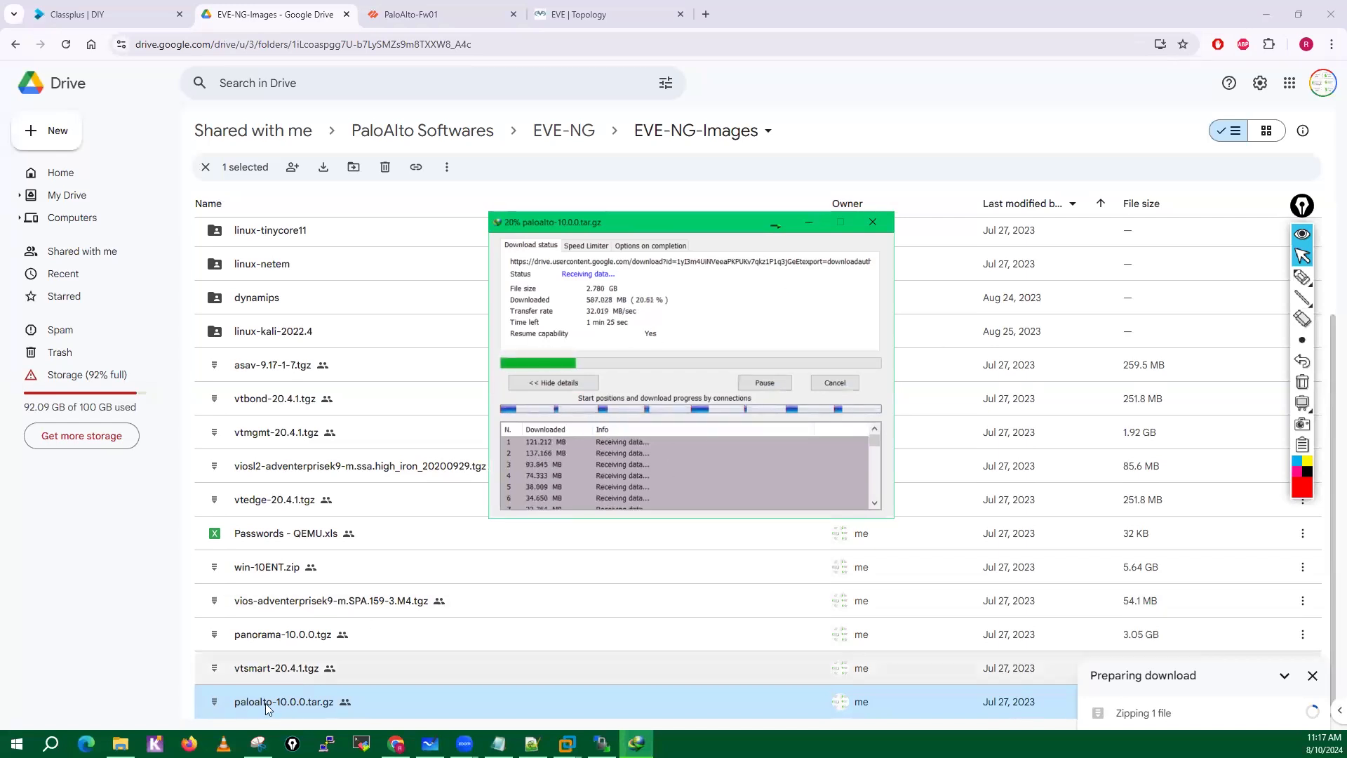
# Switch to File Explorer and open the asav-9-18-1 folder inside sdwan-images to examine its image file.
pyautogui.click(121, 744)
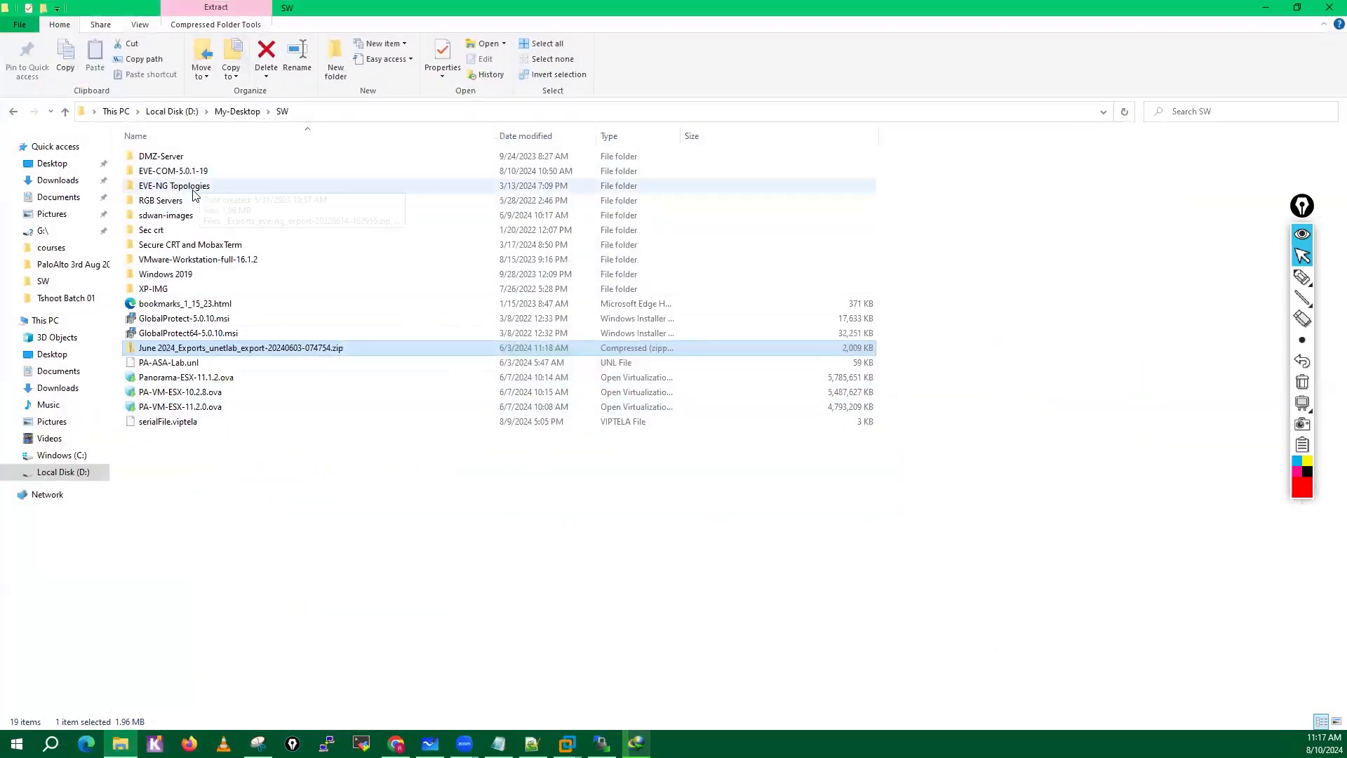
pyautogui.doubleClick(177, 218)
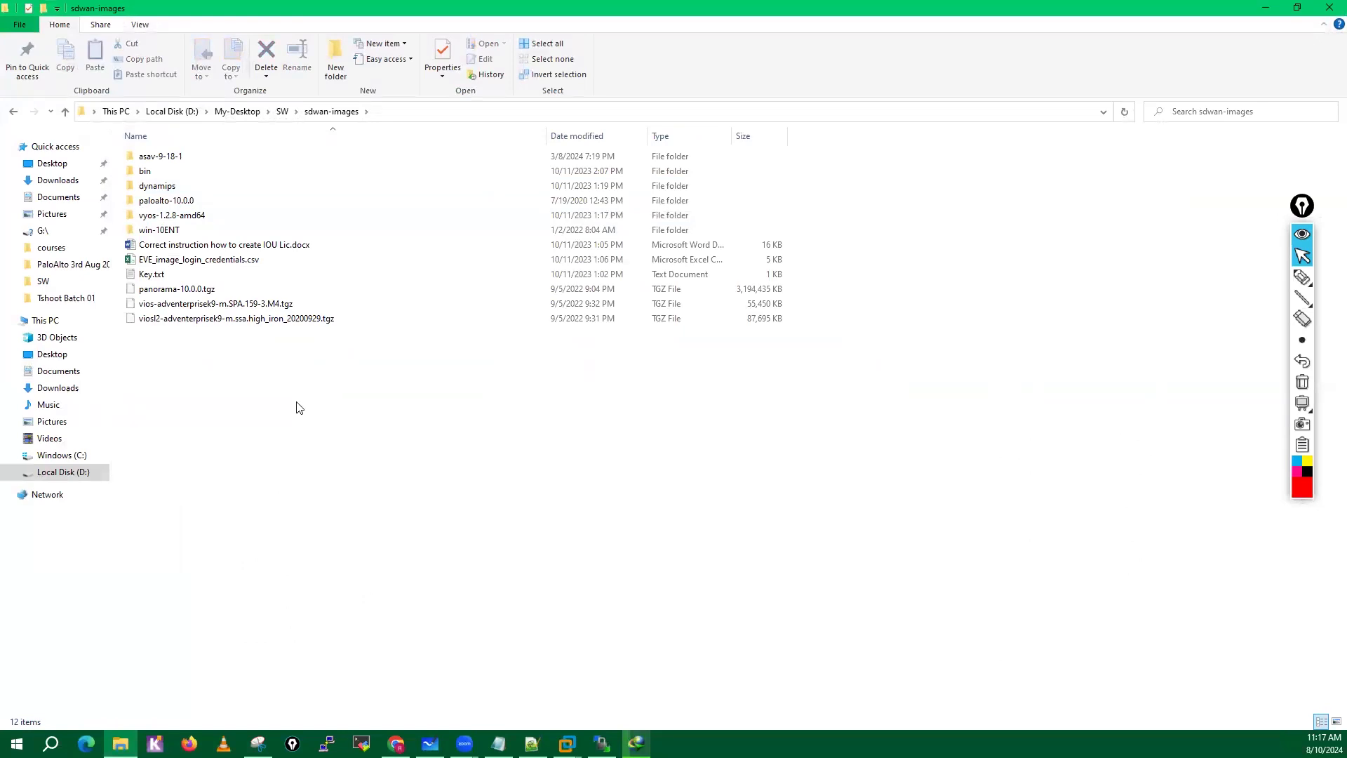
pyautogui.doubleClick(151, 163)
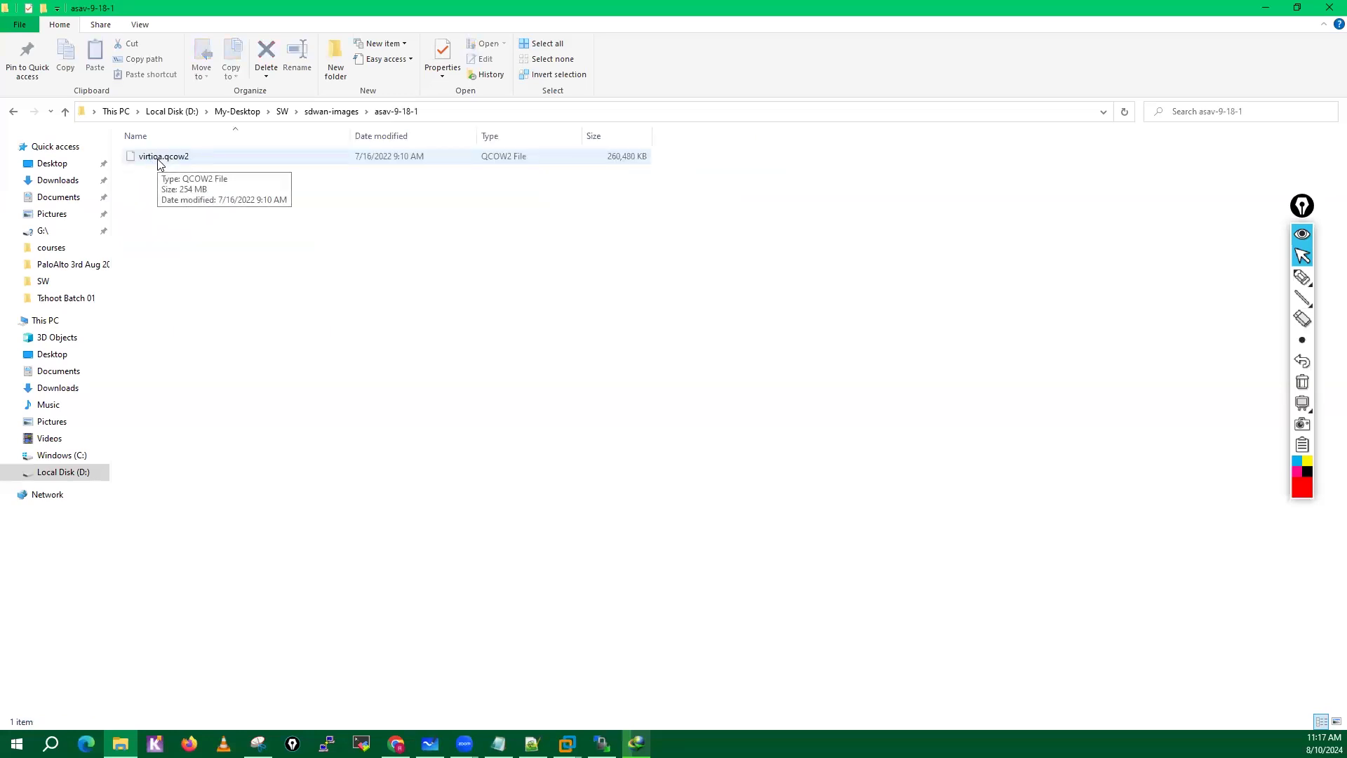
# Handwrite "virtioa-1.qcow2" in red as an example of a wrong image file name, and clear the annotation.
pyautogui.moveTo(1302, 278)
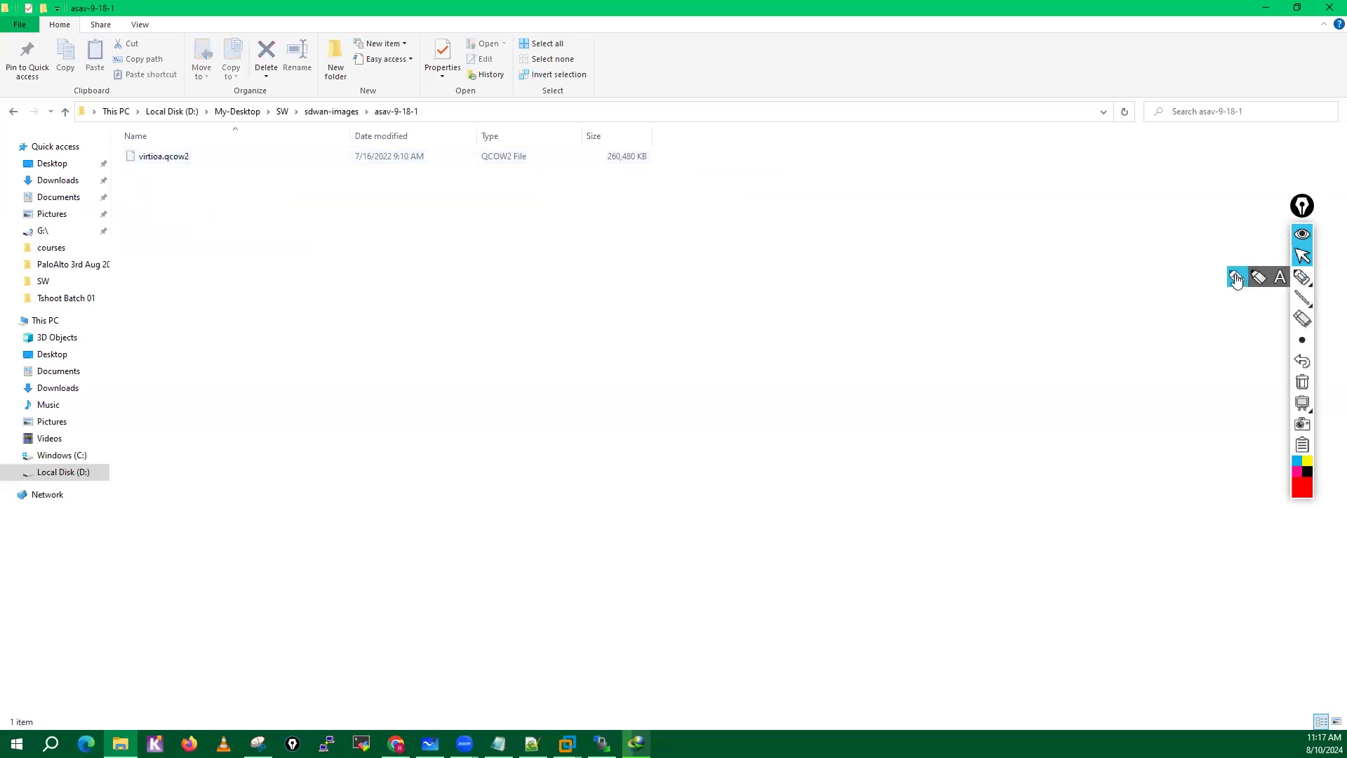
pyautogui.click(1236, 279)
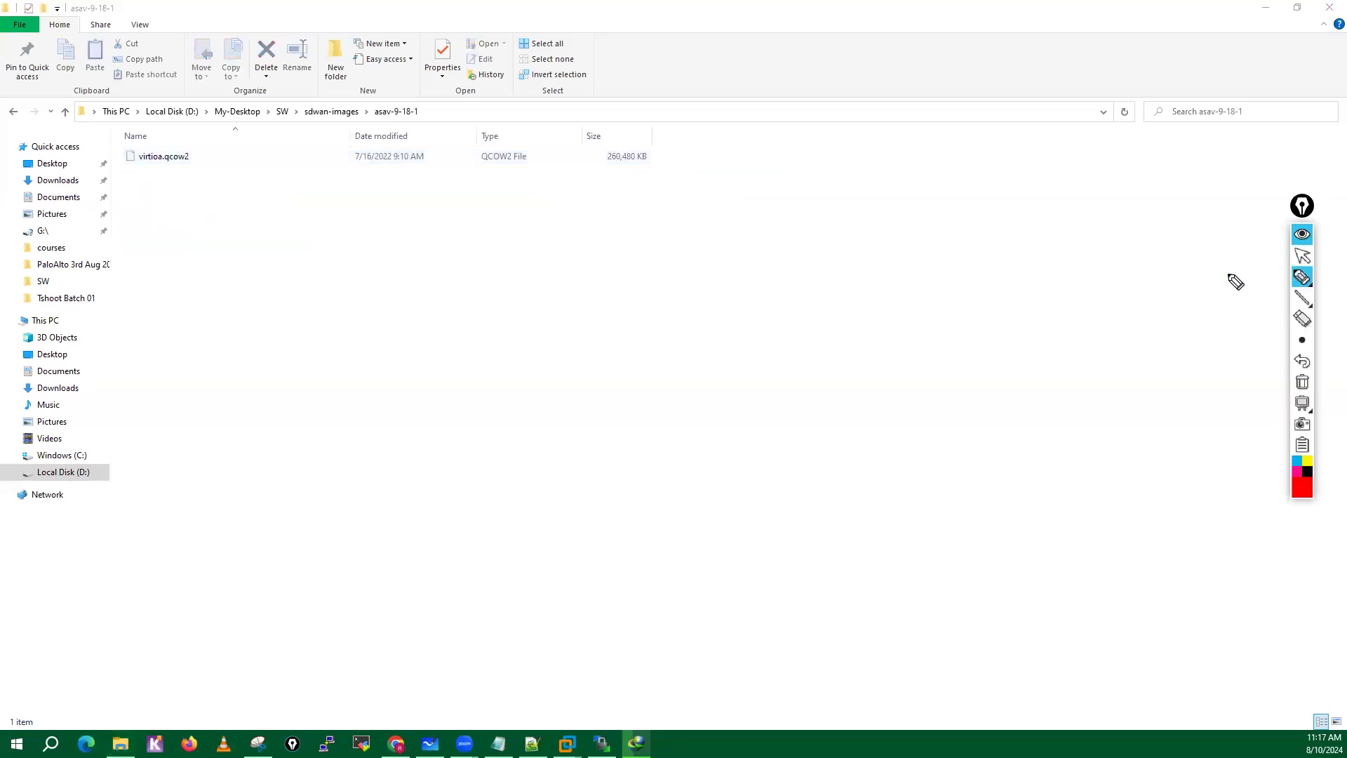
pyautogui.moveTo(151, 211)
pyautogui.mouseDown()
pyautogui.moveTo(173, 226)
pyautogui.moveTo(217, 213)
pyautogui.moveTo(282, 230)
pyautogui.moveTo(300, 215)
pyautogui.mouseUp()
pyautogui.click(178, 214)
pyautogui.click(267, 222)
pyautogui.moveTo(306, 211); pyautogui.dragTo(348, 219)
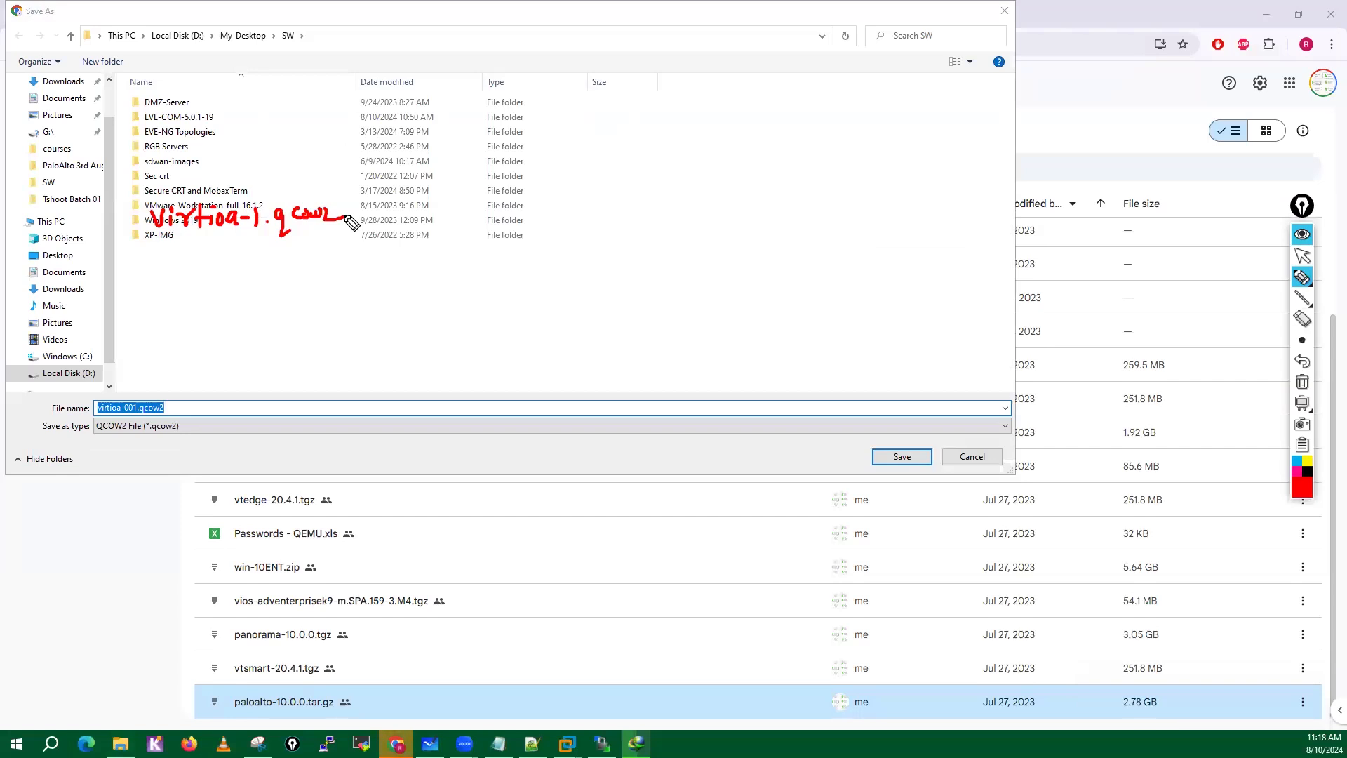
pyautogui.click(1301, 384)
pyautogui.click(1301, 257)
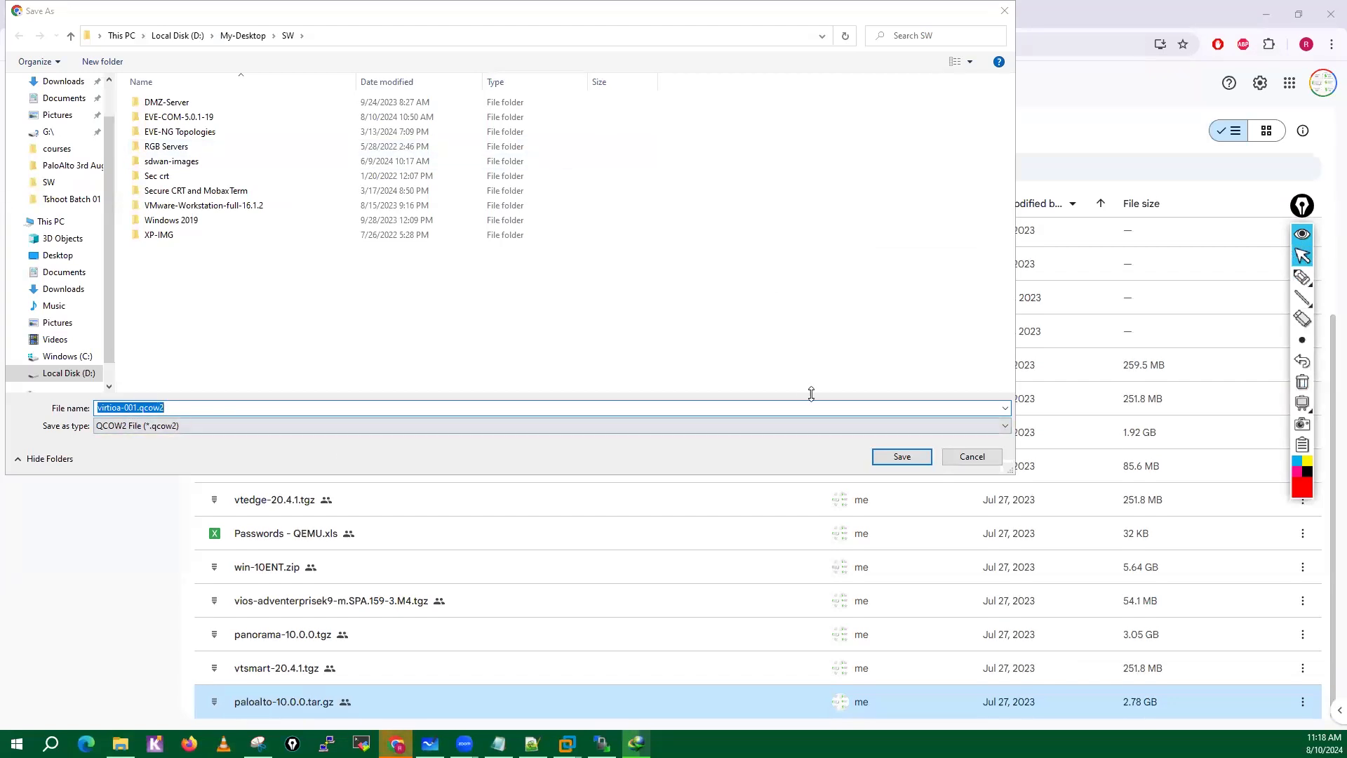
# Cancel saving virtioa-001.qcow2 and check the download progress of paloalto-10.0.0.tar.gz.
pyautogui.click(973, 456)
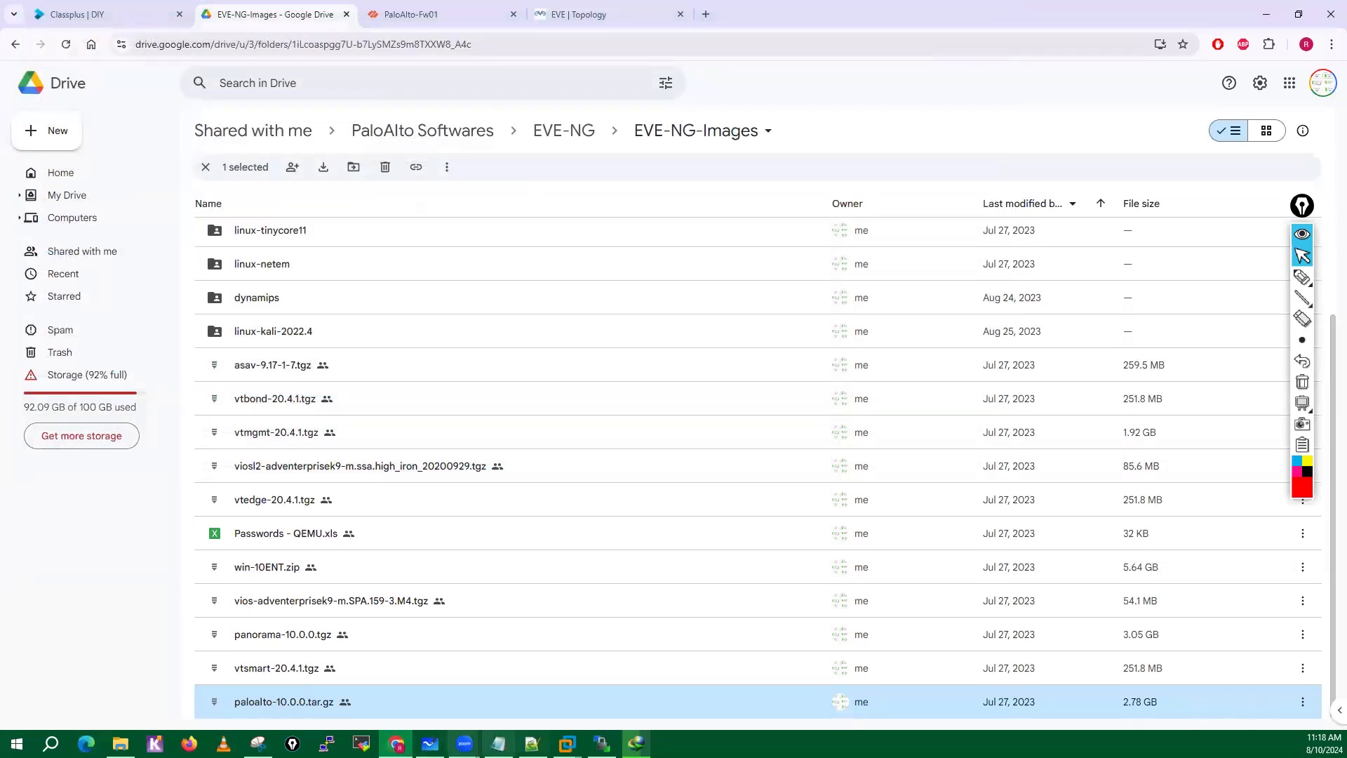
pyautogui.moveTo(636, 744)
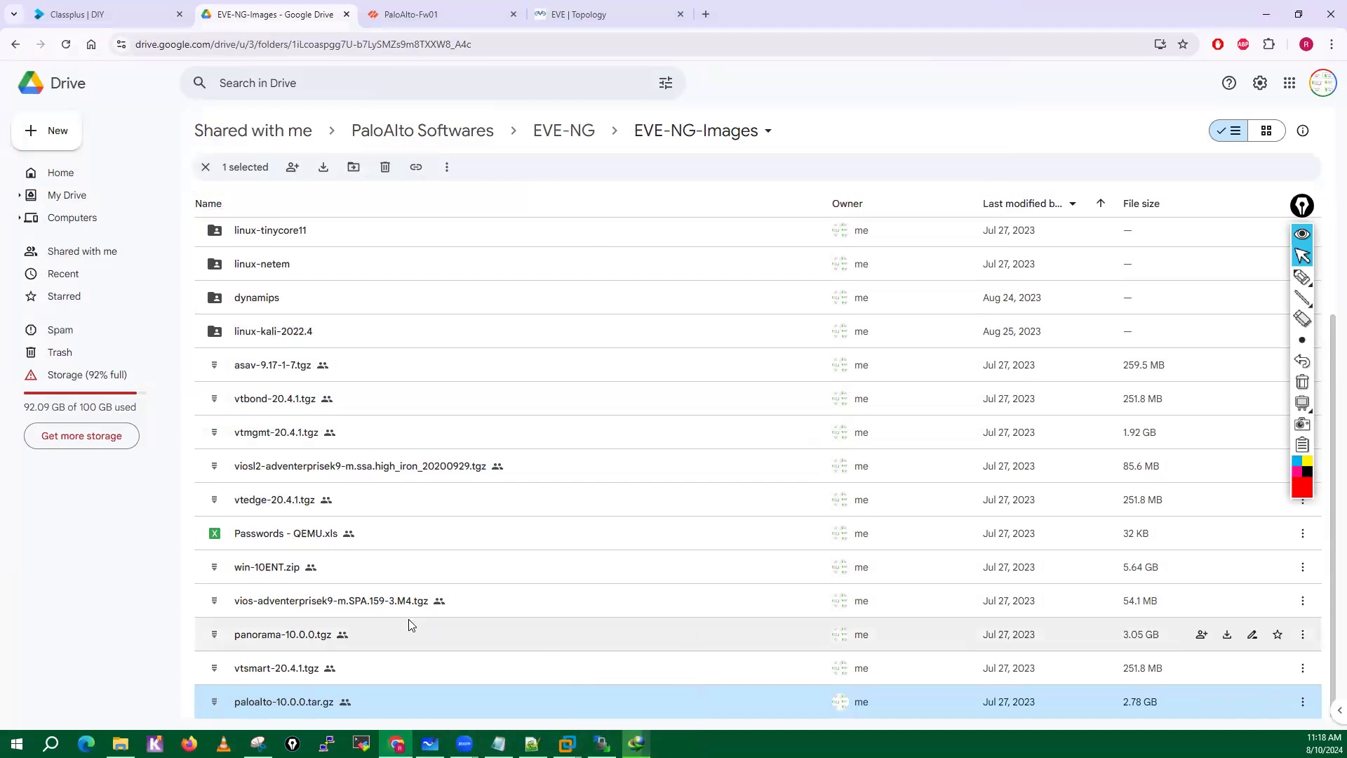
pyautogui.click(636, 744)
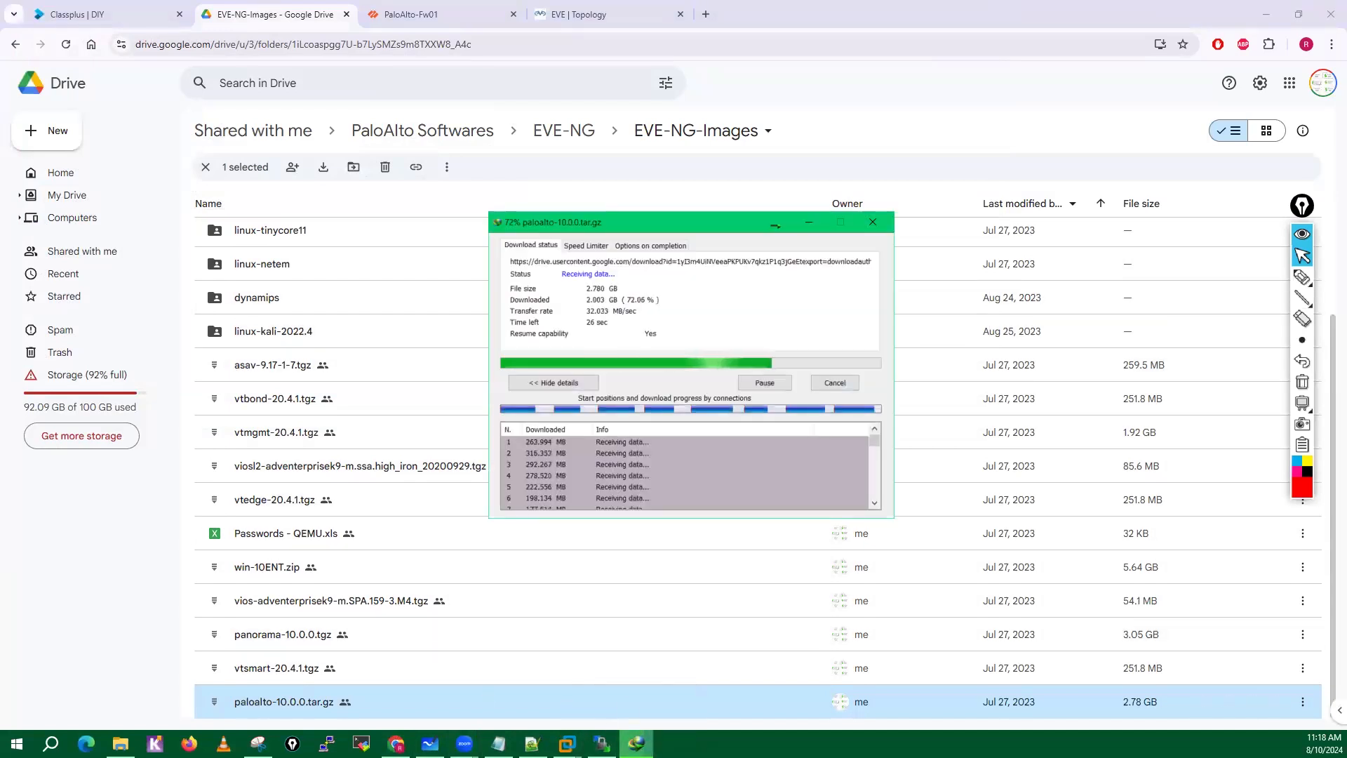
pyautogui.click(812, 222)
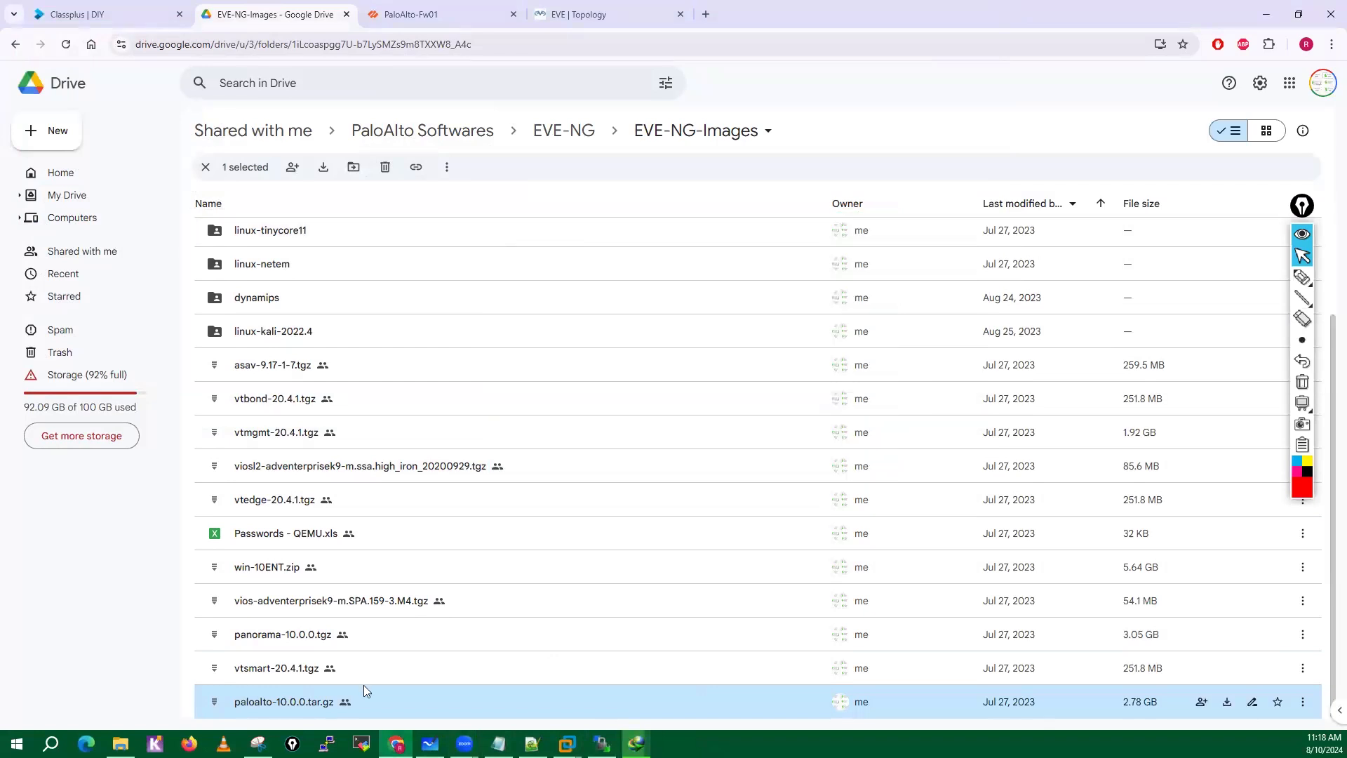
# Inspect the image files inside the paloalto-10.0.0 and win-10ENT folders of sdwan-images, and select hda.qcow2.
pyautogui.click(120, 744)
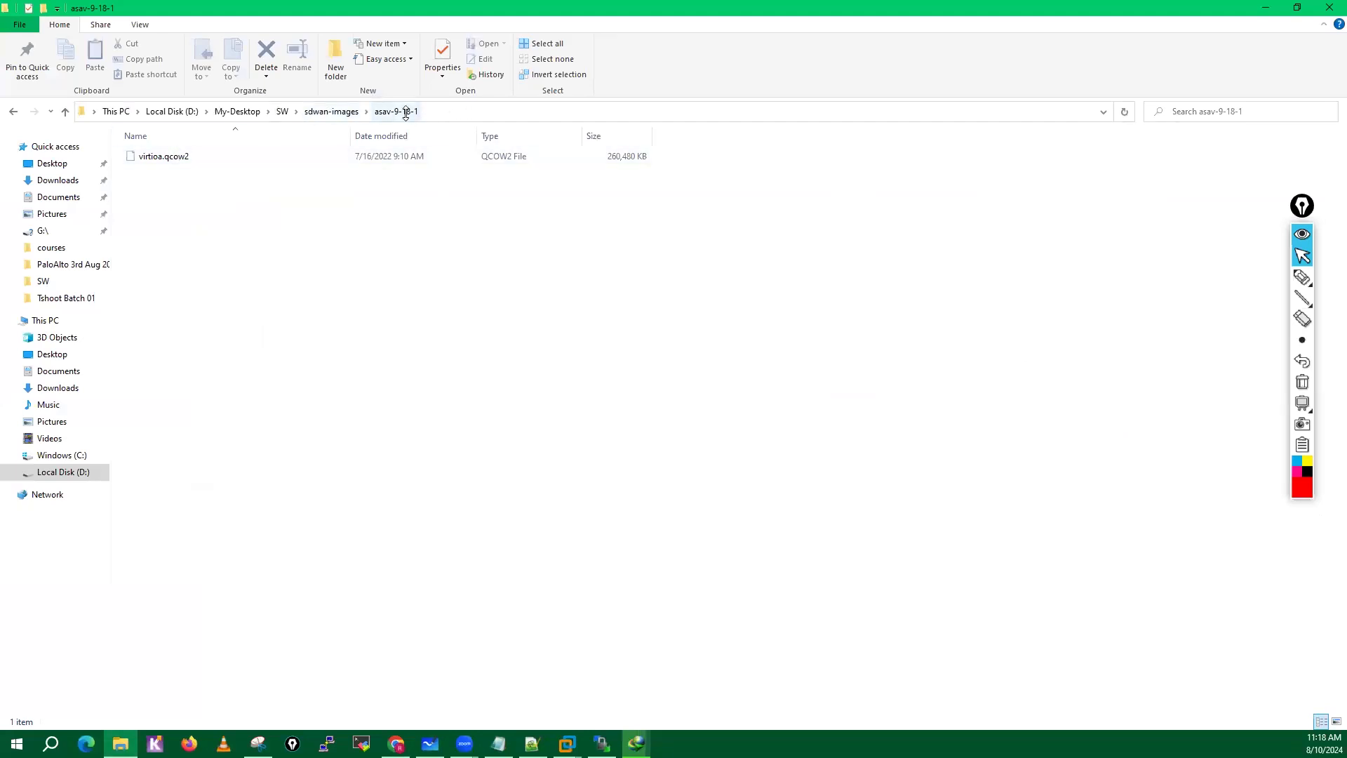
pyautogui.click(327, 112)
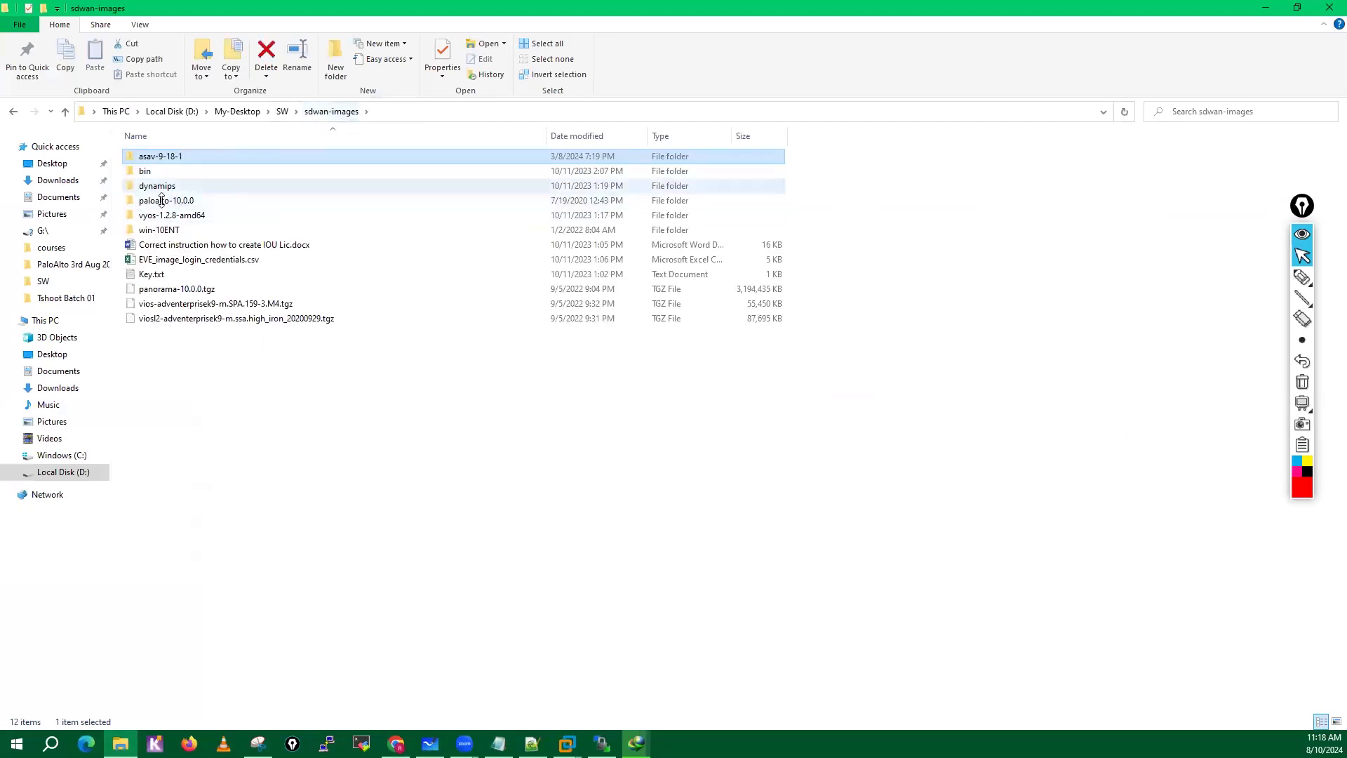
pyautogui.moveTo(155, 203)
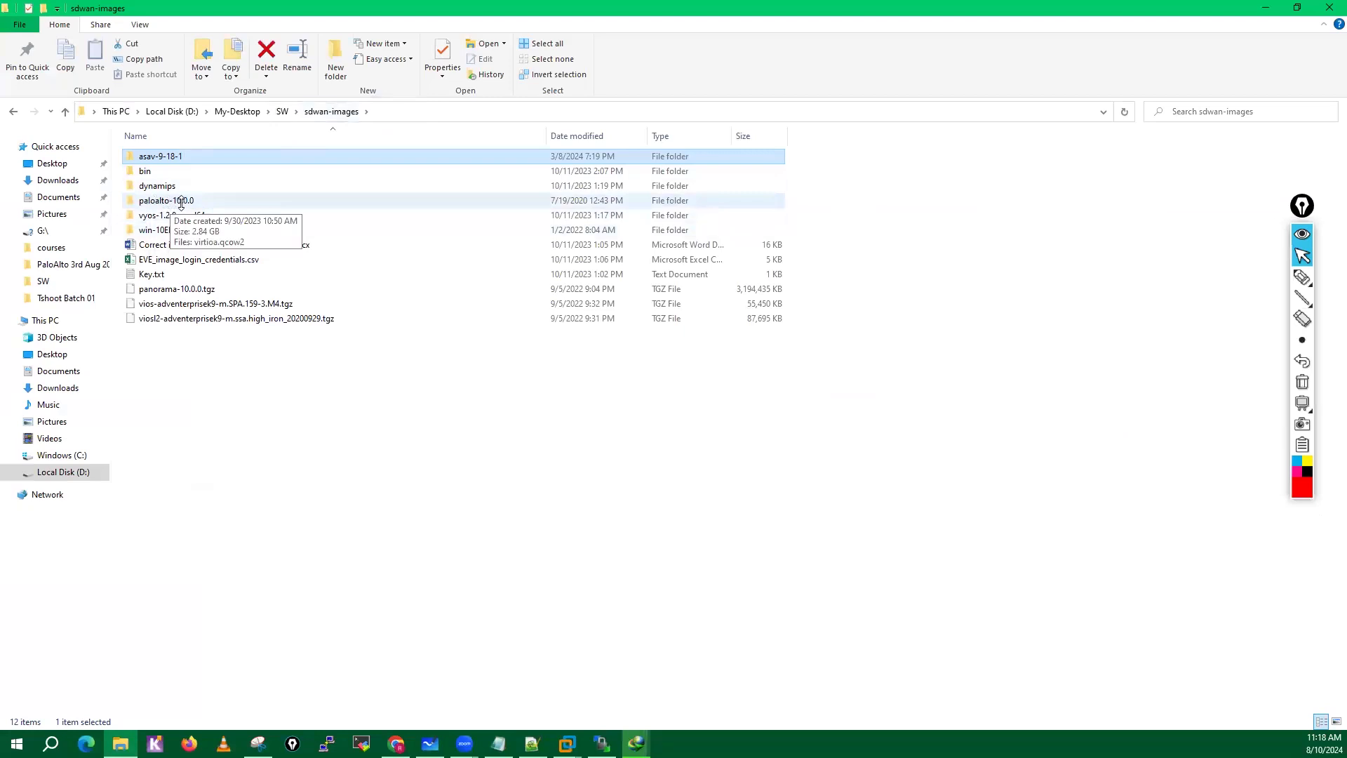
pyautogui.click(181, 203)
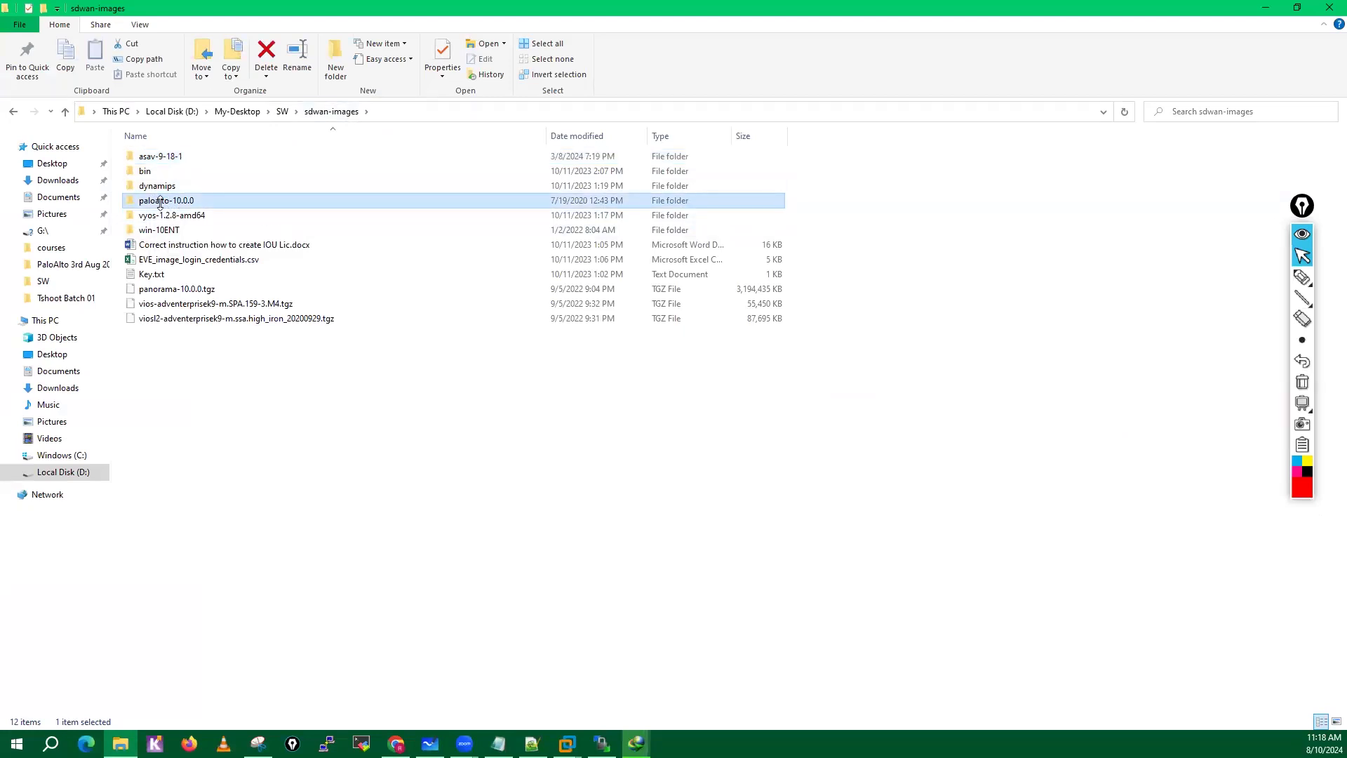
pyautogui.doubleClick(160, 203)
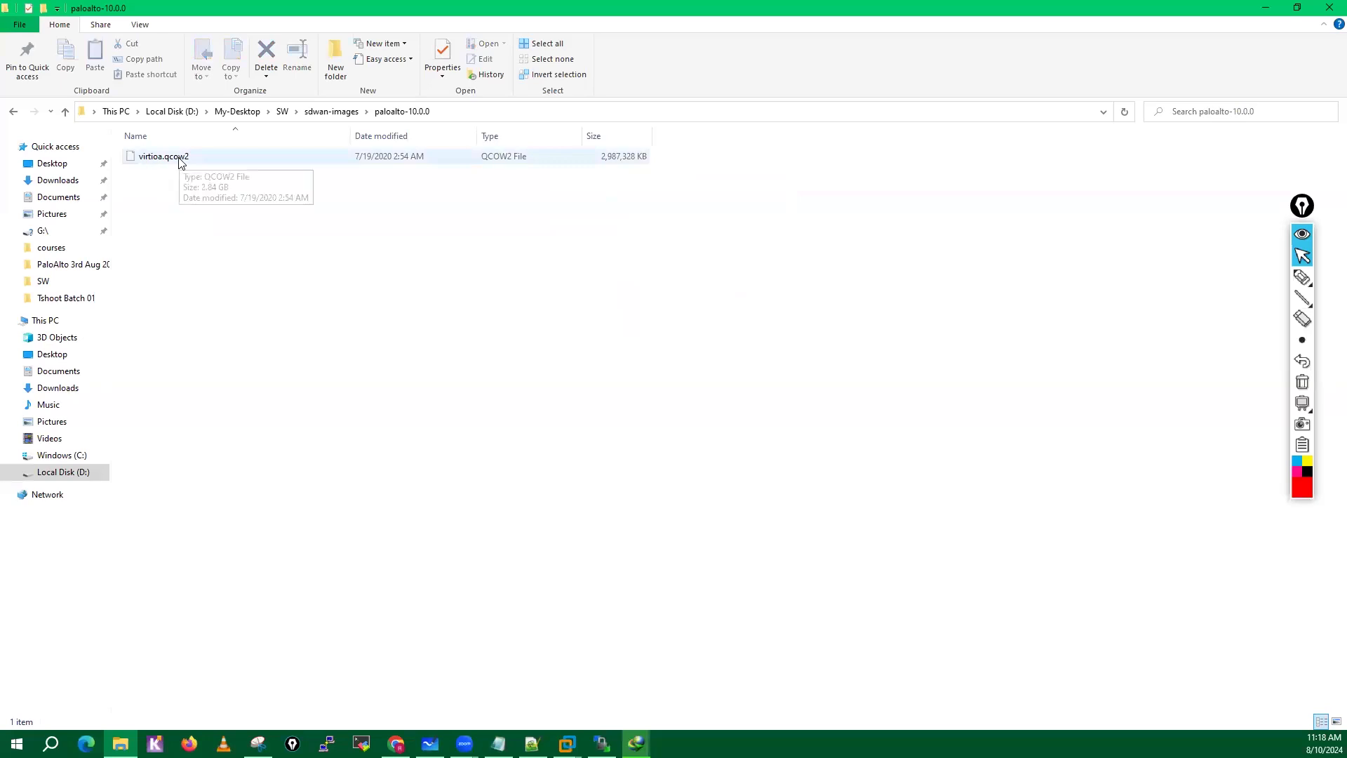
pyautogui.click(331, 112)
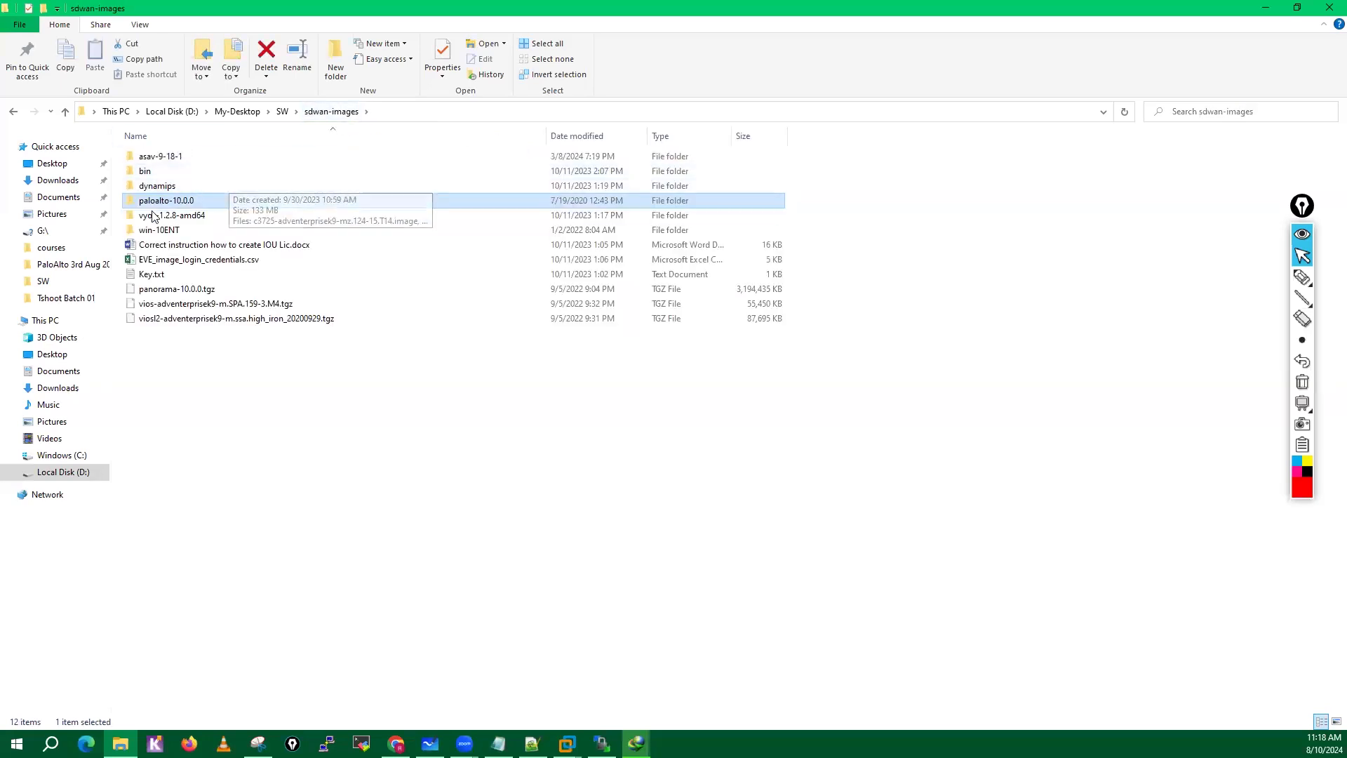
pyautogui.click(154, 233)
pyautogui.doubleClick(154, 233)
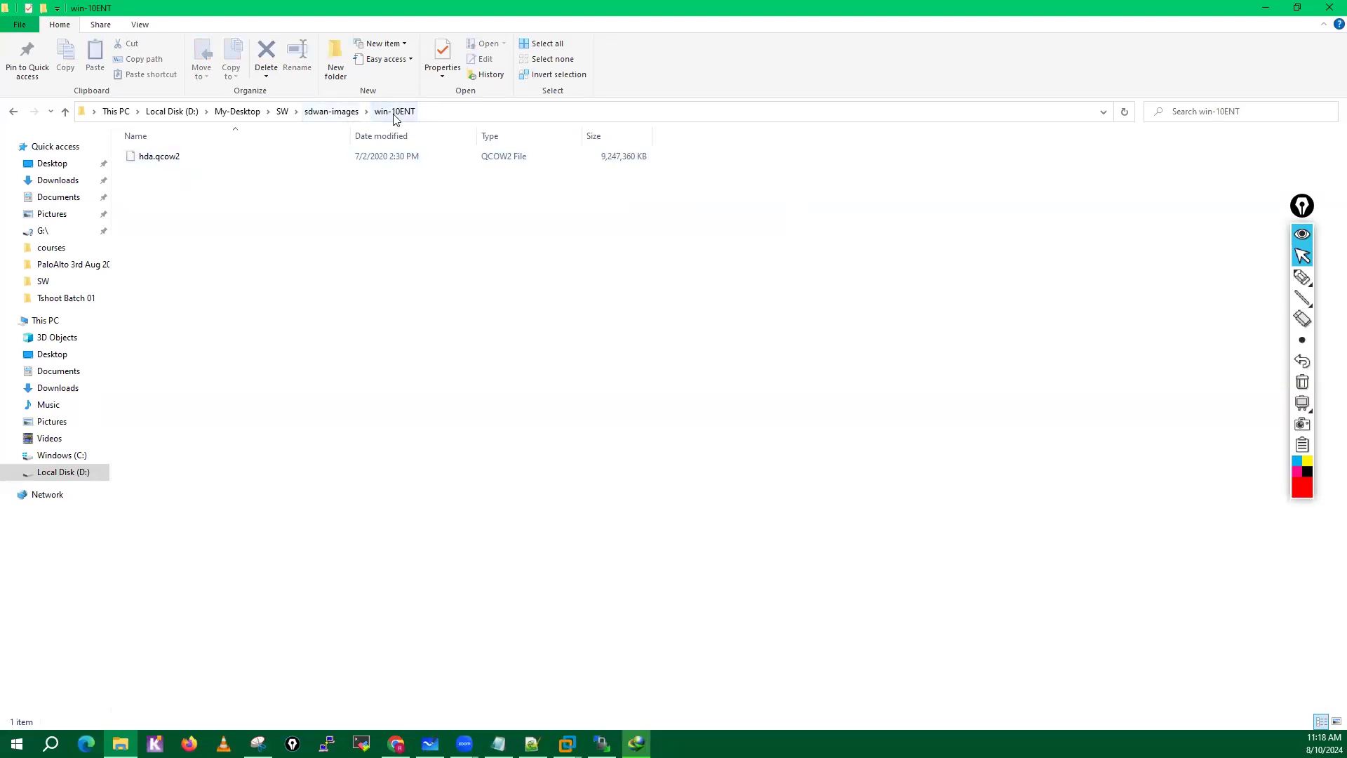
pyautogui.click(175, 164)
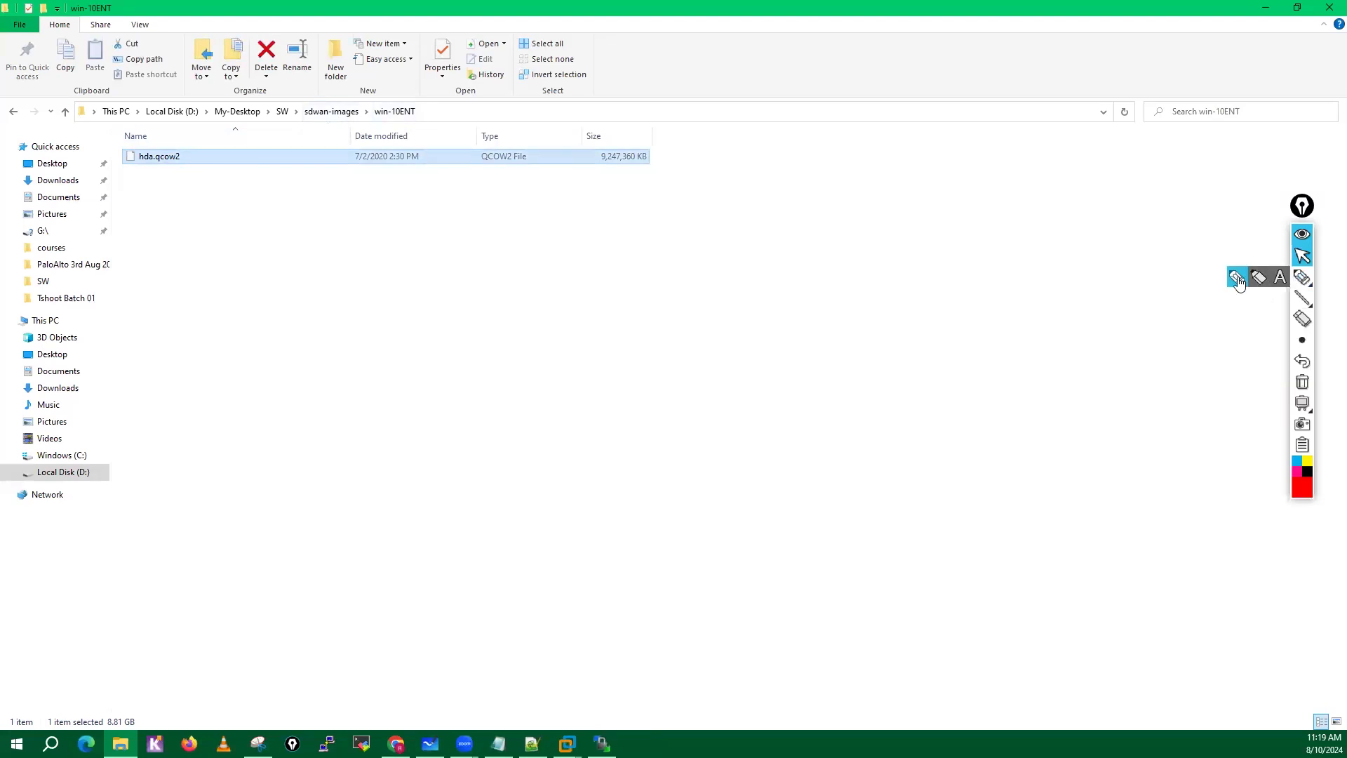
# Handwrite the nesting win10 ENT, win10 ENT, hda.qcow2 in red with arrows, circle the two inner levels, and clear the drawing.
pyautogui.click(1303, 277)
pyautogui.moveTo(287, 224)
pyautogui.mouseDown()
pyautogui.moveTo(332, 242)
pyautogui.moveTo(392, 214)
pyautogui.mouseUp()
pyautogui.moveTo(325, 245)
pyautogui.mouseDown()
pyautogui.moveTo(346, 274)
pyautogui.moveTo(351, 263)
pyautogui.mouseUp()
pyautogui.moveTo(402, 210); pyautogui.dragTo(411, 234)
pyautogui.moveTo(371, 269)
pyautogui.mouseDown()
pyautogui.moveTo(376, 279)
pyautogui.moveTo(513, 277)
pyautogui.moveTo(511, 295)
pyautogui.mouseUp()
pyautogui.moveTo(443, 295)
pyautogui.mouseDown()
pyautogui.moveTo(490, 327)
pyautogui.moveTo(549, 339)
pyautogui.moveTo(562, 326)
pyautogui.moveTo(607, 361)
pyautogui.moveTo(635, 340)
pyautogui.moveTo(692, 335)
pyautogui.mouseUp()
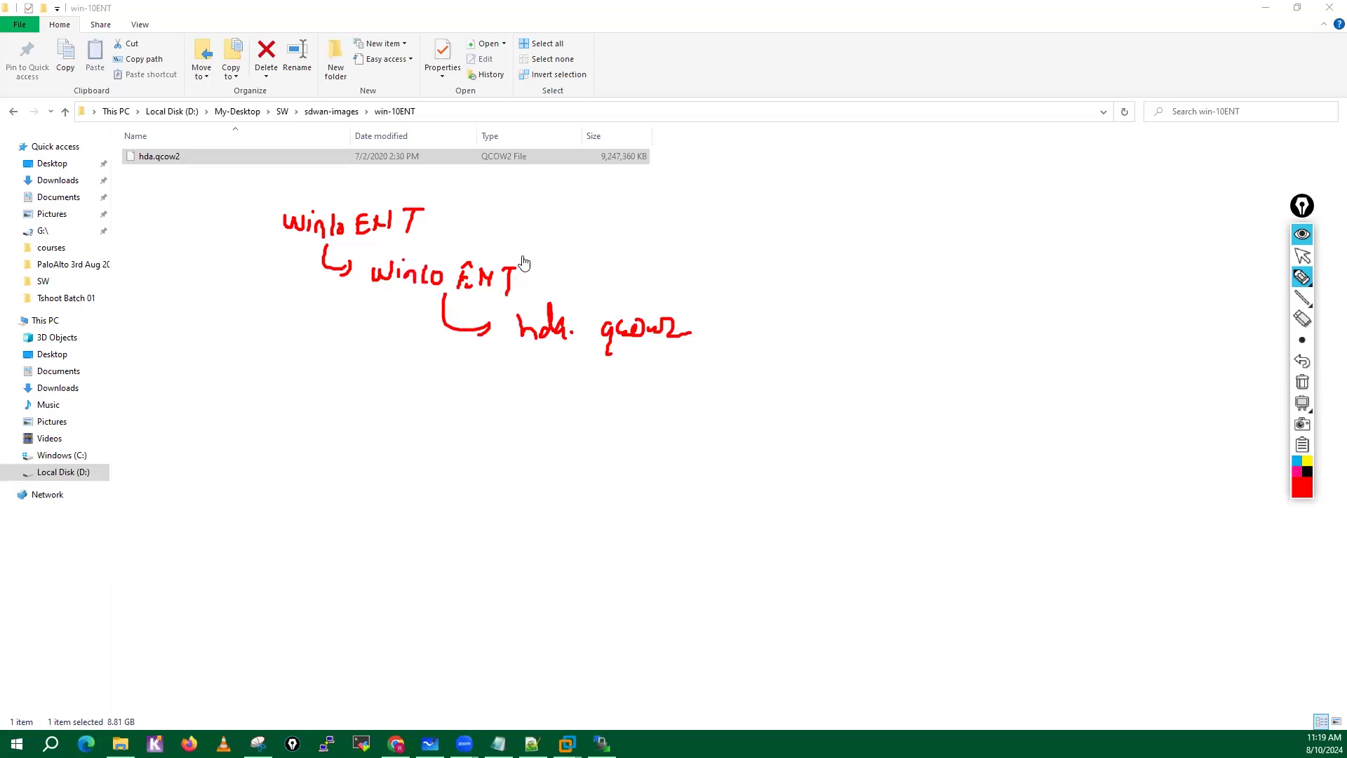
pyautogui.moveTo(523, 263)
pyautogui.mouseDown()
pyautogui.moveTo(351, 261)
pyautogui.moveTo(534, 270)
pyautogui.moveTo(469, 236)
pyautogui.mouseUp()
pyautogui.moveTo(596, 304)
pyautogui.mouseDown()
pyautogui.moveTo(523, 291)
pyautogui.moveTo(681, 312)
pyautogui.mouseUp()
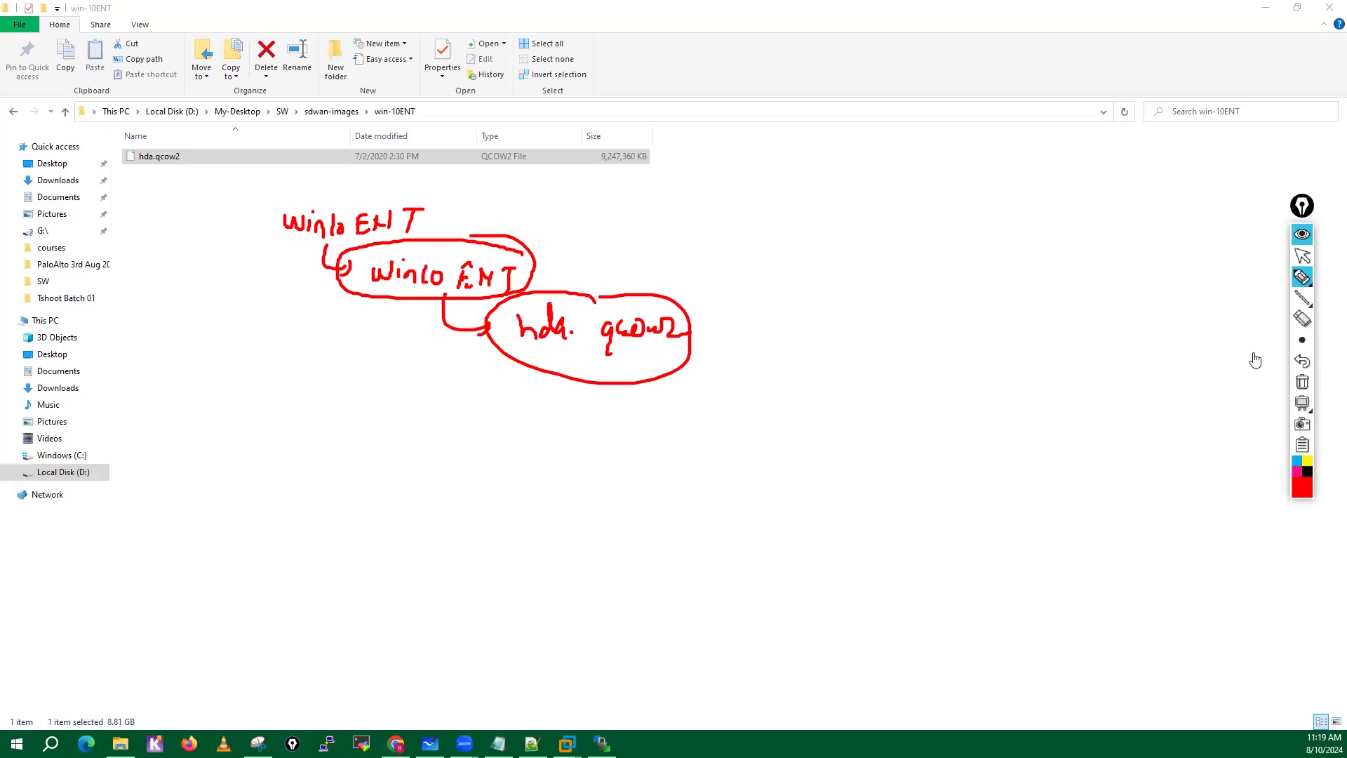
pyautogui.click(1302, 382)
pyautogui.click(1303, 255)
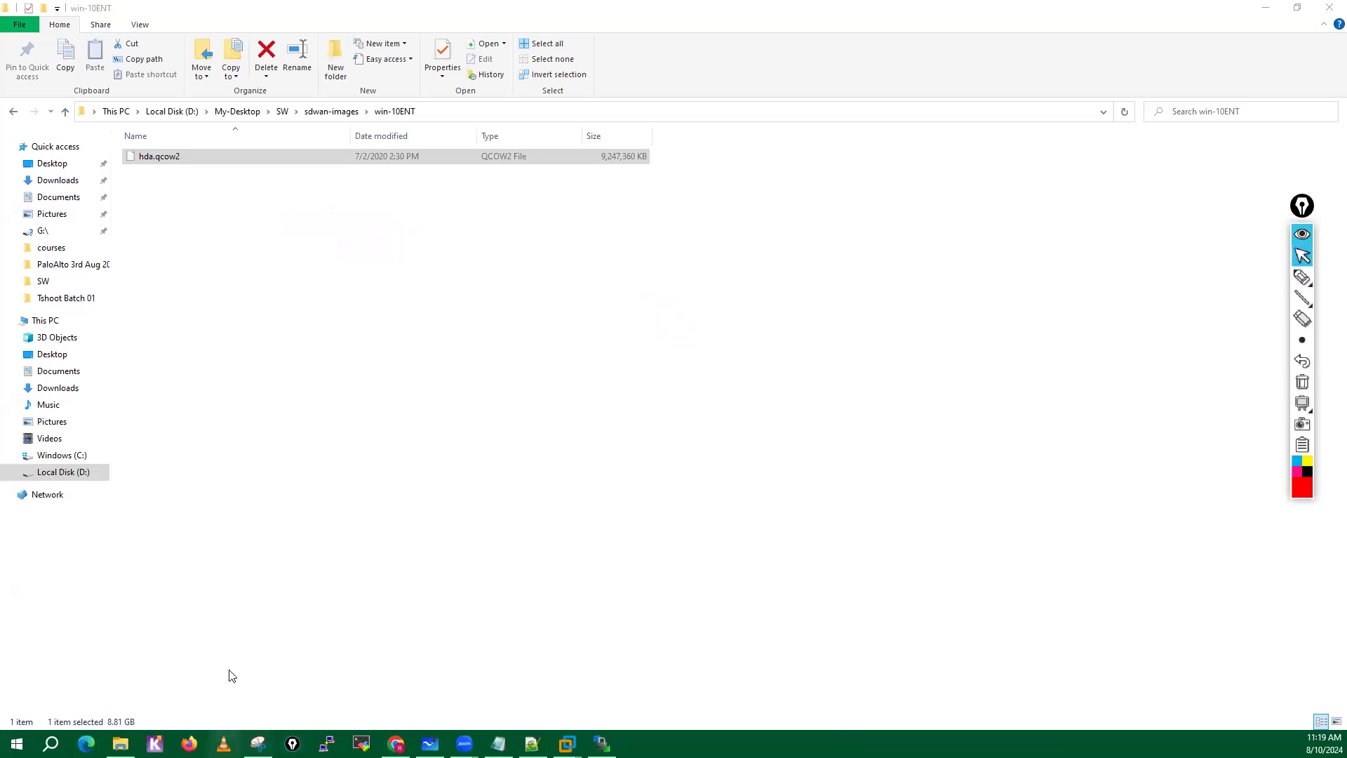
# Open the Compressed folder in Downloads and cut the downloaded paloalto-10.0.0.tar.gz archive for moving.
pyautogui.click(1263, 7)
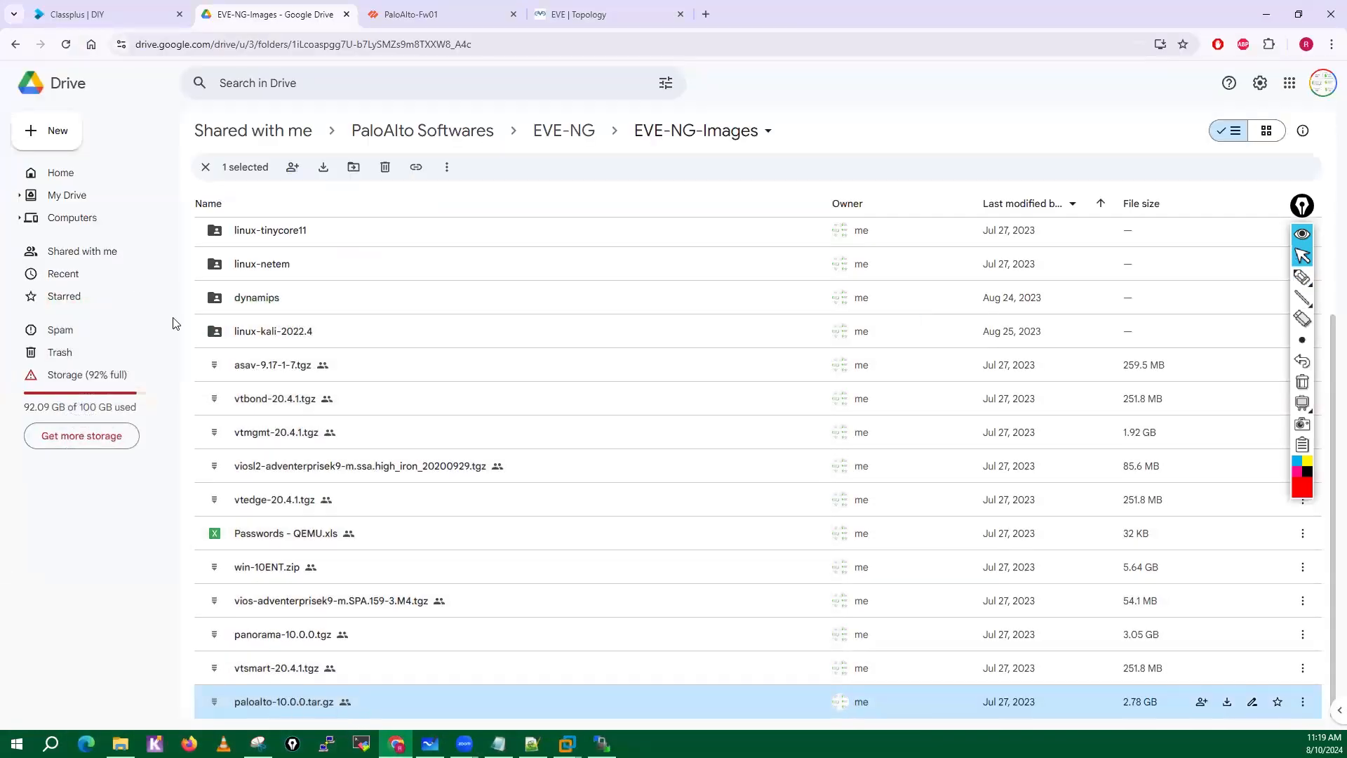
pyautogui.click(120, 744)
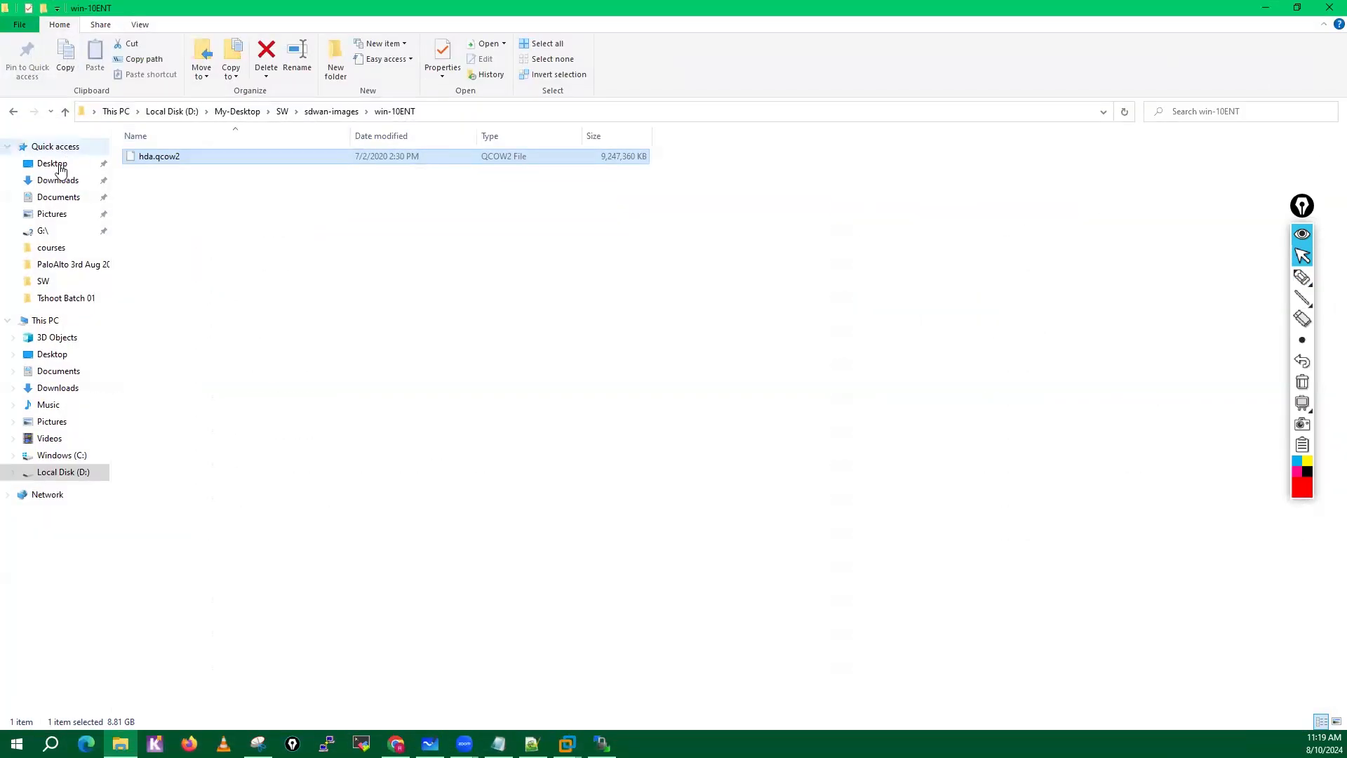
pyautogui.click(57, 180)
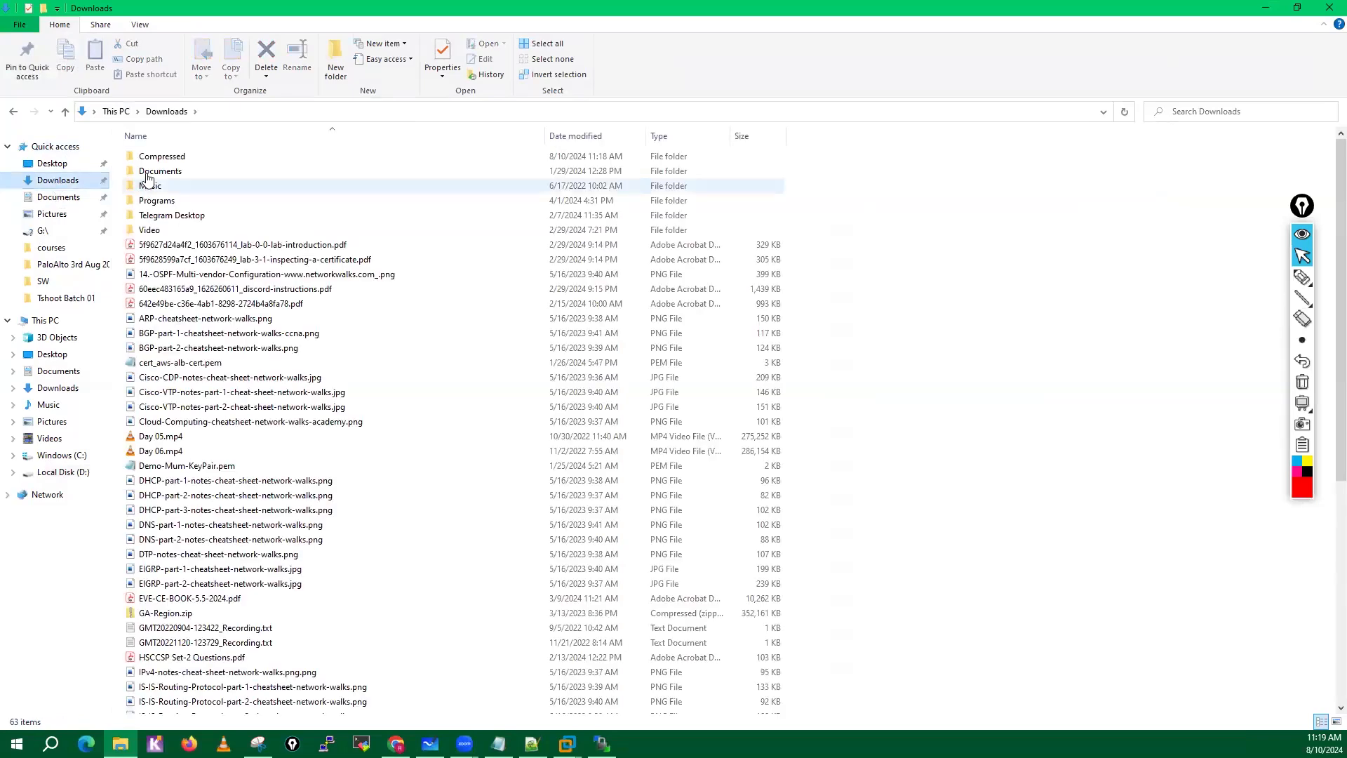
pyautogui.doubleClick(162, 156)
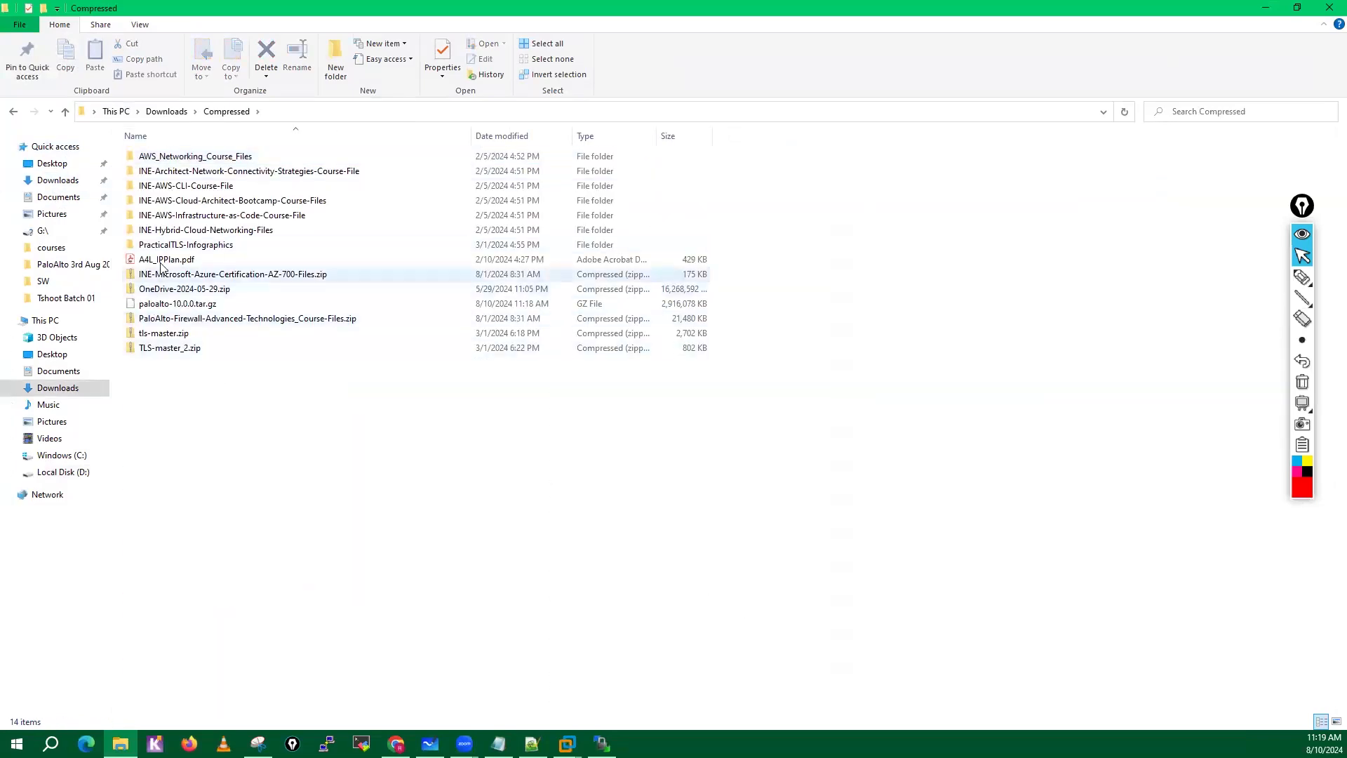
pyautogui.click(175, 308)
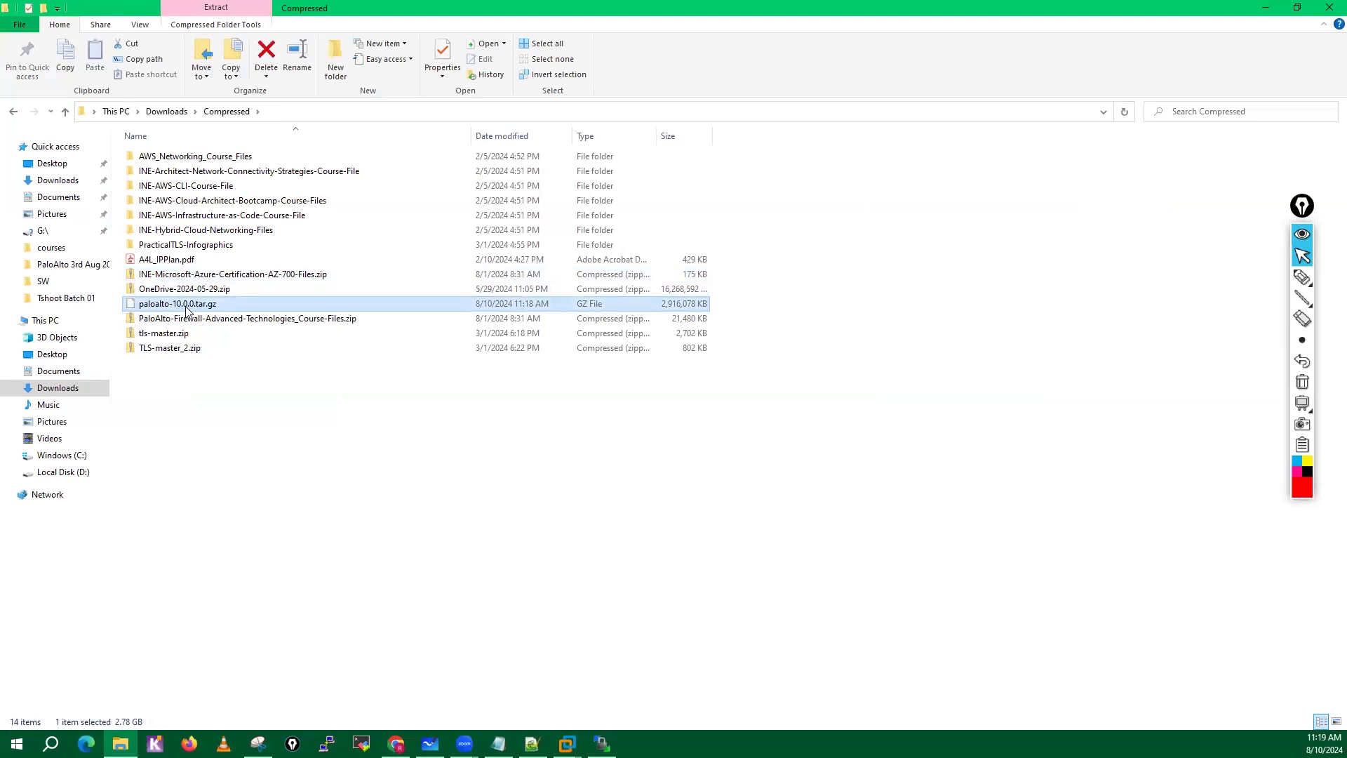
pyautogui.rightClick(187, 311)
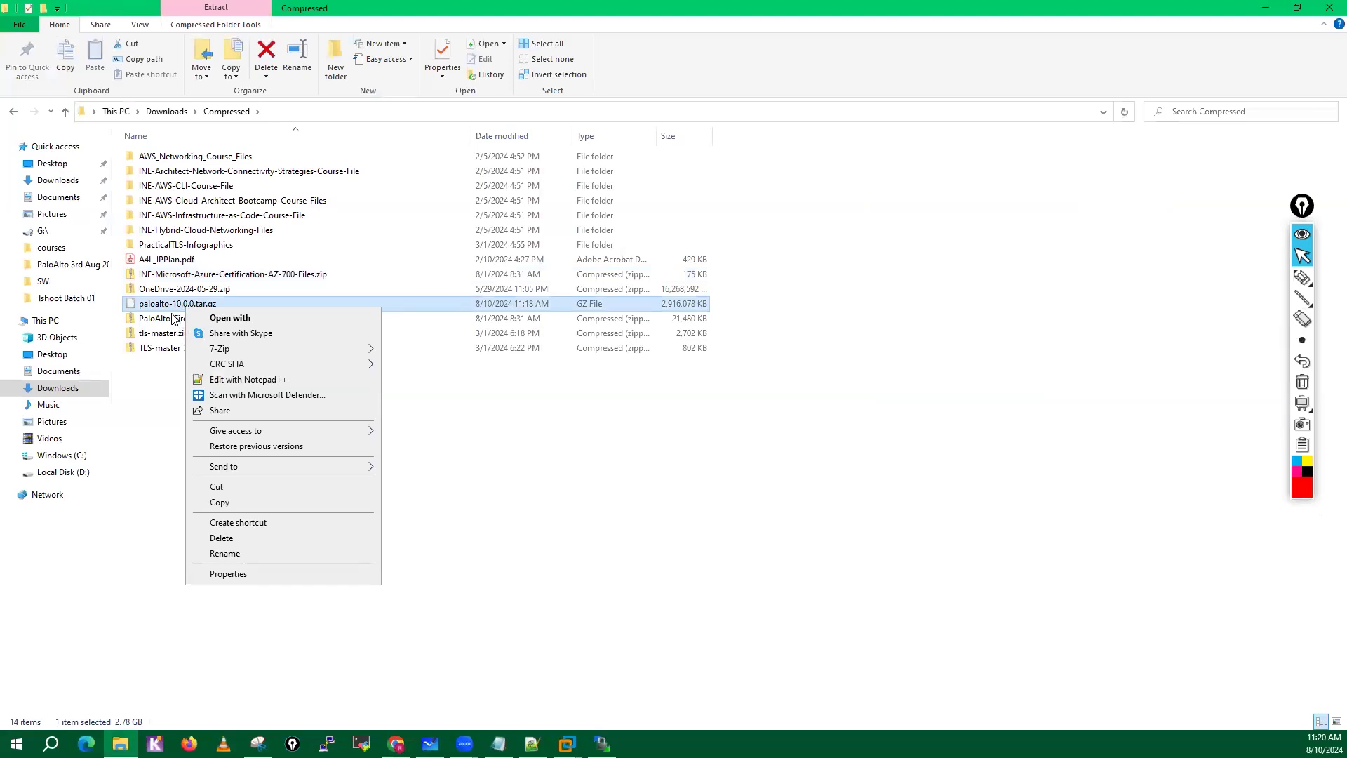
pyautogui.click(216, 487)
# Create a new folder named Test-Folder inside the Compressed folder.
pyautogui.click(255, 550)
pyautogui.rightClick(257, 468)
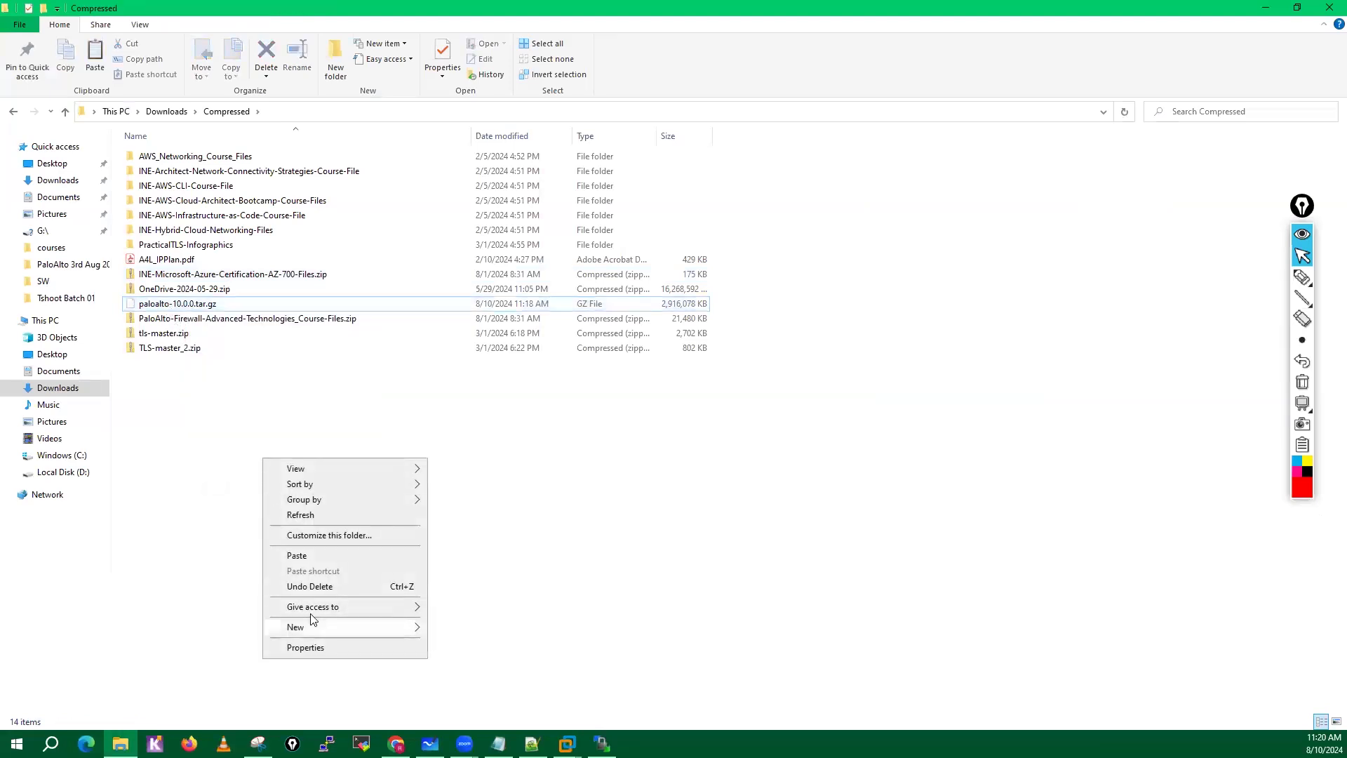
pyautogui.moveTo(317, 626)
pyautogui.click(469, 486)
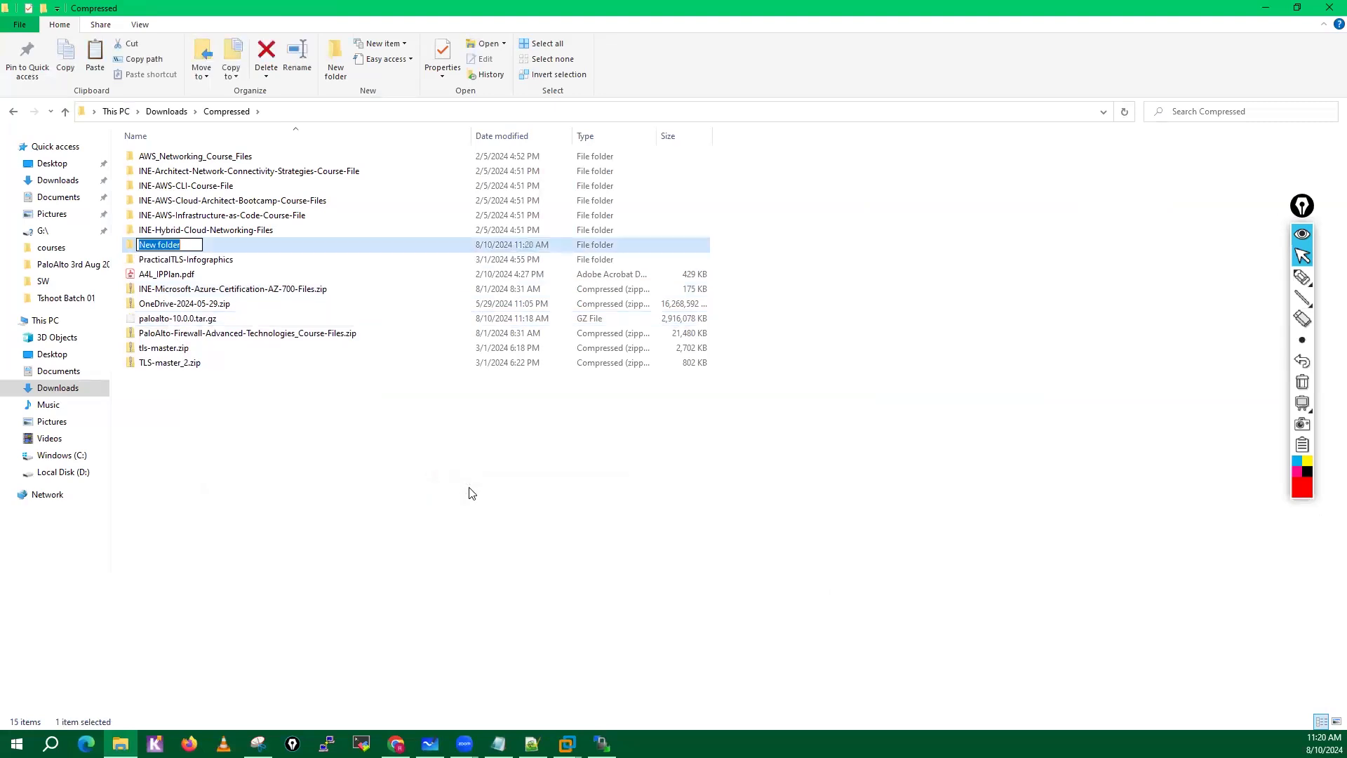
pyautogui.write('Test-F')
pyautogui.press('Return')
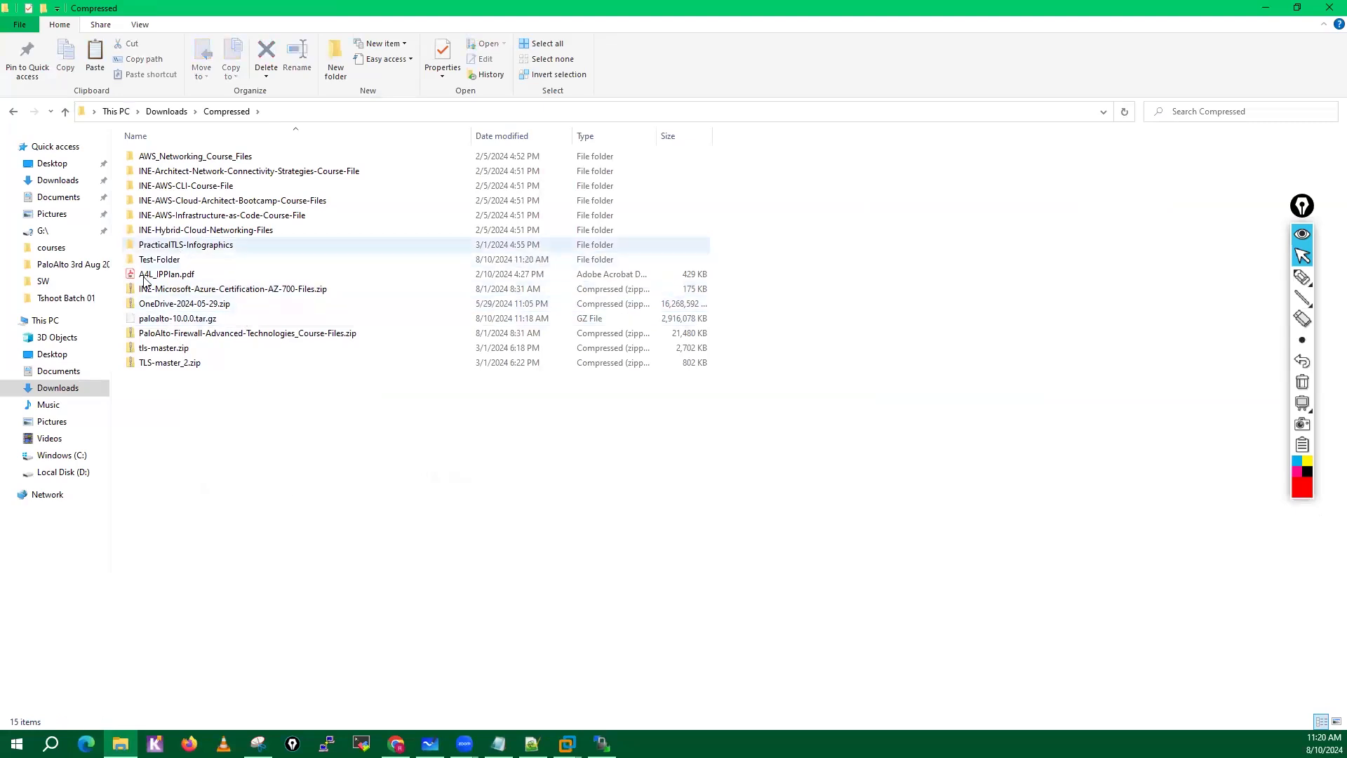
# Open Test-Folder and paste the cut paloalto-10.0.0.tar.gz archive into it.
pyautogui.doubleClick(155, 260)
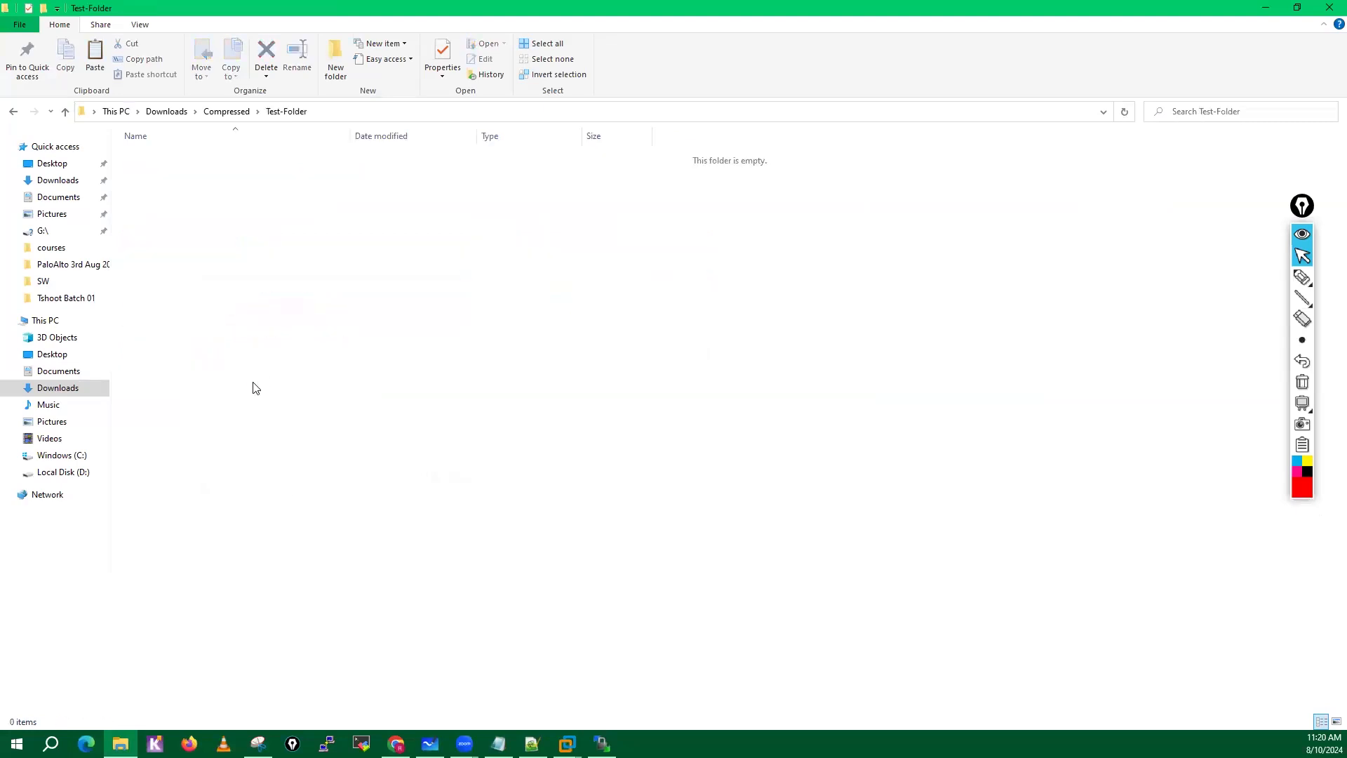
pyautogui.hotkey('ctrl', 'v')
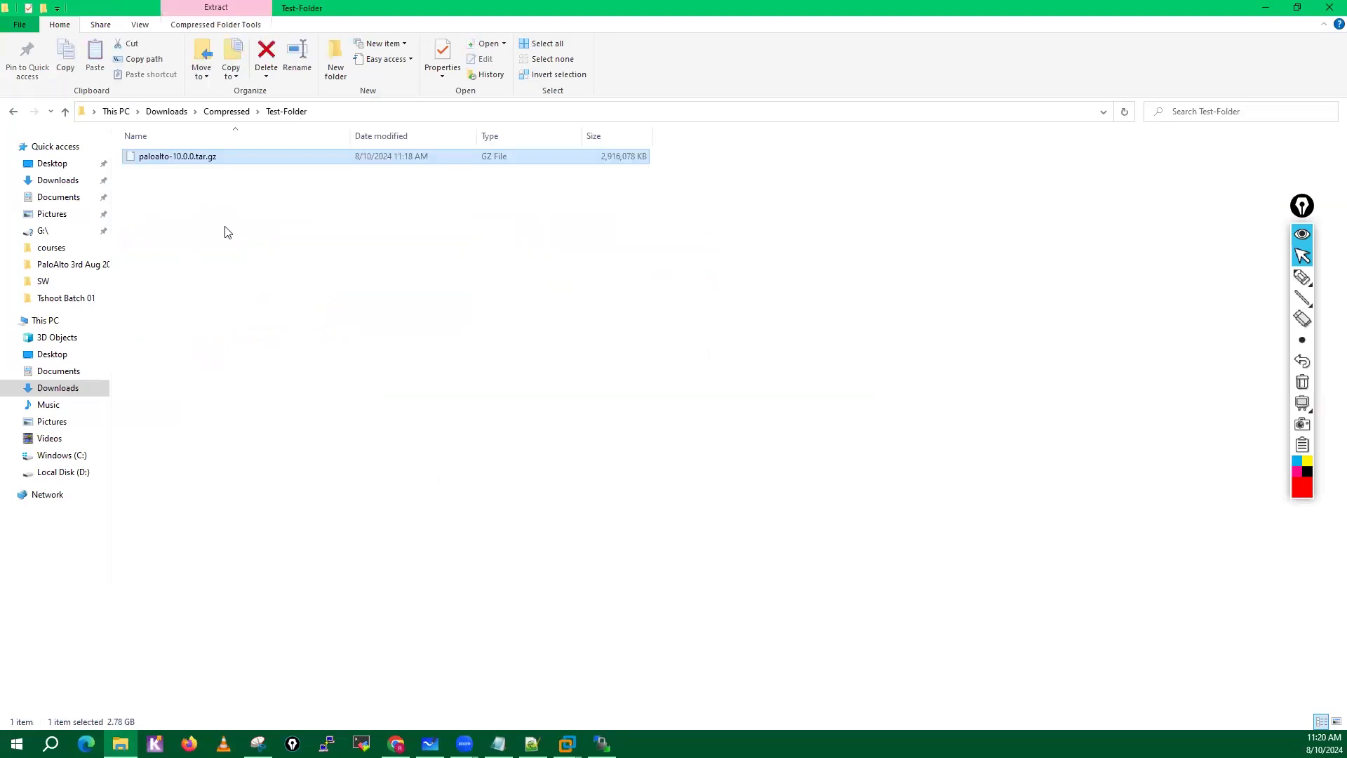
pyautogui.click(225, 232)
# Extract paloalto-10.0.0.tar.gz with 7-Zip into a separate paloalto-10.0.0.tar subfolder.
pyautogui.click(202, 166)
pyautogui.rightClick(226, 165)
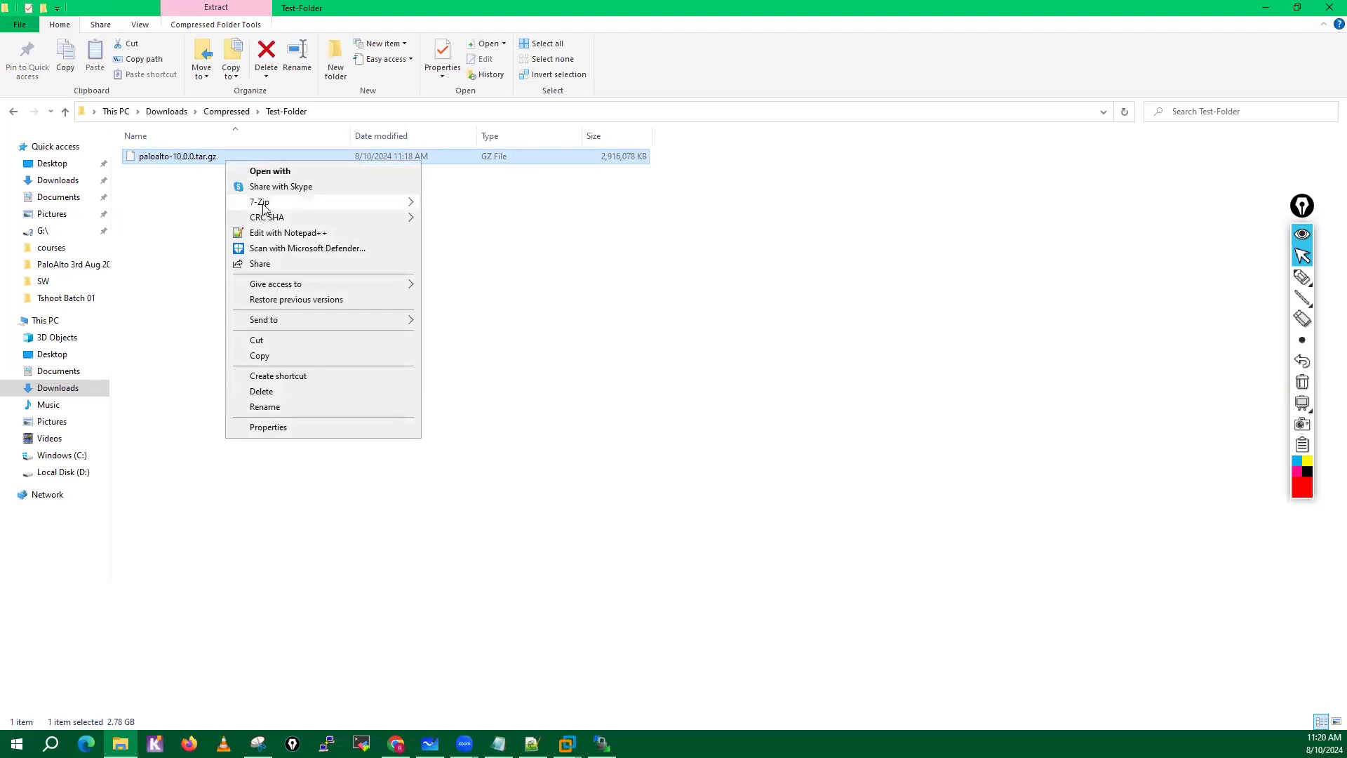
pyautogui.moveTo(265, 208)
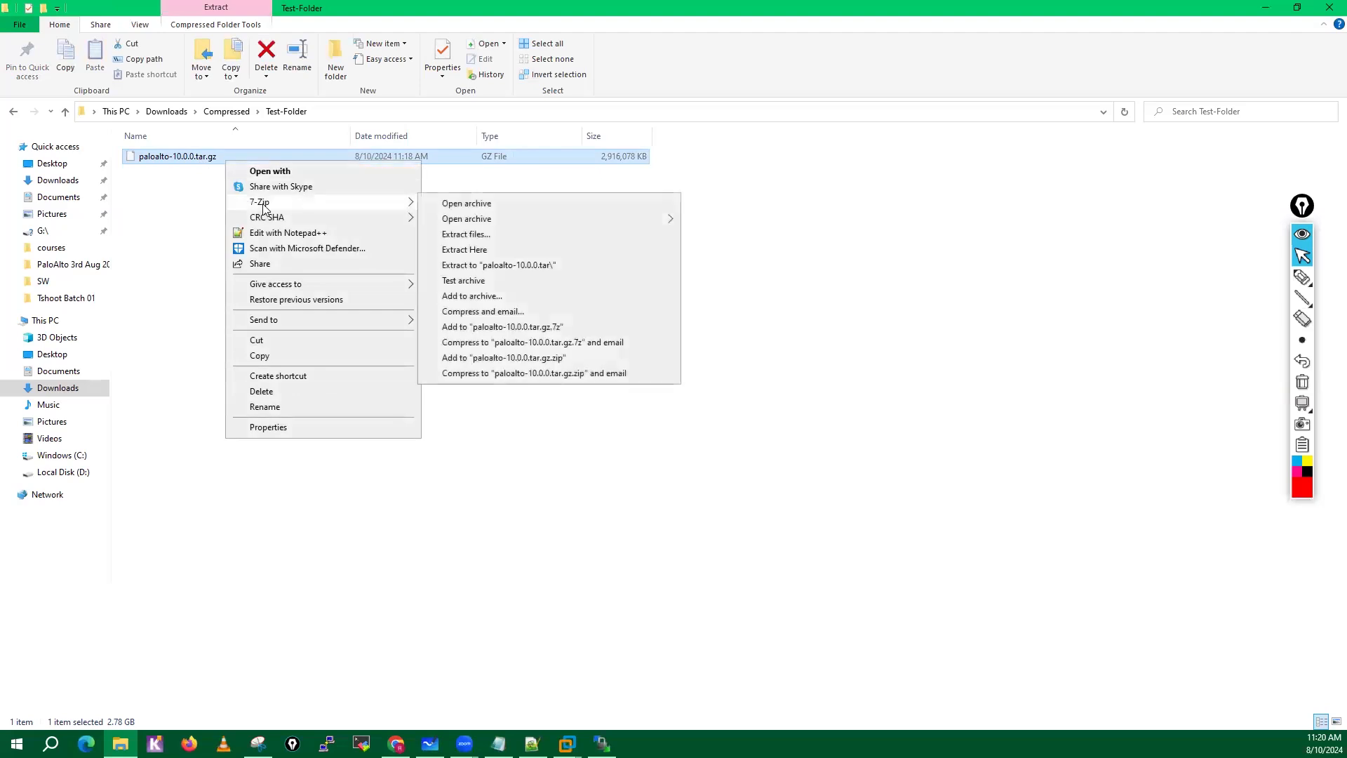
pyautogui.click(501, 265)
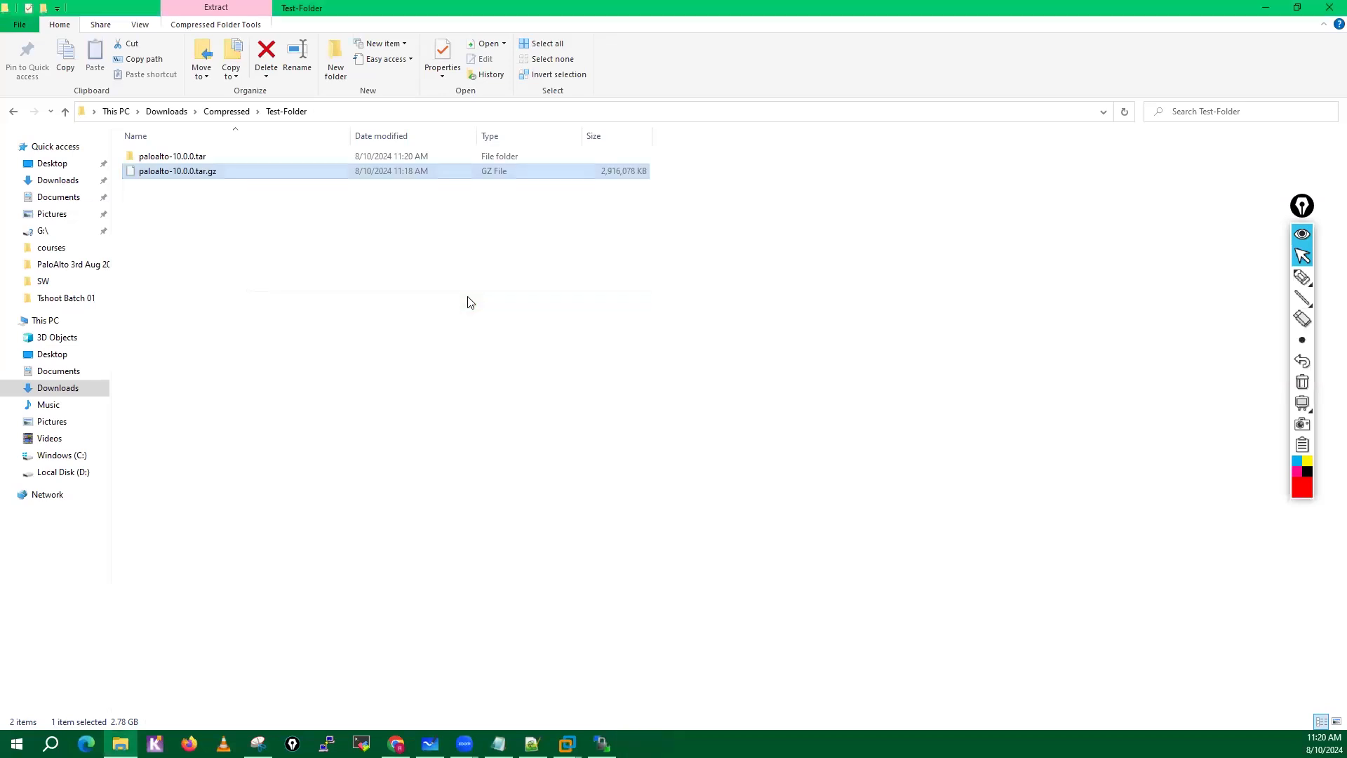
# Examine the extracted paloalto-10.0.0.tar folder, its TAR file and the 7-Zip options offered for each, and return to Test-Folder.
pyautogui.click(206, 155)
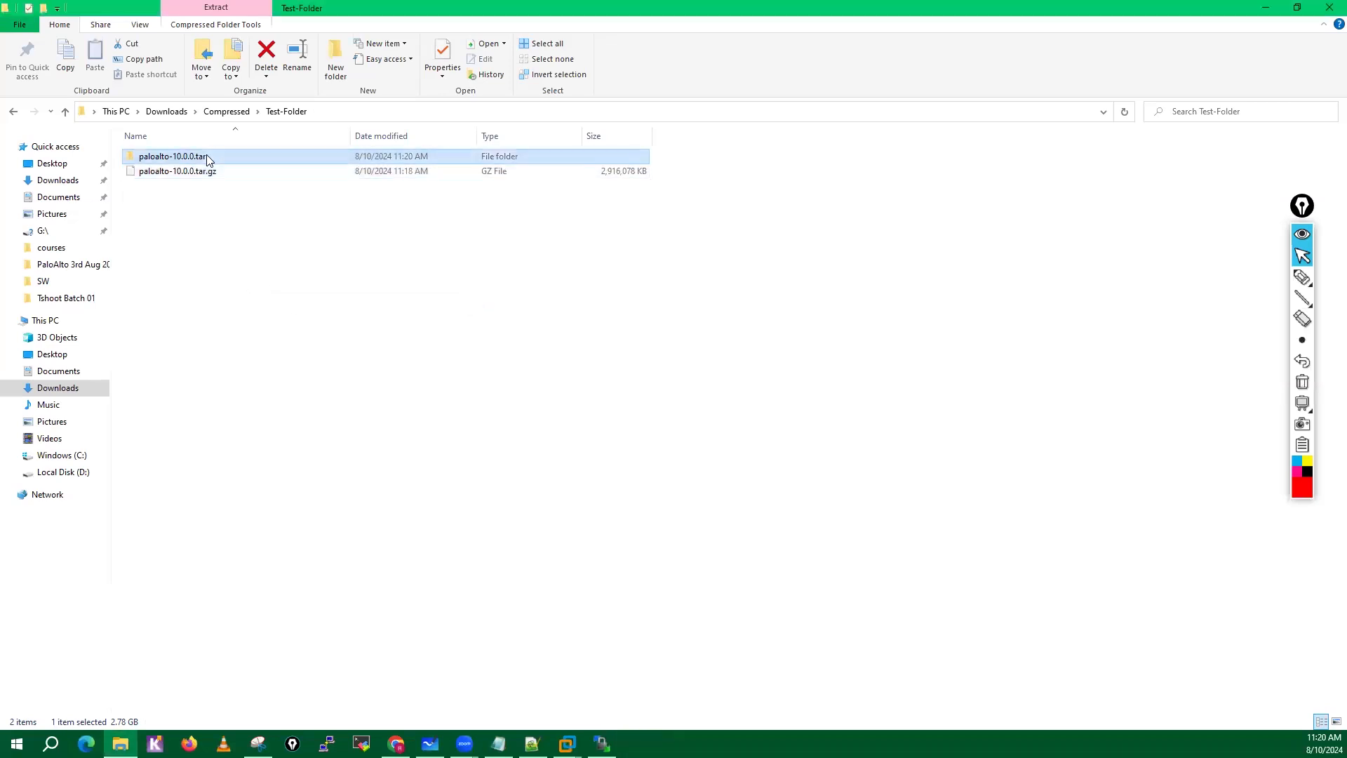
pyautogui.rightClick(206, 154)
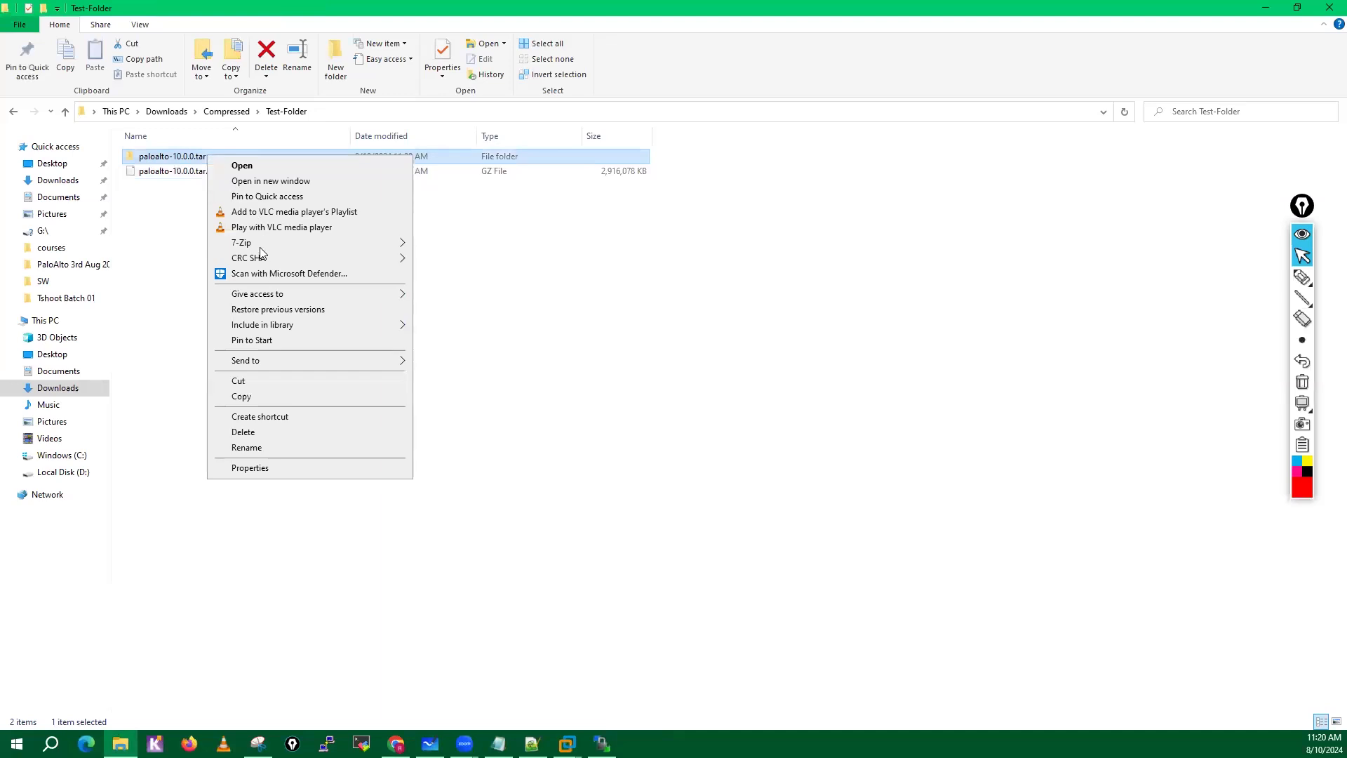
pyautogui.moveTo(282, 243)
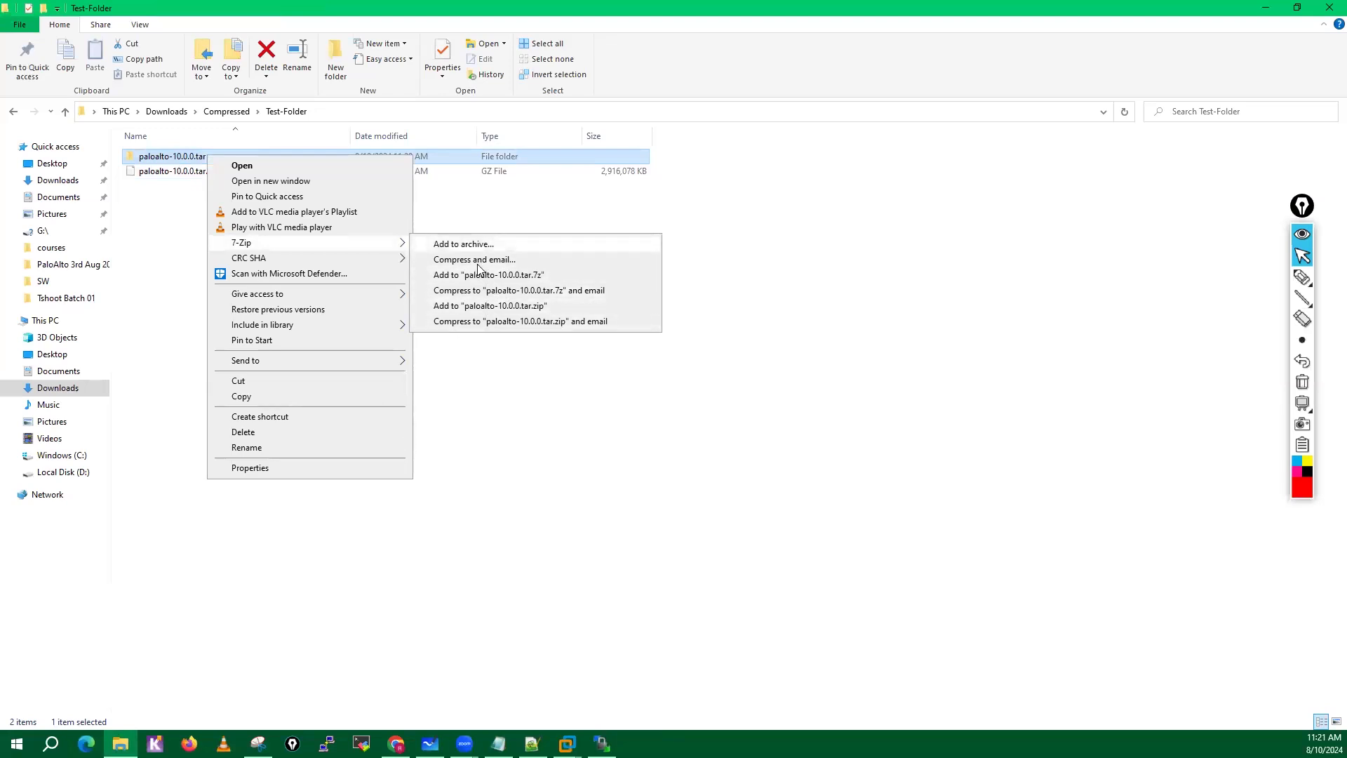
pyautogui.click(172, 318)
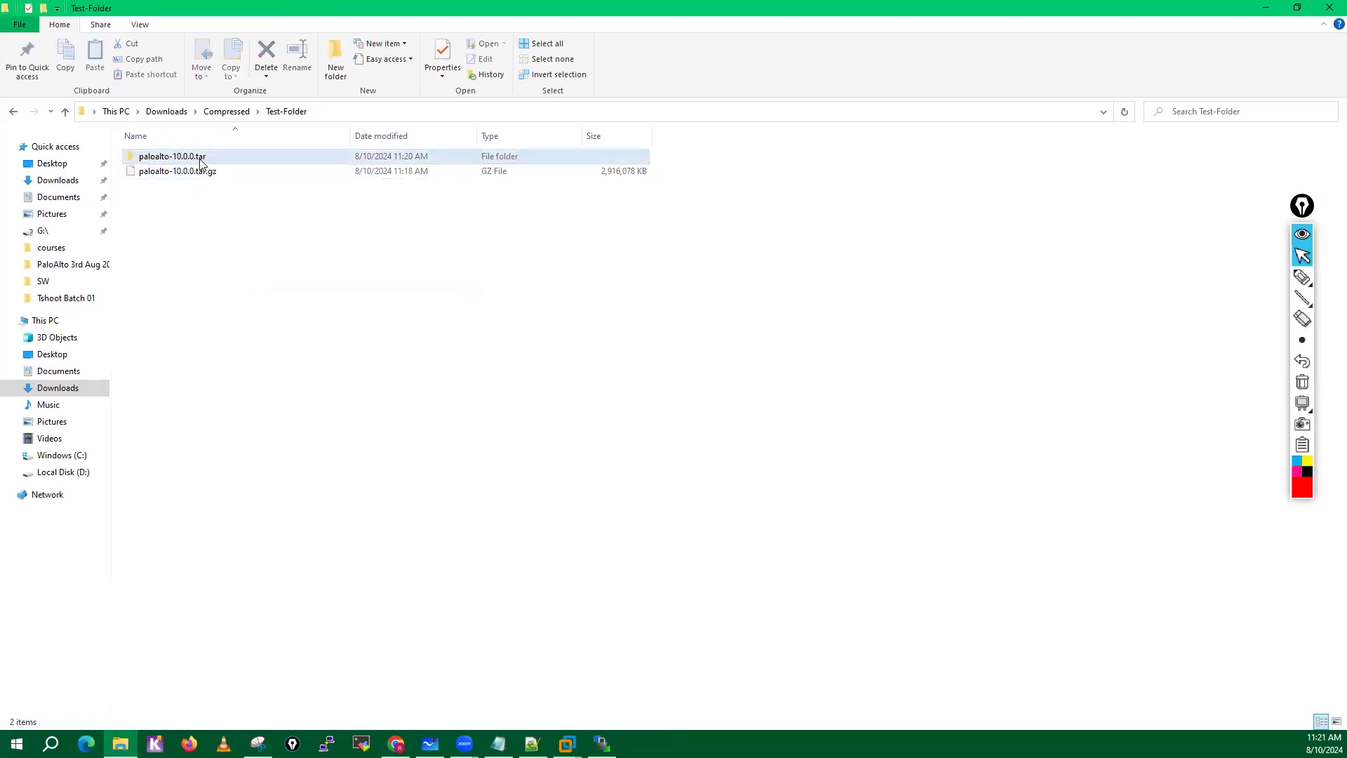
pyautogui.doubleClick(204, 162)
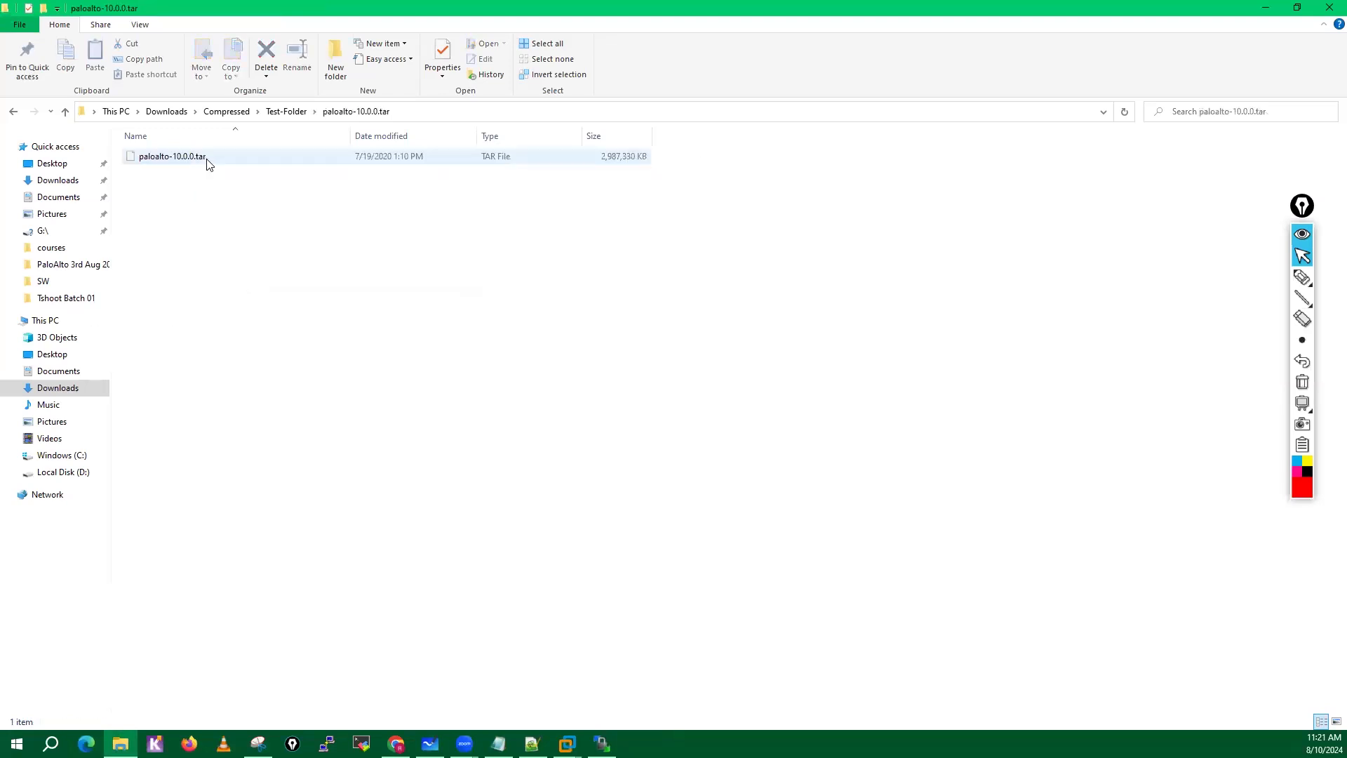
pyautogui.click(299, 158)
pyautogui.click(288, 112)
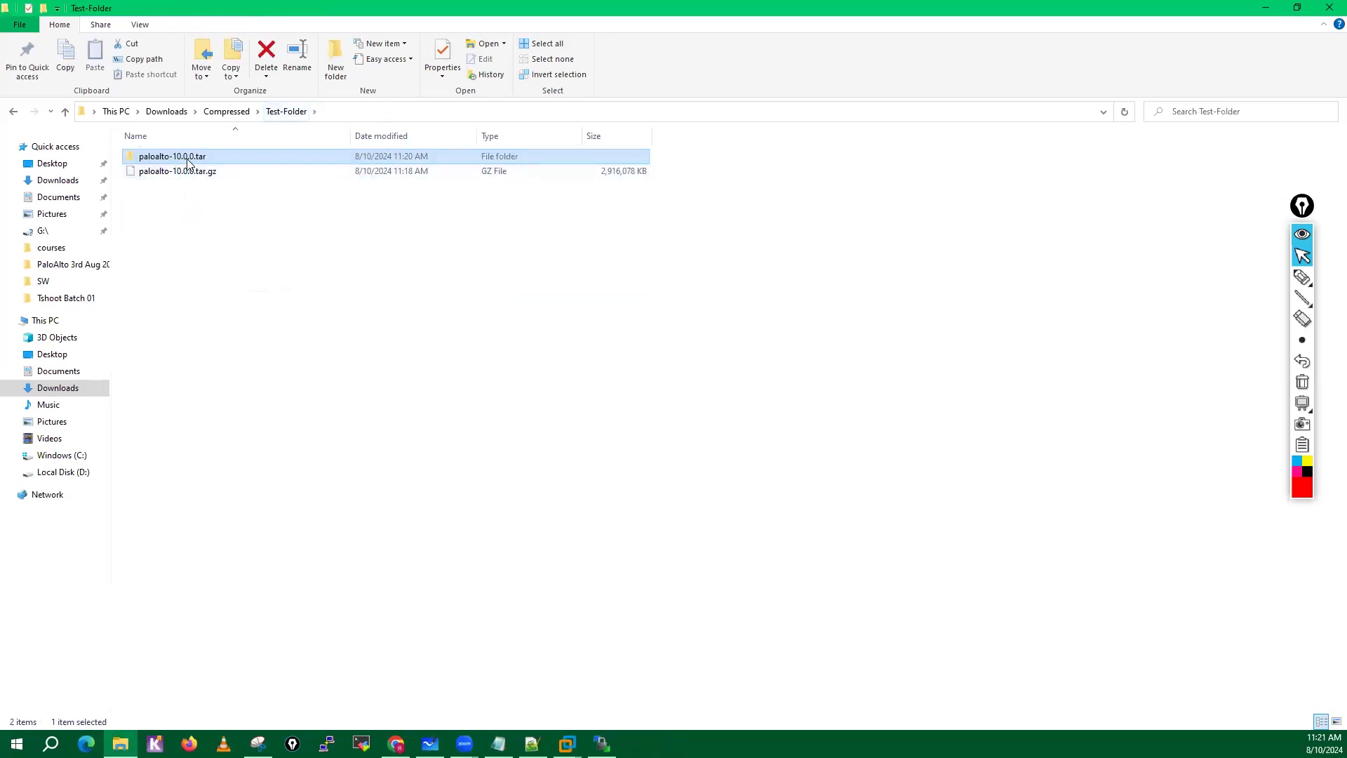
pyautogui.doubleClick(180, 161)
pyautogui.click(181, 162)
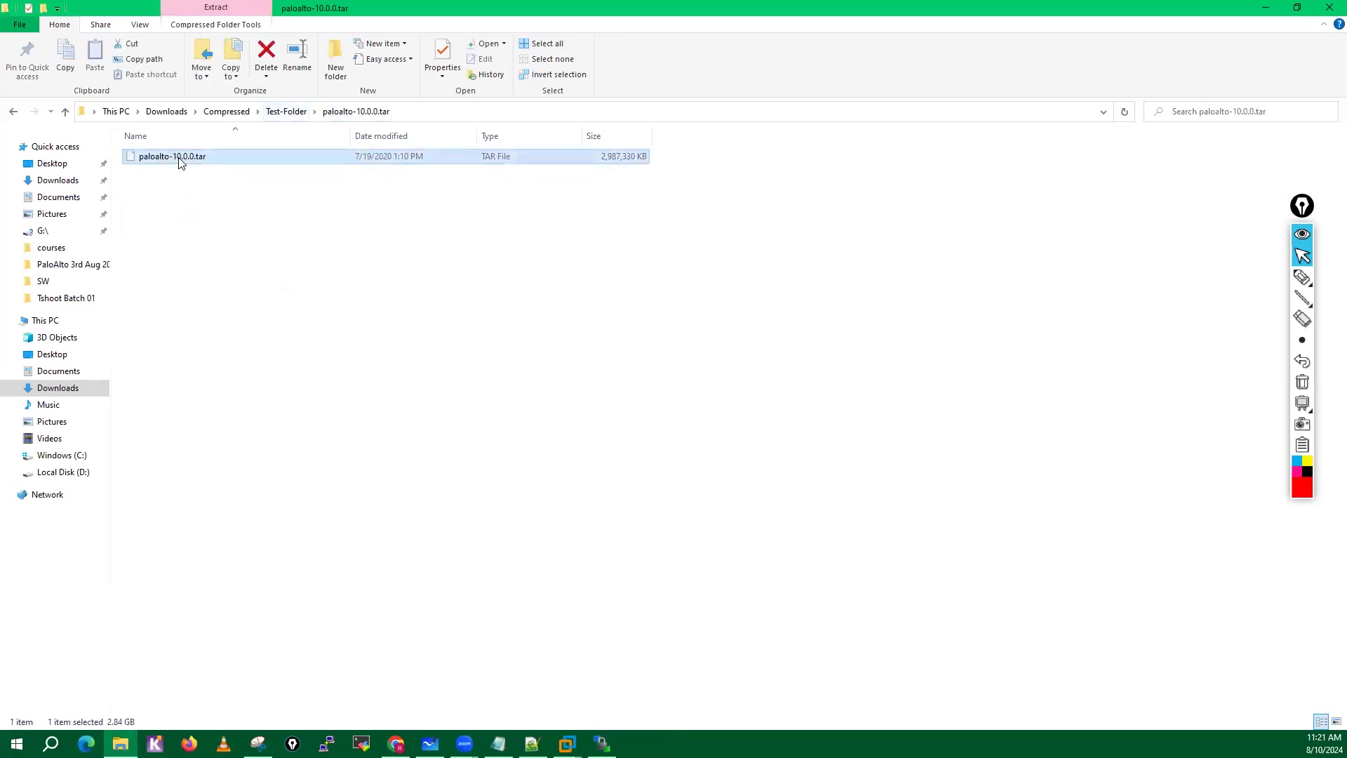
pyautogui.rightClick(194, 150)
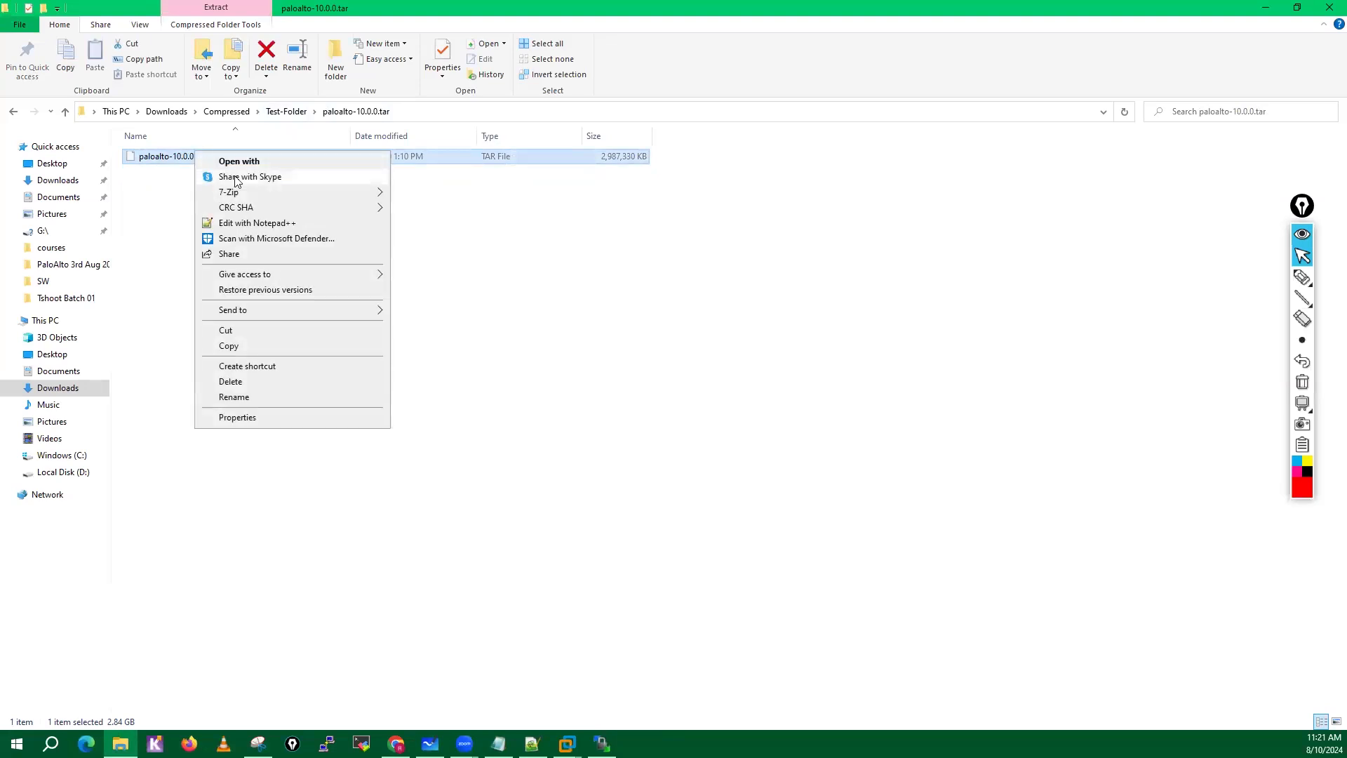
pyautogui.moveTo(247, 194)
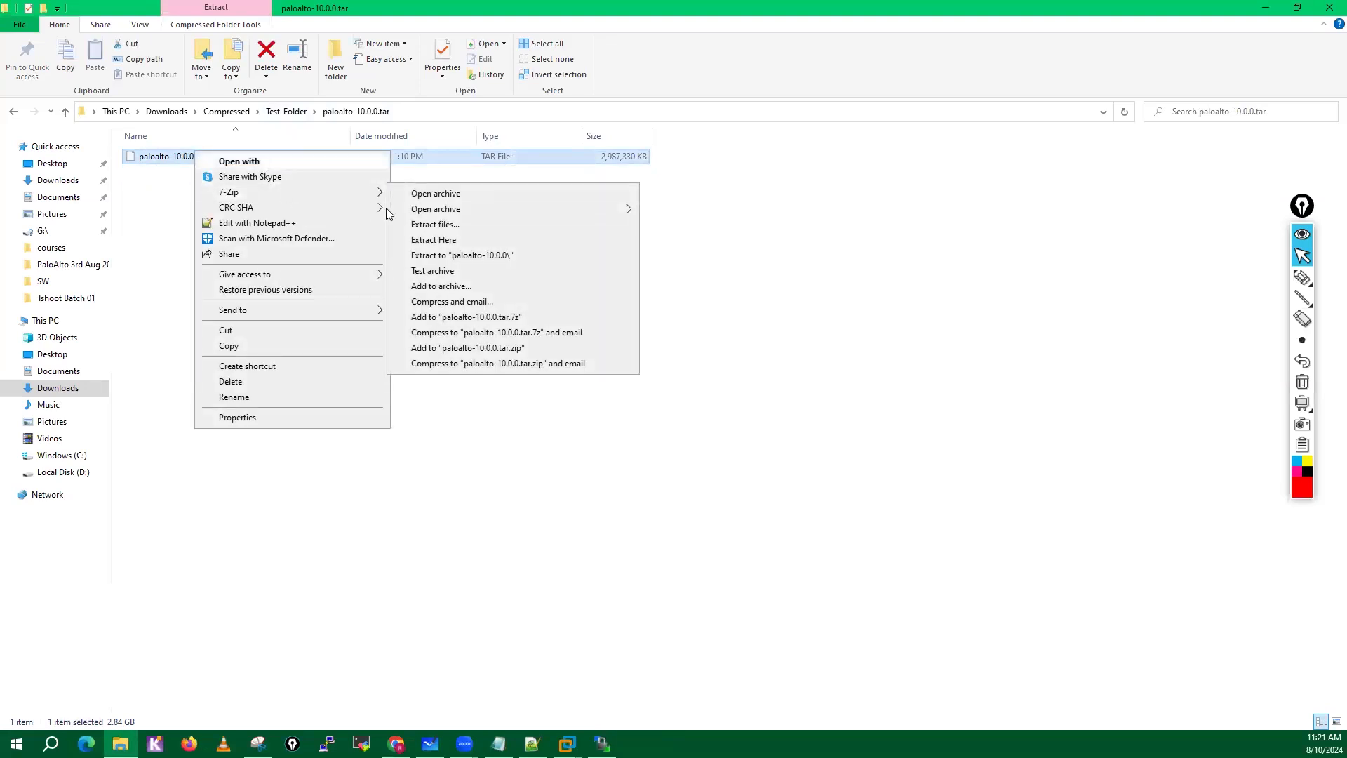
pyautogui.click(118, 223)
pyautogui.click(286, 116)
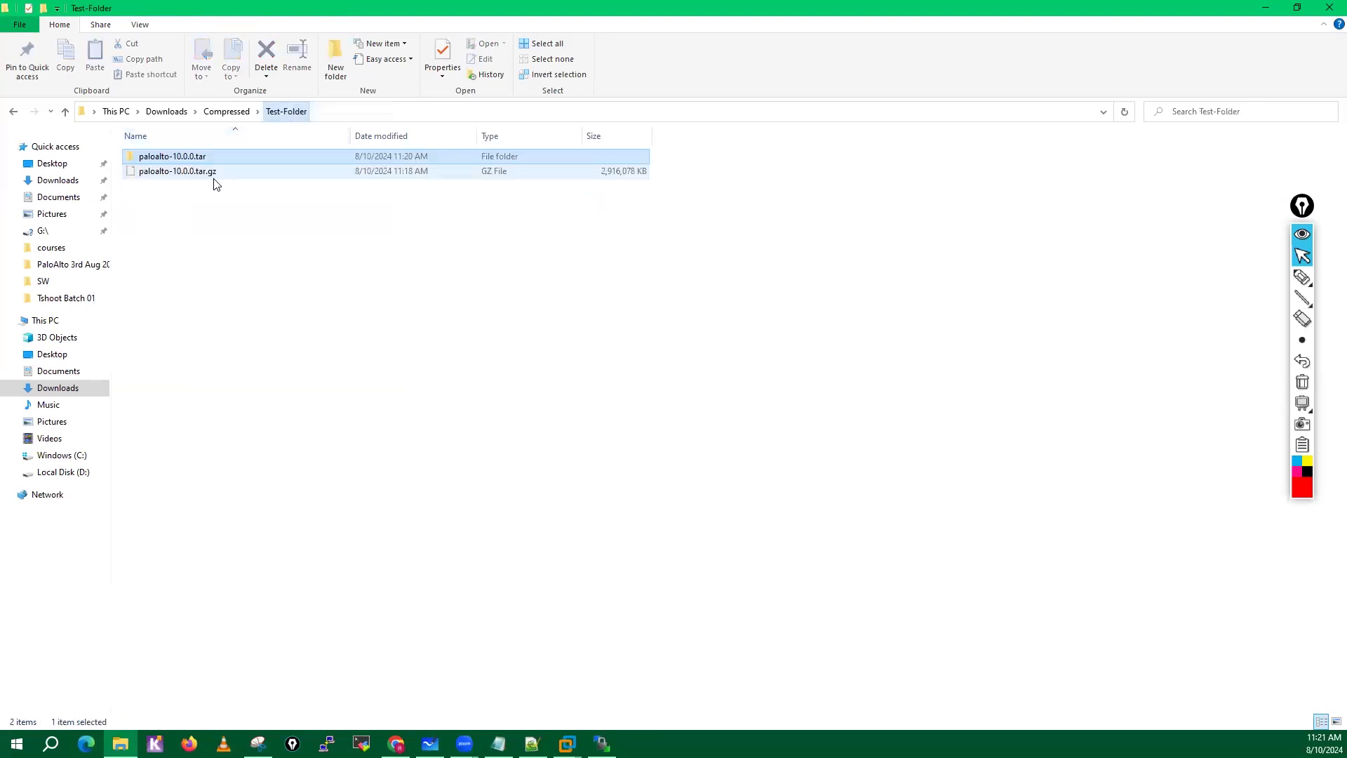
# Delete the extracted paloalto-10.0.0.tar subfolder from Test-Folder.
pyautogui.click(244, 210)
pyautogui.click(230, 160)
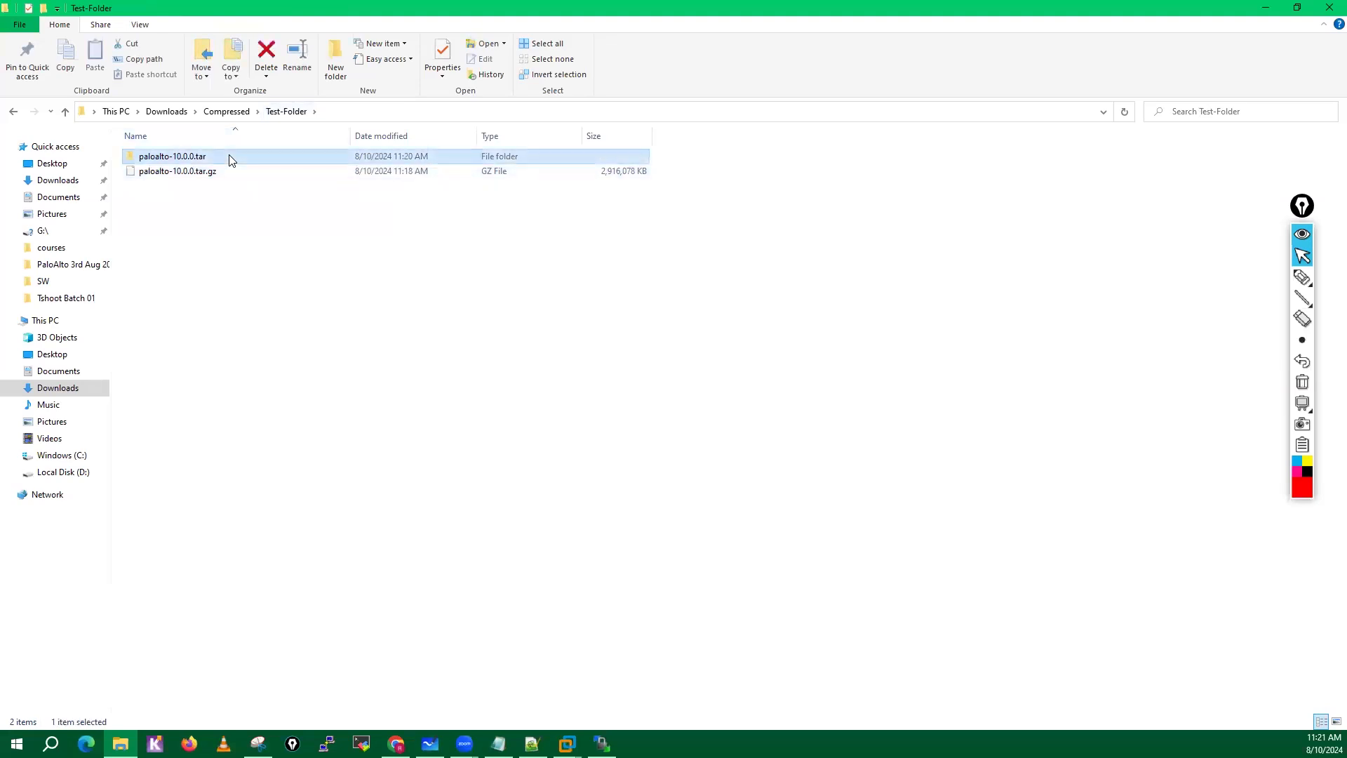
pyautogui.rightClick(229, 155)
pyautogui.click(275, 433)
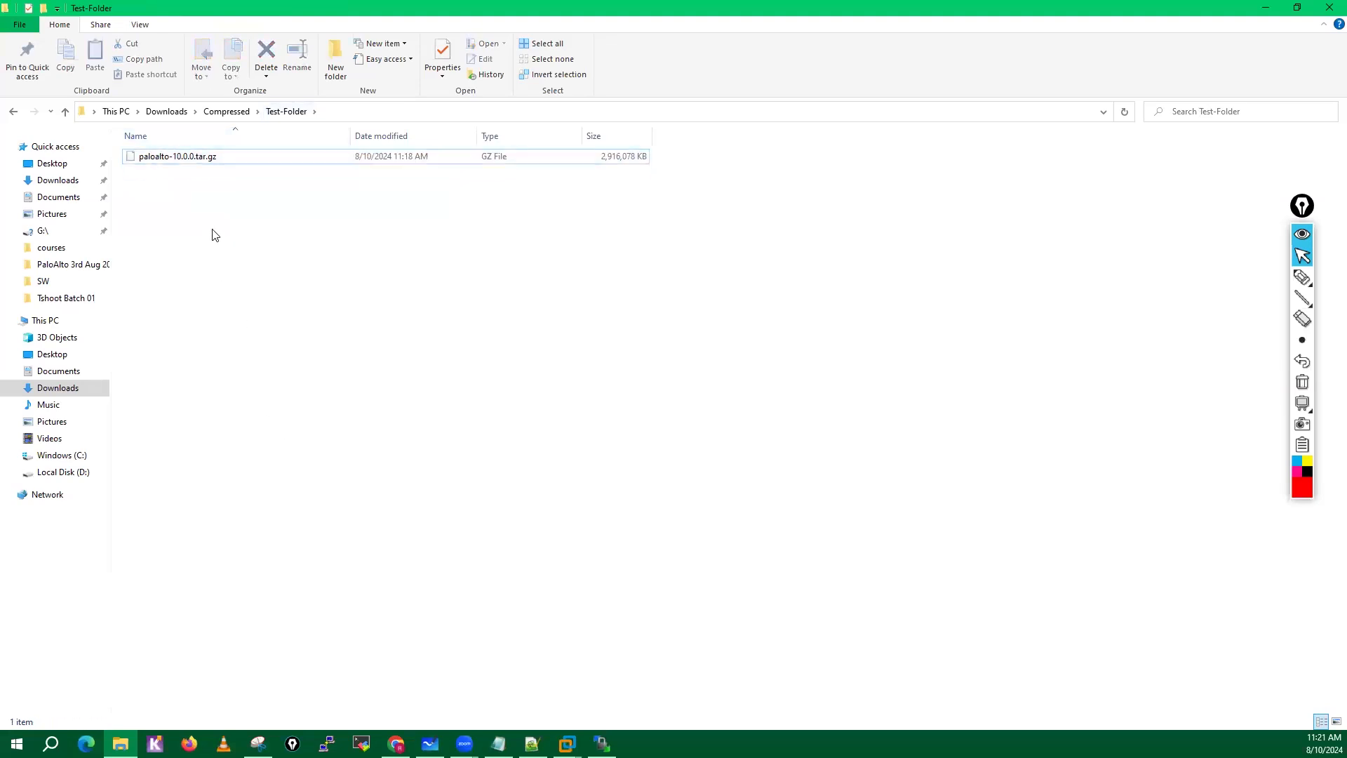
# Extract paloalto-10.0.0.tar.gz with 7-Zip directly into Test-Folder using Extract Here.
pyautogui.click(176, 159)
pyautogui.rightClick(177, 161)
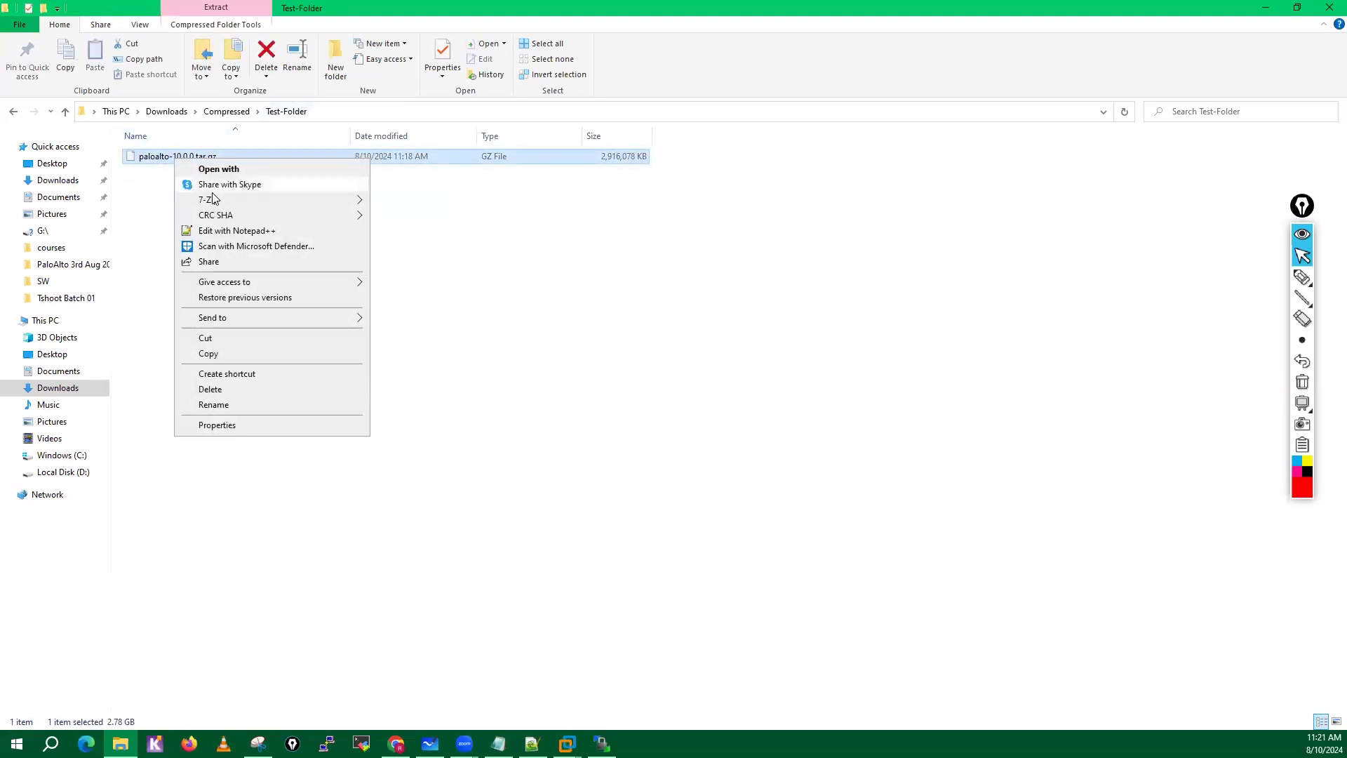
pyautogui.moveTo(210, 199)
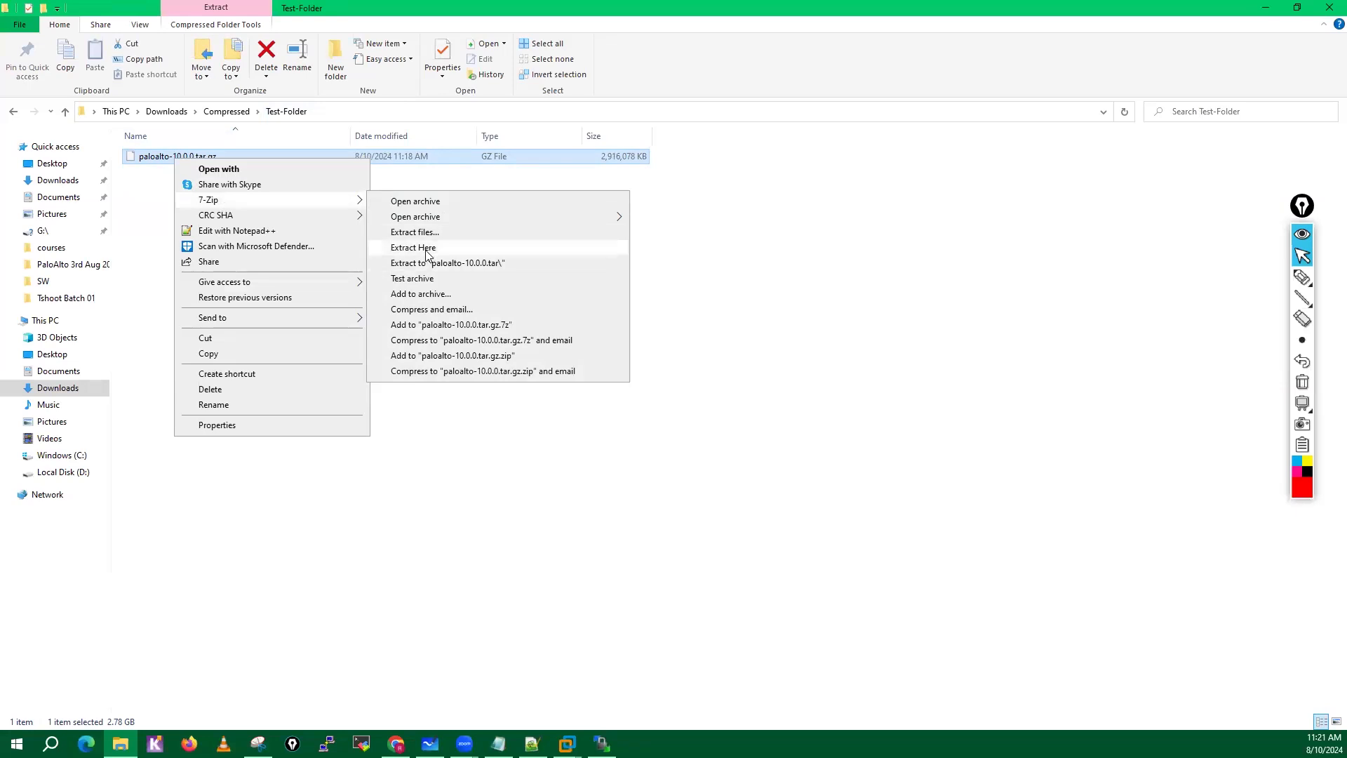
pyautogui.click(428, 250)
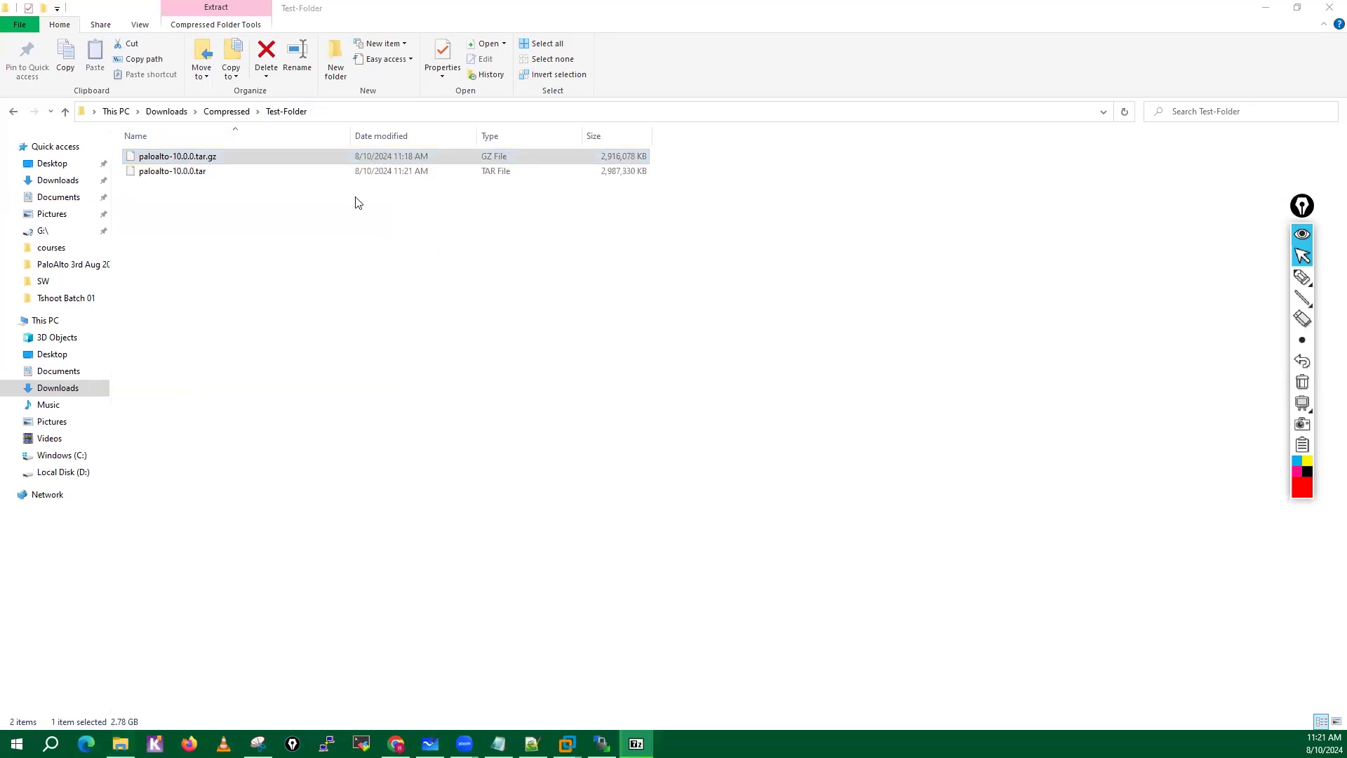
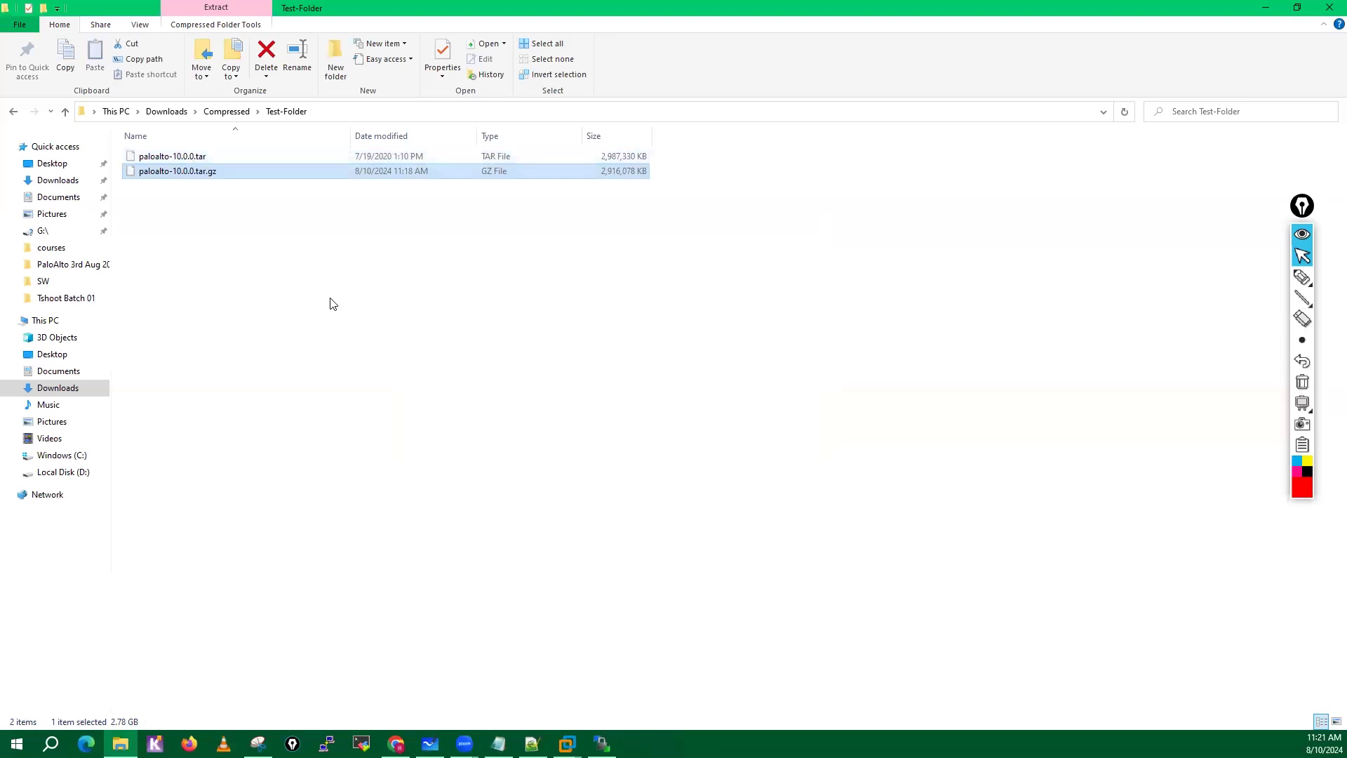
# Extract paloalto-10.0.0.tar with 7-Zip directly into Test-Folder using Extract Here.
pyautogui.click(330, 300)
pyautogui.click(198, 156)
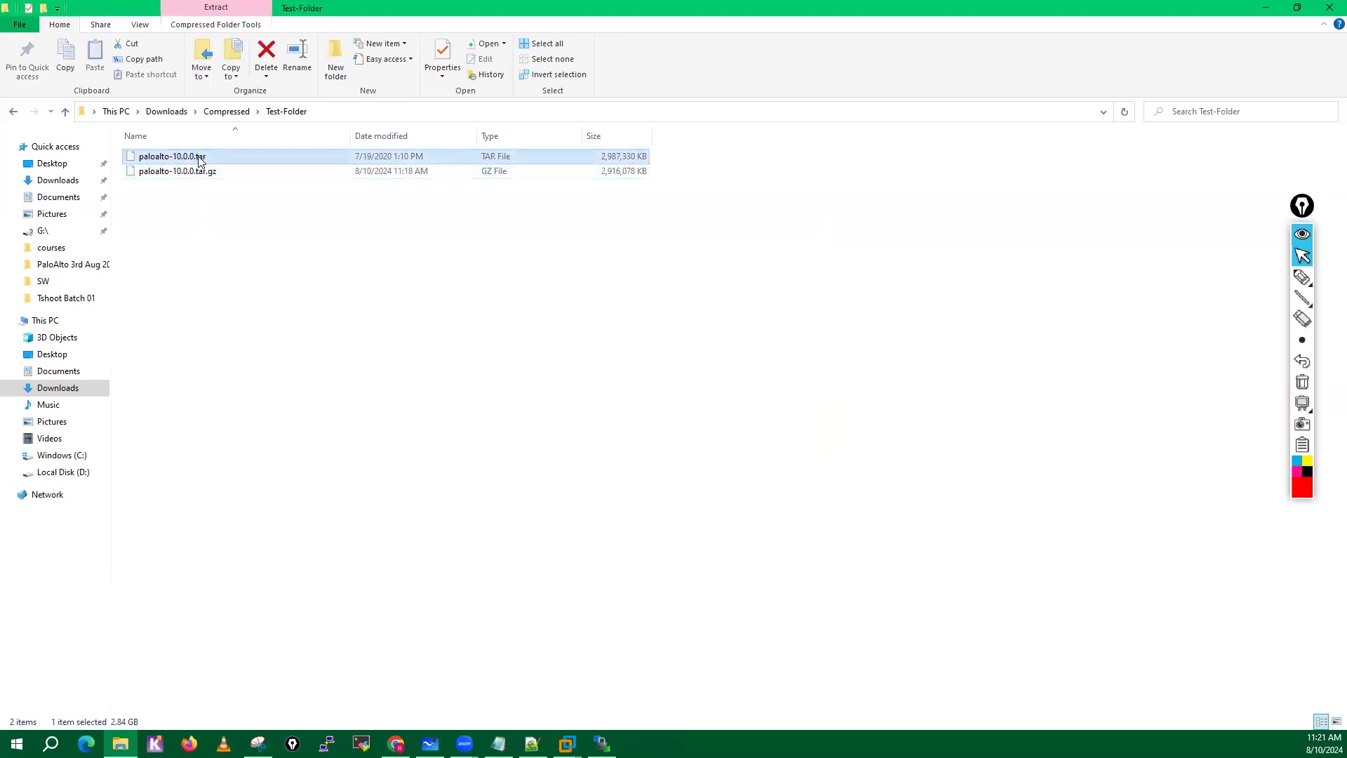
pyautogui.rightClick(198, 156)
pyautogui.moveTo(261, 202)
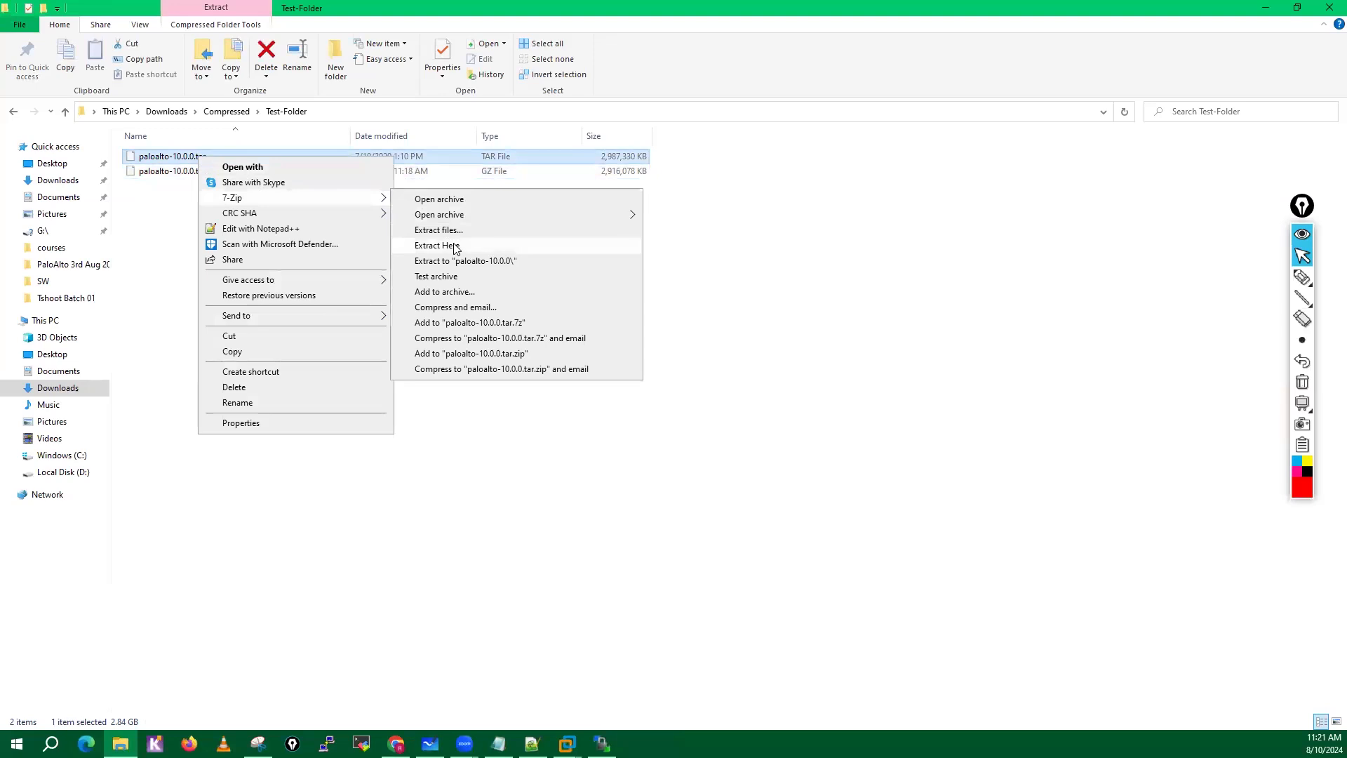
pyautogui.click(437, 245)
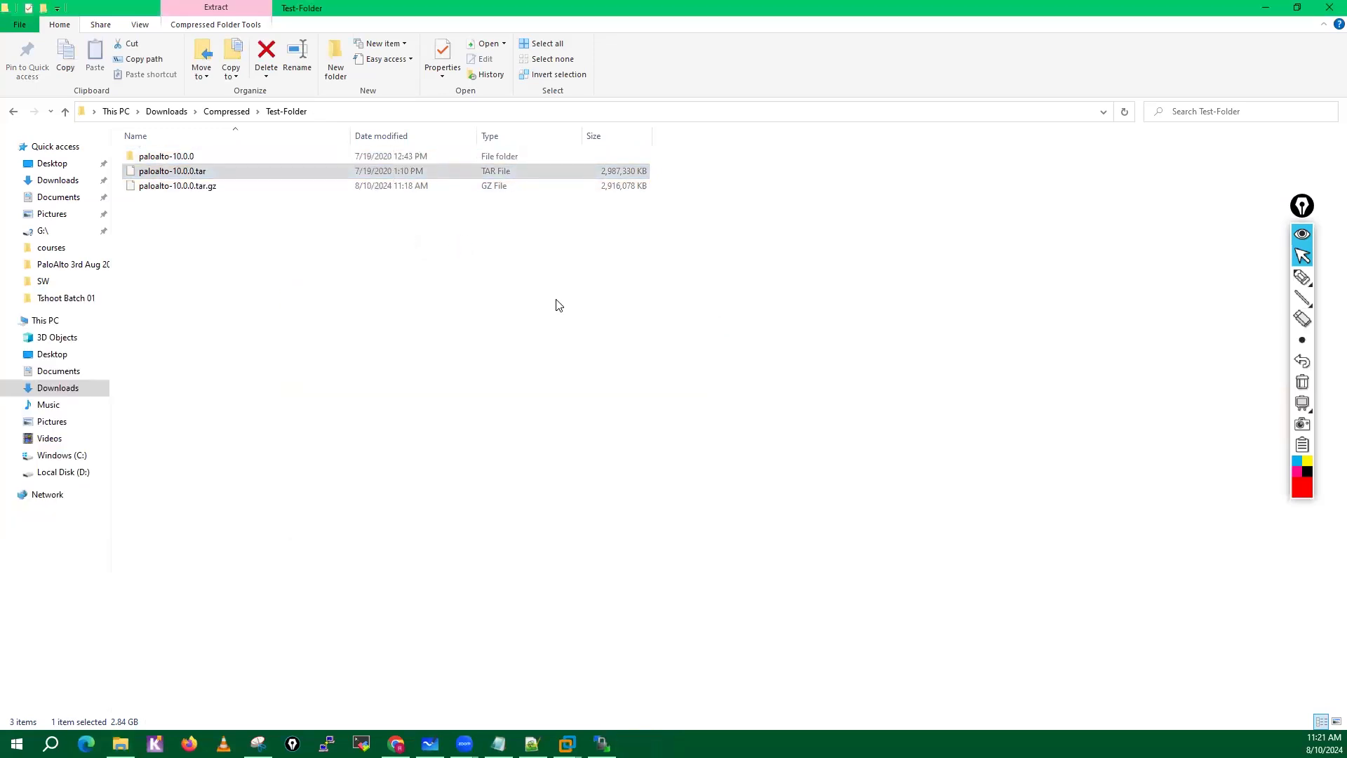
# Delete the paloalto-10.0.0.tar and paloalto-10.0.0.tar.gz archives from Test-Folder, keeping the extracted folder.
pyautogui.click(179, 155)
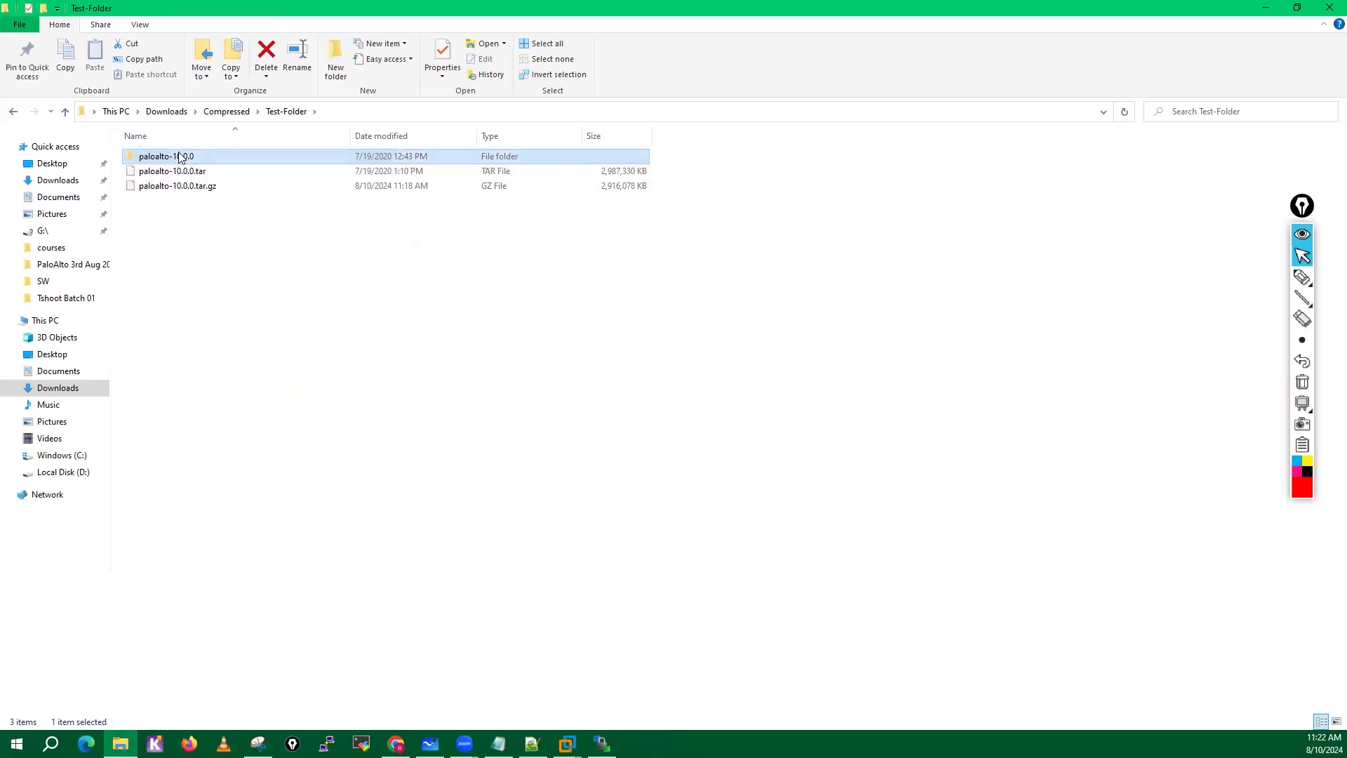
pyautogui.moveTo(165, 217); pyautogui.dragTo(199, 176)
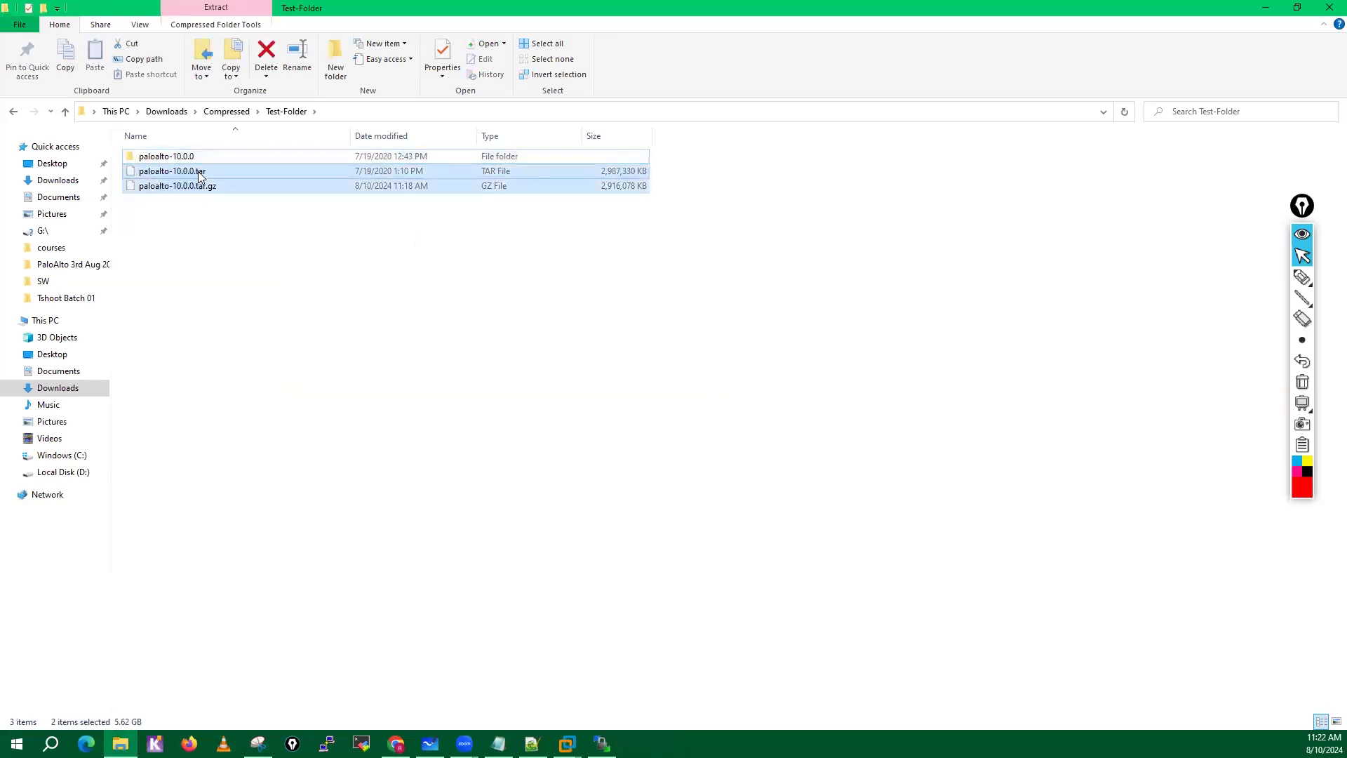
pyautogui.press('Delete')
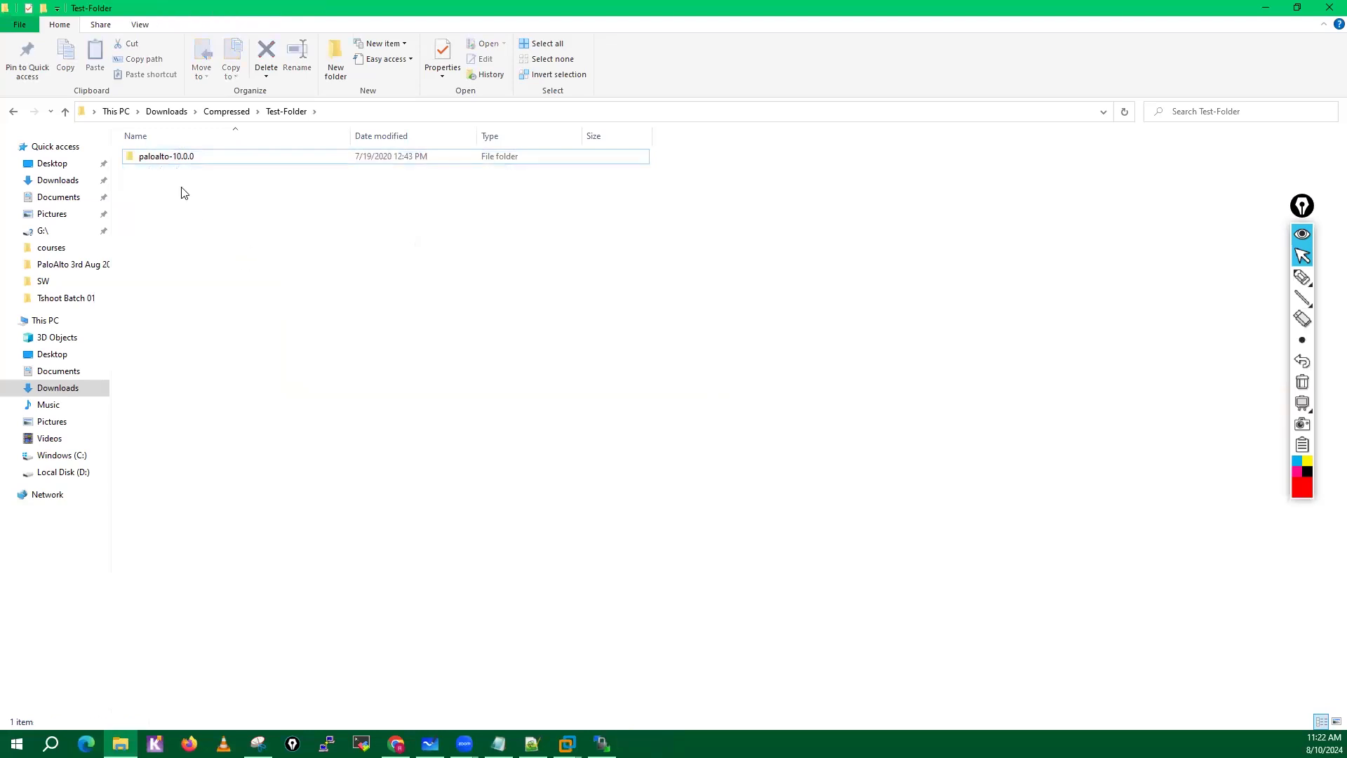
# Inspect the extracted paloalto-10.0.0 folder's name and contents, and return to Test-Folder without renaming it.
pyautogui.doubleClick(168, 155)
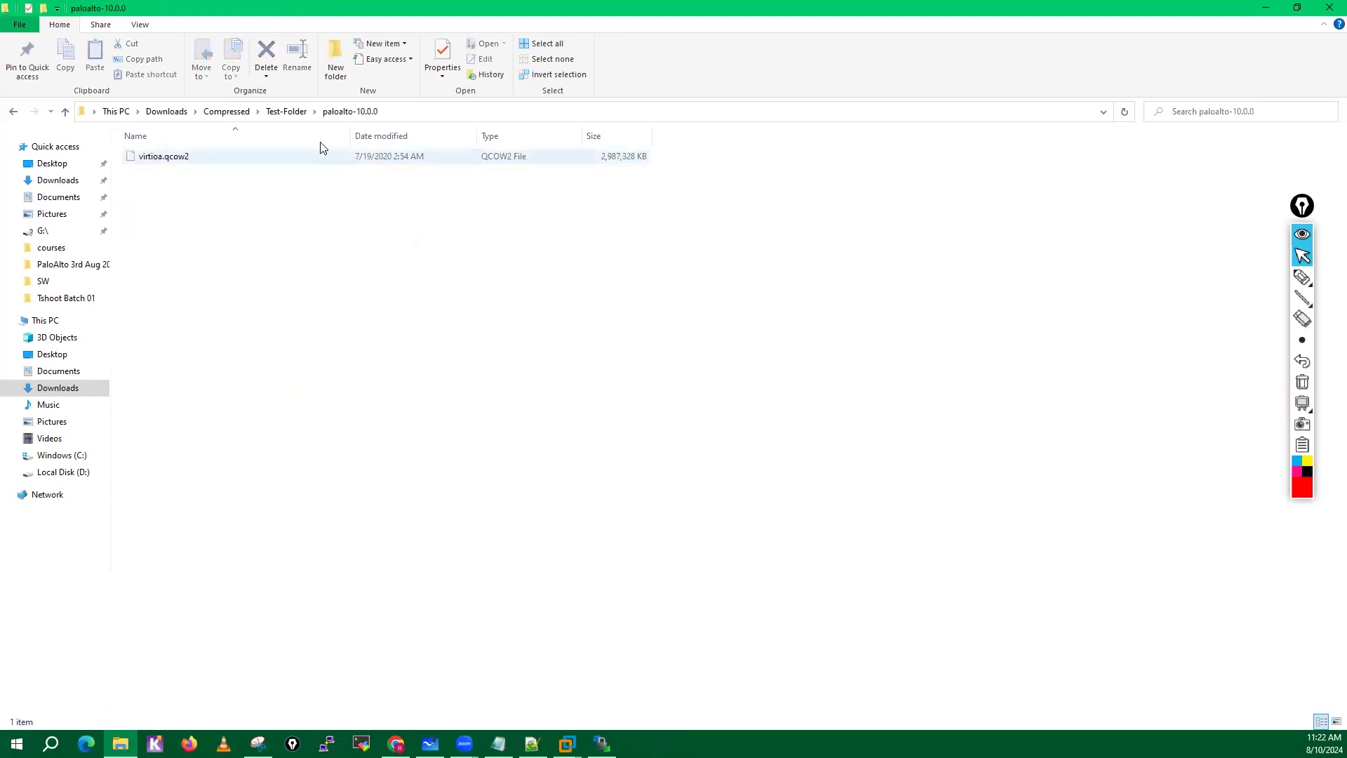
pyautogui.click(190, 165)
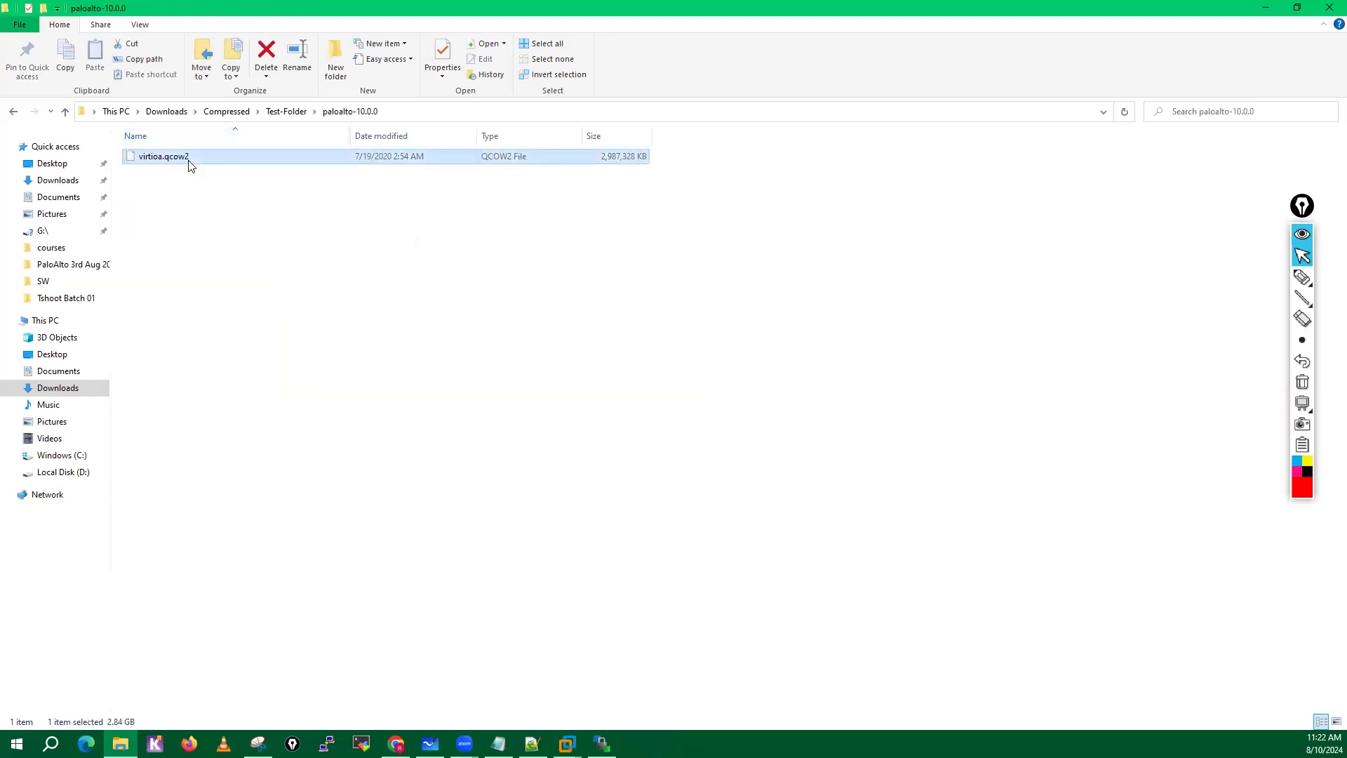
pyautogui.click(289, 117)
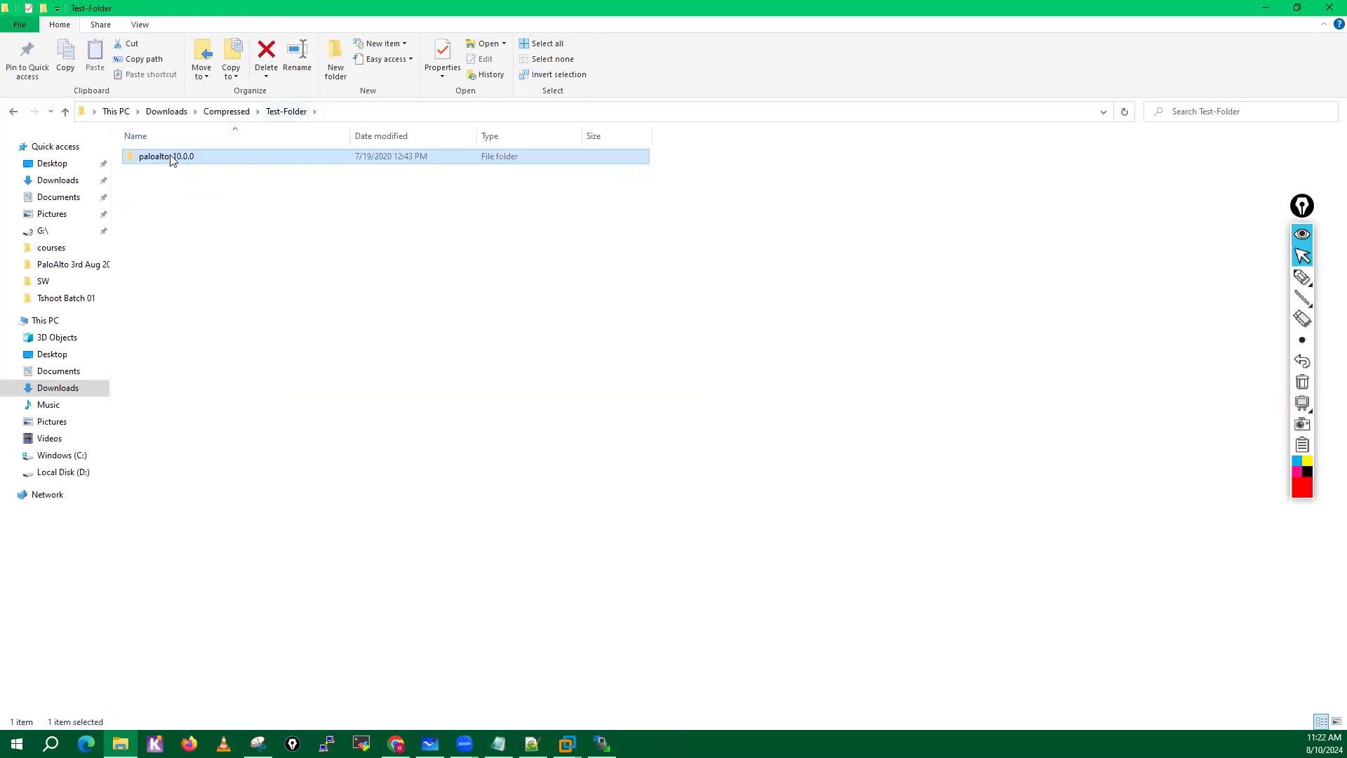
pyautogui.moveTo(172, 166)
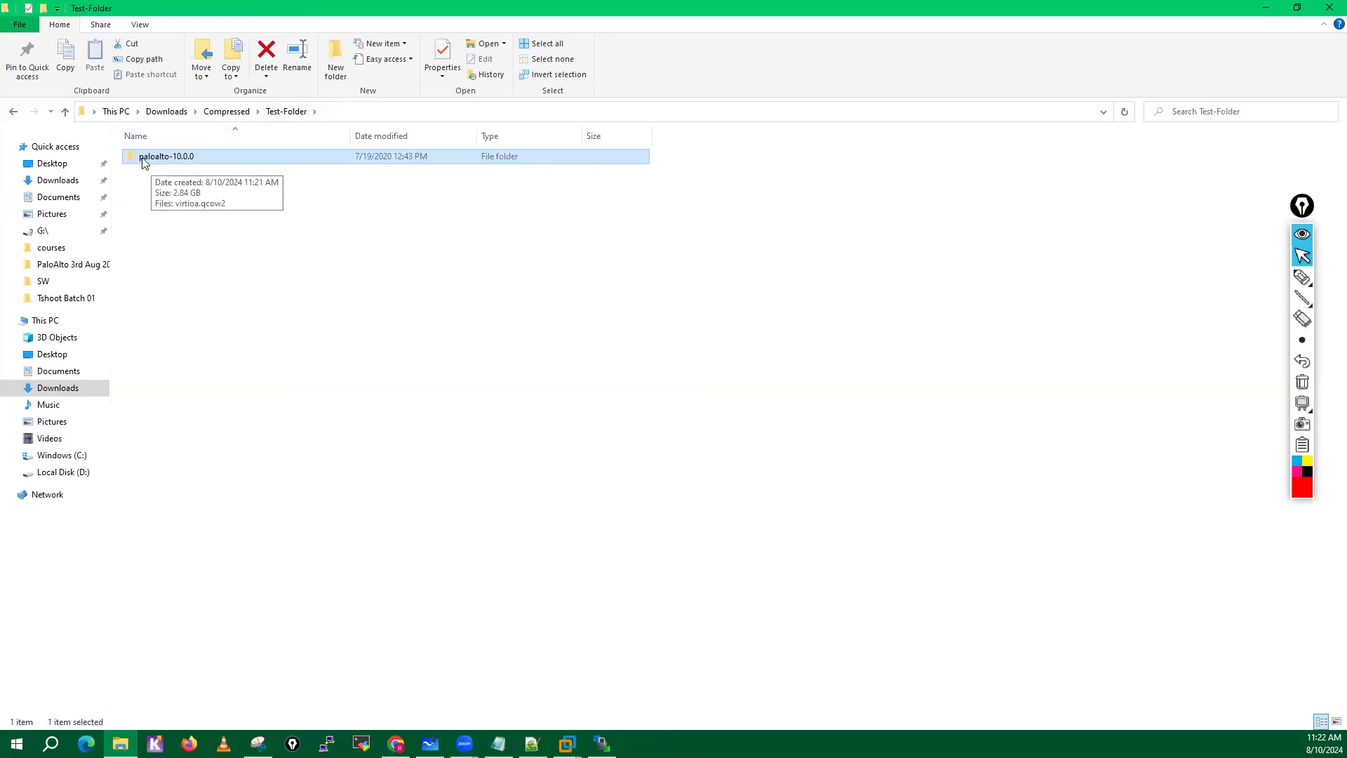
pyautogui.doubleClick(183, 160)
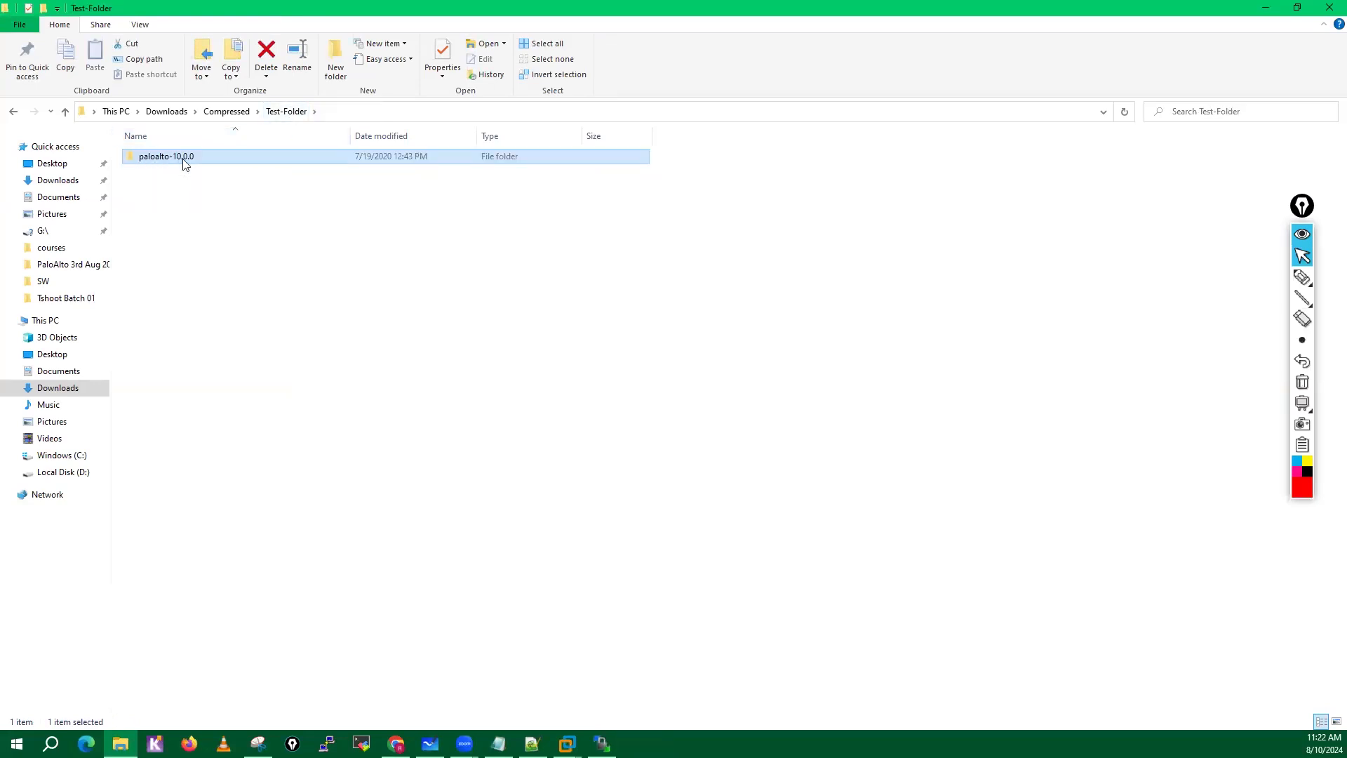
pyautogui.click(289, 114)
pyautogui.click(162, 158)
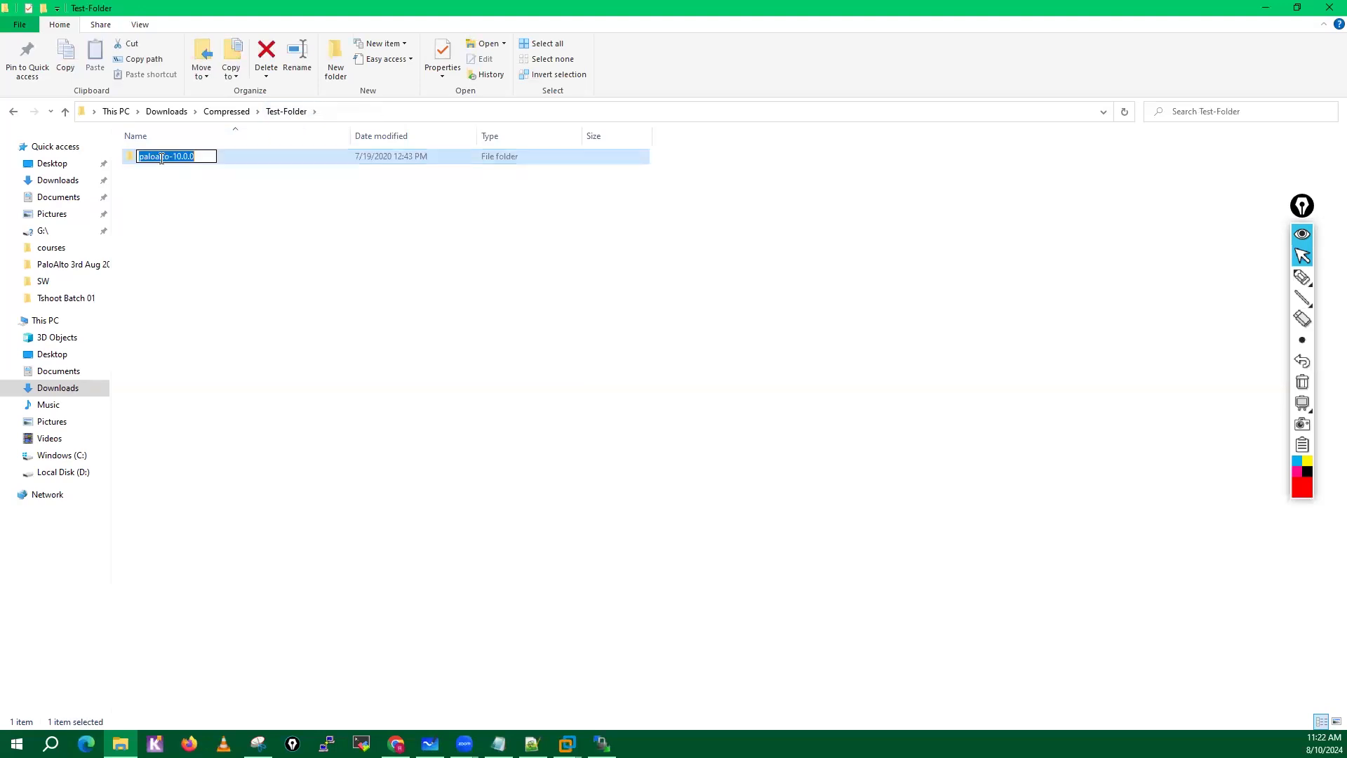
pyautogui.click(267, 160)
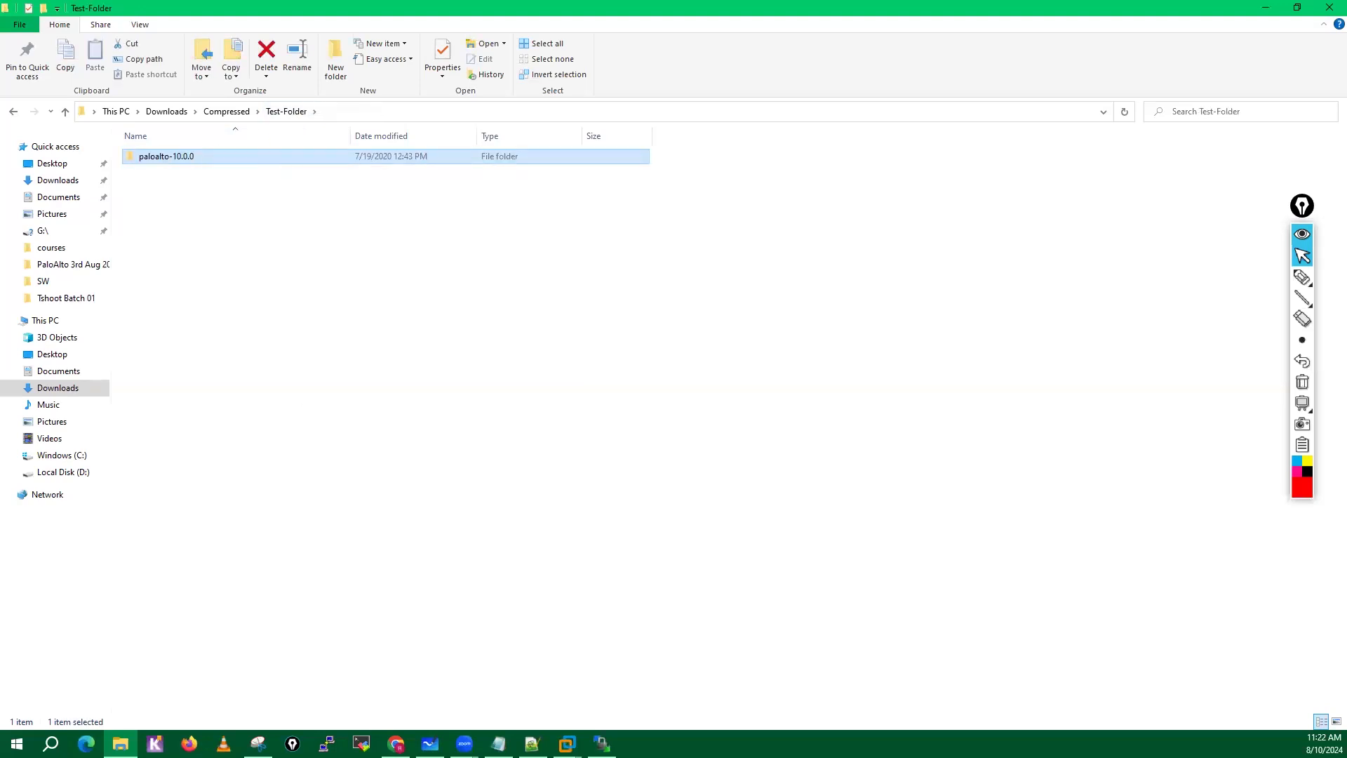
# Switch to WinSCP, check the contents of the server's paloalto-10.0.0 folder, and return to the qemu directory.
pyautogui.click(602, 744)
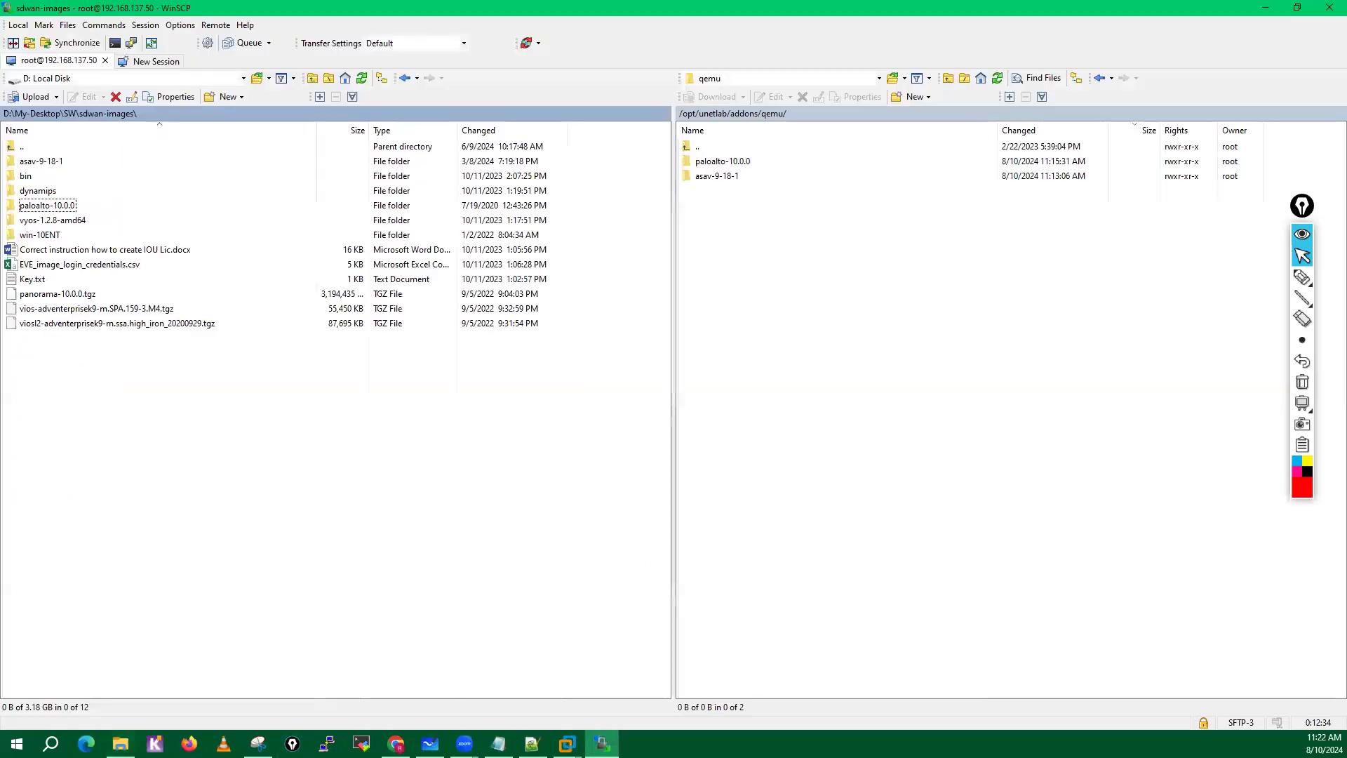
pyautogui.doubleClick(722, 163)
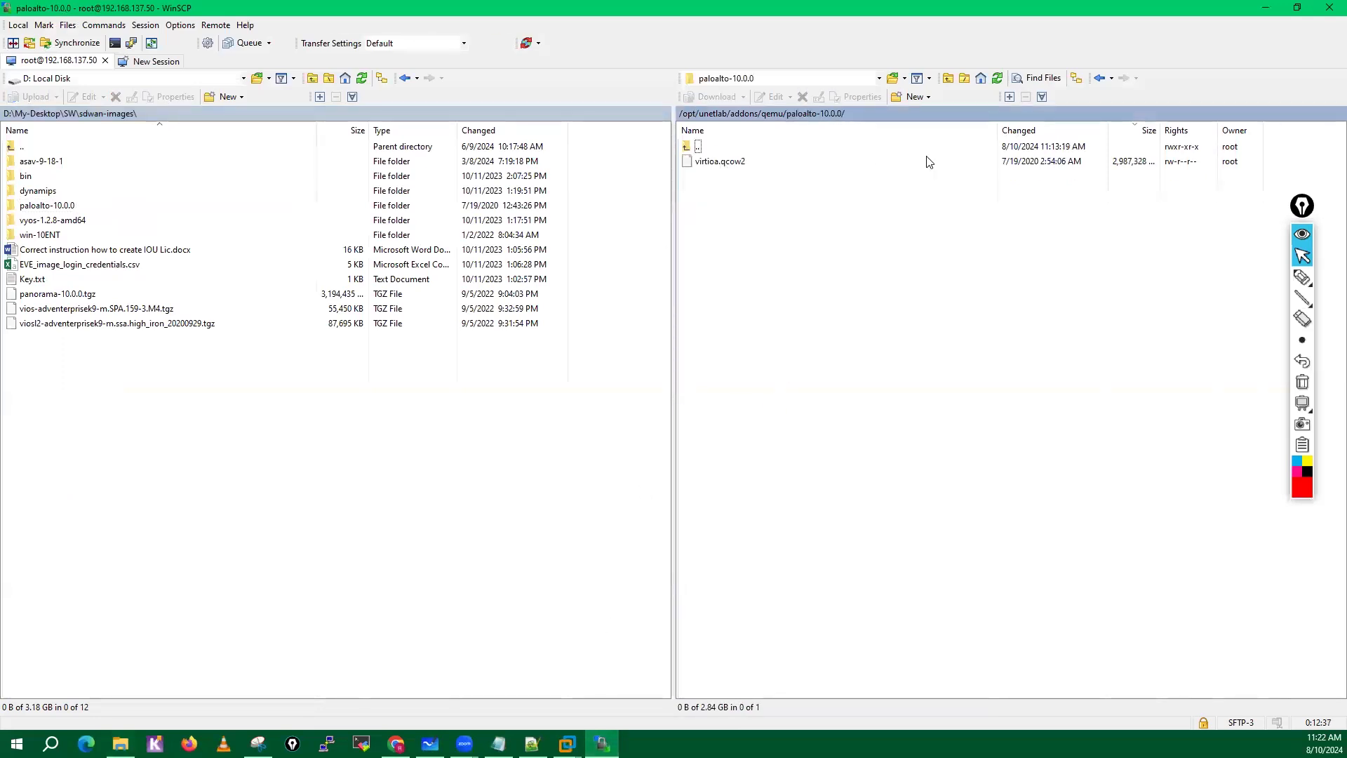
pyautogui.click(1099, 78)
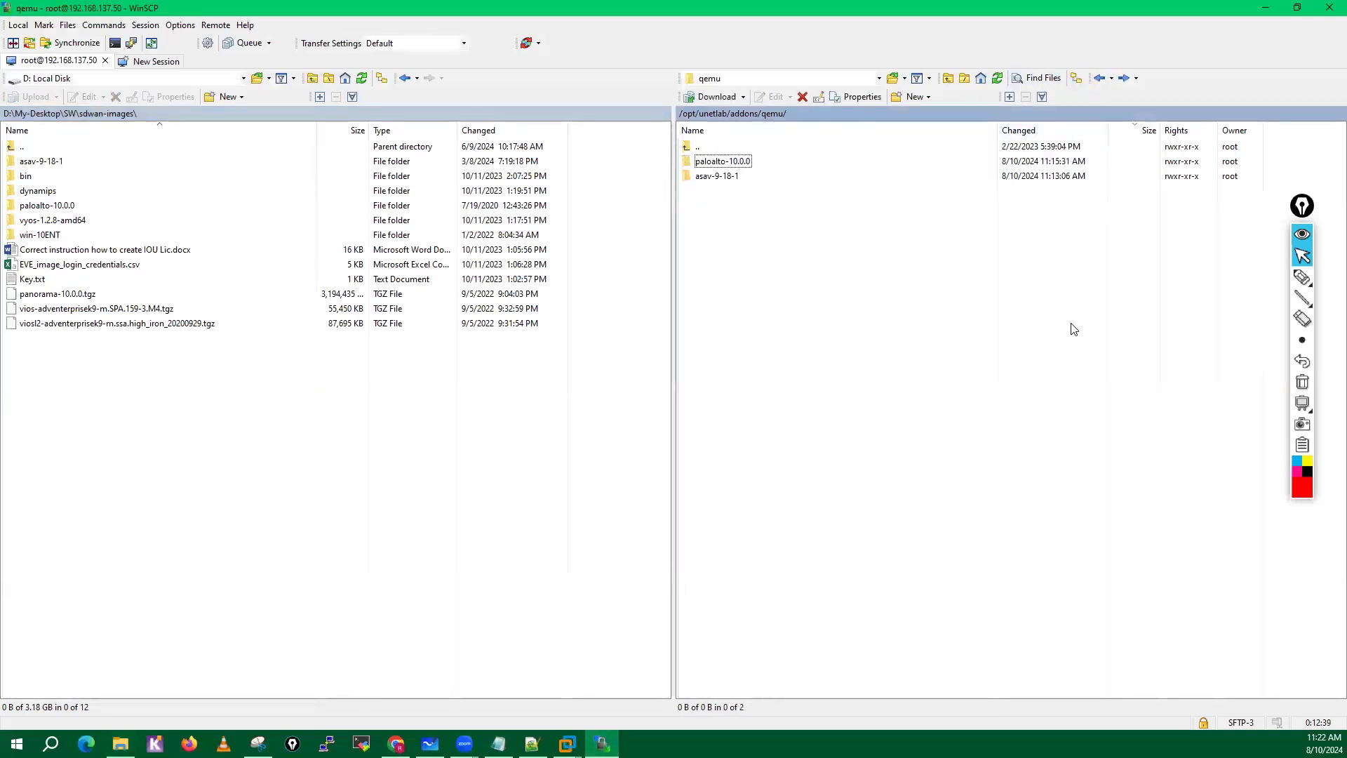
# Check the contents of the local win-10ENT folder and upload the folder to /opt/unetlab/addons/qemu/.
pyautogui.click(424, 461)
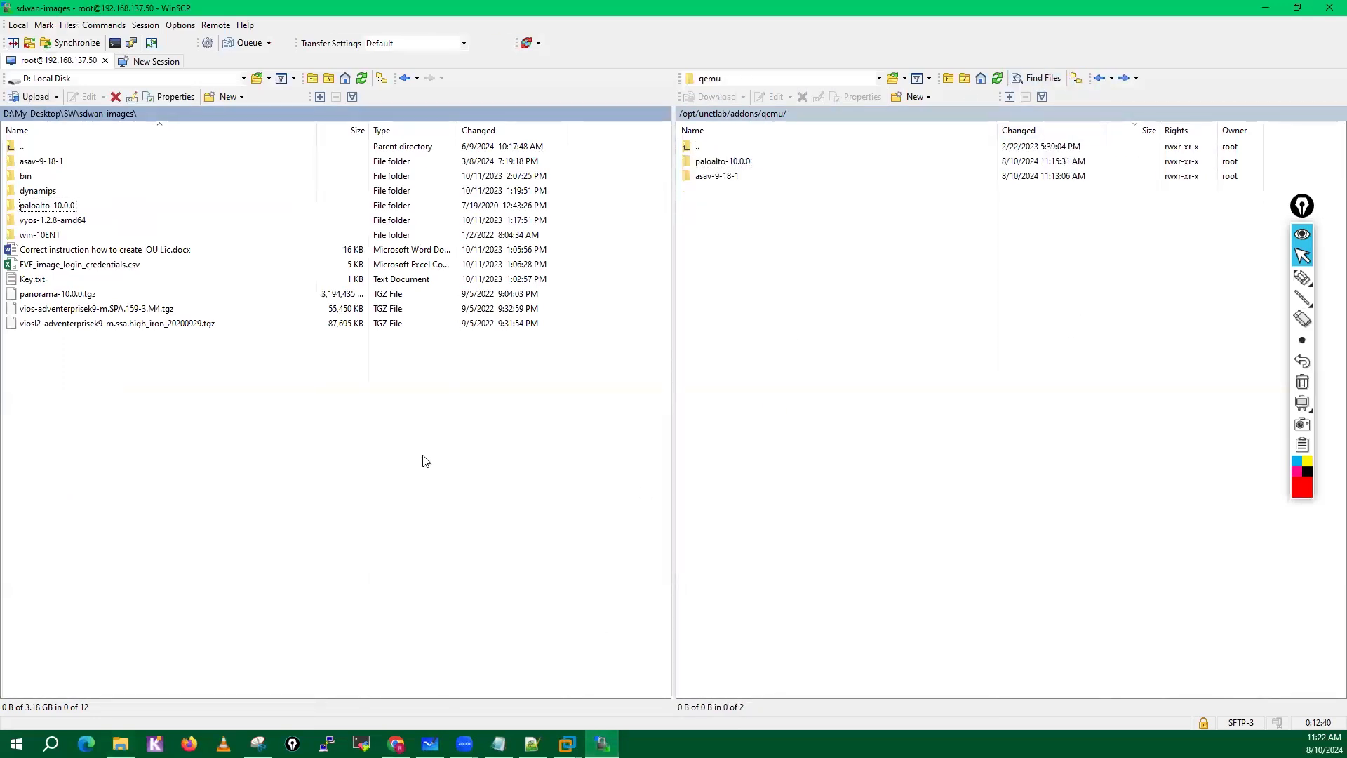
pyautogui.click(48, 237)
pyautogui.doubleClick(48, 242)
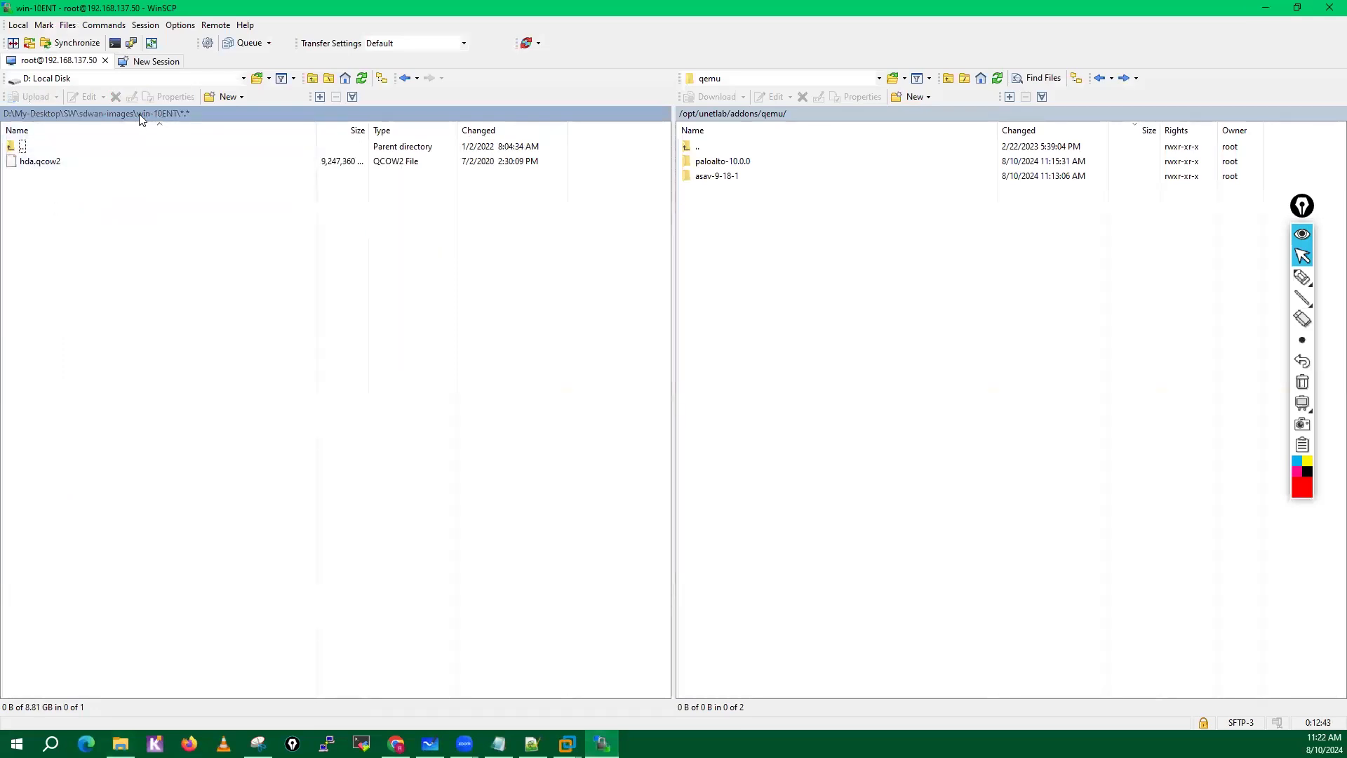
pyautogui.click(119, 115)
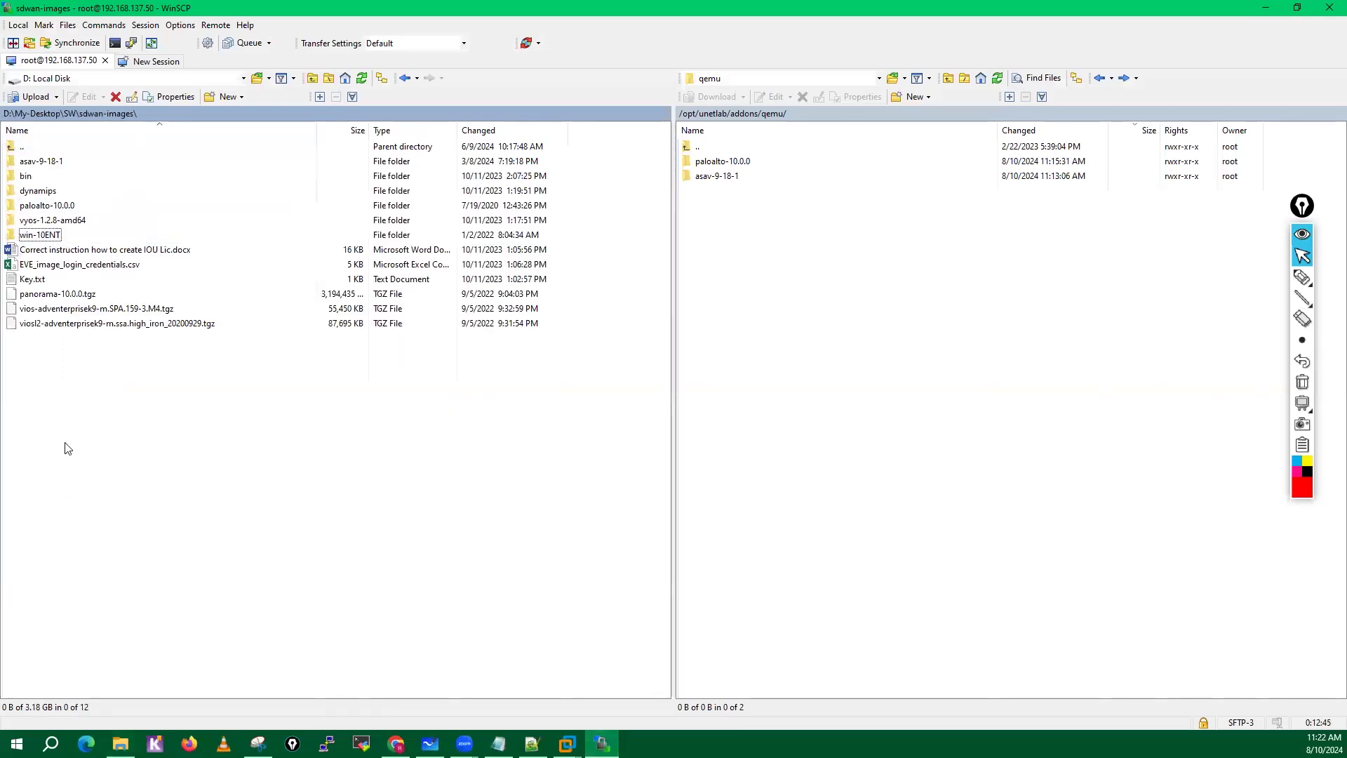
pyautogui.click(44, 241)
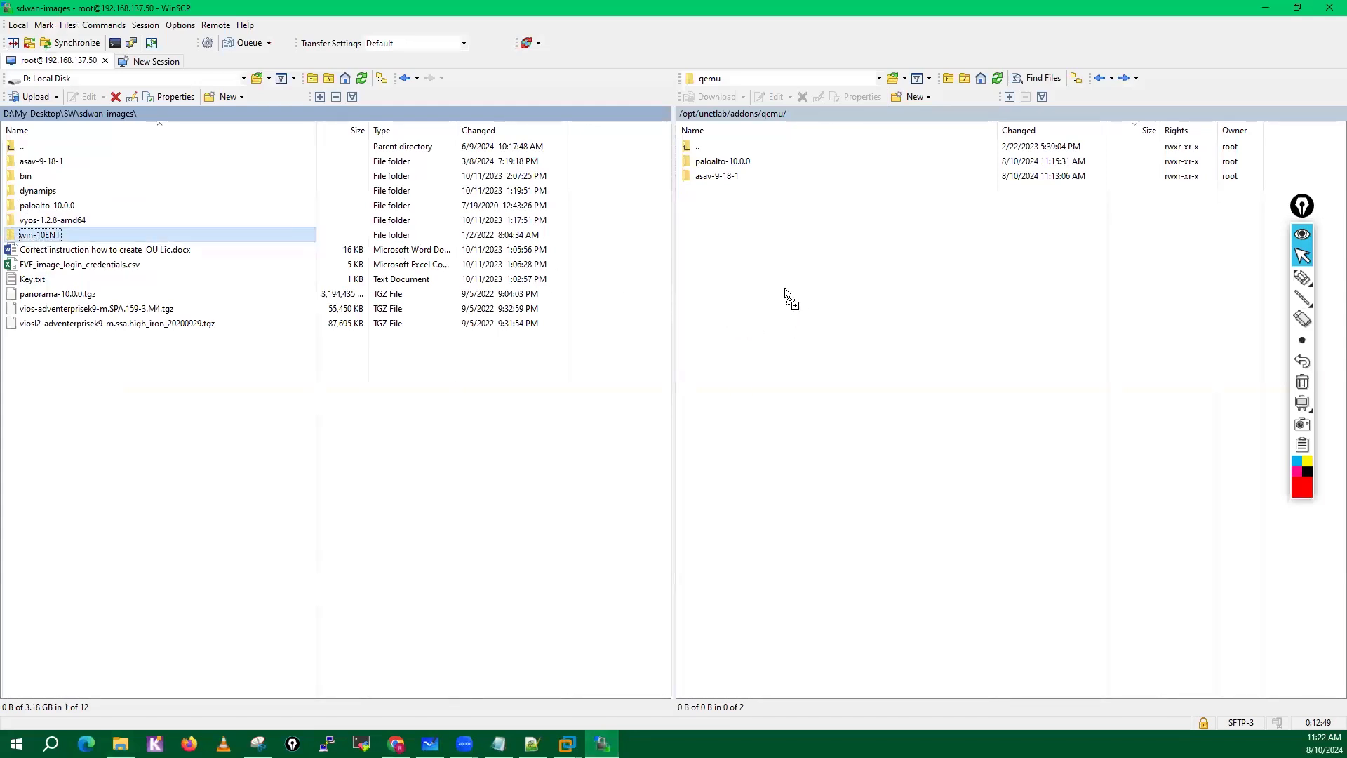
pyautogui.press('F5')
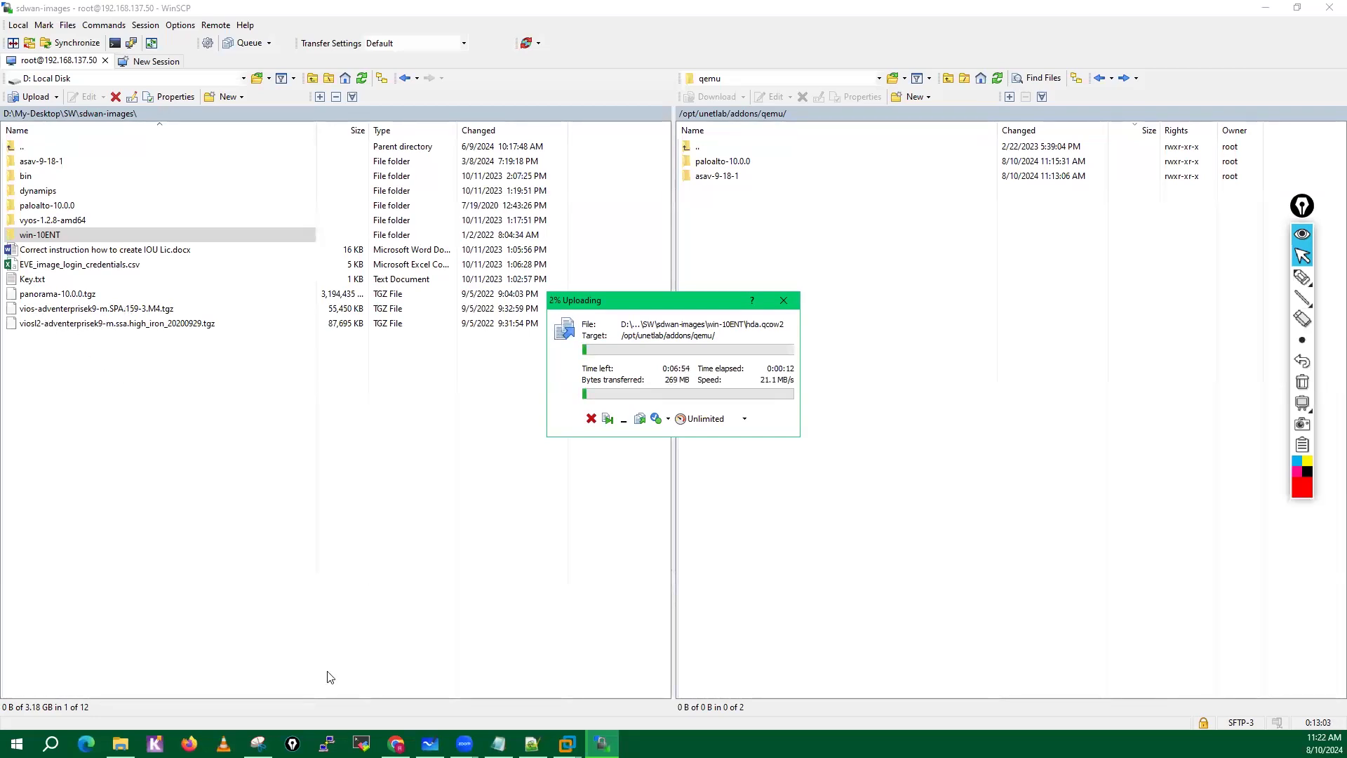
# Switch to File Explorer and delete Test-Folder from the Compressed downloads folder.
pyautogui.click(120, 743)
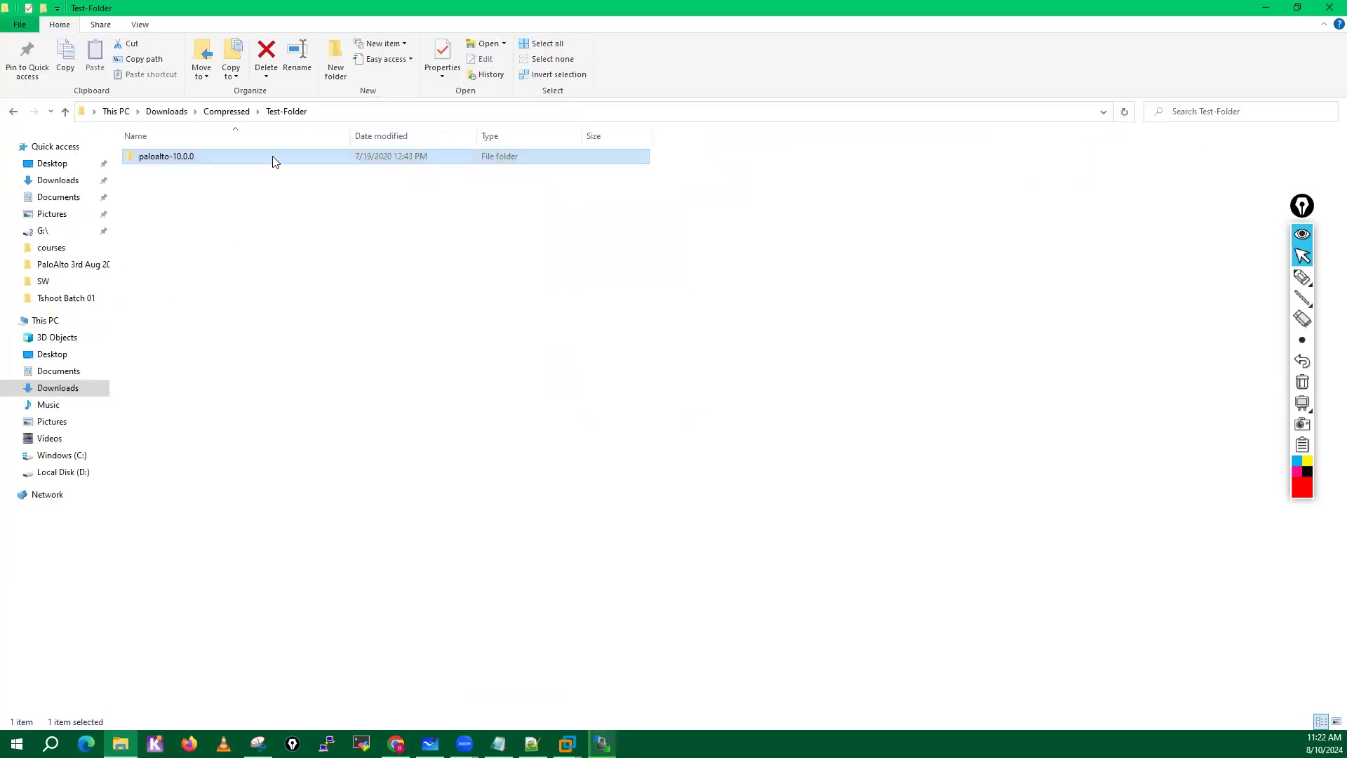
pyautogui.click(226, 113)
pyautogui.rightClick(177, 266)
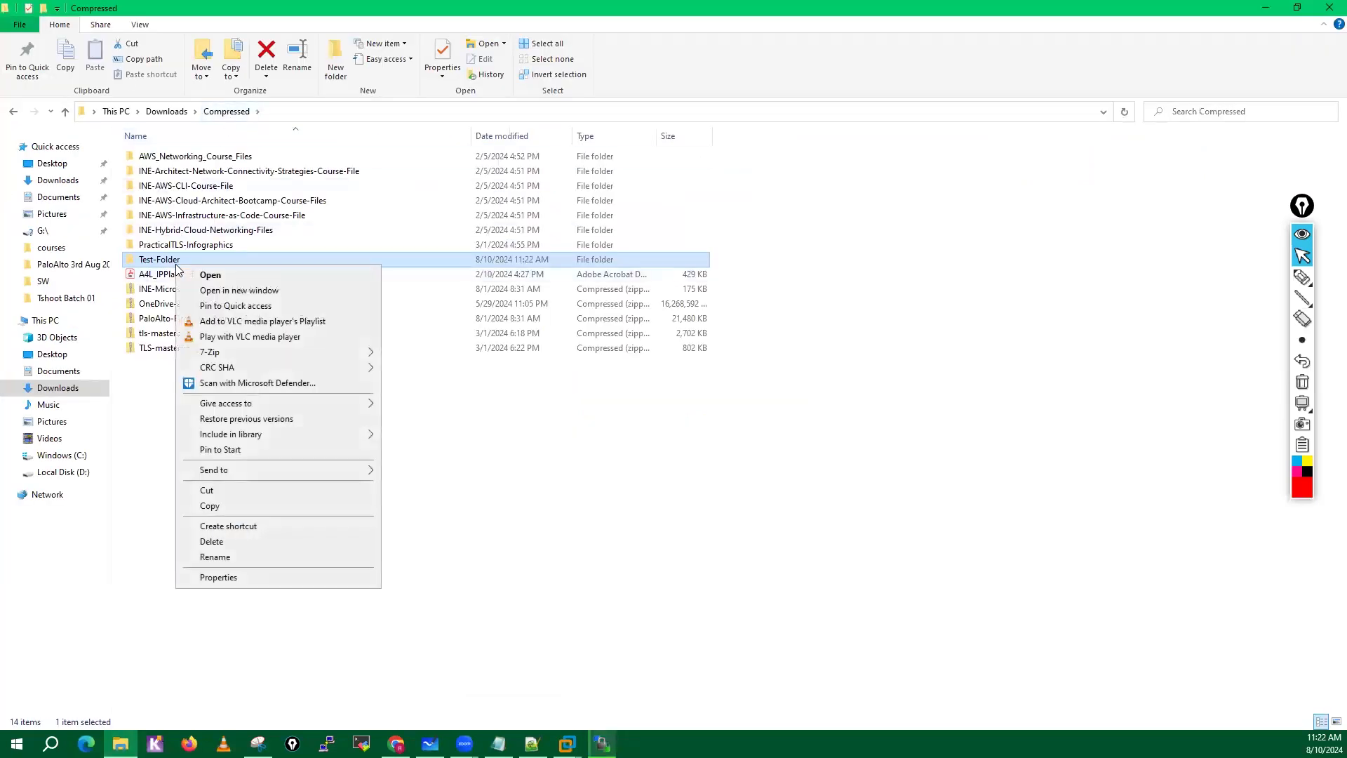
pyautogui.click(209, 544)
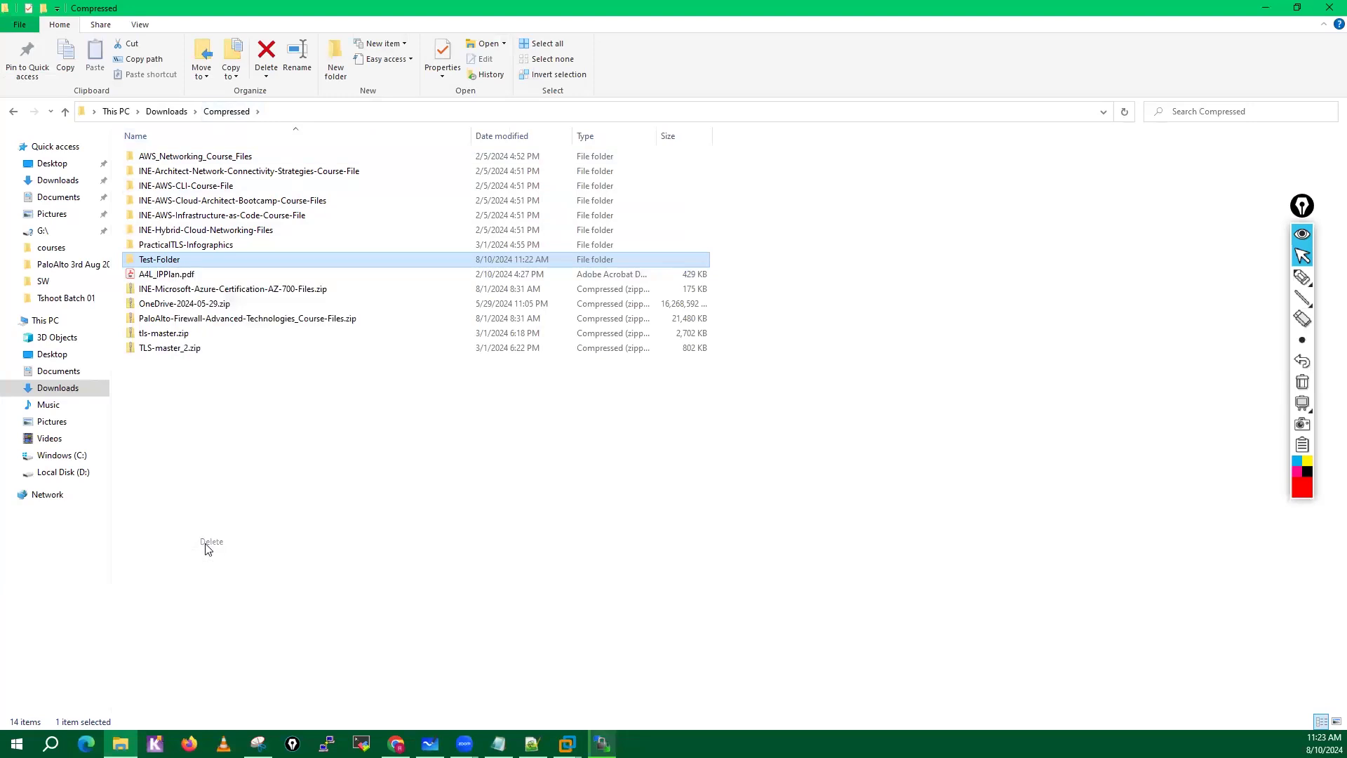
# Open the sdwan-images folder under D:\My-Desktop\SW.
pyautogui.click(59, 474)
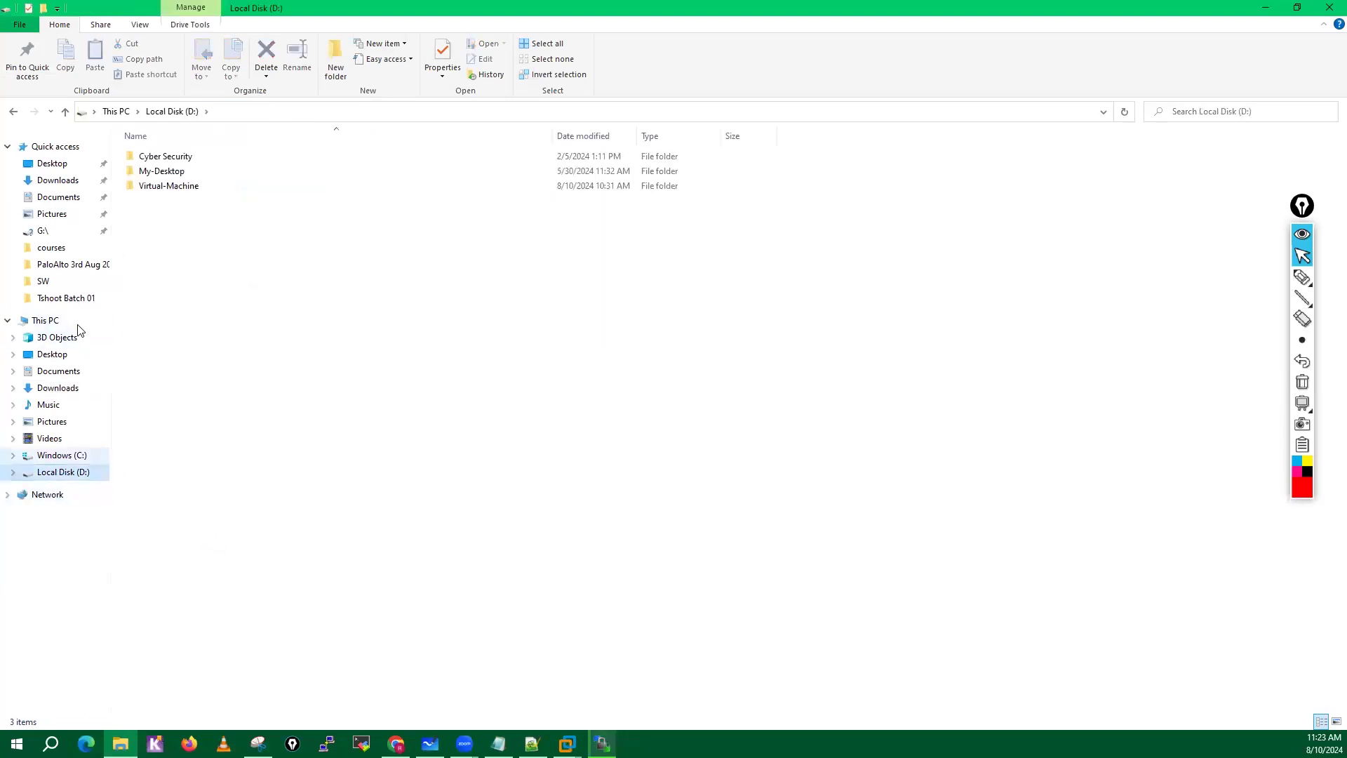
pyautogui.doubleClick(175, 171)
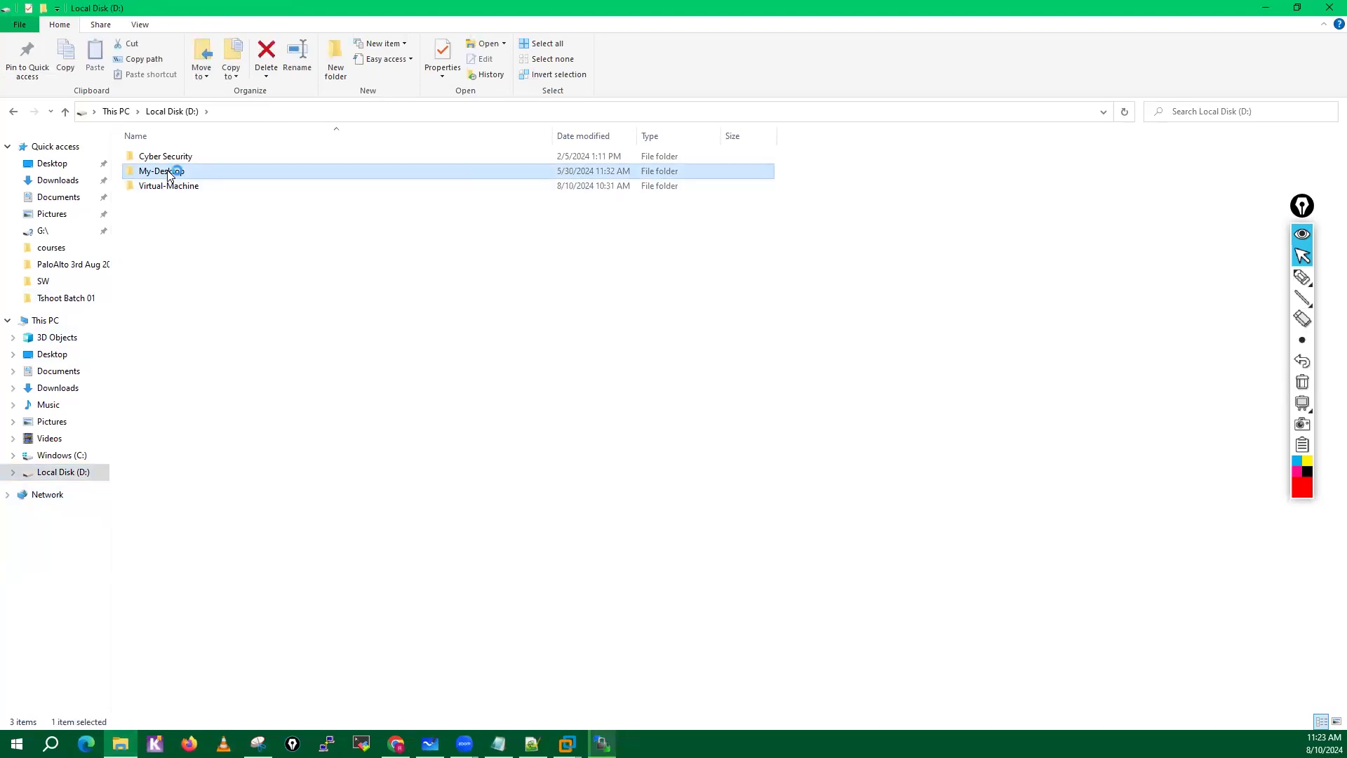
pyautogui.doubleClick(145, 348)
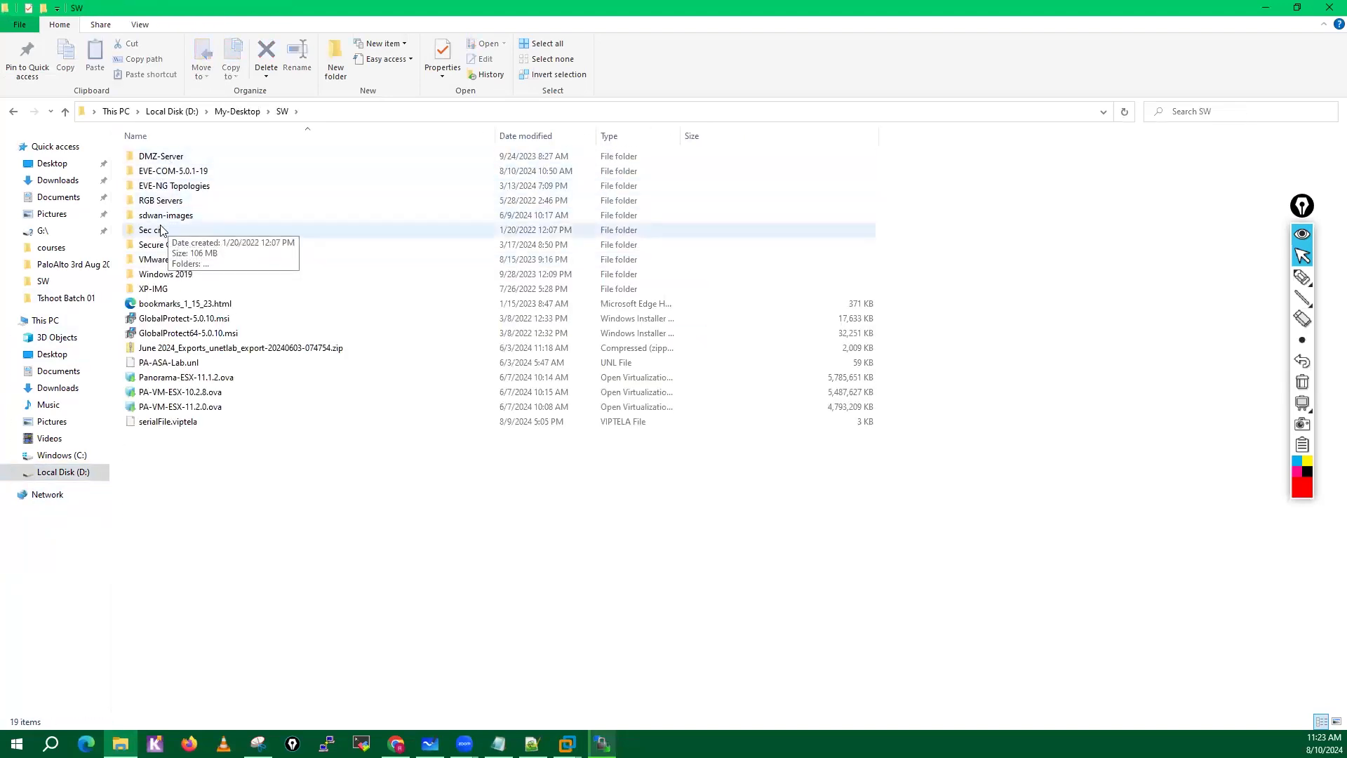
pyautogui.doubleClick(169, 218)
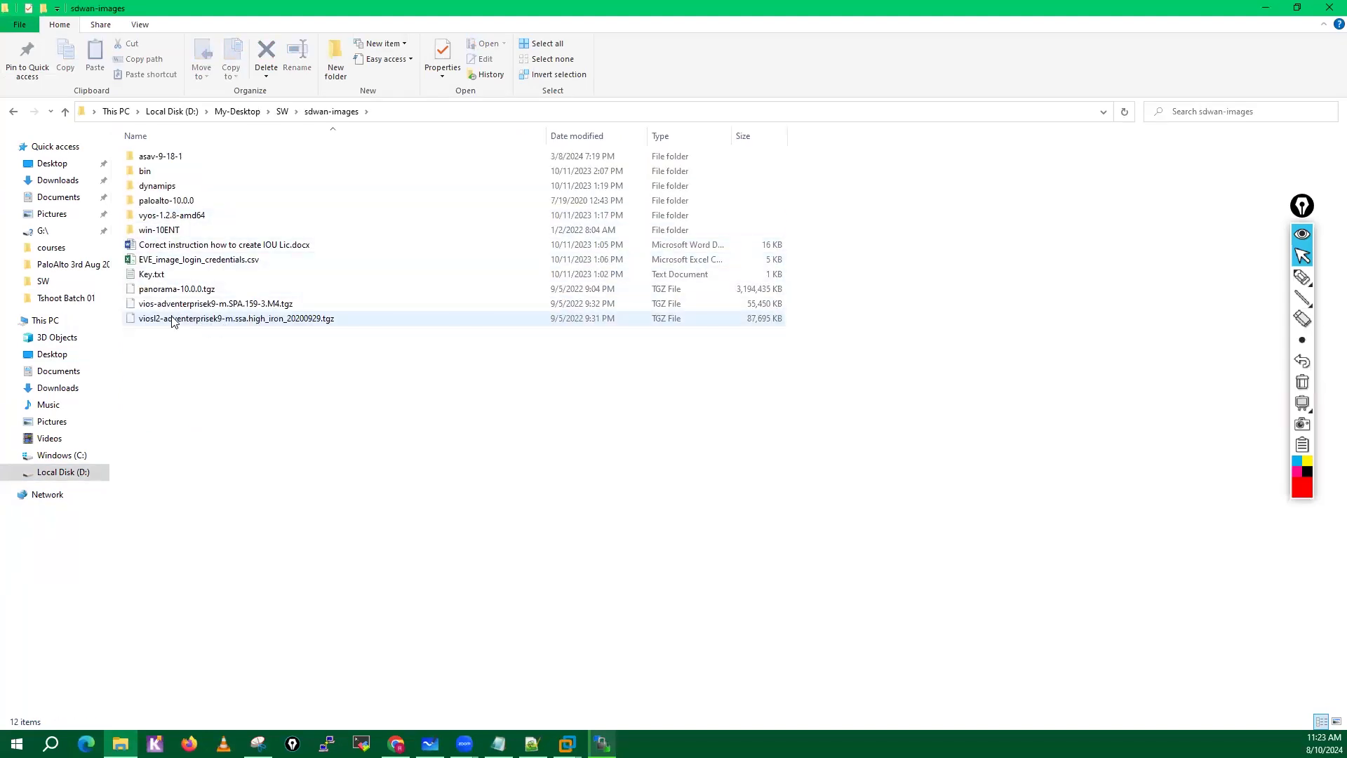
# Extract vios-adventerprisek9-m.SPA.159-3.M4.tgz with 7-Zip directly into sdwan-images using Extract Here.
pyautogui.click(208, 307)
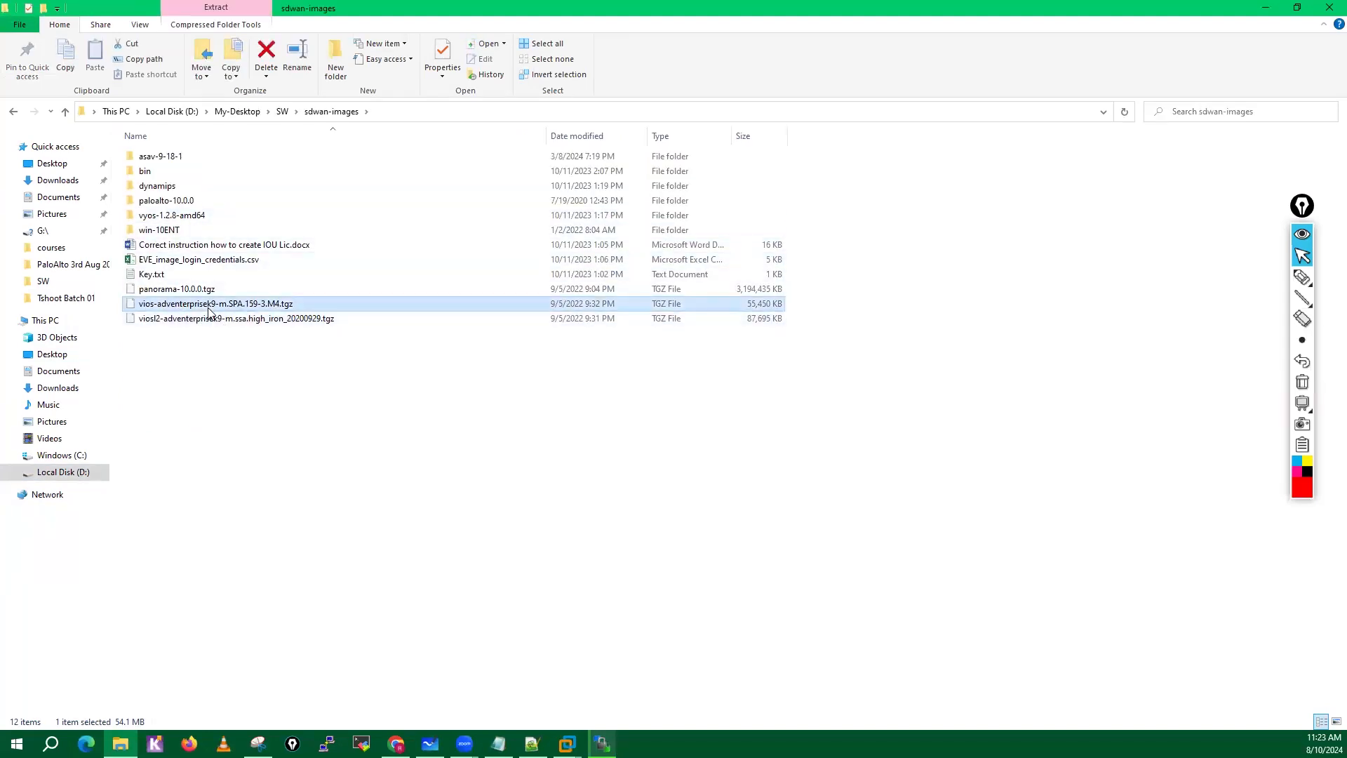
pyautogui.rightClick(208, 312)
pyautogui.moveTo(254, 351)
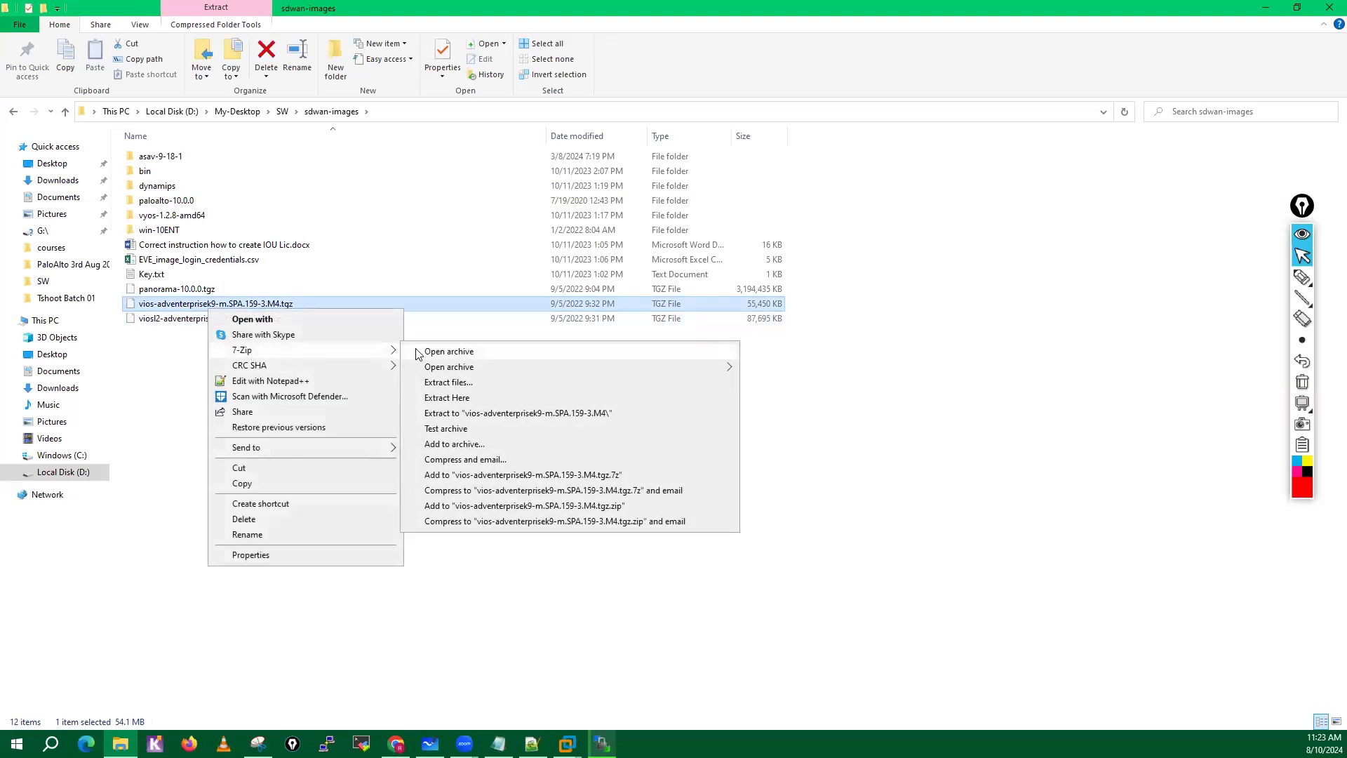
pyautogui.click(461, 397)
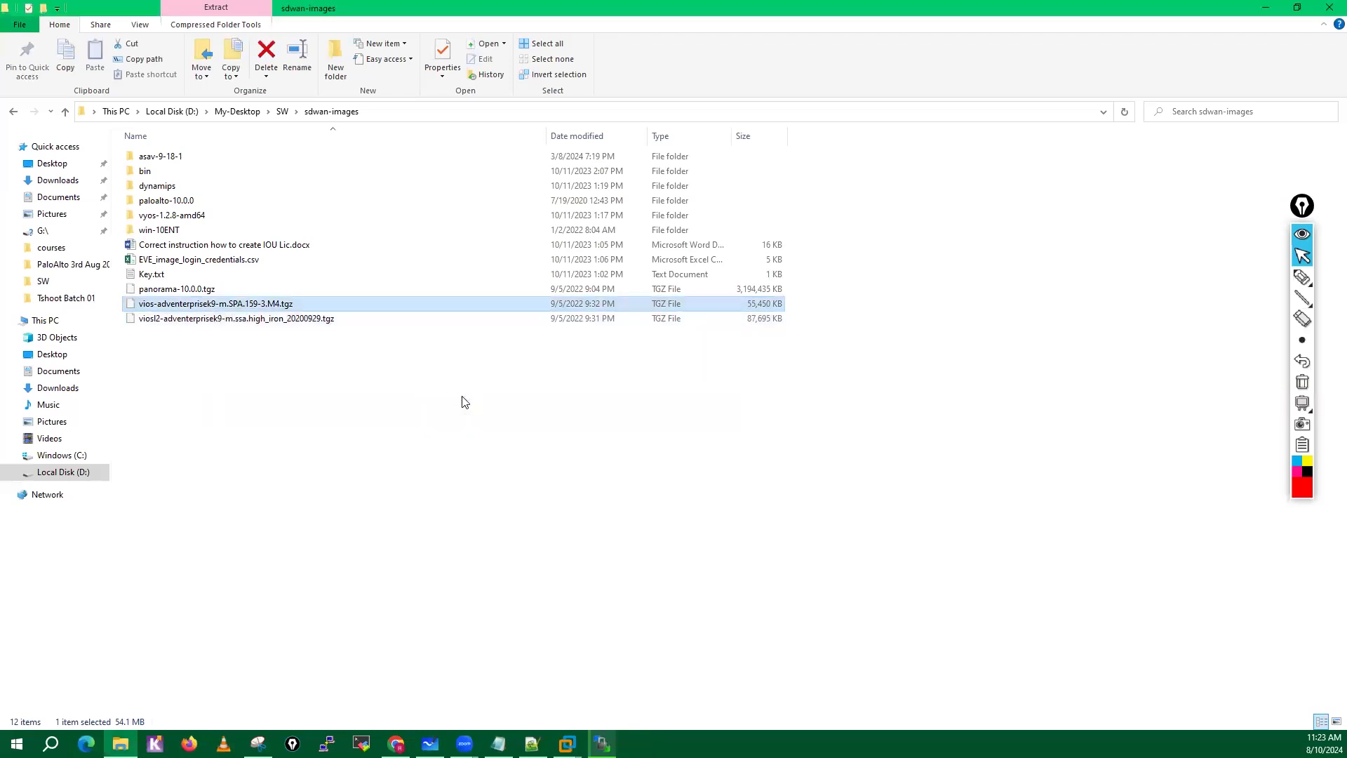
pyautogui.click(273, 375)
# Extract vios-adventerprisek9-m.SPA.159-3.M4.tar with 7-Zip into sdwan-images and select the extracted folder.
pyautogui.click(273, 304)
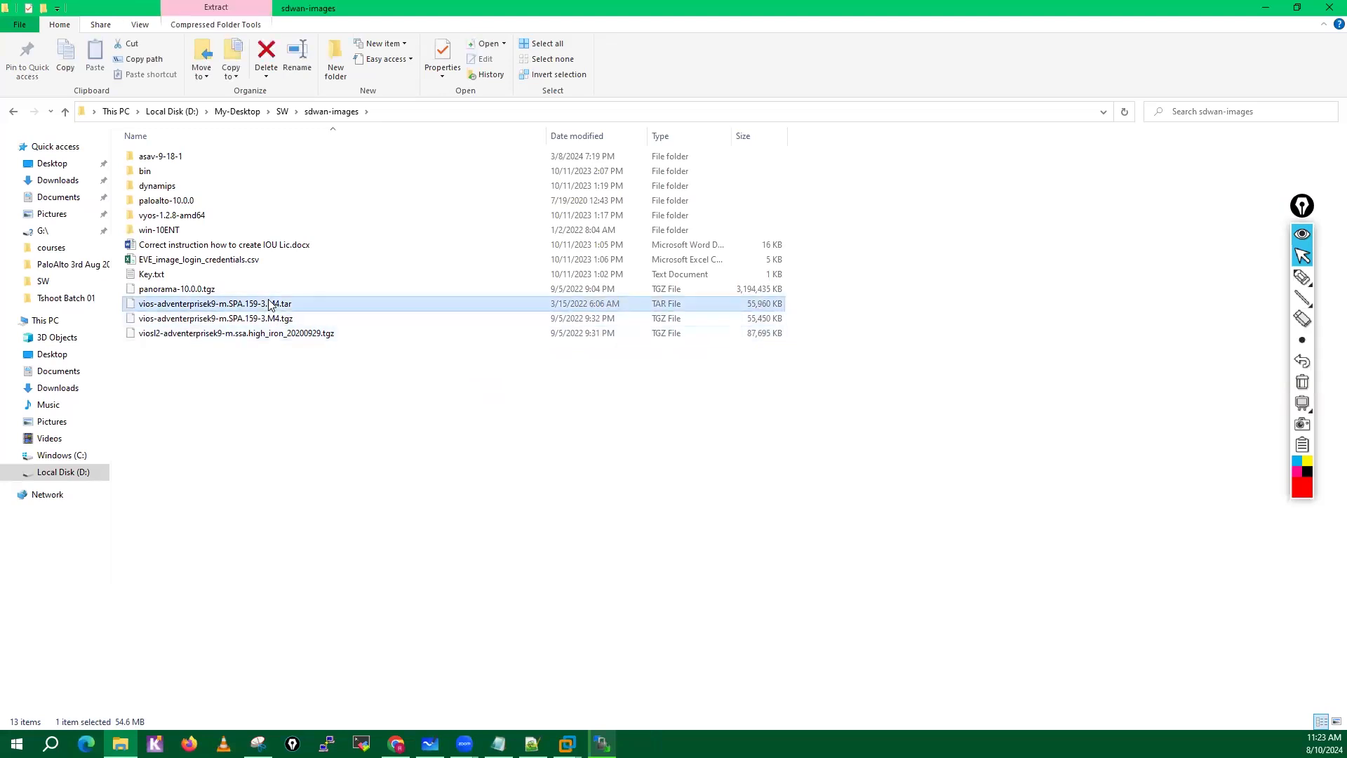
pyautogui.rightClick(269, 301)
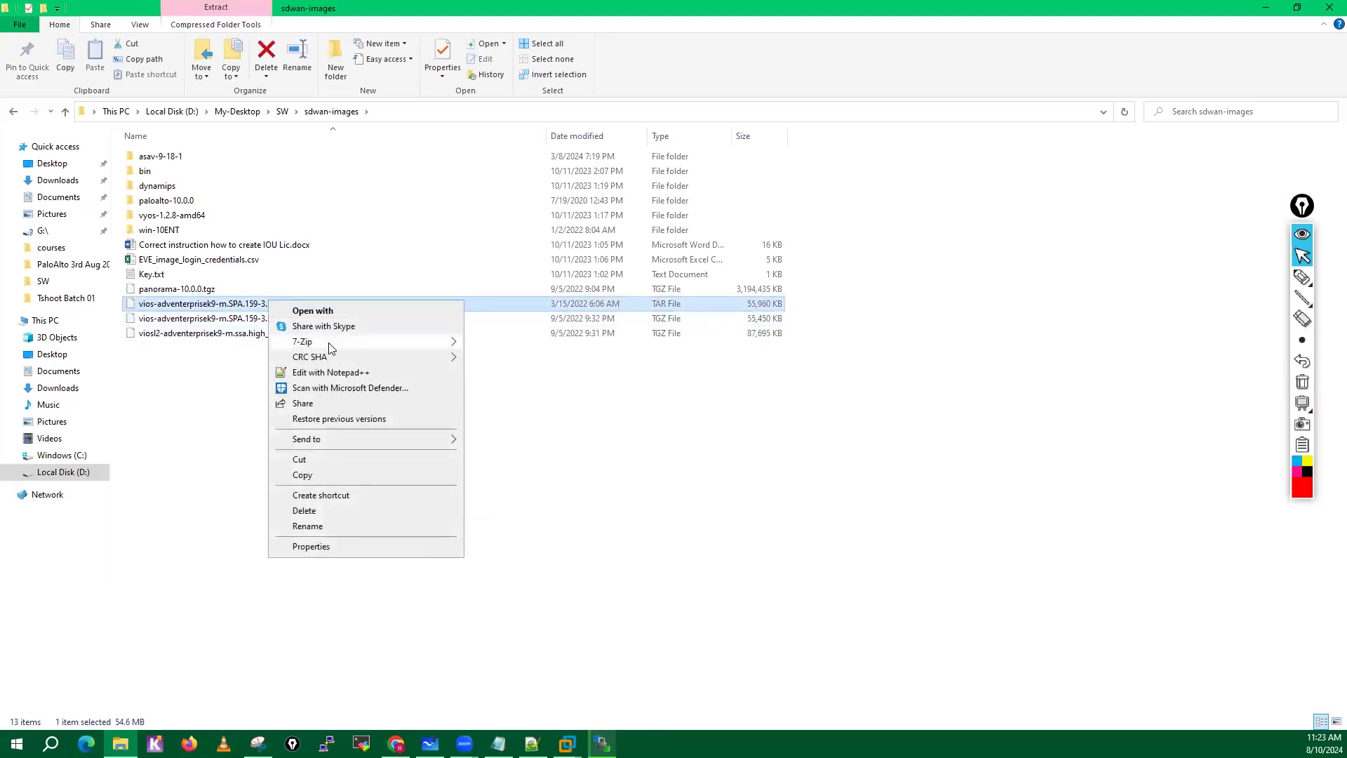
pyautogui.moveTo(333, 347)
pyautogui.click(520, 390)
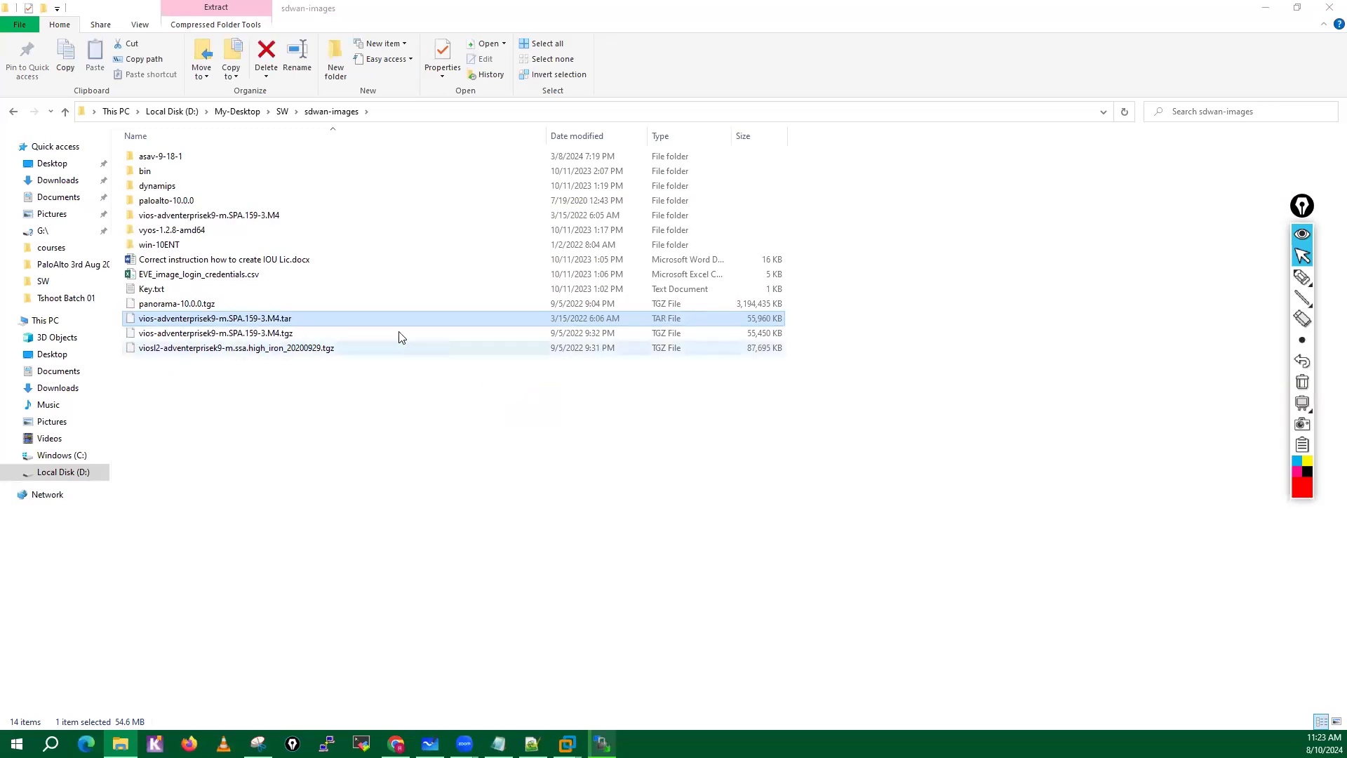
pyautogui.click(214, 220)
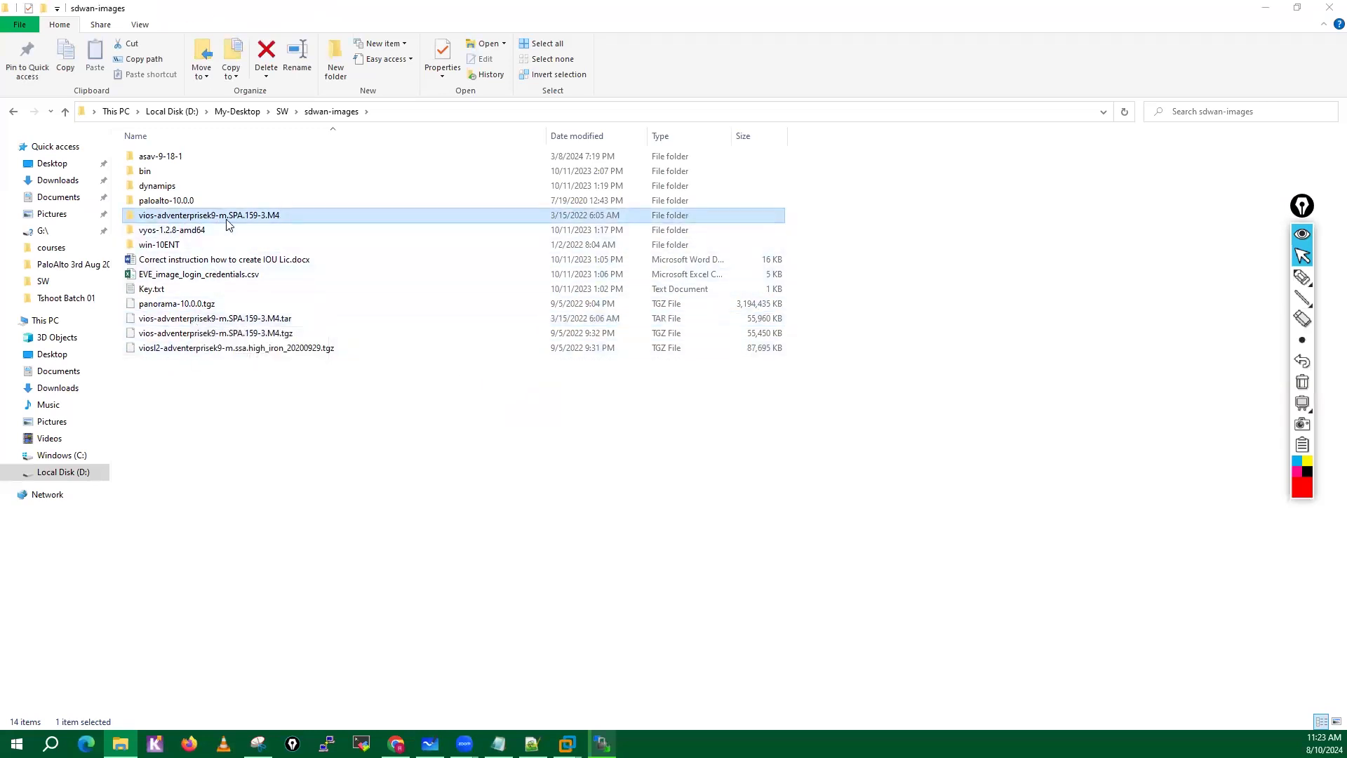
# Extract viosl2-adventerprisek9-m.ssa.high_iron_20200929.tgz with 7-Zip directly into the sdwan-images folder using Extract Here.
pyautogui.click(189, 353)
pyautogui.rightClick(190, 356)
pyautogui.moveTo(238, 394)
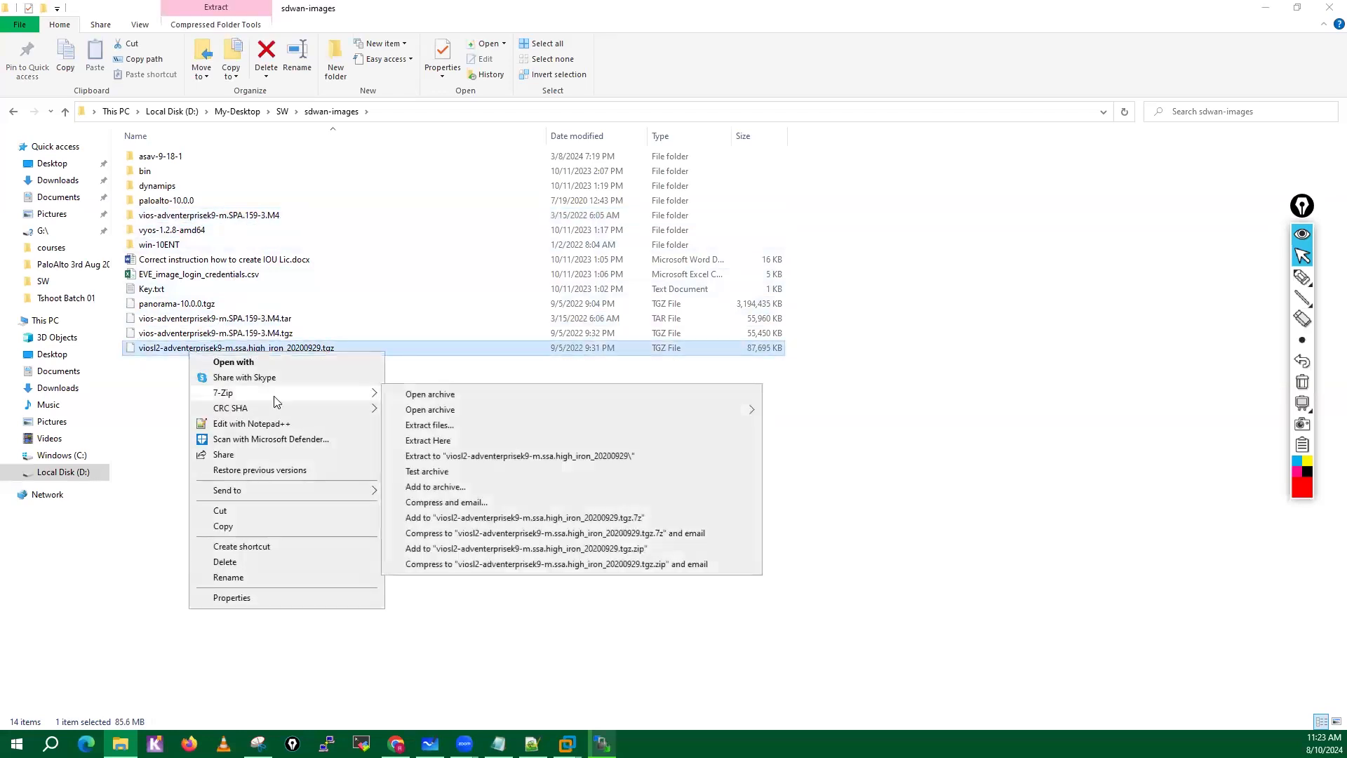
pyautogui.click(429, 441)
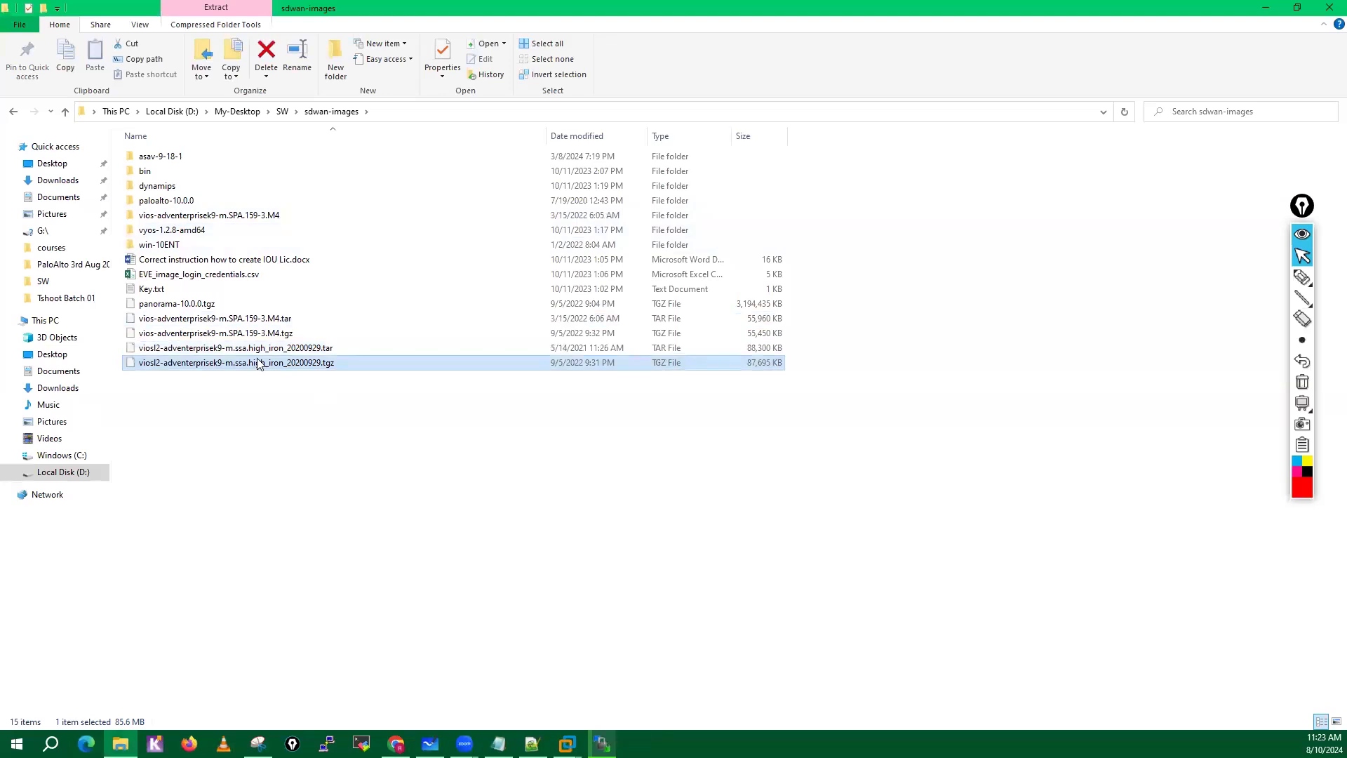
# Extract viosl2-adventerprisek9-m.ssa.high_iron_20200929.tar with 7-Zip into sdwan-images using Extract Here.
pyautogui.click(261, 352)
pyautogui.rightClick(261, 353)
pyautogui.moveTo(428, 390)
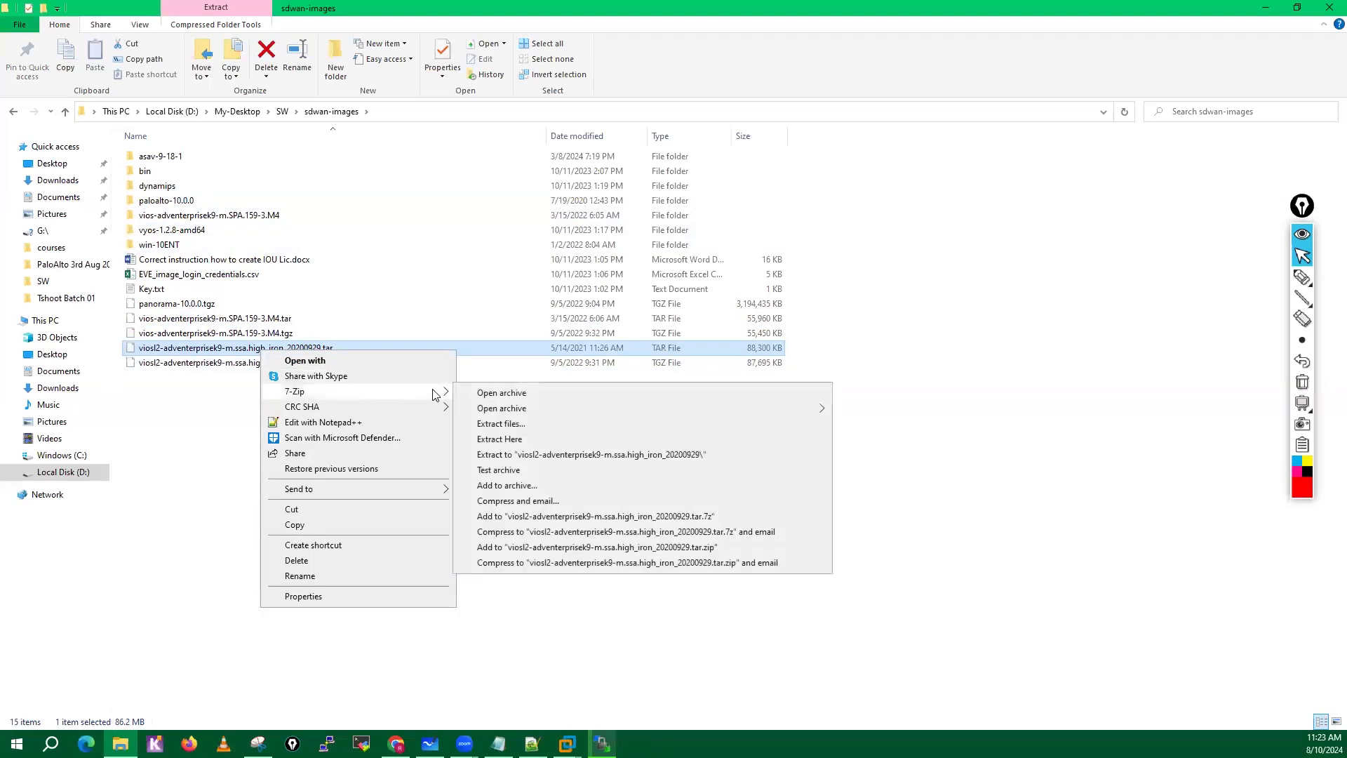
pyautogui.click(509, 440)
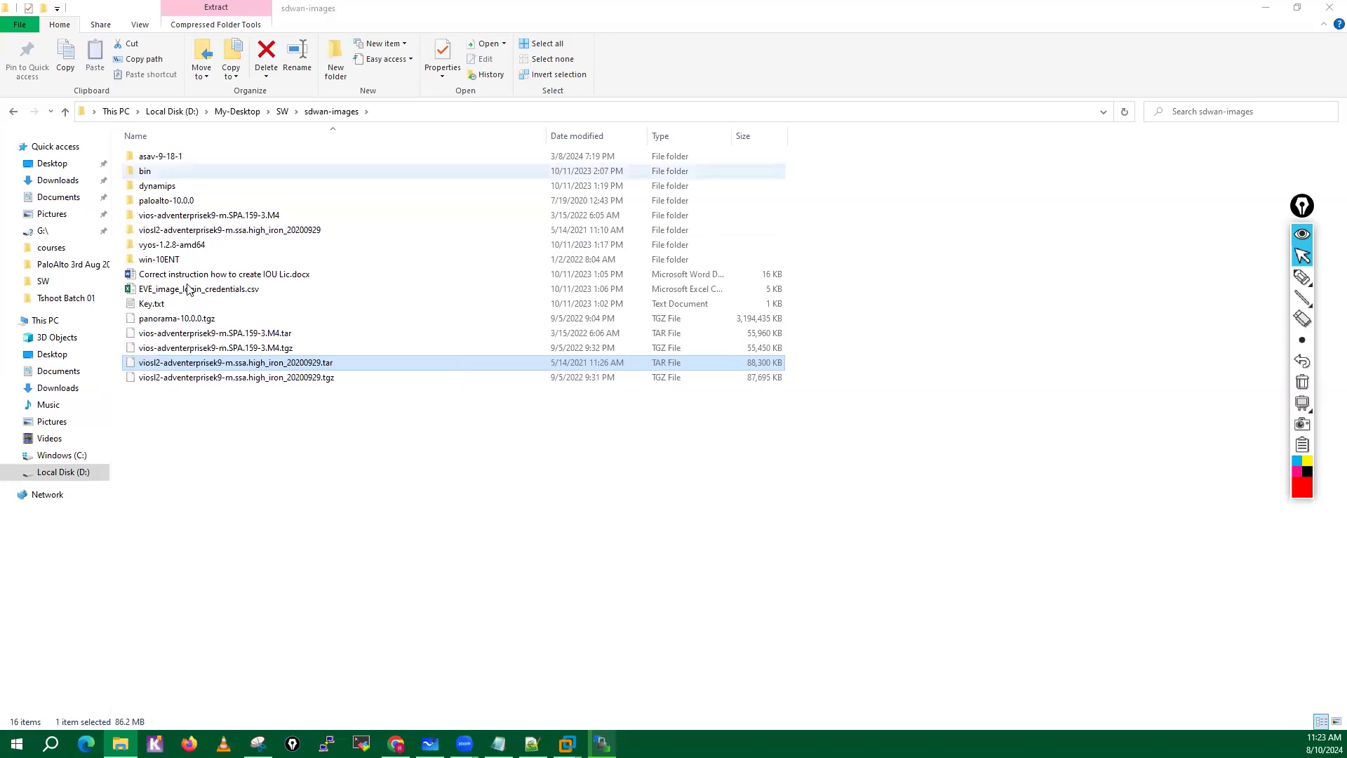
# Delete the two intermediate .tar files for the vios and viosl2 images from sdwan-images.
pyautogui.click(279, 409)
pyautogui.click(279, 366)
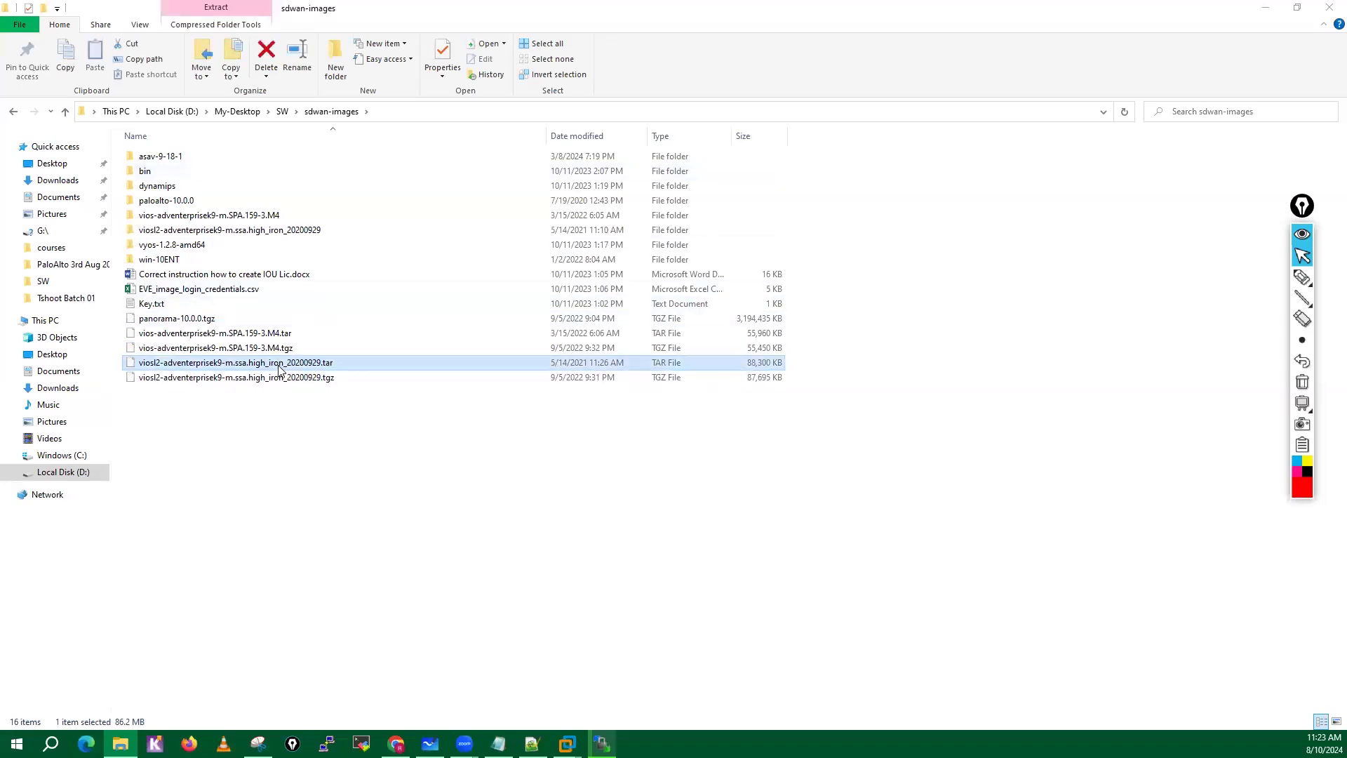
pyautogui.keyDown('ctrl'); pyautogui.click(281, 334); pyautogui.keyUp('ctrl')
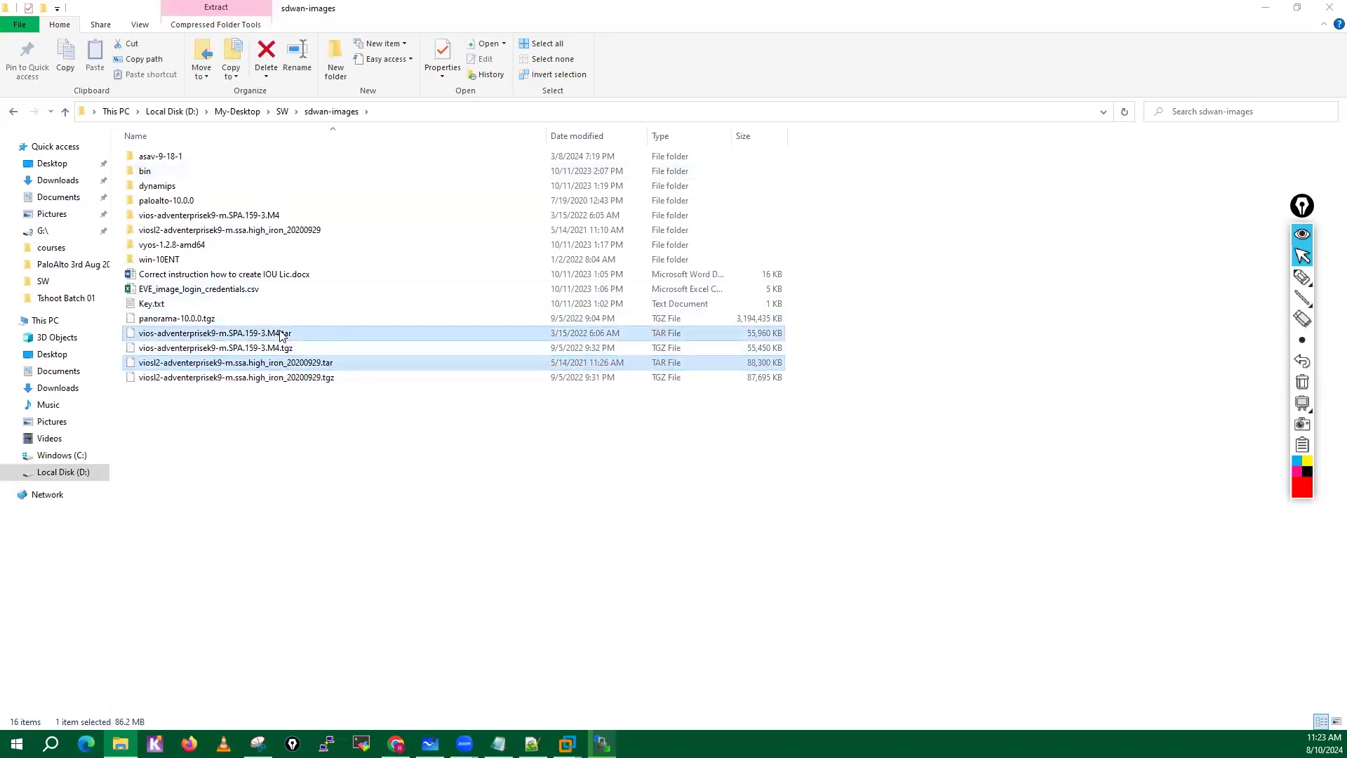
pyautogui.press('Delete')
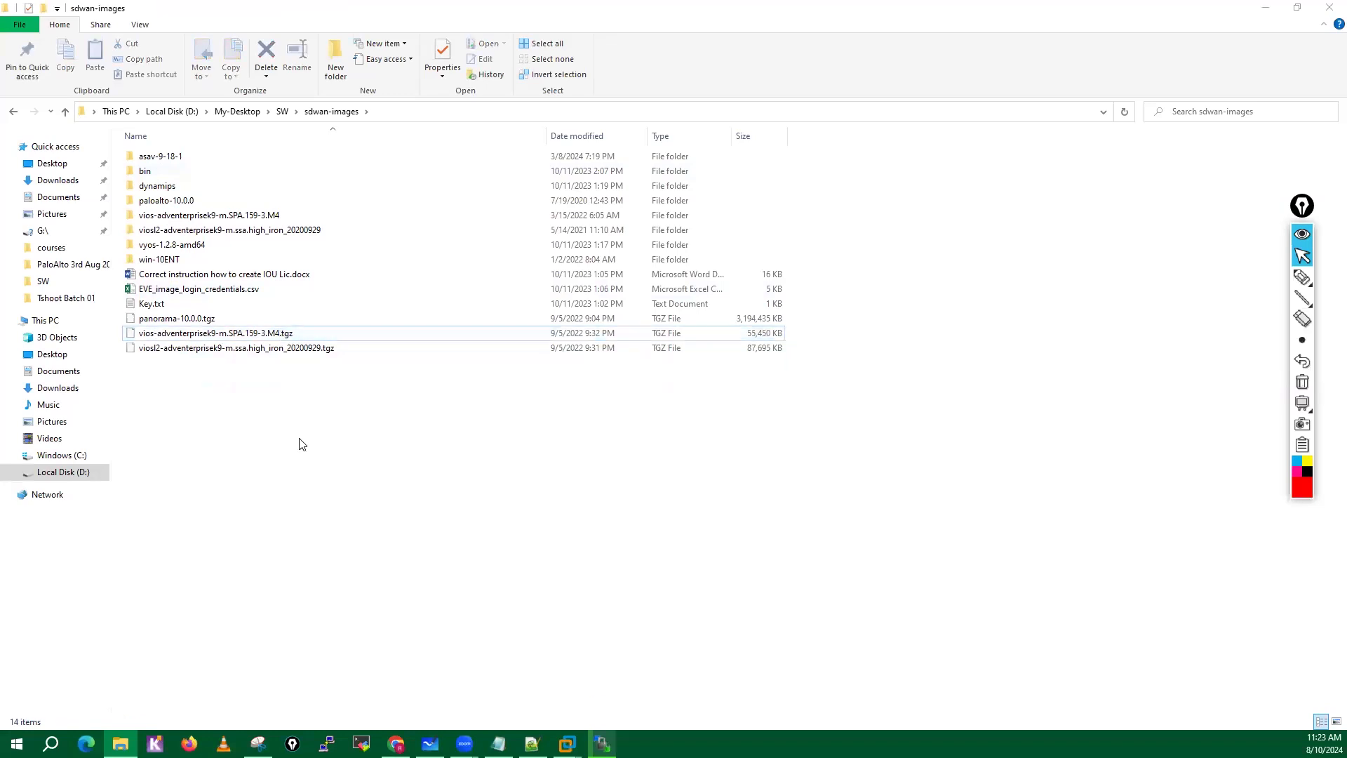
# Inspect the contents of the extracted viosl2 and vios folders and check the win-10ENT upload progress in WinSCP.
pyautogui.doubleClick(200, 230)
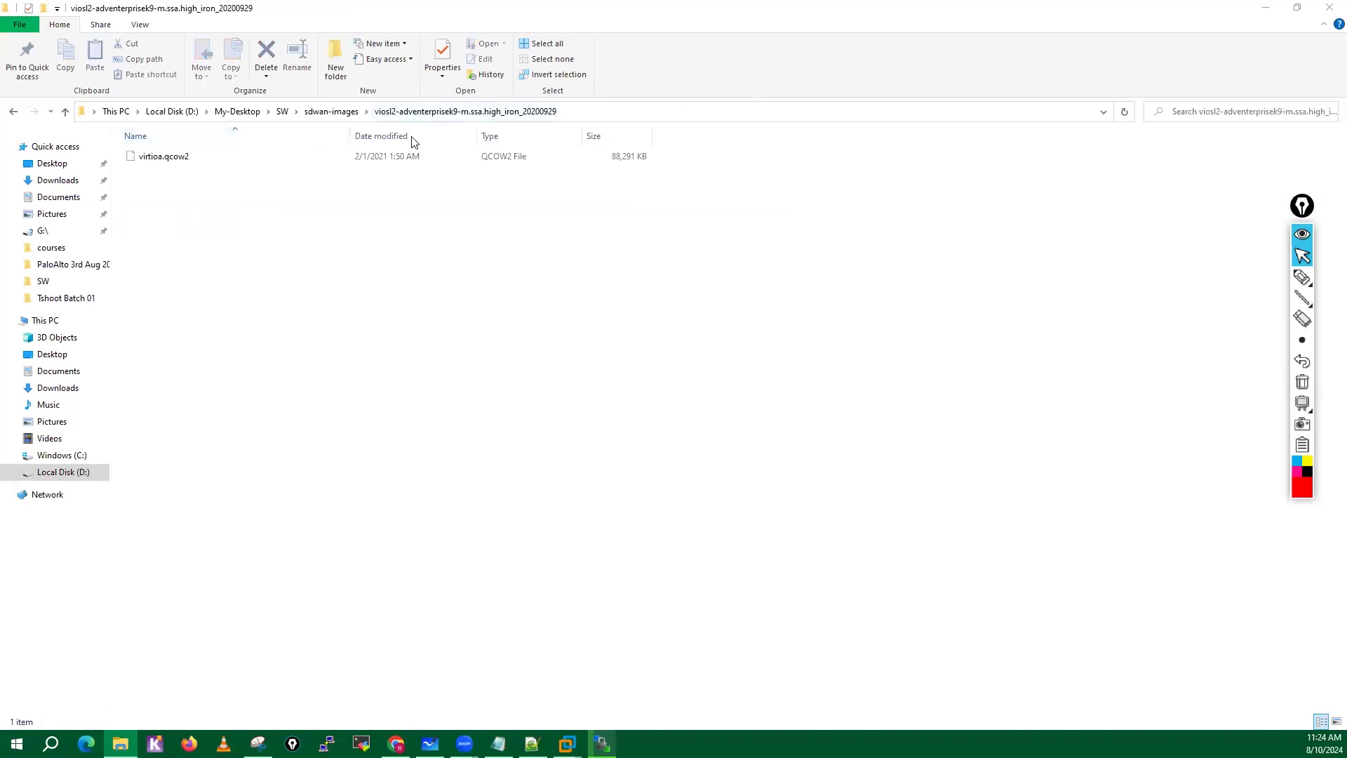
pyautogui.click(344, 116)
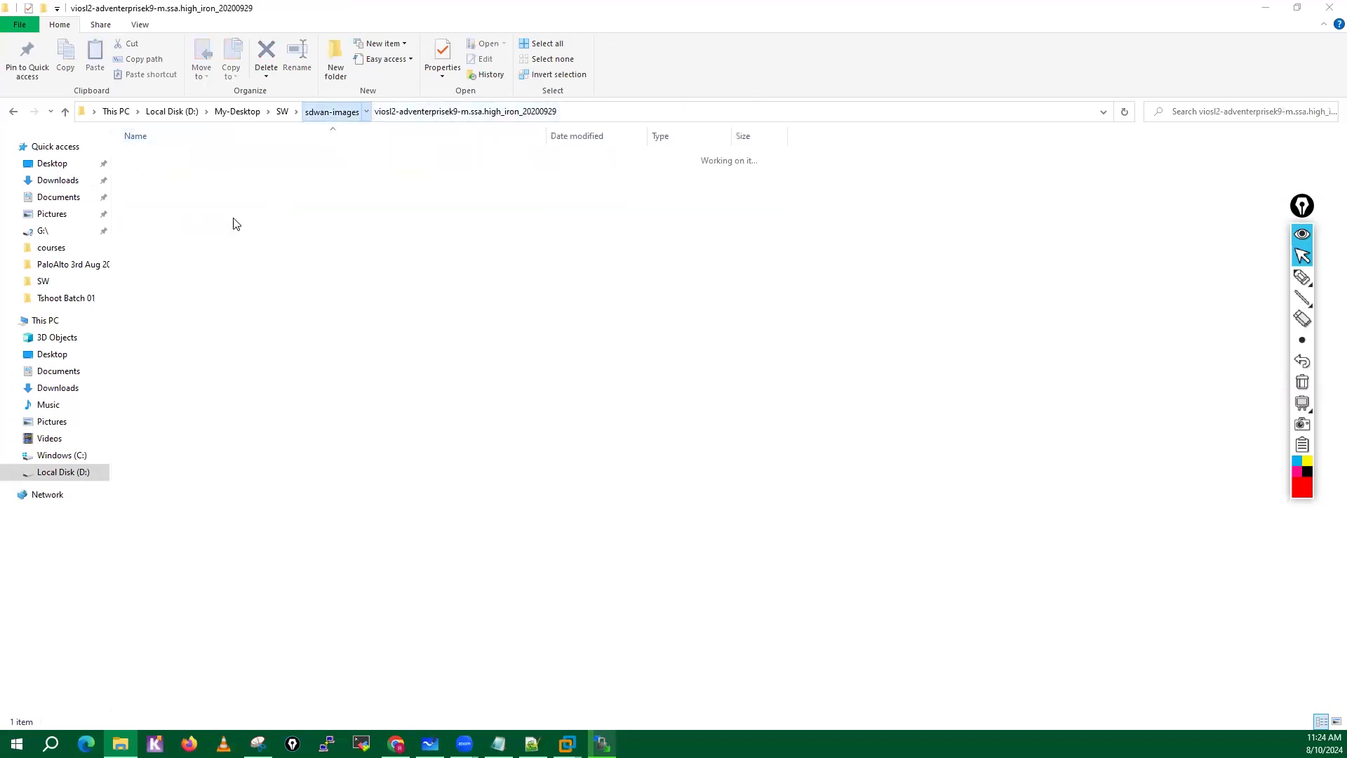
pyautogui.doubleClick(211, 214)
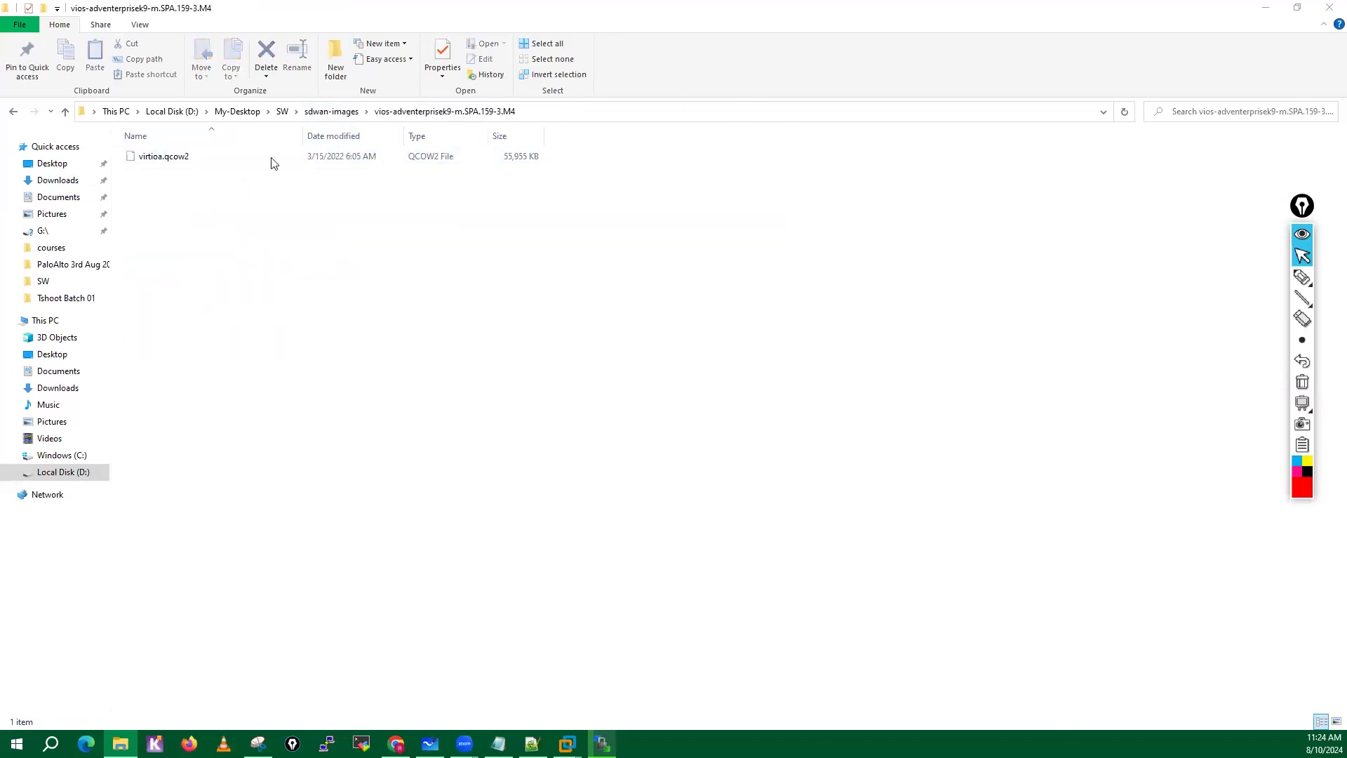
pyautogui.click(331, 111)
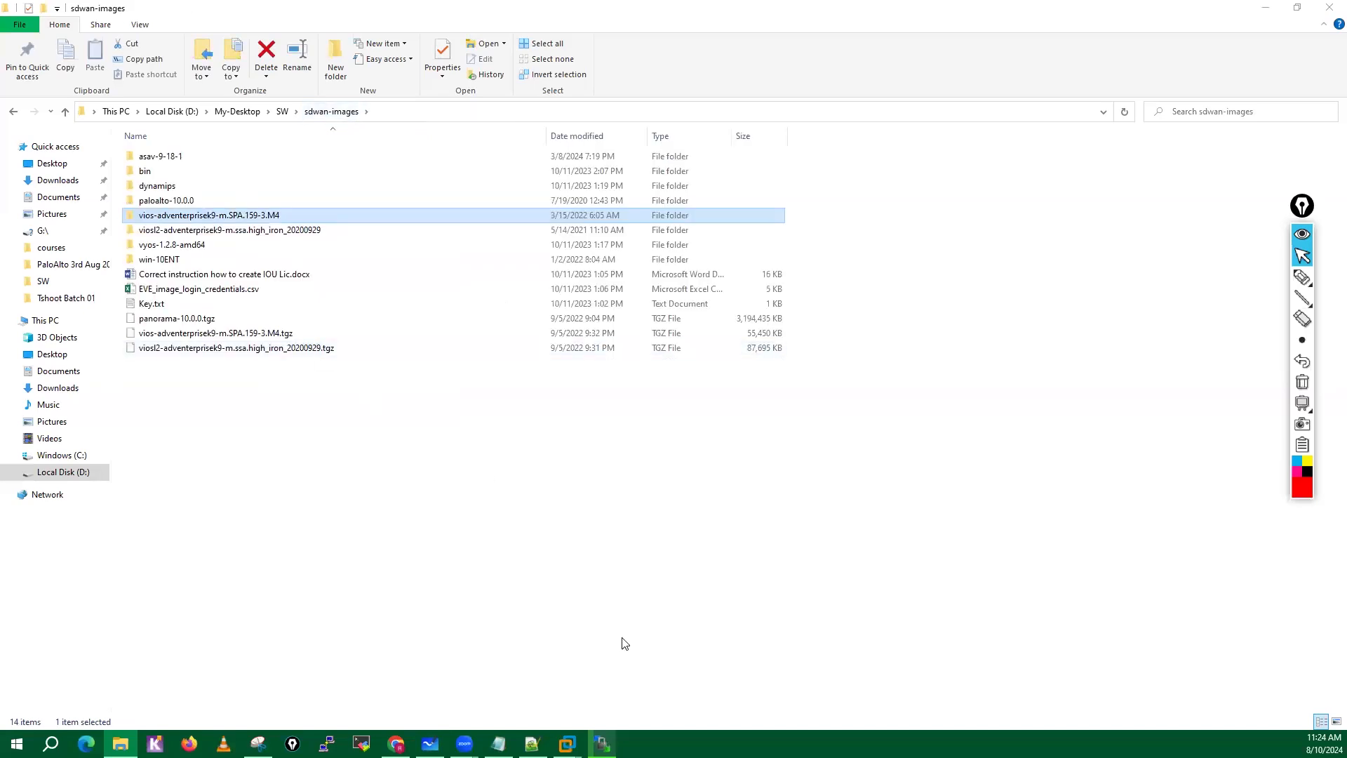
pyautogui.click(602, 744)
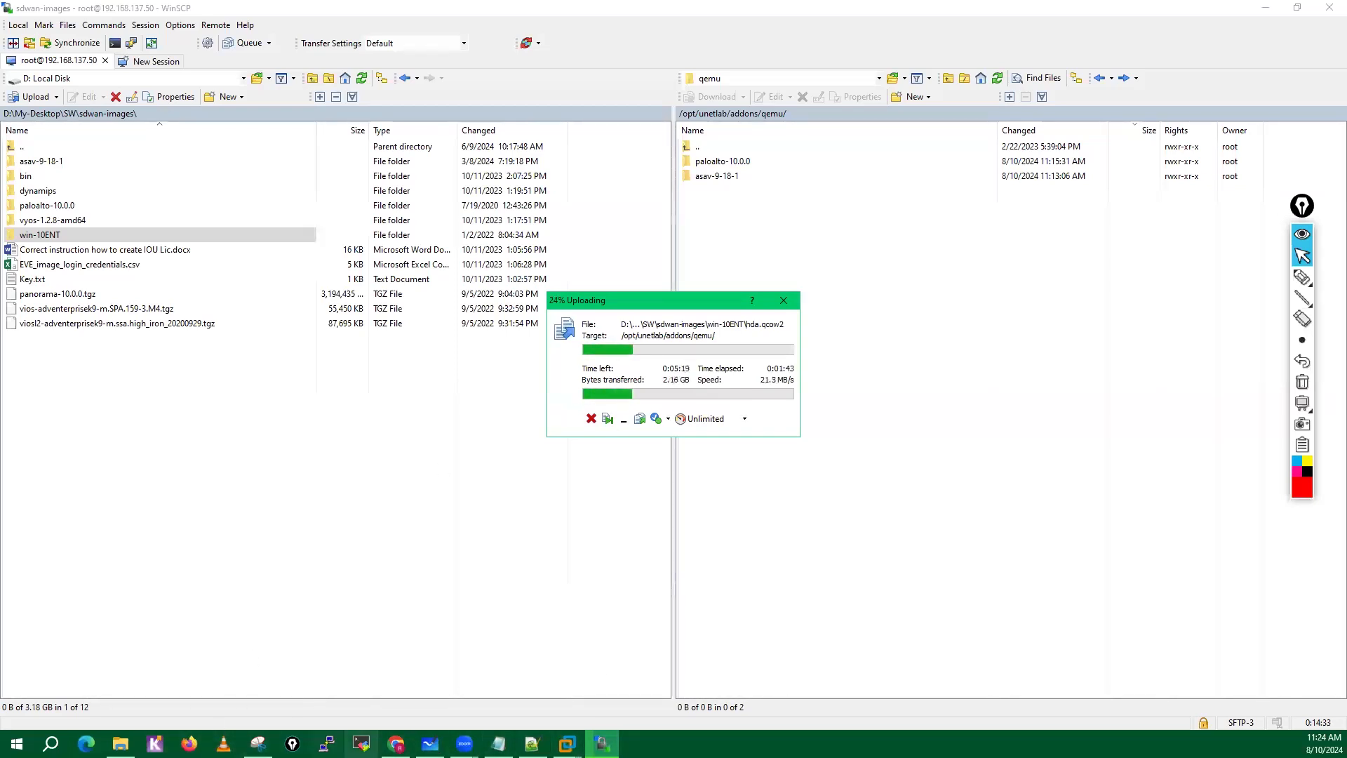
# Switch to the EVE-NG lab topology in Chrome and add one Cisco ASAv node using the asav-9-18-1 image.
pyautogui.click(397, 744)
pyautogui.click(571, 4)
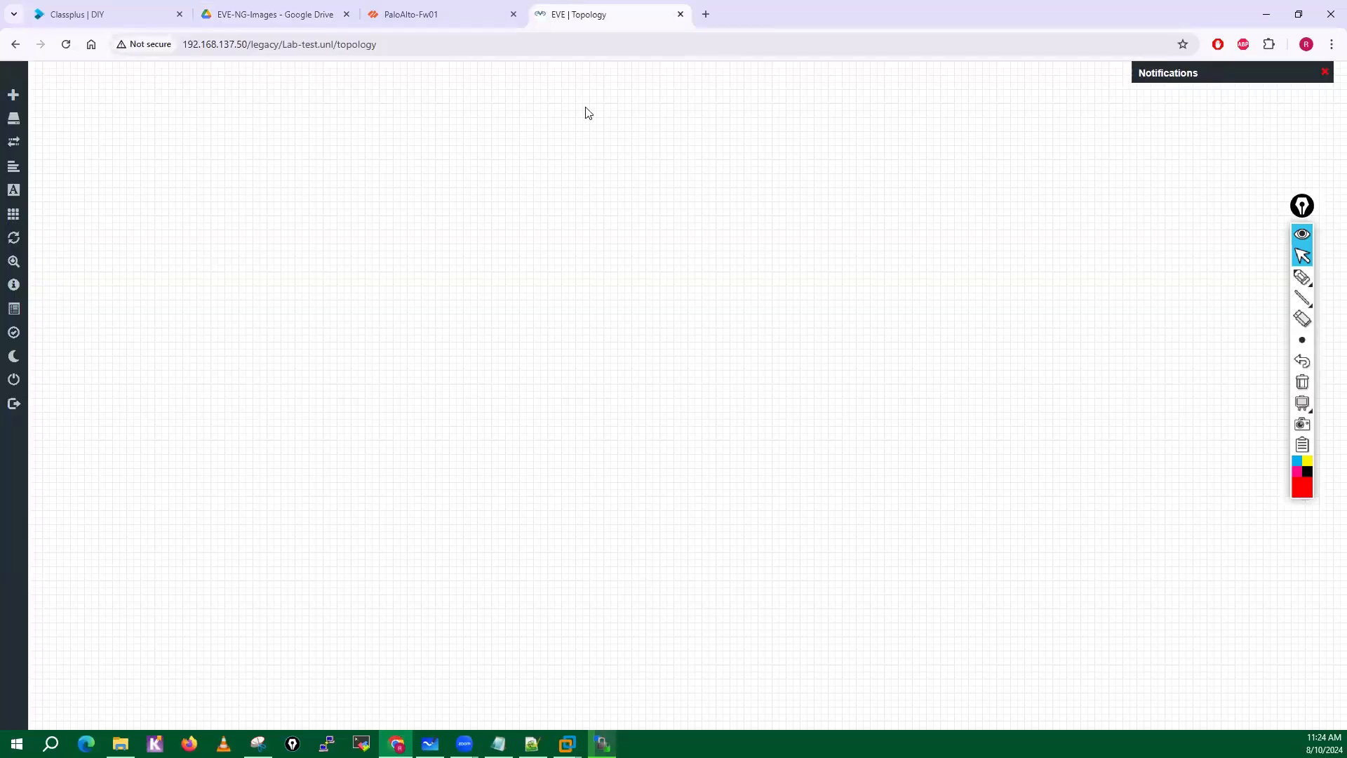
pyautogui.rightClick(588, 239)
pyautogui.click(631, 268)
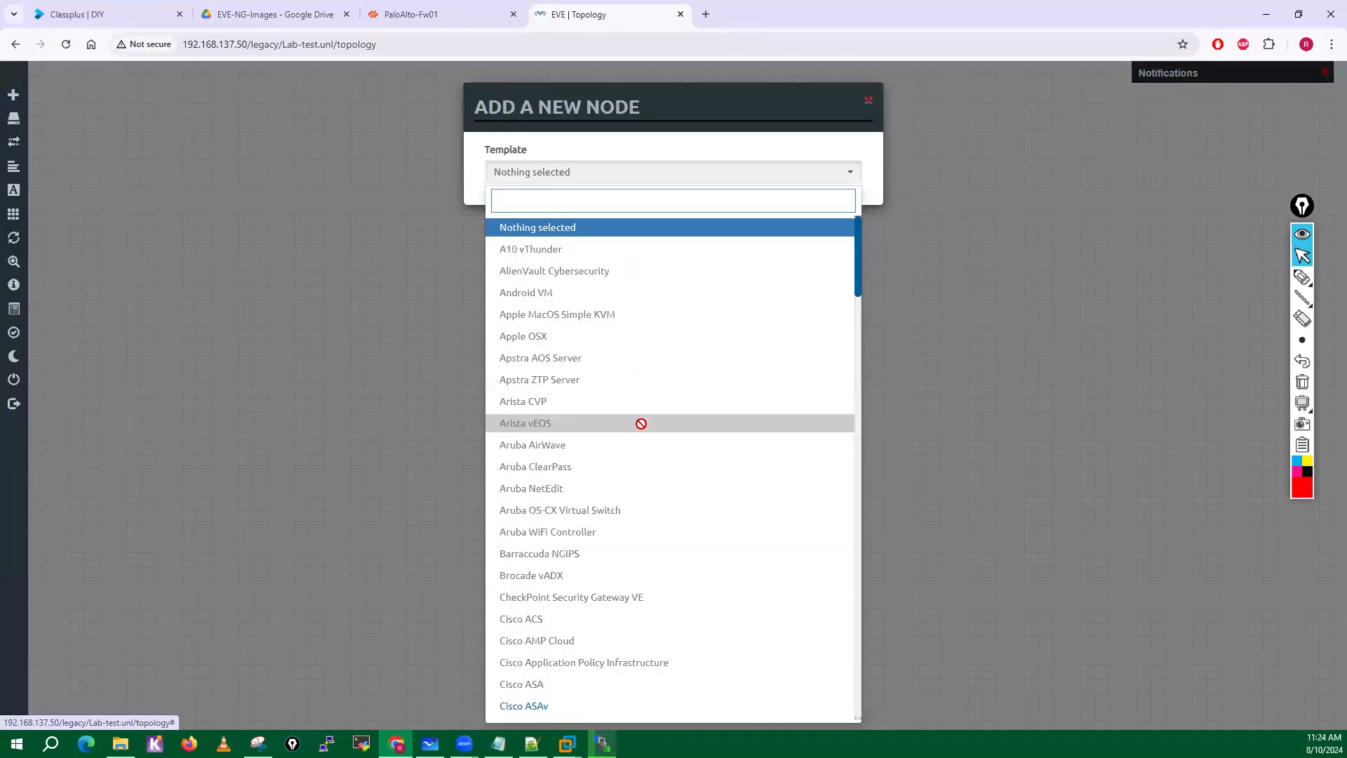
pyautogui.scroll(-4, 640, 424)
pyautogui.click(525, 436)
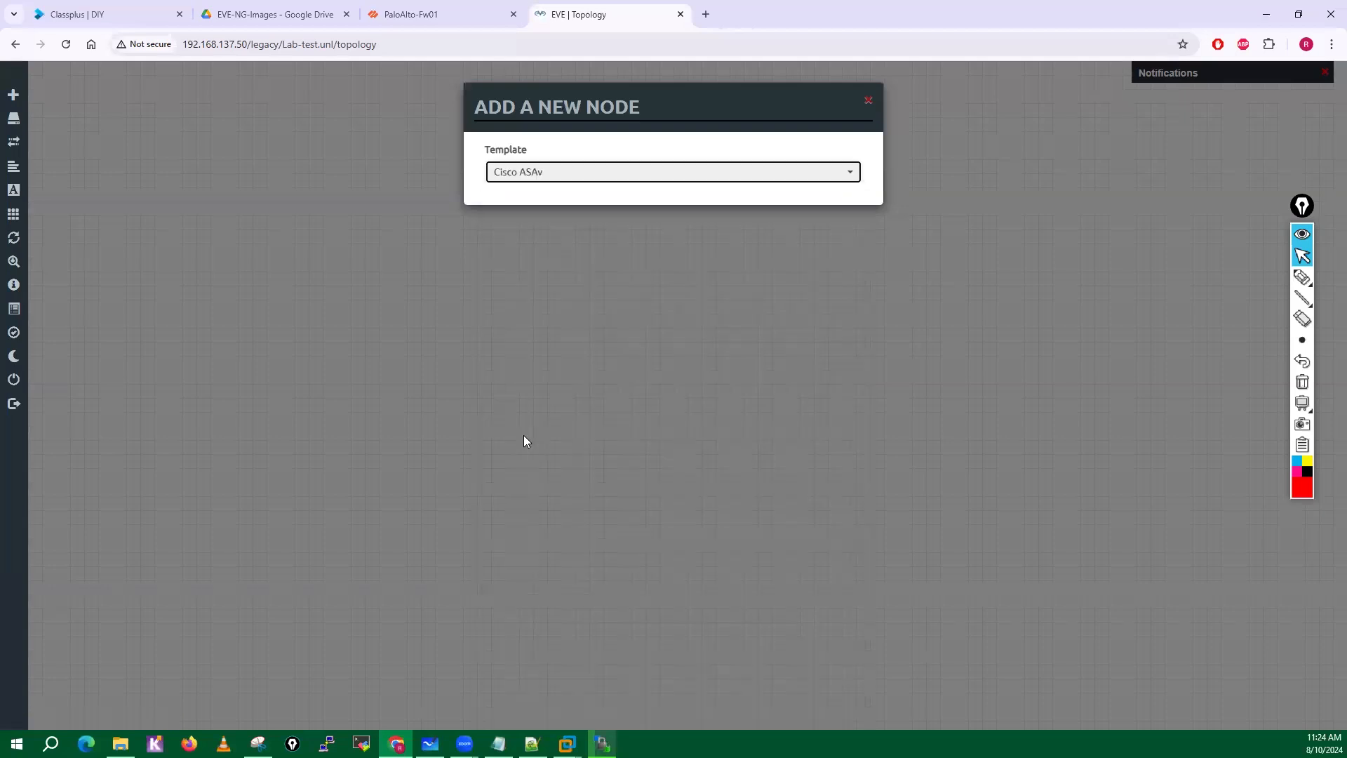
pyautogui.scroll(-3, 737, 484)
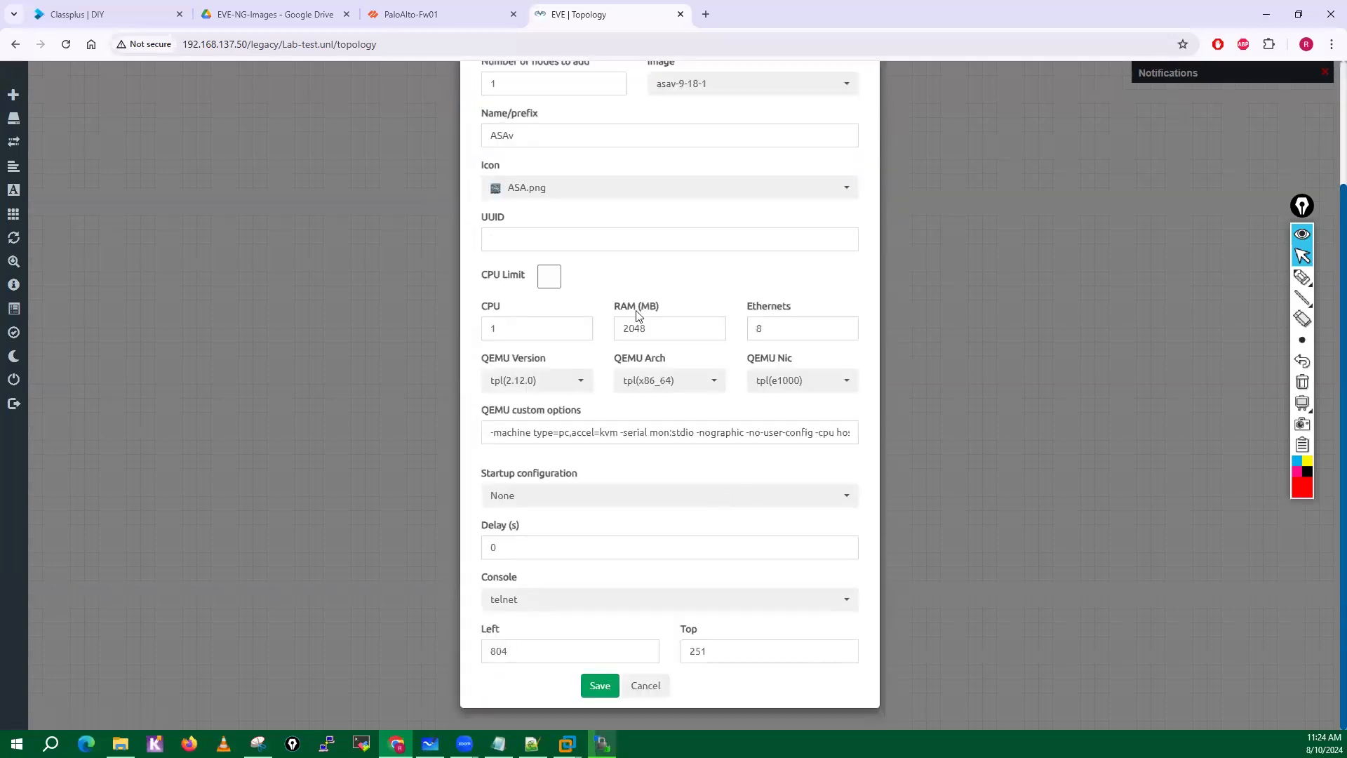
pyautogui.click(593, 689)
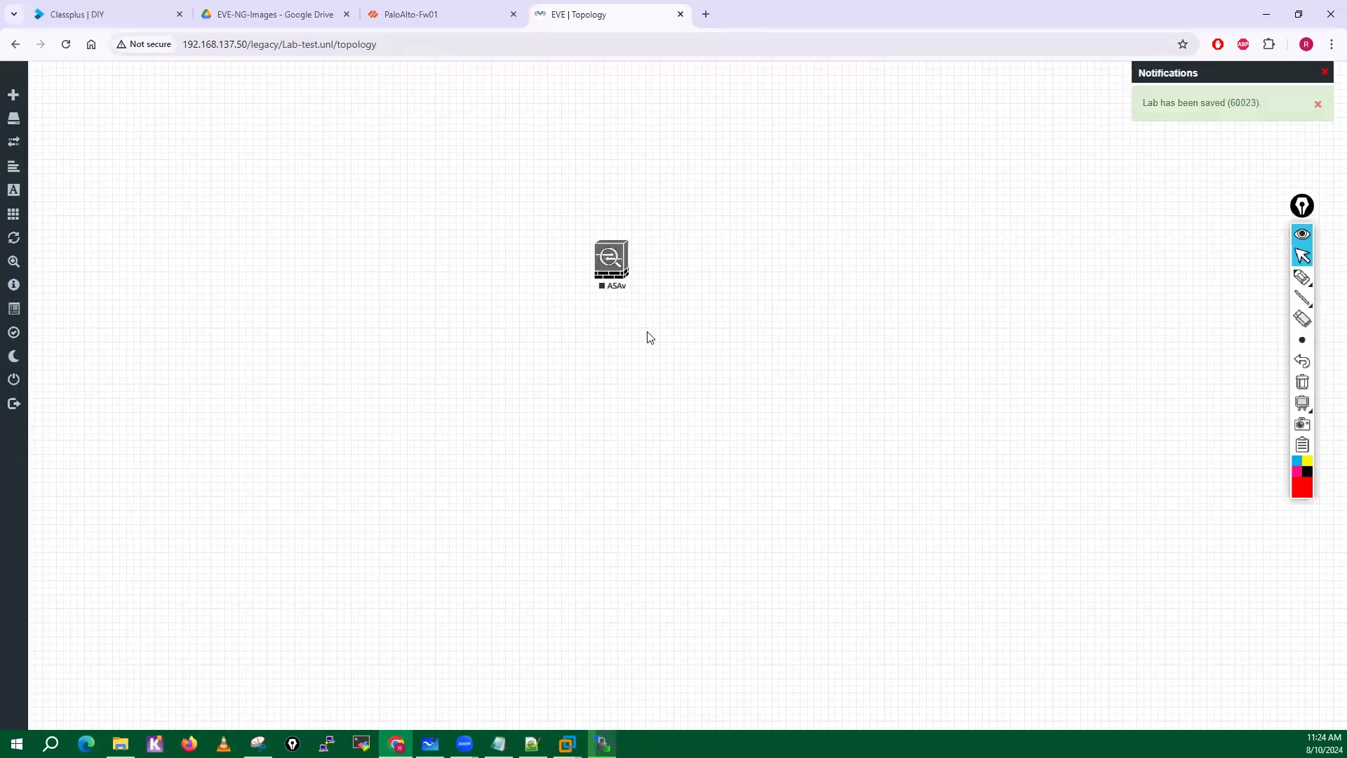
# Start the ASAv node and open its telnet console in the terminal client.
pyautogui.rightClick(621, 274)
pyautogui.click(655, 304)
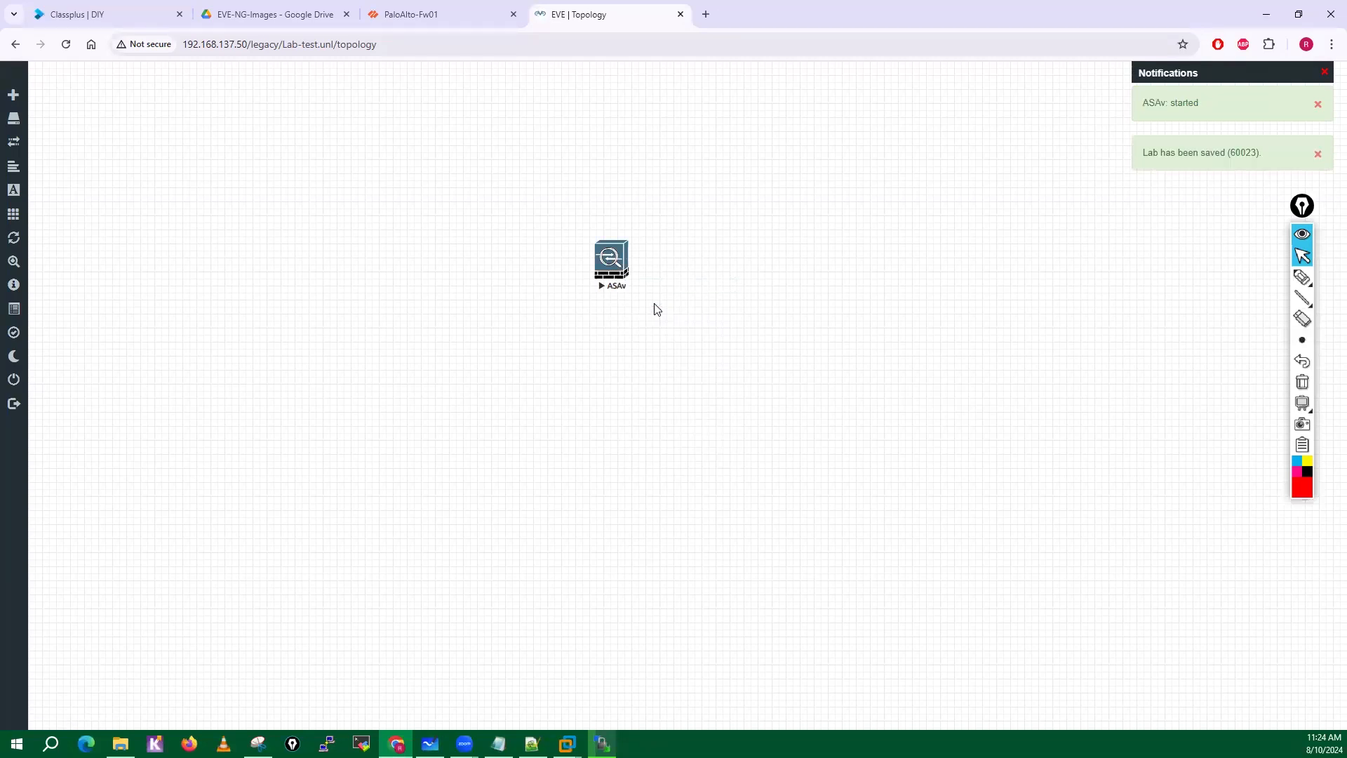
pyautogui.click(607, 265)
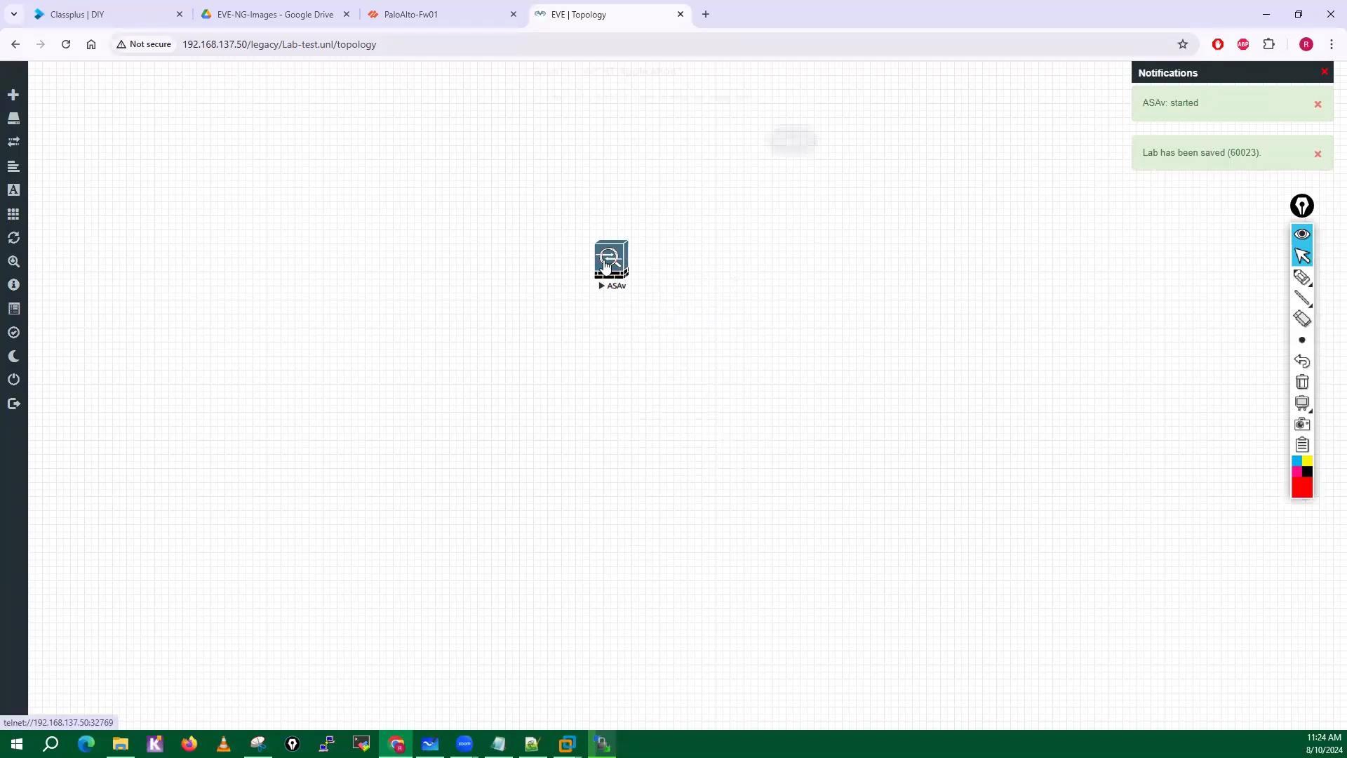
pyautogui.click(678, 150)
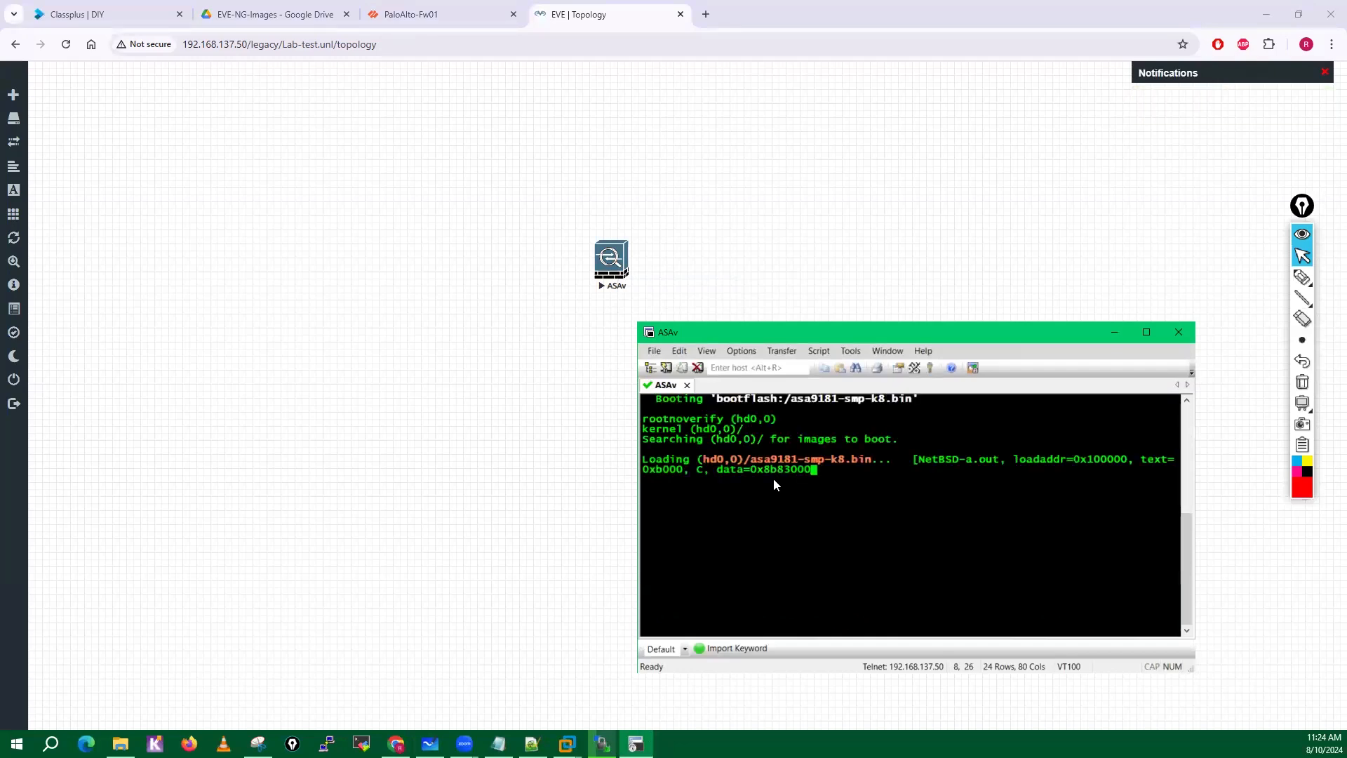
# Switch to File Explorer and locate the EVE-NG folder under C:\Program Files to examine its client integration files.
pyautogui.click(120, 743)
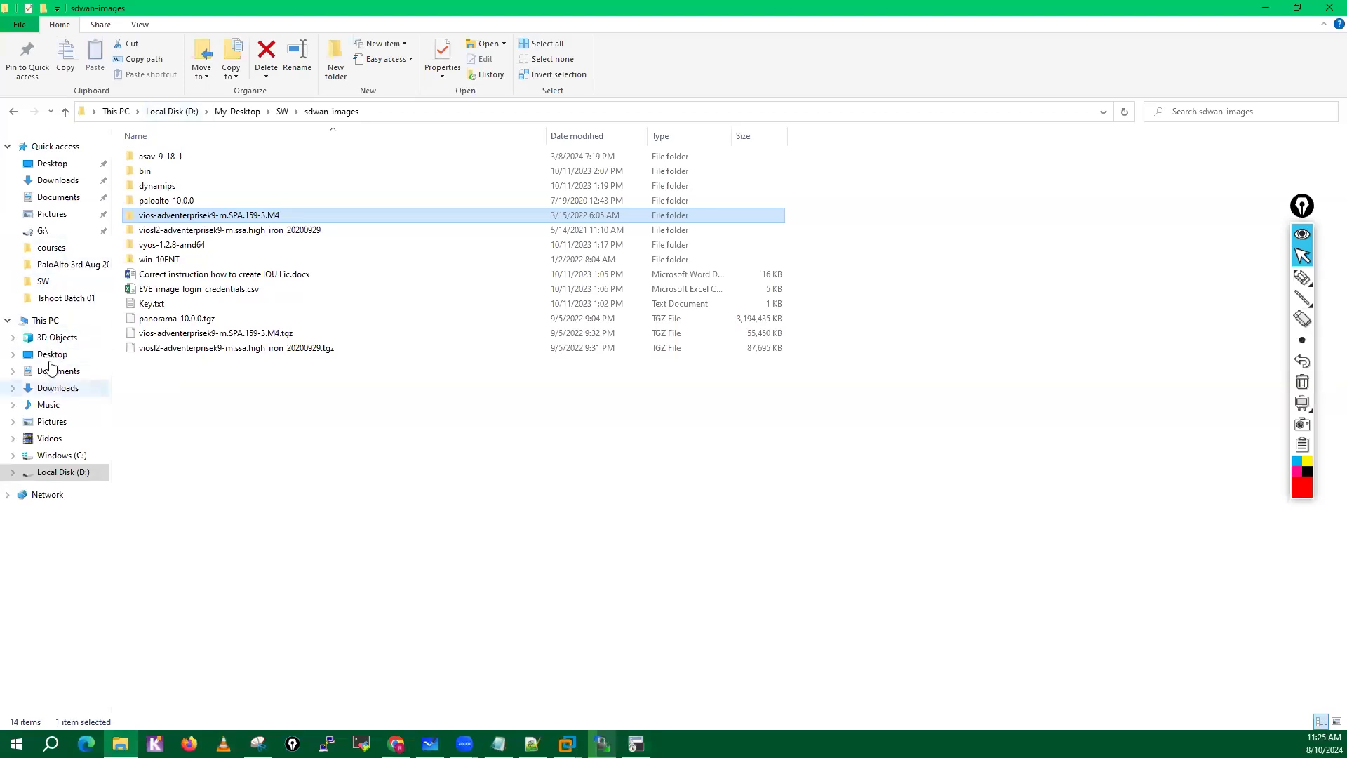
pyautogui.click(61, 455)
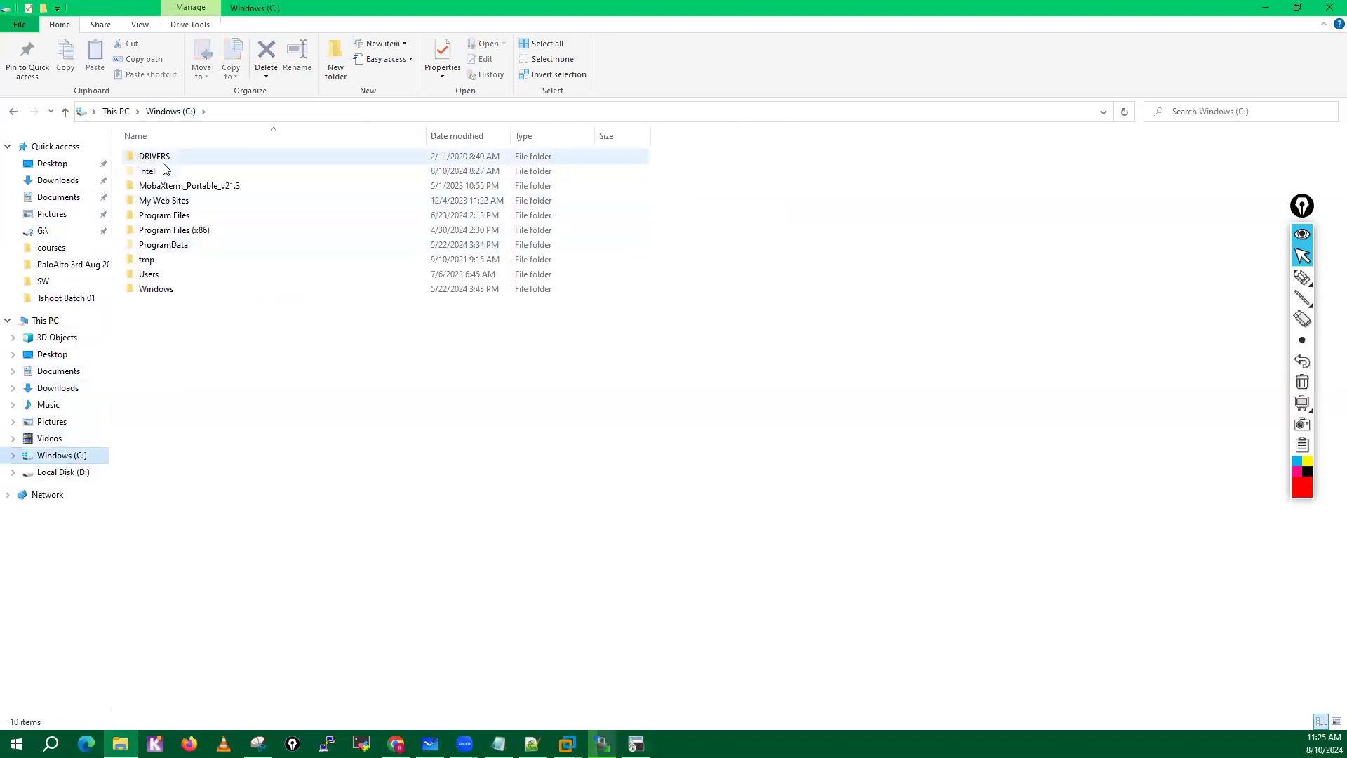
pyautogui.click(162, 234)
pyautogui.doubleClick(161, 233)
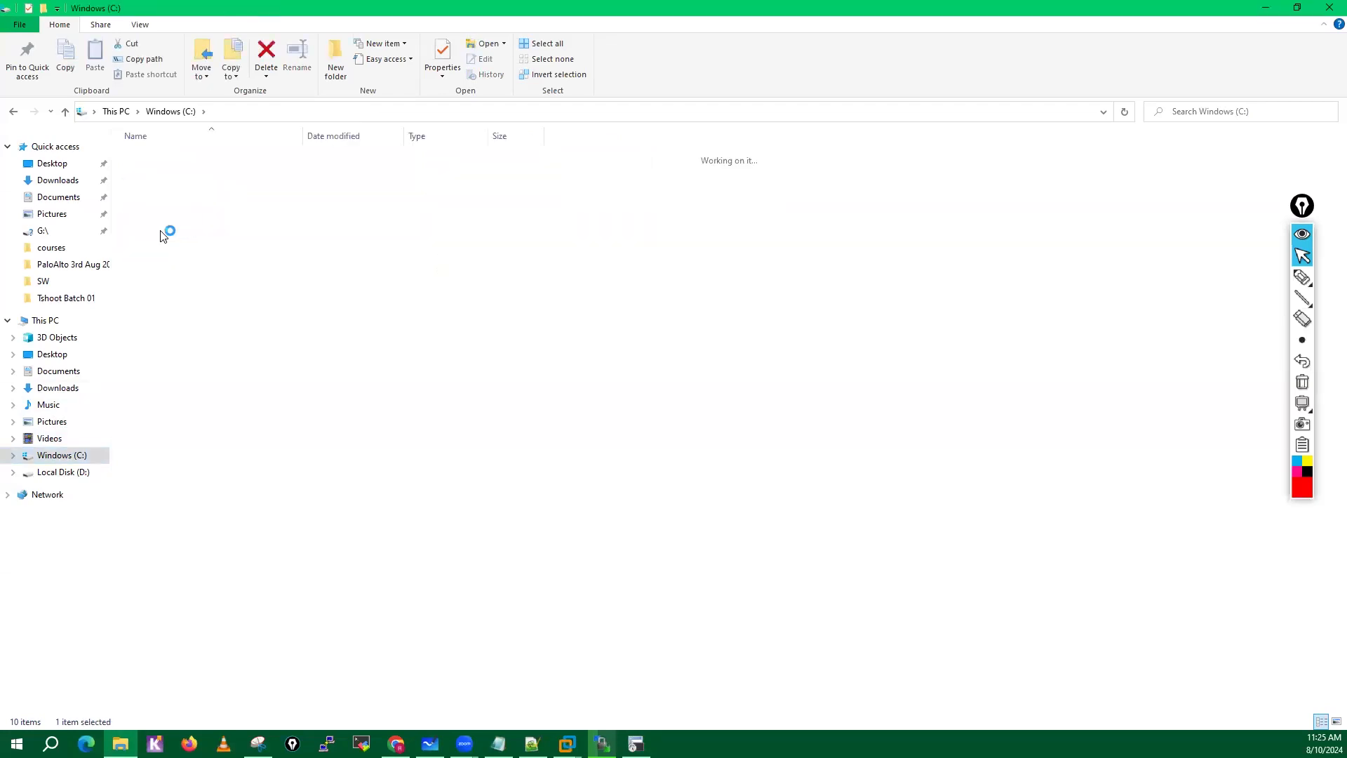
pyautogui.click(188, 112)
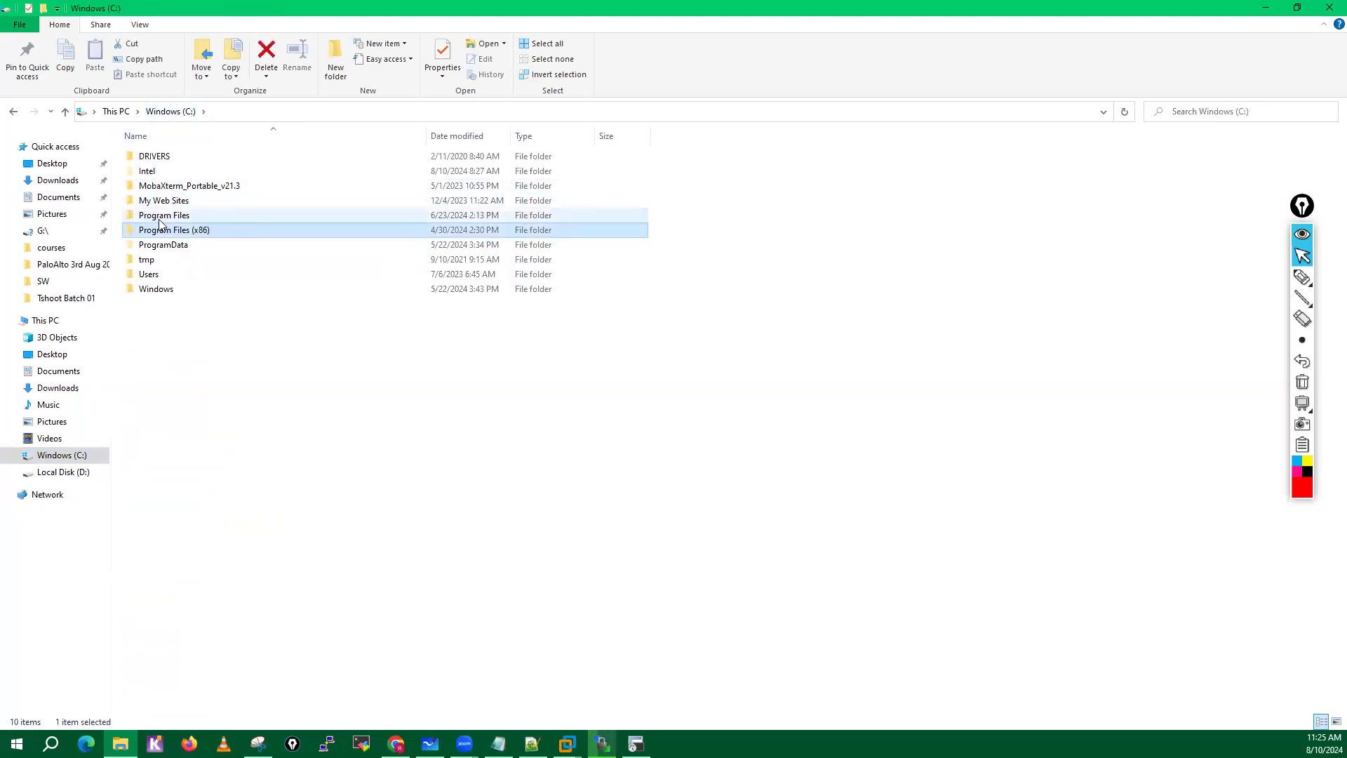
pyautogui.doubleClick(161, 214)
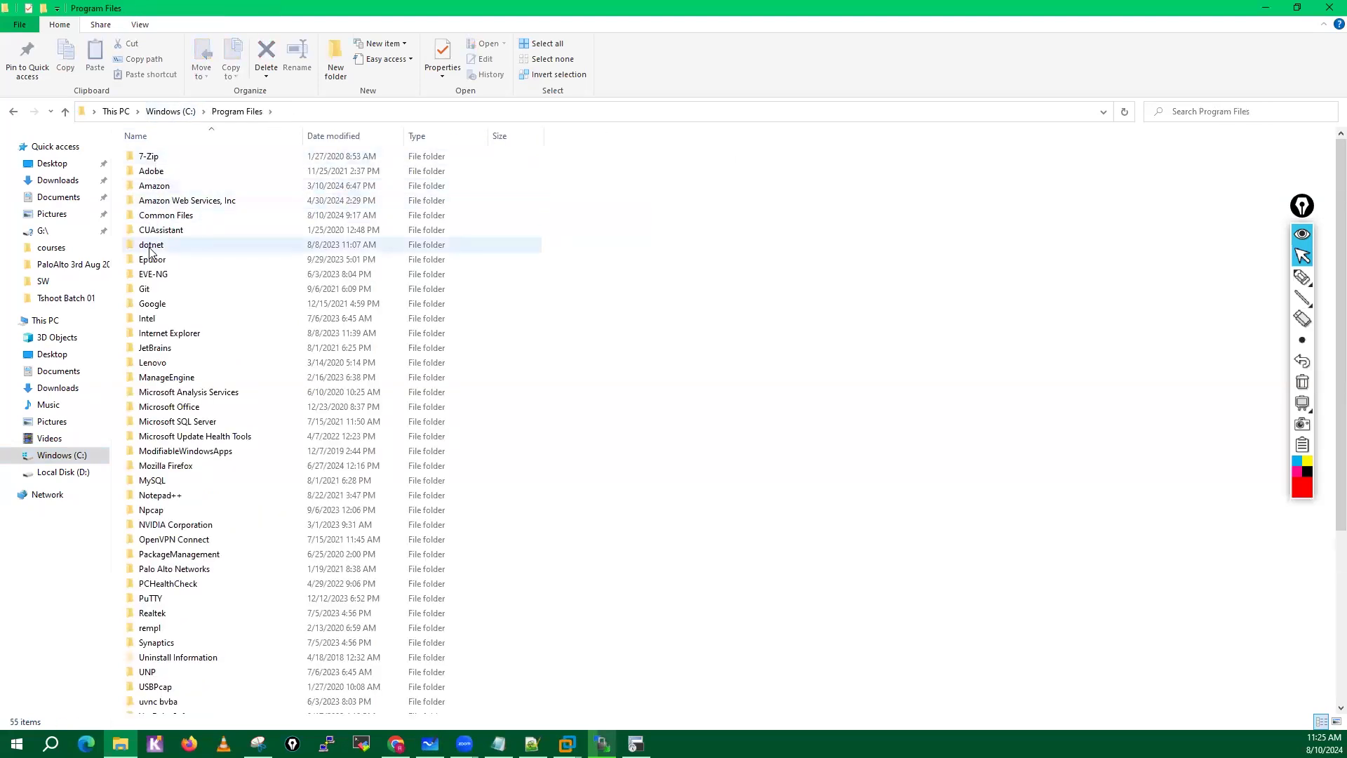
pyautogui.click(155, 278)
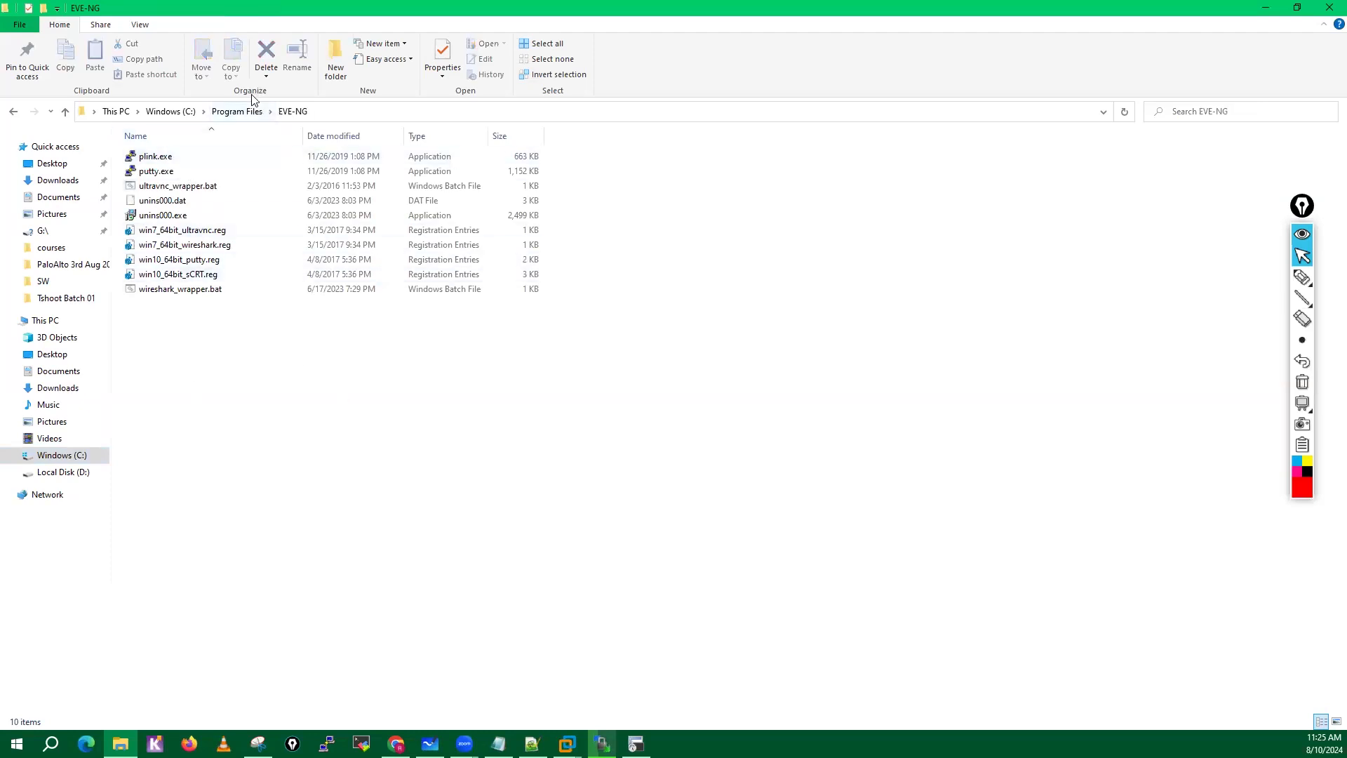
# Return to the sdwan-images folder under SW and minimize File Explorer.
pyautogui.click(238, 115)
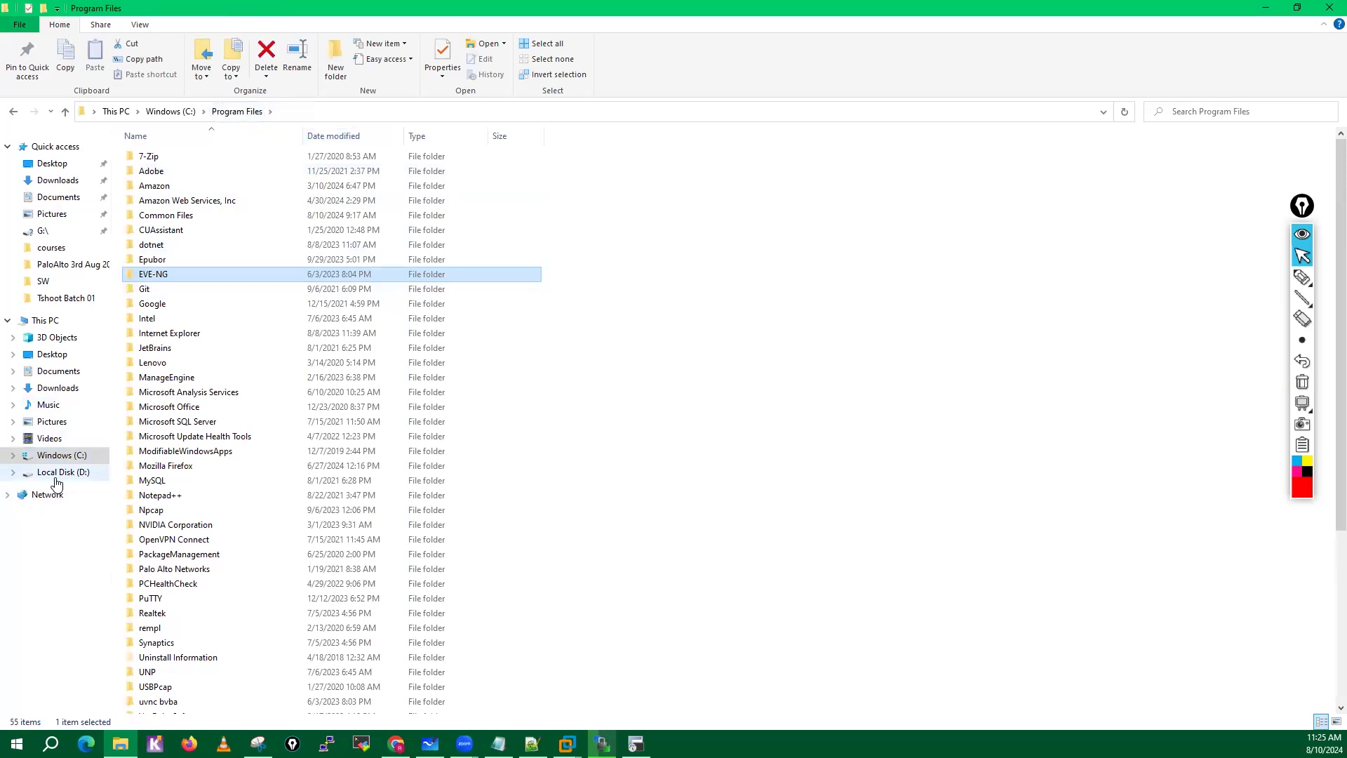
pyautogui.click(43, 282)
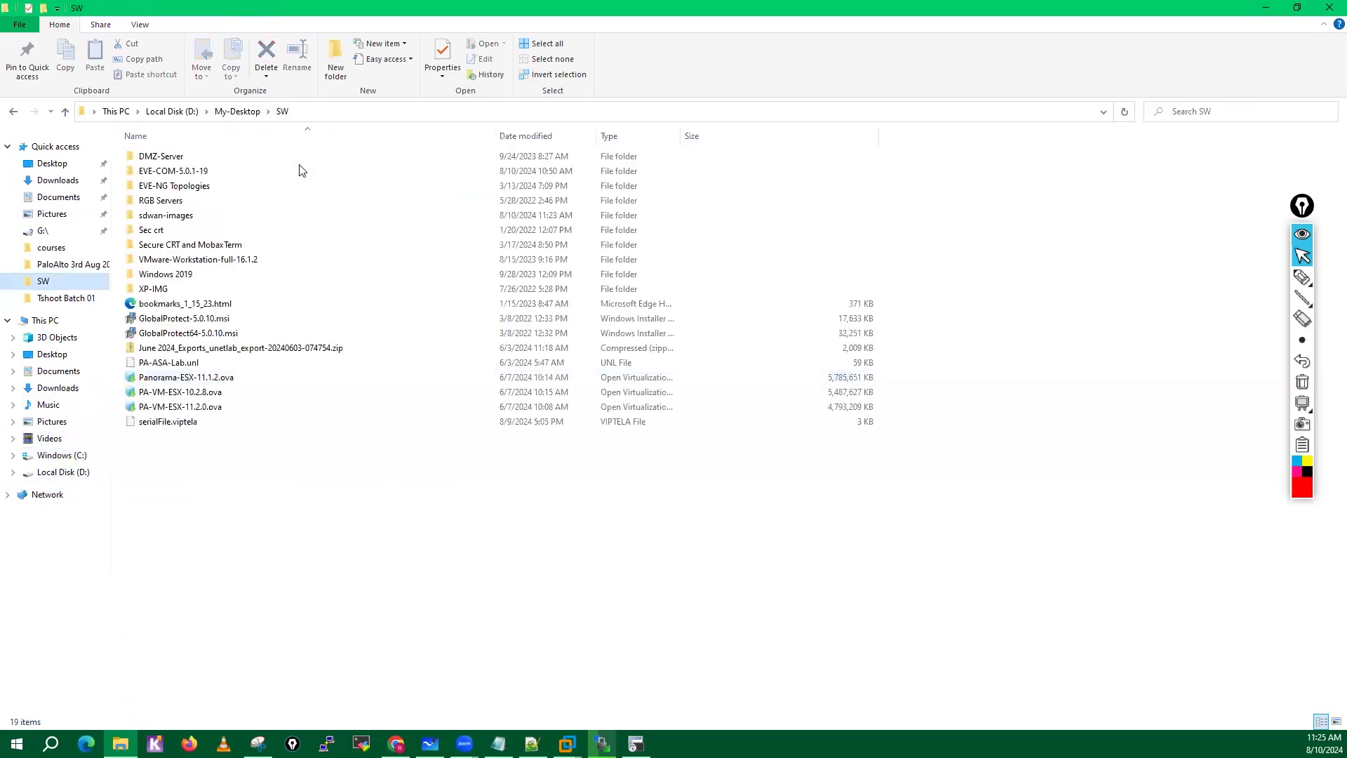
pyautogui.doubleClick(196, 215)
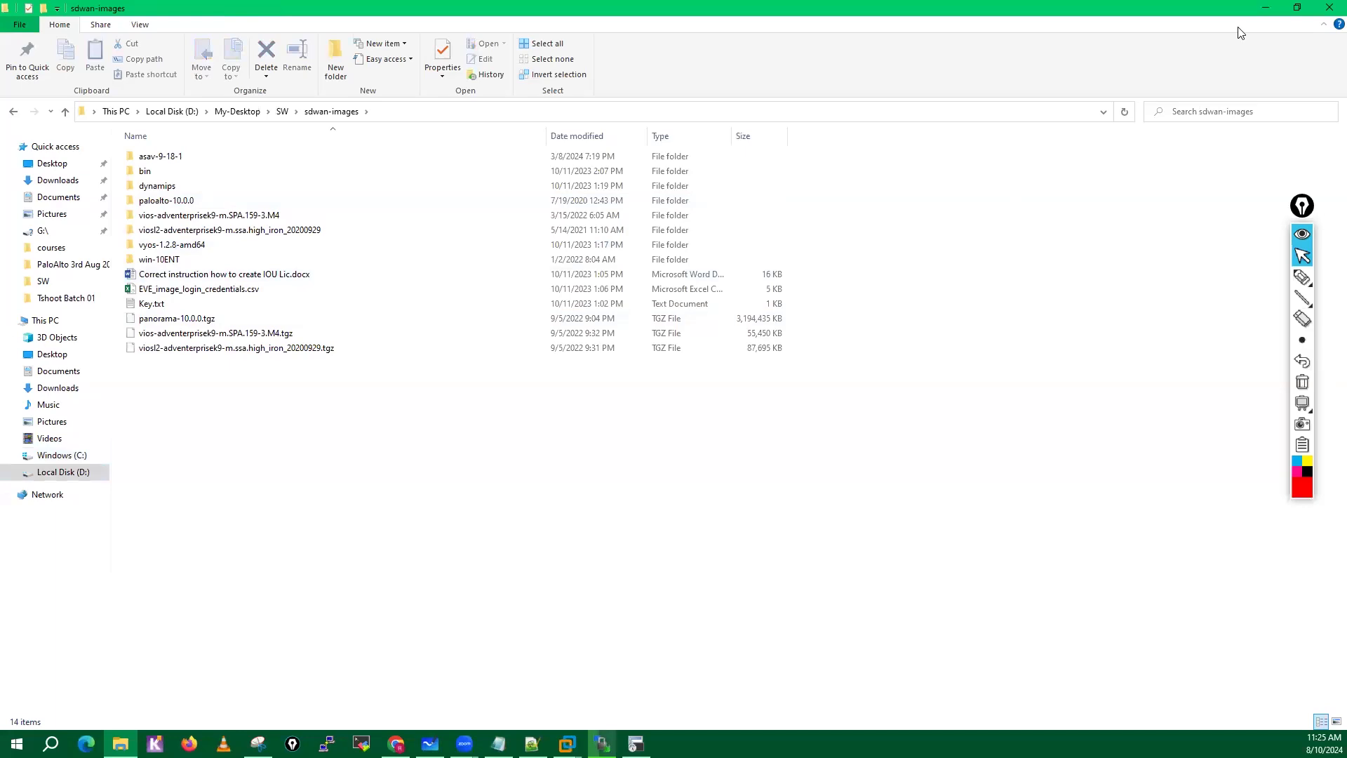
pyautogui.click(1265, 9)
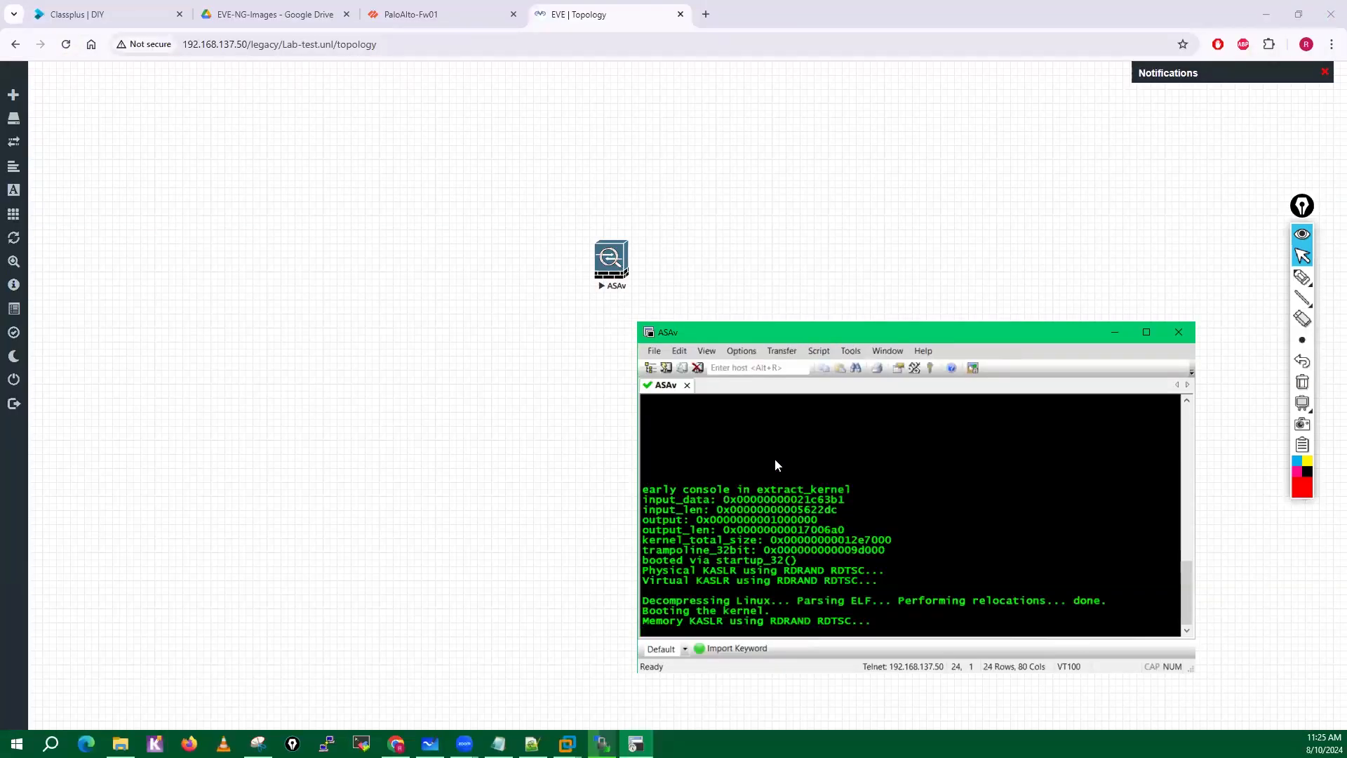
# Return to the lab topology in Chrome and add a Cisco IOL node named SW using the i86bi_LinuxL2-AdvEnterpriseK9-M_152_May_2018.bin image.
pyautogui.click(406, 210)
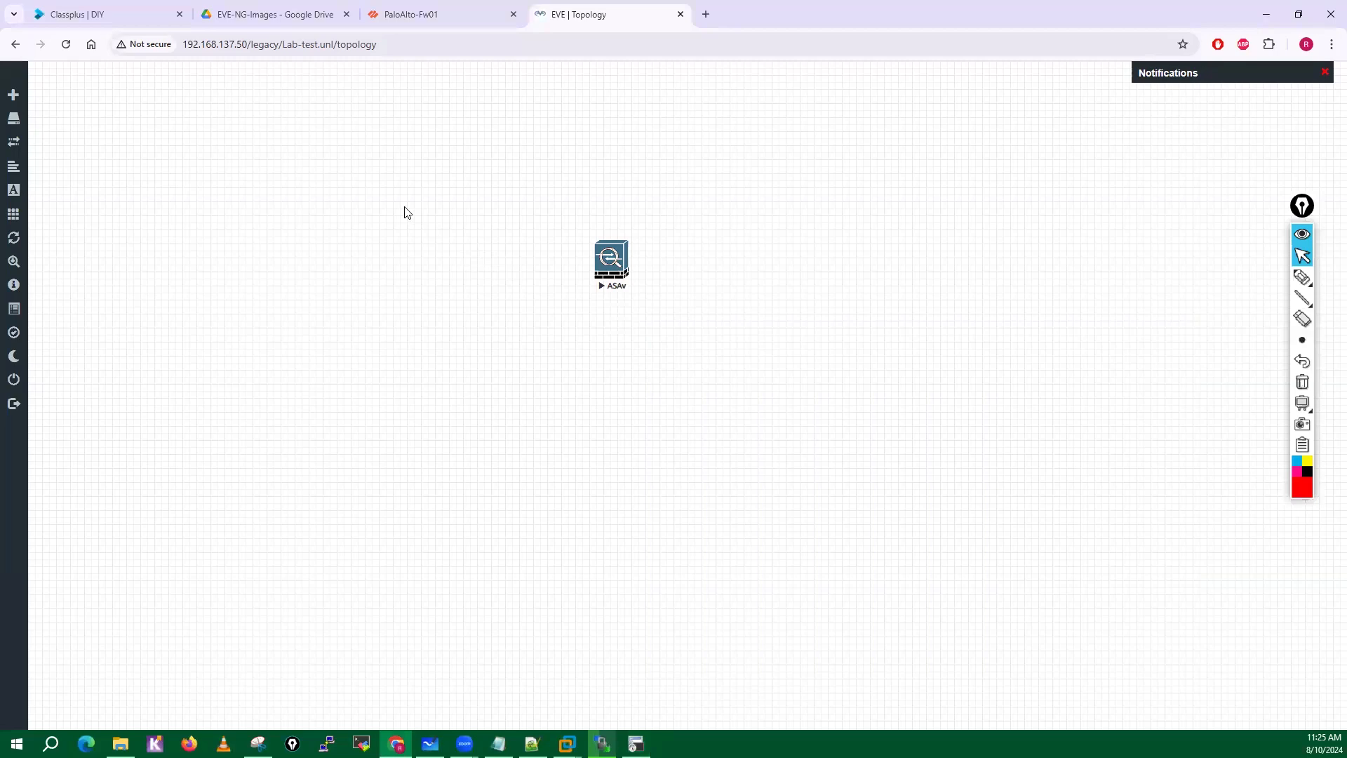
pyautogui.rightClick(406, 210)
pyautogui.click(460, 240)
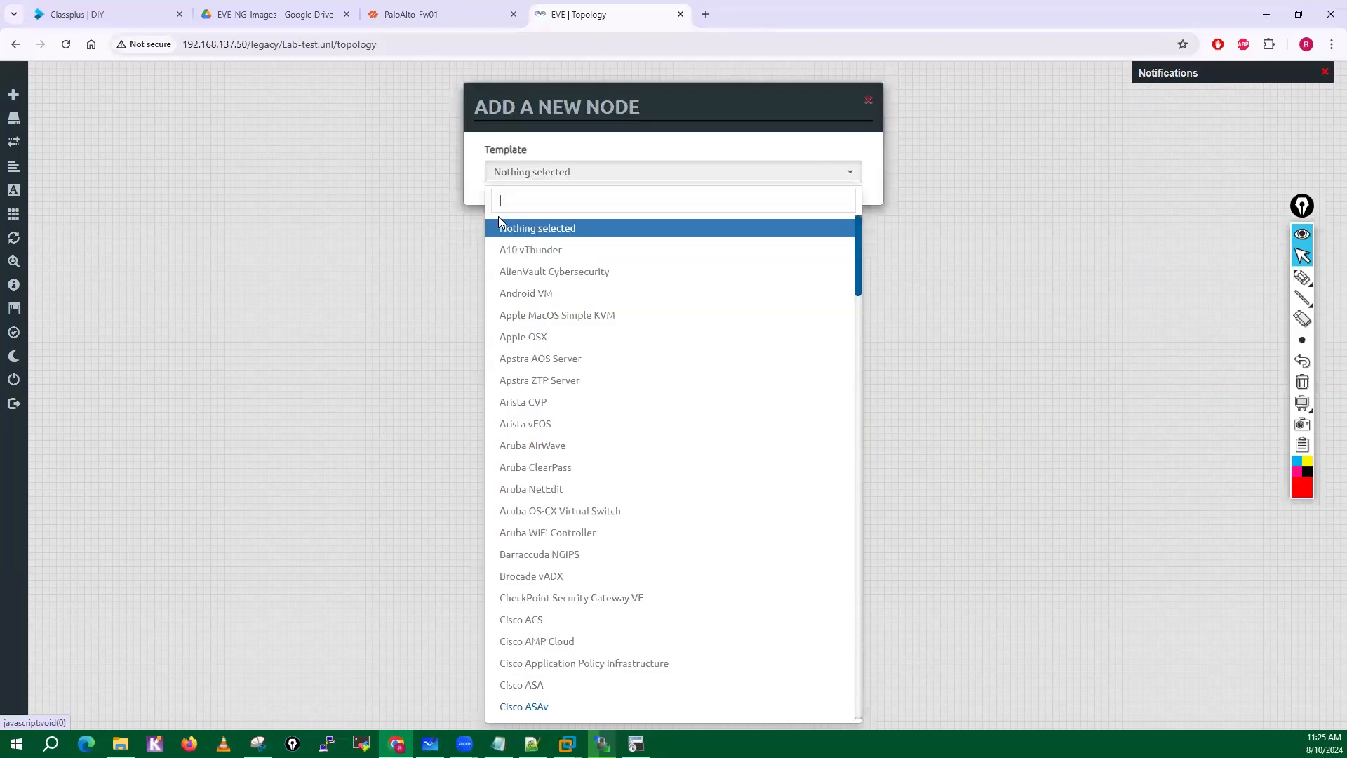
pyautogui.scroll(-9, 585, 491)
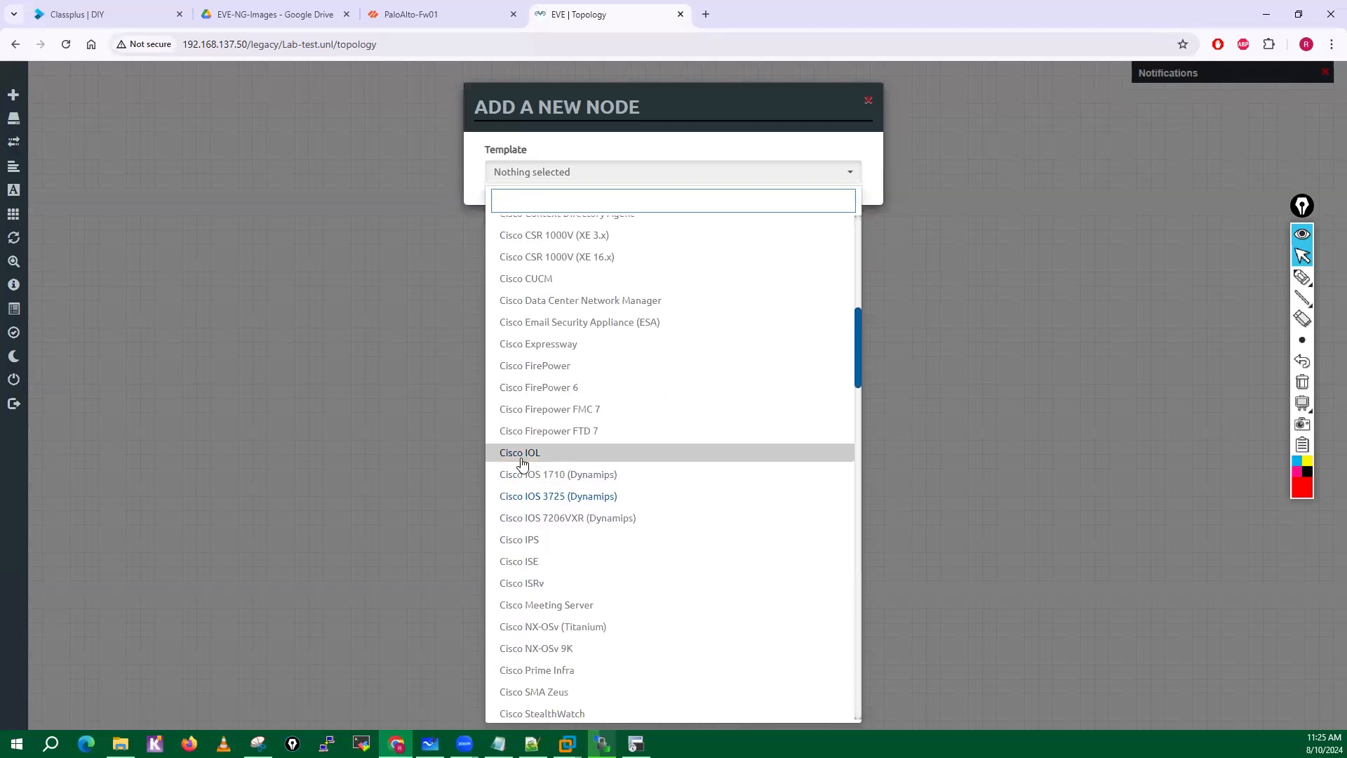
pyautogui.click(522, 456)
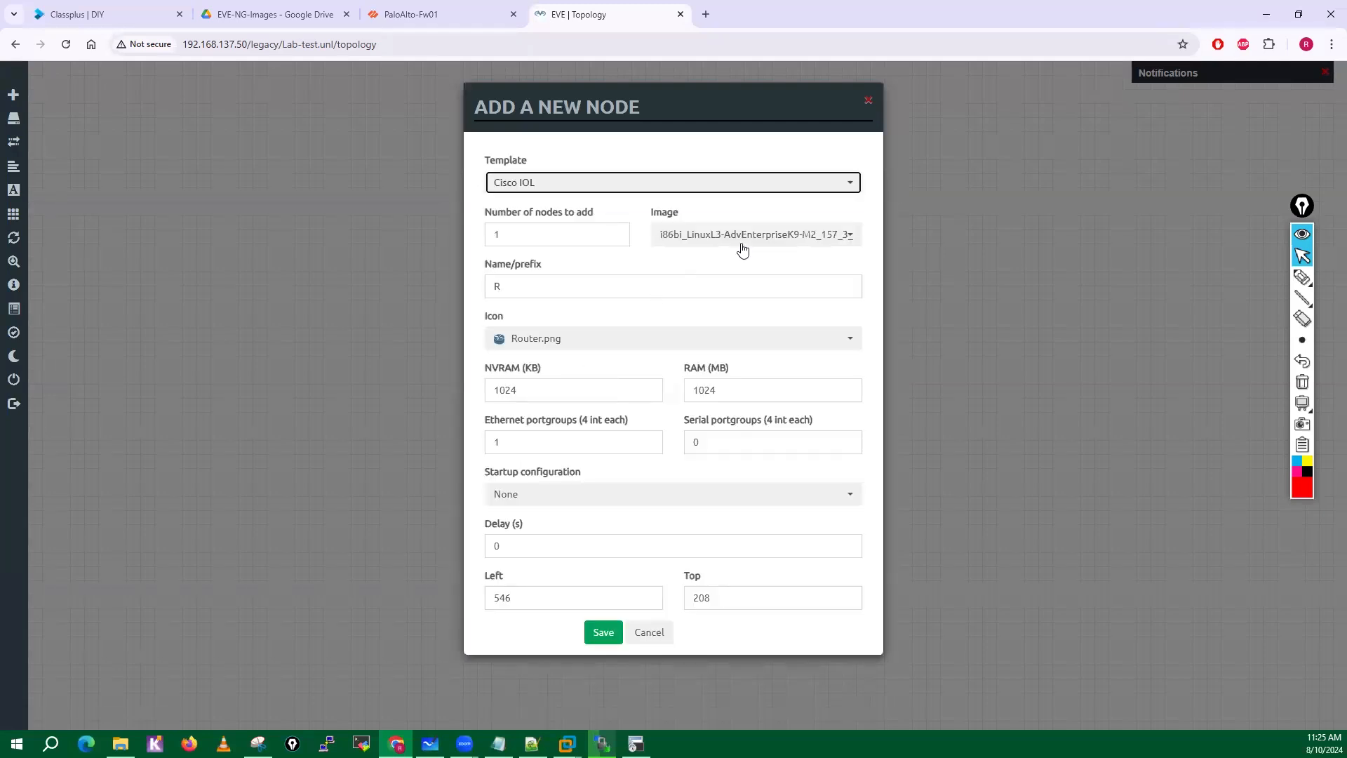
pyautogui.click(742, 239)
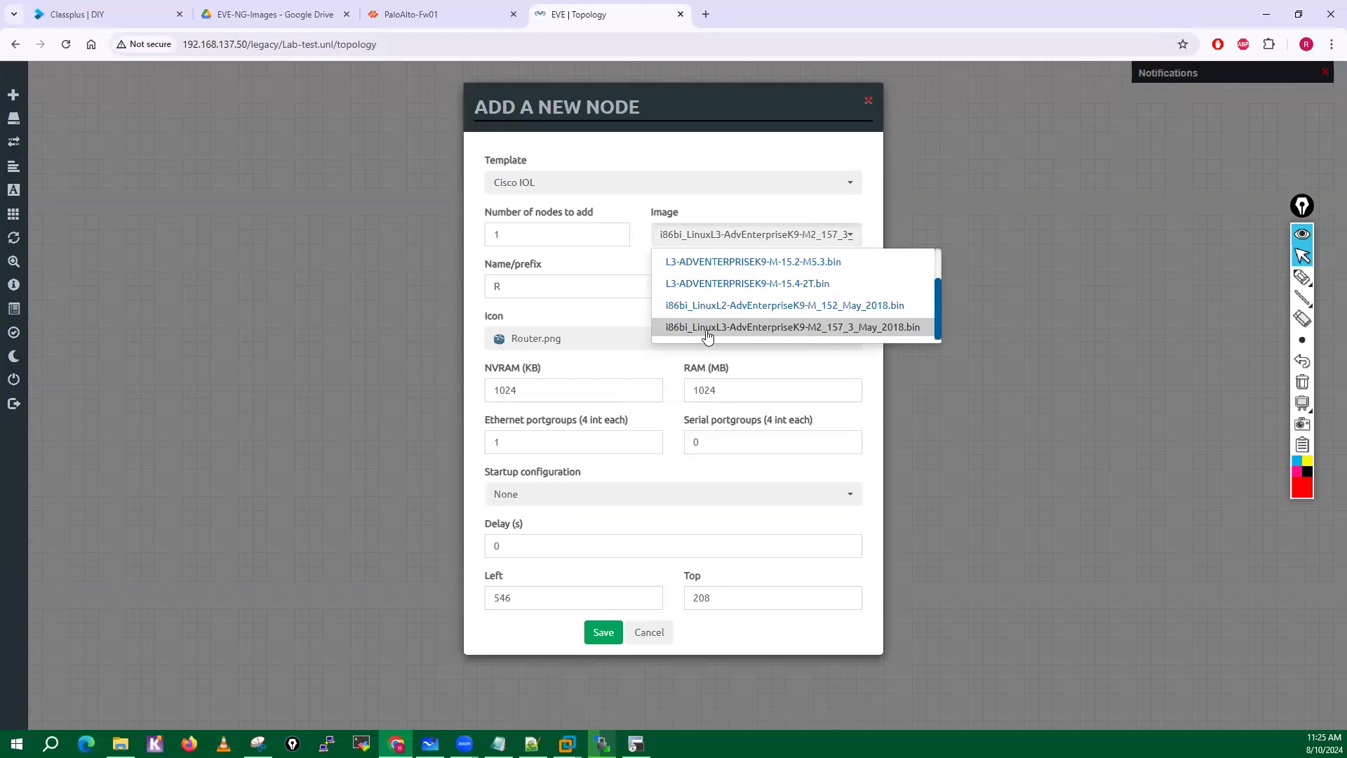
pyautogui.click(738, 305)
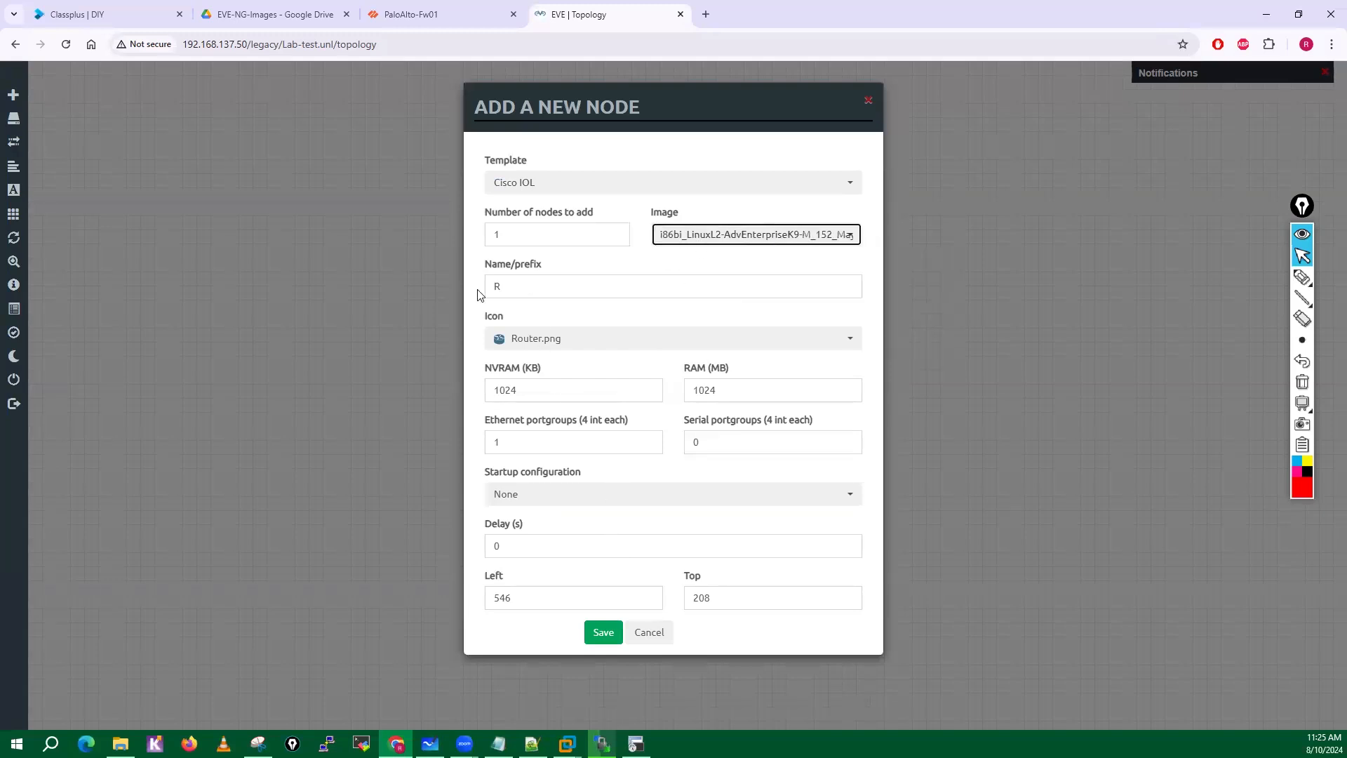
pyautogui.press('Tab')
pyautogui.write('SW')
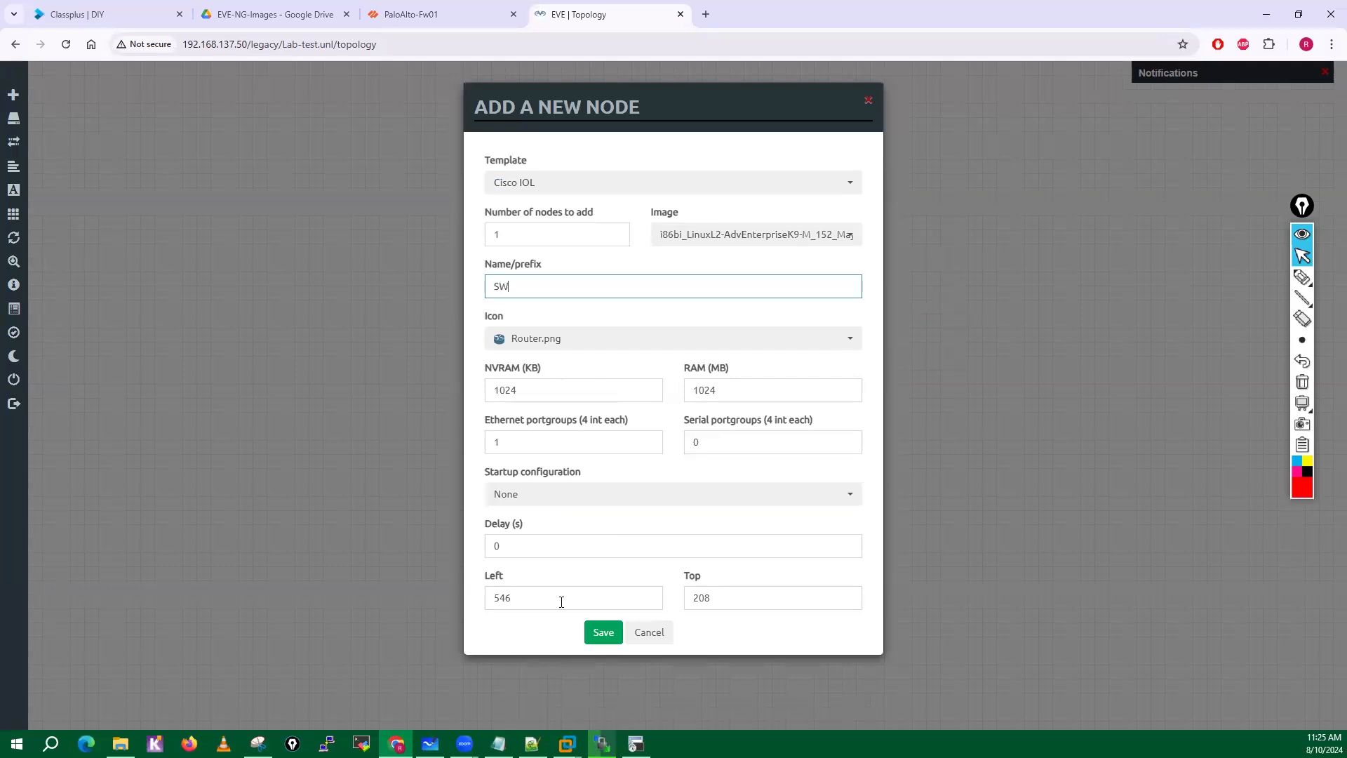
pyautogui.click(605, 633)
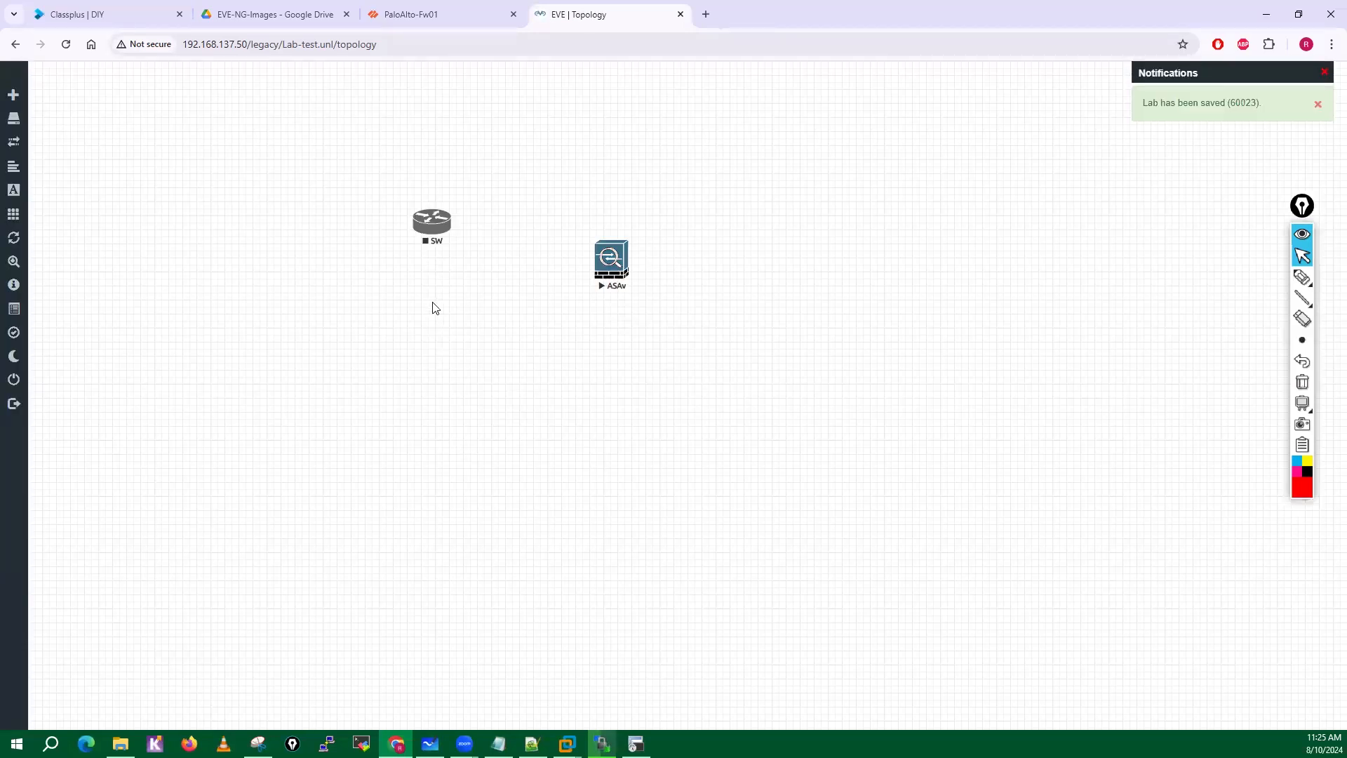
# Add one Cisco IOS 3725 (Dynamips) node below SW with its default image and settings.
pyautogui.rightClick(479, 335)
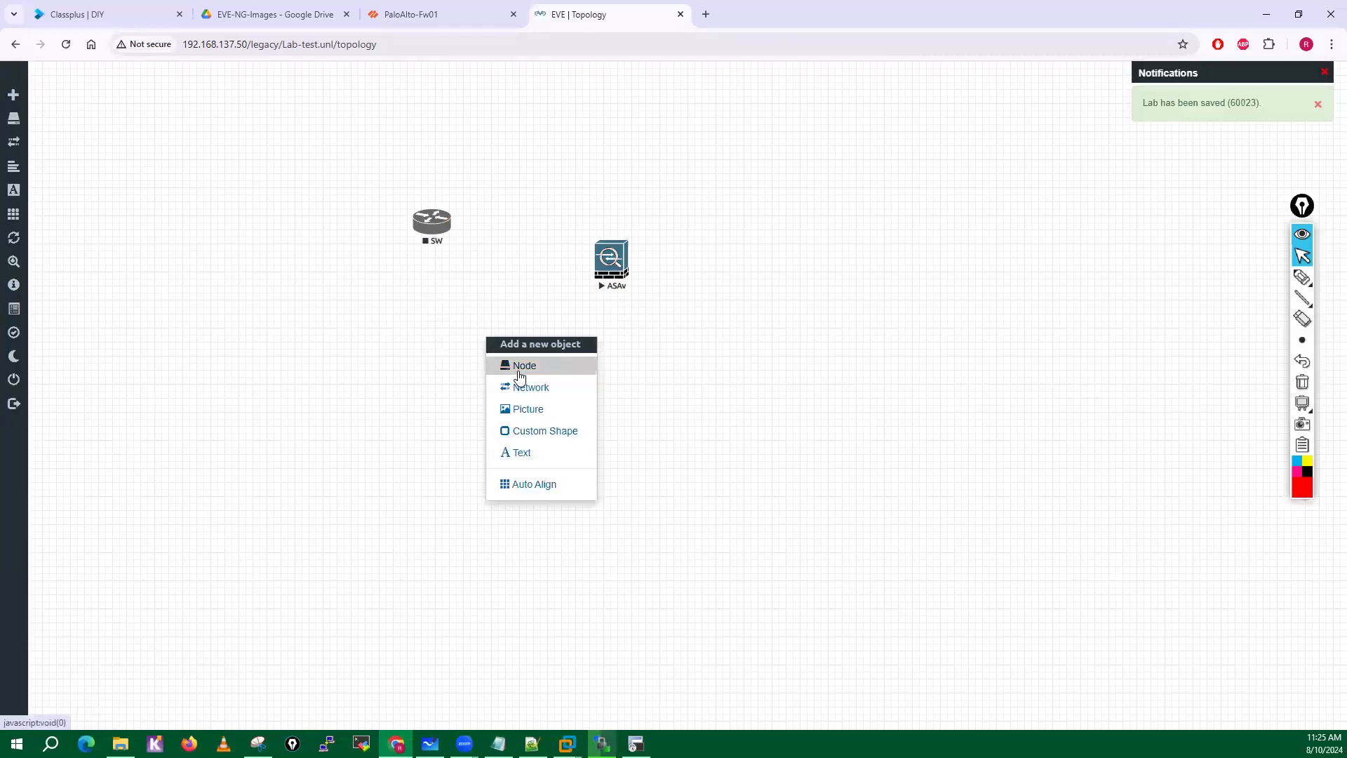
pyautogui.click(521, 375)
pyautogui.scroll(-6, 617, 526)
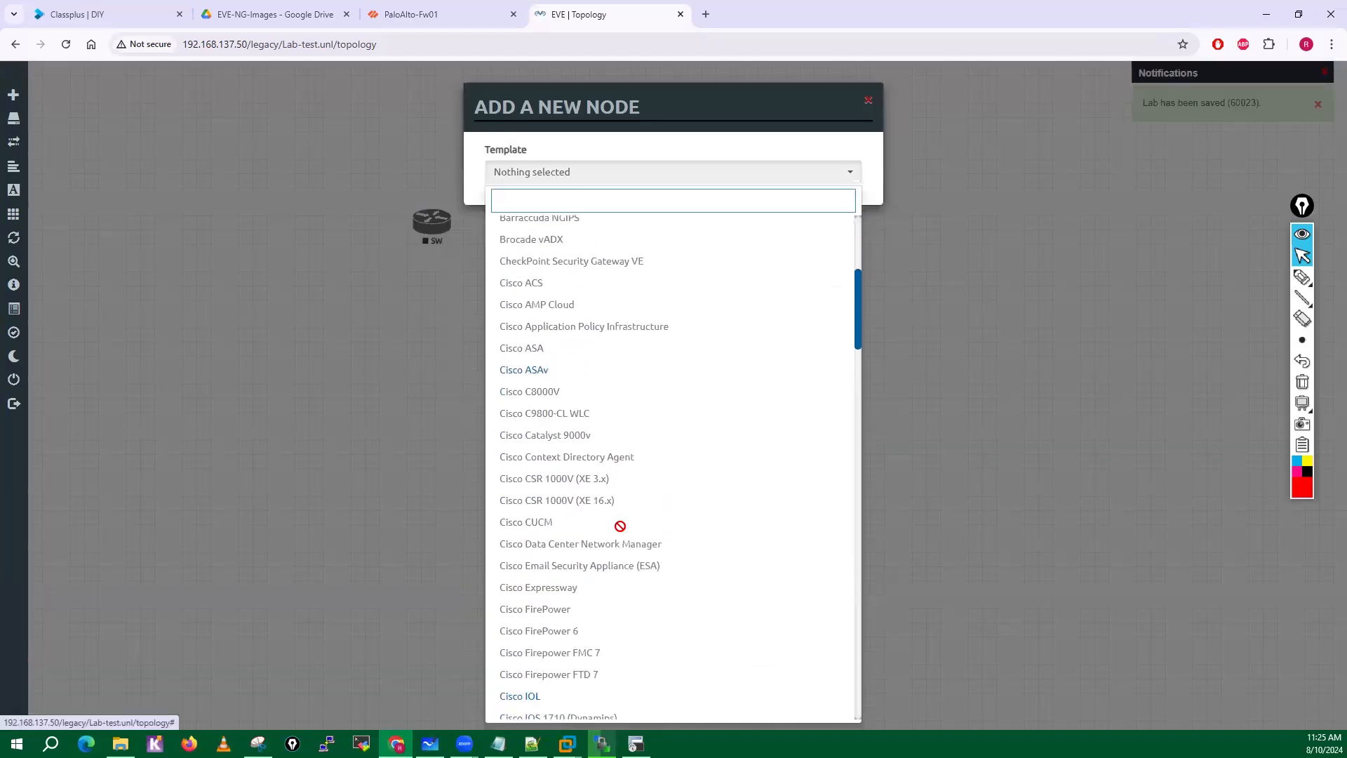
pyautogui.click(558, 447)
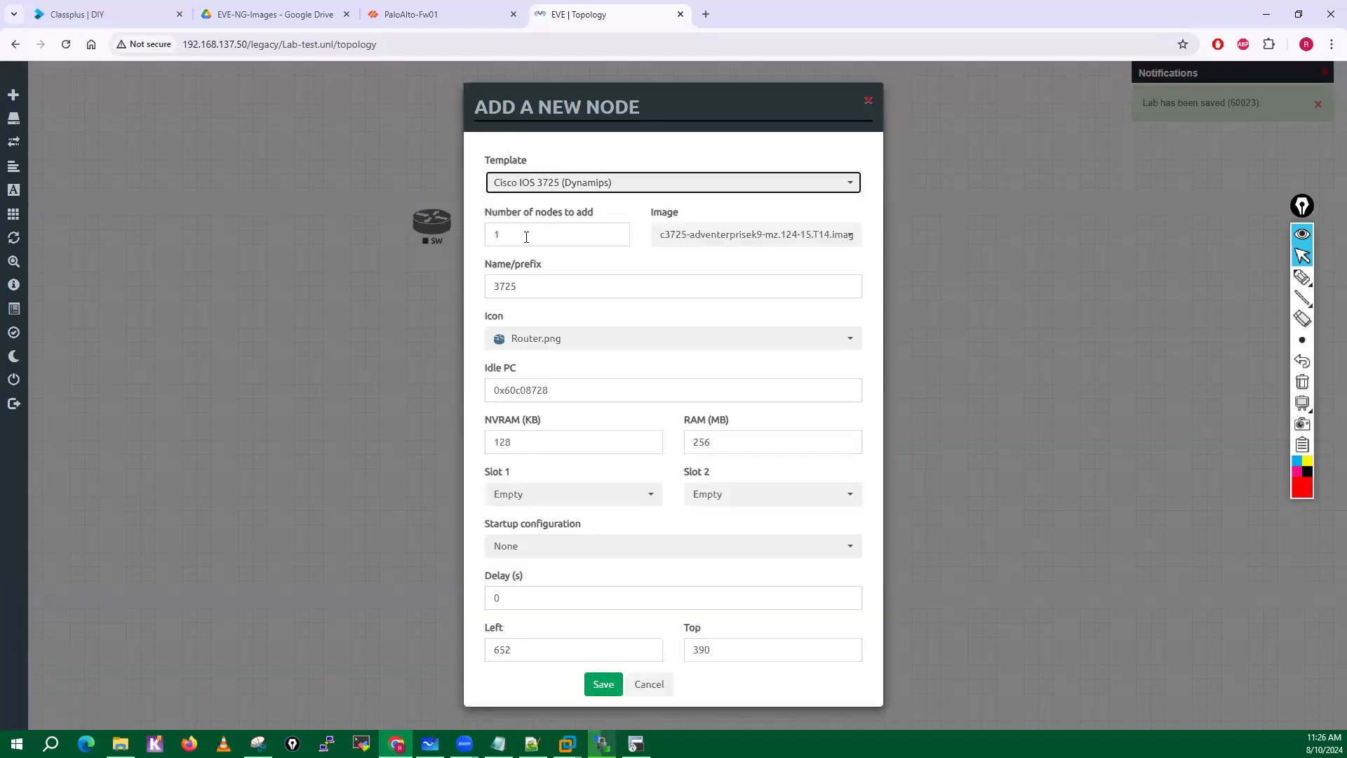
pyautogui.click(604, 684)
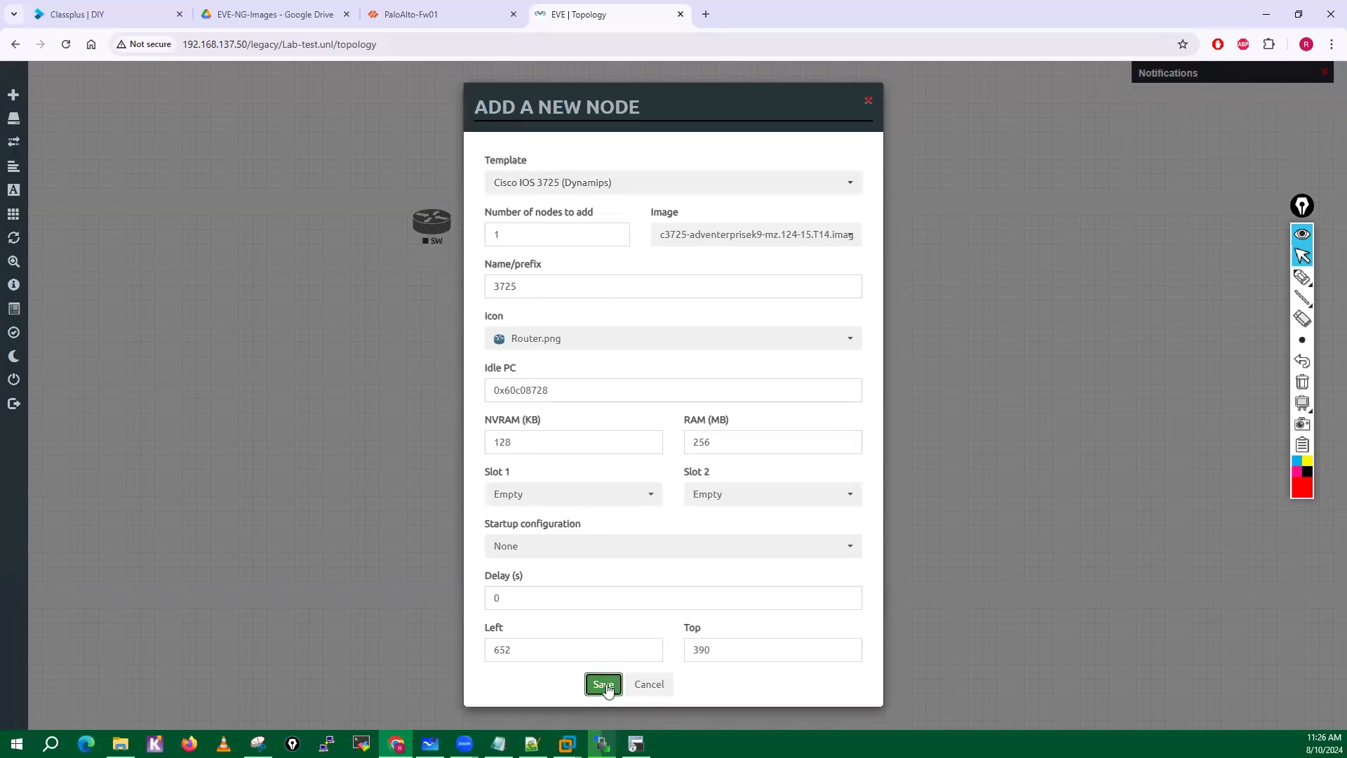
# Create a new node from the Palo Alto template and choose the paloalto-10.0.0 image.
pyautogui.rightClick(673, 397)
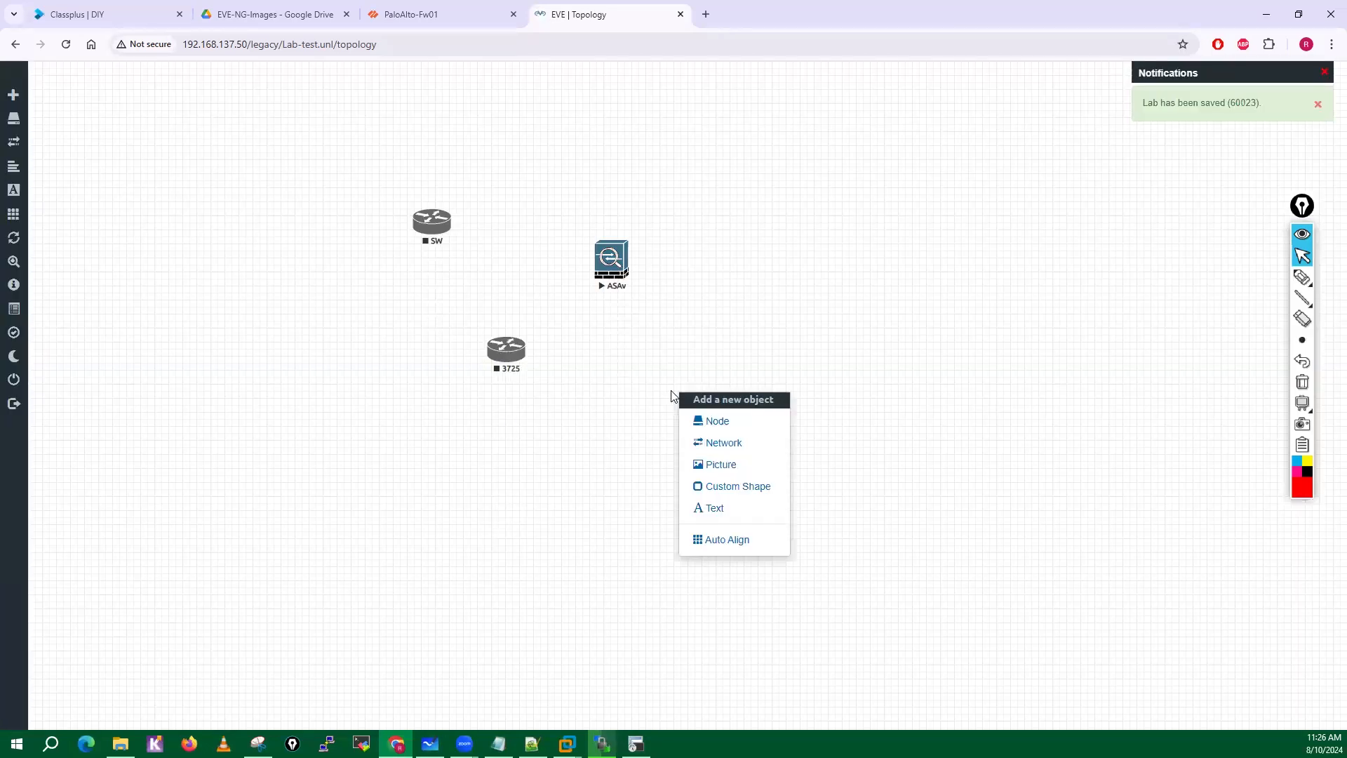
pyautogui.click(705, 415)
pyautogui.scroll(-9, 634, 549)
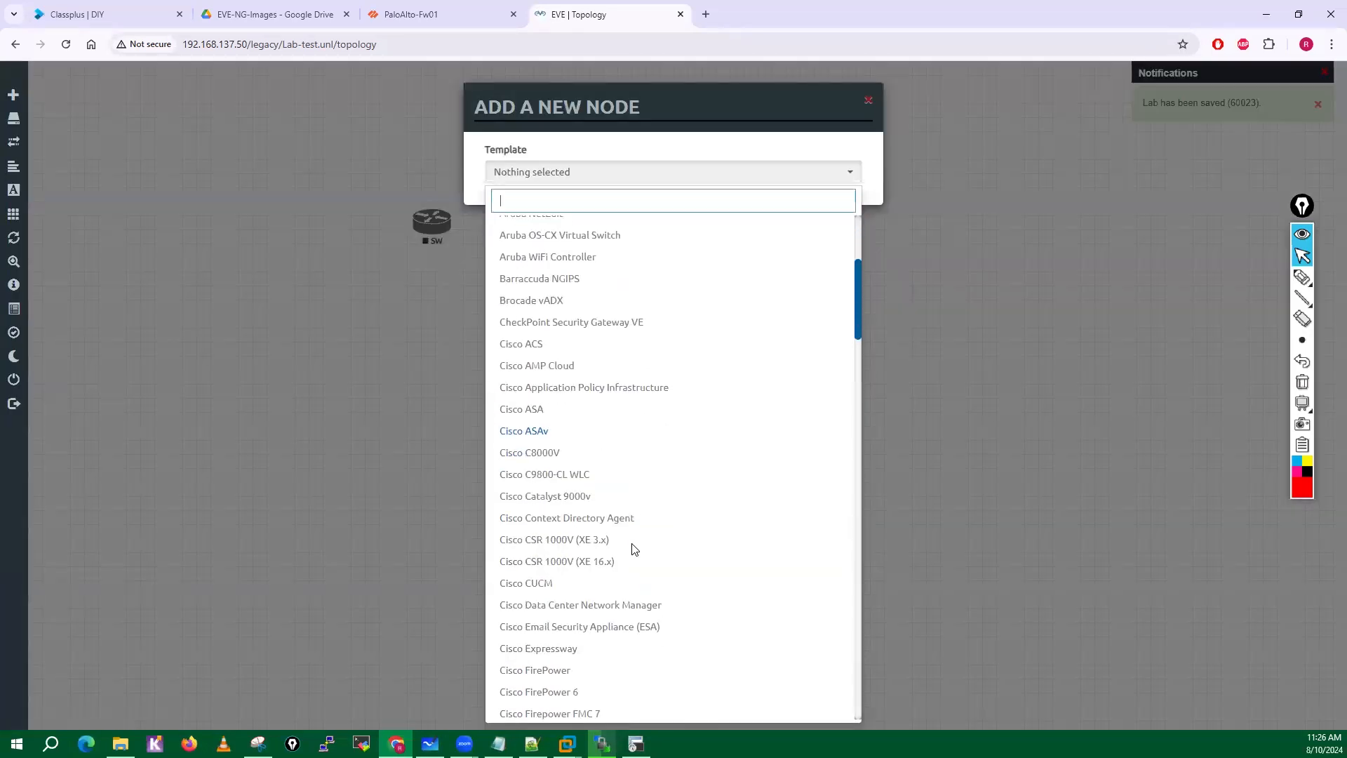
pyautogui.scroll(-10, 632, 543)
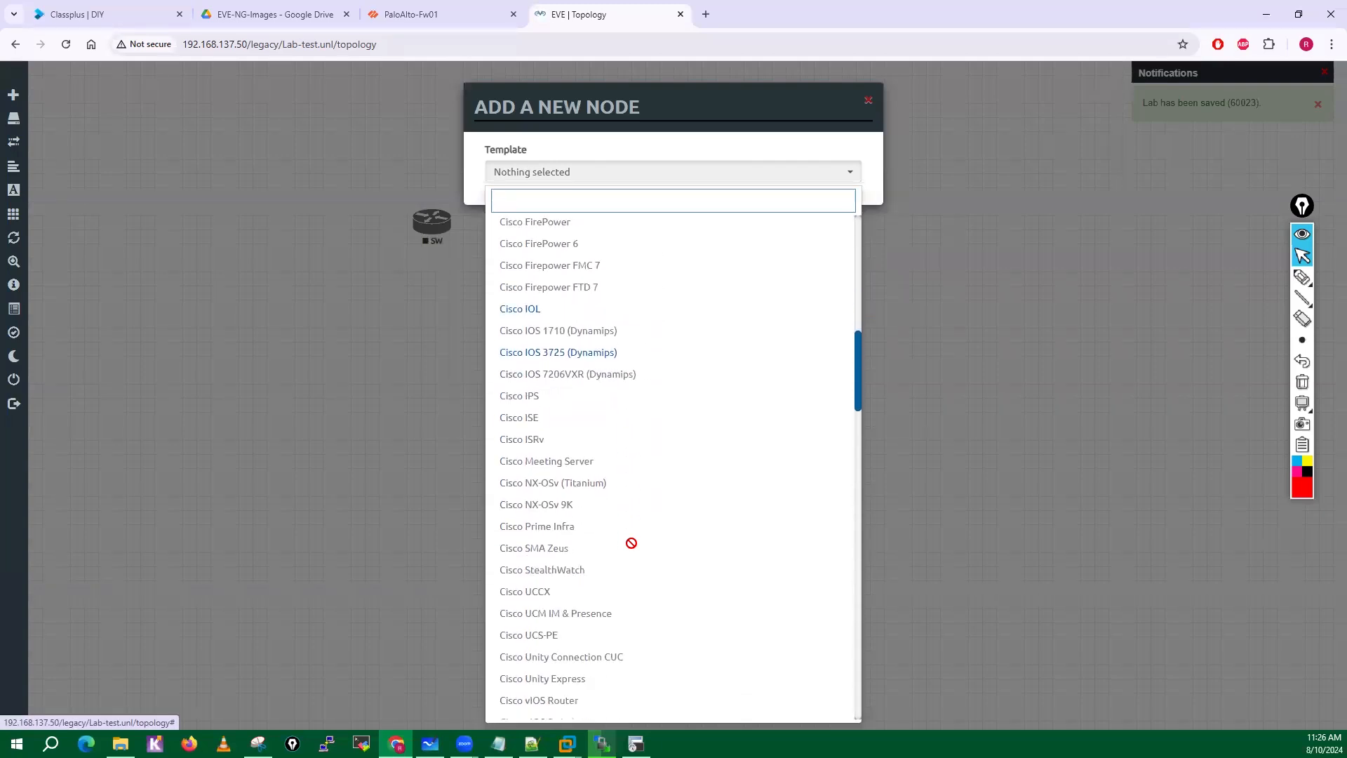
pyautogui.scroll(-10, 632, 543)
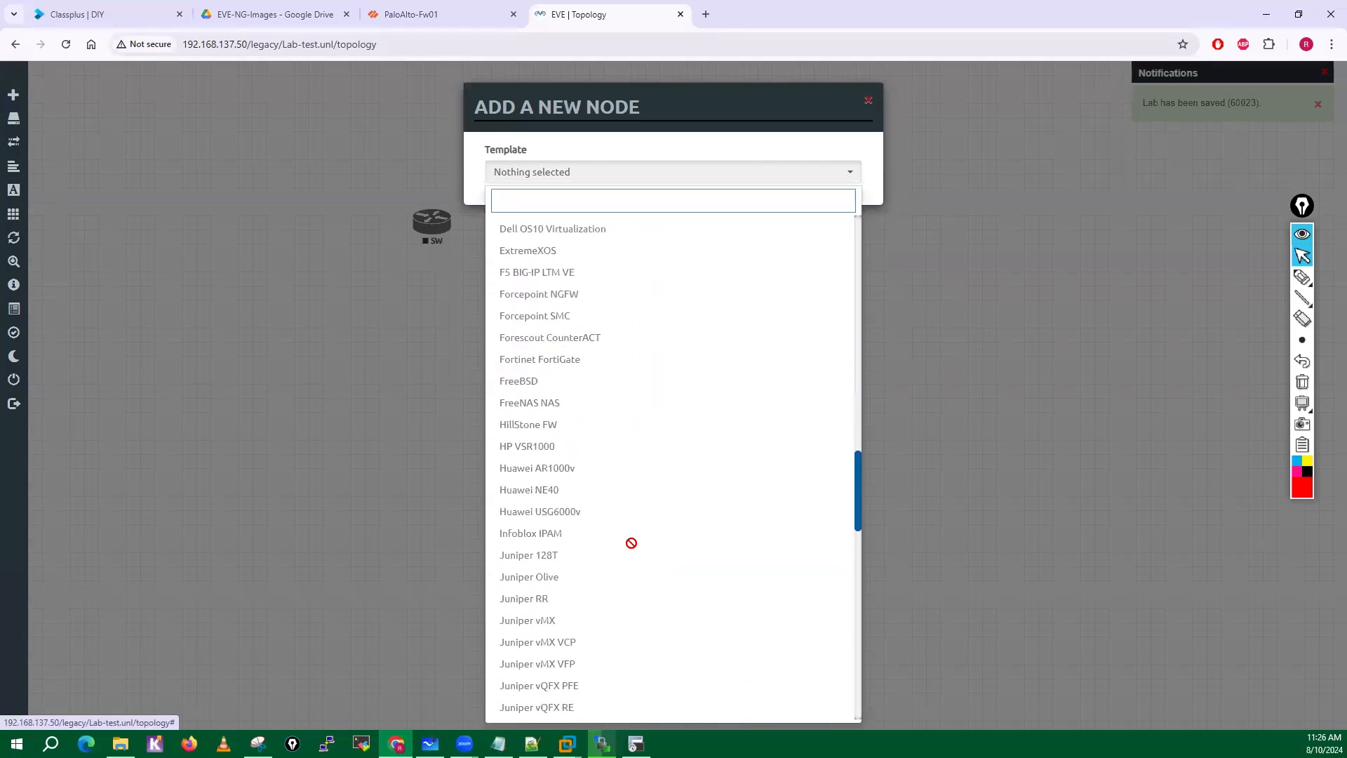
pyautogui.scroll(-7, 631, 543)
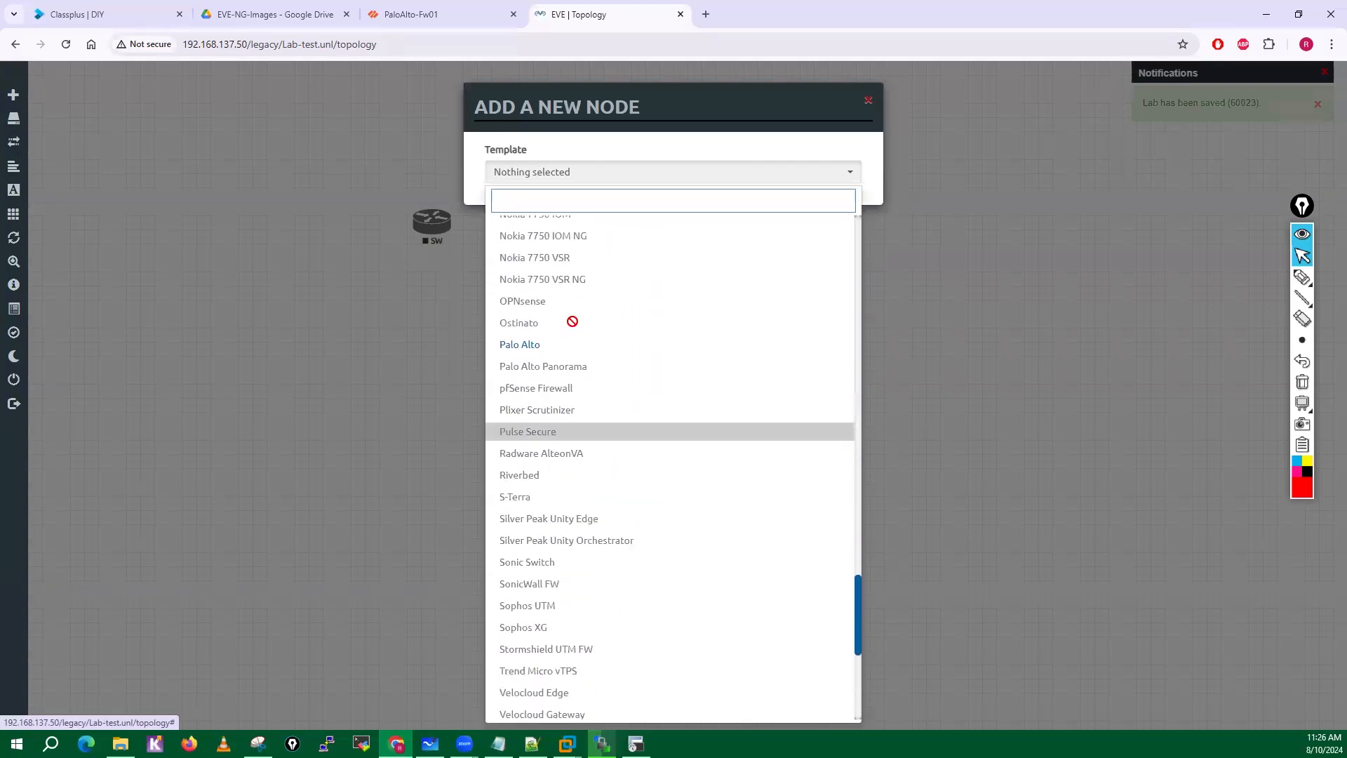
pyautogui.click(545, 344)
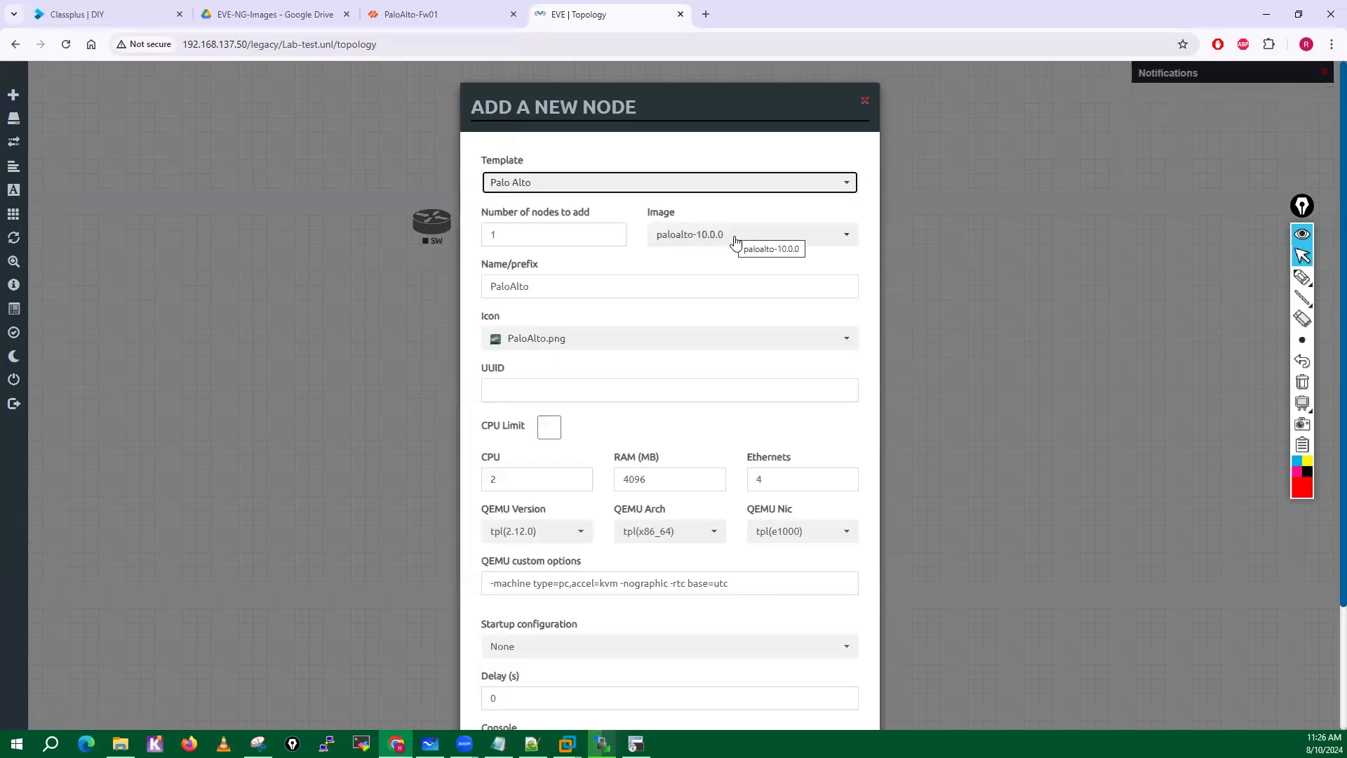
pyautogui.click(735, 242)
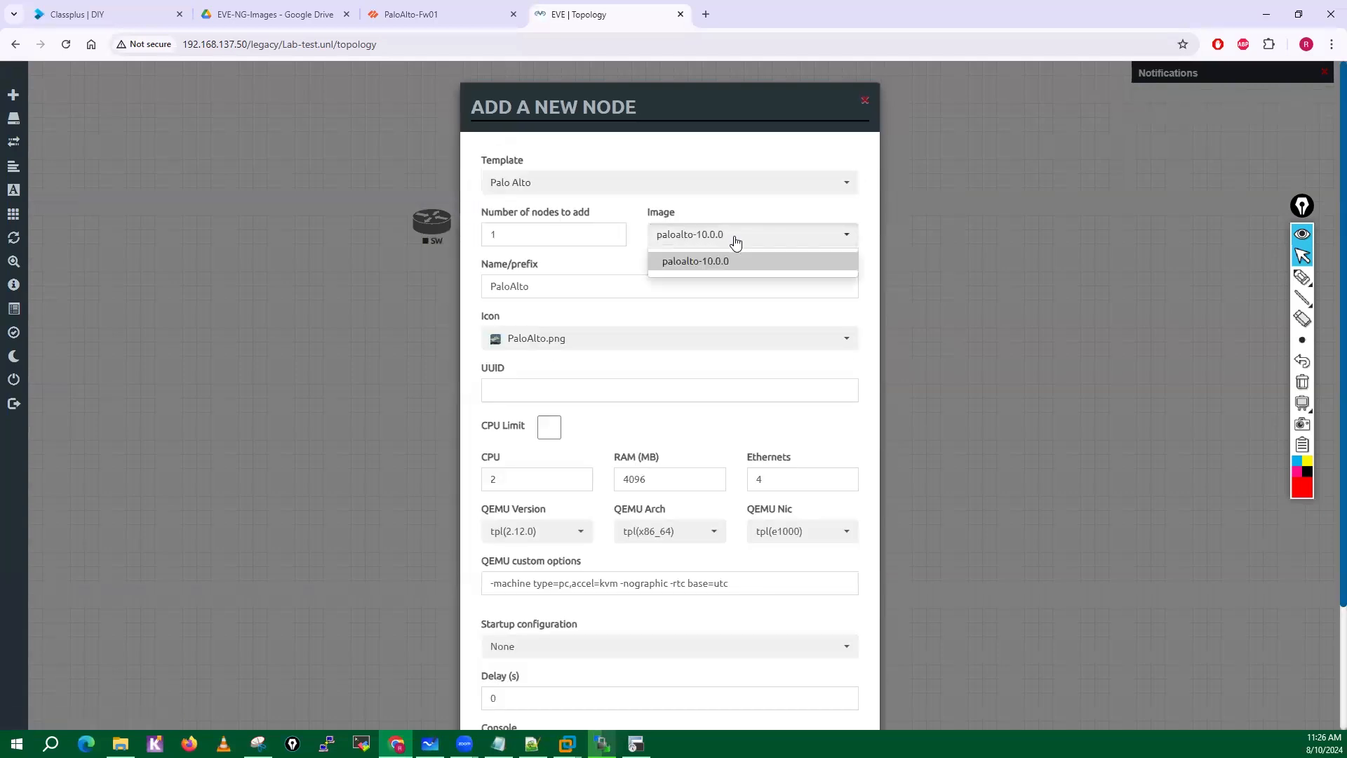
pyautogui.click(681, 270)
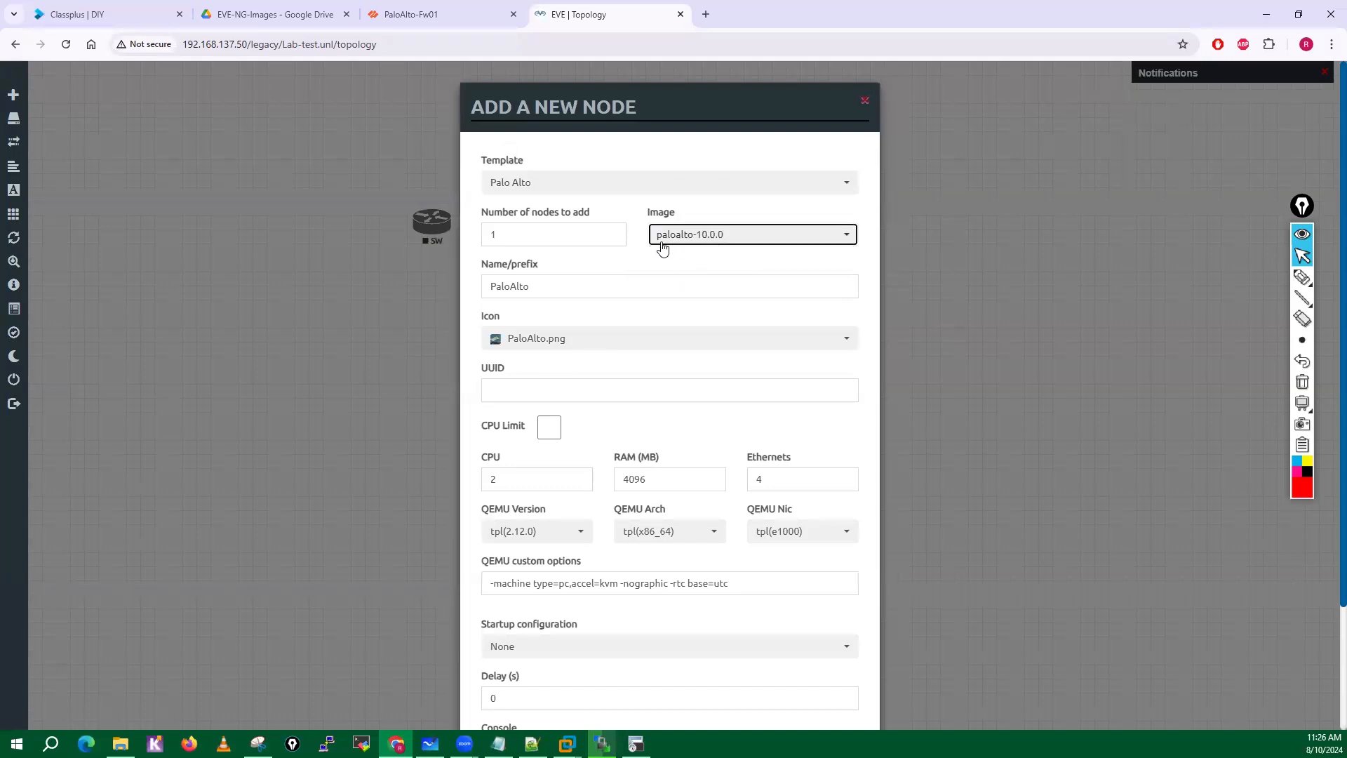
# Set the Palo Alto node's Ethernets to 8 and RAM to 8192 MB, and save the node.
pyautogui.doubleClick(748, 481)
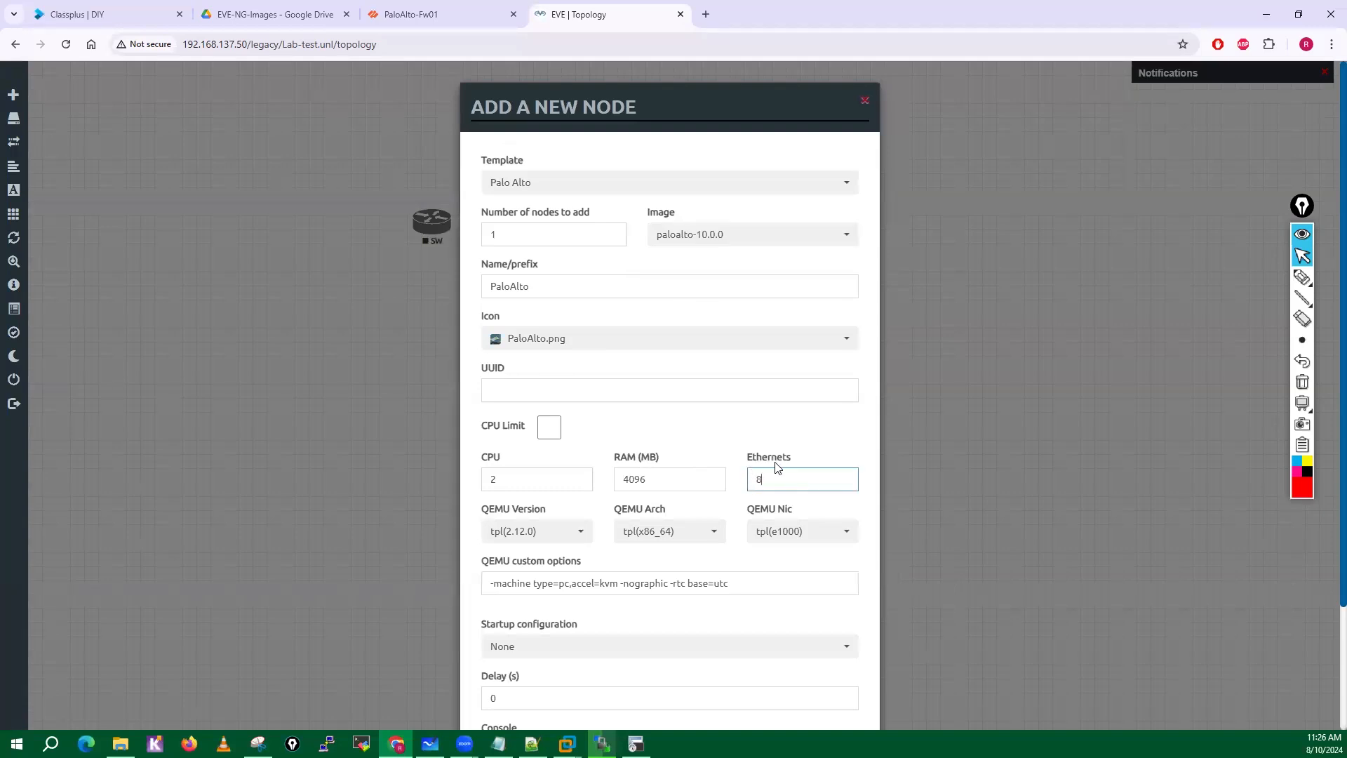
pyautogui.doubleClick(657, 484)
pyautogui.write('8192')
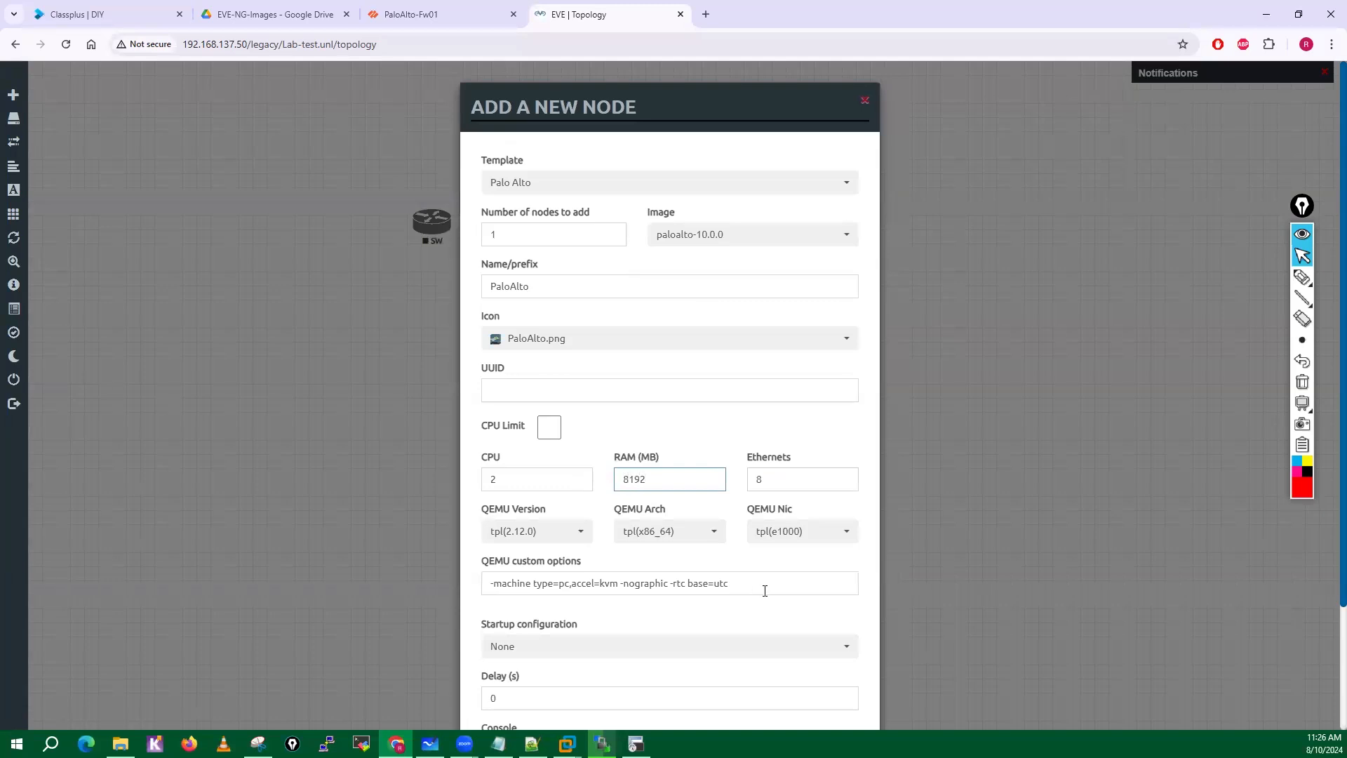
pyautogui.scroll(-2, 708, 588)
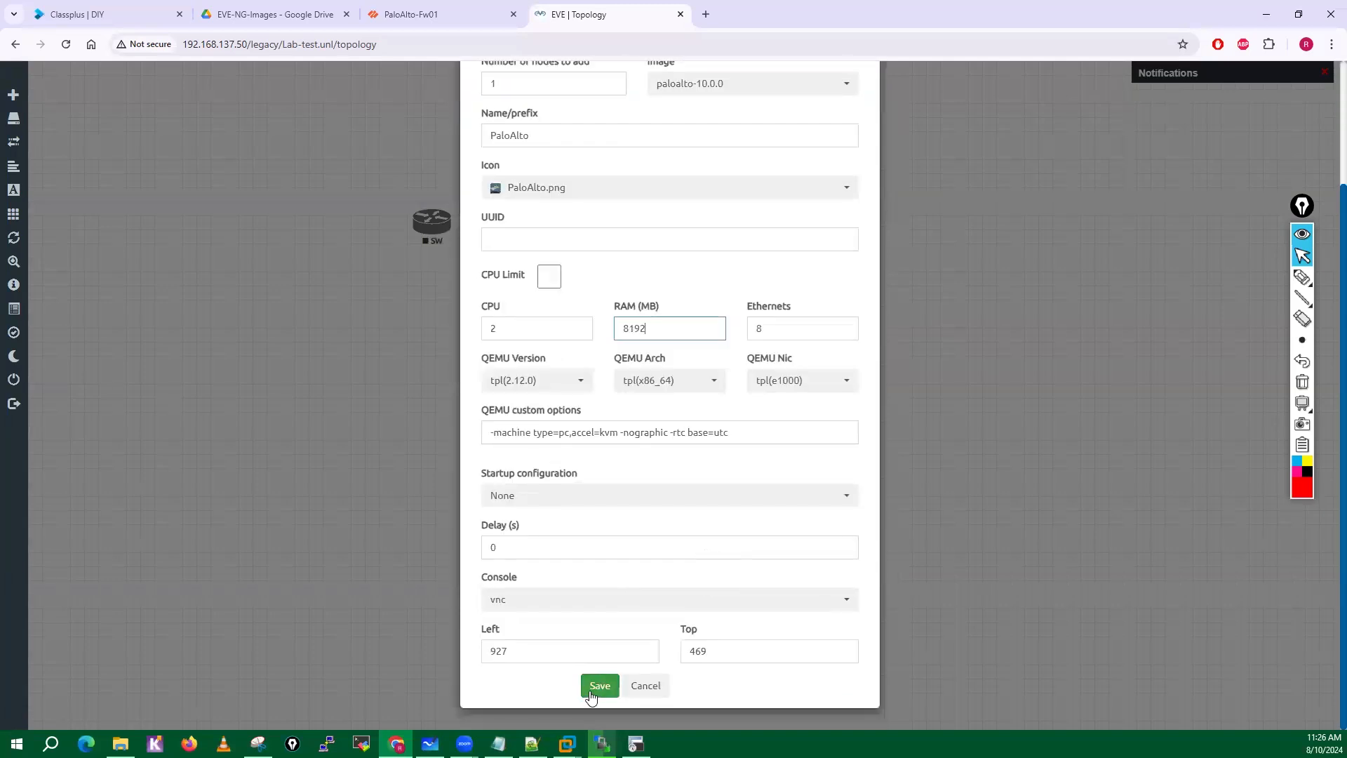
pyautogui.click(593, 690)
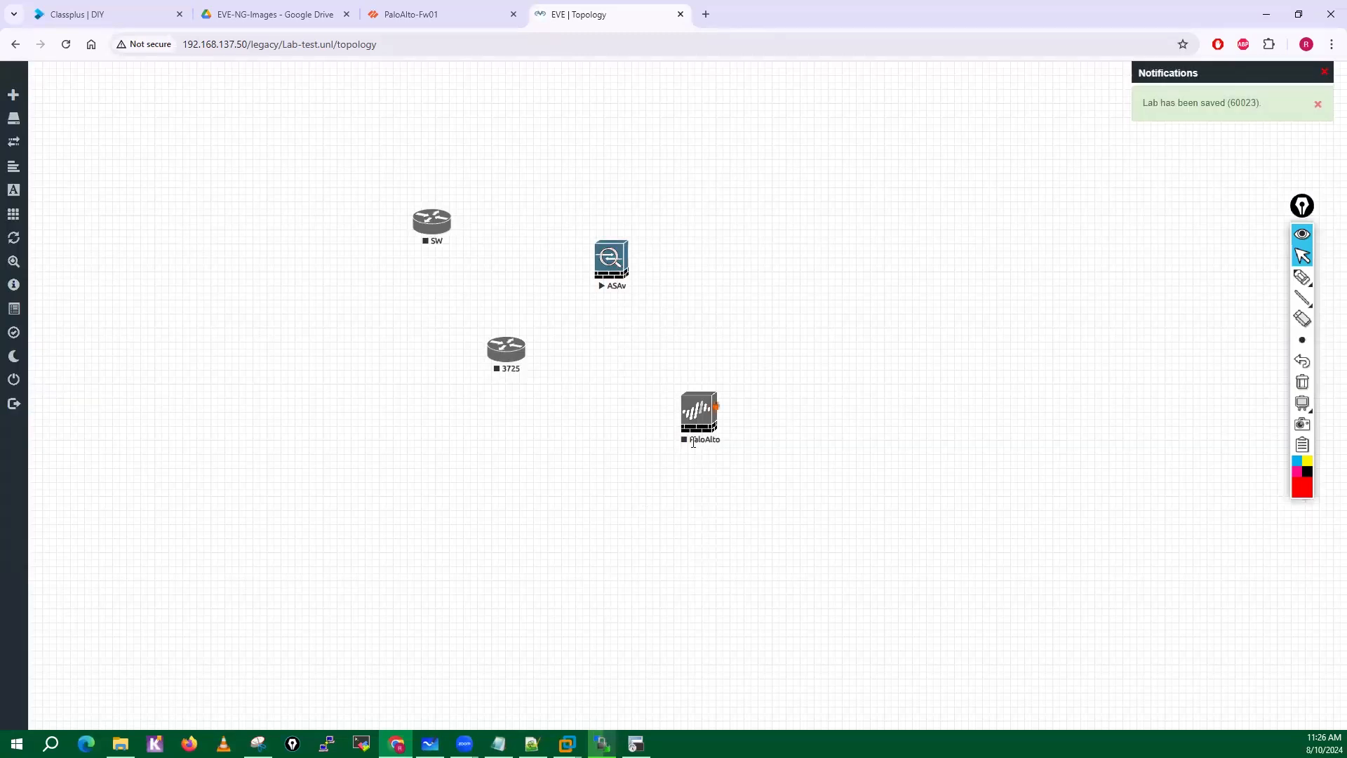
# Start the PaloAlto and 3725 nodes and try to start the SW node.
pyautogui.rightClick(702, 425)
pyautogui.click(771, 450)
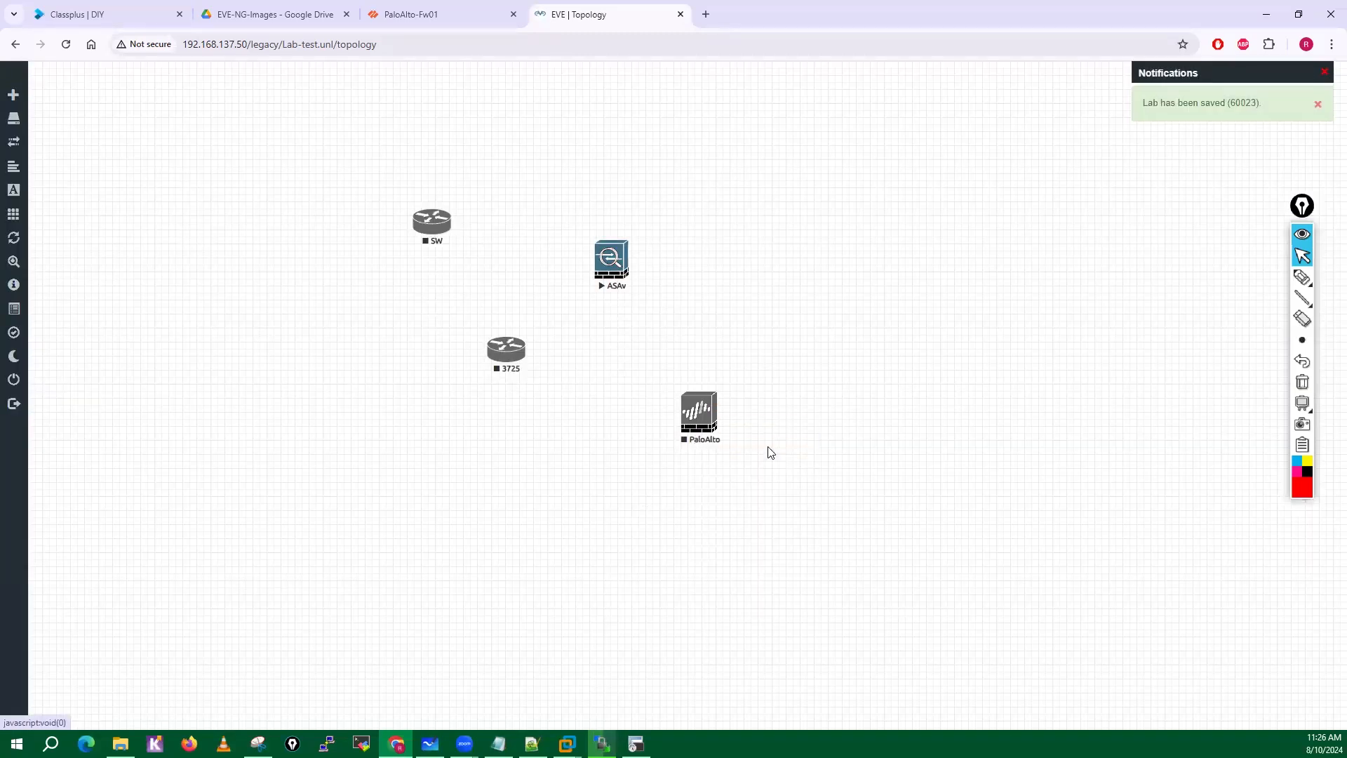
pyautogui.rightClick(511, 358)
pyautogui.click(551, 385)
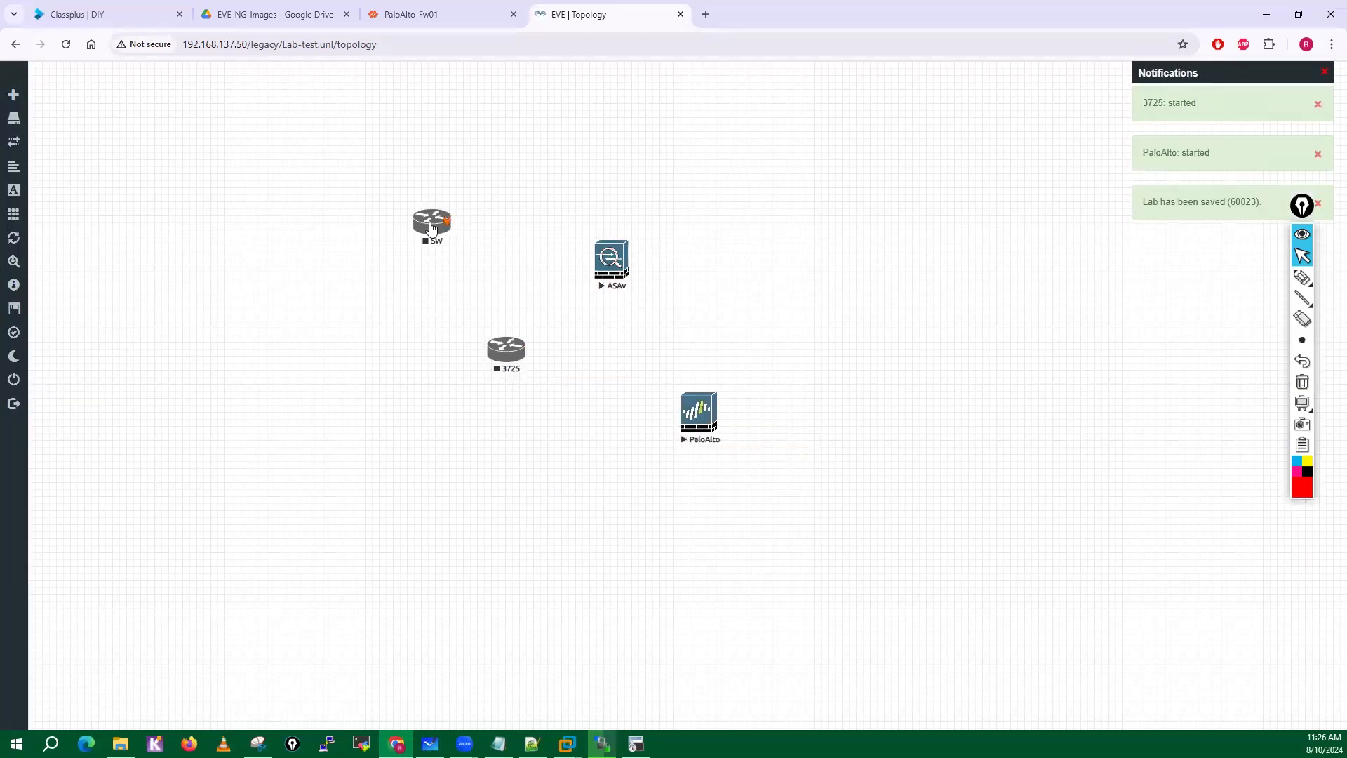
pyautogui.rightClick(432, 228)
pyautogui.click(473, 254)
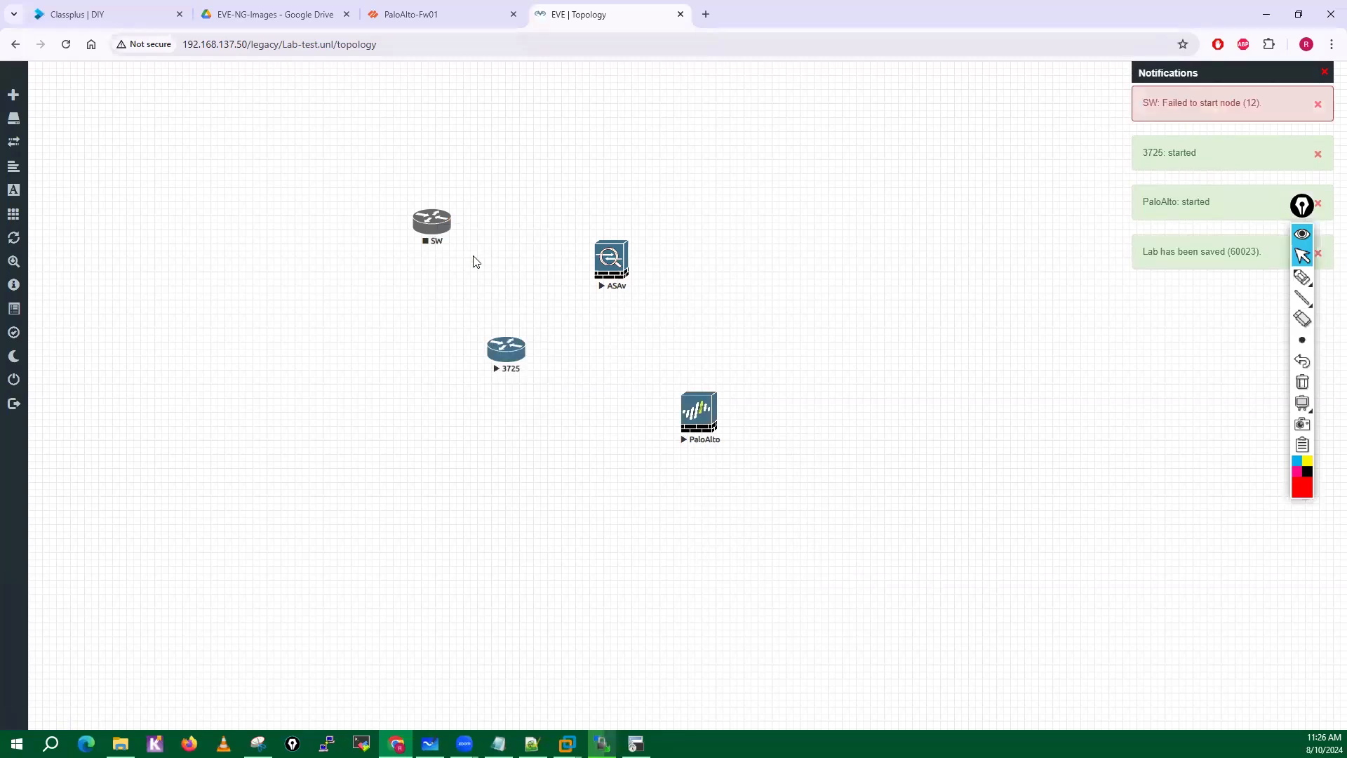
# Change the SW node's image to L2-ADVENTERPRISEK9-M-15.2-IRON-20151103.bin and save the node.
pyautogui.rightClick(436, 236)
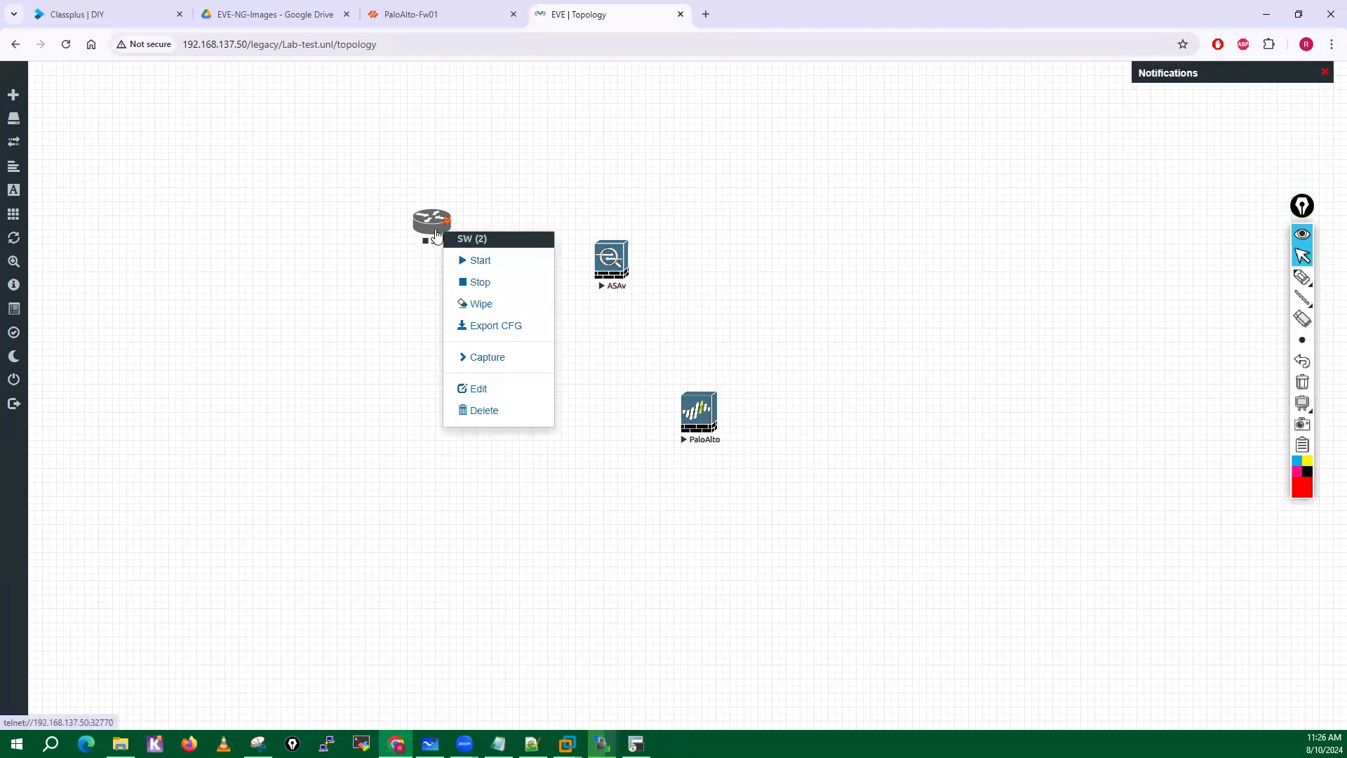
pyautogui.click(471, 391)
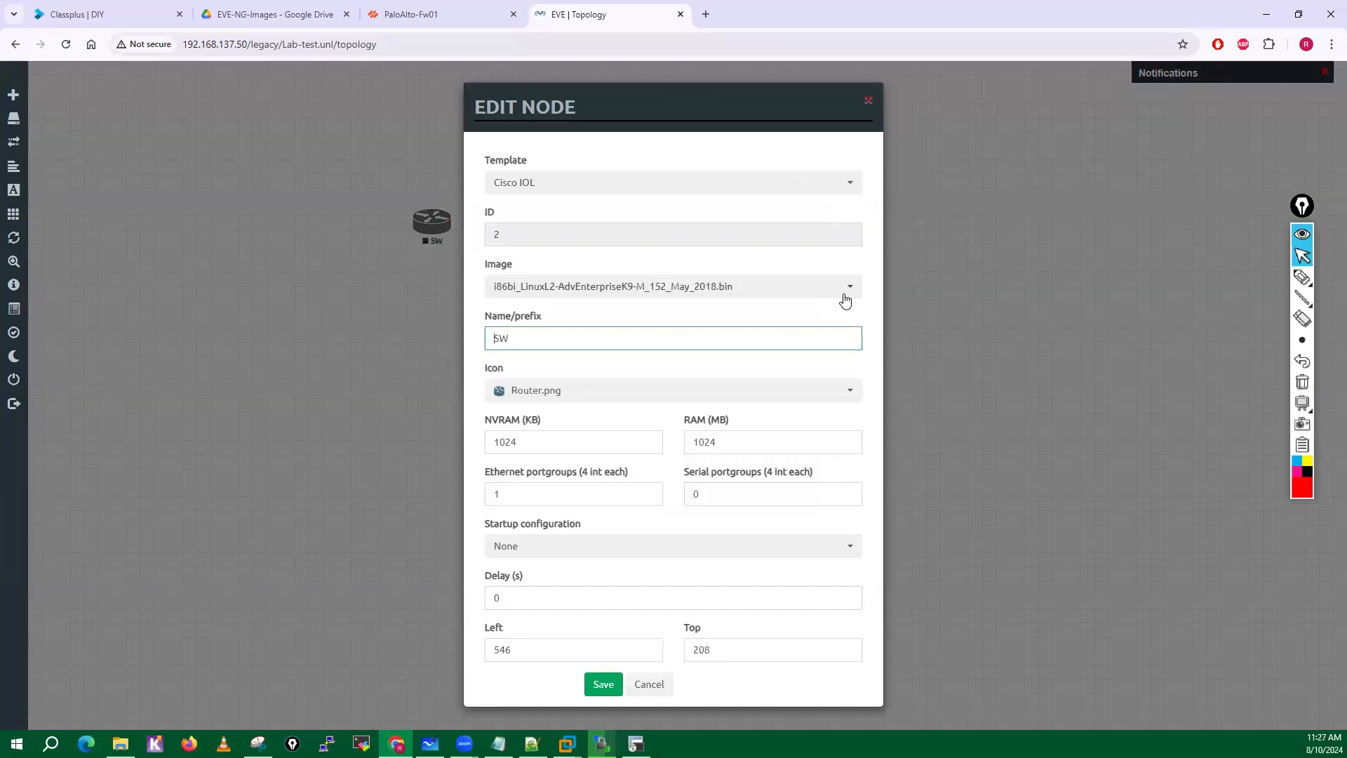
pyautogui.click(845, 301)
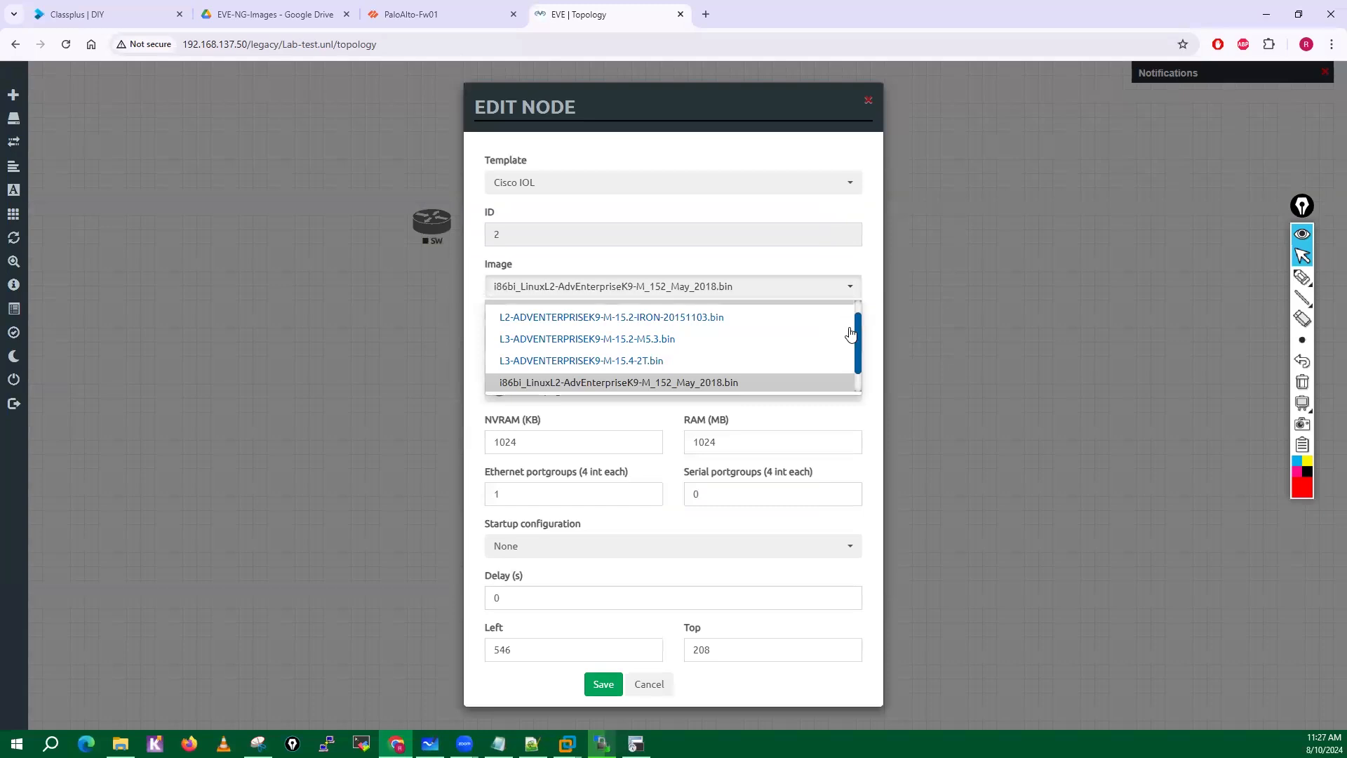
pyautogui.click(644, 322)
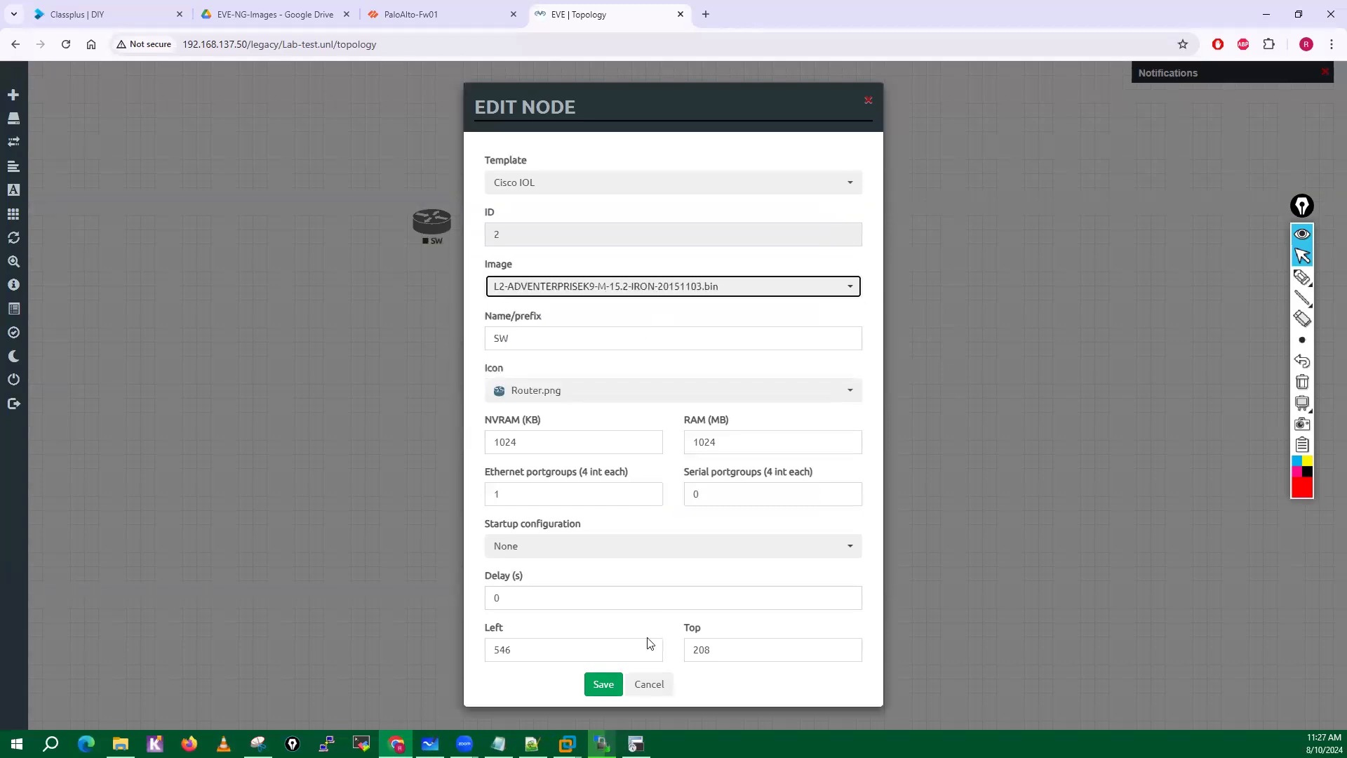
pyautogui.click(603, 684)
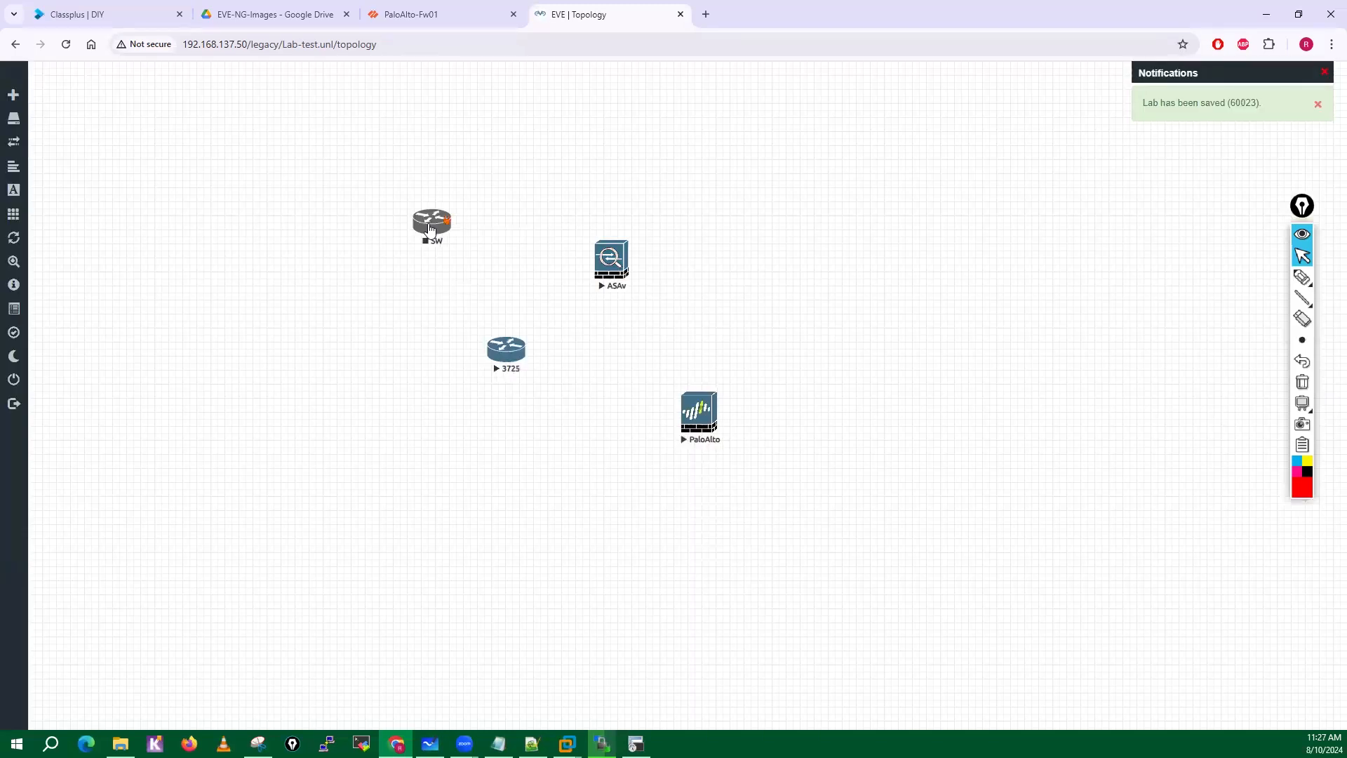
# Try to start the SW node, refresh the topology, and try starting SW again.
pyautogui.rightClick(432, 223)
pyautogui.click(463, 255)
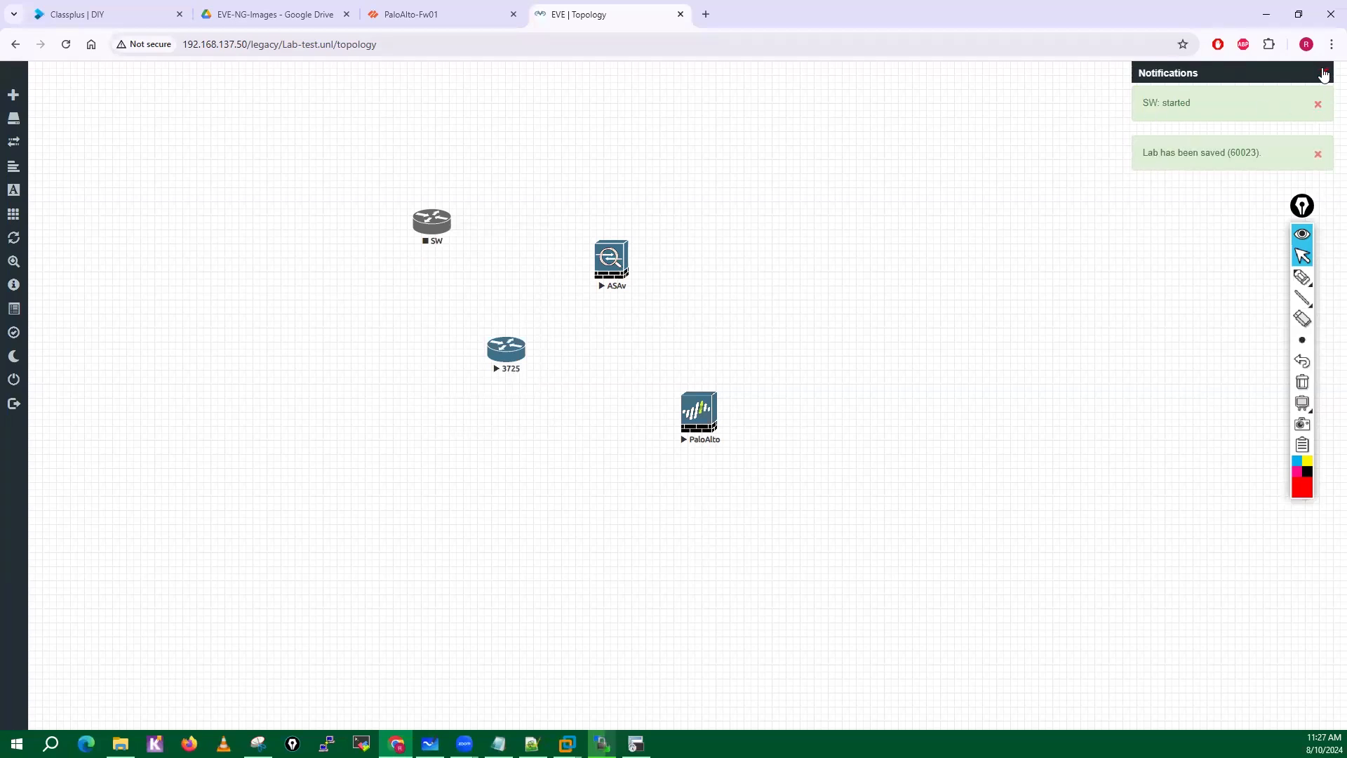
pyautogui.click(19, 239)
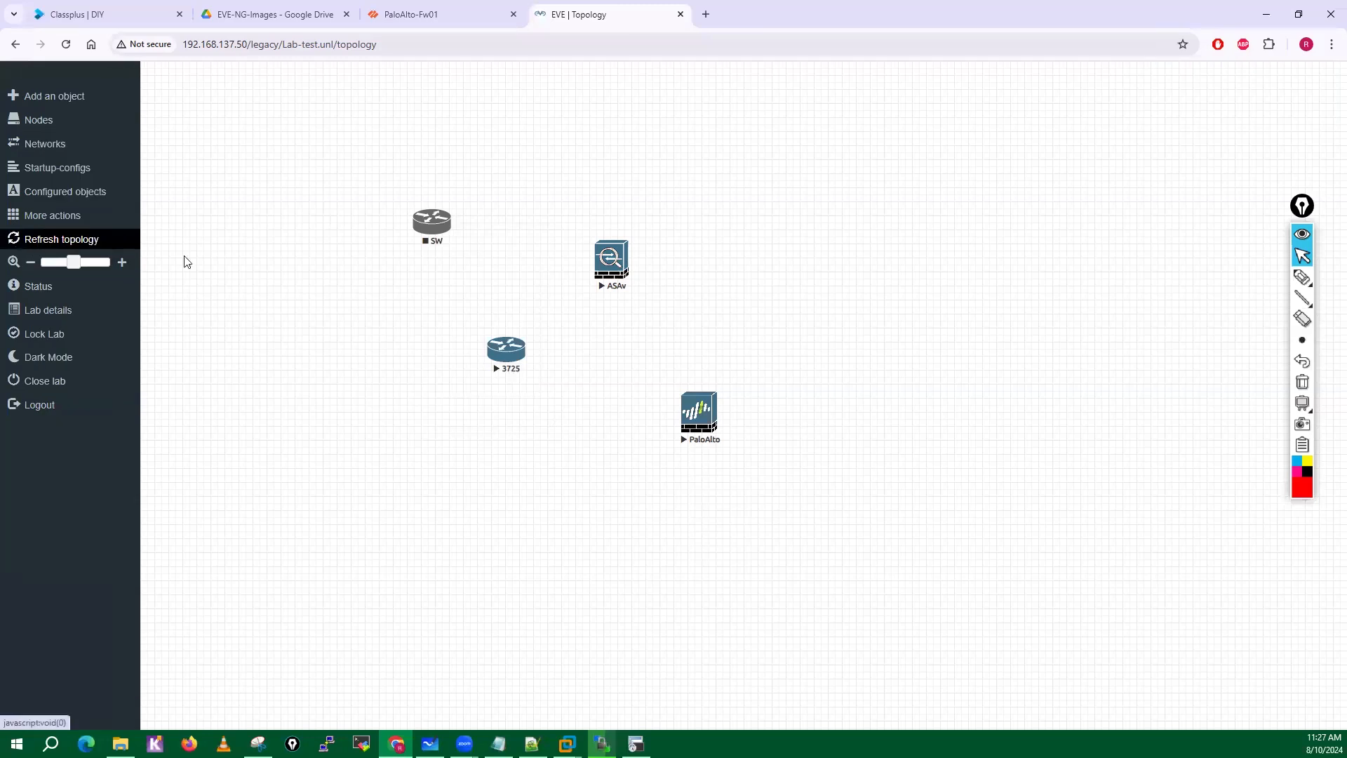
pyautogui.rightClick(432, 234)
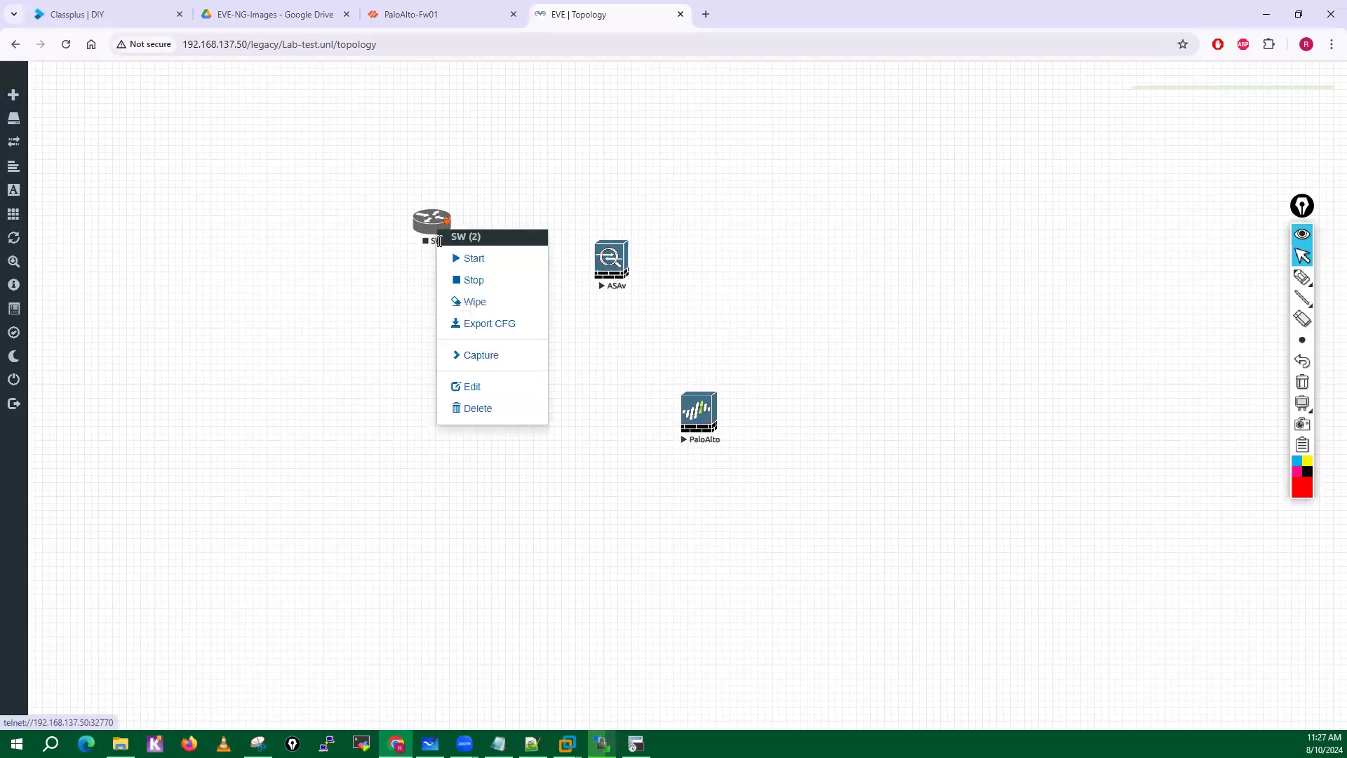
pyautogui.click(476, 259)
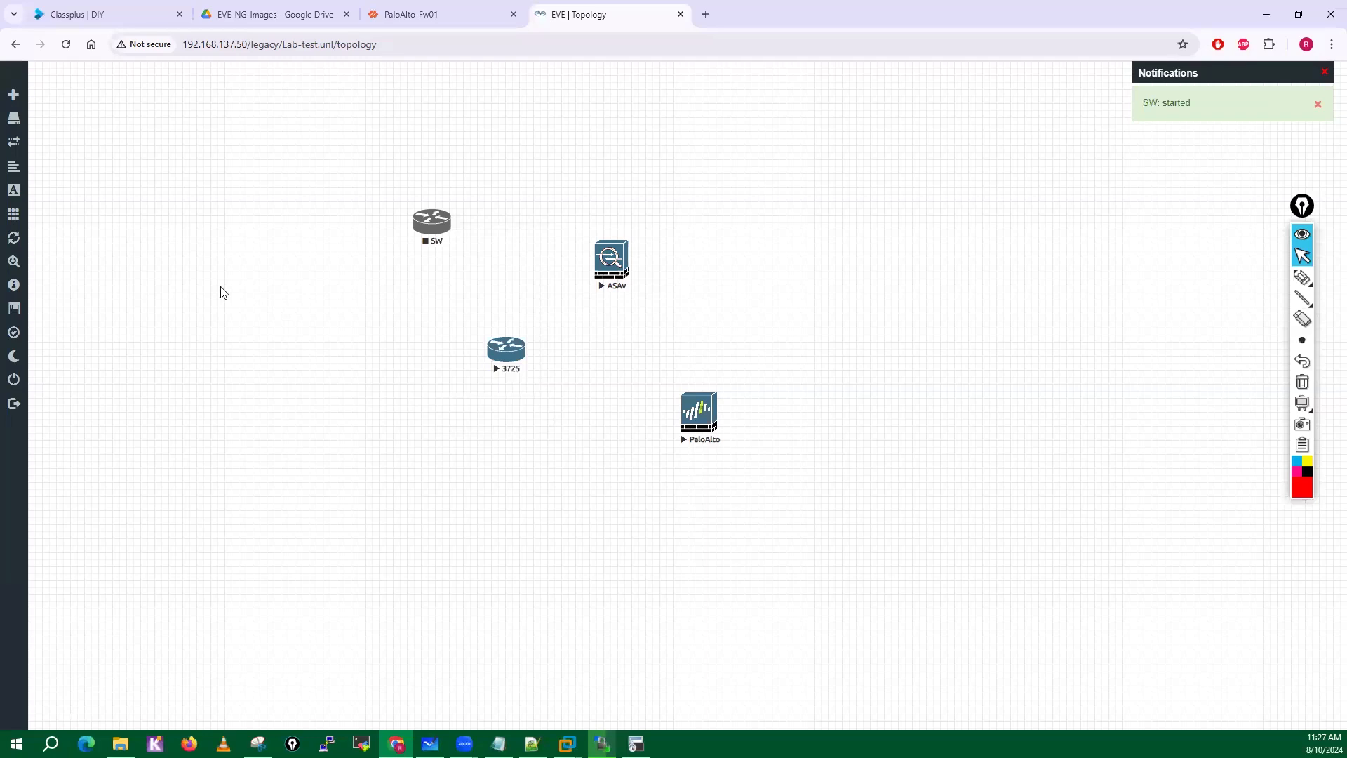
# Delete the SW node from the topology and confirm its removal.
pyautogui.click(31, 238)
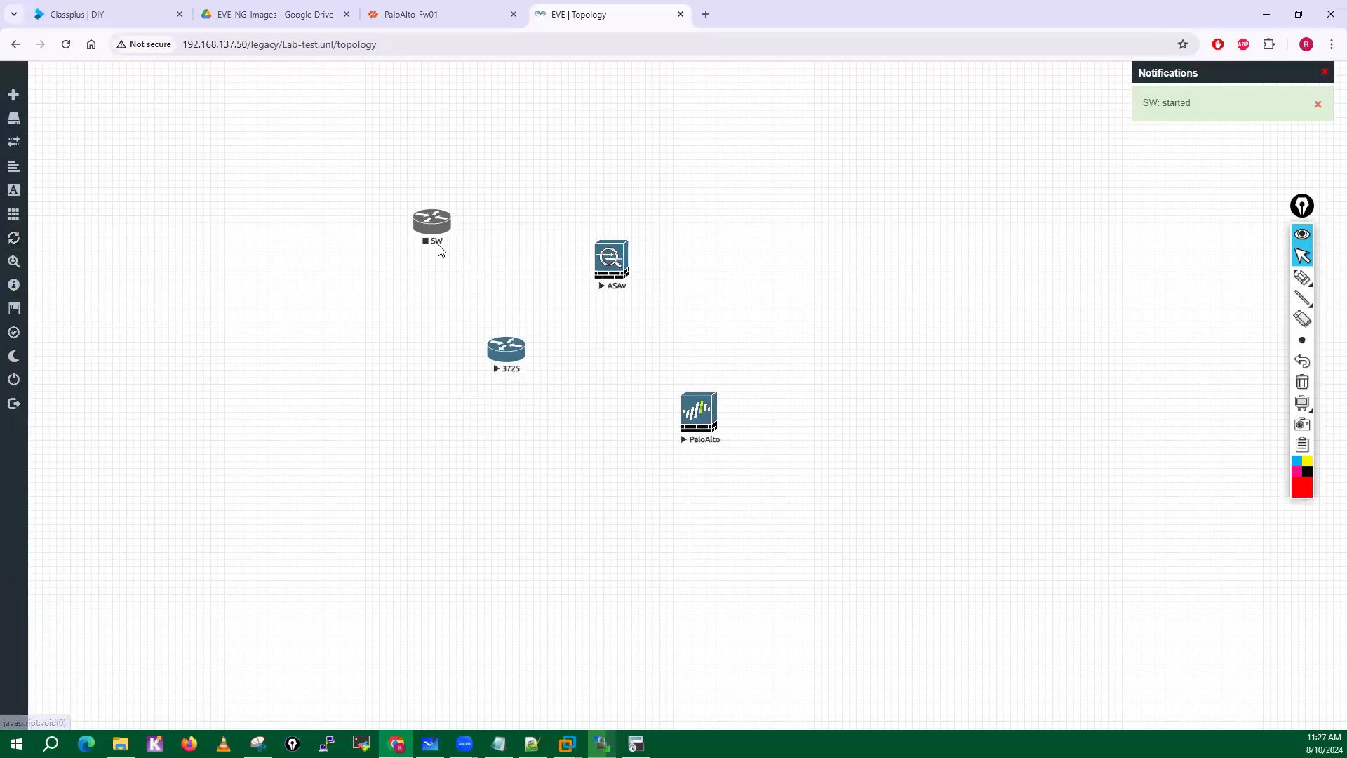
pyautogui.rightClick(438, 224)
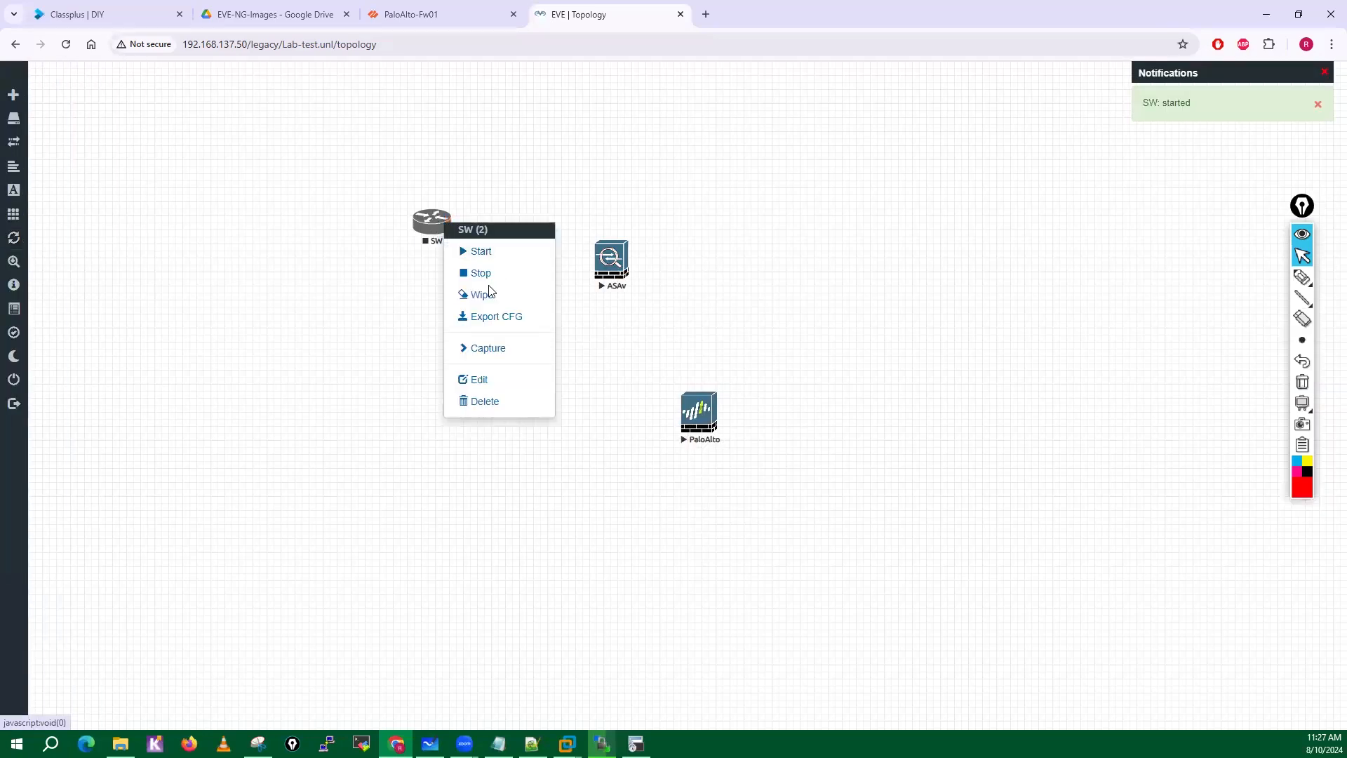
pyautogui.click(477, 400)
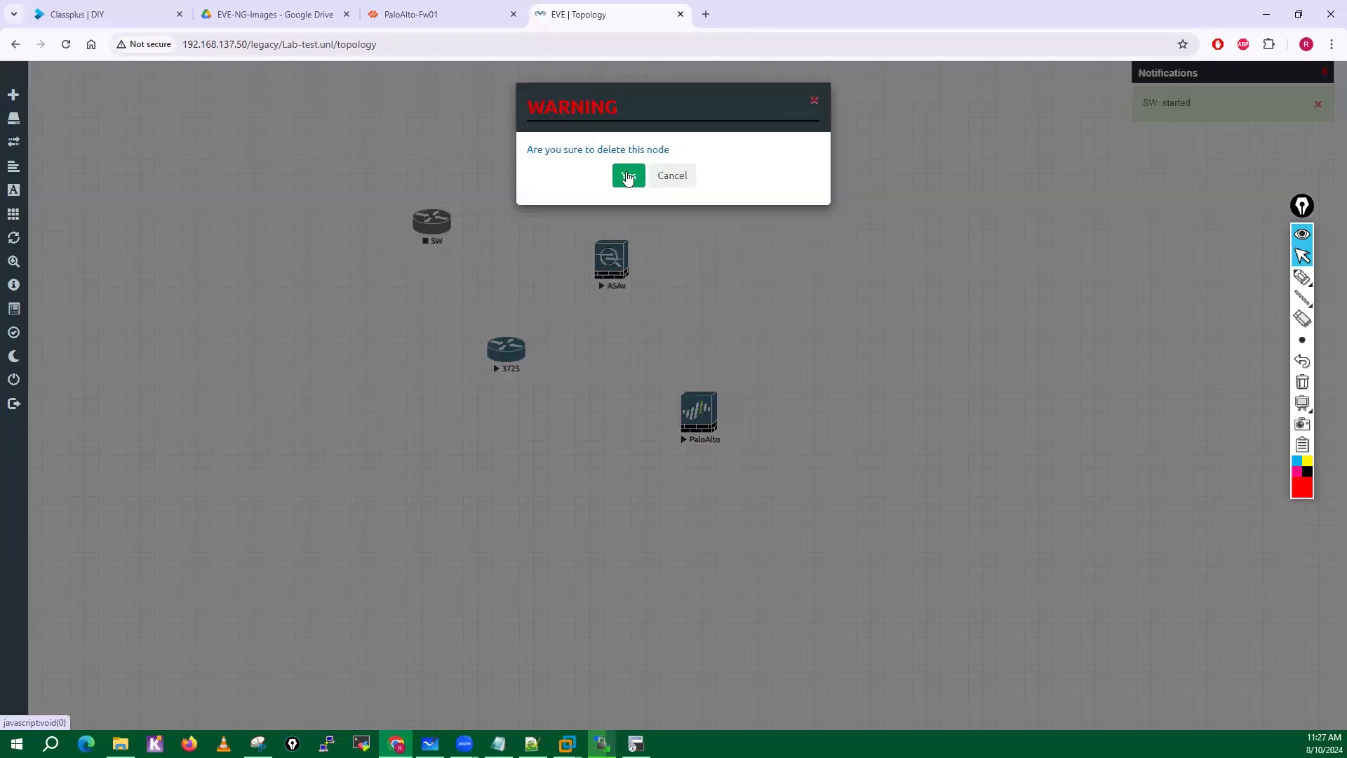
pyautogui.click(628, 163)
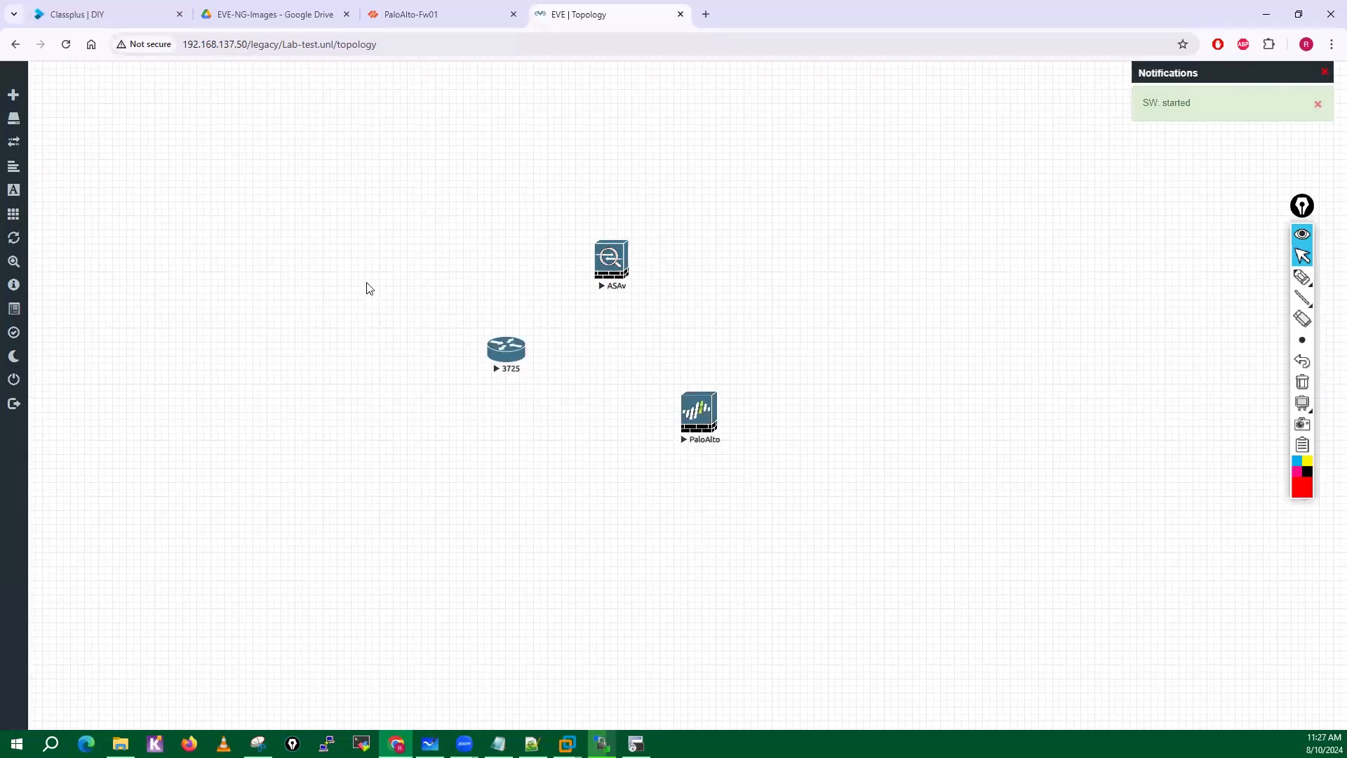
pyautogui.rightClick(365, 290)
pyautogui.click(304, 268)
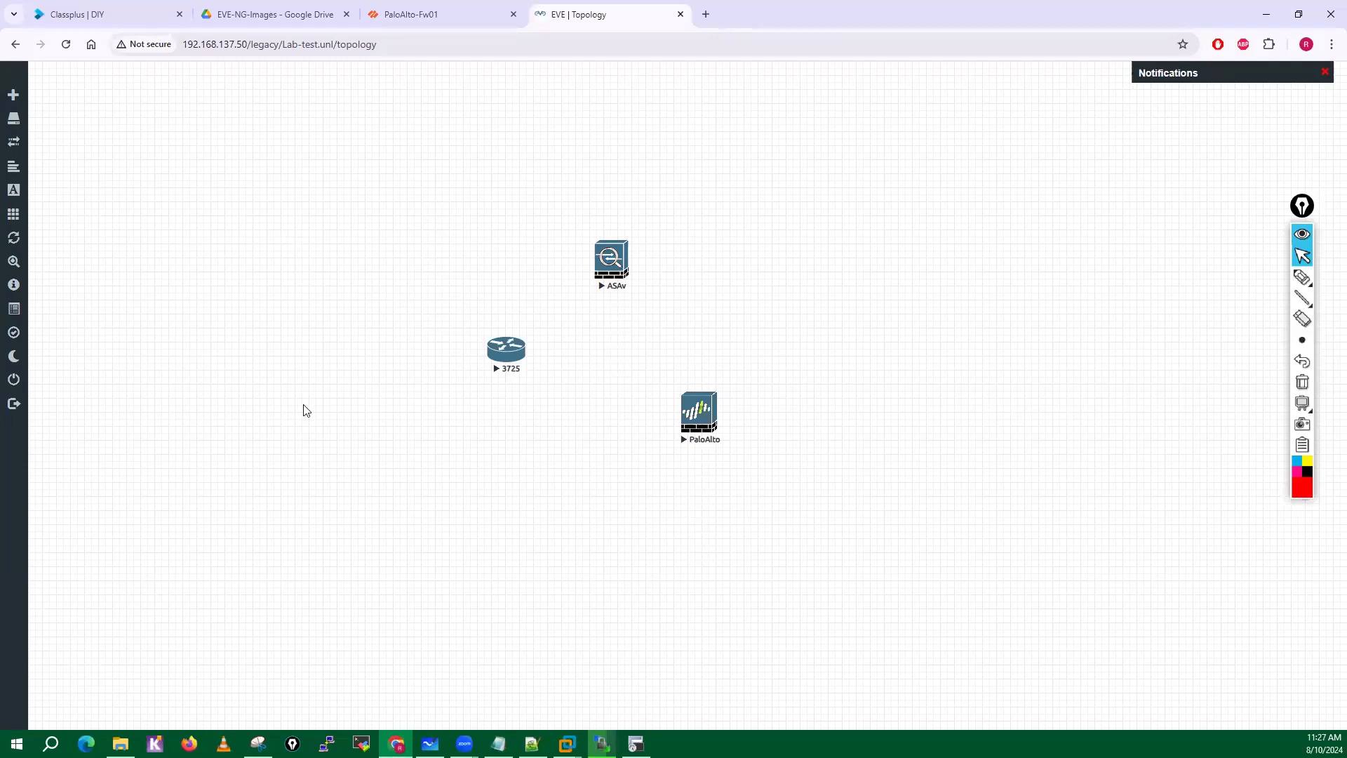
# Check the local sdwan-images folder and open the 3725 node's console in SecureCRT.
pyautogui.click(120, 743)
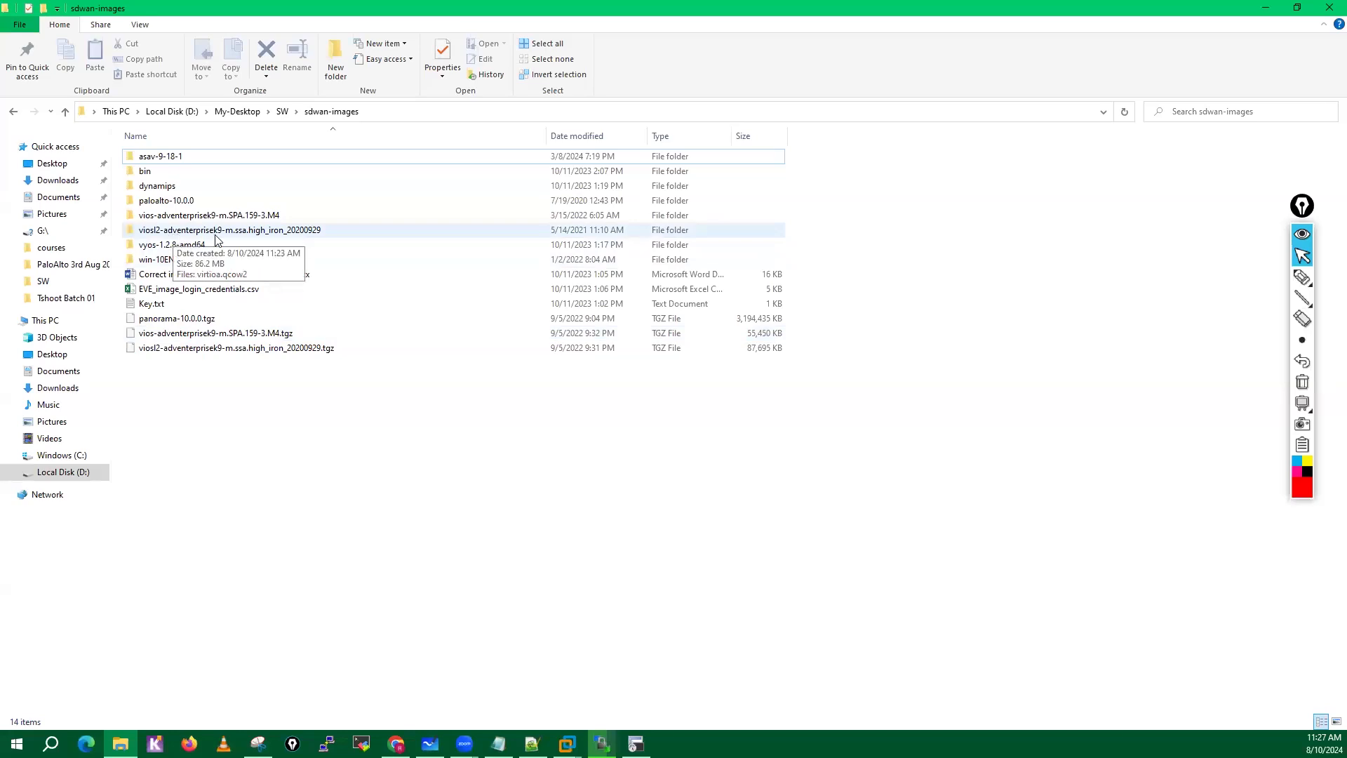
pyautogui.click(1262, 9)
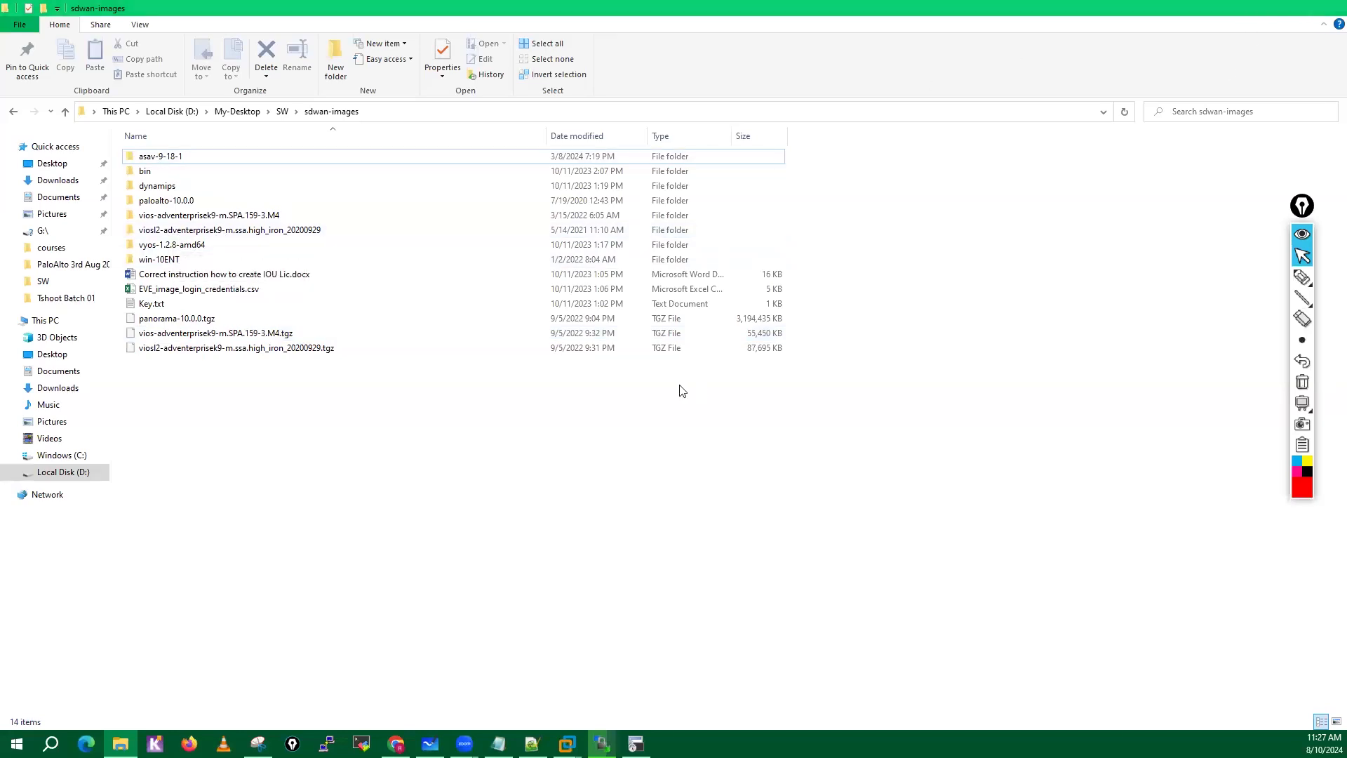
pyautogui.click(499, 355)
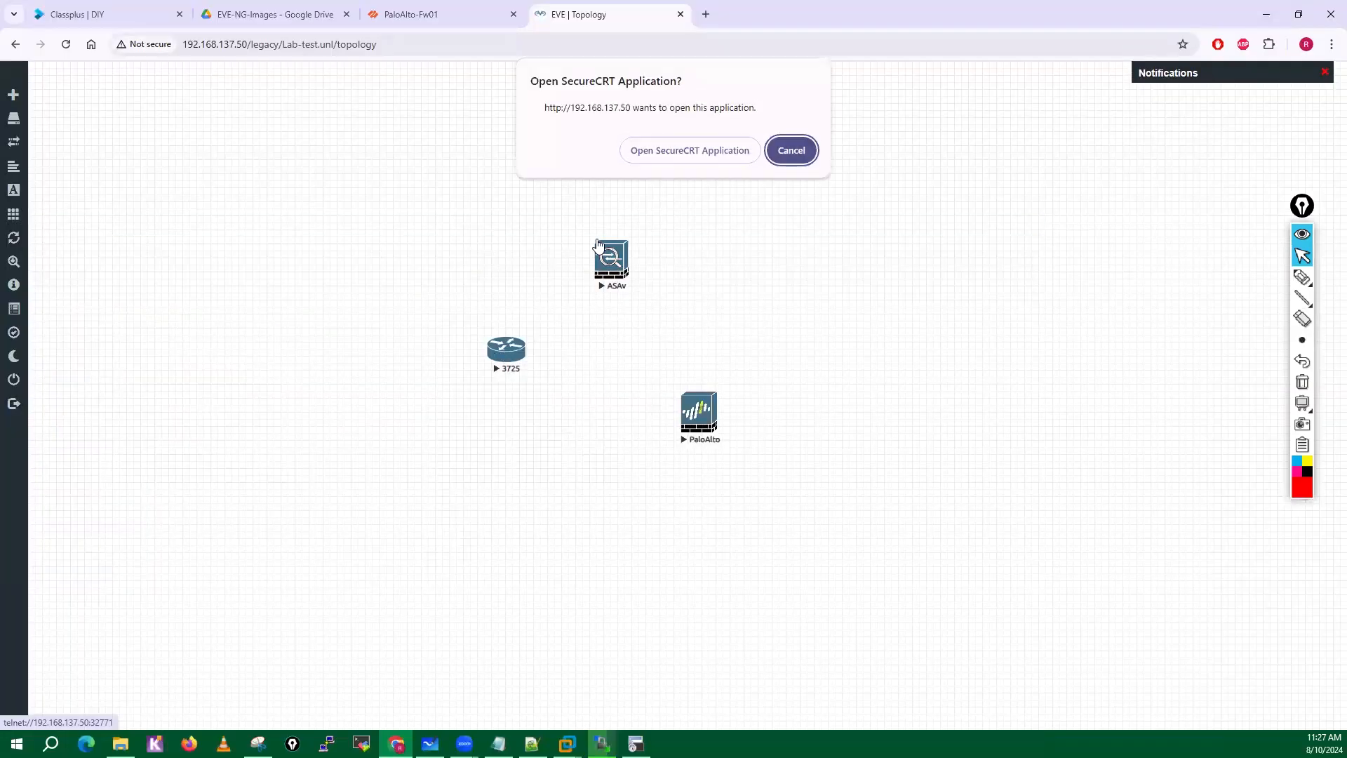
pyautogui.click(672, 156)
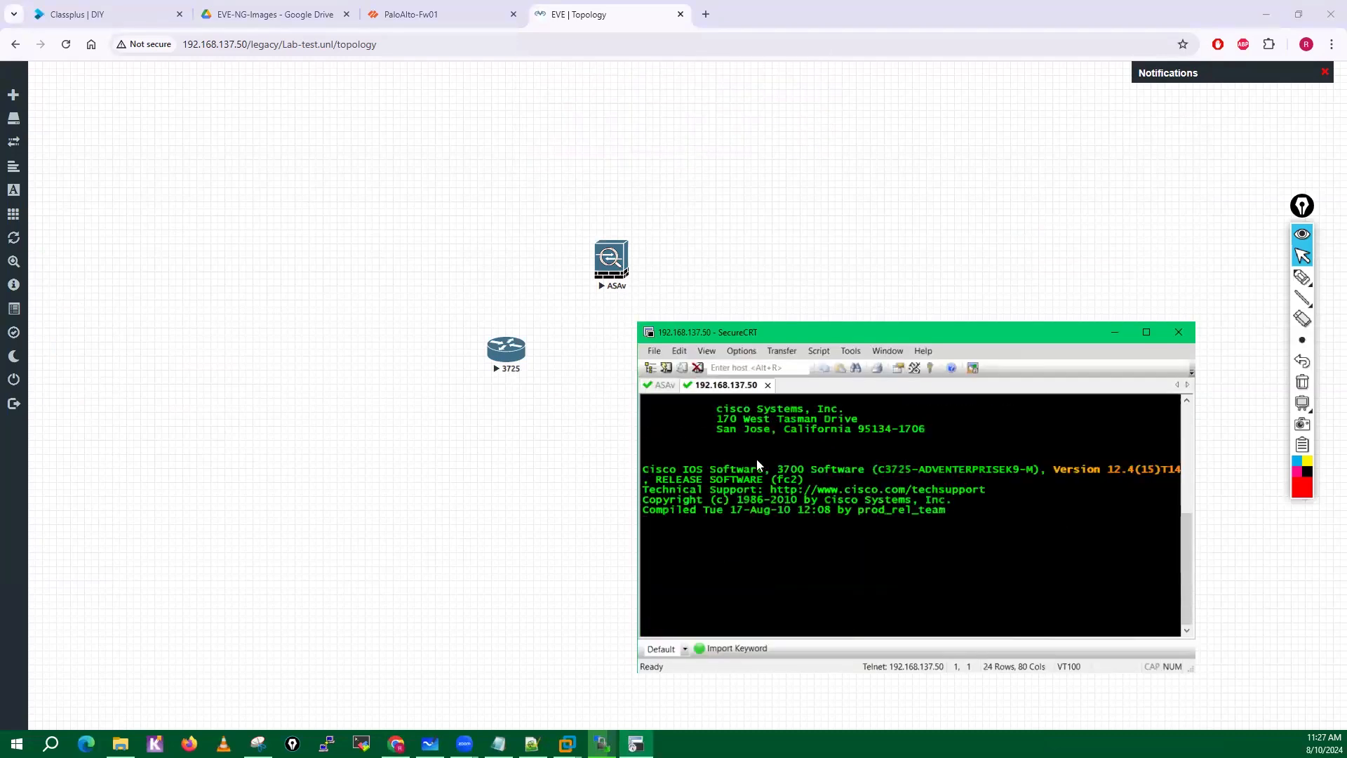
pyautogui.click(551, 435)
# Open the PaloAlto node's VNC console from the topology.
pyautogui.moveTo(682, 424); pyautogui.dragTo(685, 415)
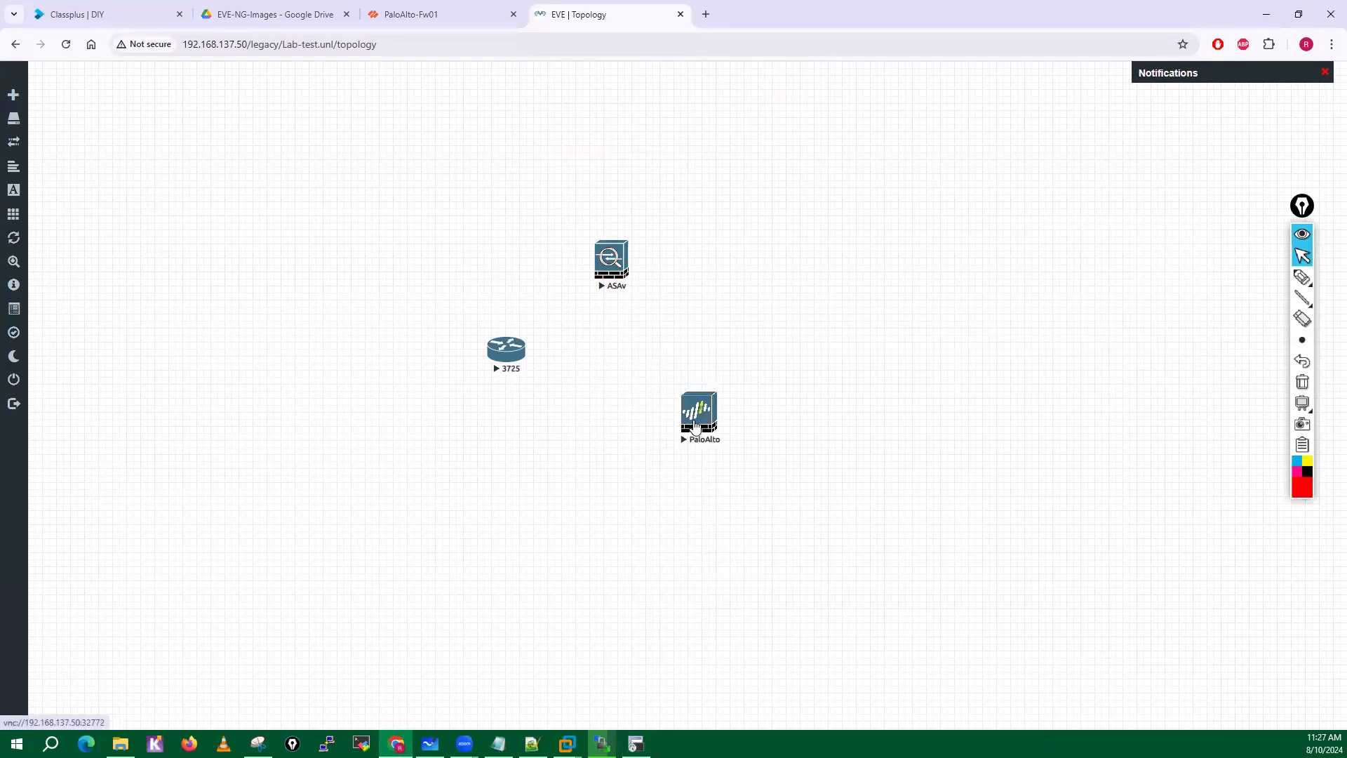
pyautogui.click(674, 162)
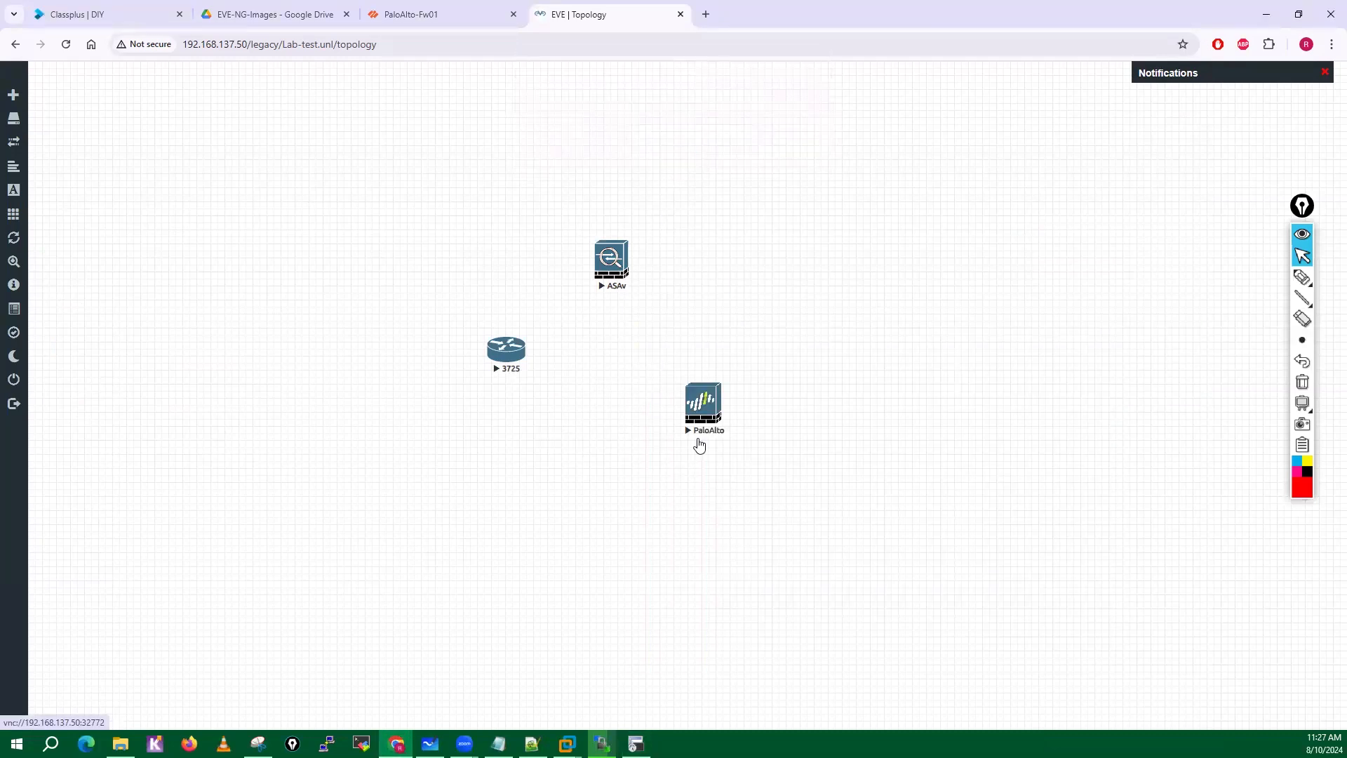
pyautogui.click(607, 378)
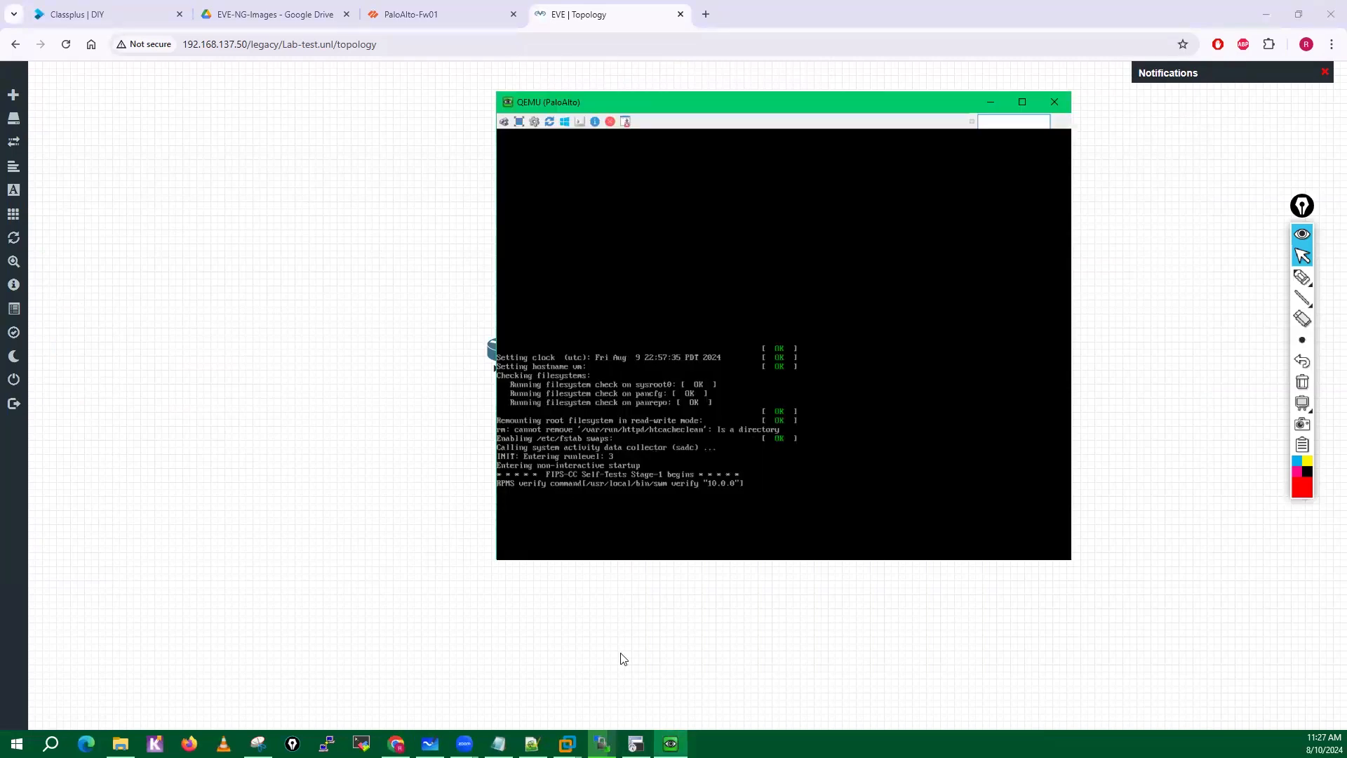
# Return to the 3725 console in SecureCRT and answer no to the initial configuration dialog.
pyautogui.click(636, 744)
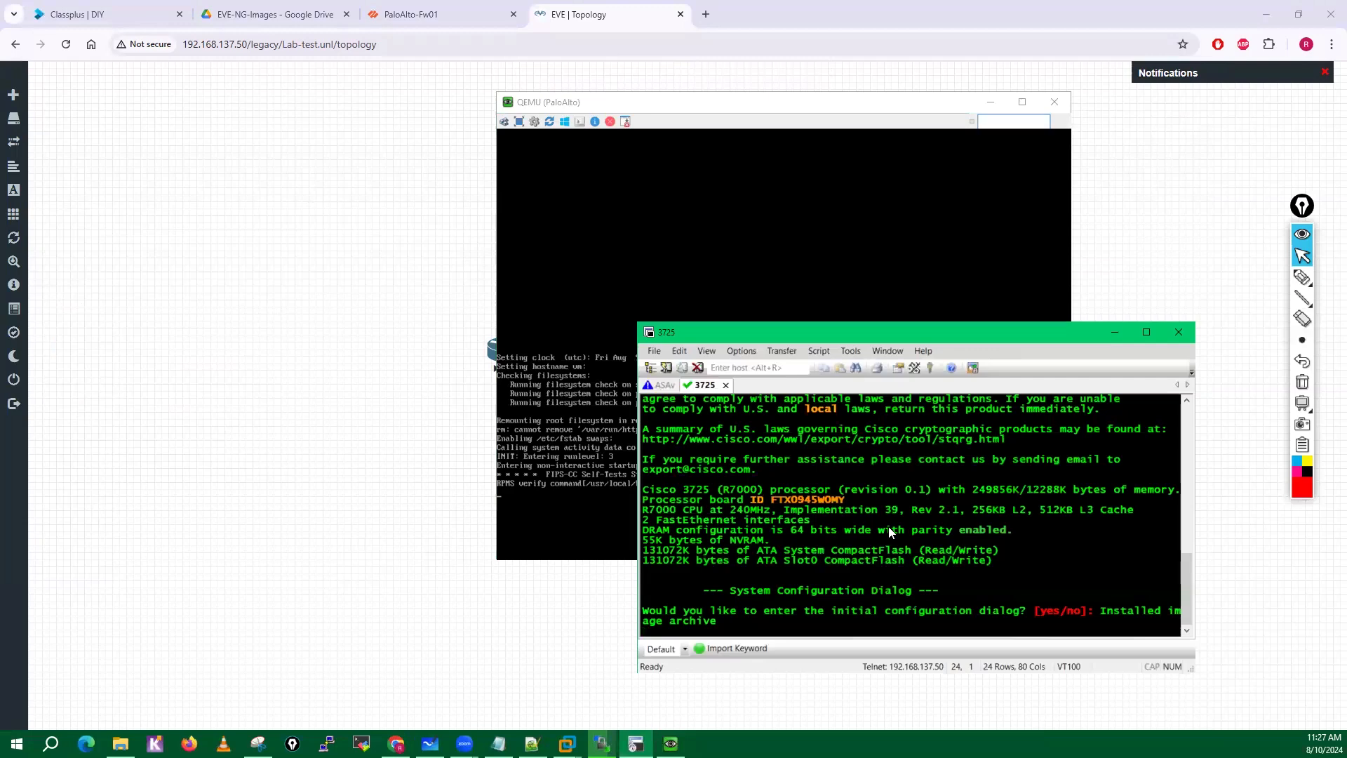
pyautogui.press('Return')
pyautogui.press('Return')
pyautogui.press('Return')
pyautogui.press('Return')
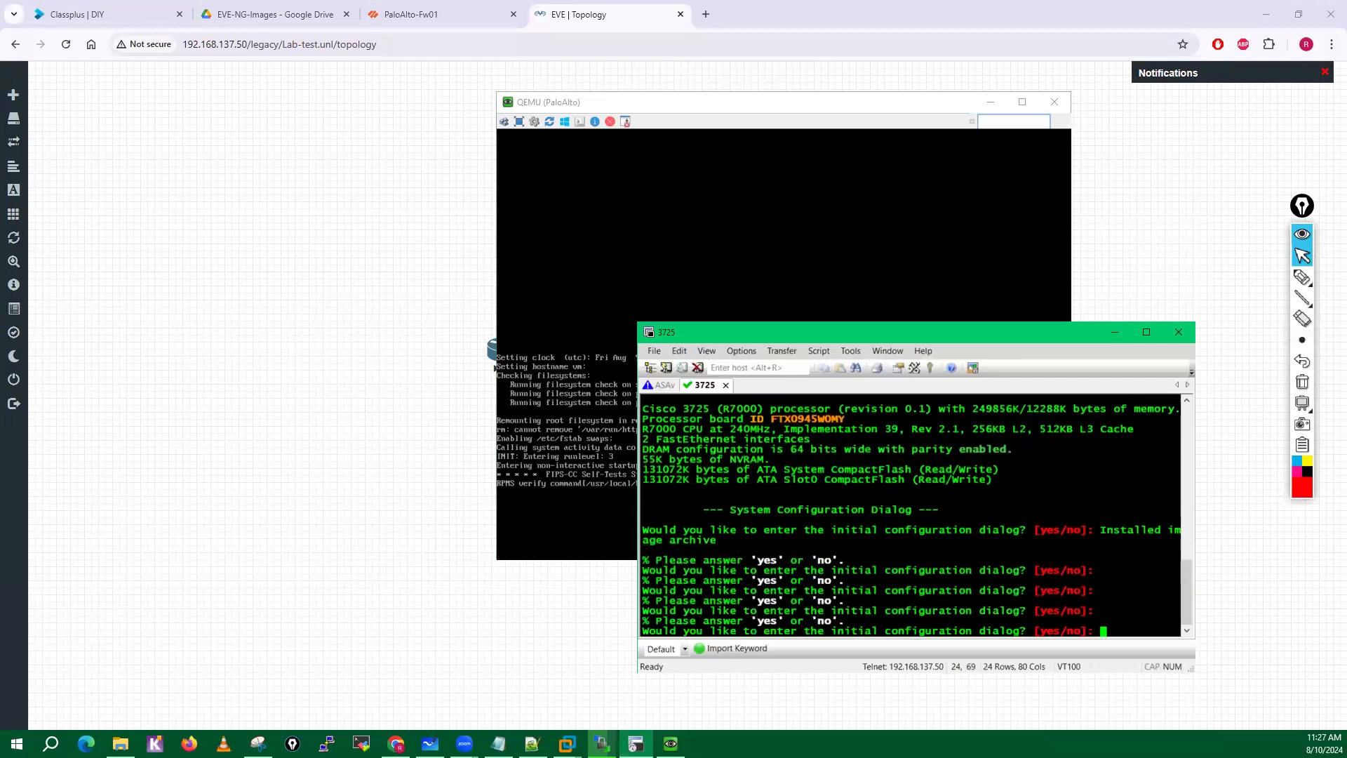
pyautogui.write('no')
pyautogui.press('Return')
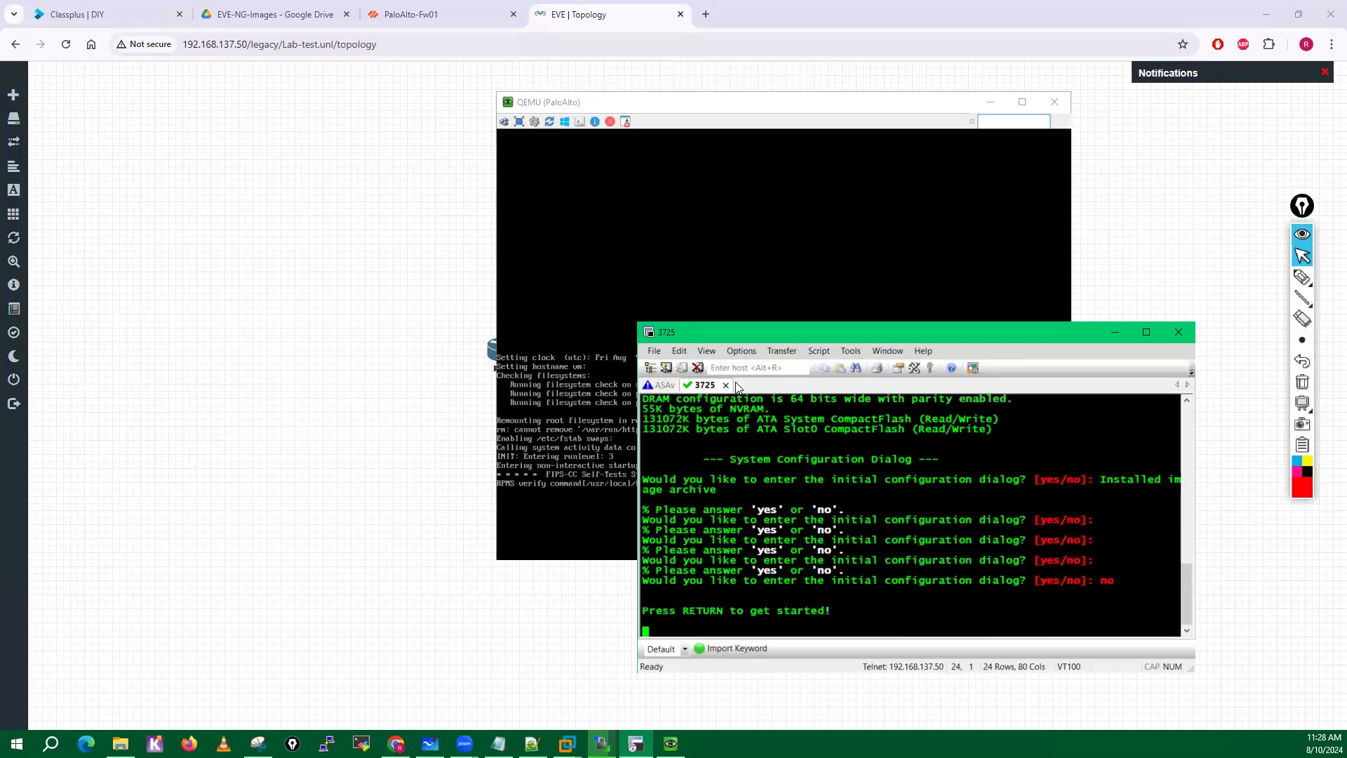
# Show the ASAv console session and arrange its window beside the PaloAlto console to watch both boot.
pyautogui.click(660, 385)
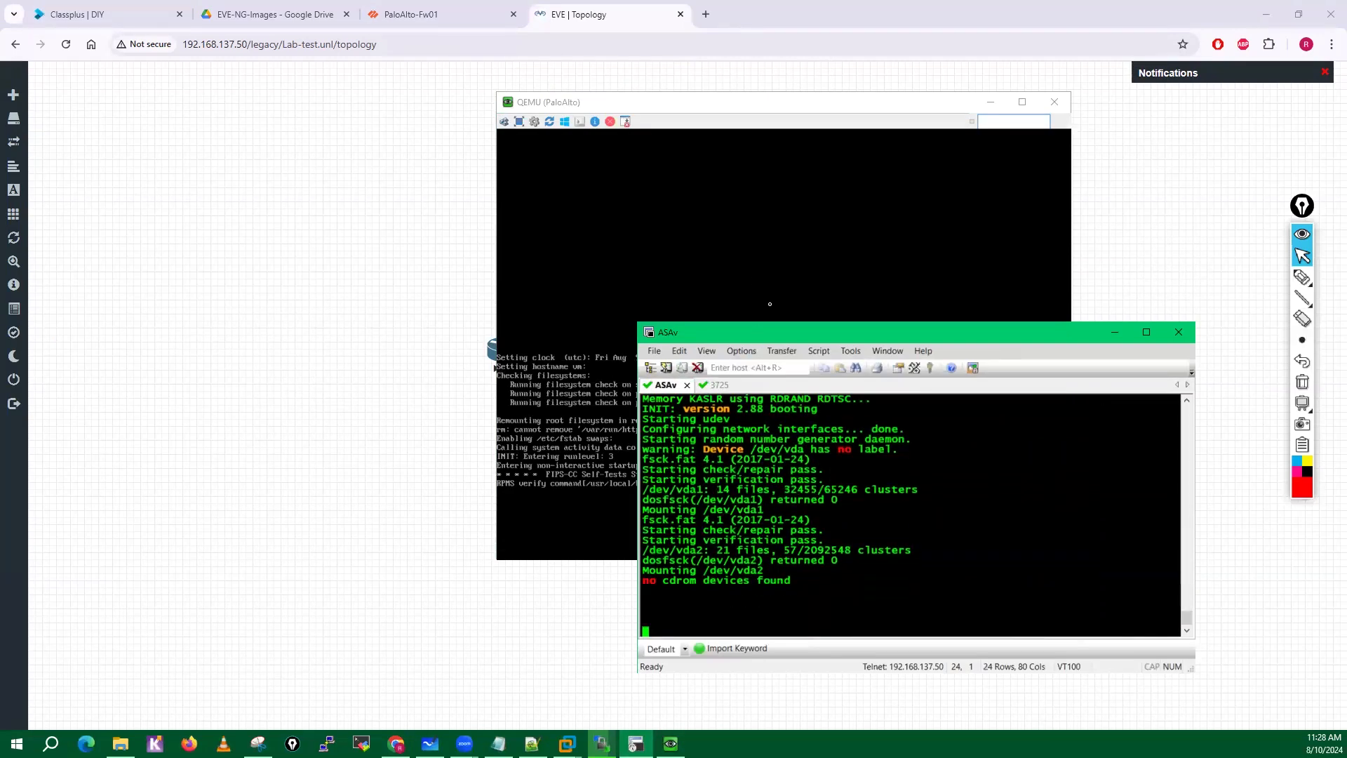
pyautogui.moveTo(732, 328); pyautogui.dragTo(166, 136)
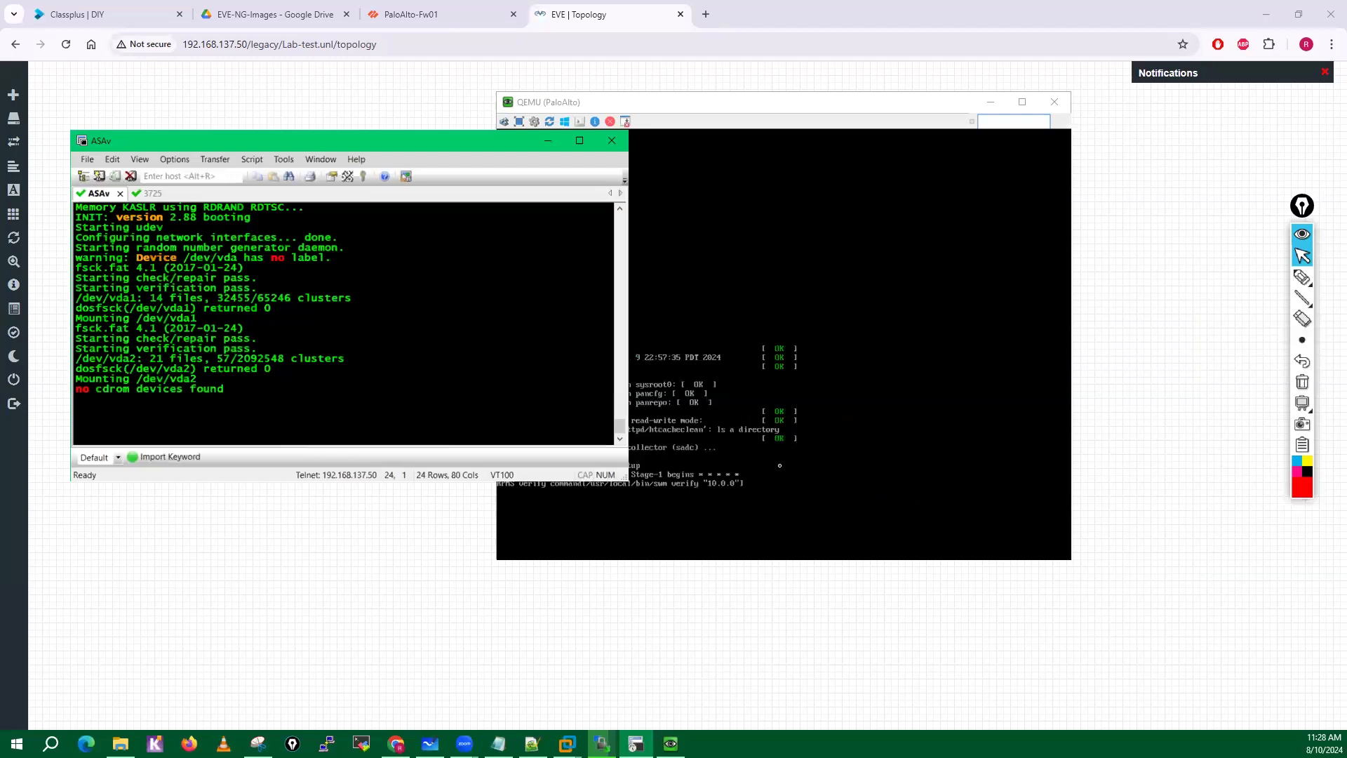
pyautogui.click(758, 378)
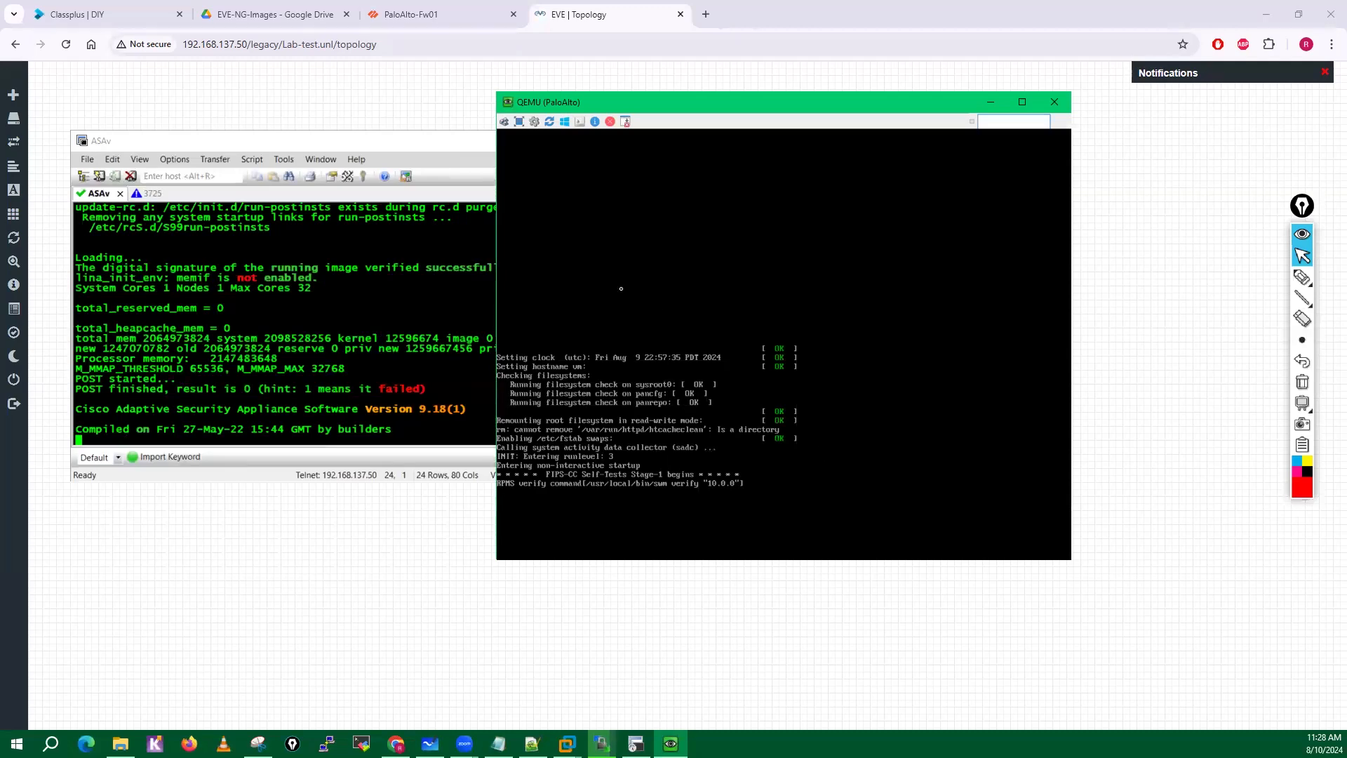
# Handwrite the screen note "No Bootable device found" over the PaloAlto console and circle it.
pyautogui.click(1302, 277)
pyautogui.moveTo(565, 247)
pyautogui.mouseDown()
pyautogui.moveTo(570, 275)
pyautogui.moveTo(581, 255)
pyautogui.mouseUp()
pyautogui.moveTo(594, 188); pyautogui.dragTo(597, 213)
pyautogui.click(608, 185)
pyautogui.moveTo(597, 190)
pyautogui.mouseDown()
pyautogui.moveTo(697, 211)
pyautogui.moveTo(740, 177)
pyautogui.moveTo(764, 201)
pyautogui.moveTo(785, 181)
pyautogui.moveTo(830, 175)
pyautogui.moveTo(872, 178)
pyautogui.moveTo(878, 196)
pyautogui.moveTo(948, 184)
pyautogui.mouseUp()
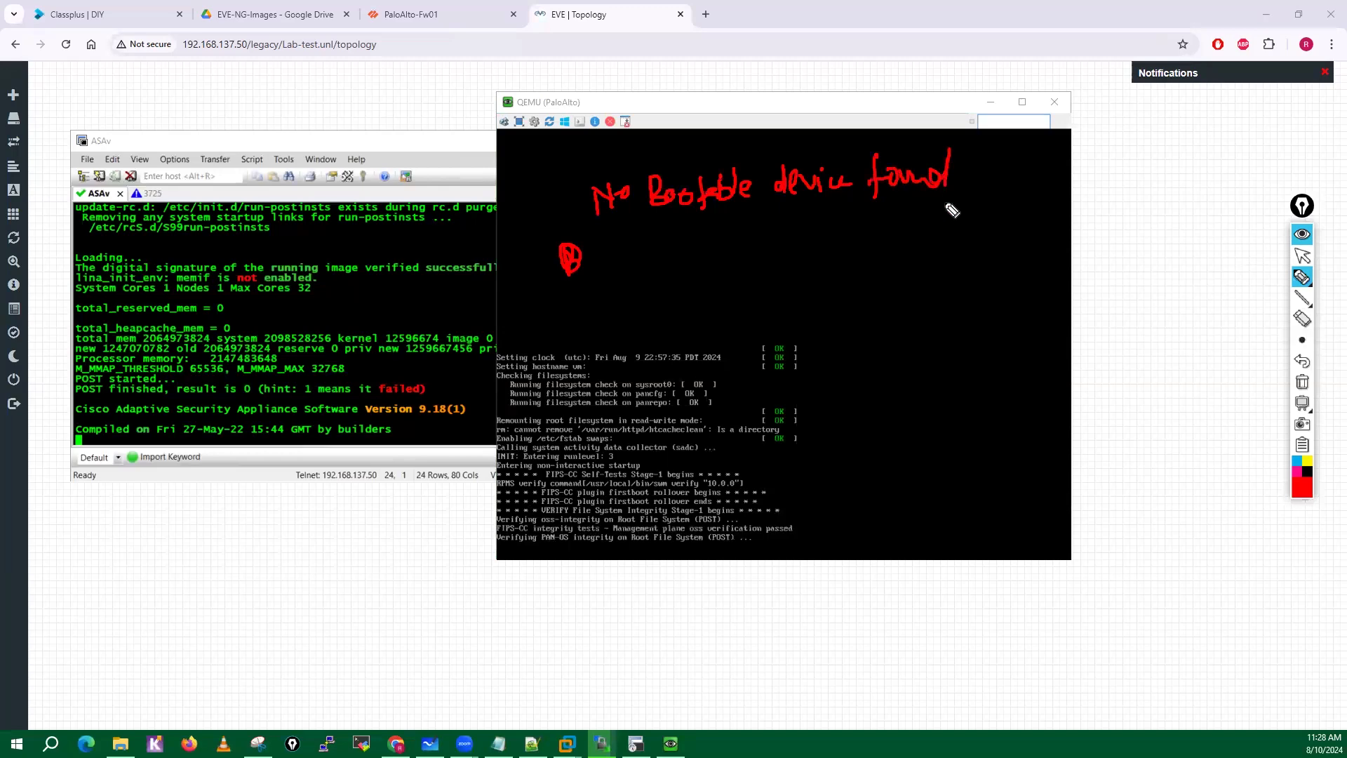
pyautogui.moveTo(653, 149)
pyautogui.mouseDown()
pyautogui.moveTo(558, 198)
pyautogui.moveTo(944, 228)
pyautogui.moveTo(646, 156)
pyautogui.mouseUp()
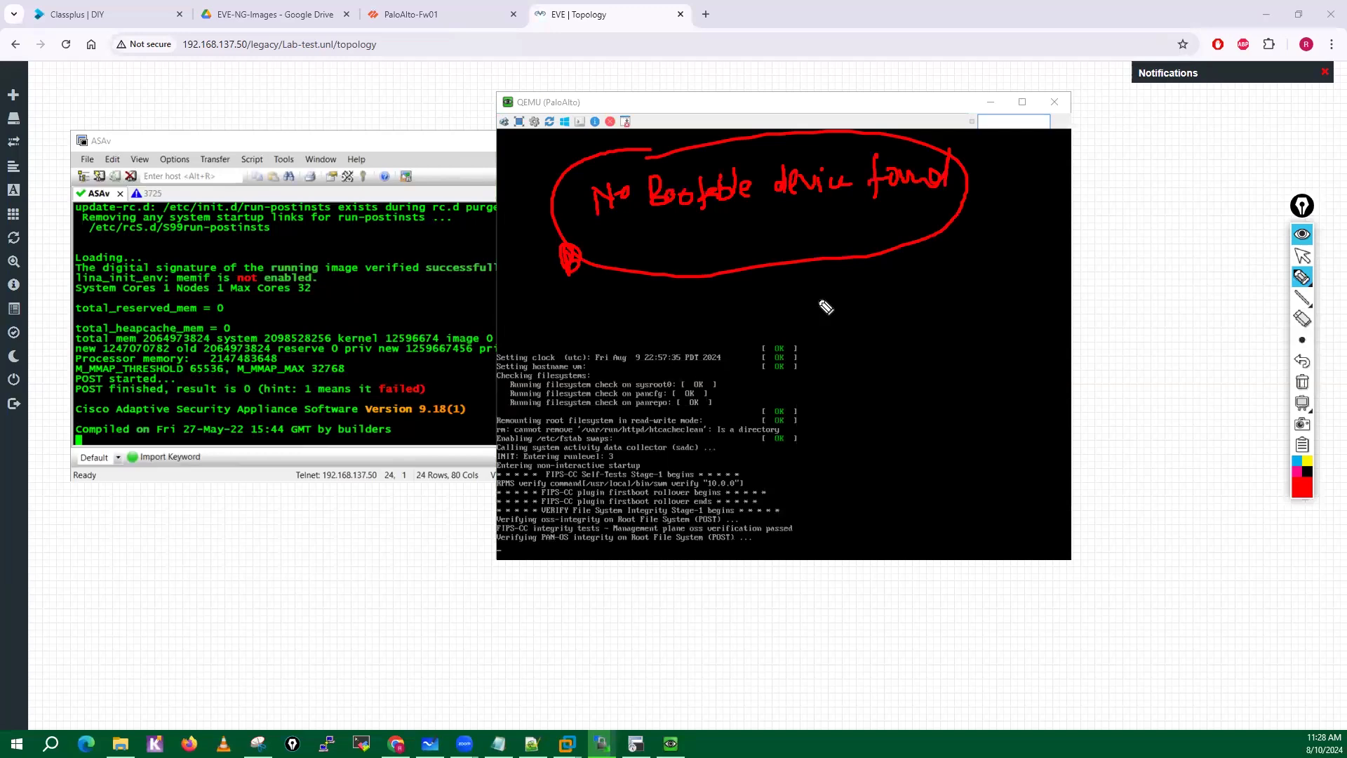
# Add arrowed handwritten notes "folder or Not" and "image name" below the circled note, and clear all screen annotations.
pyautogui.moveTo(816, 299)
pyautogui.mouseDown()
pyautogui.moveTo(887, 297)
pyautogui.moveTo(862, 316)
pyautogui.mouseUp()
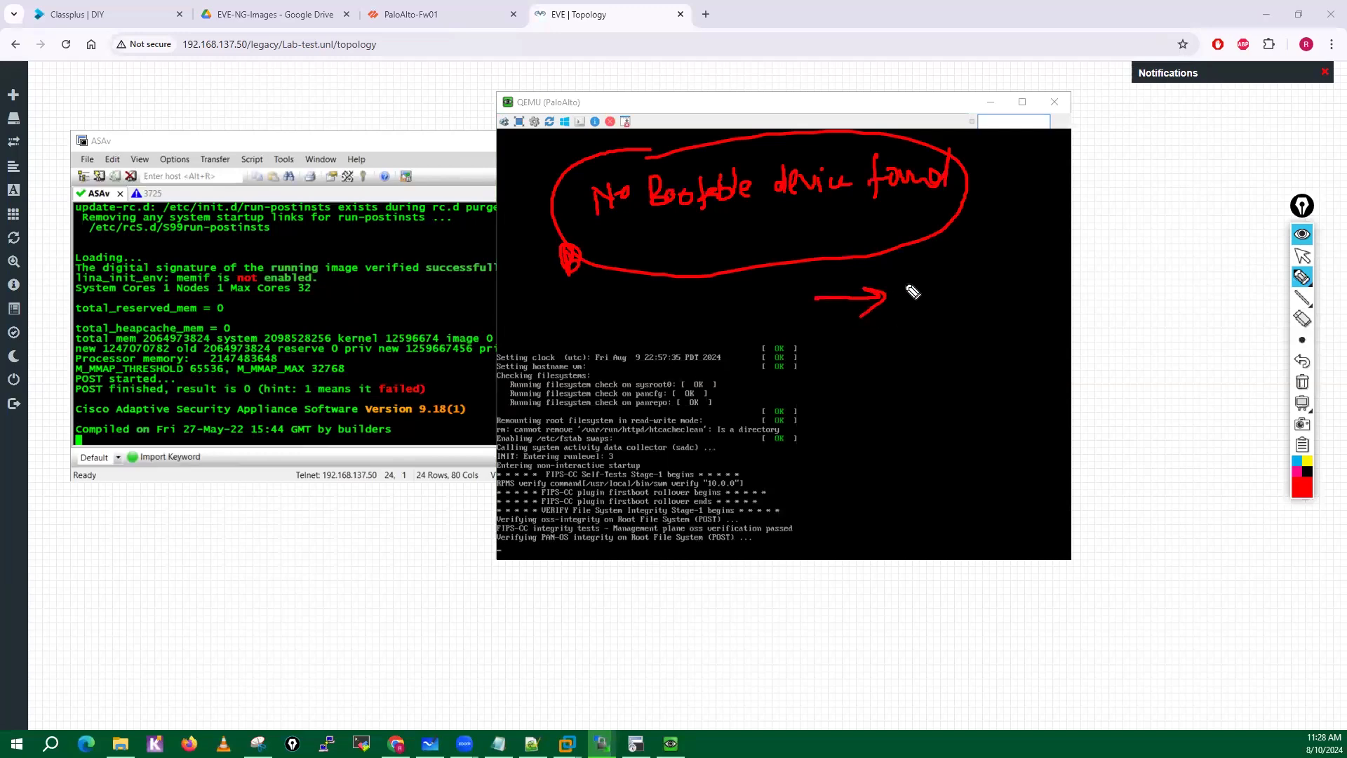
pyautogui.moveTo(910, 275)
pyautogui.mouseDown()
pyautogui.moveTo(958, 295)
pyautogui.moveTo(1094, 254)
pyautogui.moveTo(1132, 260)
pyautogui.mouseUp()
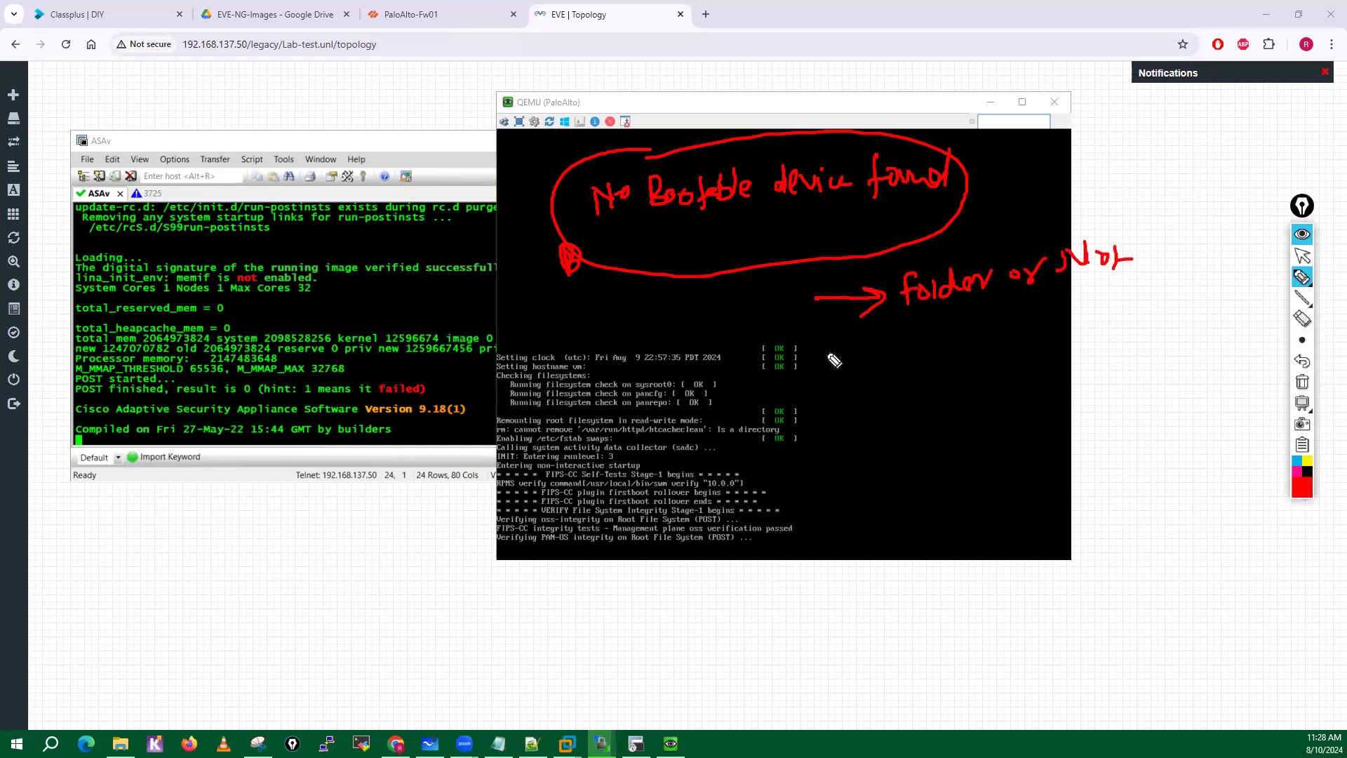
pyautogui.moveTo(825, 357); pyautogui.dragTo(863, 354)
pyautogui.moveTo(851, 345); pyautogui.dragTo(845, 361)
pyautogui.click(912, 326)
pyautogui.moveTo(912, 335)
pyautogui.mouseDown()
pyautogui.moveTo(914, 354)
pyautogui.moveTo(1081, 329)
pyautogui.mouseUp()
pyautogui.moveTo(1000, 319); pyautogui.dragTo(1030, 343)
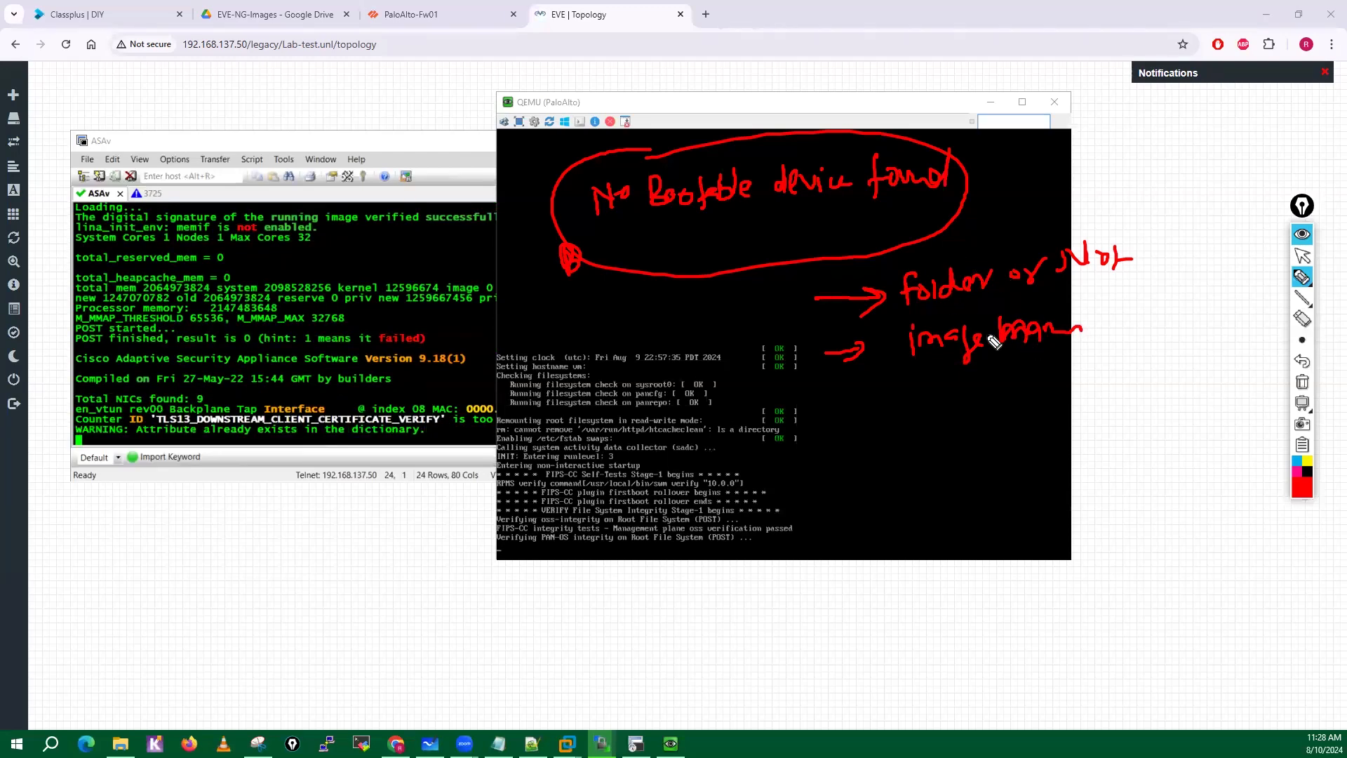
pyautogui.click(1302, 382)
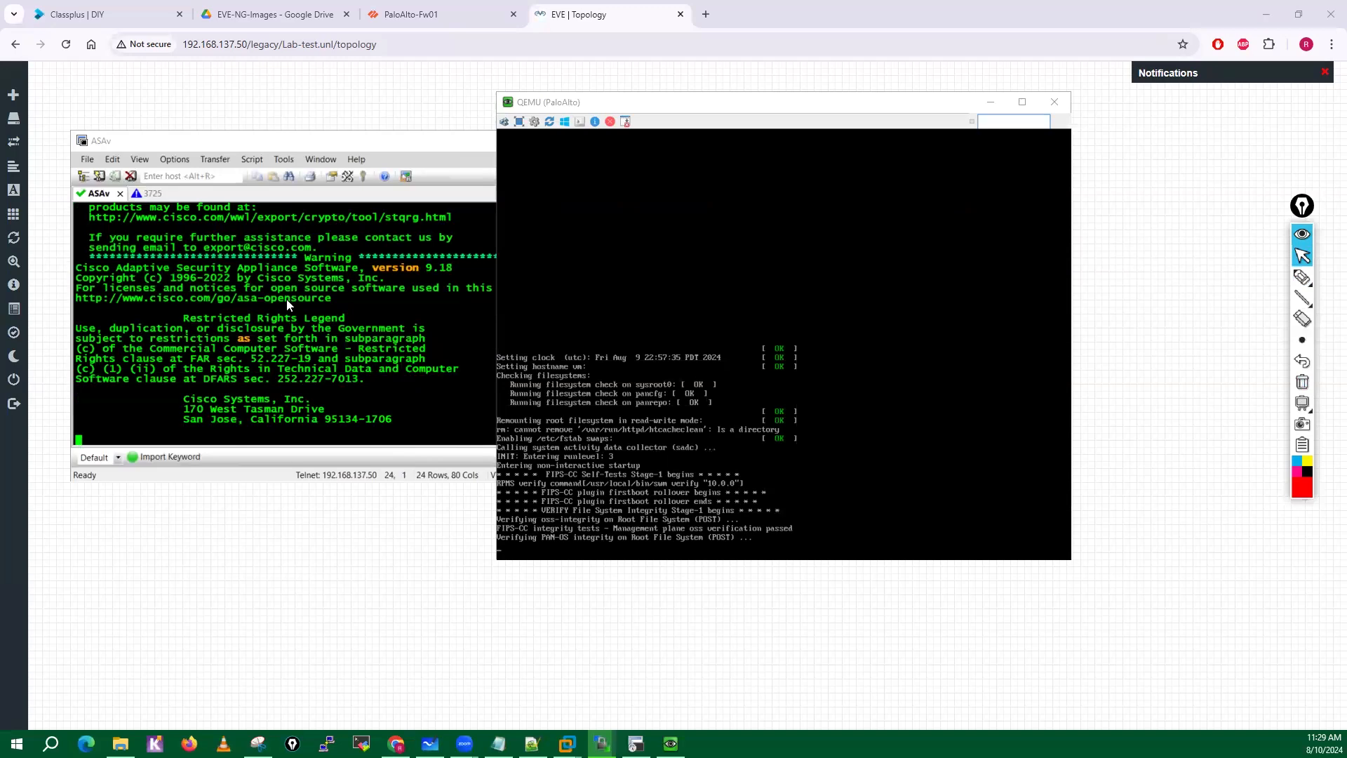
# Check that the ASAv console responds at its ciscoasa prompt, and minimize the ASAv and PaloAlto console windows.
pyautogui.click(334, 328)
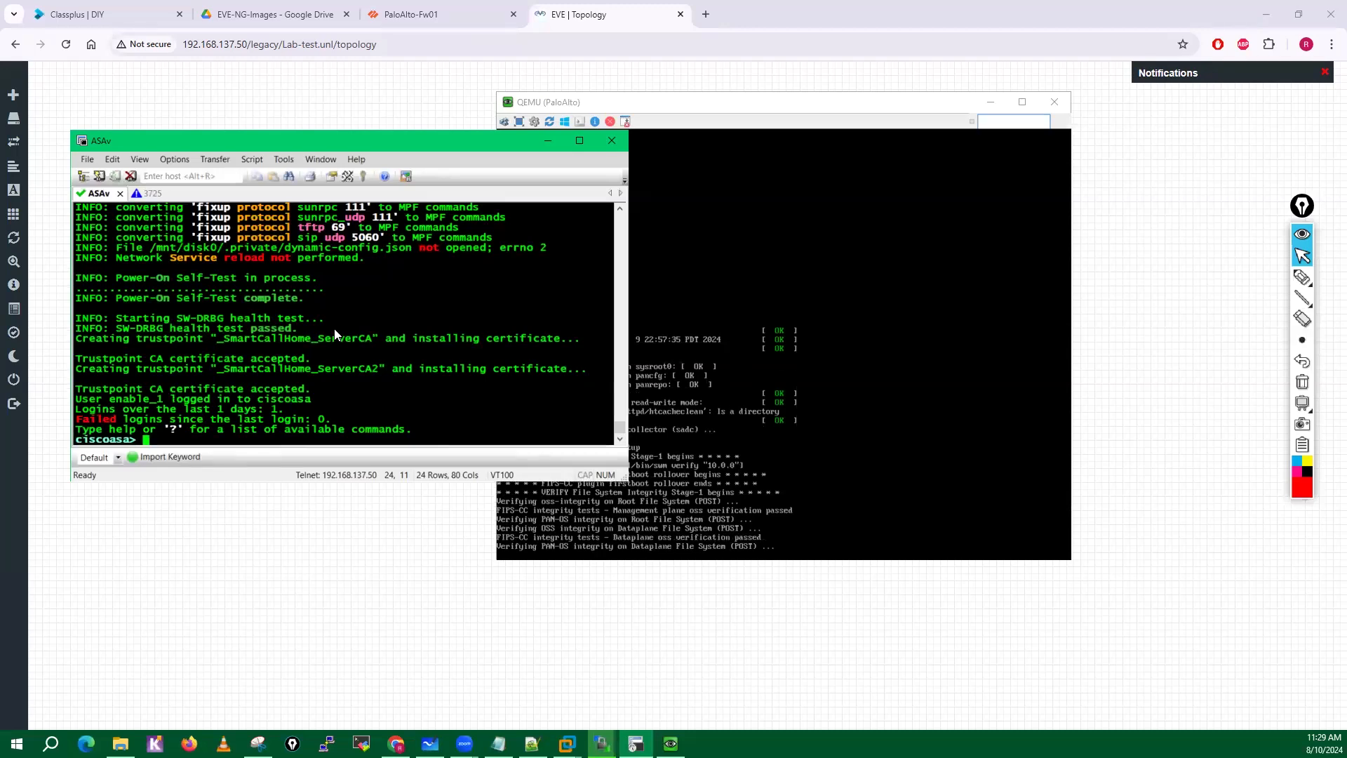
pyautogui.press('Return')
pyautogui.press('Return')
pyautogui.press('Return')
pyautogui.press('Return')
pyautogui.press('Return')
pyautogui.press('Return')
pyautogui.press('Return')
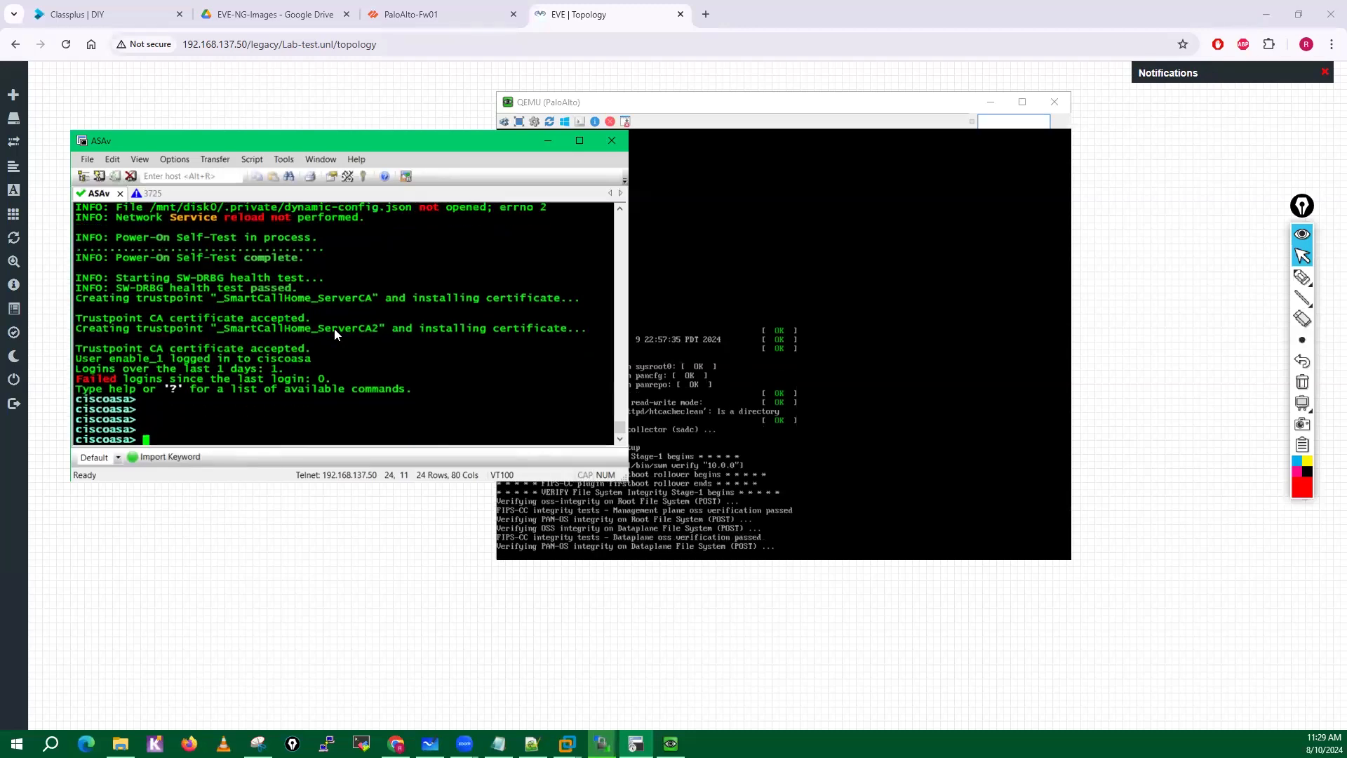
pyautogui.press('Return')
pyautogui.press('Return')
pyautogui.press('Return')
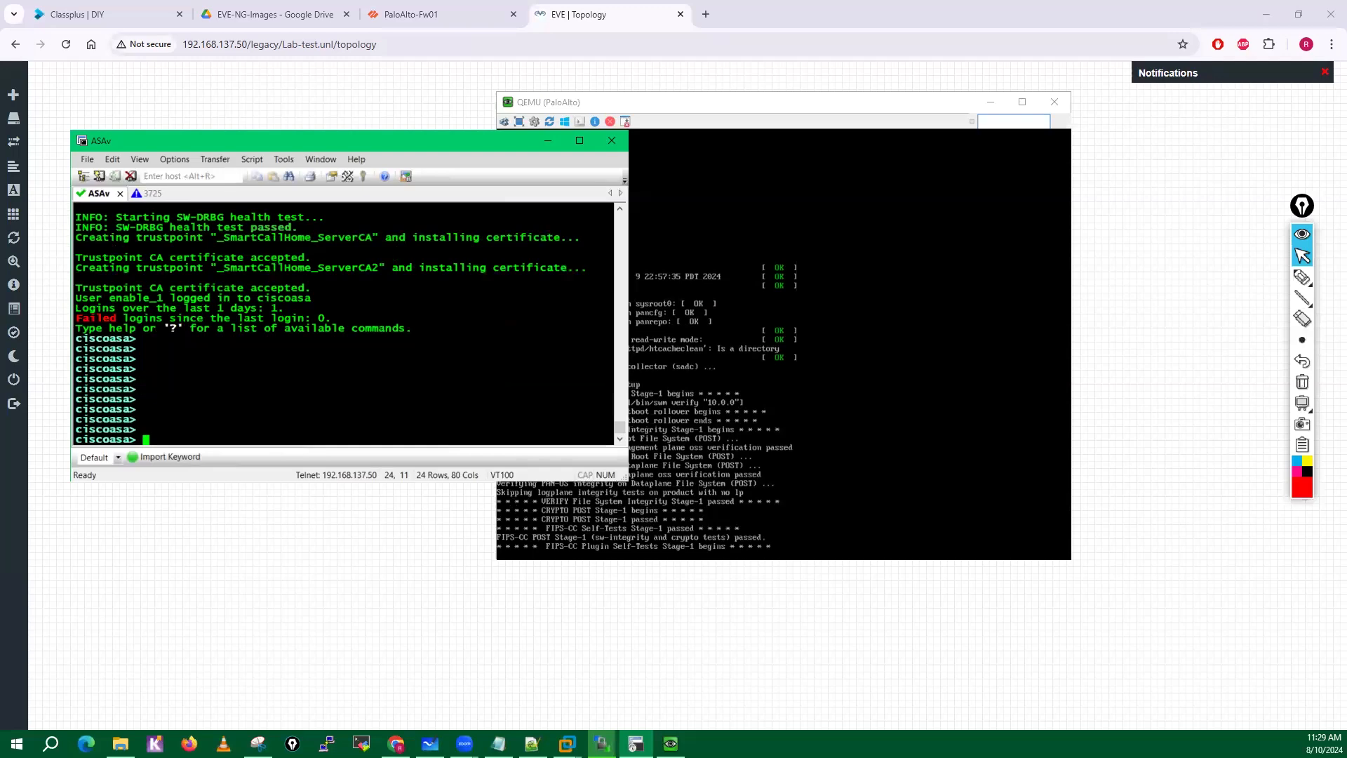
pyautogui.click(549, 140)
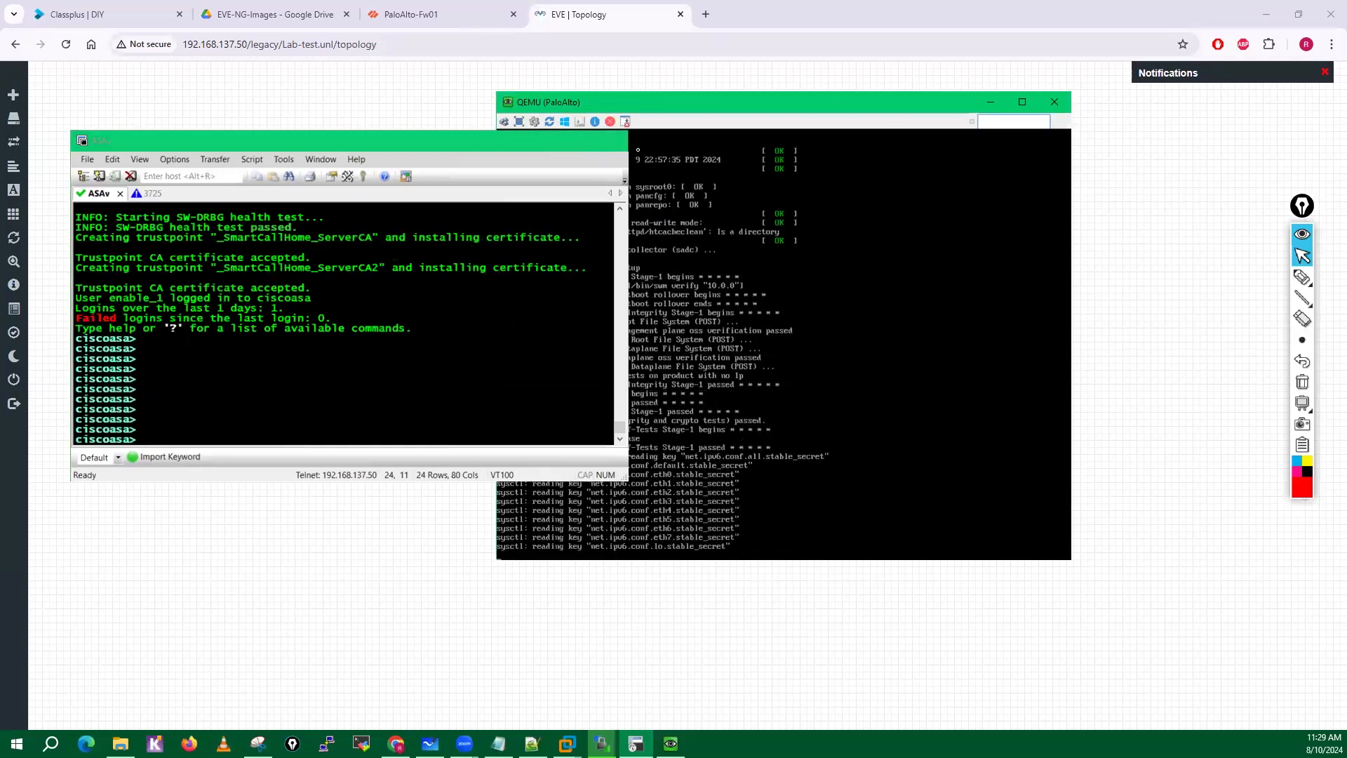
pyautogui.click(990, 102)
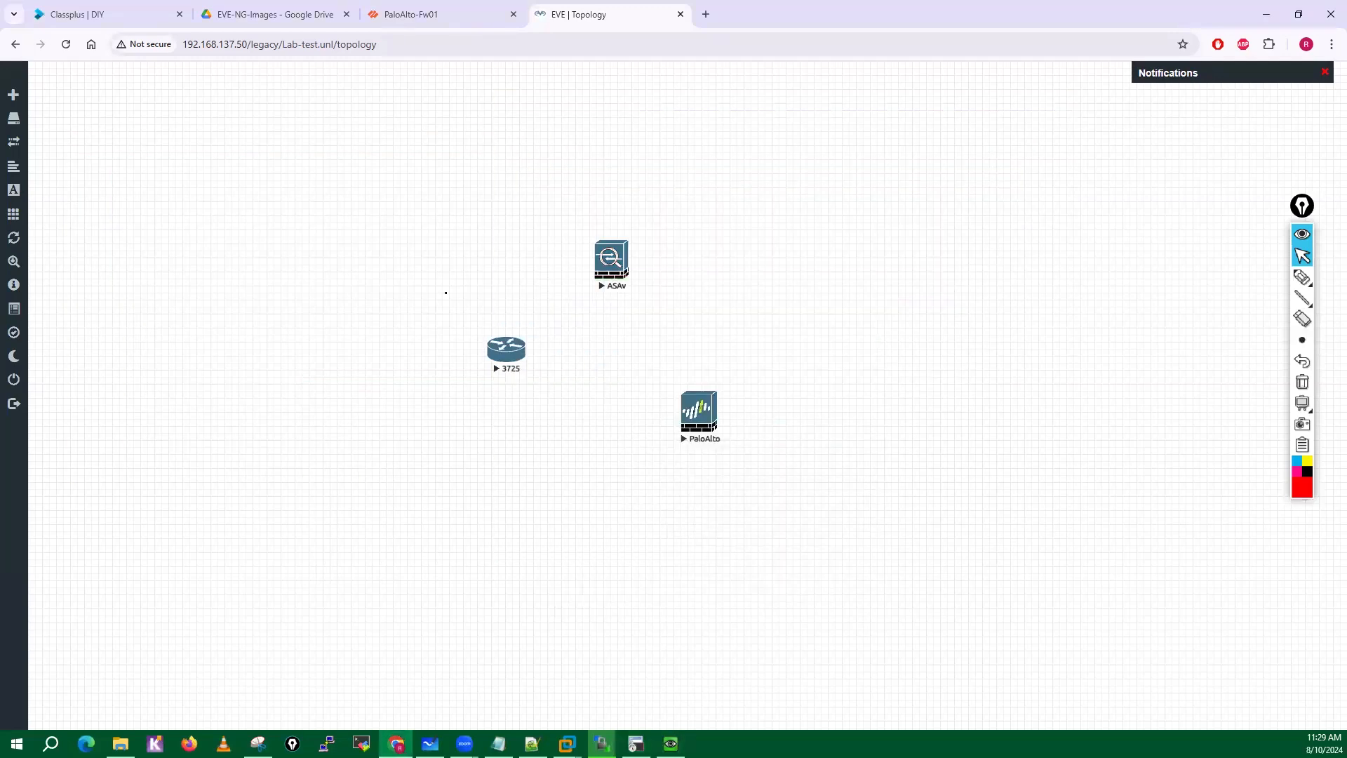
# Switch to WinSCP and refresh the local sdwan-images folder listing.
pyautogui.click(602, 744)
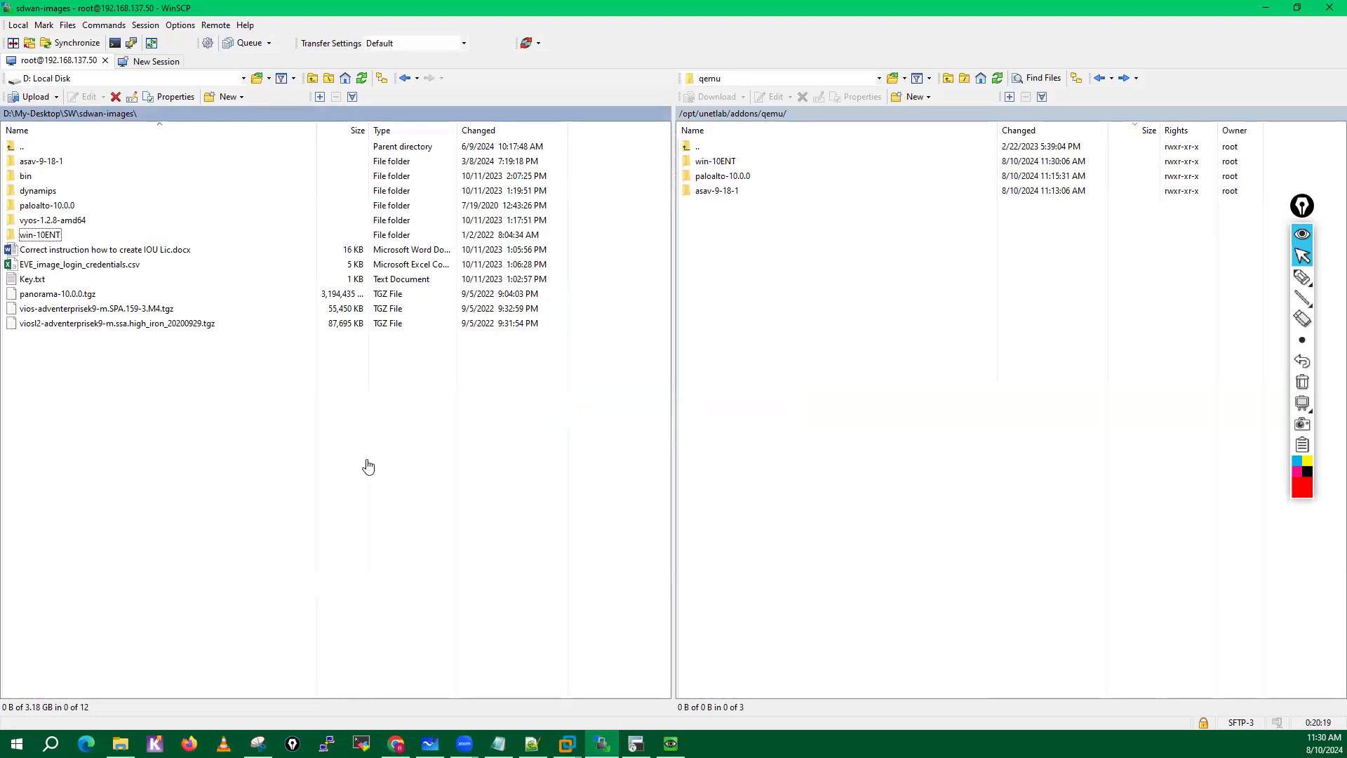
pyautogui.click(49, 225)
pyautogui.click(77, 418)
pyautogui.rightClick(76, 407)
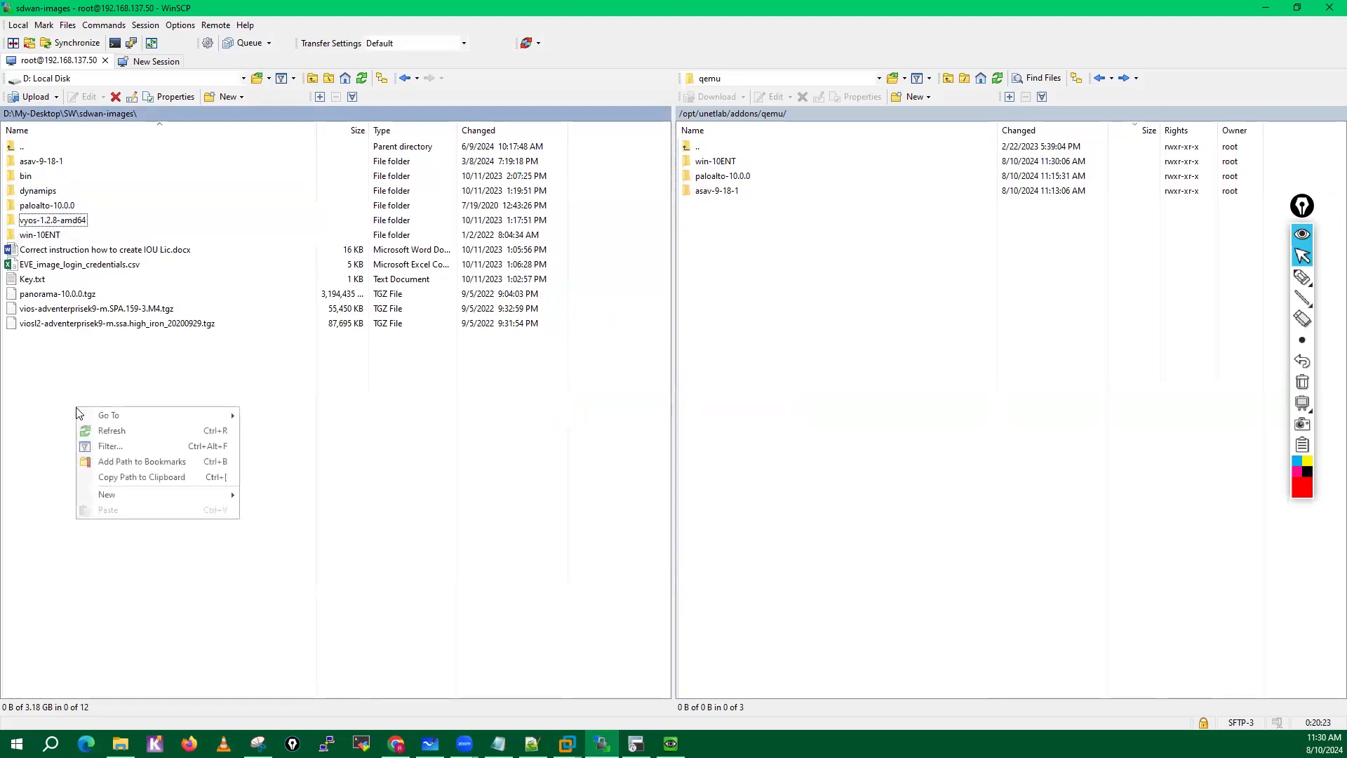
pyautogui.click(109, 431)
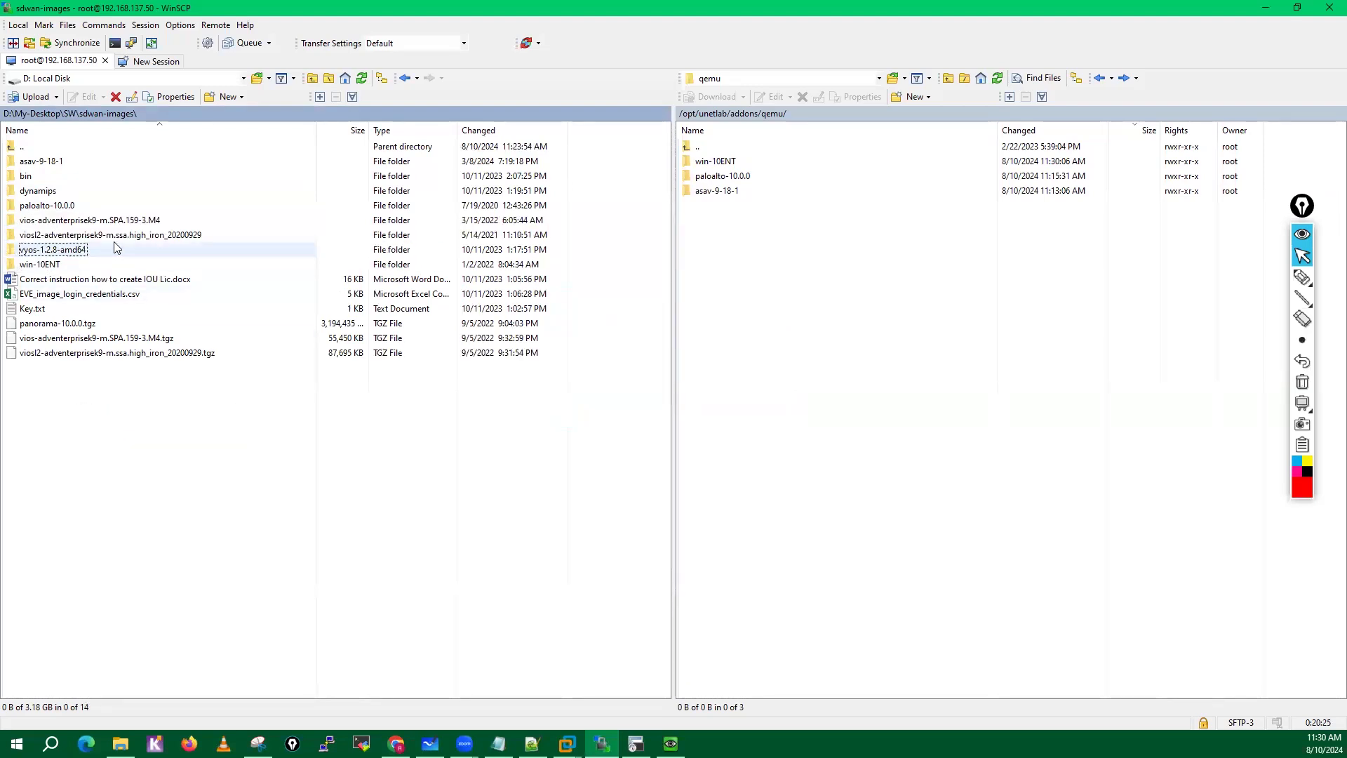
# Upload the vios-adventerprisek9-m.SPA.159-3.M4 and viosl2-adventerprisek9-m.ssa.high_iron_20200929 folders to /opt/unetlab/addons/qemu/.
pyautogui.click(130, 237)
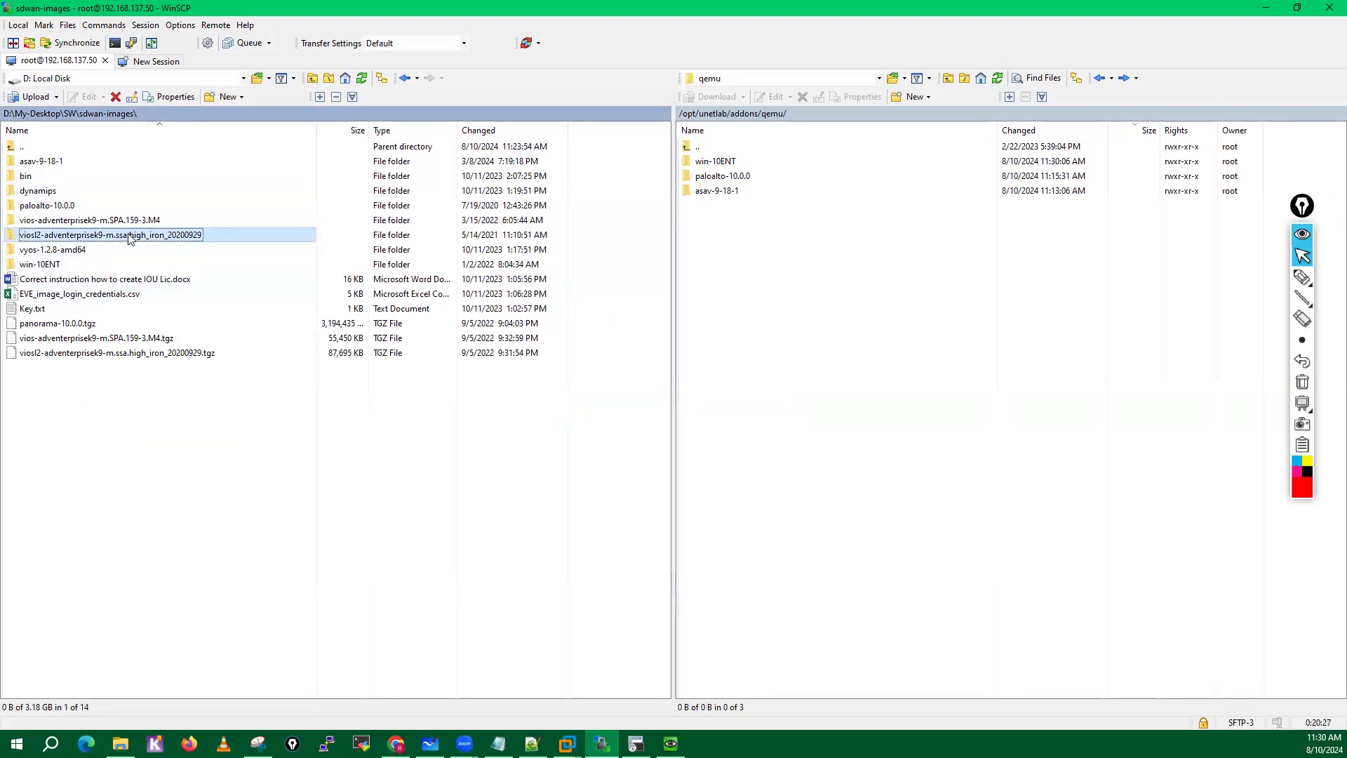
pyautogui.keyDown('ctrl'); pyautogui.click(67, 222); pyautogui.keyUp('ctrl')
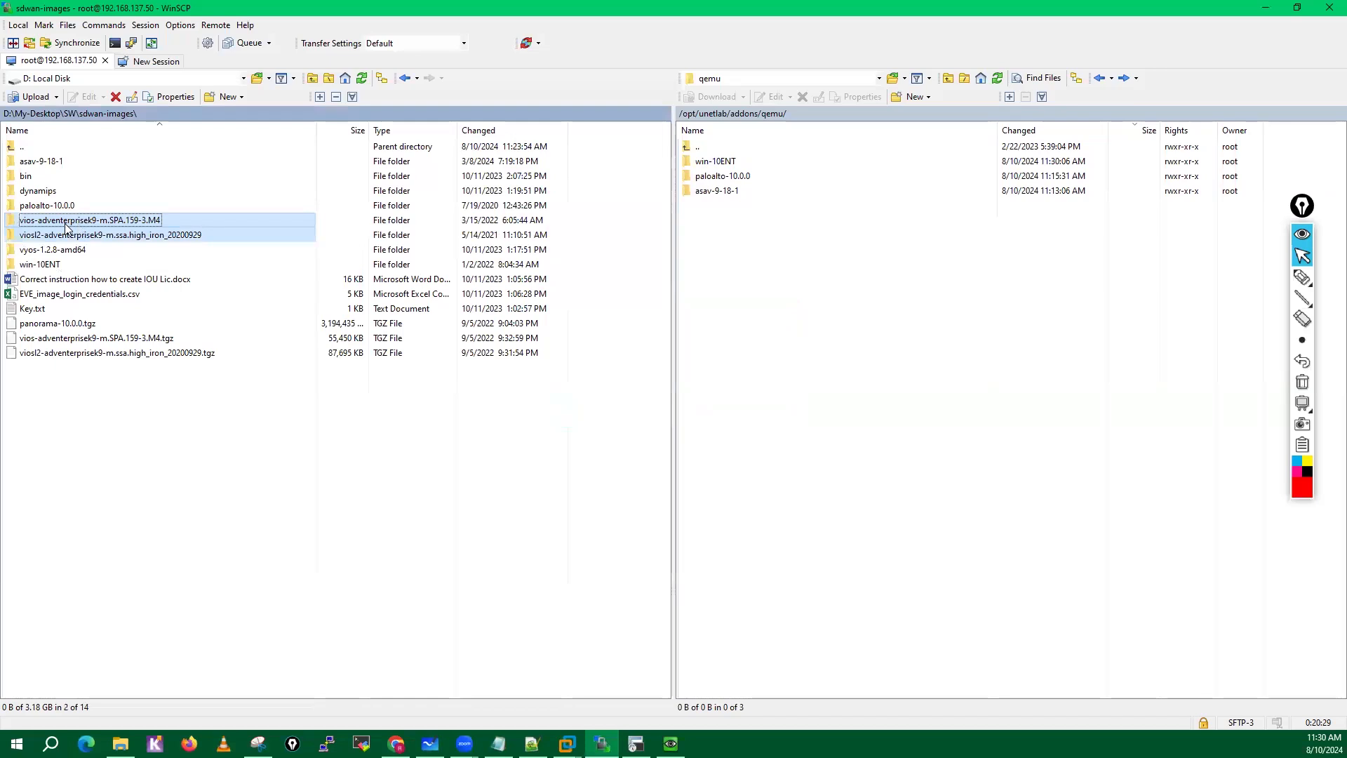
pyautogui.moveTo(59, 229); pyautogui.dragTo(791, 340)
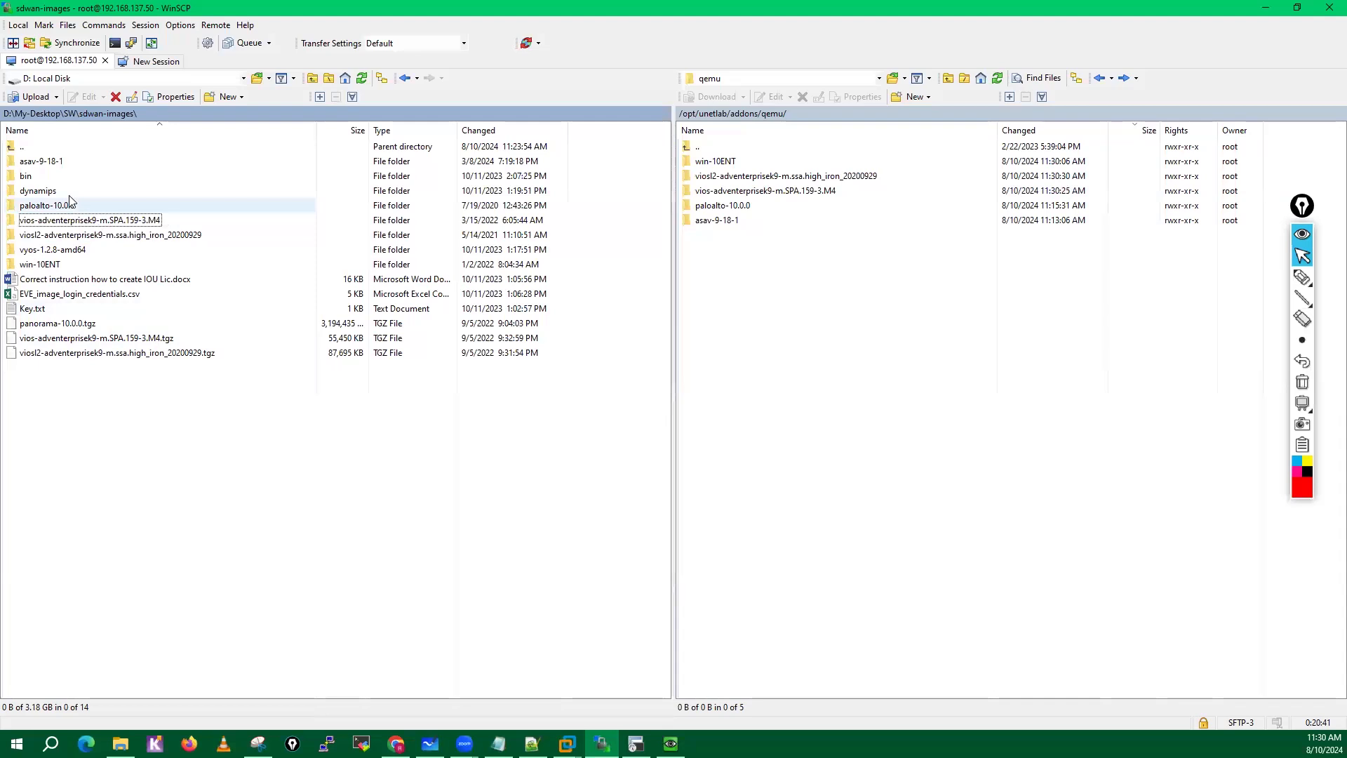
# Look through the IOL image files in the local bin folder and return to the sdwan-images listing.
pyautogui.doubleClick(36, 178)
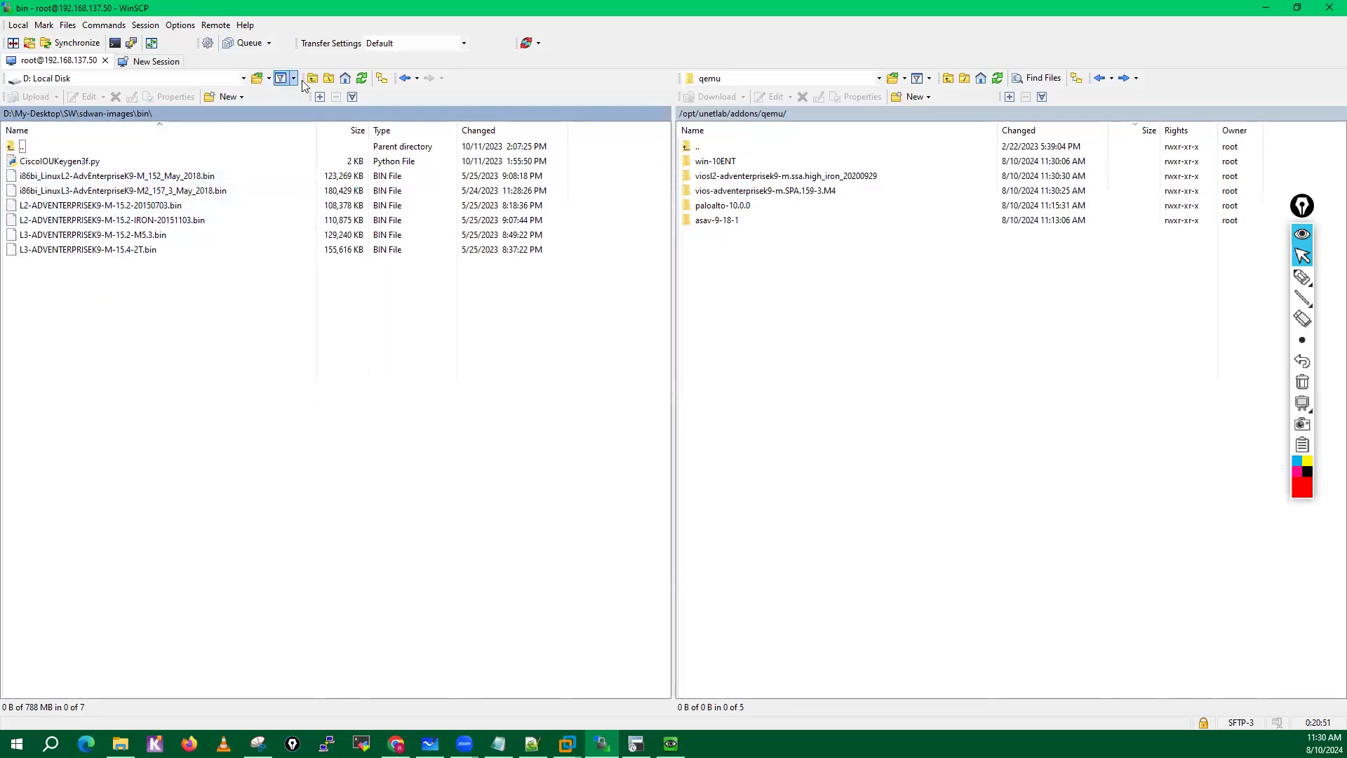
pyautogui.click(405, 78)
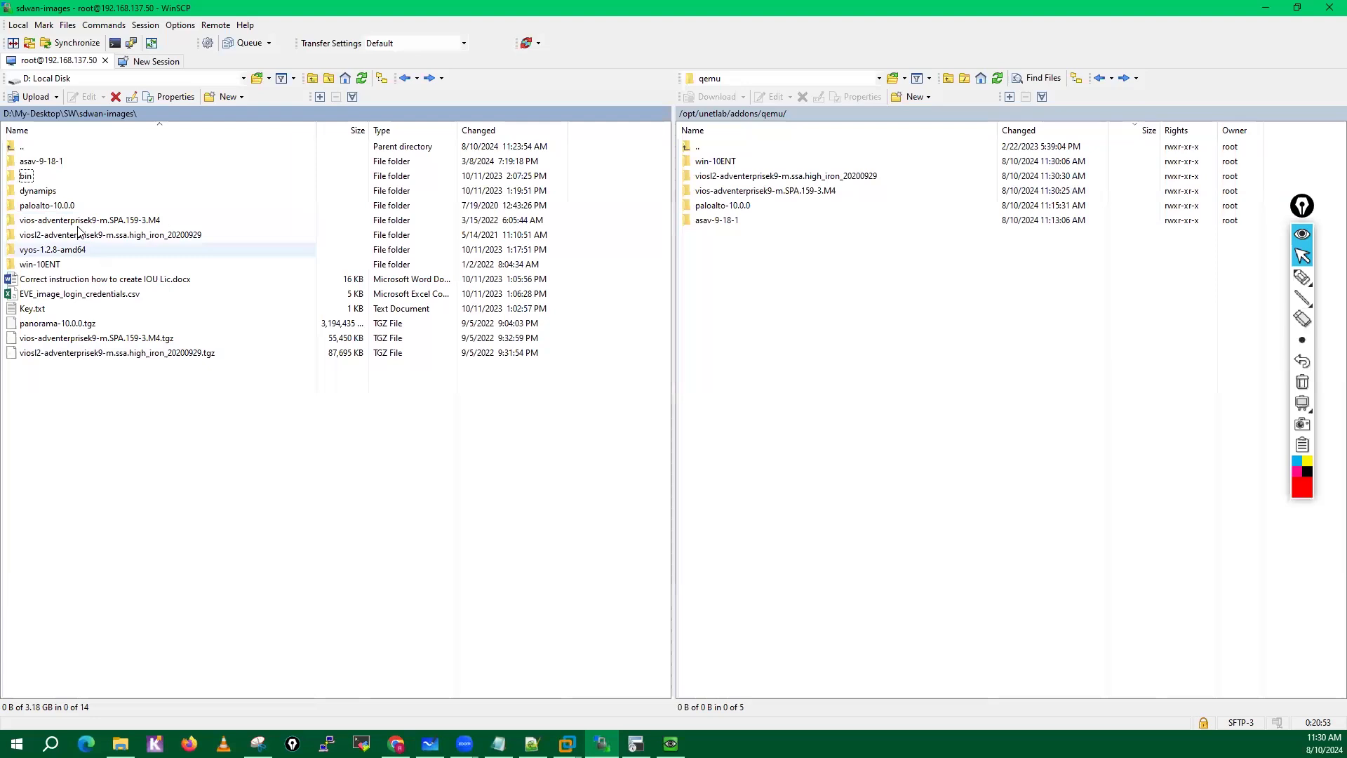
pyautogui.click(794, 418)
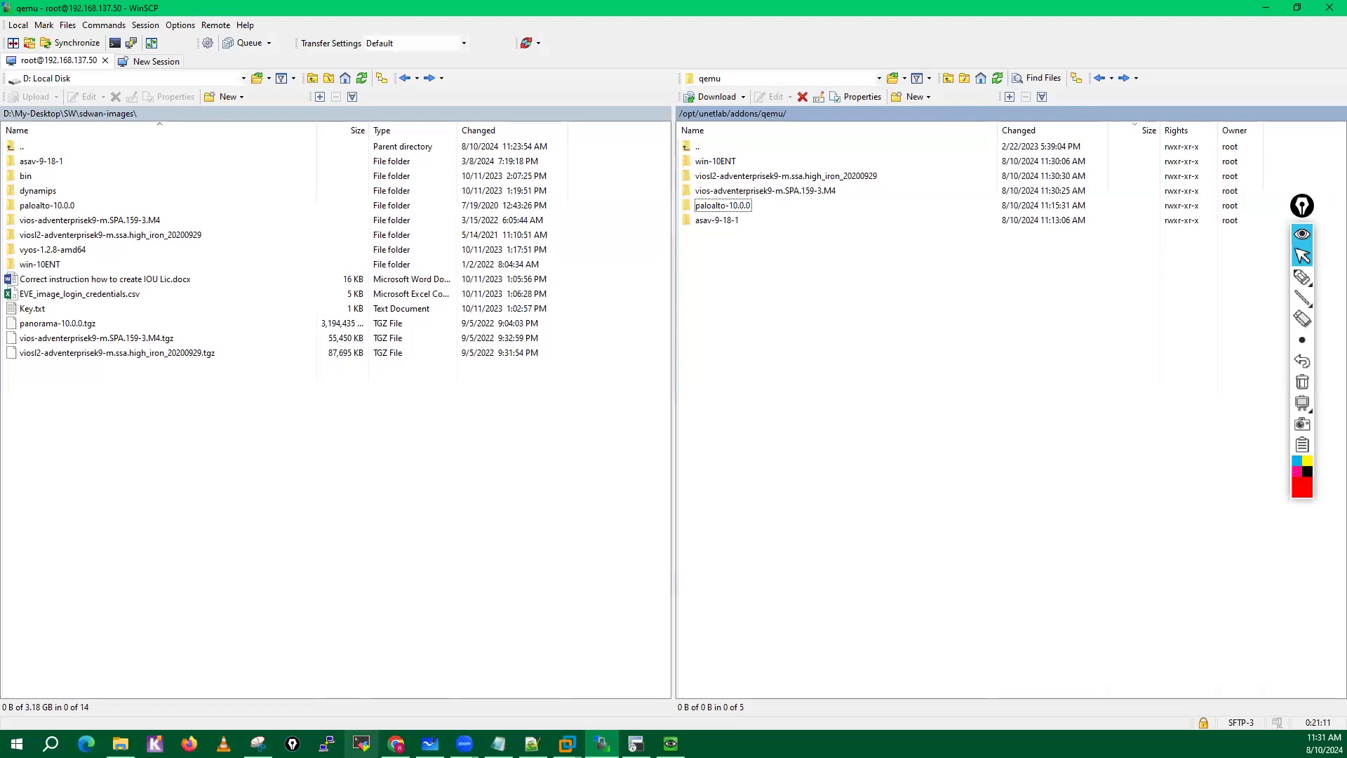
# Switch to the EVE-NG-Images folder in Google Drive, inspect the linux-tinycore11 folder's files, and return to the image list.
pyautogui.click(396, 743)
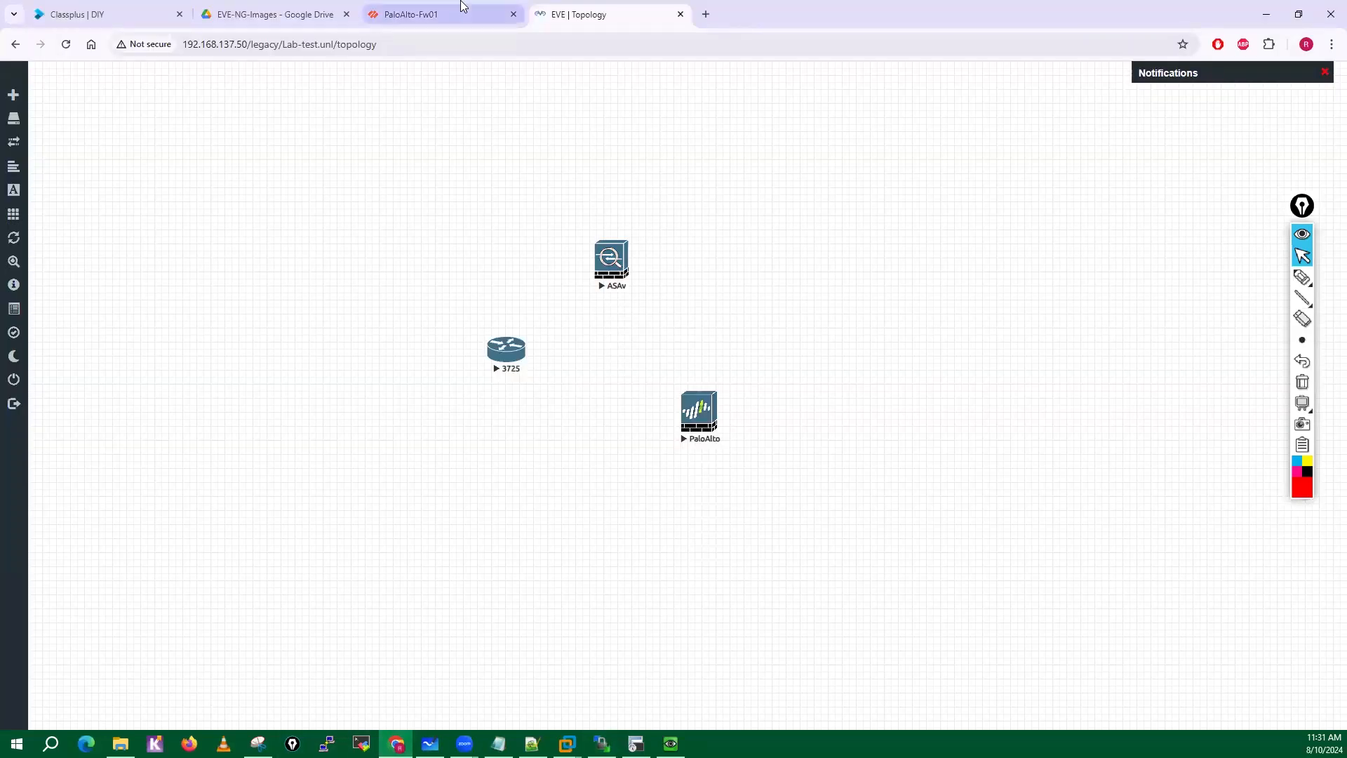
pyautogui.click(309, 12)
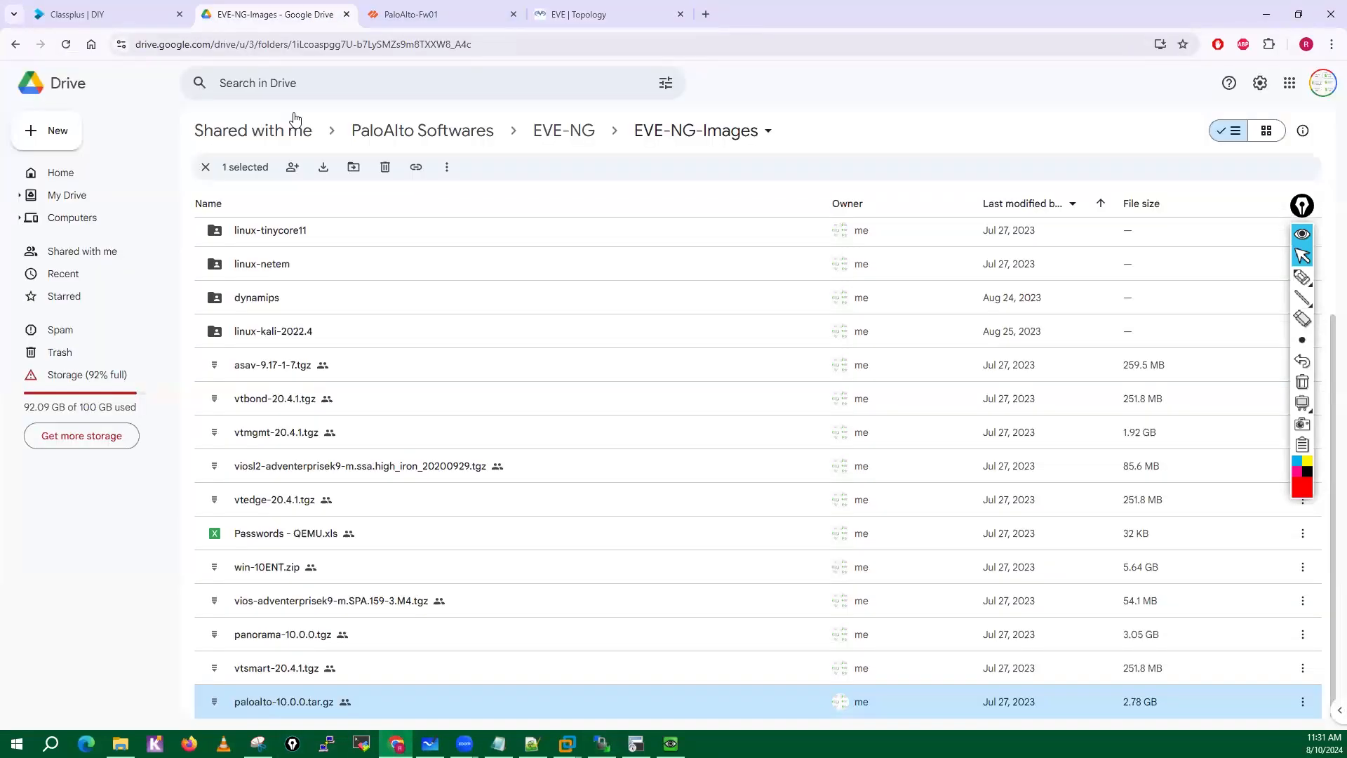
pyautogui.click(267, 337)
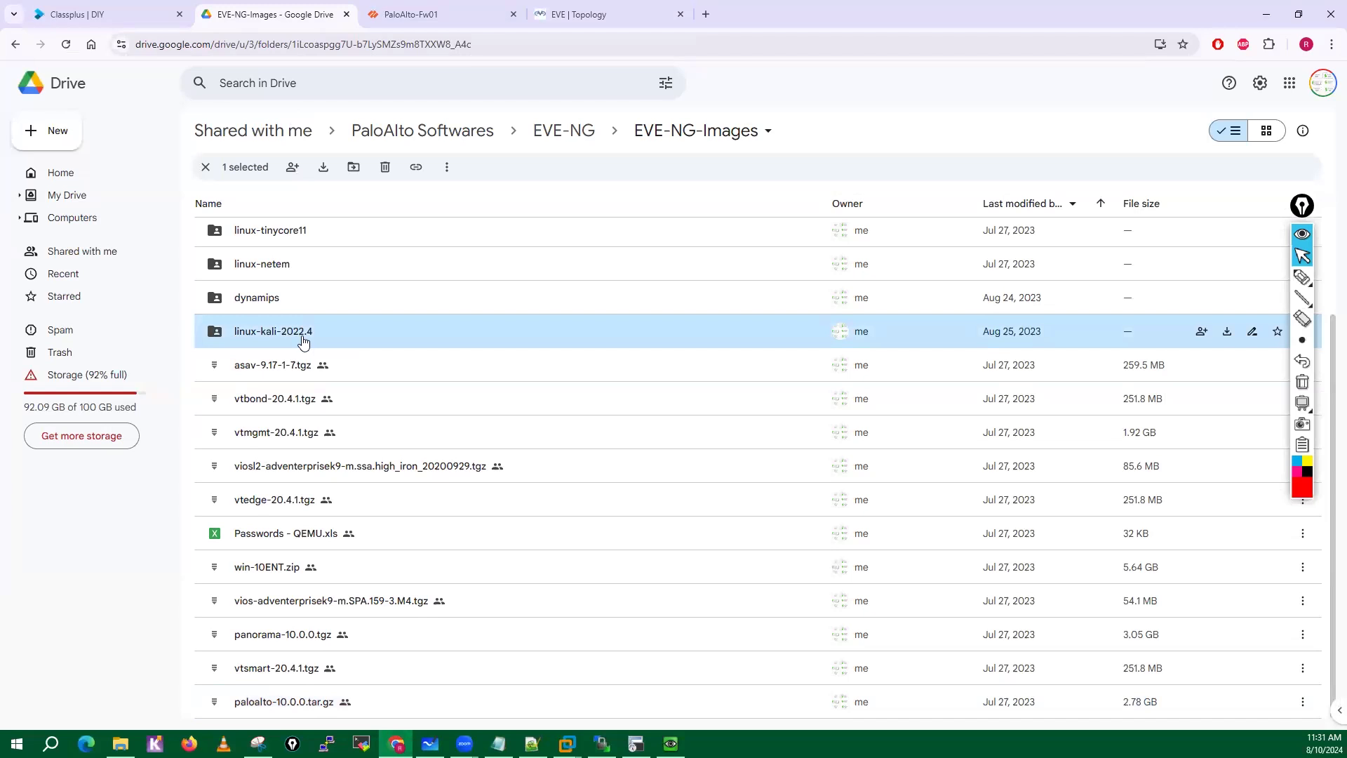
pyautogui.scroll(2, 270, 340)
pyautogui.click(269, 342)
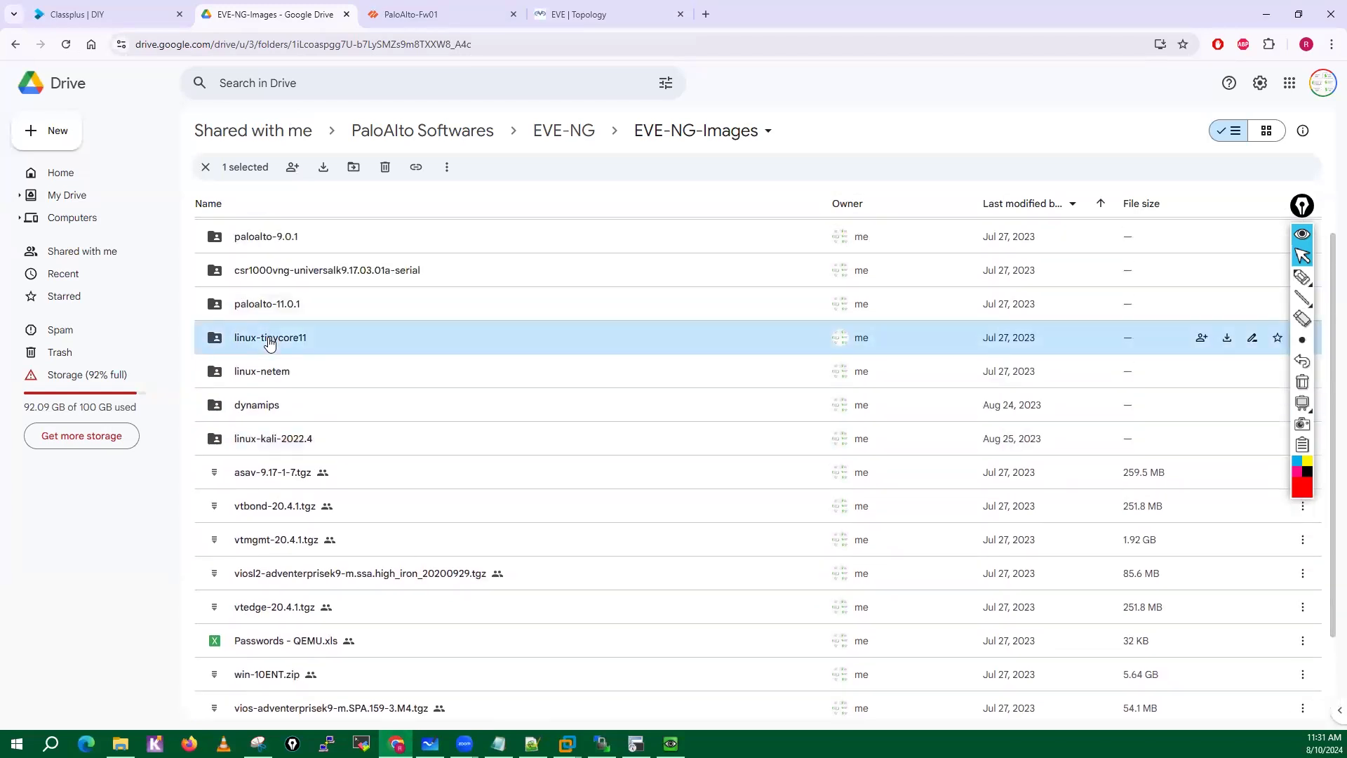
pyautogui.click(271, 442)
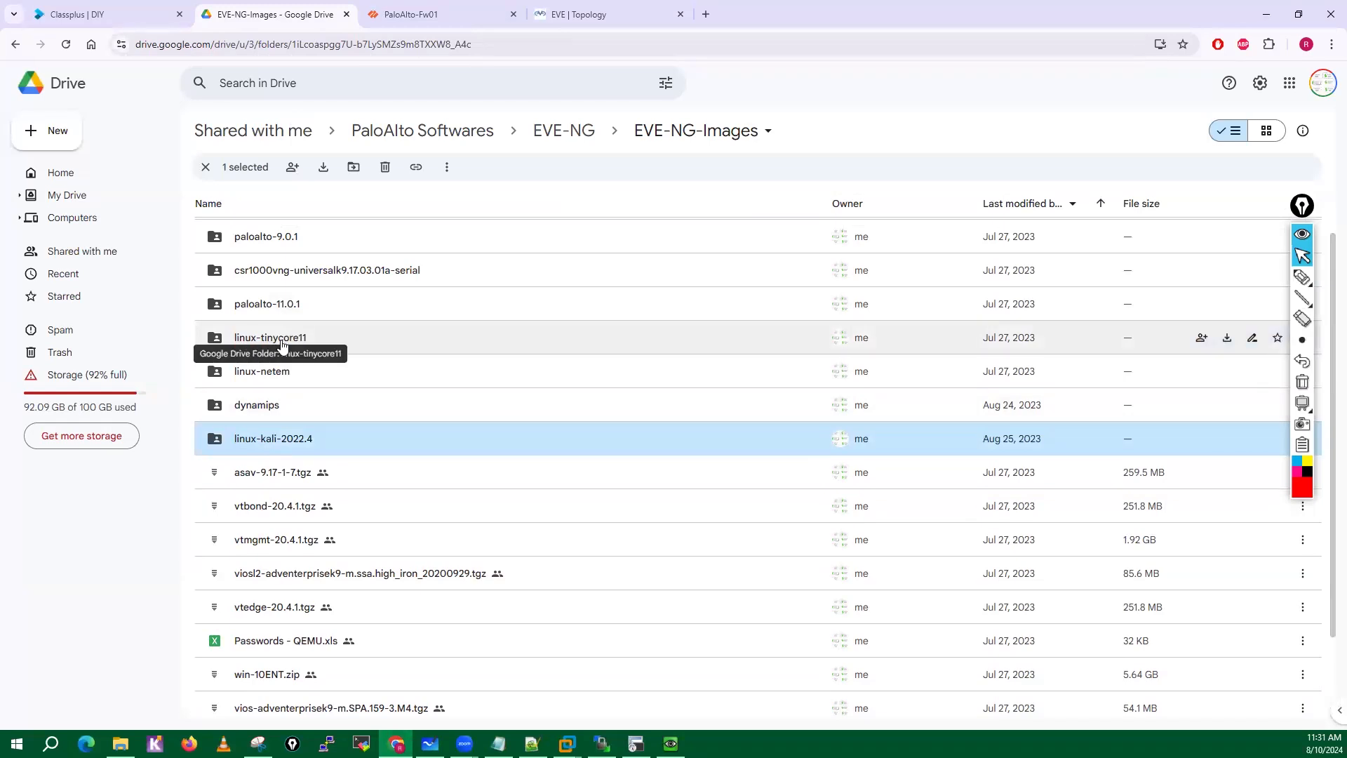
pyautogui.doubleClick(282, 343)
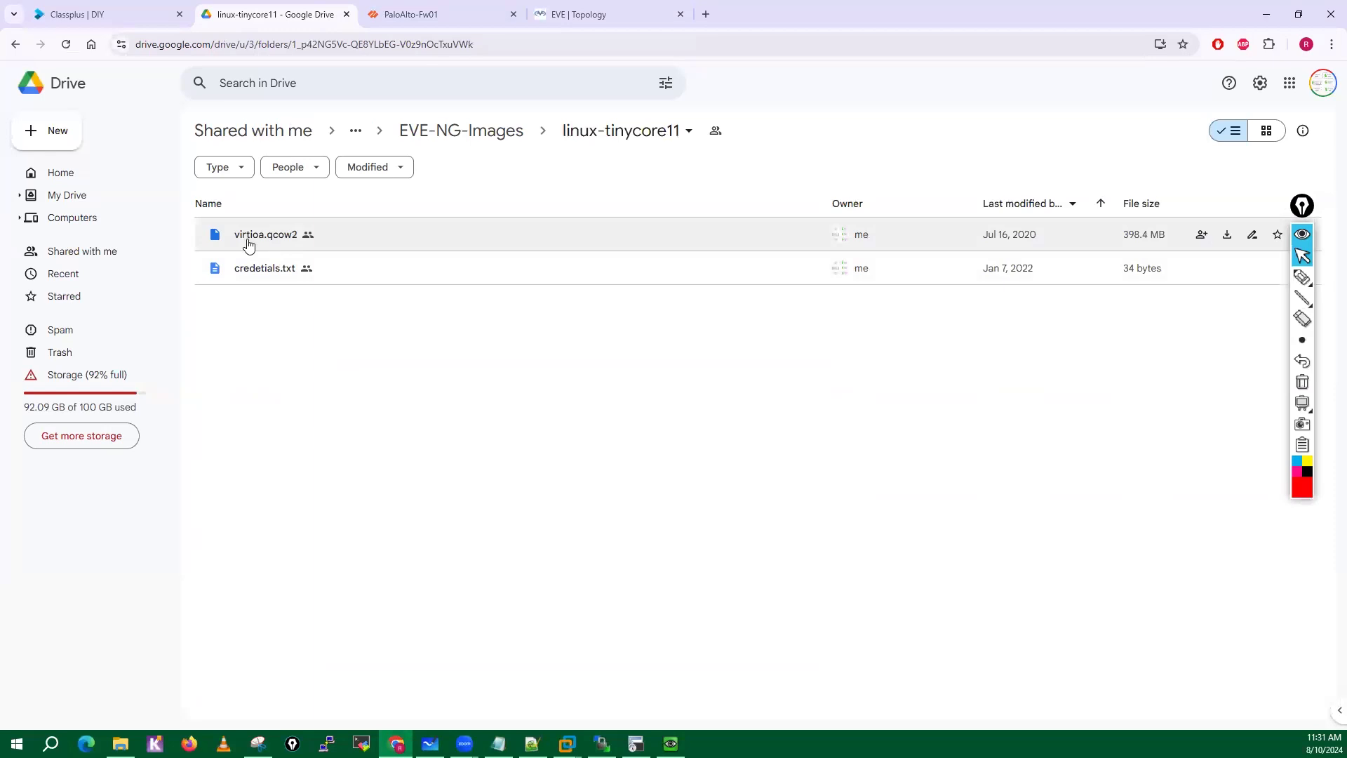
pyautogui.click(461, 131)
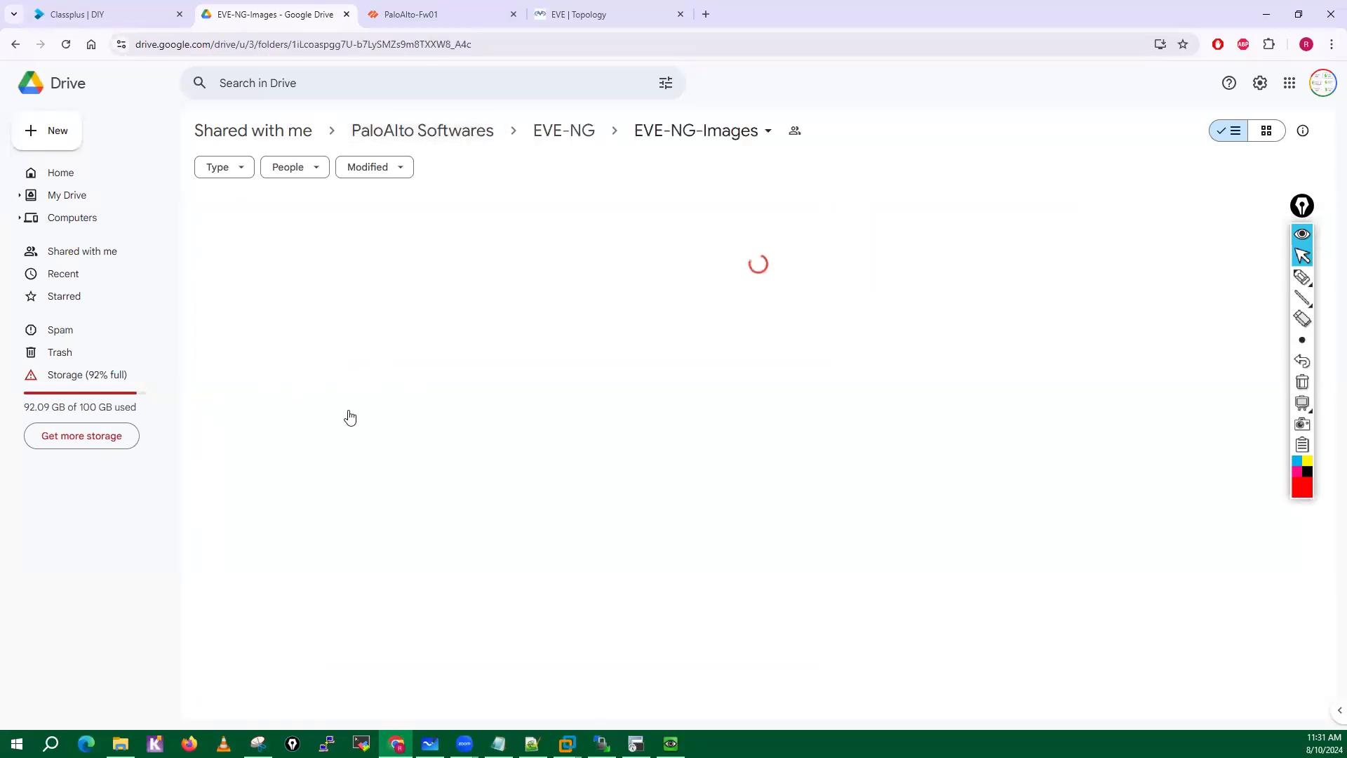
# Check the file size in the linux-kali-2022.4 folder, and review the other images in EVE-NG-Images.
pyautogui.doubleClick(274, 504)
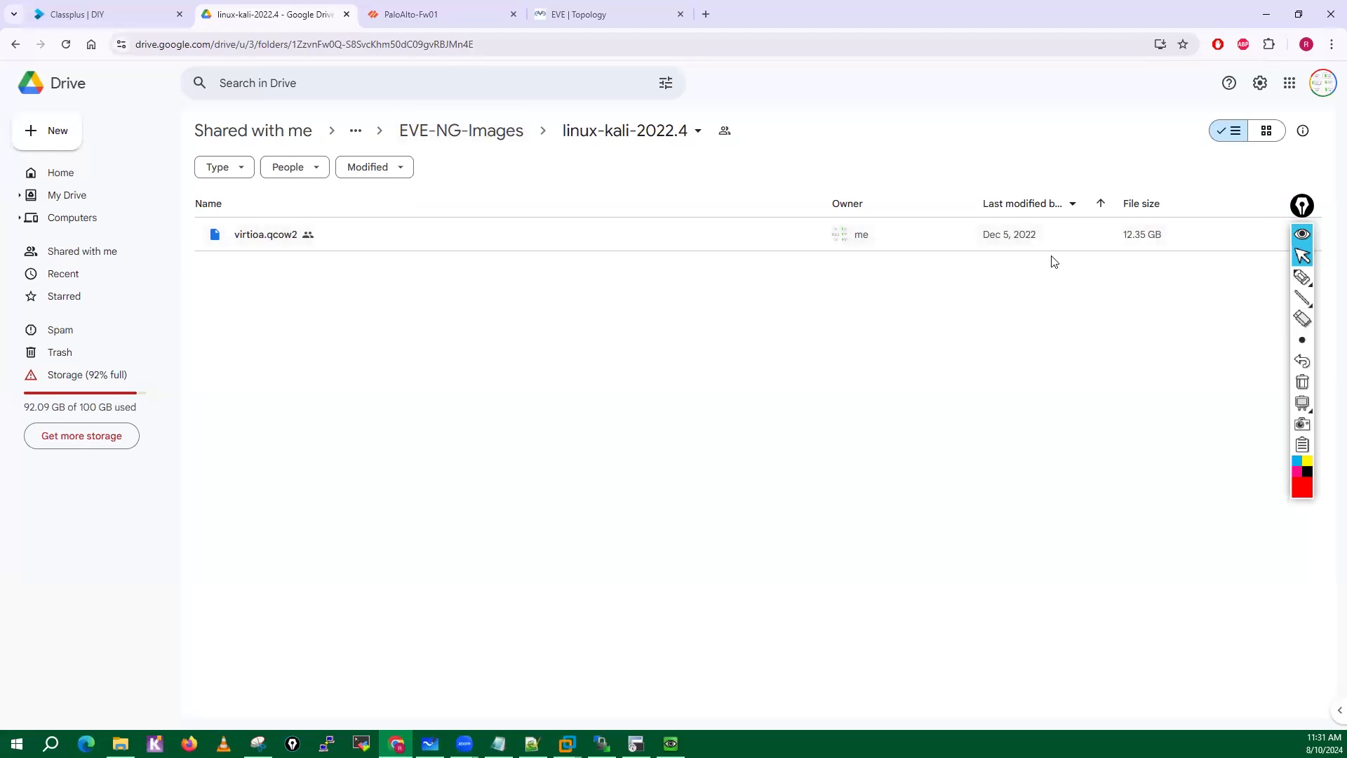
pyautogui.moveTo(1138, 254)
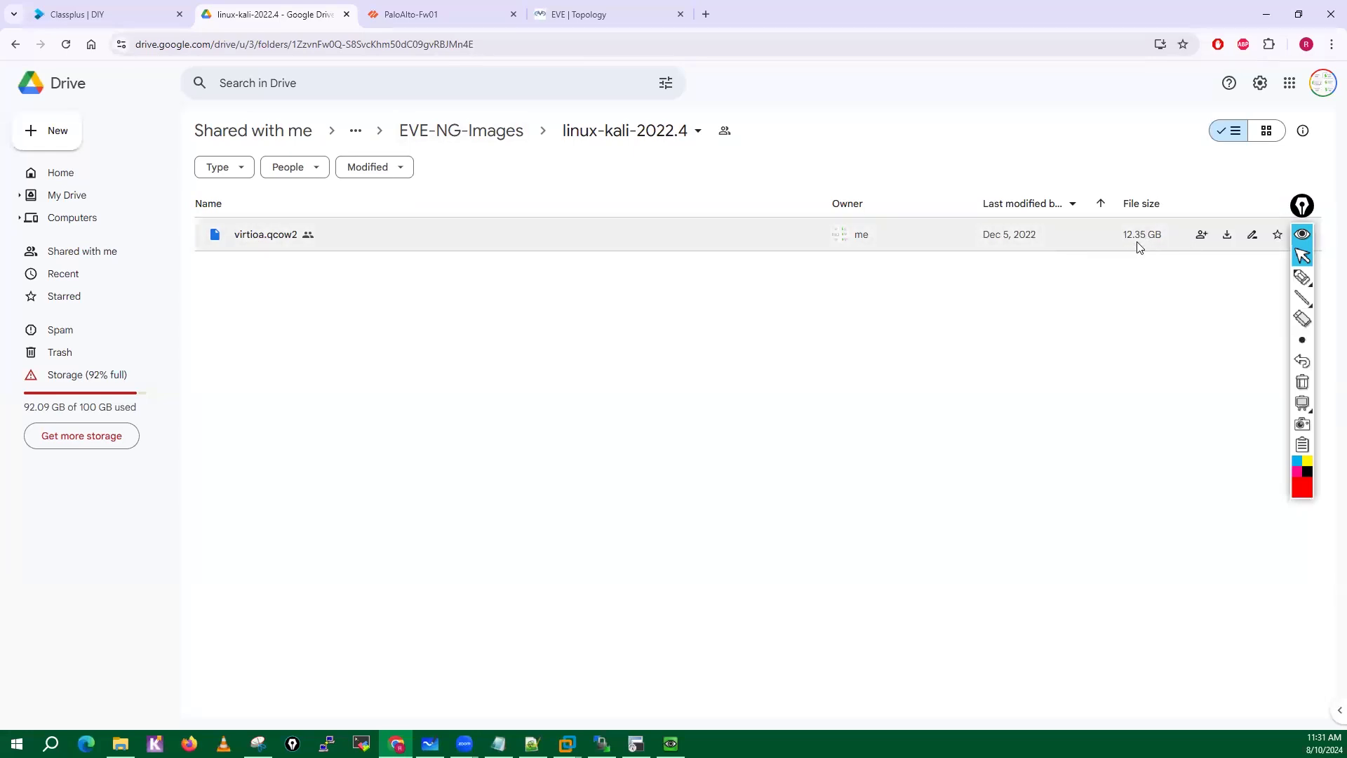
pyautogui.click(456, 131)
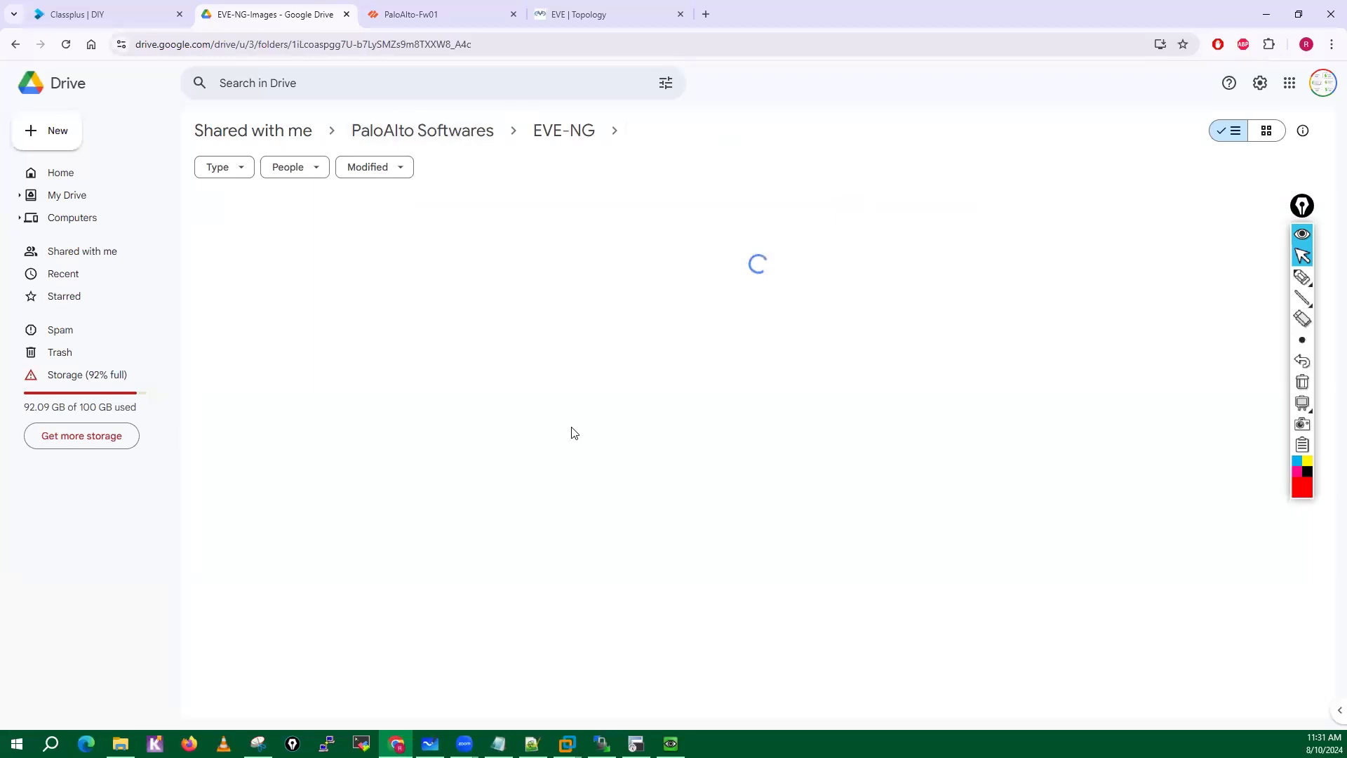
pyautogui.scroll(-3, 355, 449)
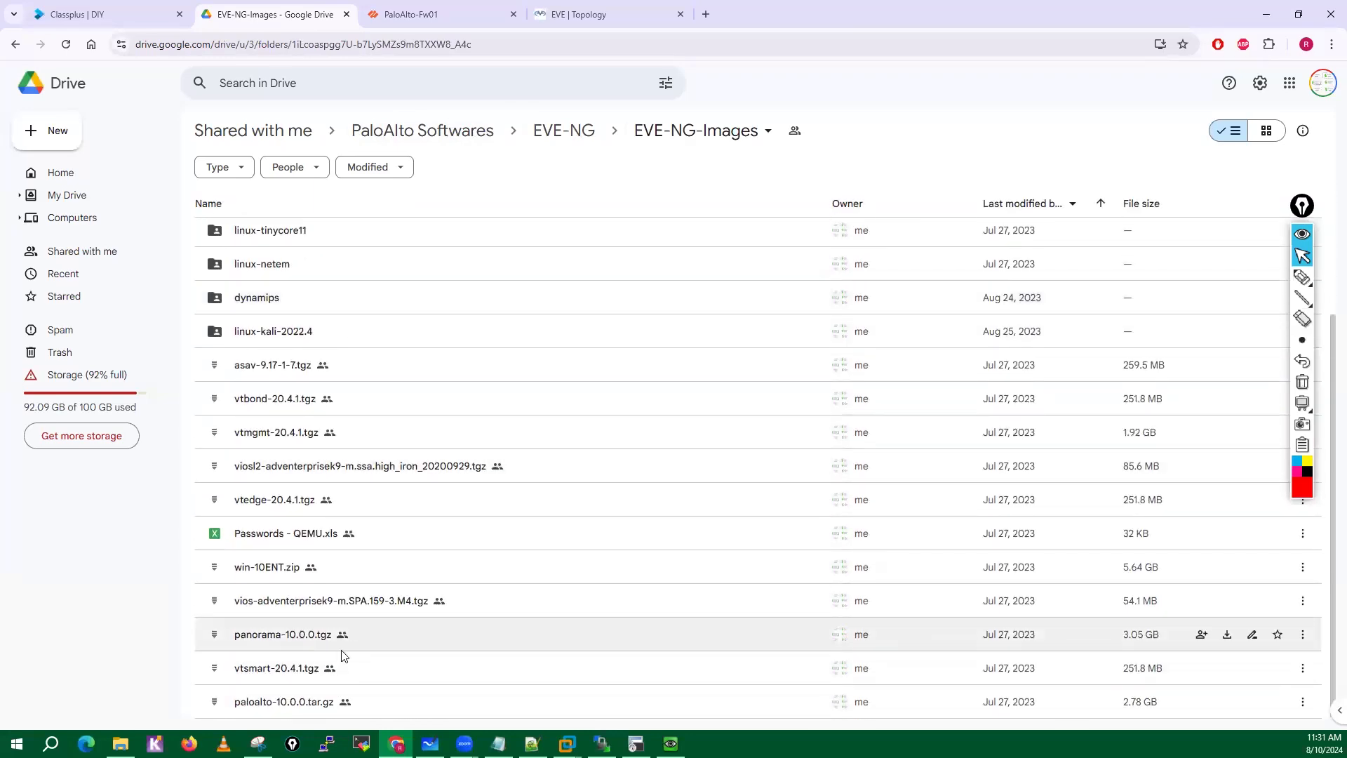
pyautogui.scroll(3, 415, 560)
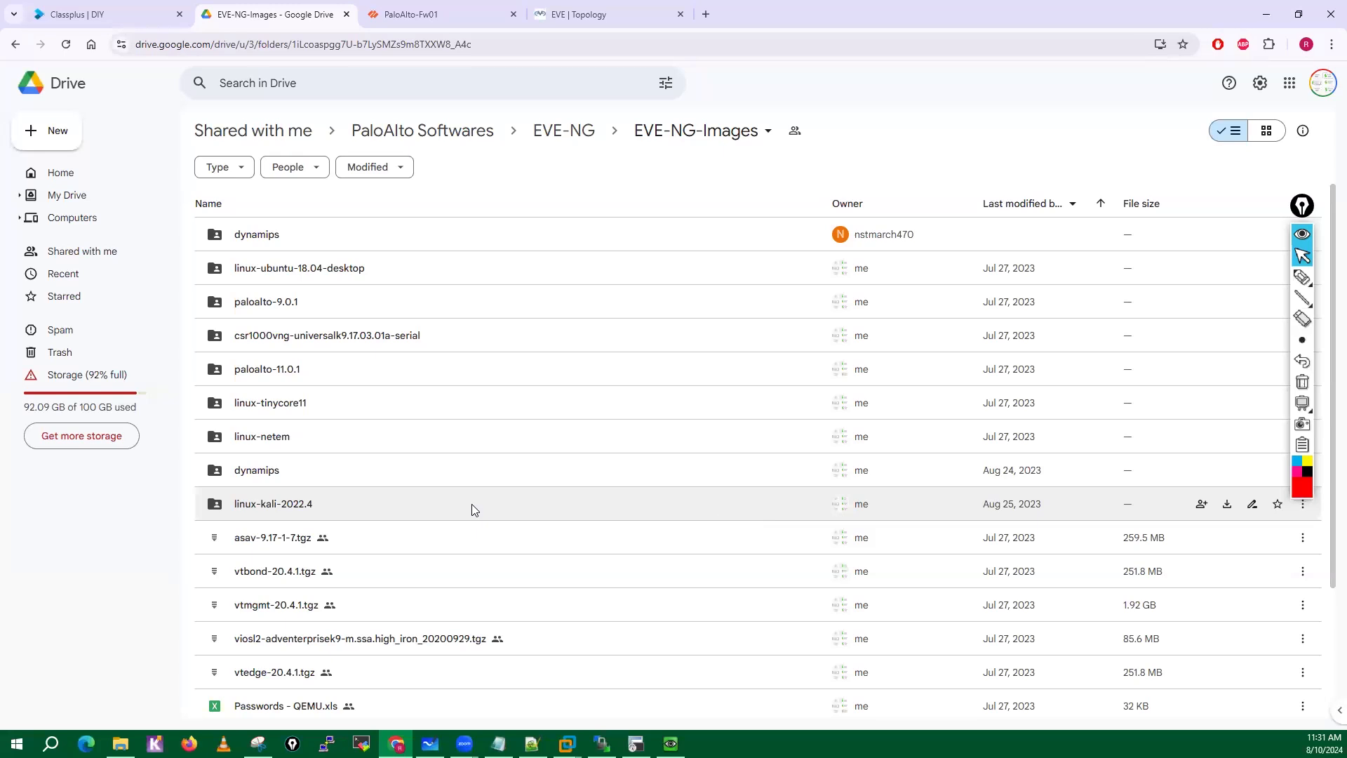
# Bring up the EVE topology in the browser, switch to WinSCP, and close it, terminating its root session.
pyautogui.click(579, 14)
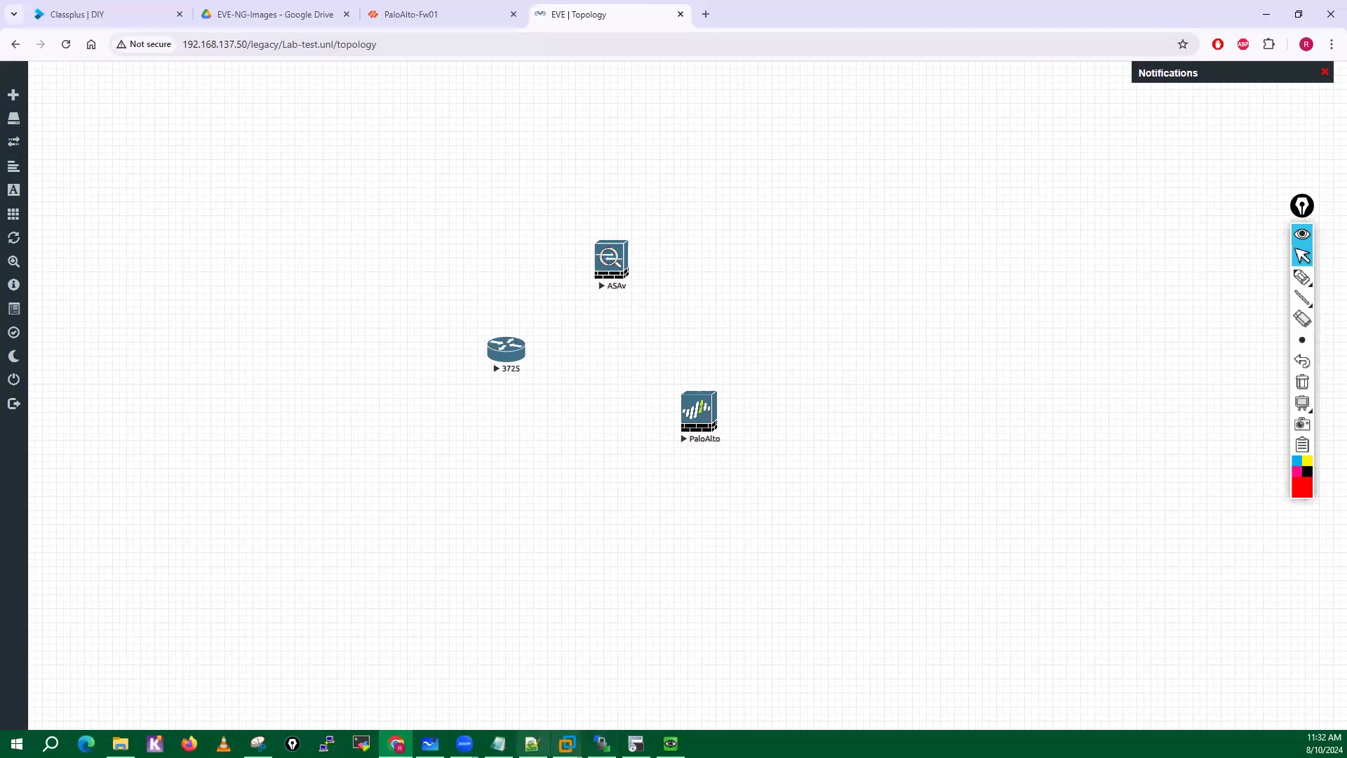
pyautogui.click(602, 744)
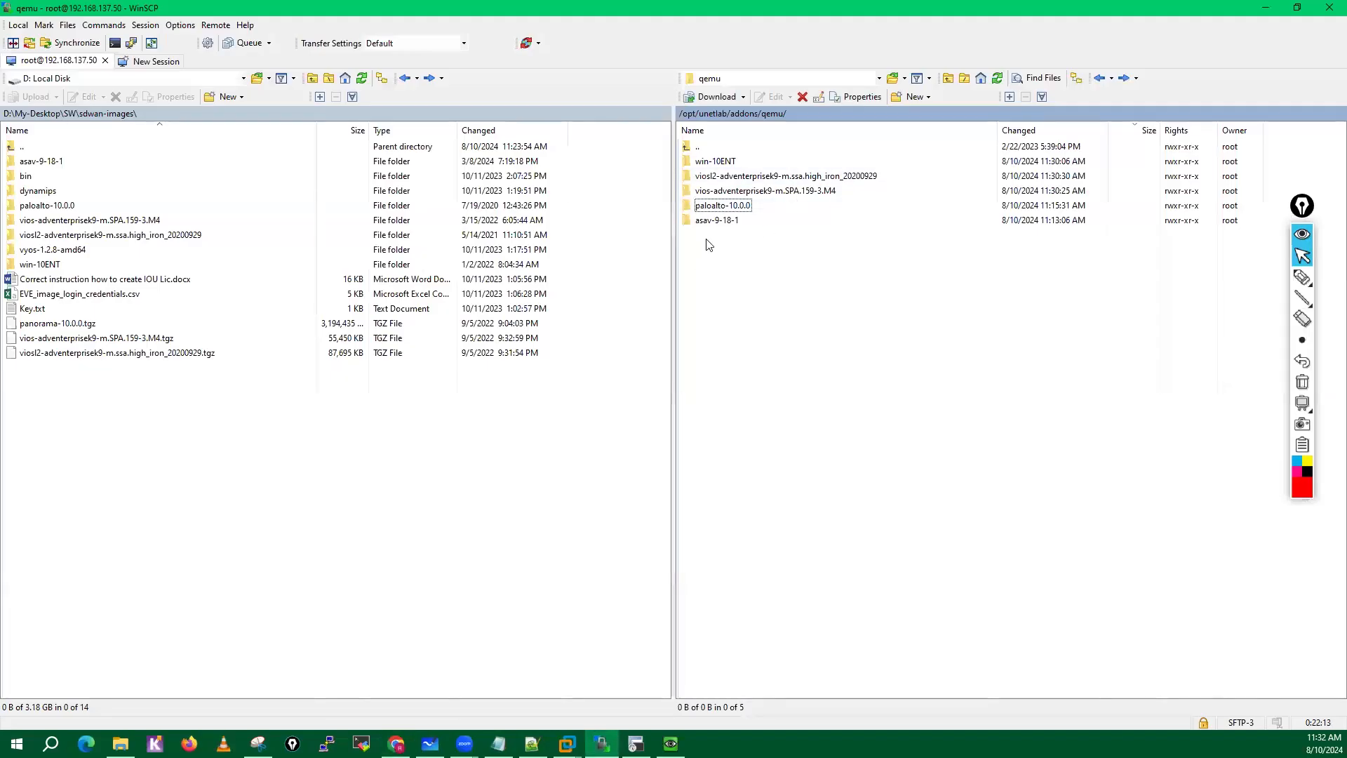
pyautogui.click(1329, 8)
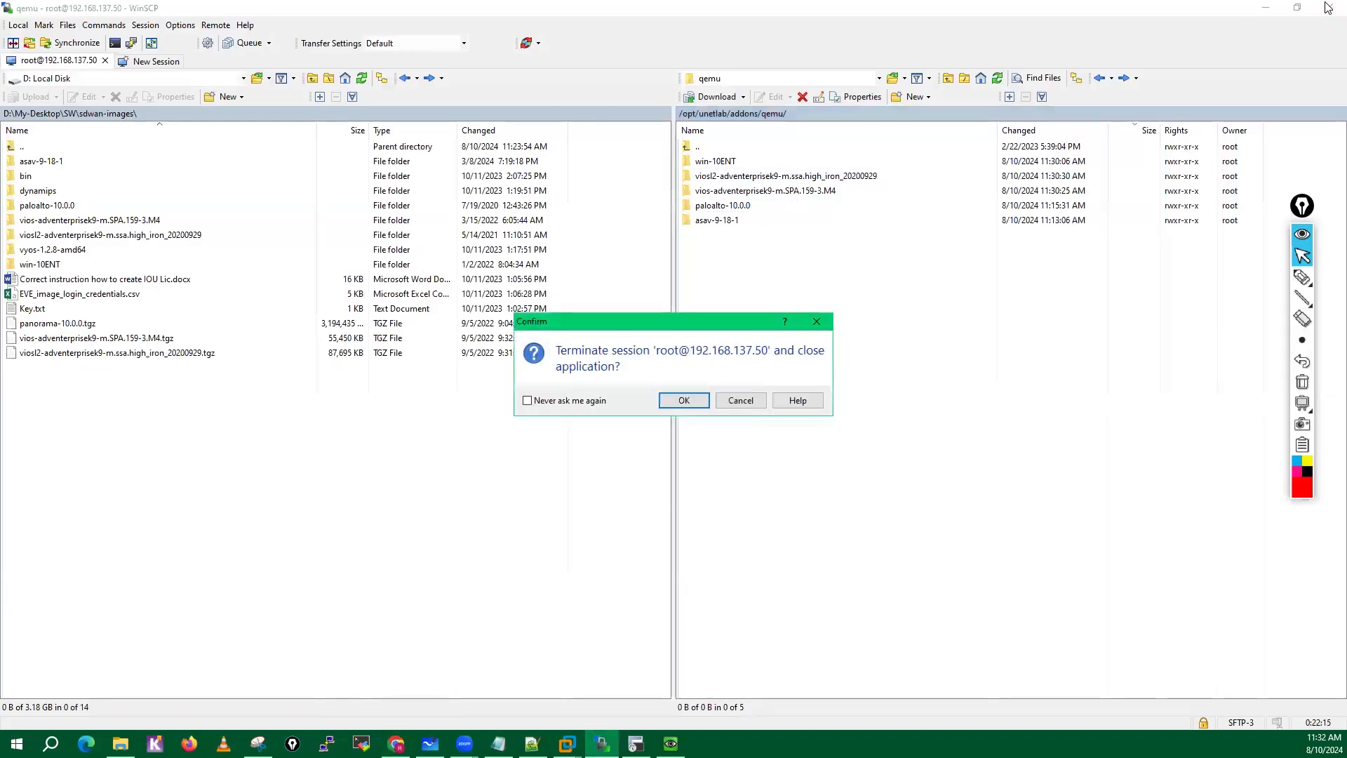
pyautogui.click(684, 400)
# Add one Cisco vIOS Router node with image vios-adventerprisek9-m.SPA.159-3.M4 to the topology, left of the ASAv node.
pyautogui.rightClick(416, 232)
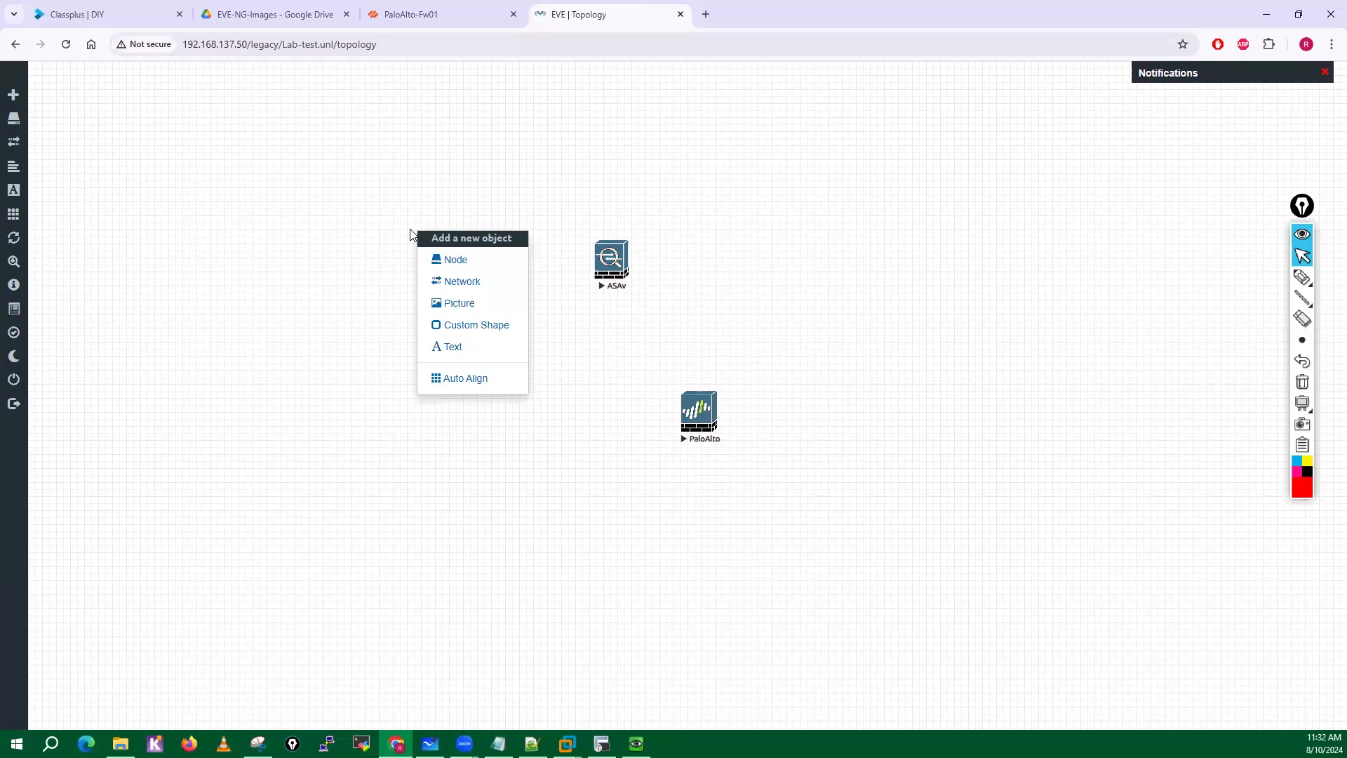
pyautogui.click(454, 260)
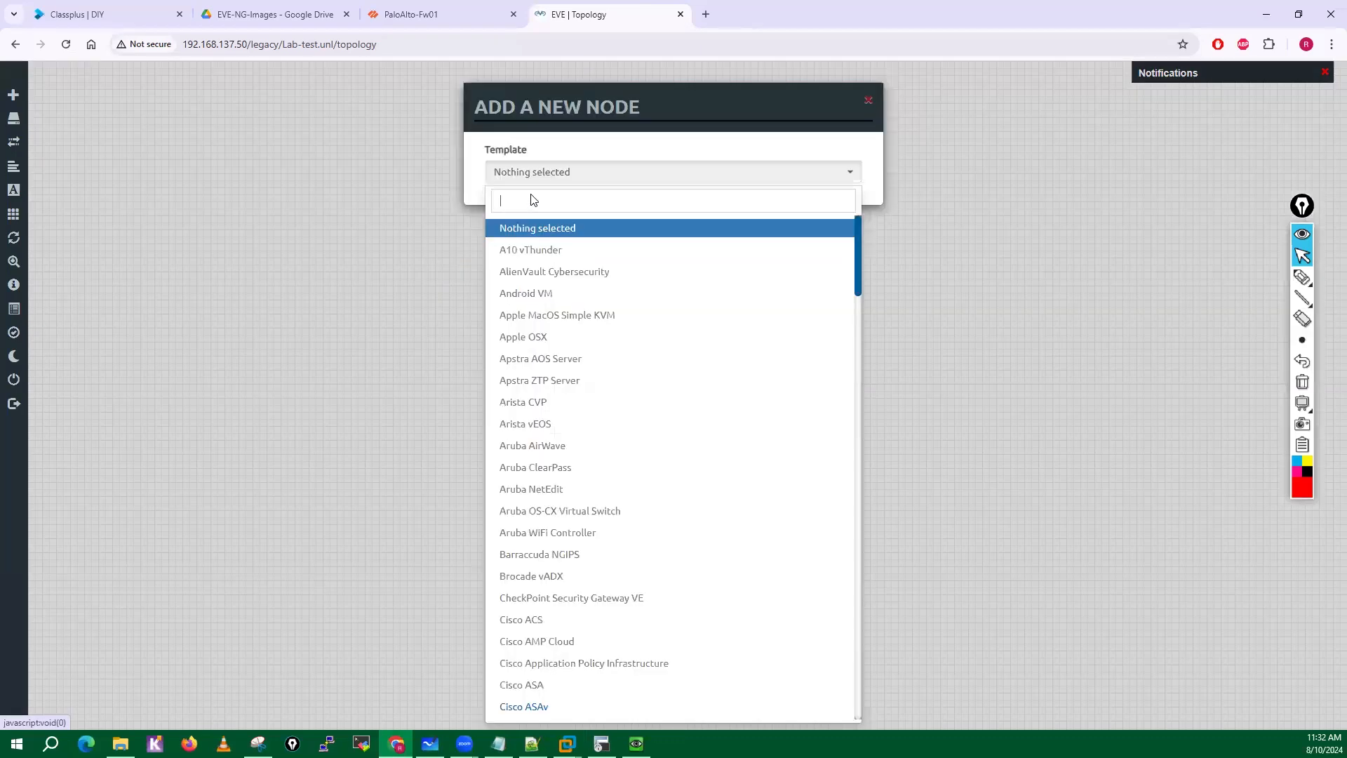
pyautogui.scroll(-10, 590, 481)
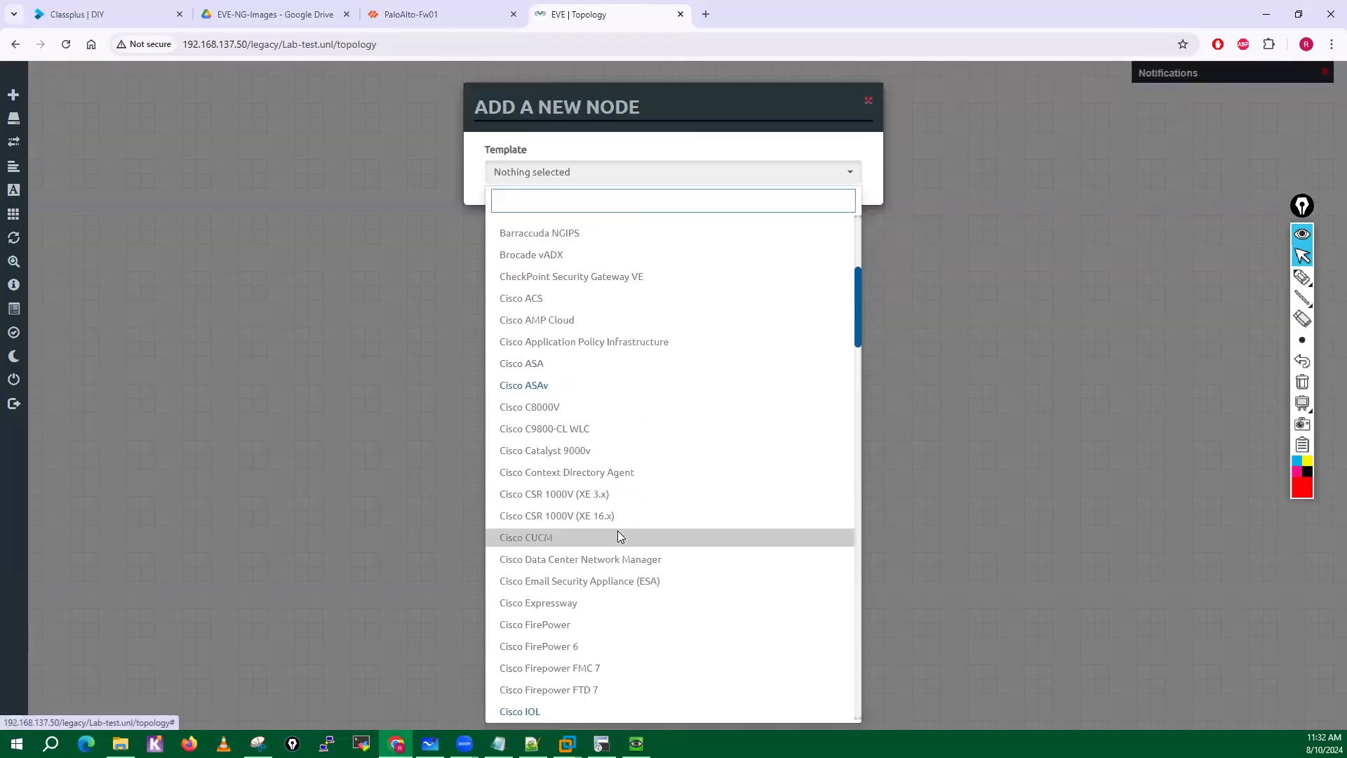
pyautogui.scroll(-3, 556, 484)
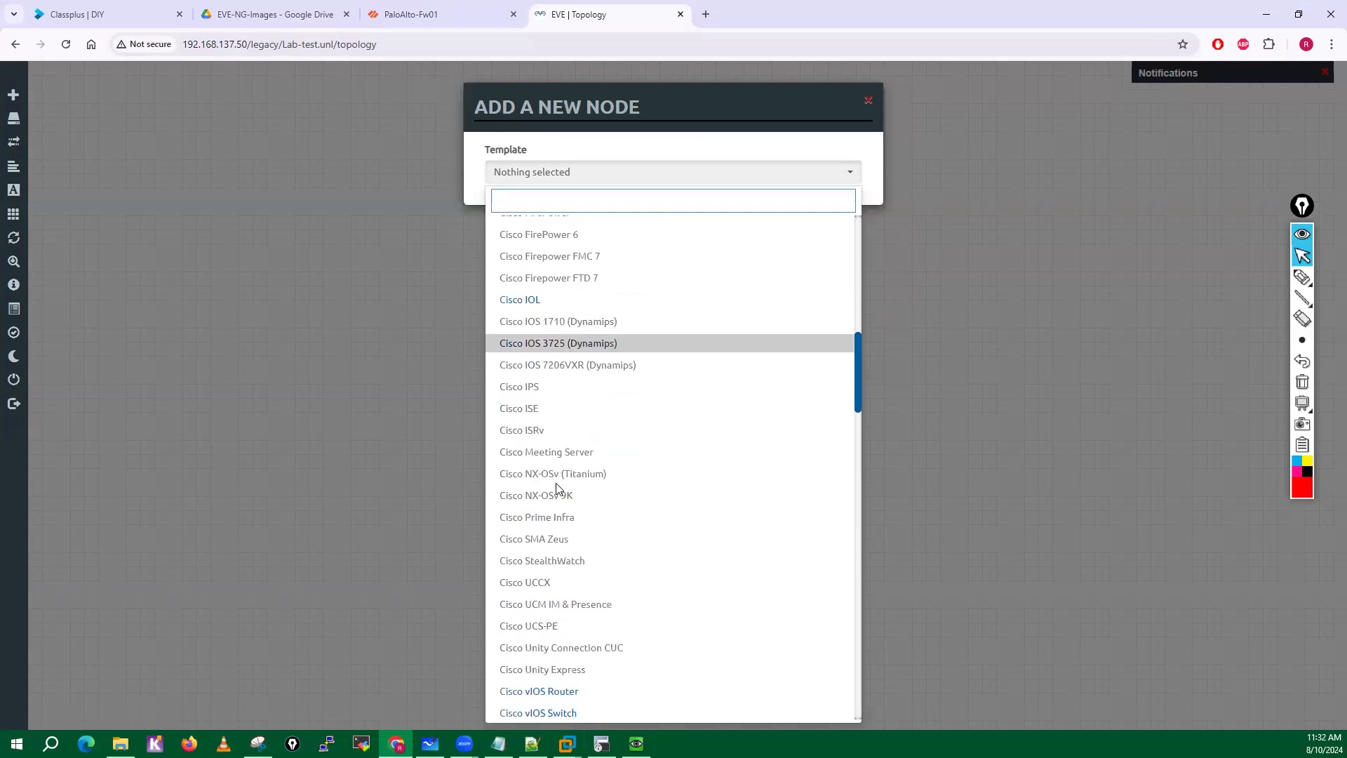
pyautogui.scroll(-2, 556, 486)
pyautogui.click(551, 544)
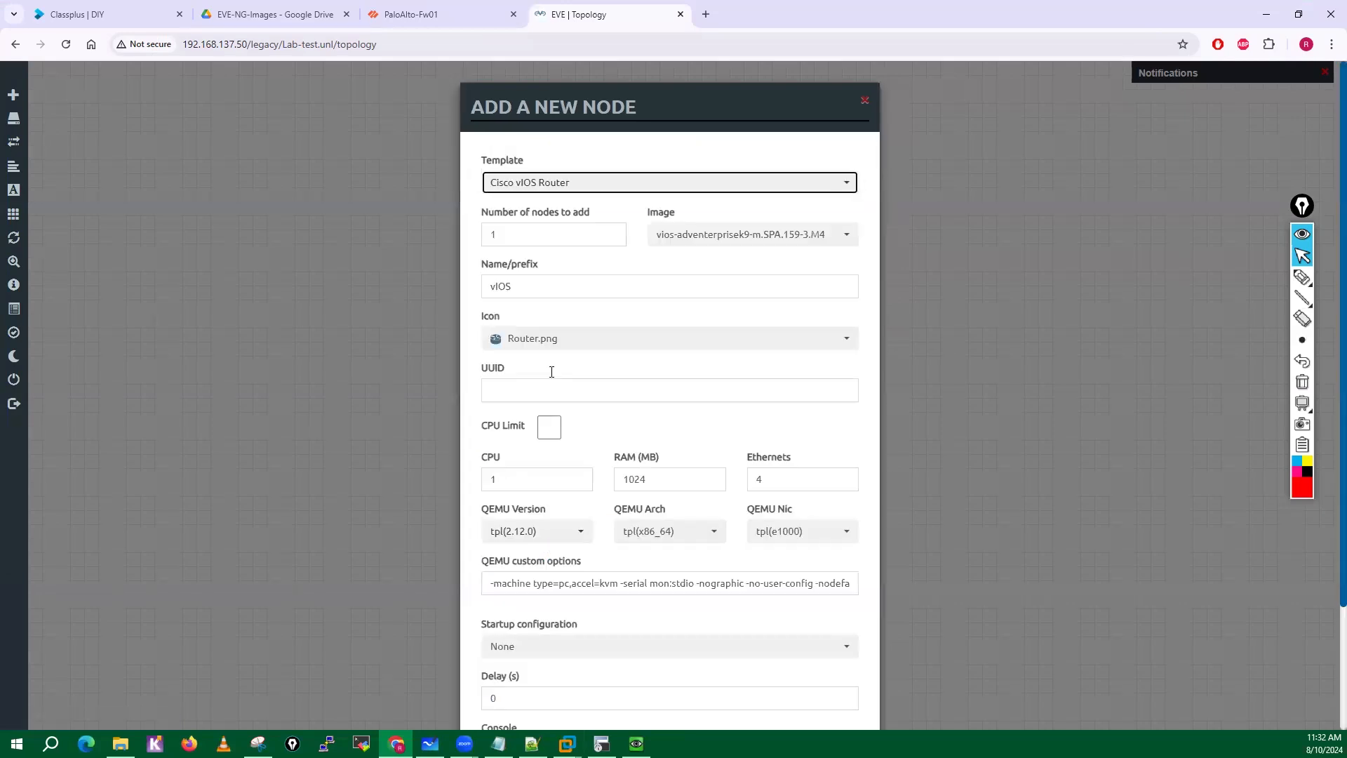
pyautogui.scroll(-3, 545, 325)
pyautogui.click(599, 684)
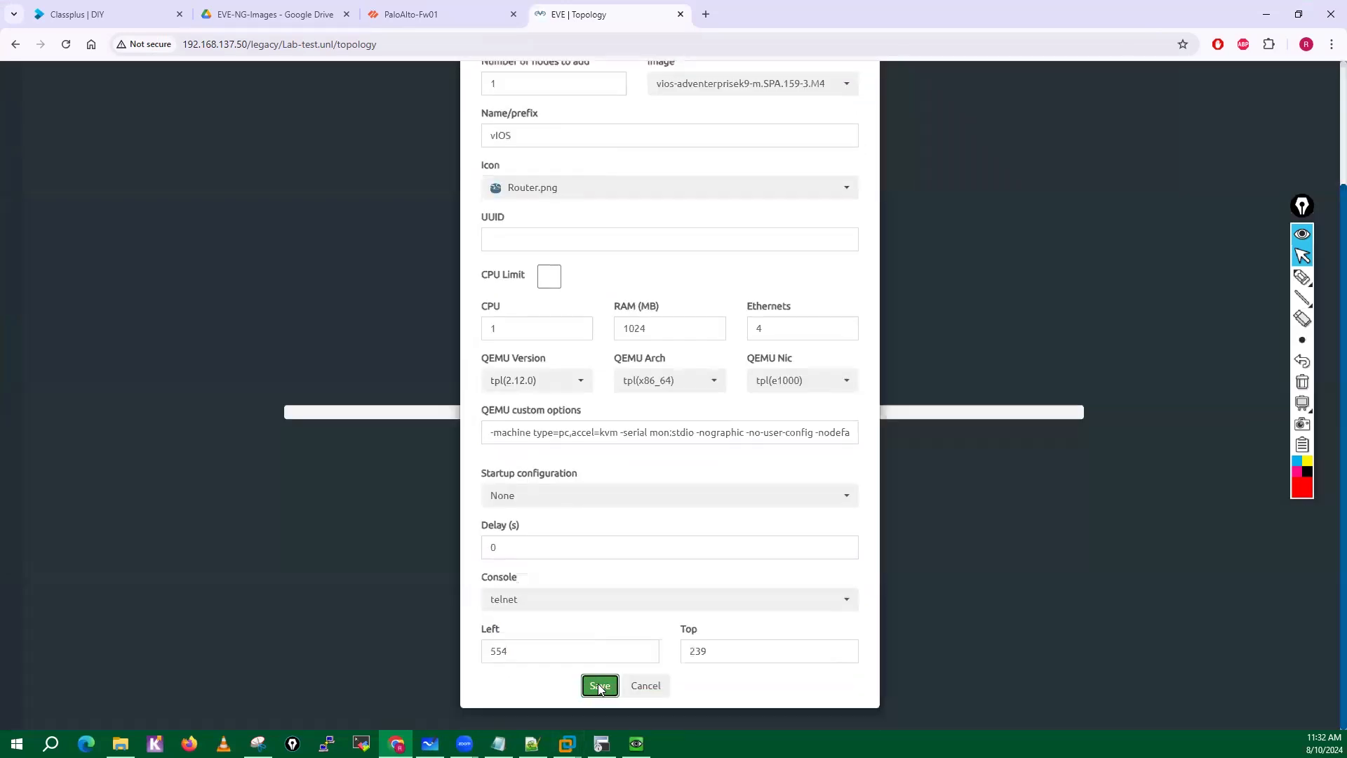
# Add one Cisco vIOS Switch node with the viosl2-adventerprisek9-m image to the right of the ASAv and PaloAlto nodes.
pyautogui.rightClick(795, 295)
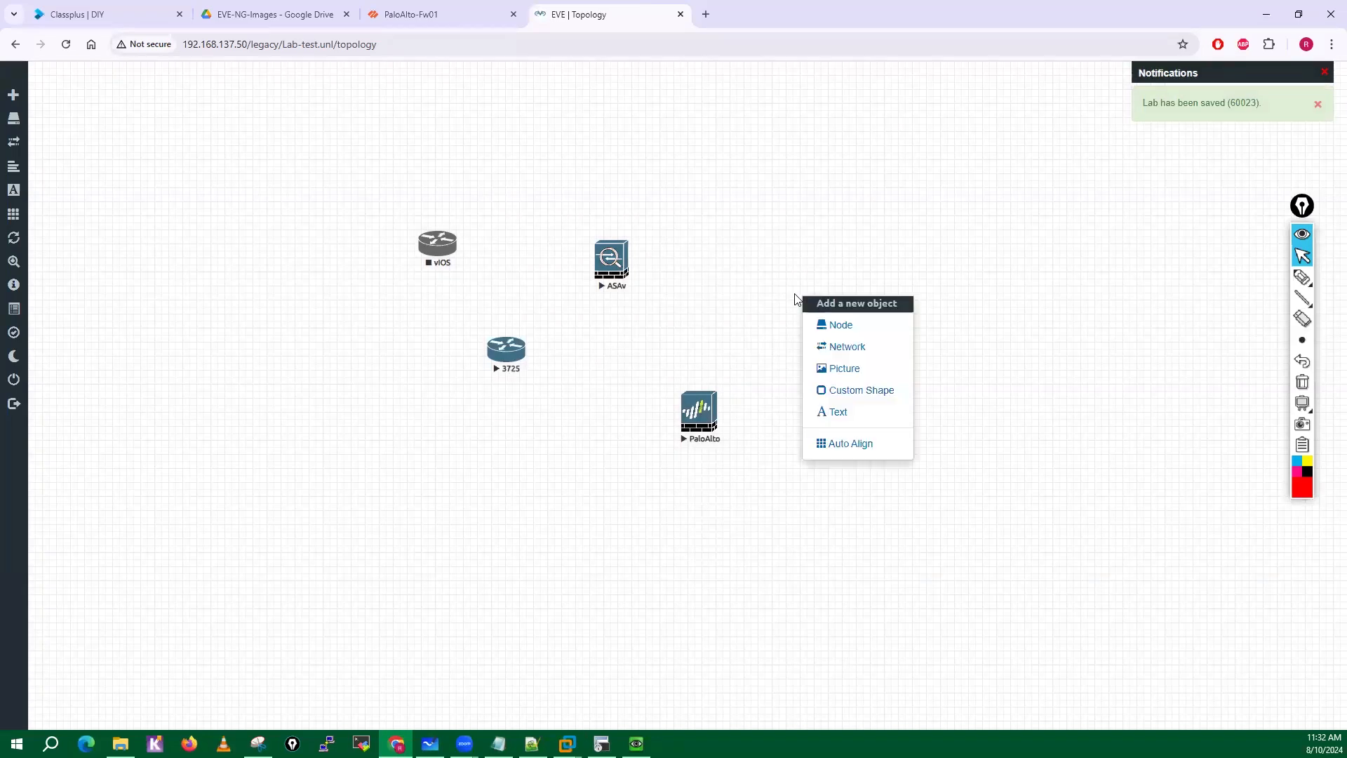
pyautogui.click(832, 325)
pyautogui.scroll(-15, 550, 385)
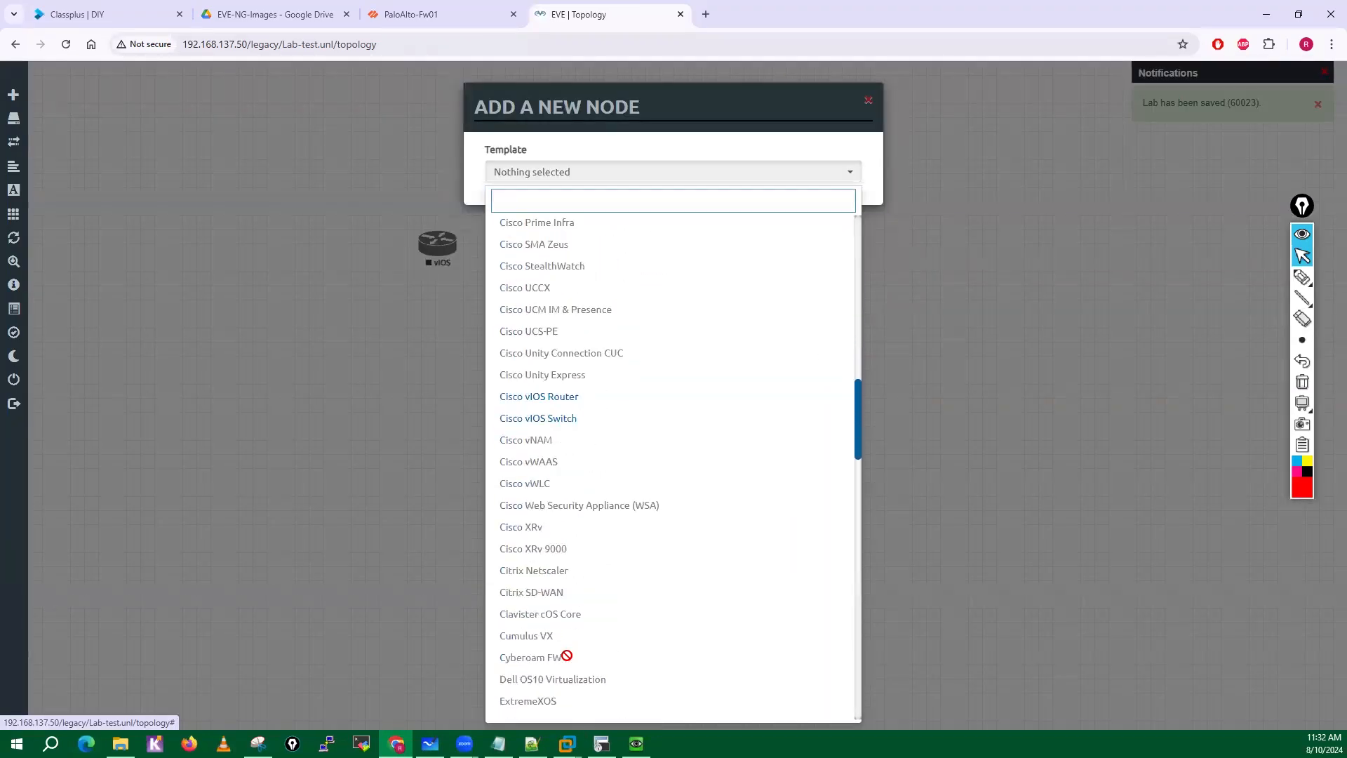
pyautogui.click(541, 375)
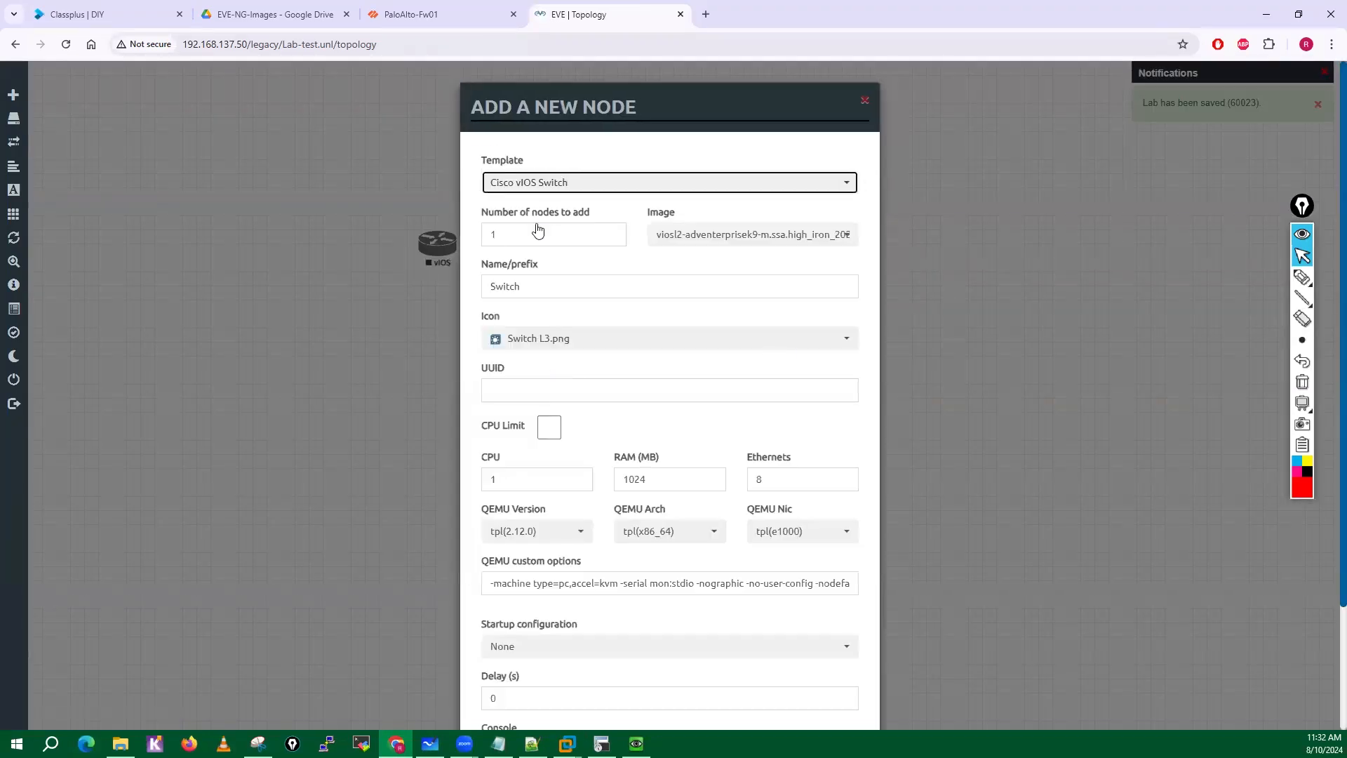
pyautogui.scroll(-2, 593, 575)
pyautogui.scroll(-1, 594, 575)
pyautogui.click(600, 687)
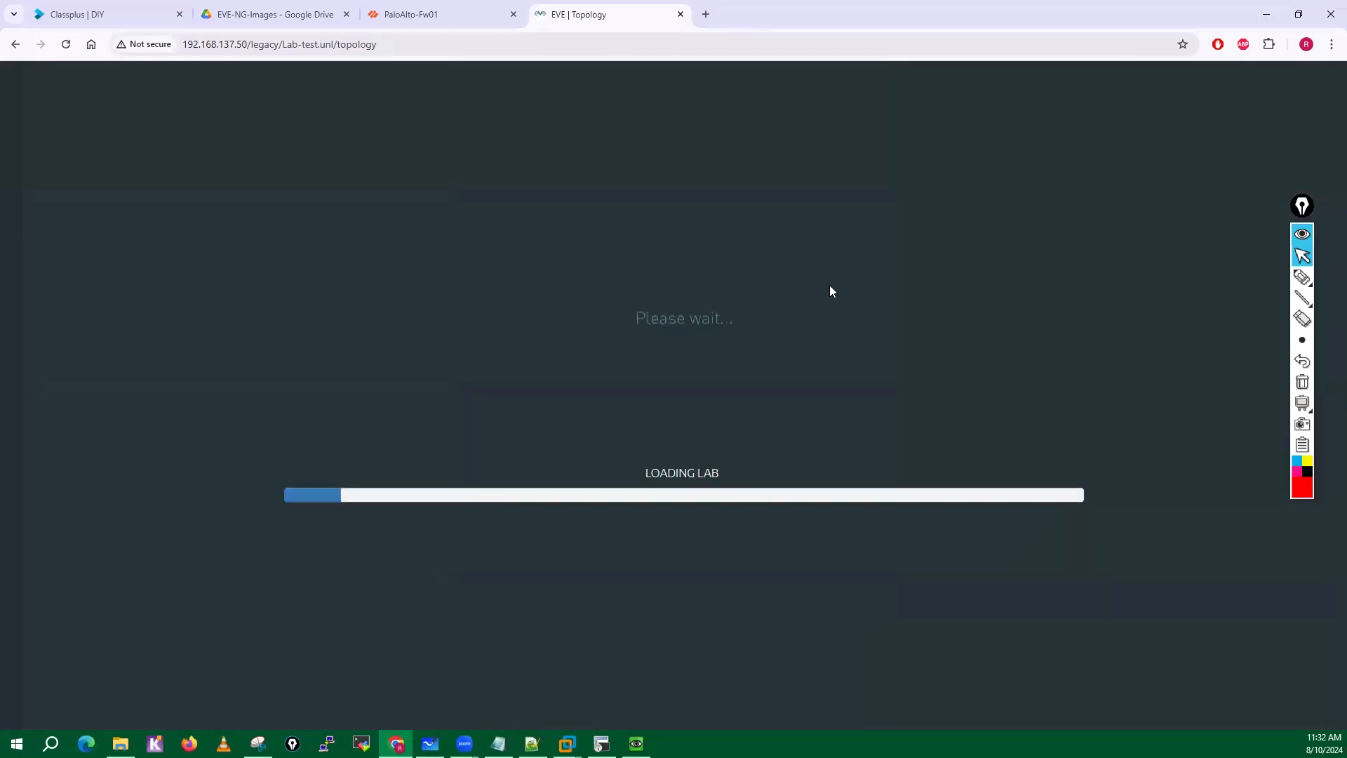
# Add one Windows node with the win-10ENT image, 4096 MB RAM and VNC console to the right of the Switch node.
pyautogui.rightClick(906, 279)
pyautogui.click(941, 319)
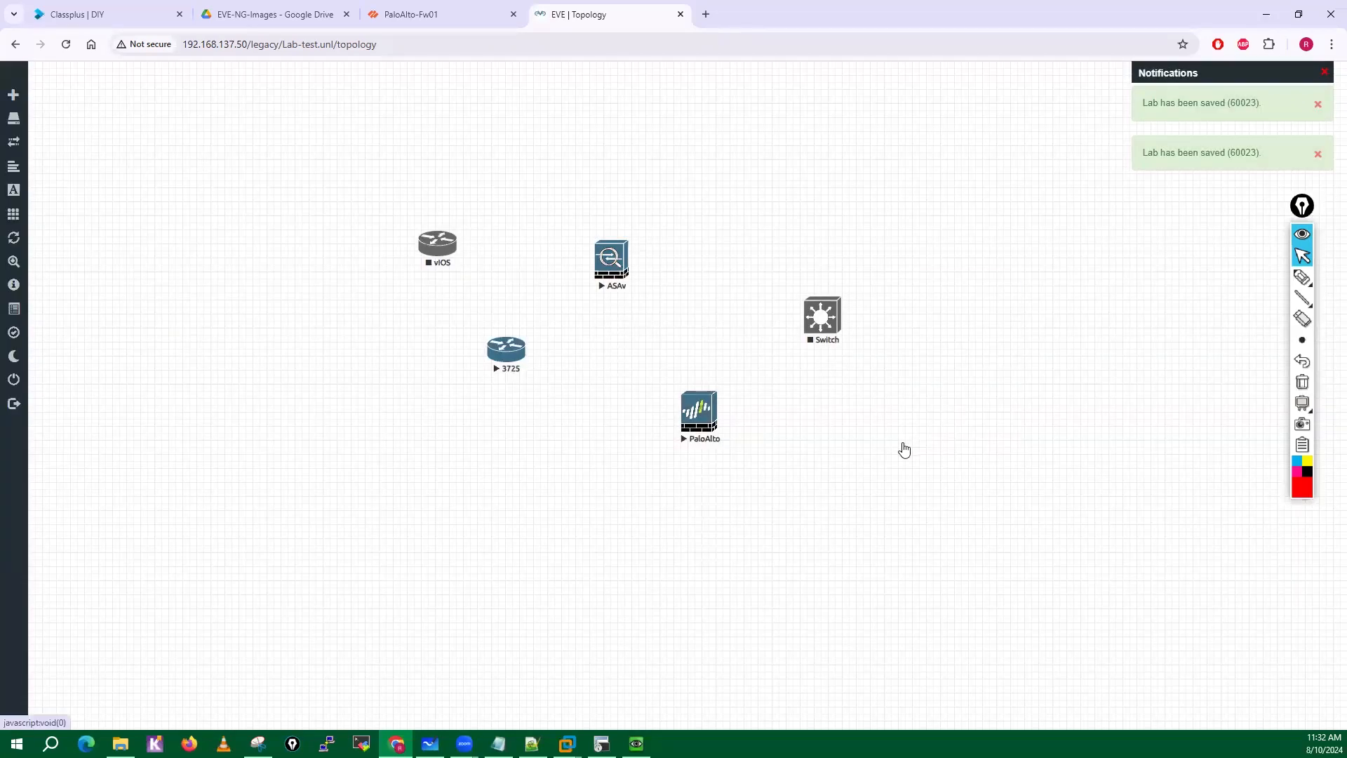
pyautogui.scroll(-10, 642, 523)
pyautogui.scroll(-20, 644, 523)
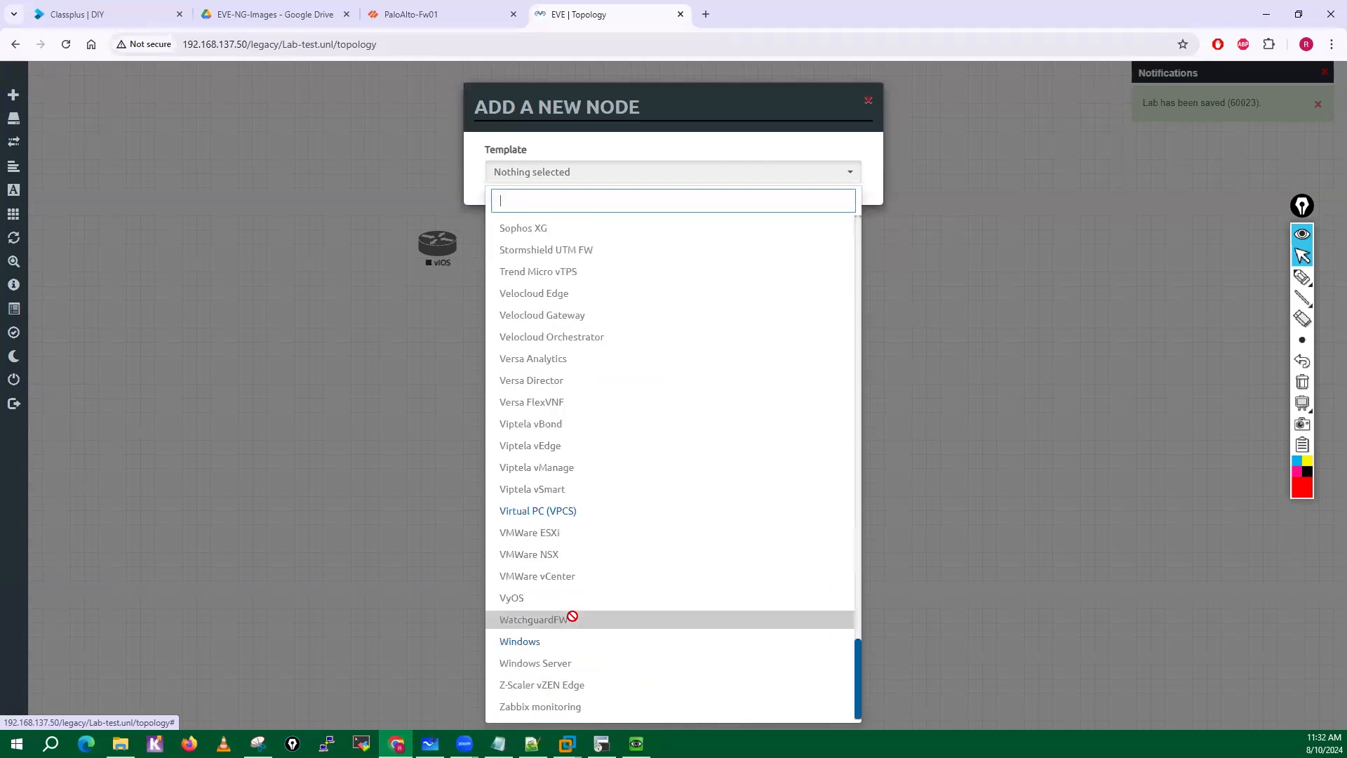
pyautogui.click(539, 641)
pyautogui.scroll(-1, 617, 624)
pyautogui.scroll(-2, 618, 624)
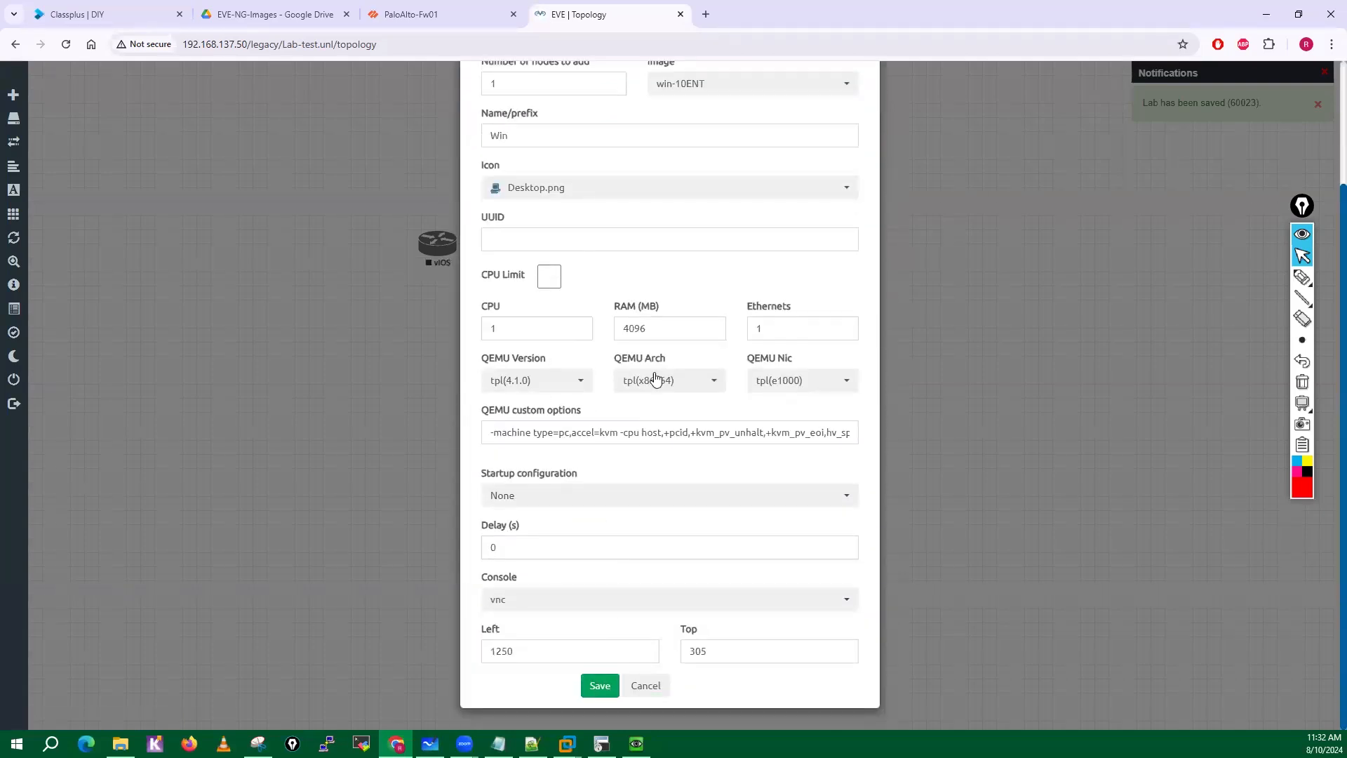
pyautogui.click(586, 675)
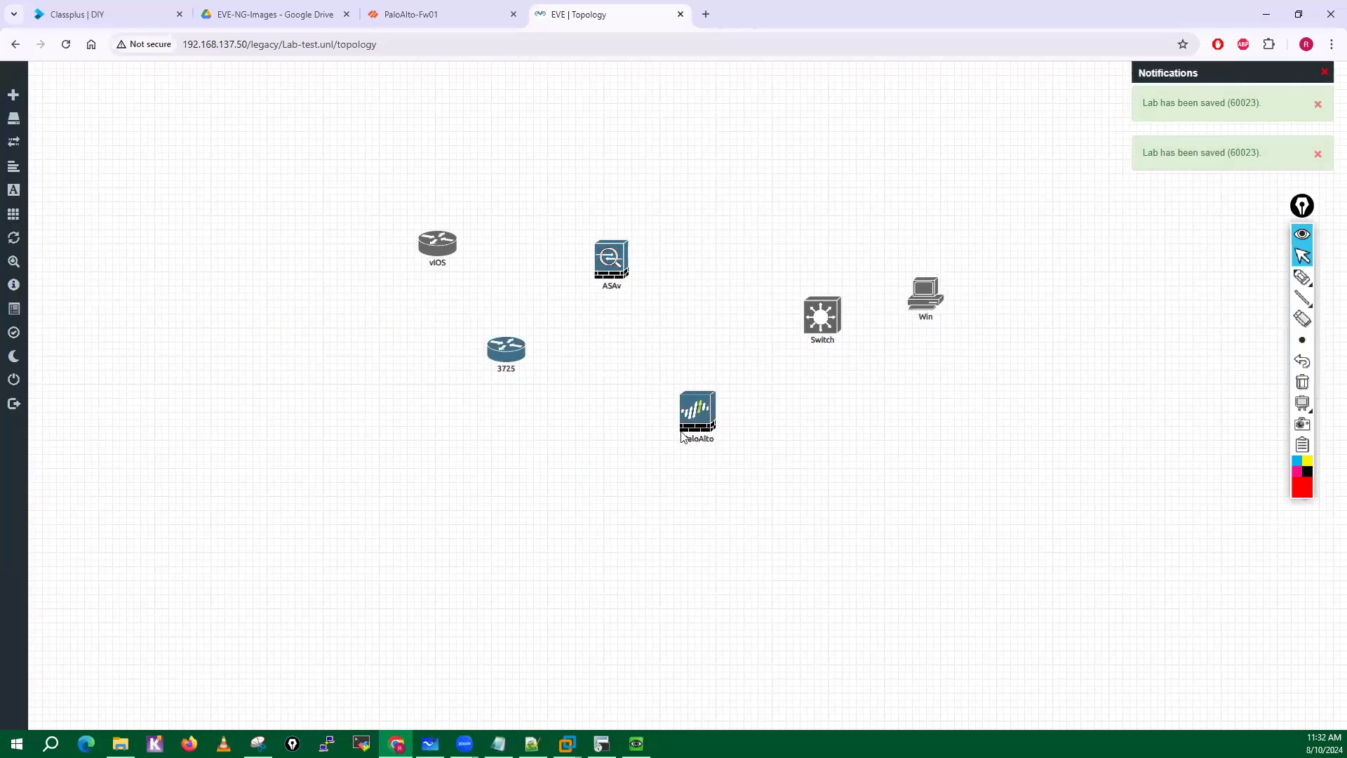
# Start the Switch, Win and vIOS nodes.
pyautogui.rightClick(834, 330)
pyautogui.click(856, 342)
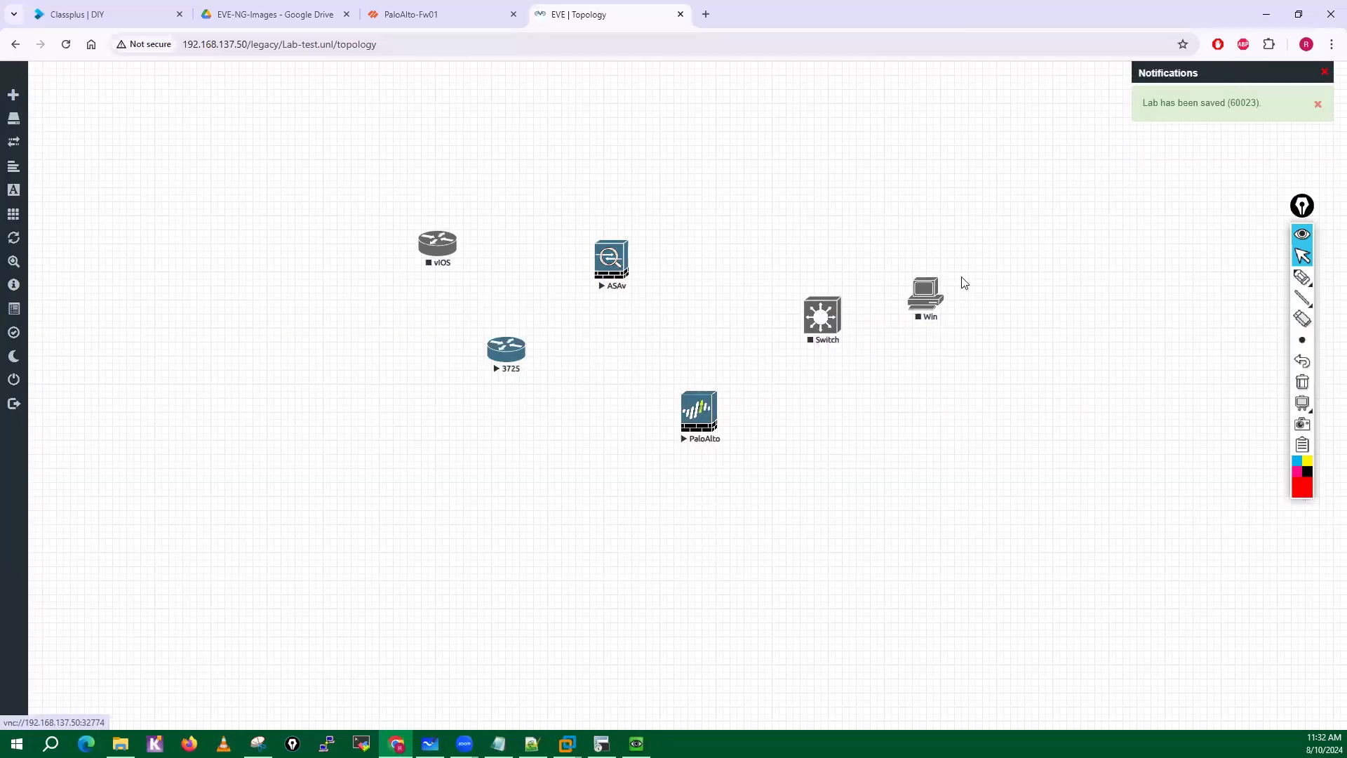
pyautogui.rightClick(940, 289)
pyautogui.click(954, 317)
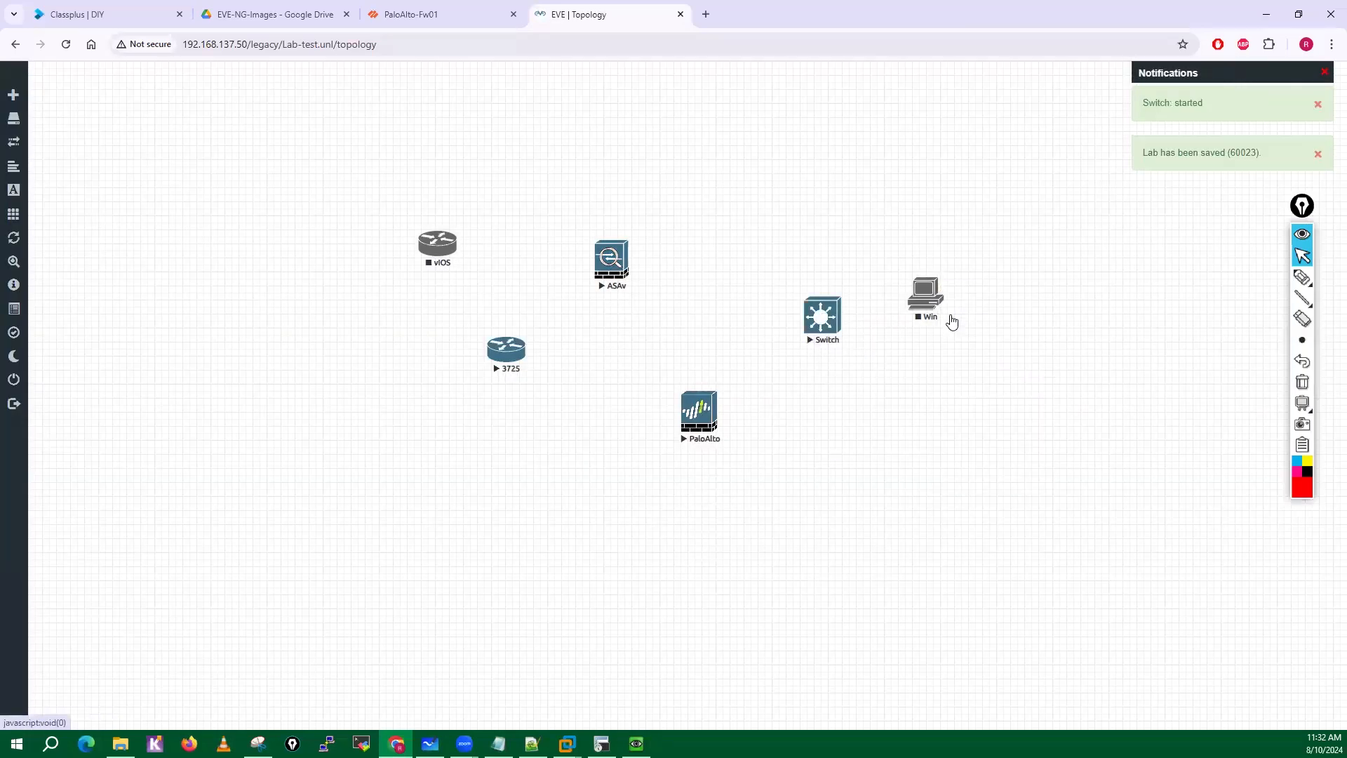
pyautogui.rightClick(430, 251)
pyautogui.click(463, 278)
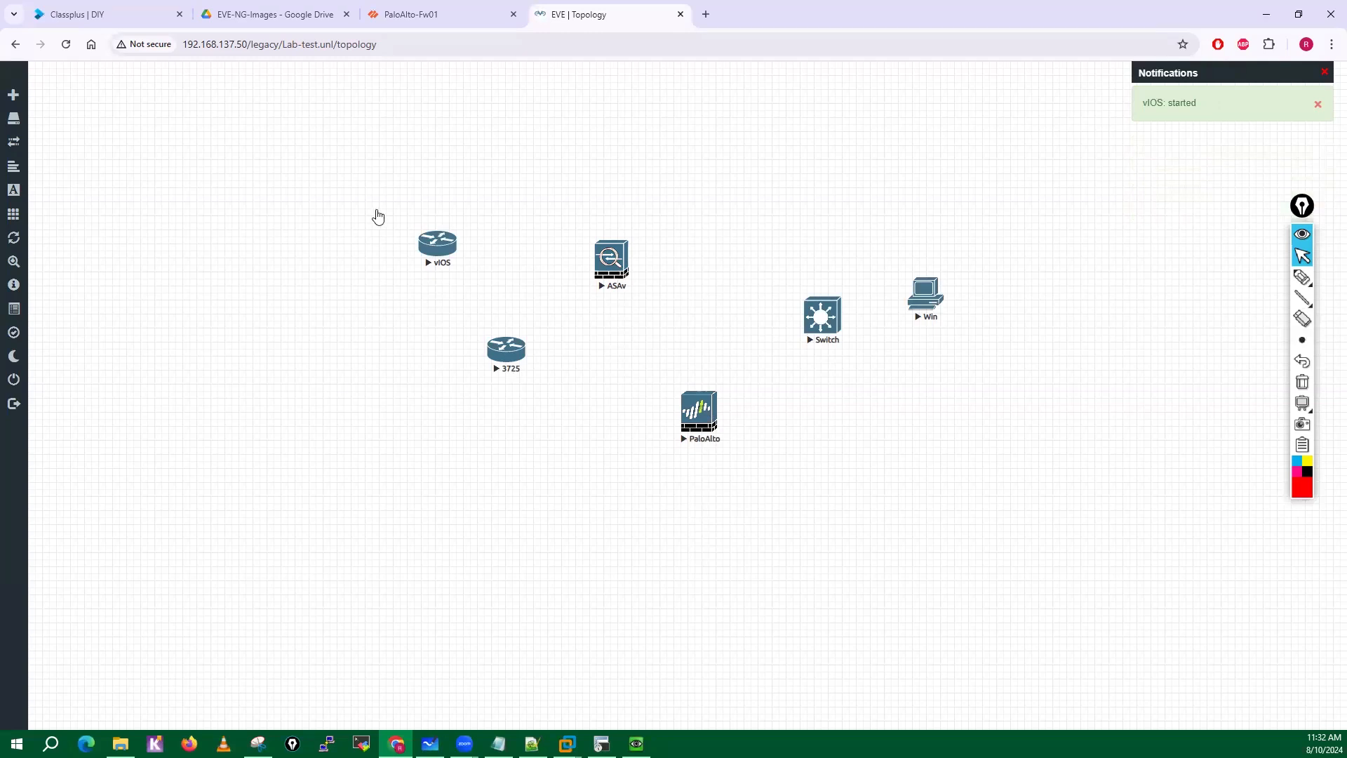
# Close the PaloAlto console window and stop all nodes in the lab.
pyautogui.moveTo(385, 144); pyautogui.dragTo(980, 449)
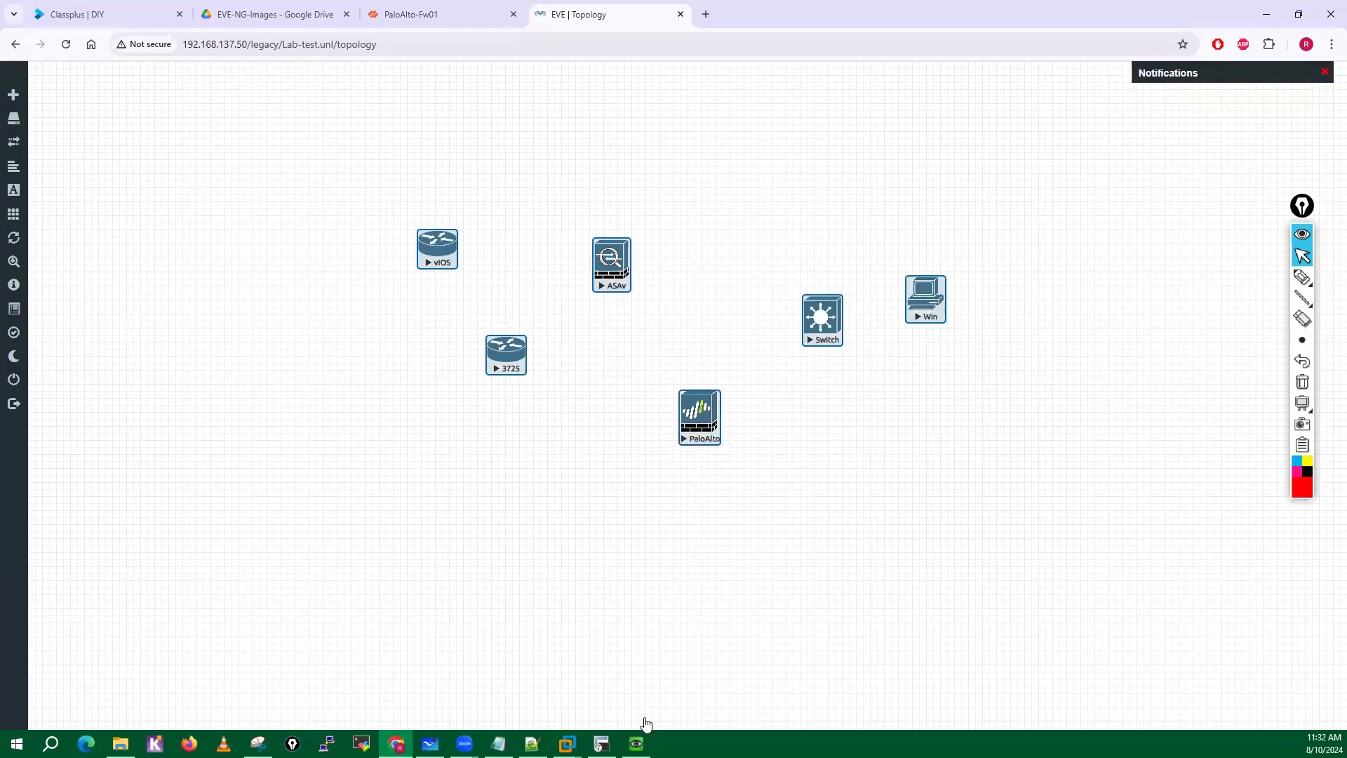
pyautogui.click(637, 743)
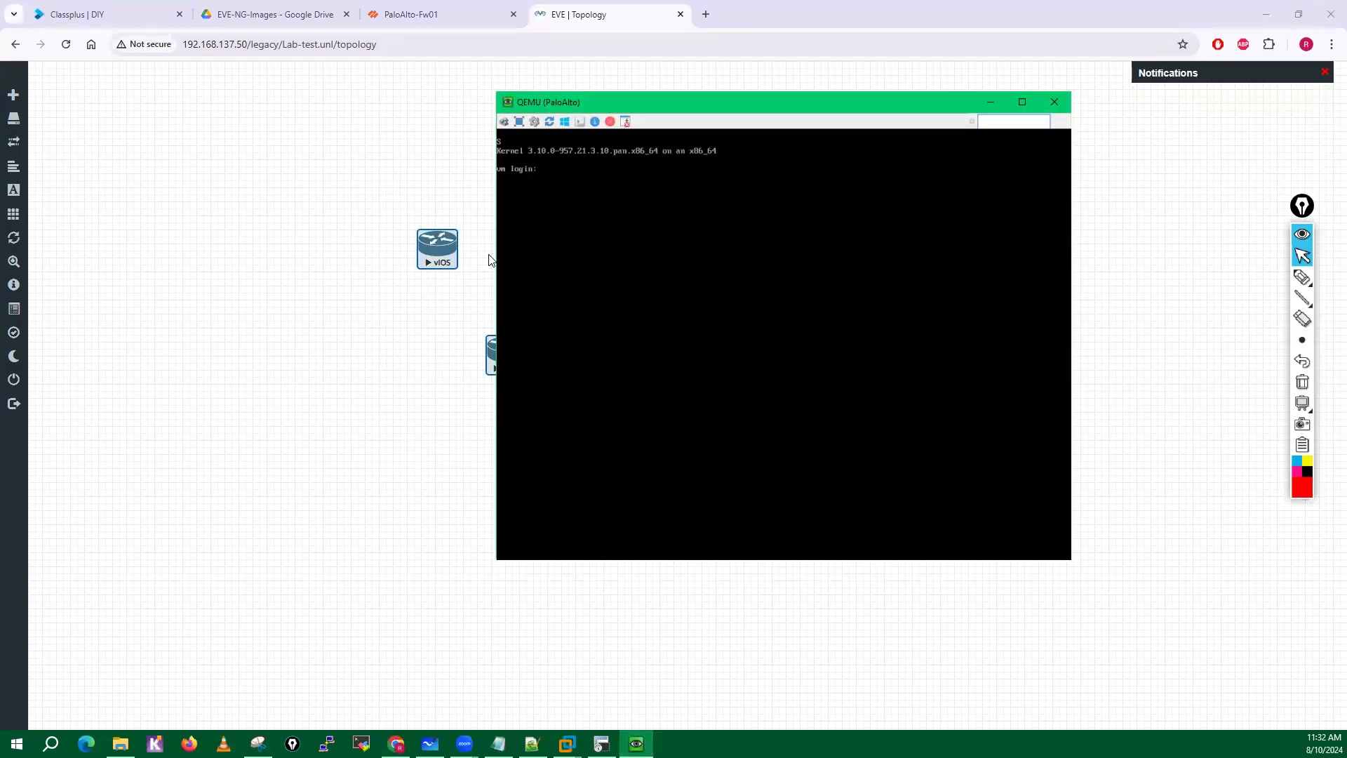
pyautogui.click(1055, 106)
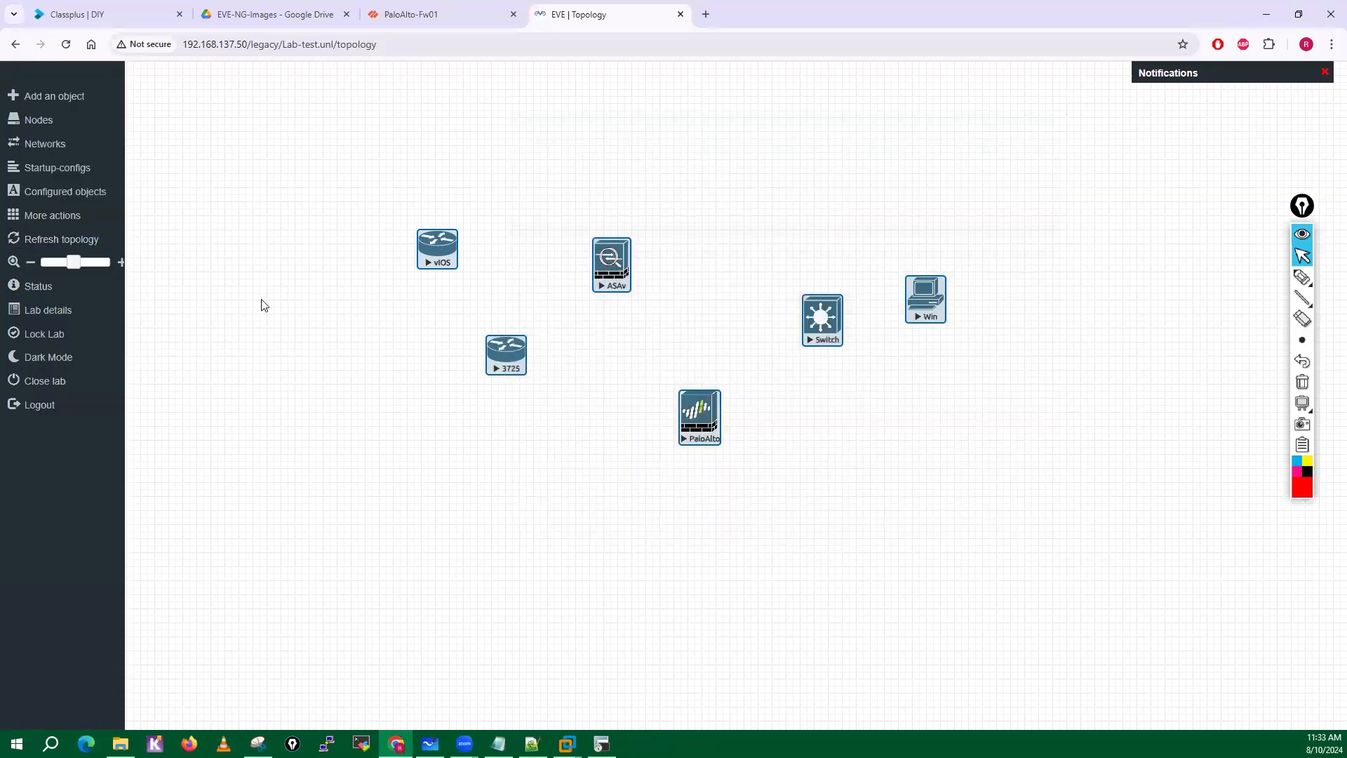
pyautogui.click(24, 218)
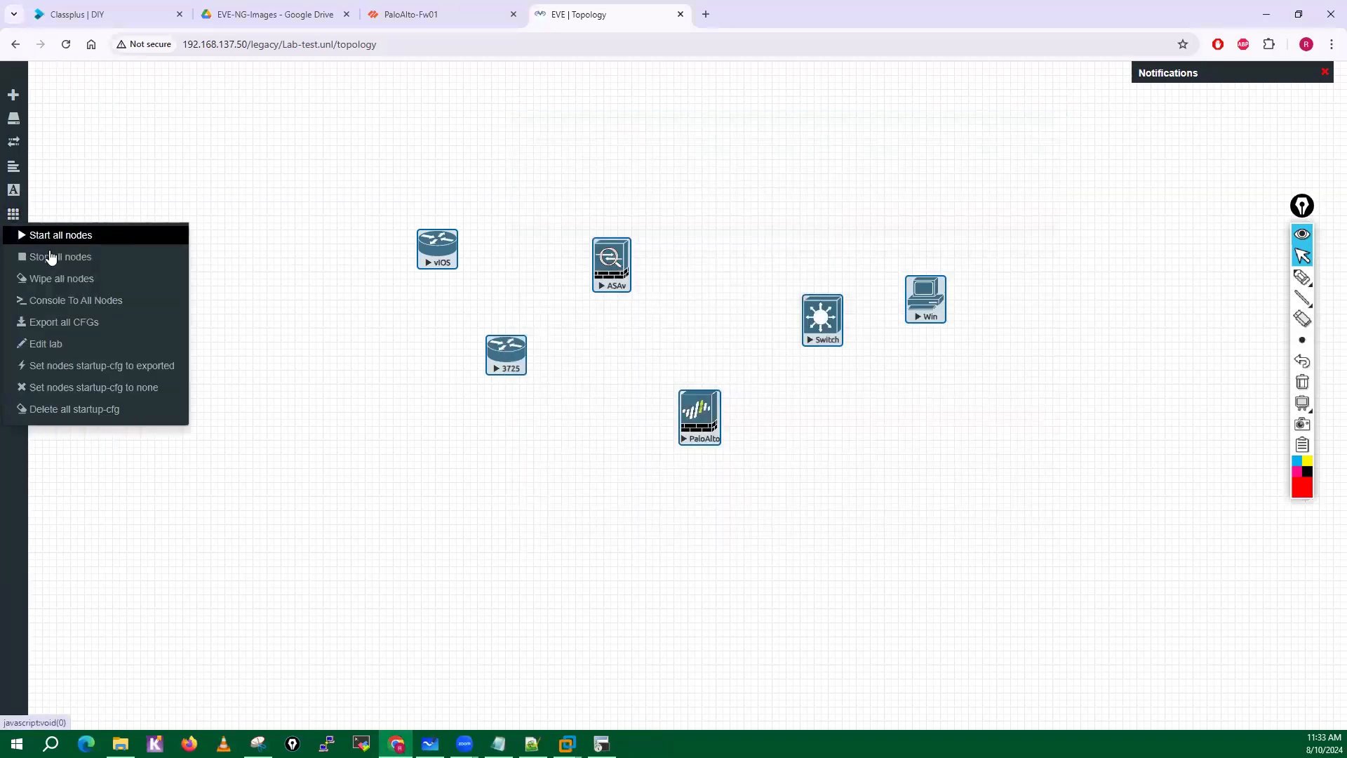
pyautogui.click(48, 256)
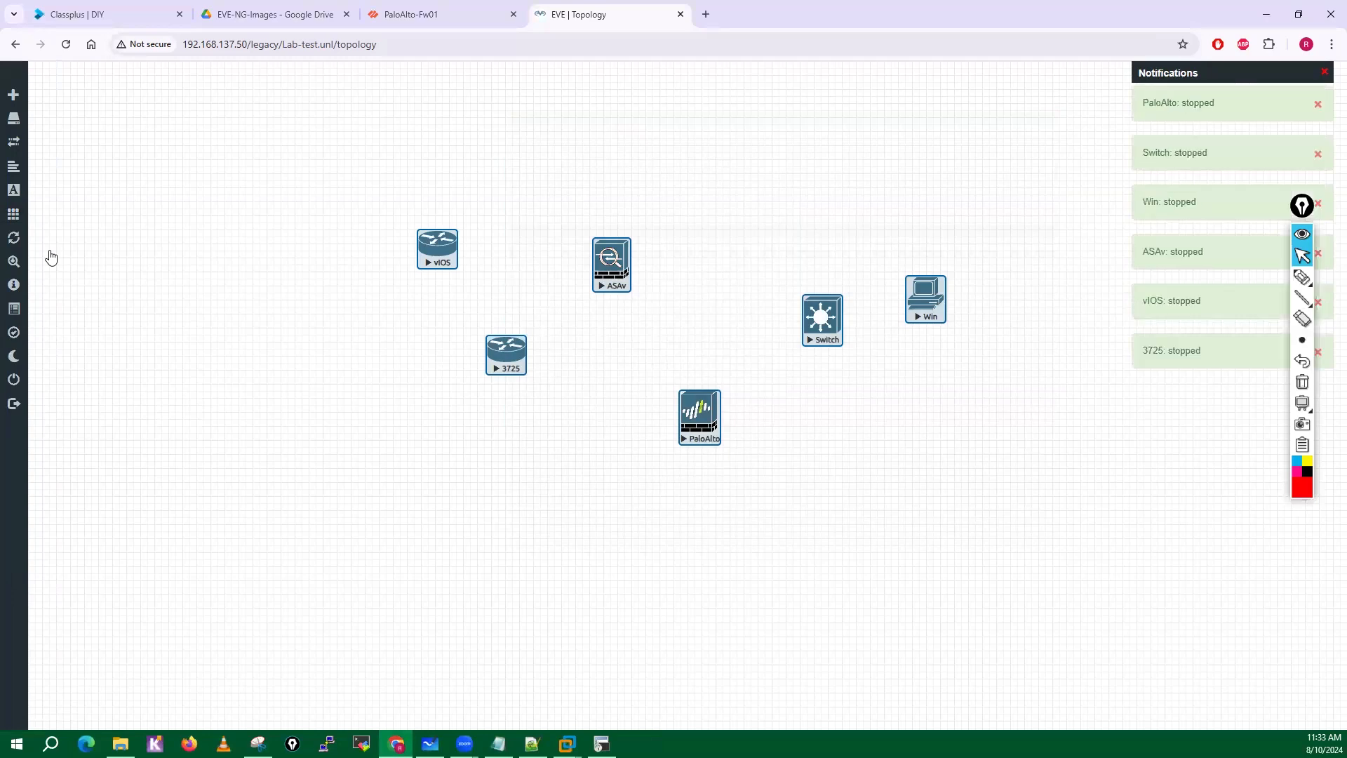
# Review the boot images, RAM and console settings in the list of configured nodes.
pyautogui.click(17, 218)
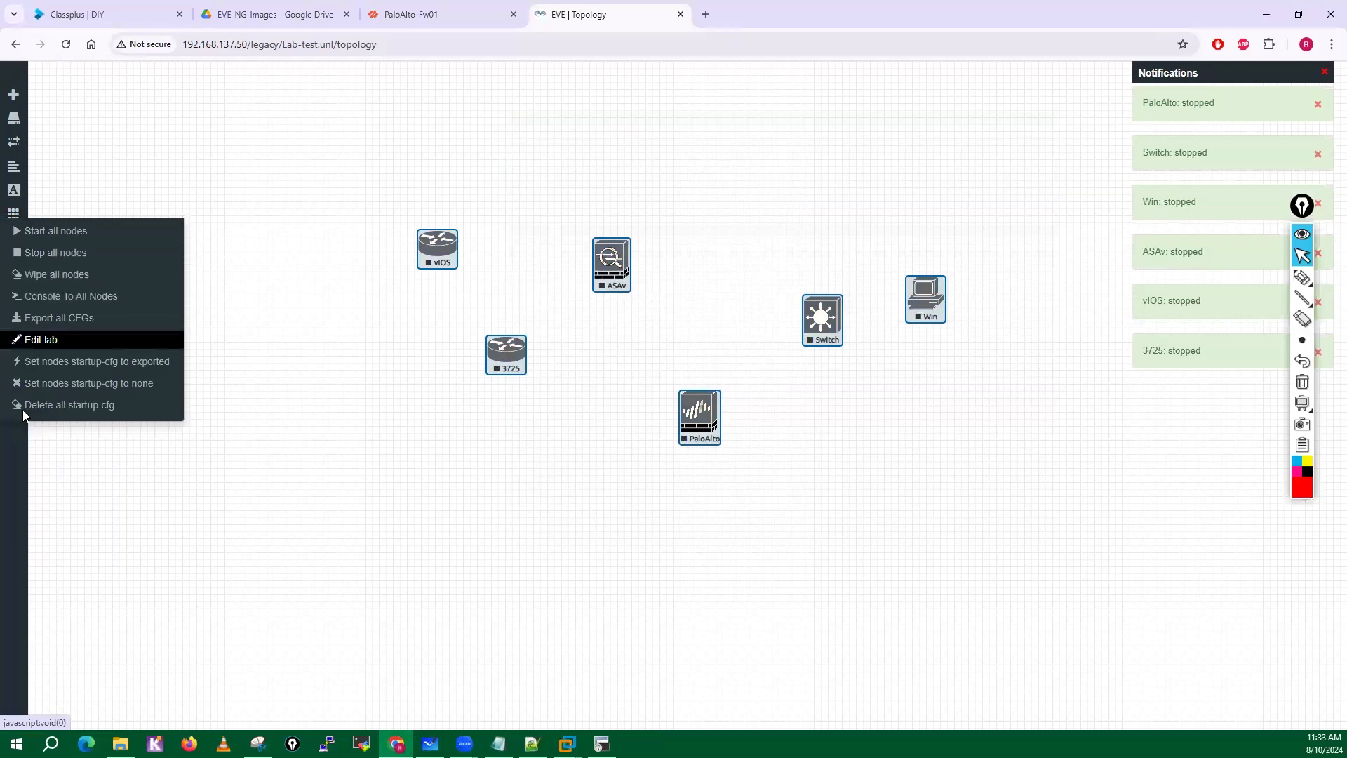
pyautogui.moveTo(22, 195)
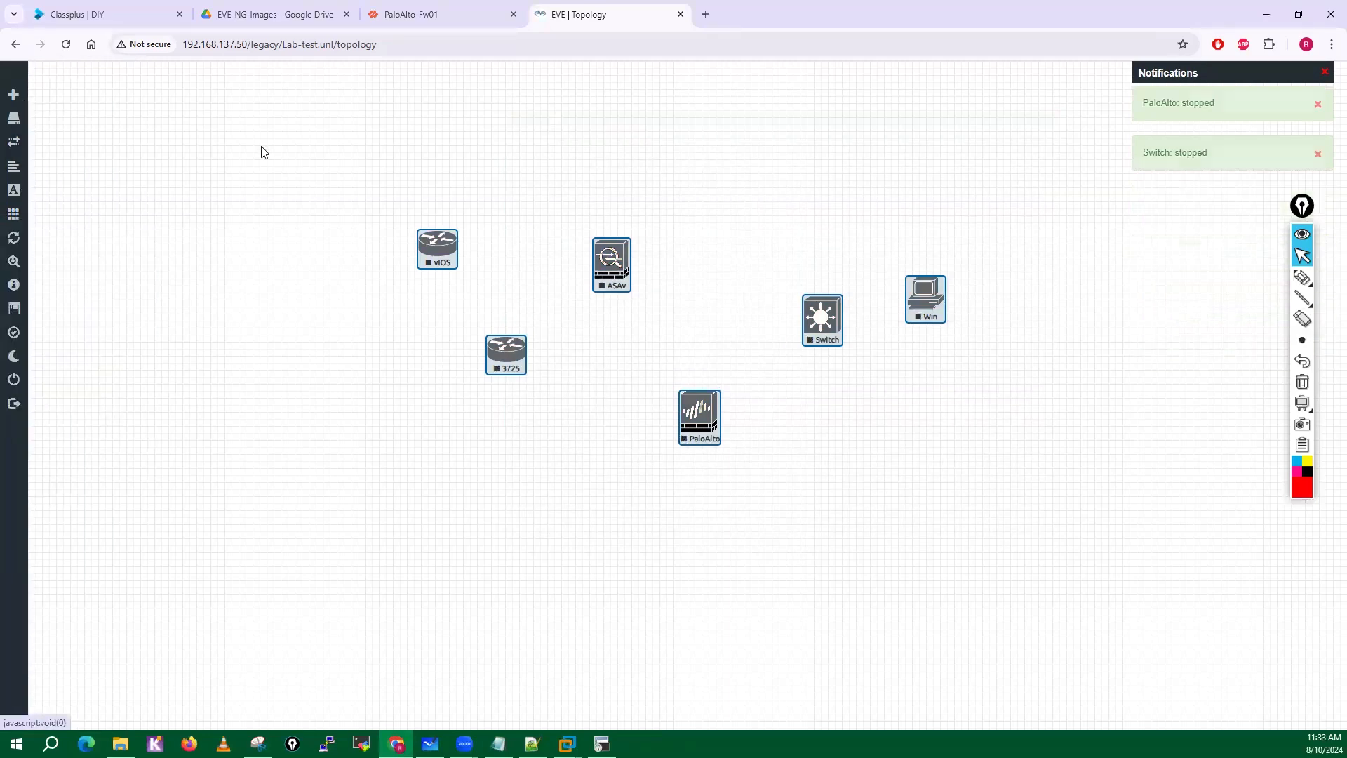
pyautogui.click(35, 120)
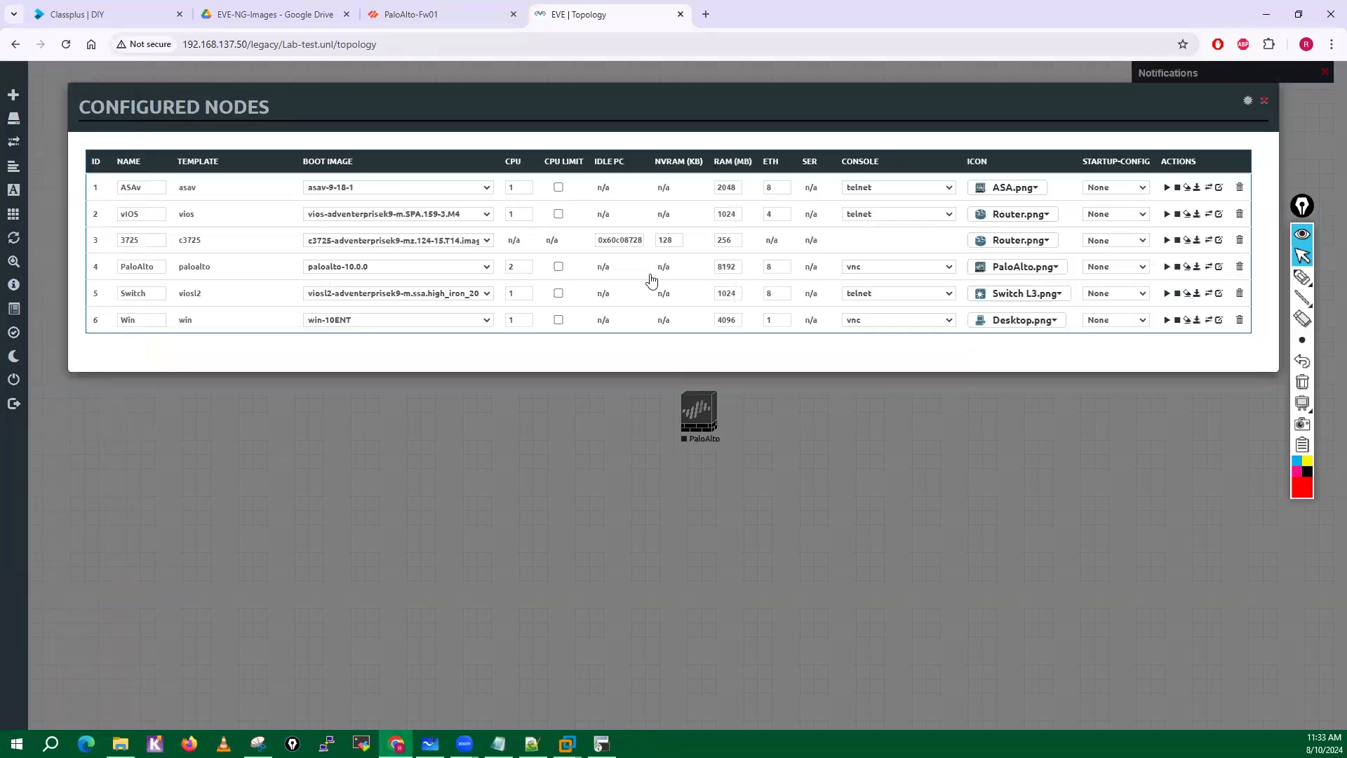
pyautogui.click(1265, 100)
pyautogui.click(34, 96)
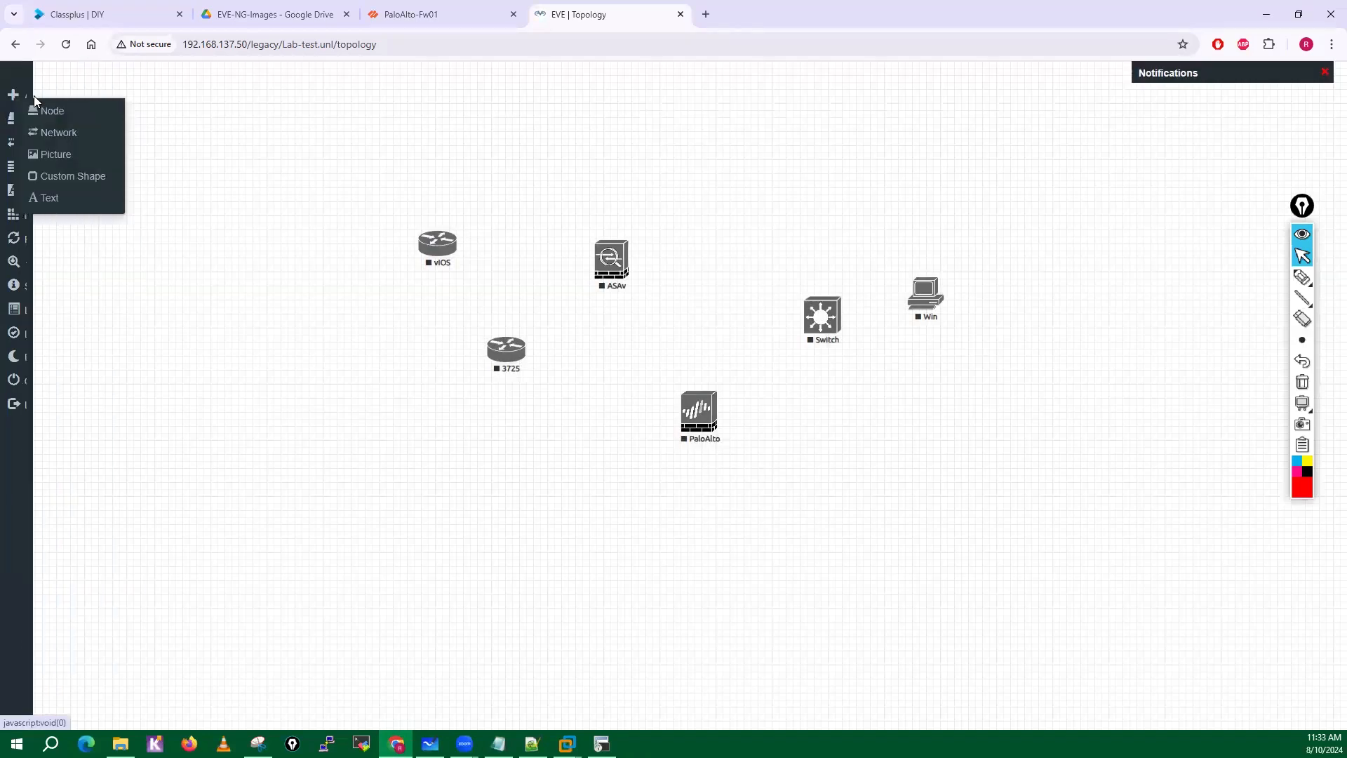
pyautogui.click(255, 309)
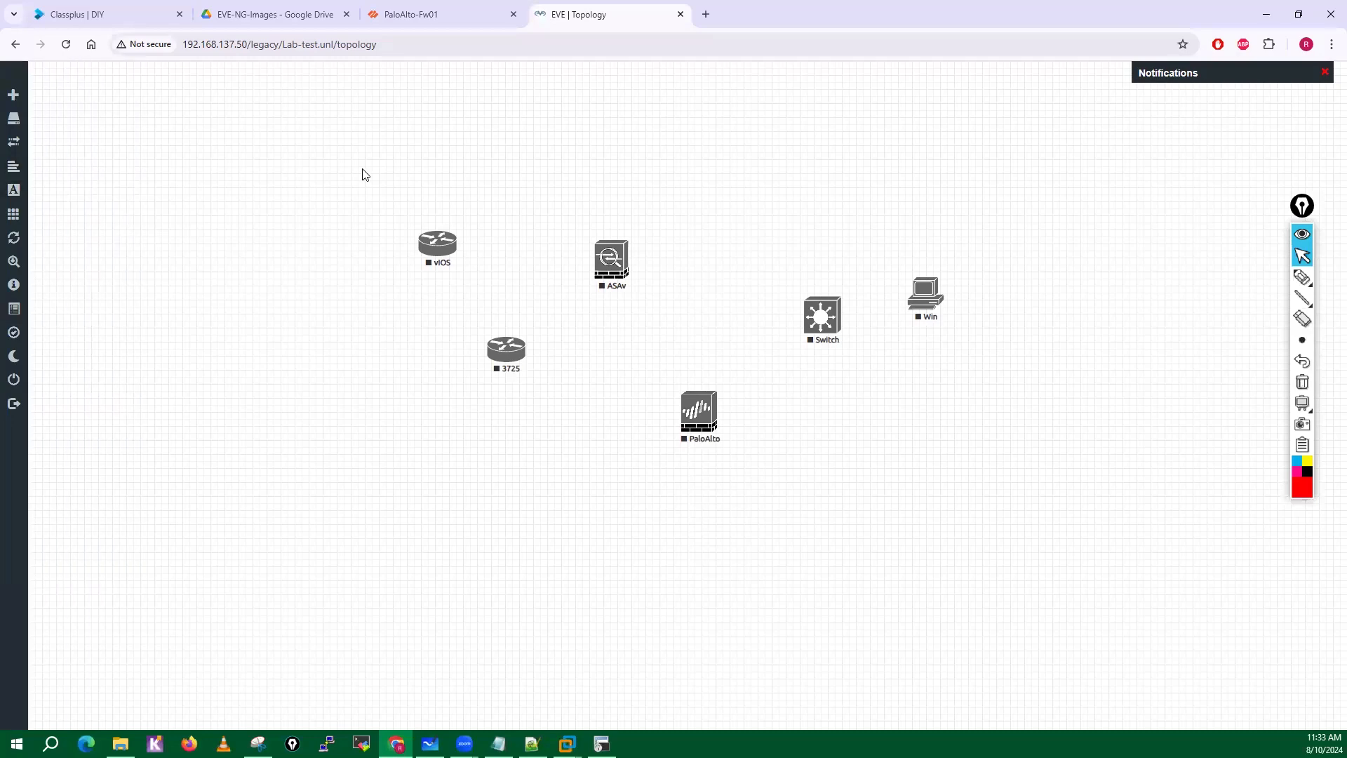
# Select all six nodes in the topology and delete them.
pyautogui.moveTo(362, 174); pyautogui.dragTo(1007, 544)
pyautogui.rightClick(828, 320)
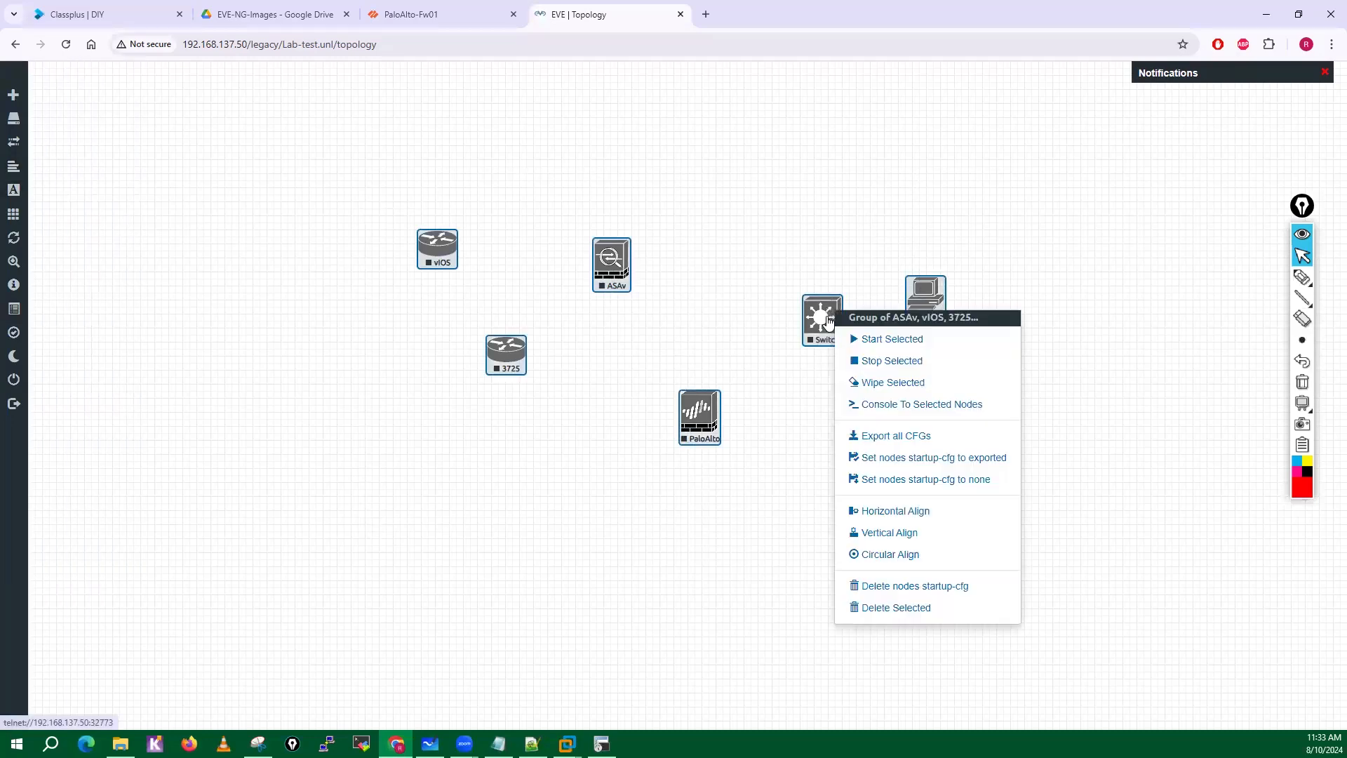
pyautogui.click(886, 607)
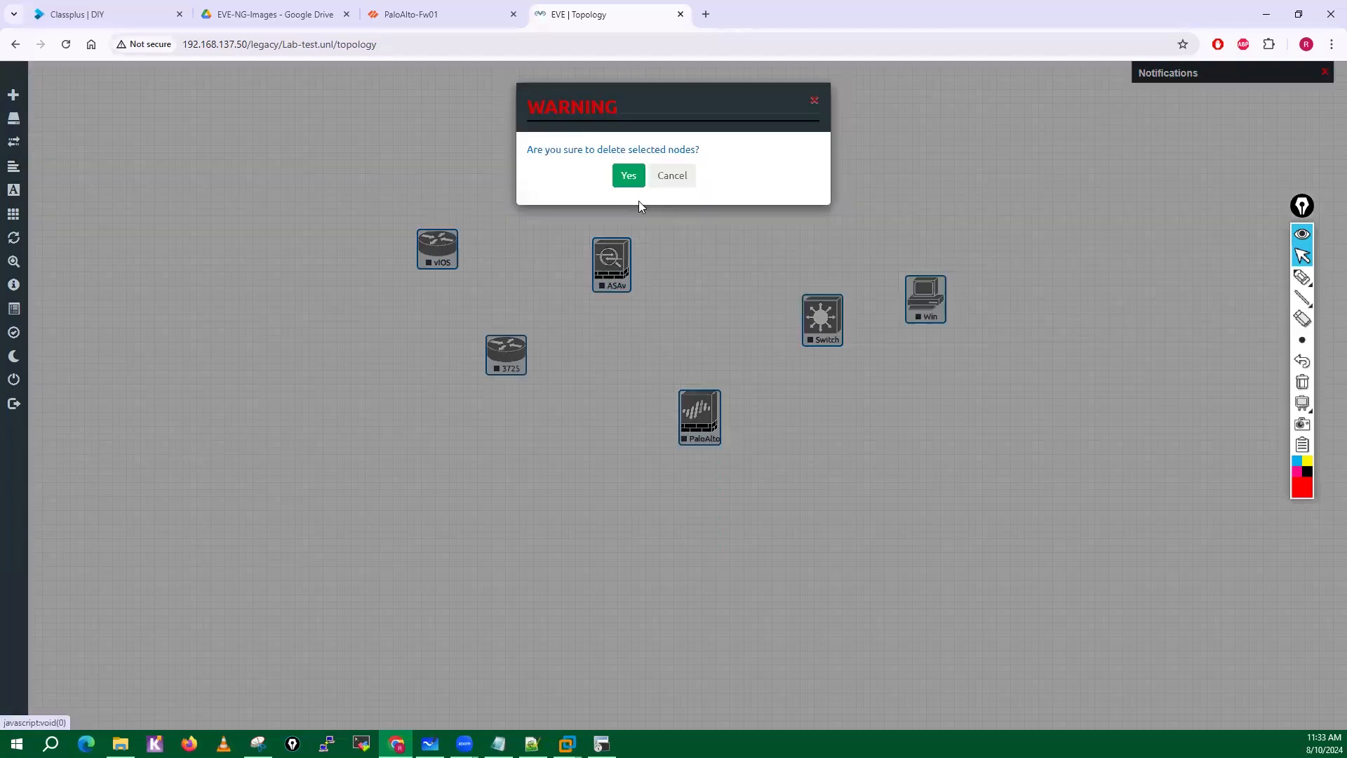
pyautogui.click(629, 176)
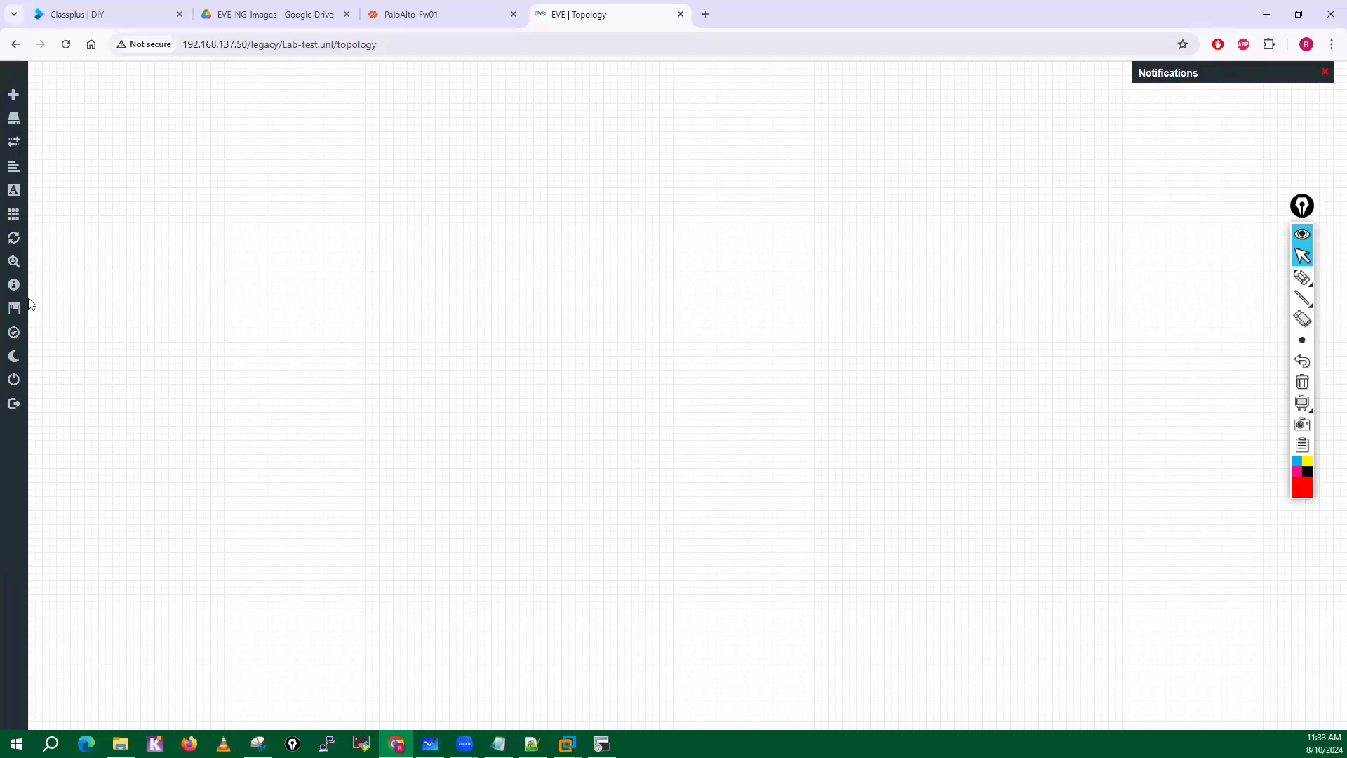
# Close the lab and open PaloAlto-BGP-OSPF-Redistribution-Lab.unl from the PaloAlto-Labs folder.
pyautogui.moveTo(30, 235)
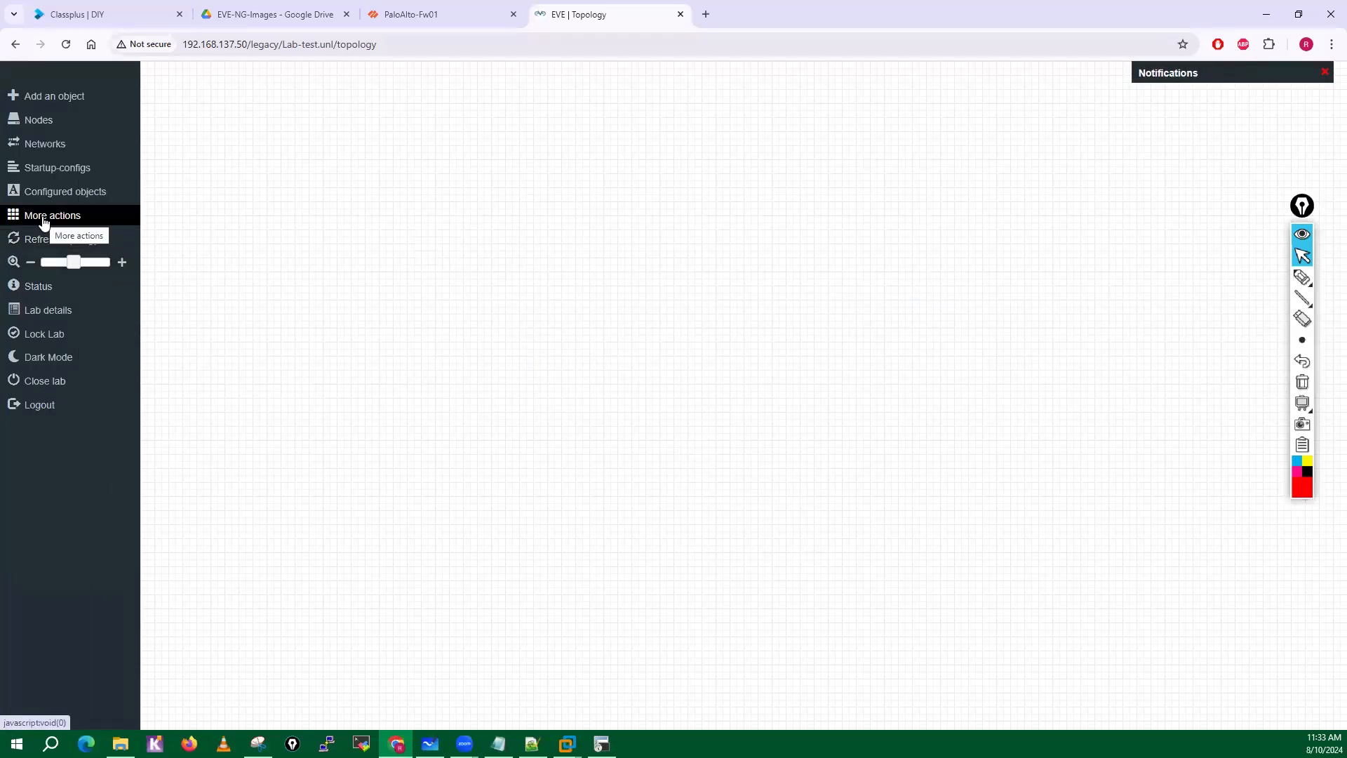
pyautogui.click(52, 383)
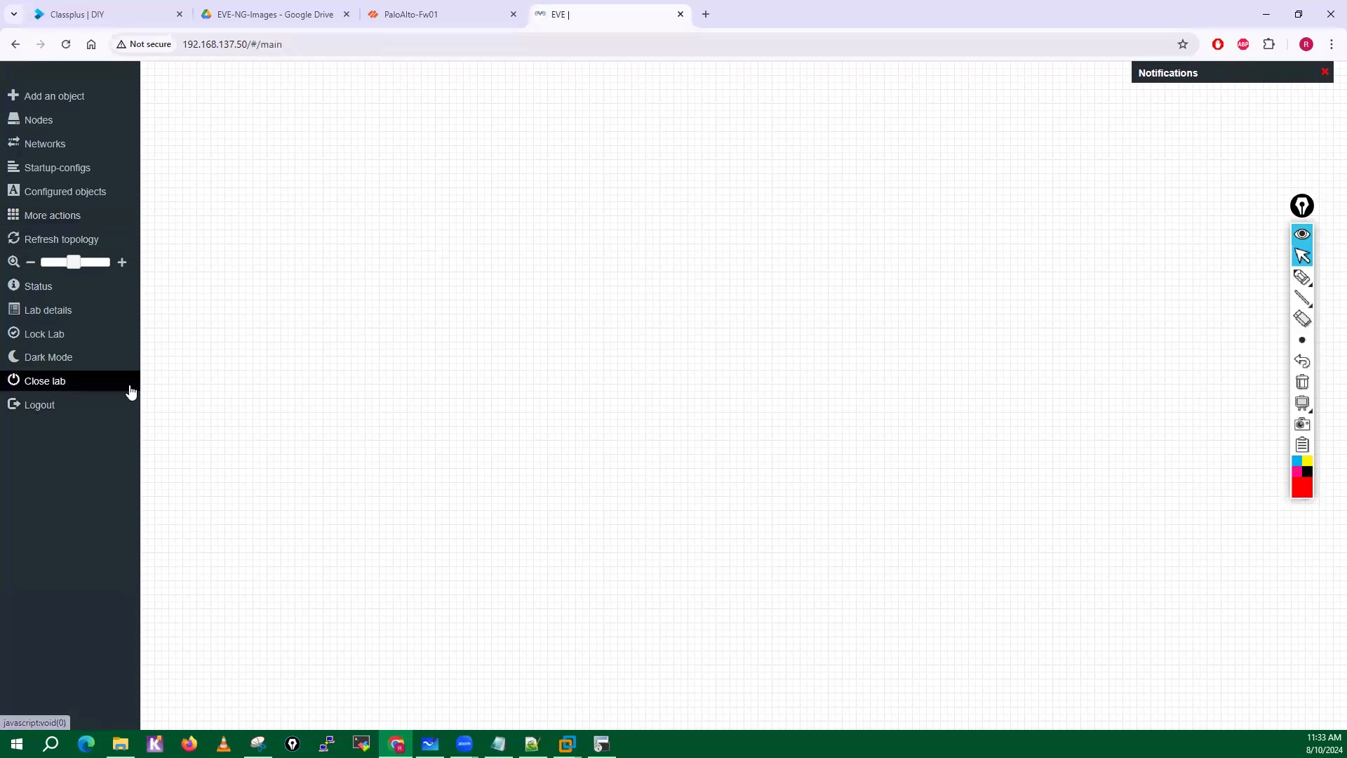
pyautogui.doubleClick(87, 222)
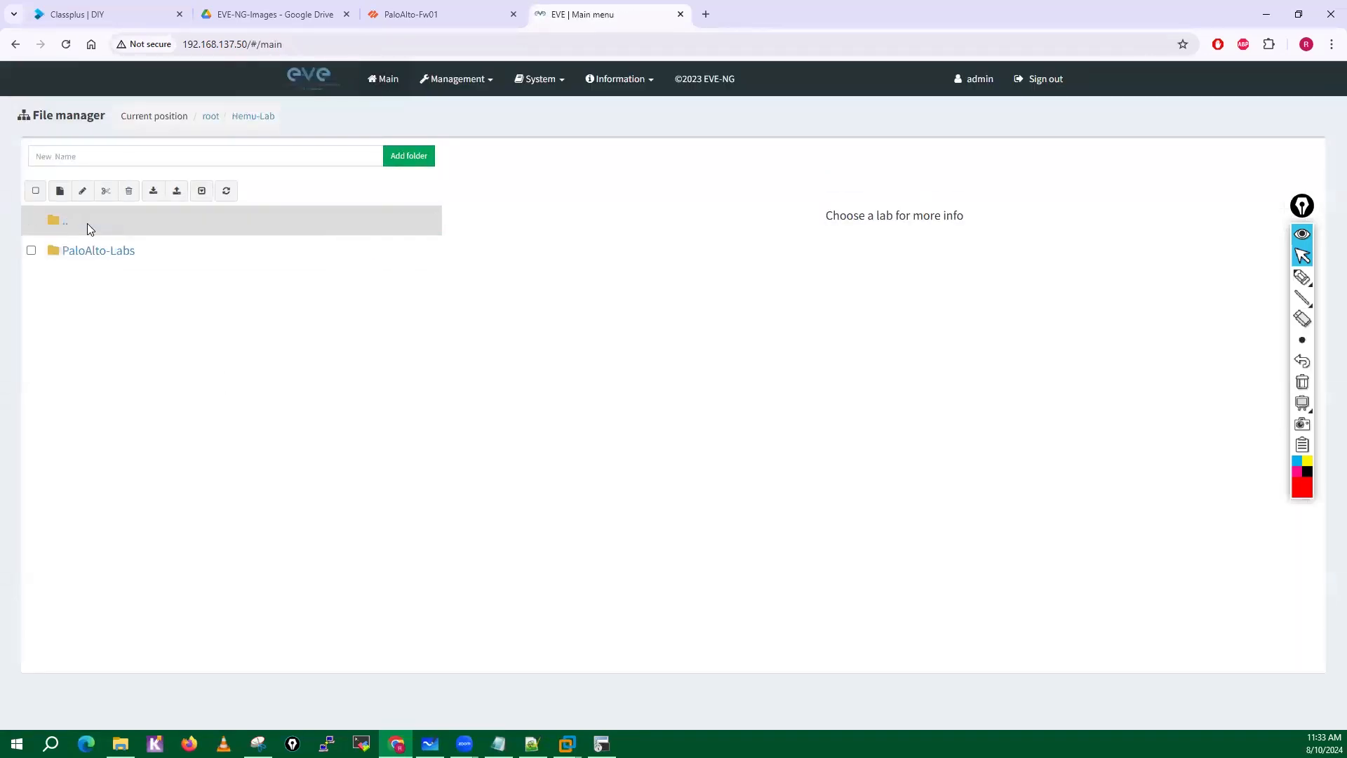
pyautogui.doubleClick(84, 259)
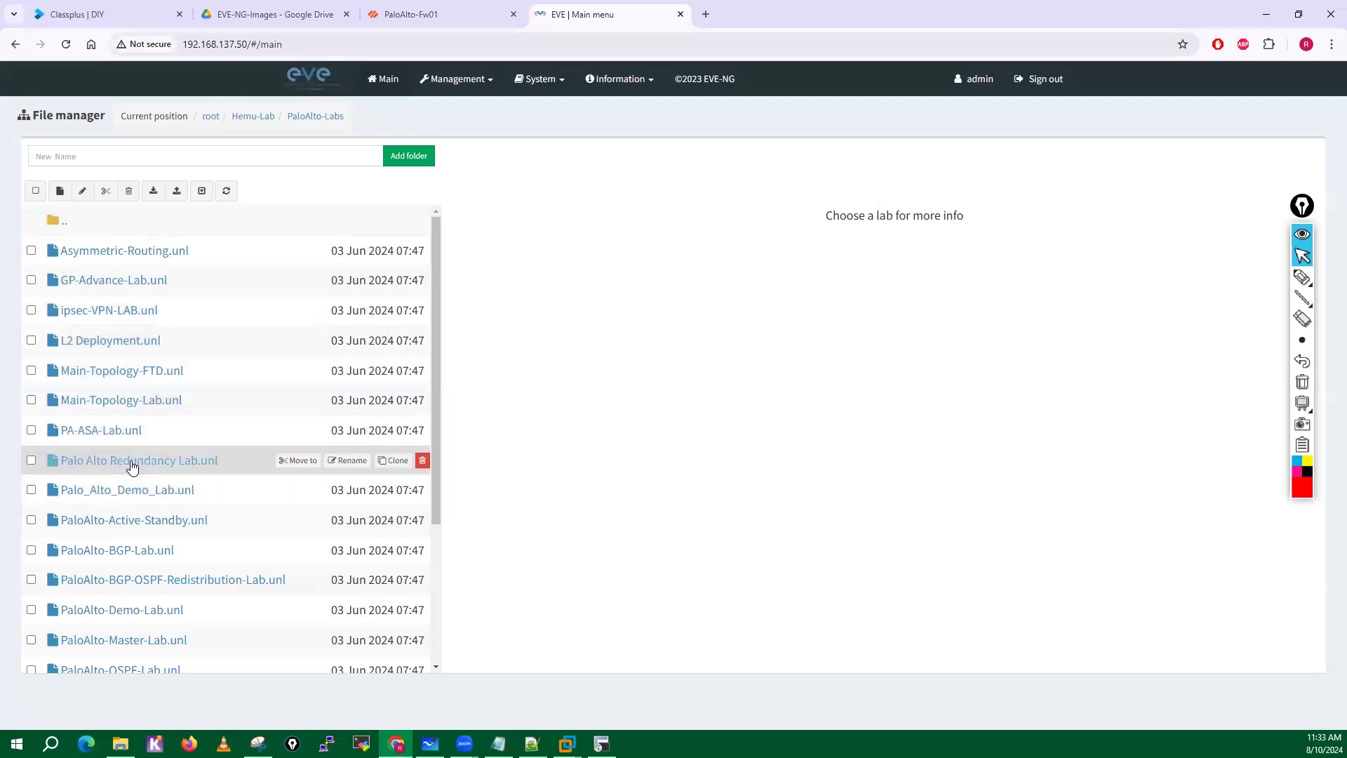
pyautogui.click(183, 593)
pyautogui.click(511, 577)
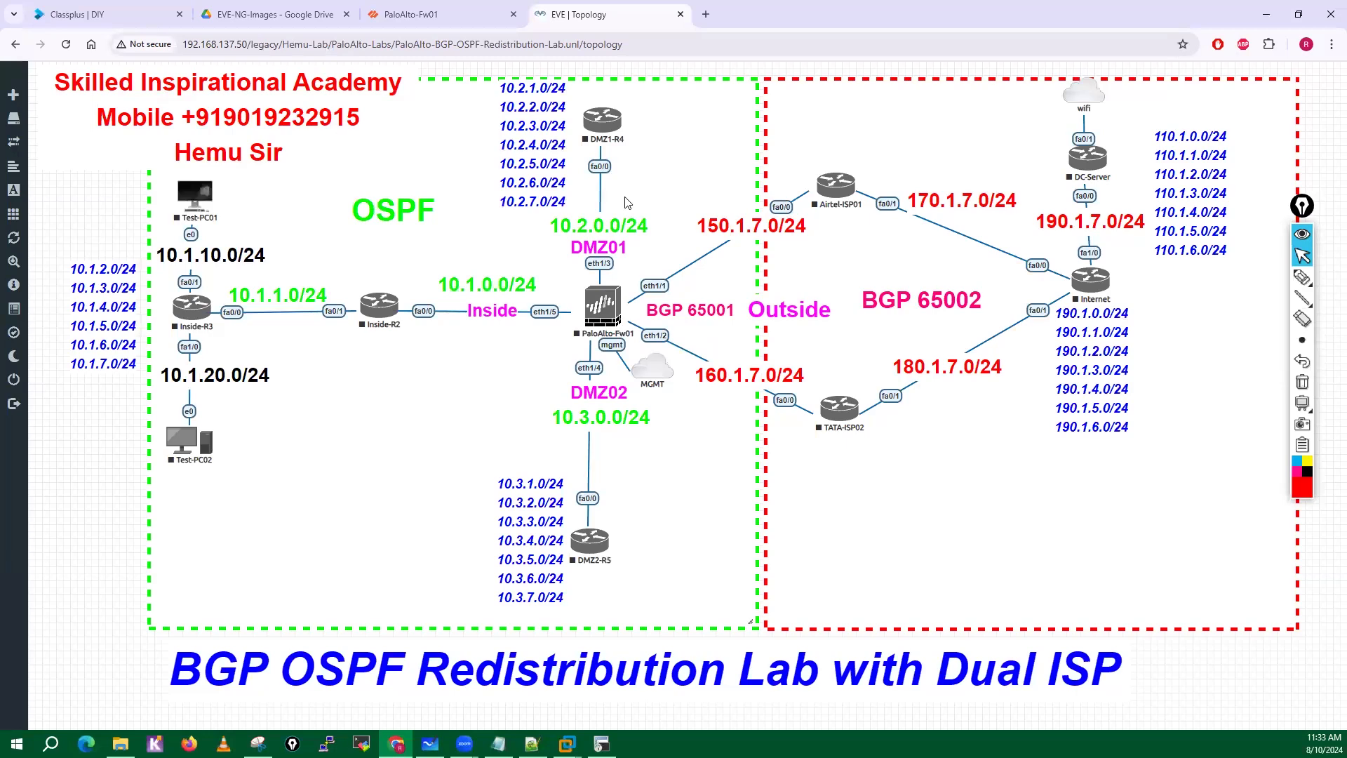
# Wipe all nodes in the BGP OSPF redistribution lab and dismiss the notifications.
pyautogui.click(46, 214)
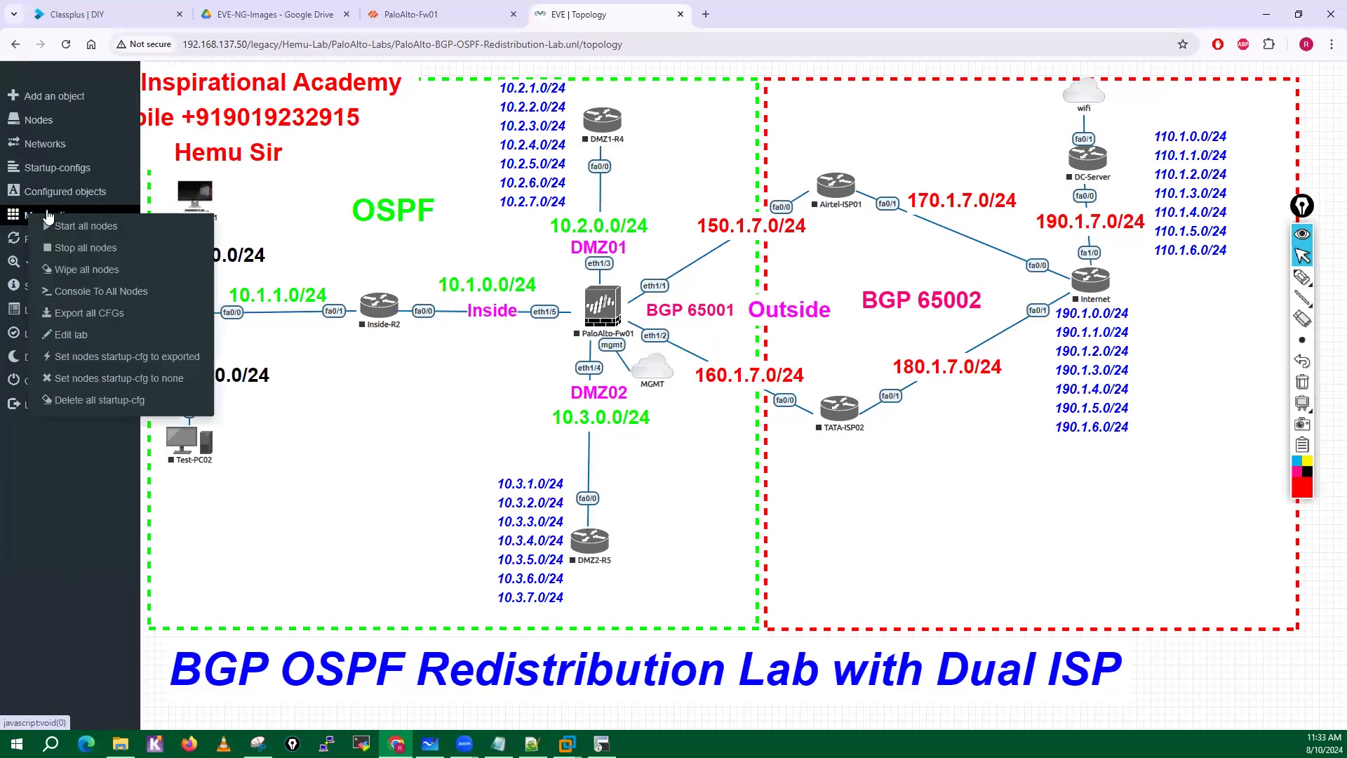
pyautogui.click(87, 269)
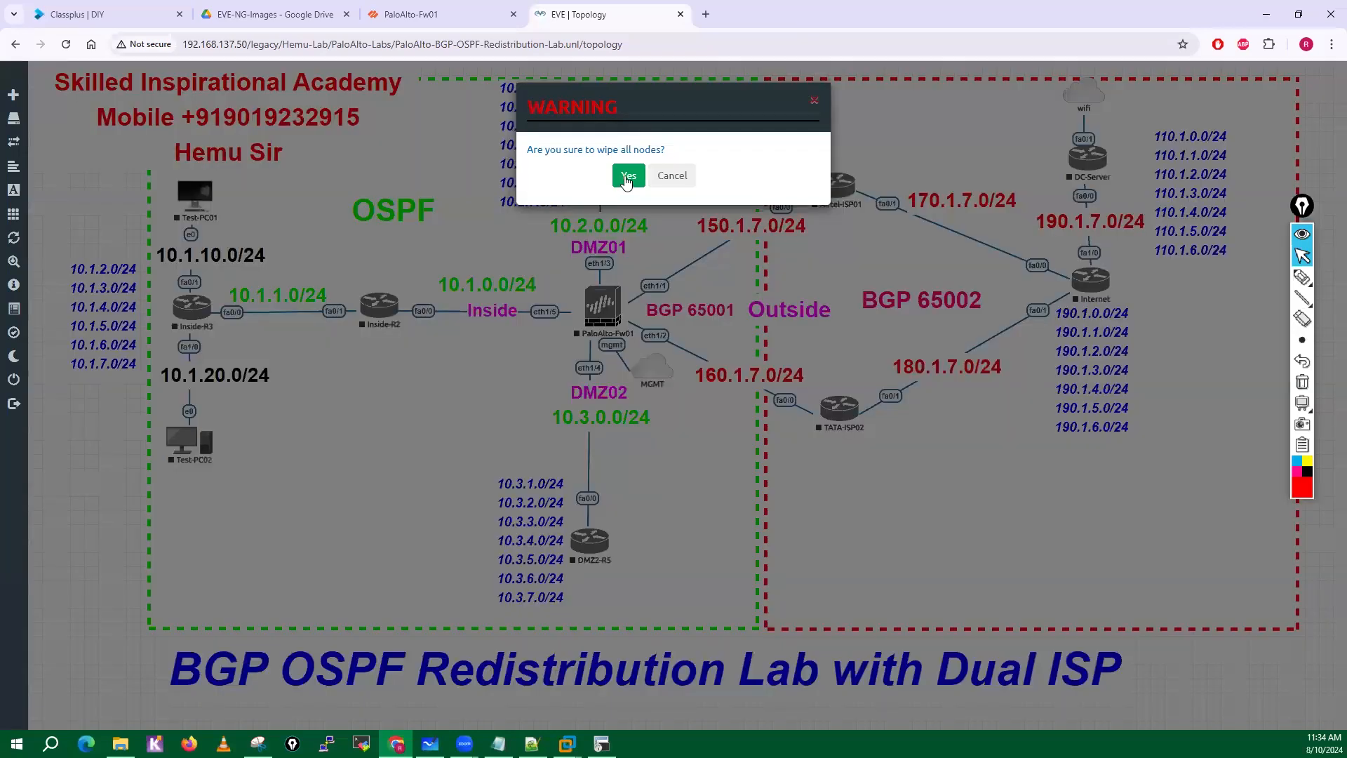
pyautogui.click(625, 175)
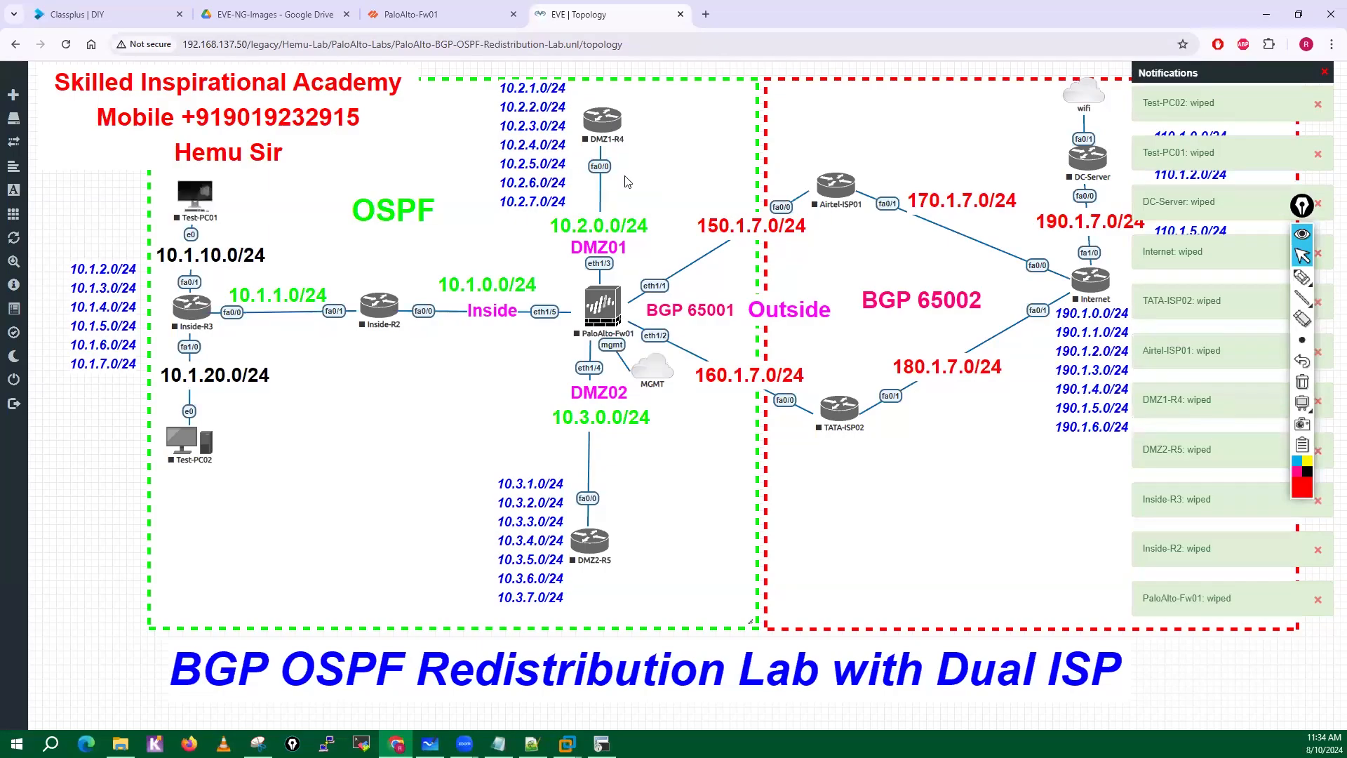
pyautogui.click(1324, 73)
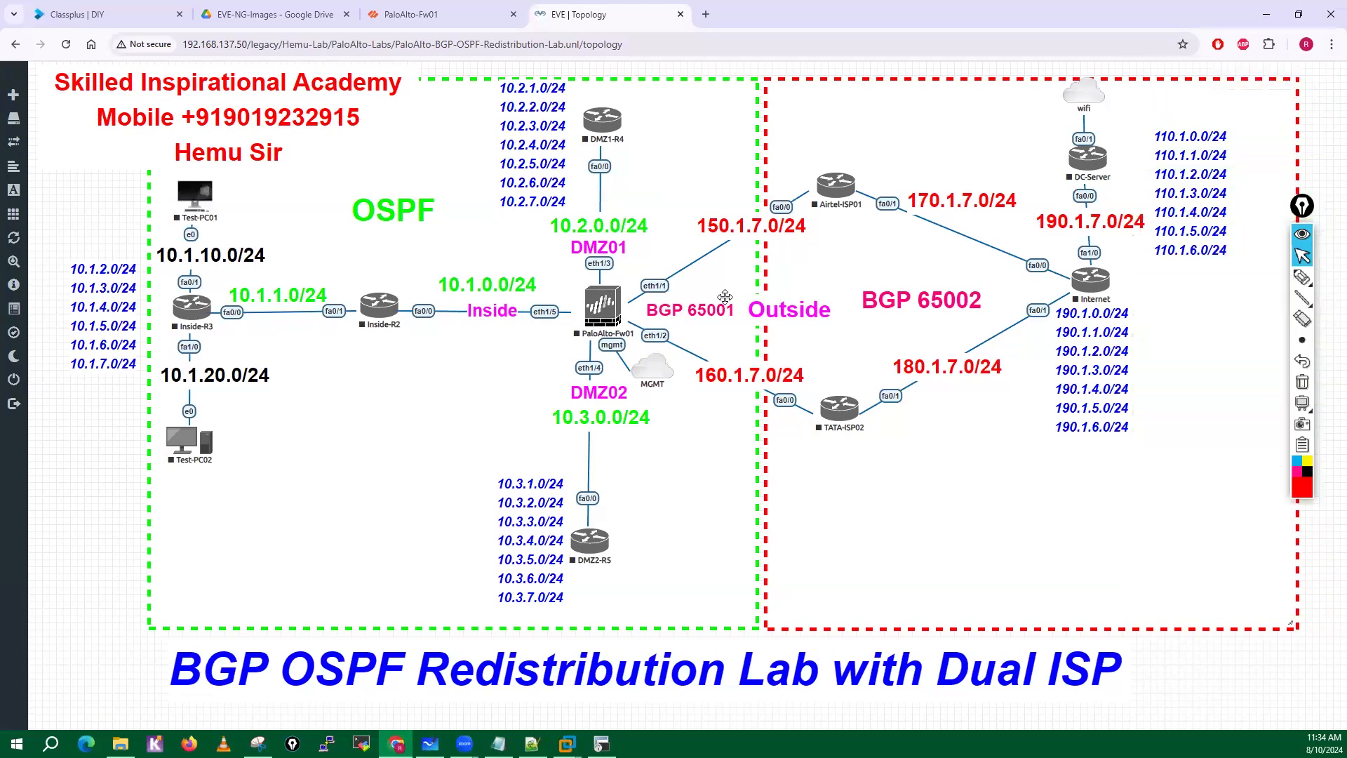
# Start the PaloAlto-Fw01, Airtel-ISP01, TATA-ISP02 and DMZ1-R4 nodes one by one.
pyautogui.rightClick(608, 315)
pyautogui.click(653, 339)
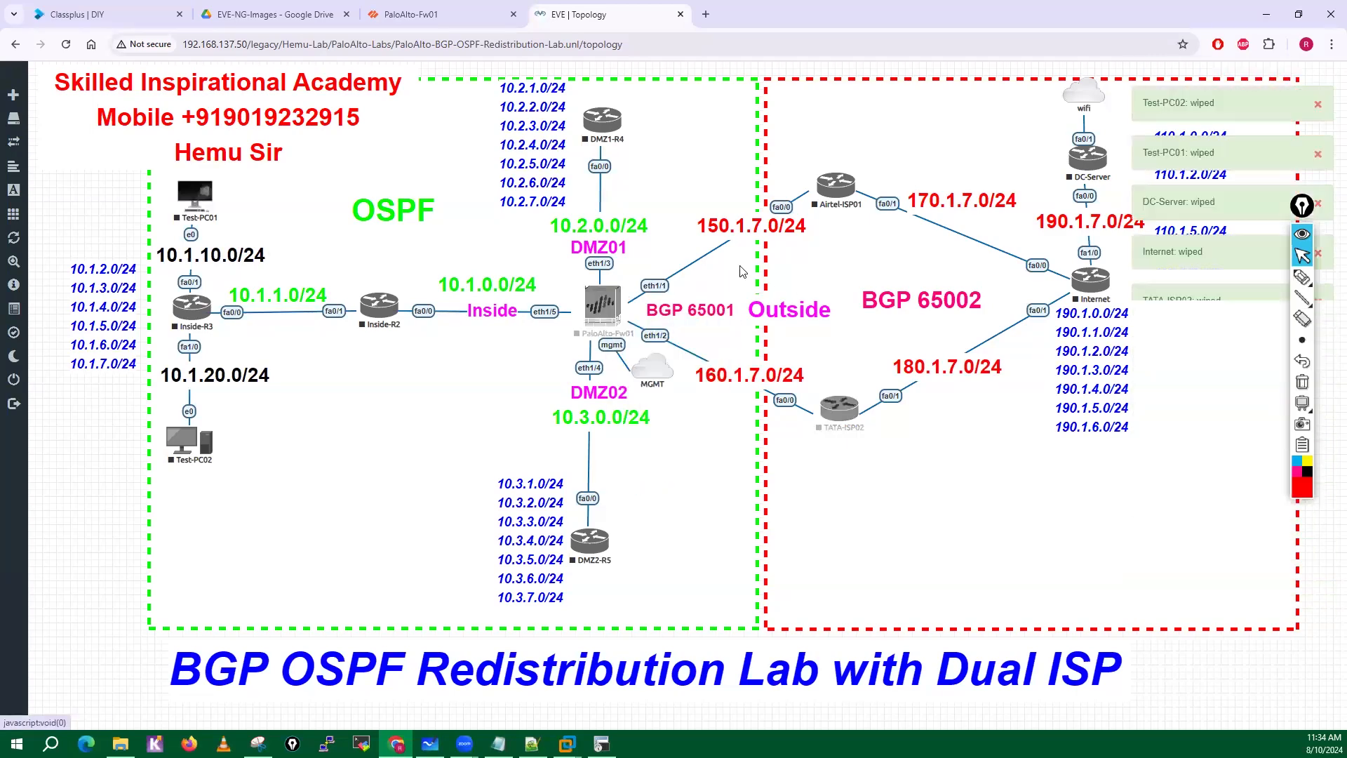
pyautogui.rightClick(835, 191)
pyautogui.click(864, 217)
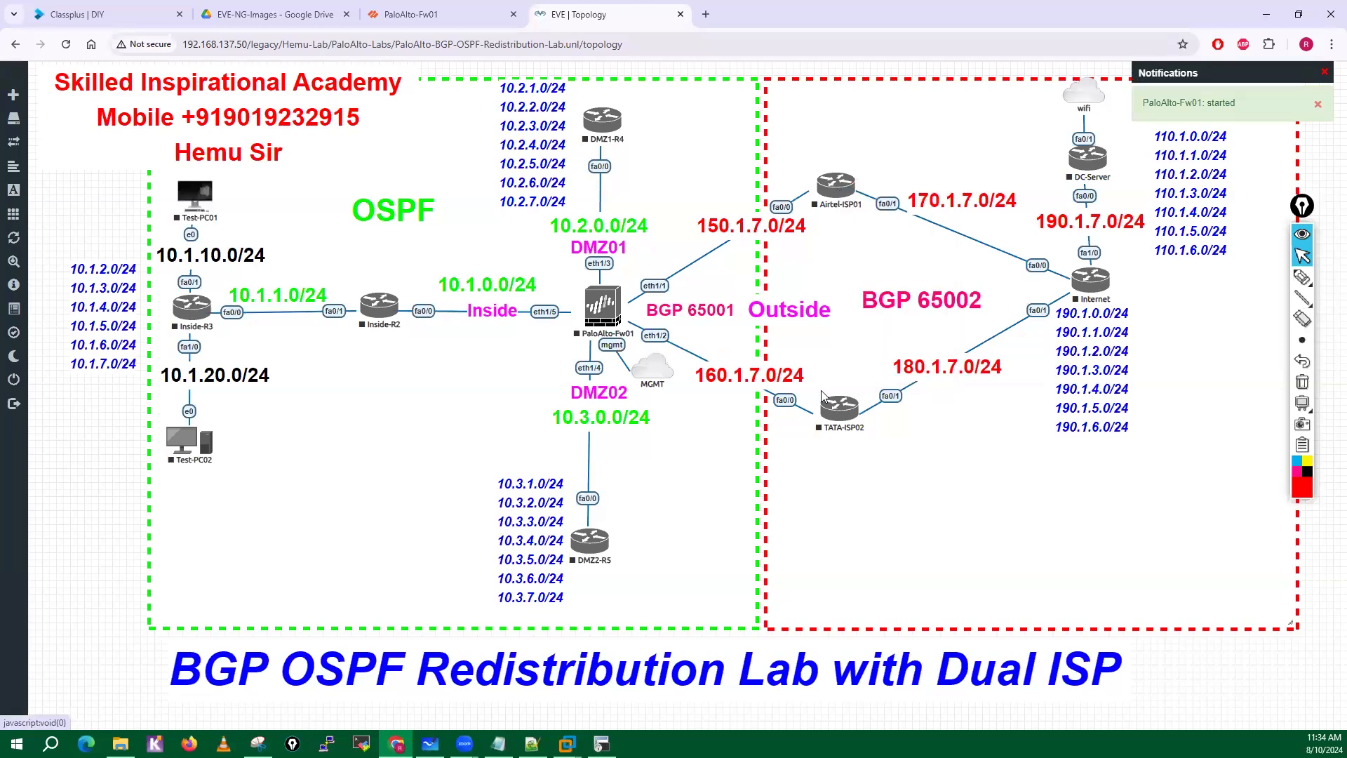
pyautogui.rightClick(839, 407)
pyautogui.click(870, 434)
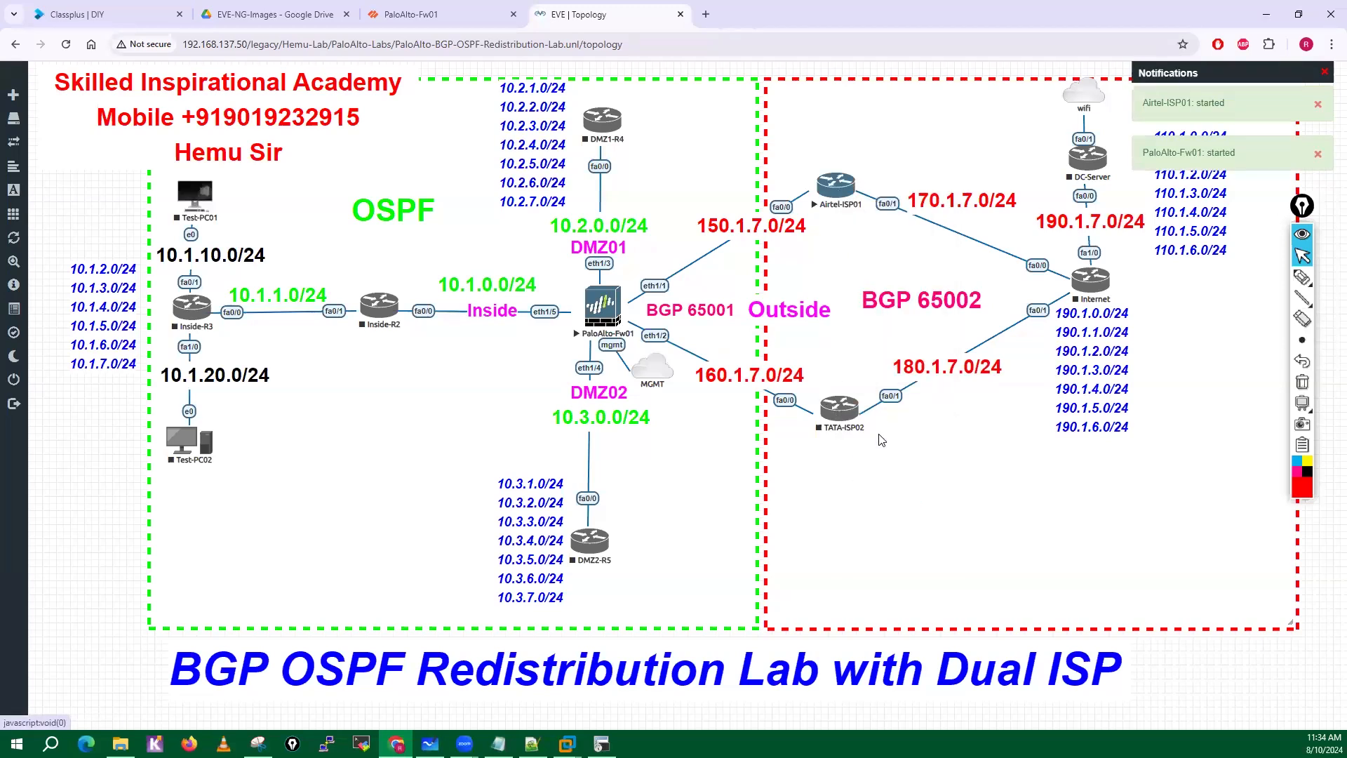
pyautogui.rightClick(587, 121)
pyautogui.click(618, 138)
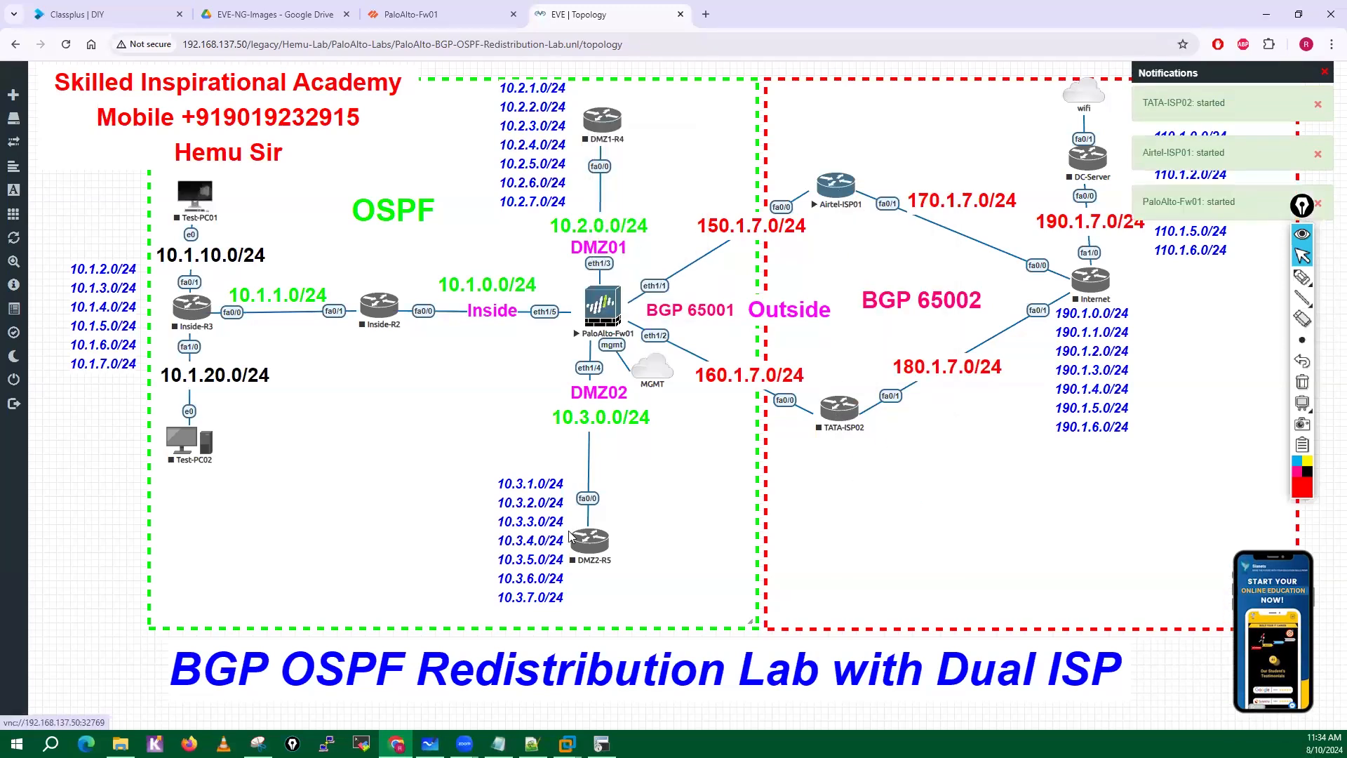
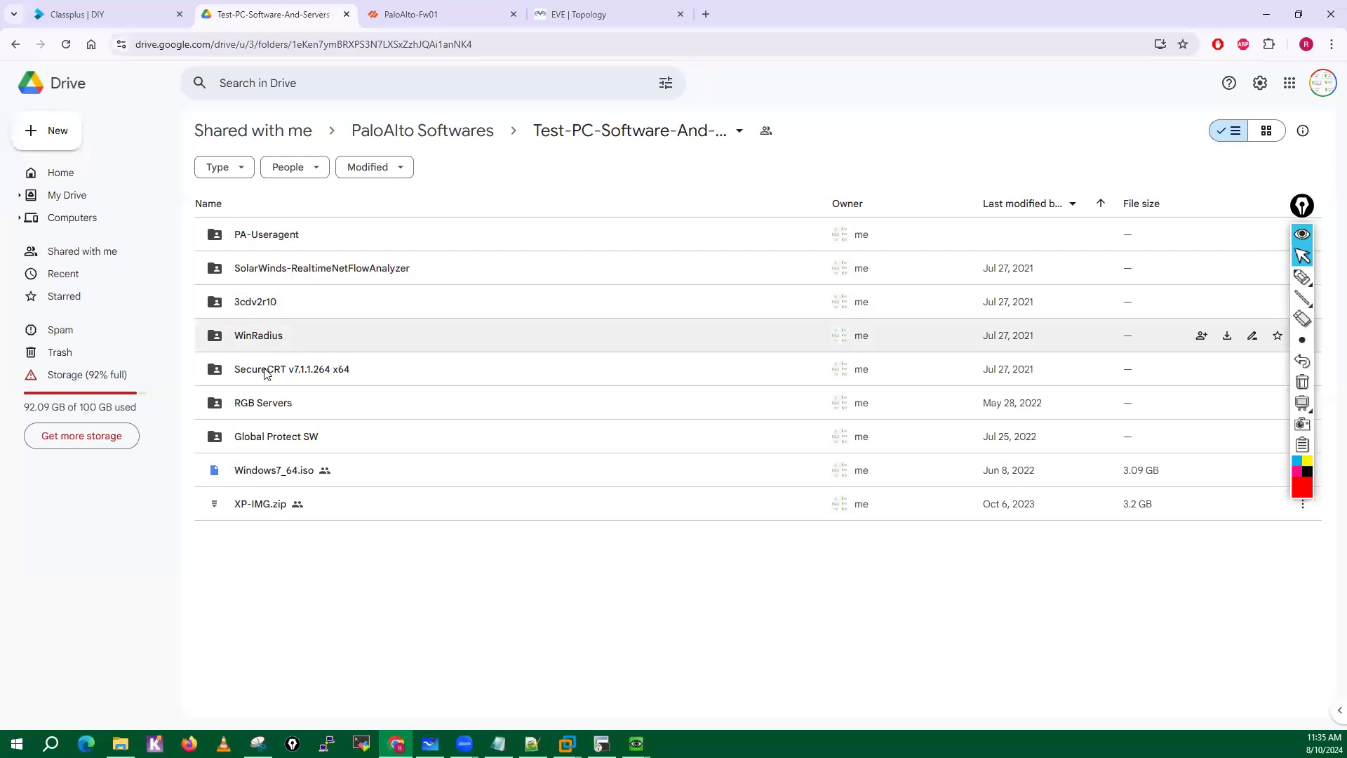
# Switch to the Classplus course page and look through the Lab Setup course videos from Day 01 to Day 17.
pyautogui.click(288, 370)
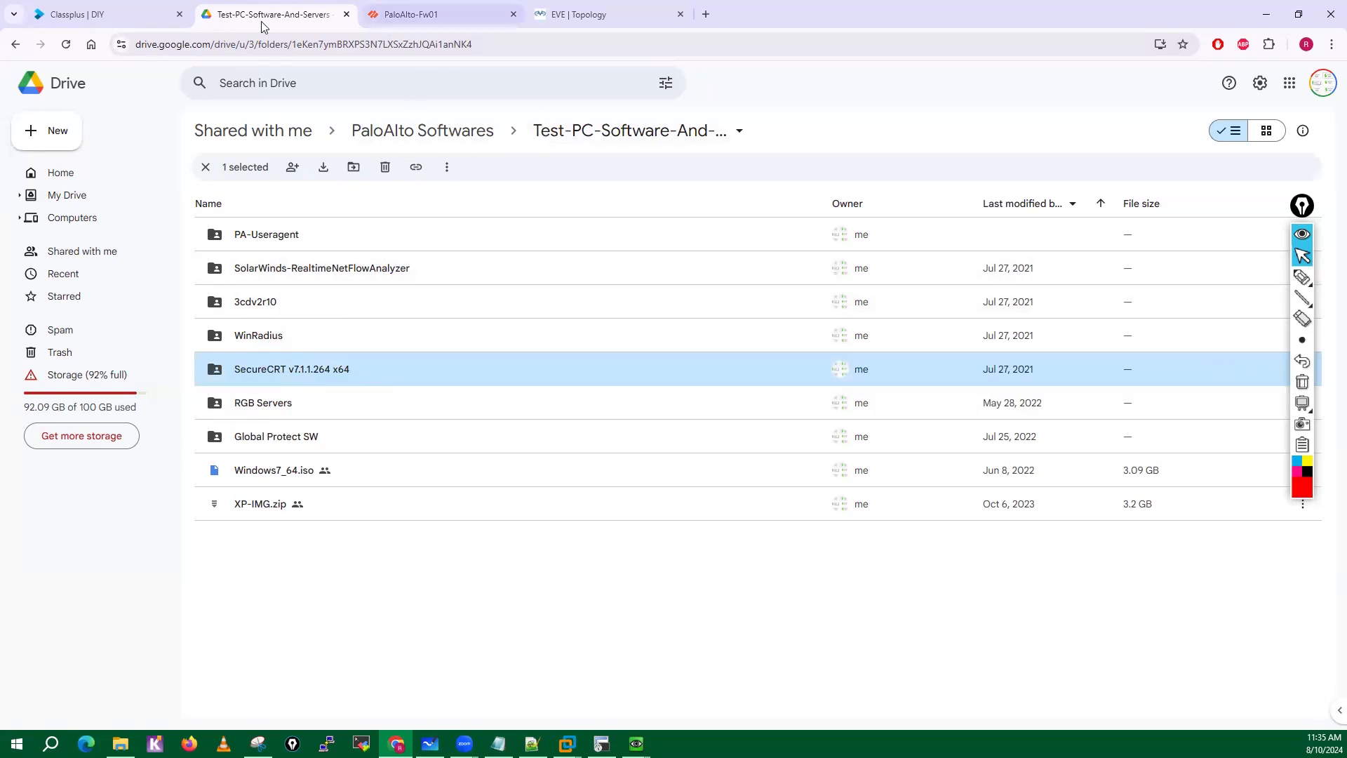
pyautogui.click(121, 15)
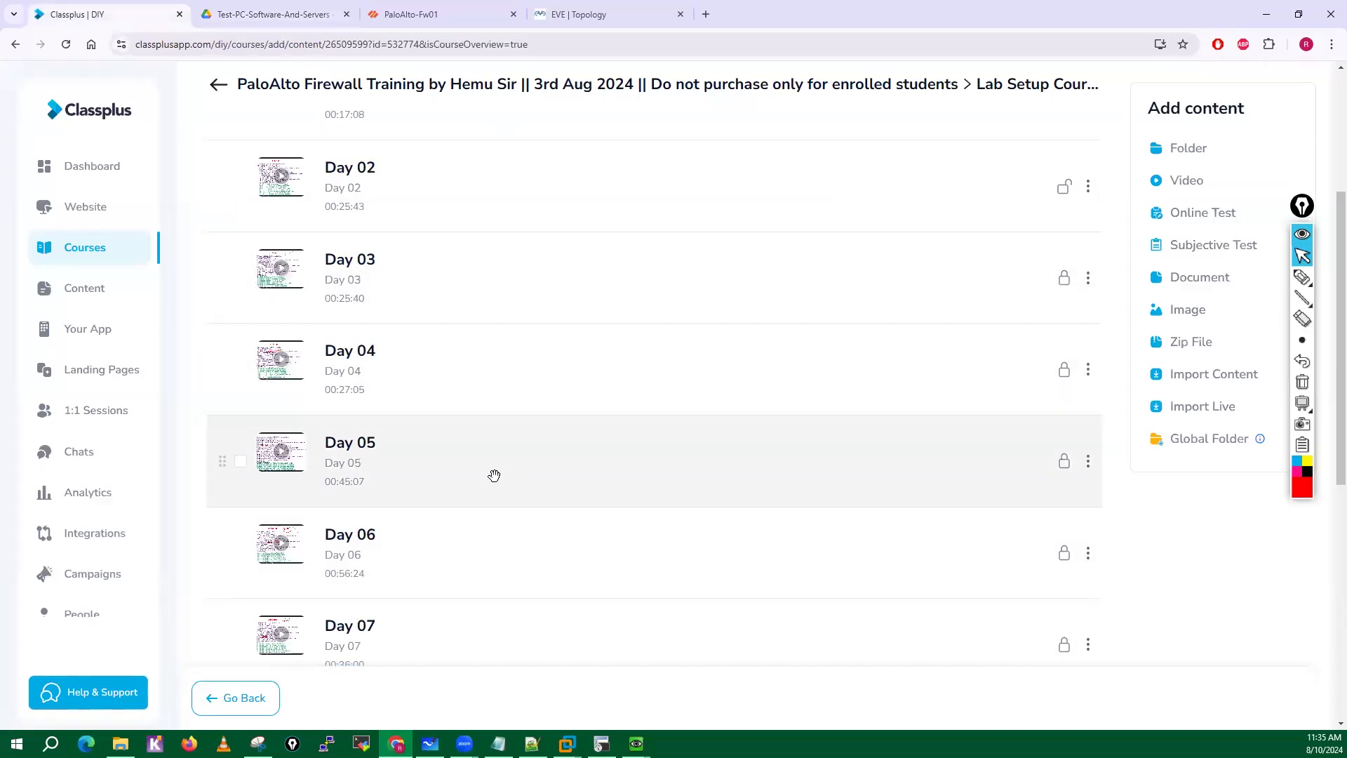
pyautogui.scroll(-3, 494, 475)
pyautogui.scroll(-1, 435, 517)
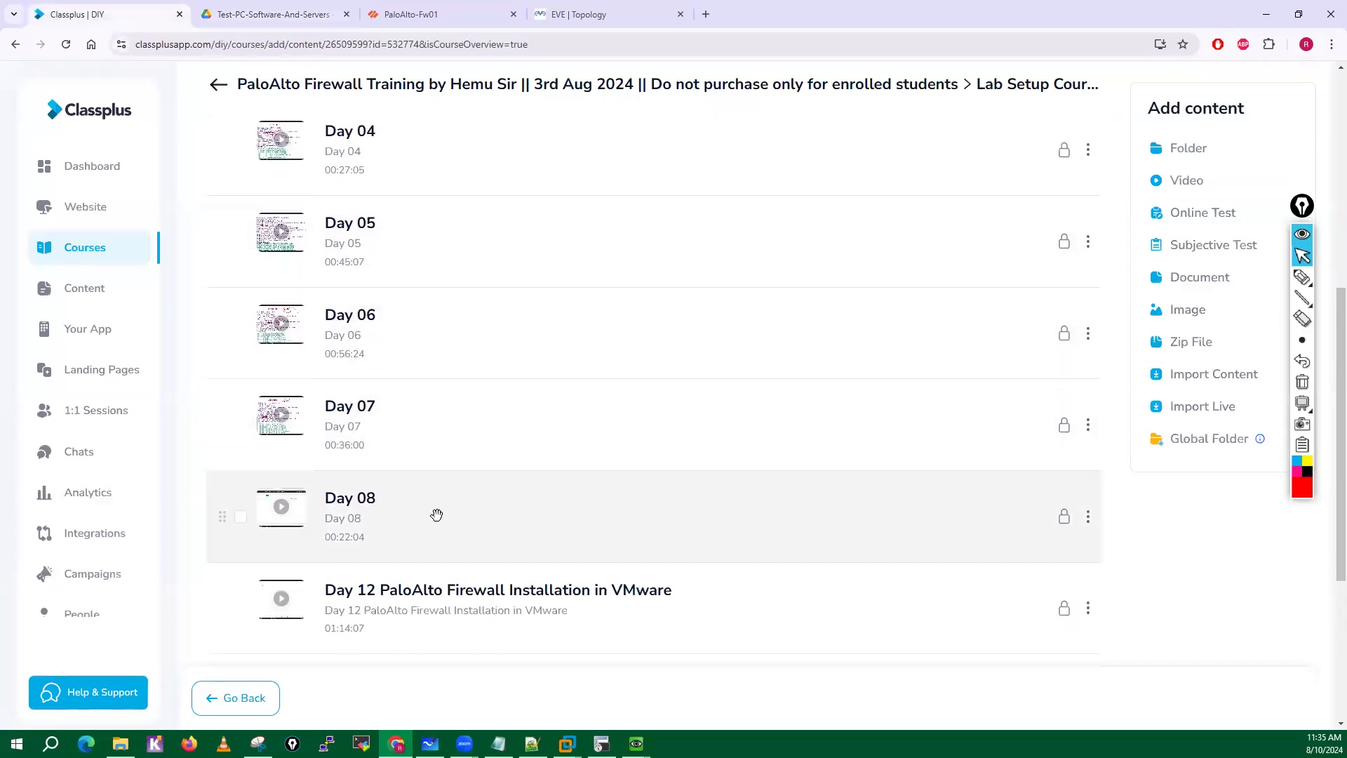
pyautogui.scroll(-3, 436, 517)
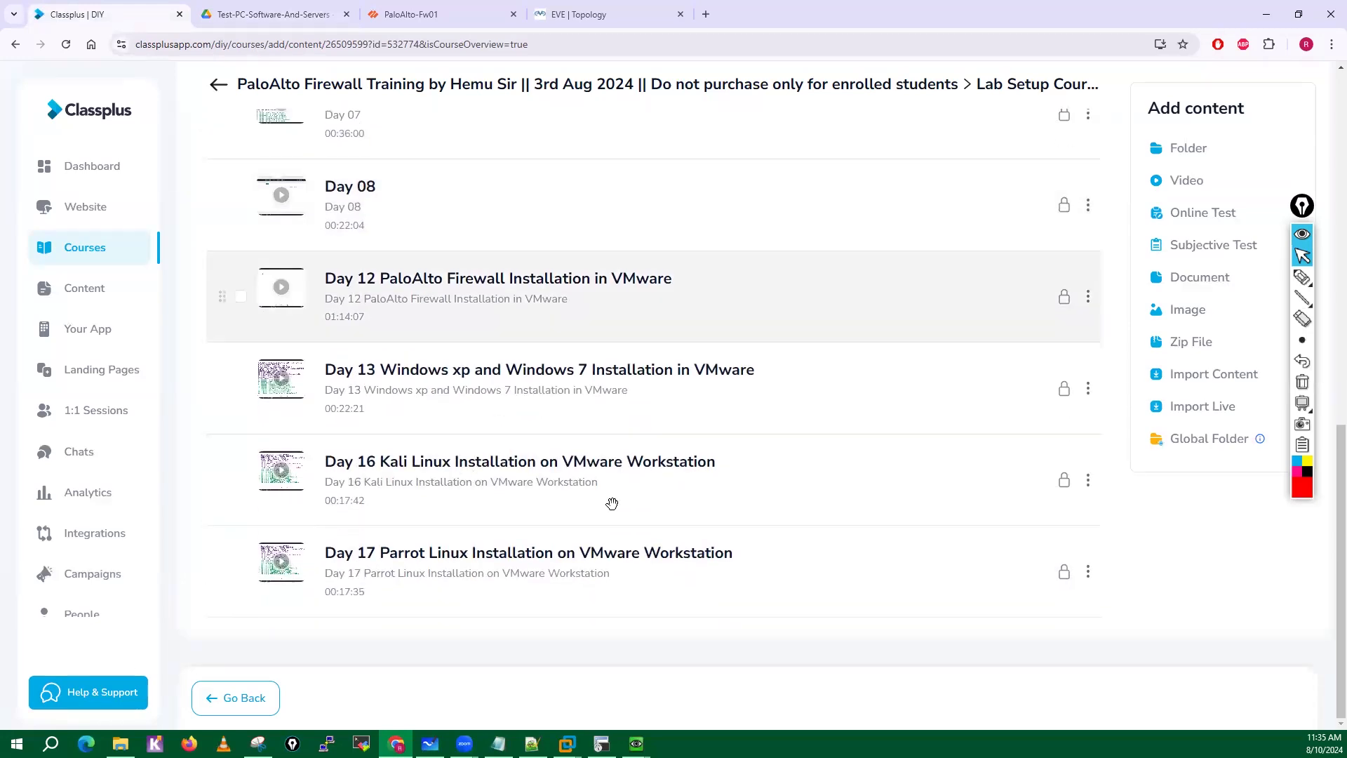
pyautogui.scroll(15, 580, 503)
pyautogui.scroll(-10, 605, 544)
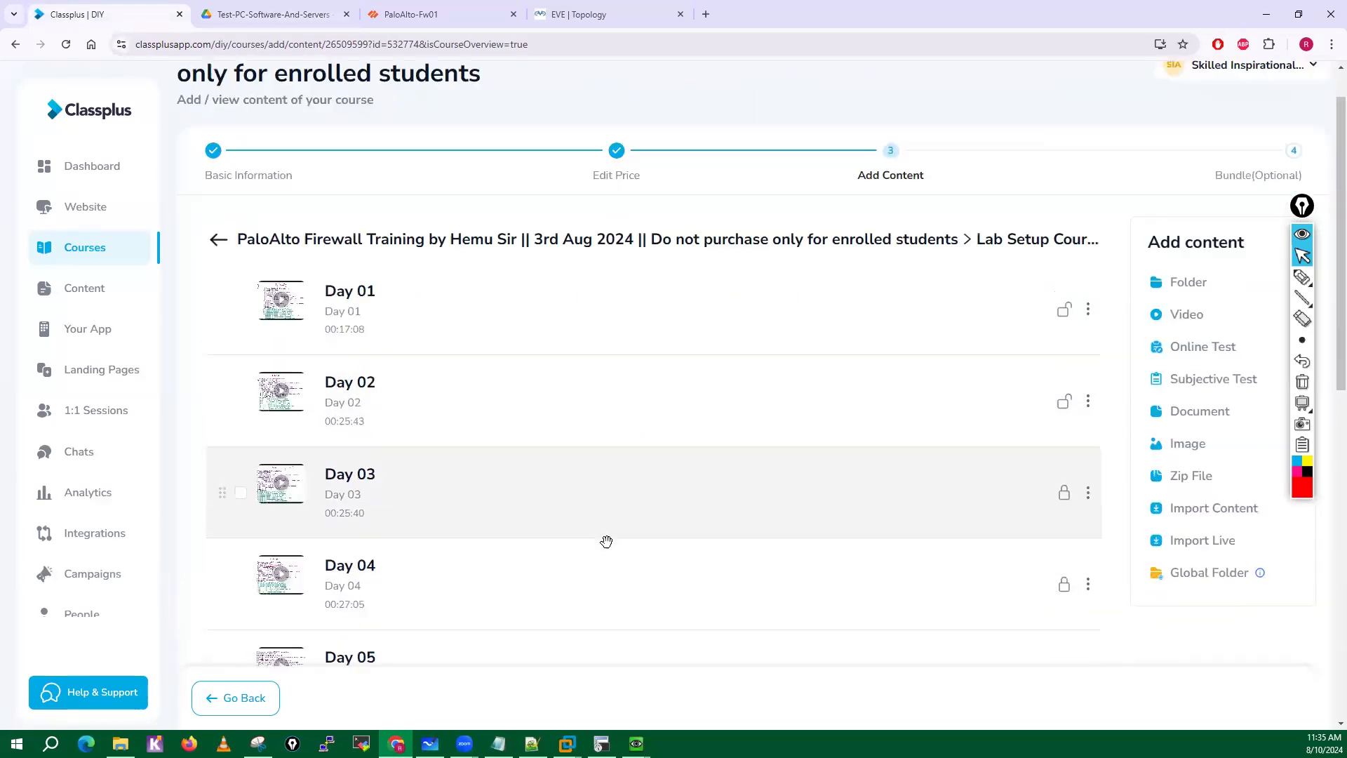
pyautogui.scroll(10, 606, 542)
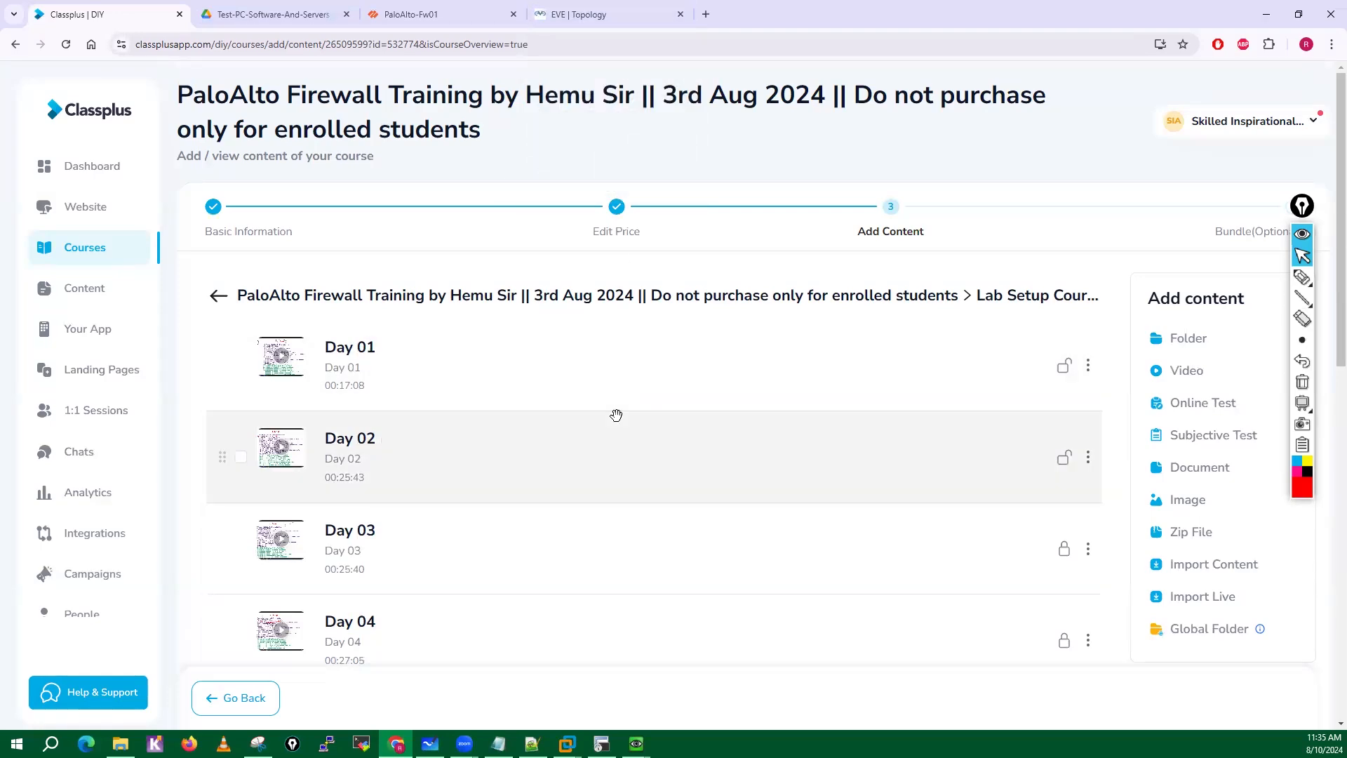
# Return to the EVE-NG topology and close the QEMU console windows of Test-PC01 and PaloAlto-Fw01.
pyautogui.click(480, 25)
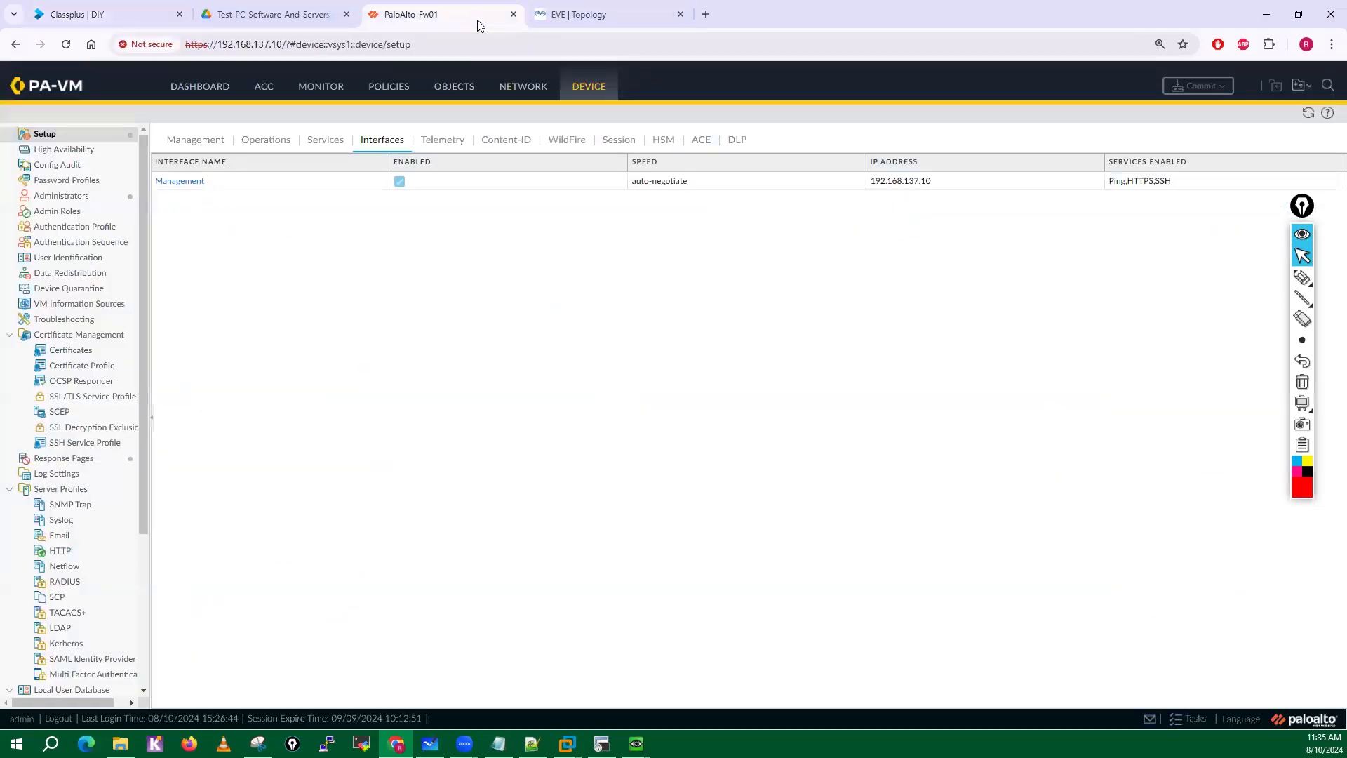
pyautogui.click(574, 15)
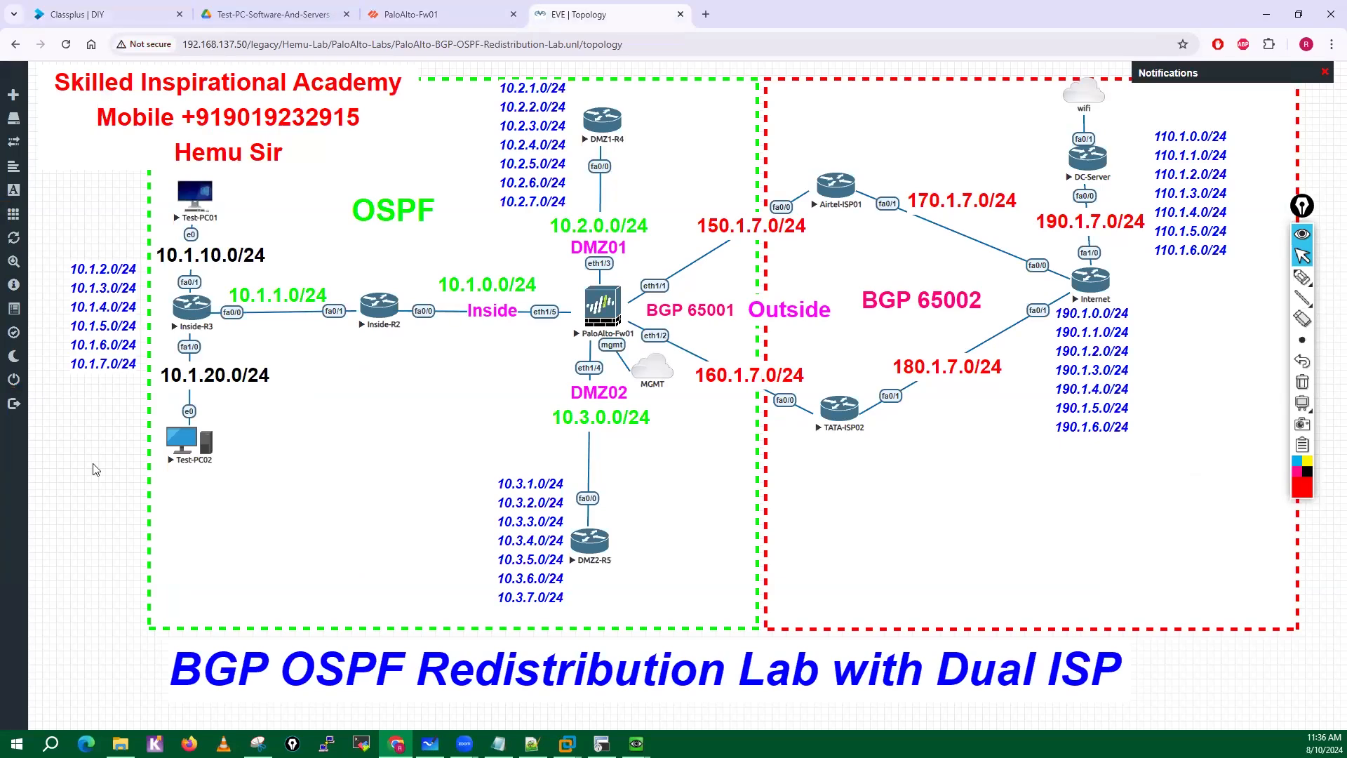
pyautogui.moveTo(635, 743)
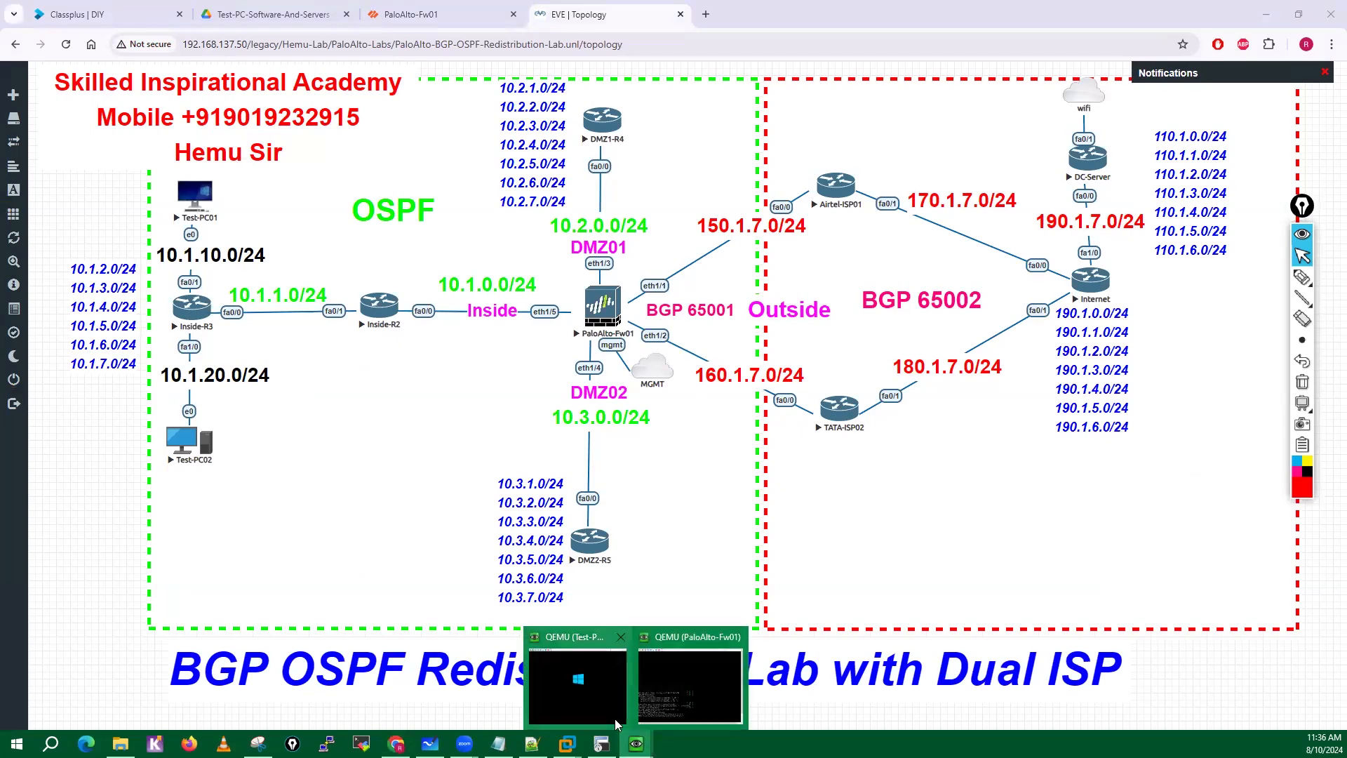
pyautogui.click(577, 691)
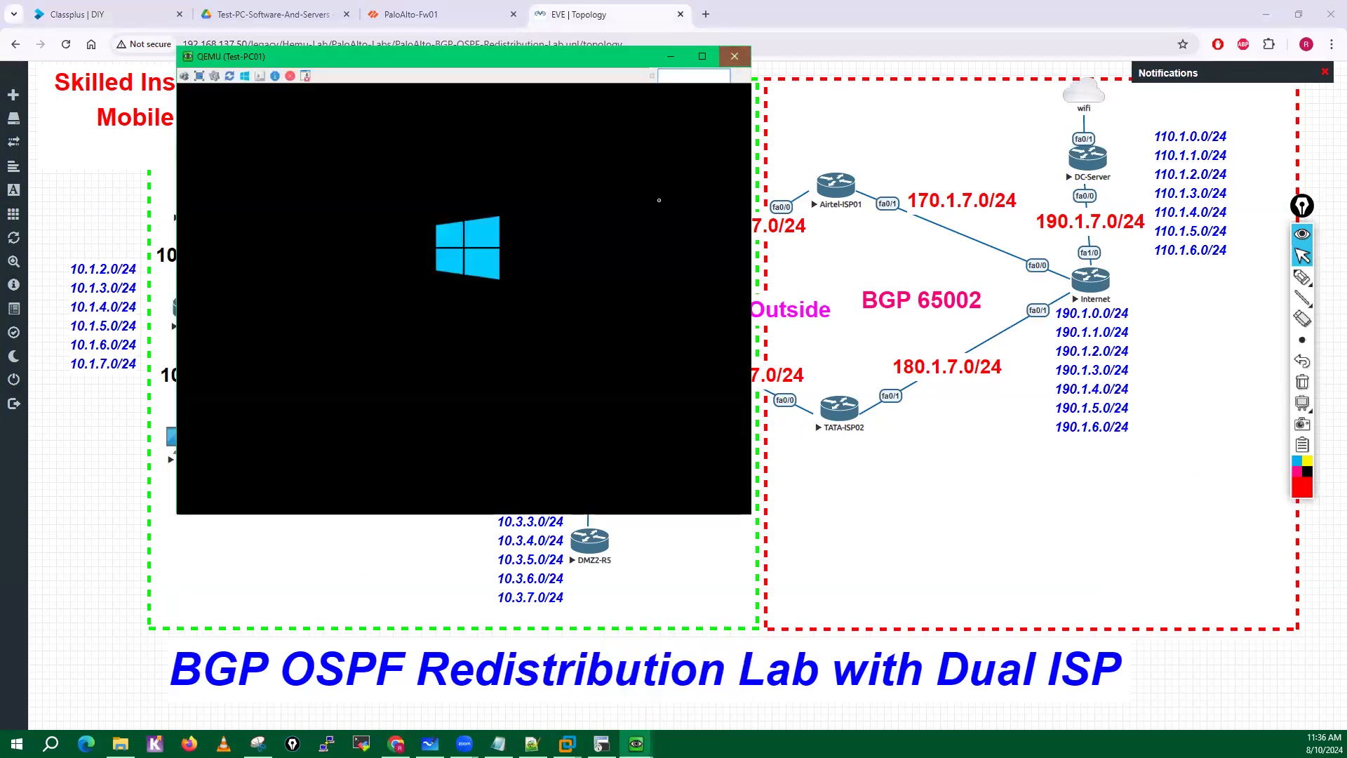
pyautogui.click(734, 56)
pyautogui.click(637, 743)
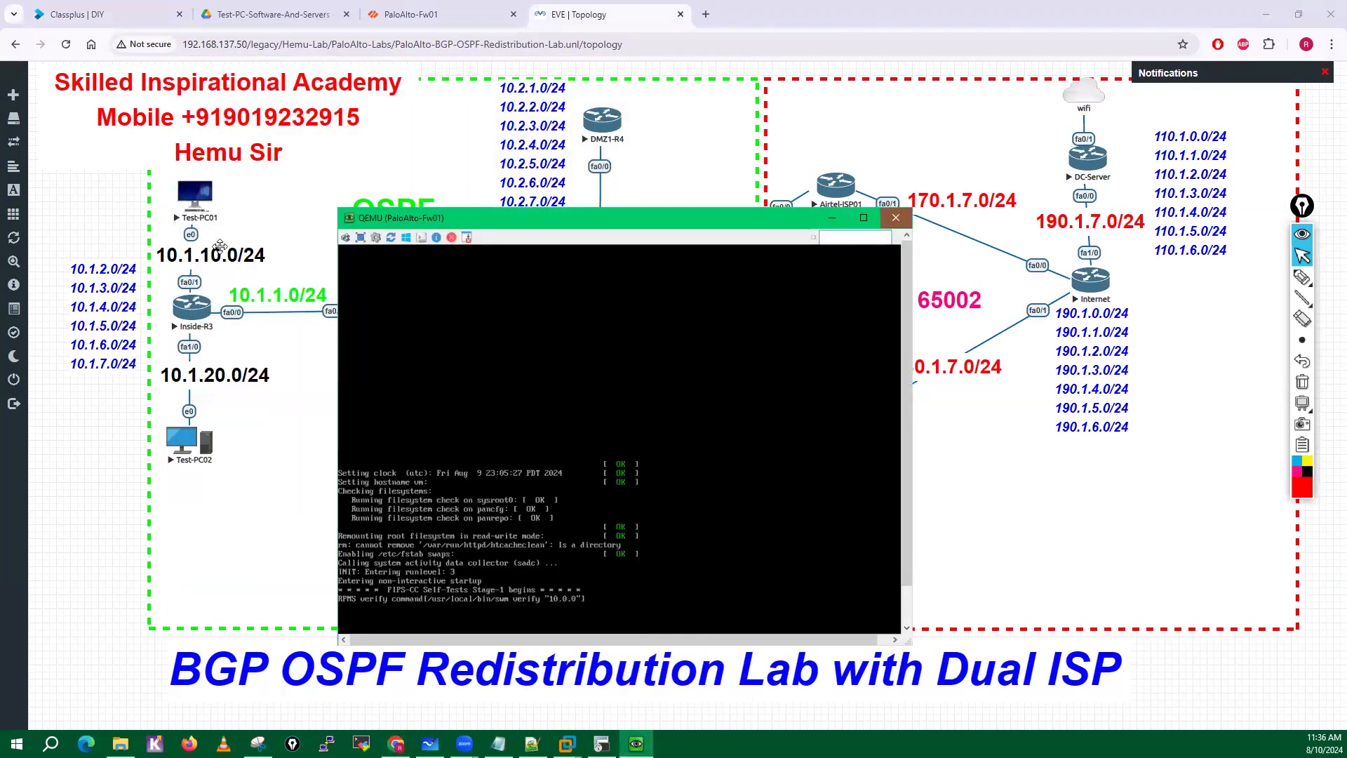
# Stop all nodes in the BGP OSPF redistribution lab and close the EVE-NG and PaloAlto-Fw01 browser tabs.
pyautogui.click(17, 222)
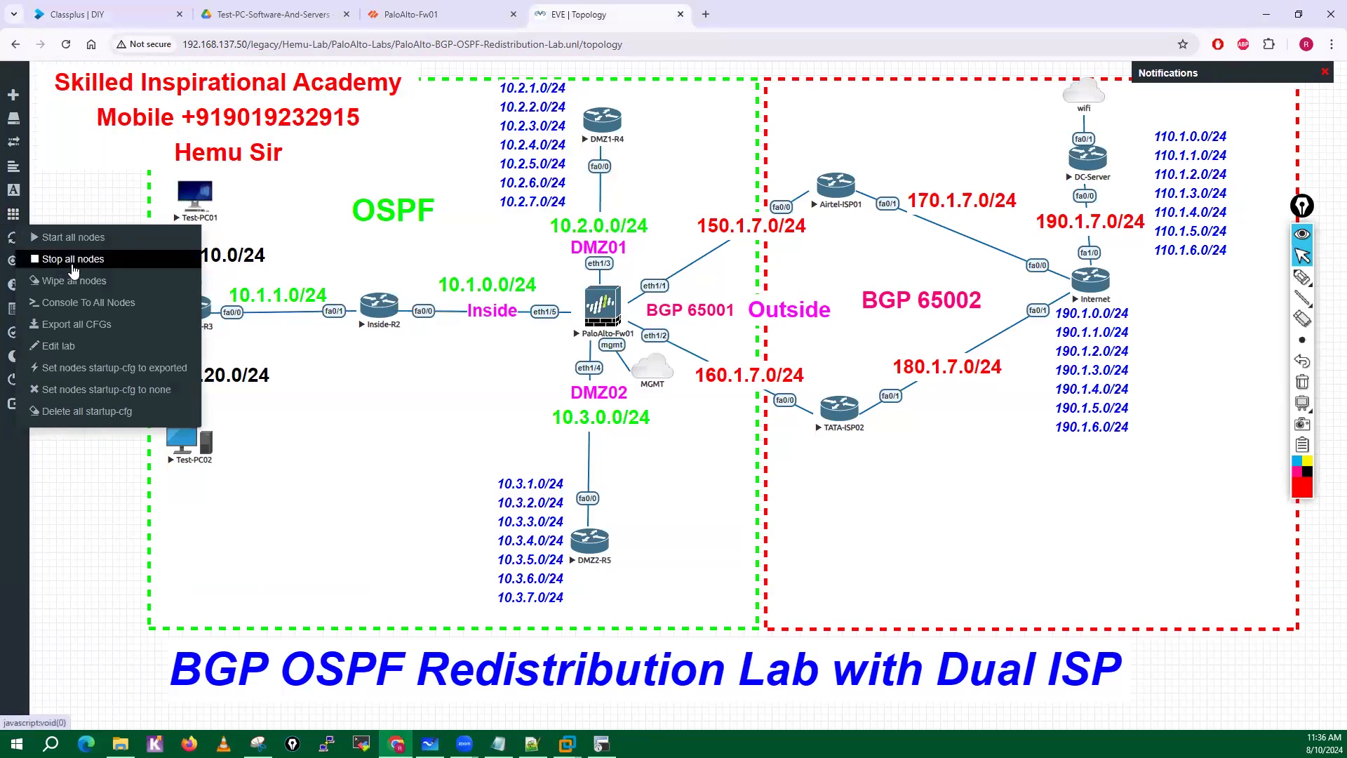
pyautogui.click(73, 260)
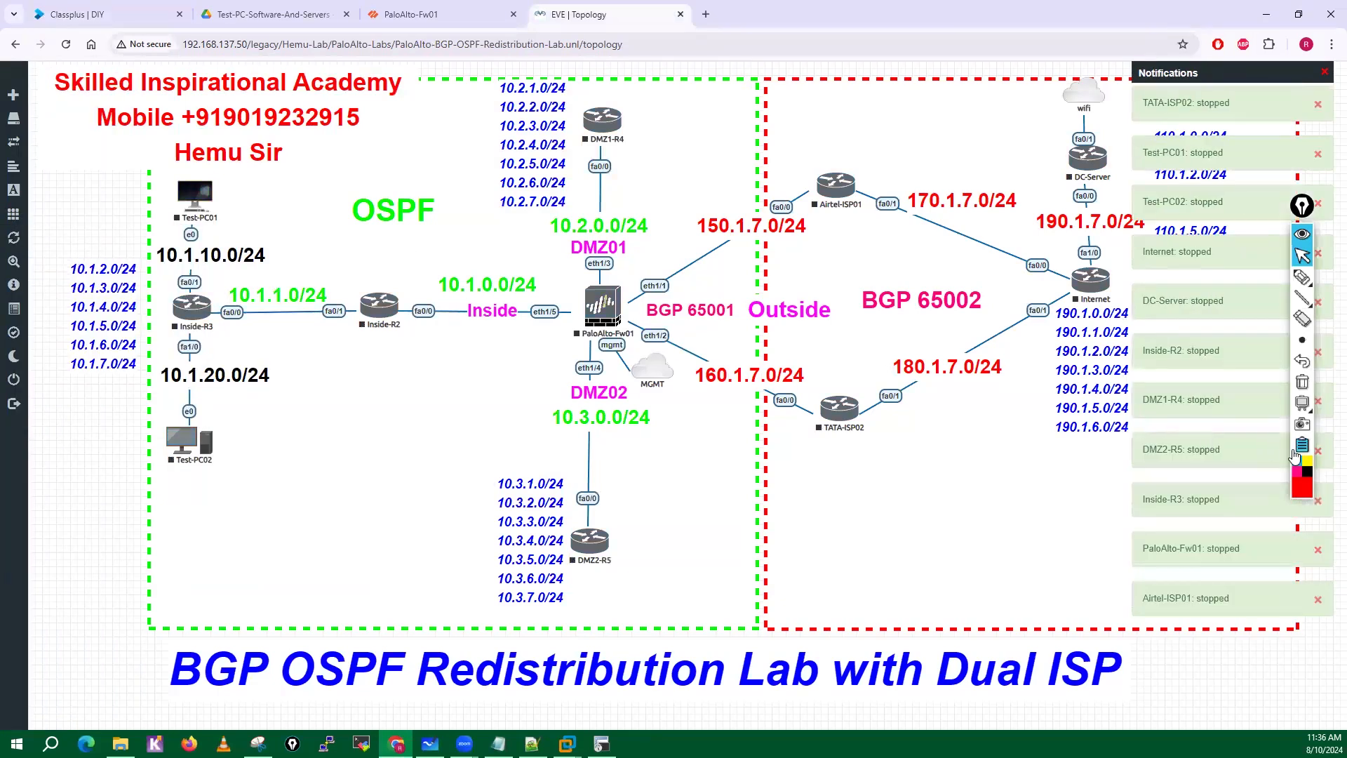
pyautogui.click(681, 14)
pyautogui.click(514, 14)
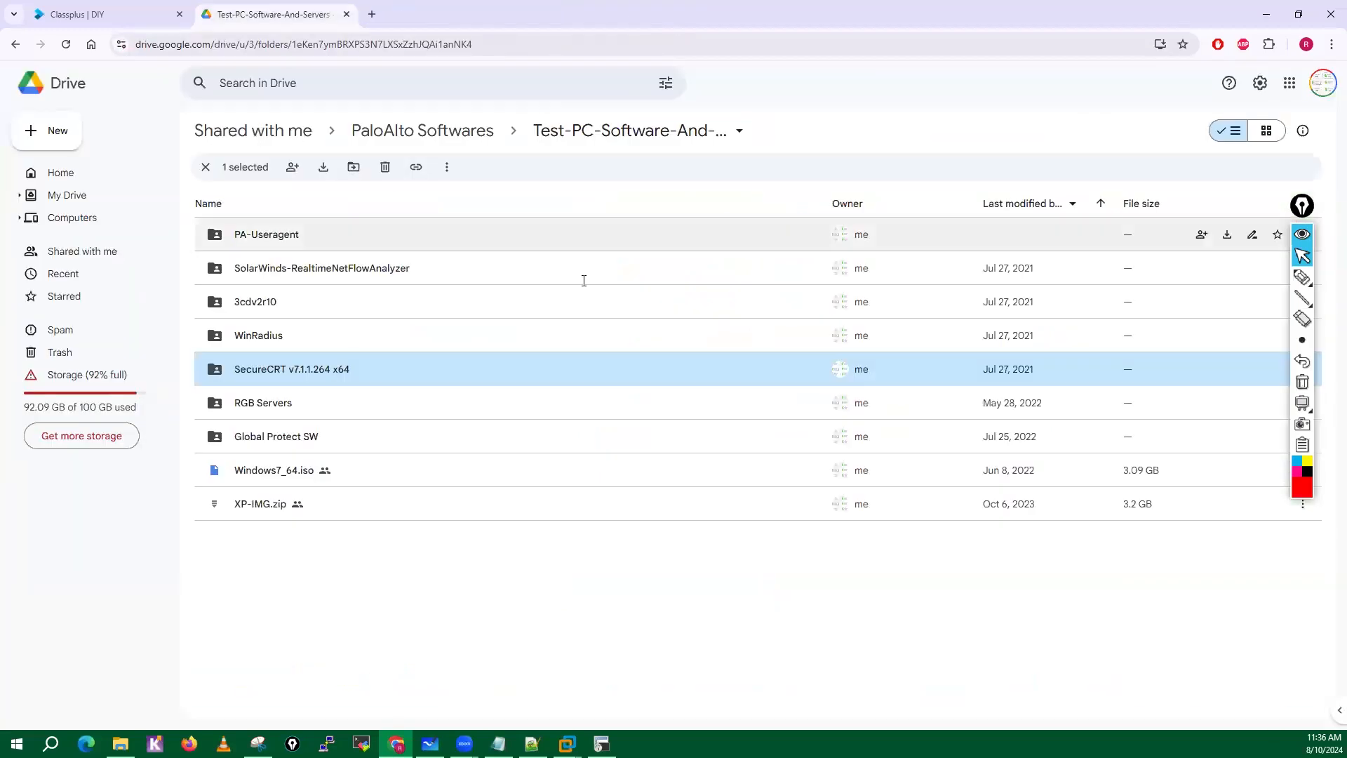
# Deselect the SecureCRT folder in Drive and close the terminal window holding the DMZ1-R4 session.
pyautogui.click(321, 646)
pyautogui.click(601, 742)
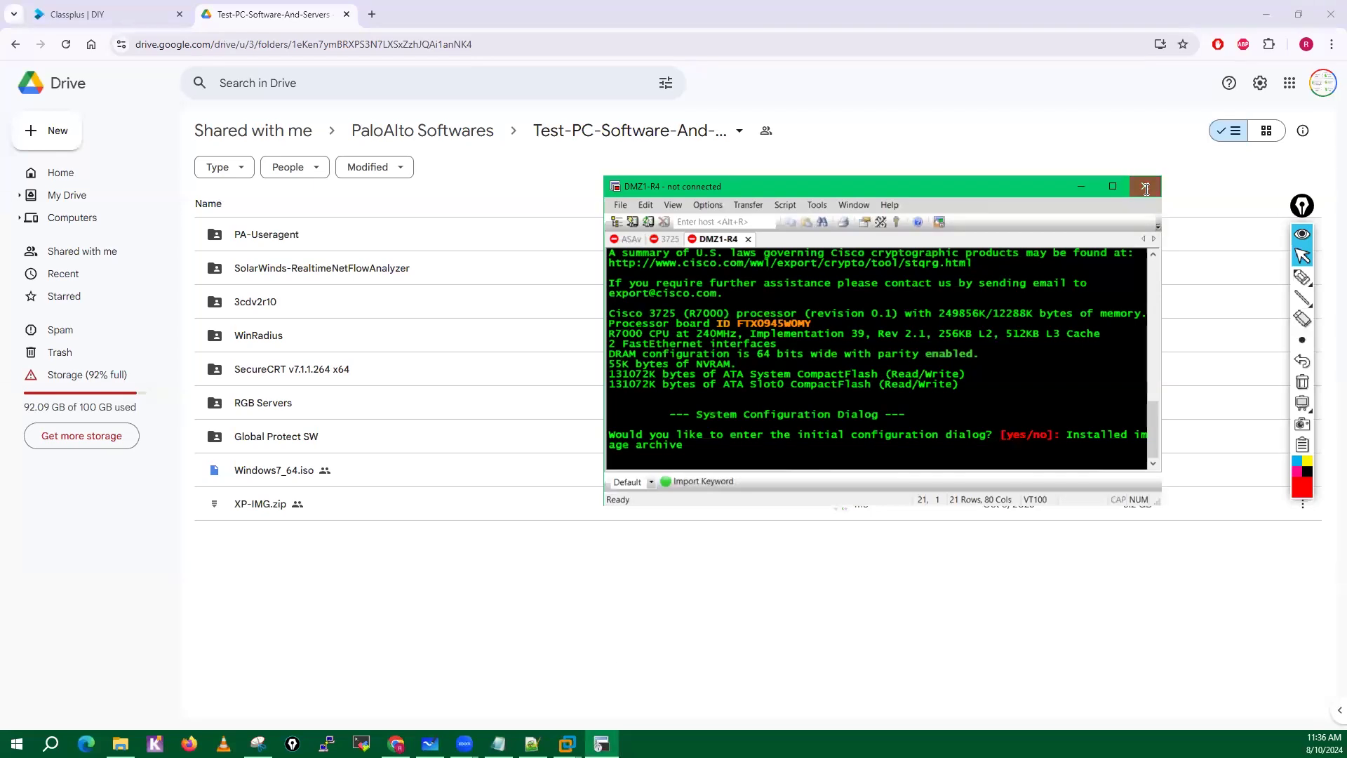
pyautogui.click(1145, 186)
pyautogui.moveTo(532, 744)
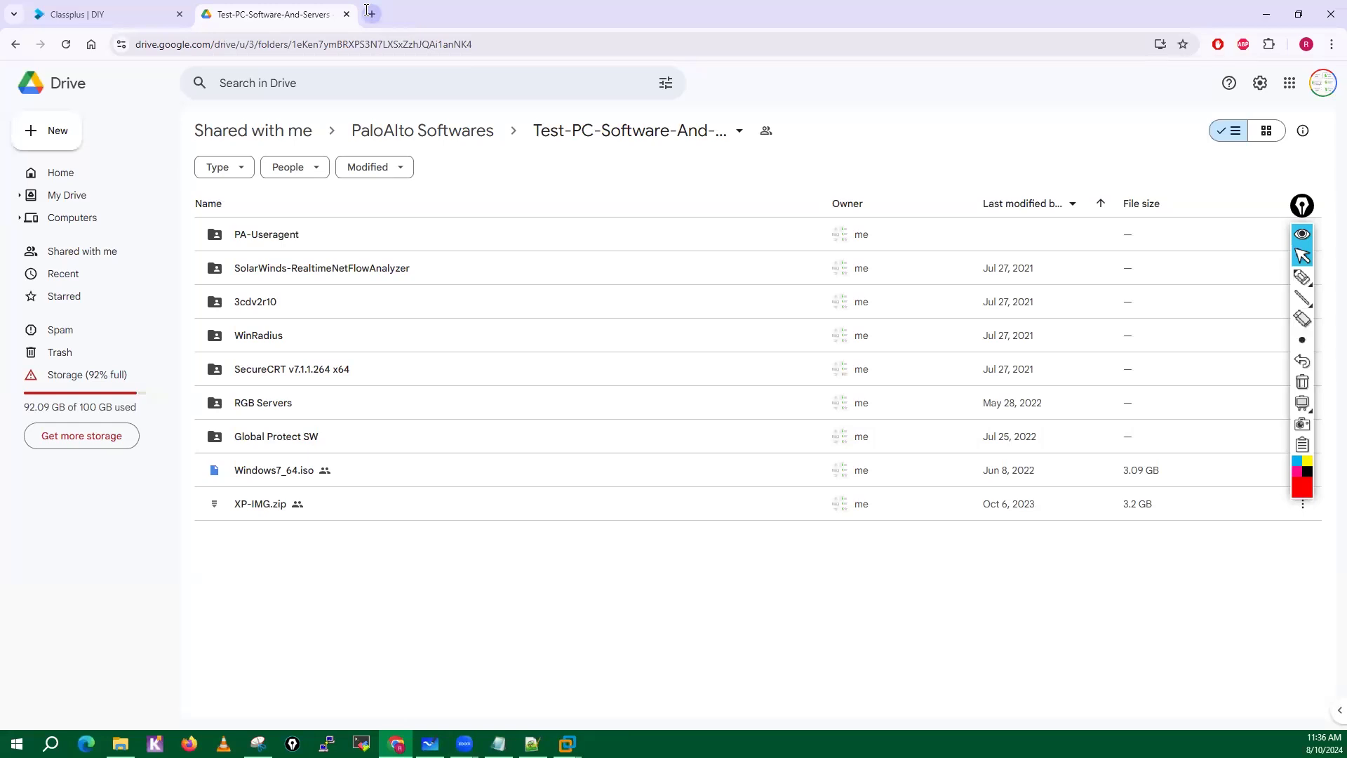
# Switch to the VM-Lab whiteboard and draw a red double-headed arrow under the EVE-NG Setup in Google Cloud title.
pyautogui.click(1303, 207)
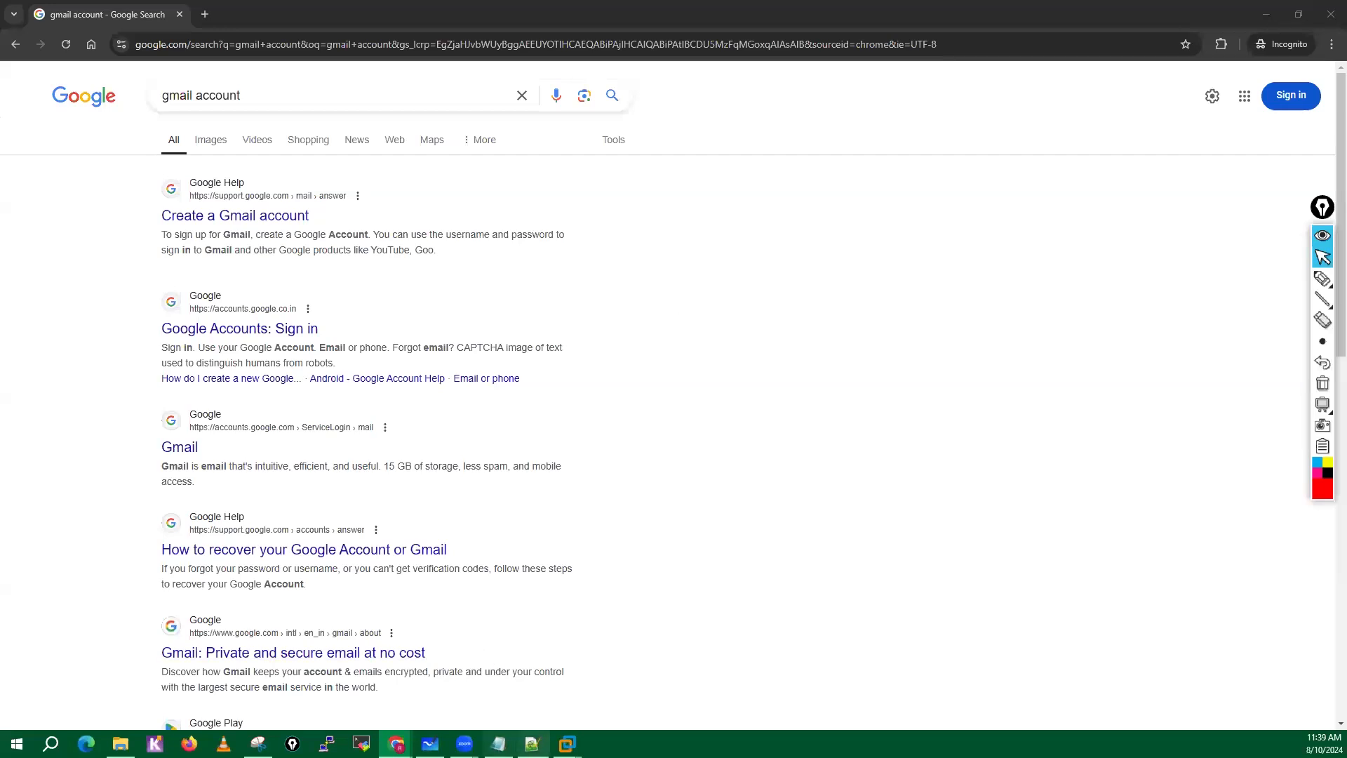
pyautogui.click(432, 744)
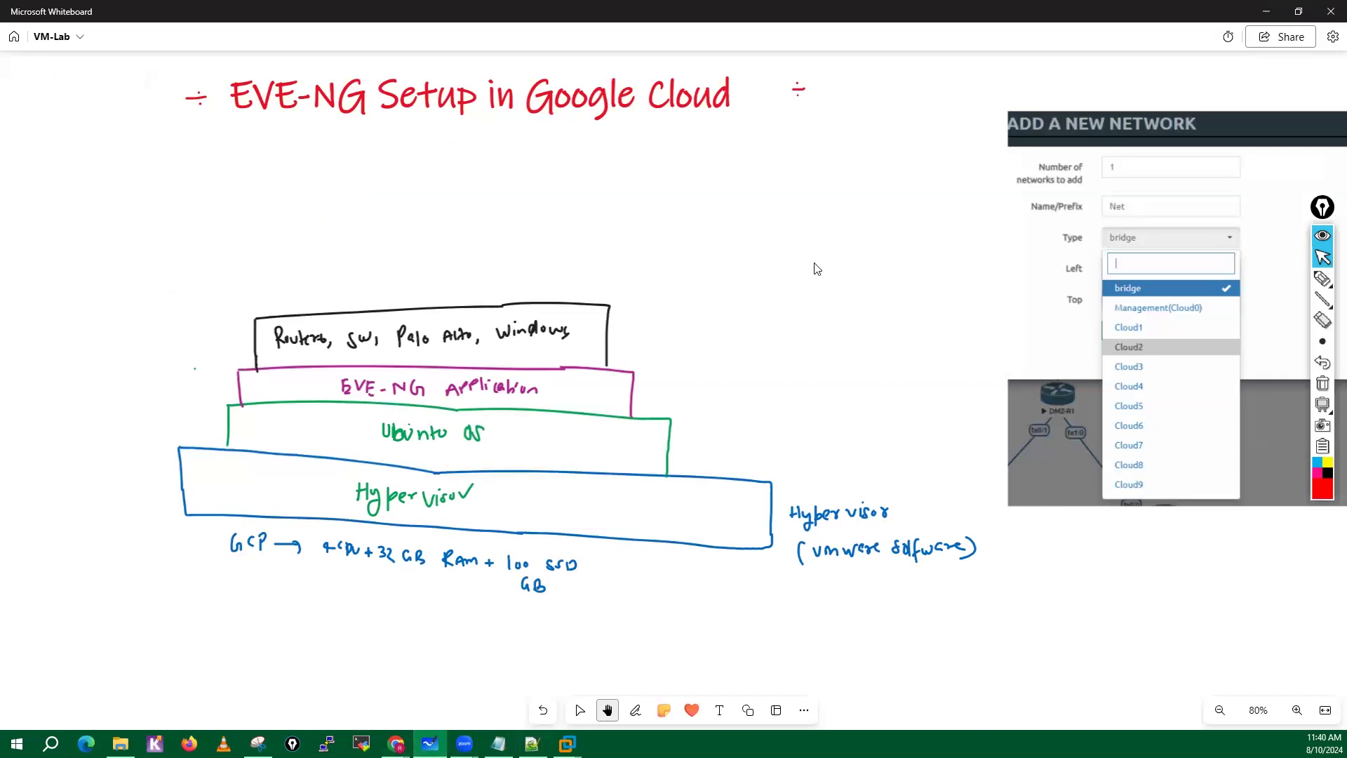
pyautogui.moveTo(1323, 279)
pyautogui.click(1279, 281)
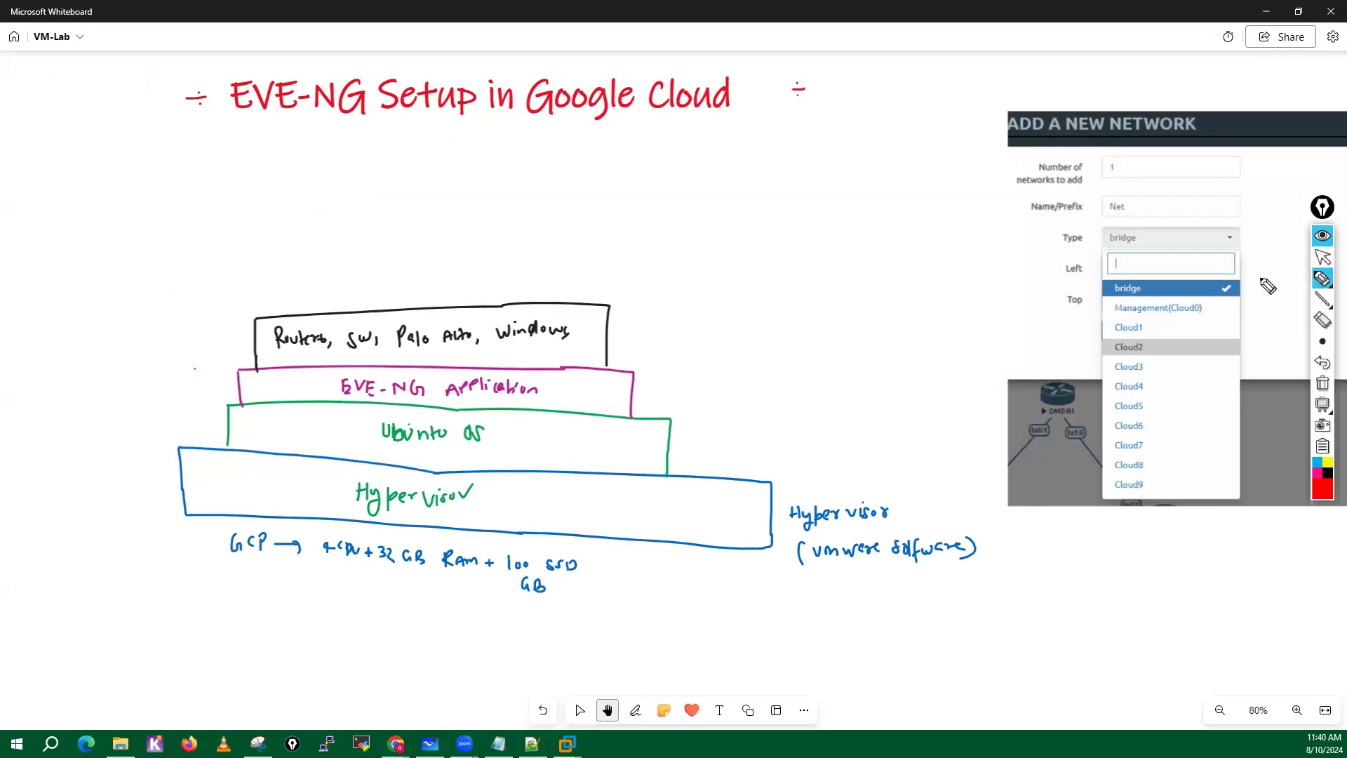
pyautogui.moveTo(367, 139)
pyautogui.mouseDown()
pyautogui.moveTo(531, 140)
pyautogui.moveTo(521, 153)
pyautogui.mouseUp()
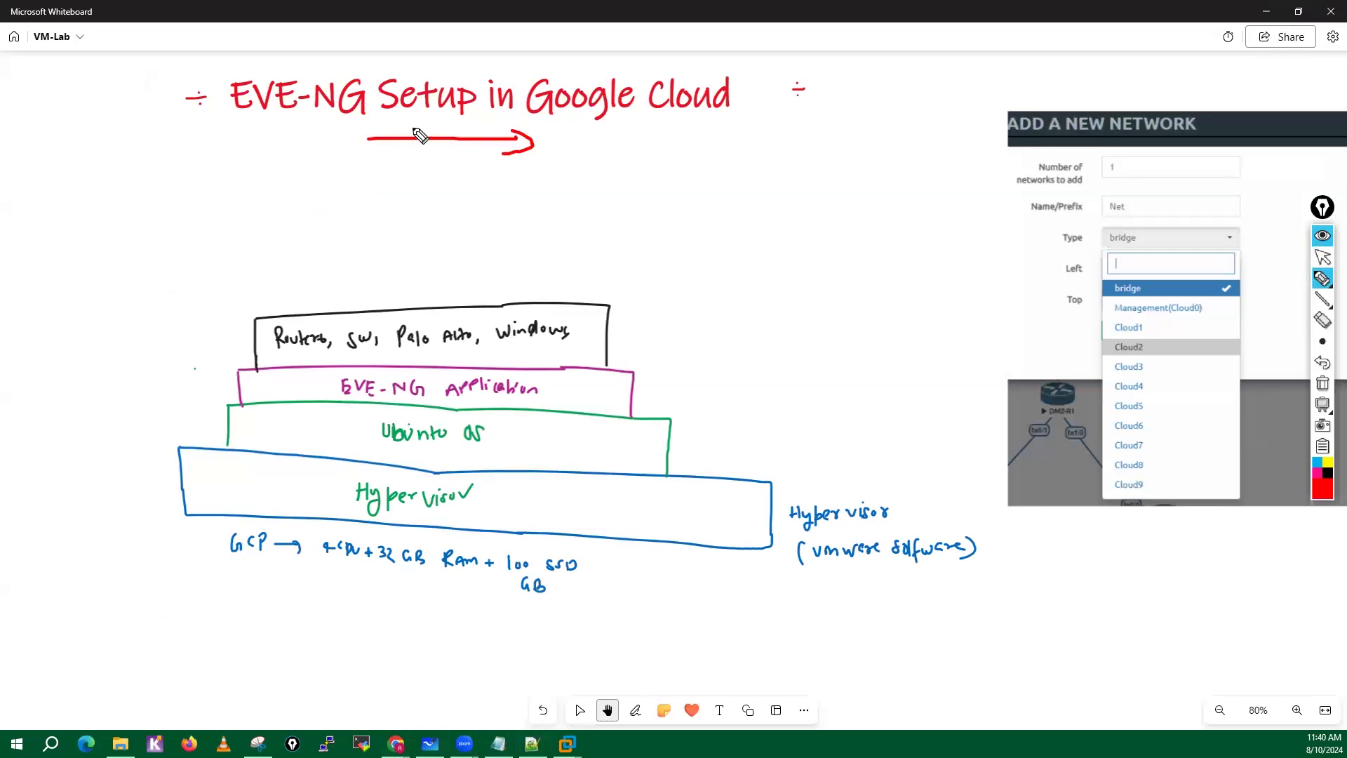
pyautogui.moveTo(383, 123); pyautogui.dragTo(384, 153)
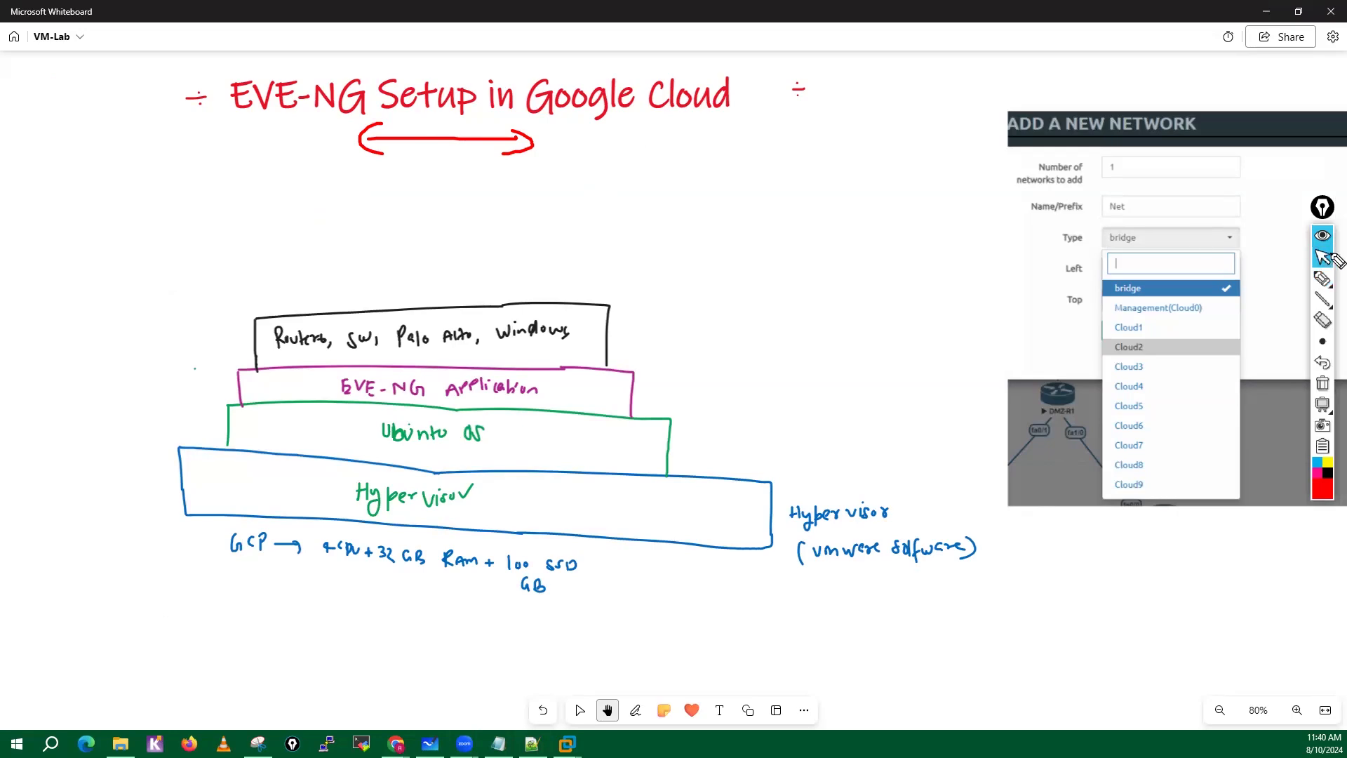
# Switch to Notepad++, go through the five Google Cloud setup steps in eve-ng in gcp.txt, and clear the red screen drawing.
pyautogui.click(498, 744)
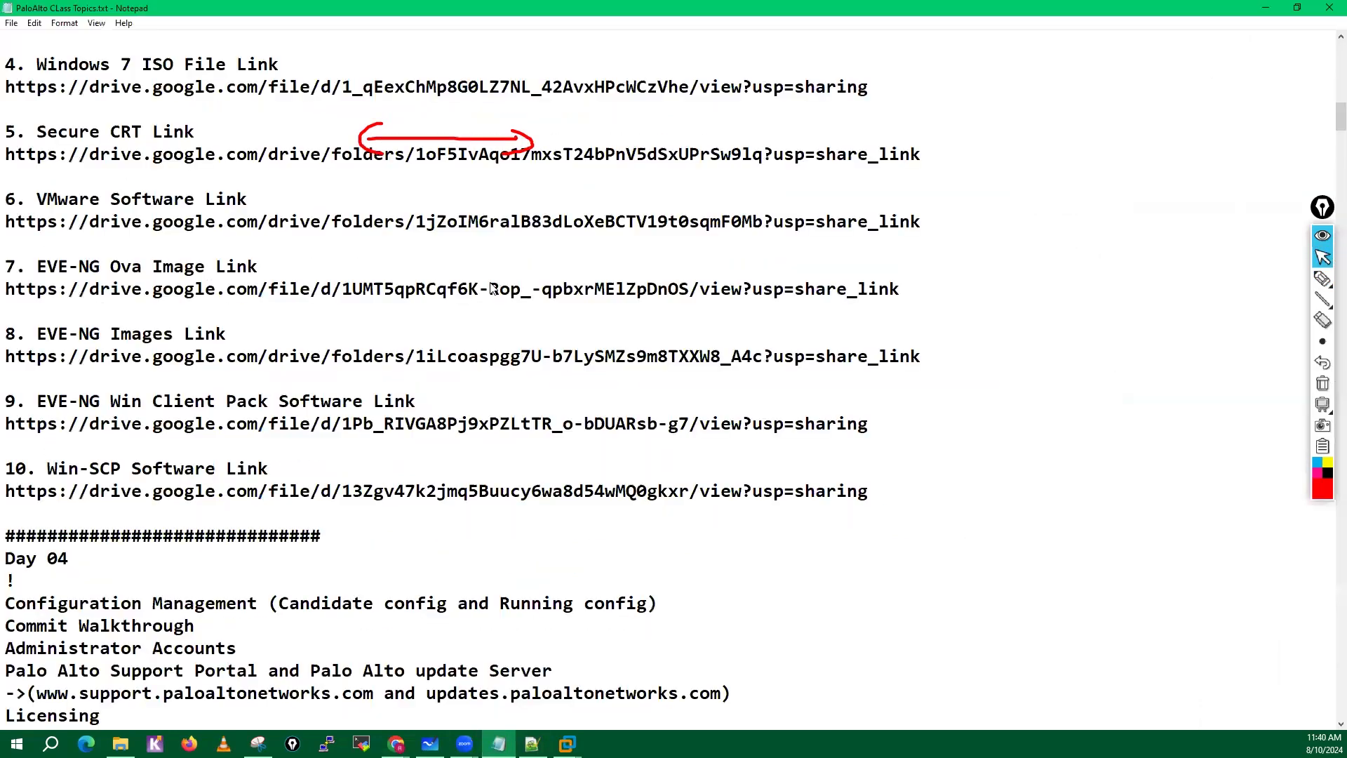
pyautogui.click(532, 744)
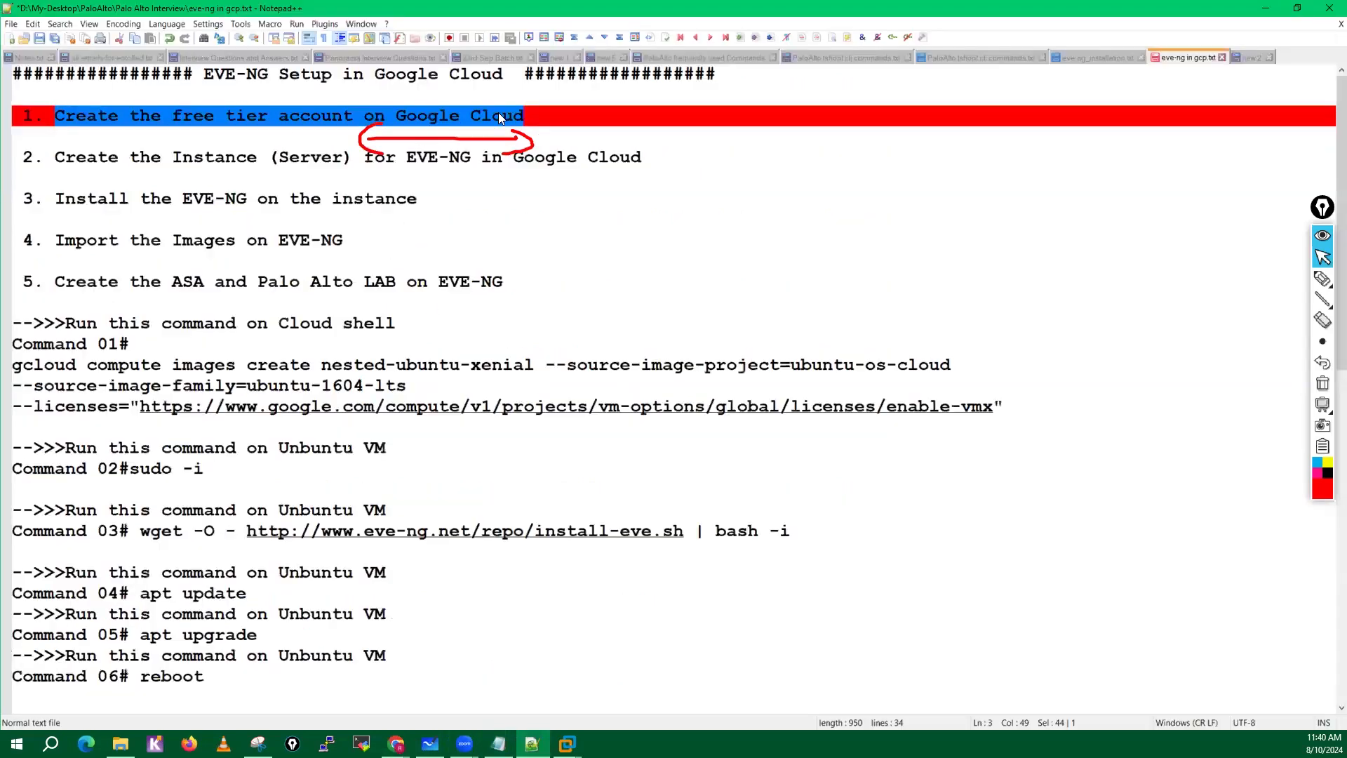
pyautogui.moveTo(55, 157); pyautogui.dragTo(652, 156)
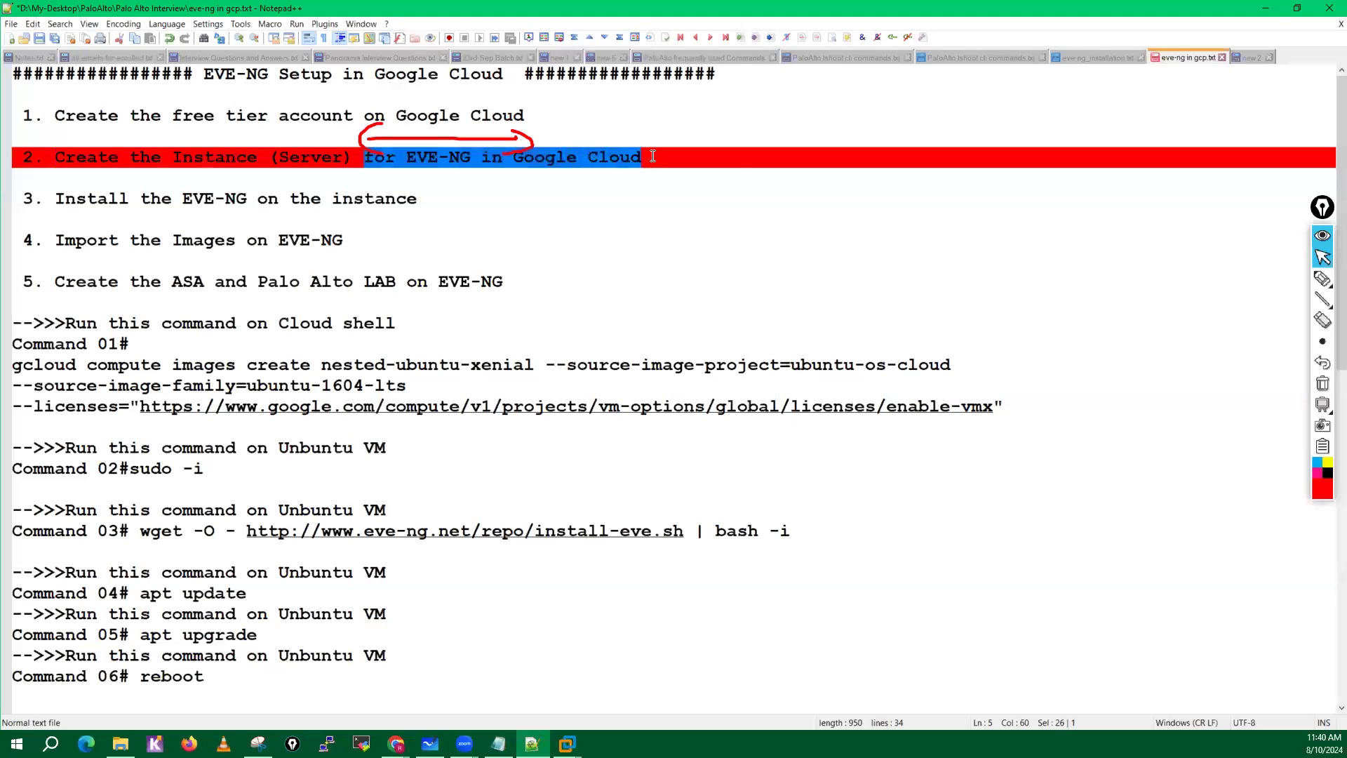
pyautogui.moveTo(54, 198); pyautogui.dragTo(424, 194)
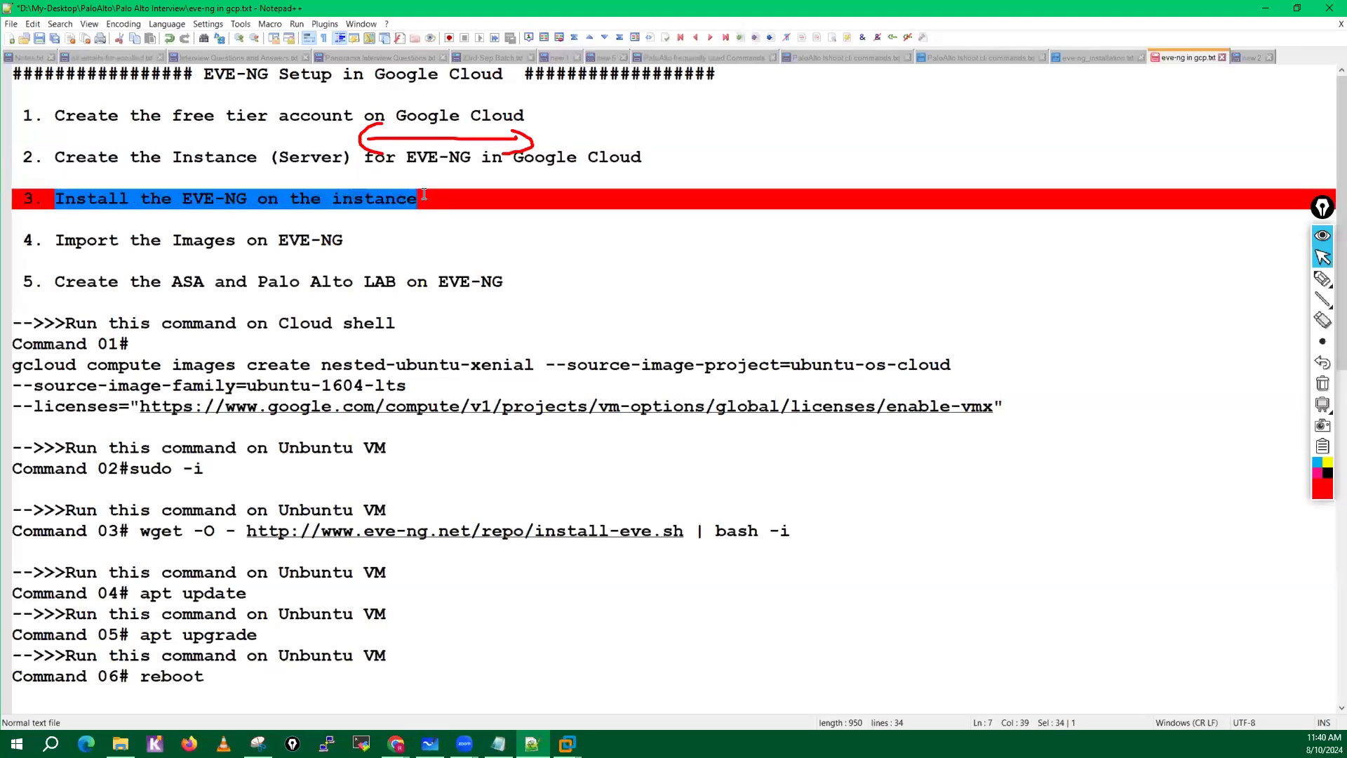
pyautogui.moveTo(55, 240); pyautogui.dragTo(353, 234)
pyautogui.moveTo(55, 281); pyautogui.dragTo(414, 263)
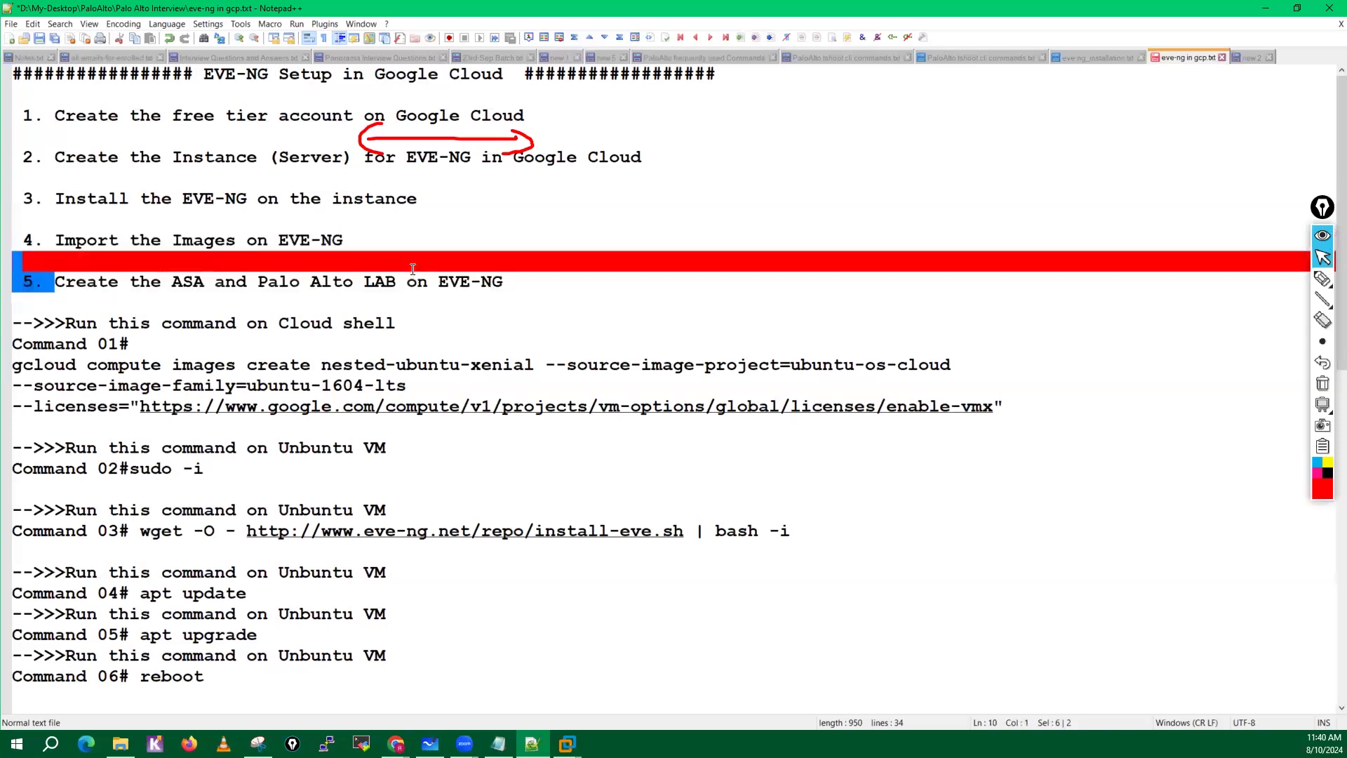
pyautogui.click(416, 281)
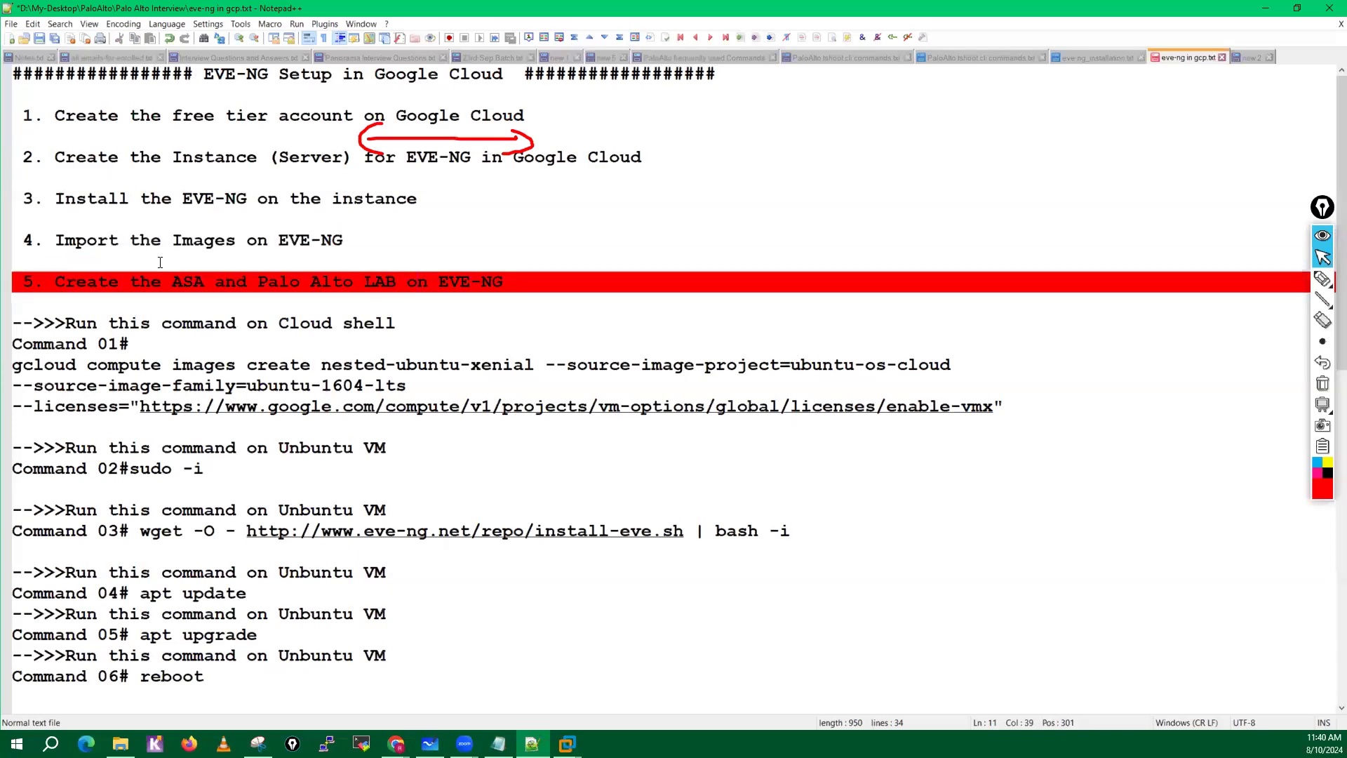
pyautogui.moveTo(15, 116); pyautogui.dragTo(525, 268)
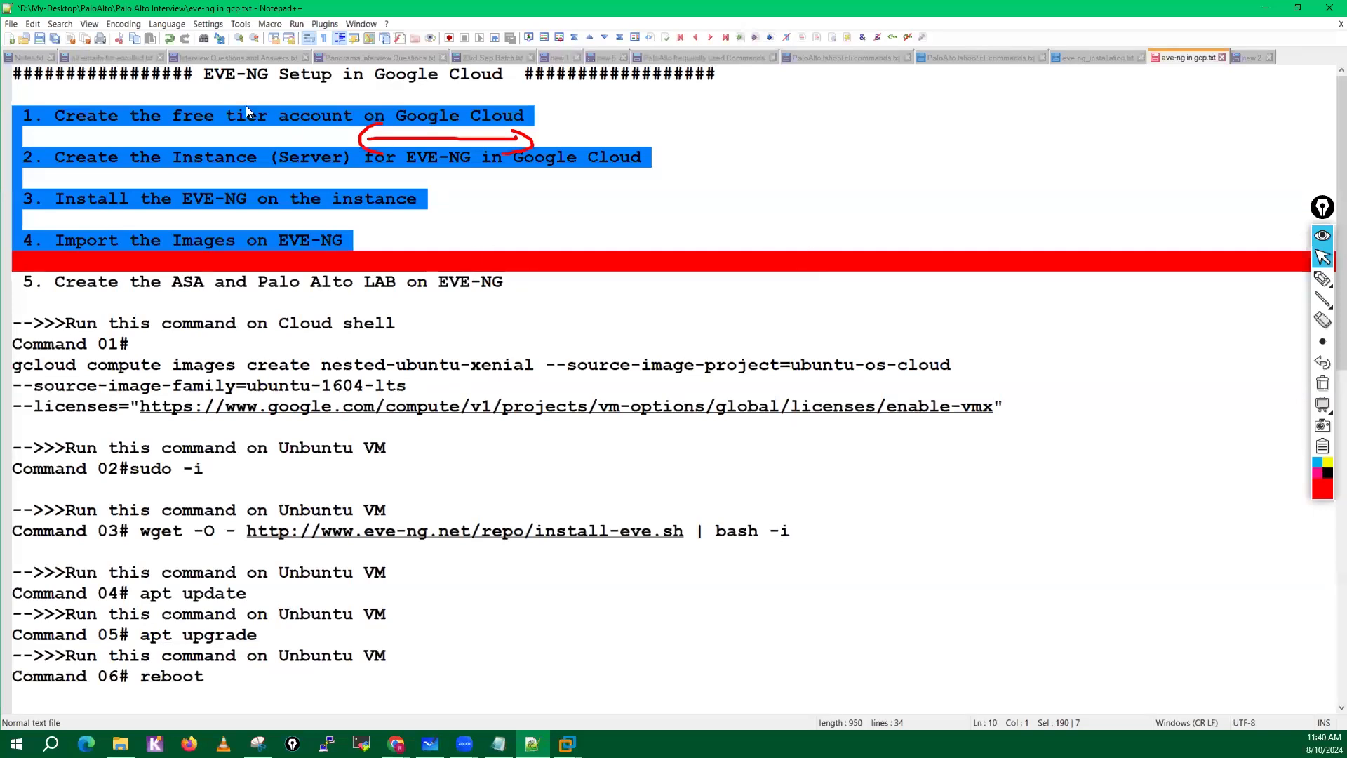
pyautogui.click(81, 115)
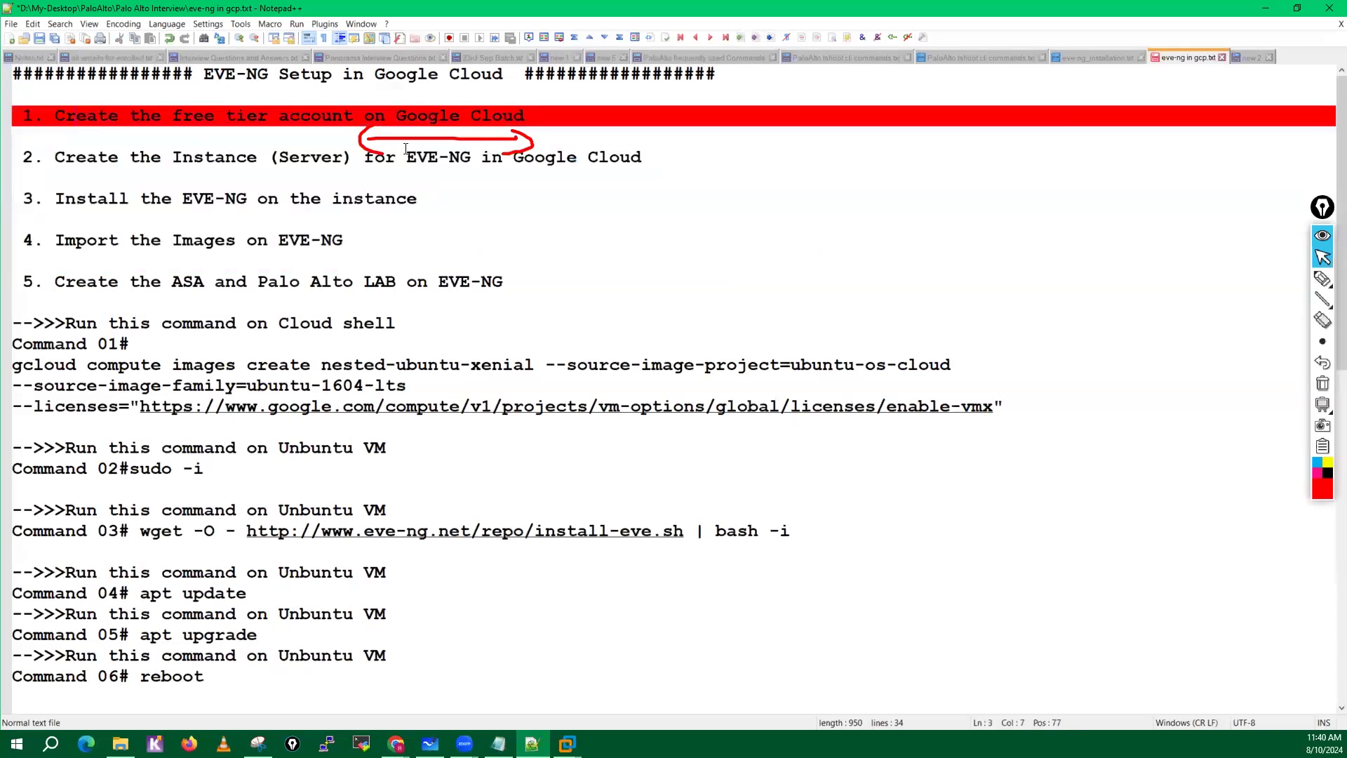
pyautogui.click(1323, 383)
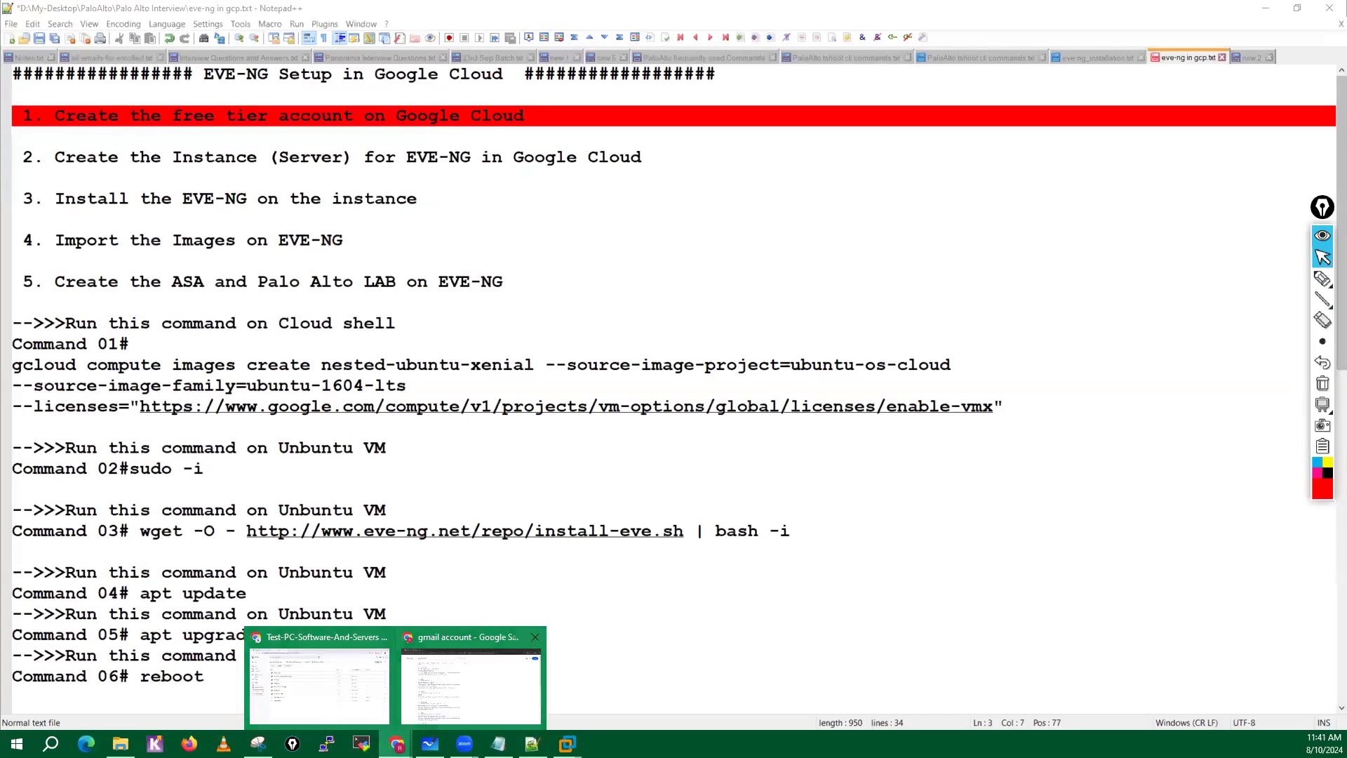
# Switch to the incognito browser, open the Google Account sign-up form from the Create a Gmail account result, and close the help page.
pyautogui.click(471, 677)
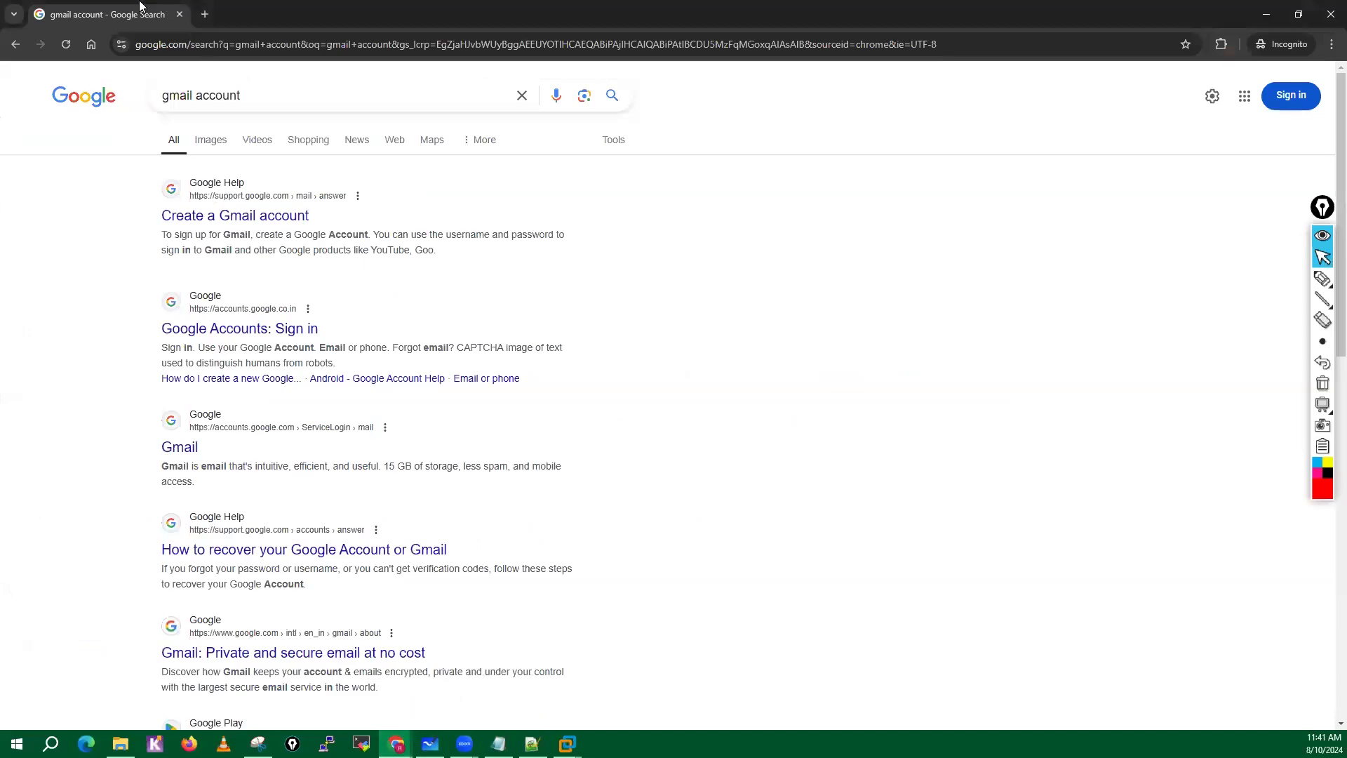
pyautogui.click(232, 219)
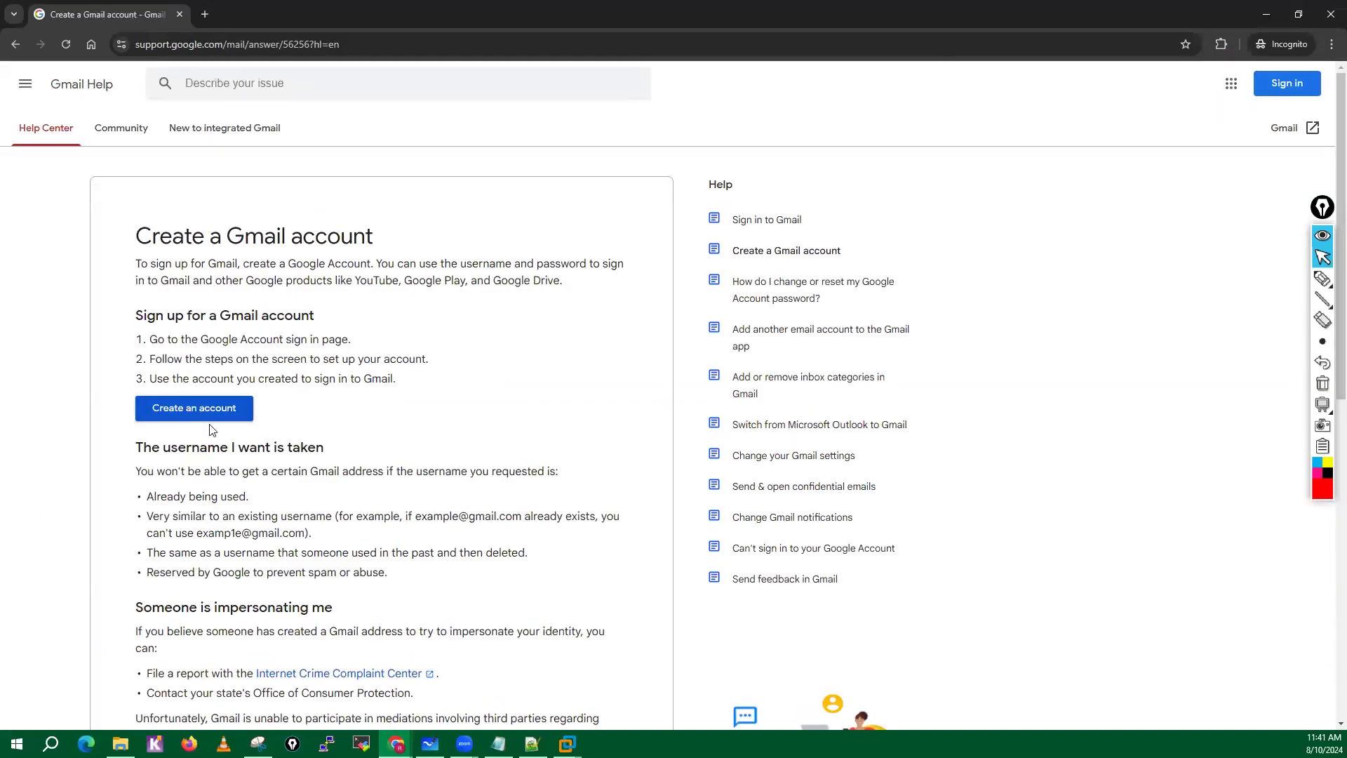
pyautogui.click(202, 408)
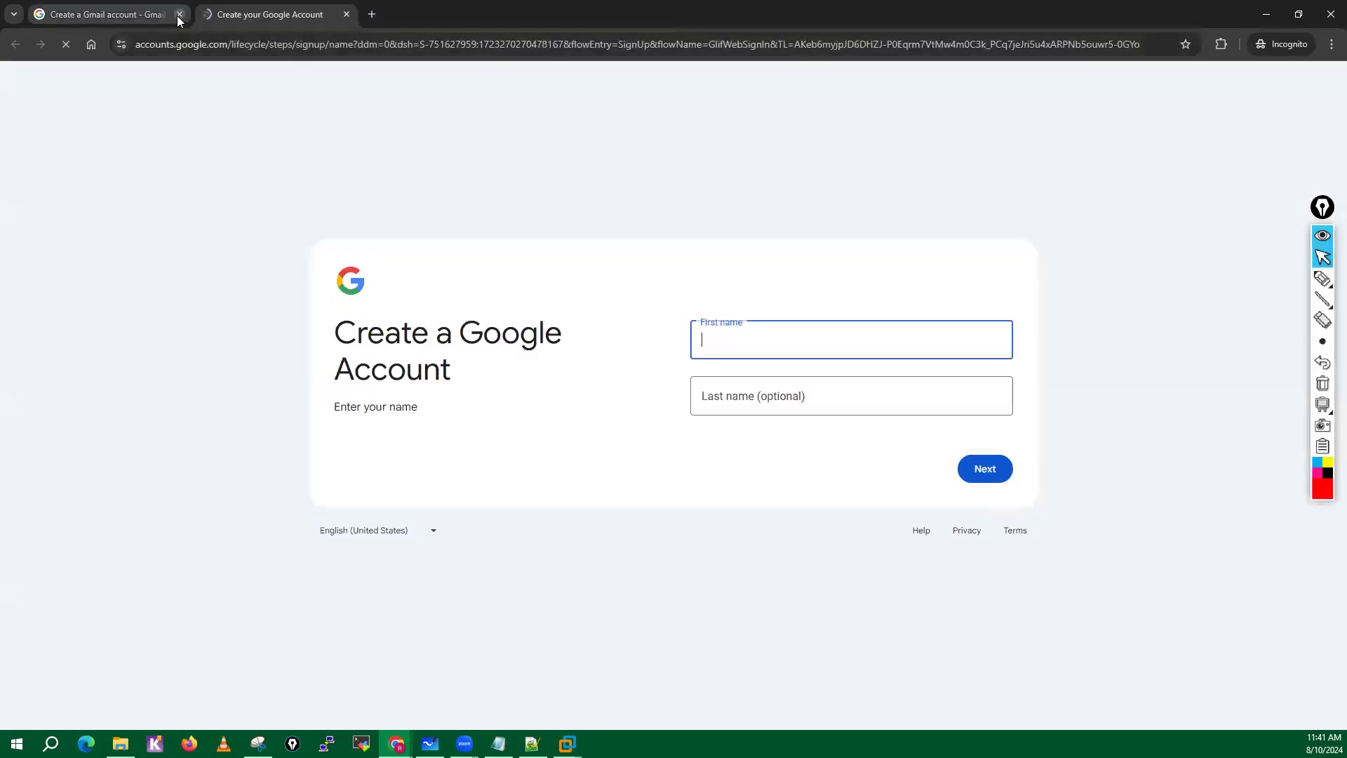
pyautogui.click(179, 15)
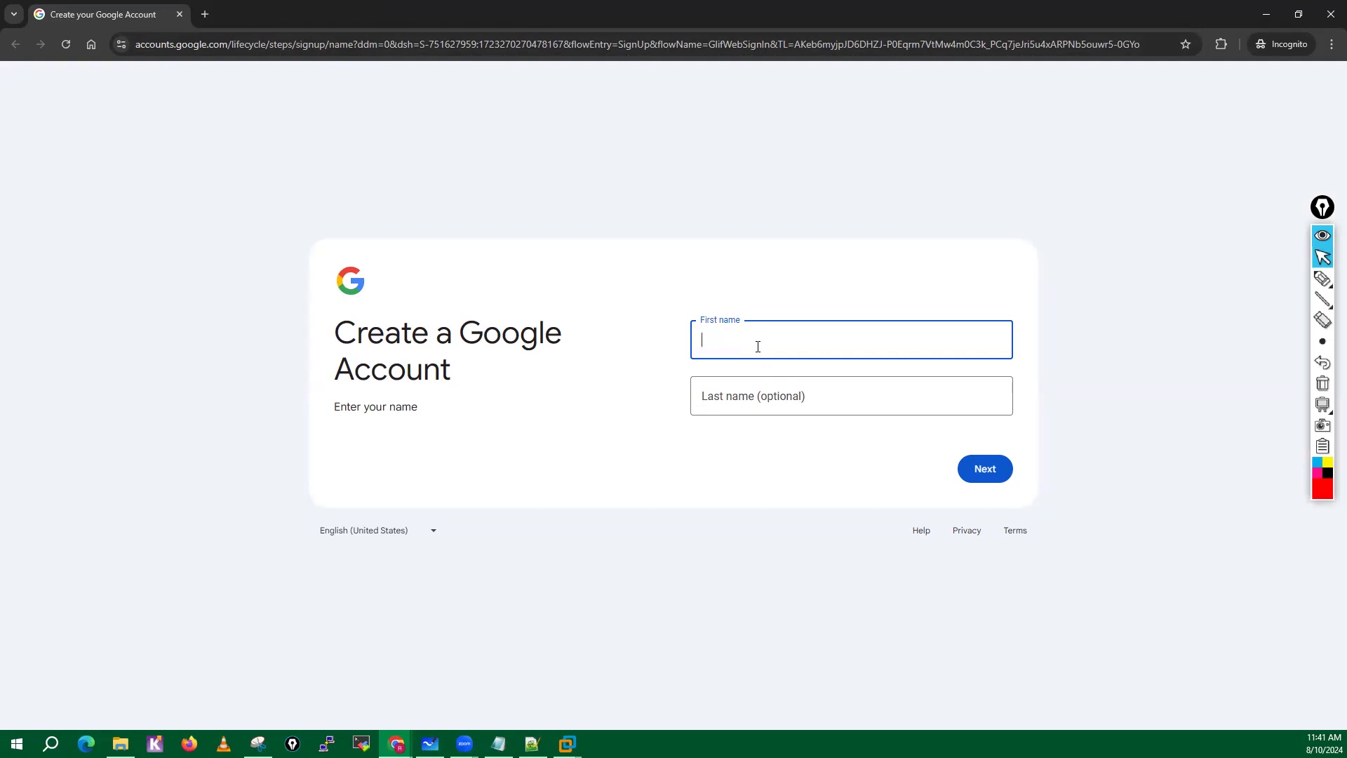
# Enter the account holder's first and last name in the Google Account sign-up form and continue to the basic information page.
pyautogui.click(737, 399)
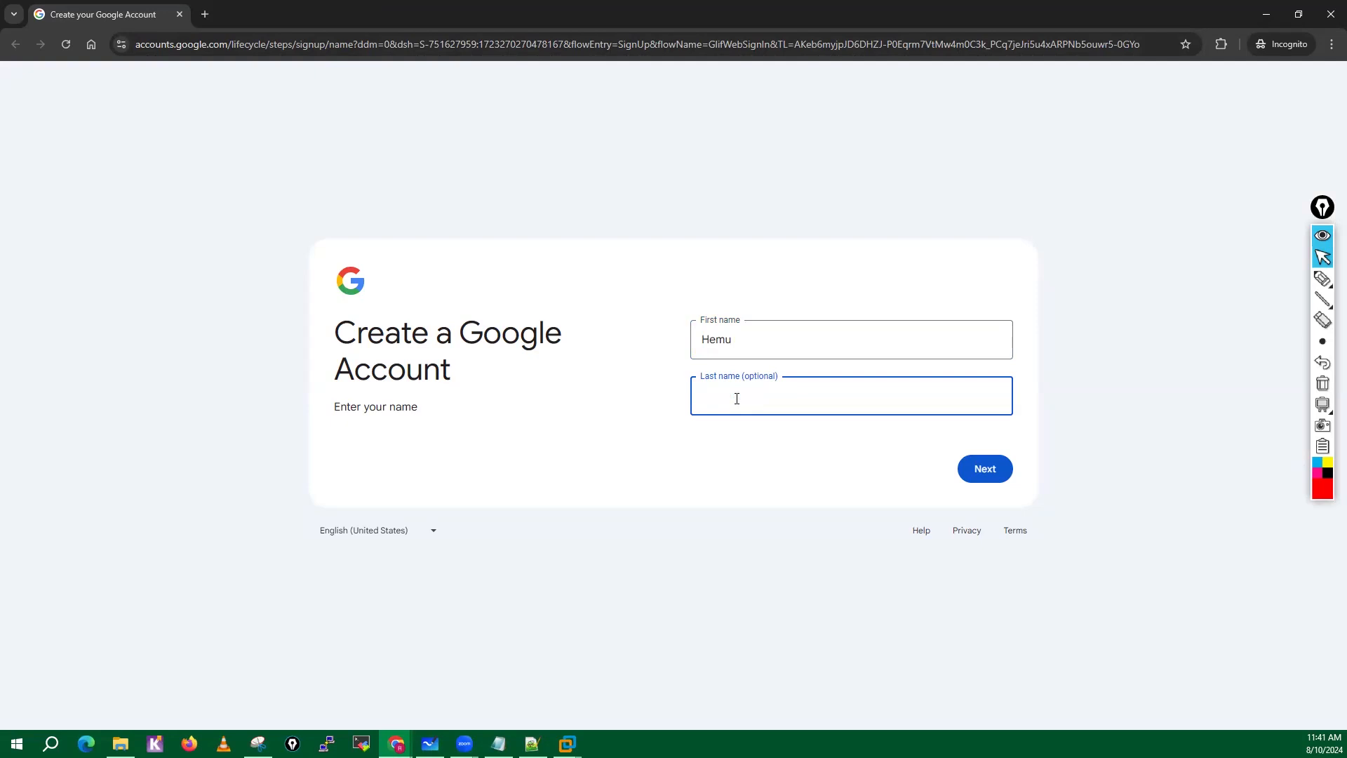
pyautogui.write('Sianey')
pyautogui.press('BackSpace')
pyautogui.press('BackSpace')
pyautogui.press('BackSpace')
pyautogui.press('BackSpace')
pyautogui.write('ia')
pyautogui.click(987, 472)
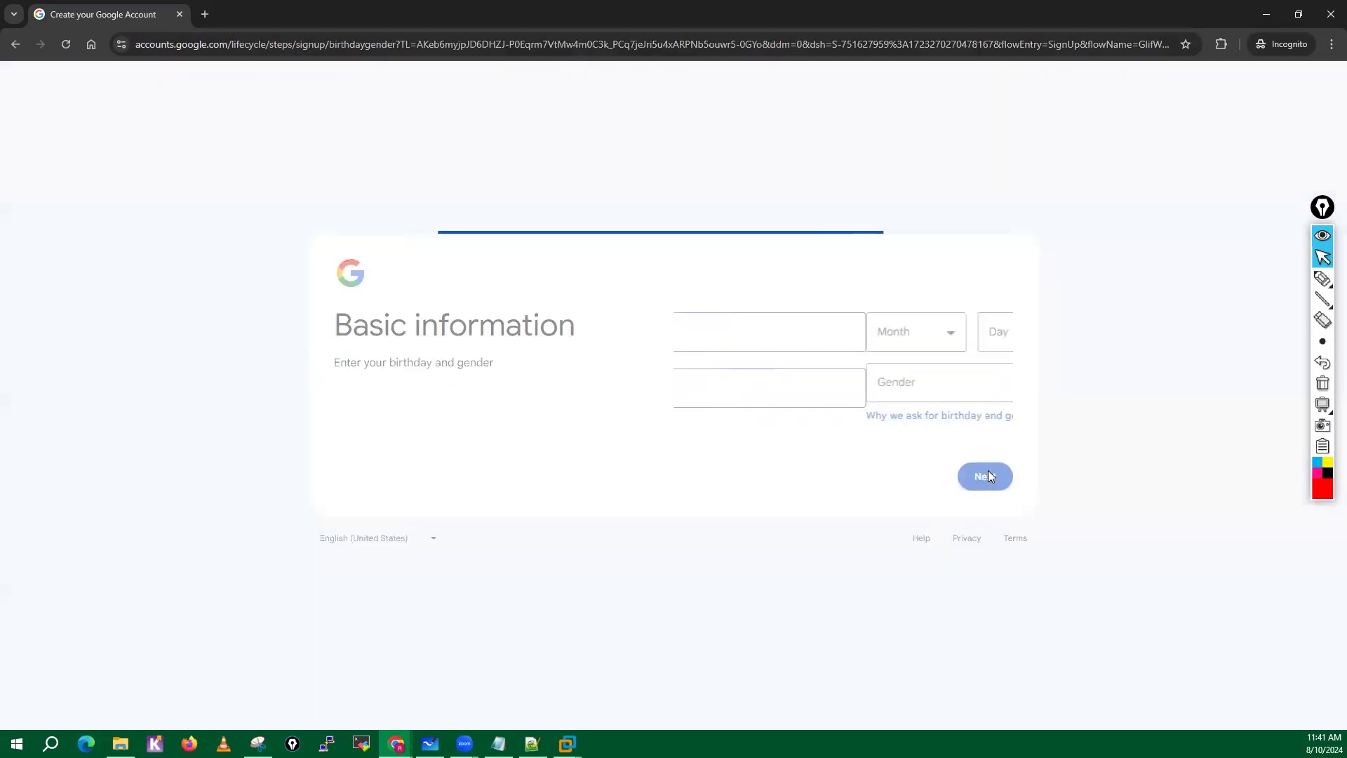
# Fill in the birthday's month, day and year, choose Male as the gender, and submit the basic information.
pyautogui.click(764, 343)
pyautogui.click(738, 359)
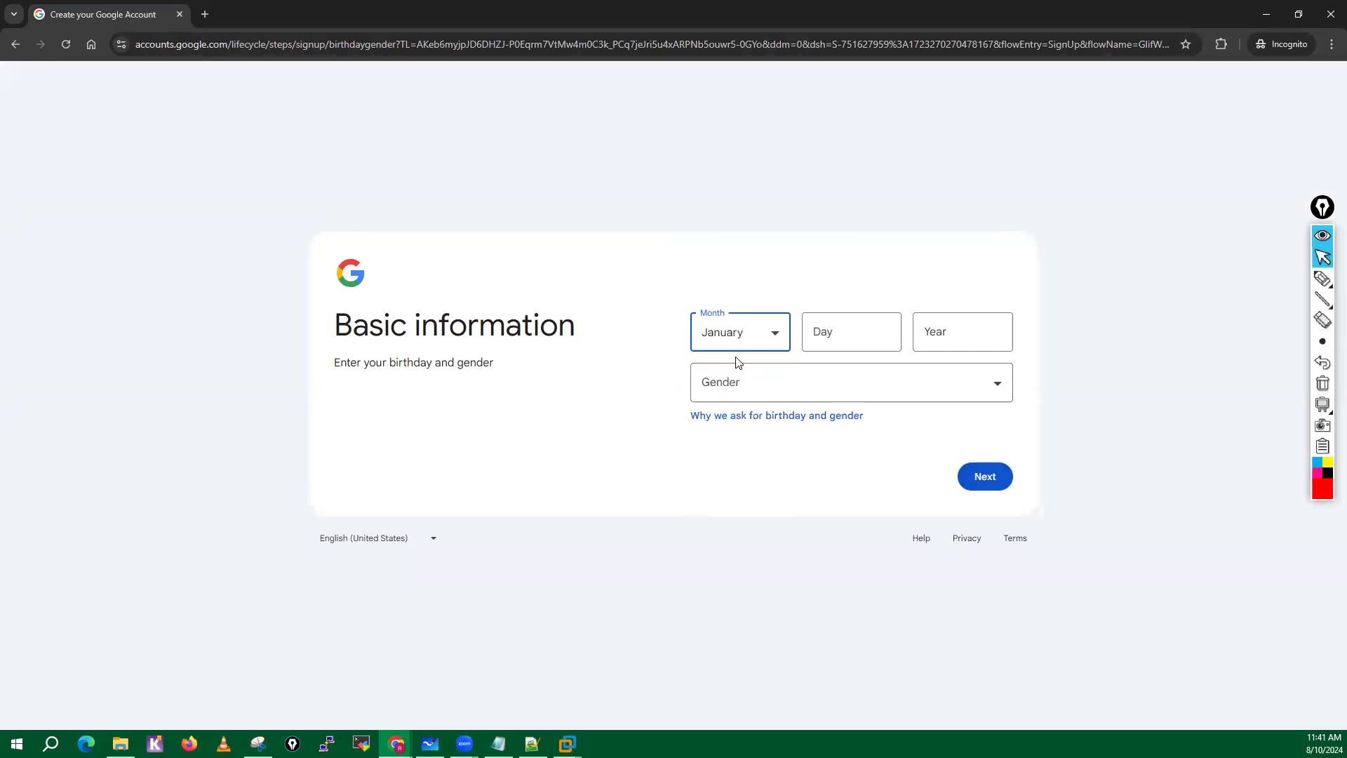
pyautogui.click(830, 338)
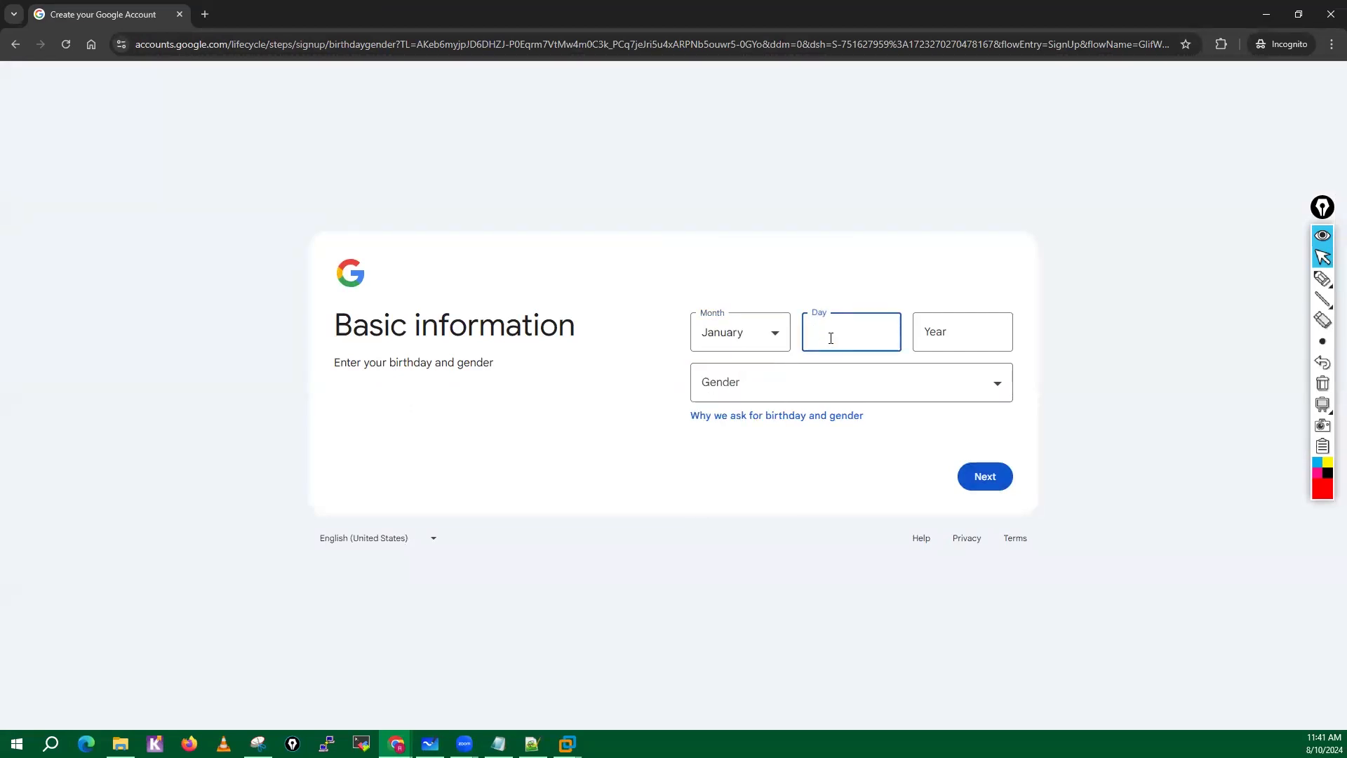
pyautogui.write('01')
pyautogui.click(949, 333)
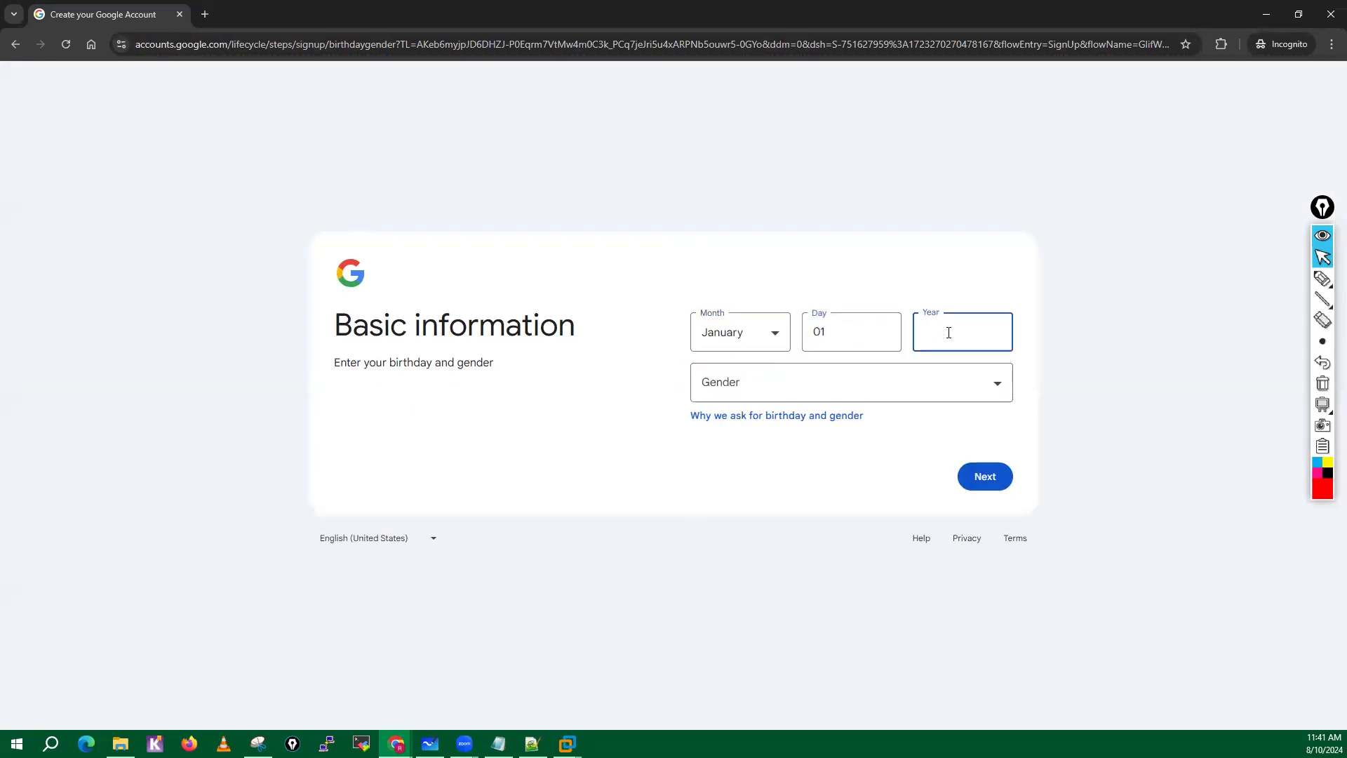
pyautogui.write('01')
pyautogui.click(746, 390)
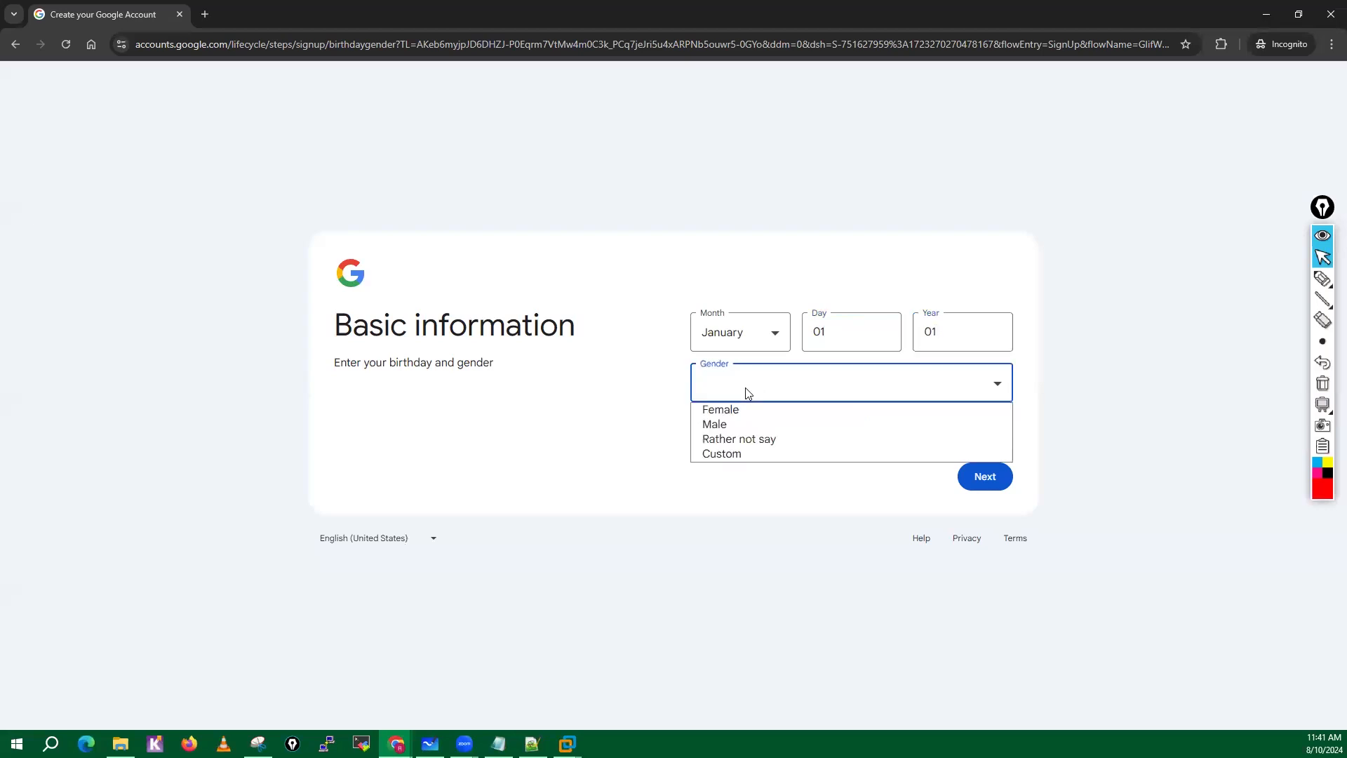
pyautogui.click(985, 478)
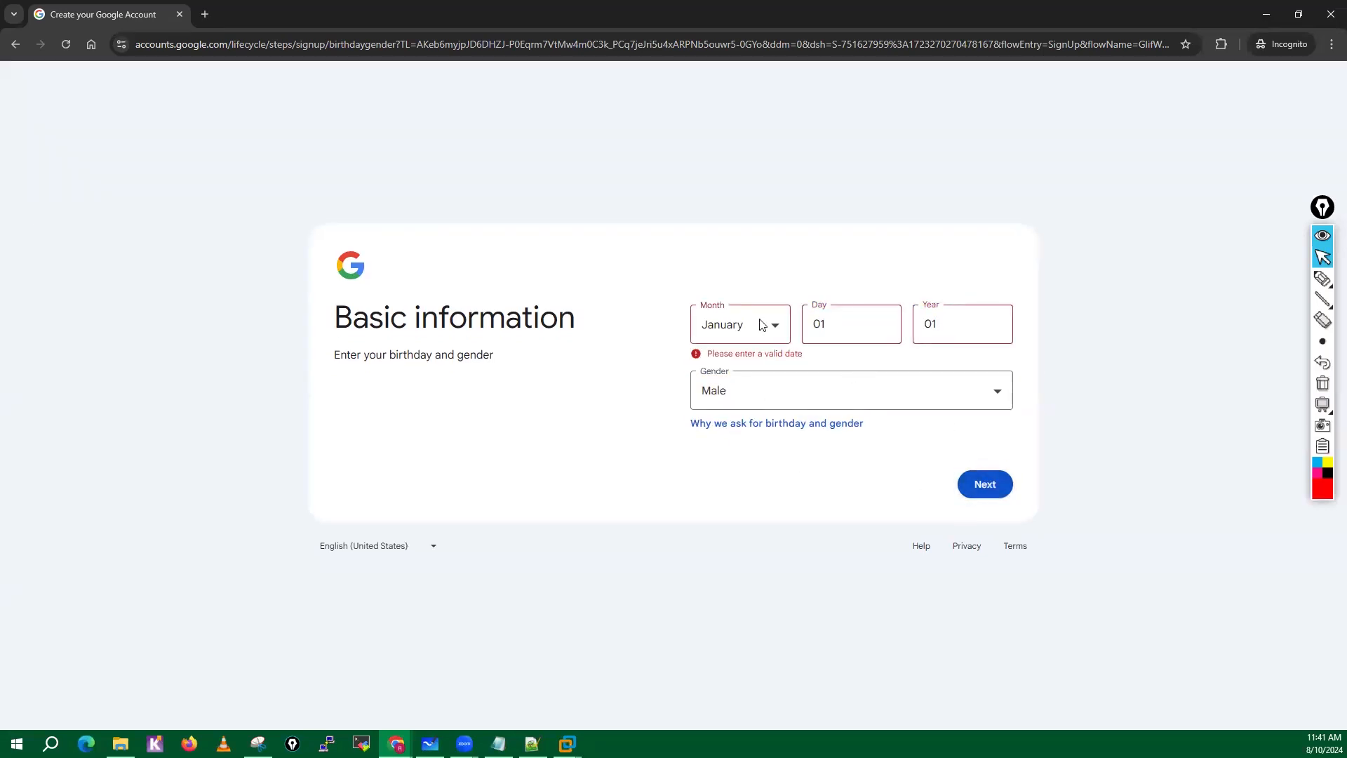
# Replace the birth year with a valid four-digit year and continue to the Gmail address choice.
pyautogui.click(942, 330)
pyautogui.press('BackSpace')
pyautogui.press('BackSpace')
pyautogui.write('1994')
pyautogui.click(1002, 477)
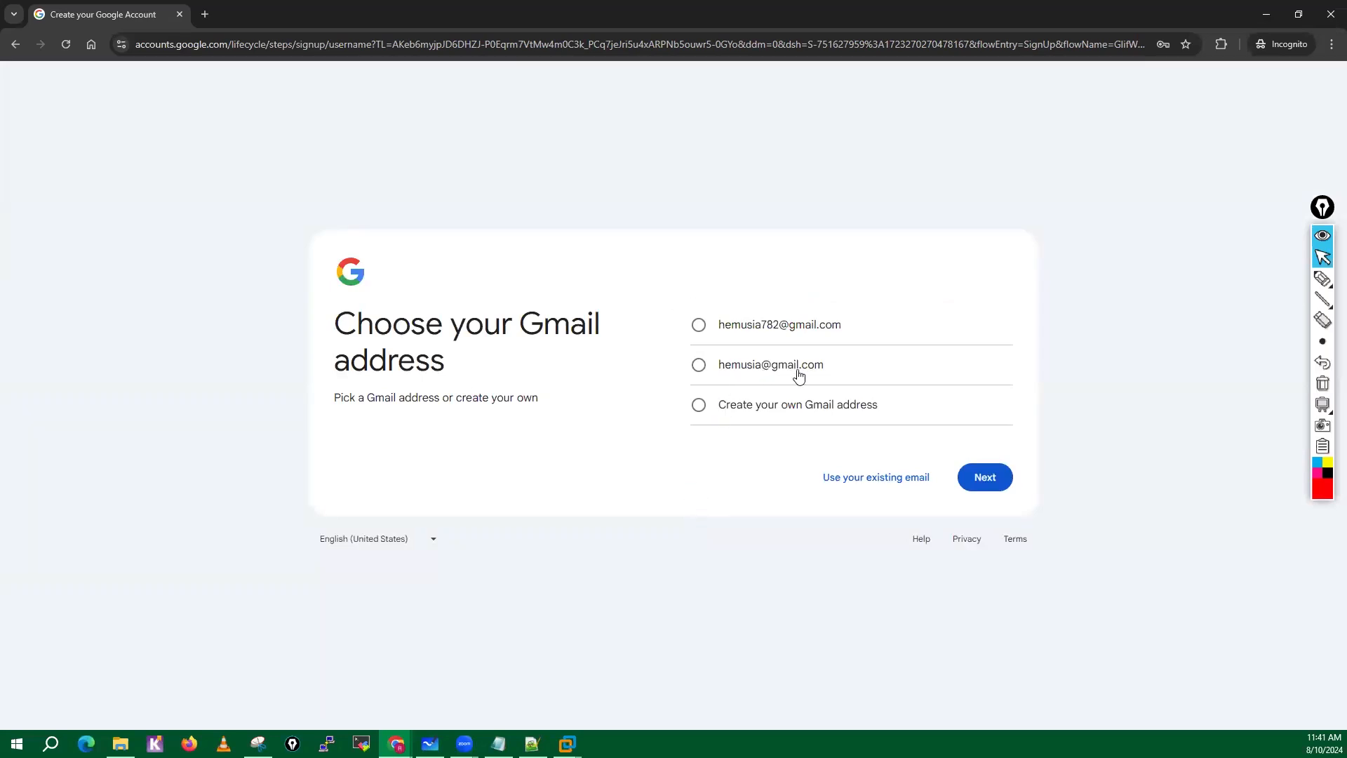
# Choose the second suggested Gmail address, then enter and confirm the password for the new account.
pyautogui.click(698, 366)
pyautogui.click(981, 480)
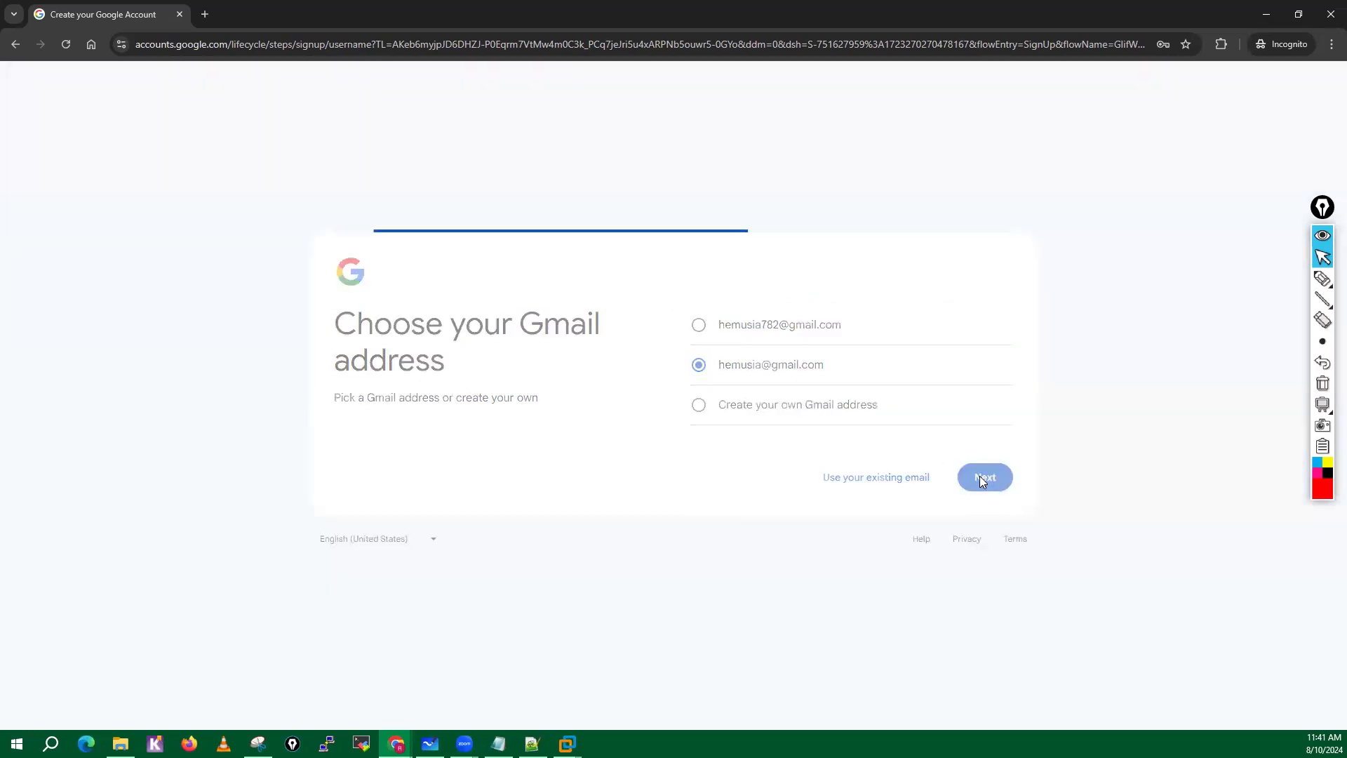
pyautogui.click(709, 328)
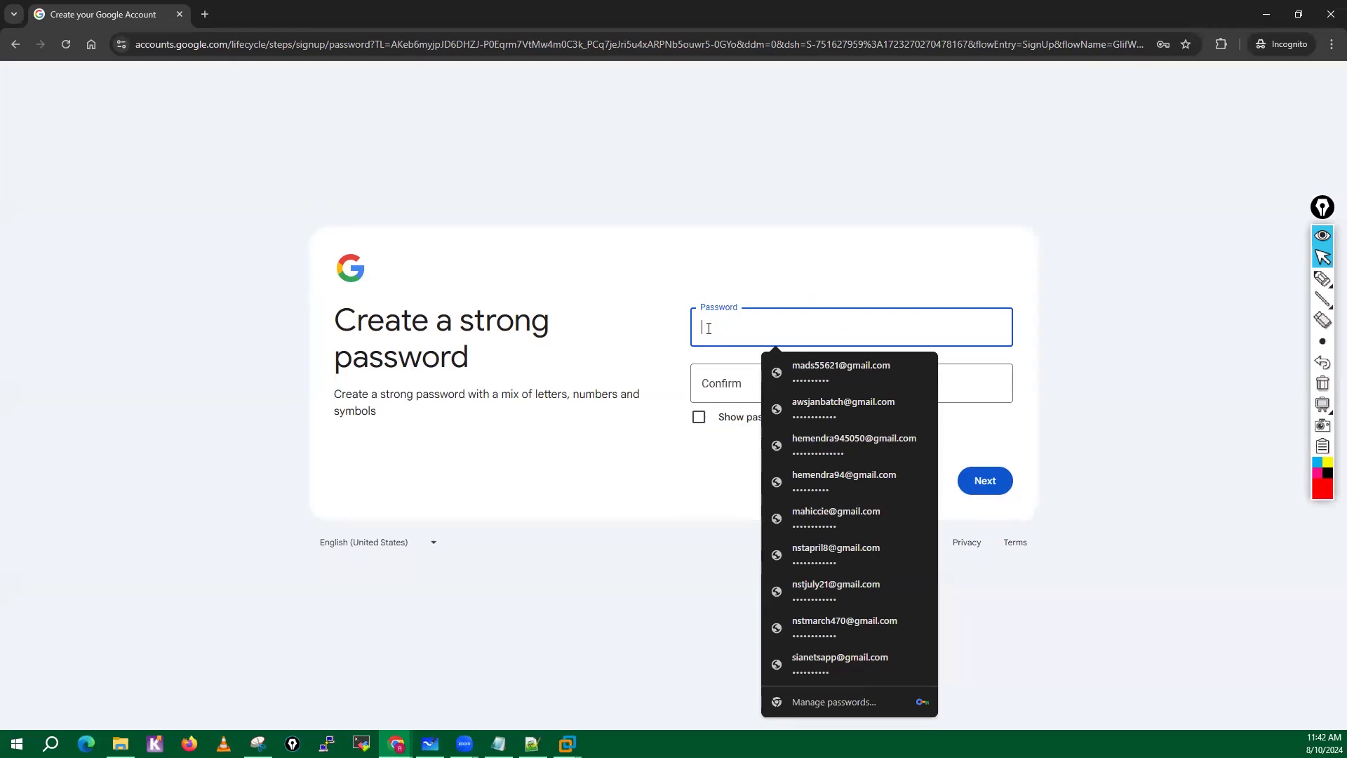
pyautogui.write('abcde')
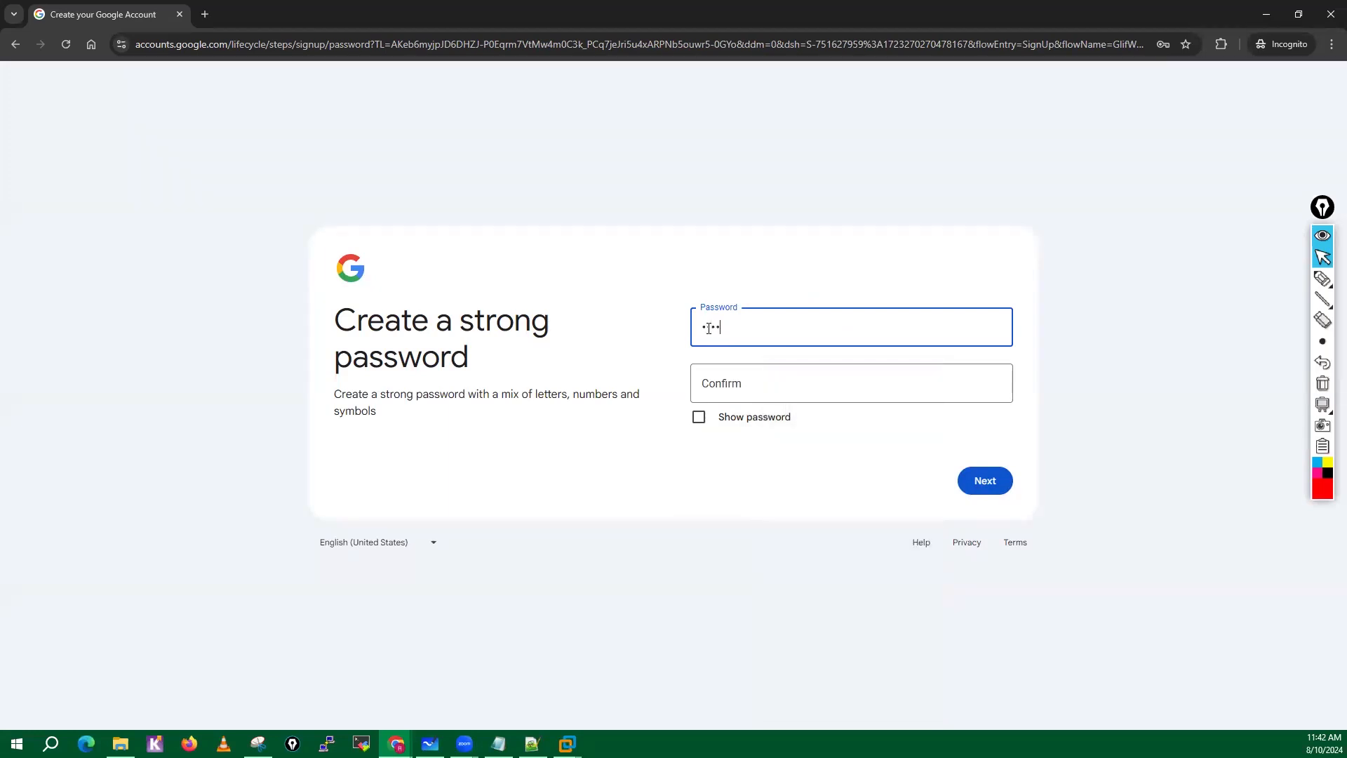
pyautogui.write('fghijk')
pyautogui.click(719, 399)
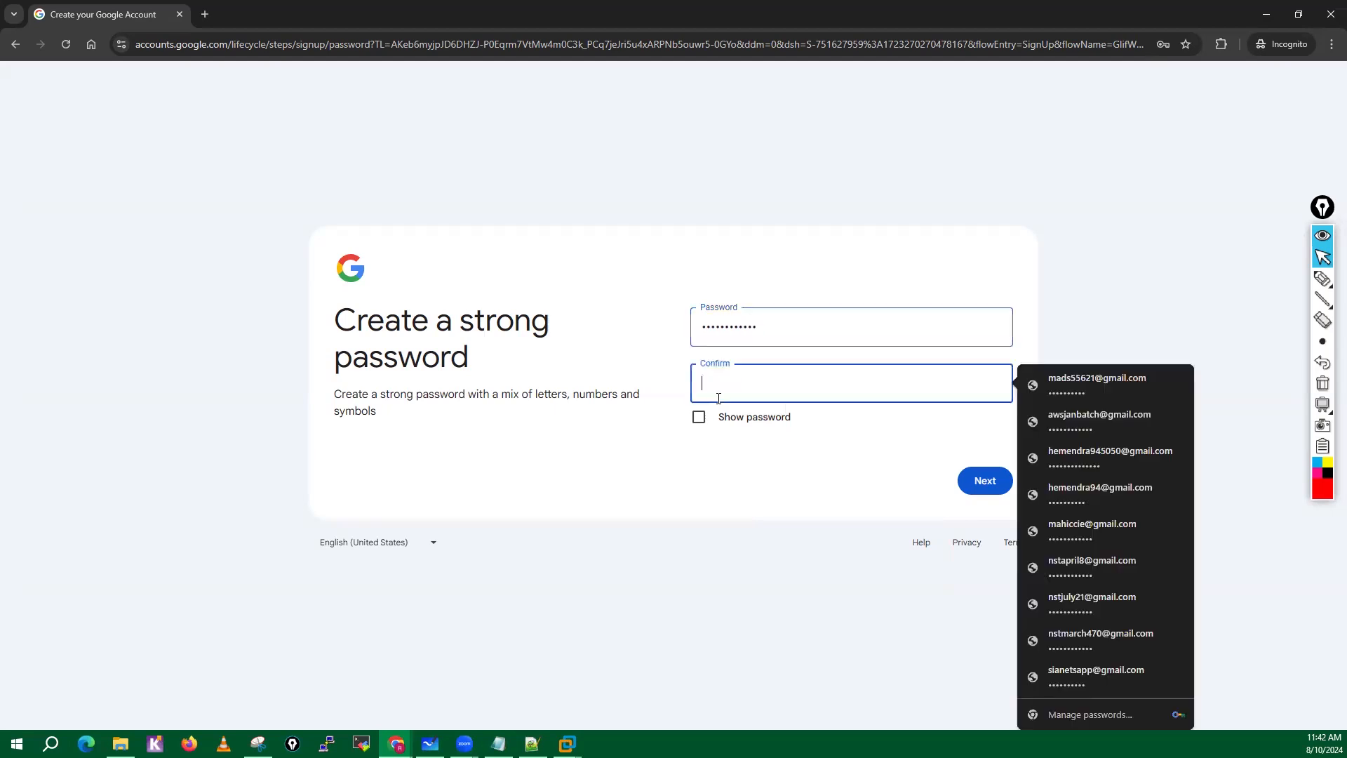
pyautogui.write('abcdef')
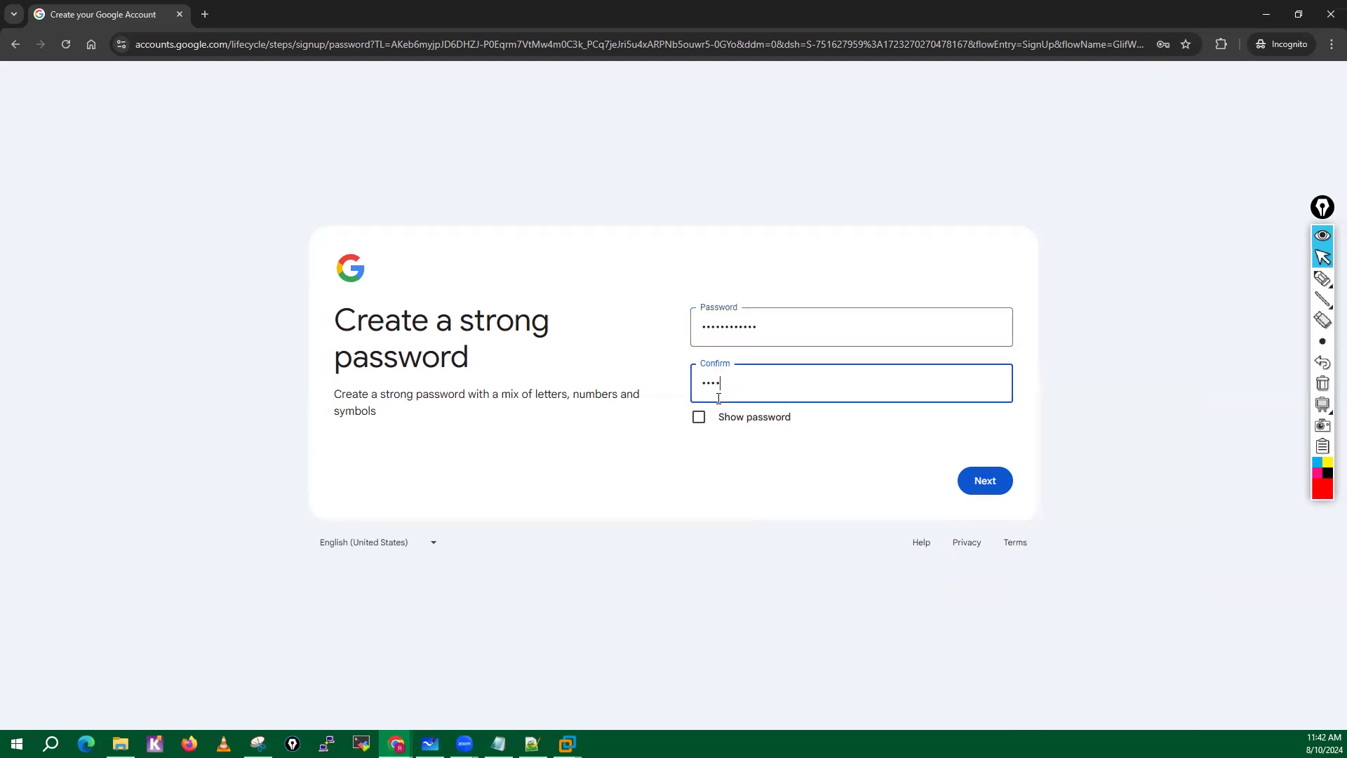
pyautogui.write('ghijkl')
pyautogui.click(981, 480)
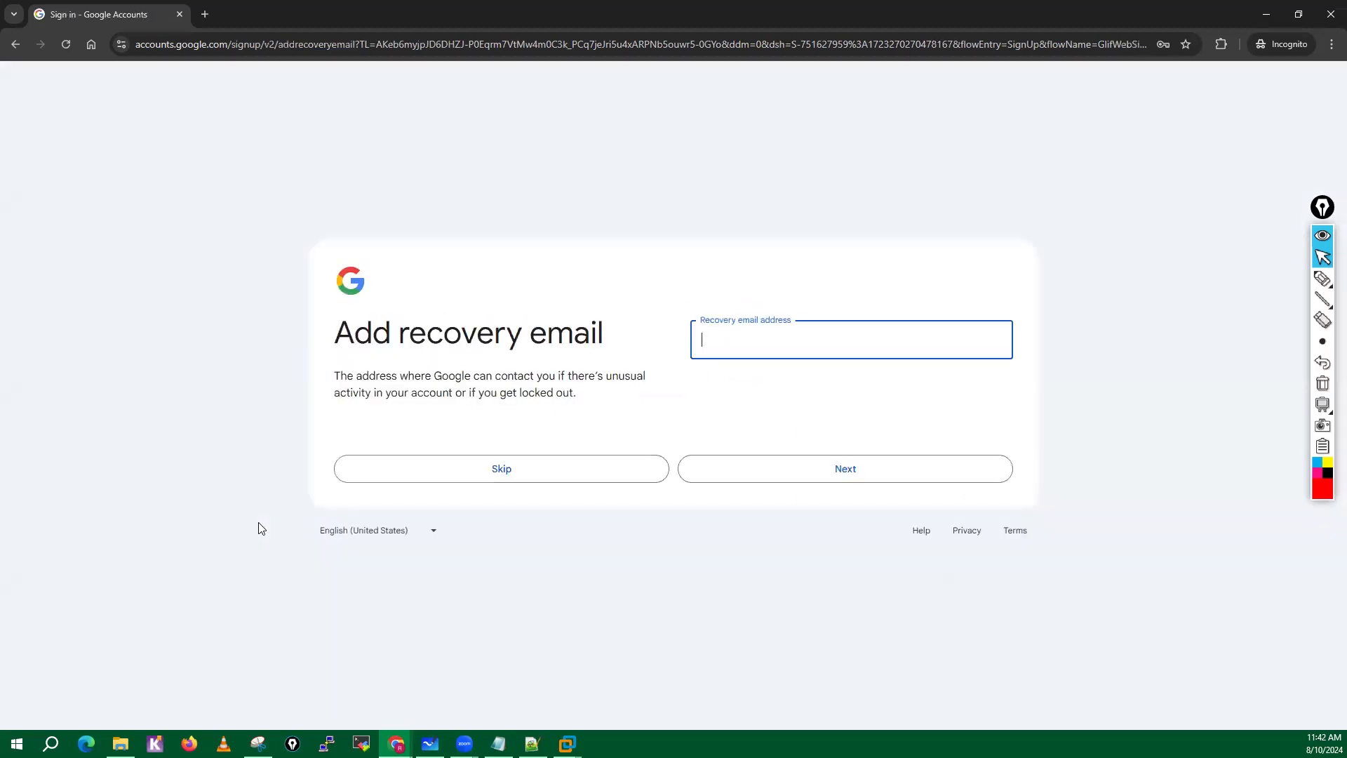
# Skip the recovery email, accept the reviewed account info, and agree to the Privacy and Terms to create the account.
pyautogui.click(522, 472)
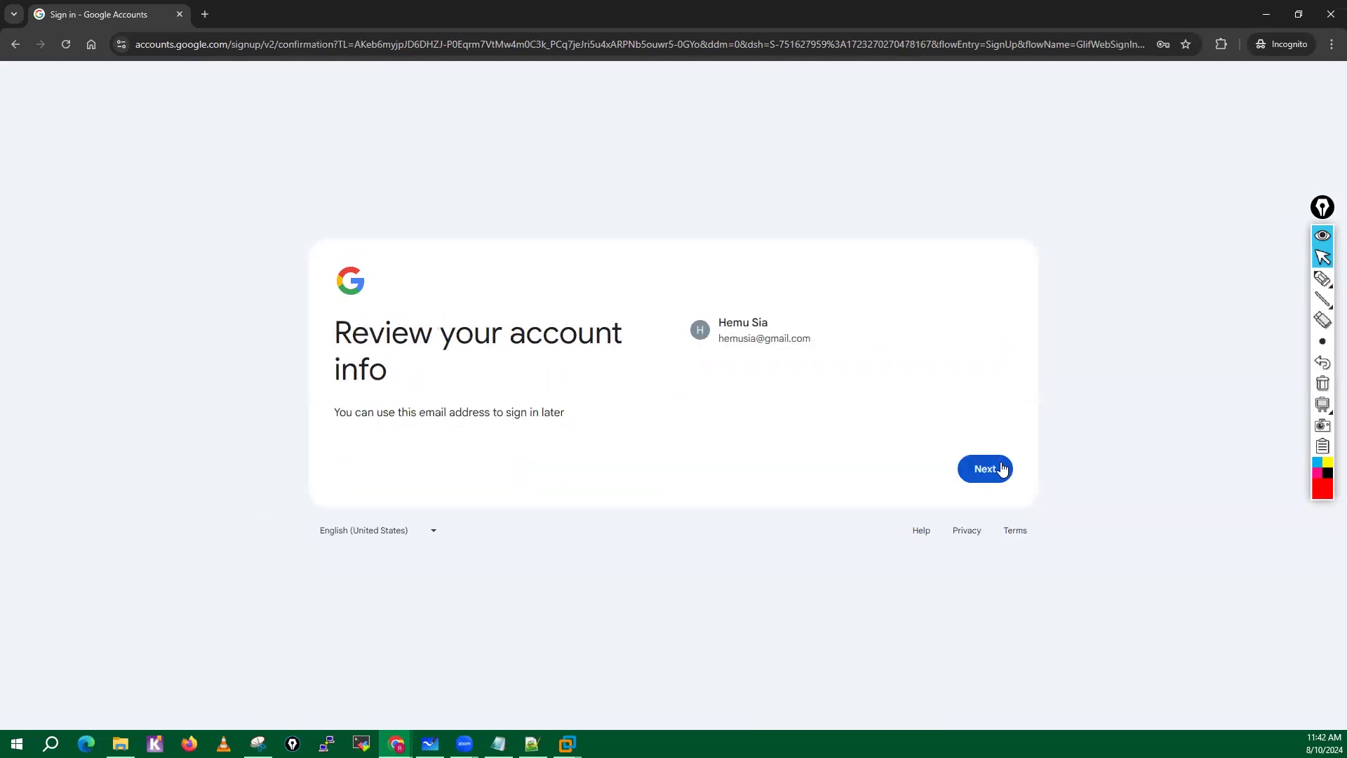
pyautogui.click(1004, 469)
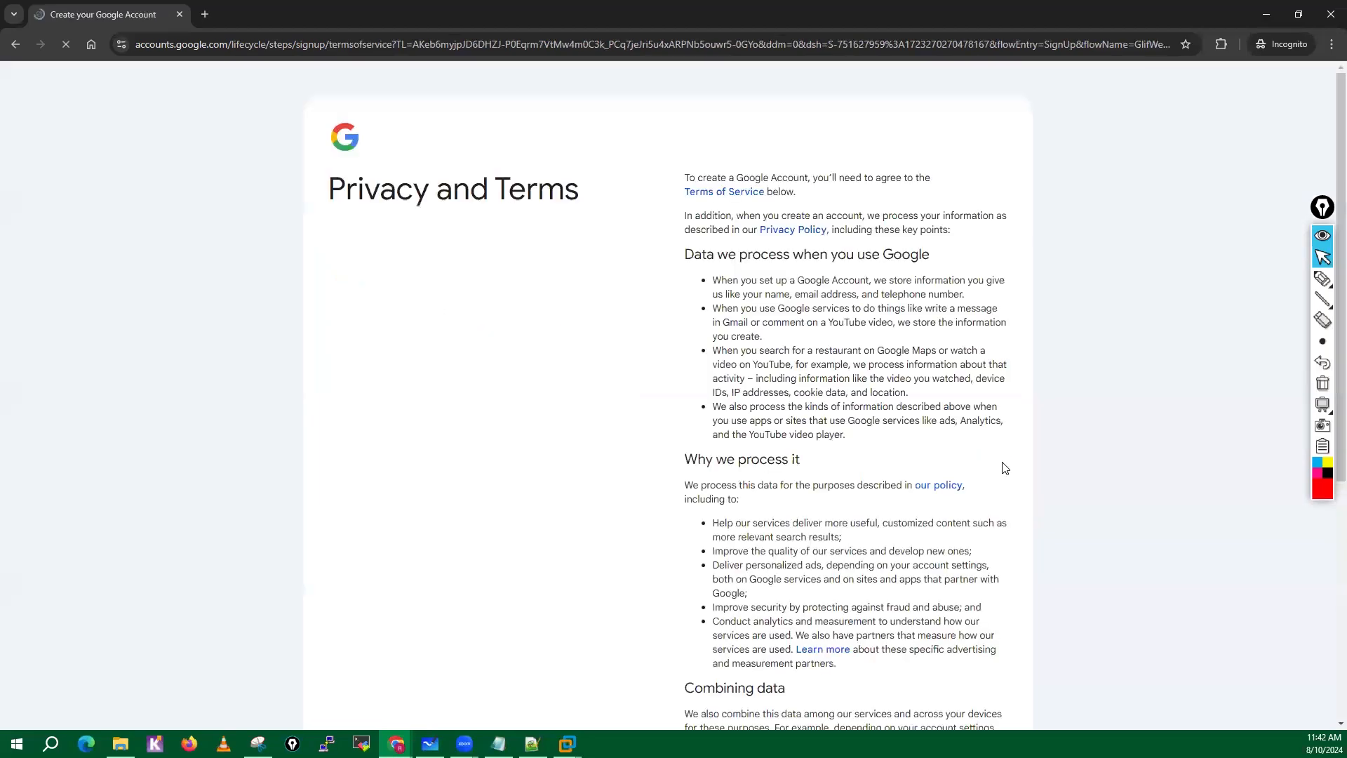
pyautogui.scroll(-6, 687, 541)
pyautogui.click(974, 611)
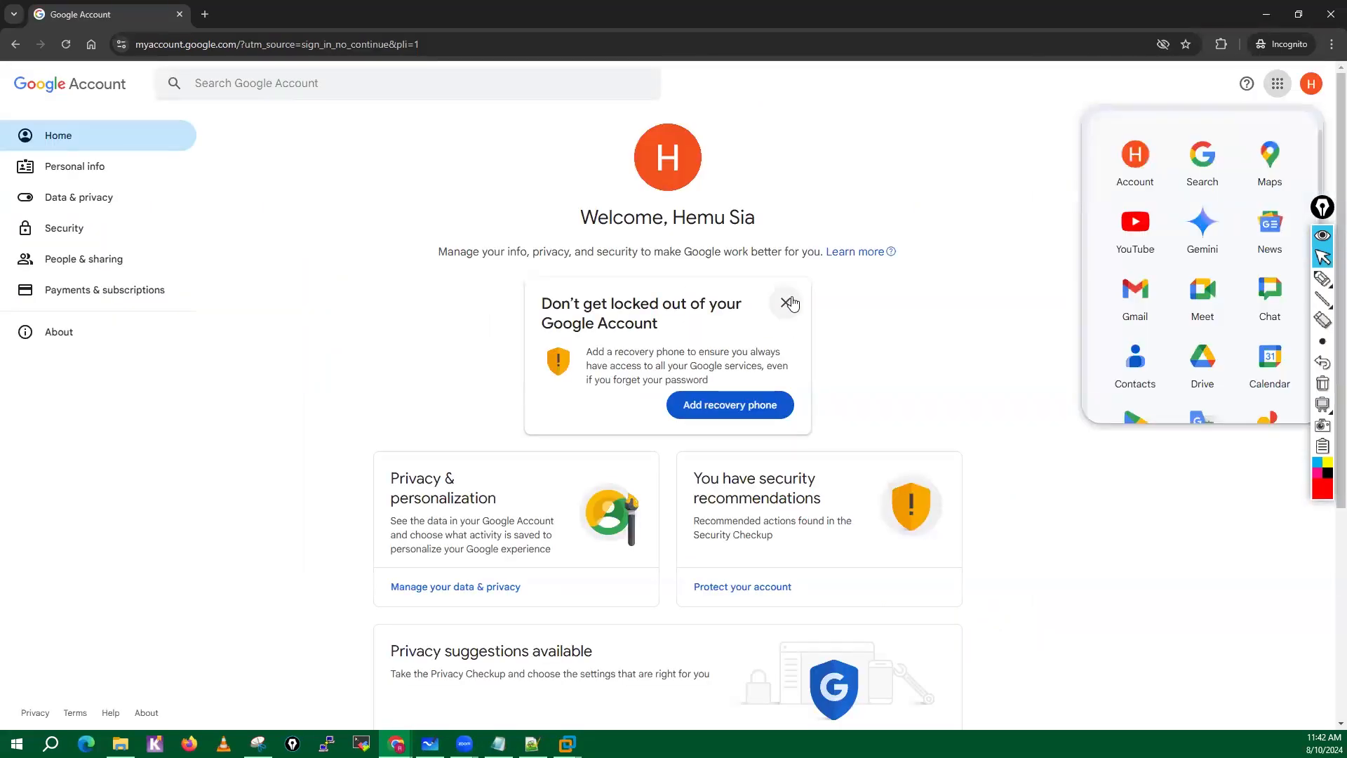
# Add a recovery phone number to the new Google Account and save it.
pyautogui.click(728, 404)
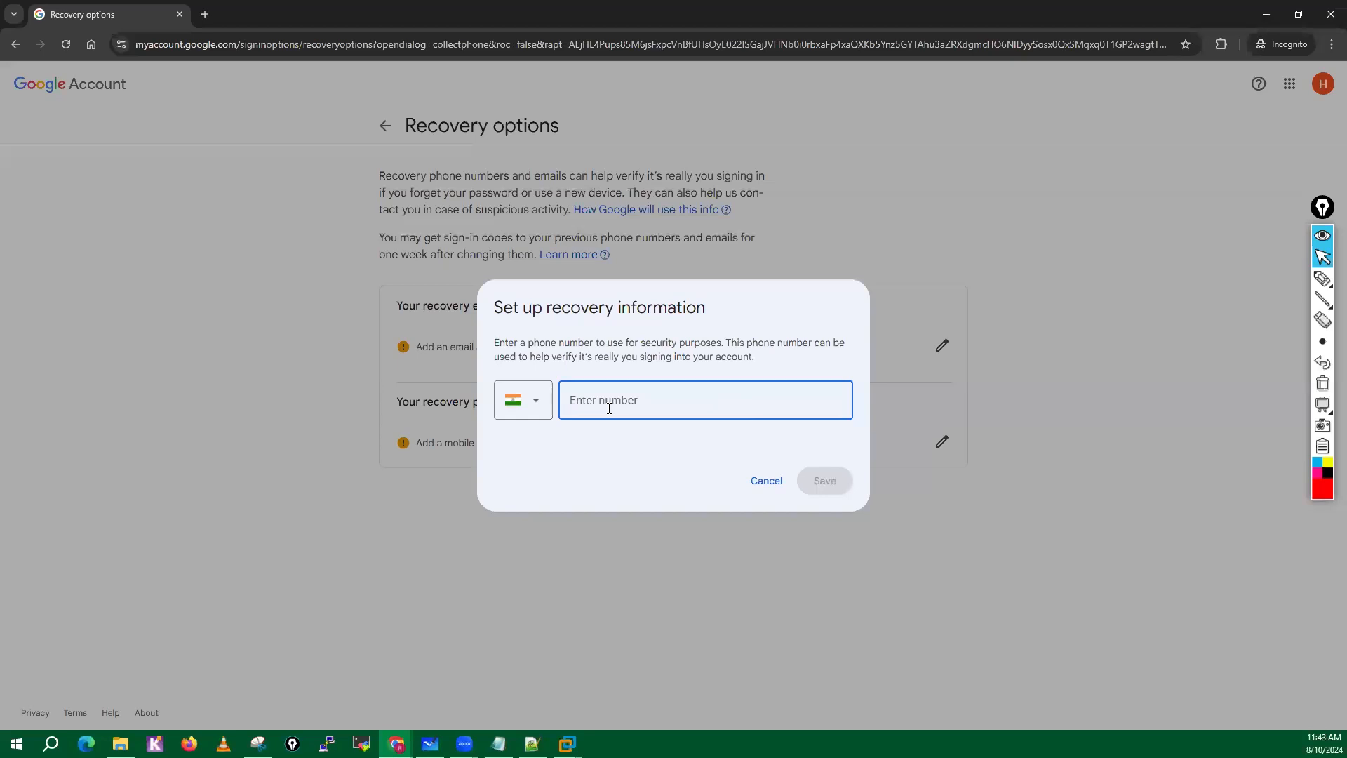
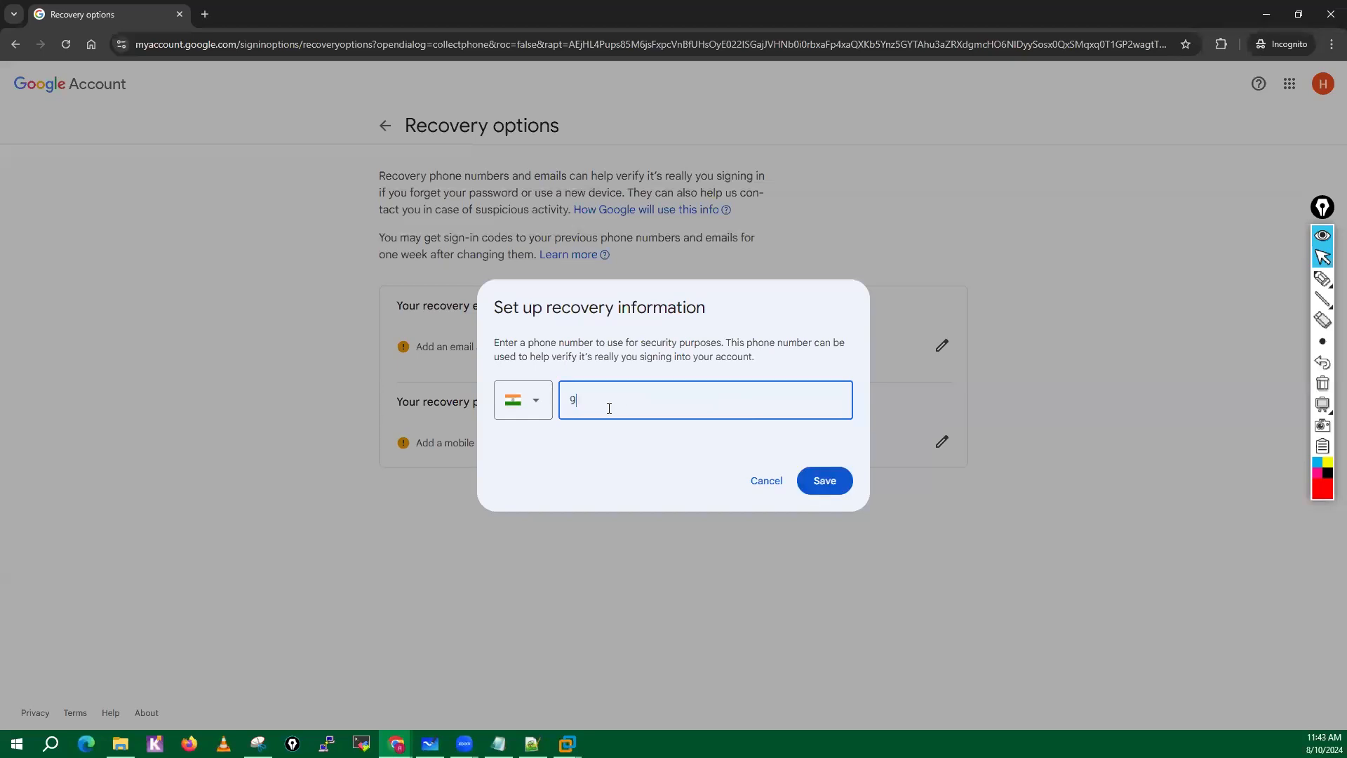
pyautogui.click(832, 479)
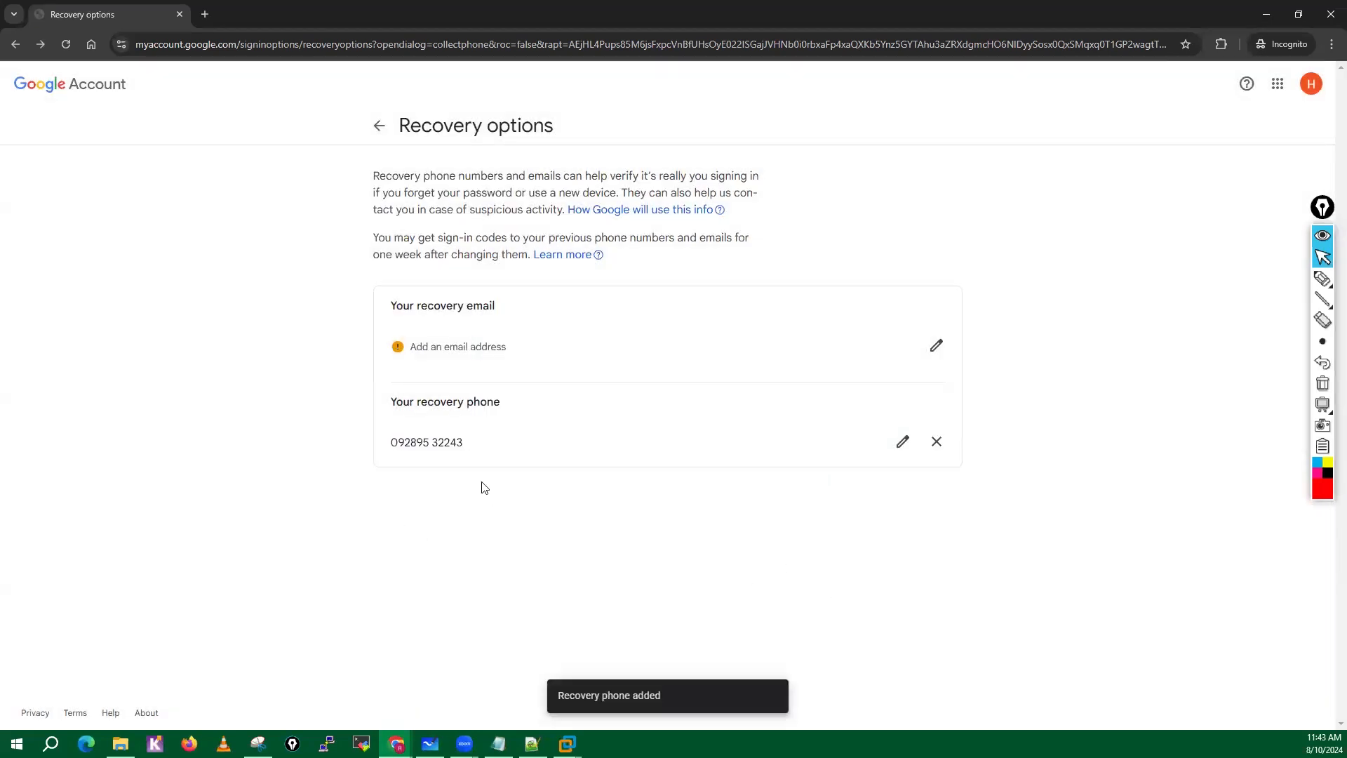
# Add a recovery email address in the account's recovery options and save it.
pyautogui.click(936, 345)
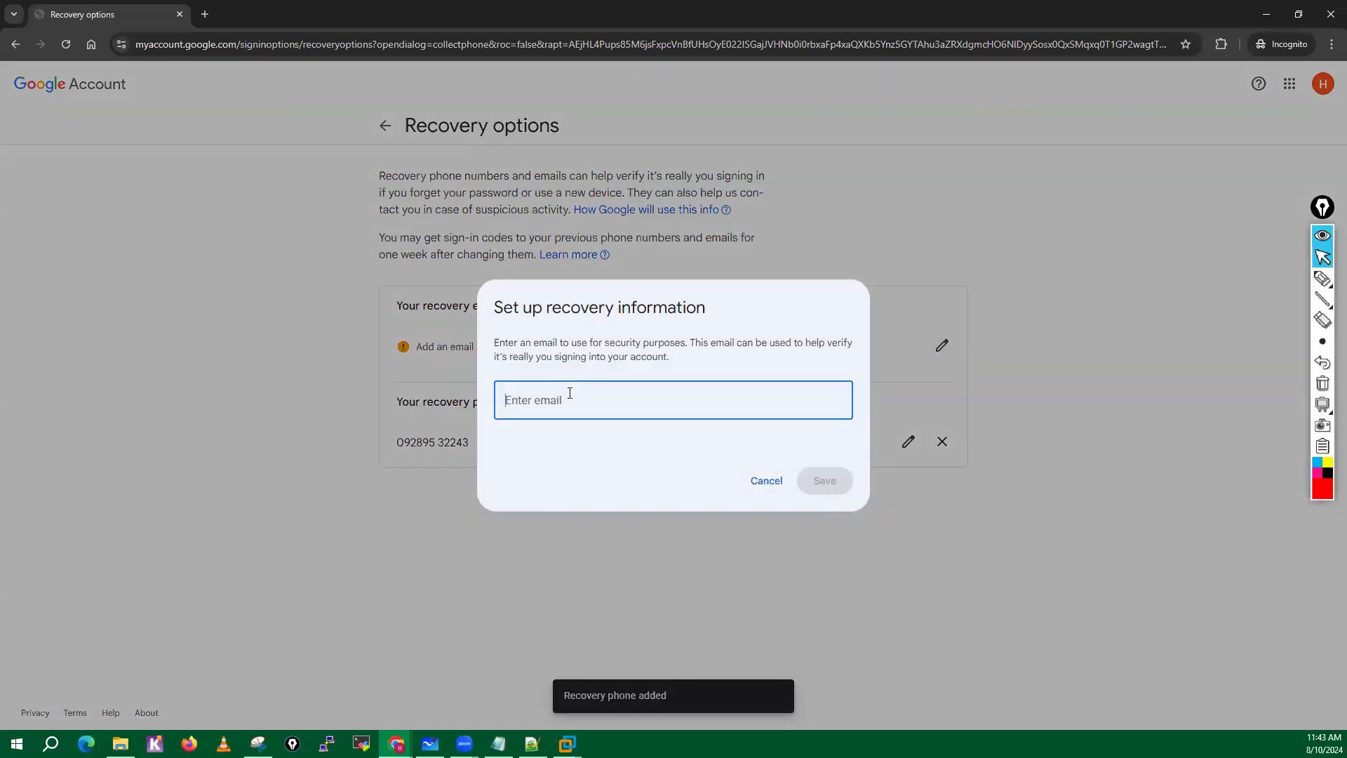
pyautogui.click(570, 393)
pyautogui.write('hemn')
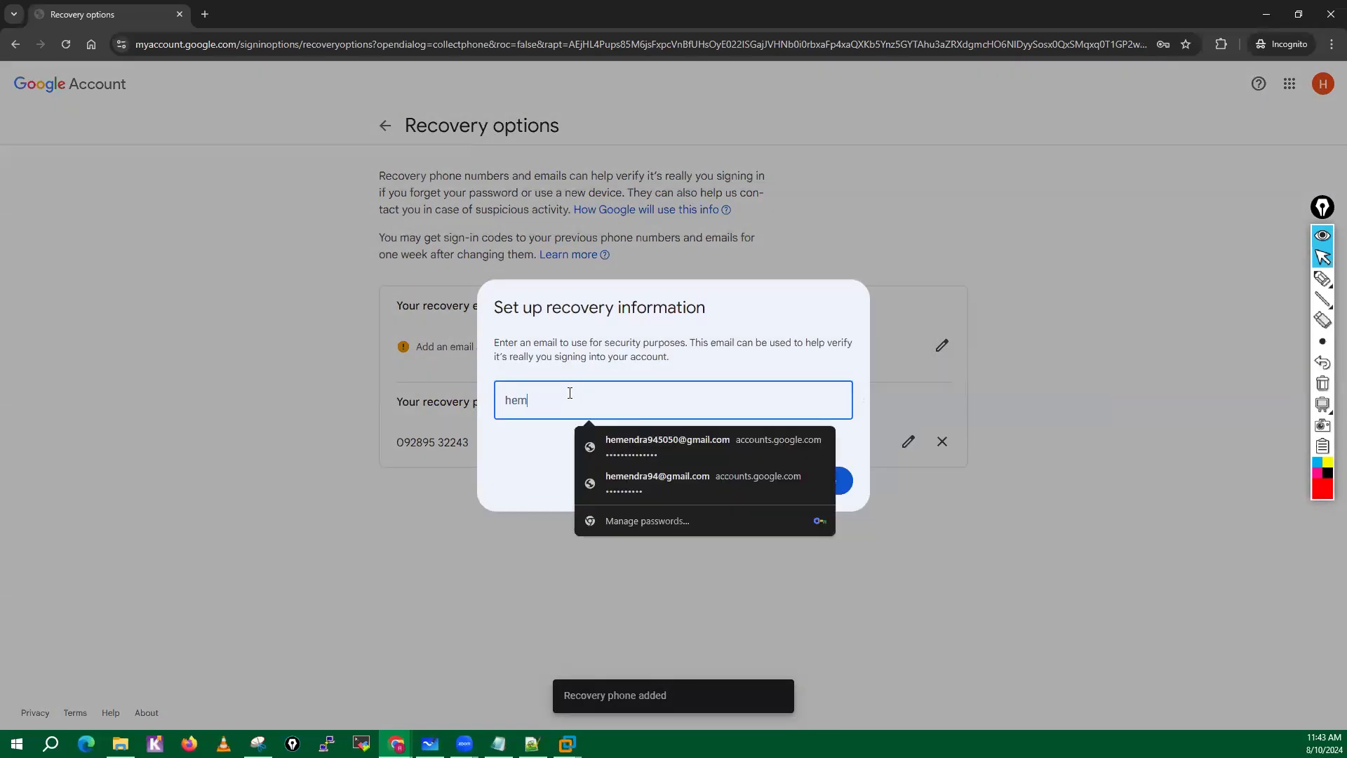
pyautogui.press('BackSpace')
pyautogui.press('BackSpace')
pyautogui.press('BackSpace')
pyautogui.press('BackSpace')
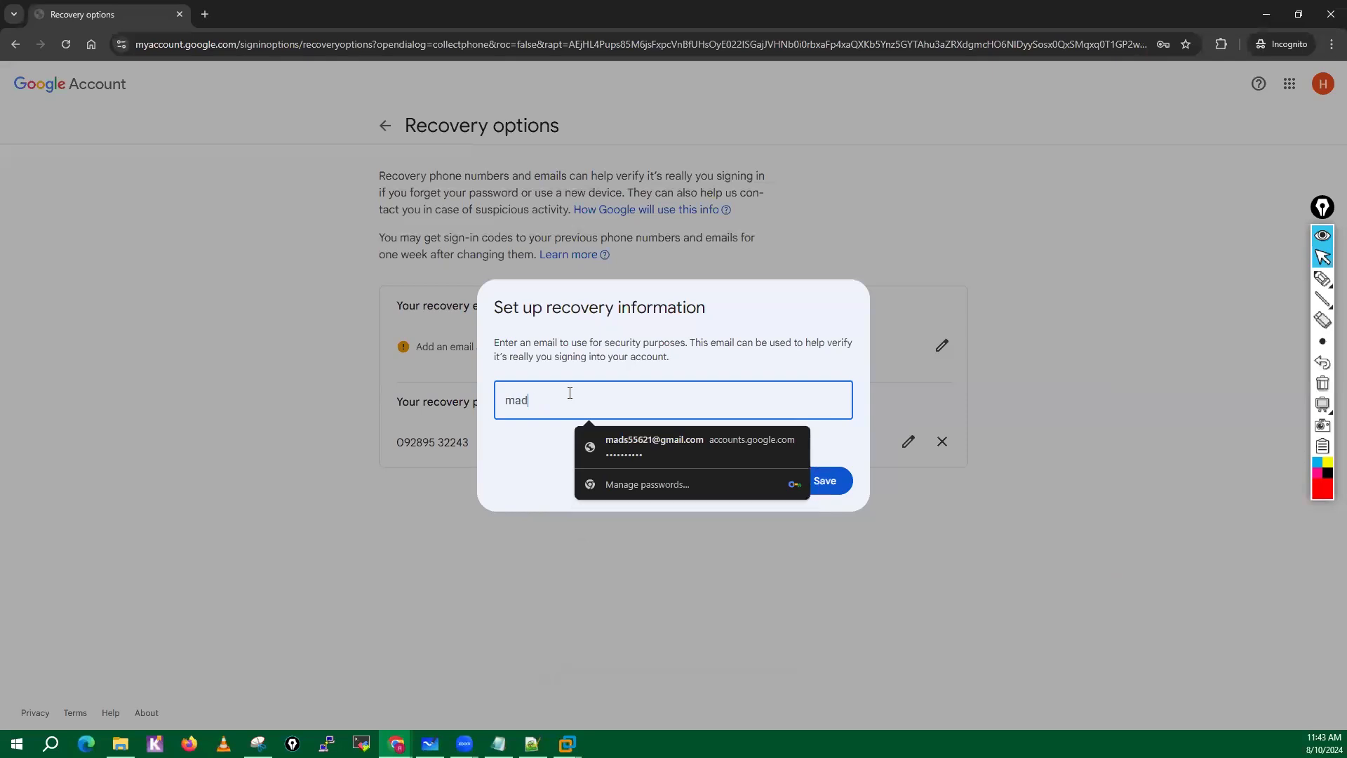
pyautogui.click(515, 491)
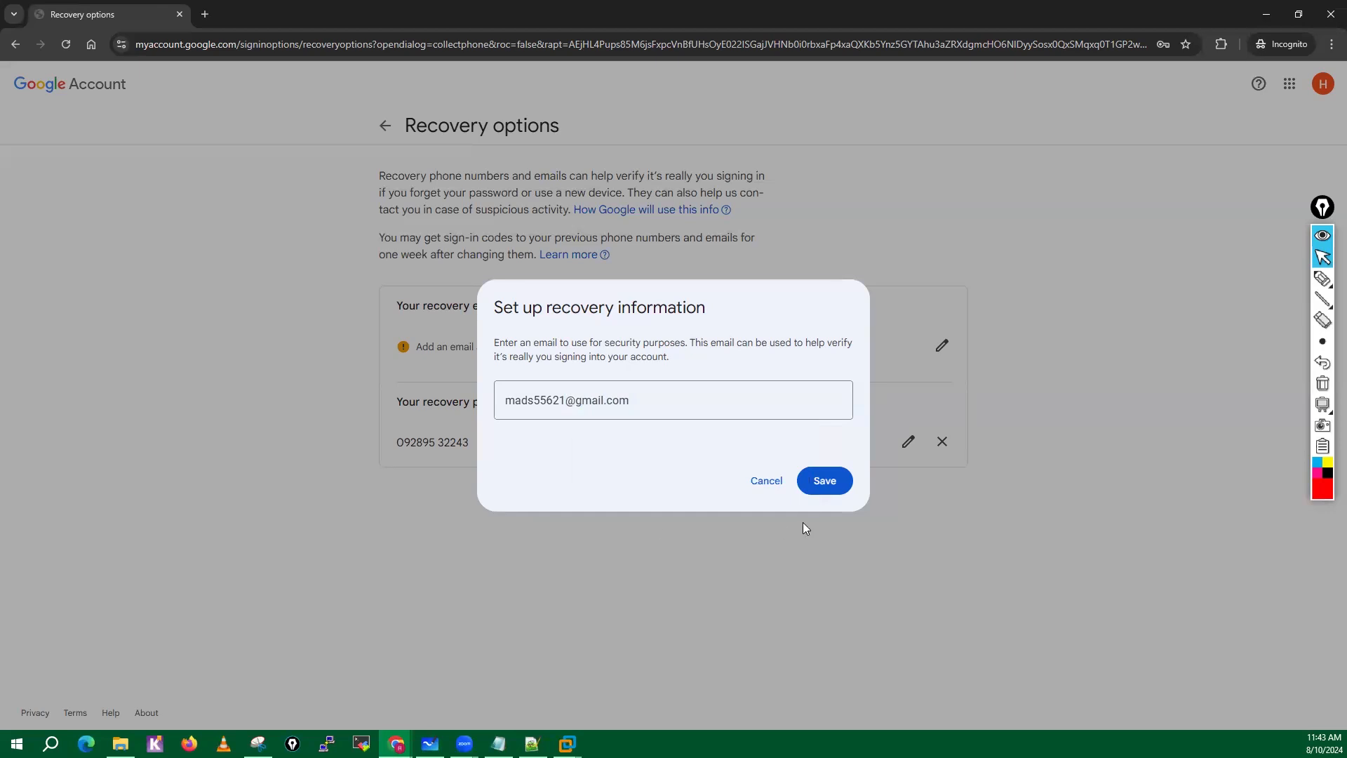
pyautogui.click(818, 495)
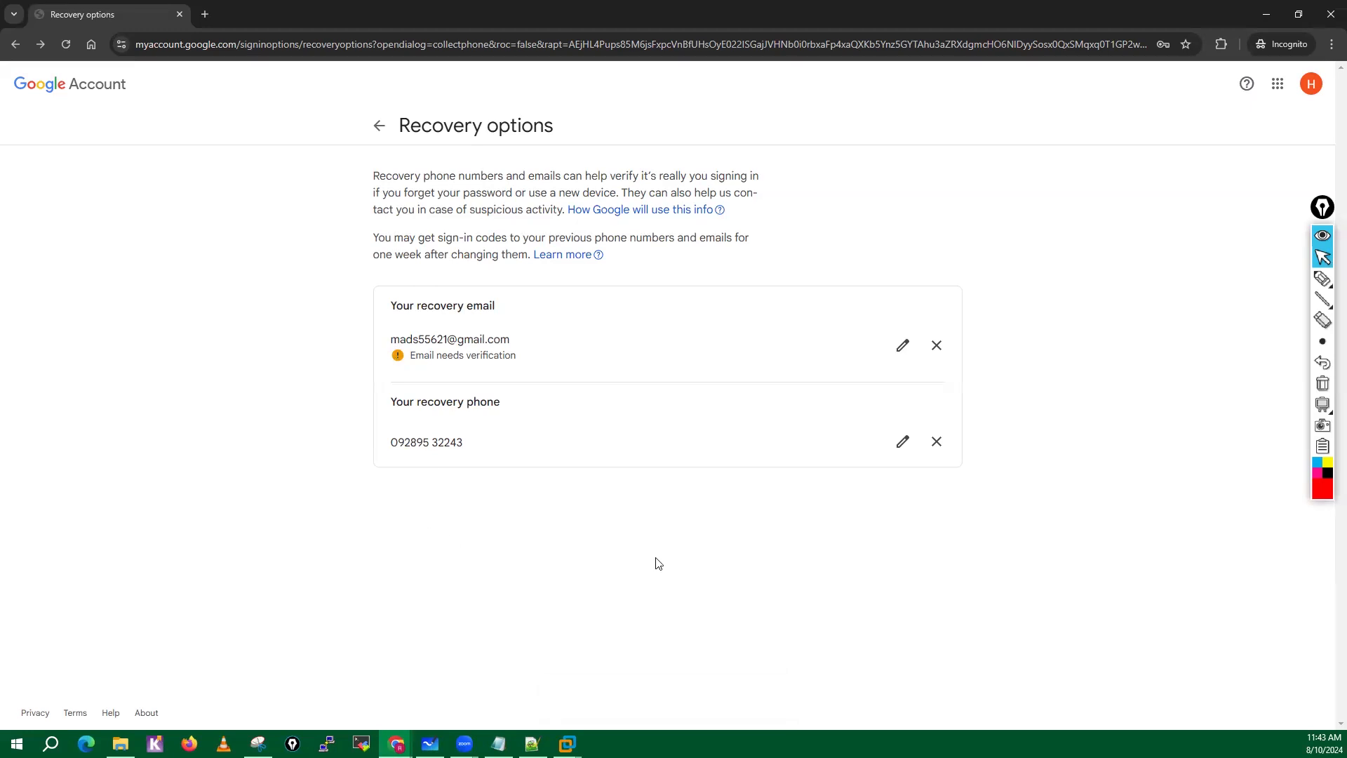
# Open the new account's Gmail inbox in place of the Google Account page and view the Security alert conversation.
pyautogui.click(377, 127)
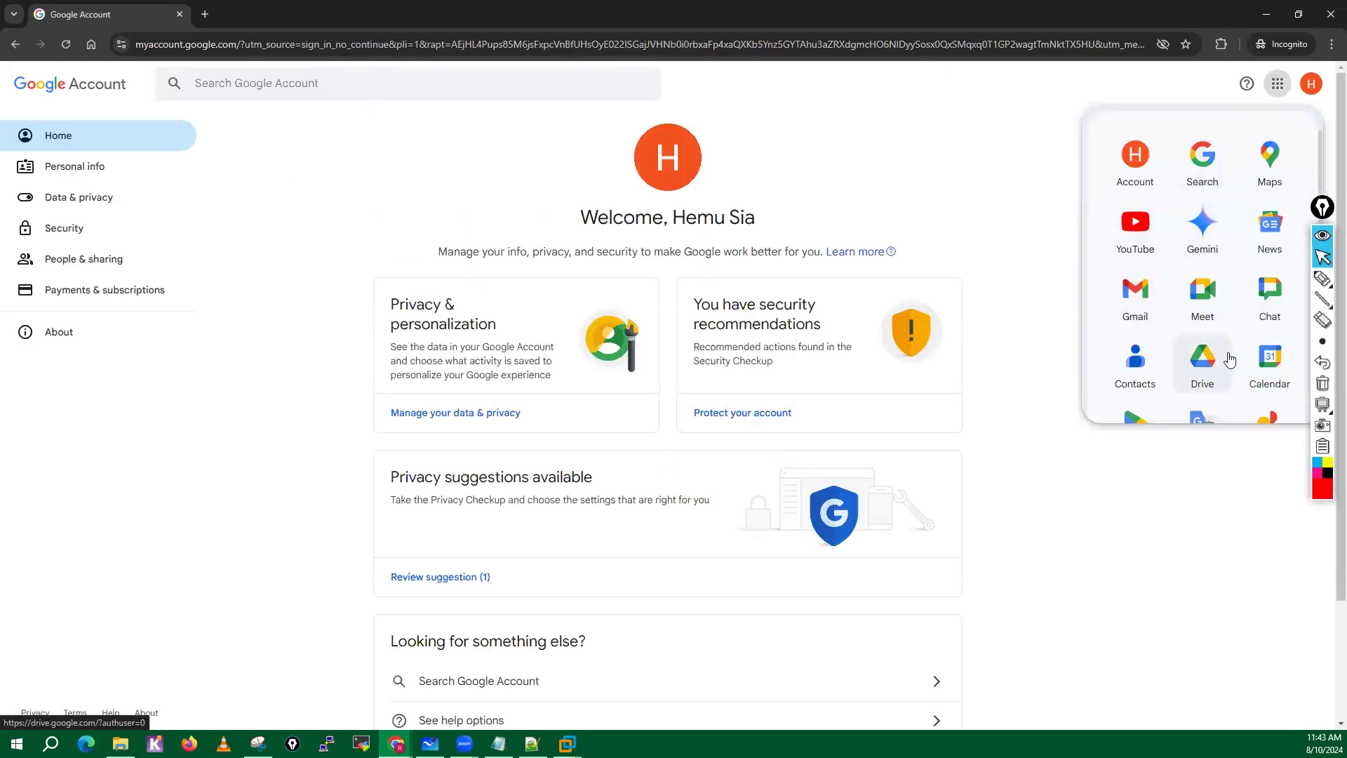
pyautogui.click(1136, 298)
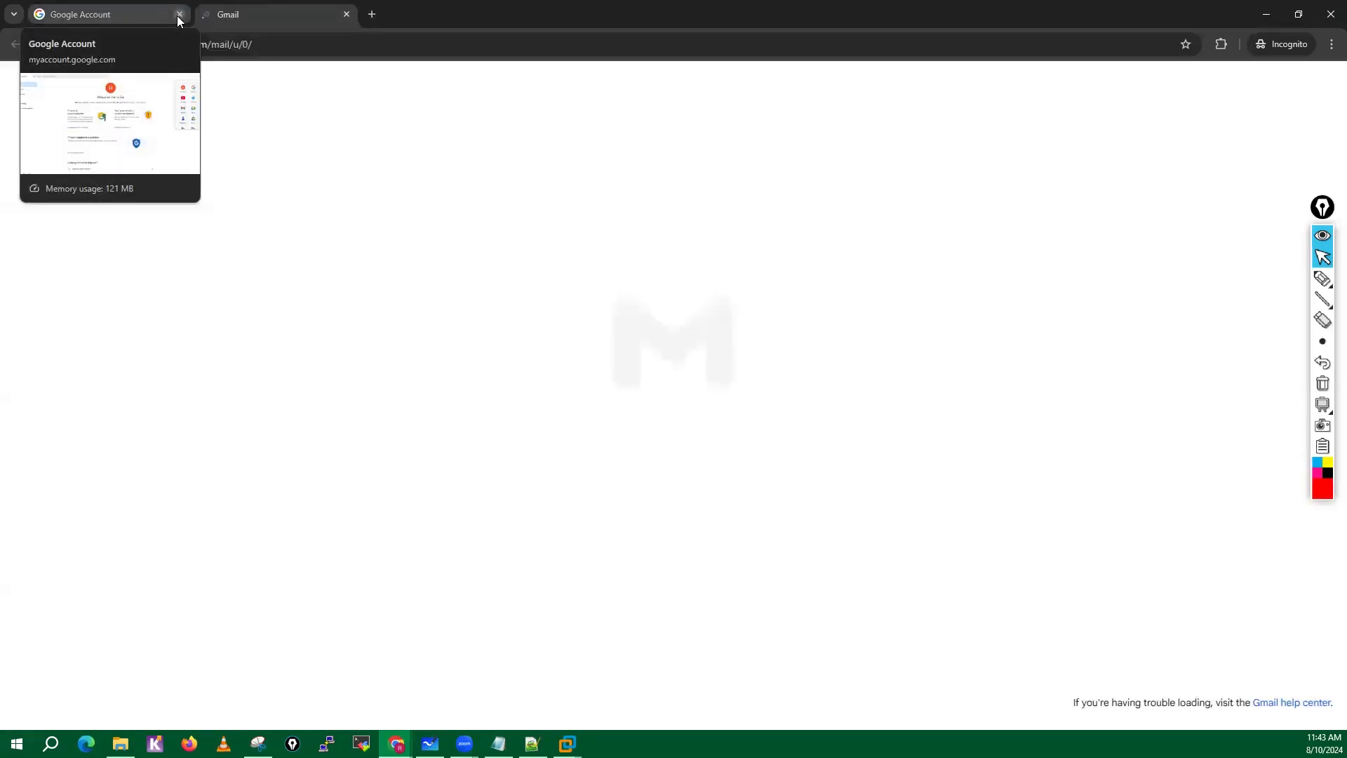
pyautogui.click(179, 14)
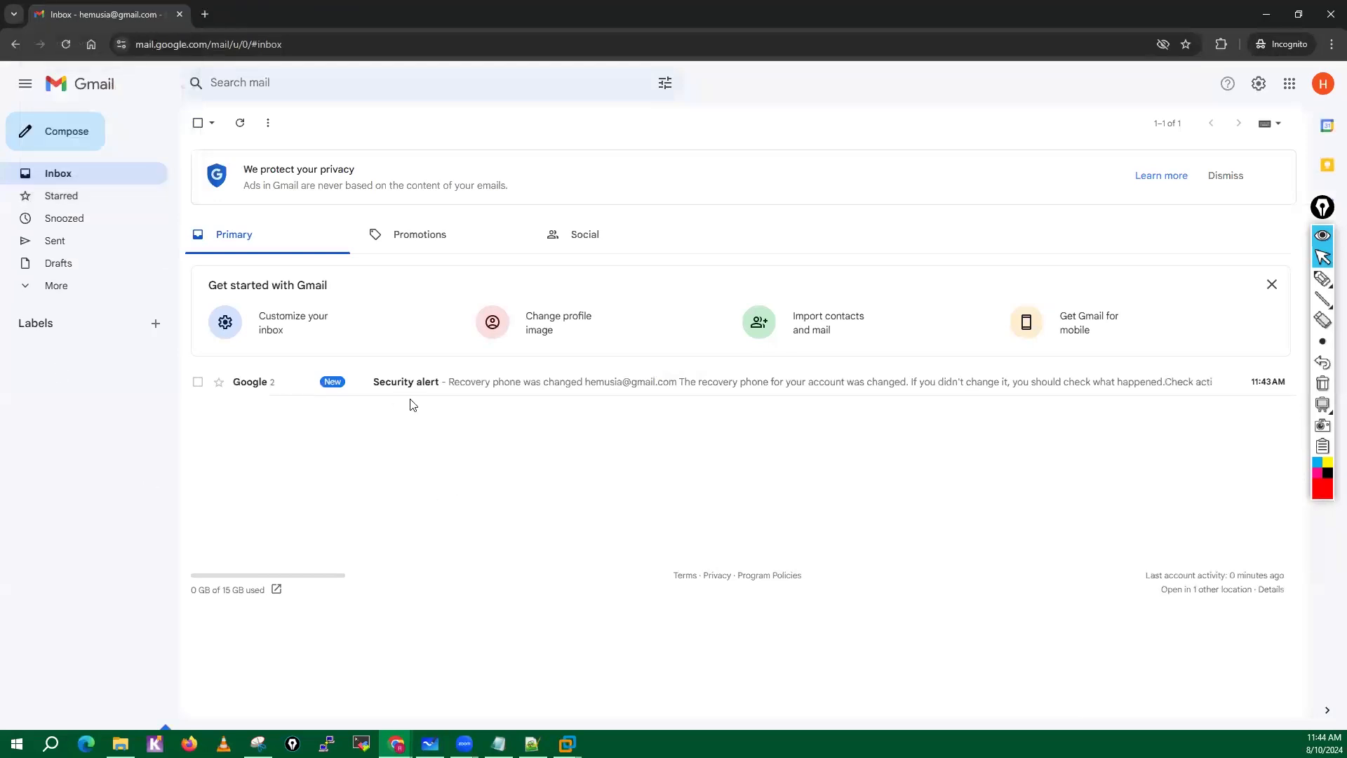
pyautogui.click(481, 386)
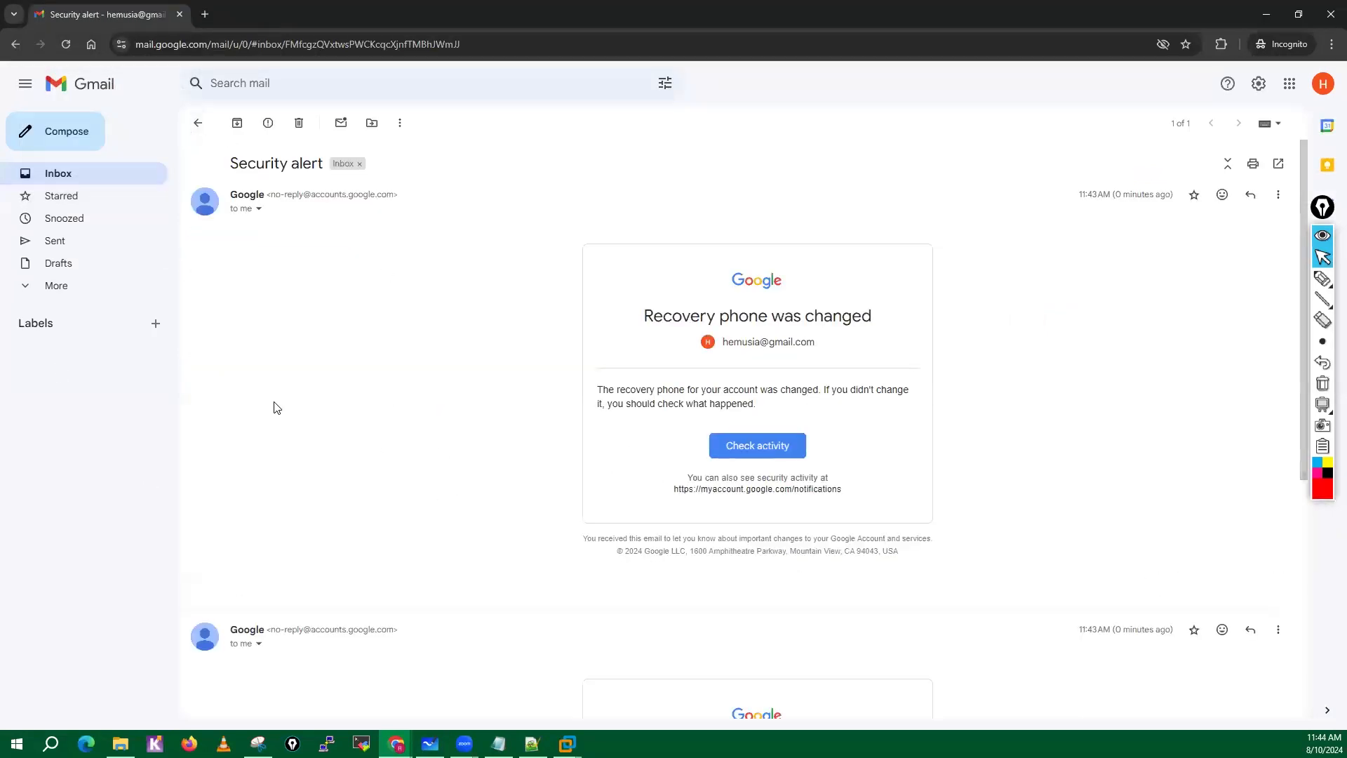
pyautogui.click(198, 124)
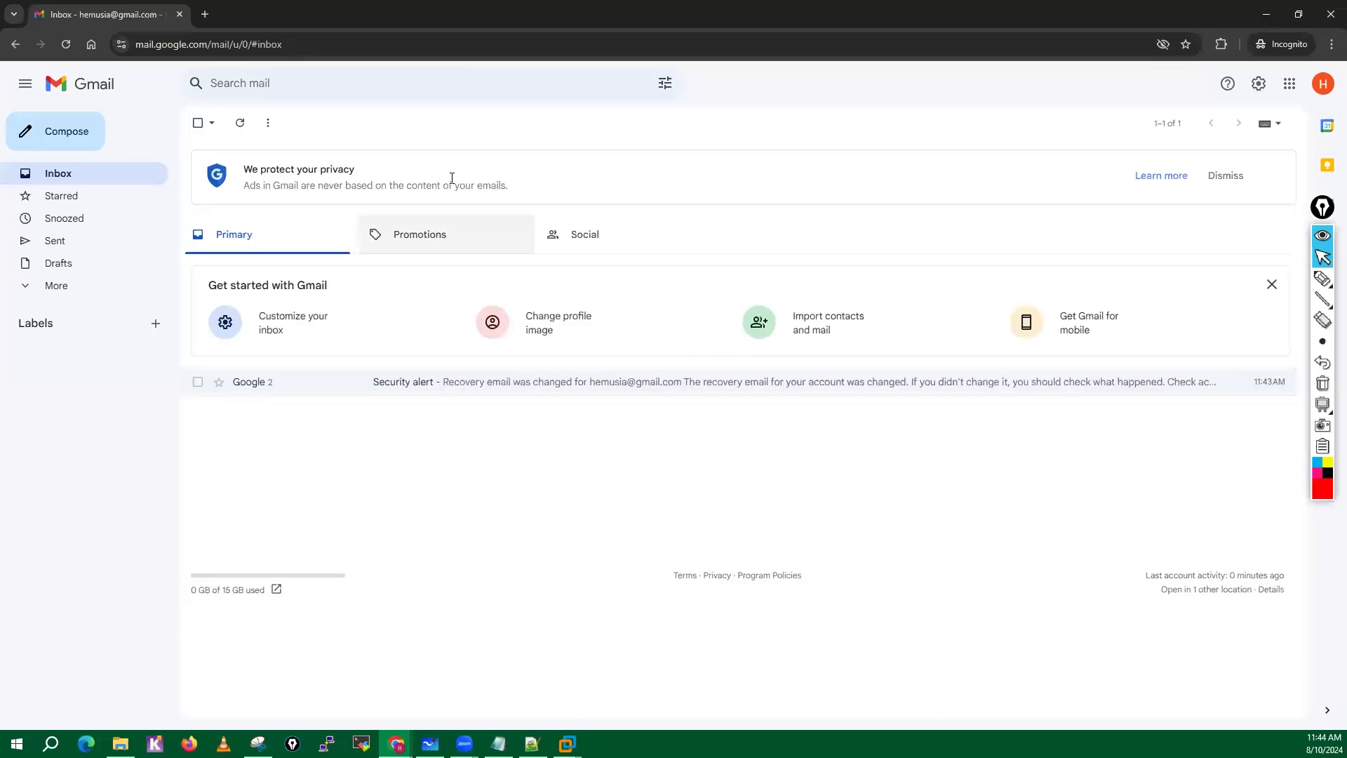
# Search for gcp console in a new browser tab and open the sponsored Google Cloud Platform (GCP) result.
pyautogui.hotkey('ctrl', 't')
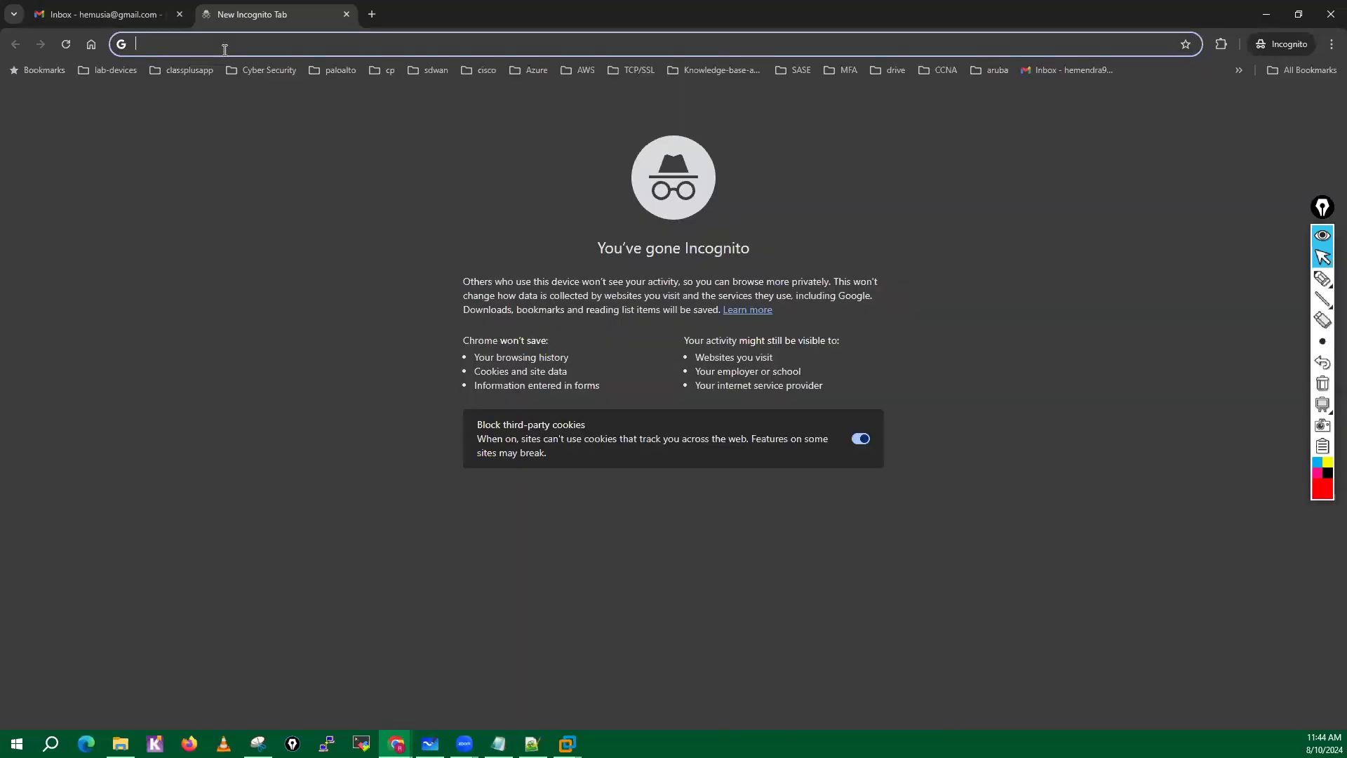
pyautogui.write('gcp ')
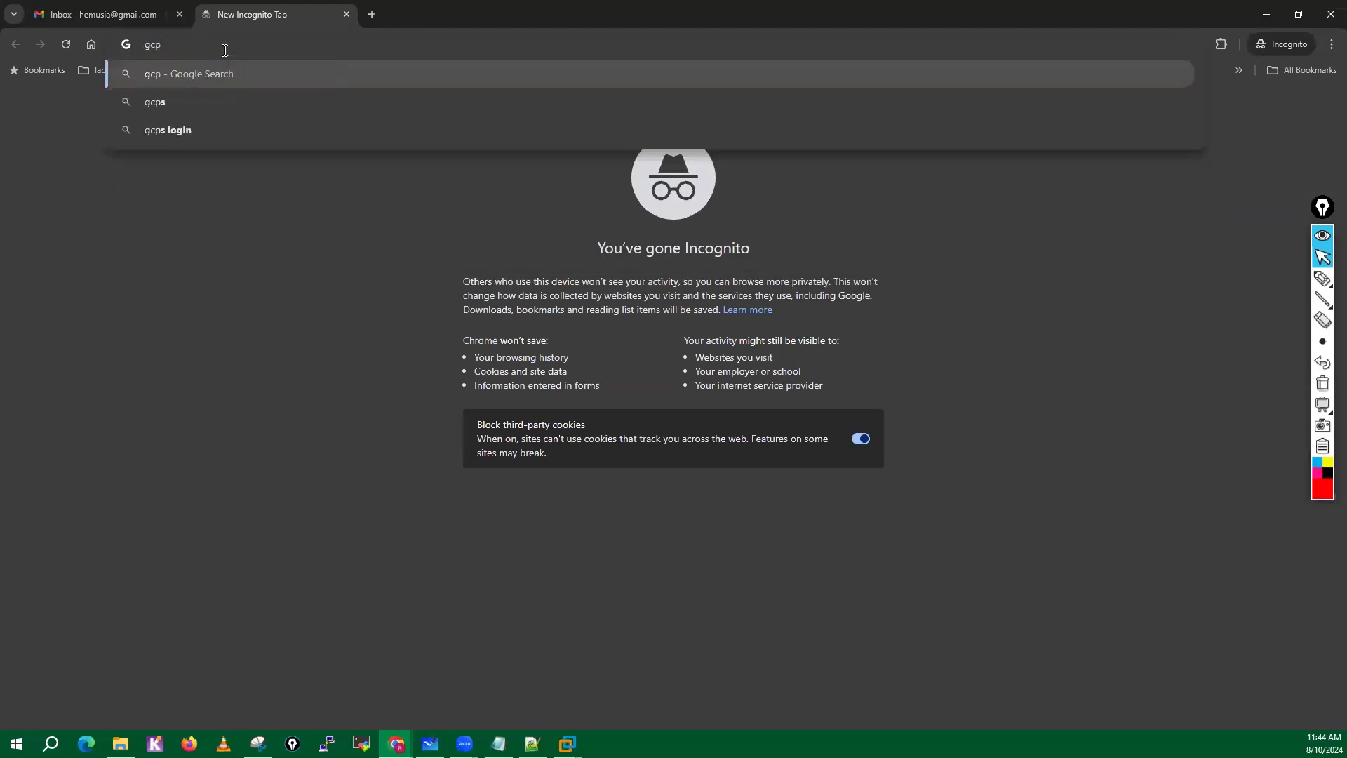
pyautogui.write('co')
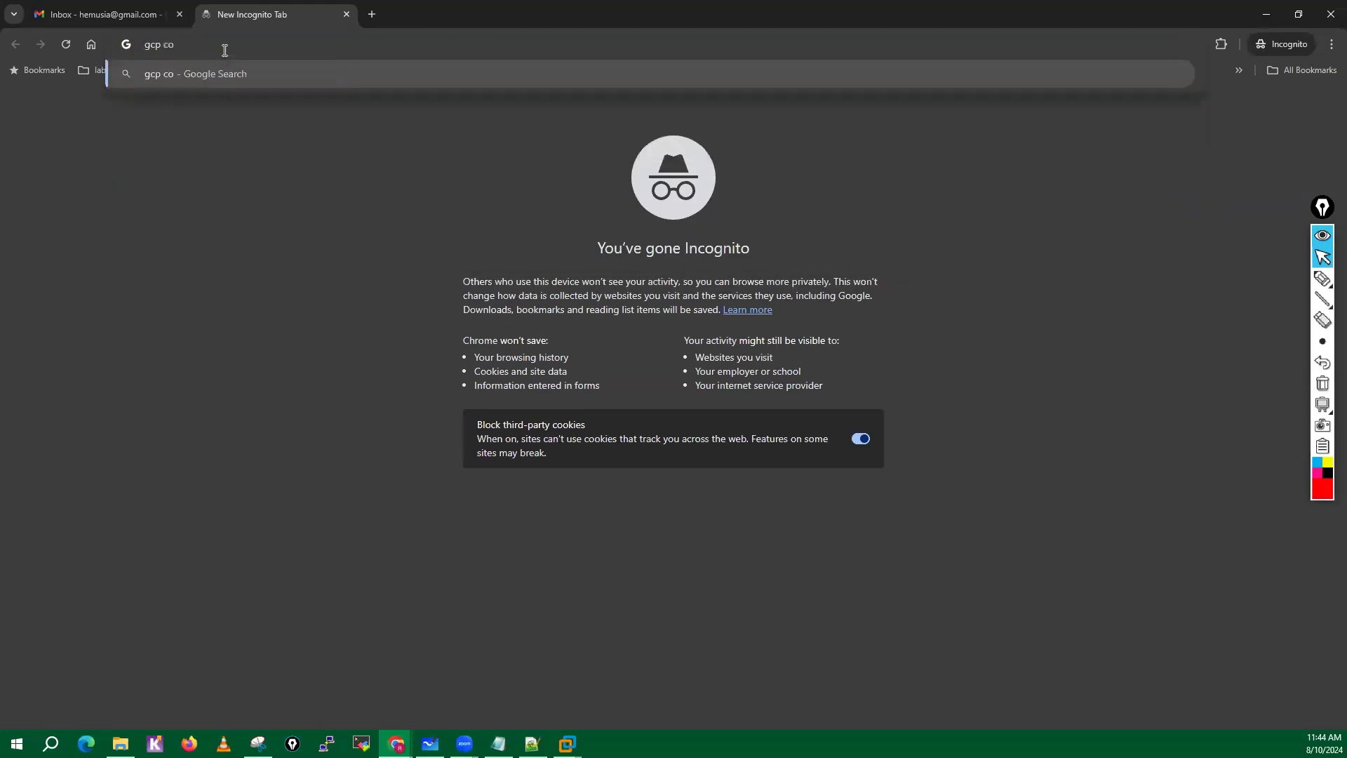
pyautogui.write('nsole')
pyautogui.press('Return')
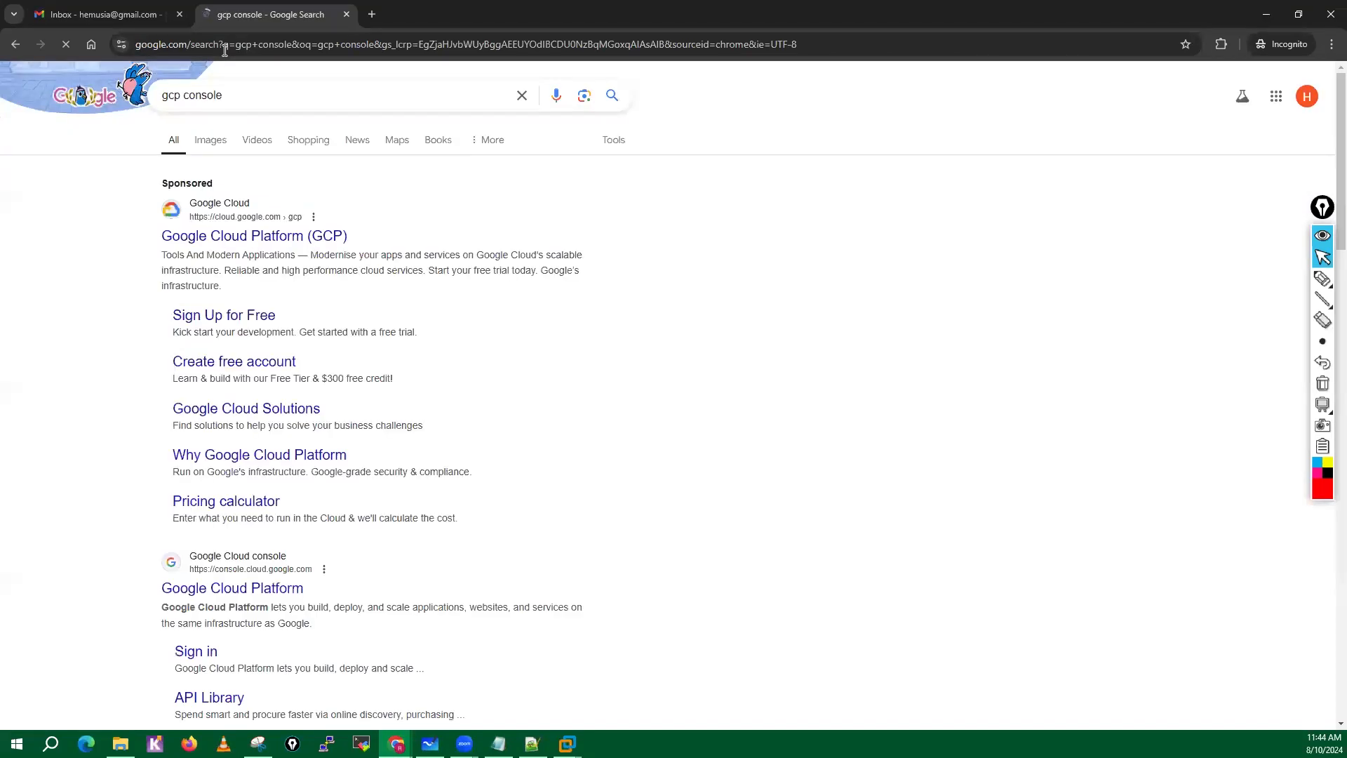
pyautogui.click(258, 241)
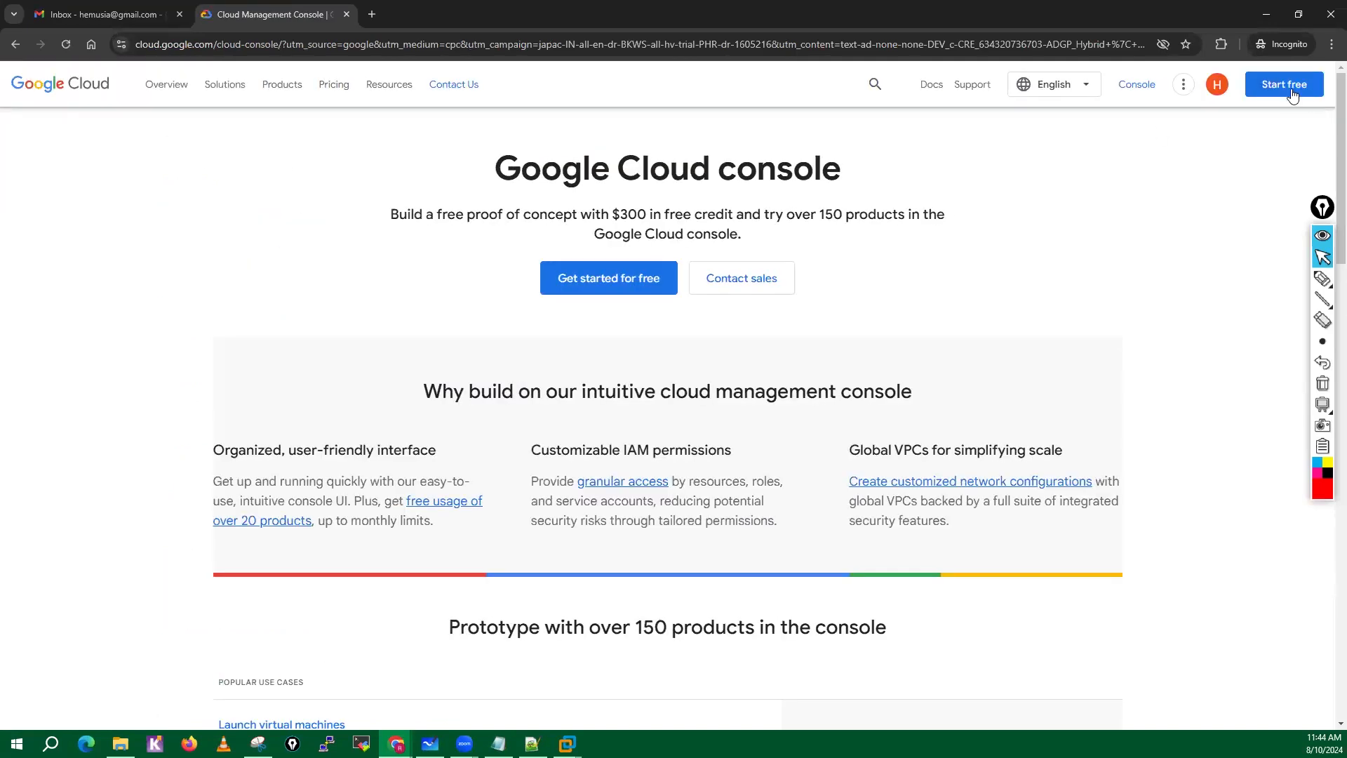
# Copy the signed-in Google account's e-mail address from the account details and close them.
pyautogui.click(1218, 86)
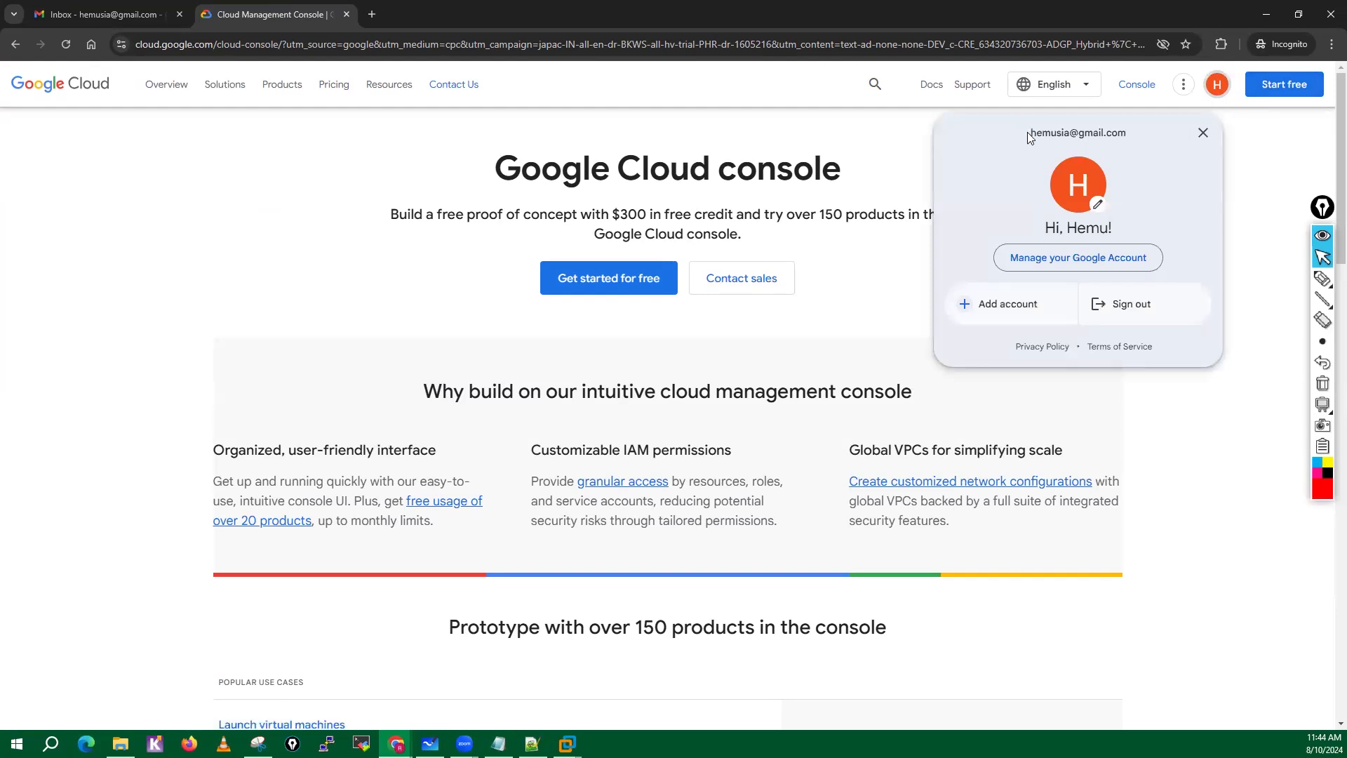
pyautogui.moveTo(1027, 132); pyautogui.dragTo(1134, 132)
pyautogui.rightClick(1117, 134)
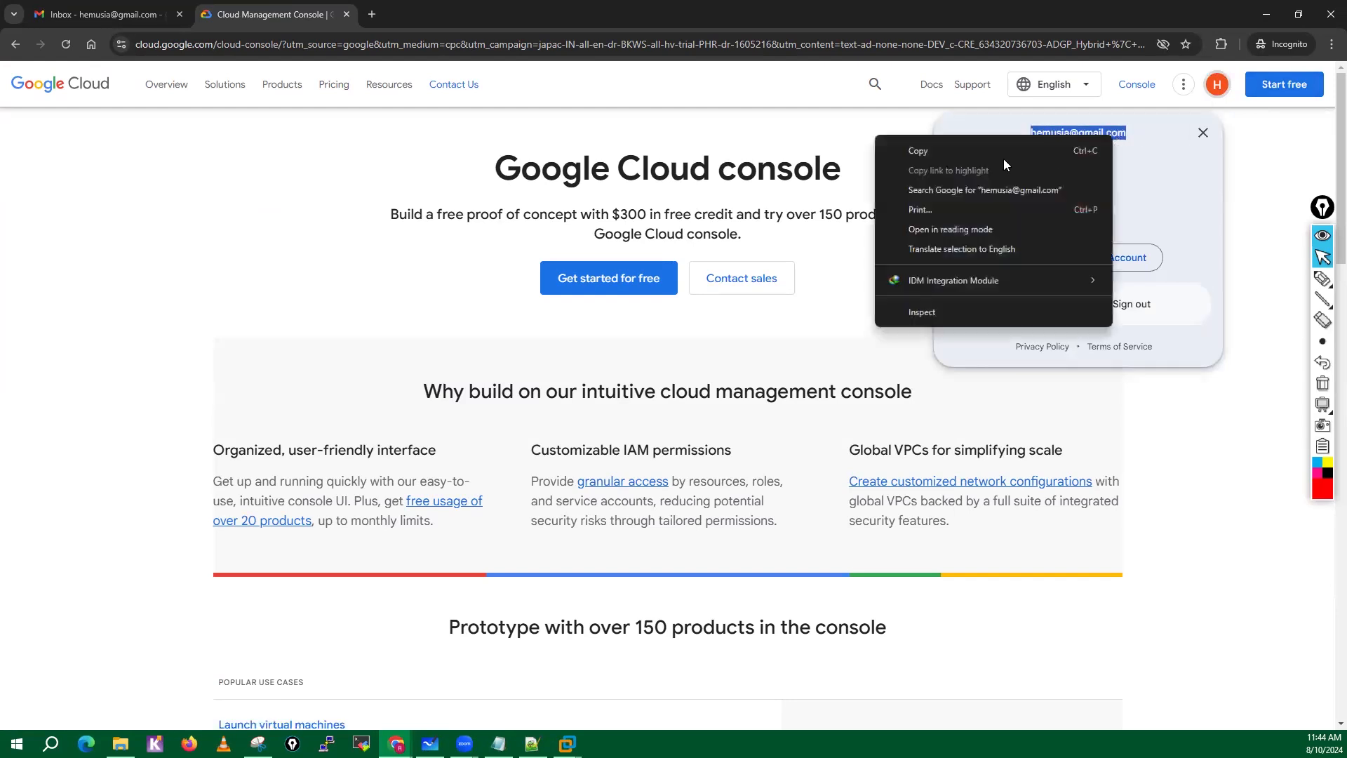
pyautogui.click(952, 155)
pyautogui.click(1204, 133)
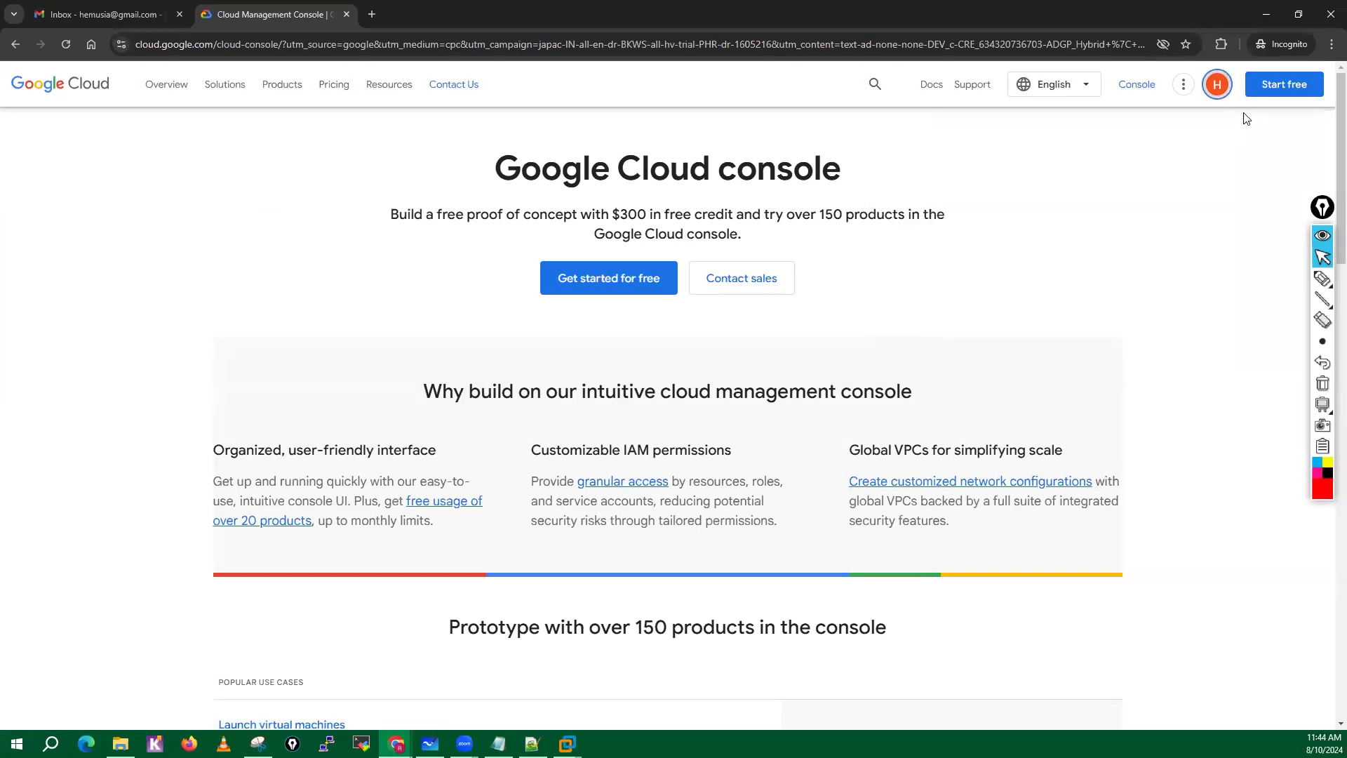
# Start the Google Cloud free trial sign-up and keep India as the country.
pyautogui.click(1274, 85)
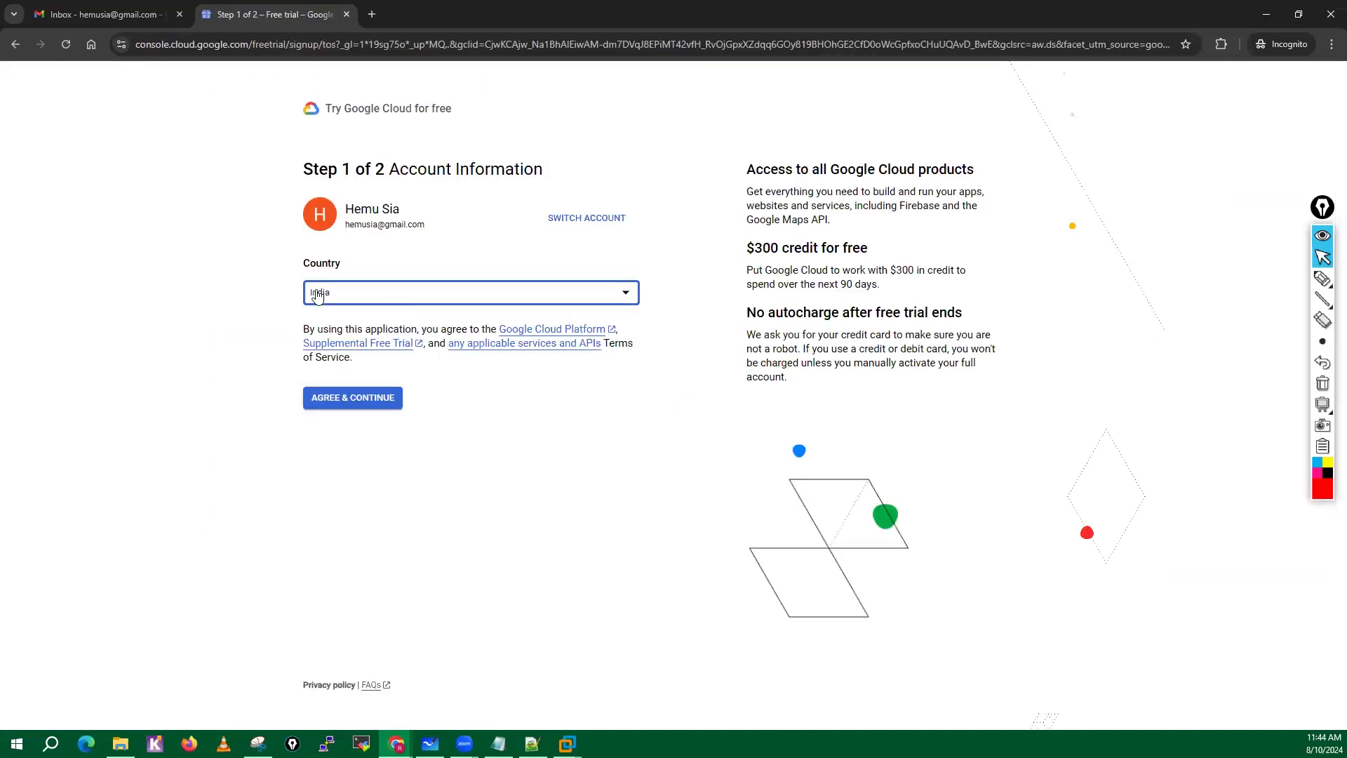
pyautogui.click(612, 298)
pyautogui.click(349, 378)
# Mark the $300 credit, the 90-day period and the no-autocharge heading with red pen strokes, and clear the annotations.
pyautogui.click(1323, 279)
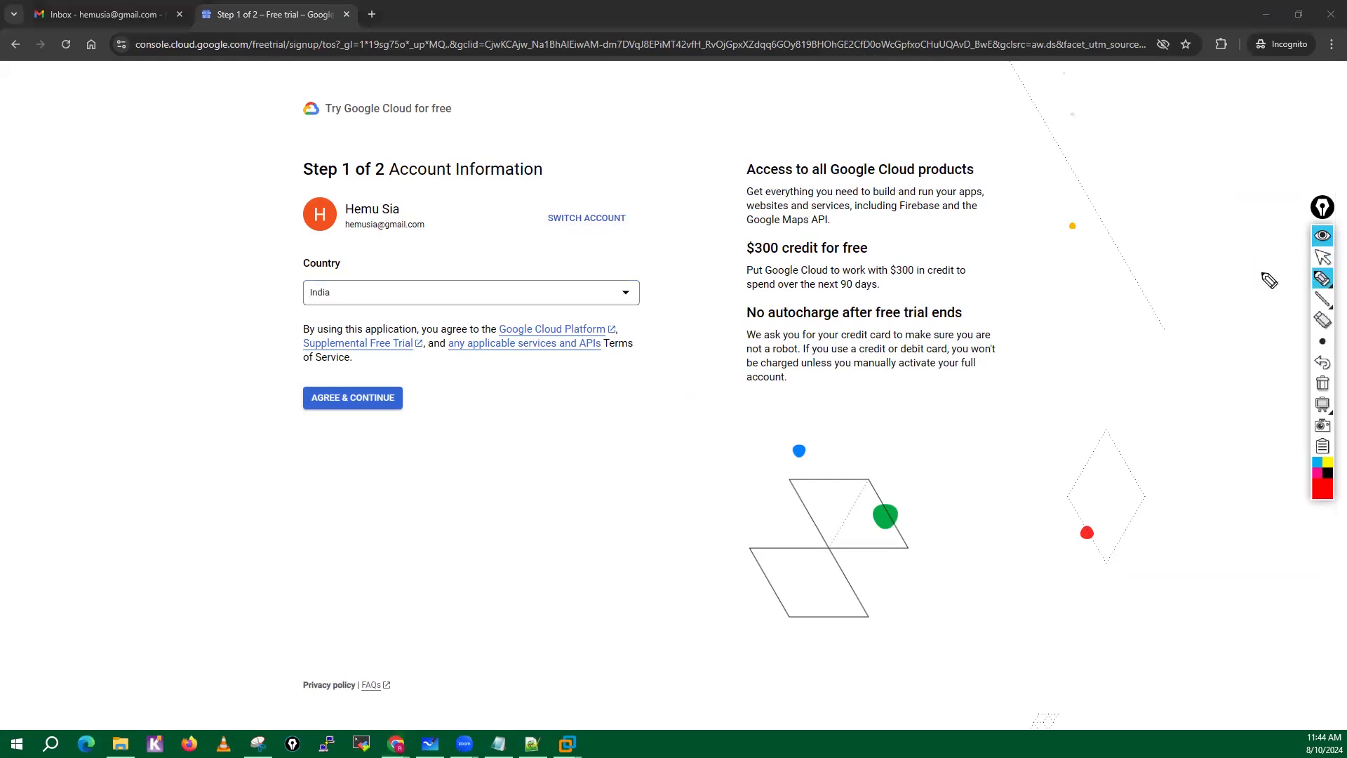
pyautogui.moveTo(780, 233)
pyautogui.mouseDown()
pyautogui.moveTo(736, 244)
pyautogui.moveTo(789, 262)
pyautogui.moveTo(861, 261)
pyautogui.mouseUp()
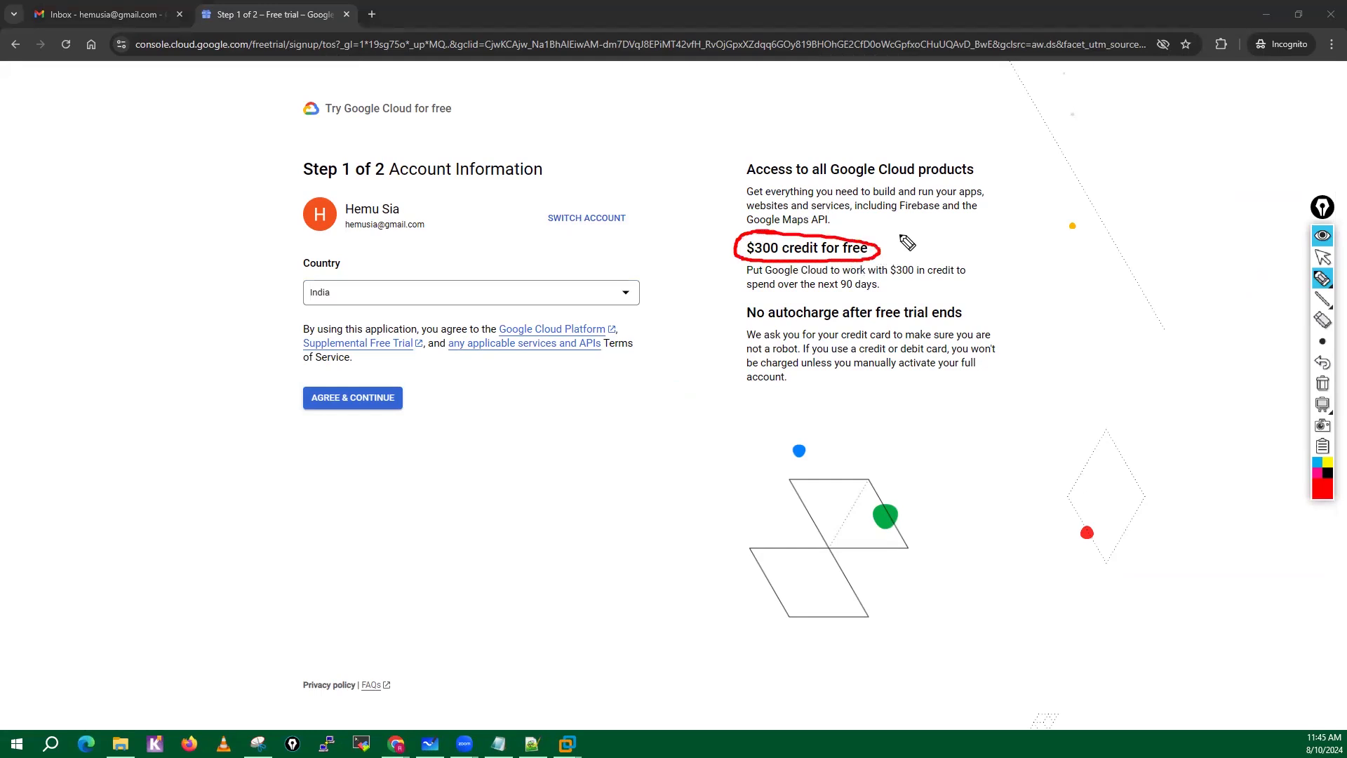
pyautogui.moveTo(912, 232); pyautogui.dragTo(910, 245)
pyautogui.moveTo(748, 278); pyautogui.dragTo(974, 280)
pyautogui.moveTo(748, 295); pyautogui.dragTo(881, 293)
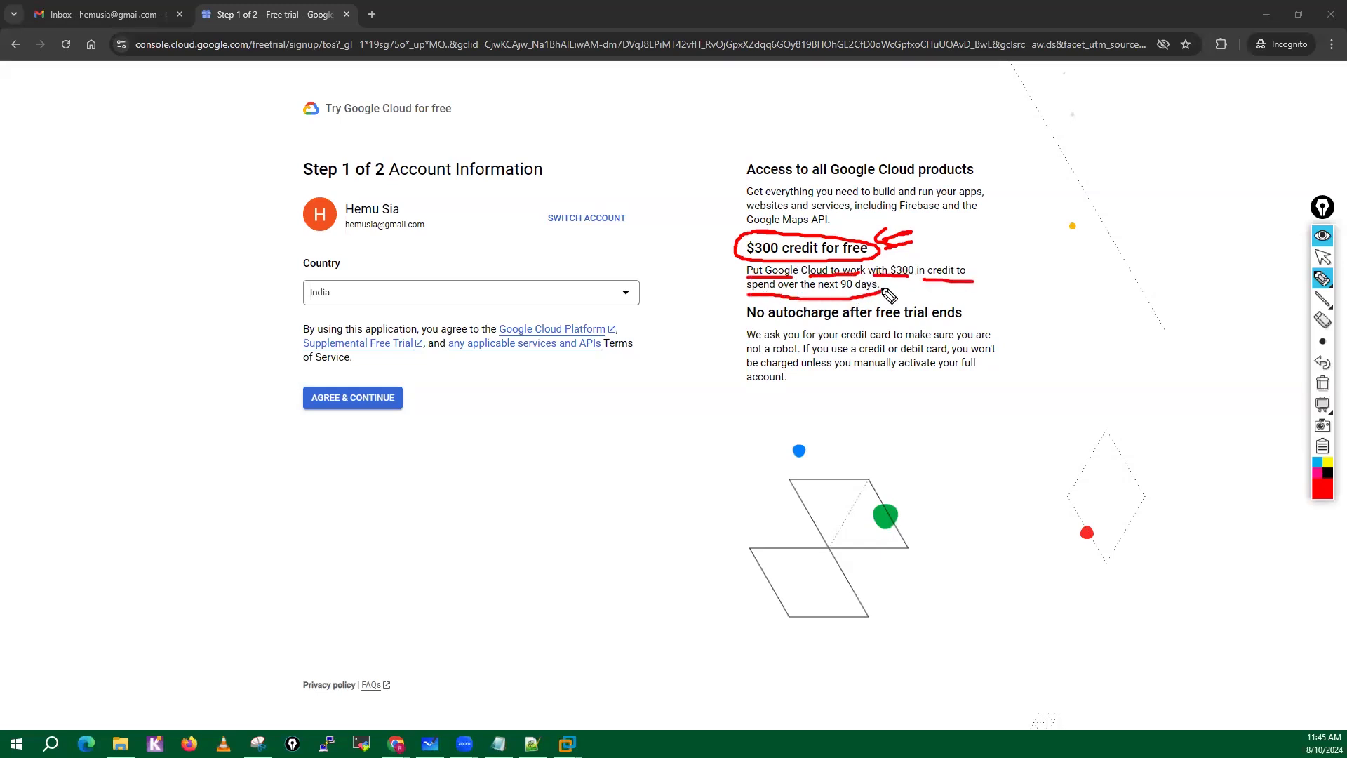
pyautogui.moveTo(733, 244)
pyautogui.mouseDown()
pyautogui.moveTo(714, 244)
pyautogui.moveTo(731, 254)
pyautogui.moveTo(713, 261)
pyautogui.mouseUp()
pyautogui.moveTo(831, 276)
pyautogui.mouseDown()
pyautogui.moveTo(862, 275)
pyautogui.moveTo(841, 291)
pyautogui.moveTo(881, 298)
pyautogui.mouseUp()
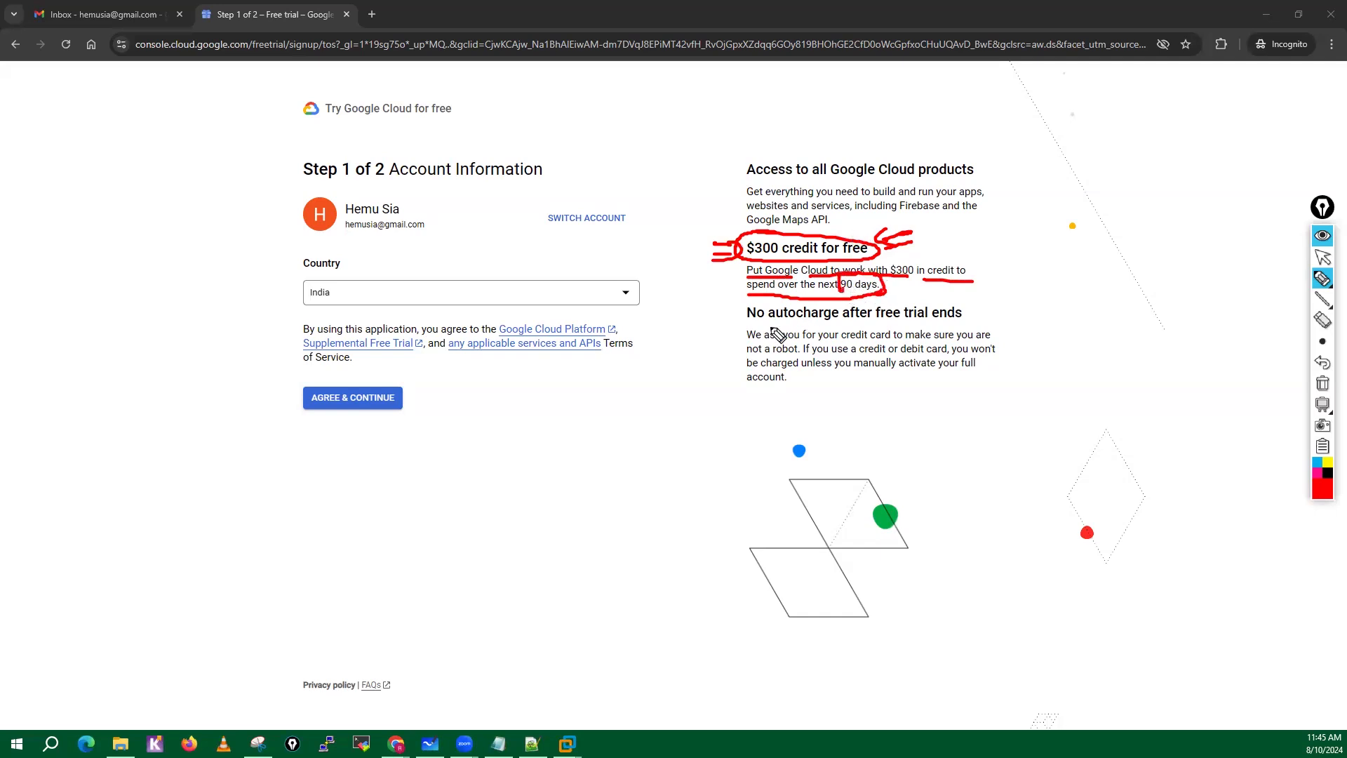
pyautogui.moveTo(753, 325)
pyautogui.mouseDown()
pyautogui.moveTo(960, 317)
pyautogui.moveTo(765, 294)
pyautogui.moveTo(740, 324)
pyautogui.mouseUp()
pyautogui.moveTo(984, 304)
pyautogui.mouseDown()
pyautogui.moveTo(1016, 298)
pyautogui.moveTo(974, 318)
pyautogui.moveTo(1016, 306)
pyautogui.mouseUp()
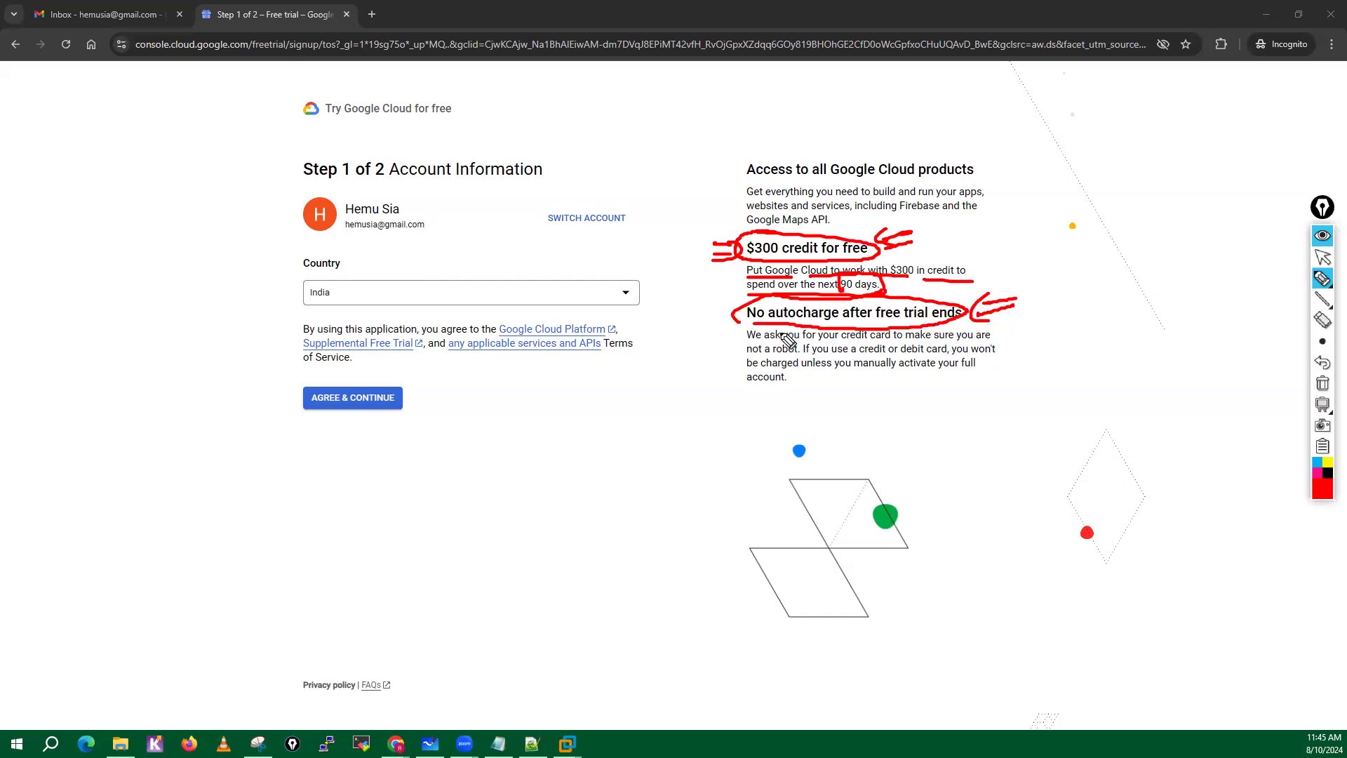
pyautogui.moveTo(691, 315)
pyautogui.mouseDown()
pyautogui.moveTo(715, 315)
pyautogui.moveTo(710, 329)
pyautogui.mouseUp()
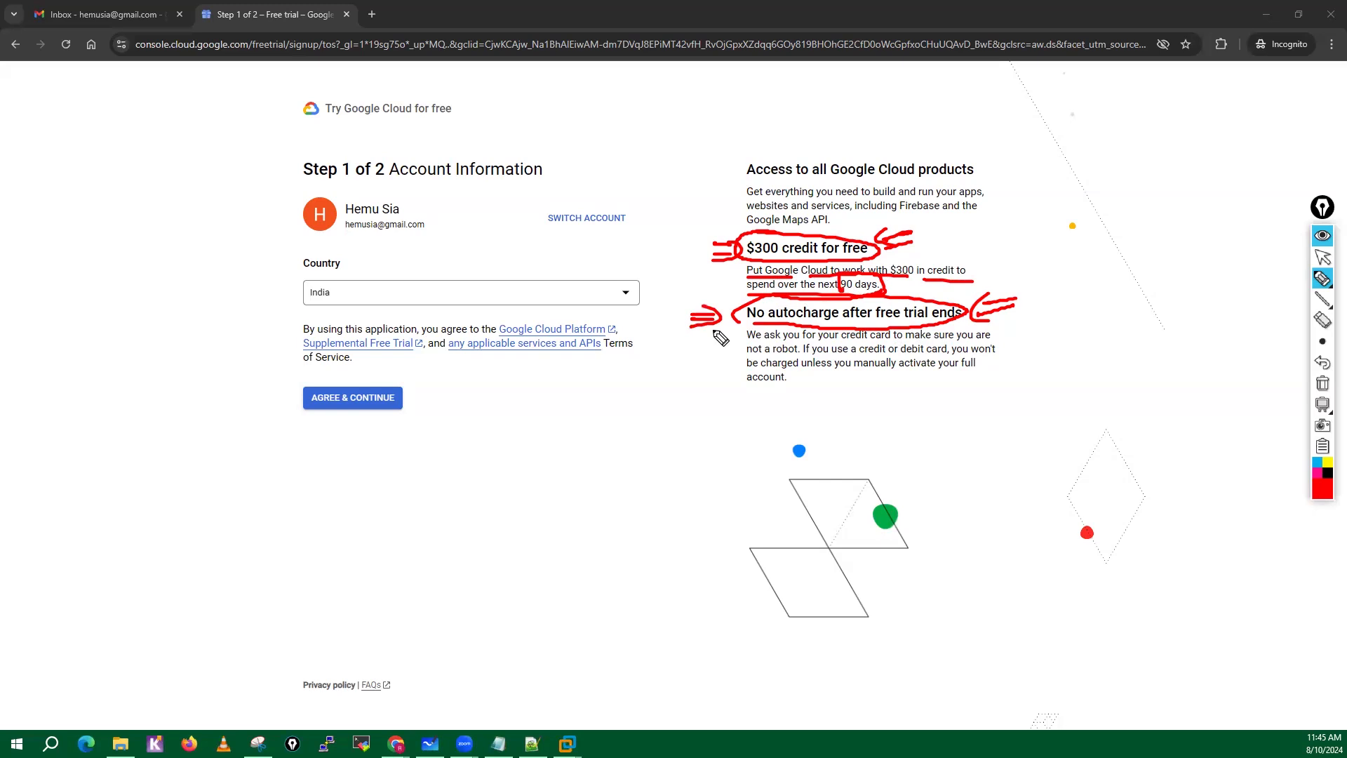
pyautogui.click(1322, 382)
# Bracket the no-autocharge heading, mark the words "manually activate your full account" in red pen, and clear the annotations.
pyautogui.moveTo(751, 296); pyautogui.dragTo(750, 321)
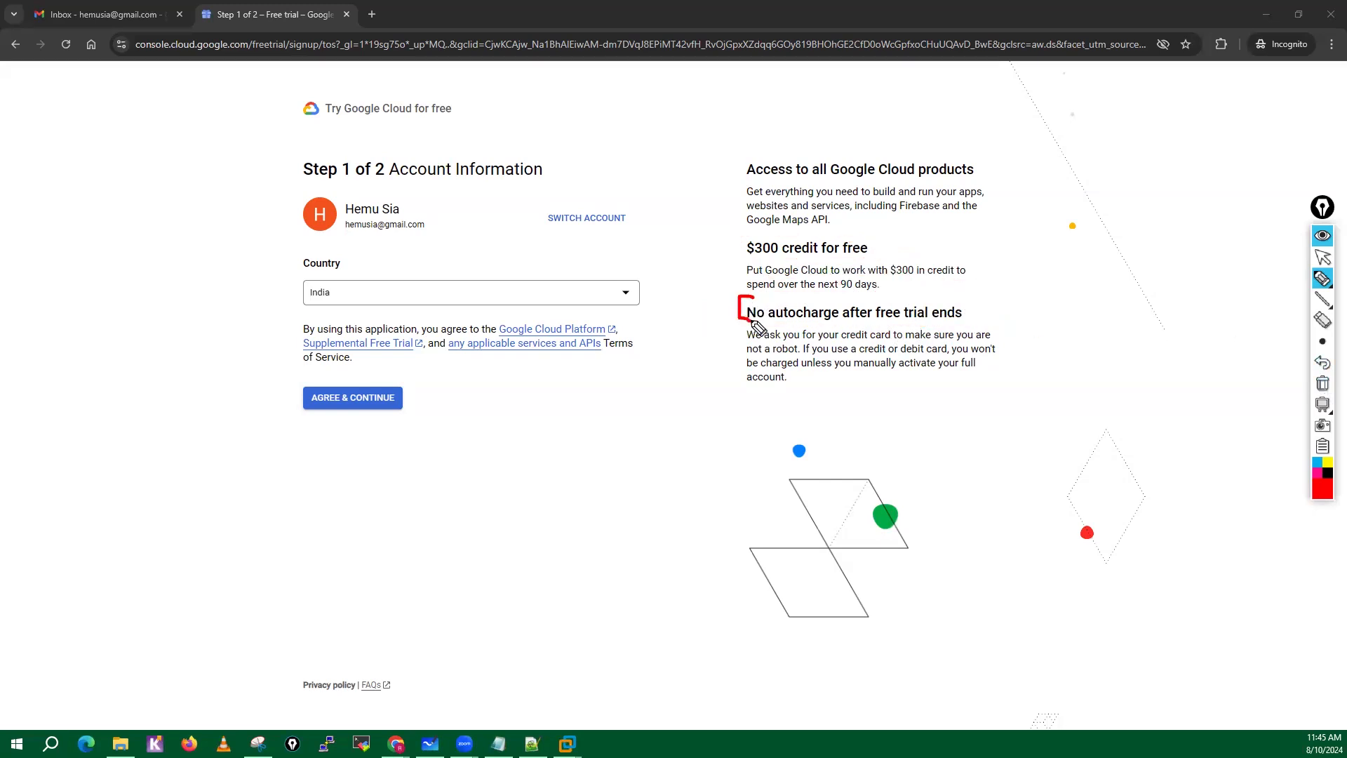
pyautogui.moveTo(961, 296)
pyautogui.mouseDown()
pyautogui.moveTo(977, 310)
pyautogui.moveTo(963, 319)
pyautogui.mouseUp()
pyautogui.moveTo(956, 378); pyautogui.dragTo(860, 379)
pyautogui.moveTo(779, 392); pyautogui.dragTo(751, 392)
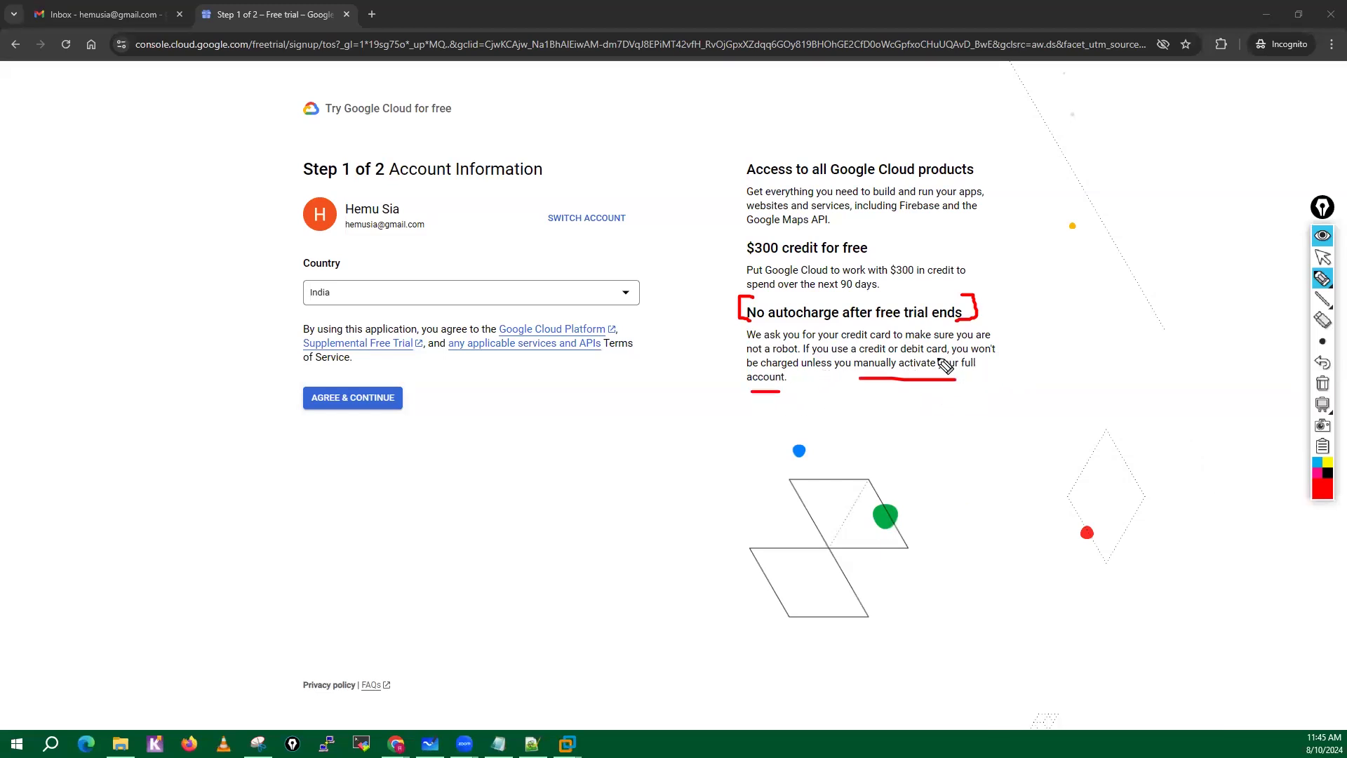
pyautogui.moveTo(935, 361); pyautogui.dragTo(948, 385)
pyautogui.moveTo(800, 379)
pyautogui.mouseDown()
pyautogui.moveTo(747, 372)
pyautogui.moveTo(763, 383)
pyautogui.mouseUp()
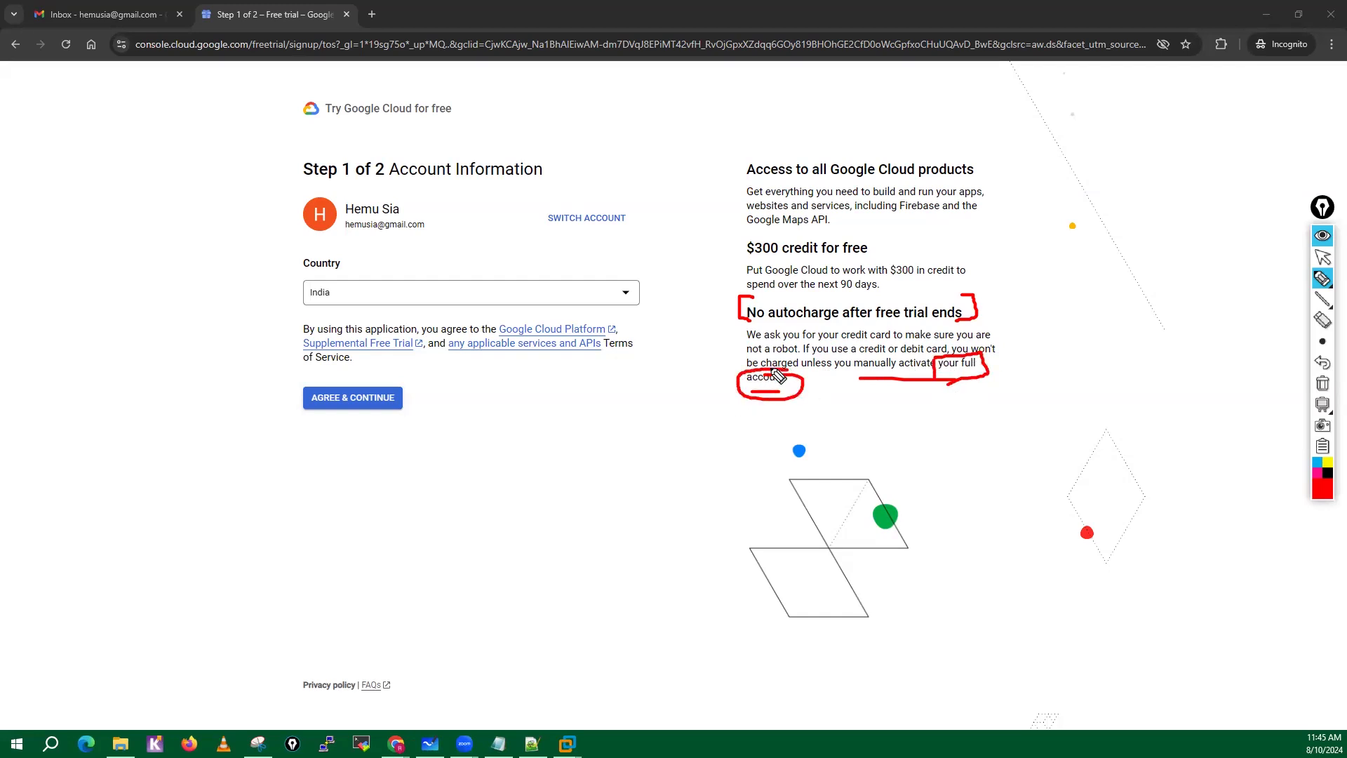
pyautogui.click(1322, 383)
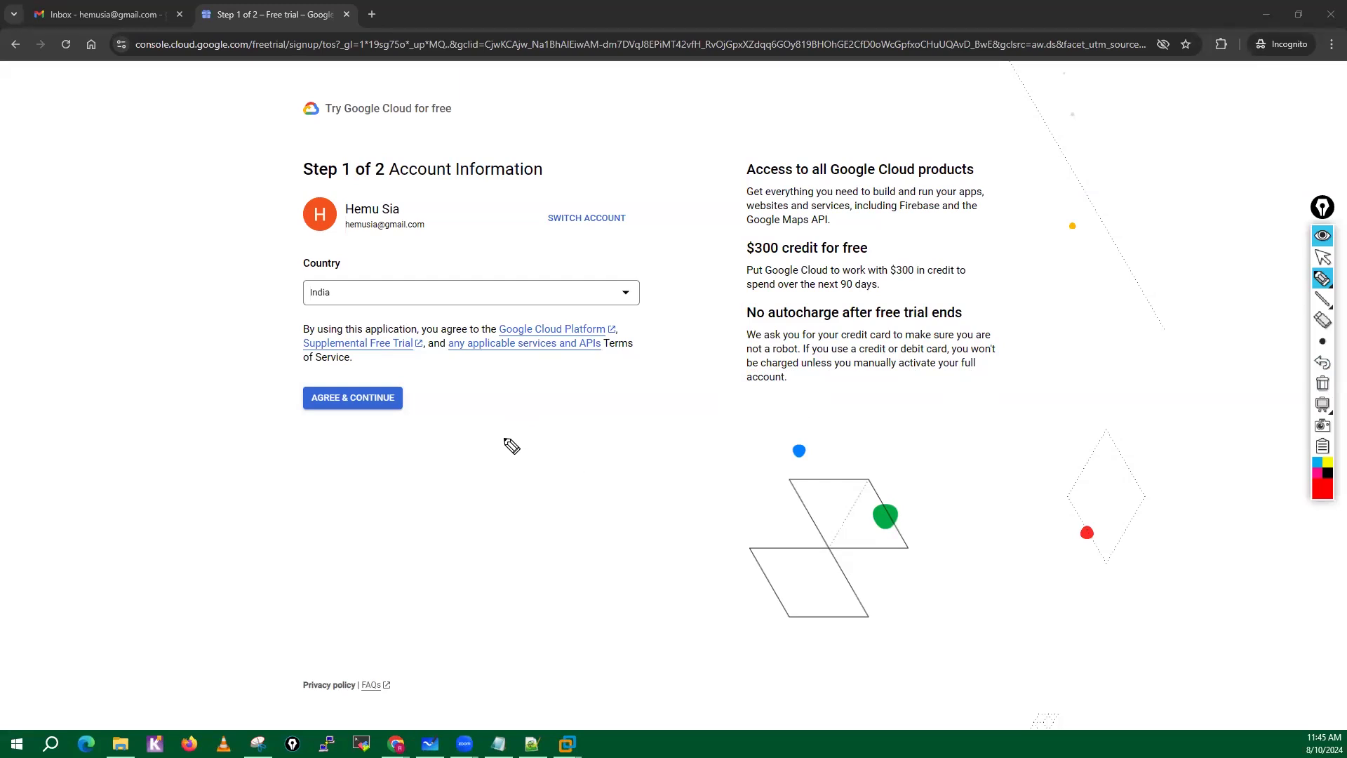
# Handwrite red notes about 21000 INR, the limit and international transactions on the page, and erase them all.
pyautogui.moveTo(491, 436)
pyautogui.mouseDown()
pyautogui.moveTo(483, 463)
pyautogui.moveTo(530, 469)
pyautogui.moveTo(551, 450)
pyautogui.moveTo(621, 454)
pyautogui.moveTo(672, 420)
pyautogui.moveTo(692, 442)
pyautogui.mouseUp()
pyautogui.moveTo(566, 533)
pyautogui.mouseDown()
pyautogui.moveTo(579, 568)
pyautogui.moveTo(653, 554)
pyautogui.moveTo(668, 495)
pyautogui.mouseUp()
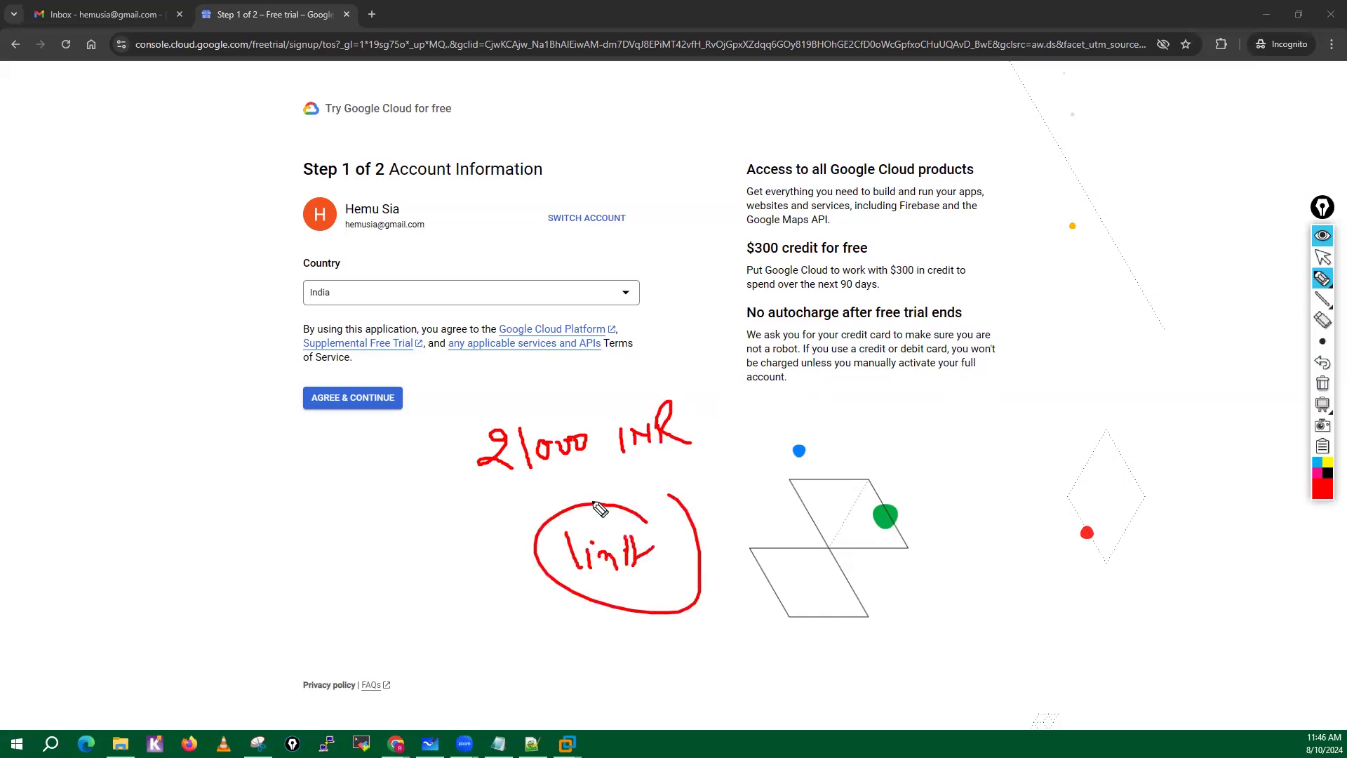
pyautogui.moveTo(547, 536)
pyautogui.mouseDown()
pyautogui.moveTo(453, 573)
pyautogui.moveTo(479, 491)
pyautogui.moveTo(475, 511)
pyautogui.mouseUp()
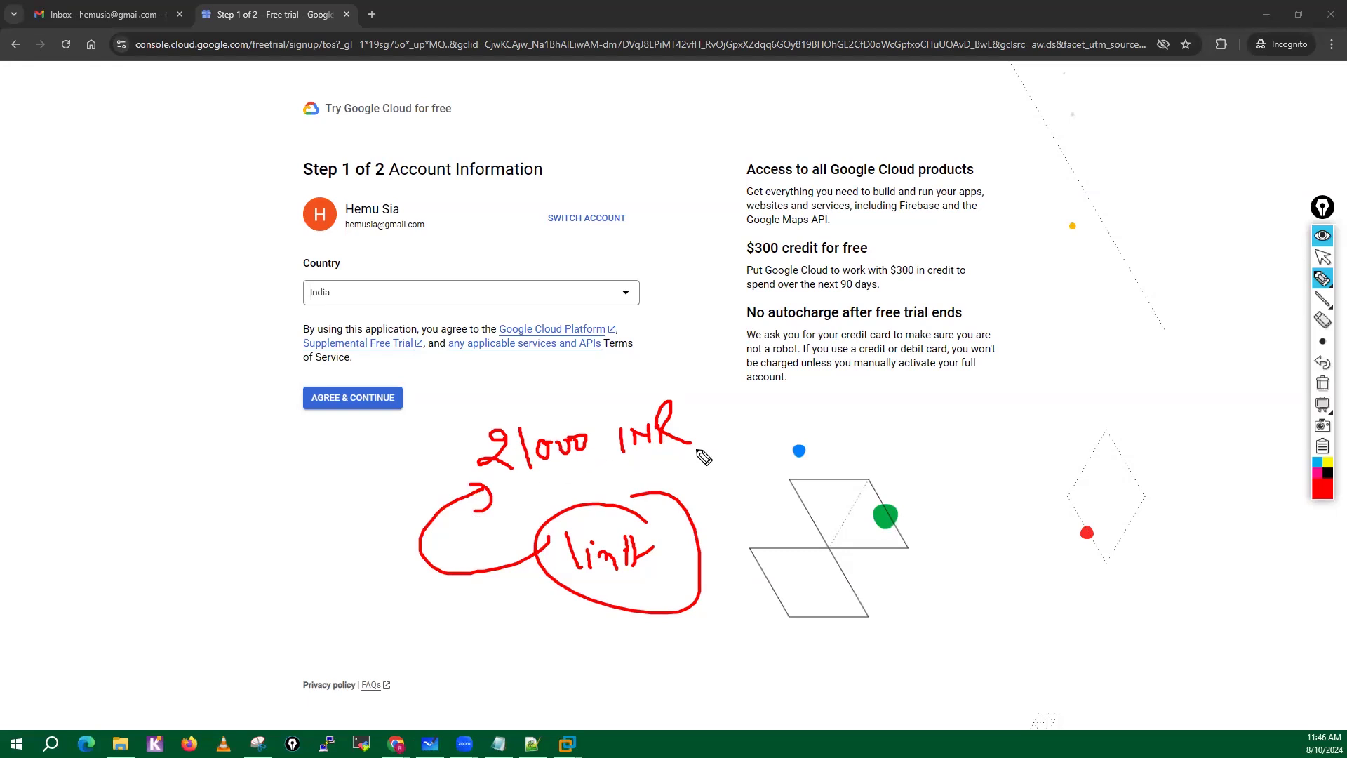
pyautogui.moveTo(855, 423)
pyautogui.mouseDown()
pyautogui.moveTo(857, 461)
pyautogui.moveTo(860, 418)
pyautogui.mouseUp()
pyautogui.moveTo(854, 466)
pyautogui.mouseDown()
pyautogui.moveTo(908, 436)
pyautogui.moveTo(974, 443)
pyautogui.moveTo(982, 423)
pyautogui.moveTo(1063, 438)
pyautogui.mouseUp()
pyautogui.moveTo(1093, 385); pyautogui.dragTo(1092, 420)
pyautogui.moveTo(1082, 382)
pyautogui.mouseDown()
pyautogui.moveTo(1176, 415)
pyautogui.moveTo(1151, 491)
pyautogui.moveTo(1122, 293)
pyautogui.moveTo(1085, 326)
pyautogui.mouseUp()
pyautogui.moveTo(1116, 260); pyautogui.dragTo(1118, 322)
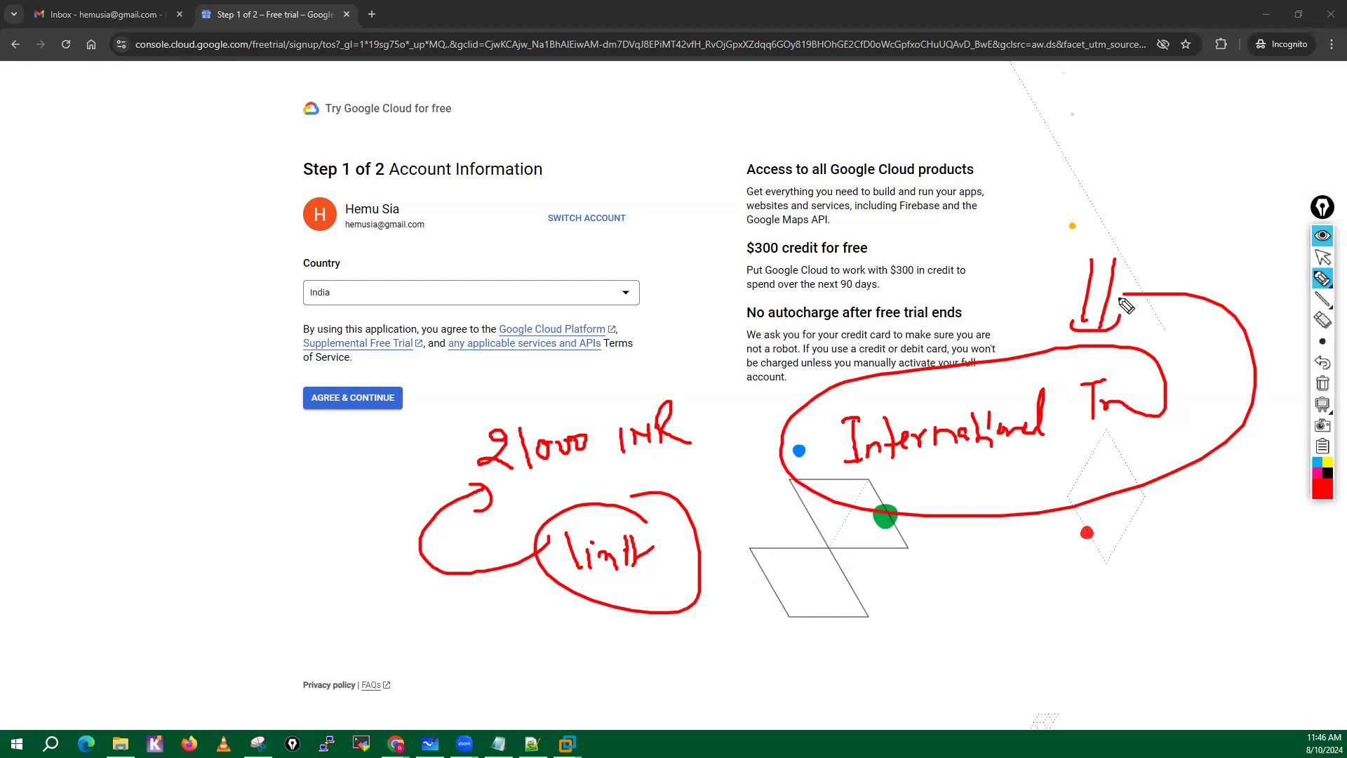
pyautogui.click(1322, 385)
pyautogui.click(1323, 257)
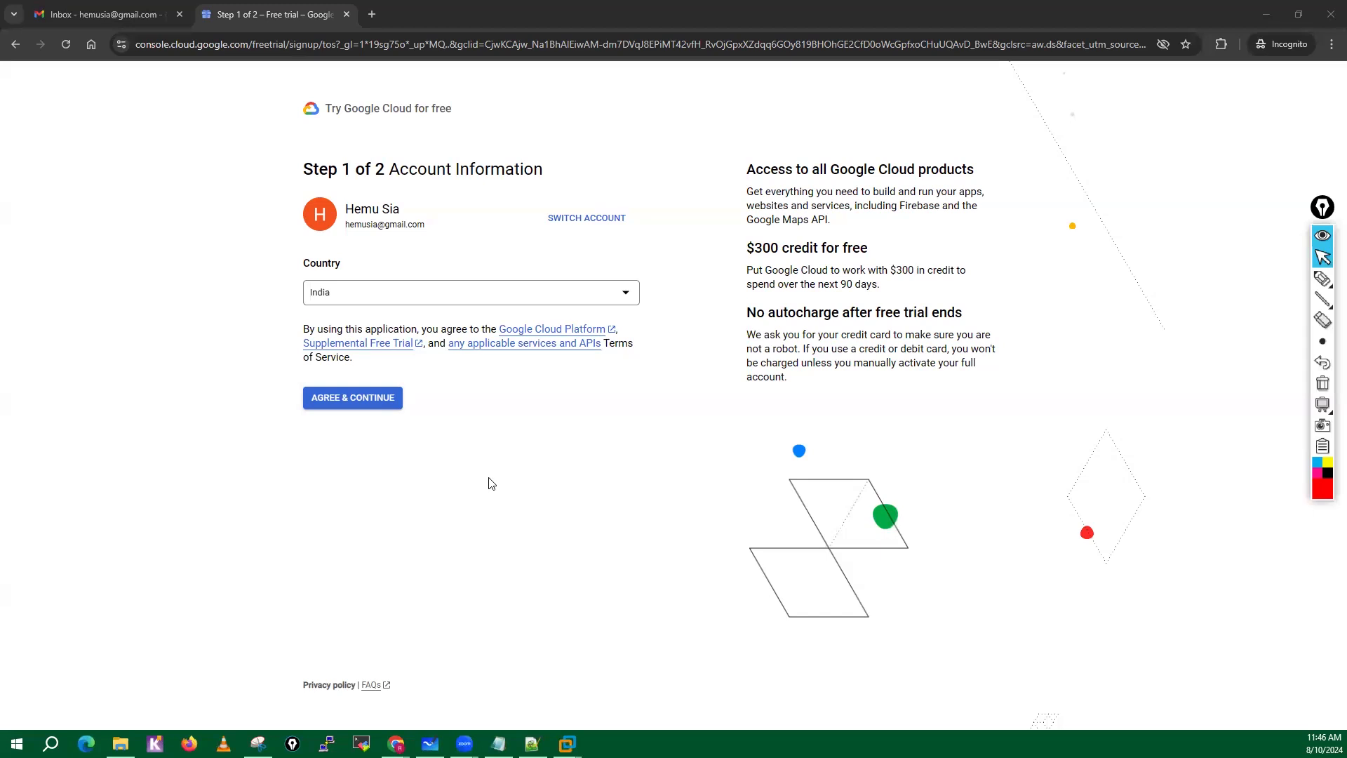
# Agree to the free trial terms and start a new payments profile with the profile type Individual.
pyautogui.click(364, 398)
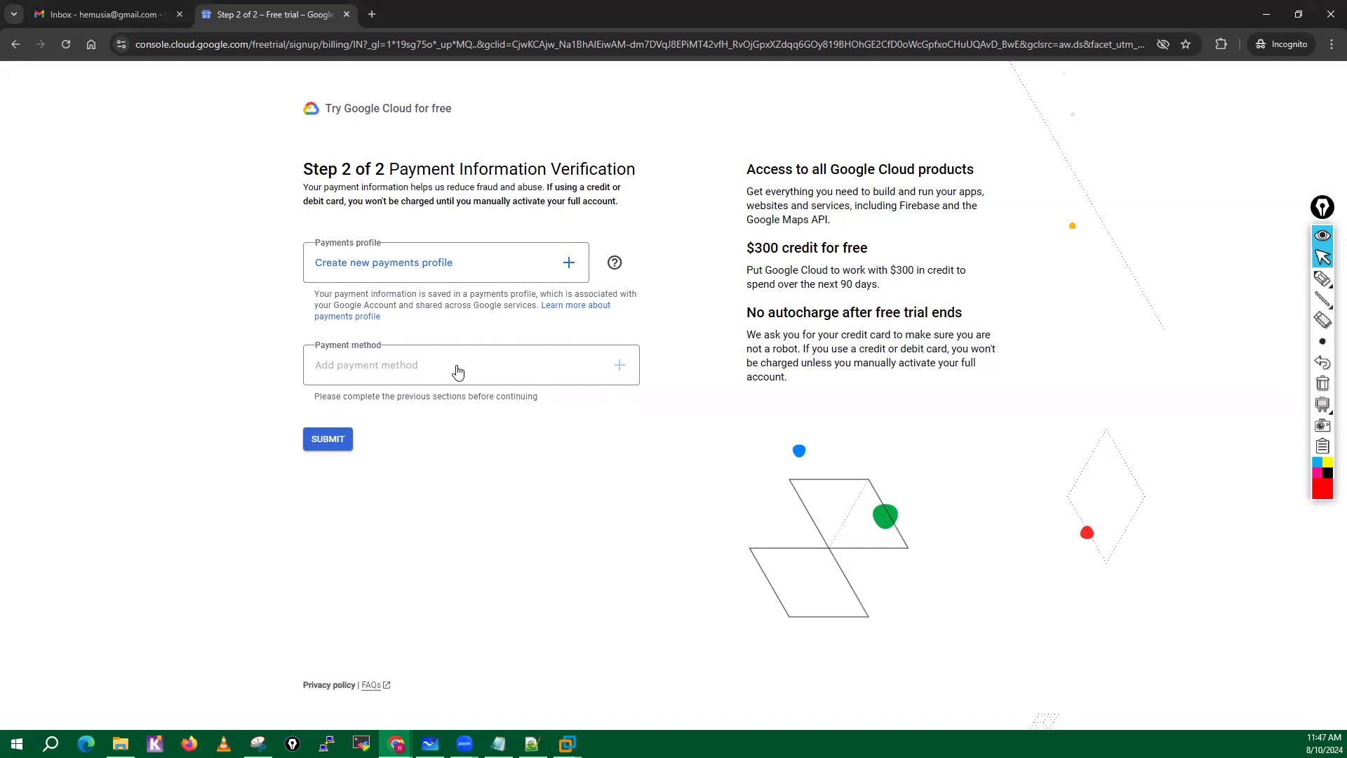
pyautogui.click(444, 263)
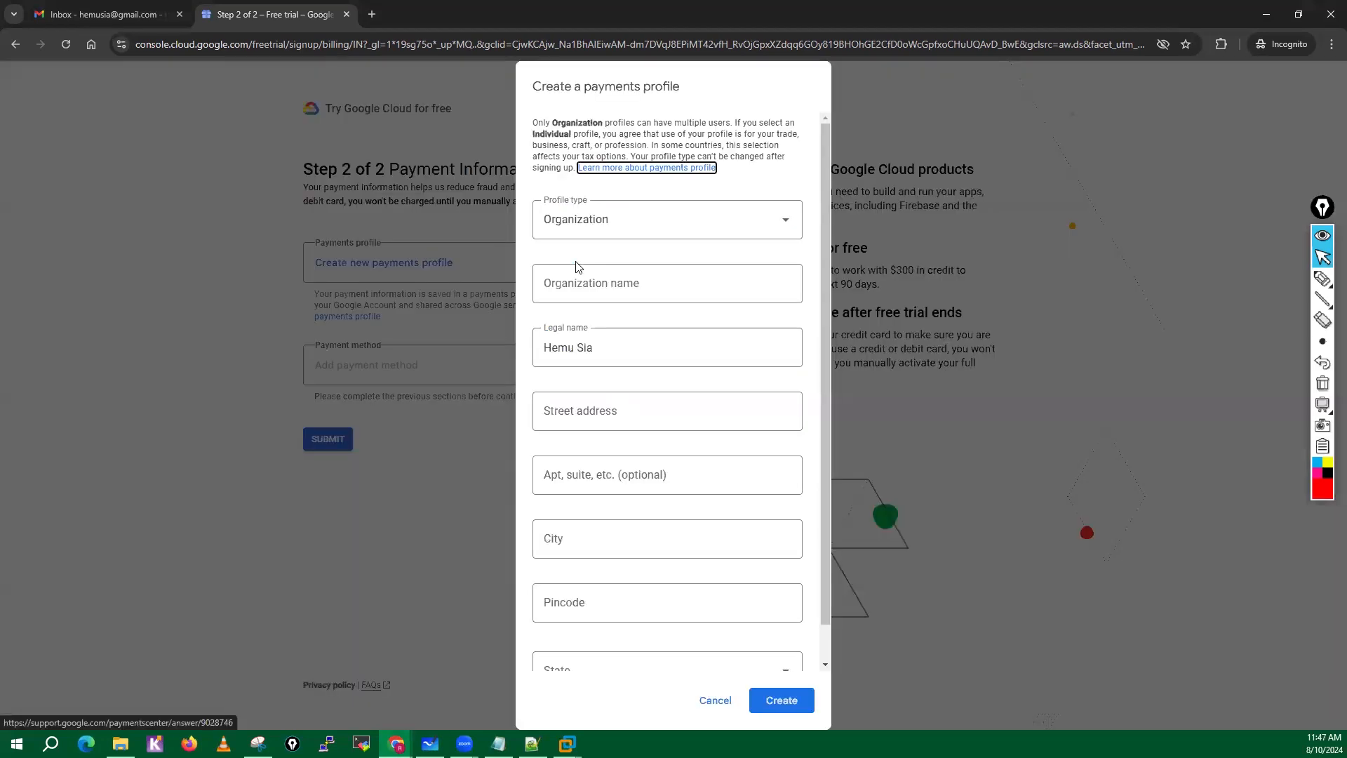
pyautogui.click(594, 220)
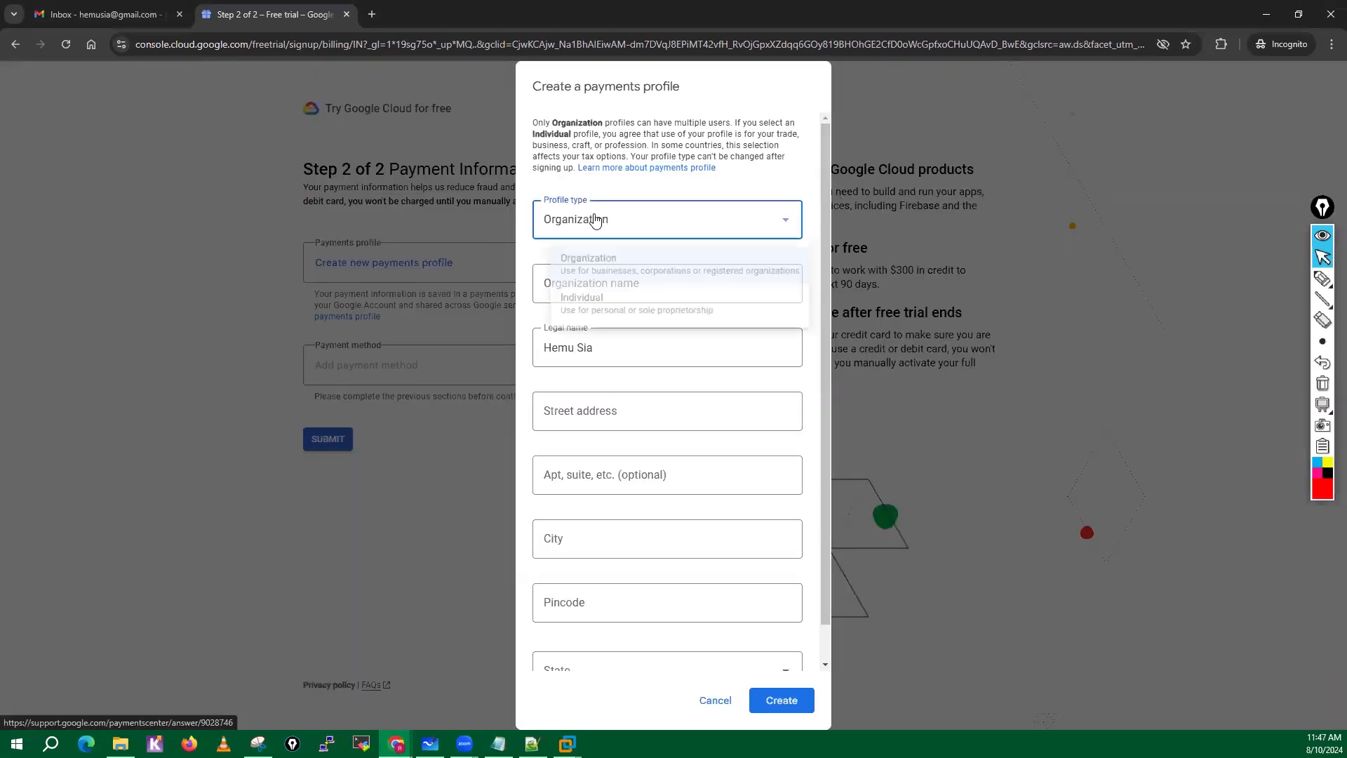
pyautogui.click(580, 309)
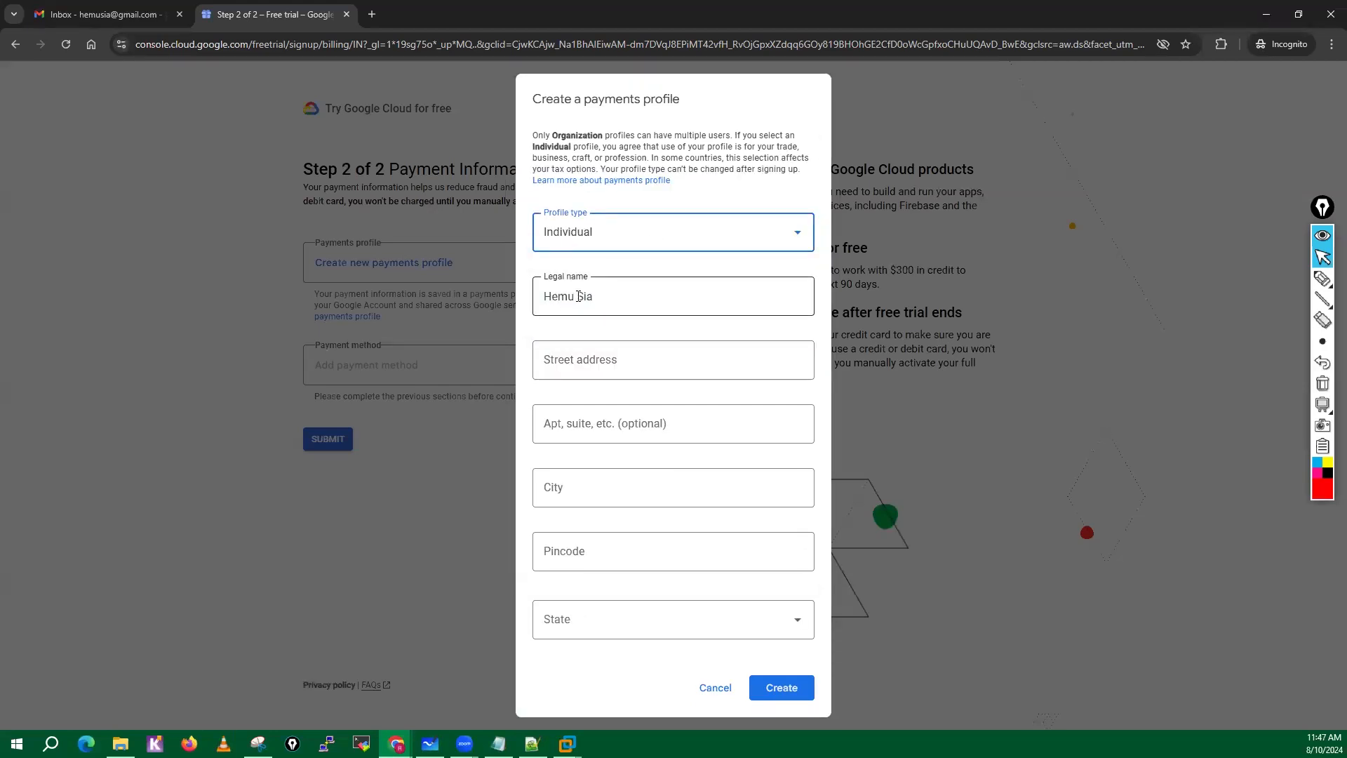
# Fill in the payments profile's street address, apartment, city, pincode and state, and create the profile.
pyautogui.moveTo(596, 297); pyautogui.dragTo(532, 302)
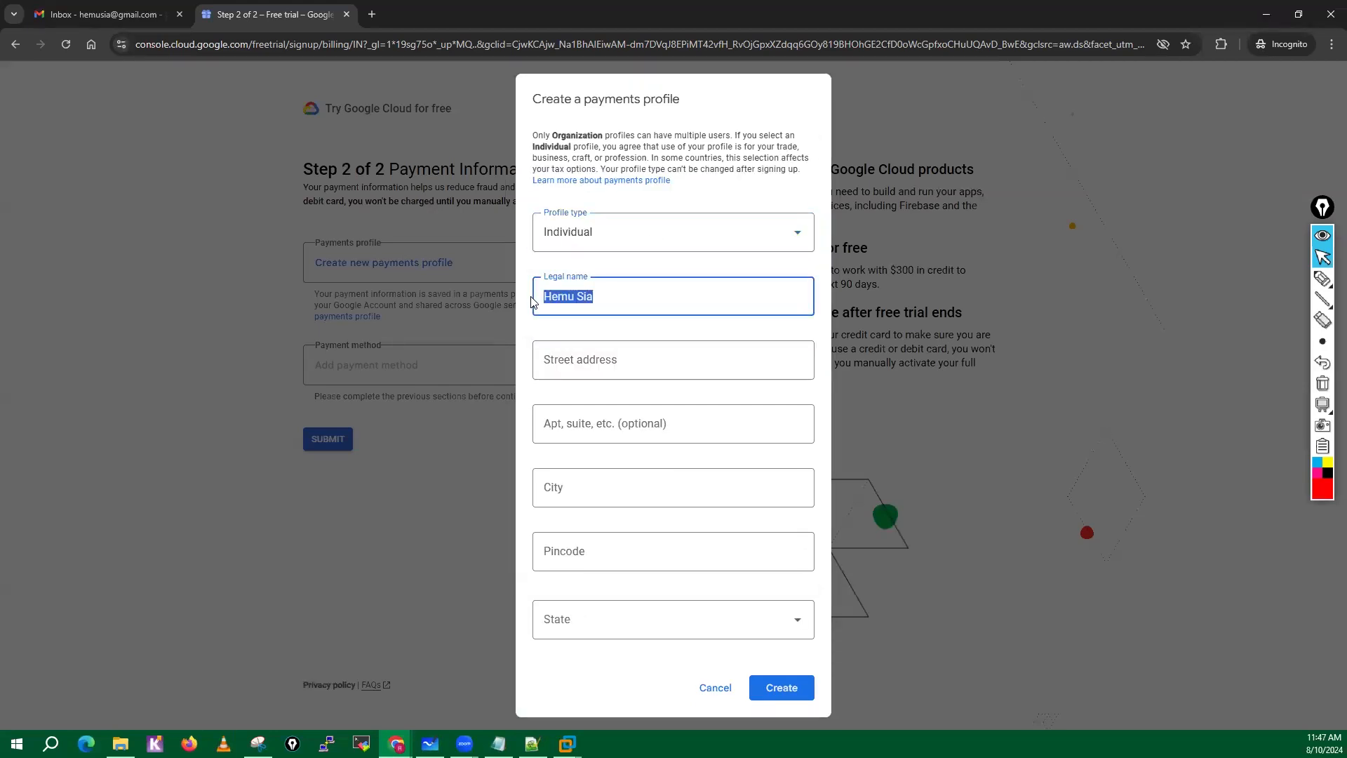
pyautogui.click(582, 355)
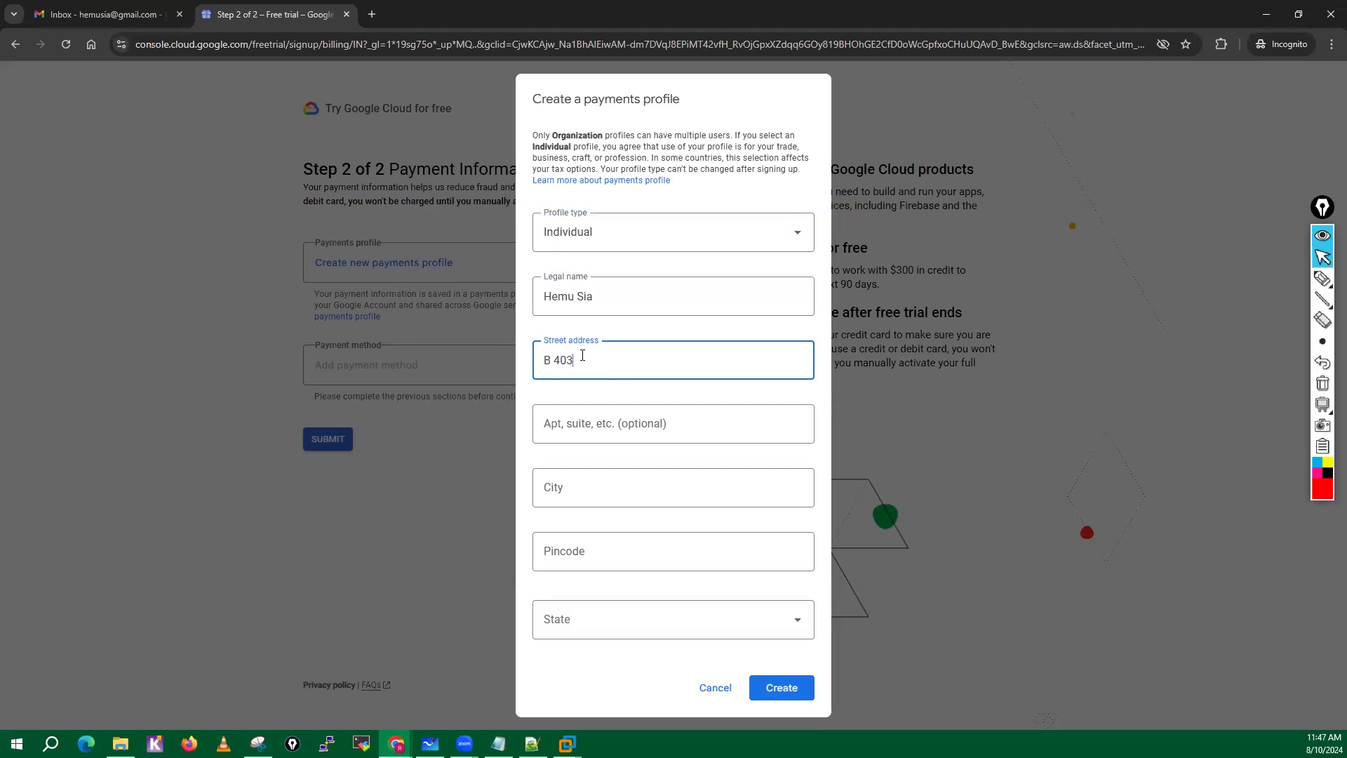
pyautogui.click(559, 435)
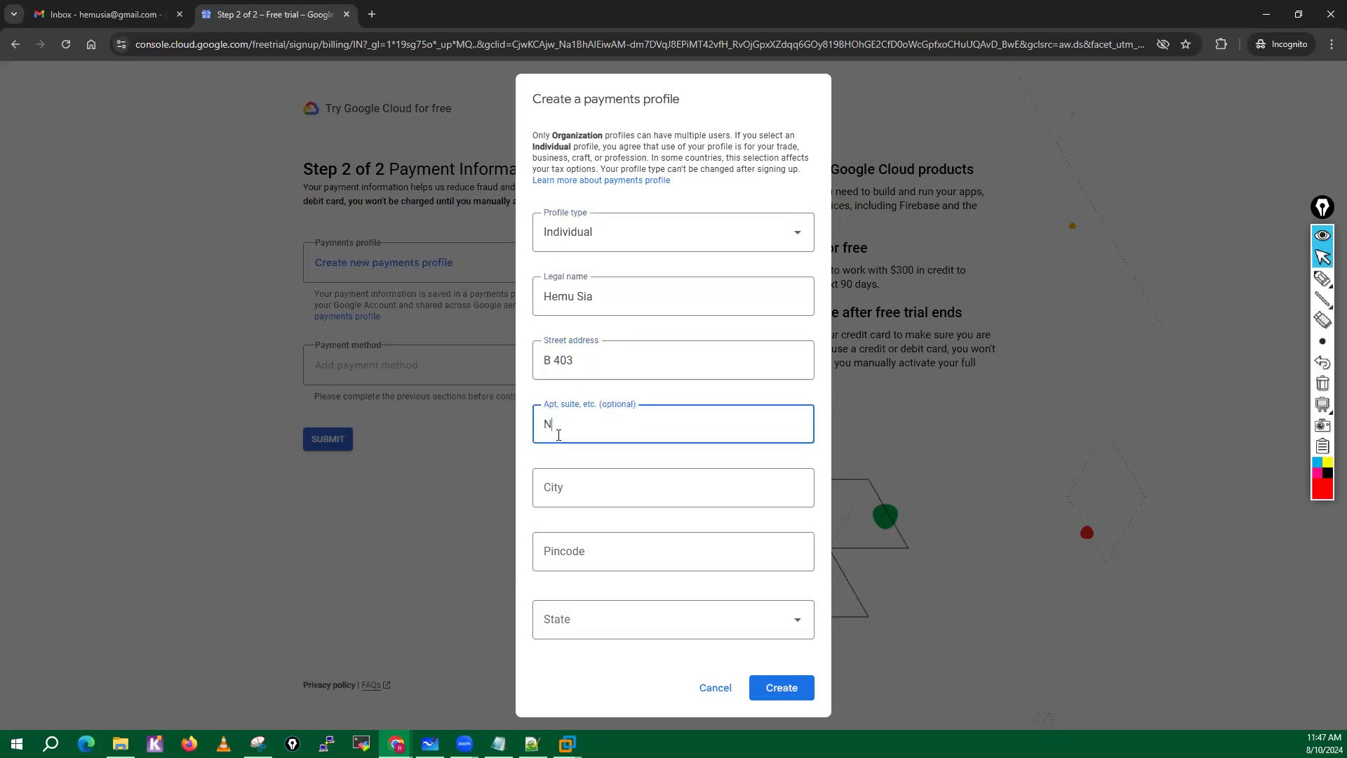
pyautogui.click(561, 505)
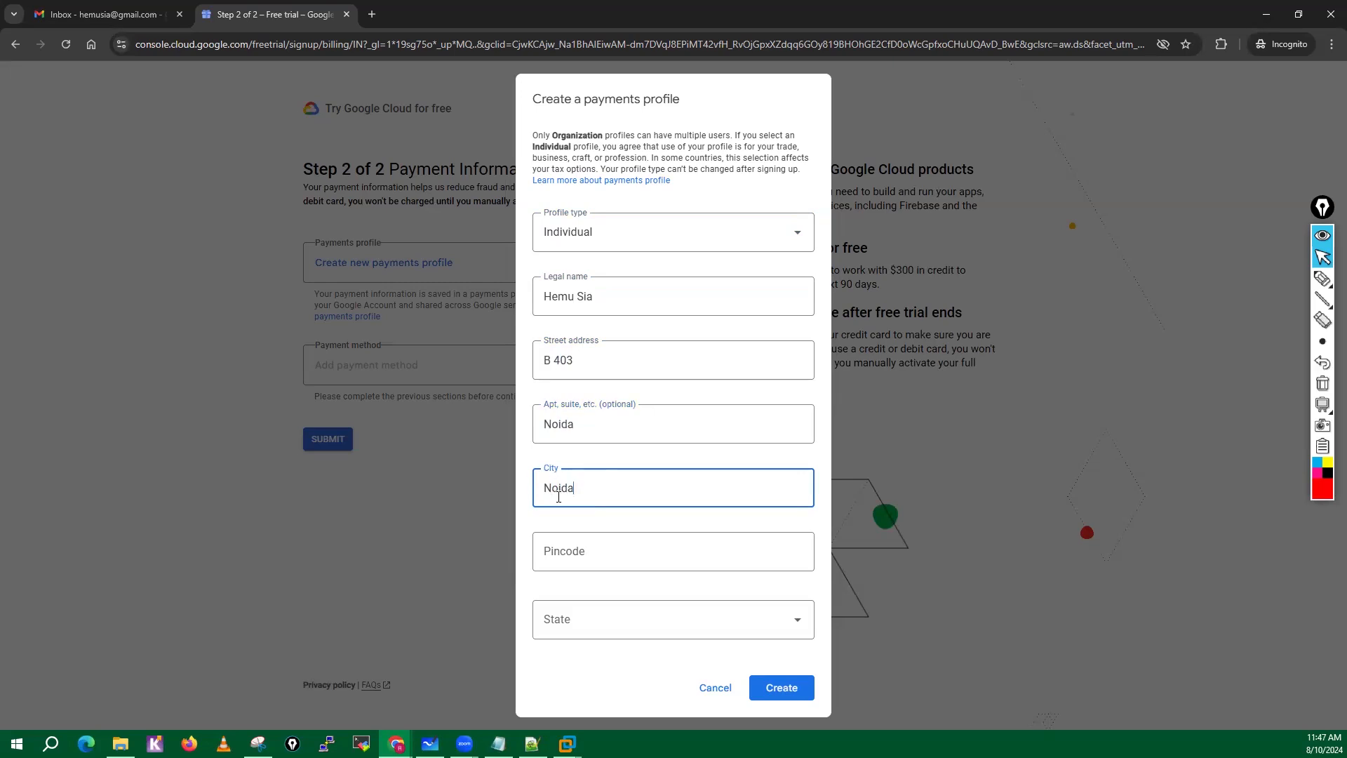
pyautogui.moveTo(580, 429); pyautogui.dragTo(546, 429)
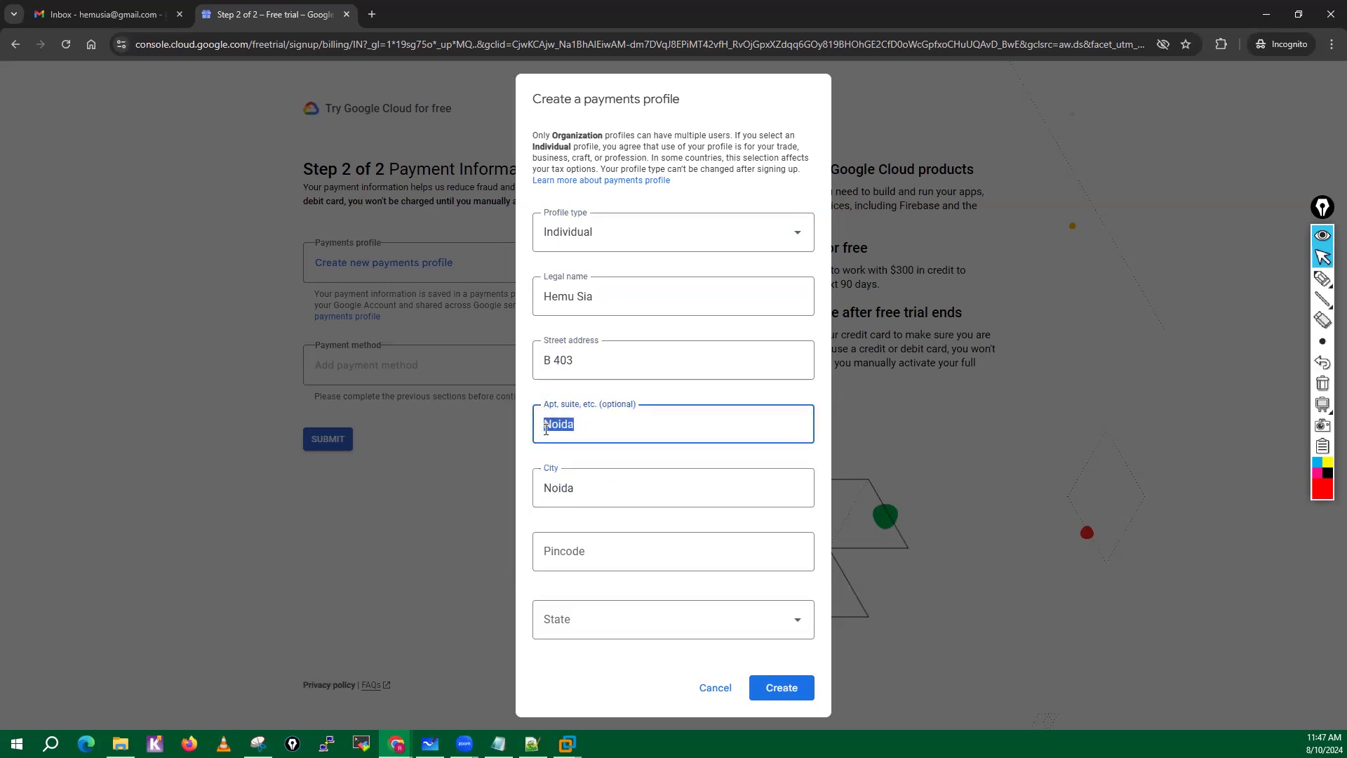
pyautogui.press('BackSpace')
pyautogui.click(585, 559)
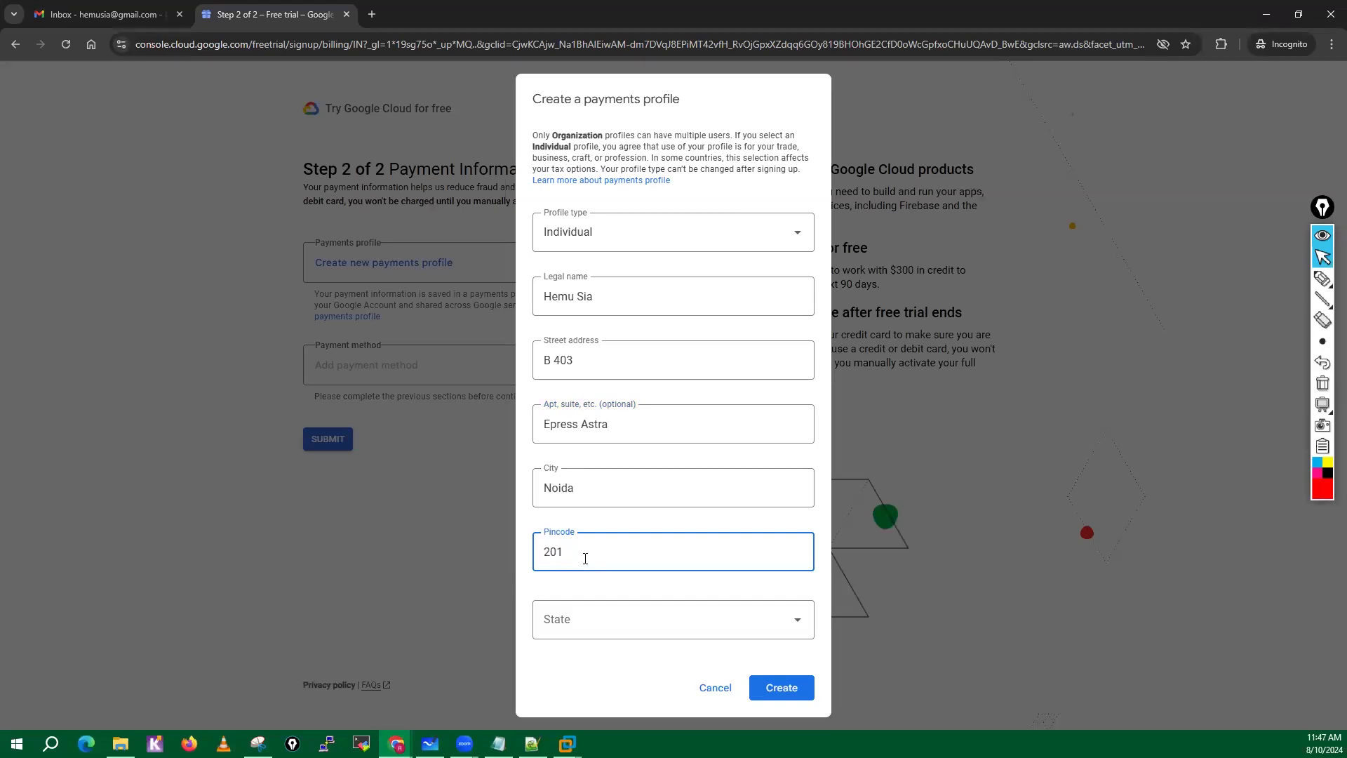
pyautogui.click(663, 631)
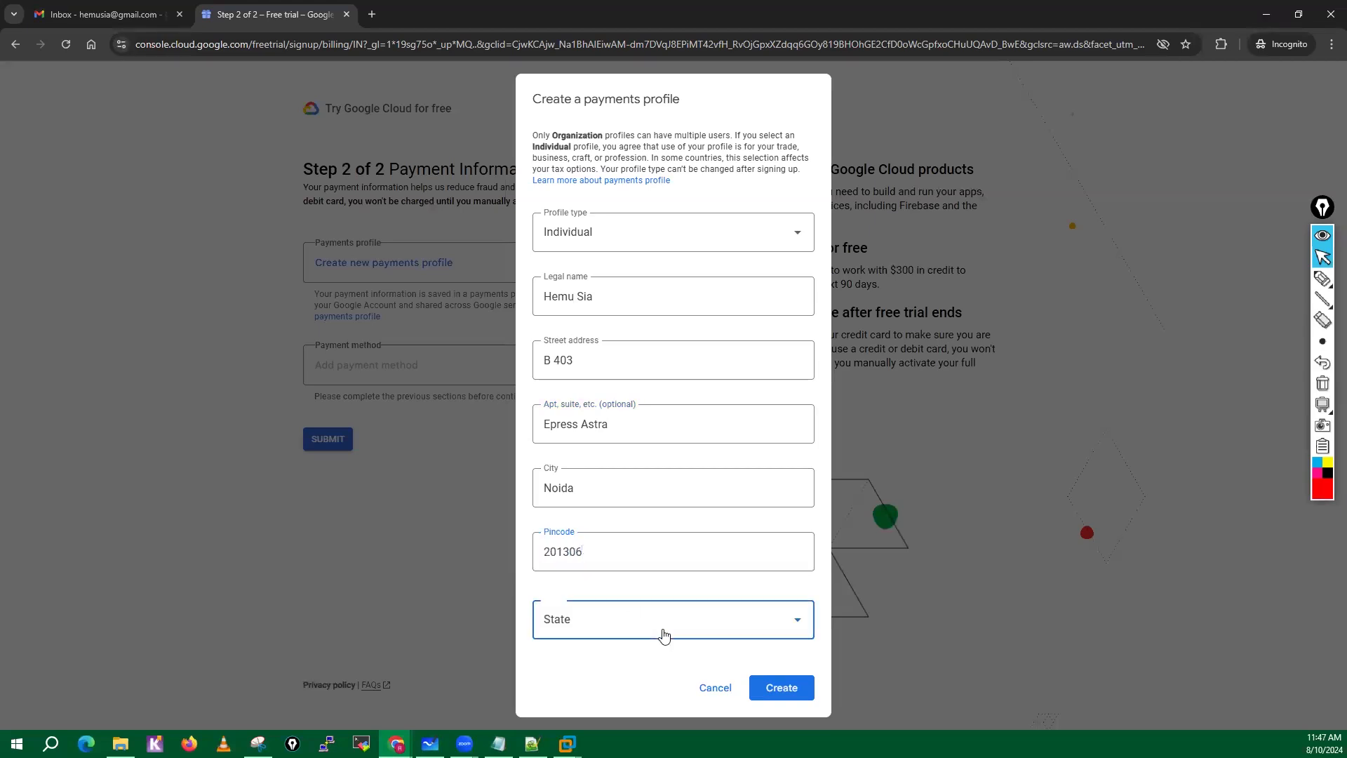
pyautogui.press('u')
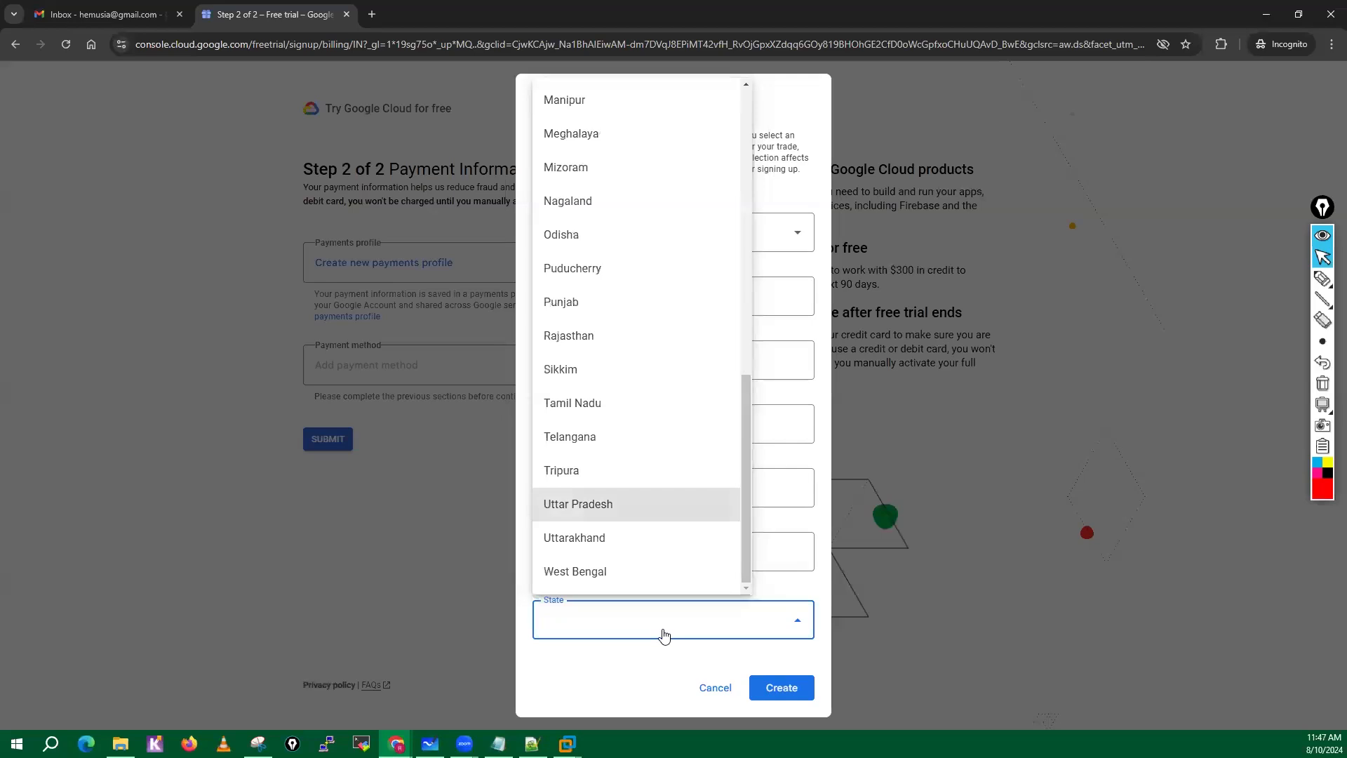
pyautogui.click(570, 504)
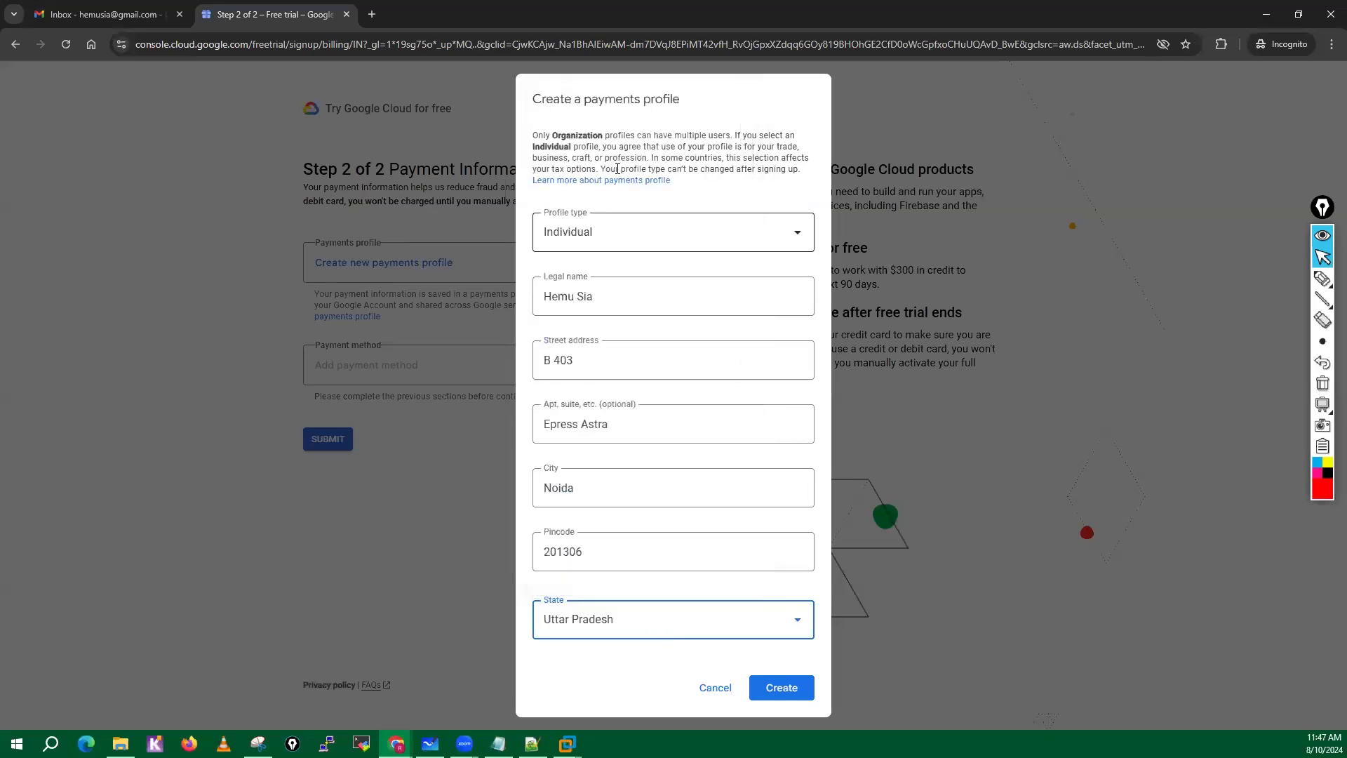
pyautogui.click(782, 686)
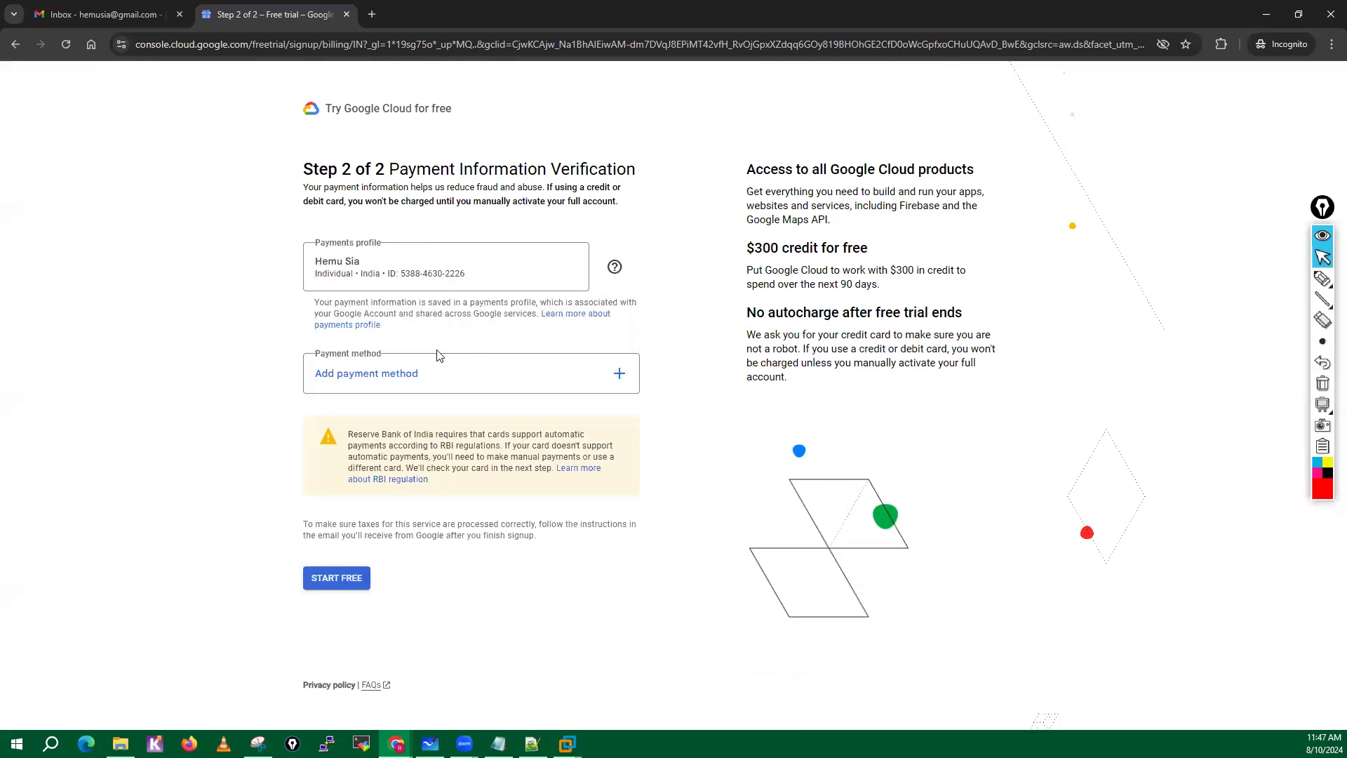
# Check the payment methods help page, and add a credit or debit card as the payment method by entering the card number and details.
pyautogui.click(624, 385)
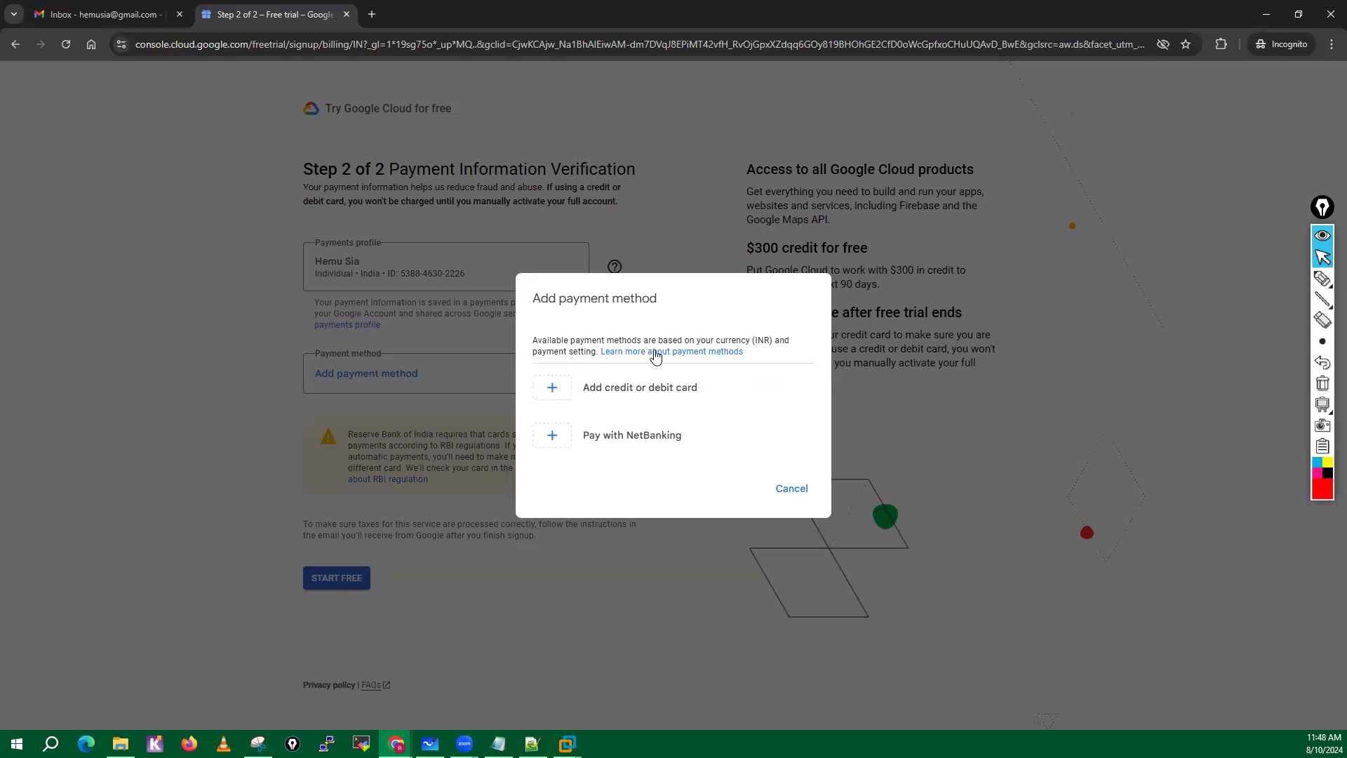
pyautogui.click(685, 353)
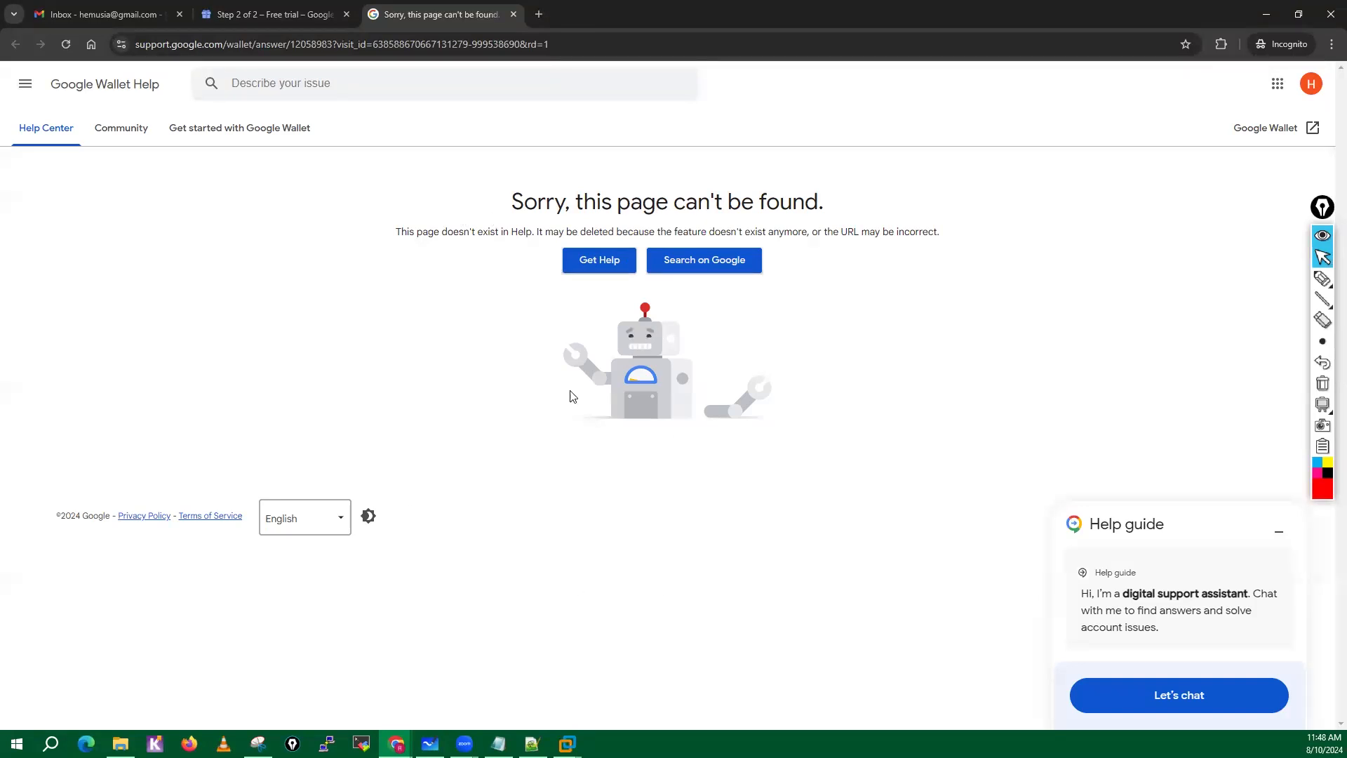
pyautogui.click(513, 15)
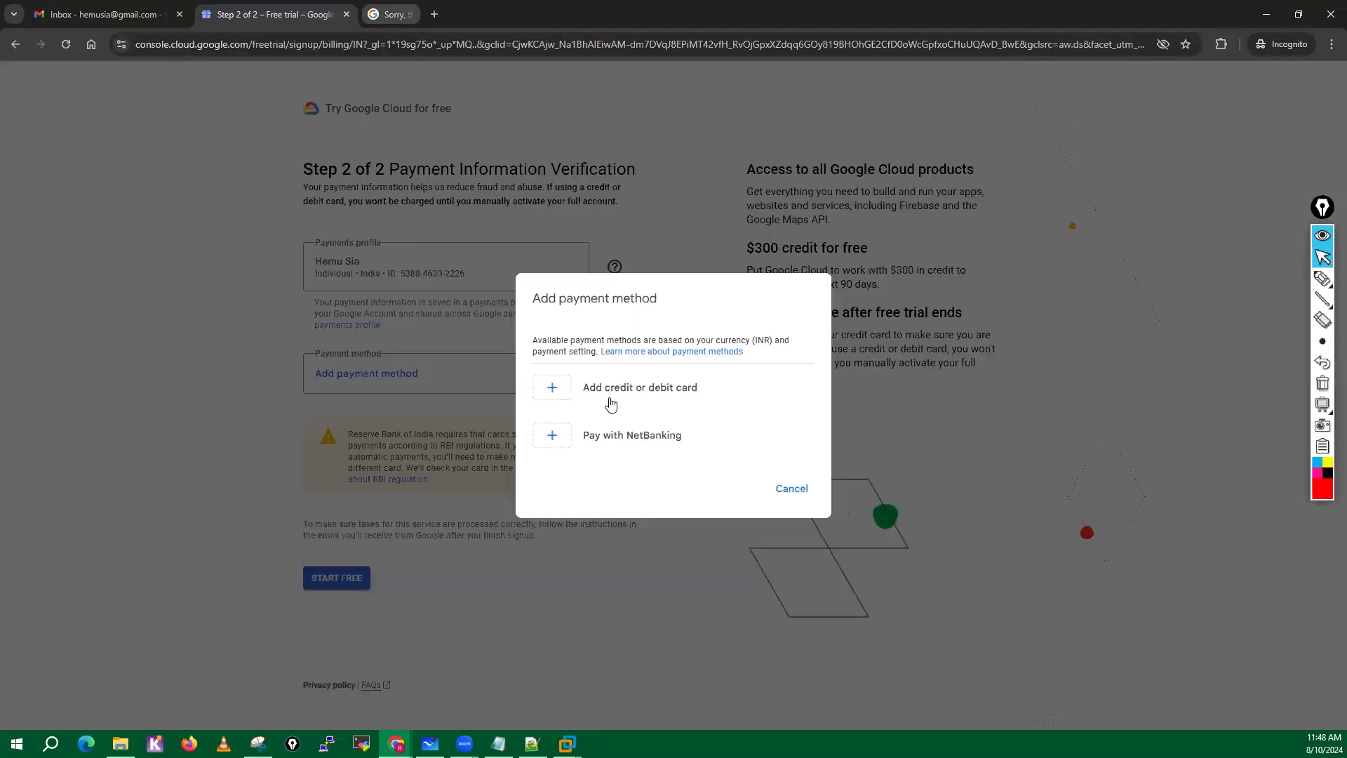
pyautogui.click(552, 388)
pyautogui.click(580, 314)
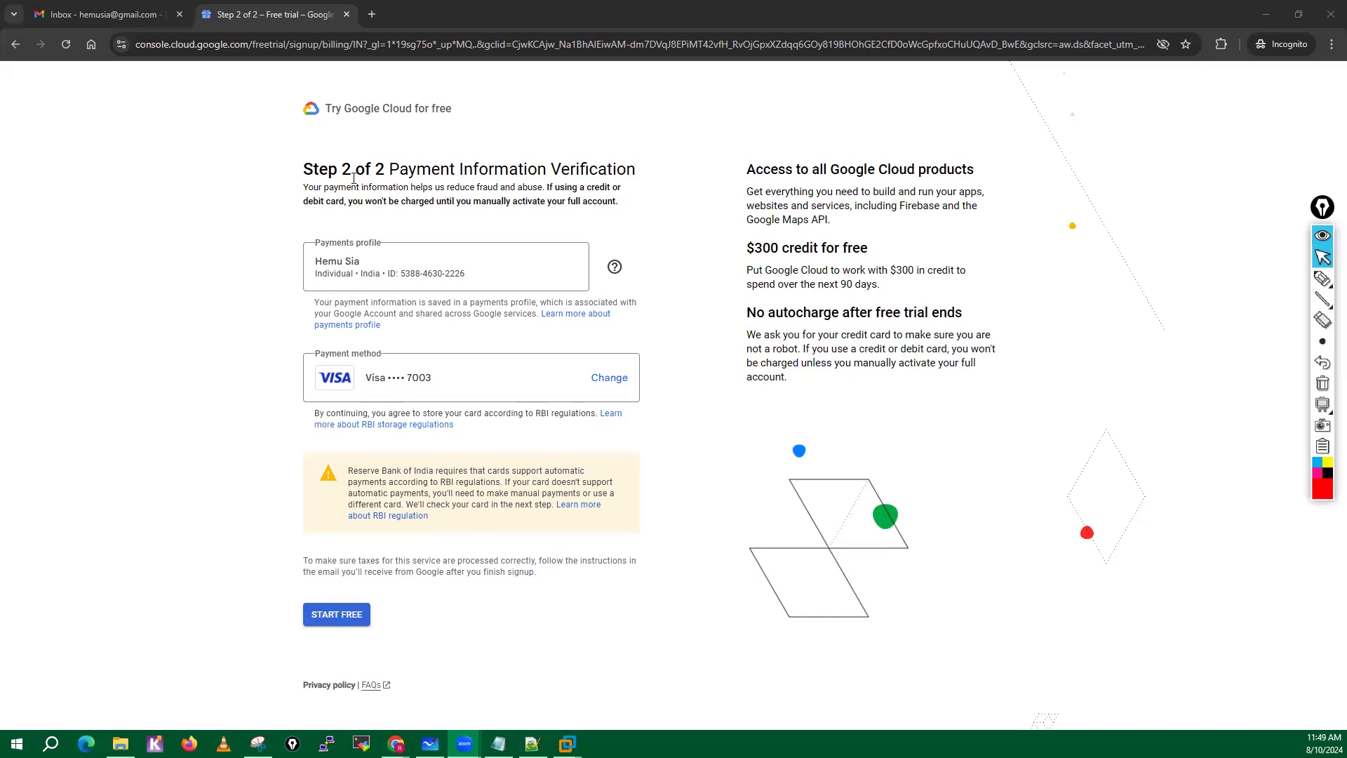
# Start the free trial and verify the card on the bank's page by submitting the one-time password.
pyautogui.click(335, 619)
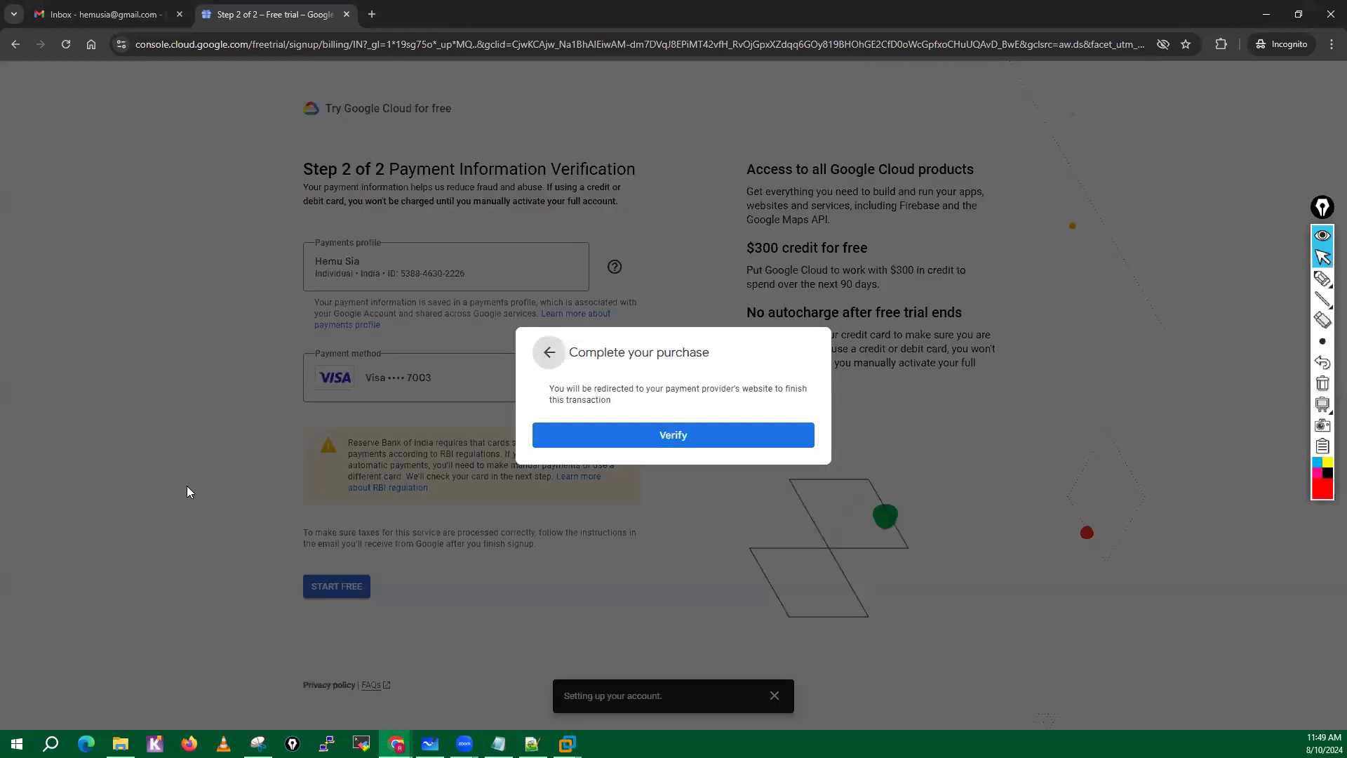
pyautogui.click(673, 436)
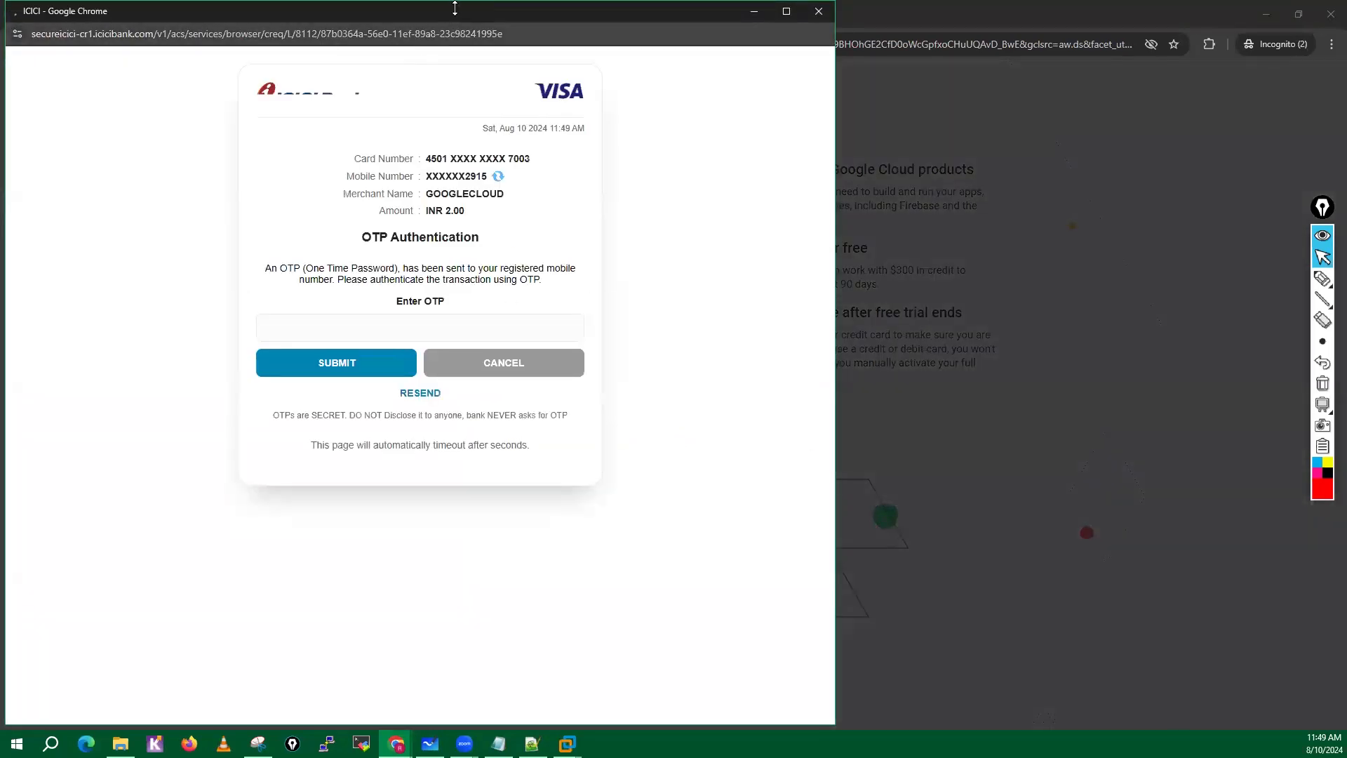
pyautogui.click(337, 327)
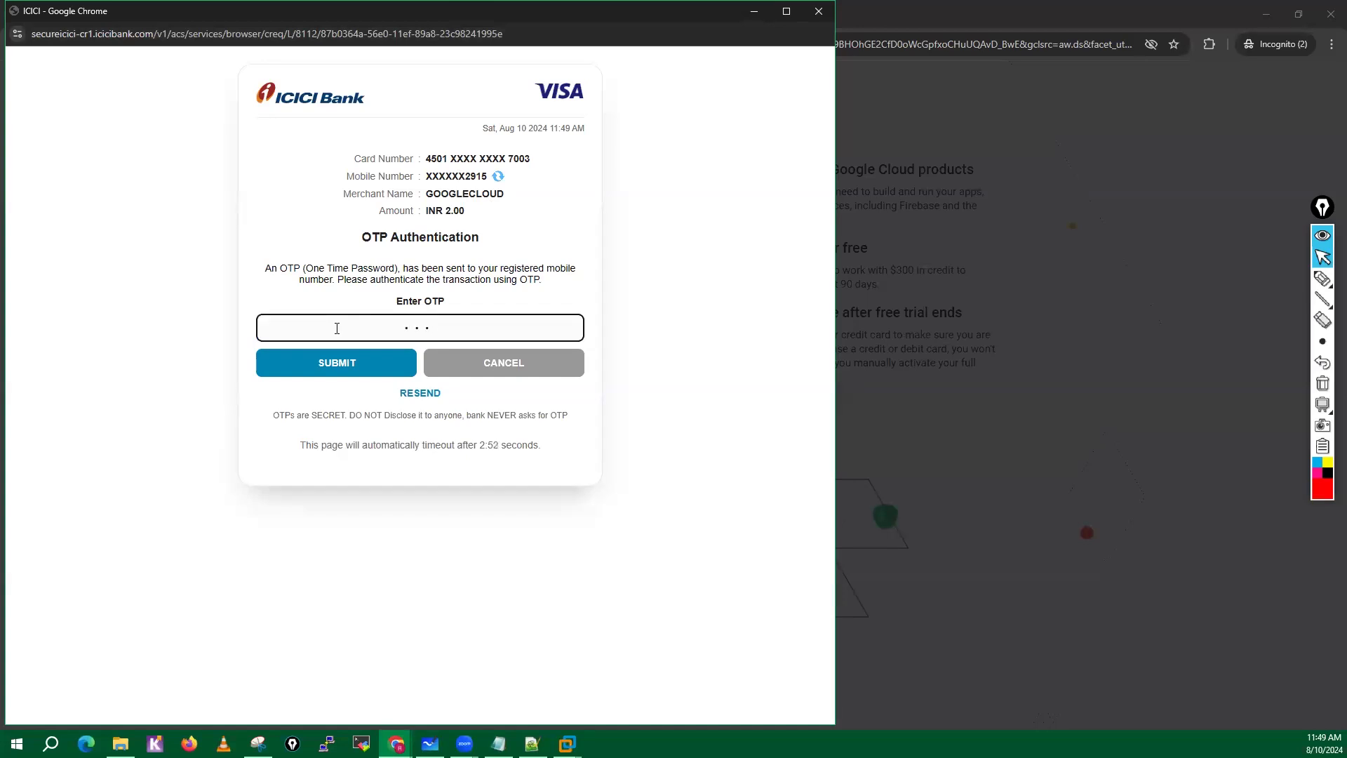
pyautogui.write('••••••')
pyautogui.click(338, 361)
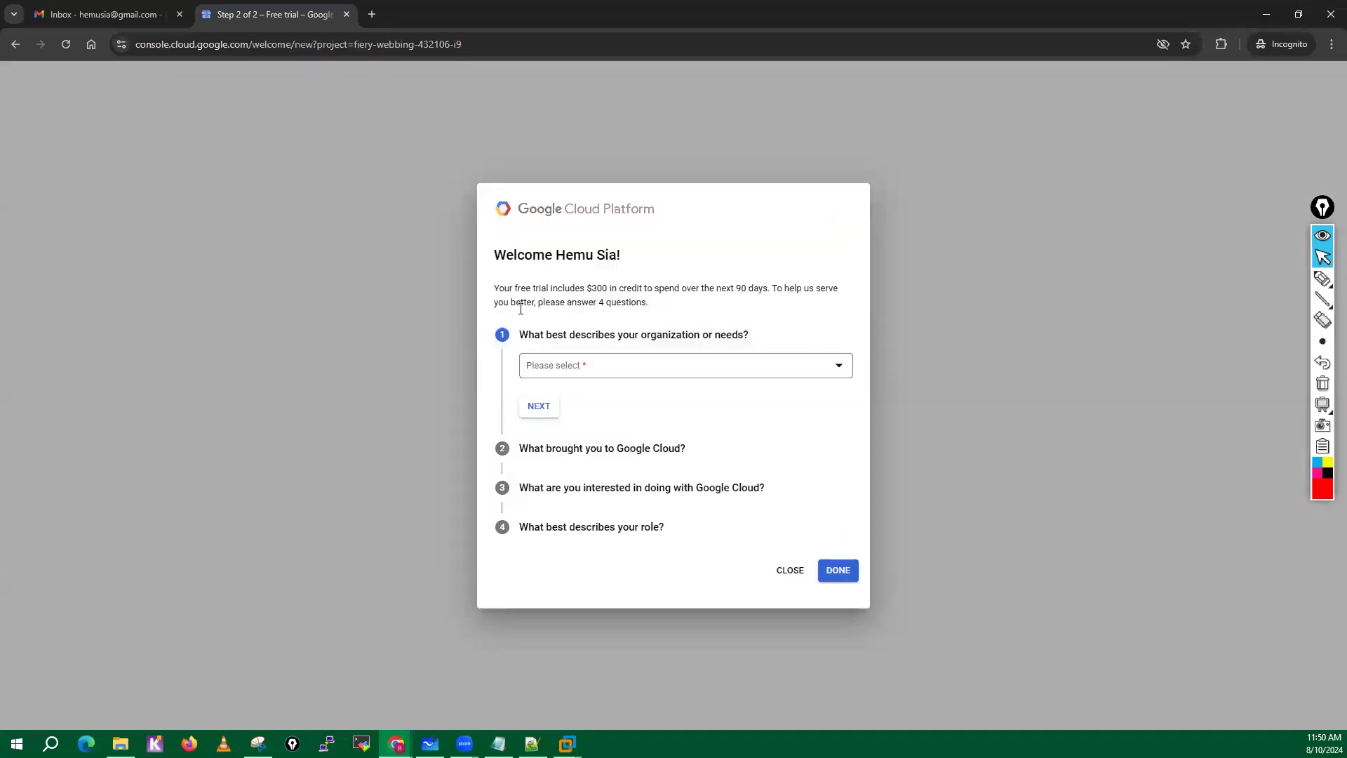
# Answer the first two welcome questions with Other, specified as Student, and Learn more / explore.
pyautogui.click(664, 376)
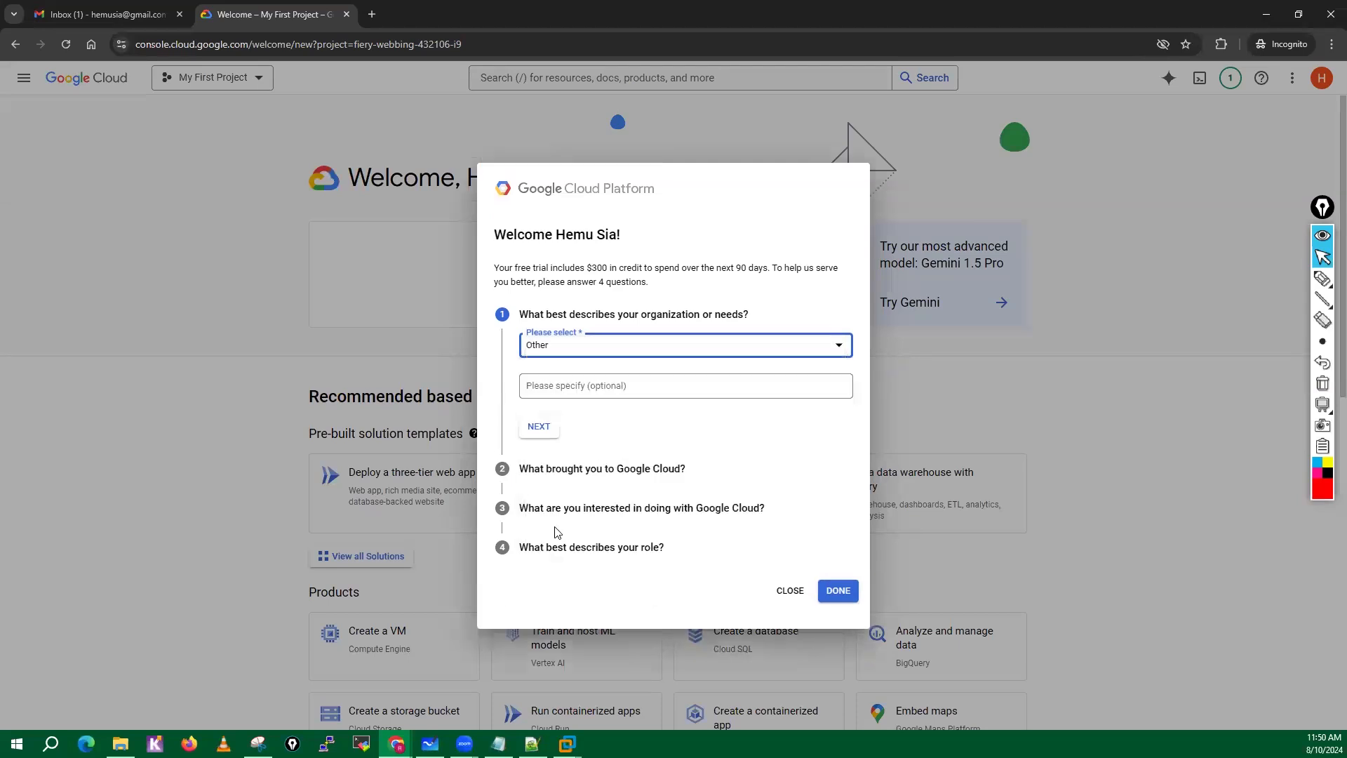
pyautogui.click(550, 533)
pyautogui.click(551, 386)
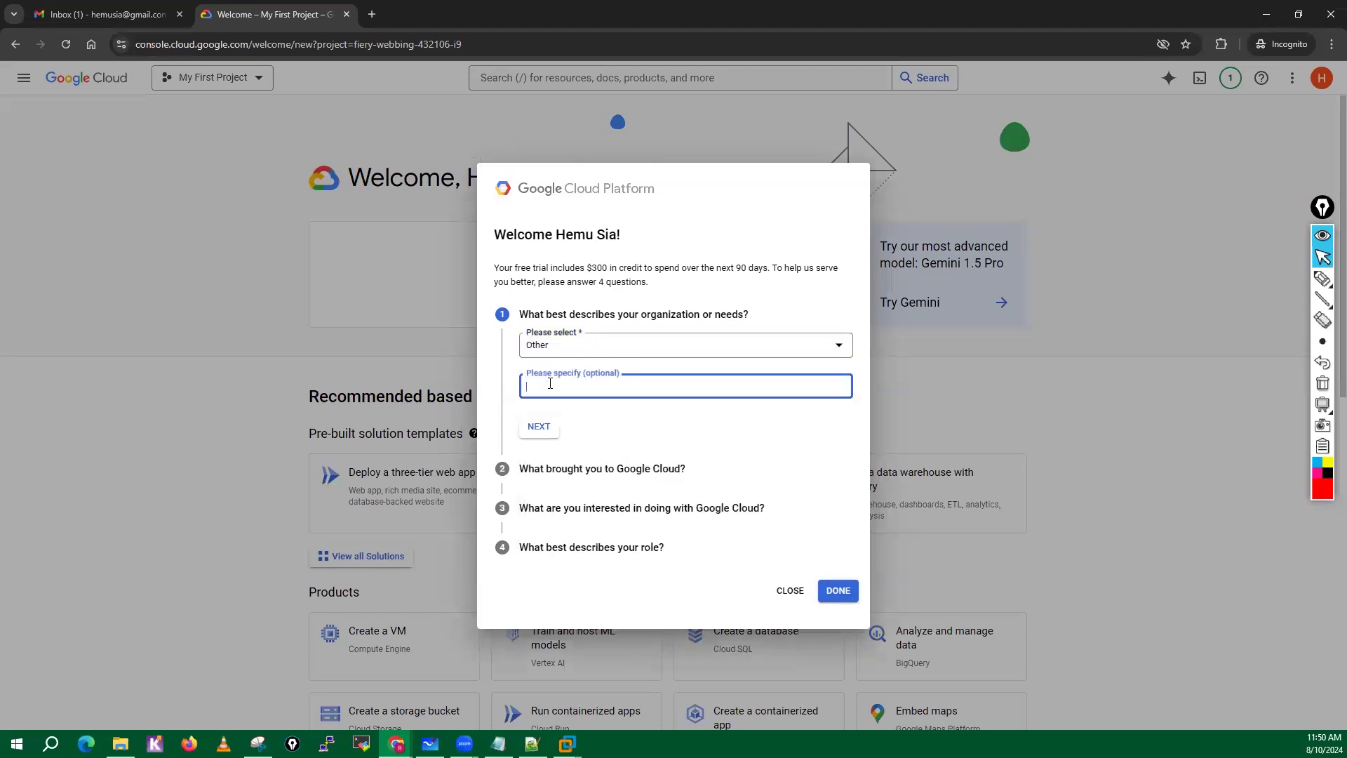
pyautogui.write('Student')
pyautogui.click(541, 428)
pyautogui.click(580, 400)
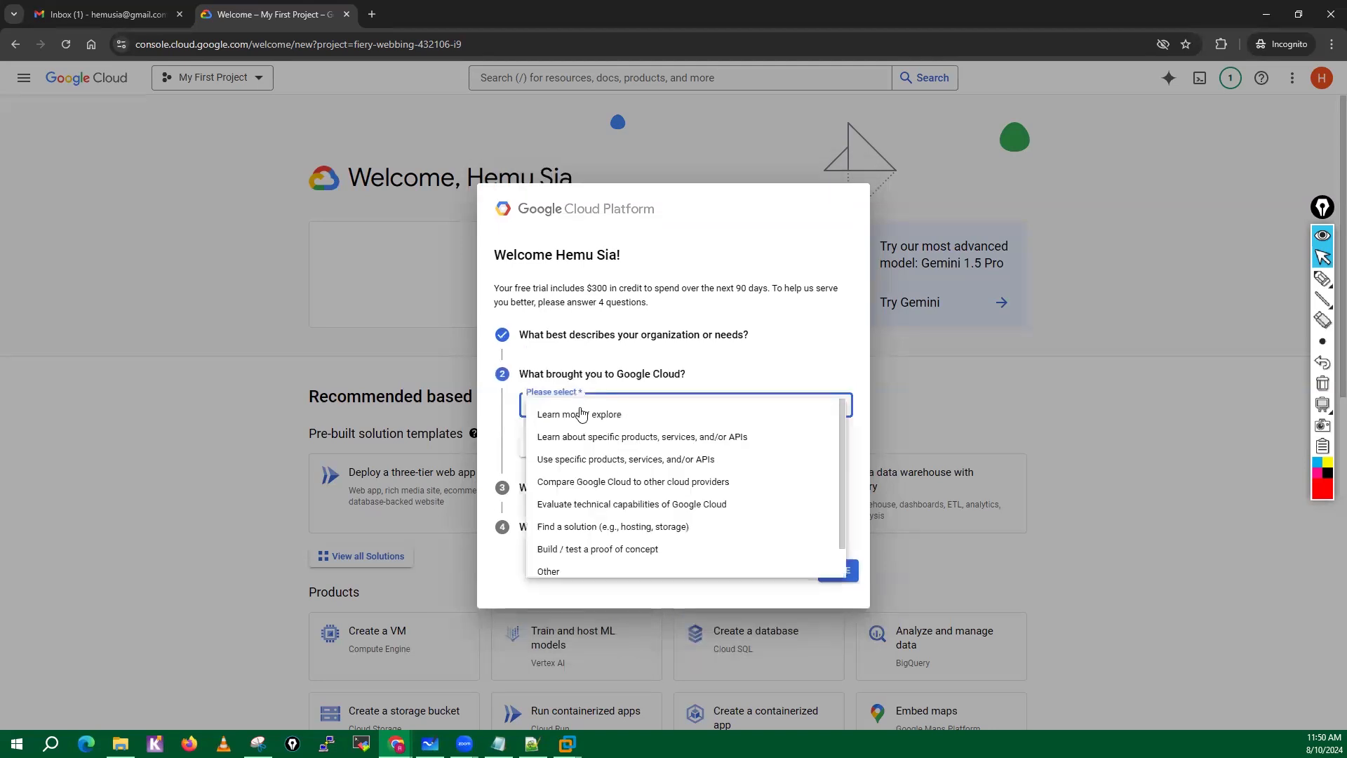
pyautogui.click(572, 420)
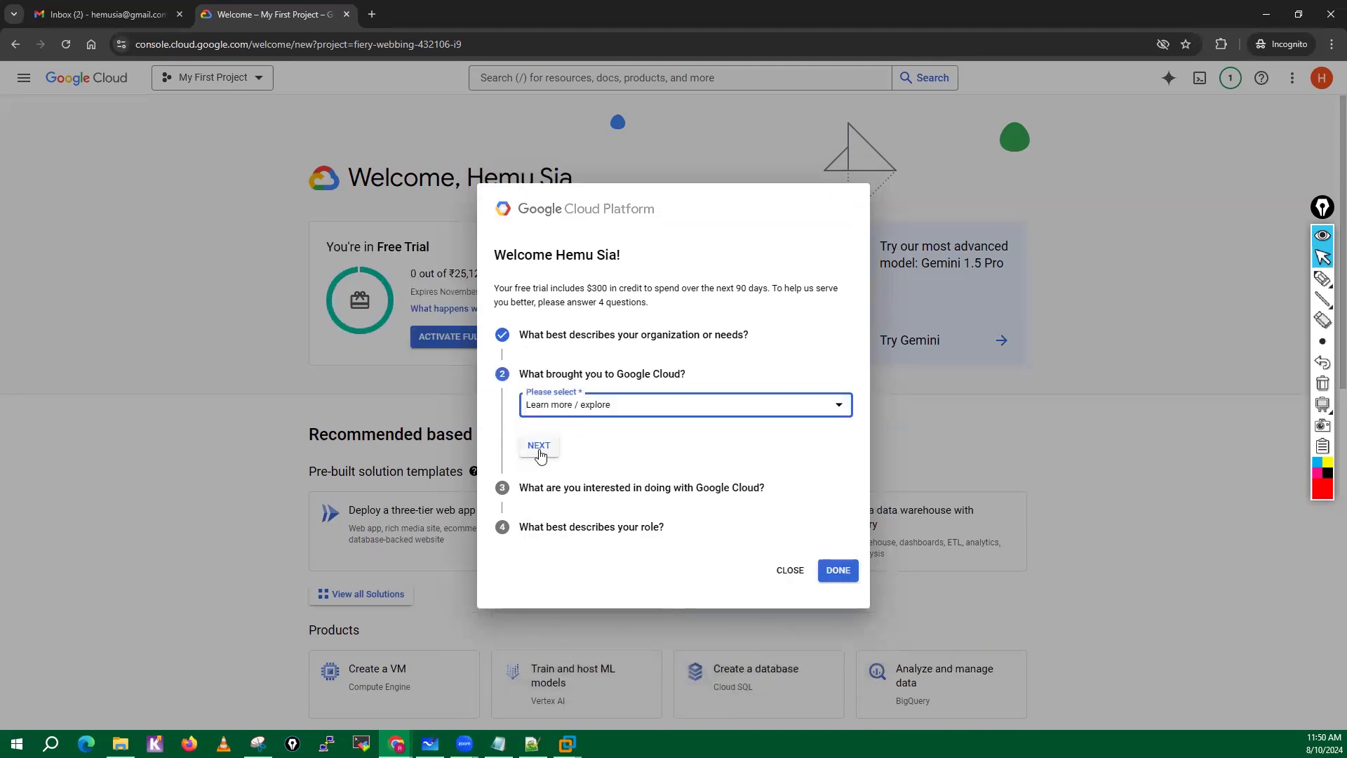
pyautogui.click(540, 448)
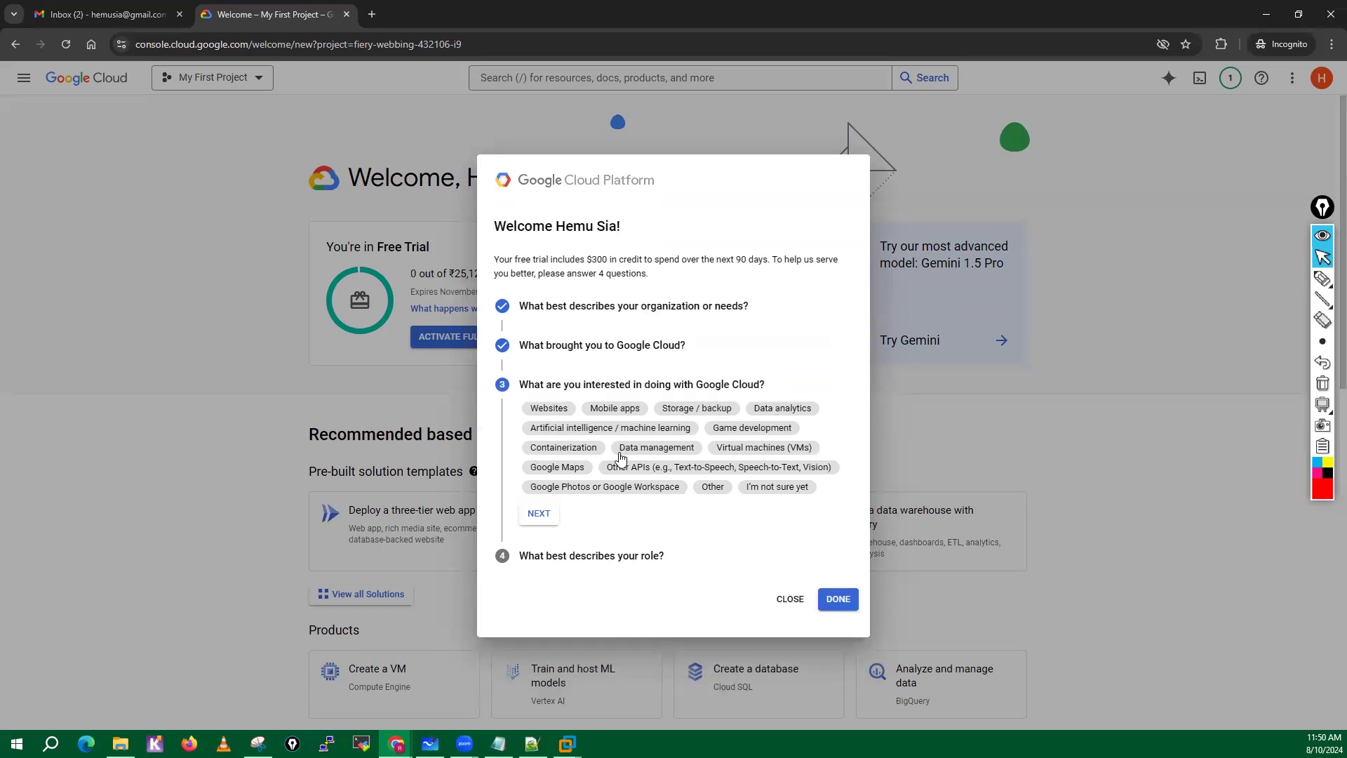
# Choose Websites, Storage / backup and Virtual machines (VMs) as the interests in Google Cloud, and continue.
pyautogui.click(559, 413)
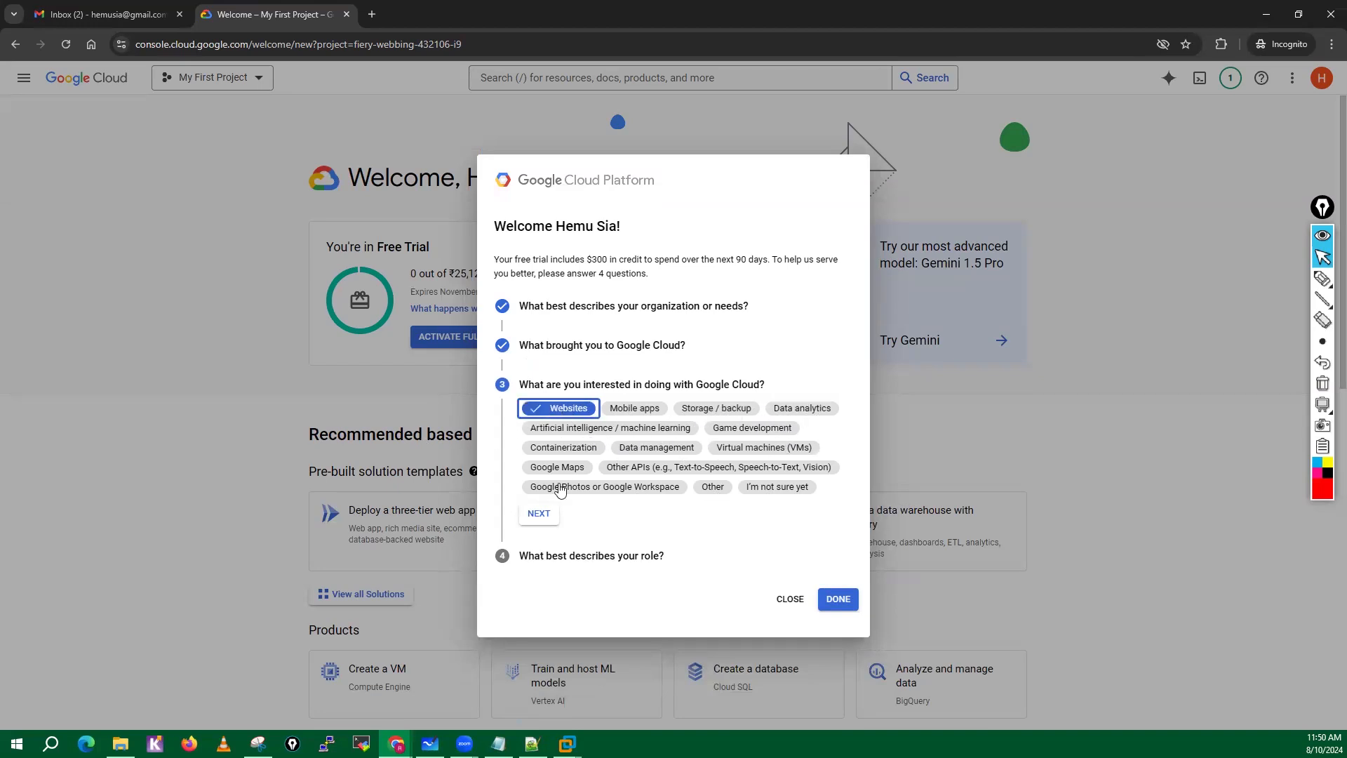
pyautogui.click(706, 413)
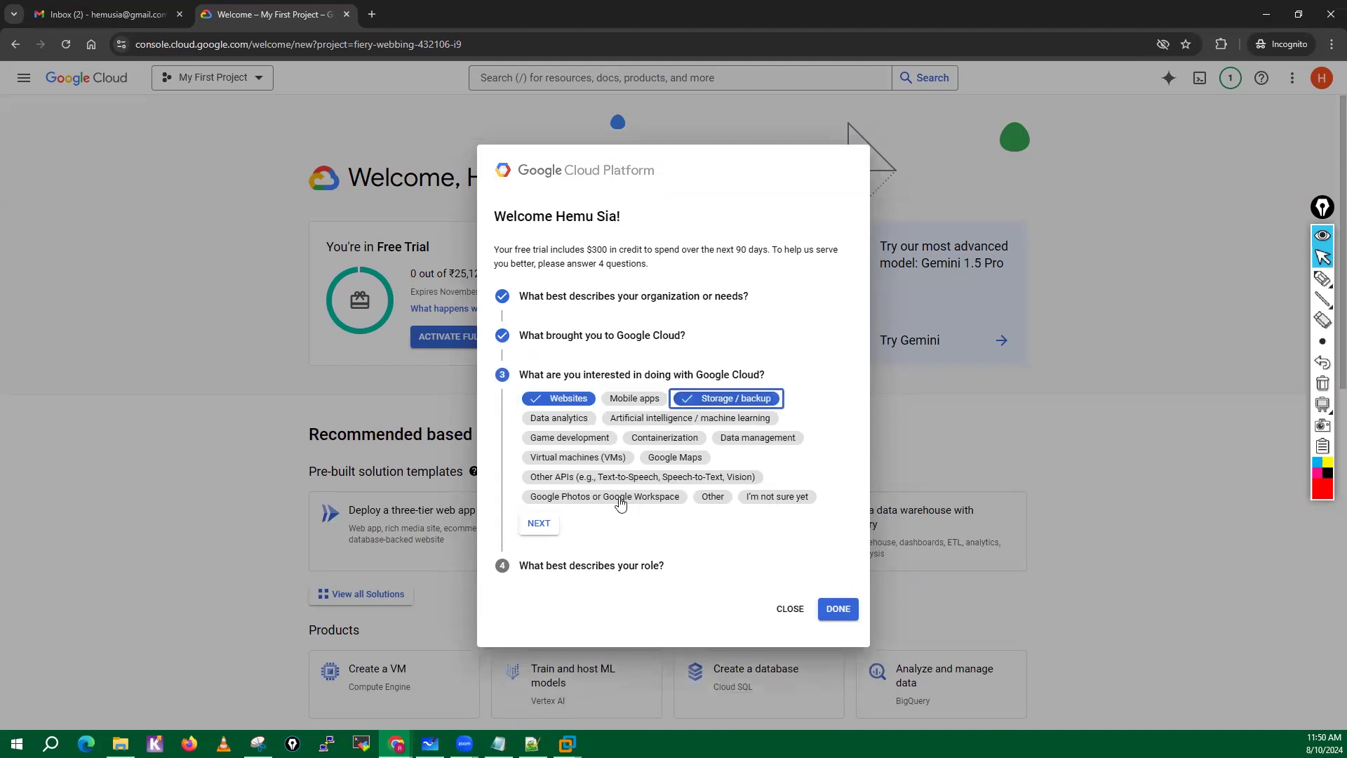
pyautogui.click(558, 460)
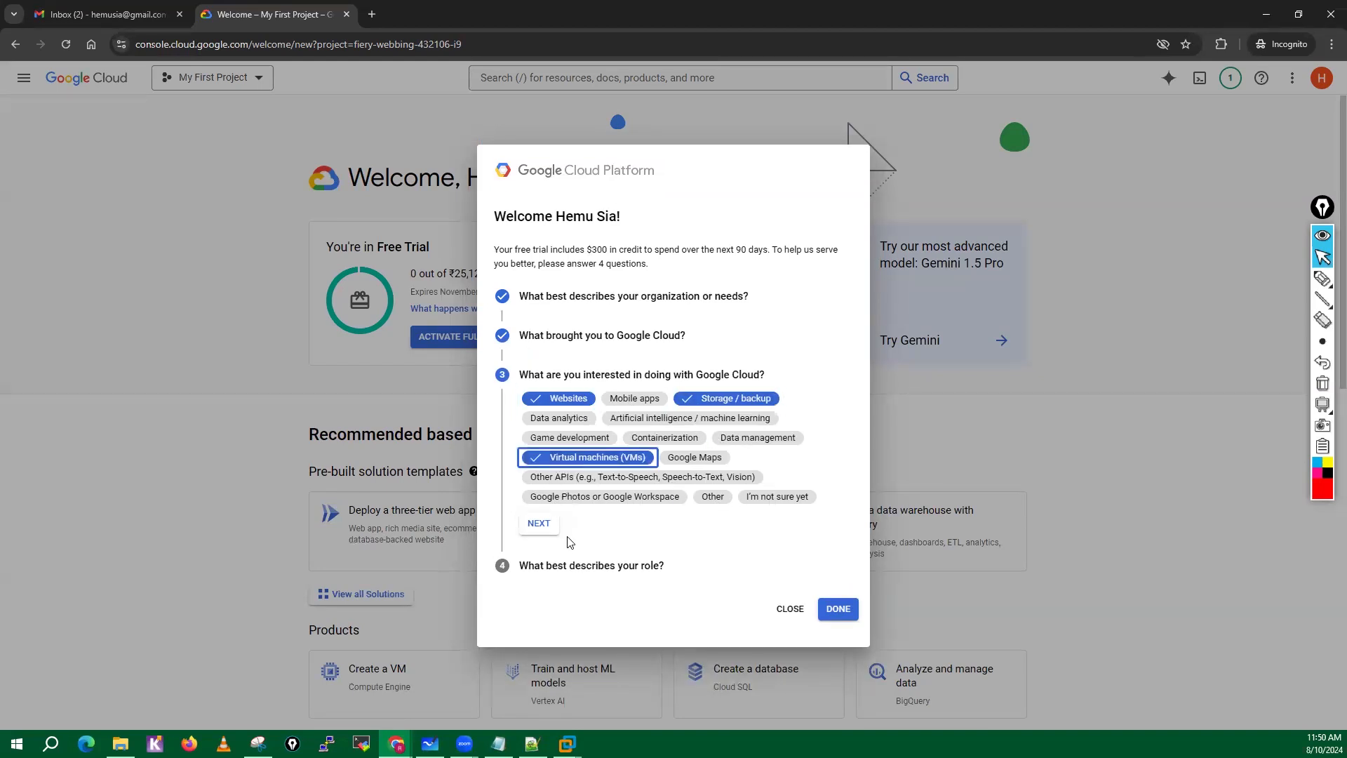
pyautogui.click(541, 526)
# Set the role to Other and finish the welcome questionnaire.
pyautogui.click(599, 501)
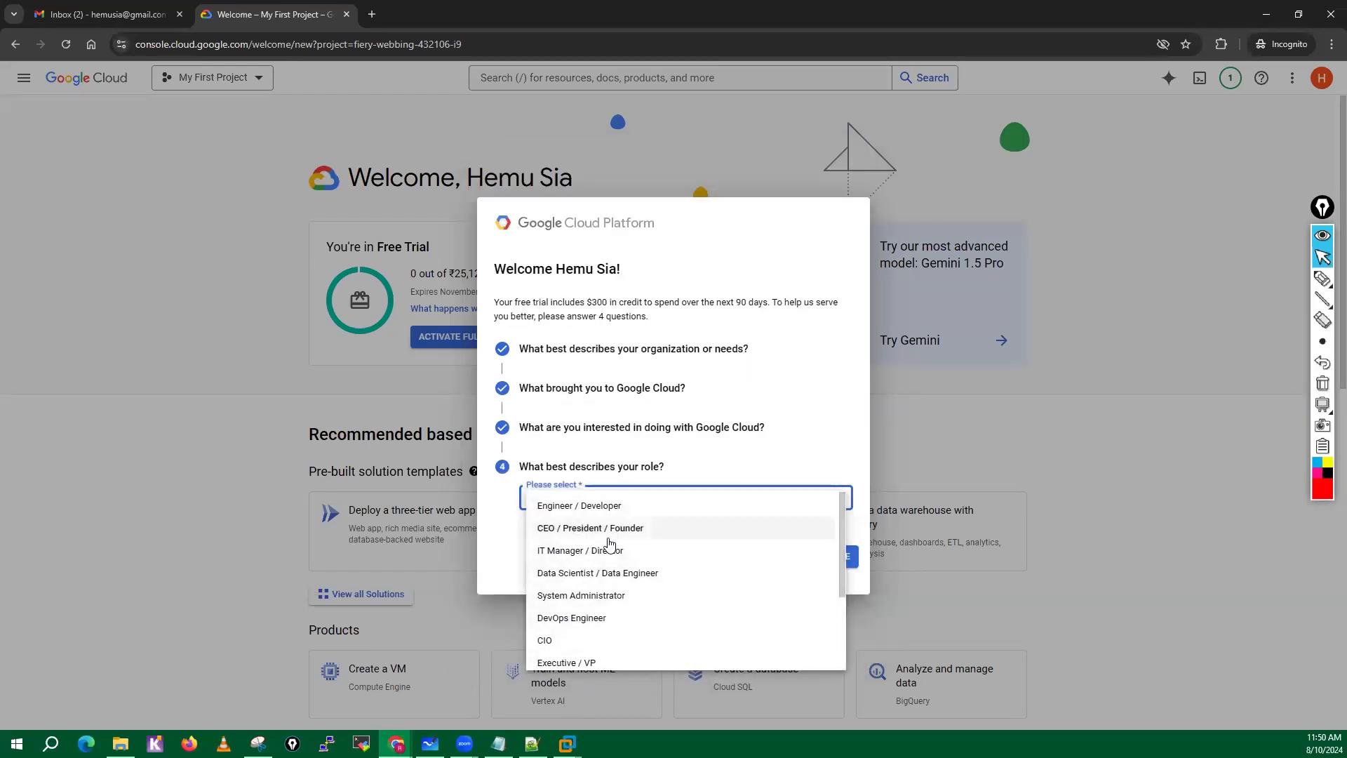
pyautogui.moveTo(844, 522); pyautogui.dragTo(842, 615)
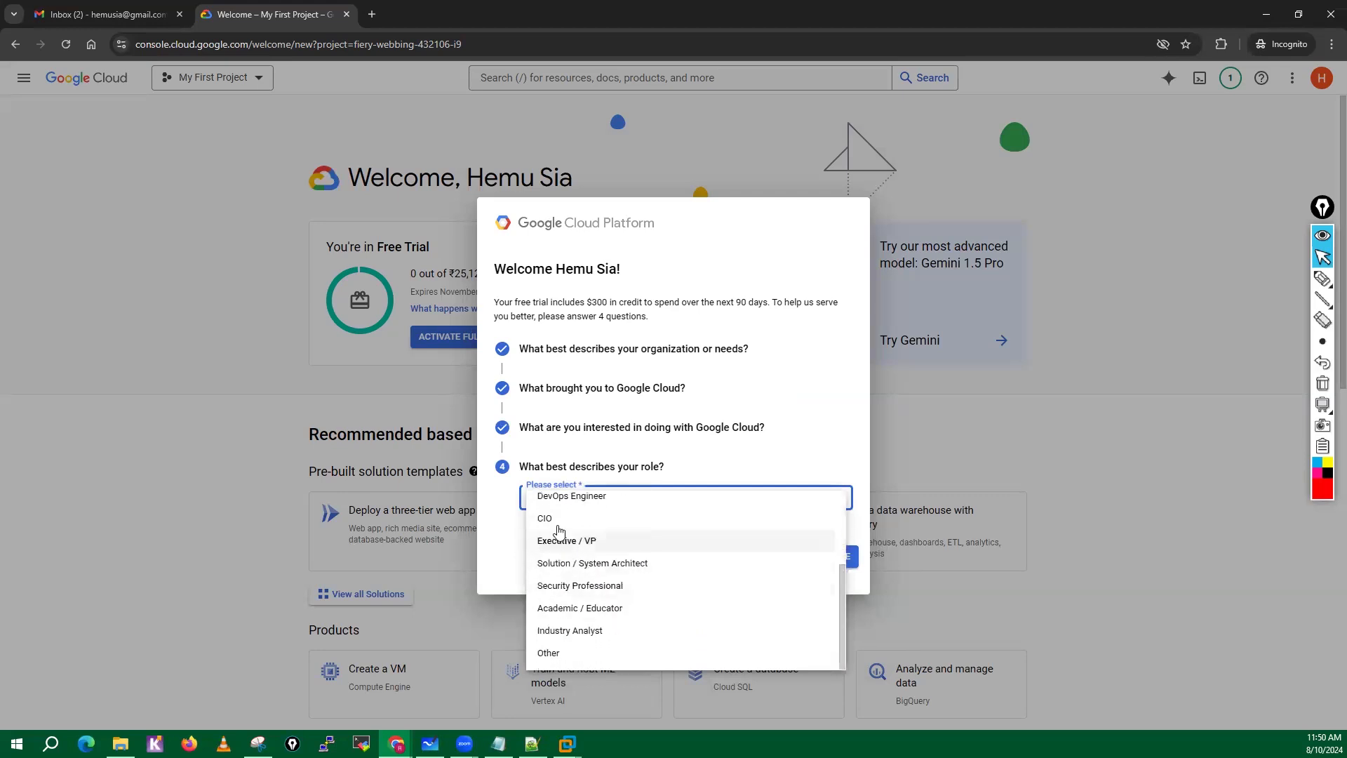
pyautogui.click(549, 653)
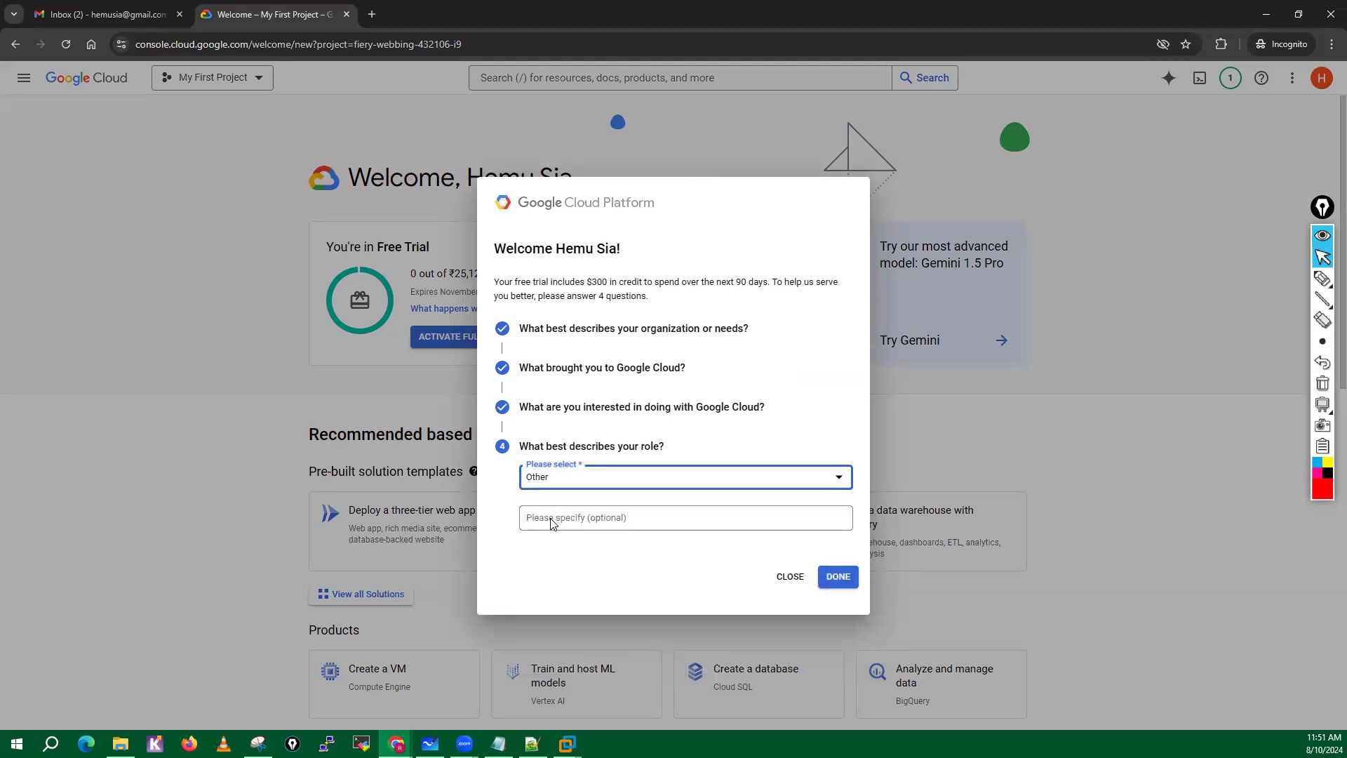
pyautogui.click(841, 577)
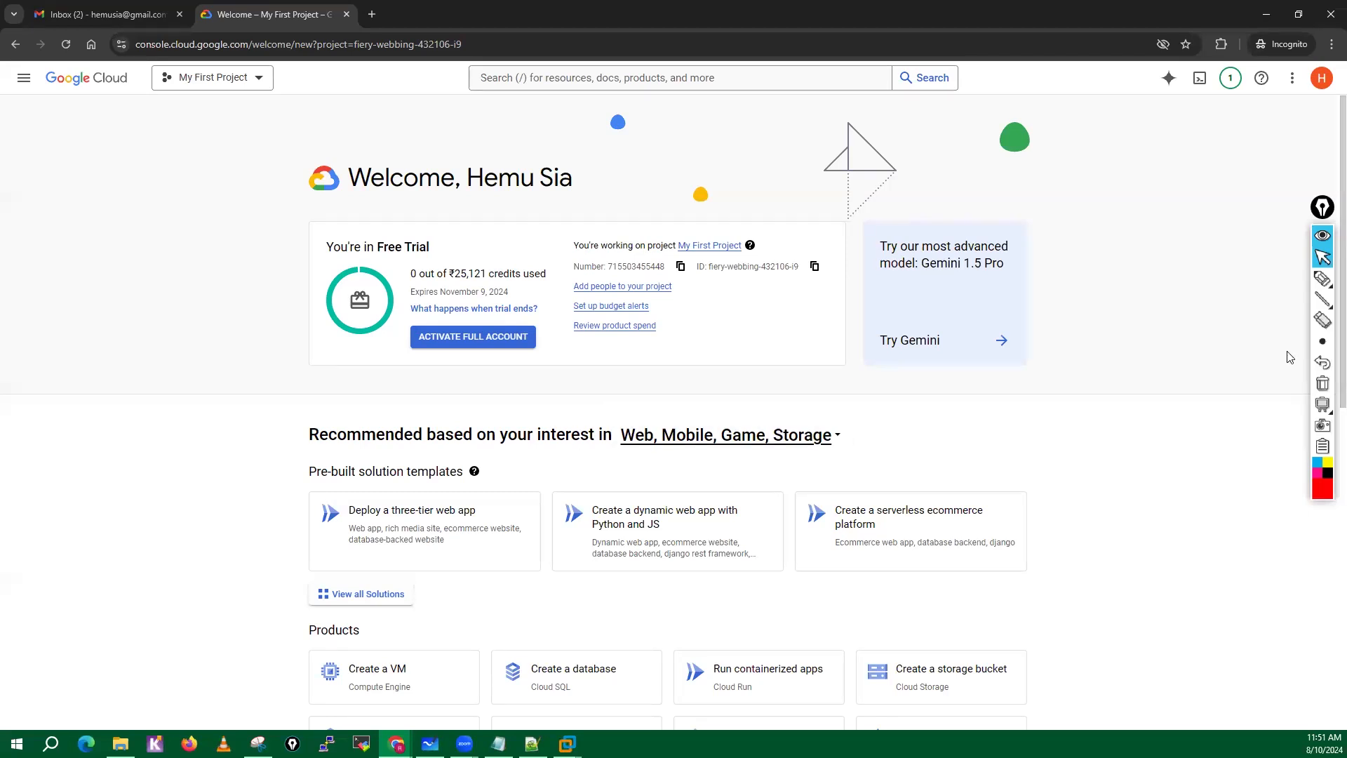
# Mark the full account activation, Free Trial label, credit amount and expiry date in red, handwrite 300 USD, and erase all the marks.
pyautogui.moveTo(1314, 284)
pyautogui.click(1260, 282)
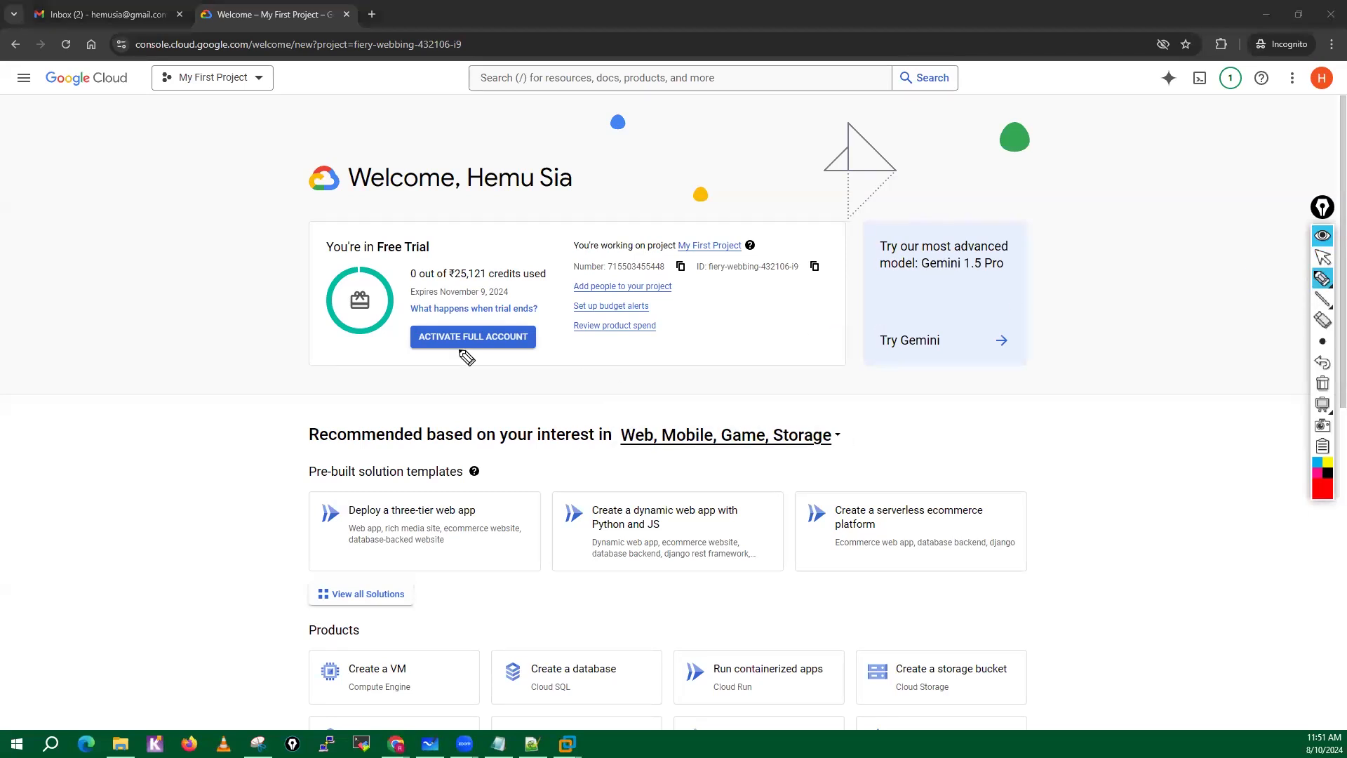
pyautogui.moveTo(470, 317)
pyautogui.mouseDown()
pyautogui.moveTo(384, 344)
pyautogui.moveTo(475, 317)
pyautogui.moveTo(445, 316)
pyautogui.mouseUp()
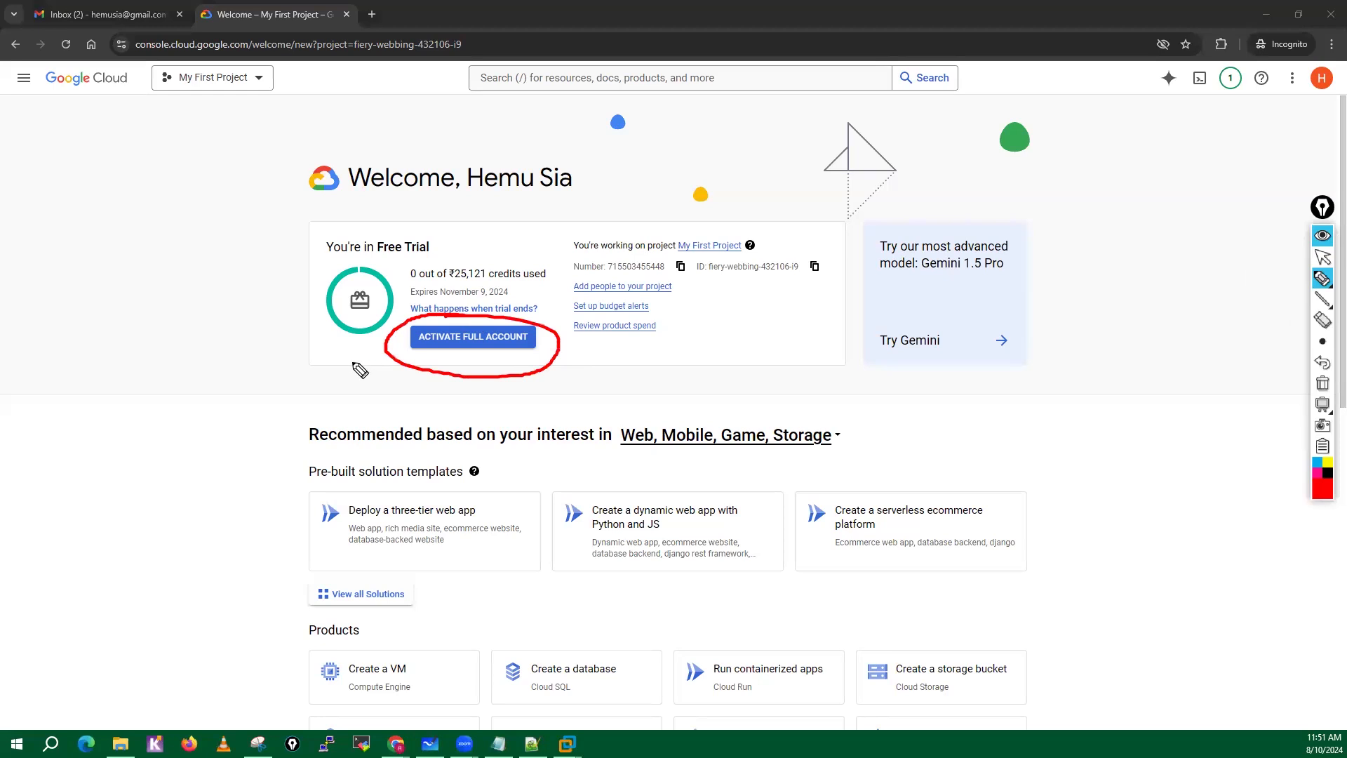
pyautogui.moveTo(334, 366)
pyautogui.mouseDown()
pyautogui.moveTo(412, 345)
pyautogui.moveTo(406, 371)
pyautogui.mouseUp()
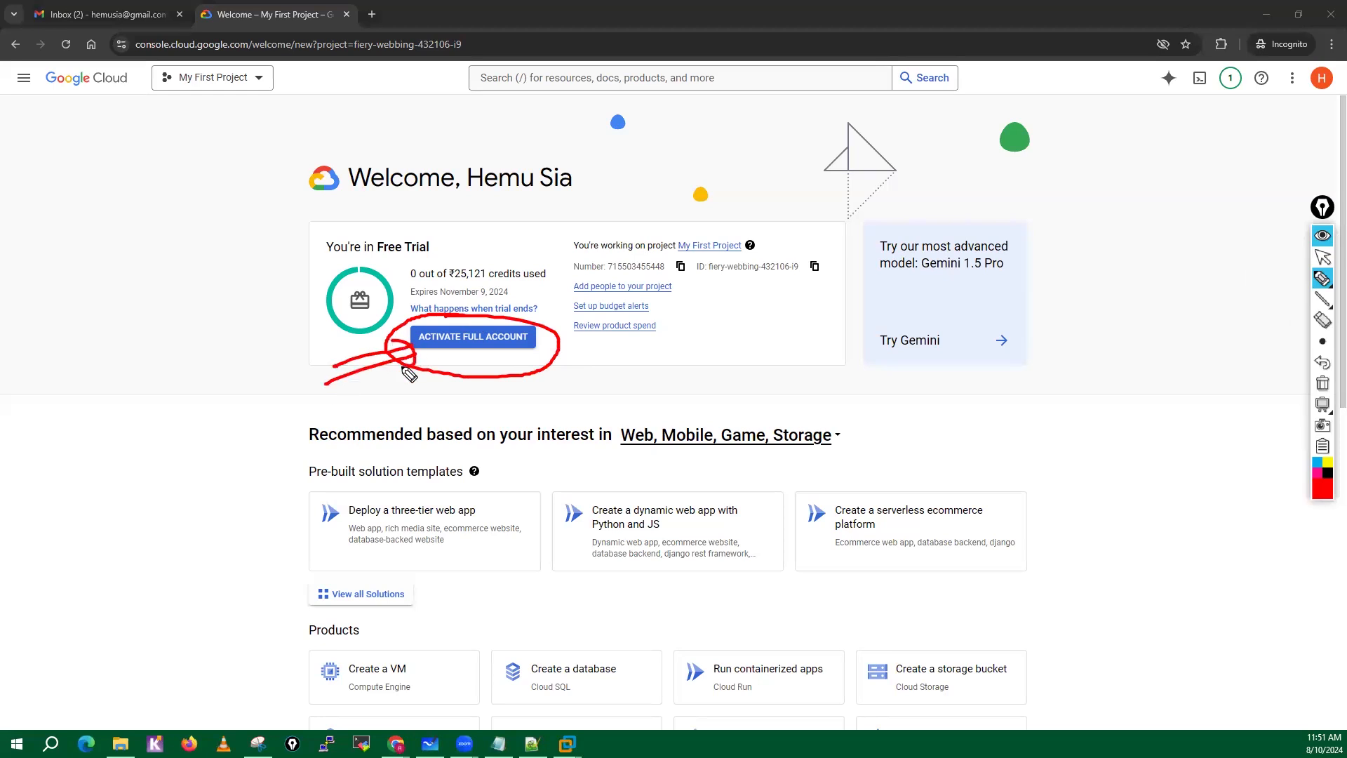
pyautogui.moveTo(376, 224)
pyautogui.mouseDown()
pyautogui.moveTo(321, 263)
pyautogui.moveTo(433, 217)
pyautogui.moveTo(393, 212)
pyautogui.mouseUp()
pyautogui.moveTo(447, 285)
pyautogui.mouseDown()
pyautogui.moveTo(495, 284)
pyautogui.moveTo(445, 256)
pyautogui.moveTo(487, 255)
pyautogui.moveTo(489, 289)
pyautogui.mouseUp()
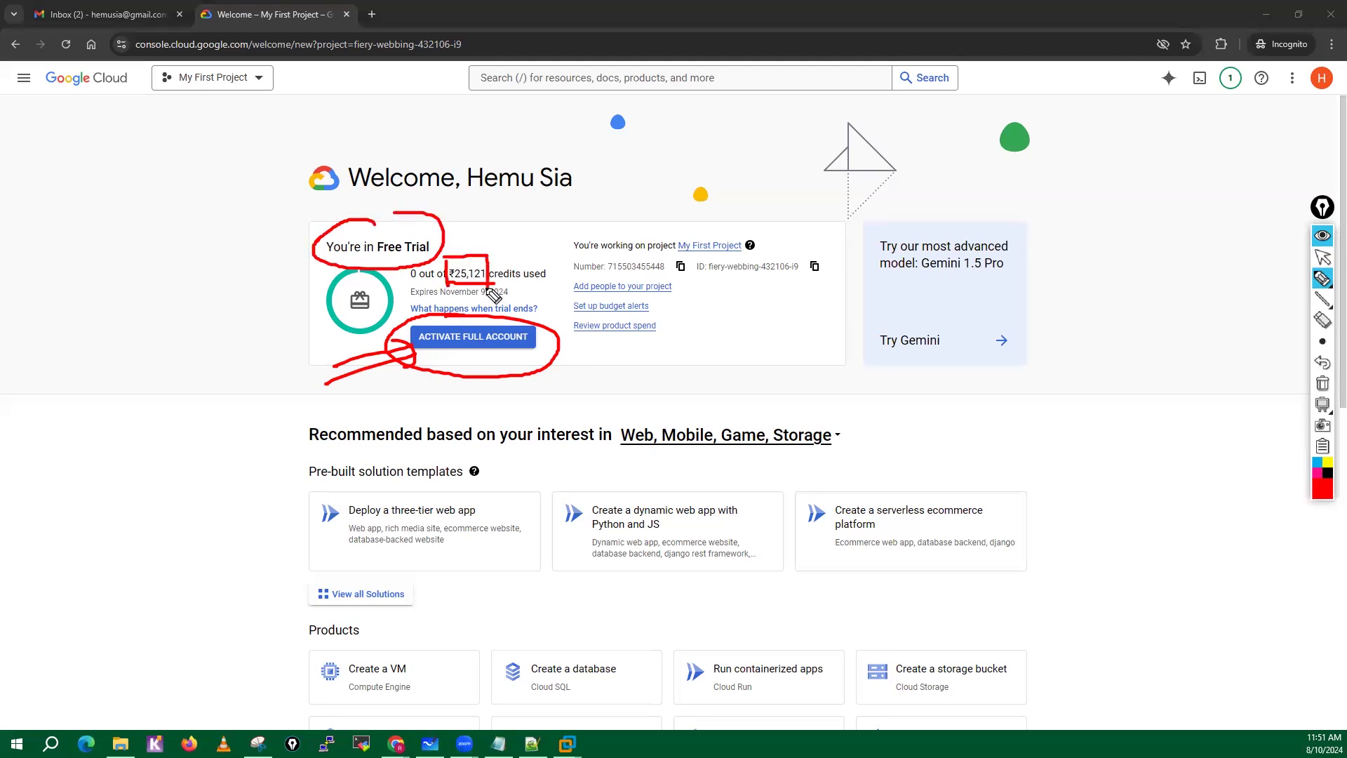
pyautogui.moveTo(502, 205)
pyautogui.mouseDown()
pyautogui.moveTo(519, 222)
pyautogui.moveTo(602, 191)
pyautogui.moveTo(622, 205)
pyautogui.mouseUp()
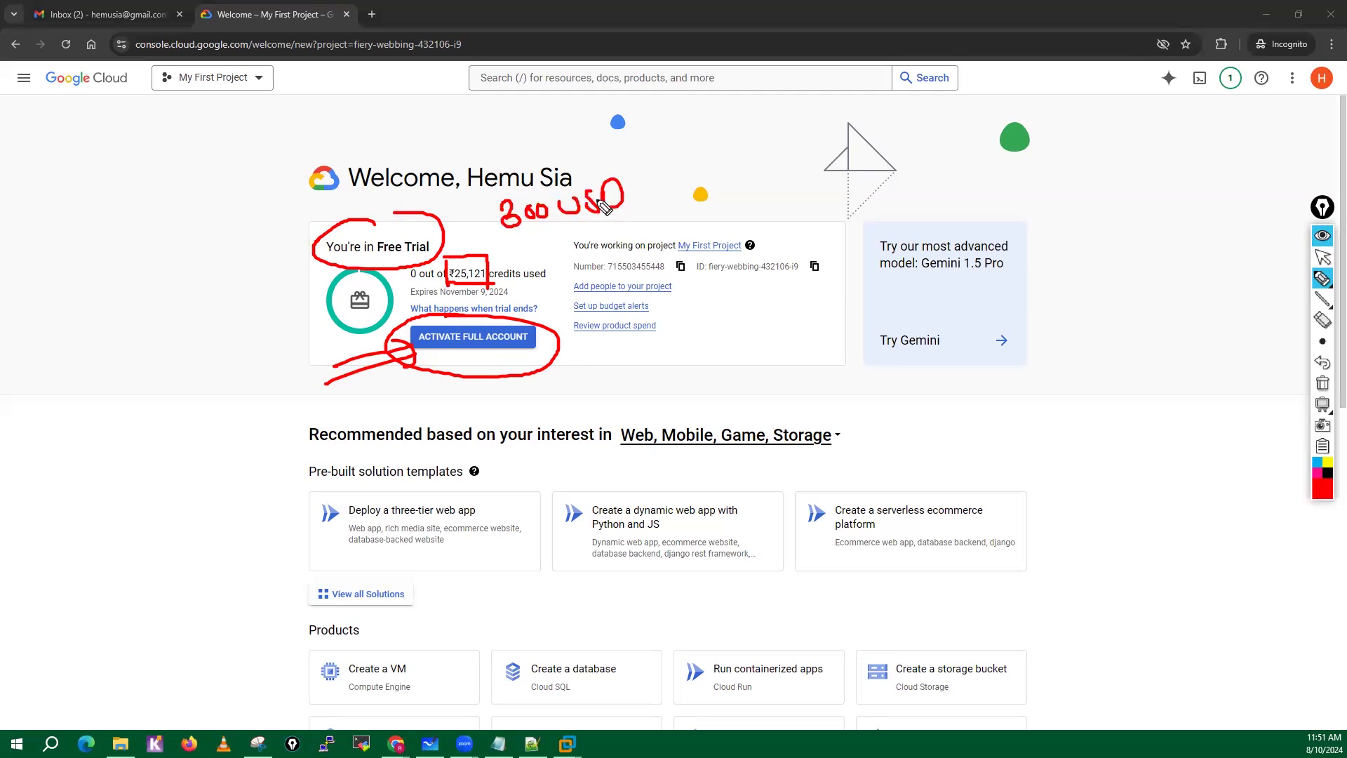
pyautogui.moveTo(451, 298); pyautogui.dragTo(513, 297)
pyautogui.click(1323, 383)
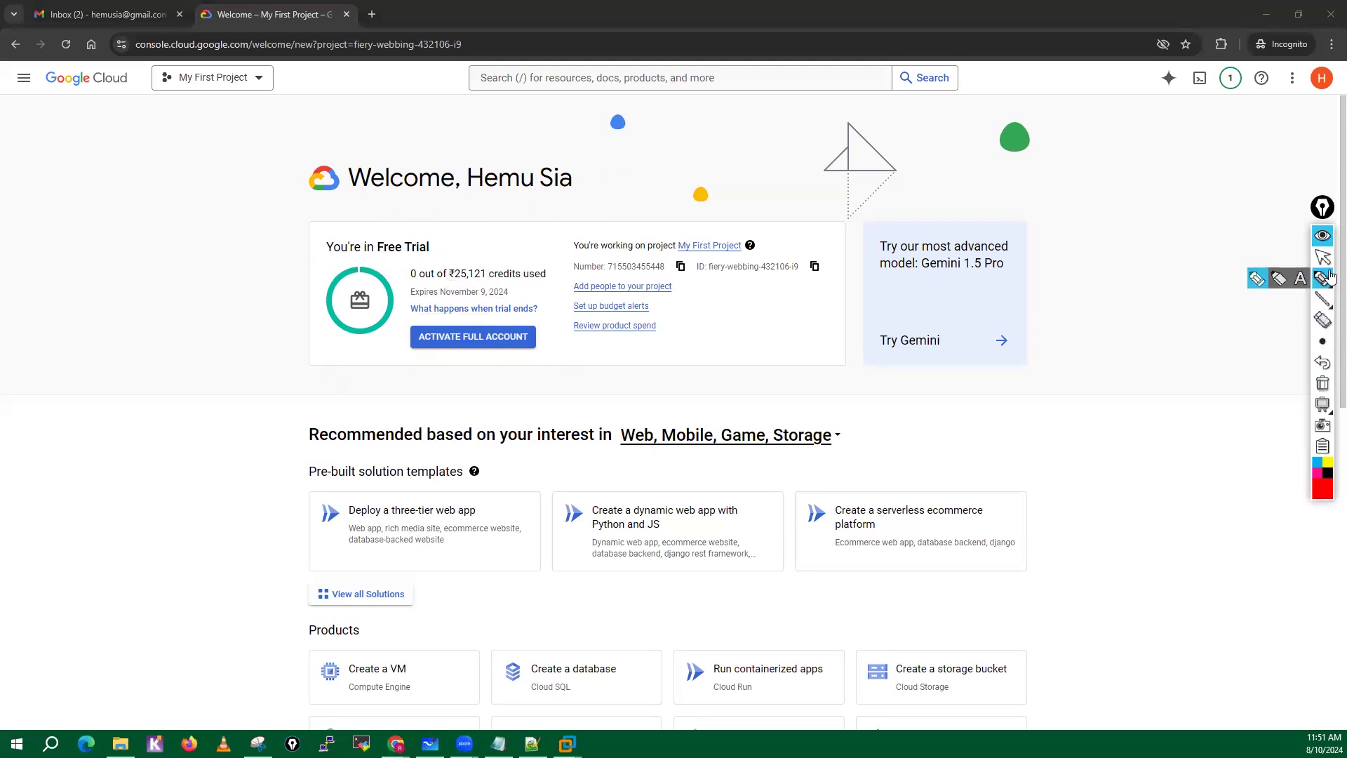
pyautogui.click(1322, 258)
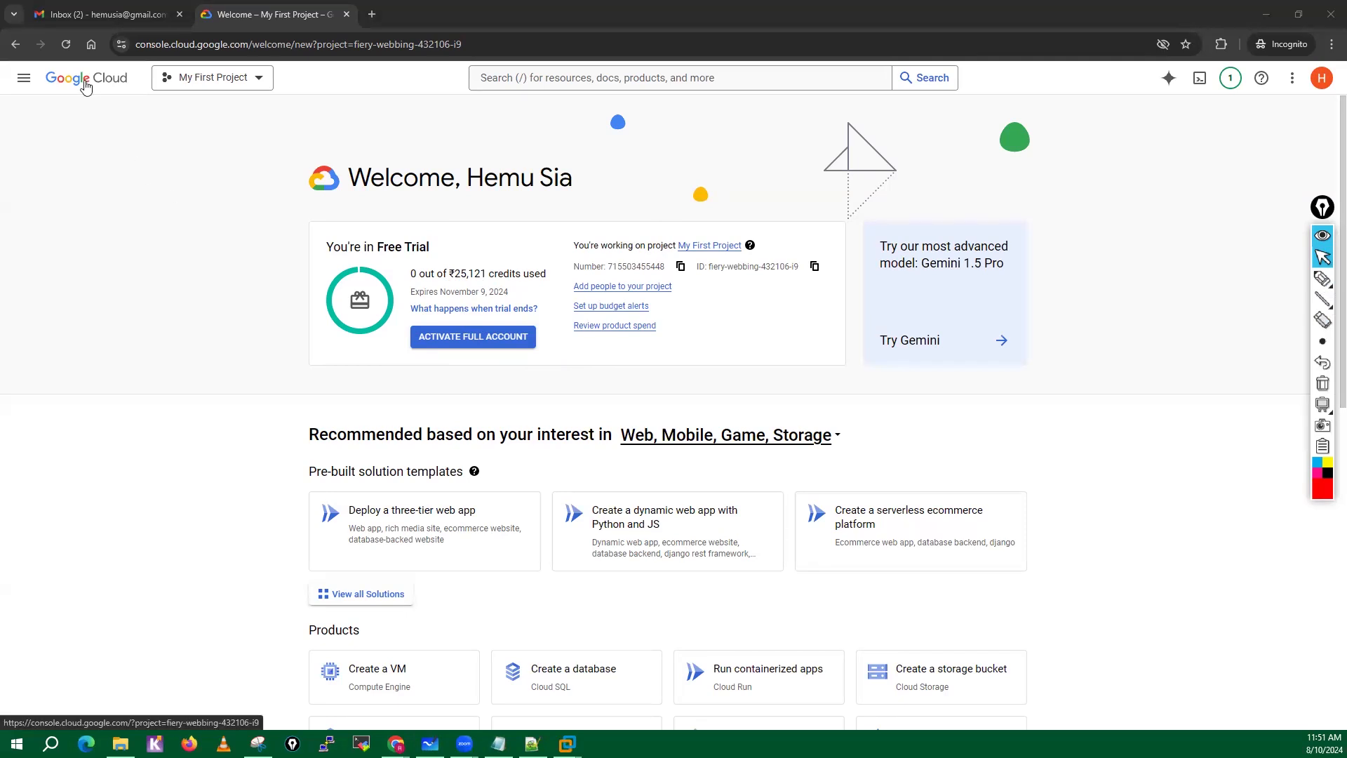
# Create a new project named eve-ng with no organization and switch to it.
pyautogui.click(261, 84)
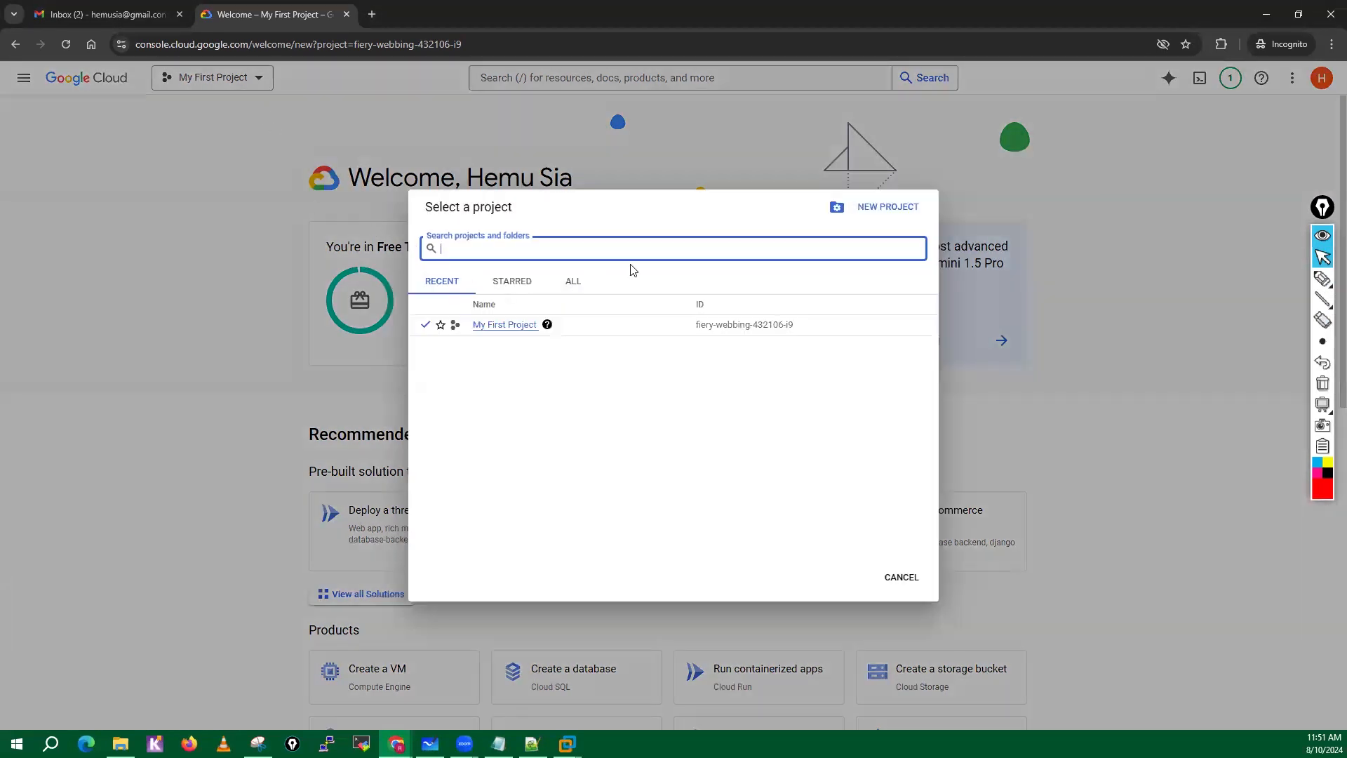
pyautogui.click(888, 207)
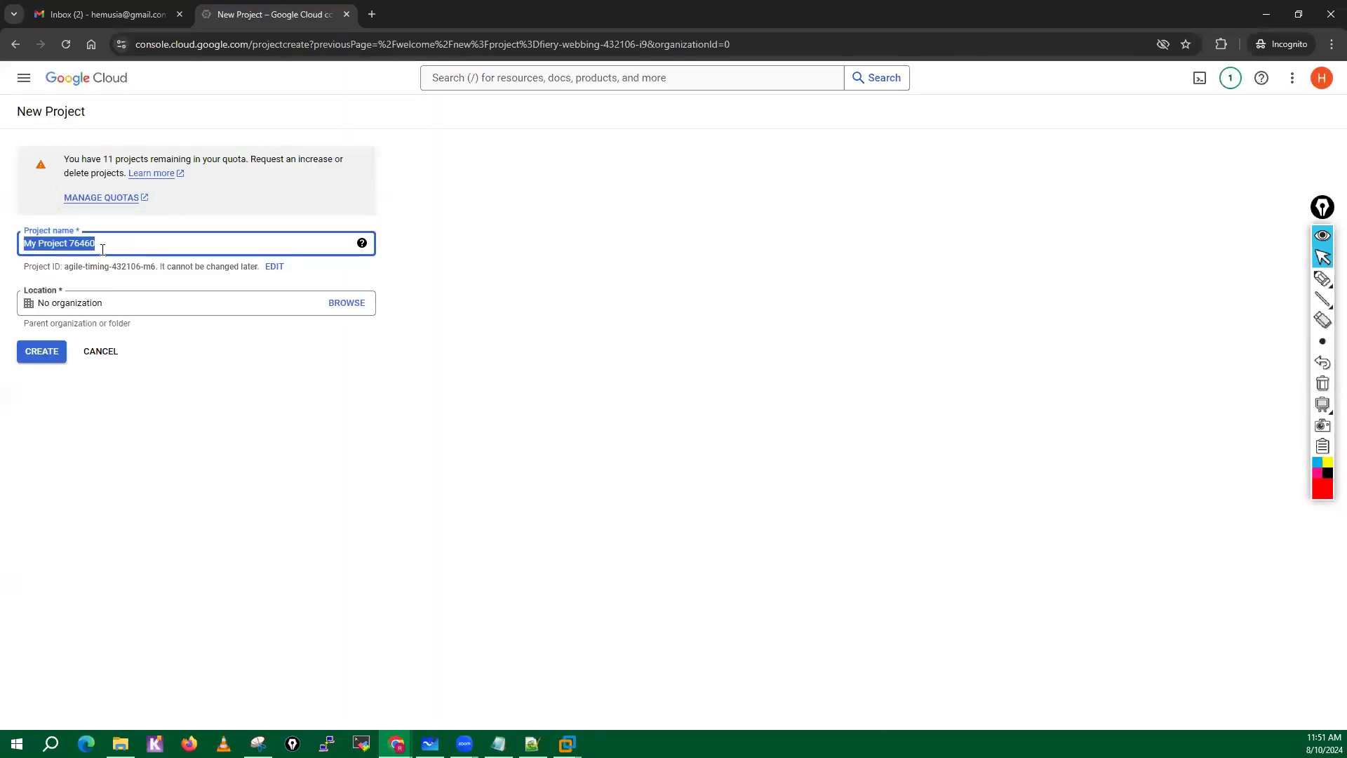
pyautogui.write('eve-ng')
pyautogui.click(42, 351)
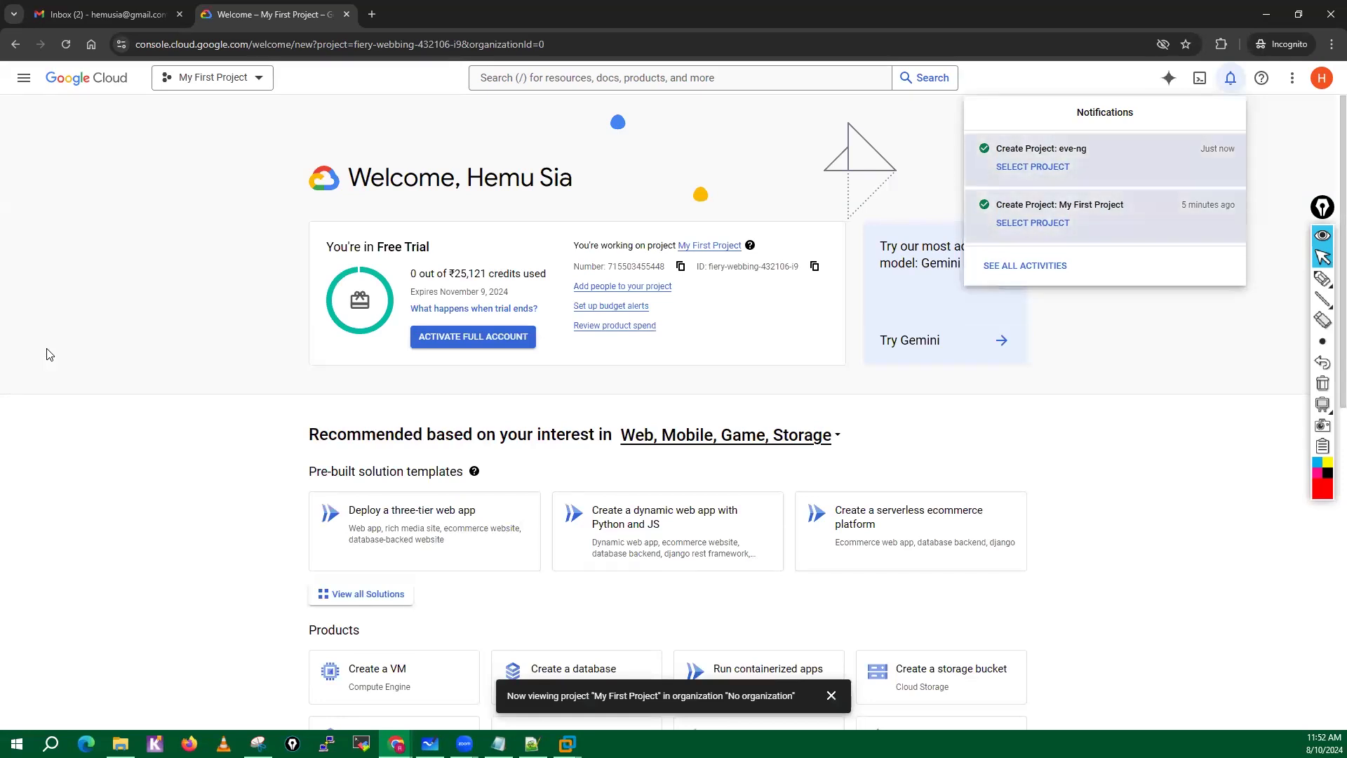
pyautogui.click(1025, 174)
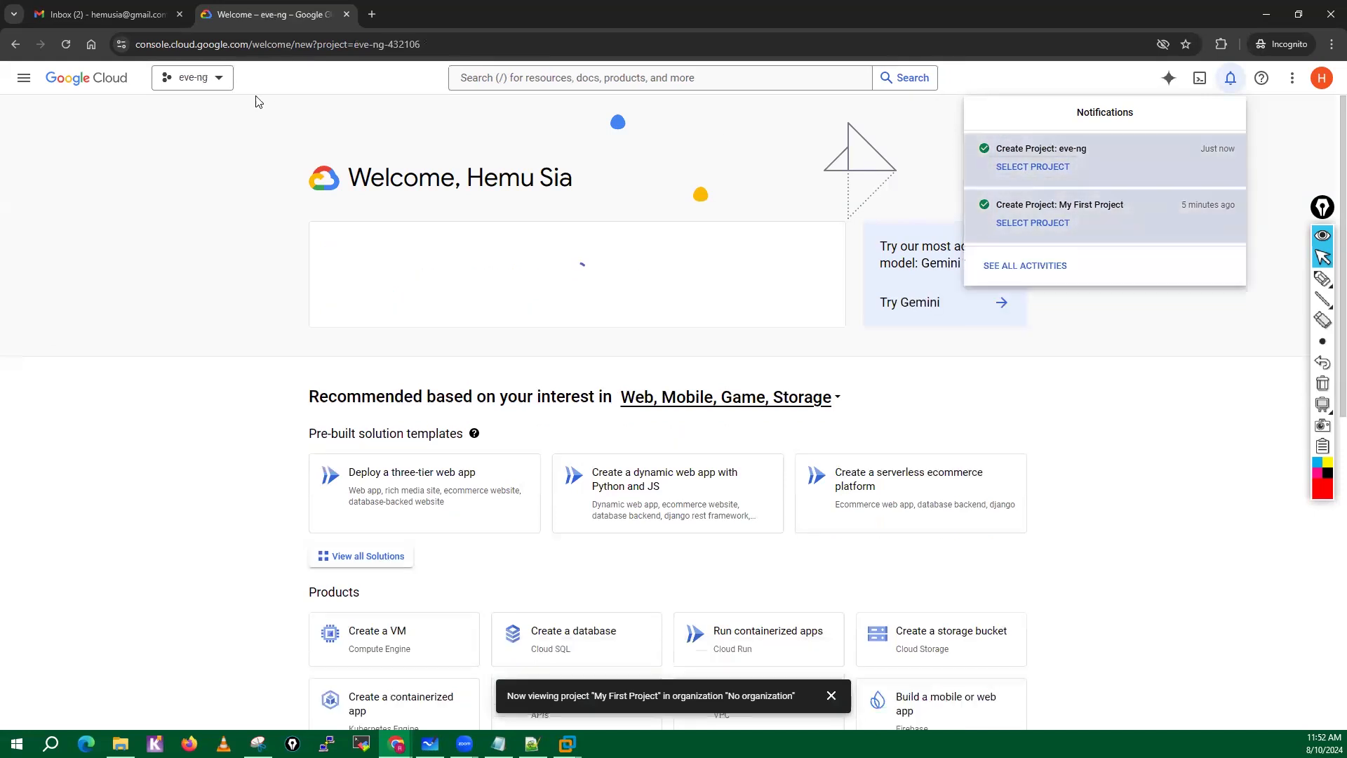
# Go to the Compute Engine VM instances and enable the Compute Engine API for the project.
pyautogui.click(24, 85)
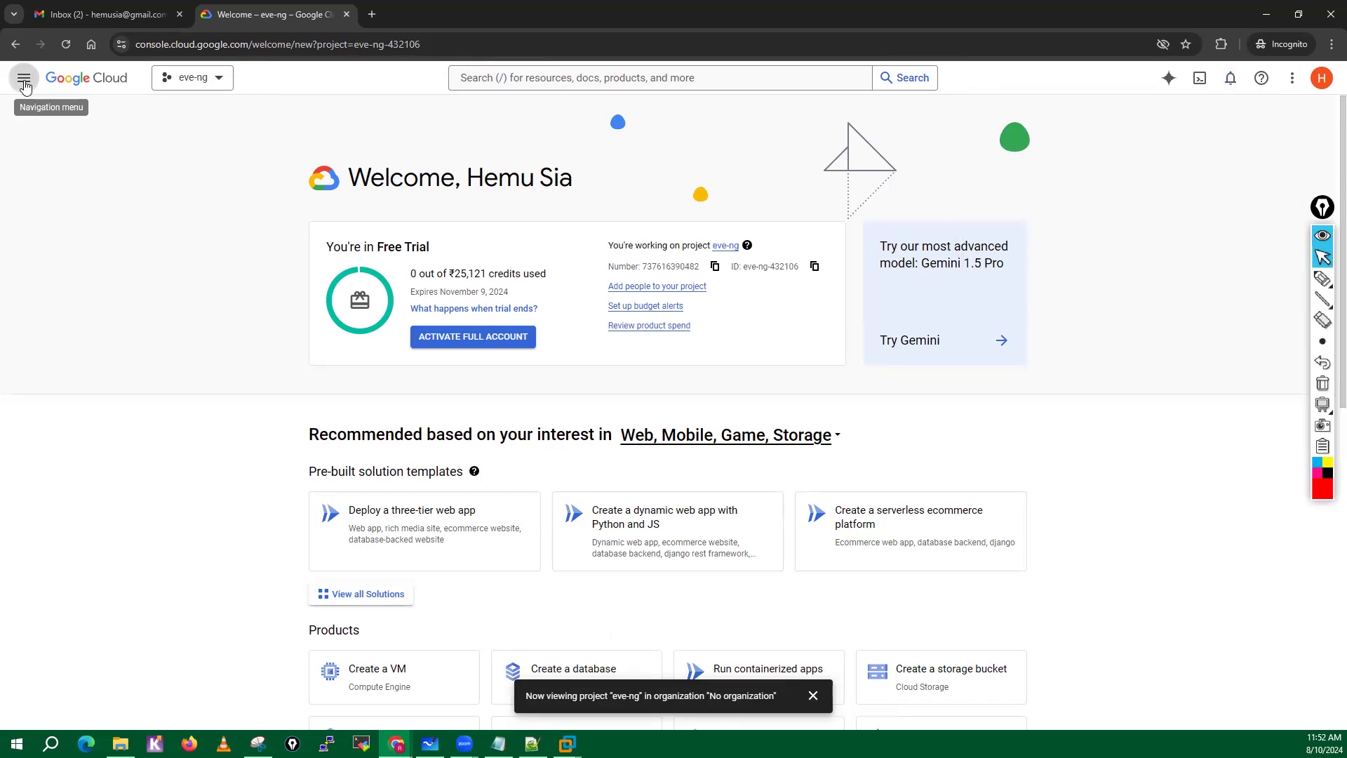
pyautogui.click(24, 85)
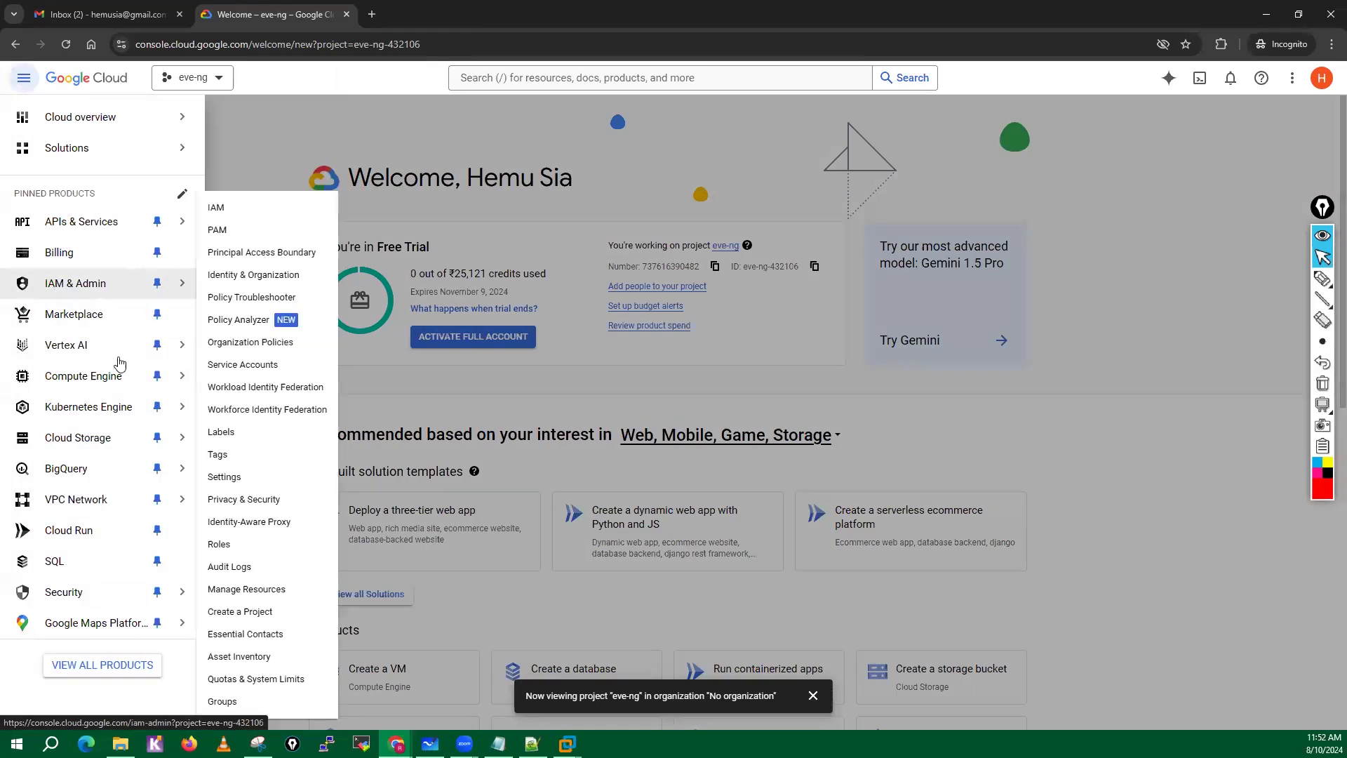
pyautogui.moveTo(70, 379)
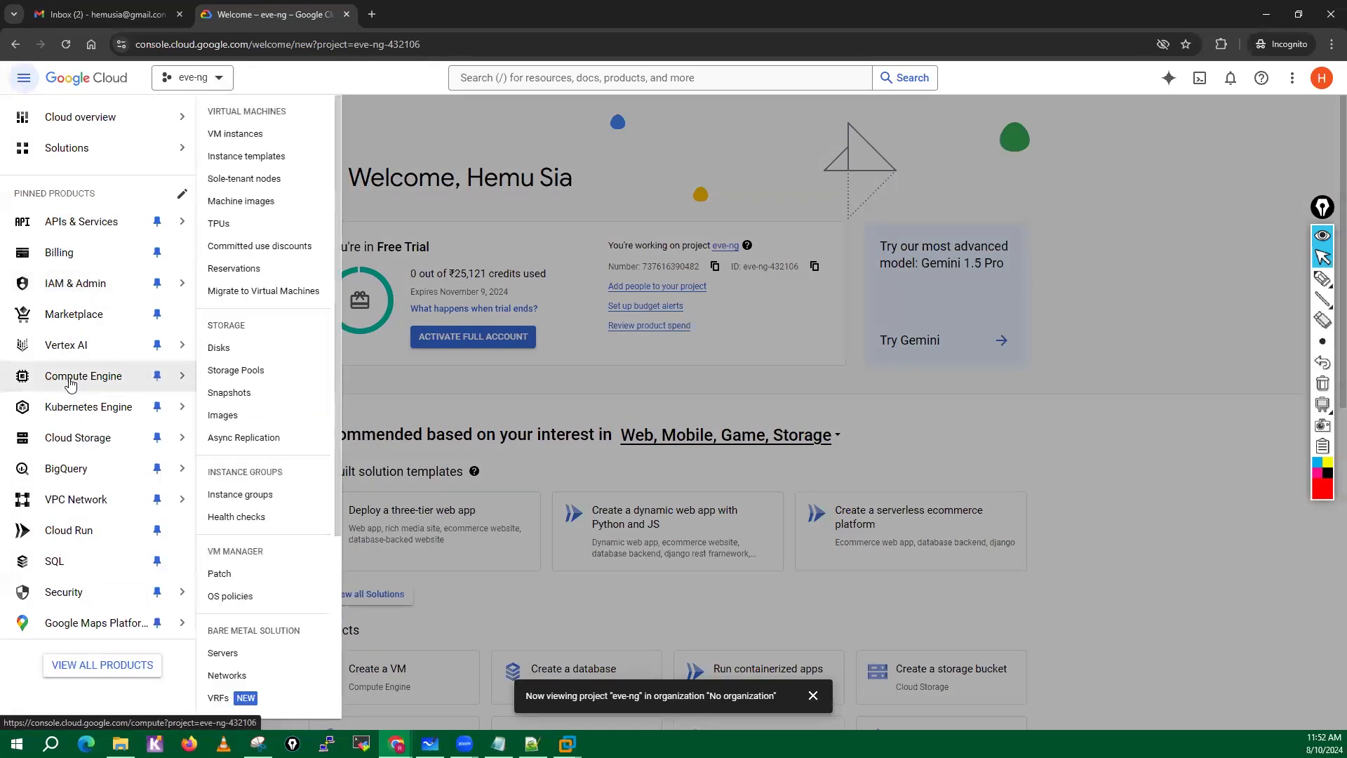
pyautogui.click(242, 133)
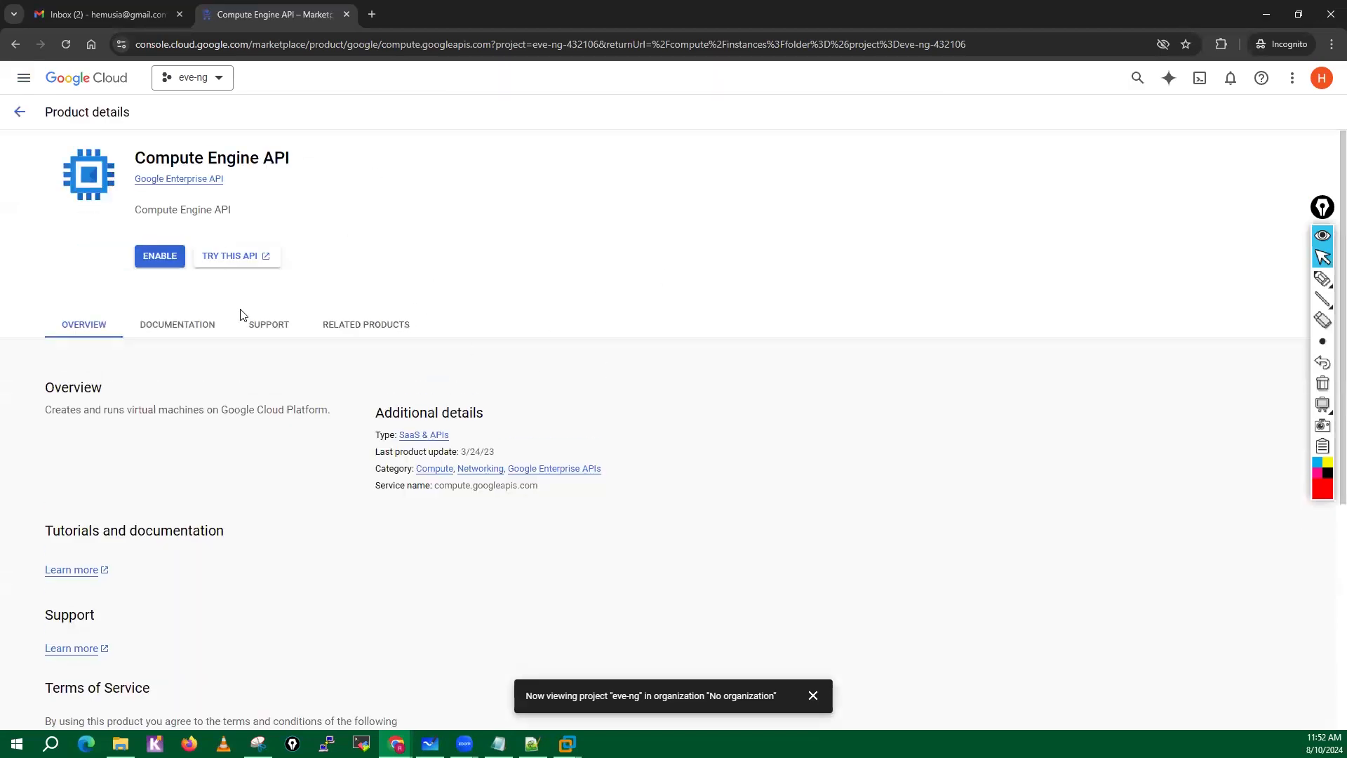
pyautogui.click(161, 259)
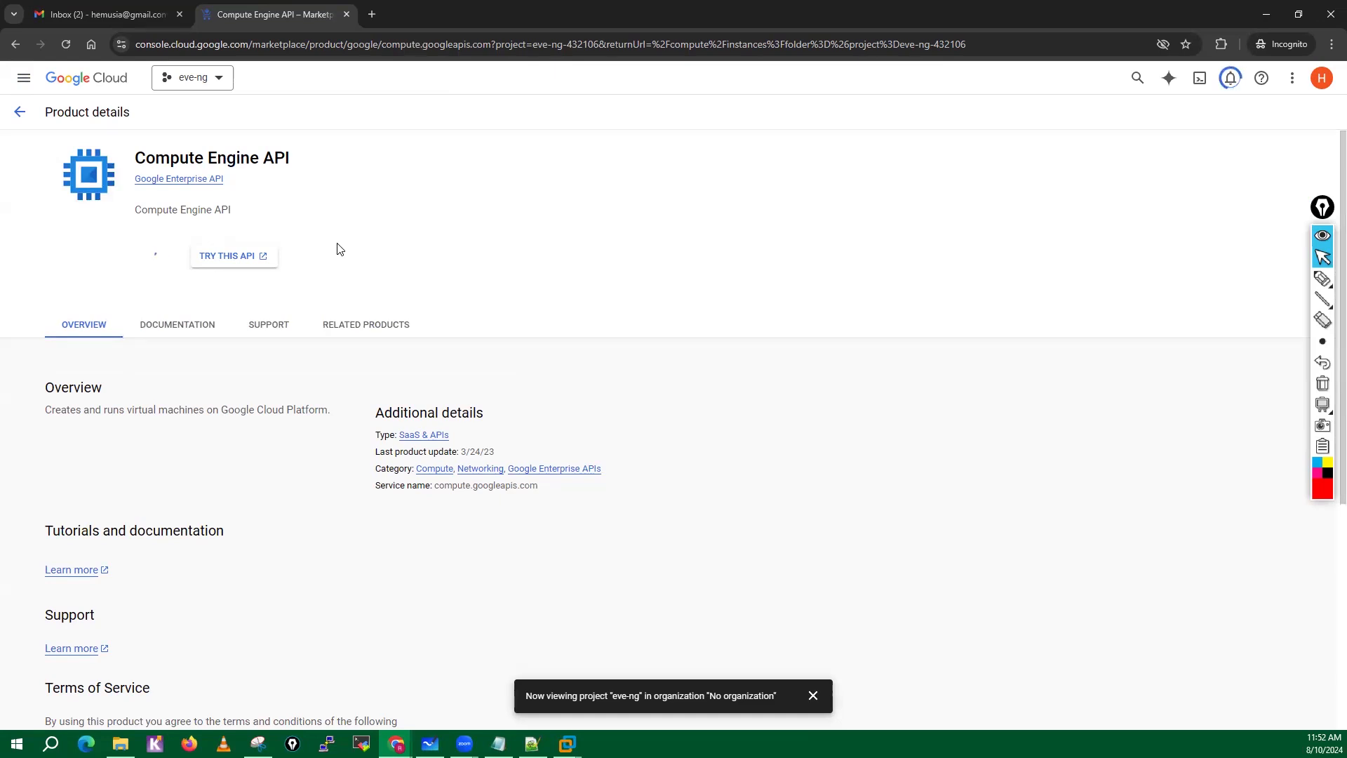
# Open a new browser tab, read the Google Cloud free trial confirmation email in Gmail, and return to the inbox.
pyautogui.click(372, 14)
pyautogui.click(76, 14)
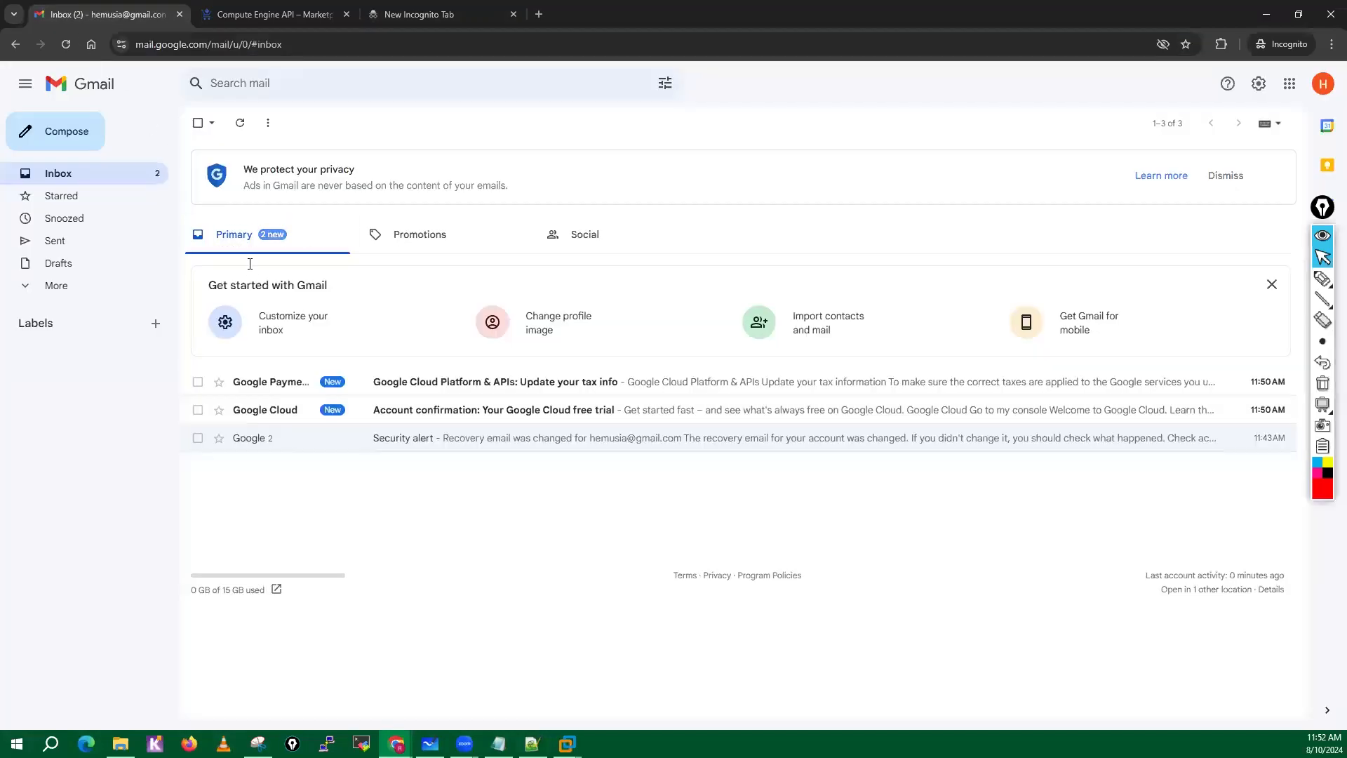
pyautogui.click(291, 413)
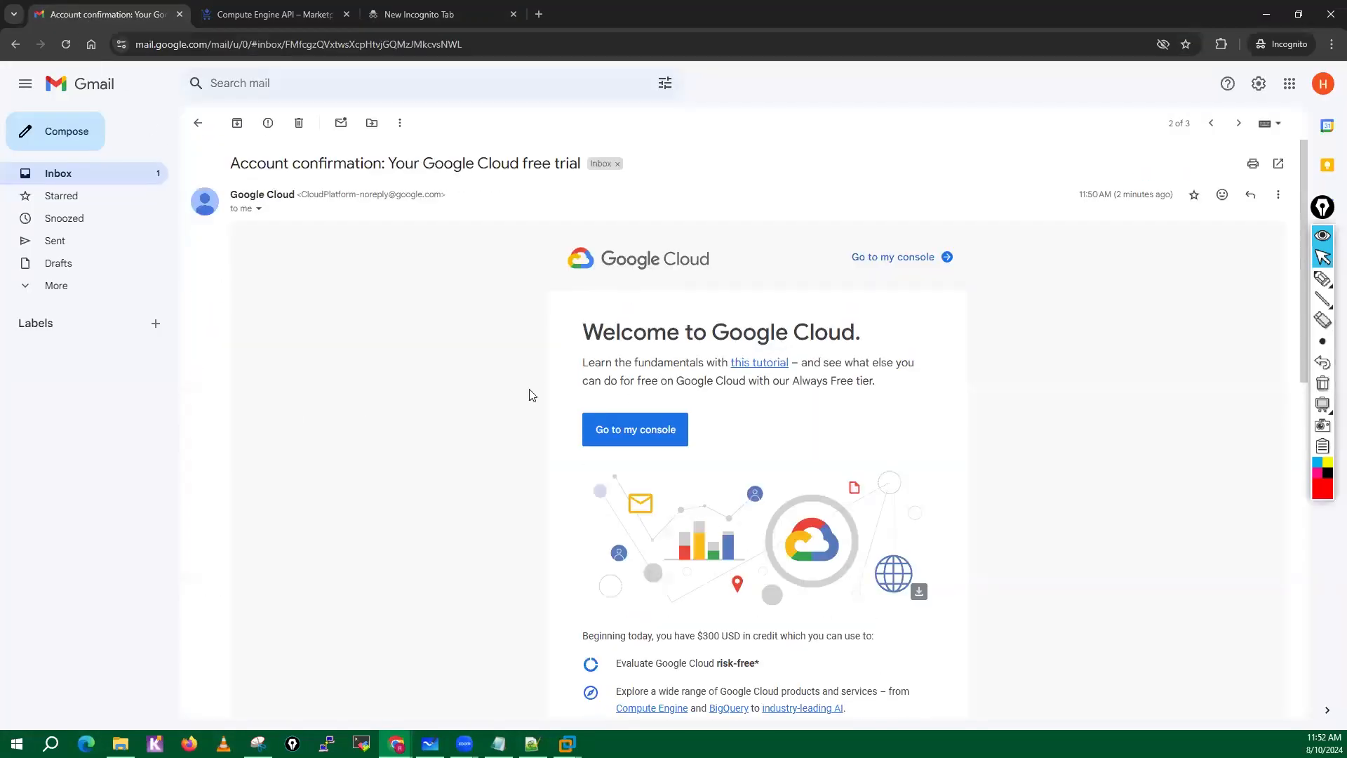
pyautogui.click(198, 123)
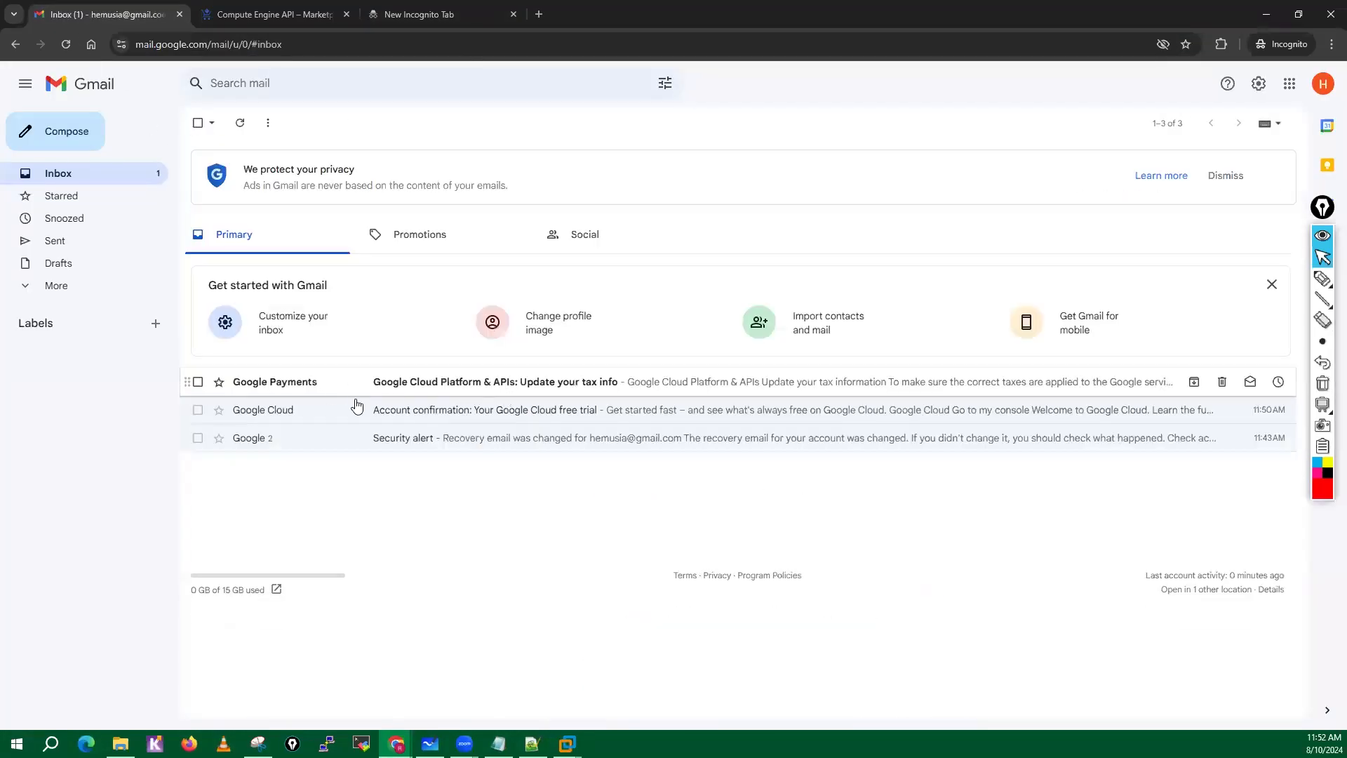
# Read the Google Cloud free trial confirmation and the Google Payments tax info emails, returning to the inbox.
pyautogui.click(539, 422)
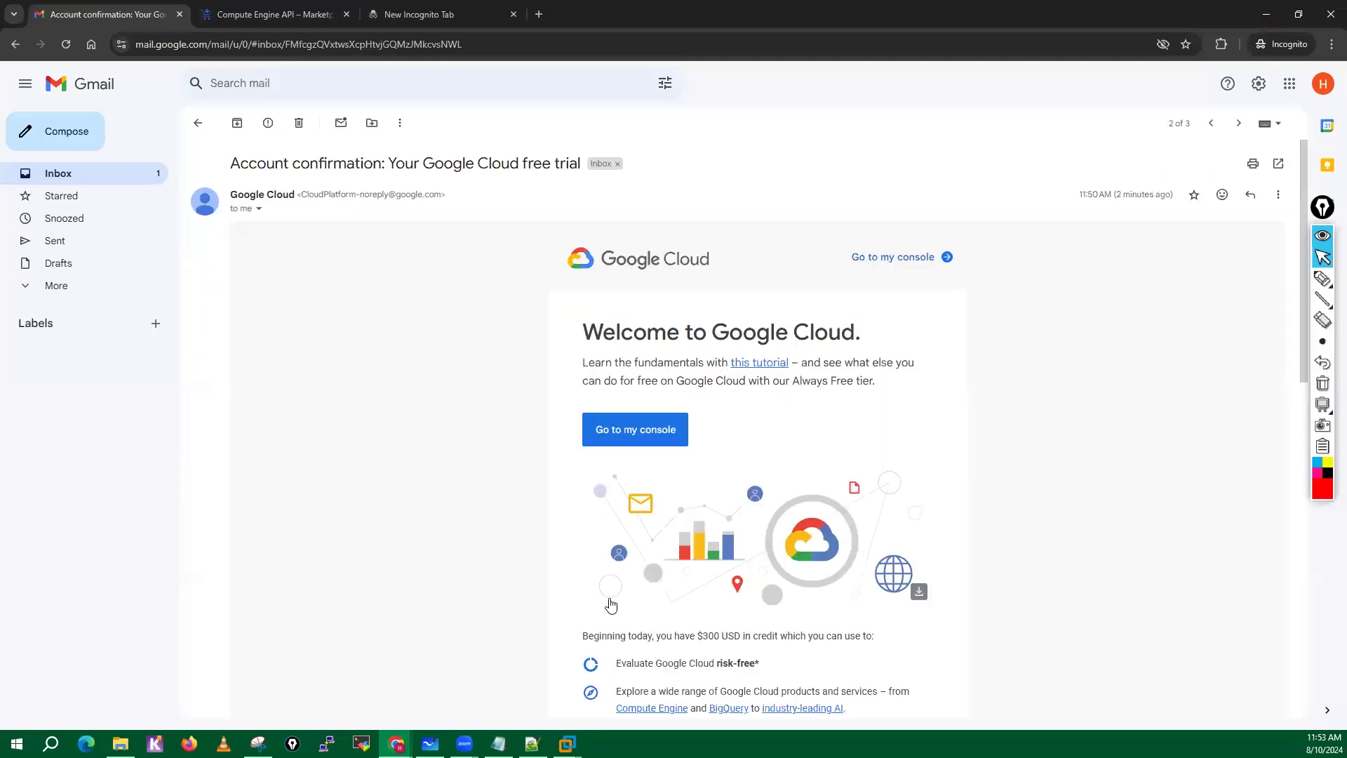
pyautogui.scroll(-10, 604, 600)
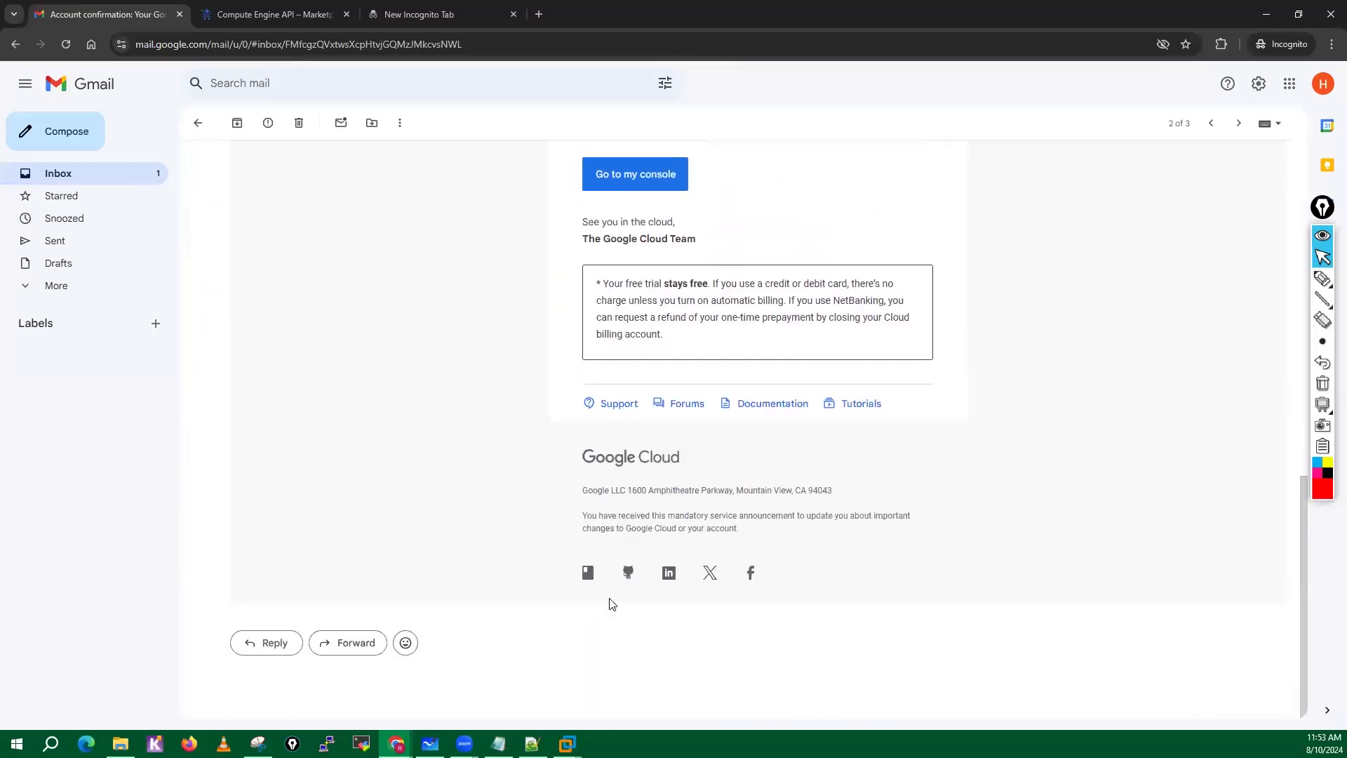
pyautogui.scroll(10, 607, 604)
pyautogui.click(197, 124)
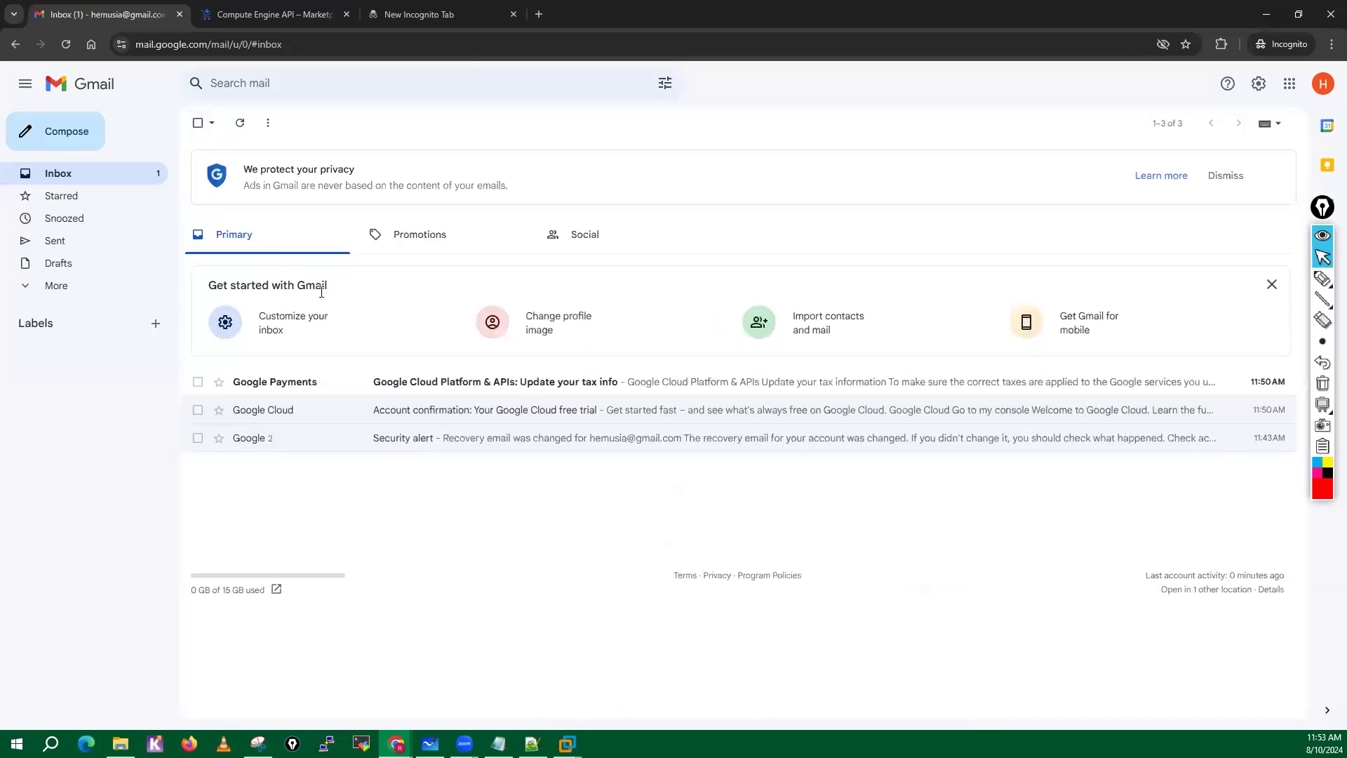
pyautogui.click(284, 384)
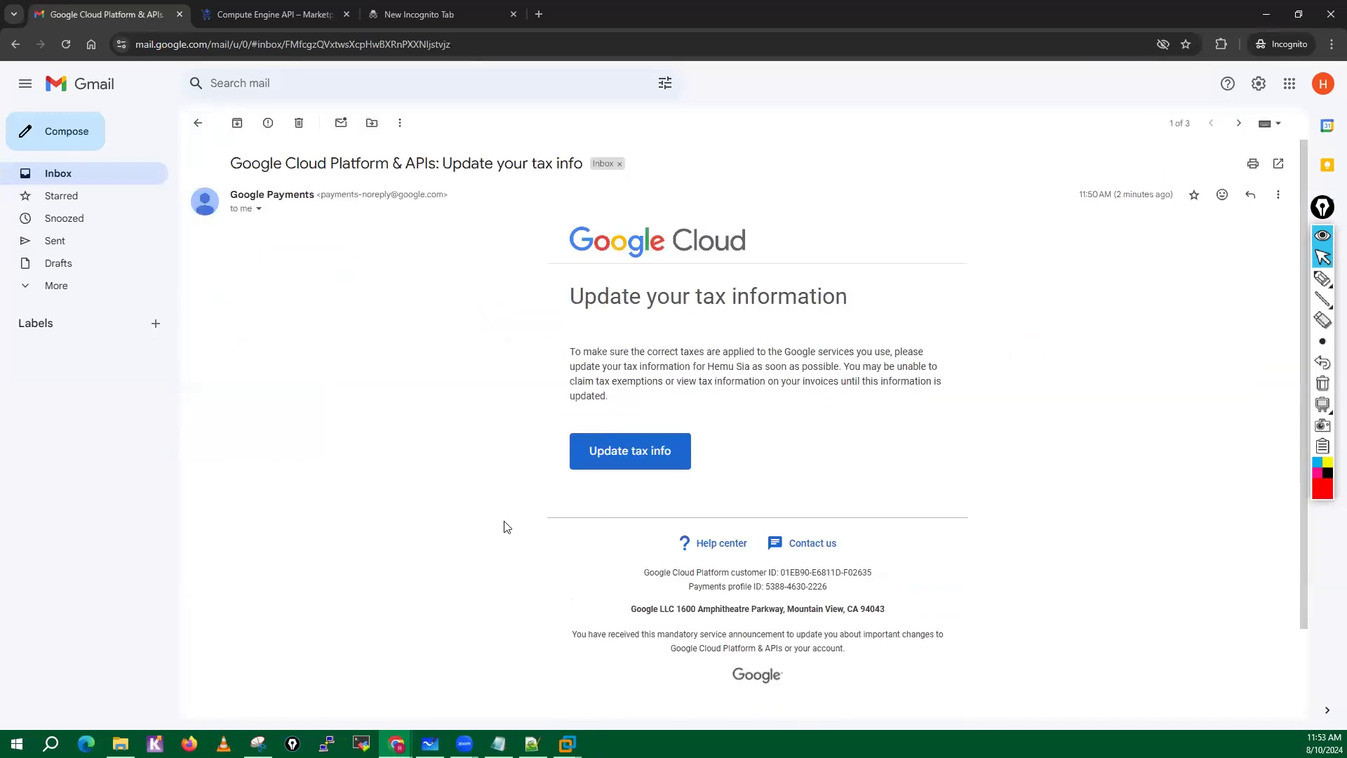
pyautogui.scroll(-2, 502, 527)
pyautogui.scroll(2, 482, 508)
pyautogui.click(199, 126)
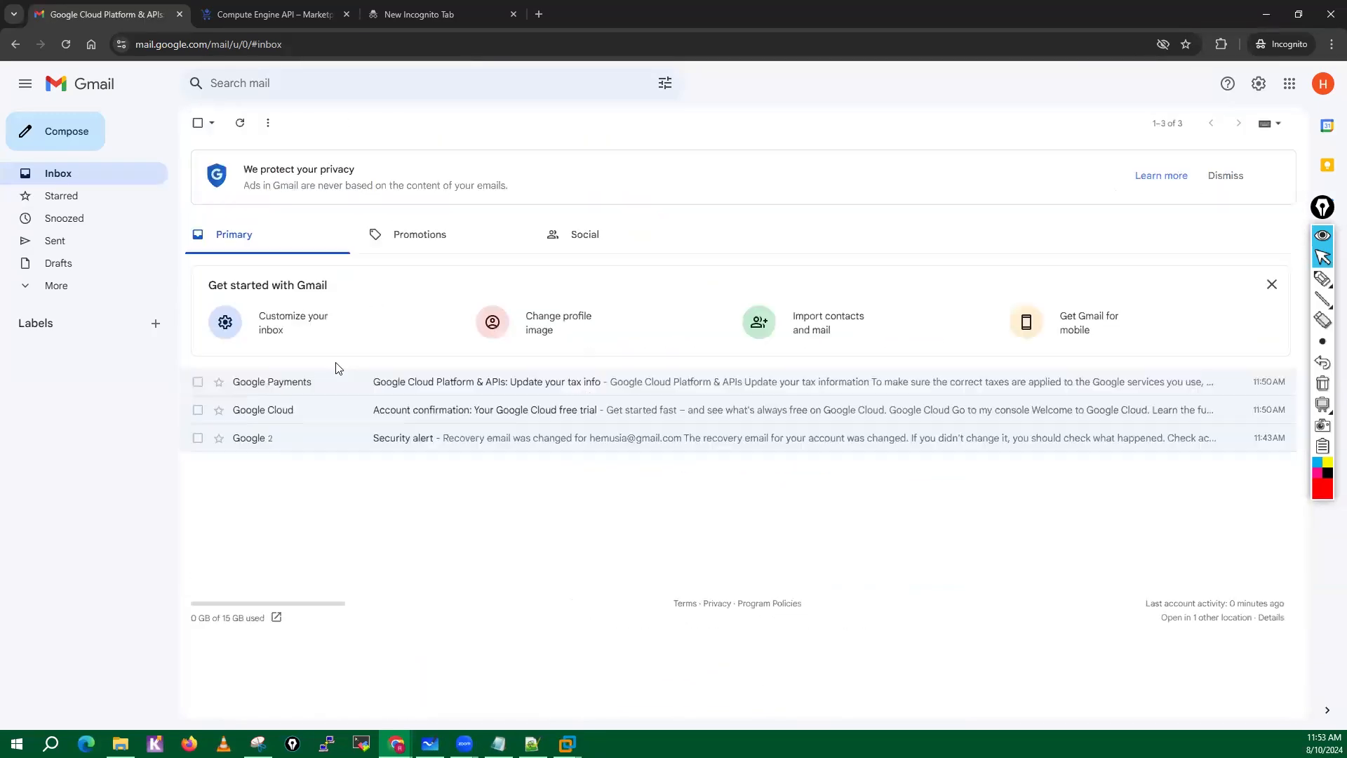
# Check the Compute Engine API page, search Google for eve-ng in the empty tab and open the official EVE-NG website.
pyautogui.click(247, 14)
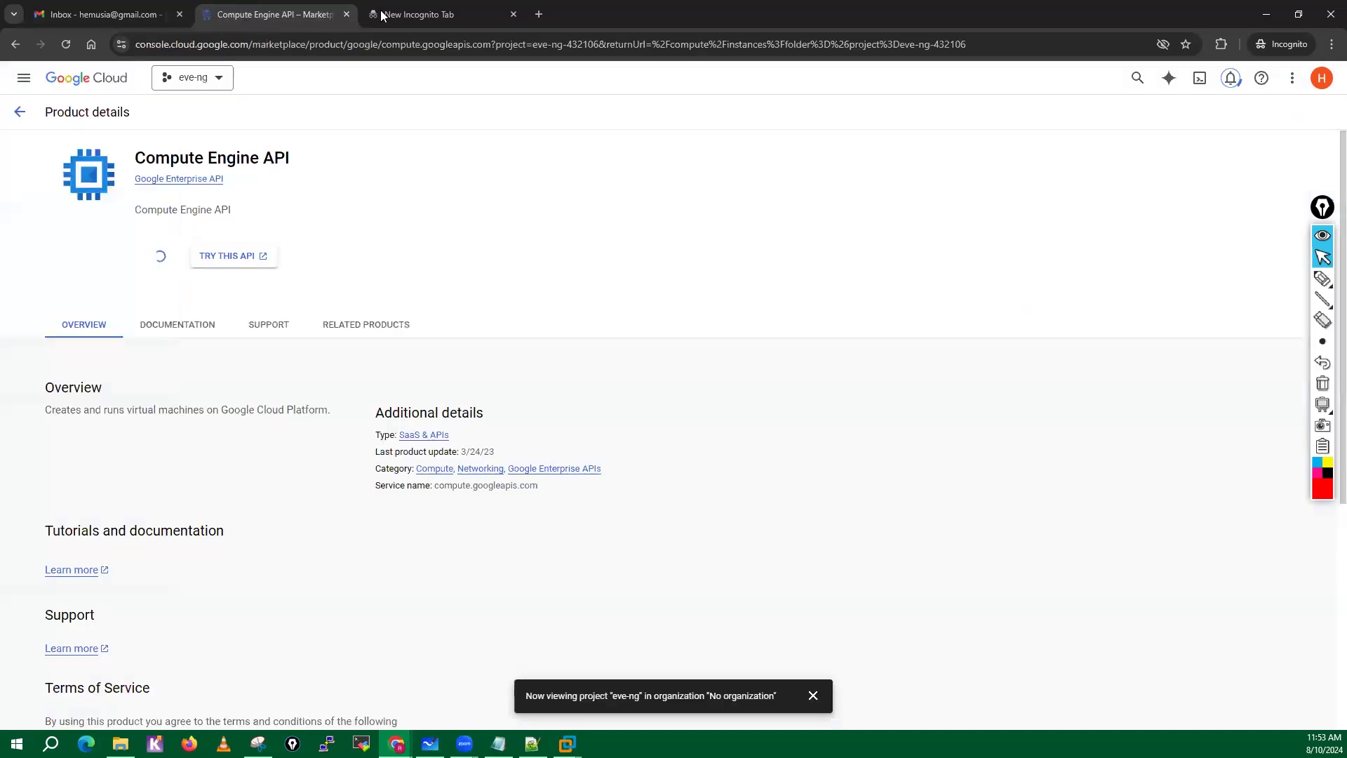
pyautogui.click(414, 14)
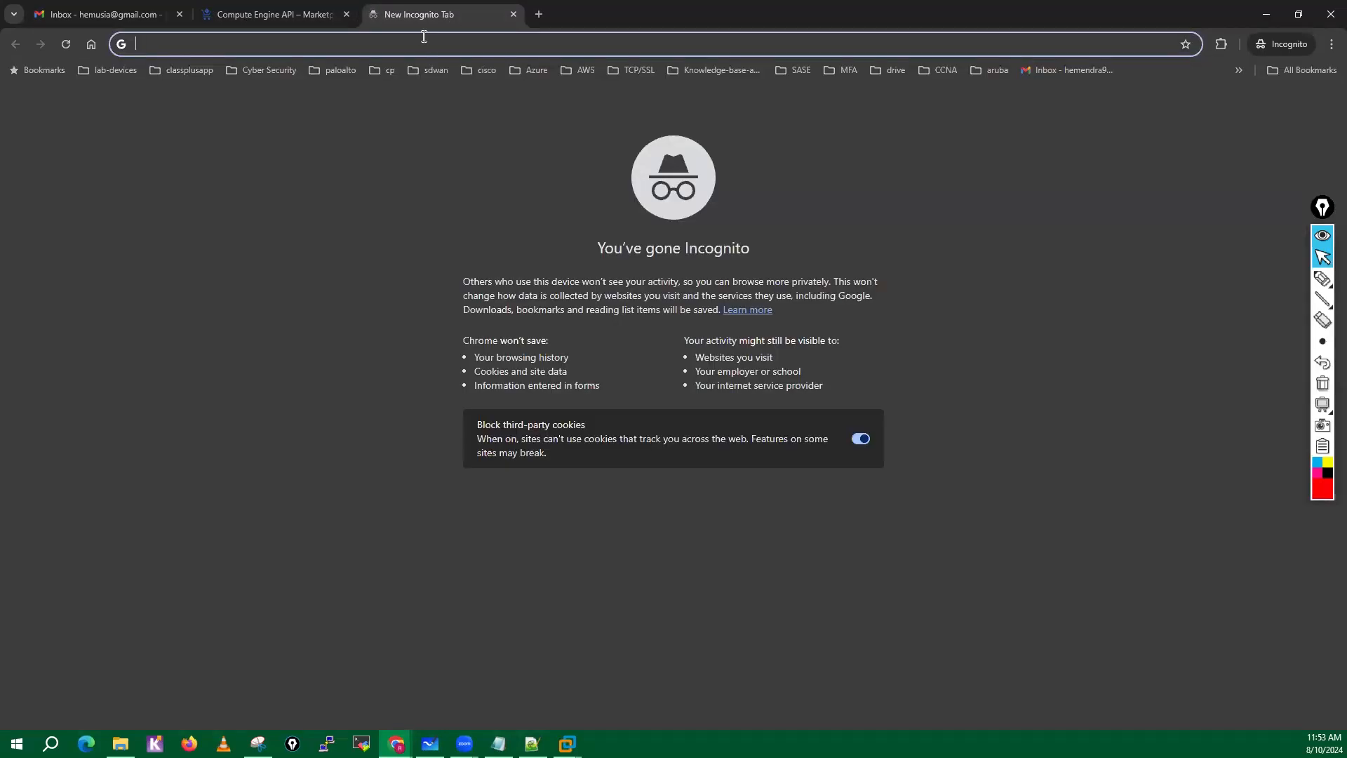
pyautogui.write('eve')
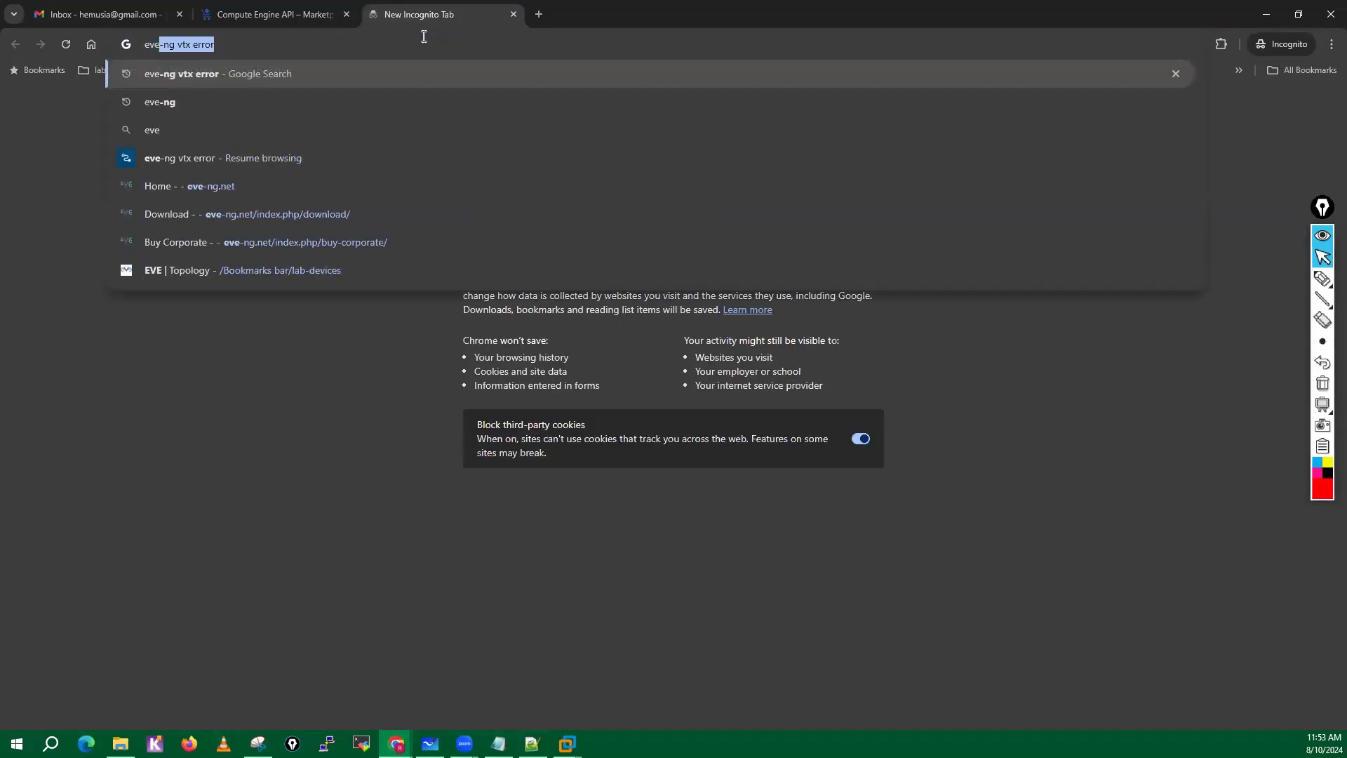
pyautogui.write('-ng')
pyautogui.press('Return')
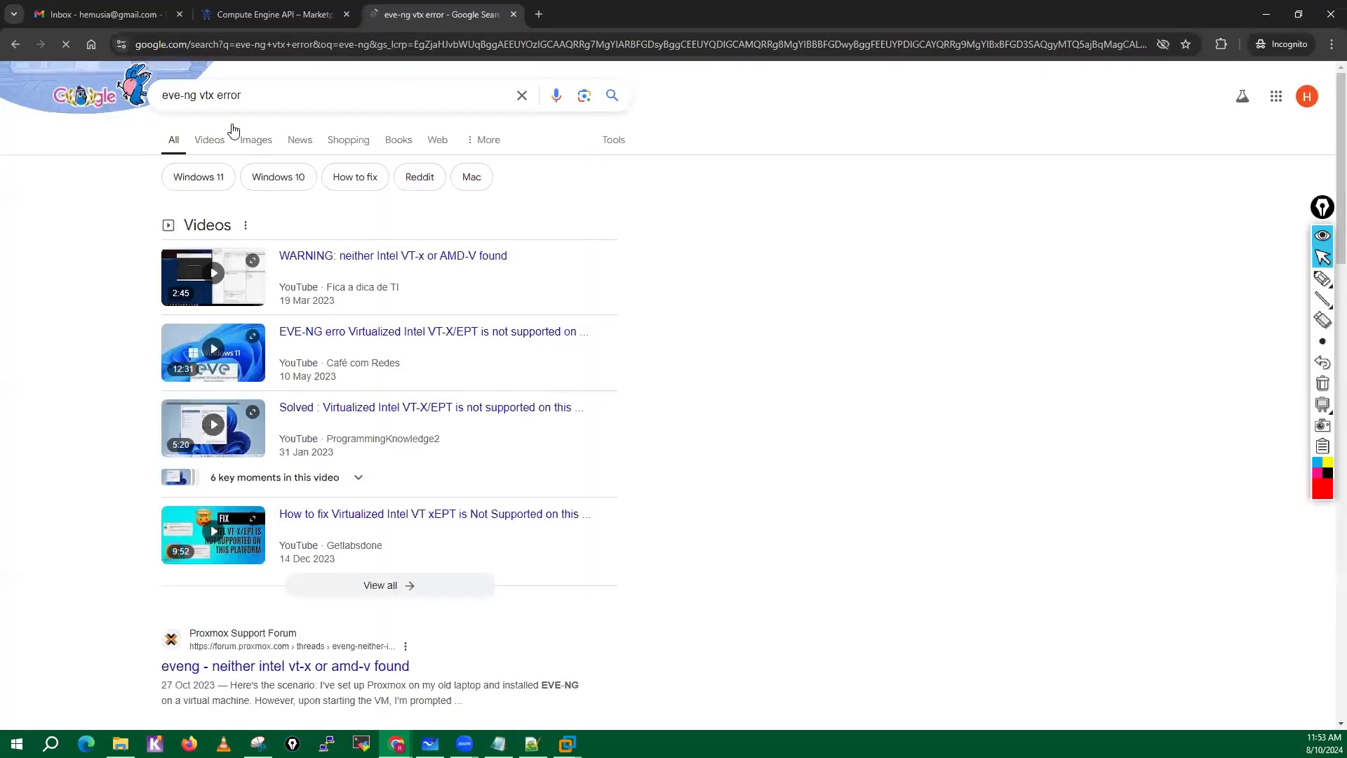
pyautogui.moveTo(285, 96); pyautogui.dragTo(200, 96)
pyautogui.press('BackSpace')
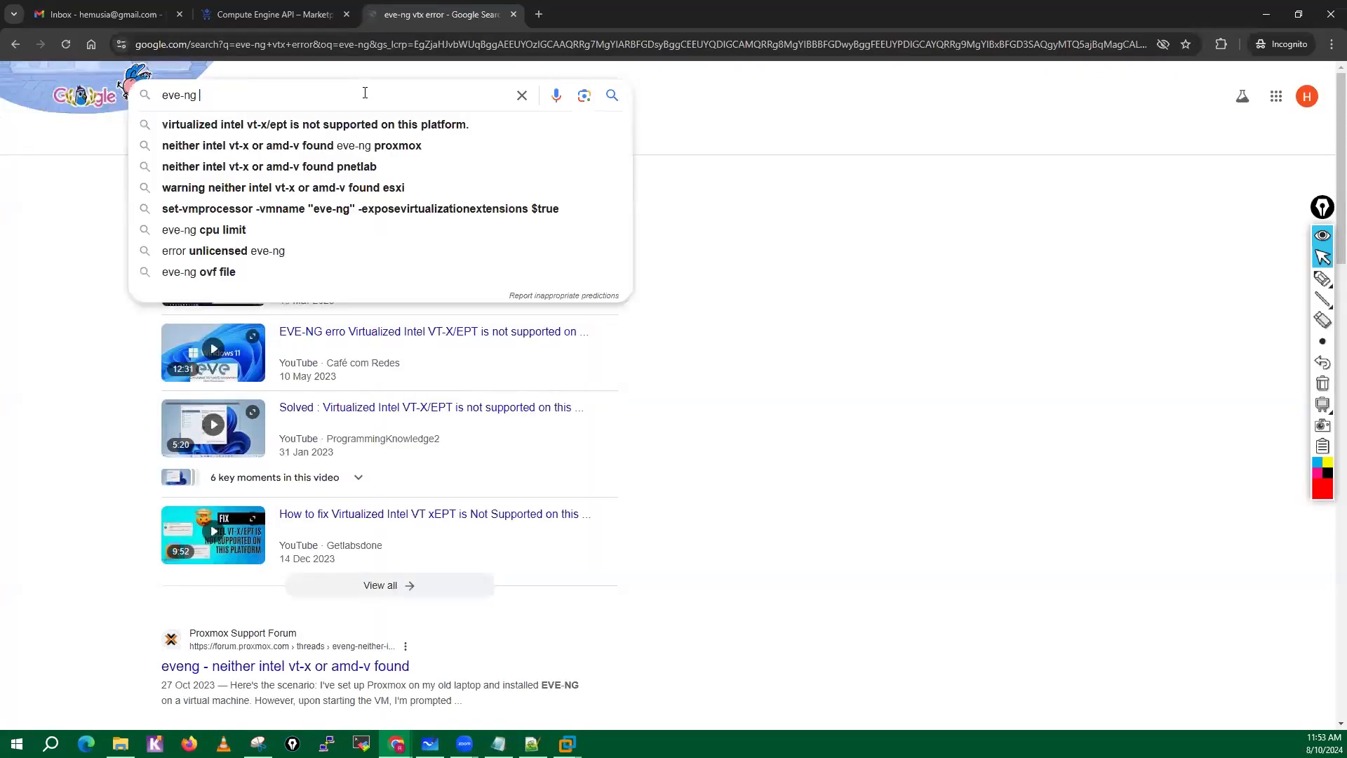
pyautogui.press('Return')
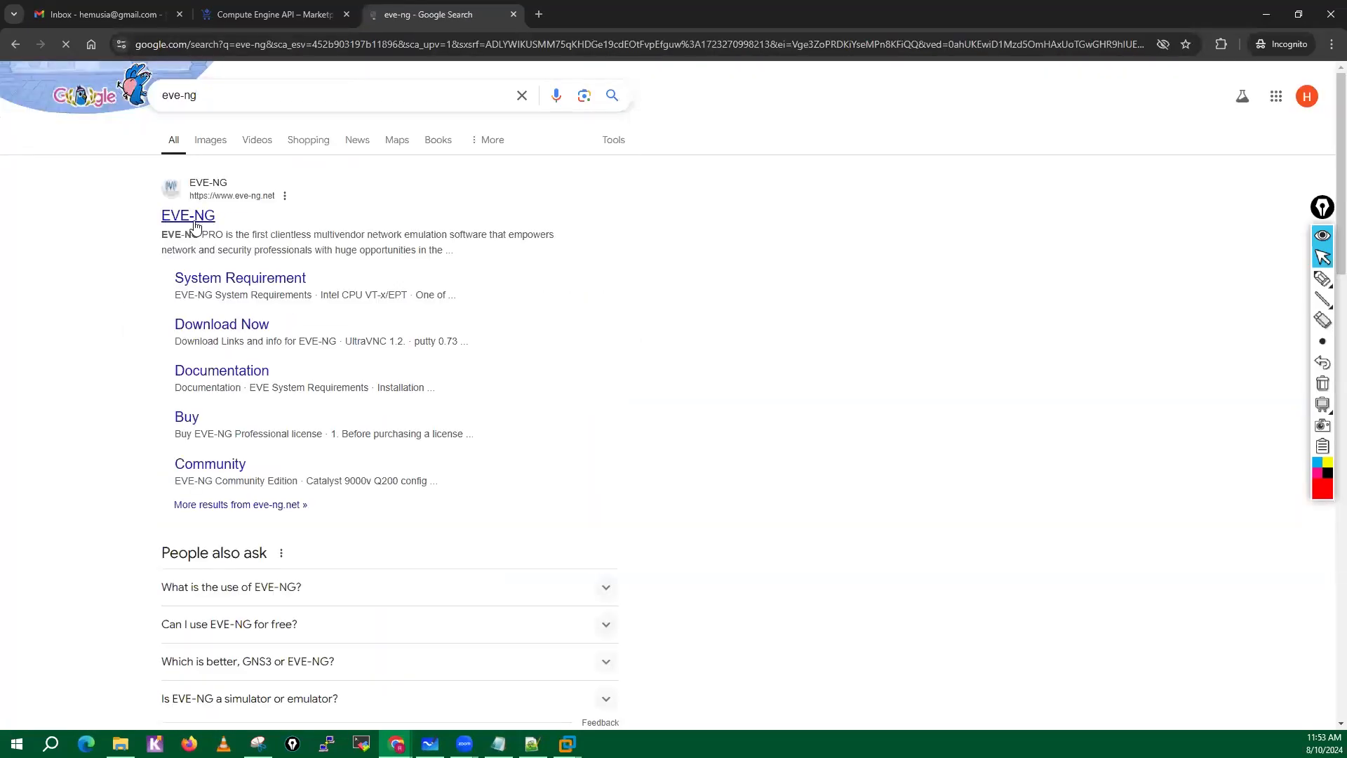
pyautogui.click(193, 220)
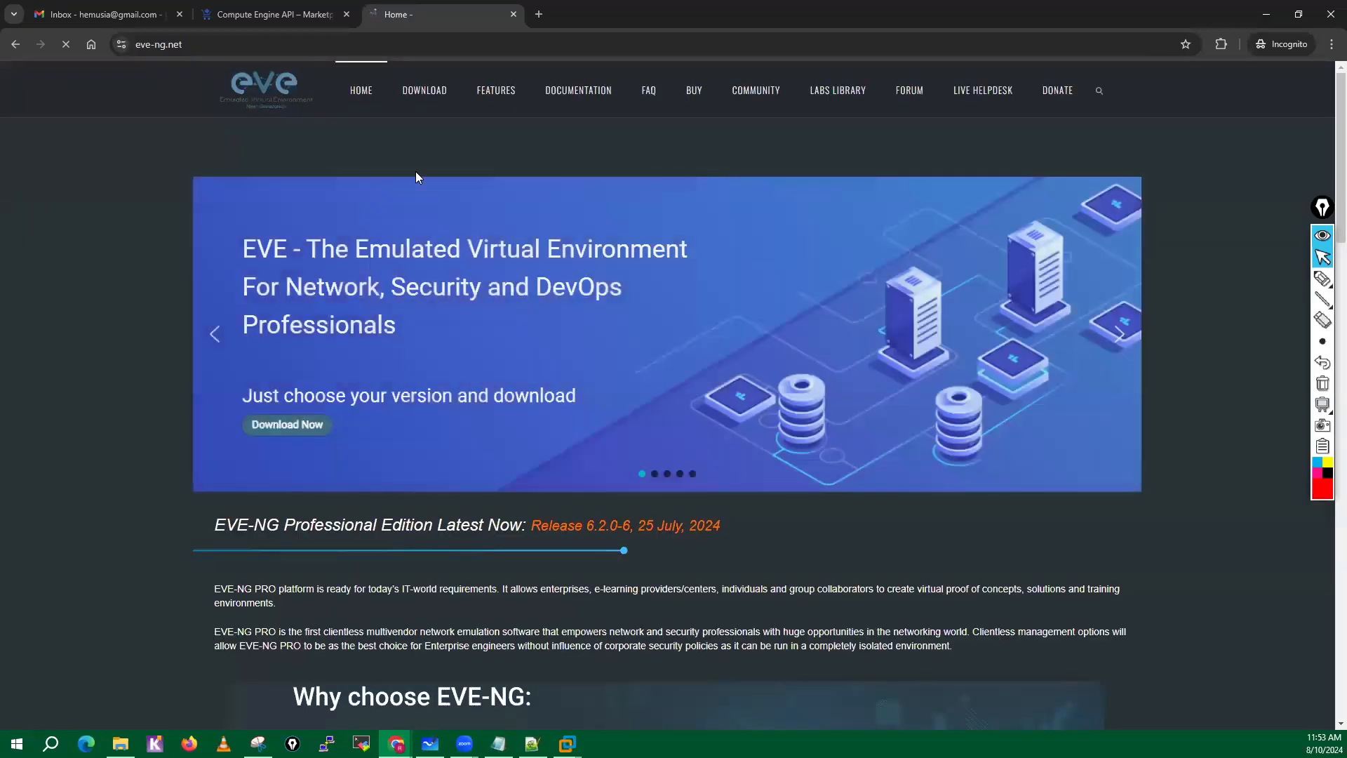
# Download the Community Cookbook PDF from the EVE-NG documentation, close the site's tab and dismiss the project notification.
pyautogui.click(572, 100)
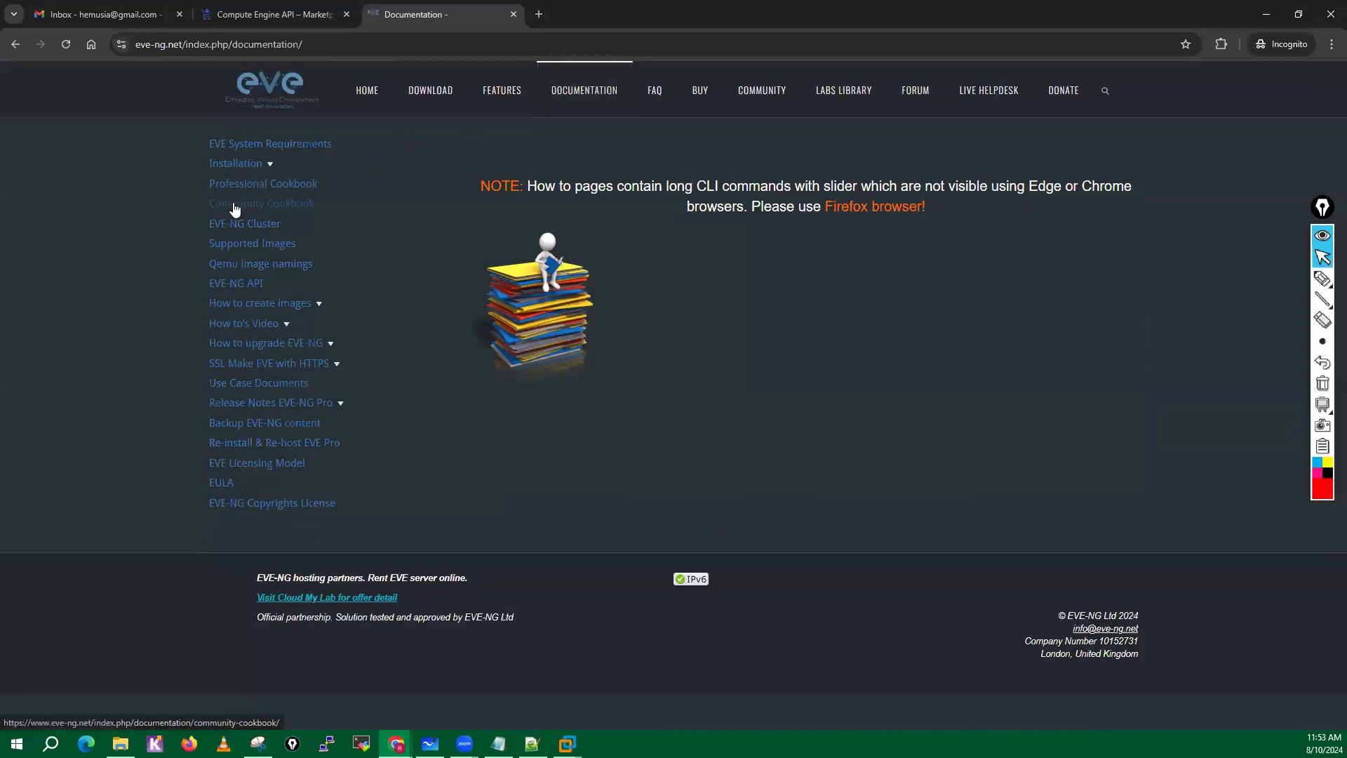
pyautogui.click(256, 204)
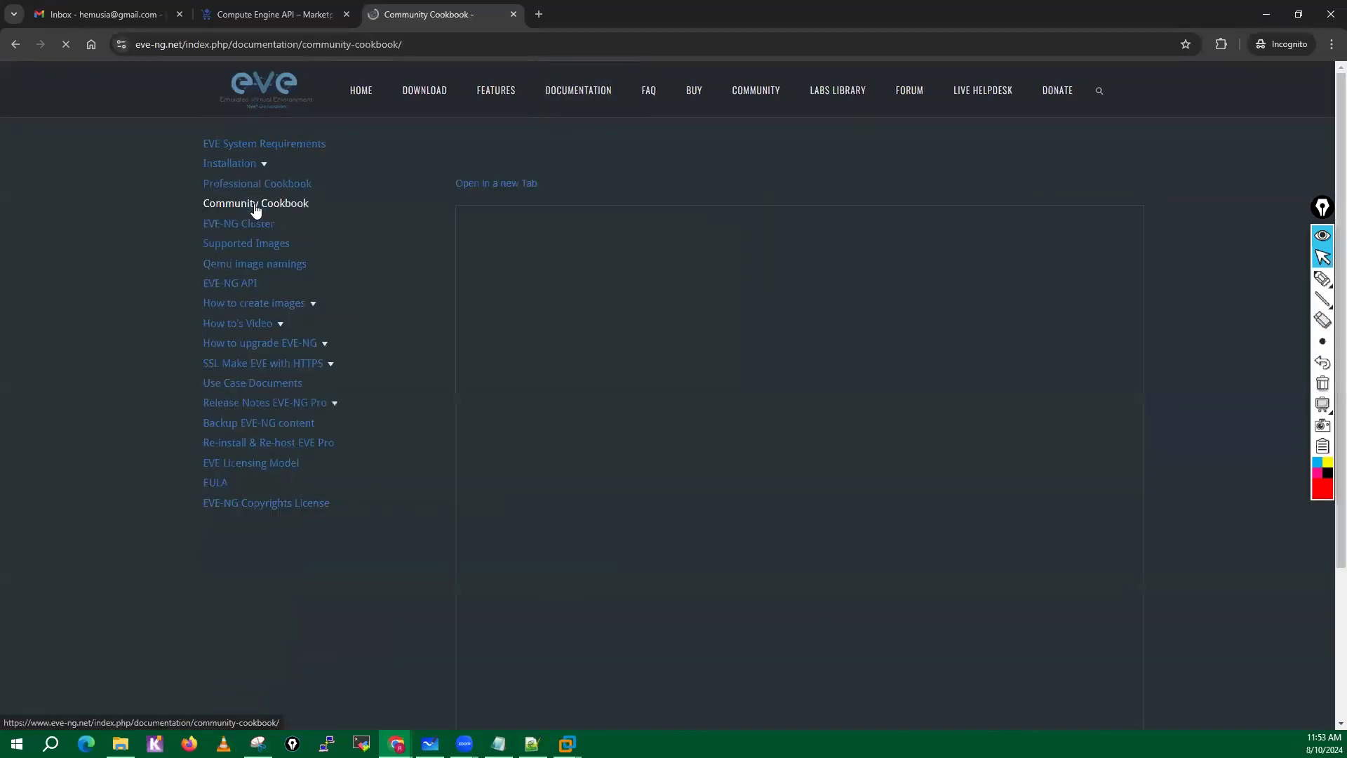
pyautogui.click(490, 185)
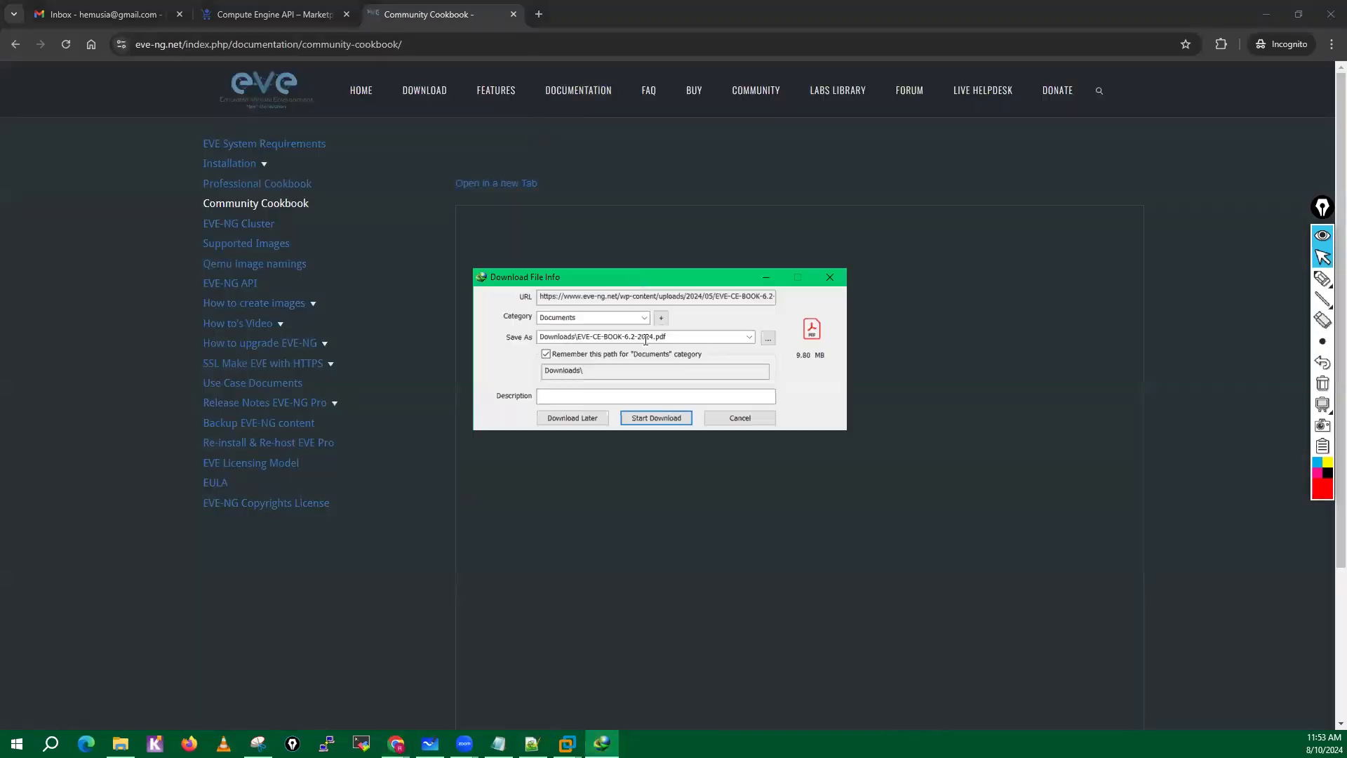
pyautogui.click(654, 420)
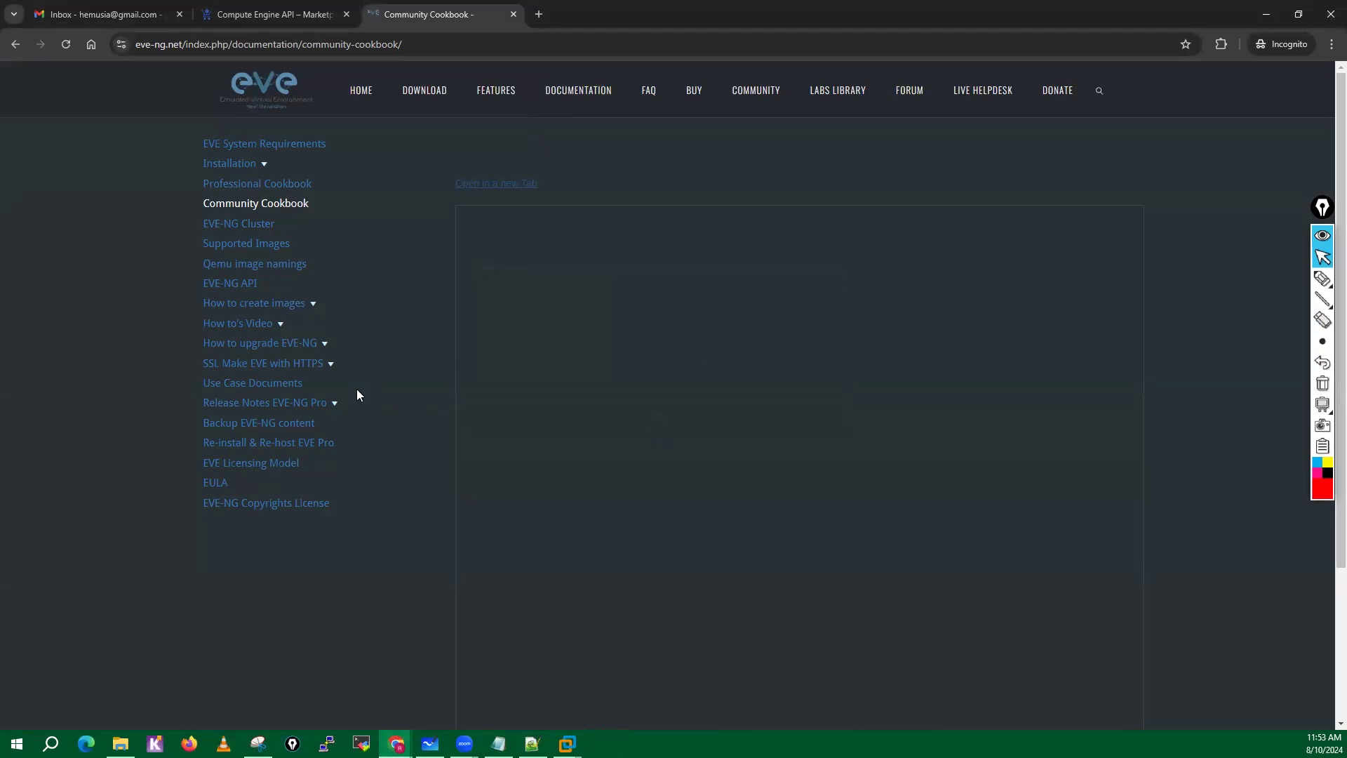
pyautogui.click(514, 15)
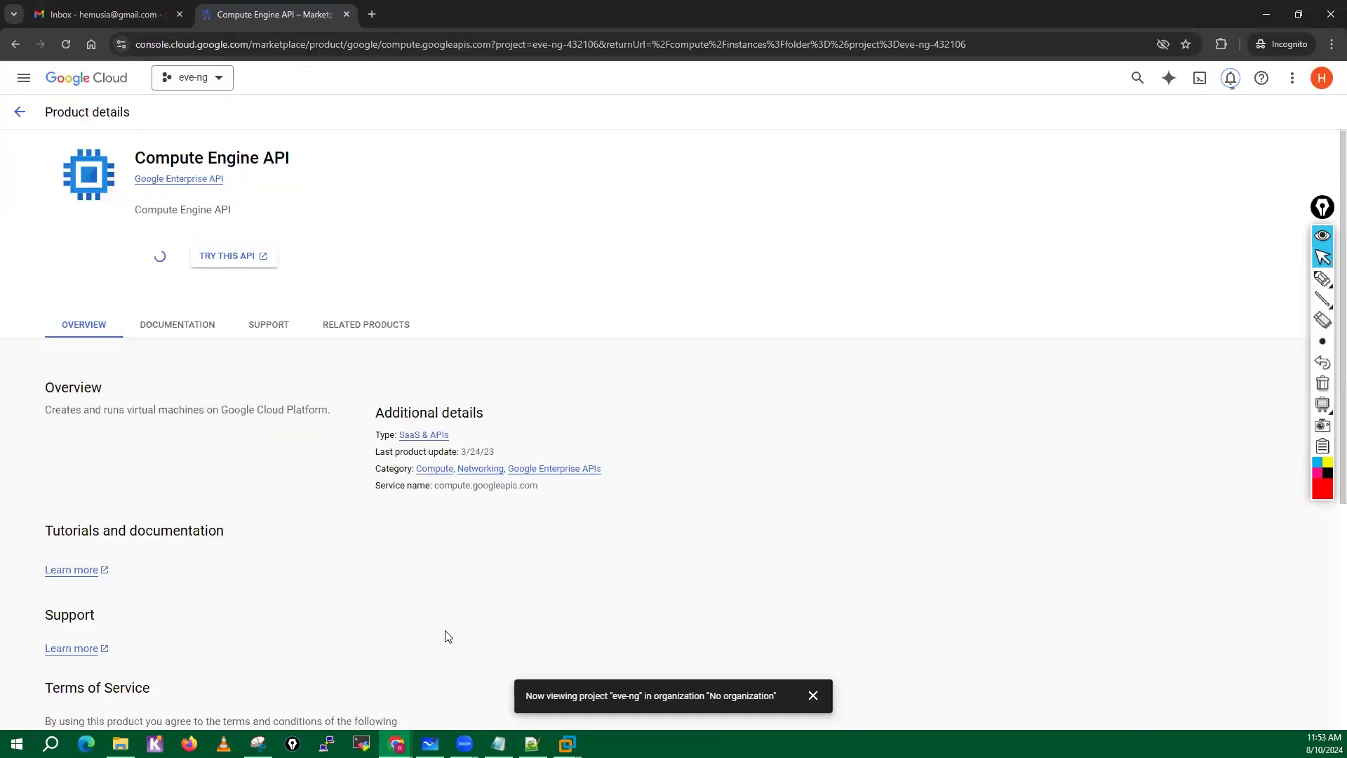
pyautogui.click(812, 696)
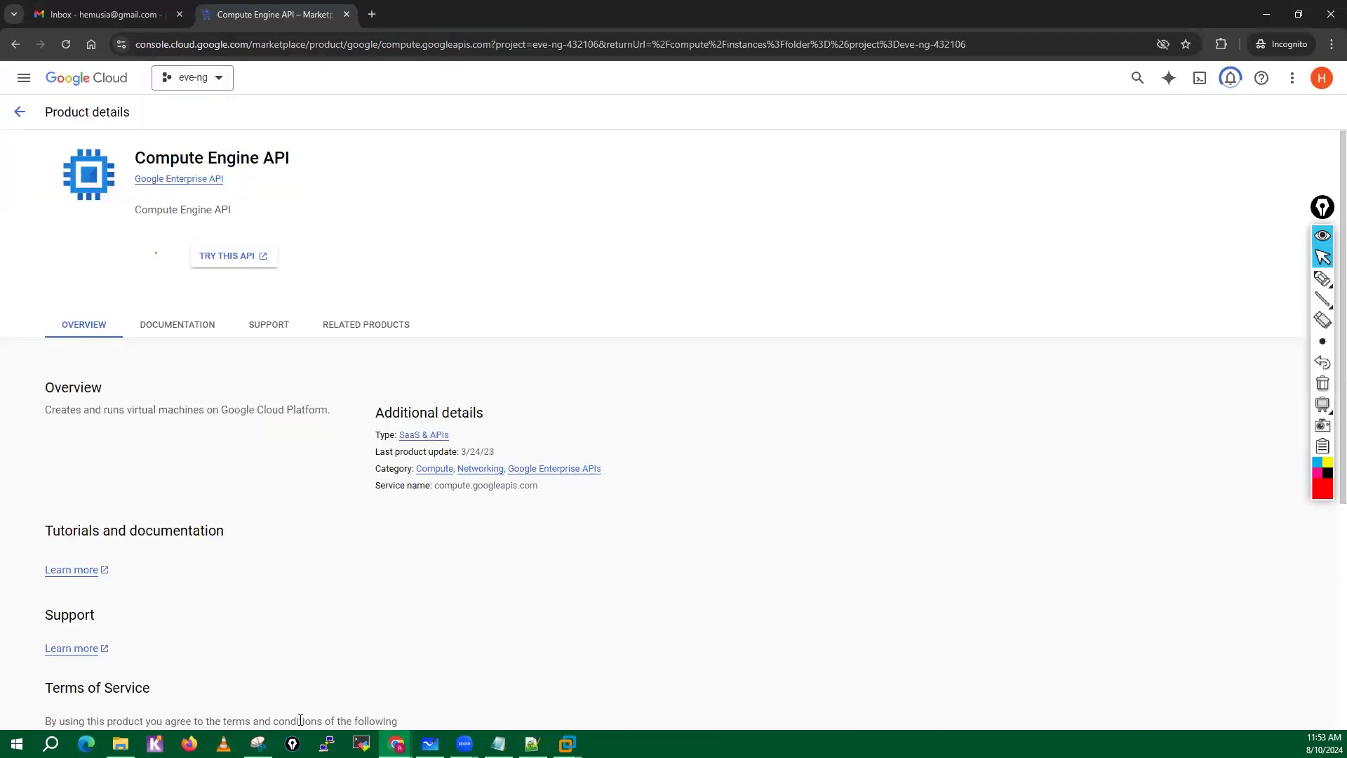
# Open EVE-CE-BOOK-6.2-2024.pdf from the Downloads folder and enlarge it to 125% with the tools pane closed.
pyautogui.moveTo(121, 743)
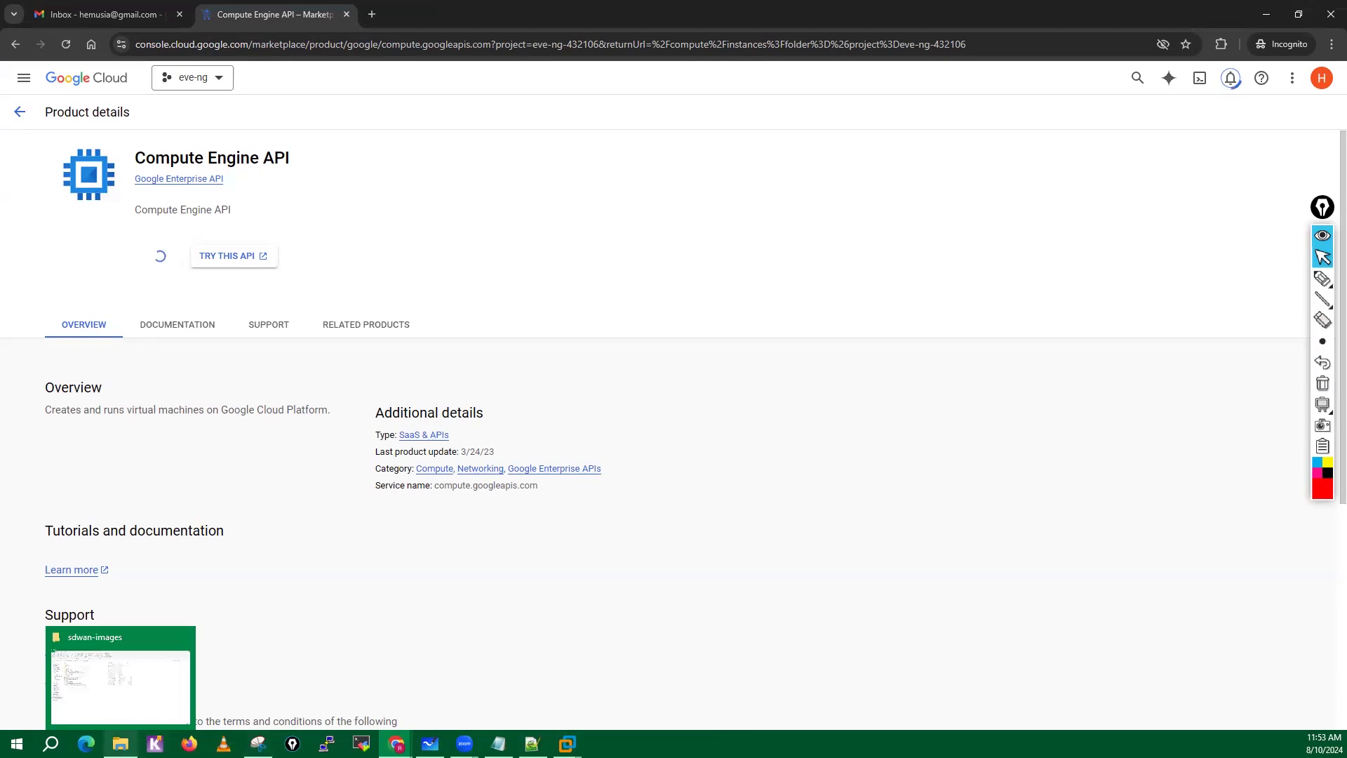
pyautogui.click(120, 685)
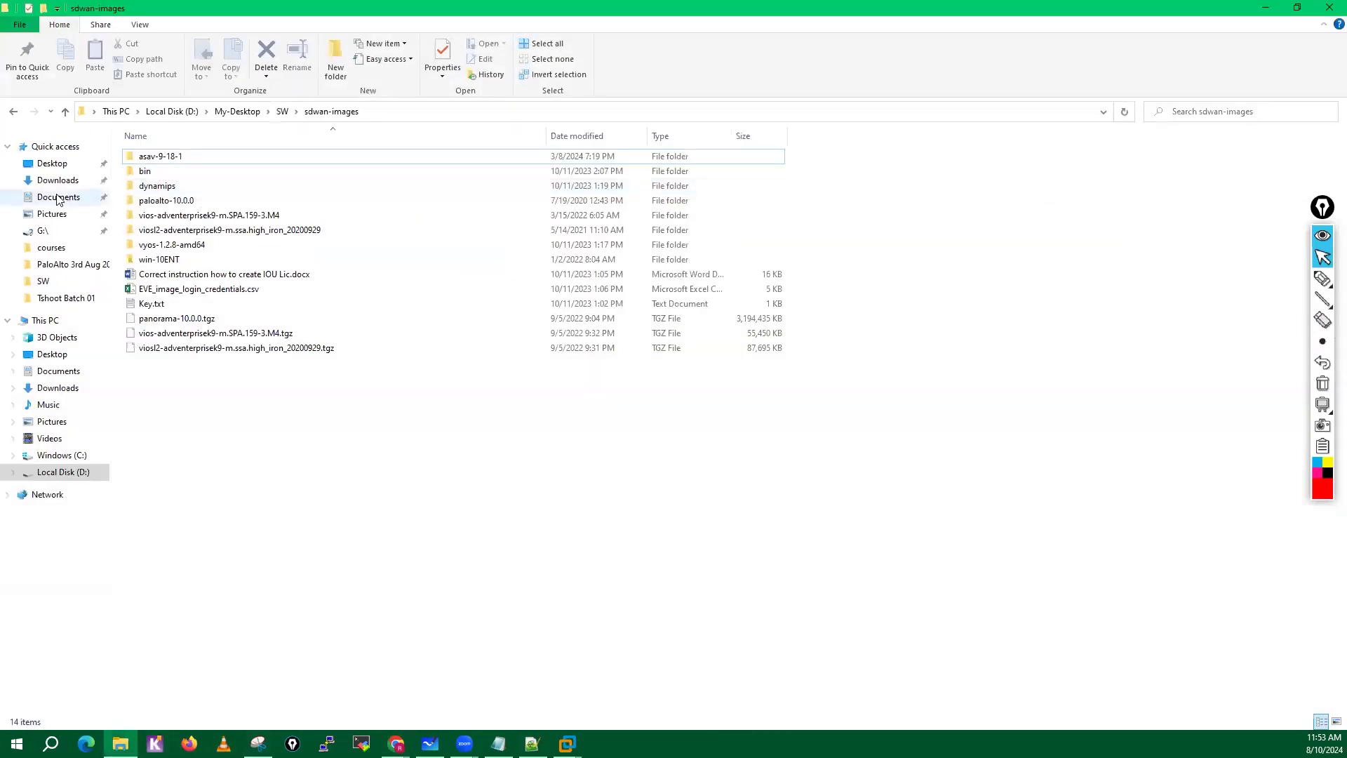
pyautogui.click(57, 180)
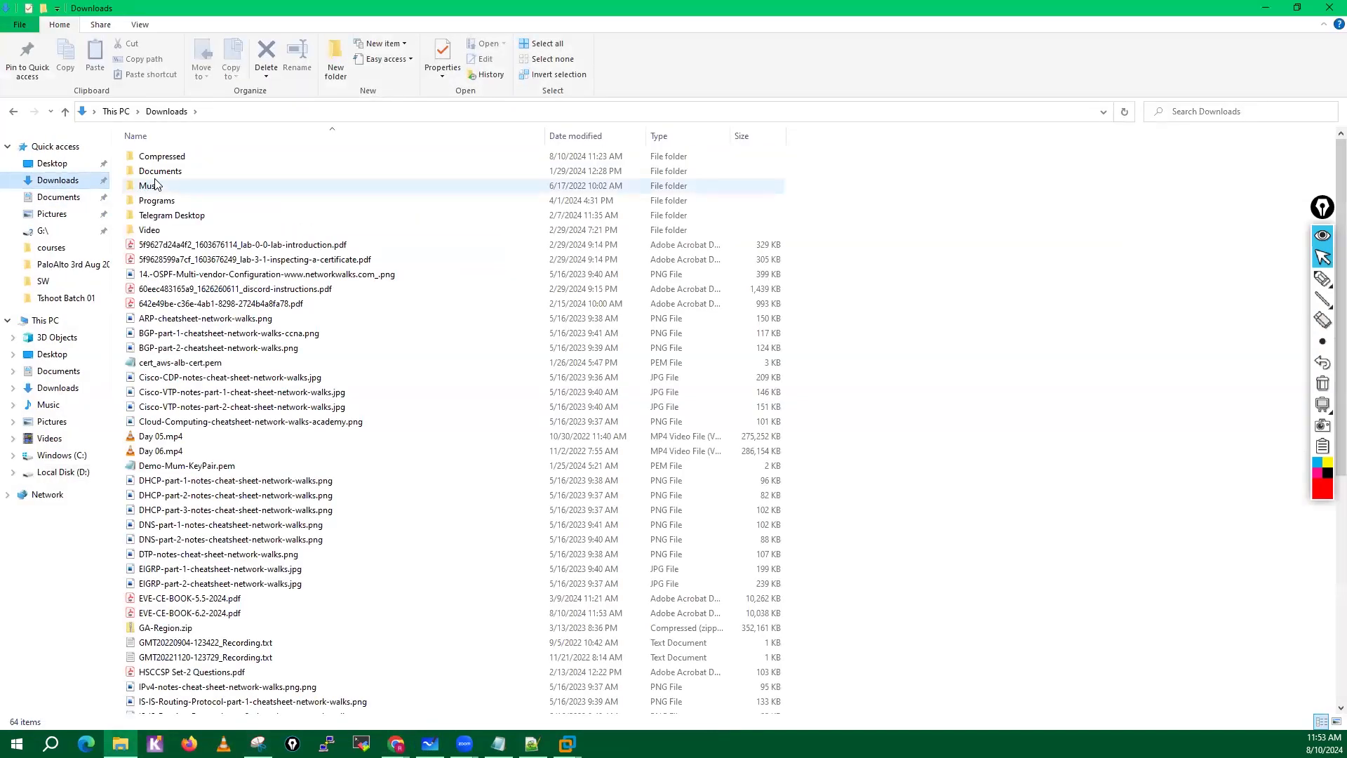
pyautogui.doubleClick(166, 173)
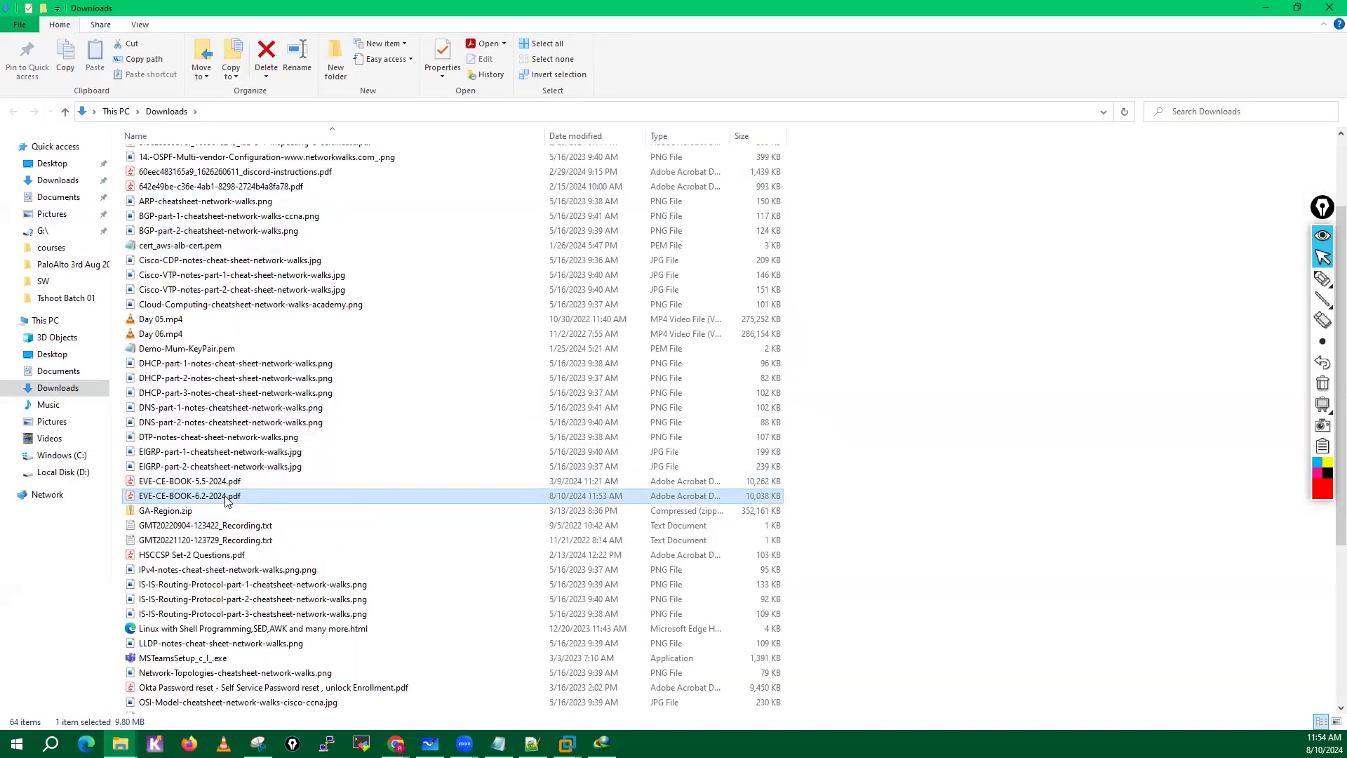
pyautogui.doubleClick(225, 496)
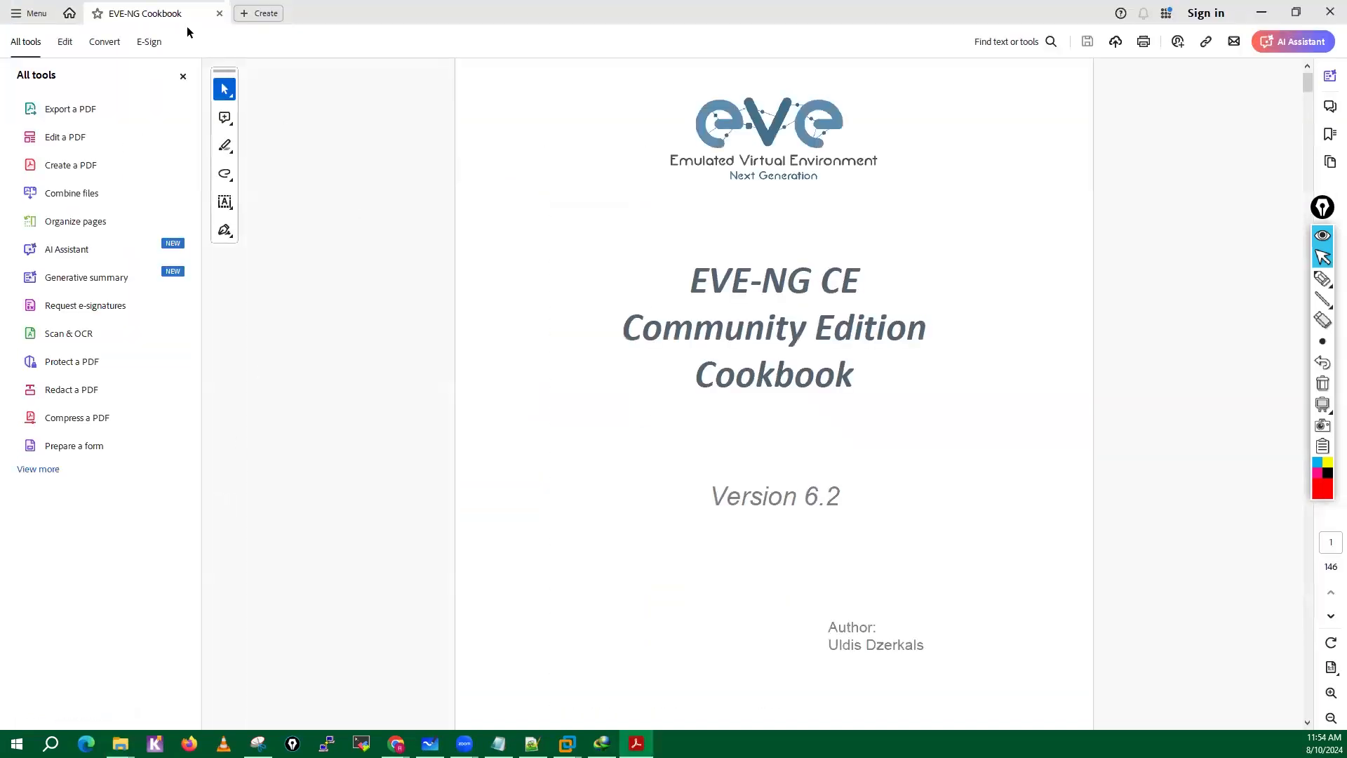
pyautogui.click(183, 76)
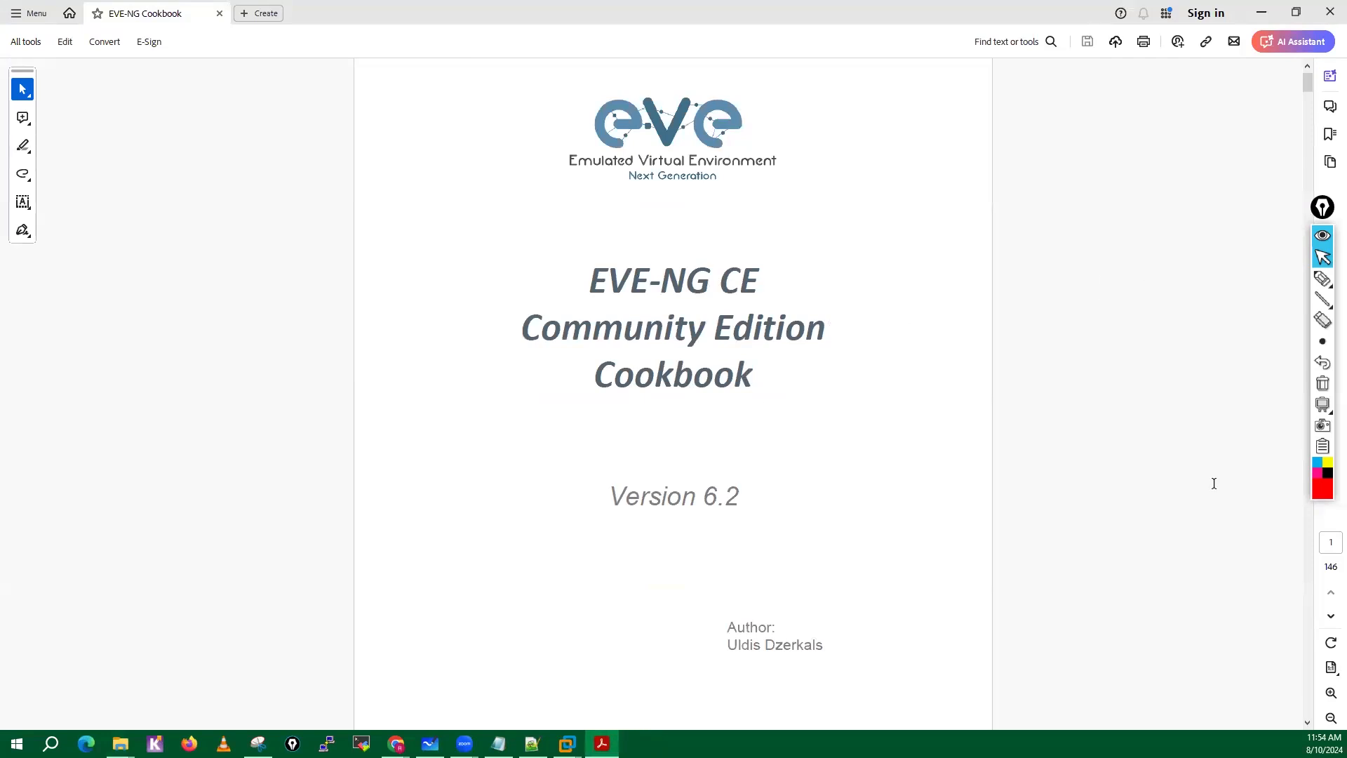
pyautogui.click(1331, 693)
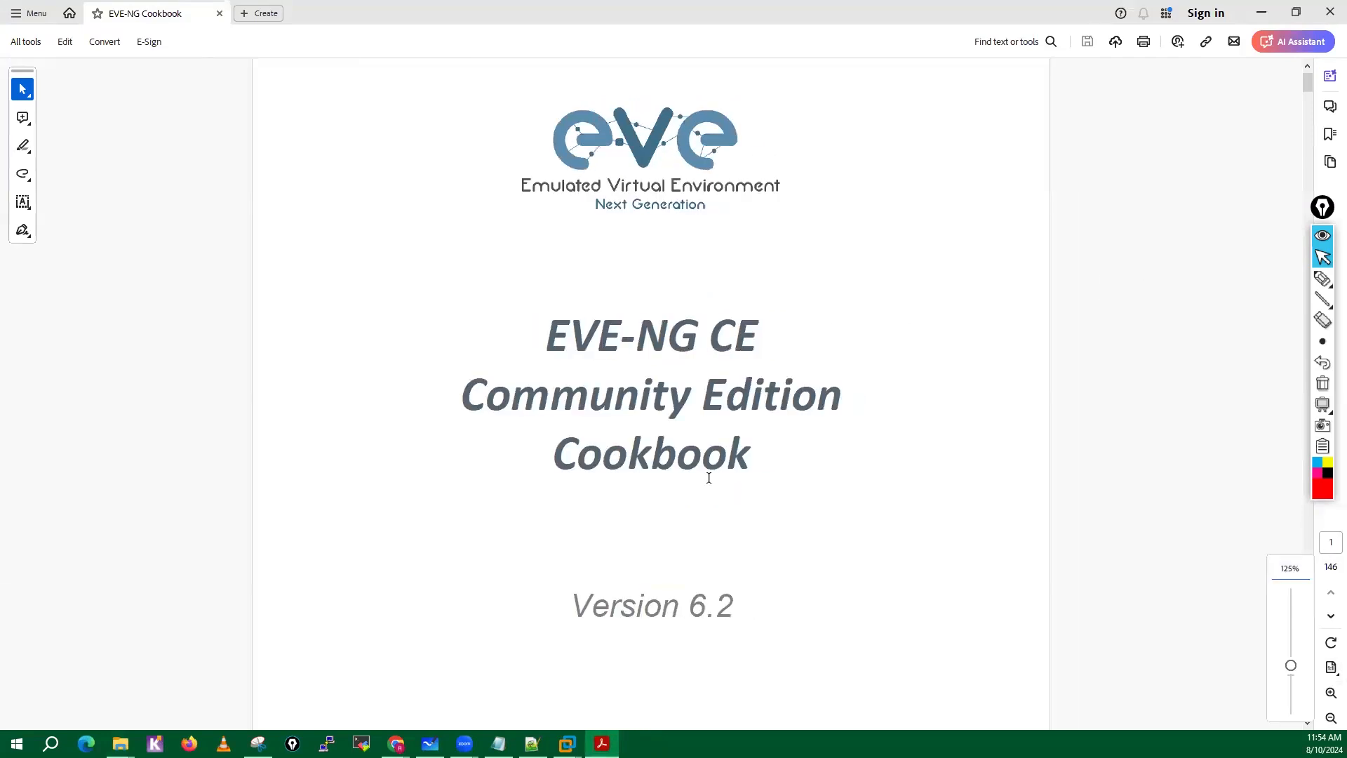
# Examine the installation entries in the cookbook's table of contents, locating the page number of the Google Cloud Platform section.
pyautogui.scroll(-20, 709, 478)
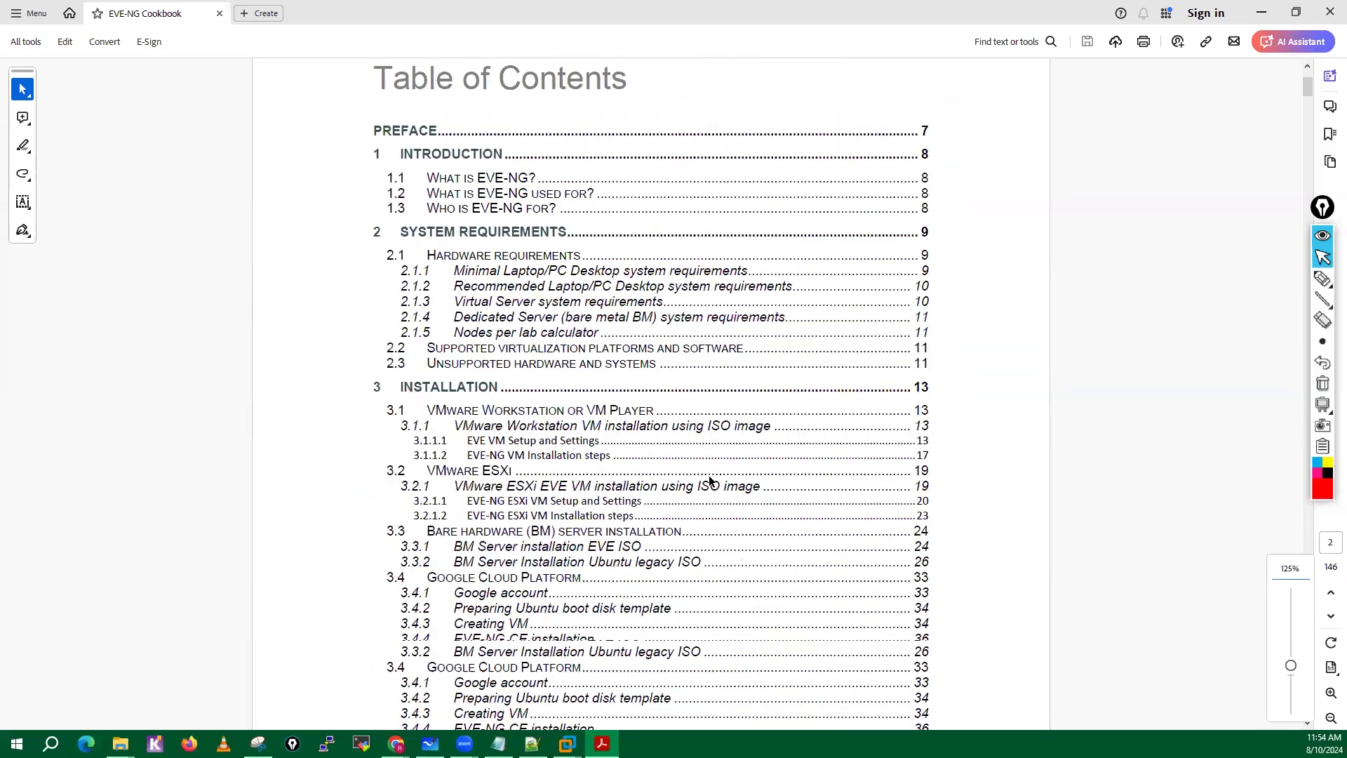
pyautogui.scroll(20, 709, 476)
pyautogui.scroll(-5, 709, 475)
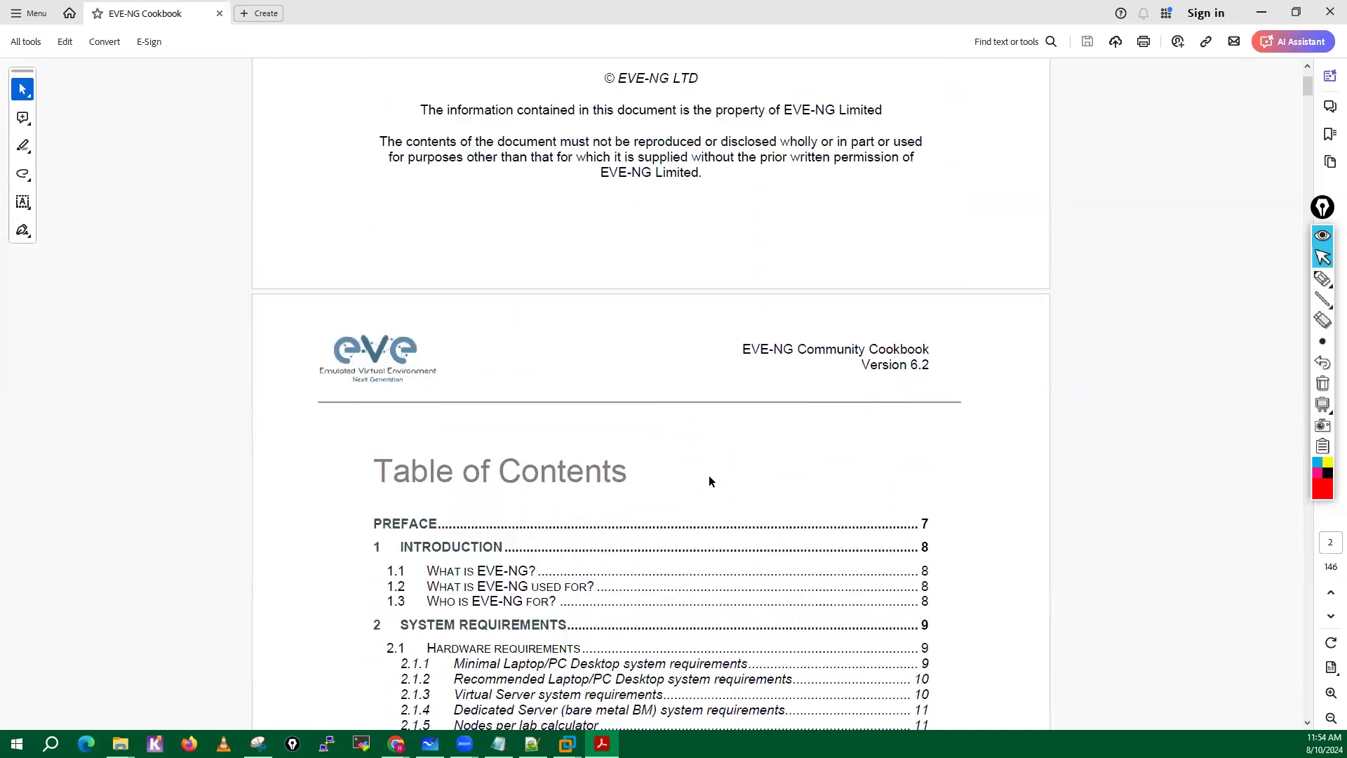
pyautogui.scroll(-5, 466, 519)
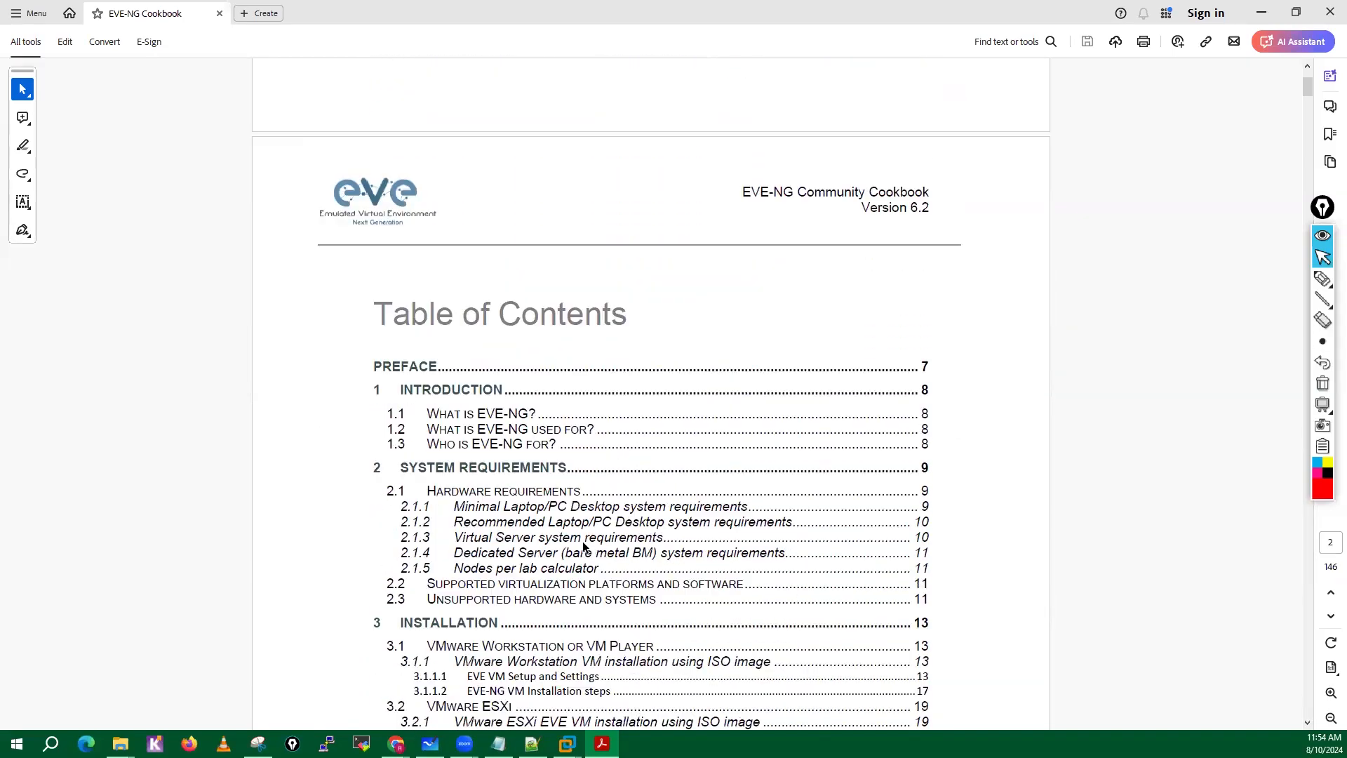
pyautogui.scroll(-1, 428, 425)
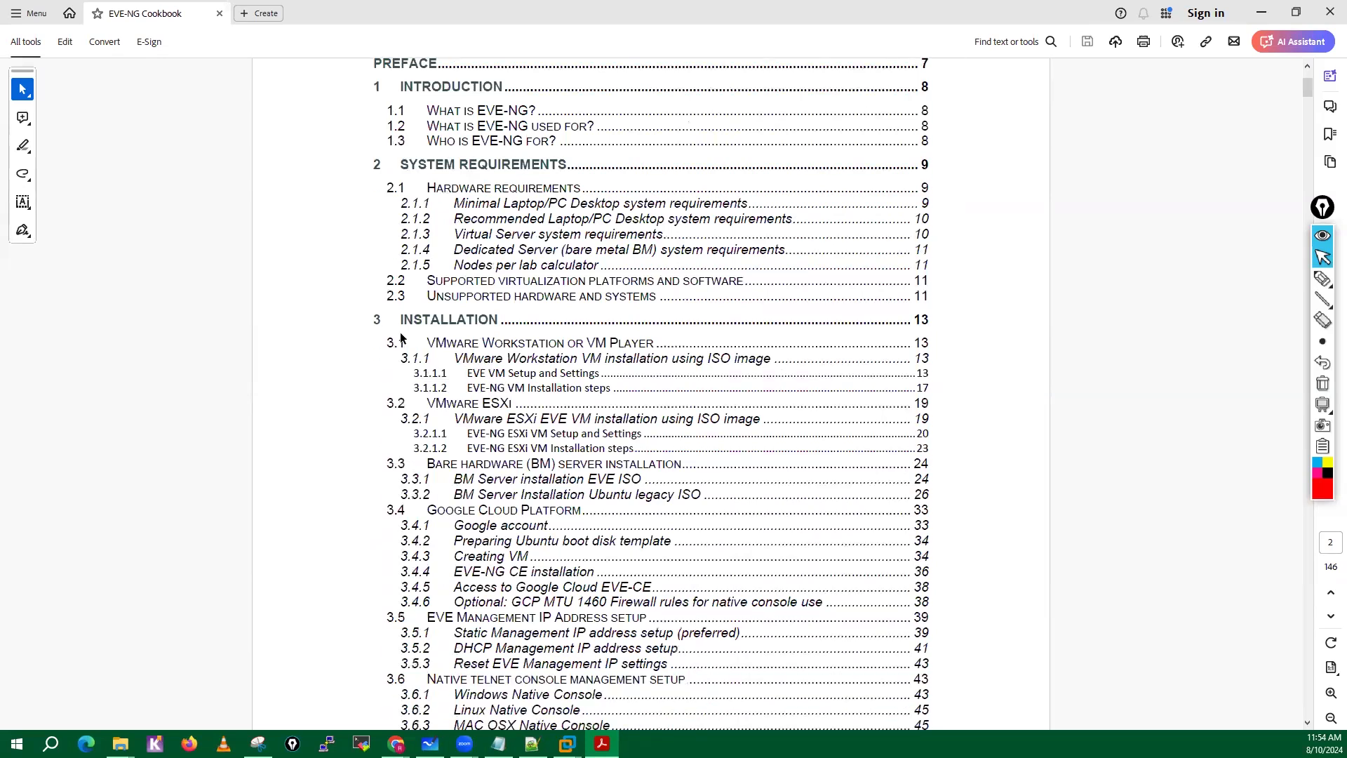
pyautogui.moveTo(430, 403); pyautogui.dragTo(484, 411)
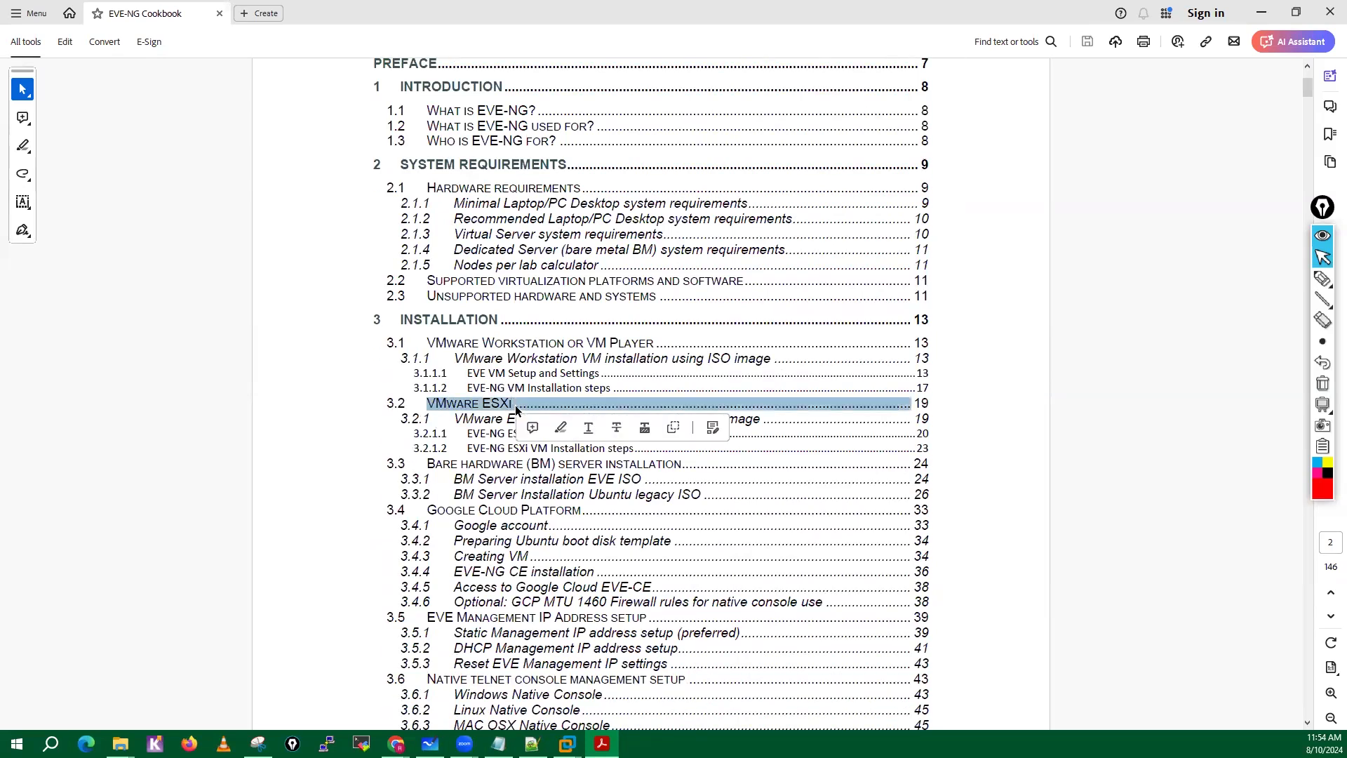
pyautogui.scroll(-1, 484, 411)
pyautogui.click(421, 426)
pyautogui.moveTo(421, 476); pyautogui.dragTo(938, 502)
pyautogui.doubleClick(940, 478)
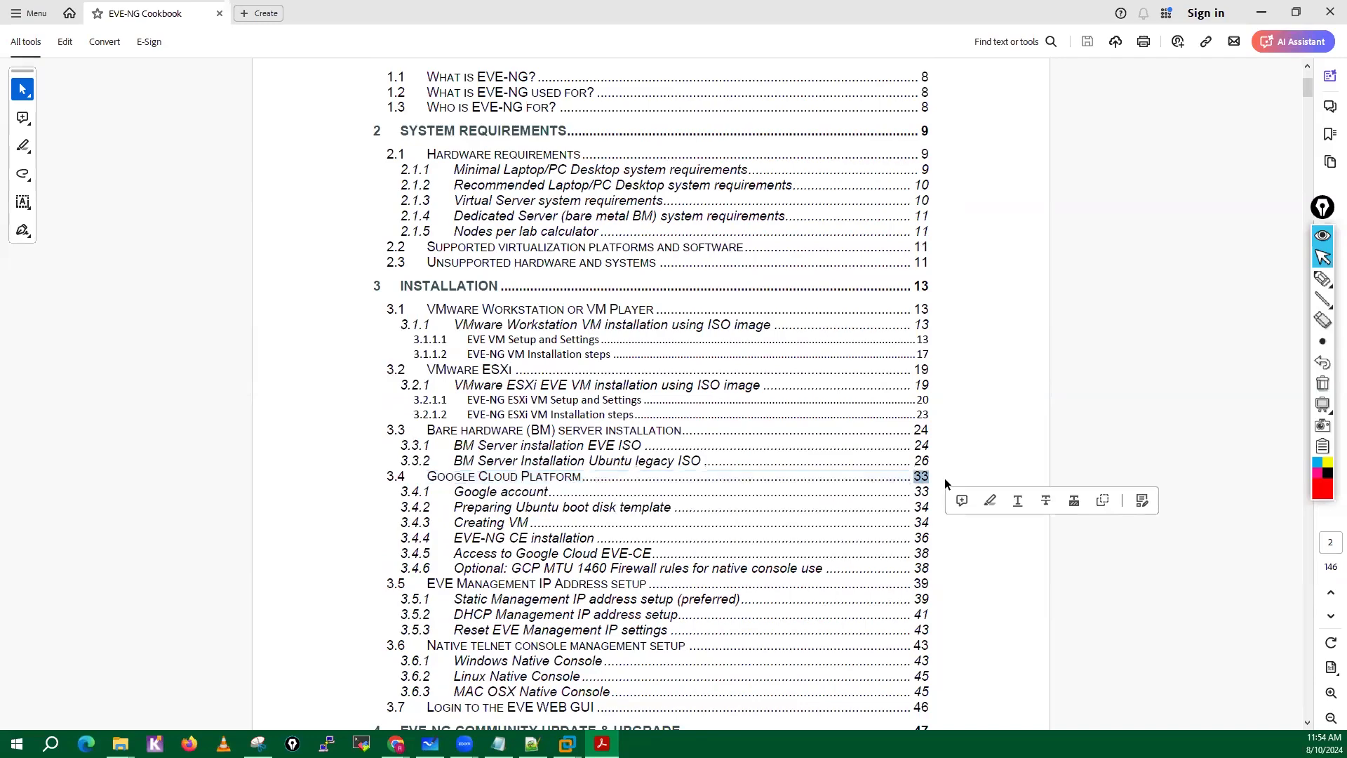
pyautogui.scroll(14, 913, 474)
pyautogui.scroll(-4, 911, 469)
pyautogui.scroll(-20, 911, 469)
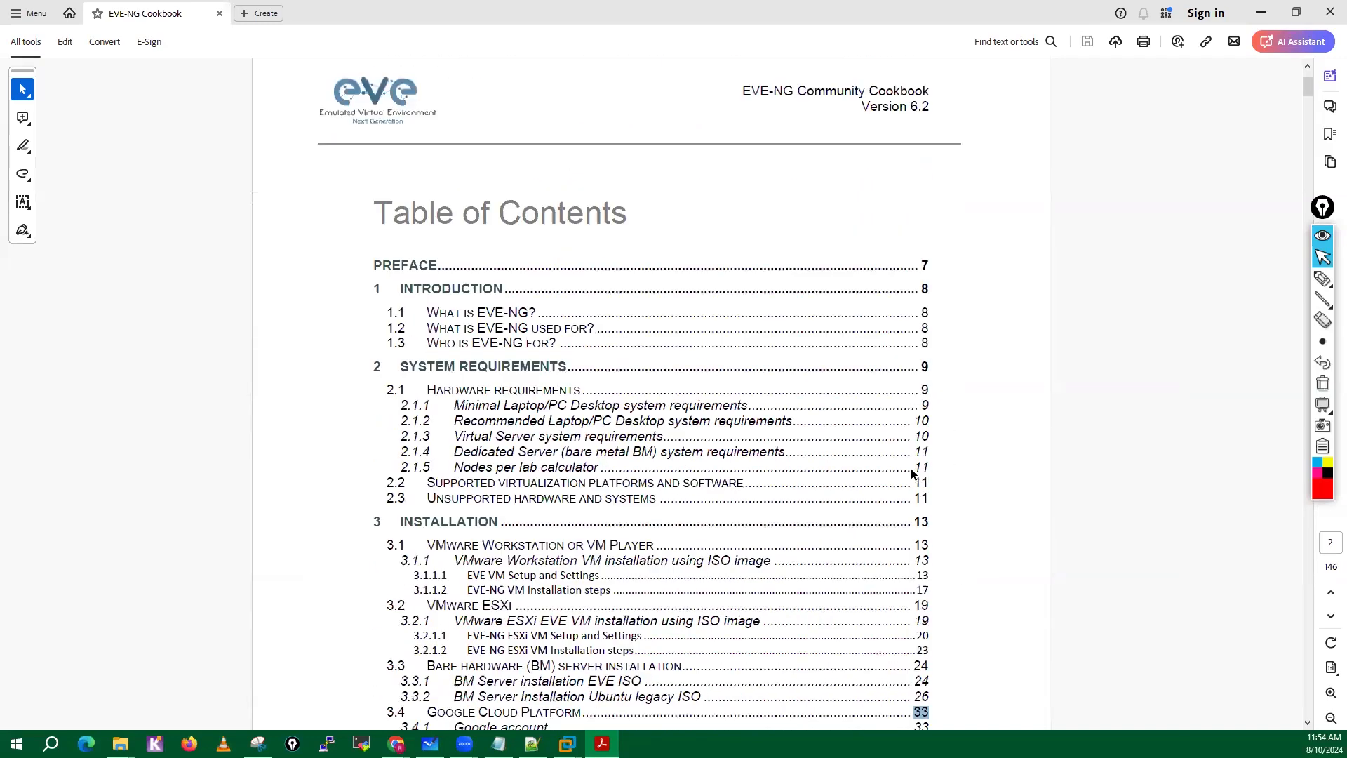
# Go to page 33 of the cookbook and view section 3.4, Google Cloud Platform.
pyautogui.scroll(-20, 1266, 605)
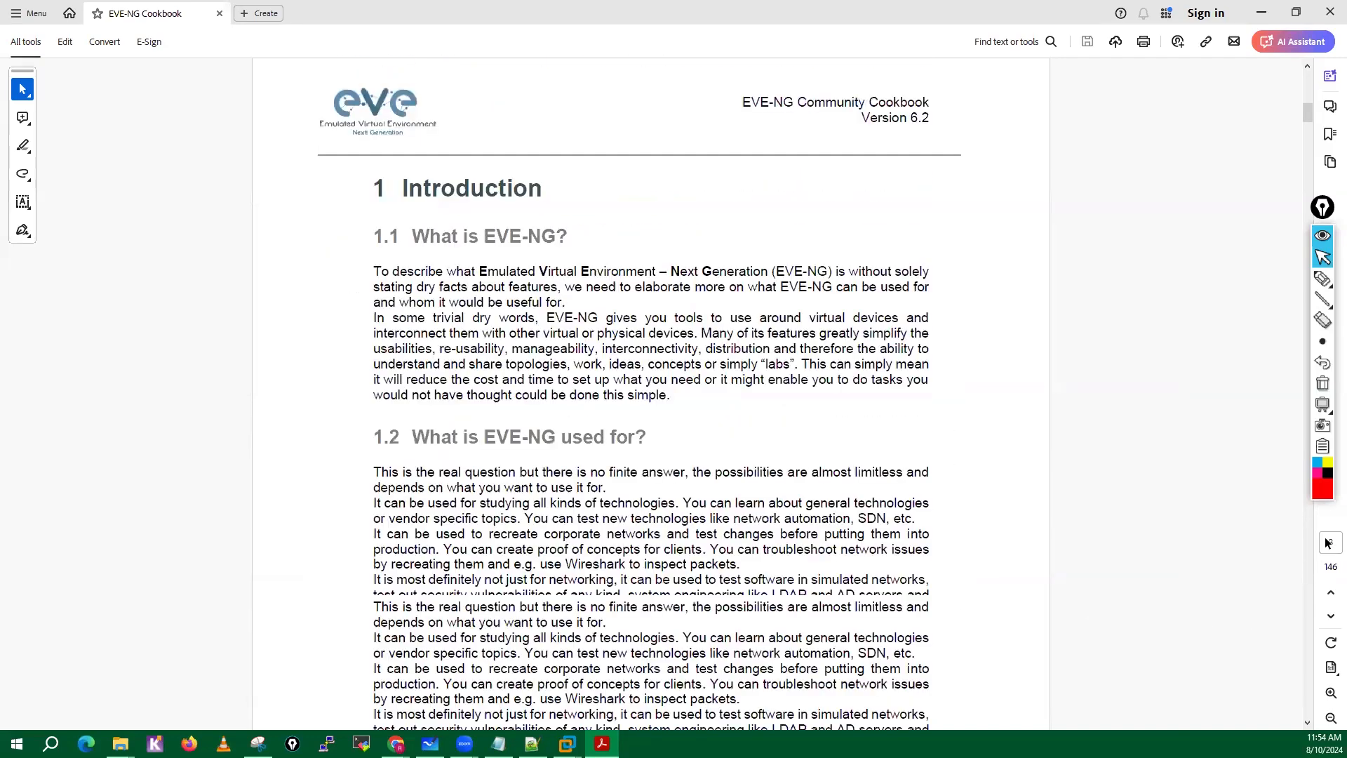
pyautogui.write('33')
pyautogui.press('Return')
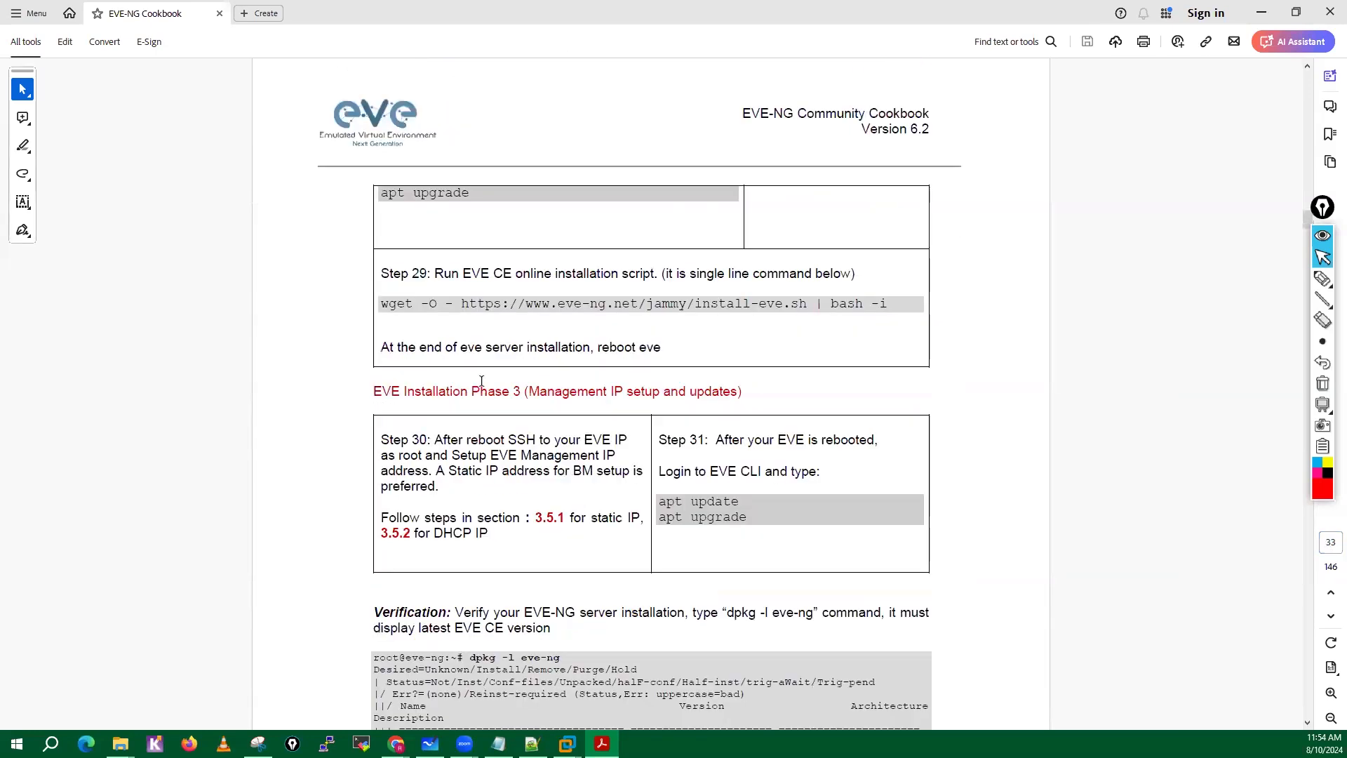
pyautogui.scroll(-10, 481, 381)
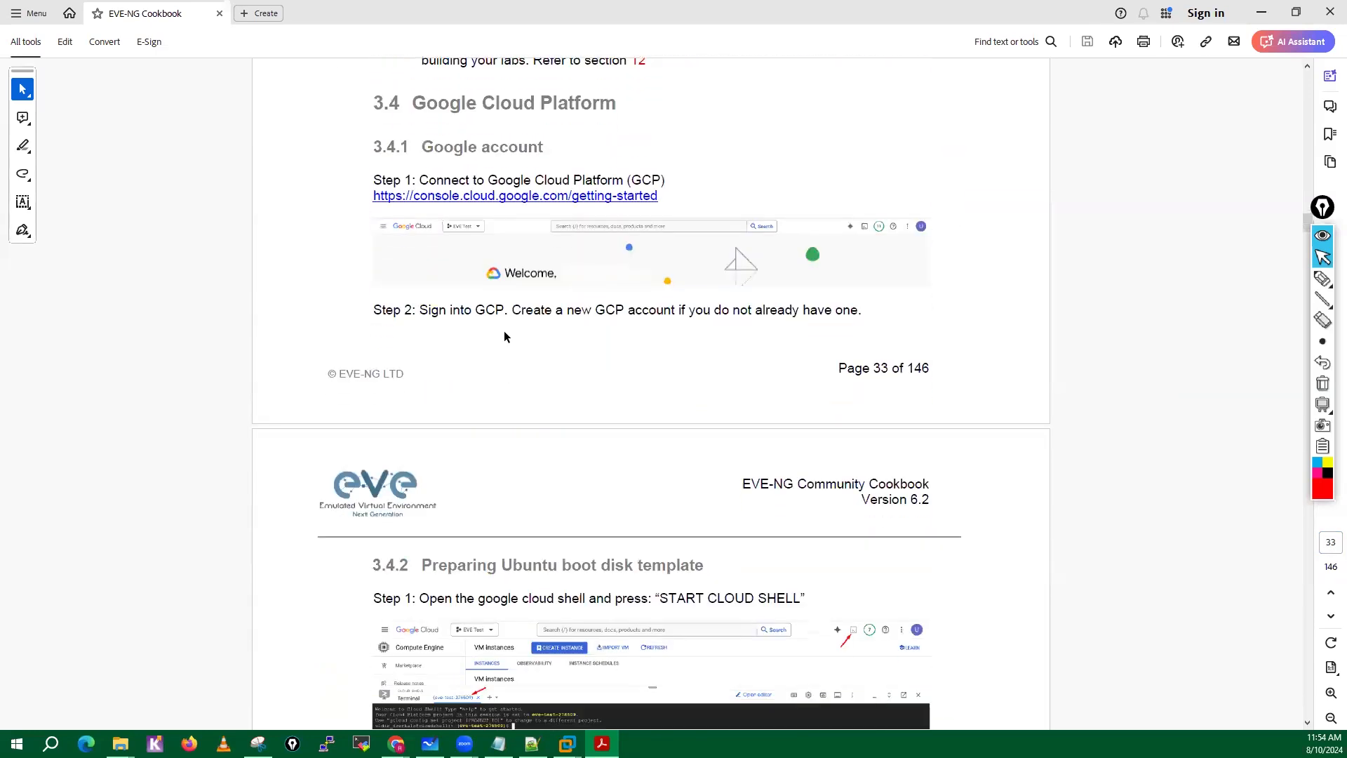
# Copy the gcloud command that creates the nested-ubuntu-jammy image from section 3.4.2 of the cookbook.
pyautogui.scroll(-1, 456, 242)
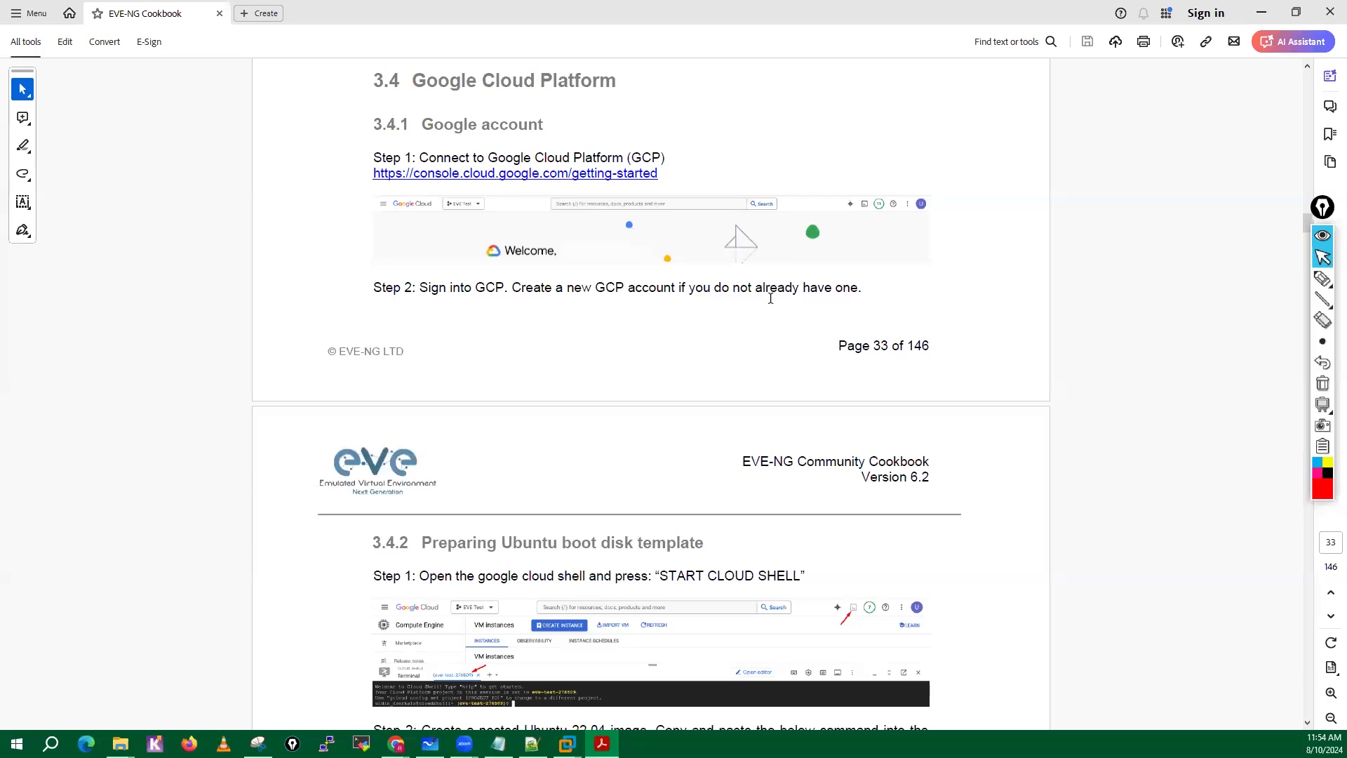
pyautogui.scroll(-3, 772, 298)
pyautogui.scroll(-10, 852, 224)
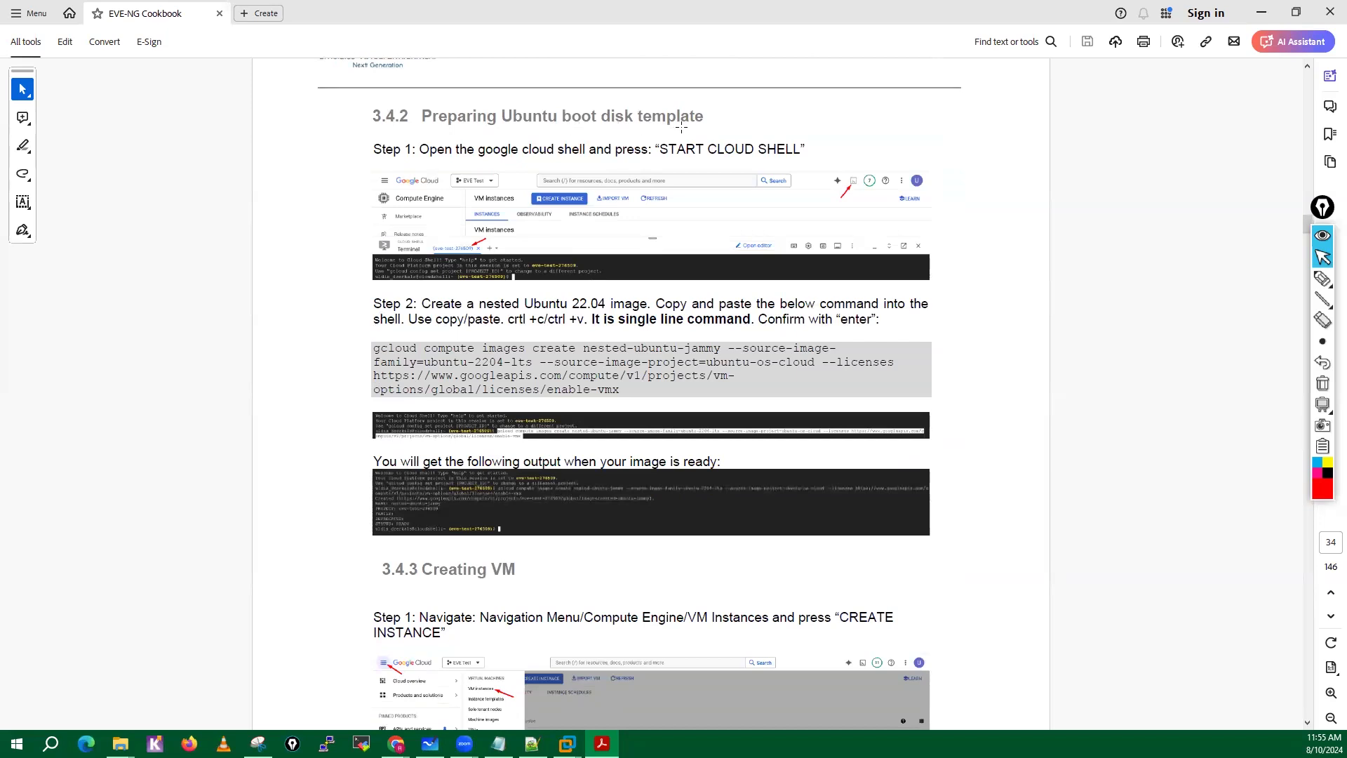
pyautogui.scroll(-1, 680, 127)
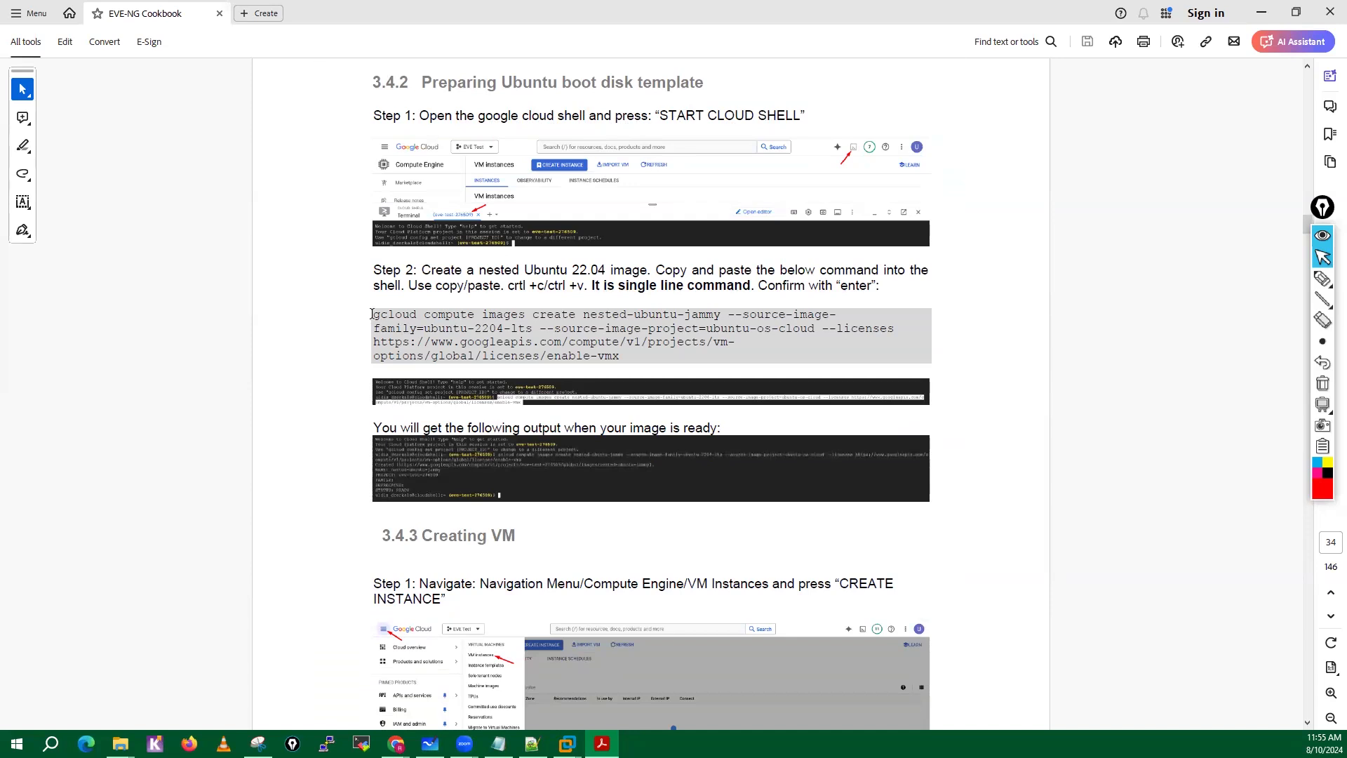
pyautogui.moveTo(371, 314); pyautogui.dragTo(622, 358)
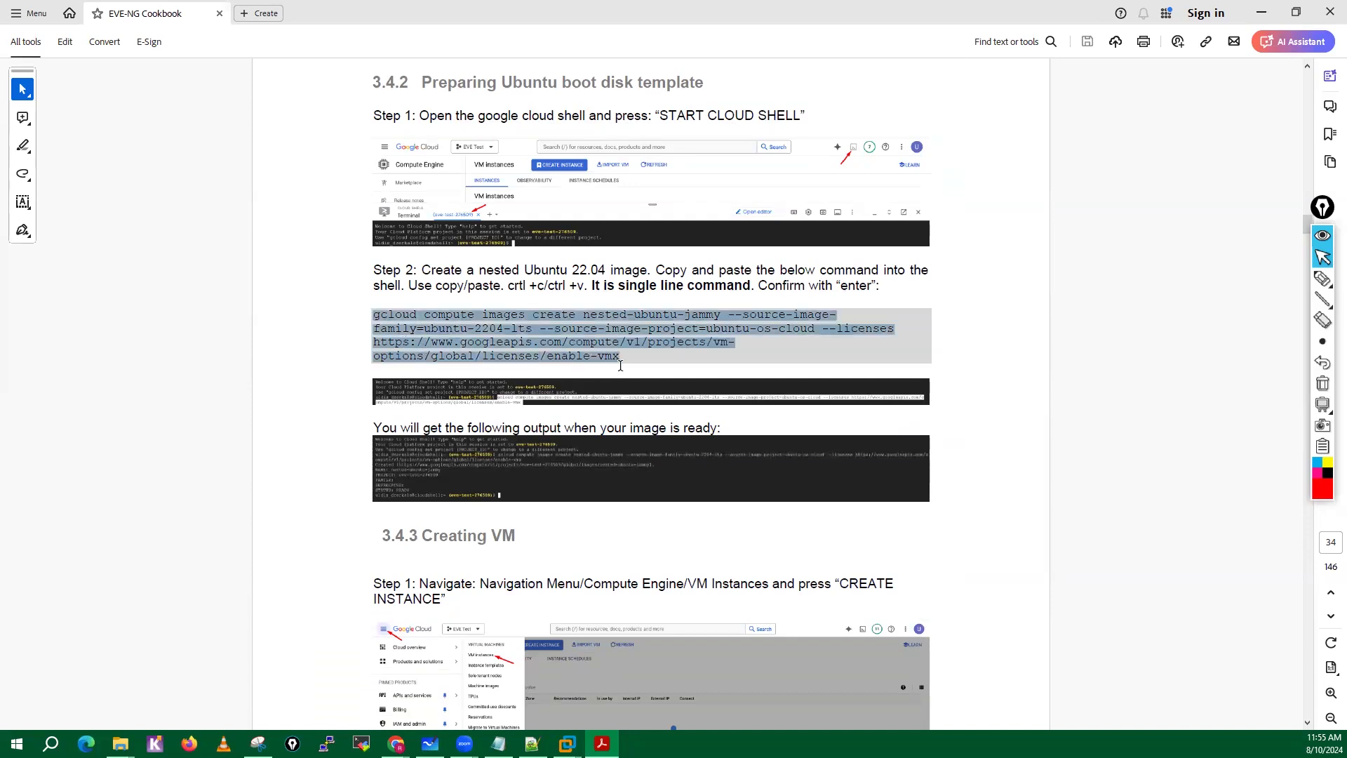
pyautogui.rightClick(558, 344)
pyautogui.click(559, 349)
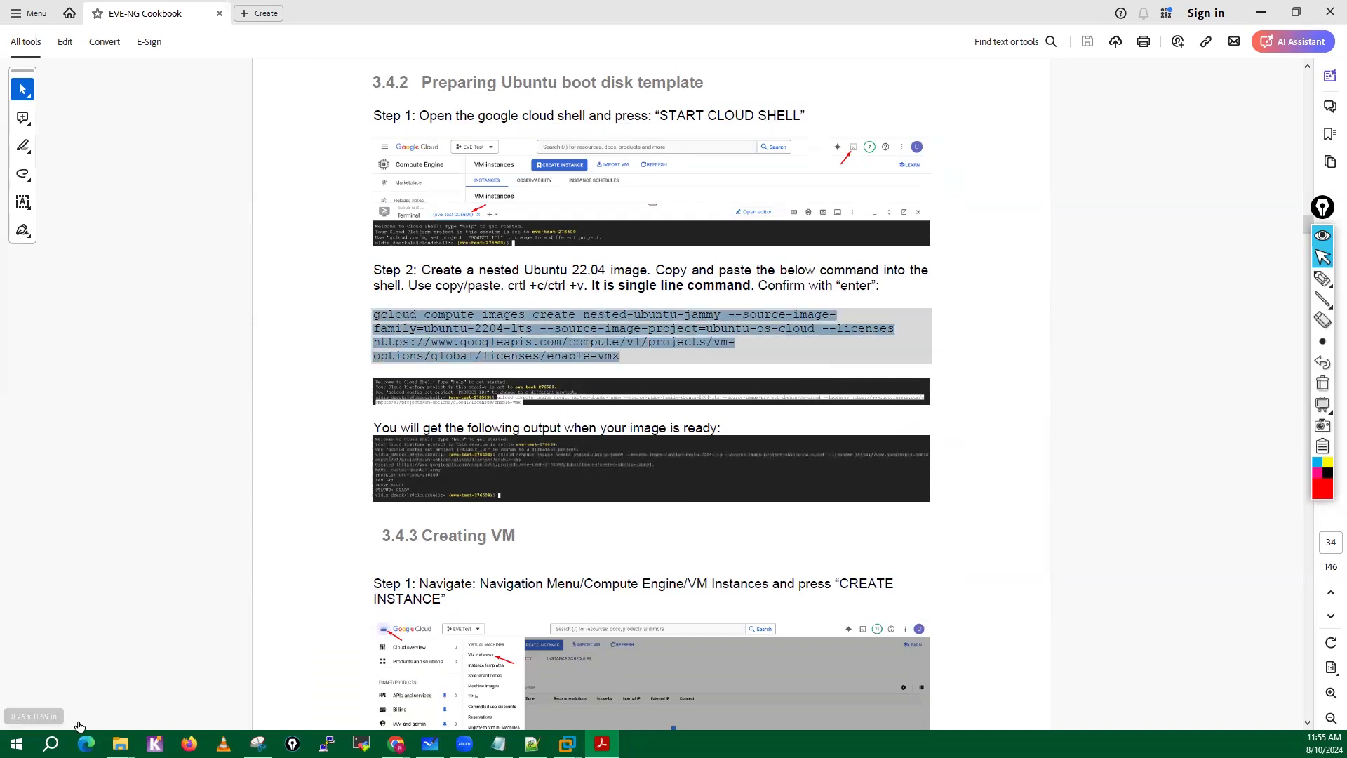
# Paste the copied gcloud command into a new Notepad document and shrink its window to sit above the command in the cookbook page.
pyautogui.click(50, 743)
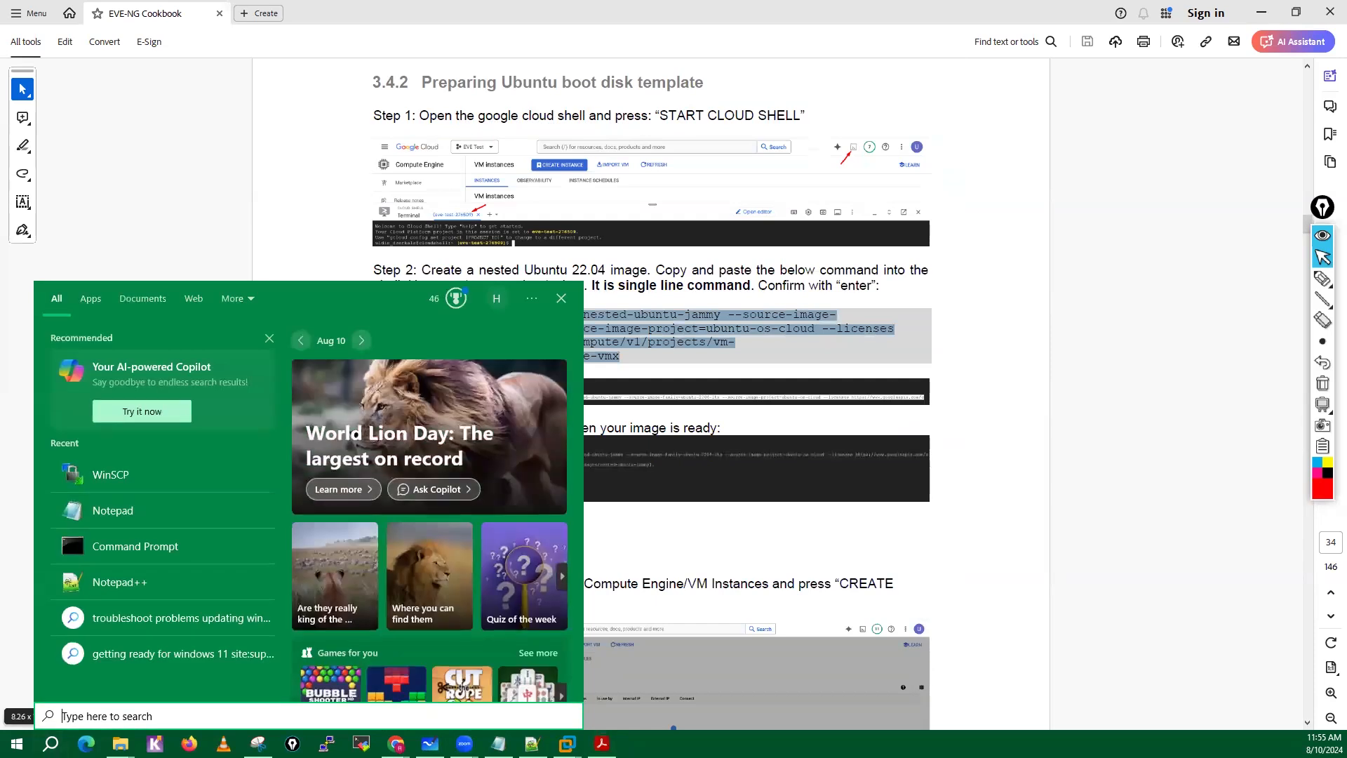
pyautogui.write('note')
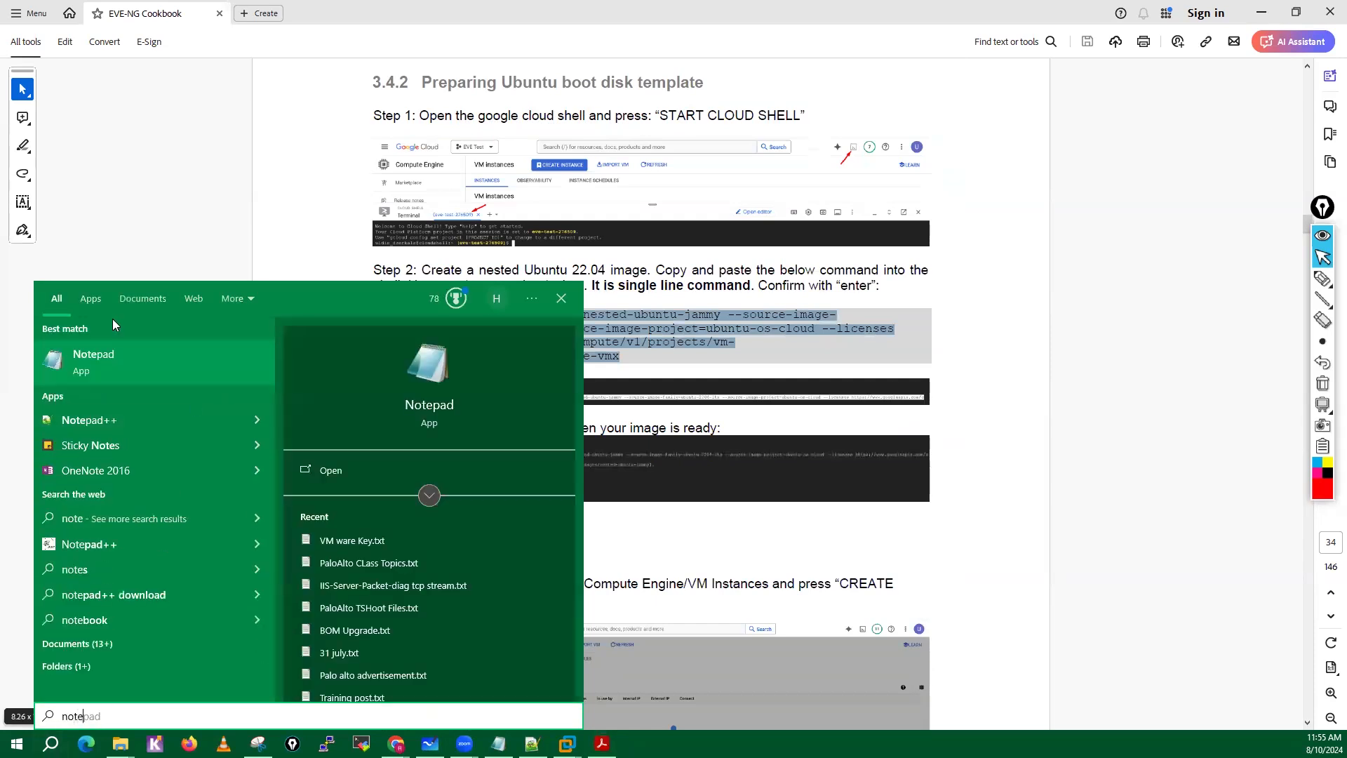
pyautogui.click(111, 353)
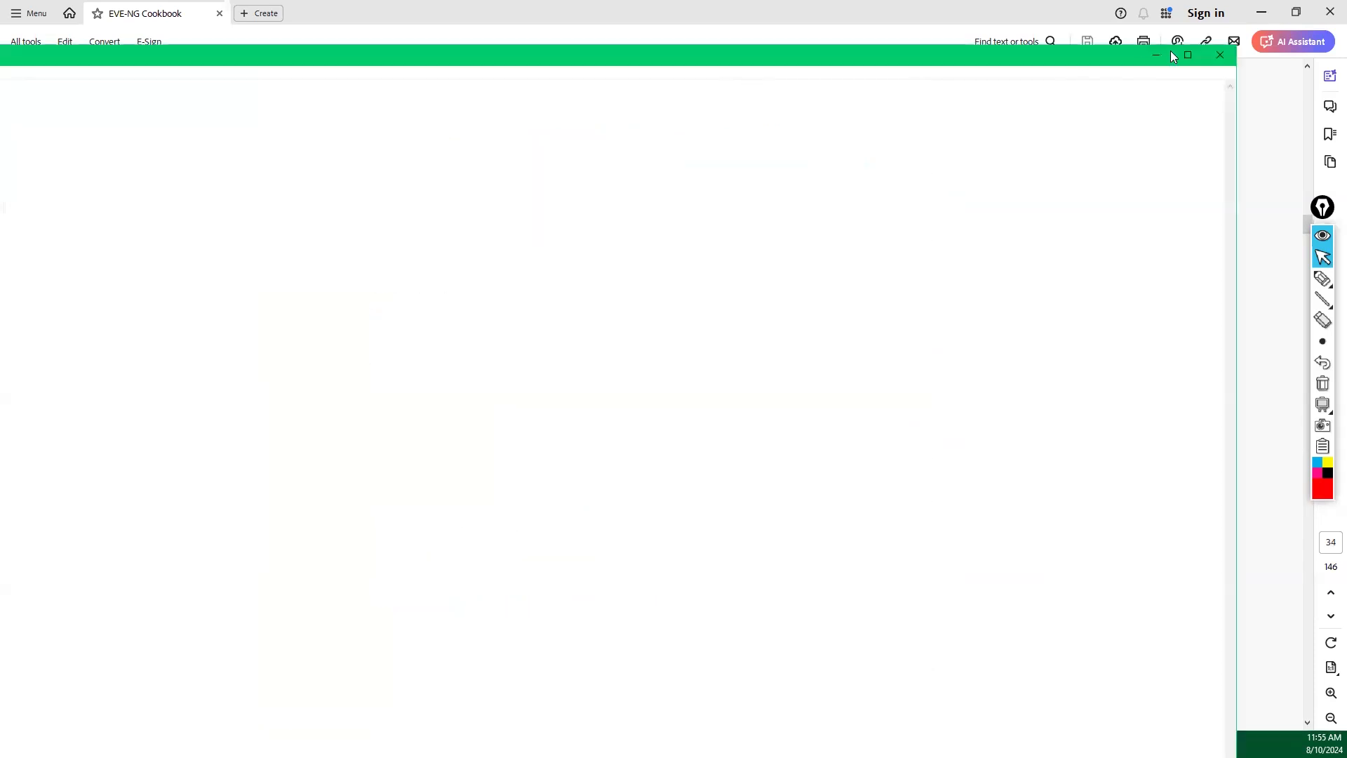
pyautogui.click(1185, 56)
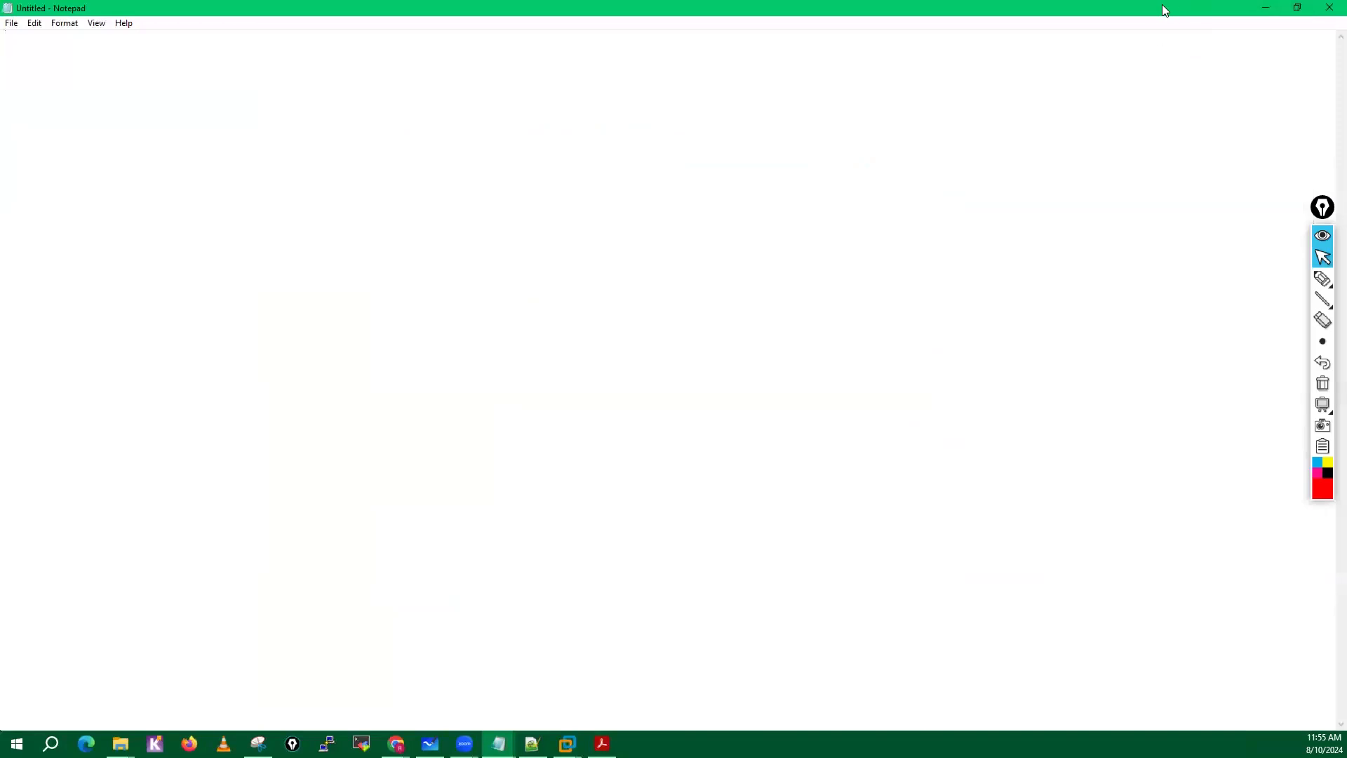
pyautogui.moveTo(1162, 7); pyautogui.dragTo(817, 170)
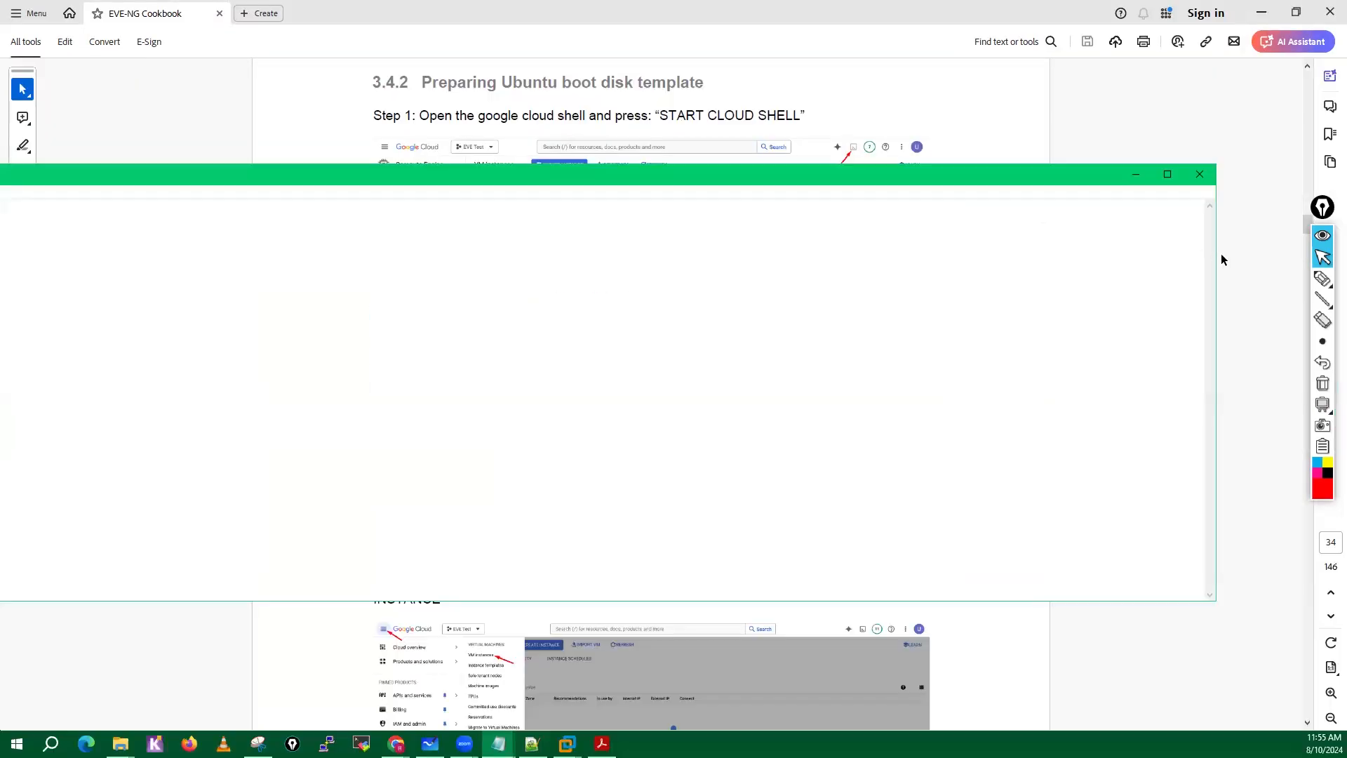
pyautogui.moveTo(1218, 255); pyautogui.dragTo(634, 316)
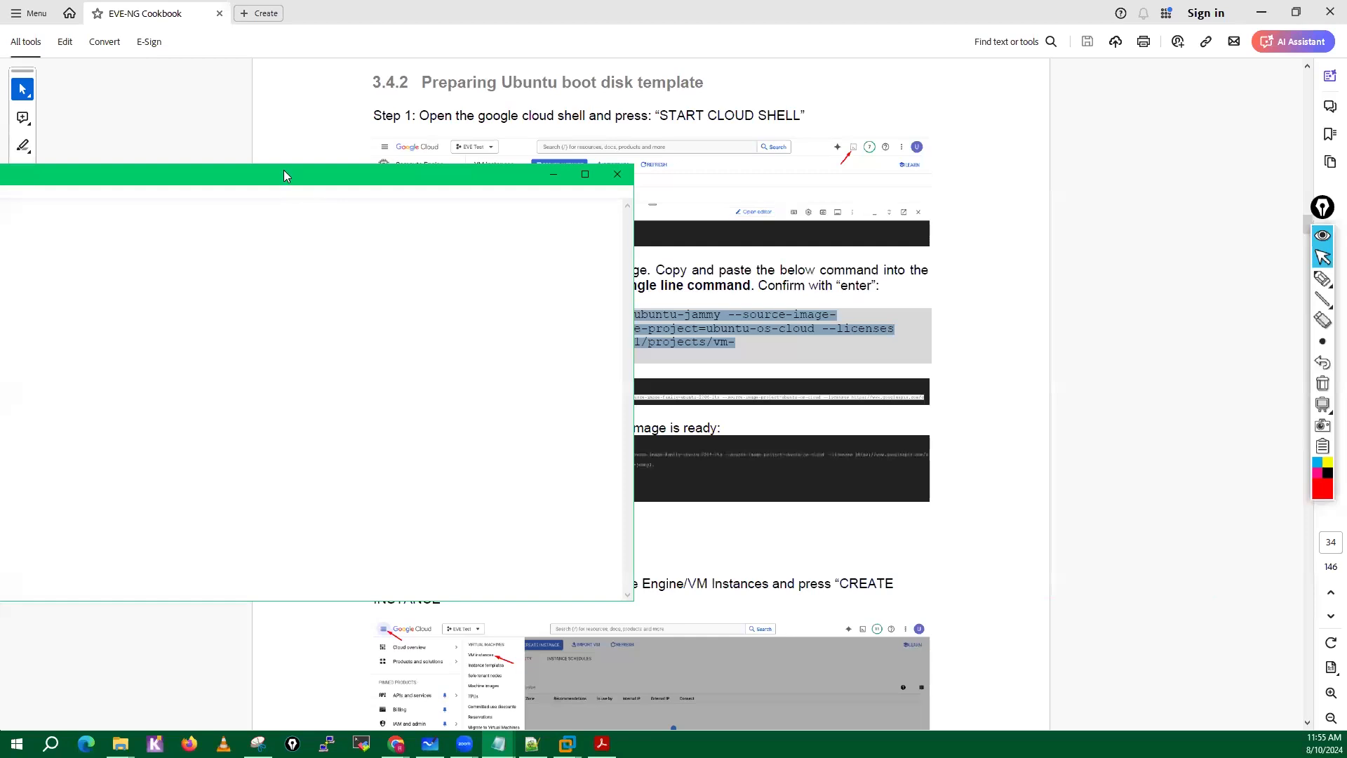
pyautogui.moveTo(284, 169); pyautogui.dragTo(926, 89)
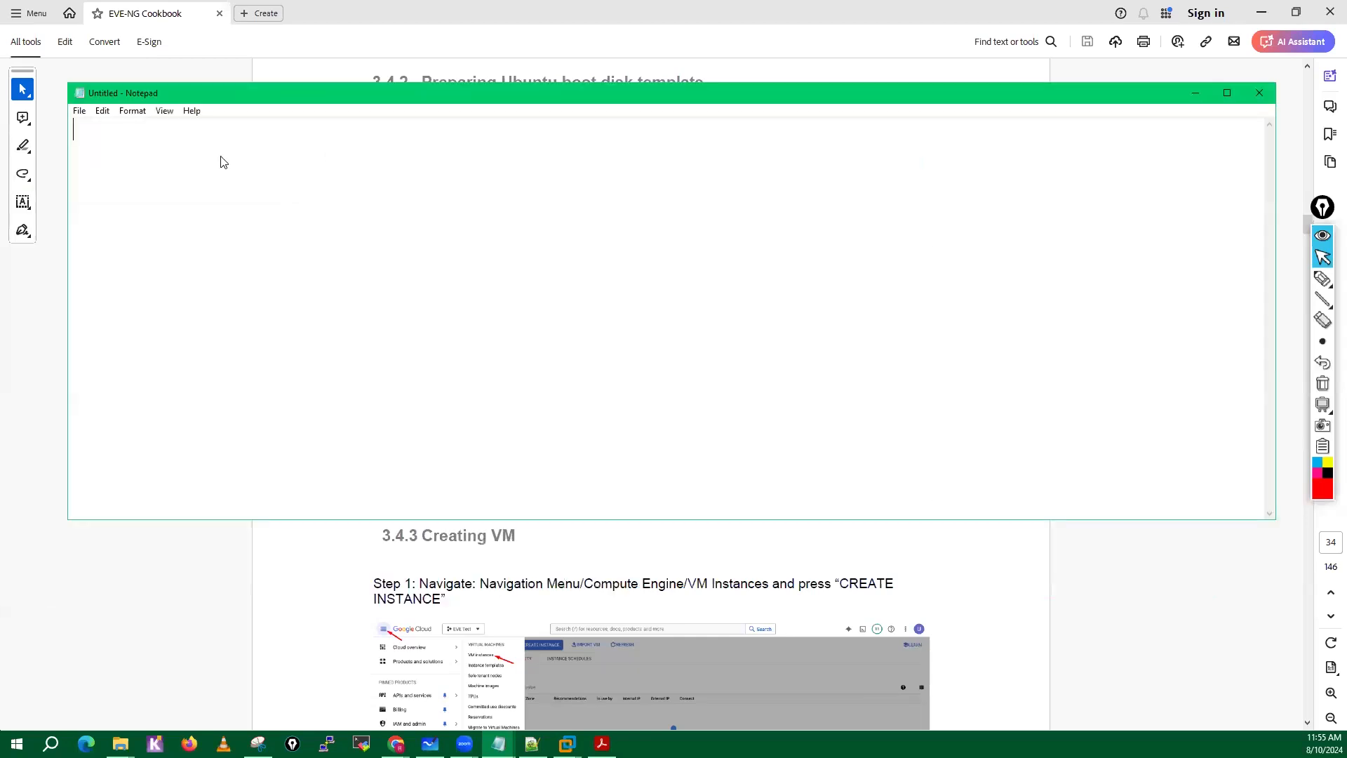
pyautogui.hotkey('ctrl', 'v')
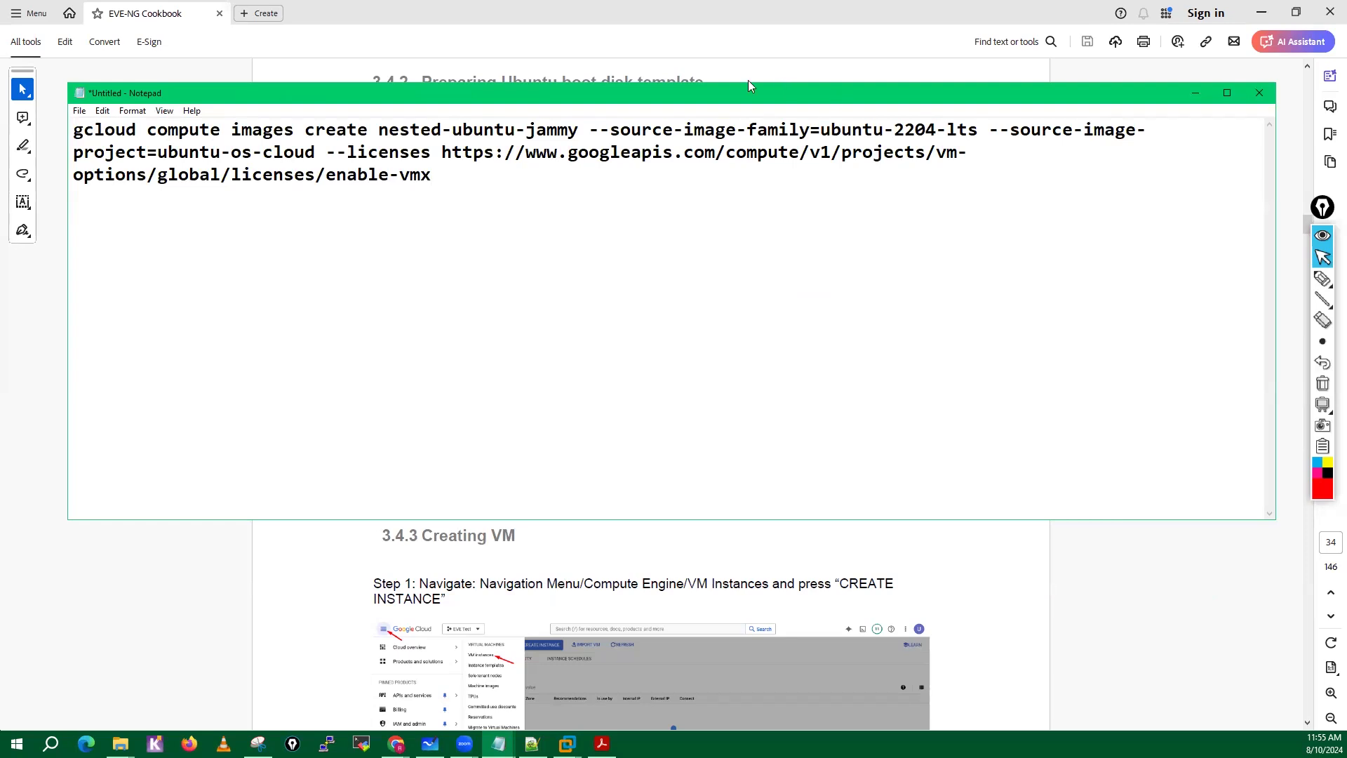
pyautogui.moveTo(748, 86); pyautogui.dragTo(742, 18)
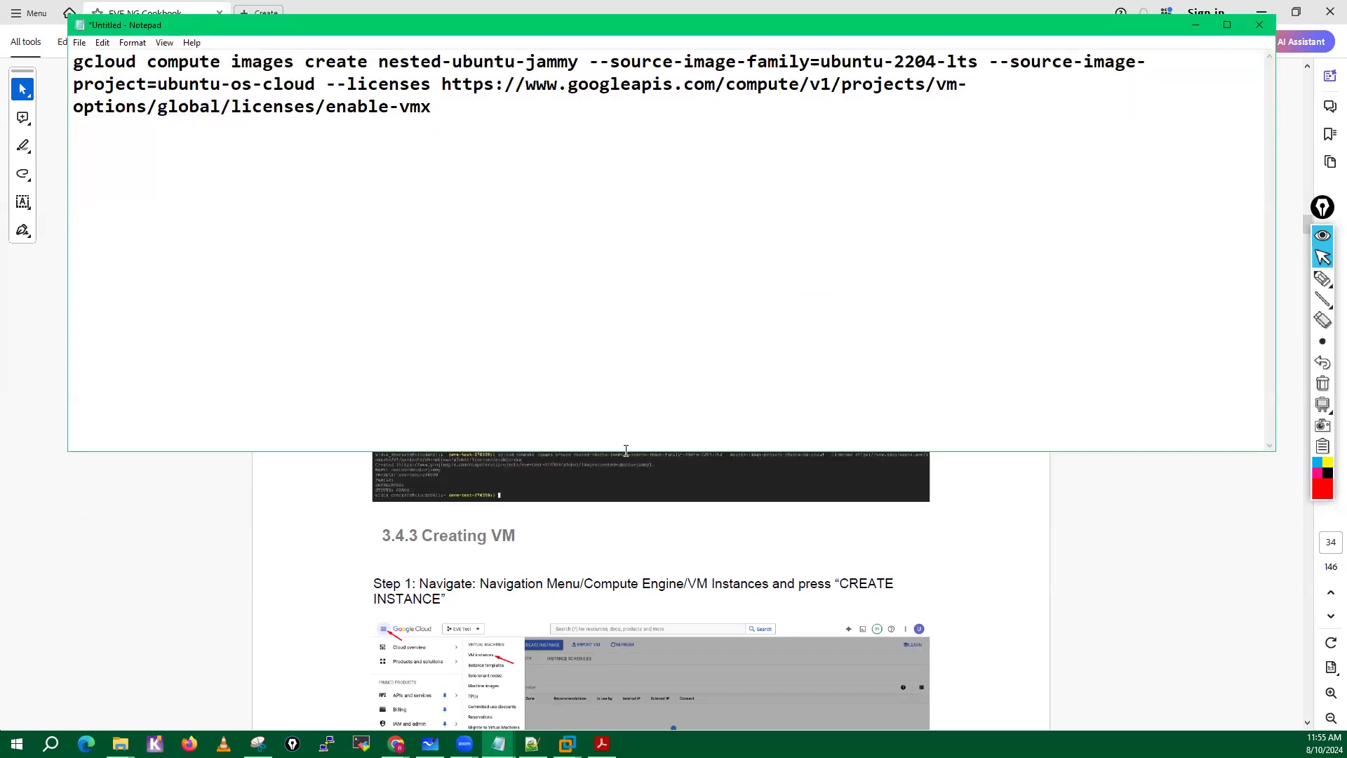
pyautogui.moveTo(626, 451); pyautogui.dragTo(630, 289)
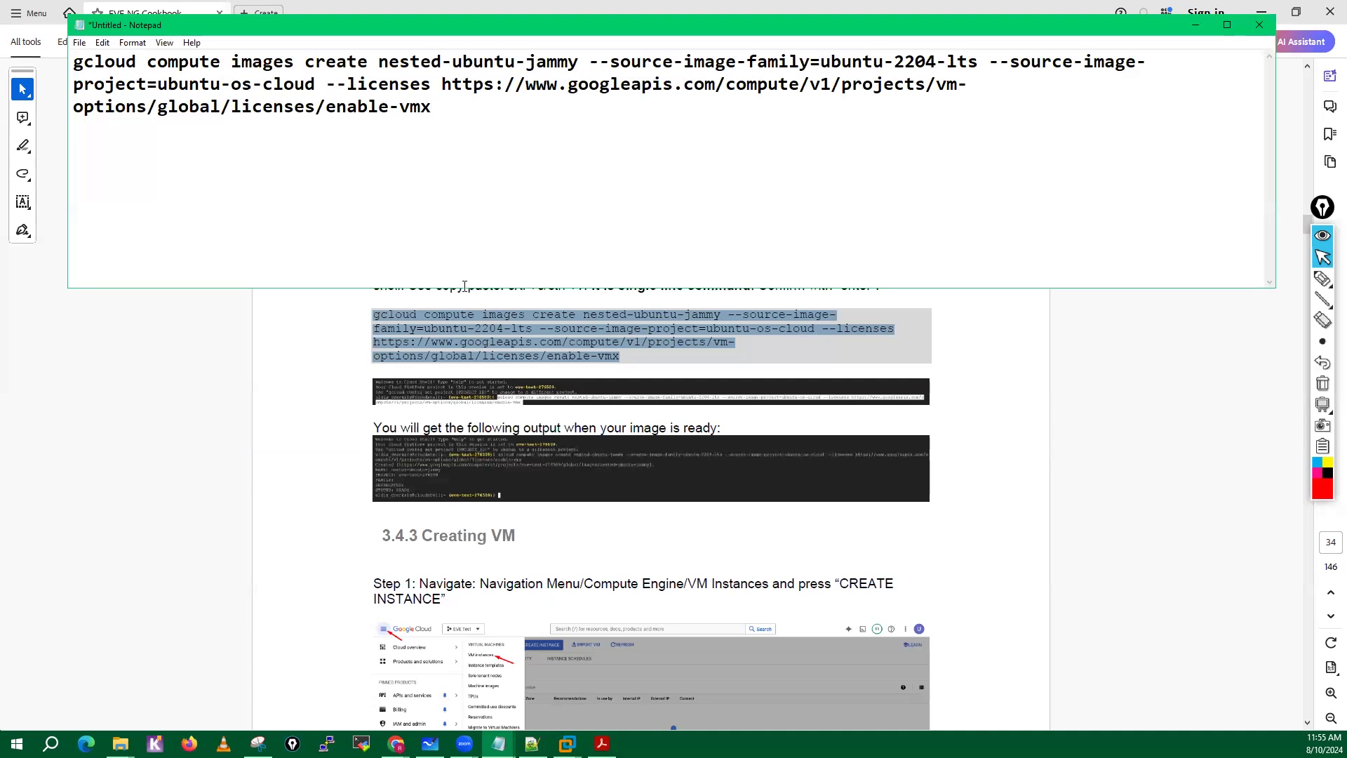
pyautogui.click(630, 317)
pyautogui.doubleClick(630, 316)
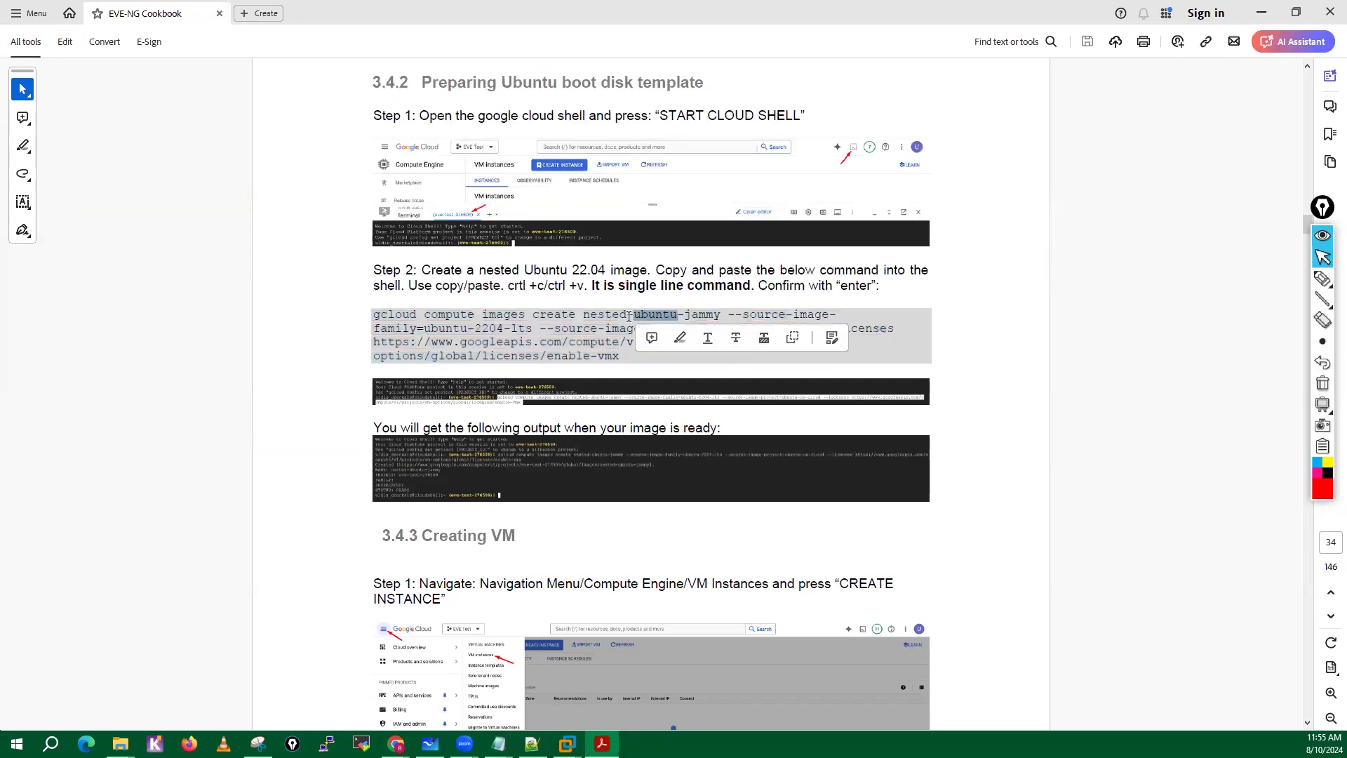
pyautogui.click(528, 357)
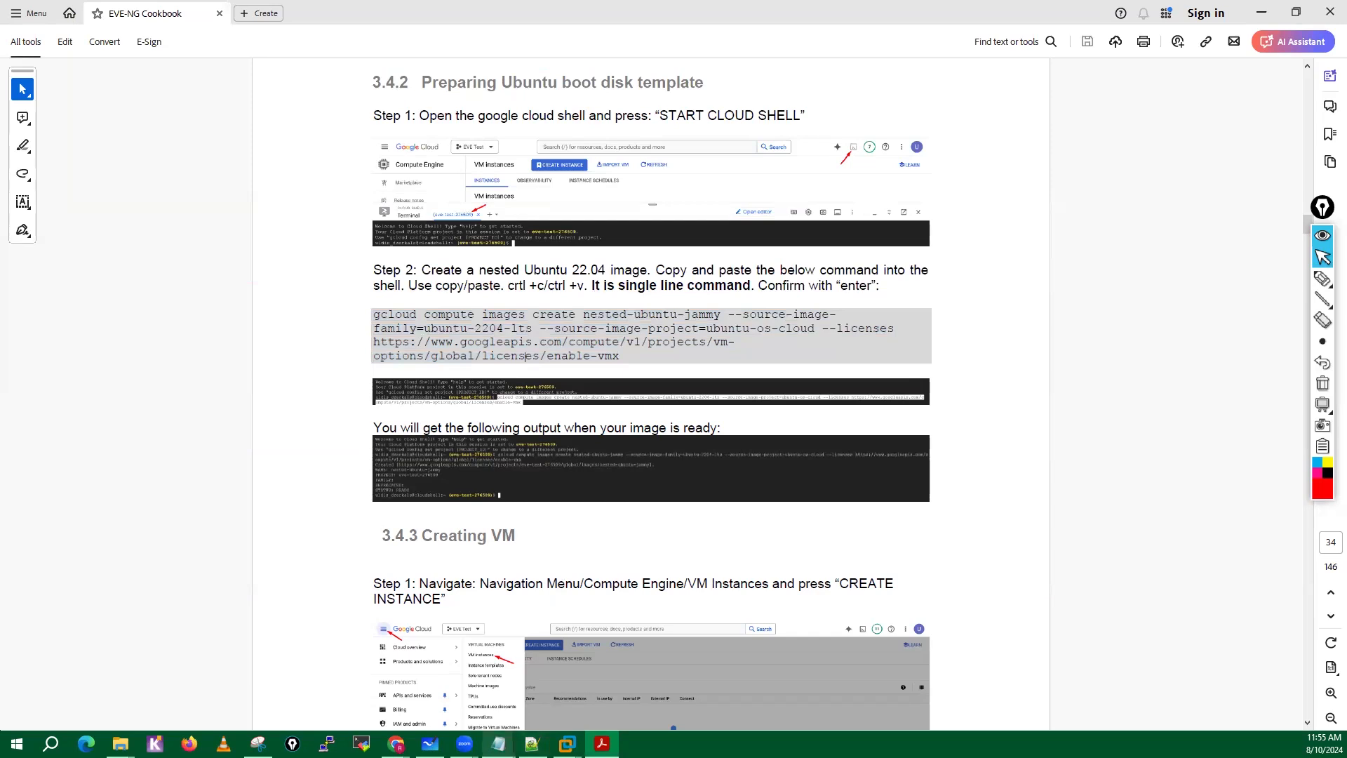
# Turn off word wrap in the Notepad document so the gcloud command runs on a single line, and select the whole command.
pyautogui.moveTo(500, 743)
pyautogui.click(522, 720)
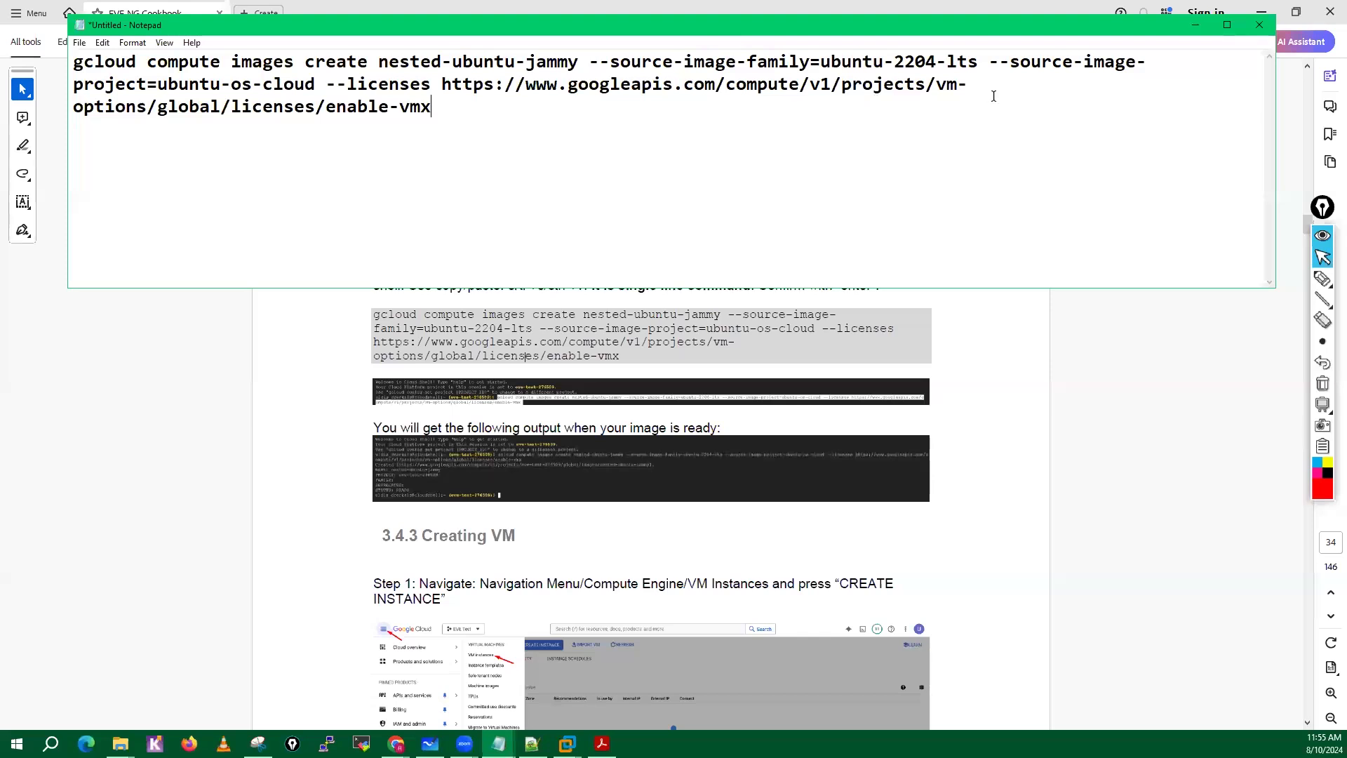
pyautogui.click(139, 45)
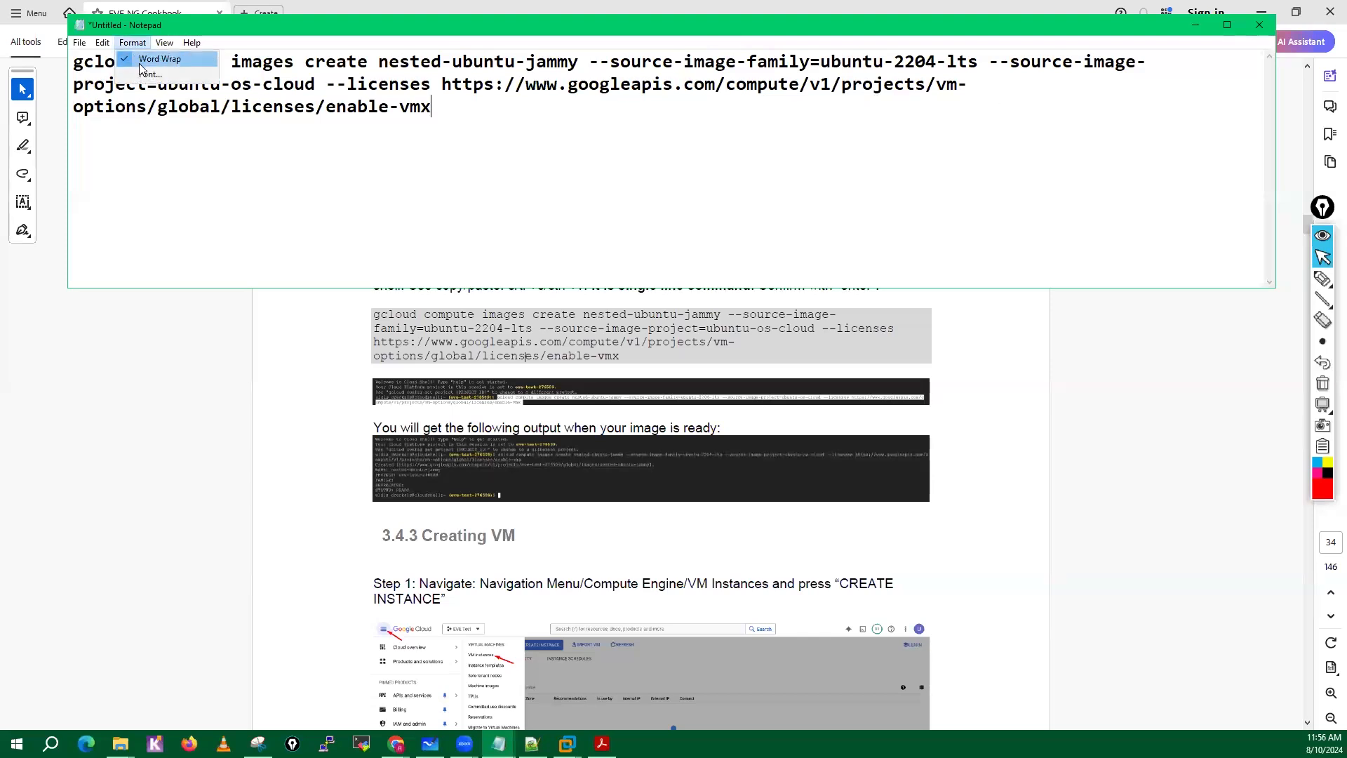
pyautogui.click(148, 61)
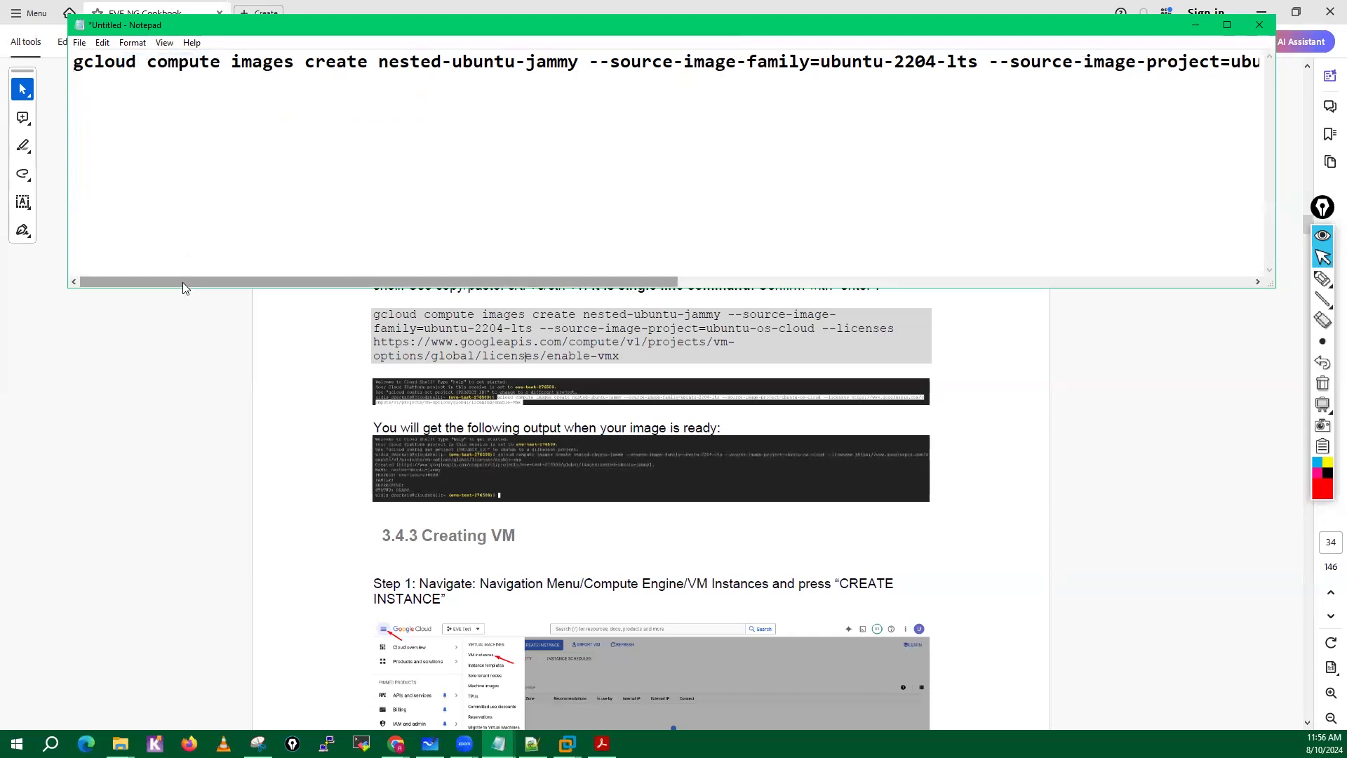
pyautogui.moveTo(183, 283); pyautogui.dragTo(155, 284)
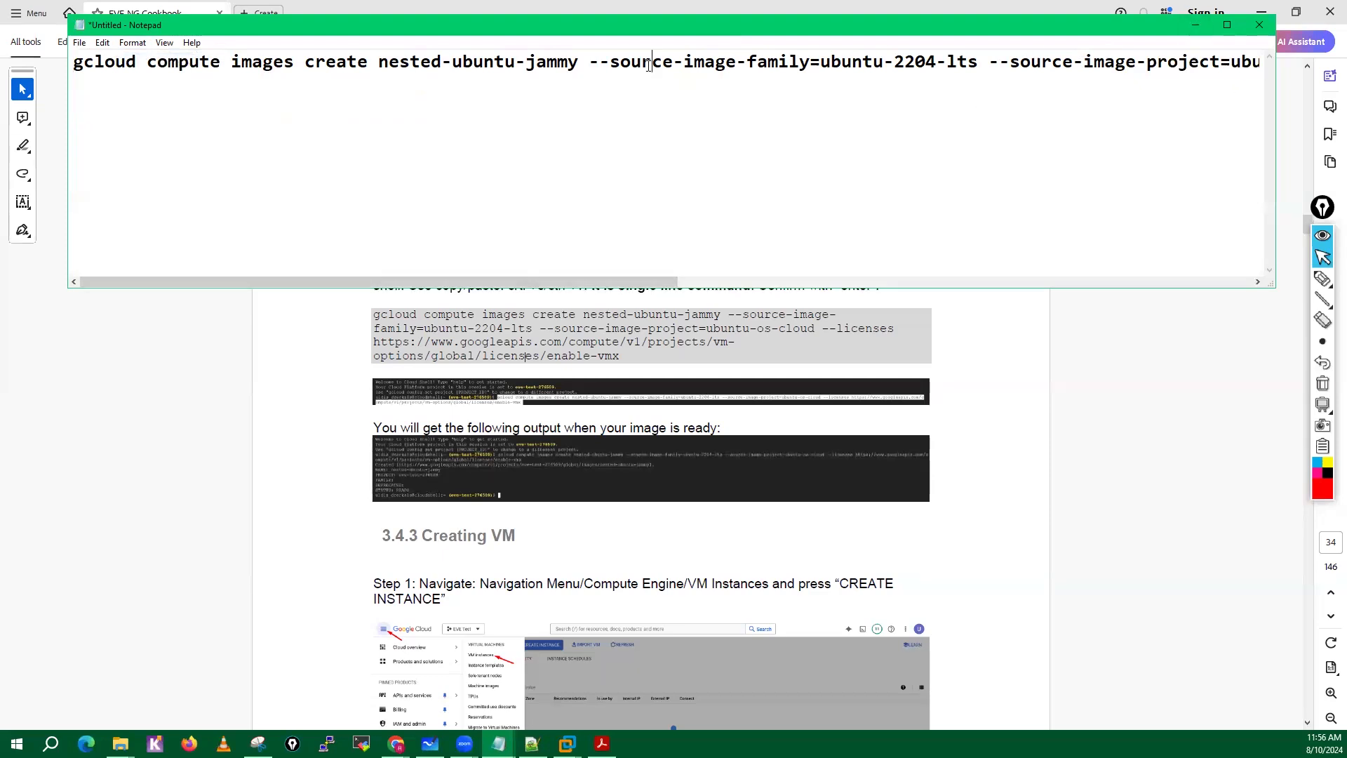
pyautogui.hotkey('ctrl', 'a')
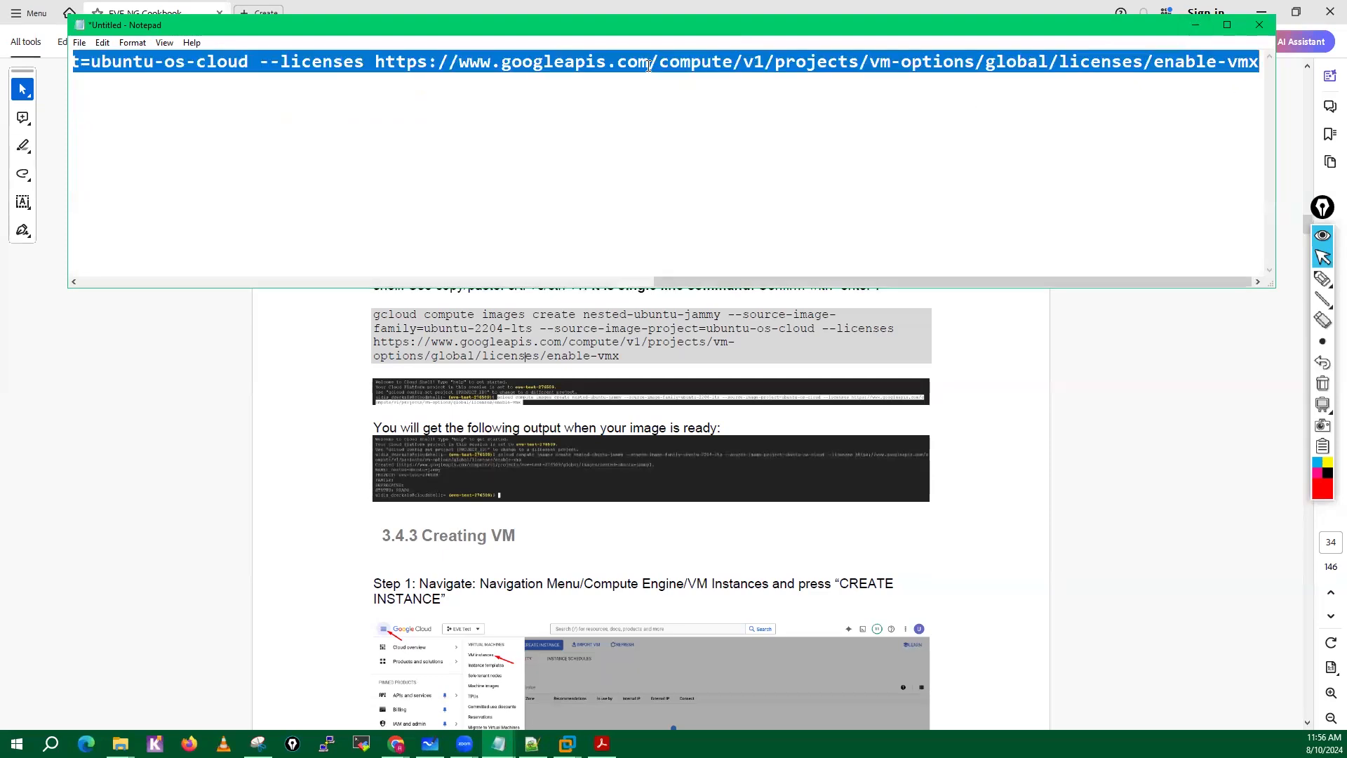
# Minimize Notepad and the cookbook, and close both File Explorer windows to return to the Google Cloud console.
pyautogui.click(1193, 25)
pyautogui.click(1263, 12)
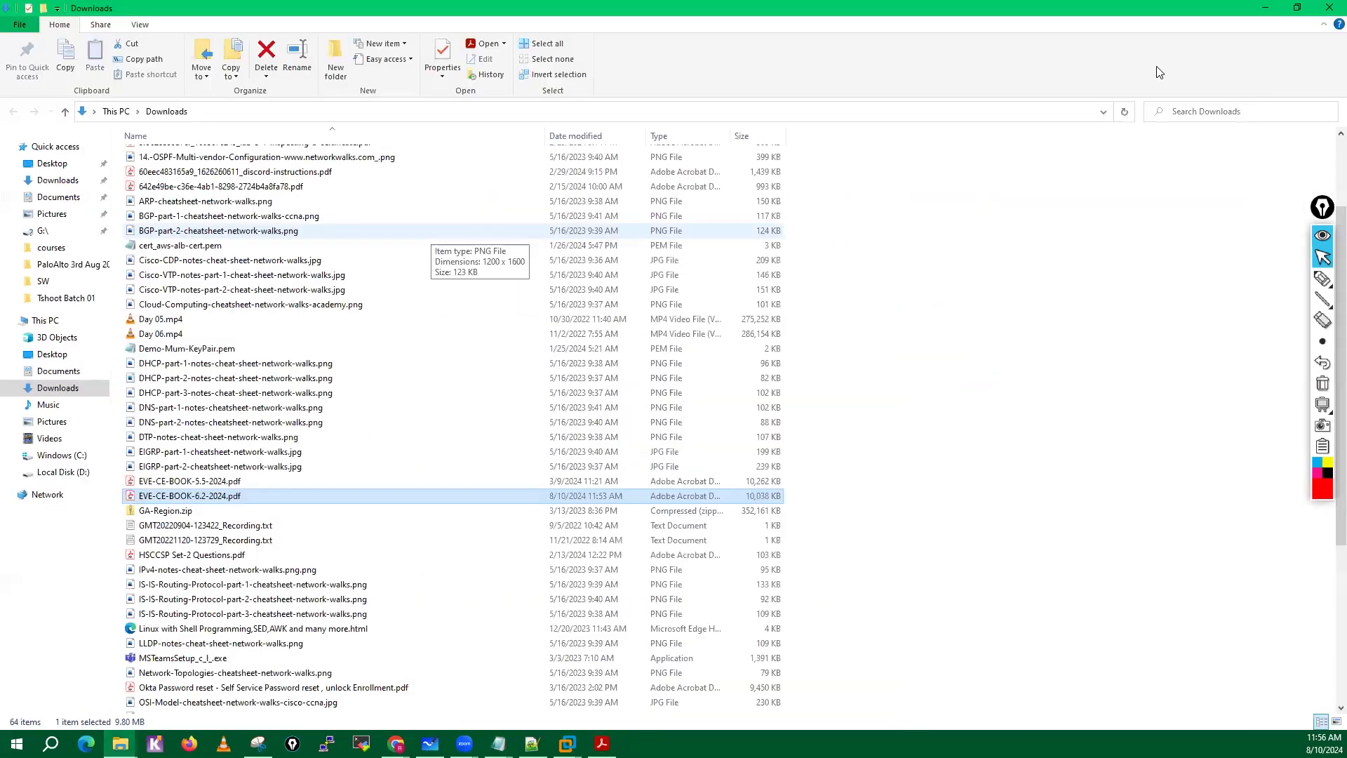
pyautogui.click(1325, 8)
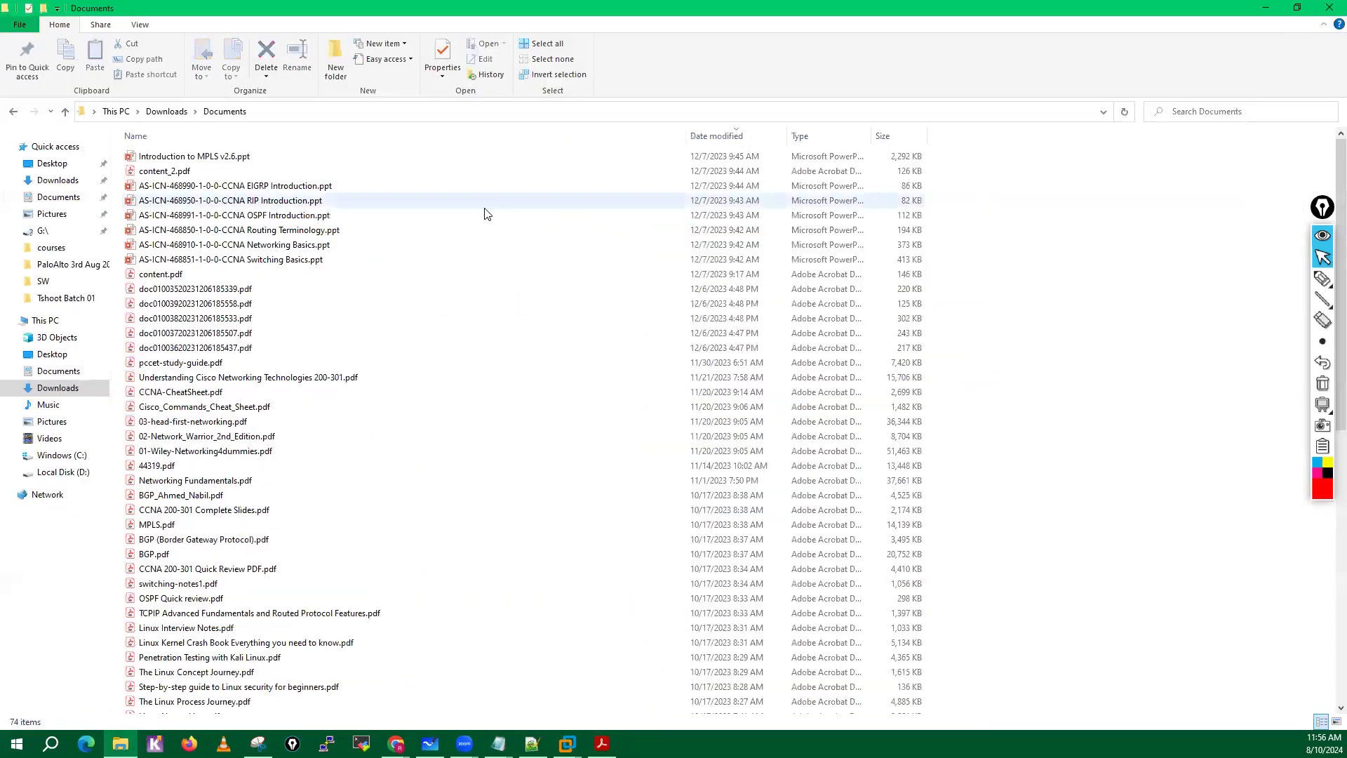
pyautogui.click(1328, 9)
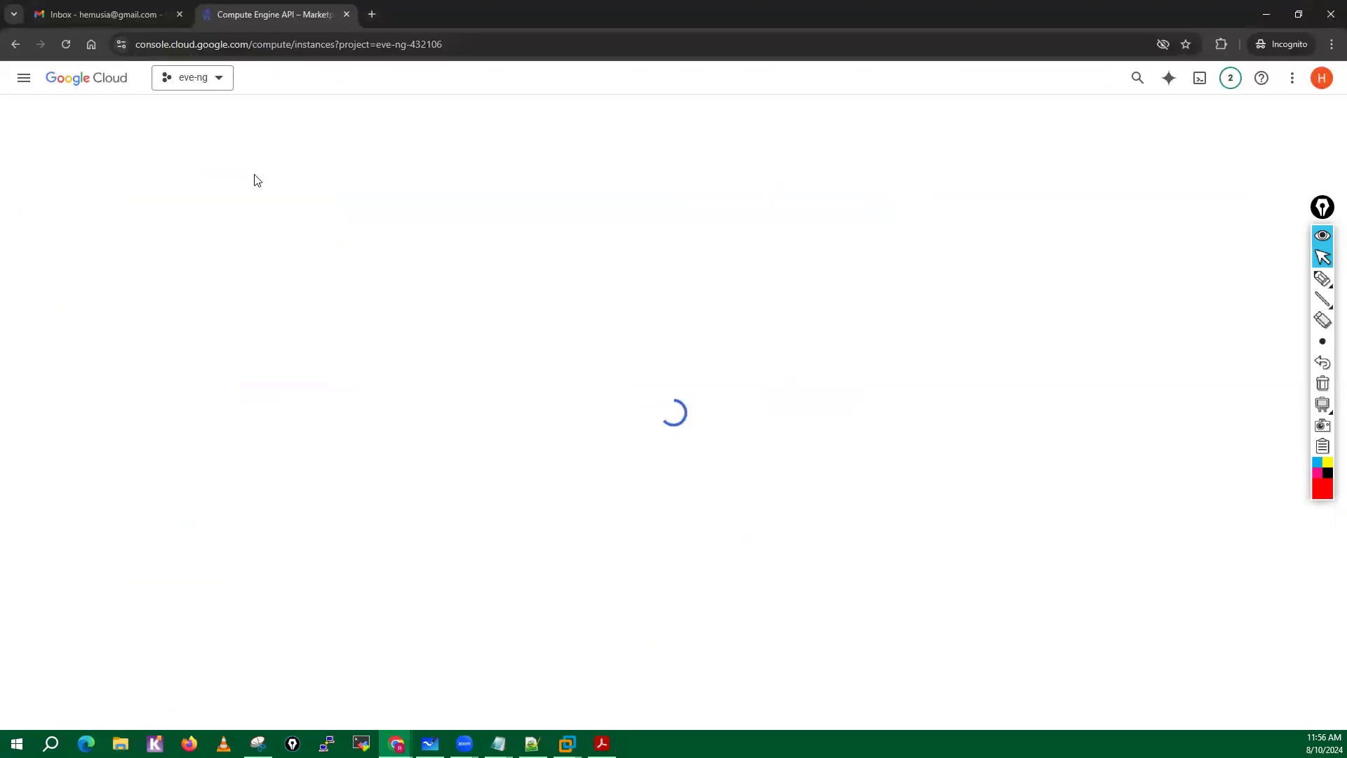
# Check the notifications, reload the eve-ng project's VM instances page, and clear its tutorial pane and free-trial banner.
pyautogui.click(1321, 209)
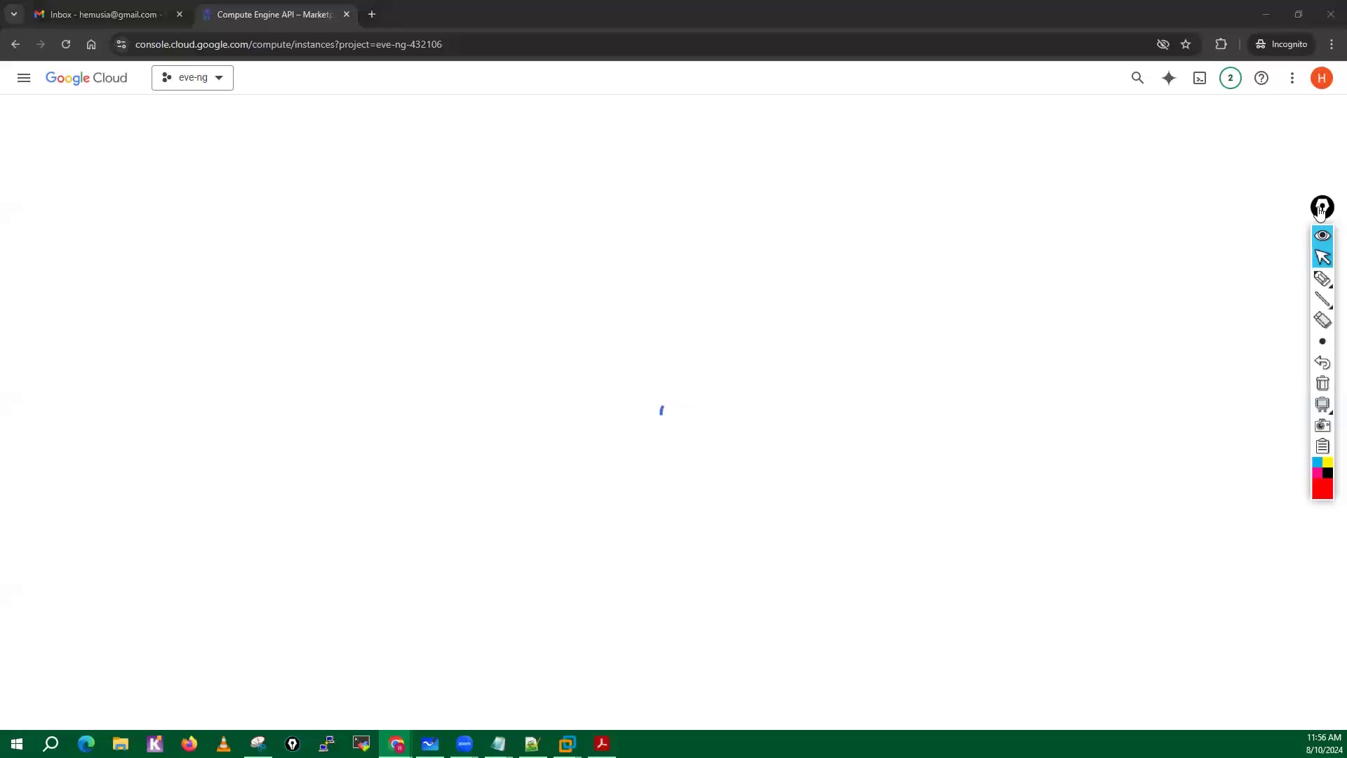
pyautogui.moveTo(1319, 208); pyautogui.dragTo(1327, 196)
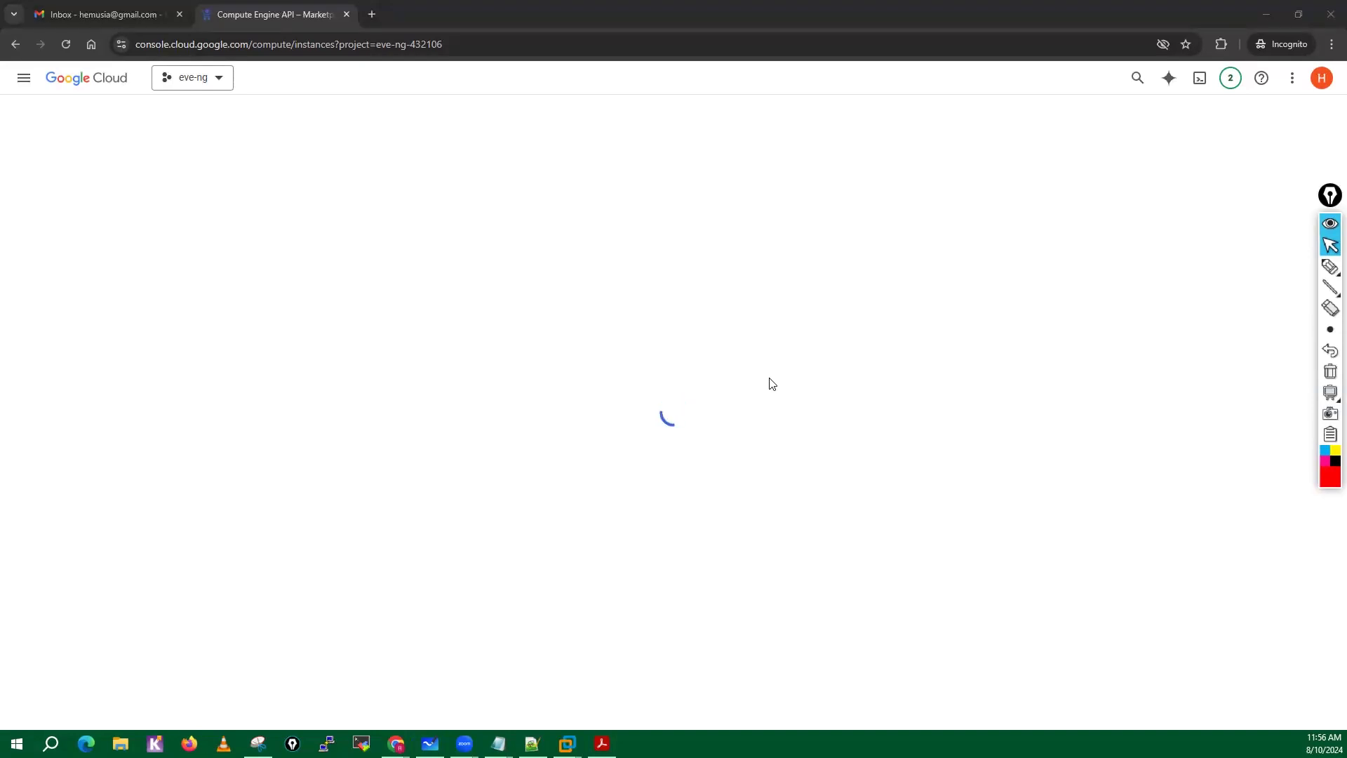
pyautogui.click(1230, 77)
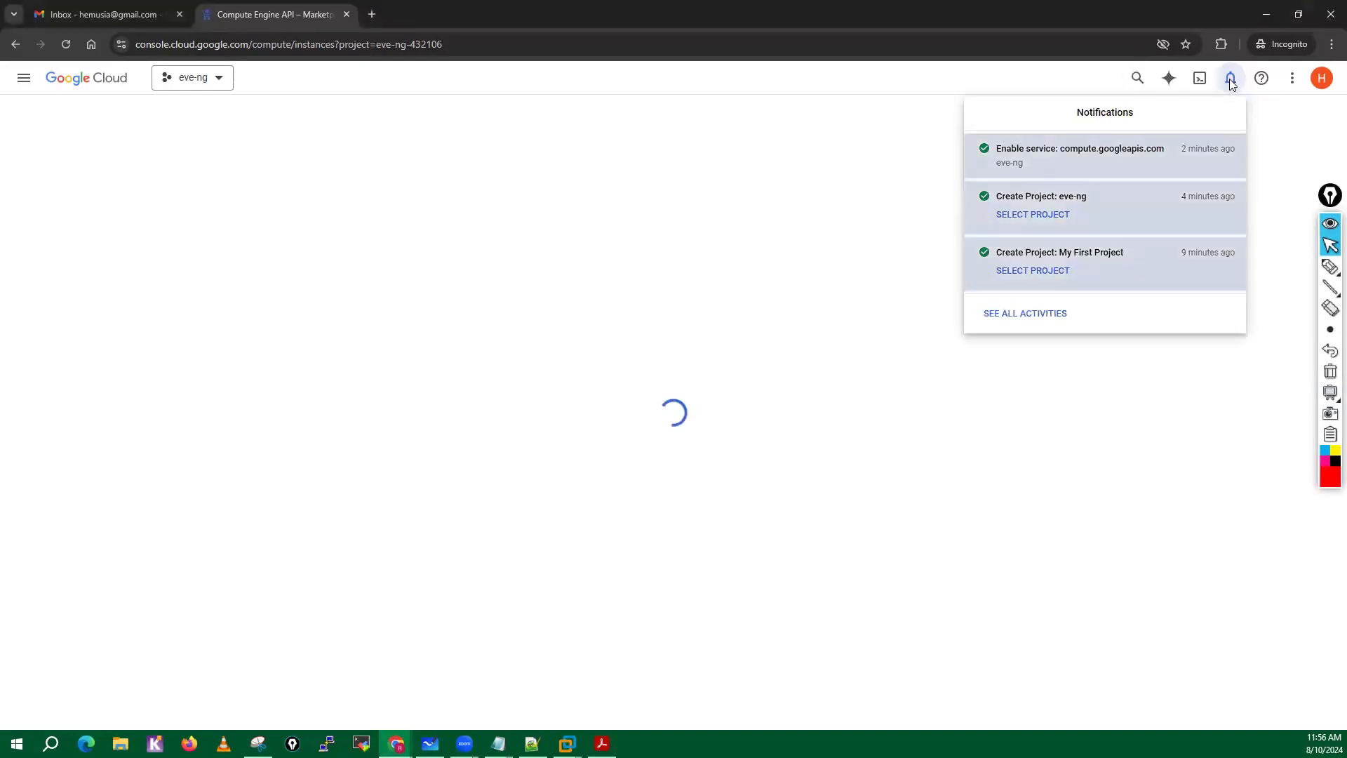
pyautogui.click(484, 386)
pyautogui.click(66, 45)
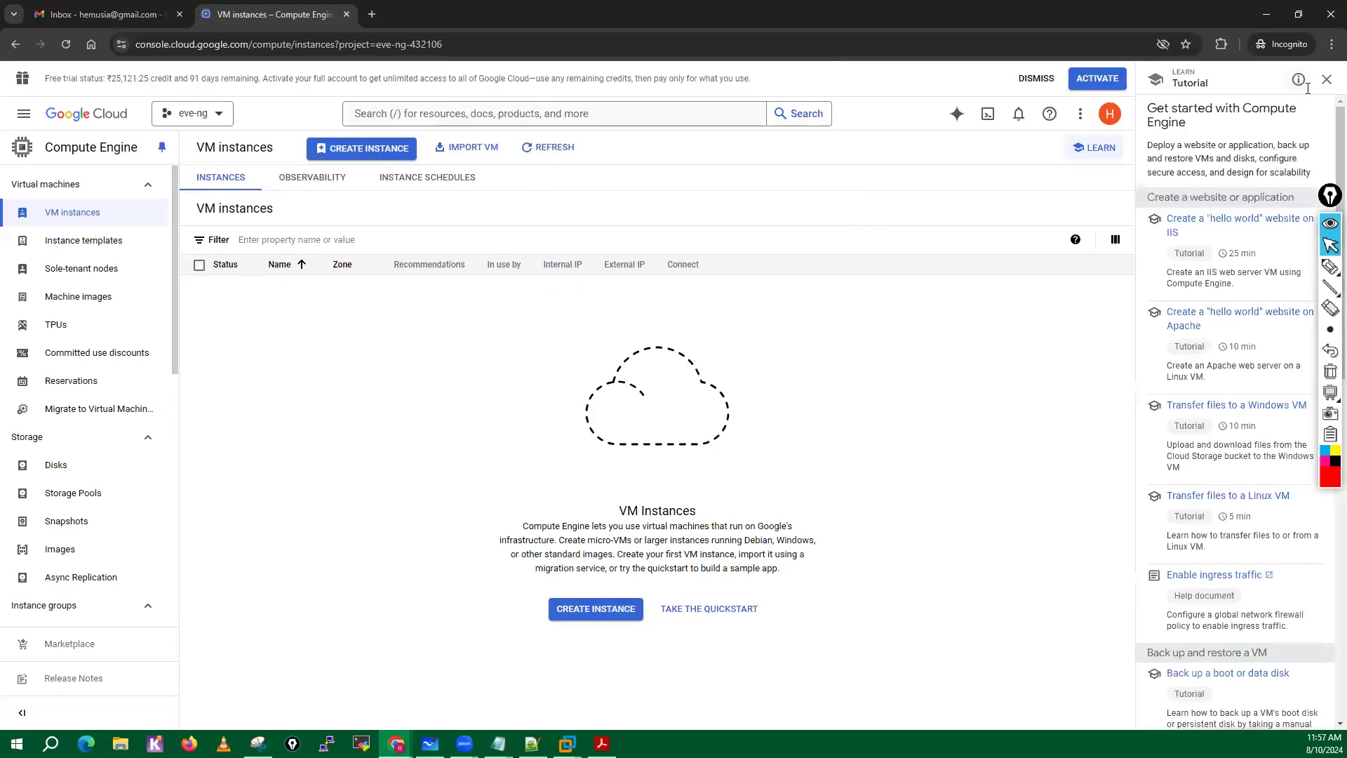
pyautogui.click(1327, 77)
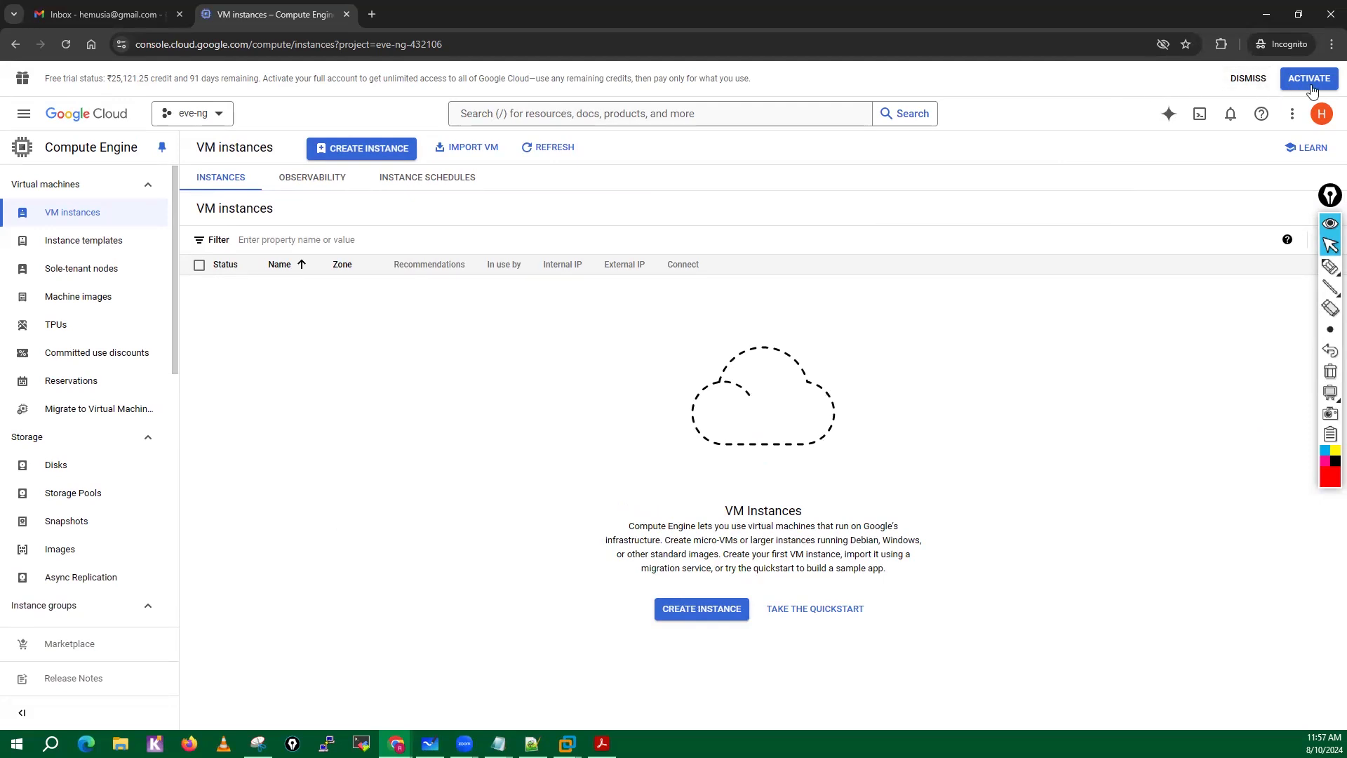
pyautogui.click(1248, 78)
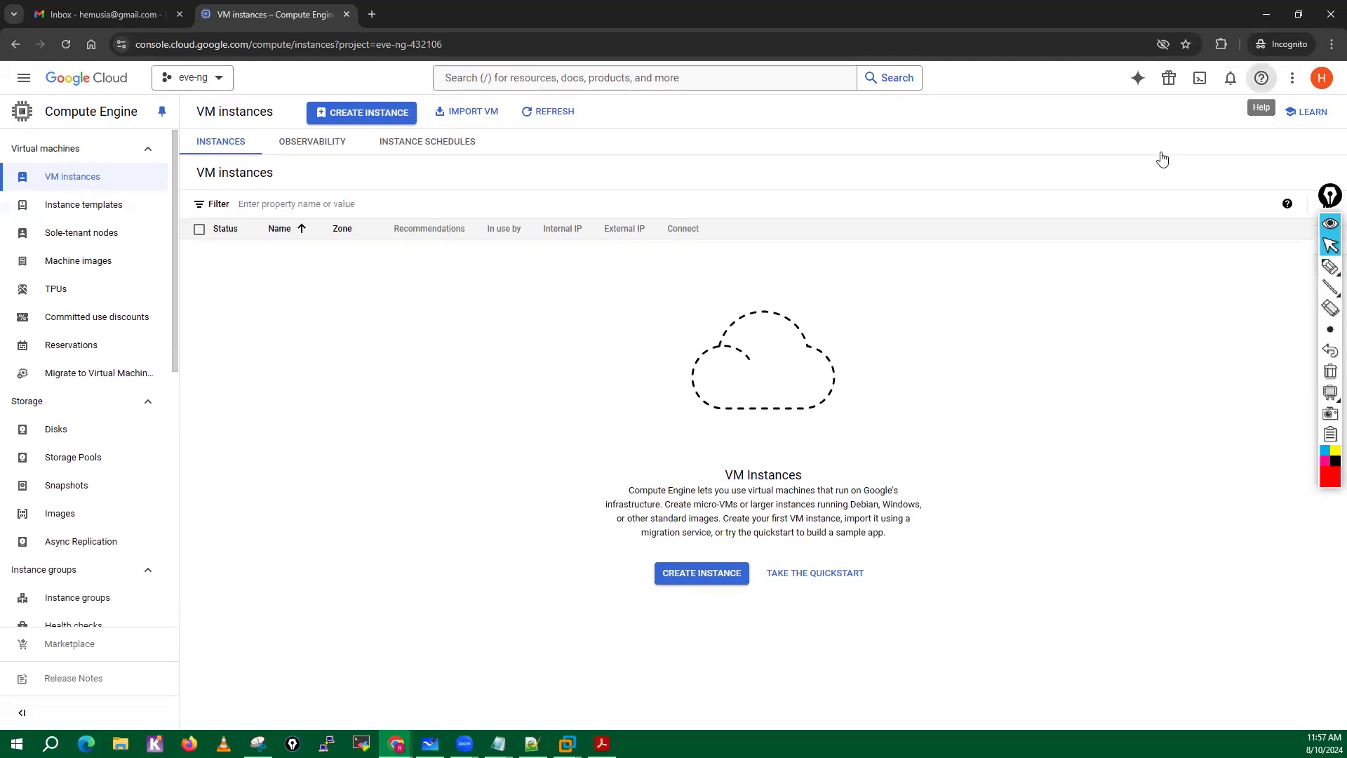
# Start Cloud Shell for the eve-ng project in an enlarged pane and switch back to section 3.4.2 of the cookbook in Adobe Acrobat.
pyautogui.click(1202, 83)
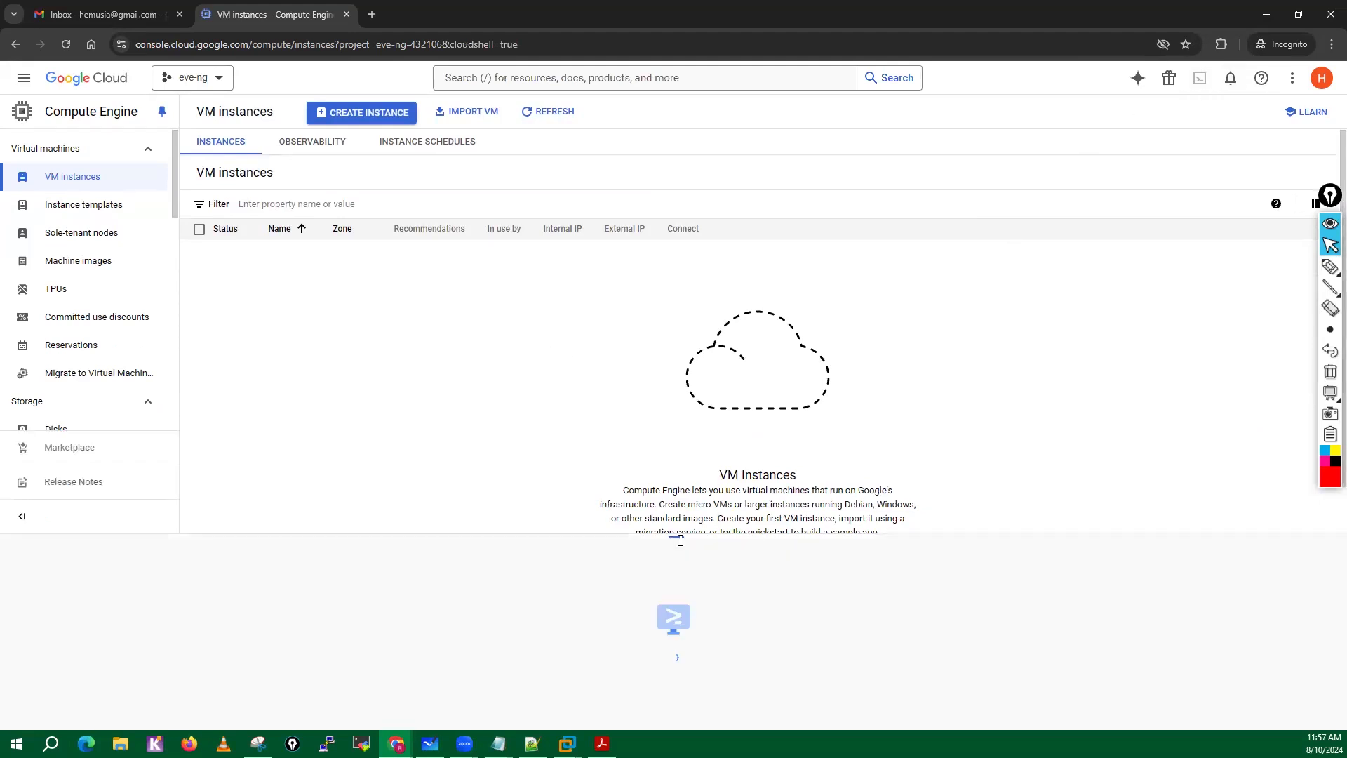
pyautogui.moveTo(680, 541); pyautogui.dragTo(678, 429)
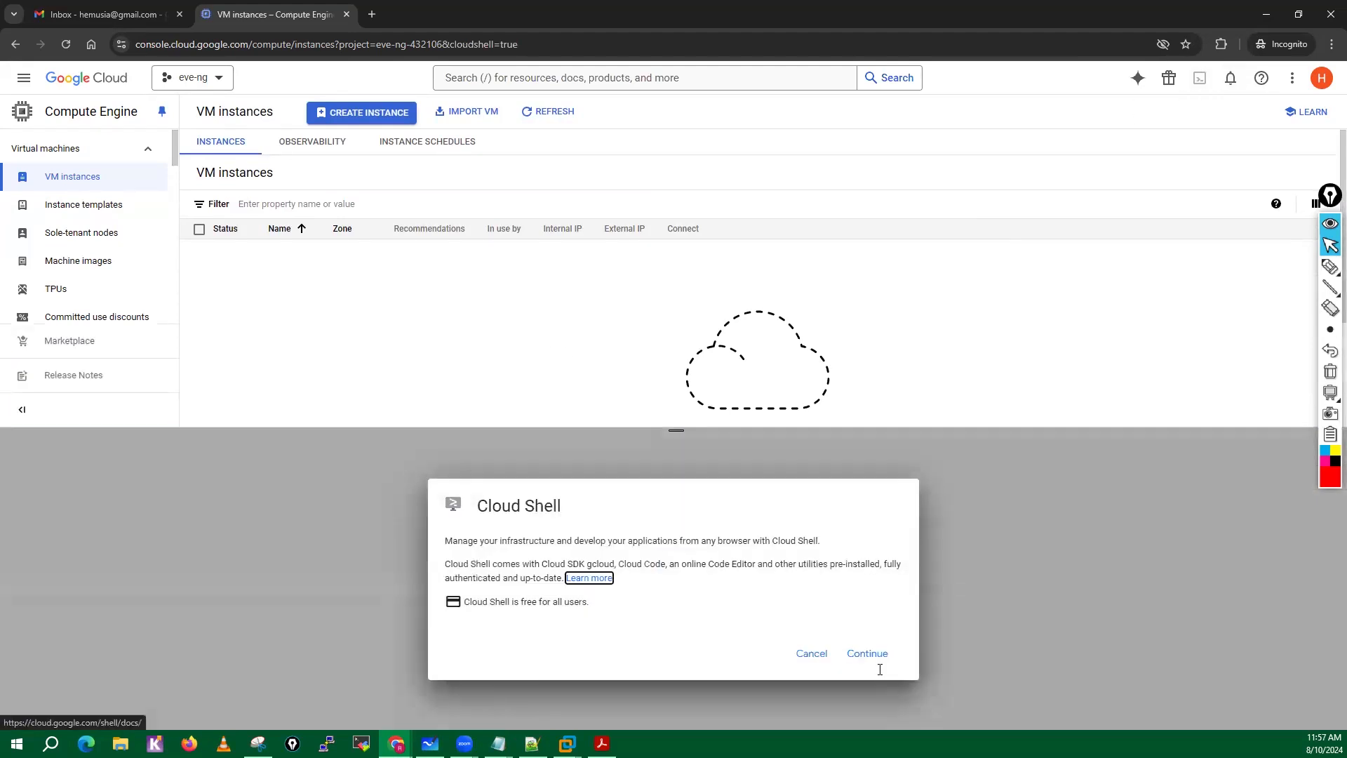
pyautogui.click(868, 651)
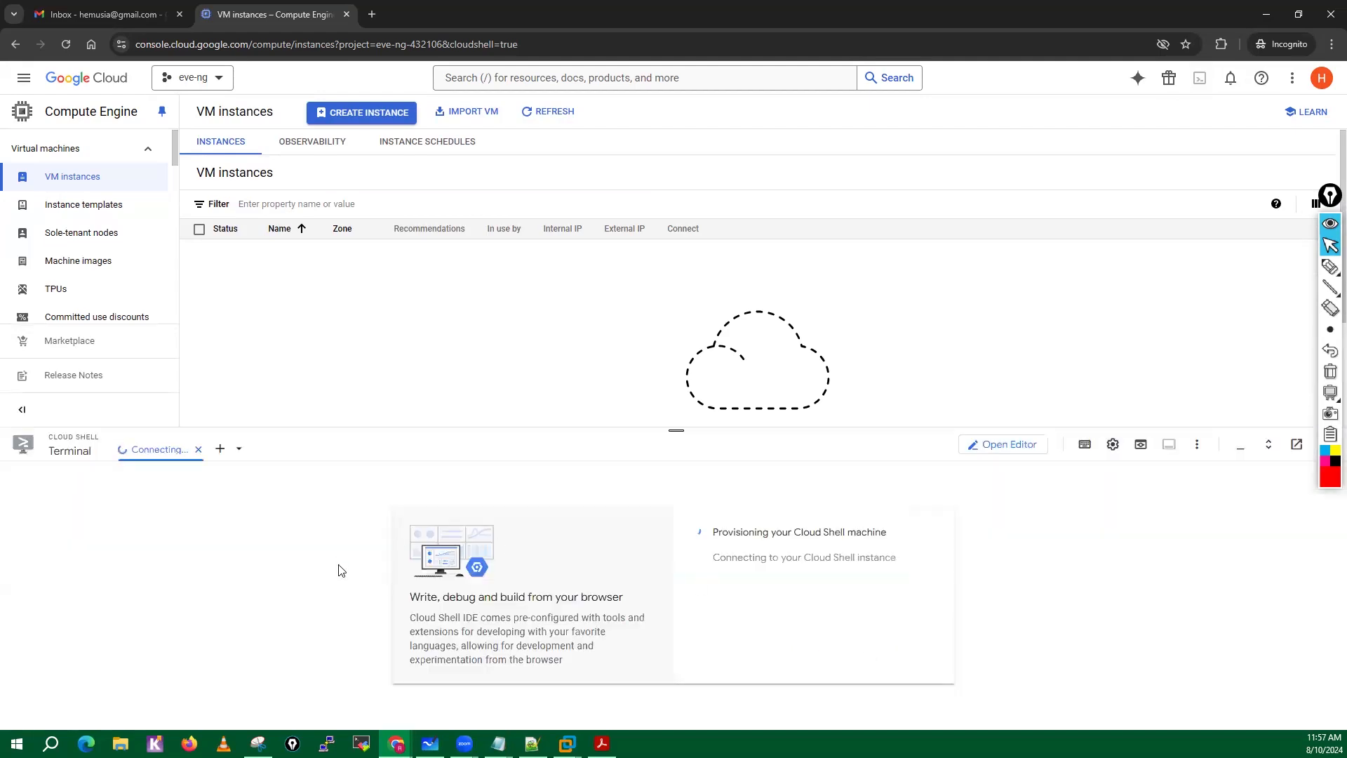
pyautogui.click(602, 743)
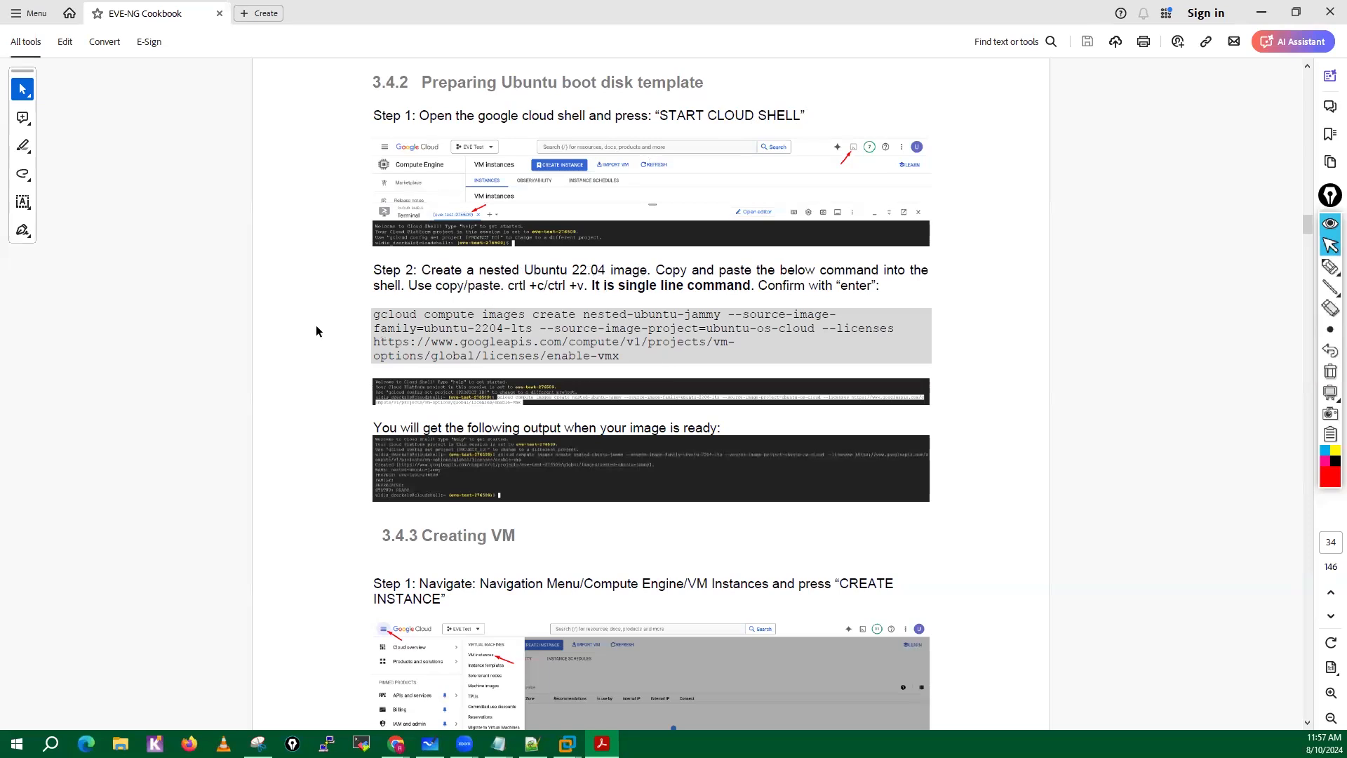
# Return to the Google Cloud console, run the copied gcloud command in Cloud Shell to create the nested-ubuntu-jammy image, and authorize Cloud Shell.
pyautogui.click(1261, 13)
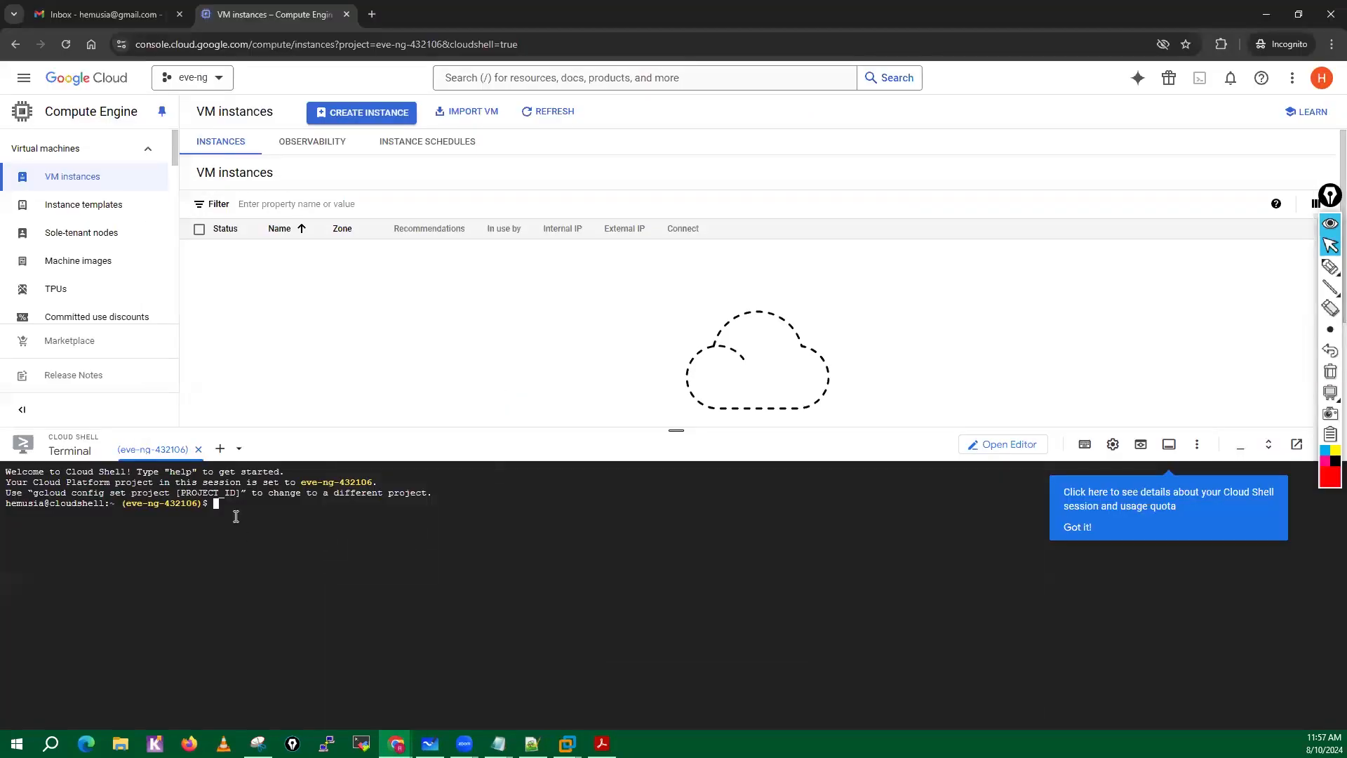
pyautogui.rightClick(236, 516)
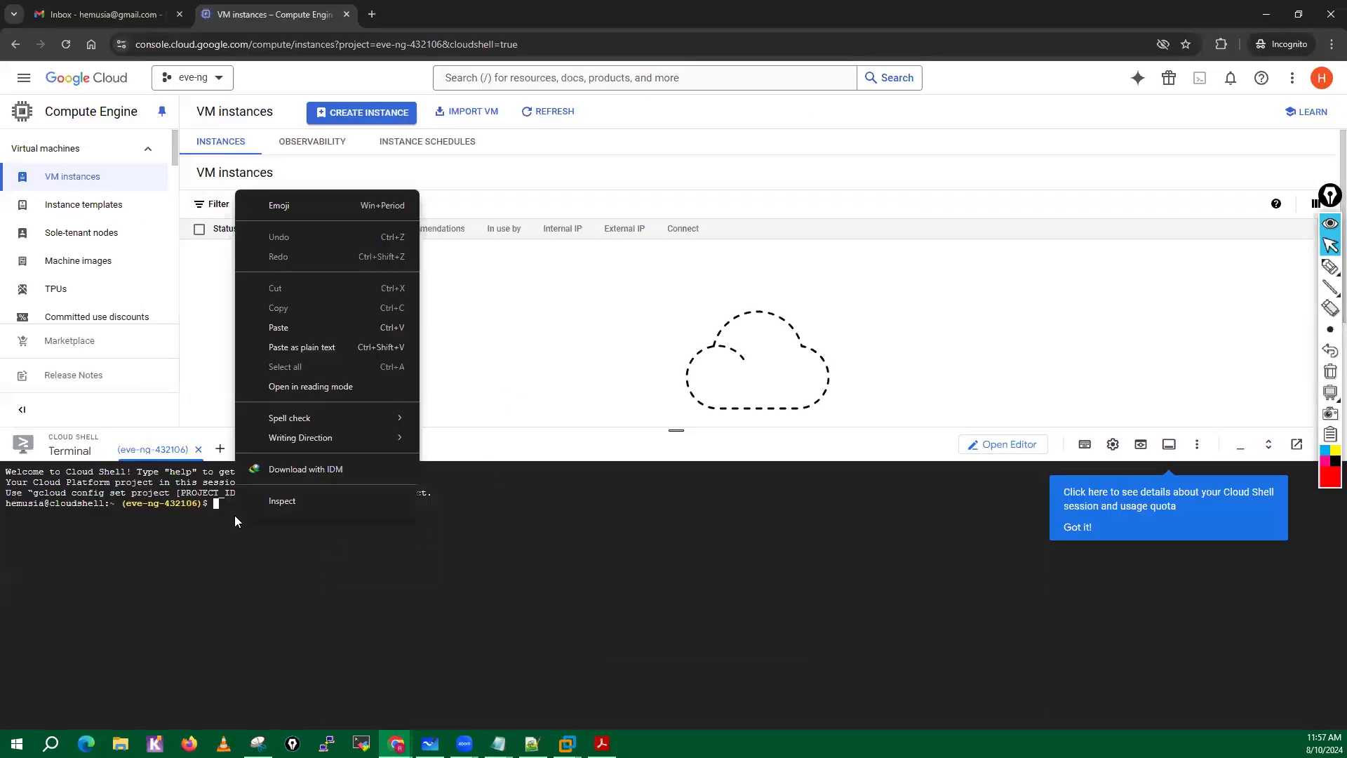
pyautogui.click(281, 339)
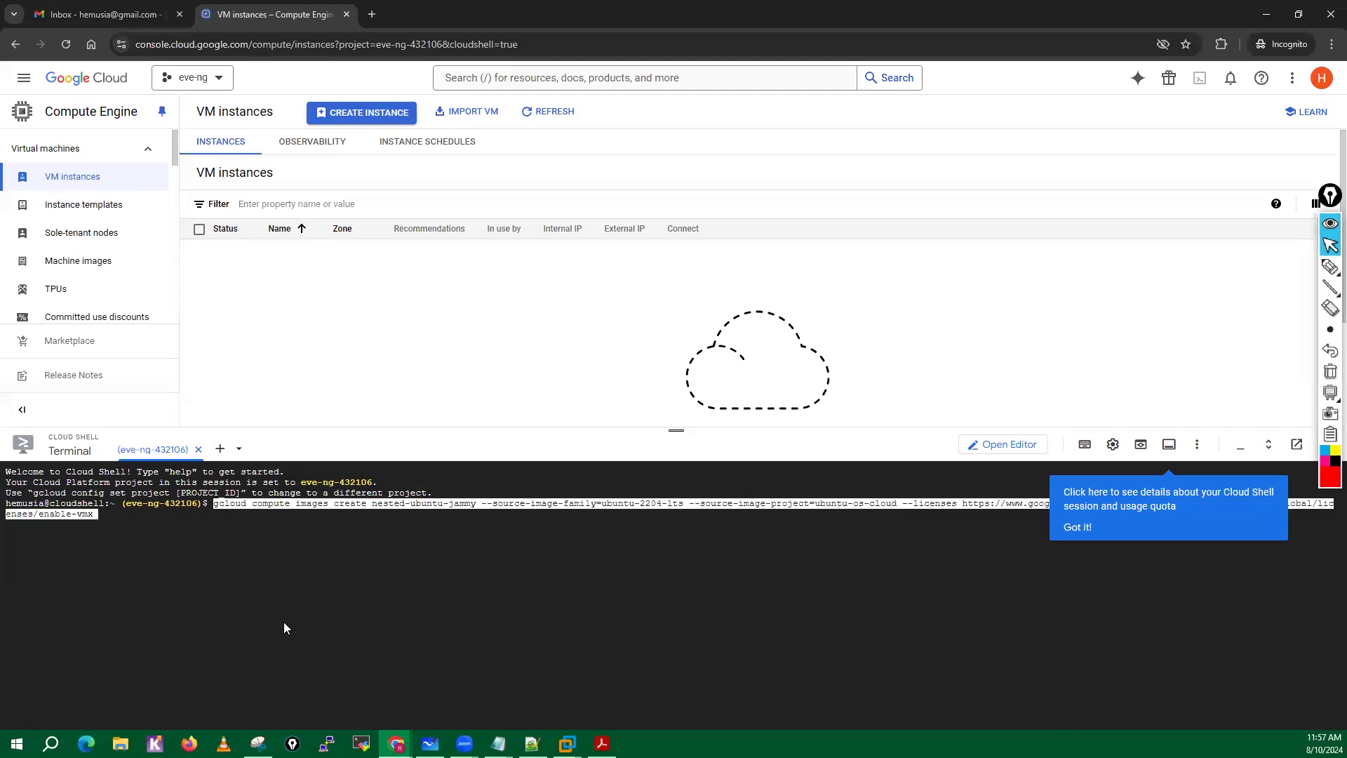
pyautogui.click(1075, 529)
pyautogui.press('Return')
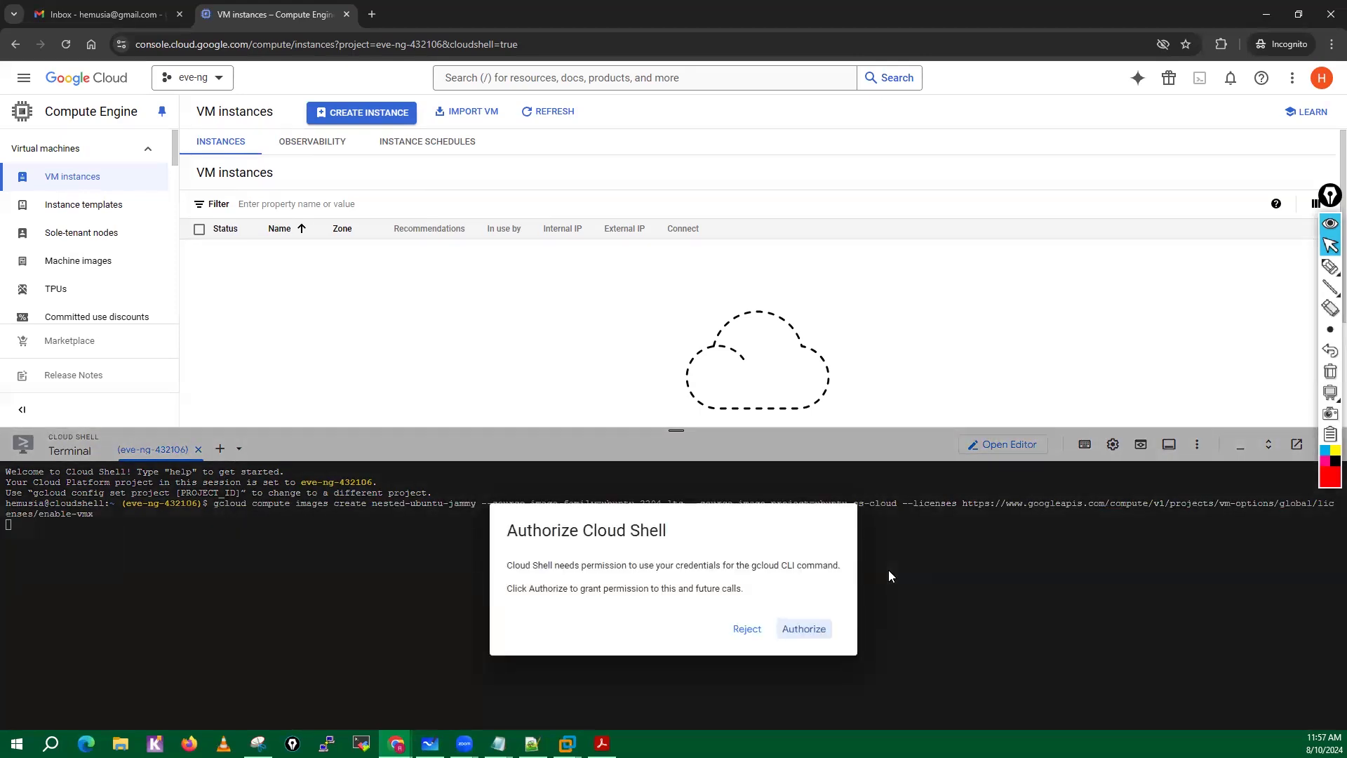
pyautogui.click(805, 628)
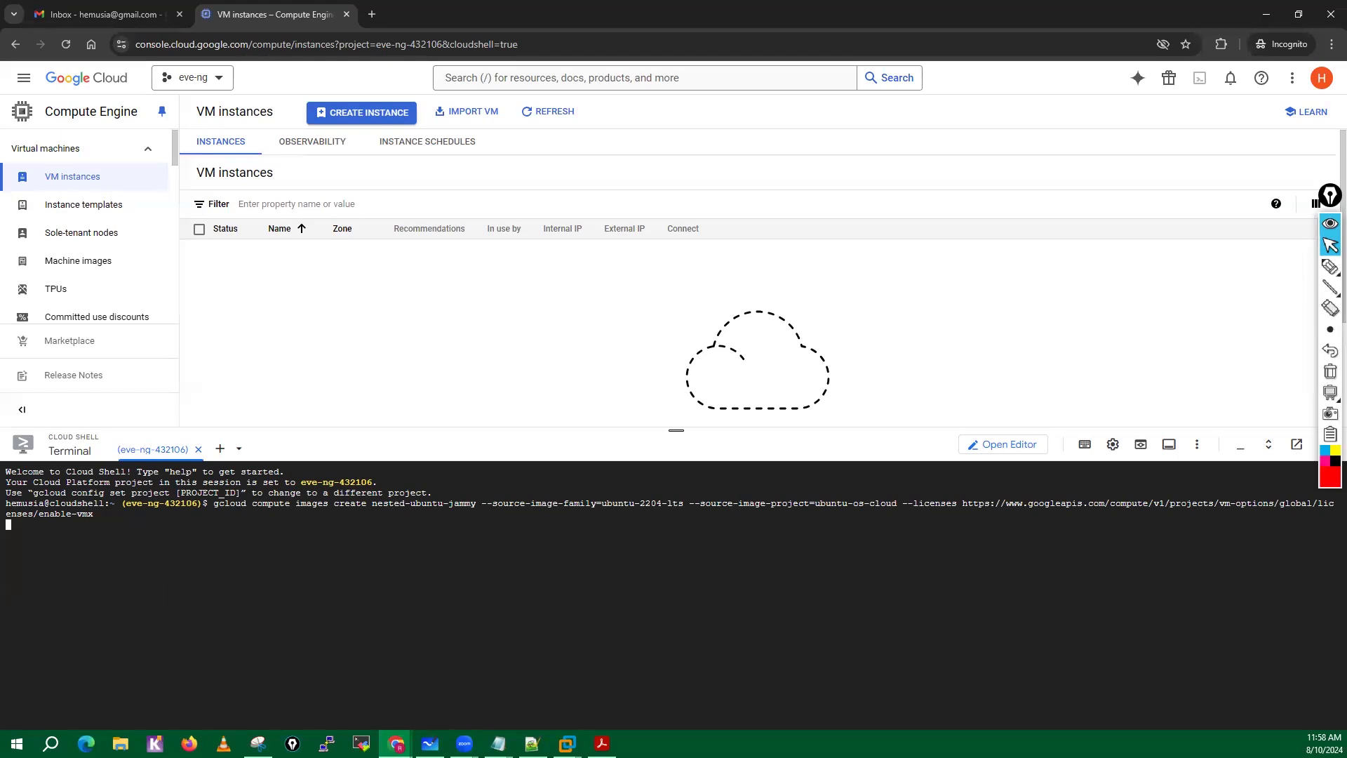
# Check the cookbook in Adobe Acrobat for the expected image output and step 1 of section 3.4.3, and return to the Google Cloud console.
pyautogui.click(601, 743)
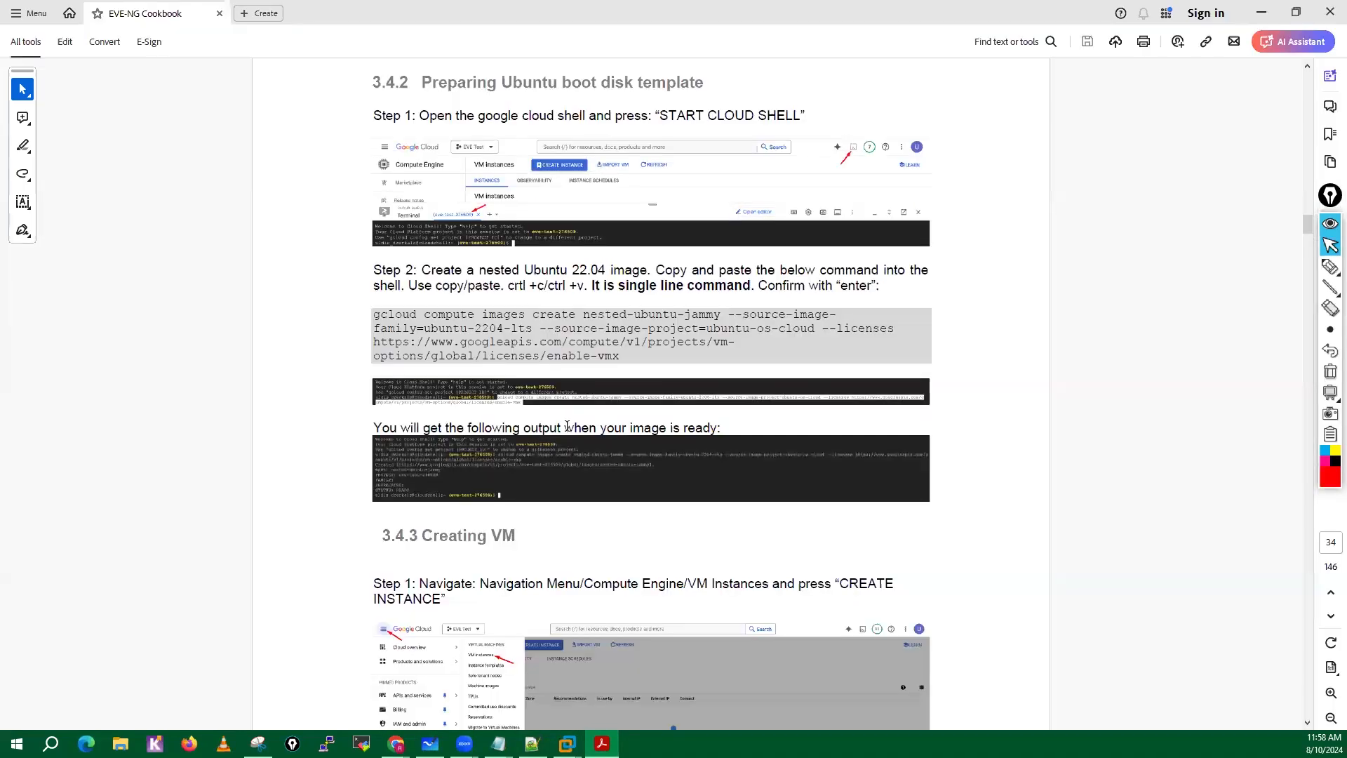
pyautogui.scroll(-3, 567, 426)
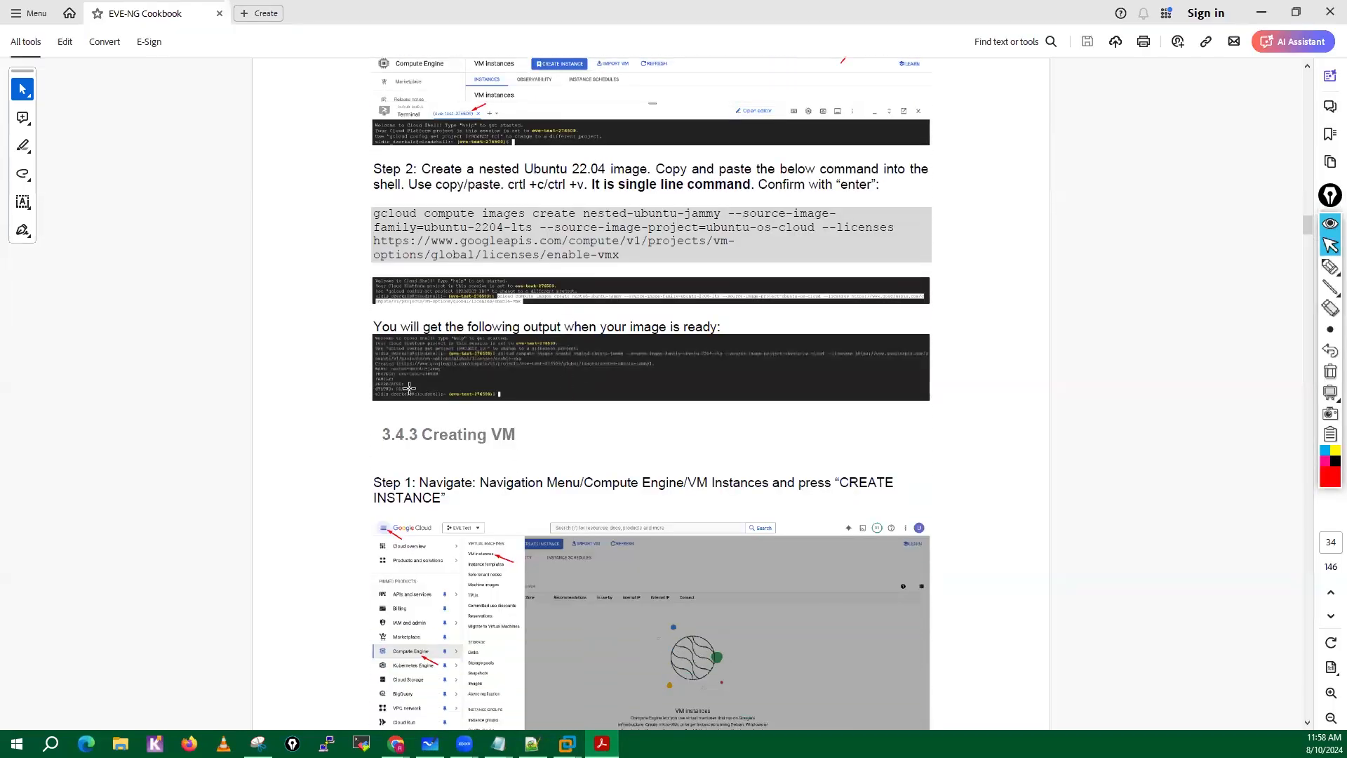
pyautogui.click(1331, 693)
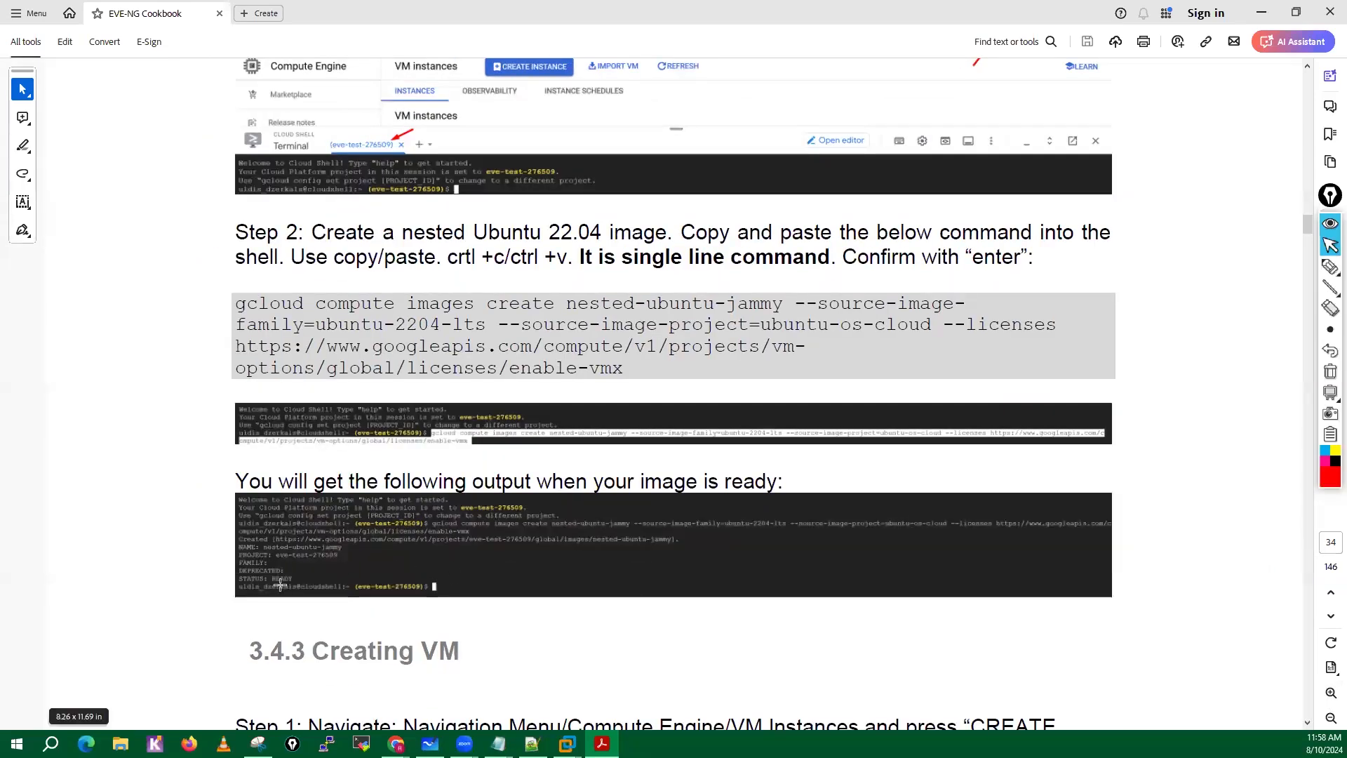
pyautogui.scroll(-5, 280, 584)
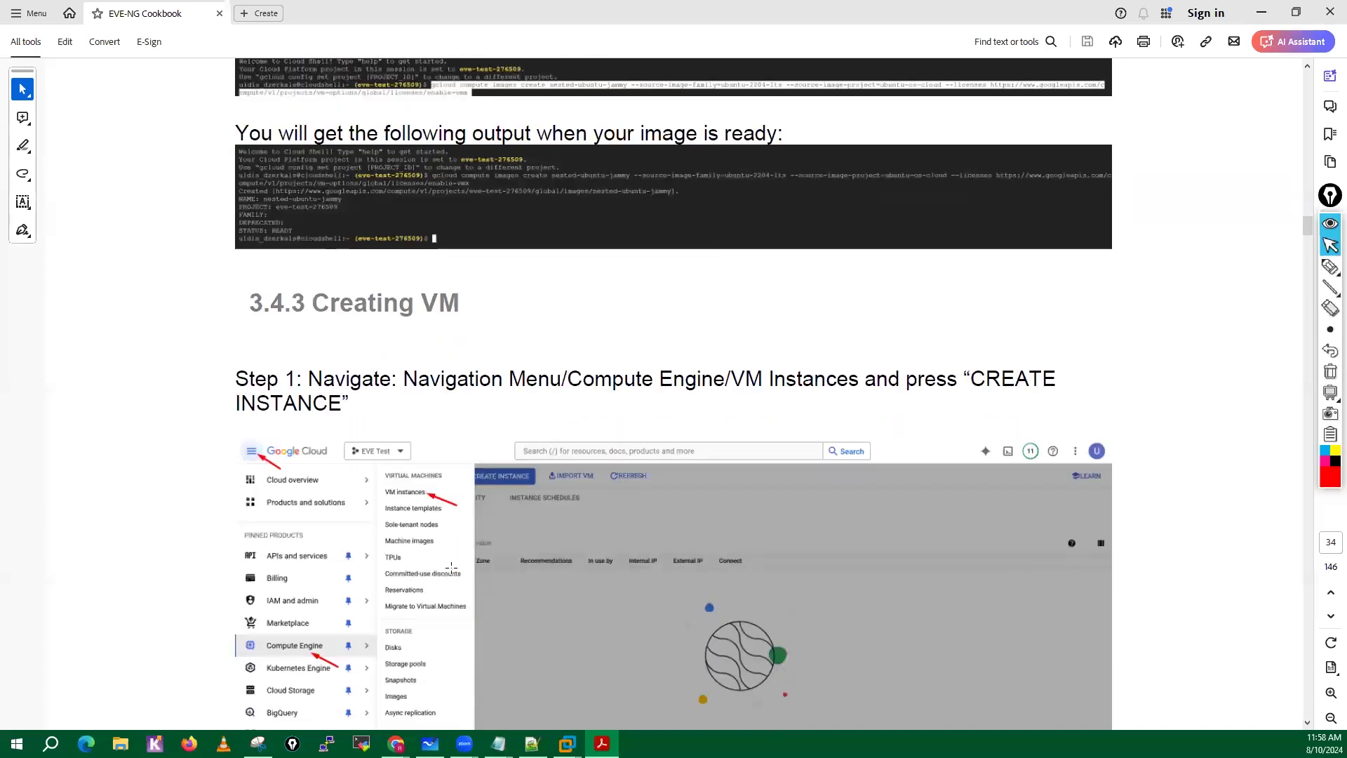
pyautogui.scroll(-2, 452, 567)
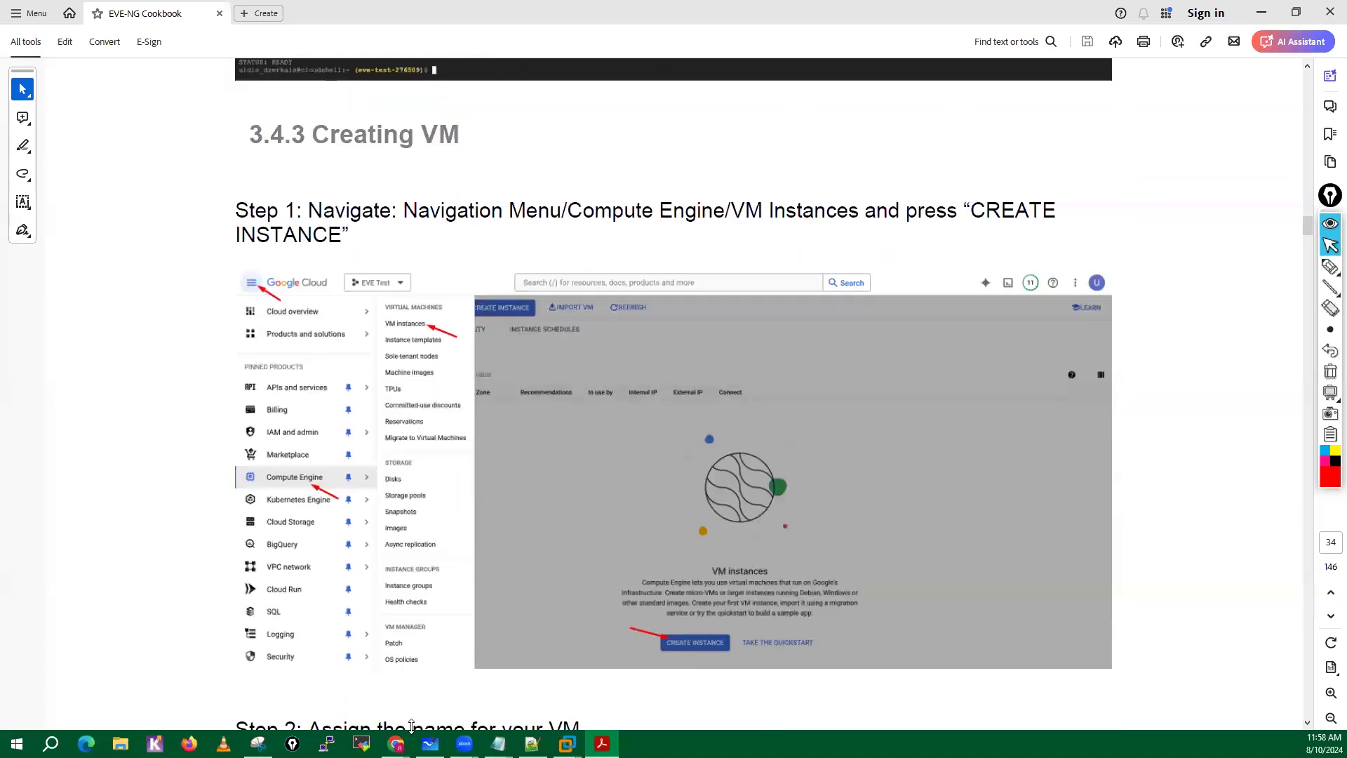
pyautogui.moveTo(397, 743)
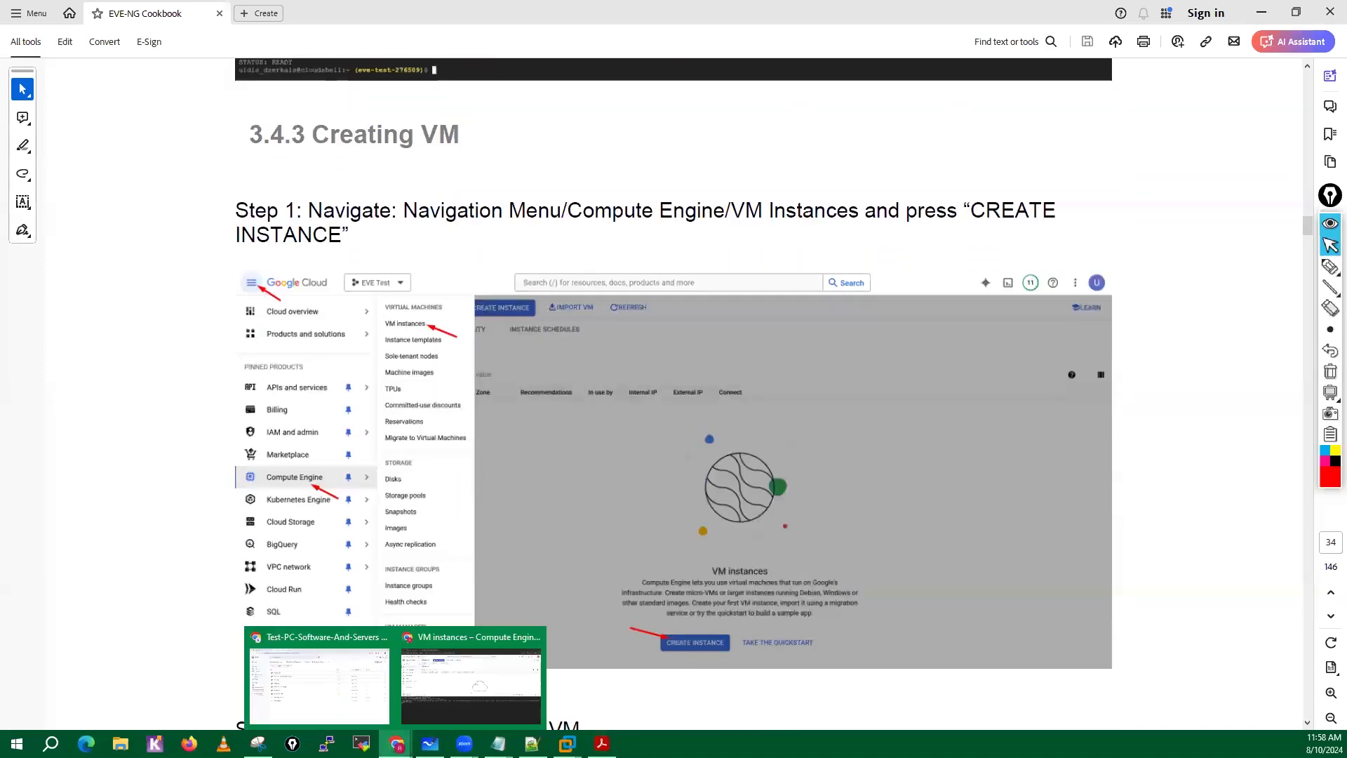
pyautogui.click(443, 693)
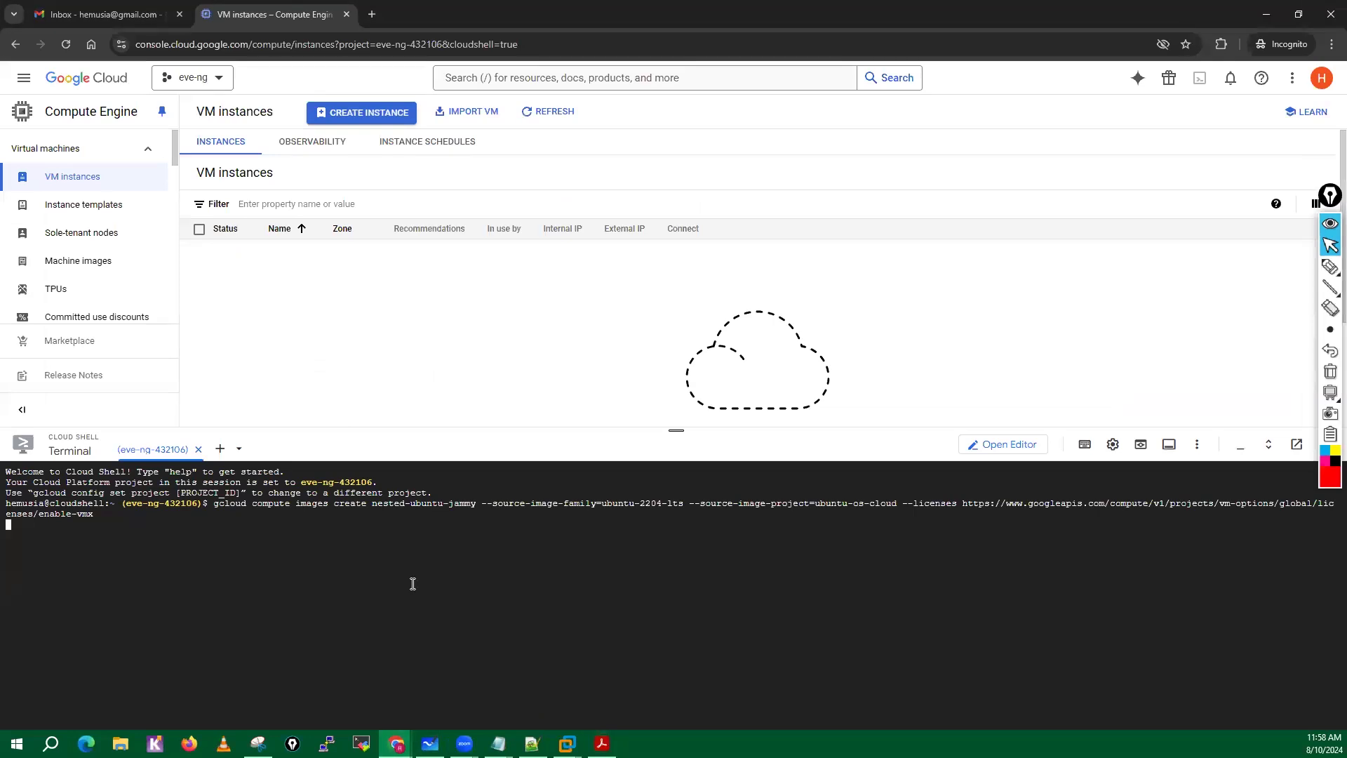
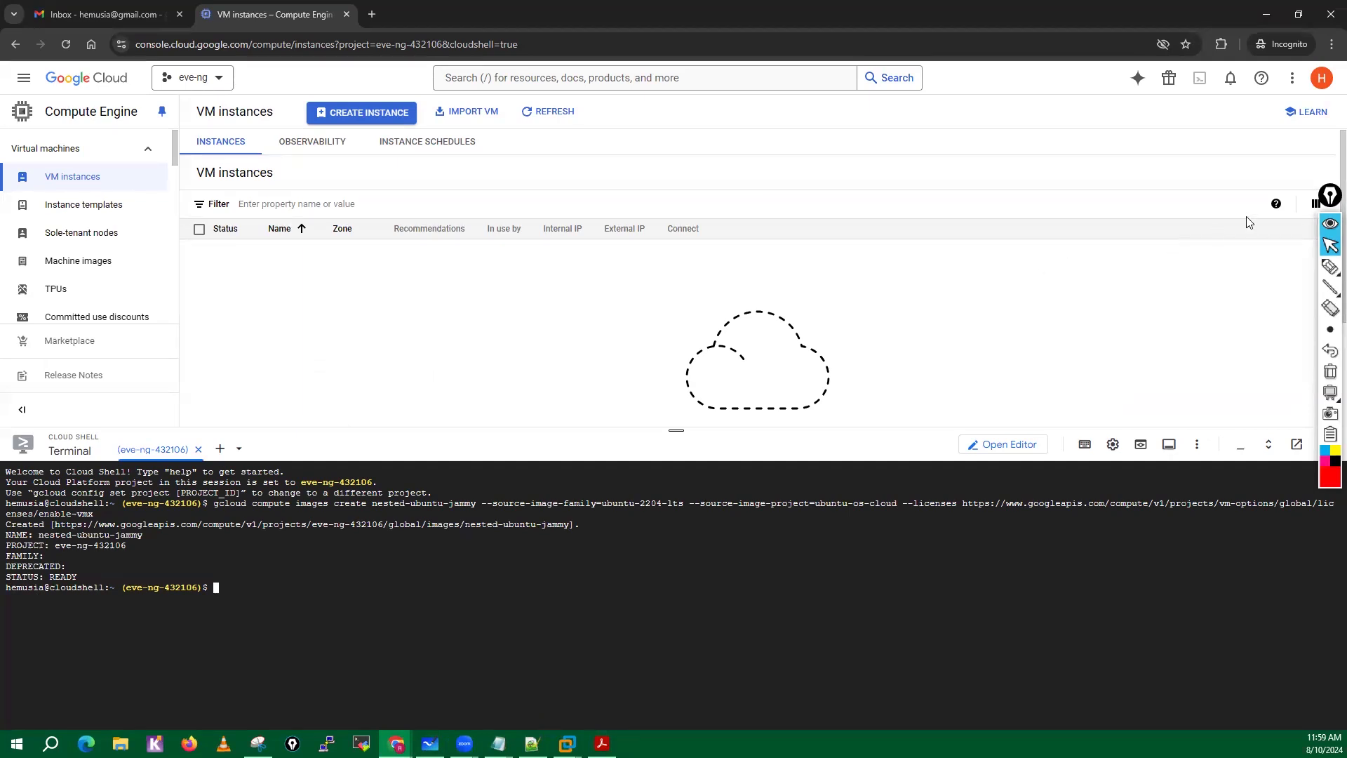
# Close the Cloud Shell terminal and switch to the EVE-NG Cookbook PDF to highlight Step 1 of section 3.4.3 Creating VM.
pyautogui.moveTo(1330, 196); pyautogui.dragTo(1322, 128)
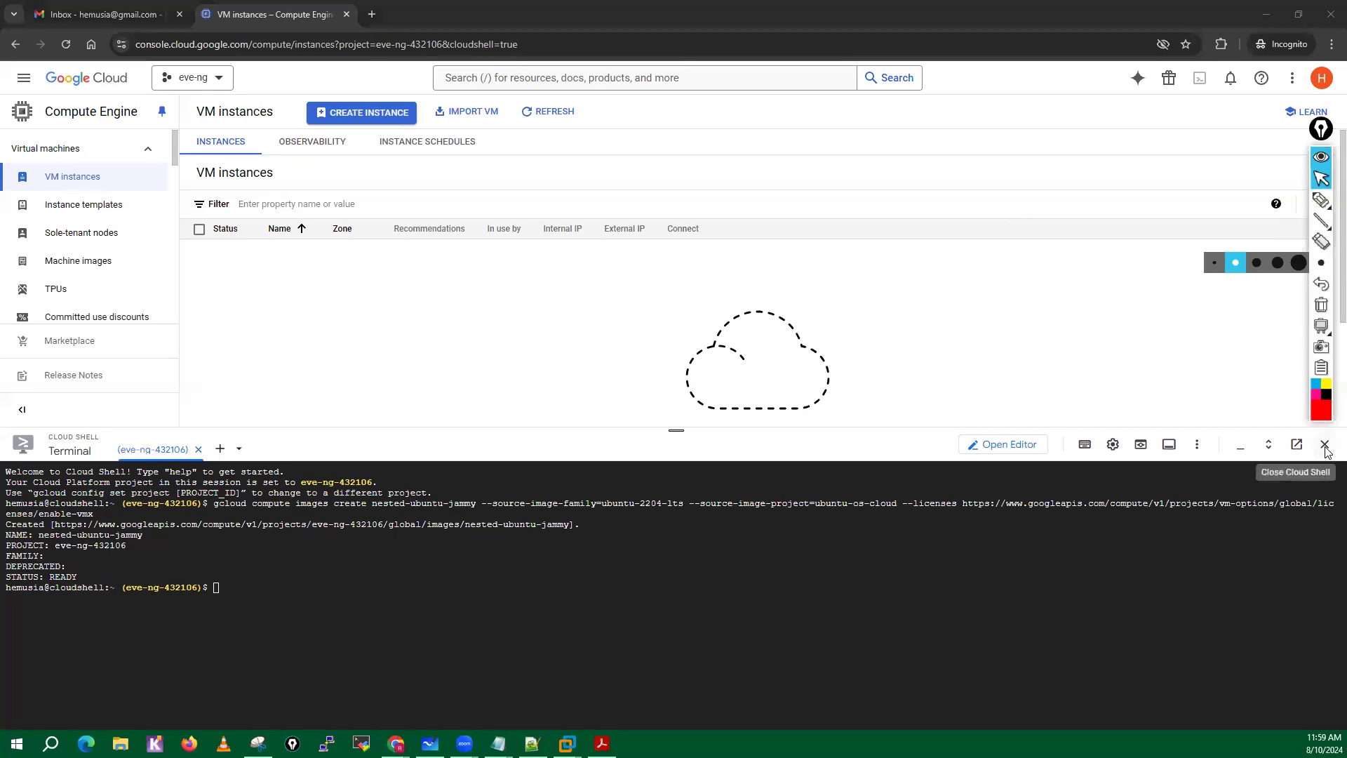
pyautogui.click(1325, 446)
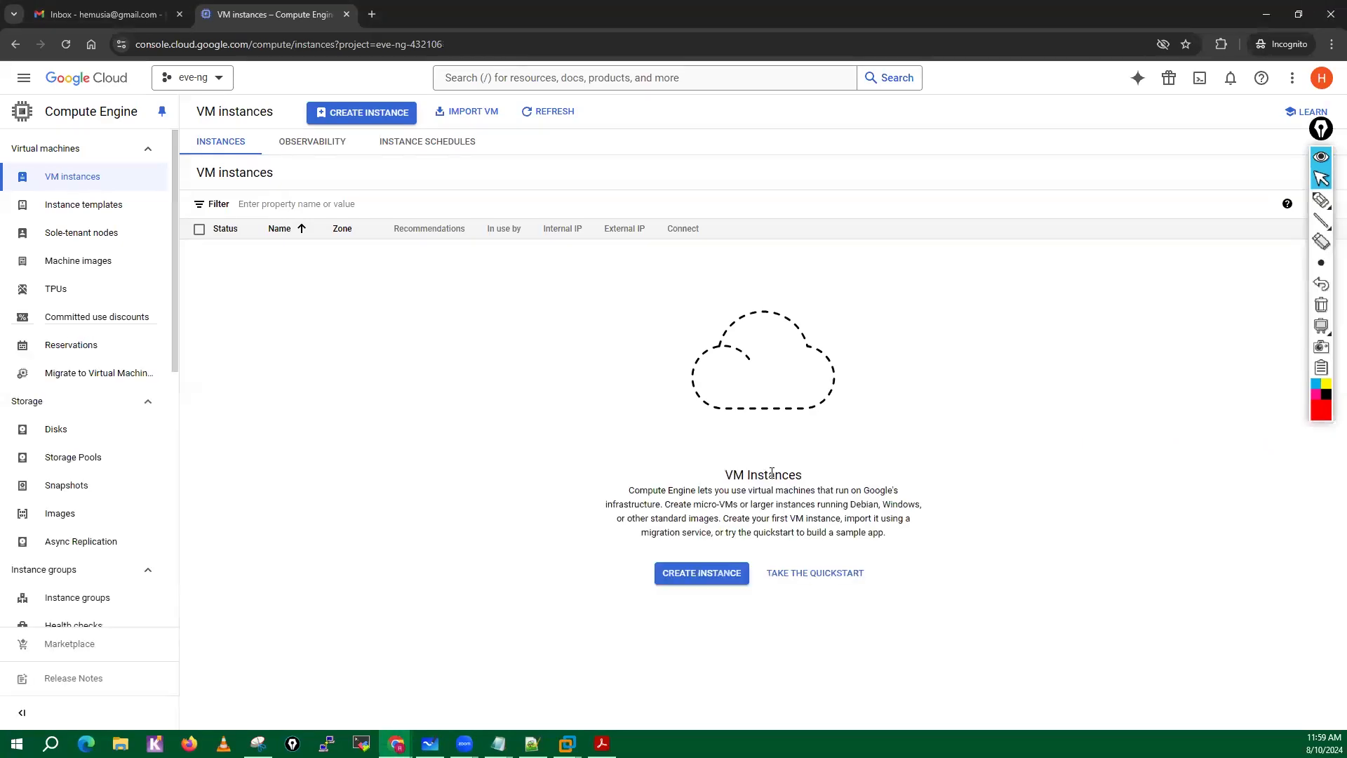
pyautogui.click(602, 743)
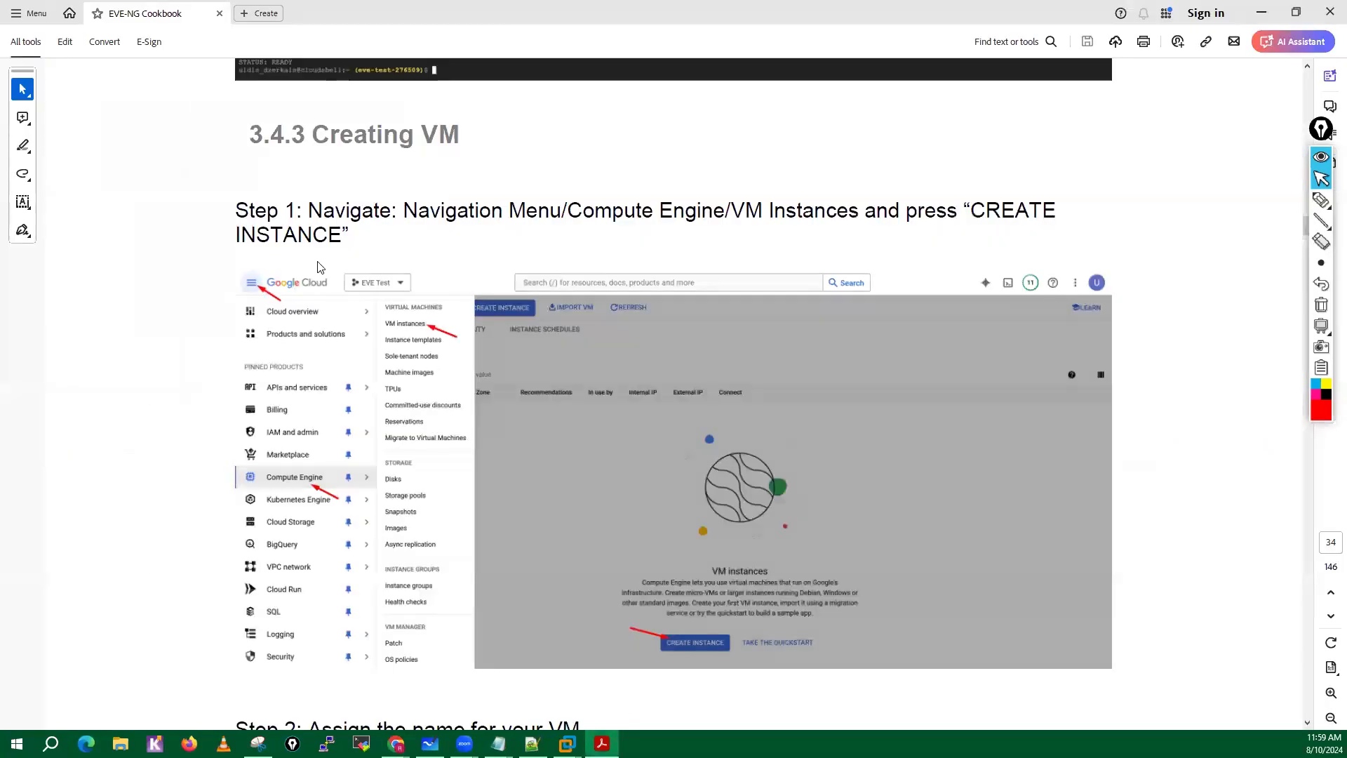
pyautogui.moveTo(302, 216); pyautogui.dragTo(543, 251)
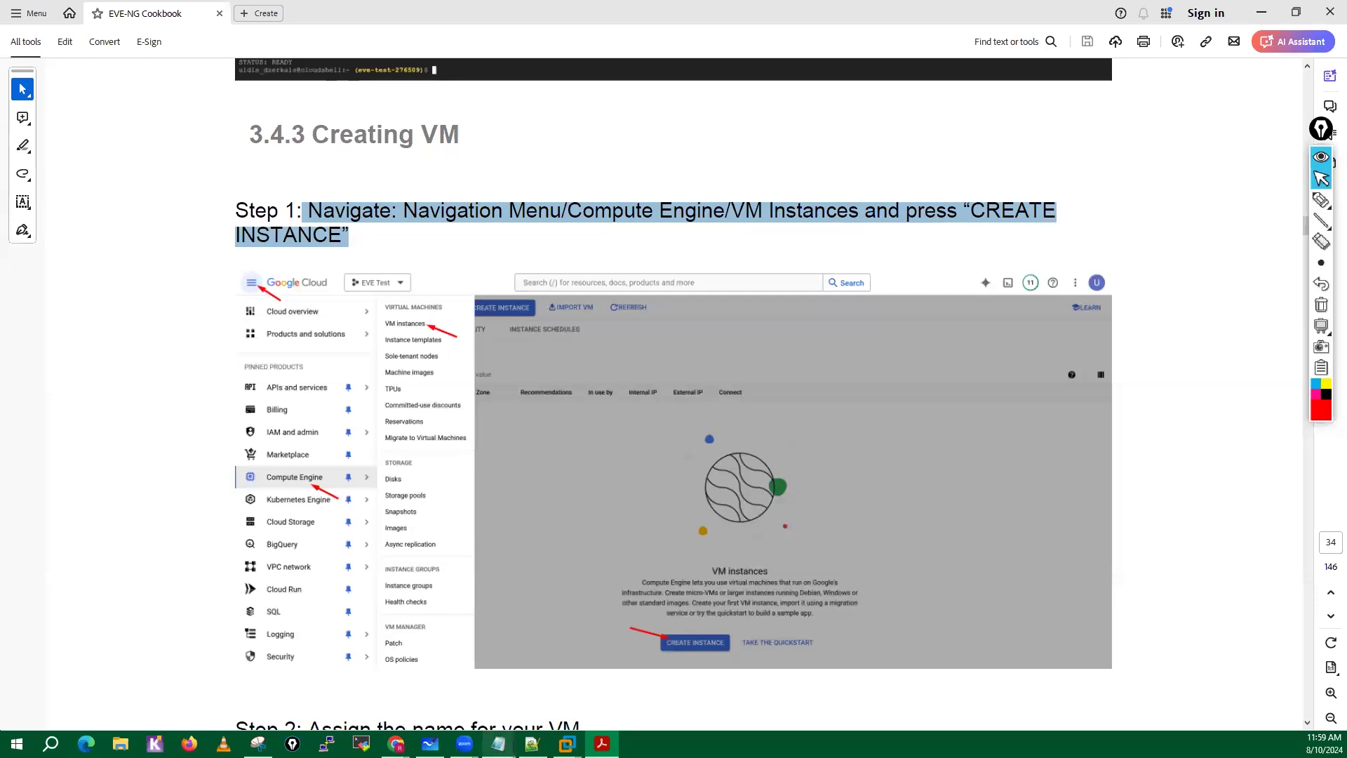
# Switch back to the Google Cloud console, go to Compute Engine's VM instances page and start creating a new instance.
pyautogui.moveTo(396, 743)
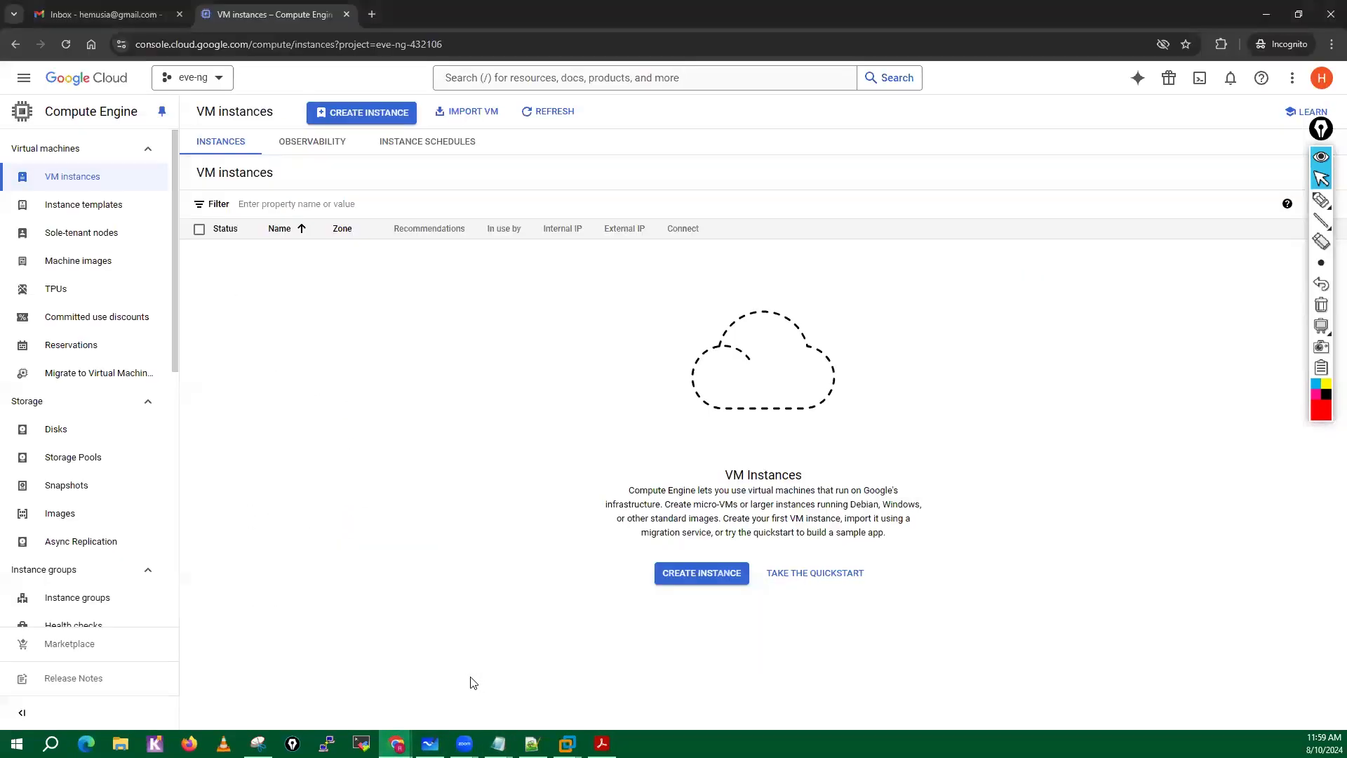
pyautogui.click(474, 681)
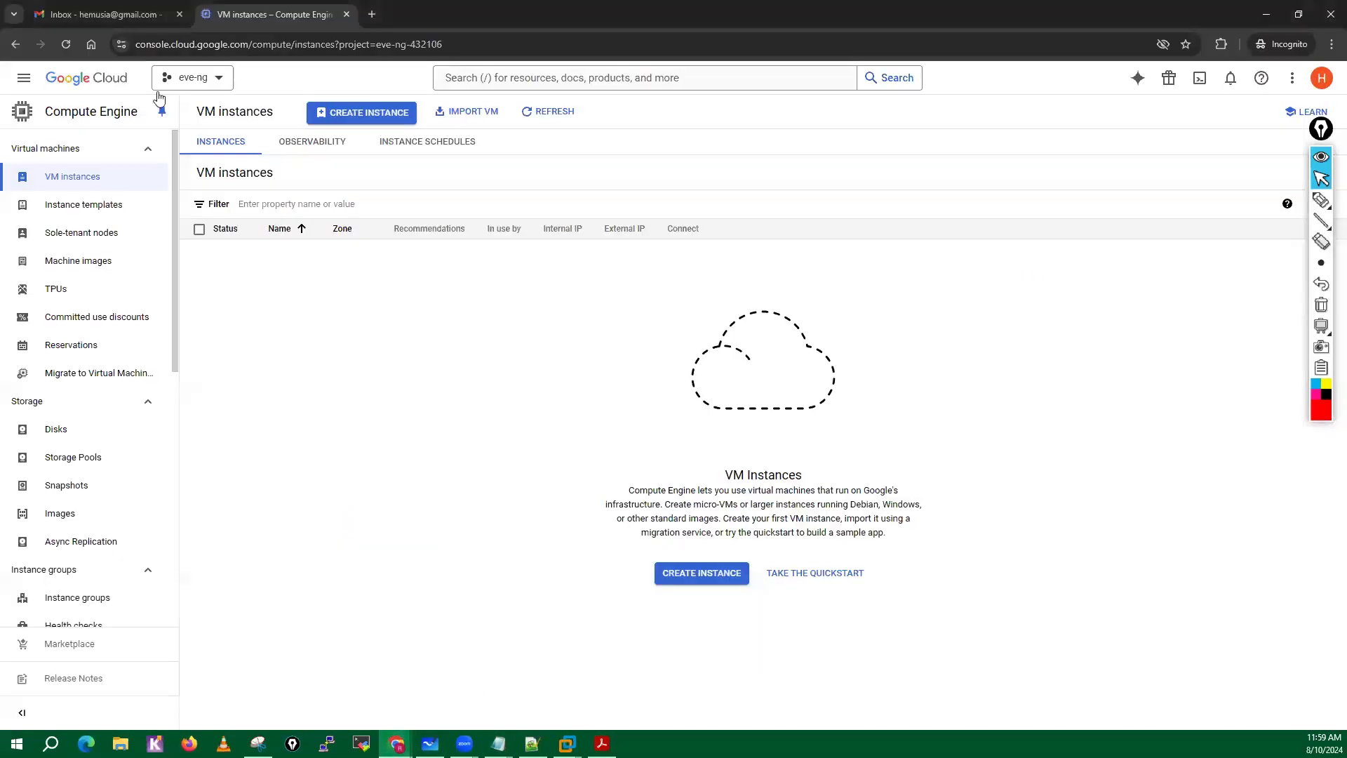
pyautogui.click(23, 81)
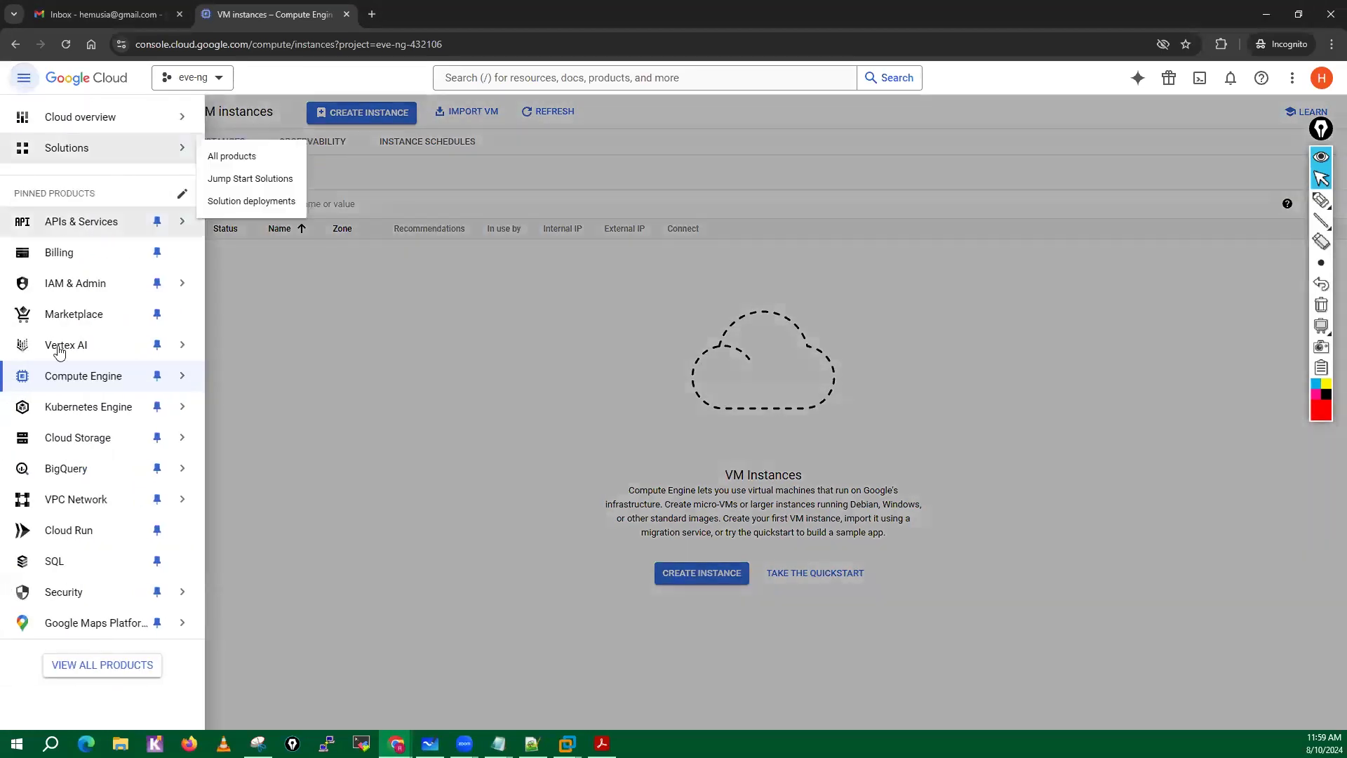
pyautogui.moveTo(122, 377)
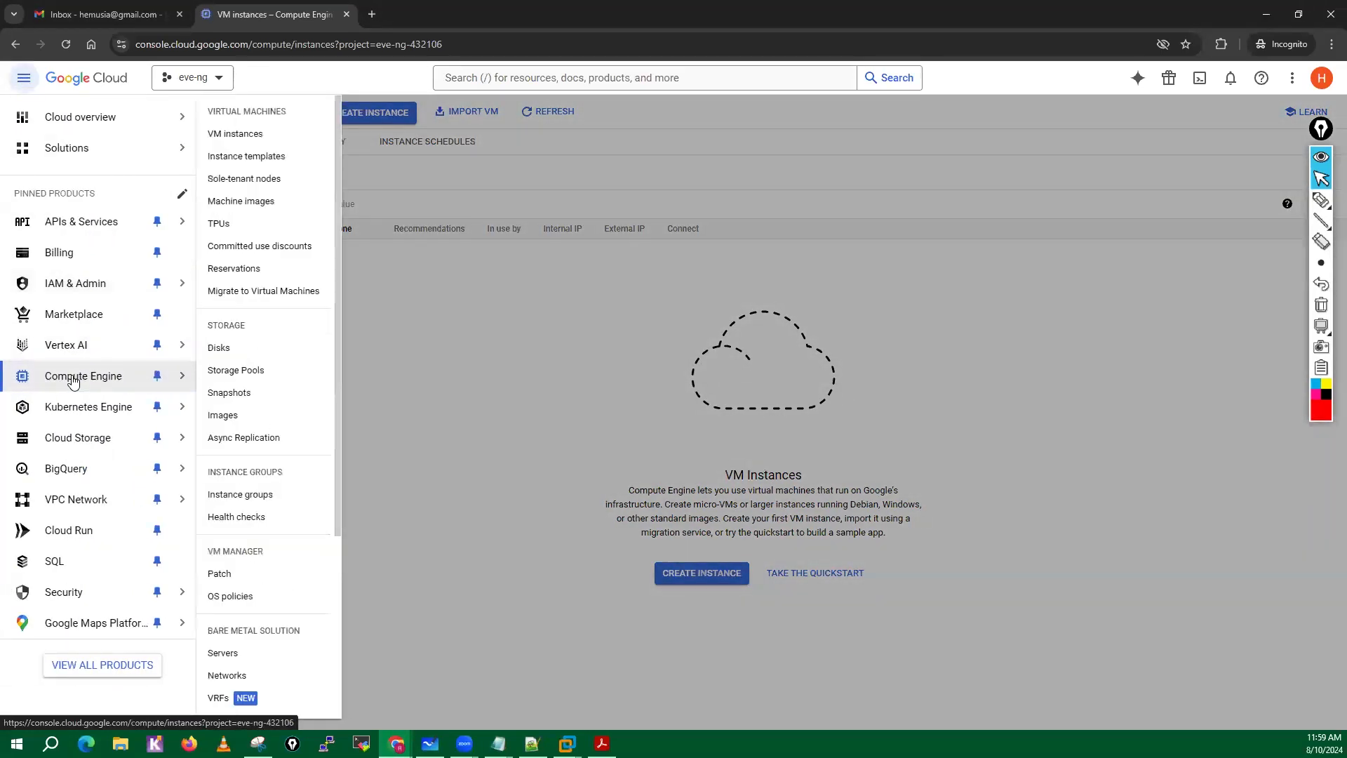
pyautogui.click(239, 146)
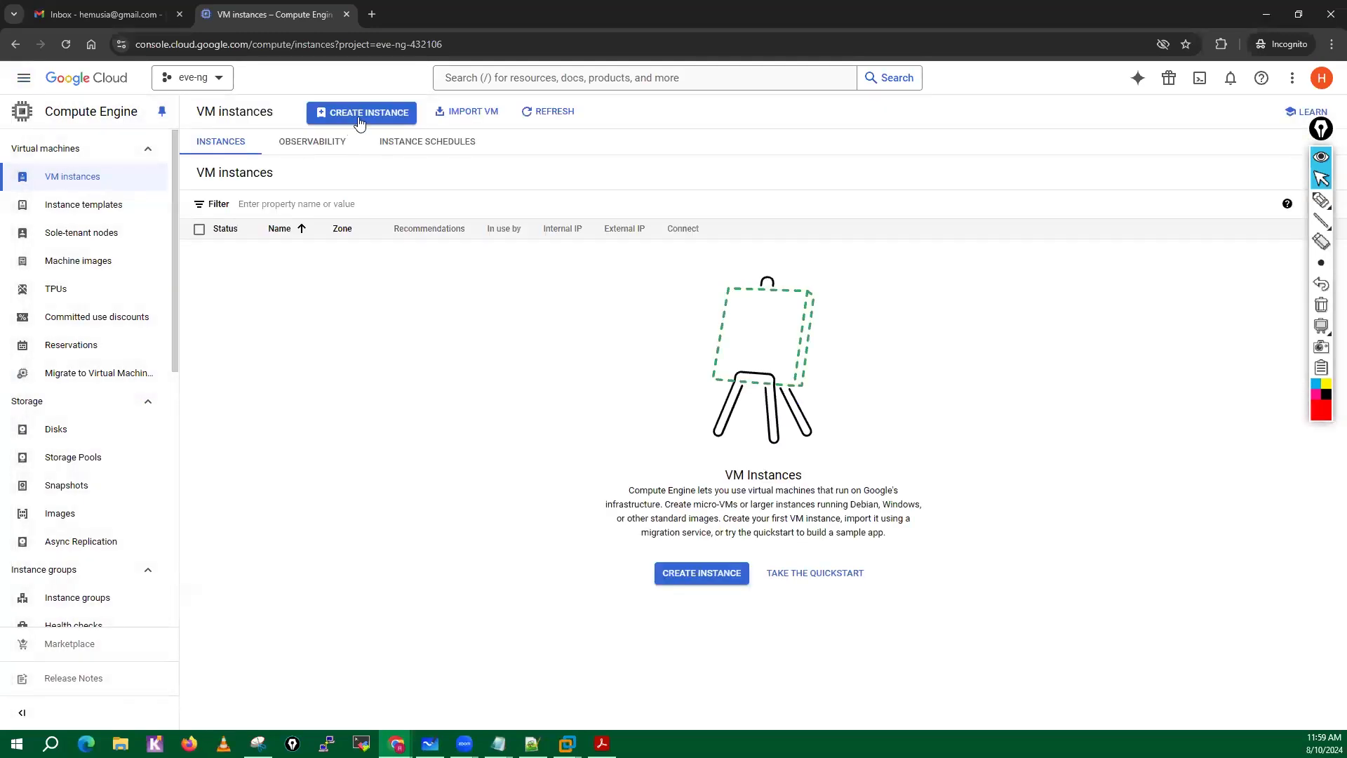
pyautogui.click(728, 580)
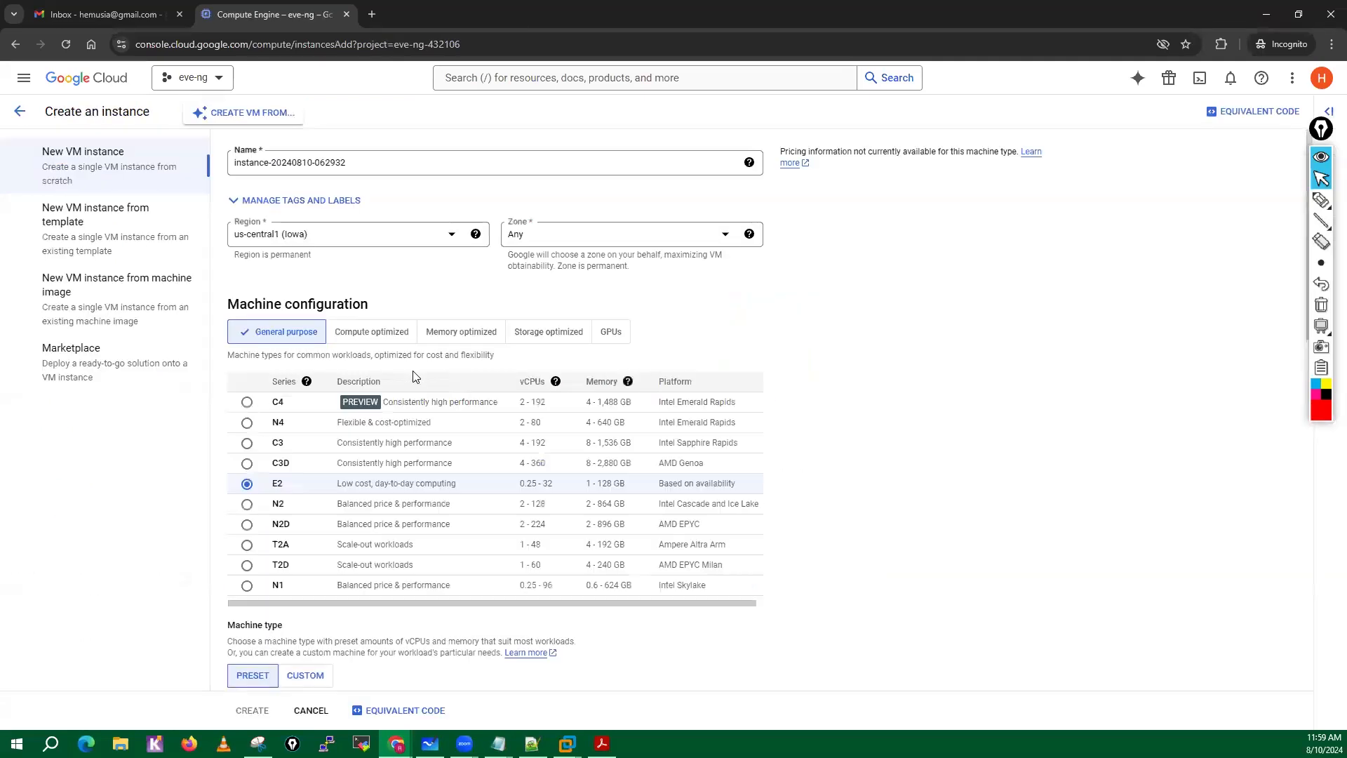
# Replace the default name of the new VM instance with eve-ng.
pyautogui.click(362, 157)
pyautogui.moveTo(358, 157); pyautogui.dragTo(223, 168)
pyautogui.write('eve-')
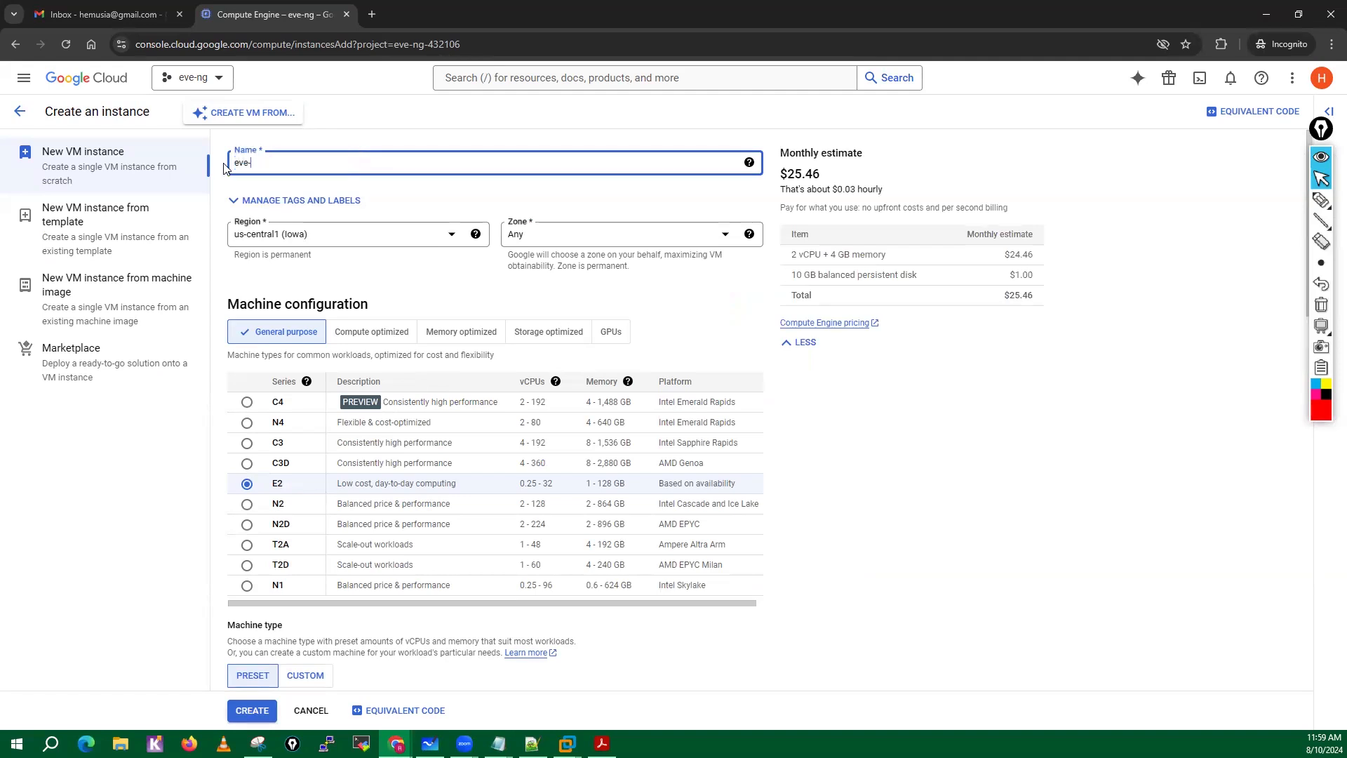
pyautogui.write('ng')
# Look through the available regions, choose us-central1 (Iowa) as the region and use Any as the zone.
pyautogui.click(452, 237)
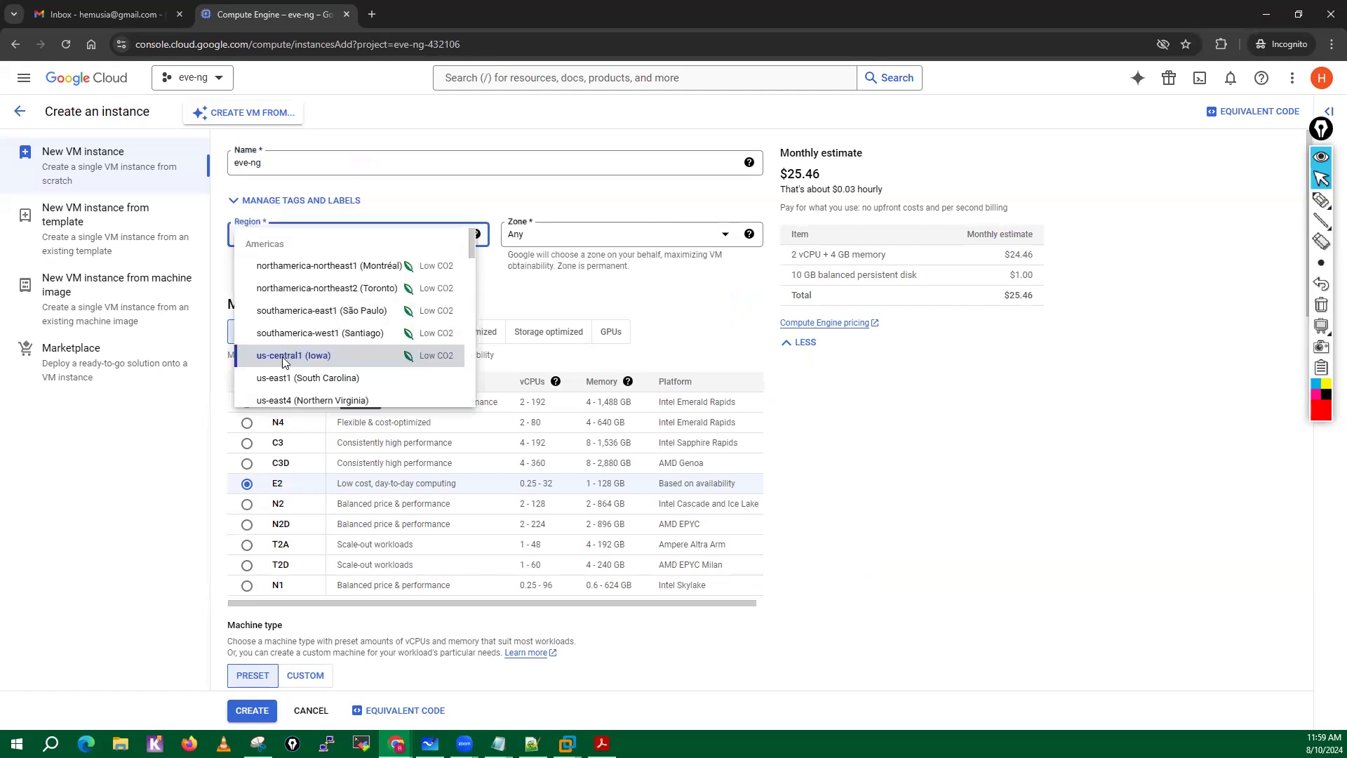
pyautogui.scroll(-5, 347, 374)
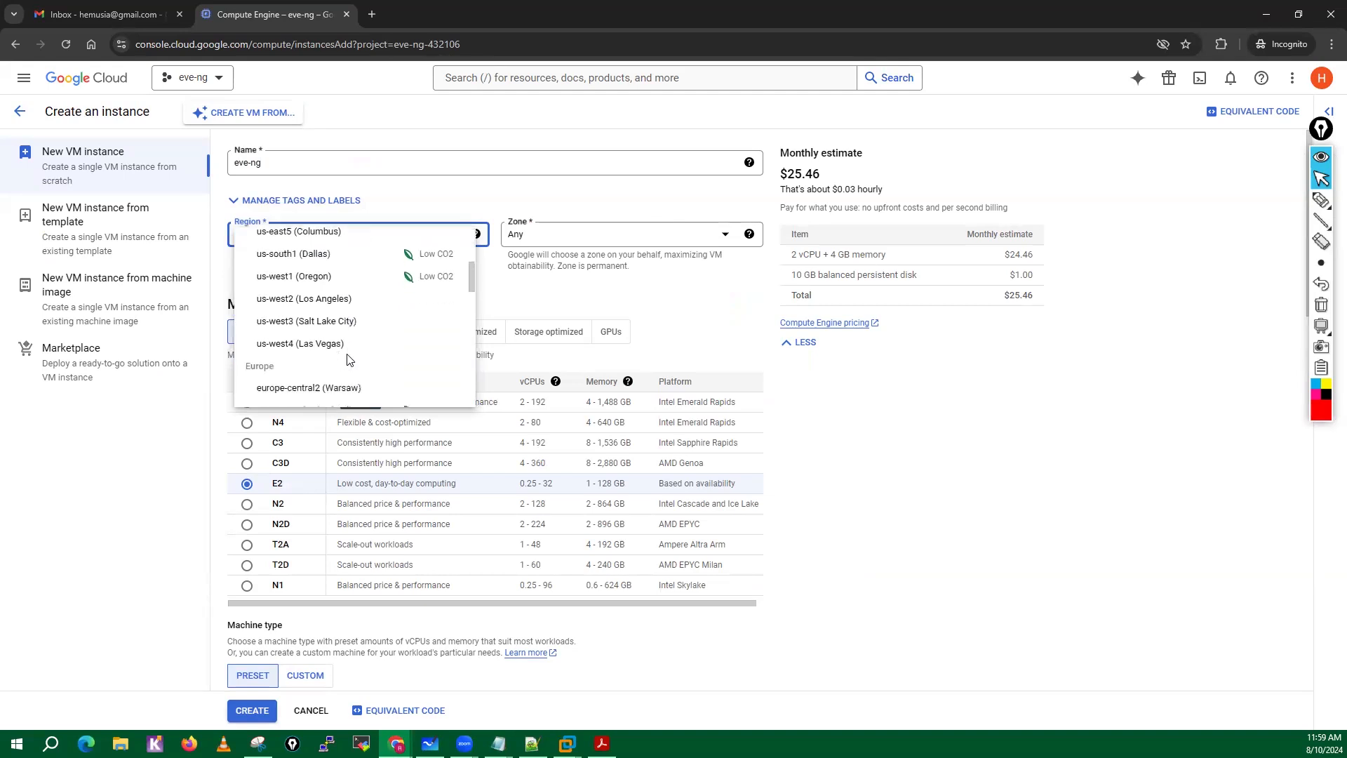
pyautogui.scroll(-4, 346, 358)
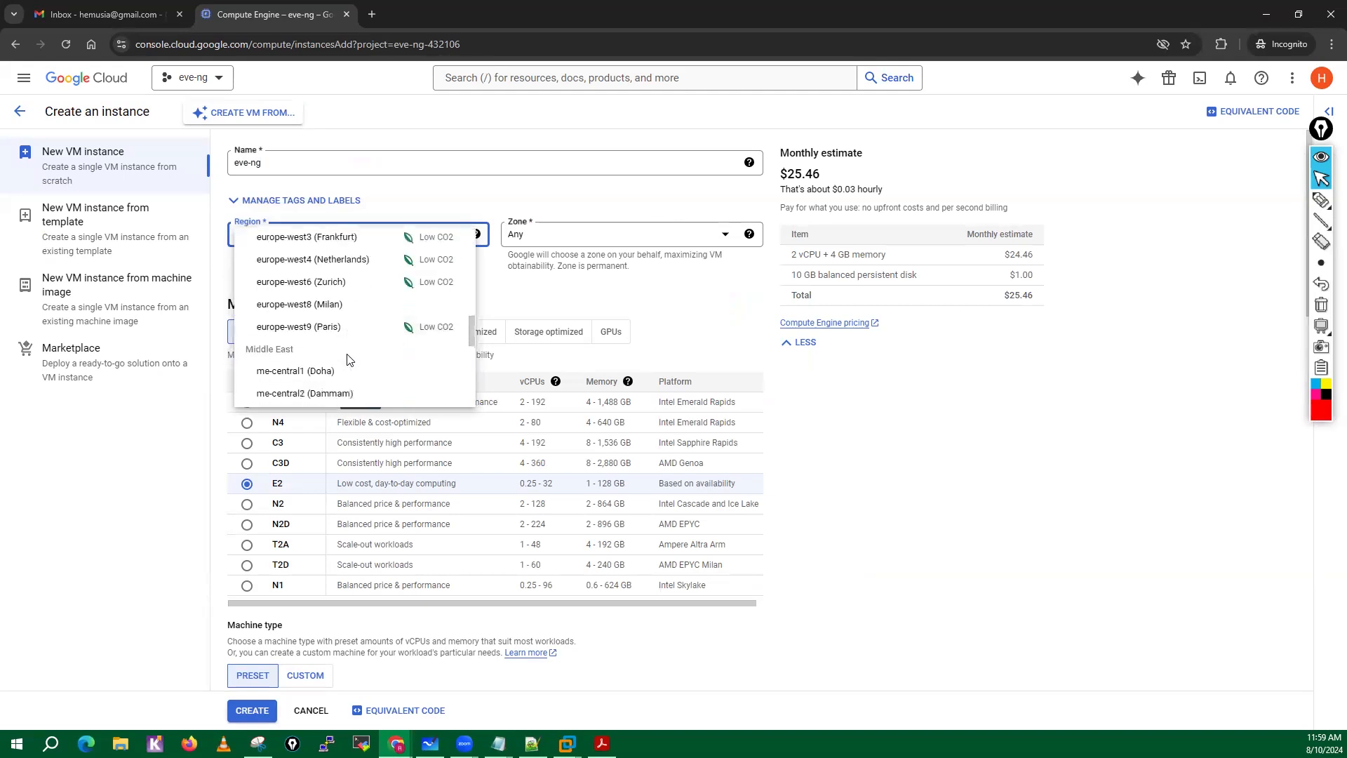
pyautogui.scroll(-1, 327, 371)
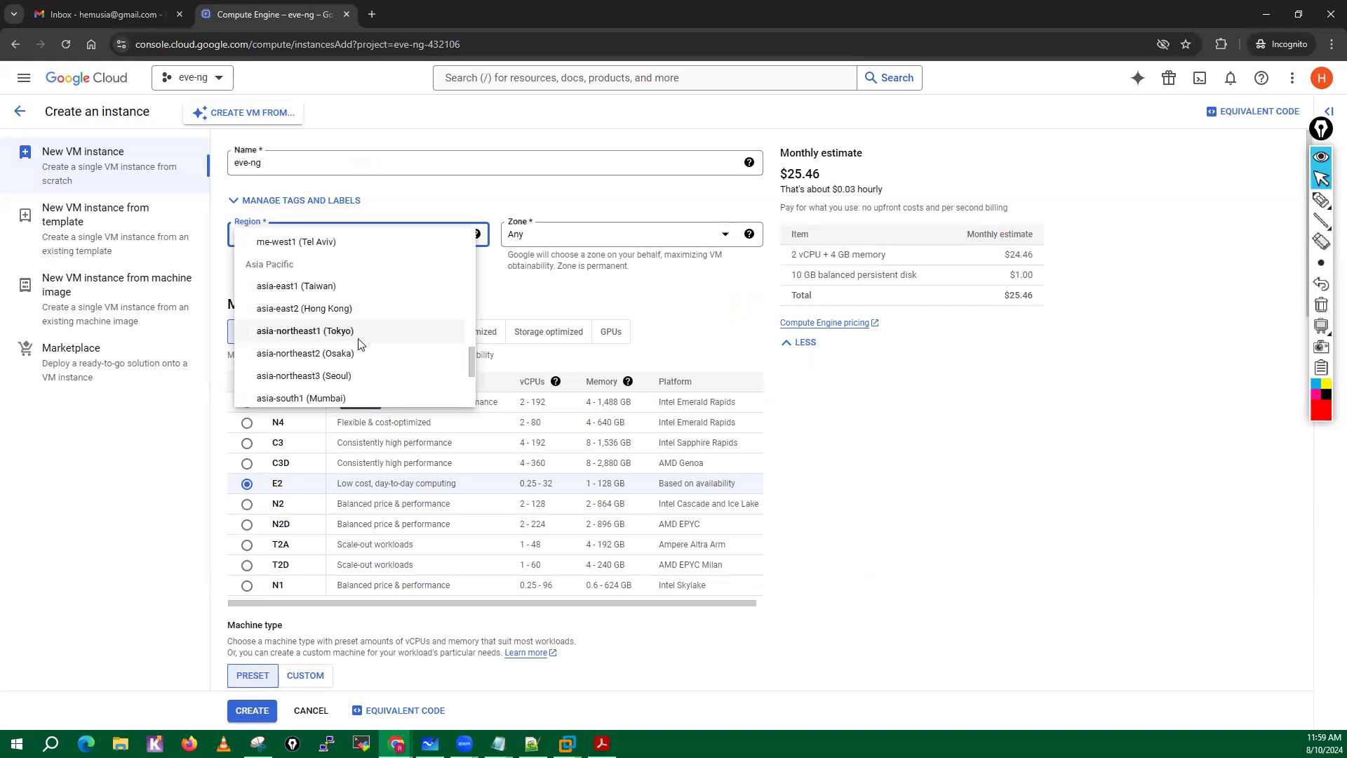
pyautogui.scroll(-1, 352, 382)
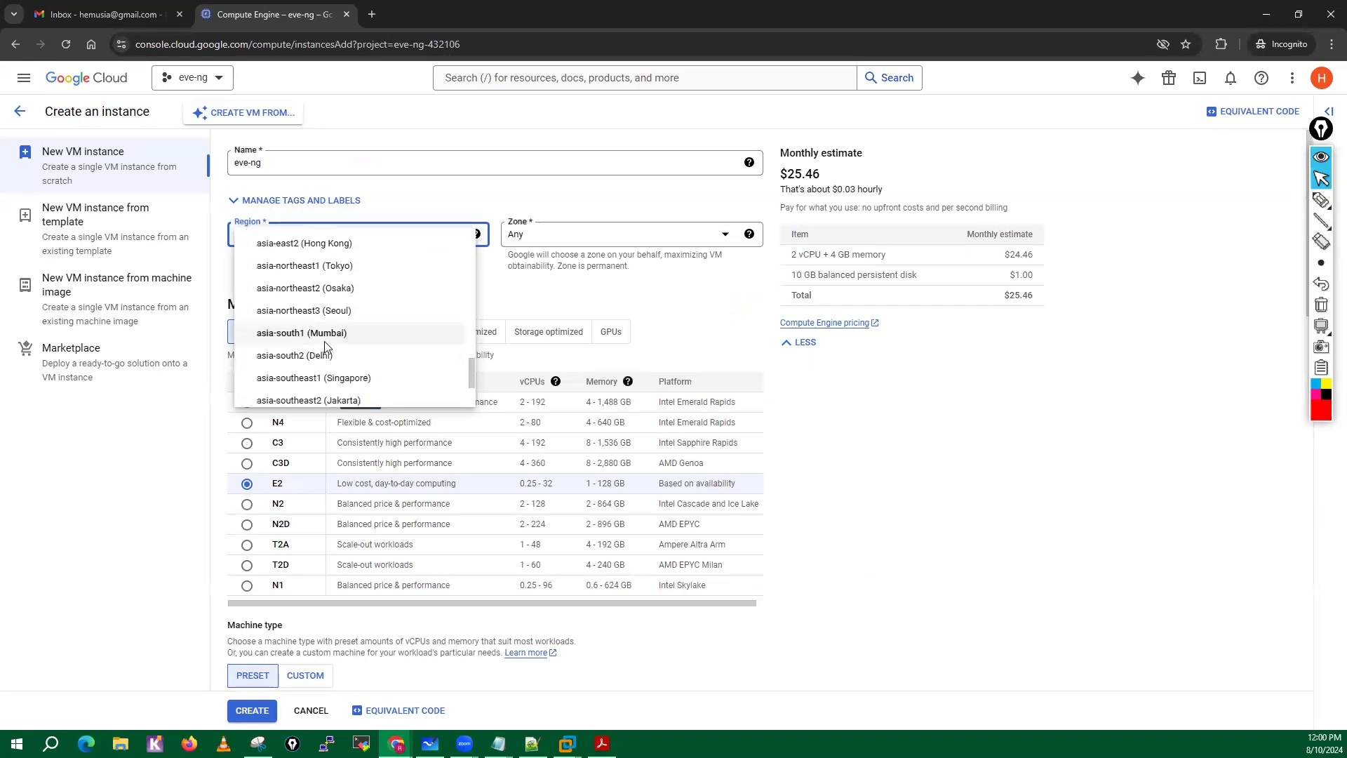
pyautogui.scroll(-2, 313, 362)
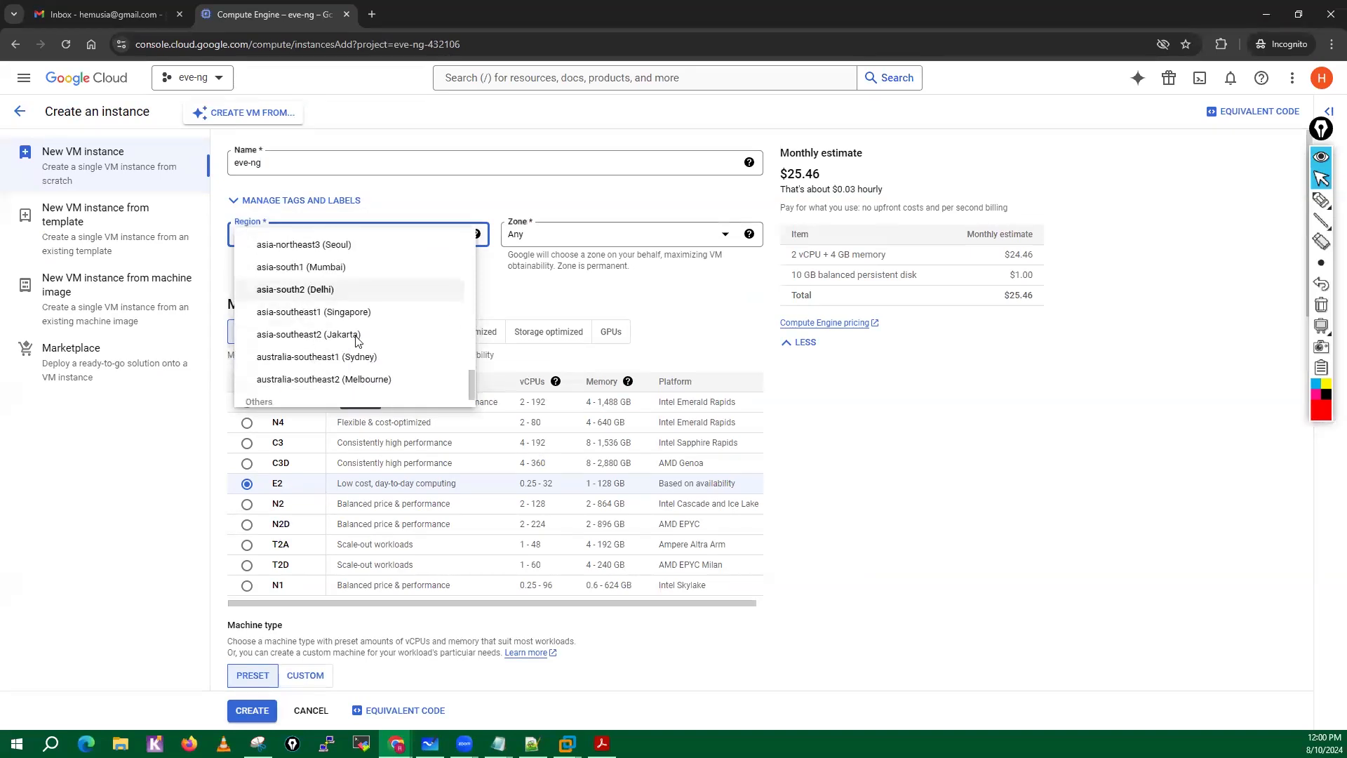
pyautogui.scroll(-1, 361, 336)
pyautogui.scroll(-5, 367, 346)
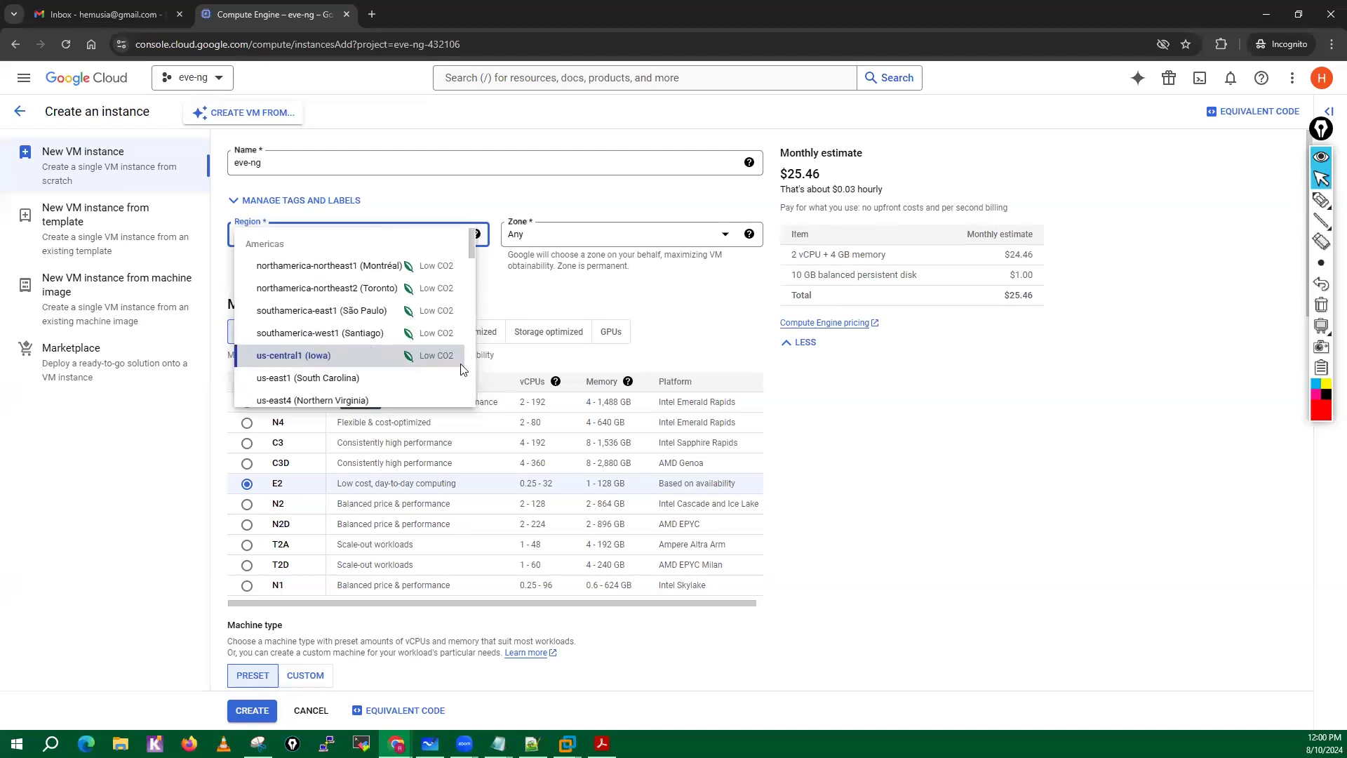
pyautogui.click(322, 358)
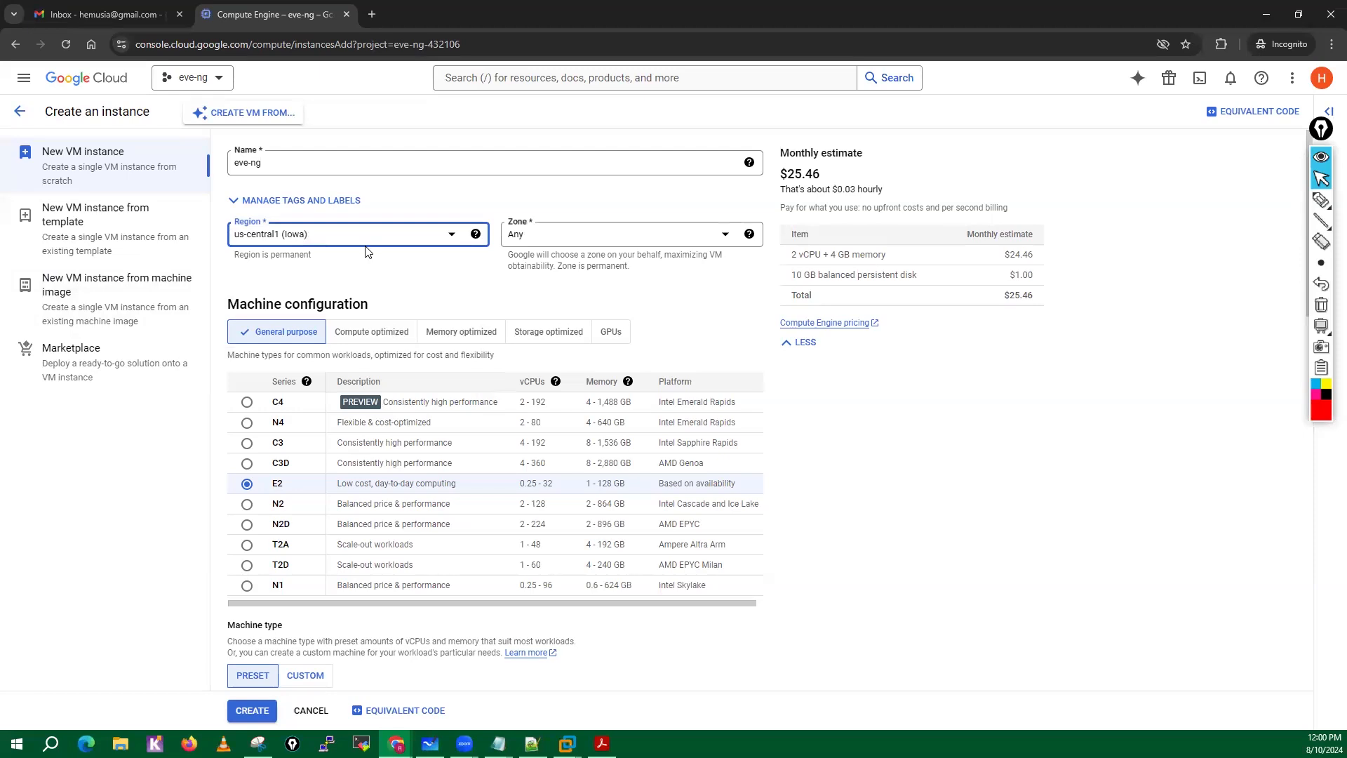
pyautogui.click(727, 239)
pyautogui.click(727, 241)
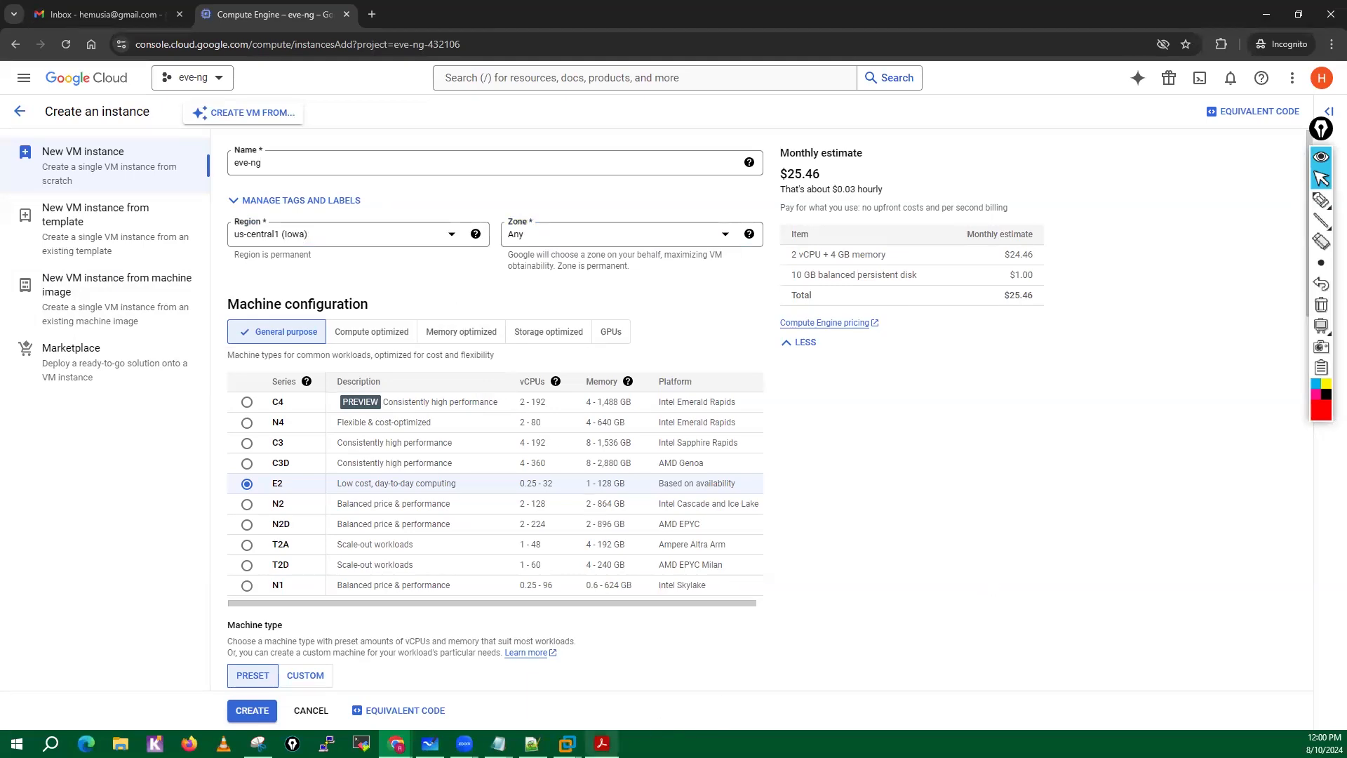
# Switch to the EVE-NG Cookbook PDF and read Steps 2 to 5 on VM name, region, zone, CPU series and machine type.
pyautogui.click(602, 744)
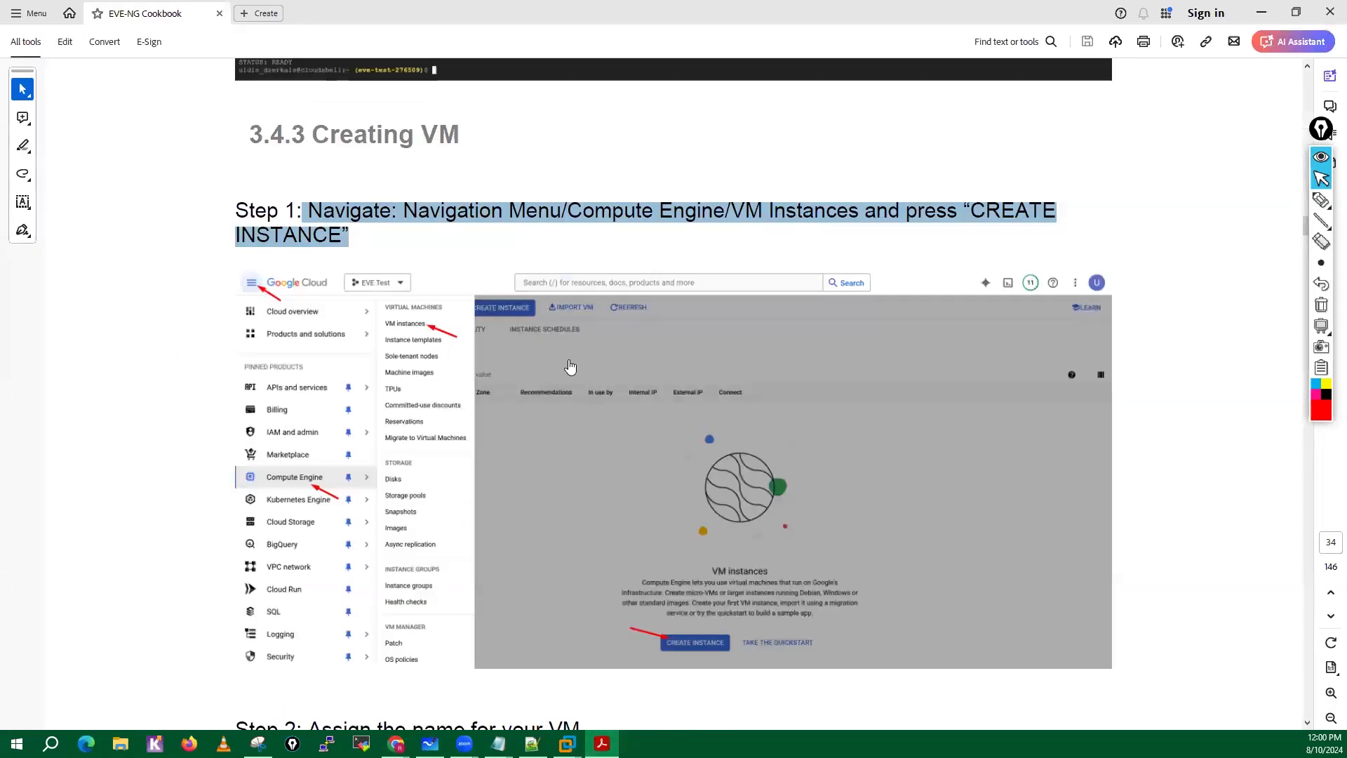
pyautogui.scroll(-3, 674, 498)
pyautogui.scroll(-6, 673, 499)
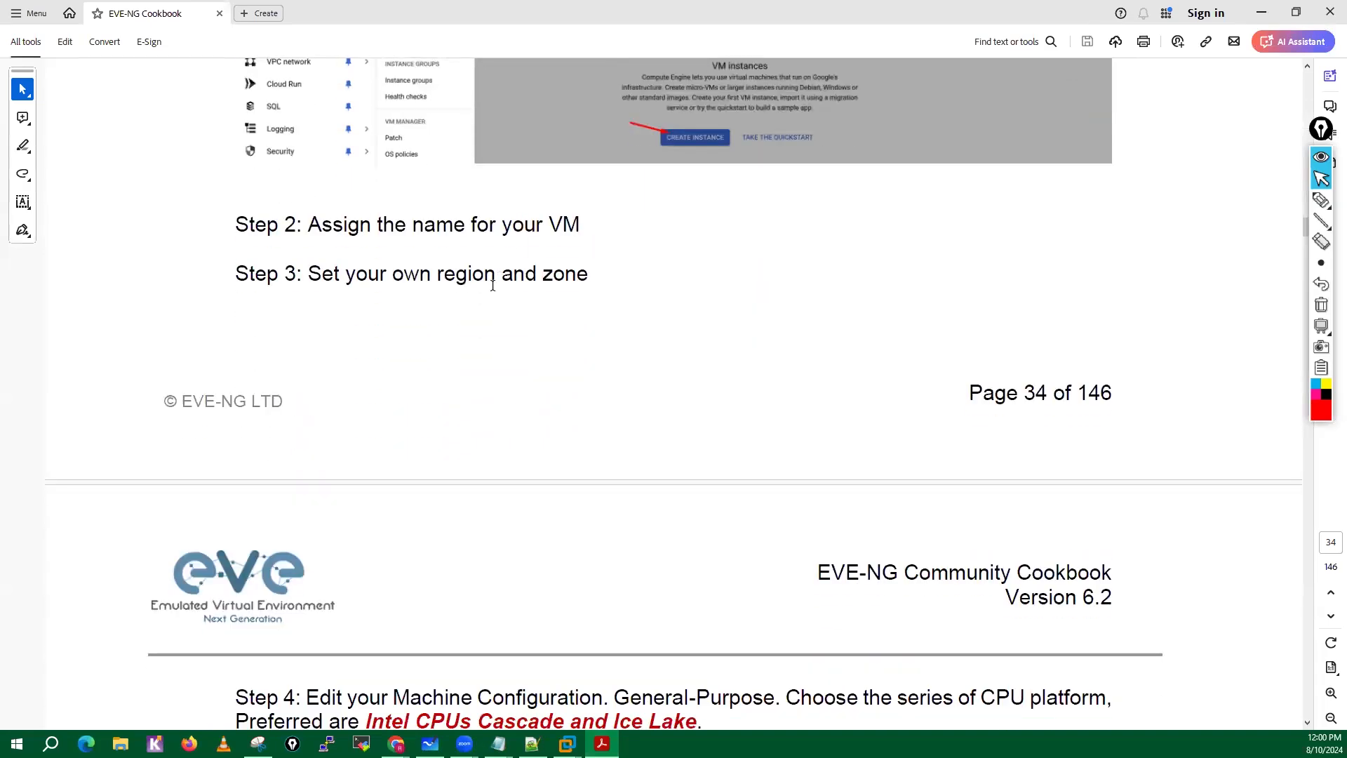
pyautogui.scroll(-4, 487, 239)
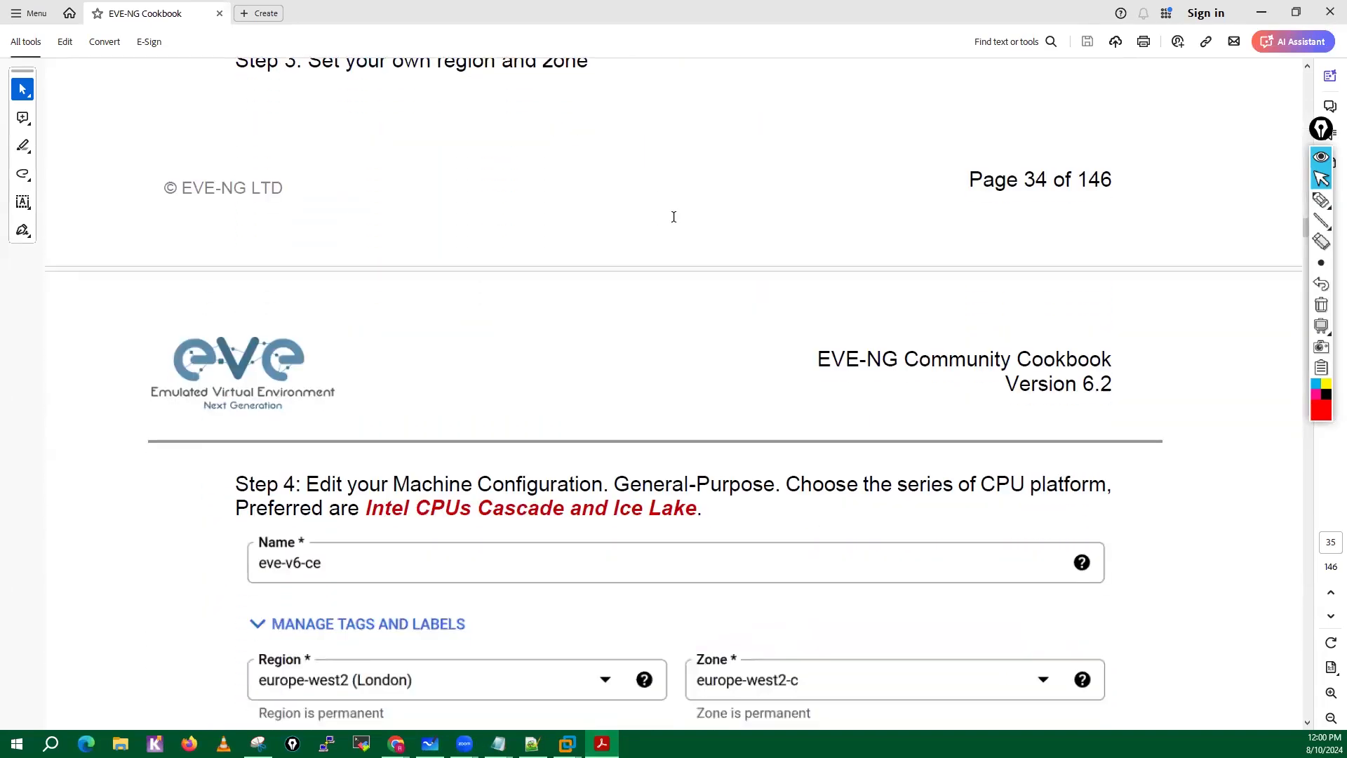
pyautogui.scroll(-7, 674, 217)
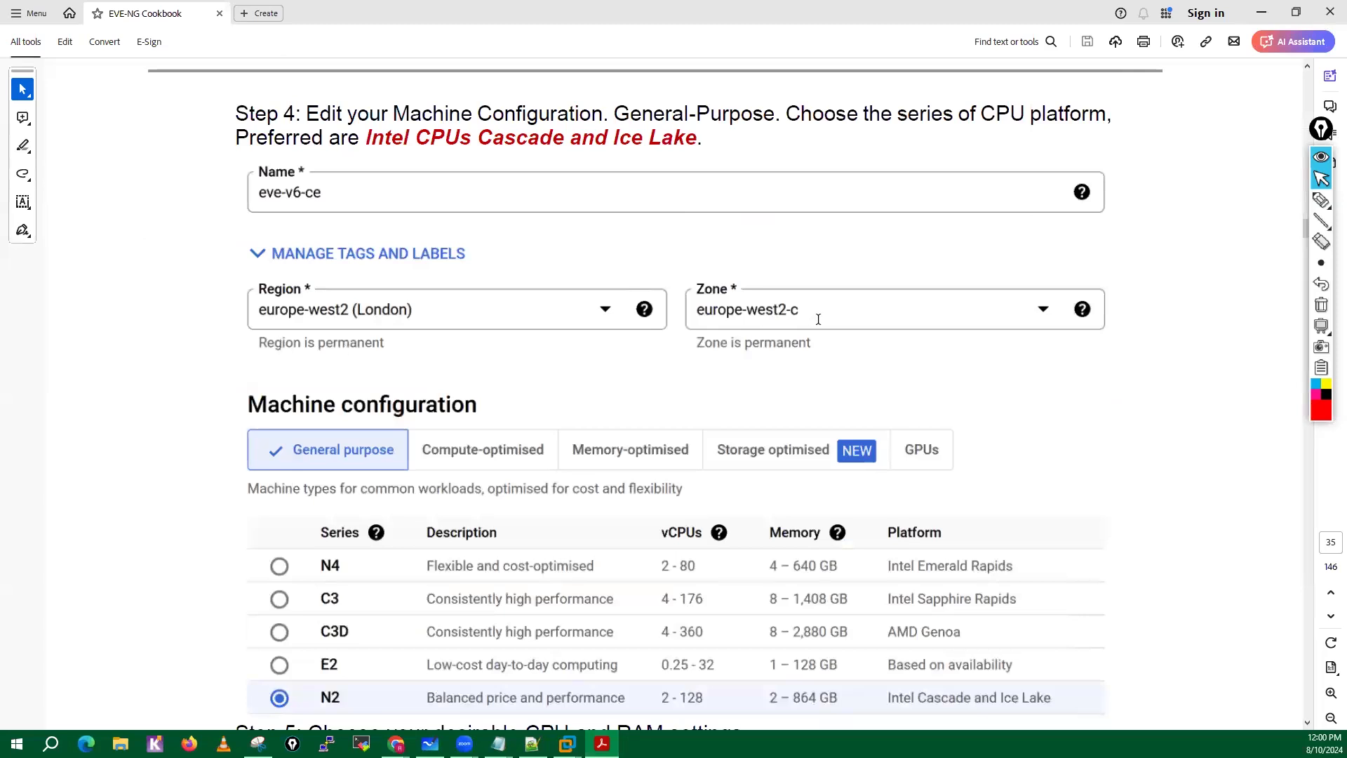
pyautogui.scroll(-2, 832, 318)
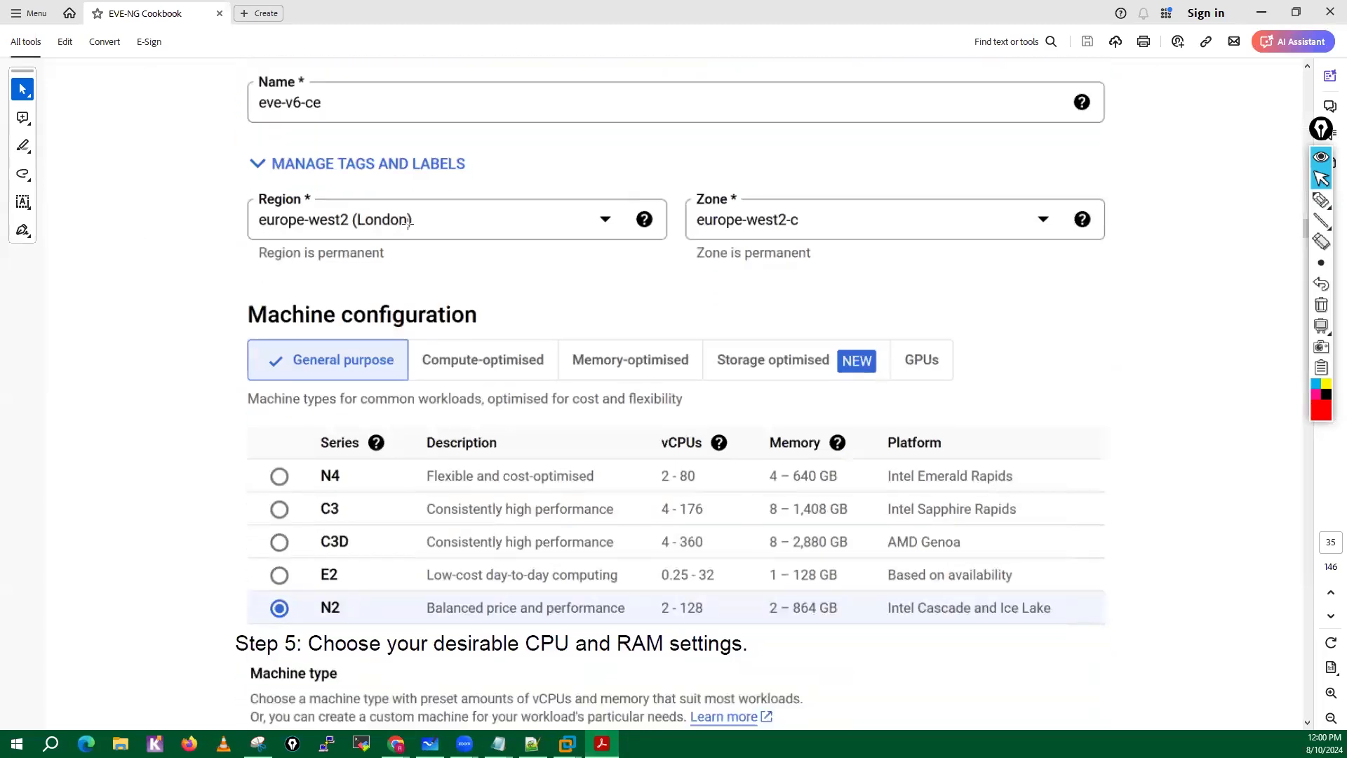
pyautogui.scroll(-3, 831, 224)
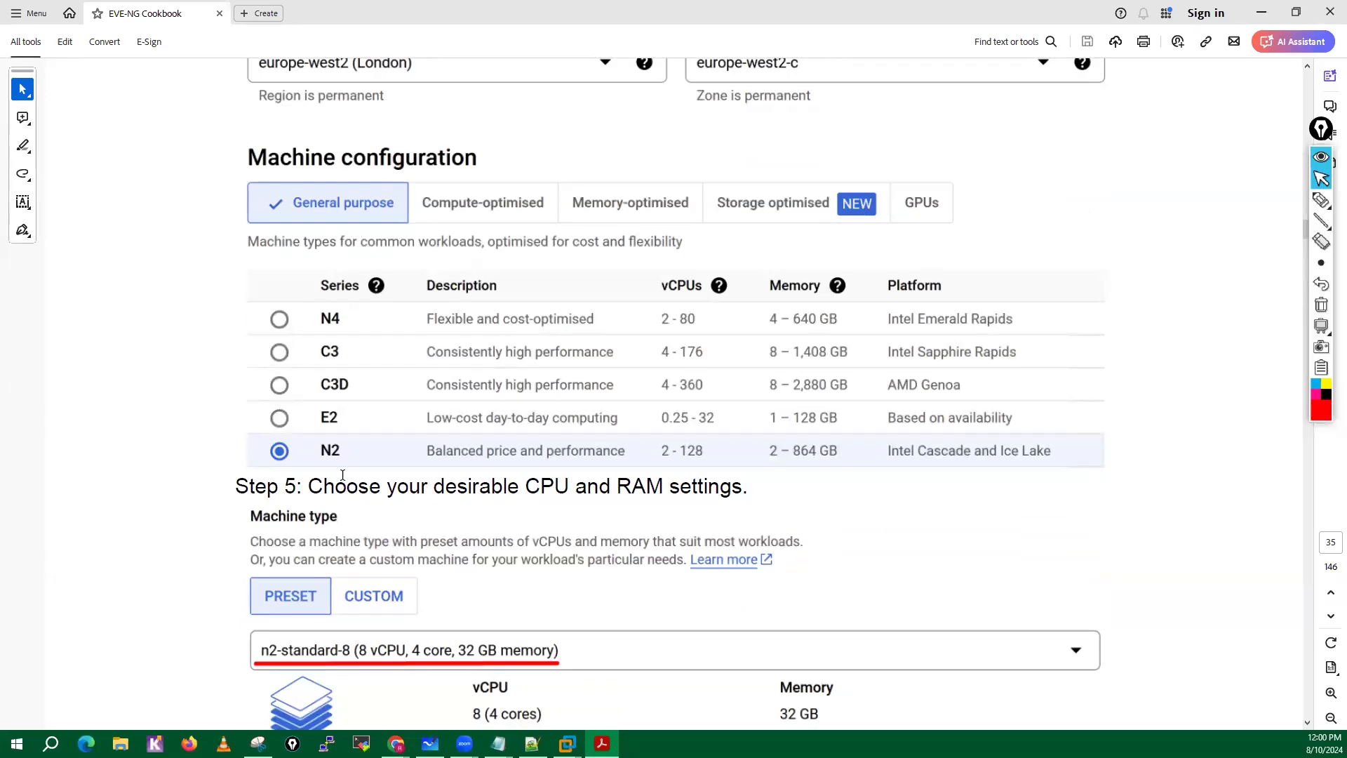
pyautogui.scroll(-2, 355, 380)
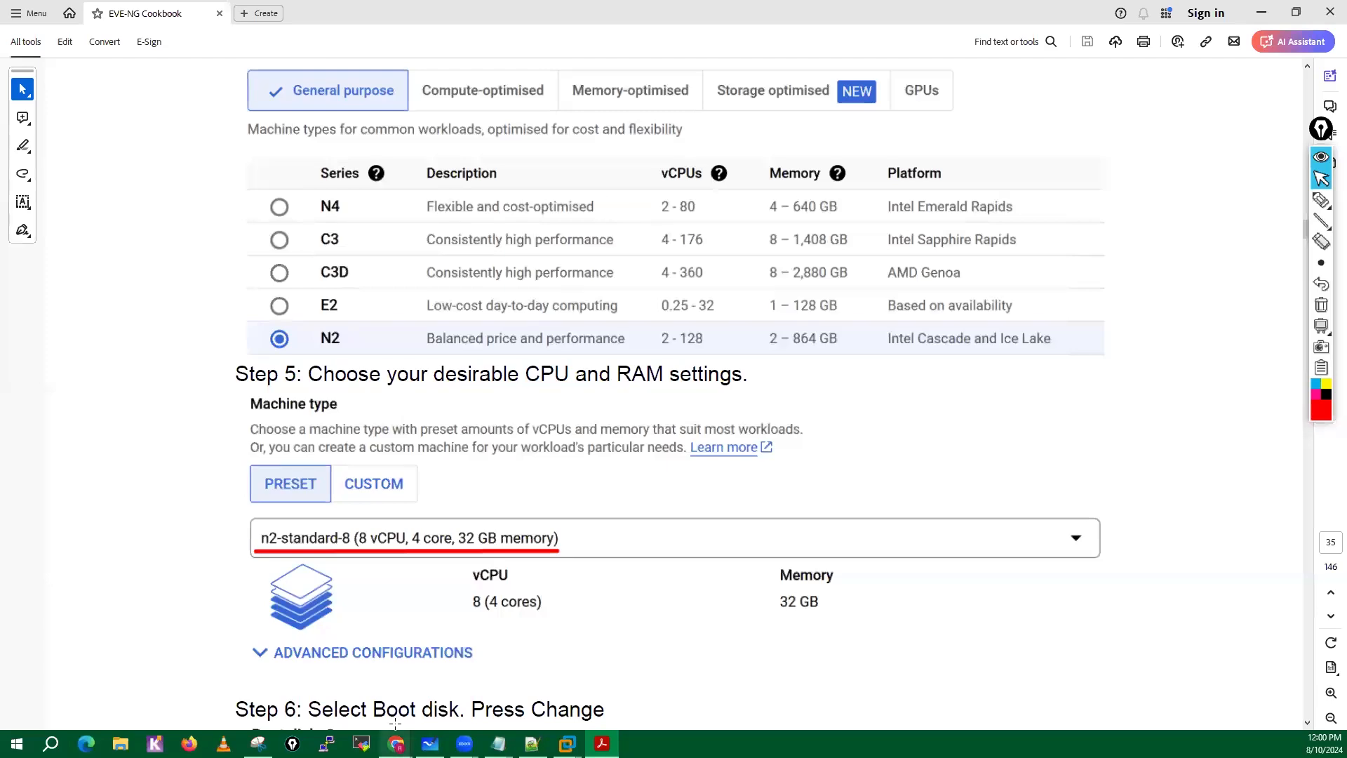
# Switch back to the Google Cloud console and select the General purpose N2 series (Intel Cascade and Ice Lake).
pyautogui.moveTo(396, 743)
pyautogui.click(452, 684)
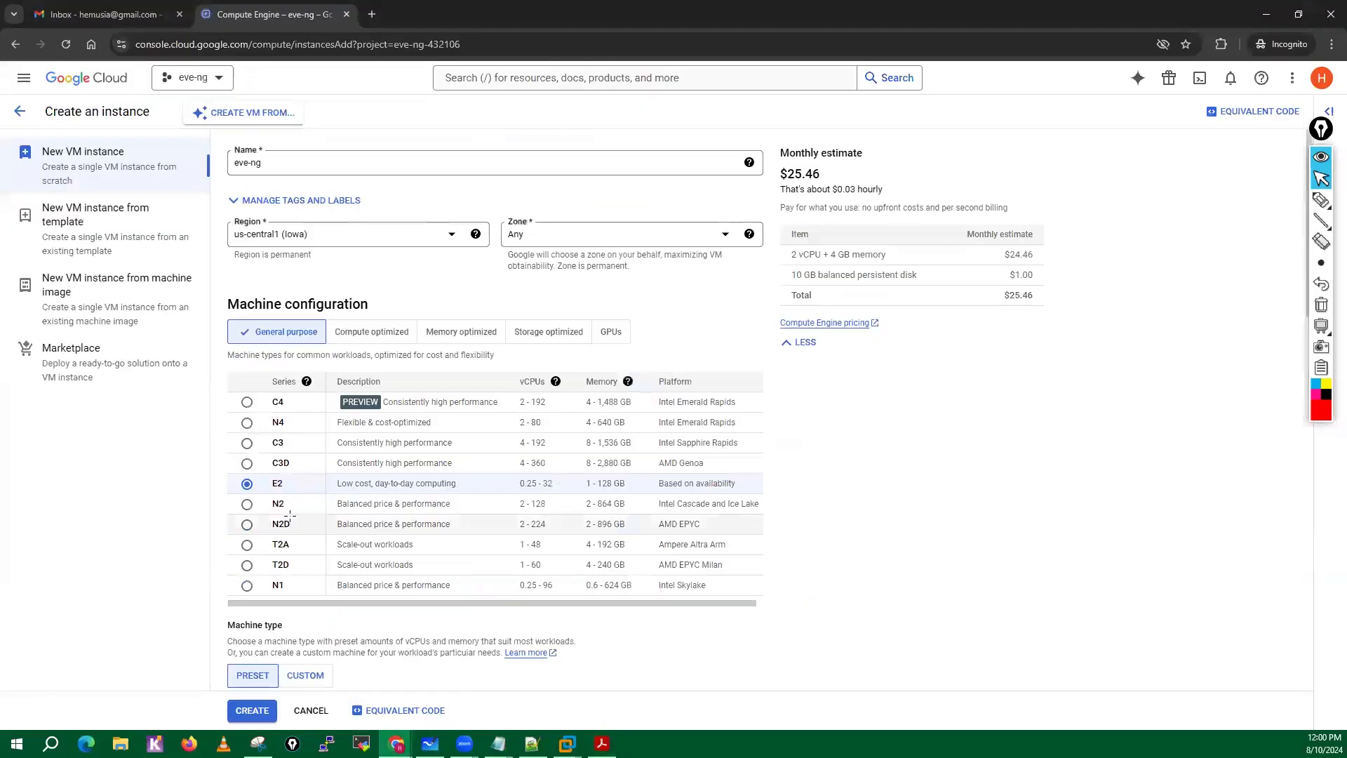
pyautogui.click(247, 504)
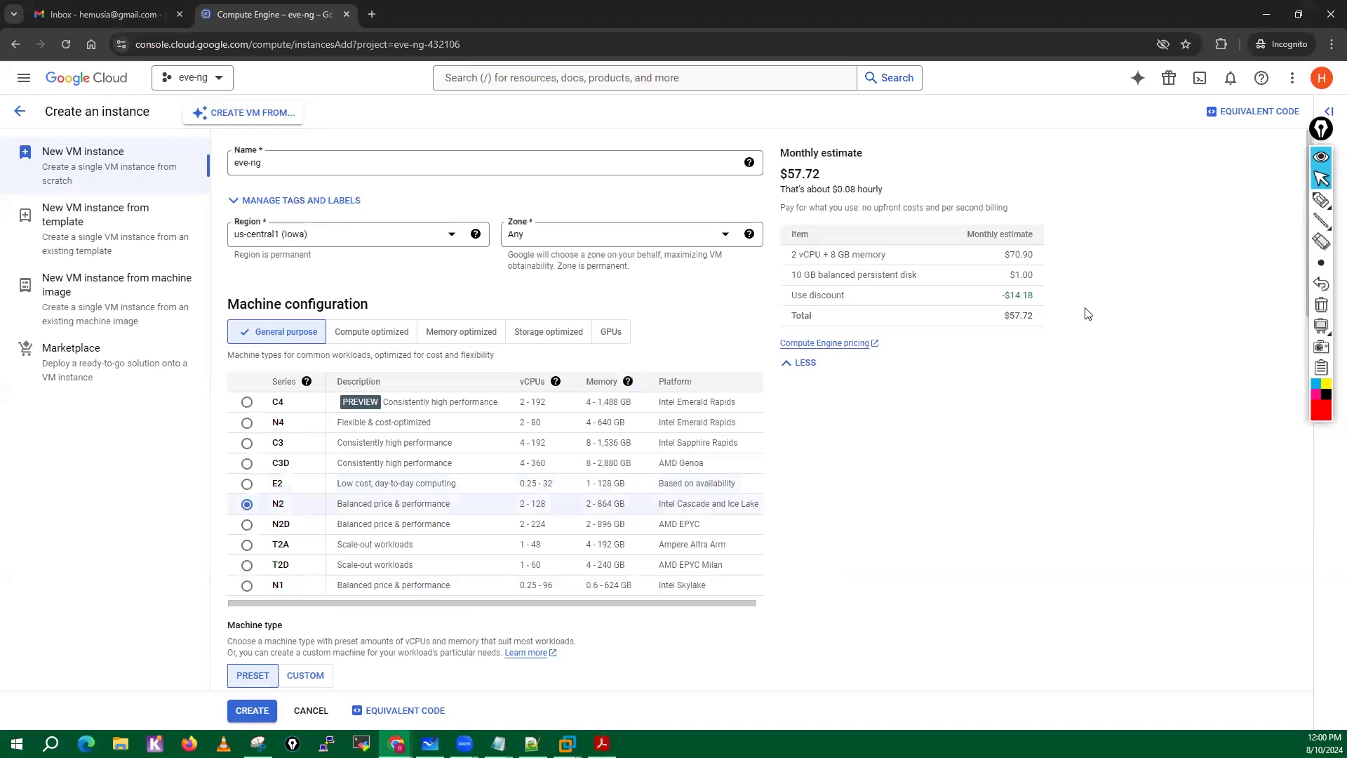
# Set the preset machine type to the high-memory n2-highmem-4 with 4 vCPU, 2 cores and 32 GB memory.
pyautogui.scroll(-1, 975, 584)
pyautogui.scroll(-2, 974, 584)
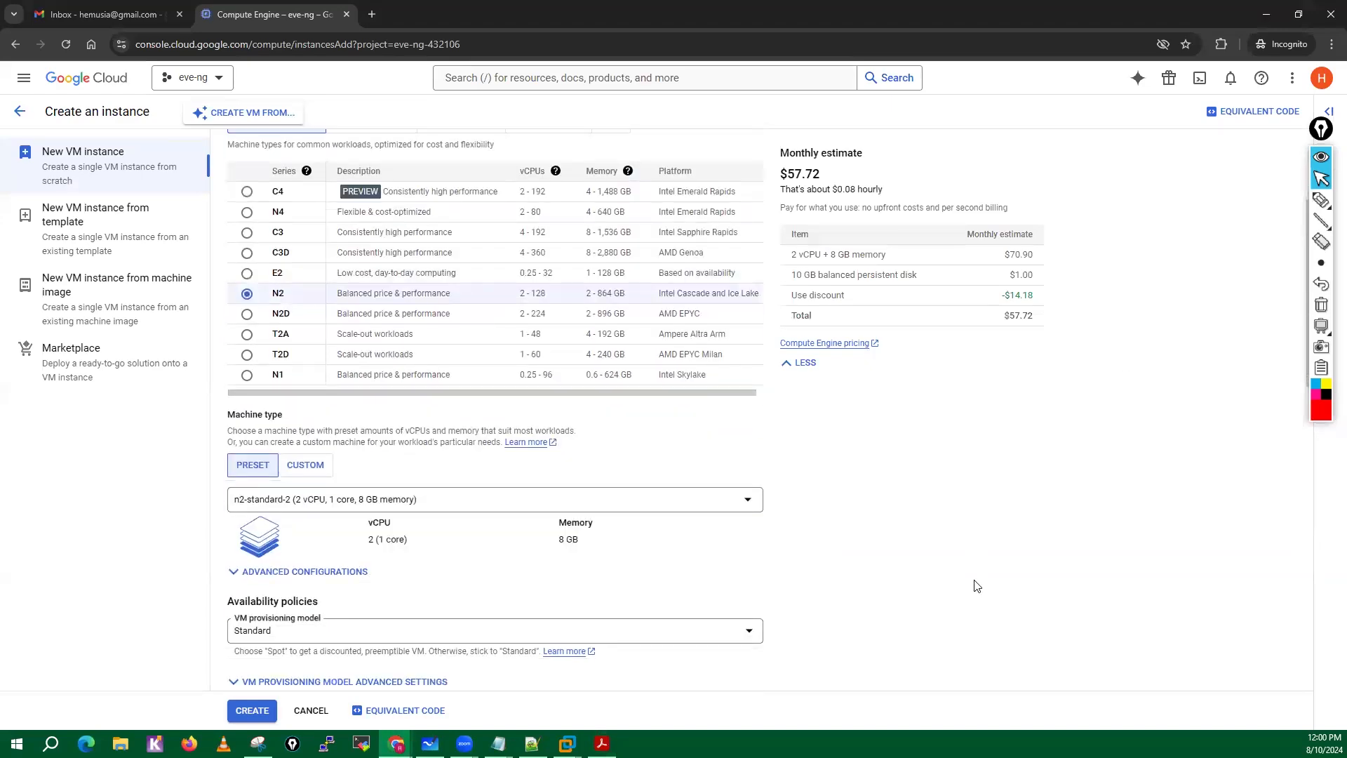
pyautogui.scroll(-2, 971, 583)
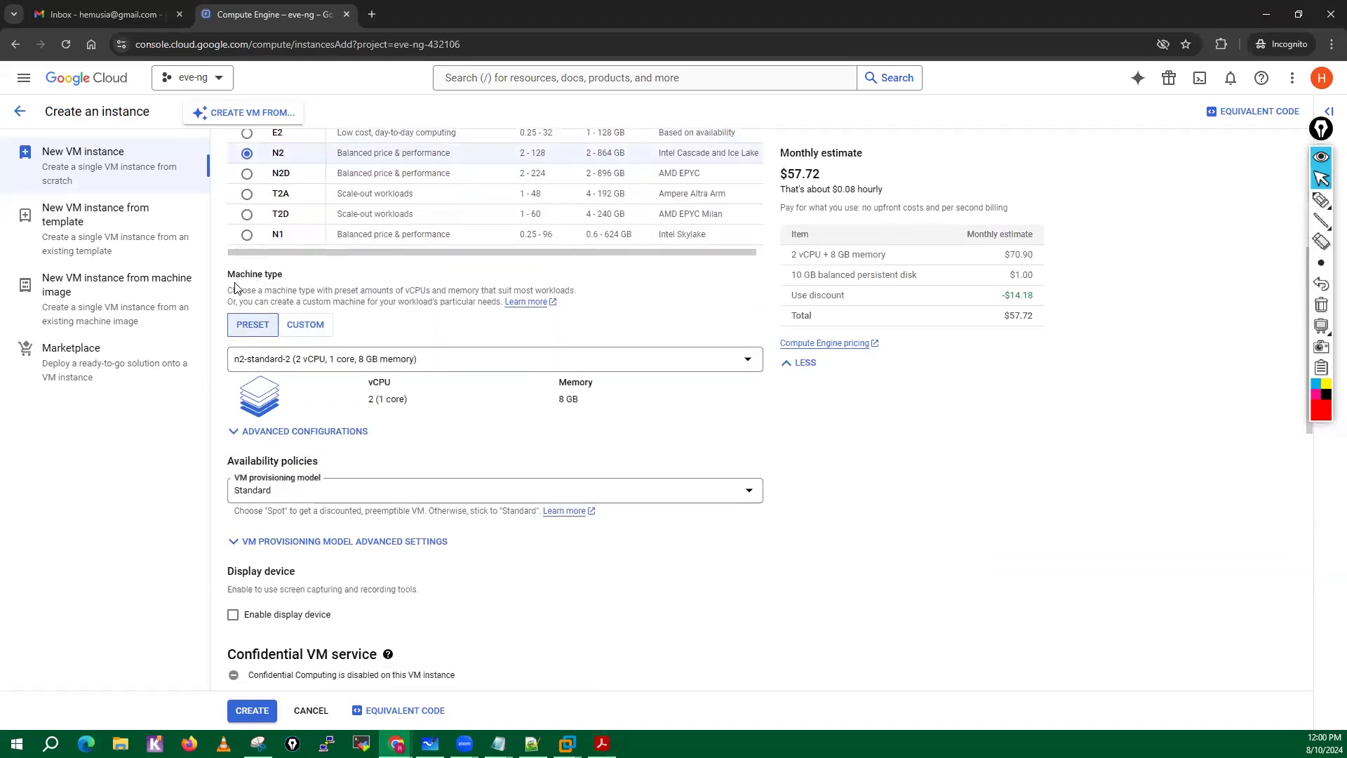
pyautogui.click(748, 360)
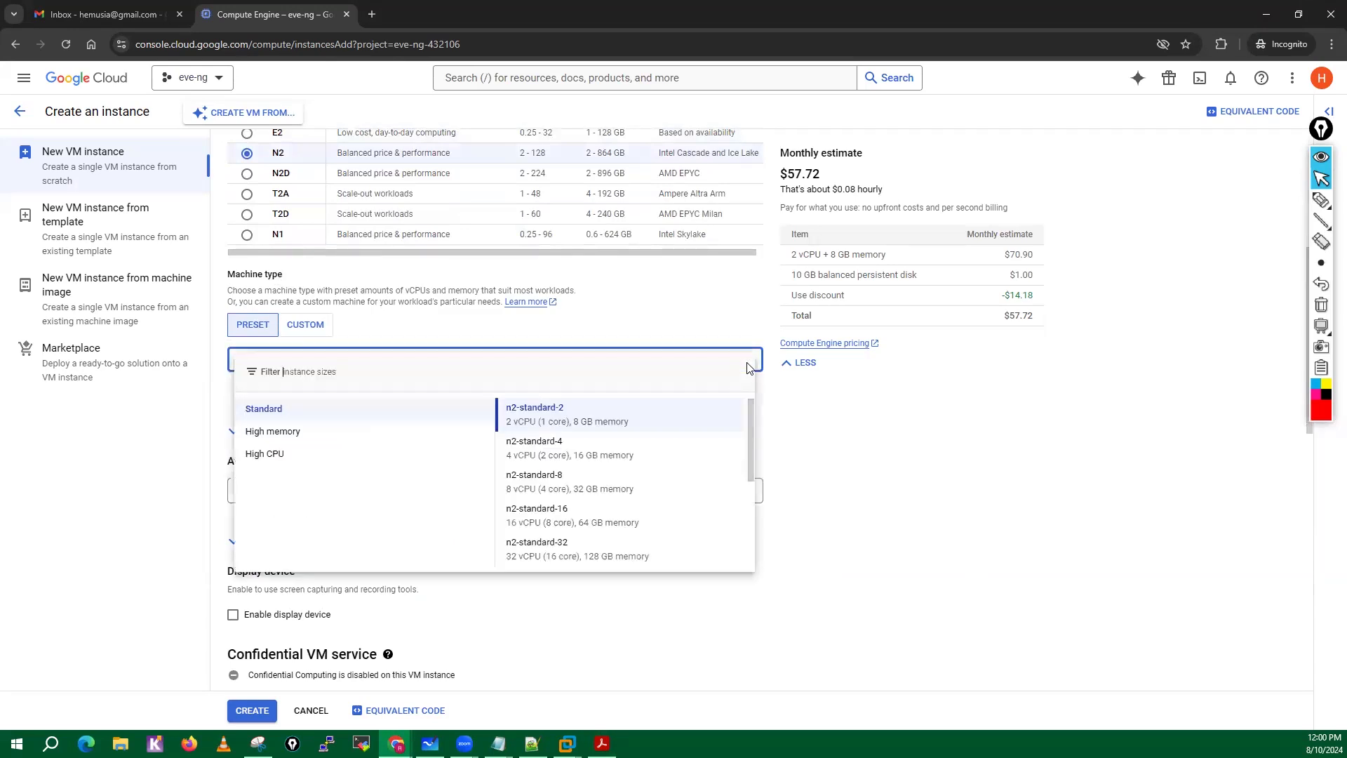
pyautogui.click(273, 432)
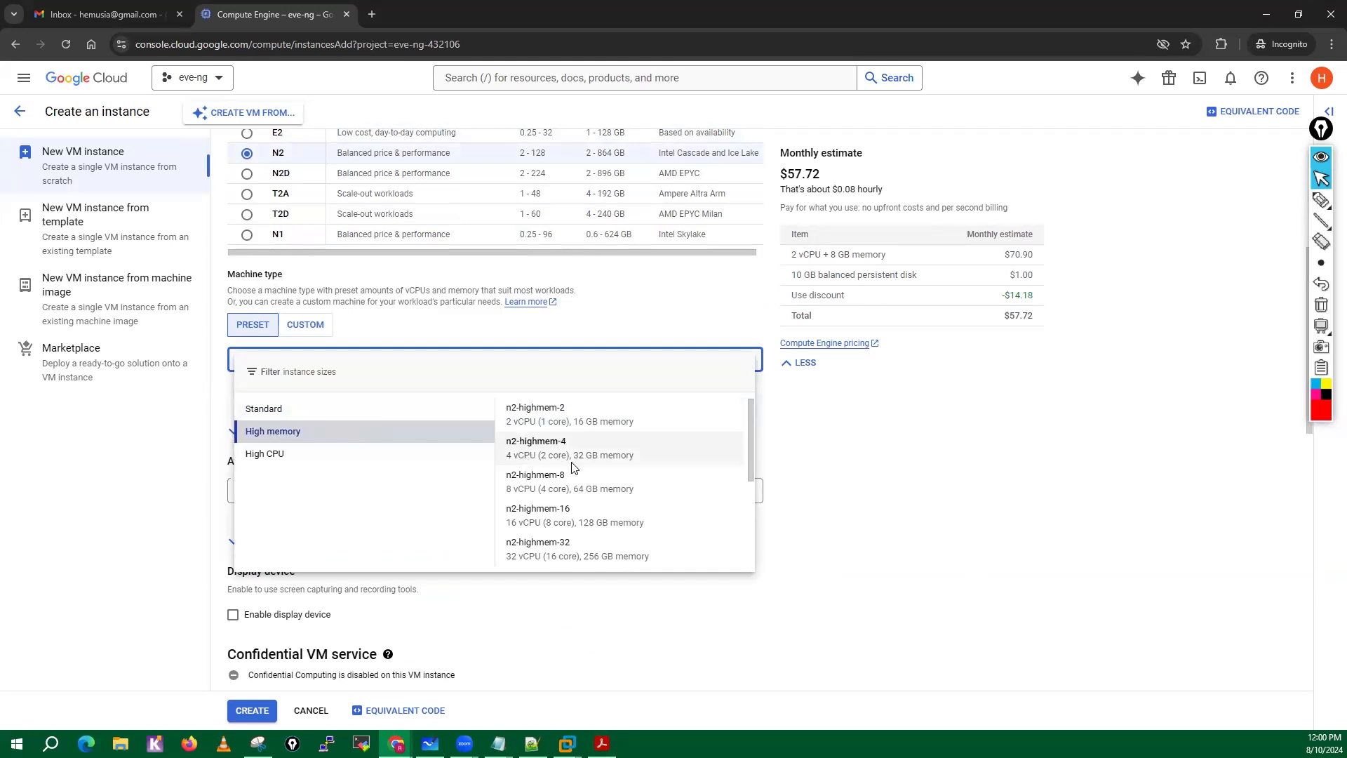
pyautogui.click(549, 455)
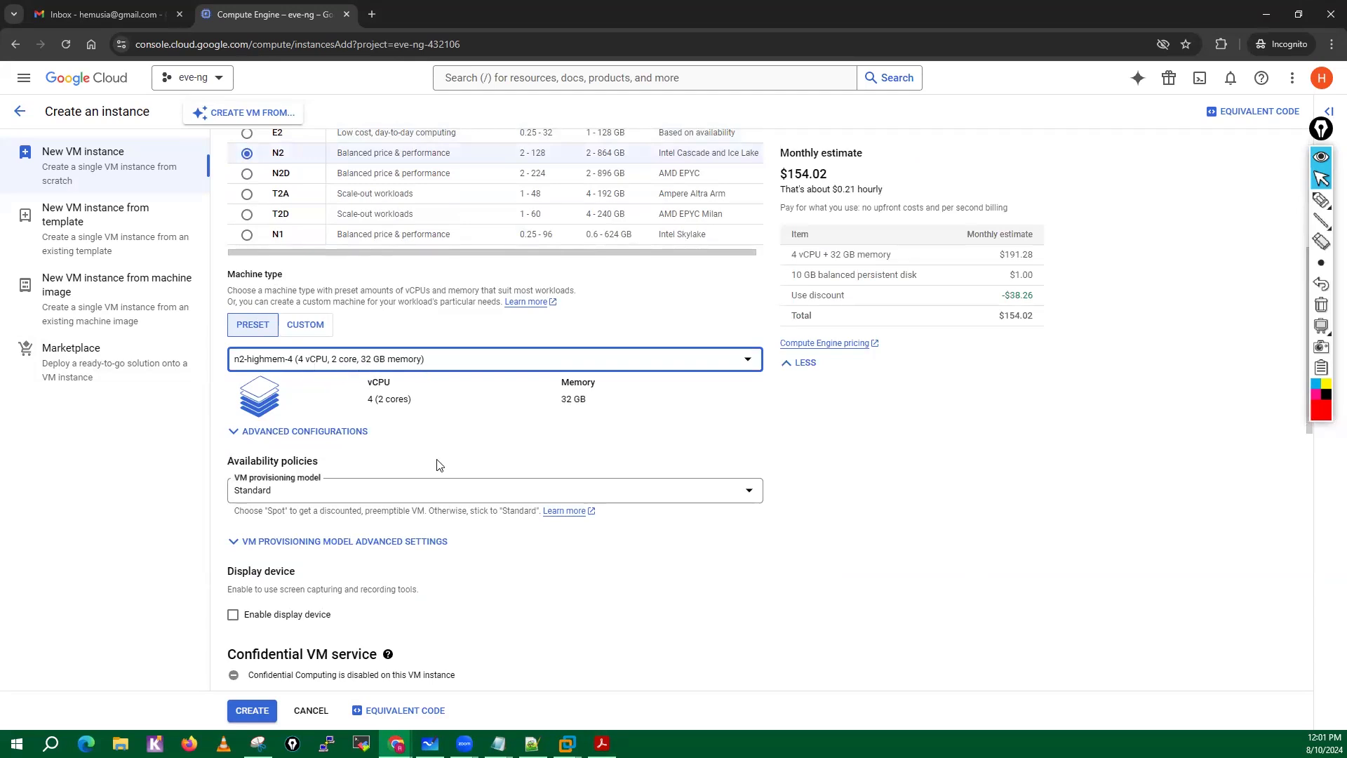
pyautogui.scroll(-1, 439, 465)
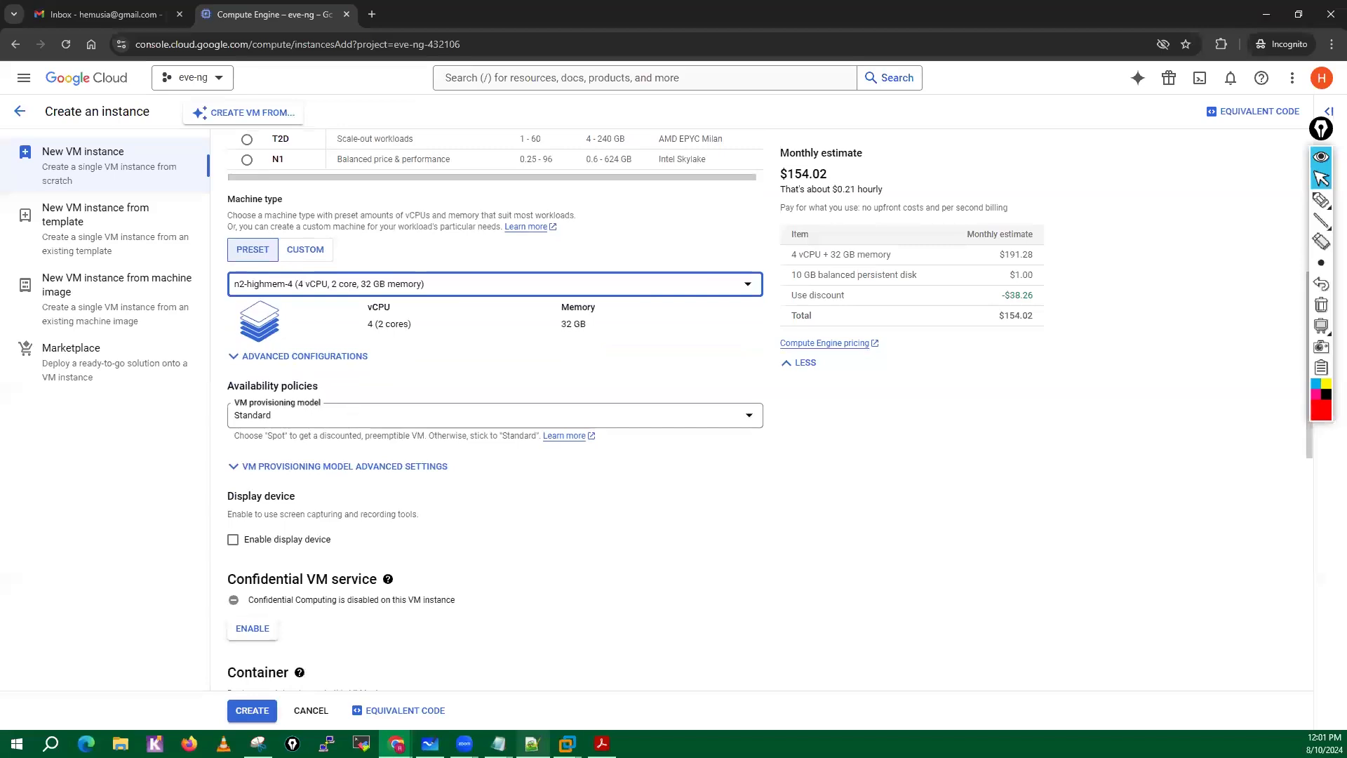
# Switch to the EVE-NG Cookbook PDF and read Steps 5 to 7 on machine type, boot disk and custom image.
pyautogui.click(602, 744)
pyautogui.scroll(-2, 716, 346)
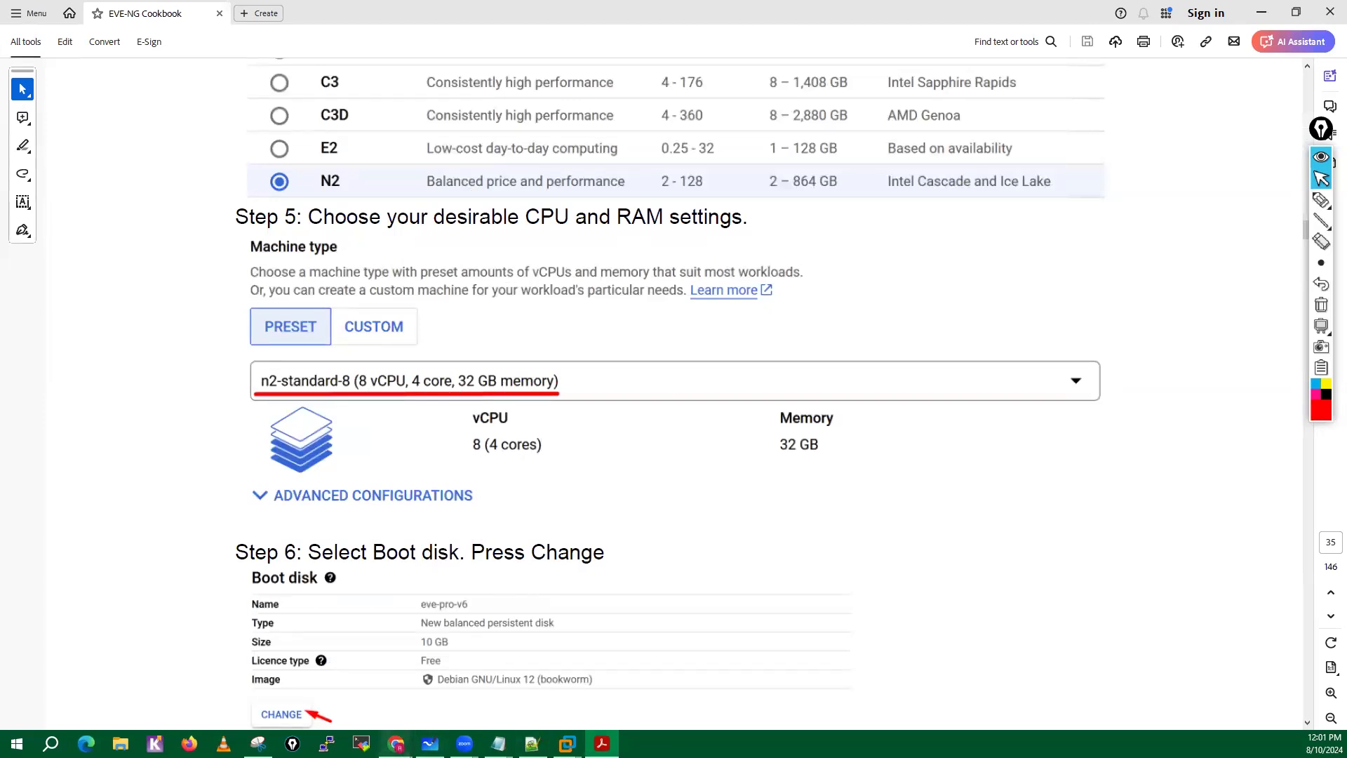
pyautogui.moveTo(396, 745)
pyautogui.click(470, 677)
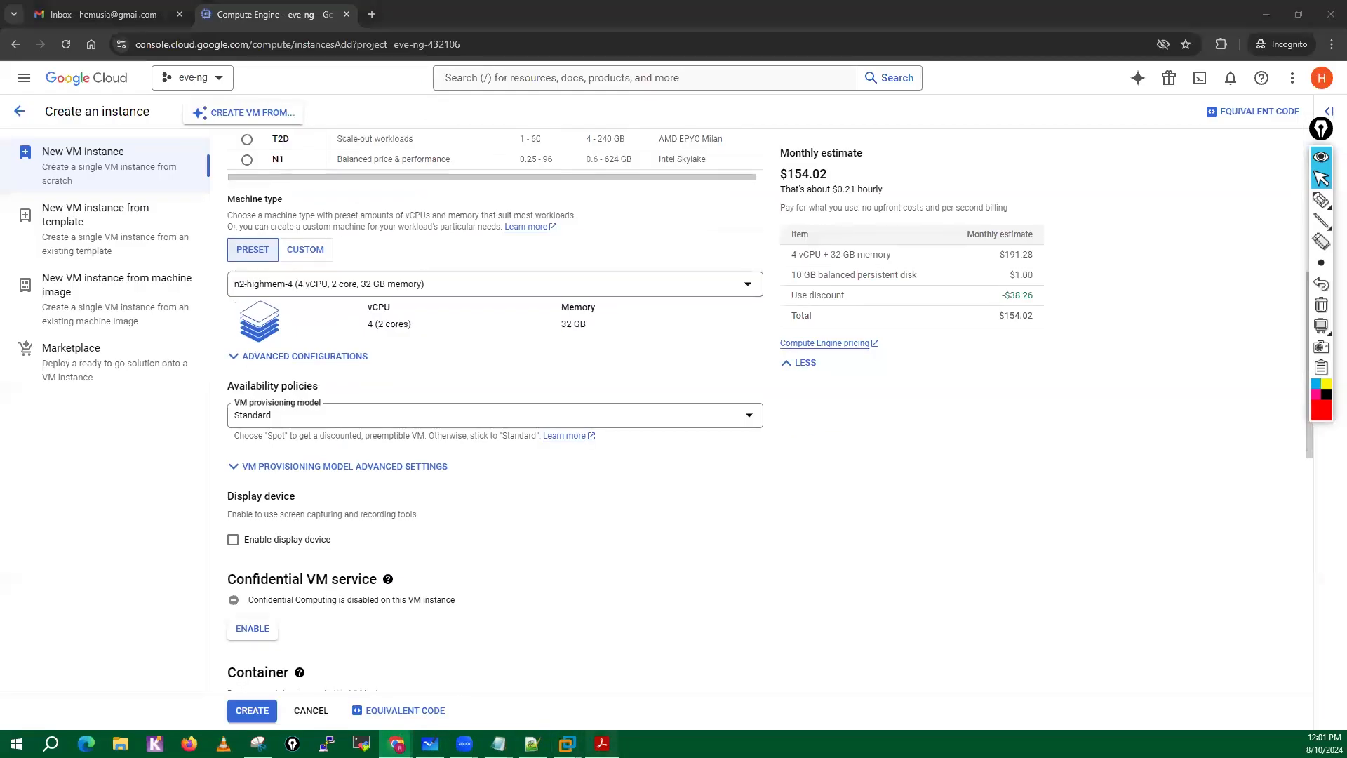
pyautogui.click(602, 744)
pyautogui.scroll(-1, 507, 483)
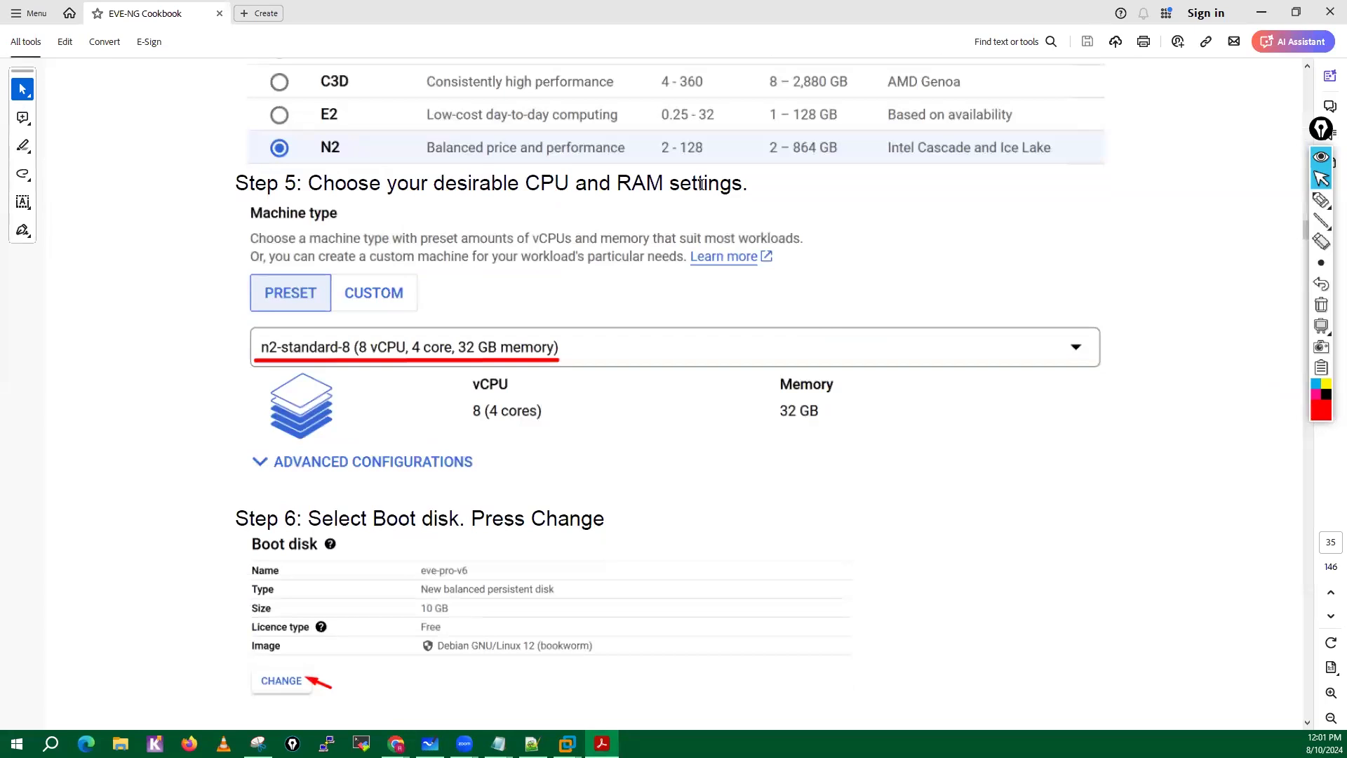
pyautogui.scroll(-5, 412, 444)
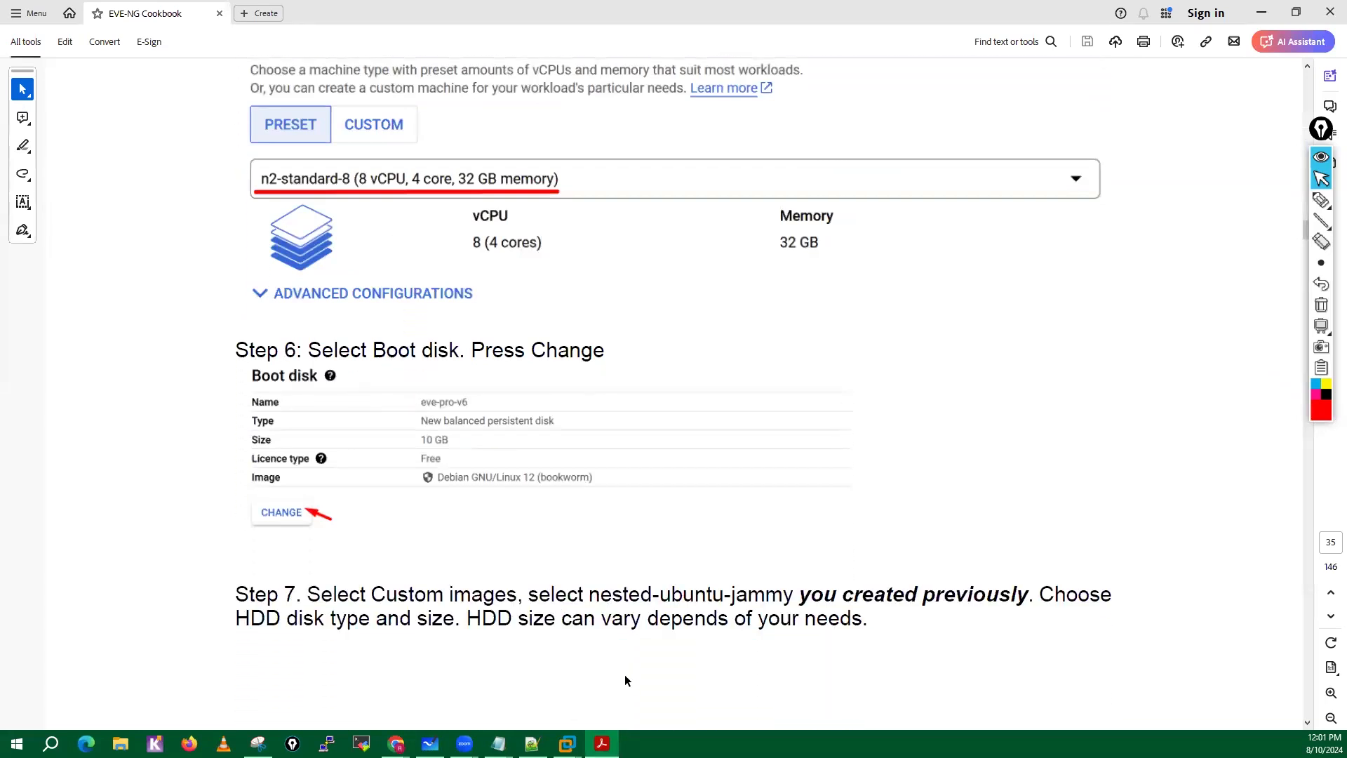
# Switch back to the Google Cloud console and choose the custom image nested-ubuntu-jammy for the boot disk.
pyautogui.click(601, 744)
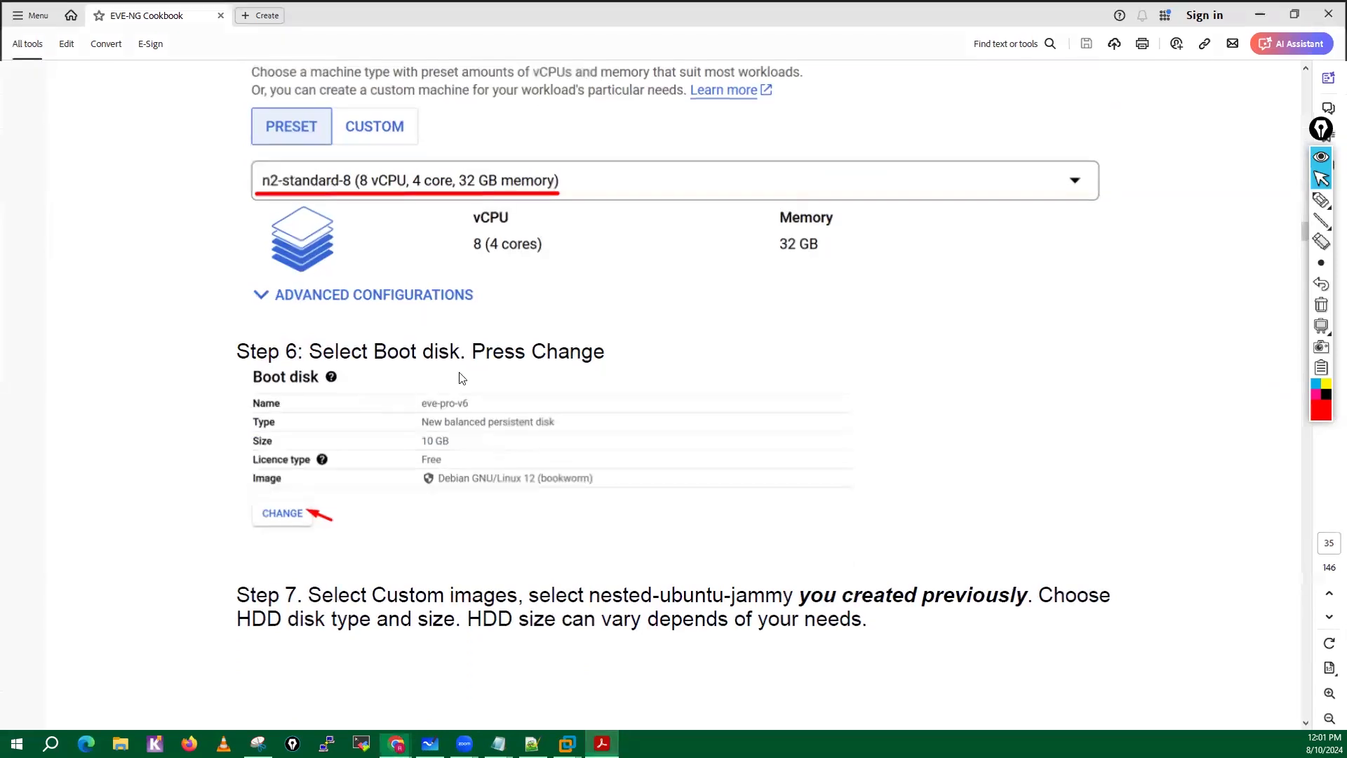
pyautogui.scroll(-2, 321, 454)
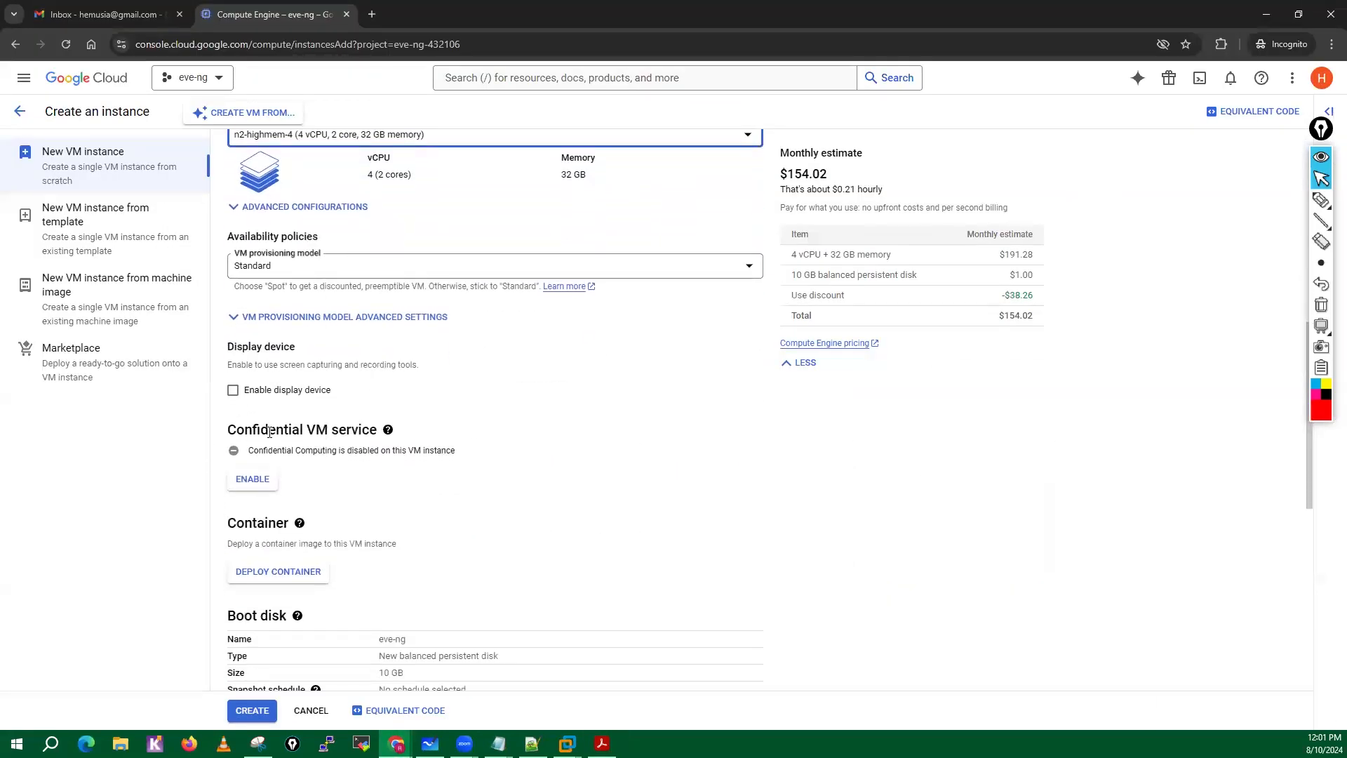
pyautogui.scroll(-4, 381, 521)
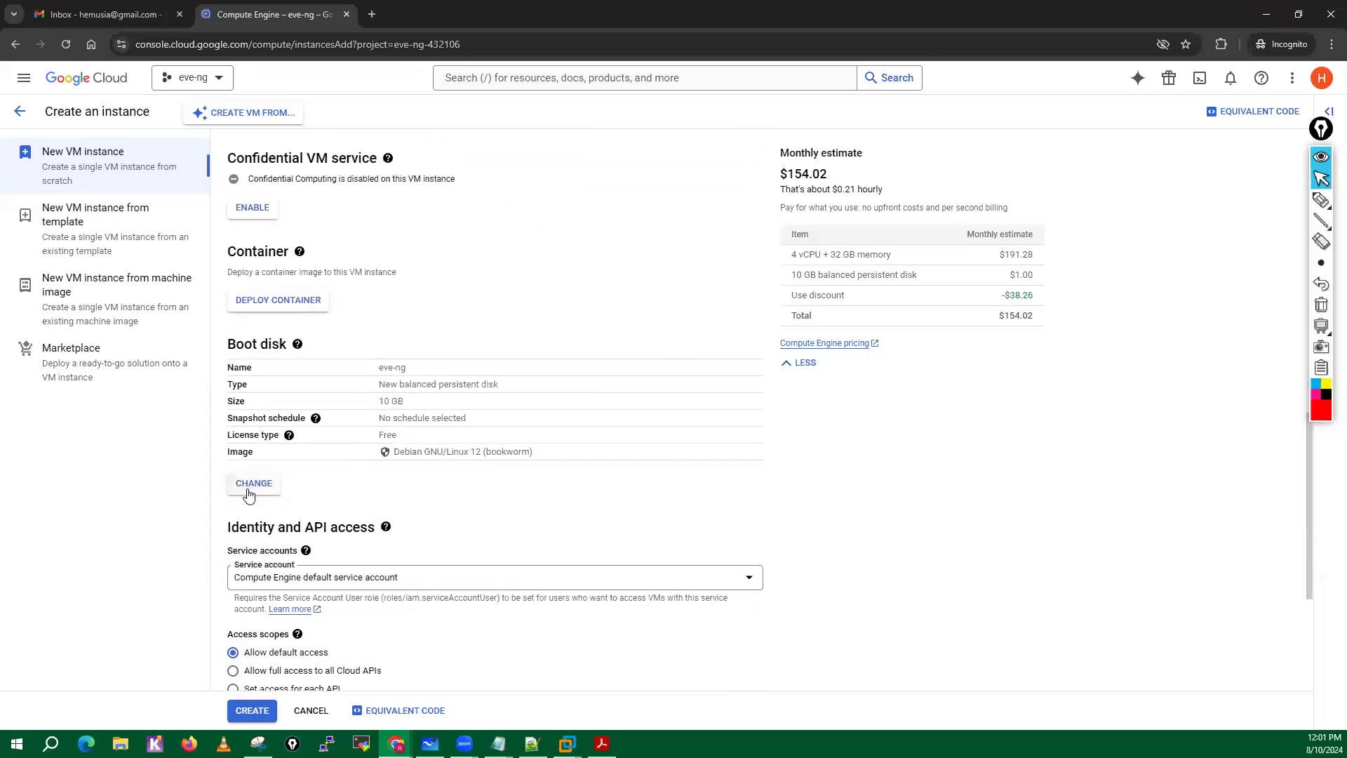
pyautogui.click(248, 494)
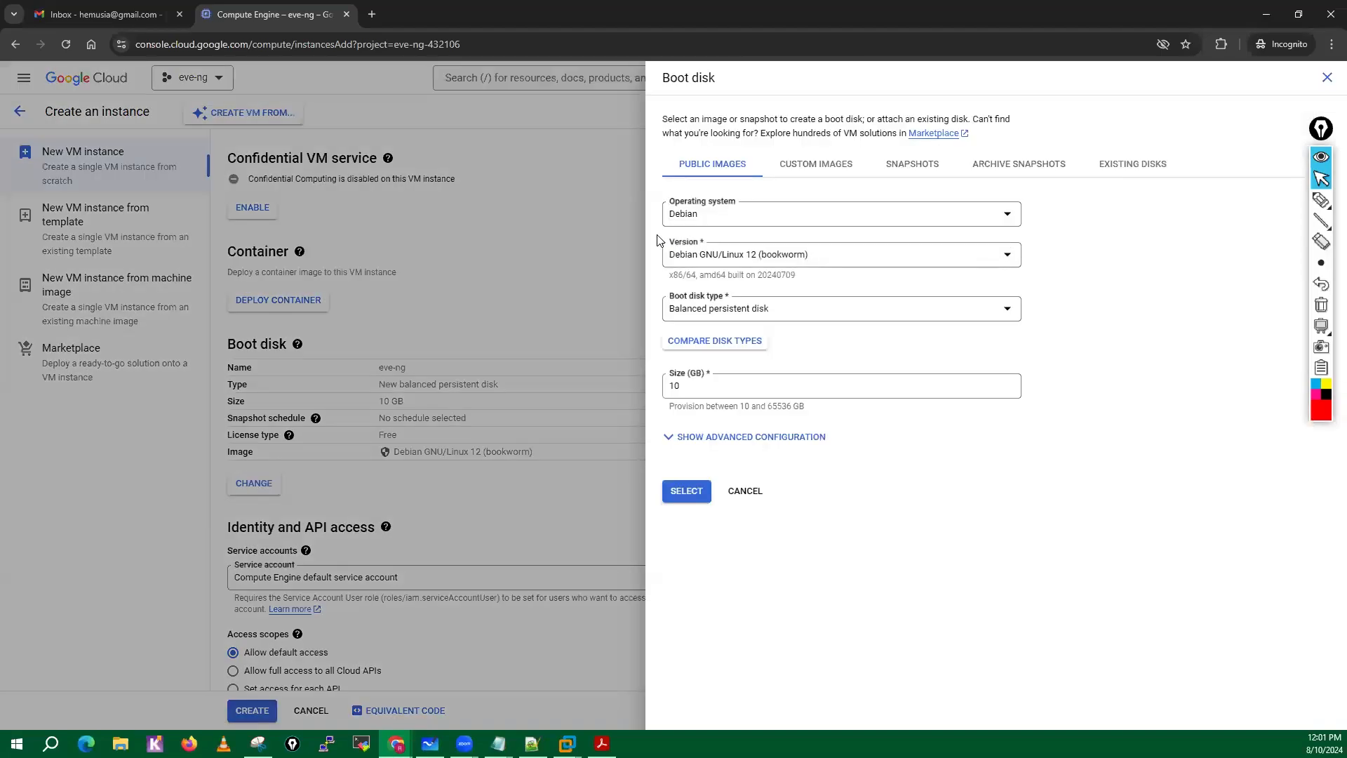
pyautogui.click(814, 169)
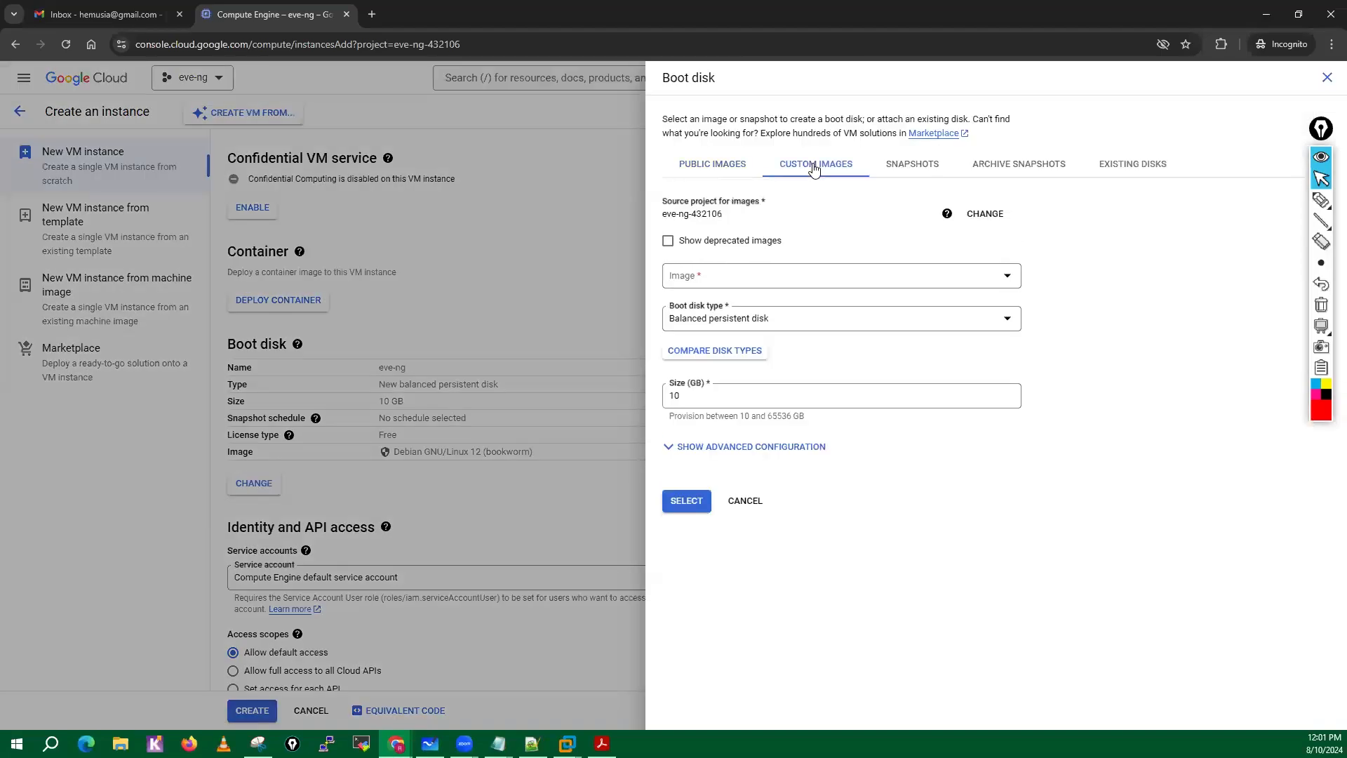
pyautogui.click(1008, 283)
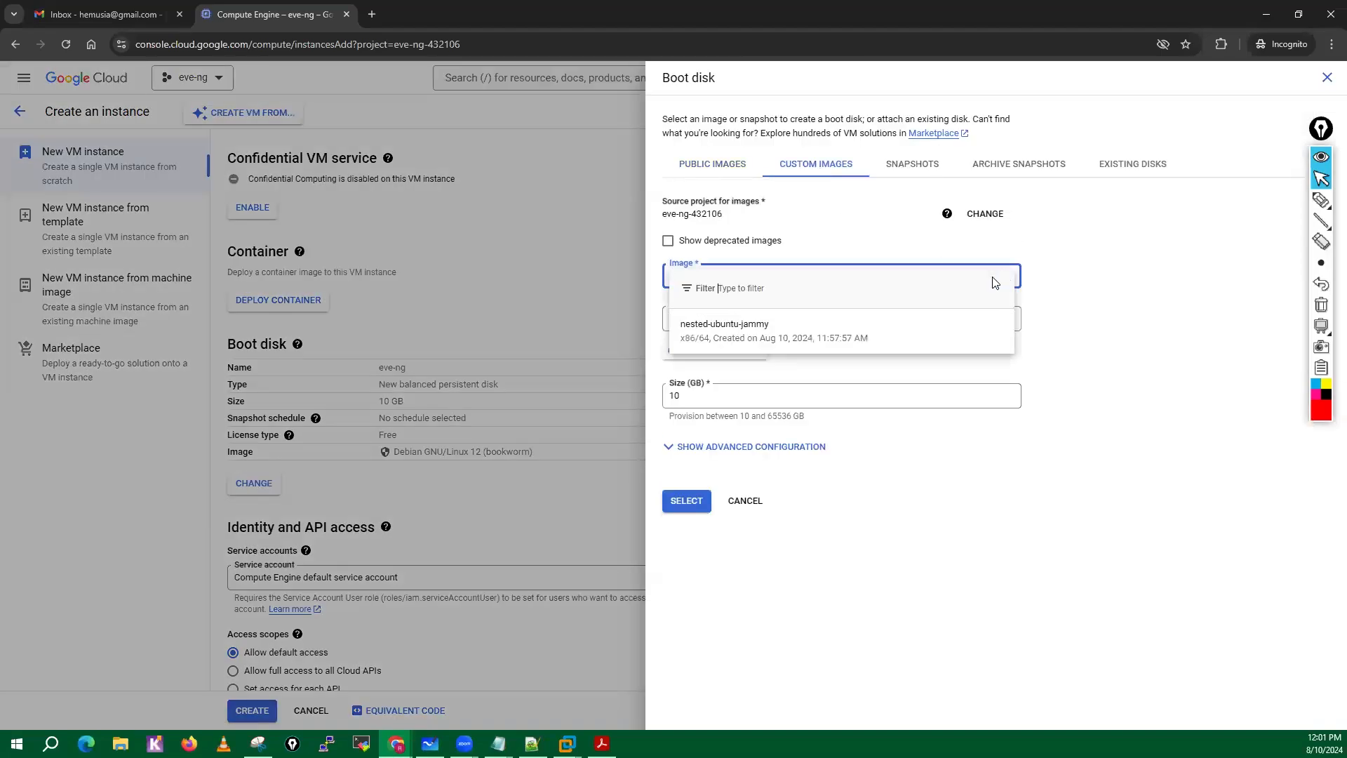
pyautogui.click(698, 334)
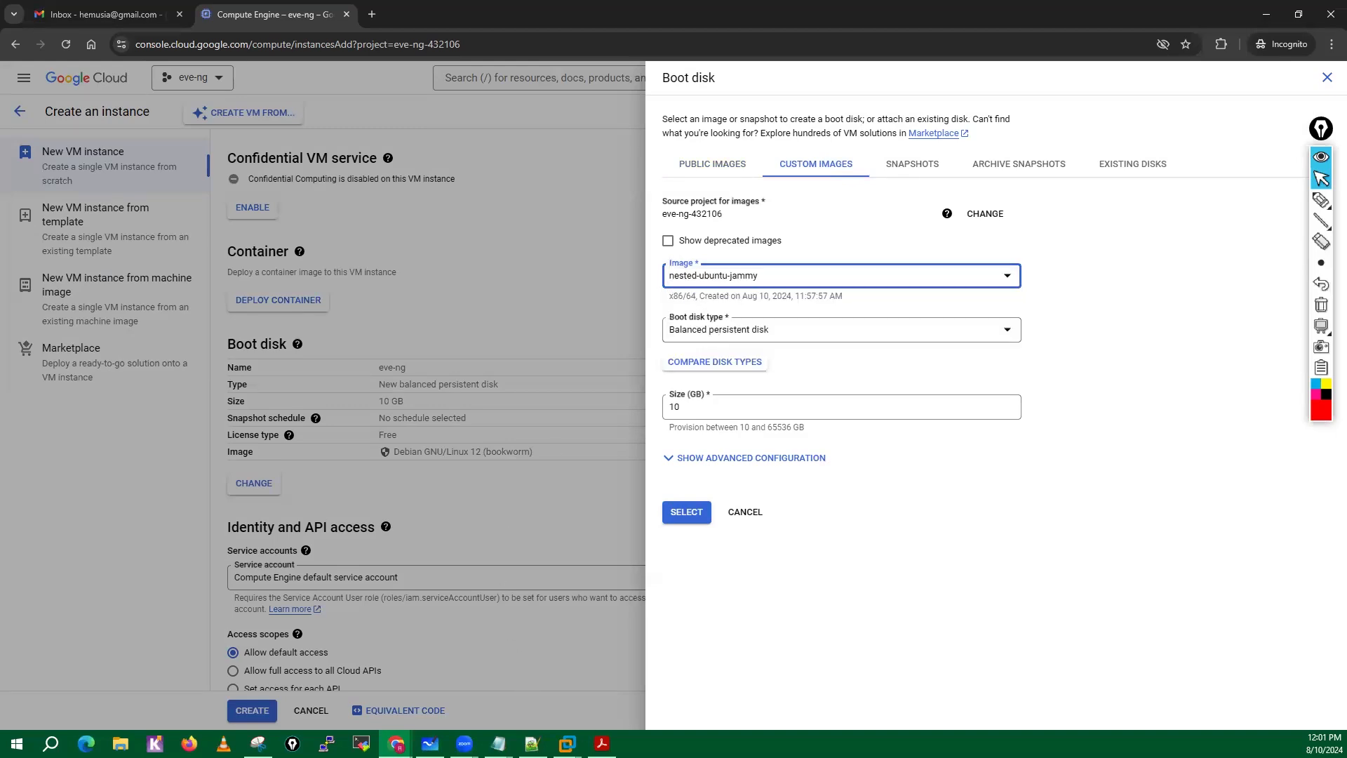
# Switch to the EVE-NG Cookbook PDF and check the boot disk type and size recommended in Step 7.
pyautogui.click(602, 743)
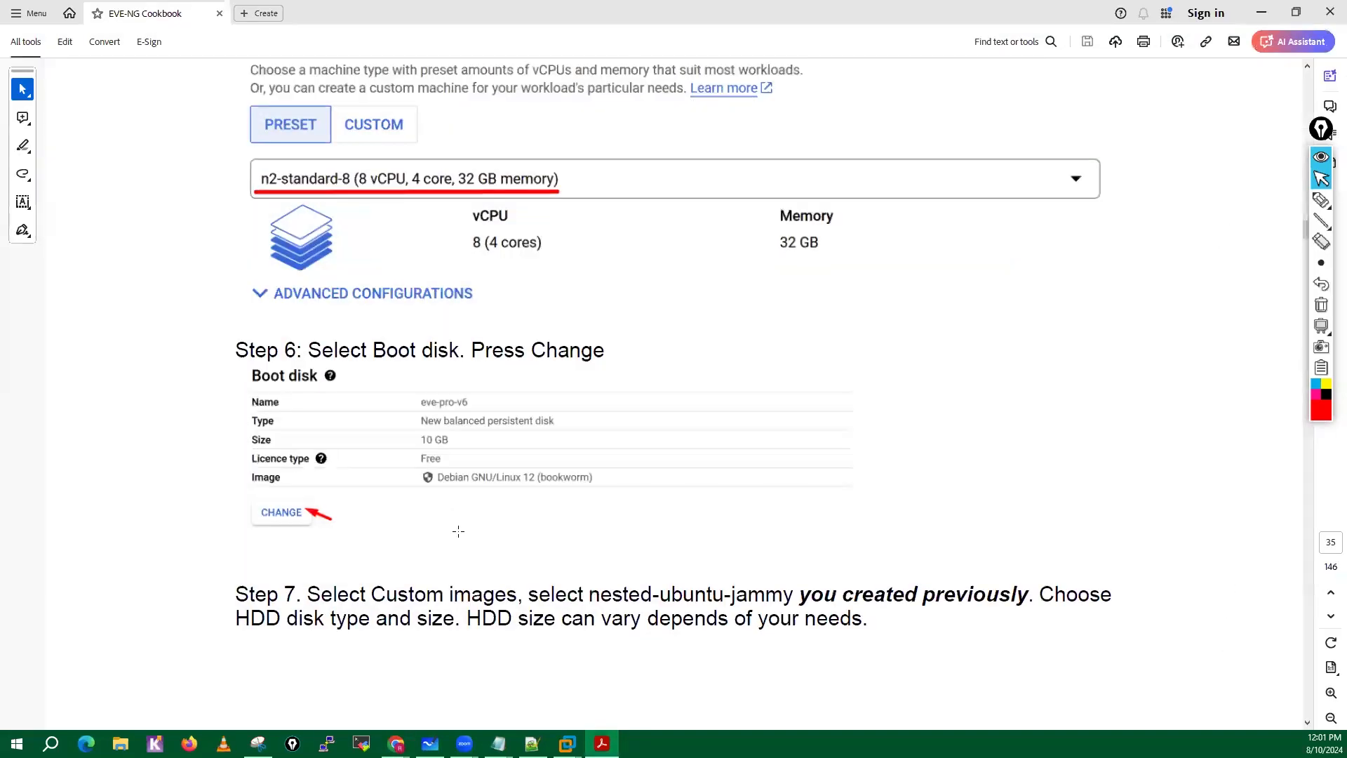
pyautogui.scroll(-5, 458, 532)
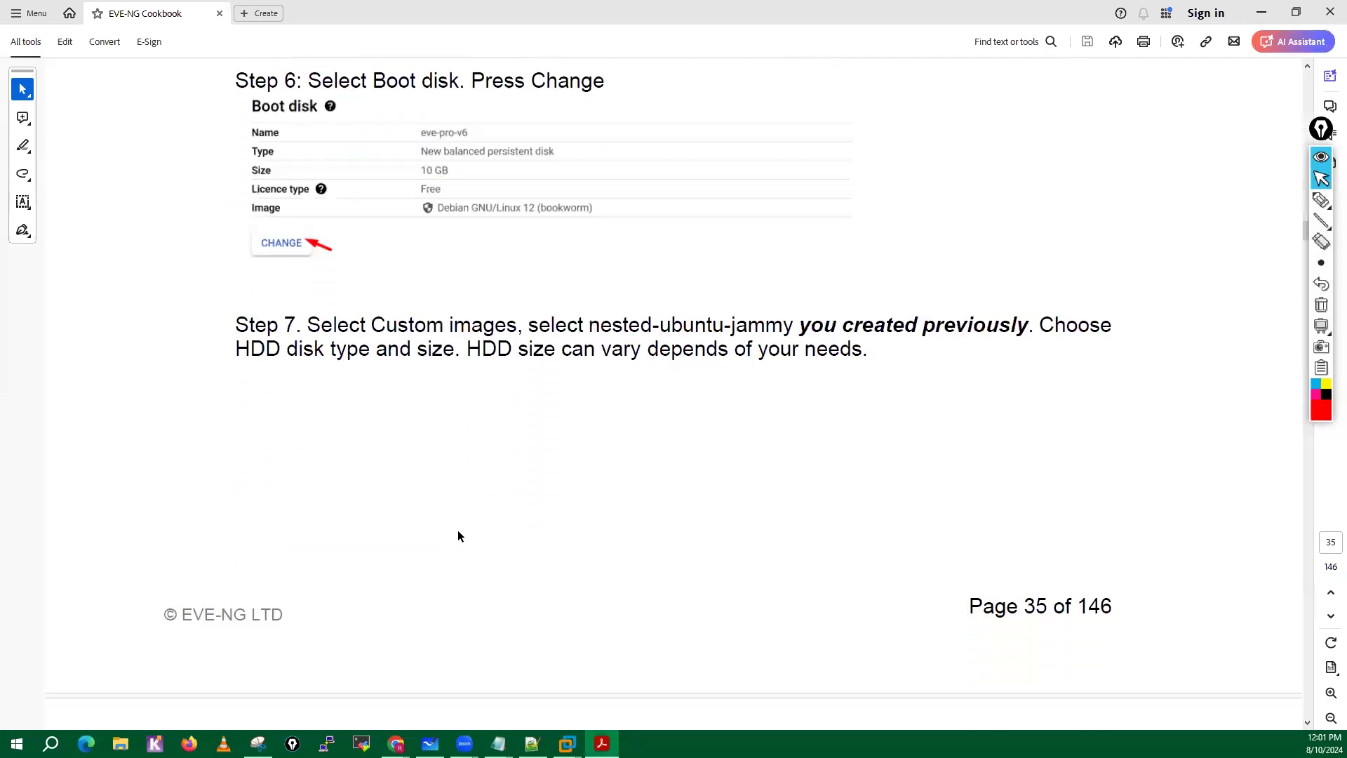
pyautogui.scroll(-7, 458, 536)
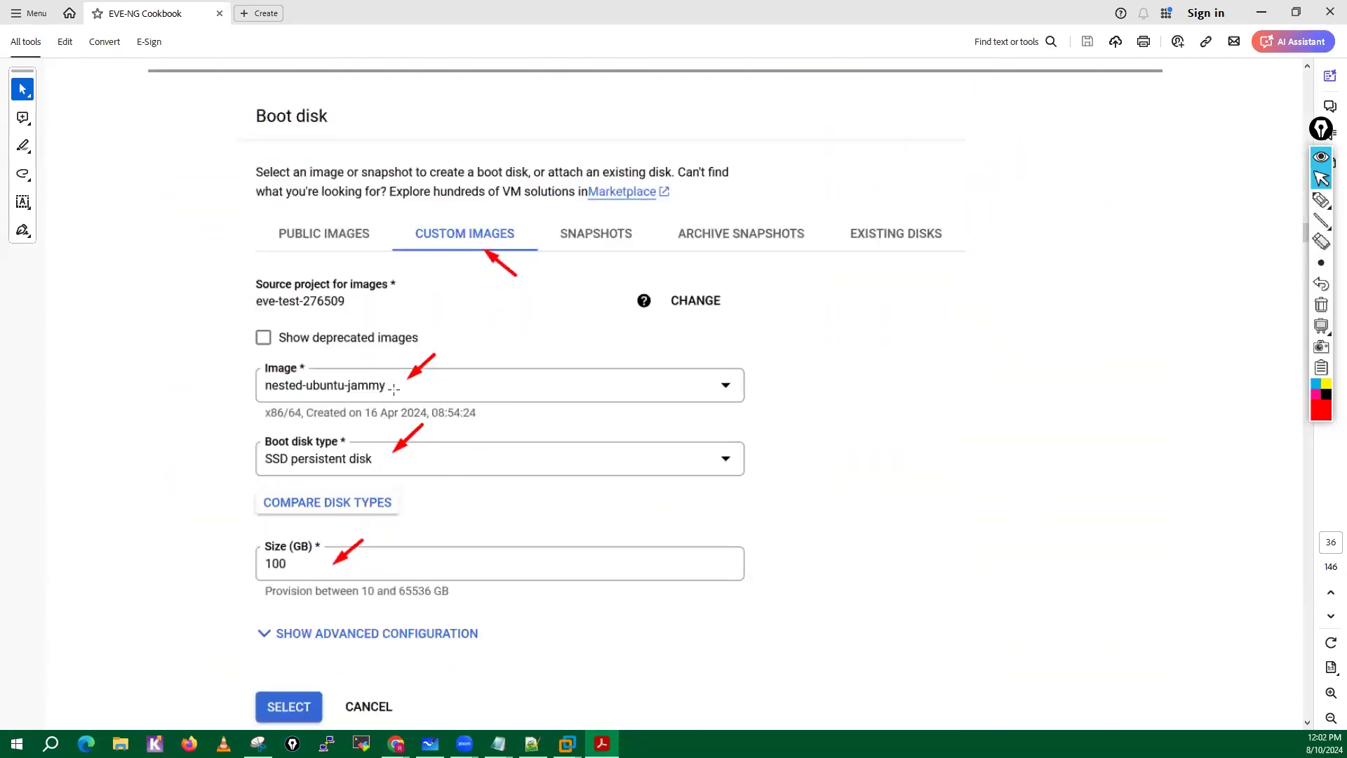
pyautogui.scroll(-1, 394, 389)
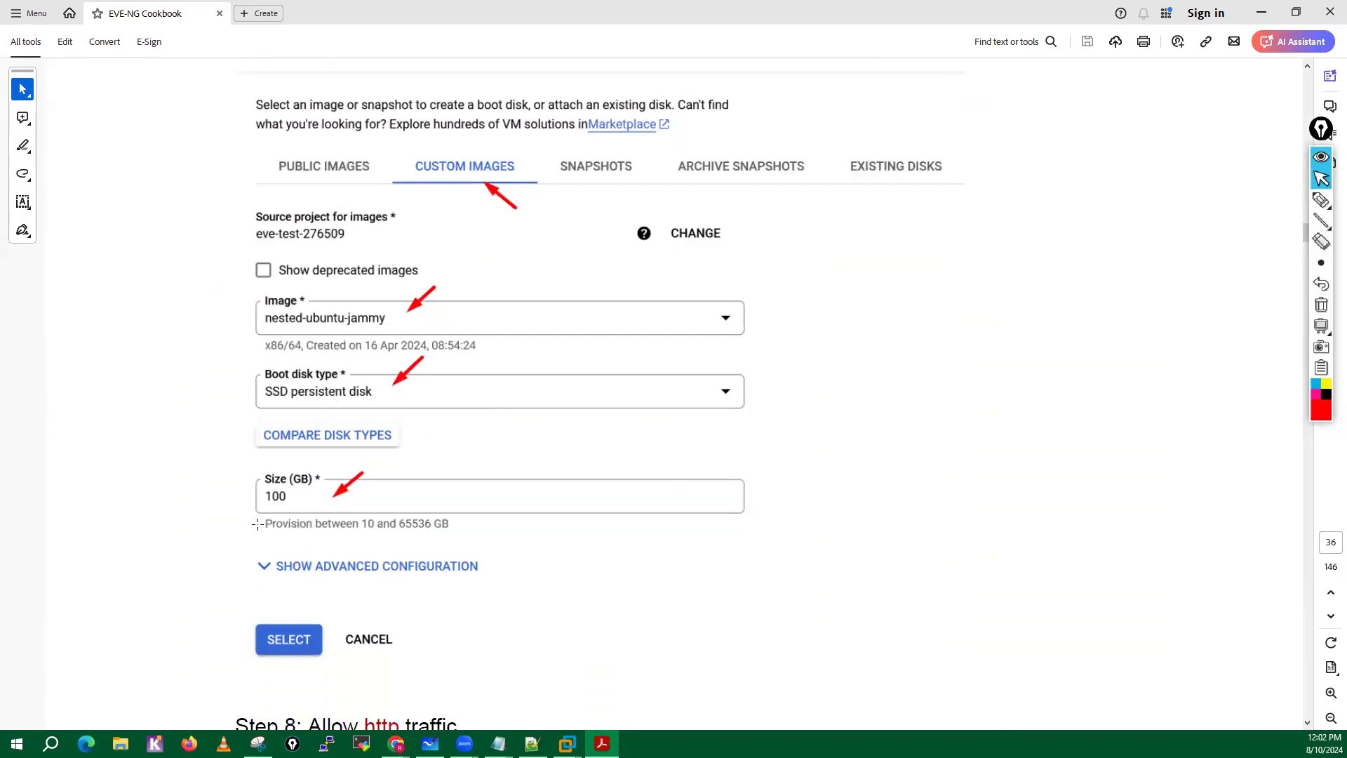
# Return to the Google Cloud console and apply SSD persistent disk as the boot disk type with a size of 100 GB.
pyautogui.click(1261, 13)
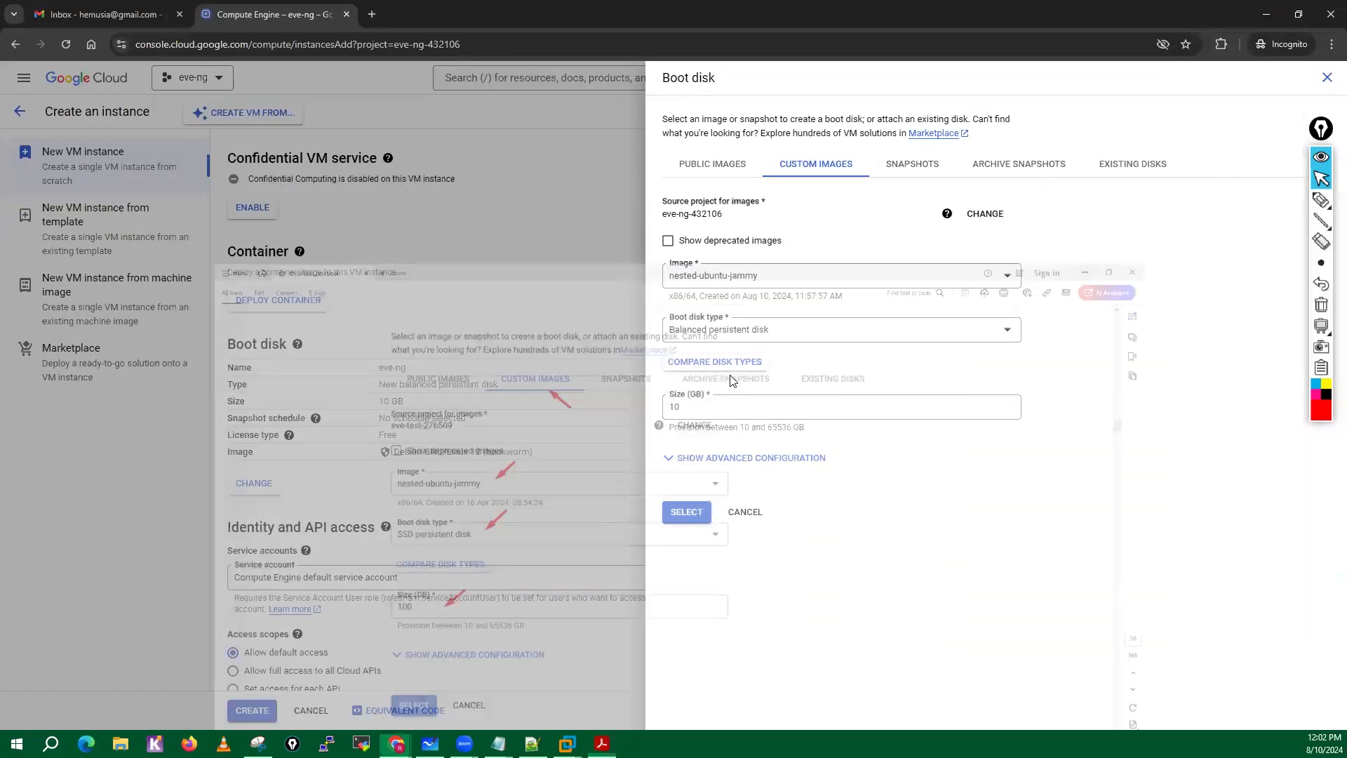
pyautogui.click(705, 331)
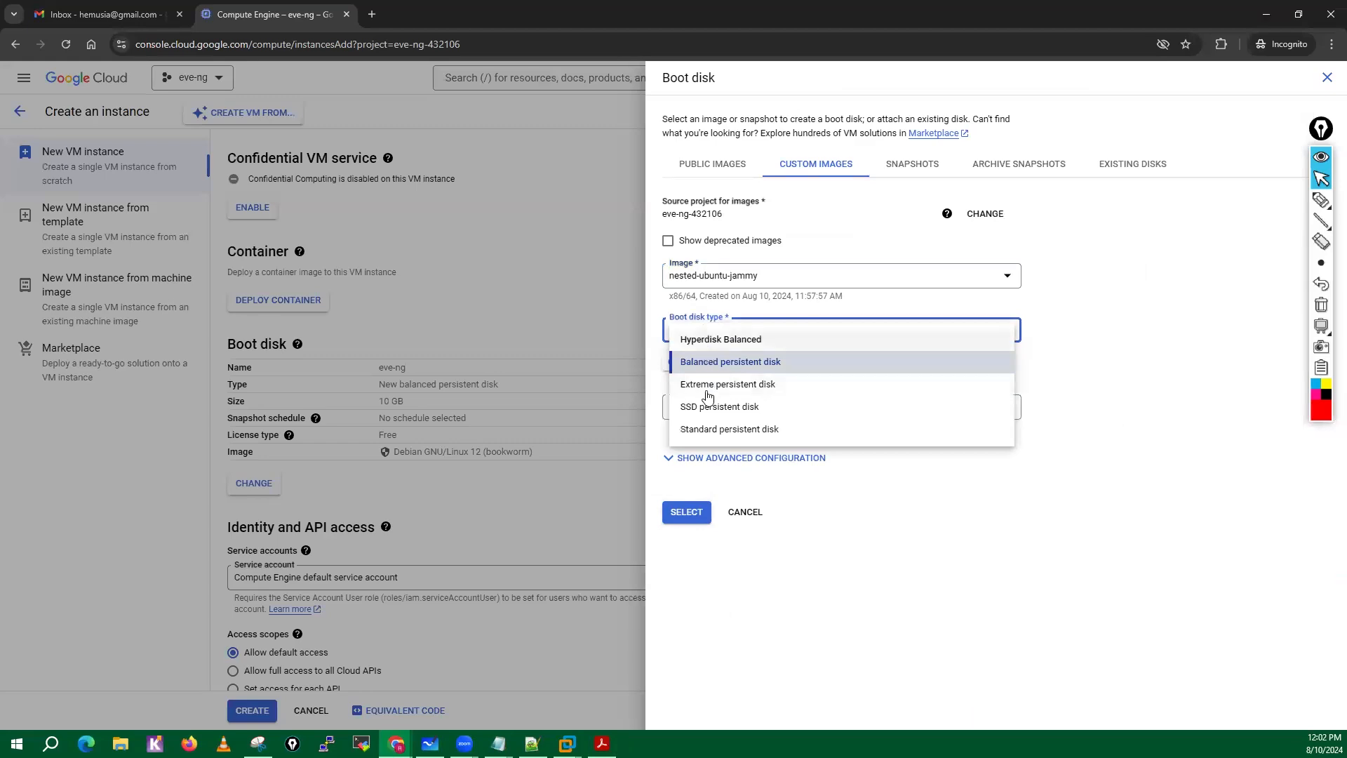
pyautogui.click(708, 414)
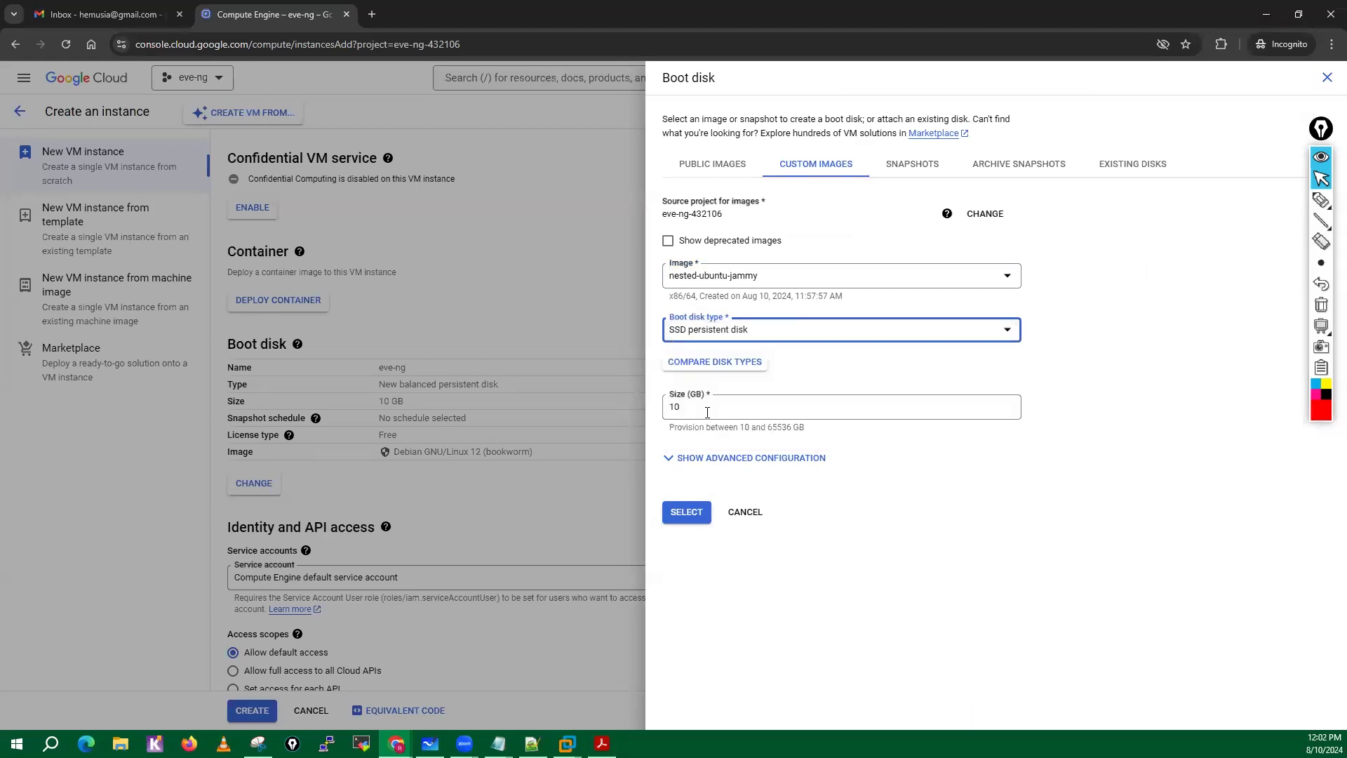
pyautogui.click(601, 743)
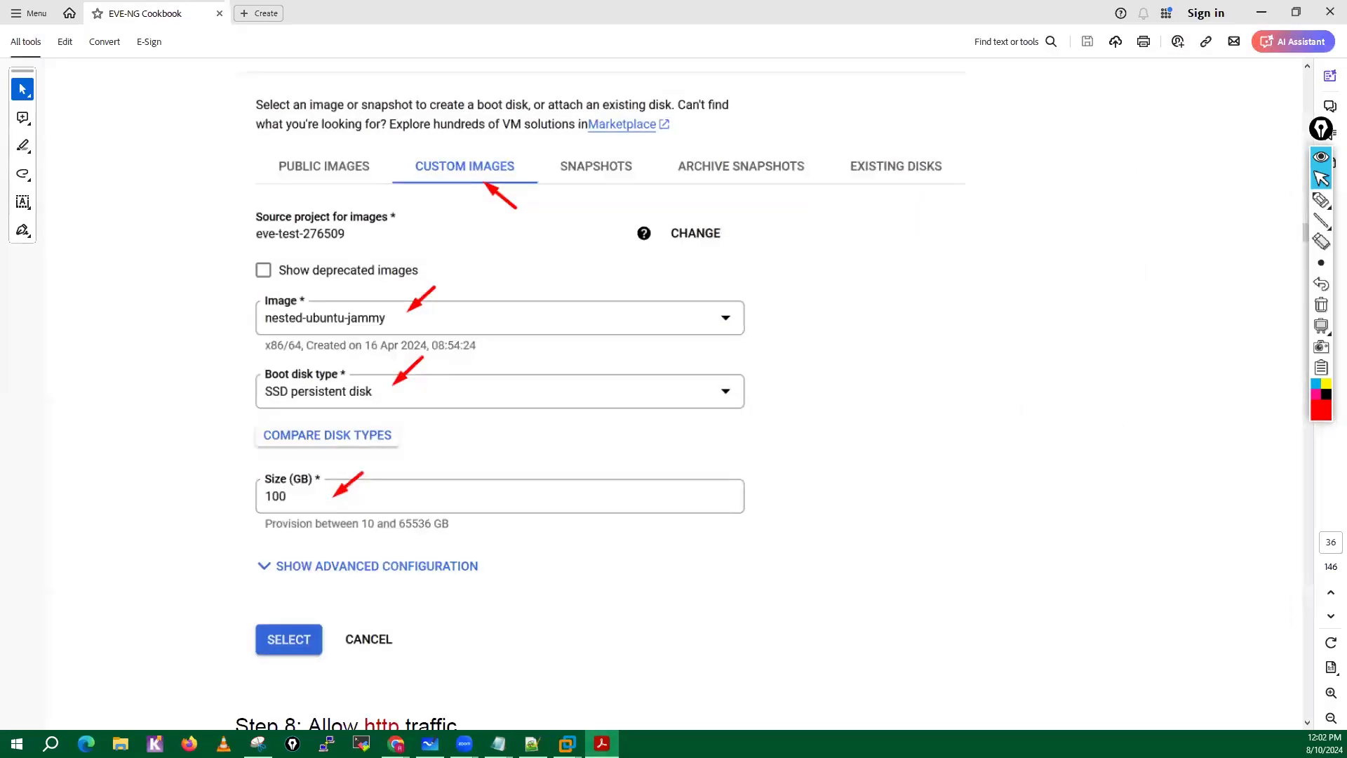
pyautogui.hotkey('alt', 'Tab')
pyautogui.click(679, 393)
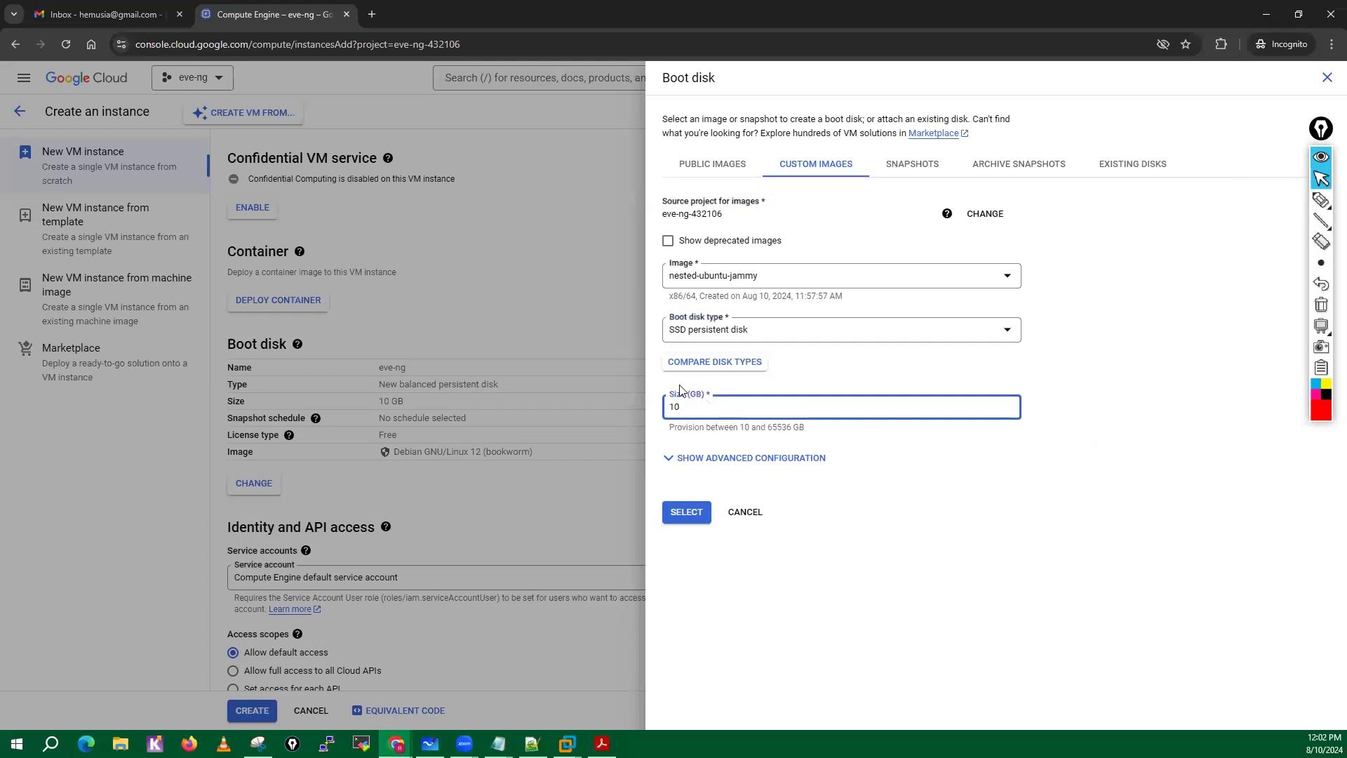
pyautogui.write('0')
pyautogui.click(687, 511)
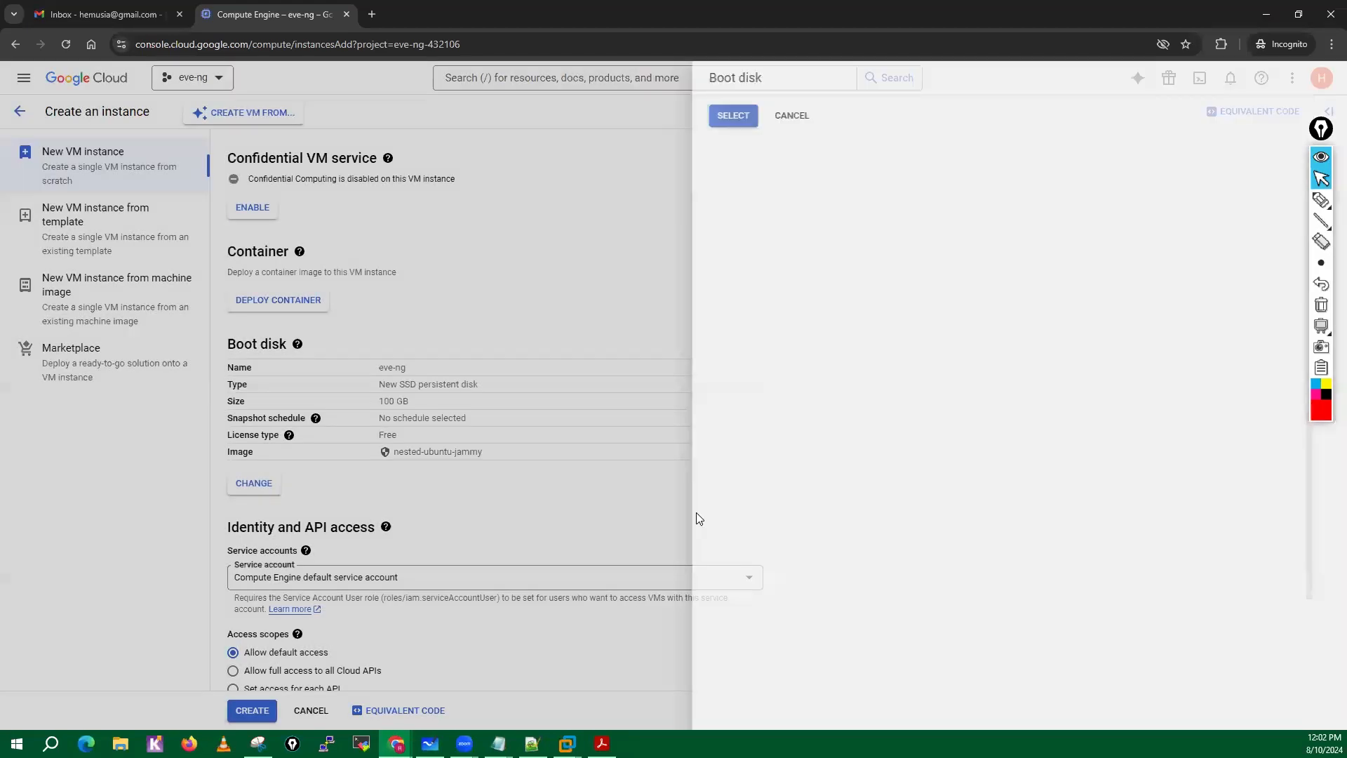
# Allow HTTP traffic in the firewall settings and create the VM instance.
pyautogui.scroll(-1, 481, 516)
pyautogui.scroll(-3, 481, 516)
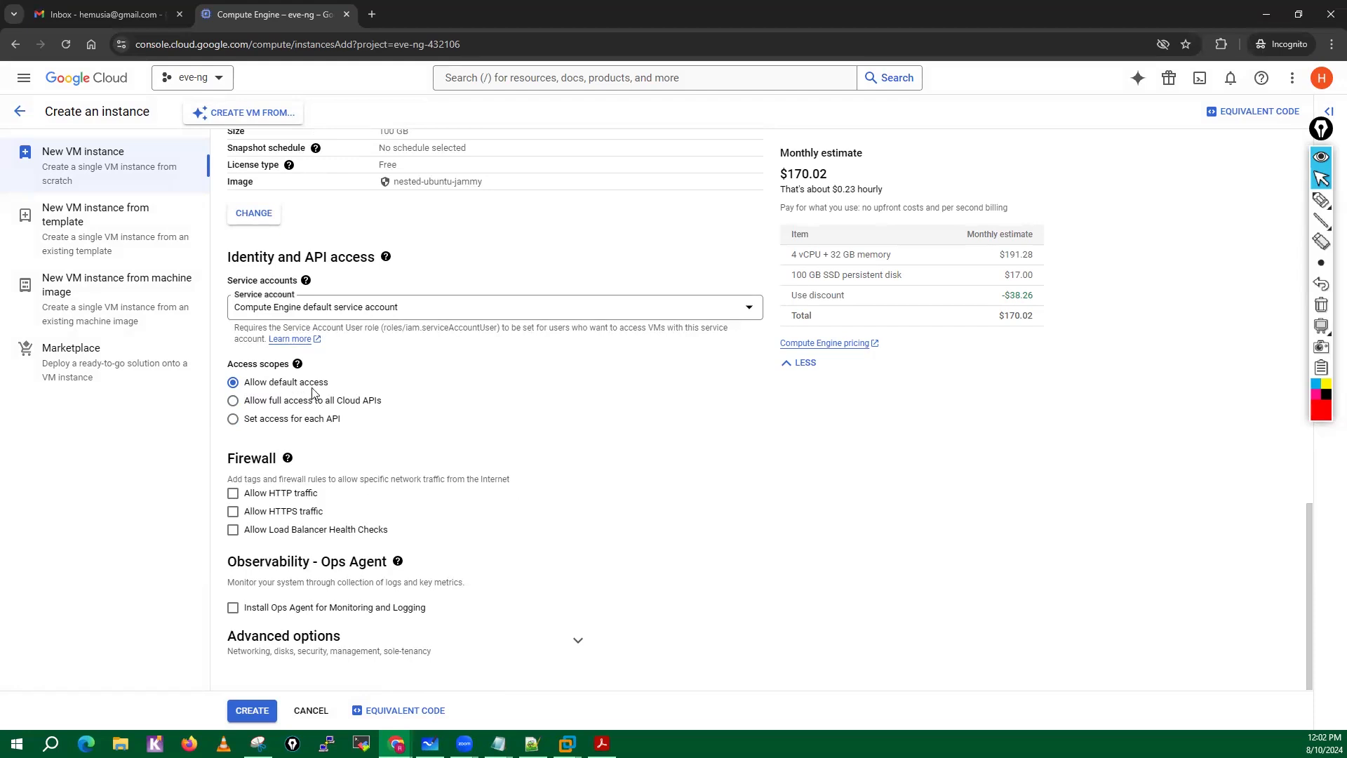
pyautogui.click(288, 457)
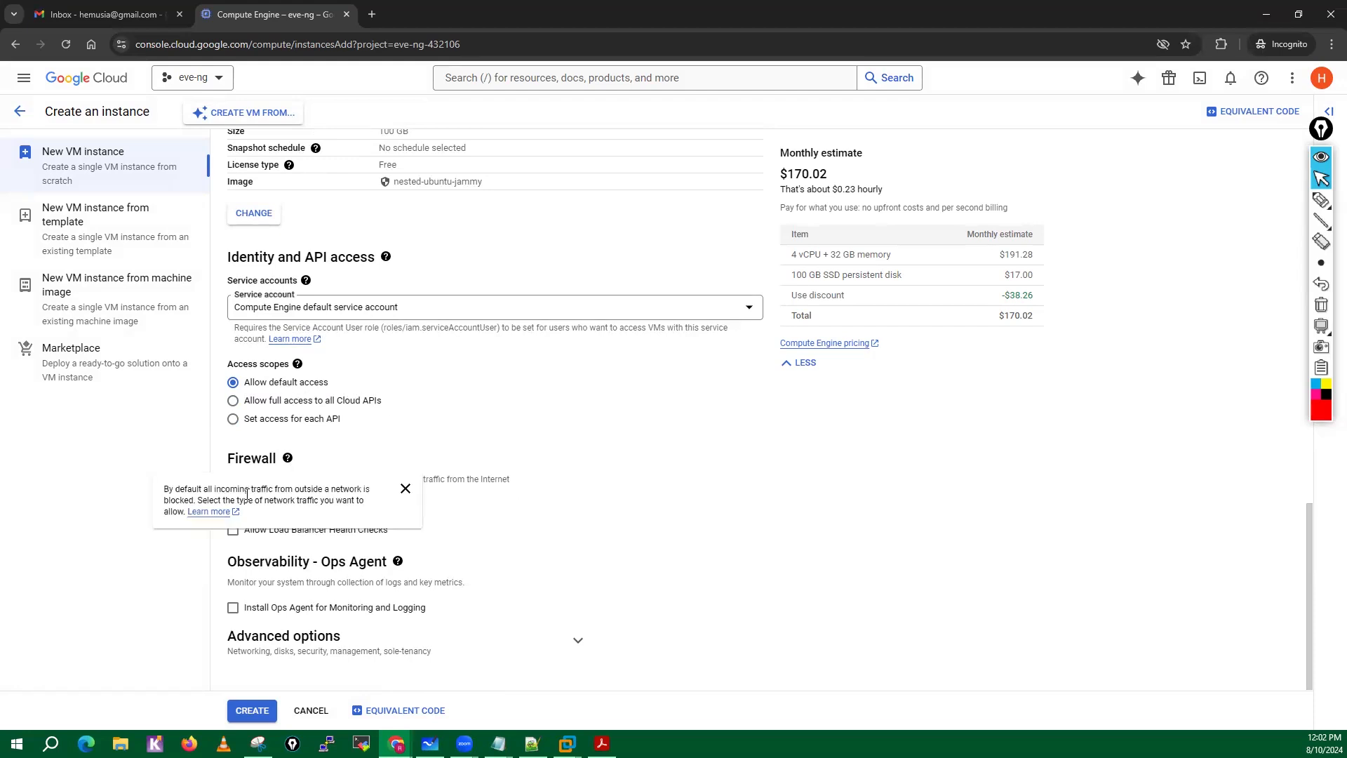
pyautogui.click(405, 489)
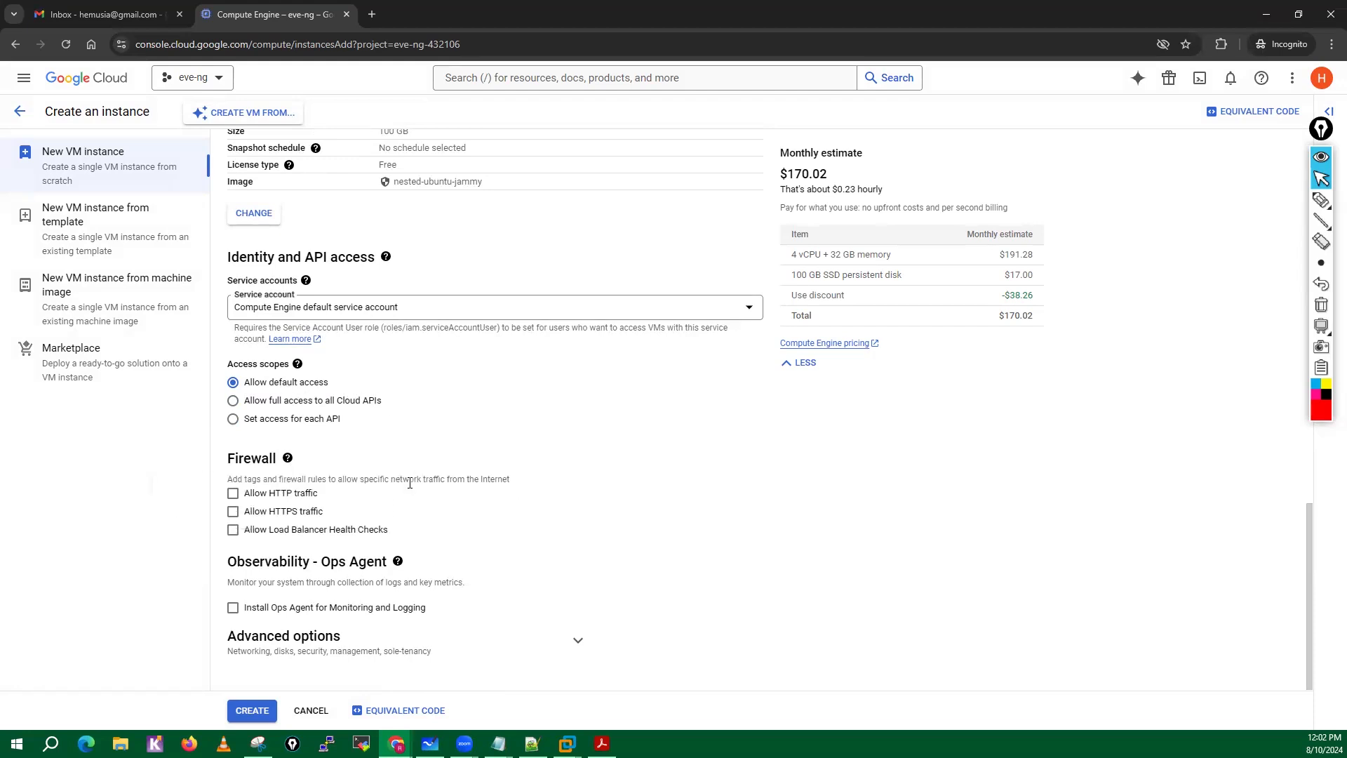
pyautogui.click(233, 494)
pyautogui.click(254, 714)
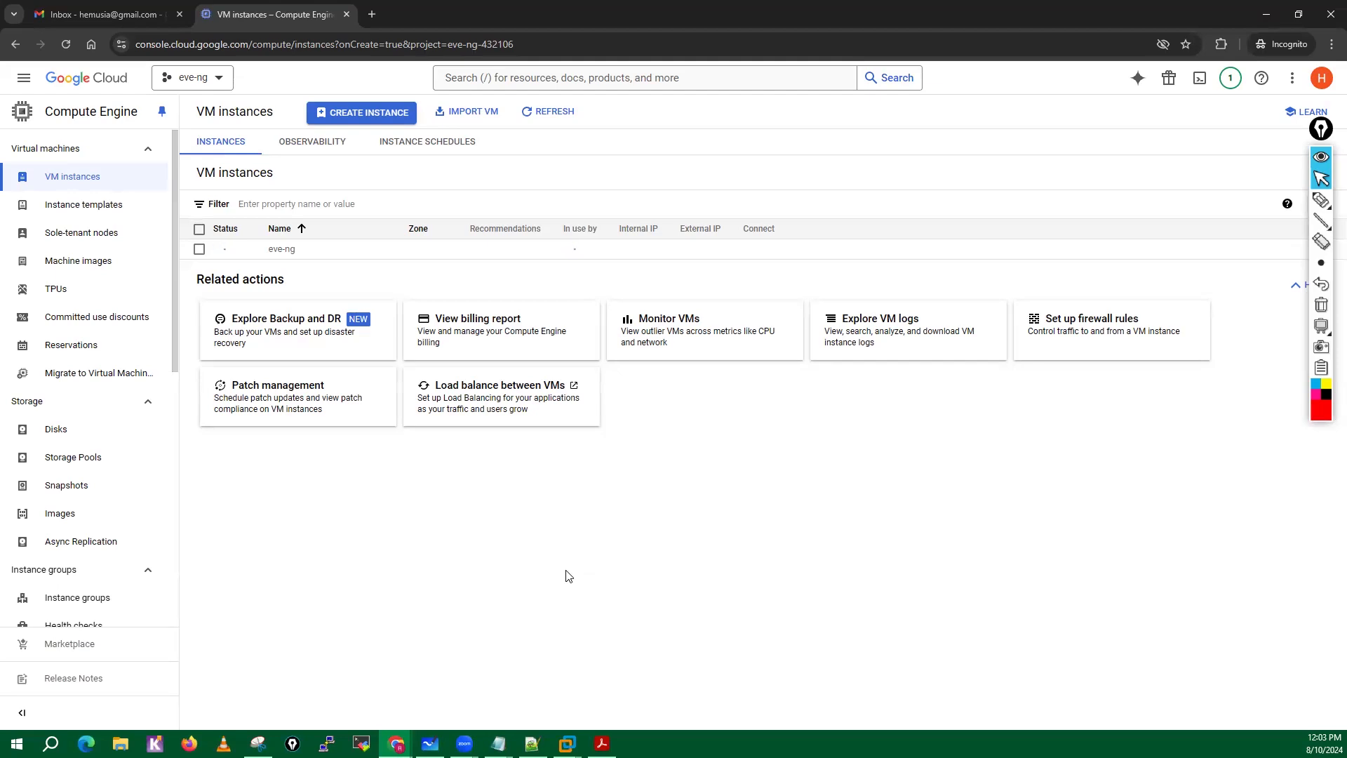
# Switch to the EVE-NG Cookbook PDF and review Step 8 on service account, access scopes and allowing HTTP traffic.
pyautogui.click(602, 744)
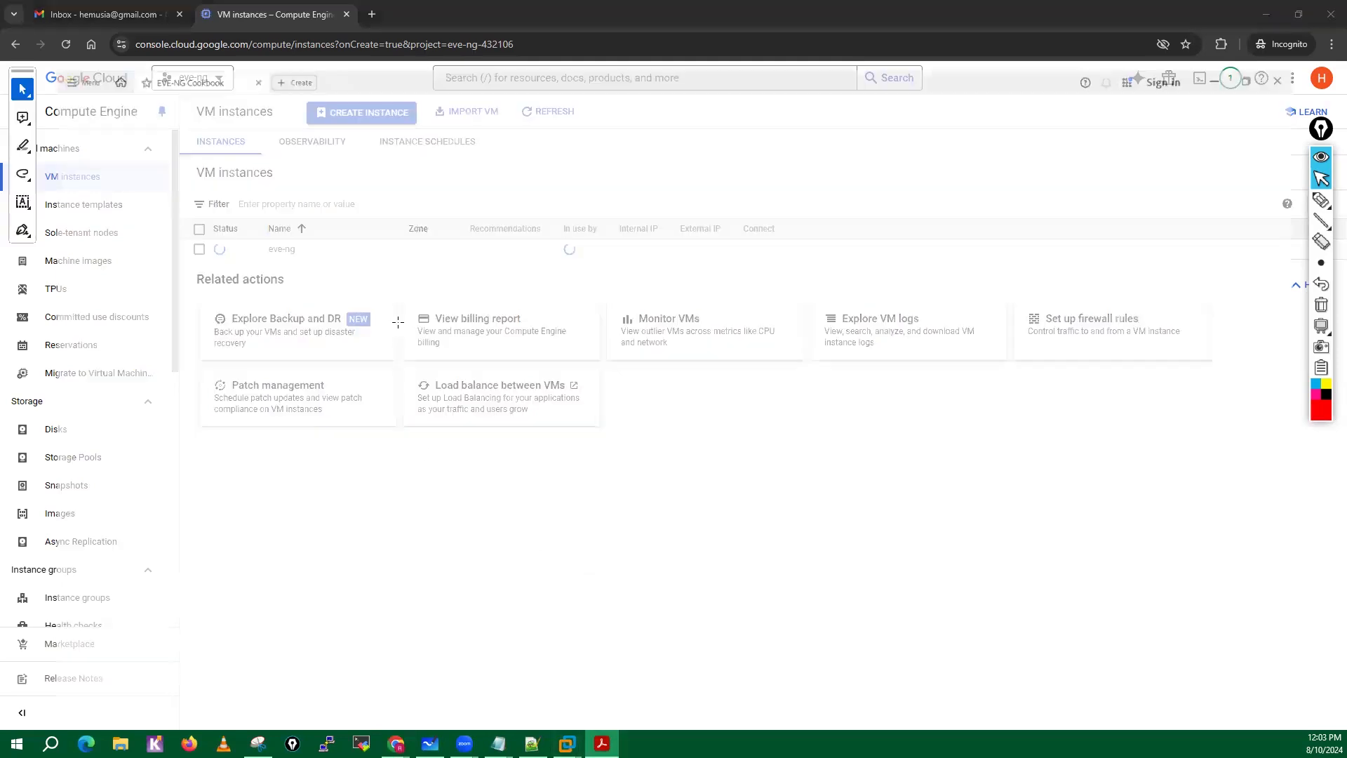
pyautogui.scroll(-6, 534, 454)
pyautogui.scroll(2, 524, 427)
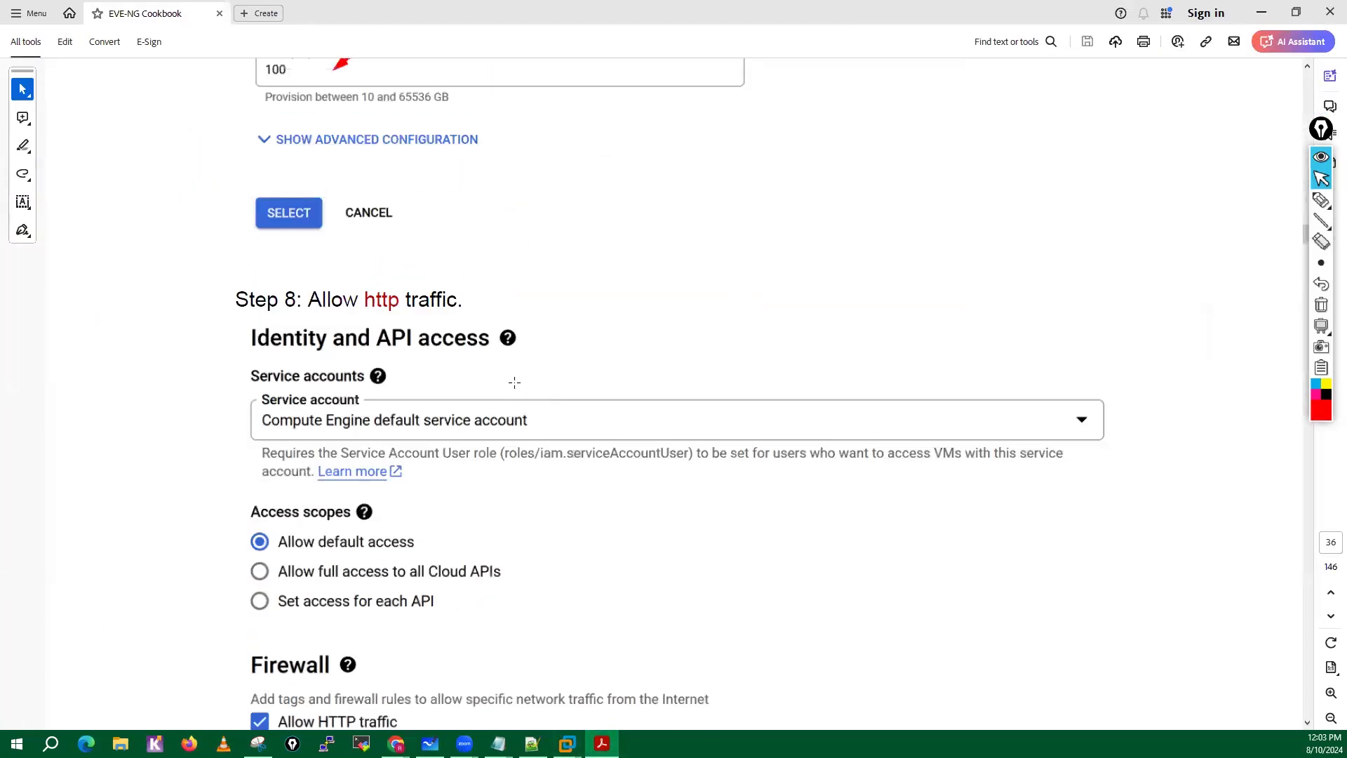
pyautogui.scroll(-3, 445, 439)
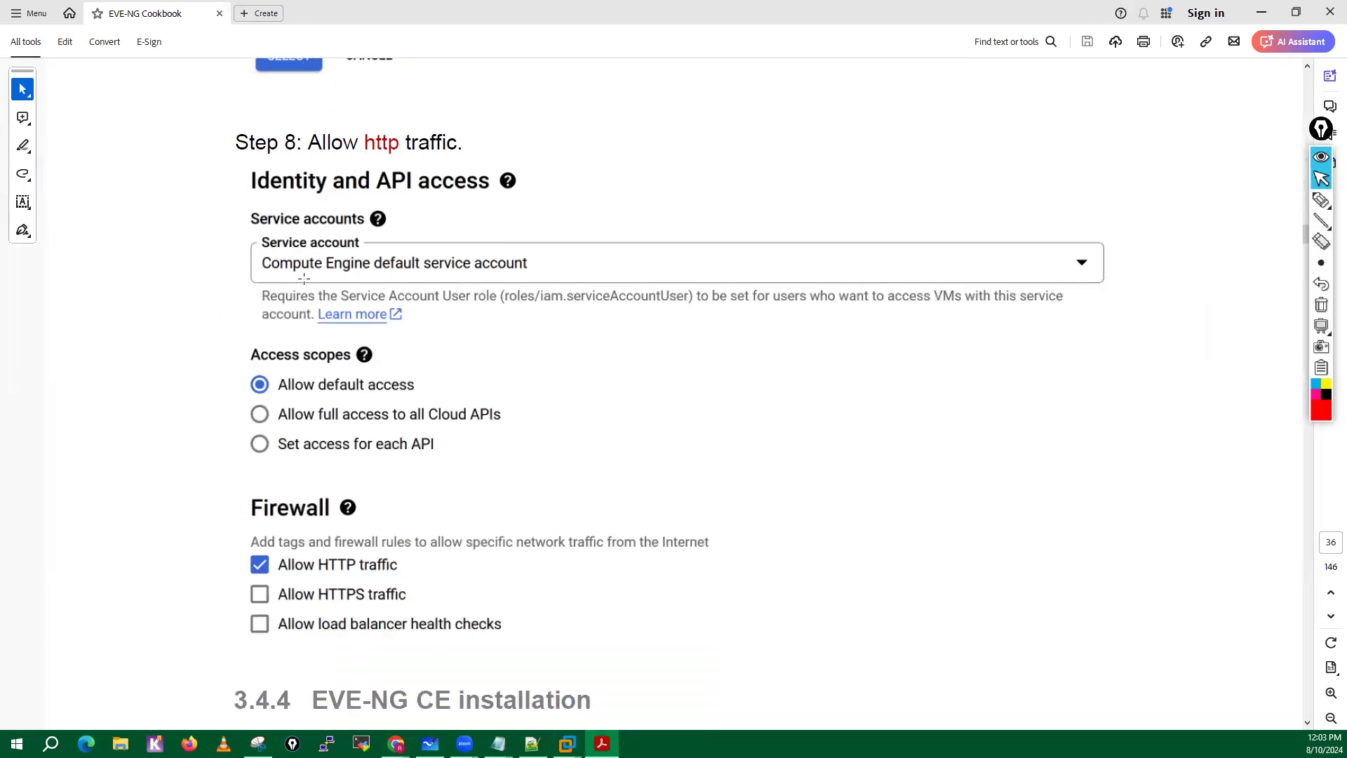
pyautogui.scroll(-1, 363, 312)
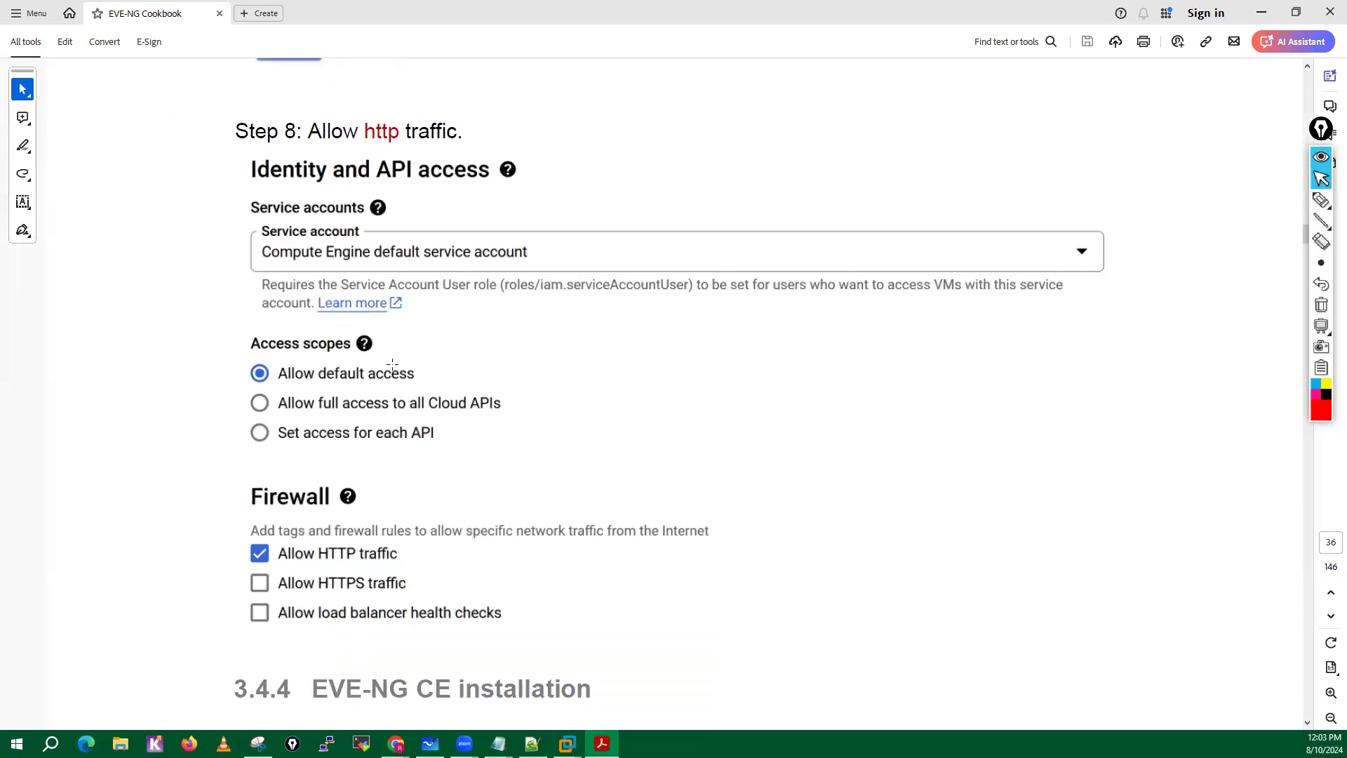
pyautogui.scroll(-1, 468, 370)
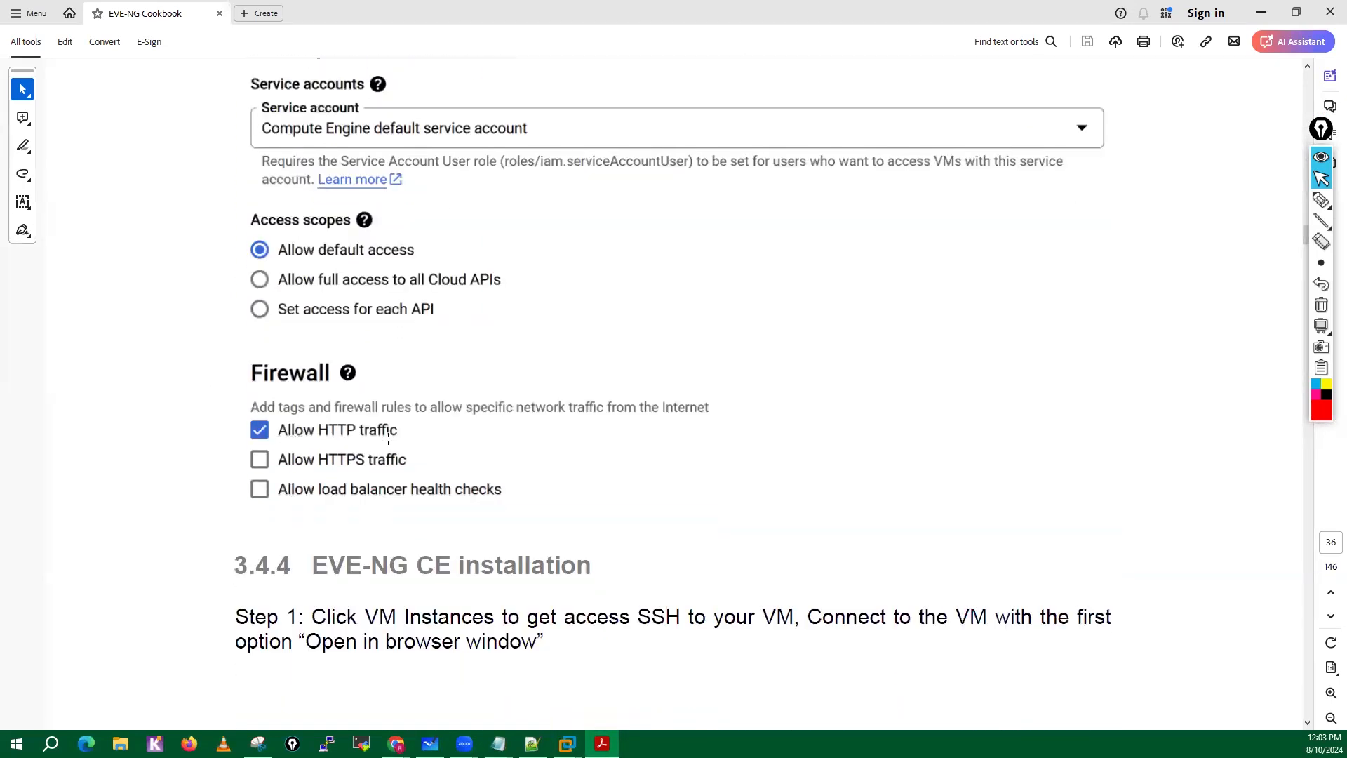
pyautogui.scroll(-1, 390, 439)
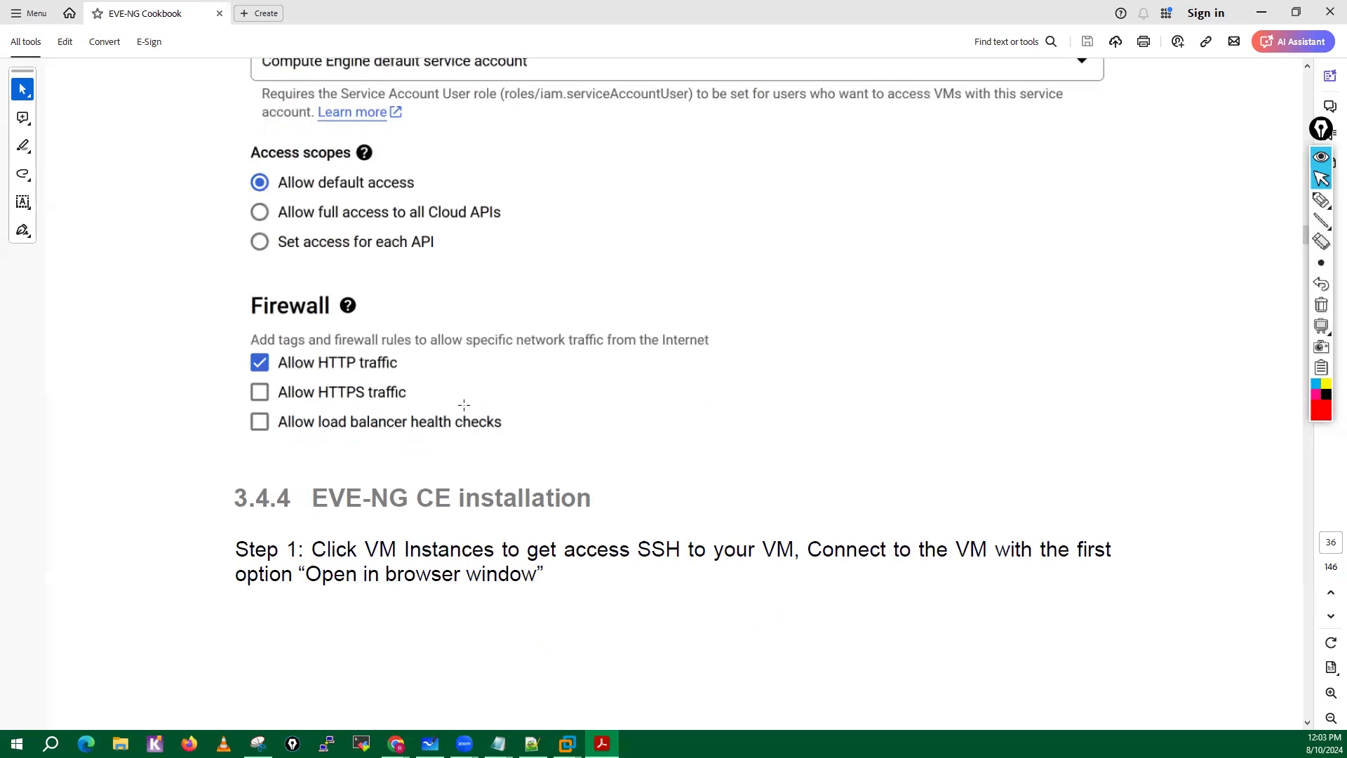
pyautogui.scroll(-1, 461, 400)
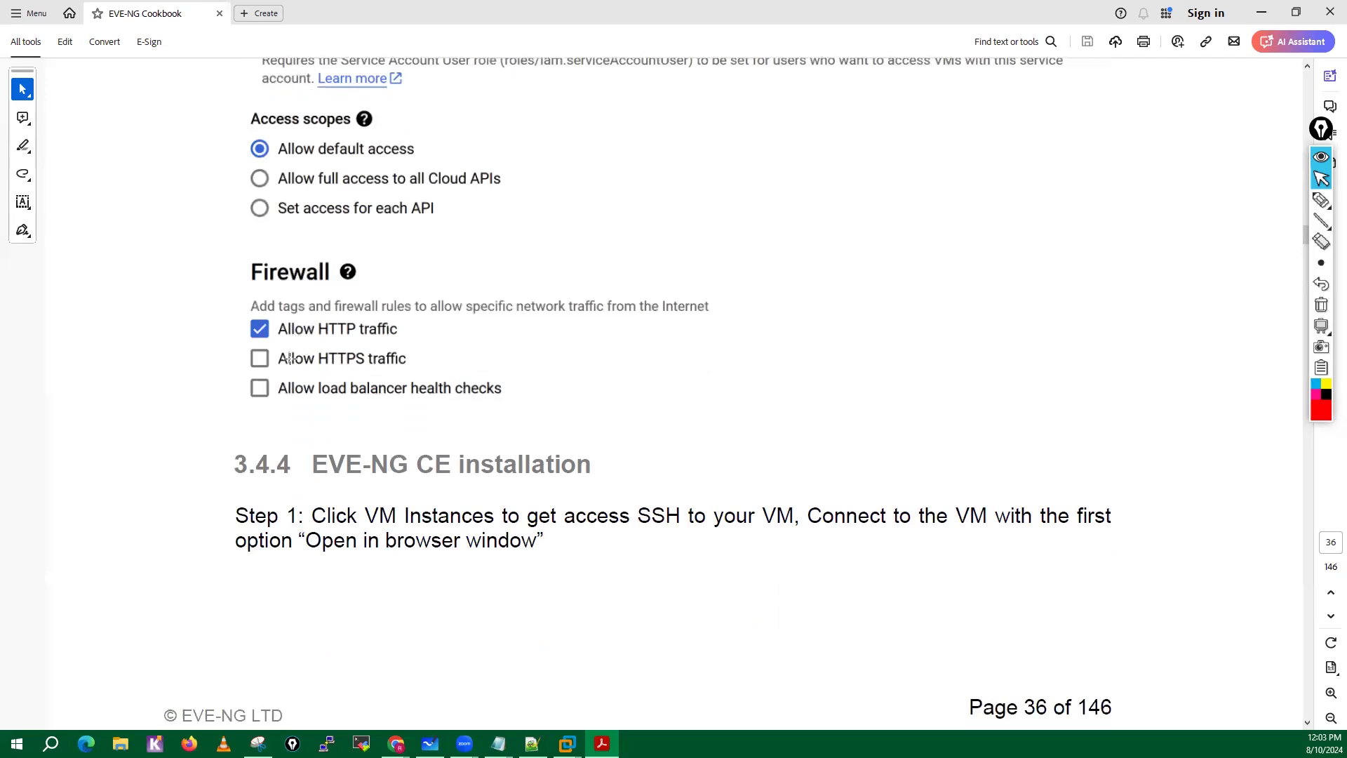
pyautogui.scroll(-4, 494, 353)
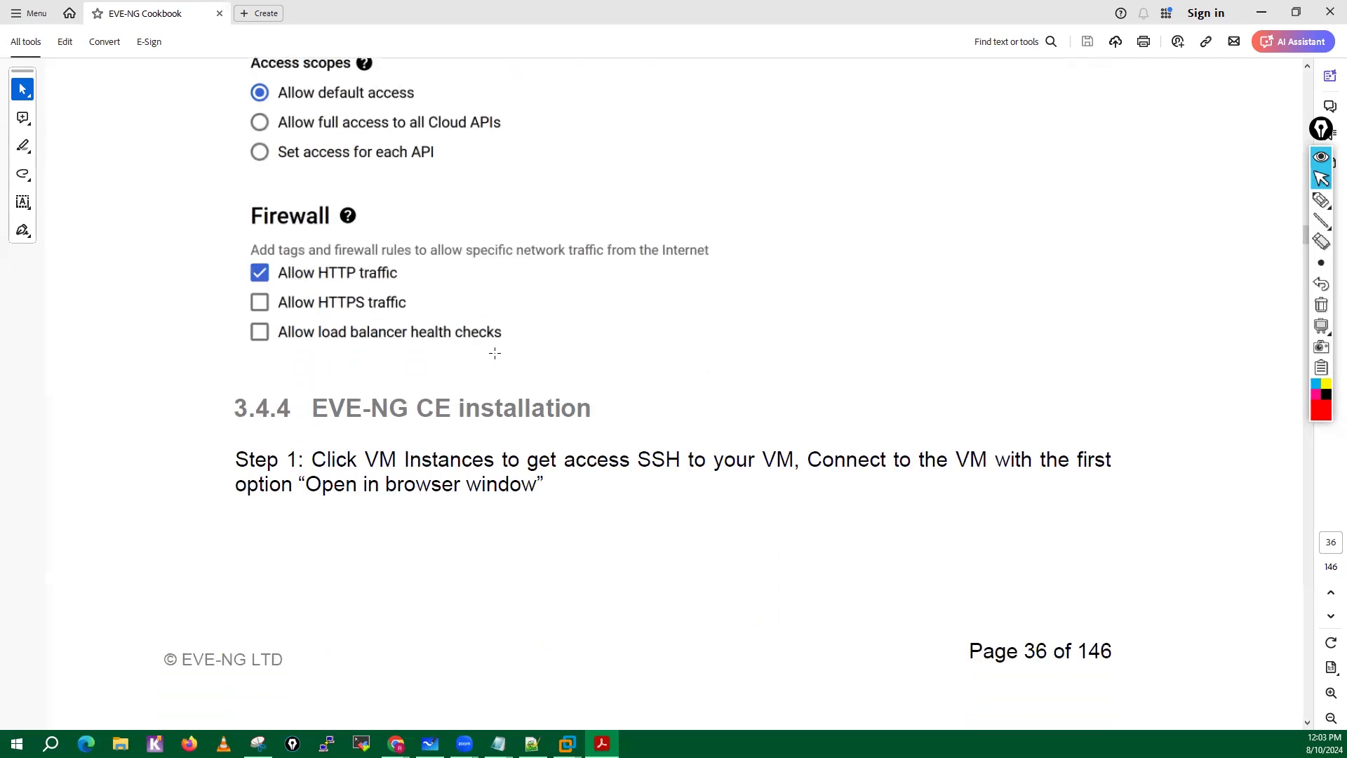
# Read Step 1 of section 3.4.4, EVE-NG CE installation, on connecting to the VM over SSH in a browser window.
pyautogui.scroll(-3, 494, 352)
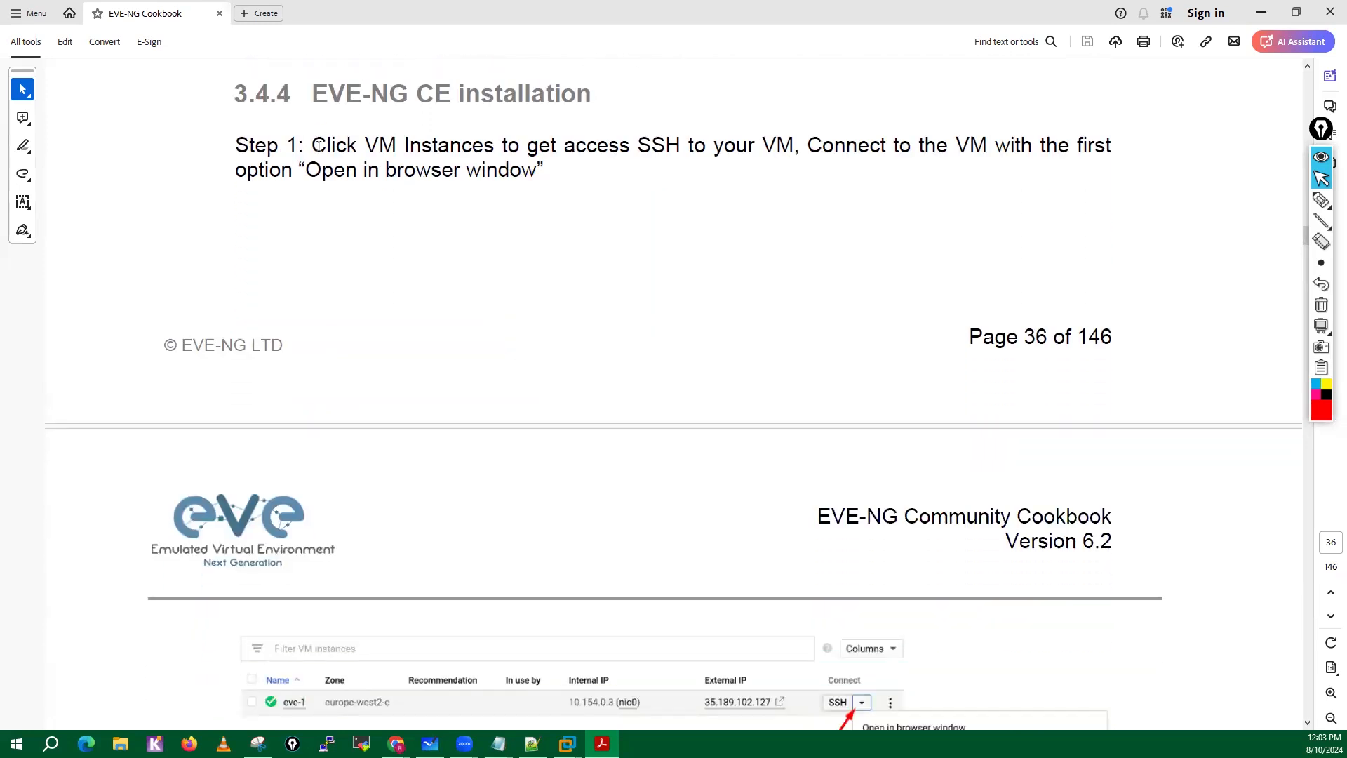
pyautogui.moveTo(320, 146); pyautogui.dragTo(541, 172)
pyautogui.click(341, 91)
pyautogui.moveTo(445, 92); pyautogui.dragTo(619, 289)
pyautogui.click(397, 267)
pyautogui.moveTo(396, 743)
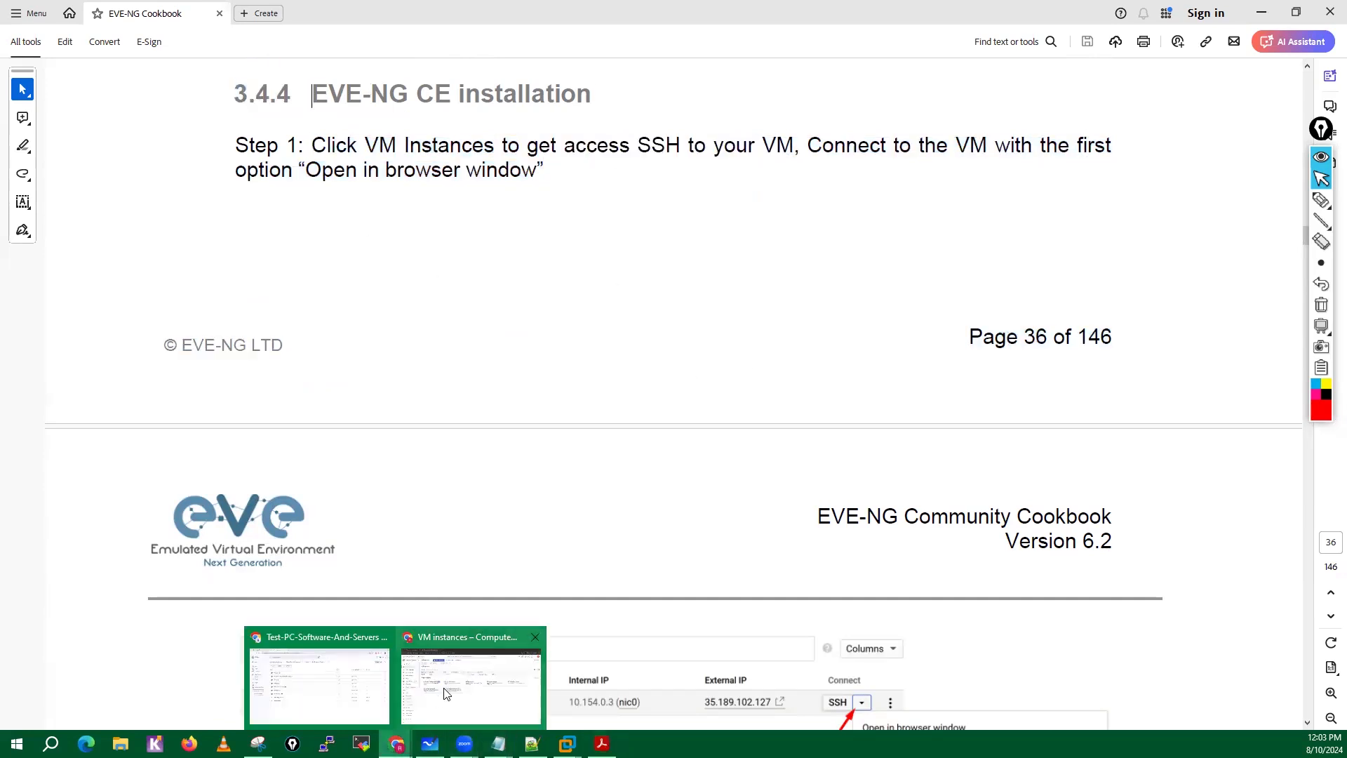
# Return to the Google Cloud console, open an SSH session to the eve-ng VM in a browser window, and authorize the connection.
pyautogui.click(497, 673)
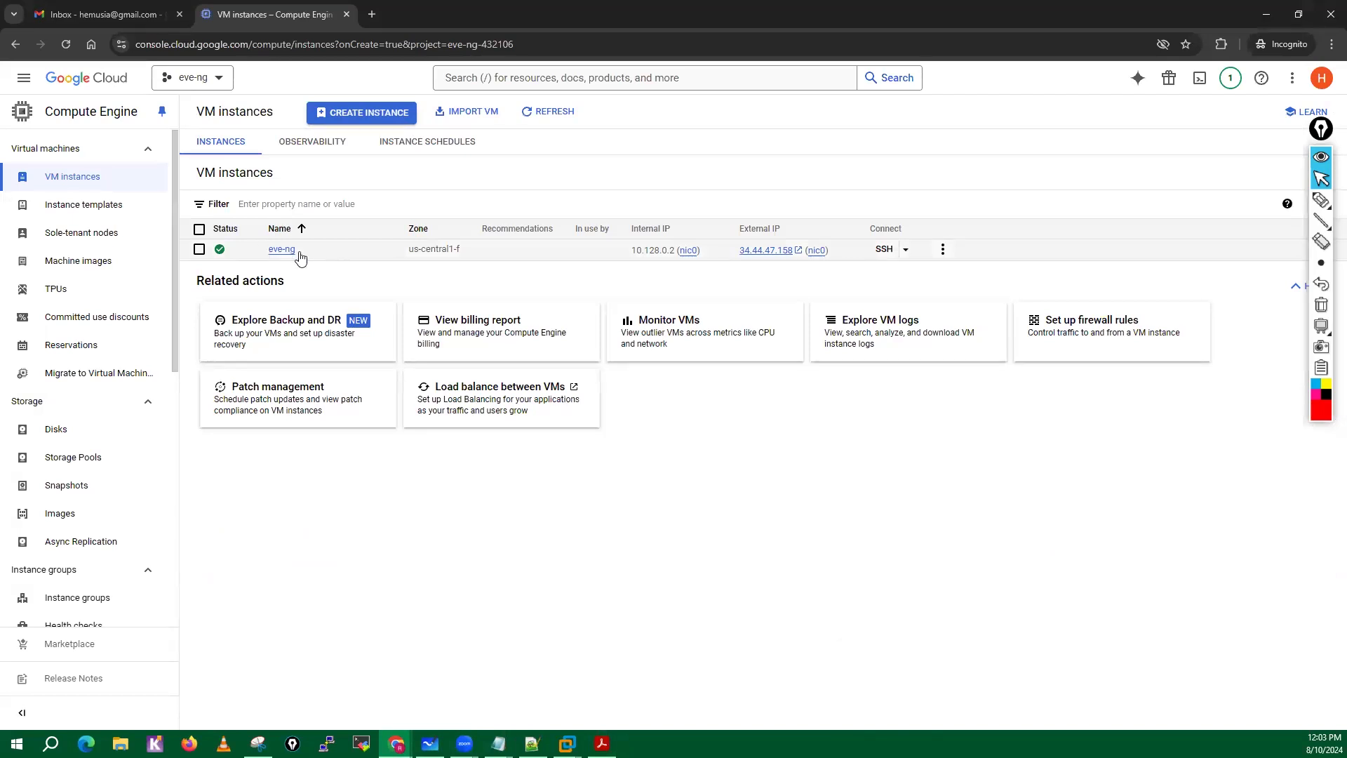
pyautogui.click(905, 249)
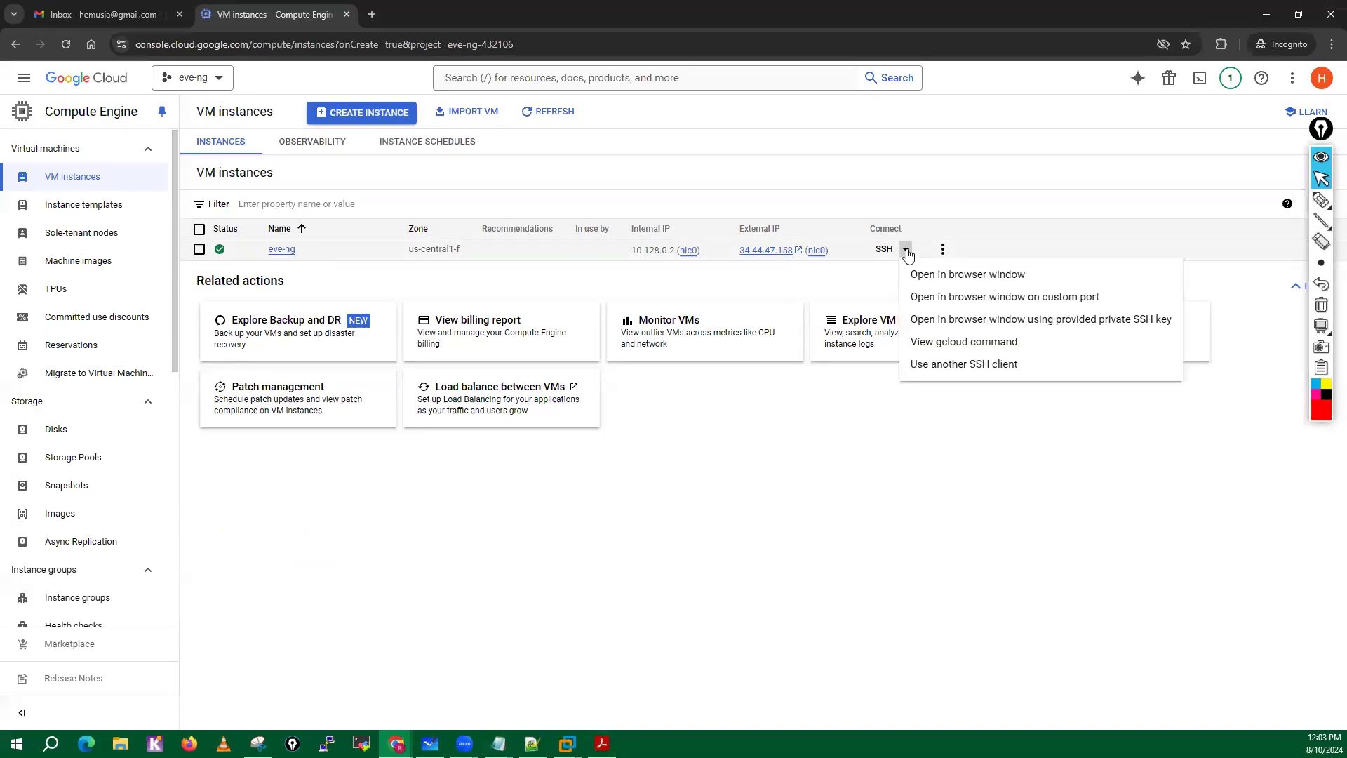
pyautogui.click(952, 279)
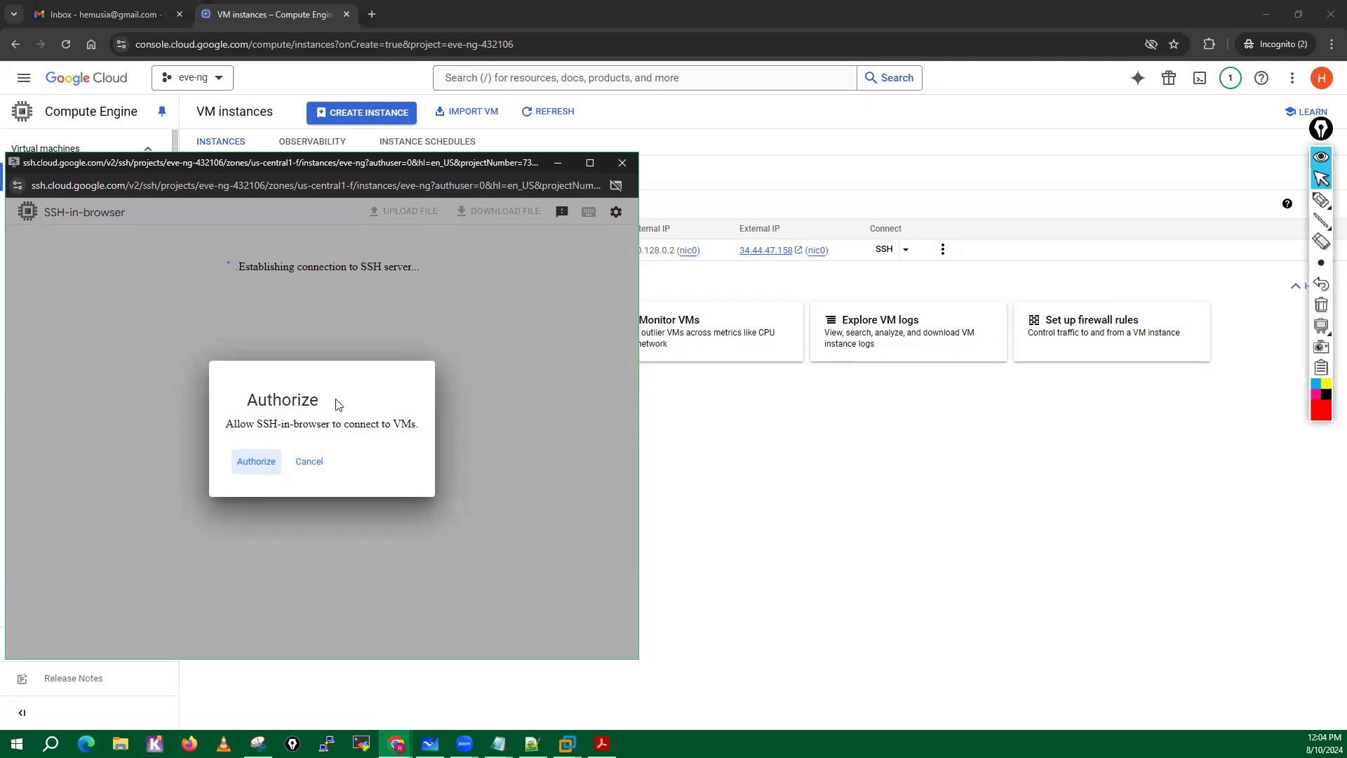
pyautogui.click(251, 461)
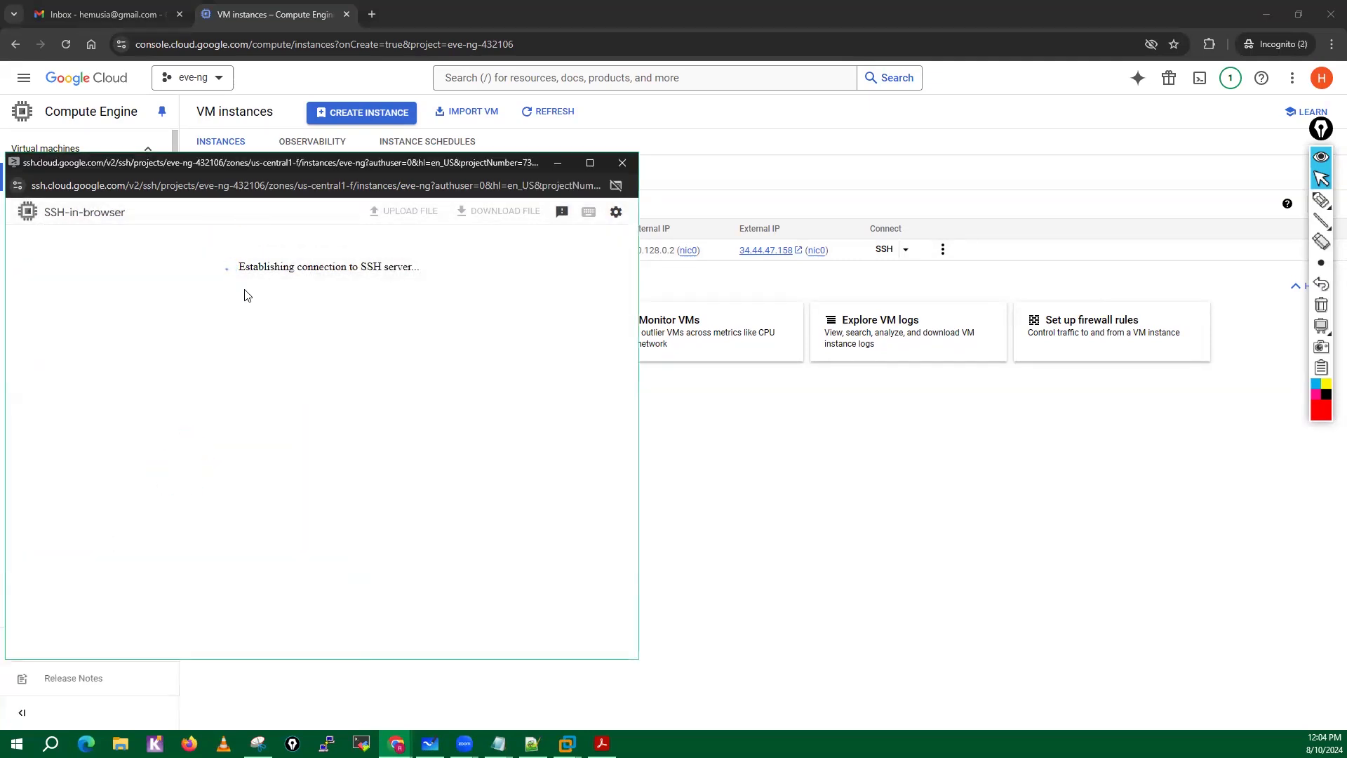
pyautogui.moveTo(248, 158); pyautogui.dragTo(420, 165)
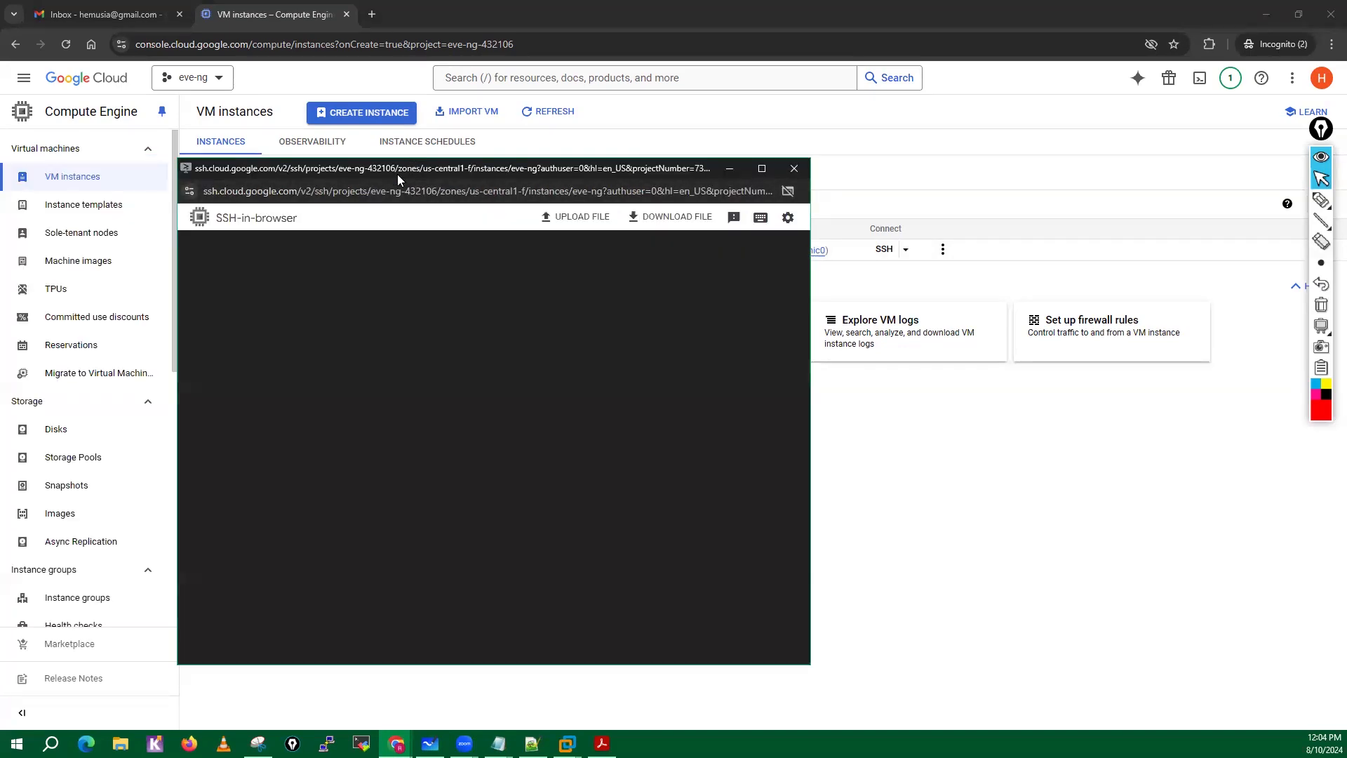
pyautogui.moveTo(423, 168); pyautogui.dragTo(505, 139)
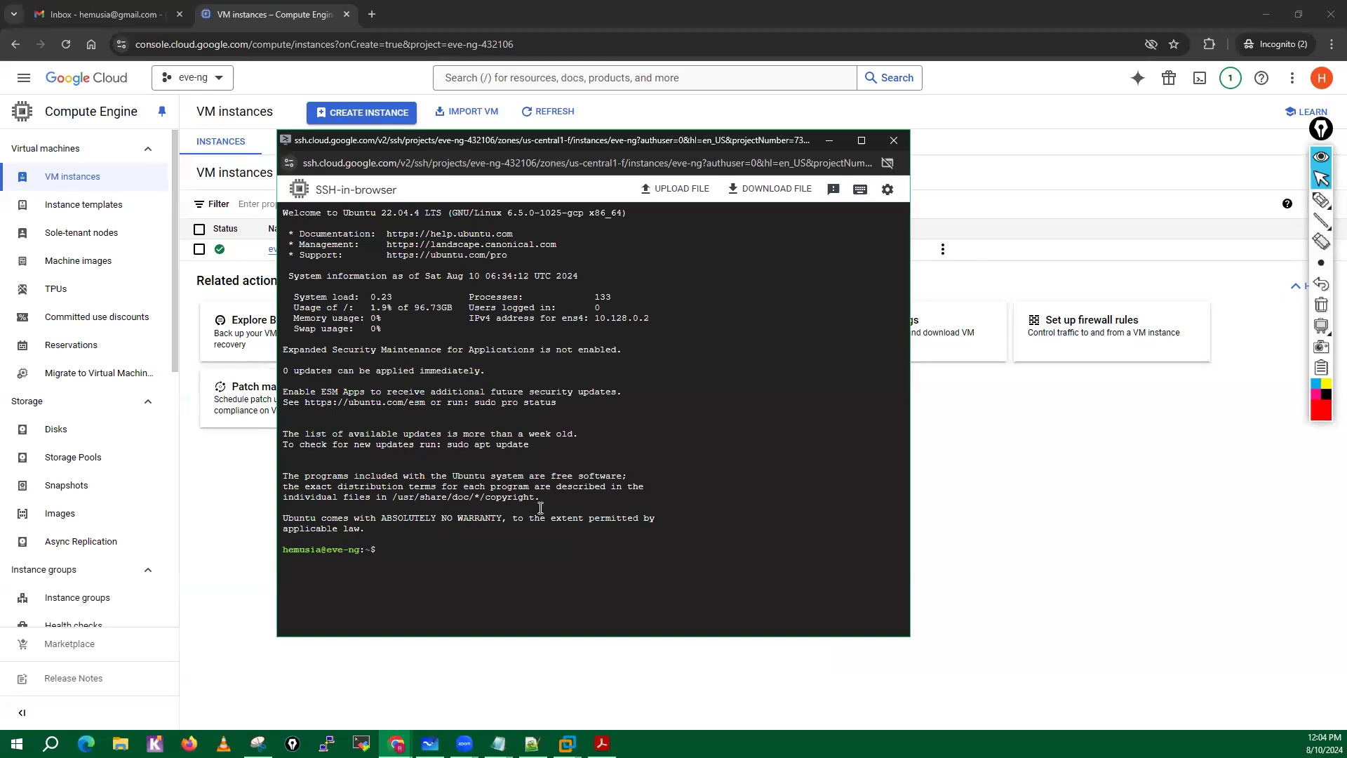
# Switch to the EVE-NG Cookbook PDF and read Steps 2 to 4 on launching the installation, upgrading and rebooting.
pyautogui.moveTo(602, 743)
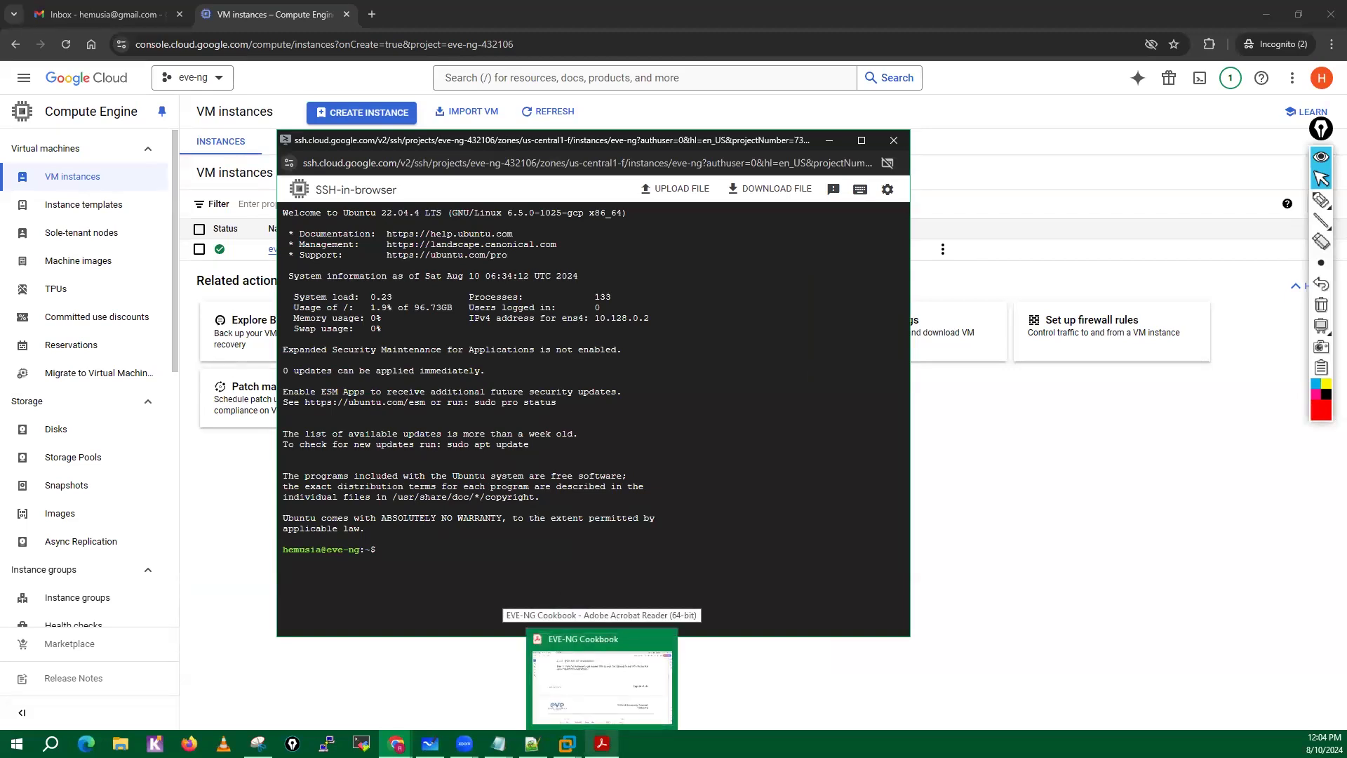
pyautogui.click(601, 684)
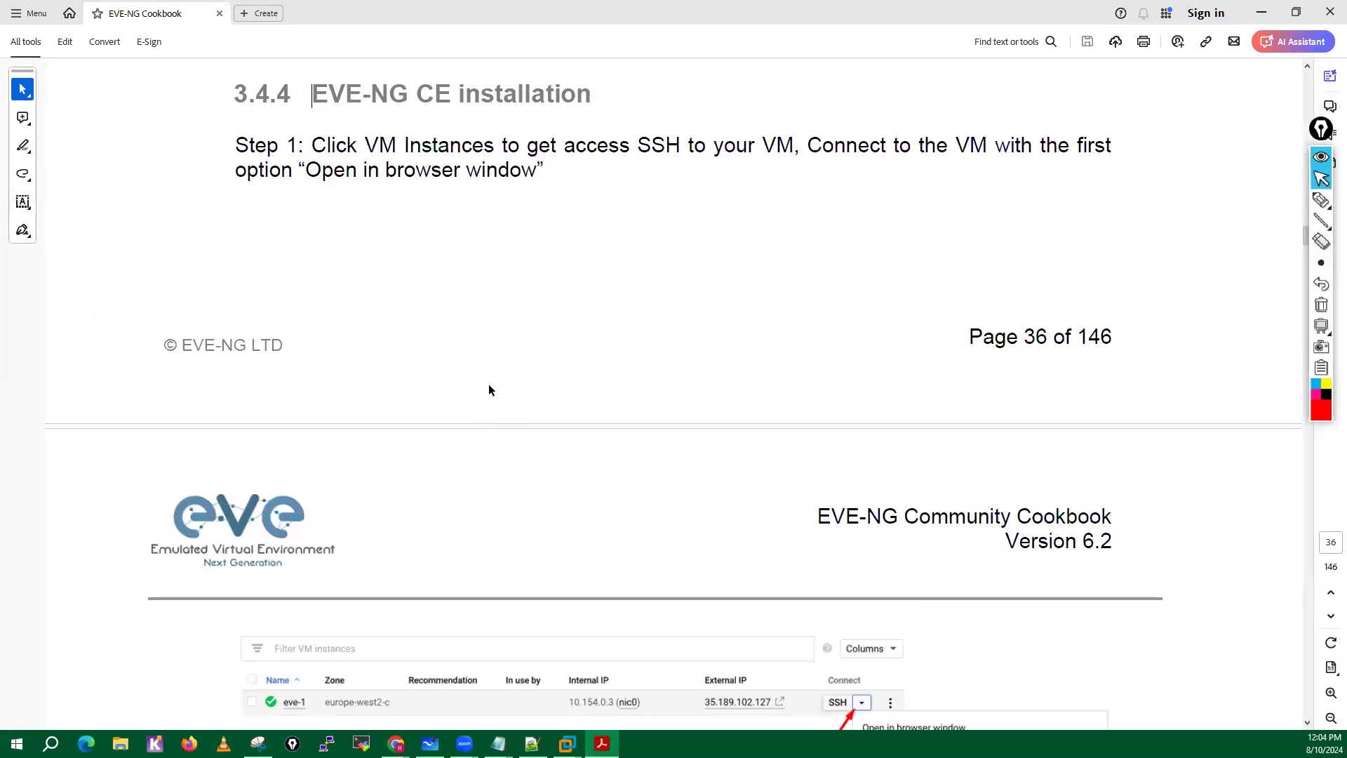
pyautogui.scroll(-6, 489, 390)
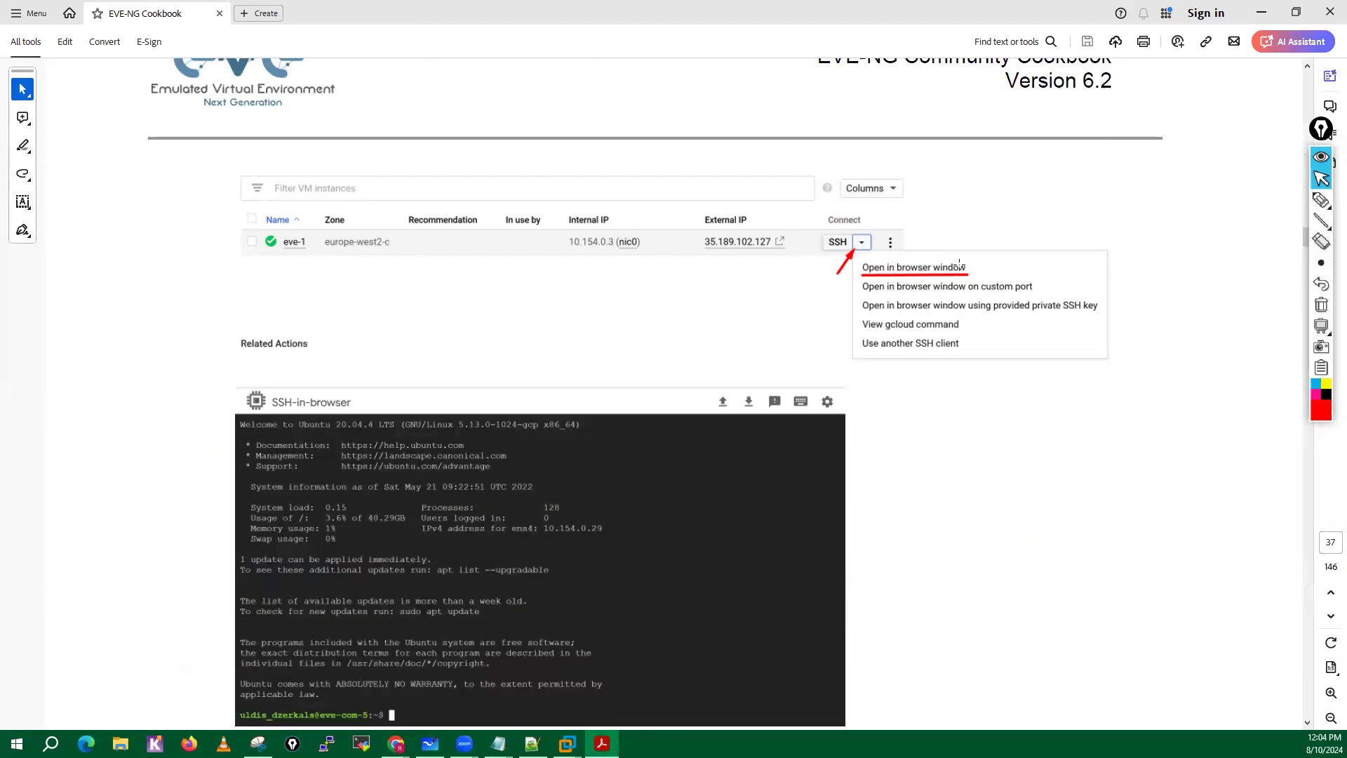
pyautogui.scroll(-1, 525, 462)
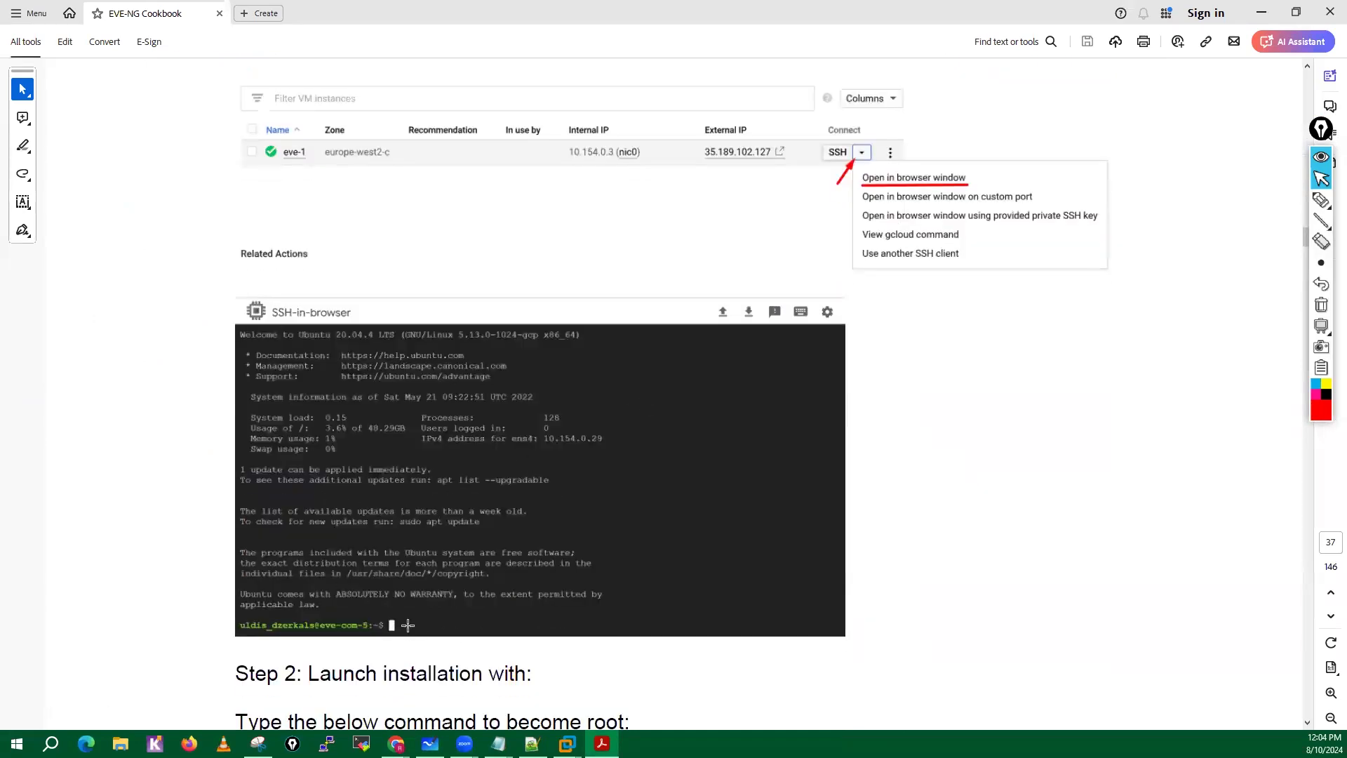
pyautogui.scroll(-5, 407, 624)
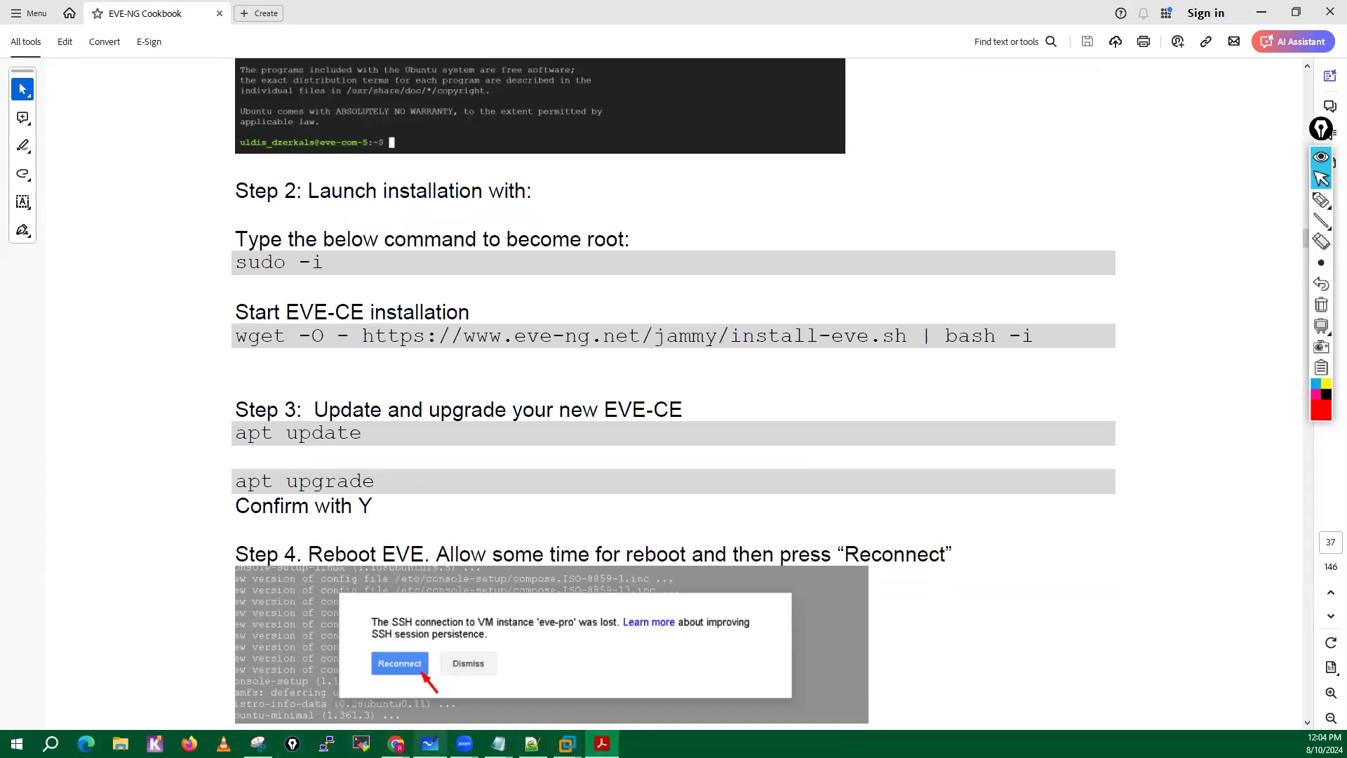
# Bring the SSH session over the cookbook in a wider, shorter window and become root with sudo -i.
pyautogui.moveTo(396, 744)
pyautogui.click(547, 666)
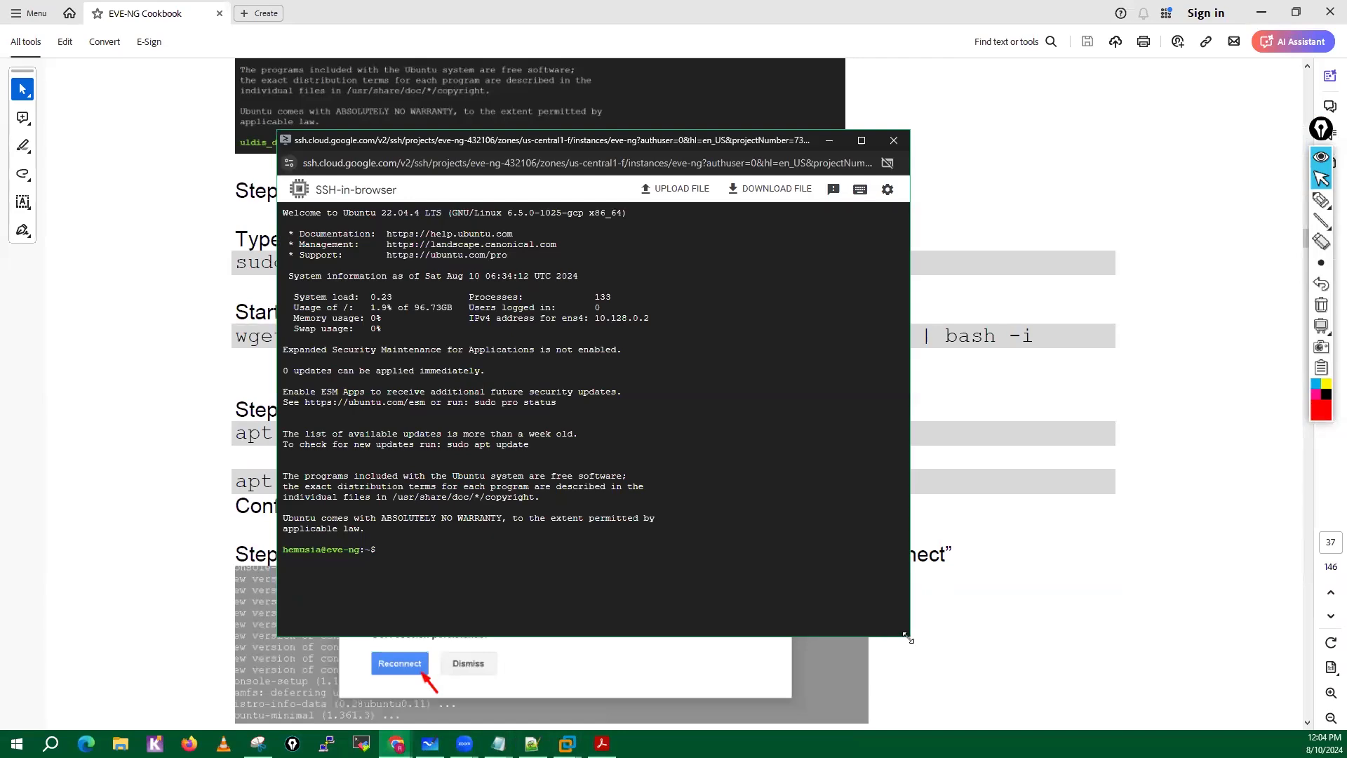
pyautogui.moveTo(908, 637); pyautogui.dragTo(1032, 443)
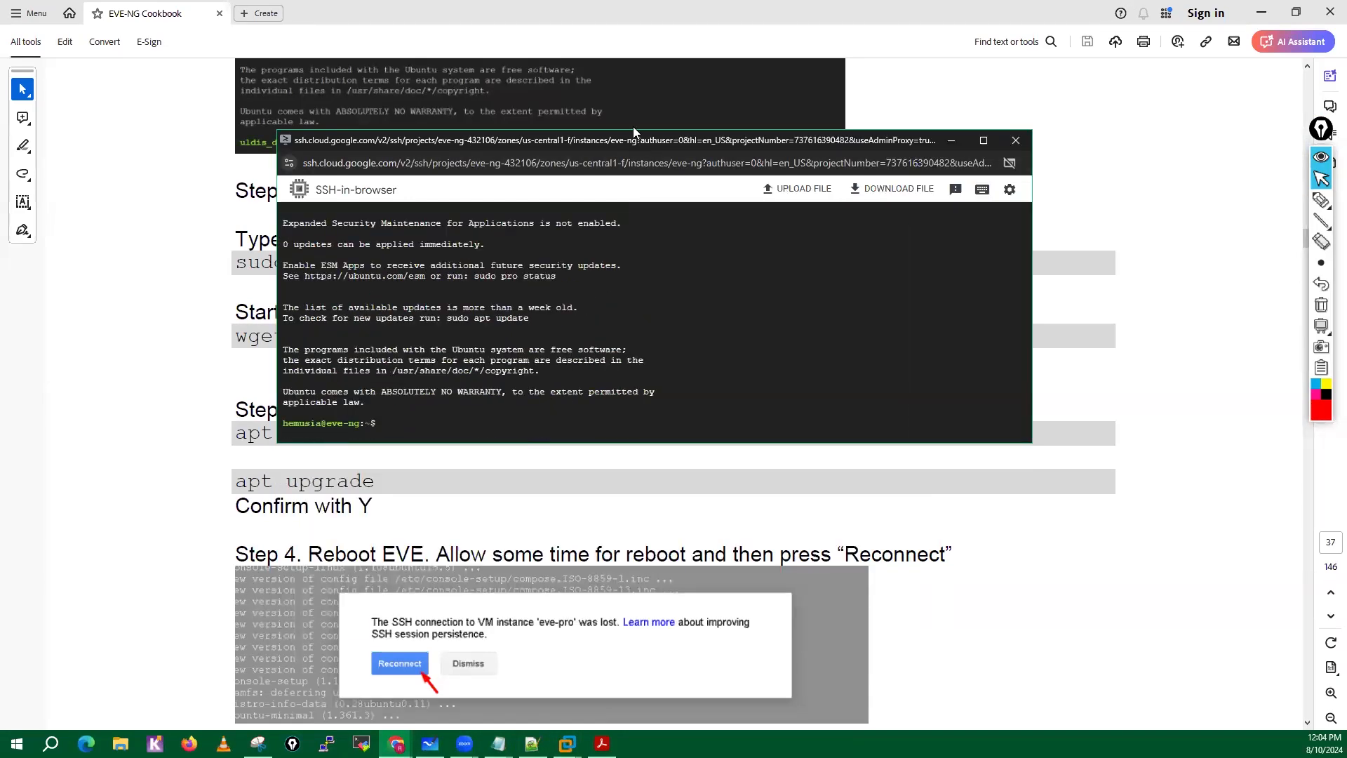
pyautogui.moveTo(633, 132); pyautogui.dragTo(848, 156)
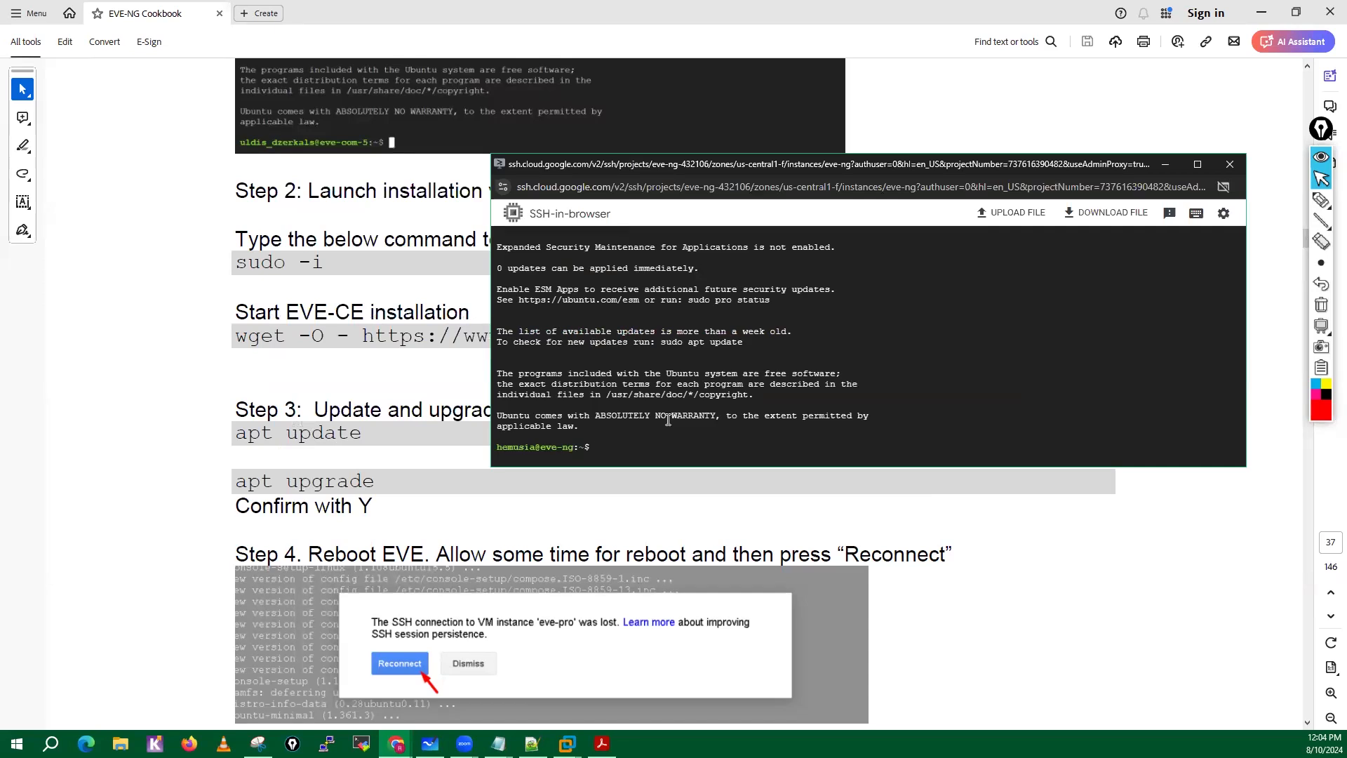
pyautogui.write('sudo -i')
pyautogui.press('Return')
pyautogui.press('Return')
pyautogui.press('Return')
pyautogui.press('Return')
pyautogui.press('Return')
pyautogui.press('Return')
pyautogui.press('Return')
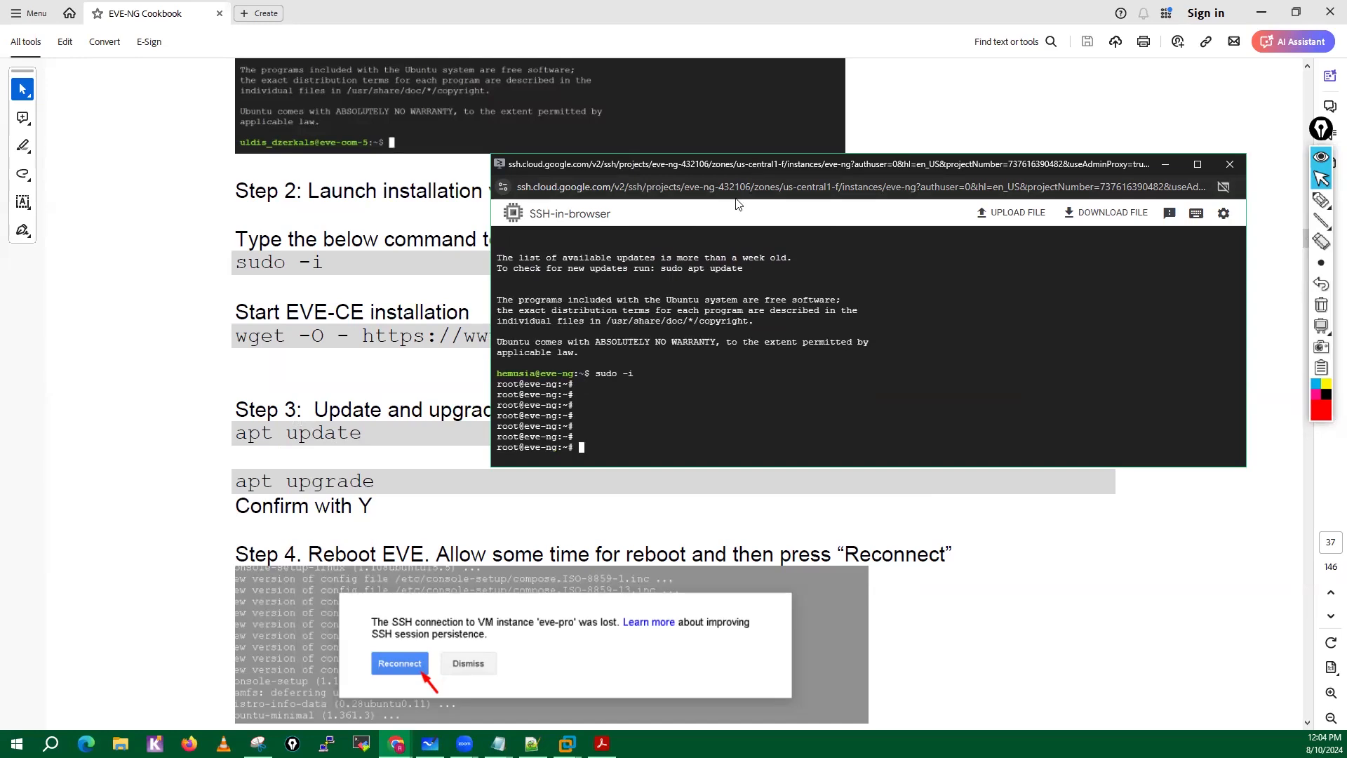
pyautogui.moveTo(736, 204); pyautogui.dragTo(394, 427)
pyautogui.moveTo(236, 336); pyautogui.dragTo(1034, 336)
pyautogui.rightClick(821, 344)
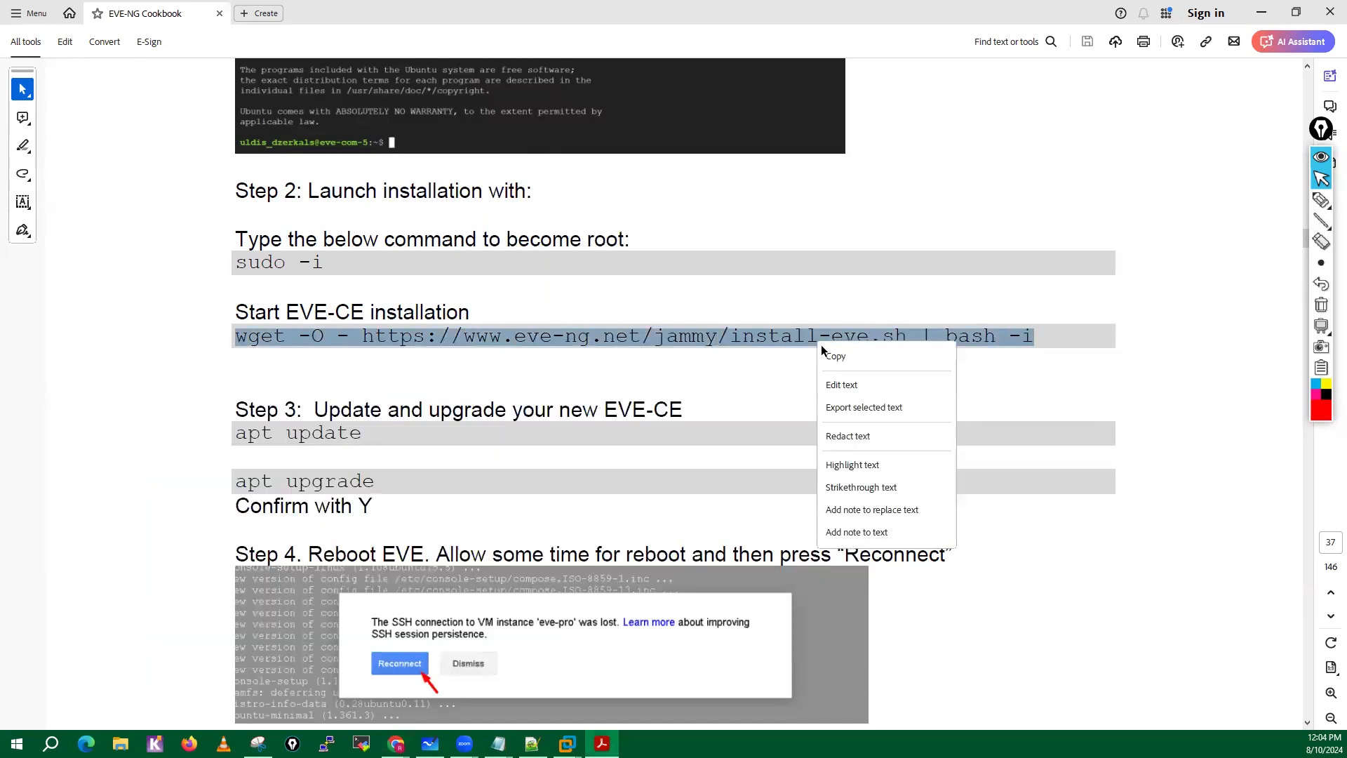
pyautogui.click(834, 358)
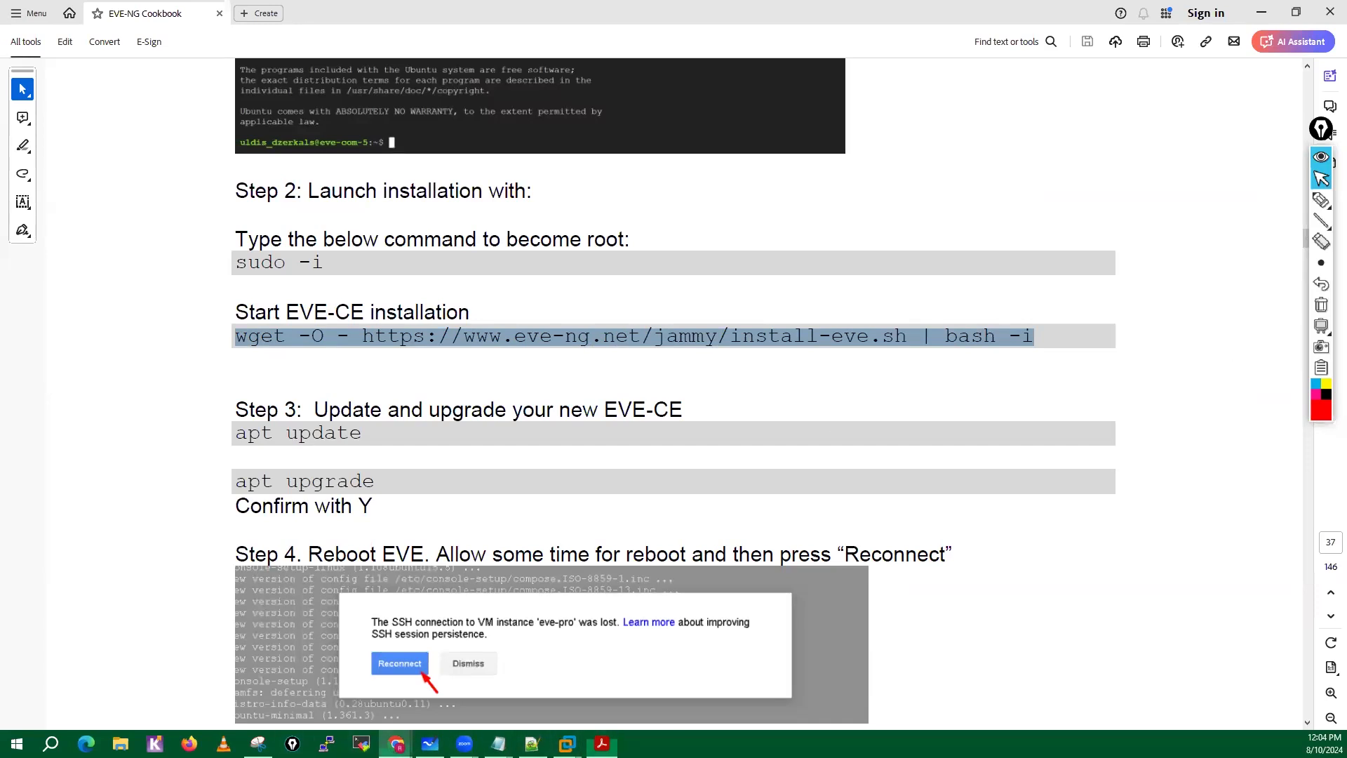
pyautogui.moveTo(397, 744)
pyautogui.click(519, 698)
pyautogui.rightClick(652, 570)
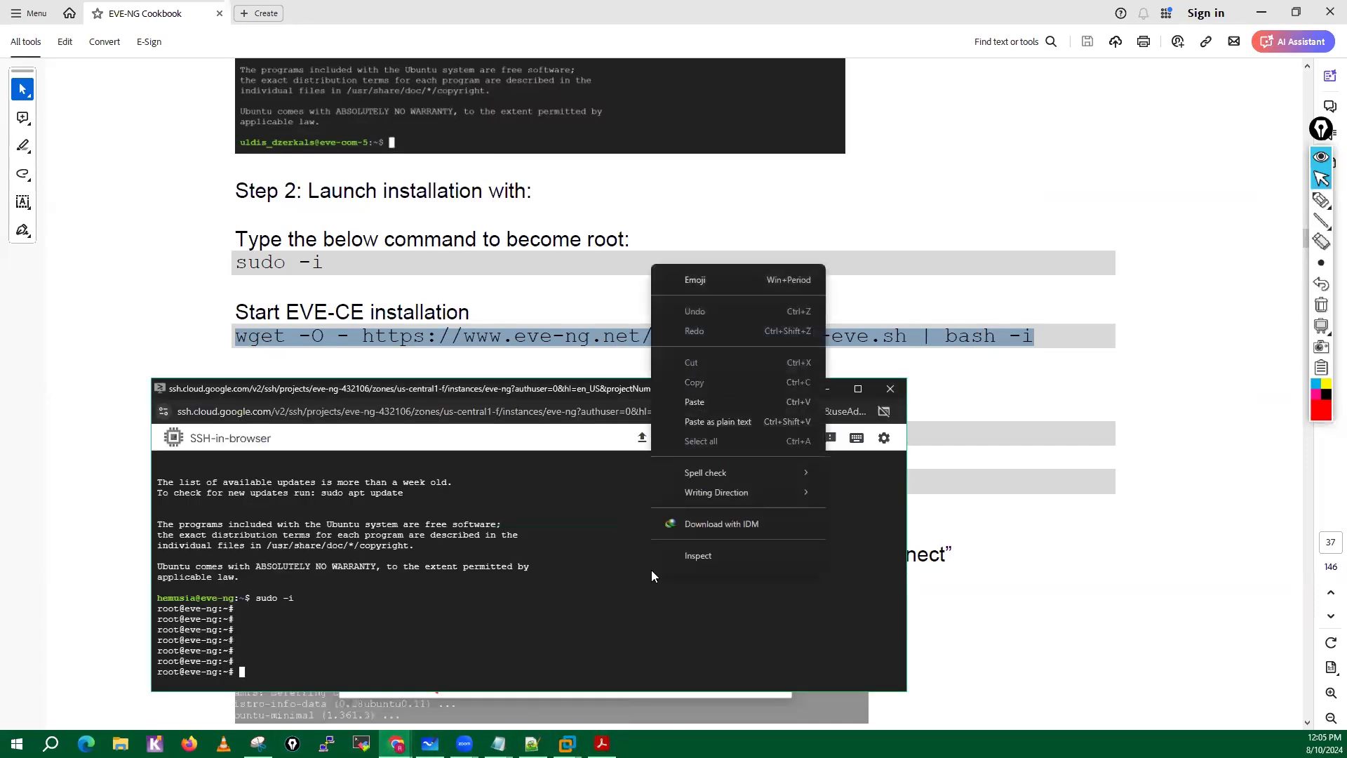
pyautogui.click(694, 410)
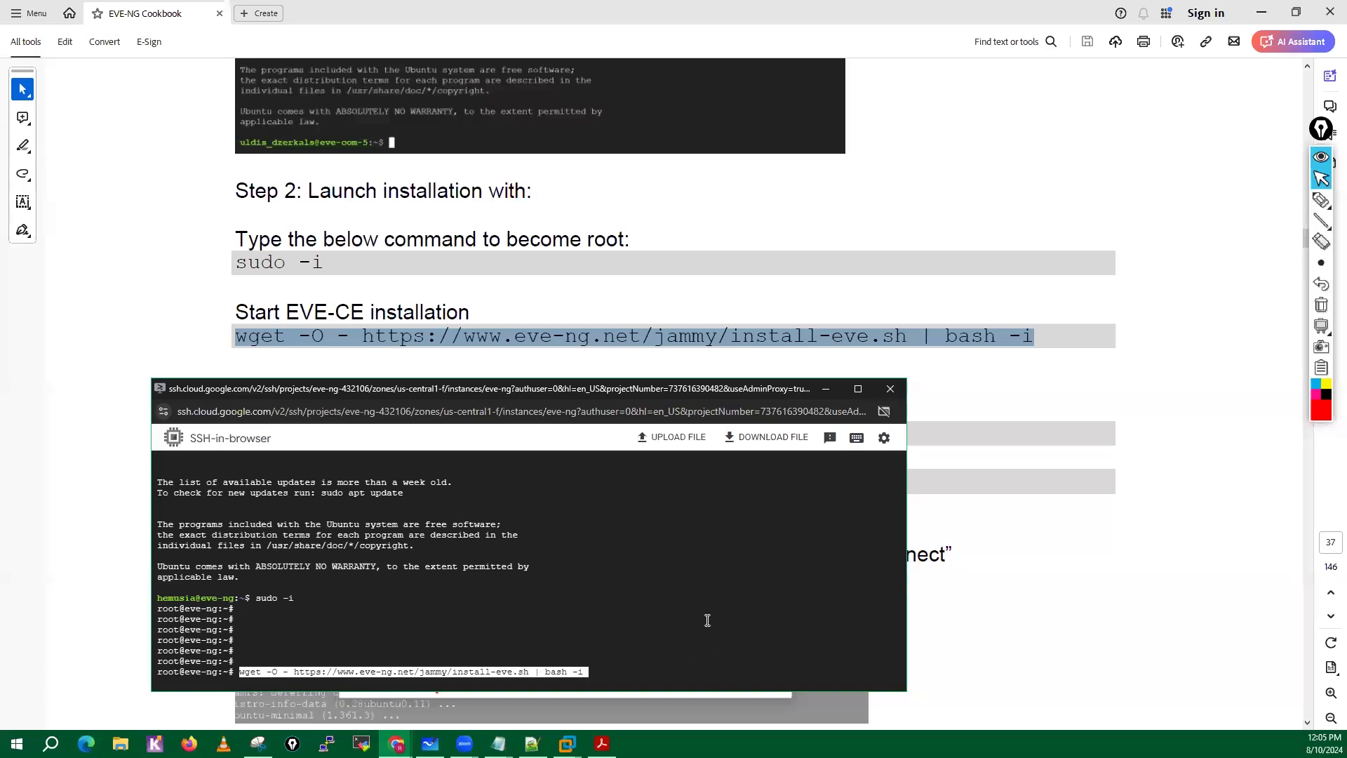
pyautogui.press('Return')
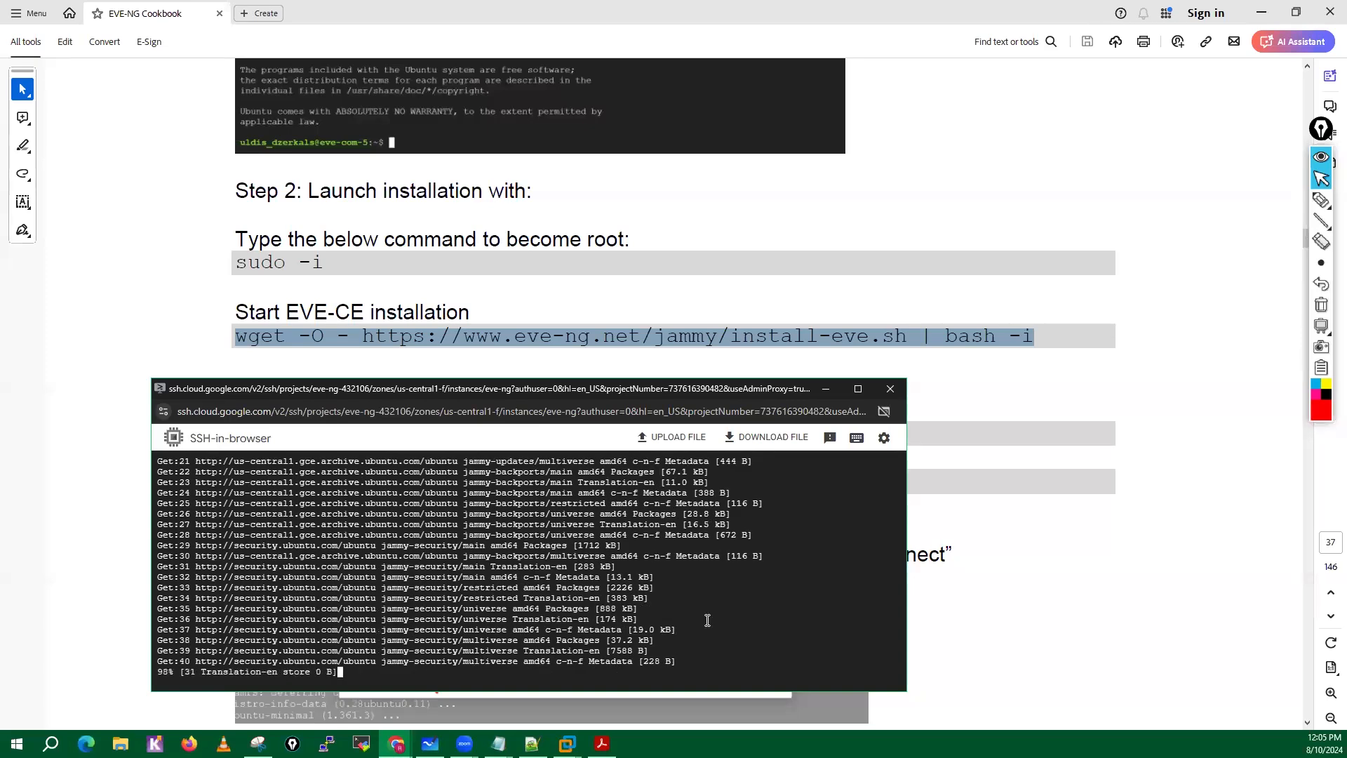
# Annotate the cookbook in red: circle sudo -i and wget, and outline the install-eve.sh download part with arrows pointing at it.
pyautogui.click(1322, 200)
pyautogui.moveTo(293, 247)
pyautogui.mouseDown()
pyautogui.moveTo(217, 268)
pyautogui.moveTo(373, 264)
pyautogui.moveTo(421, 281)
pyautogui.mouseUp()
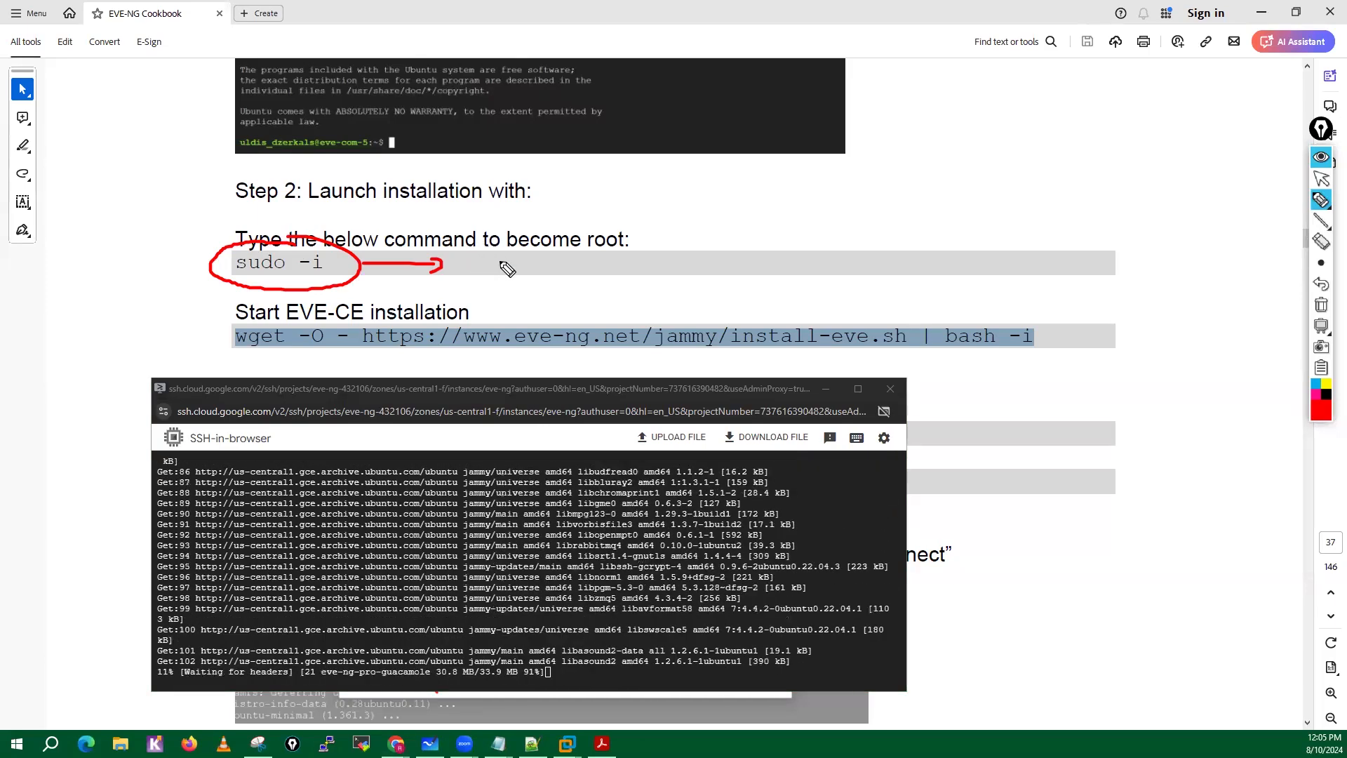
pyautogui.moveTo(269, 324)
pyautogui.mouseDown()
pyautogui.moveTo(268, 357)
pyautogui.moveTo(247, 321)
pyautogui.mouseUp()
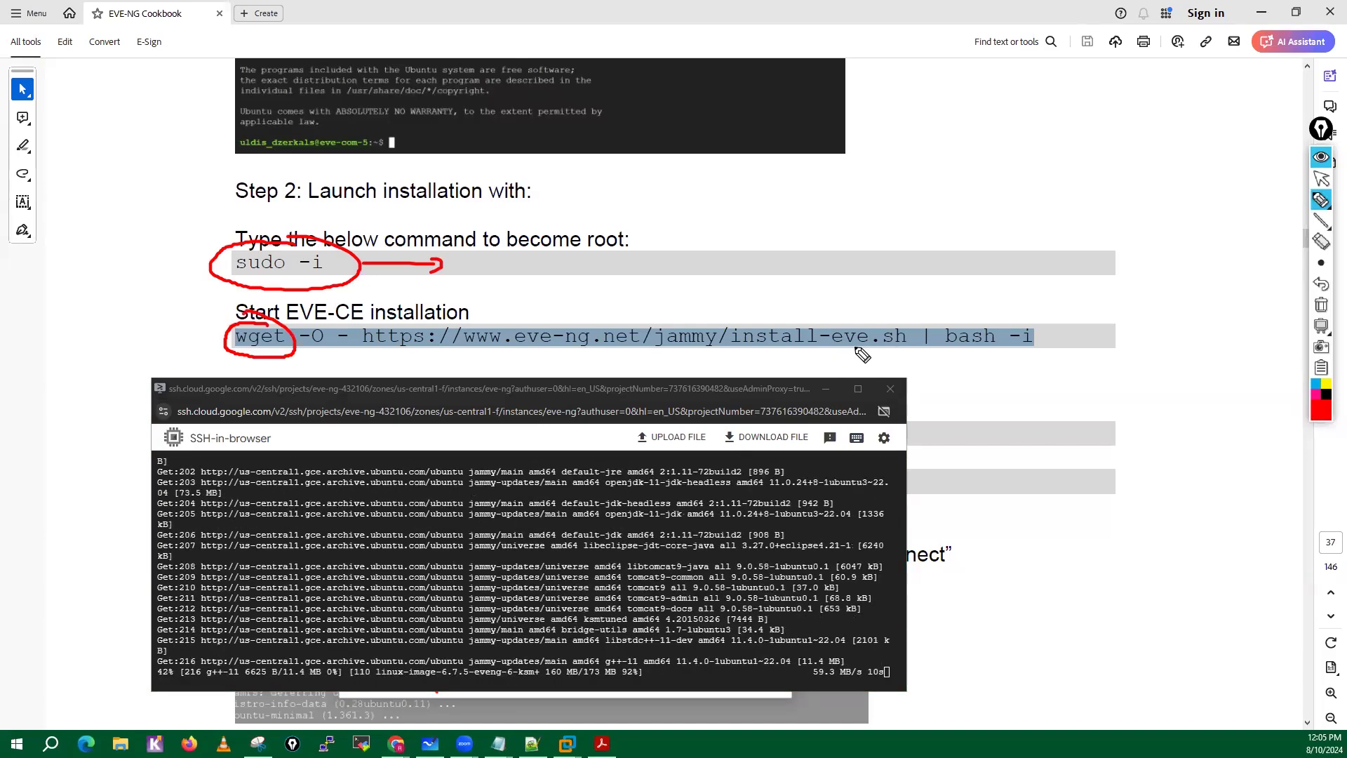
pyautogui.moveTo(854, 347); pyautogui.dragTo(911, 346)
pyautogui.moveTo(877, 302)
pyautogui.mouseDown()
pyautogui.moveTo(885, 320)
pyautogui.moveTo(894, 309)
pyautogui.mouseUp()
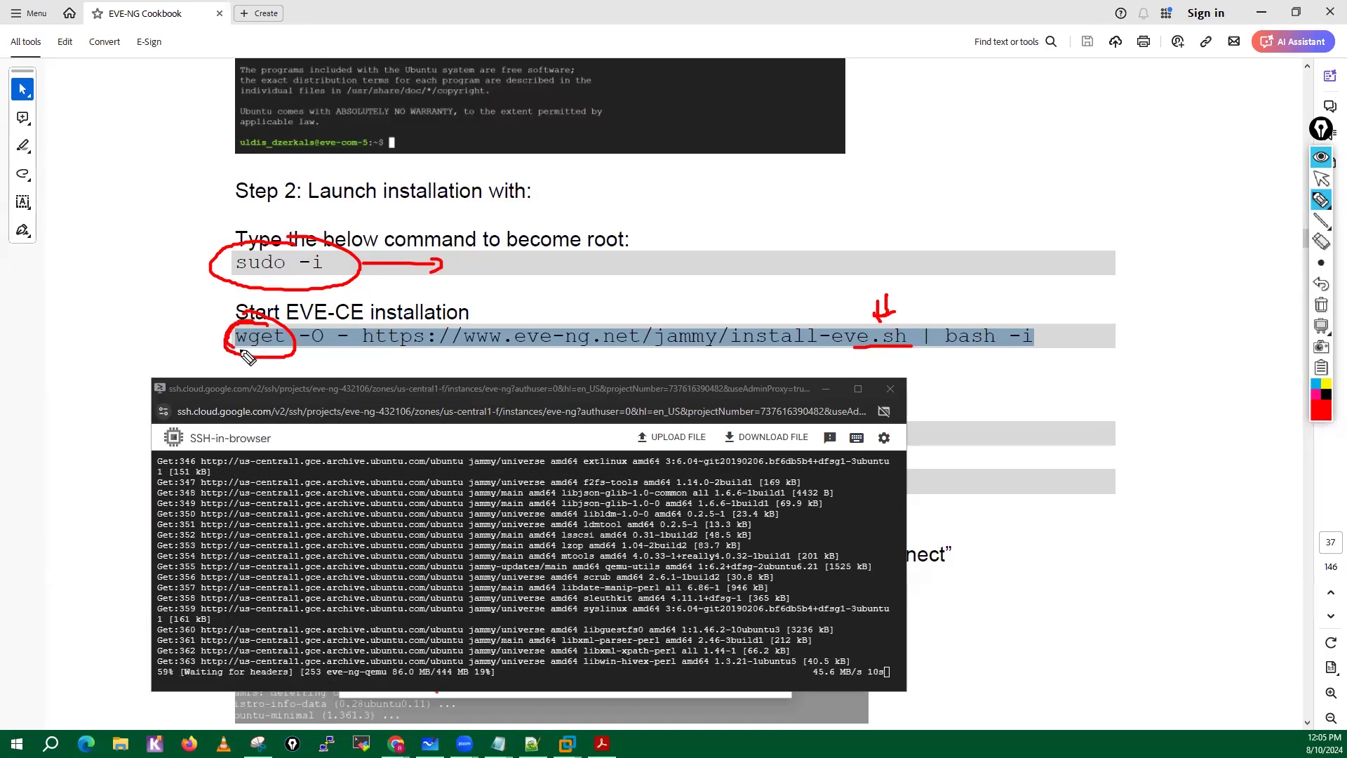
pyautogui.moveTo(233, 352)
pyautogui.mouseDown()
pyautogui.moveTo(476, 355)
pyautogui.moveTo(674, 325)
pyautogui.moveTo(842, 324)
pyautogui.moveTo(912, 340)
pyautogui.moveTo(581, 357)
pyautogui.moveTo(431, 348)
pyautogui.mouseUp()
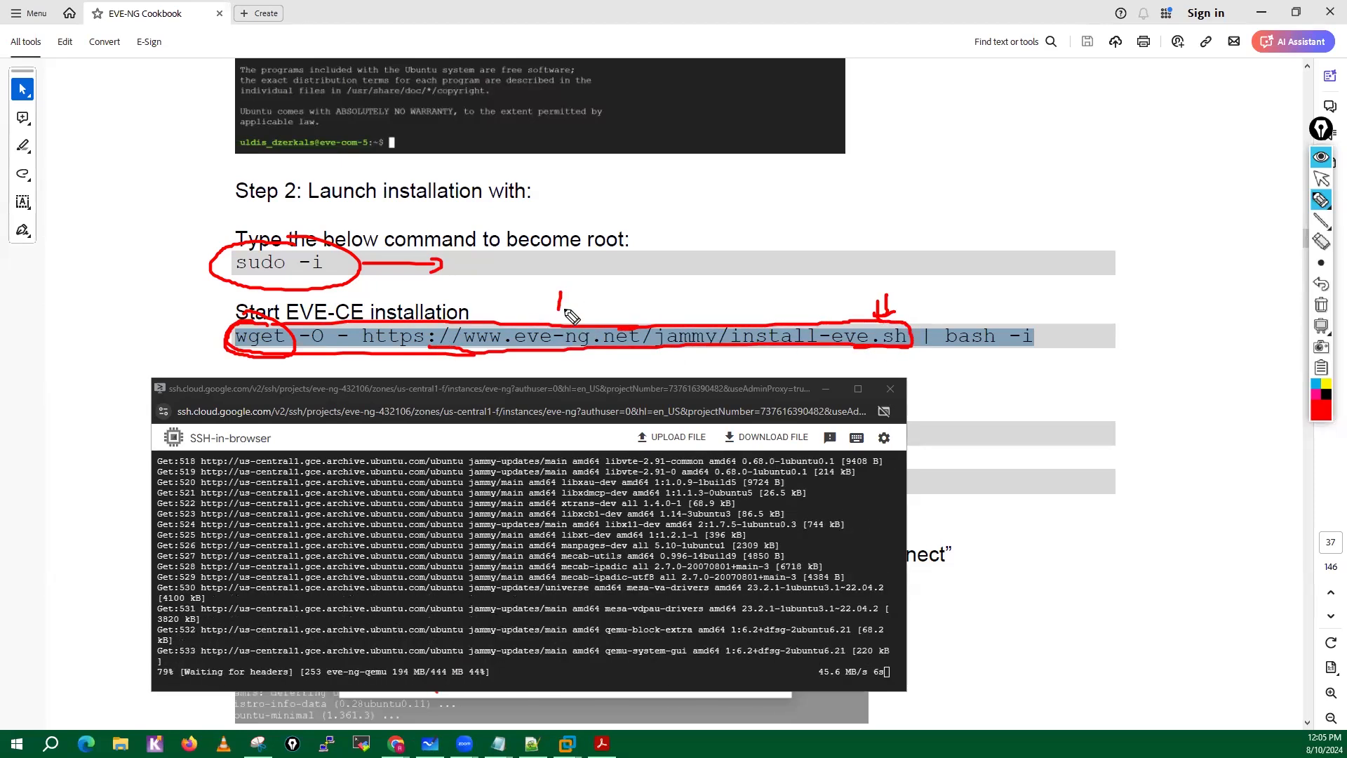
pyautogui.moveTo(559, 294); pyautogui.dragTo(560, 320)
pyautogui.moveTo(567, 291); pyautogui.dragTo(568, 317)
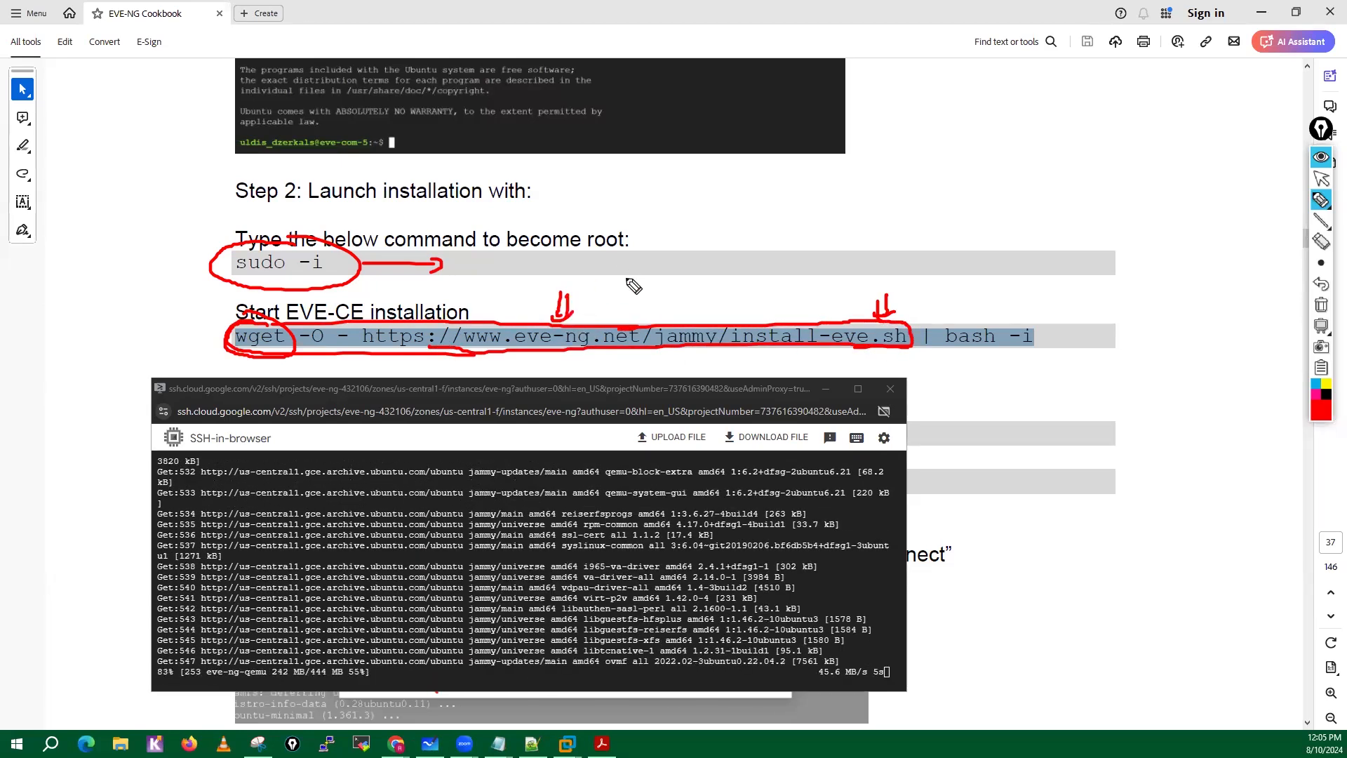
# Handwrite "bash script file" in red above the installation command.
pyautogui.moveTo(597, 261)
pyautogui.mouseDown()
pyautogui.moveTo(615, 287)
pyautogui.moveTo(648, 290)
pyautogui.moveTo(630, 290)
pyautogui.mouseUp()
pyautogui.moveTo(661, 264)
pyautogui.mouseDown()
pyautogui.moveTo(672, 289)
pyautogui.moveTo(731, 277)
pyautogui.mouseUp()
pyautogui.moveTo(744, 277); pyautogui.dragTo(761, 261)
pyautogui.moveTo(767, 262)
pyautogui.mouseDown()
pyautogui.moveTo(777, 281)
pyautogui.moveTo(790, 261)
pyautogui.moveTo(821, 275)
pyautogui.mouseUp()
pyautogui.moveTo(807, 265)
pyautogui.mouseDown()
pyautogui.moveTo(865, 276)
pyautogui.moveTo(870, 263)
pyautogui.mouseUp()
pyautogui.moveTo(881, 232); pyautogui.dragTo(886, 263)
pyautogui.moveTo(890, 254); pyautogui.dragTo(901, 261)
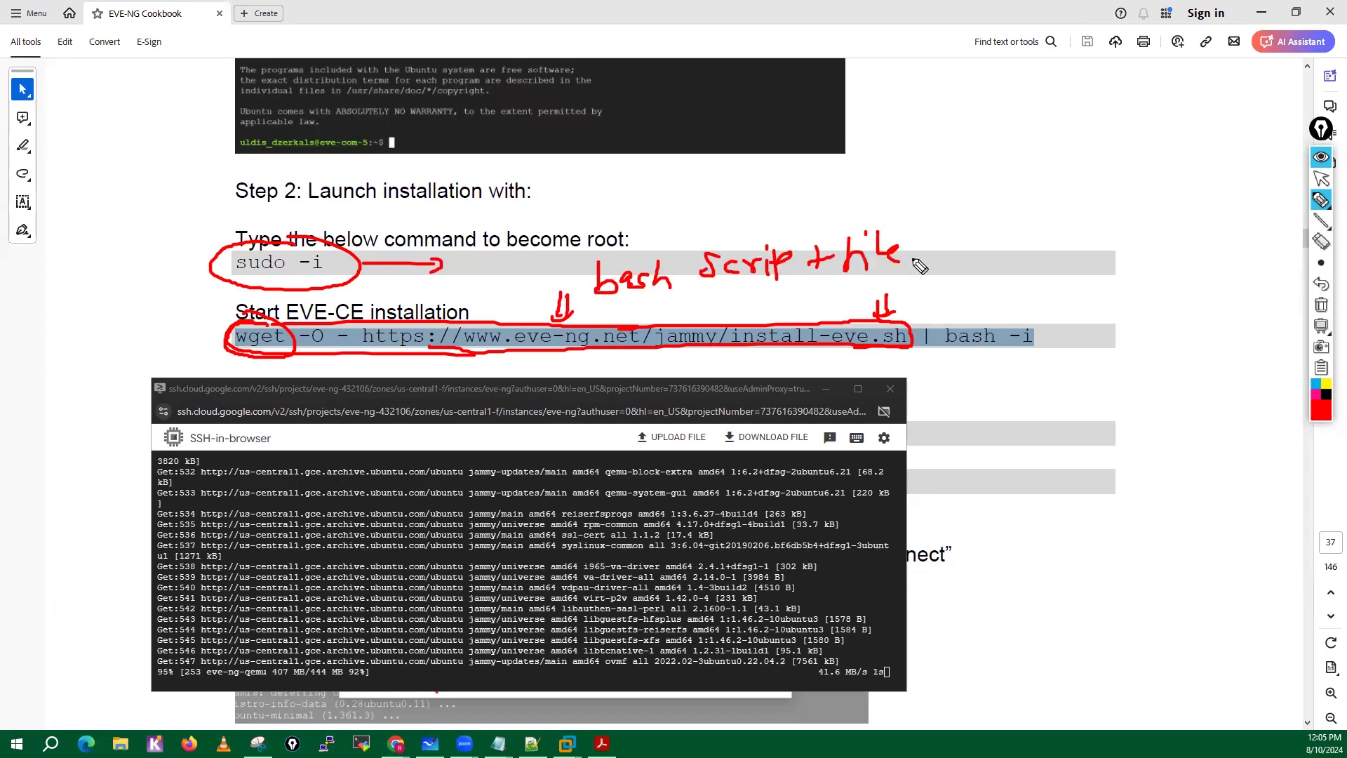
# Circle bash -i and mark the pipe before it, then clear all the drawn annotations and leave drawing mode.
pyautogui.moveTo(1050, 337)
pyautogui.mouseDown()
pyautogui.moveTo(996, 303)
pyautogui.moveTo(981, 379)
pyautogui.moveTo(1018, 310)
pyautogui.mouseUp()
pyautogui.moveTo(928, 326); pyautogui.dragTo(929, 344)
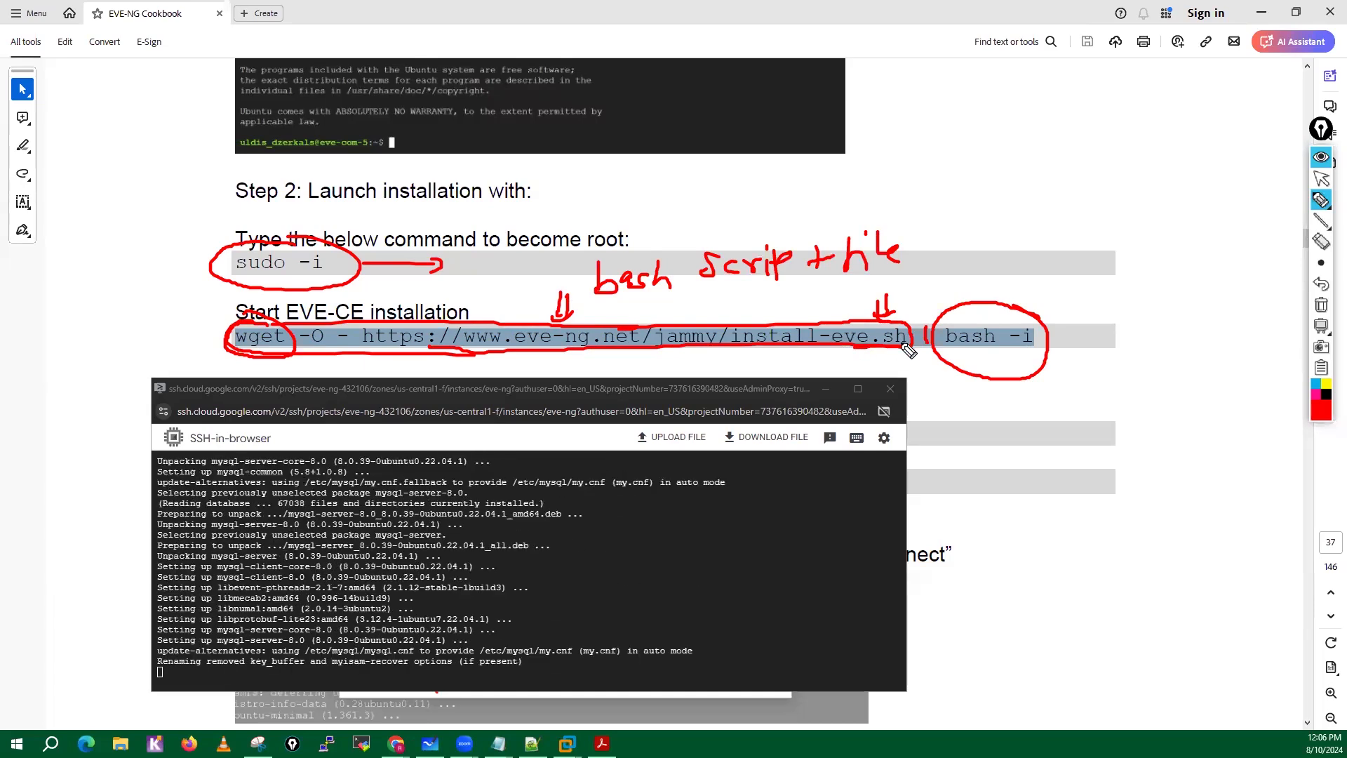
pyautogui.moveTo(1005, 360); pyautogui.dragTo(1044, 366)
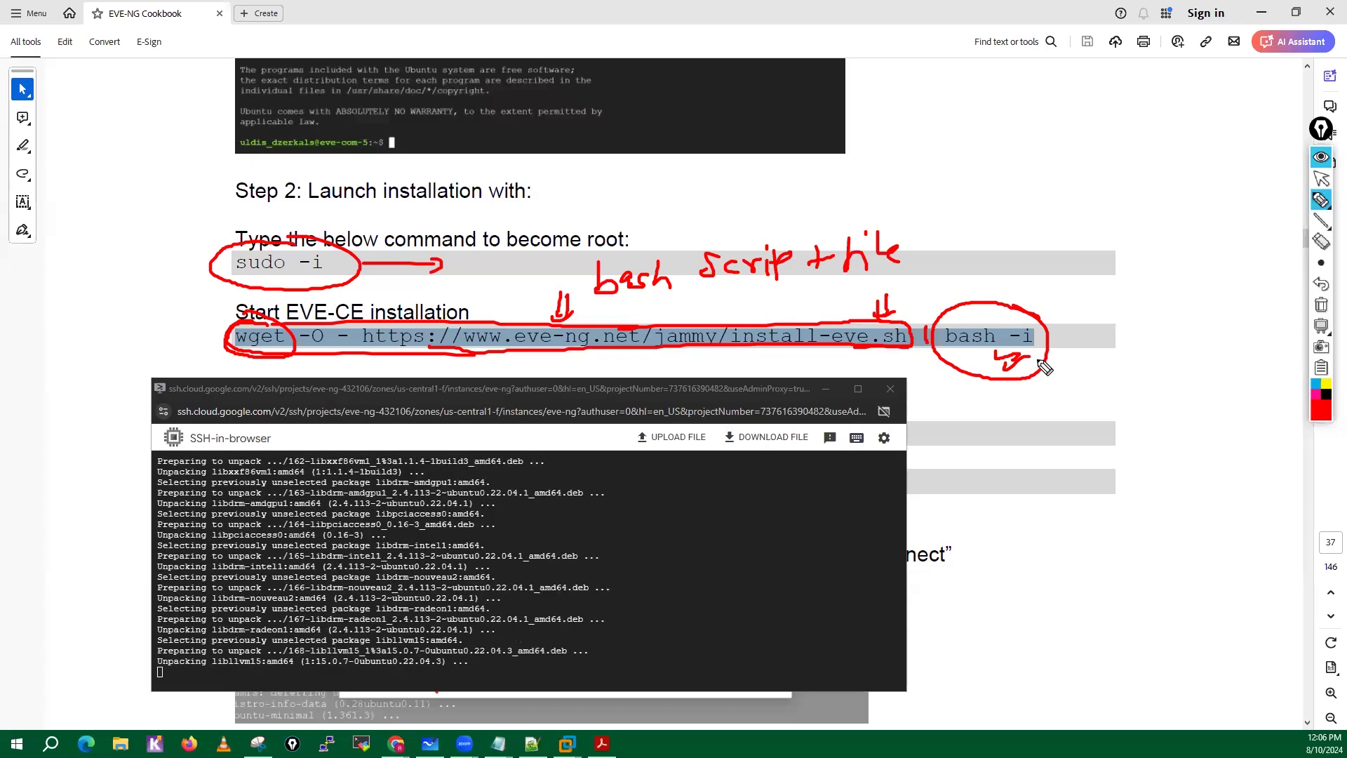
pyautogui.click(1329, 310)
pyautogui.click(1327, 184)
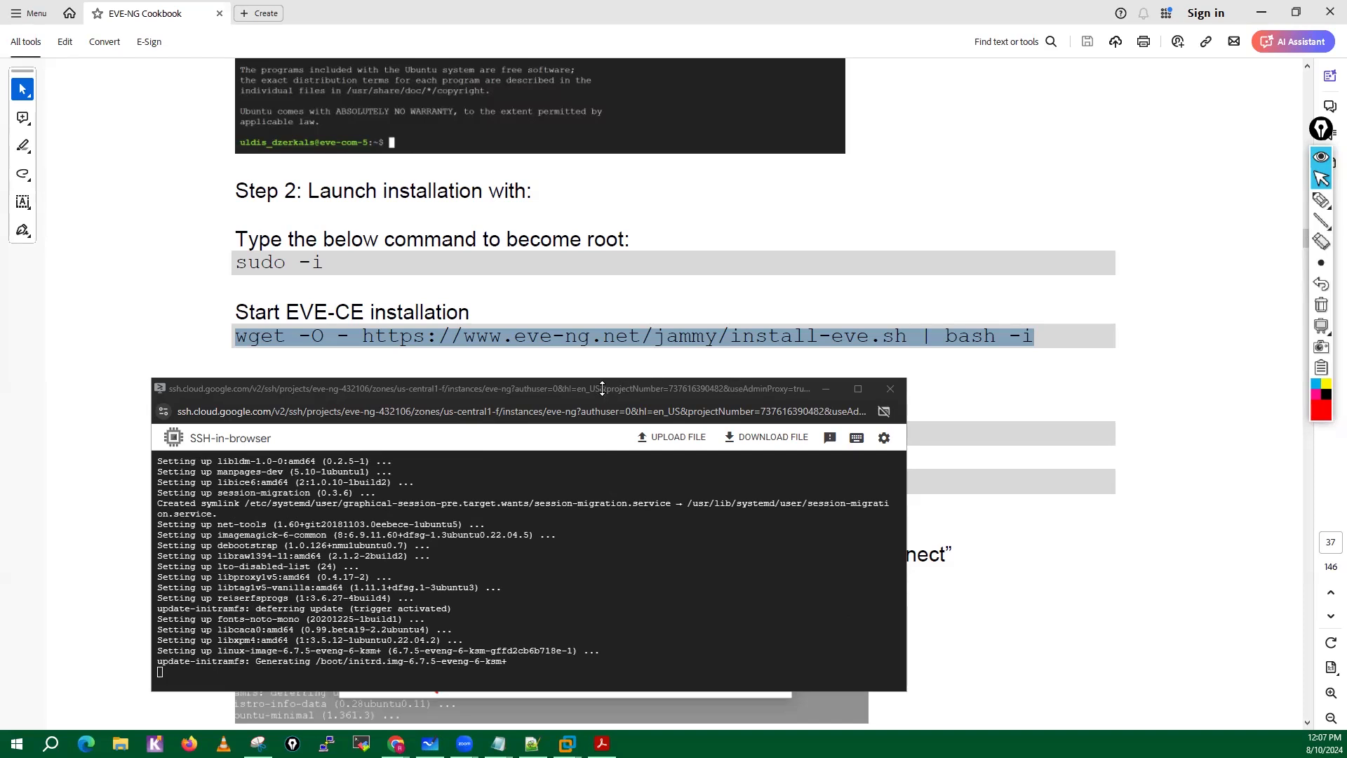
# Move the SSH window upward so Step 3 of the cookbook is uncovered beneath it.
pyautogui.moveTo(601, 383); pyautogui.dragTo(724, 192)
pyautogui.moveTo(333, 389); pyautogui.dragTo(338, 389)
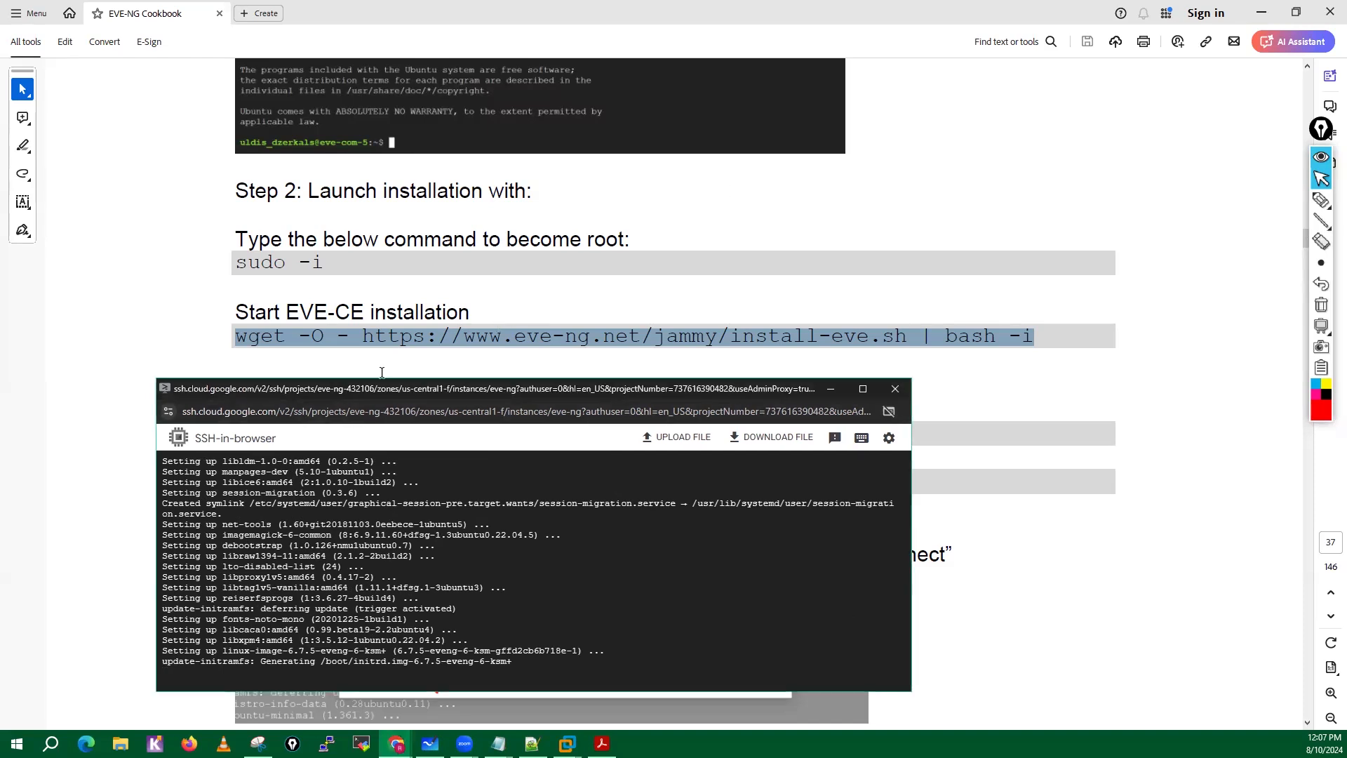
pyautogui.moveTo(462, 390); pyautogui.dragTo(533, 49)
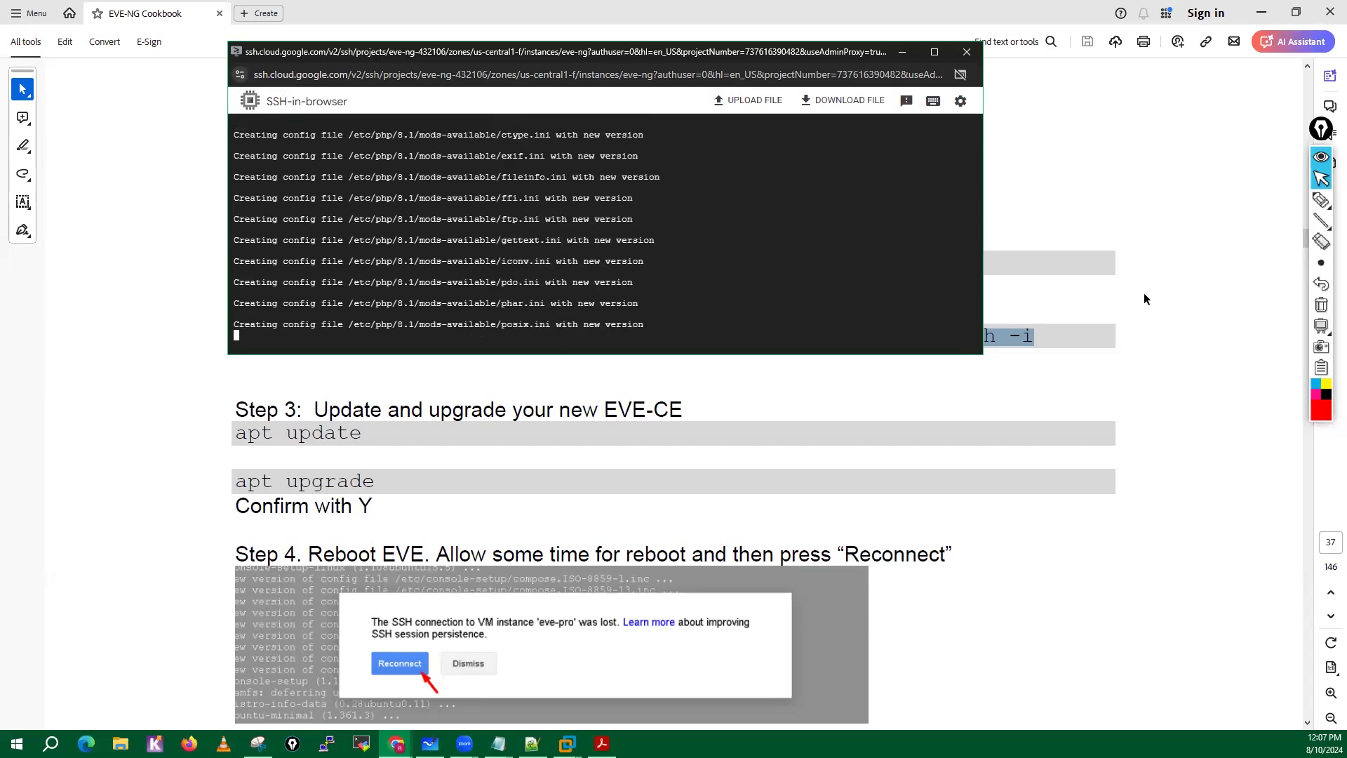
# Handwrite a numbered list in red, 1 Eve-ng and 2 GCP, with arrows from both leading to a circled "up to date".
pyautogui.moveTo(1321, 201)
pyautogui.click(1273, 205)
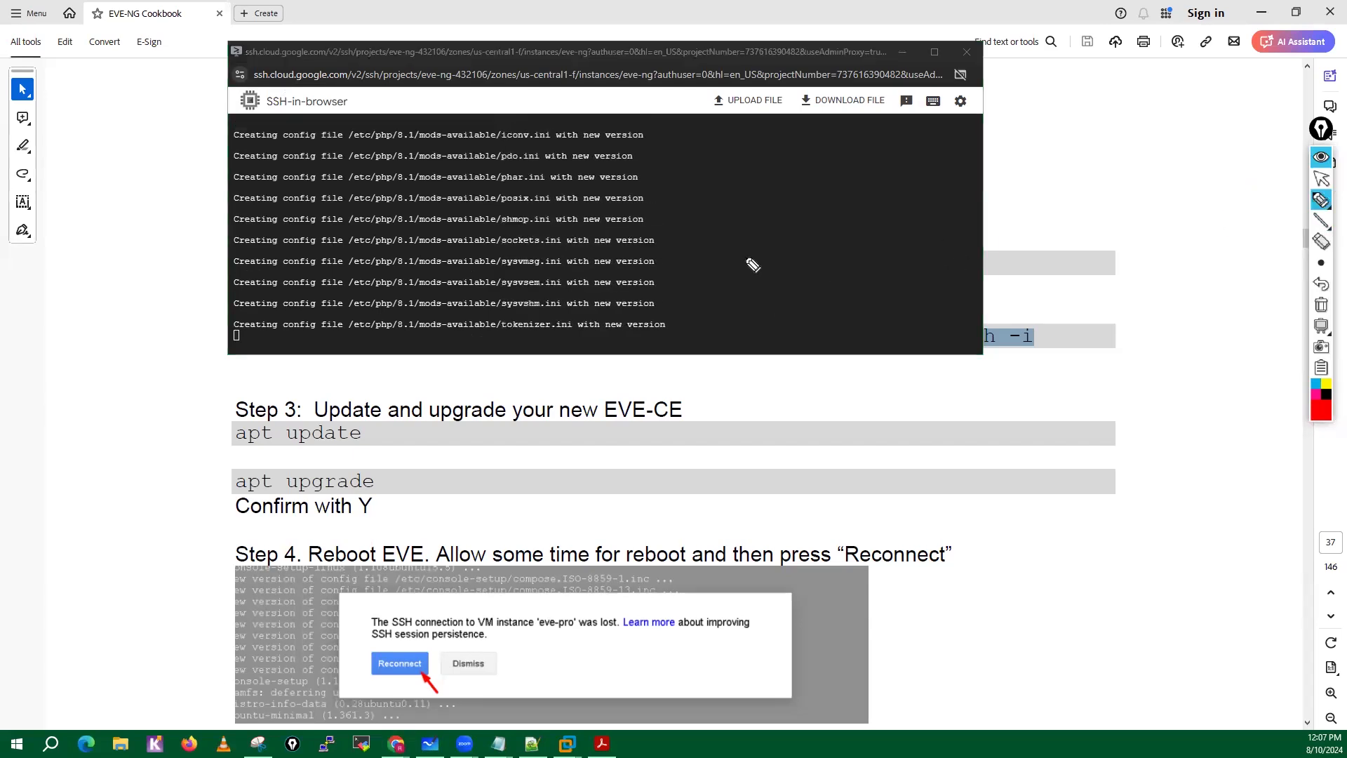
pyautogui.moveTo(753, 240)
pyautogui.mouseDown()
pyautogui.moveTo(758, 263)
pyautogui.moveTo(736, 231)
pyautogui.moveTo(807, 251)
pyautogui.moveTo(851, 219)
pyautogui.moveTo(878, 222)
pyautogui.moveTo(896, 248)
pyautogui.mouseUp()
pyautogui.moveTo(762, 313)
pyautogui.mouseDown()
pyautogui.moveTo(778, 340)
pyautogui.moveTo(752, 306)
pyautogui.moveTo(828, 289)
pyautogui.moveTo(856, 317)
pyautogui.mouseUp()
pyautogui.moveTo(869, 312); pyautogui.dragTo(880, 283)
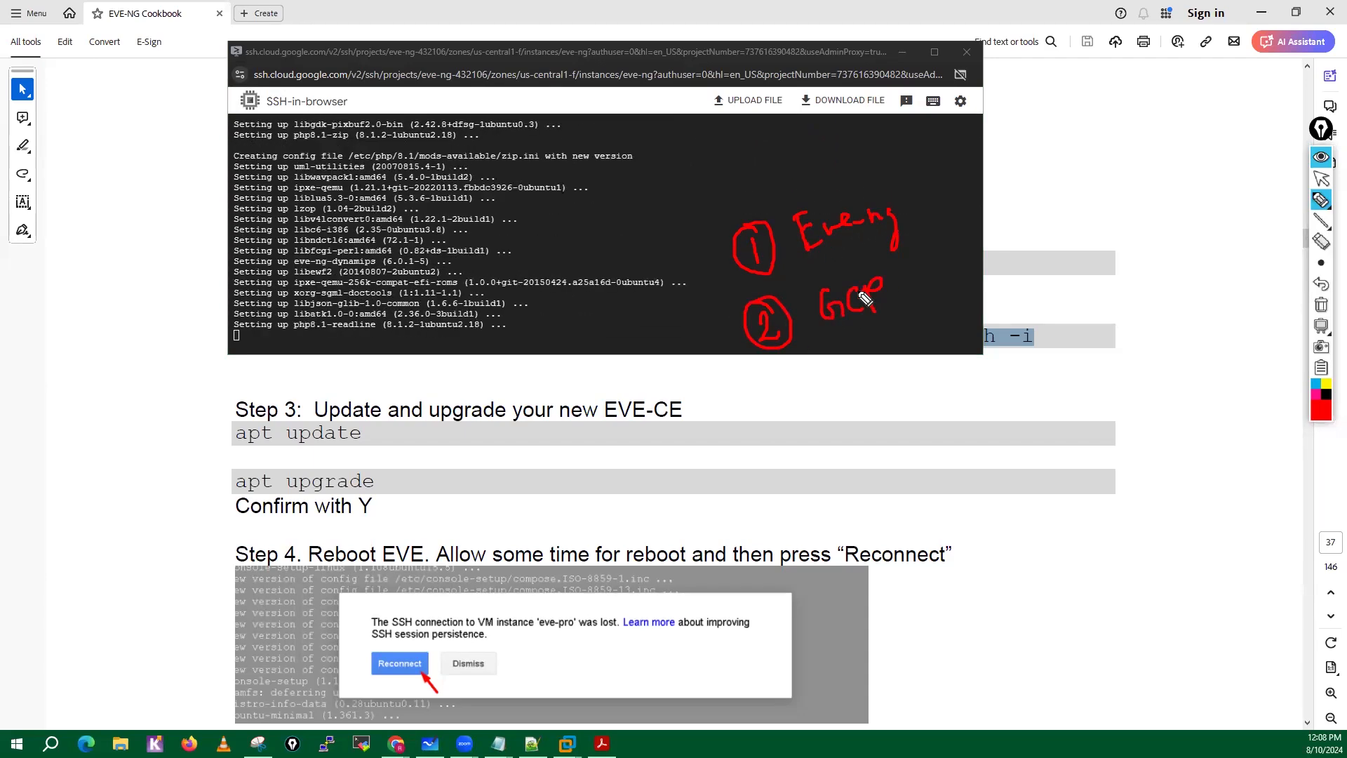
pyautogui.moveTo(946, 220); pyautogui.dragTo(1016, 226)
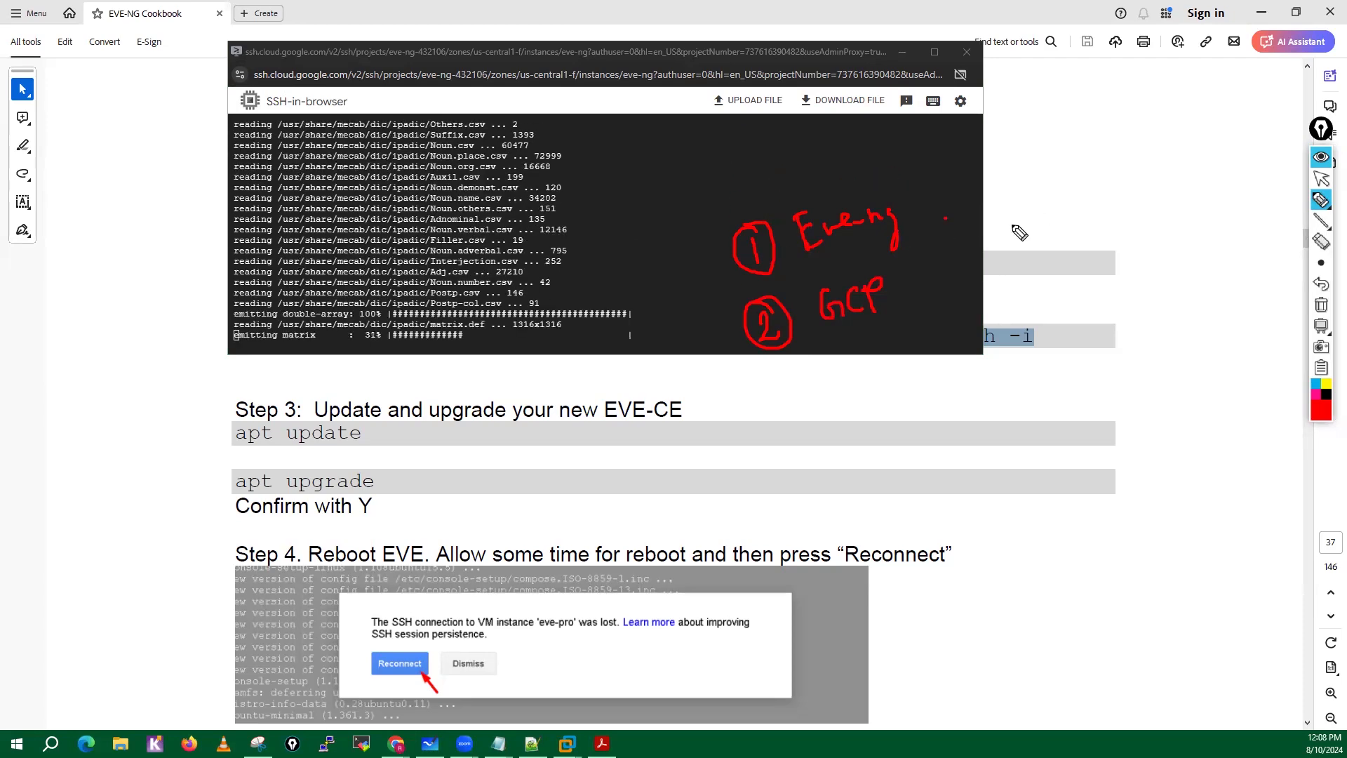
pyautogui.moveTo(942, 278); pyautogui.dragTo(1023, 238)
pyautogui.moveTo(996, 214)
pyautogui.mouseDown()
pyautogui.moveTo(1026, 220)
pyautogui.moveTo(1010, 254)
pyautogui.mouseUp()
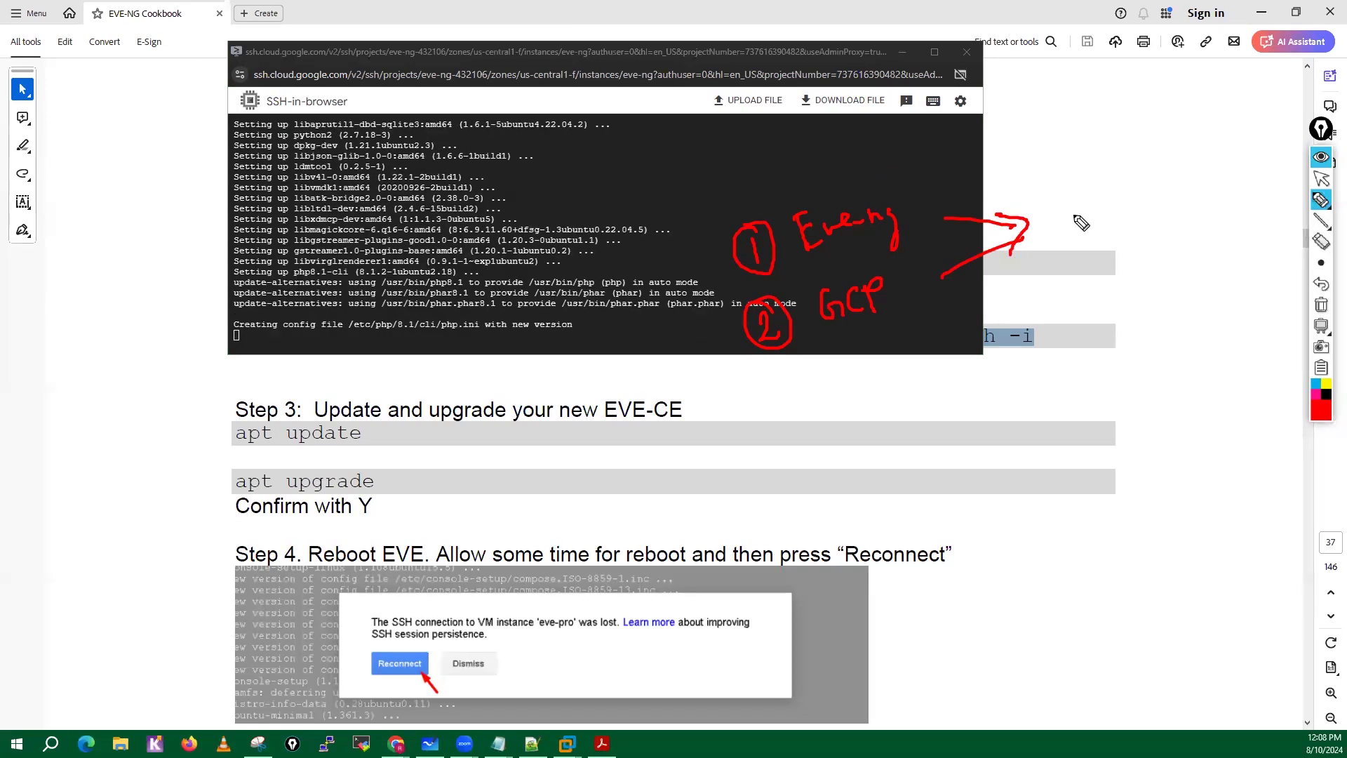
pyautogui.moveTo(1062, 203)
pyautogui.mouseDown()
pyautogui.moveTo(1110, 184)
pyautogui.moveTo(1134, 202)
pyautogui.moveTo(1221, 184)
pyautogui.moveTo(1070, 204)
pyautogui.moveTo(1232, 167)
pyautogui.mouseUp()
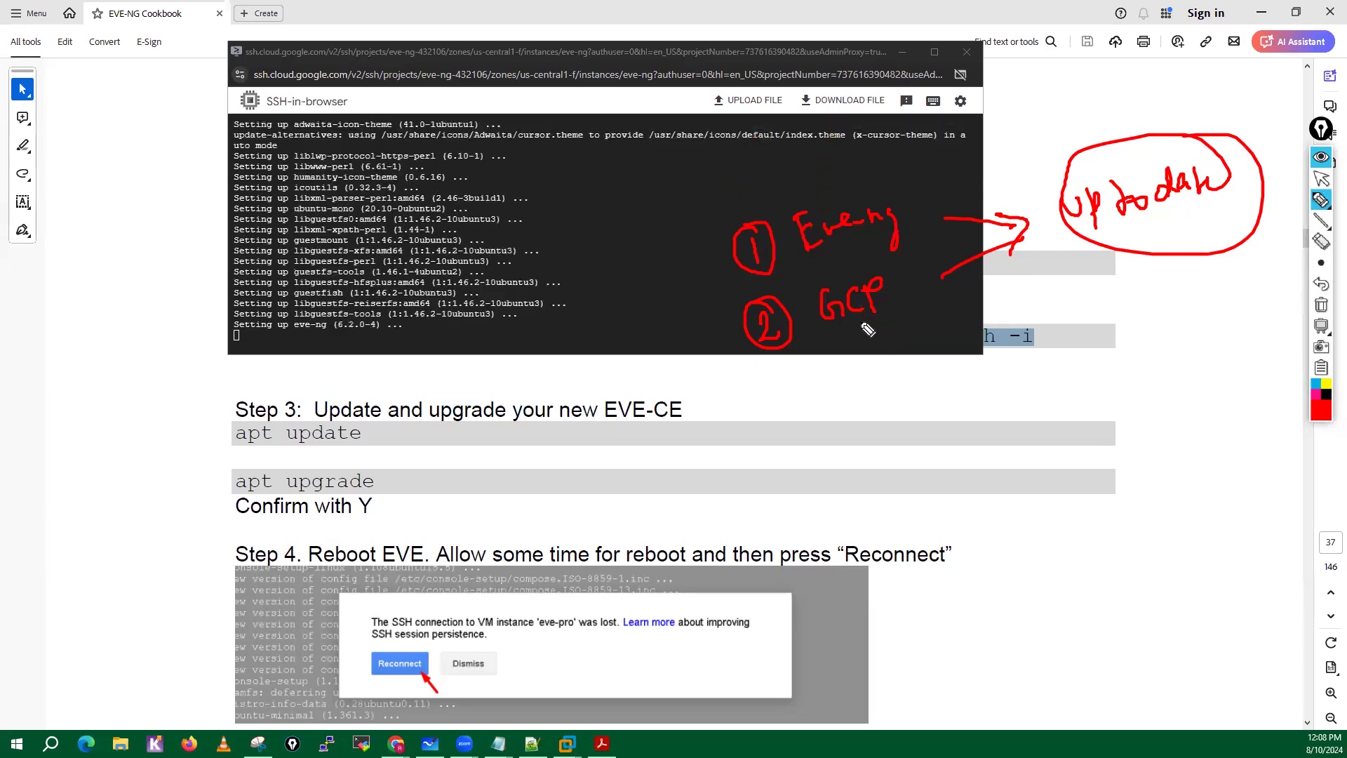
# Draw a red arrow from GCP to a circled "Sunday", and add a circled "Monday" with arrows around it.
pyautogui.moveTo(860, 324); pyautogui.dragTo(877, 376)
pyautogui.moveTo(863, 368)
pyautogui.mouseDown()
pyautogui.moveTo(915, 375)
pyautogui.moveTo(995, 351)
pyautogui.moveTo(990, 390)
pyautogui.mouseUp()
pyautogui.moveTo(940, 335)
pyautogui.mouseDown()
pyautogui.moveTo(992, 404)
pyautogui.moveTo(996, 335)
pyautogui.mouseUp()
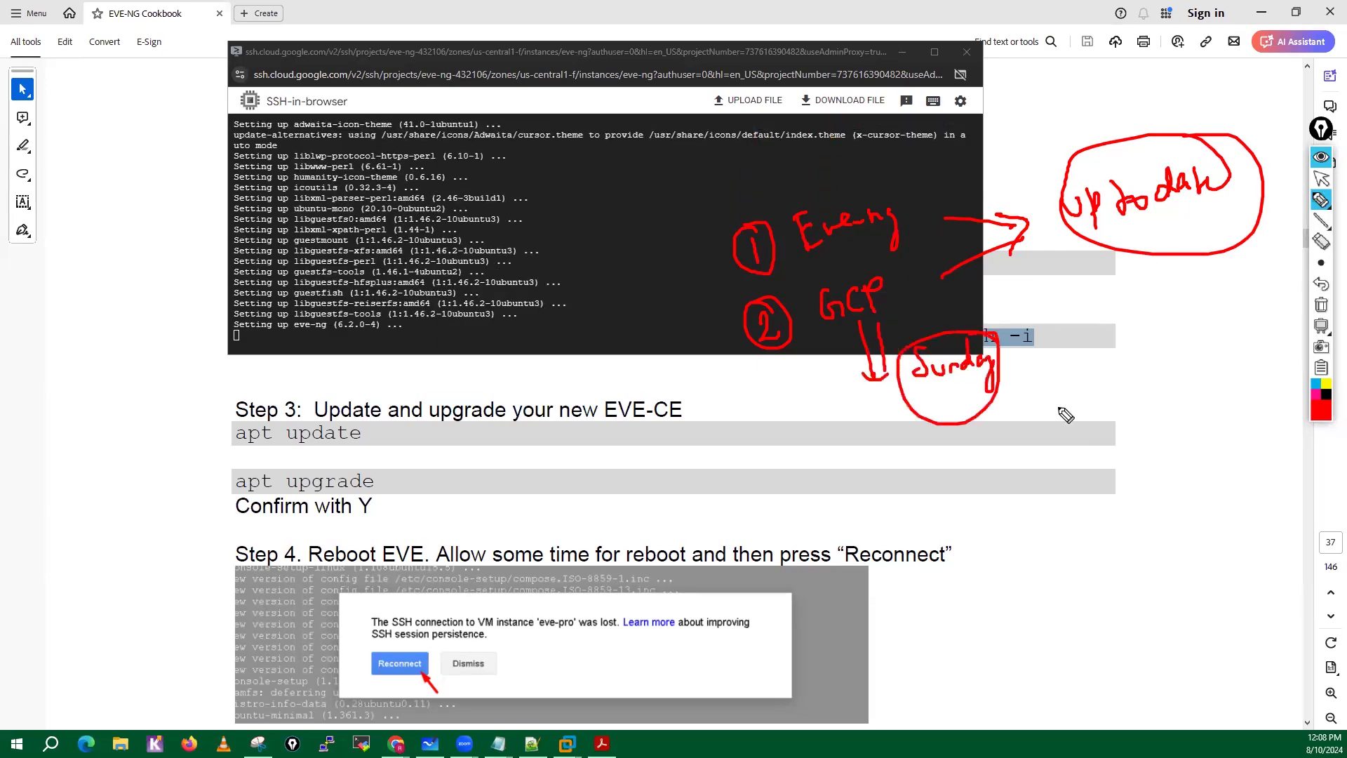
pyautogui.moveTo(1039, 414); pyautogui.dragTo(1086, 411)
pyautogui.moveTo(1131, 418)
pyautogui.mouseDown()
pyautogui.moveTo(1193, 407)
pyautogui.moveTo(1213, 386)
pyautogui.moveTo(1257, 397)
pyautogui.moveTo(1097, 490)
pyautogui.moveTo(1106, 428)
pyautogui.mouseUp()
pyautogui.moveTo(1035, 519)
pyautogui.mouseDown()
pyautogui.moveTo(1081, 517)
pyautogui.moveTo(1087, 541)
pyautogui.moveTo(1076, 511)
pyautogui.moveTo(1084, 539)
pyautogui.mouseUp()
pyautogui.moveTo(1161, 512)
pyautogui.mouseDown()
pyautogui.moveTo(1167, 491)
pyautogui.moveTo(1183, 510)
pyautogui.mouseUp()
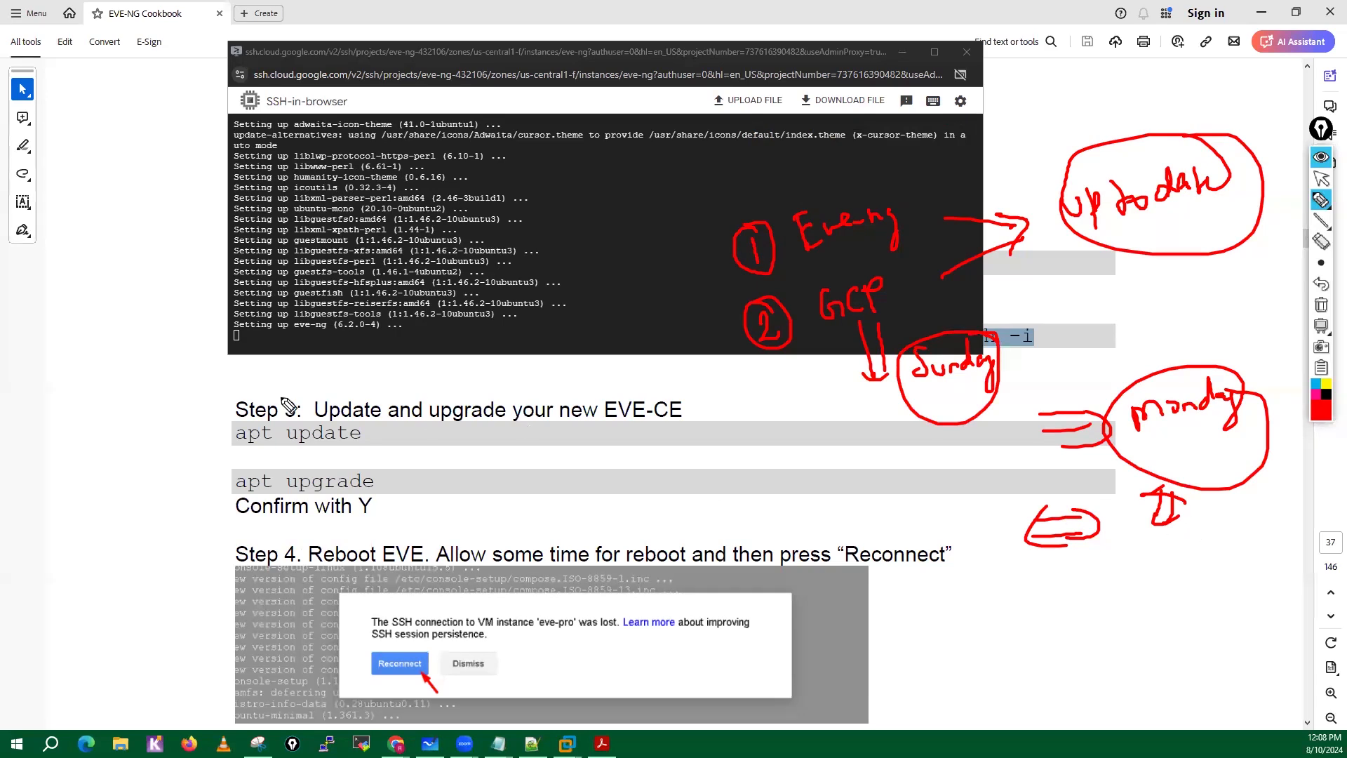
# Point red arrows at apt update and apt upgrade in the cookbook, then clear all annotations and leave drawing mode.
pyautogui.moveTo(176, 434)
pyautogui.mouseDown()
pyautogui.moveTo(209, 435)
pyautogui.moveTo(191, 450)
pyautogui.moveTo(214, 484)
pyautogui.moveTo(200, 496)
pyautogui.mouseUp()
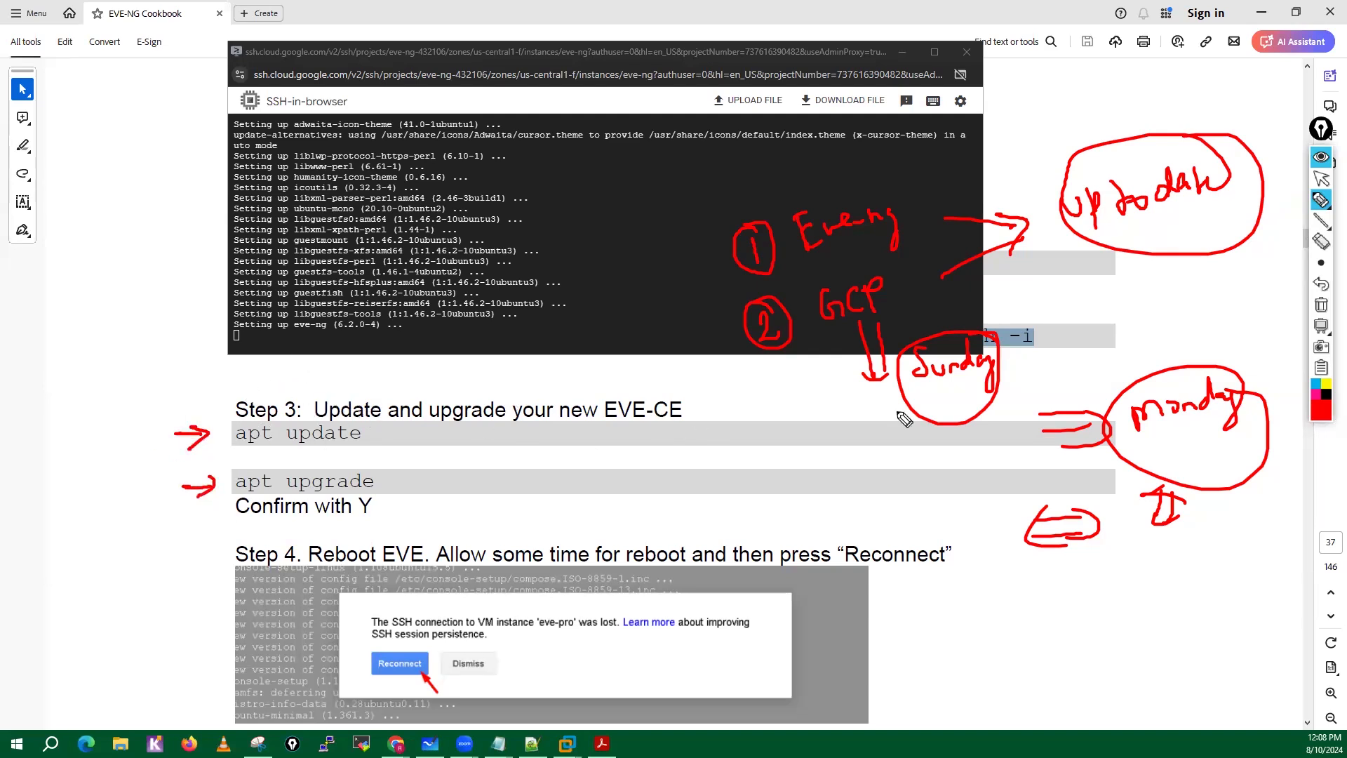
pyautogui.click(1322, 308)
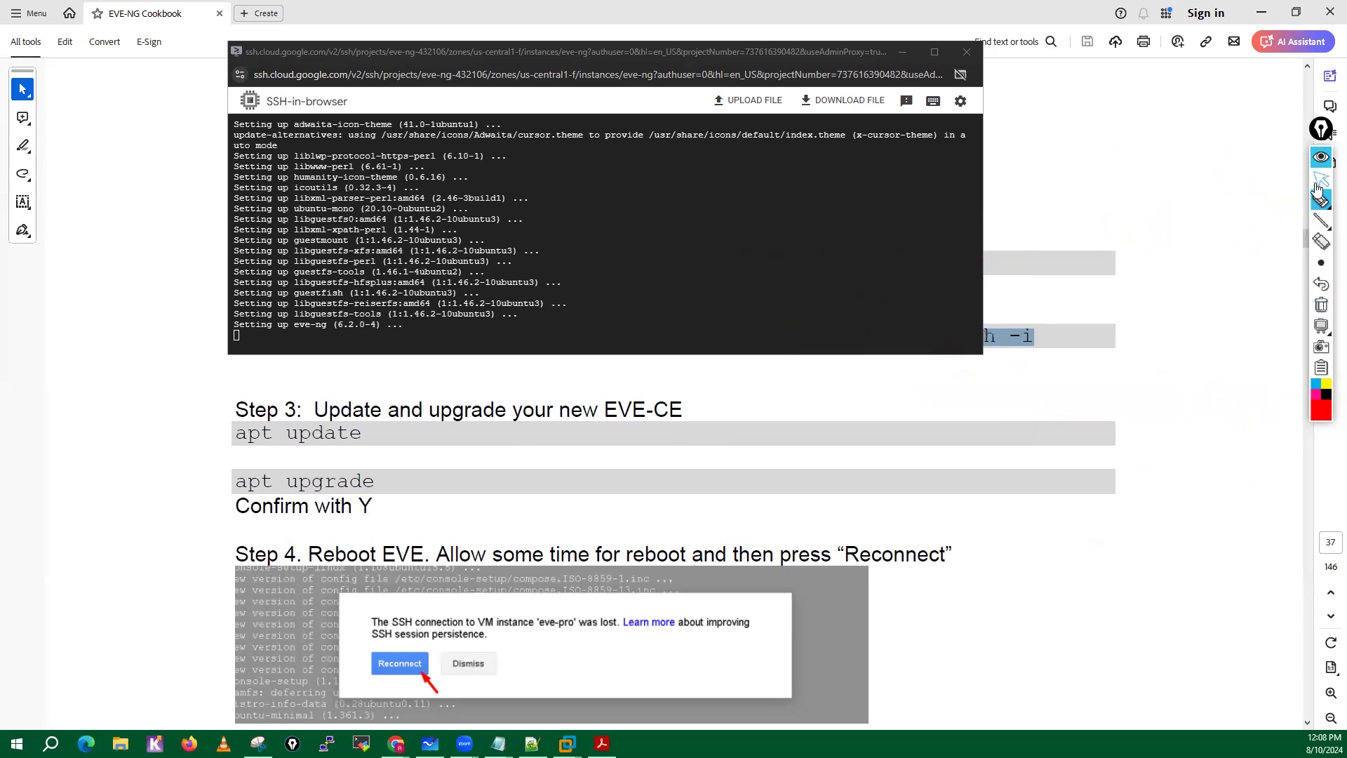
pyautogui.click(1316, 184)
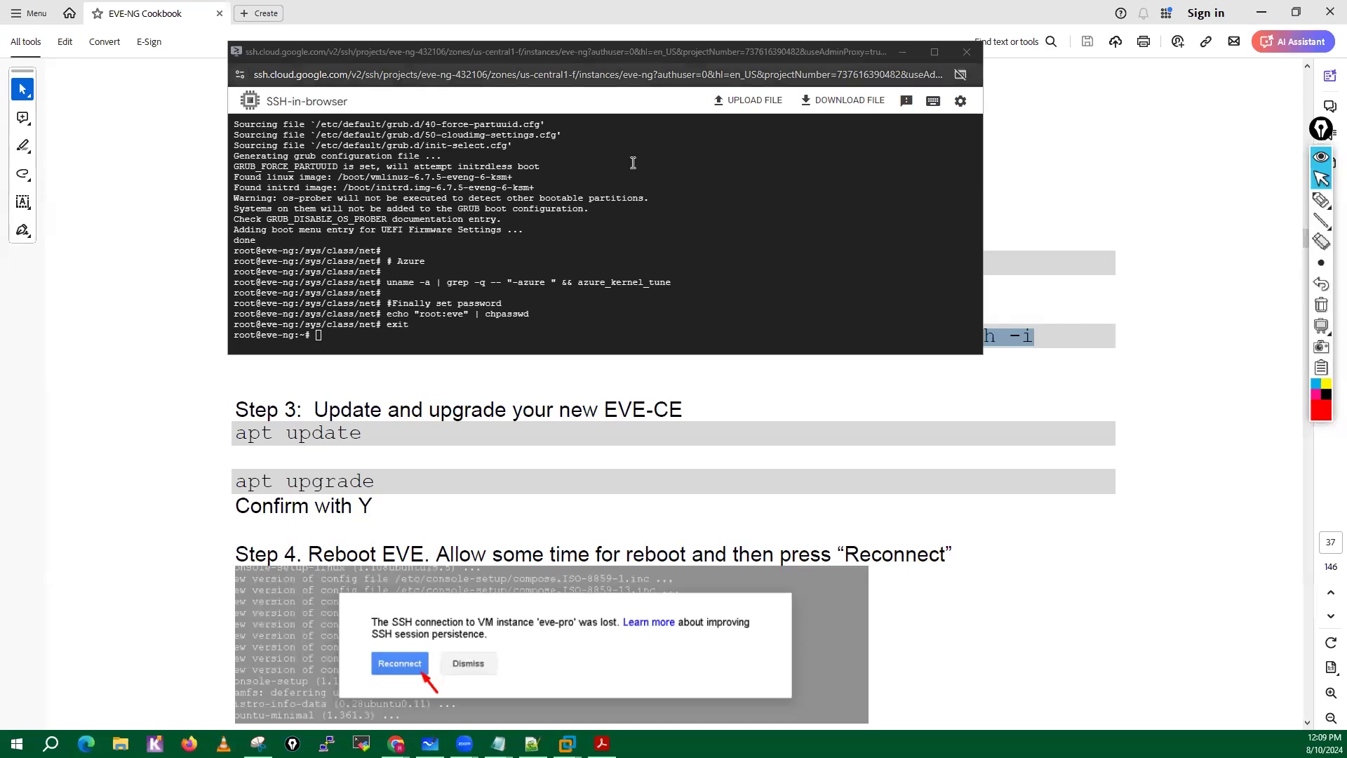
# Run apt upgrade in the SSH session and answer y to install the package upgrades.
pyautogui.click(658, 261)
pyautogui.press('Return')
pyautogui.press('Return')
pyautogui.press('Return')
pyautogui.press('Return')
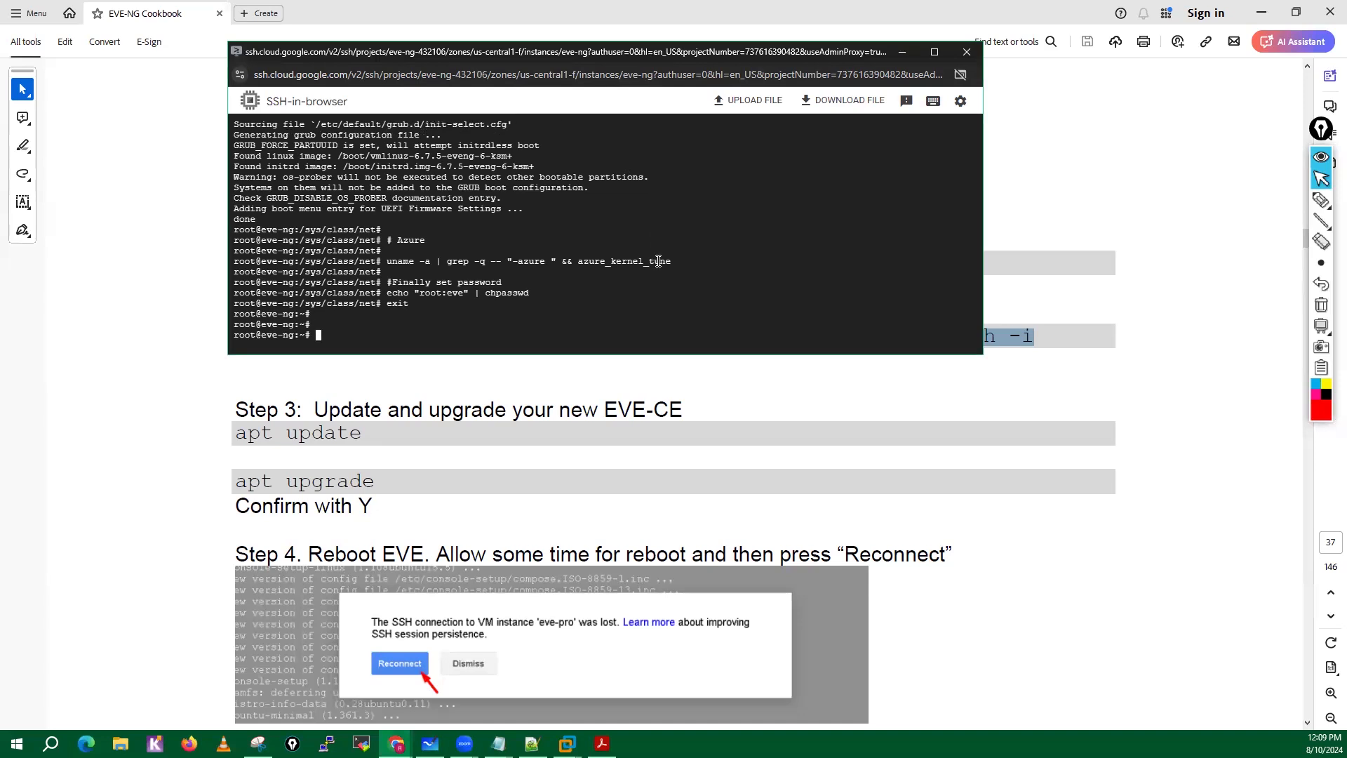
pyautogui.press('Return')
pyautogui.press('Return')
pyautogui.press('Return')
pyautogui.press('Return')
pyautogui.press('Return')
pyautogui.press('Return')
pyautogui.press('Return')
pyautogui.press('Return')
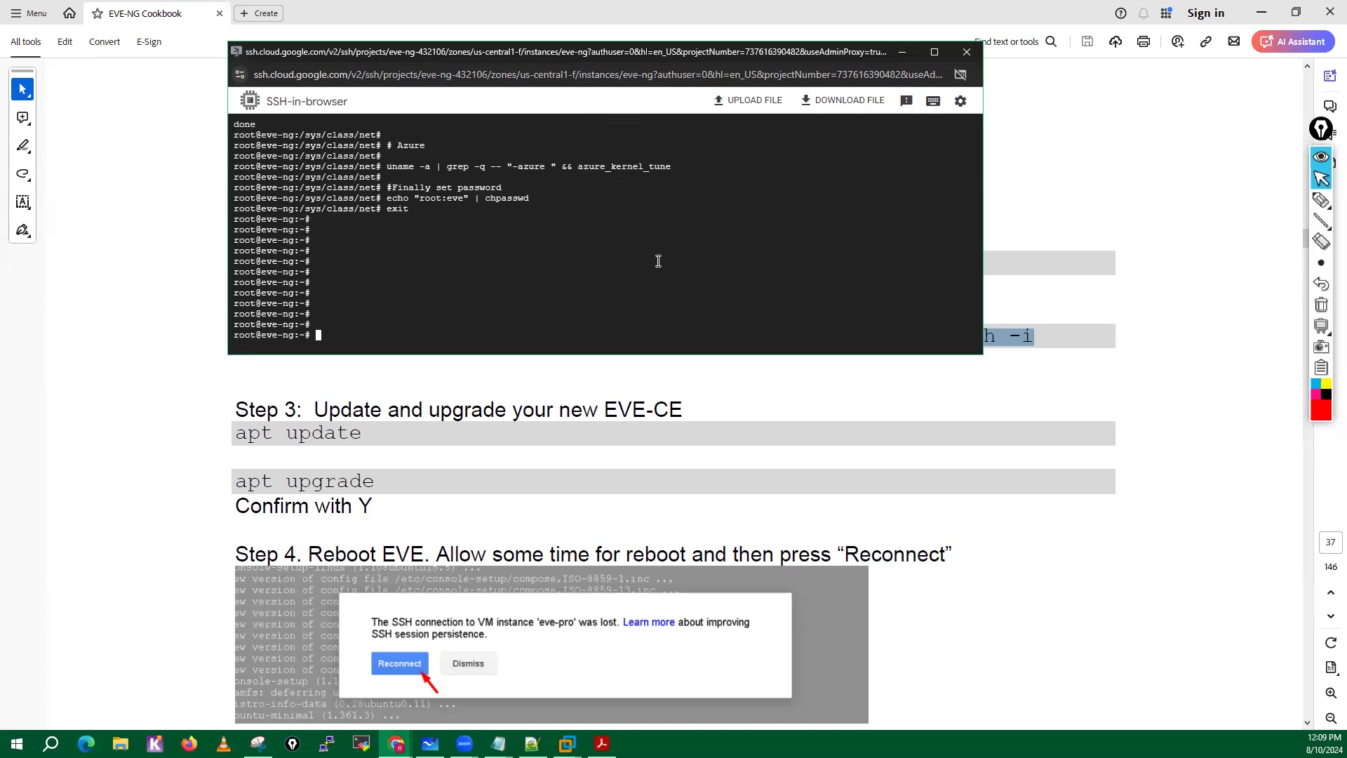
pyautogui.write('apt')
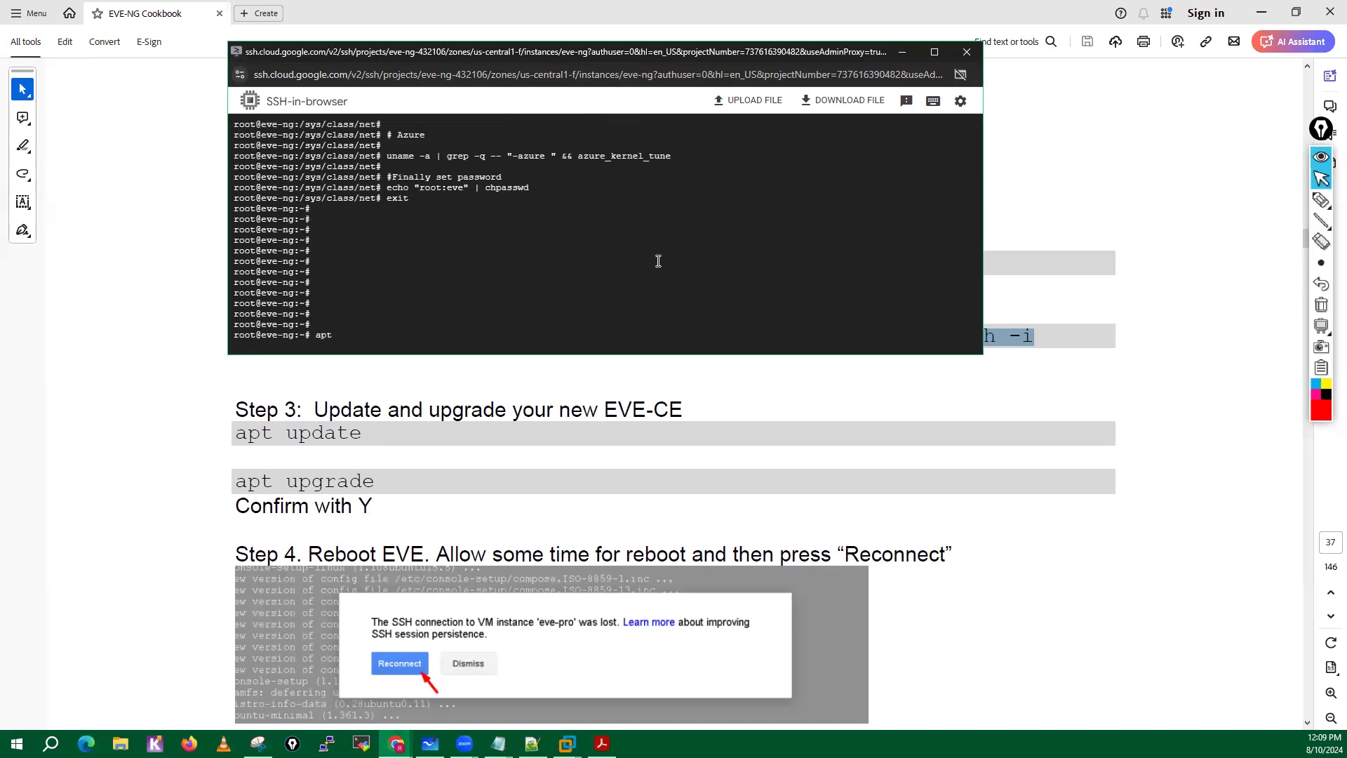
pyautogui.write(' upgrade')
pyautogui.press('Return')
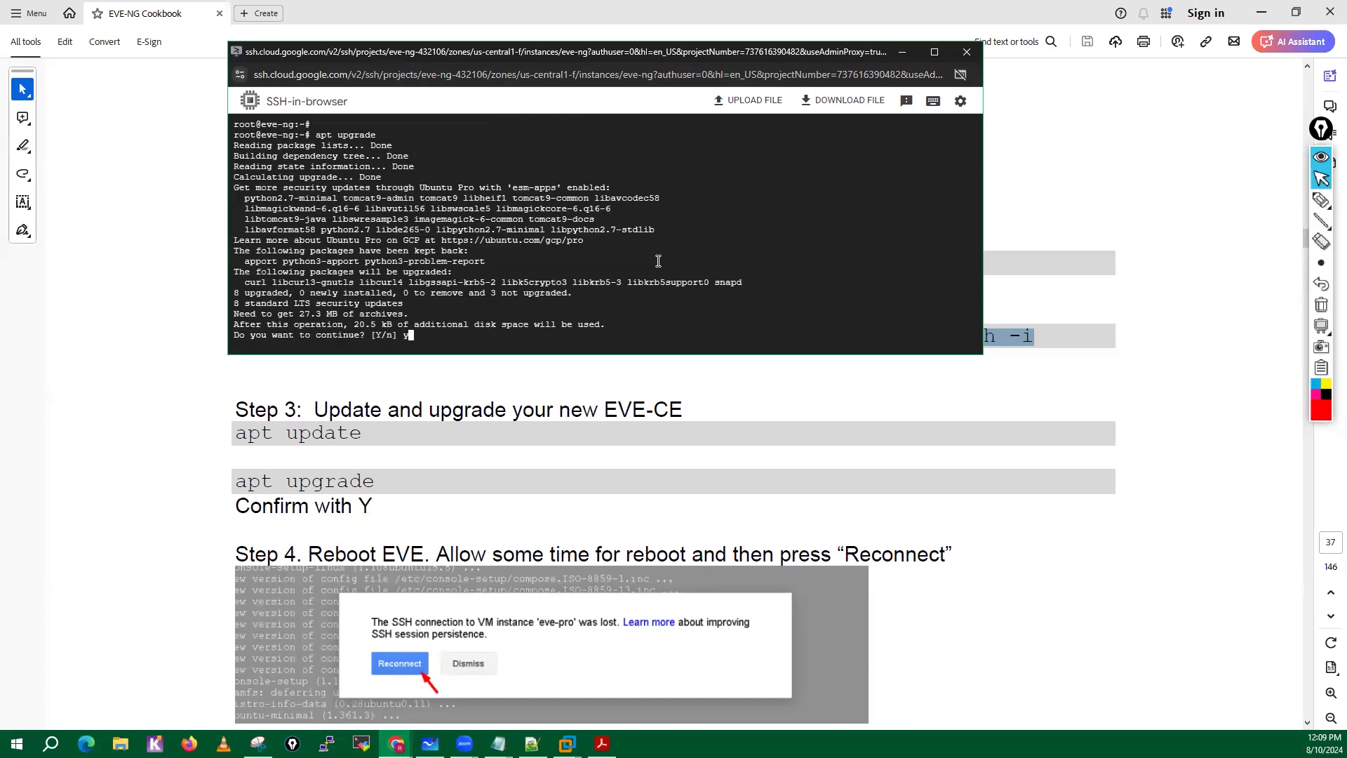
pyautogui.write('y')
pyautogui.press('Return')
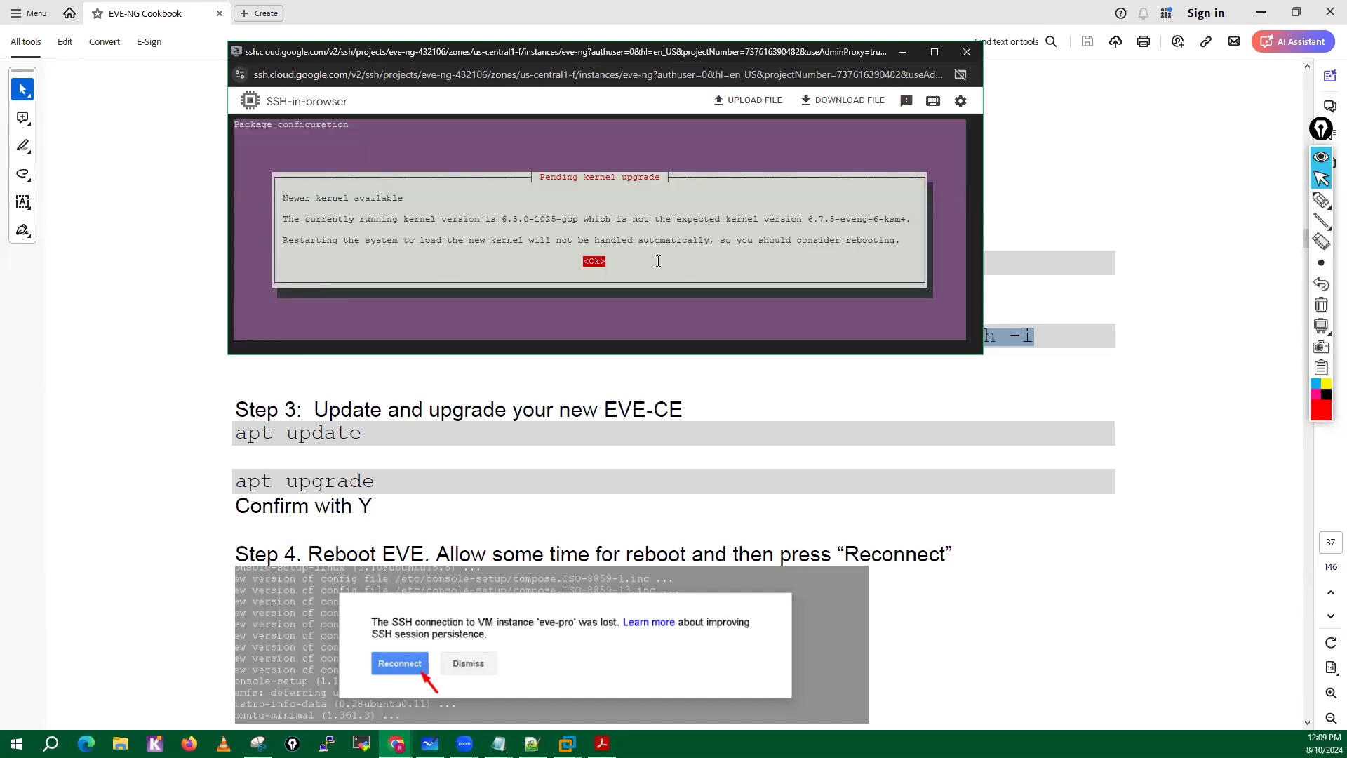
# Acknowledge the pending kernel upgrade notice and accept the preselected restarts of packagekit.service and ssh.service.
pyautogui.press('Return')
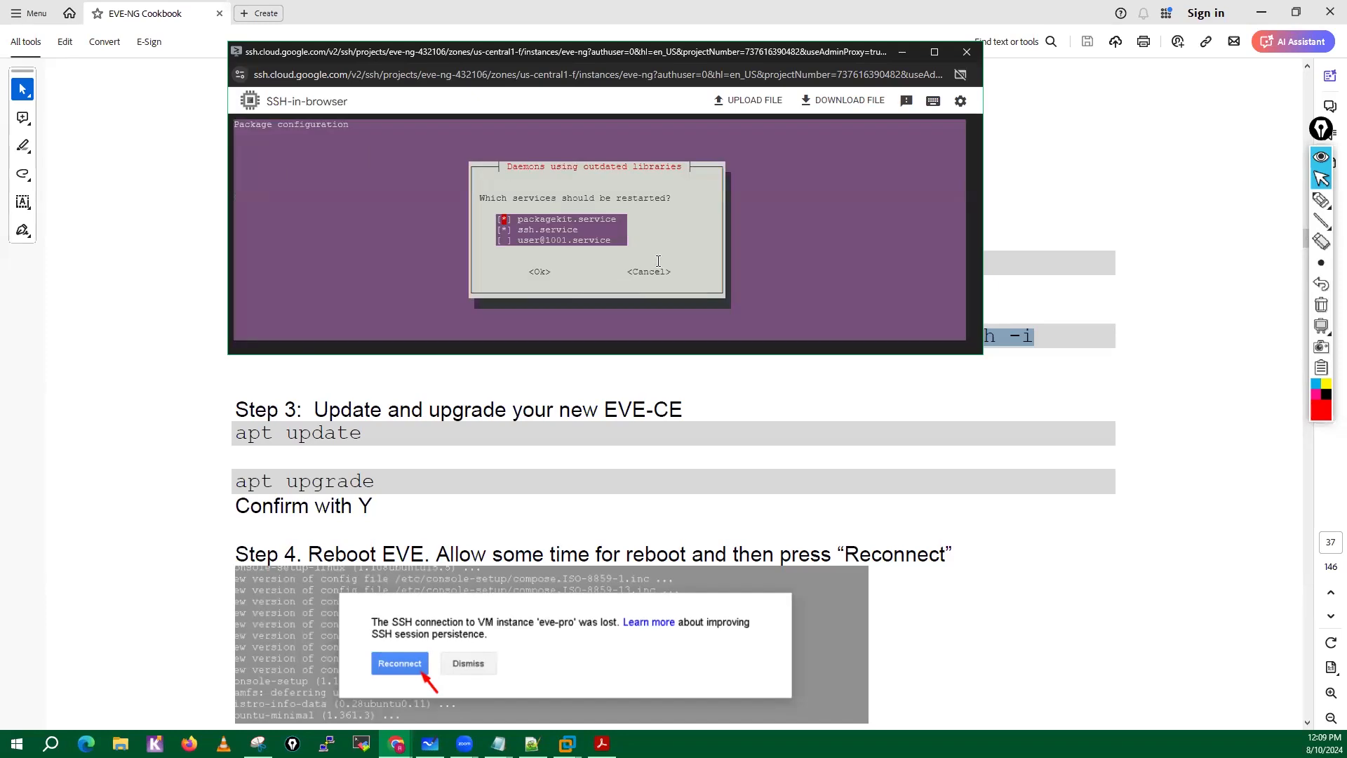
pyautogui.press('Tab')
pyautogui.press('Return')
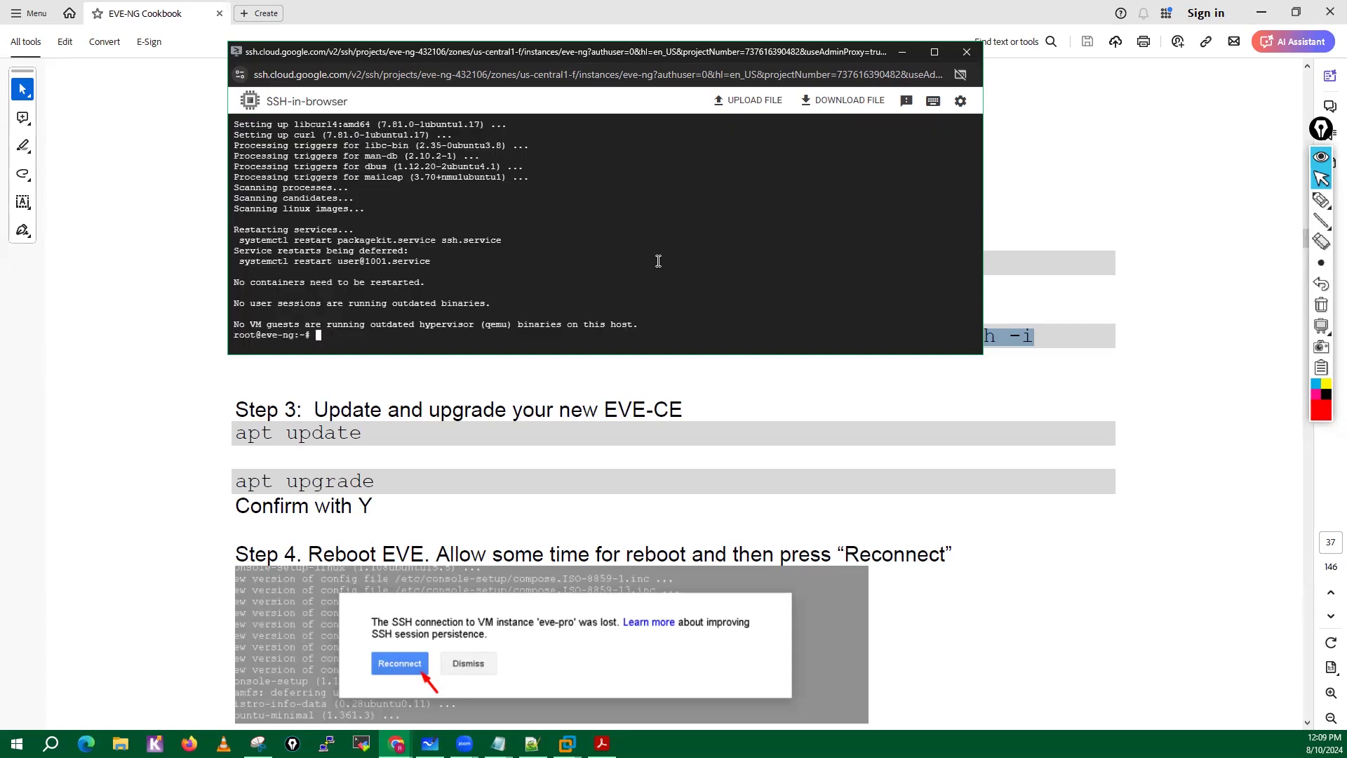
# Refresh the package lists in the SSH session with apt update -y.
pyautogui.press('Return')
pyautogui.press('Return')
pyautogui.press('Return')
pyautogui.press('Return')
pyautogui.press('Return')
pyautogui.press('Return')
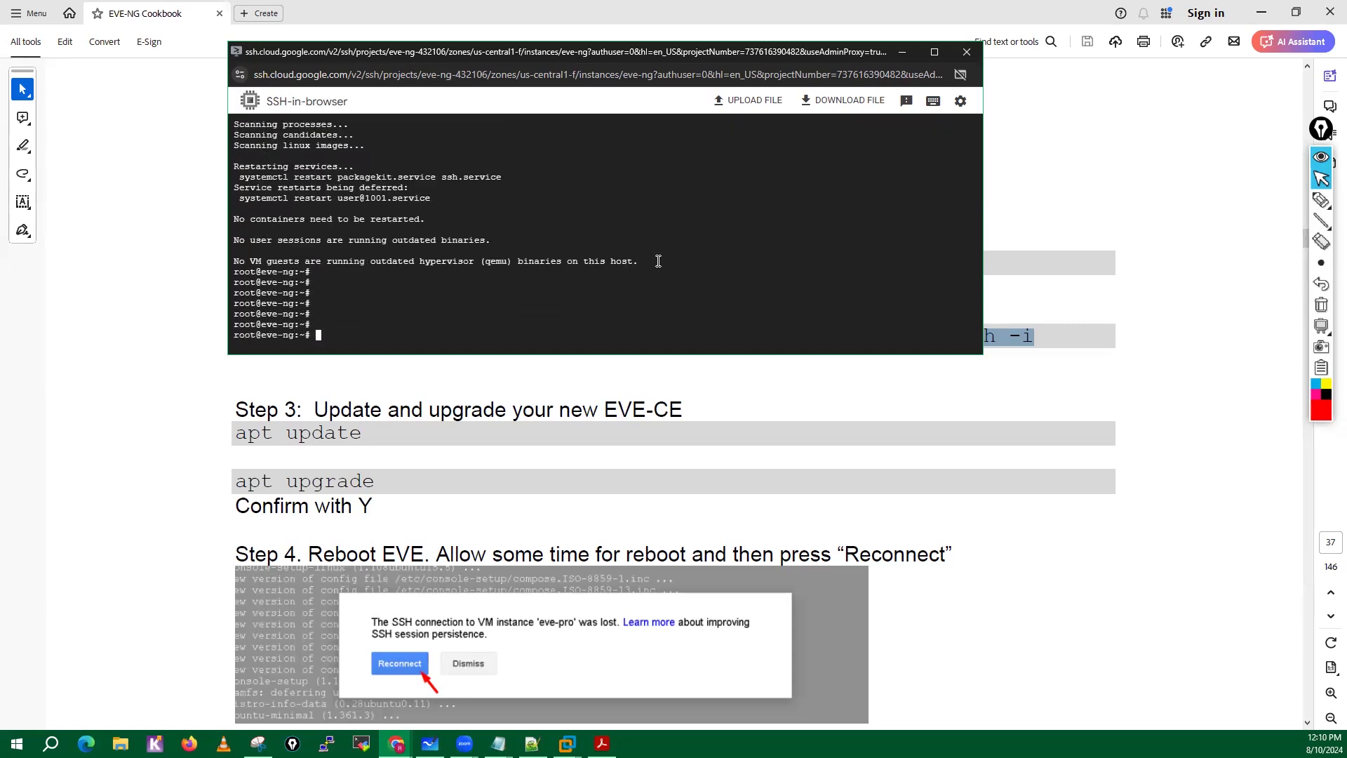
pyautogui.write('apt update -y')
pyautogui.press('Return')
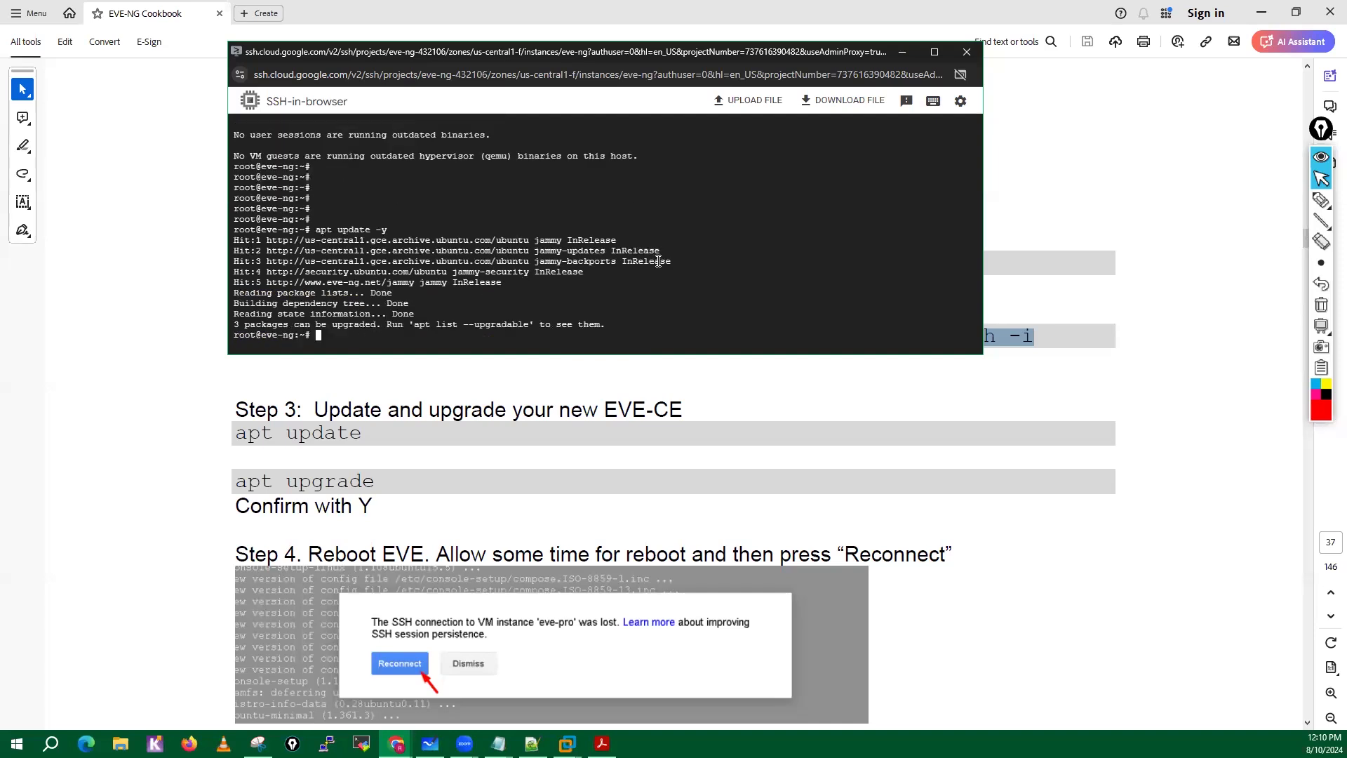
# Recall the earlier upgrade command and run it with automatic confirmation as apt upgrade -y.
pyautogui.press('Return')
pyautogui.press('Return')
pyautogui.press('Return')
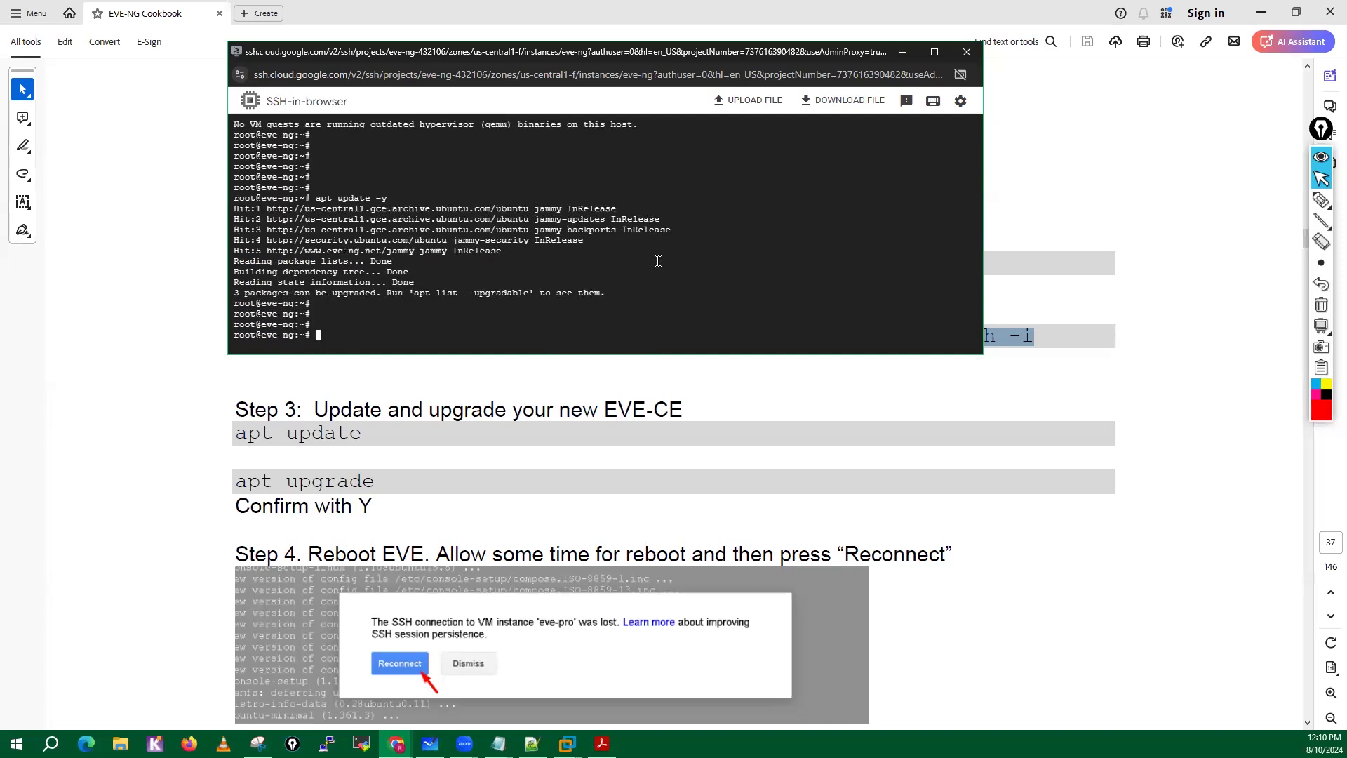
pyautogui.press('Up')
pyautogui.press('Up')
pyautogui.write('-y')
pyautogui.press('Return')
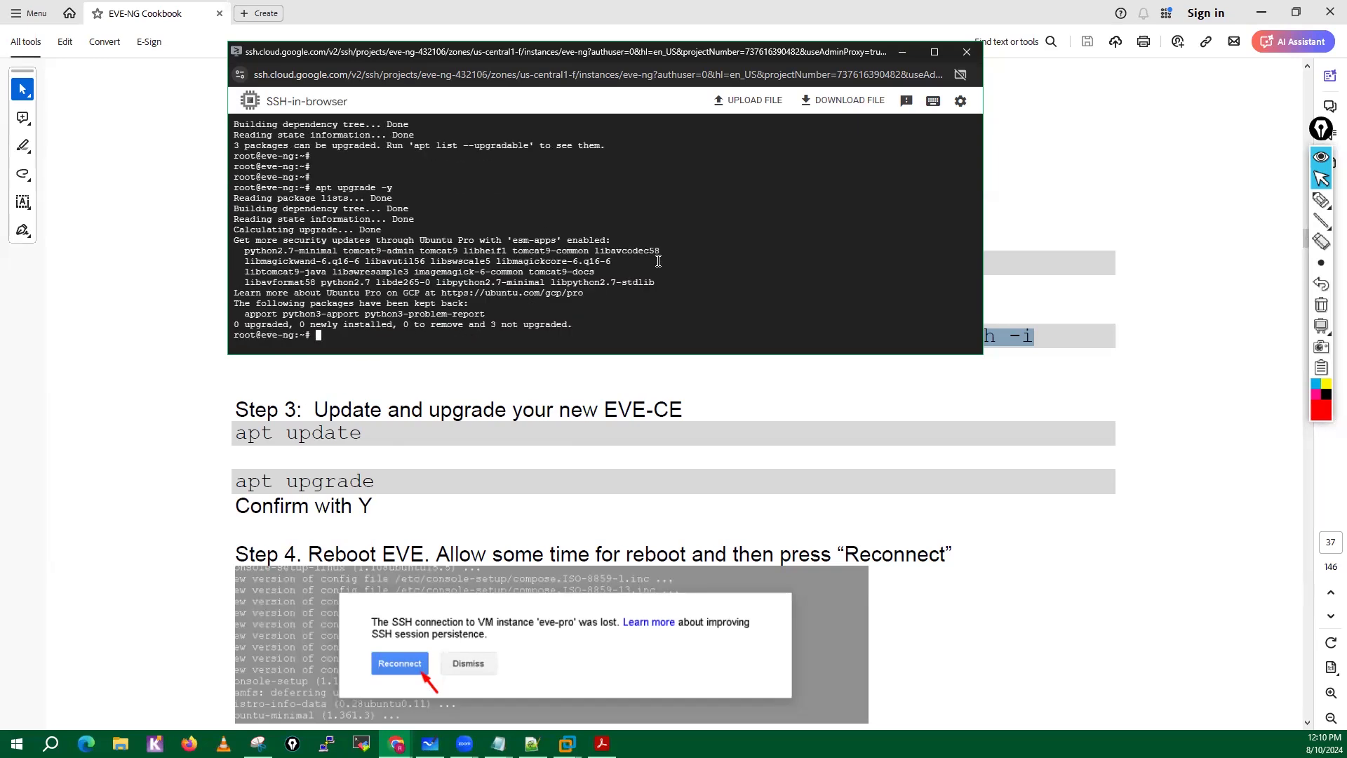
# Enlarge the SSH window and restart the VM with the reboot command.
pyautogui.press('Return')
pyautogui.press('Return')
pyautogui.press('Return')
pyautogui.press('Return')
pyautogui.press('Return')
pyautogui.press('Return')
pyautogui.press('Return')
pyautogui.press('Return')
pyautogui.press('Return')
pyautogui.press('Return')
pyautogui.press('Return')
pyautogui.press('Return')
pyautogui.press('Return')
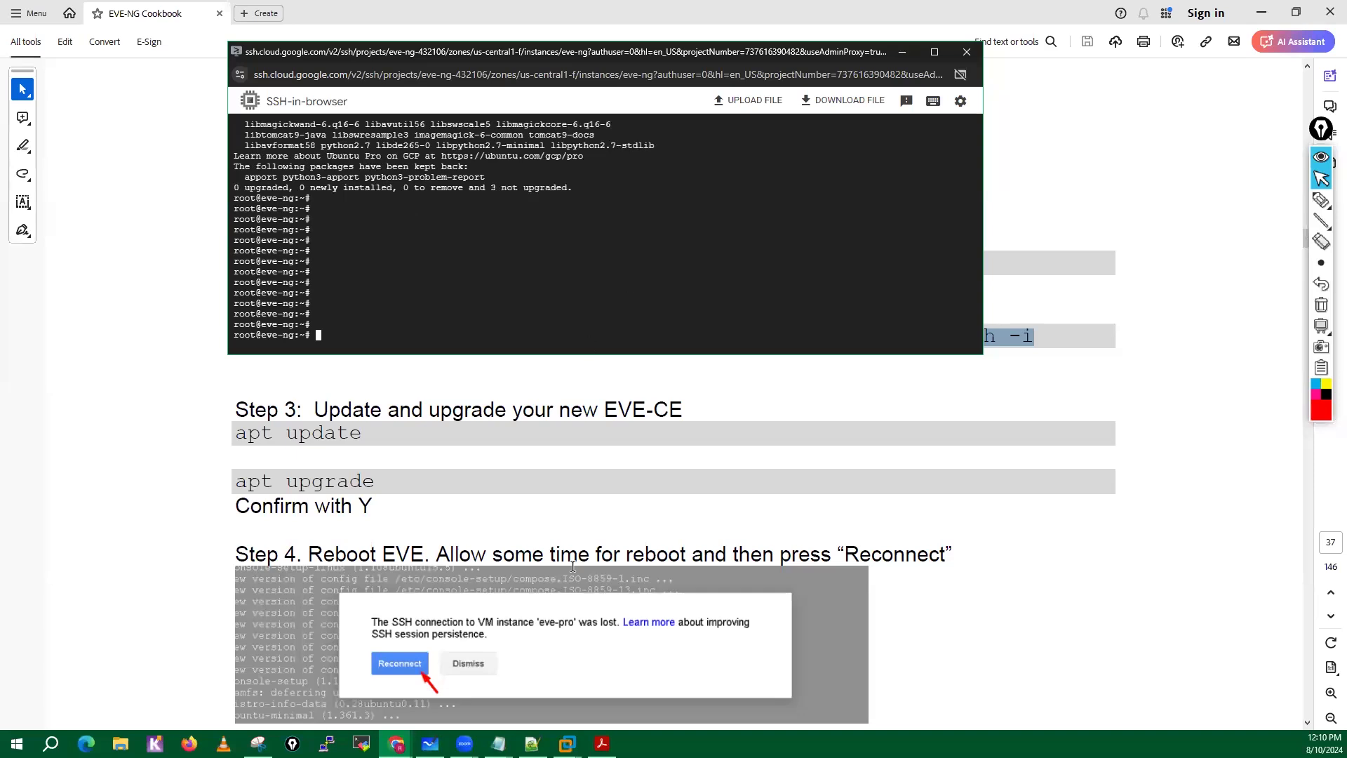
pyautogui.scroll(-2, 573, 564)
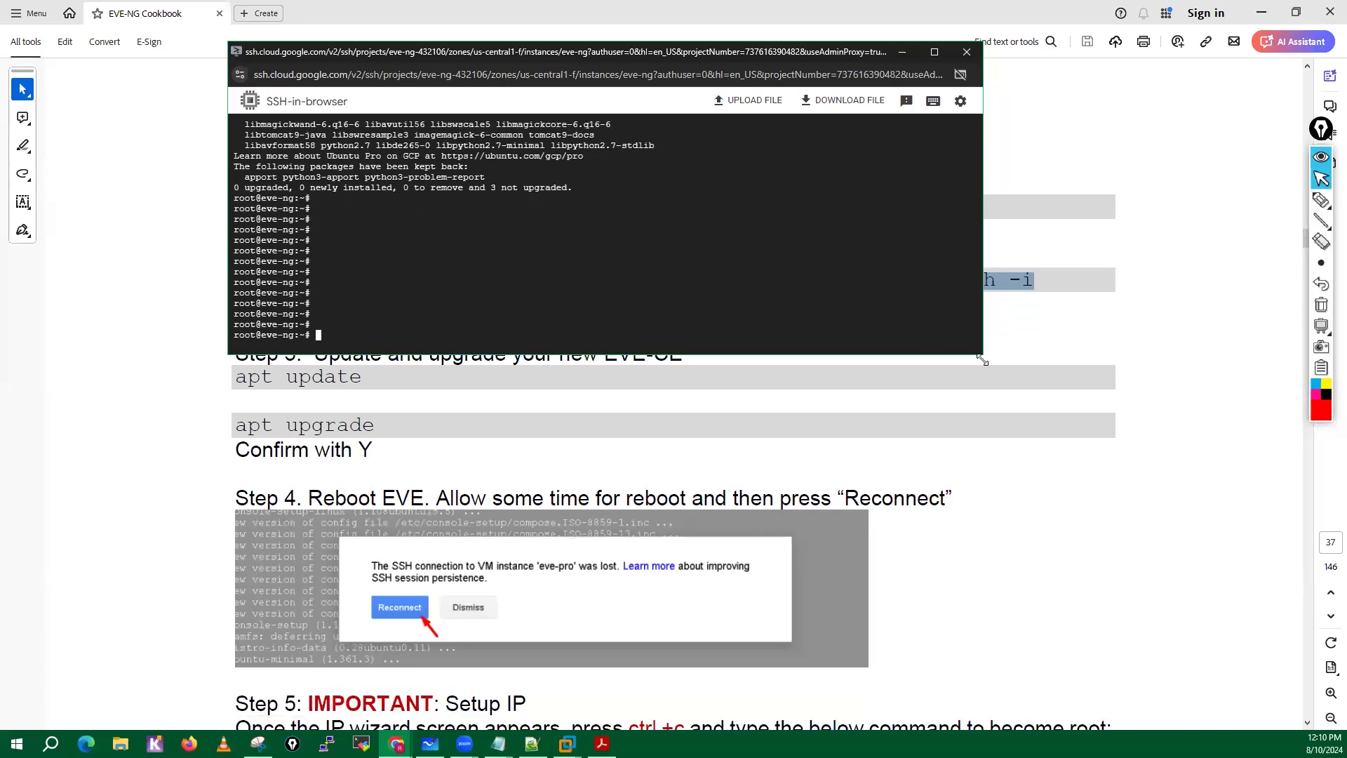
pyautogui.moveTo(983, 356); pyautogui.dragTo(1053, 421)
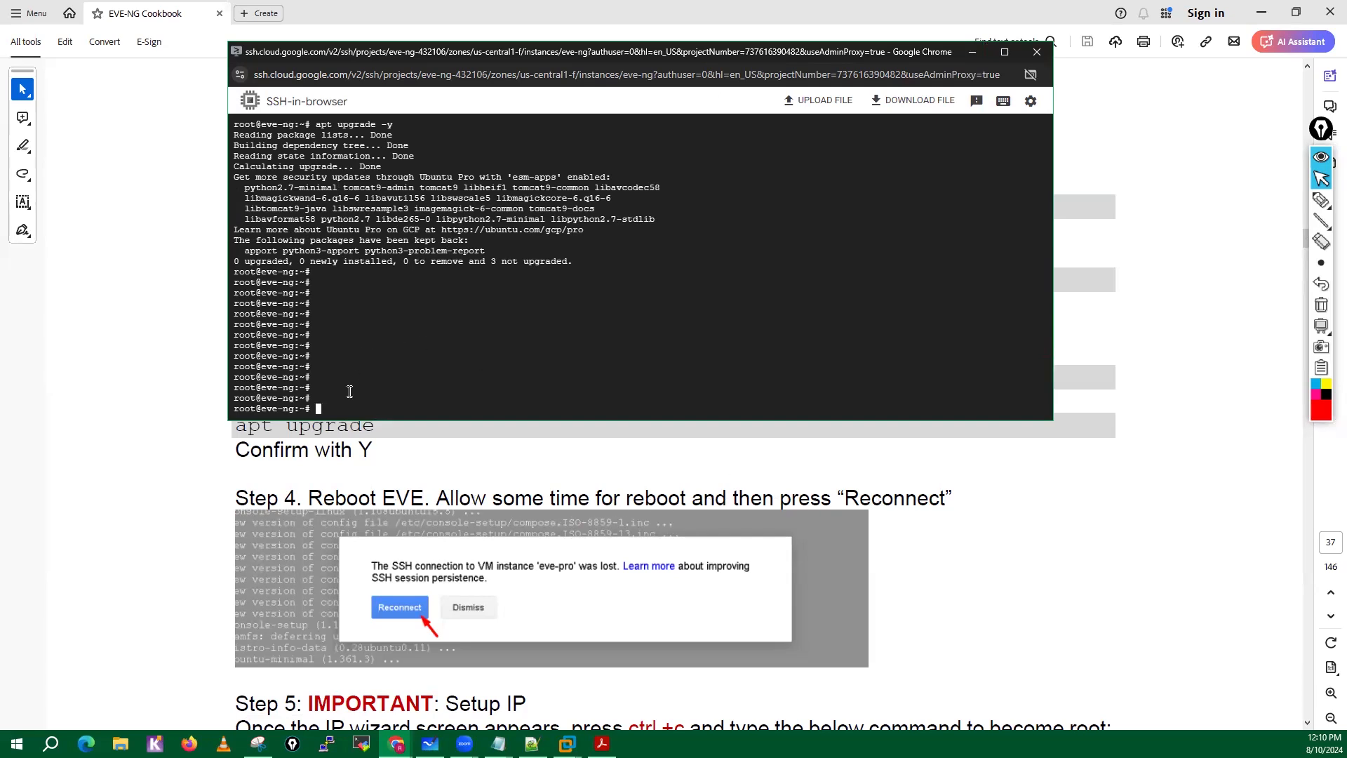
pyautogui.write('reboot')
pyautogui.press('Return')
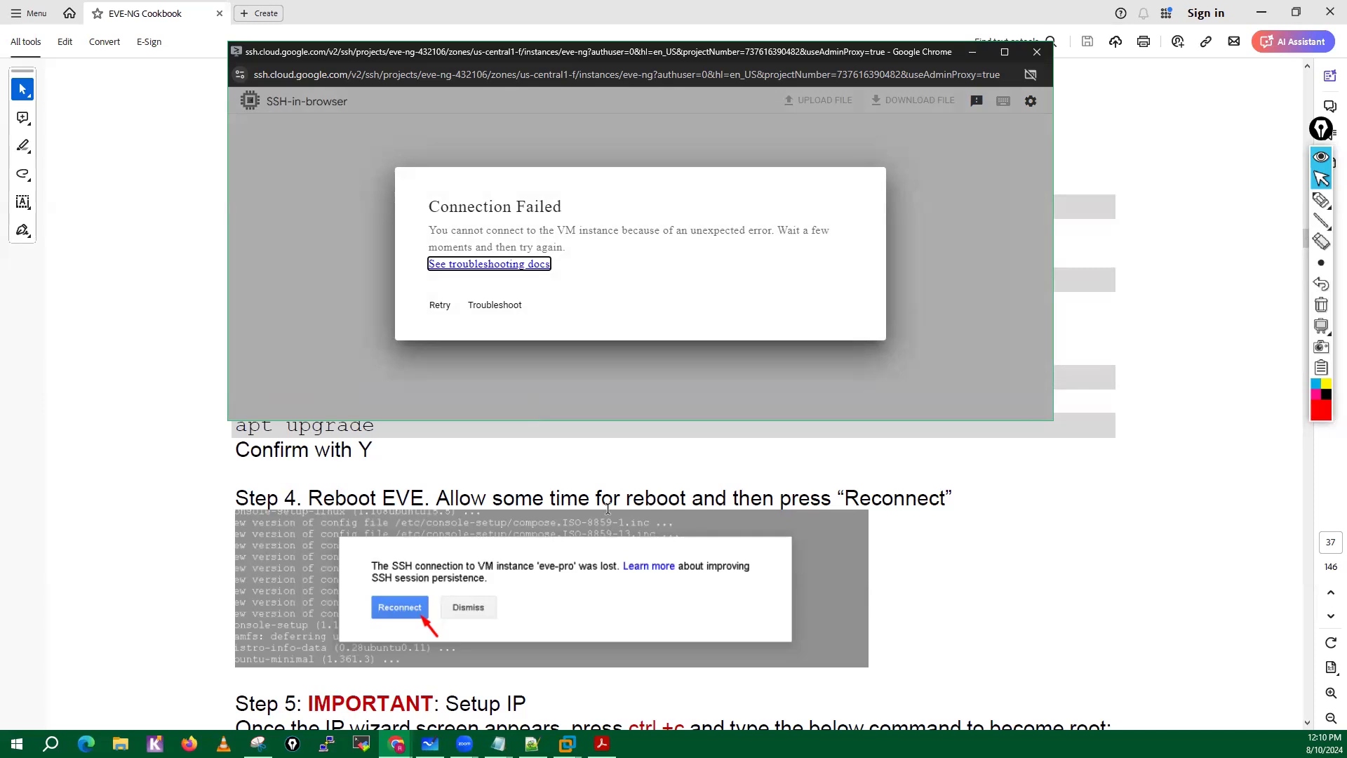
# Read cookbook Steps 4 and 5, then retry the SSH connection to the VM and authorize it.
pyautogui.scroll(-3, 681, 576)
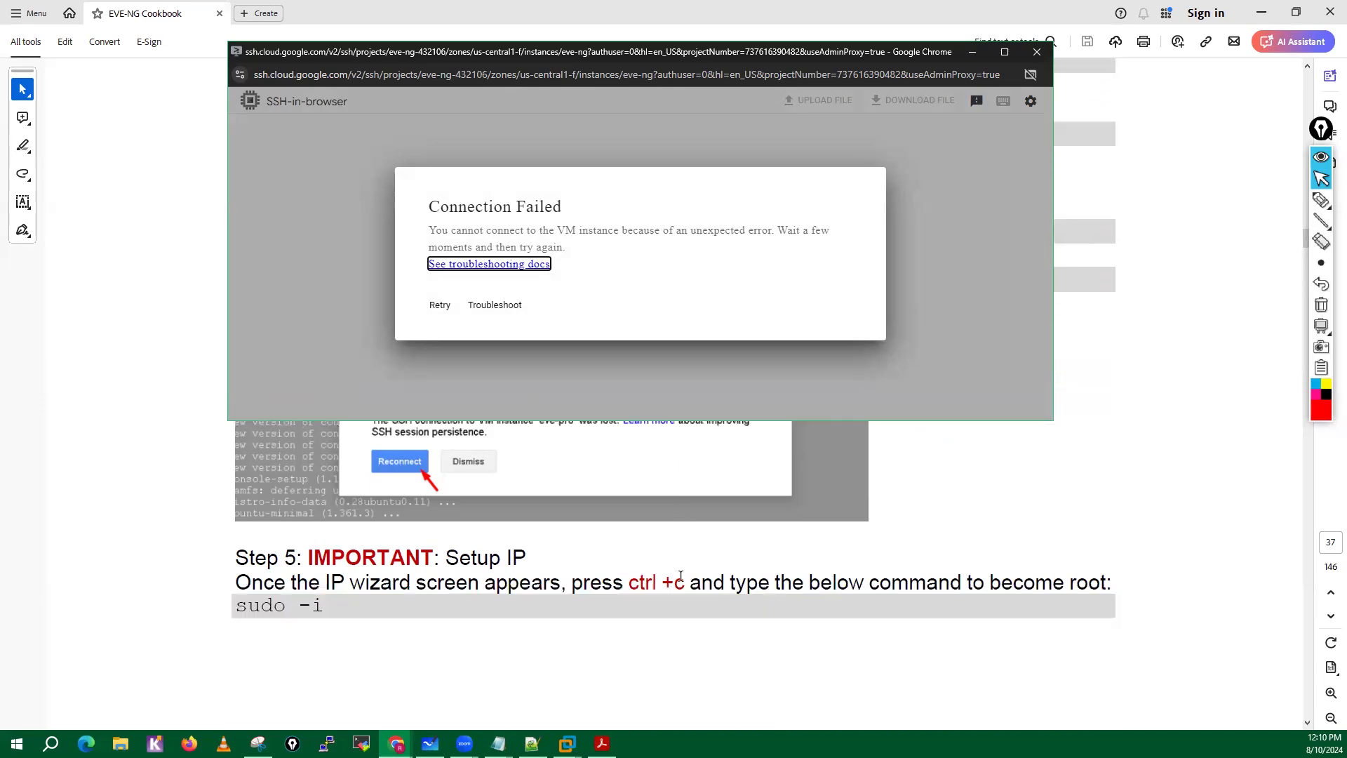
pyautogui.scroll(4, 682, 576)
pyautogui.scroll(-3, 681, 576)
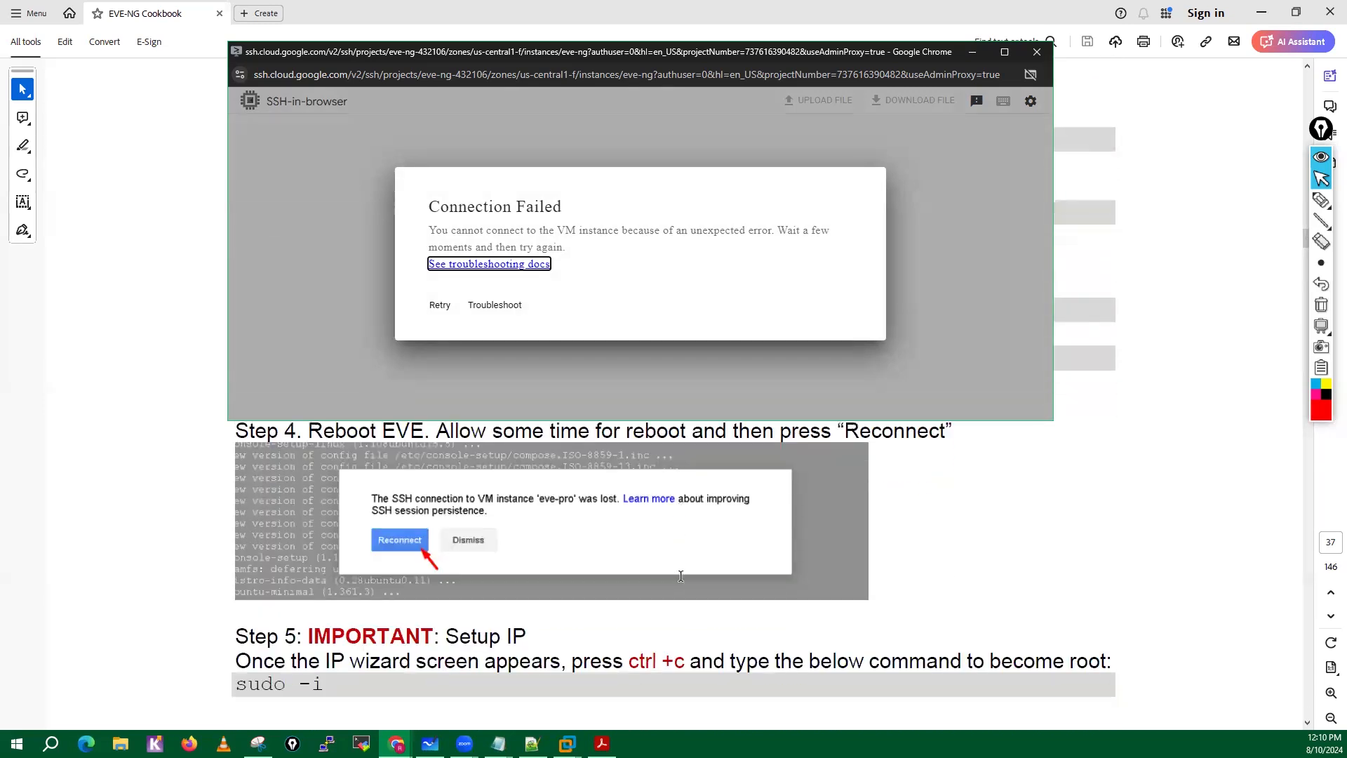
pyautogui.scroll(-1, 680, 577)
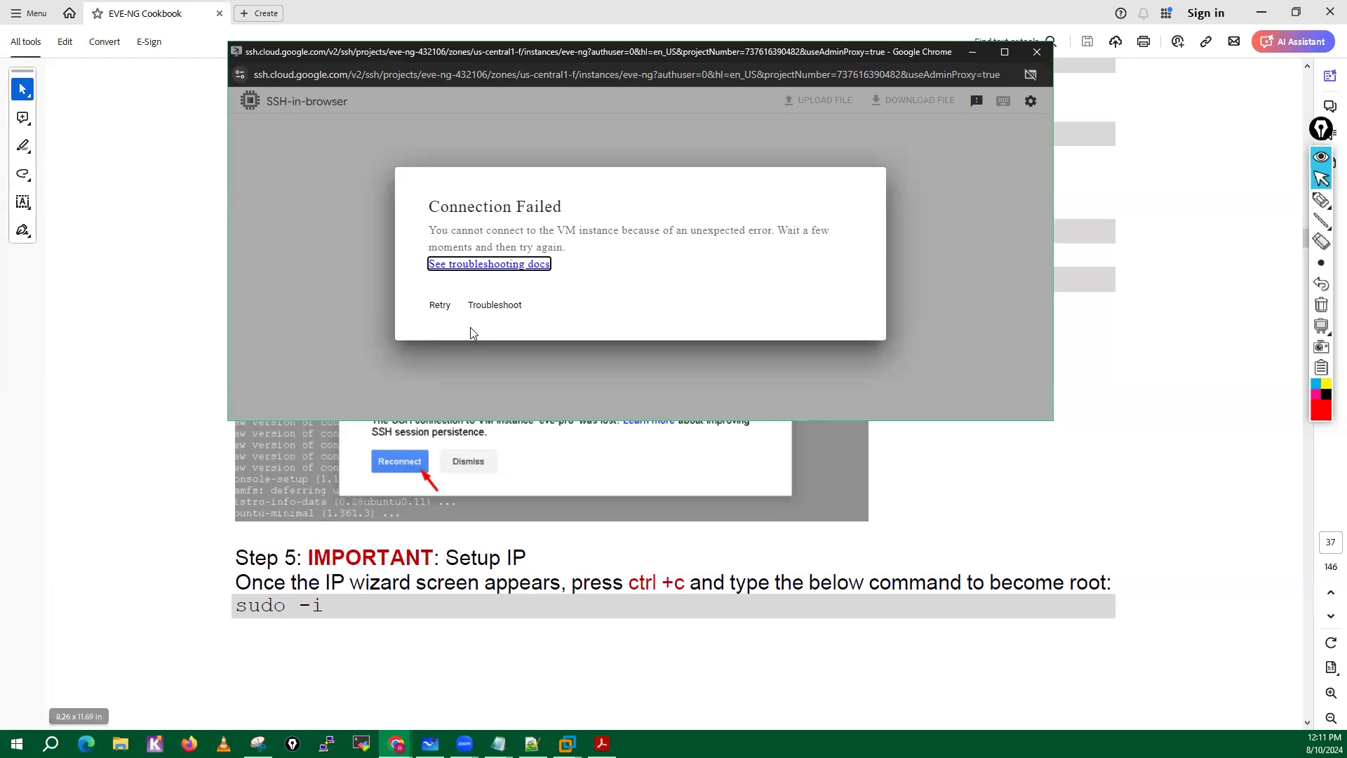
pyautogui.click(441, 308)
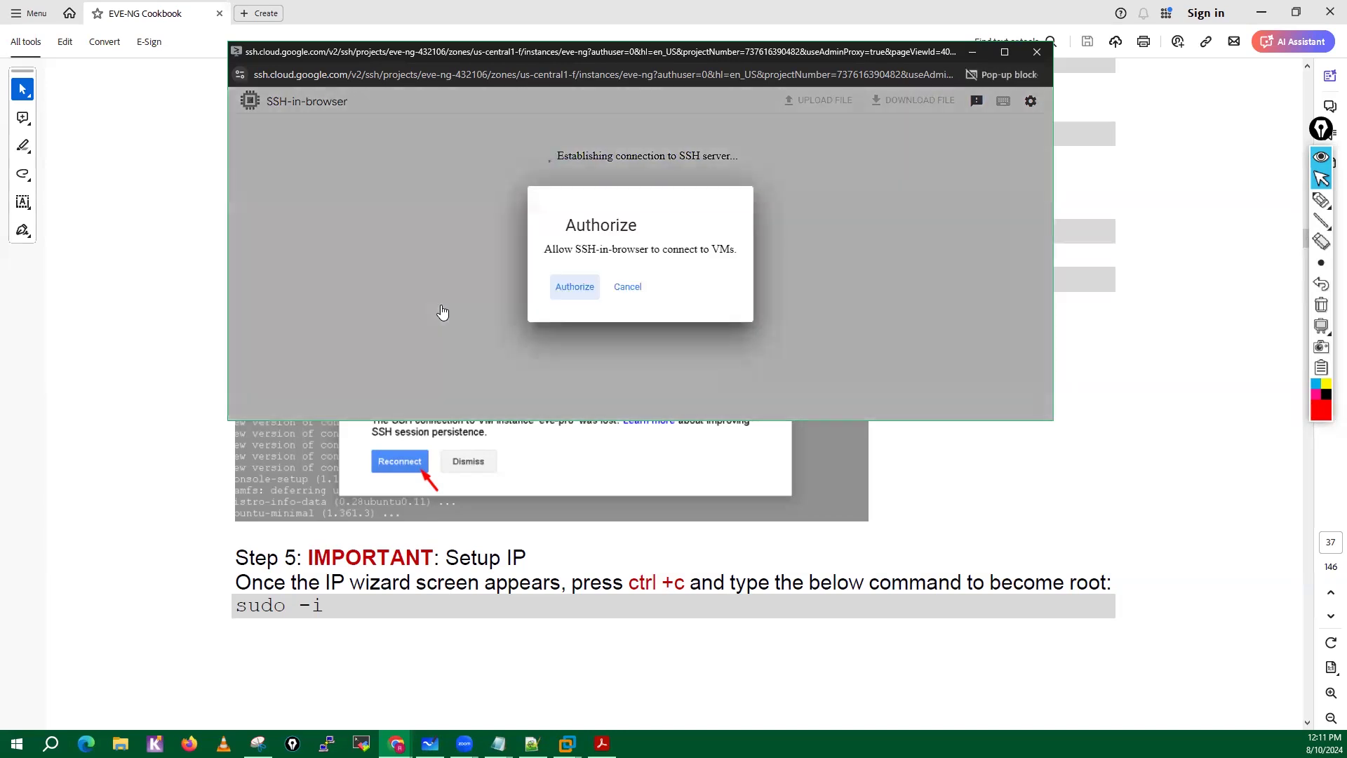
pyautogui.click(574, 286)
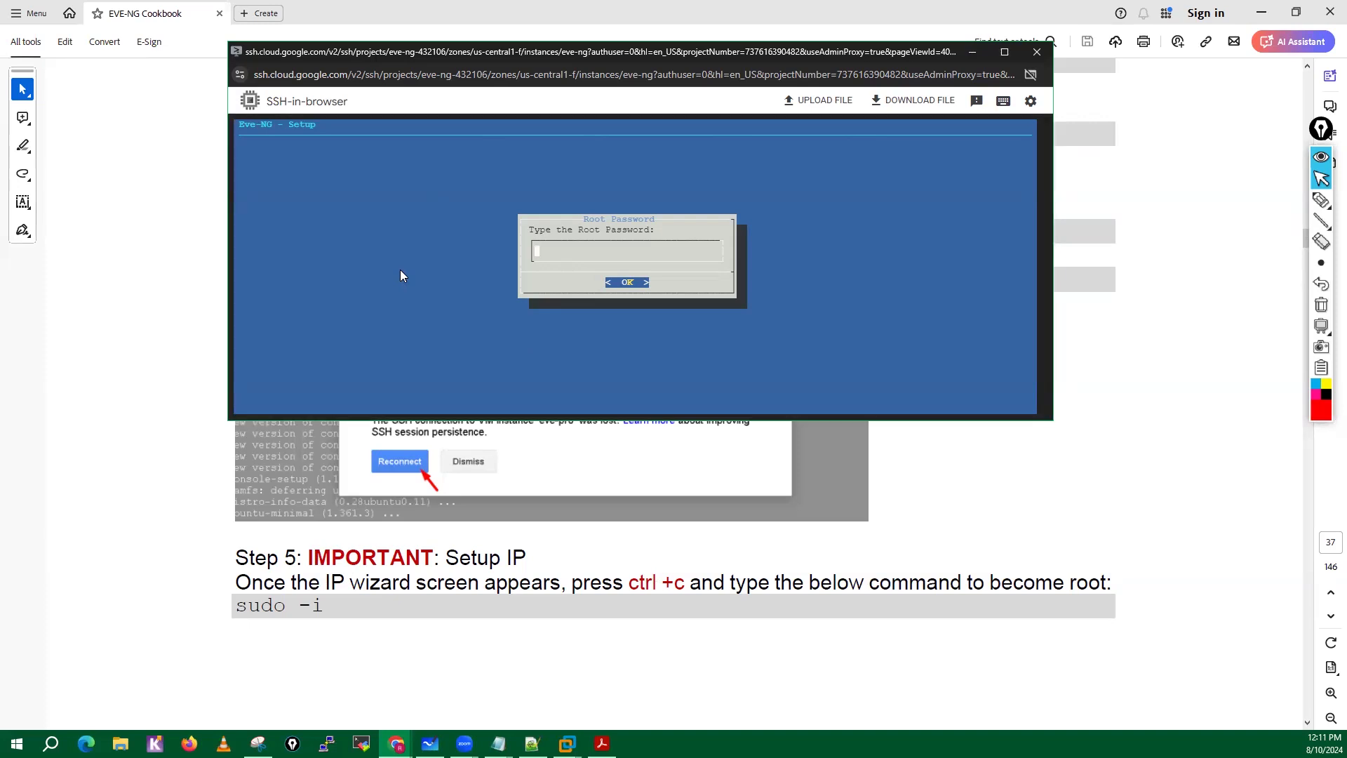
# Interrupt the EVE-NG setup wizard at the root password prompt and become root with sudo -i.
pyautogui.hotkey('ctrl', 'c')
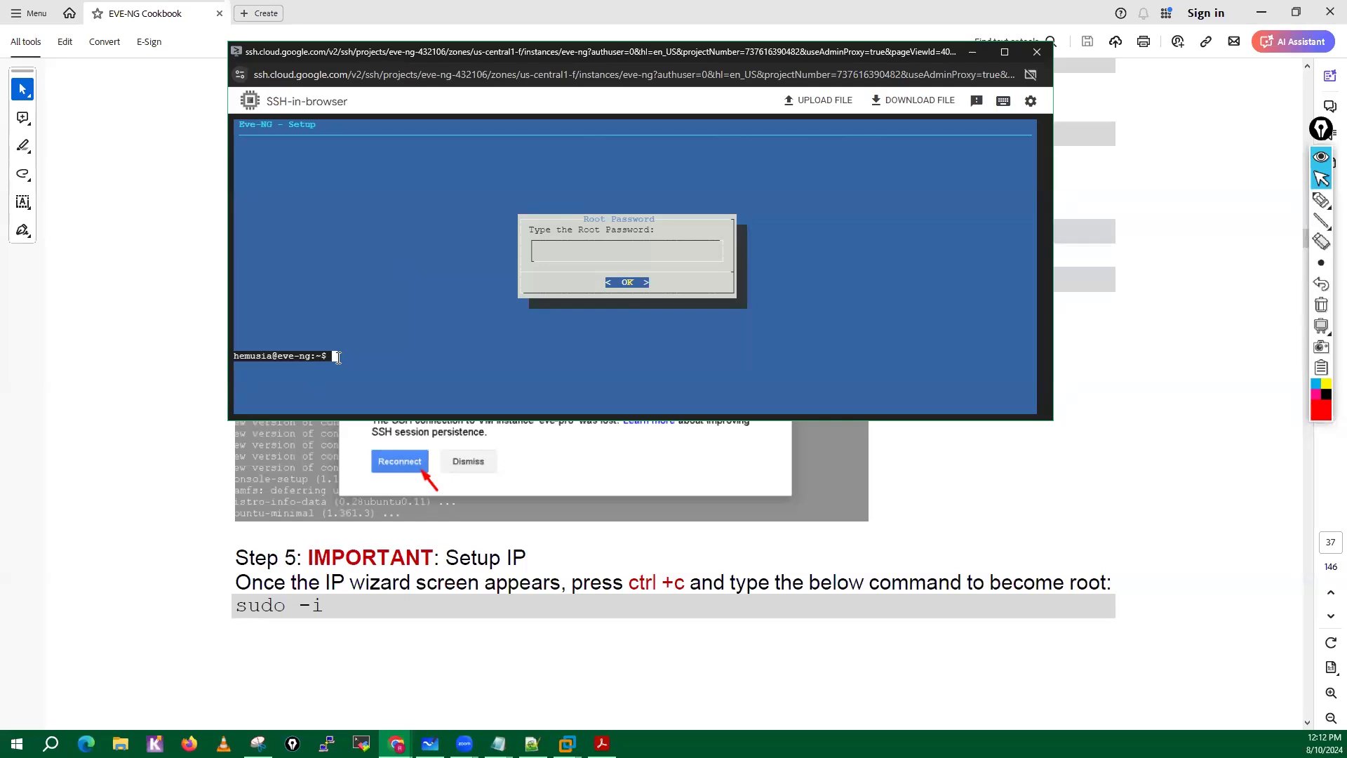
pyautogui.write('sudo -i')
pyautogui.press('Return')
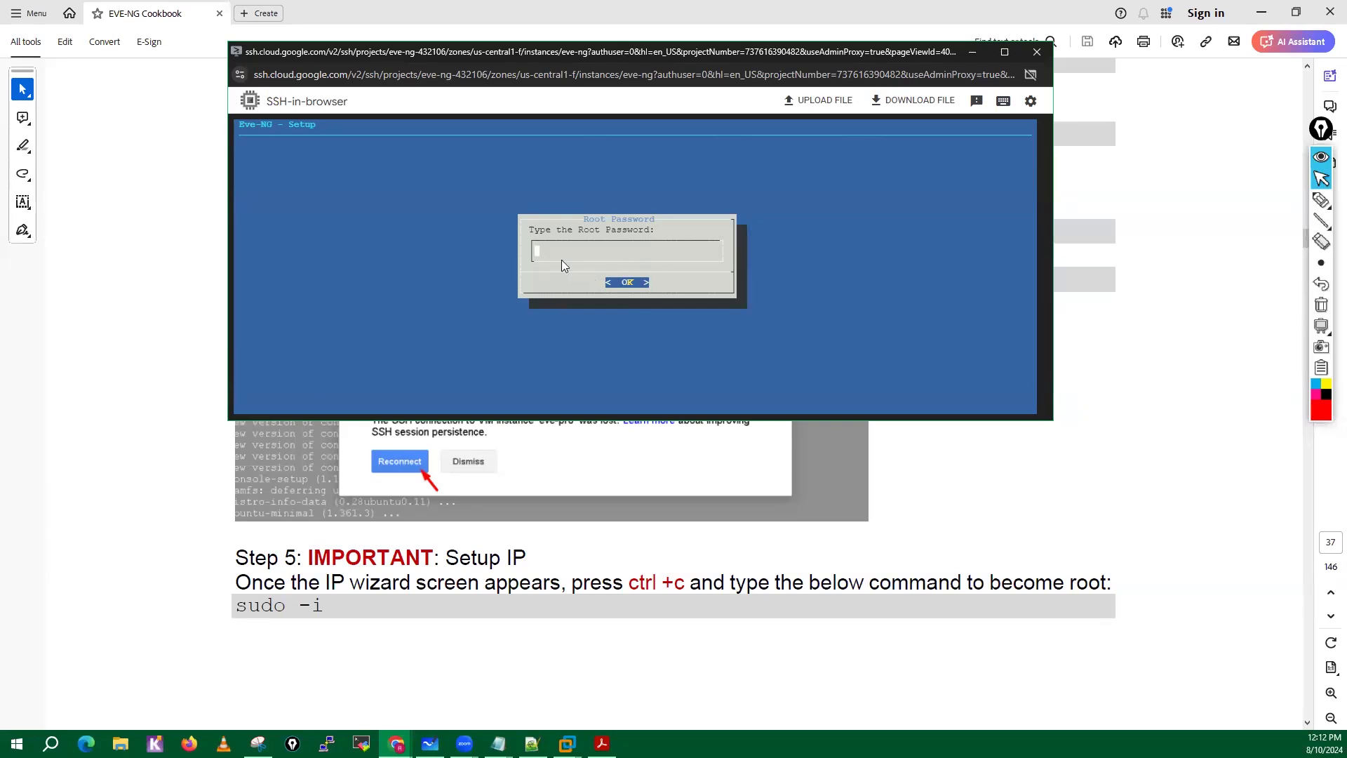
# Check the wizard illustration on cookbook page 38, then enter and confirm the root password in the EVE-NG setup wizard.
pyautogui.scroll(-5, 470, 616)
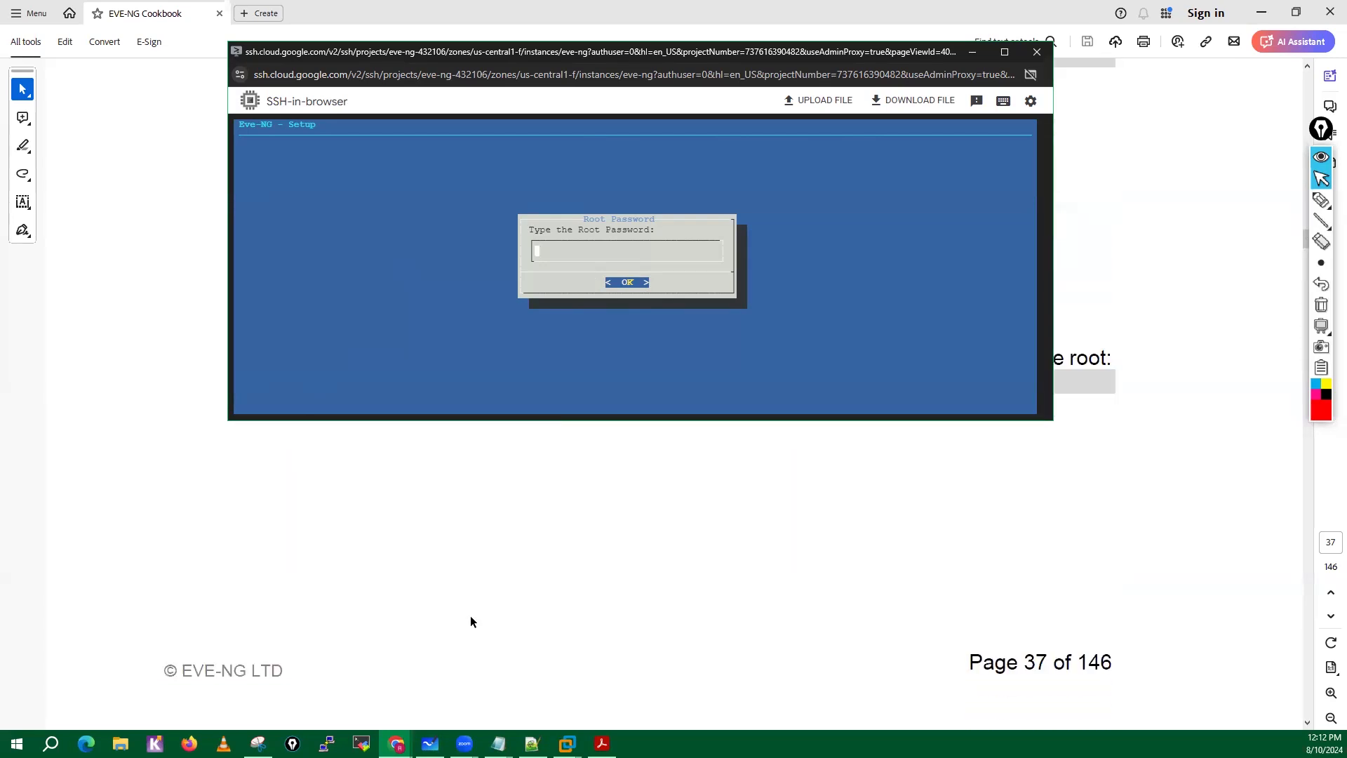
pyautogui.scroll(-6, 470, 616)
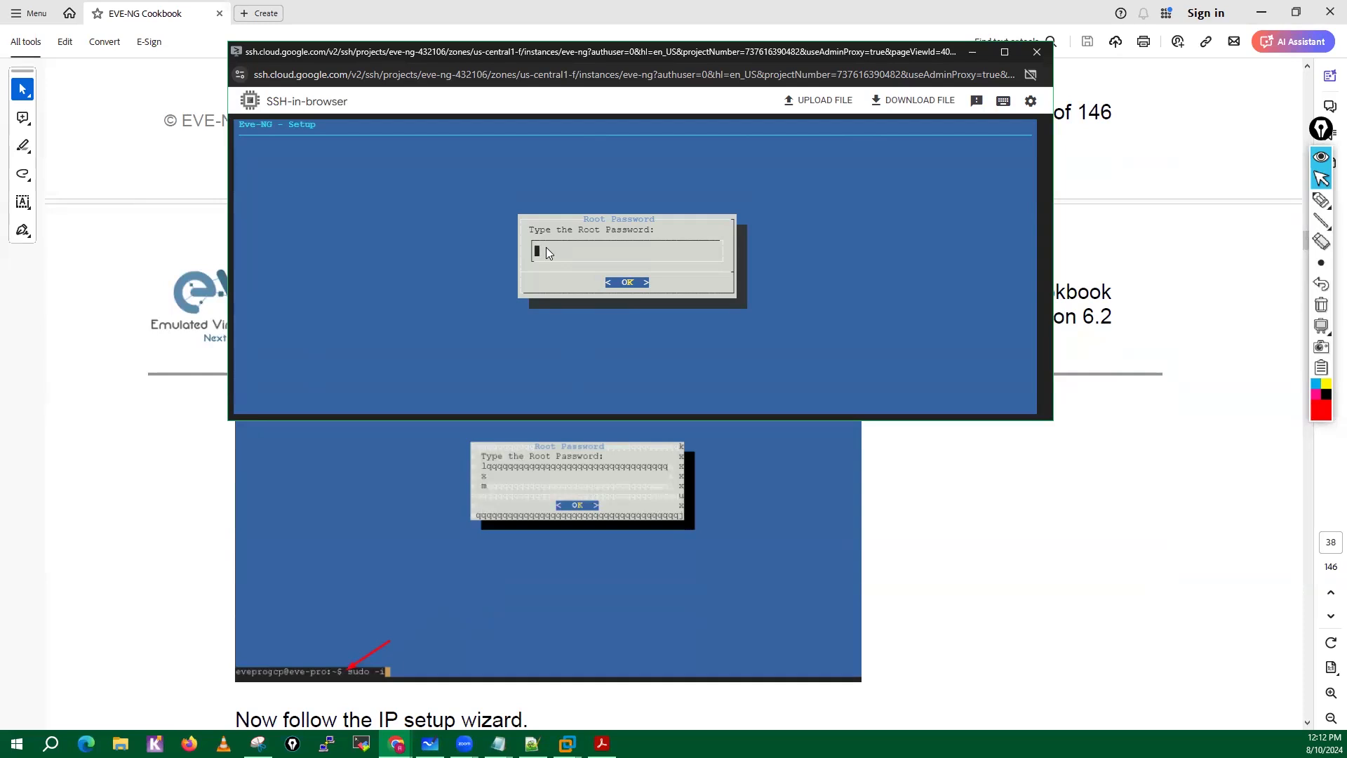
pyautogui.press('Tab')
pyautogui.press('Return')
pyautogui.press('Tab')
pyautogui.press('Return')
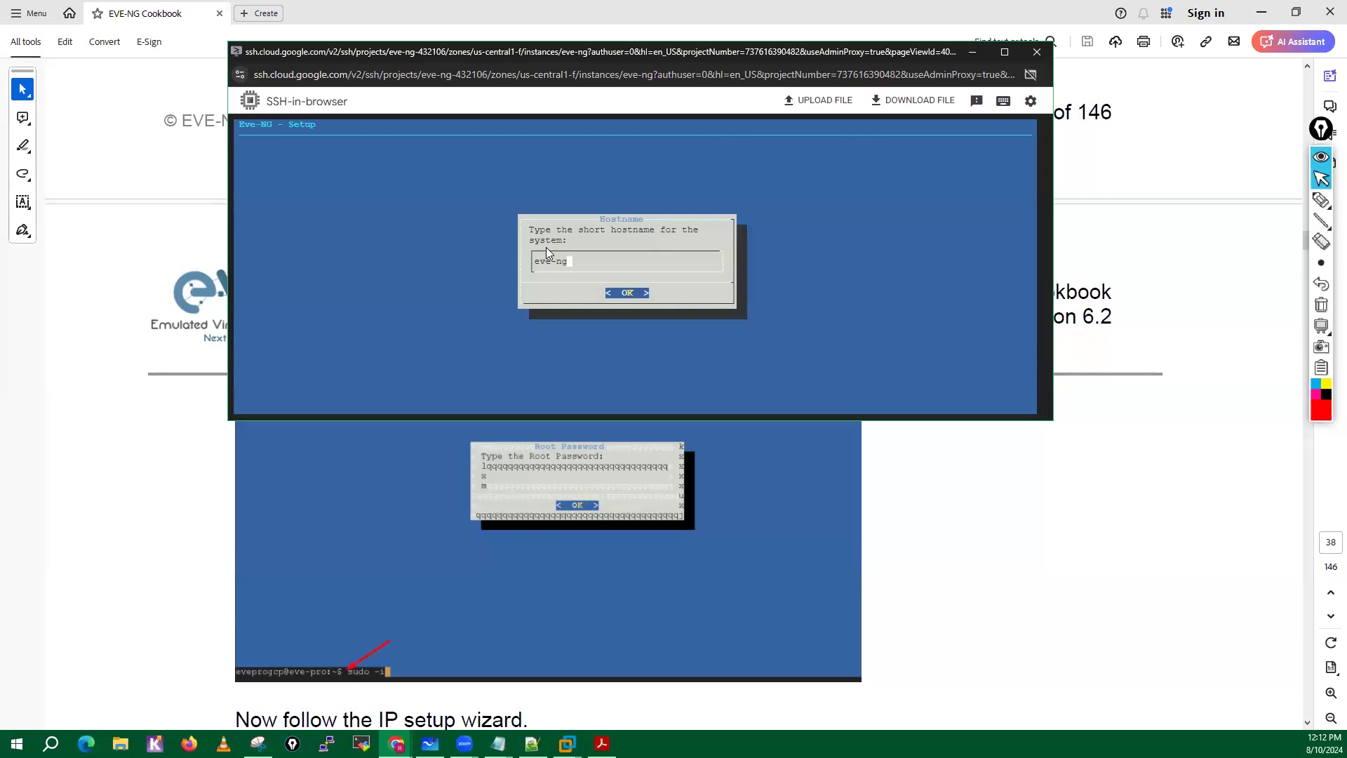
# Accept the hostname eve-ng, the DNS domain name example.com and DHCP addressing in the EVE-NG setup wizard.
pyautogui.press('Return')
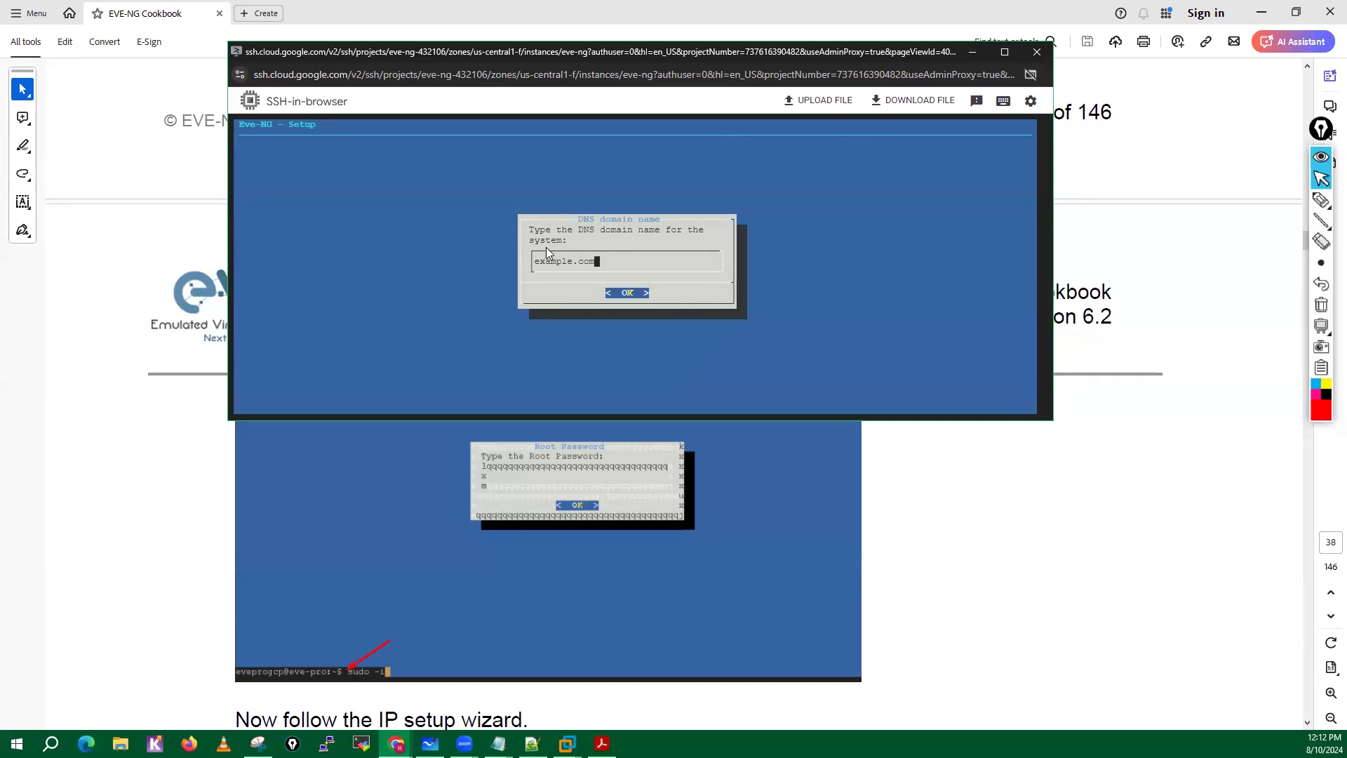
pyautogui.press('Return')
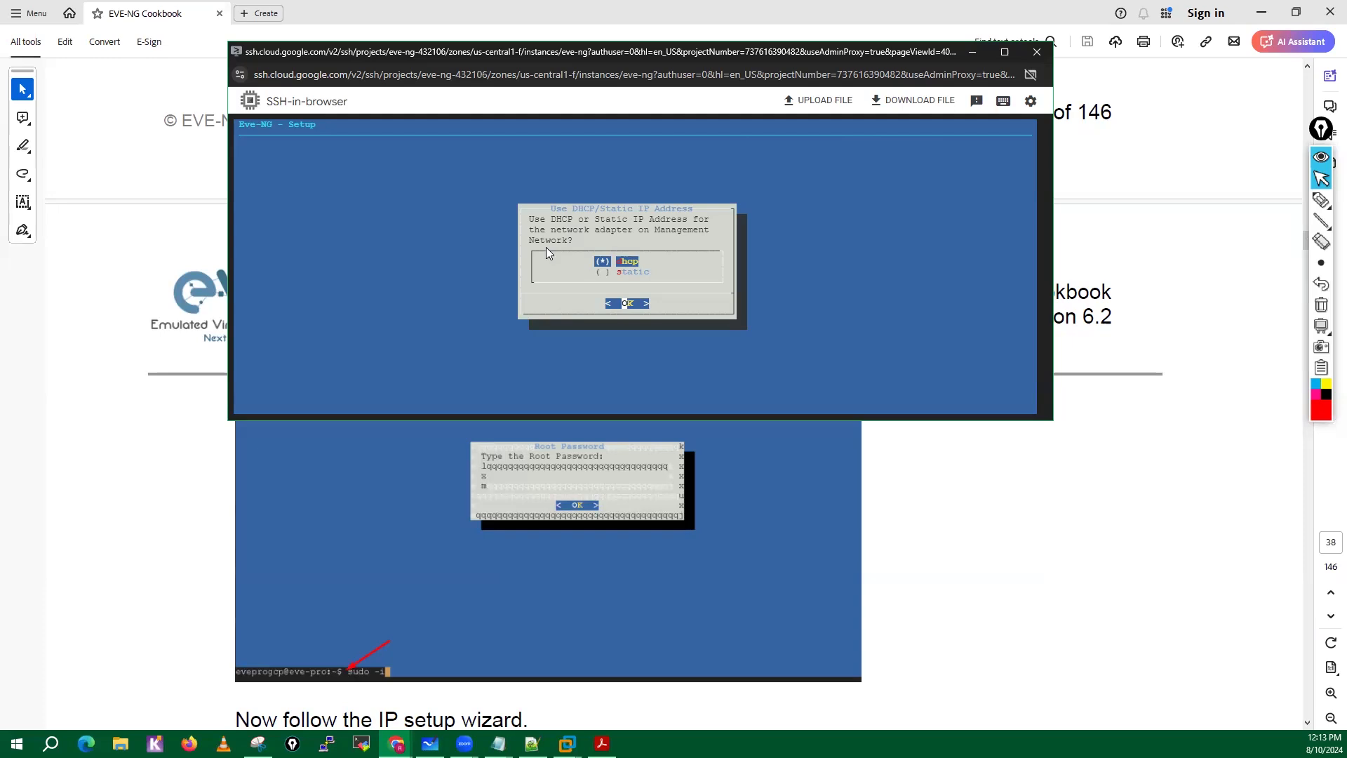
pyautogui.press('Return')
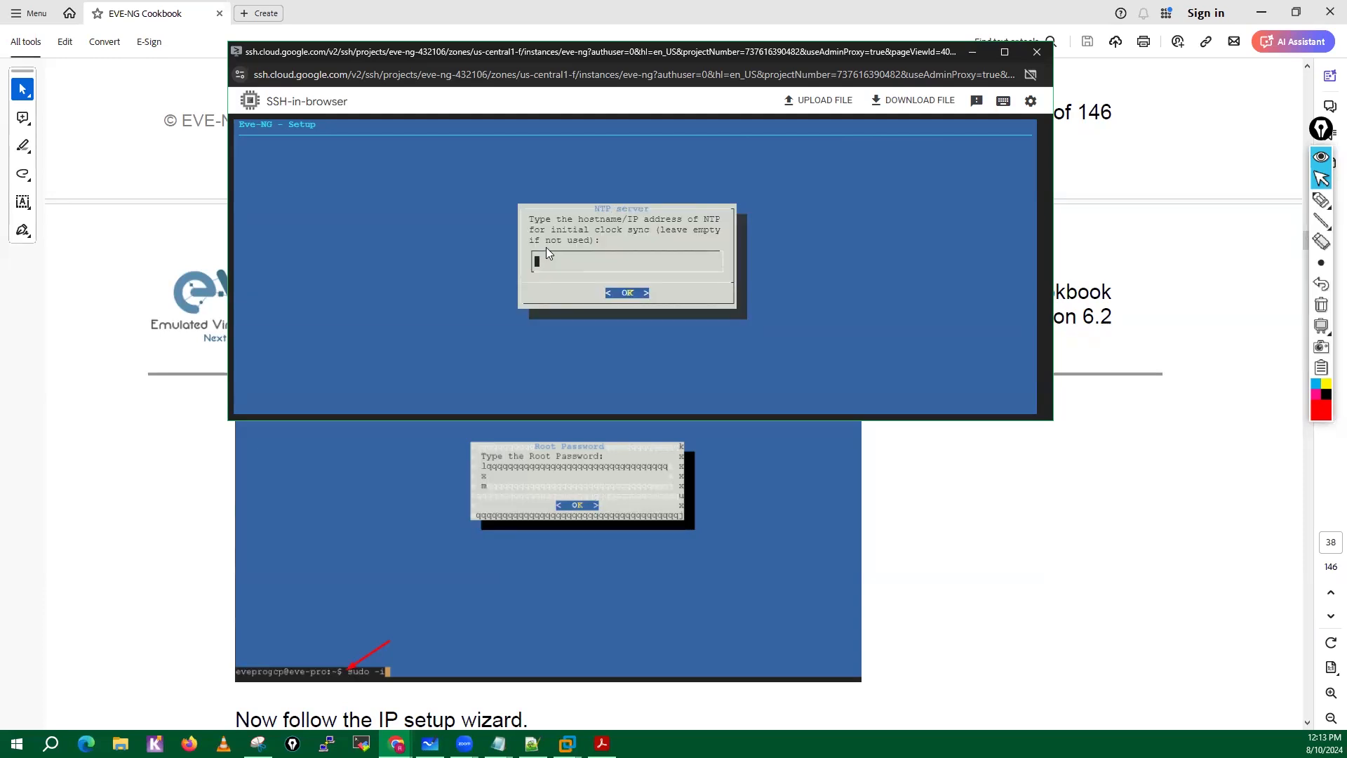
# Check the cookbook's IP setup instructions, then finish the wizard with an empty NTP server and a direct connection to the Internet.
pyautogui.scroll(-4, 365, 605)
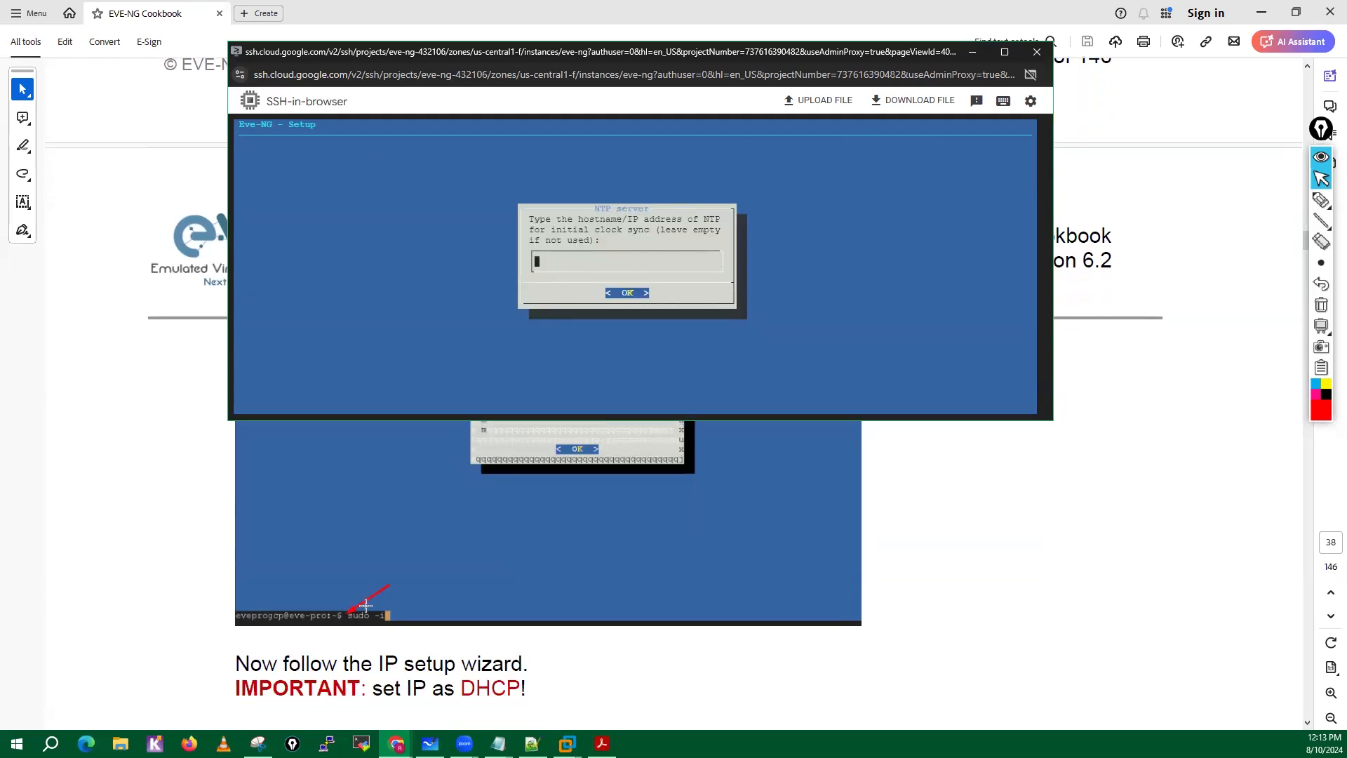
pyautogui.scroll(-4, 364, 605)
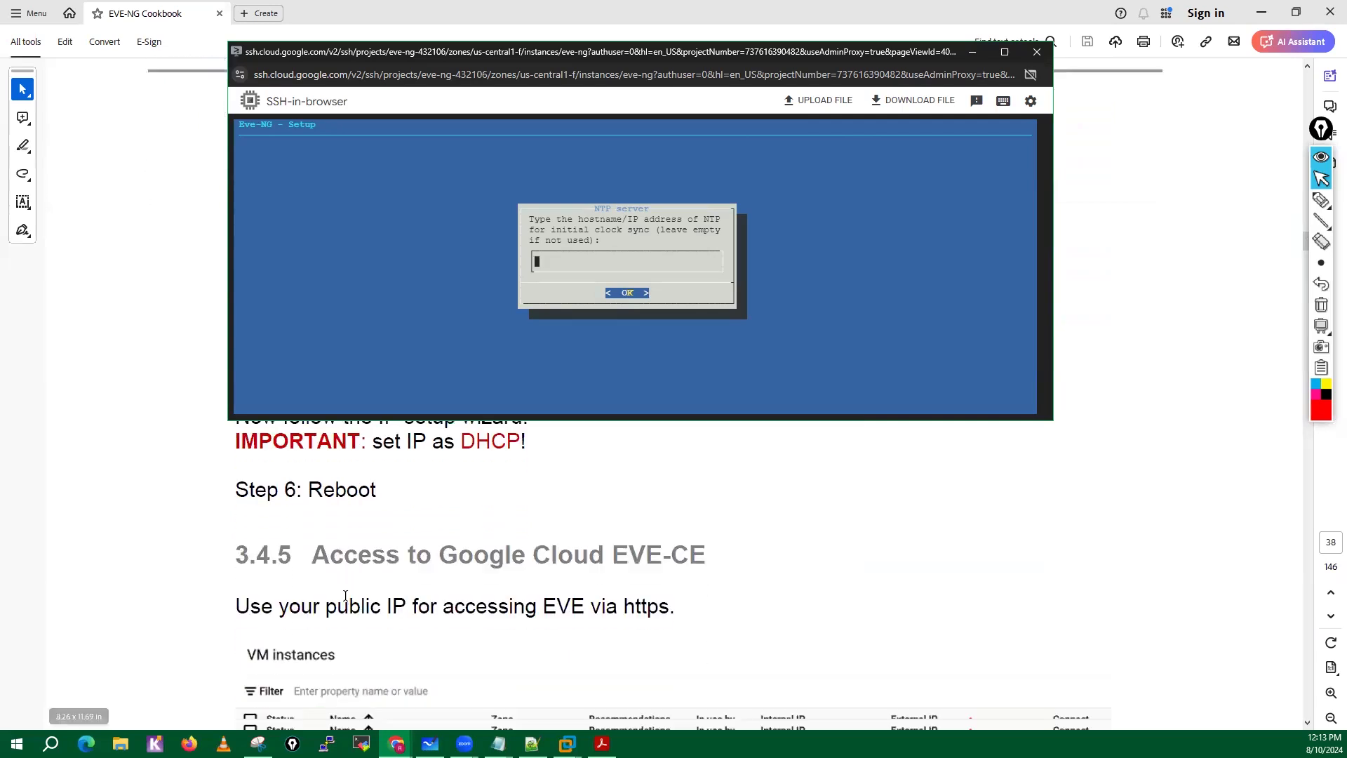
pyautogui.scroll(2, 346, 595)
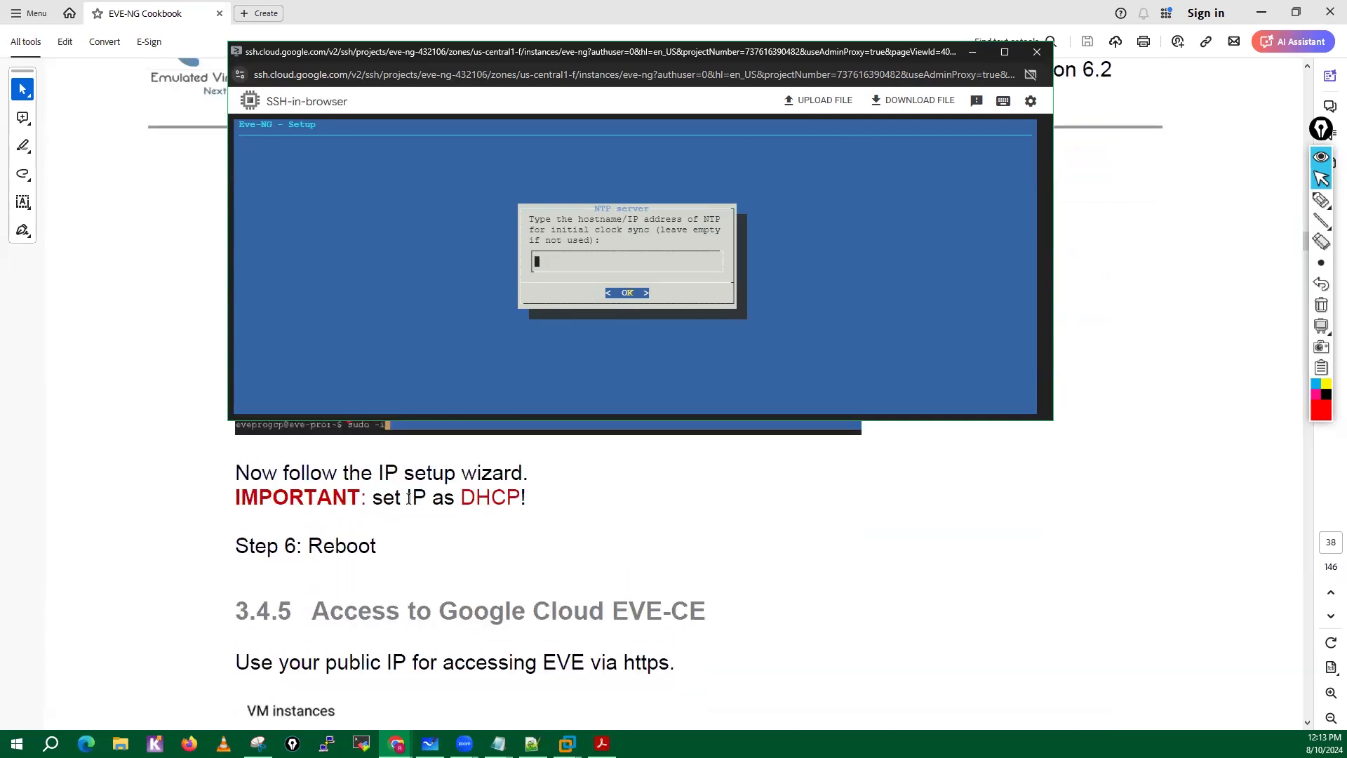
pyautogui.scroll(-2, 423, 528)
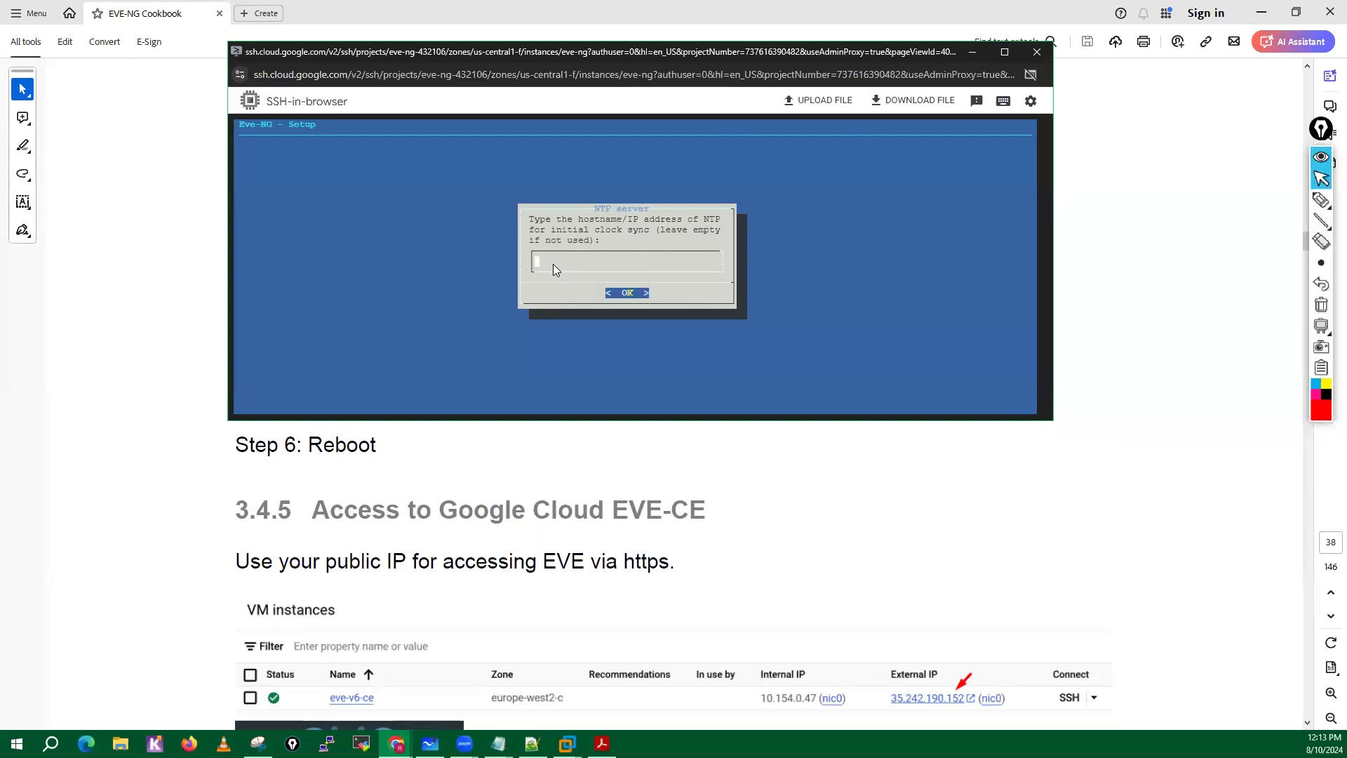
pyautogui.press('Return')
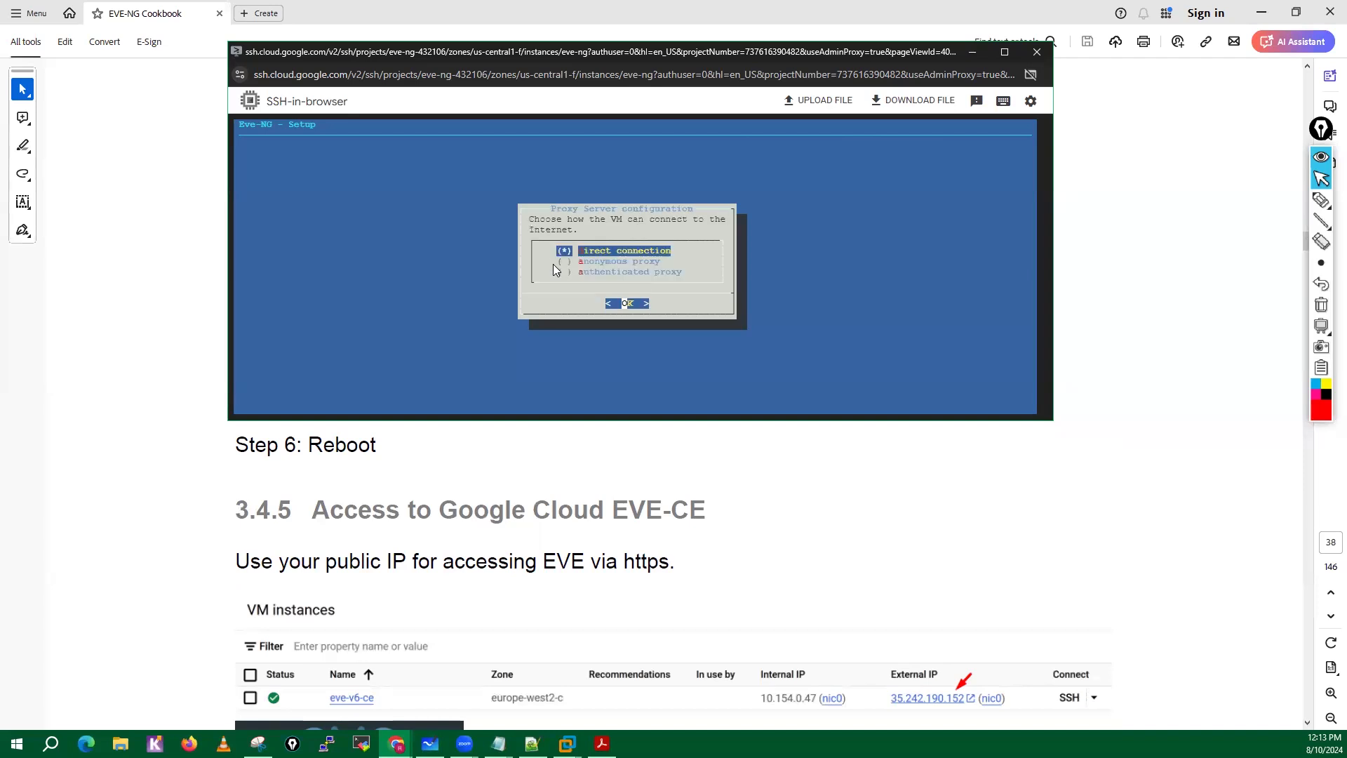
pyautogui.press('Return')
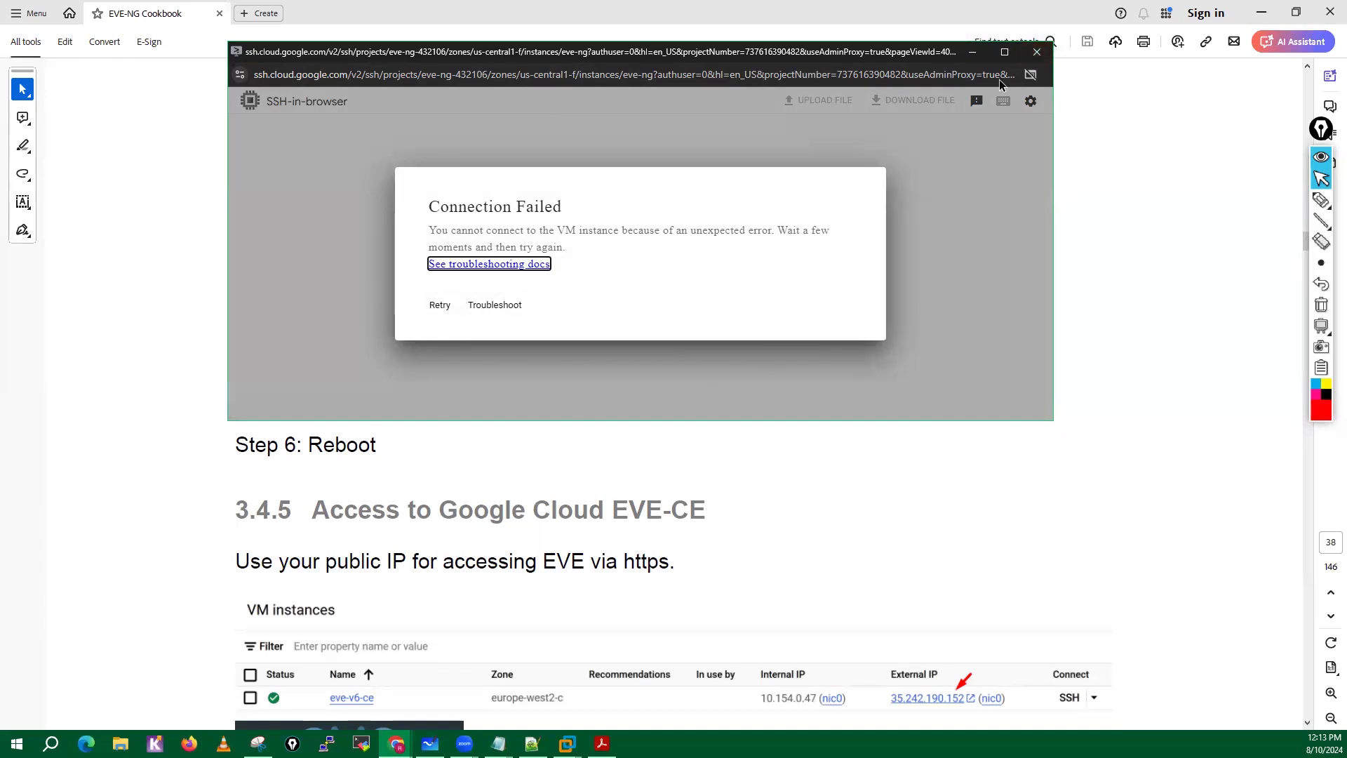
# Close the SSH window and read cookbook Step 6 and section 3.4.5, Access to Google Cloud EVE-CE.
pyautogui.click(1037, 51)
pyautogui.scroll(-4, 414, 447)
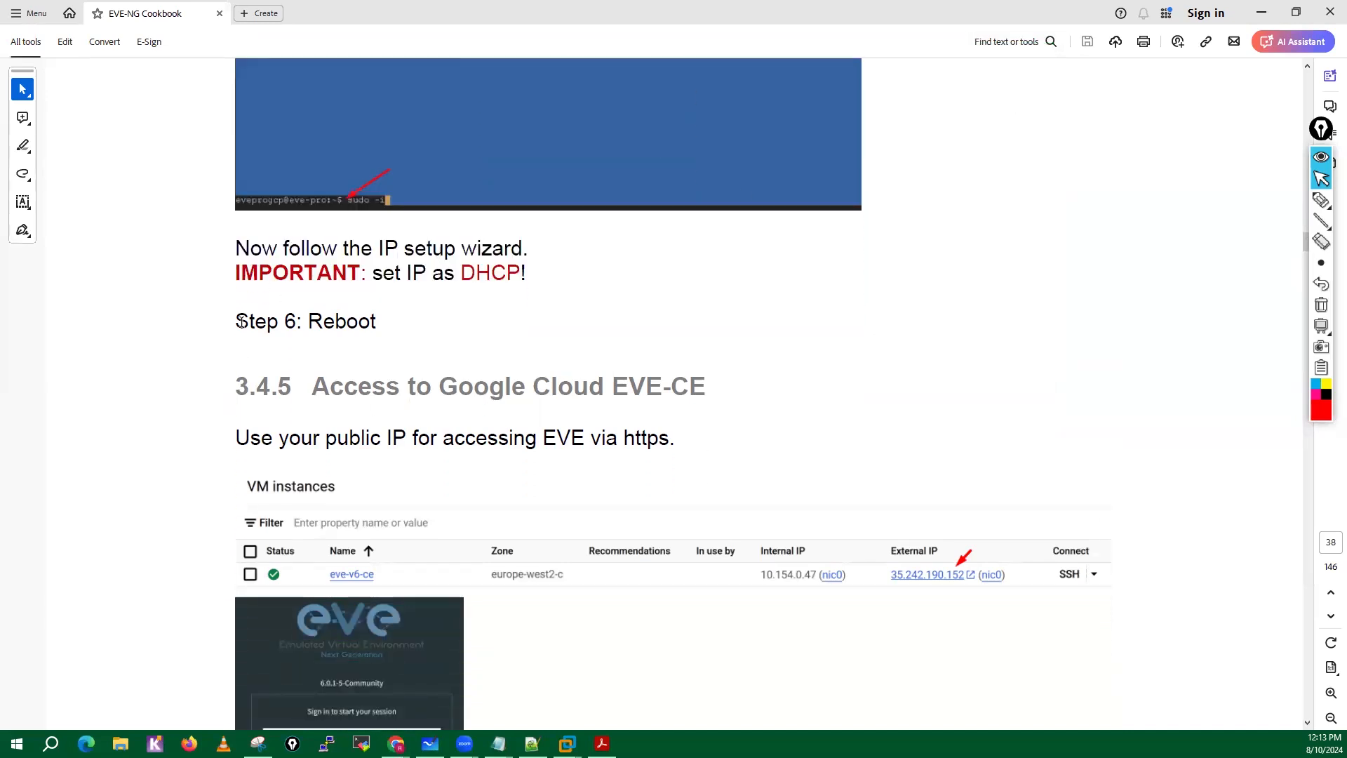
pyautogui.moveTo(239, 321); pyautogui.dragTo(235, 245)
pyautogui.click(356, 321)
pyautogui.scroll(-7, 541, 504)
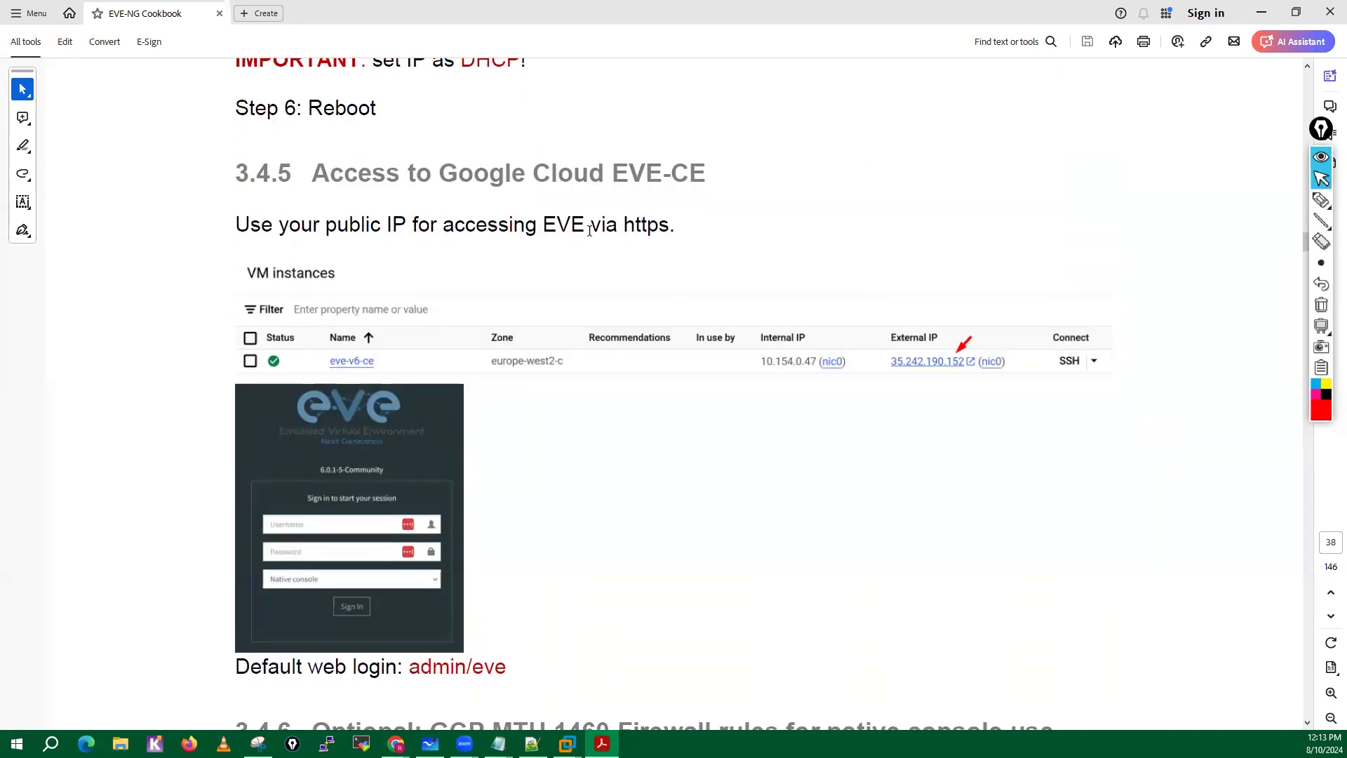
# Mark the word https in the cookbook sentence about accessing EVE by public IP, and dismiss the file-sharing offer.
pyautogui.moveTo(326, 224); pyautogui.dragTo(407, 225)
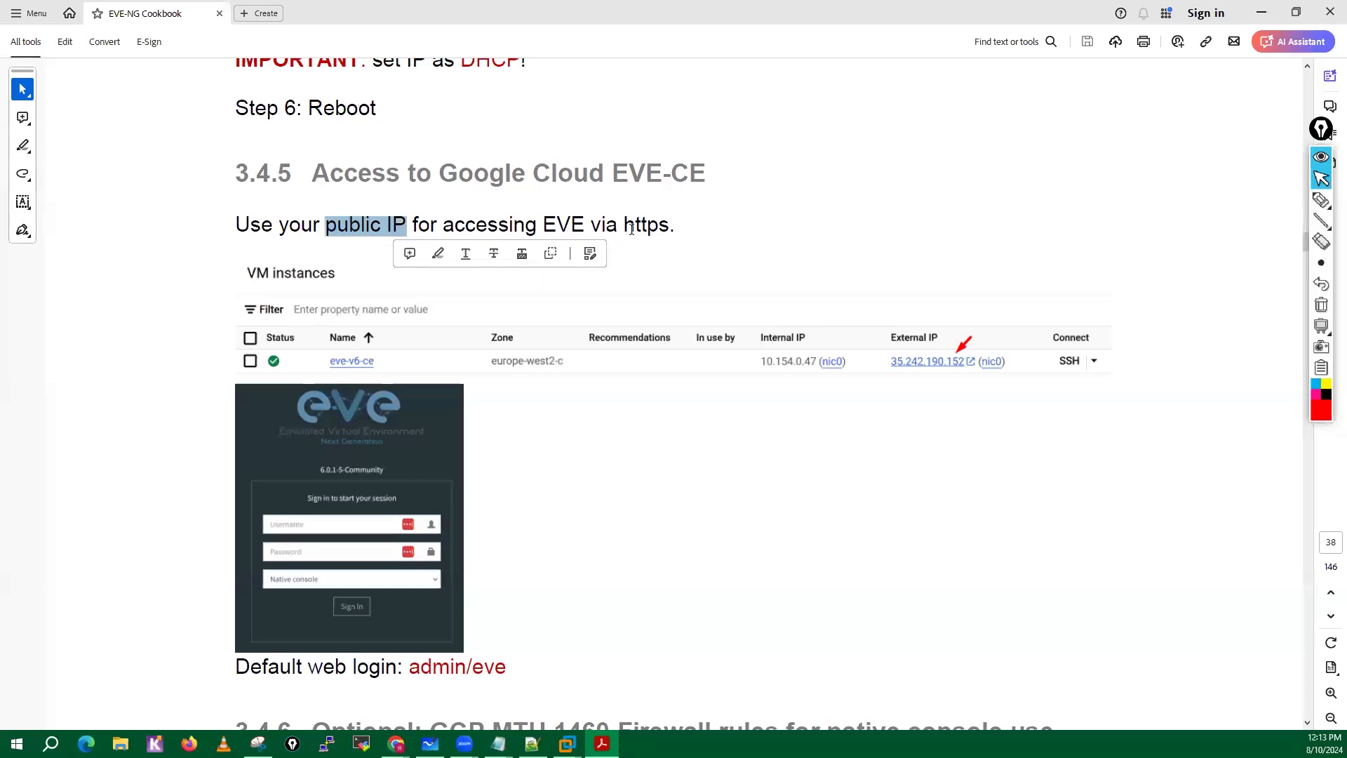
pyautogui.moveTo(624, 225); pyautogui.dragTo(702, 226)
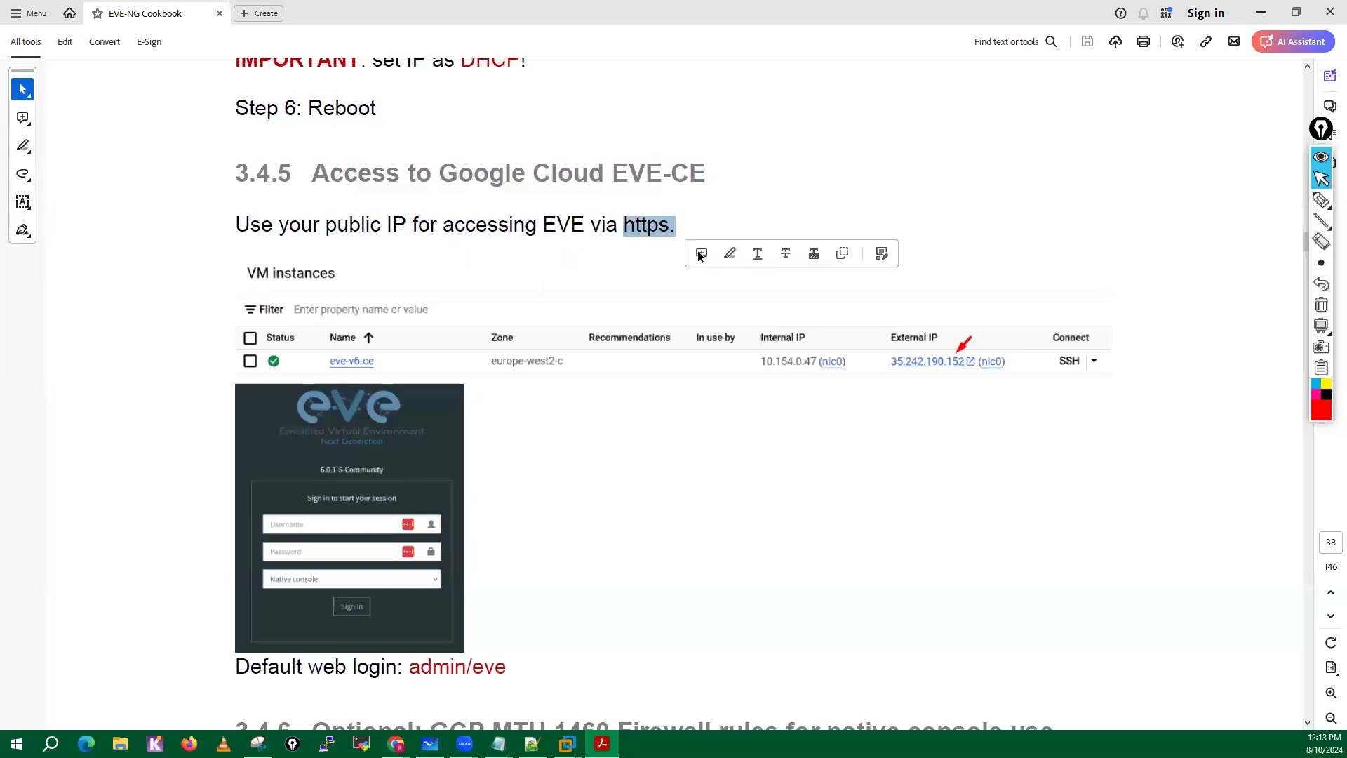
pyautogui.click(701, 253)
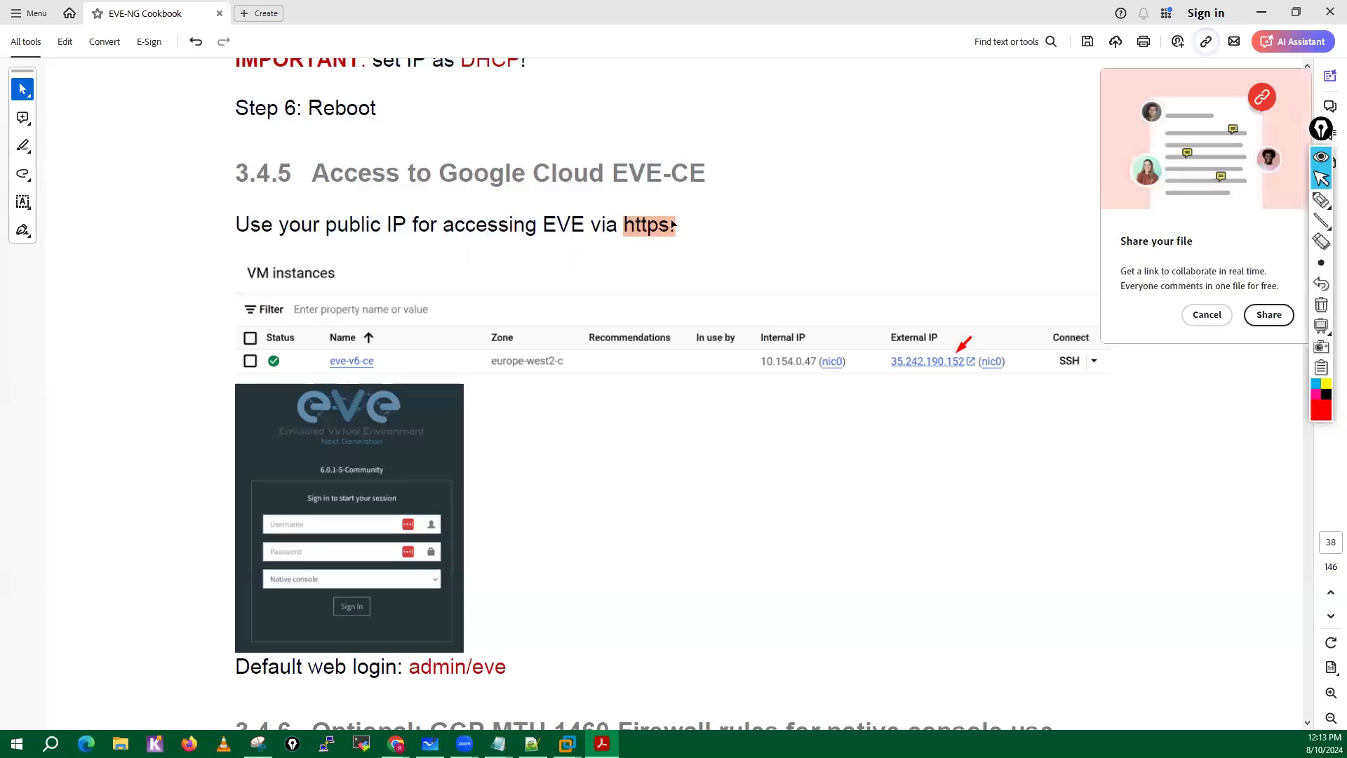
pyautogui.click(1207, 315)
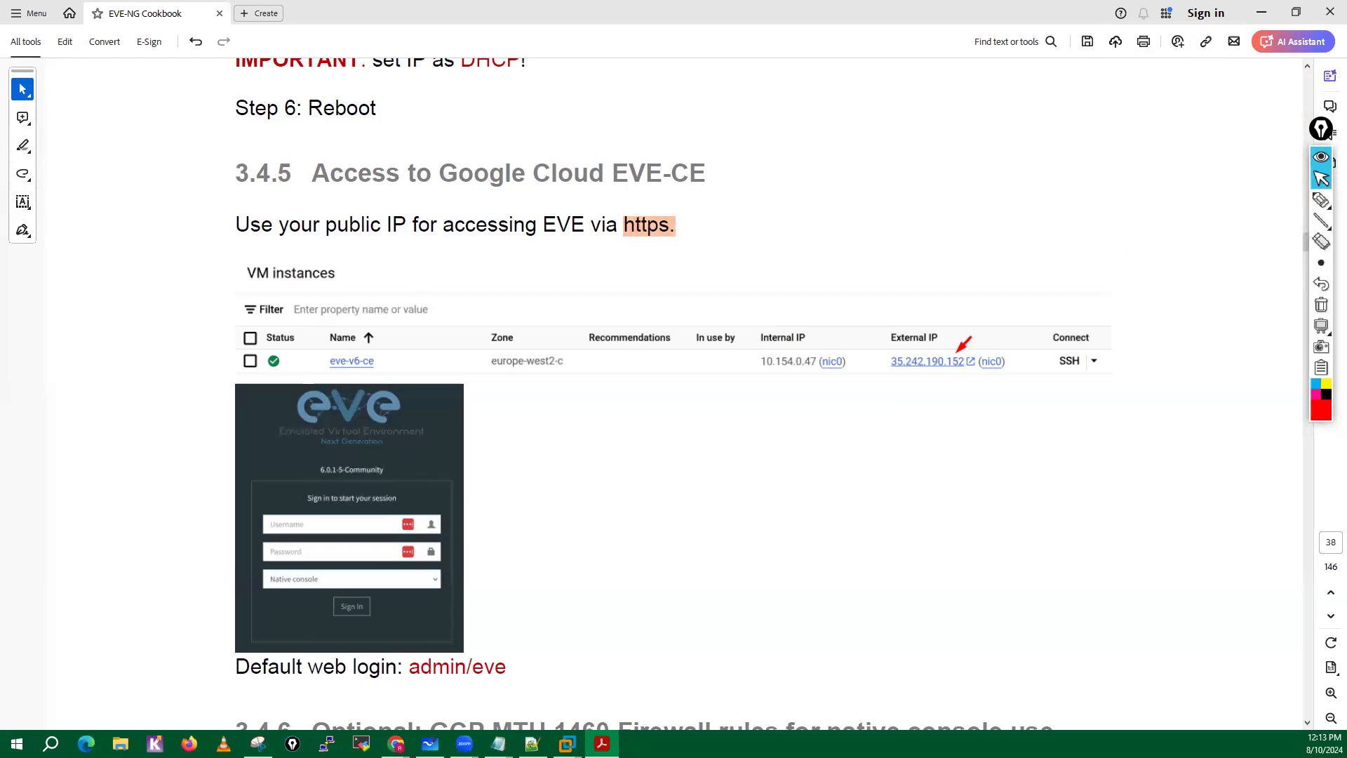
pyautogui.moveTo(396, 744)
pyautogui.click(453, 686)
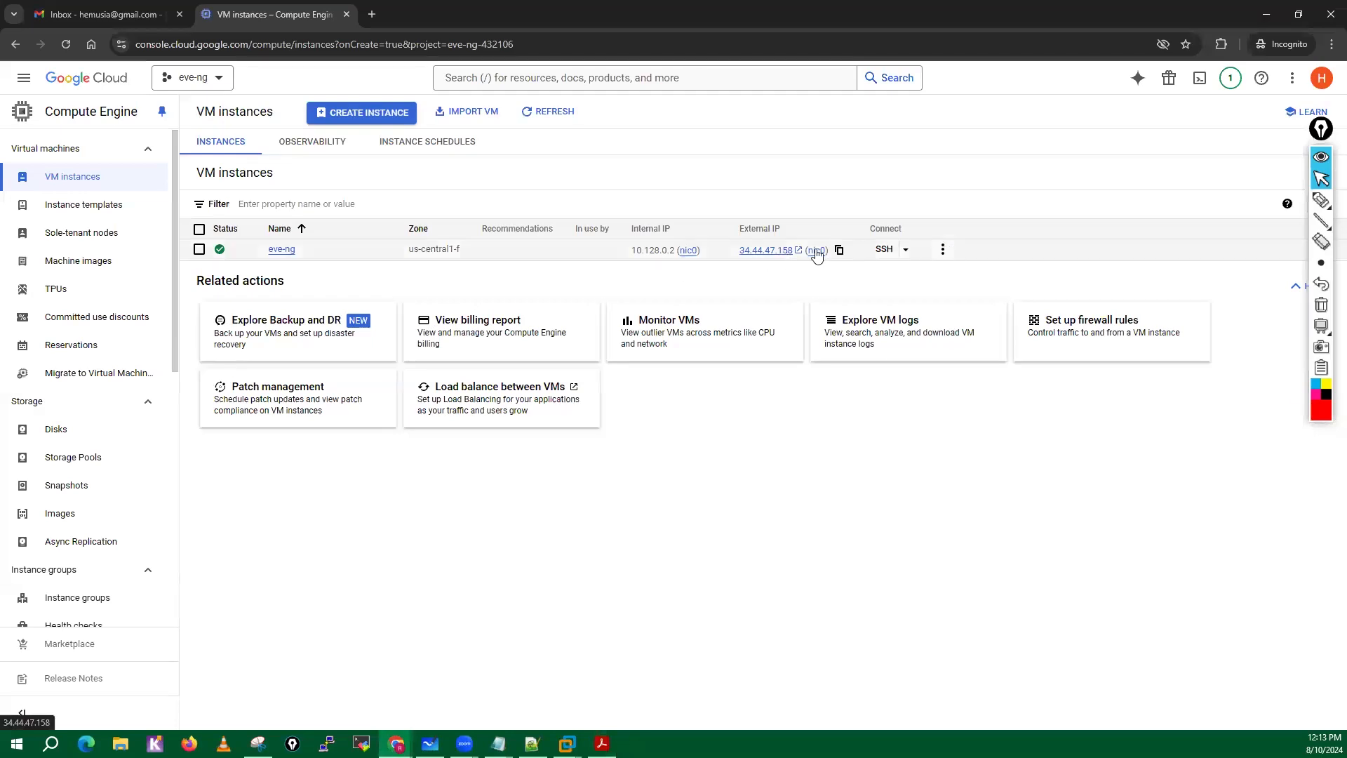
pyautogui.click(840, 250)
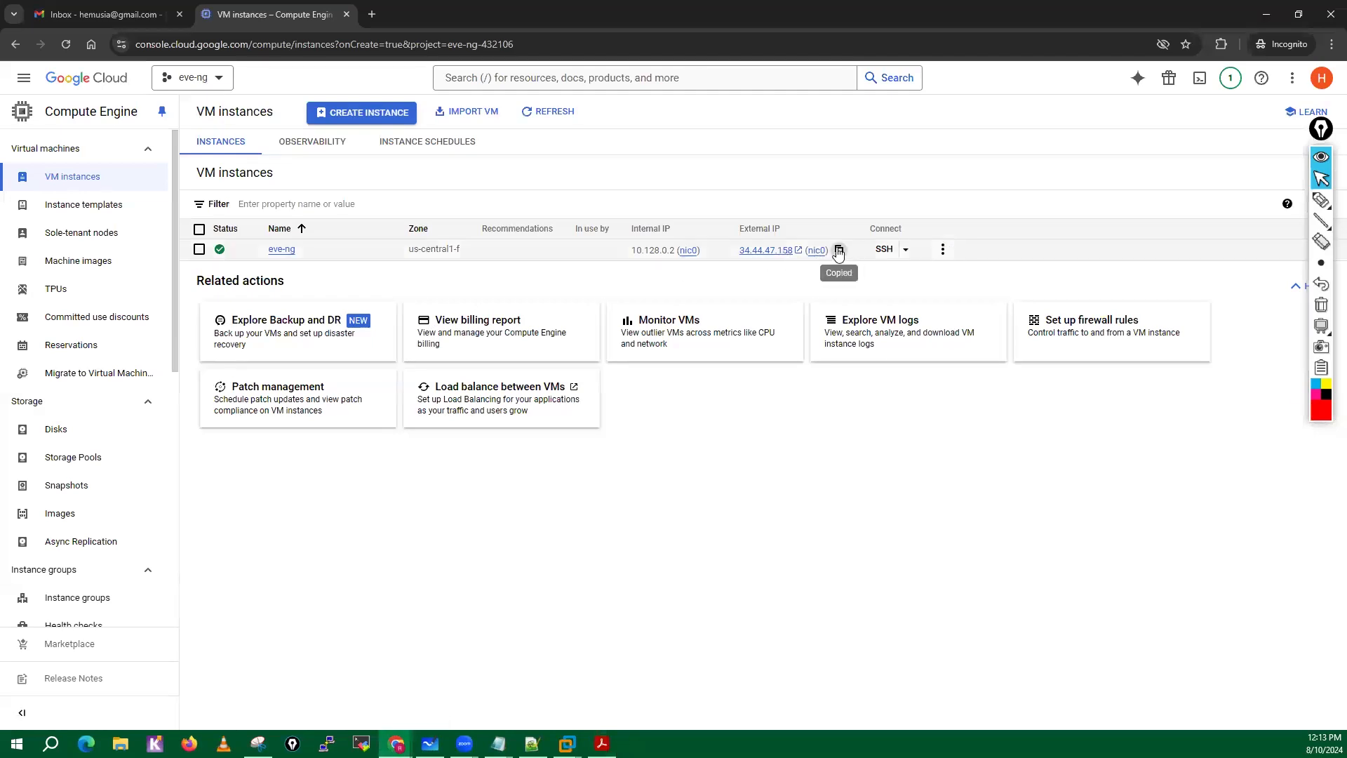
pyautogui.click(374, 14)
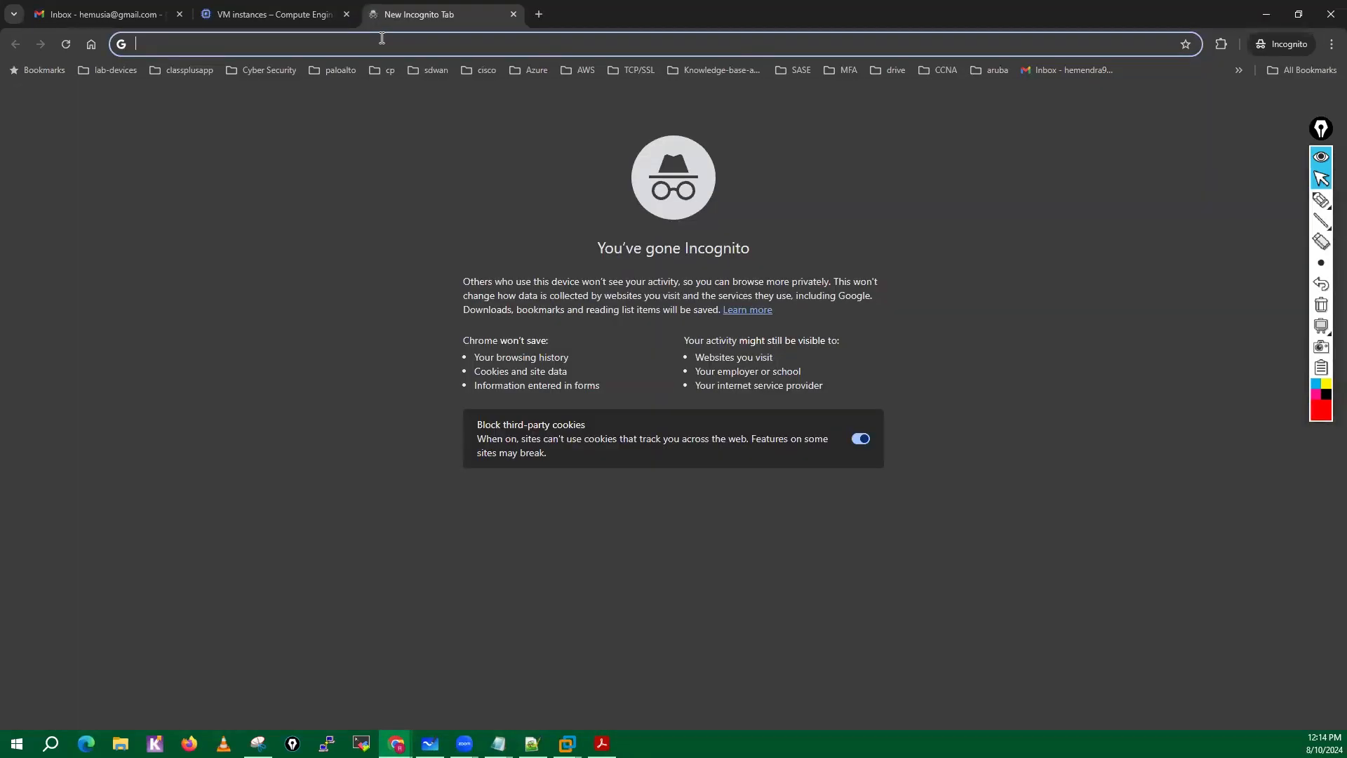
pyautogui.hotkey('ctrl', 'v')
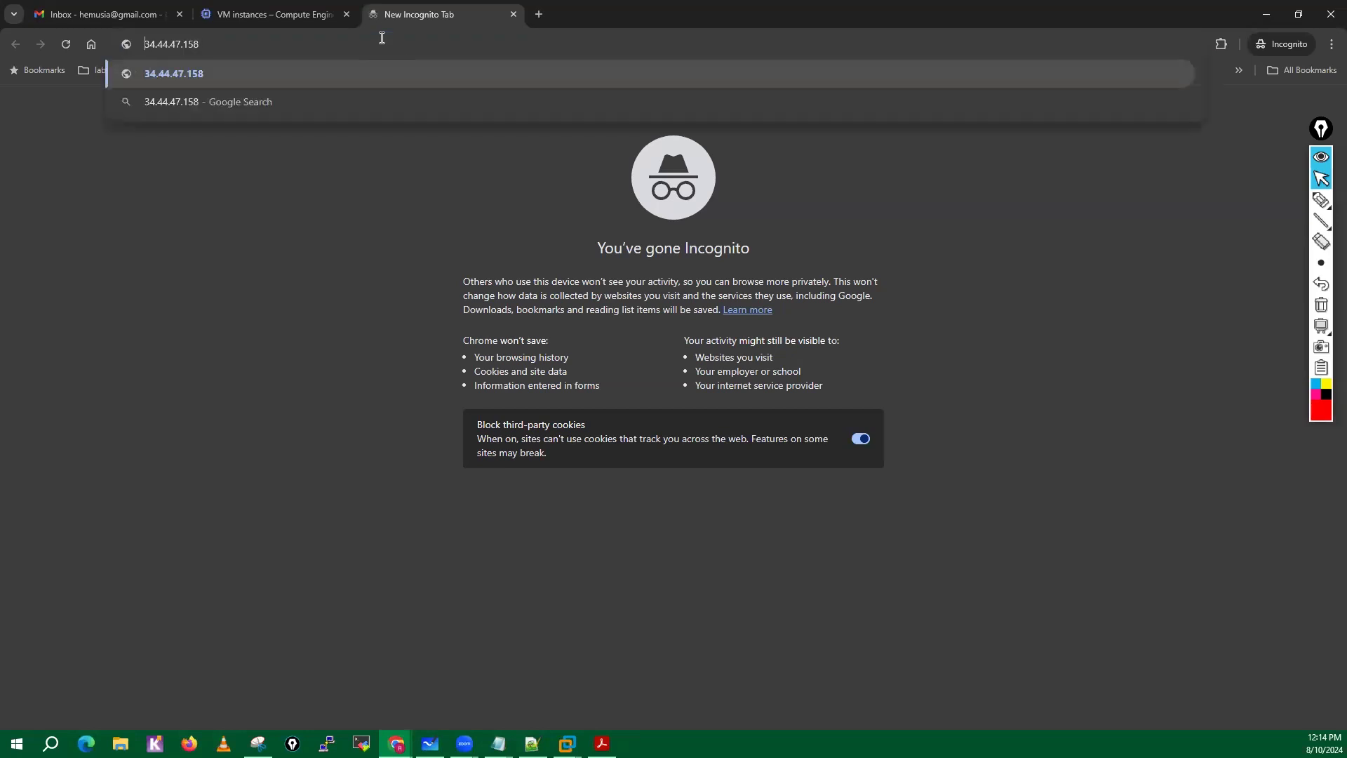
pyautogui.write('http')
pyautogui.write('://')
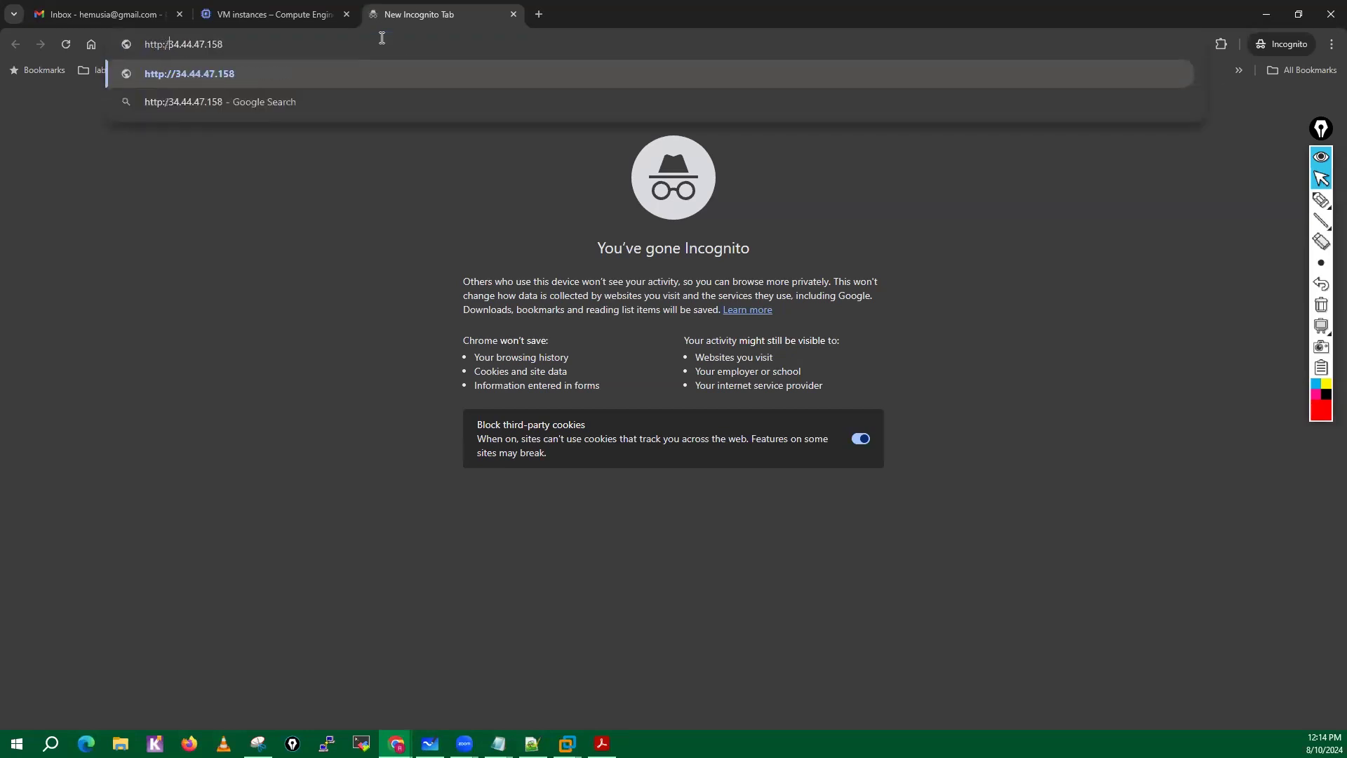
pyautogui.press('Return')
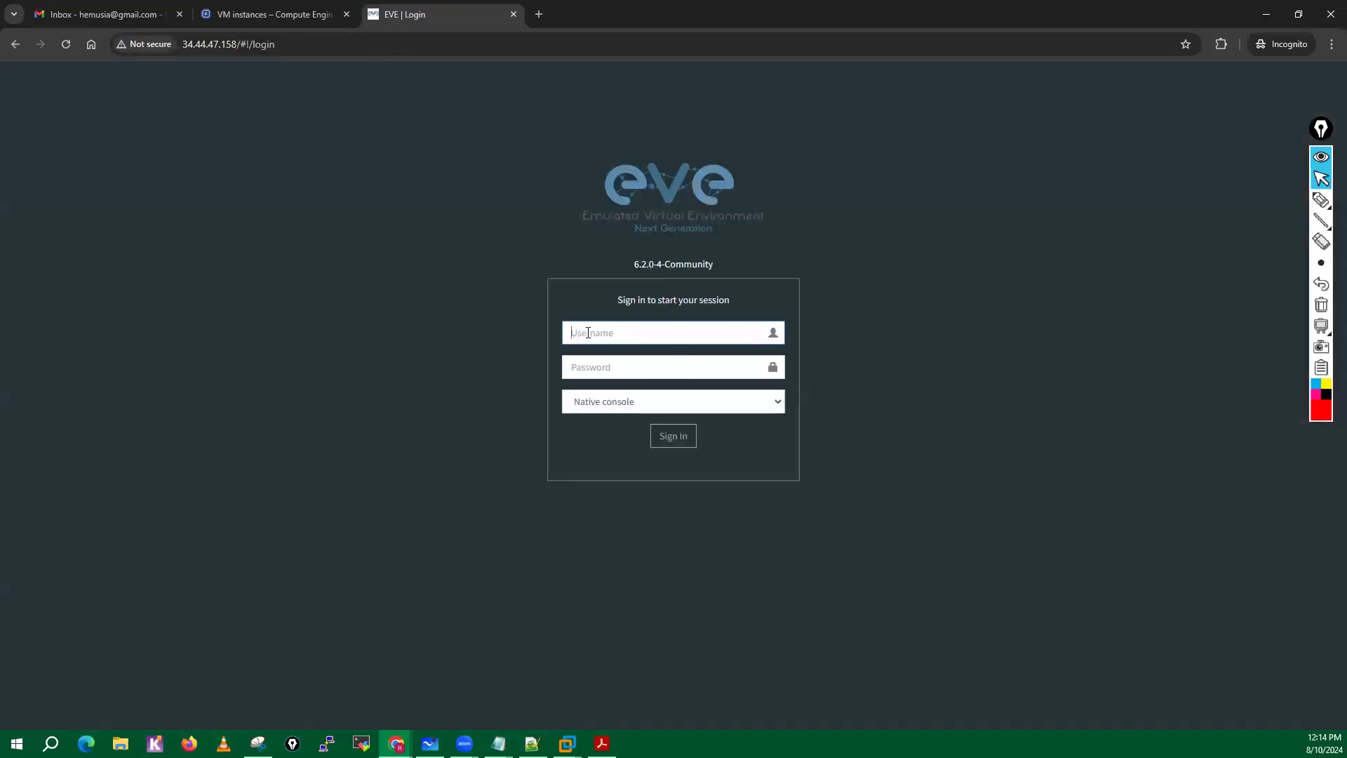
# Sign in to the EVE-NG web interface as admin with the account password, using the Html5 console.
pyautogui.write('admin')
pyautogui.click(589, 367)
pyautogui.write('eve')
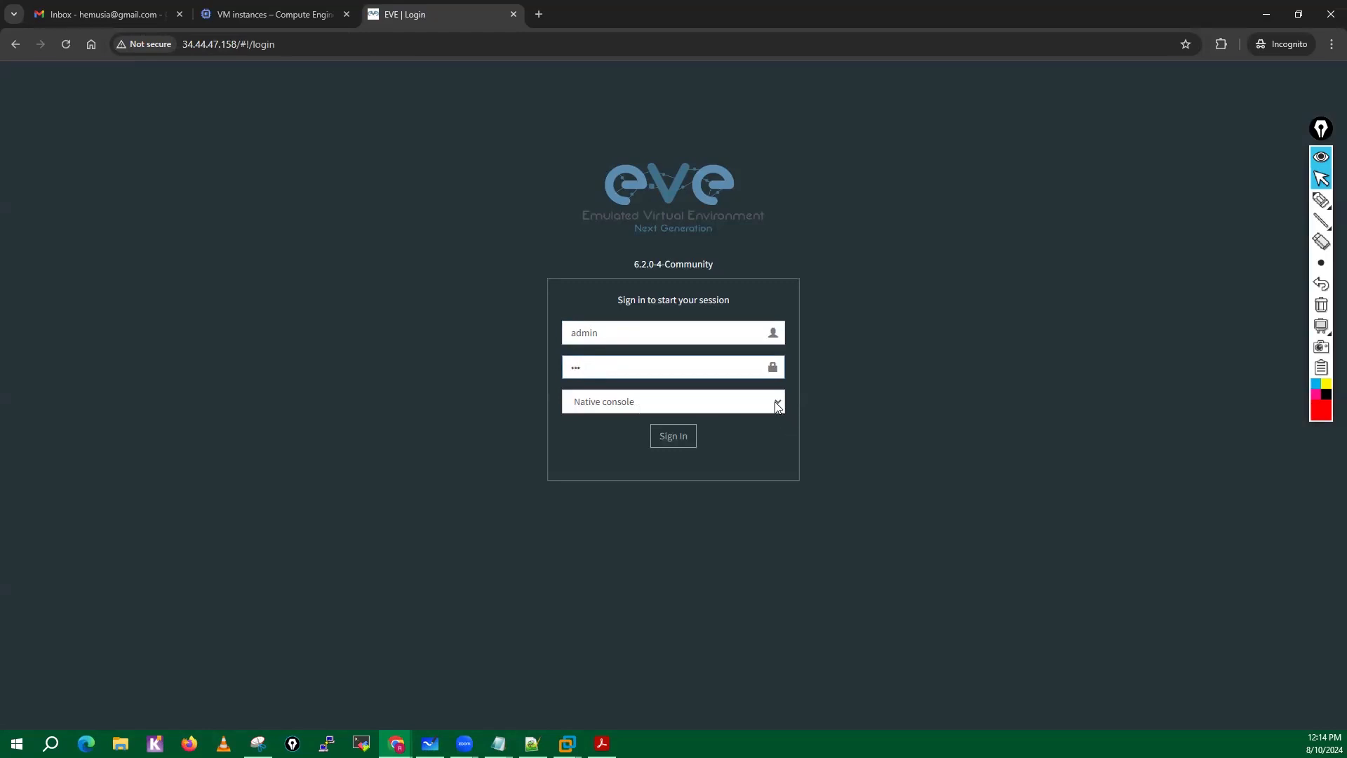
pyautogui.click(725, 402)
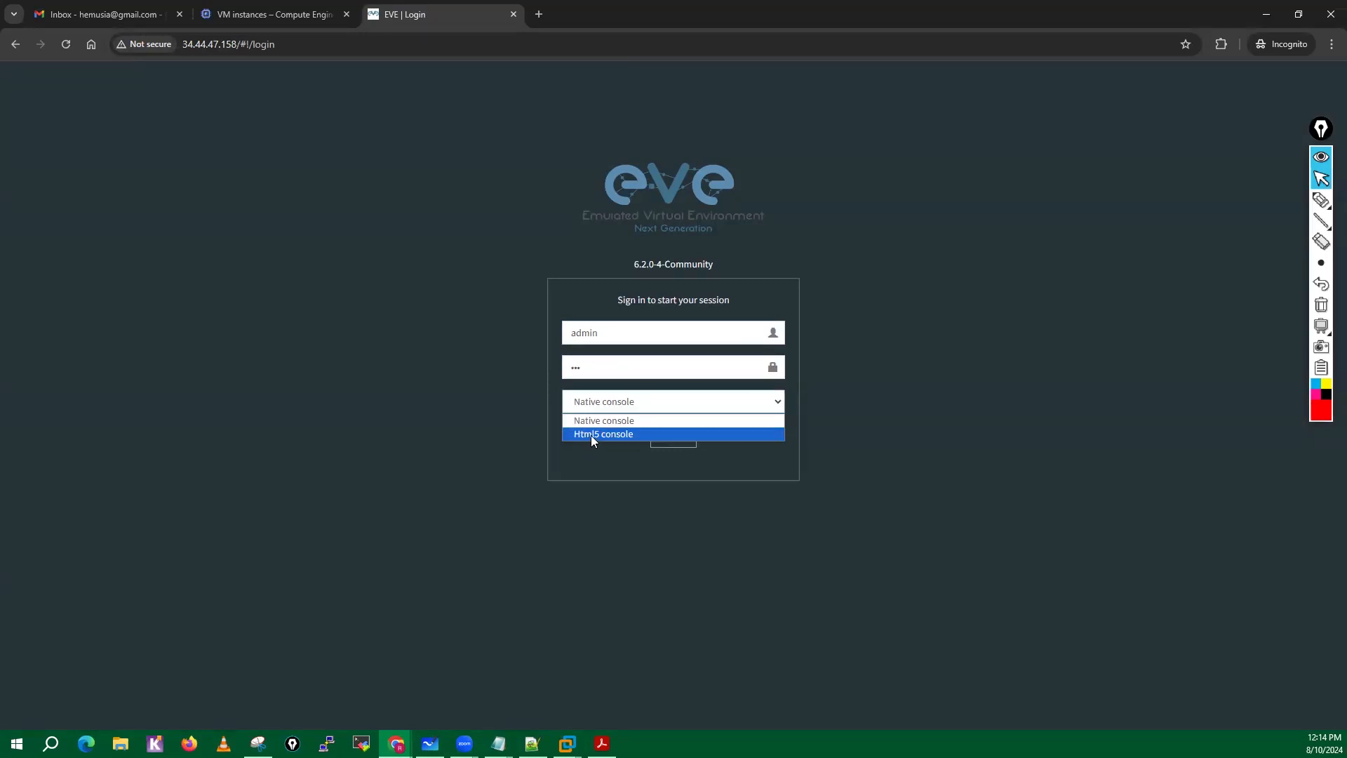
pyautogui.click(592, 435)
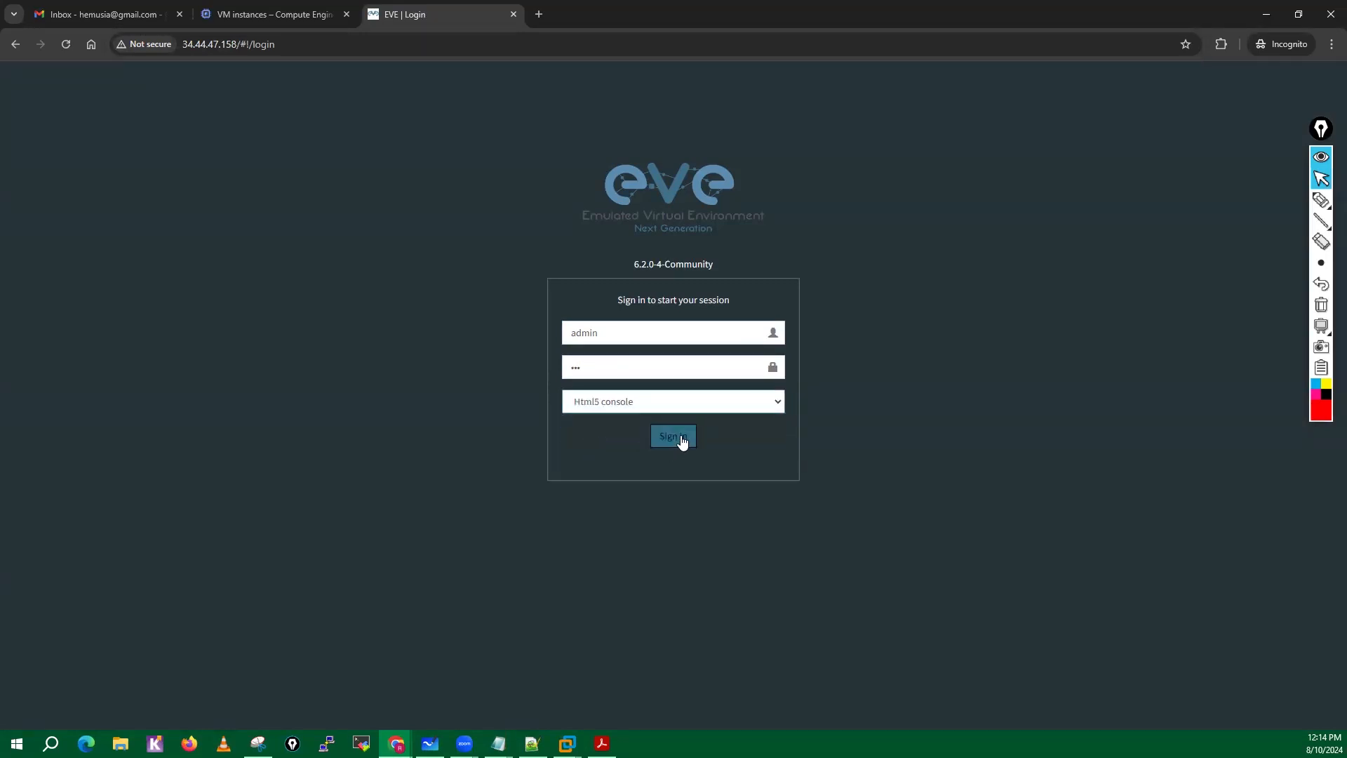
pyautogui.click(681, 437)
pyautogui.click(681, 437)
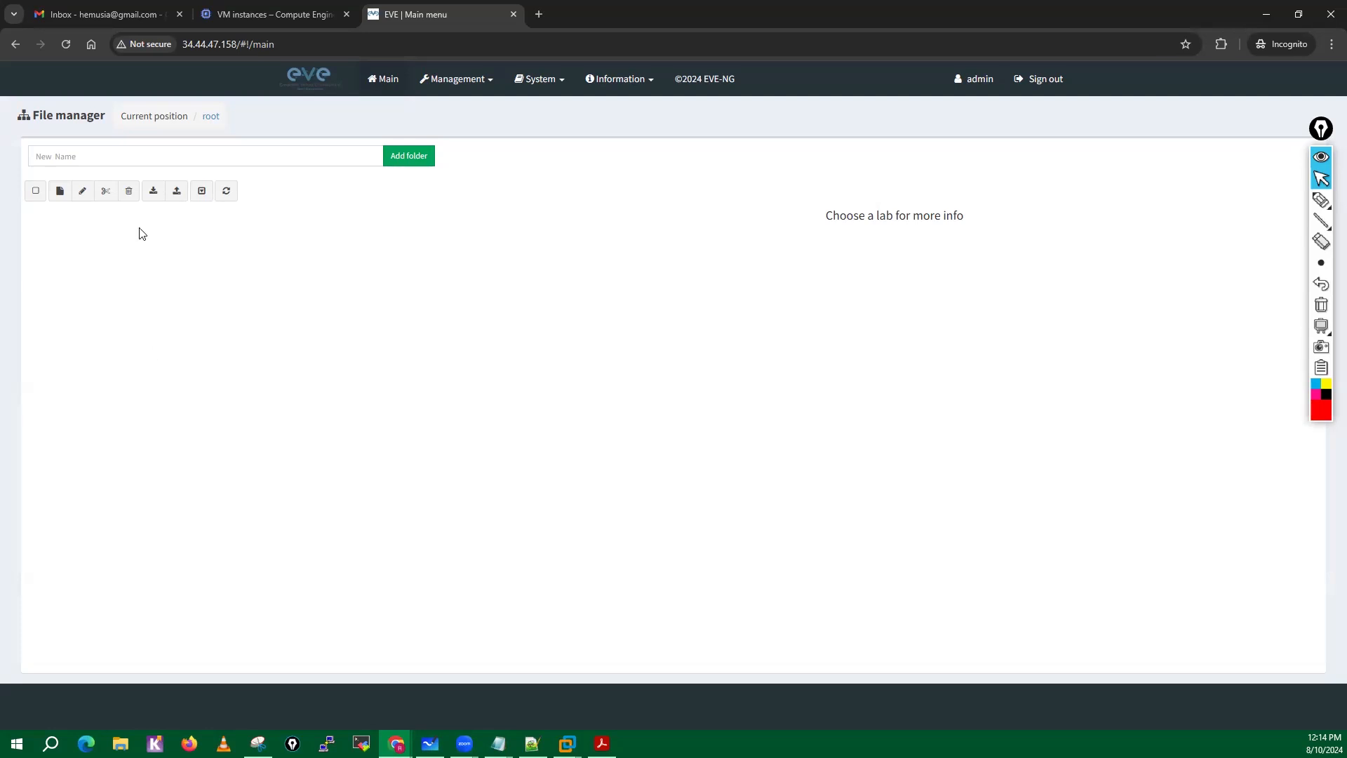
# Add a root folder named with the instructor's name followed by -Labs in the file manager, and open it.
pyautogui.click(129, 161)
pyautogui.write('He')
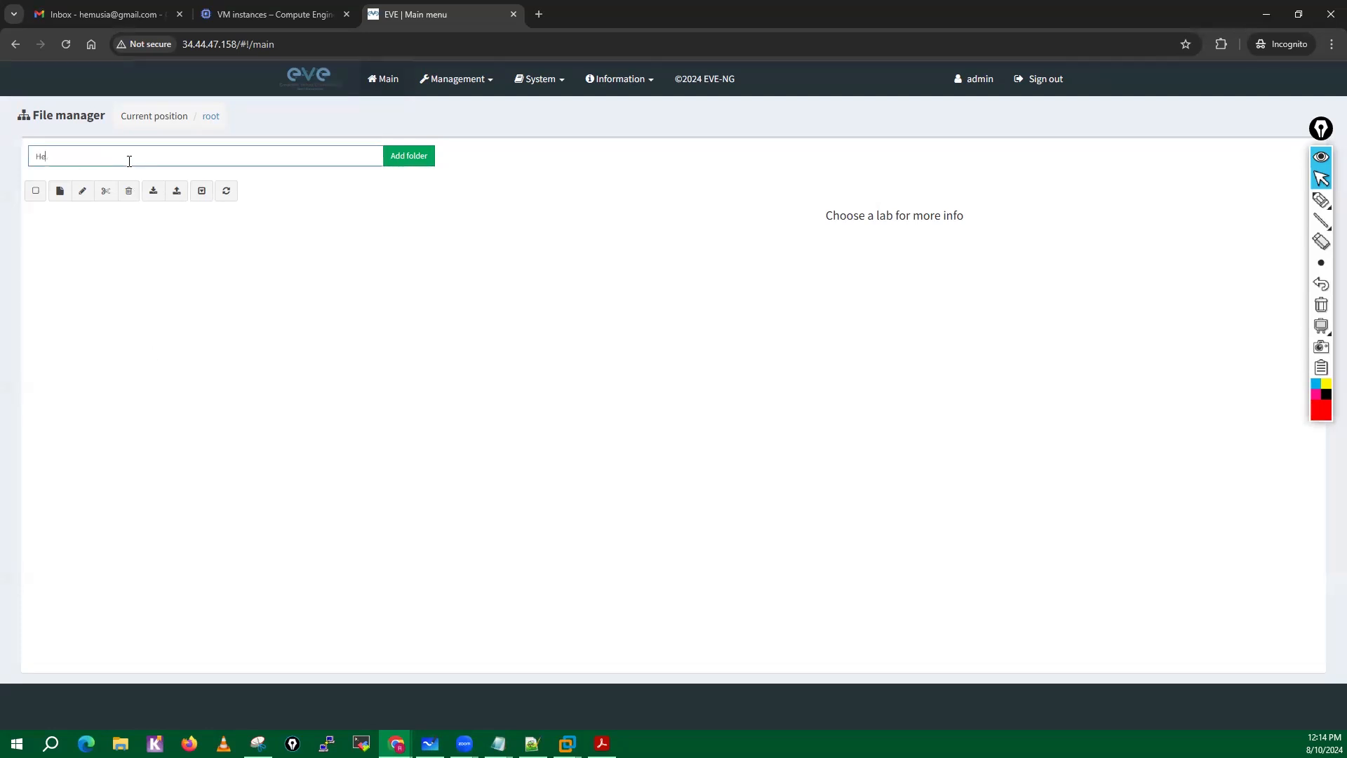
pyautogui.write('mu-Sir-Labs')
pyautogui.click(409, 149)
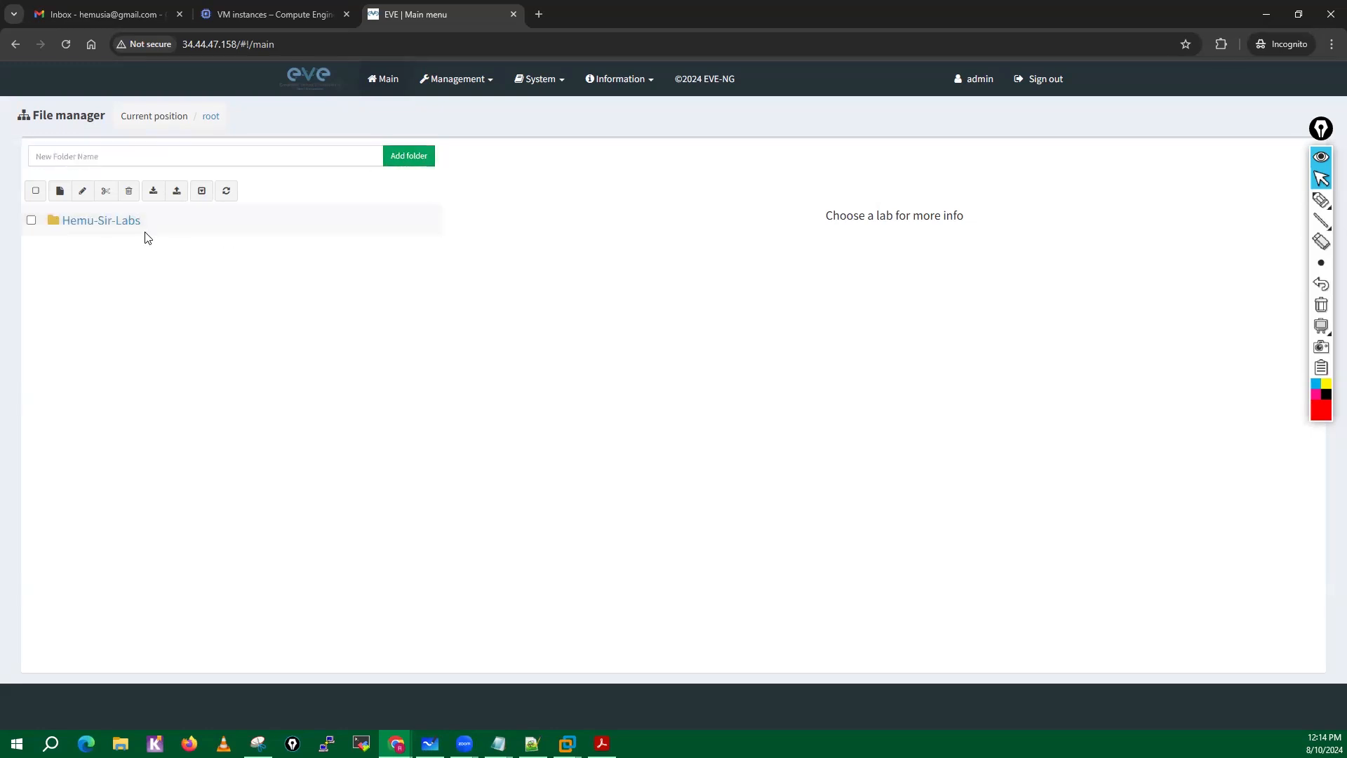
pyautogui.click(104, 221)
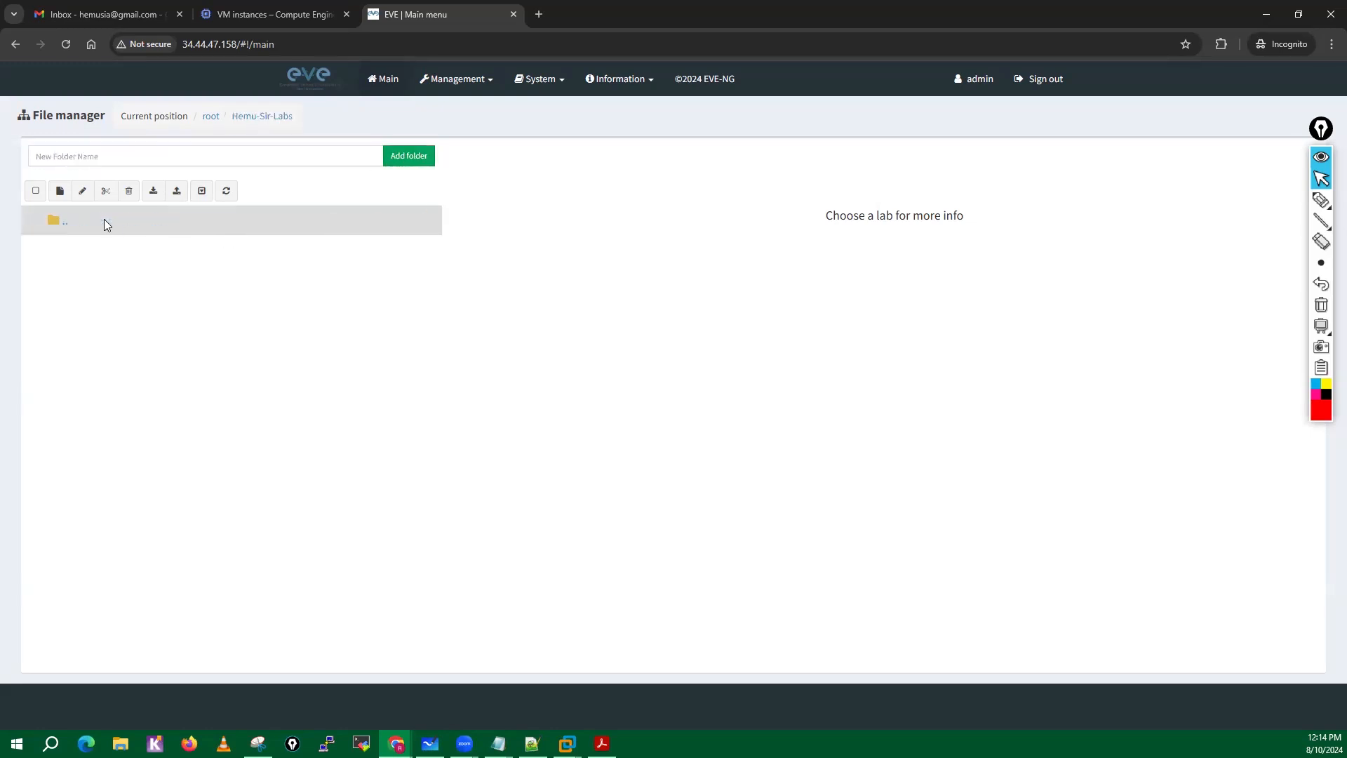
# Import and upload March_23_Latest_EVE_Ng_Lab_Exports_unetlab_export-20230324-061006.zip from the SW\EVE-NG Topologies folder into the new labs folder.
pyautogui.click(175, 193)
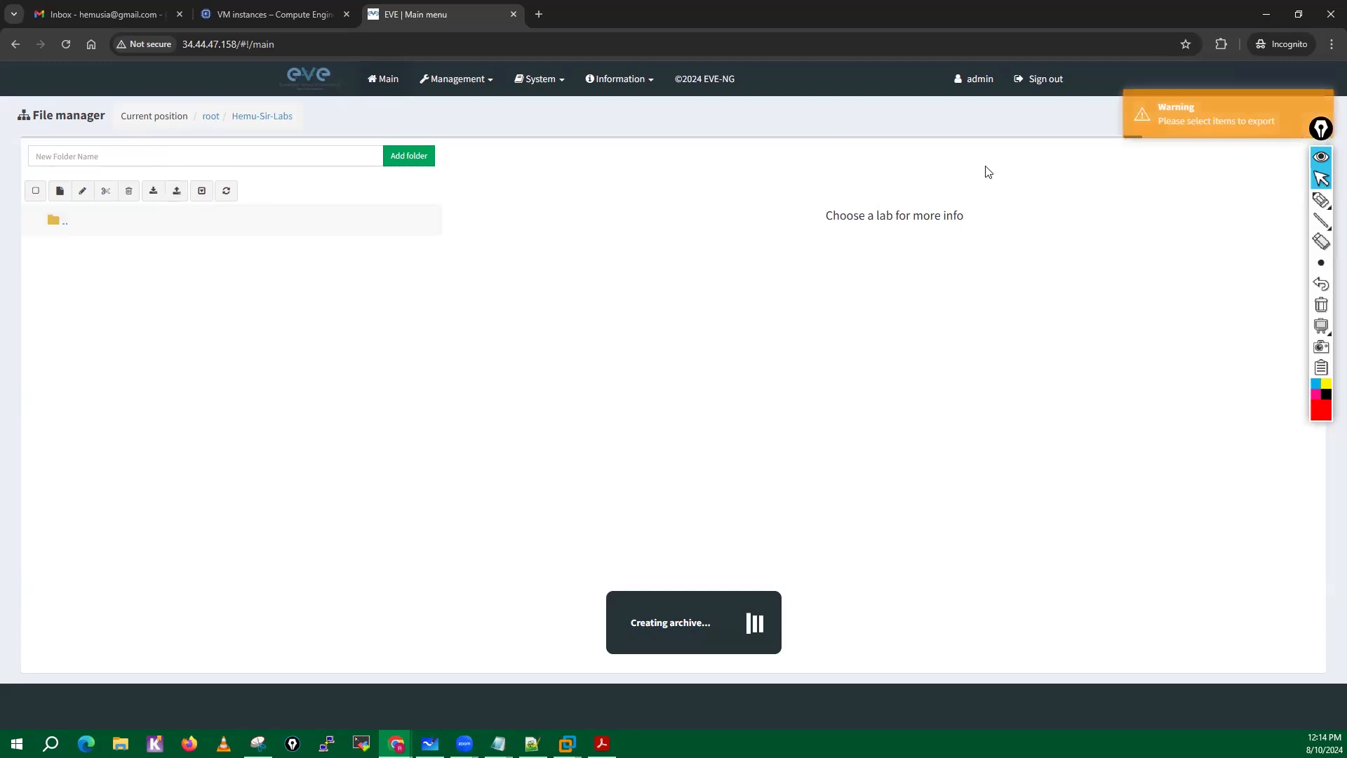
pyautogui.click(154, 191)
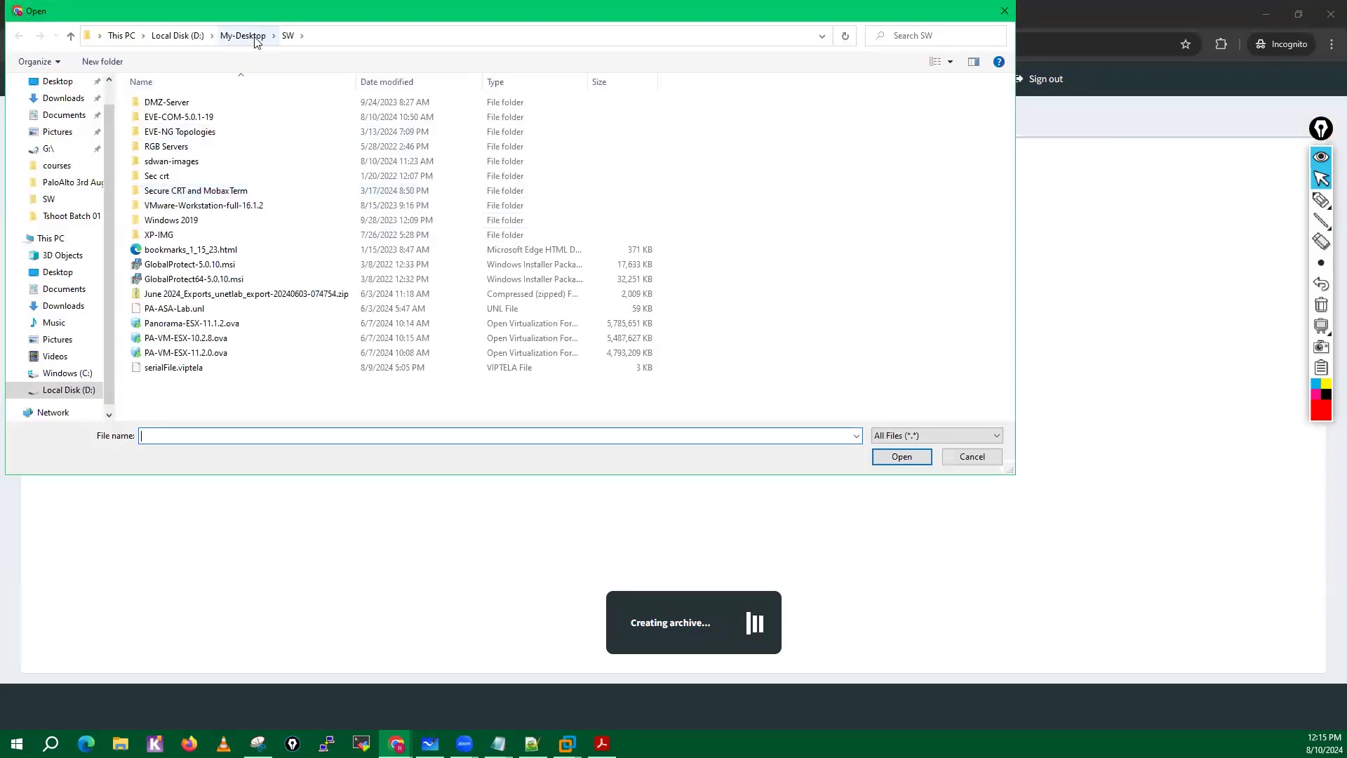
pyautogui.doubleClick(203, 132)
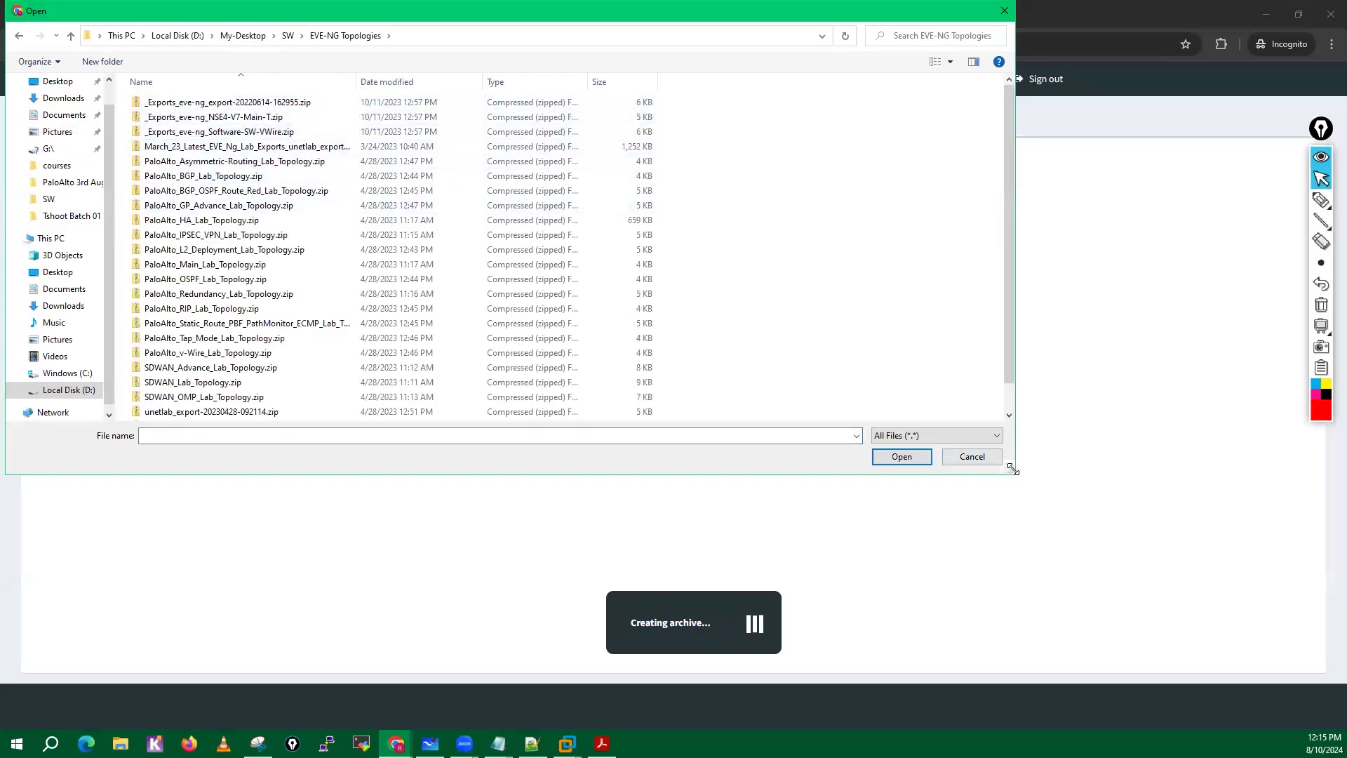
pyautogui.moveTo(1174, 608); pyautogui.dragTo(1255, 635)
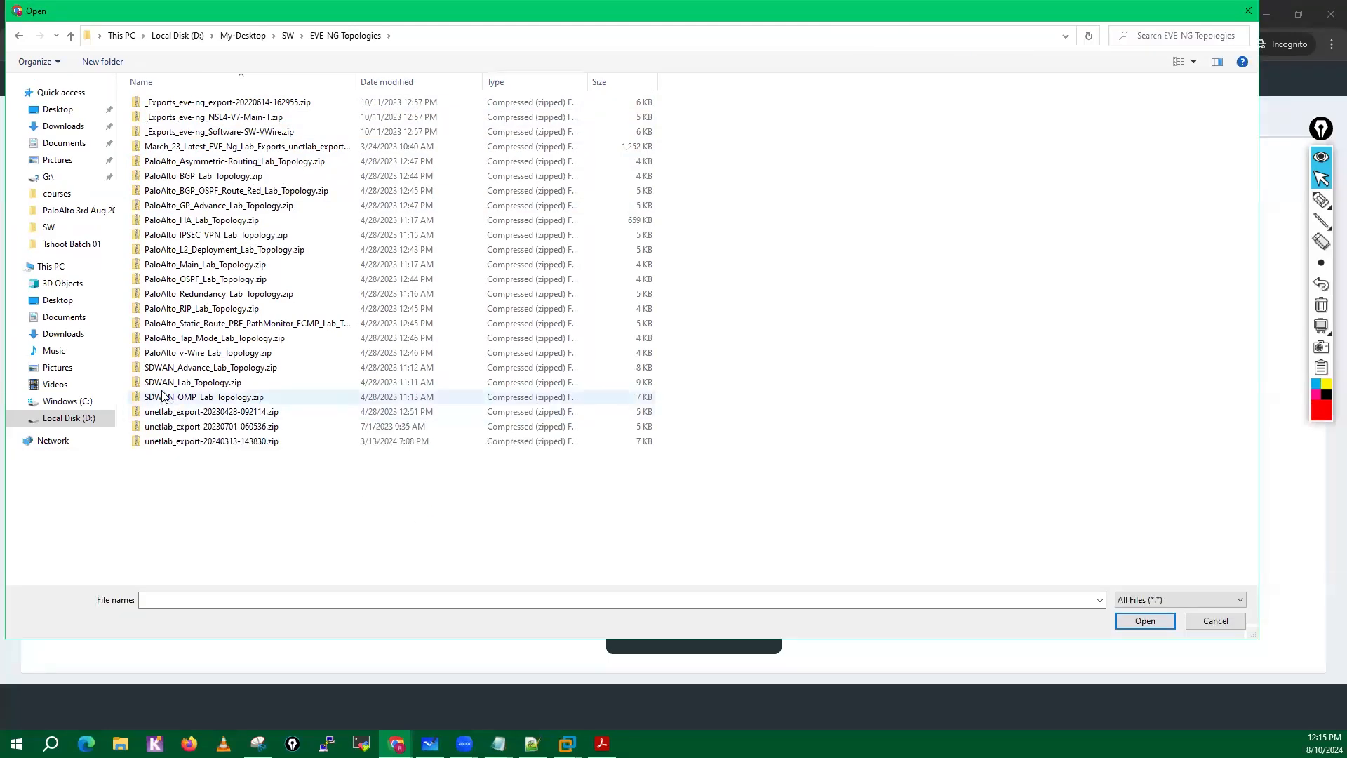
pyautogui.click(191, 151)
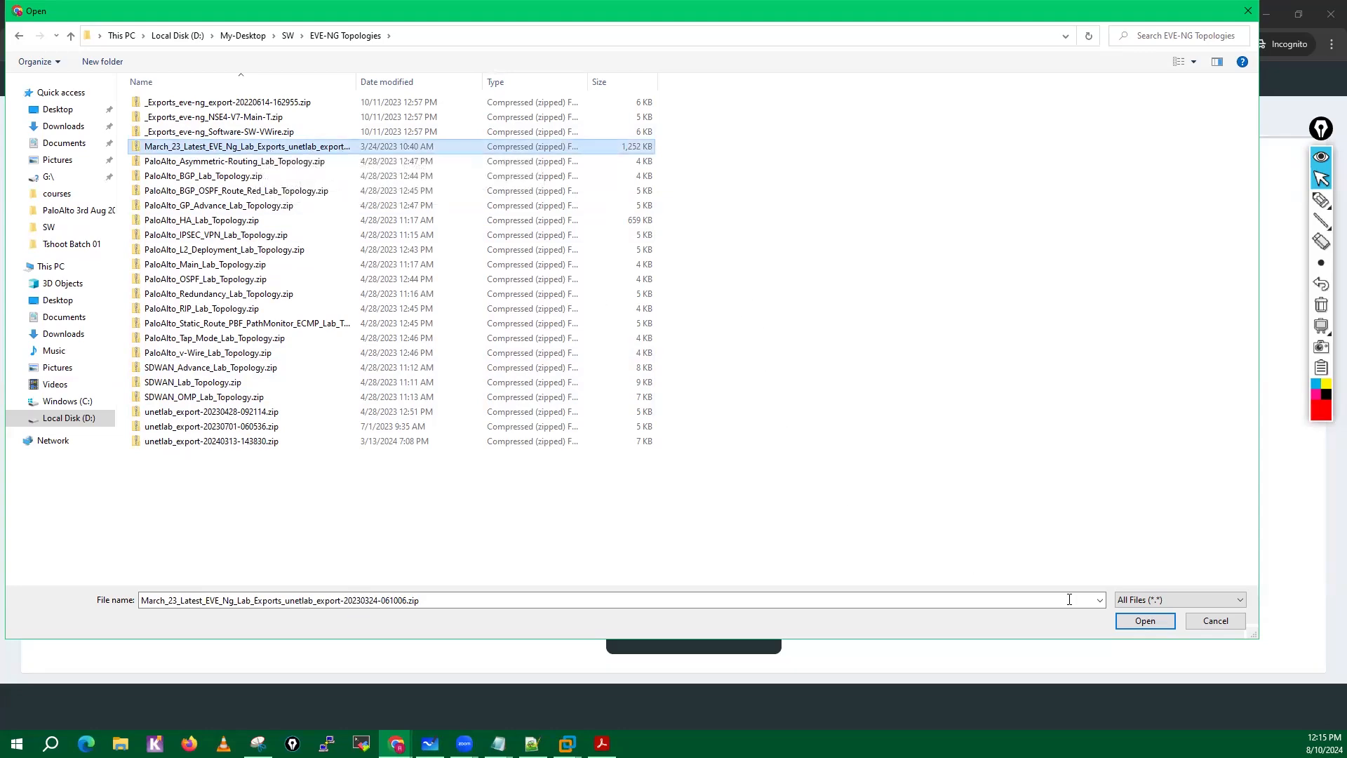
pyautogui.click(1145, 620)
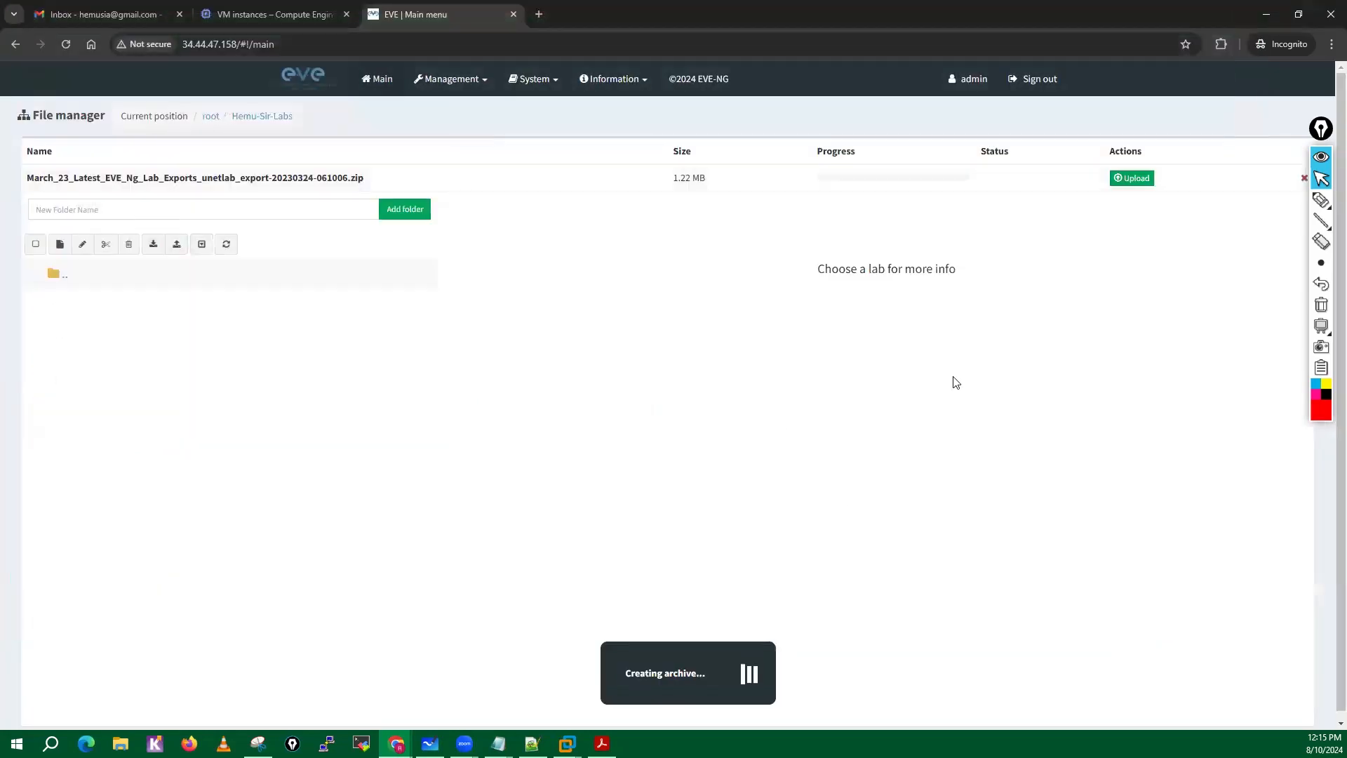
pyautogui.click(1120, 180)
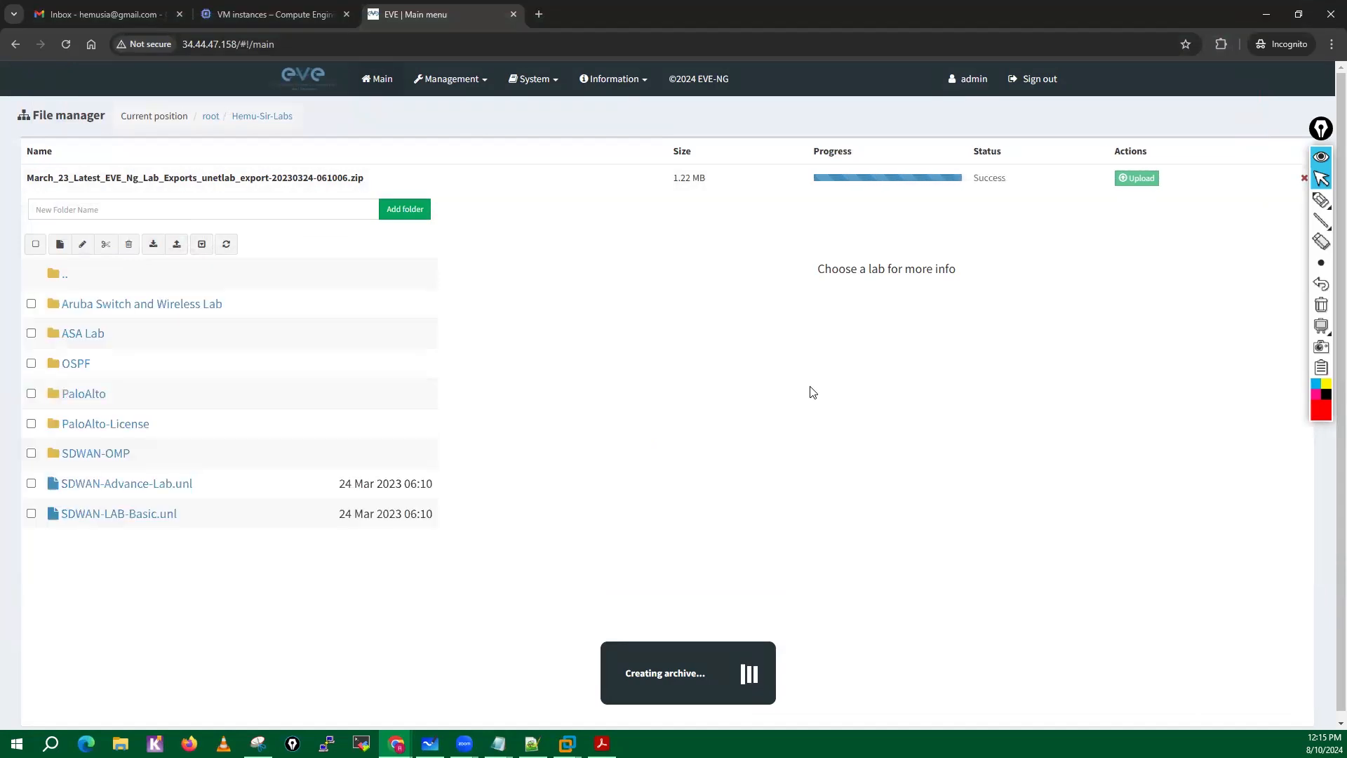
# Delete every imported folder and lab except the PaloAlto folder from the labs folder.
pyautogui.click(31, 362)
pyautogui.click(32, 334)
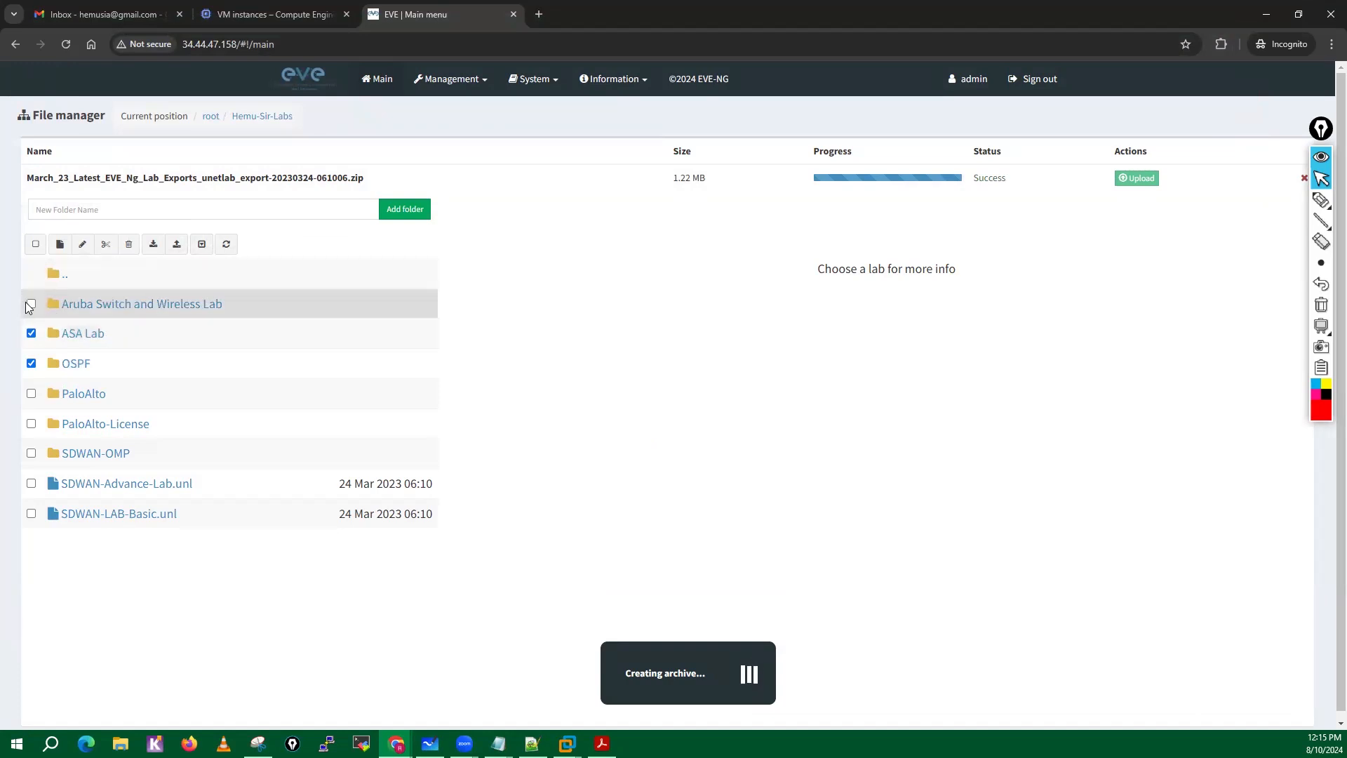
pyautogui.click(31, 305)
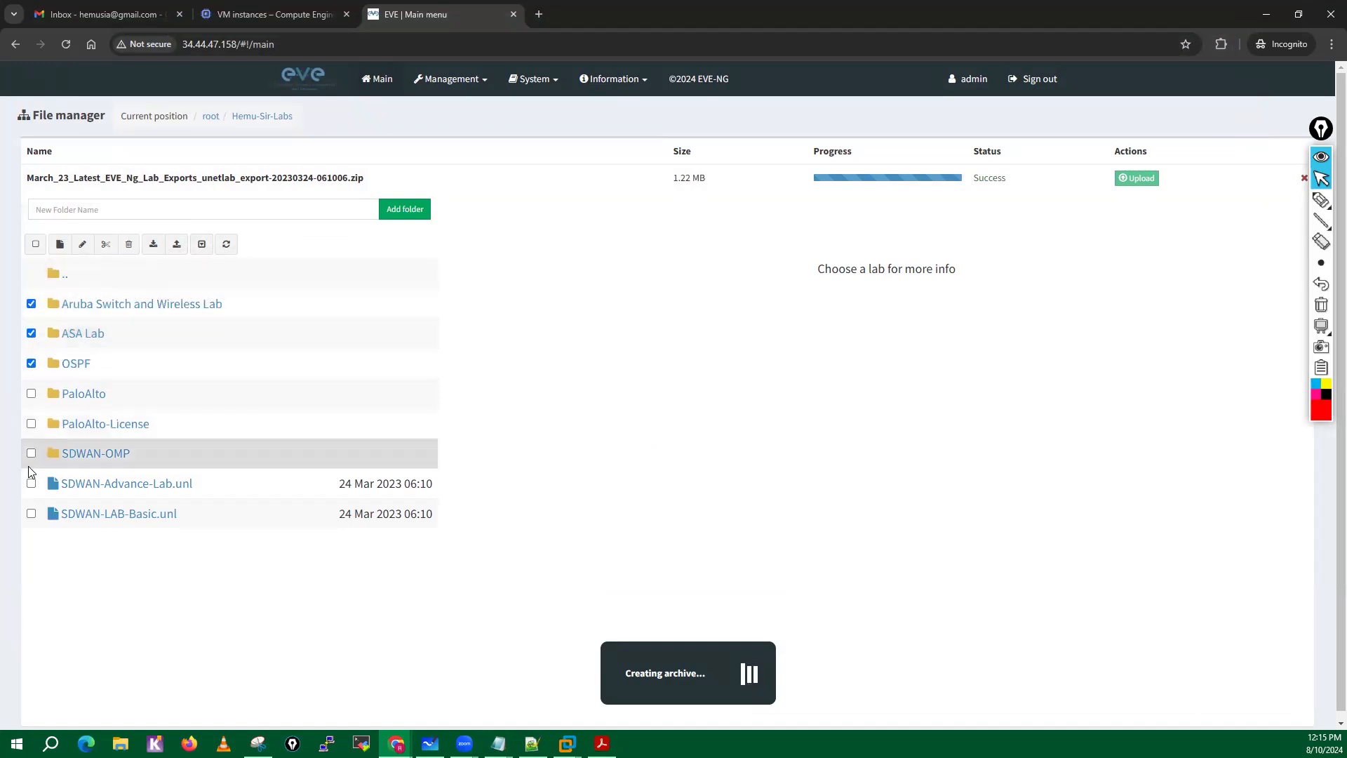
pyautogui.click(31, 424)
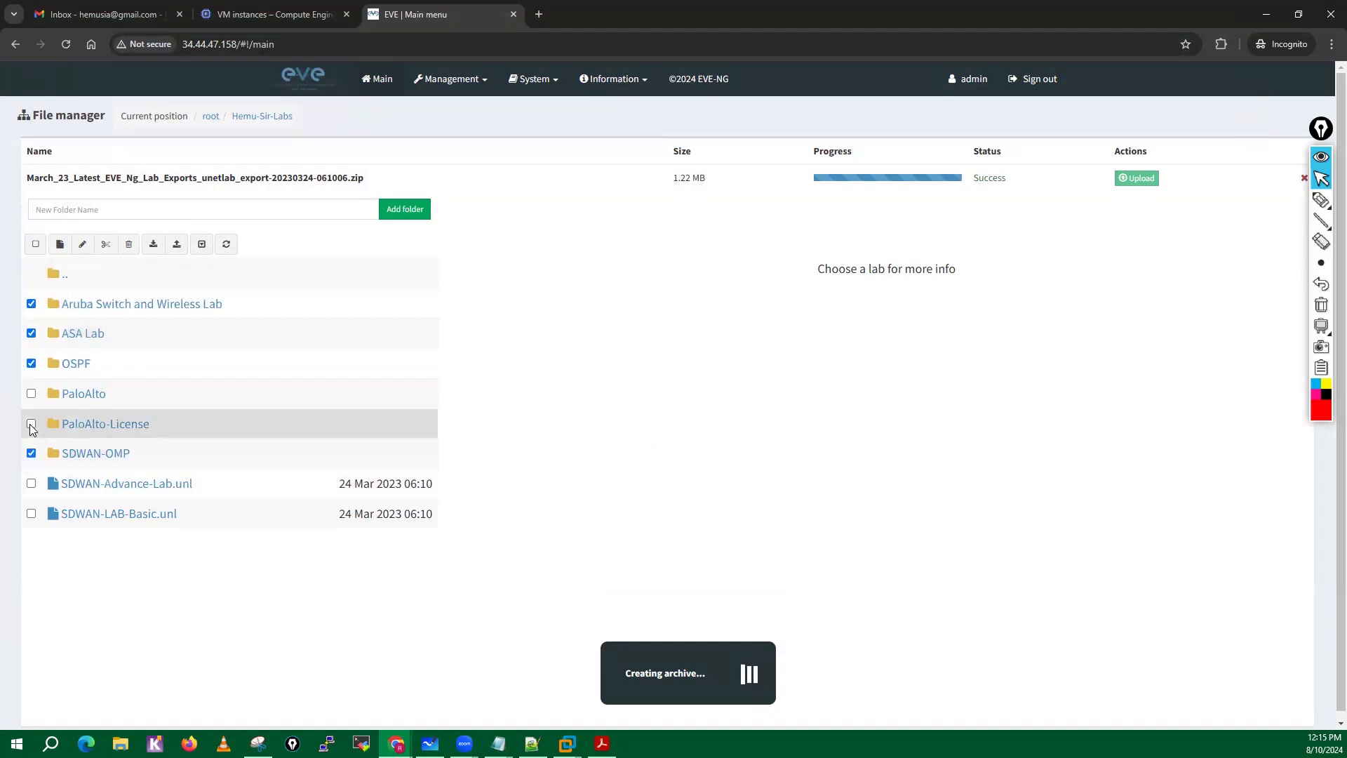
pyautogui.click(30, 483)
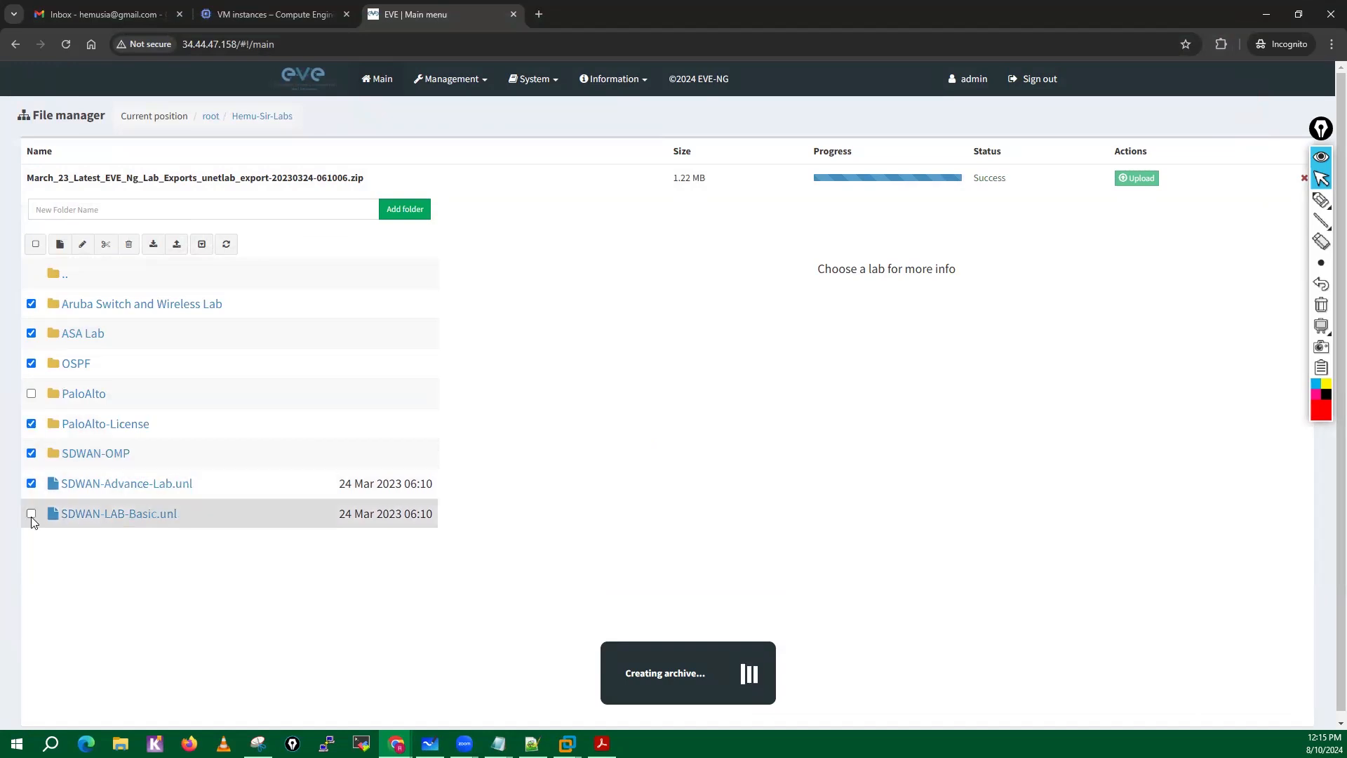
pyautogui.click(31, 514)
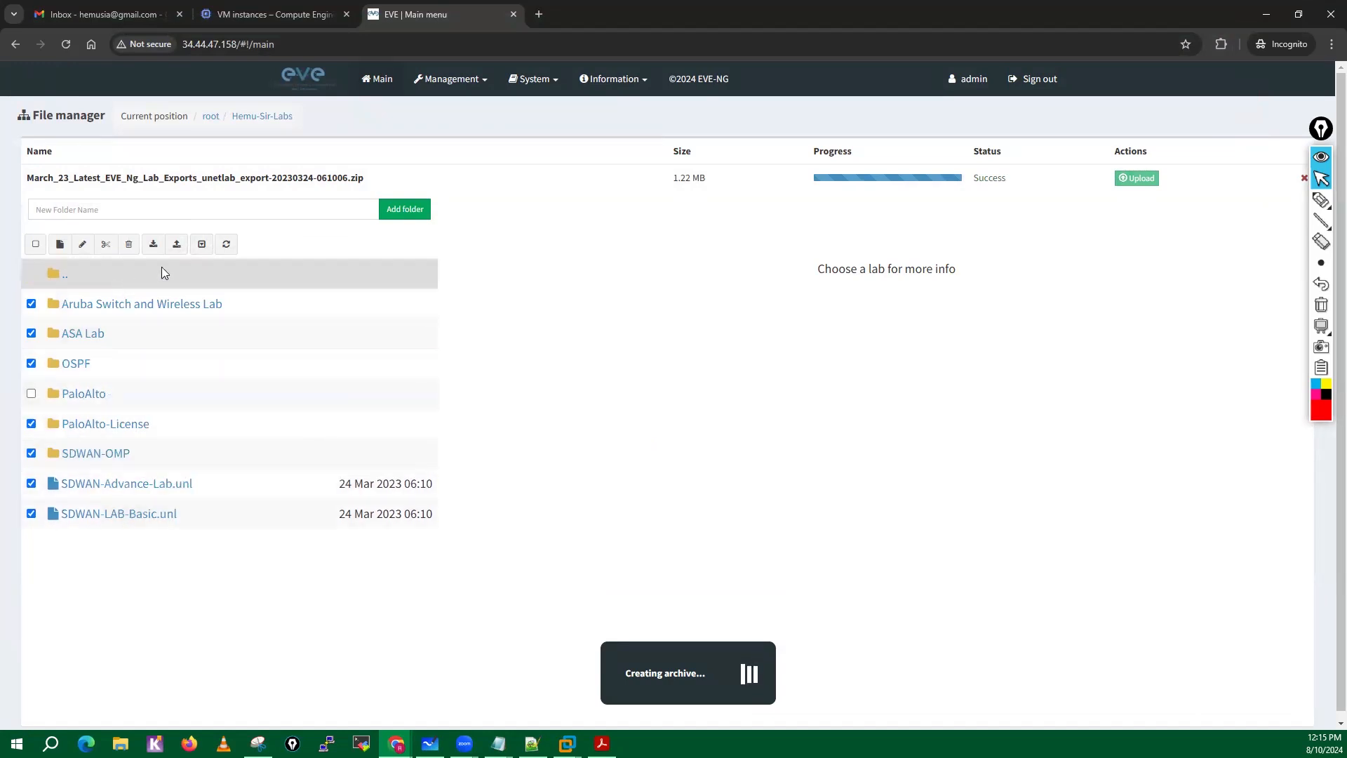
pyautogui.click(129, 245)
pyautogui.click(736, 162)
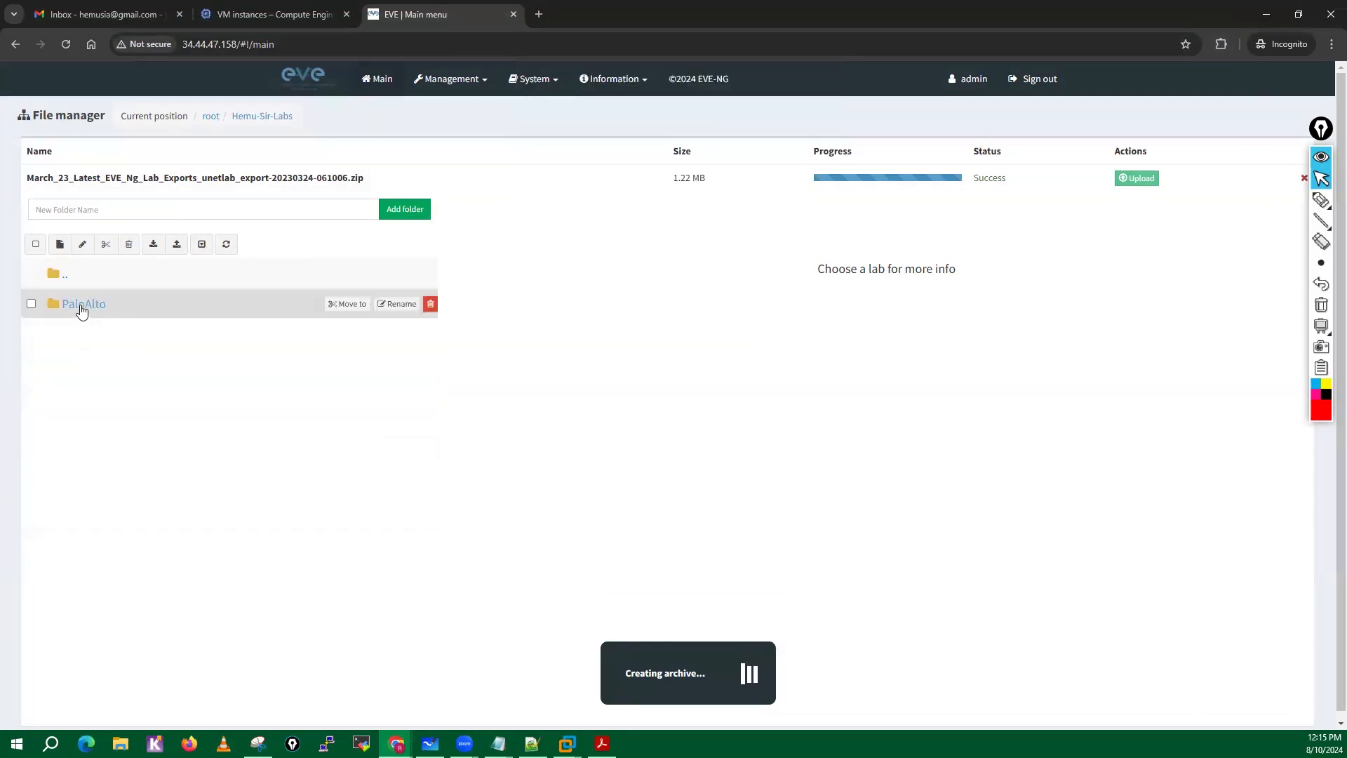
# Clear the finished upload entry, view the labs inside the PaloAlto folder, and return to the parent folder.
pyautogui.click(1306, 180)
pyautogui.click(91, 257)
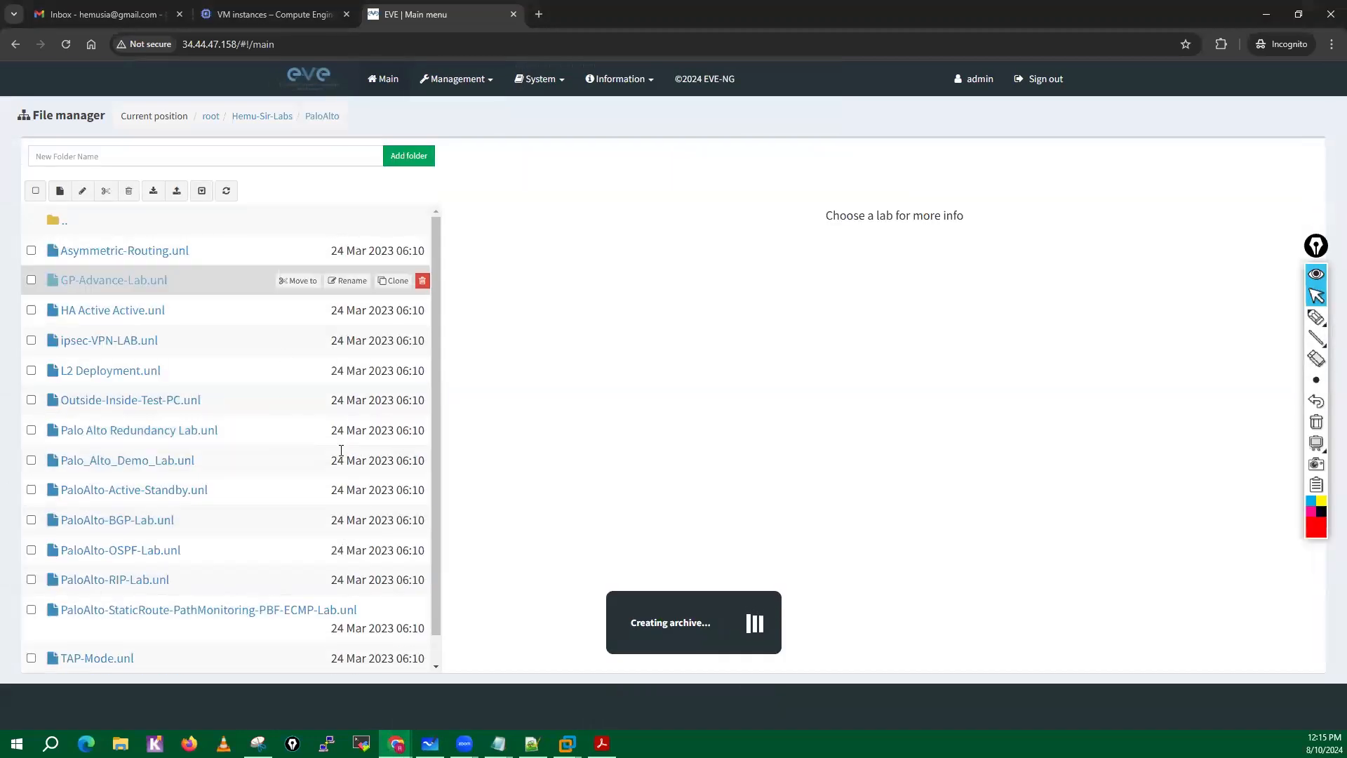
pyautogui.click(65, 227)
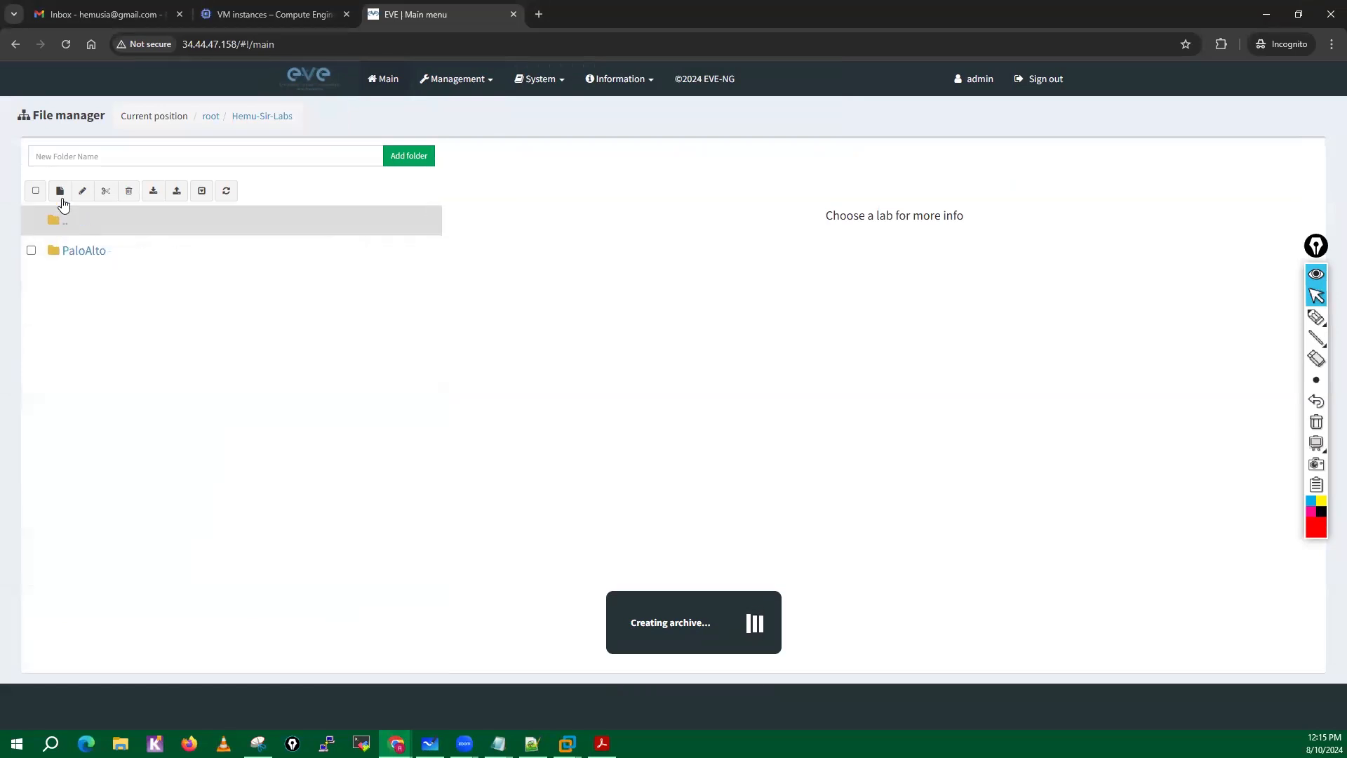
# Create a new lab named TestLab in the labs folder.
pyautogui.click(59, 191)
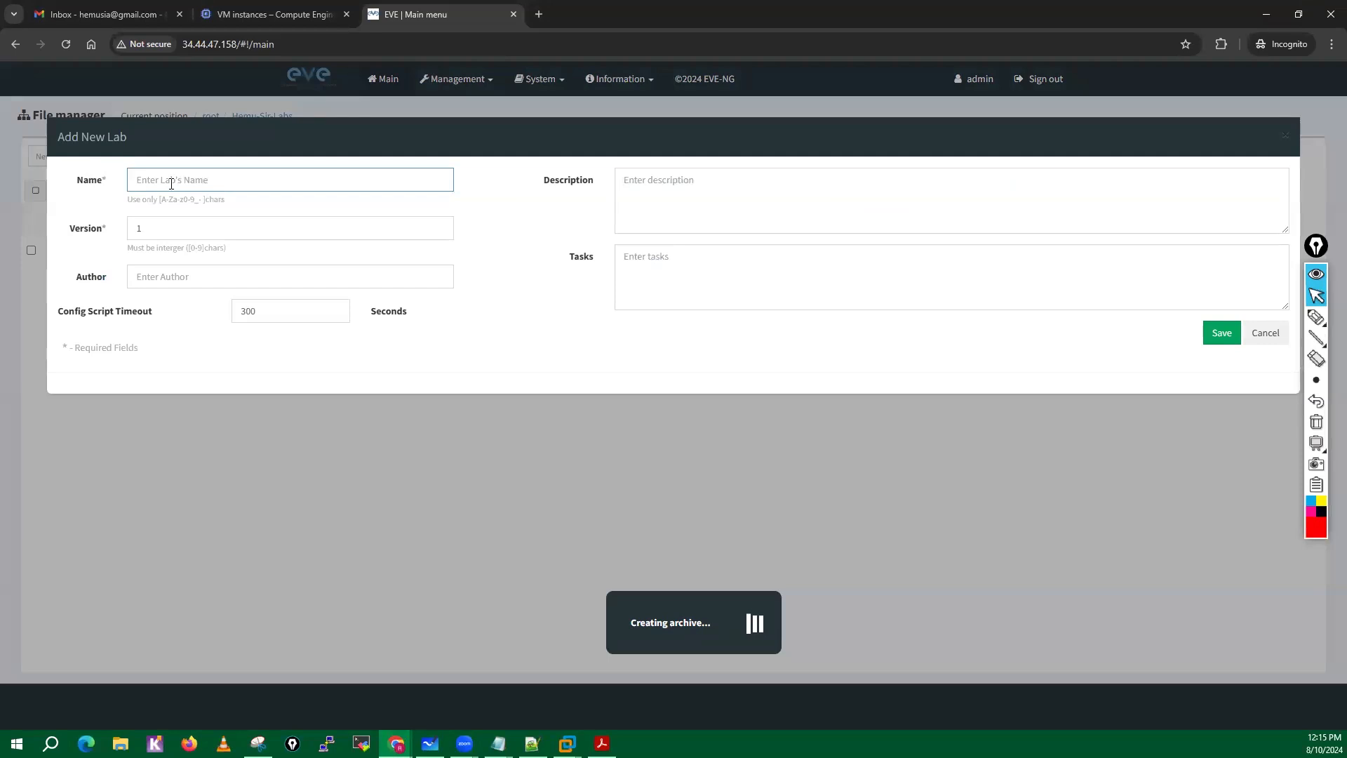
pyautogui.write('TestLab')
pyautogui.click(1224, 343)
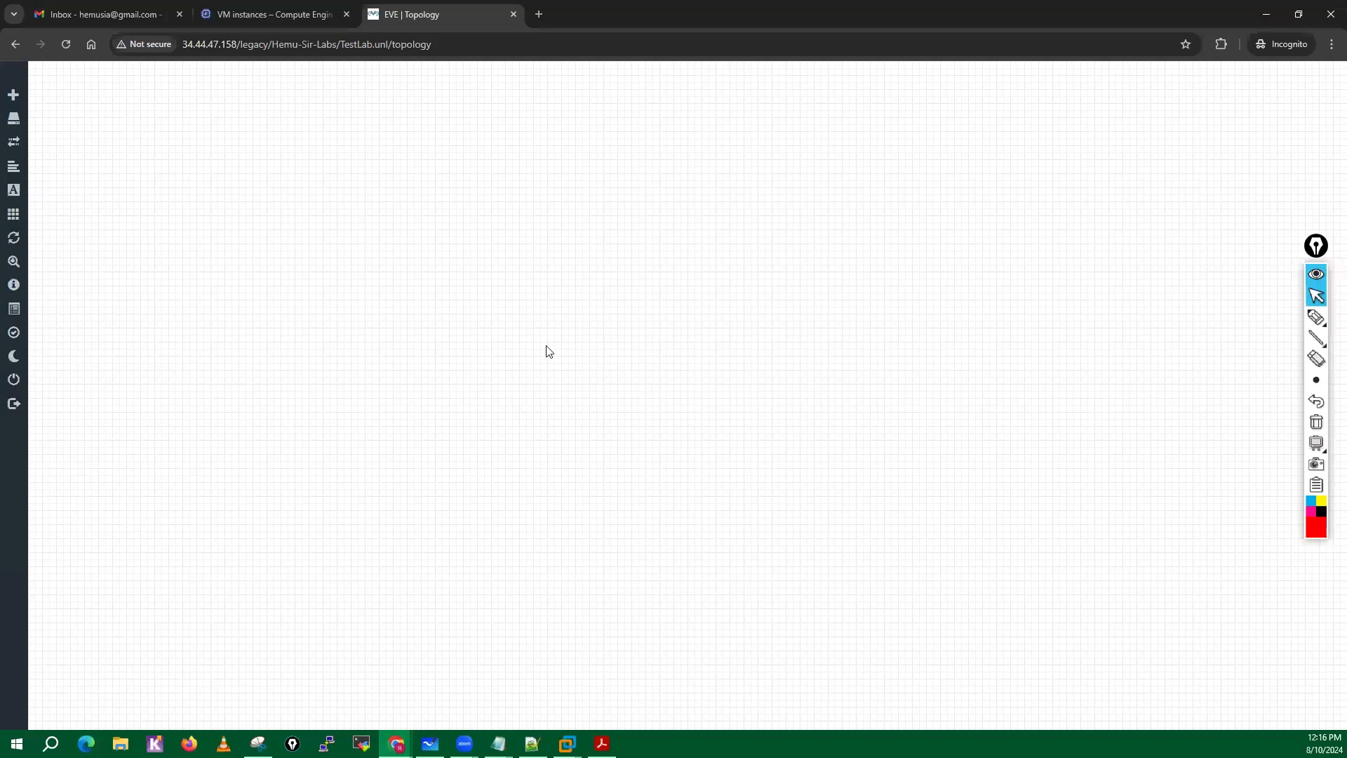
# Add one Virtual PC (VPCS) node named VPC to the upper middle of the TestLab topology.
pyautogui.rightClick(553, 238)
pyautogui.click(610, 268)
pyautogui.scroll(-5, 632, 515)
pyautogui.scroll(-20, 632, 515)
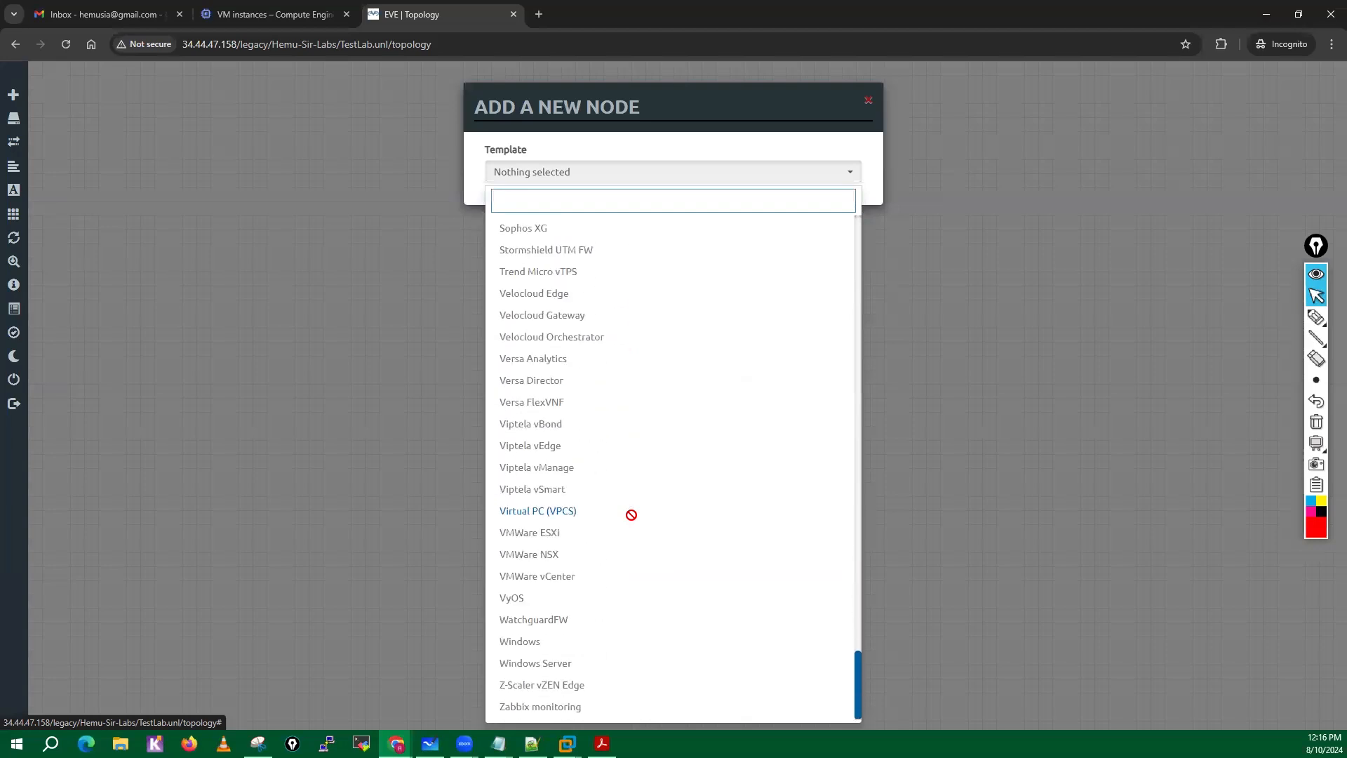
pyautogui.click(542, 512)
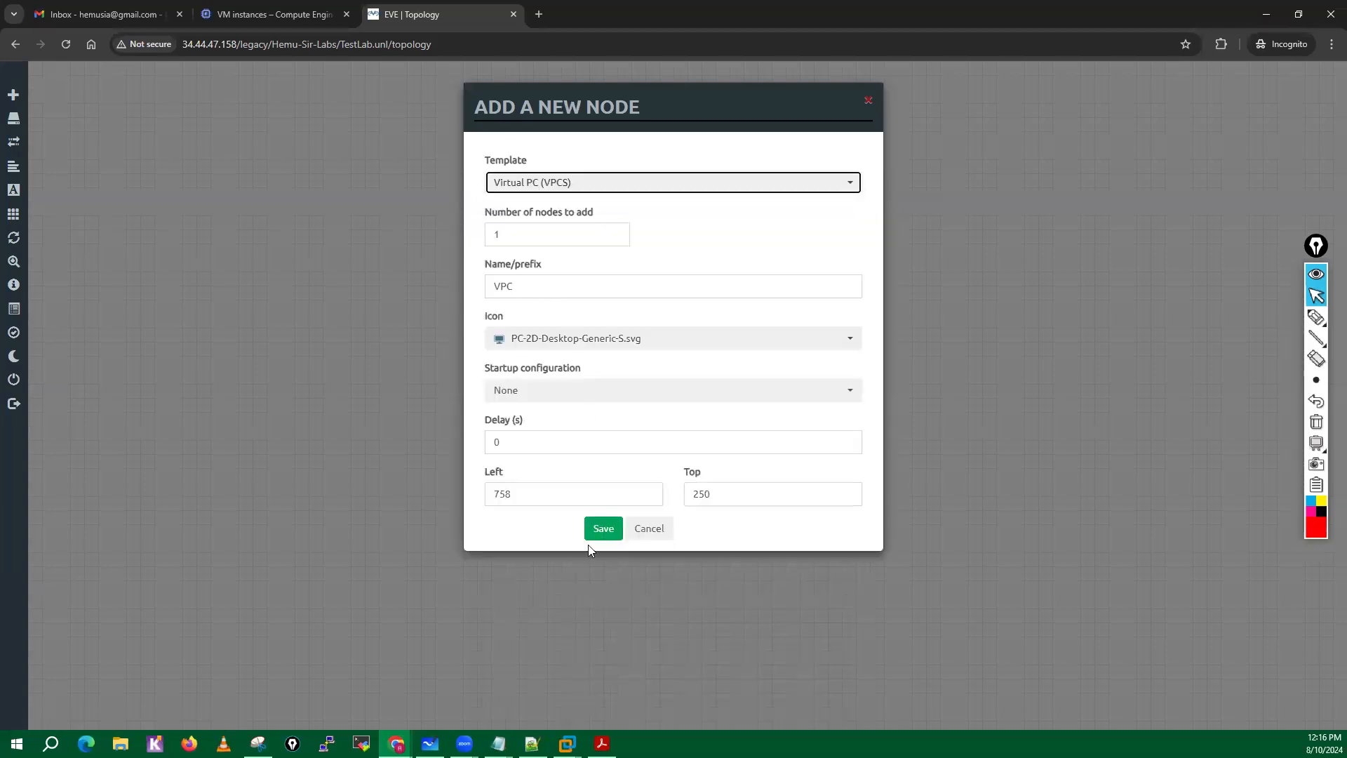
pyautogui.click(602, 529)
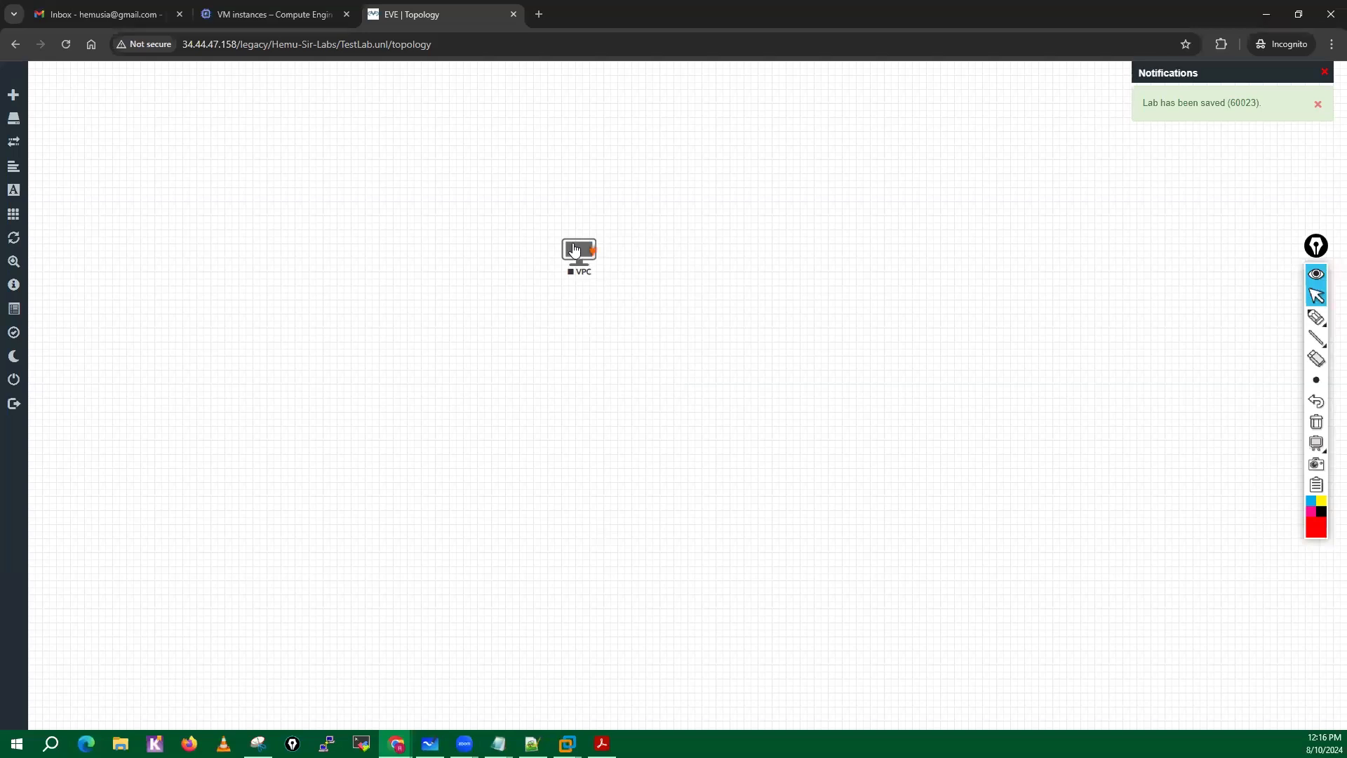
# Start the VPC node and open its Html5 console.
pyautogui.rightClick(580, 253)
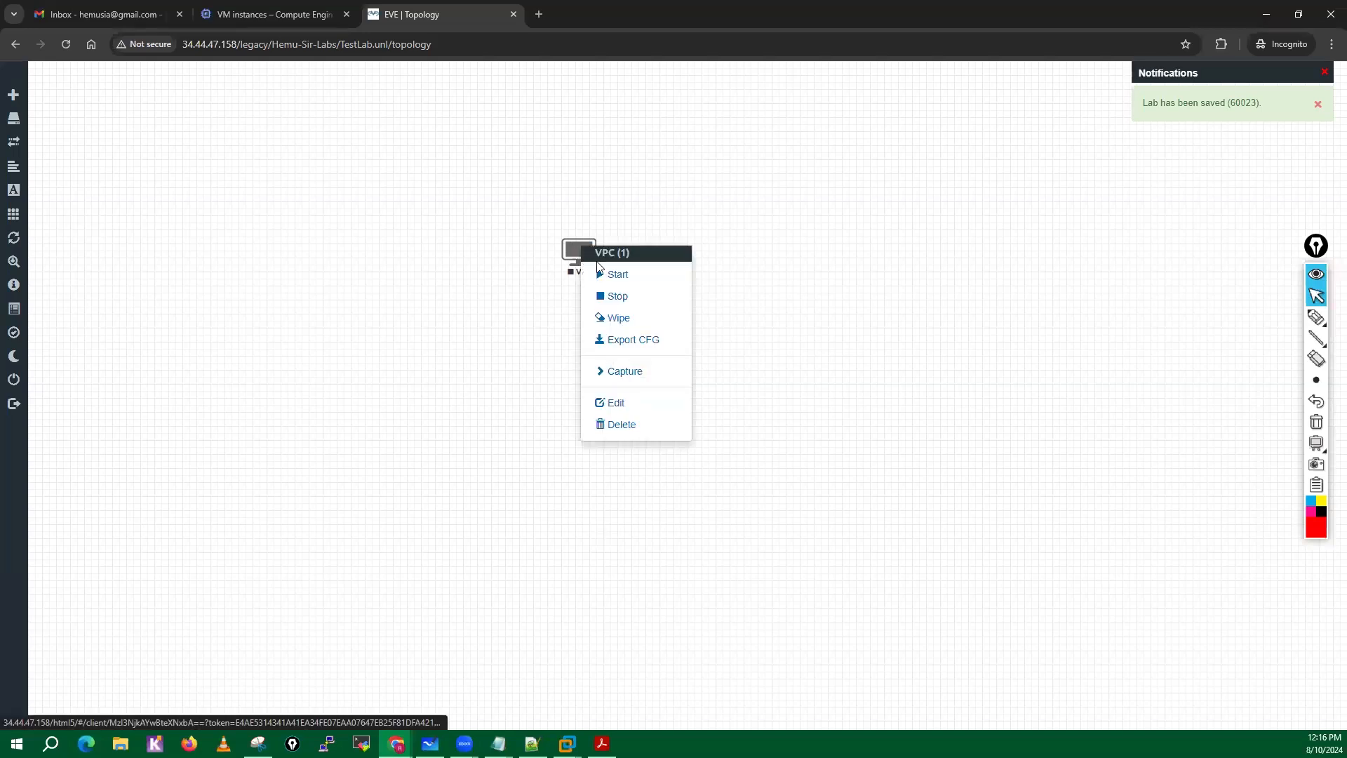
pyautogui.click(636, 285)
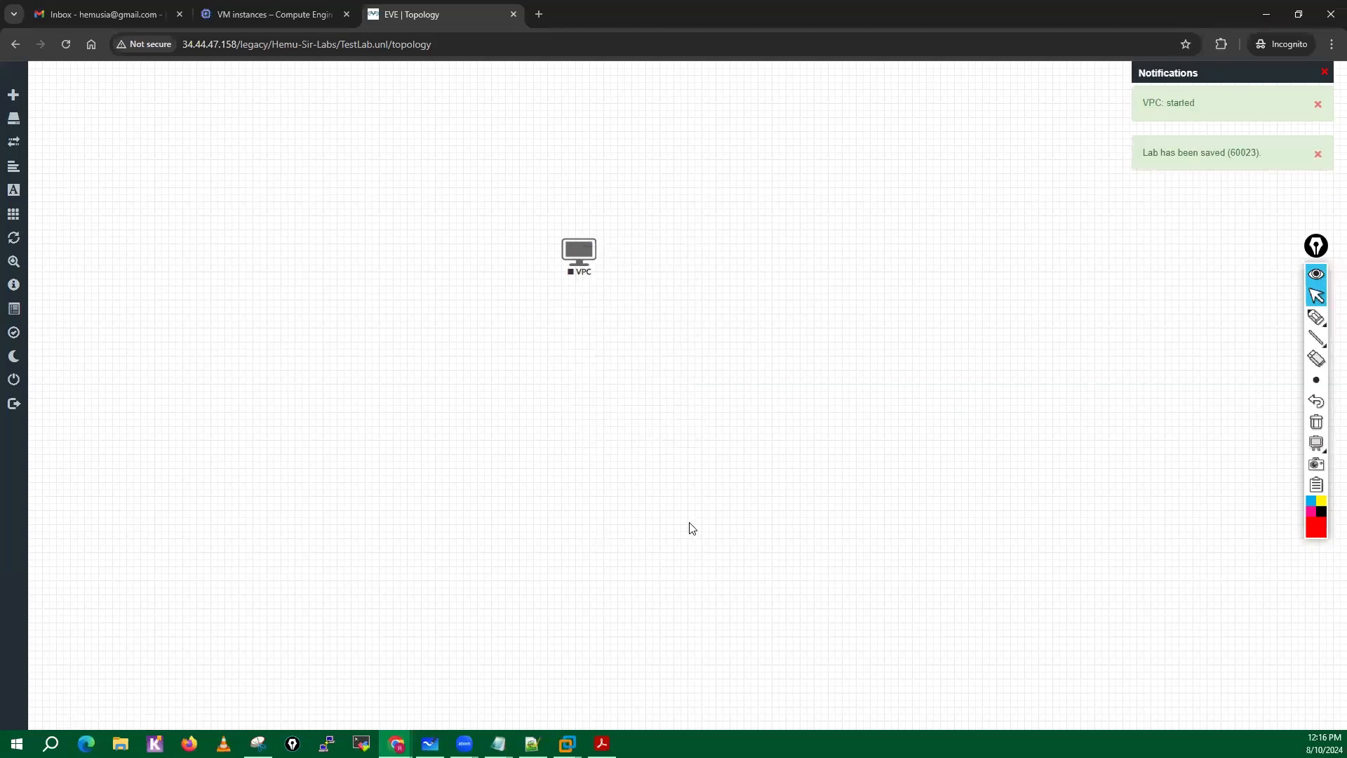
pyautogui.click(578, 254)
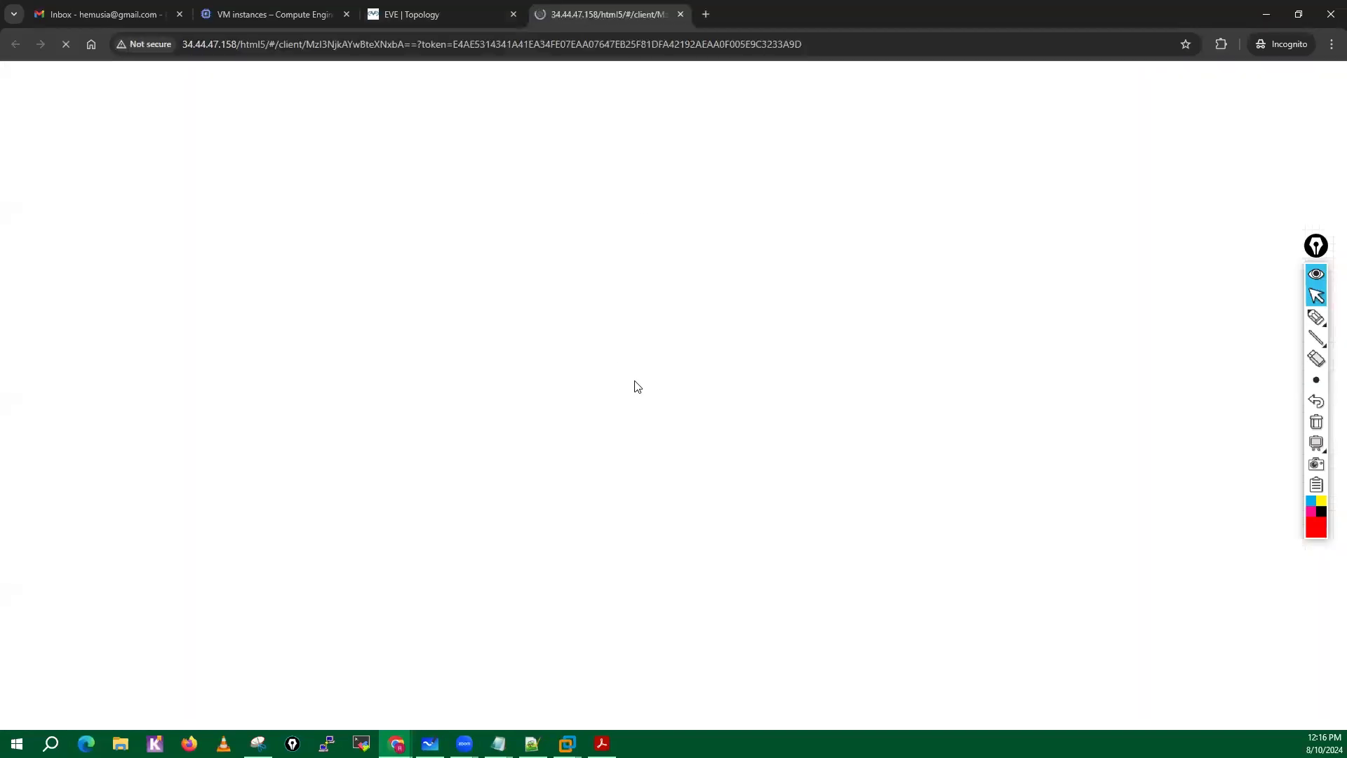
# Compare the running node in the topology with its console, and test the VPCS prompt with a few empty lines.
pyautogui.click(430, 10)
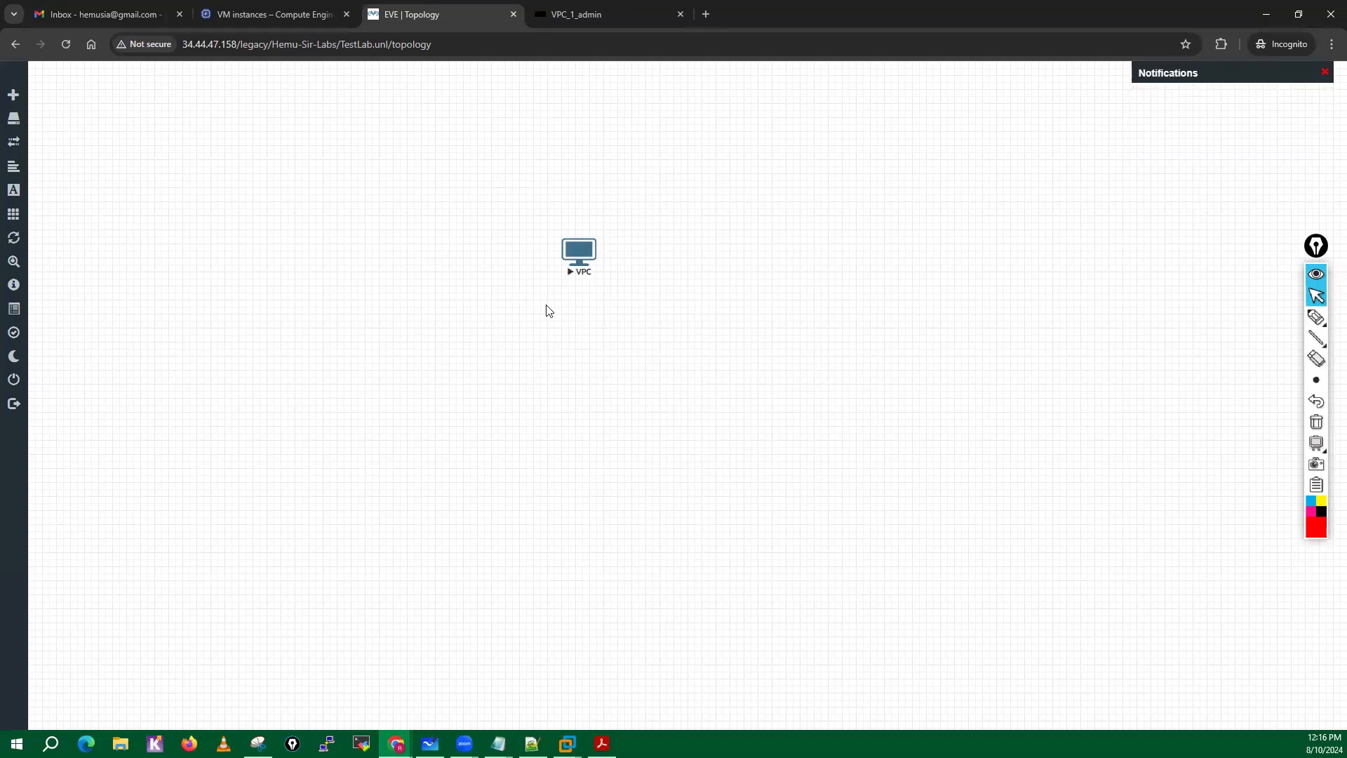
pyautogui.click(596, 21)
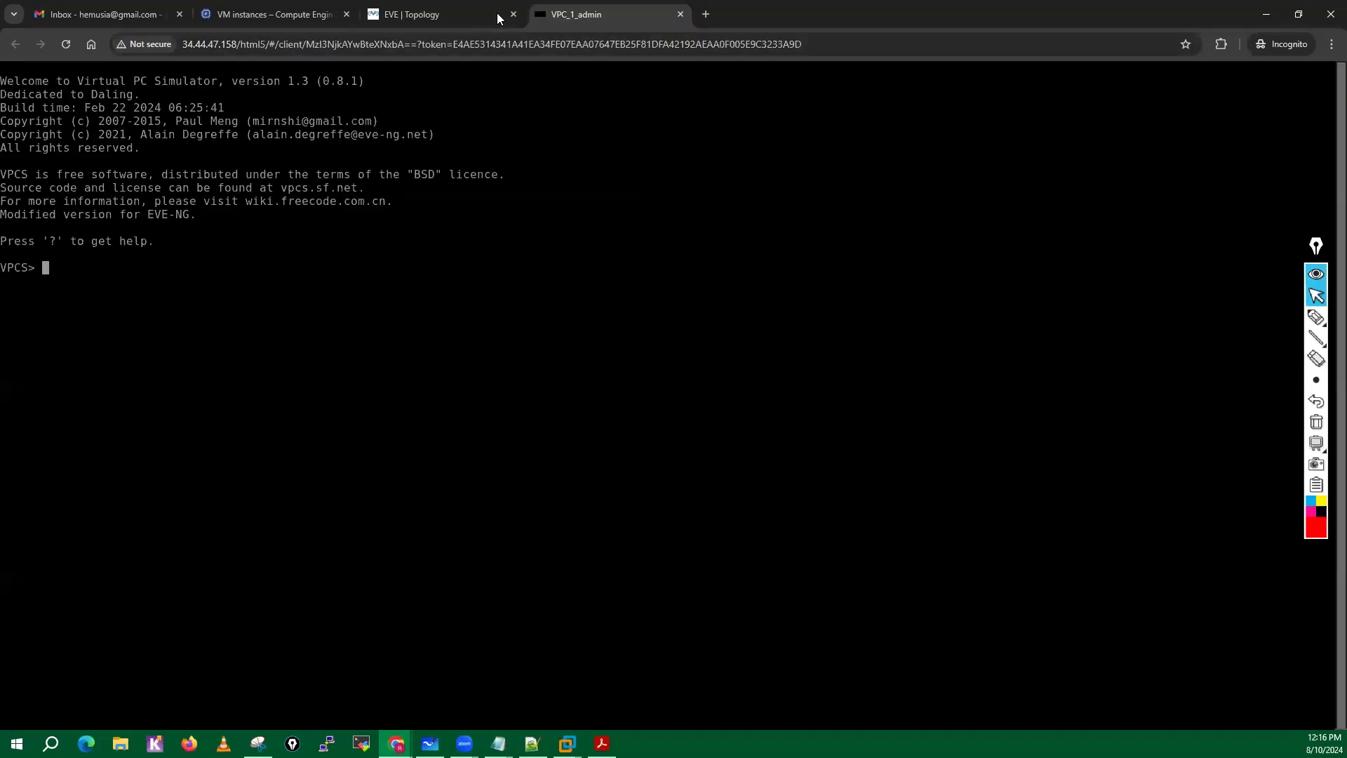
pyautogui.click(466, 14)
pyautogui.click(589, 20)
pyautogui.press('Return')
pyautogui.press('Return')
pyautogui.press('Return')
pyautogui.press('Return')
pyautogui.press('Return')
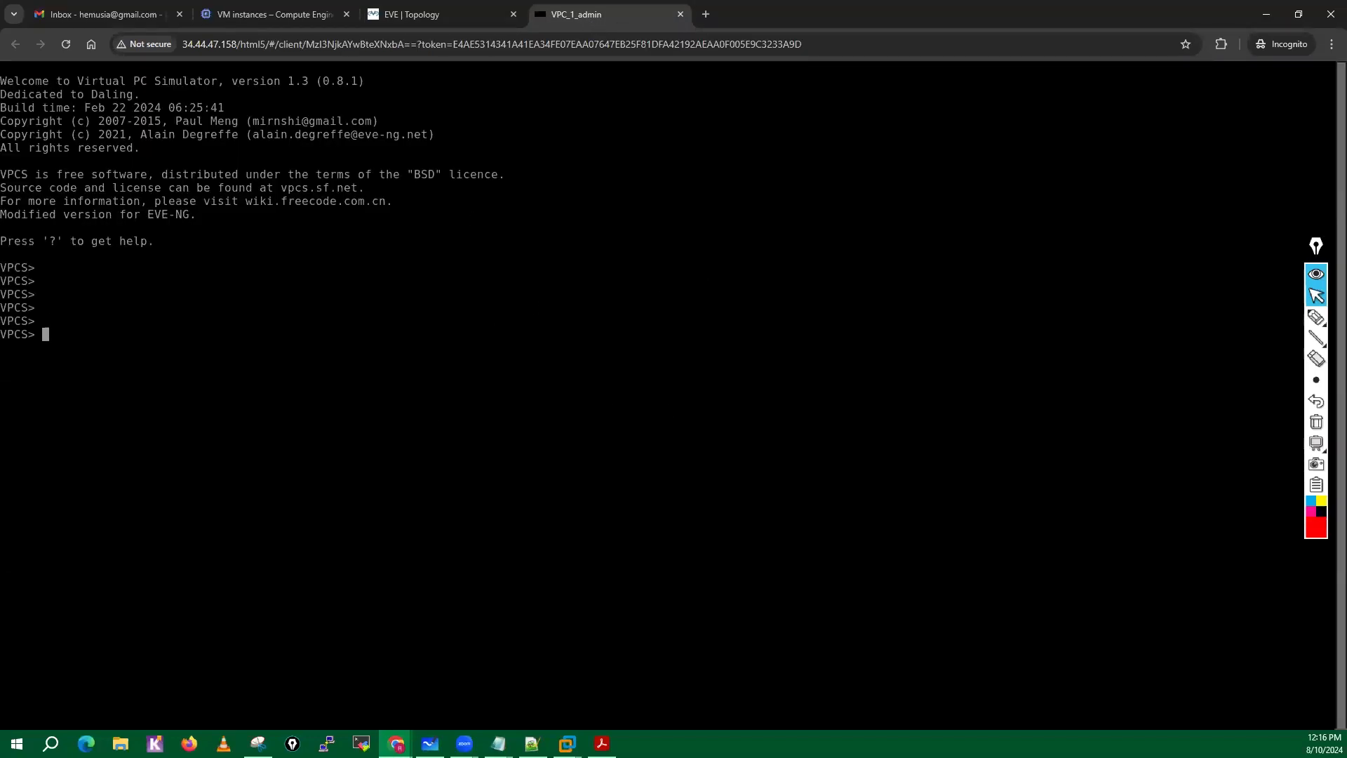
# Close the VPC console tab and log out of EVE-NG from the TestLab topology.
pyautogui.click(407, 17)
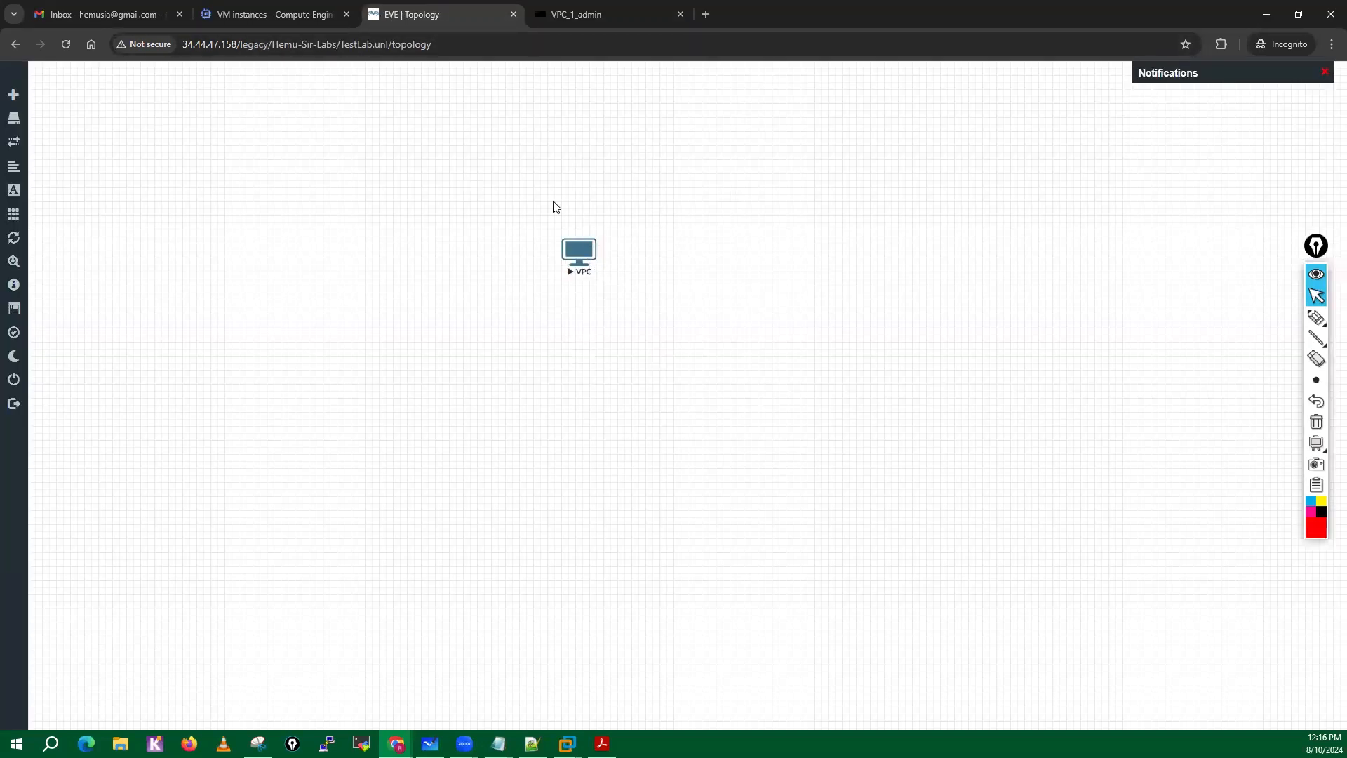
pyautogui.click(627, 23)
pyautogui.click(680, 15)
pyautogui.moveTo(16, 383)
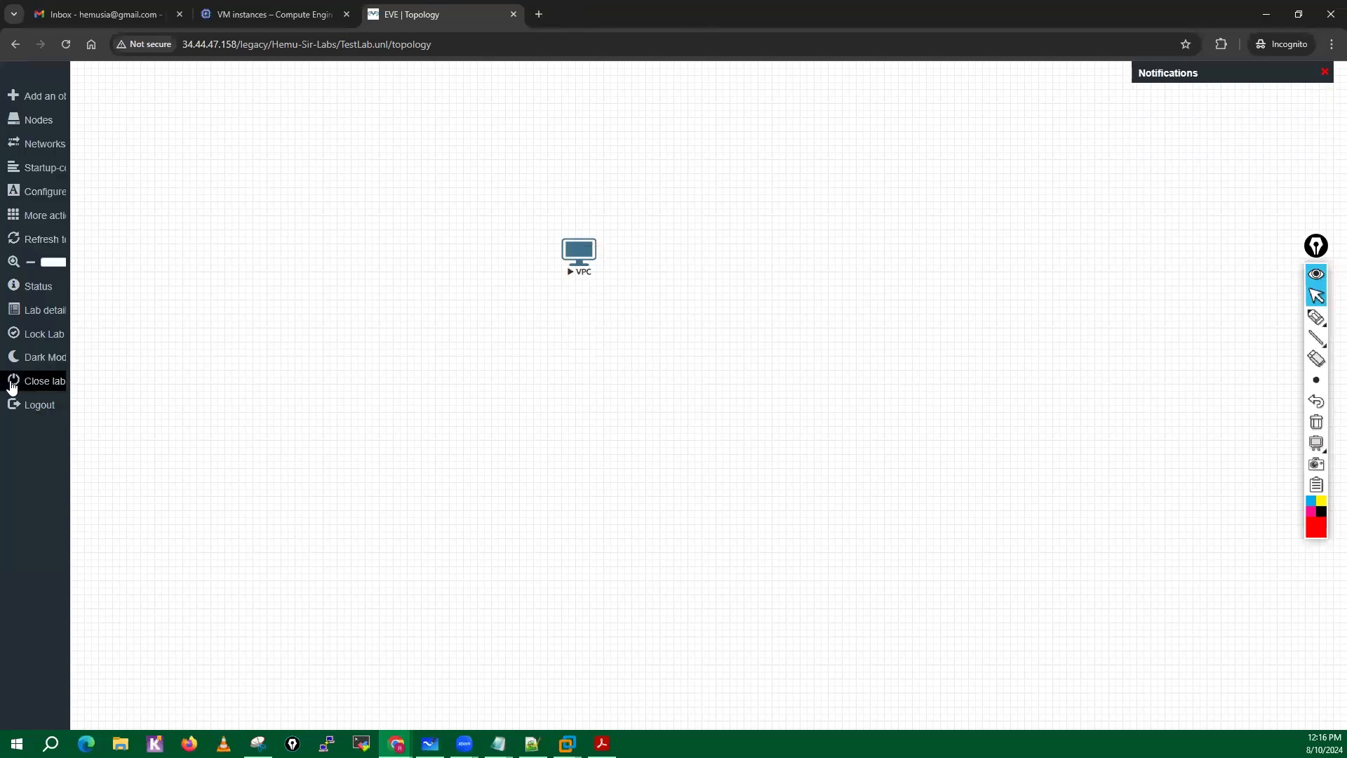
pyautogui.click(37, 414)
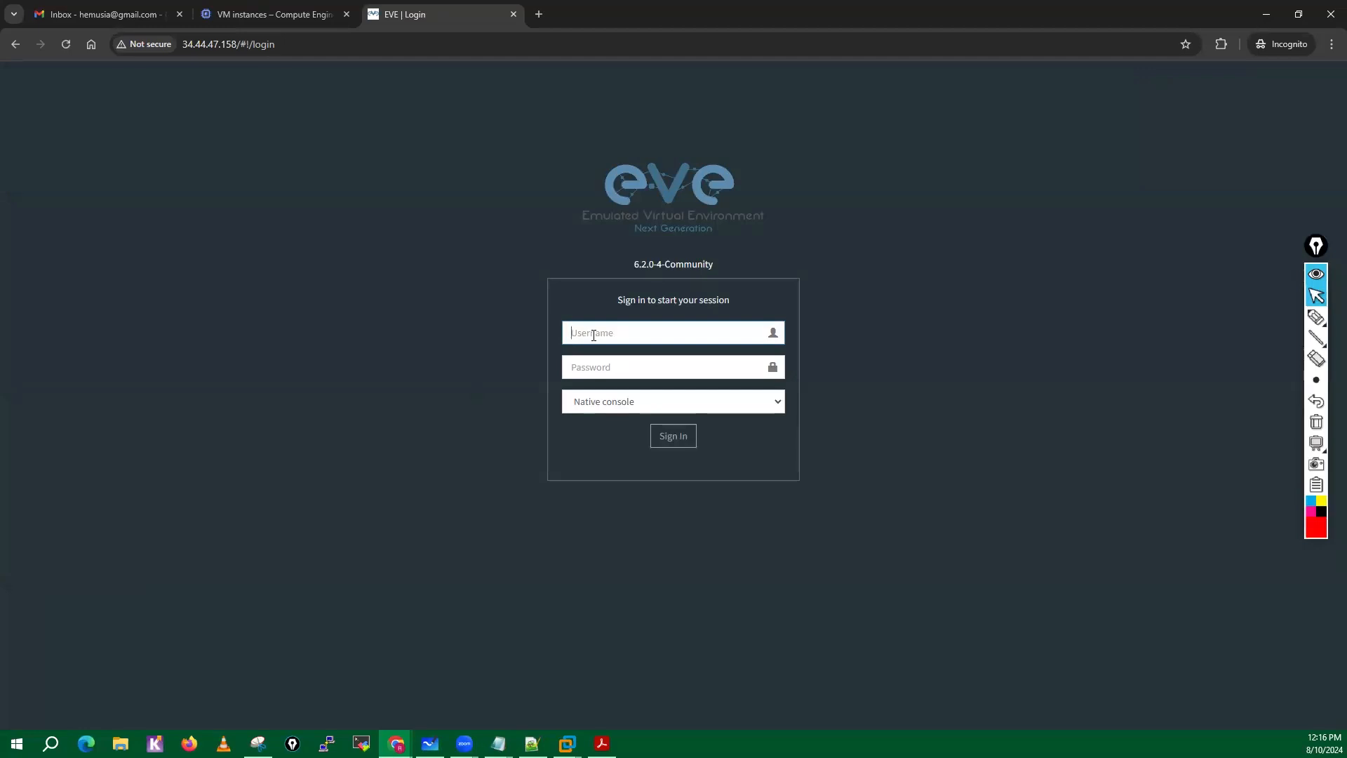
# Sign in to EVE-NG as admin with the account password, using the Native console.
pyautogui.write('admin')
pyautogui.click(578, 365)
pyautogui.write('e')
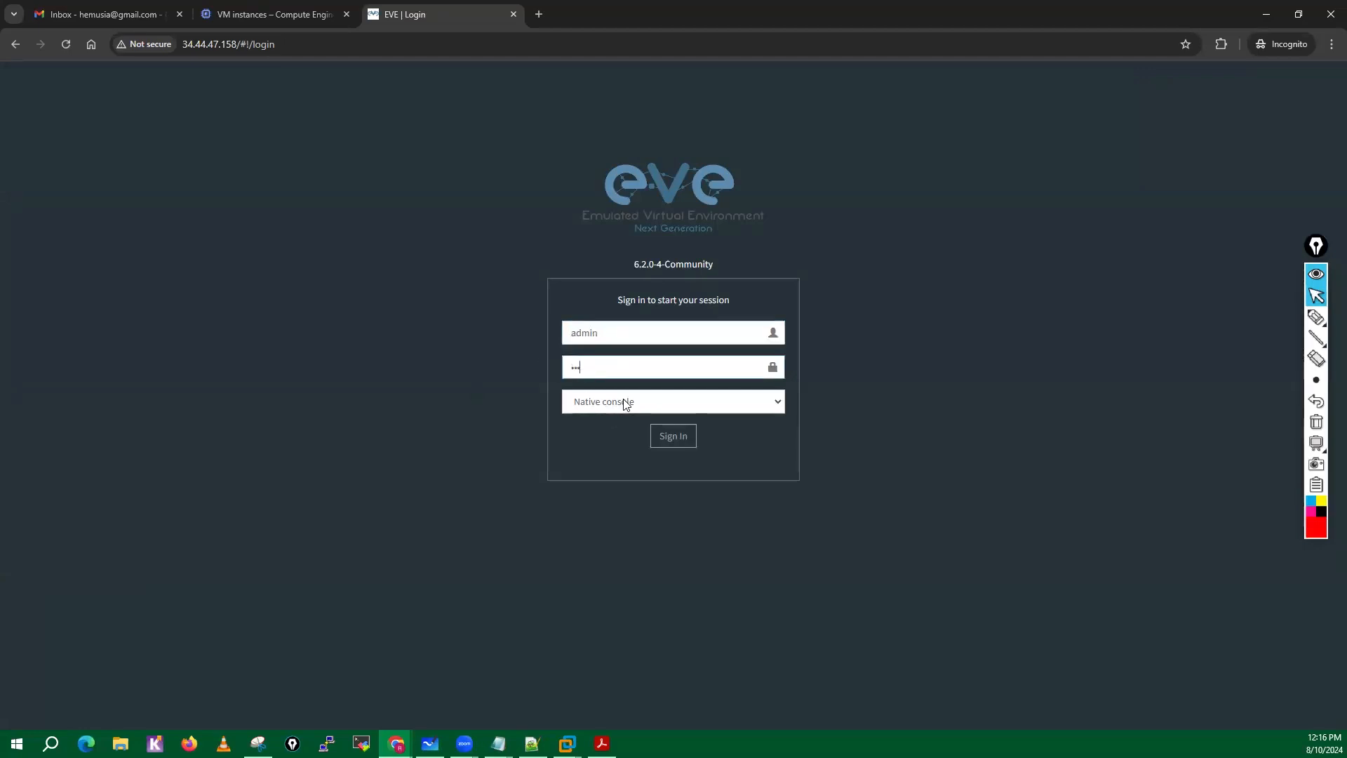
pyautogui.click(626, 404)
pyautogui.click(597, 421)
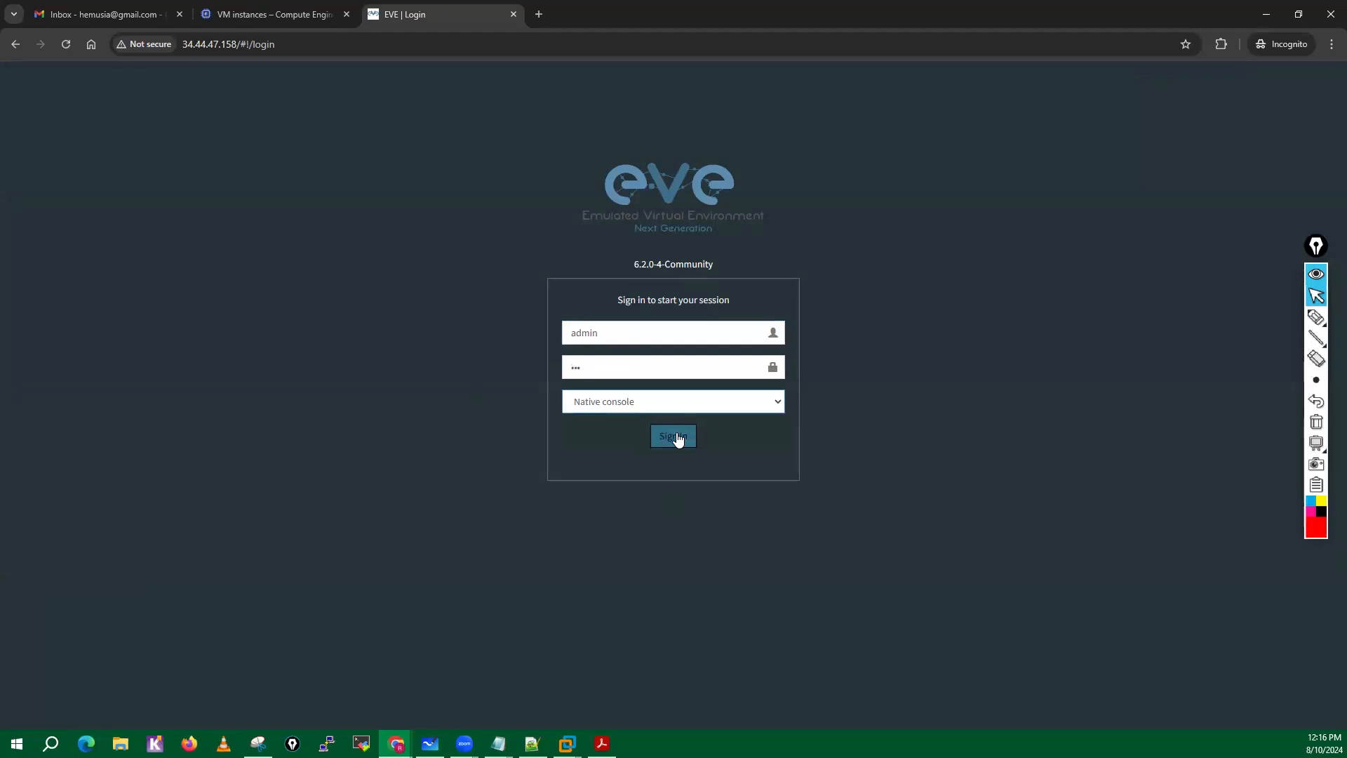
pyautogui.click(675, 437)
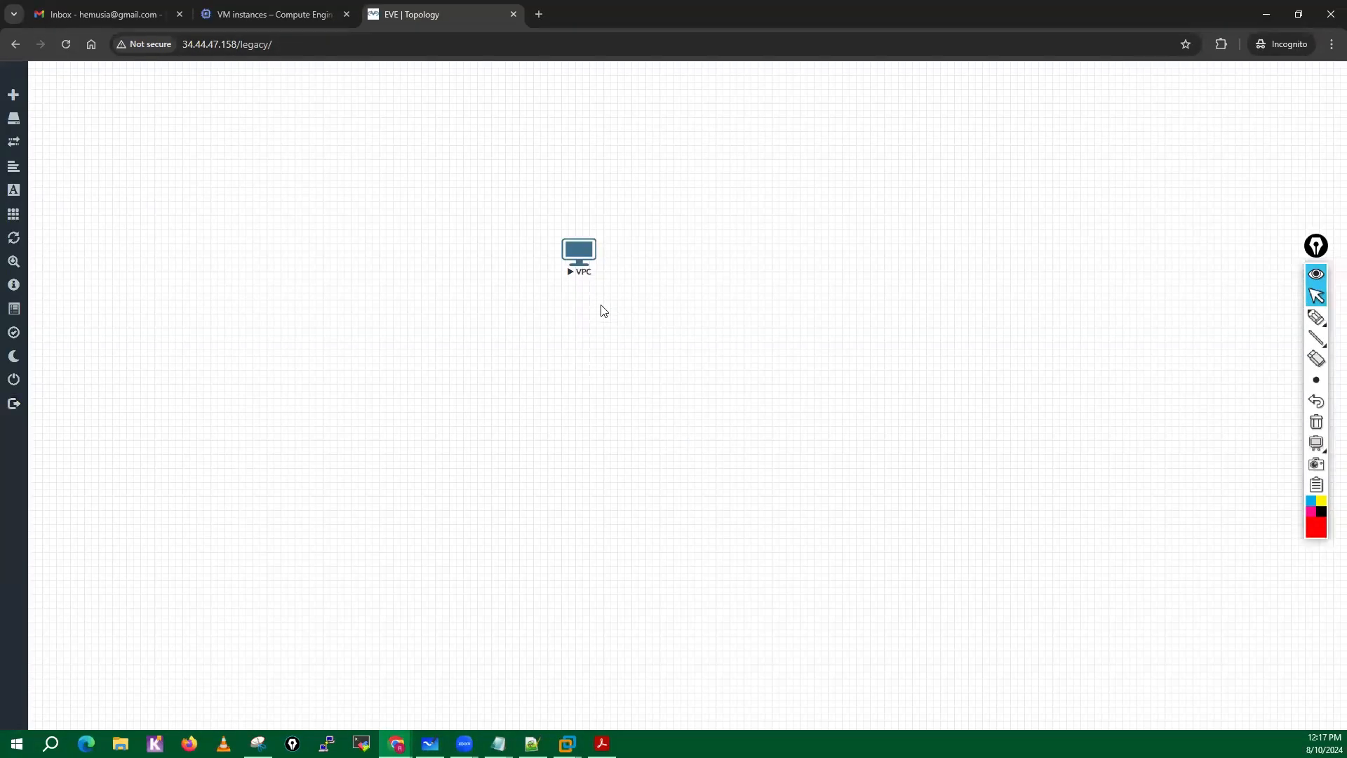
# Open the VPC node's console in SecureCRT, allowing the browser to launch the application.
pyautogui.click(585, 257)
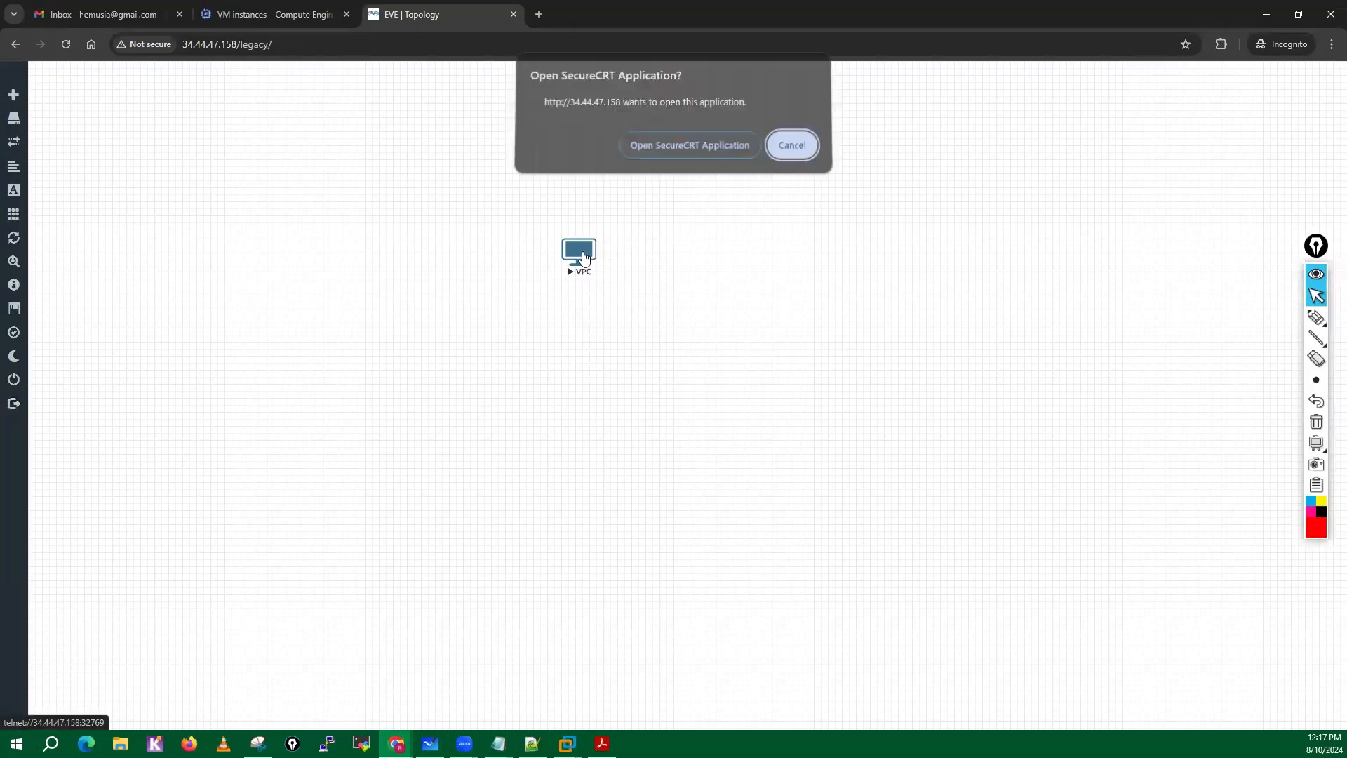
pyautogui.click(686, 150)
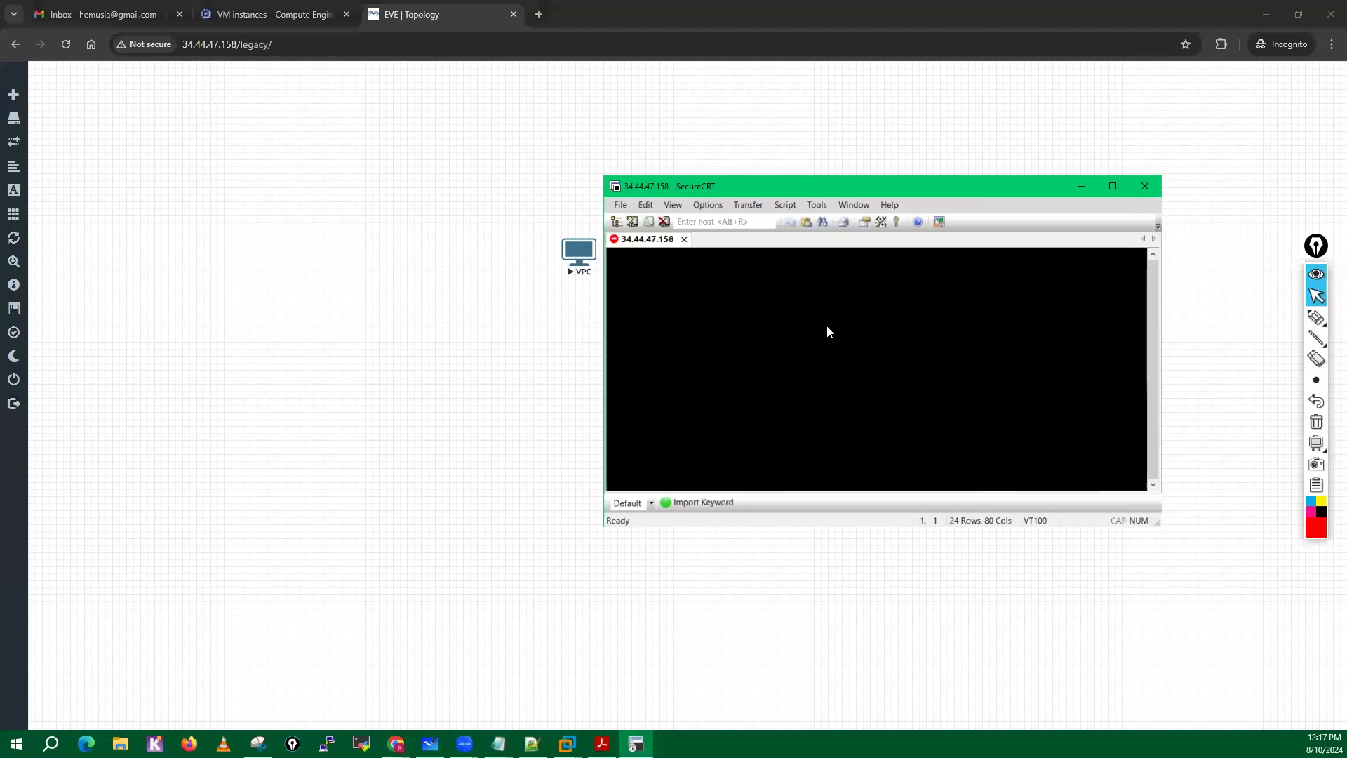
# Switch to the Google Cloud console, open the VPC Network firewall policies page, and dismiss its threat detection and analytics banners.
pyautogui.click(275, 20)
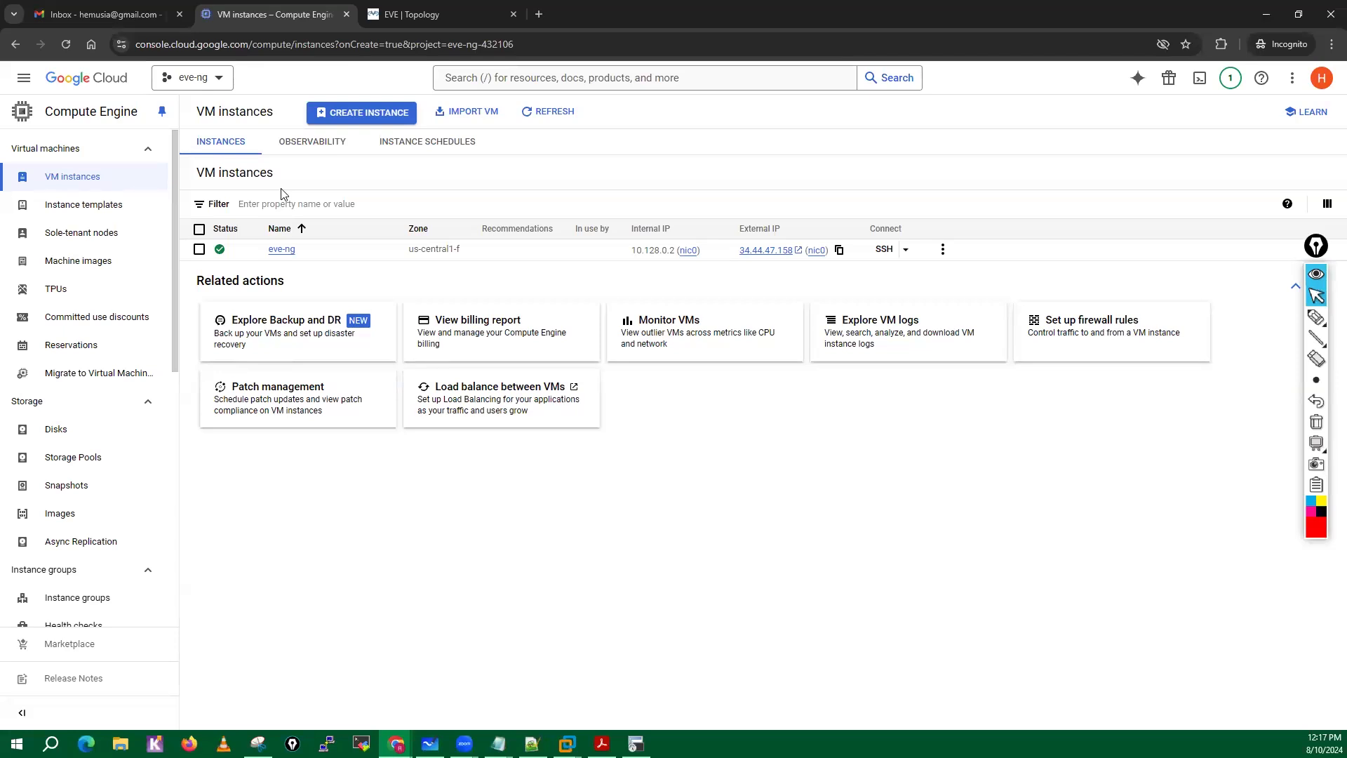
pyautogui.click(20, 79)
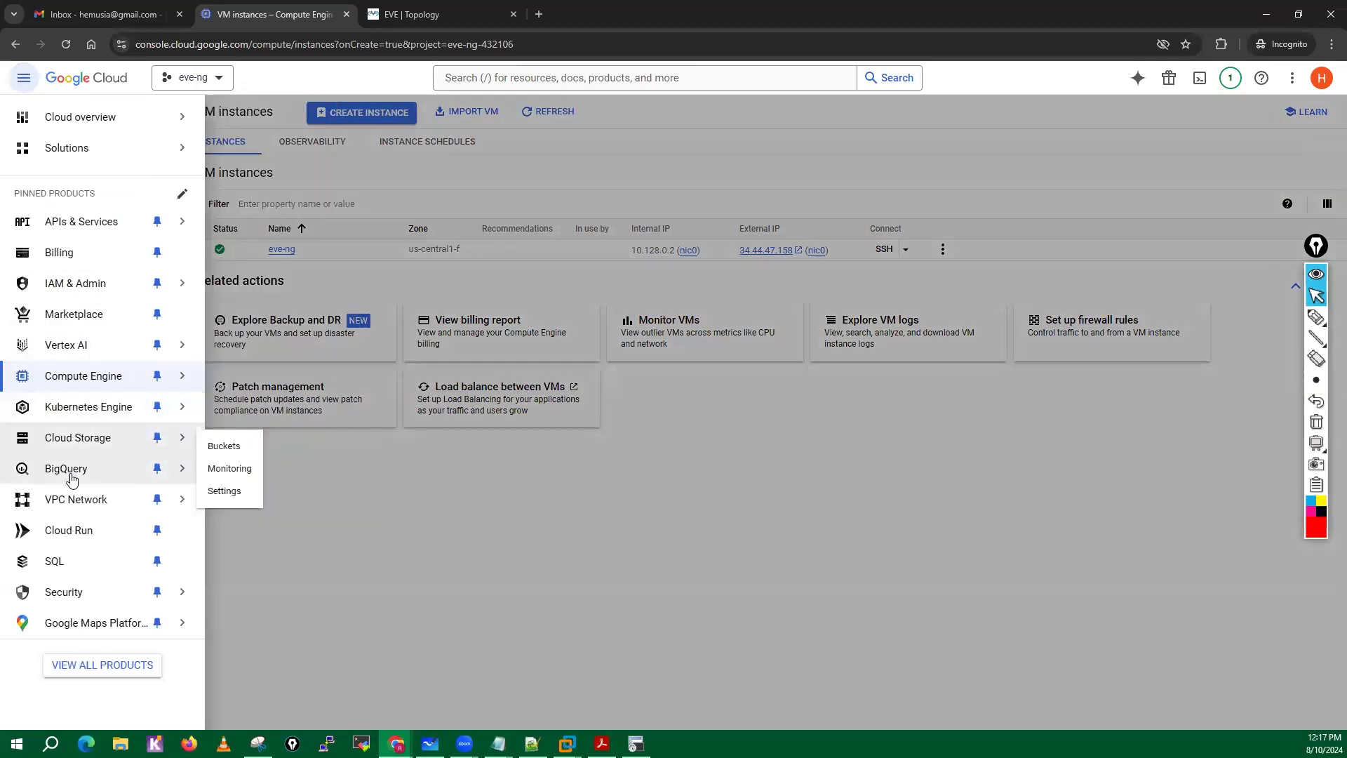
pyautogui.moveTo(72, 504)
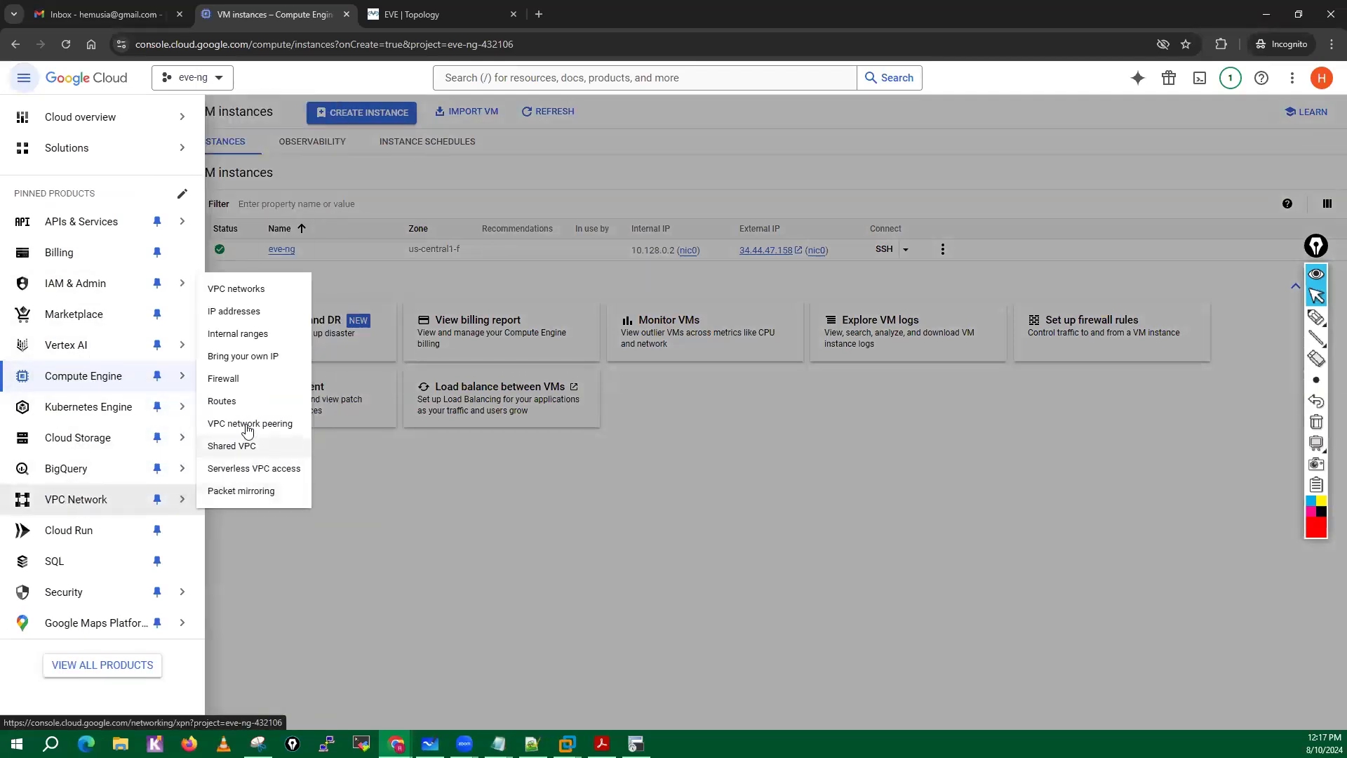
pyautogui.click(235, 385)
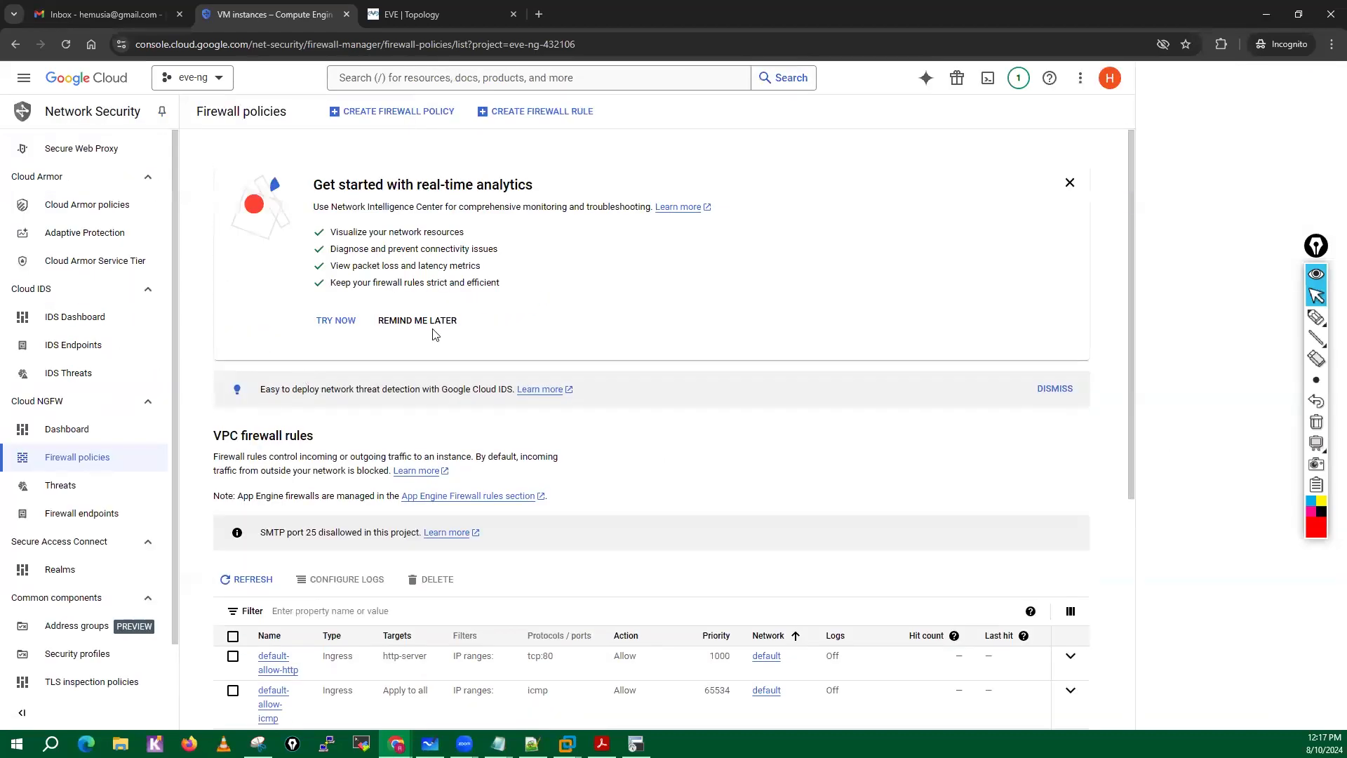
pyautogui.click(1055, 389)
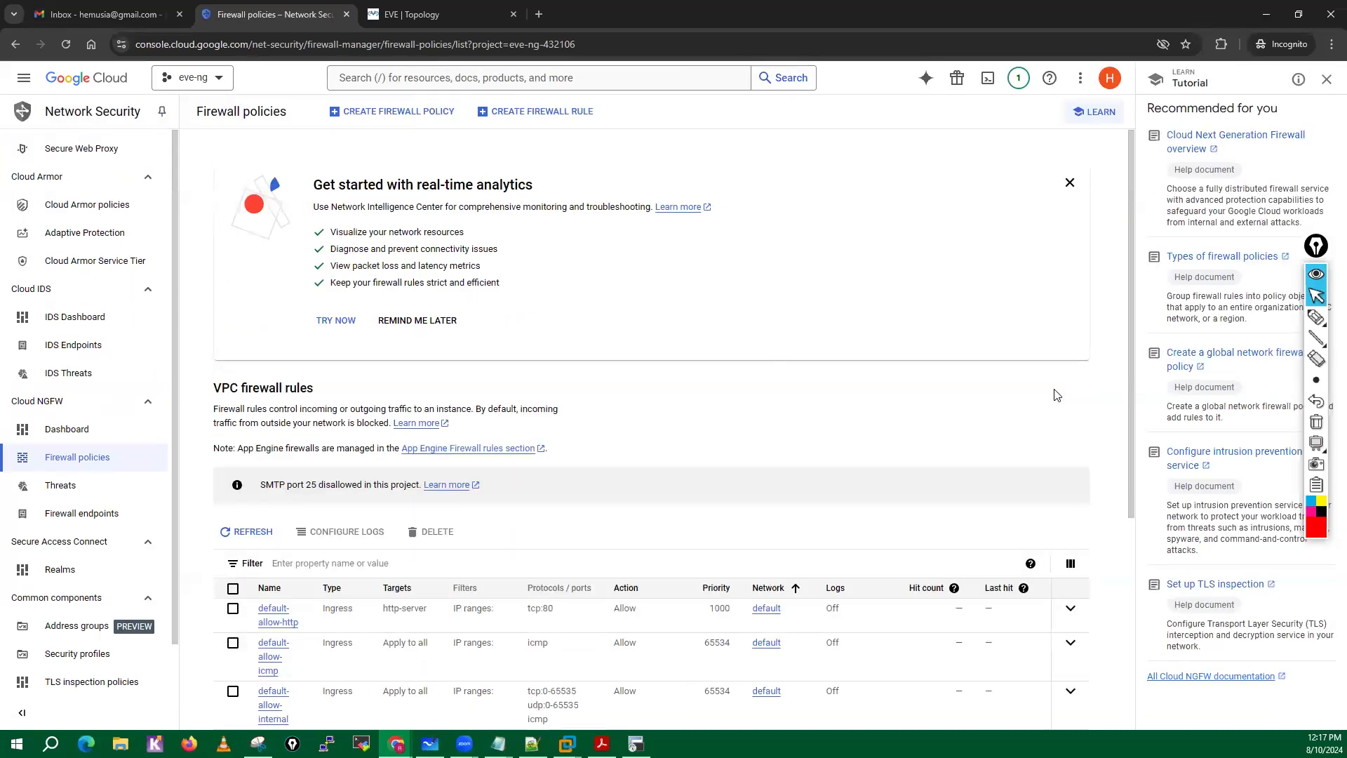
pyautogui.click(1070, 182)
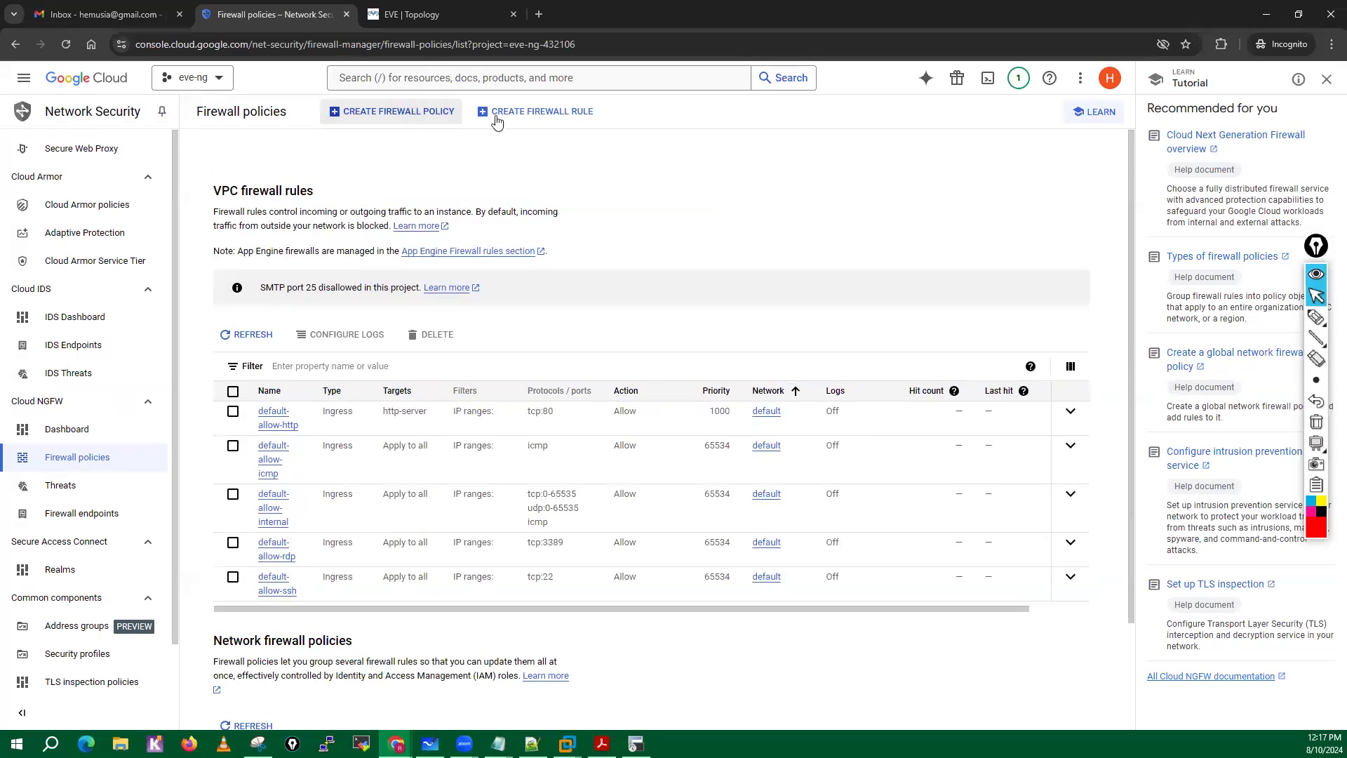
# Start a VPC firewall rule named ingress-all that applies to all instances in the network.
pyautogui.click(529, 112)
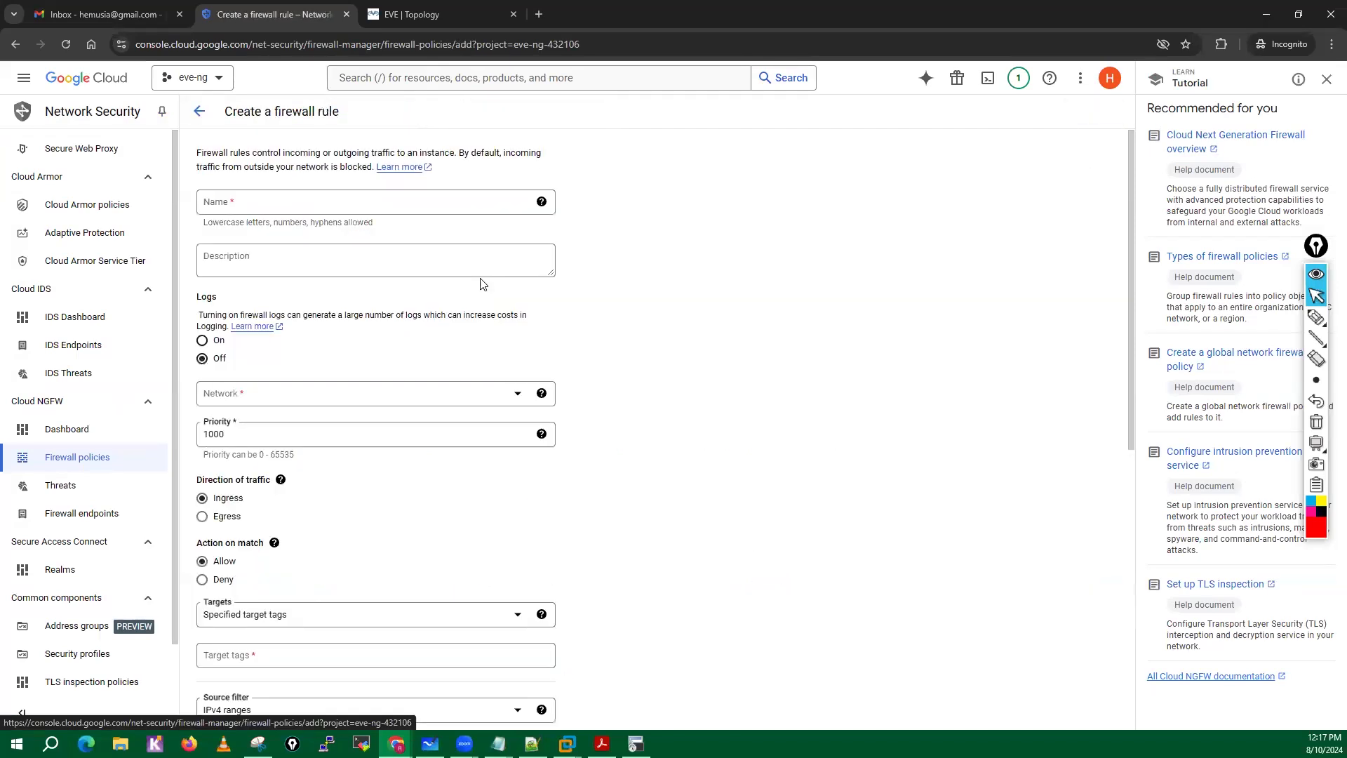
pyautogui.click(284, 207)
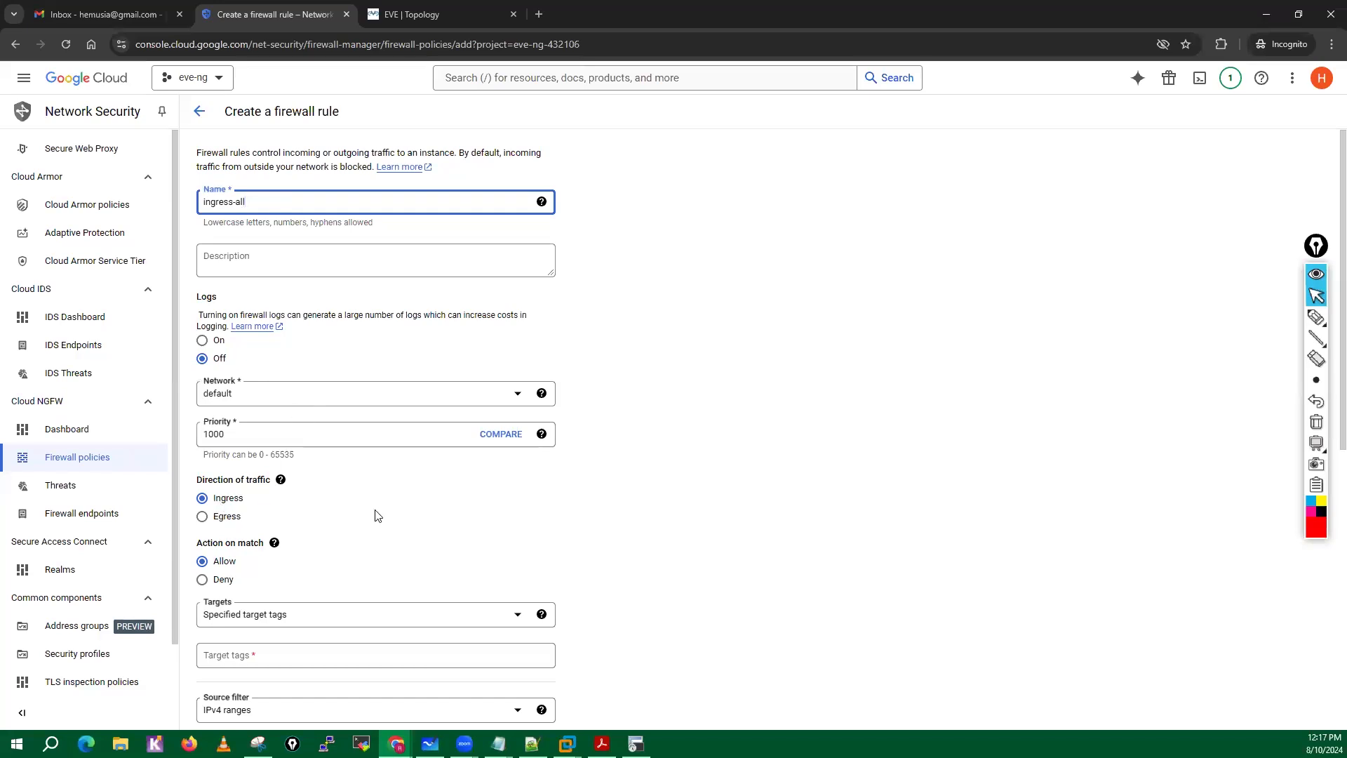
pyautogui.scroll(-4, 377, 516)
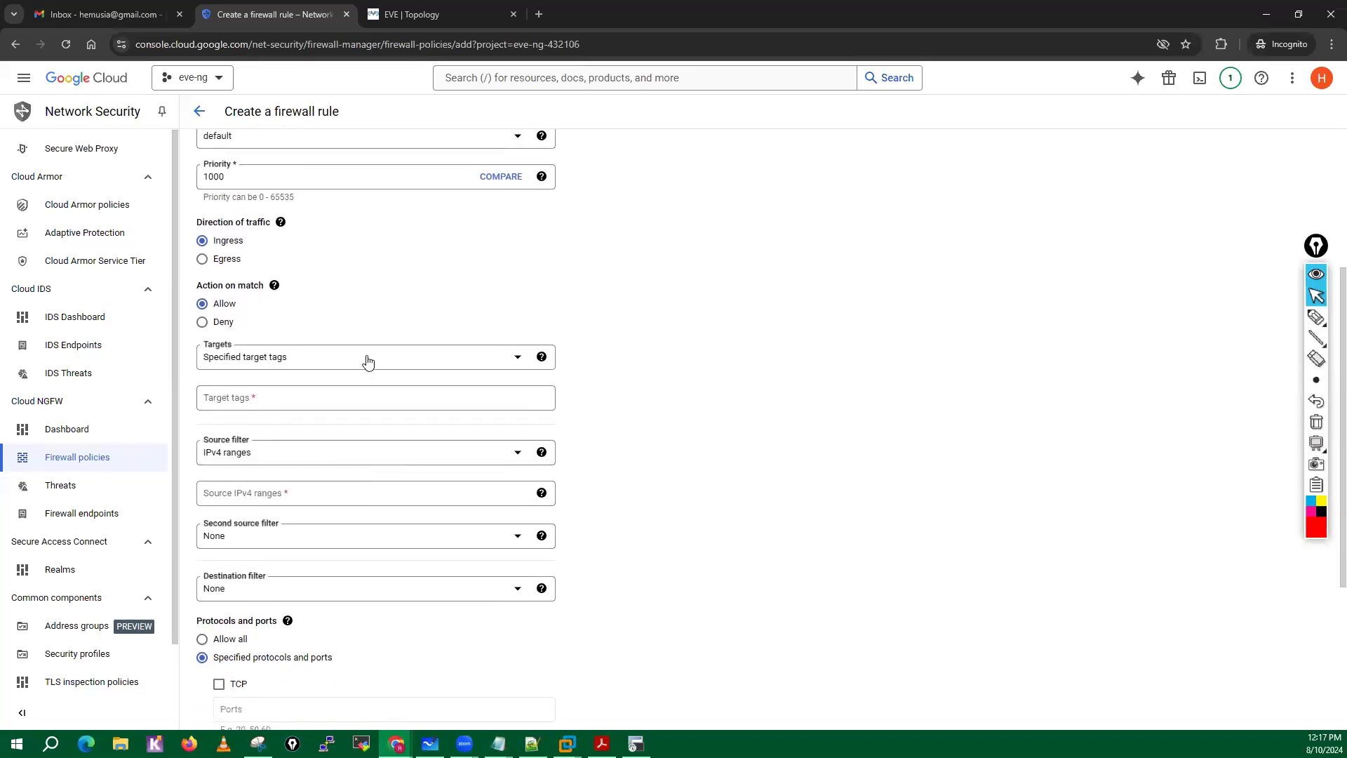
pyautogui.click(368, 361)
pyautogui.click(242, 366)
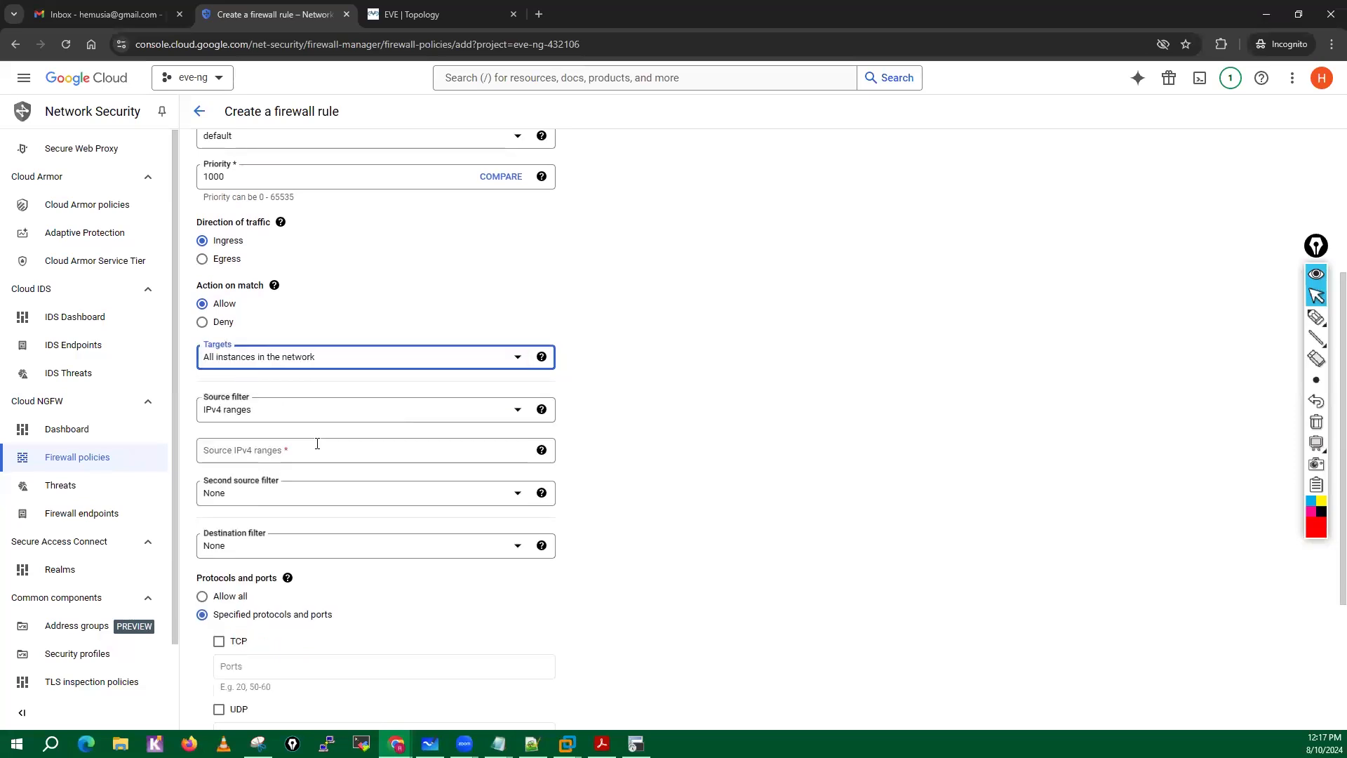
# Set the ingress rule's source IPv4 range to 0.0.0.0/0, allow all protocols and ports, and create the rule.
pyautogui.scroll(-2, 284, 368)
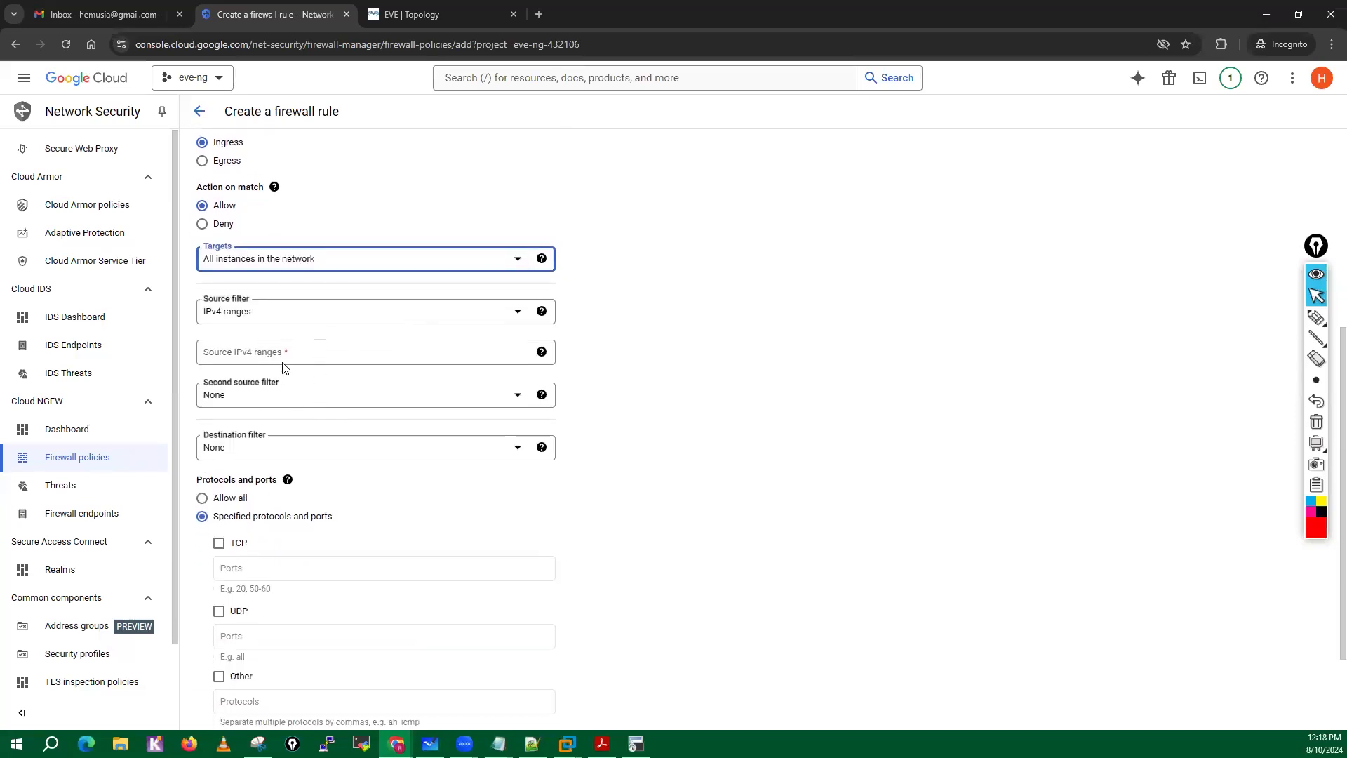
pyautogui.click(317, 354)
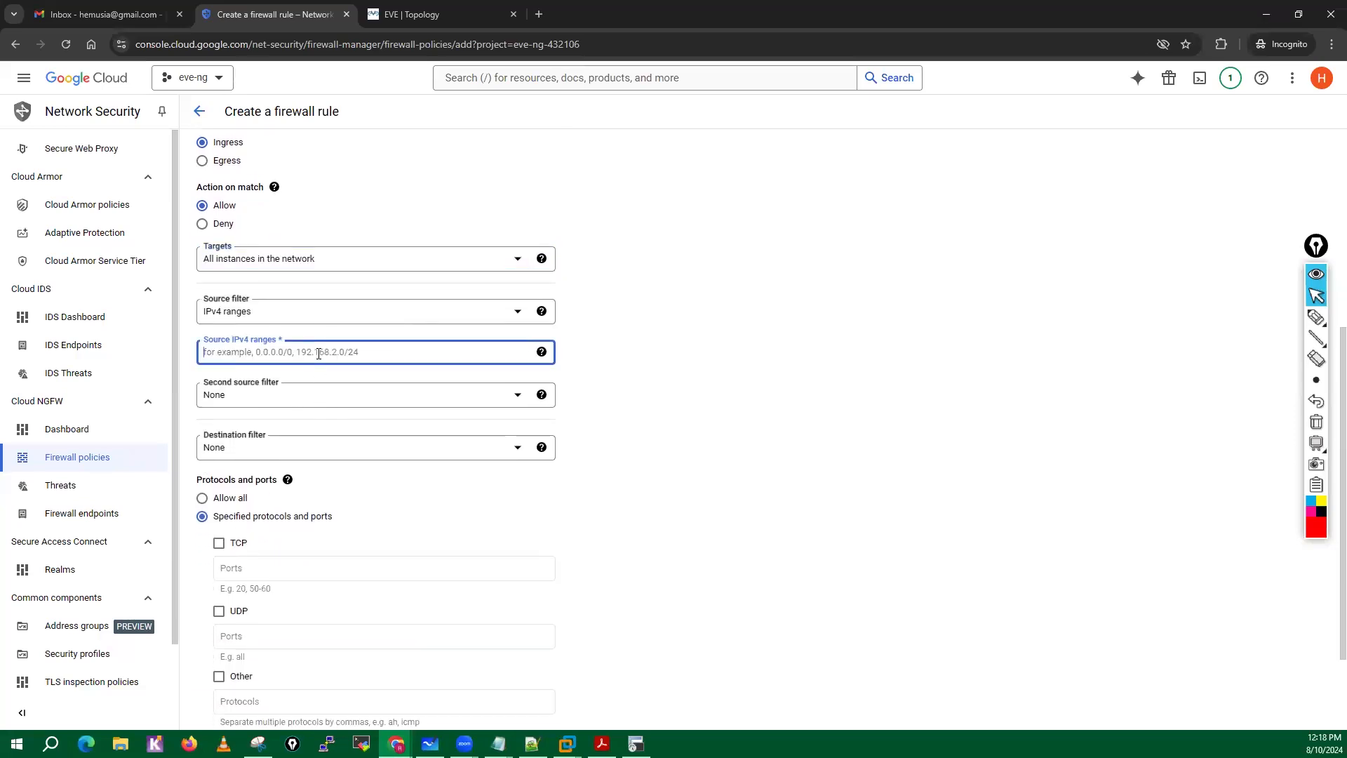
pyautogui.write('0.0.0.0/0')
pyautogui.click(689, 473)
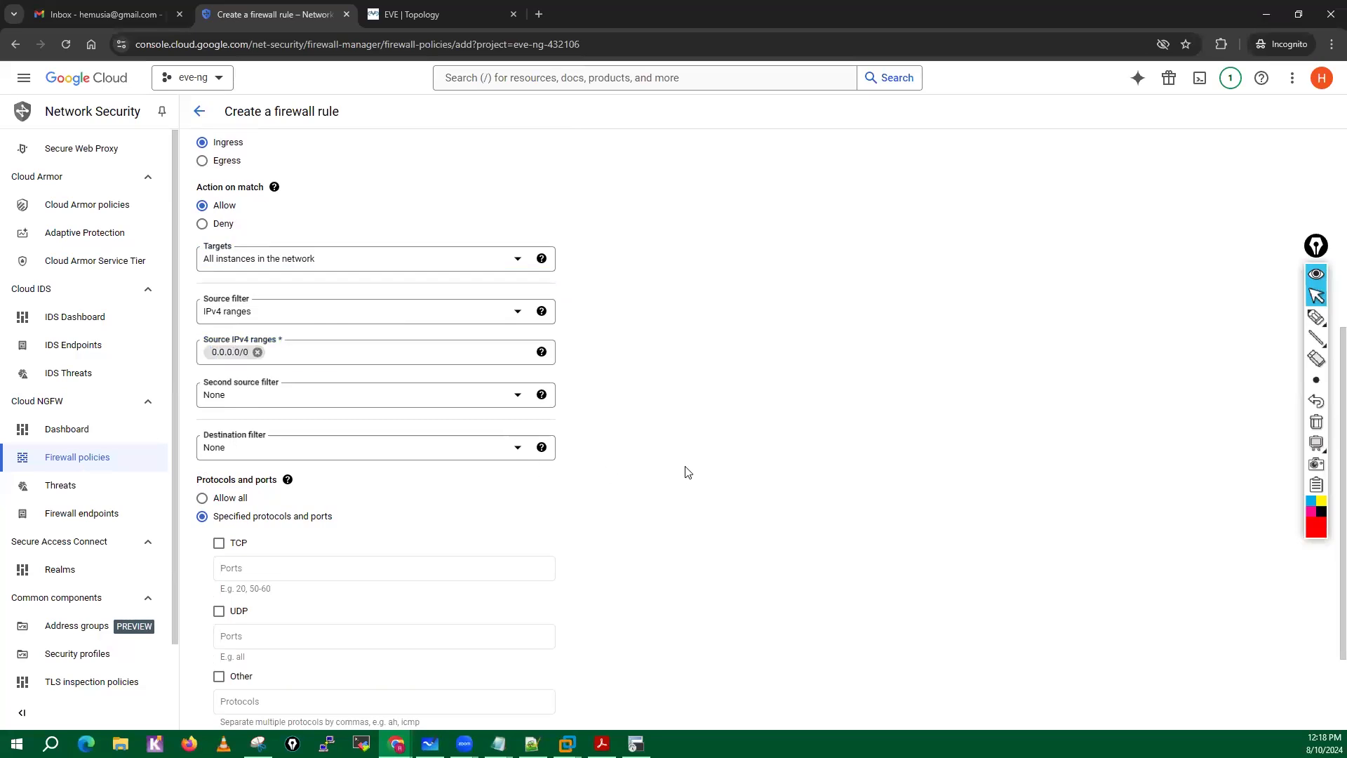
pyautogui.scroll(-2, 383, 434)
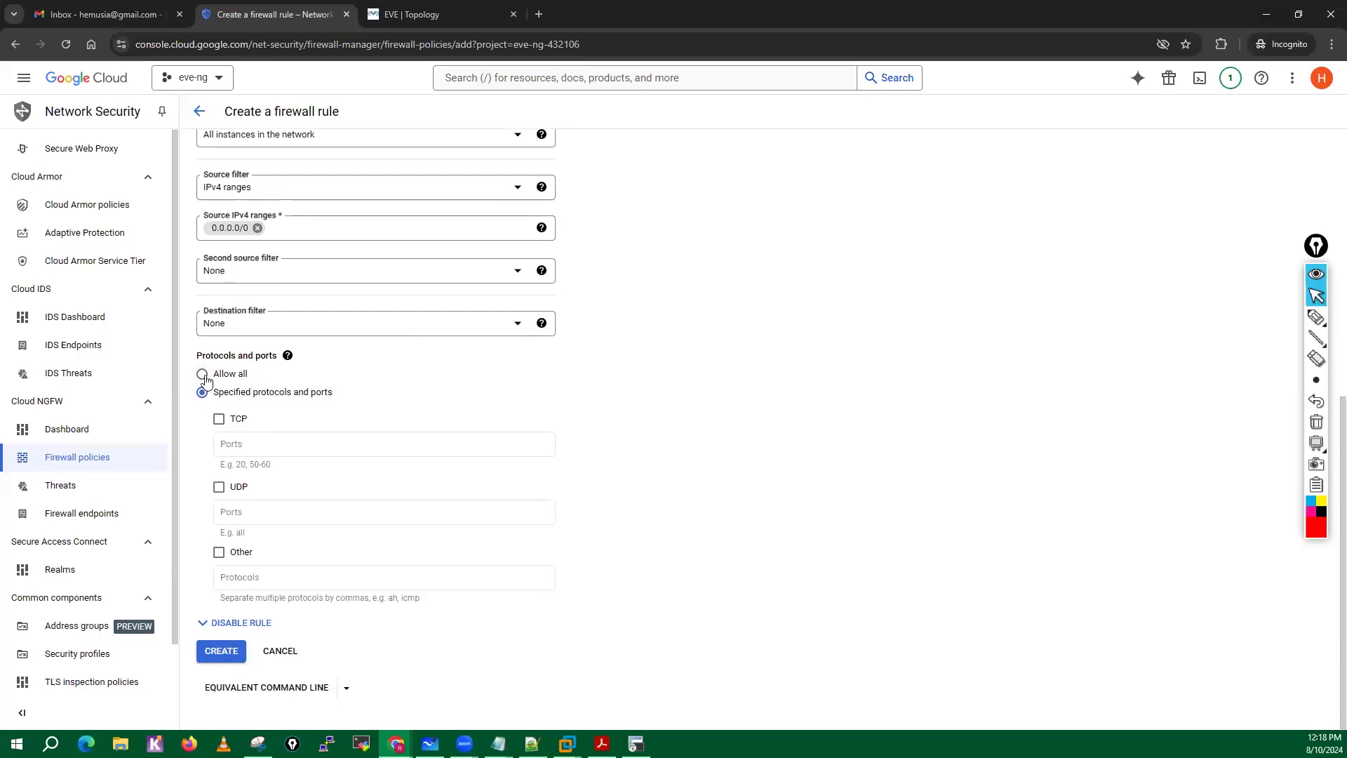
pyautogui.click(202, 372)
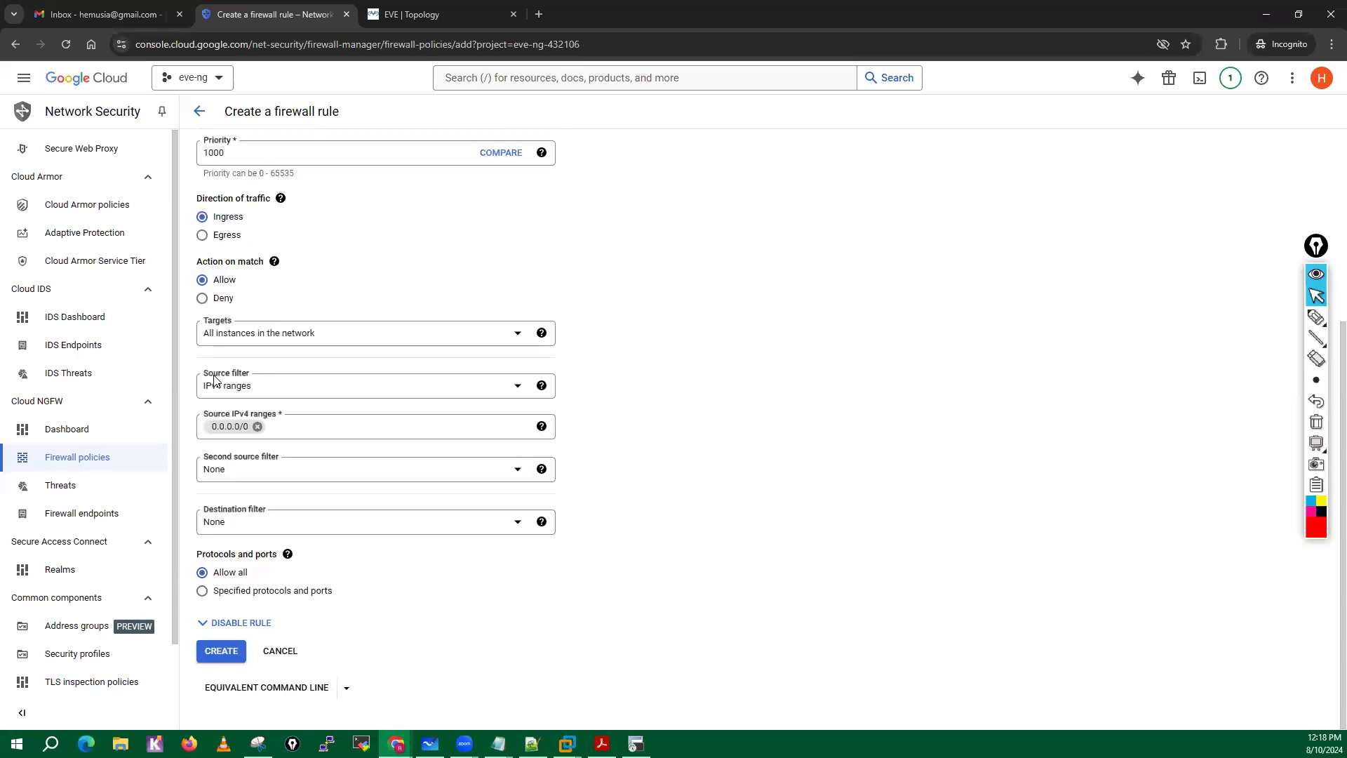
pyautogui.click(222, 651)
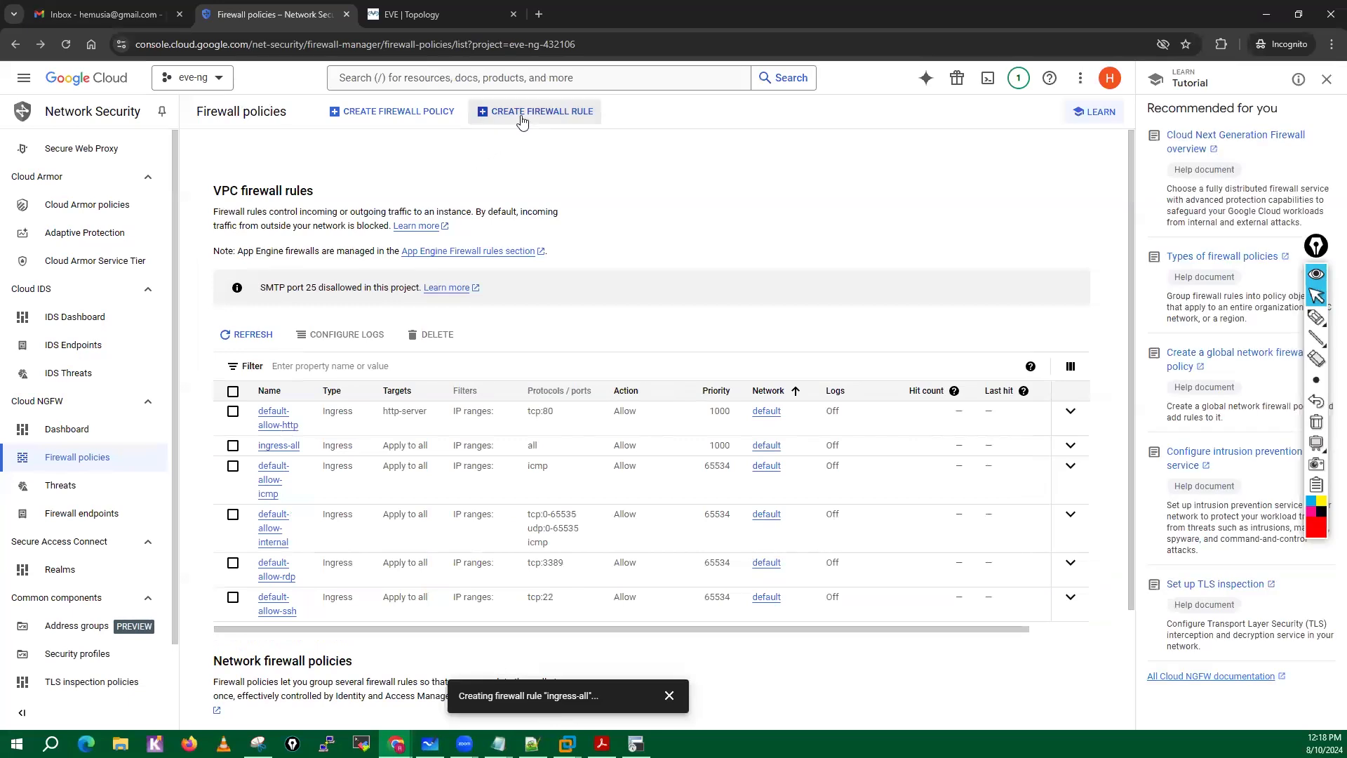
# Start a second firewall rule named egress-rule with Egress traffic direction, targeting all instances in the network.
pyautogui.click(533, 112)
pyautogui.click(229, 203)
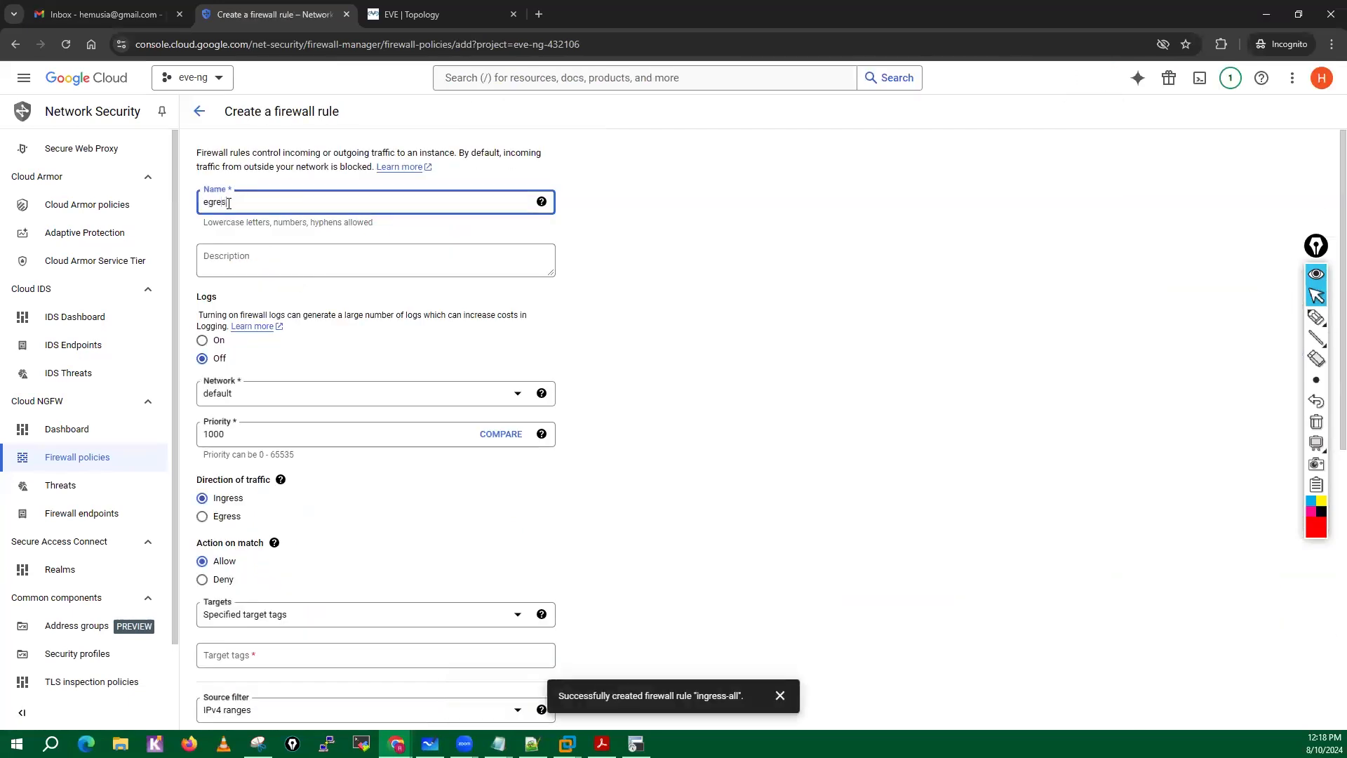
pyautogui.write('egress-rule')
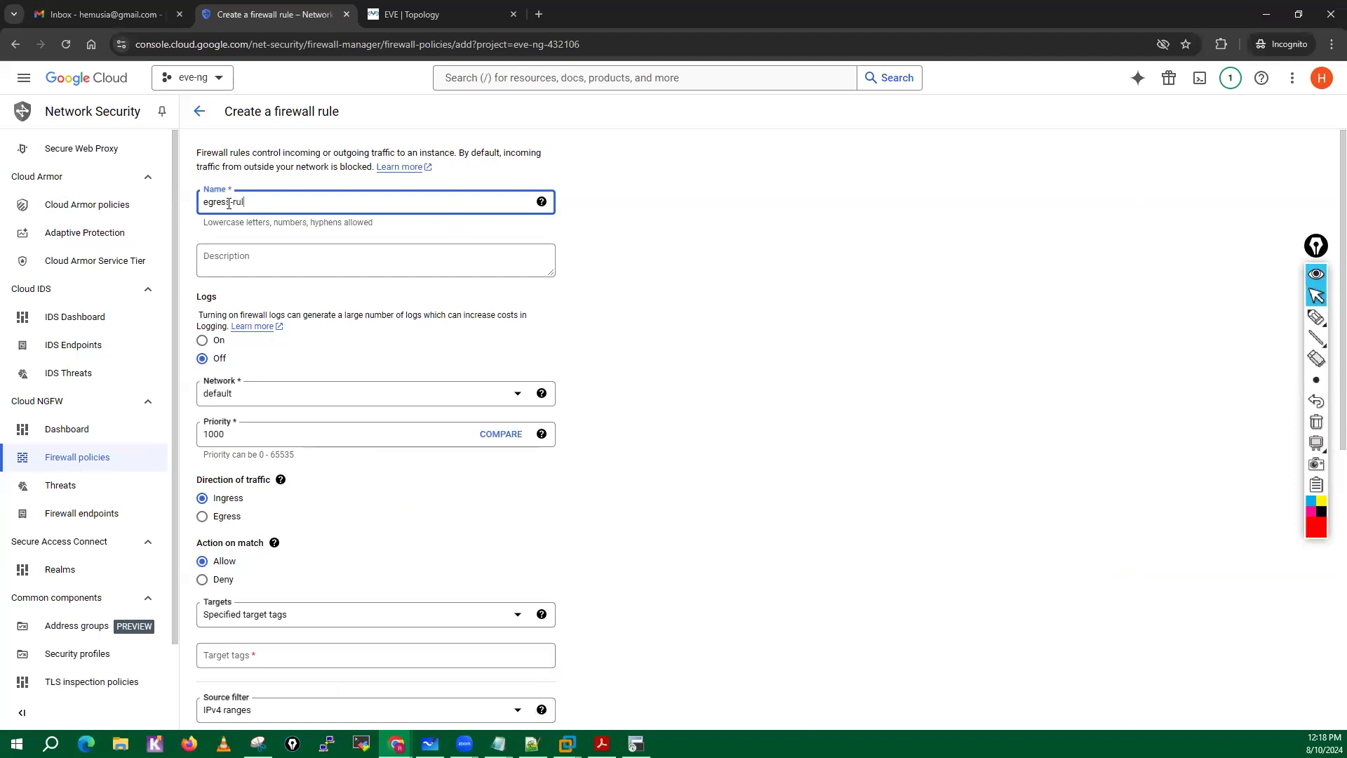
pyautogui.click(203, 519)
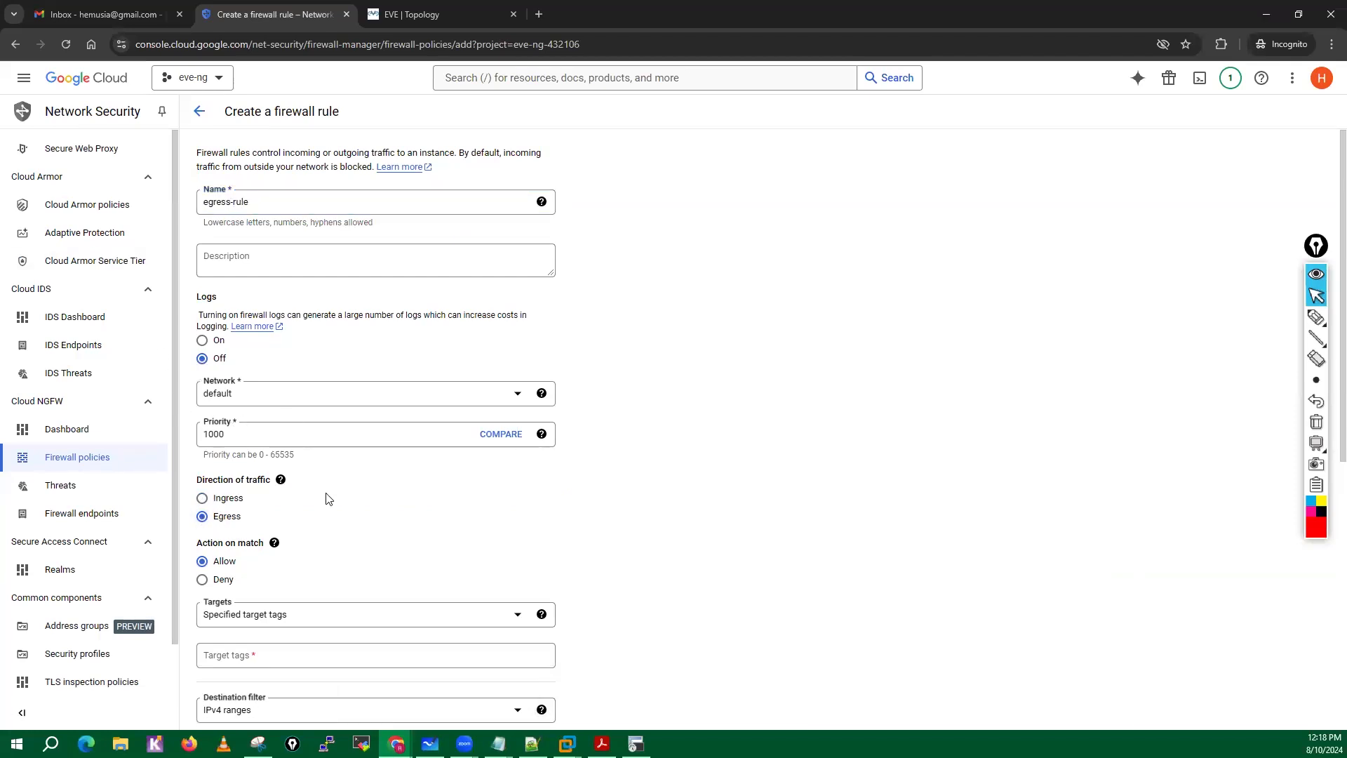
pyautogui.scroll(-3, 308, 491)
pyautogui.click(254, 428)
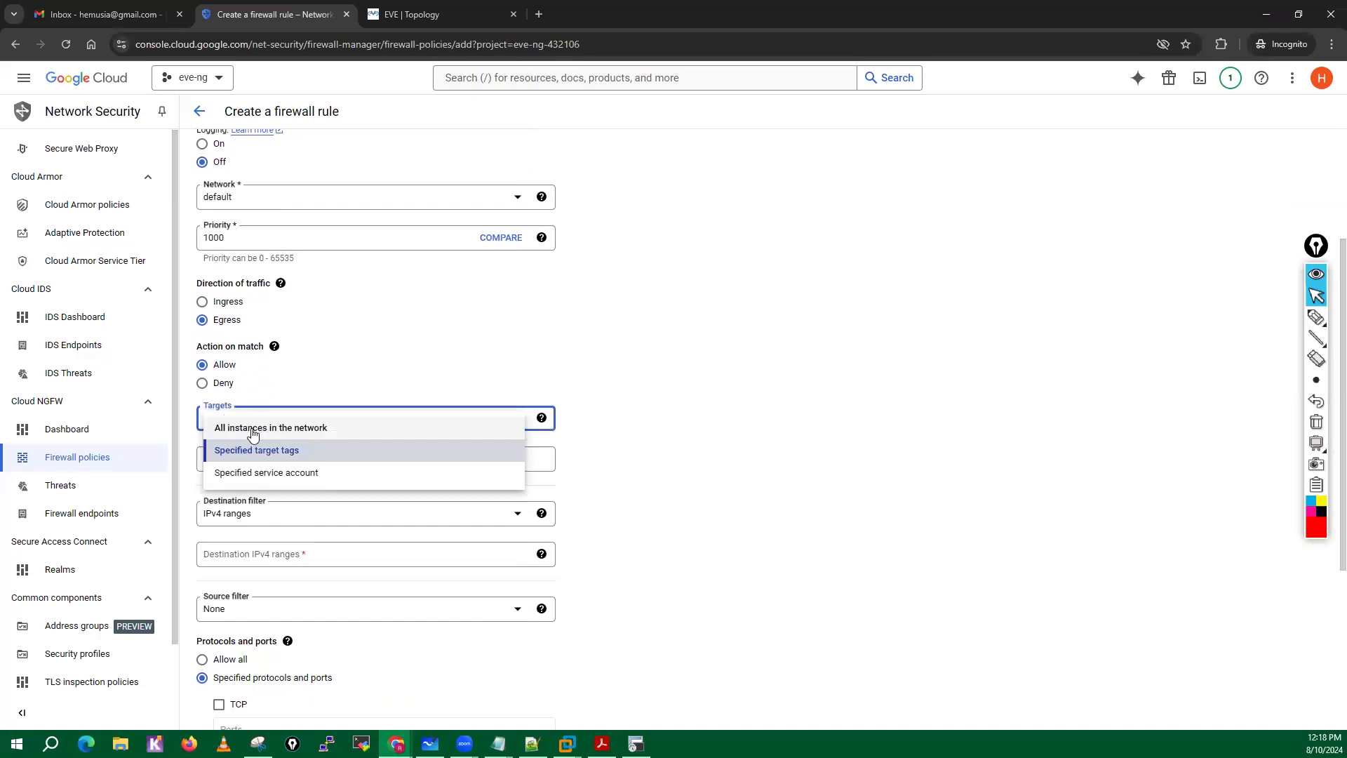
pyautogui.click(254, 430)
# Set the egress rule's destination IPv4 range to 0.0.0.0/0, allow all protocols and ports, and create the rule.
pyautogui.click(234, 515)
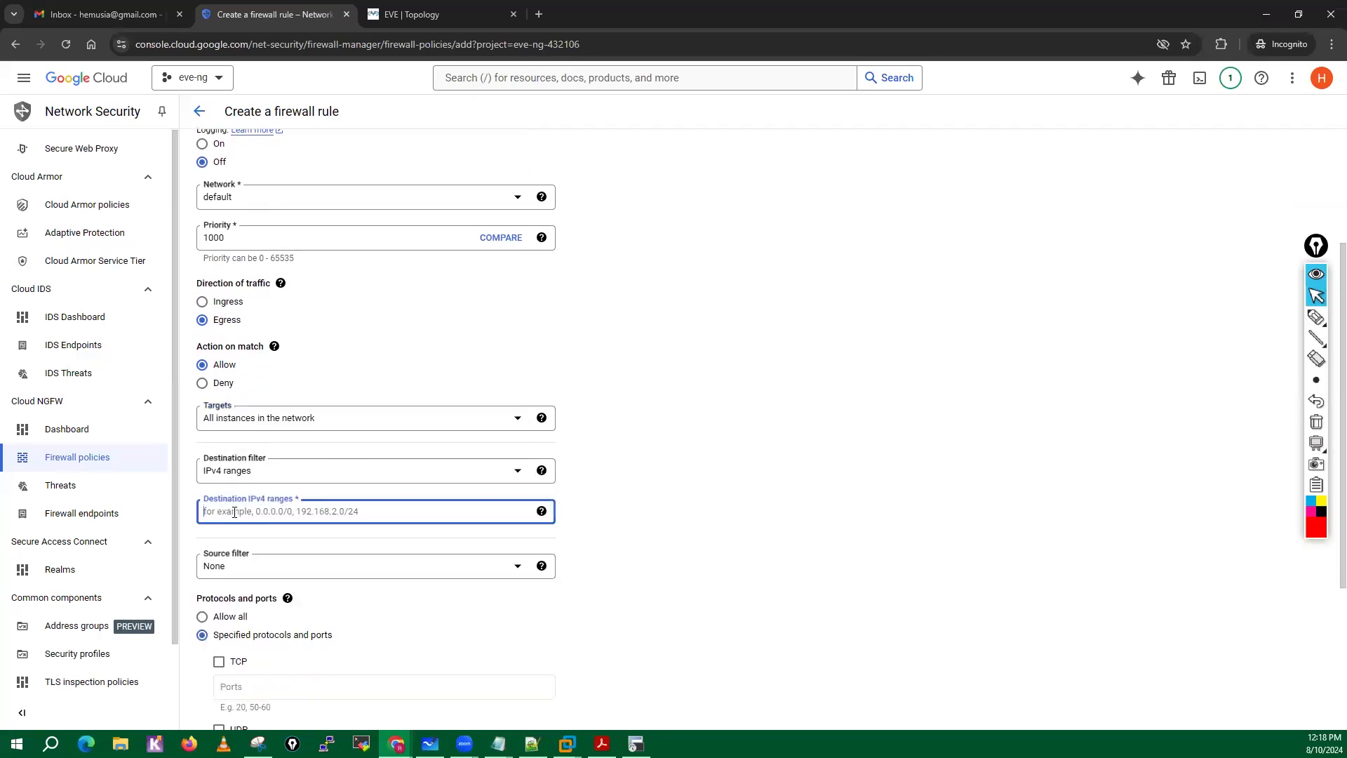
pyautogui.write('0.0.0.0/0')
pyautogui.click(742, 516)
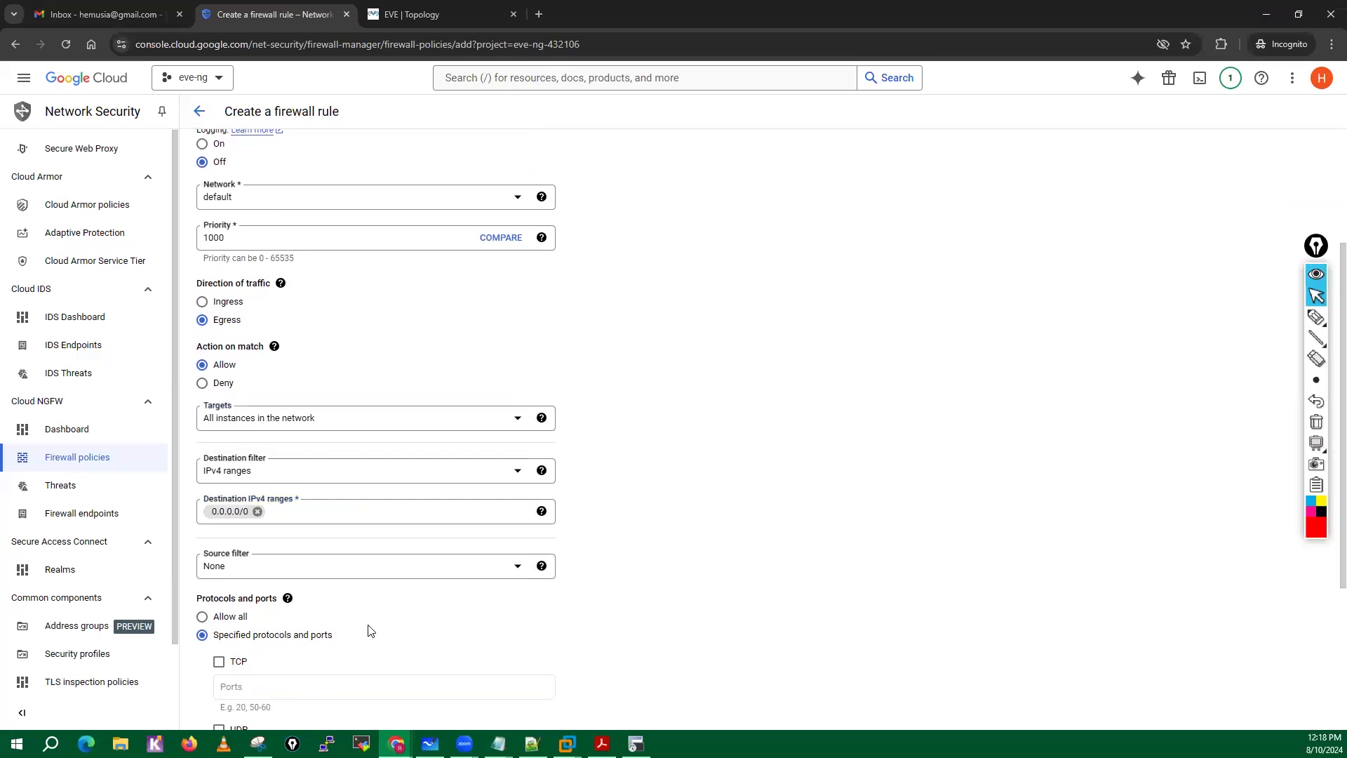
pyautogui.scroll(-3, 367, 632)
pyautogui.click(200, 383)
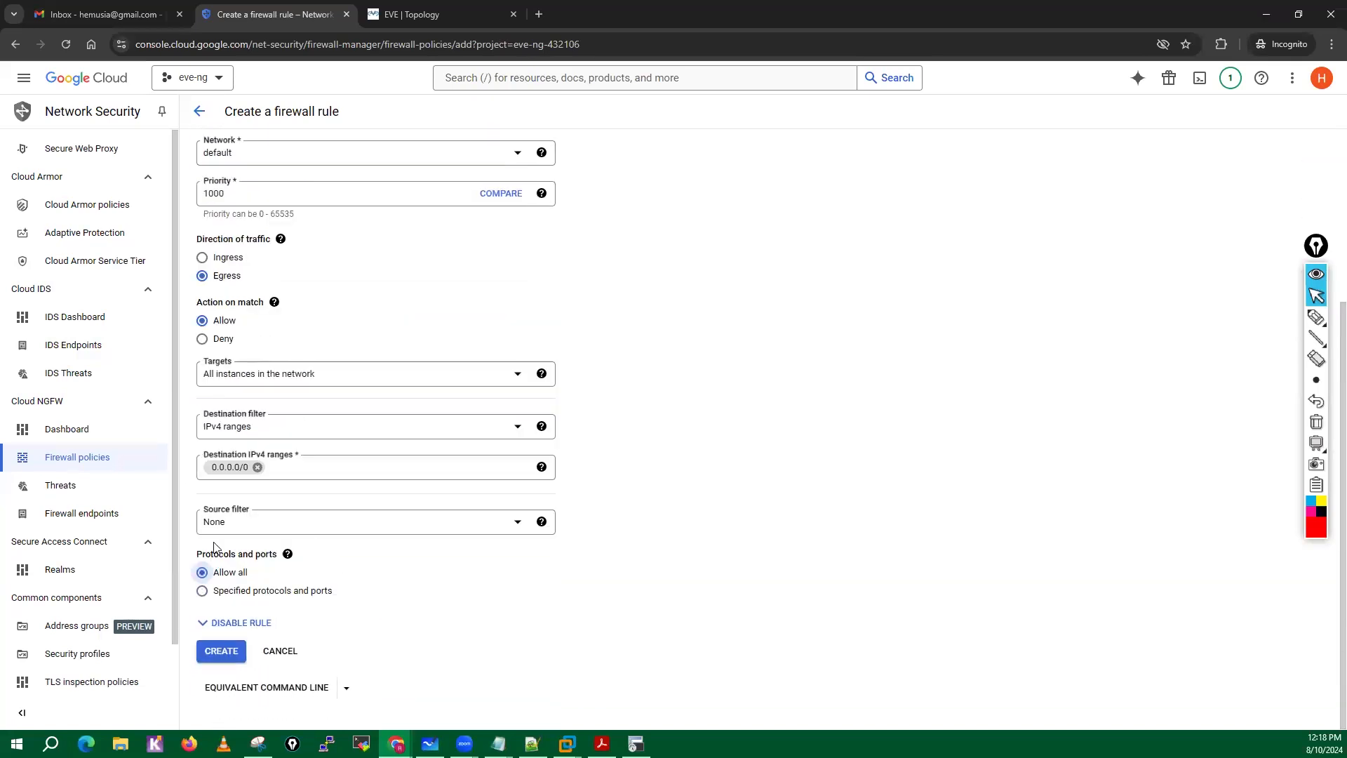
pyautogui.click(223, 654)
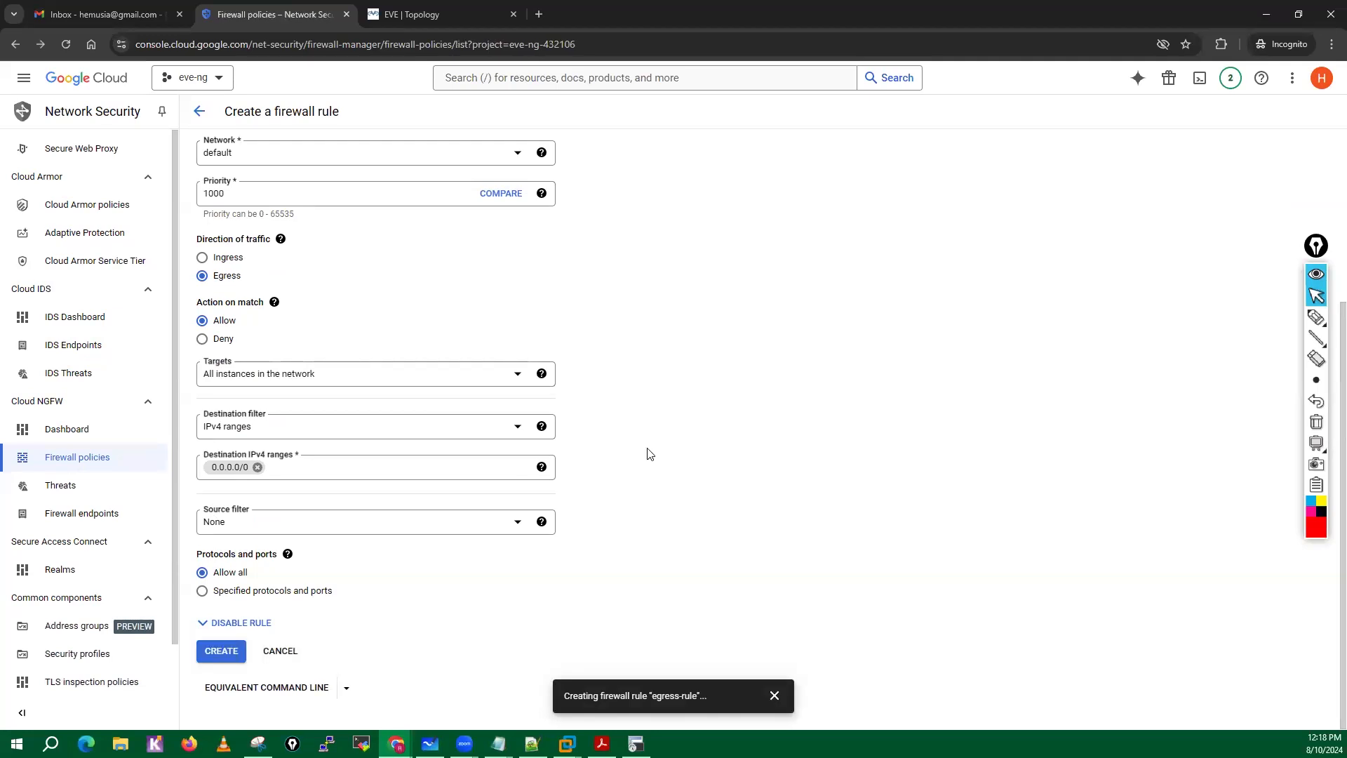
# Switch to the EVE-NG topology, open the VPC node's console in SecureCRT, and close the old disconnected session.
pyautogui.hotkey('ctrl', 'Tab')
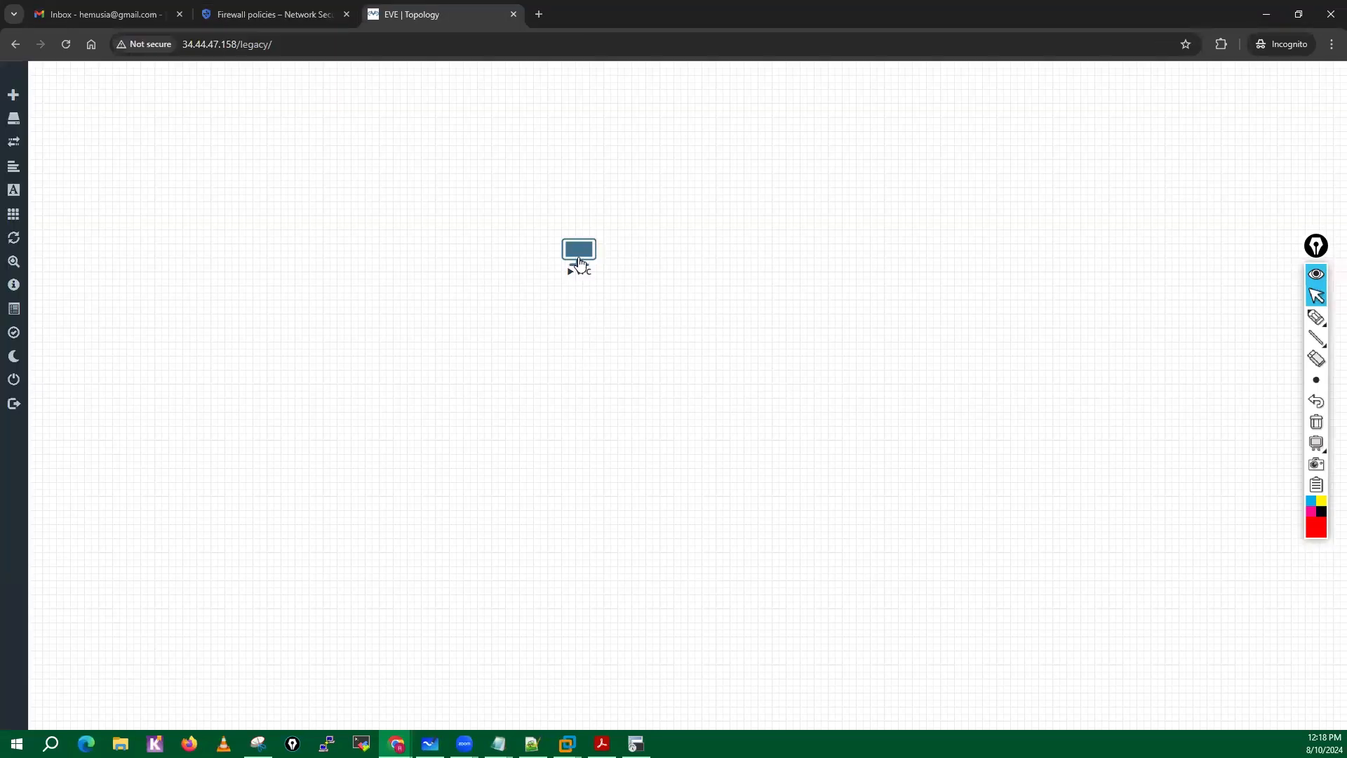
pyautogui.click(578, 263)
pyautogui.click(668, 151)
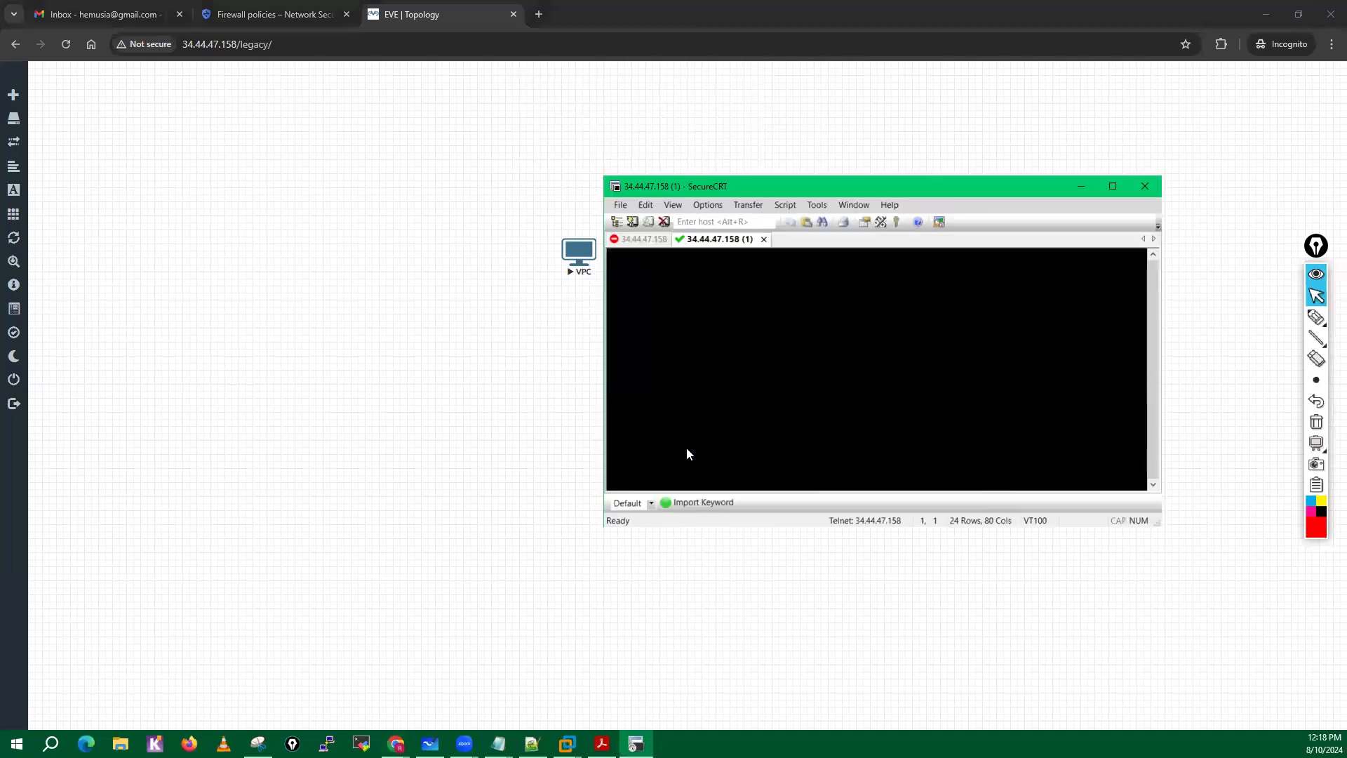
pyautogui.click(672, 239)
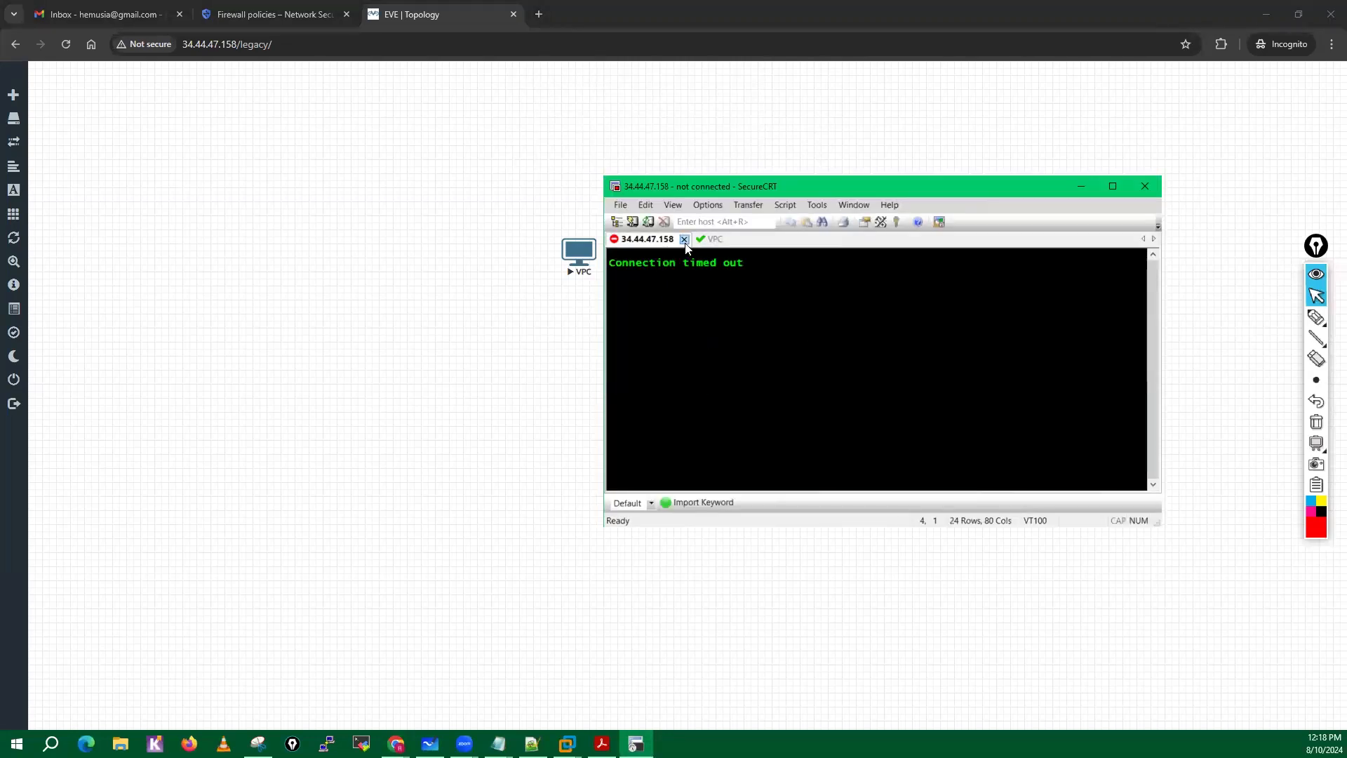
pyautogui.click(684, 240)
# Test the VPC console with a few empty commands, and close SecureCRT, confirming the disconnection.
pyautogui.press('Return')
pyautogui.press('Return')
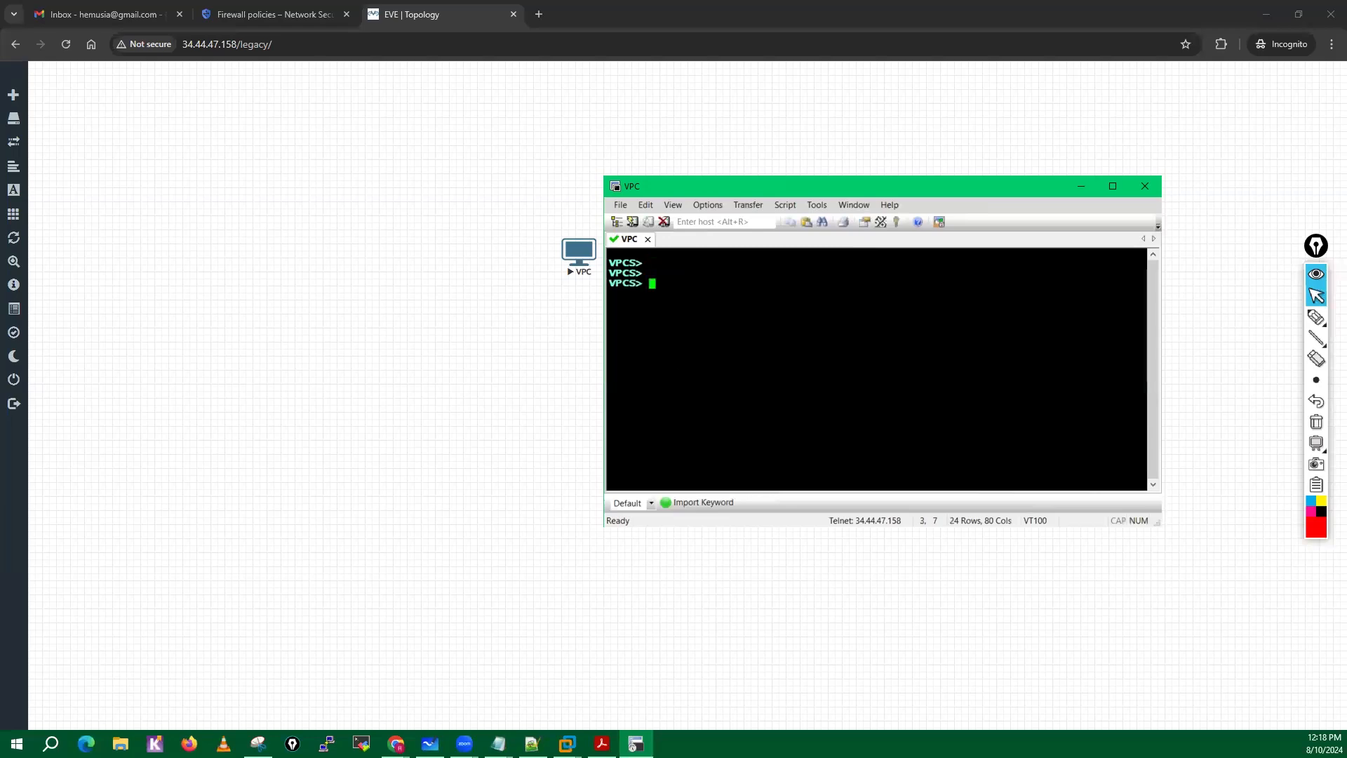
pyautogui.press('Return')
pyautogui.click(1153, 186)
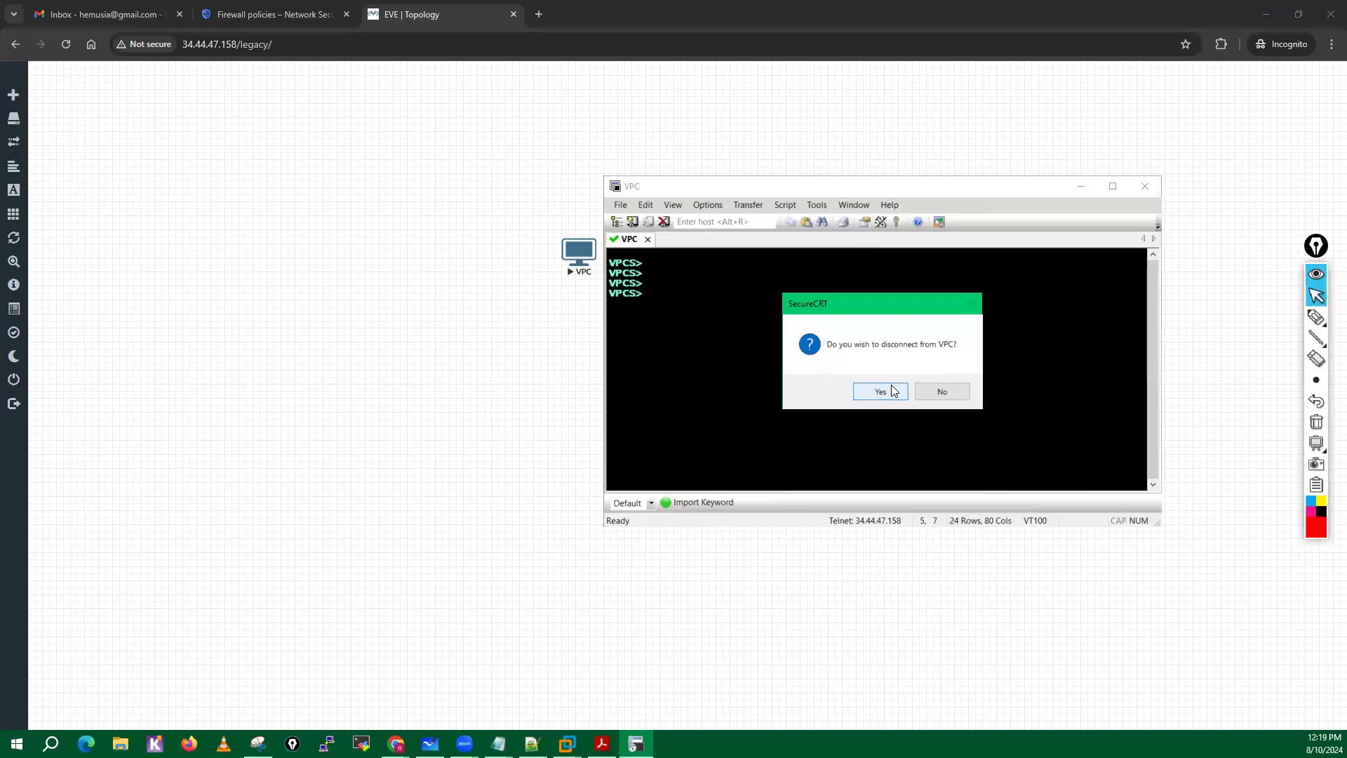
pyautogui.click(894, 391)
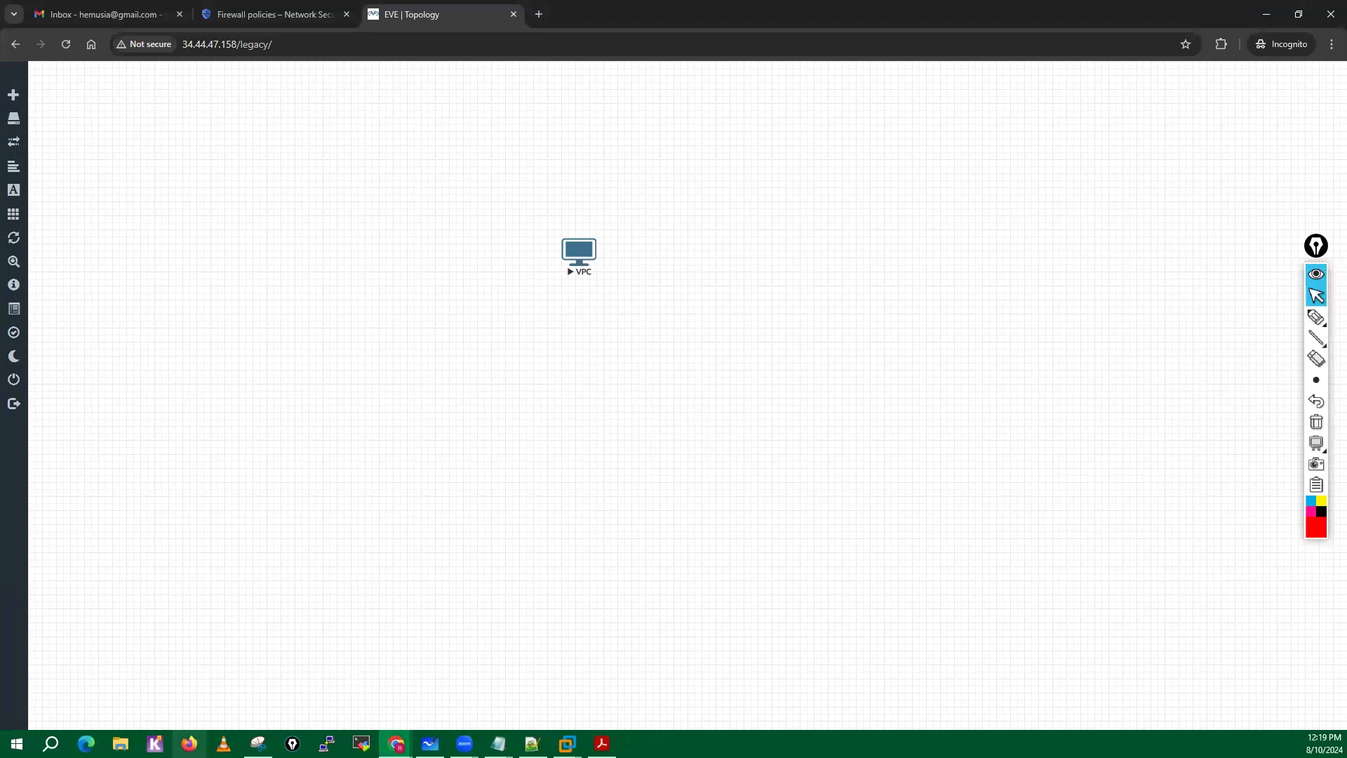
# Launch WinSCP and dismiss the new-version notice without upgrading.
pyautogui.click(50, 743)
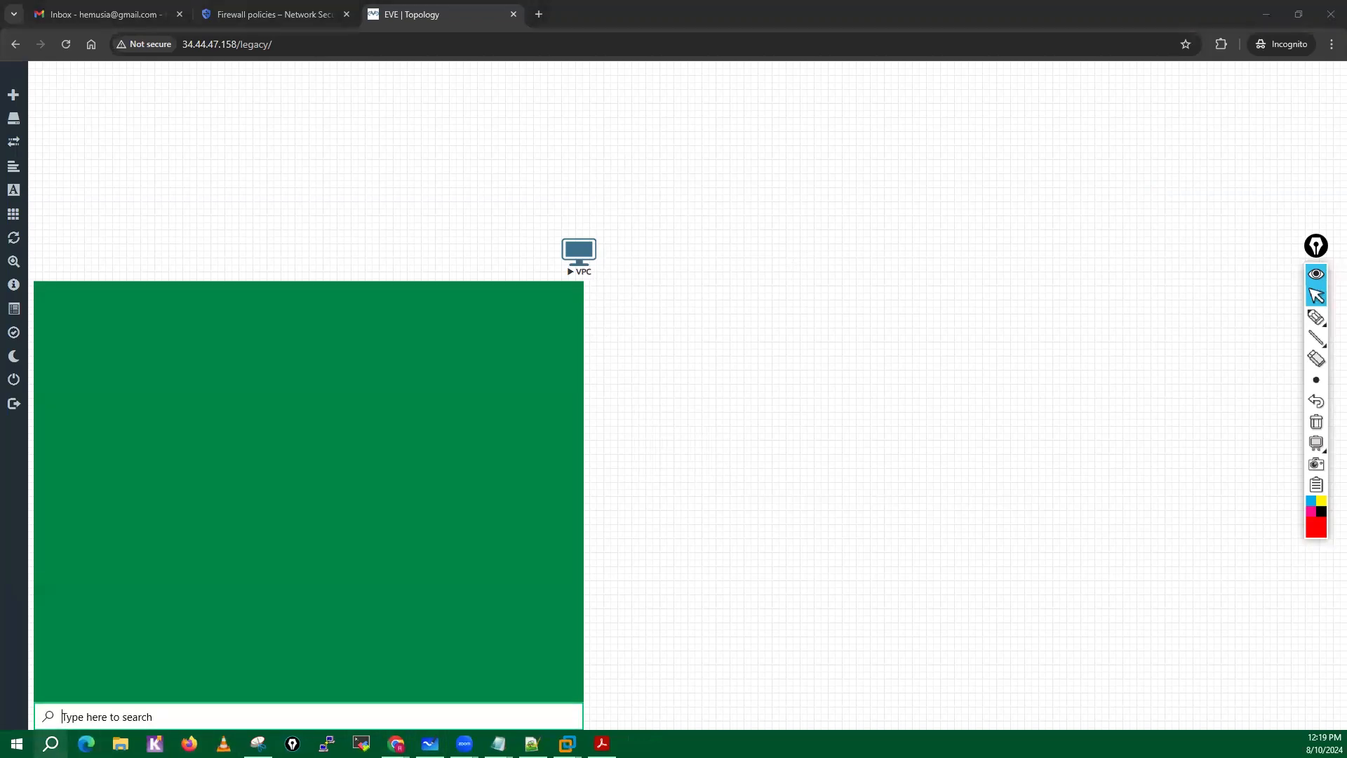
pyautogui.write('winscp')
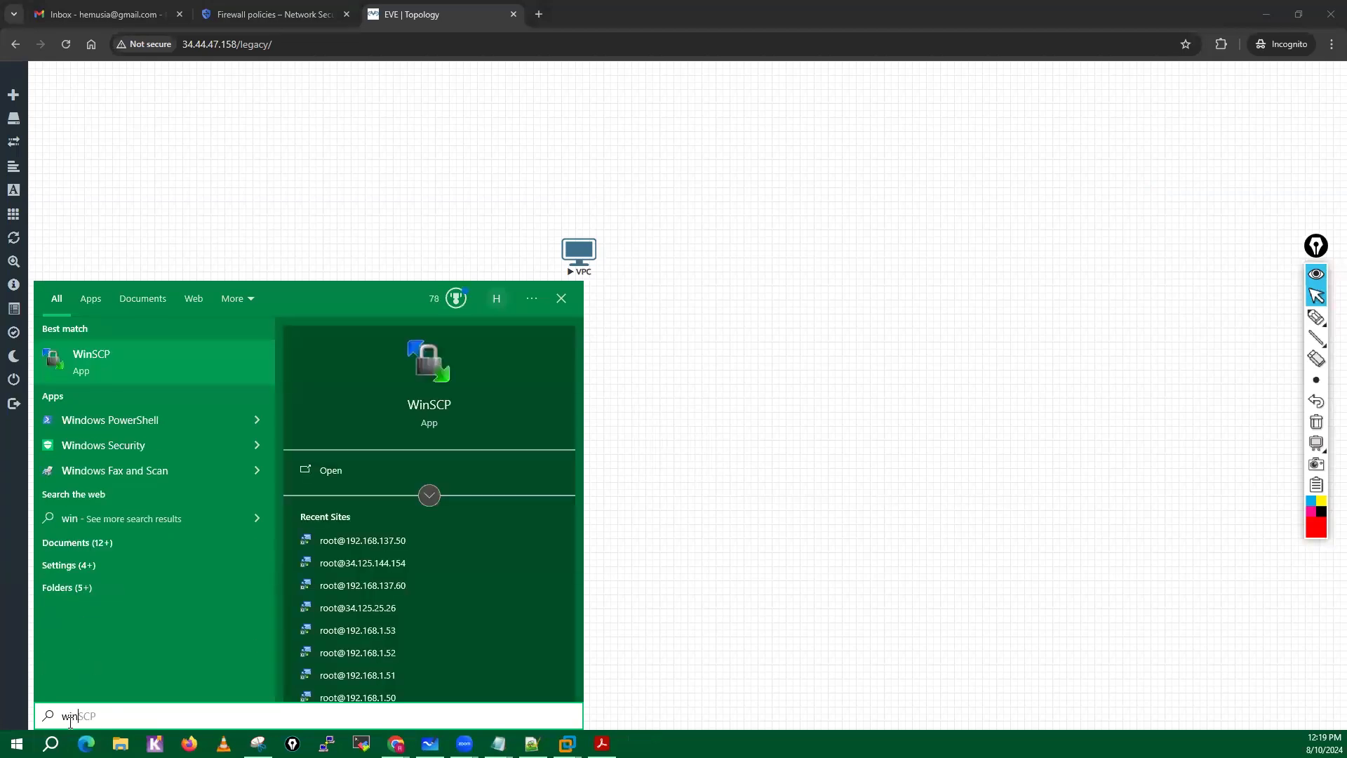
pyautogui.click(135, 366)
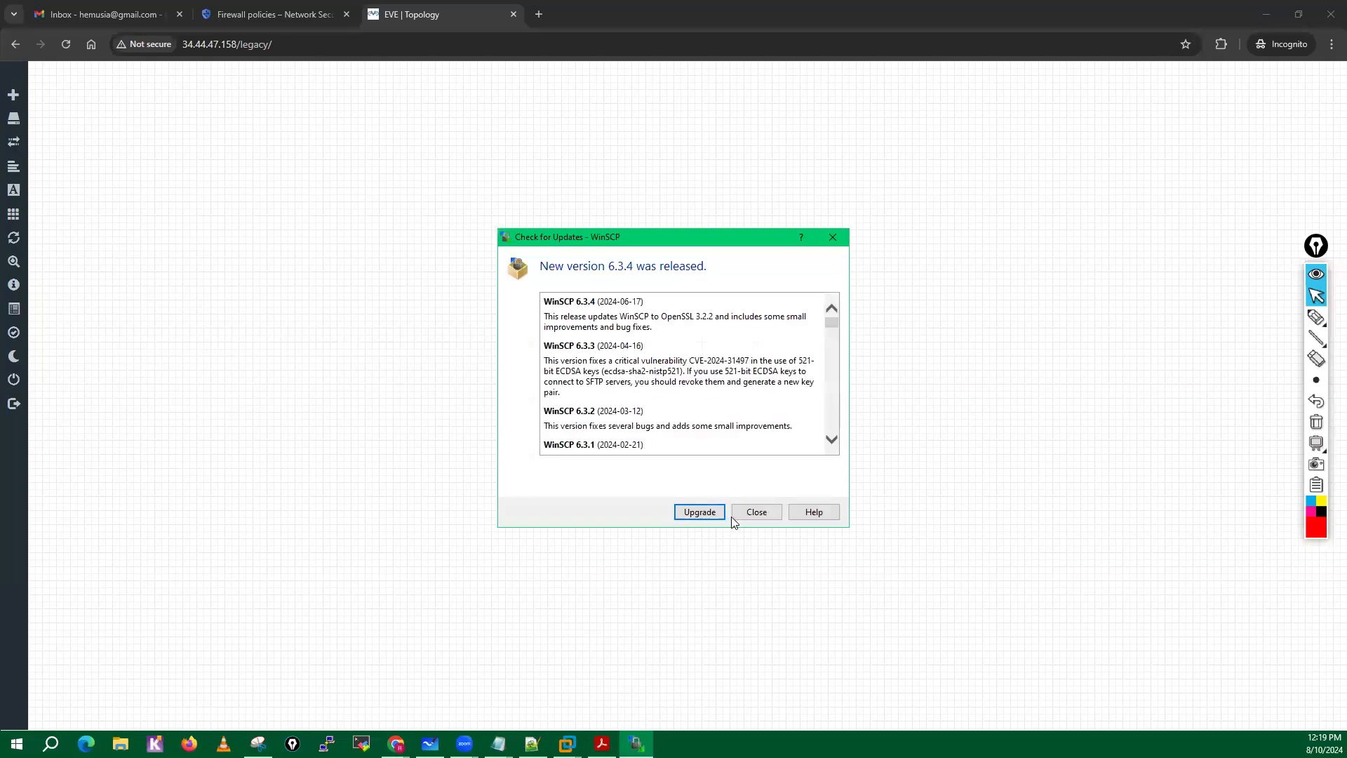
pyautogui.click(755, 513)
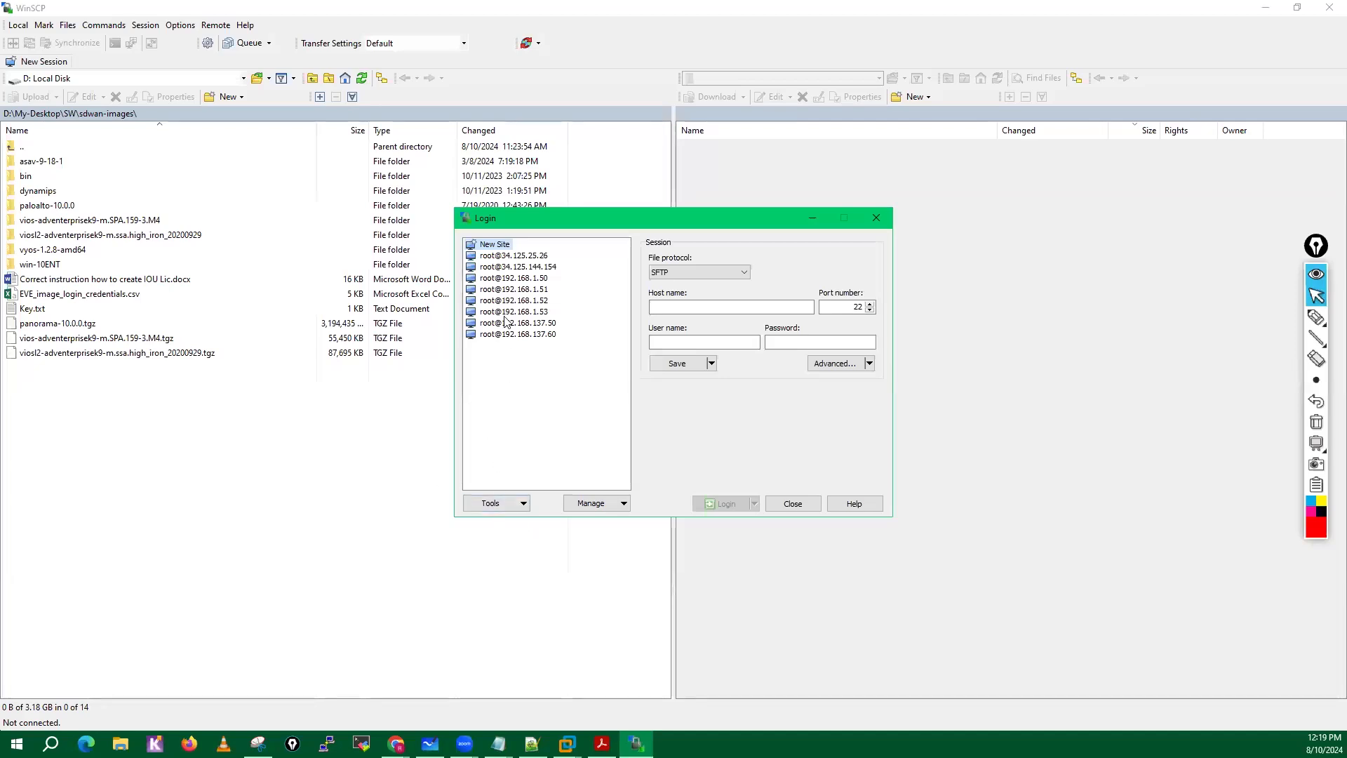
# Log in over SFTP to host 34.44.47.158 as root with the account password, and accept the server's host key.
pyautogui.click(681, 307)
pyautogui.write('34.44.47.158')
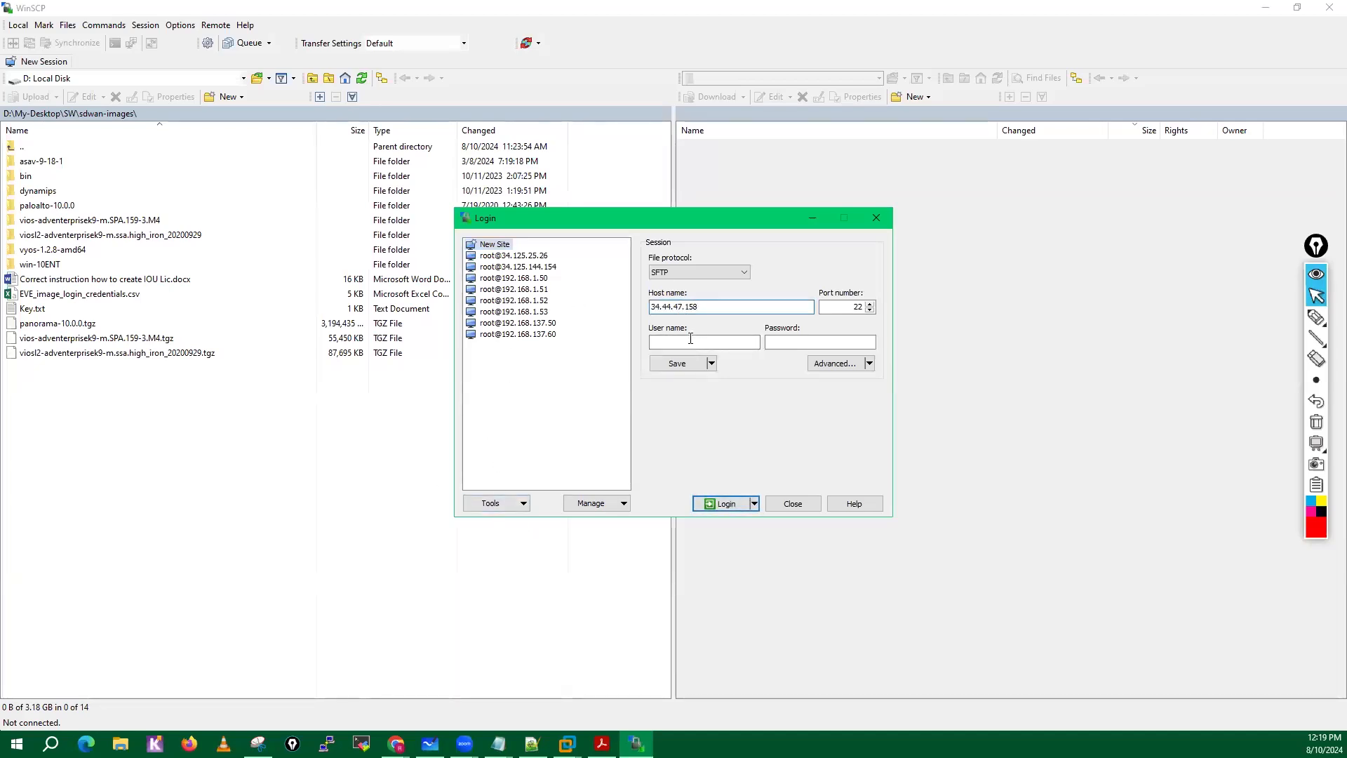
pyautogui.click(691, 338)
pyautogui.click(806, 345)
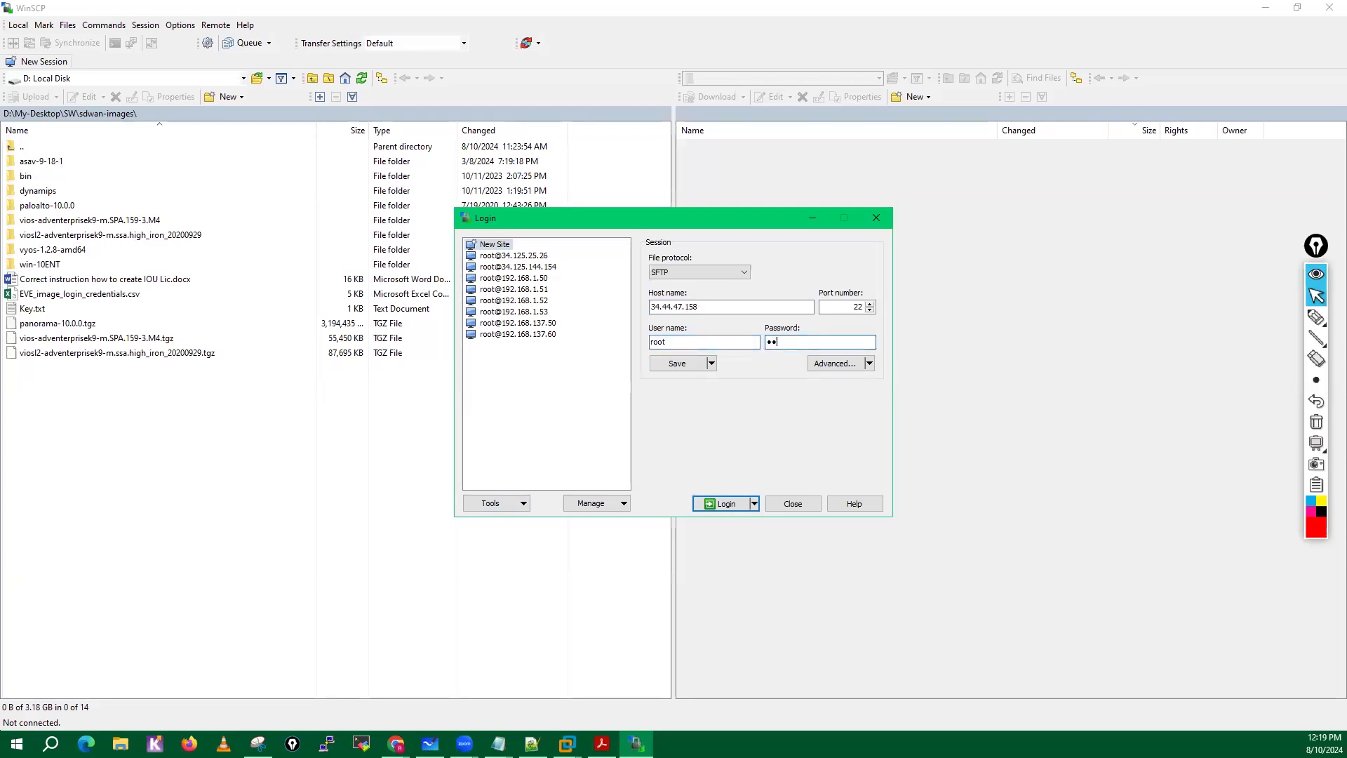
pyautogui.click(723, 503)
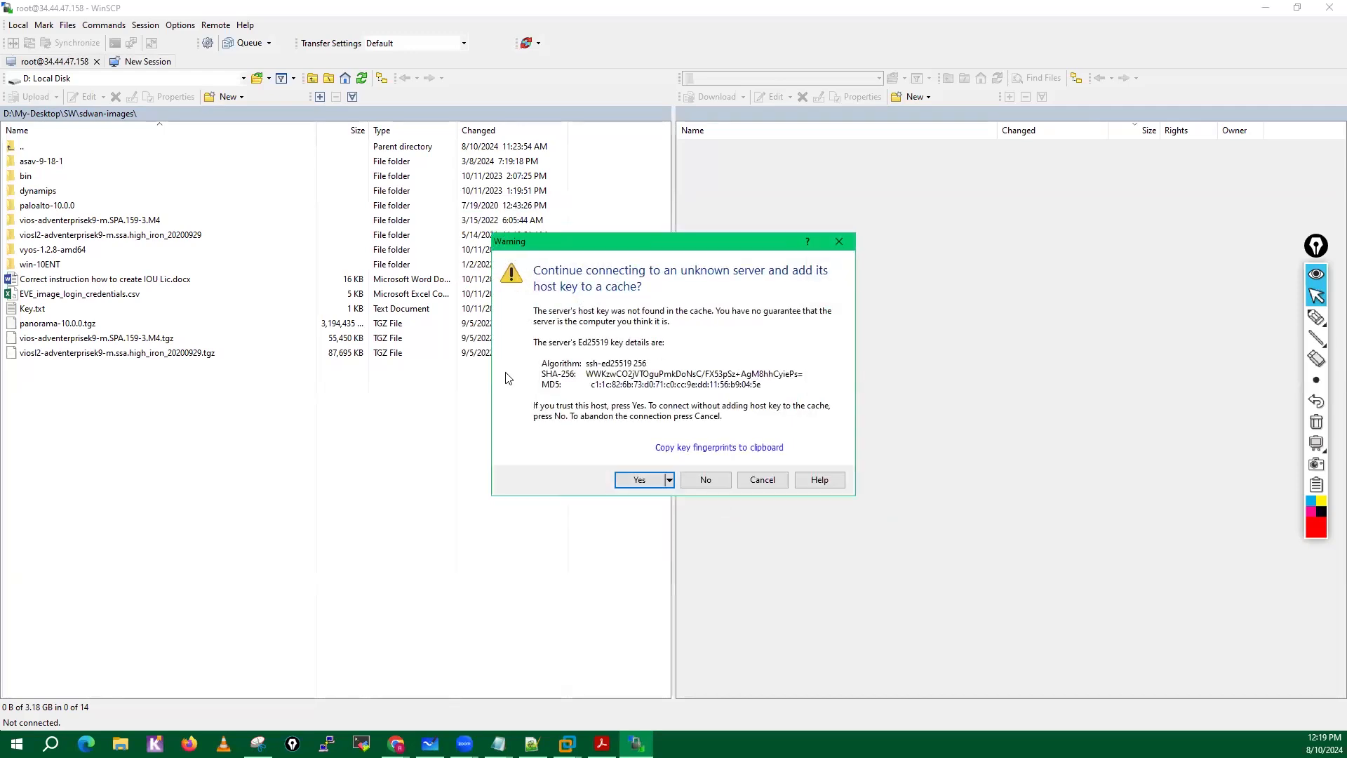
pyautogui.click(639, 482)
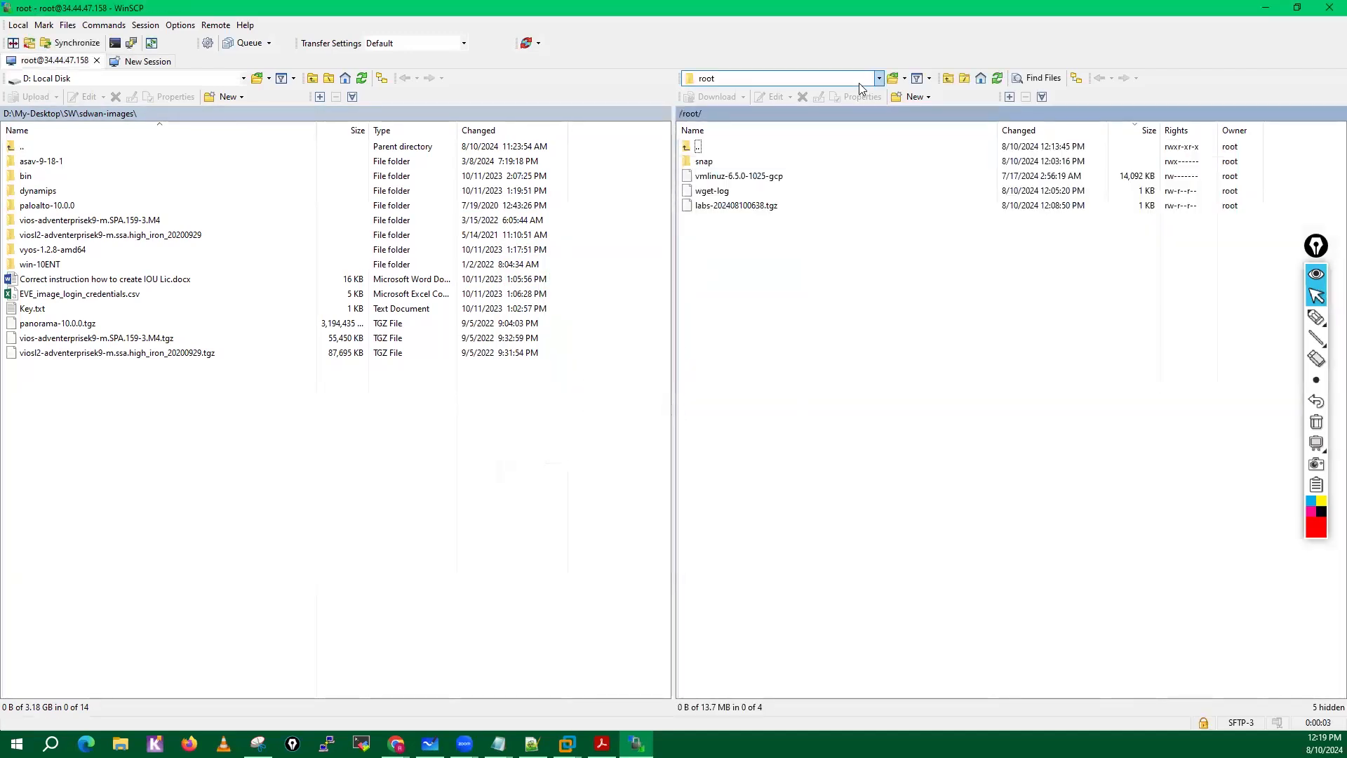
# Browse the remote server from its root directory to /opt/unetlab/addons/dynamips.
pyautogui.click(880, 78)
pyautogui.click(732, 92)
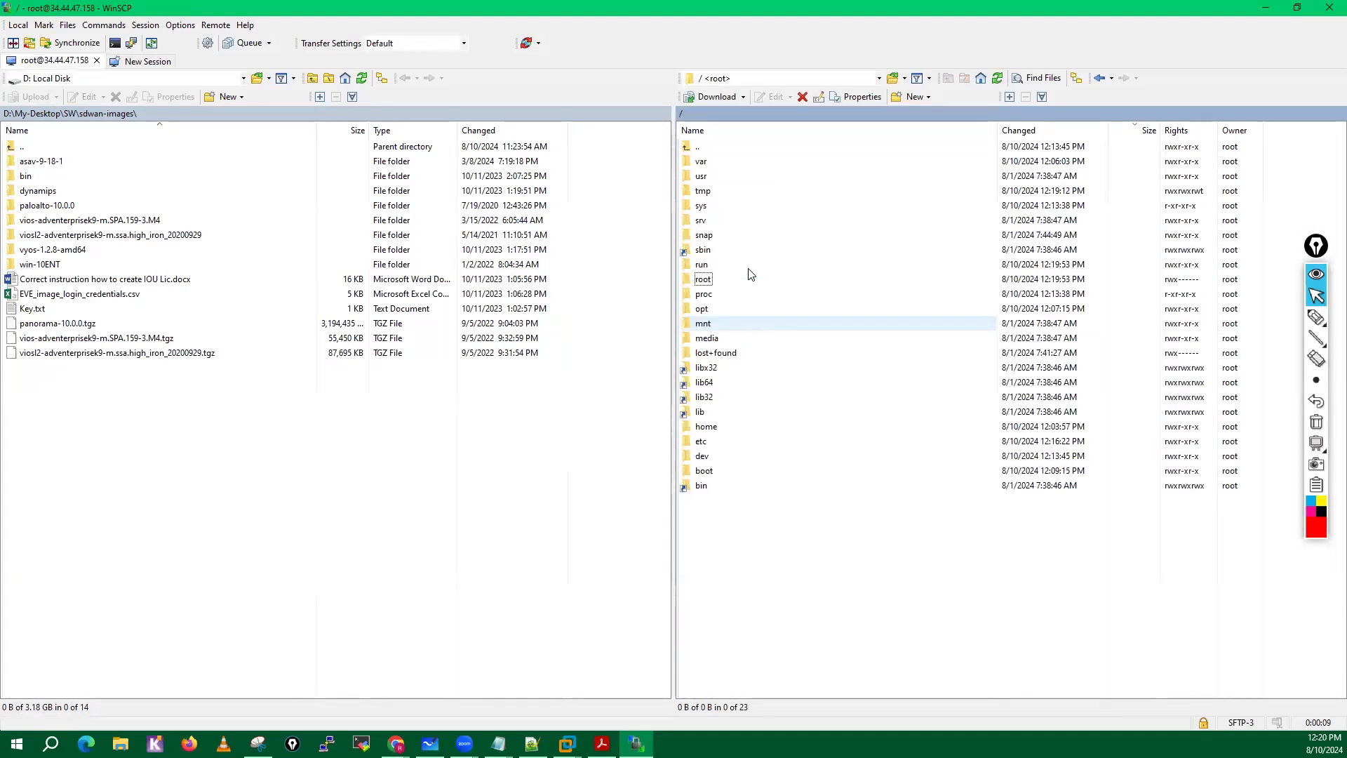
pyautogui.doubleClick(700, 309)
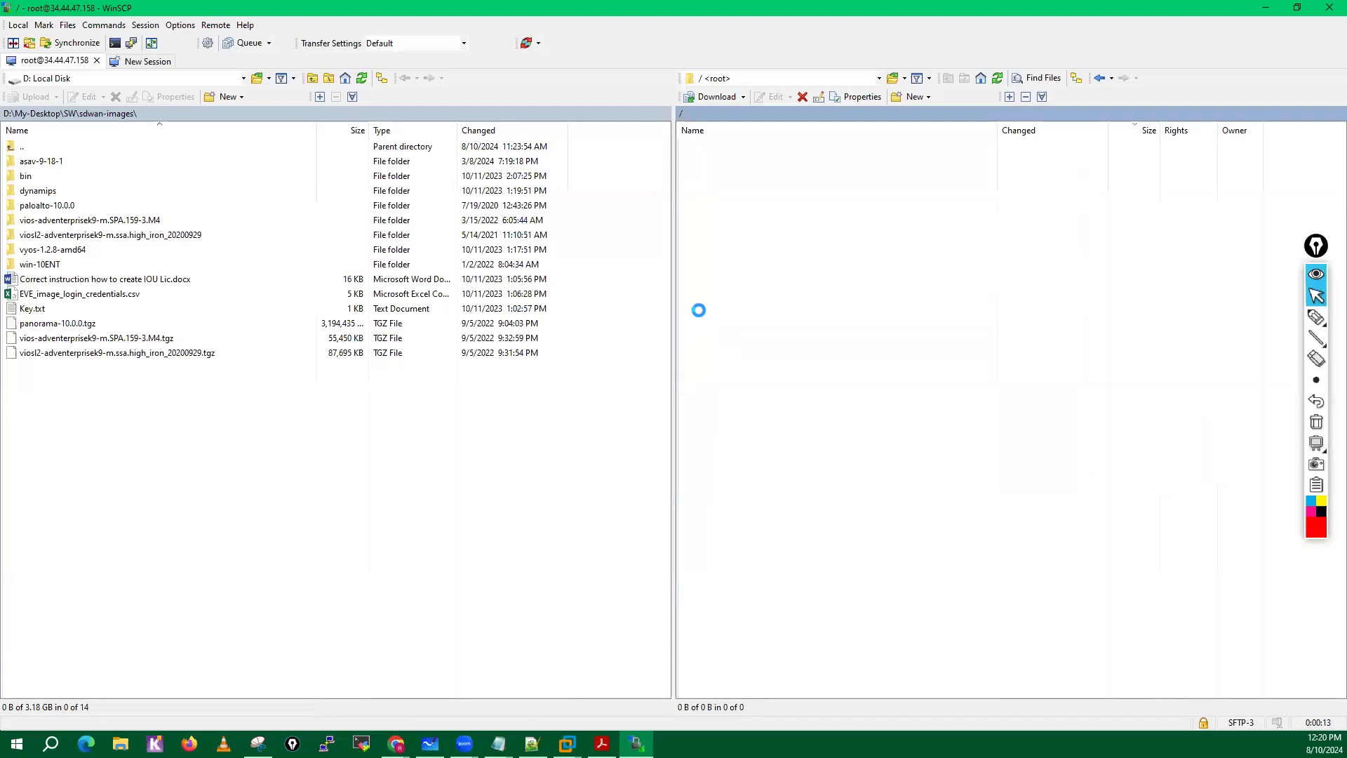
pyautogui.doubleClick(709, 175)
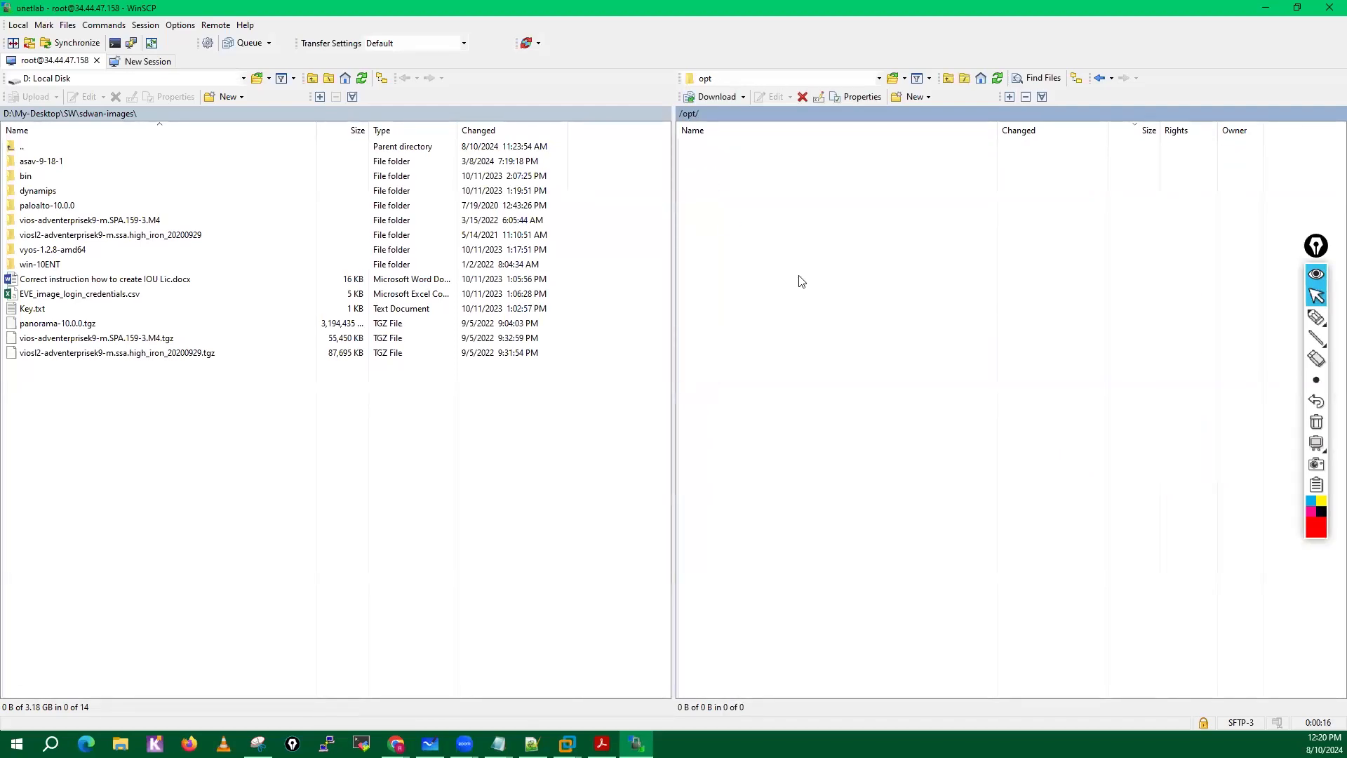
pyautogui.doubleClick(705, 315)
pyautogui.doubleClick(717, 190)
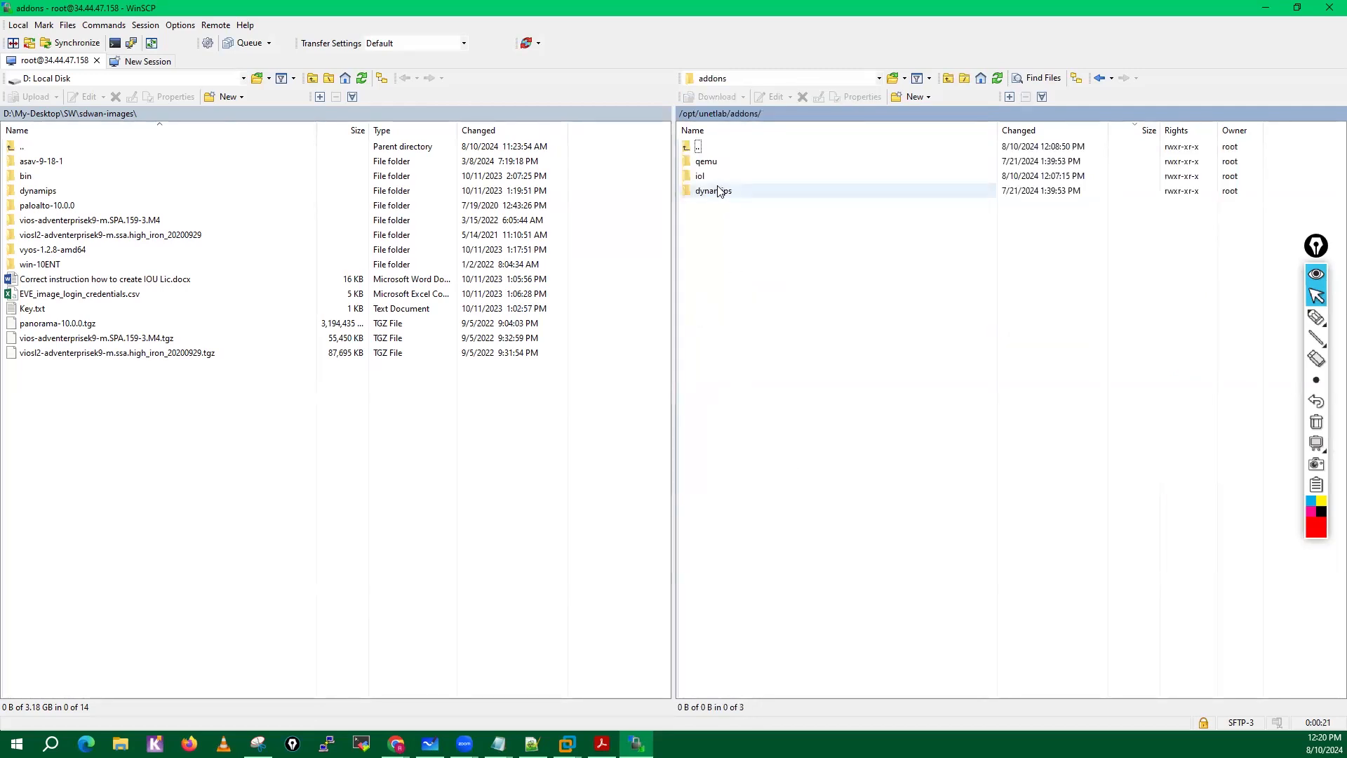
# Upload c3725-adventerprisek9-mz.124-15.T14.image from the local dynamips folder to the remote dynamips folder.
pyautogui.click(38, 191)
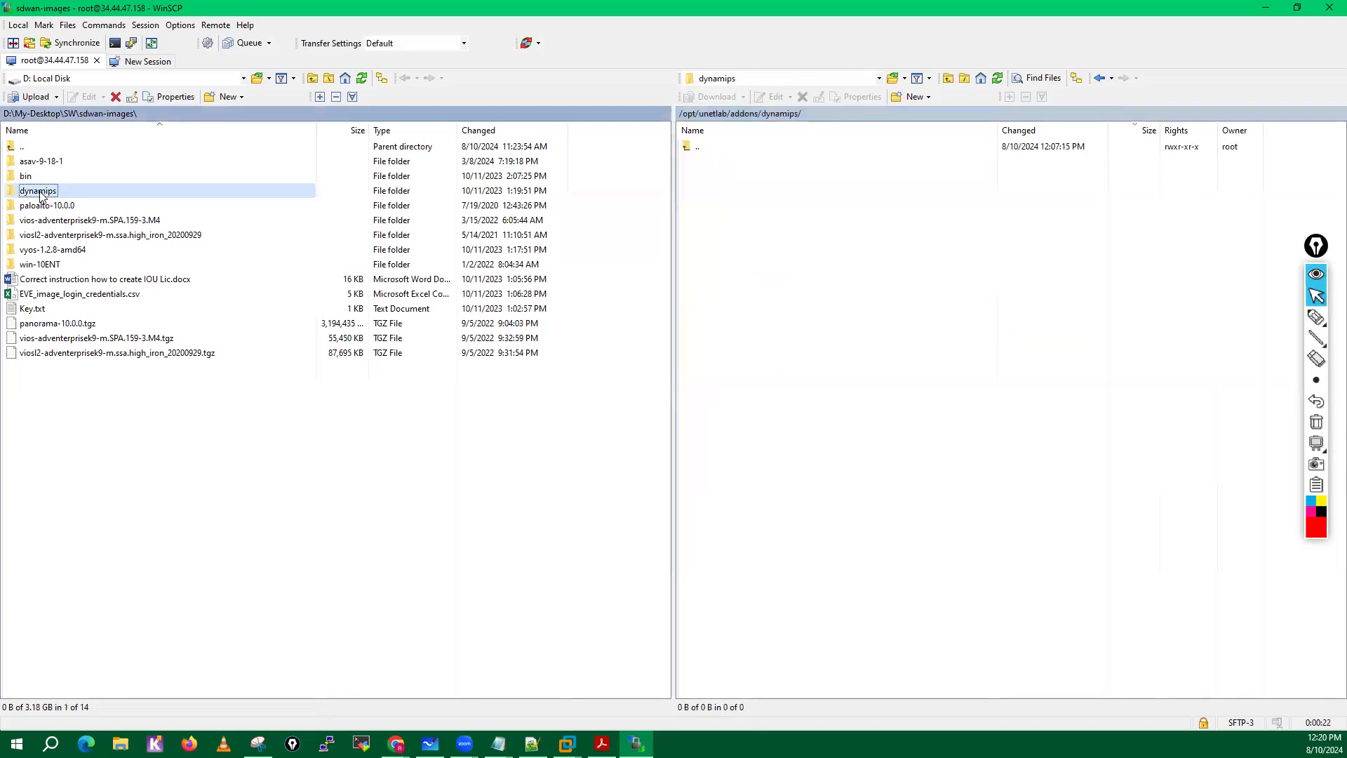
pyautogui.doubleClick(33, 196)
pyautogui.moveTo(43, 163); pyautogui.dragTo(890, 364)
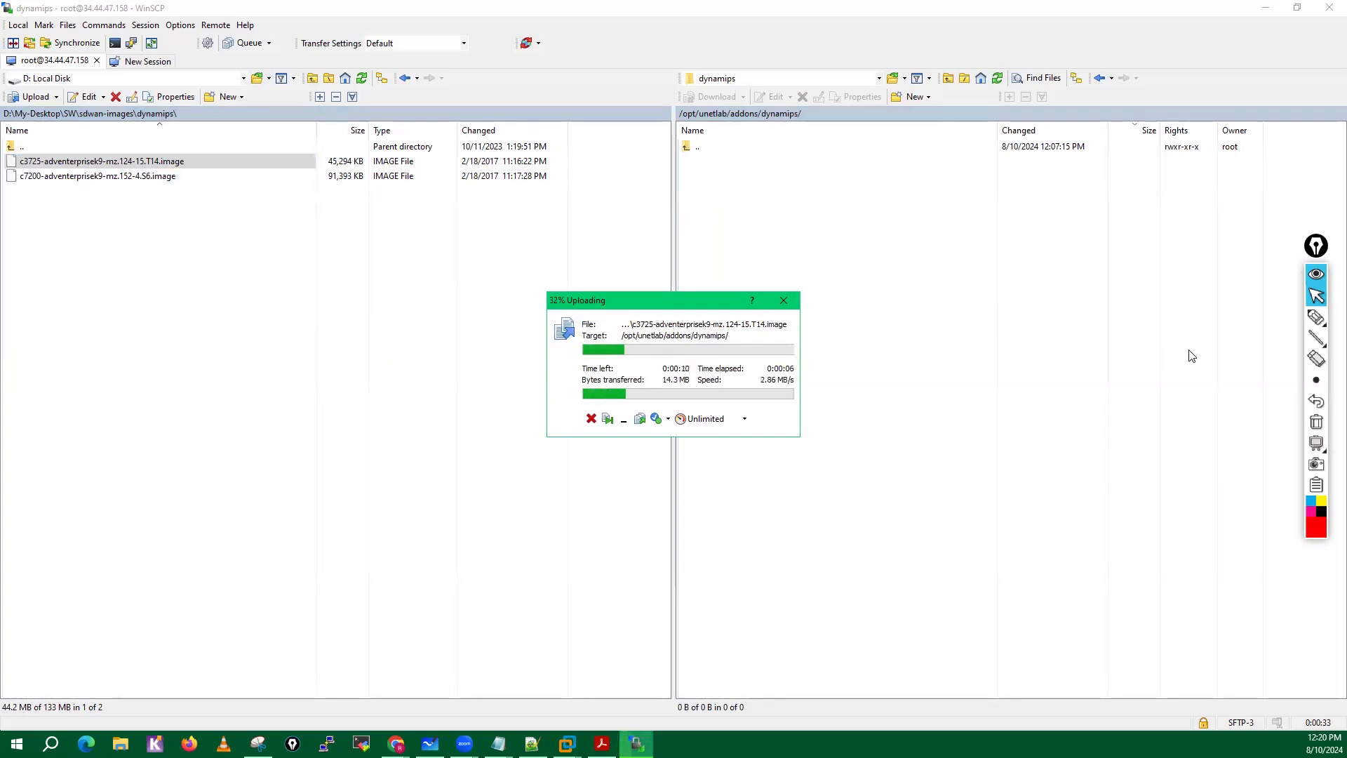
# Draw a freehand on-screen diagram linking a PC through a cloud to a GCP circle with a box inside, and clear it.
pyautogui.click(1315, 318)
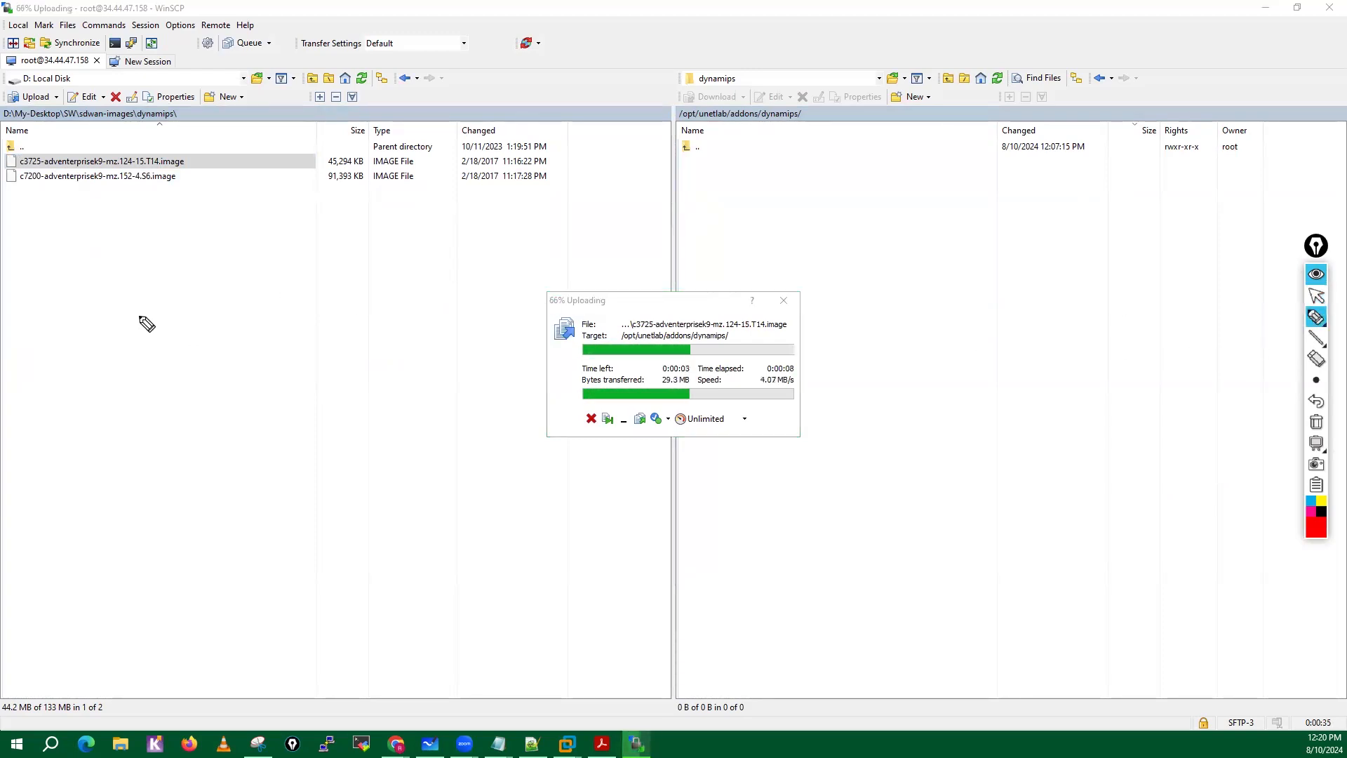
pyautogui.moveTo(126, 324); pyautogui.dragTo(129, 343)
pyautogui.moveTo(125, 304)
pyautogui.mouseDown()
pyautogui.moveTo(145, 310)
pyautogui.moveTo(128, 324)
pyautogui.mouseUp()
pyautogui.moveTo(169, 302)
pyautogui.mouseDown()
pyautogui.moveTo(155, 315)
pyautogui.moveTo(173, 327)
pyautogui.mouseUp()
pyautogui.moveTo(183, 283)
pyautogui.mouseDown()
pyautogui.moveTo(140, 276)
pyautogui.moveTo(211, 326)
pyautogui.moveTo(231, 301)
pyautogui.moveTo(515, 250)
pyautogui.moveTo(539, 267)
pyautogui.moveTo(517, 388)
pyautogui.moveTo(527, 264)
pyautogui.moveTo(538, 289)
pyautogui.moveTo(525, 302)
pyautogui.moveTo(554, 288)
pyautogui.moveTo(547, 270)
pyautogui.moveTo(545, 284)
pyautogui.moveTo(870, 280)
pyautogui.moveTo(922, 241)
pyautogui.moveTo(857, 199)
pyautogui.mouseUp()
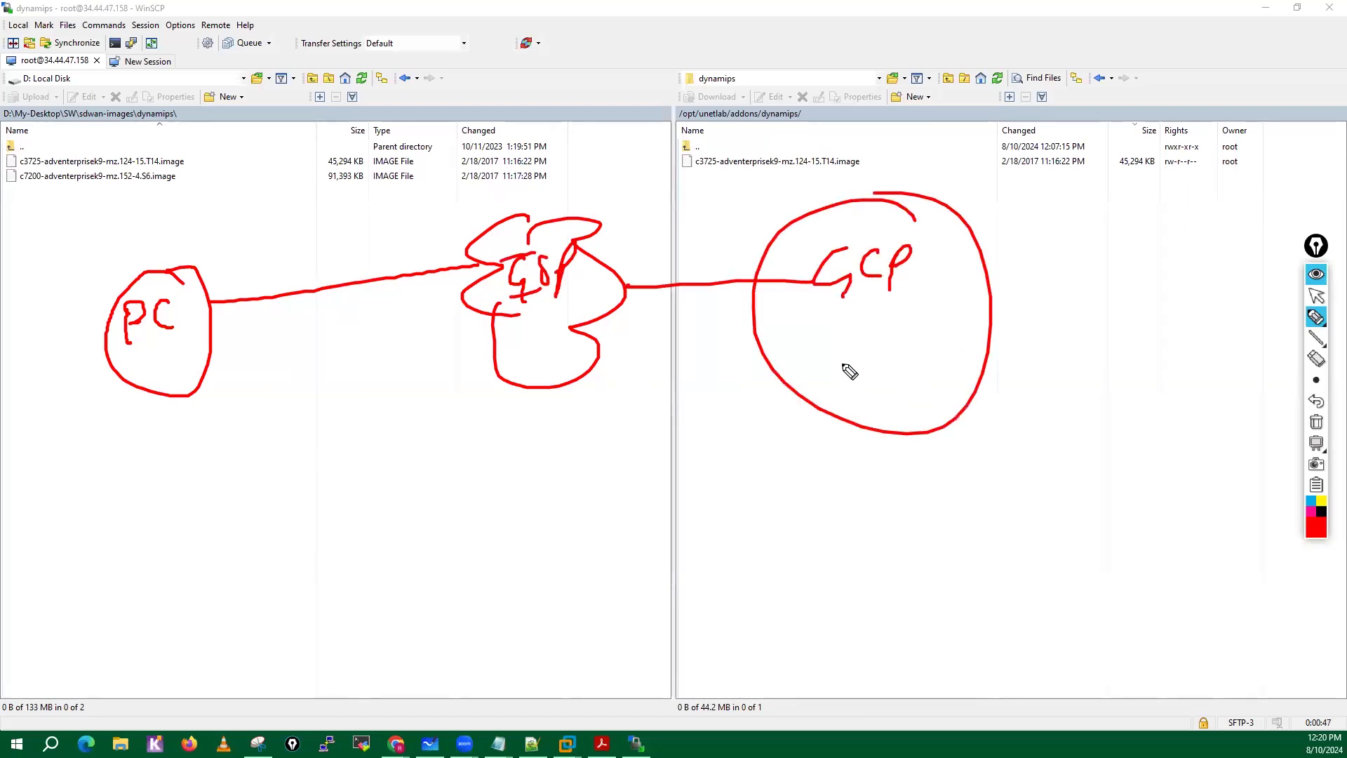
pyautogui.moveTo(842, 355)
pyautogui.mouseDown()
pyautogui.moveTo(846, 395)
pyautogui.moveTo(868, 419)
pyautogui.mouseUp()
pyautogui.moveTo(904, 372)
pyautogui.mouseDown()
pyautogui.moveTo(913, 387)
pyautogui.moveTo(953, 376)
pyautogui.mouseUp()
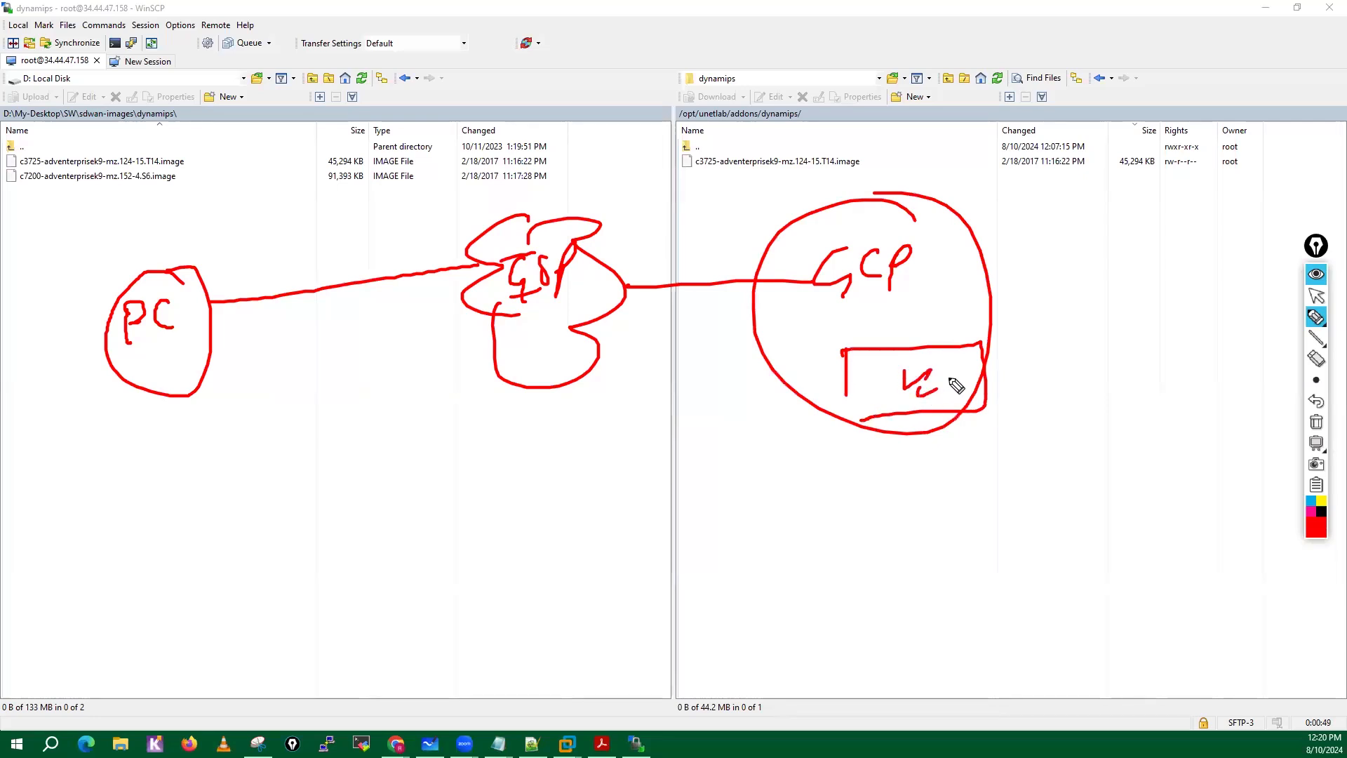
pyautogui.moveTo(881, 409); pyautogui.dragTo(840, 351)
pyautogui.click(1316, 422)
pyautogui.click(1317, 295)
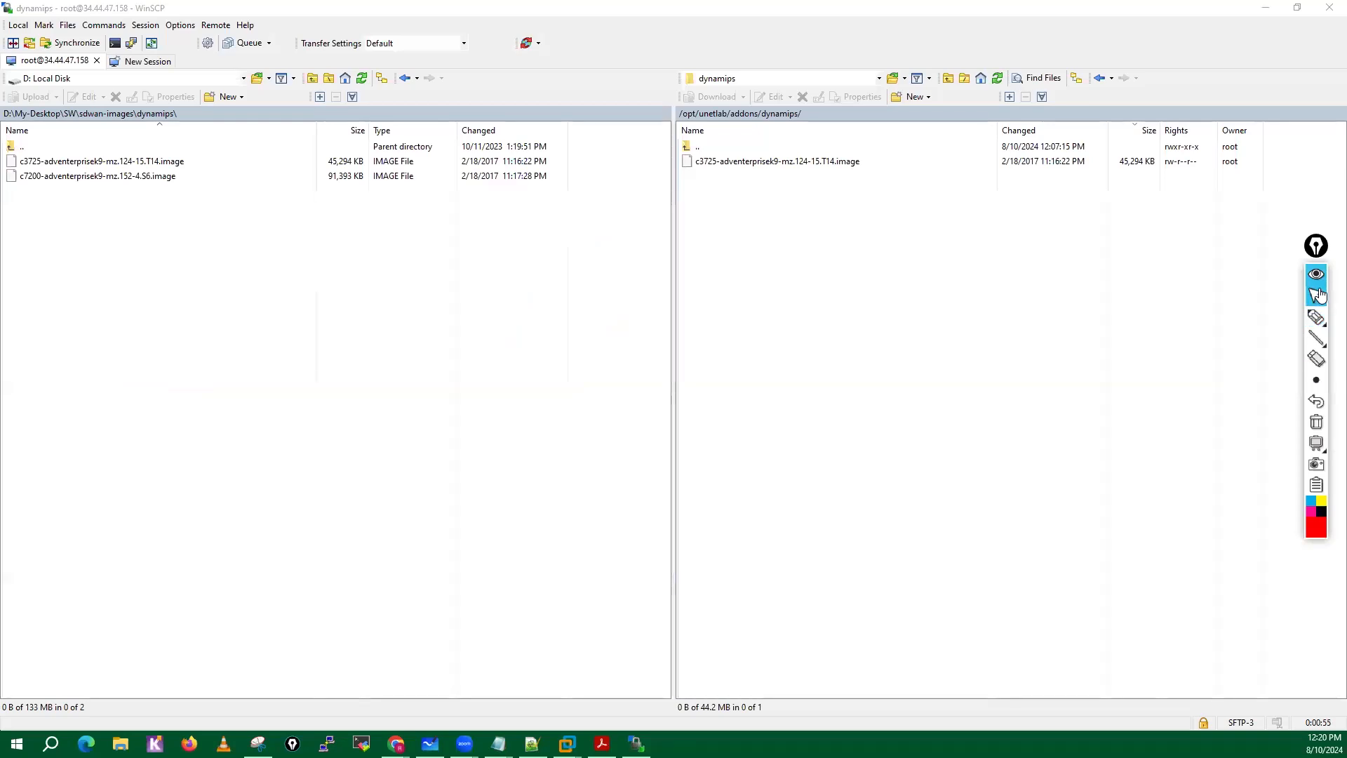
# Open the remote /opt/unetlab/addons/qemu folder and return the local side to the sdwan-images folder.
pyautogui.click(746, 114)
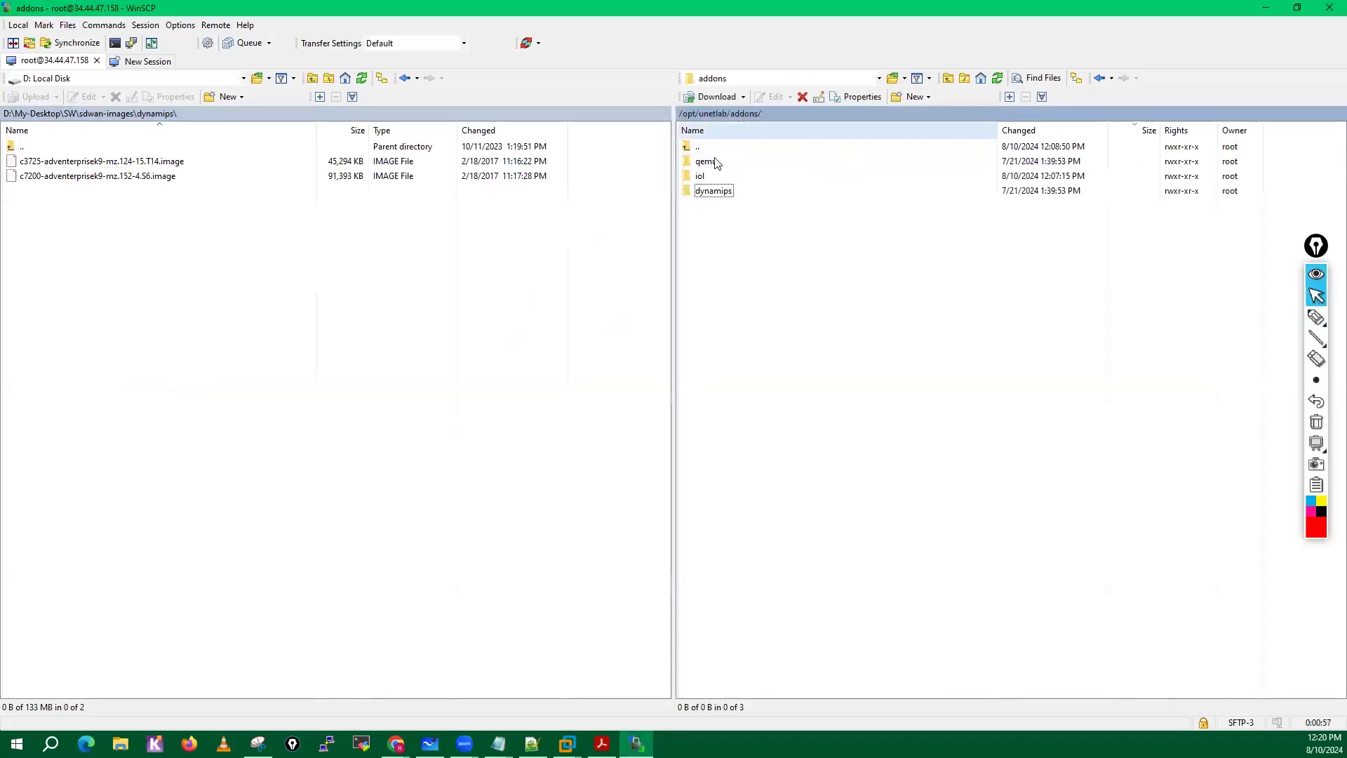
pyautogui.doubleClick(717, 162)
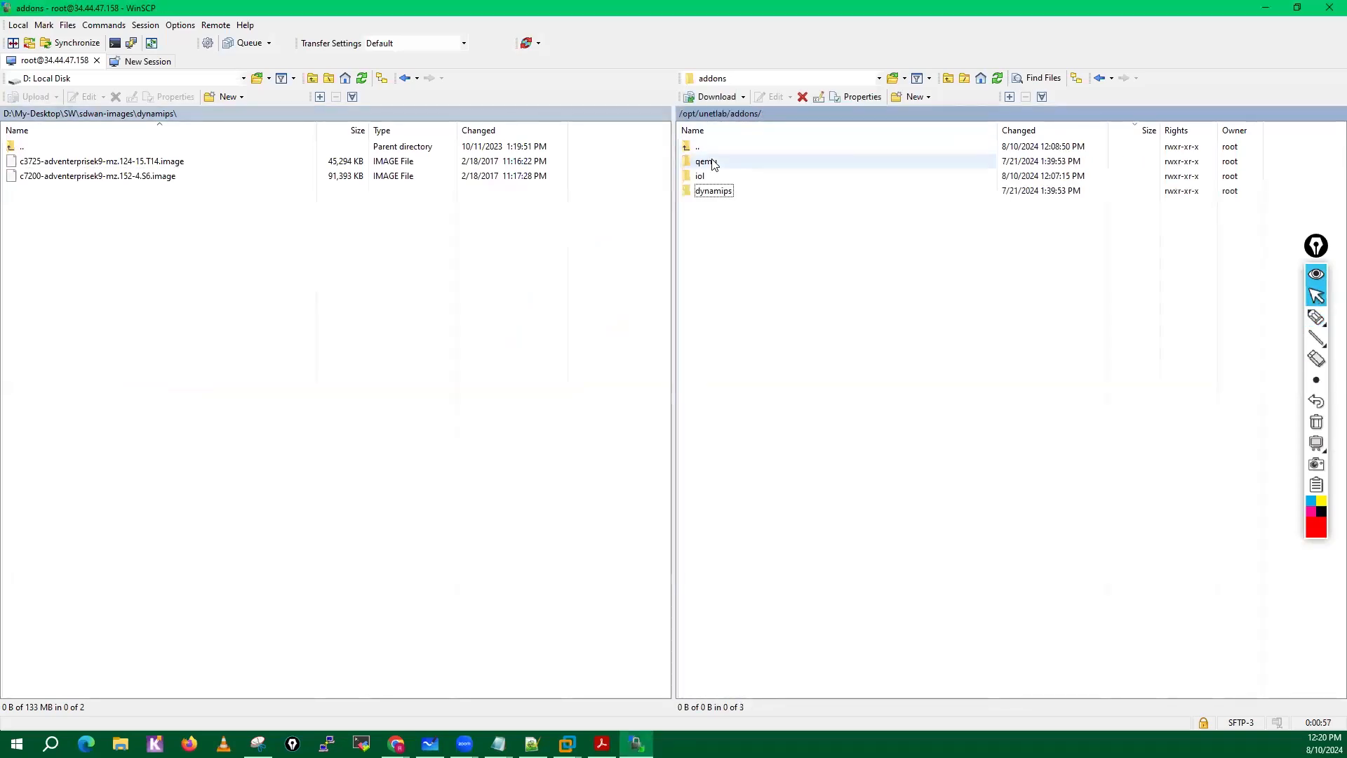
pyautogui.click(121, 119)
# Upload the asav-9-18-1, paloalto-10.0.0, vios-adventerprisek9-m.SPA.159-3.M4, viosl2-adventerprisek9-m.ssa.high_iron_20200929 and win-10ENT folders to the remote qemu folder.
pyautogui.click(40, 164)
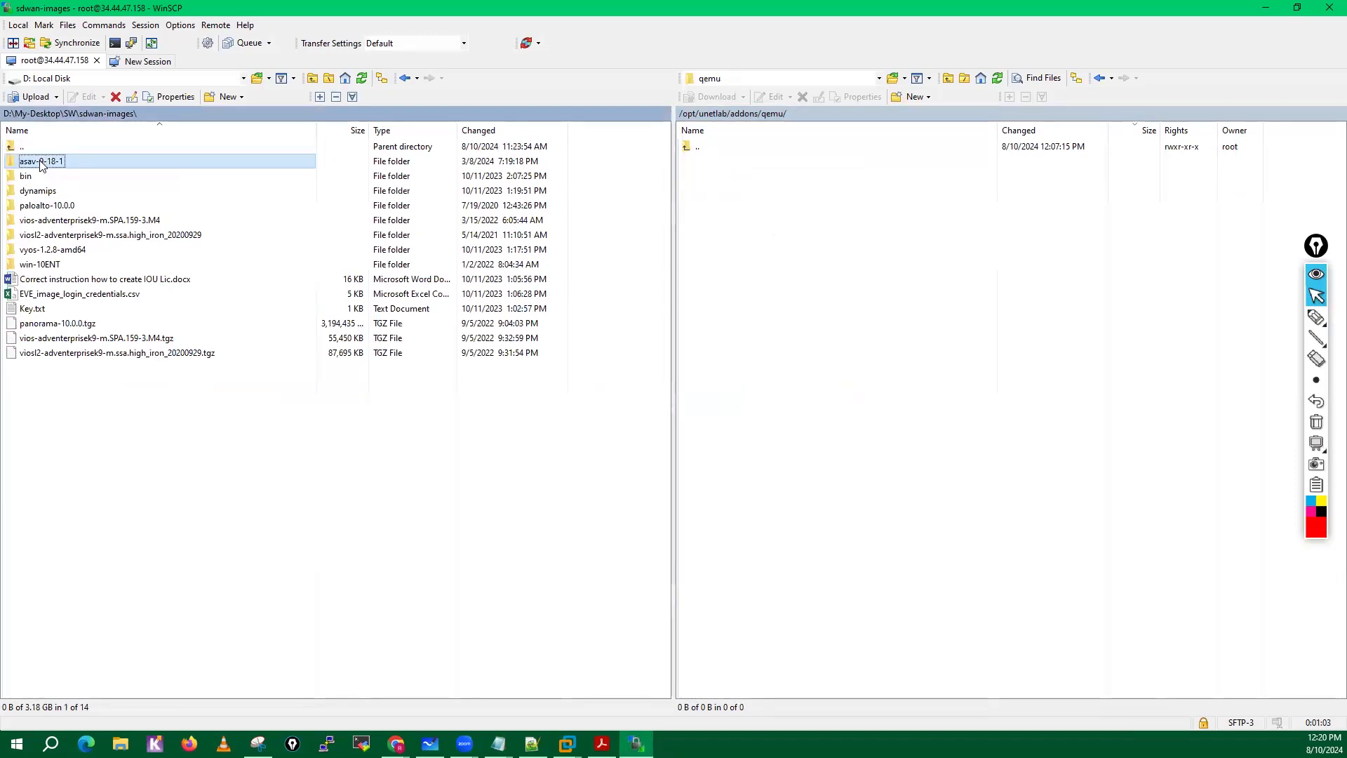
pyautogui.keyDown('ctrl'); pyautogui.click(46, 206); pyautogui.keyUp('ctrl')
pyautogui.keyDown('ctrl'); pyautogui.click(59, 220); pyautogui.keyUp('ctrl')
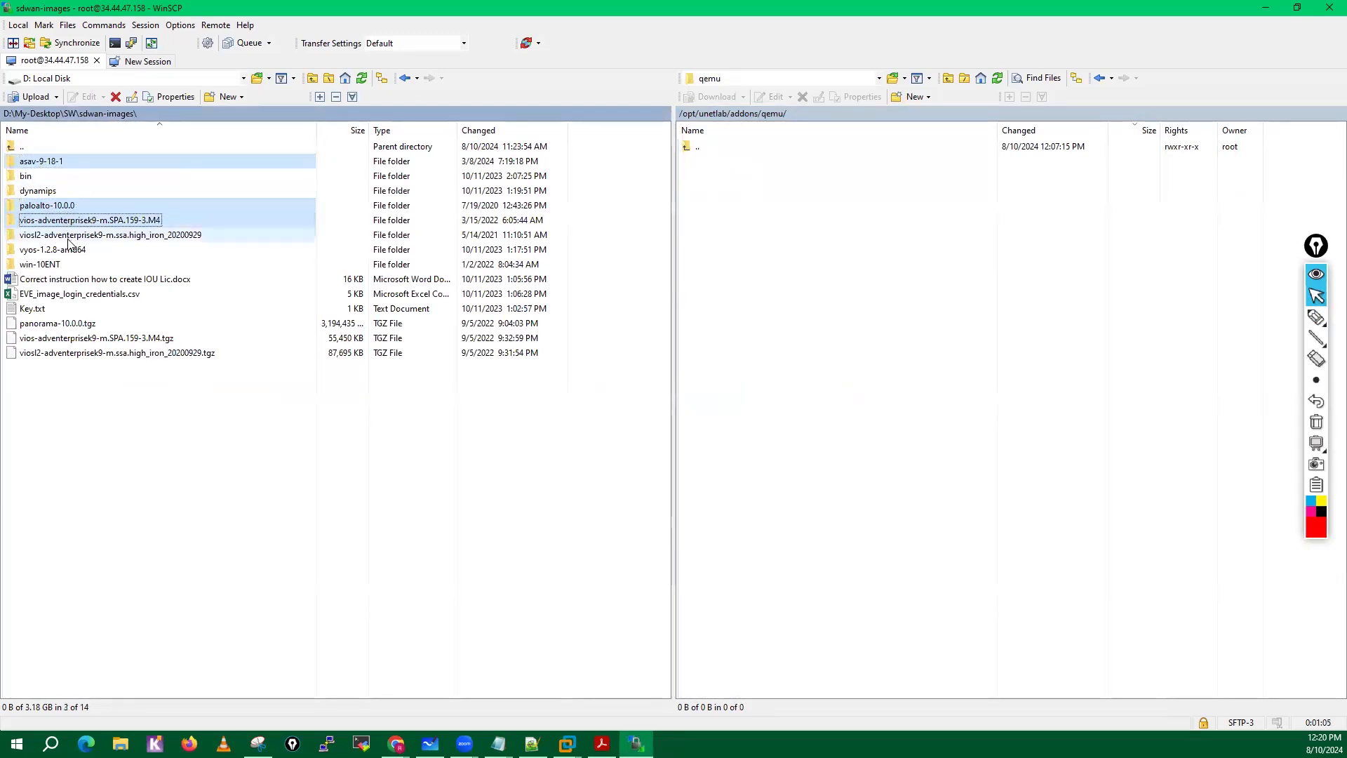
pyautogui.keyDown('ctrl'); pyautogui.click(68, 238); pyautogui.keyUp('ctrl')
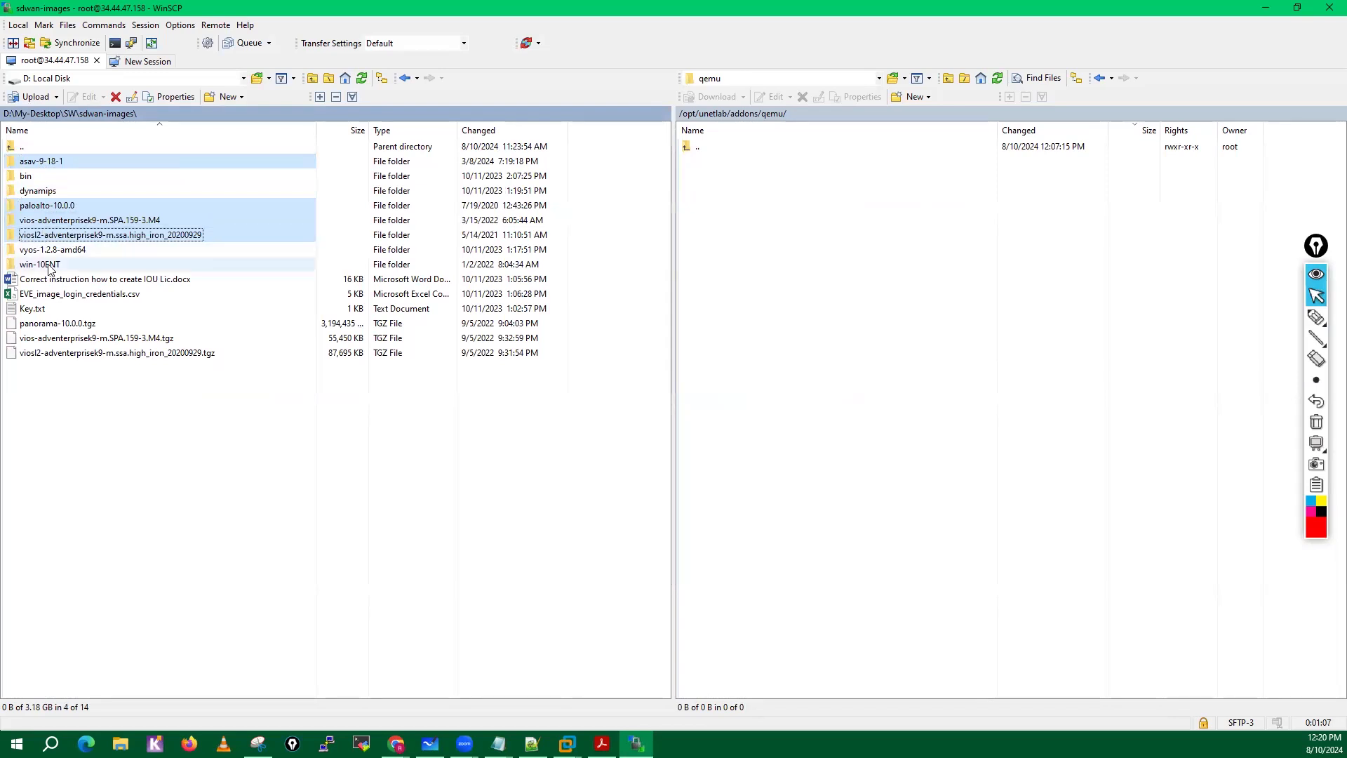
pyautogui.keyDown('ctrl'); pyautogui.click(49, 267); pyautogui.keyUp('ctrl')
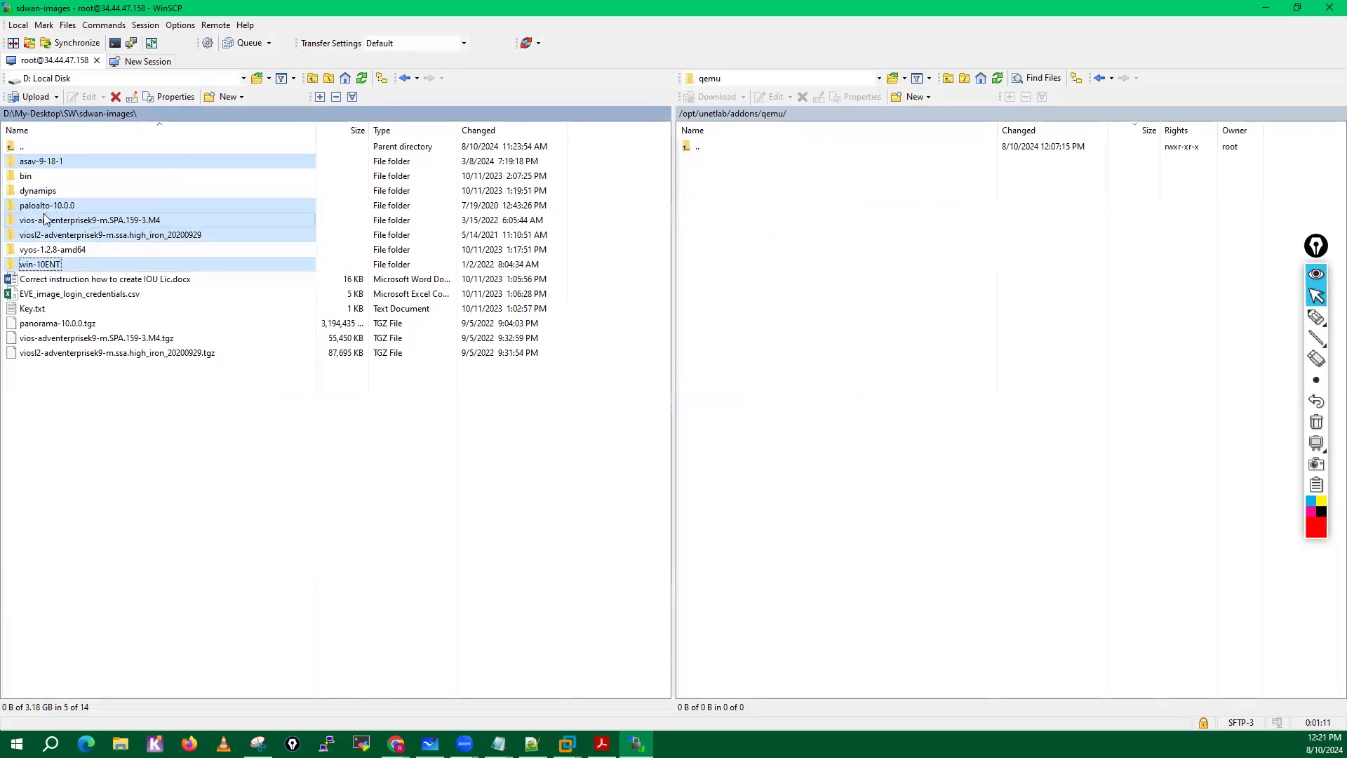
pyautogui.moveTo(45, 220); pyautogui.dragTo(984, 364)
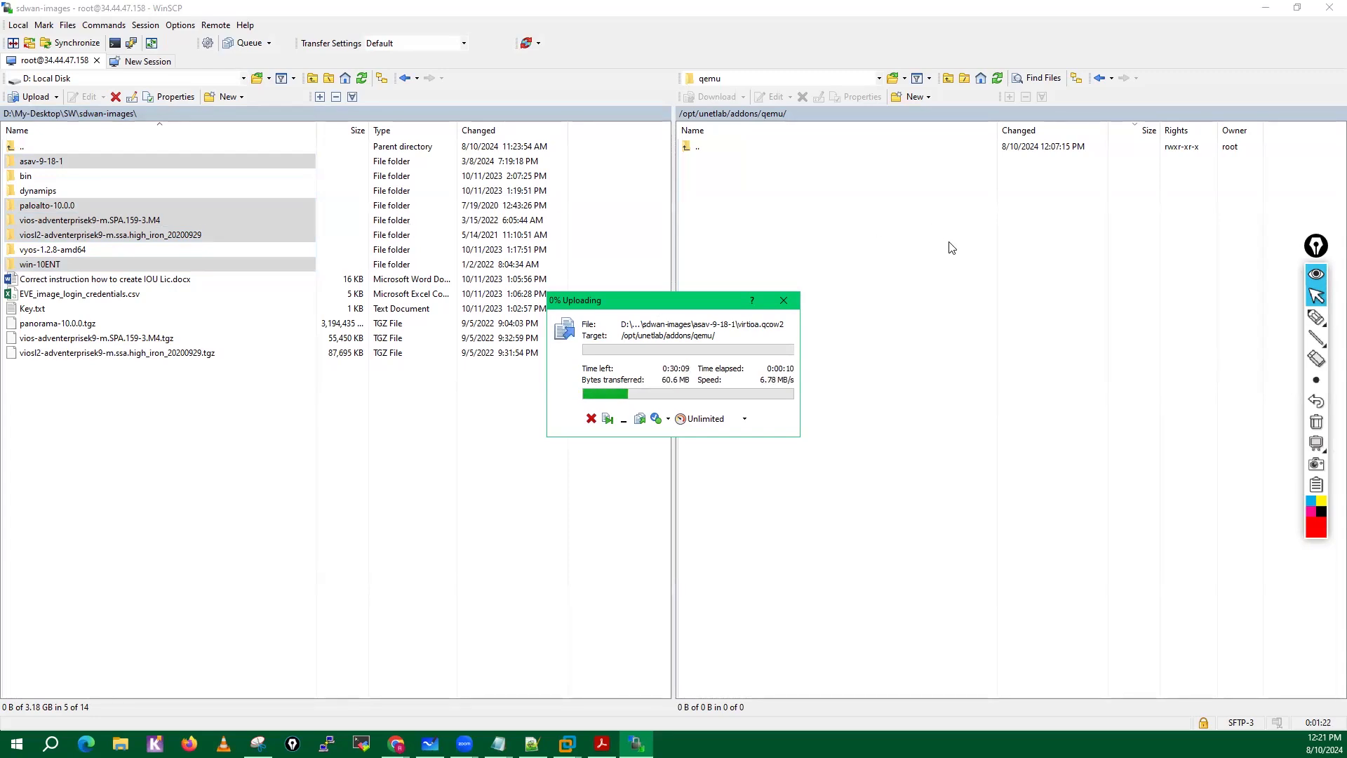
# Annotate the upload order and tick the five folders being uploaded with the on-screen pen, and clear all the marks.
pyautogui.click(1316, 317)
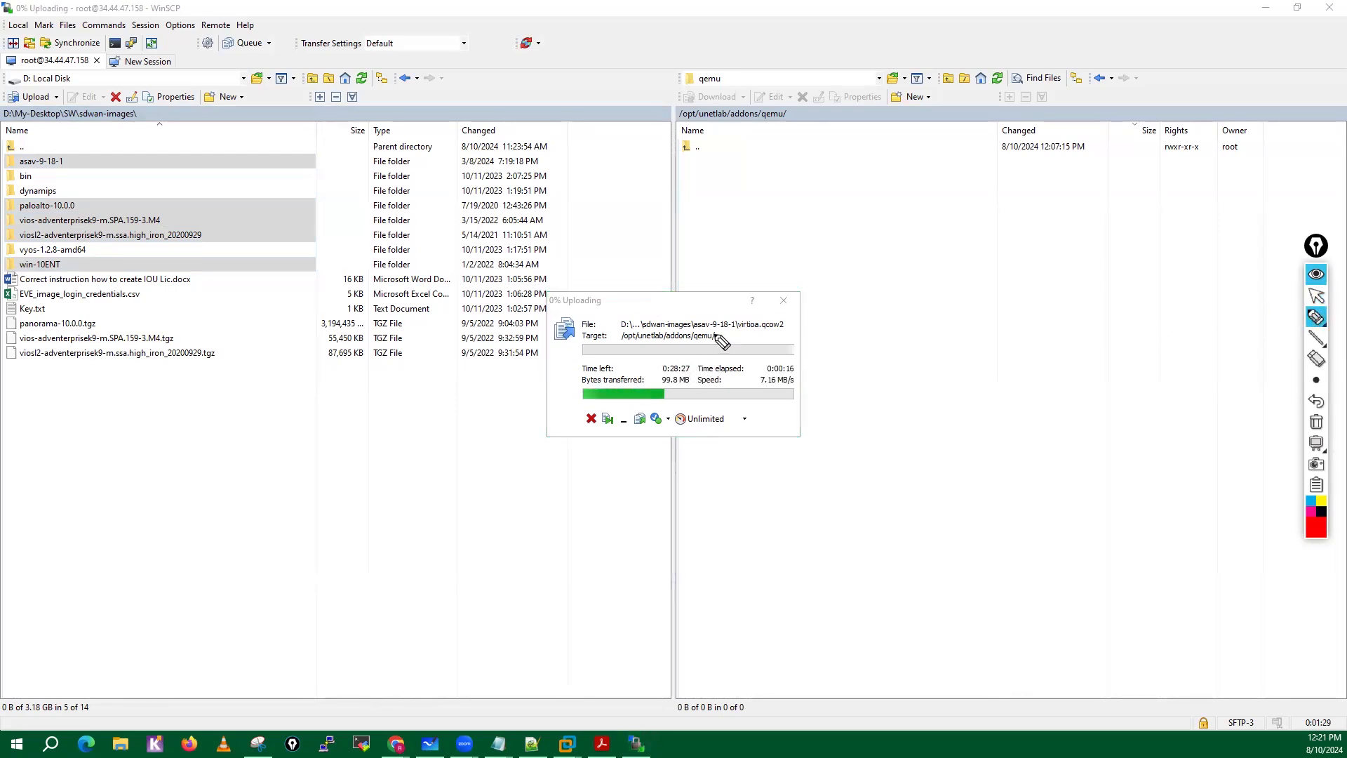
pyautogui.moveTo(698, 329)
pyautogui.mouseDown()
pyautogui.moveTo(734, 328)
pyautogui.moveTo(717, 310)
pyautogui.mouseUp()
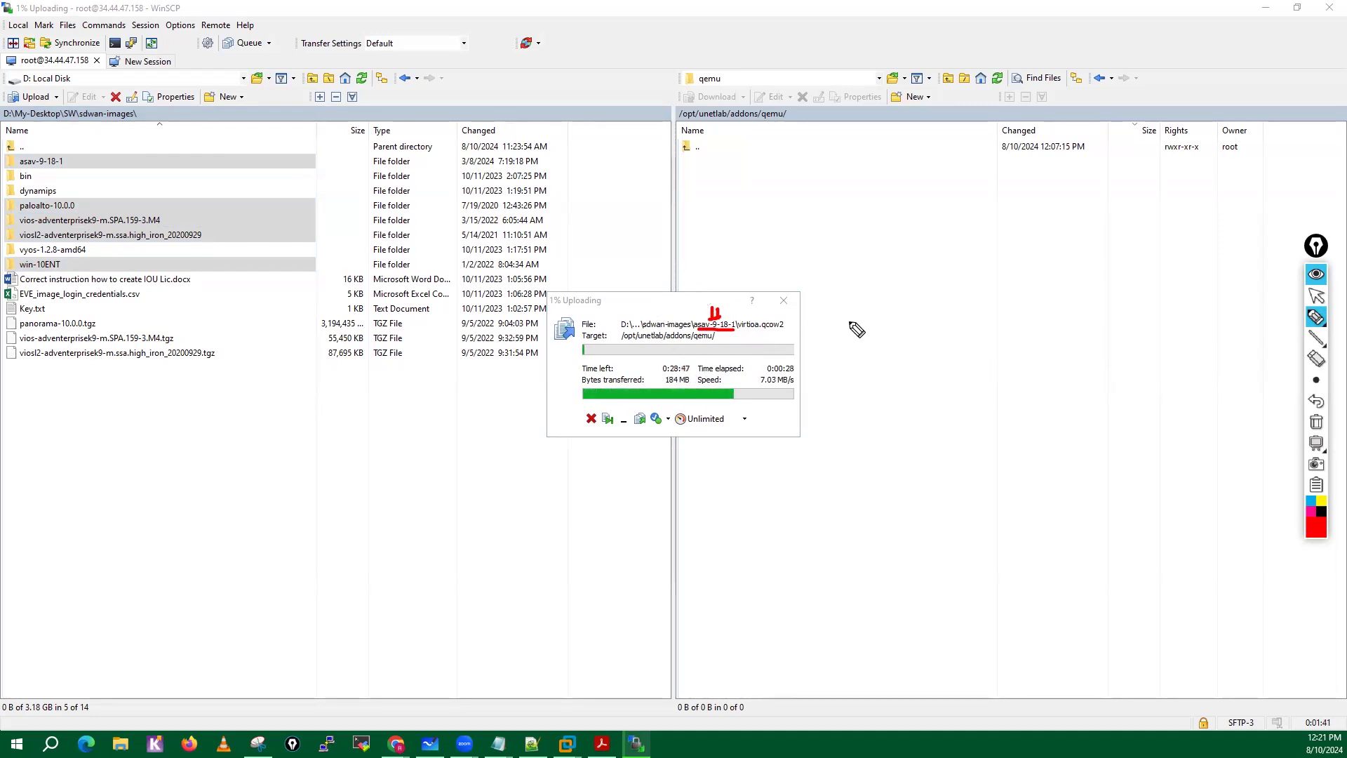
pyautogui.moveTo(831, 320)
pyautogui.mouseDown()
pyautogui.moveTo(860, 340)
pyautogui.moveTo(921, 332)
pyautogui.mouseUp()
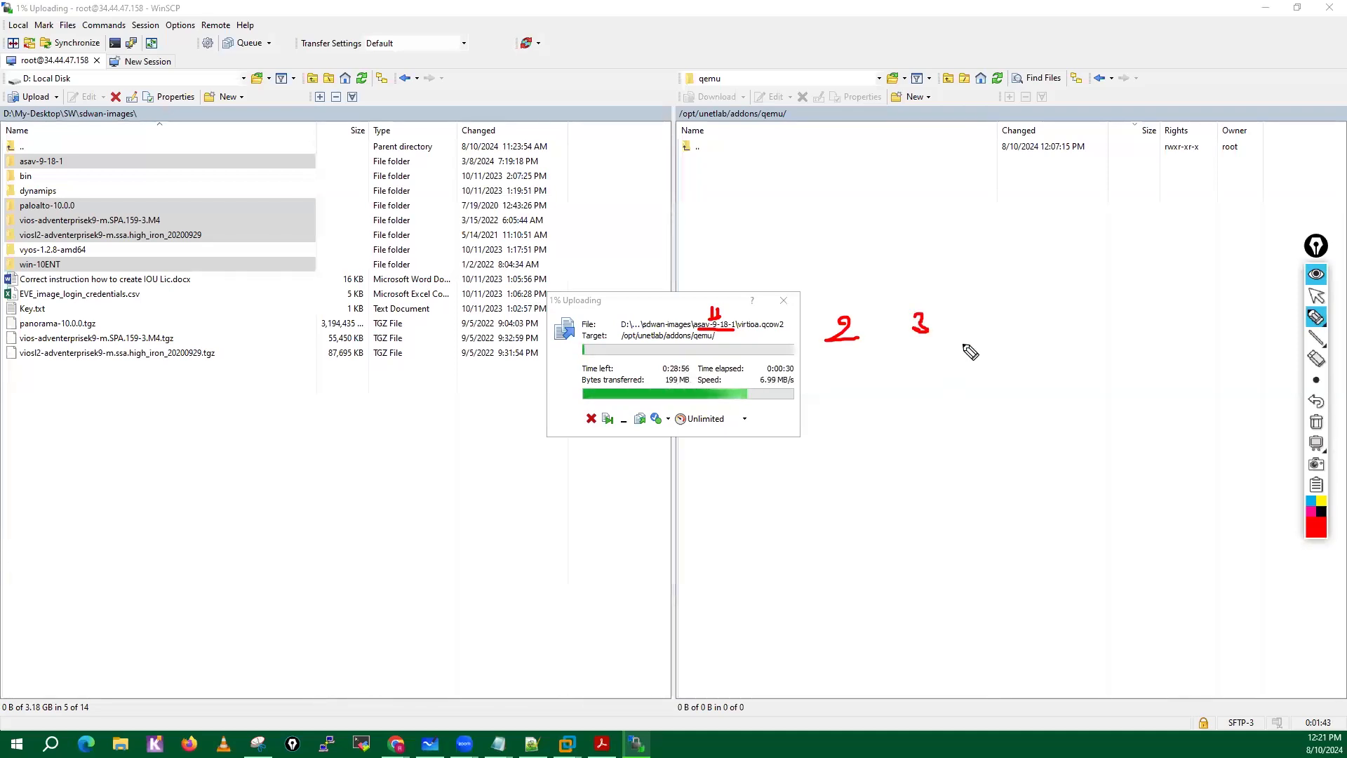
pyautogui.moveTo(1014, 317)
pyautogui.mouseDown()
pyautogui.moveTo(1026, 354)
pyautogui.moveTo(1003, 298)
pyautogui.mouseUp()
pyautogui.moveTo(912, 309); pyautogui.dragTo(977, 341)
pyautogui.moveTo(835, 309); pyautogui.dragTo(840, 314)
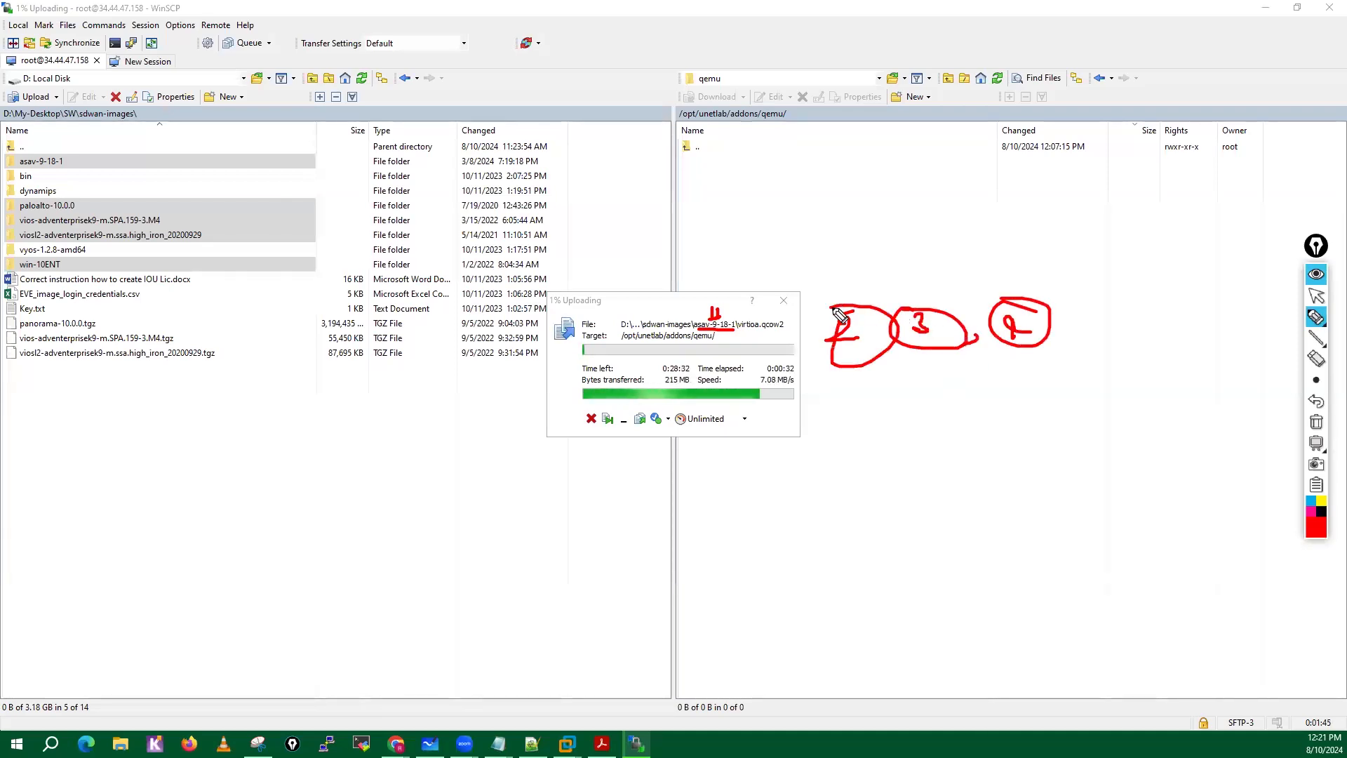
pyautogui.moveTo(111, 164); pyautogui.dragTo(182, 156)
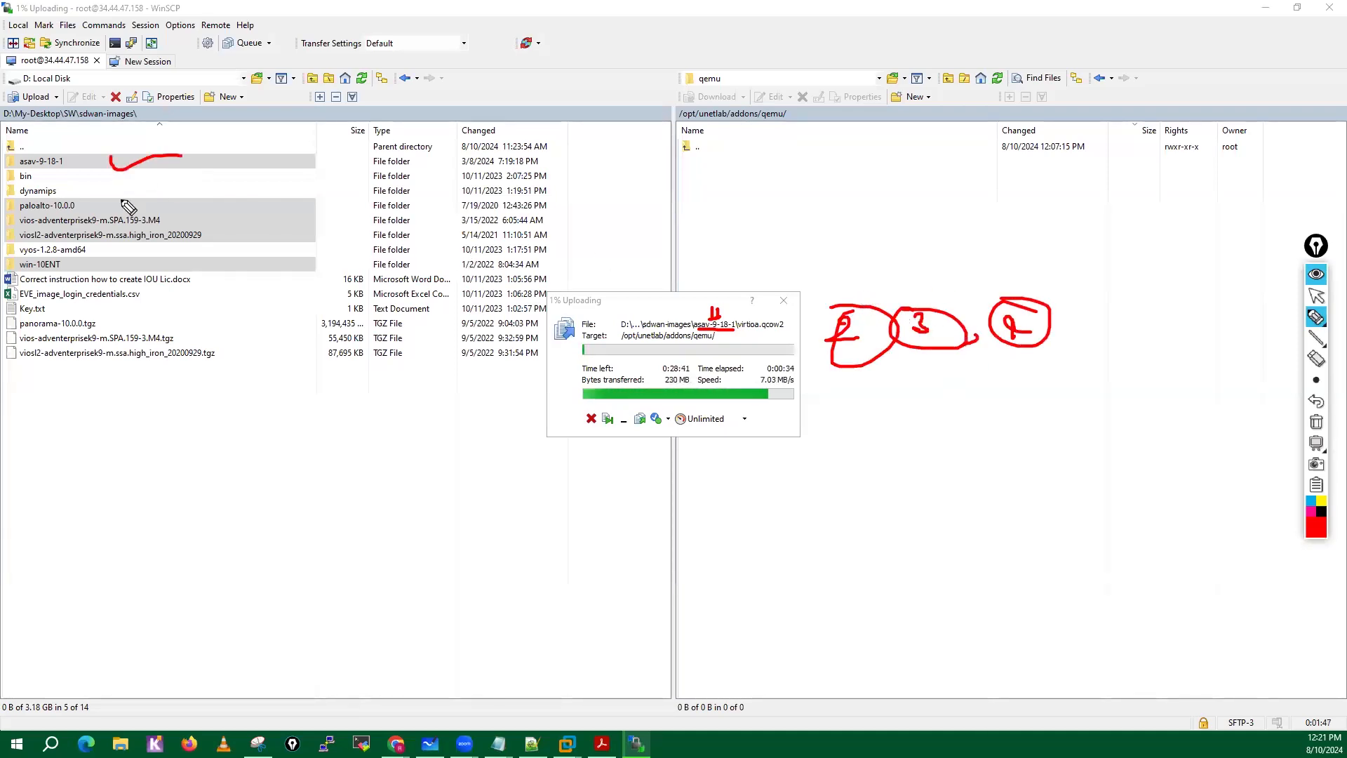
pyautogui.moveTo(98, 209)
pyautogui.mouseDown()
pyautogui.moveTo(144, 191)
pyautogui.moveTo(207, 207)
pyautogui.mouseUp()
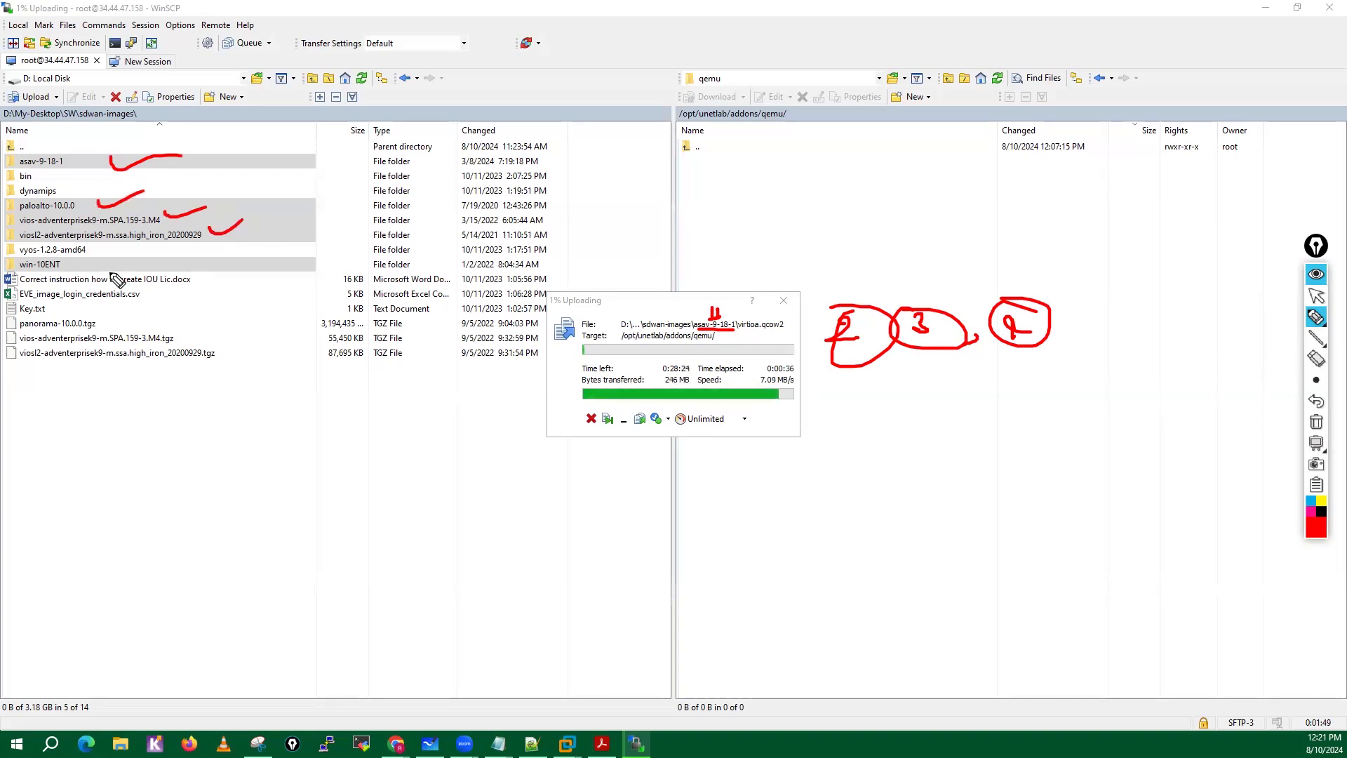
pyautogui.moveTo(106, 264); pyautogui.dragTo(151, 253)
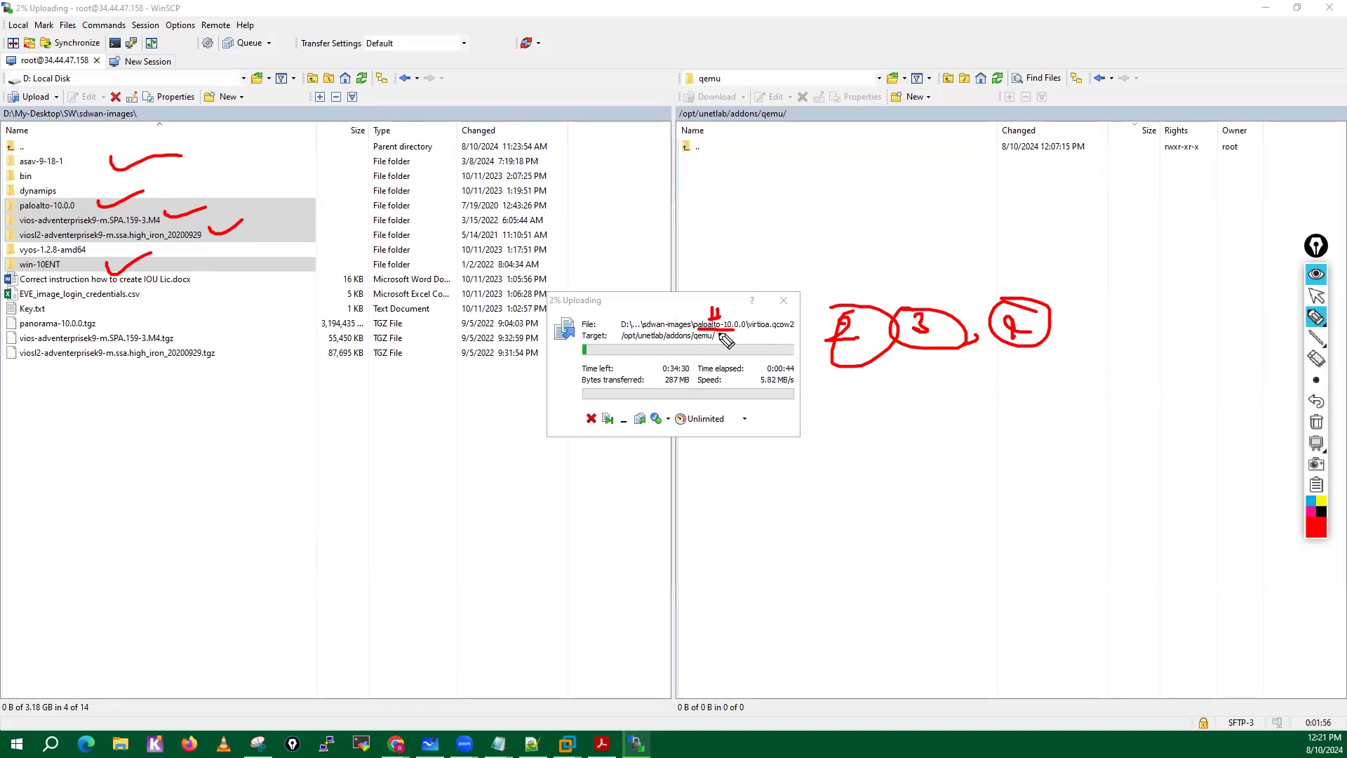
pyautogui.click(1316, 422)
pyautogui.click(1317, 296)
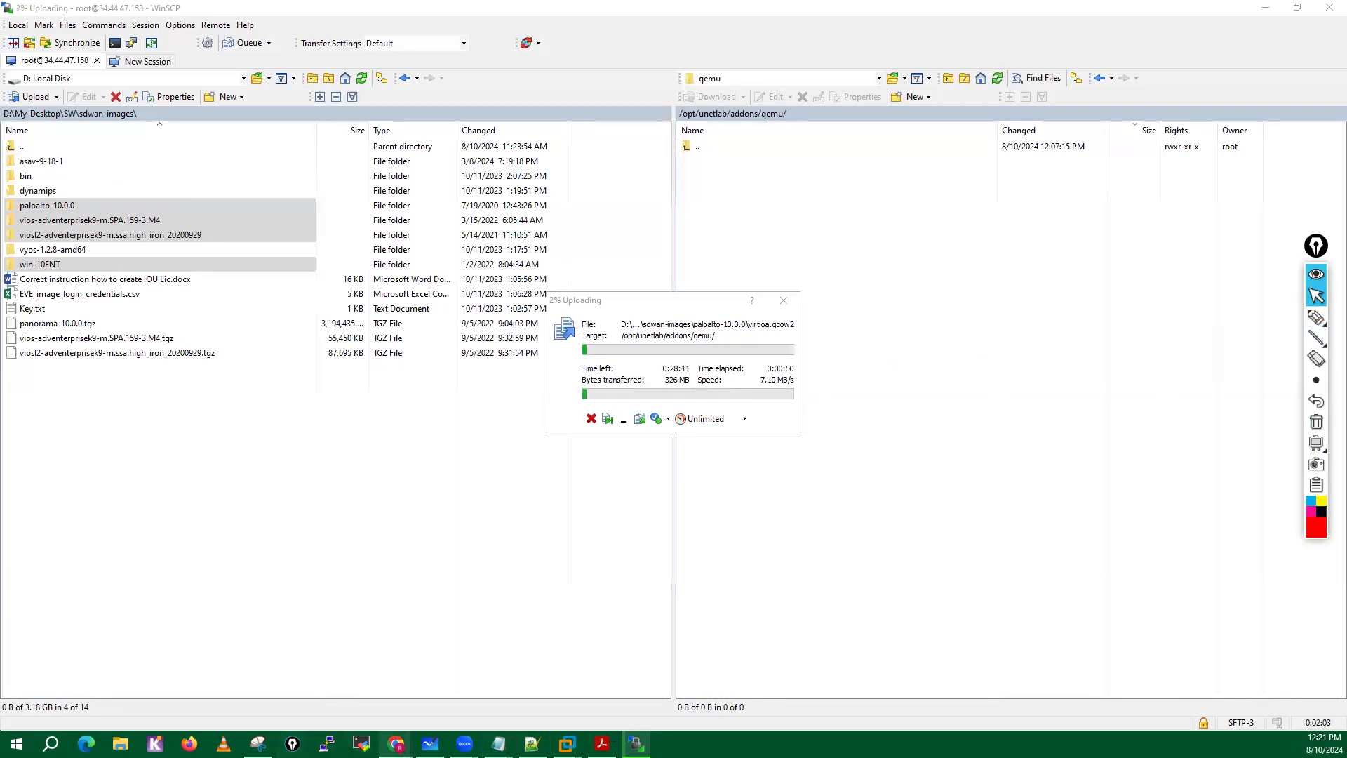
# Switch to the EVE-NG topology in the browser and add one Cisco ASAv node using the asav-9-18-1 image.
pyautogui.moveTo(397, 744)
pyautogui.click(455, 684)
pyautogui.rightClick(768, 302)
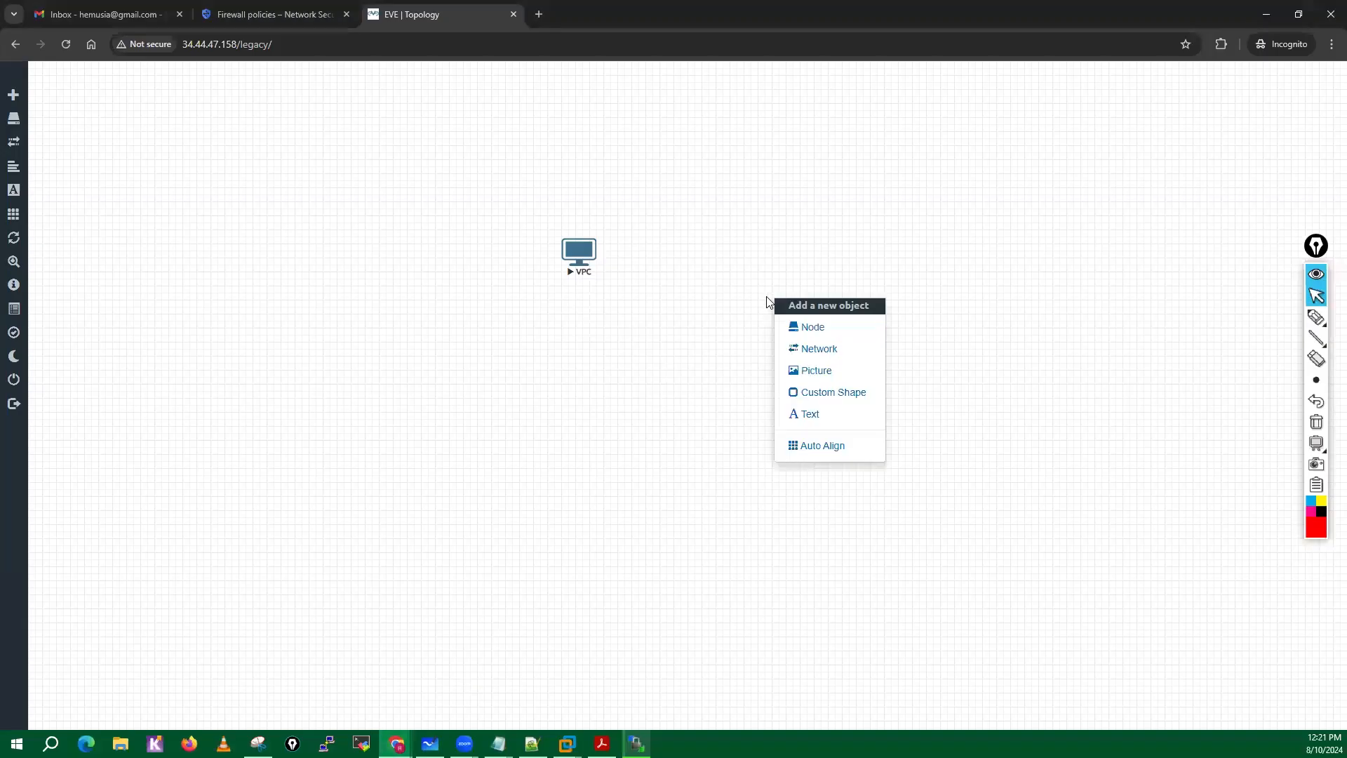
pyautogui.click(830, 328)
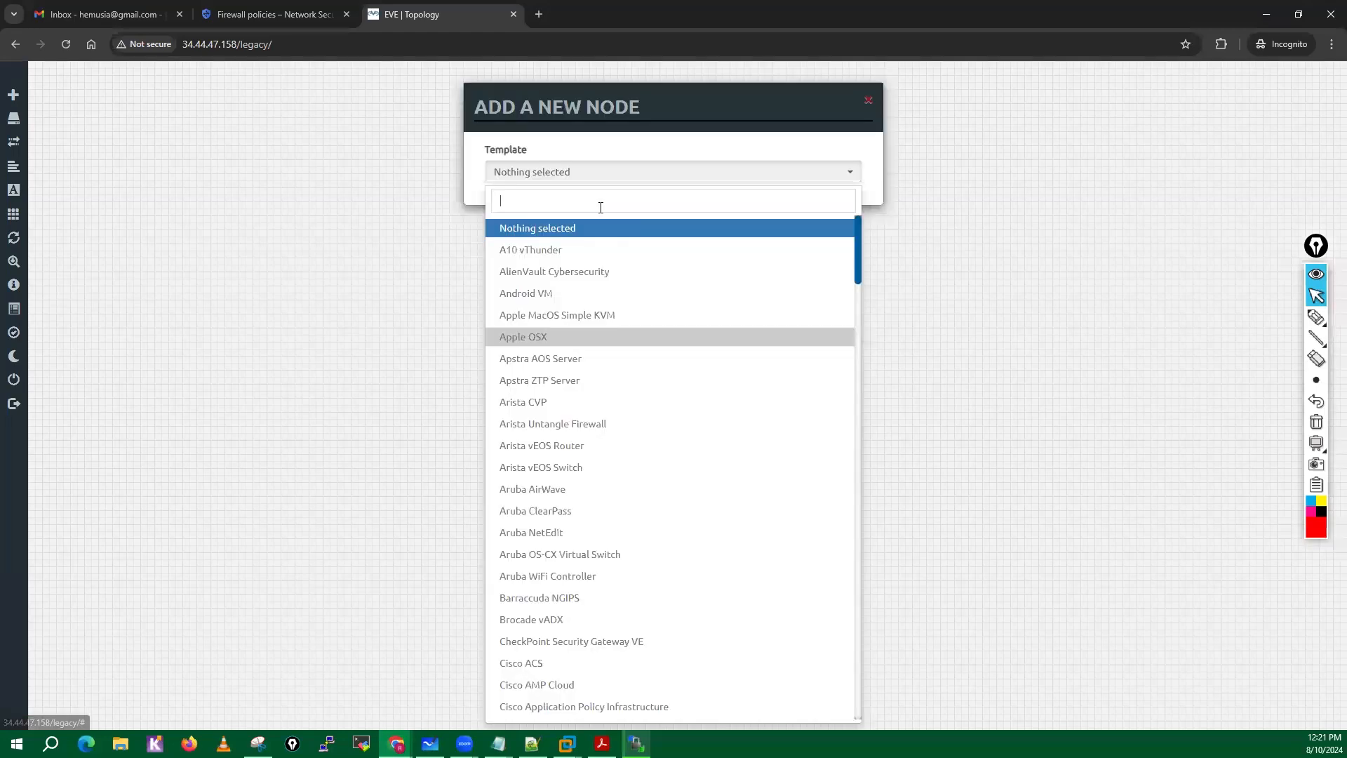
pyautogui.write('asa')
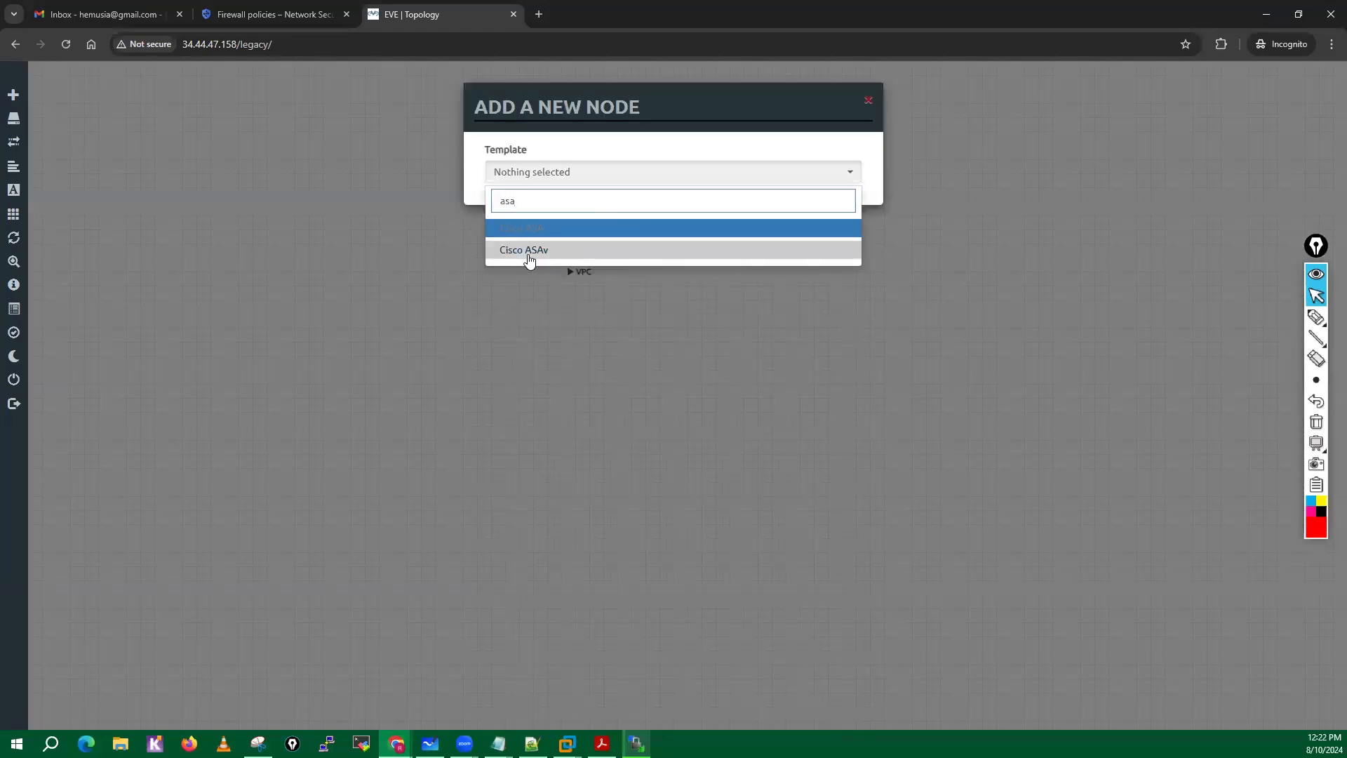
pyautogui.click(529, 252)
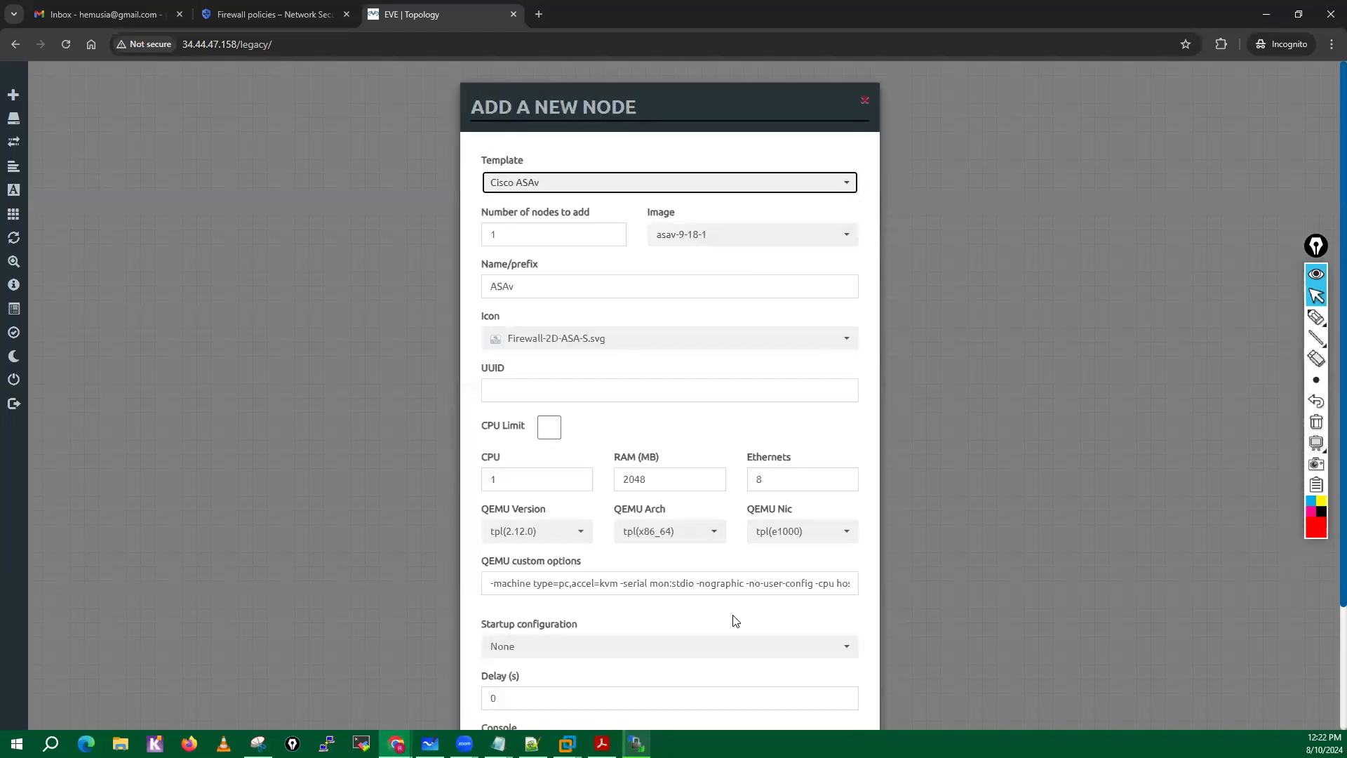
pyautogui.scroll(-2, 736, 621)
pyautogui.click(604, 686)
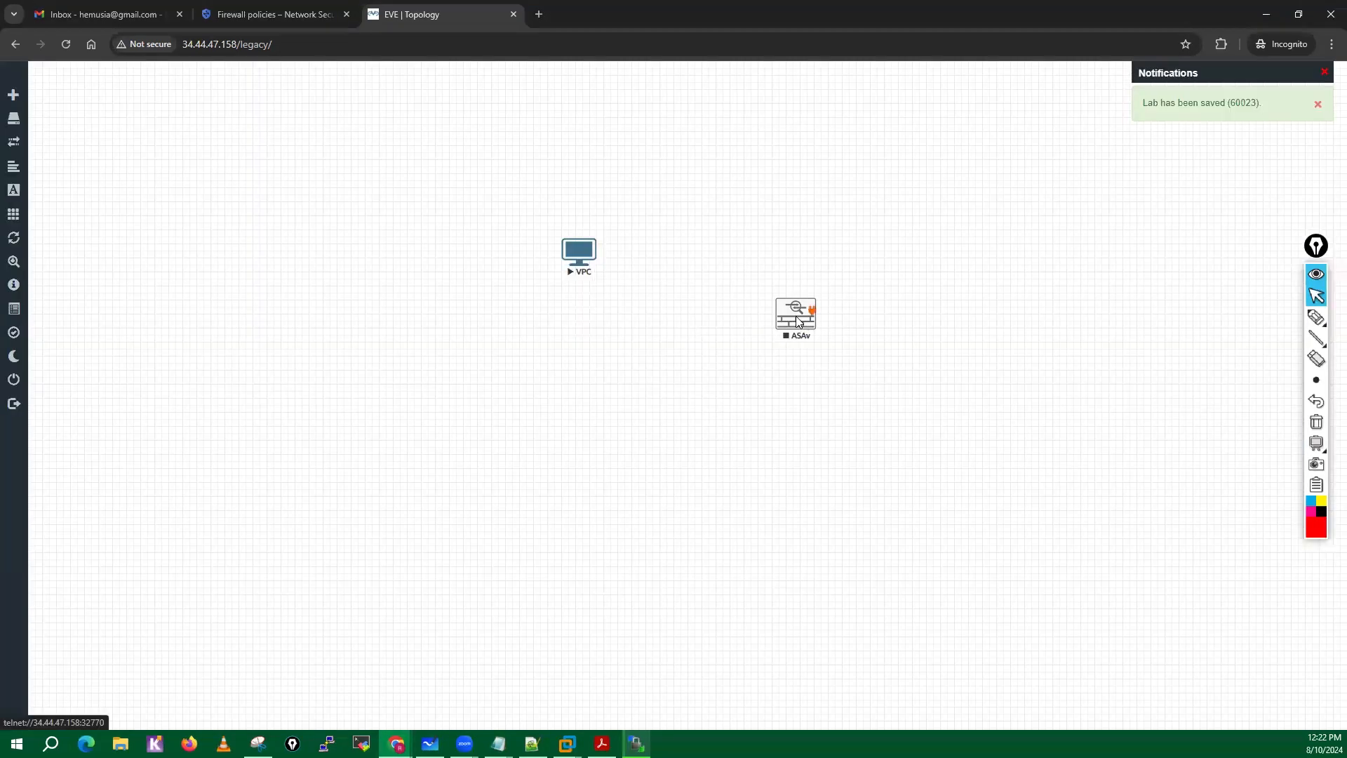
# Move the ASAv node up so it sits roughly level with the VPC node, and start it.
pyautogui.rightClick(797, 321)
pyautogui.click(702, 377)
pyautogui.moveTo(793, 327); pyautogui.dragTo(787, 251)
pyautogui.rightClick(787, 251)
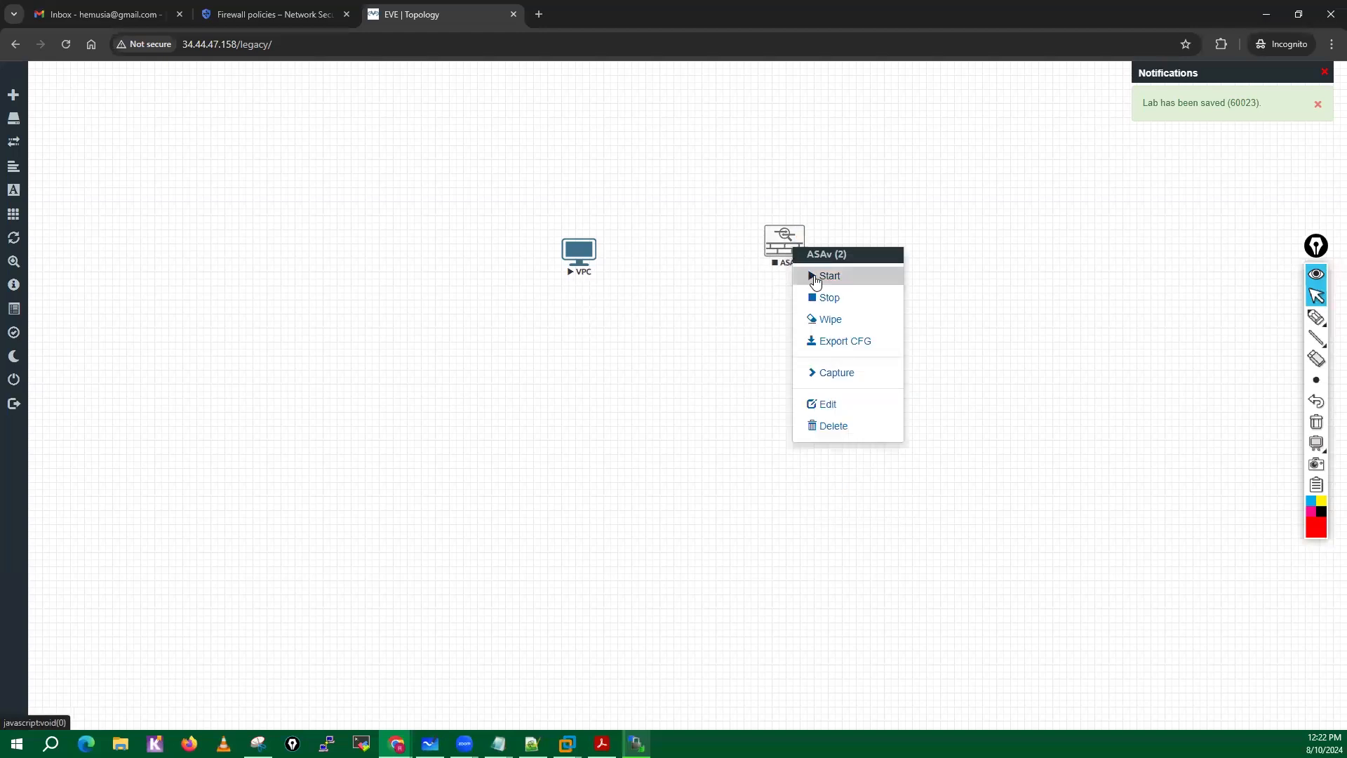
pyautogui.click(807, 275)
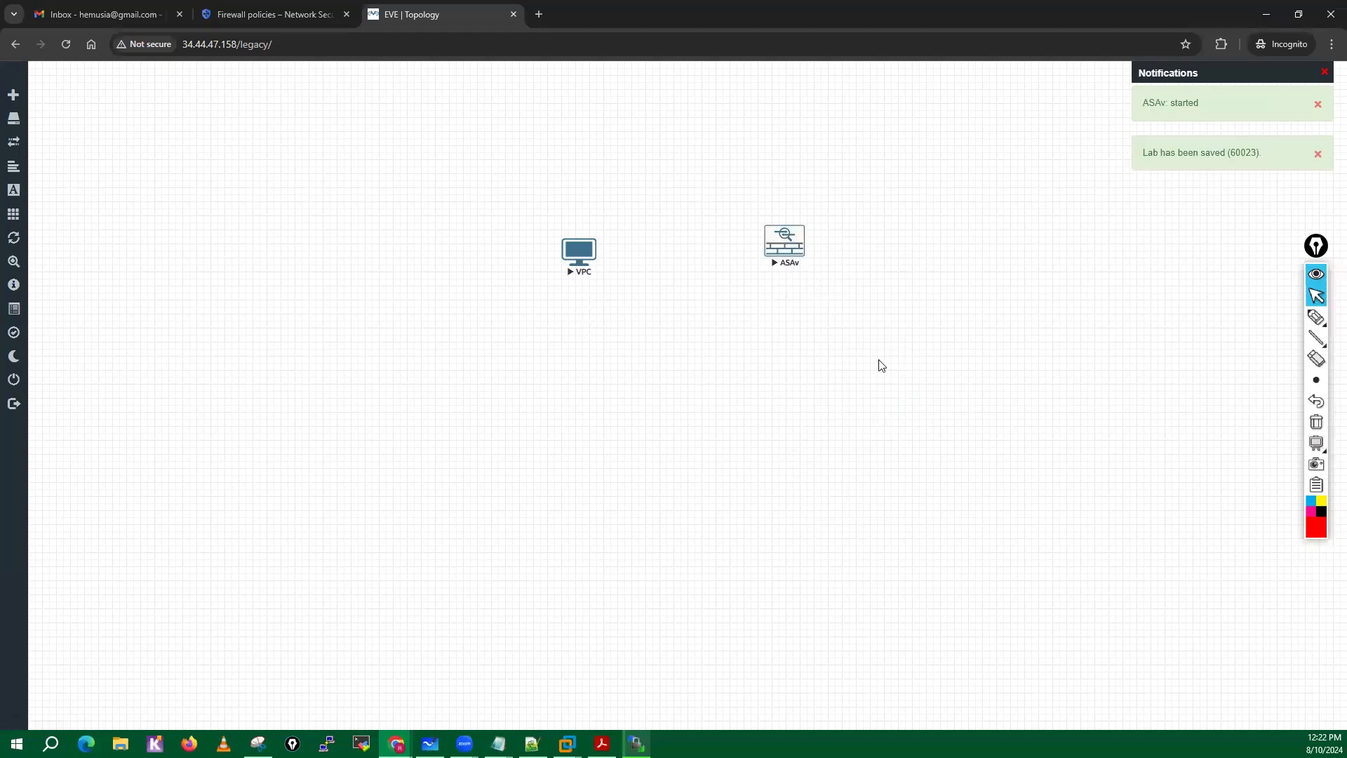
# Open the ASAv console, move its window below the topology nodes, and check the upload progress in WinSCP.
pyautogui.click(792, 248)
pyautogui.click(699, 151)
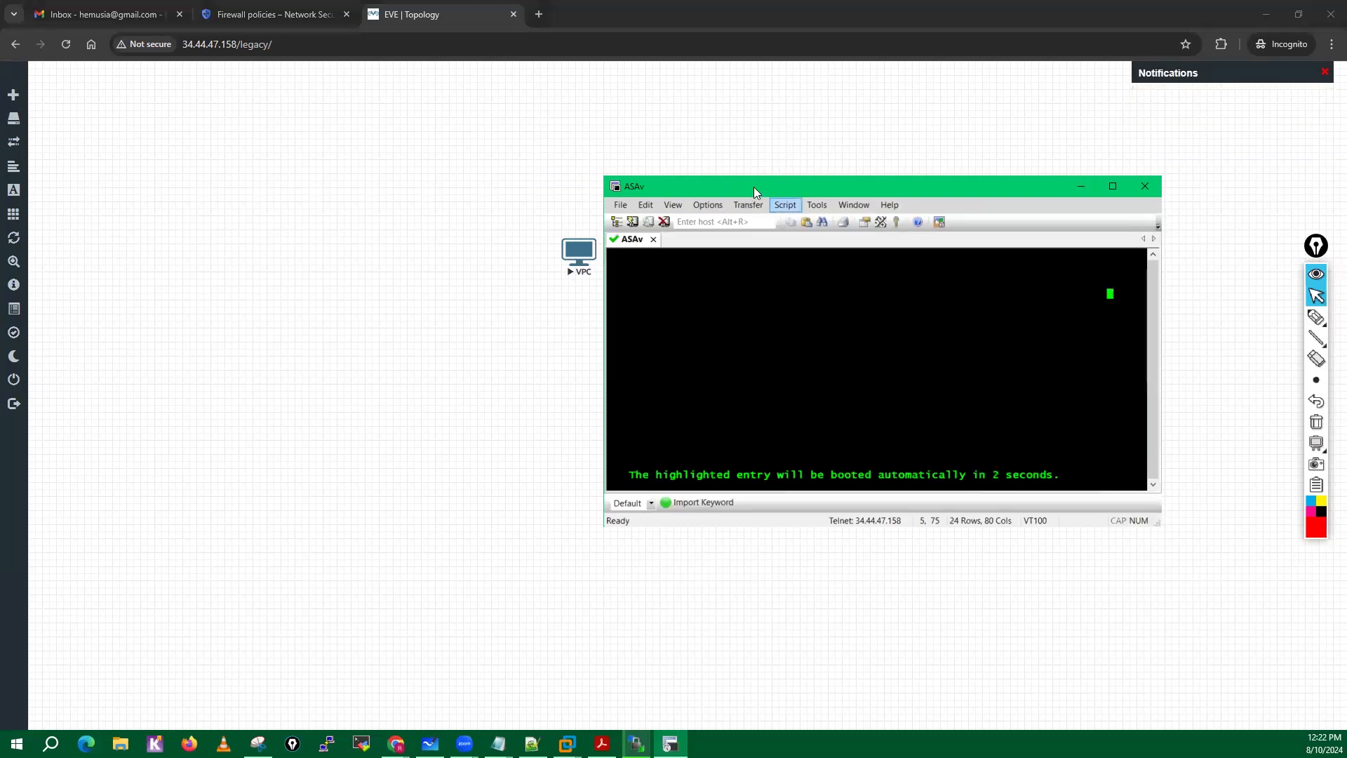
pyautogui.moveTo(754, 186); pyautogui.dragTo(852, 328)
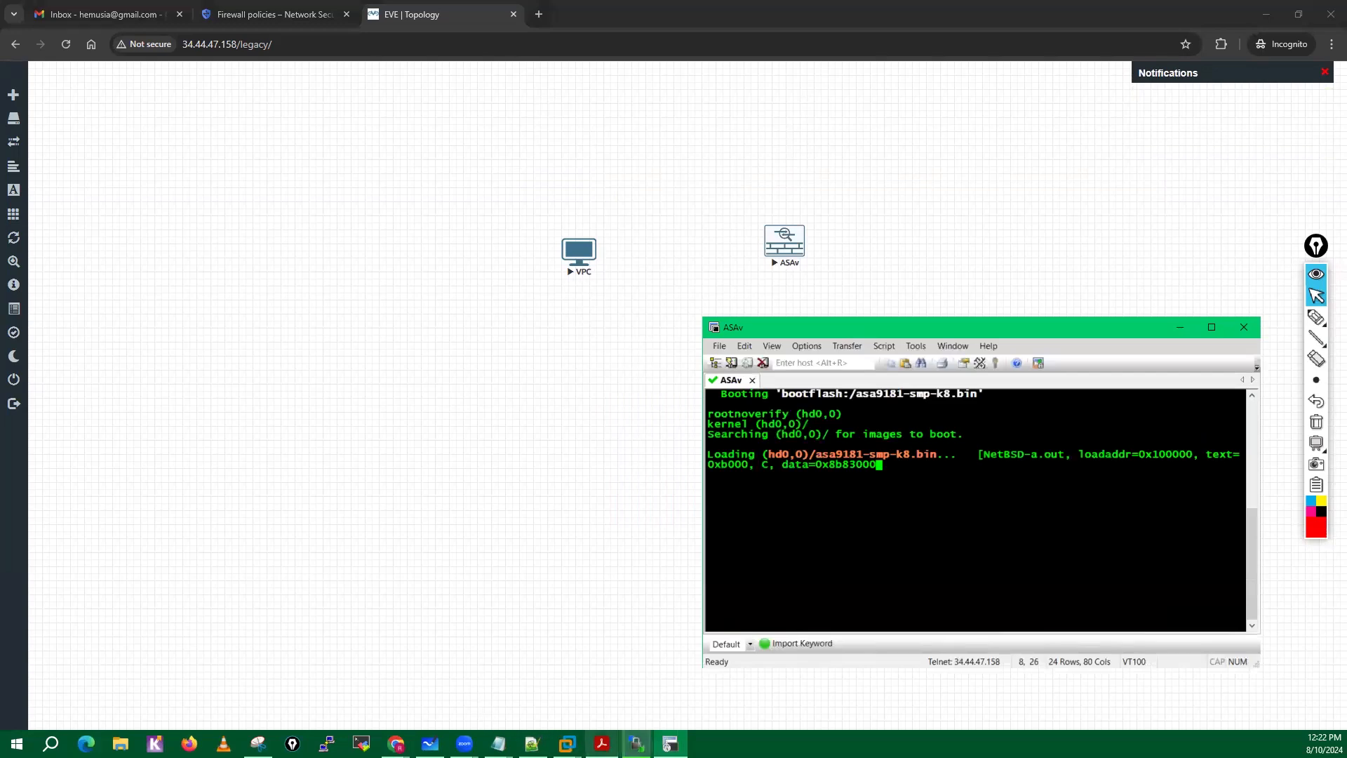
pyautogui.click(637, 744)
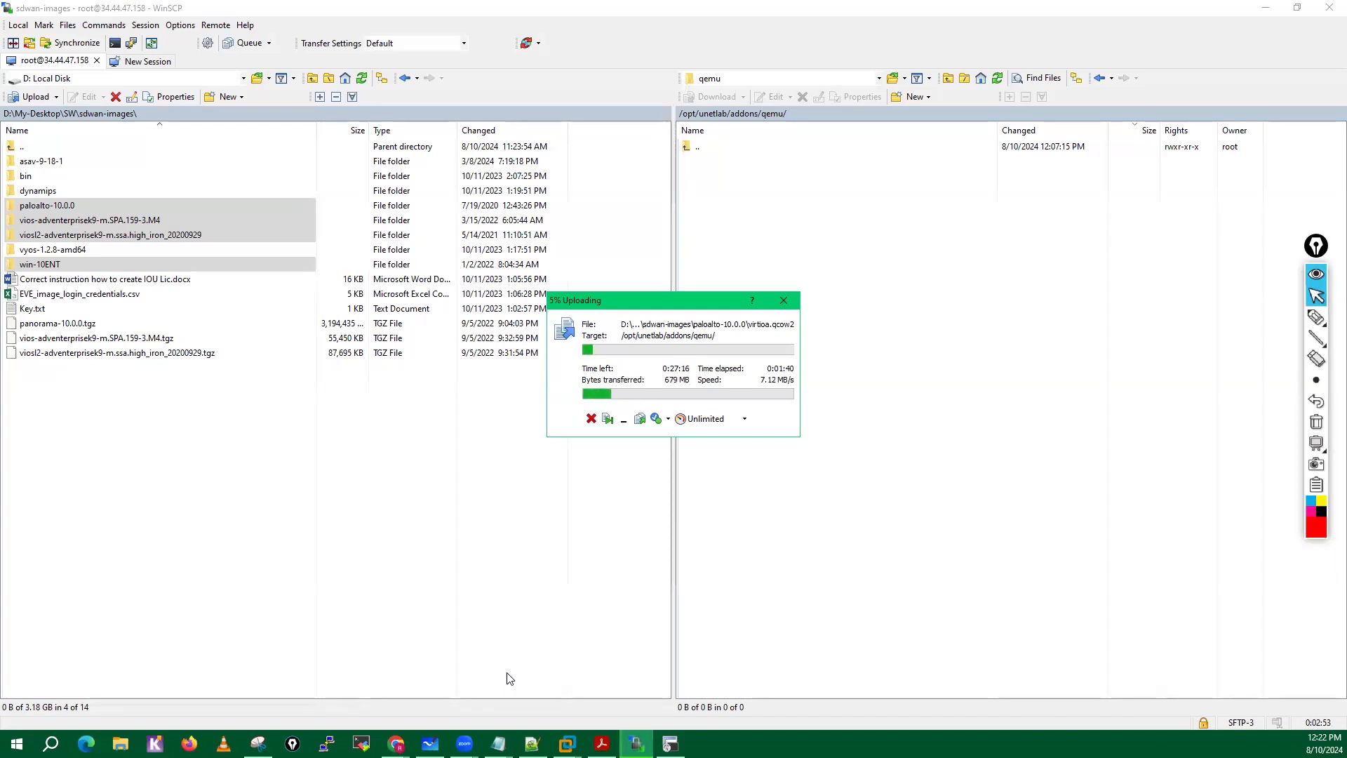
# Switch to the VM-Lab board in Microsoft Whiteboard and annotate the Hypervisor layer with red arrows, one coming from a circled "GCP".
pyautogui.click(430, 744)
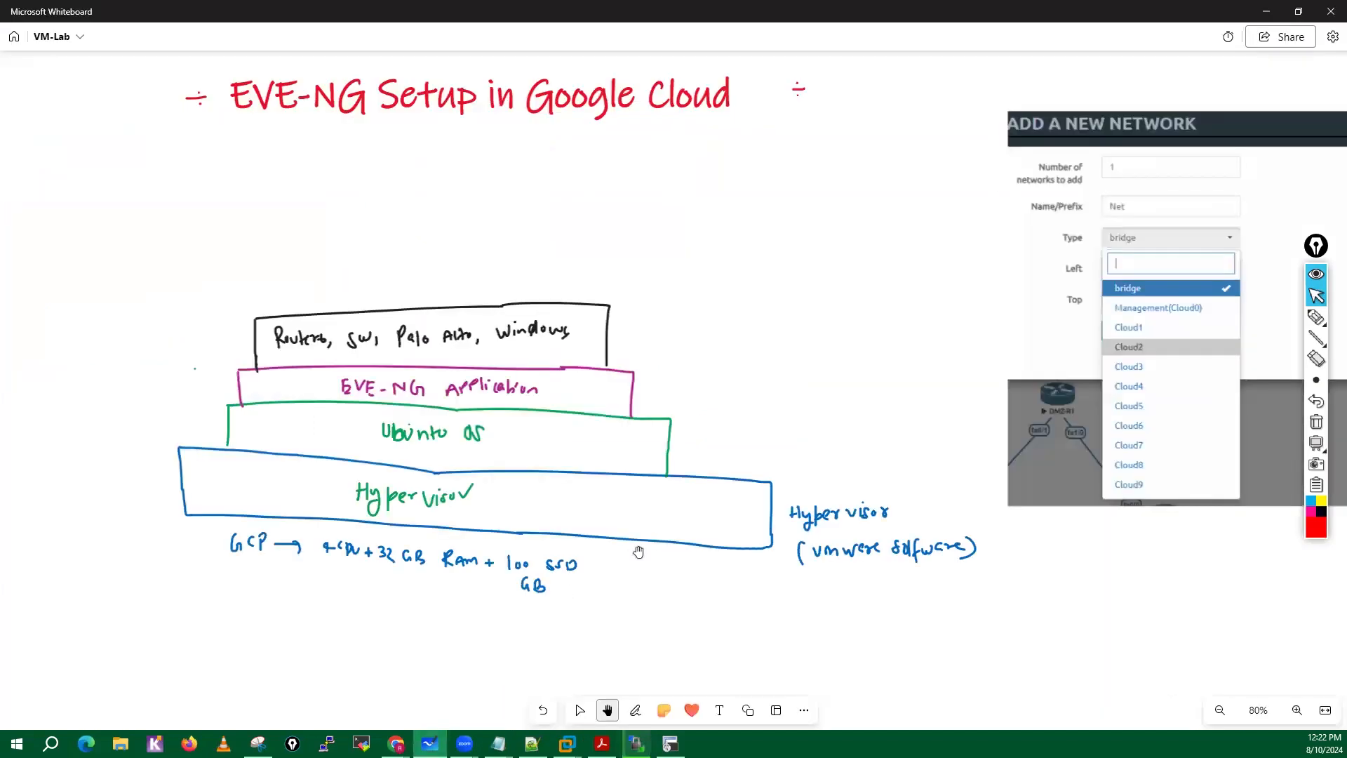
pyautogui.click(1316, 318)
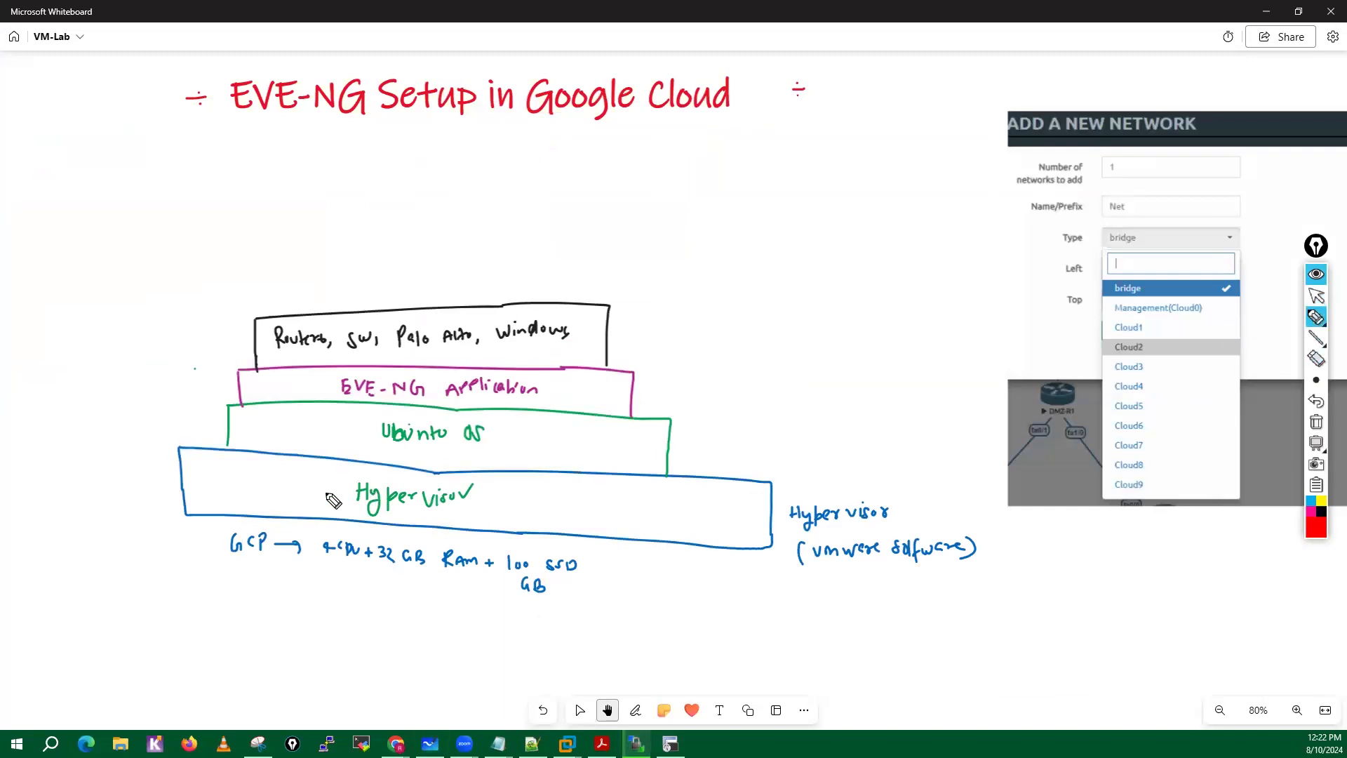
pyautogui.moveTo(127, 485)
pyautogui.mouseDown()
pyautogui.moveTo(189, 487)
pyautogui.moveTo(148, 517)
pyautogui.mouseUp()
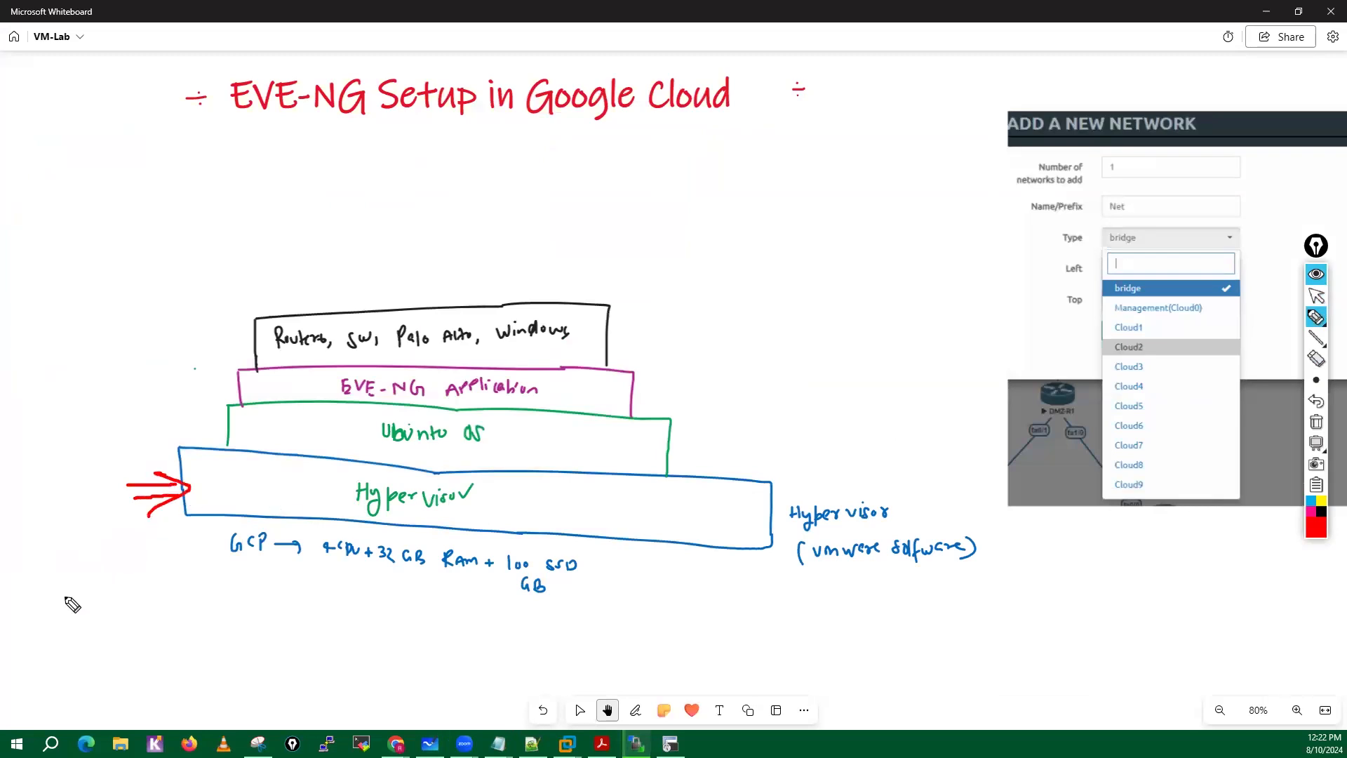
pyautogui.moveTo(66, 578)
pyautogui.mouseDown()
pyautogui.moveTo(49, 608)
pyautogui.moveTo(70, 593)
pyautogui.moveTo(116, 625)
pyautogui.mouseUp()
pyautogui.moveTo(118, 573); pyautogui.dragTo(121, 598)
pyautogui.moveTo(128, 558)
pyautogui.mouseDown()
pyautogui.moveTo(70, 534)
pyautogui.moveTo(113, 693)
pyautogui.moveTo(124, 539)
pyautogui.moveTo(212, 514)
pyautogui.mouseUp()
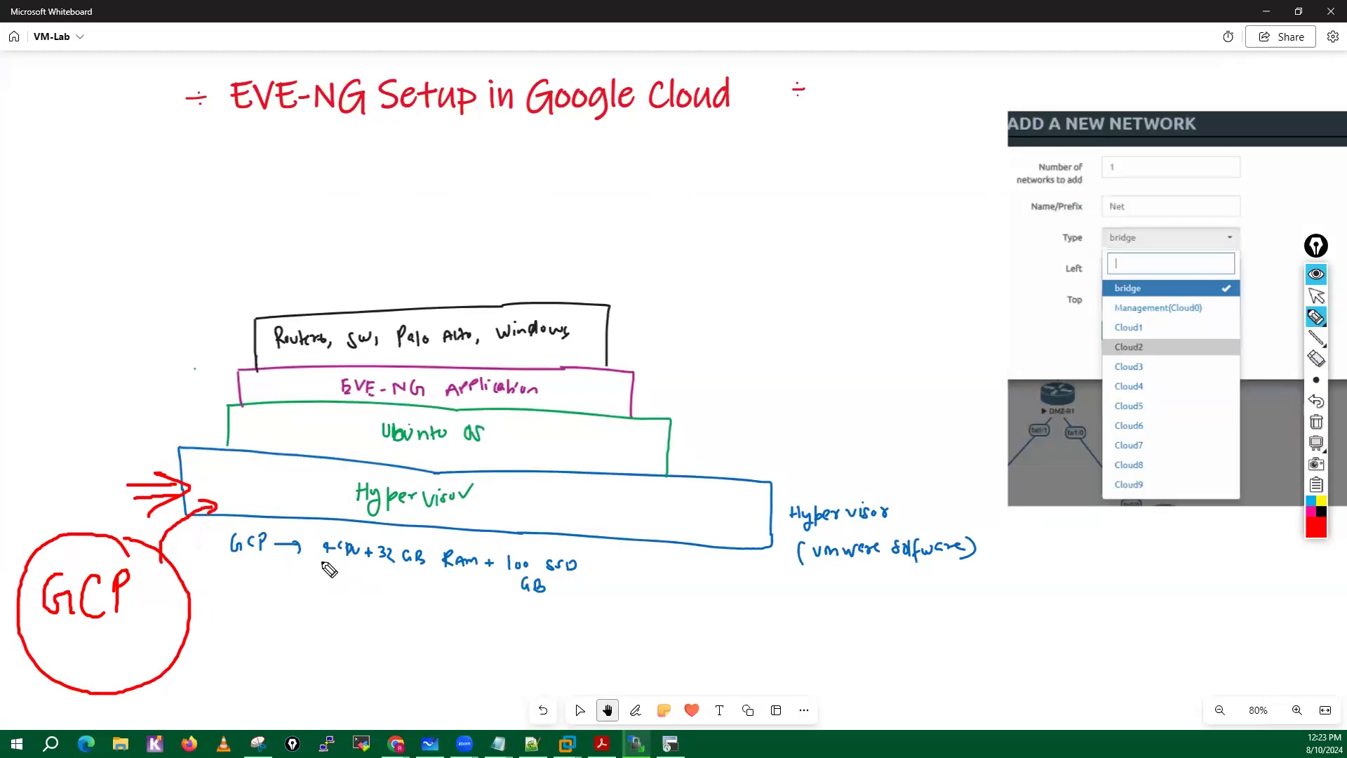
# Box the CPU/RAM and 100 GB SSD specs in red, tick the Hypervisor layer, and underline "vmware software".
pyautogui.moveTo(322, 562); pyautogui.dragTo(426, 572)
pyautogui.moveTo(317, 534)
pyautogui.mouseDown()
pyautogui.moveTo(317, 554)
pyautogui.moveTo(325, 535)
pyautogui.moveTo(407, 533)
pyautogui.moveTo(431, 570)
pyautogui.mouseUp()
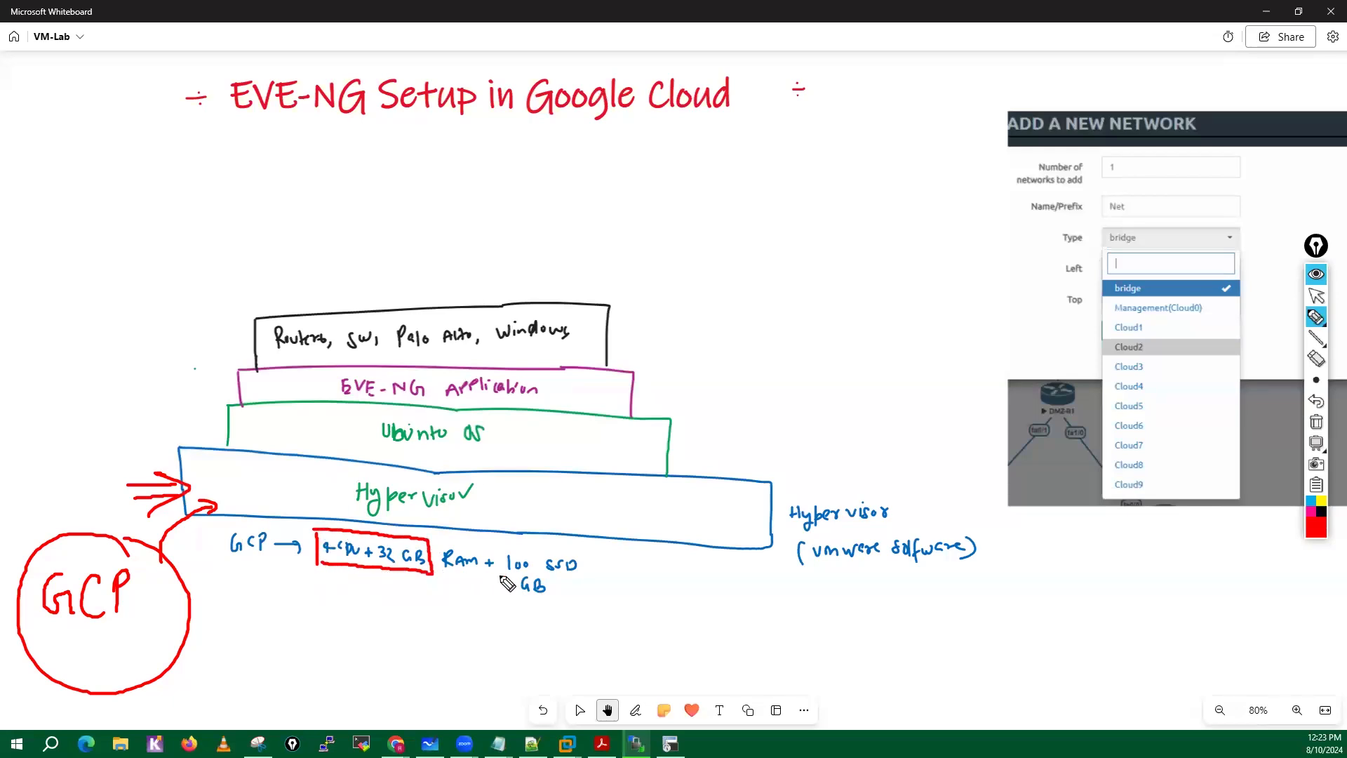
pyautogui.moveTo(500, 605)
pyautogui.mouseDown()
pyautogui.moveTo(499, 561)
pyautogui.moveTo(604, 547)
pyautogui.moveTo(500, 602)
pyautogui.mouseUp()
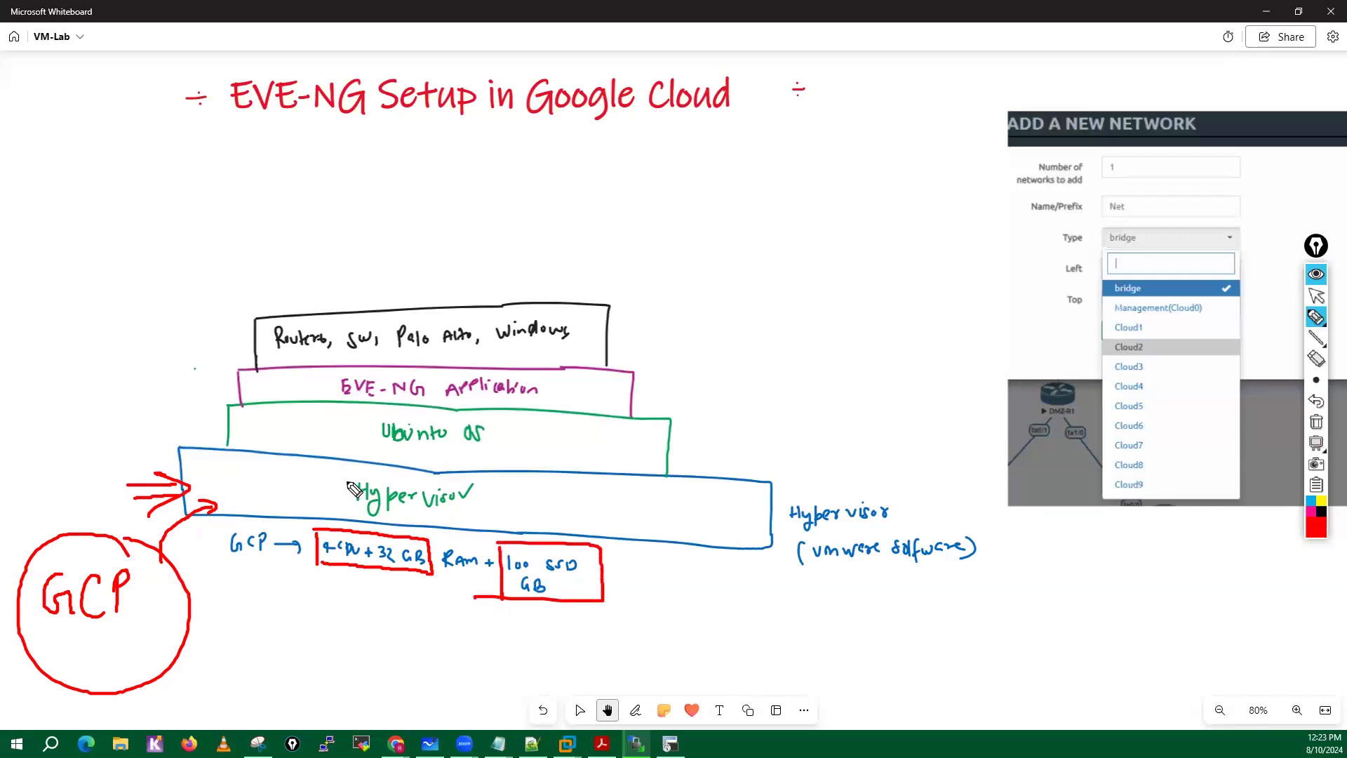
pyautogui.moveTo(299, 477)
pyautogui.mouseDown()
pyautogui.moveTo(317, 483)
pyautogui.moveTo(310, 504)
pyautogui.moveTo(336, 486)
pyautogui.mouseUp()
pyautogui.moveTo(814, 572); pyautogui.dragTo(968, 571)
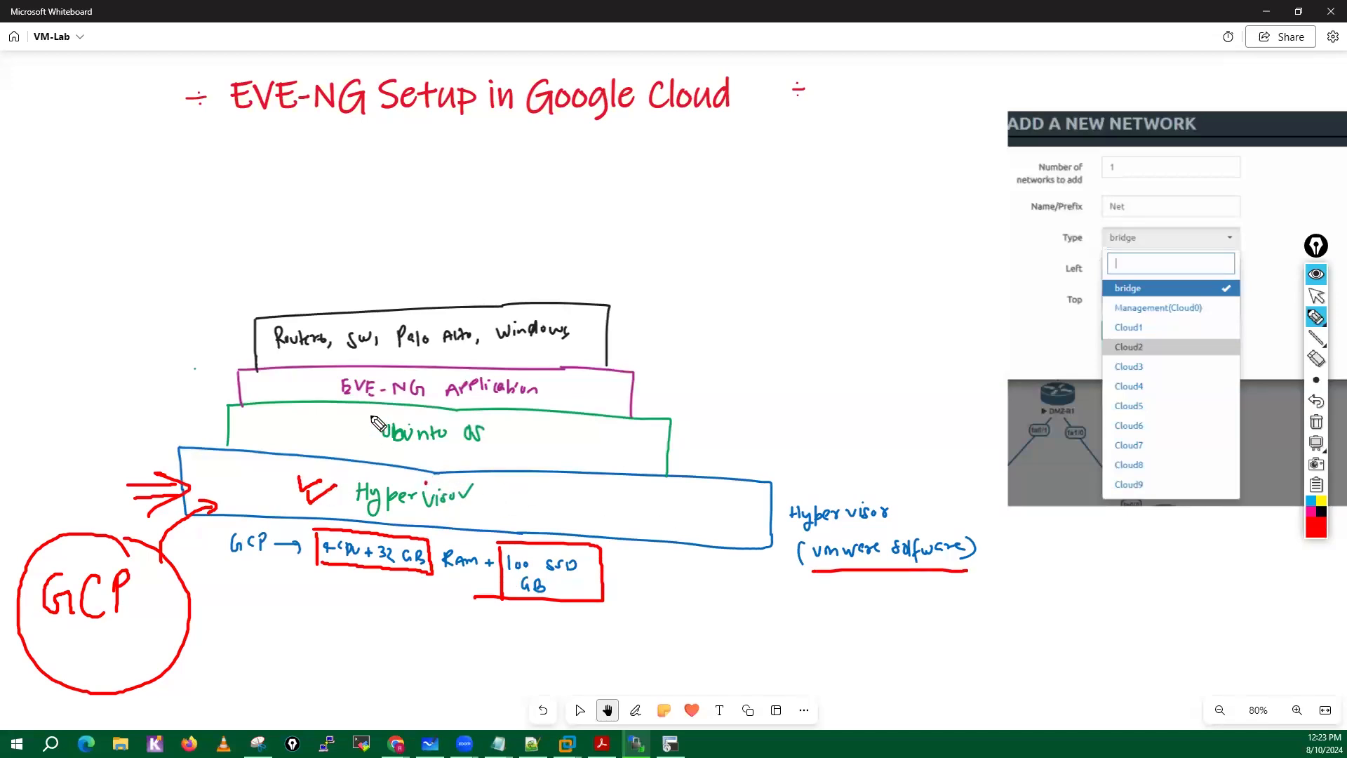
# Box "Ubuntu OS" in red and write the version "22.x" beside it.
pyautogui.moveTo(372, 414)
pyautogui.mouseDown()
pyautogui.moveTo(371, 448)
pyautogui.moveTo(498, 422)
pyautogui.moveTo(354, 445)
pyautogui.mouseUp()
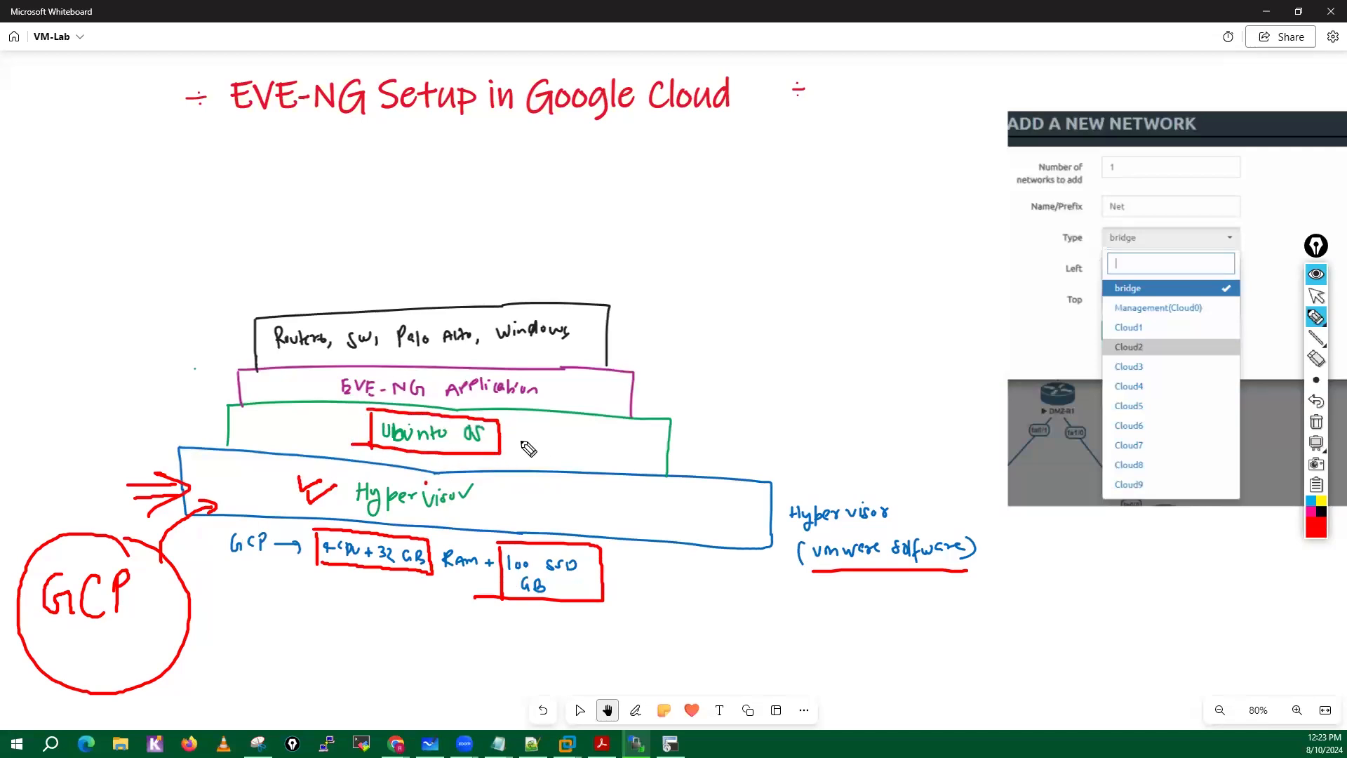
pyautogui.moveTo(512, 434); pyautogui.dragTo(532, 454)
pyautogui.moveTo(532, 434)
pyautogui.mouseDown()
pyautogui.moveTo(570, 454)
pyautogui.moveTo(554, 455)
pyautogui.mouseUp()
pyautogui.click(551, 446)
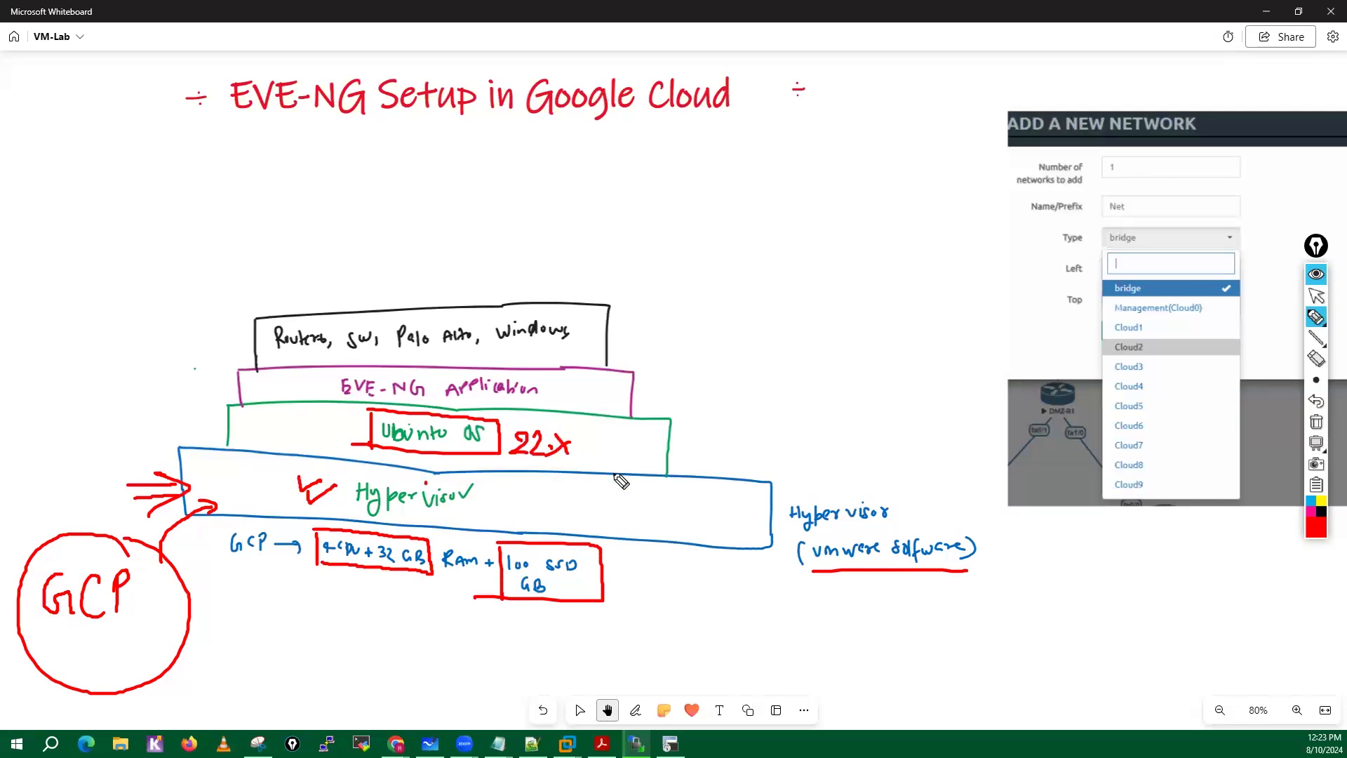
# Mark the EVE-NG Application layer and circle the Routers, SW, Palo Alto and Windows labels in red, and clear all on-screen annotations.
pyautogui.moveTo(326, 372)
pyautogui.mouseDown()
pyautogui.moveTo(327, 399)
pyautogui.moveTo(393, 374)
pyautogui.moveTo(533, 404)
pyautogui.moveTo(295, 401)
pyautogui.mouseUp()
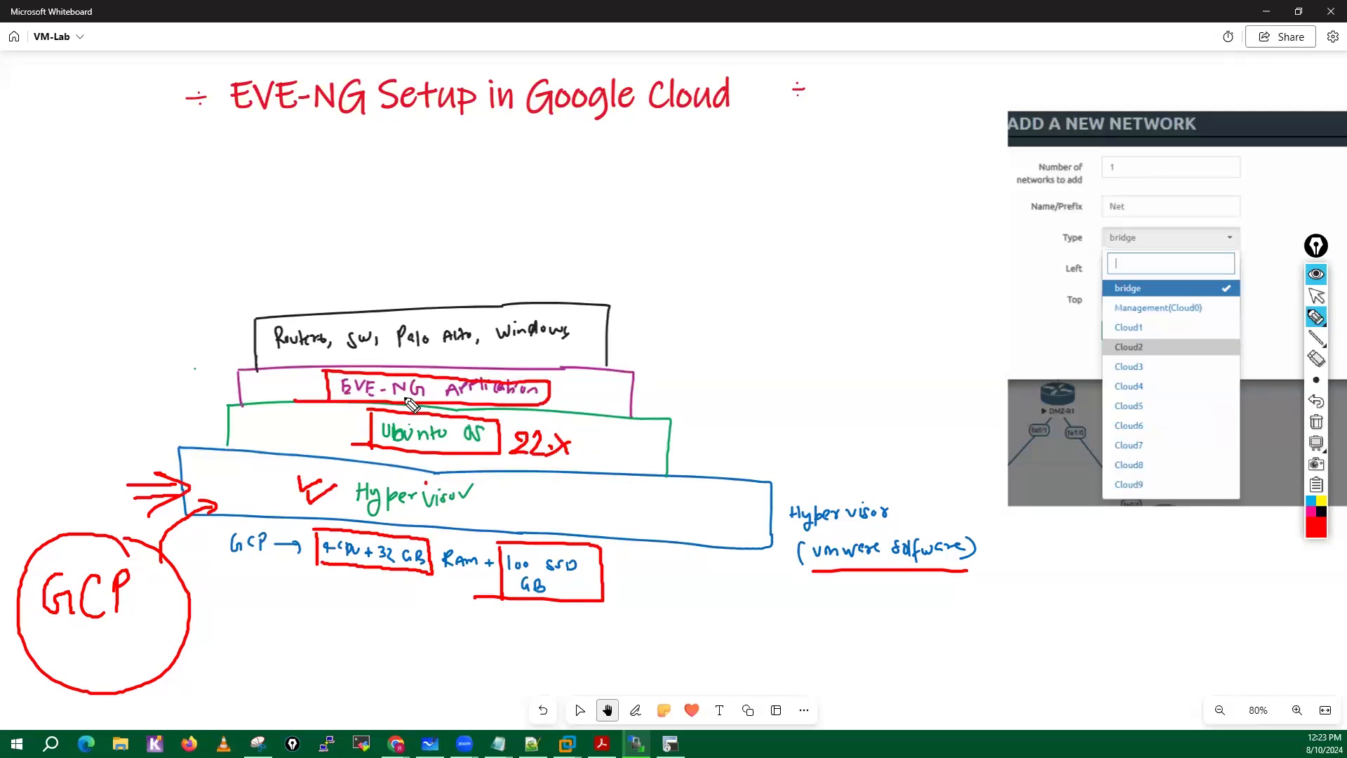
pyautogui.moveTo(385, 373)
pyautogui.mouseDown()
pyautogui.moveTo(402, 350)
pyautogui.moveTo(437, 356)
pyautogui.mouseUp()
pyautogui.moveTo(303, 316)
pyautogui.mouseDown()
pyautogui.moveTo(279, 324)
pyautogui.moveTo(295, 361)
pyautogui.moveTo(317, 317)
pyautogui.moveTo(359, 325)
pyautogui.mouseUp()
pyautogui.moveTo(421, 326)
pyautogui.mouseDown()
pyautogui.moveTo(407, 319)
pyautogui.moveTo(393, 362)
pyautogui.moveTo(428, 330)
pyautogui.mouseUp()
pyautogui.moveTo(554, 301)
pyautogui.mouseDown()
pyautogui.moveTo(569, 324)
pyautogui.moveTo(505, 306)
pyautogui.mouseUp()
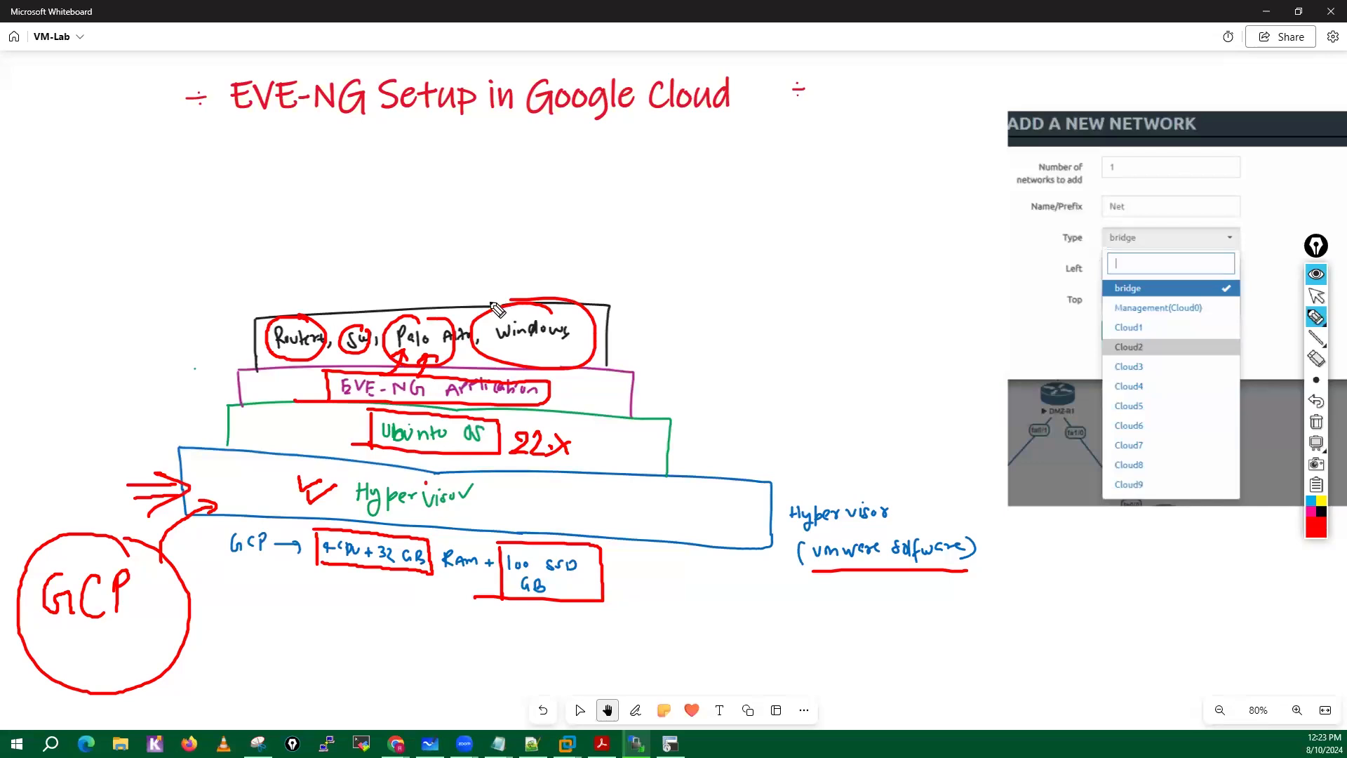
pyautogui.click(1317, 422)
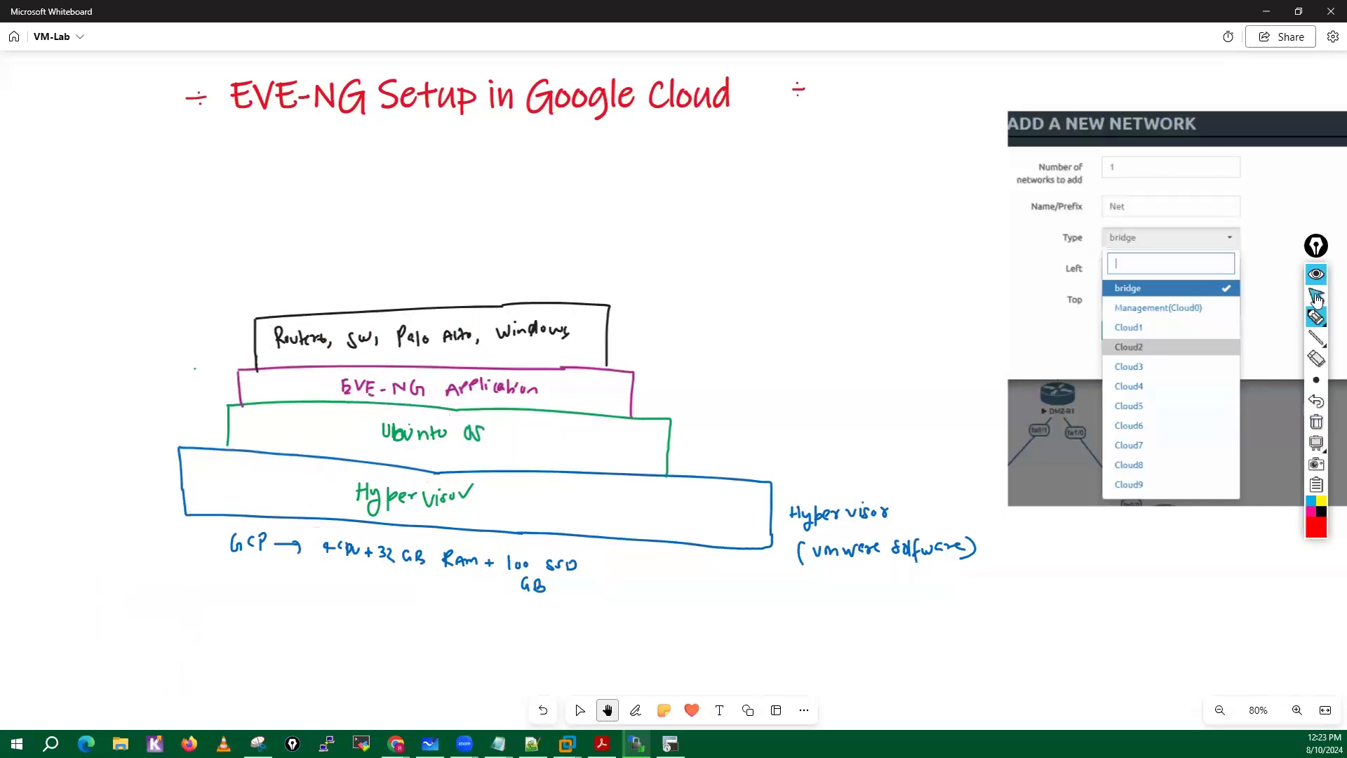
pyautogui.click(1316, 296)
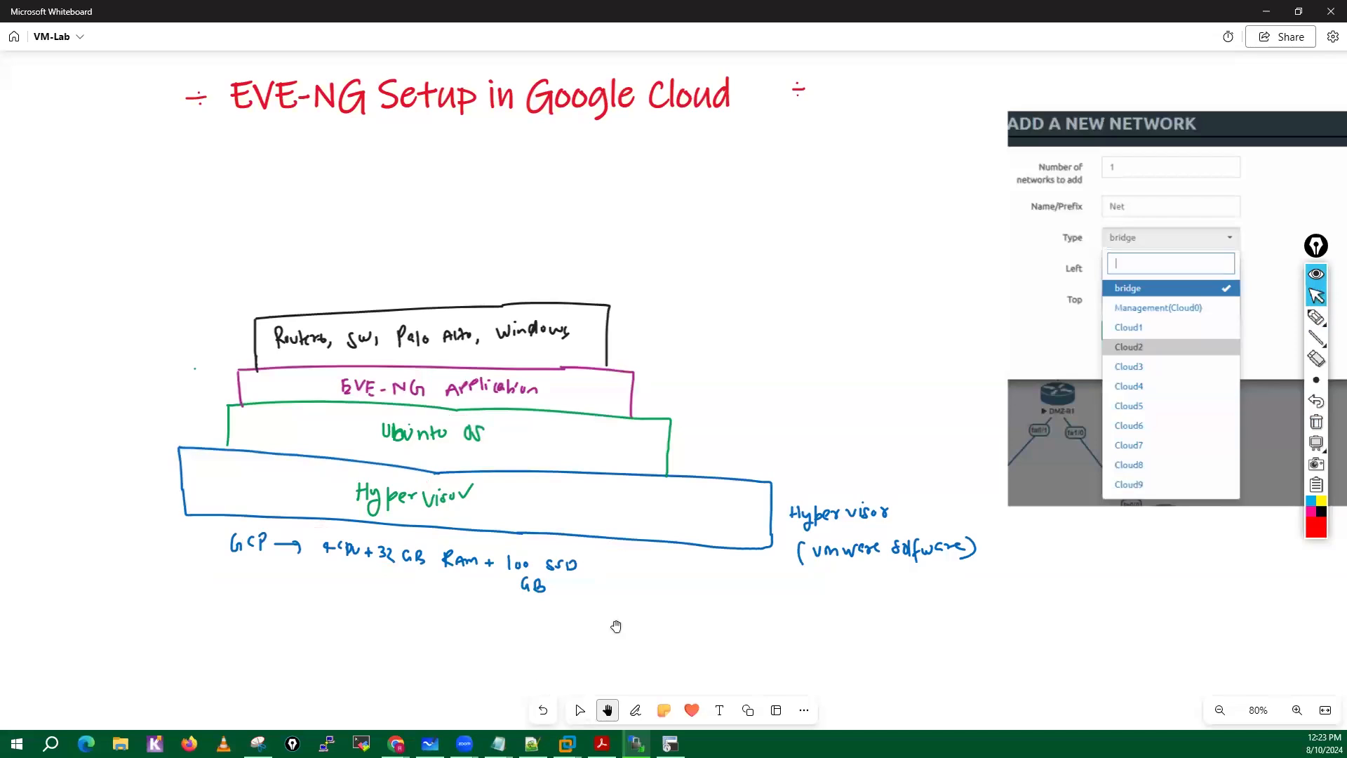
# Draw a large red rectangle with the on-screen shape tool on an empty area of the whiteboard.
pyautogui.moveTo(617, 627); pyautogui.dragTo(610, 363)
pyautogui.moveTo(593, 596); pyautogui.dragTo(591, 427)
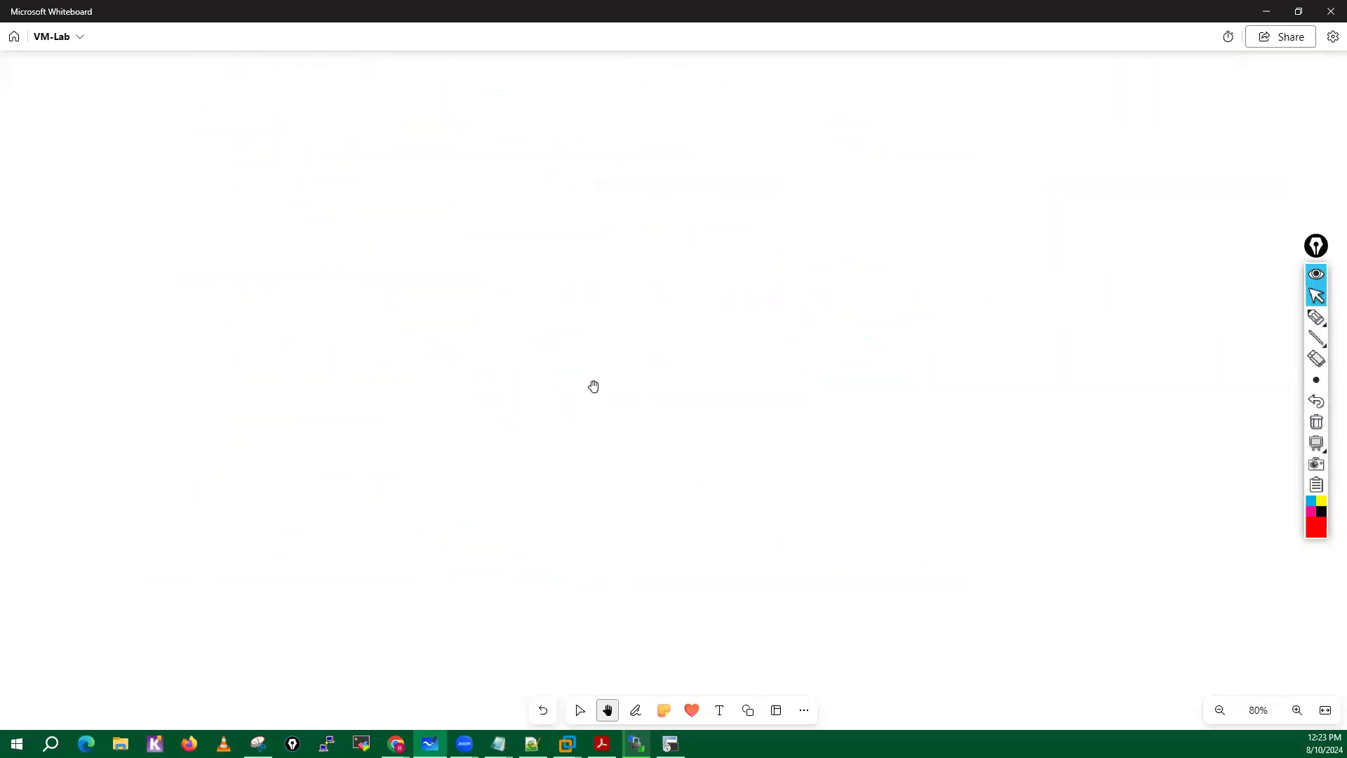
pyautogui.moveTo(1317, 386)
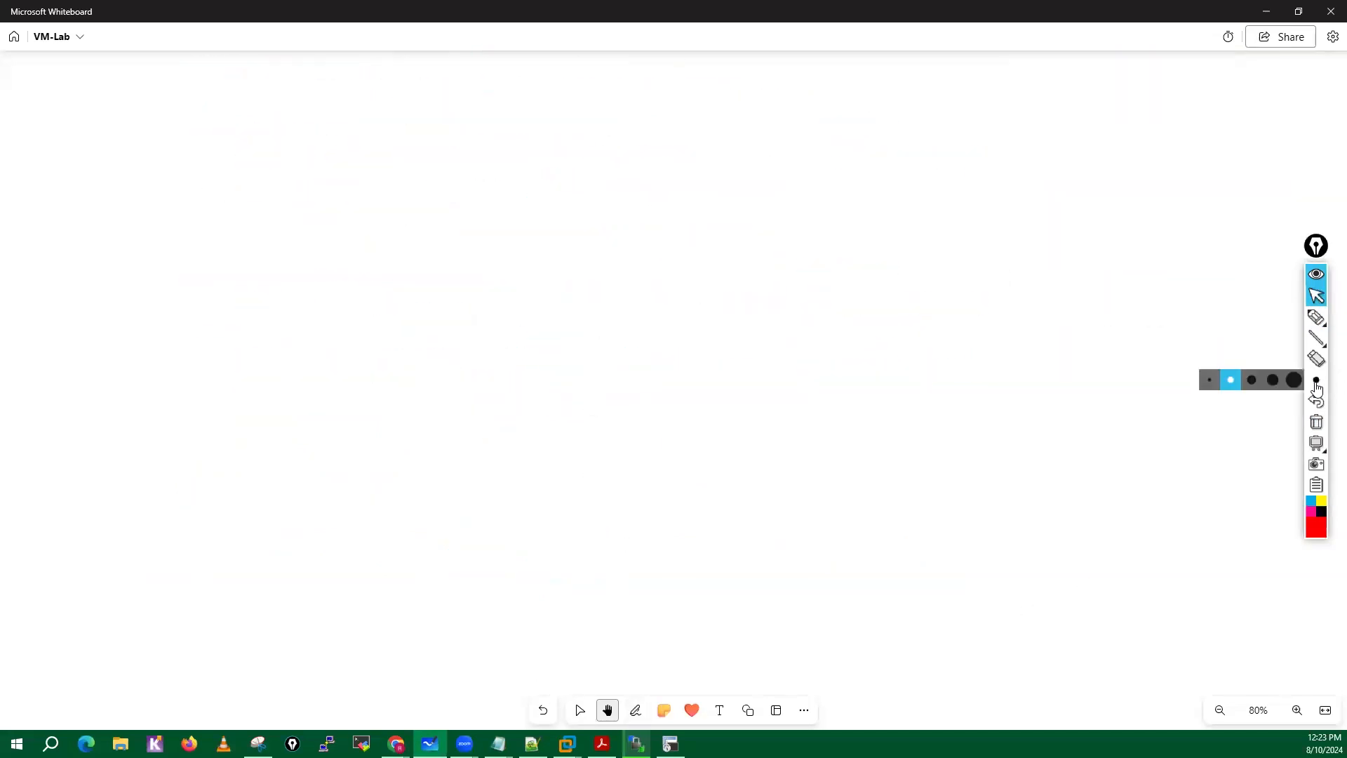
pyautogui.click(1235, 382)
pyautogui.moveTo(1319, 344)
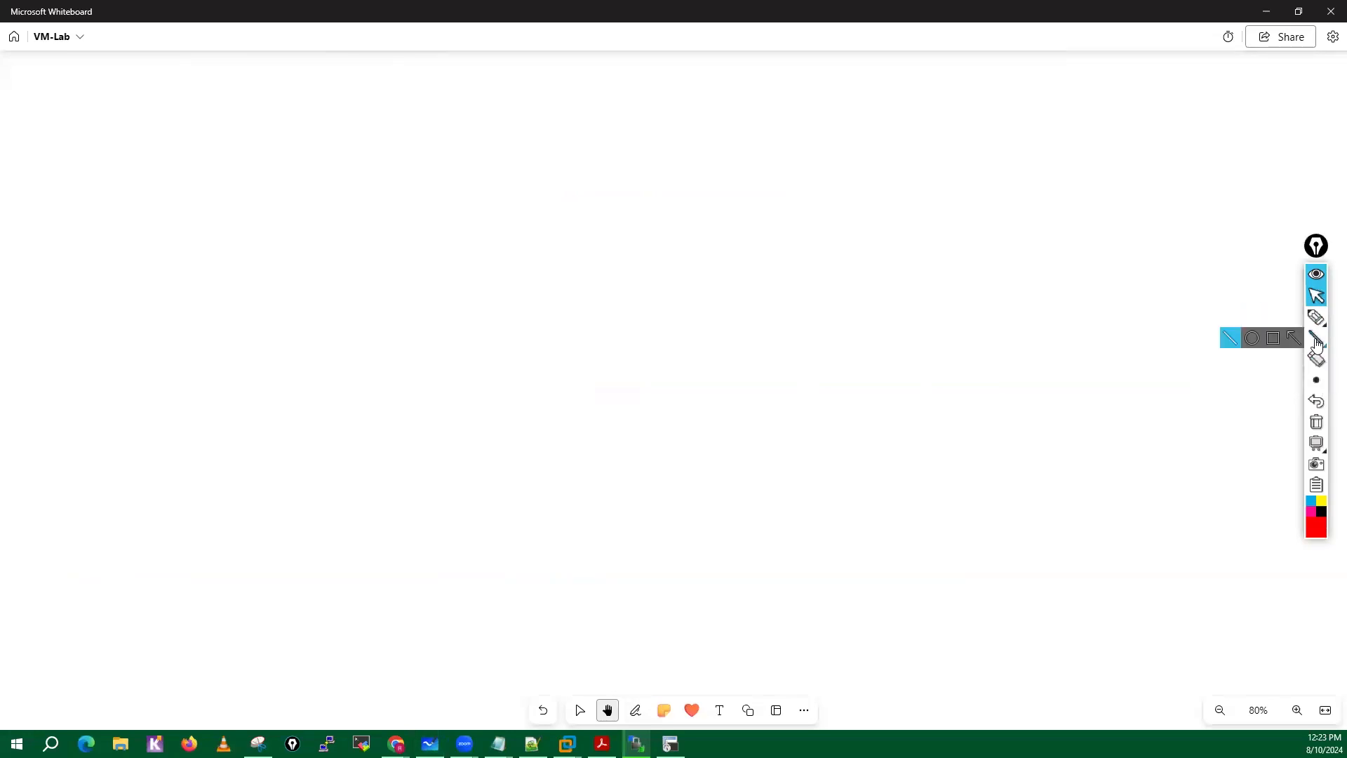
pyautogui.click(1272, 338)
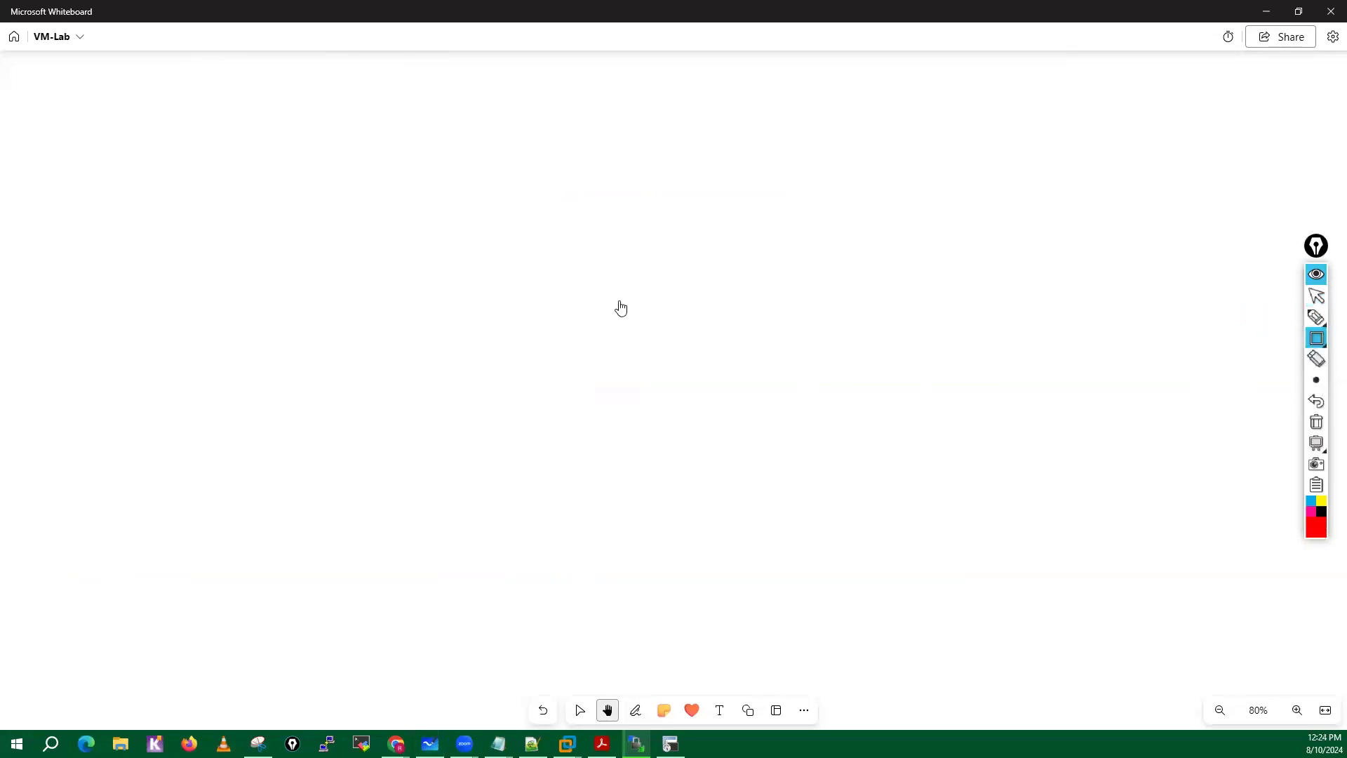
pyautogui.moveTo(415, 256); pyautogui.dragTo(980, 569)
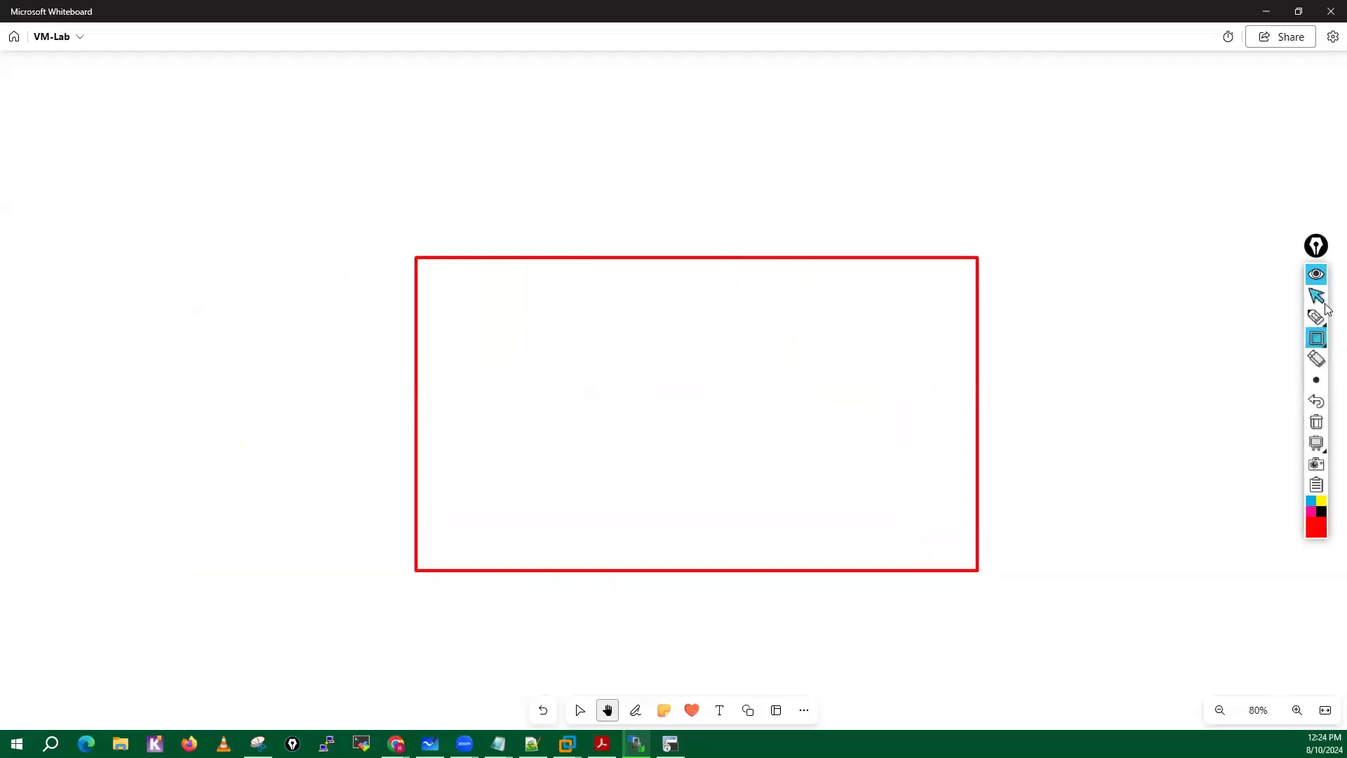
# Draw a green rectangle inside the red one and a black ellipse inside the green rectangle.
pyautogui.moveTo(1316, 519)
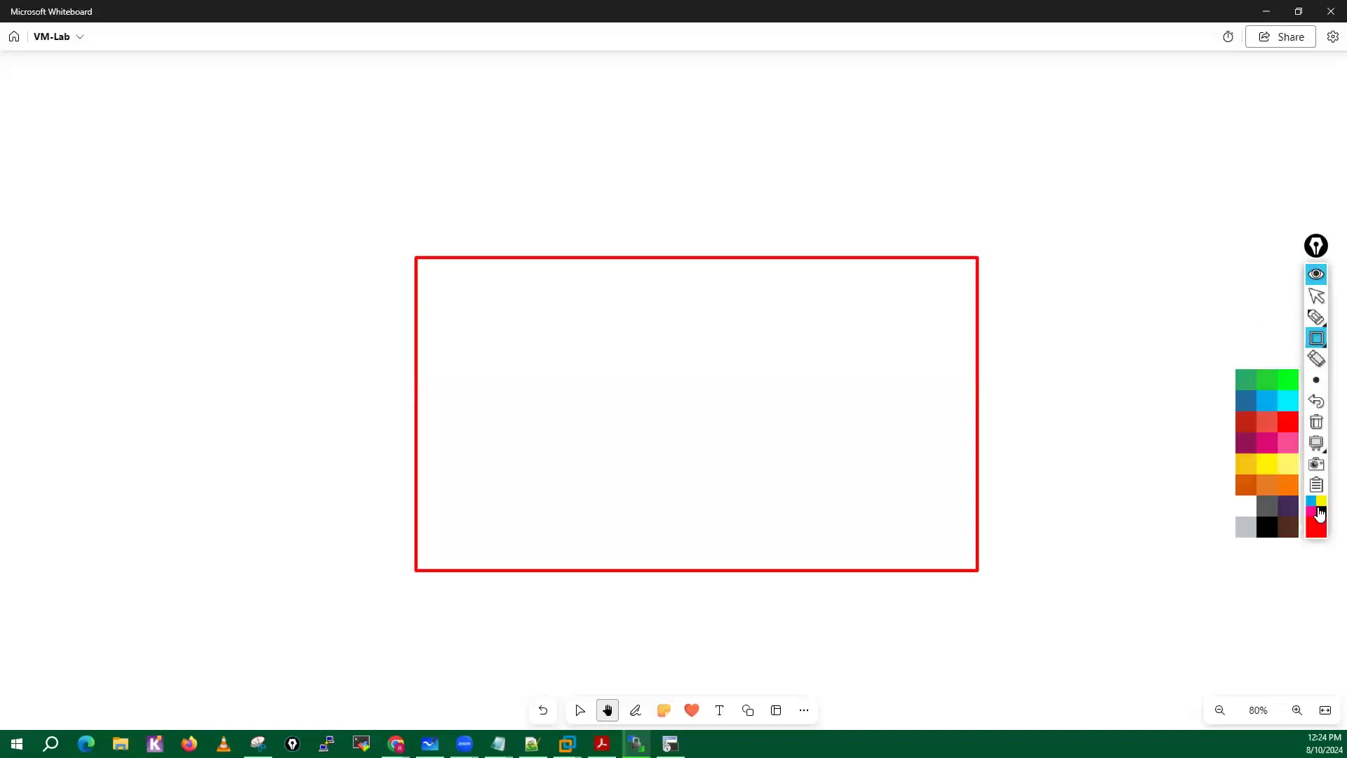
pyautogui.click(1268, 379)
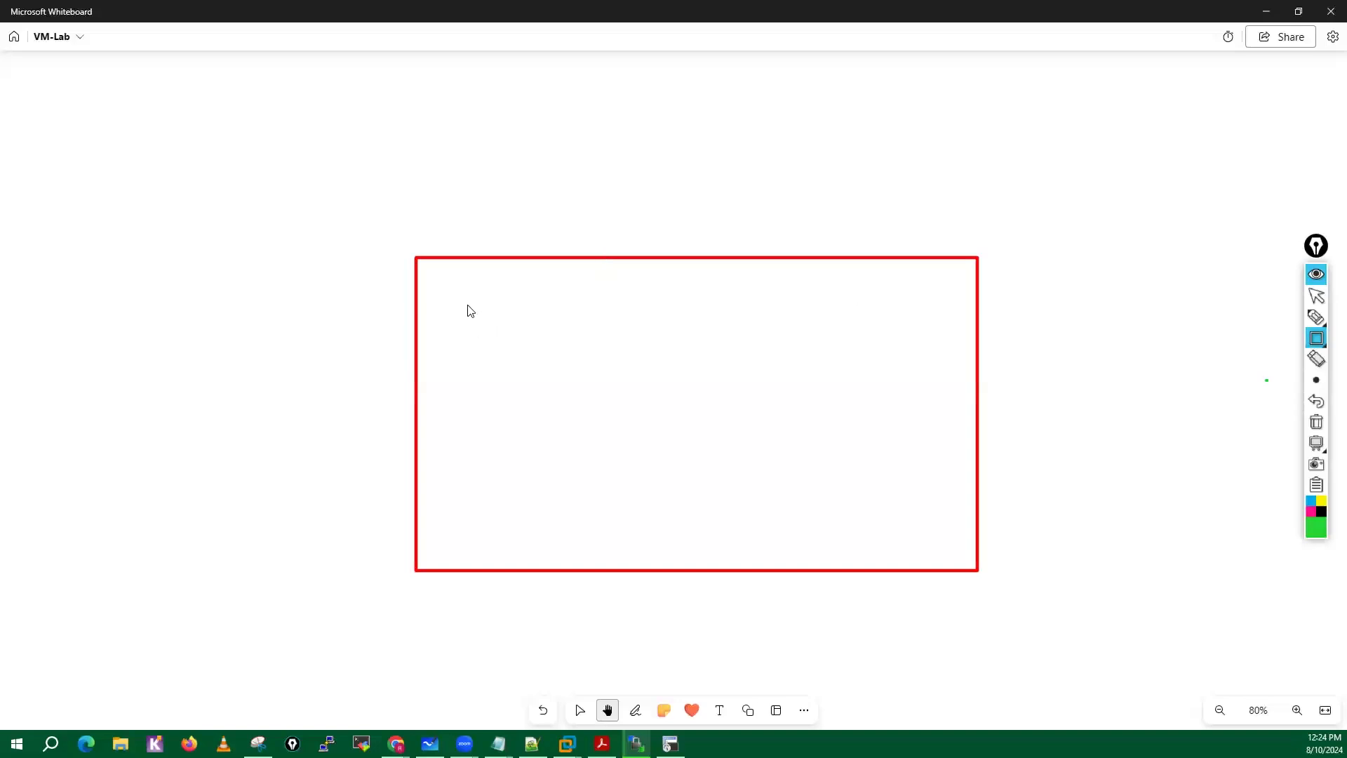
pyautogui.moveTo(464, 303); pyautogui.dragTo(950, 531)
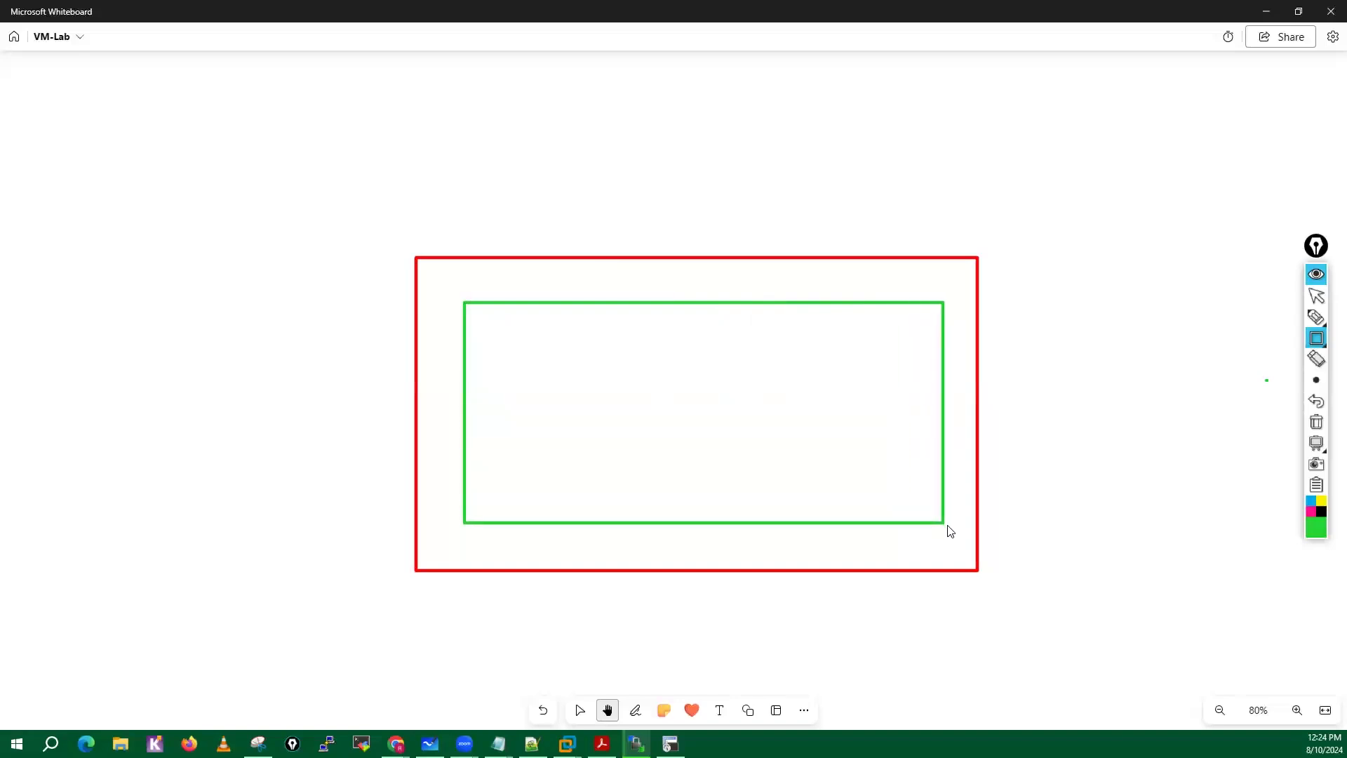
pyautogui.click(1322, 514)
pyautogui.moveTo(1316, 338)
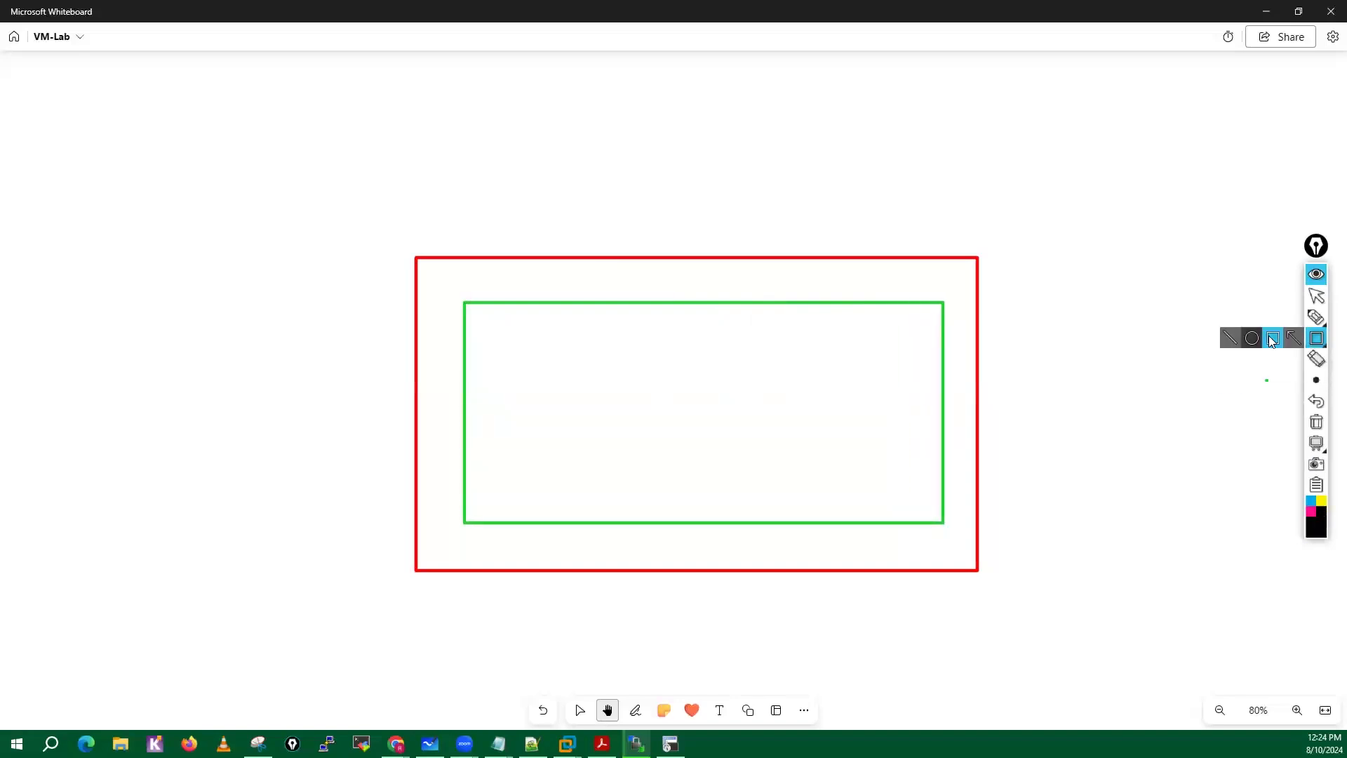
pyautogui.click(1252, 339)
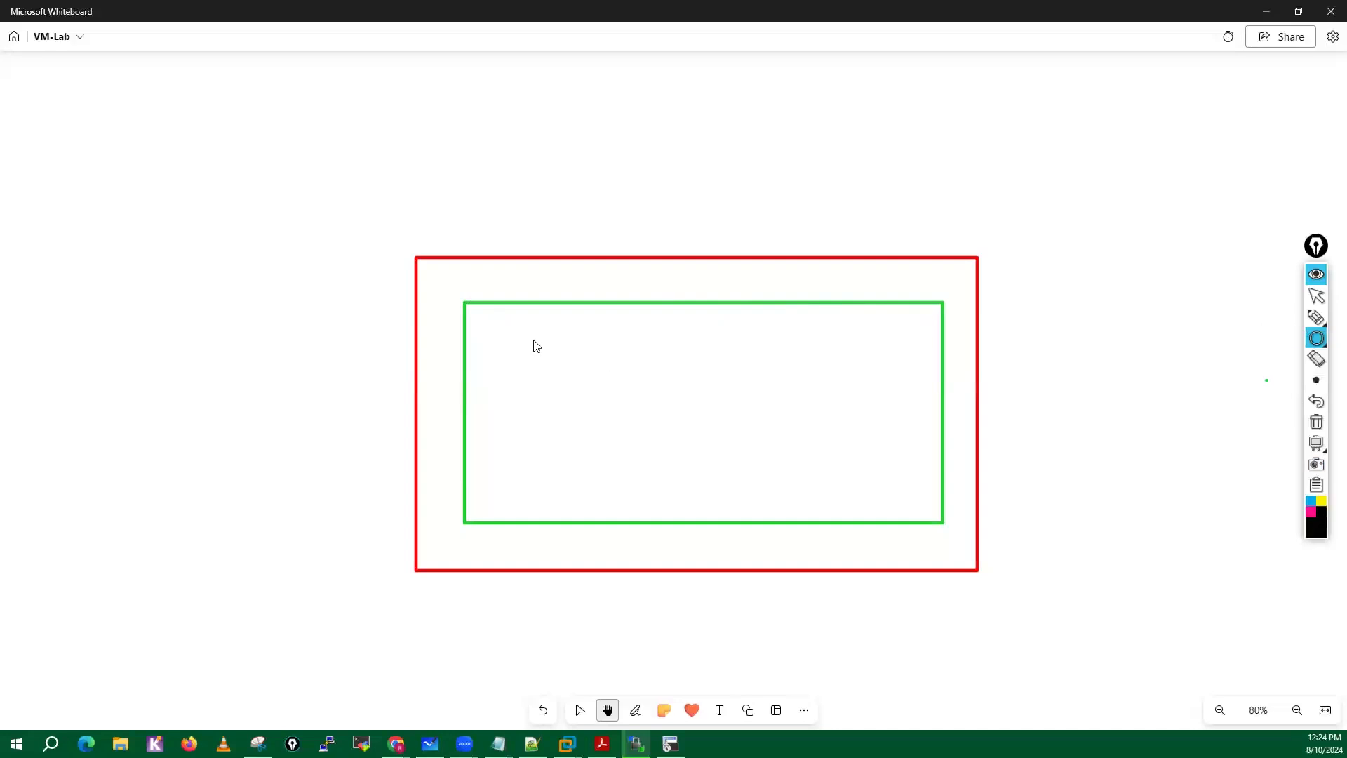
pyautogui.moveTo(537, 338); pyautogui.dragTo(886, 508)
# Draw seven small black rectangles in two rows inside the black ellipse with the on-screen rectangle tool.
pyautogui.click(1317, 338)
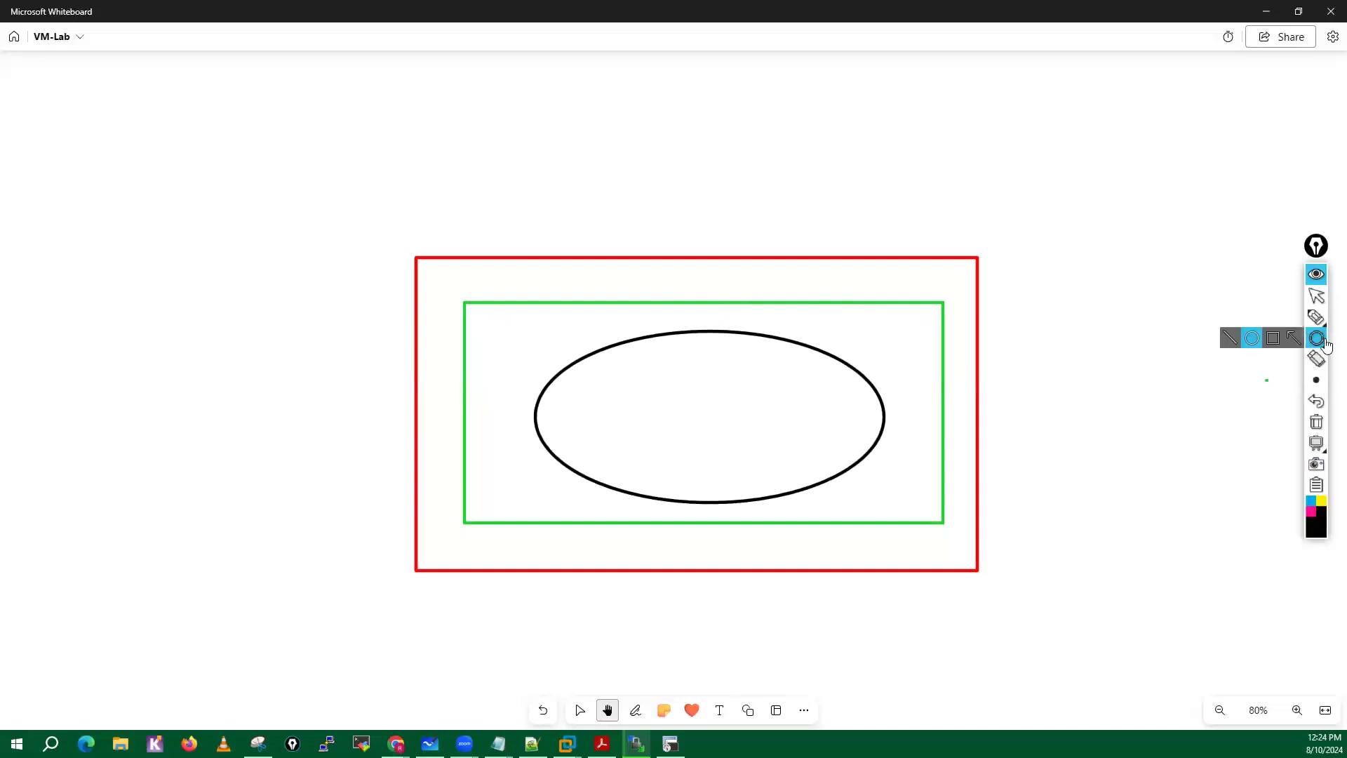
pyautogui.click(1273, 339)
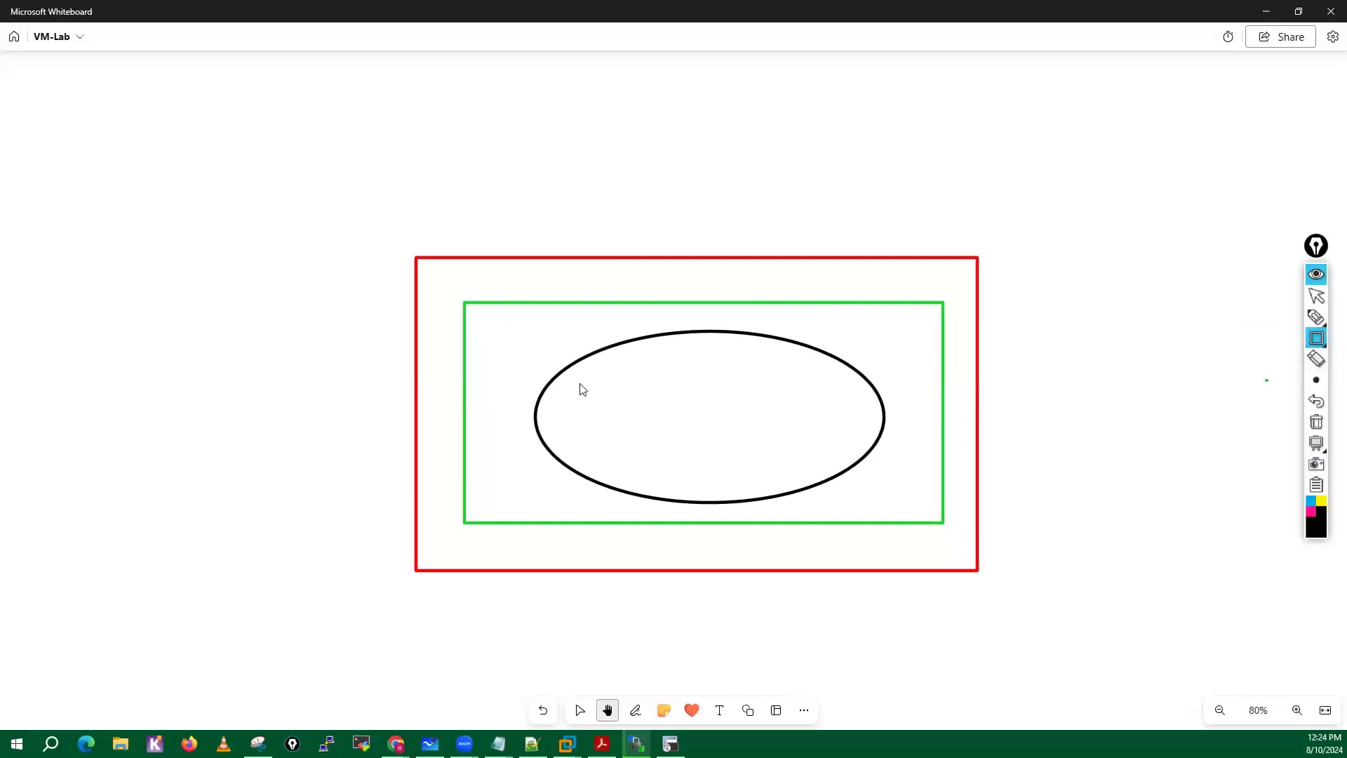
pyautogui.moveTo(580, 383)
pyautogui.mouseDown()
pyautogui.moveTo(617, 417)
pyautogui.moveTo(707, 423)
pyautogui.mouseUp()
pyautogui.moveTo(736, 379)
pyautogui.mouseDown()
pyautogui.moveTo(770, 420)
pyautogui.moveTo(843, 422)
pyautogui.mouseUp()
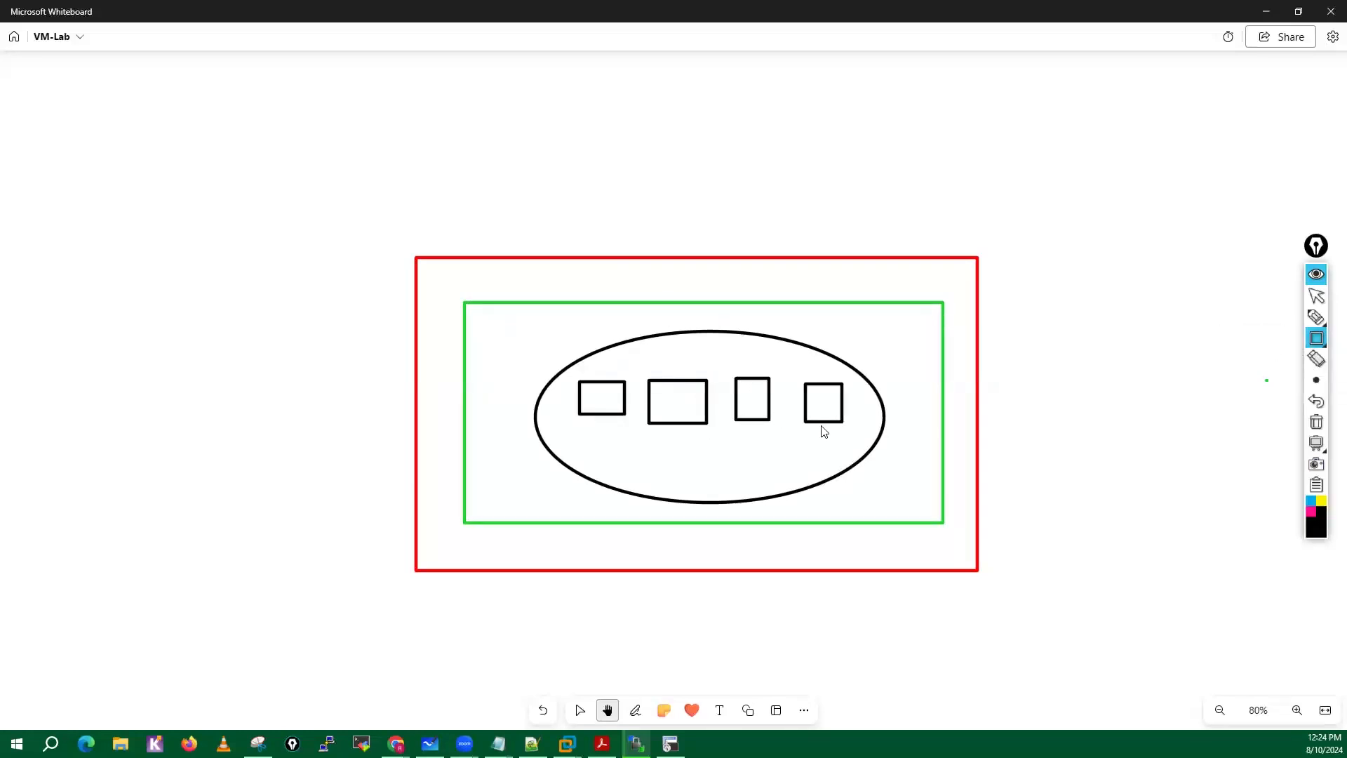
pyautogui.moveTo(615, 442)
pyautogui.mouseDown()
pyautogui.moveTo(667, 468)
pyautogui.moveTo(843, 463)
pyautogui.mouseUp()
# Handwrite "GCP" in black above the red rectangle and add circled VM notes across the diagram's upper edges.
pyautogui.click(1322, 323)
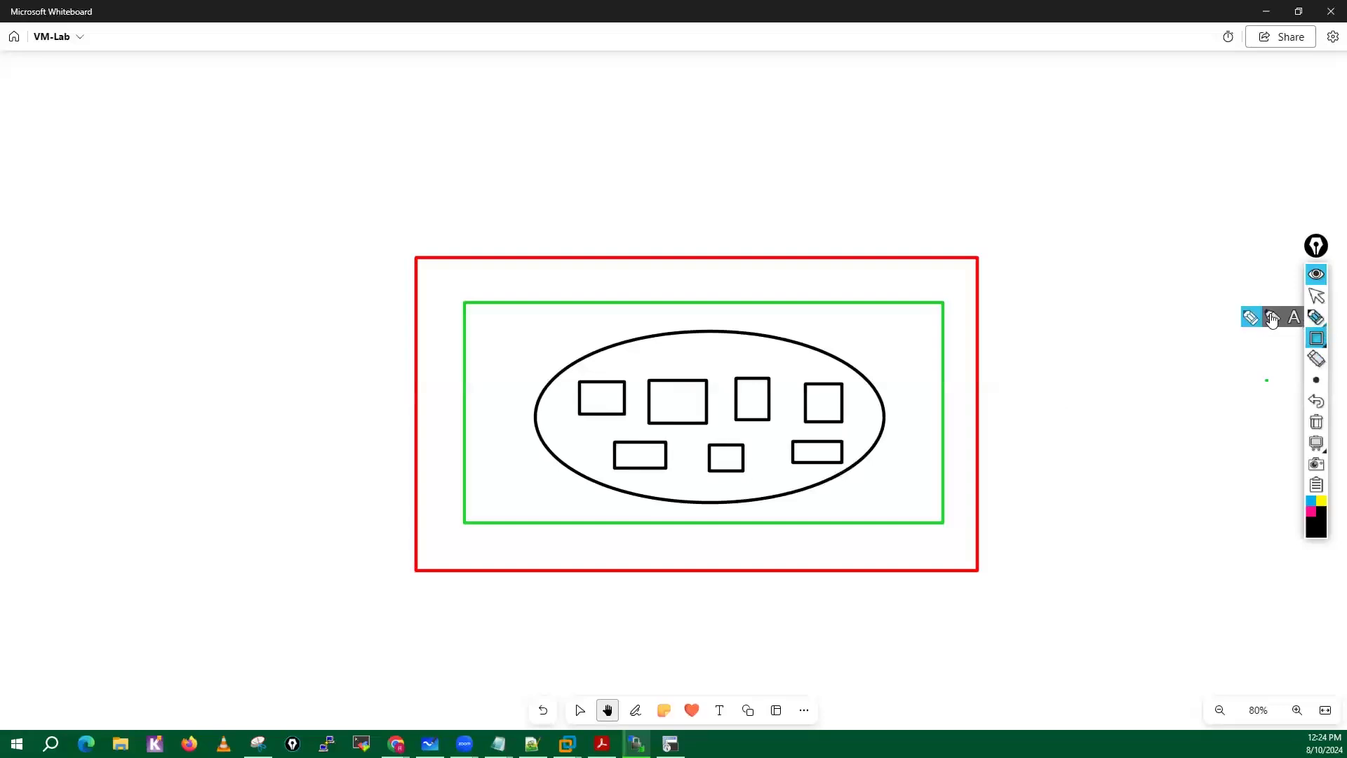
pyautogui.moveTo(439, 239)
pyautogui.mouseDown()
pyautogui.moveTo(475, 237)
pyautogui.moveTo(488, 253)
pyautogui.mouseUp()
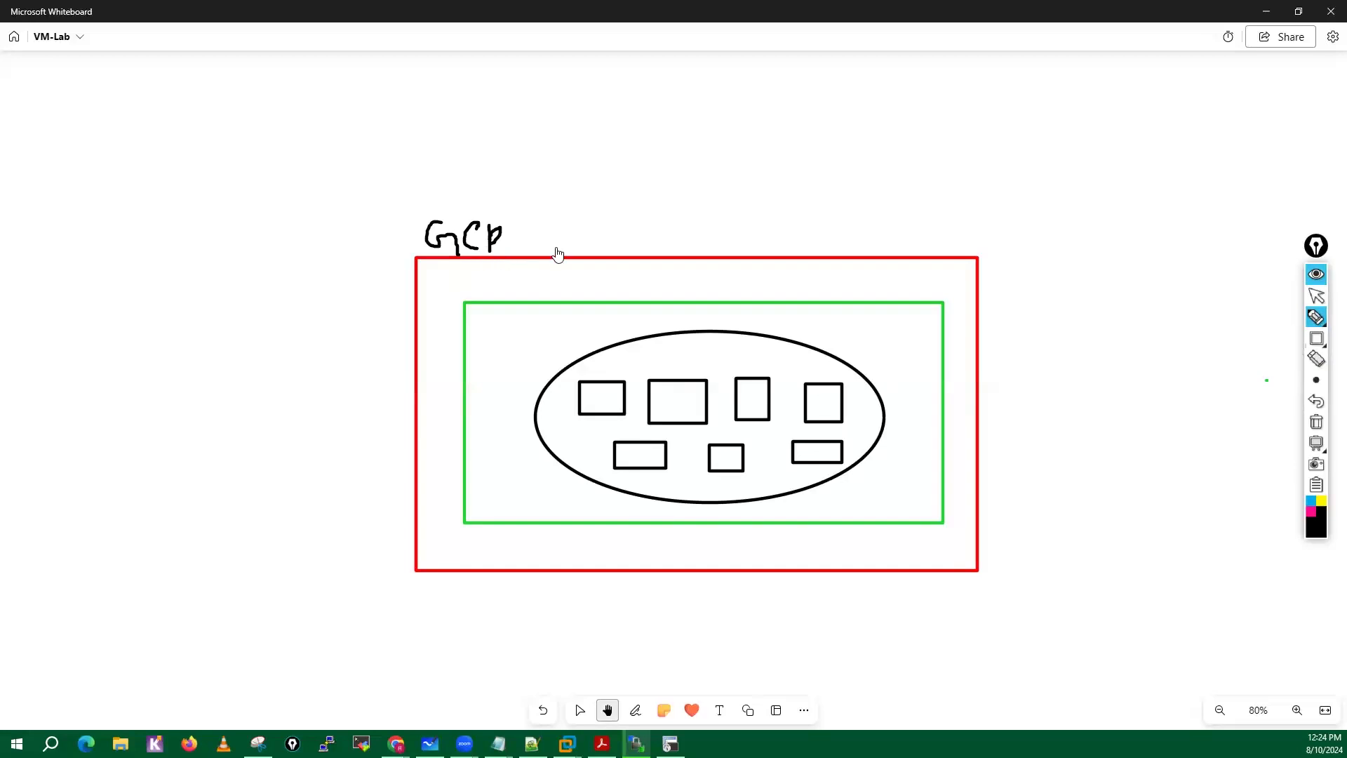
pyautogui.moveTo(598, 247)
pyautogui.mouseDown()
pyautogui.moveTo(621, 228)
pyautogui.moveTo(642, 242)
pyautogui.moveTo(550, 262)
pyautogui.moveTo(595, 283)
pyautogui.moveTo(548, 280)
pyautogui.moveTo(601, 313)
pyautogui.moveTo(615, 300)
pyautogui.mouseUp()
pyautogui.moveTo(714, 310); pyautogui.dragTo(828, 291)
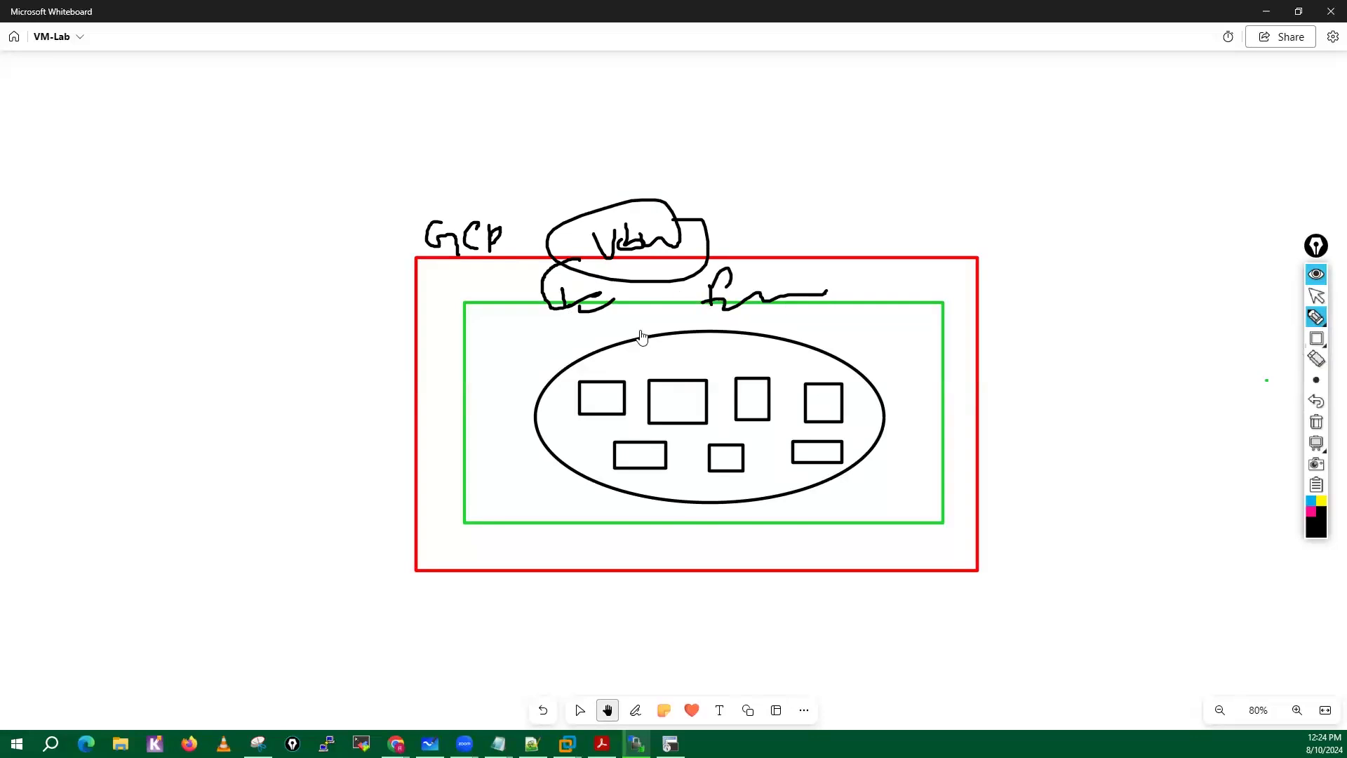
# Mark each of the seven small rectangles inside the ellipse with a black tick.
pyautogui.moveTo(609, 369)
pyautogui.mouseDown()
pyautogui.moveTo(651, 349)
pyautogui.moveTo(715, 391)
pyautogui.mouseUp()
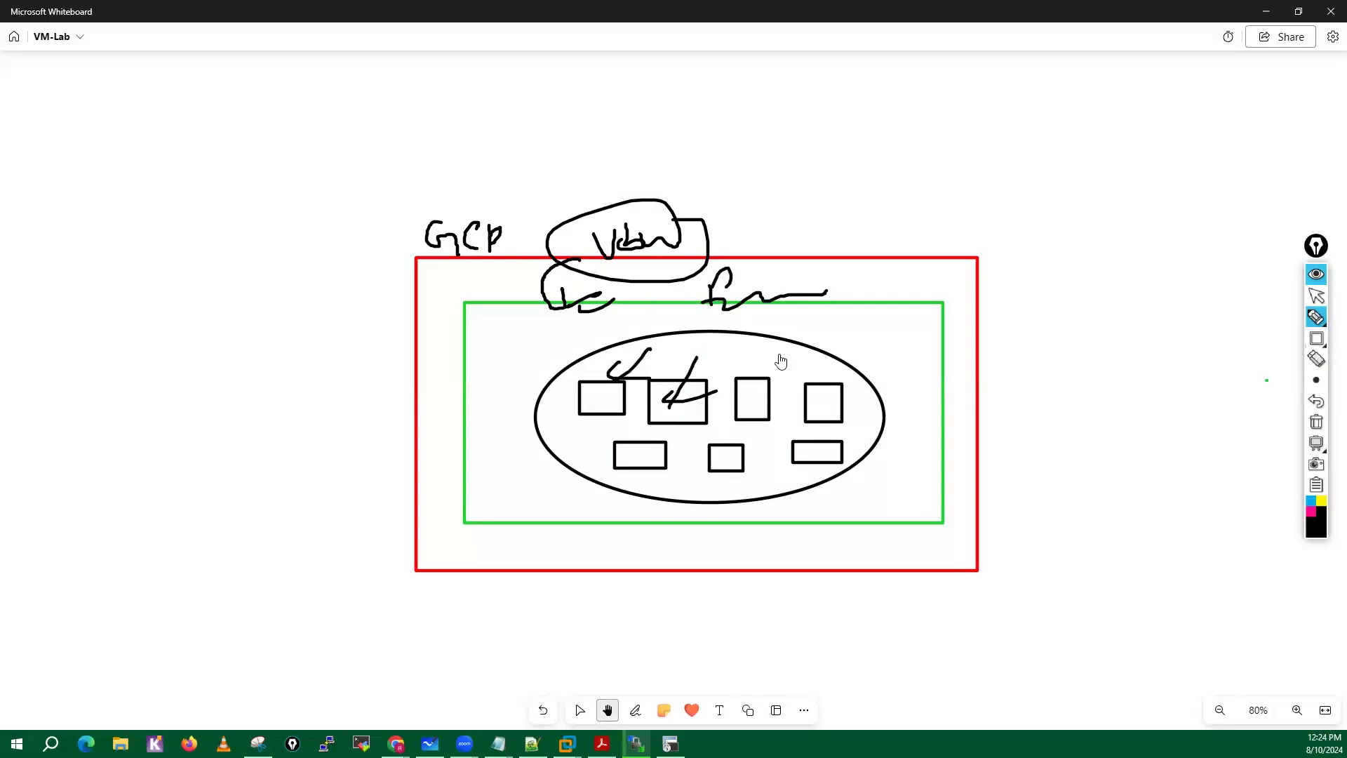
pyautogui.moveTo(779, 354); pyautogui.dragTo(781, 395)
pyautogui.moveTo(842, 365)
pyautogui.mouseDown()
pyautogui.moveTo(807, 460)
pyautogui.moveTo(701, 467)
pyautogui.moveTo(663, 433)
pyautogui.mouseUp()
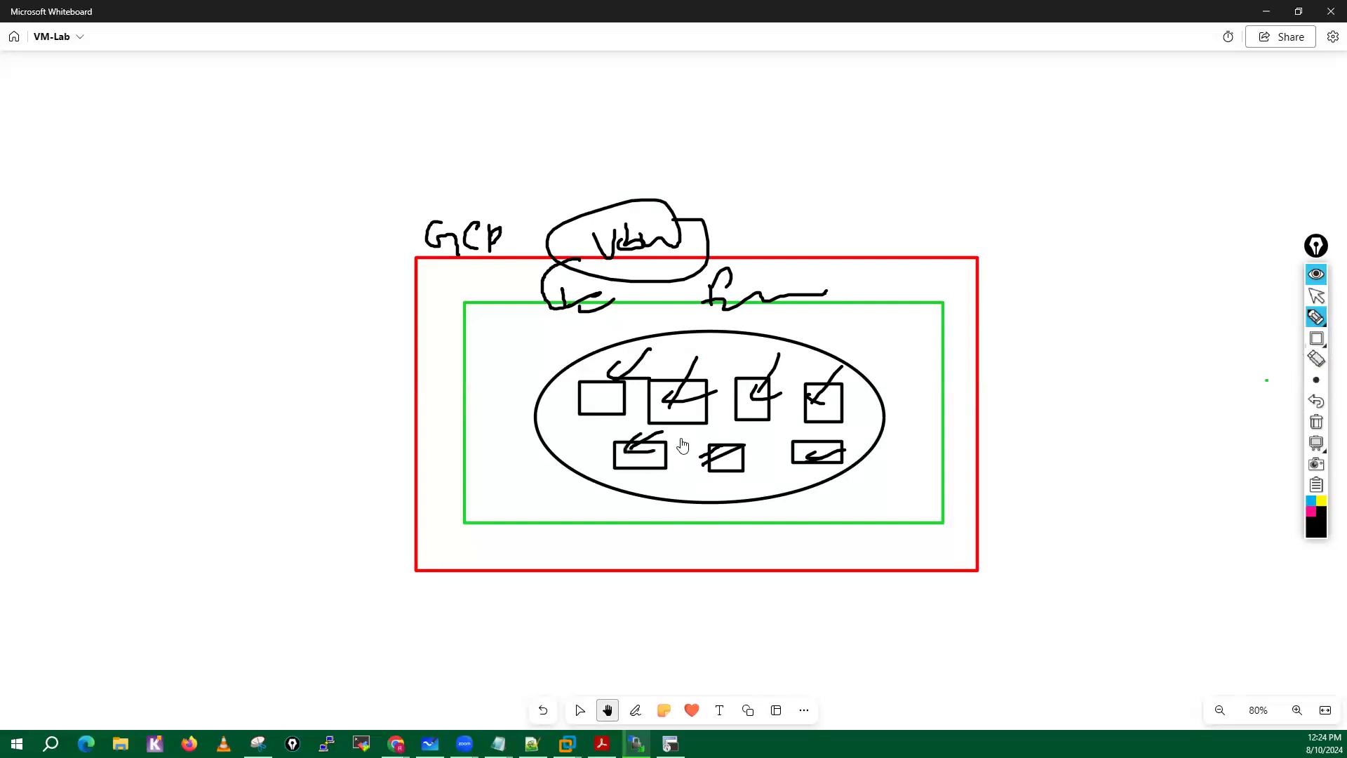
# Clear all on-screen annotations and minimize the whiteboard to return to the WinSCP upload.
pyautogui.click(1317, 423)
pyautogui.click(1317, 297)
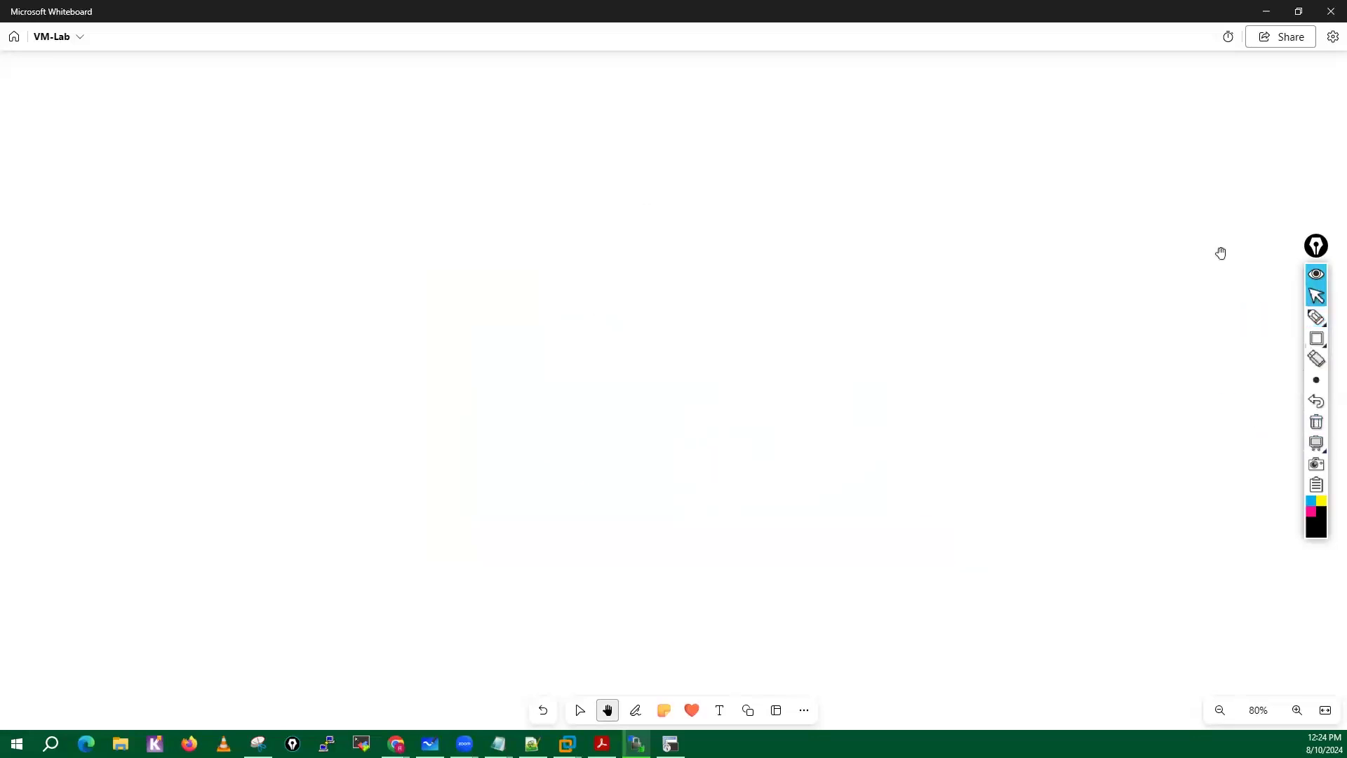
pyautogui.click(1271, 11)
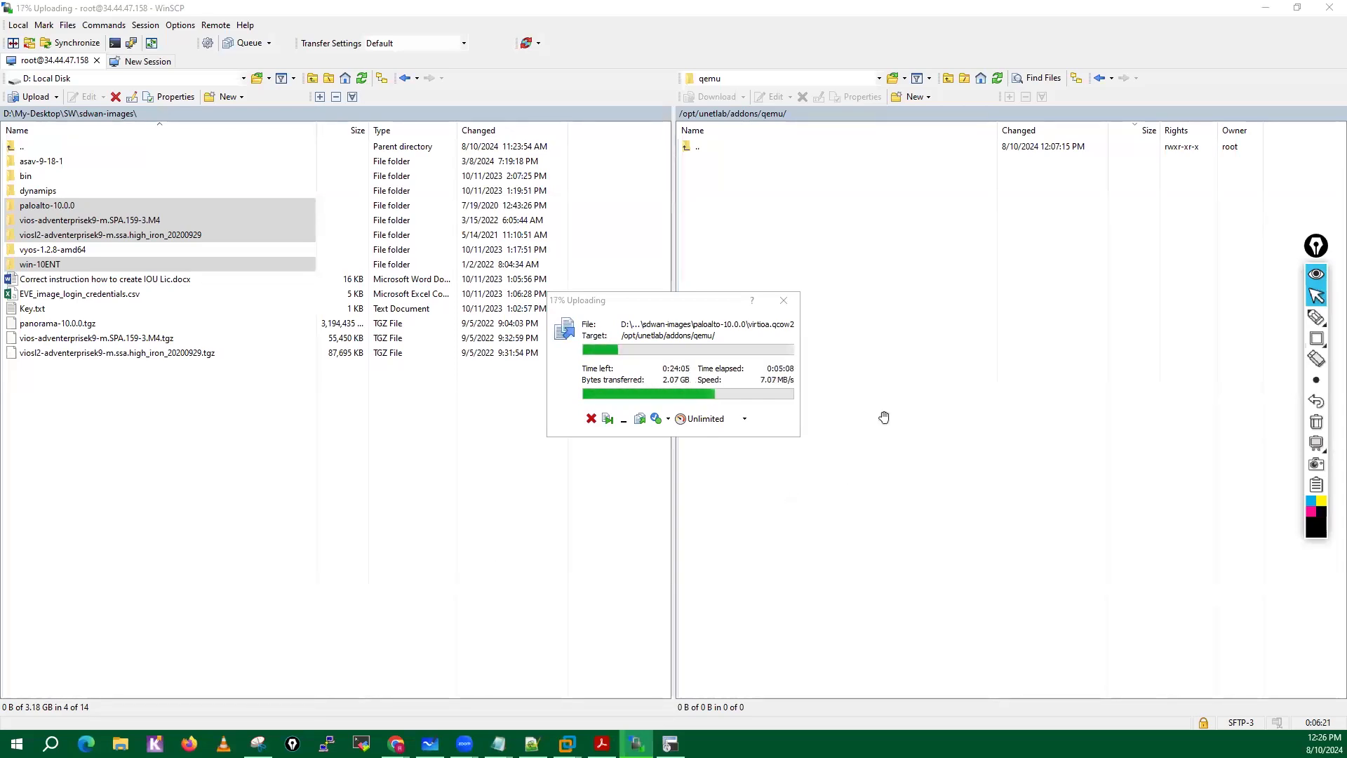
# Draw a black check mark with the on-screen pen in the empty area of the remote qemu folder listing.
pyautogui.click(1318, 317)
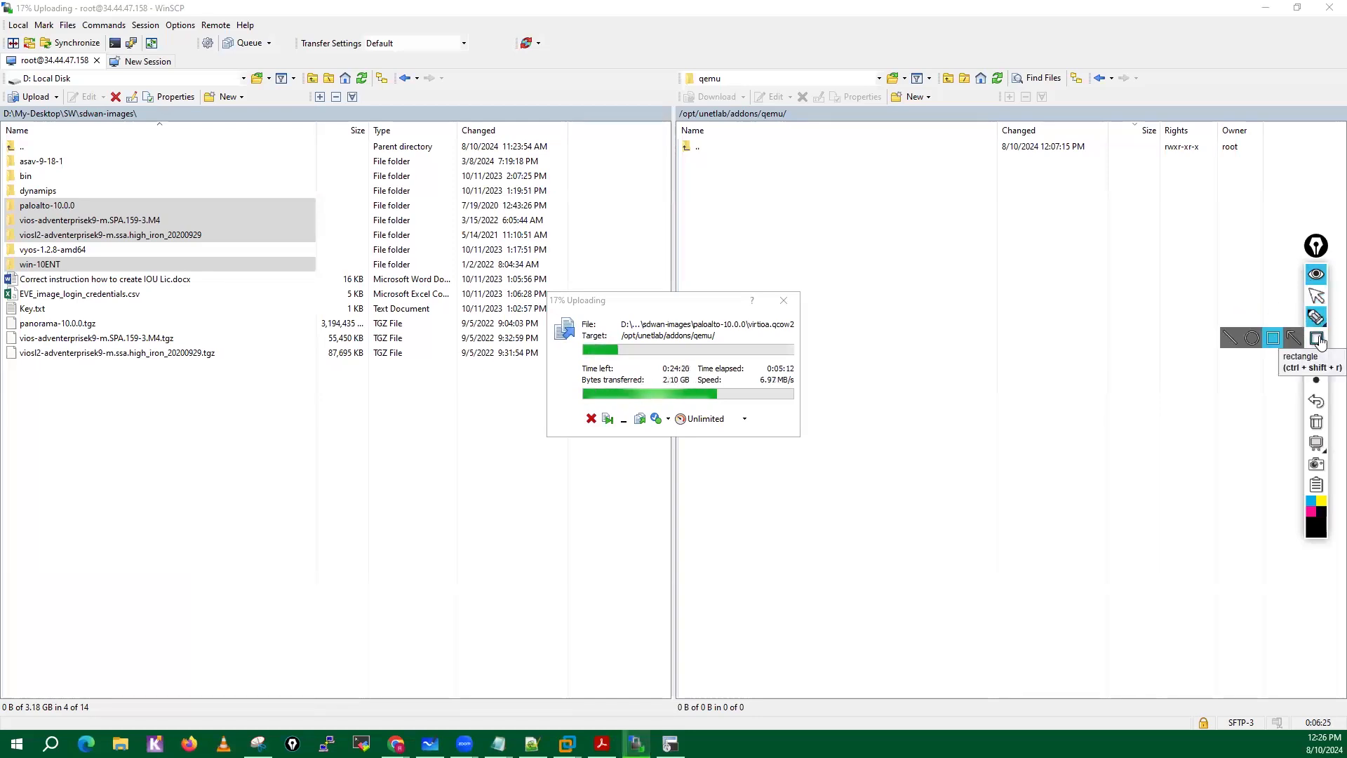
pyautogui.moveTo(1316, 323)
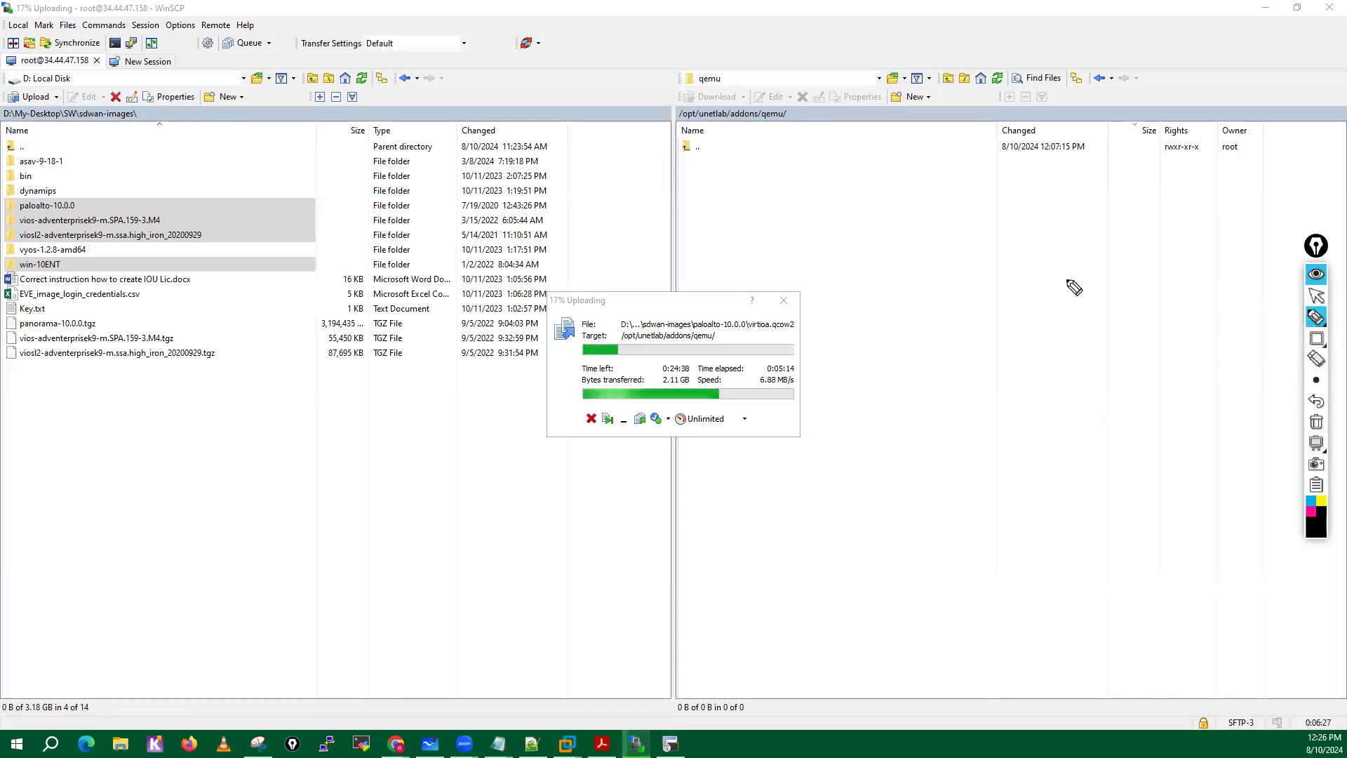
pyautogui.moveTo(855, 260); pyautogui.dragTo(930, 254)
# Set the pen colour to red and handwrite "16GB RAM" over the remote folder listing.
pyautogui.moveTo(1321, 532)
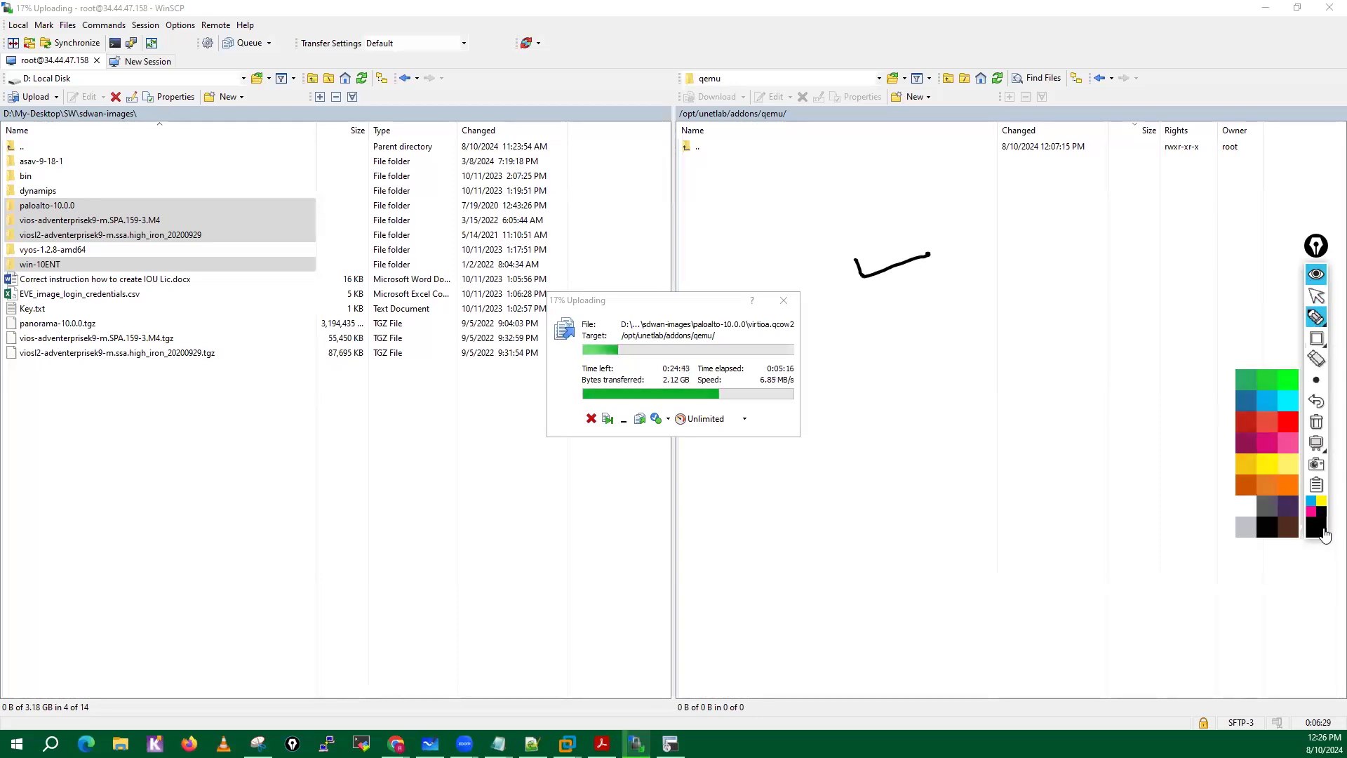
pyautogui.click(1291, 425)
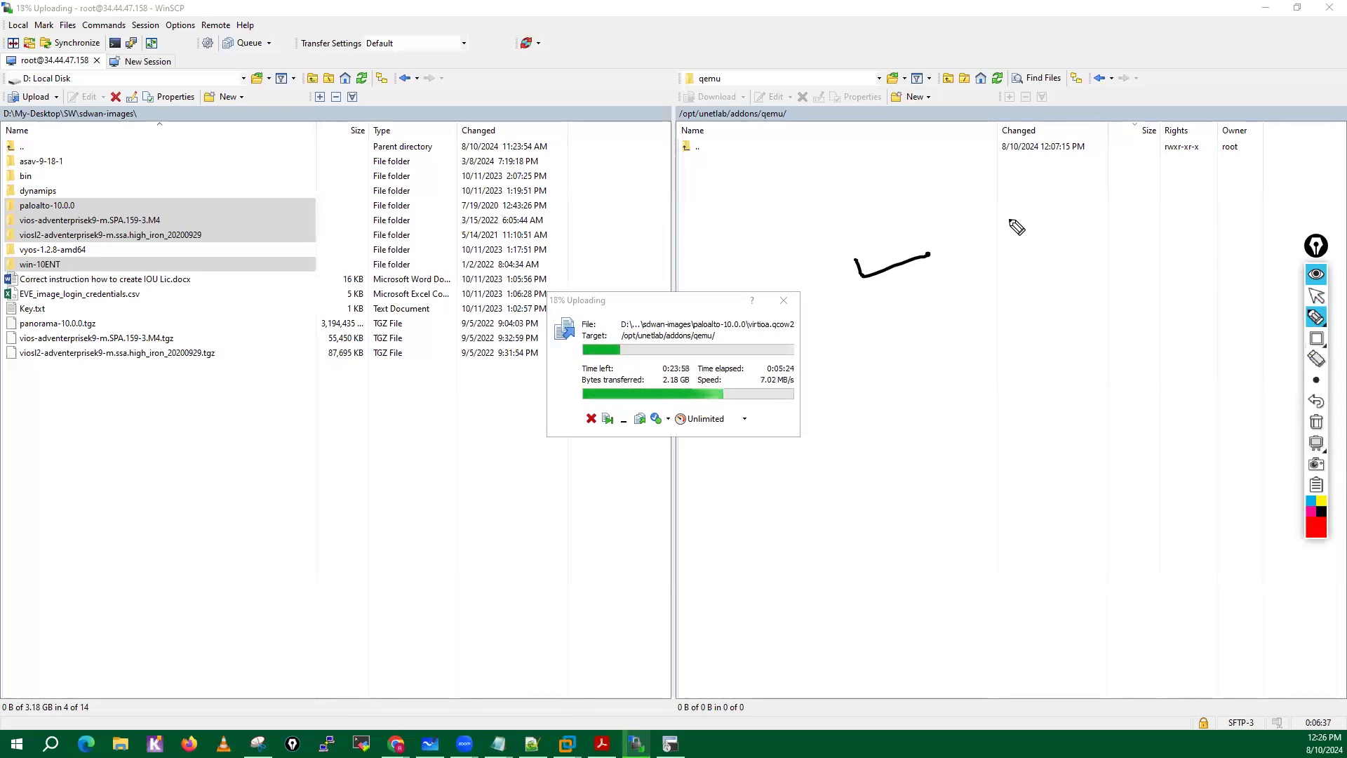
pyautogui.moveTo(1010, 208)
pyautogui.mouseDown()
pyautogui.moveTo(1009, 249)
pyautogui.moveTo(1044, 247)
pyautogui.mouseUp()
pyautogui.moveTo(1078, 206)
pyautogui.mouseDown()
pyautogui.moveTo(1068, 225)
pyautogui.moveTo(1163, 222)
pyautogui.mouseUp()
pyautogui.moveTo(1166, 222)
pyautogui.mouseDown()
pyautogui.moveTo(1176, 191)
pyautogui.moveTo(1187, 219)
pyautogui.mouseUp()
pyautogui.moveTo(1167, 207); pyautogui.dragTo(1184, 205)
pyautogui.moveTo(1190, 222)
pyautogui.mouseDown()
pyautogui.moveTo(1201, 196)
pyautogui.moveTo(1207, 223)
pyautogui.mouseUp()
# Handwrite "200 GB SSD/HDD" in red beneath the RAM note.
pyautogui.moveTo(999, 287); pyautogui.dragTo(1032, 317)
pyautogui.moveTo(1040, 289)
pyautogui.mouseDown()
pyautogui.moveTo(1061, 309)
pyautogui.moveTo(1085, 283)
pyautogui.moveTo(1119, 302)
pyautogui.mouseUp()
pyautogui.moveTo(1162, 283)
pyautogui.mouseDown()
pyautogui.moveTo(1148, 302)
pyautogui.moveTo(1186, 302)
pyautogui.mouseUp()
pyautogui.moveTo(1102, 320)
pyautogui.mouseDown()
pyautogui.moveTo(1088, 341)
pyautogui.moveTo(1144, 344)
pyautogui.mouseUp()
pyautogui.moveTo(1197, 270)
pyautogui.mouseDown()
pyautogui.moveTo(1194, 308)
pyautogui.moveTo(1218, 303)
pyautogui.mouseUp()
pyautogui.moveTo(1238, 264)
pyautogui.mouseDown()
pyautogui.moveTo(1235, 300)
pyautogui.moveTo(1271, 295)
pyautogui.mouseUp()
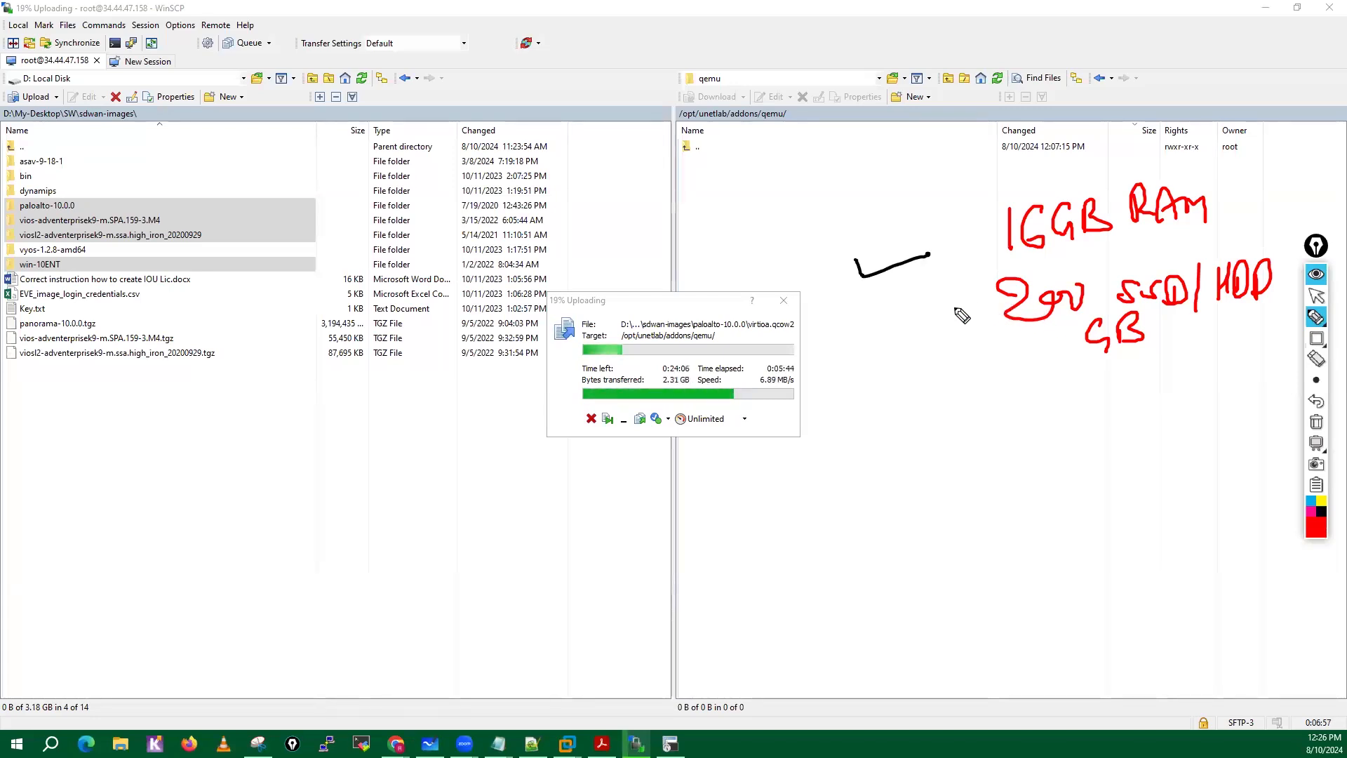
# Mark the 200 GB note with red arrows, write and circle "150" below it, and clear all annotations.
pyautogui.moveTo(940, 301)
pyautogui.mouseDown()
pyautogui.moveTo(974, 299)
pyautogui.moveTo(951, 323)
pyautogui.moveTo(1072, 339)
pyautogui.moveTo(1058, 348)
pyautogui.mouseUp()
pyautogui.moveTo(1002, 335)
pyautogui.mouseDown()
pyautogui.moveTo(1049, 399)
pyautogui.moveTo(1025, 391)
pyautogui.moveTo(1014, 416)
pyautogui.mouseUp()
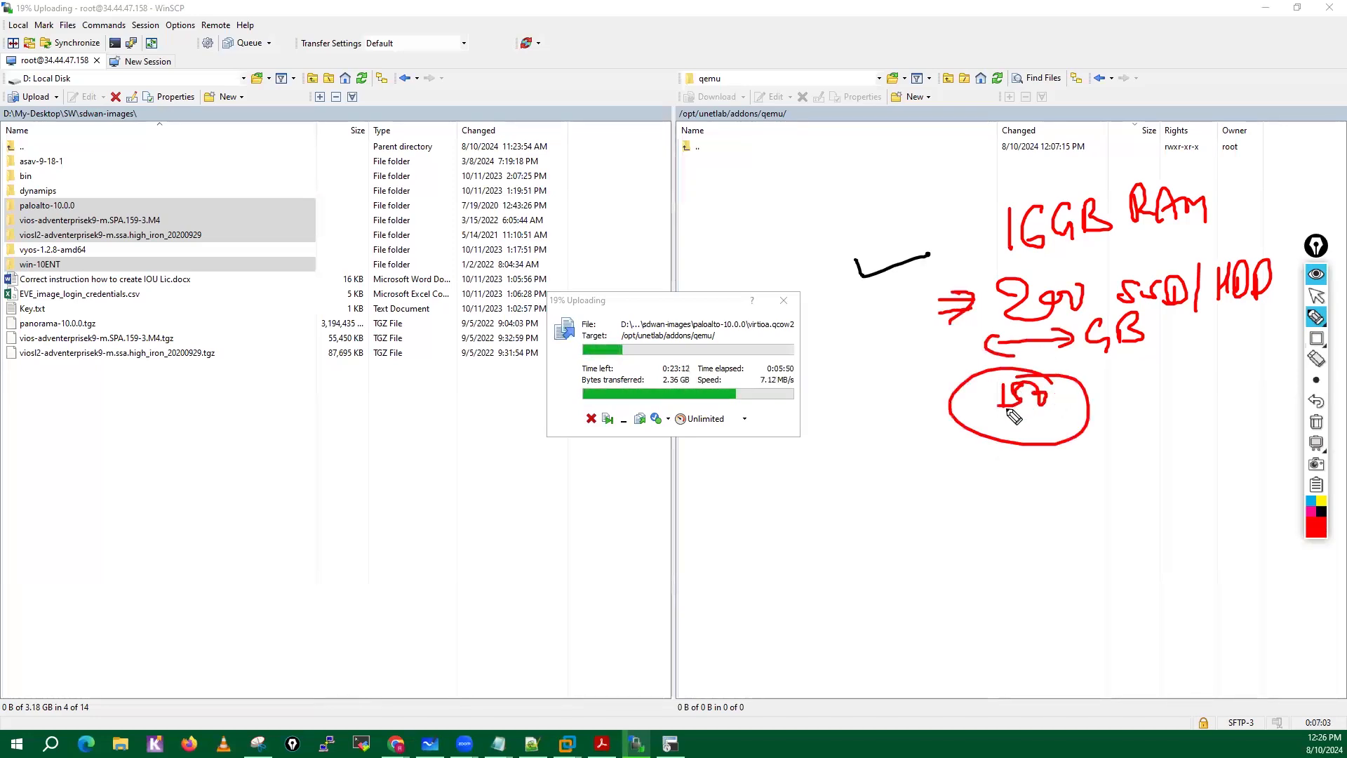
pyautogui.moveTo(1123, 398)
pyautogui.mouseDown()
pyautogui.moveTo(1097, 412)
pyautogui.moveTo(1126, 414)
pyautogui.mouseUp()
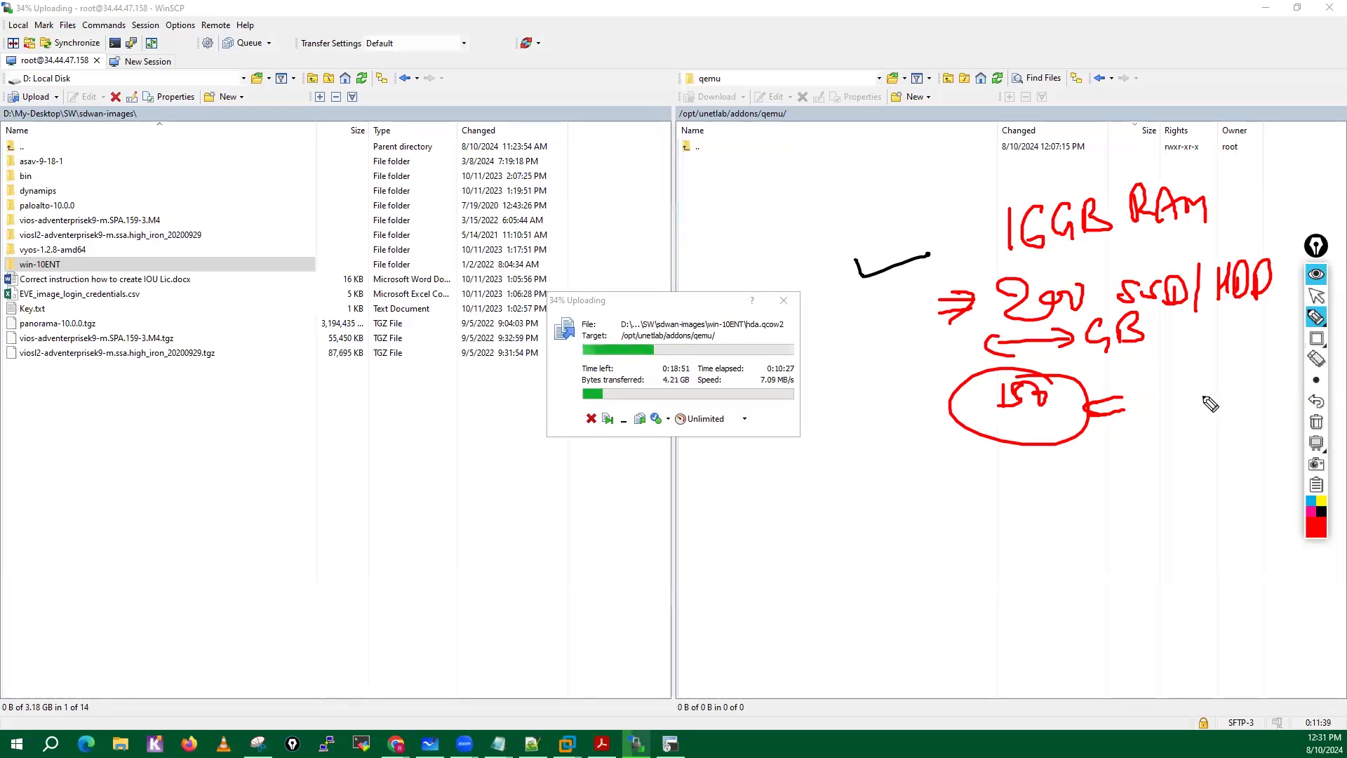
pyautogui.click(1315, 425)
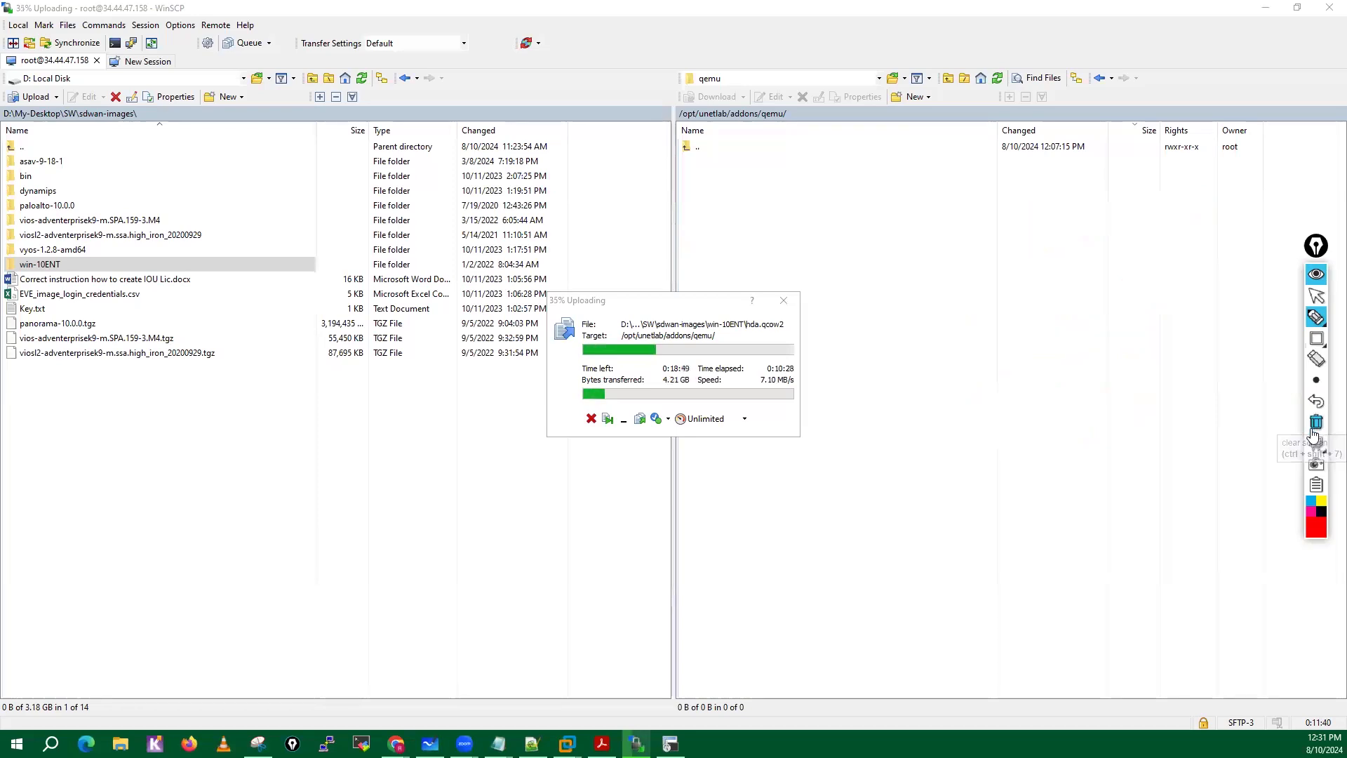
pyautogui.click(1316, 299)
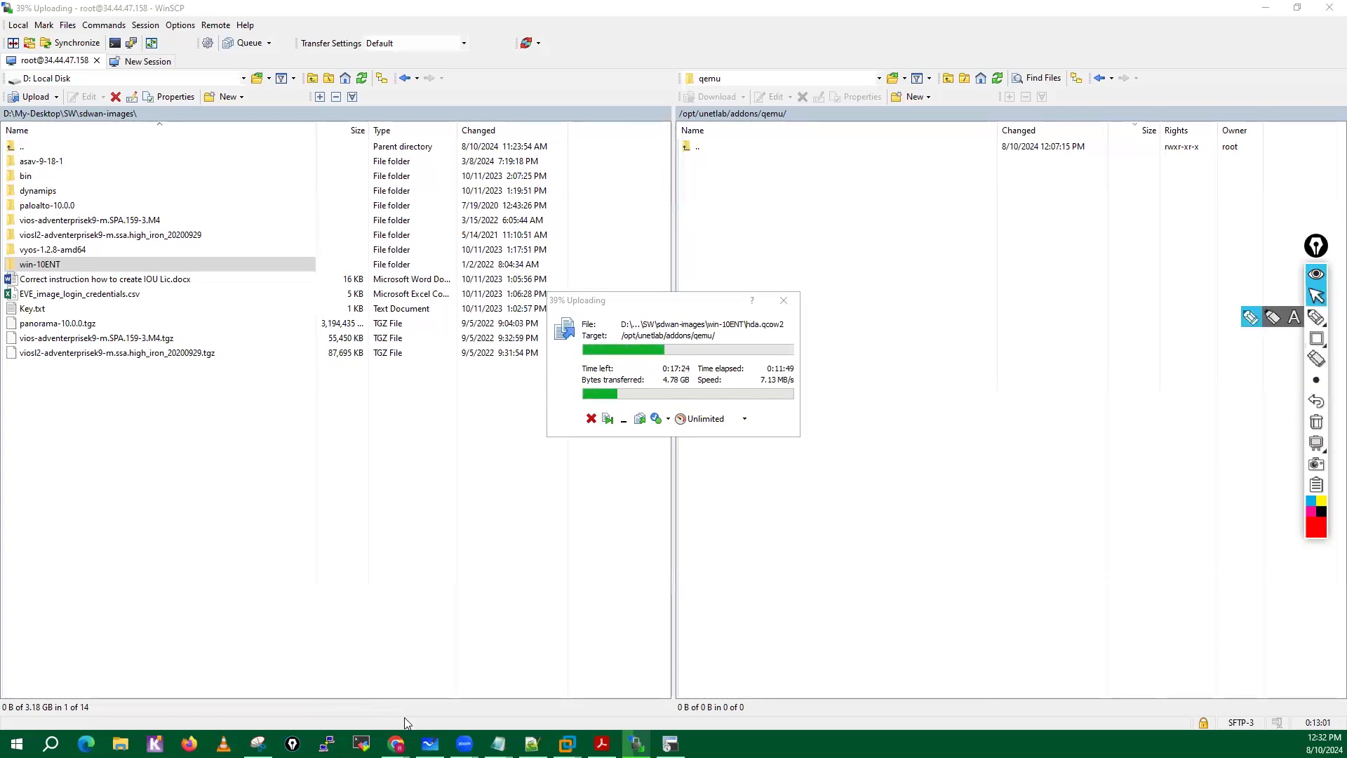
# Switch to the Google Drive window in Chrome and open PaloAlto Softwares > EVE-NG > EVE-NG-Images.
pyautogui.moveTo(397, 743)
pyautogui.click(348, 692)
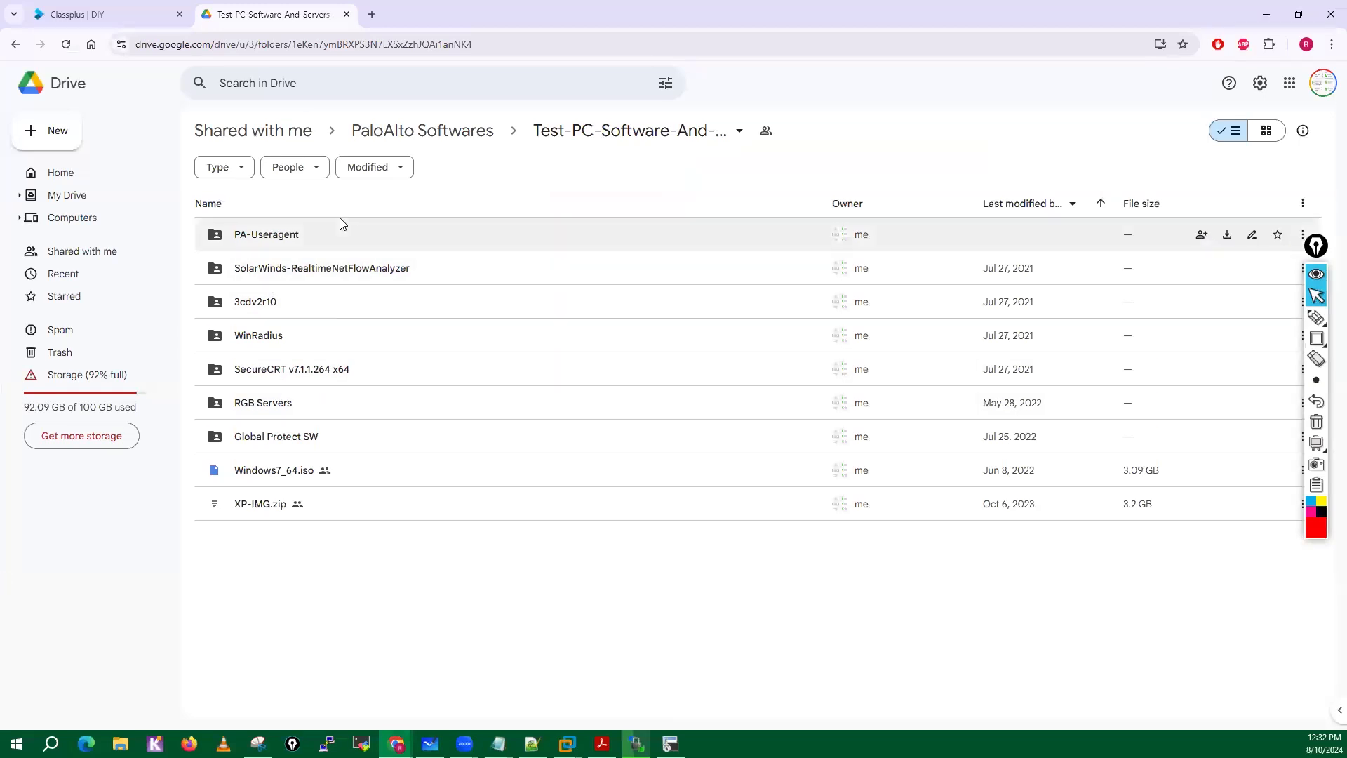
pyautogui.click(428, 135)
pyautogui.click(258, 234)
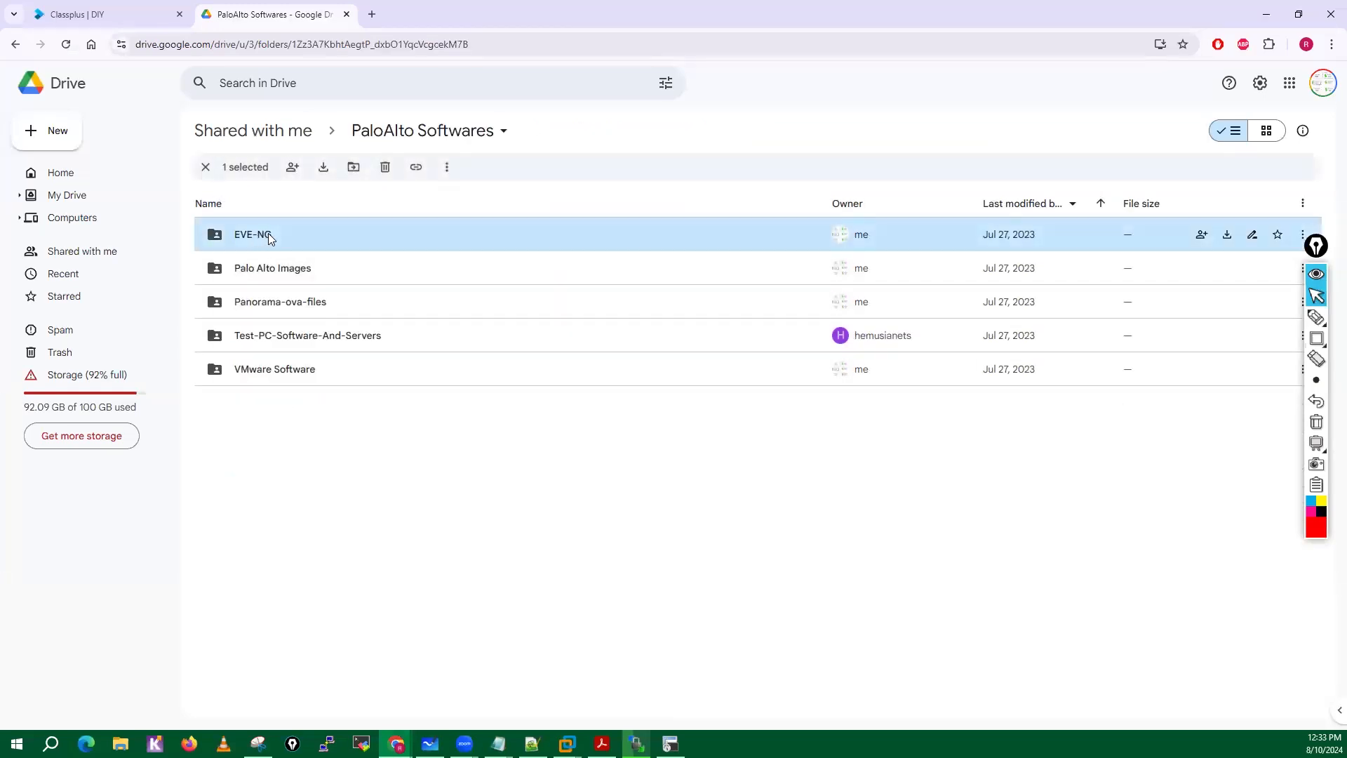
pyautogui.doubleClick(268, 233)
pyautogui.click(277, 236)
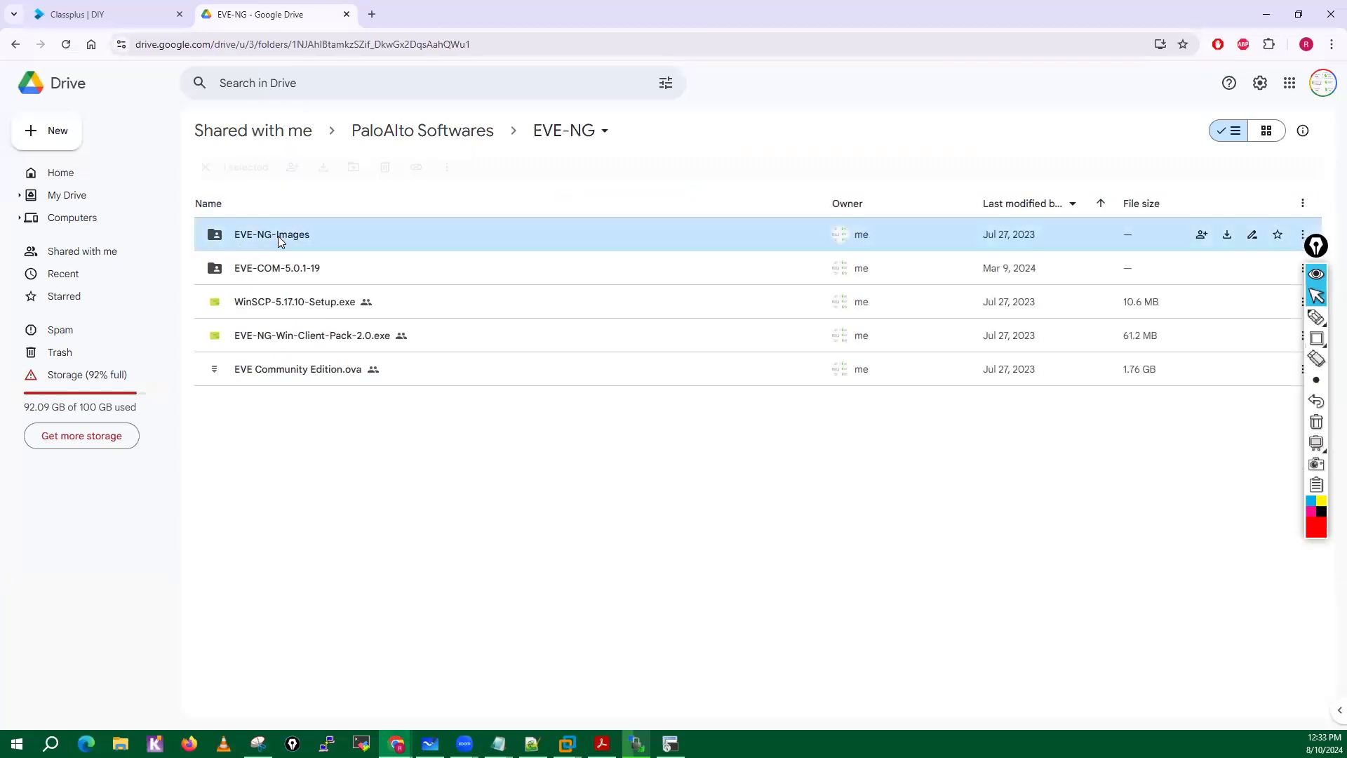
pyautogui.doubleClick(278, 236)
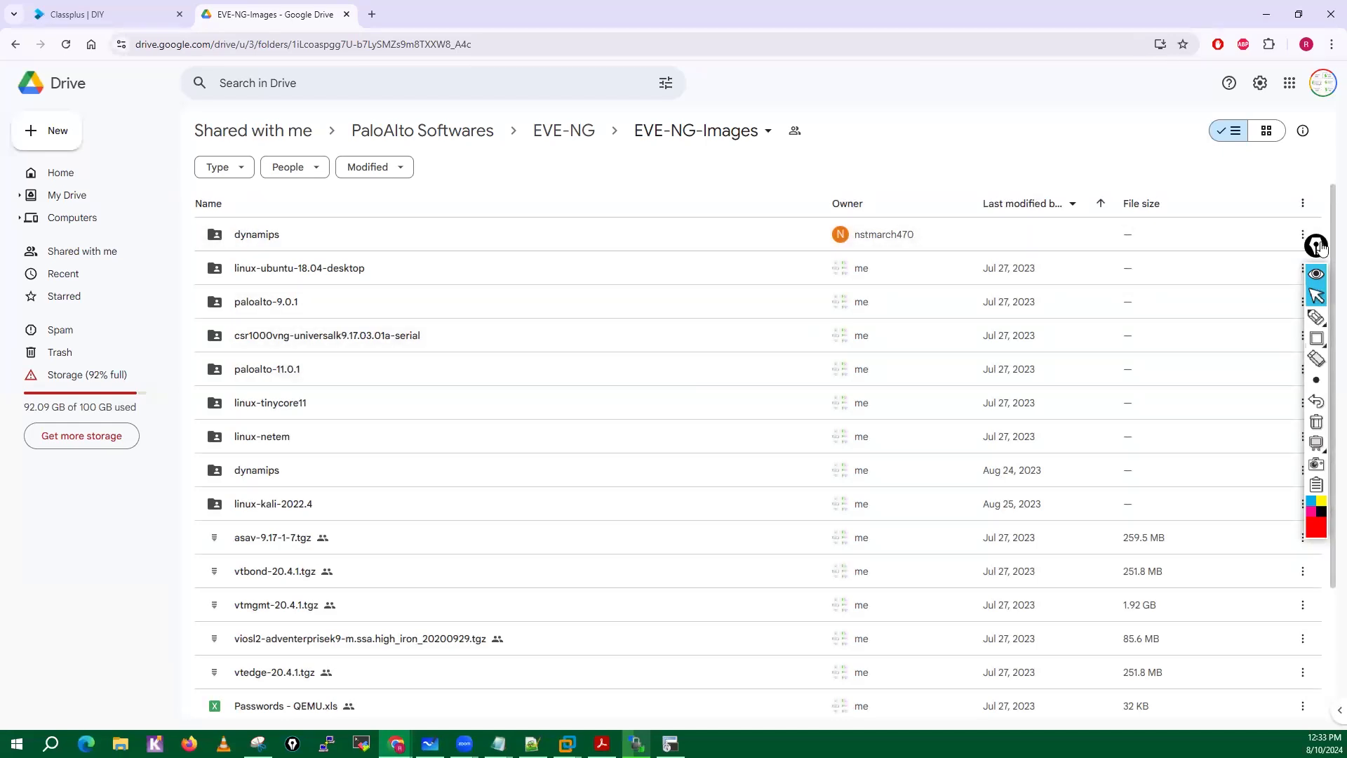
# Handwrite circled red notes "85 days", "4 mon" and "2 m" over the EVE-NG-Images file list.
pyautogui.click(1310, 307)
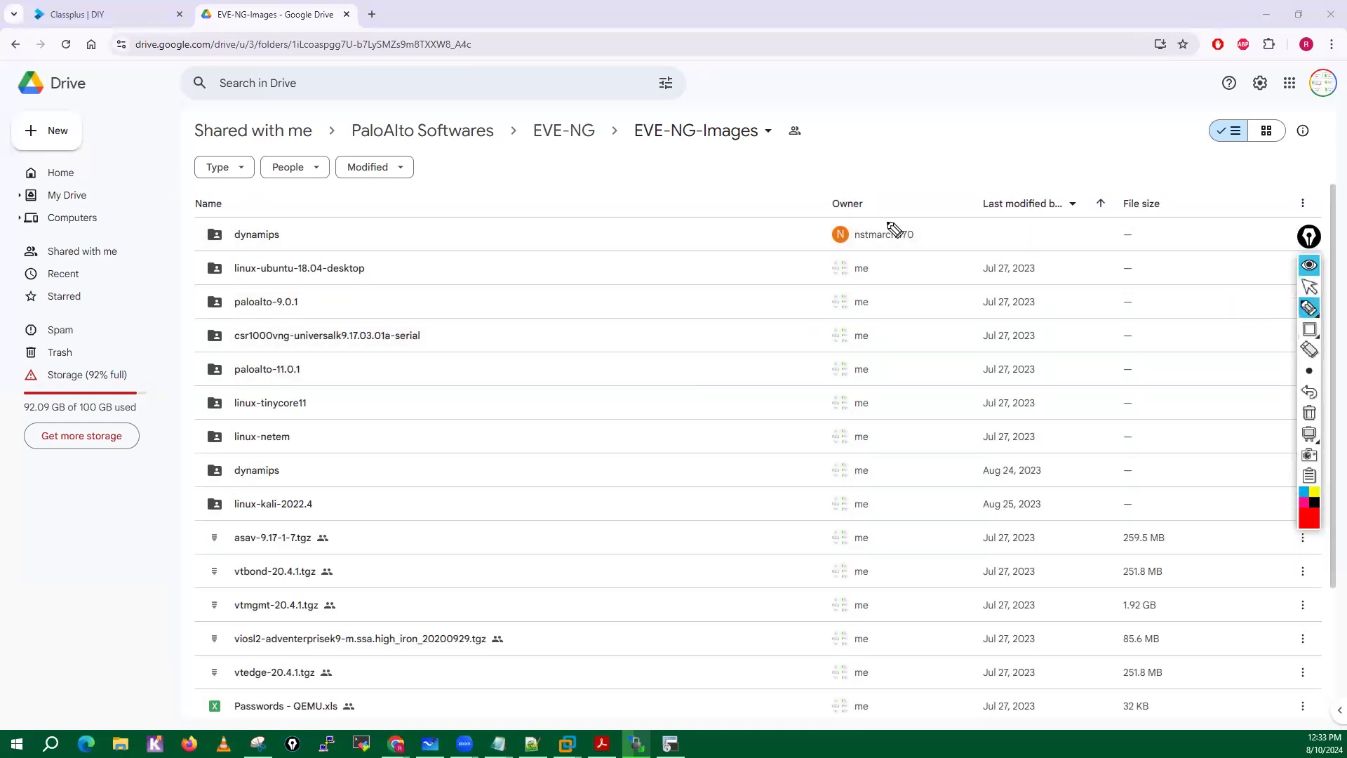
pyautogui.moveTo(631, 207)
pyautogui.mouseDown()
pyautogui.moveTo(631, 232)
pyautogui.moveTo(633, 205)
pyautogui.moveTo(722, 159)
pyautogui.moveTo(755, 189)
pyautogui.moveTo(851, 205)
pyautogui.moveTo(851, 145)
pyautogui.moveTo(893, 145)
pyautogui.moveTo(919, 123)
pyautogui.moveTo(837, 127)
pyautogui.mouseUp()
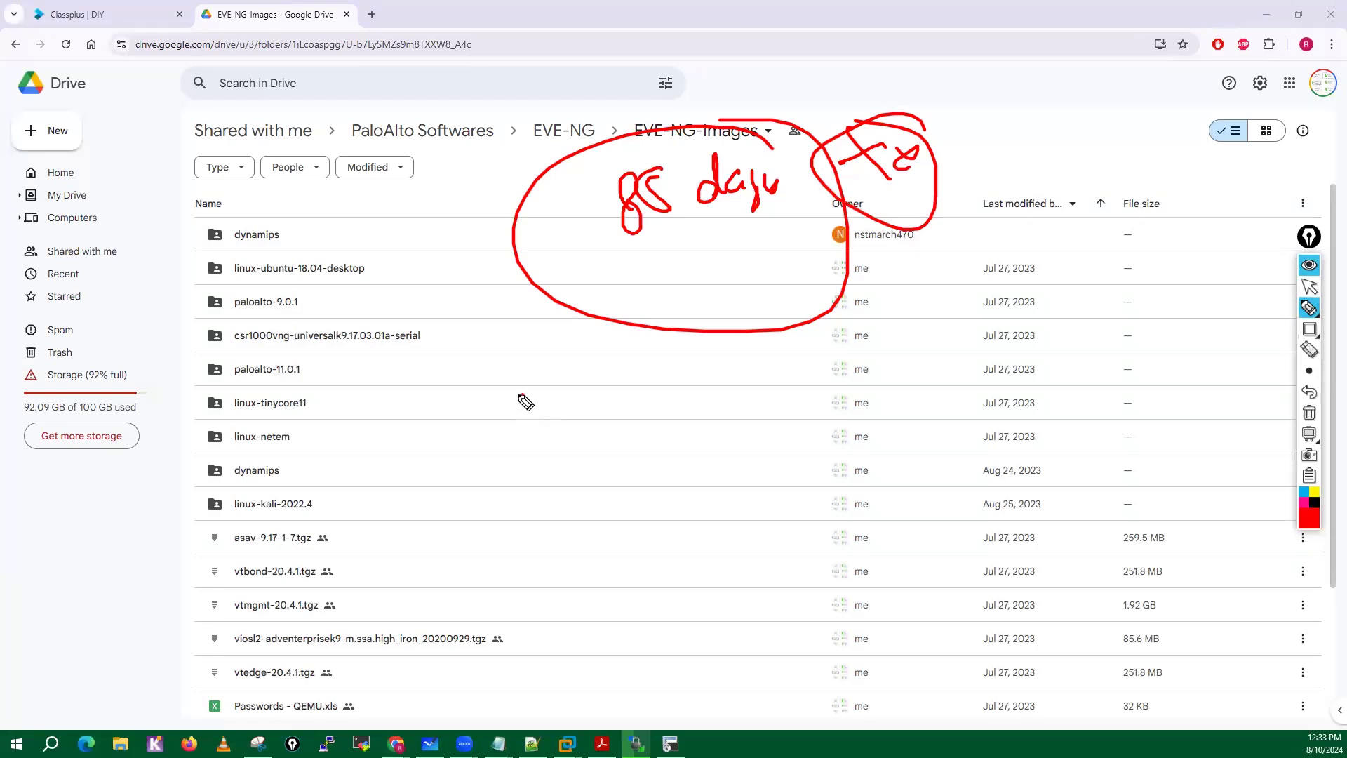
pyautogui.moveTo(525, 401)
pyautogui.mouseDown()
pyautogui.moveTo(577, 419)
pyautogui.moveTo(580, 382)
pyautogui.moveTo(555, 364)
pyautogui.mouseUp()
pyautogui.moveTo(710, 425)
pyautogui.mouseDown()
pyautogui.moveTo(781, 455)
pyautogui.moveTo(761, 434)
pyautogui.mouseUp()
# Write "90" and "2 mon" in red near the end of the file list, circle both, link them and add arrows above.
pyautogui.moveTo(650, 528)
pyautogui.mouseDown()
pyautogui.moveTo(710, 510)
pyautogui.moveTo(699, 532)
pyautogui.mouseUp()
pyautogui.moveTo(694, 507)
pyautogui.mouseDown()
pyautogui.moveTo(696, 558)
pyautogui.moveTo(789, 546)
pyautogui.mouseUp()
pyautogui.moveTo(735, 573)
pyautogui.mouseDown()
pyautogui.moveTo(781, 567)
pyautogui.moveTo(759, 588)
pyautogui.mouseUp()
pyautogui.moveTo(647, 591)
pyautogui.mouseDown()
pyautogui.moveTo(639, 613)
pyautogui.moveTo(667, 602)
pyautogui.mouseUp()
pyautogui.moveTo(665, 570); pyautogui.dragTo(636, 546)
pyautogui.moveTo(738, 605); pyautogui.dragTo(708, 614)
pyautogui.moveTo(722, 598)
pyautogui.mouseDown()
pyautogui.moveTo(722, 616)
pyautogui.moveTo(807, 630)
pyautogui.mouseUp()
pyautogui.moveTo(823, 600); pyautogui.dragTo(821, 635)
pyautogui.moveTo(827, 619); pyautogui.dragTo(920, 616)
pyautogui.moveTo(905, 560)
pyautogui.mouseDown()
pyautogui.moveTo(772, 667)
pyautogui.moveTo(890, 559)
pyautogui.mouseUp()
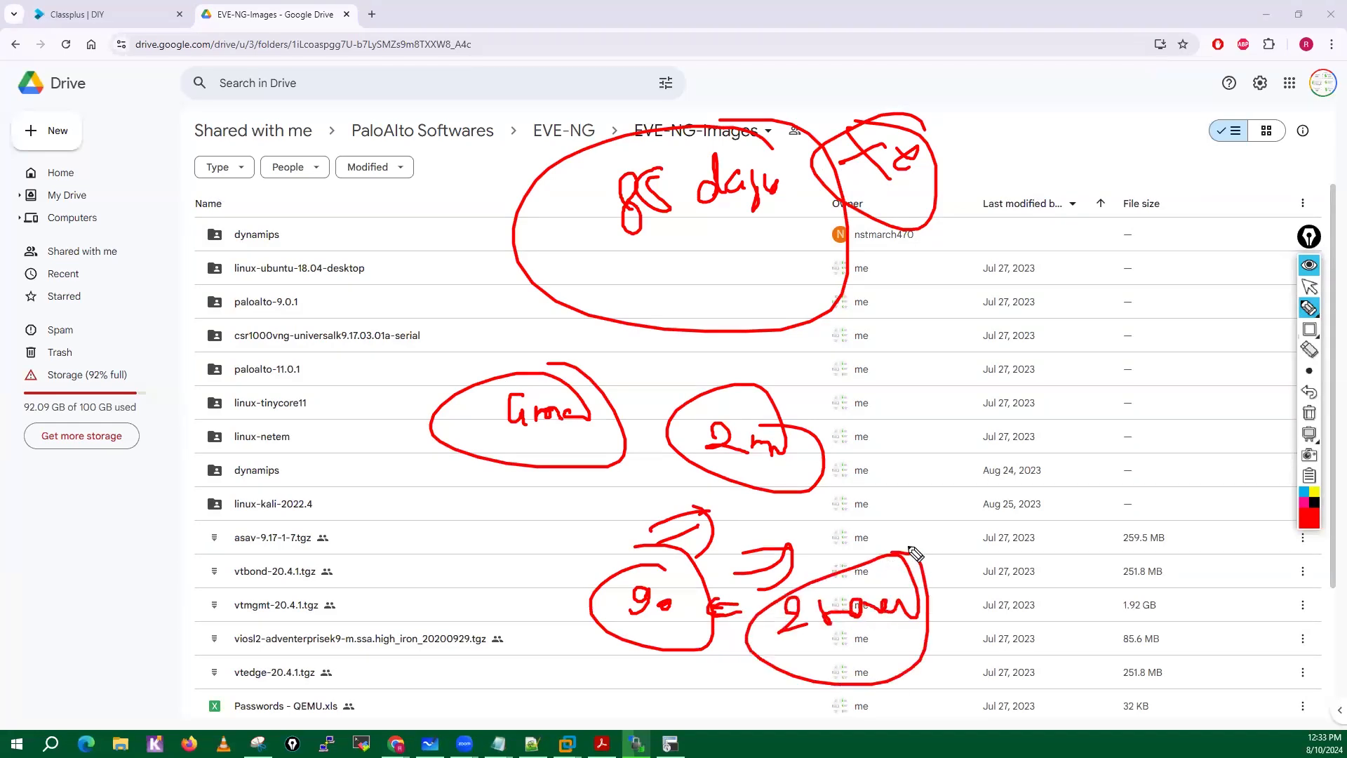
# Draw a red arrow to a circled "4 m" note with small marks beside it, and clear all annotations.
pyautogui.moveTo(951, 502)
pyautogui.mouseDown()
pyautogui.moveTo(1007, 519)
pyautogui.moveTo(896, 551)
pyautogui.mouseUp()
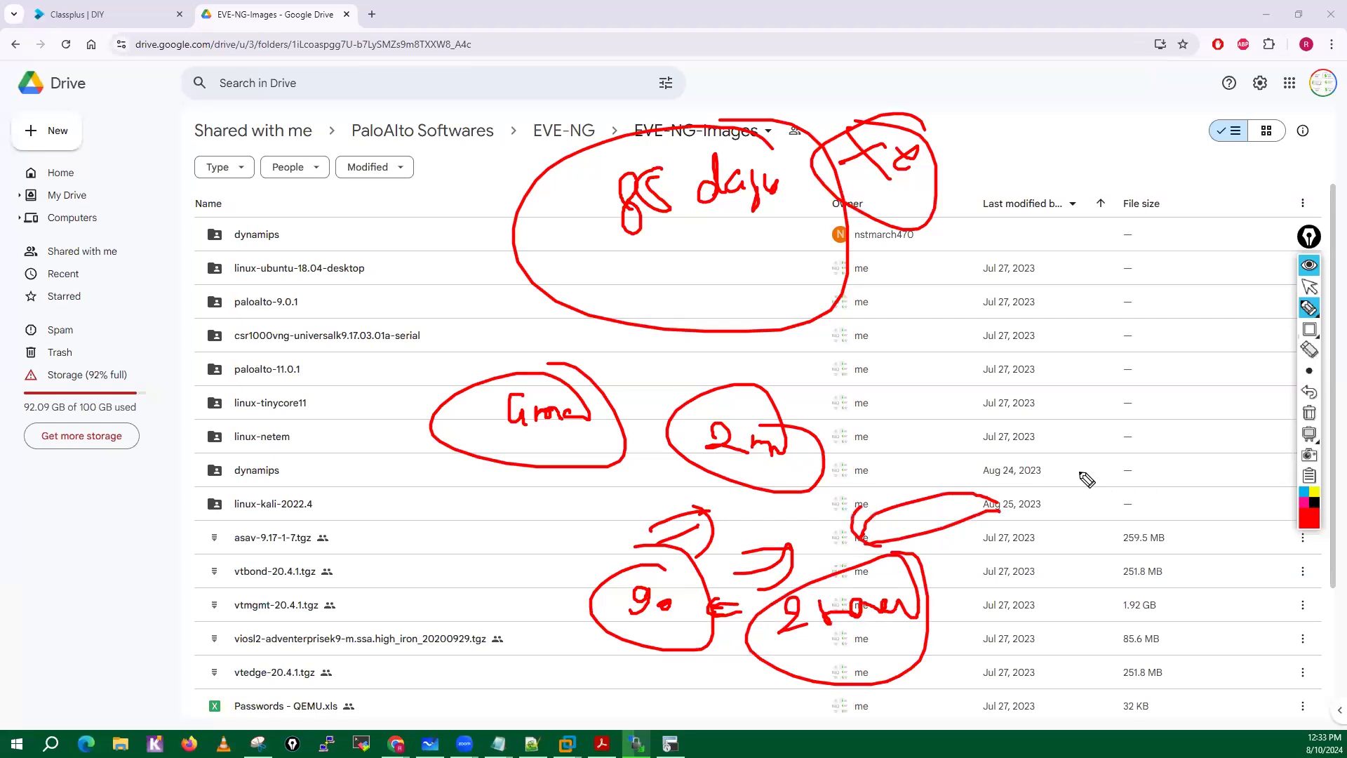
pyautogui.moveTo(1086, 468)
pyautogui.mouseDown()
pyautogui.moveTo(1082, 504)
pyautogui.moveTo(1131, 480)
pyautogui.moveTo(1078, 399)
pyautogui.mouseUp()
pyautogui.moveTo(1206, 431)
pyautogui.mouseDown()
pyautogui.moveTo(1179, 448)
pyautogui.moveTo(1176, 434)
pyautogui.mouseUp()
pyautogui.moveTo(1206, 452)
pyautogui.mouseDown()
pyautogui.moveTo(1174, 473)
pyautogui.moveTo(1166, 460)
pyautogui.mouseUp()
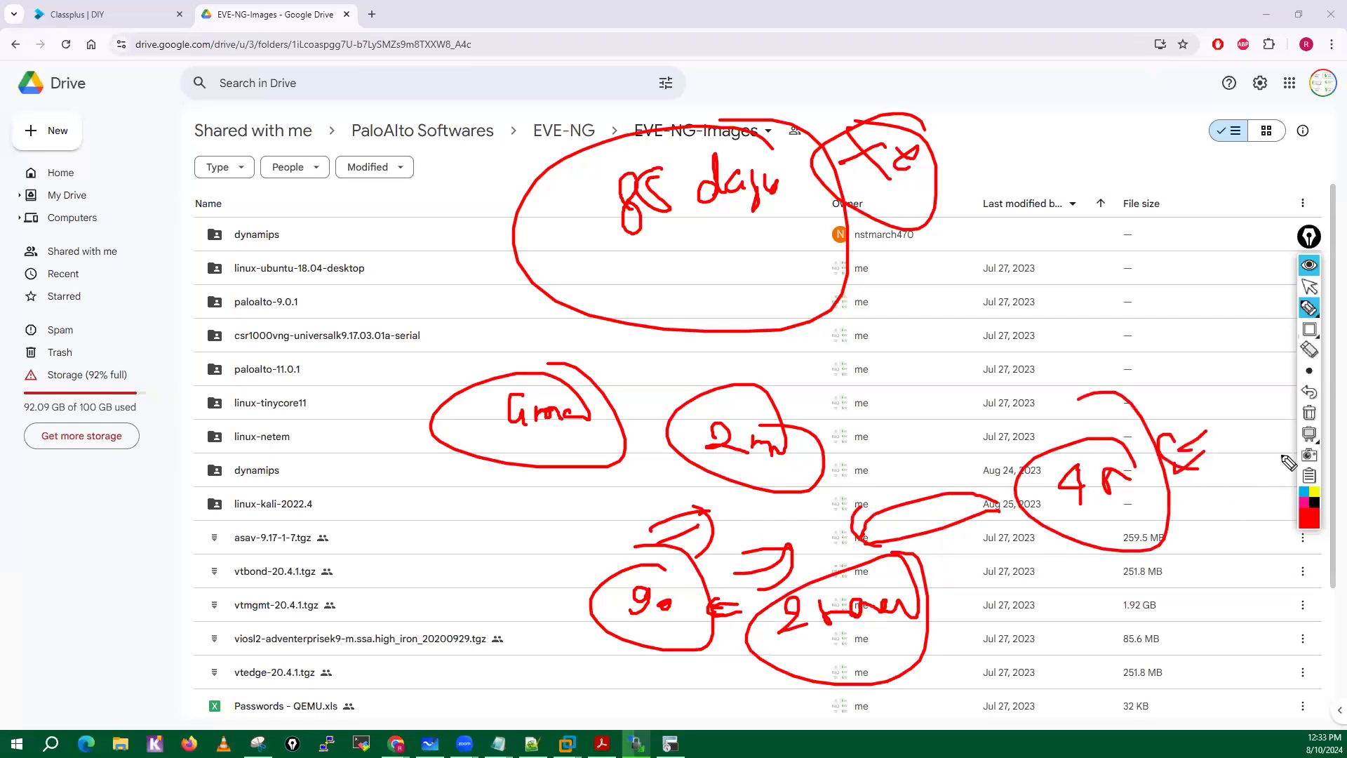
pyautogui.click(1309, 414)
pyautogui.click(1310, 292)
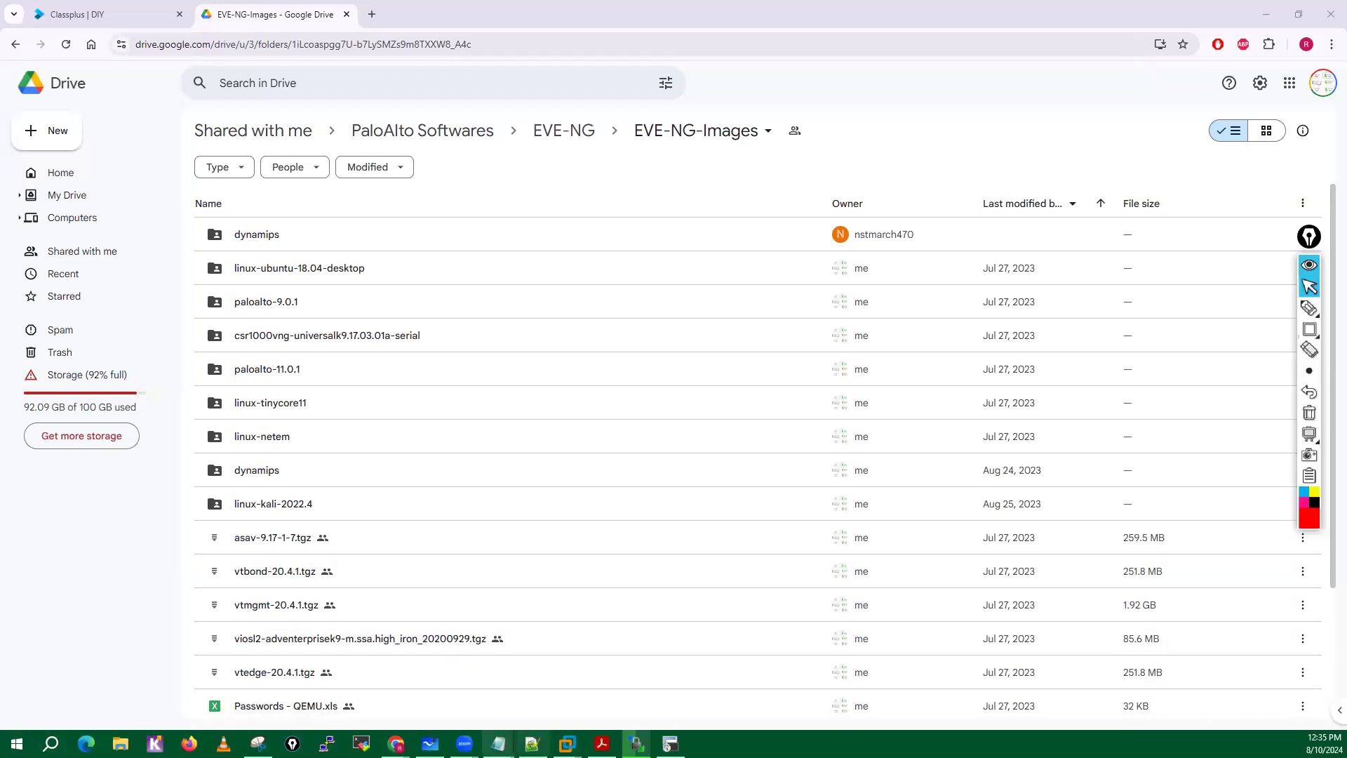
# Switch to the browser window with the EVE topology and open the Compute Engine page in the Google Cloud console.
pyautogui.moveTo(397, 742)
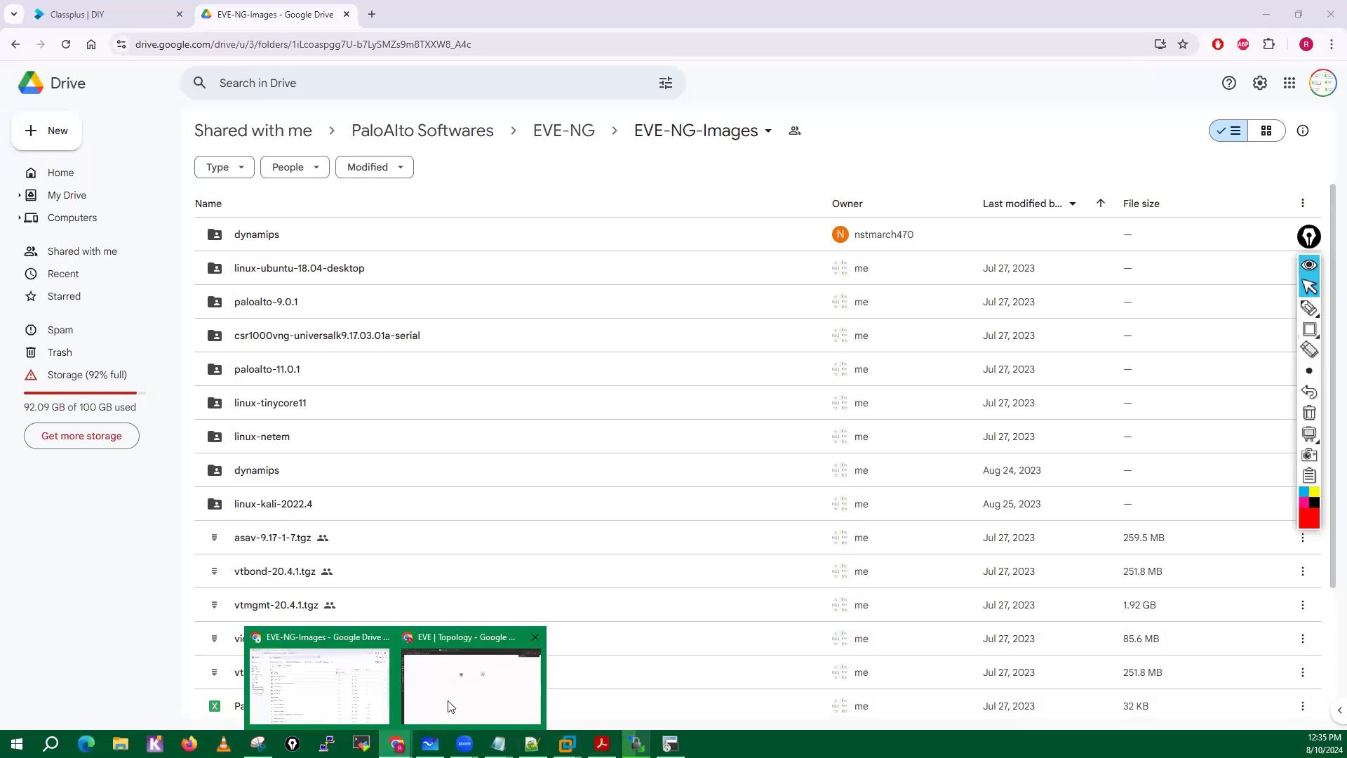
pyautogui.click(452, 701)
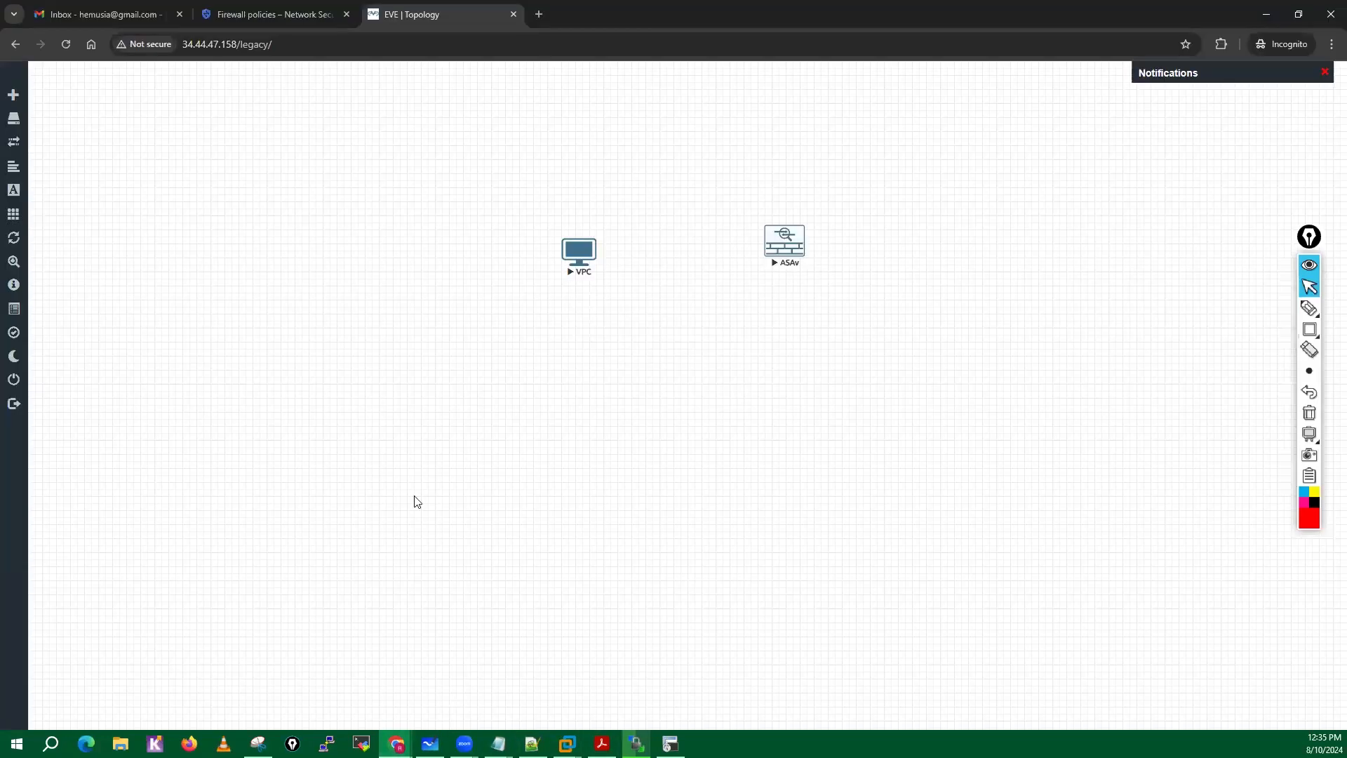
pyautogui.click(271, 14)
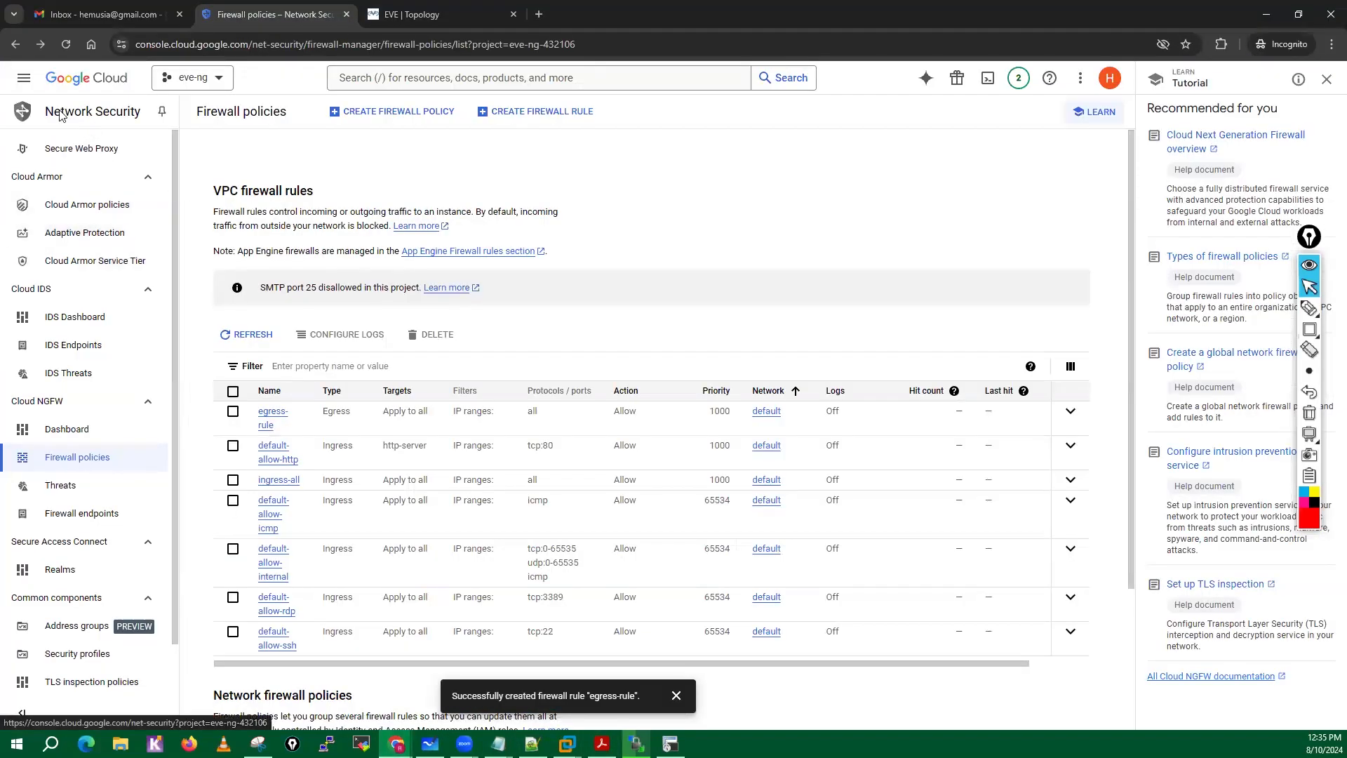
pyautogui.click(24, 78)
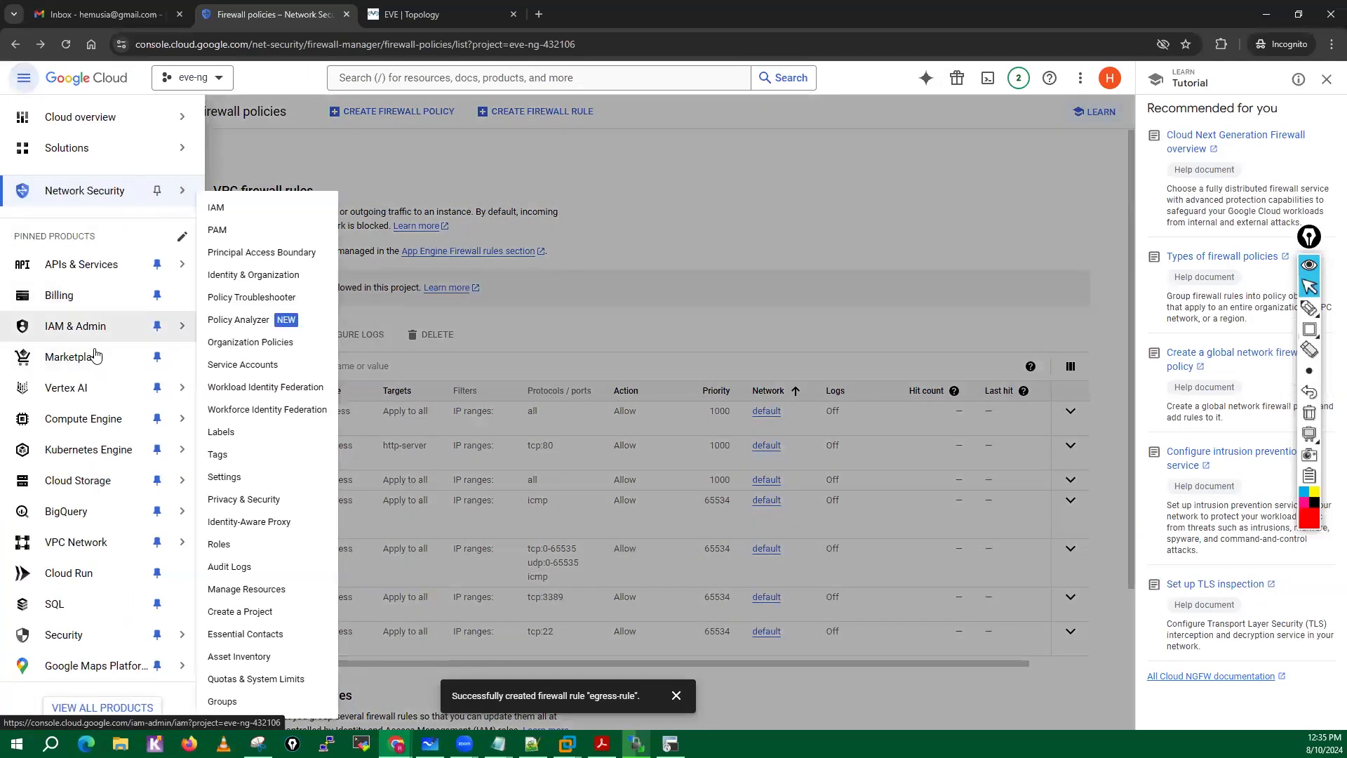
pyautogui.click(86, 419)
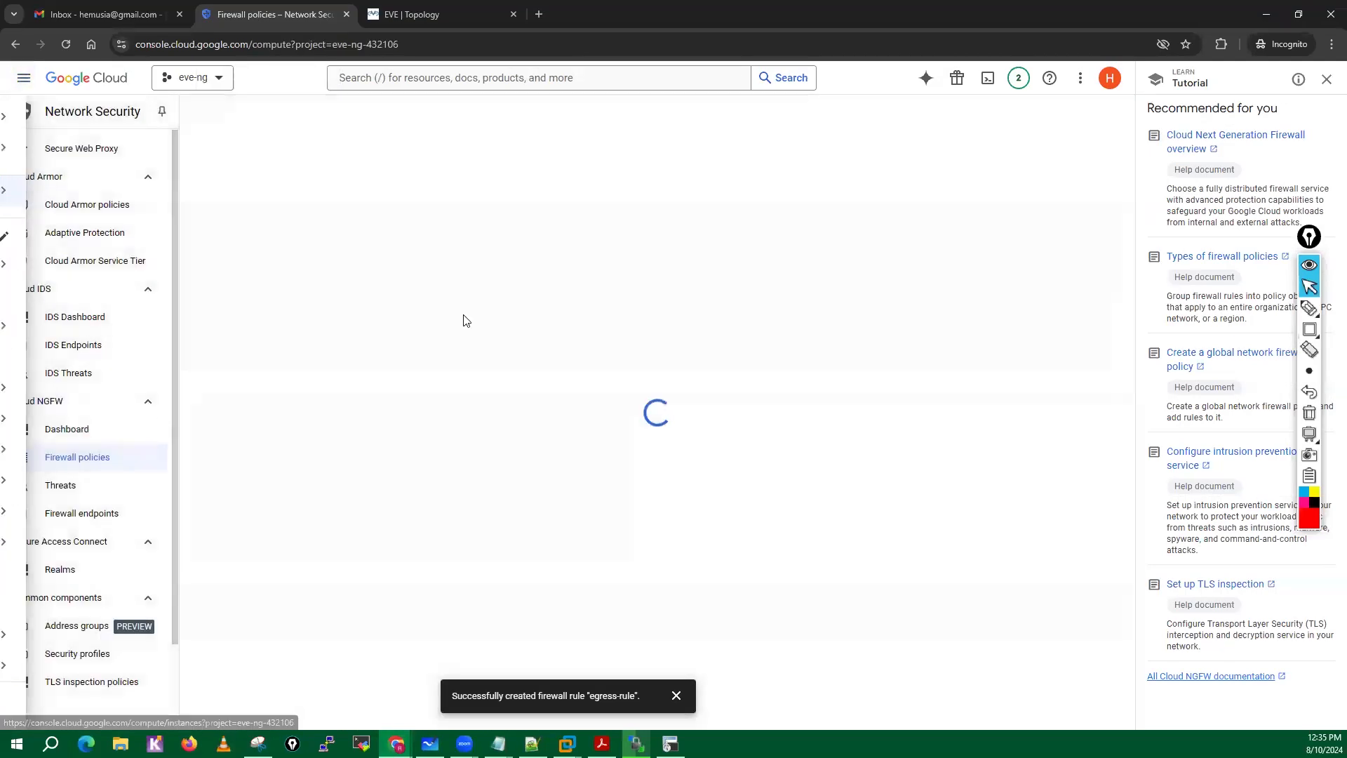
pyautogui.moveTo(1309, 308)
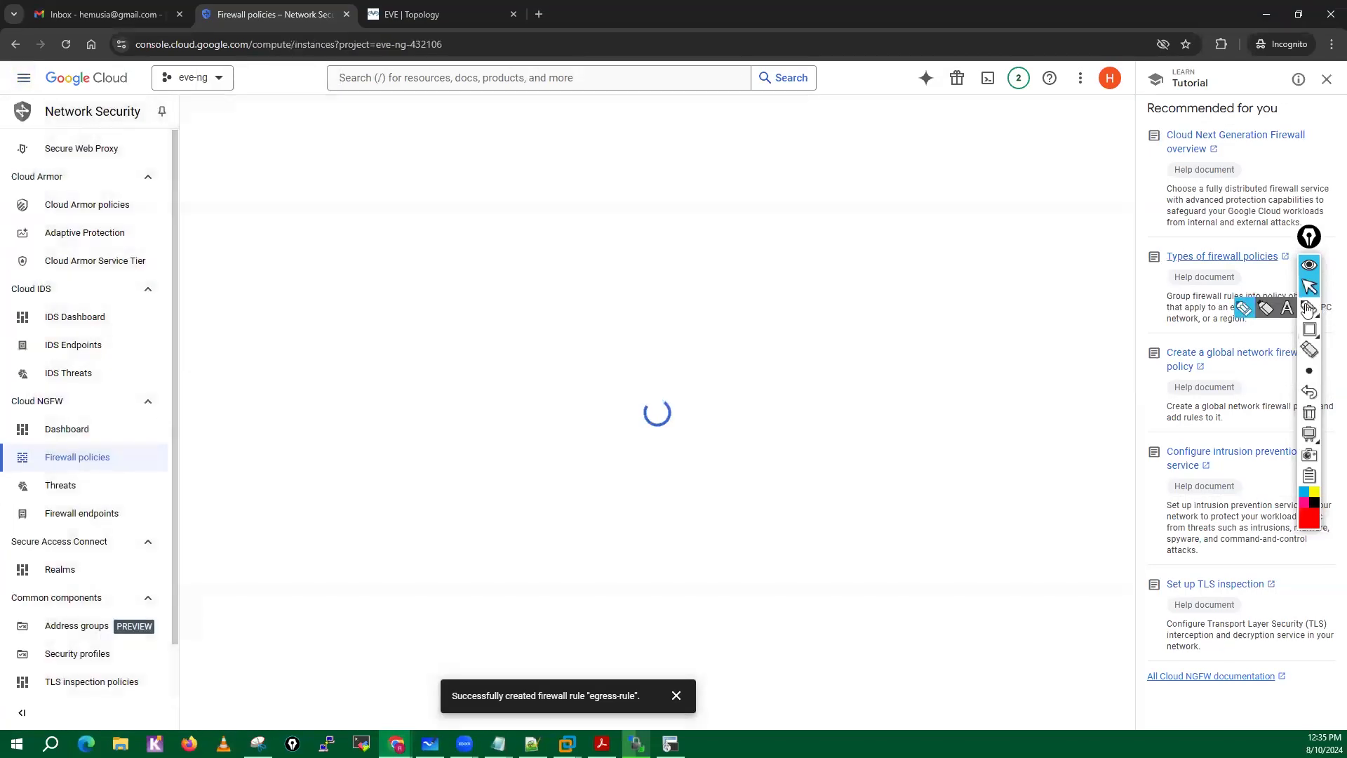
# Circle the running eve-ng VM instance in red and handwrite a circled note beneath it.
pyautogui.click(1244, 308)
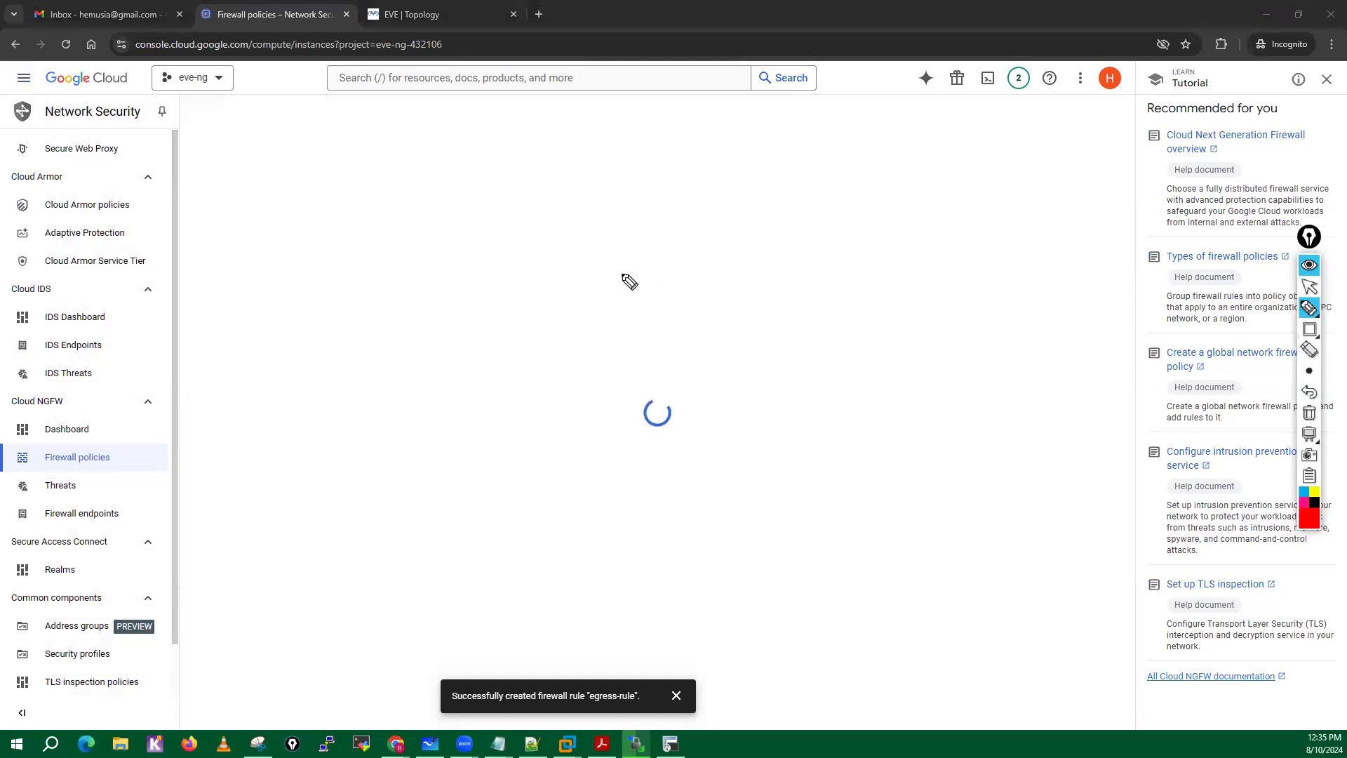
pyautogui.moveTo(281, 223)
pyautogui.mouseDown()
pyautogui.moveTo(354, 242)
pyautogui.moveTo(280, 214)
pyautogui.mouseUp()
pyautogui.moveTo(309, 343)
pyautogui.mouseDown()
pyautogui.moveTo(313, 365)
pyautogui.moveTo(337, 377)
pyautogui.mouseUp()
pyautogui.moveTo(326, 362); pyautogui.dragTo(379, 360)
pyautogui.moveTo(350, 342)
pyautogui.mouseDown()
pyautogui.moveTo(354, 383)
pyautogui.moveTo(382, 354)
pyautogui.mouseUp()
pyautogui.moveTo(372, 355)
pyautogui.mouseDown()
pyautogui.moveTo(397, 382)
pyautogui.moveTo(400, 322)
pyautogui.moveTo(336, 439)
pyautogui.mouseUp()
# Handwrite circled red notes "25k" and "30 days" over the lower left of the VM instances page, with a downward arrow between them.
pyautogui.moveTo(168, 561)
pyautogui.mouseDown()
pyautogui.moveTo(200, 588)
pyautogui.moveTo(235, 582)
pyautogui.mouseUp()
pyautogui.moveTo(235, 572); pyautogui.dragTo(260, 575)
pyautogui.moveTo(239, 523)
pyautogui.mouseDown()
pyautogui.moveTo(302, 604)
pyautogui.moveTo(232, 526)
pyautogui.mouseUp()
pyautogui.click(229, 582)
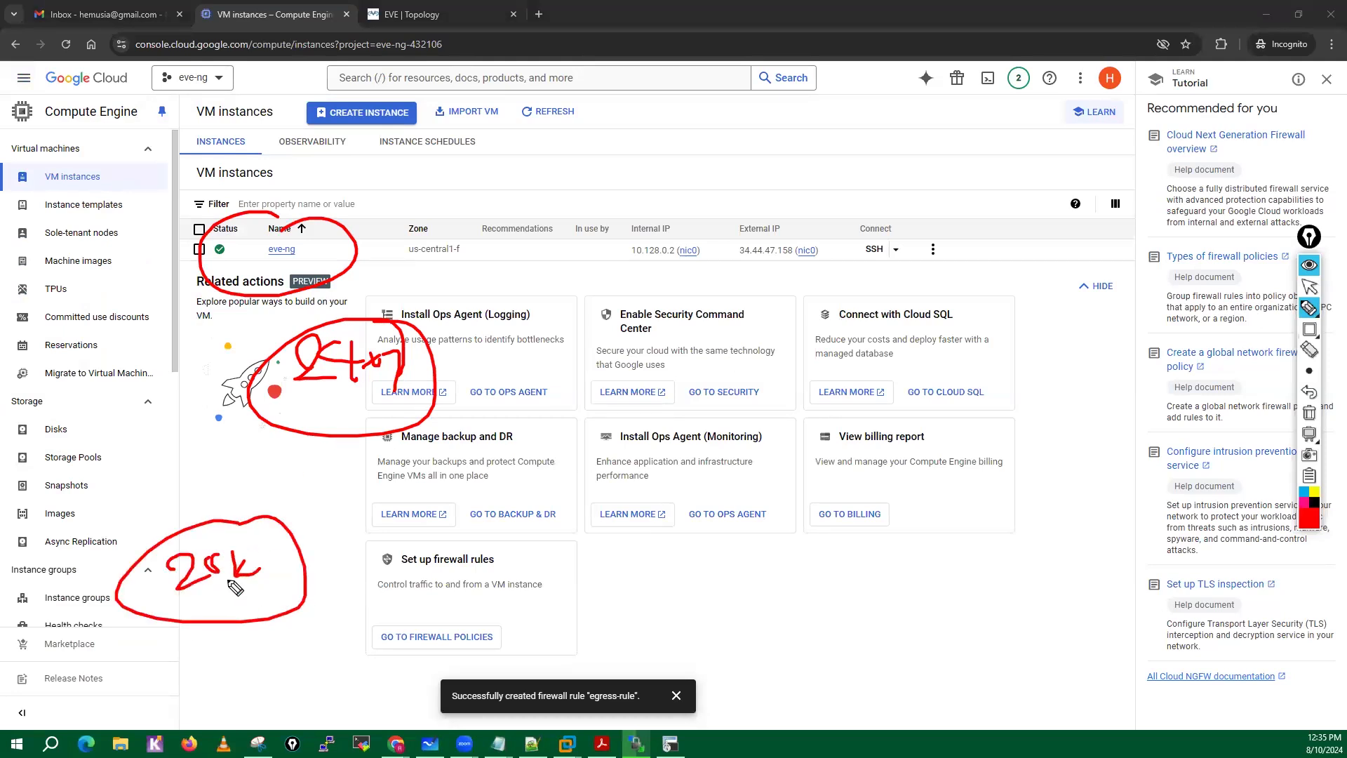
pyautogui.moveTo(235, 591); pyautogui.dragTo(252, 624)
pyautogui.moveTo(219, 675)
pyautogui.mouseDown()
pyautogui.moveTo(242, 699)
pyautogui.moveTo(264, 692)
pyautogui.moveTo(281, 654)
pyautogui.mouseUp()
pyautogui.moveTo(288, 675)
pyautogui.mouseDown()
pyautogui.moveTo(344, 682)
pyautogui.moveTo(349, 652)
pyautogui.mouseUp()
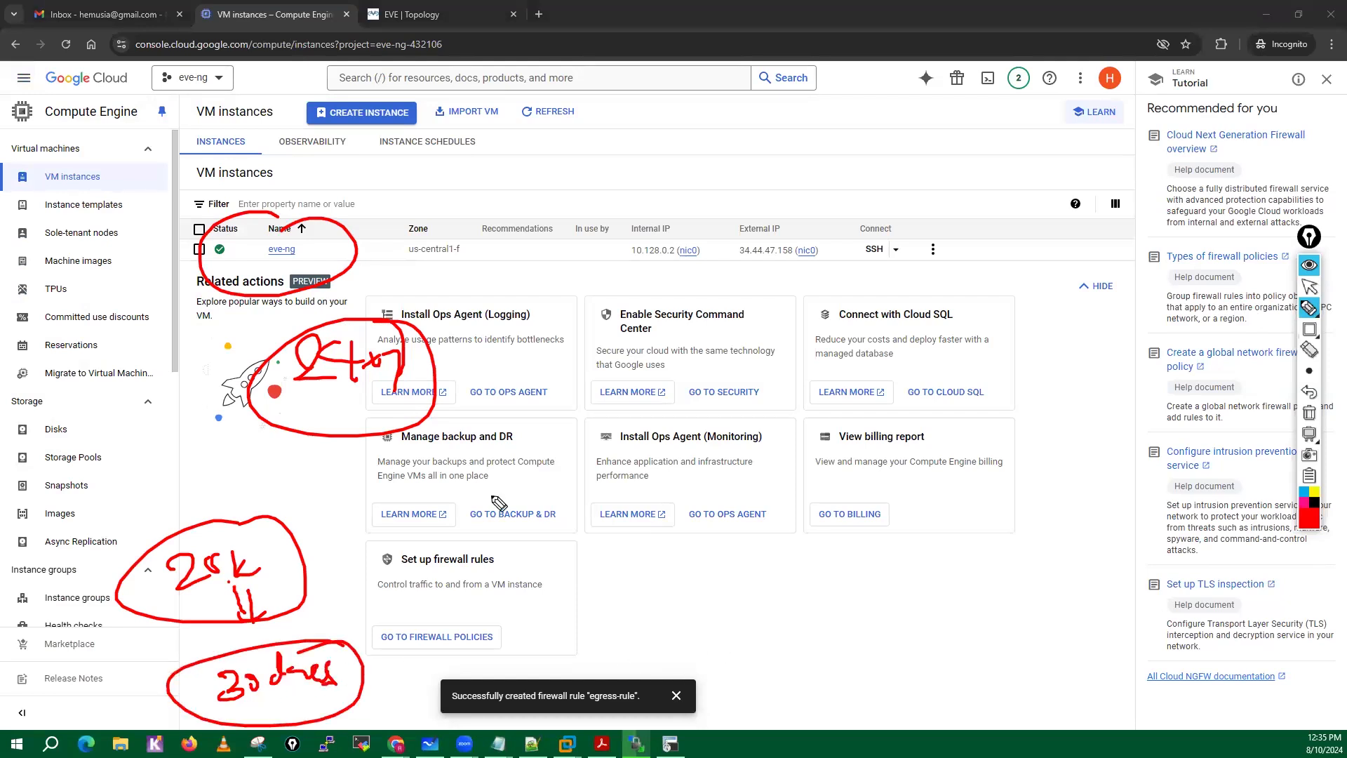
# Handwrite a circled note beginning with "6", an "E" mark, and a circled "50%" with an upward arrow above the instance list.
pyautogui.moveTo(270, 220); pyautogui.dragTo(309, 232)
pyautogui.moveTo(554, 156)
pyautogui.mouseDown()
pyautogui.moveTo(536, 180)
pyautogui.moveTo(593, 189)
pyautogui.mouseUp()
pyautogui.moveTo(602, 148)
pyautogui.mouseDown()
pyautogui.moveTo(608, 184)
pyautogui.moveTo(648, 160)
pyautogui.mouseUp()
pyautogui.moveTo(652, 147); pyautogui.dragTo(663, 167)
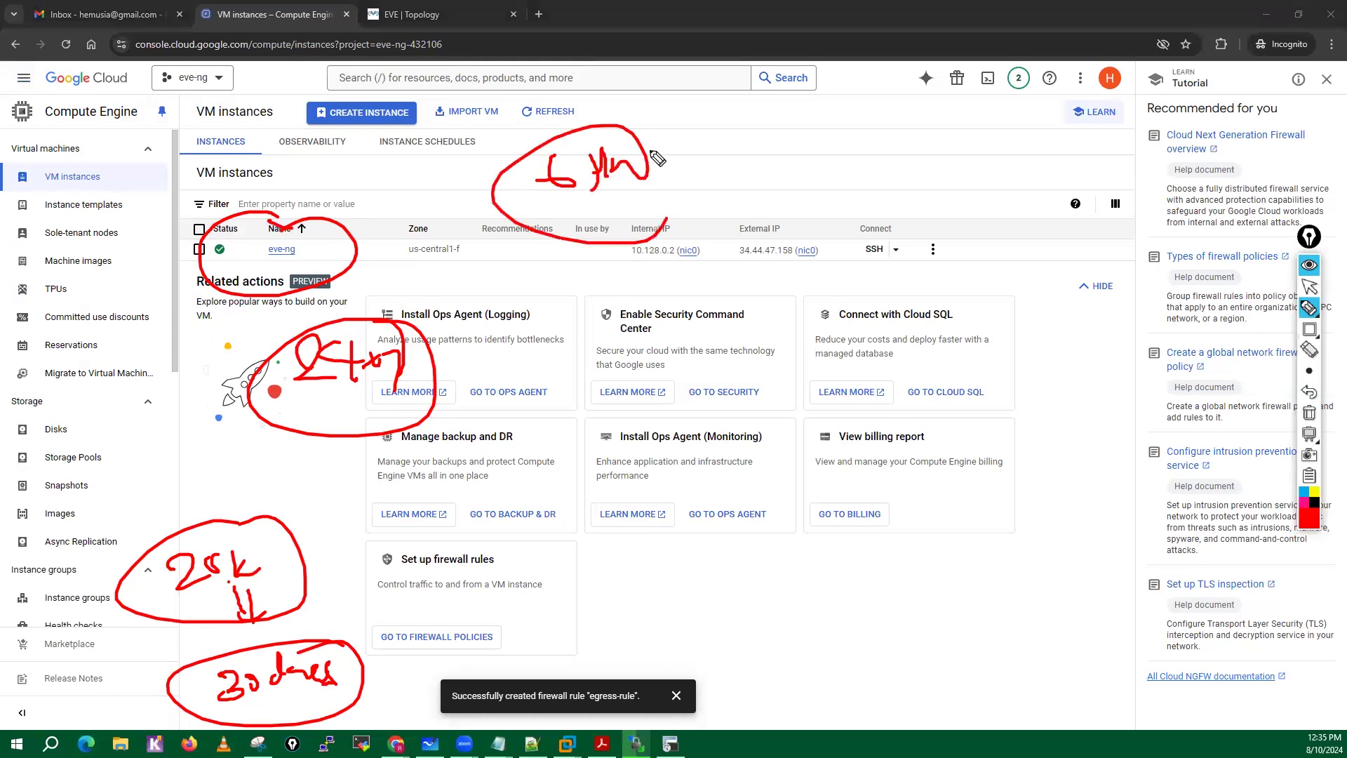
pyautogui.moveTo(851, 162)
pyautogui.mouseDown()
pyautogui.moveTo(817, 181)
pyautogui.moveTo(853, 199)
pyautogui.mouseUp()
pyautogui.moveTo(941, 159)
pyautogui.mouseDown()
pyautogui.moveTo(935, 187)
pyautogui.moveTo(995, 187)
pyautogui.mouseUp()
pyautogui.moveTo(968, 127); pyautogui.dragTo(1011, 149)
pyautogui.moveTo(977, 207); pyautogui.dragTo(977, 232)
pyautogui.moveTo(986, 209)
pyautogui.mouseDown()
pyautogui.moveTo(987, 232)
pyautogui.moveTo(1006, 229)
pyautogui.mouseUp()
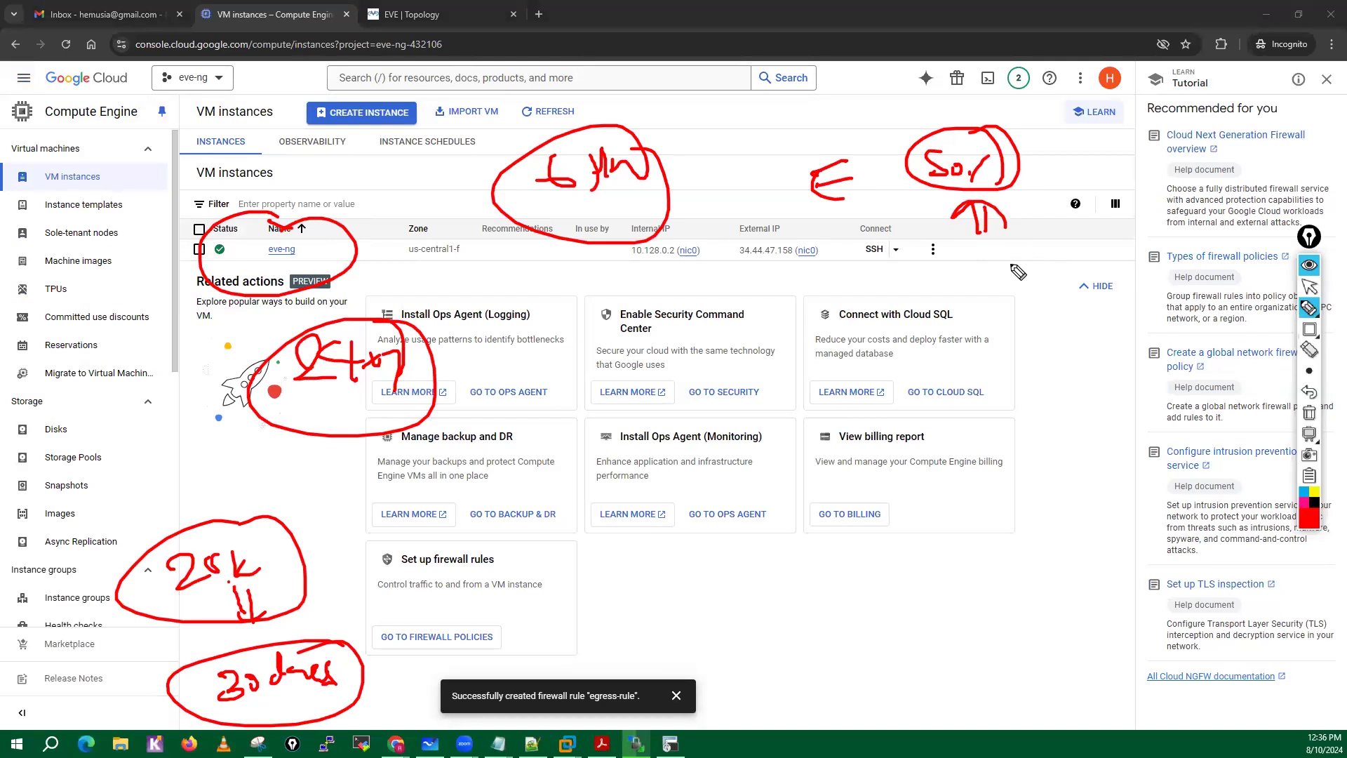
# Draw red arrows to the circled eve-ng instance and write a circled "50 days" under the "50%" note.
pyautogui.moveTo(374, 191); pyautogui.dragTo(351, 208)
pyautogui.moveTo(349, 199); pyautogui.dragTo(360, 208)
pyautogui.moveTo(971, 272)
pyautogui.mouseDown()
pyautogui.moveTo(982, 257)
pyautogui.moveTo(1068, 292)
pyautogui.mouseUp()
pyautogui.moveTo(1024, 250); pyautogui.dragTo(1021, 252)
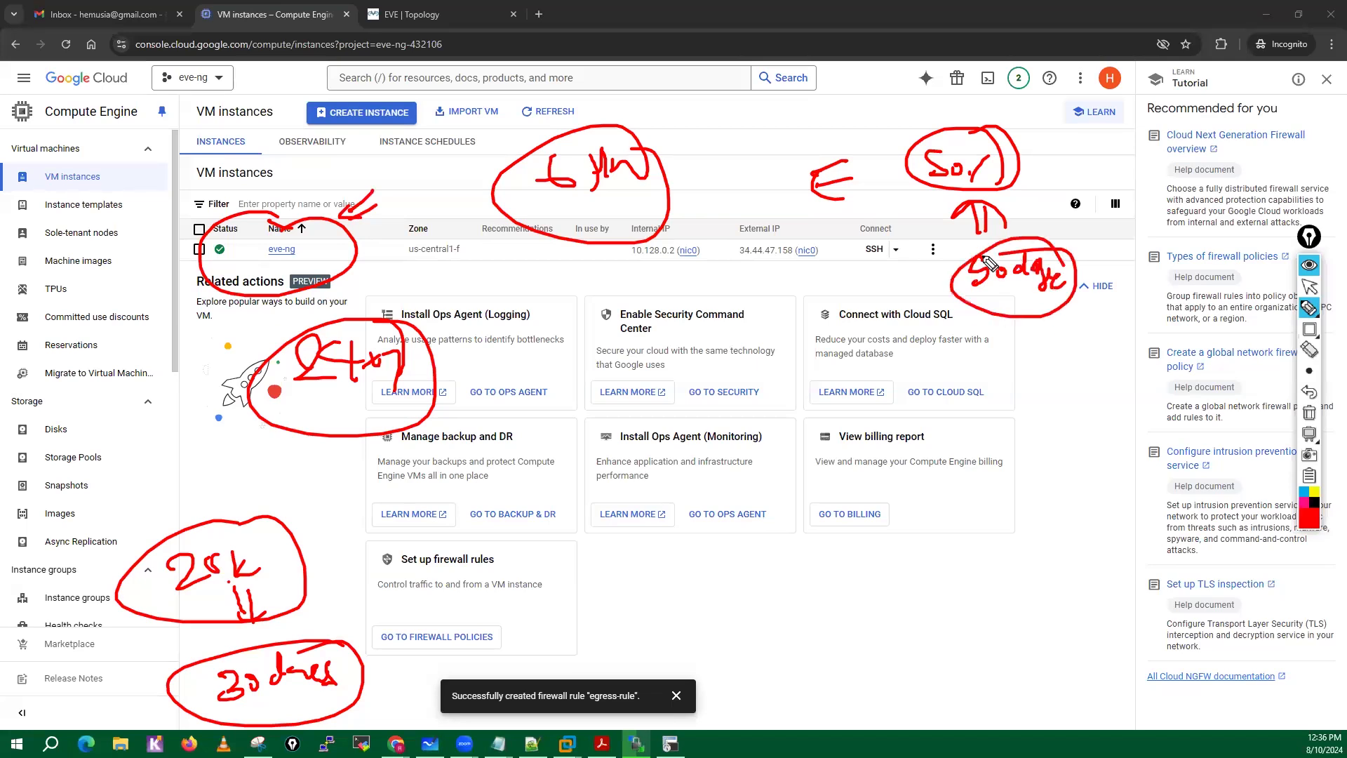
pyautogui.moveTo(327, 177); pyautogui.dragTo(319, 205)
pyautogui.moveTo(313, 180)
pyautogui.mouseDown()
pyautogui.moveTo(309, 201)
pyautogui.moveTo(285, 213)
pyautogui.mouseUp()
pyautogui.moveTo(284, 215); pyautogui.dragTo(339, 217)
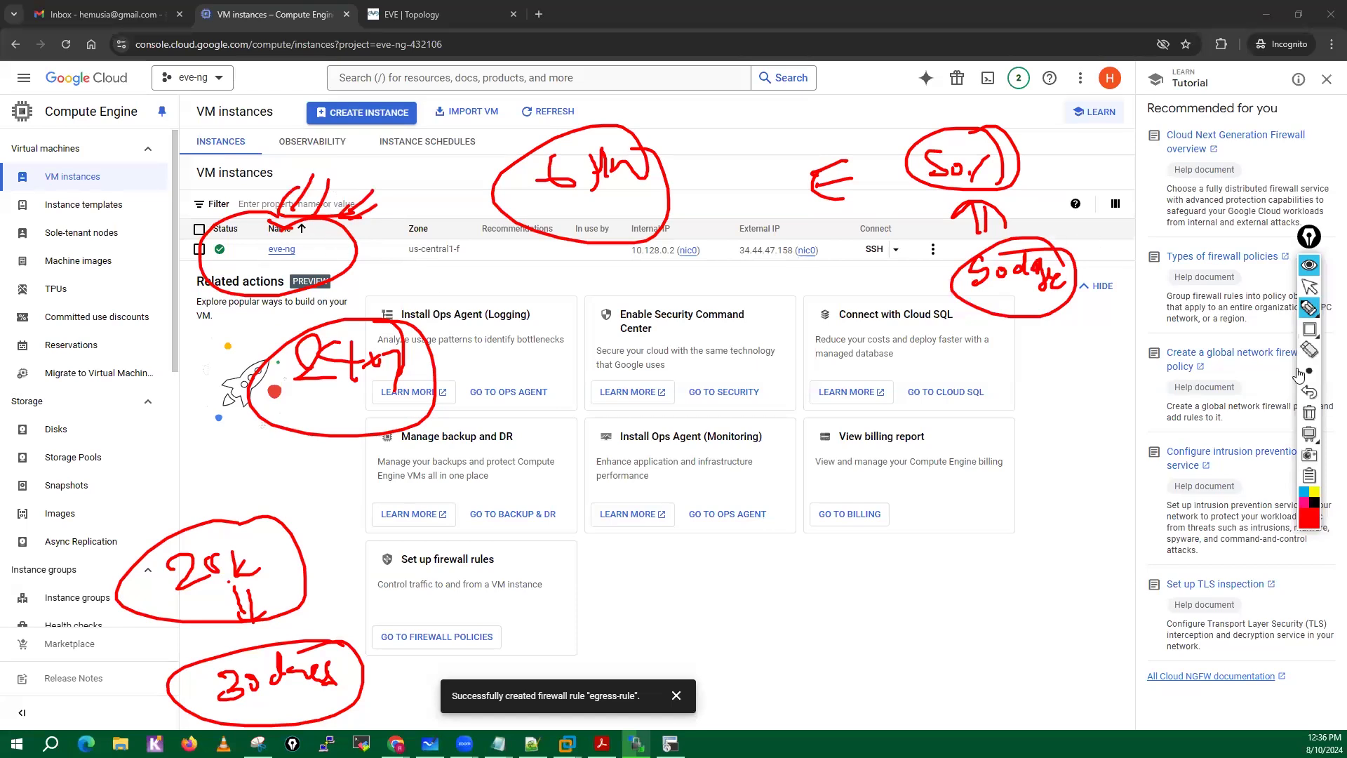
# Clear all annotations and view the available actions for the eve-ng instance without choosing one.
pyautogui.click(1309, 414)
pyautogui.click(1309, 288)
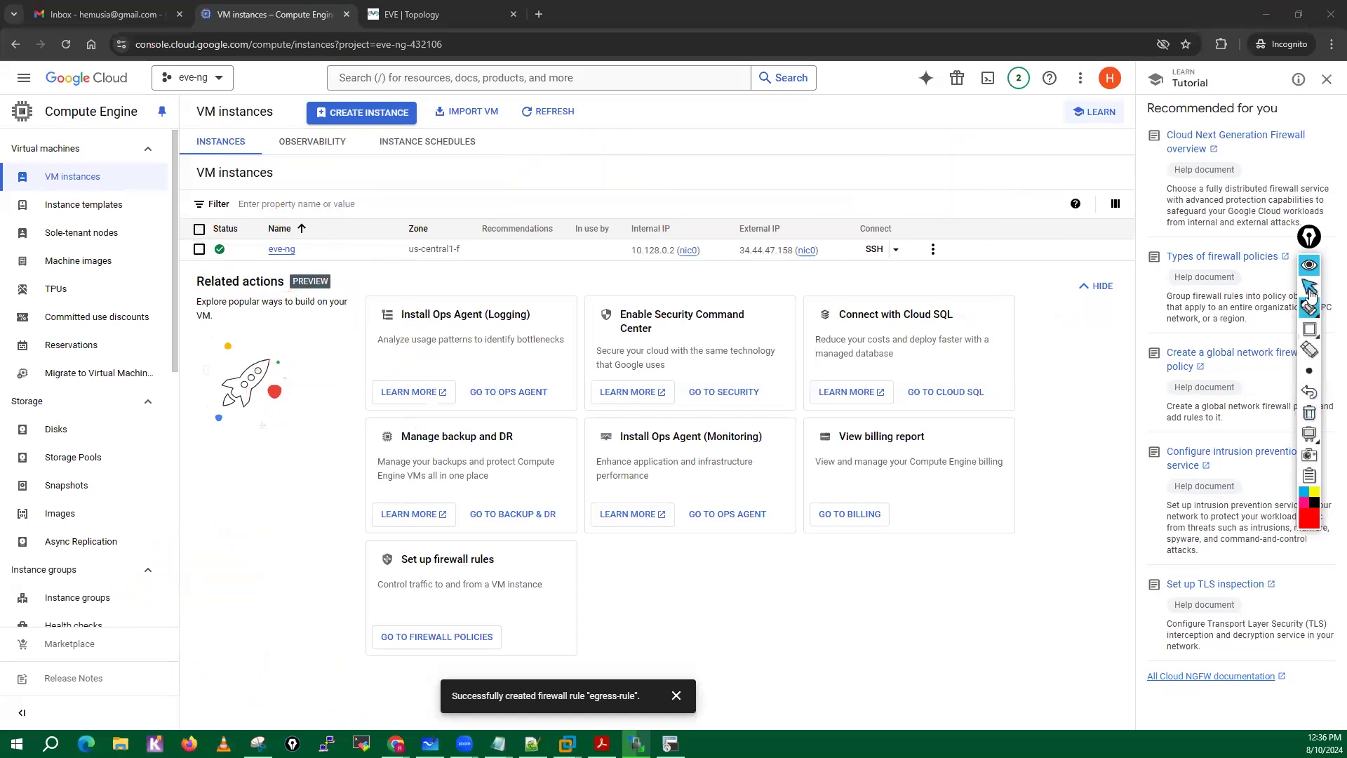
pyautogui.click(933, 249)
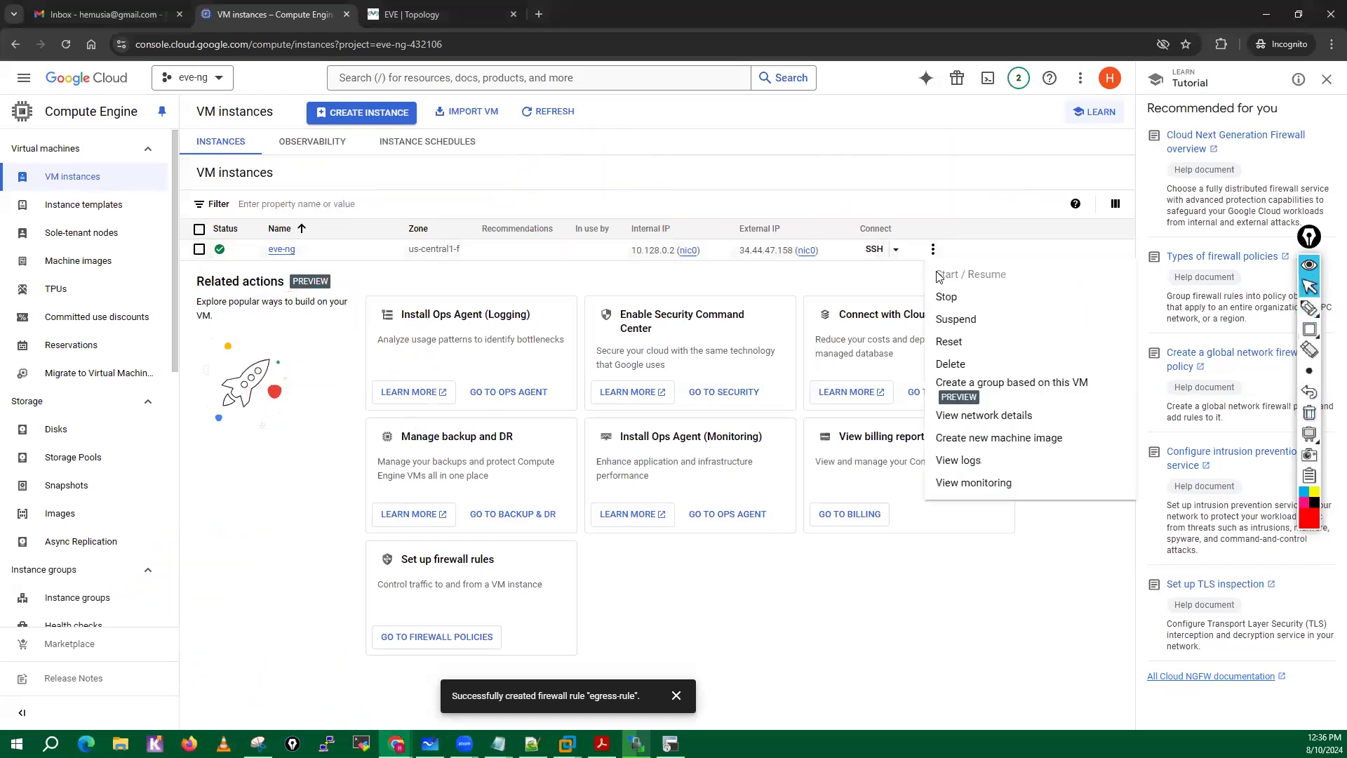
pyautogui.click(869, 665)
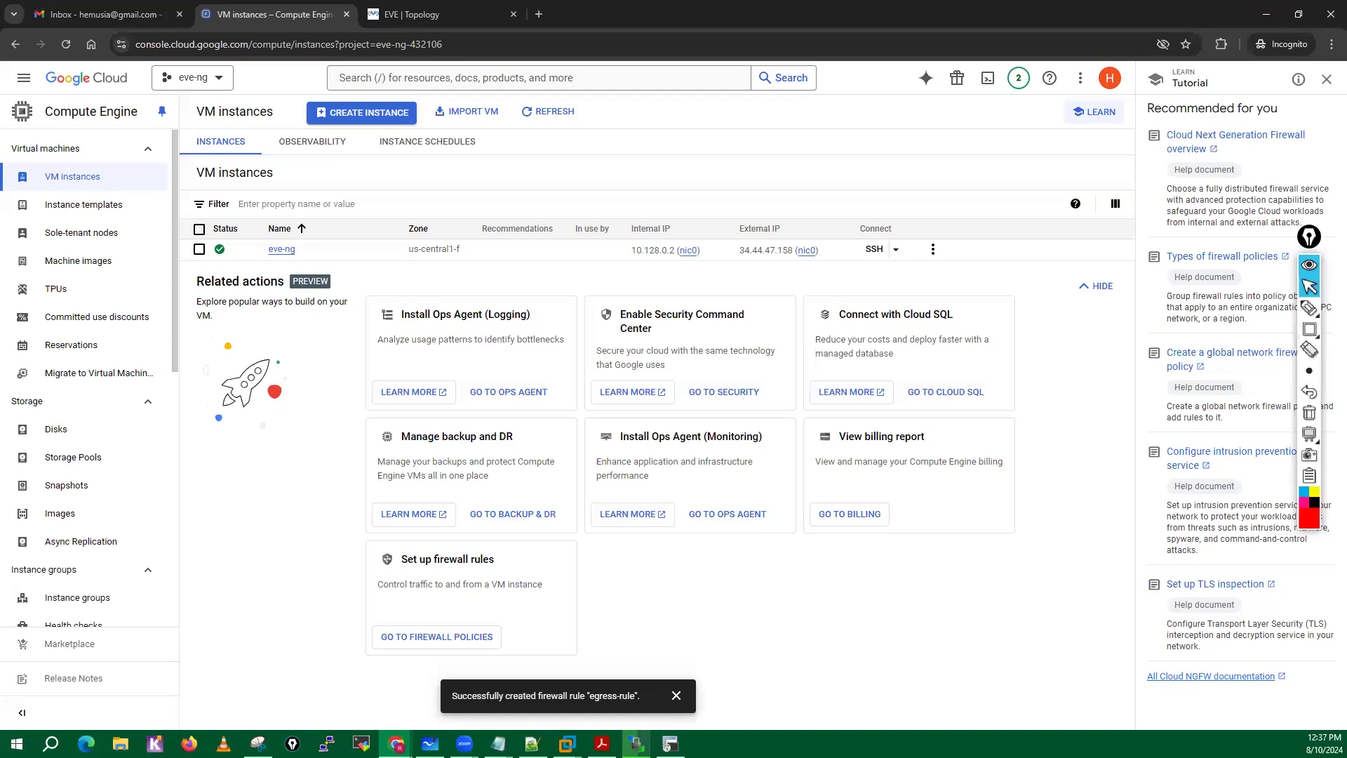
# Check the upload in WinSCP, and switch to Classplus in Chrome to open the list of own courses.
pyautogui.click(637, 743)
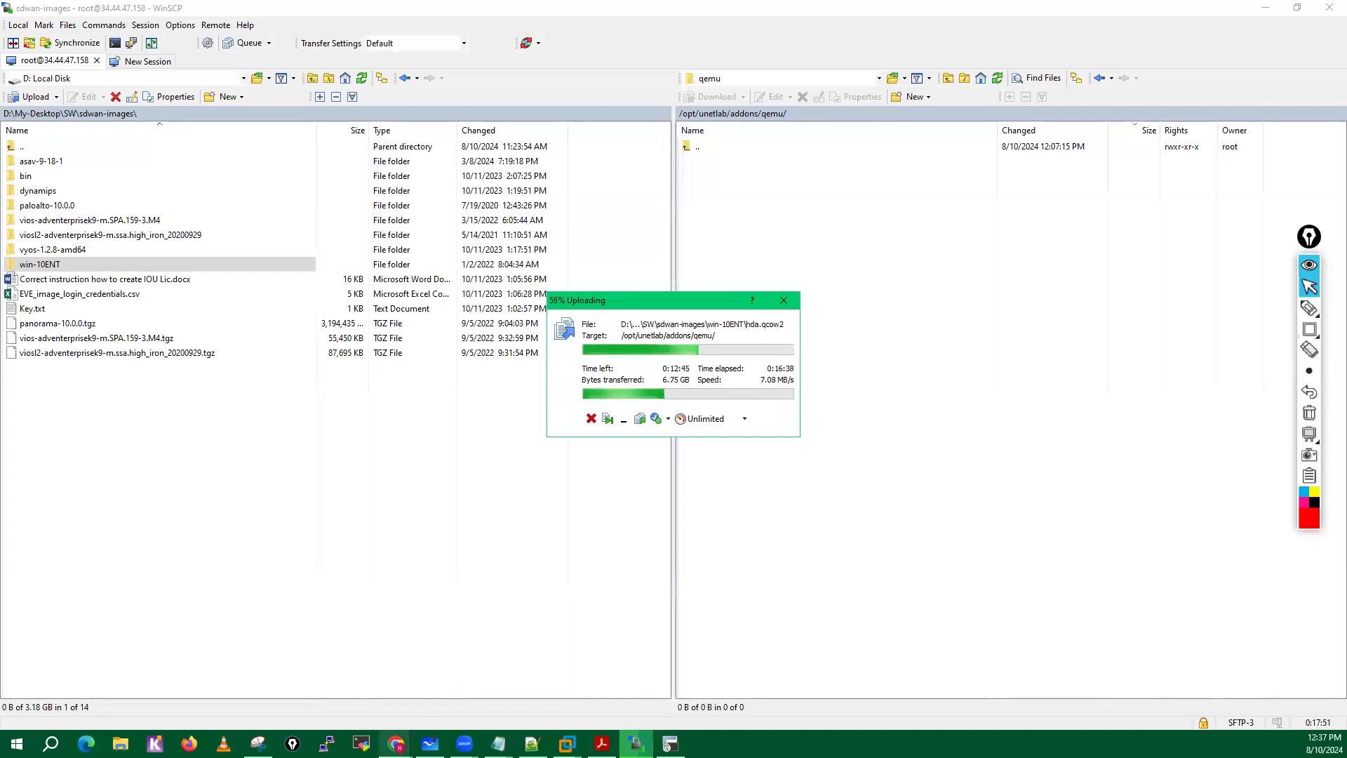
pyautogui.moveTo(396, 744)
pyautogui.click(316, 684)
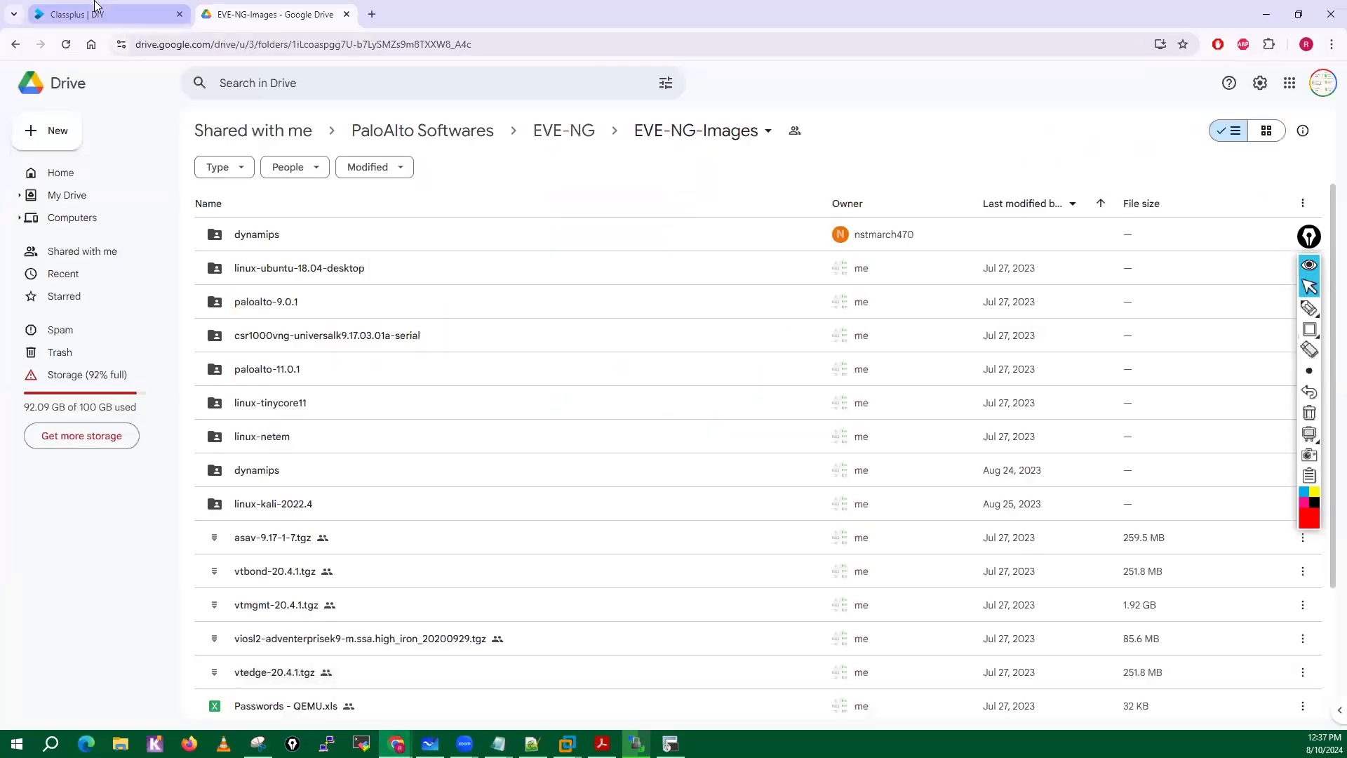
pyautogui.click(112, 14)
pyautogui.moveTo(79, 256)
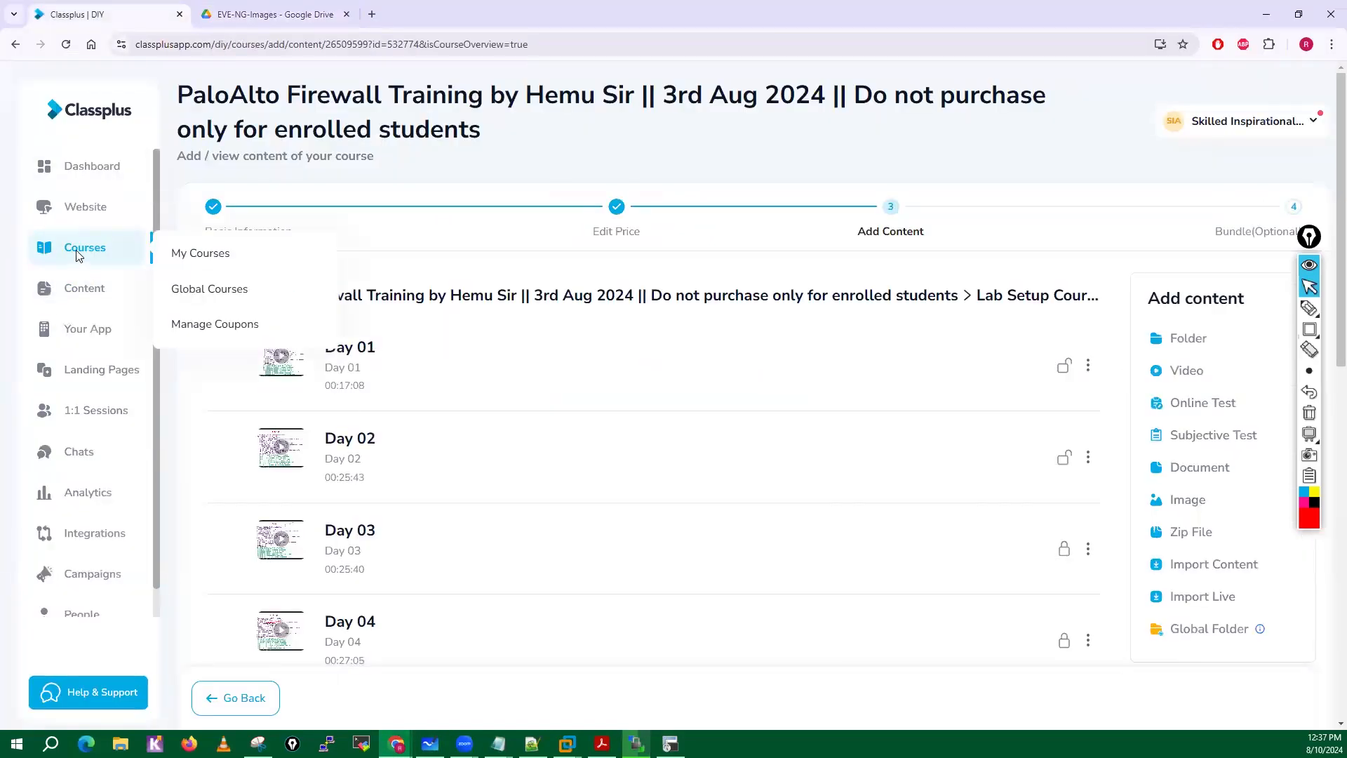
pyautogui.click(224, 254)
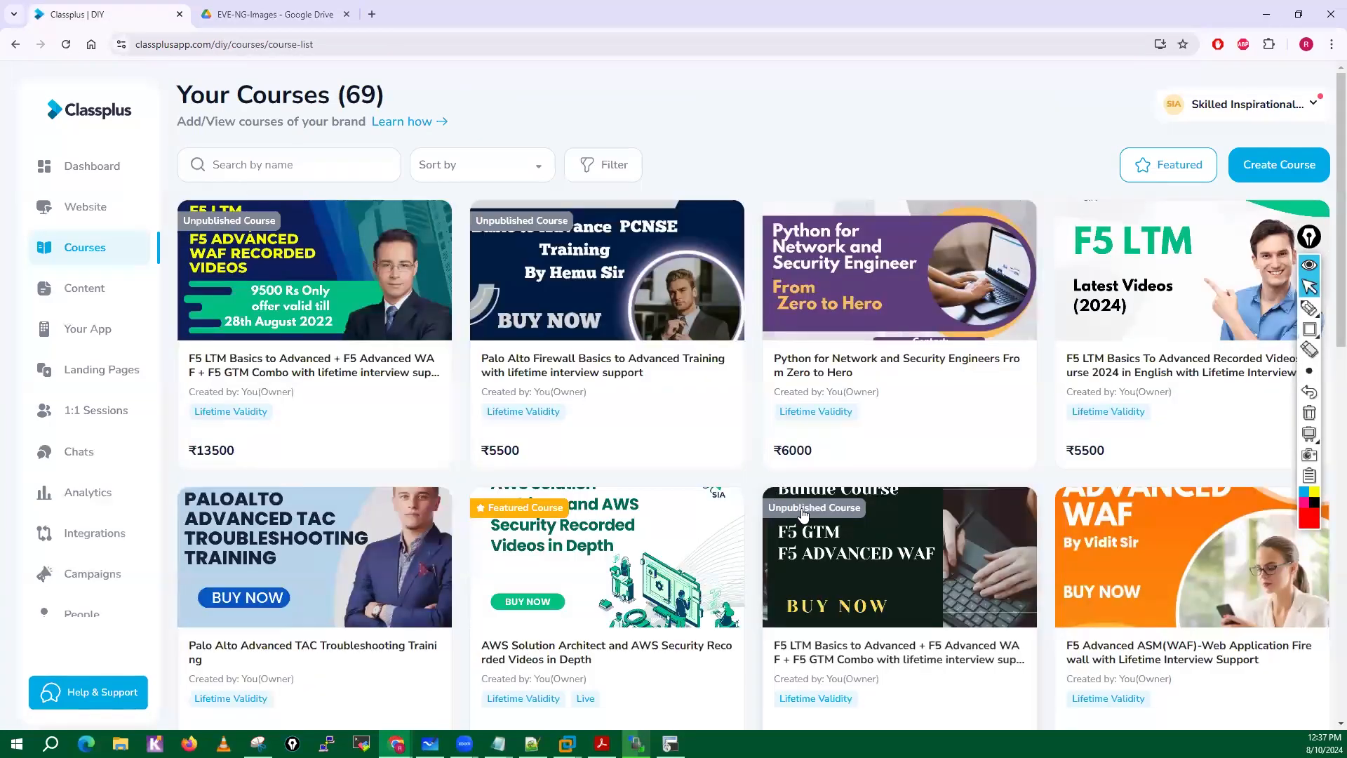
# Open the 3rd Aug 2024 PaloAlto Firewall Training course and highlight "Do not purchase only for enrolled students" in its title.
pyautogui.scroll(-12, 804, 514)
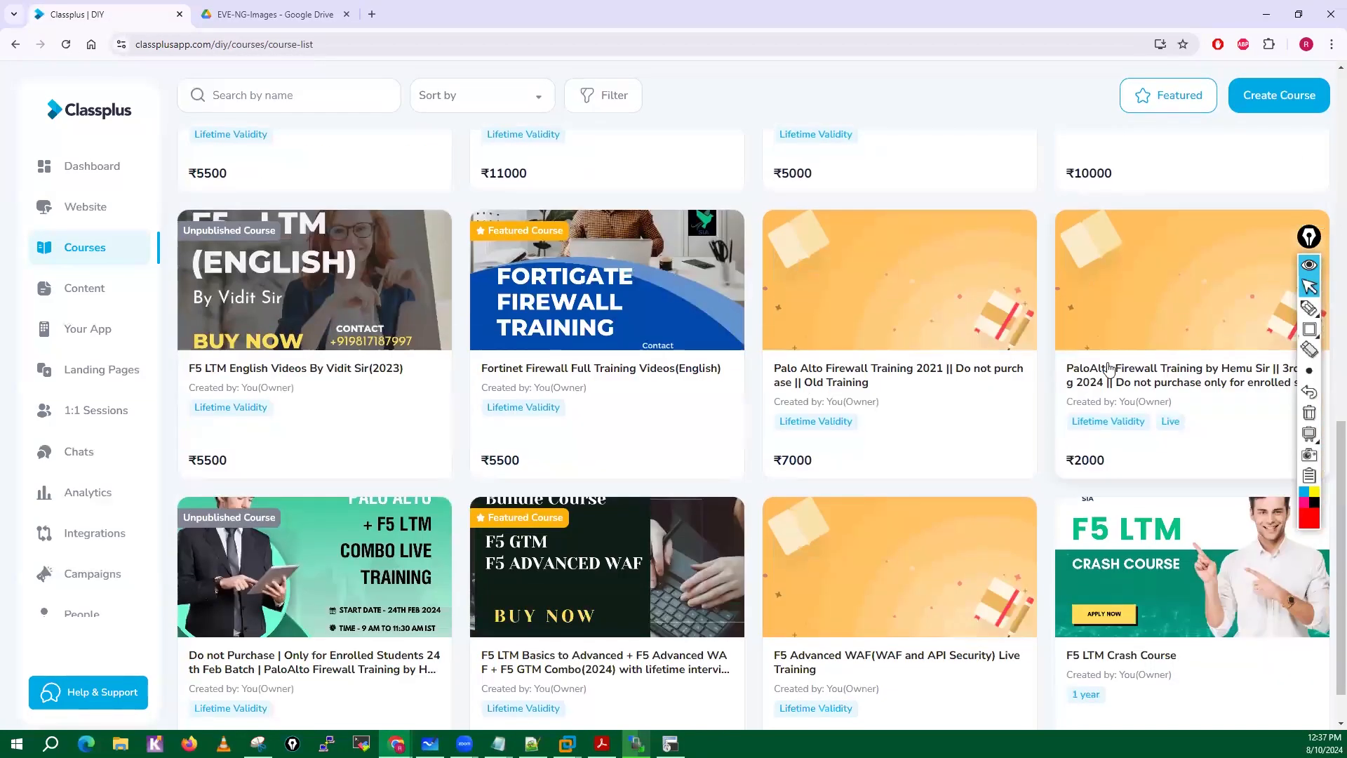
pyautogui.click(1115, 387)
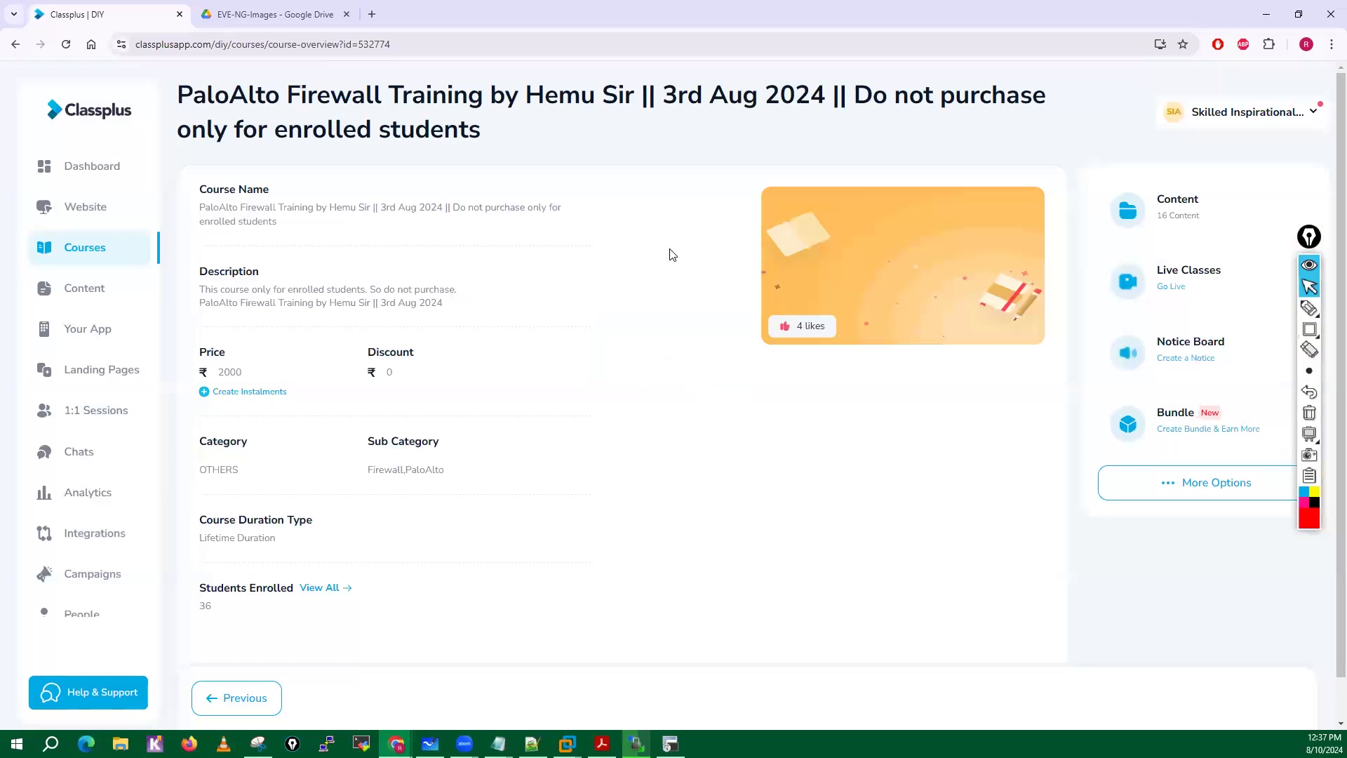
pyautogui.moveTo(863, 93); pyautogui.dragTo(1078, 125)
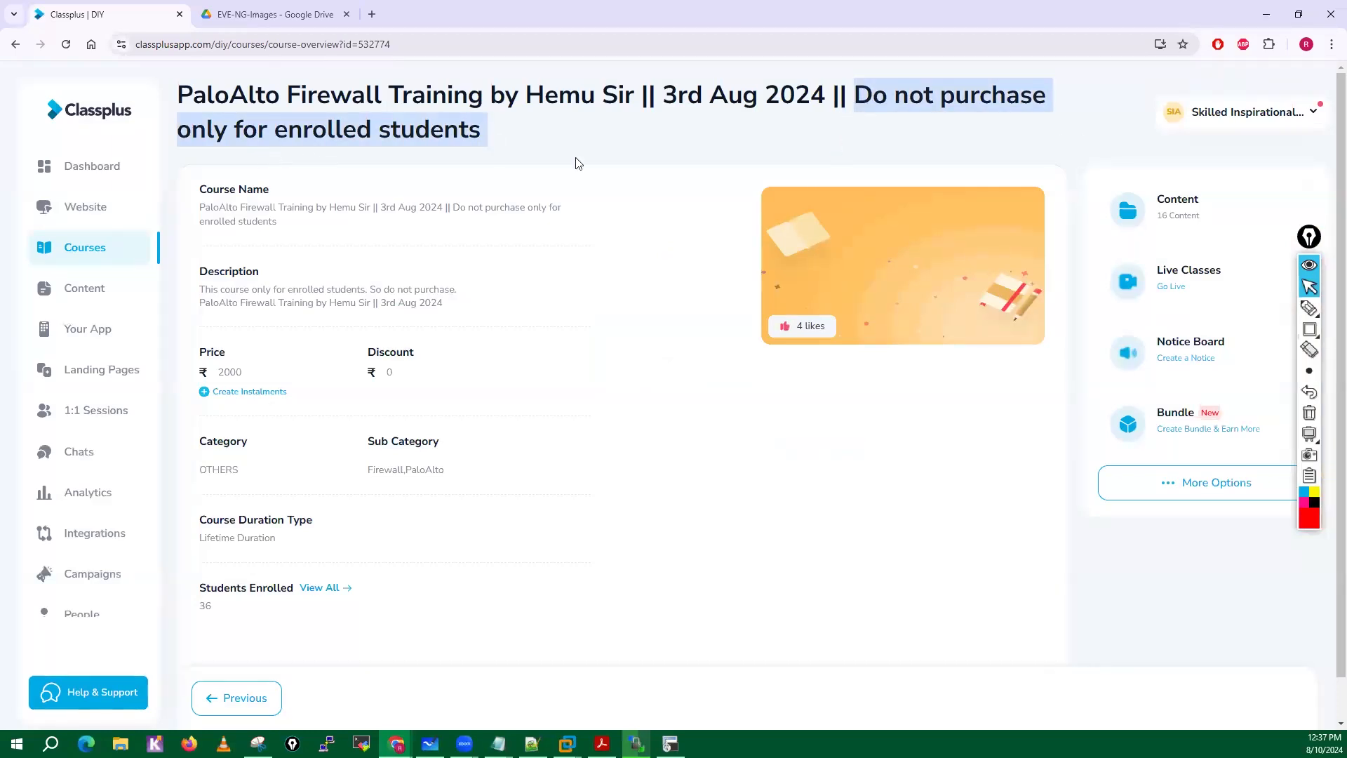
pyautogui.click(648, 142)
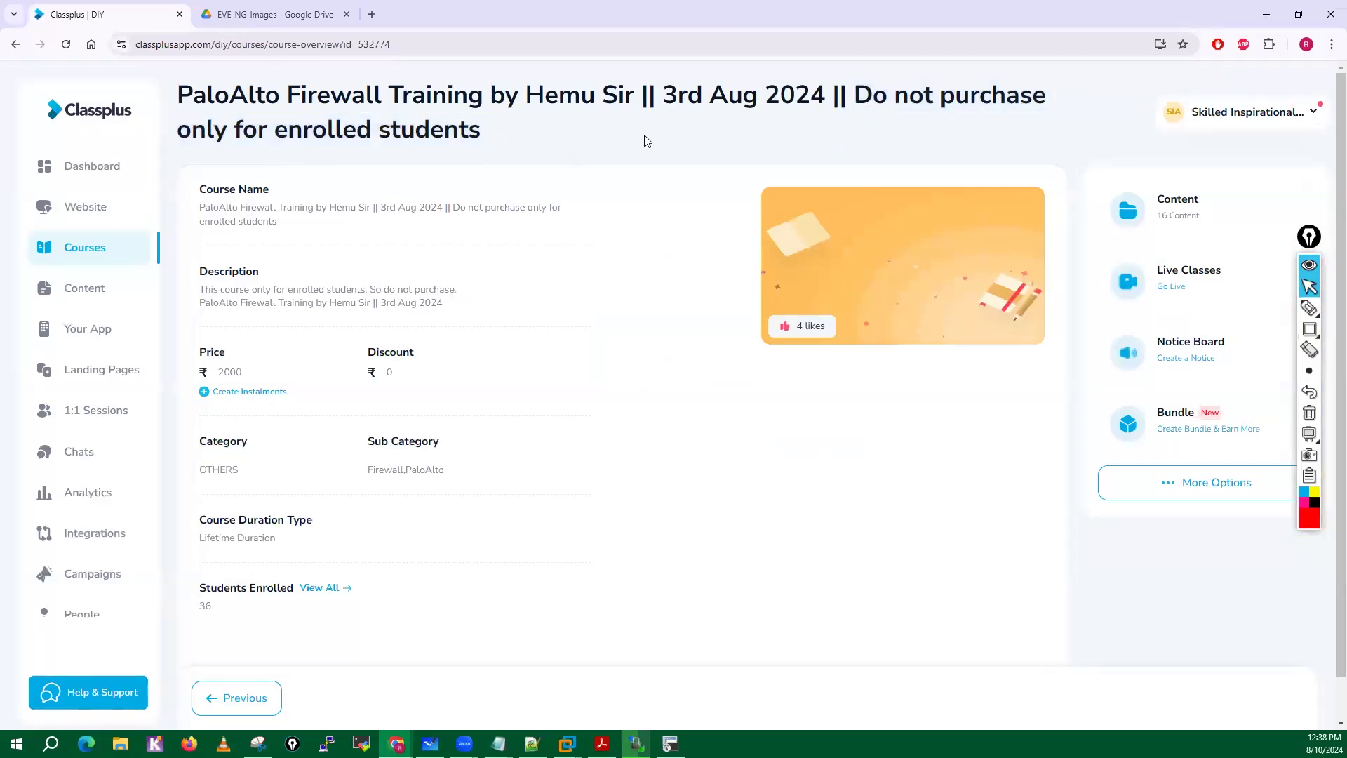
# Unpublish the PaloAlto Firewall Training course and dismiss the notification.
pyautogui.click(1172, 495)
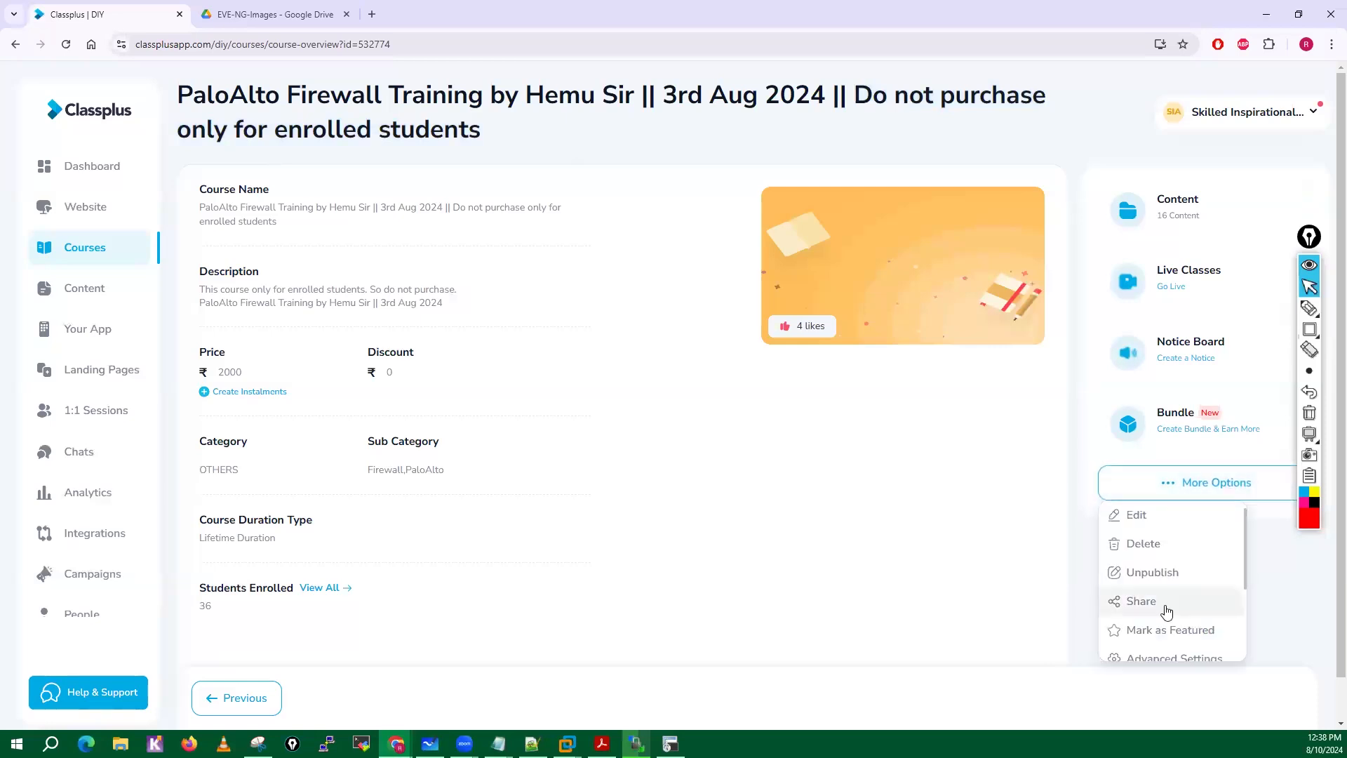
pyautogui.click(1145, 574)
pyautogui.click(734, 417)
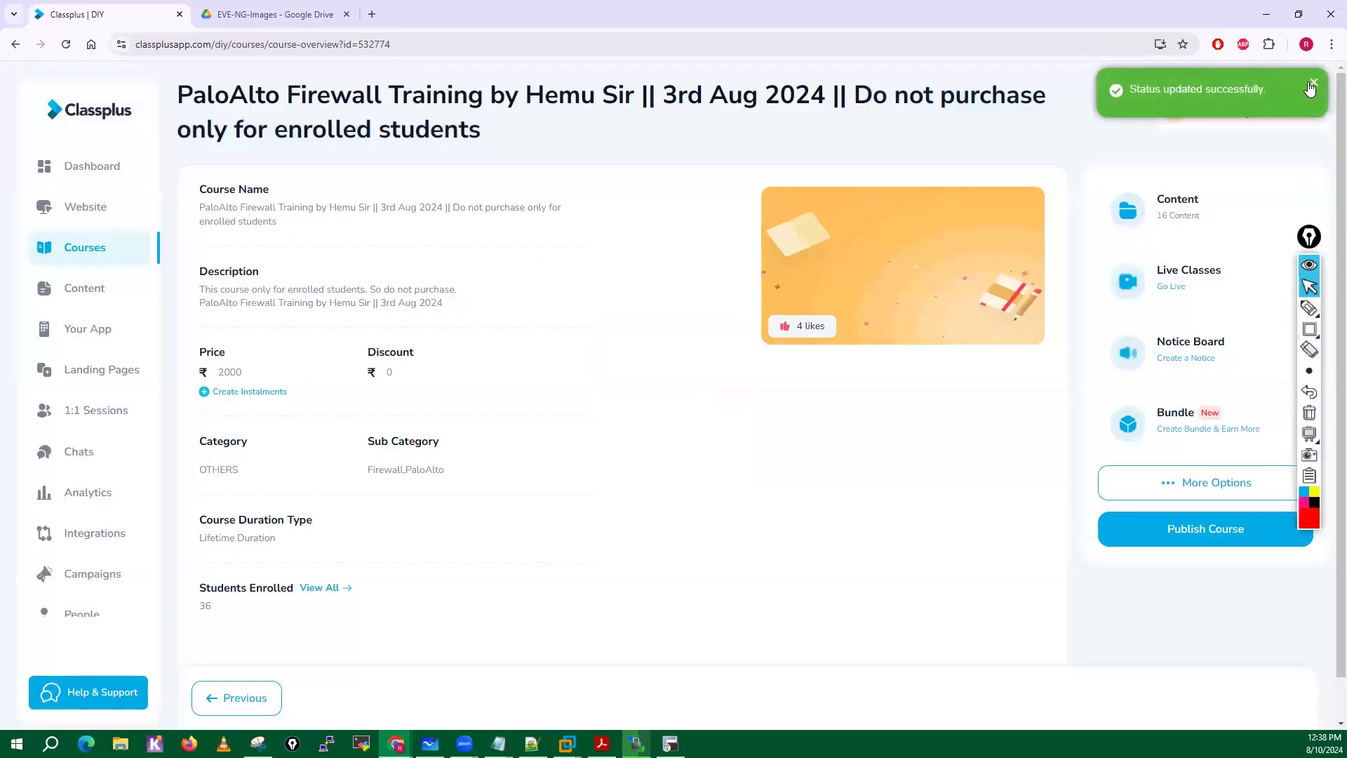
pyautogui.click(1311, 84)
# Return to the Classplus course list, switch to the EVE-NG-Images Drive folder, and minimize the browser to reveal WinSCP.
pyautogui.moveTo(85, 258)
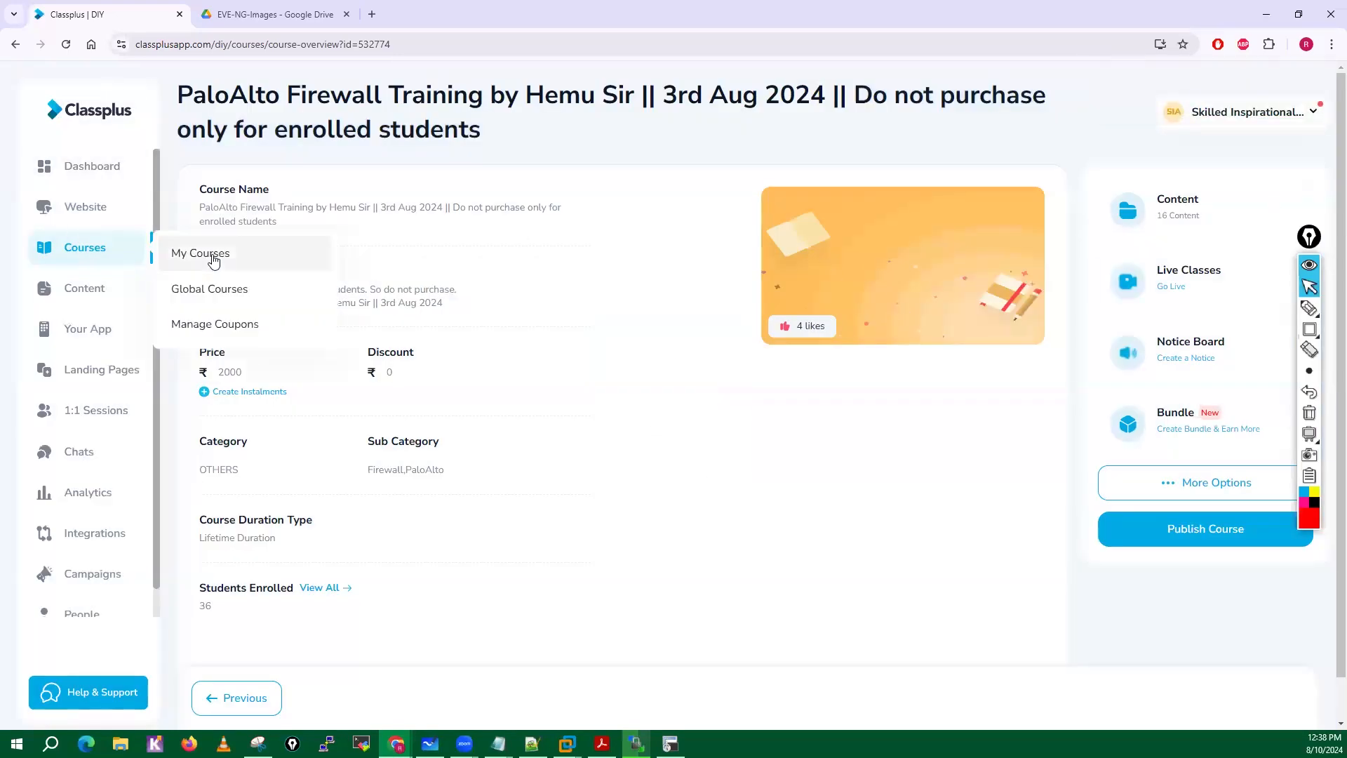
pyautogui.click(213, 261)
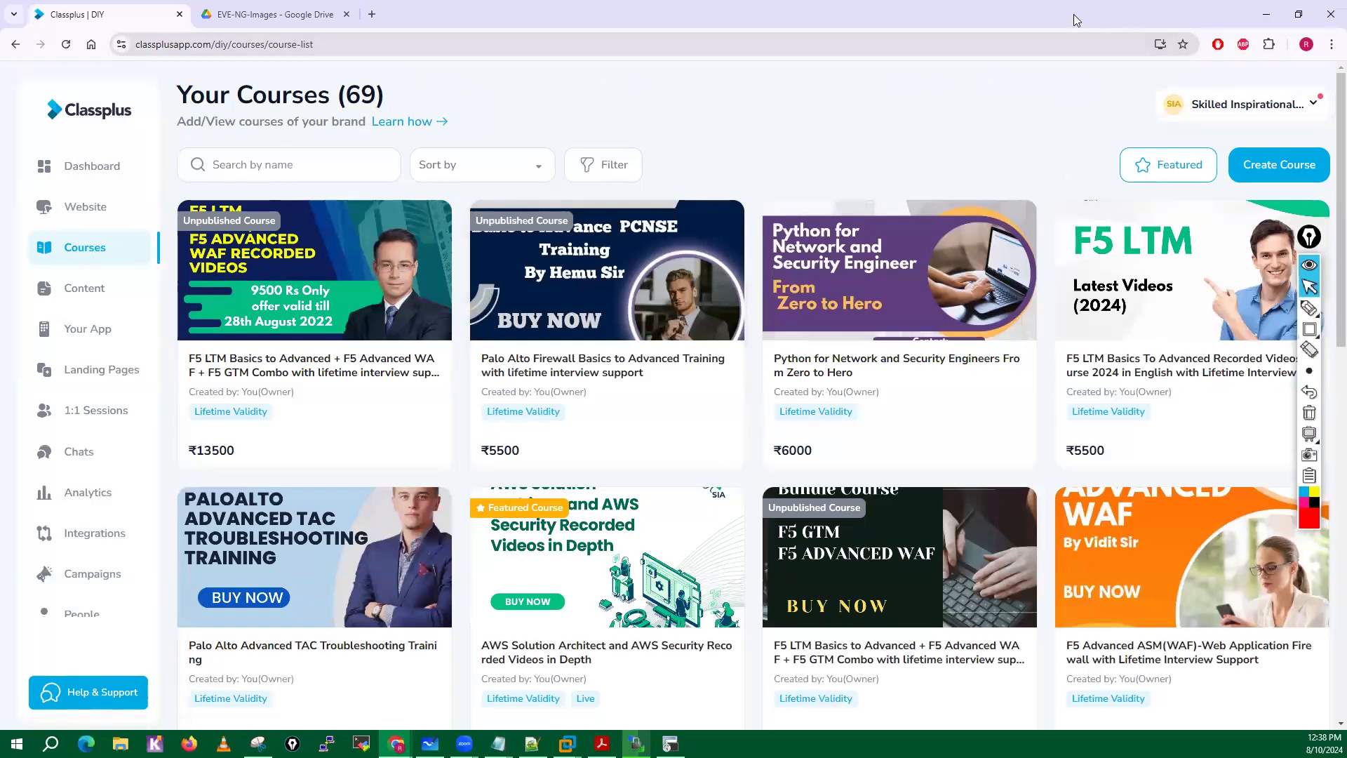
pyautogui.click(333, 9)
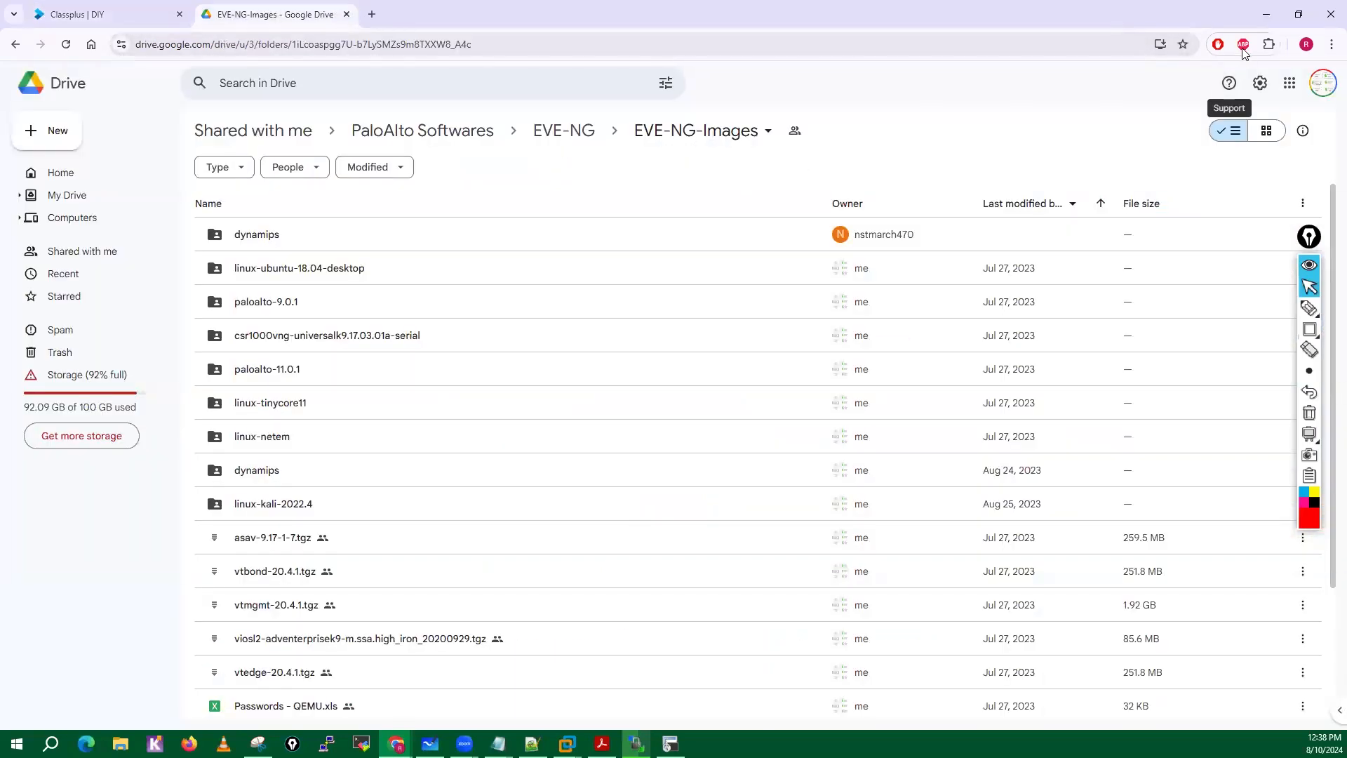
pyautogui.click(1268, 13)
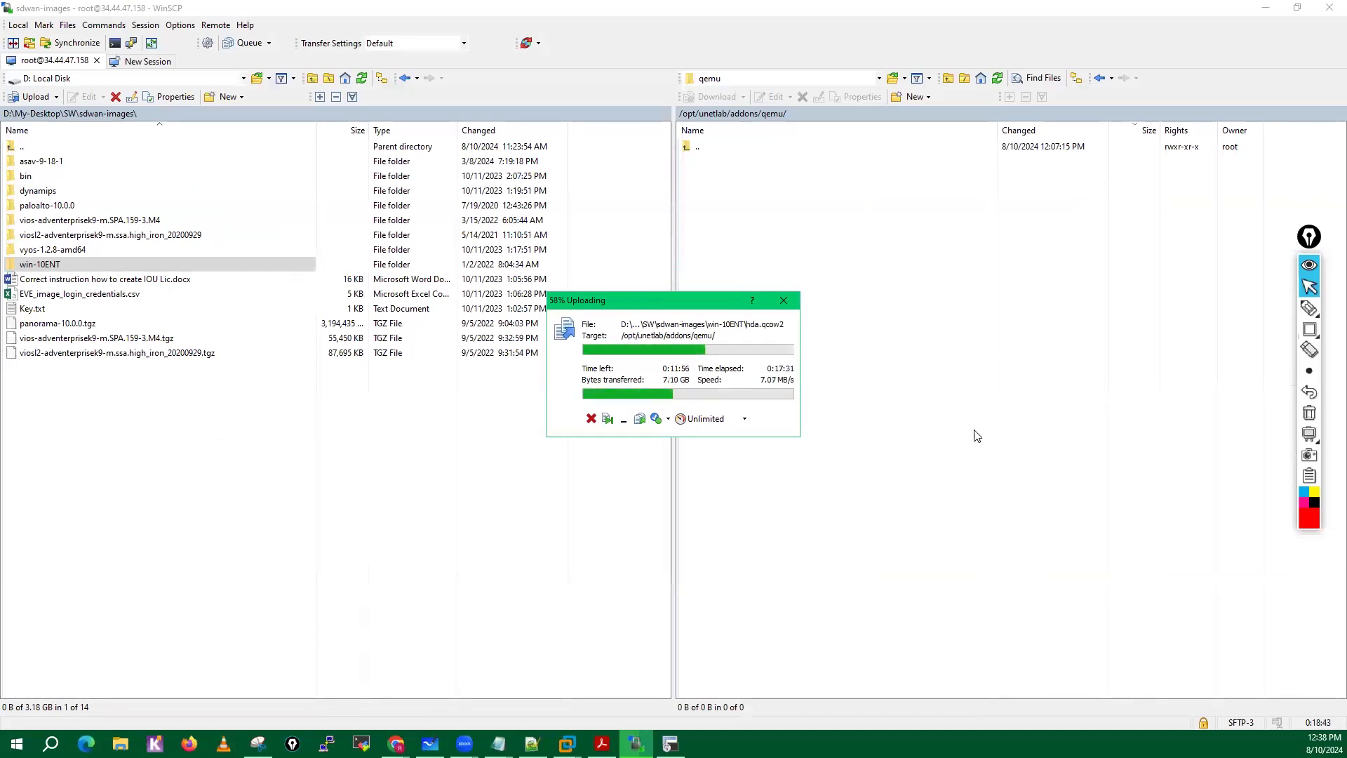
# Handwrite a circled red "6 PM IST" over the remote qemu pane and draw arrows beneath the time.
pyautogui.click(1309, 308)
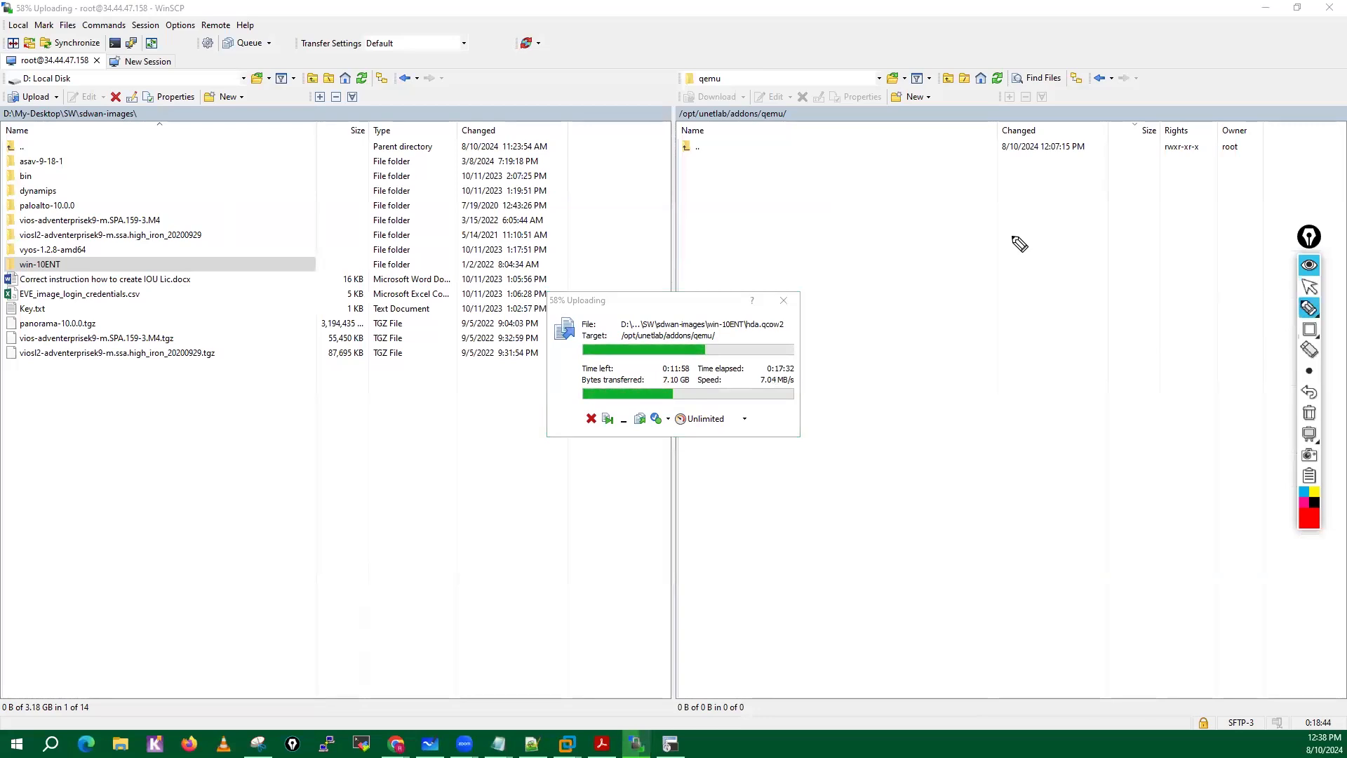
pyautogui.moveTo(1013, 223)
pyautogui.mouseDown()
pyautogui.moveTo(1017, 254)
pyautogui.moveTo(1065, 231)
pyautogui.moveTo(1135, 250)
pyautogui.mouseUp()
pyautogui.moveTo(1141, 230)
pyautogui.mouseDown()
pyautogui.moveTo(1127, 326)
pyautogui.moveTo(1055, 205)
pyautogui.mouseUp()
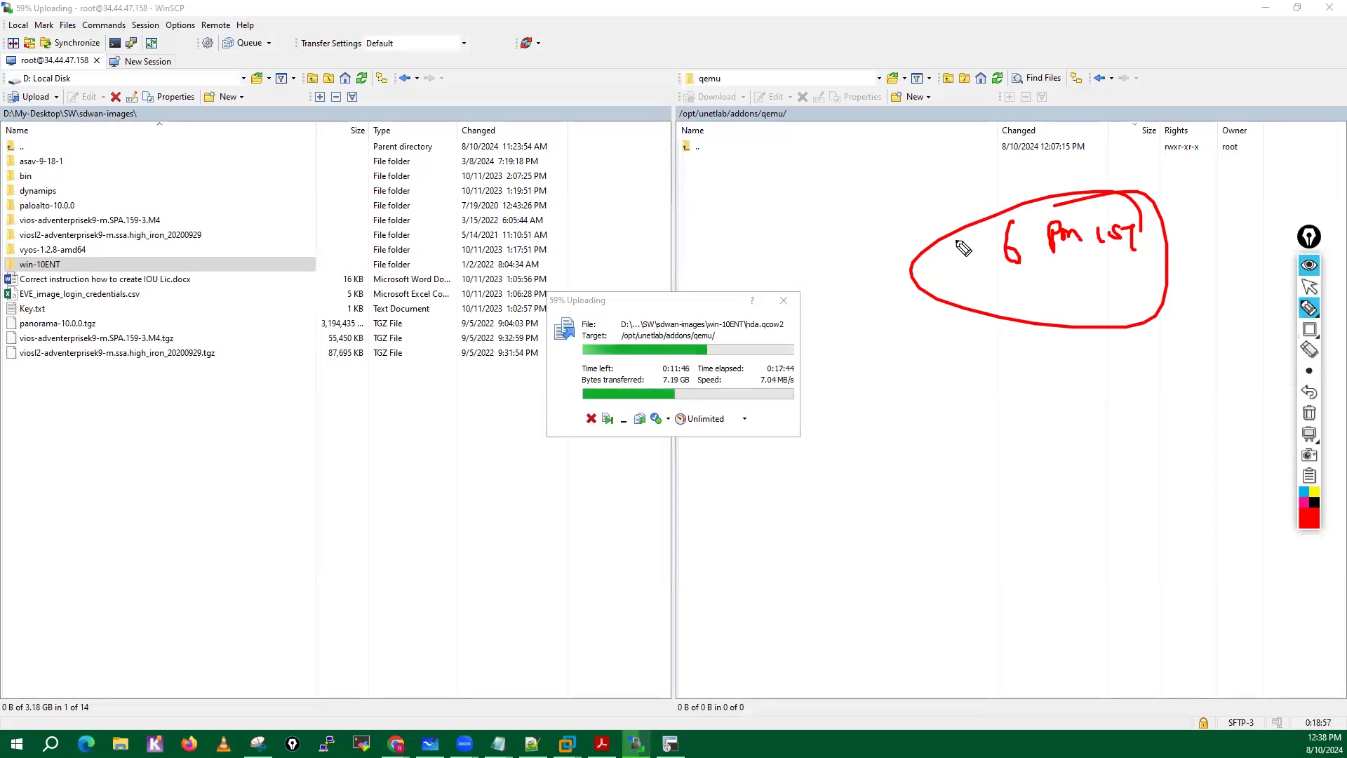
pyautogui.moveTo(939, 281)
pyautogui.mouseDown()
pyautogui.moveTo(979, 280)
pyautogui.moveTo(960, 301)
pyautogui.moveTo(1087, 265)
pyautogui.moveTo(990, 285)
pyautogui.mouseUp()
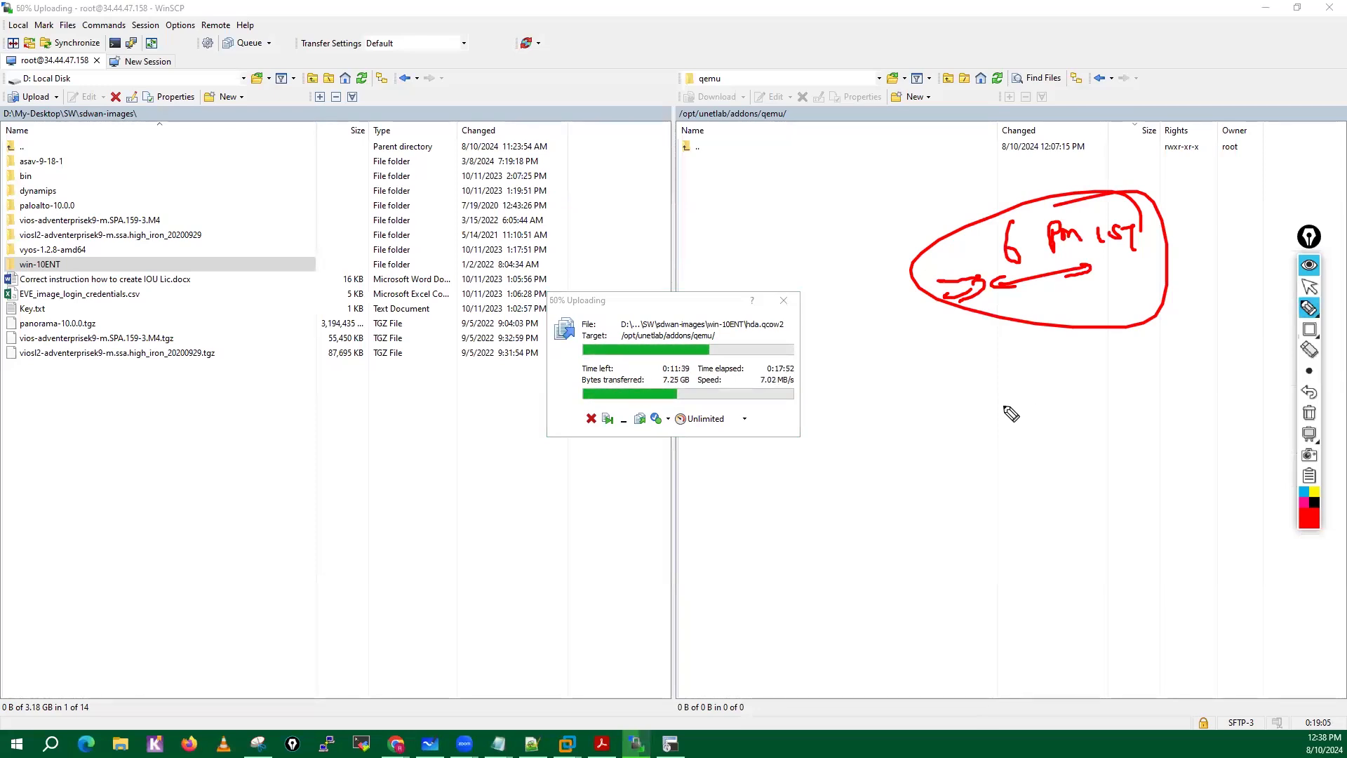
# Handwrite circled red notes "20", "10 weeks" and "Wee" below the time note, and add arrows pointing to "10 weeks".
pyautogui.moveTo(1002, 388)
pyautogui.mouseDown()
pyautogui.moveTo(1011, 405)
pyautogui.moveTo(1018, 386)
pyautogui.mouseUp()
pyautogui.moveTo(1024, 373); pyautogui.dragTo(1028, 379)
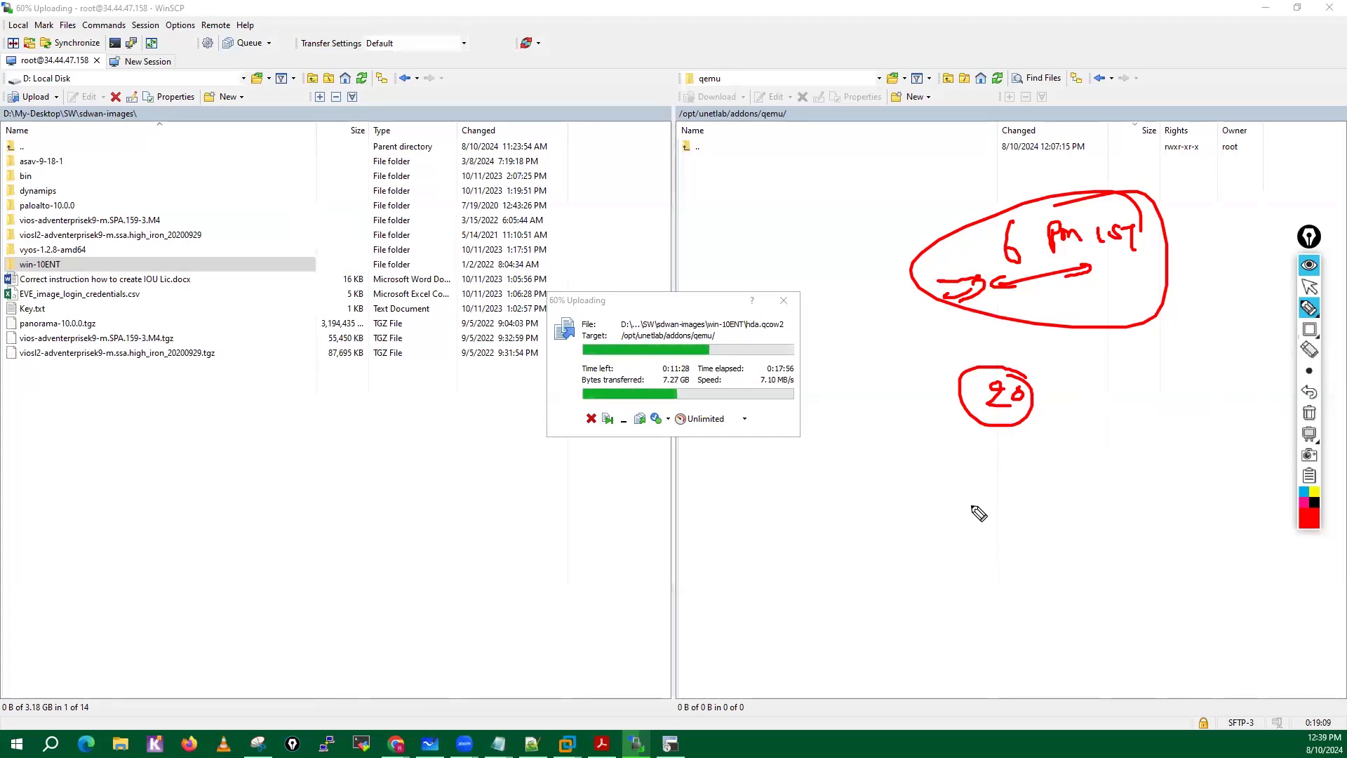
pyautogui.moveTo(948, 527)
pyautogui.mouseDown()
pyautogui.moveTo(984, 508)
pyautogui.moveTo(1091, 512)
pyautogui.moveTo(1073, 512)
pyautogui.mouseUp()
pyautogui.moveTo(1181, 489); pyautogui.dragTo(1249, 472)
pyautogui.moveTo(1088, 431); pyautogui.dragTo(1035, 468)
pyautogui.moveTo(1039, 466); pyautogui.dragTo(1086, 484)
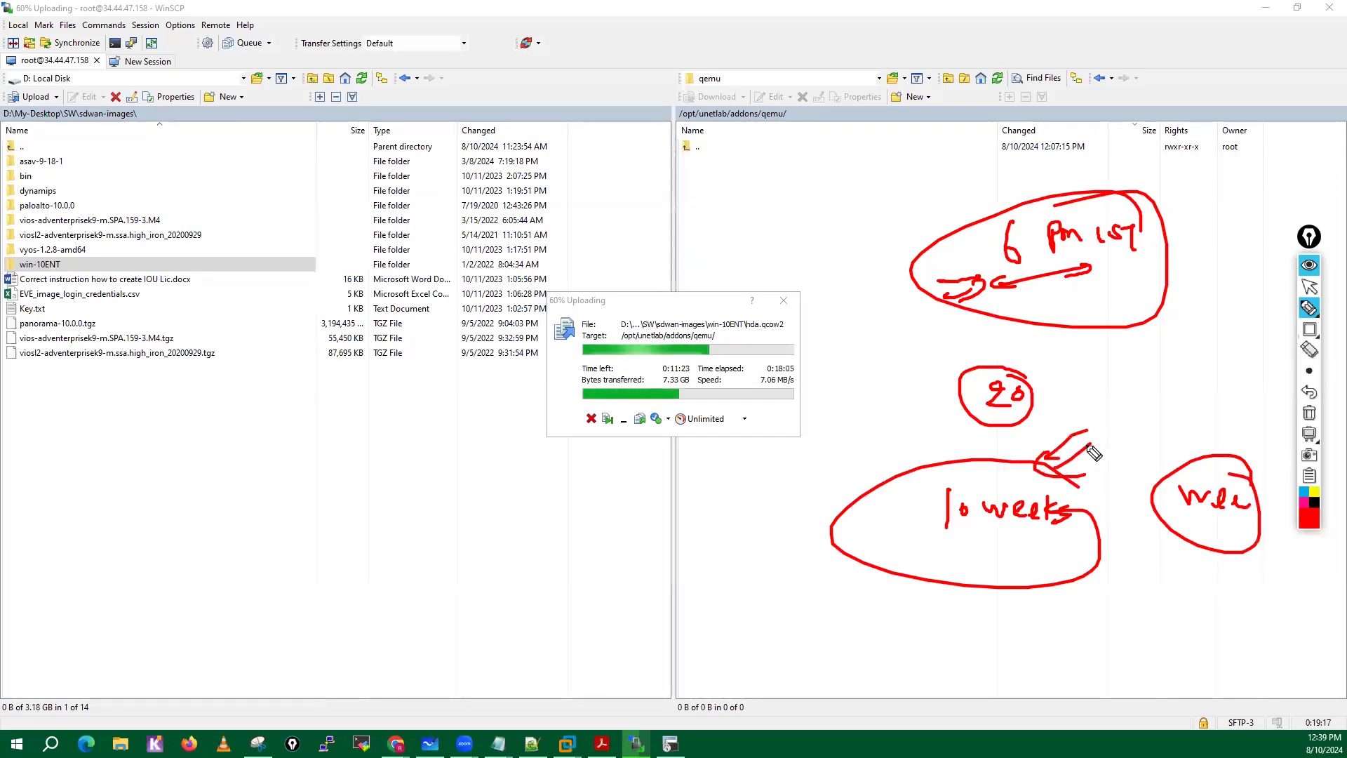
pyautogui.moveTo(1045, 439); pyautogui.dragTo(1054, 459)
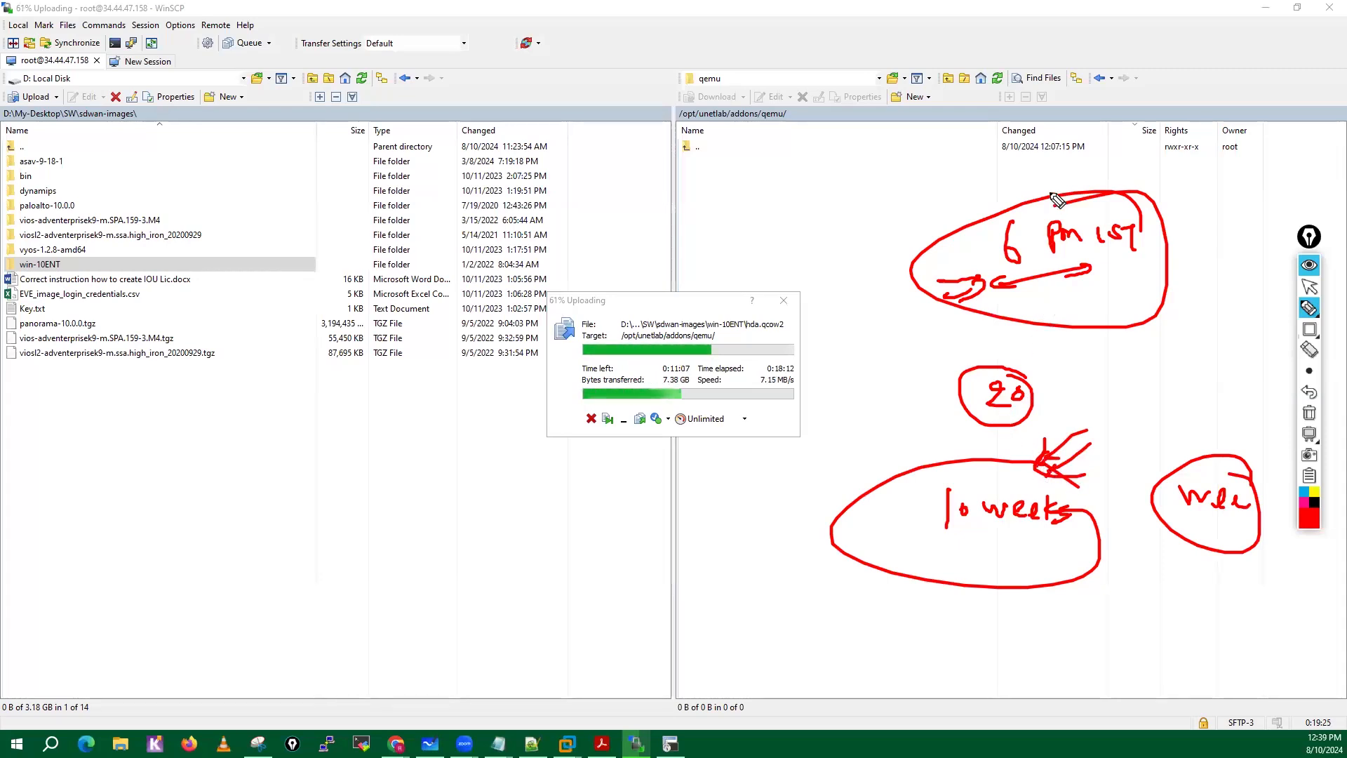
# Handwrite a circled "12 PM IST" below the upload dialog, then add a down arrow above "6 PM IST" and a "9" mark below it.
pyautogui.moveTo(457, 550)
pyautogui.mouseDown()
pyautogui.moveTo(458, 590)
pyautogui.moveTo(652, 541)
pyautogui.moveTo(449, 611)
pyautogui.moveTo(623, 494)
pyautogui.mouseUp()
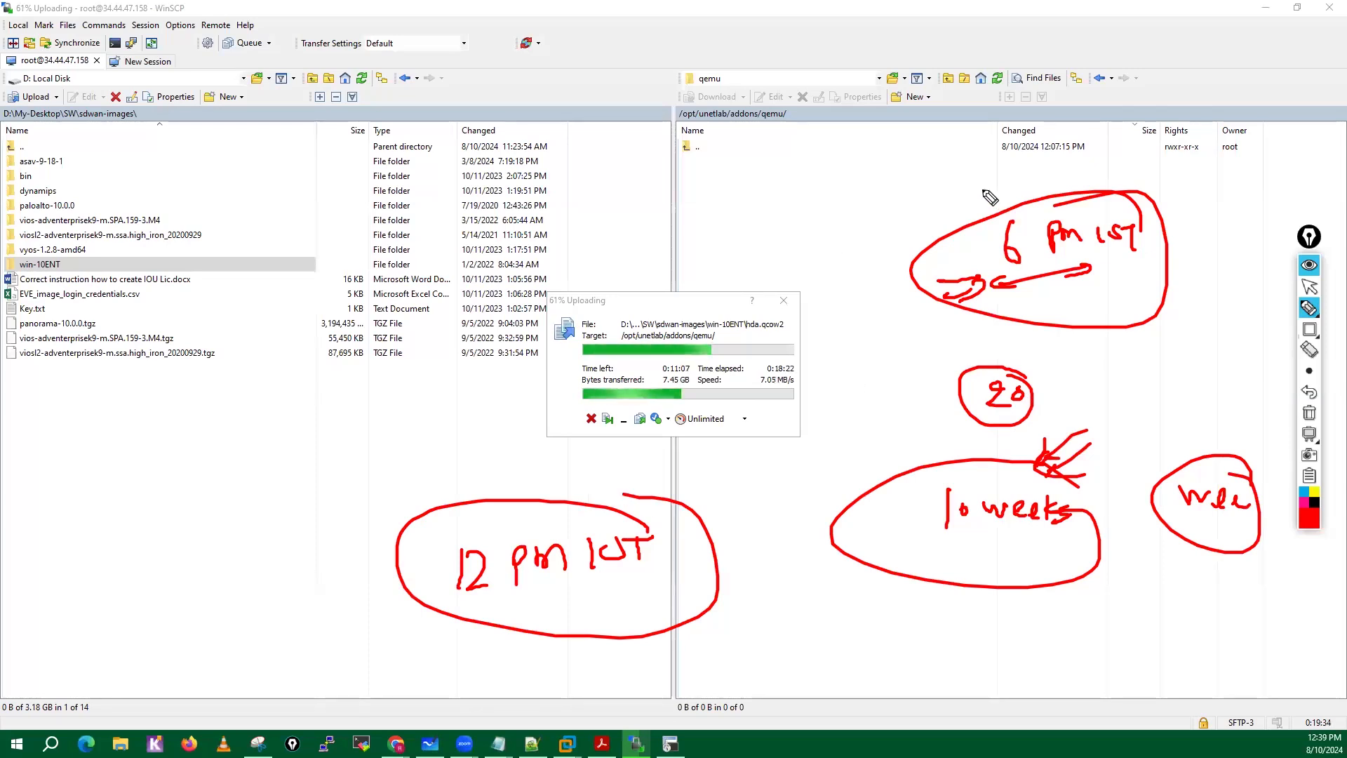
pyautogui.moveTo(983, 190); pyautogui.dragTo(986, 208)
pyautogui.moveTo(995, 189); pyautogui.dragTo(990, 205)
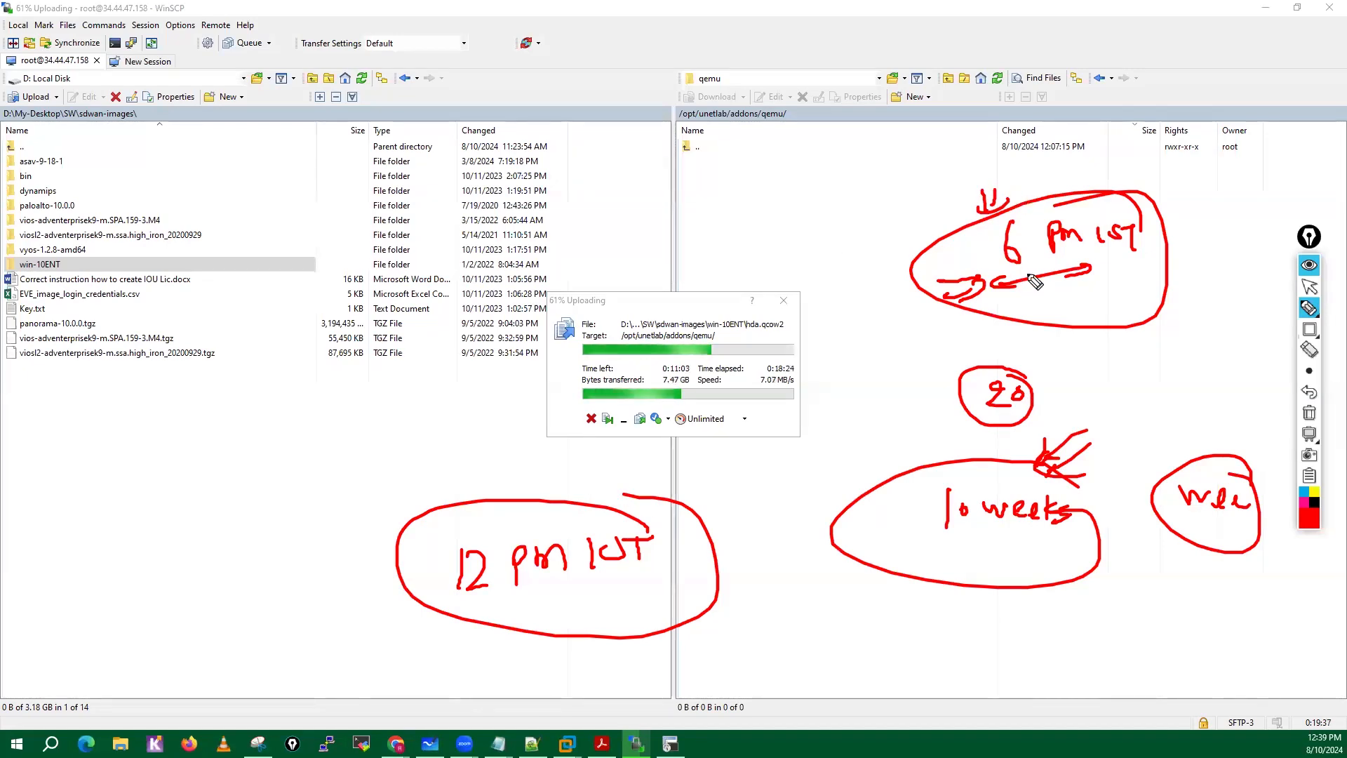
pyautogui.moveTo(1110, 302); pyautogui.dragTo(1123, 308)
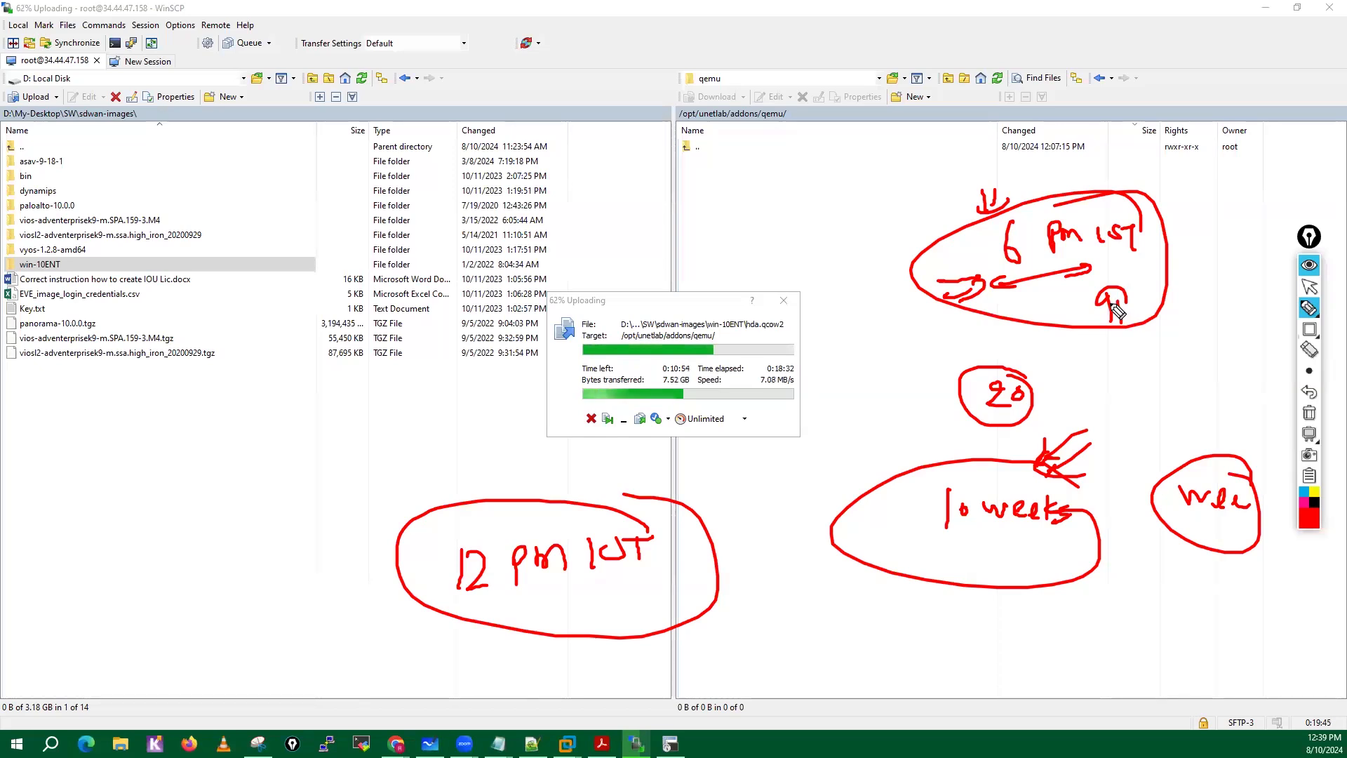
# Draw a small circled note above "12 PM IST", a double-headed arrow beside the upload dialog, and an arrow pointing to "12 PM IST".
pyautogui.moveTo(597, 441)
pyautogui.mouseDown()
pyautogui.moveTo(609, 466)
pyautogui.moveTo(613, 451)
pyautogui.mouseUp()
pyautogui.moveTo(617, 451)
pyautogui.mouseDown()
pyautogui.moveTo(628, 453)
pyautogui.moveTo(618, 423)
pyautogui.mouseUp()
pyautogui.moveTo(850, 363)
pyautogui.mouseDown()
pyautogui.moveTo(926, 330)
pyautogui.moveTo(877, 371)
pyautogui.mouseUp()
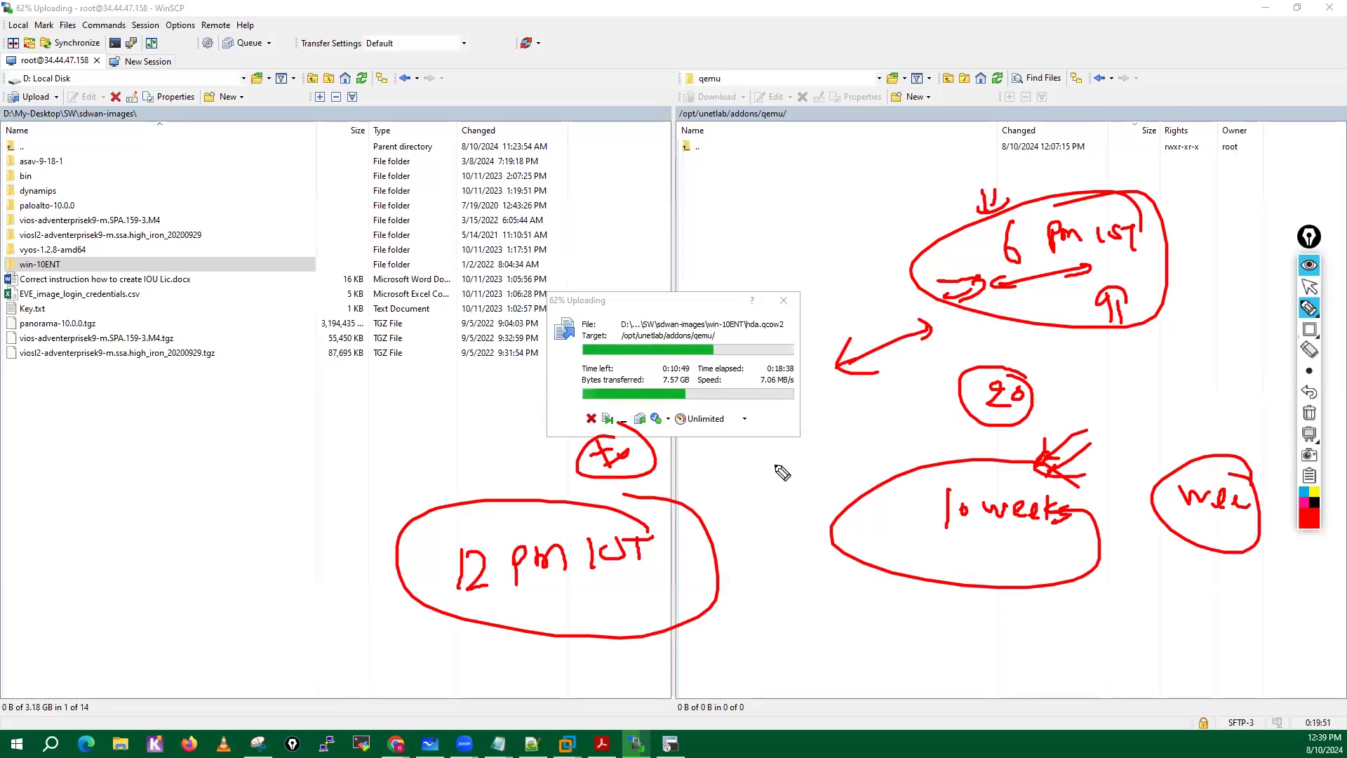
pyautogui.moveTo(776, 467)
pyautogui.mouseDown()
pyautogui.moveTo(724, 502)
pyautogui.moveTo(737, 511)
pyautogui.mouseUp()
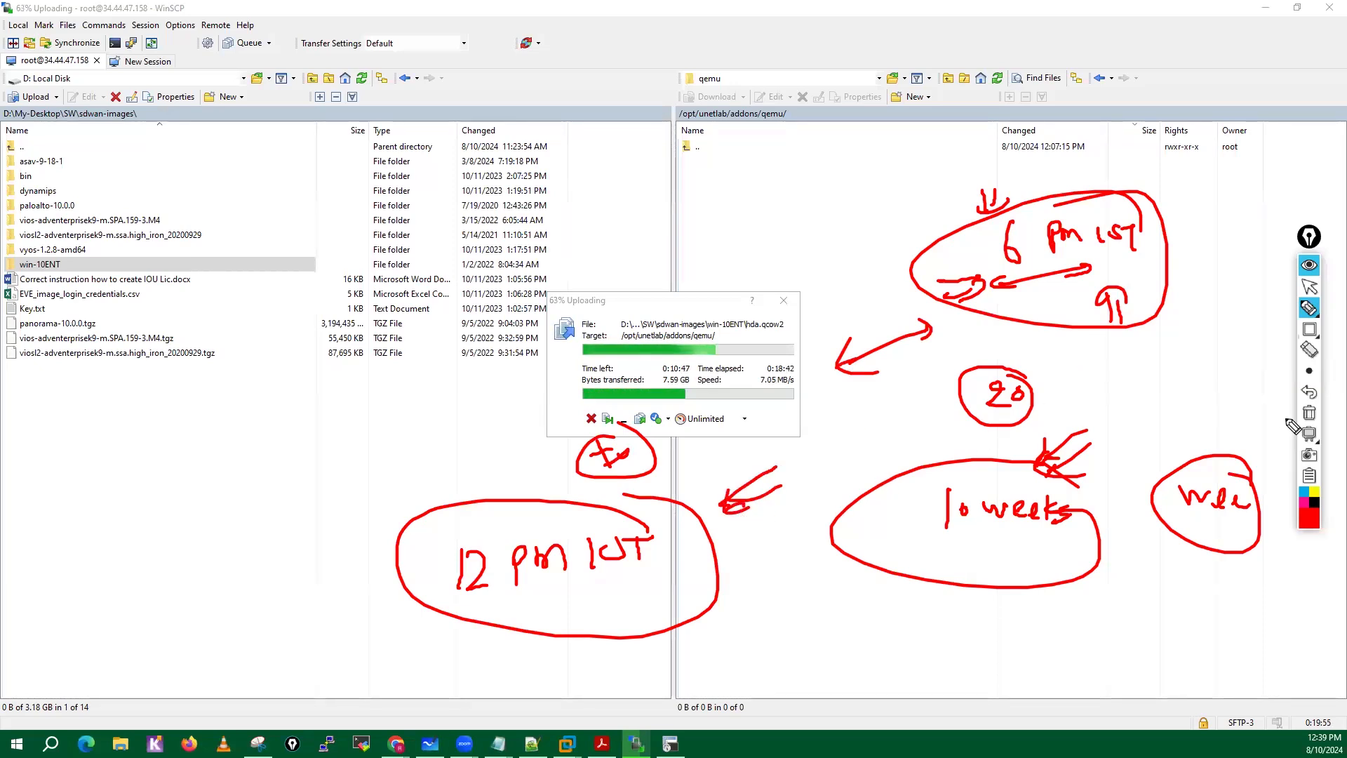
# Clear the schedule annotations and handwrite a red "A" and "P" below the local file list, each with a down arrow.
pyautogui.click(1309, 412)
pyautogui.click(1309, 287)
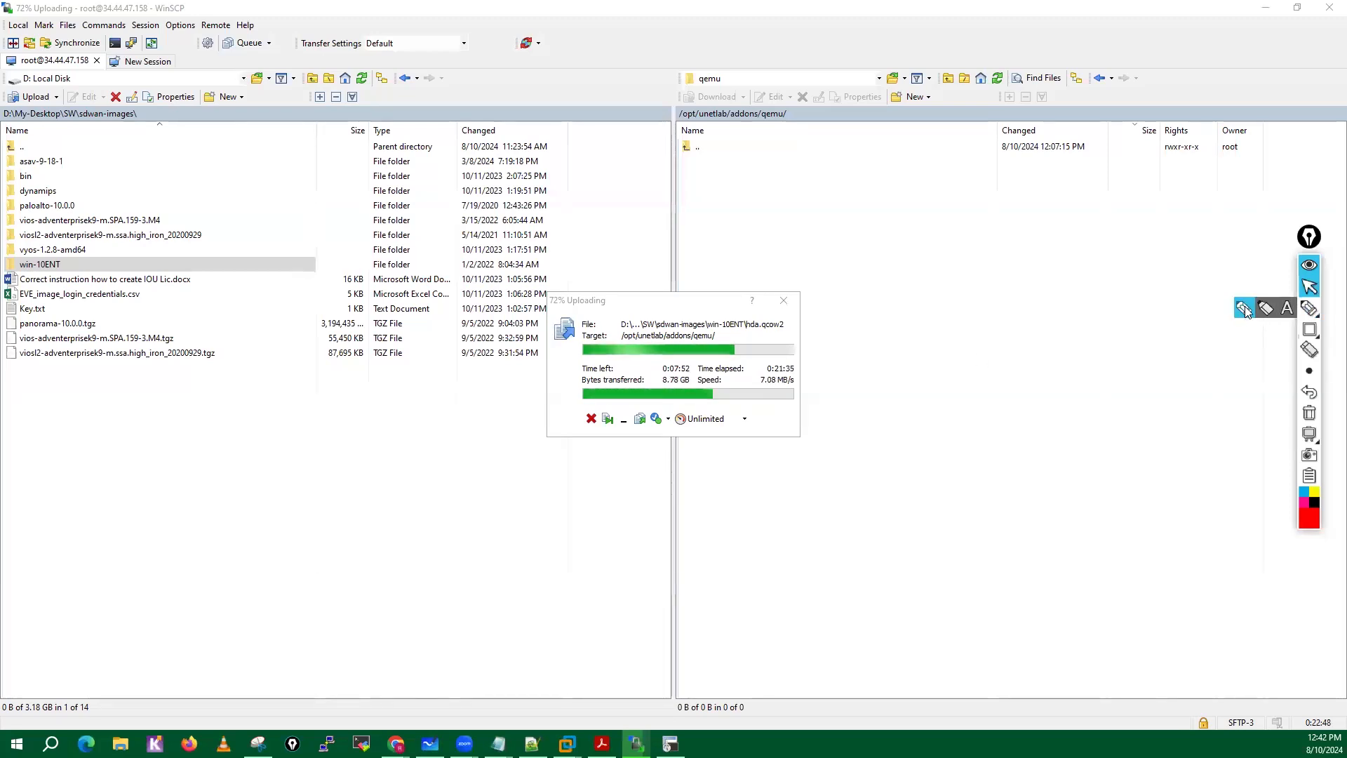
pyautogui.click(1309, 308)
pyautogui.moveTo(170, 489); pyautogui.dragTo(204, 463)
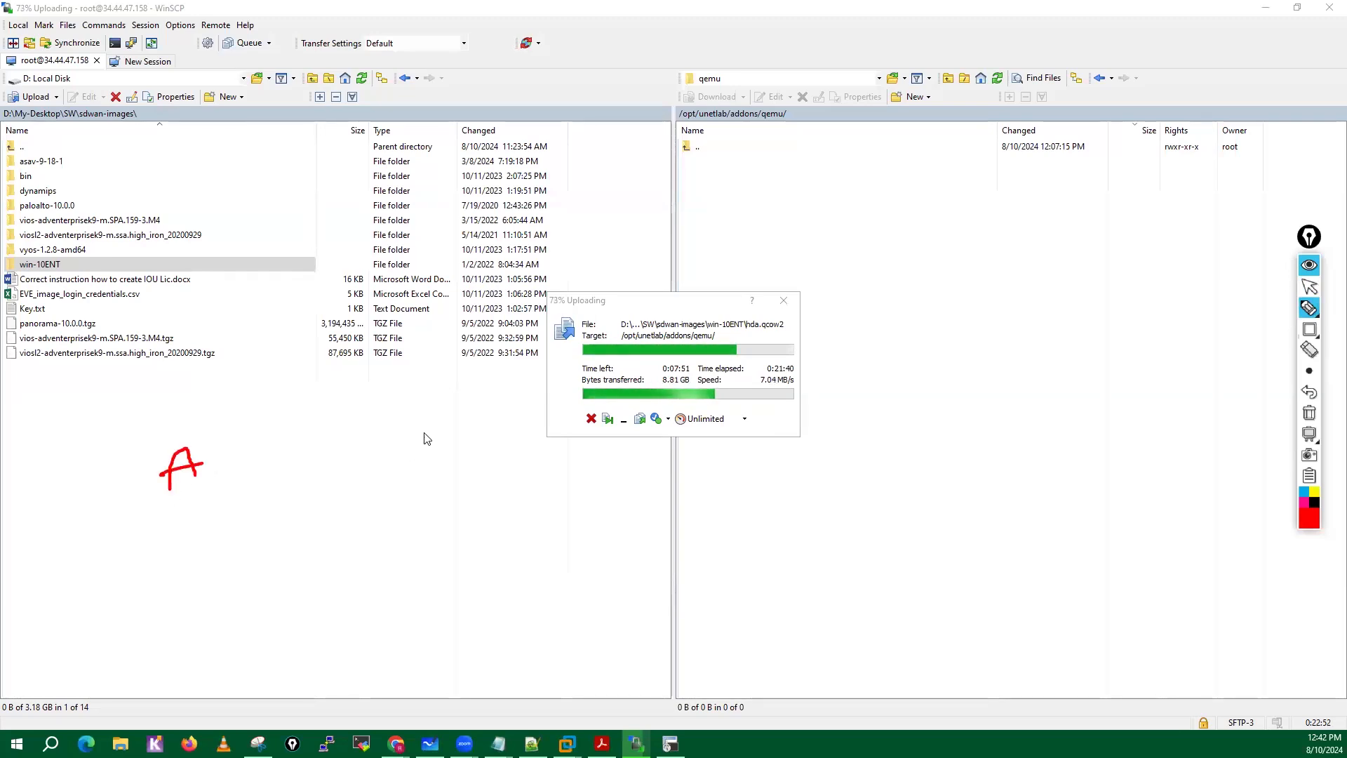
pyautogui.moveTo(426, 433)
pyautogui.mouseDown()
pyautogui.moveTo(426, 470)
pyautogui.moveTo(423, 426)
pyautogui.mouseUp()
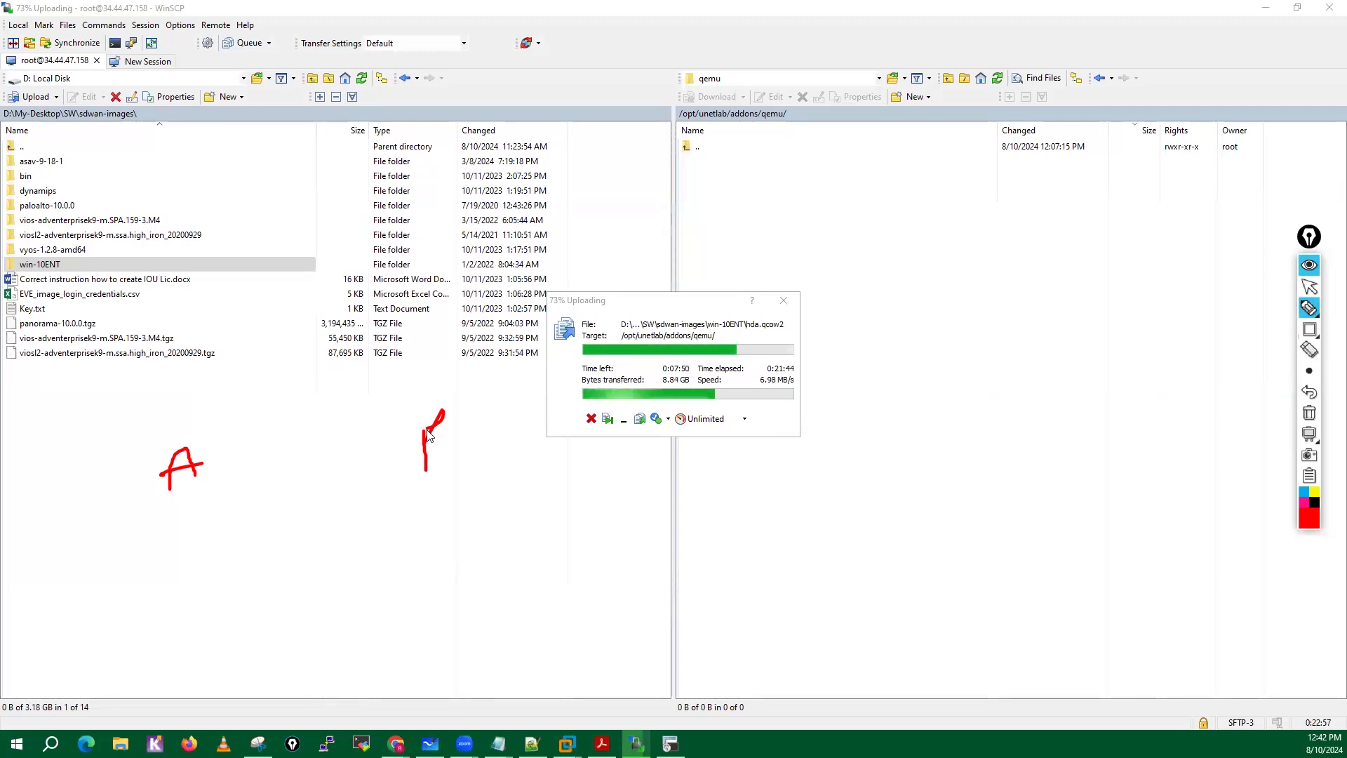
pyautogui.moveTo(426, 430); pyautogui.dragTo(430, 421)
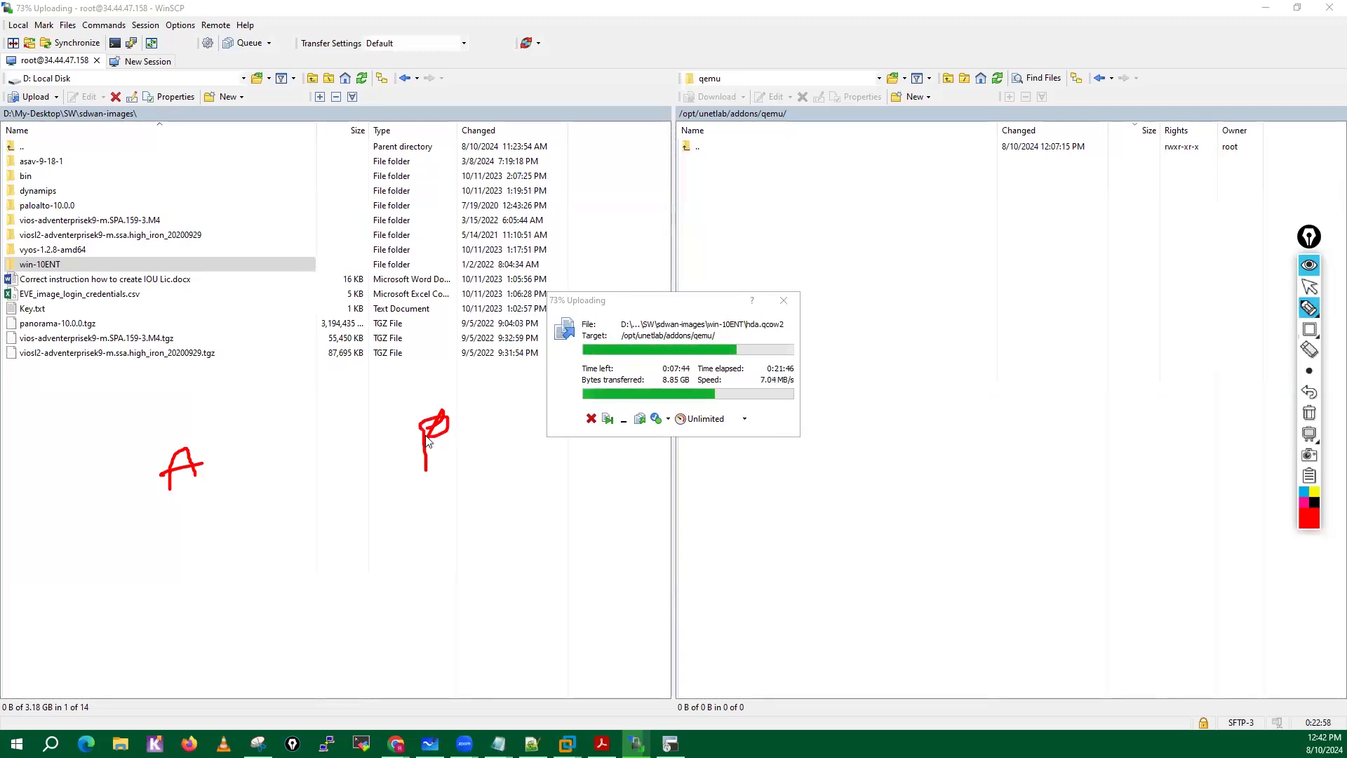
pyautogui.moveTo(183, 496); pyautogui.dragTo(184, 525)
pyautogui.moveTo(176, 521); pyautogui.dragTo(190, 523)
pyautogui.moveTo(448, 477); pyautogui.dragTo(455, 508)
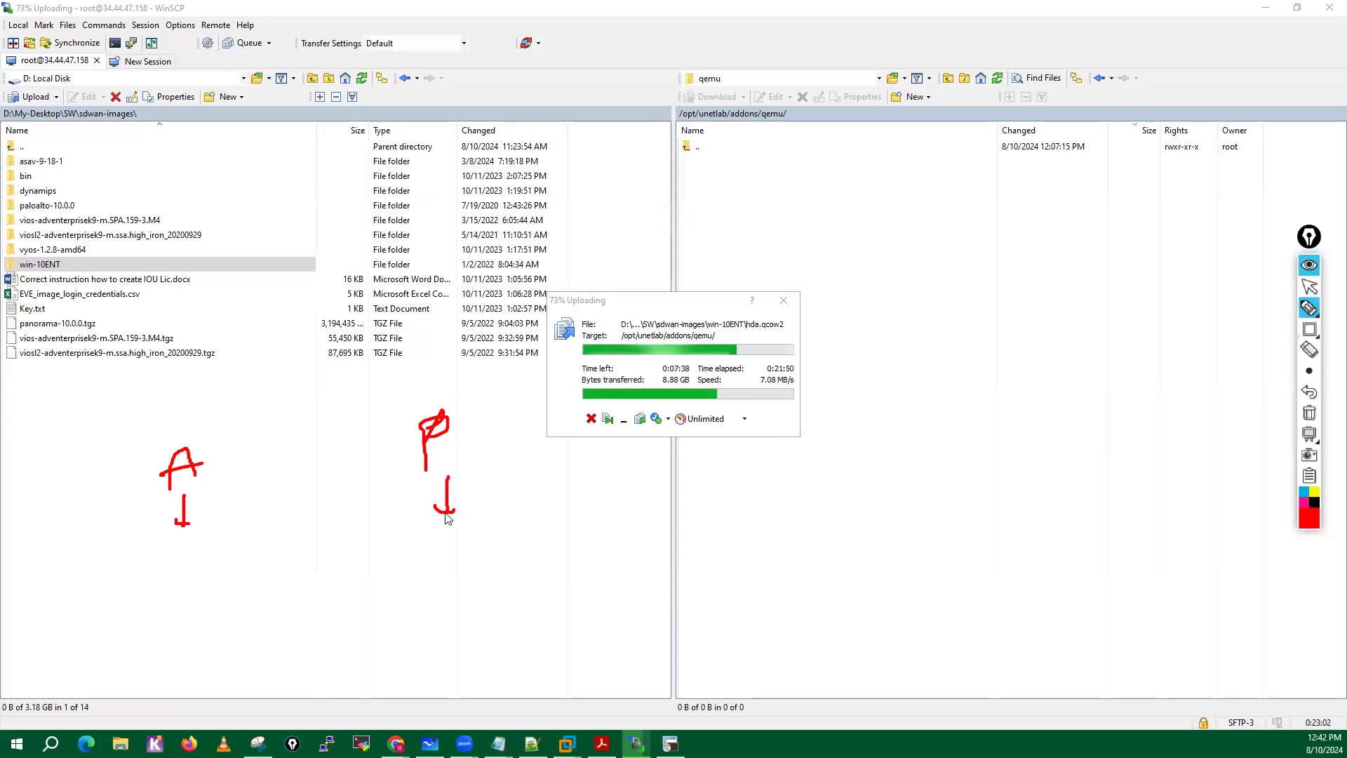
# Handwrite "Console" under both letters, with two arrows pointing to P's "Console" and a long arrow toward A's.
pyautogui.moveTo(120, 554)
pyautogui.mouseDown()
pyautogui.moveTo(104, 562)
pyautogui.moveTo(113, 576)
pyautogui.moveTo(183, 573)
pyautogui.mouseUp()
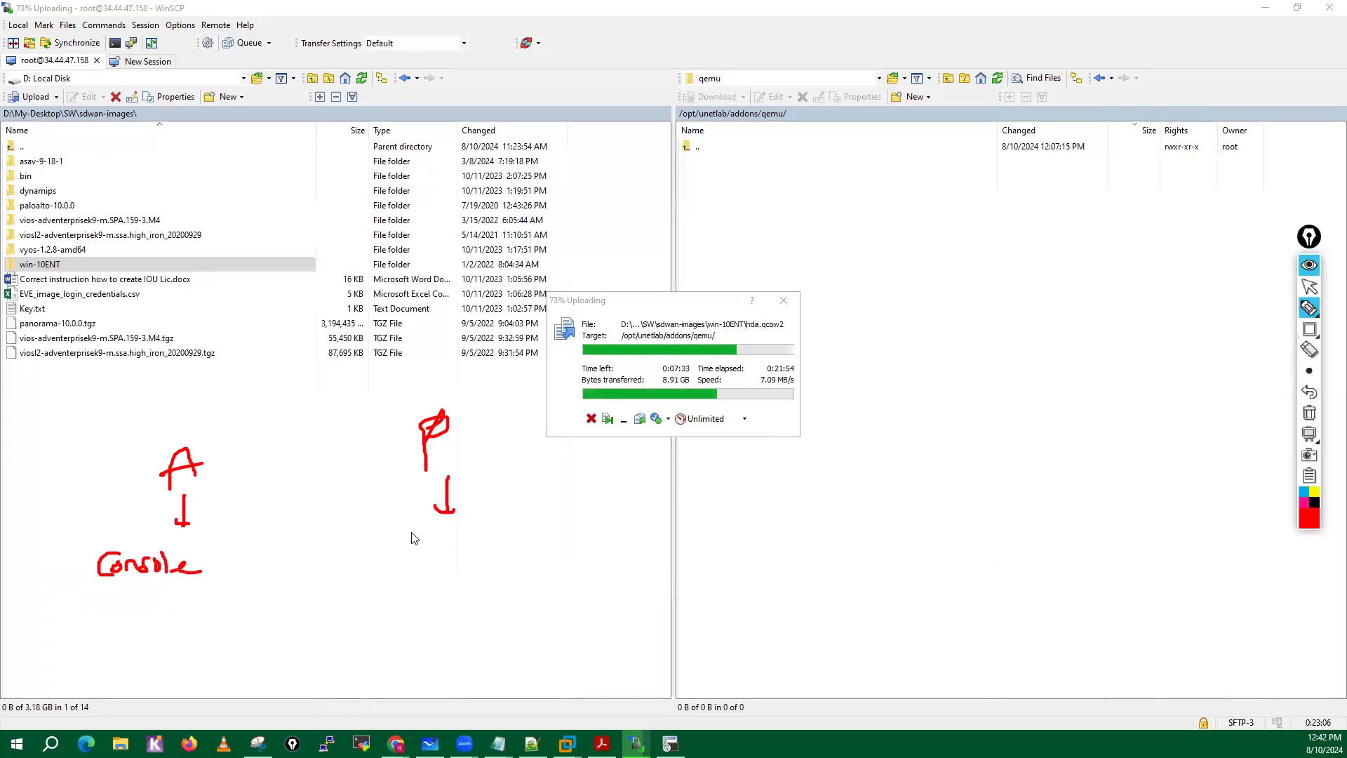
pyautogui.moveTo(422, 531)
pyautogui.mouseDown()
pyautogui.moveTo(421, 550)
pyautogui.moveTo(523, 549)
pyautogui.moveTo(523, 574)
pyautogui.mouseUp()
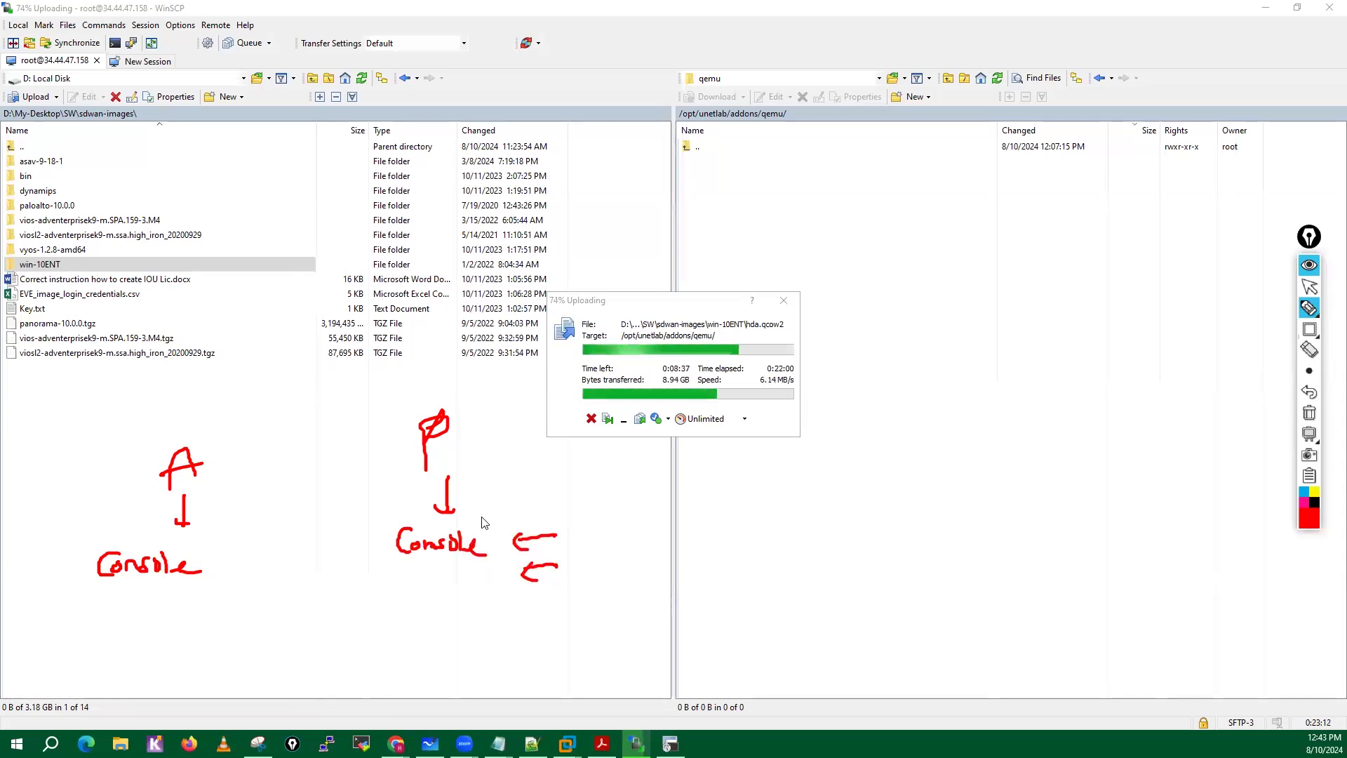
pyautogui.moveTo(479, 595); pyautogui.dragTo(270, 624)
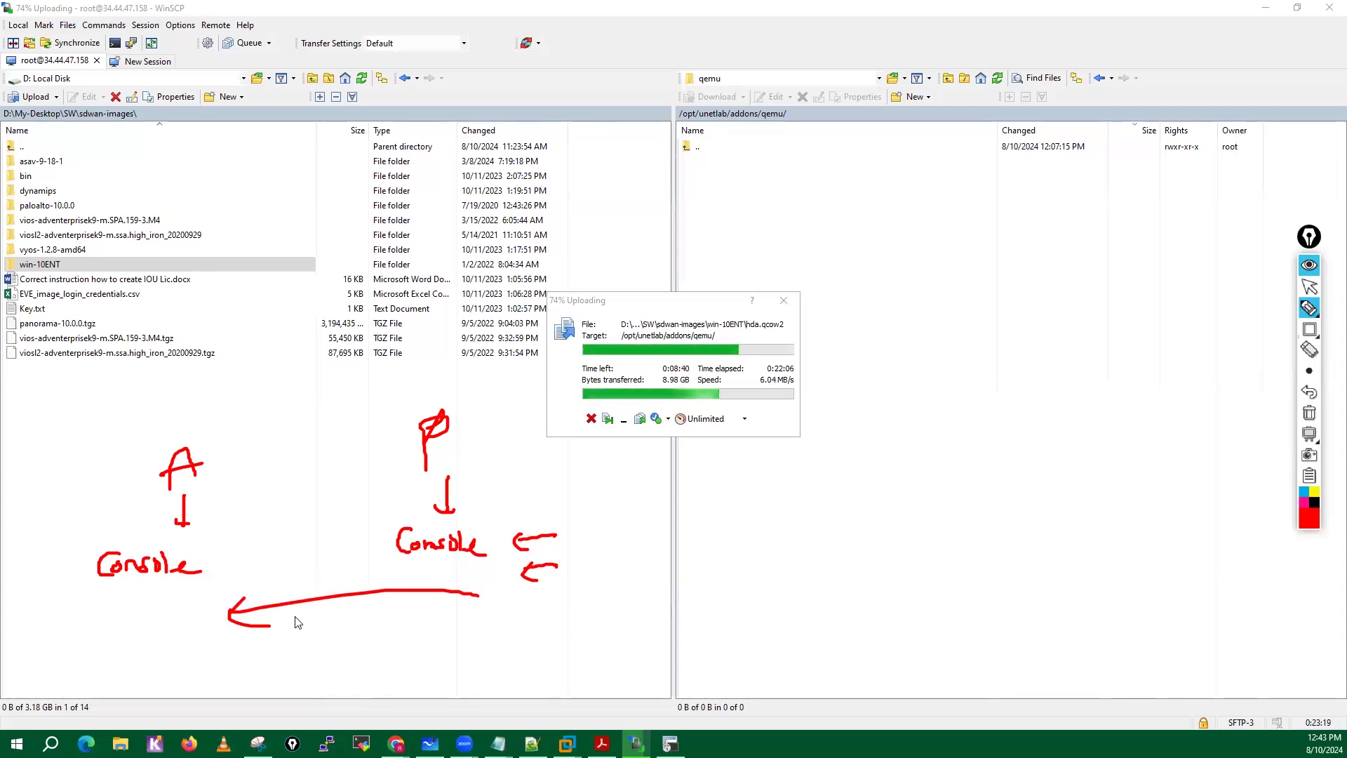
# Circle the "A" and "P", adding an arrow toward "A" and a diagonal arrow from "P" to A's "Console".
pyautogui.moveTo(196, 426)
pyautogui.mouseDown()
pyautogui.moveTo(143, 480)
pyautogui.moveTo(160, 402)
pyautogui.mouseUp()
pyautogui.moveTo(274, 402)
pyautogui.mouseDown()
pyautogui.moveTo(239, 424)
pyautogui.moveTo(261, 431)
pyautogui.mouseUp()
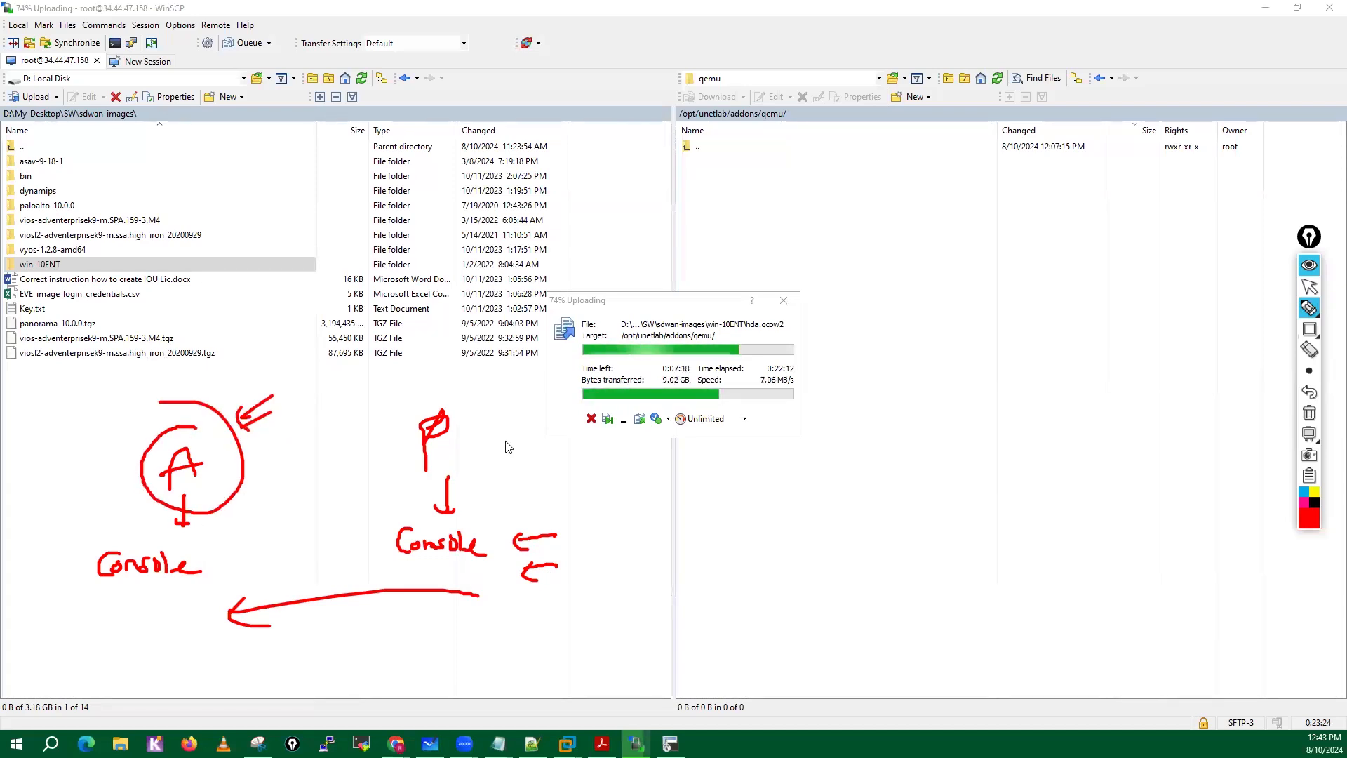
pyautogui.moveTo(439, 394)
pyautogui.mouseDown()
pyautogui.moveTo(438, 495)
pyautogui.moveTo(449, 409)
pyautogui.mouseUp()
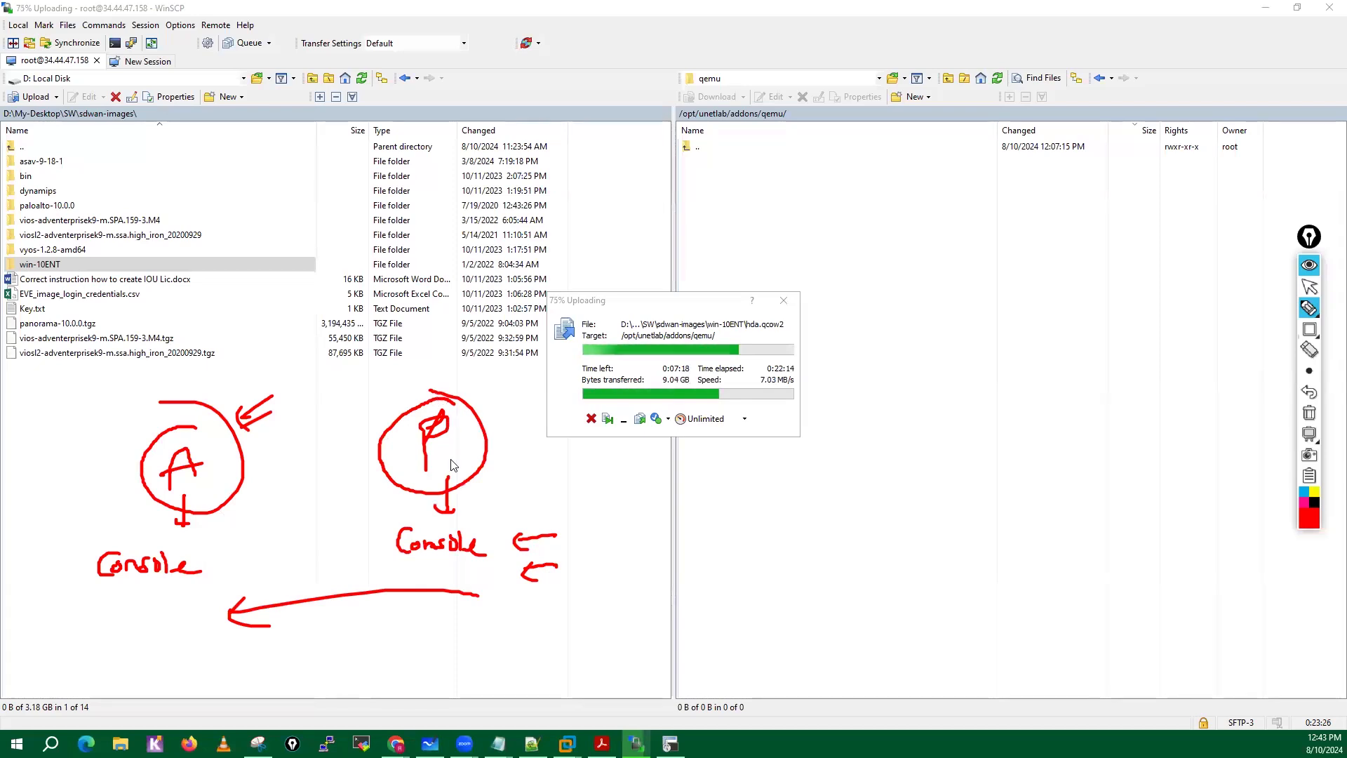
pyautogui.moveTo(412, 457)
pyautogui.mouseDown()
pyautogui.moveTo(208, 589)
pyautogui.moveTo(251, 588)
pyautogui.mouseUp()
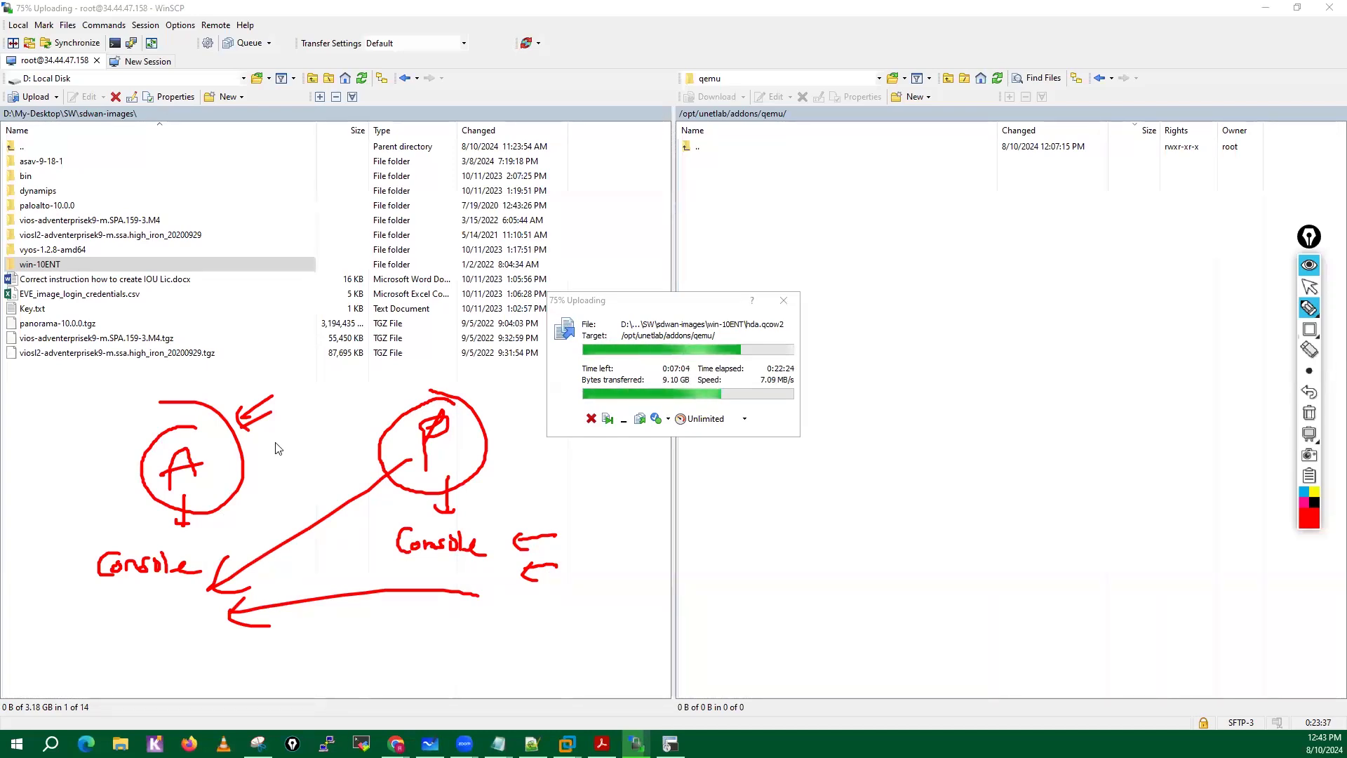
# Handwrite a circled red "HA" between the "A" and "P" circles.
pyautogui.moveTo(297, 429); pyautogui.dragTo(300, 458)
pyautogui.moveTo(287, 447); pyautogui.dragTo(302, 445)
pyautogui.moveTo(306, 453); pyautogui.dragTo(322, 444)
pyautogui.moveTo(315, 415); pyautogui.dragTo(297, 412)
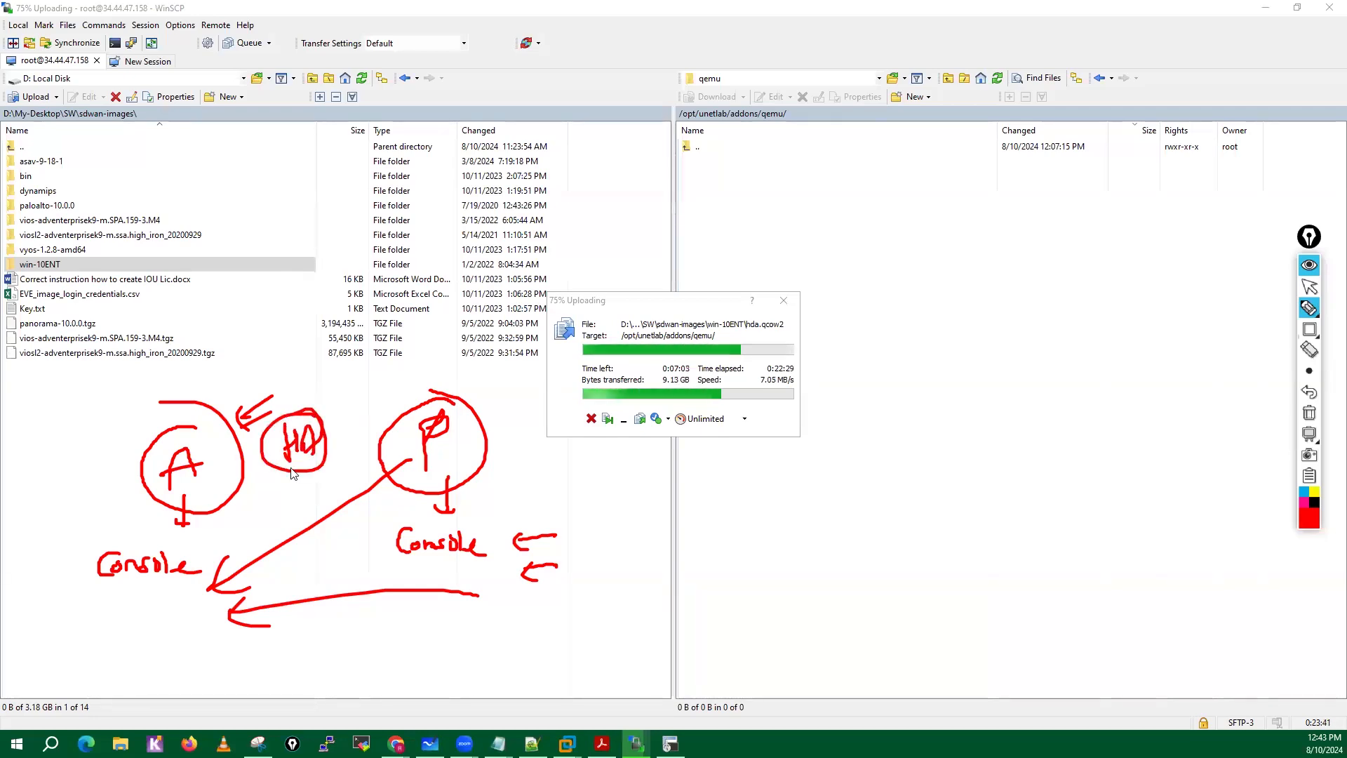
# Draw outward arrows and small arrows around the "A" and "P" circles, and add a circled "molo" note over the remote pane.
pyautogui.moveTo(140, 461); pyautogui.dragTo(93, 470)
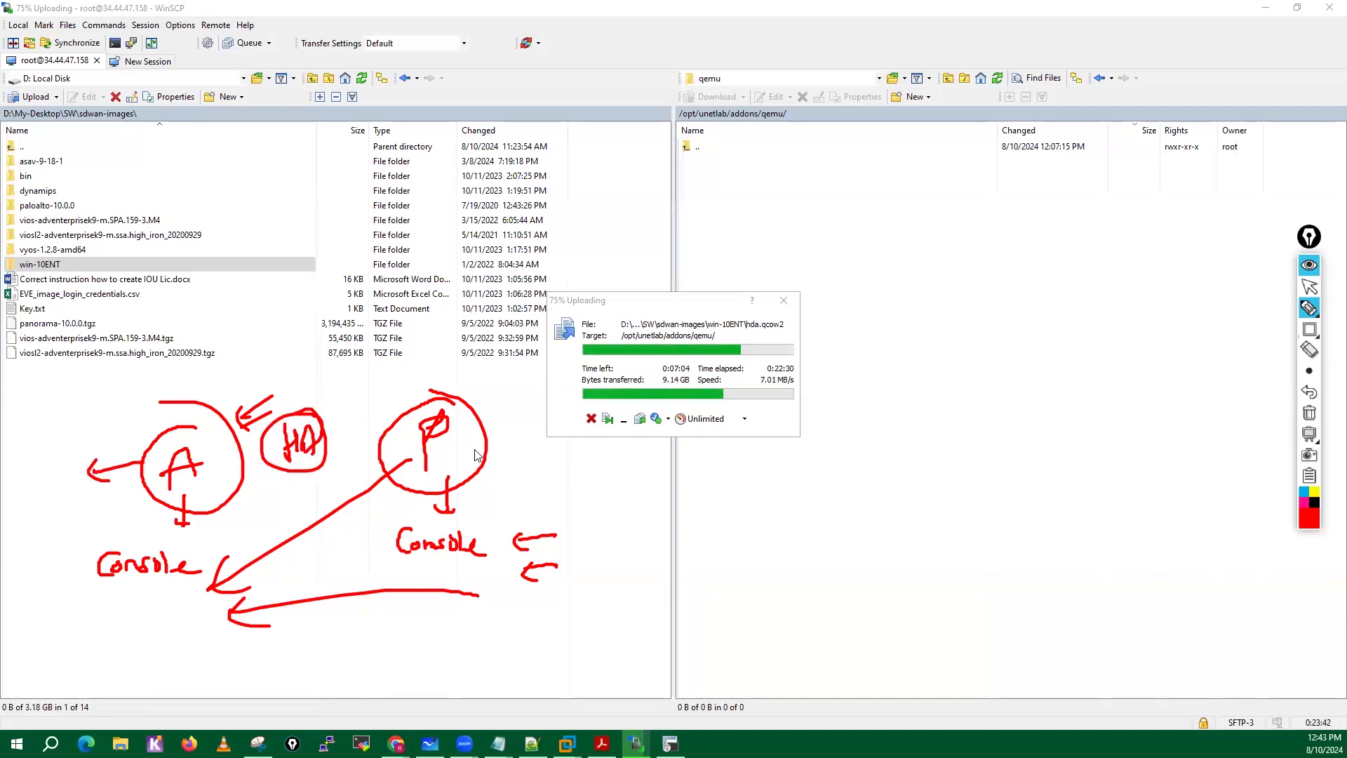
pyautogui.moveTo(473, 450); pyautogui.dragTo(551, 458)
pyautogui.moveTo(478, 375)
pyautogui.mouseDown()
pyautogui.moveTo(469, 397)
pyautogui.moveTo(493, 404)
pyautogui.mouseUp()
pyautogui.moveTo(154, 388); pyautogui.dragTo(163, 411)
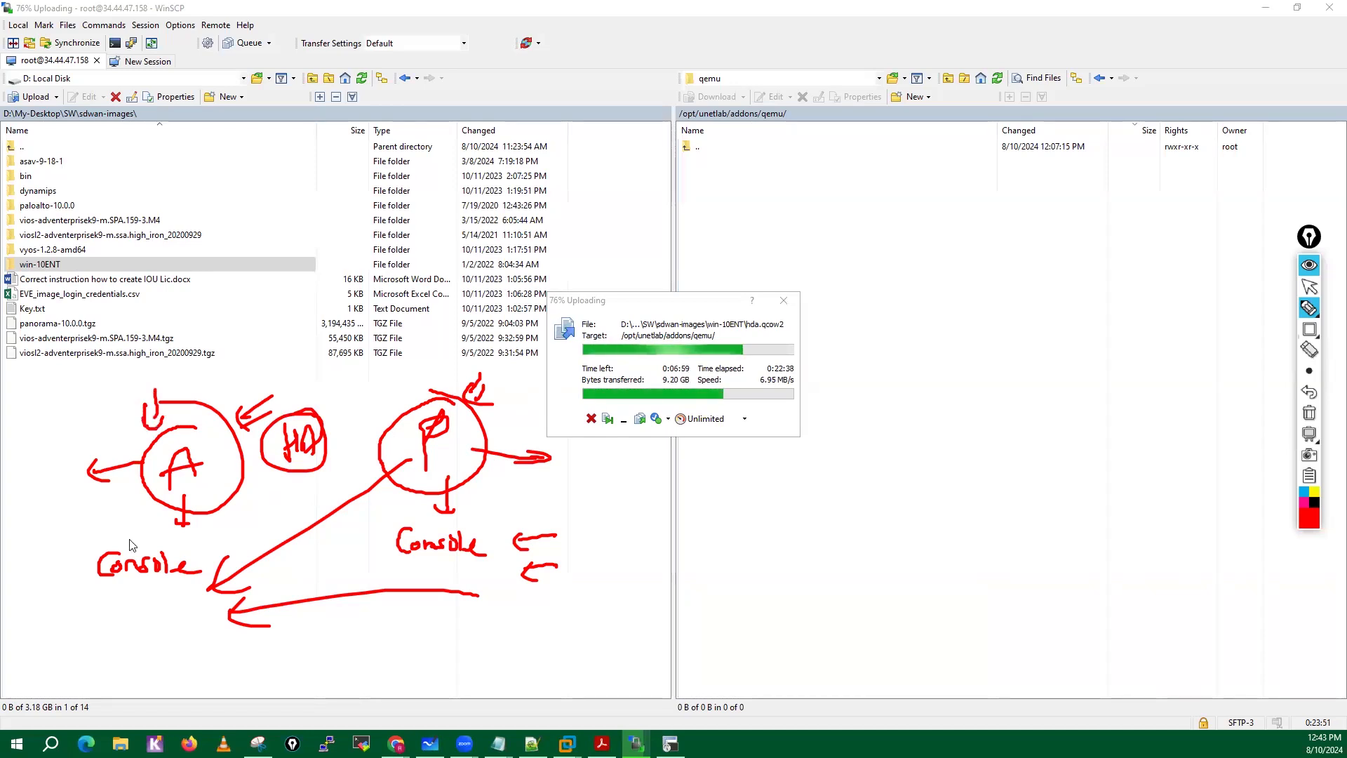
pyautogui.moveTo(765, 500)
pyautogui.mouseDown()
pyautogui.moveTo(814, 509)
pyautogui.moveTo(830, 480)
pyautogui.moveTo(769, 533)
pyautogui.mouseUp()
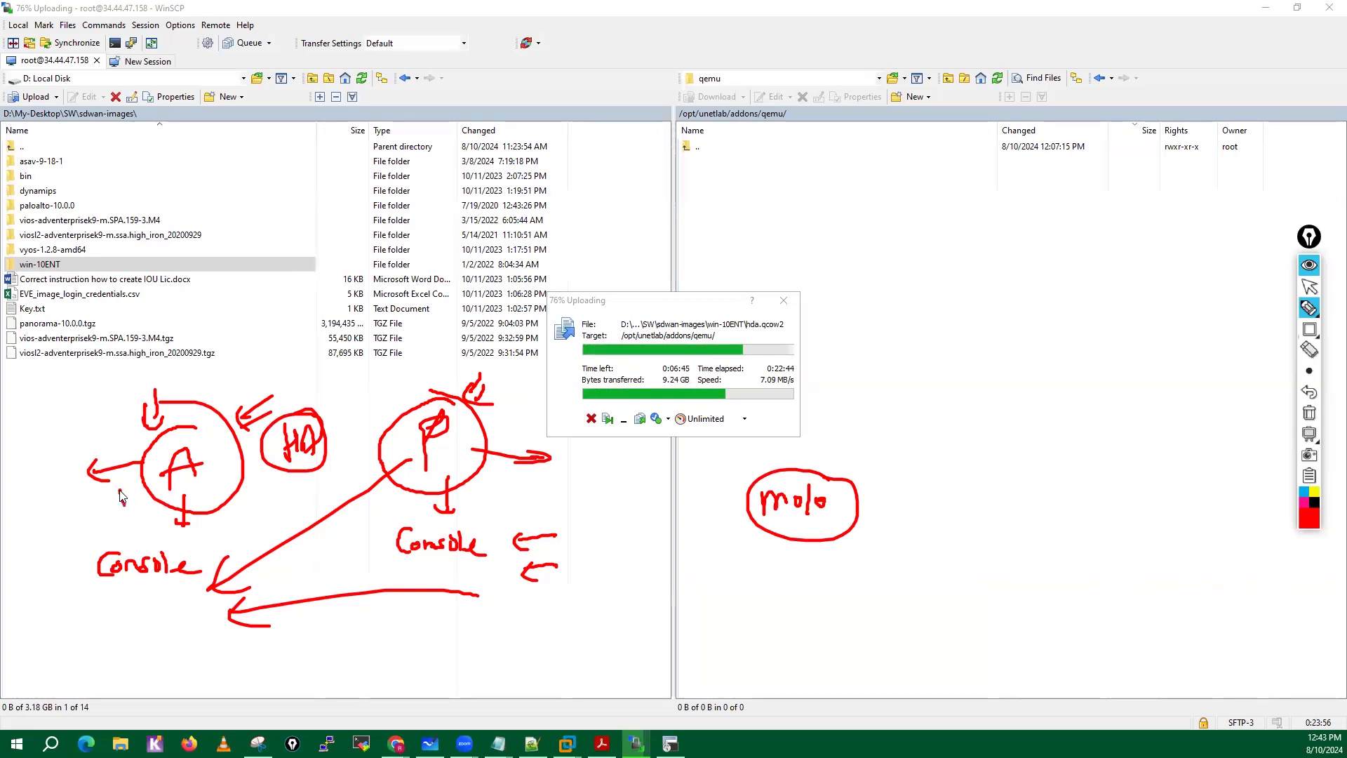
pyautogui.moveTo(121, 491)
pyautogui.mouseDown()
pyautogui.moveTo(133, 512)
pyautogui.moveTo(151, 498)
pyautogui.mouseUp()
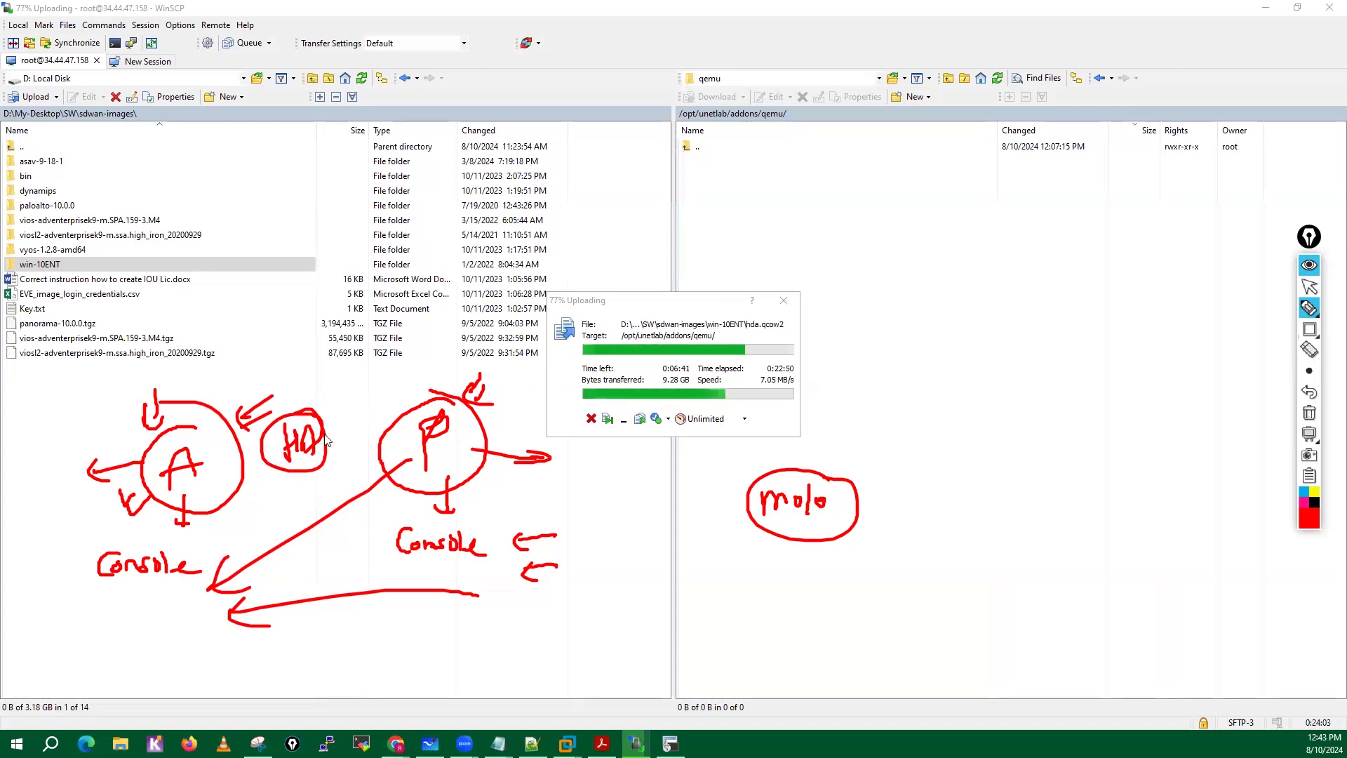
# Handwrite a circled "MP" above and a circled "DP" below each of the "A" and "P" circles.
pyautogui.moveTo(175, 388)
pyautogui.mouseDown()
pyautogui.moveTo(190, 367)
pyautogui.moveTo(195, 384)
pyautogui.moveTo(205, 359)
pyautogui.mouseUp()
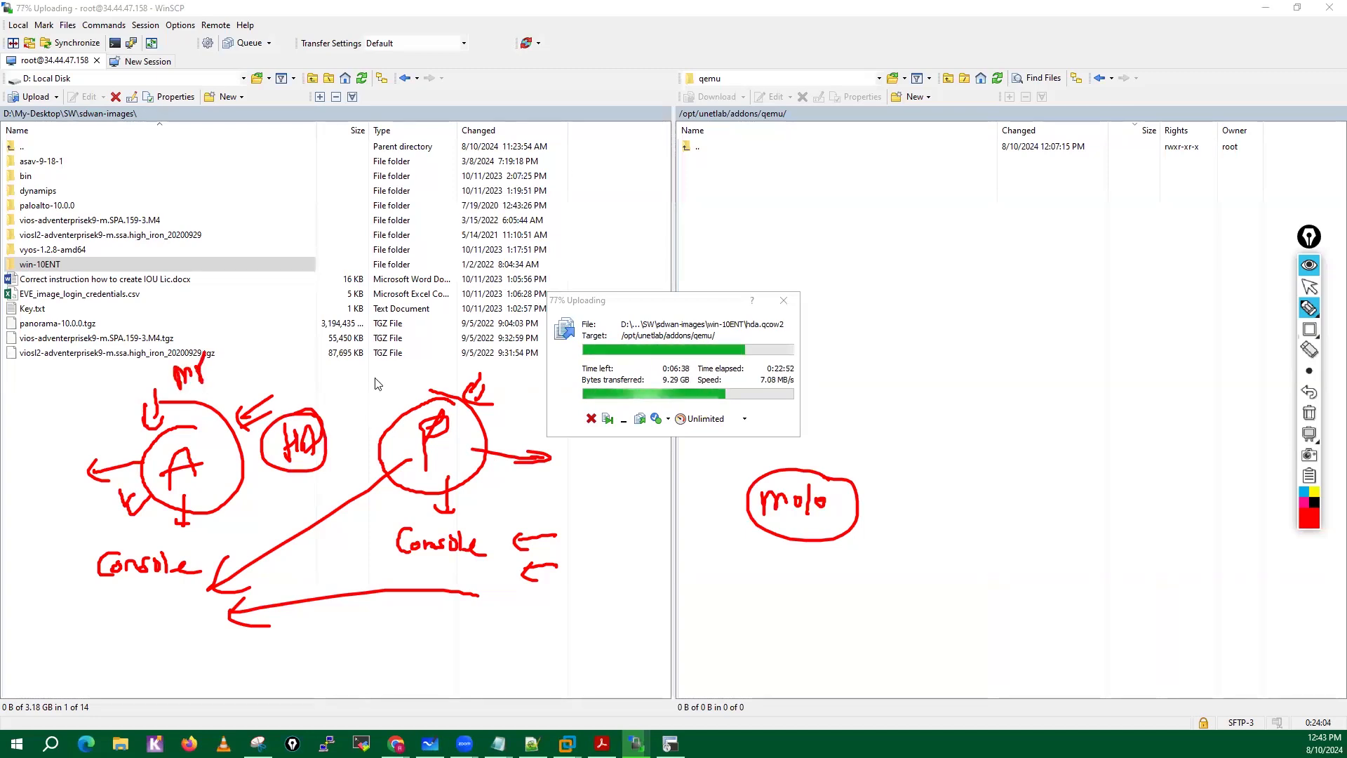
pyautogui.moveTo(378, 379); pyautogui.dragTo(401, 376)
pyautogui.moveTo(408, 353)
pyautogui.mouseDown()
pyautogui.moveTo(407, 372)
pyautogui.moveTo(368, 343)
pyautogui.mouseUp()
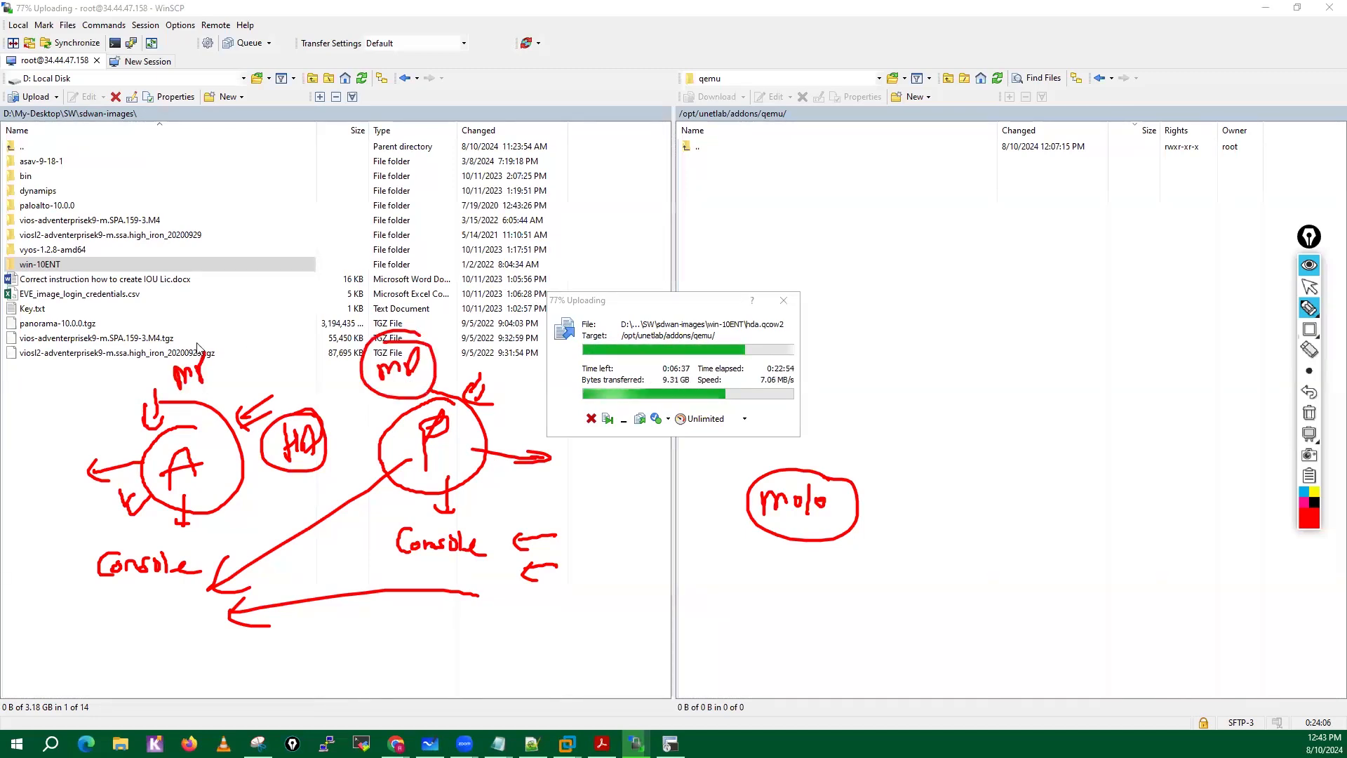
pyautogui.moveTo(204, 354); pyautogui.dragTo(188, 348)
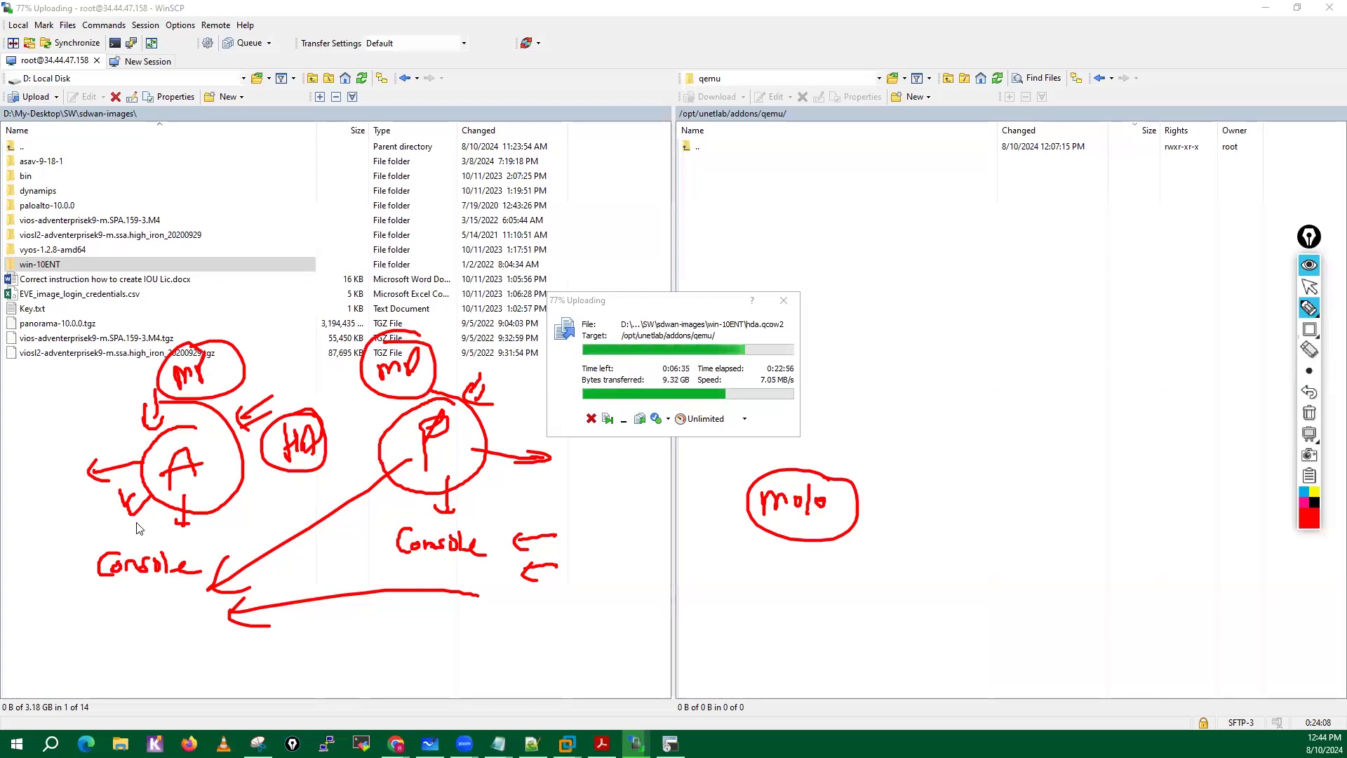
pyautogui.moveTo(219, 518)
pyautogui.mouseDown()
pyautogui.moveTo(223, 540)
pyautogui.moveTo(247, 520)
pyautogui.mouseUp()
pyautogui.moveTo(259, 518)
pyautogui.mouseDown()
pyautogui.moveTo(208, 519)
pyautogui.moveTo(257, 509)
pyautogui.mouseUp()
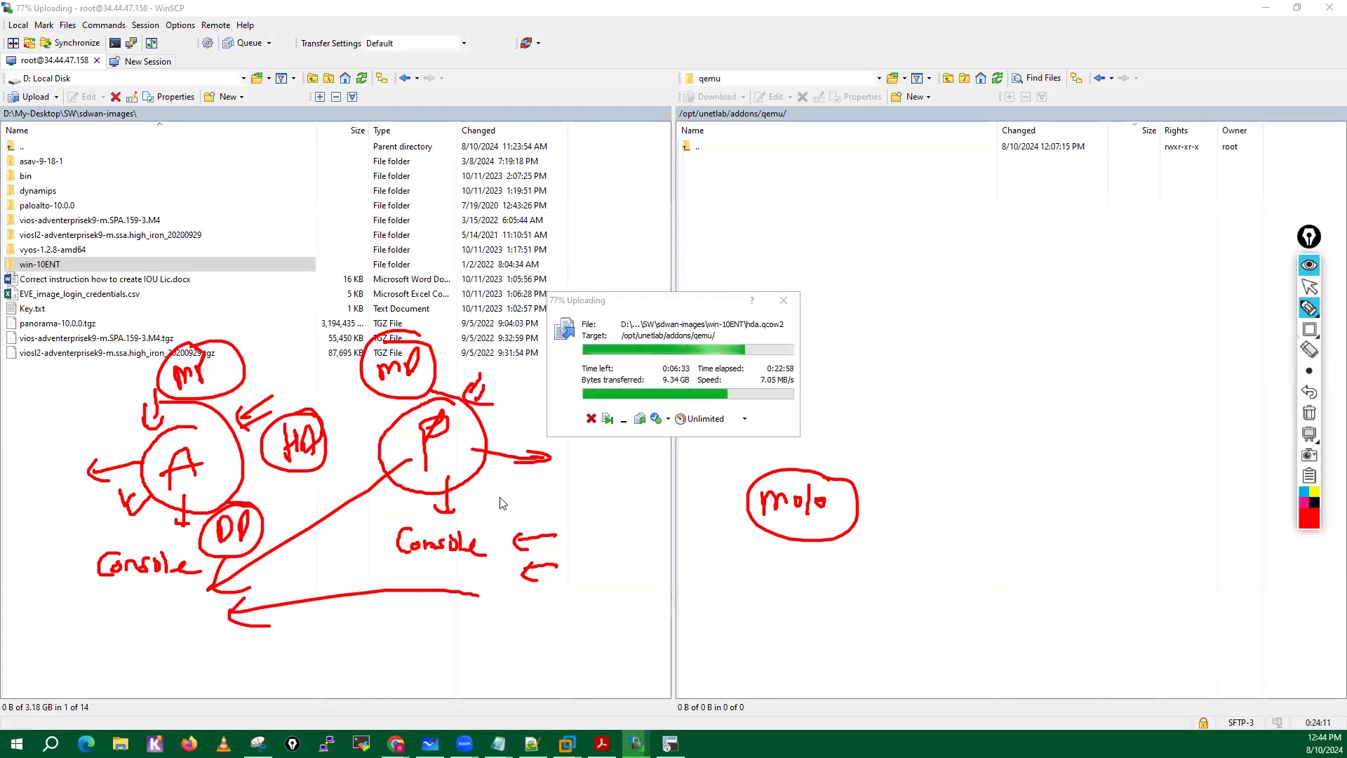
pyautogui.moveTo(491, 492)
pyautogui.mouseDown()
pyautogui.moveTo(516, 516)
pyautogui.moveTo(520, 506)
pyautogui.mouseUp()
pyautogui.moveTo(536, 486); pyautogui.dragTo(541, 488)
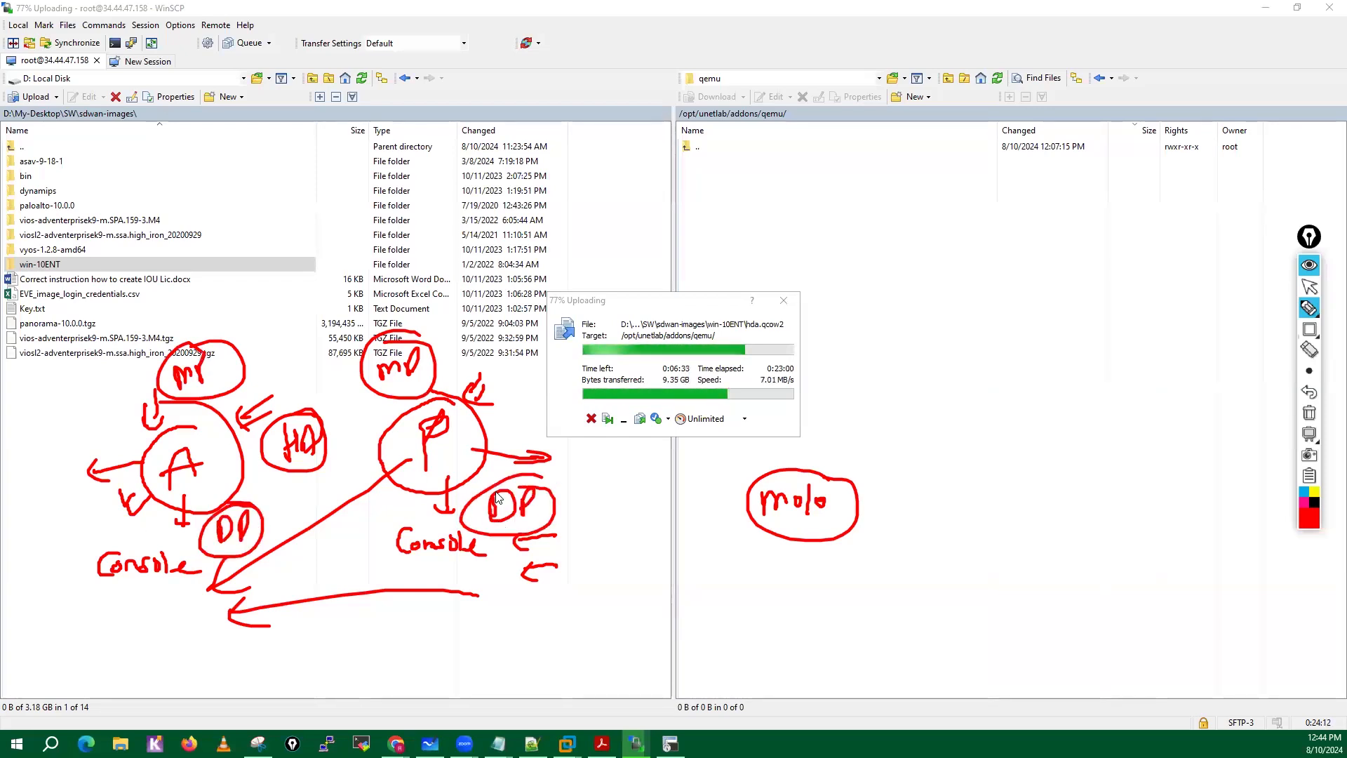
# Draw arrows pointing at both "MP" notes, connecting arrows between them, and a check mark beside each.
pyautogui.moveTo(271, 319); pyautogui.dragTo(241, 356)
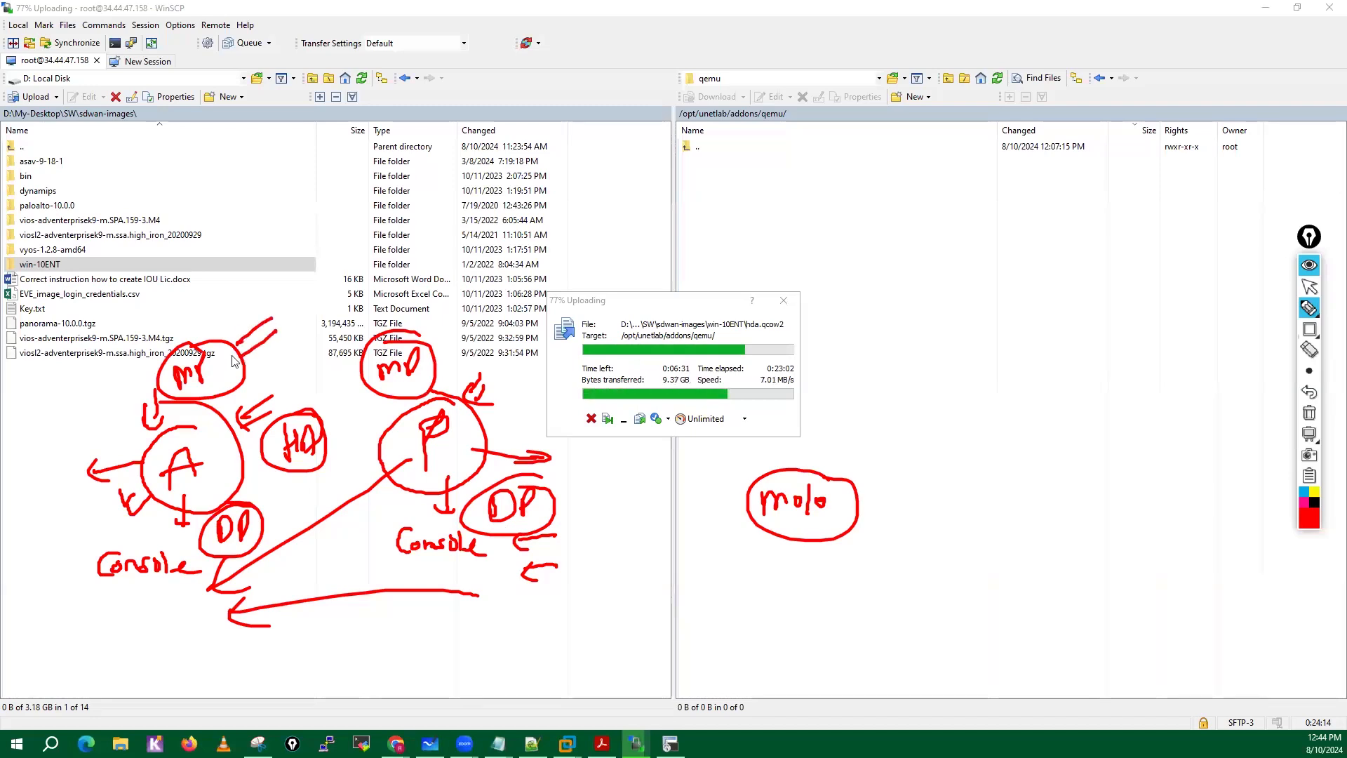
pyautogui.moveTo(476, 314); pyautogui.dragTo(428, 344)
pyautogui.moveTo(461, 329); pyautogui.dragTo(429, 349)
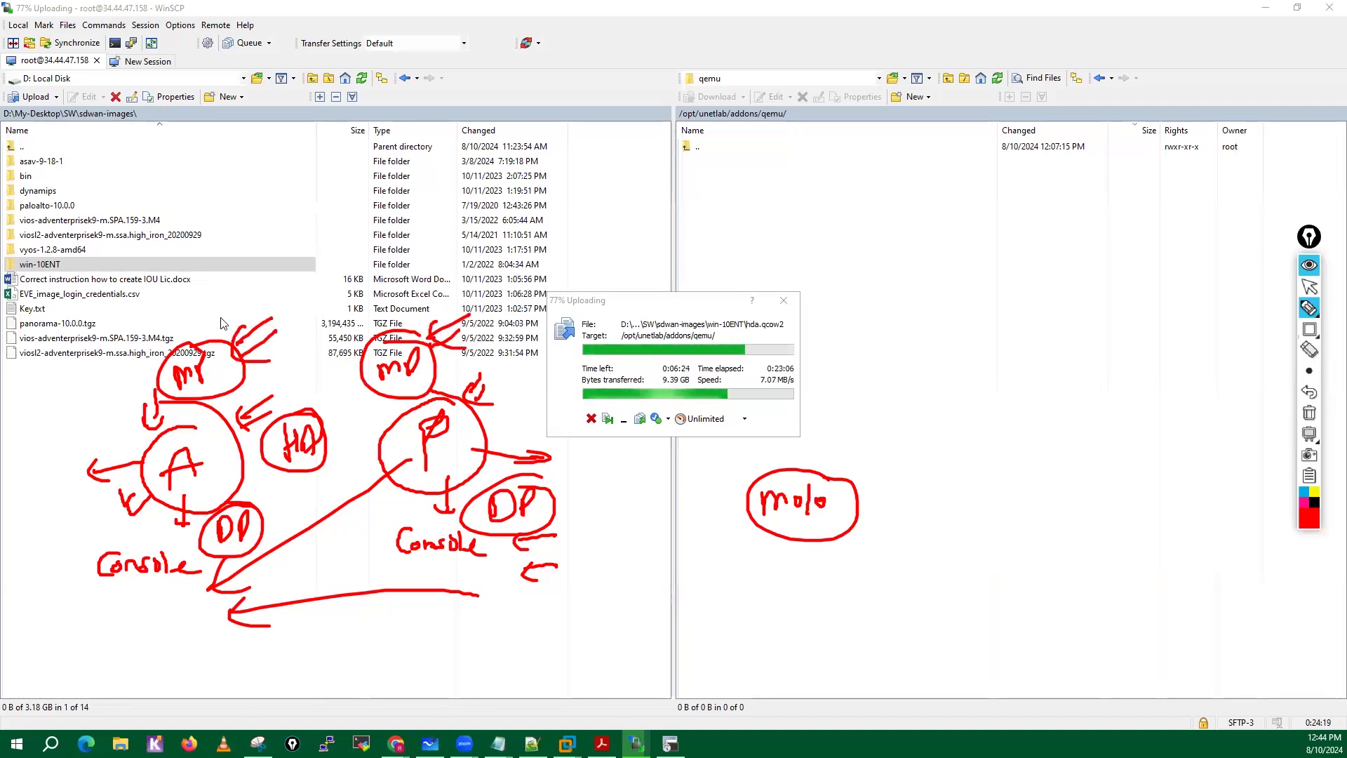
pyautogui.moveTo(220, 320)
pyautogui.mouseDown()
pyautogui.moveTo(323, 298)
pyautogui.moveTo(181, 343)
pyautogui.mouseUp()
pyautogui.moveTo(153, 342); pyautogui.dragTo(200, 337)
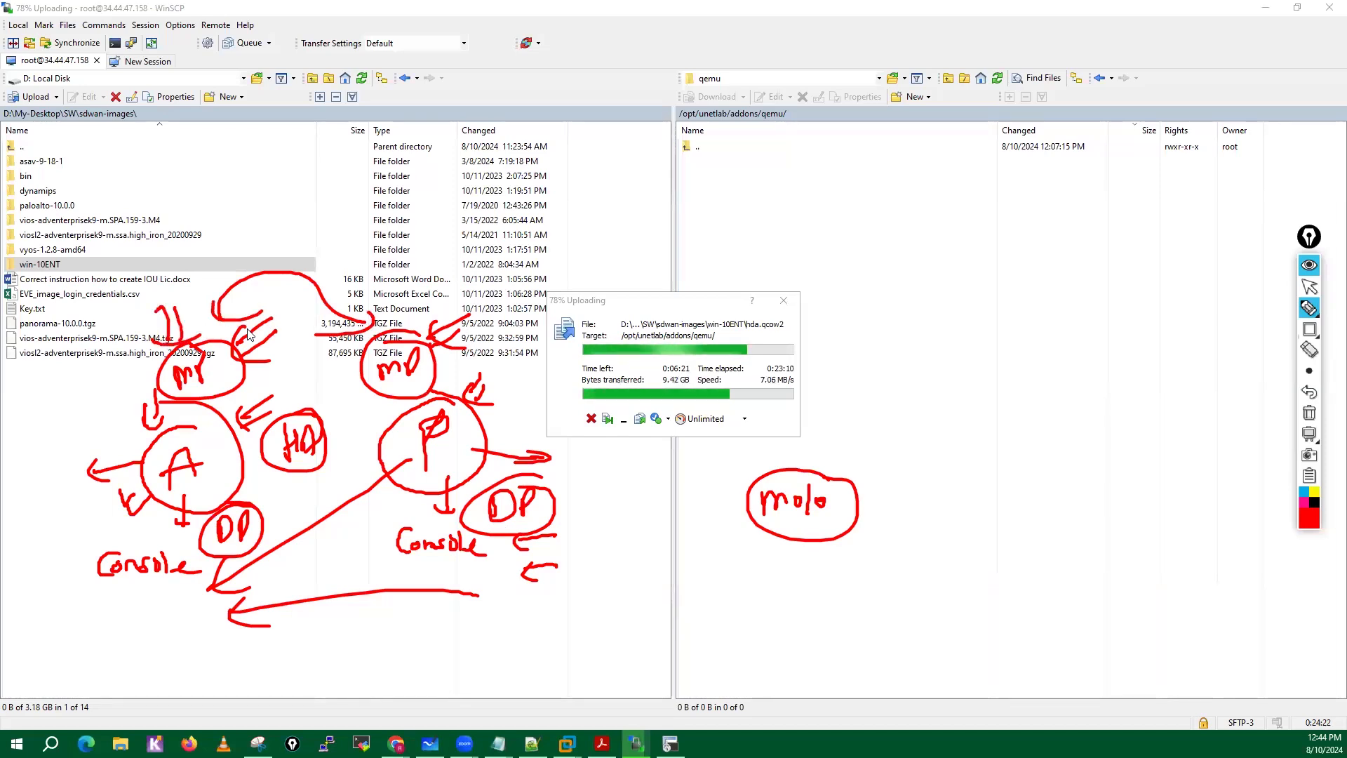
pyautogui.moveTo(401, 294); pyautogui.dragTo(411, 315)
pyautogui.moveTo(413, 296); pyautogui.dragTo(412, 311)
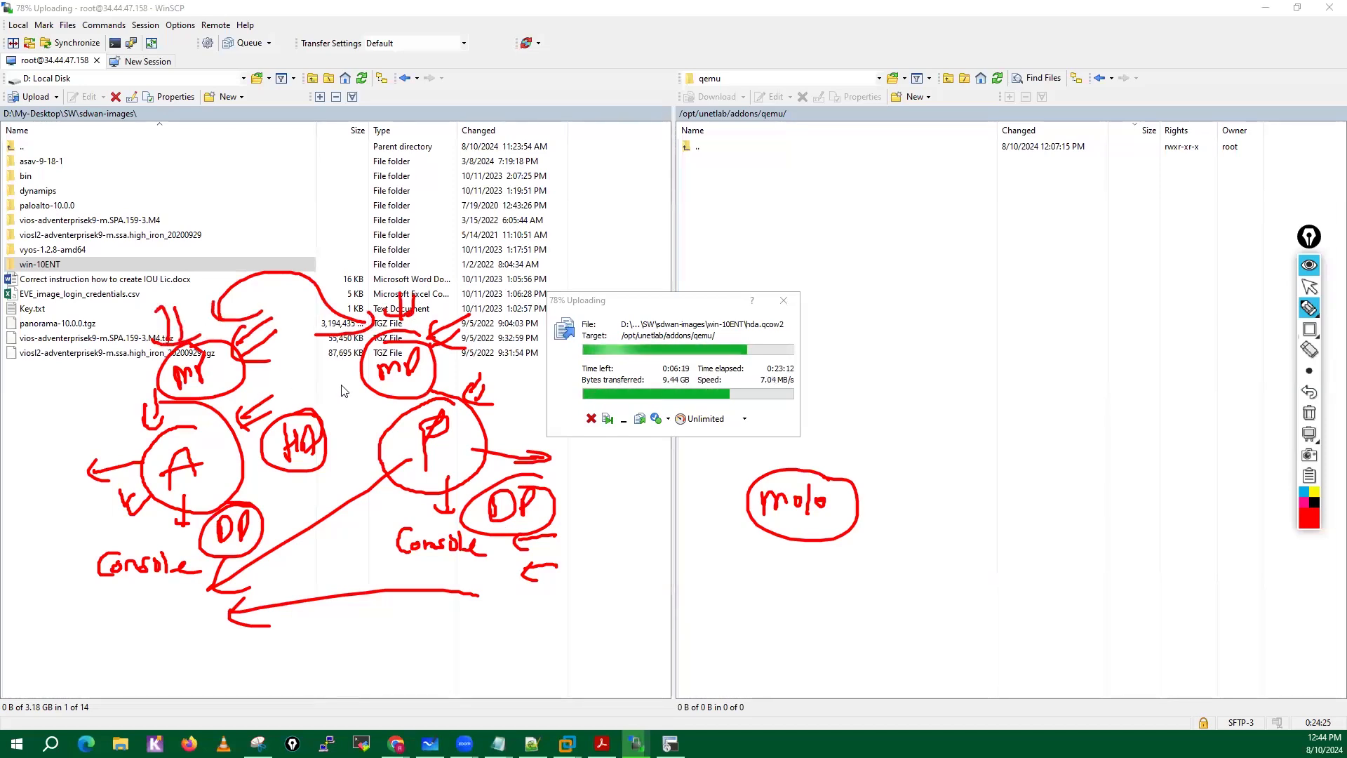
pyautogui.moveTo(263, 371); pyautogui.dragTo(340, 383)
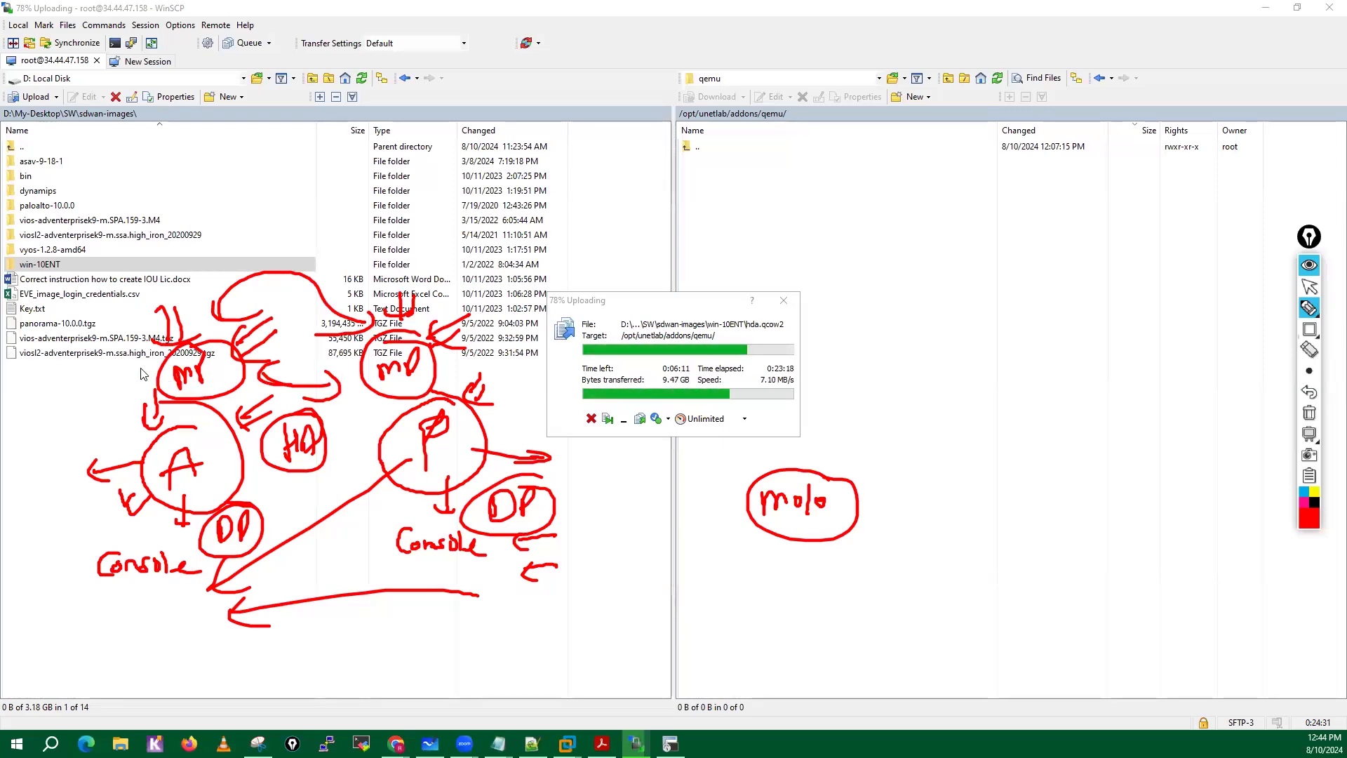
pyautogui.moveTo(107, 370); pyautogui.dragTo(163, 350)
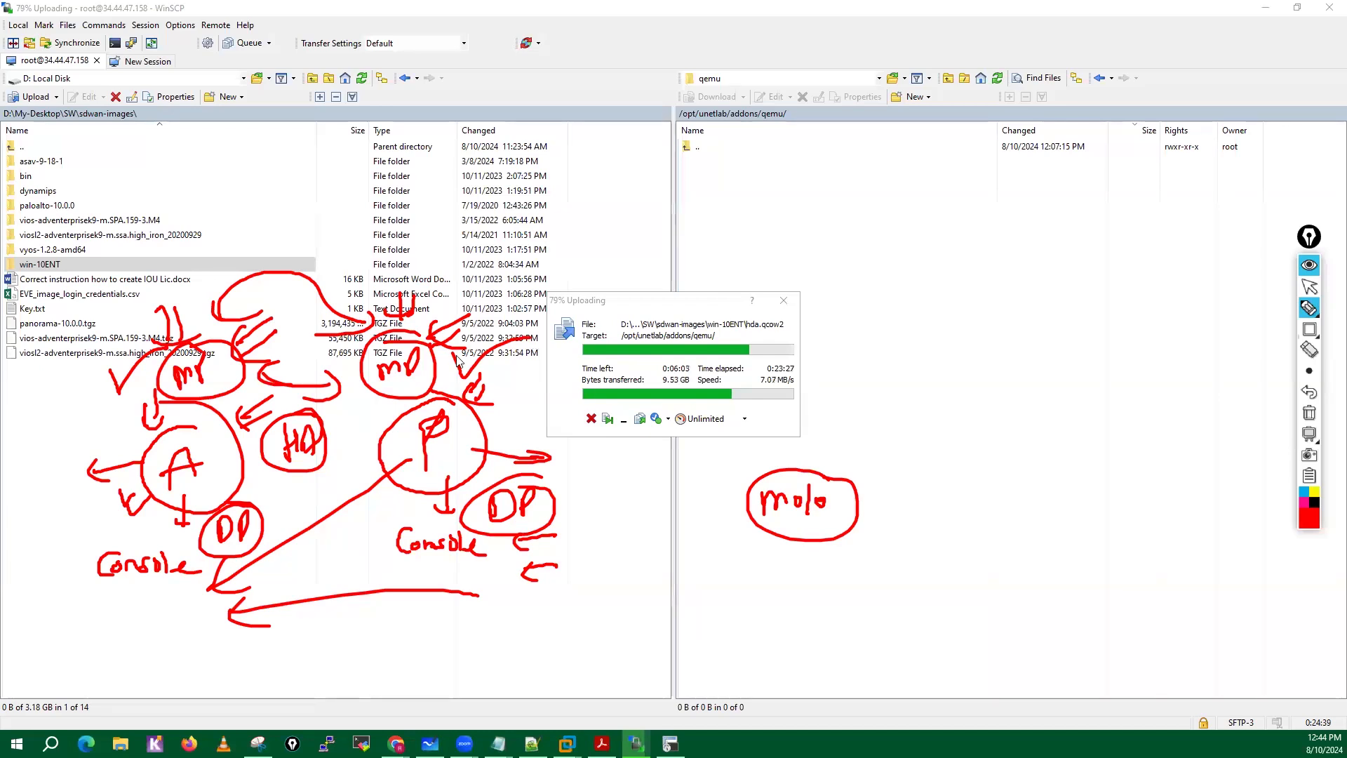
pyautogui.moveTo(369, 349); pyautogui.dragTo(311, 366)
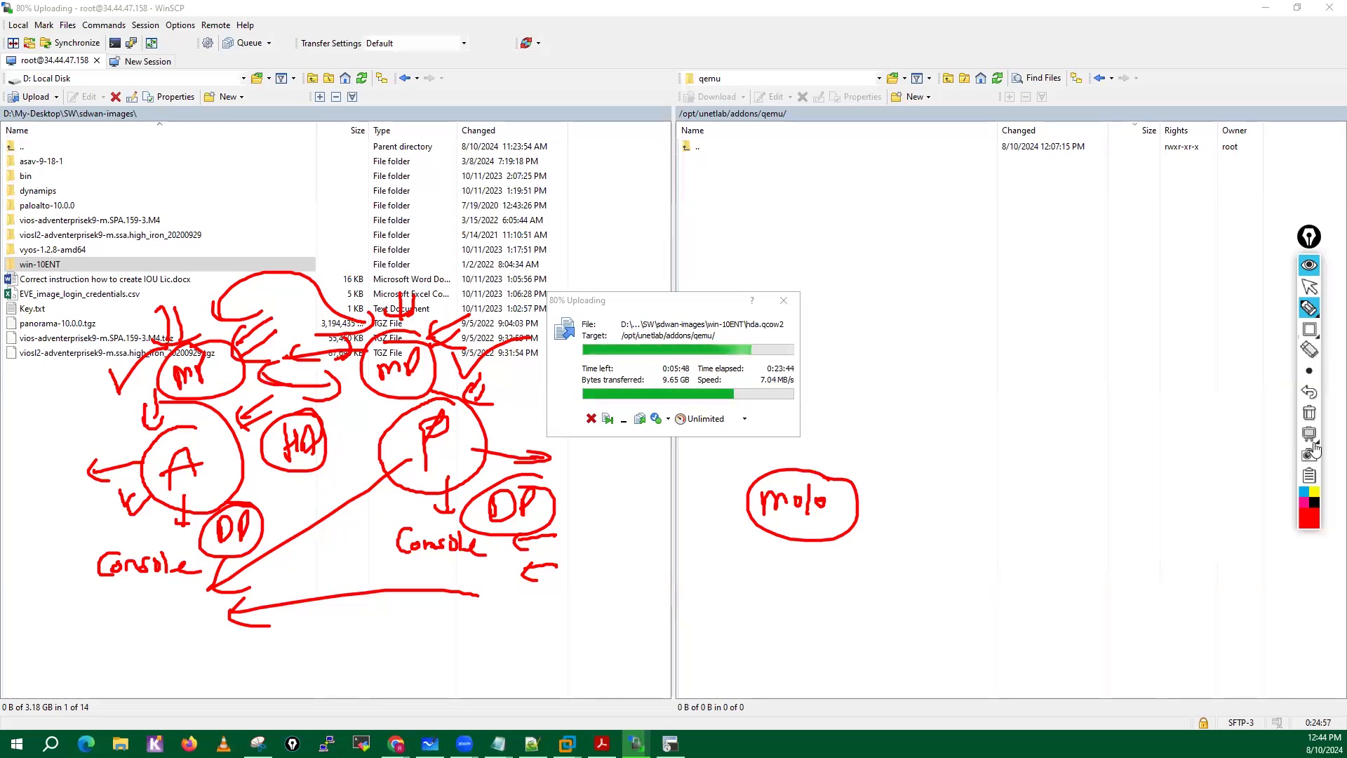
# Clear the active/passive sketch and draw two red boxes below the local file list, labelled "FW01" and "FW02".
pyautogui.click(1310, 415)
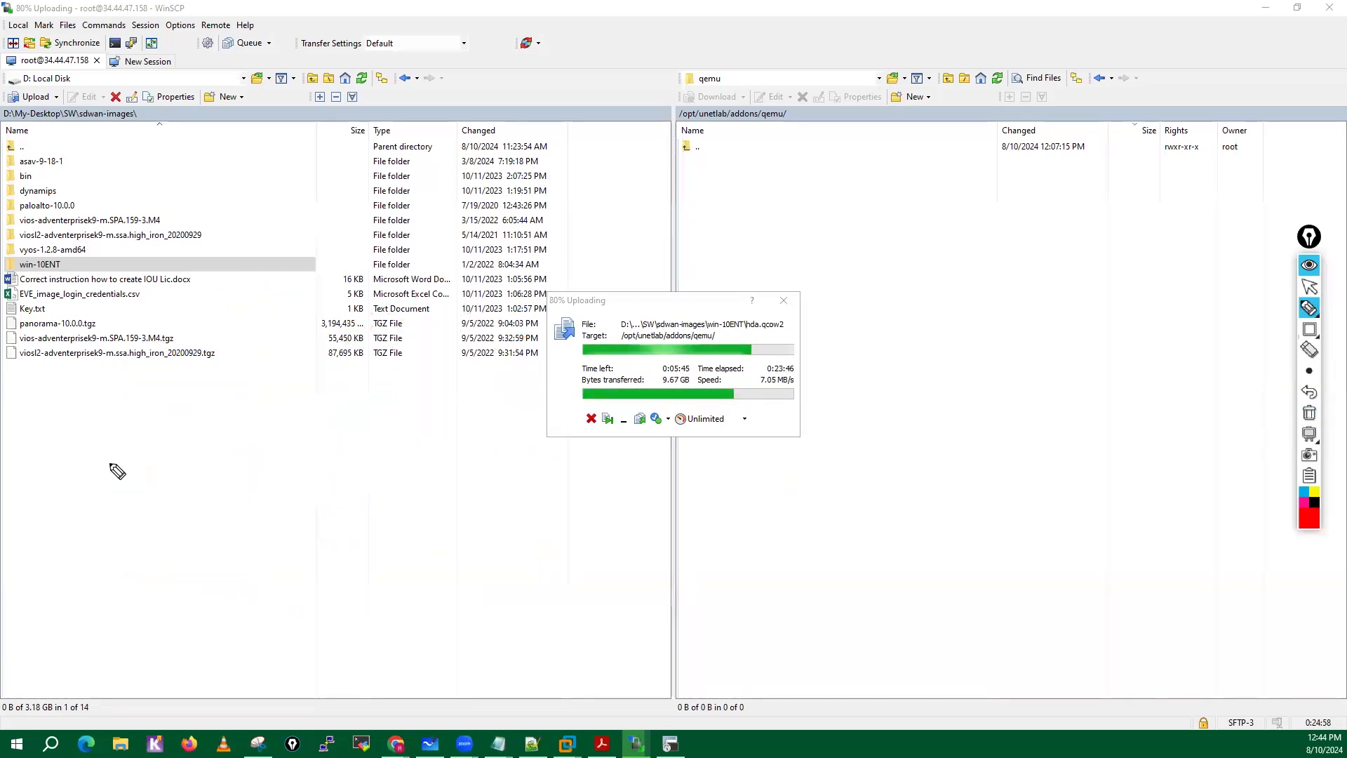
pyautogui.moveTo(109, 460)
pyautogui.mouseDown()
pyautogui.moveTo(120, 537)
pyautogui.moveTo(83, 542)
pyautogui.mouseUp()
pyautogui.moveTo(386, 440); pyautogui.dragTo(396, 485)
pyautogui.moveTo(142, 491)
pyautogui.mouseDown()
pyautogui.moveTo(146, 516)
pyautogui.moveTo(156, 481)
pyautogui.mouseUp()
pyautogui.moveTo(144, 502); pyautogui.dragTo(168, 494)
pyautogui.moveTo(169, 480)
pyautogui.mouseDown()
pyautogui.moveTo(171, 499)
pyautogui.moveTo(202, 503)
pyautogui.mouseUp()
pyautogui.moveTo(432, 429)
pyautogui.mouseDown()
pyautogui.moveTo(435, 465)
pyautogui.moveTo(453, 429)
pyautogui.mouseUp()
pyautogui.moveTo(451, 442); pyautogui.dragTo(518, 445)
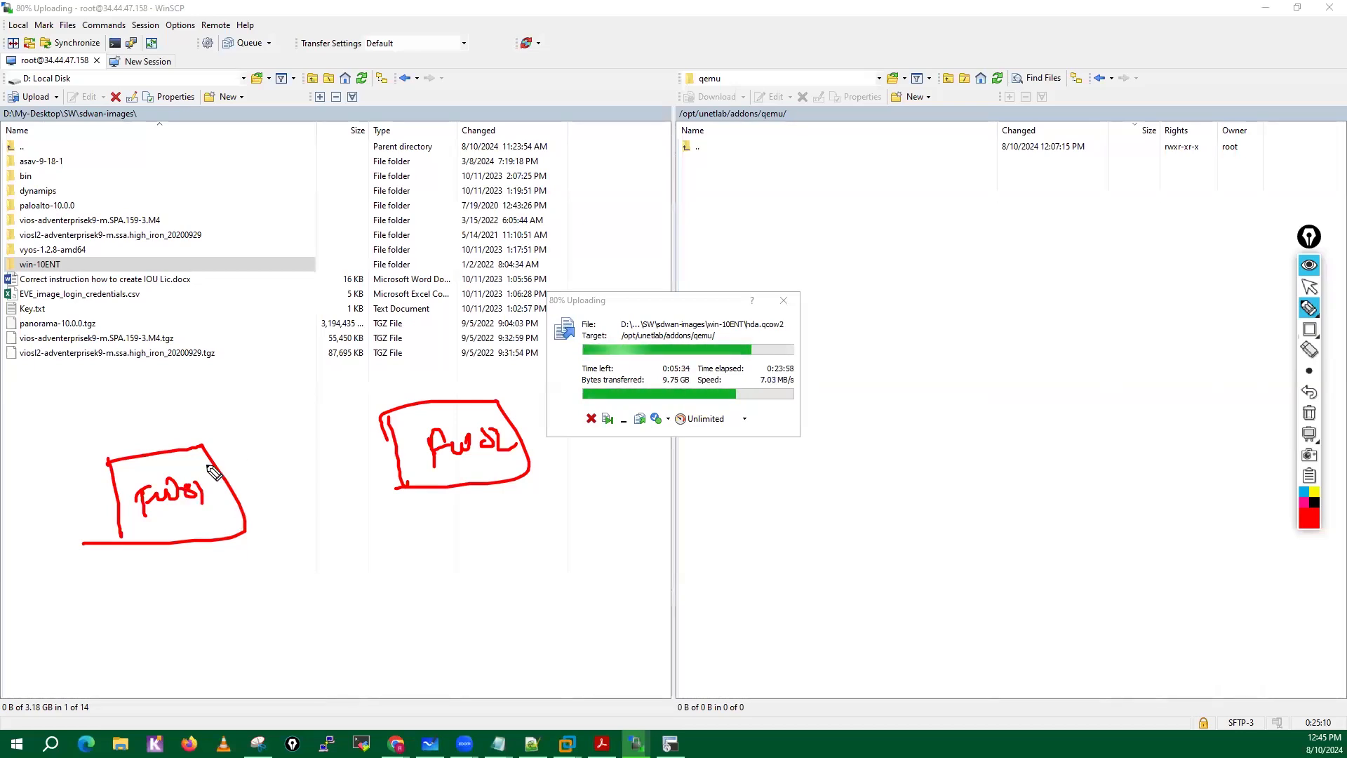
# Draw two parallel links between the FW01 and FW02 boxes and label them "HA1" and "HA2".
pyautogui.moveTo(218, 464); pyautogui.dragTo(391, 440)
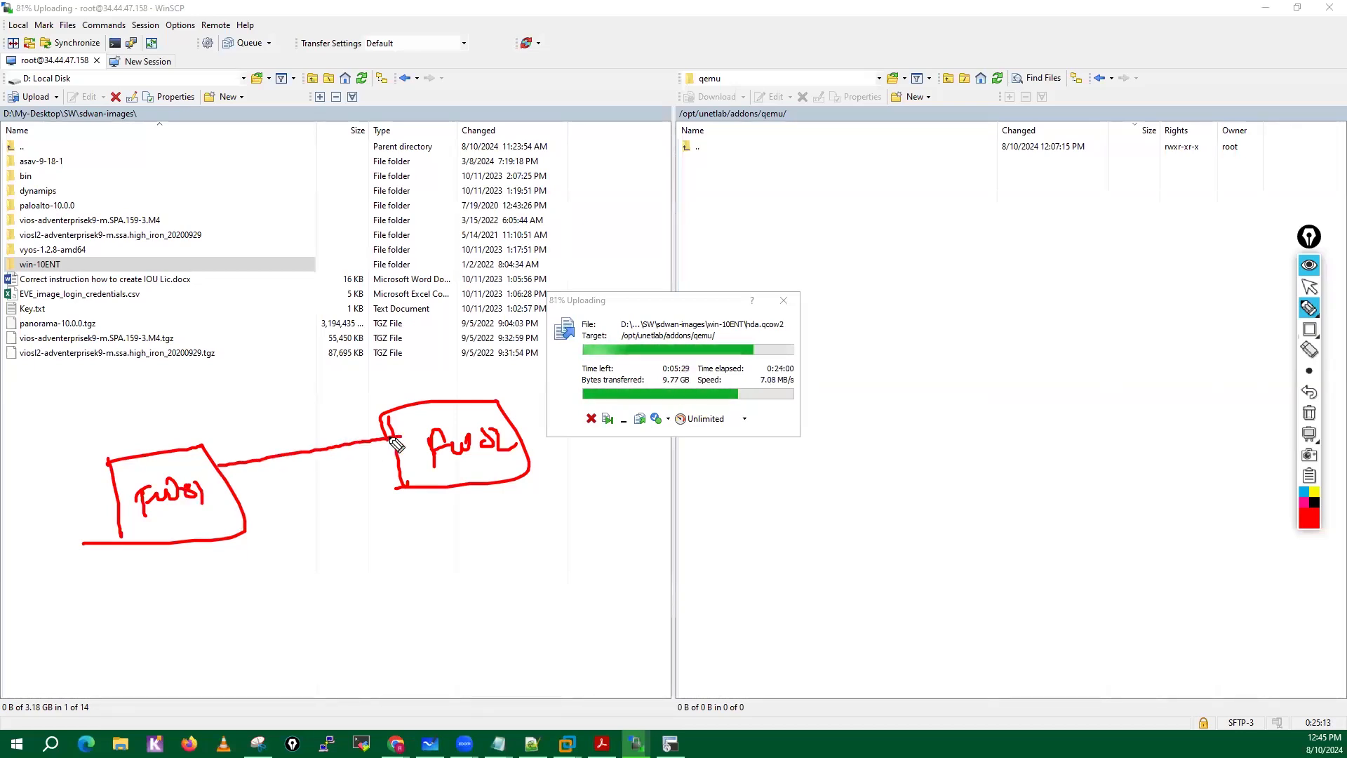
pyautogui.moveTo(239, 497); pyautogui.dragTo(405, 466)
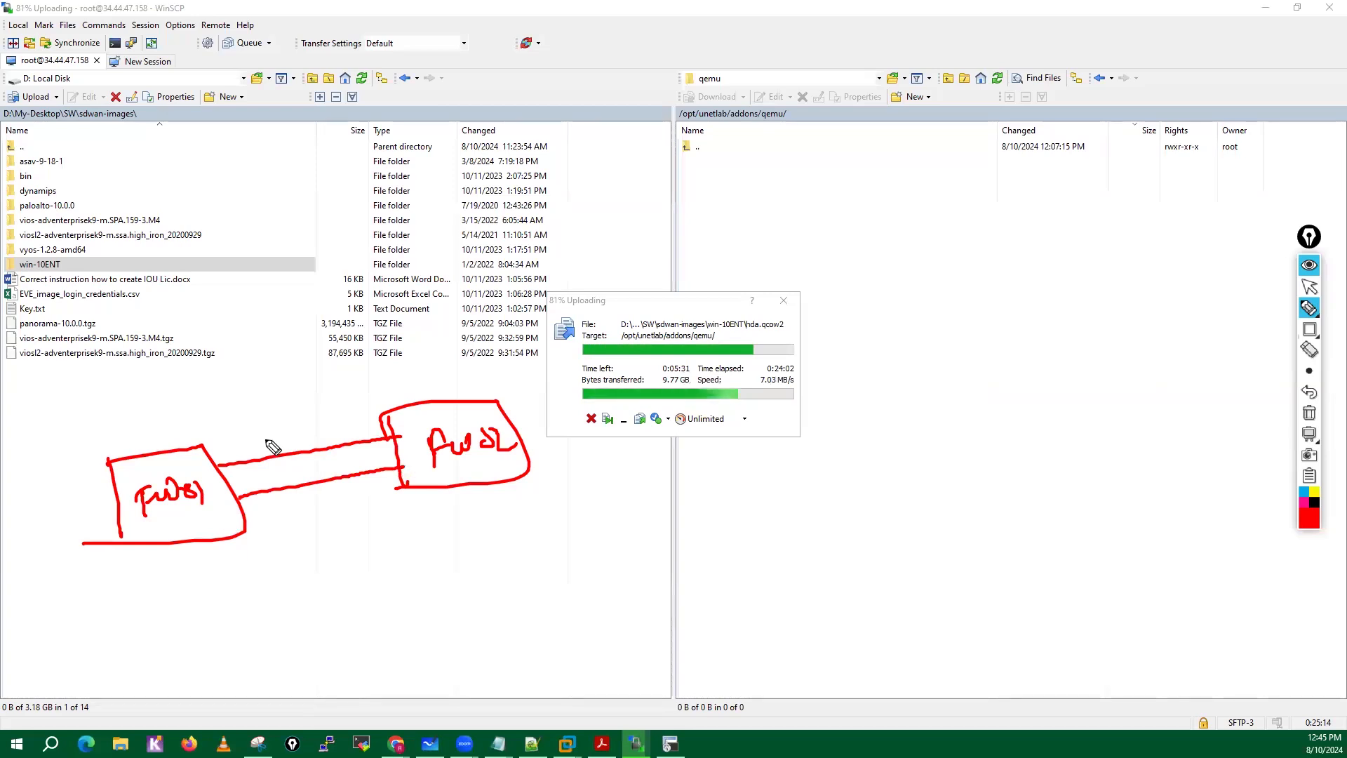
pyautogui.moveTo(266, 431)
pyautogui.mouseDown()
pyautogui.moveTo(267, 446)
pyautogui.moveTo(297, 430)
pyautogui.moveTo(303, 445)
pyautogui.mouseUp()
pyautogui.click(282, 501)
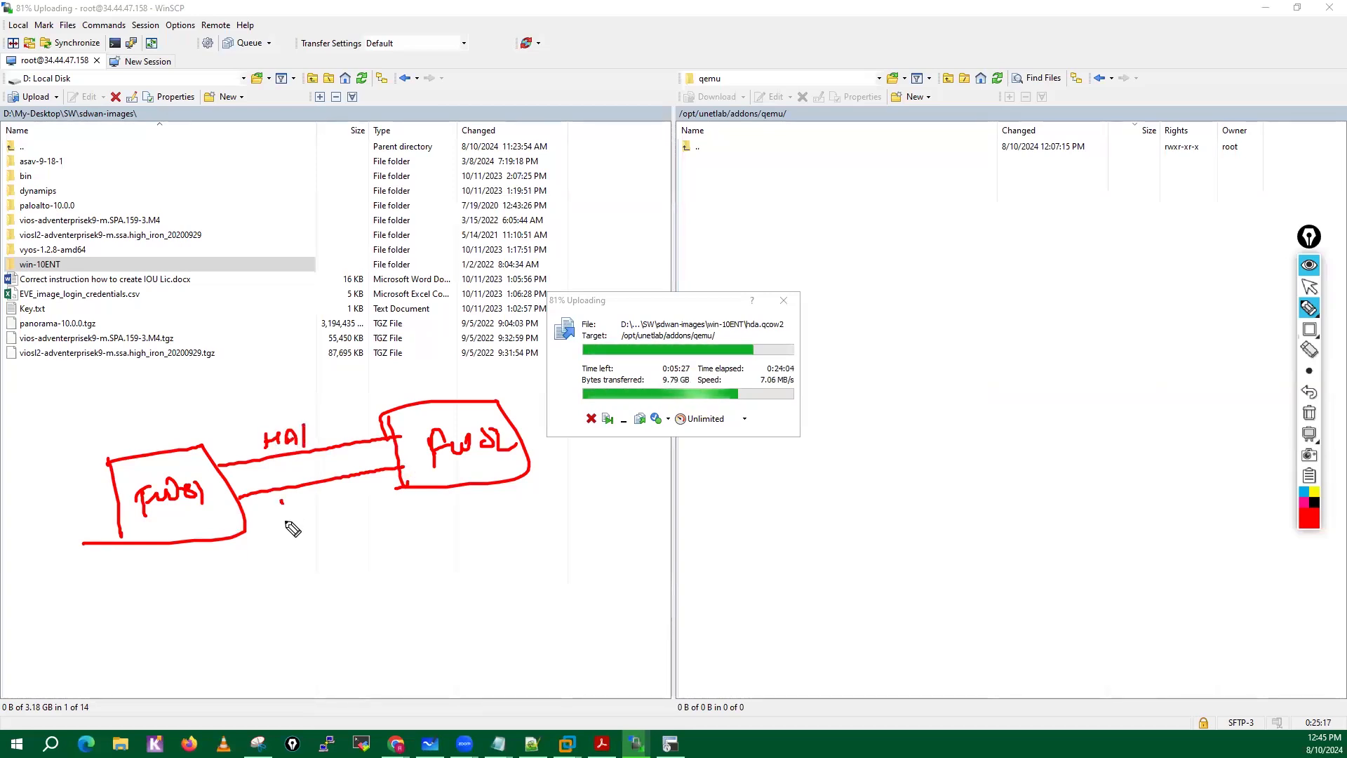
pyautogui.moveTo(281, 500); pyautogui.dragTo(280, 524)
pyautogui.moveTo(283, 513); pyautogui.dragTo(322, 521)
pyautogui.moveTo(306, 515); pyautogui.dragTo(355, 511)
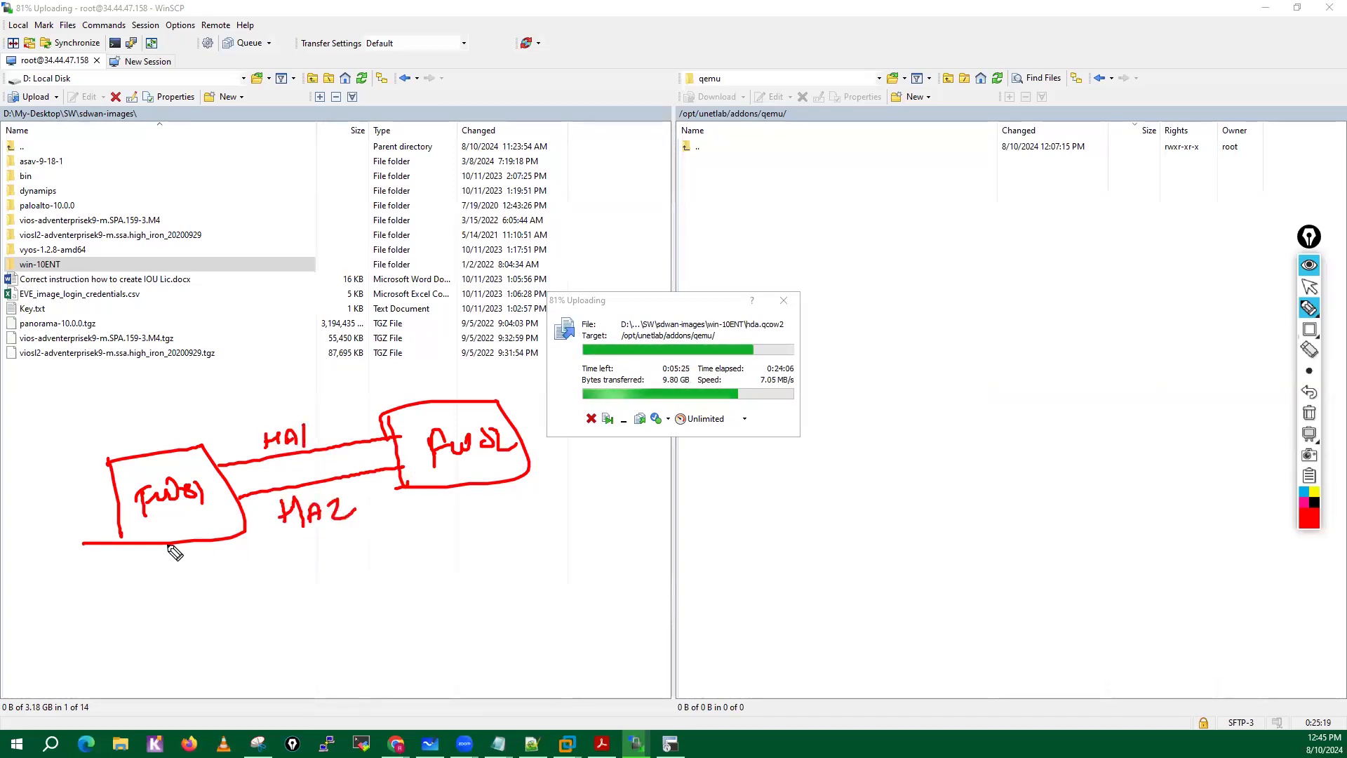
# Draw lines above and below both firewalls, connecting them to an oval labelled "SW" above and another "SW" oval below.
pyautogui.moveTo(169, 545); pyautogui.dragTo(183, 694)
pyautogui.moveTo(462, 488); pyautogui.dragTo(486, 621)
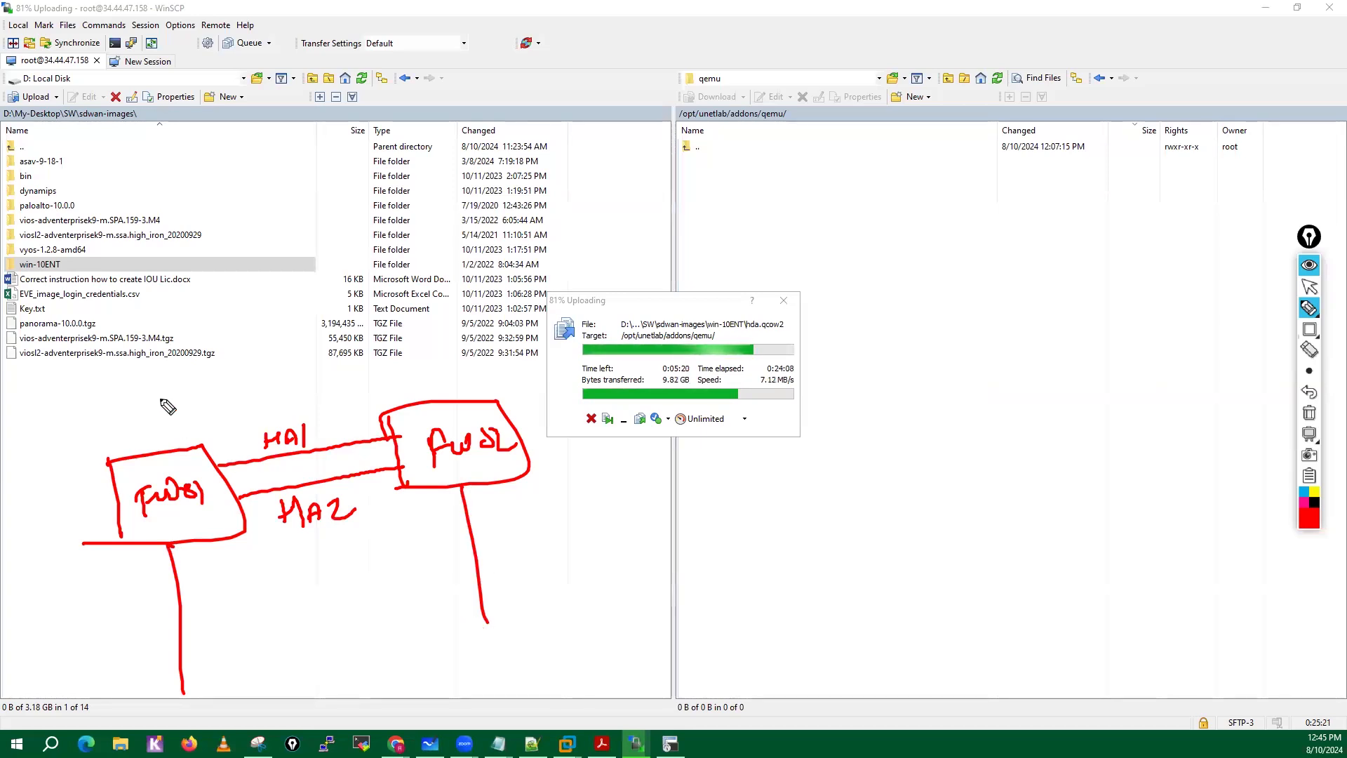
pyautogui.moveTo(160, 393); pyautogui.dragTo(176, 462)
pyautogui.moveTo(426, 355); pyautogui.dragTo(427, 382)
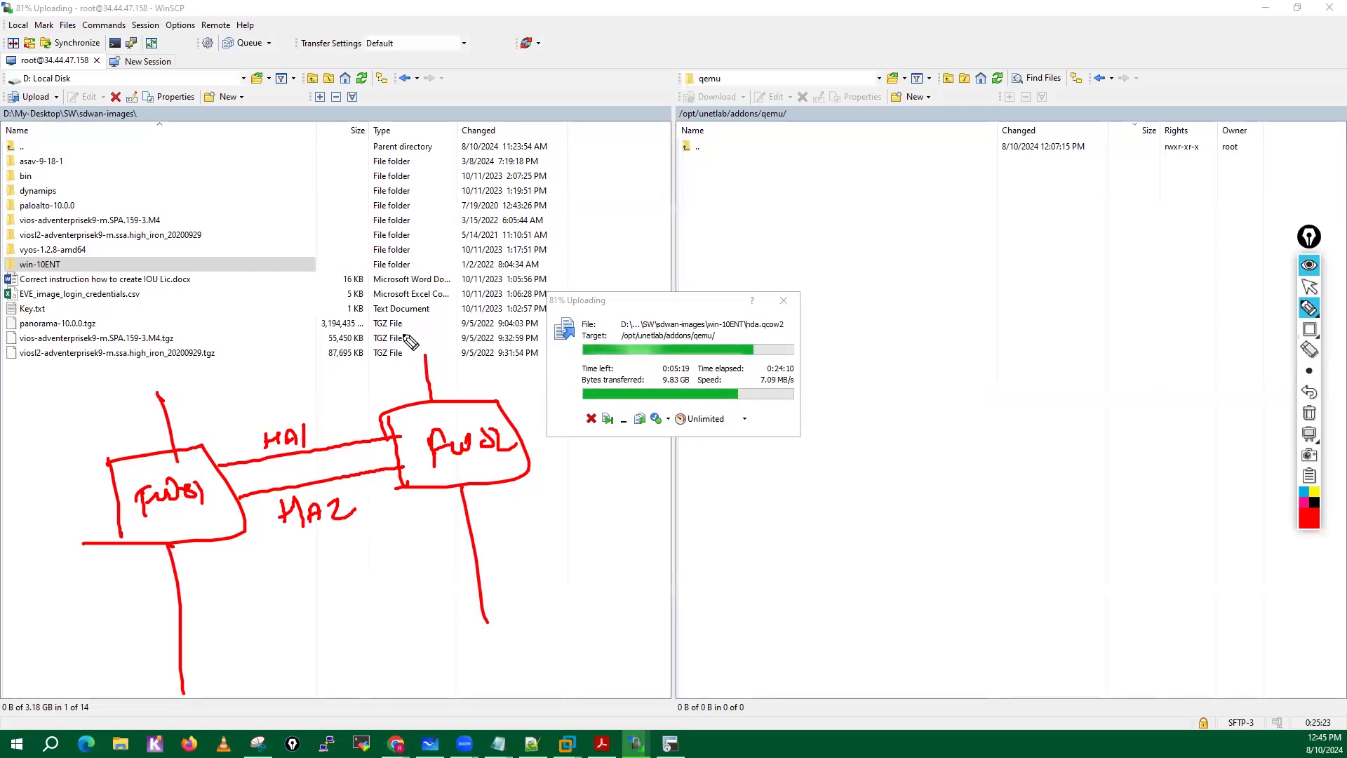
pyautogui.moveTo(385, 300)
pyautogui.mouseDown()
pyautogui.moveTo(170, 359)
pyautogui.moveTo(386, 385)
pyautogui.moveTo(393, 302)
pyautogui.mouseUp()
pyautogui.moveTo(280, 346); pyautogui.dragTo(315, 351)
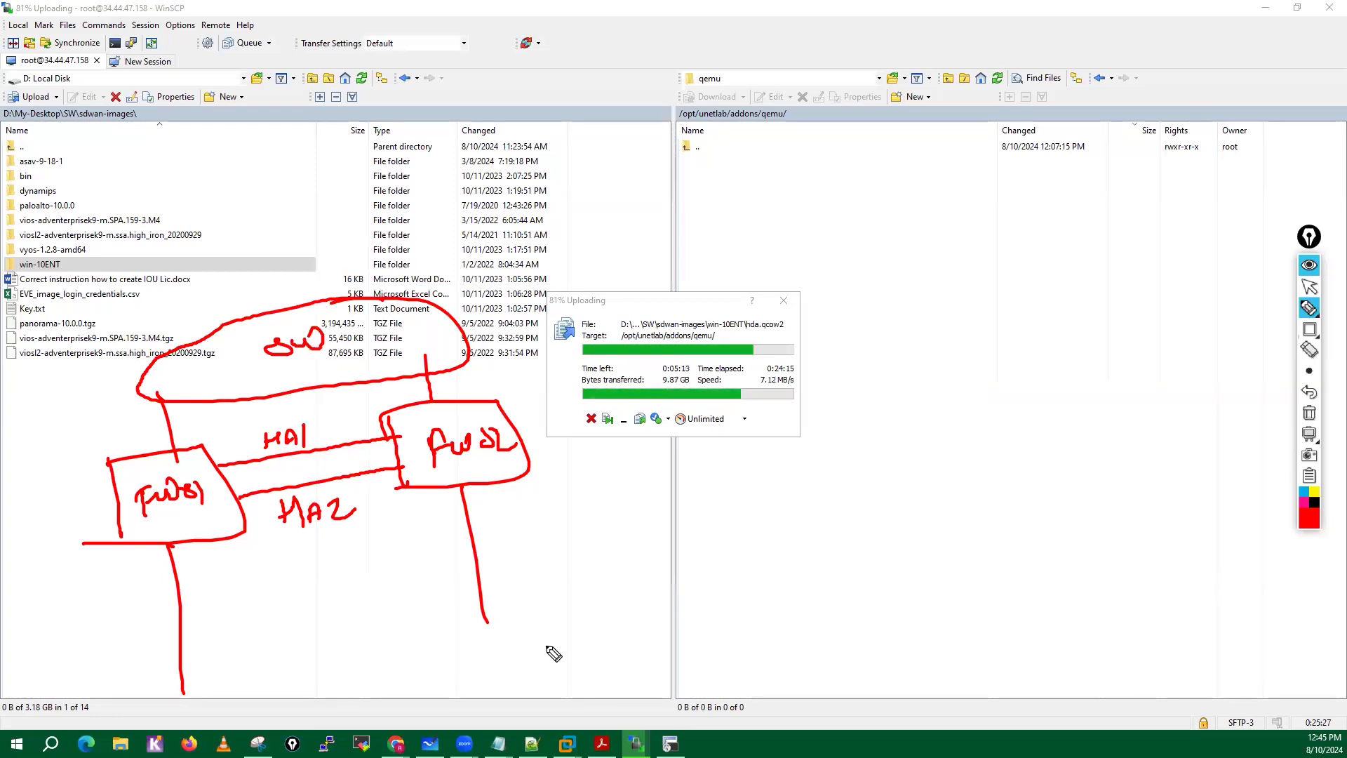
pyautogui.moveTo(528, 619)
pyautogui.mouseDown()
pyautogui.moveTo(190, 680)
pyautogui.moveTo(602, 652)
pyautogui.moveTo(495, 635)
pyautogui.mouseUp()
pyautogui.moveTo(354, 649)
pyautogui.mouseDown()
pyautogui.moveTo(337, 670)
pyautogui.moveTo(388, 658)
pyautogui.mouseUp()
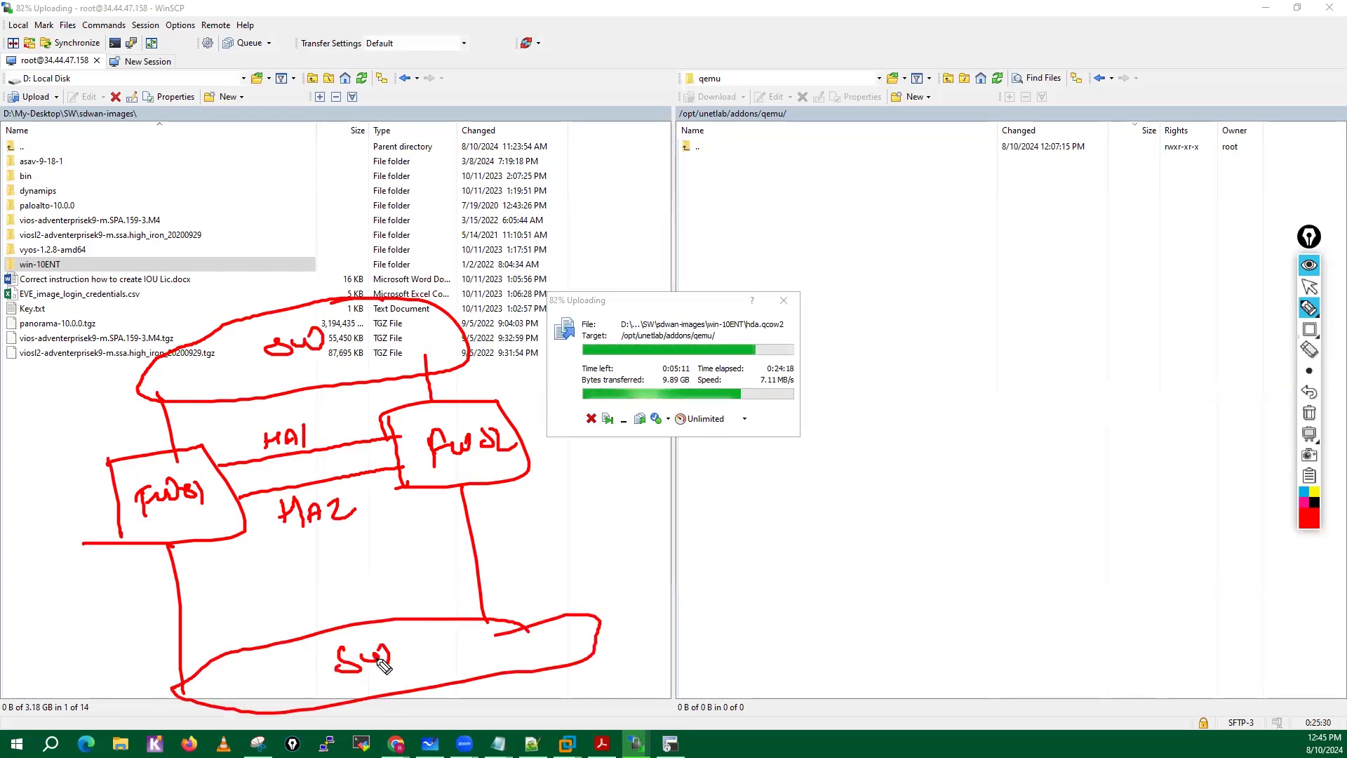
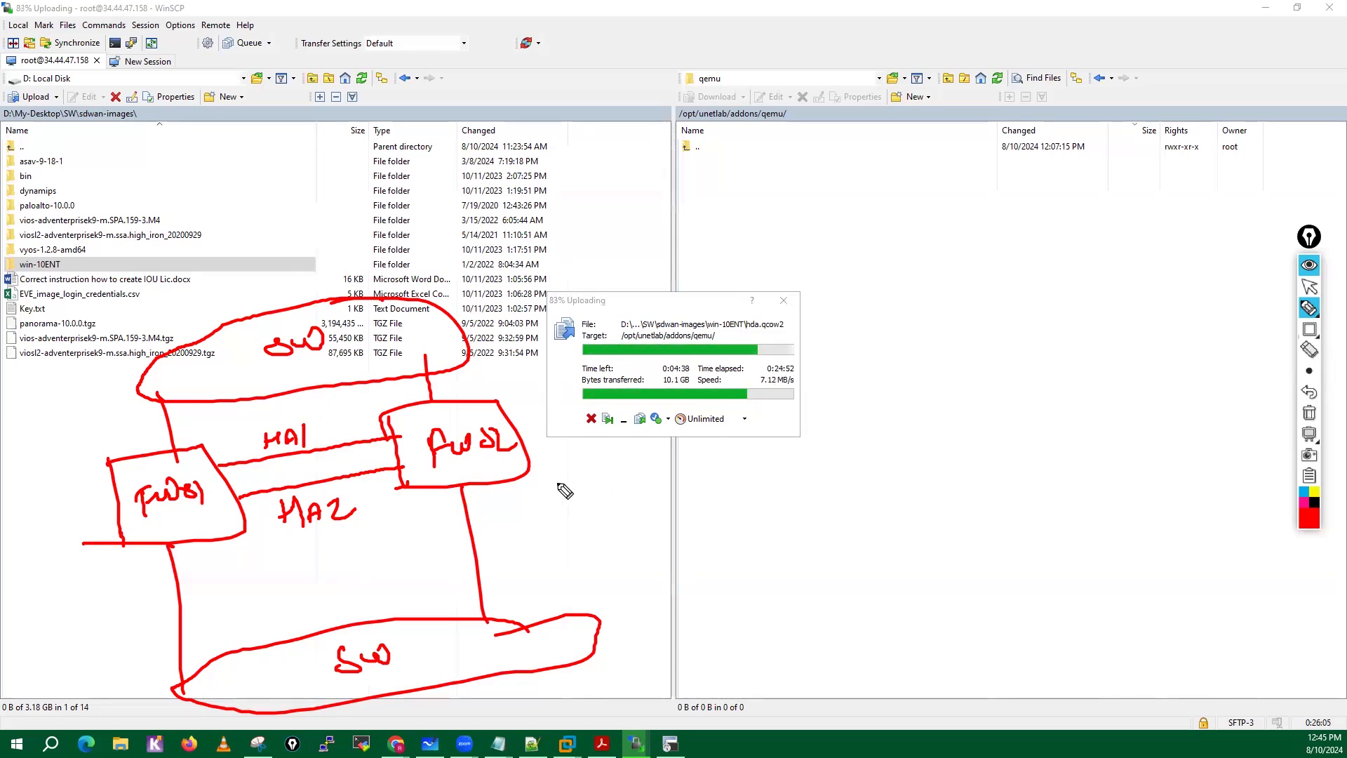
# Draw an arrow leading away from the FW02 box and write "Config Templ" inside an oval in the empty remote file list.
pyautogui.moveTo(556, 483); pyautogui.dragTo(672, 503)
pyautogui.moveTo(562, 501); pyautogui.dragTo(663, 518)
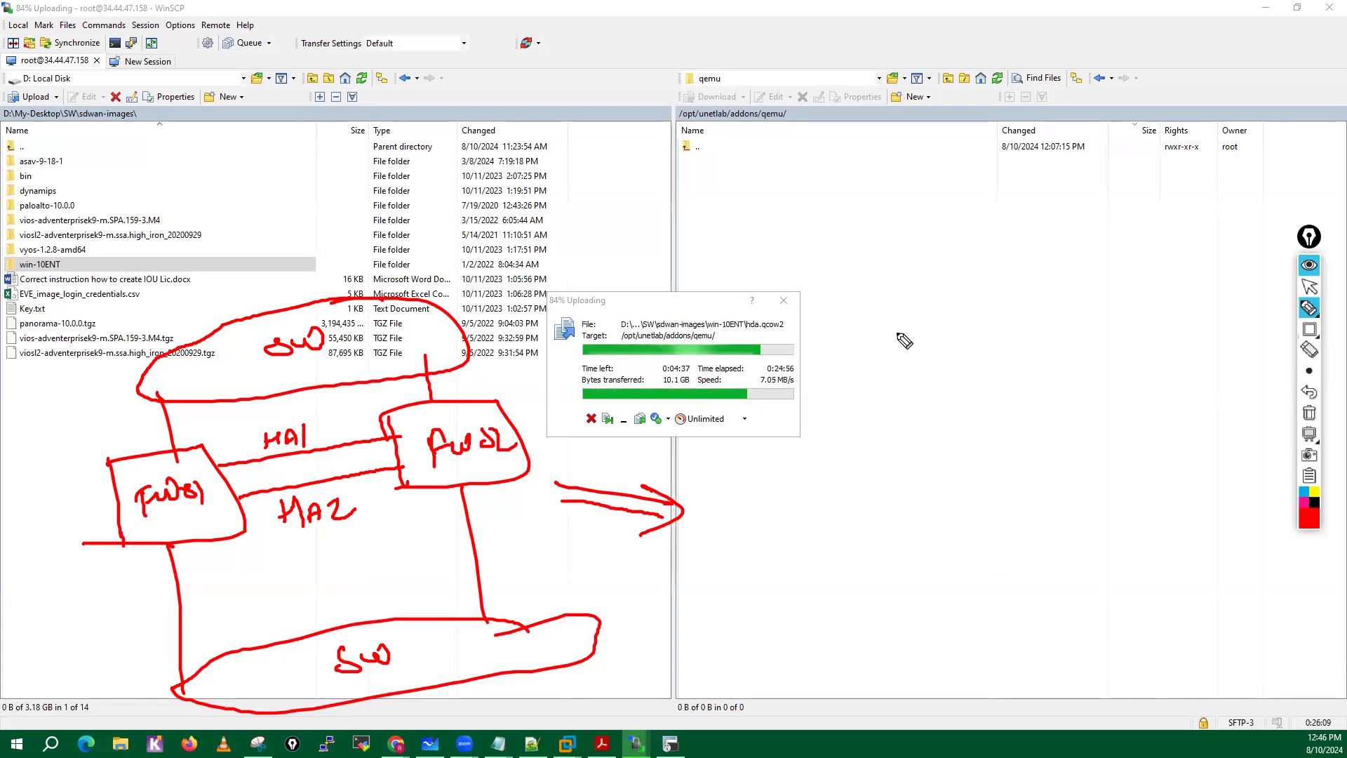
pyautogui.moveTo(903, 328)
pyautogui.mouseDown()
pyautogui.moveTo(899, 353)
pyautogui.moveTo(937, 386)
pyautogui.mouseUp()
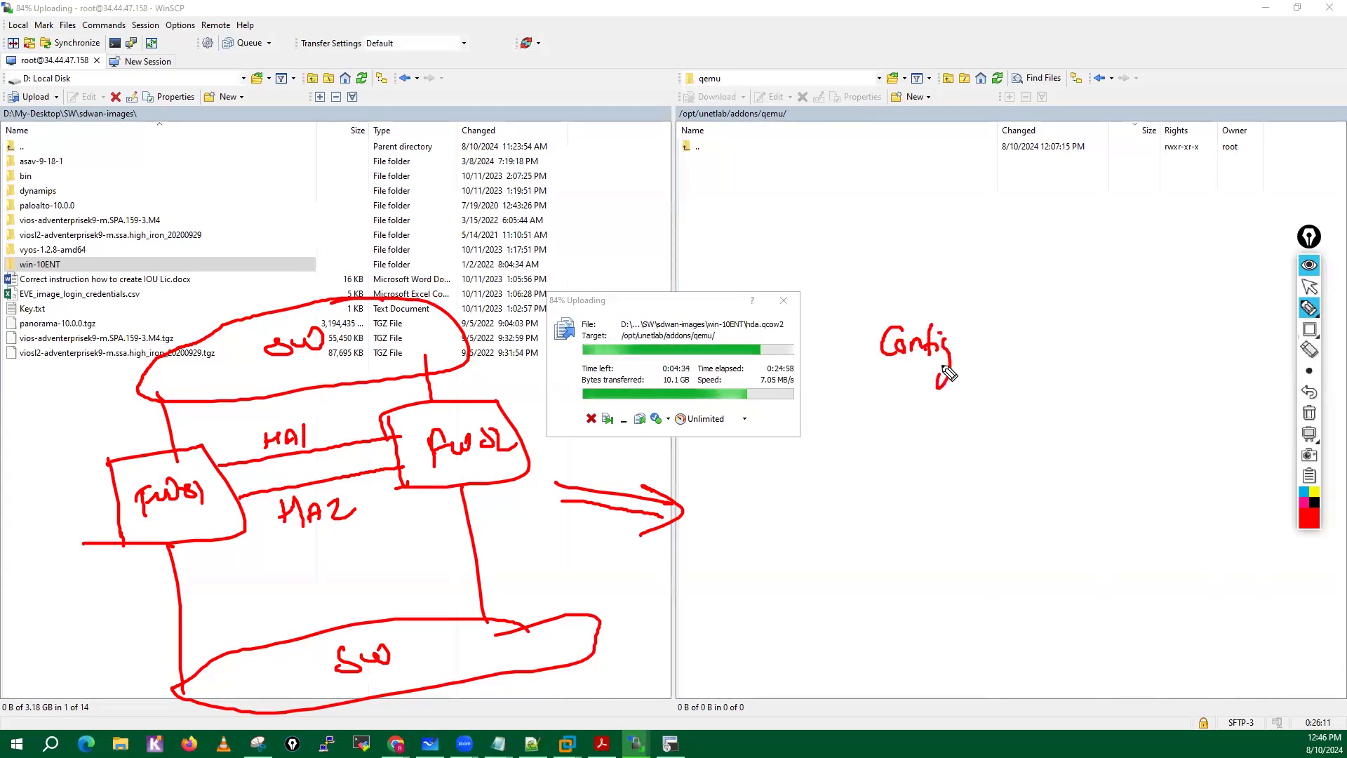
pyautogui.moveTo(977, 334); pyautogui.dragTo(1004, 330)
pyautogui.moveTo(989, 333); pyautogui.dragTo(987, 354)
pyautogui.moveTo(1001, 338)
pyautogui.mouseDown()
pyautogui.moveTo(1002, 355)
pyautogui.moveTo(1035, 343)
pyautogui.moveTo(1054, 299)
pyautogui.moveTo(1146, 382)
pyautogui.moveTo(1066, 309)
pyautogui.mouseUp()
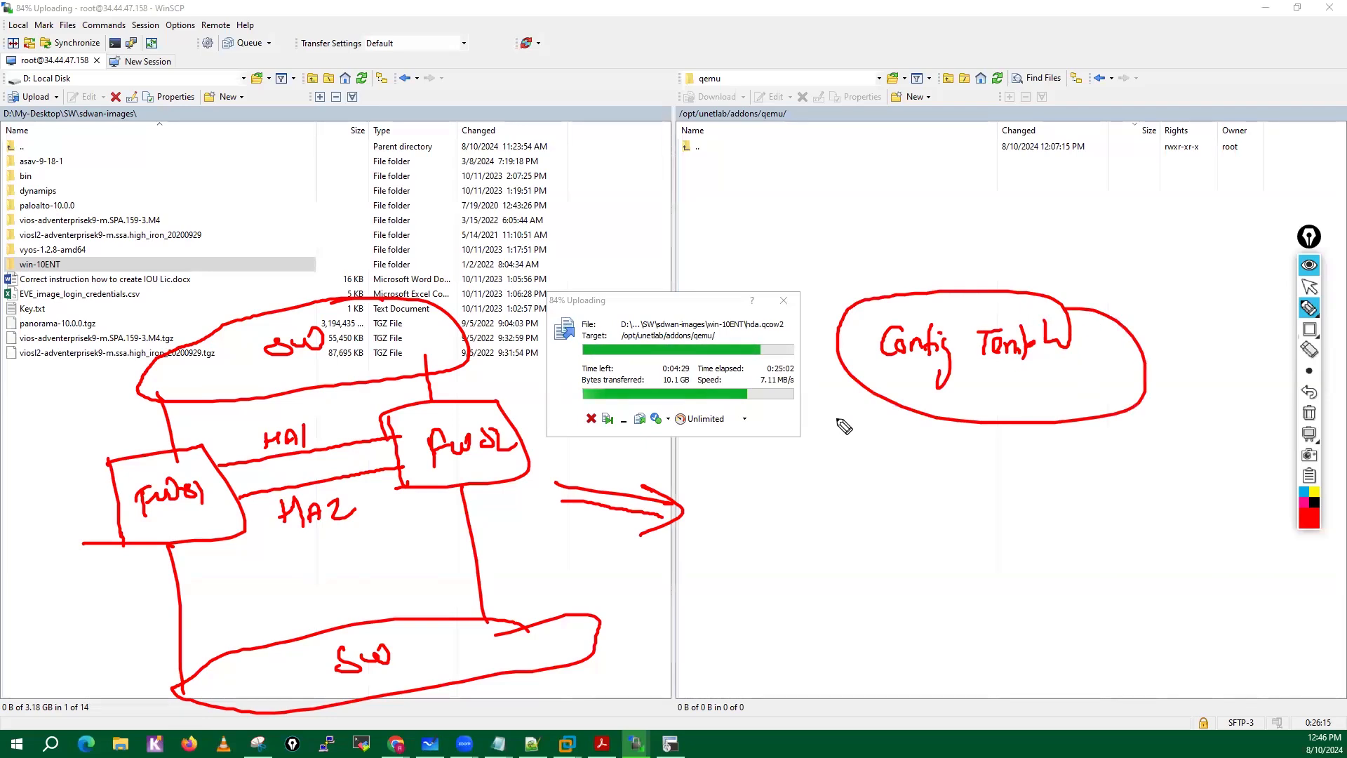
# Write "M", "HA", "R" and "En" in a column below the "Config Templ" oval, each enclosed in its own circle.
pyautogui.moveTo(862, 465)
pyautogui.mouseDown()
pyautogui.moveTo(894, 470)
pyautogui.moveTo(892, 443)
pyautogui.mouseUp()
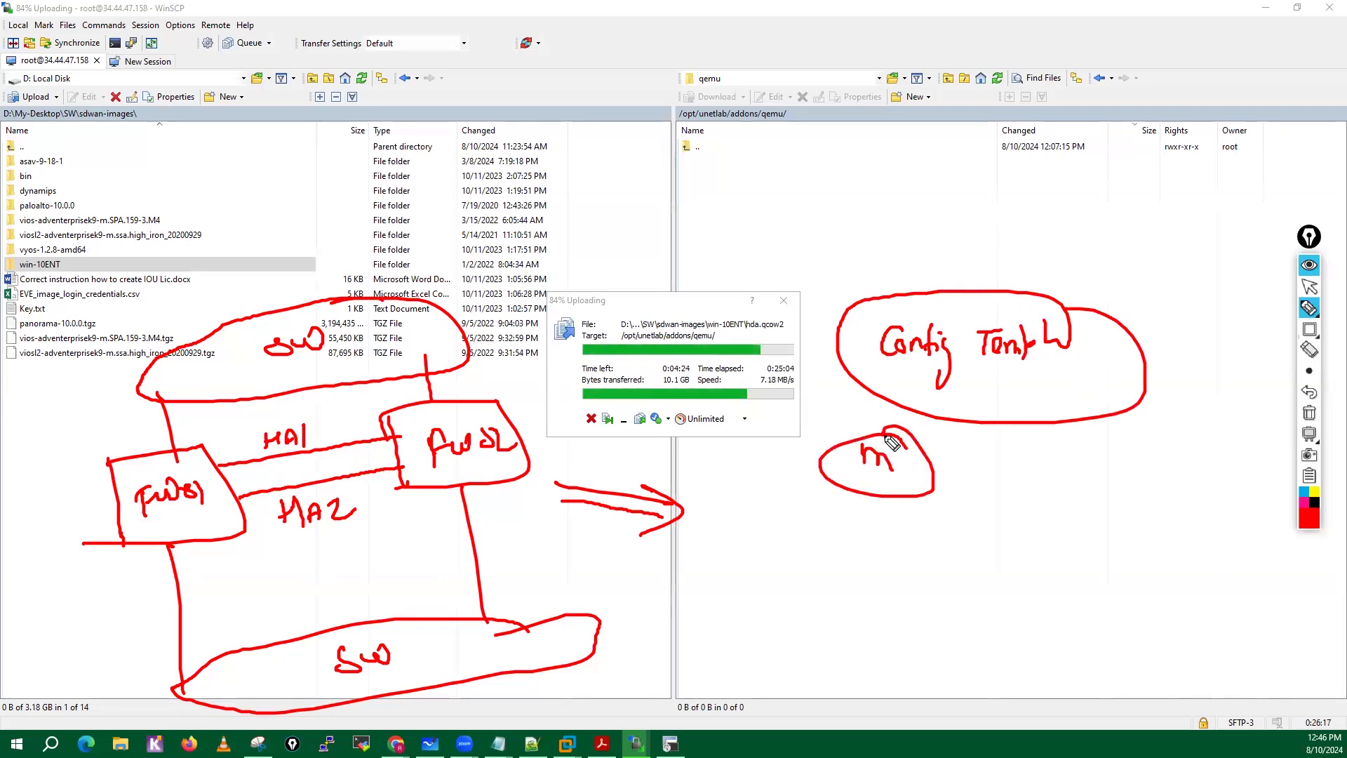
pyautogui.moveTo(863, 523); pyautogui.dragTo(861, 548)
pyautogui.moveTo(860, 534); pyautogui.dragTo(873, 533)
pyautogui.moveTo(871, 525); pyautogui.dragTo(871, 544)
pyautogui.moveTo(878, 528)
pyautogui.mouseDown()
pyautogui.moveTo(880, 538)
pyautogui.moveTo(896, 532)
pyautogui.mouseUp()
pyautogui.moveTo(903, 561); pyautogui.dragTo(888, 518)
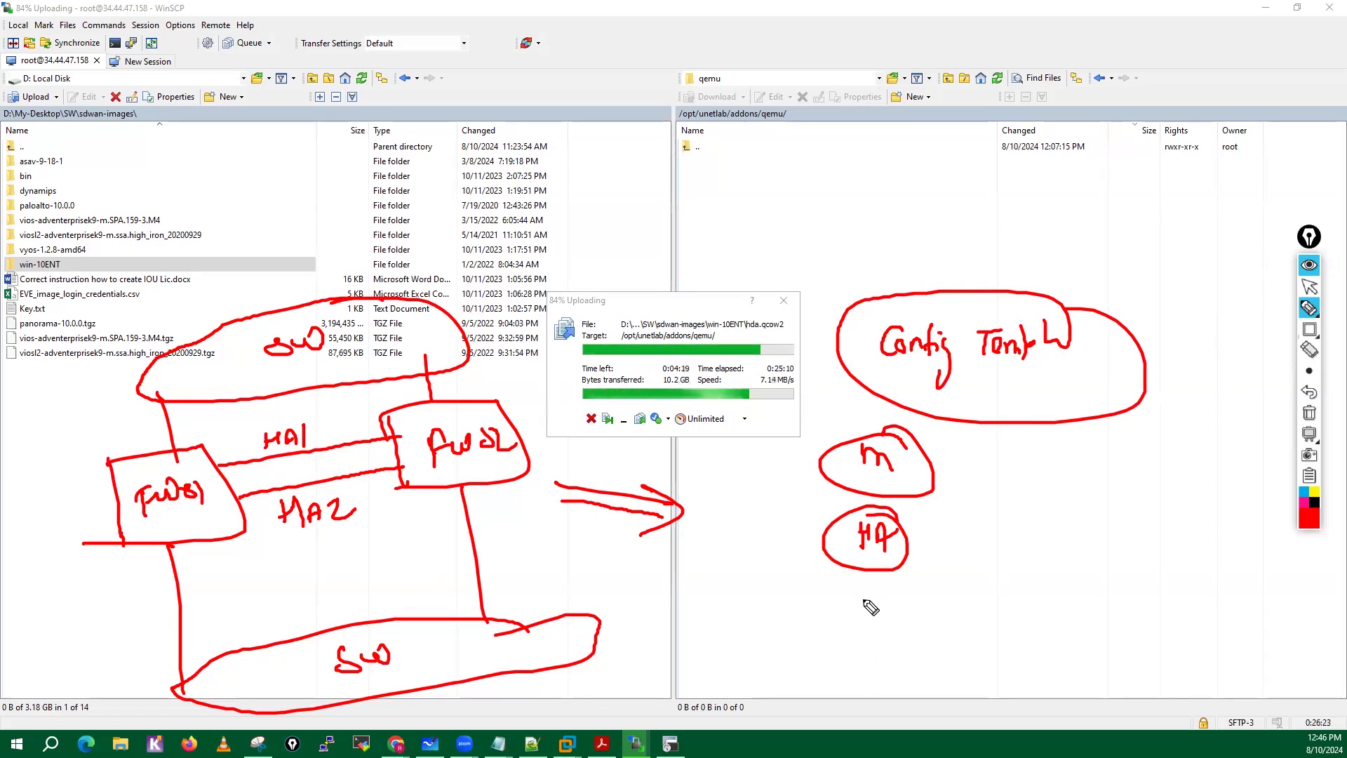
pyautogui.moveTo(869, 590)
pyautogui.mouseDown()
pyautogui.moveTo(857, 616)
pyautogui.moveTo(891, 613)
pyautogui.mouseUp()
pyautogui.moveTo(886, 615)
pyautogui.mouseDown()
pyautogui.moveTo(911, 587)
pyautogui.moveTo(861, 574)
pyautogui.mouseUp()
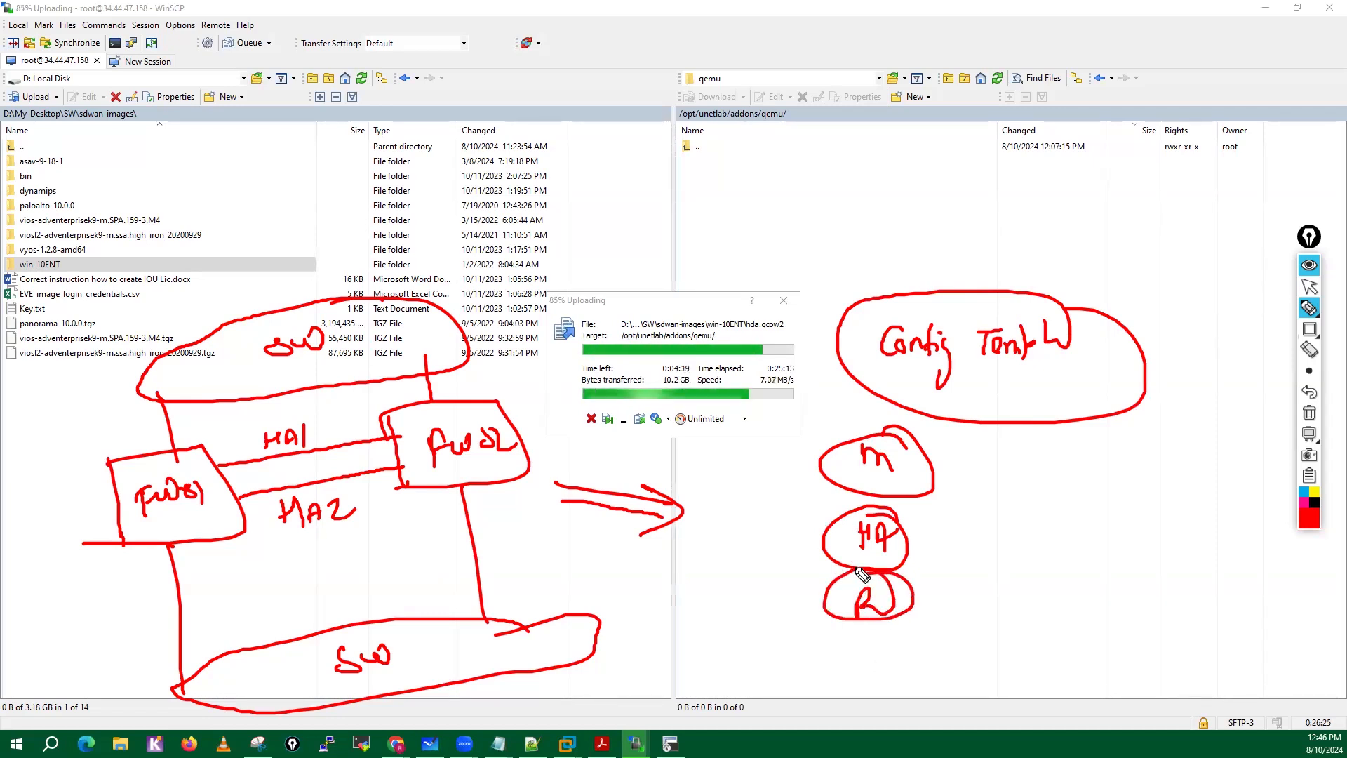
pyautogui.moveTo(885, 640)
pyautogui.mouseDown()
pyautogui.moveTo(822, 649)
pyautogui.moveTo(936, 656)
pyautogui.moveTo(874, 631)
pyautogui.moveTo(853, 663)
pyautogui.moveTo(896, 659)
pyautogui.mouseUp()
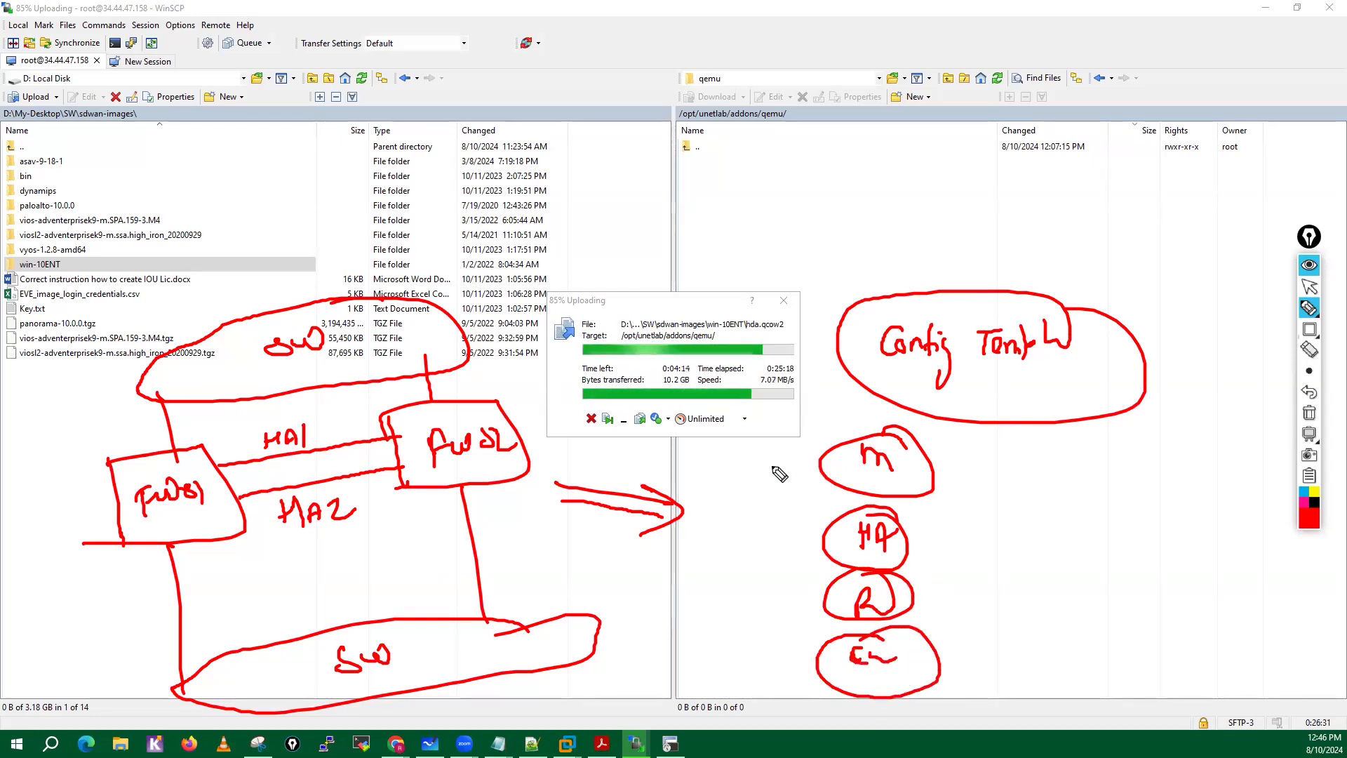
# Draw a short arrow pointing at each of the circled "M", "HA", "R" and "En" notes.
pyautogui.moveTo(770, 468); pyautogui.dragTo(808, 467)
pyautogui.moveTo(805, 461); pyautogui.dragTo(805, 476)
pyautogui.moveTo(772, 536); pyautogui.dragTo(804, 531)
pyautogui.moveTo(798, 523); pyautogui.dragTo(802, 536)
pyautogui.moveTo(779, 600); pyautogui.dragTo(810, 595)
pyautogui.moveTo(805, 588); pyautogui.dragTo(809, 601)
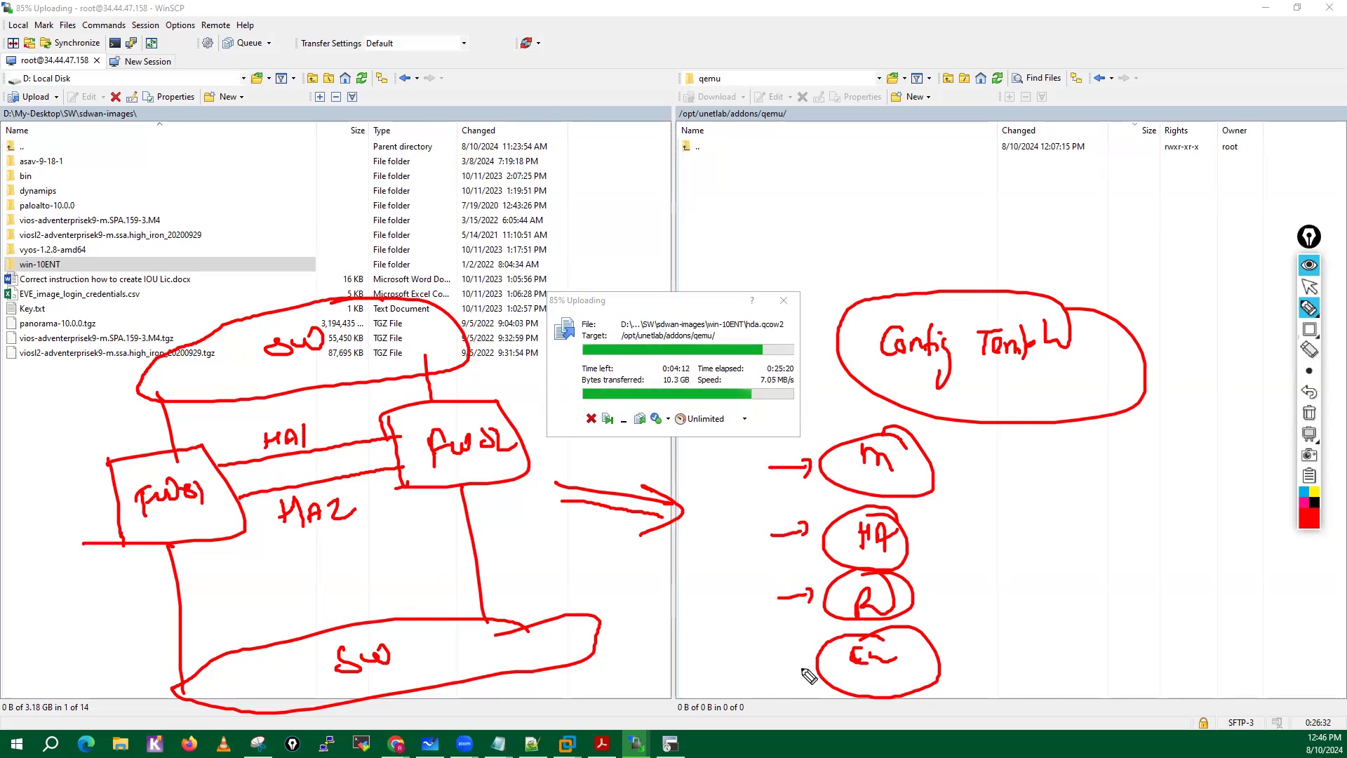
pyautogui.moveTo(777, 680); pyautogui.dragTo(809, 667)
pyautogui.moveTo(801, 661); pyautogui.dragTo(809, 680)
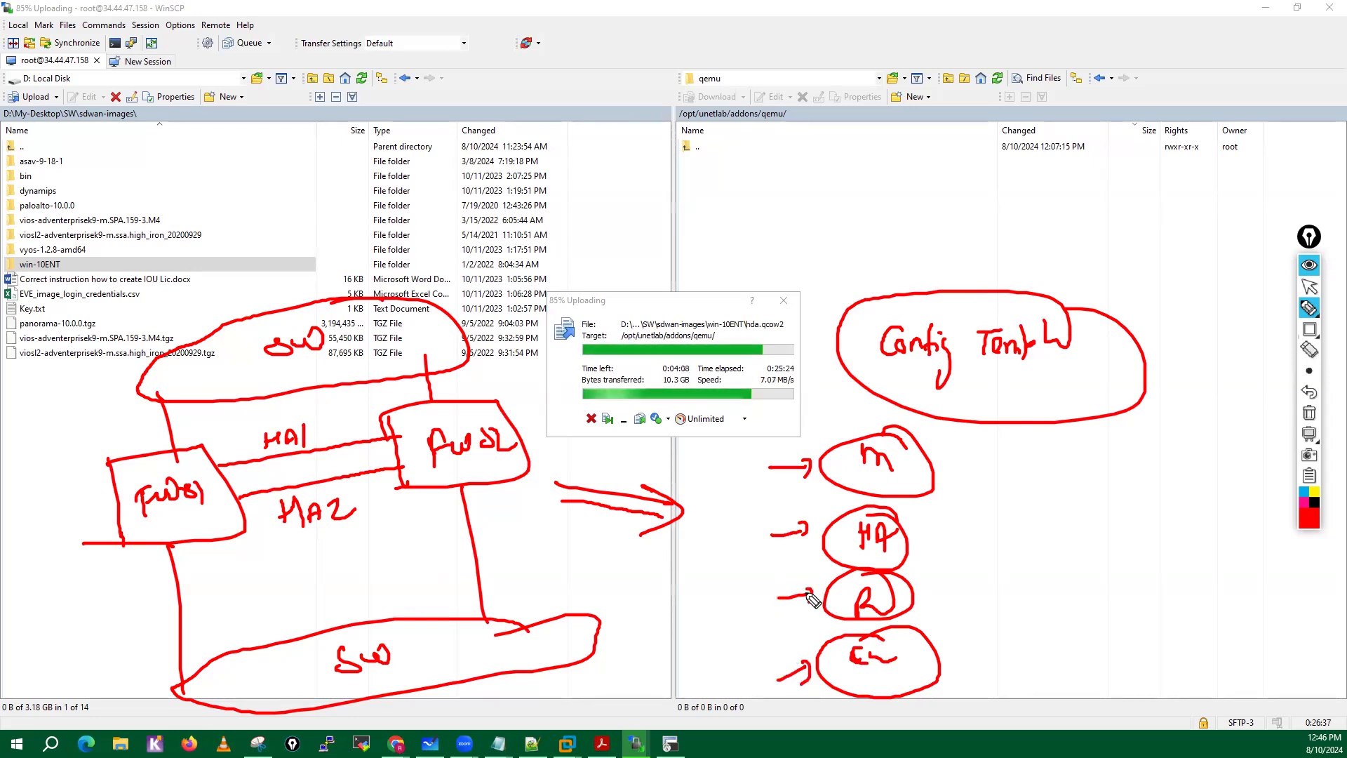
# Draw downward arrows onto the upload progress dialog, clear all the drawings and return to the normal pointer.
pyautogui.moveTo(609, 271)
pyautogui.mouseDown()
pyautogui.moveTo(609, 306)
pyautogui.moveTo(641, 305)
pyautogui.mouseUp()
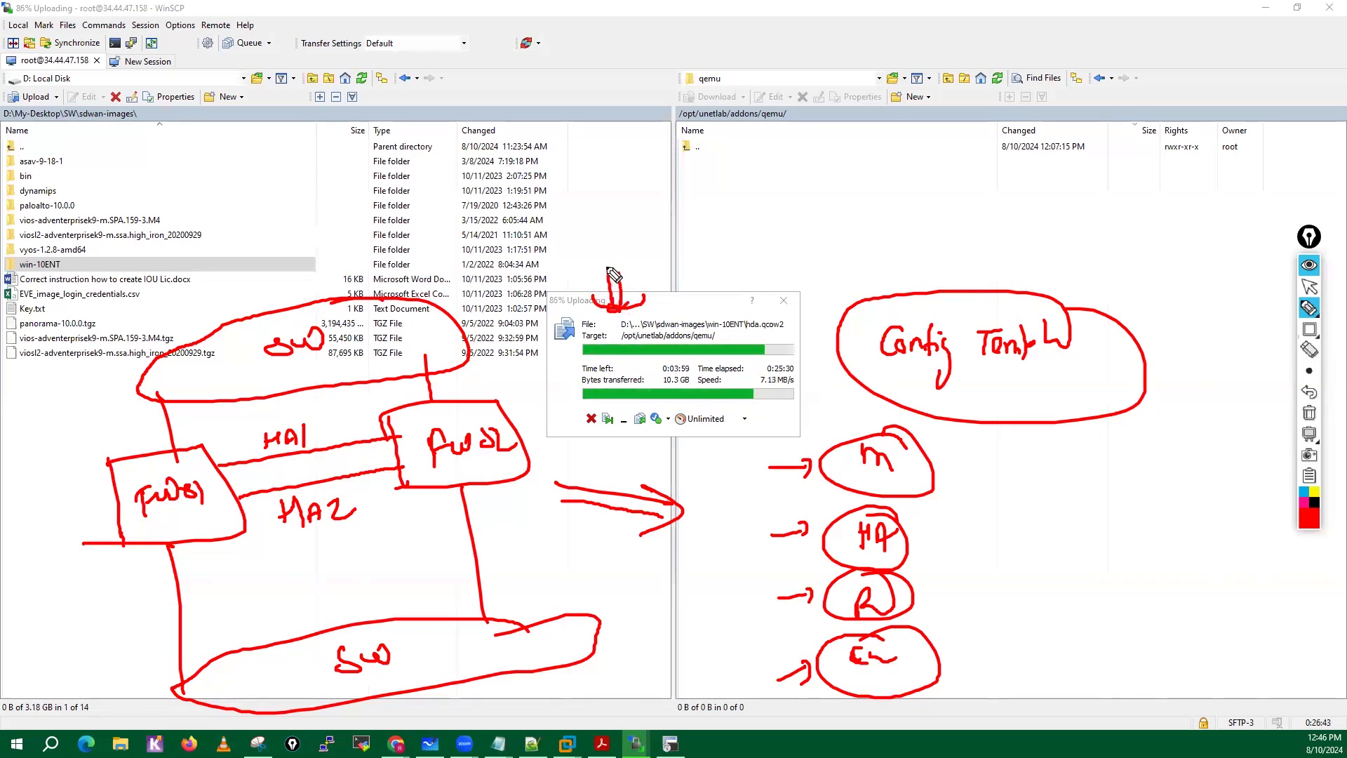
pyautogui.moveTo(613, 268)
pyautogui.mouseDown()
pyautogui.moveTo(623, 308)
pyautogui.moveTo(611, 312)
pyautogui.moveTo(653, 301)
pyautogui.mouseUp()
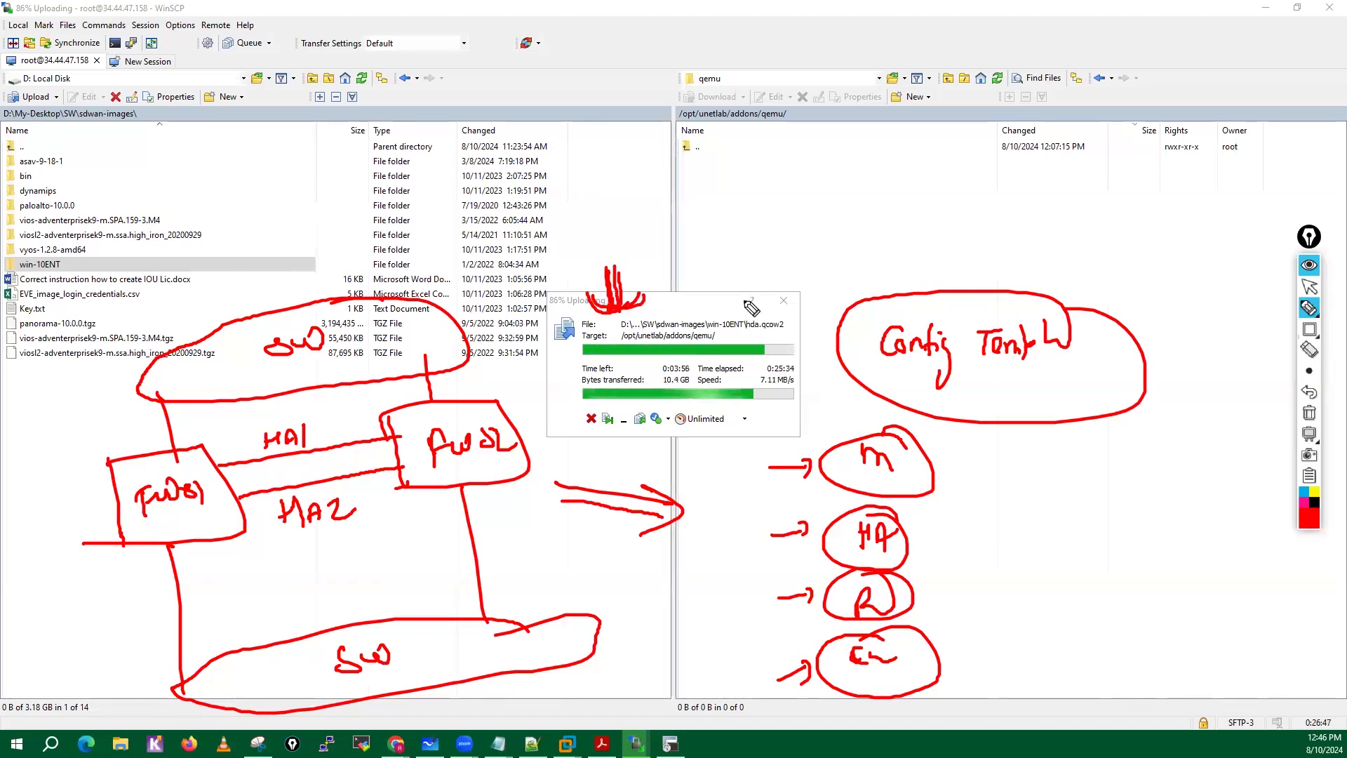
pyautogui.click(1310, 413)
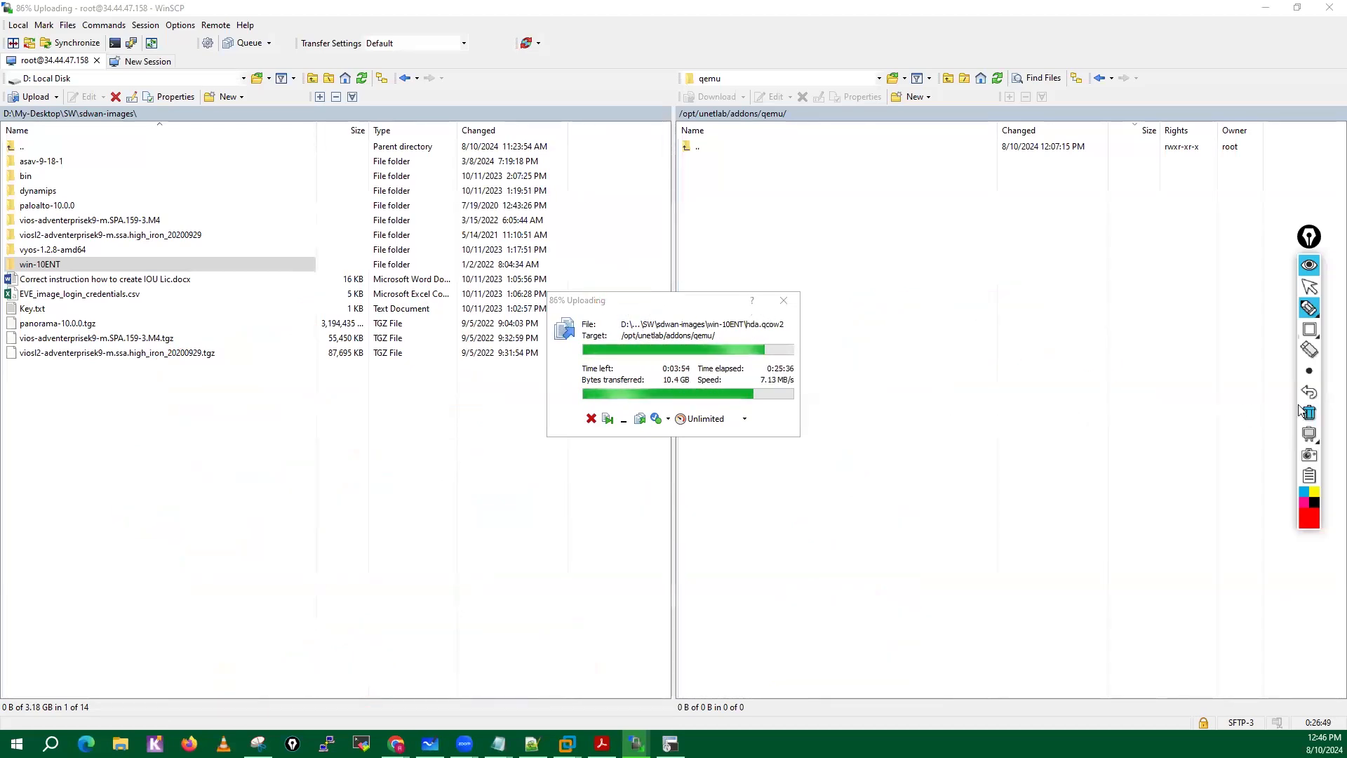
pyautogui.click(1307, 287)
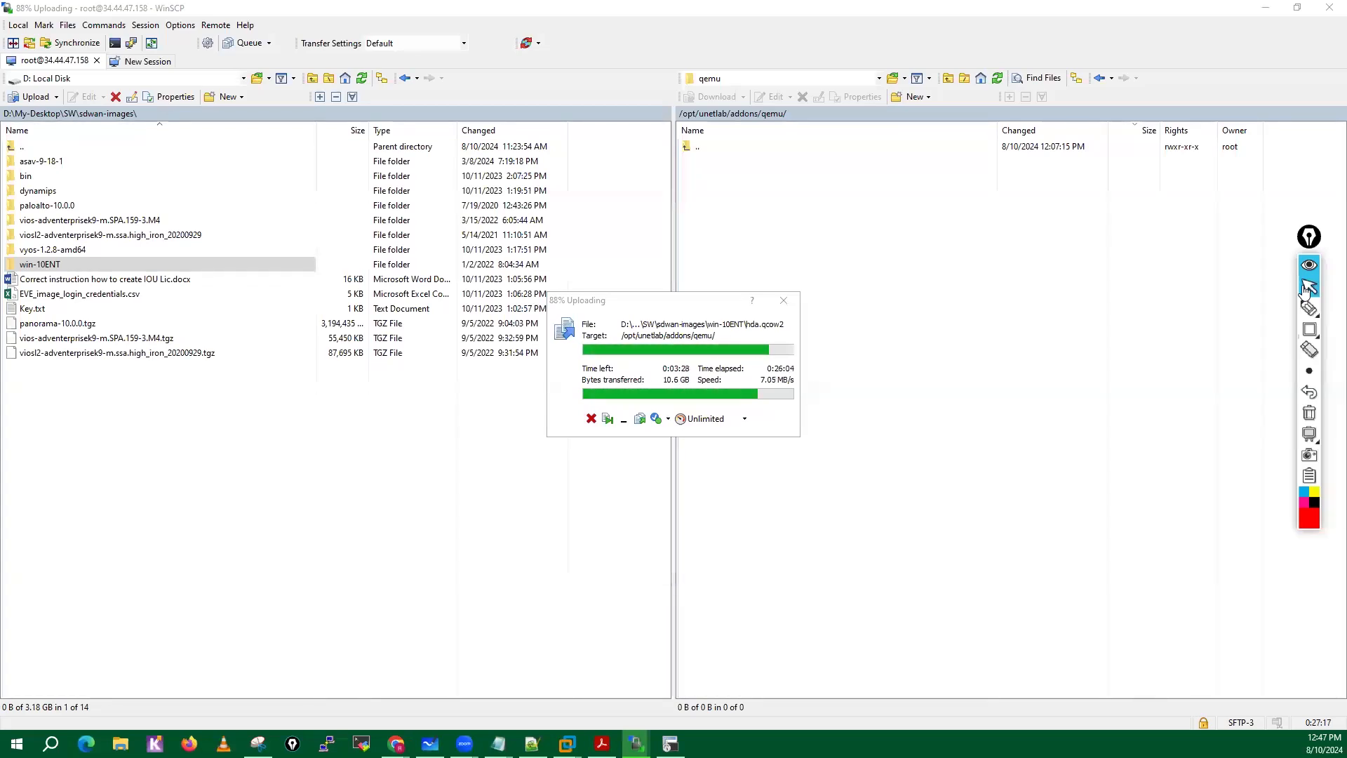
# Reactivate the pen and write "Sub interface" and "Aggregate int" below the local file list, numbered with circled 1 and 2.
pyautogui.moveTo(1310, 309)
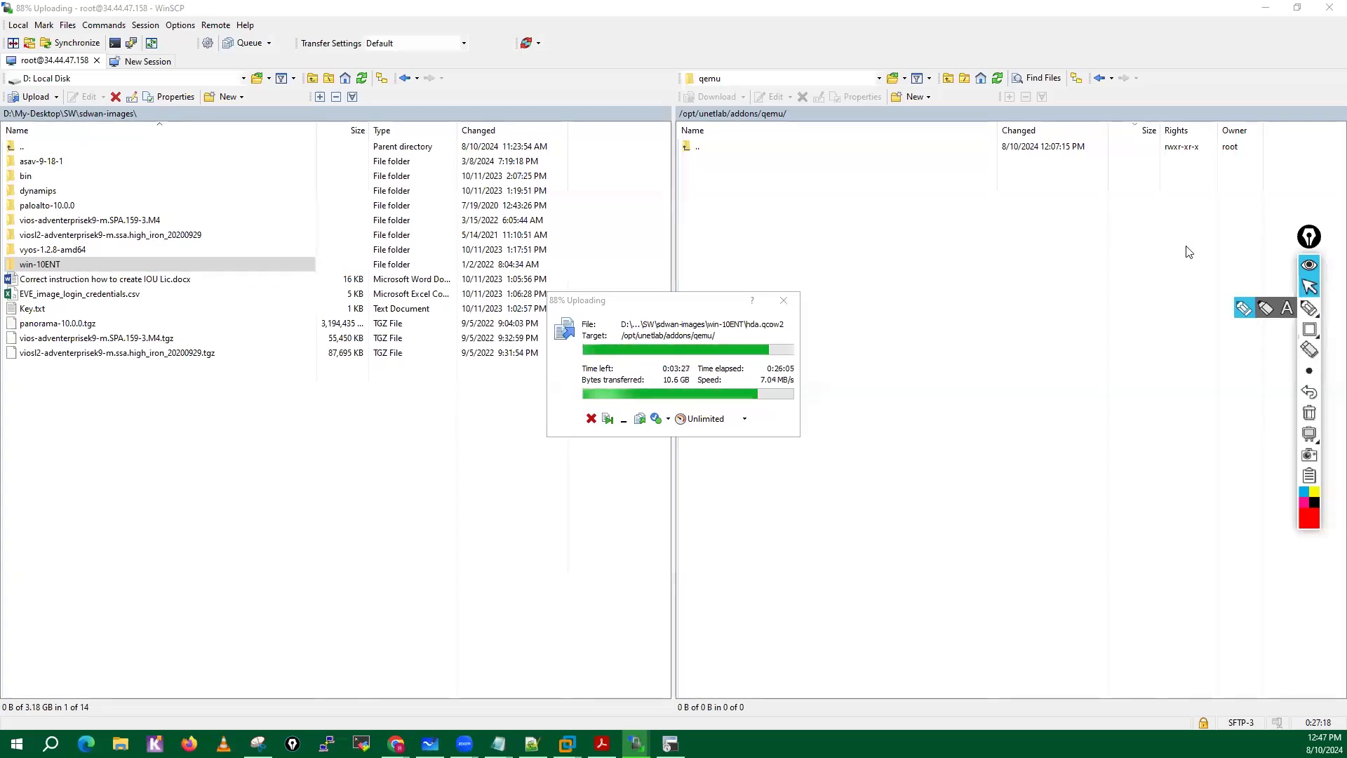
pyautogui.click(1256, 312)
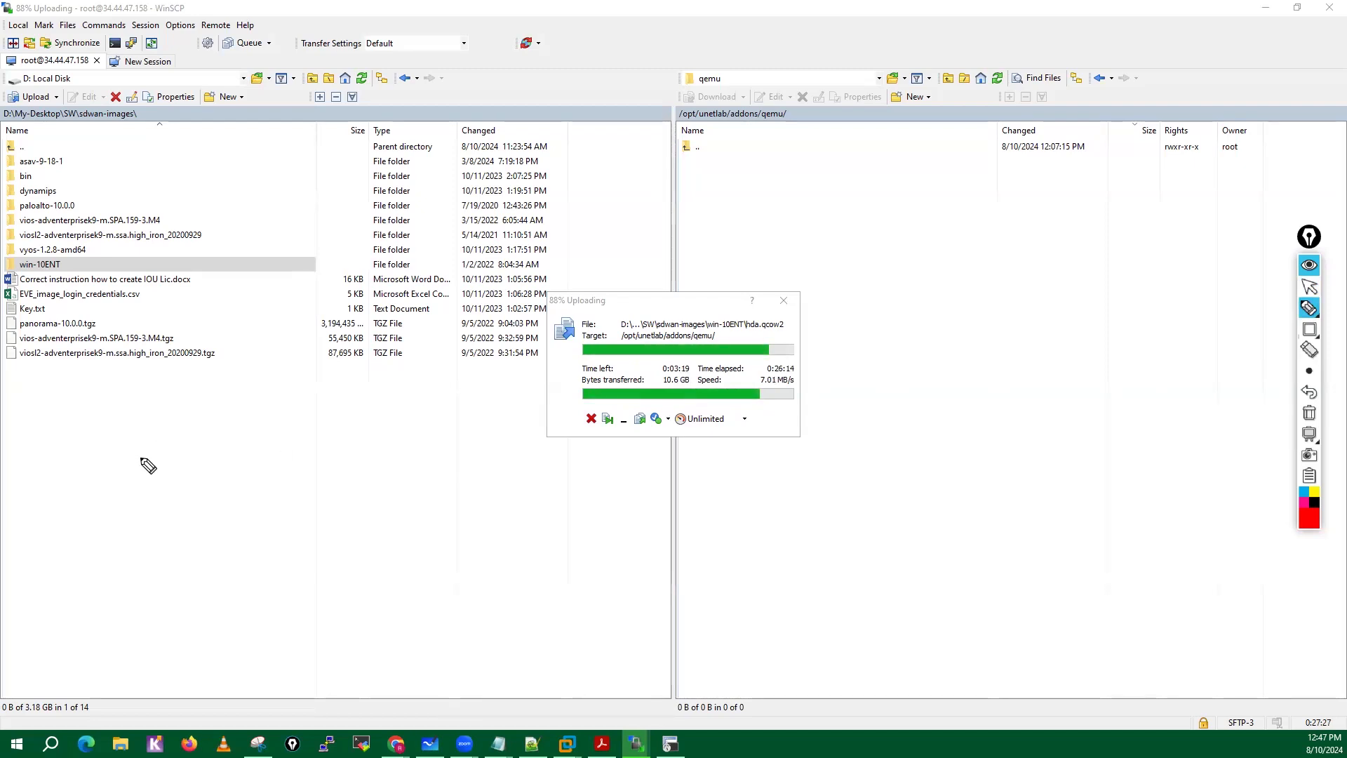
pyautogui.moveTo(135, 462); pyautogui.dragTo(111, 468)
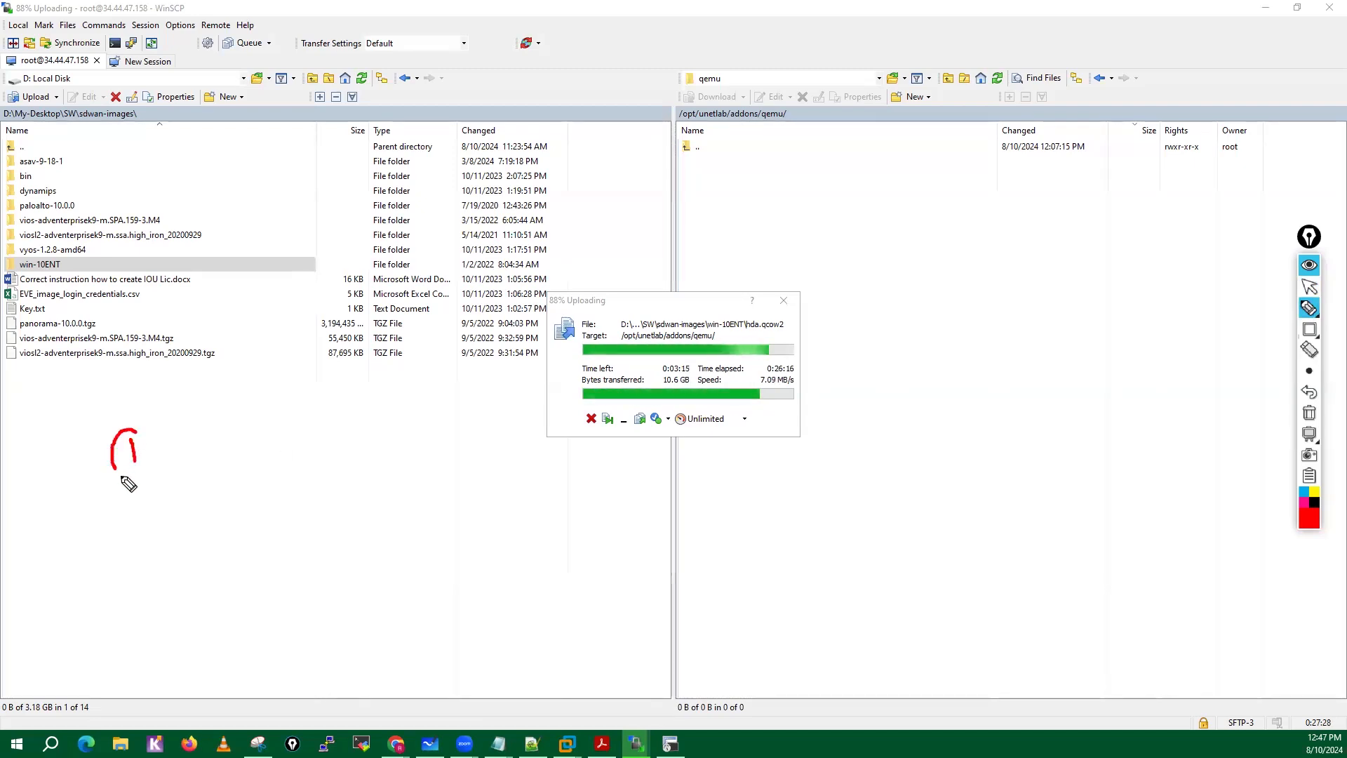
pyautogui.moveTo(214, 422)
pyautogui.mouseDown()
pyautogui.moveTo(203, 441)
pyautogui.moveTo(229, 439)
pyautogui.mouseUp()
pyautogui.moveTo(233, 420)
pyautogui.mouseDown()
pyautogui.moveTo(255, 432)
pyautogui.moveTo(349, 421)
pyautogui.moveTo(373, 439)
pyautogui.moveTo(414, 421)
pyautogui.mouseUp()
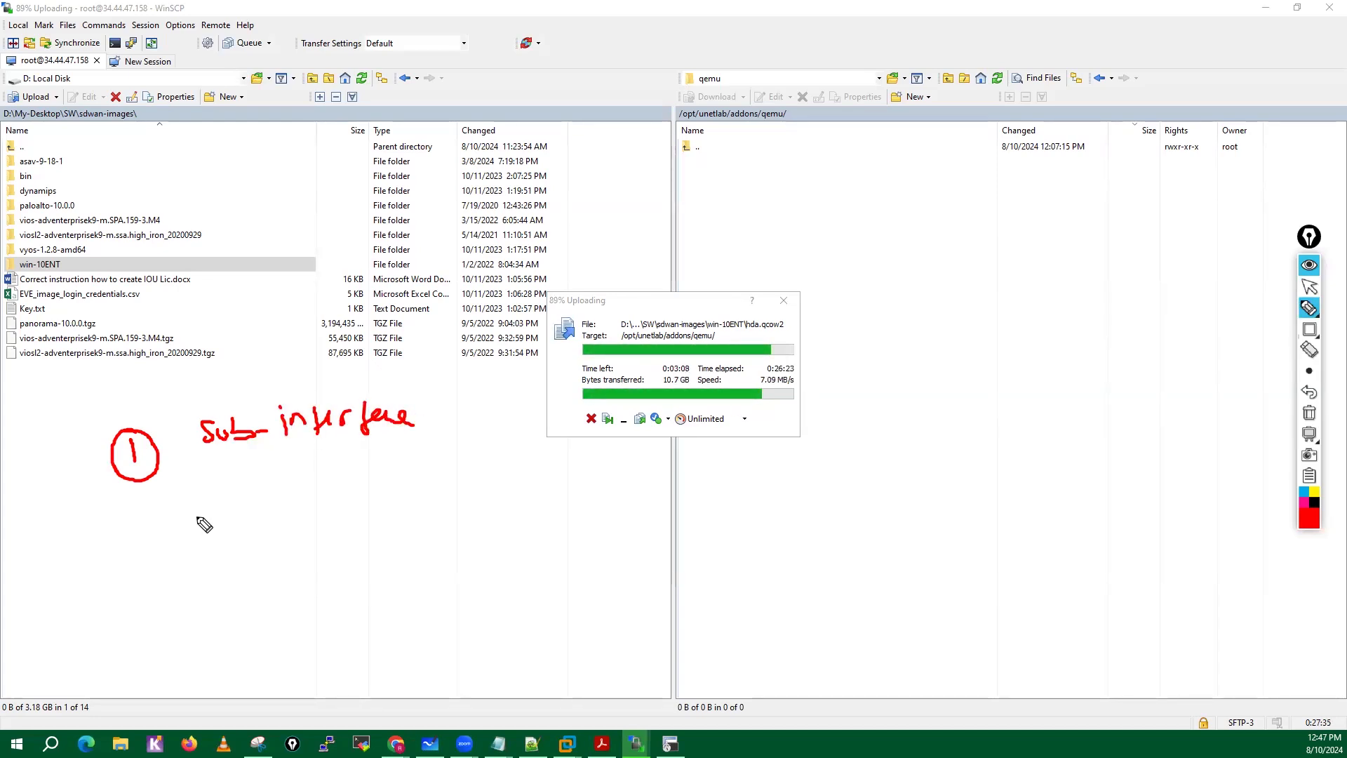
pyautogui.moveTo(142, 526); pyautogui.dragTo(412, 499)
# Draw two crosses beside "Sub interface" and circle them.
pyautogui.moveTo(443, 420)
pyautogui.mouseDown()
pyautogui.moveTo(477, 456)
pyautogui.moveTo(446, 472)
pyautogui.mouseUp()
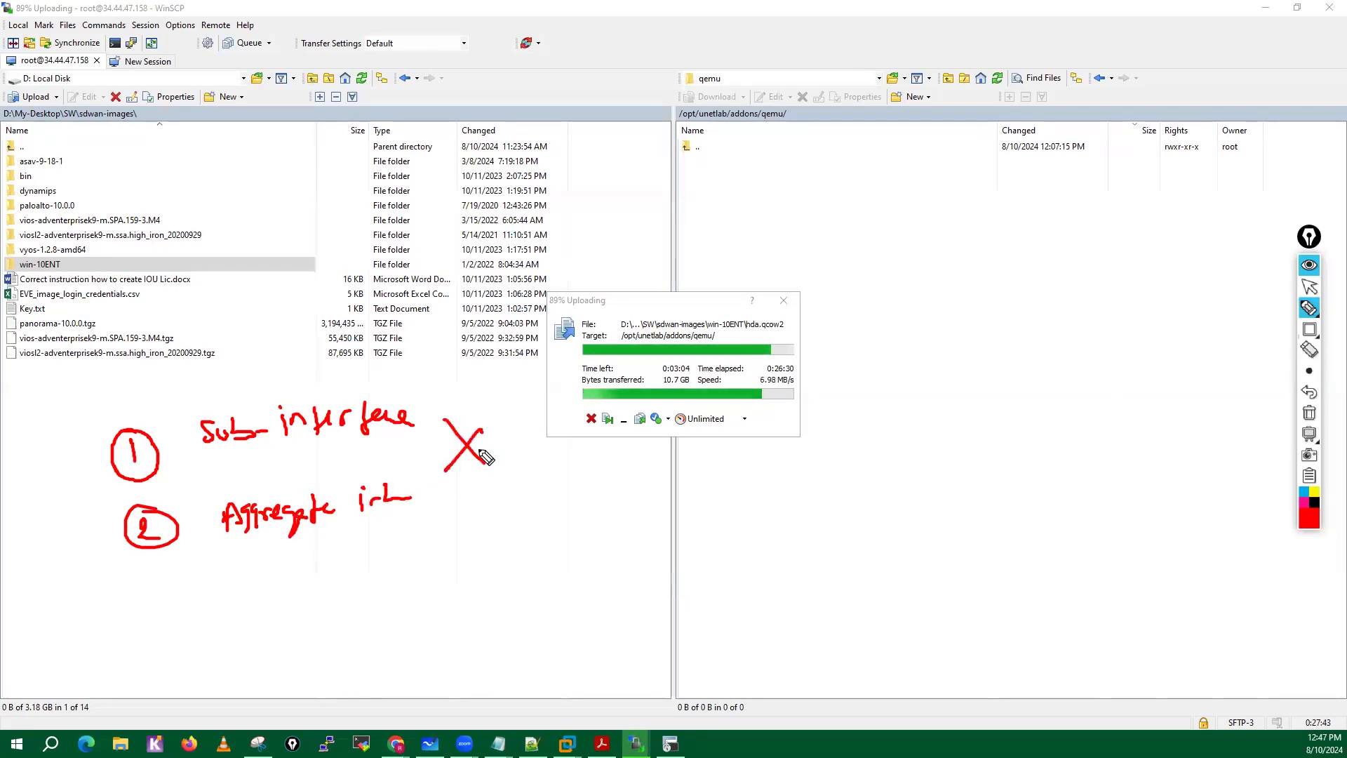
pyautogui.moveTo(501, 435); pyautogui.dragTo(518, 466)
pyautogui.moveTo(518, 434)
pyautogui.mouseDown()
pyautogui.moveTo(500, 467)
pyautogui.moveTo(520, 460)
pyautogui.moveTo(468, 480)
pyautogui.mouseUp()
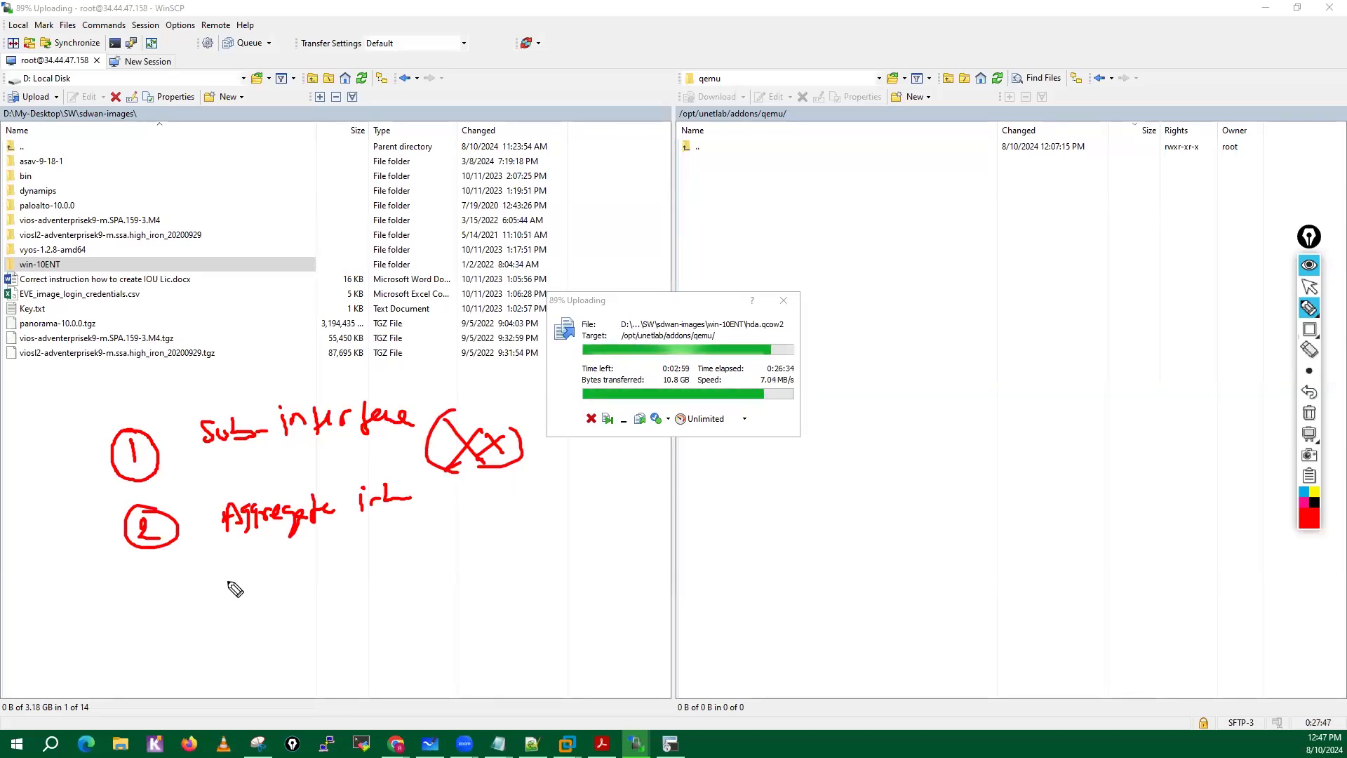
# Write a circled "VM" below the numbered notes and draw an arrow leading away from it.
pyautogui.moveTo(186, 642); pyautogui.dragTo(200, 616)
pyautogui.moveTo(207, 642)
pyautogui.mouseDown()
pyautogui.moveTo(241, 640)
pyautogui.moveTo(232, 597)
pyautogui.moveTo(294, 608)
pyautogui.mouseUp()
pyautogui.moveTo(279, 600); pyautogui.dragTo(281, 619)
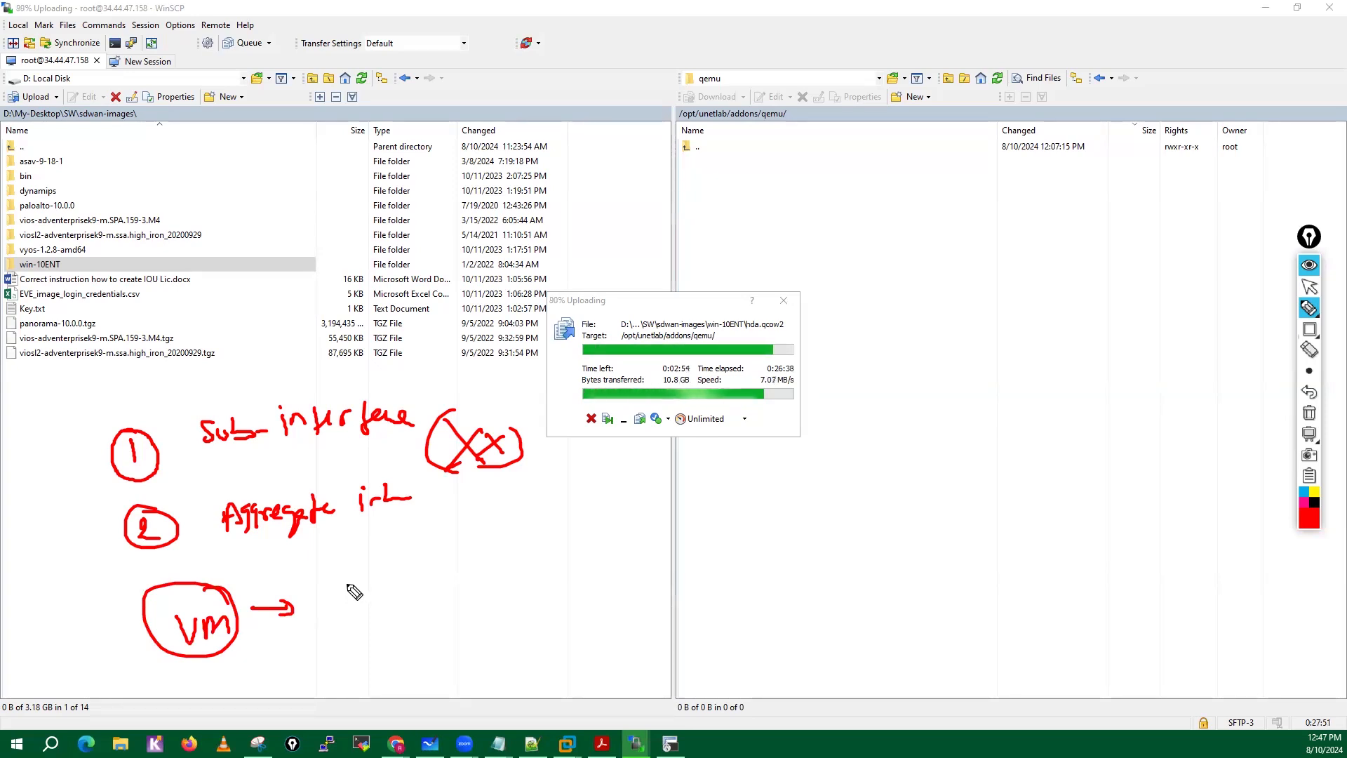
# Write "Secu" and "NAT" after the VM arrow, enclose the notes in a large circle and draw an arrow pointing at it.
pyautogui.moveTo(361, 582)
pyautogui.mouseDown()
pyautogui.moveTo(355, 609)
pyautogui.moveTo(339, 606)
pyautogui.mouseUp()
pyautogui.moveTo(359, 597); pyautogui.dragTo(388, 607)
pyautogui.moveTo(396, 593); pyautogui.dragTo(415, 595)
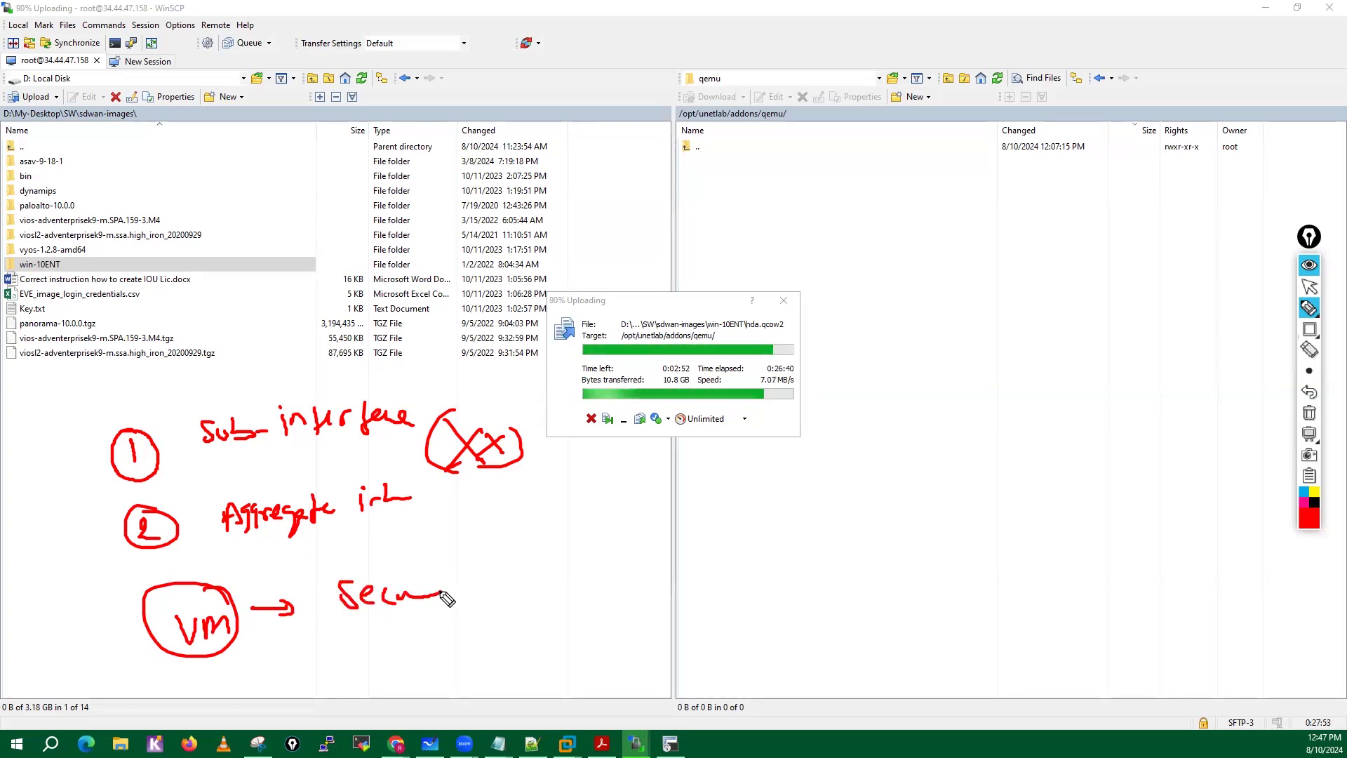
pyautogui.moveTo(371, 638); pyautogui.dragTo(372, 655)
pyautogui.moveTo(373, 646)
pyautogui.mouseDown()
pyautogui.moveTo(407, 654)
pyautogui.moveTo(408, 680)
pyautogui.moveTo(456, 685)
pyautogui.mouseUp()
pyautogui.moveTo(392, 550)
pyautogui.mouseDown()
pyautogui.moveTo(314, 595)
pyautogui.moveTo(375, 549)
pyautogui.moveTo(348, 546)
pyautogui.mouseUp()
pyautogui.moveTo(527, 567)
pyautogui.mouseDown()
pyautogui.moveTo(487, 586)
pyautogui.moveTo(500, 608)
pyautogui.mouseUp()
pyautogui.moveTo(491, 587); pyautogui.dragTo(531, 584)
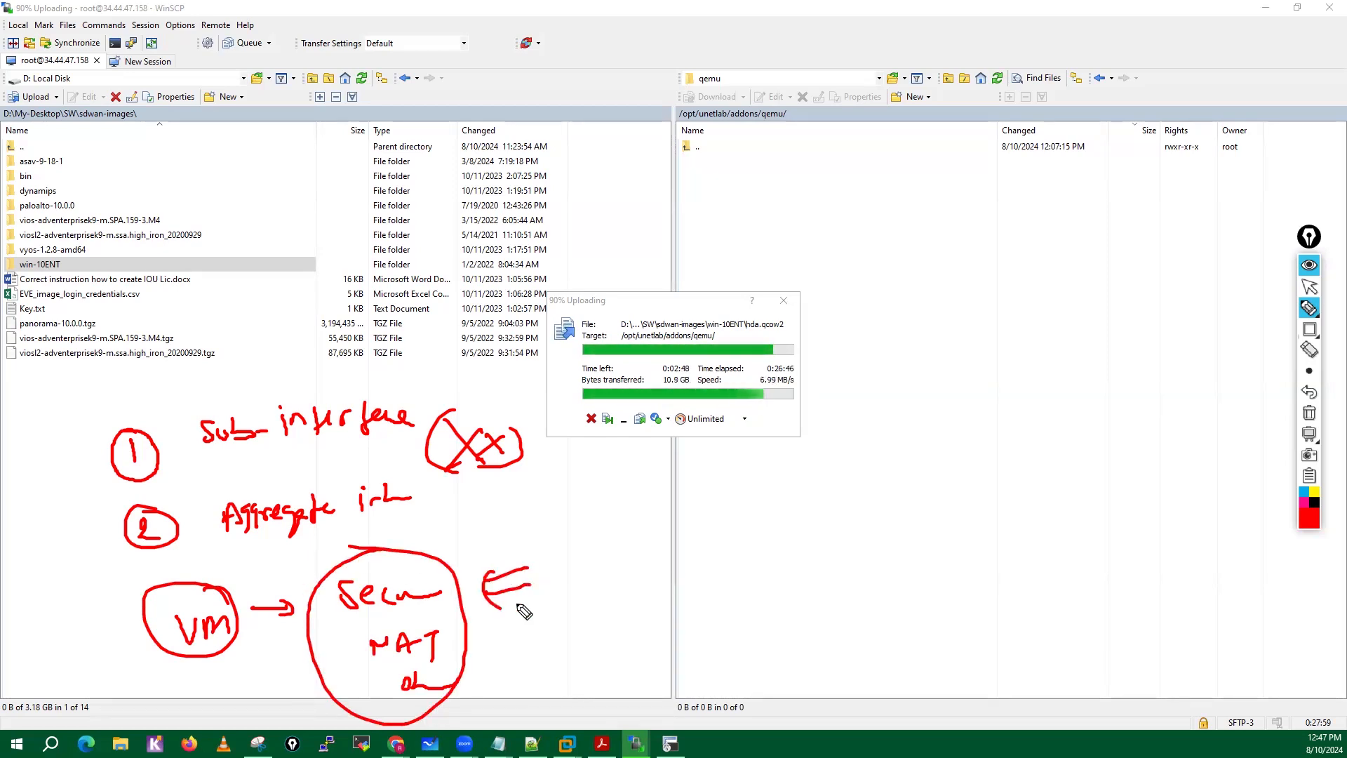
# Write "H/W" and "5220" beside the interface notes and circle each of them.
pyautogui.moveTo(557, 512); pyautogui.dragTo(556, 533)
pyautogui.moveTo(557, 524); pyautogui.dragTo(566, 522)
pyautogui.moveTo(567, 511)
pyautogui.mouseDown()
pyautogui.moveTo(566, 532)
pyautogui.moveTo(582, 532)
pyautogui.mouseUp()
pyautogui.moveTo(588, 518)
pyautogui.mouseDown()
pyautogui.moveTo(600, 528)
pyautogui.moveTo(554, 554)
pyautogui.moveTo(593, 495)
pyautogui.mouseUp()
pyautogui.moveTo(712, 505)
pyautogui.mouseDown()
pyautogui.moveTo(699, 529)
pyautogui.moveTo(769, 529)
pyautogui.mouseUp()
pyautogui.moveTo(777, 501); pyautogui.dragTo(733, 484)
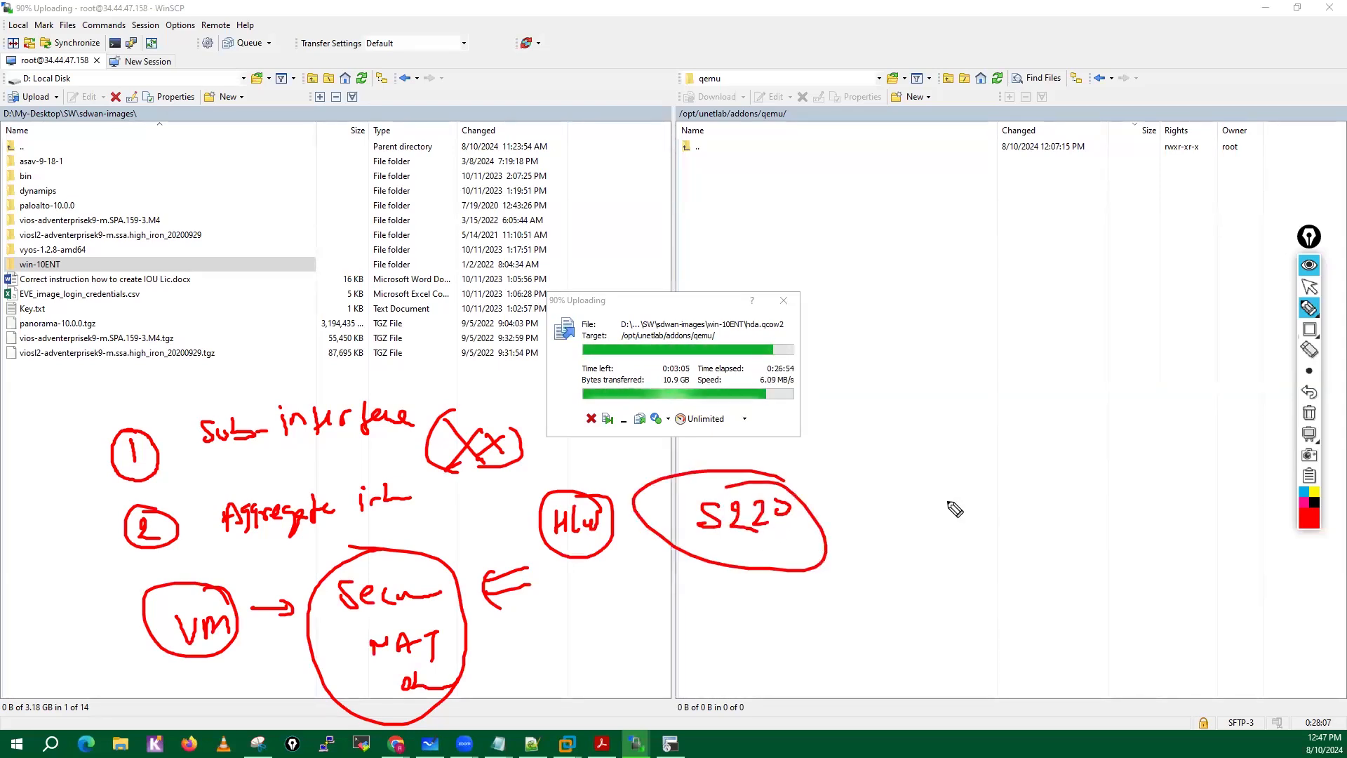
# Write the values "10K", "2K", "8K" and "6K" in a column beside the 5220 circle.
pyautogui.moveTo(920, 468)
pyautogui.mouseDown()
pyautogui.moveTo(946, 491)
pyautogui.moveTo(992, 491)
pyautogui.mouseUp()
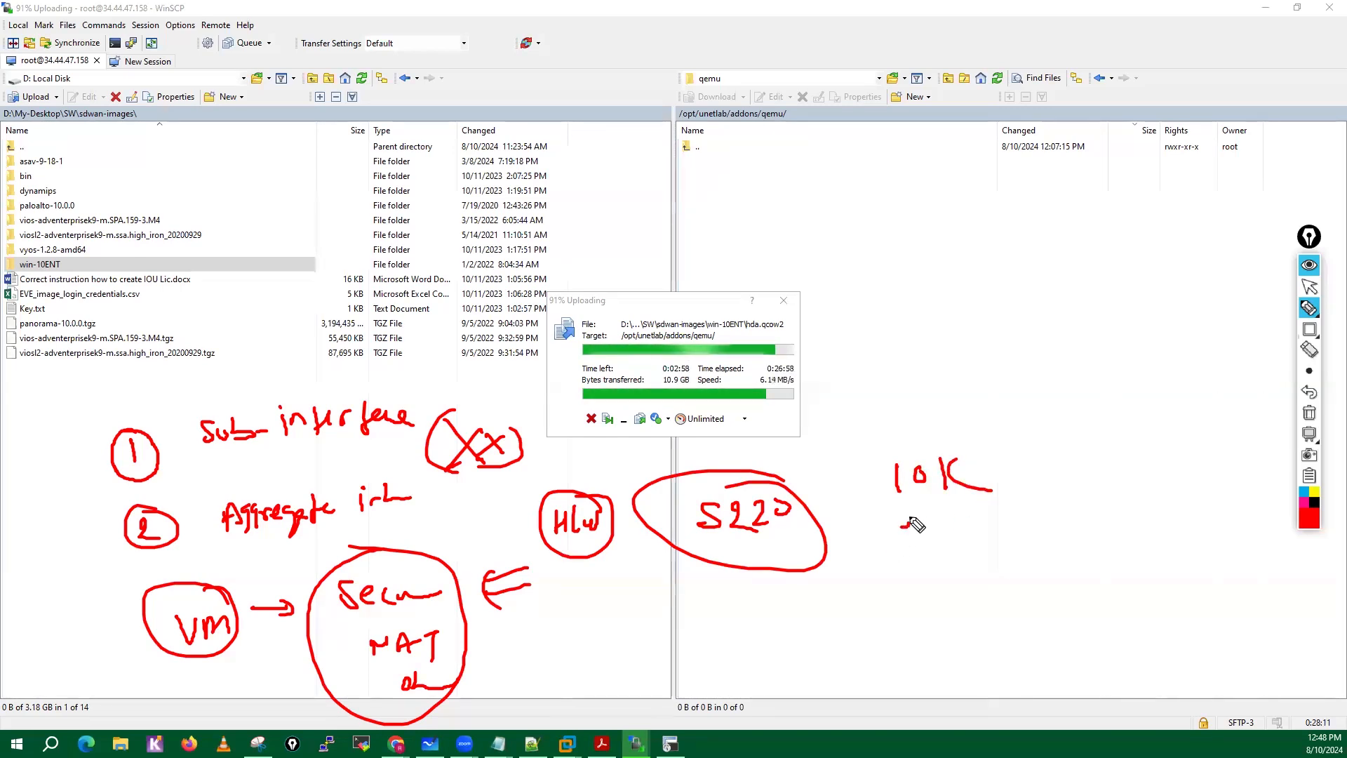
pyautogui.moveTo(900, 521); pyautogui.dragTo(941, 547)
pyautogui.moveTo(956, 520); pyautogui.dragTo(966, 540)
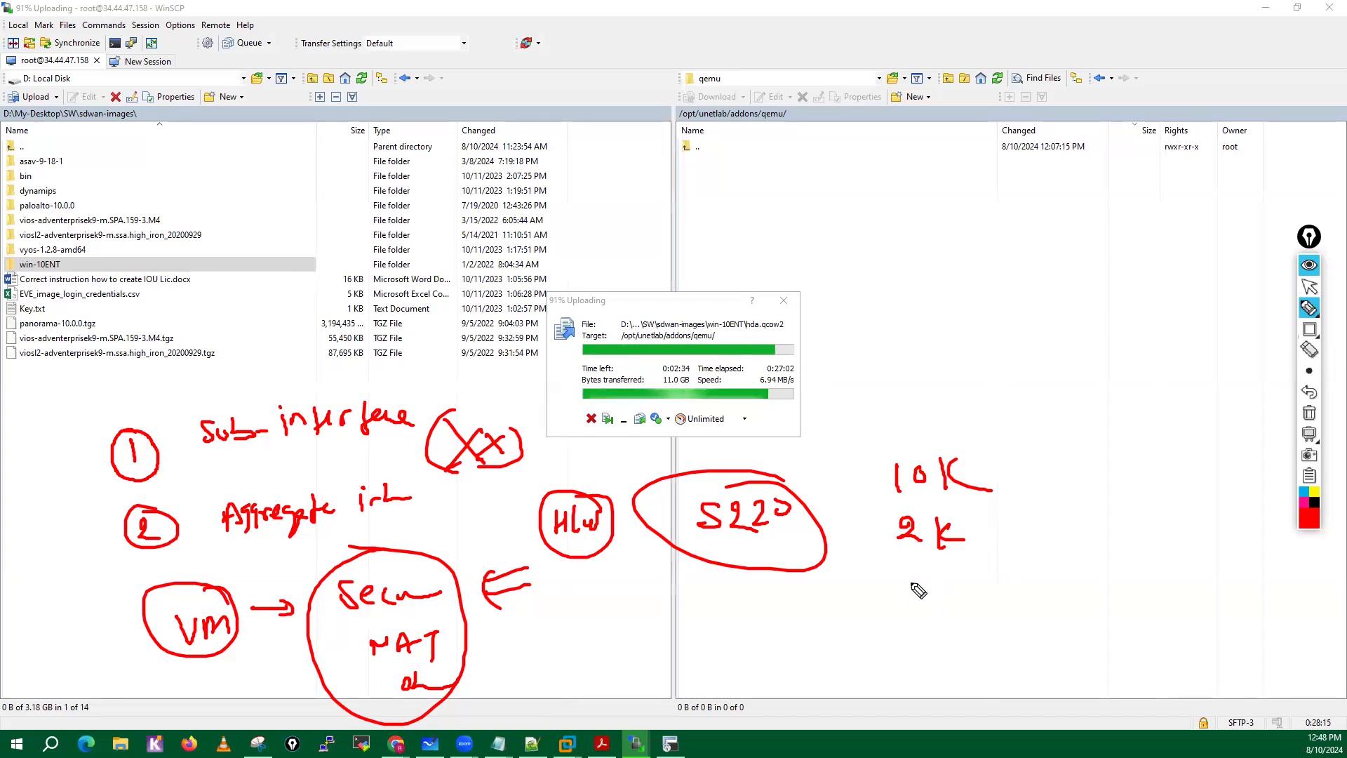
pyautogui.moveTo(923, 568); pyautogui.dragTo(961, 569)
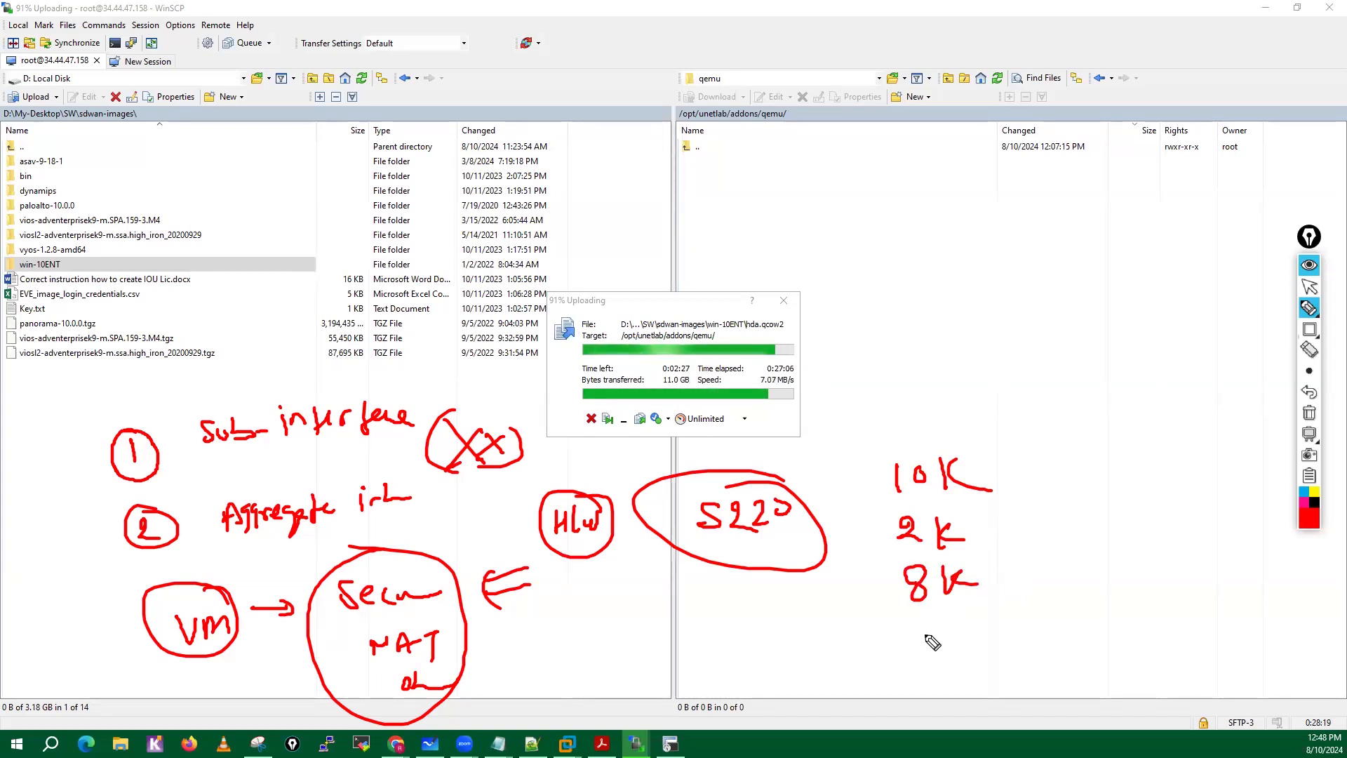
pyautogui.moveTo(922, 626); pyautogui.dragTo(923, 649)
pyautogui.moveTo(961, 627); pyautogui.dragTo(962, 639)
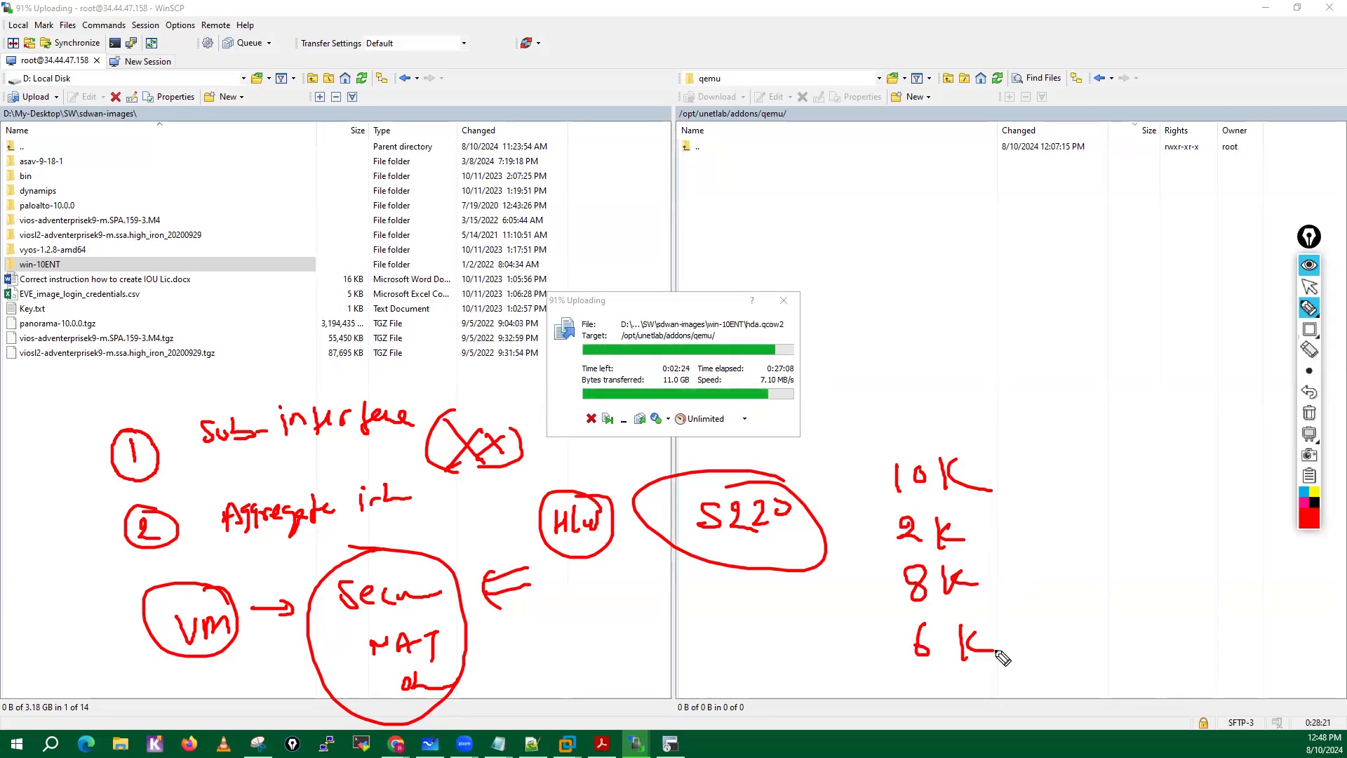
# Enclose the whole column of K values in a large oval and draw an arrow pointing at 10K.
pyautogui.moveTo(955, 438)
pyautogui.mouseDown()
pyautogui.moveTo(901, 456)
pyautogui.moveTo(912, 679)
pyautogui.moveTo(983, 456)
pyautogui.moveTo(954, 439)
pyautogui.mouseUp()
pyautogui.moveTo(1063, 453); pyautogui.dragTo(1056, 483)
pyautogui.moveTo(1046, 469); pyautogui.dragTo(1068, 481)
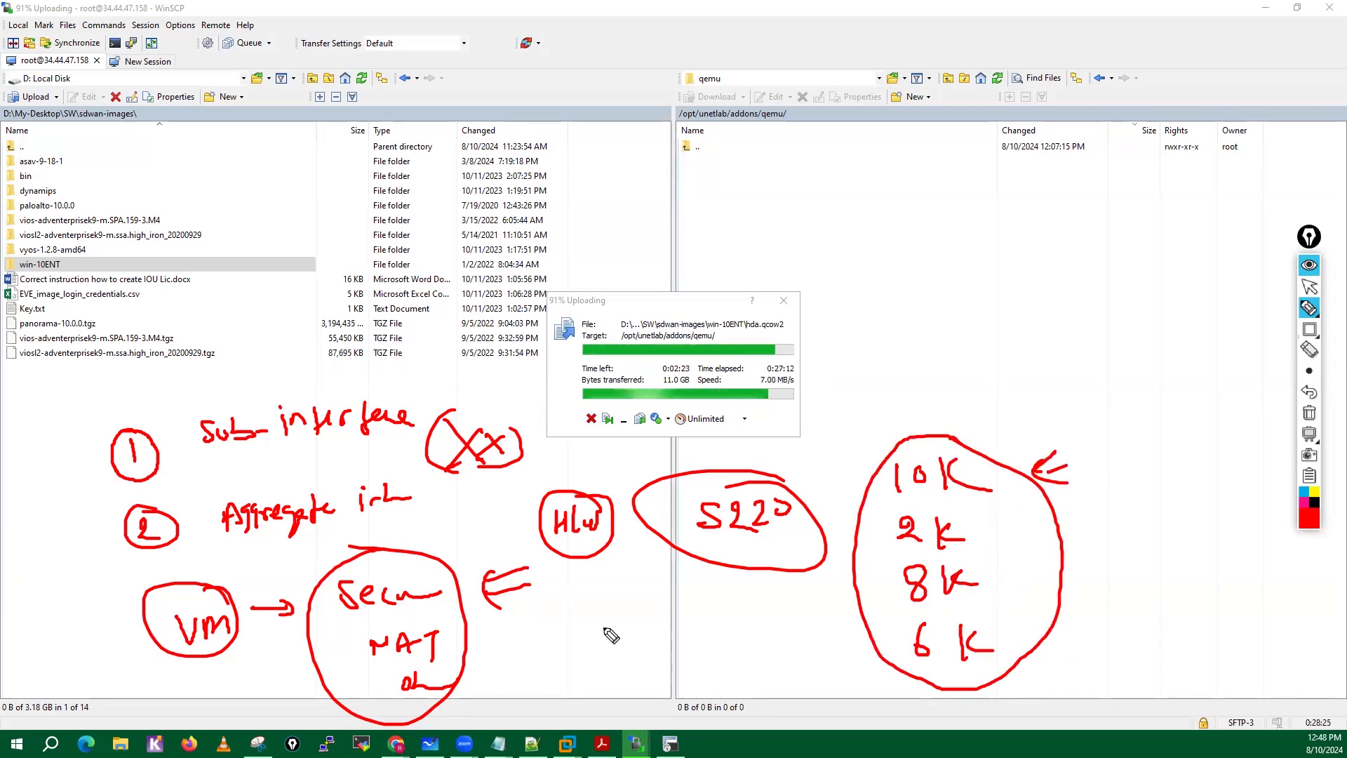
# Draw check marks below the VM arrow and beside 2K, and an arrow from the 5220 side toward the K values.
pyautogui.moveTo(252, 657); pyautogui.dragTo(298, 672)
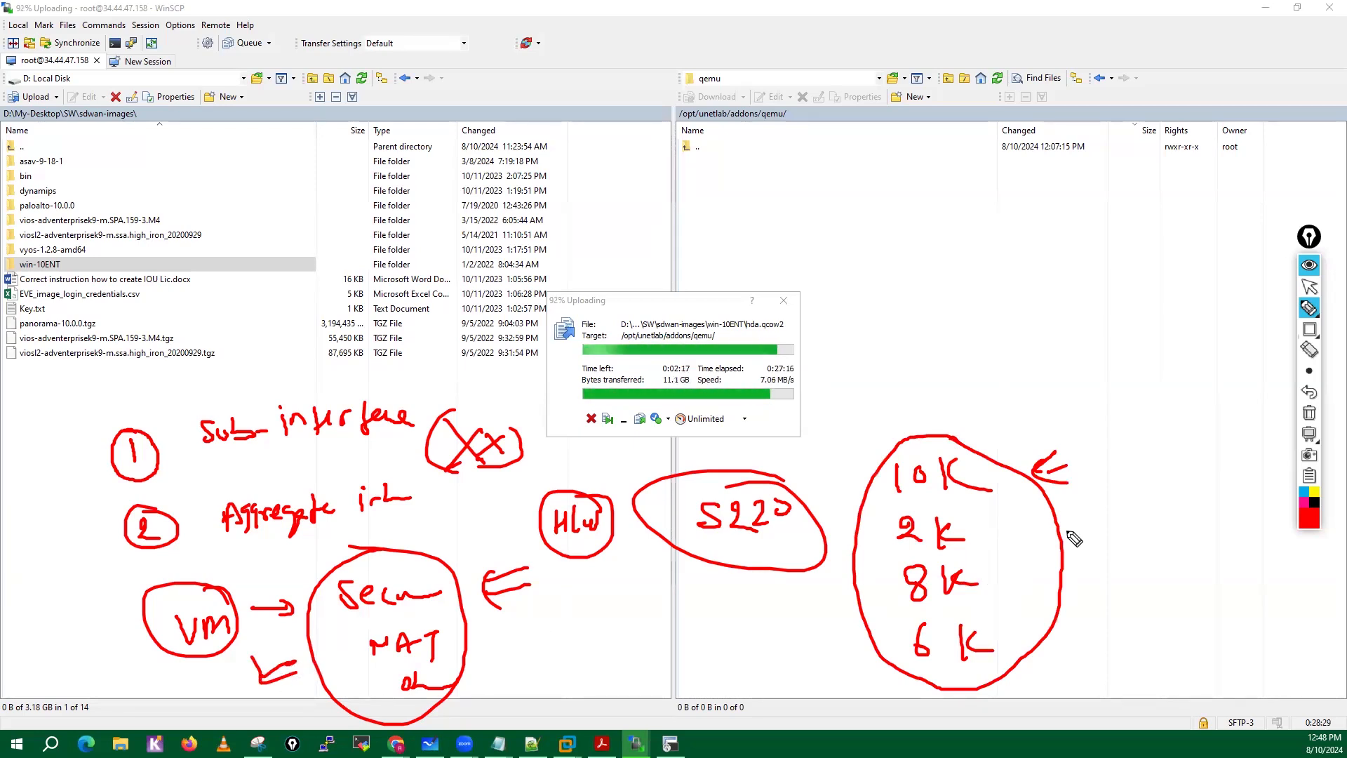
pyautogui.moveTo(1017, 521); pyautogui.dragTo(1059, 532)
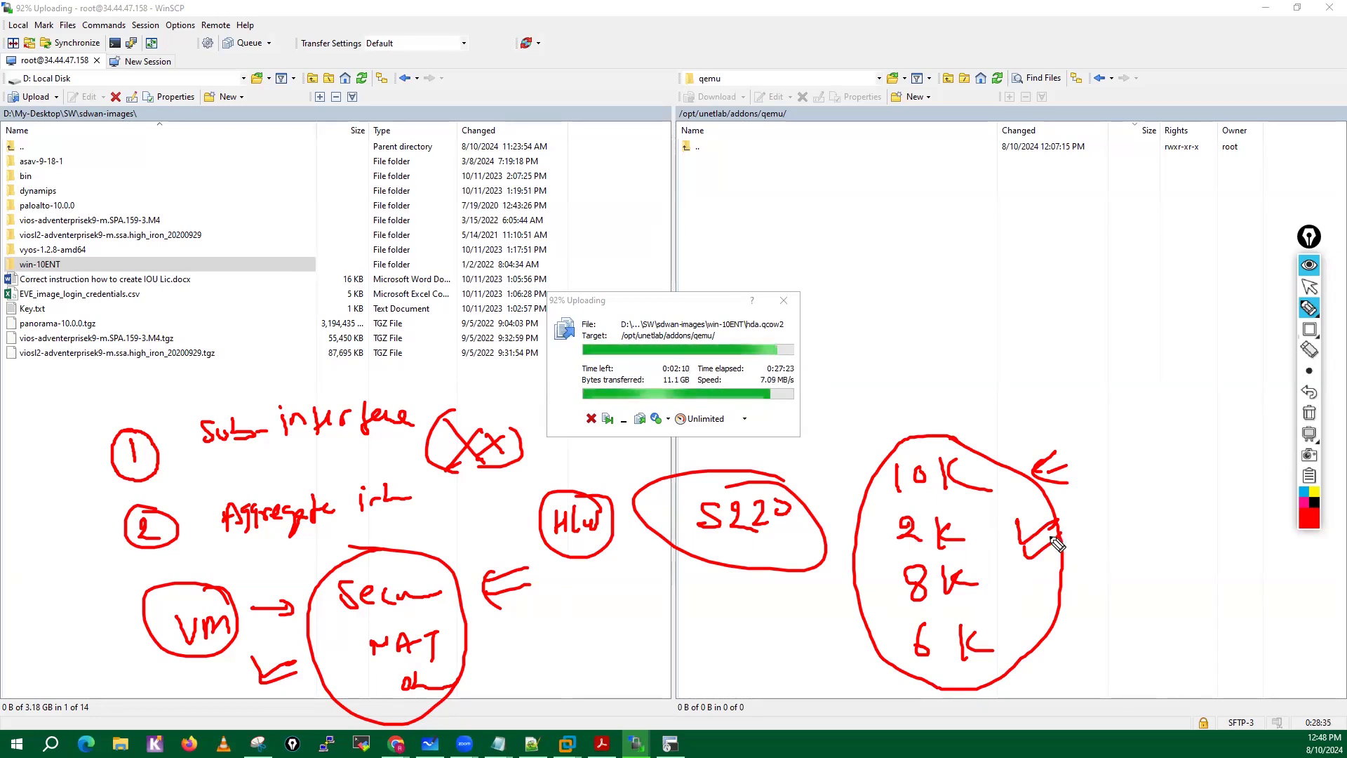
pyautogui.moveTo(869, 549); pyautogui.dragTo(870, 572)
# Underline each of the 10K, 2K, 8K and 6K values.
pyautogui.moveTo(885, 505); pyautogui.dragTo(993, 496)
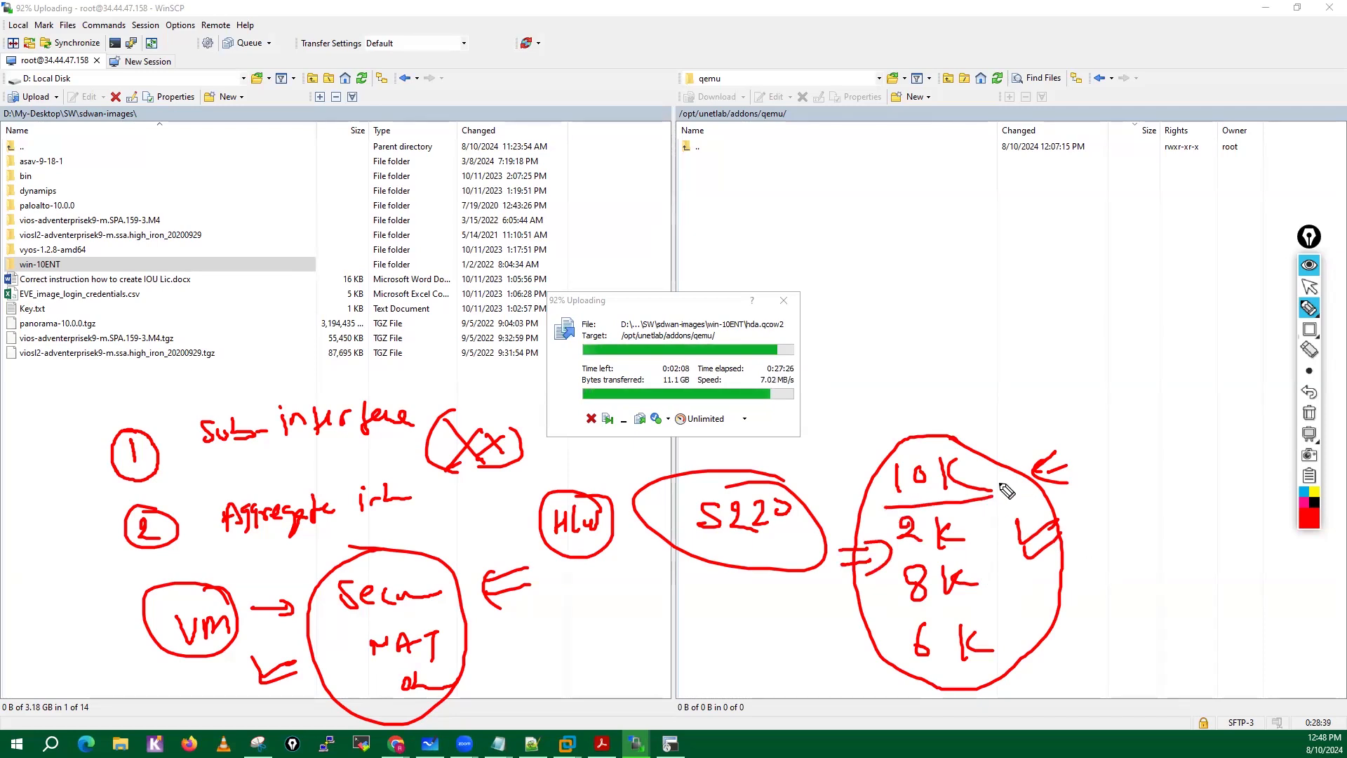
pyautogui.moveTo(900, 560); pyautogui.dragTo(988, 556)
pyautogui.moveTo(898, 618); pyautogui.dragTo(1025, 611)
pyautogui.moveTo(916, 688); pyautogui.dragTo(1034, 664)
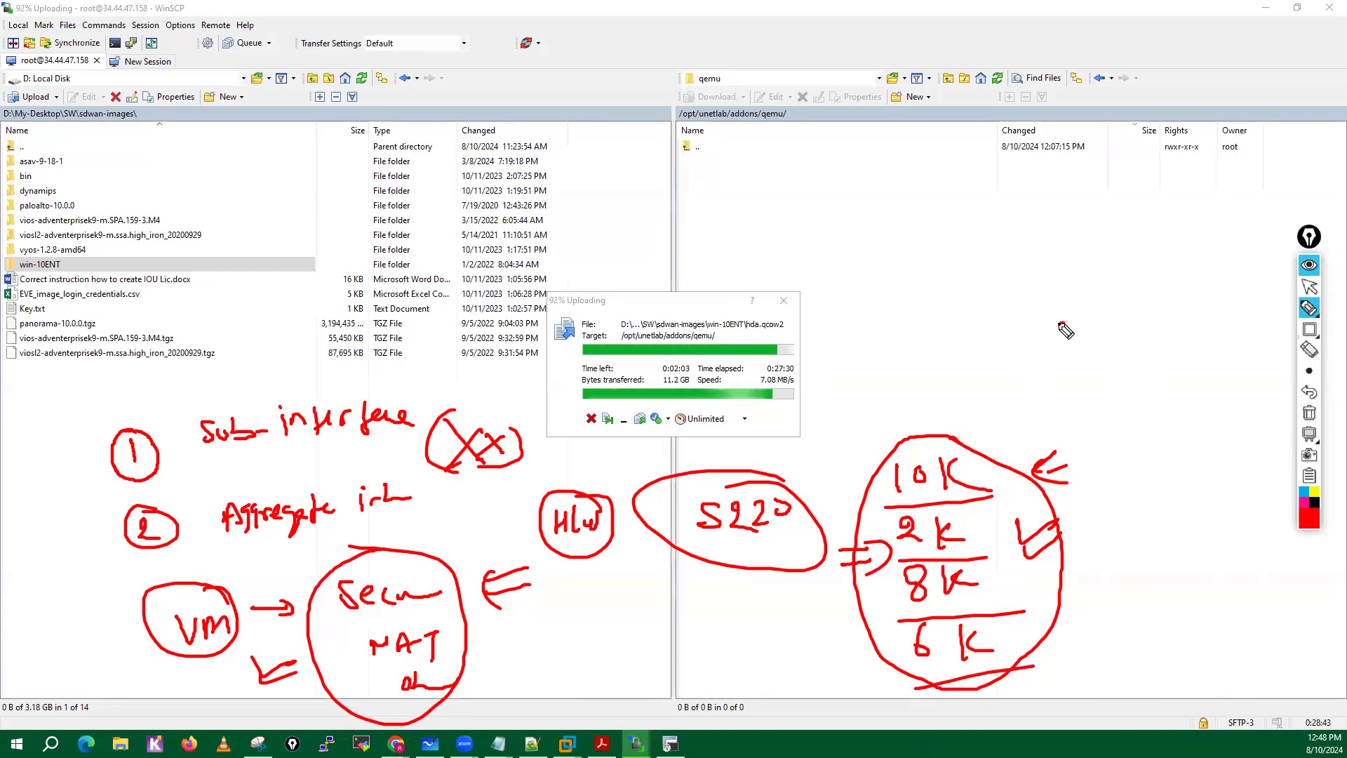
# Write a circled "Zone" note with an arrow toward the K values, clear all the drawings and return to the normal pointer.
pyautogui.moveTo(1074, 317)
pyautogui.mouseDown()
pyautogui.moveTo(1083, 328)
pyautogui.moveTo(1119, 319)
pyautogui.moveTo(1080, 351)
pyautogui.moveTo(918, 379)
pyautogui.moveTo(1018, 398)
pyautogui.mouseUp()
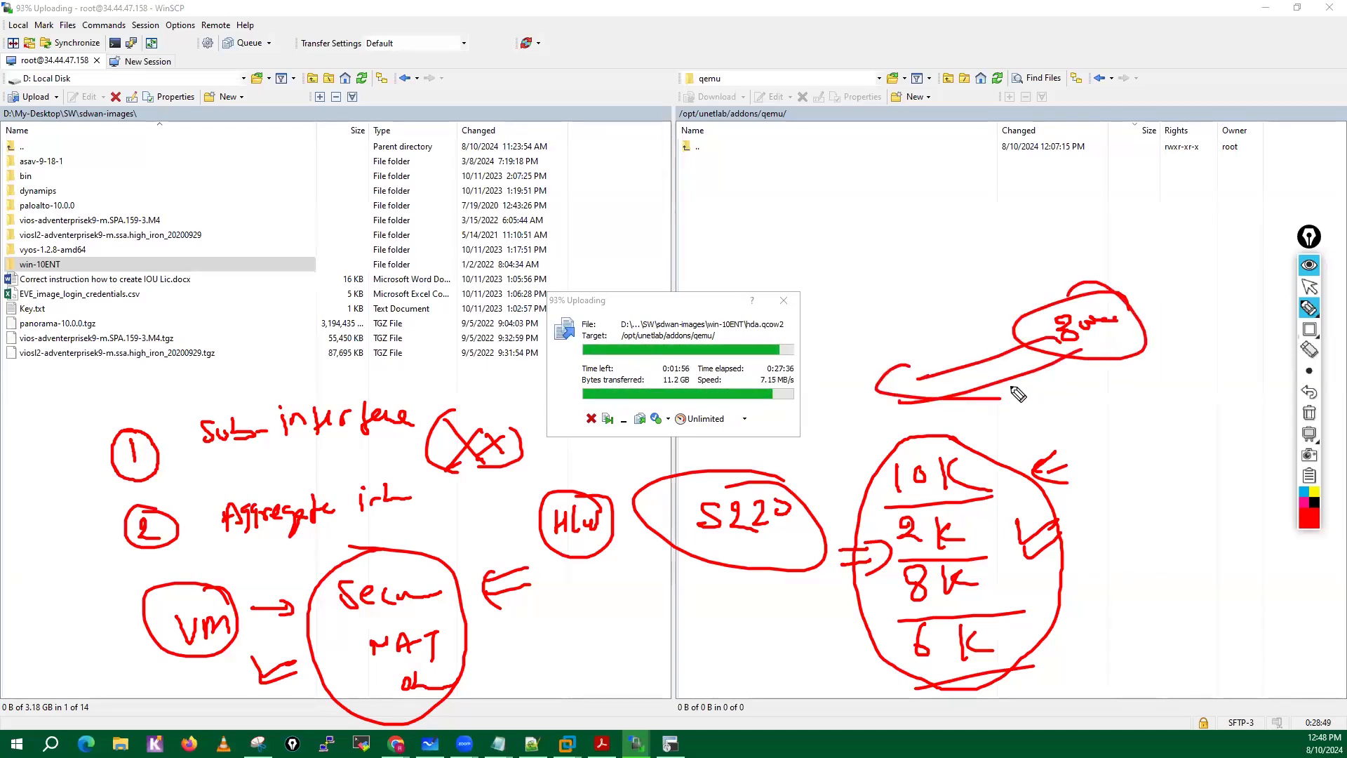
pyautogui.click(1310, 414)
pyautogui.moveTo(1306, 303)
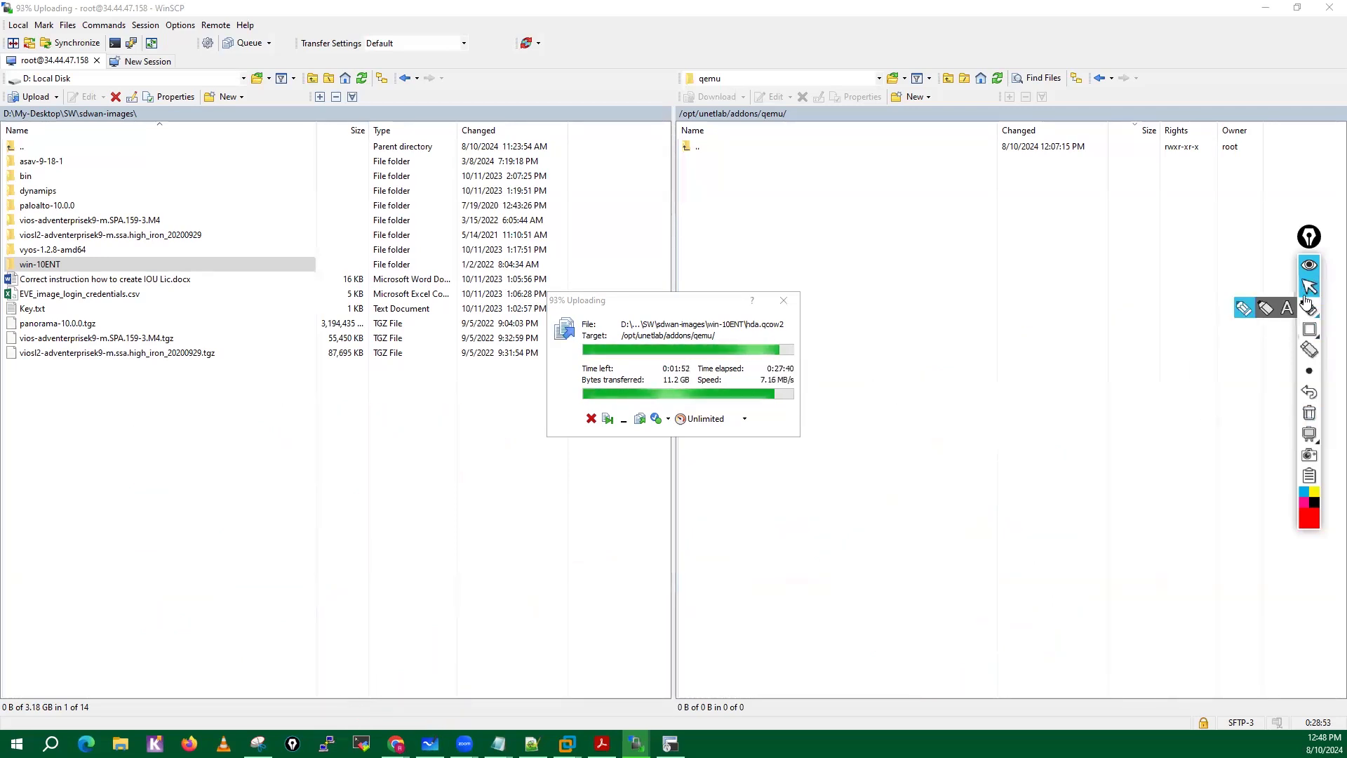
pyautogui.click(1309, 288)
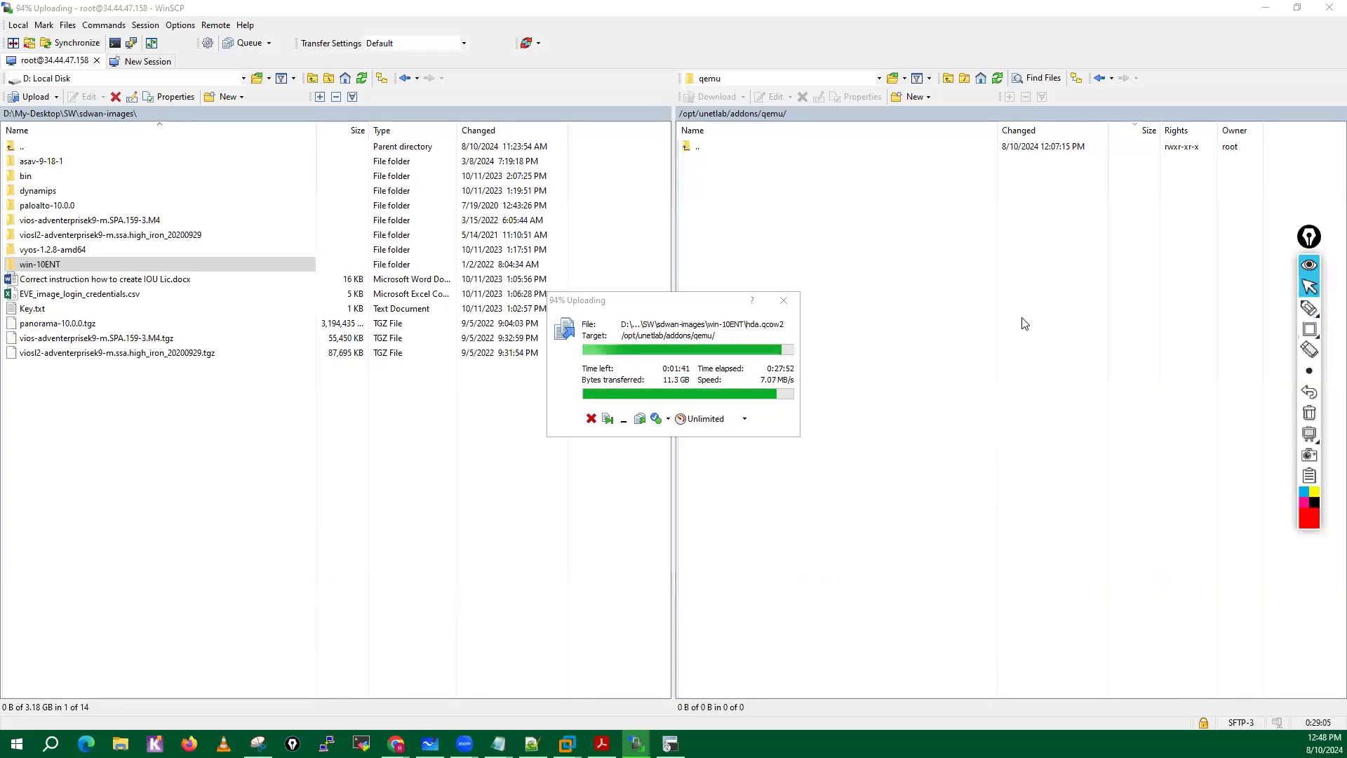
# Write "Not this batch" with the pen over the empty area of the remote file list and enclose it in an oval.
pyautogui.click(1306, 310)
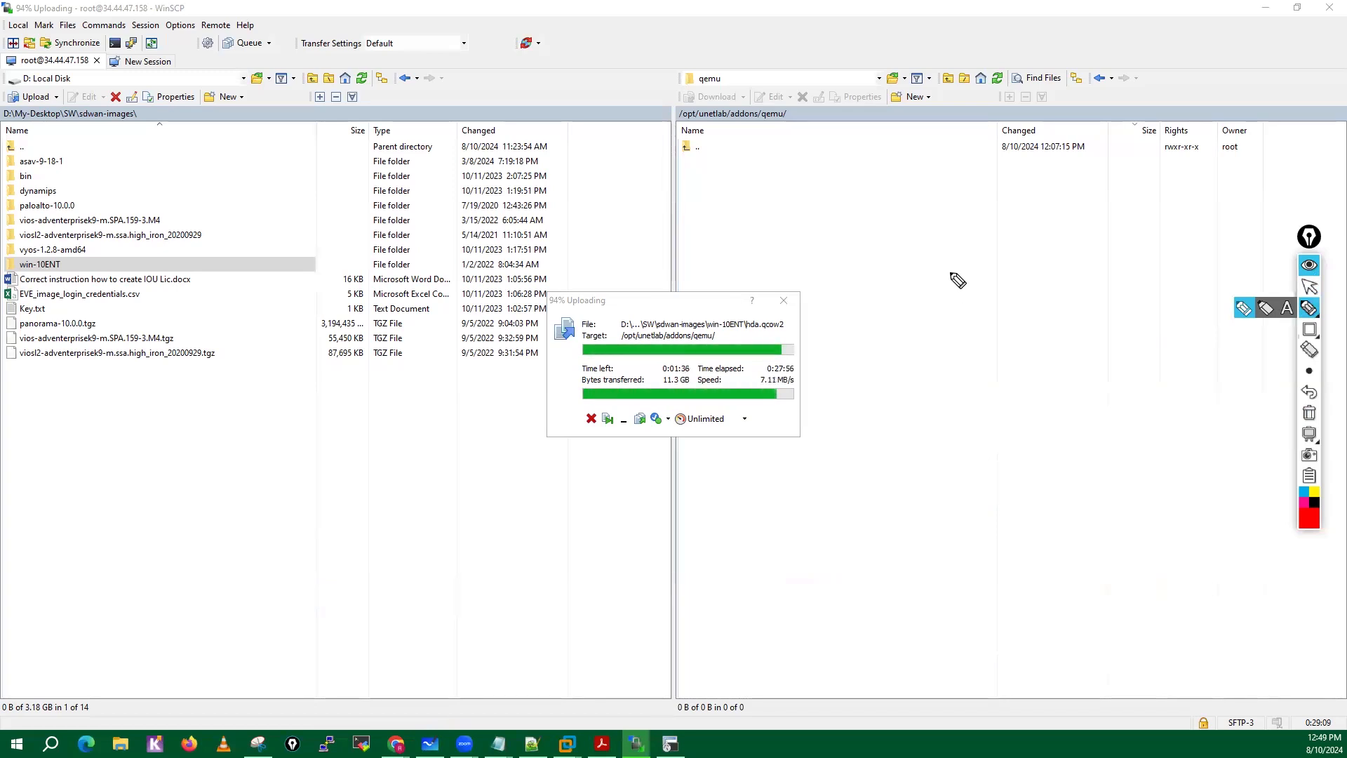
pyautogui.moveTo(951, 297)
pyautogui.mouseDown()
pyautogui.moveTo(972, 280)
pyautogui.moveTo(1031, 280)
pyautogui.moveTo(1032, 268)
pyautogui.moveTo(1095, 280)
pyautogui.moveTo(1180, 263)
pyautogui.mouseUp()
pyautogui.moveTo(1186, 244)
pyautogui.mouseDown()
pyautogui.moveTo(977, 261)
pyautogui.moveTo(1211, 281)
pyautogui.moveTo(1148, 230)
pyautogui.mouseUp()
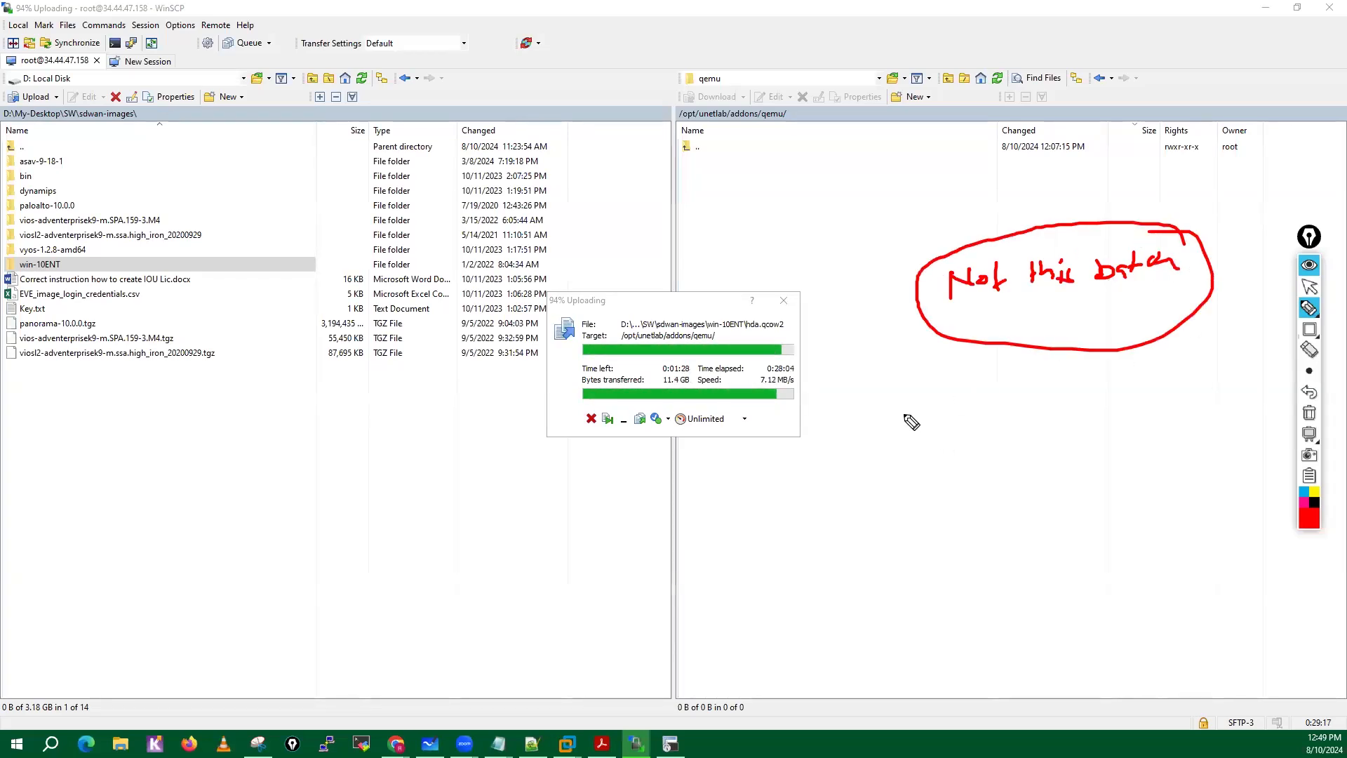
# Write a circled "free" below the "Not this batch" note and draw arrows pointing at it from both sides.
pyautogui.moveTo(896, 403); pyautogui.dragTo(968, 461)
pyautogui.moveTo(854, 444); pyautogui.dragTo(976, 479)
pyautogui.moveTo(979, 458); pyautogui.dragTo(939, 502)
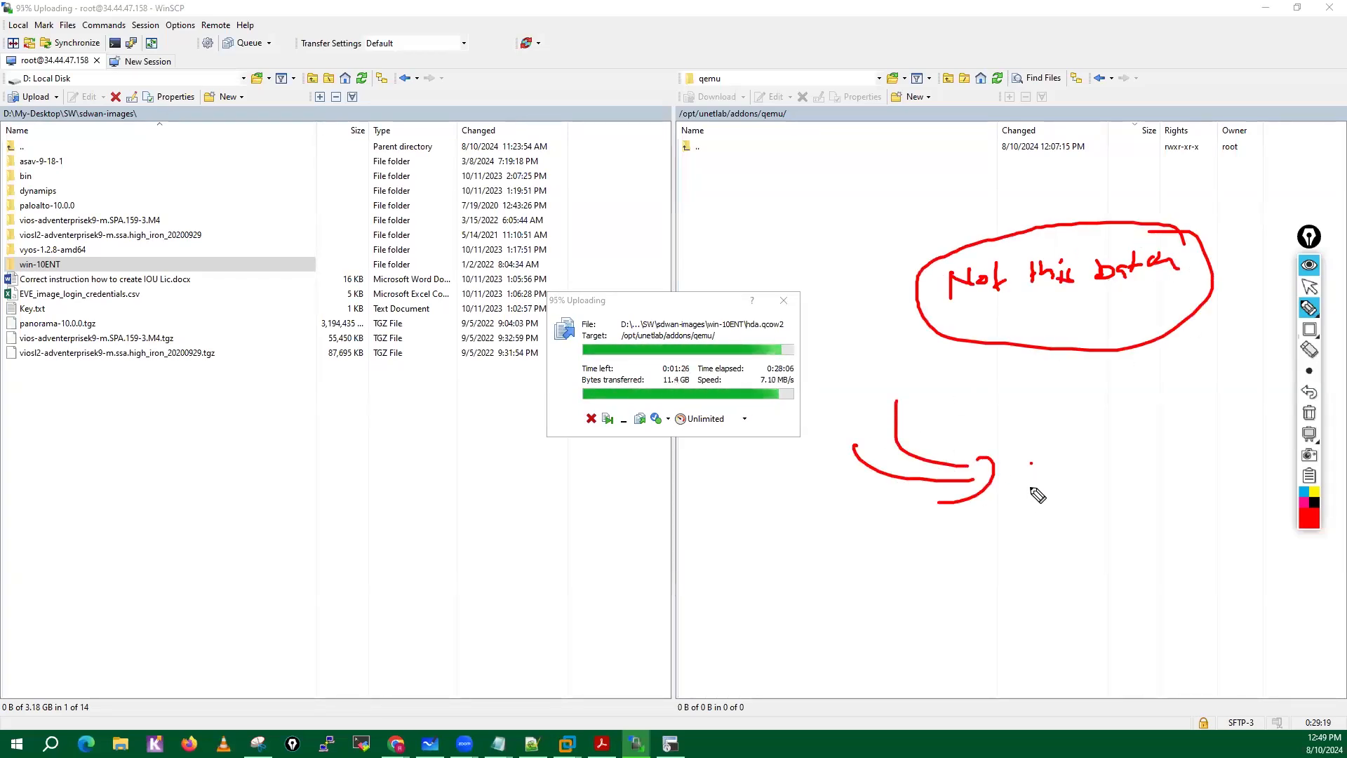
pyautogui.moveTo(1030, 487)
pyautogui.mouseDown()
pyautogui.moveTo(1039, 455)
pyautogui.moveTo(1100, 463)
pyautogui.mouseUp()
pyautogui.moveTo(1102, 414); pyautogui.dragTo(1067, 421)
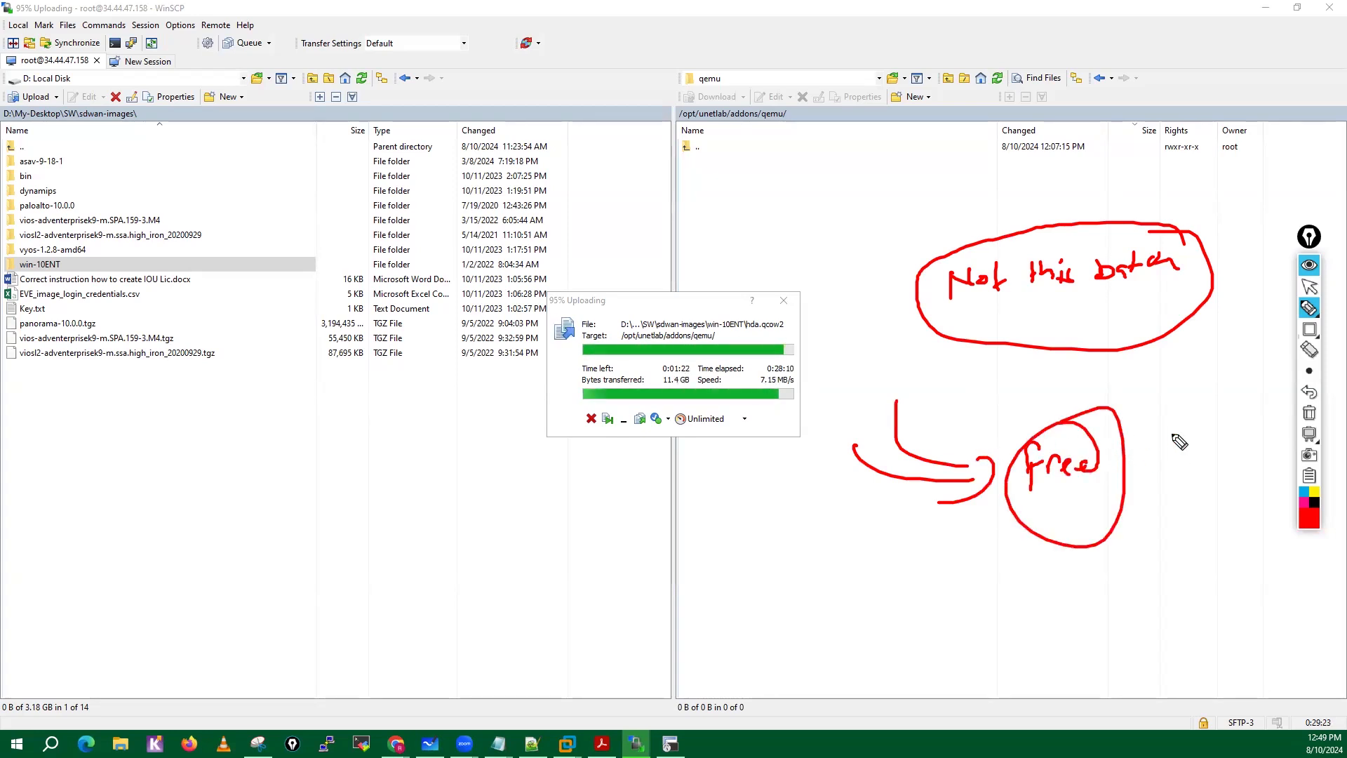
pyautogui.moveTo(1181, 430)
pyautogui.mouseDown()
pyautogui.moveTo(1138, 463)
pyautogui.moveTo(1130, 522)
pyautogui.moveTo(1169, 539)
pyautogui.mouseUp()
pyautogui.moveTo(975, 540)
pyautogui.mouseDown()
pyautogui.moveTo(1032, 522)
pyautogui.moveTo(1037, 533)
pyautogui.mouseUp()
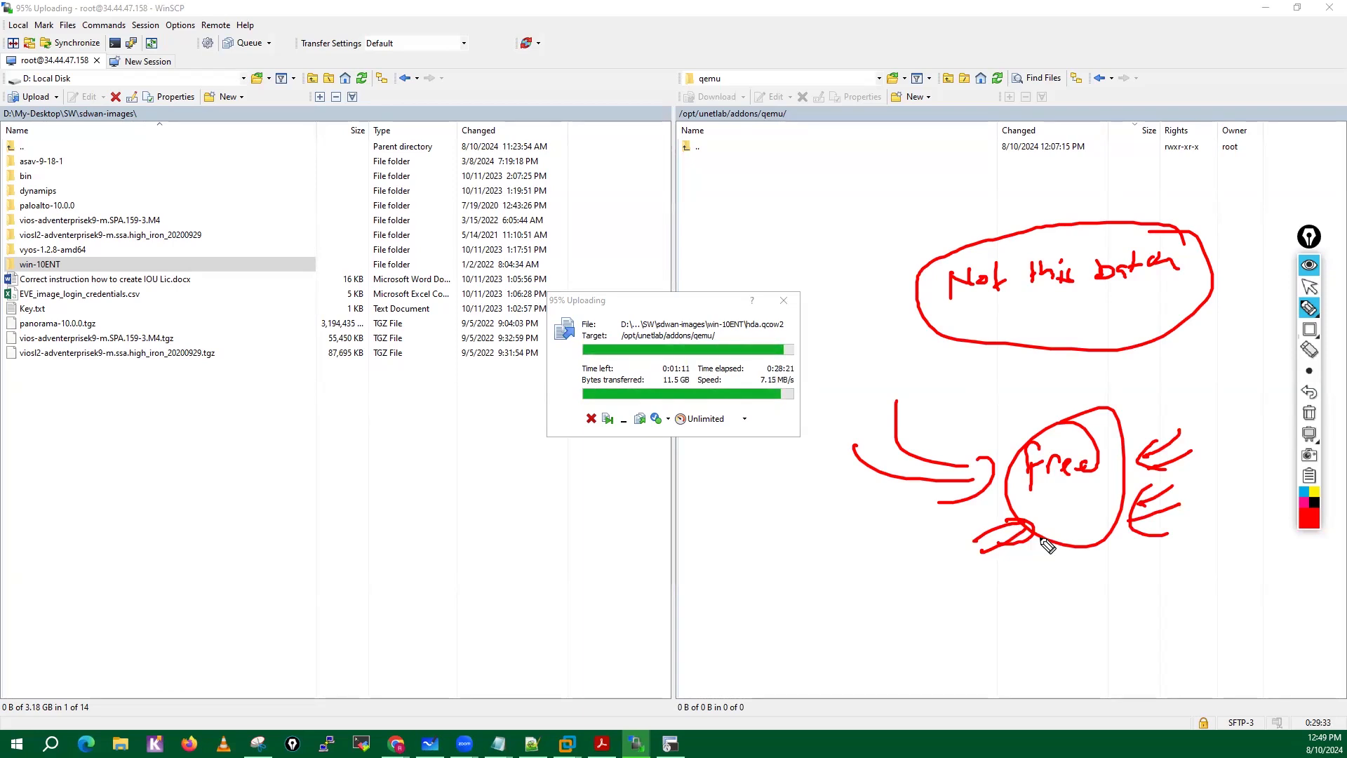
# Write three migration rows below the local file list, with arrows from ASA to PaloAlto and from CP and J to abbreviated Palo notes.
pyautogui.moveTo(391, 599); pyautogui.dragTo(413, 593)
pyautogui.moveTo(391, 580)
pyautogui.mouseDown()
pyautogui.moveTo(410, 577)
pyautogui.moveTo(418, 598)
pyautogui.moveTo(449, 588)
pyautogui.mouseUp()
pyautogui.moveTo(433, 579); pyautogui.dragTo(526, 565)
pyautogui.moveTo(515, 559)
pyautogui.mouseDown()
pyautogui.moveTo(519, 573)
pyautogui.moveTo(638, 574)
pyautogui.moveTo(665, 562)
pyautogui.mouseUp()
pyautogui.moveTo(406, 630)
pyautogui.mouseDown()
pyautogui.moveTo(402, 649)
pyautogui.moveTo(413, 630)
pyautogui.moveTo(531, 623)
pyautogui.mouseUp()
pyautogui.moveTo(512, 612)
pyautogui.mouseDown()
pyautogui.moveTo(515, 629)
pyautogui.moveTo(635, 602)
pyautogui.mouseUp()
pyautogui.moveTo(385, 677)
pyautogui.mouseDown()
pyautogui.moveTo(378, 707)
pyautogui.moveTo(432, 675)
pyautogui.mouseUp()
pyautogui.moveTo(464, 675); pyautogui.dragTo(515, 672)
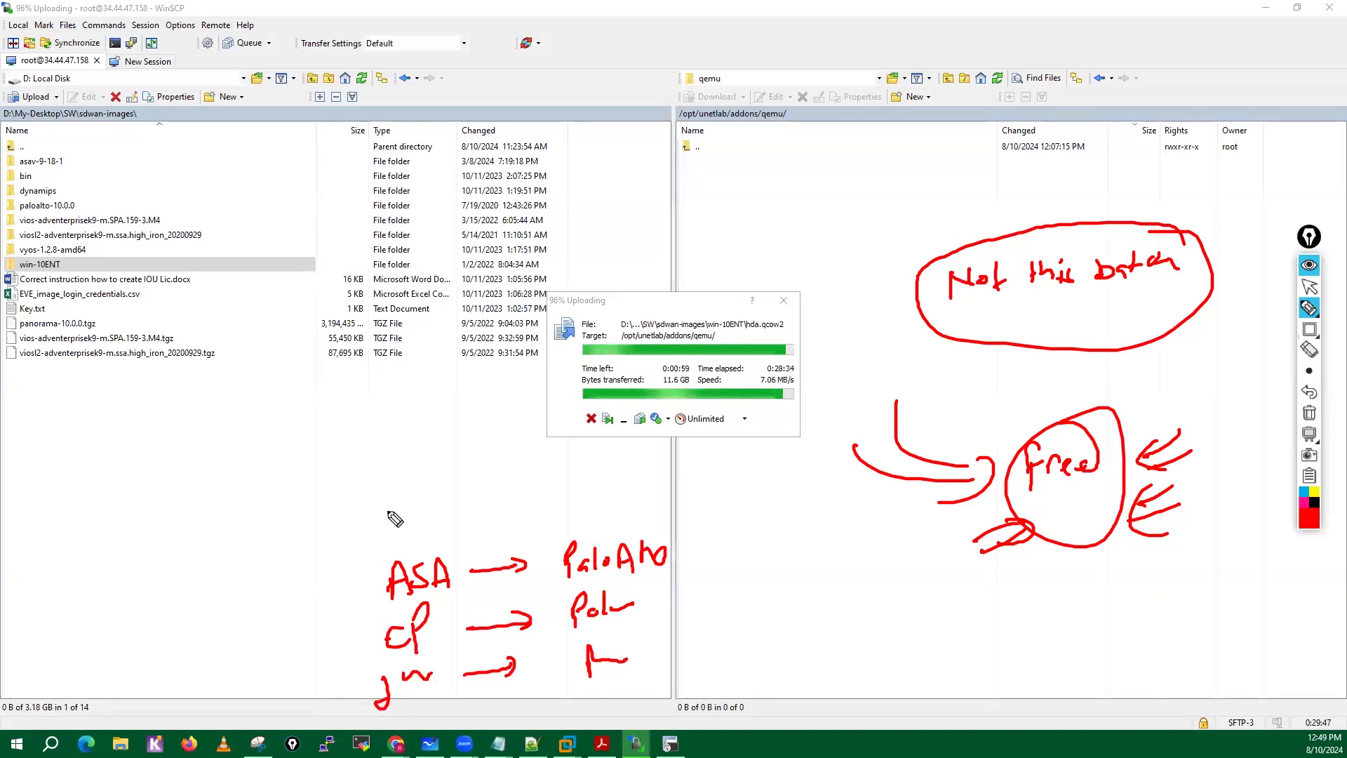
# Add a Fortigate row with an arrow to Palo above the ASA row, circle Fortigate and draw a downward arrow onto it.
pyautogui.moveTo(395, 552); pyautogui.dragTo(405, 507)
pyautogui.moveTo(401, 546)
pyautogui.mouseDown()
pyautogui.moveTo(416, 528)
pyautogui.moveTo(567, 528)
pyautogui.moveTo(556, 541)
pyautogui.moveTo(594, 481)
pyautogui.moveTo(665, 505)
pyautogui.mouseUp()
pyautogui.moveTo(442, 484)
pyautogui.mouseDown()
pyautogui.moveTo(372, 544)
pyautogui.moveTo(449, 485)
pyautogui.mouseUp()
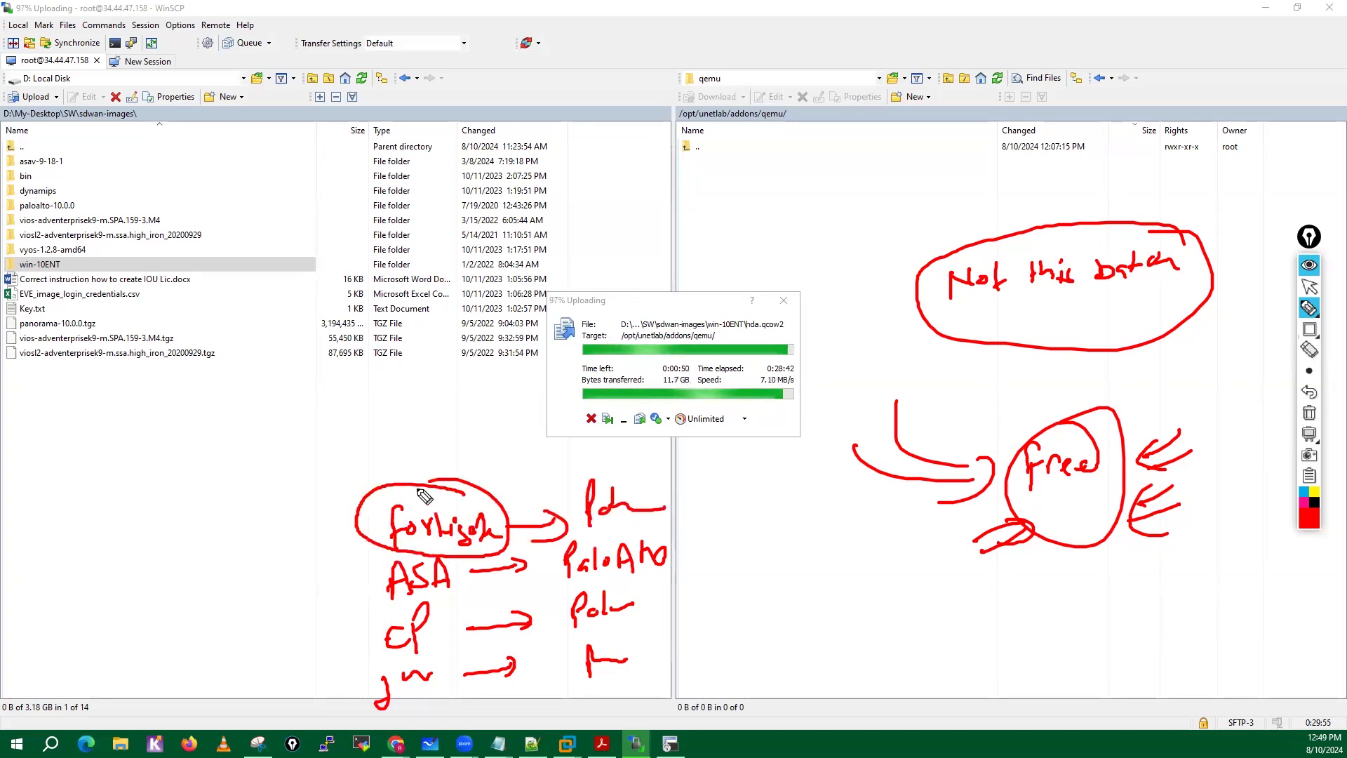
pyautogui.moveTo(424, 434); pyautogui.dragTo(427, 463)
pyautogui.moveTo(445, 432)
pyautogui.mouseDown()
pyautogui.moveTo(447, 465)
pyautogui.moveTo(415, 468)
pyautogui.mouseUp()
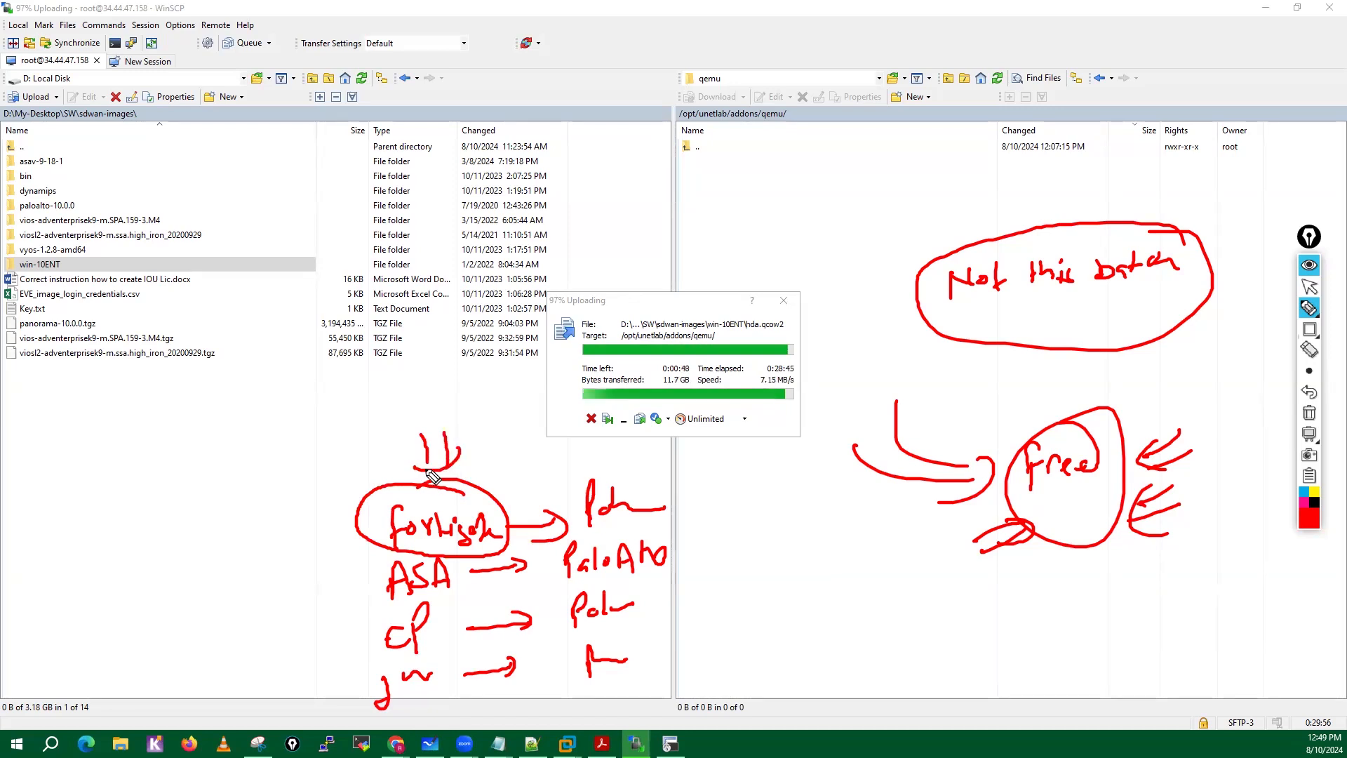
# Draw arrows pointing at the ASA, CP, J and Fortigate entries, clear all the drawings and return to the normal pointer.
pyautogui.moveTo(325, 579); pyautogui.dragTo(366, 577)
pyautogui.moveTo(349, 570); pyautogui.dragTo(355, 584)
pyautogui.moveTo(337, 640); pyautogui.dragTo(377, 641)
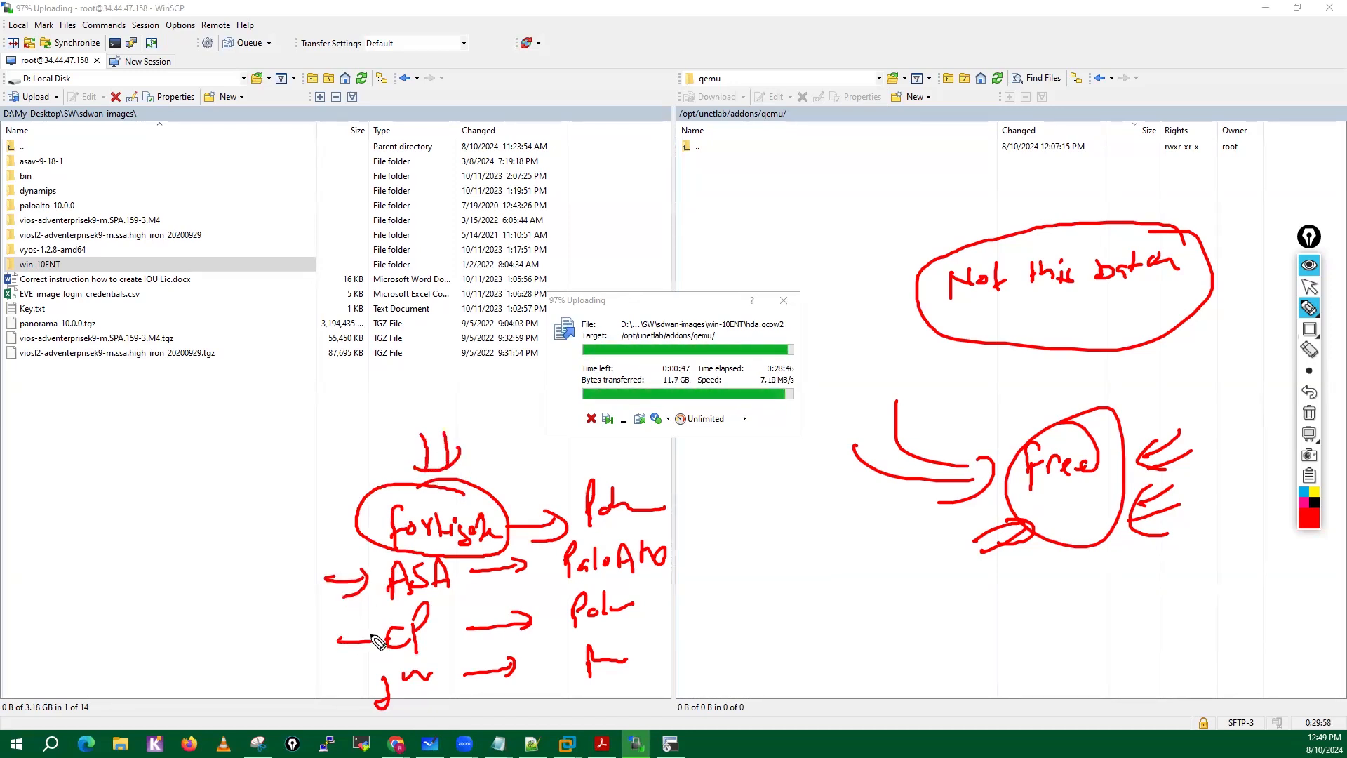
pyautogui.moveTo(326, 696); pyautogui.dragTo(370, 691)
pyautogui.moveTo(354, 684); pyautogui.dragTo(360, 699)
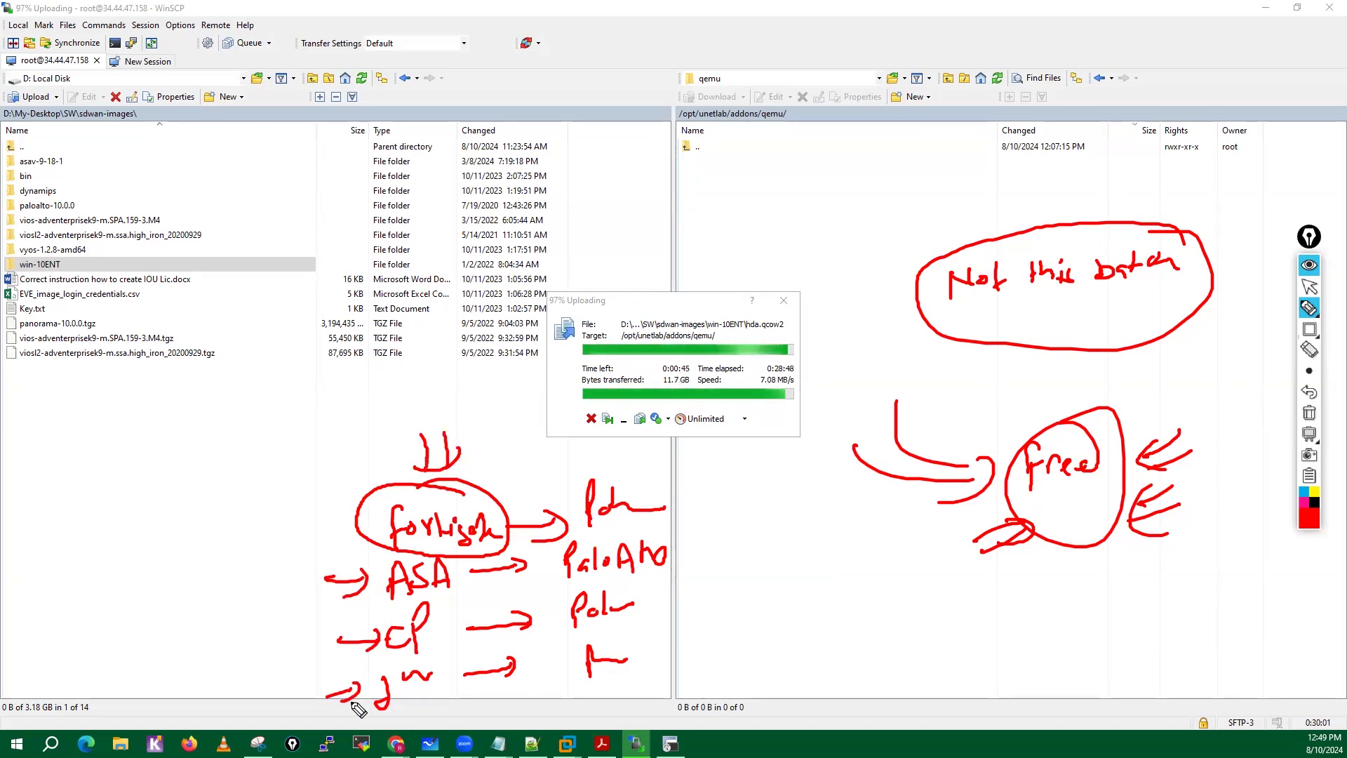
pyautogui.moveTo(365, 441)
pyautogui.mouseDown()
pyautogui.moveTo(372, 484)
pyautogui.moveTo(401, 475)
pyautogui.mouseUp()
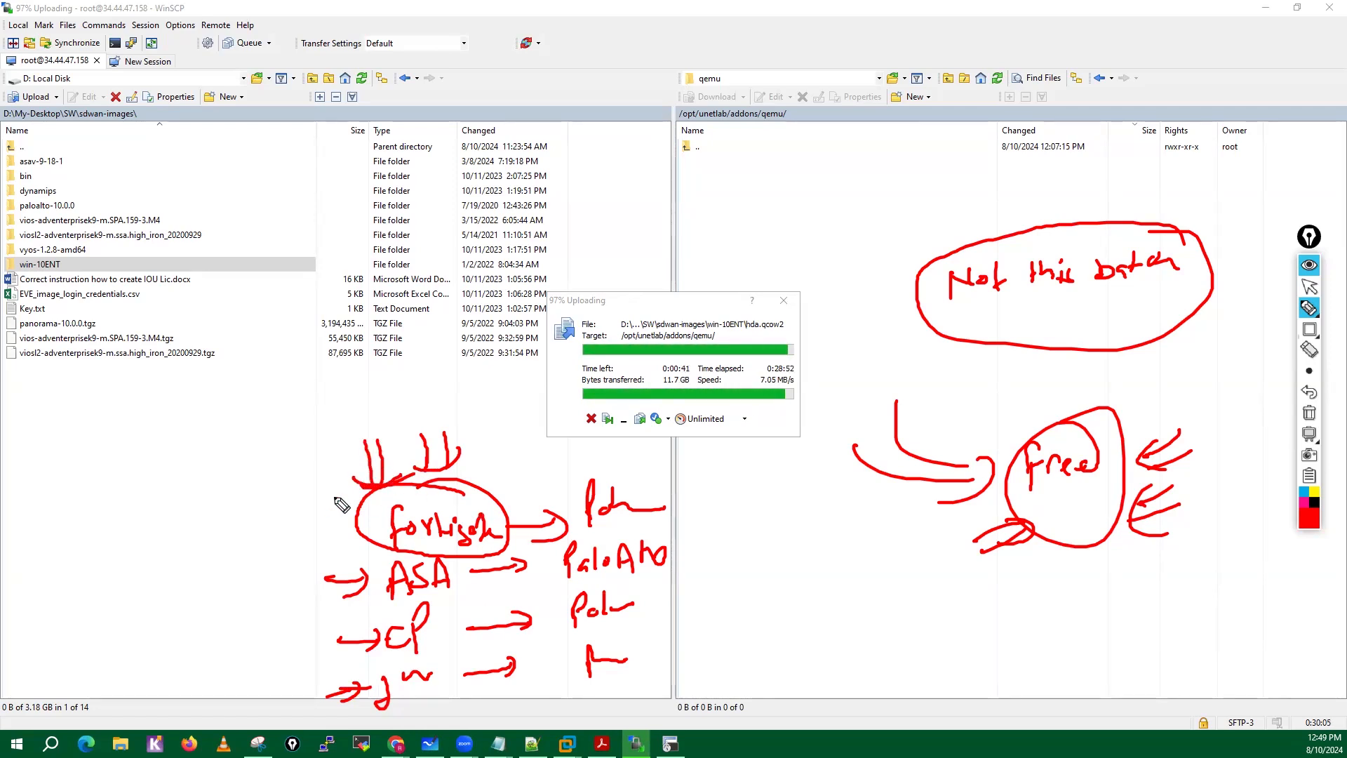
pyautogui.moveTo(279, 509)
pyautogui.mouseDown()
pyautogui.moveTo(327, 506)
pyautogui.moveTo(304, 524)
pyautogui.mouseUp()
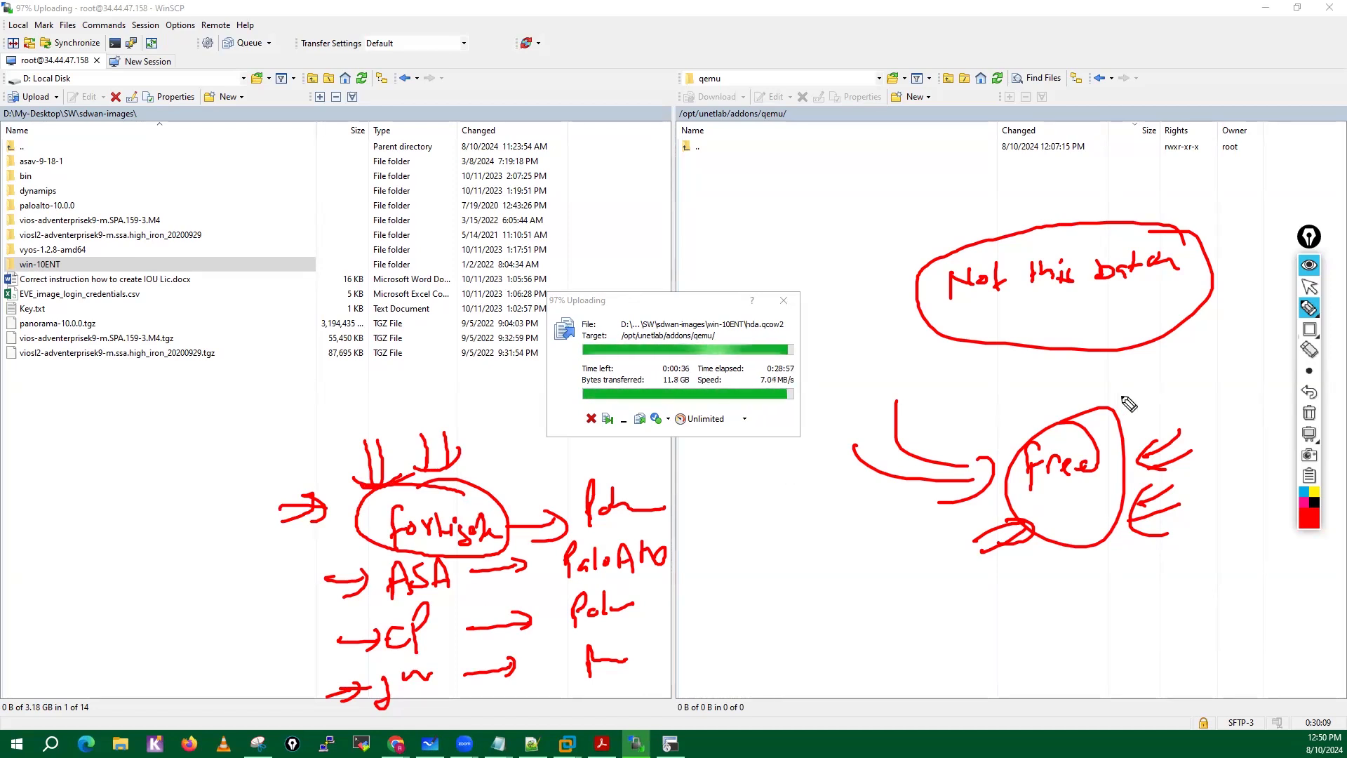
pyautogui.click(1309, 414)
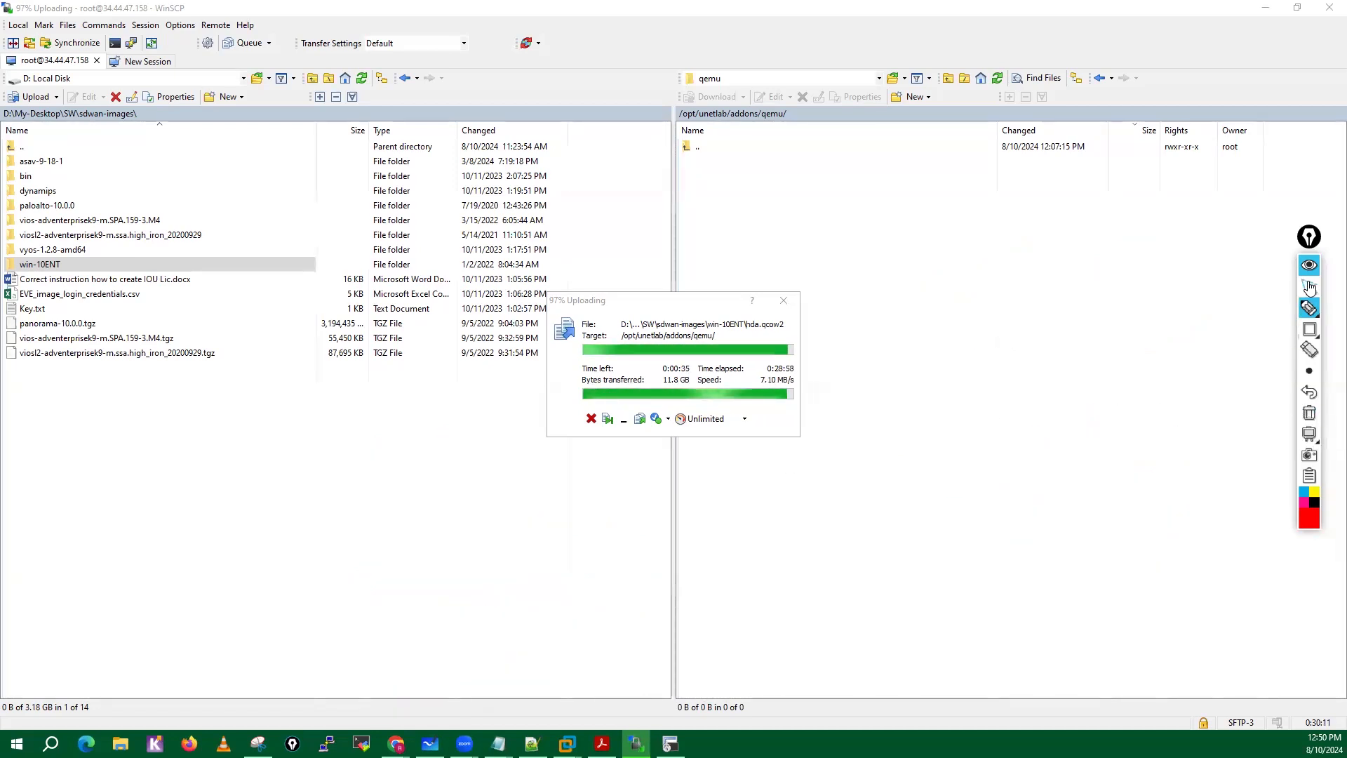
pyautogui.click(1309, 288)
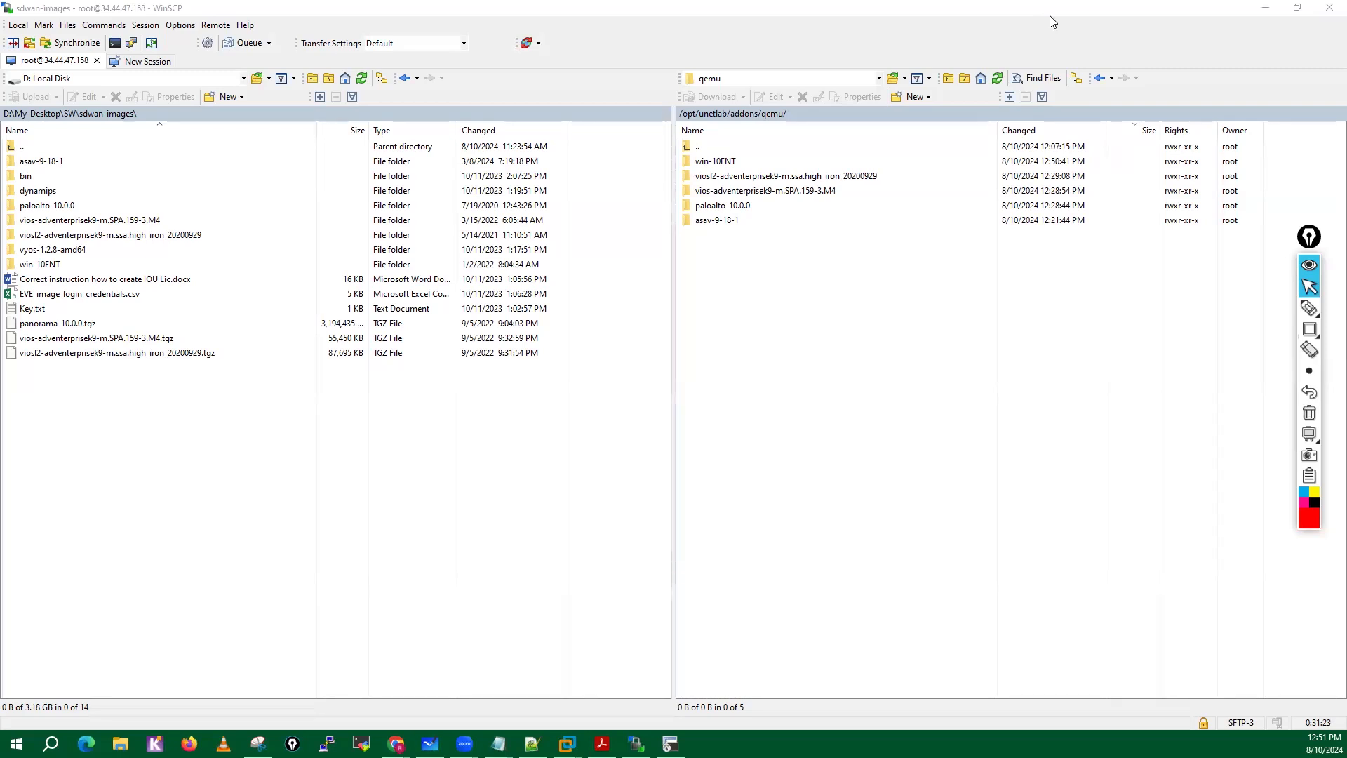
# Close WinSCP and confirm terminating the root session to the EVE-NG server.
pyautogui.click(841, 430)
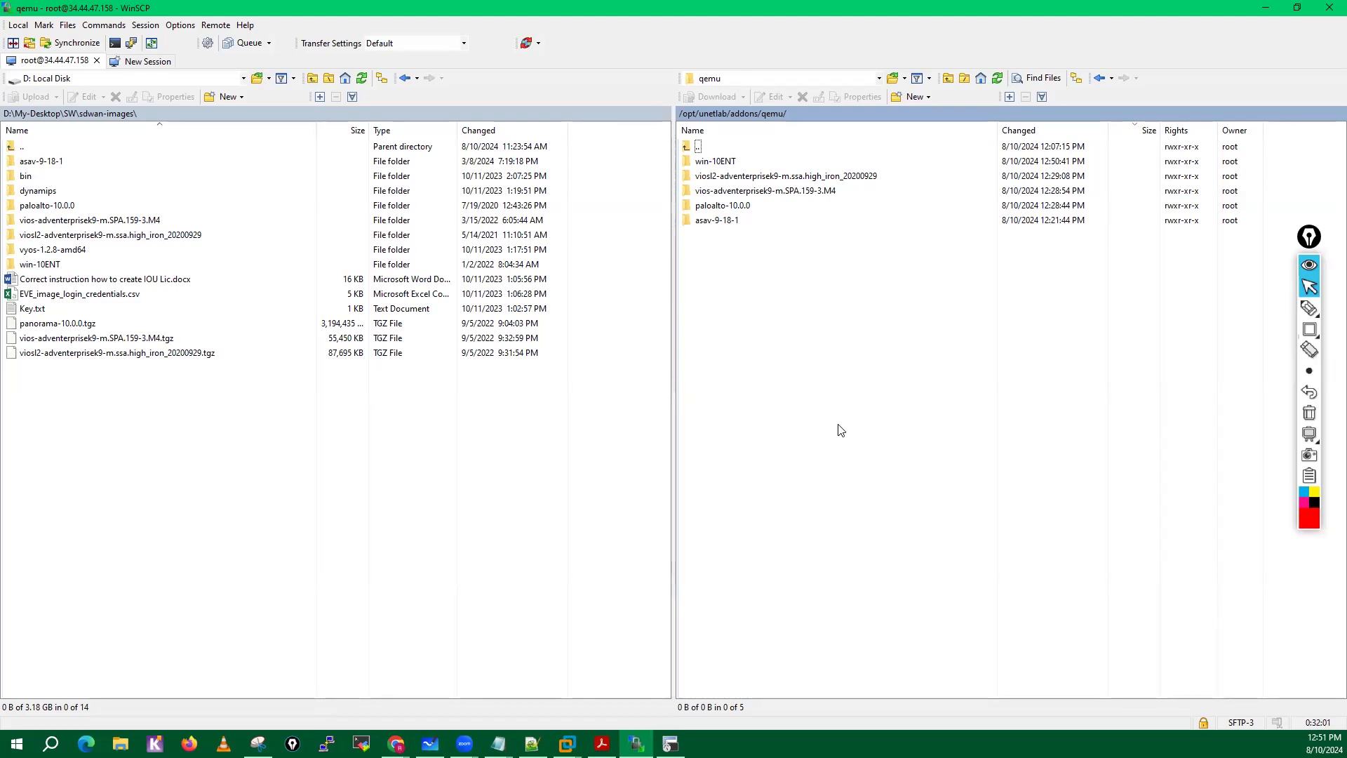
pyautogui.click(1328, 7)
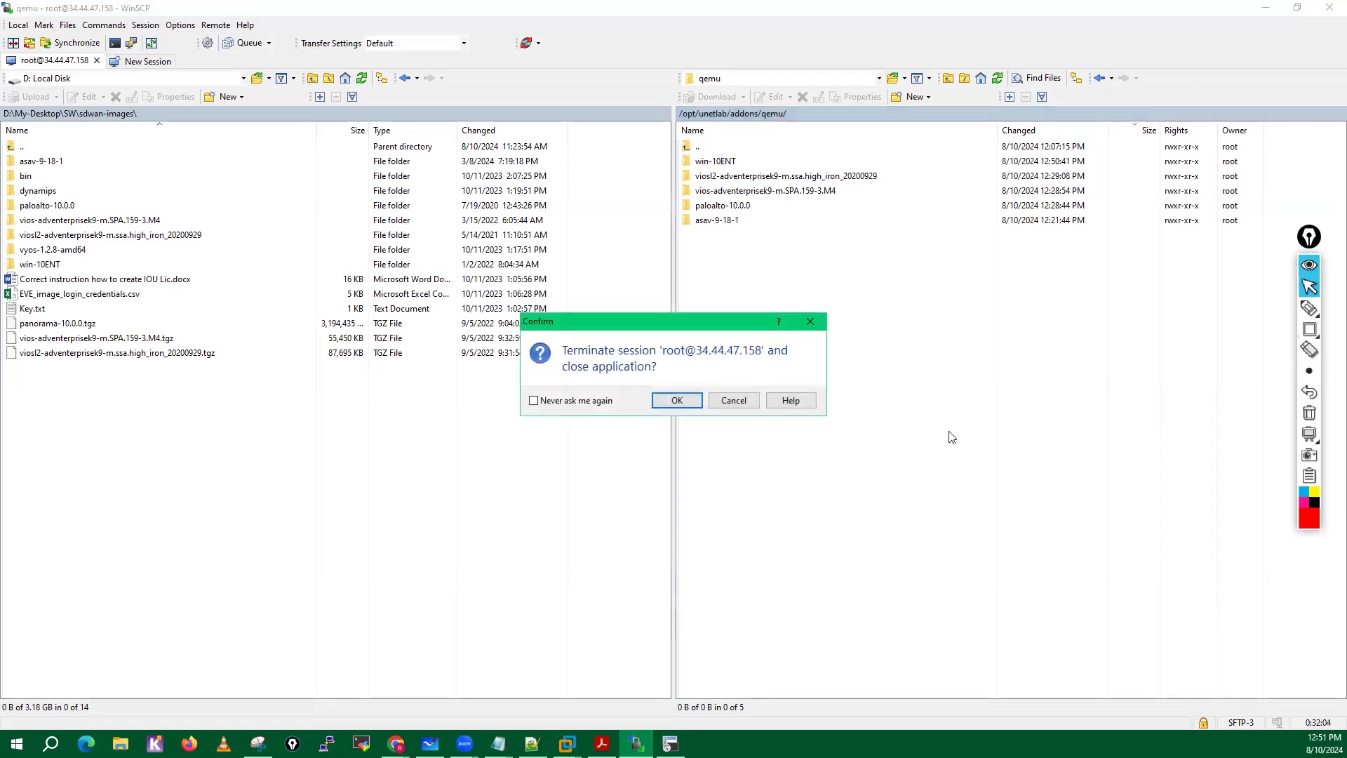
pyautogui.click(676, 401)
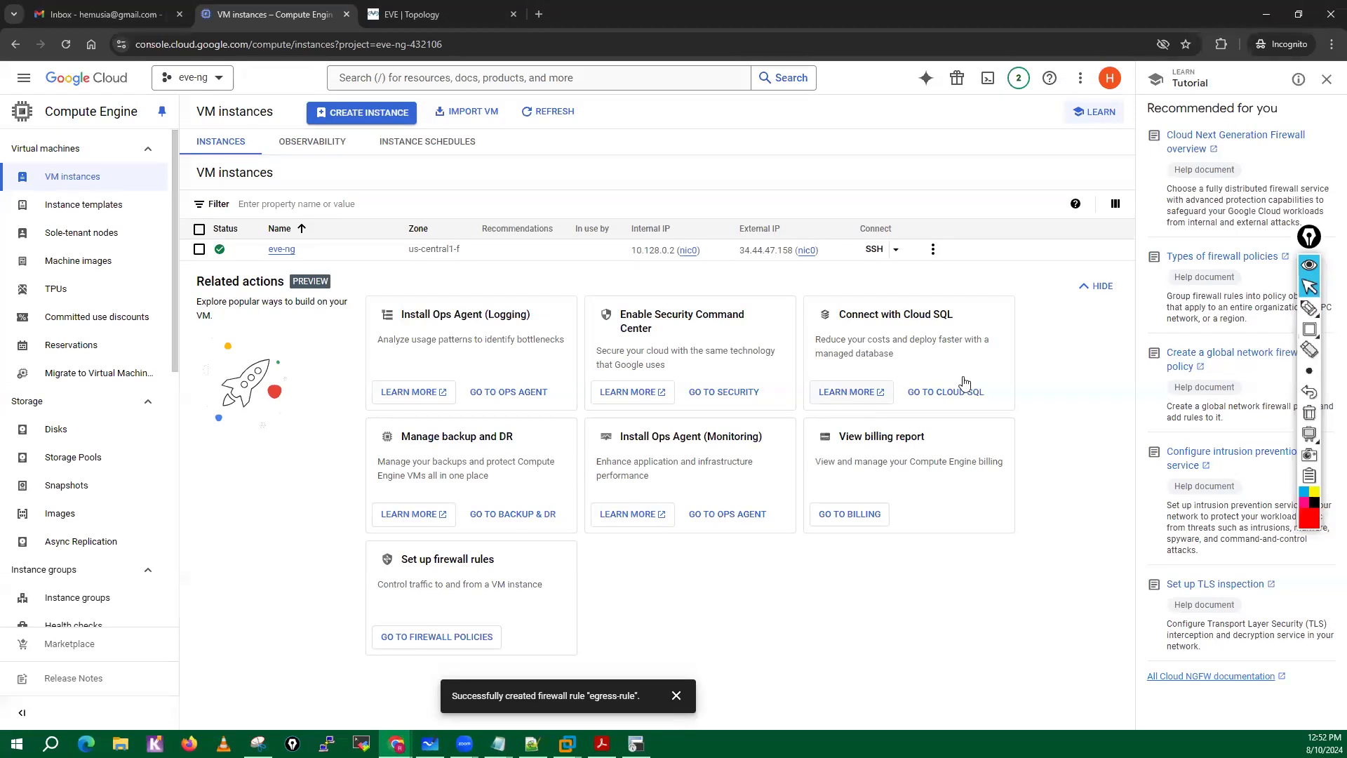
# Write "80K to 1 Lach" with the pen above the VM instances table, underline it and enclose it in an oval.
pyautogui.click(1310, 307)
pyautogui.click(1260, 312)
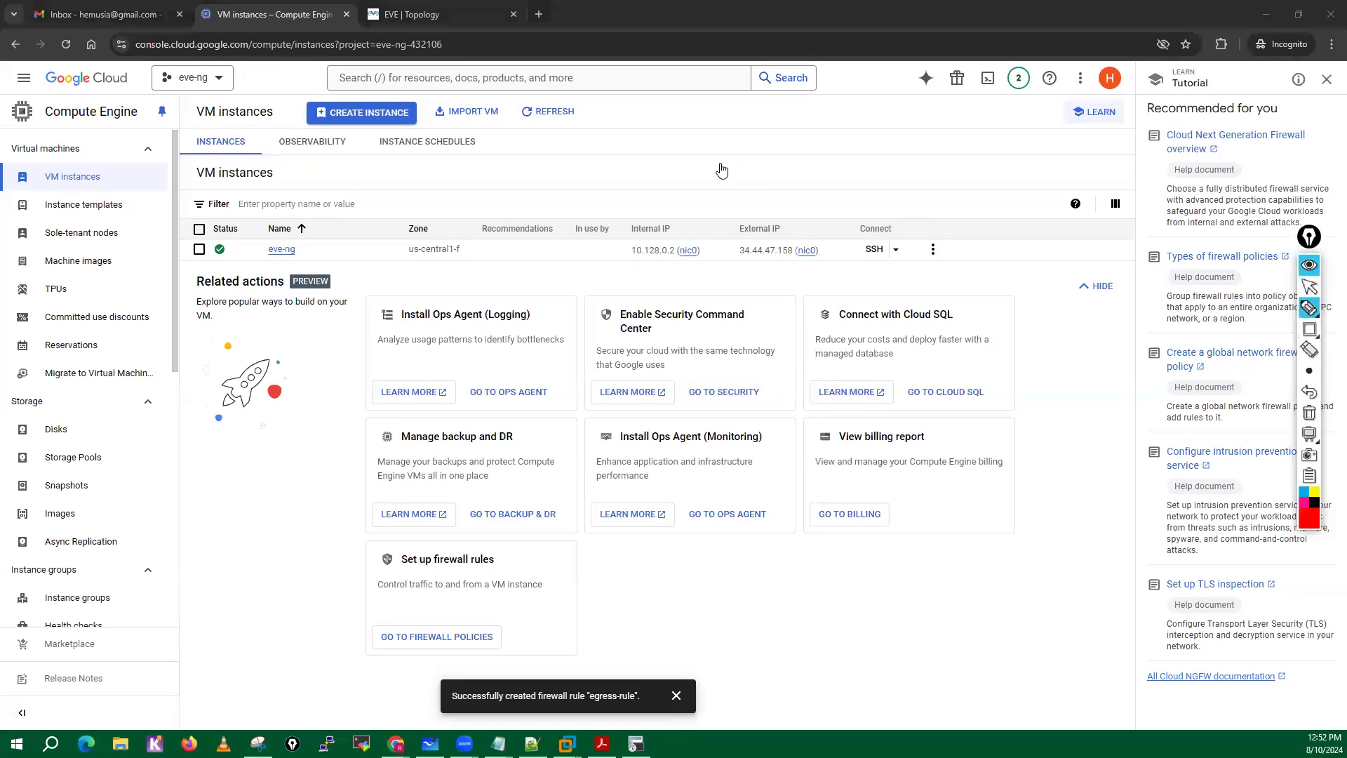
pyautogui.moveTo(698, 163)
pyautogui.mouseDown()
pyautogui.moveTo(685, 157)
pyautogui.moveTo(823, 165)
pyautogui.moveTo(815, 175)
pyautogui.moveTo(828, 145)
pyautogui.moveTo(841, 148)
pyautogui.moveTo(834, 163)
pyautogui.moveTo(887, 167)
pyautogui.moveTo(647, 191)
pyautogui.moveTo(731, 166)
pyautogui.moveTo(767, 177)
pyautogui.mouseUp()
pyautogui.moveTo(836, 209)
pyautogui.mouseDown()
pyautogui.moveTo(712, 207)
pyautogui.moveTo(849, 192)
pyautogui.moveTo(746, 210)
pyautogui.mouseUp()
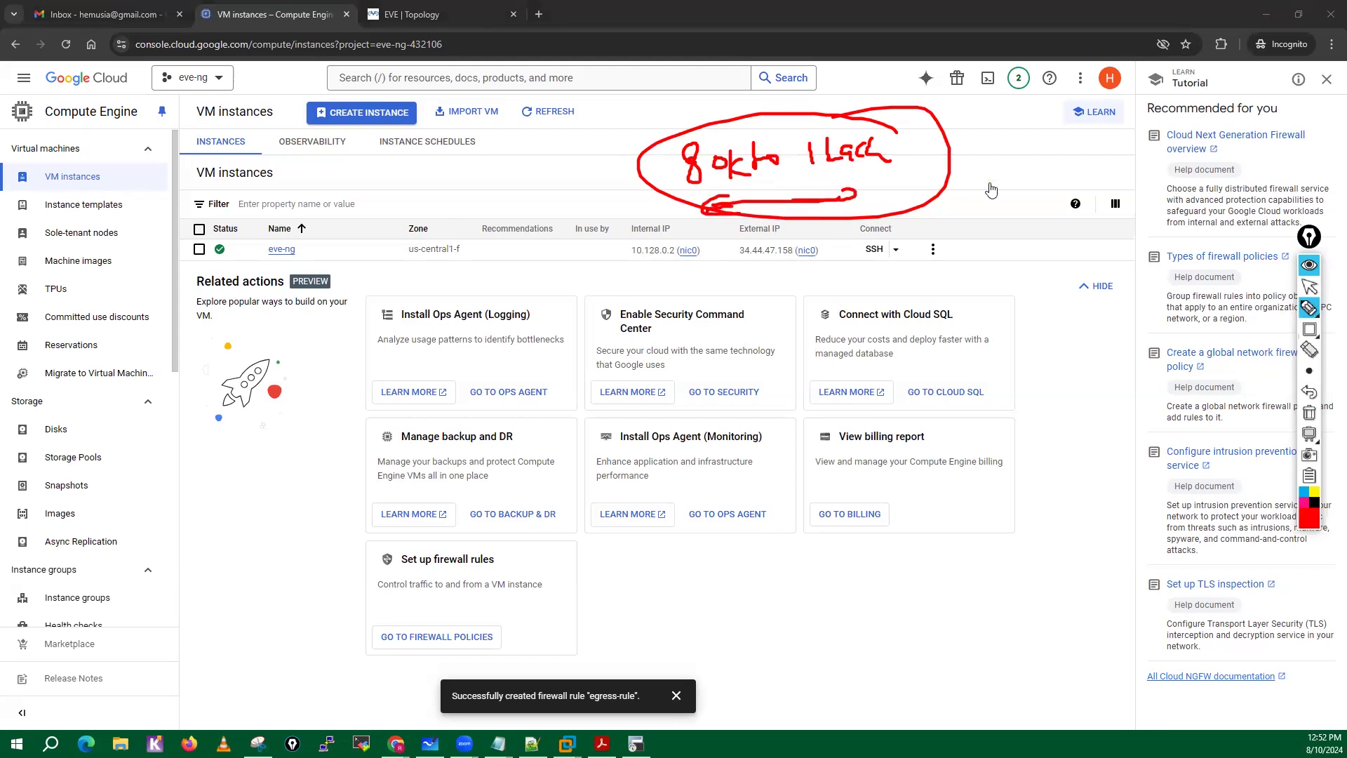
# Write the hardware notes "64GB RAM", "6 CPU Core" with an arrow, "2 TB SSD" and "16GB", and clear all the drawings.
pyautogui.moveTo(998, 126)
pyautogui.mouseDown()
pyautogui.moveTo(1010, 165)
pyautogui.moveTo(1061, 137)
pyautogui.moveTo(1063, 163)
pyautogui.moveTo(1116, 168)
pyautogui.moveTo(1127, 151)
pyautogui.moveTo(1147, 155)
pyautogui.mouseUp()
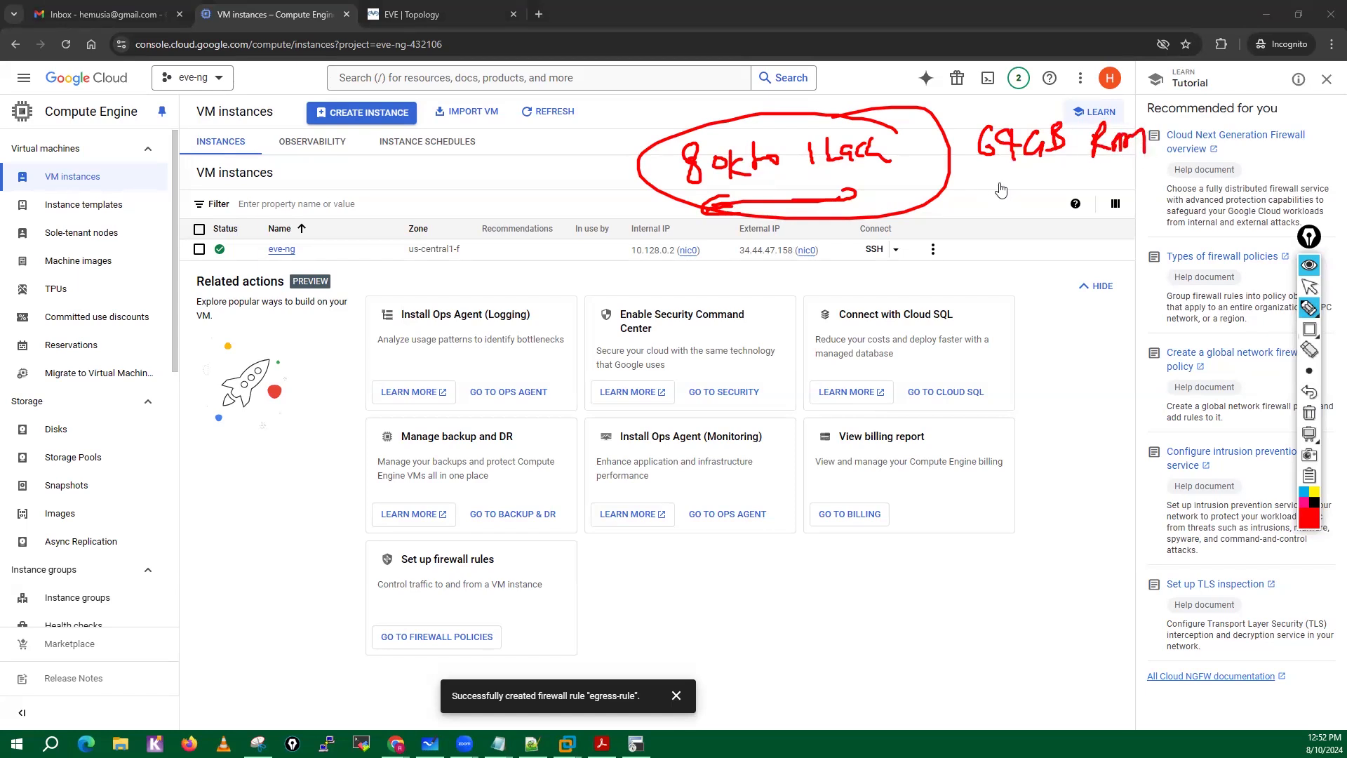
pyautogui.moveTo(988, 173)
pyautogui.mouseDown()
pyautogui.moveTo(1003, 203)
pyautogui.moveTo(997, 186)
pyautogui.moveTo(1042, 176)
pyautogui.moveTo(1049, 198)
pyautogui.moveTo(1085, 172)
pyautogui.moveTo(1171, 189)
pyautogui.mouseUp()
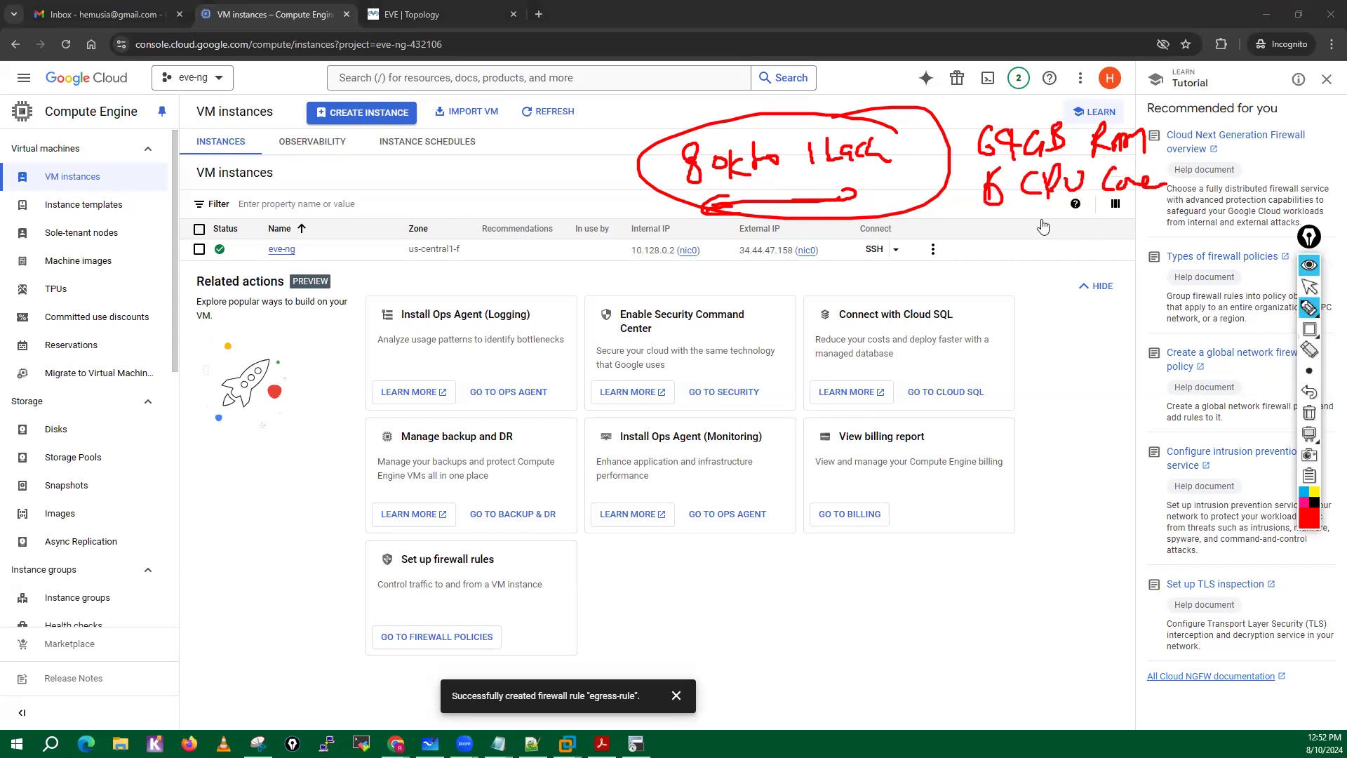
pyautogui.moveTo(975, 232)
pyautogui.mouseDown()
pyautogui.moveTo(1035, 231)
pyautogui.moveTo(1026, 243)
pyautogui.moveTo(1041, 231)
pyautogui.moveTo(1031, 247)
pyautogui.moveTo(1126, 232)
pyautogui.moveTo(1274, 150)
pyautogui.moveTo(1317, 163)
pyautogui.mouseUp()
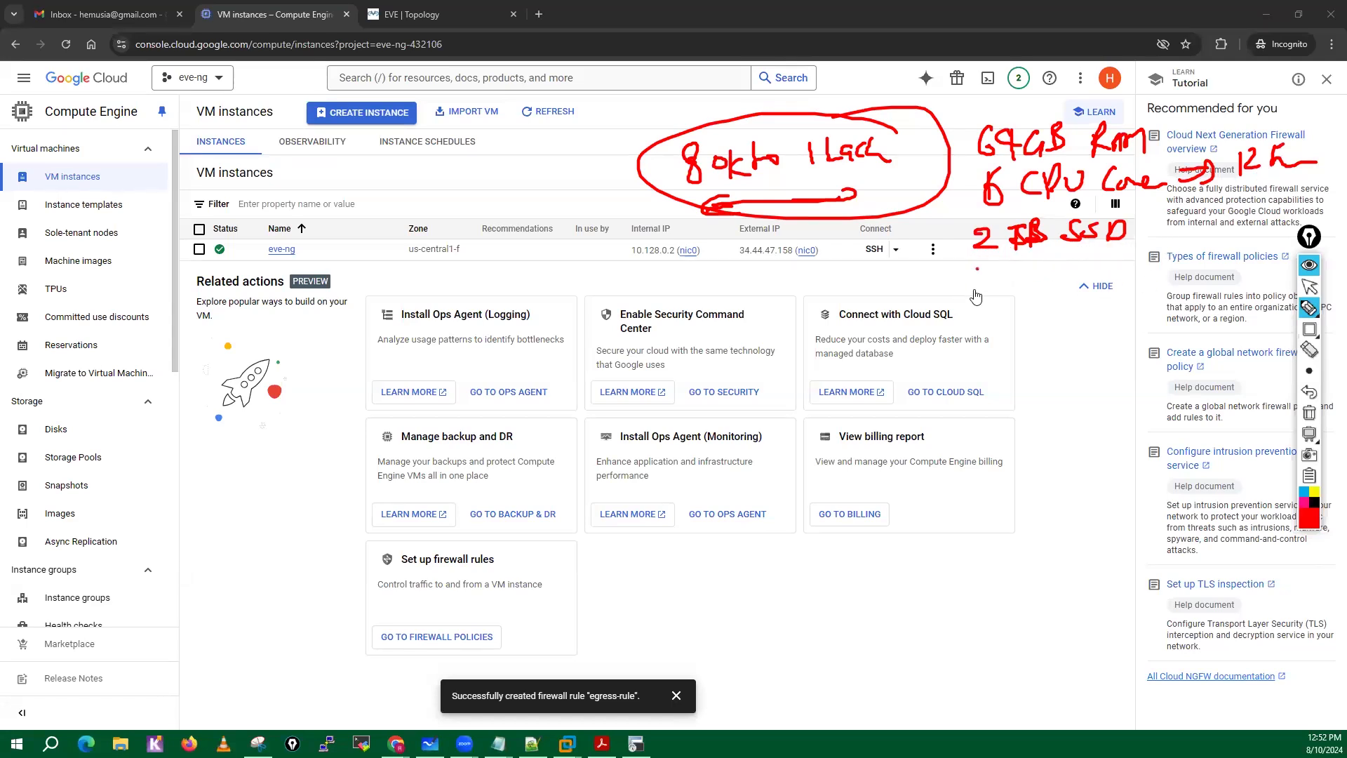
pyautogui.moveTo(977, 270); pyautogui.dragTo(975, 289)
pyautogui.moveTo(1000, 267)
pyautogui.mouseDown()
pyautogui.moveTo(993, 279)
pyautogui.moveTo(1030, 288)
pyautogui.mouseUp()
pyautogui.click(1016, 267)
pyautogui.moveTo(1049, 264); pyautogui.dragTo(1099, 274)
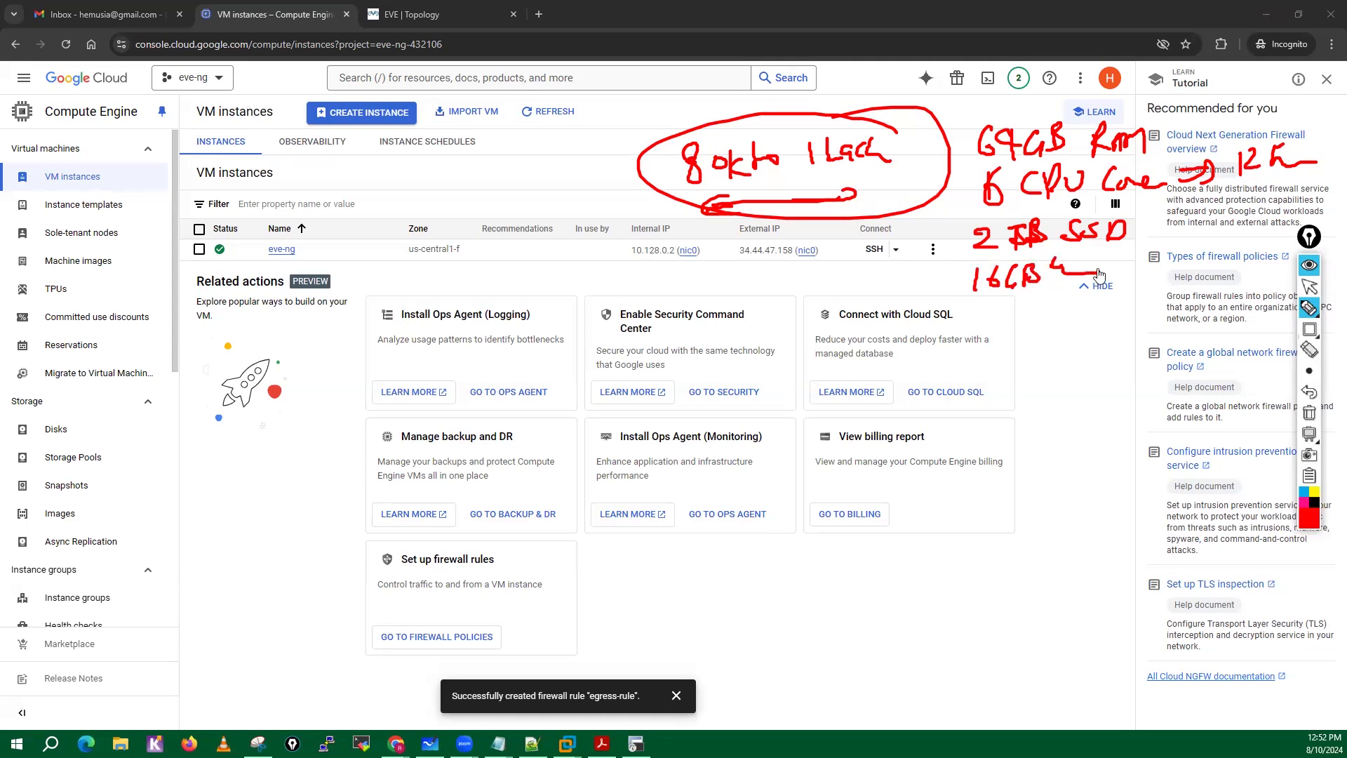
pyautogui.click(1309, 414)
pyautogui.click(1309, 286)
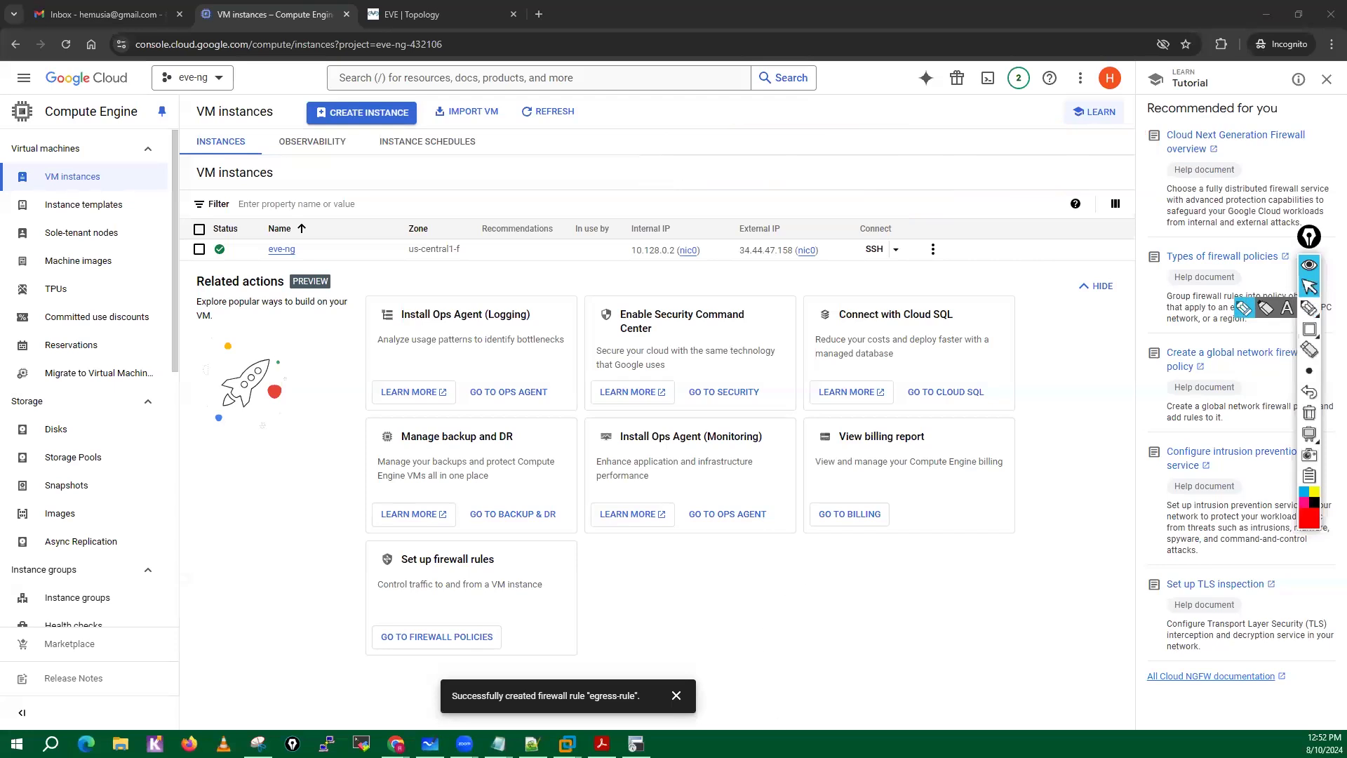
# Examine the CPU's core and logical processor details in Task Manager's performance data and close it.
pyautogui.rightClick(769, 744)
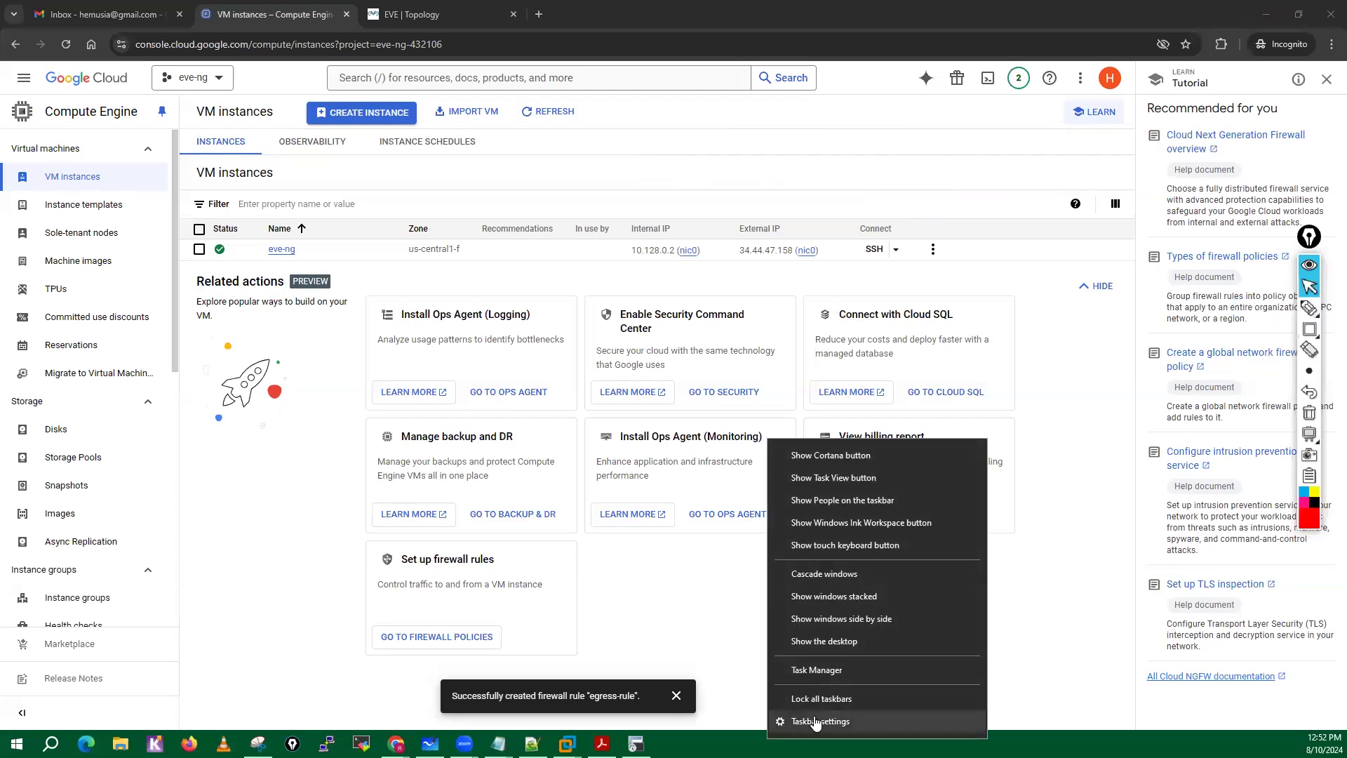
pyautogui.click(814, 722)
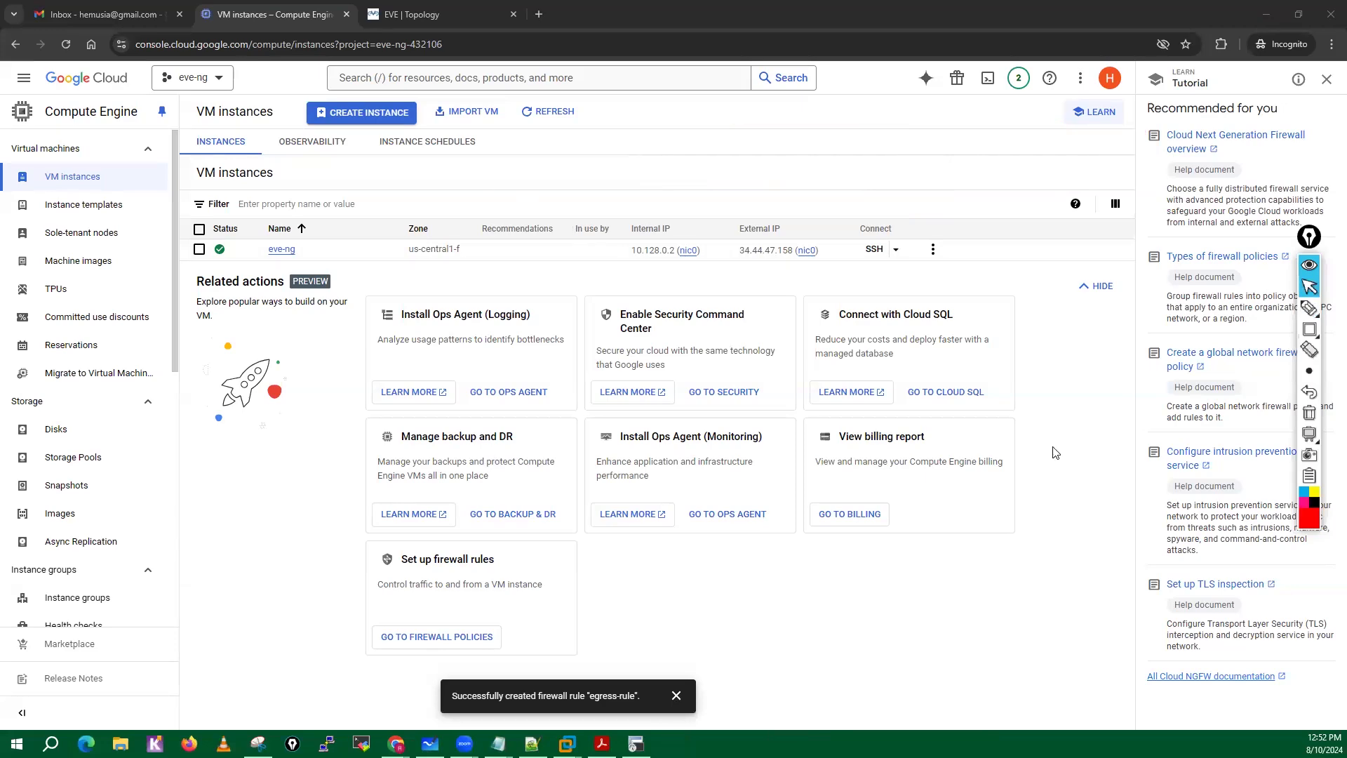
pyautogui.rightClick(846, 744)
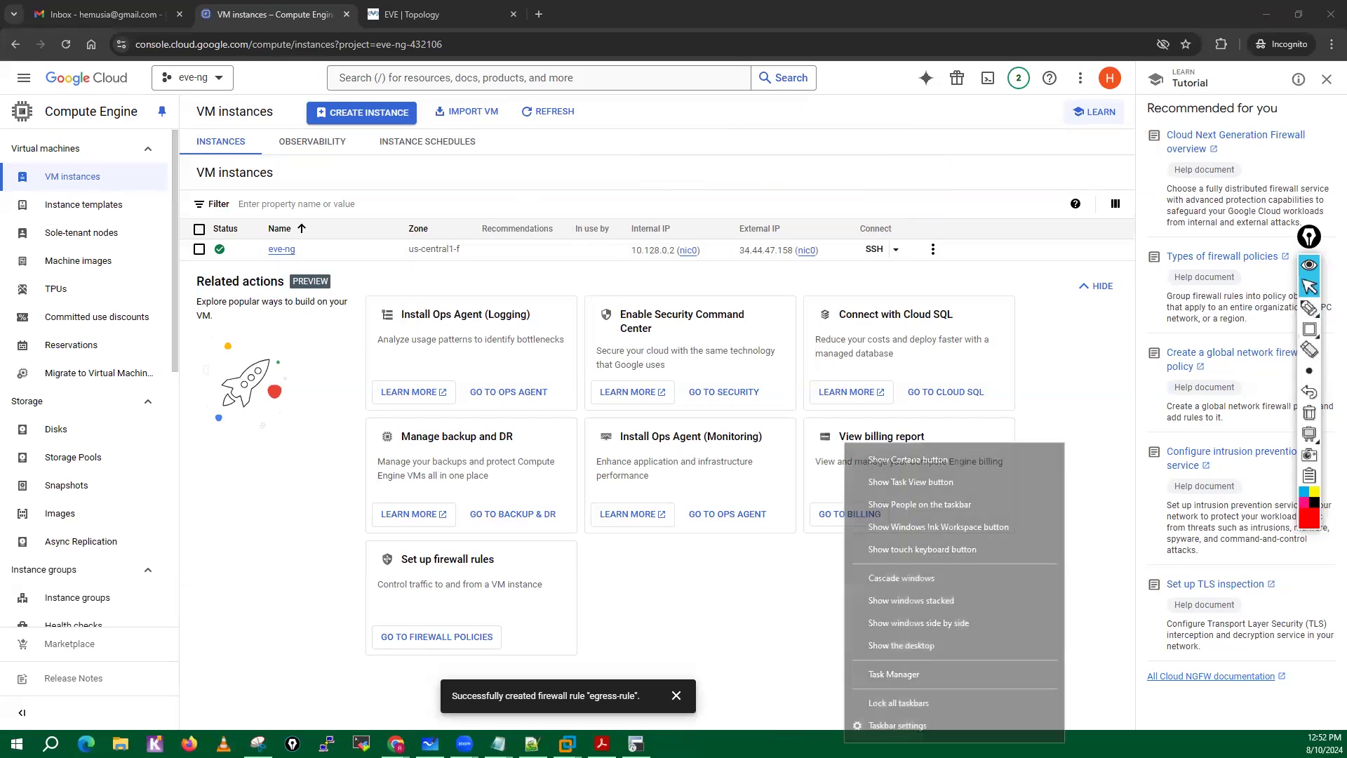
pyautogui.click(895, 674)
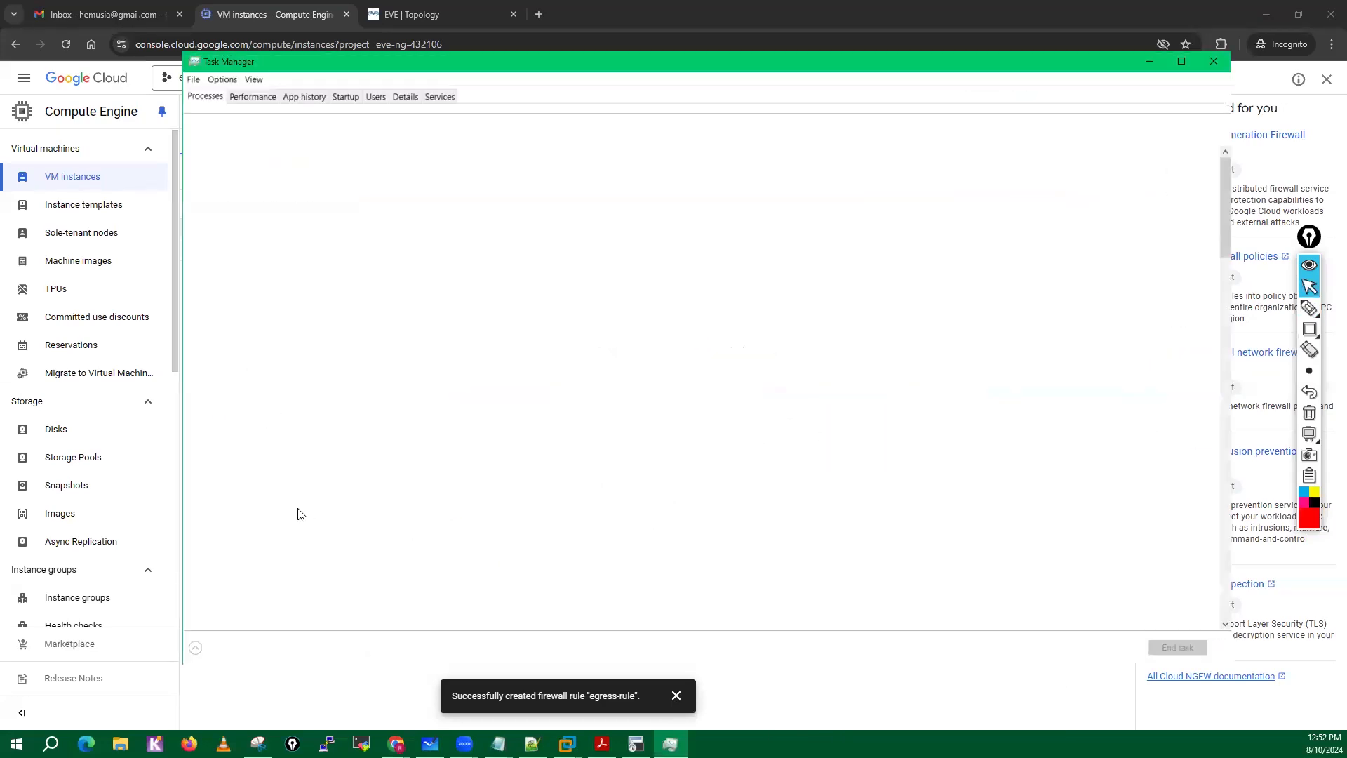
pyautogui.click(252, 96)
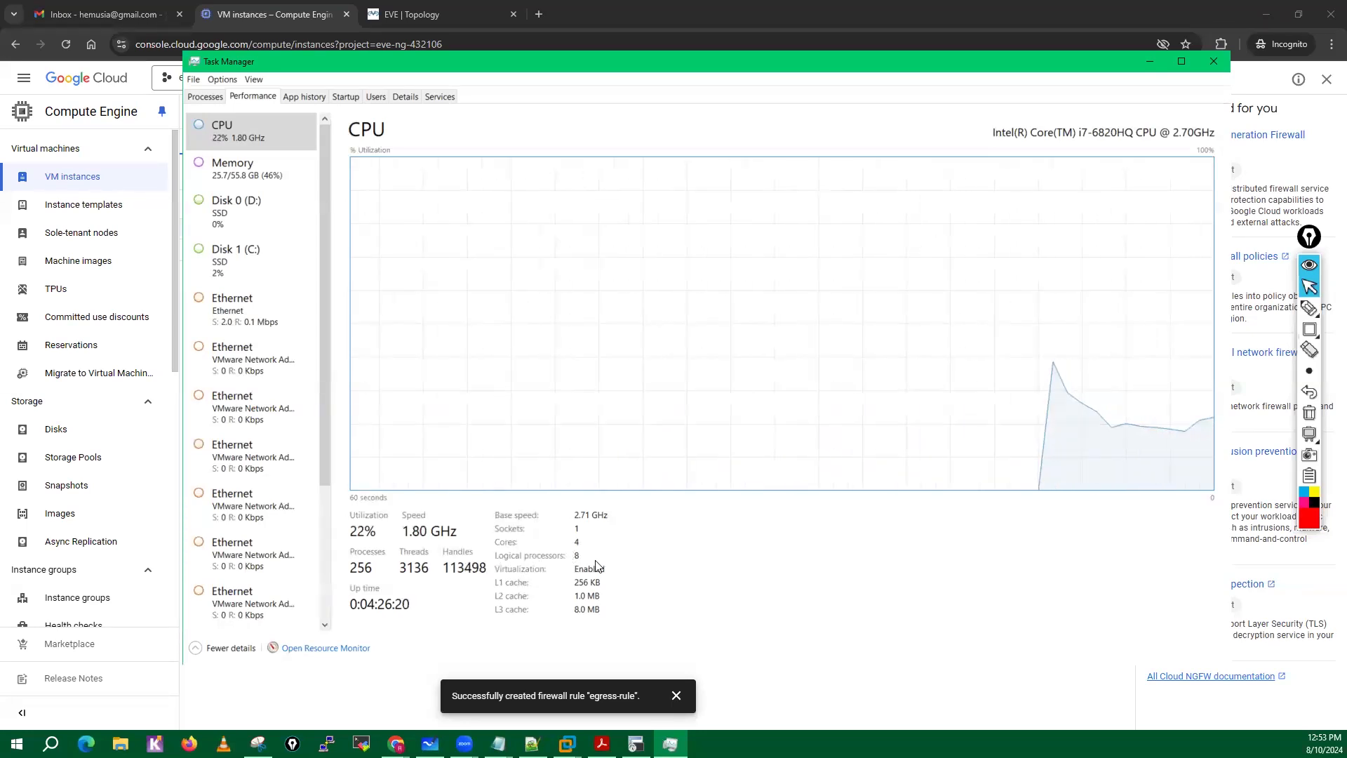
pyautogui.click(1207, 69)
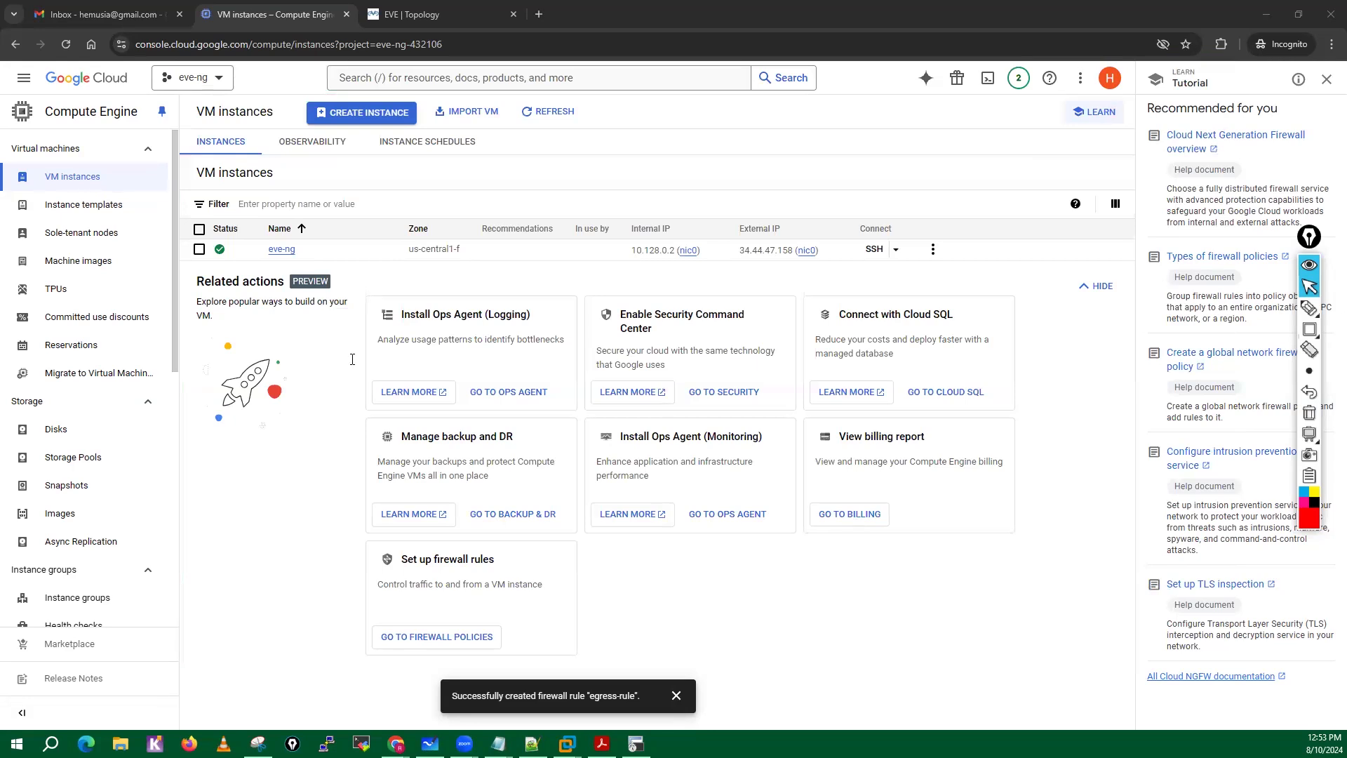
# Dismiss the firewall rule notification, switch to the EVE topology and select both the VPC and ASAv nodes.
pyautogui.click(676, 697)
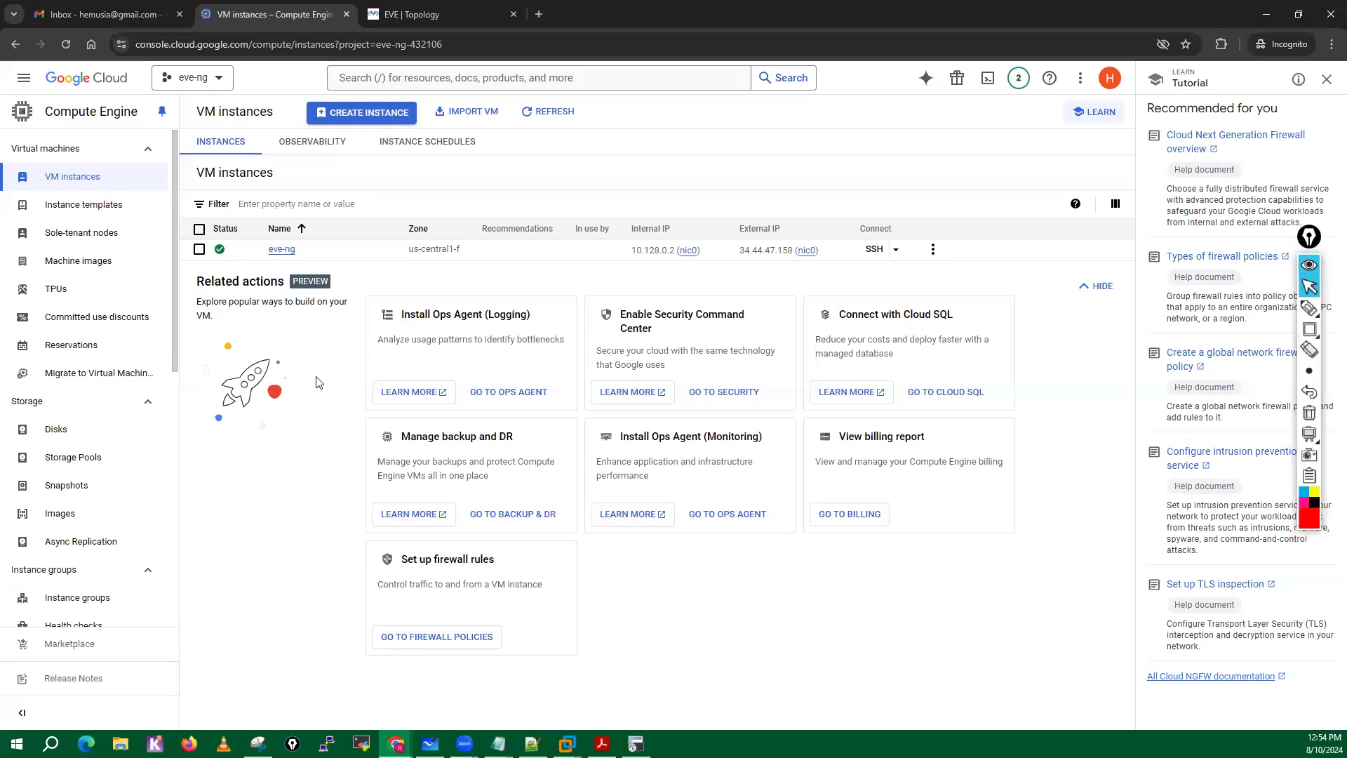
pyautogui.click(413, 12)
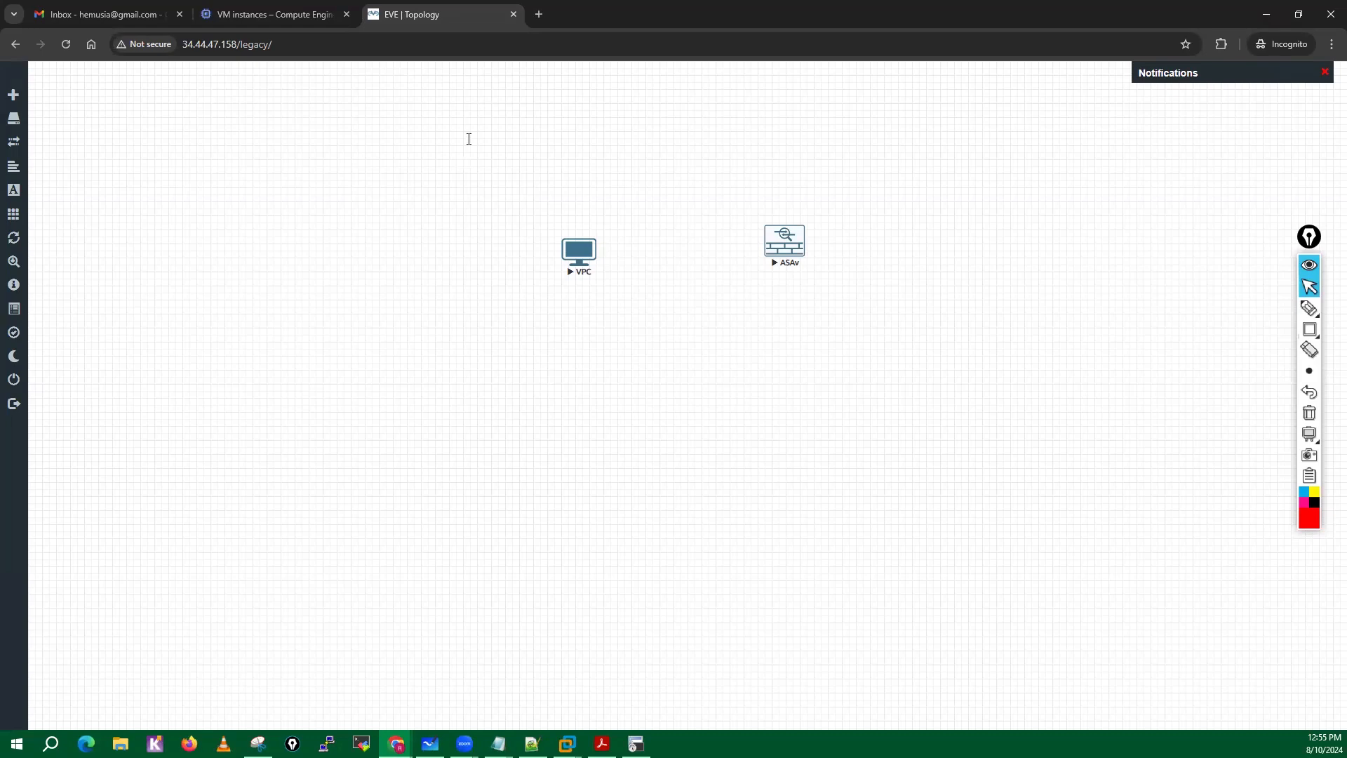
pyautogui.moveTo(469, 139); pyautogui.dragTo(858, 332)
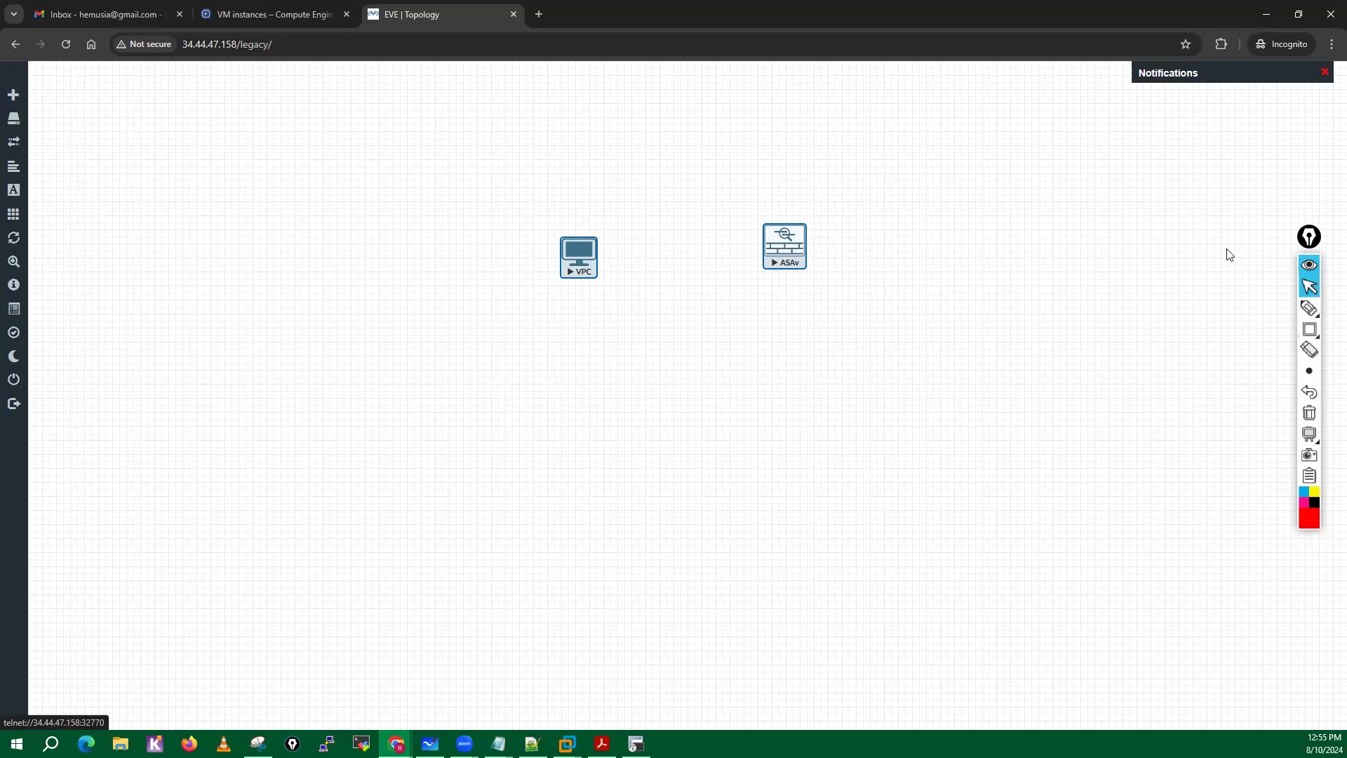
# Move the annotation toolbar to the screen edge and open the system calendar to check the August 2024 dates.
pyautogui.click(1310, 240)
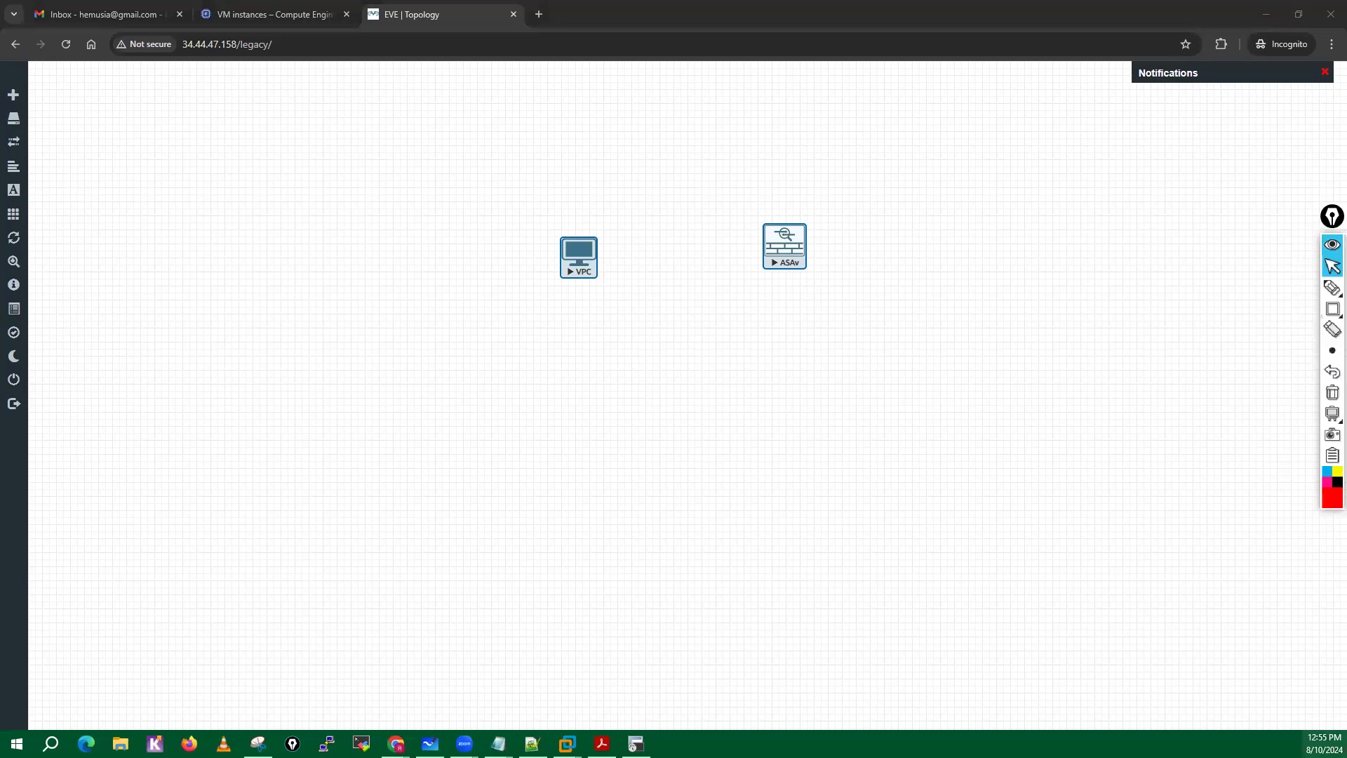
pyautogui.click(1325, 743)
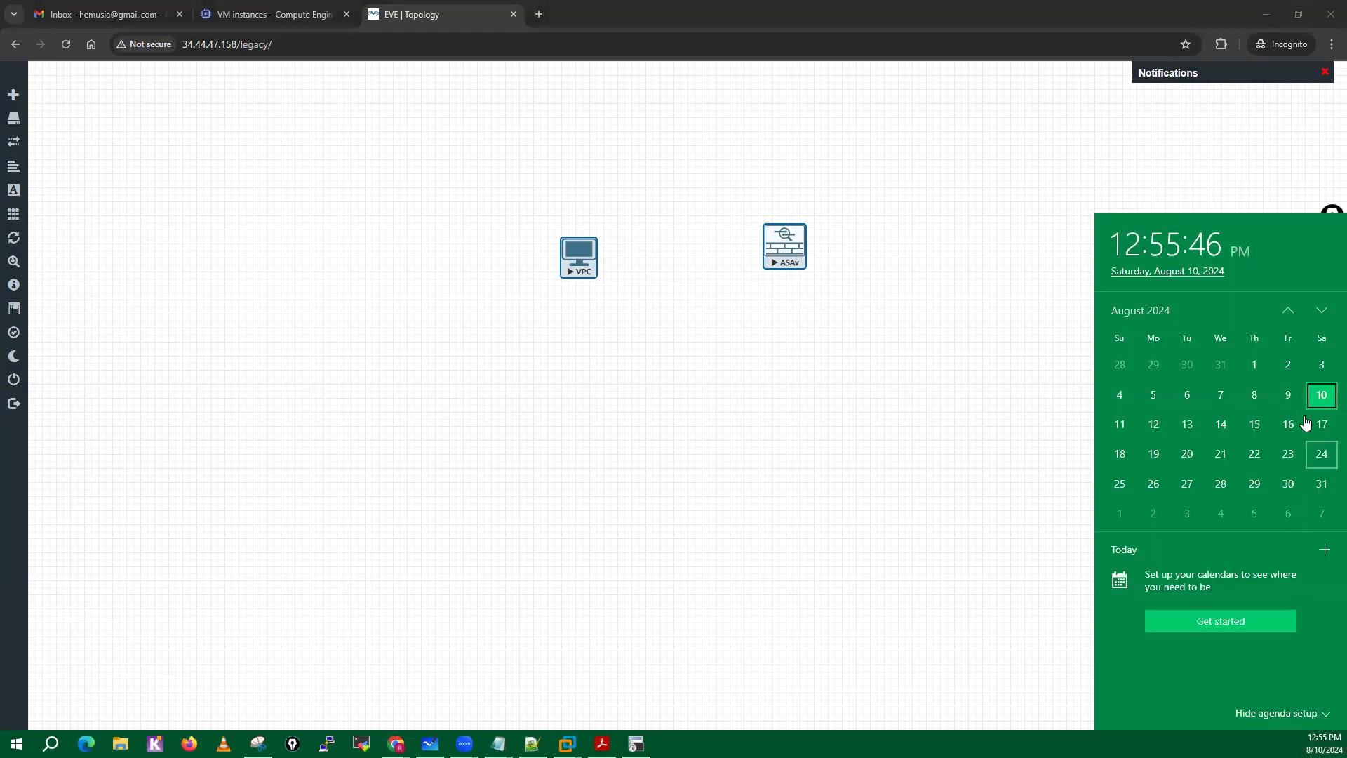
# Check Monday, August 12, 2024 in the system calendar, close it and move the annotation toolbar slightly higher.
pyautogui.click(1153, 428)
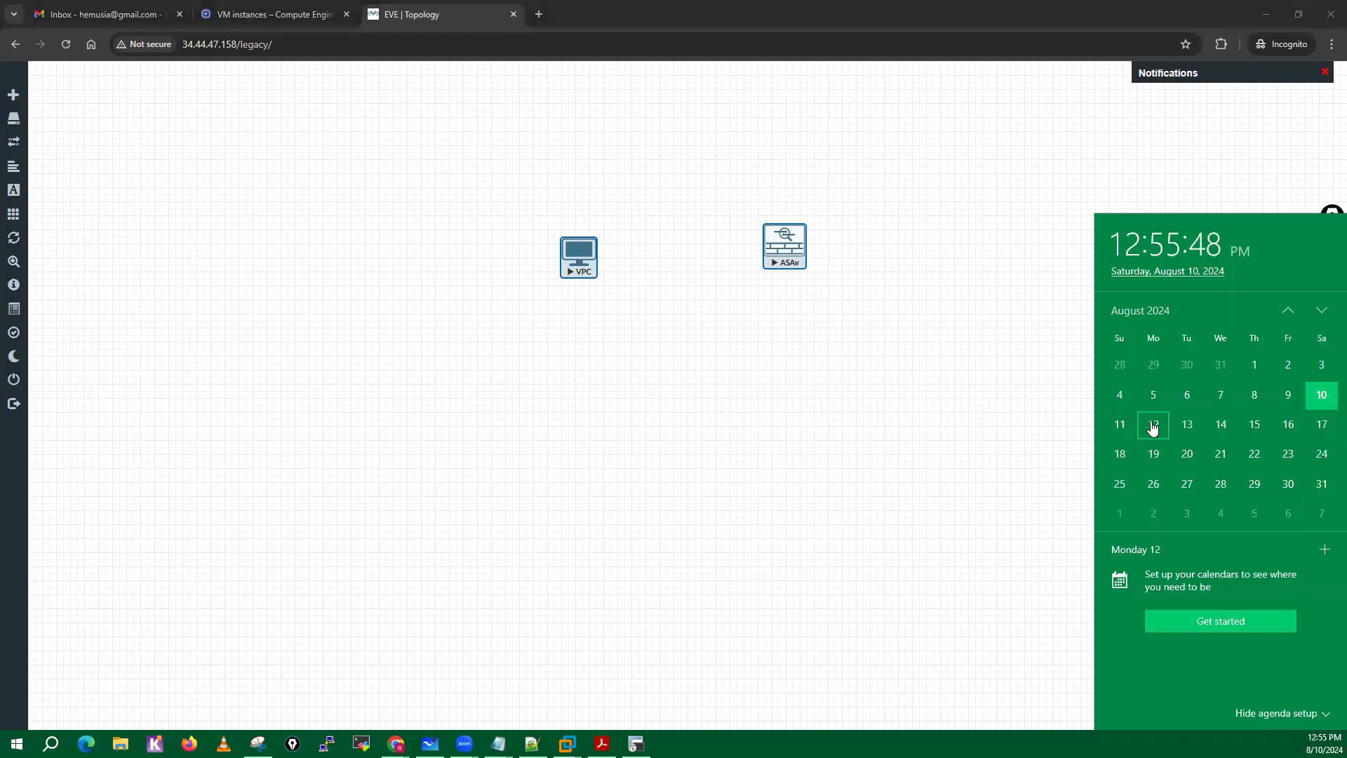
pyautogui.click(831, 517)
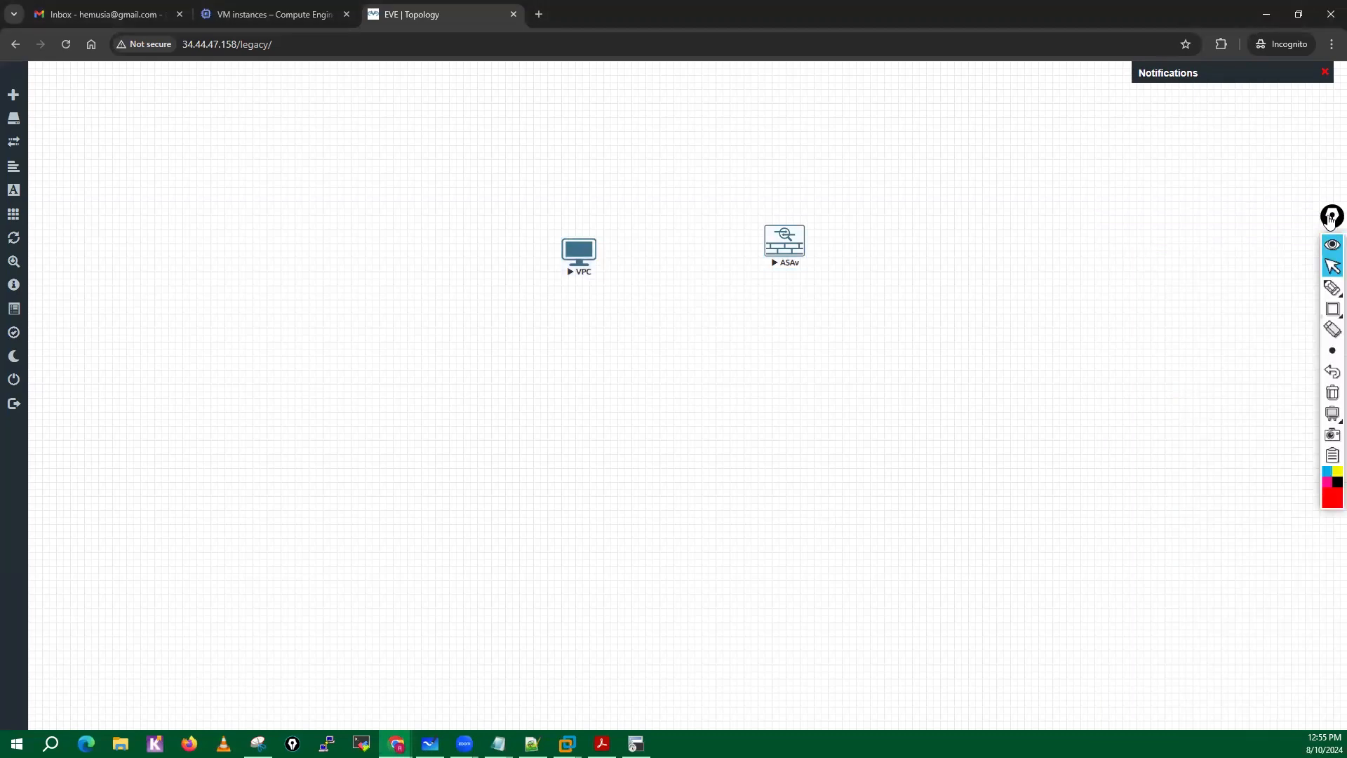
pyautogui.moveTo(1331, 217); pyautogui.dragTo(1333, 206)
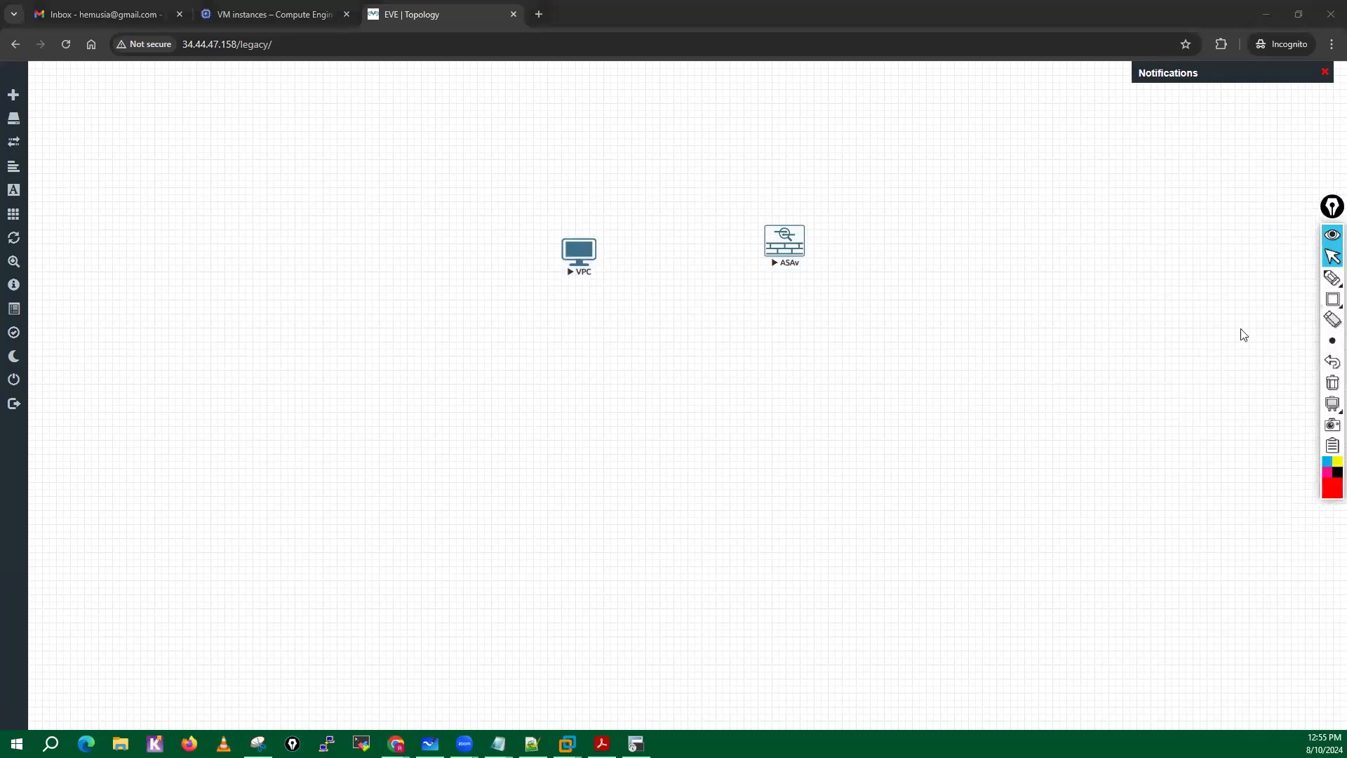
pyautogui.click(1243, 334)
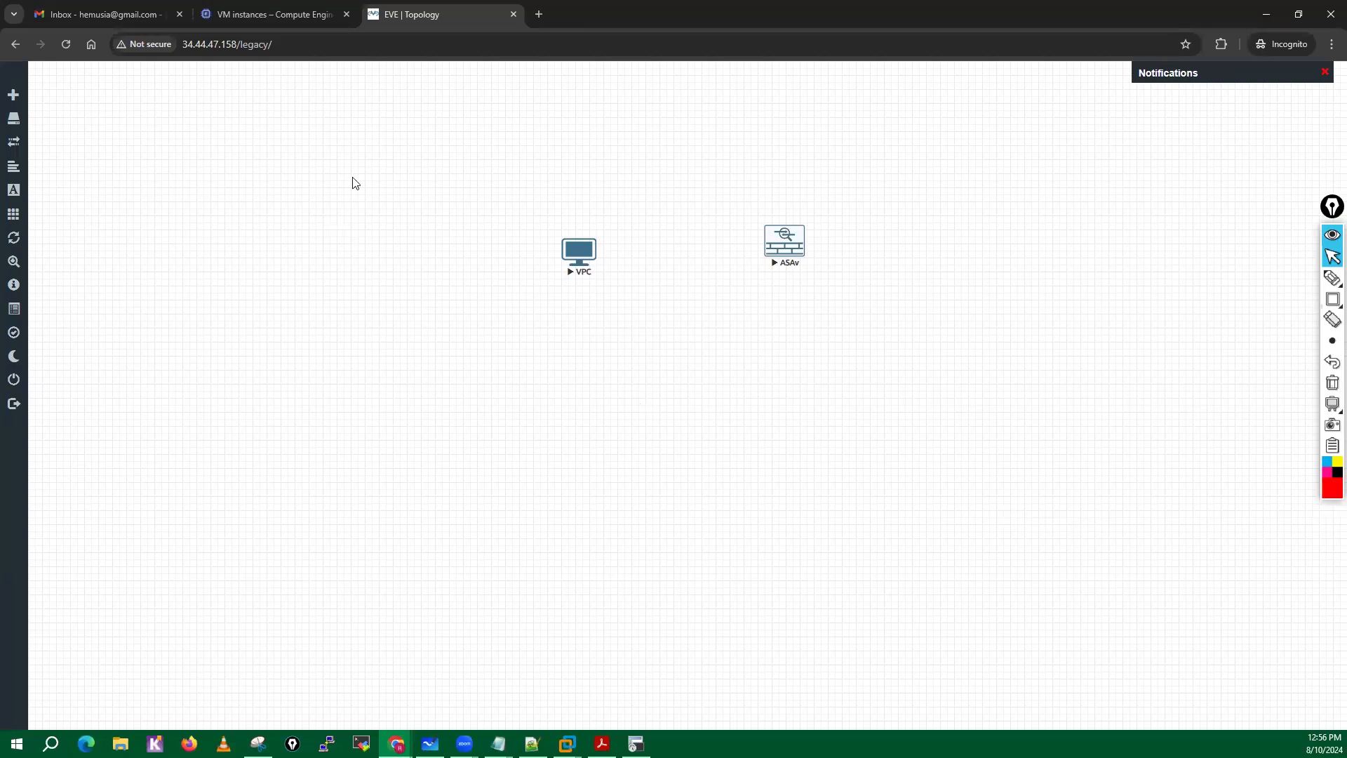
# Add a Palo Alto node to the topology beside the VPC and start it.
pyautogui.rightClick(500, 251)
pyautogui.click(391, 237)
pyautogui.scroll(-10, 662, 566)
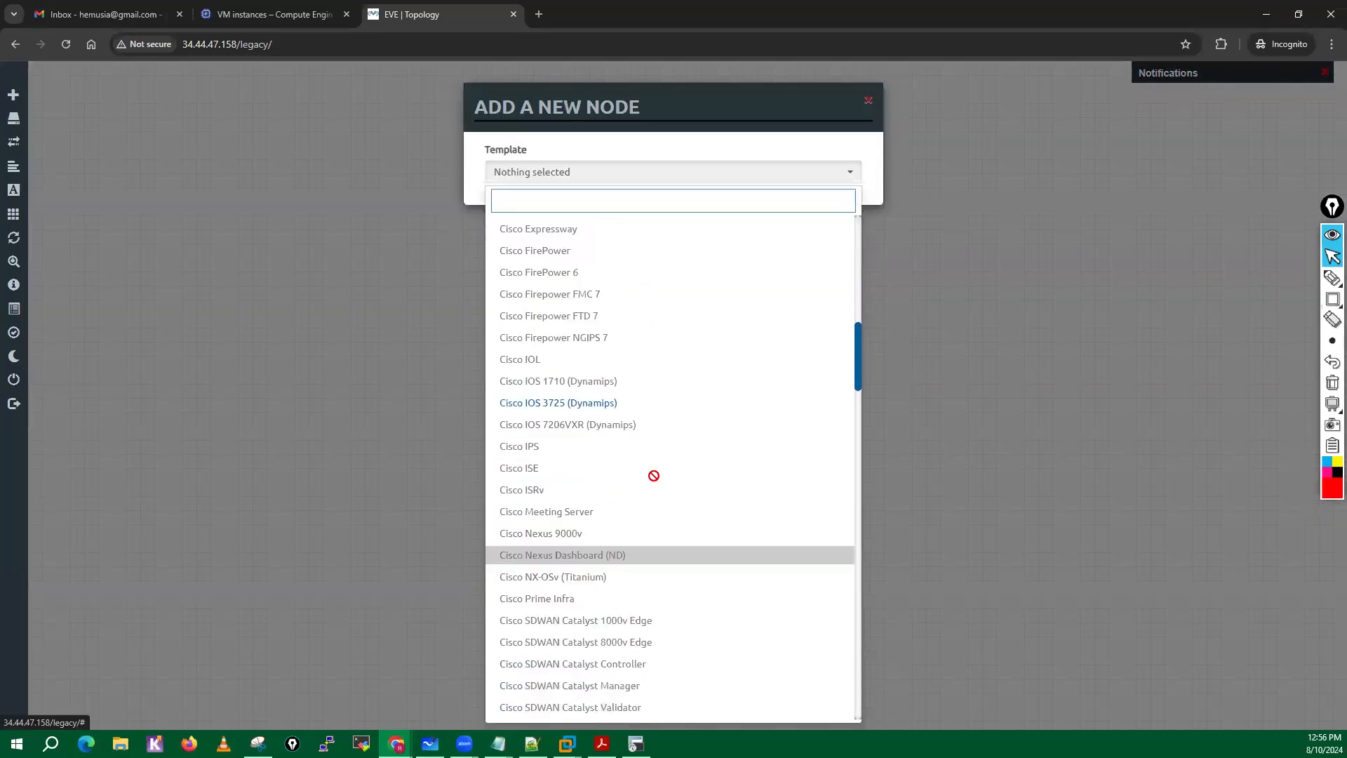
pyautogui.scroll(-1, 654, 476)
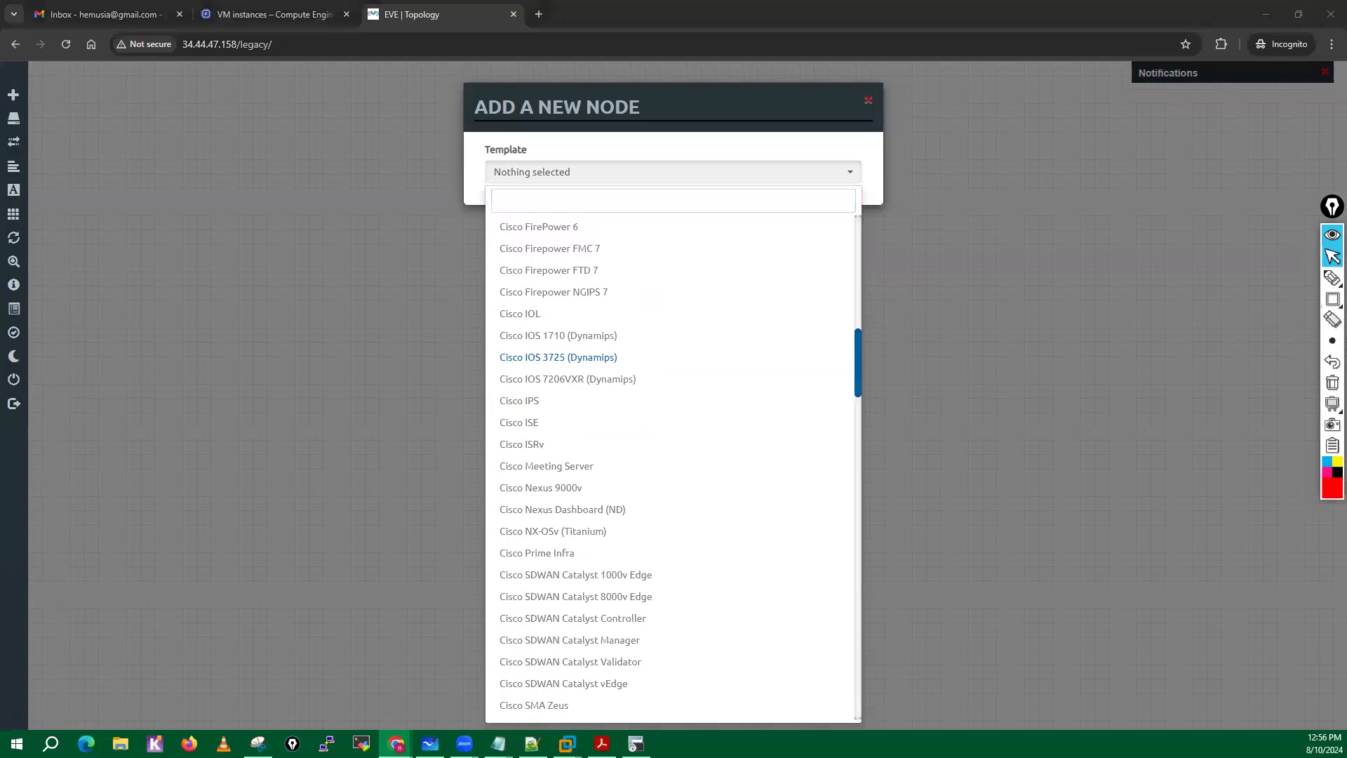
pyautogui.scroll(-8, 679, 498)
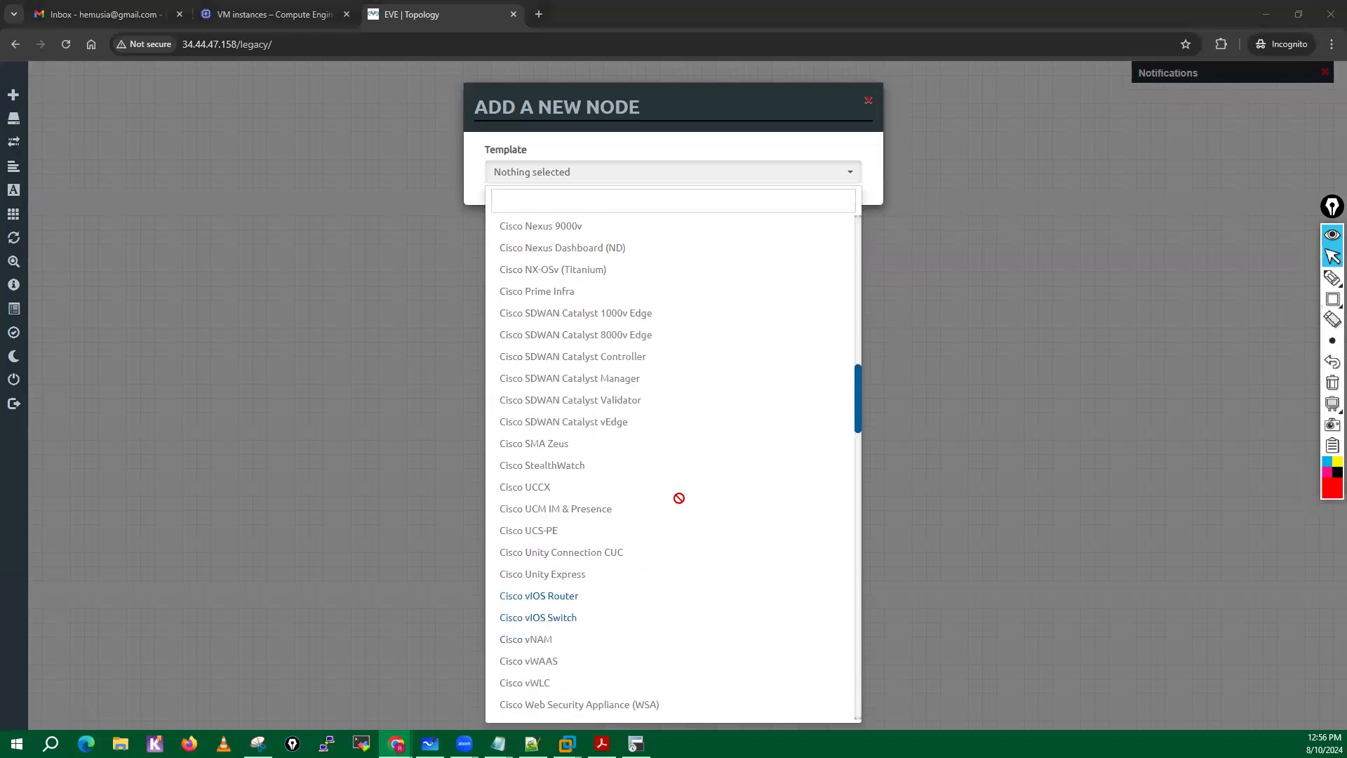
pyautogui.scroll(-20, 679, 498)
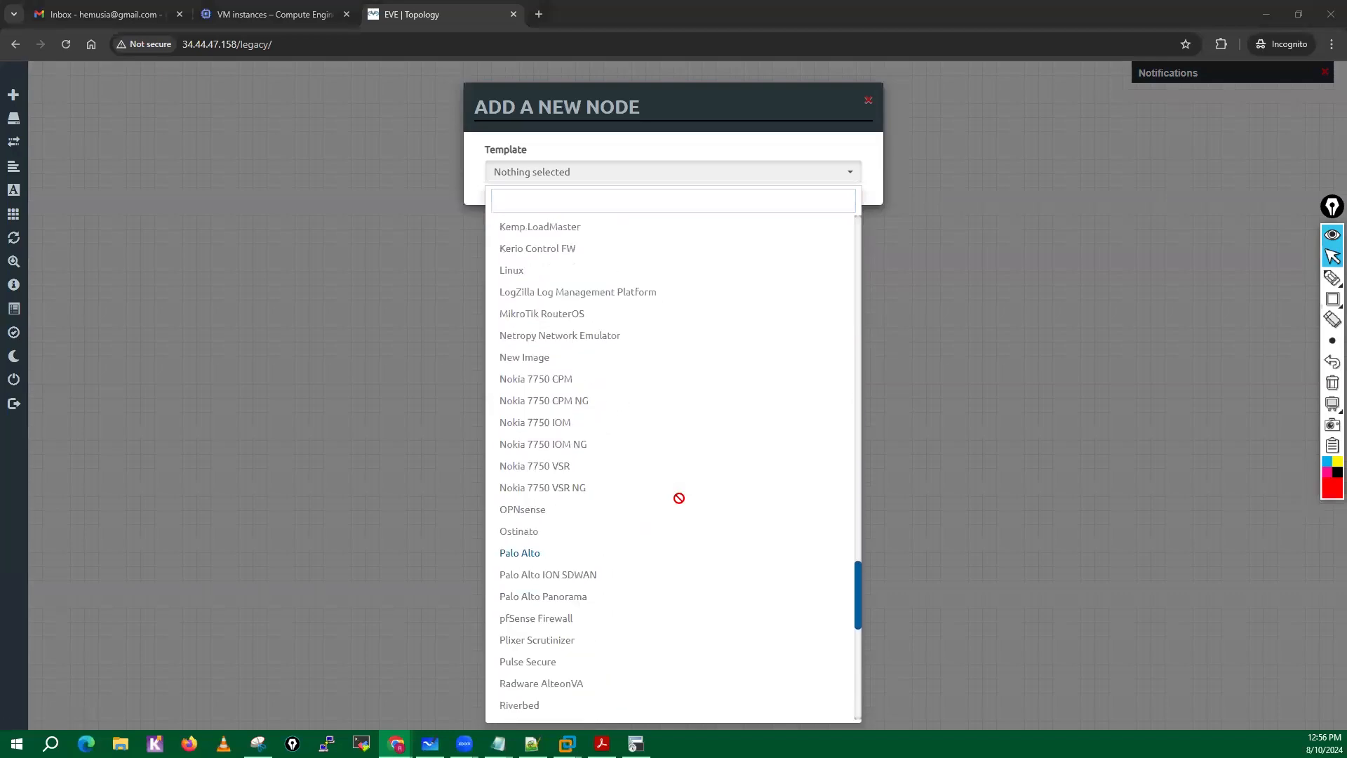
pyautogui.scroll(3, 679, 498)
pyautogui.click(514, 352)
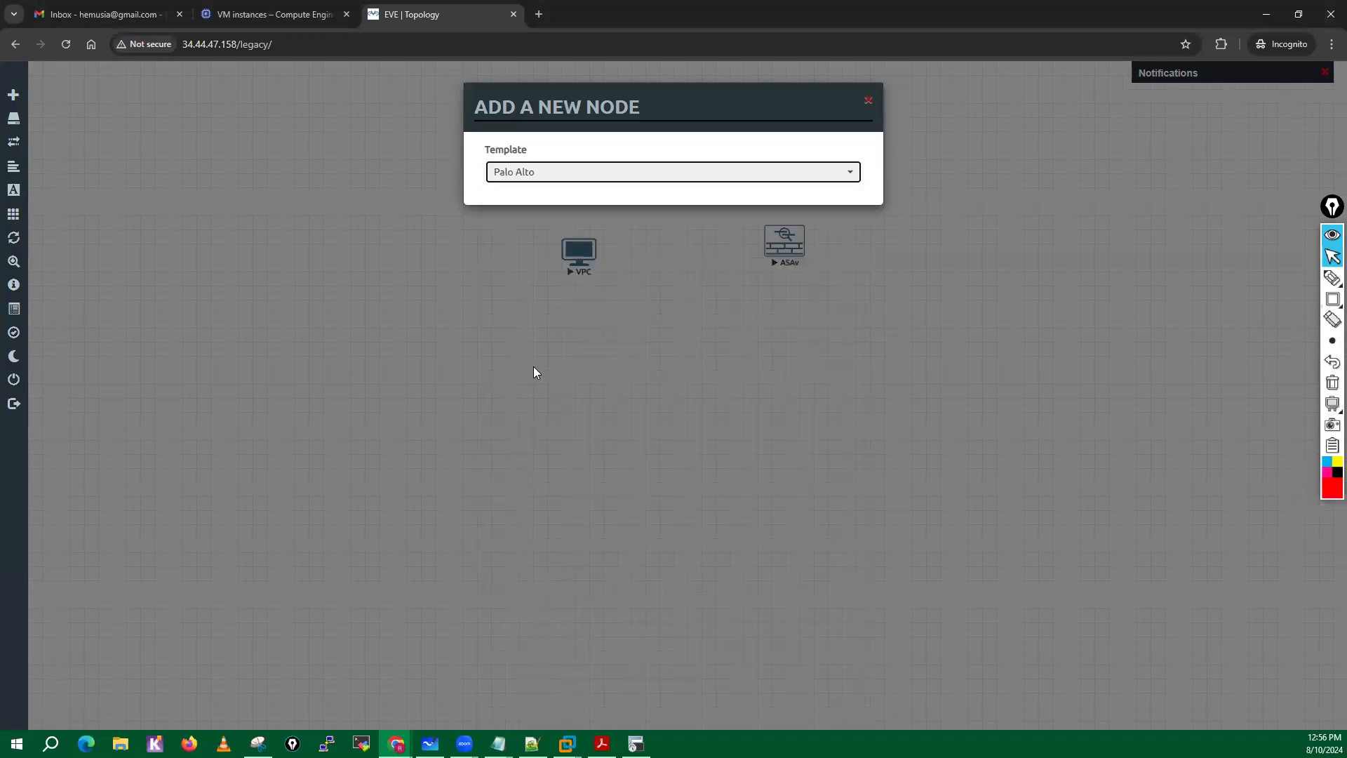
pyautogui.scroll(-3, 674, 635)
pyautogui.click(607, 687)
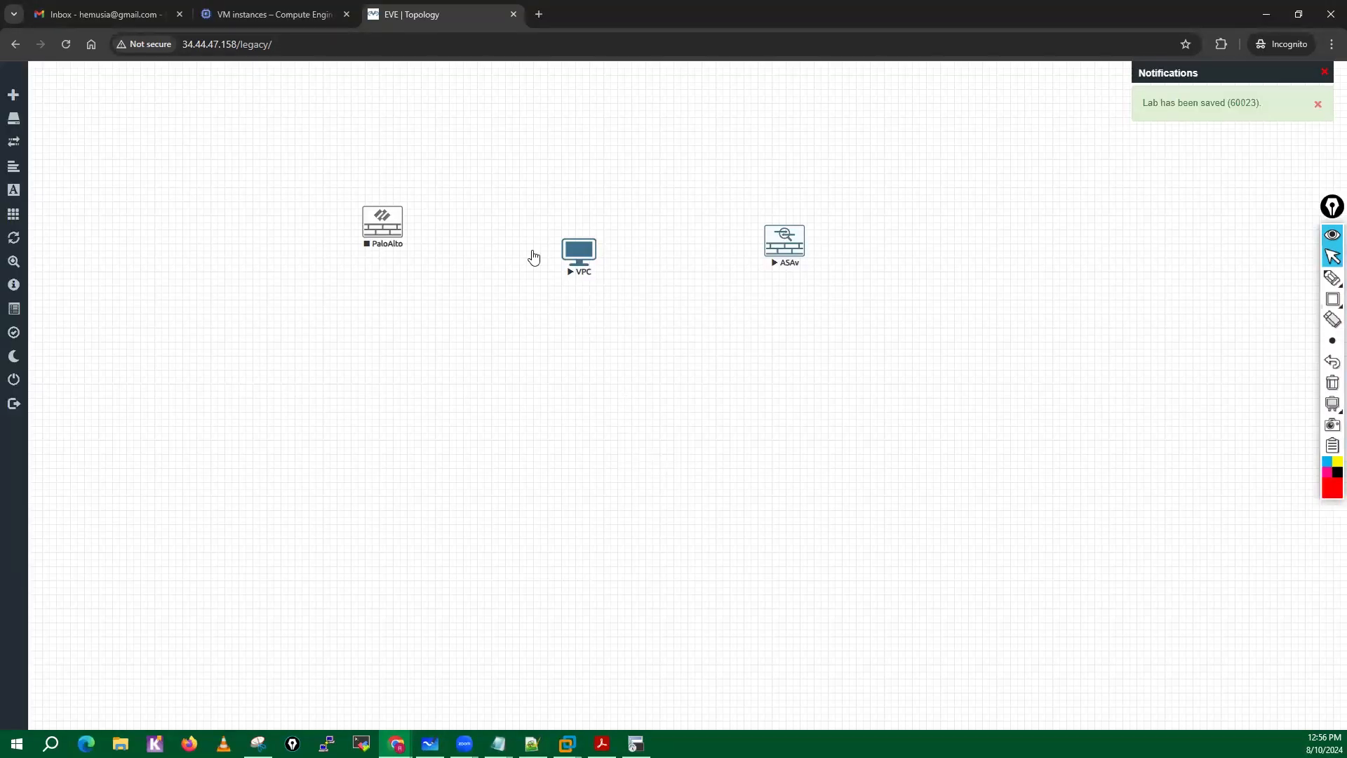
pyautogui.rightClick(384, 235)
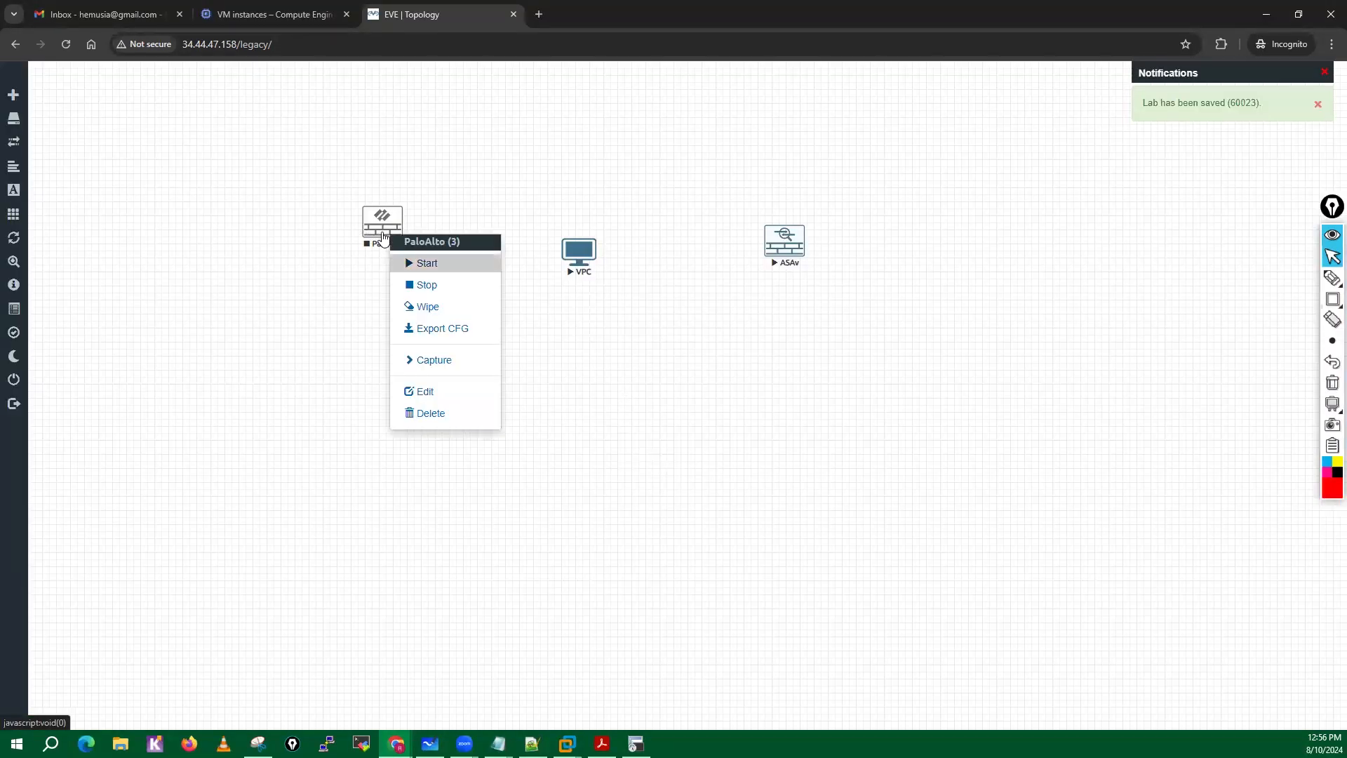
pyautogui.click(421, 262)
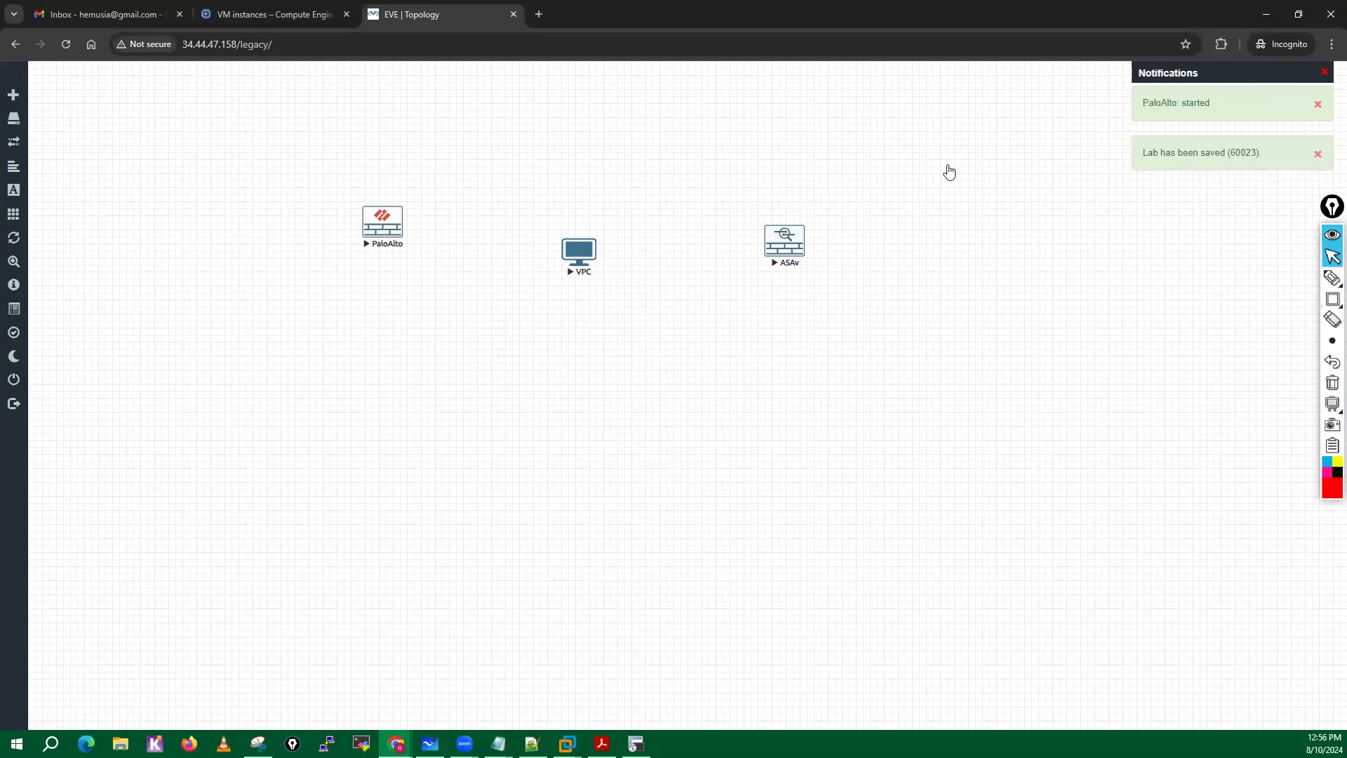
# Delete the PaloAlto, VPC and ASAv nodes together and refresh the topology.
pyautogui.moveTo(305, 163); pyautogui.dragTo(807, 285)
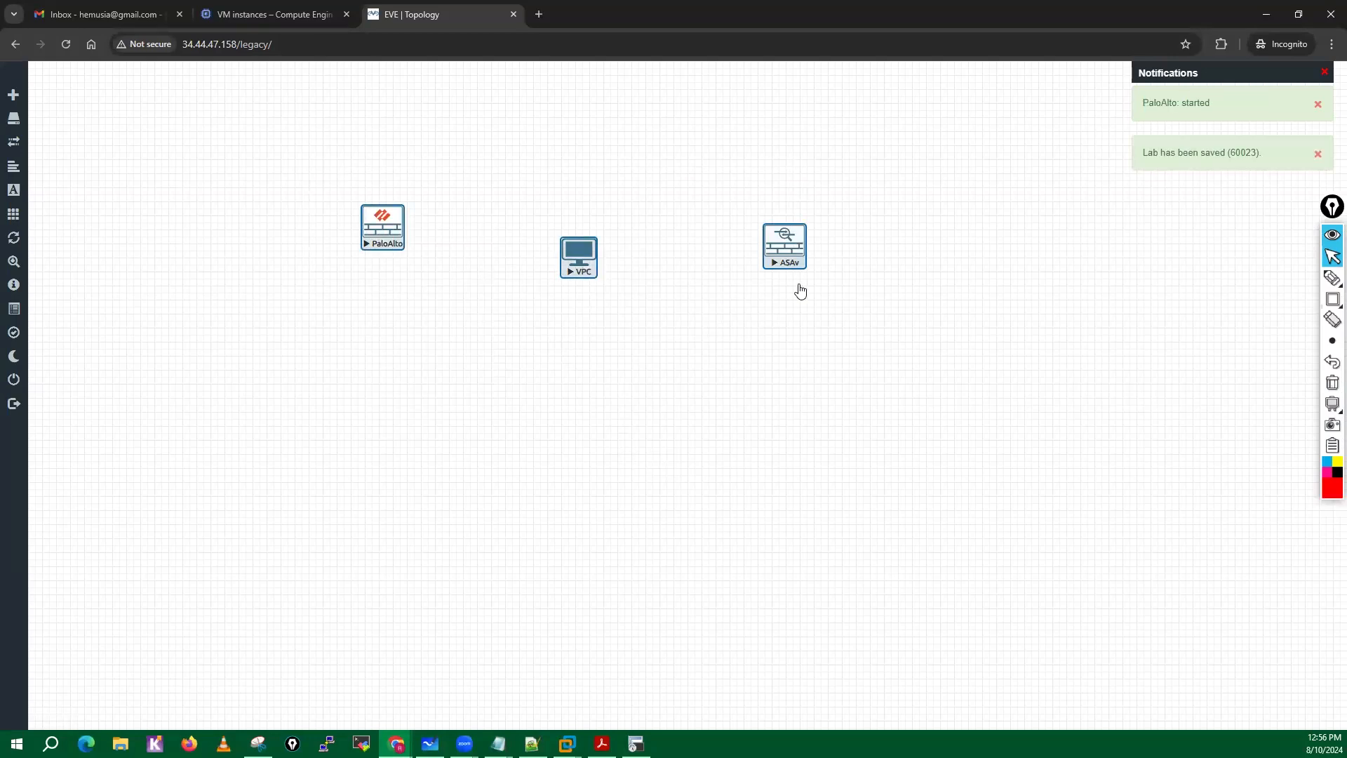
pyautogui.rightClick(795, 282)
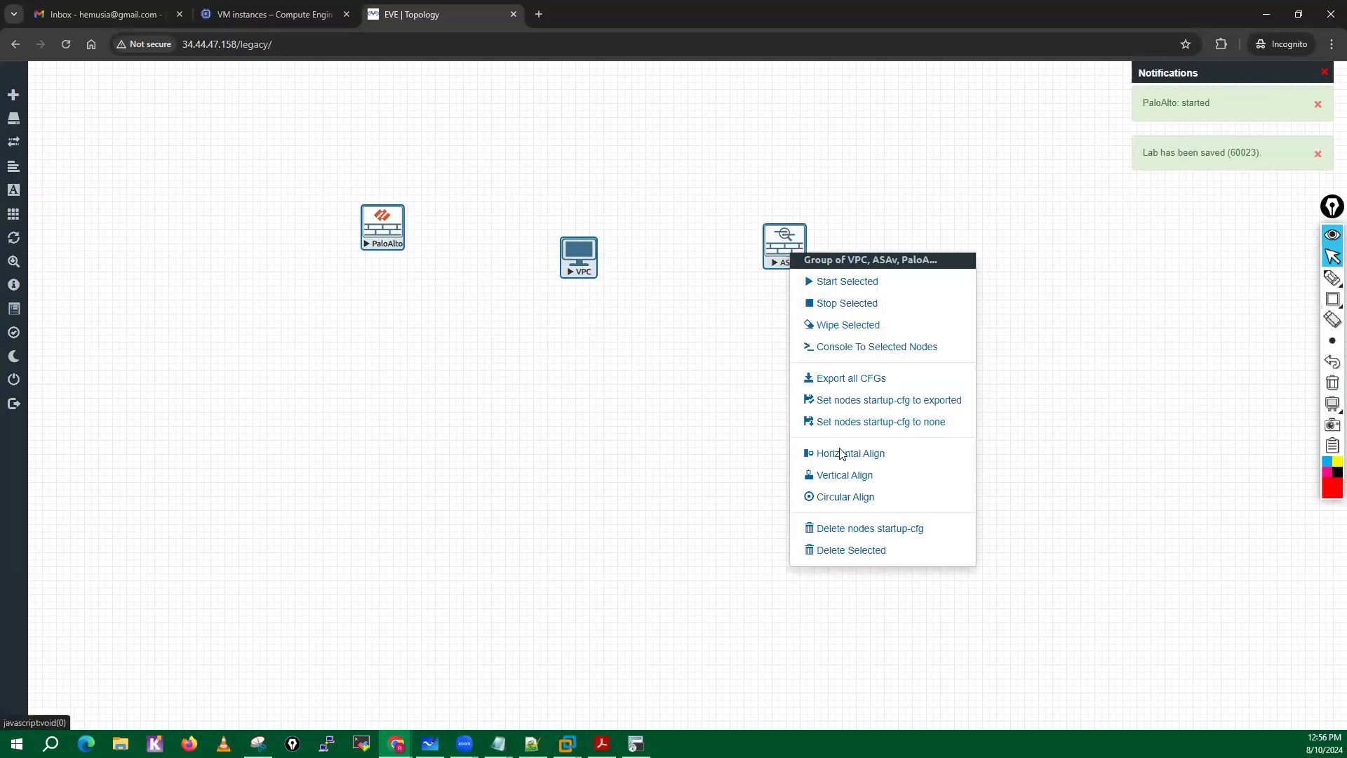
pyautogui.click(840, 552)
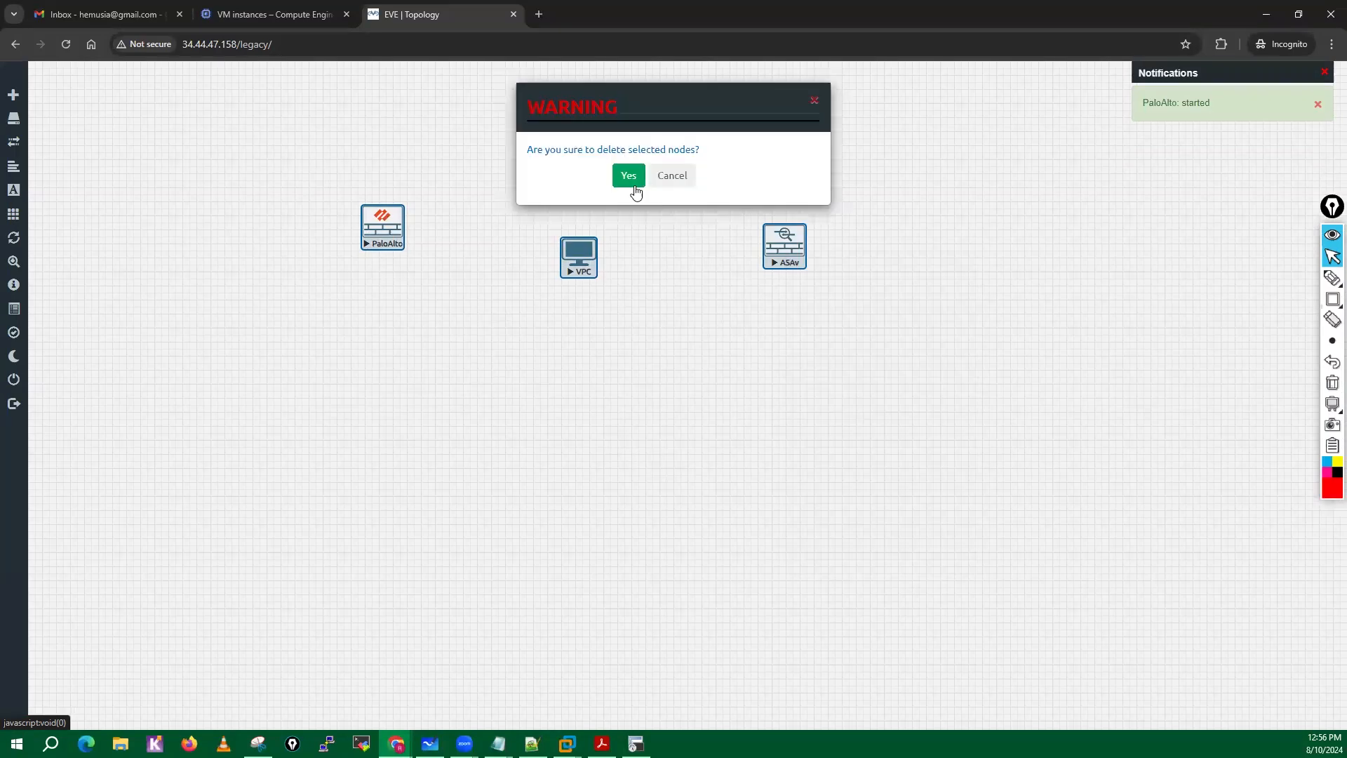
pyautogui.press('Return')
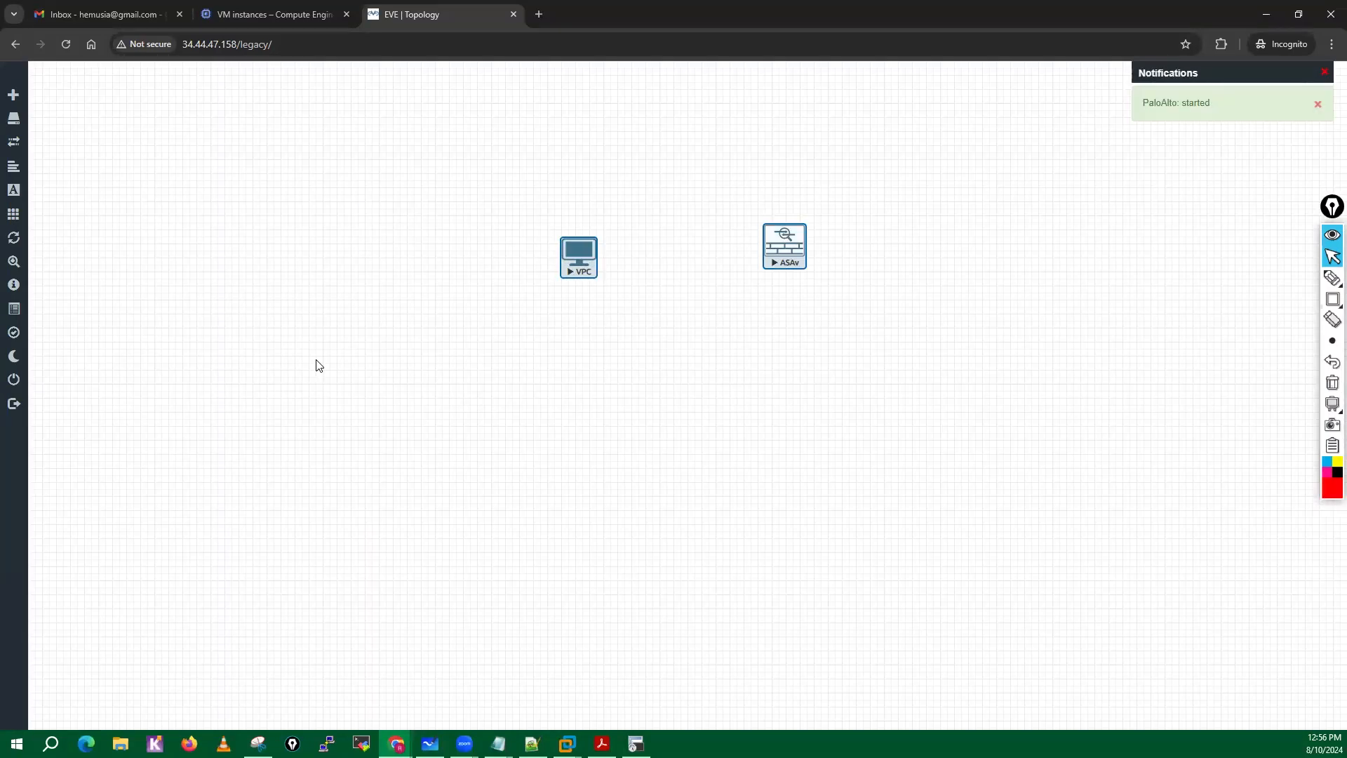
pyautogui.click(16, 238)
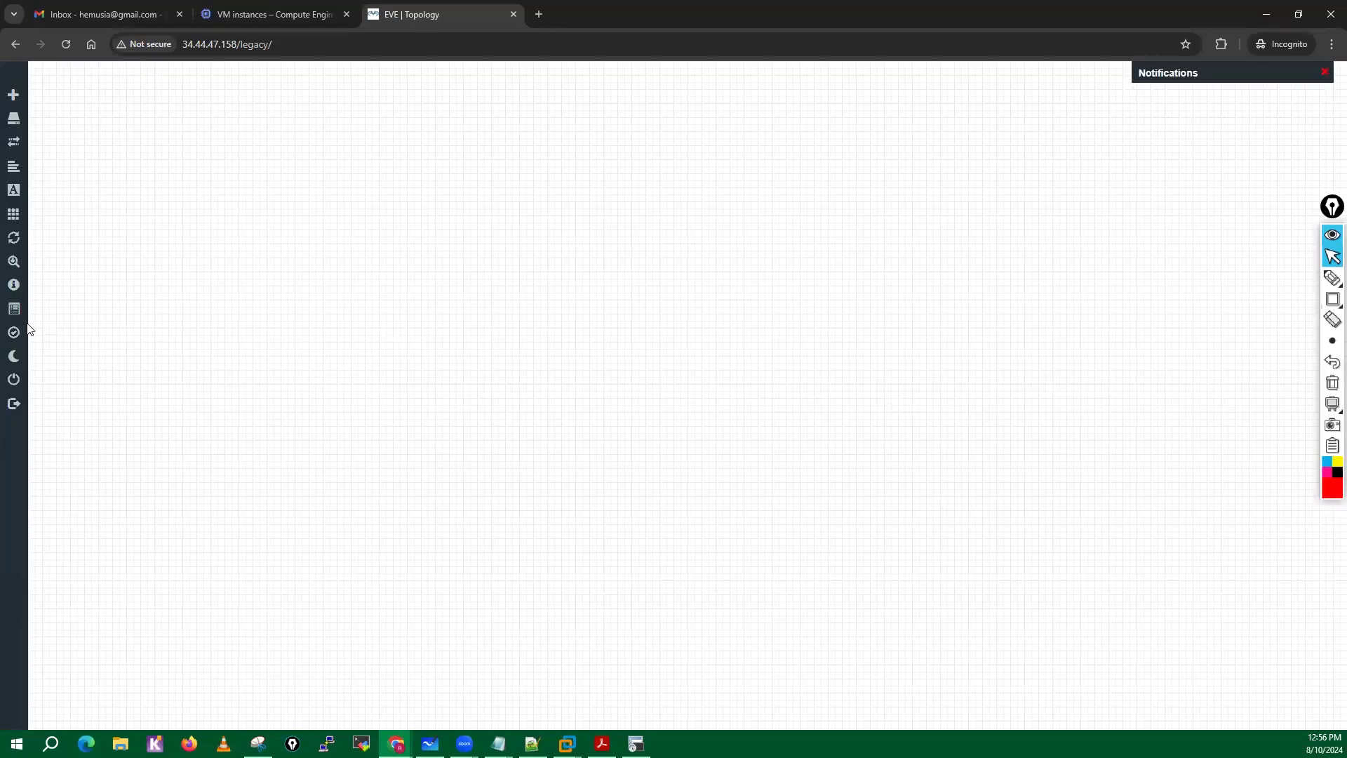
# Close the current lab and open PaloAlto-StaticRoute-PathMonitoring-PBF-ECMP-Lab.unl from the PaloAlto folder.
pyautogui.moveTo(45, 377)
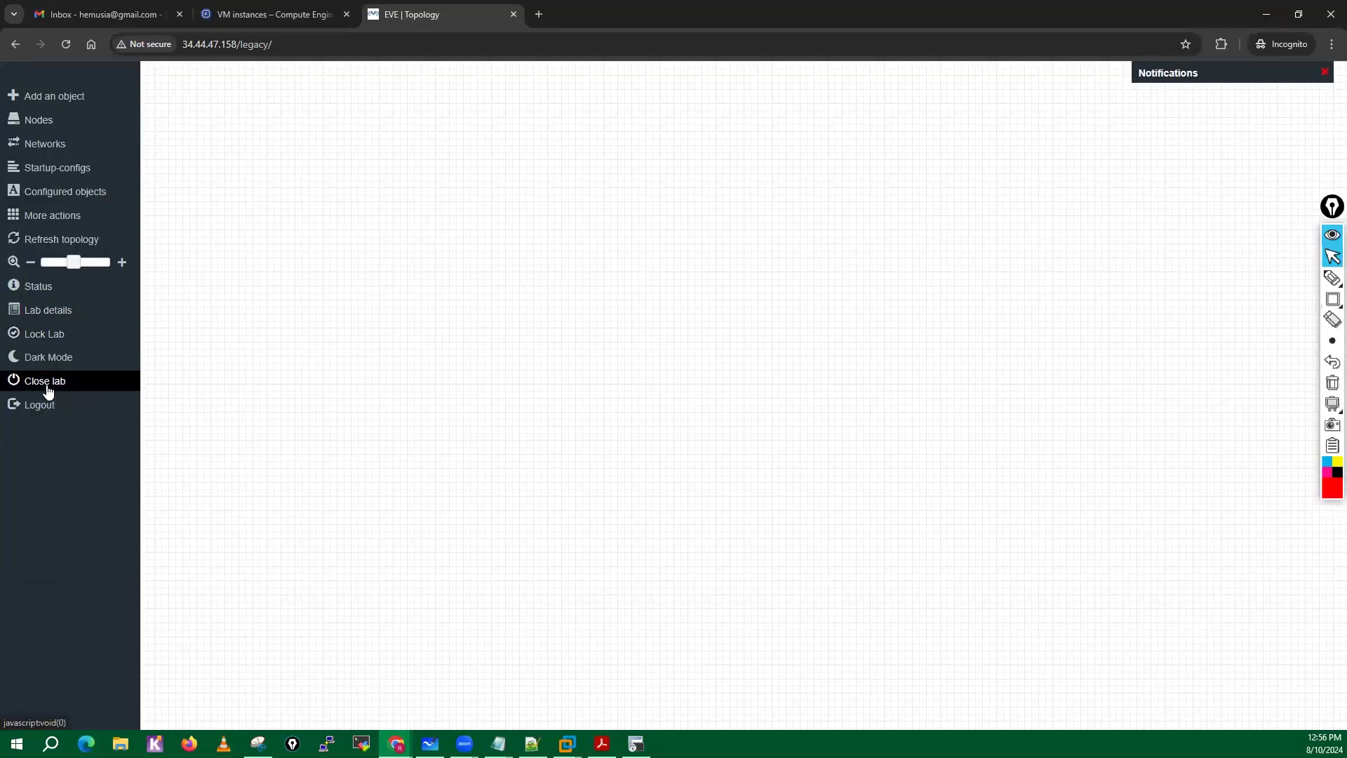
pyautogui.click(47, 386)
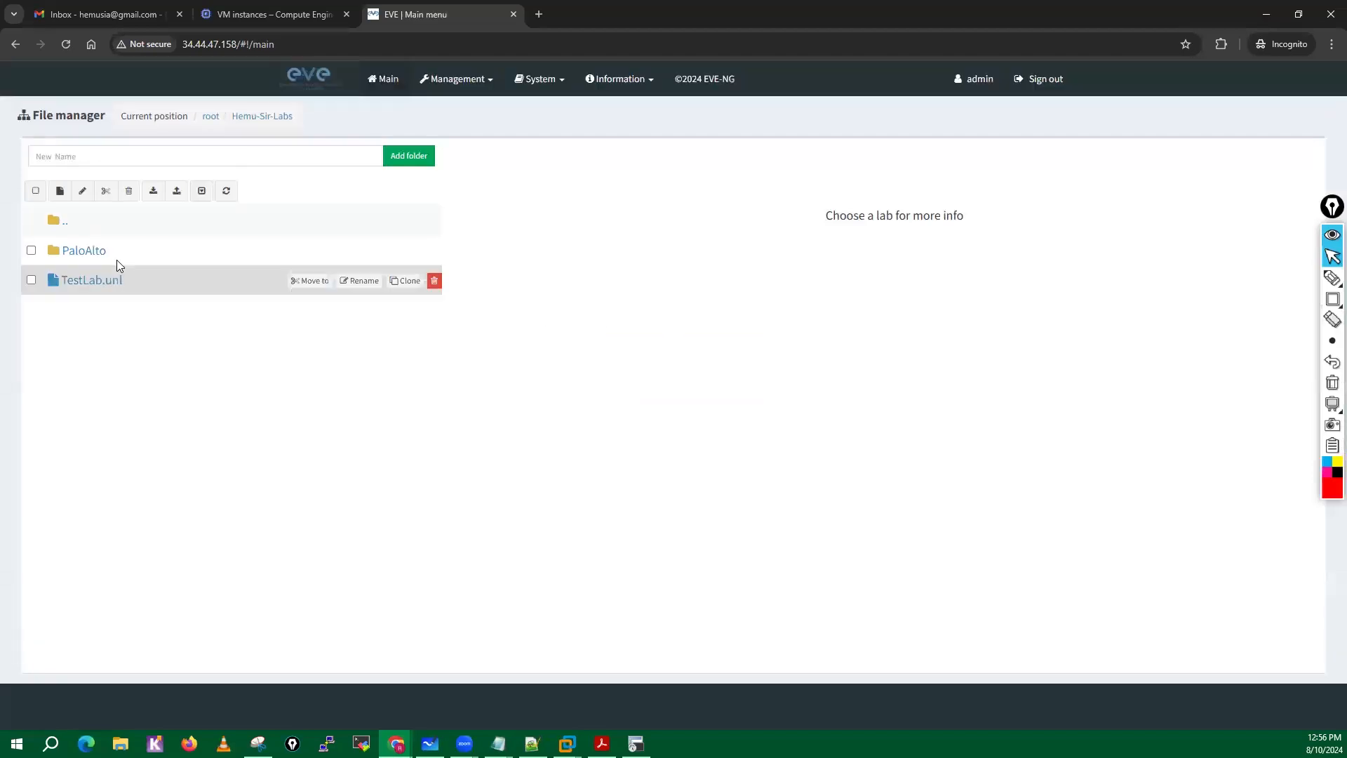
pyautogui.click(87, 257)
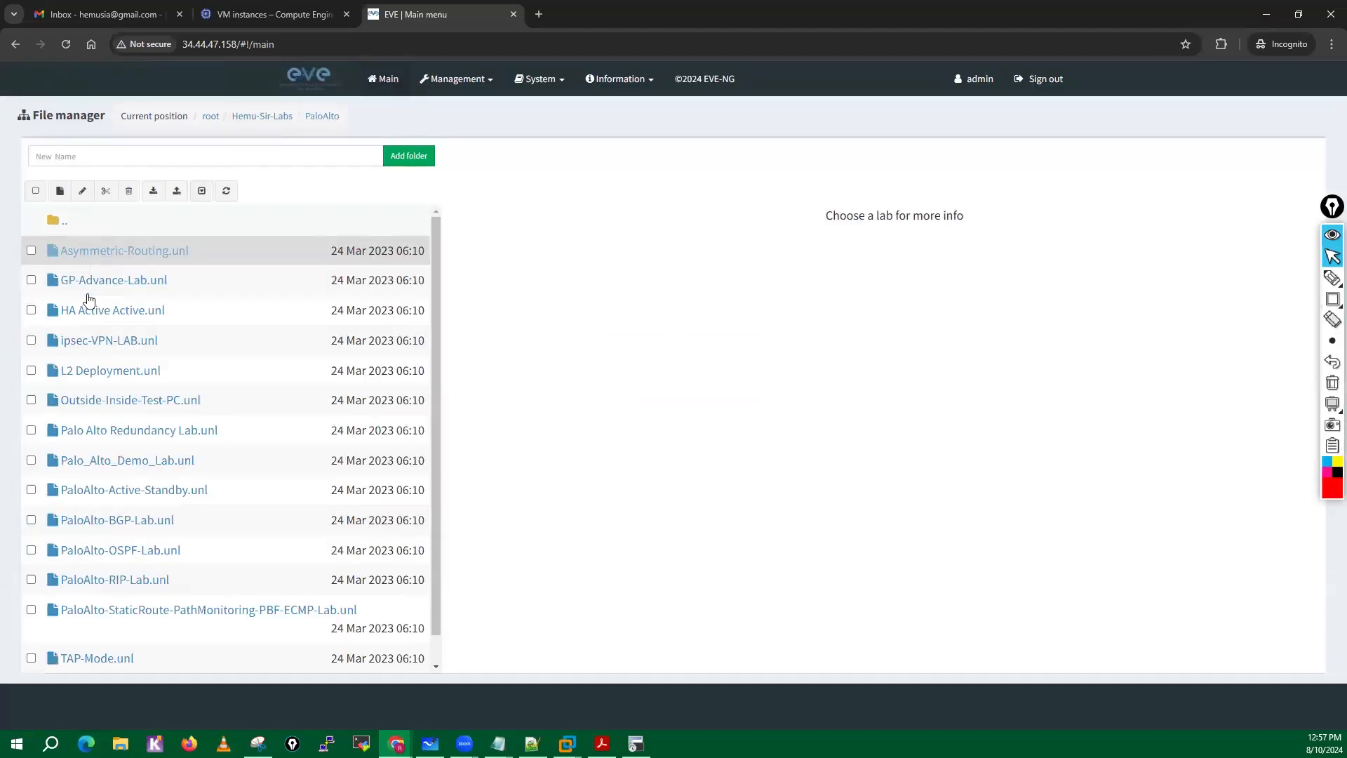
pyautogui.click(133, 610)
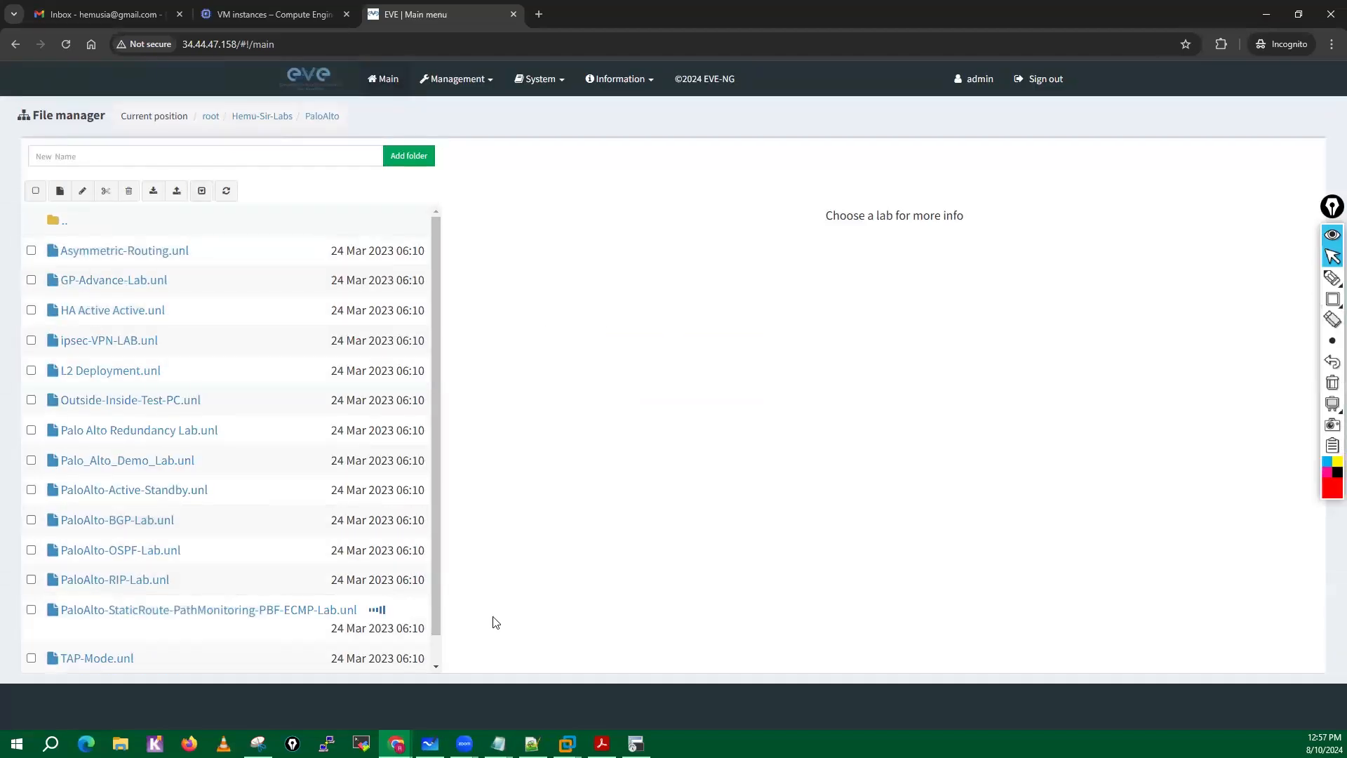
pyautogui.click(510, 582)
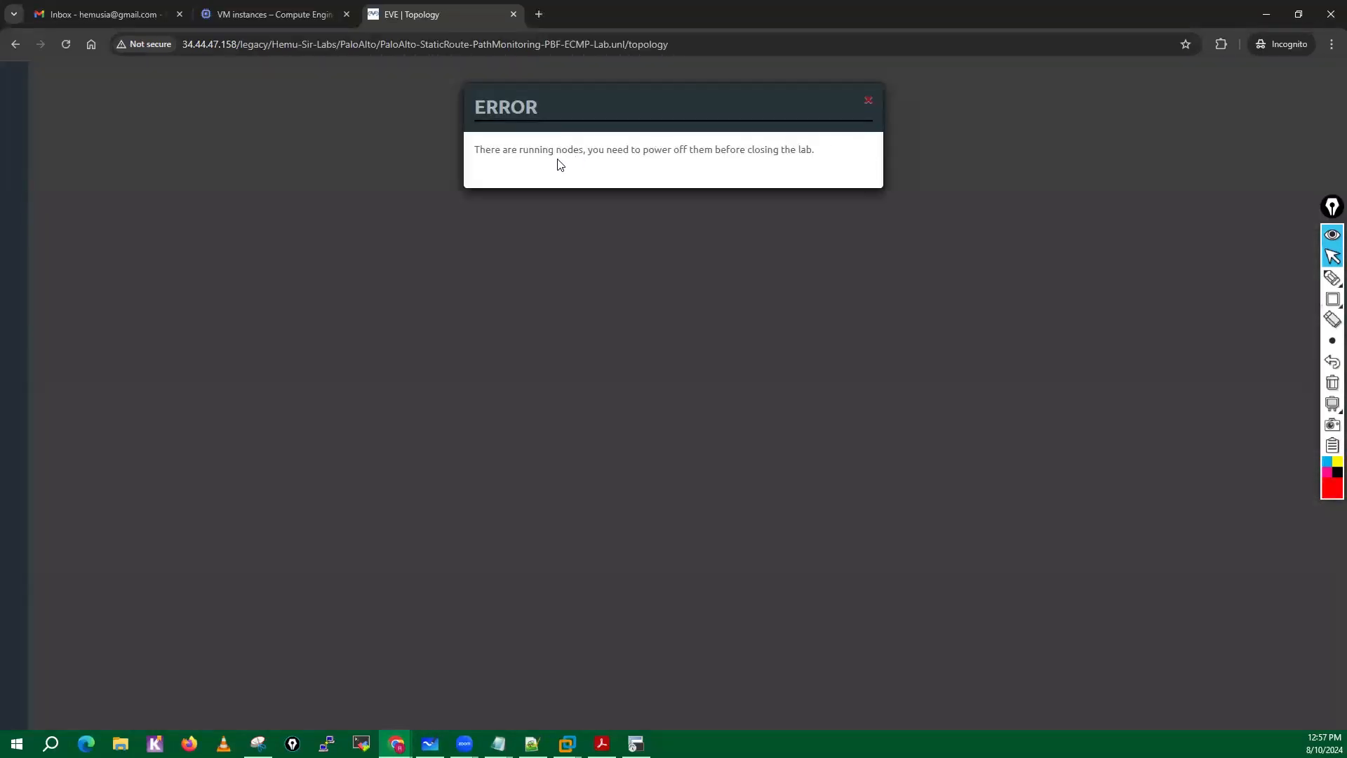
# Dismiss the error dialogs and reload the lab's topology page.
pyautogui.click(868, 103)
pyautogui.click(870, 103)
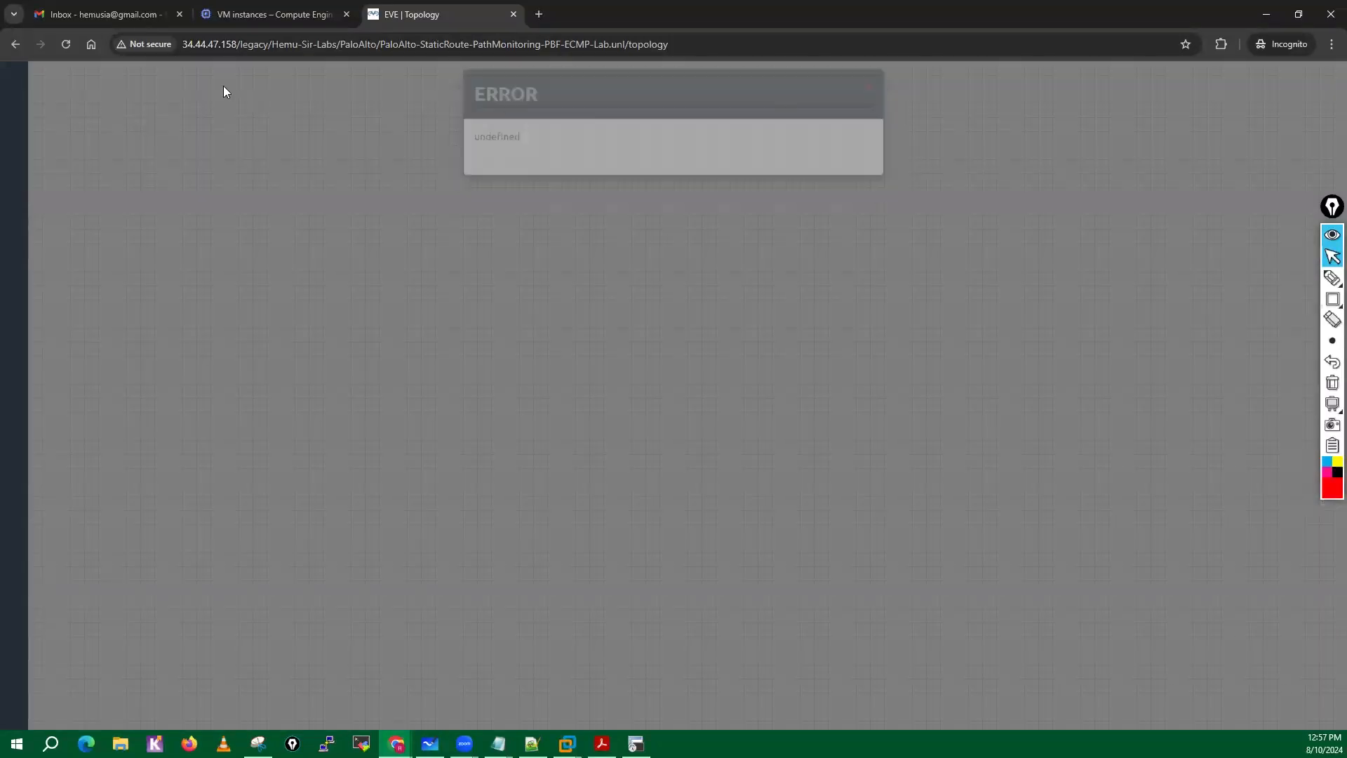
pyautogui.click(66, 44)
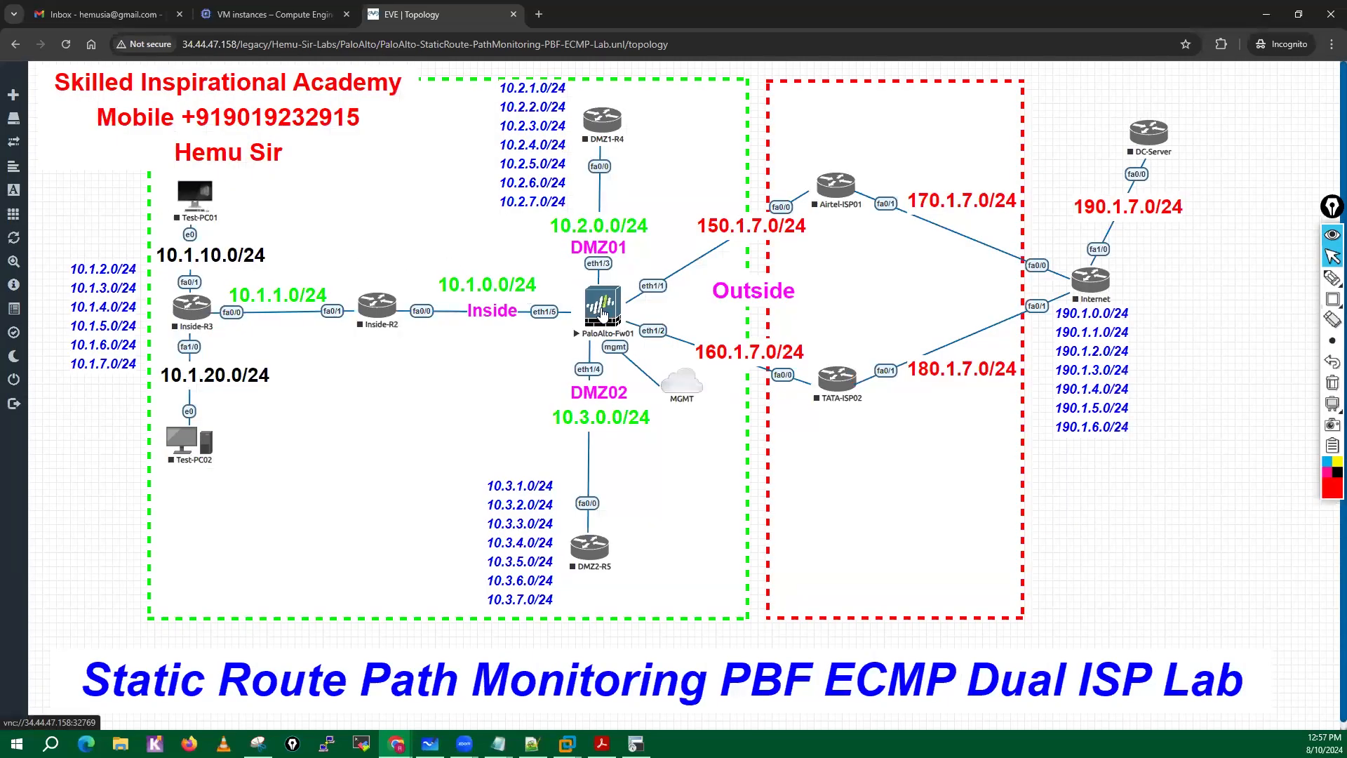
# Try to stop the PaloAlto-Fw01 node twice, refreshing the topology between the attempts.
pyautogui.rightClick(606, 310)
pyautogui.click(649, 340)
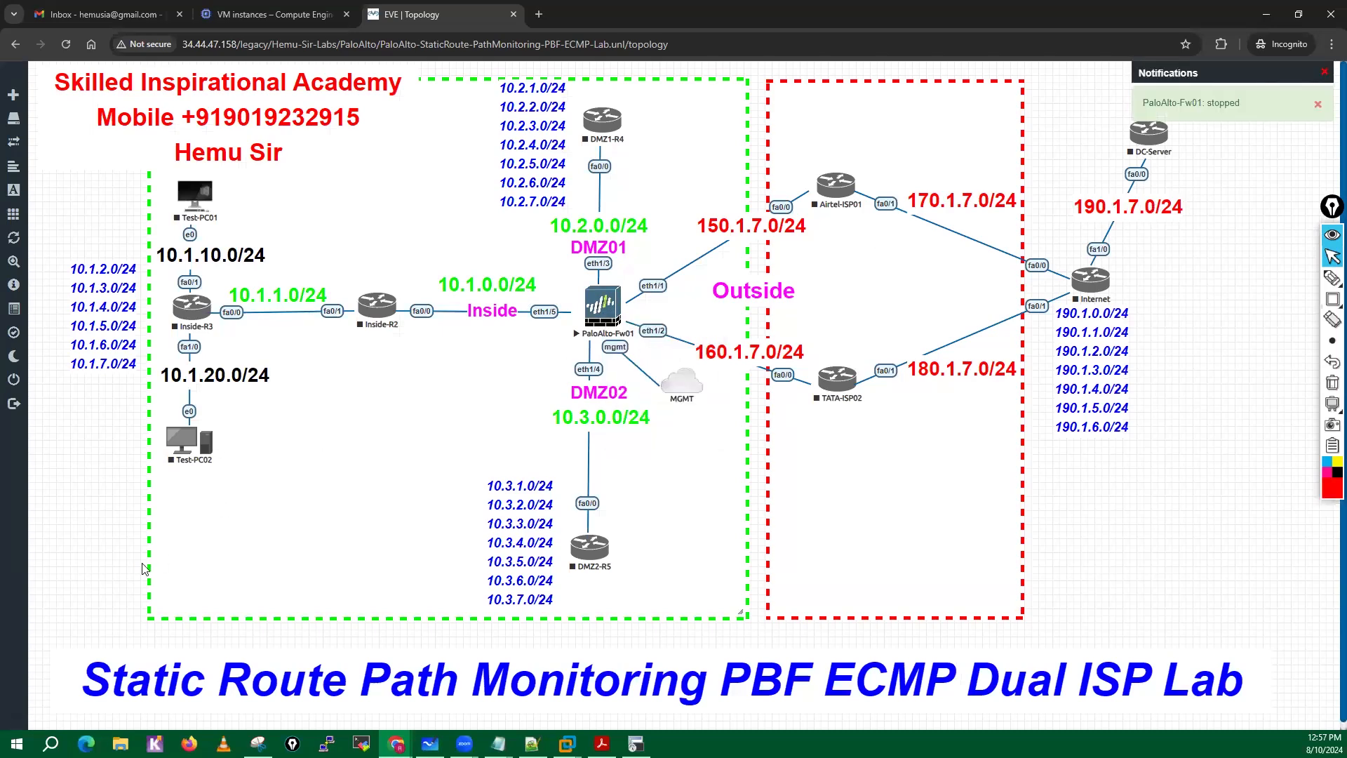
pyautogui.moveTo(21, 410)
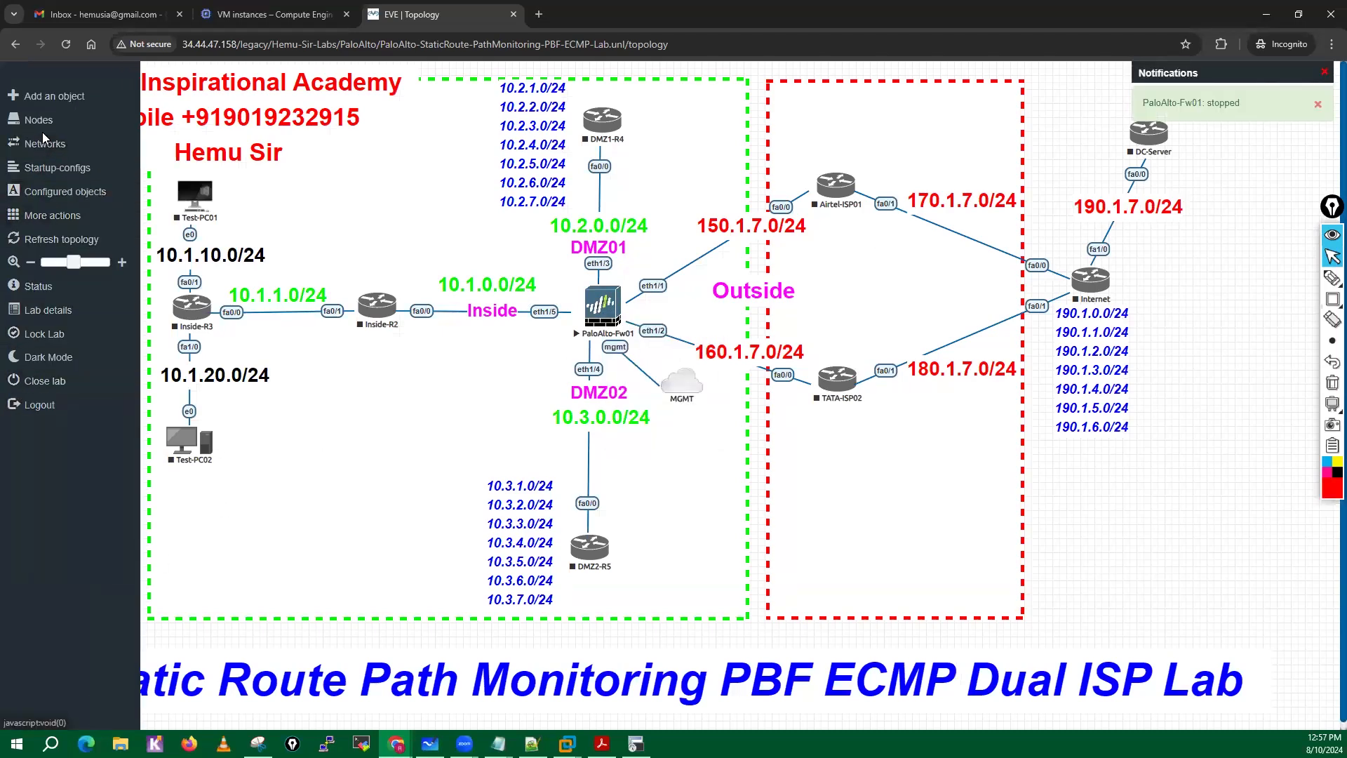
pyautogui.click(53, 239)
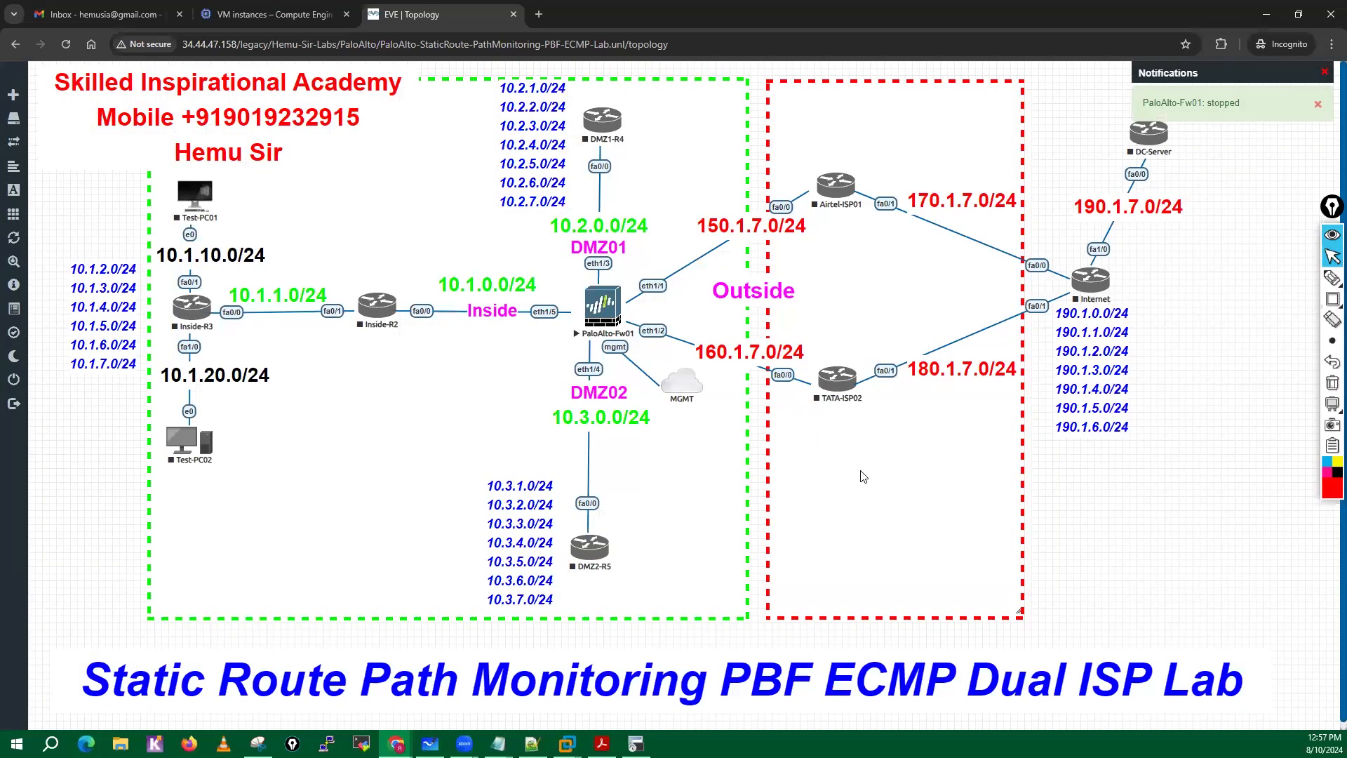
pyautogui.rightClick(597, 312)
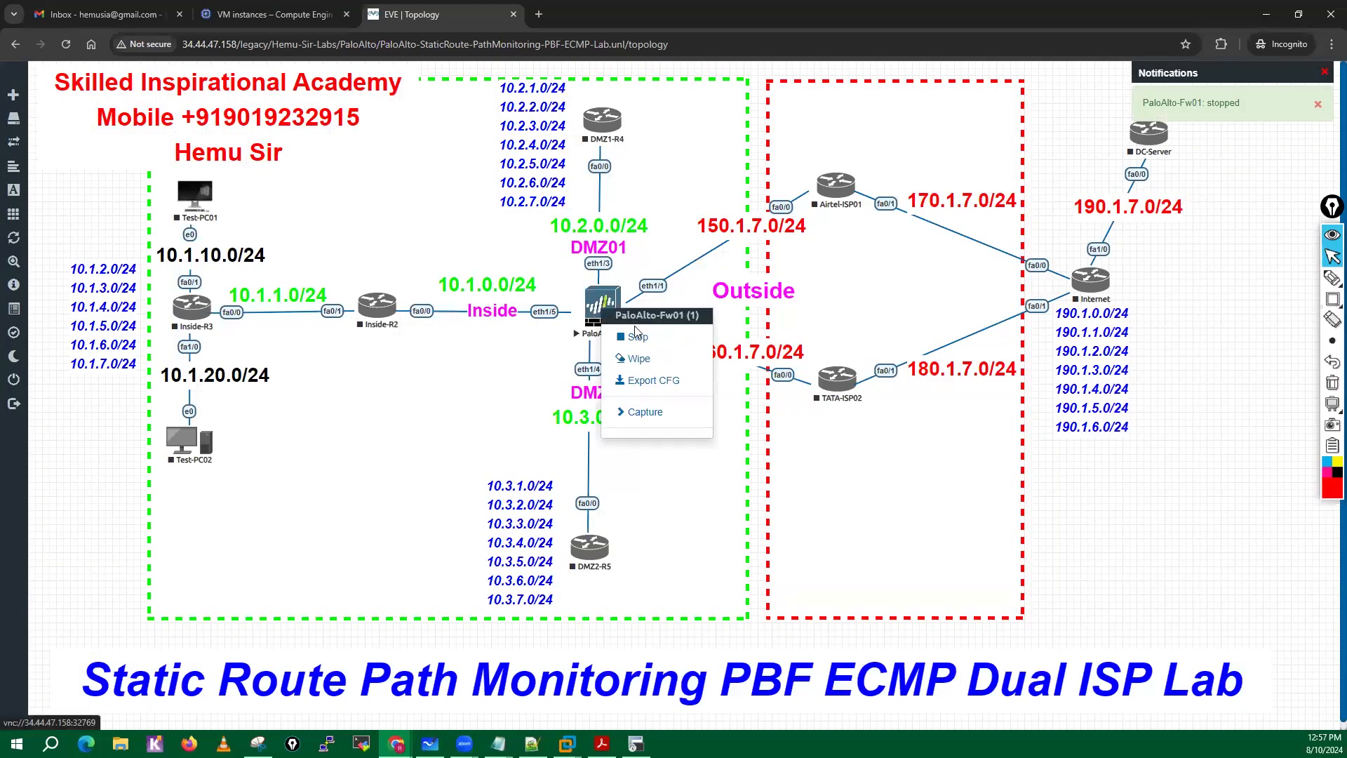
pyautogui.click(638, 337)
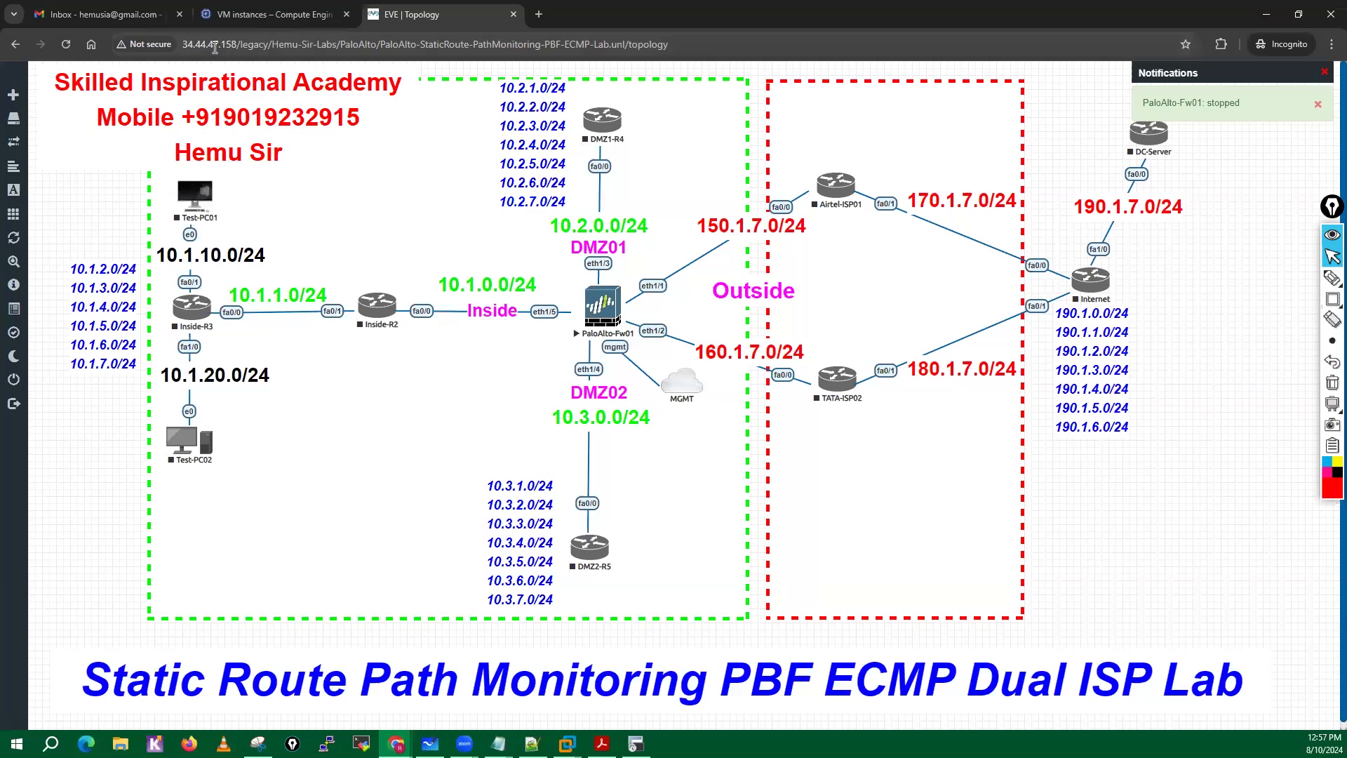
# Start the Test-PC01, Inside-R3 and Inside-R2 nodes one after another.
pyautogui.rightClick(200, 196)
pyautogui.click(238, 222)
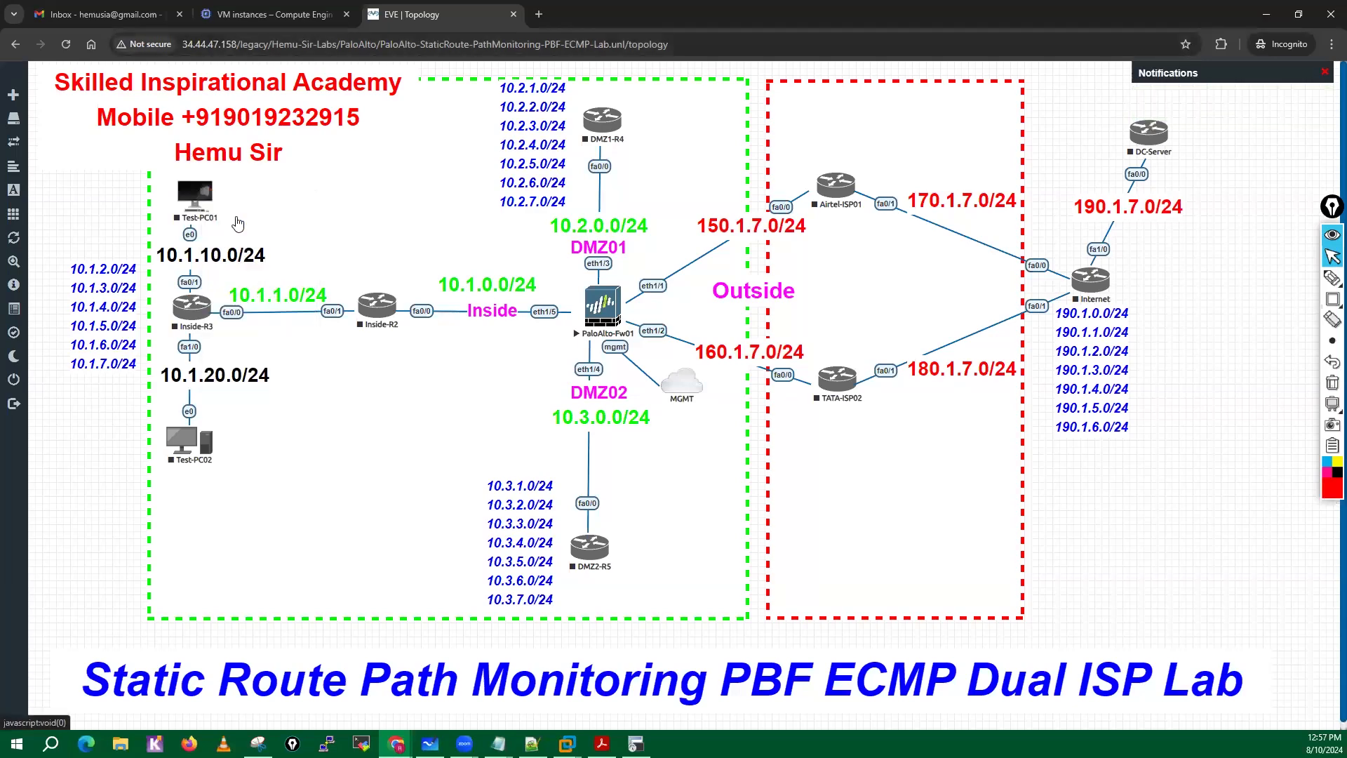
pyautogui.rightClick(194, 307)
pyautogui.click(240, 337)
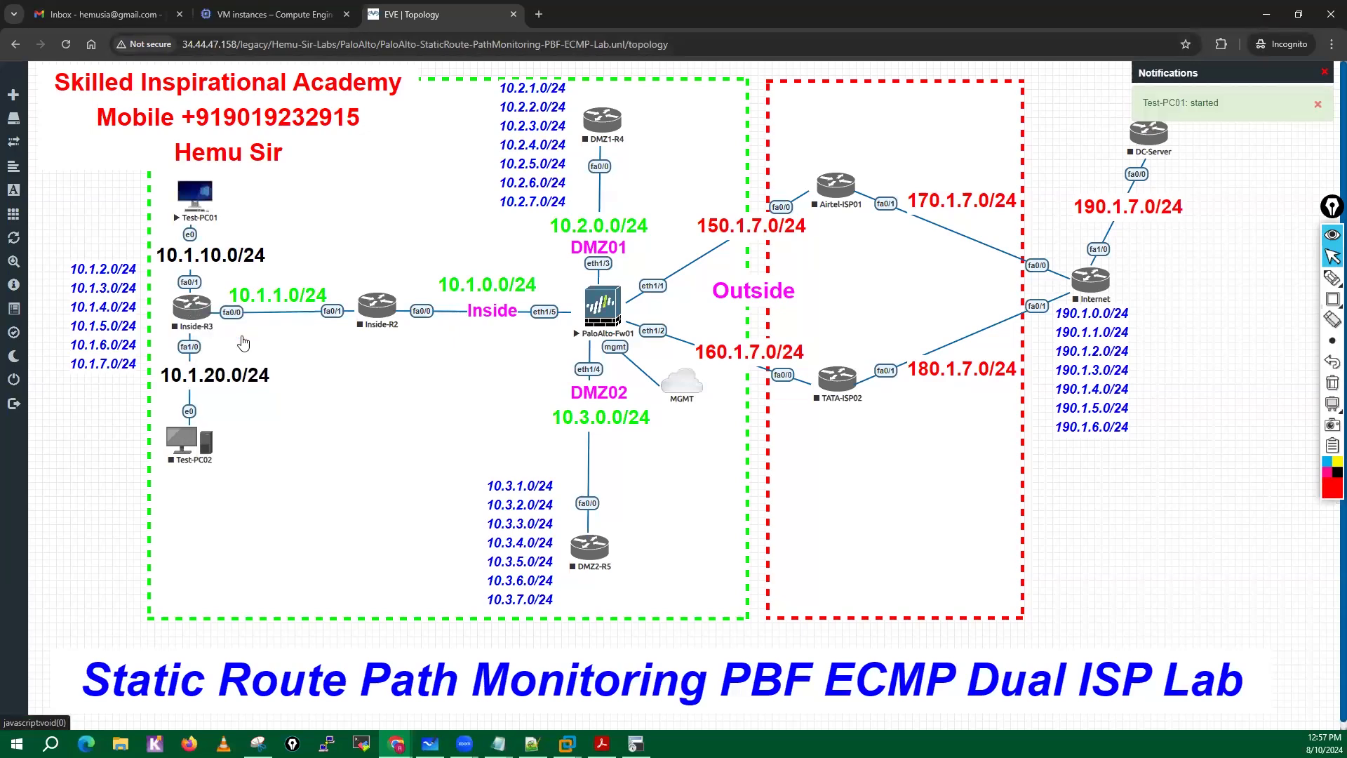
pyautogui.rightClick(372, 306)
pyautogui.click(410, 338)
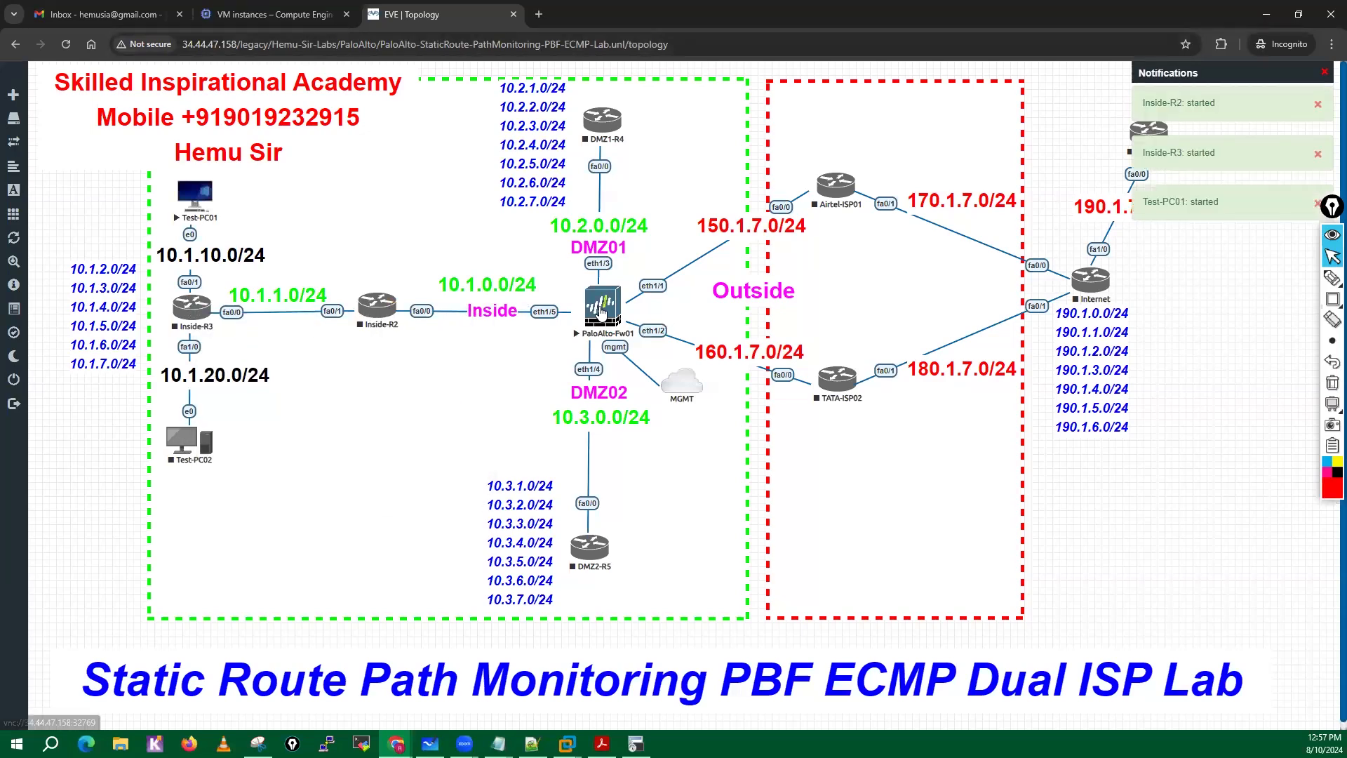
# Stop and wipe all nodes in the Dual ISP lab, and clear the notifications.
pyautogui.click(602, 312)
pyautogui.click(710, 152)
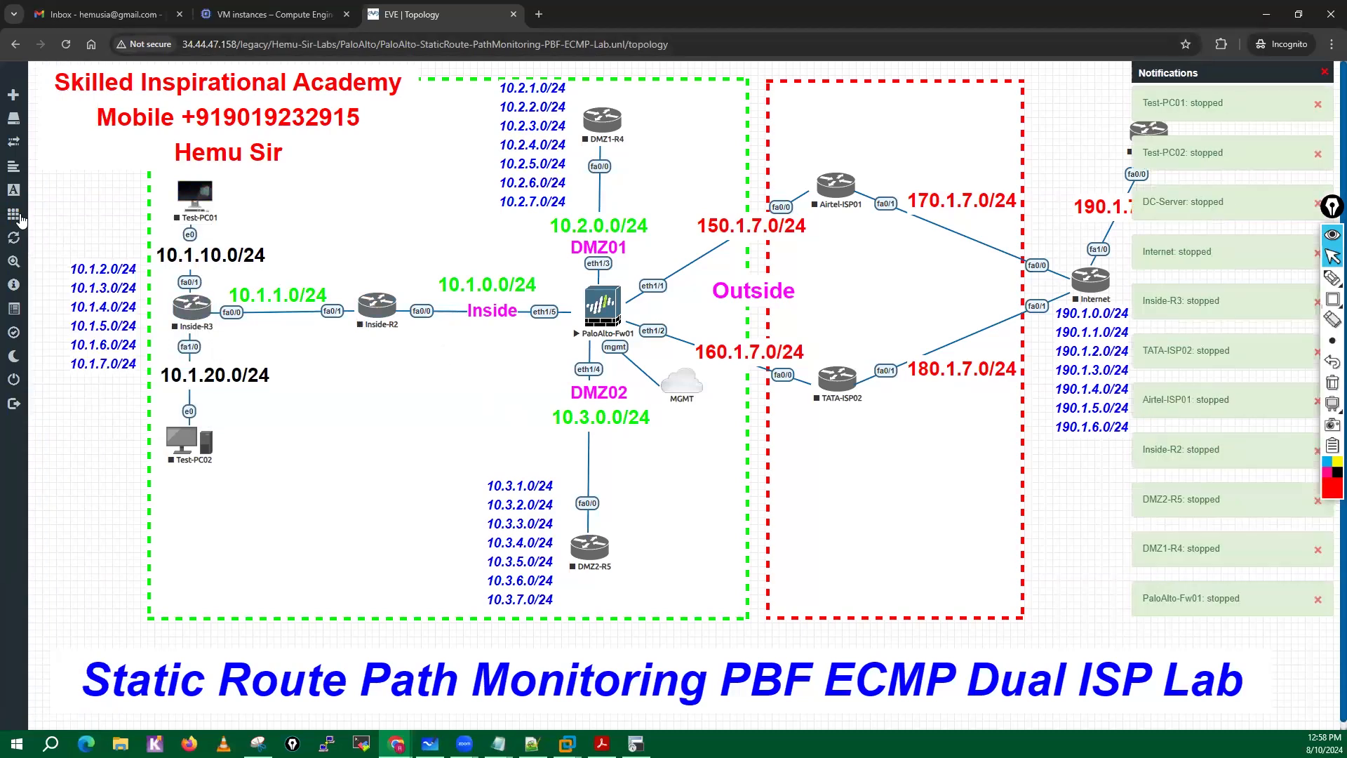
pyautogui.moveTo(16, 218)
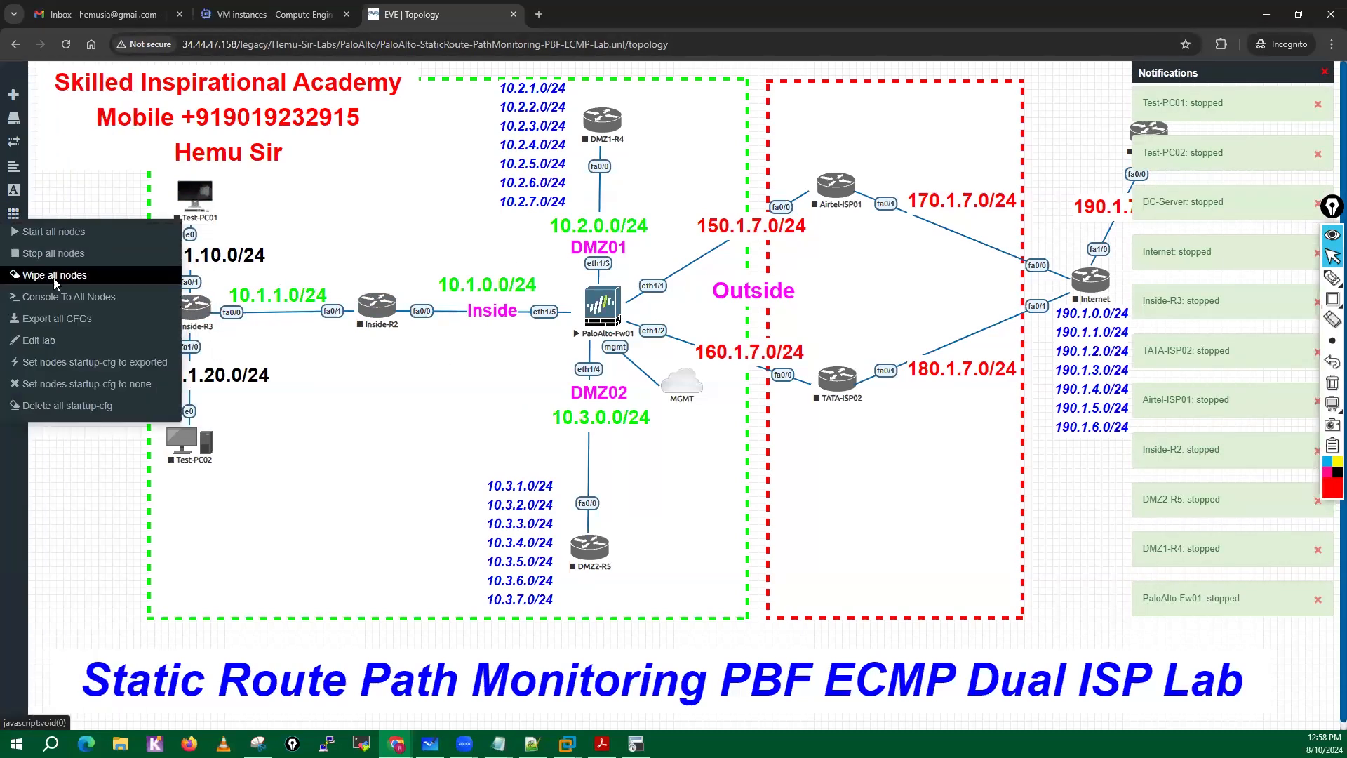
pyautogui.click(42, 278)
pyautogui.click(628, 172)
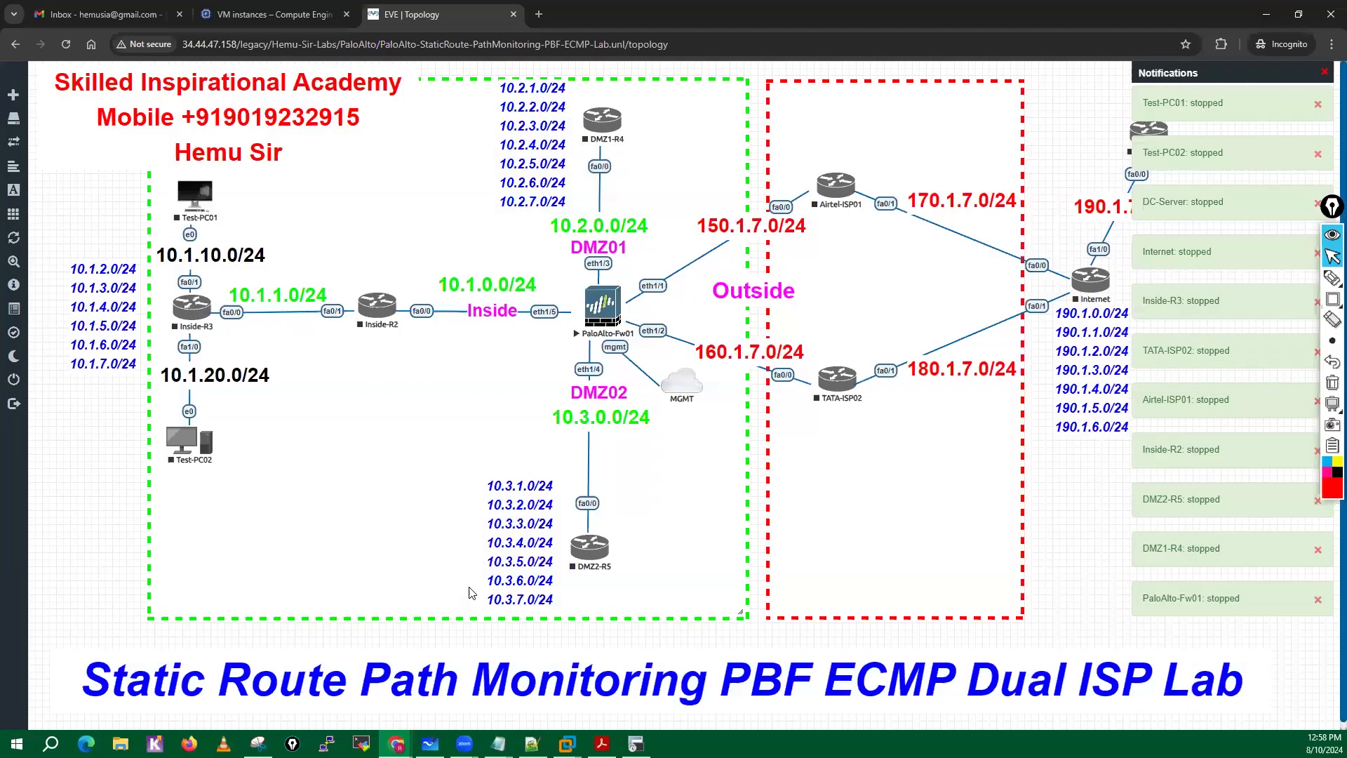
pyautogui.click(1324, 71)
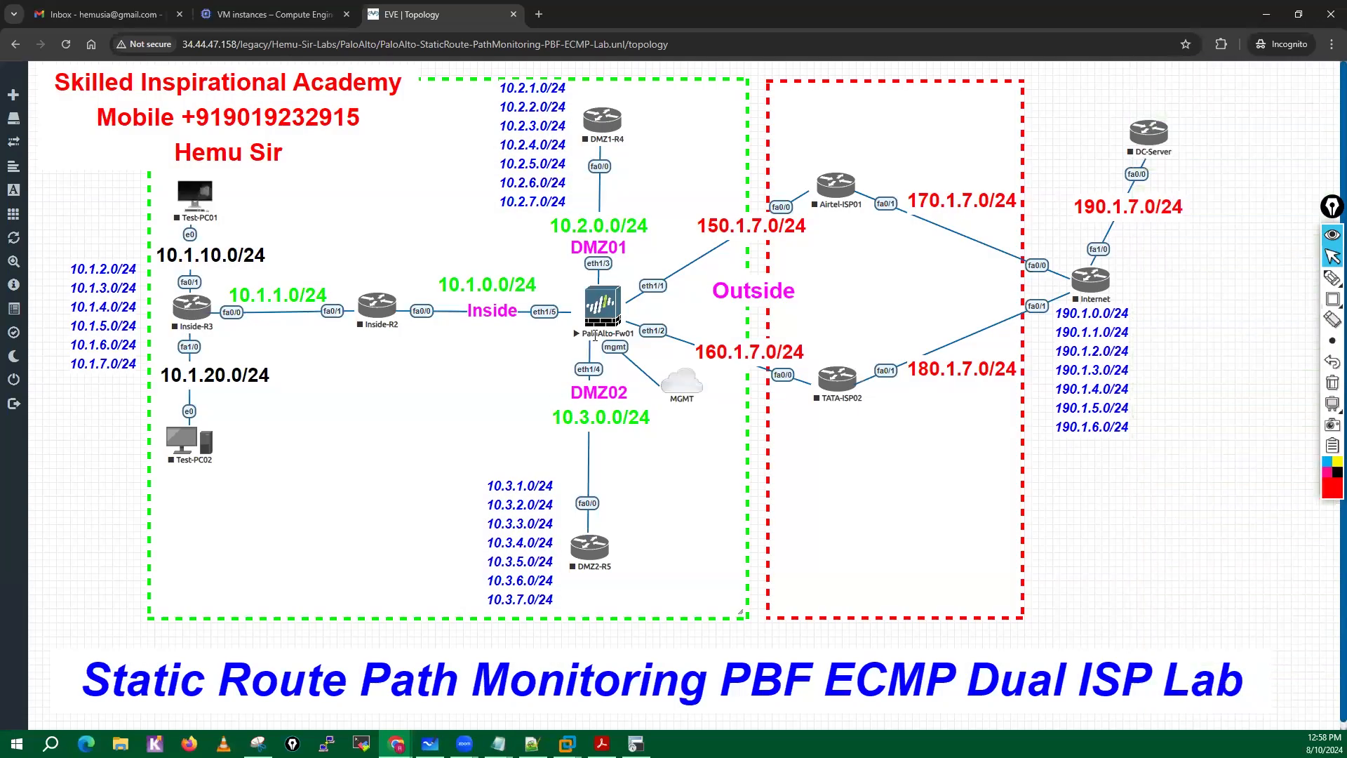
# Try to close the Dual ISP lab, dismiss the error dialog, and check the actions of the DMZ1-R4 node.
pyautogui.moveTo(60, 273)
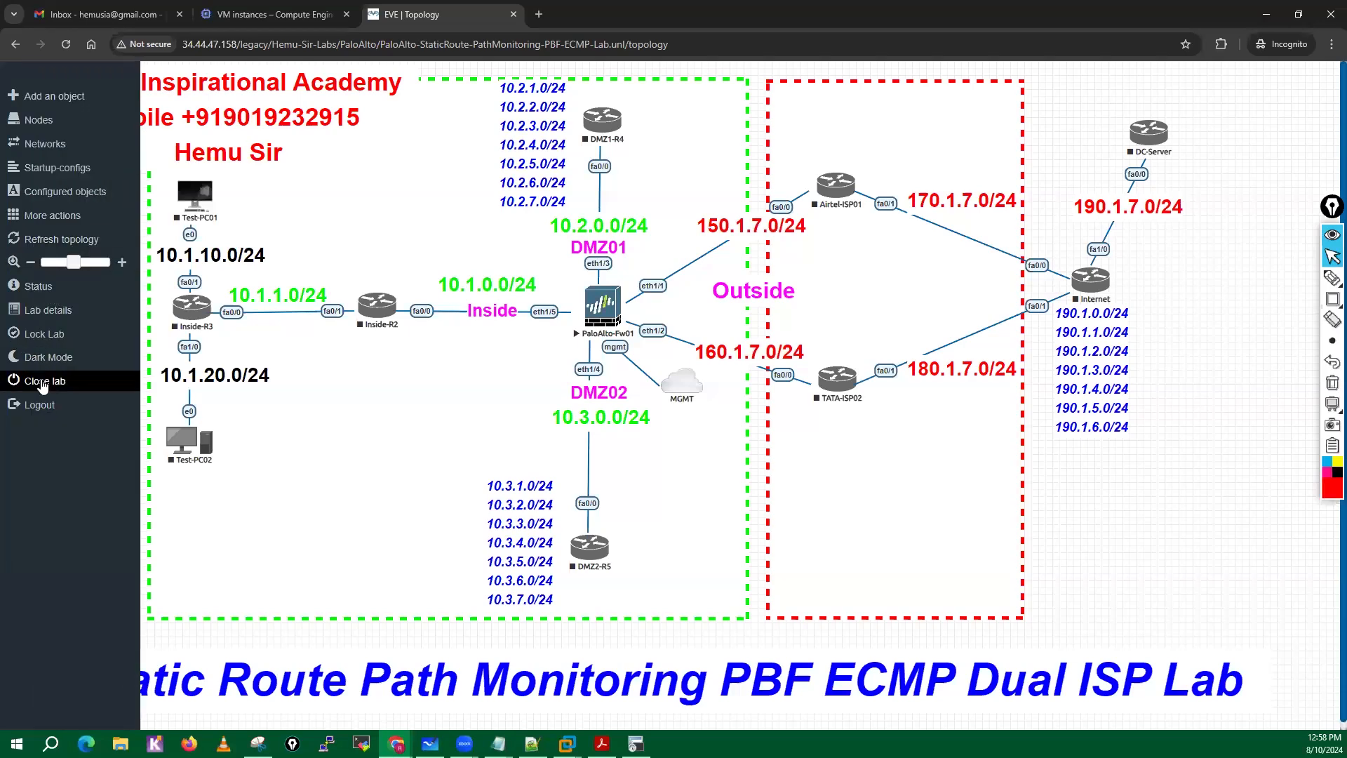
pyautogui.click(43, 381)
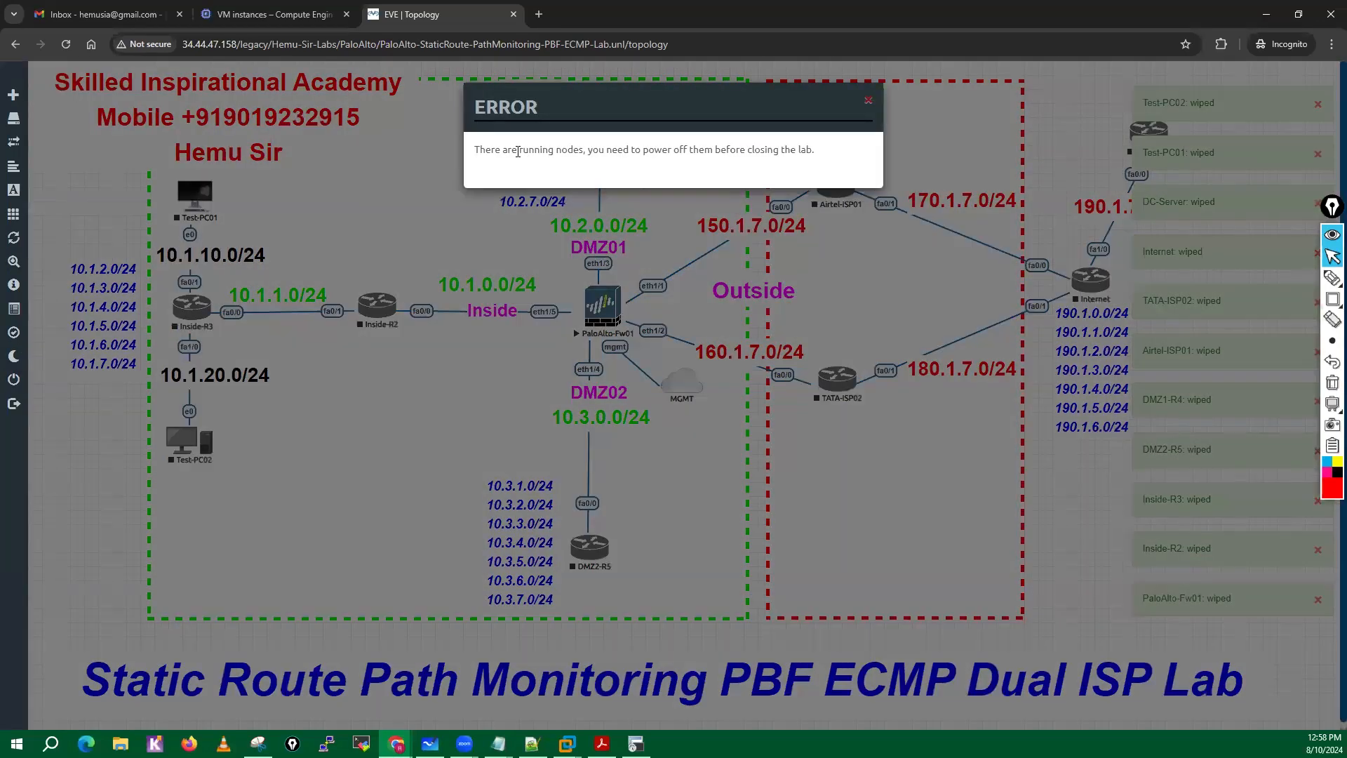
pyautogui.moveTo(518, 149); pyautogui.dragTo(825, 152)
pyautogui.click(710, 333)
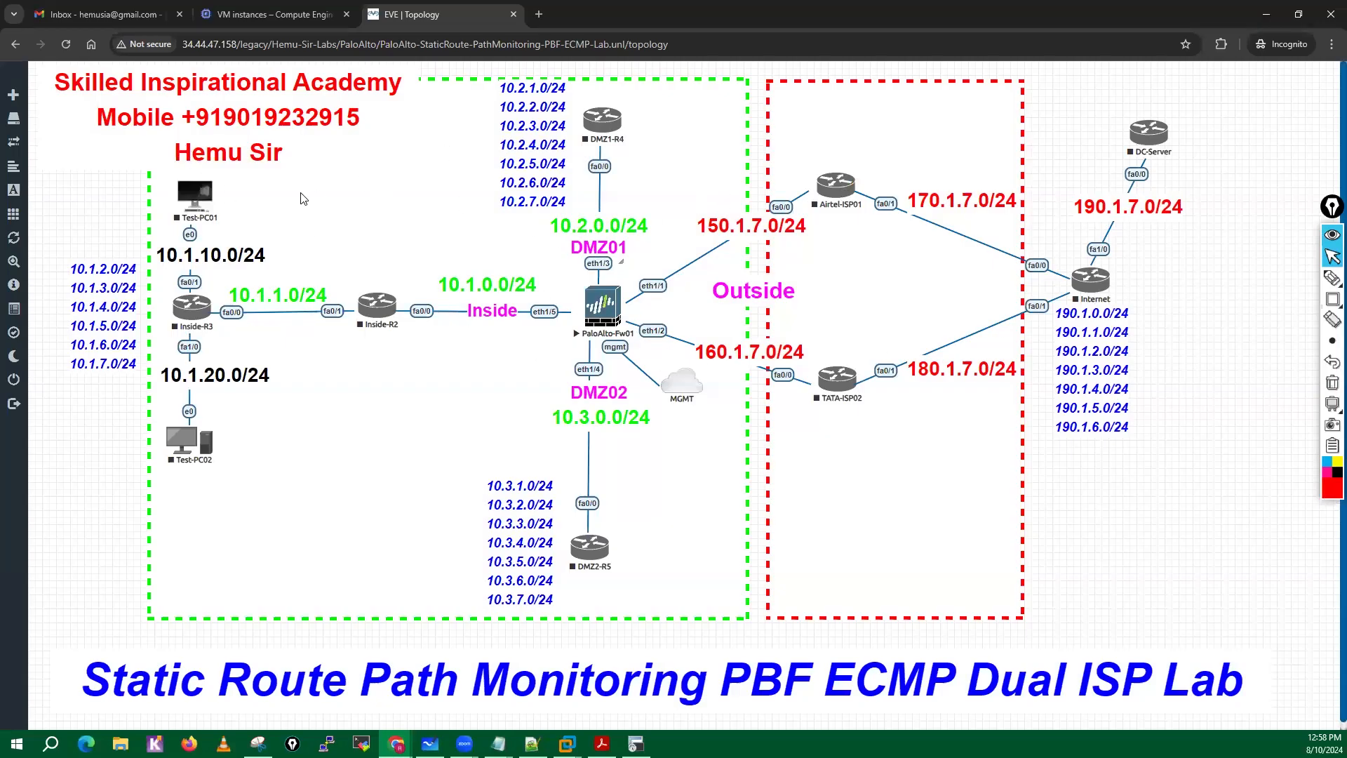
pyautogui.rightClick(602, 118)
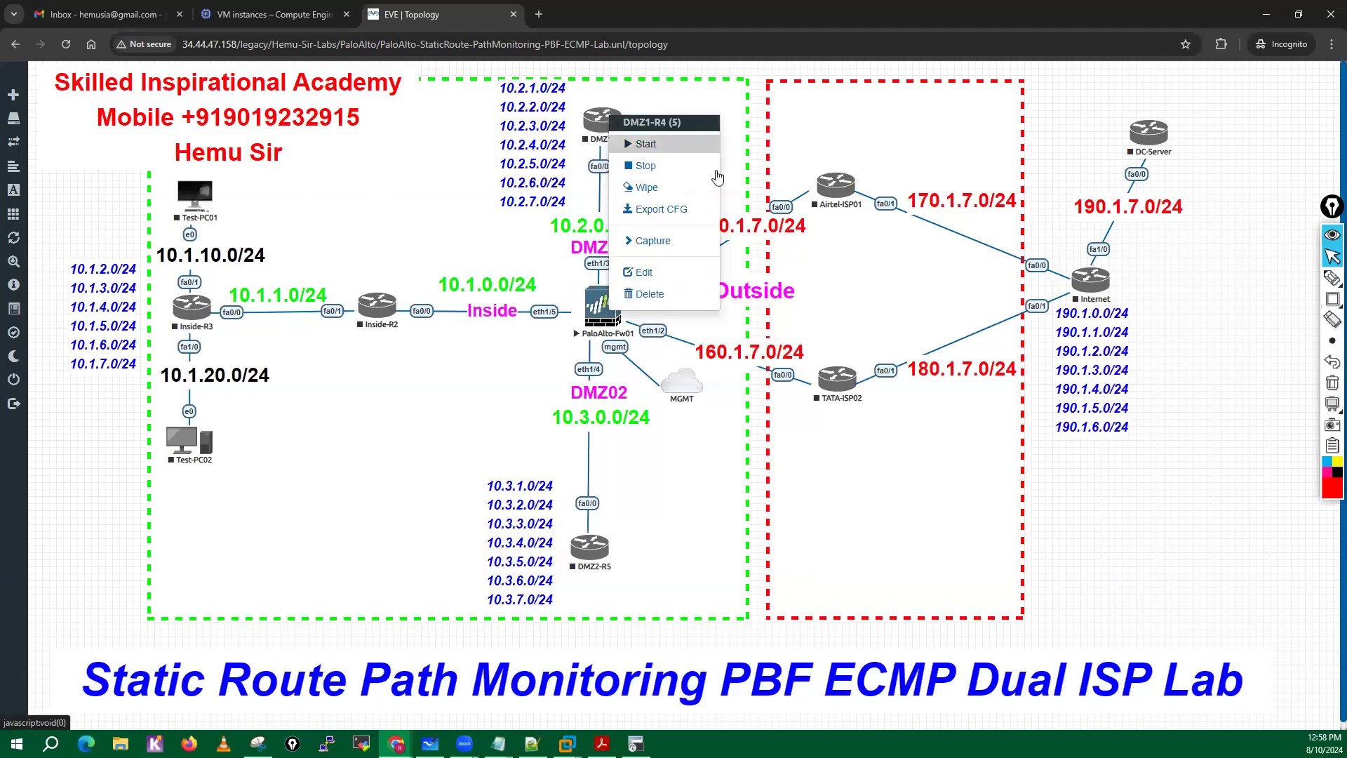
pyautogui.click(736, 414)
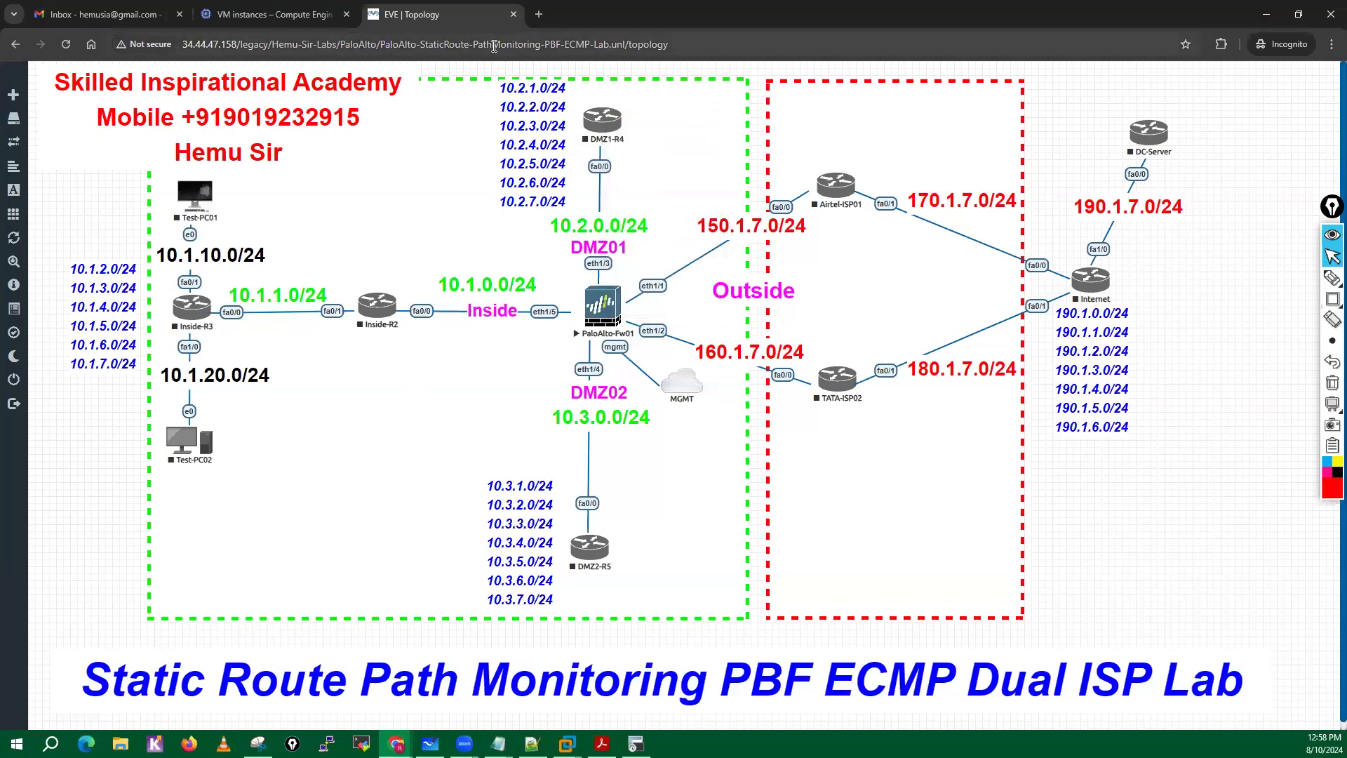
# Switch to the Google Cloud VM instances page, stop the eve-ng VM, and dismiss the tutorial panel and notification.
pyautogui.click(274, 15)
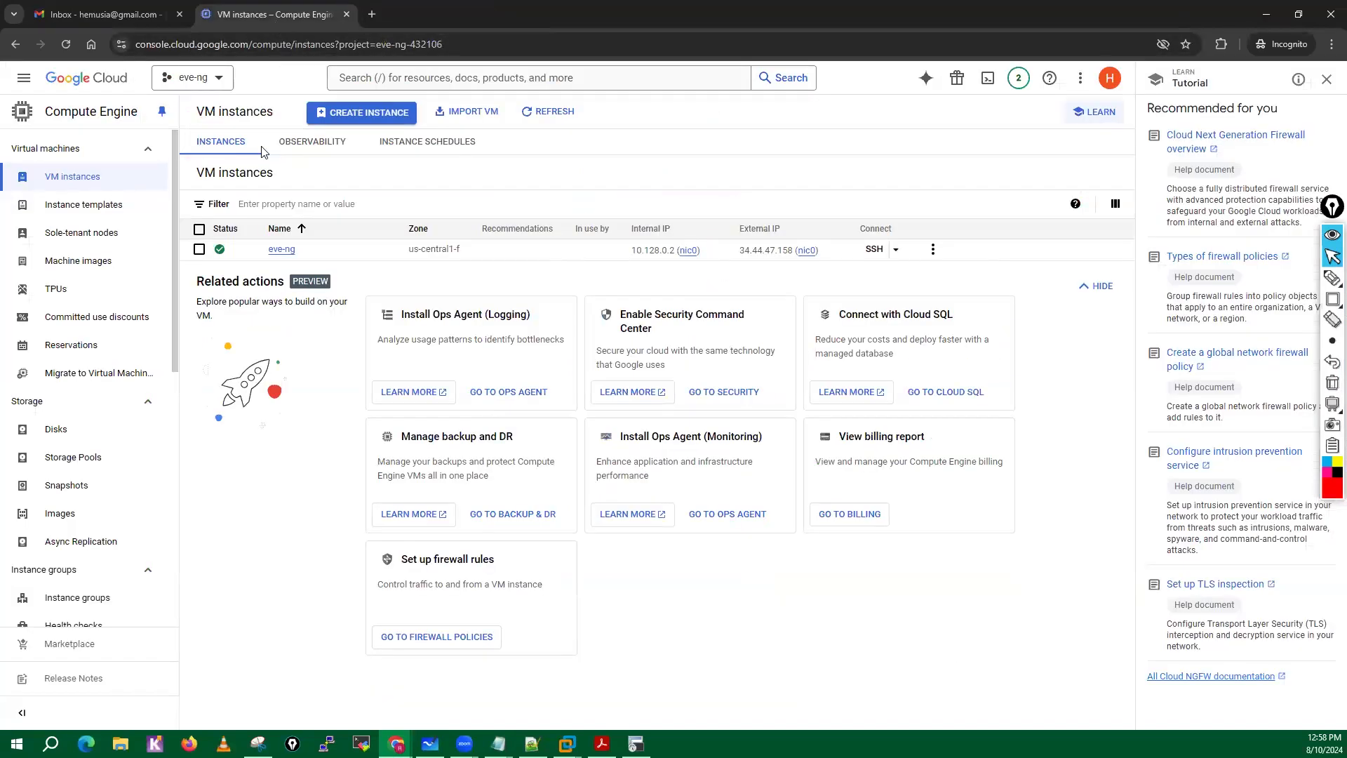
pyautogui.click(933, 252)
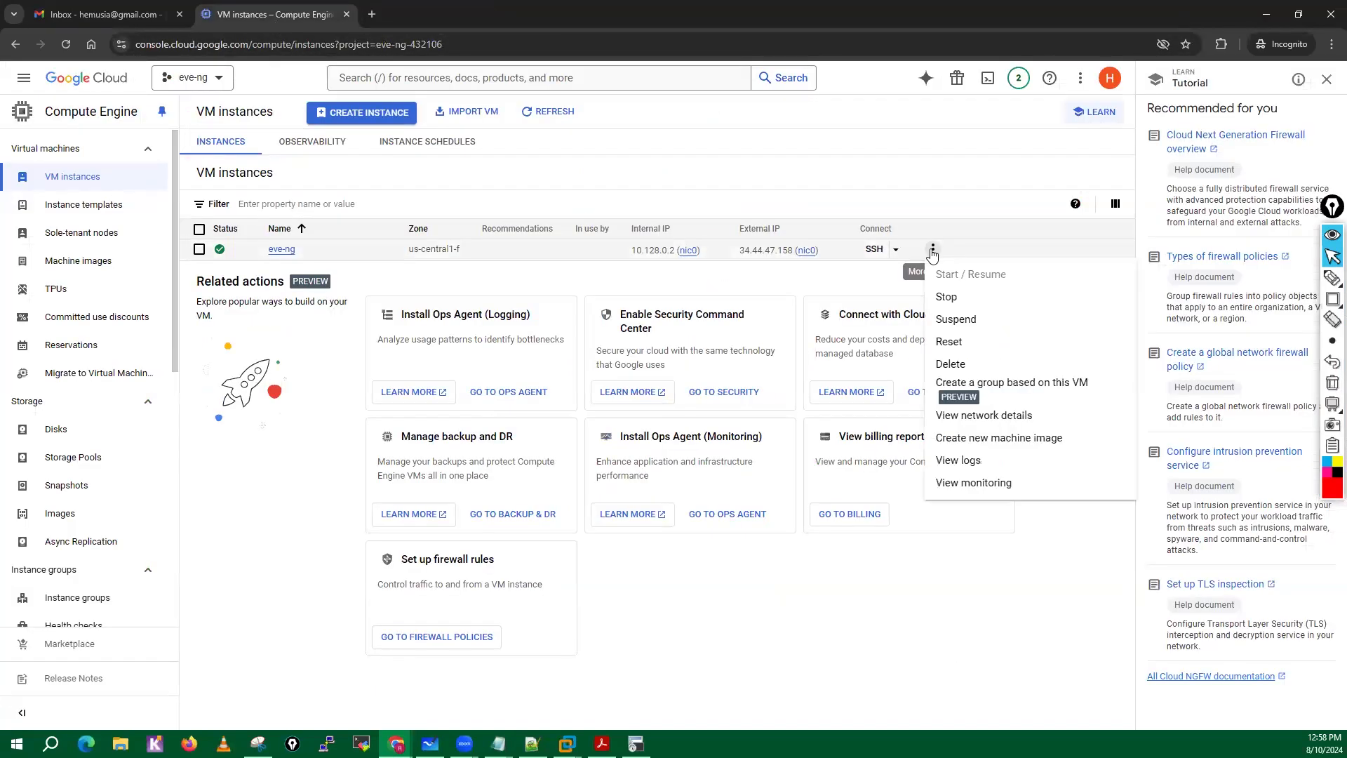
pyautogui.click(946, 295)
pyautogui.click(735, 484)
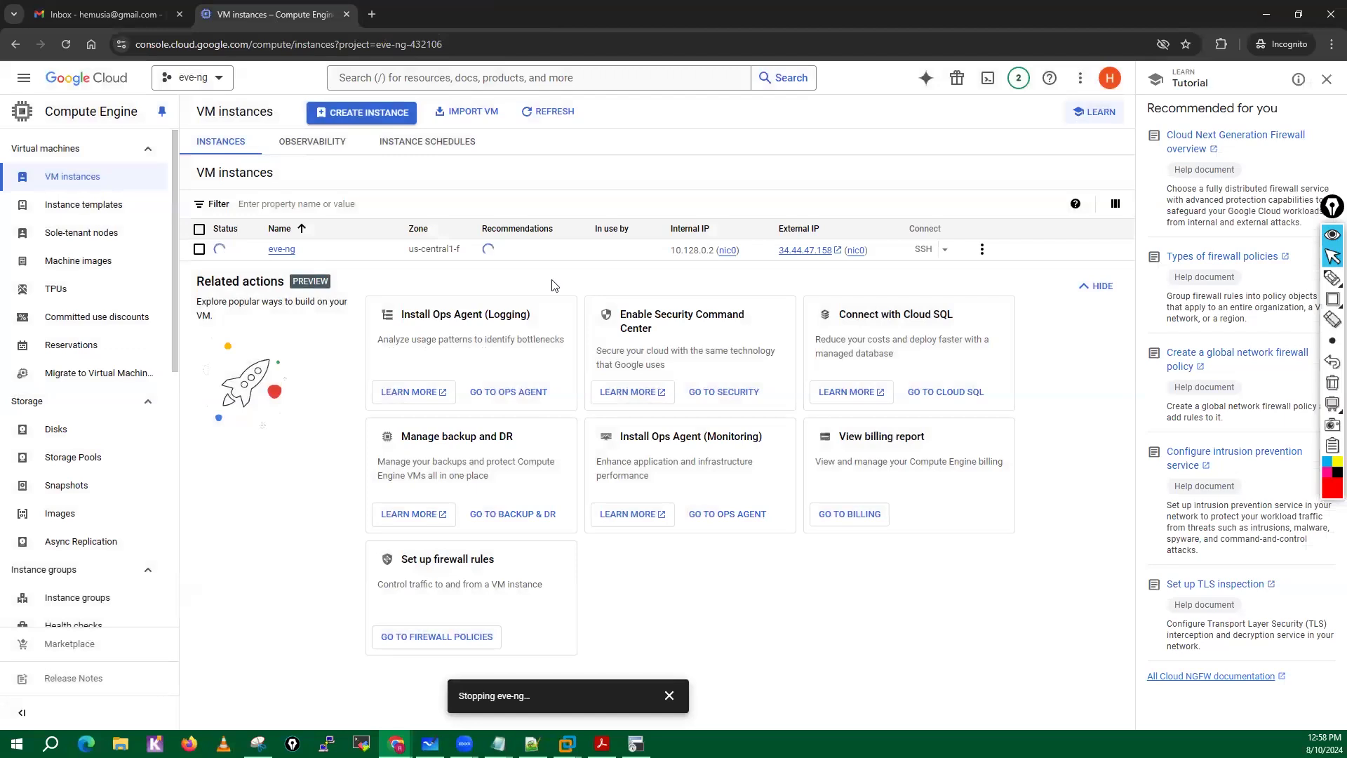
pyautogui.click(1328, 80)
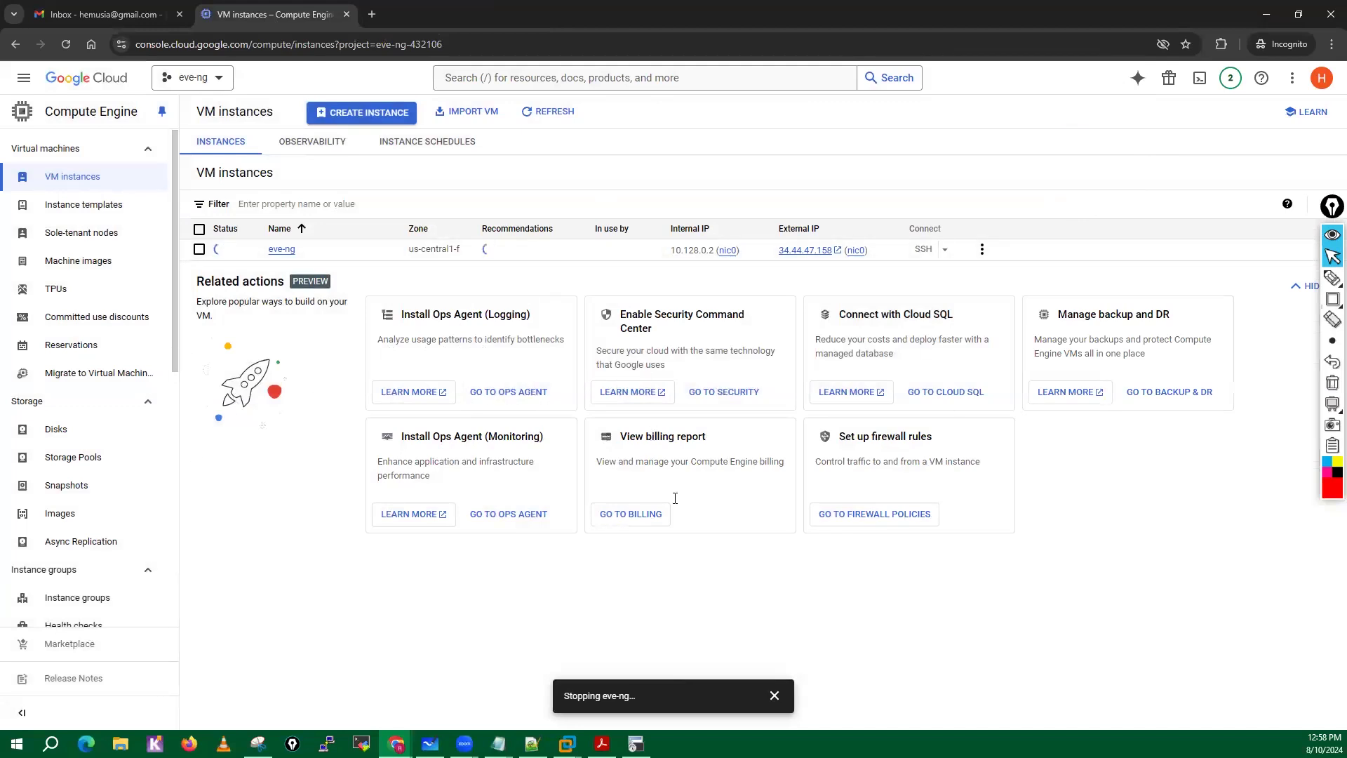
pyautogui.click(785, 697)
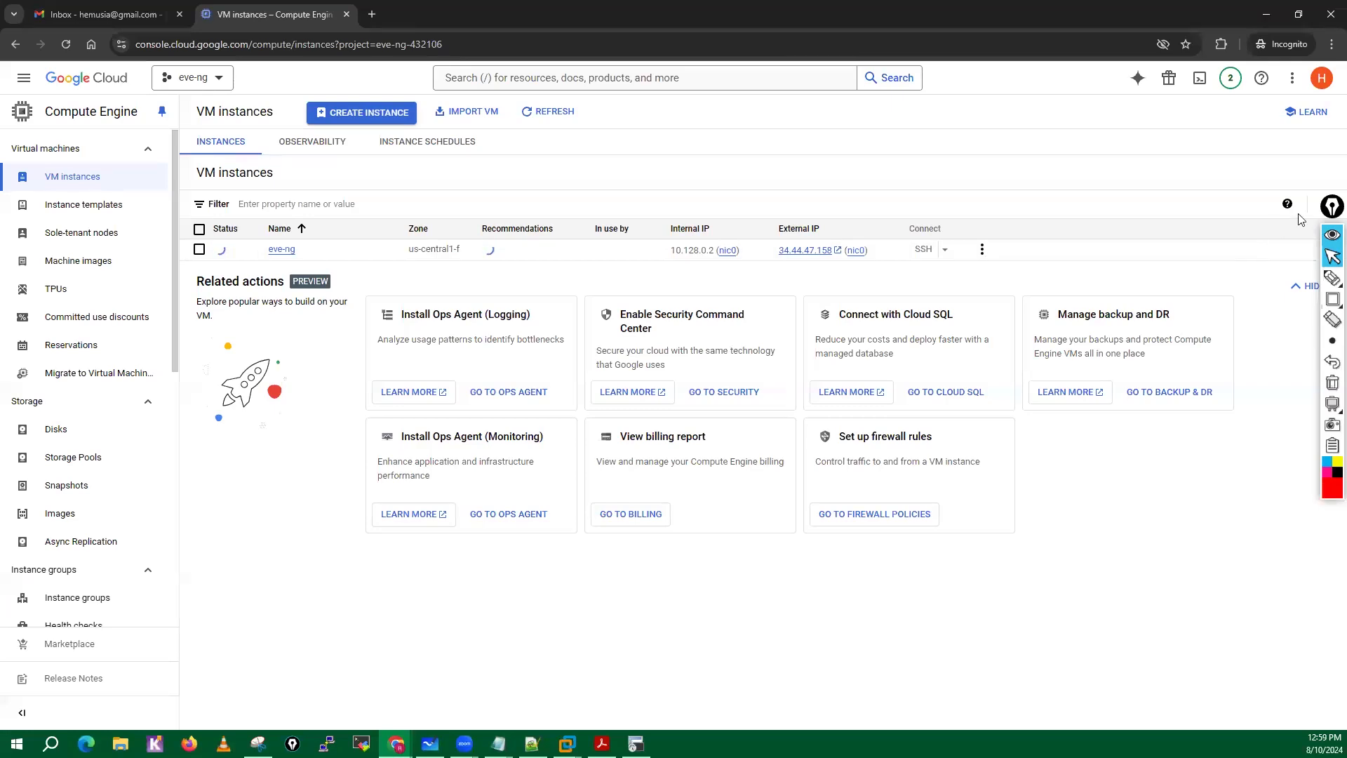
# Request deletion of the eve-ng VM instance and its boot disk while the instance is still stopping.
pyautogui.click(1332, 258)
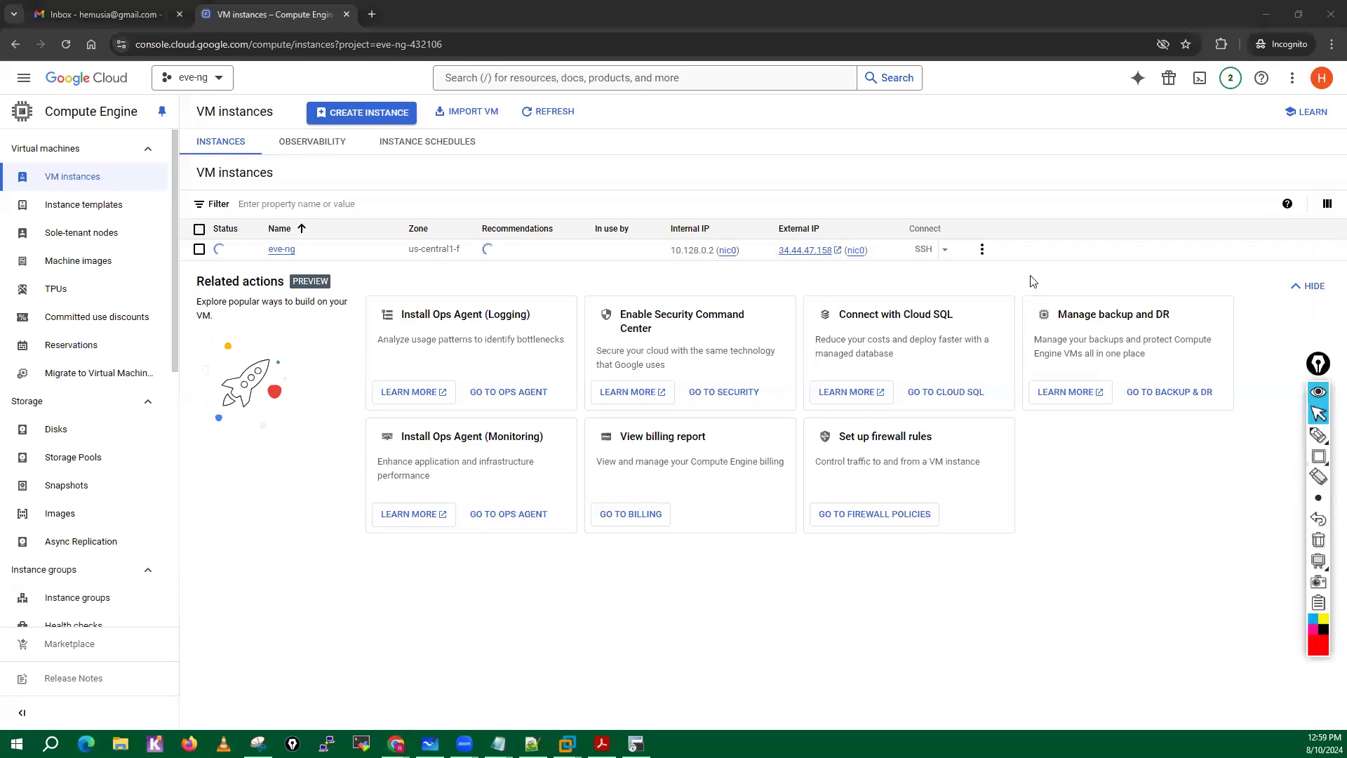
pyautogui.click(981, 249)
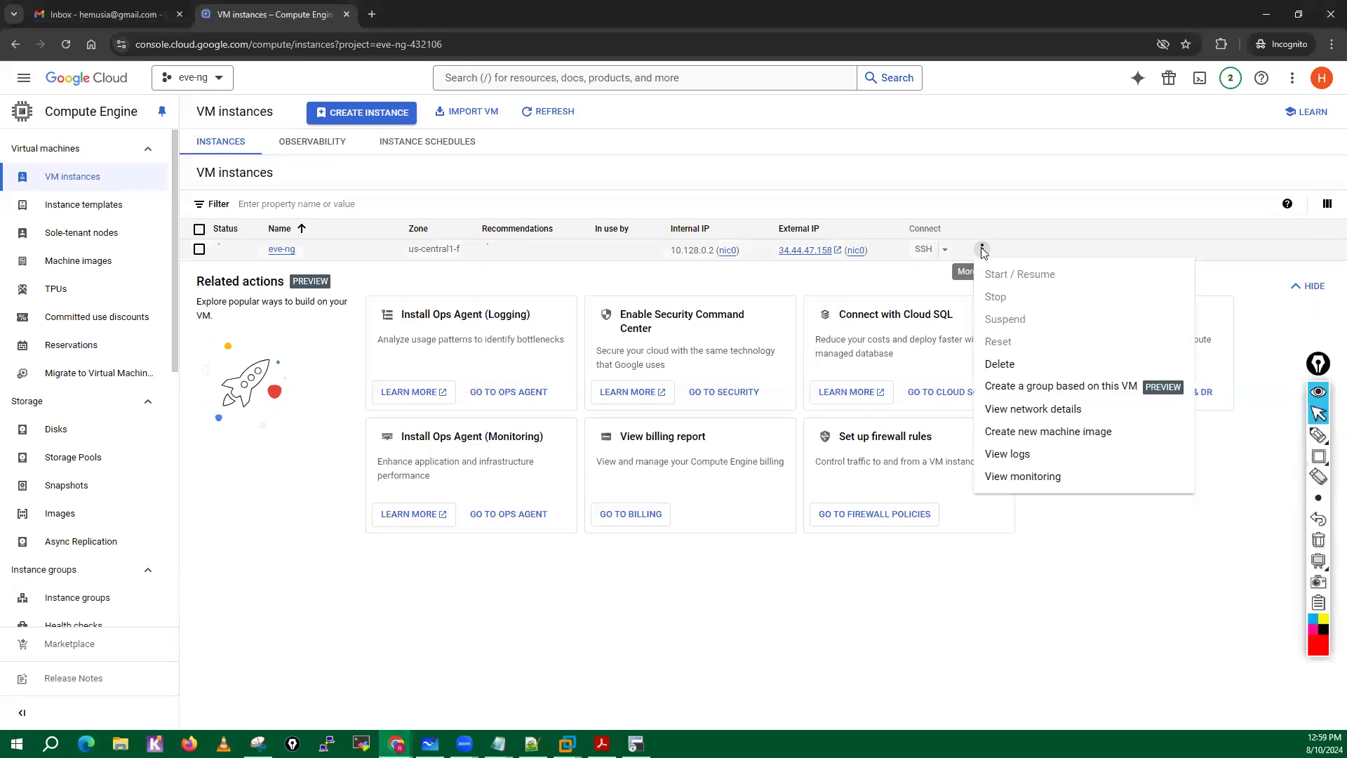
pyautogui.click(999, 362)
pyautogui.click(830, 445)
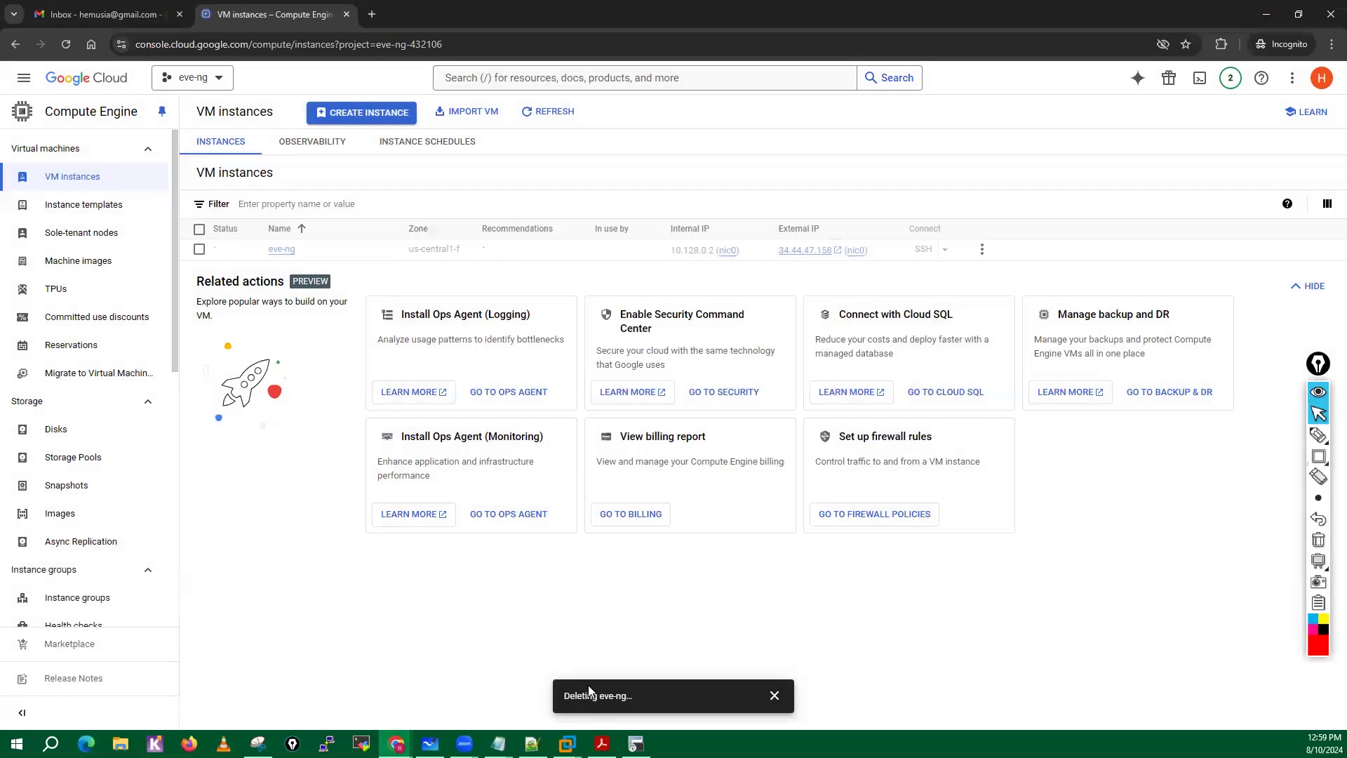
# Close the disconnected ASAv terminal window and refresh the VM instances list repeatedly.
pyautogui.click(636, 743)
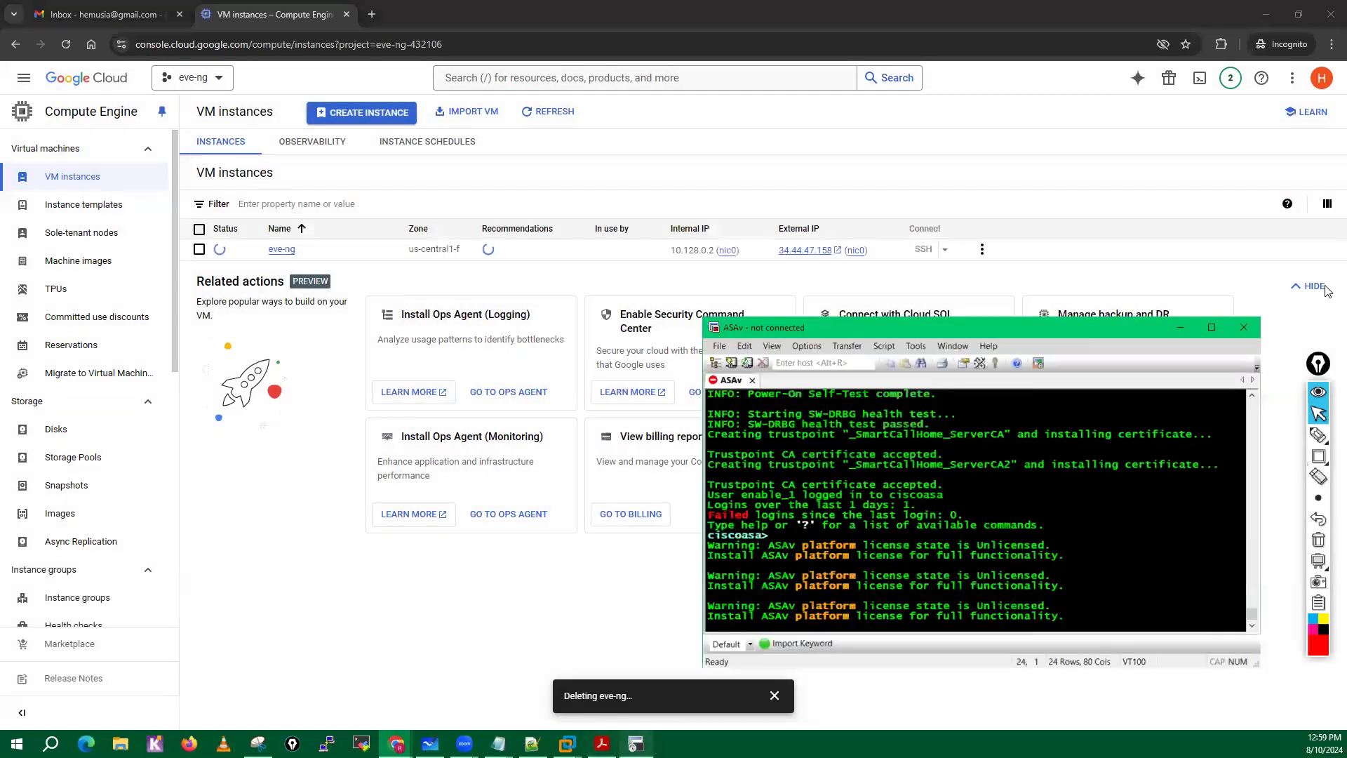
pyautogui.click(1248, 329)
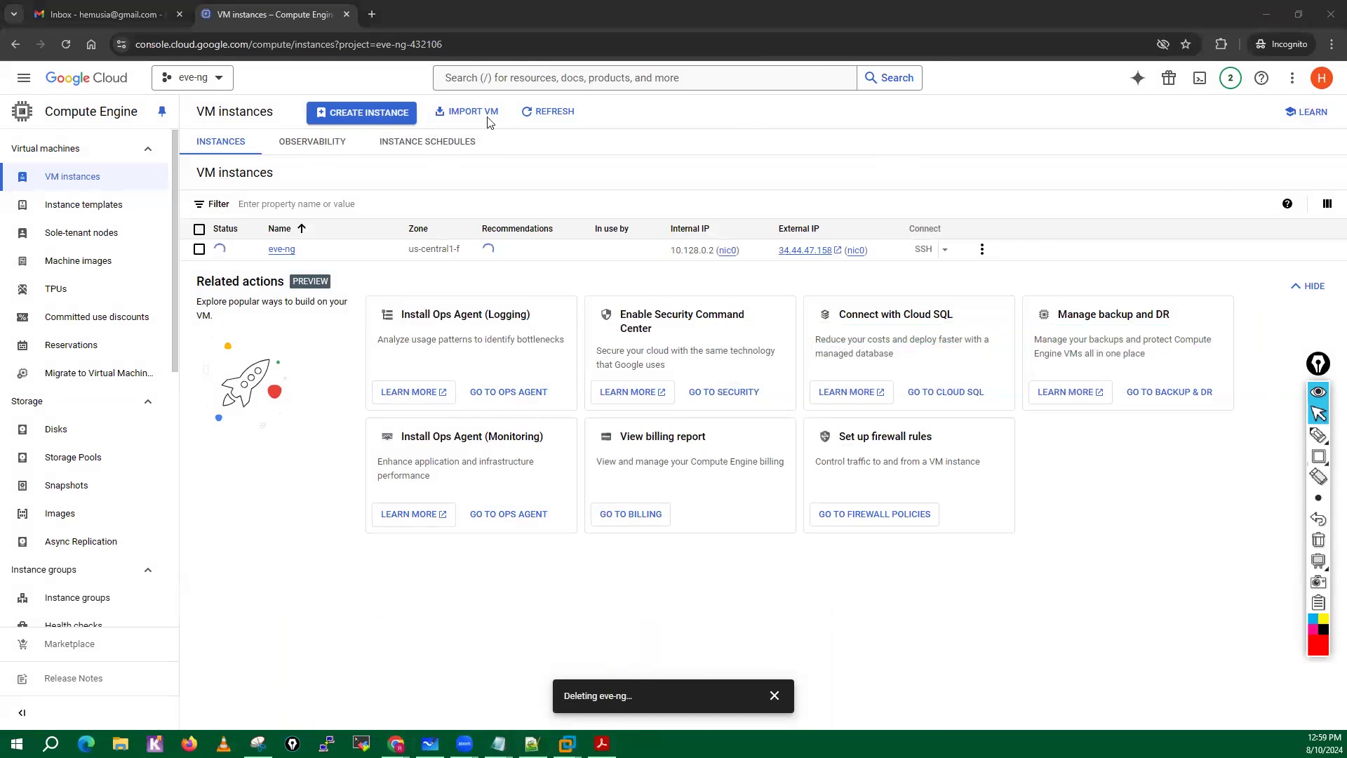
pyautogui.click(544, 114)
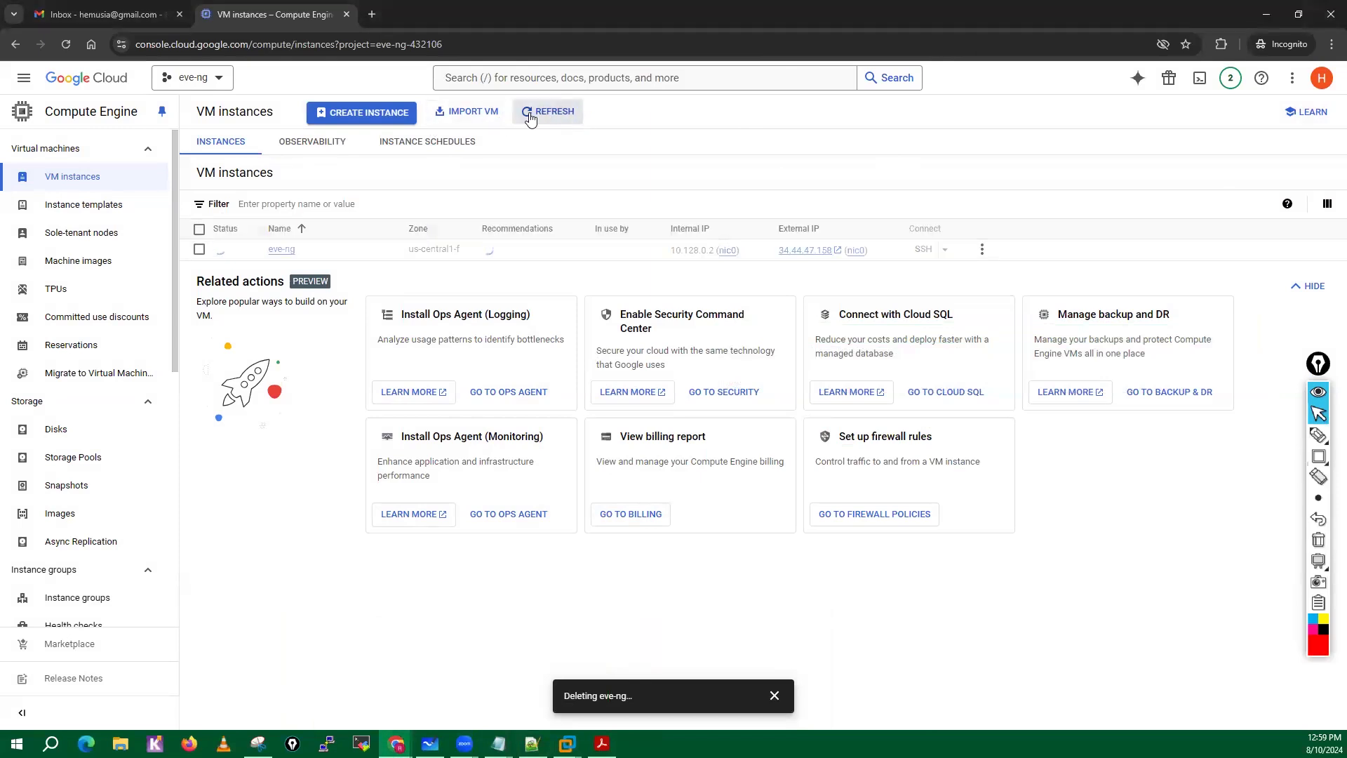
pyautogui.click(543, 117)
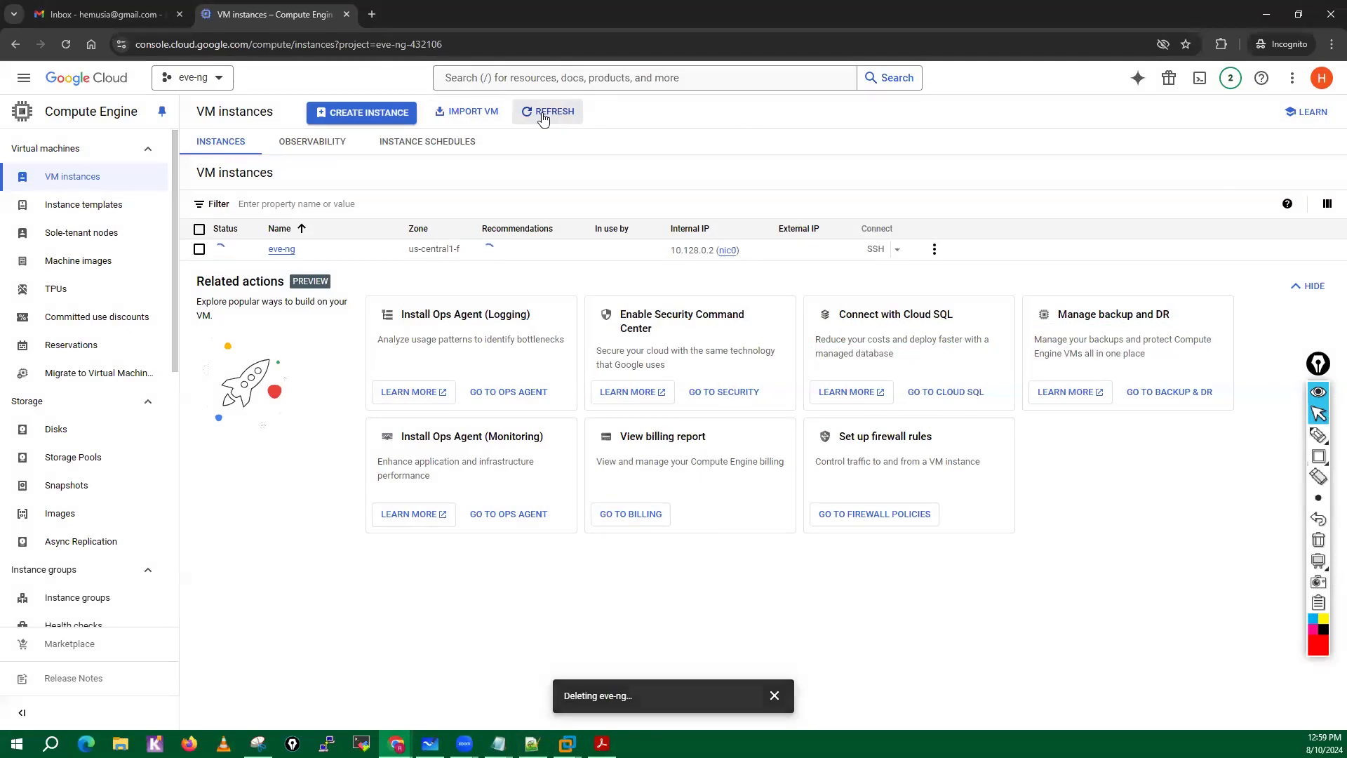
pyautogui.click(543, 117)
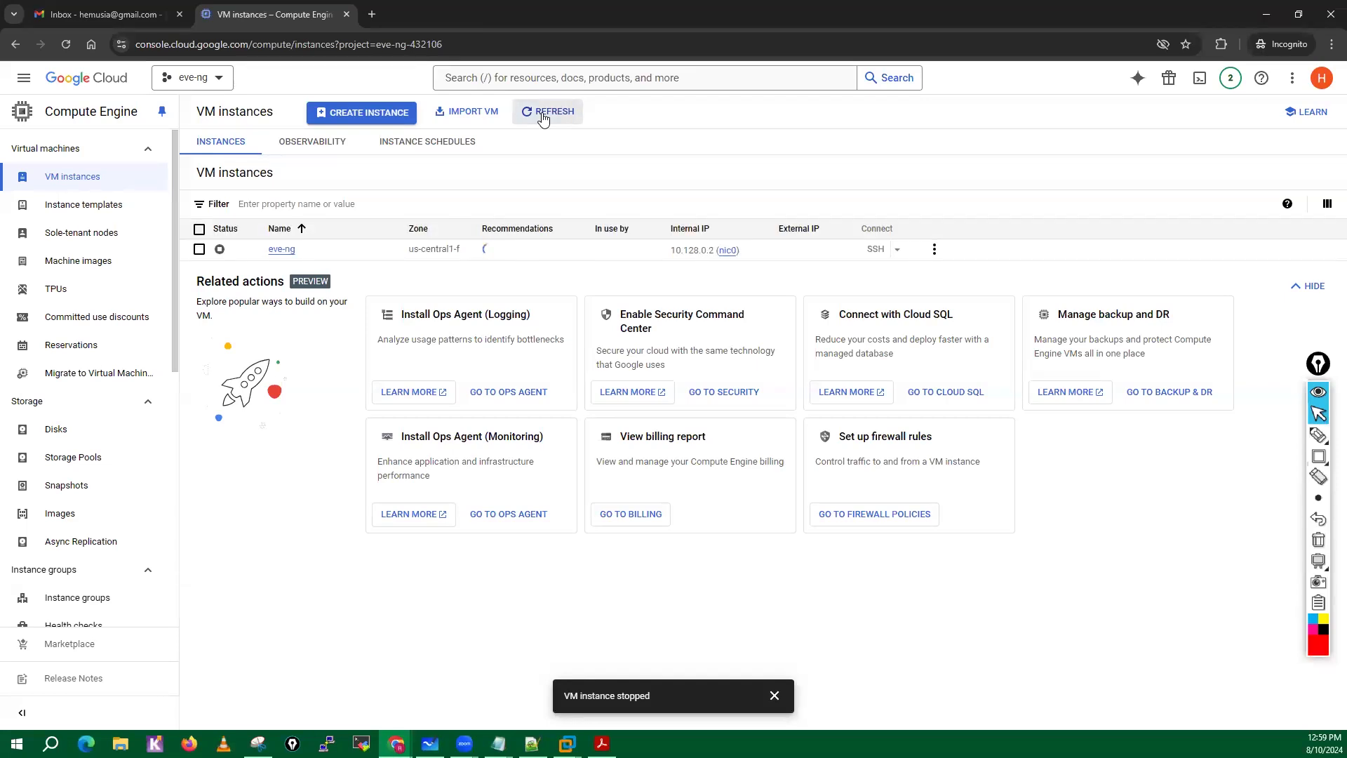
# Delete the stopped eve-ng VM instance and confirm the deletion.
pyautogui.click(934, 249)
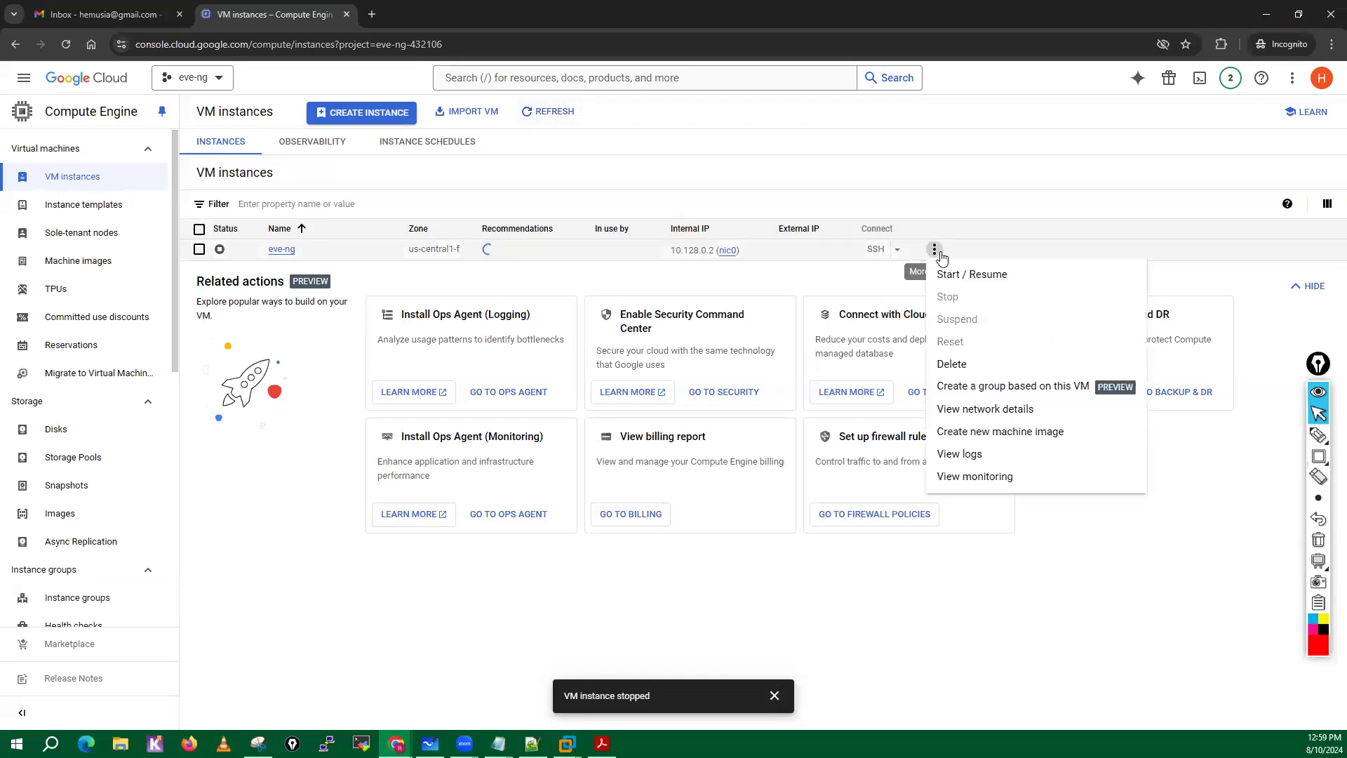
pyautogui.click(953, 371)
pyautogui.click(832, 448)
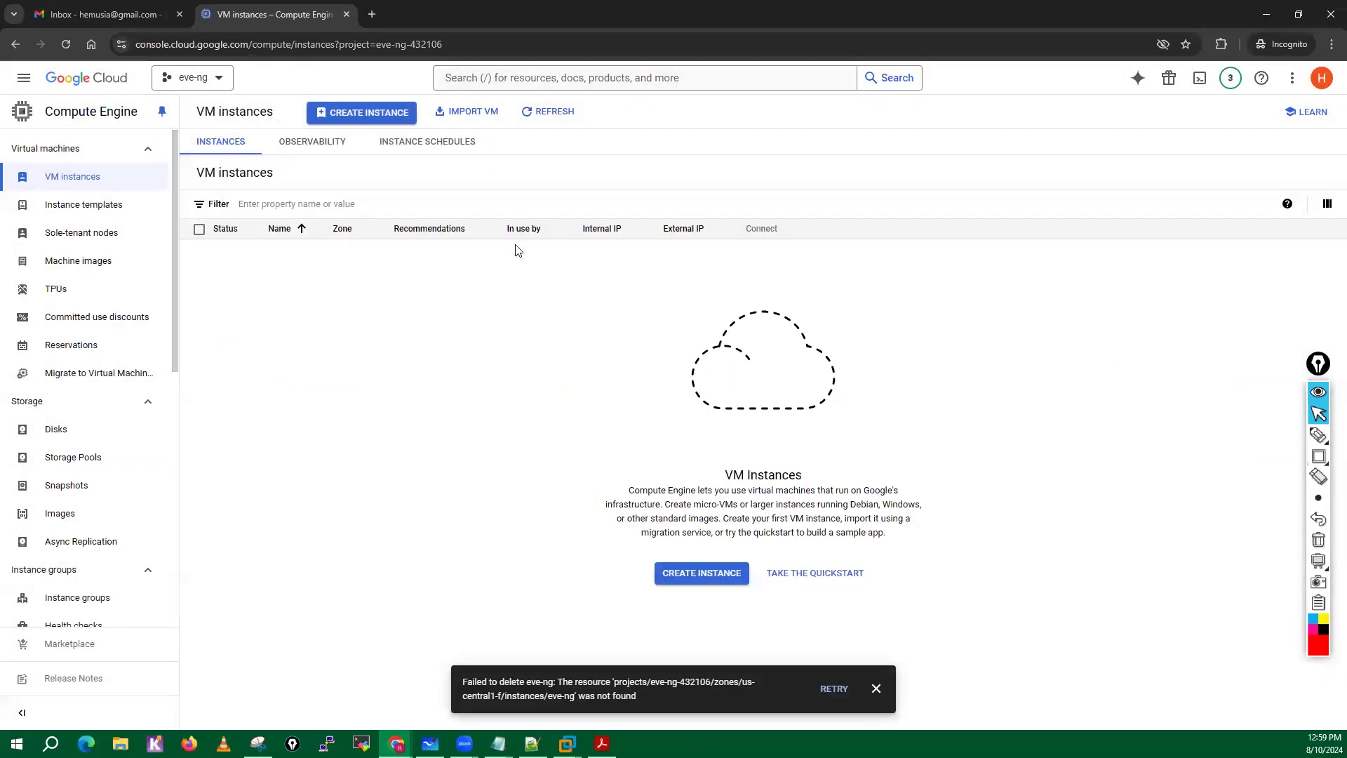
# Go to the project's Billing overview, close the guided tour, and review the costs and free trial credit.
pyautogui.click(23, 77)
pyautogui.click(55, 252)
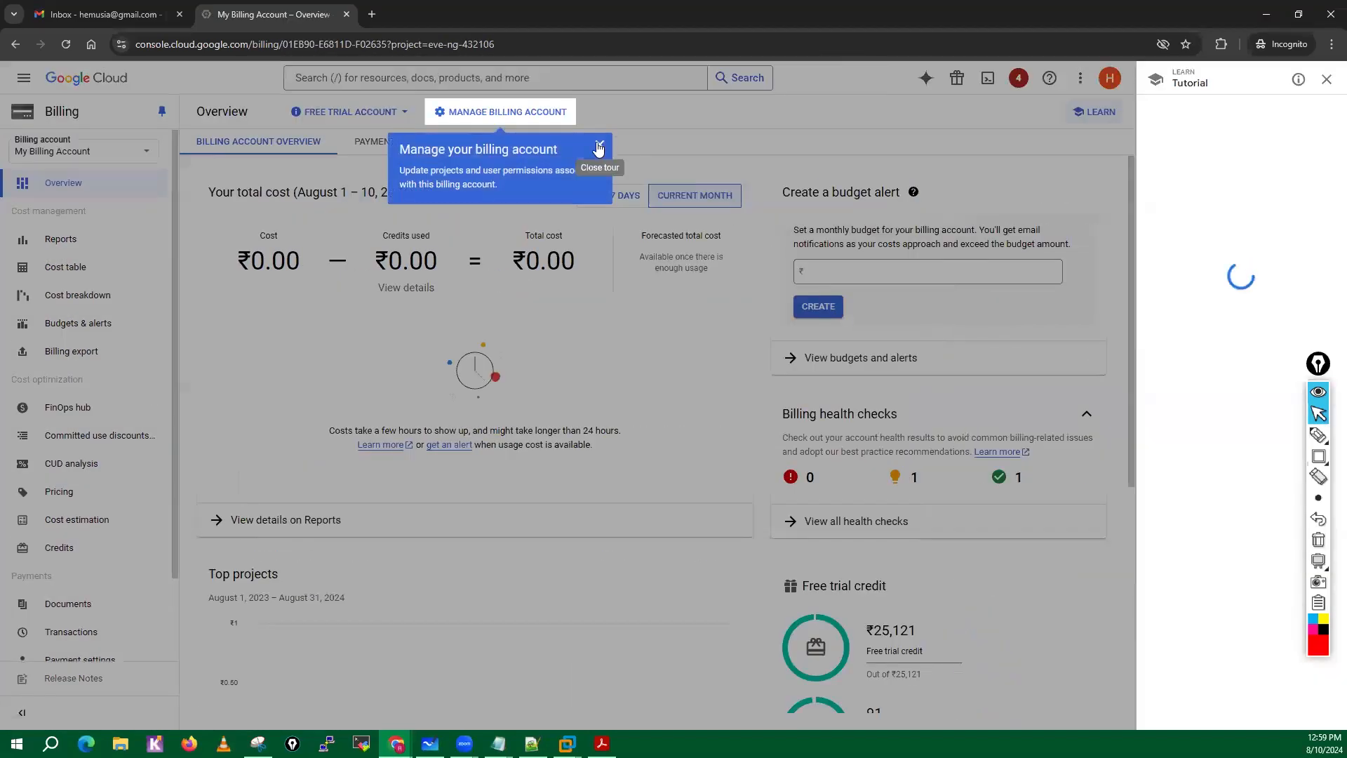
pyautogui.click(600, 145)
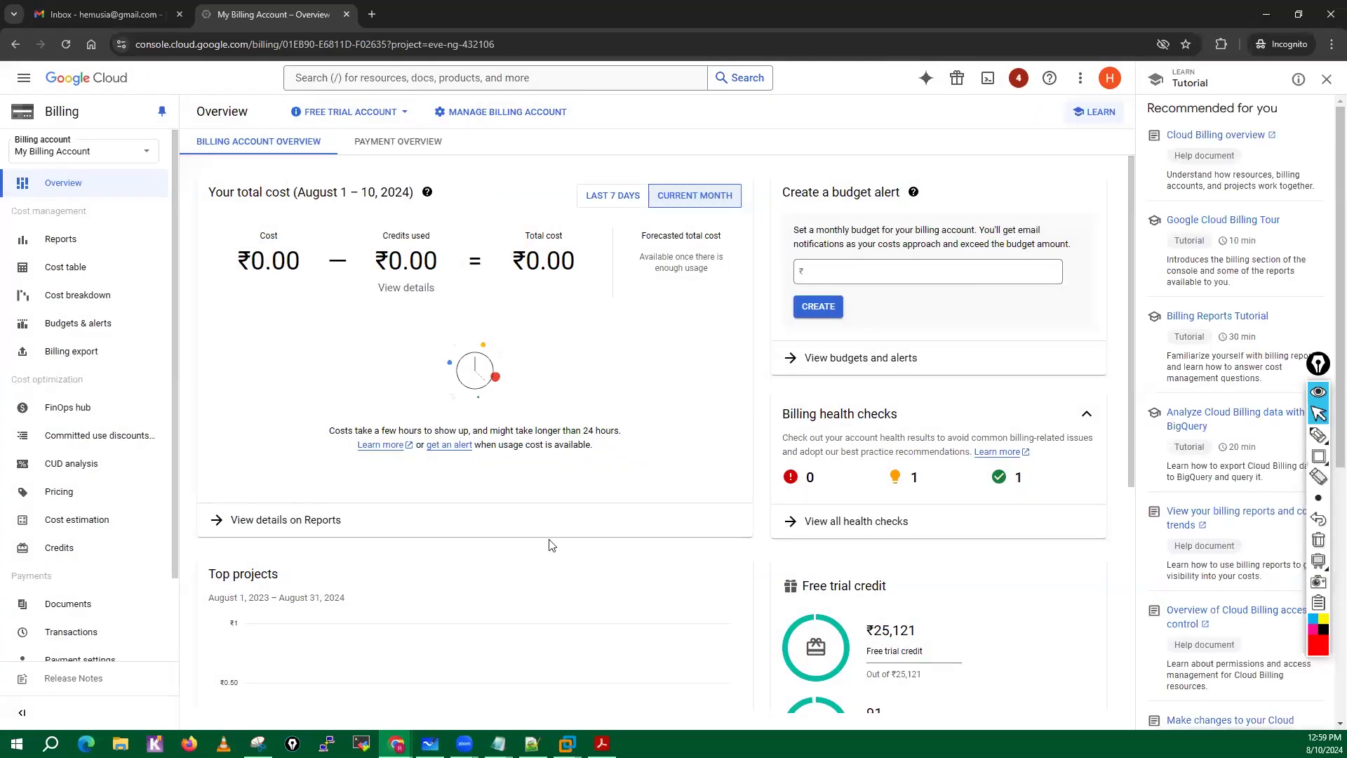
pyautogui.scroll(-5, 550, 545)
pyautogui.scroll(5, 550, 545)
# Show the billing account's payment overview and dismiss the tutorial panel and the tax information alert.
pyautogui.click(391, 152)
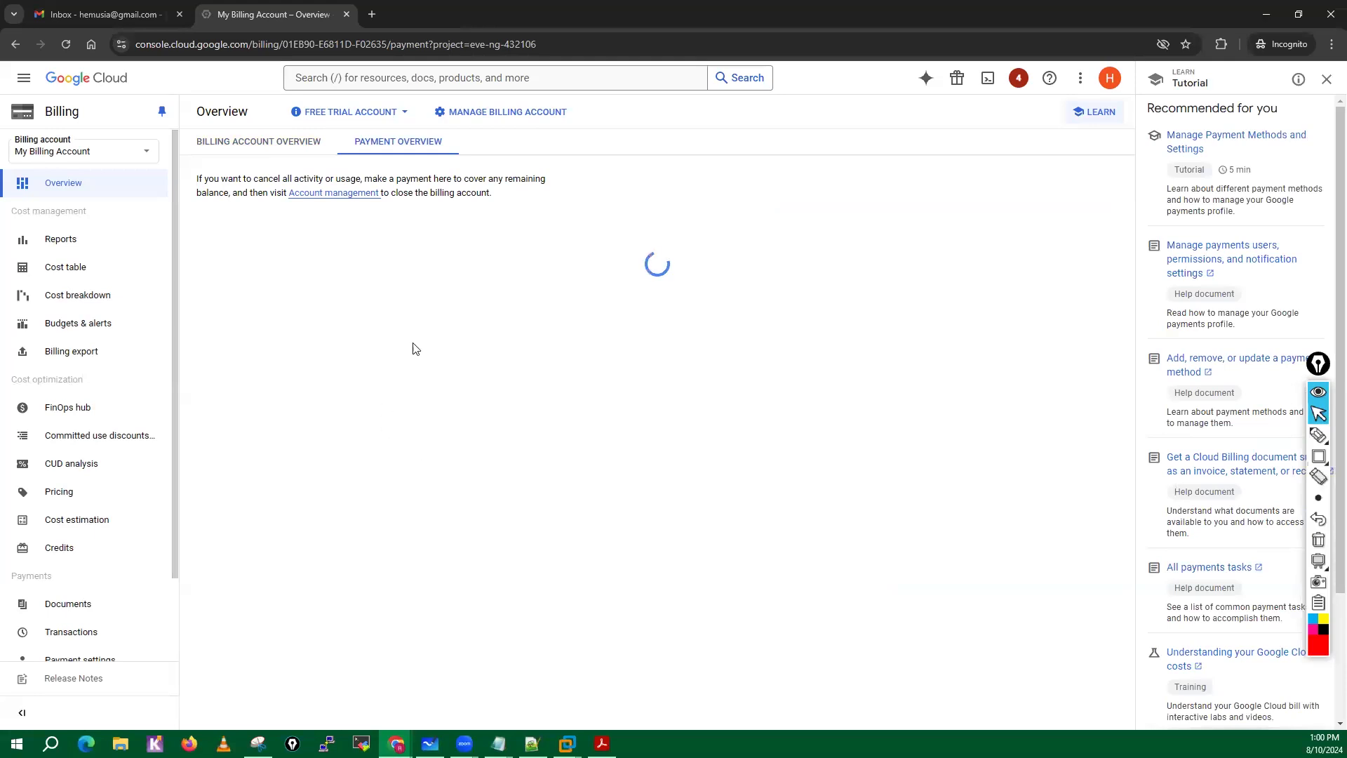
pyautogui.click(1326, 79)
pyautogui.click(1105, 240)
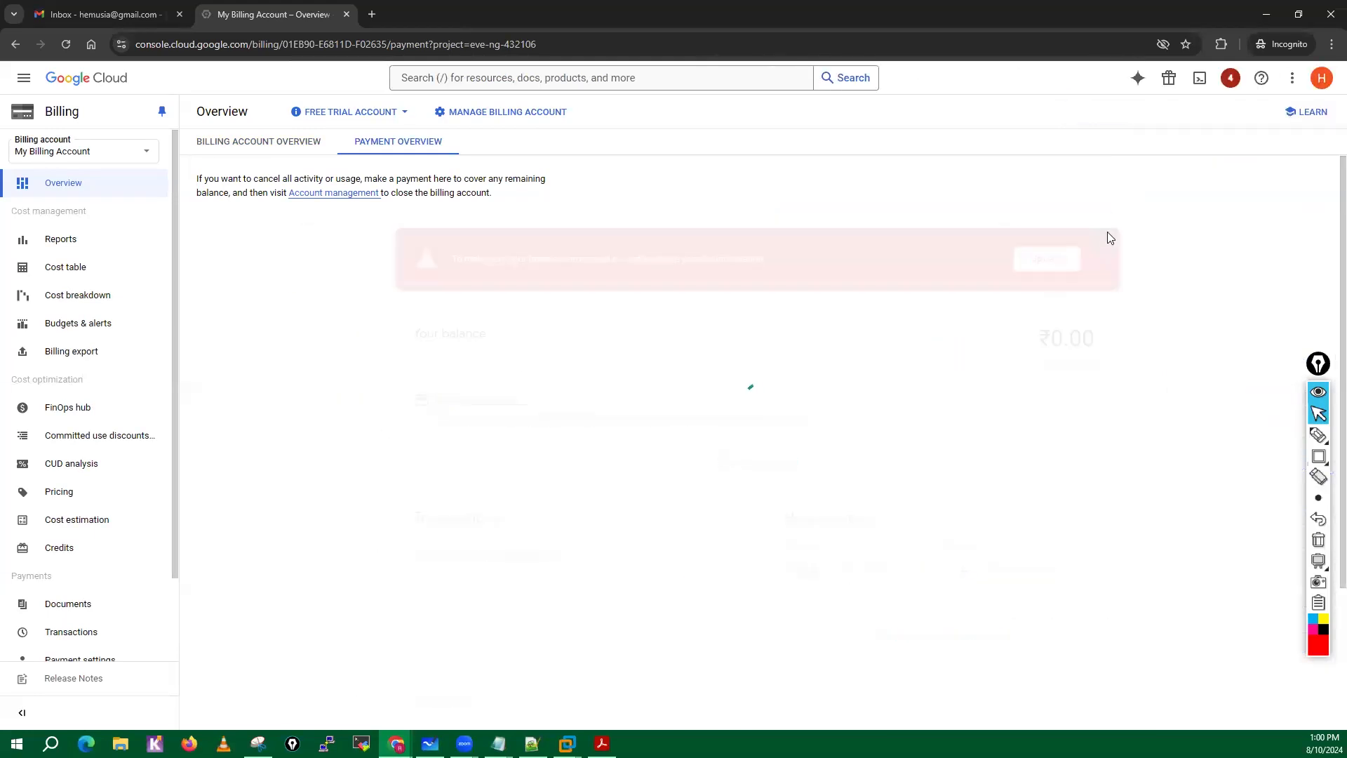
# Try to remove the primary Visa card from the billing account's payment methods, and cancel the removal dialog.
pyautogui.scroll(-1, 779, 443)
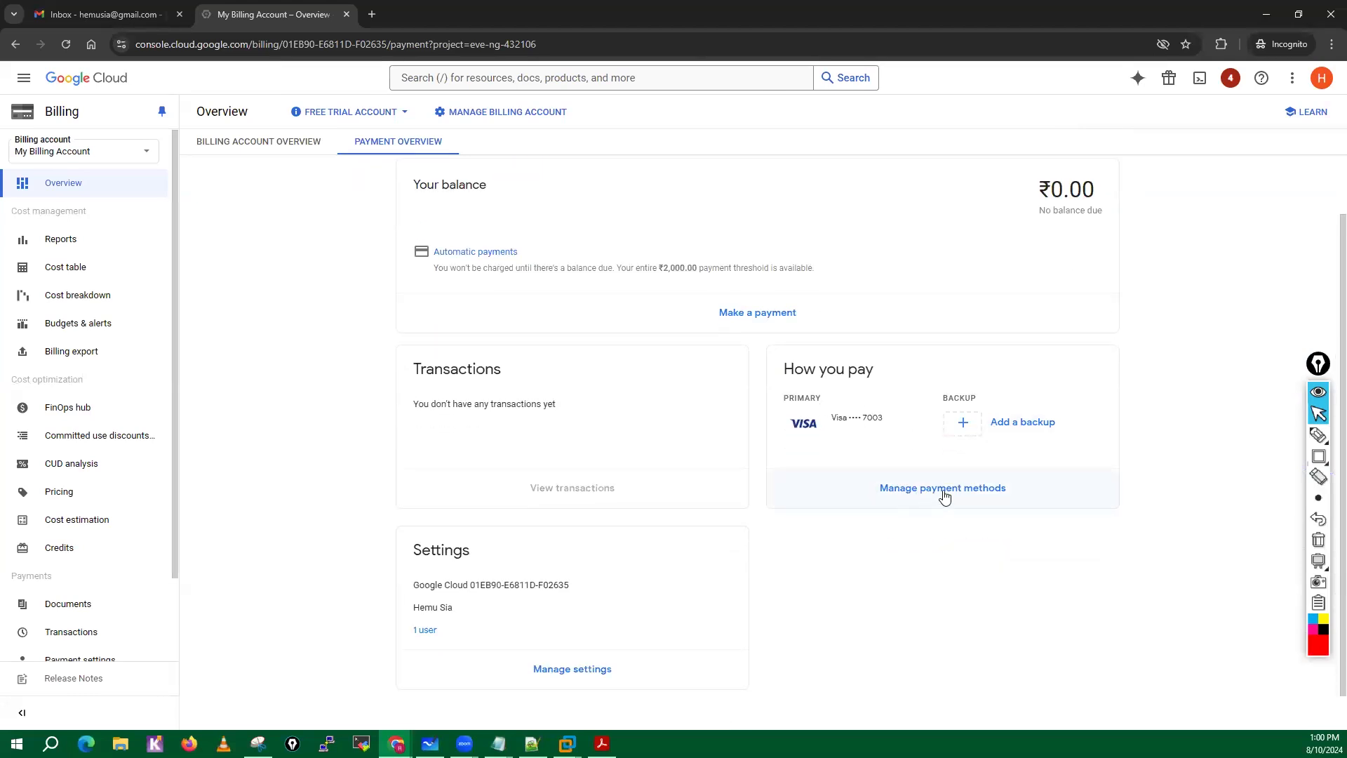
pyautogui.click(945, 495)
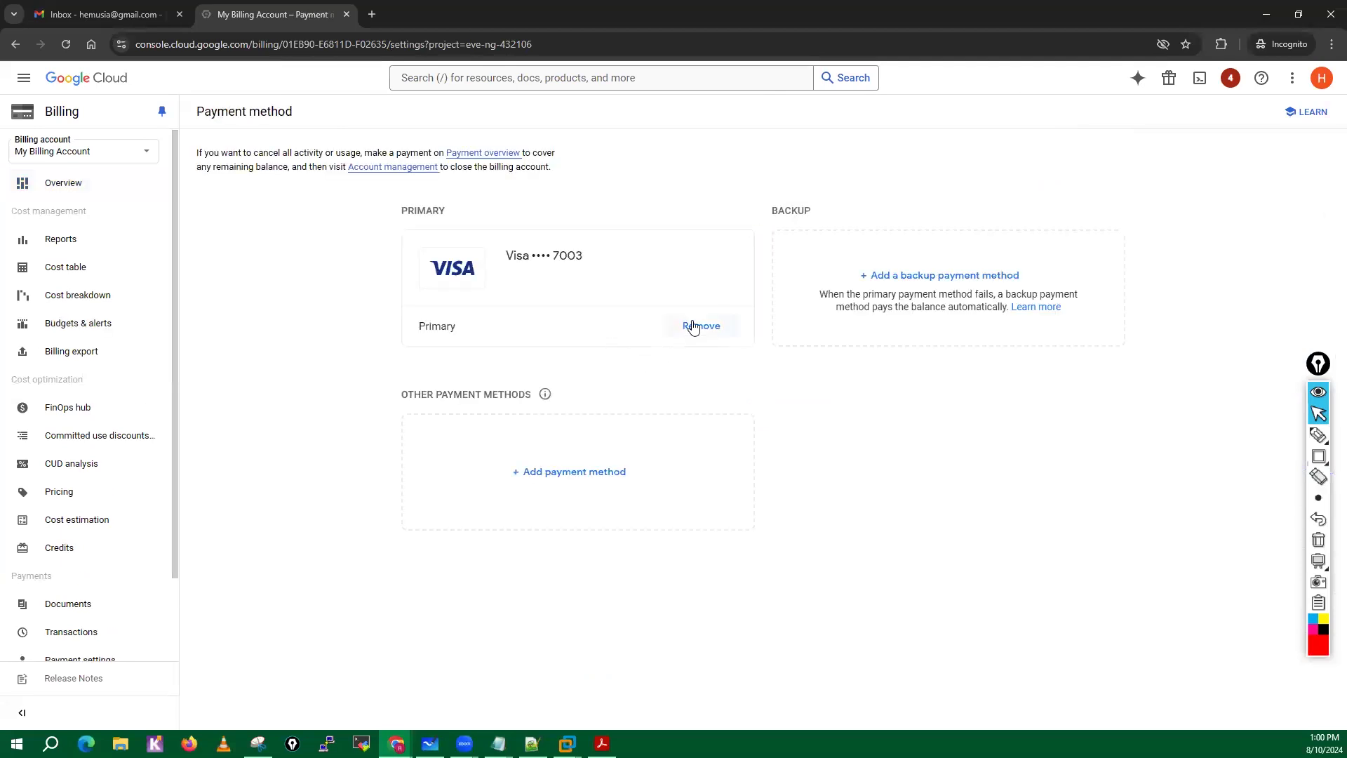
pyautogui.click(693, 328)
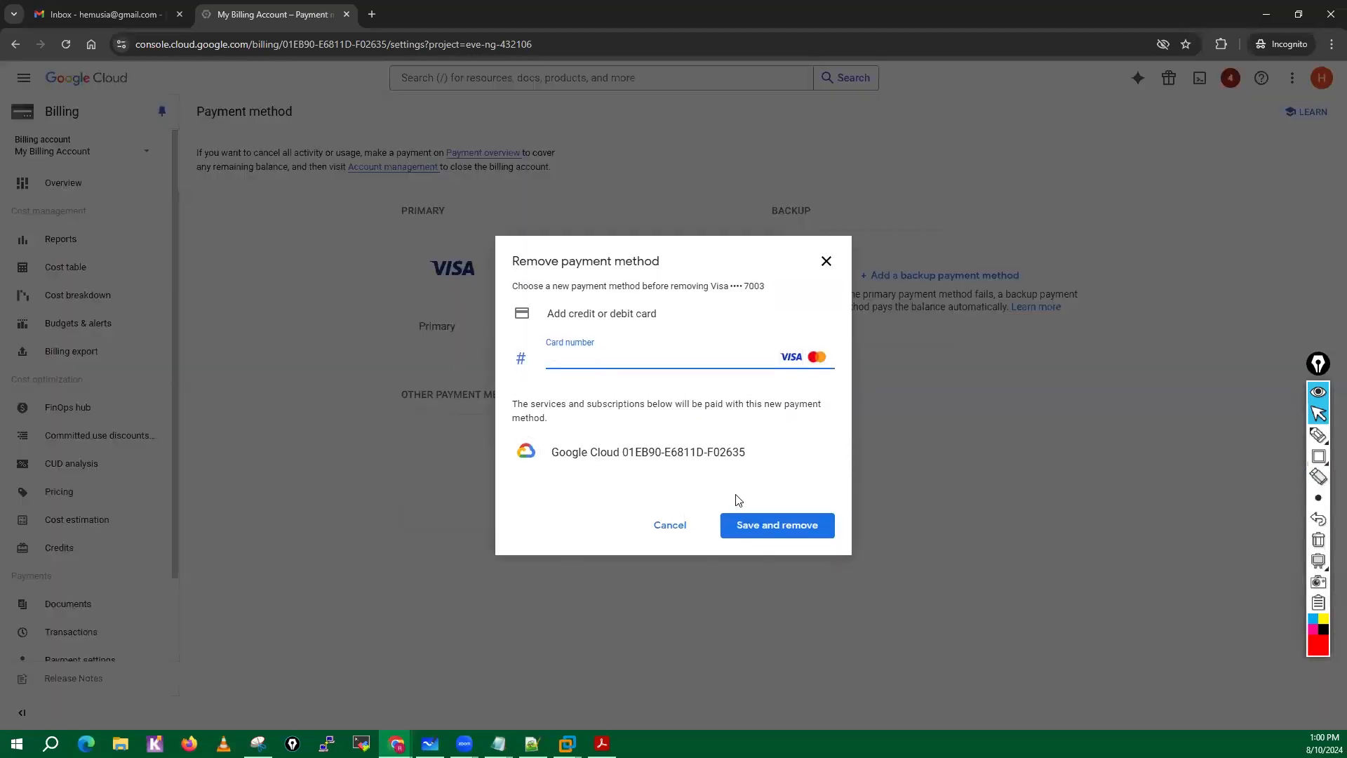
pyautogui.click(767, 539)
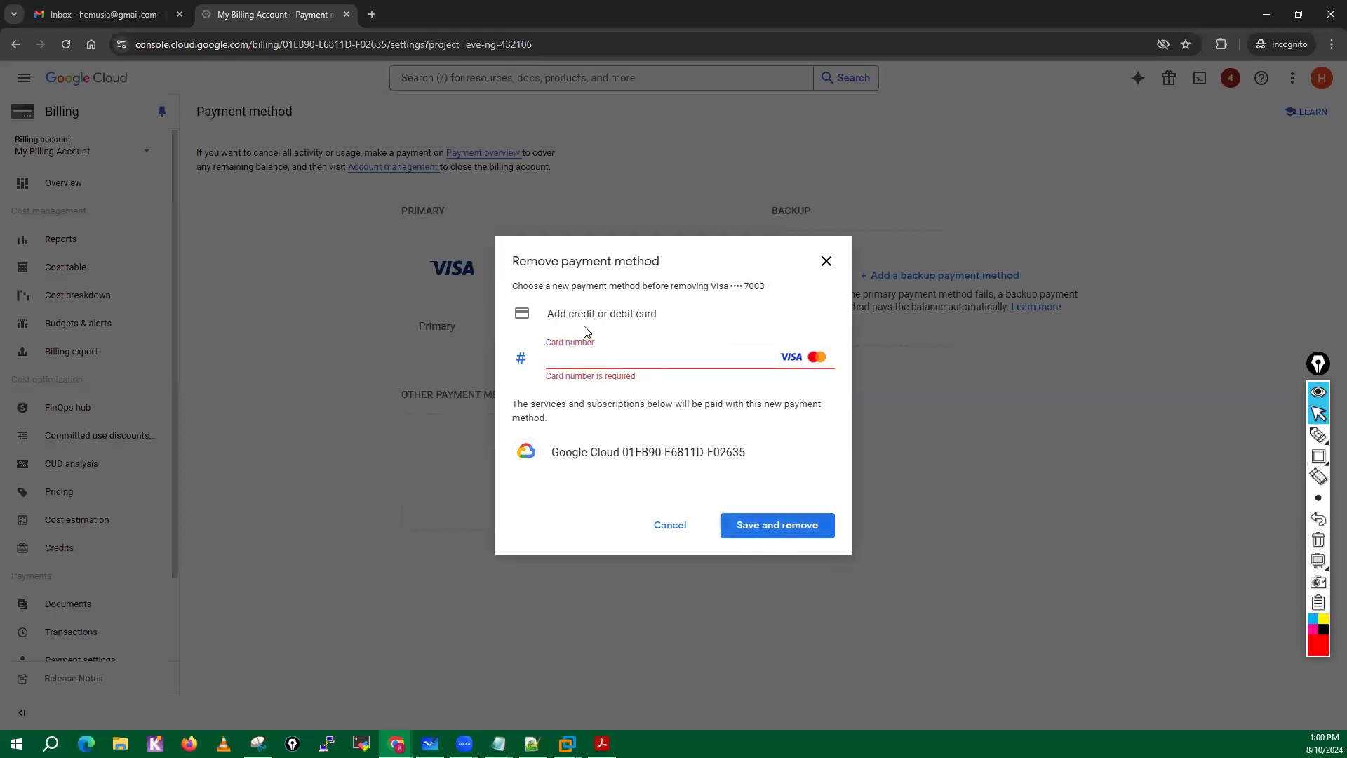
pyautogui.click(666, 532)
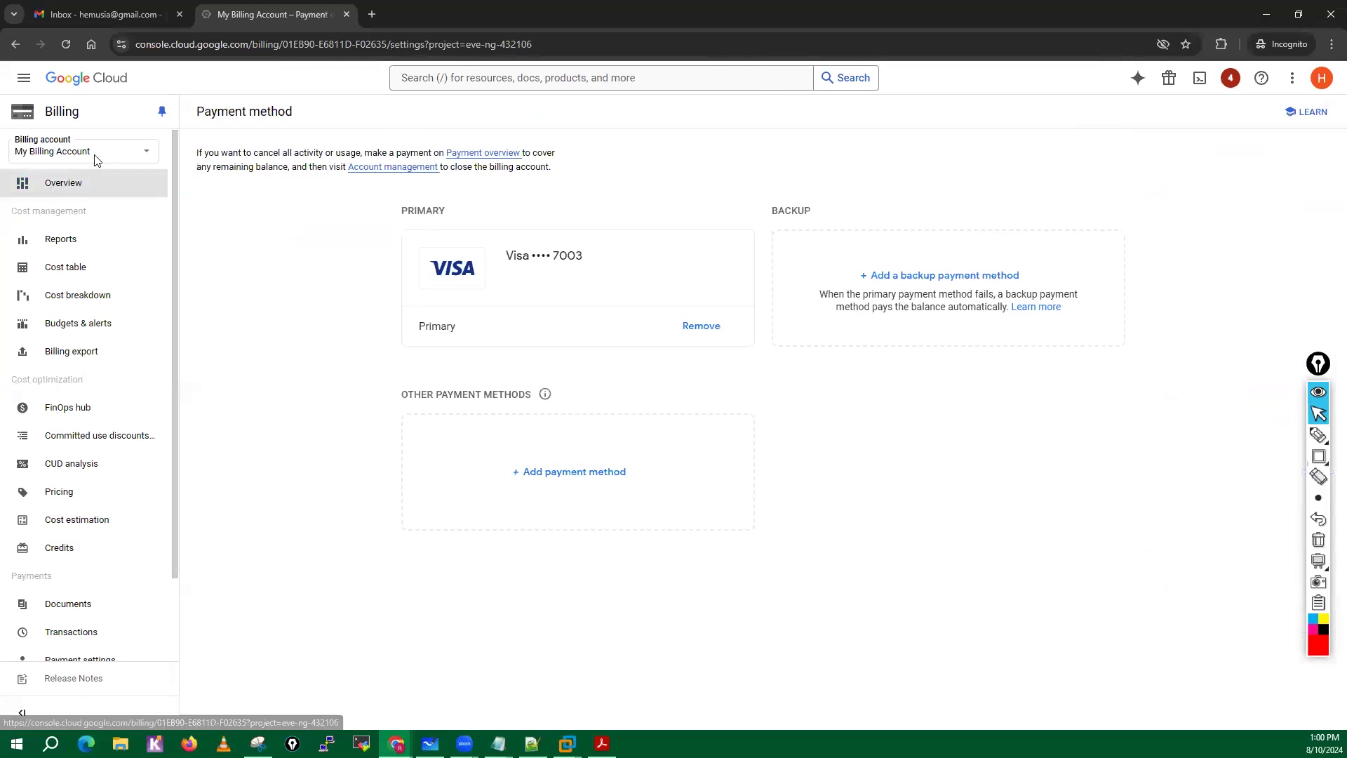
# Go to billing account management, select My Billing Account, and clear the Status: Active filter.
pyautogui.click(147, 153)
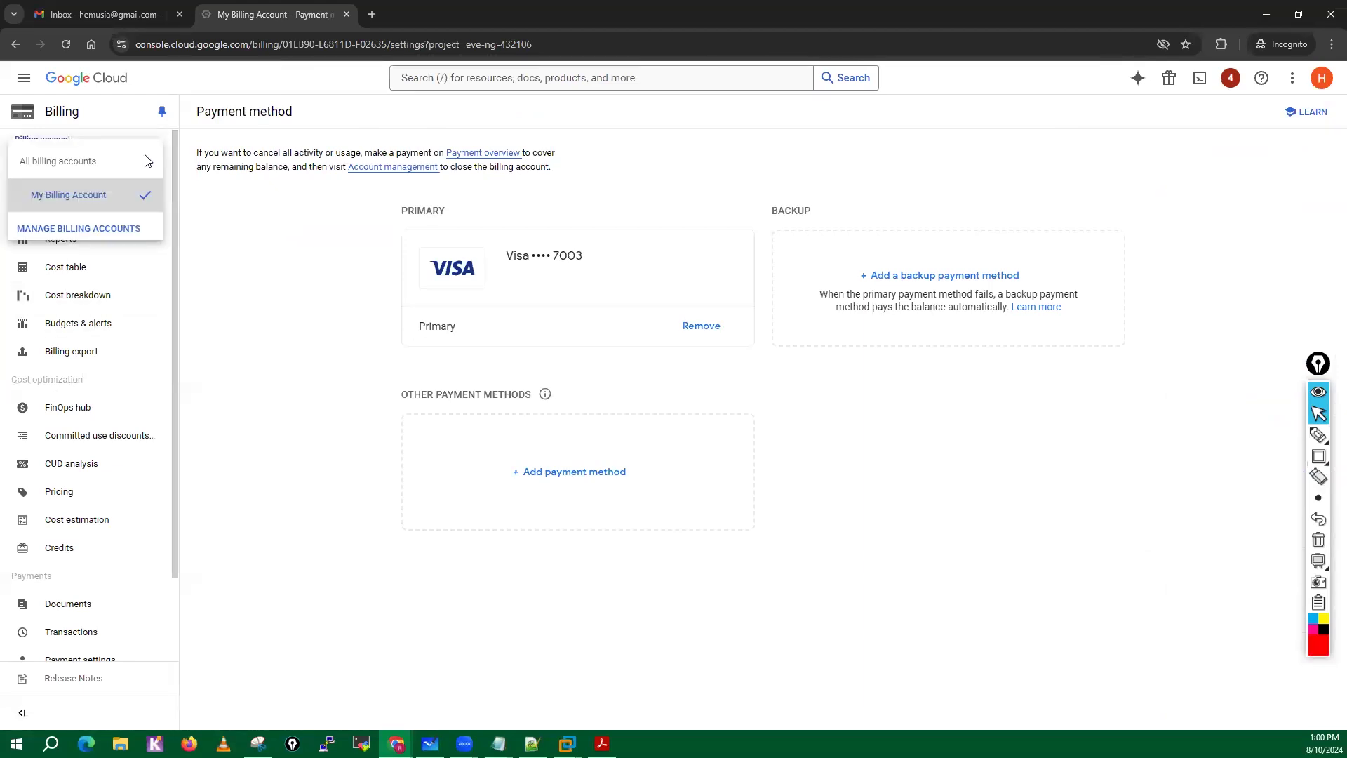
pyautogui.click(78, 228)
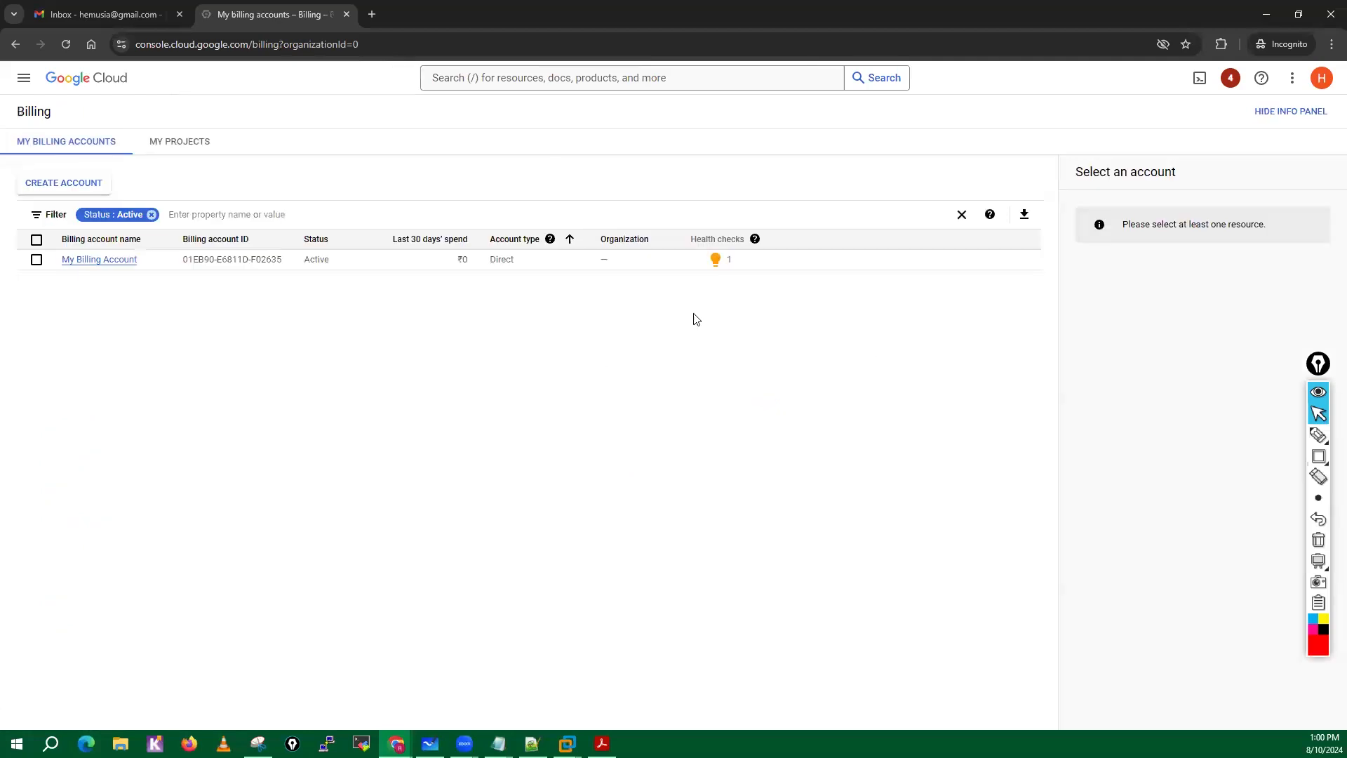
pyautogui.click(37, 260)
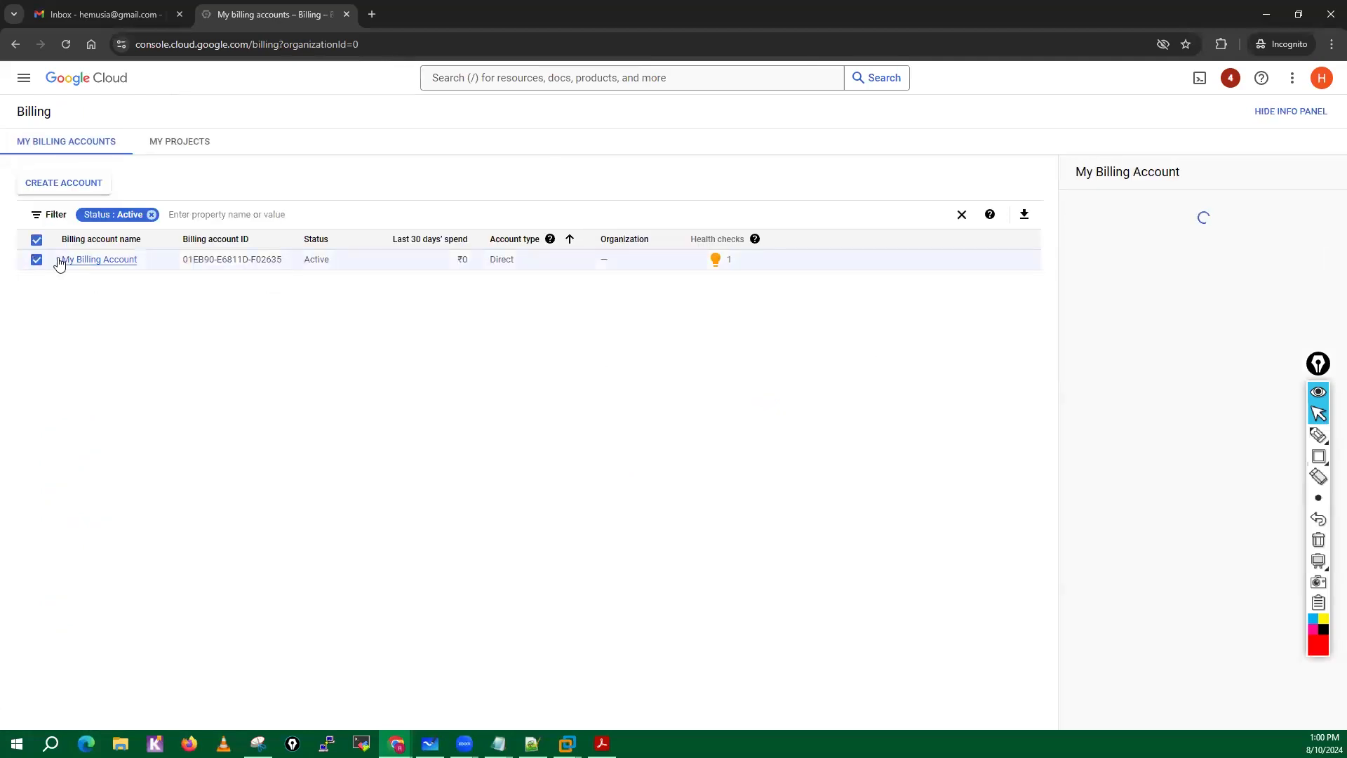
pyautogui.click(152, 215)
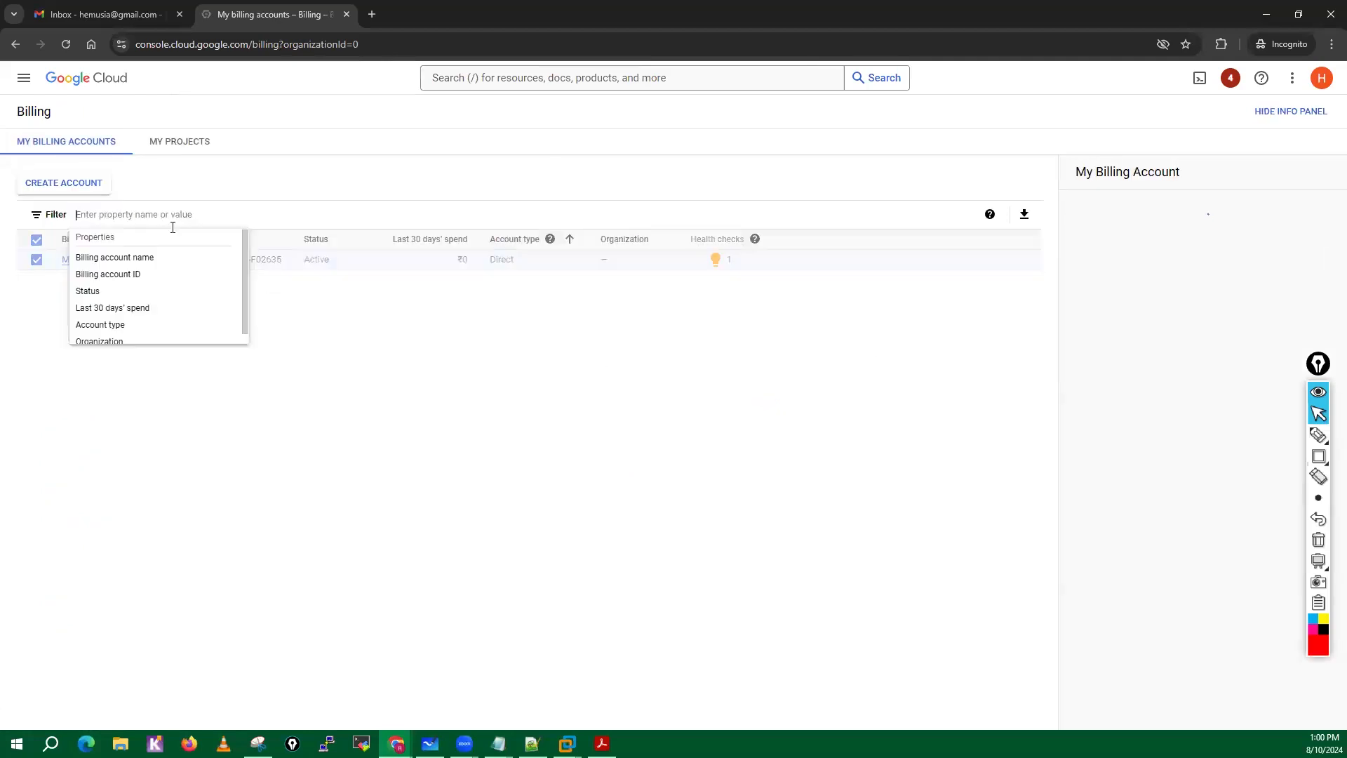
pyautogui.click(253, 452)
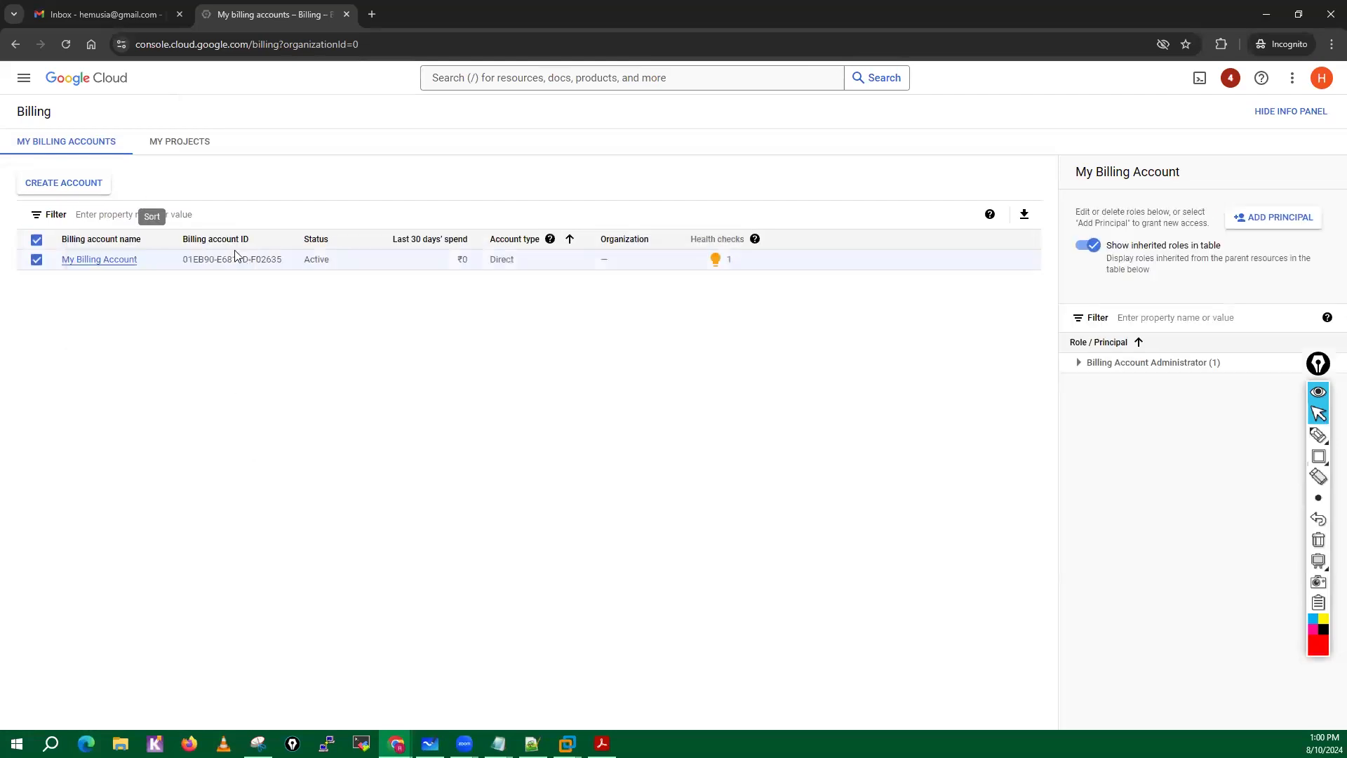
# Disable billing for both the eve-ng project and My First Project in the billing project list.
pyautogui.click(173, 146)
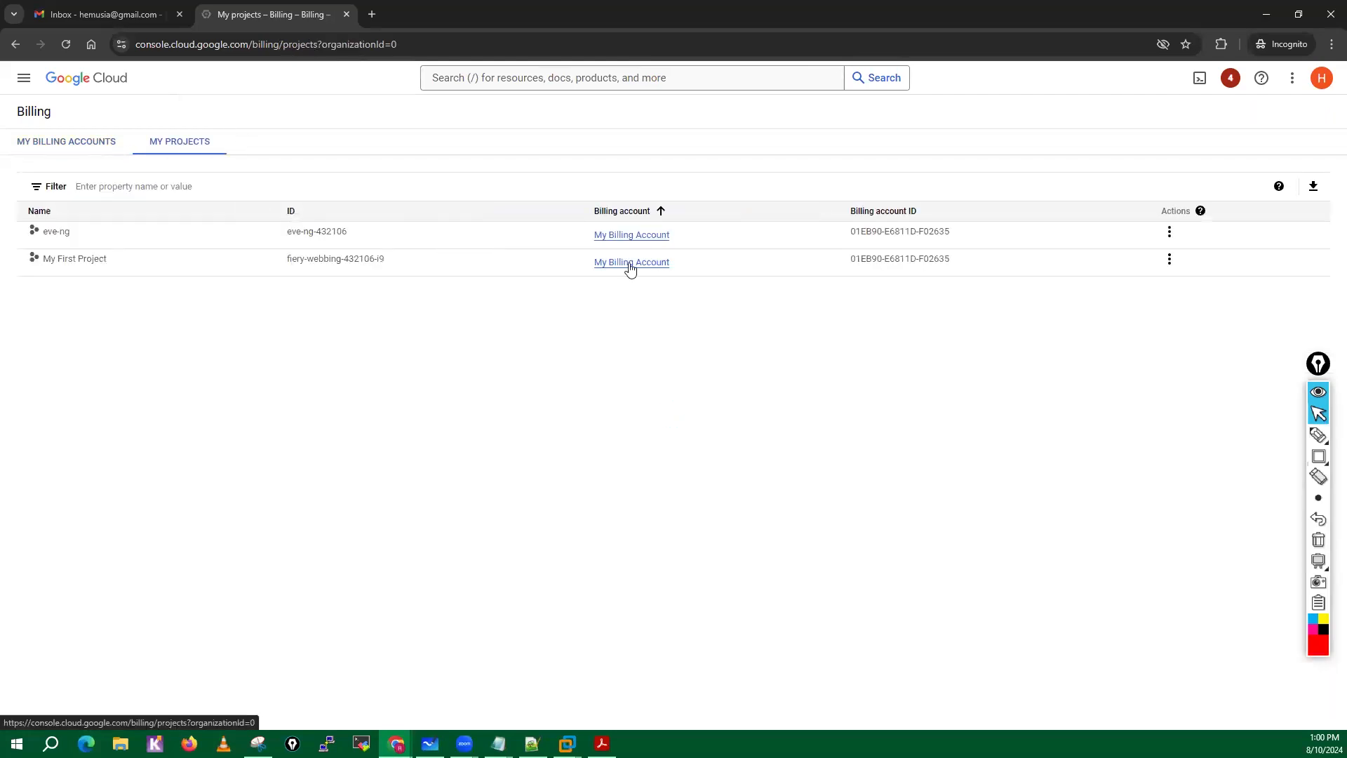
pyautogui.click(1170, 238)
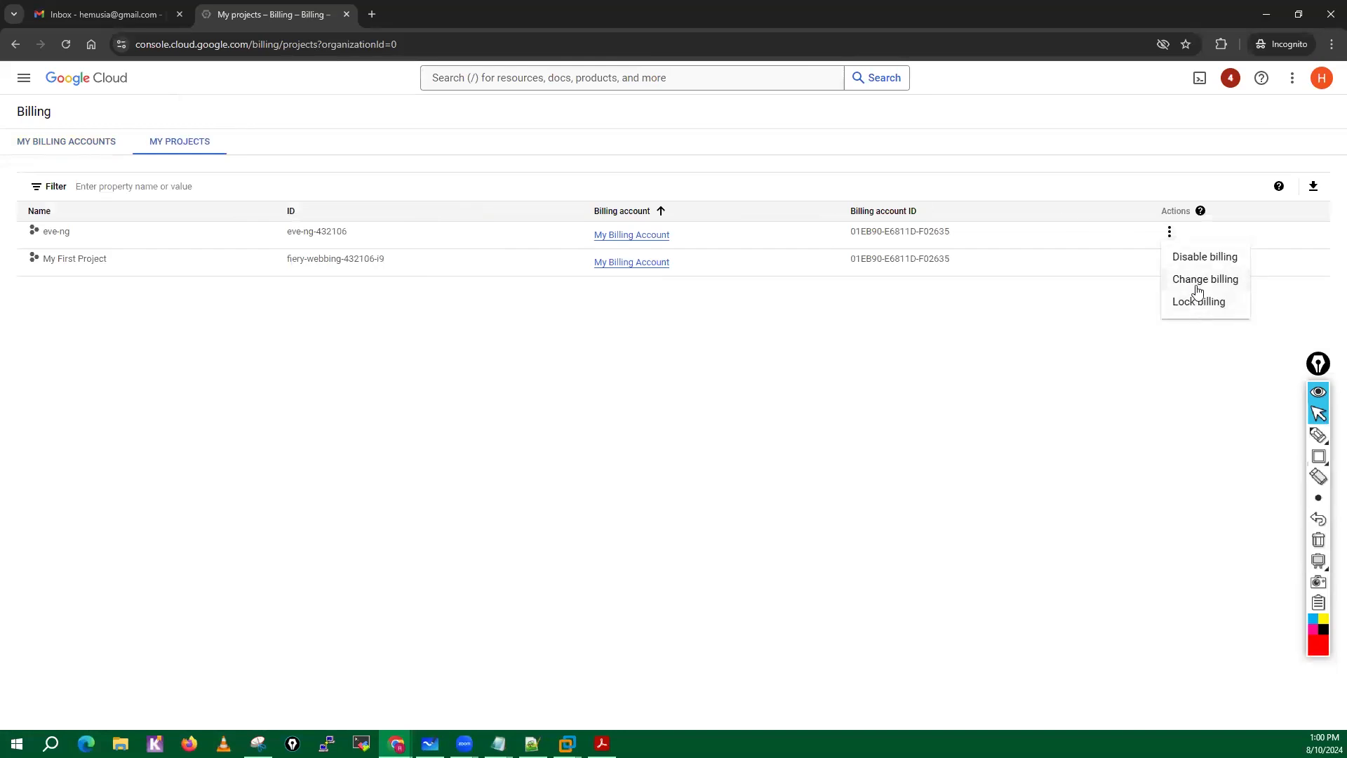
pyautogui.click(1195, 258)
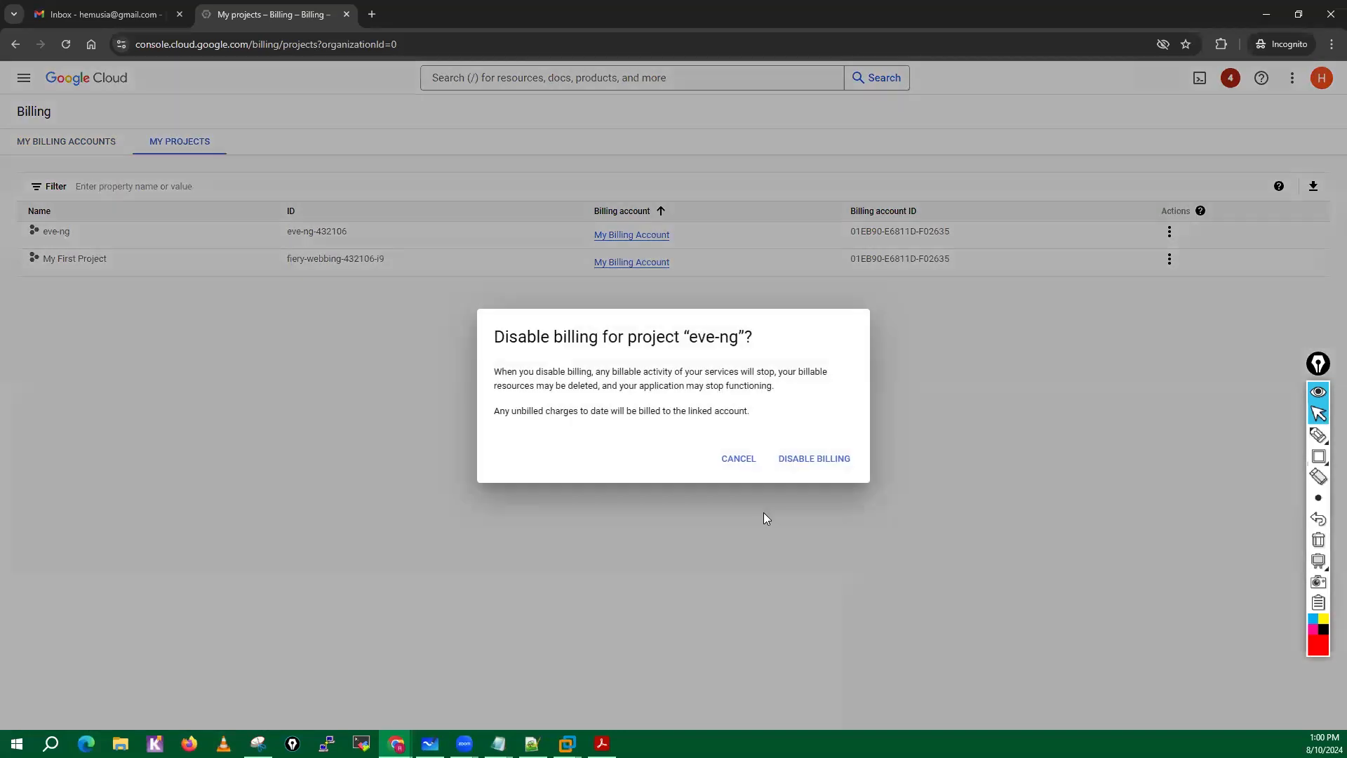
pyautogui.click(811, 463)
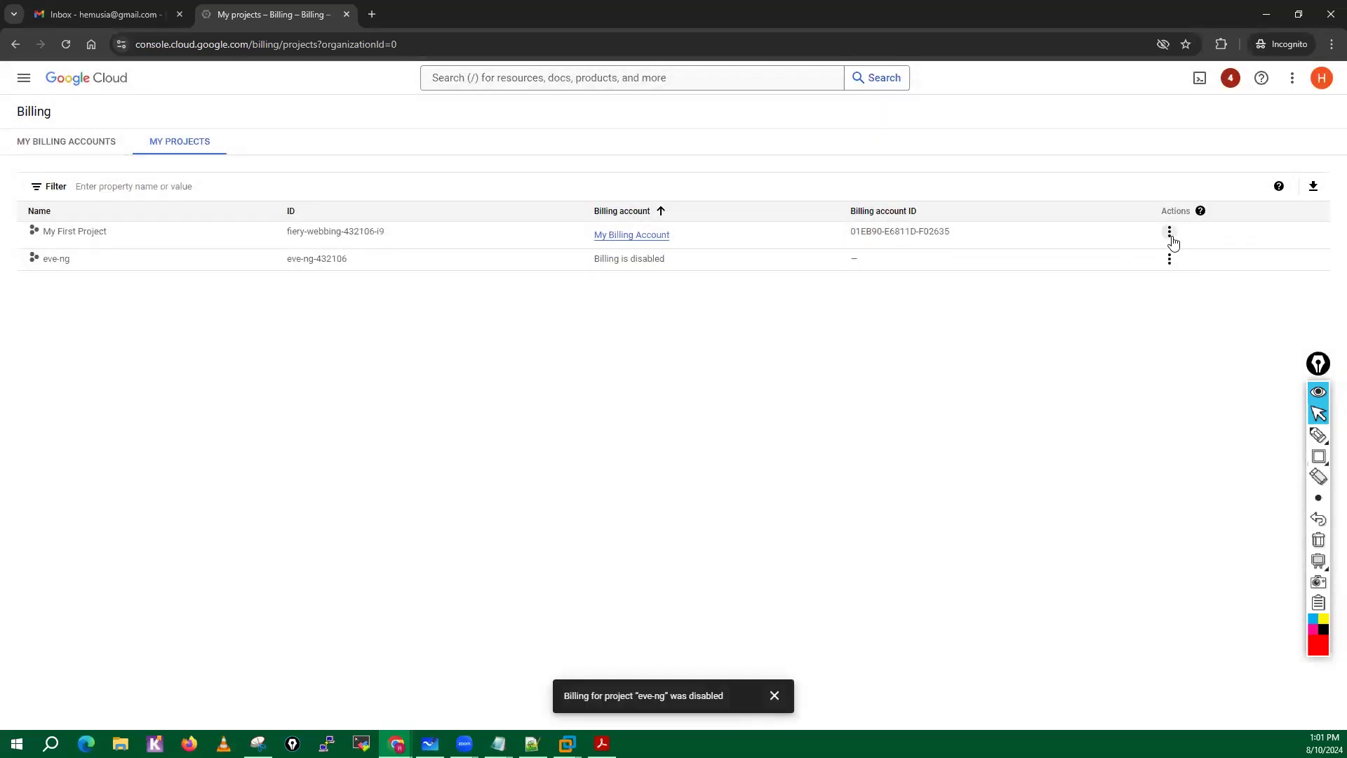
pyautogui.click(1170, 232)
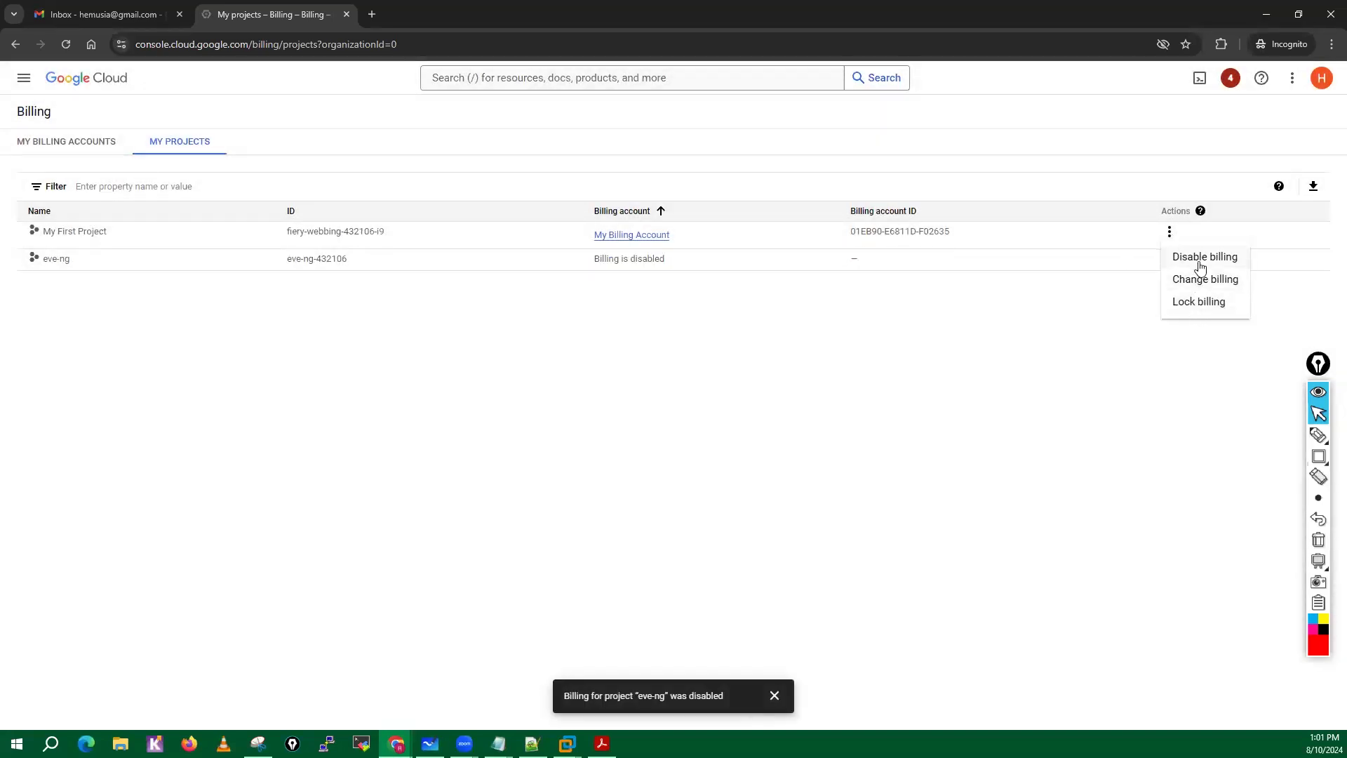
pyautogui.click(1202, 257)
pyautogui.click(833, 459)
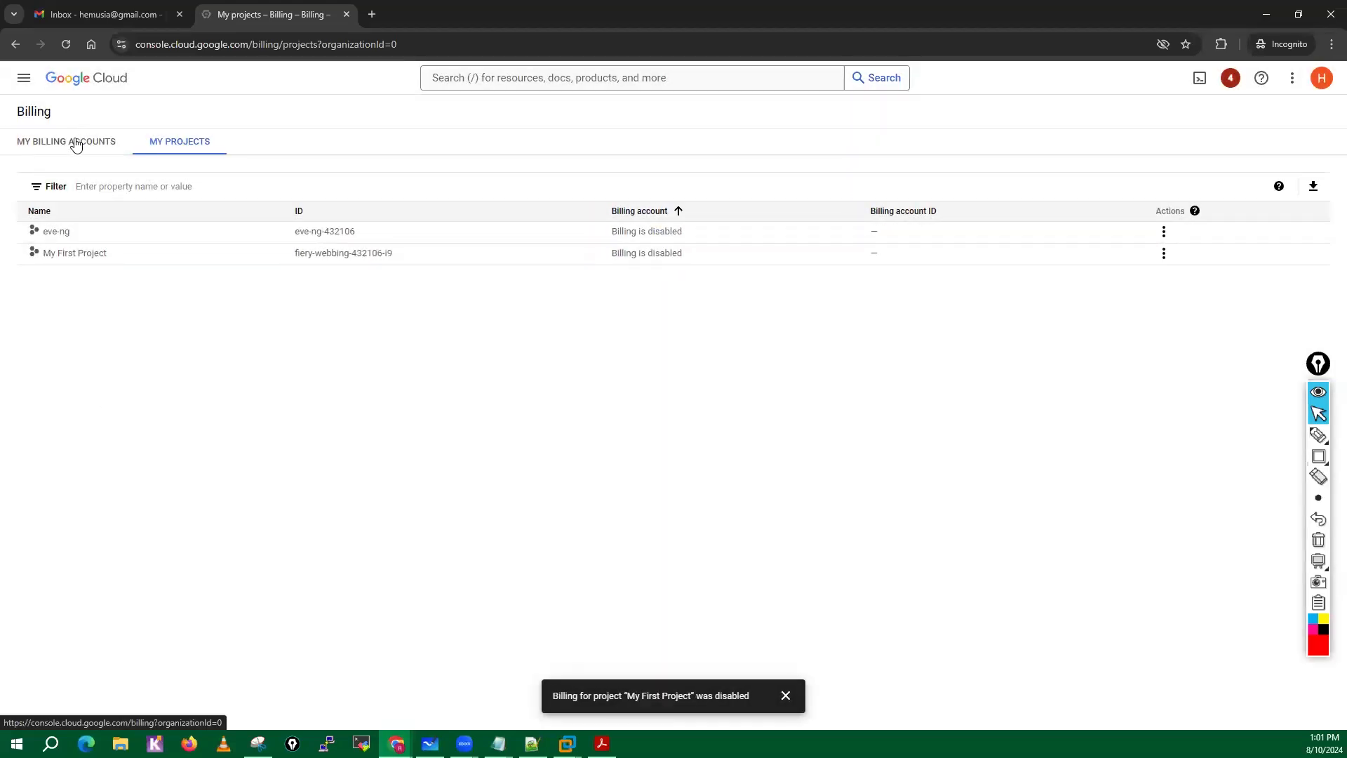
# Open the overview of My Billing Account from the billing accounts list, and dismiss the free trial account details and the date range tour.
pyautogui.click(76, 145)
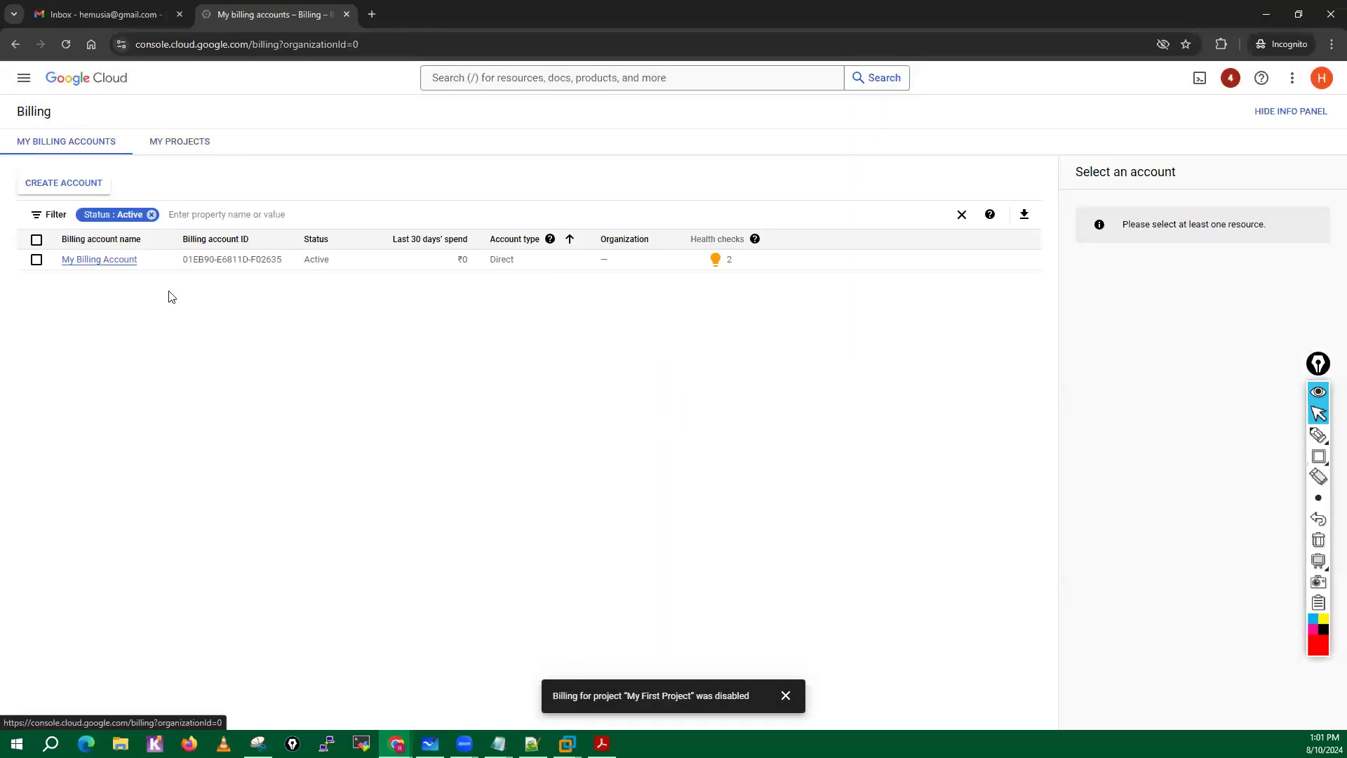
pyautogui.click(37, 260)
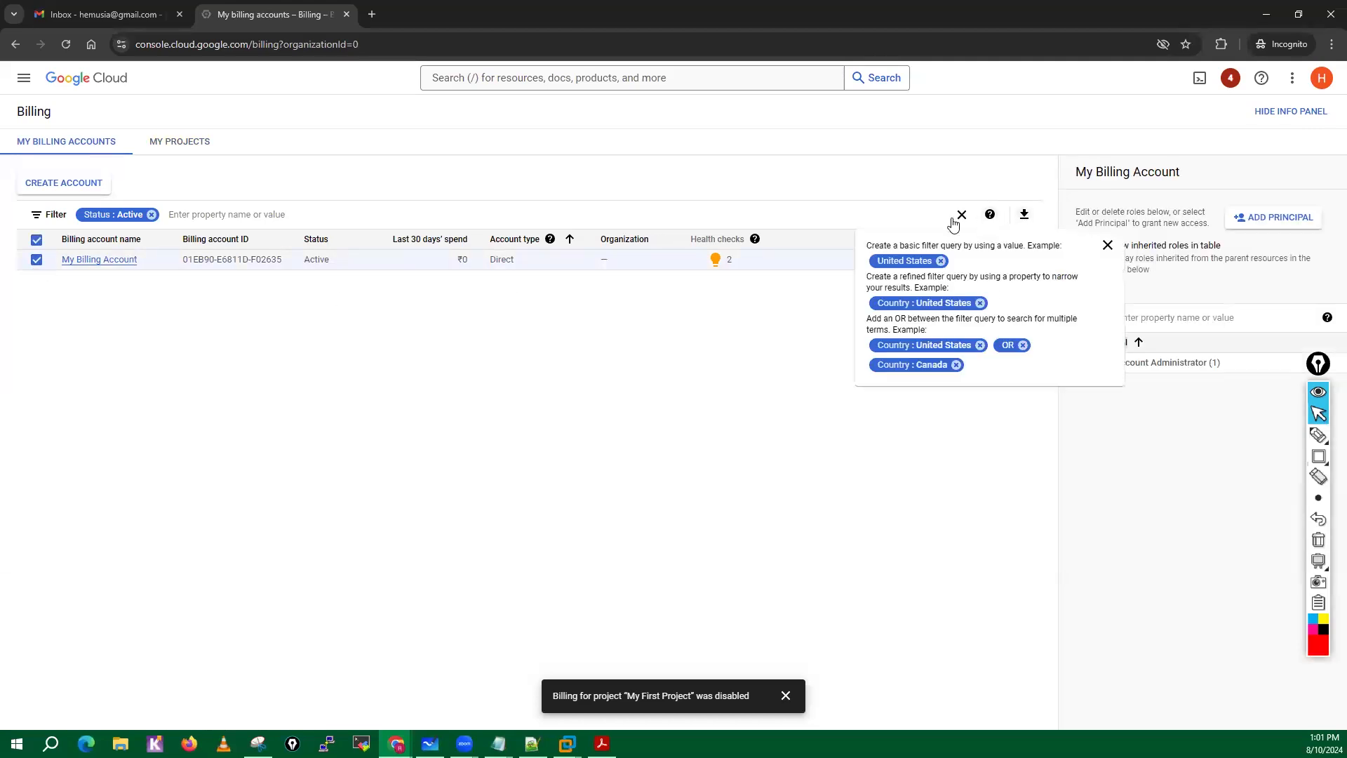
pyautogui.click(119, 259)
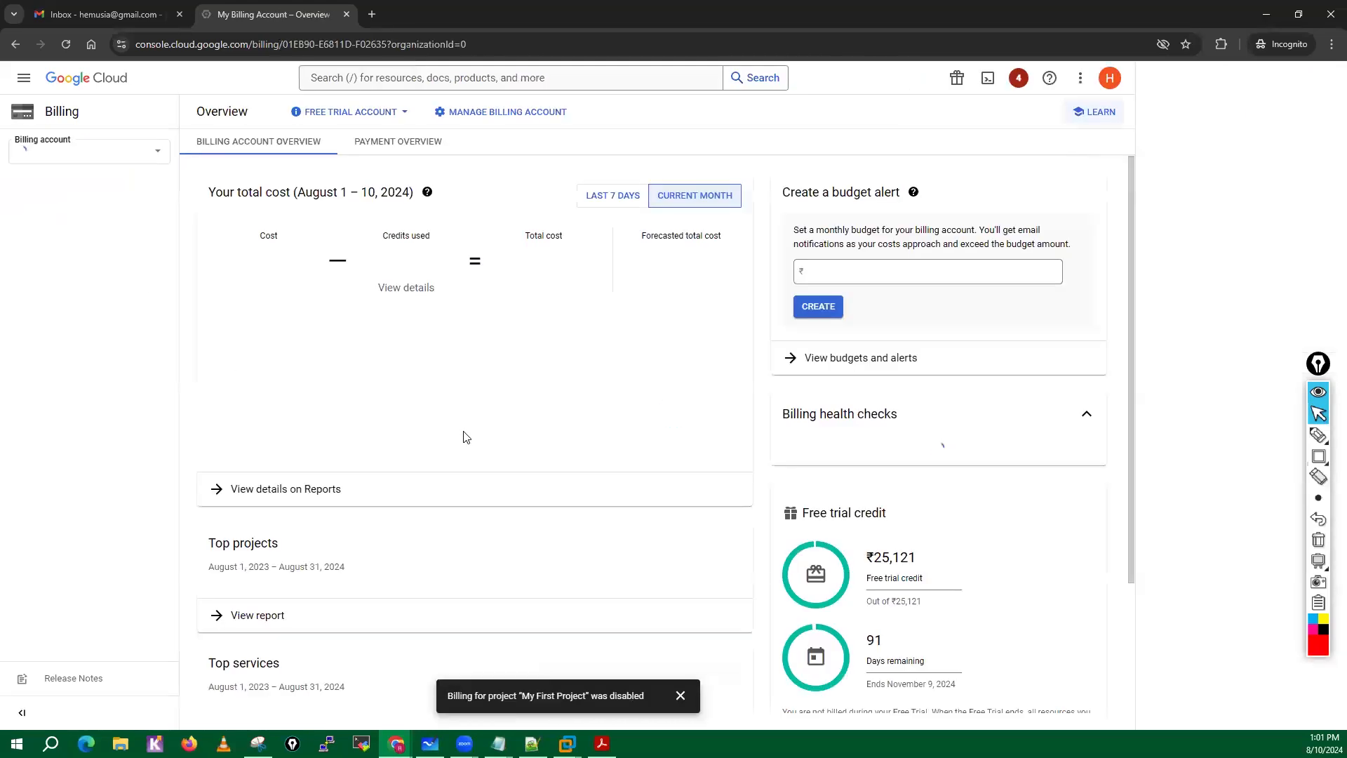
pyautogui.click(379, 114)
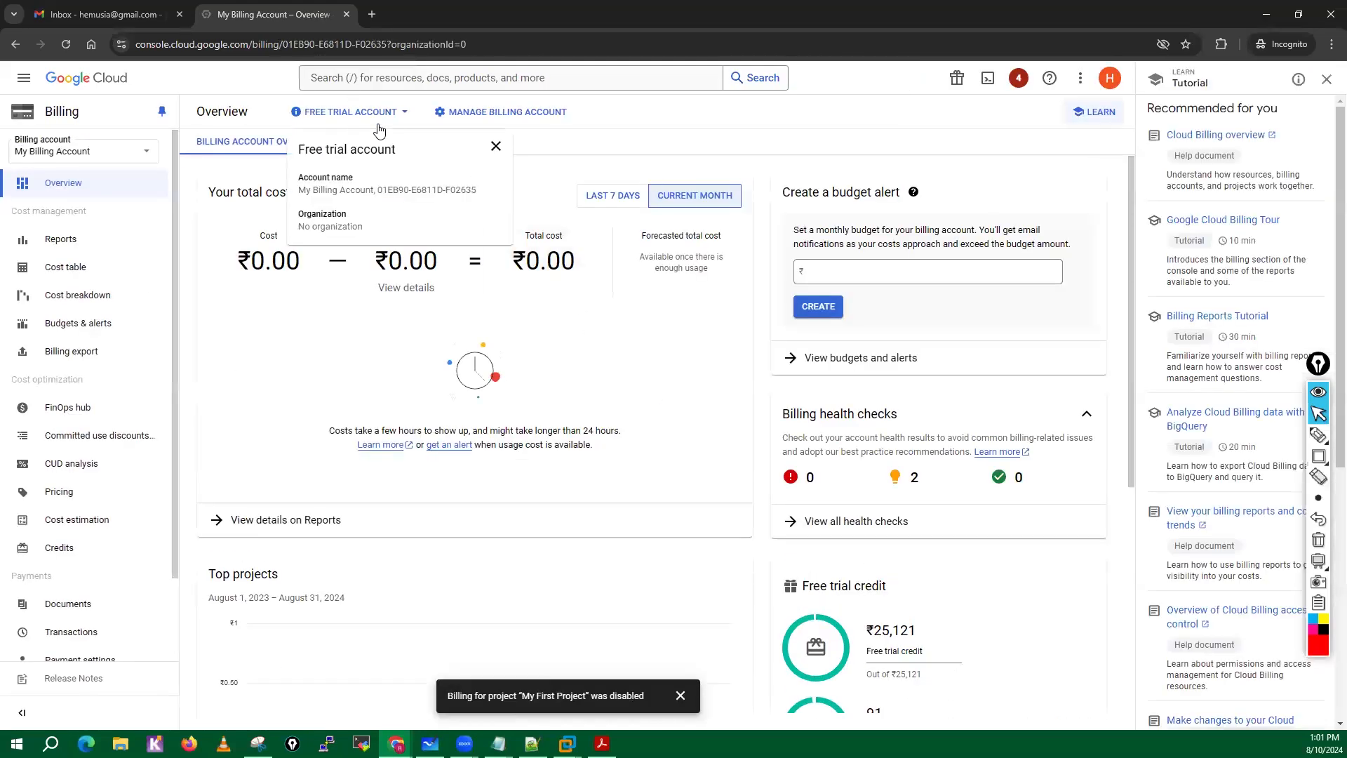
pyautogui.click(496, 145)
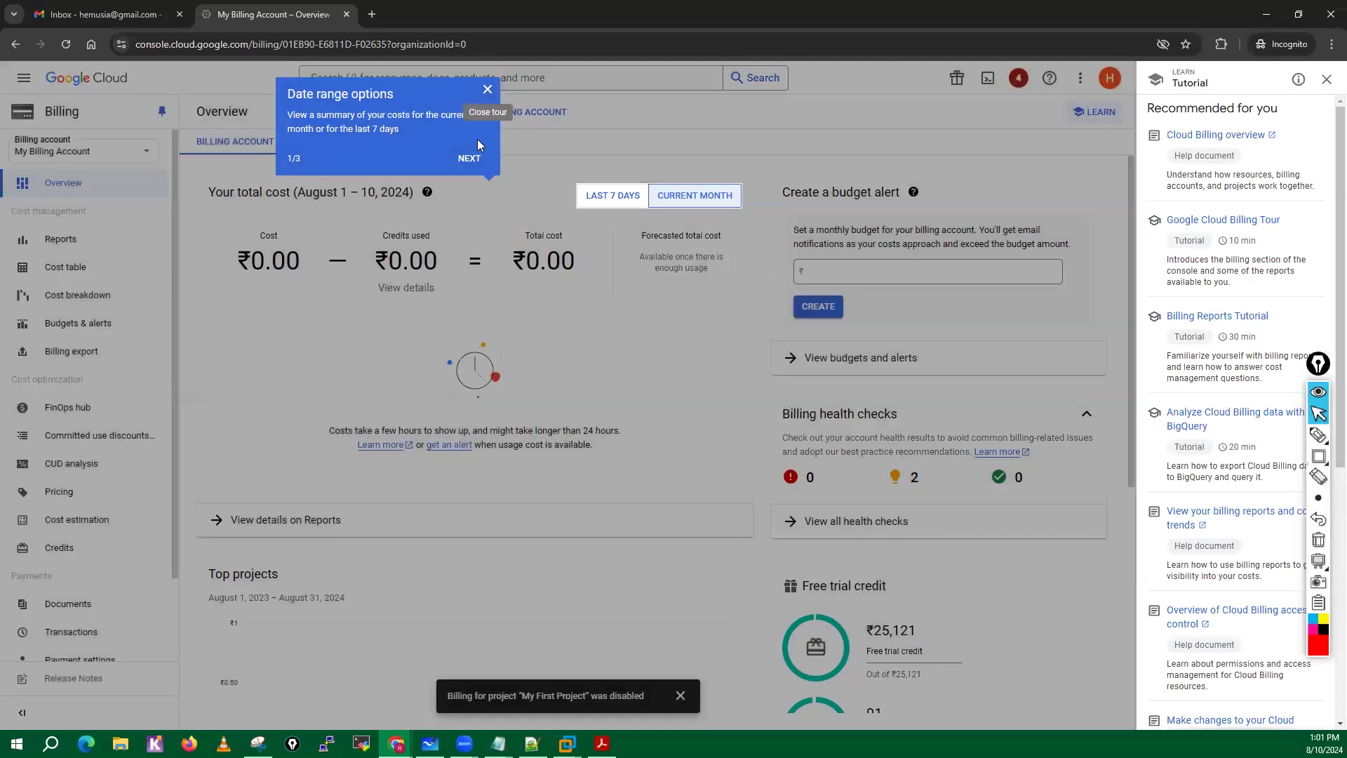
pyautogui.click(488, 89)
pyautogui.moveTo(379, 130)
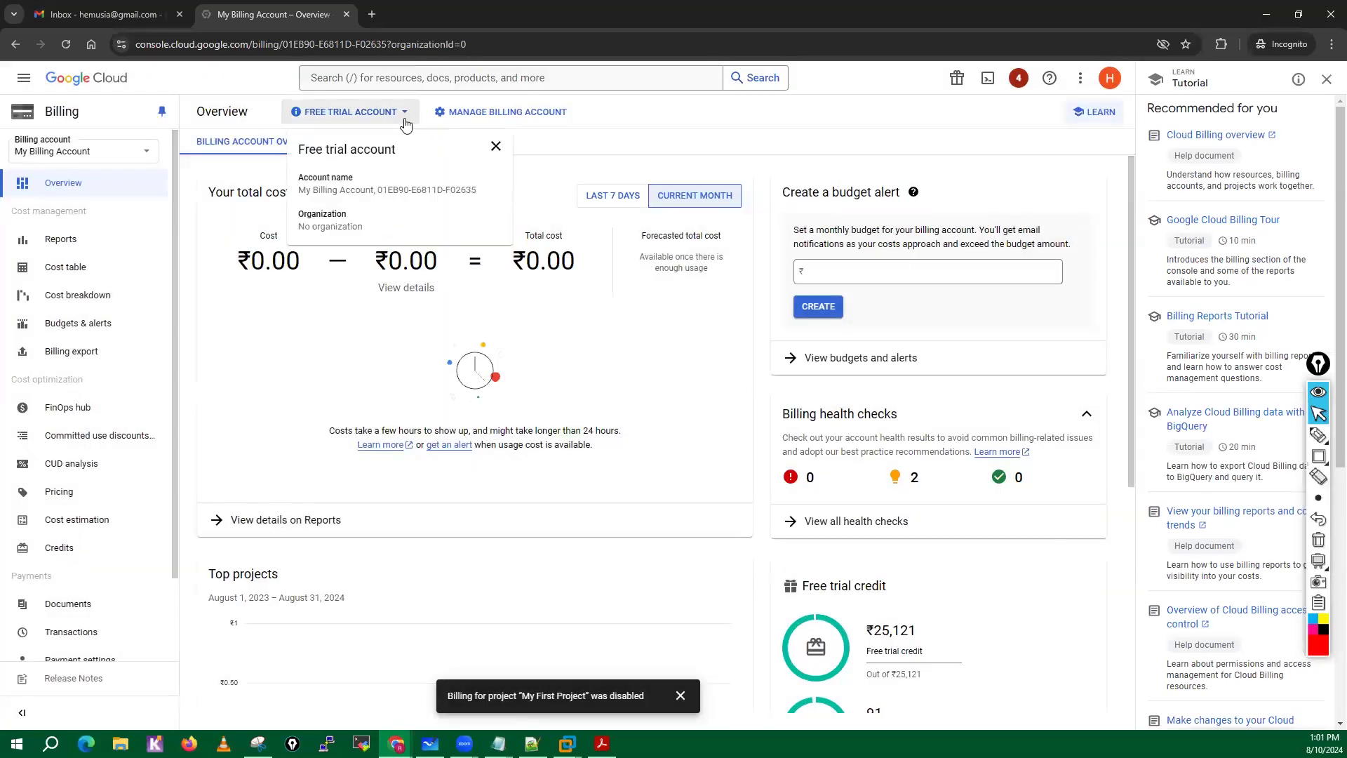
# Close the billing account "My Billing Account" from its account management page, entering "Close" as the confirmation text.
pyautogui.click(501, 114)
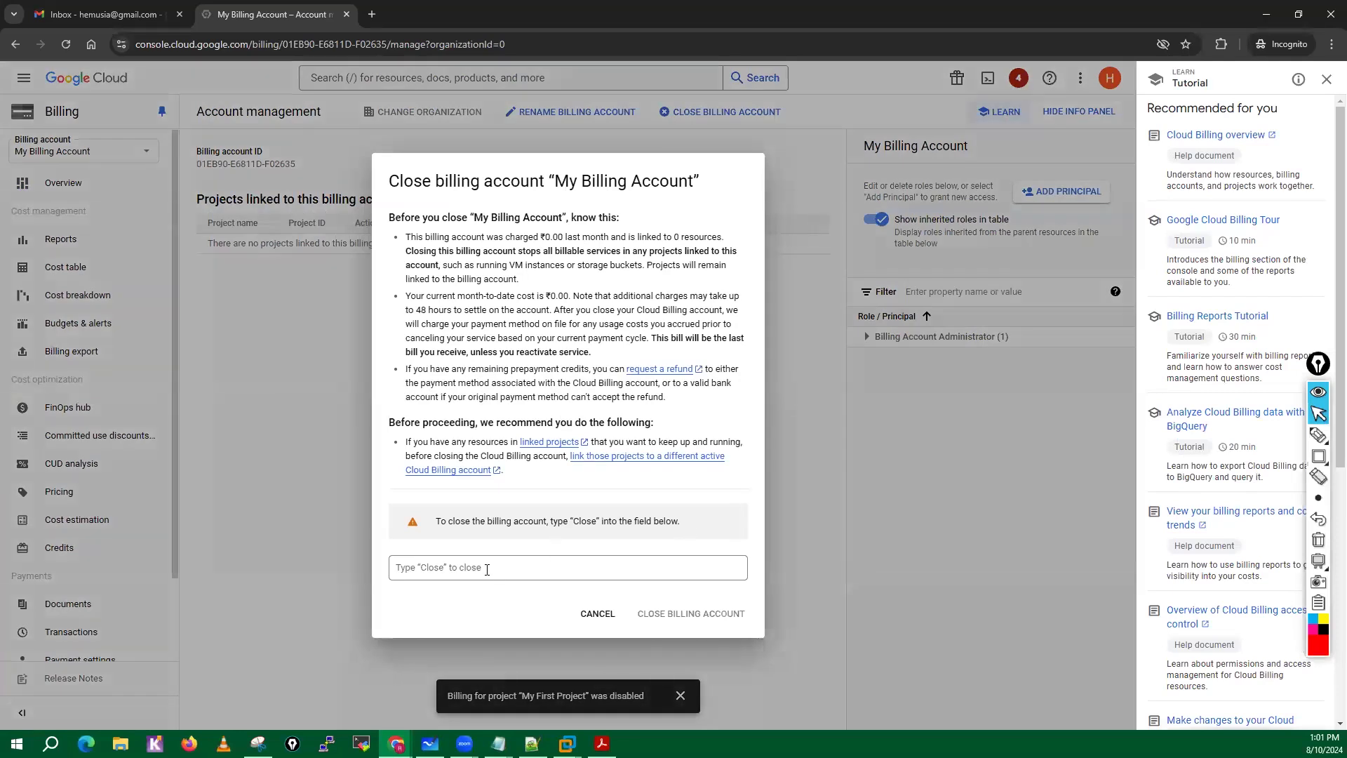
pyautogui.click(487, 570)
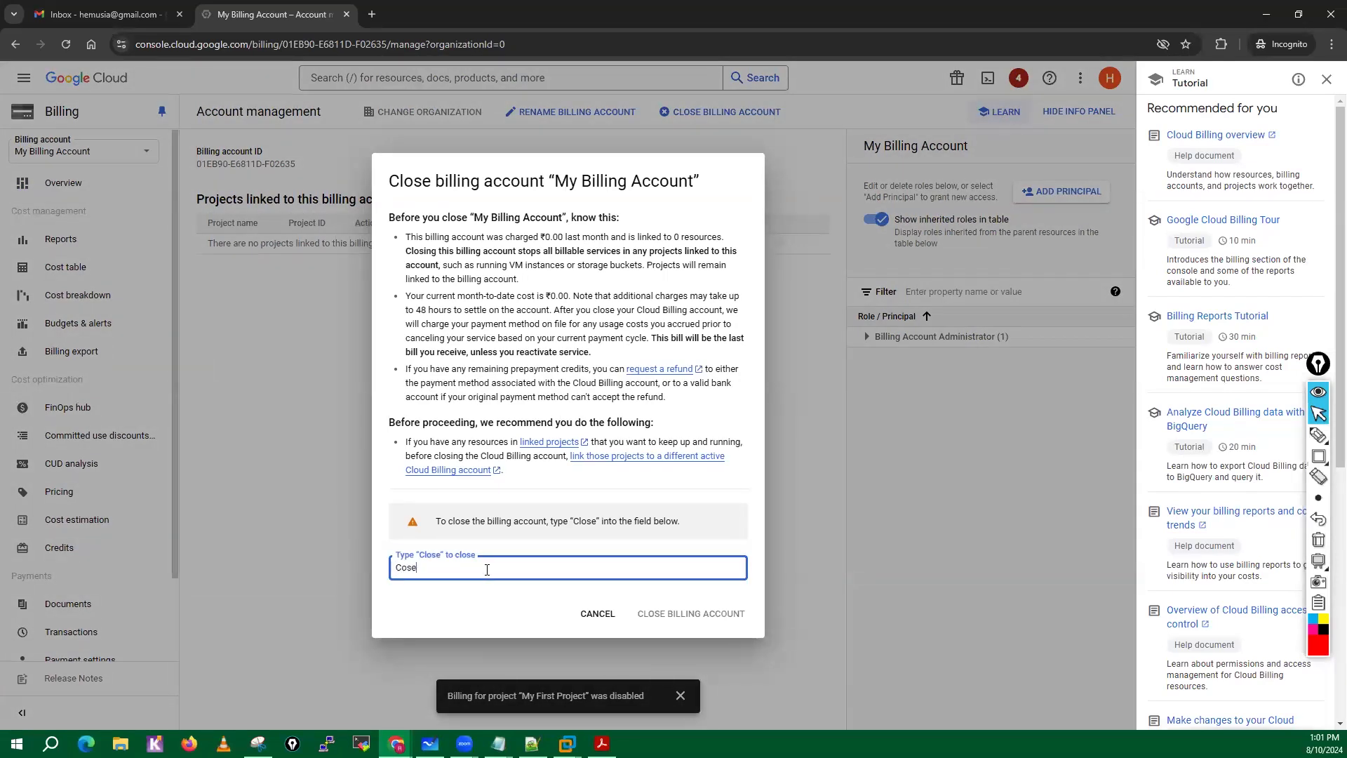
pyautogui.write('Close')
pyautogui.click(693, 618)
pyautogui.click(692, 618)
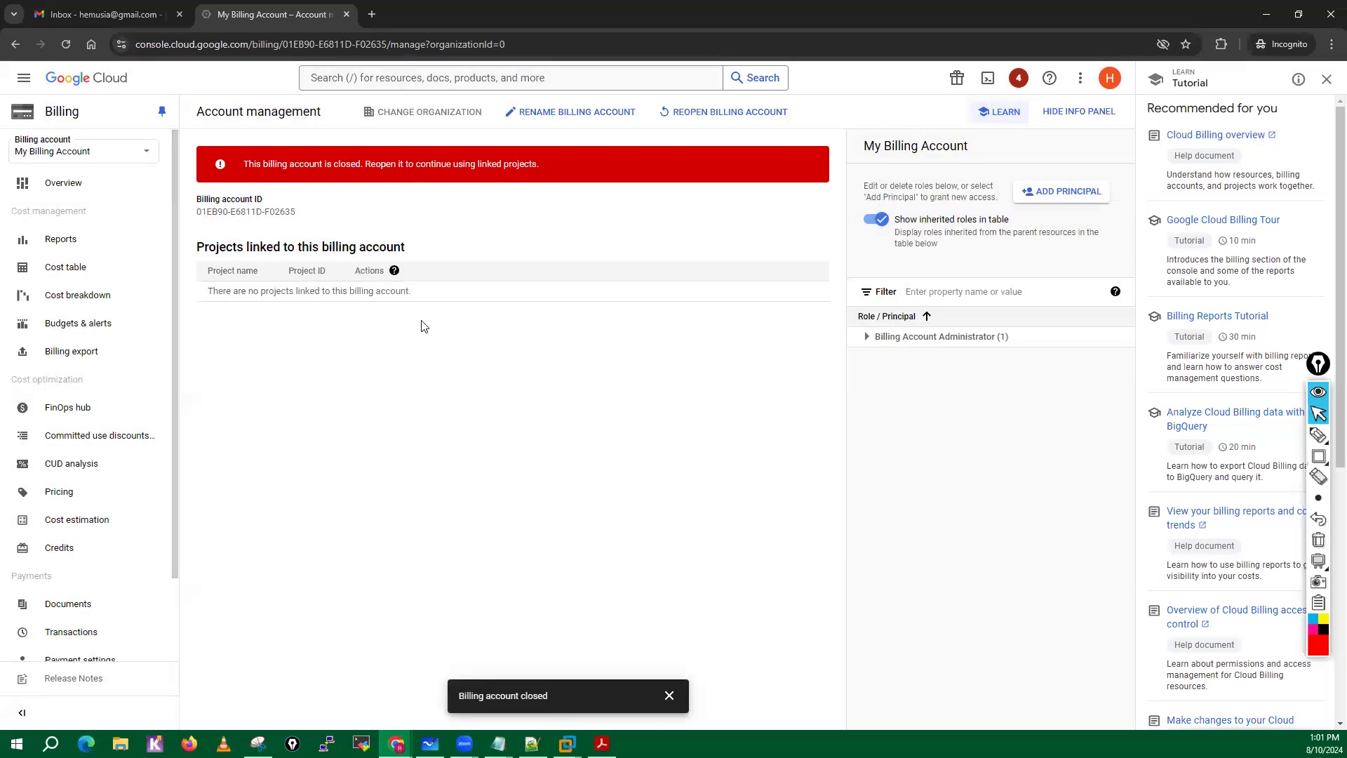
# Review the billing account's credits and its payment settings, including the payments profile and payments users.
pyautogui.click(62, 182)
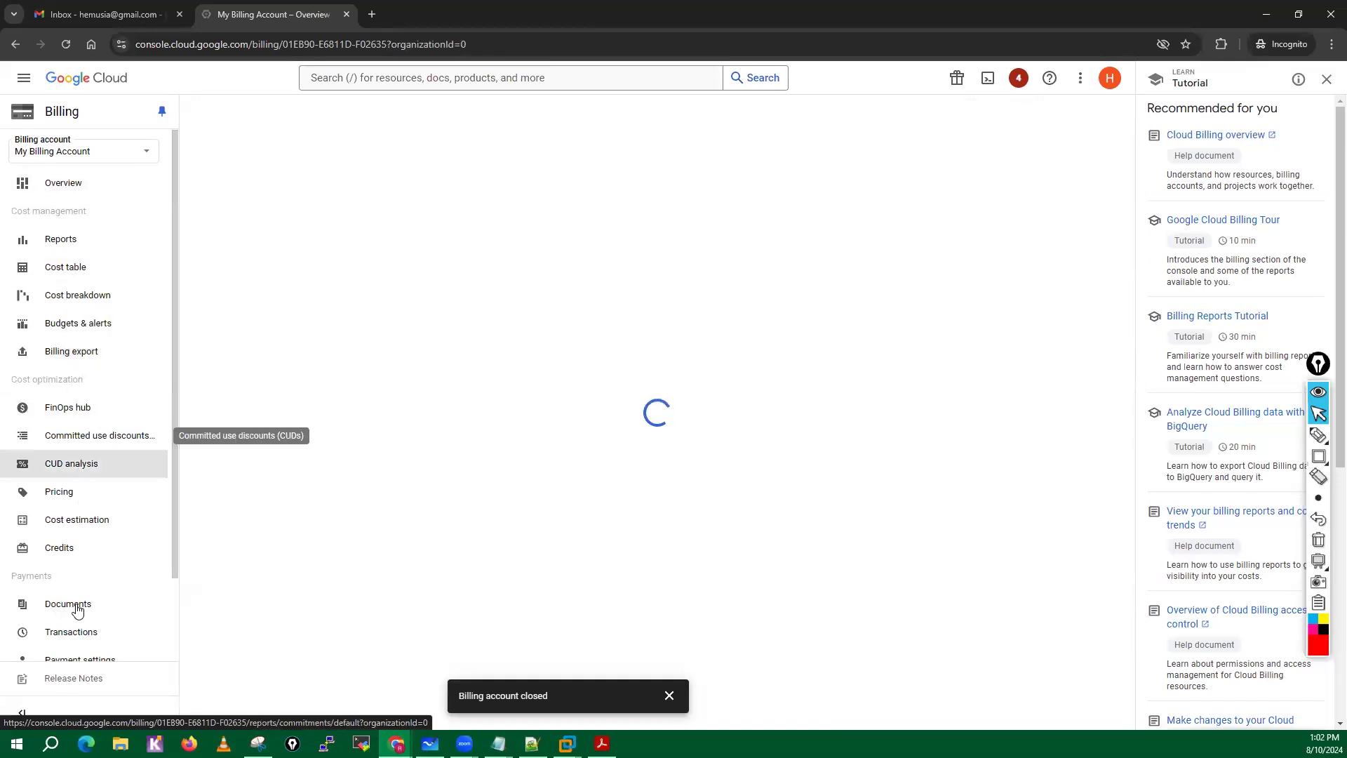
pyautogui.click(61, 554)
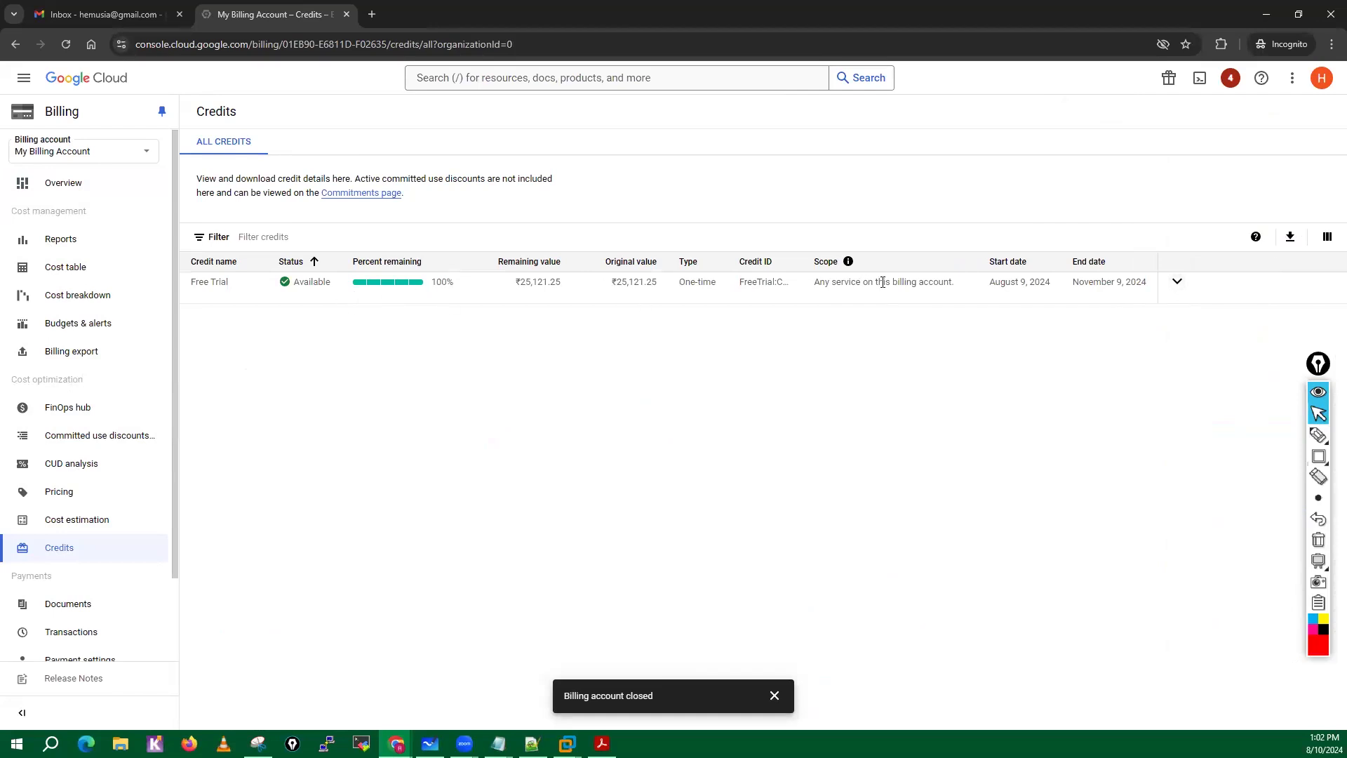
pyautogui.scroll(-2, 84, 589)
pyautogui.click(83, 567)
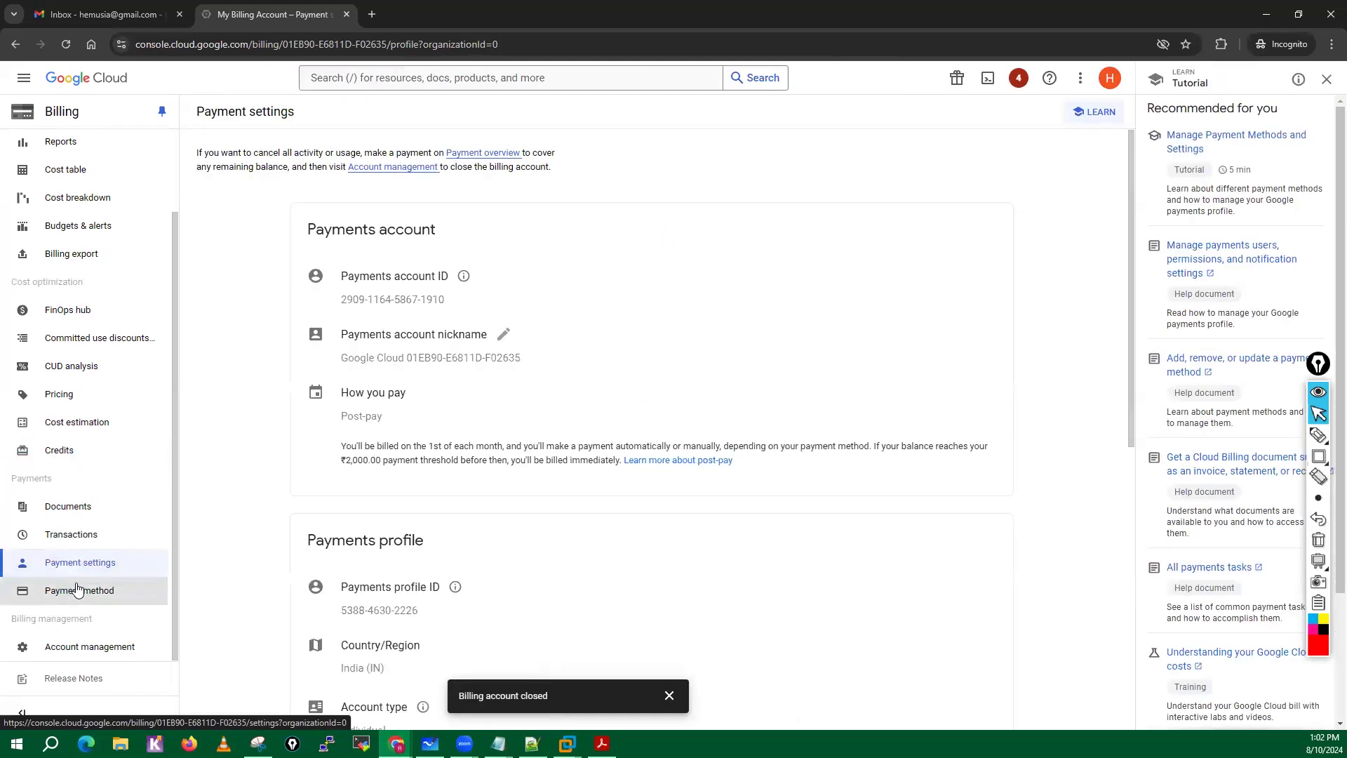
pyautogui.scroll(-8, 481, 519)
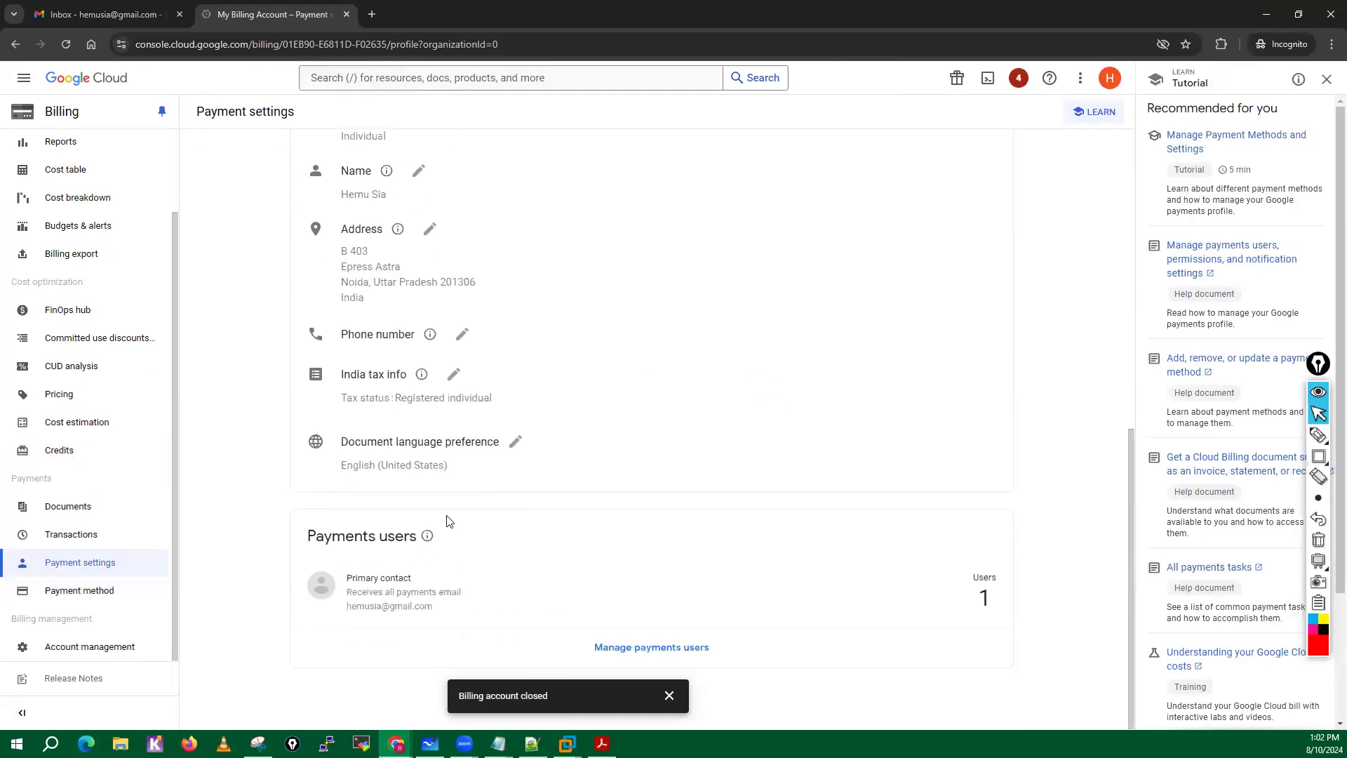
# Remove the primary Visa card from the billing account's payment methods and confirm the removal.
pyautogui.click(98, 591)
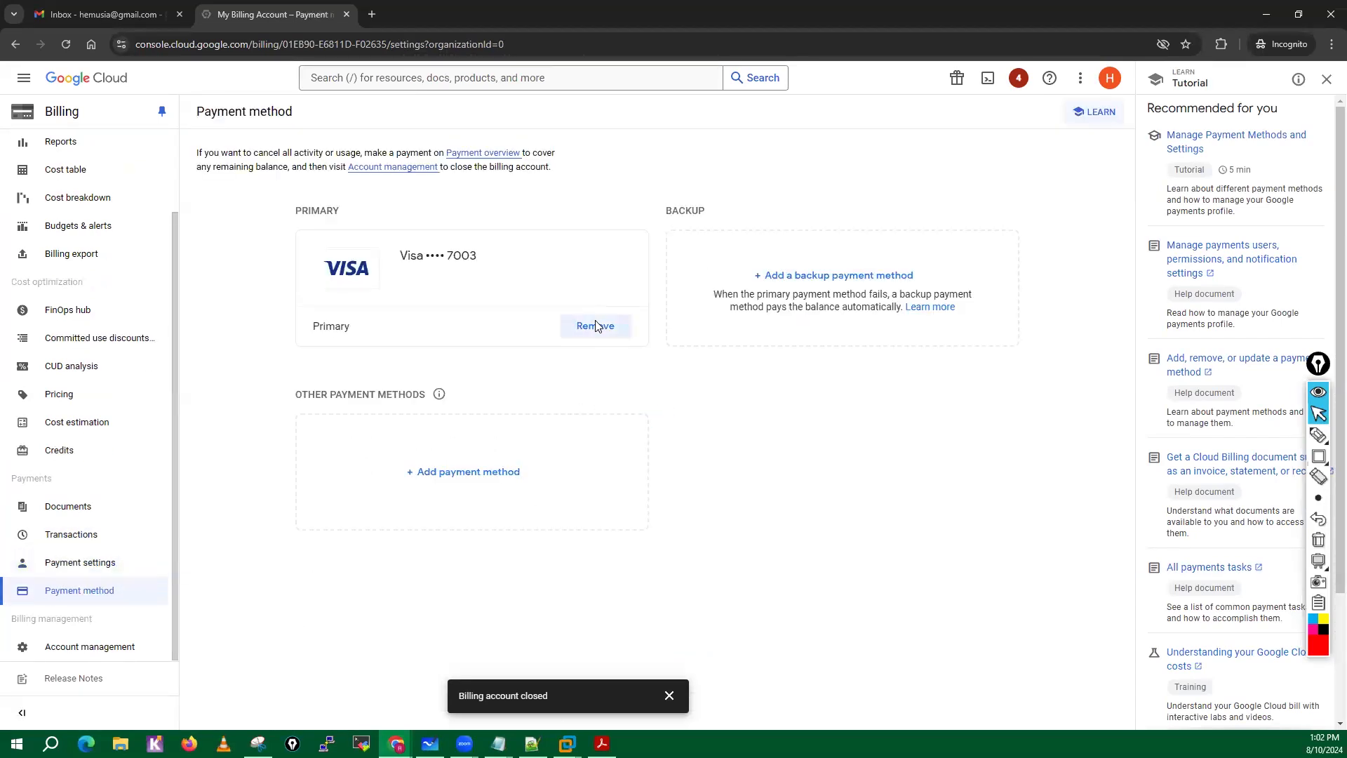
pyautogui.click(595, 326)
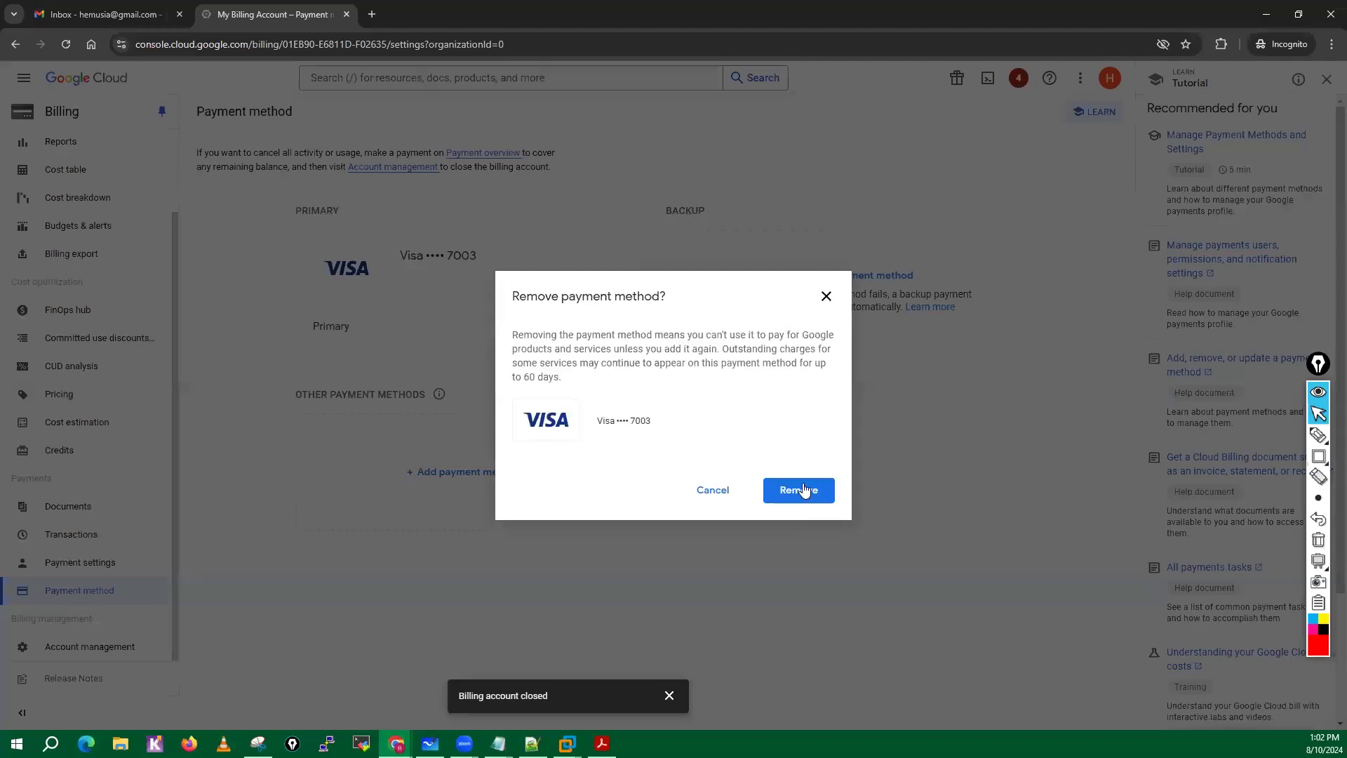
pyautogui.click(805, 491)
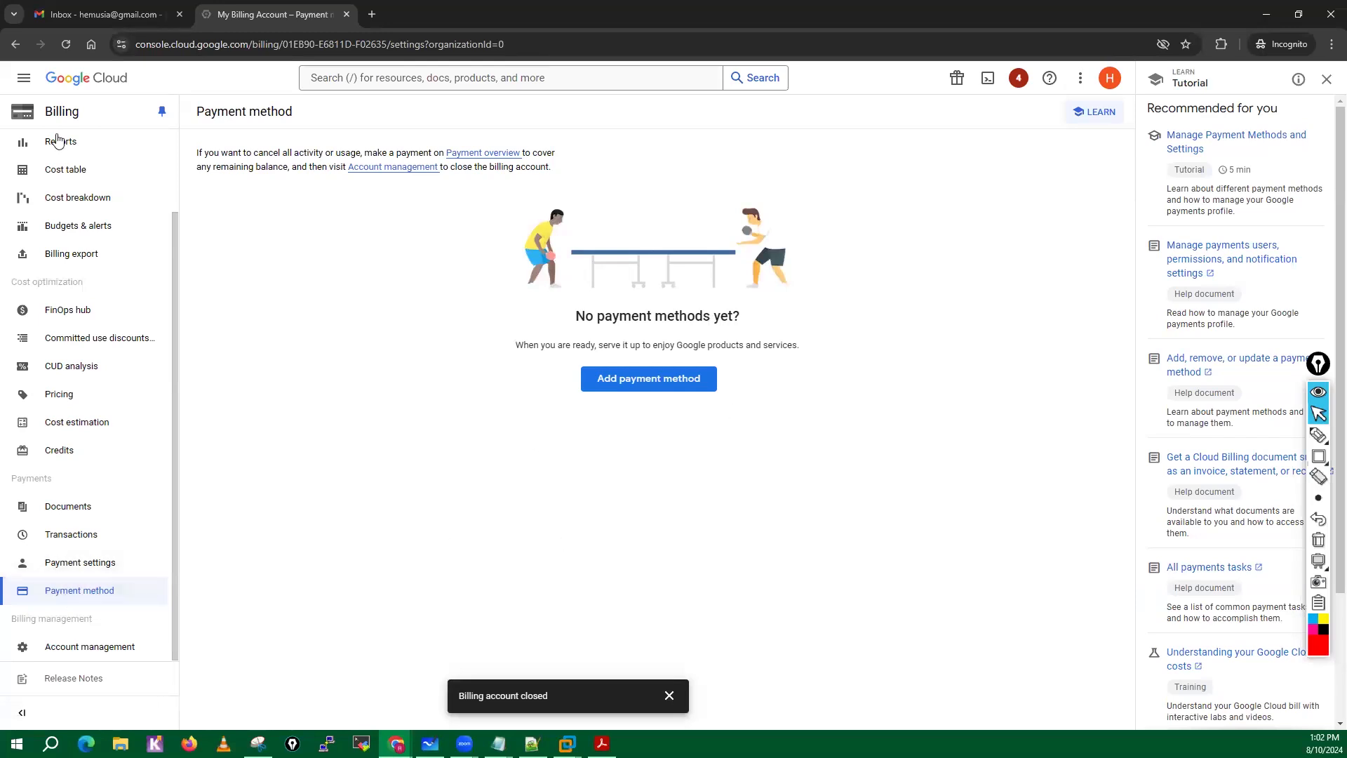
# Leave the Billing section and go to the Cloud overview dashboard.
pyautogui.scroll(2, 58, 140)
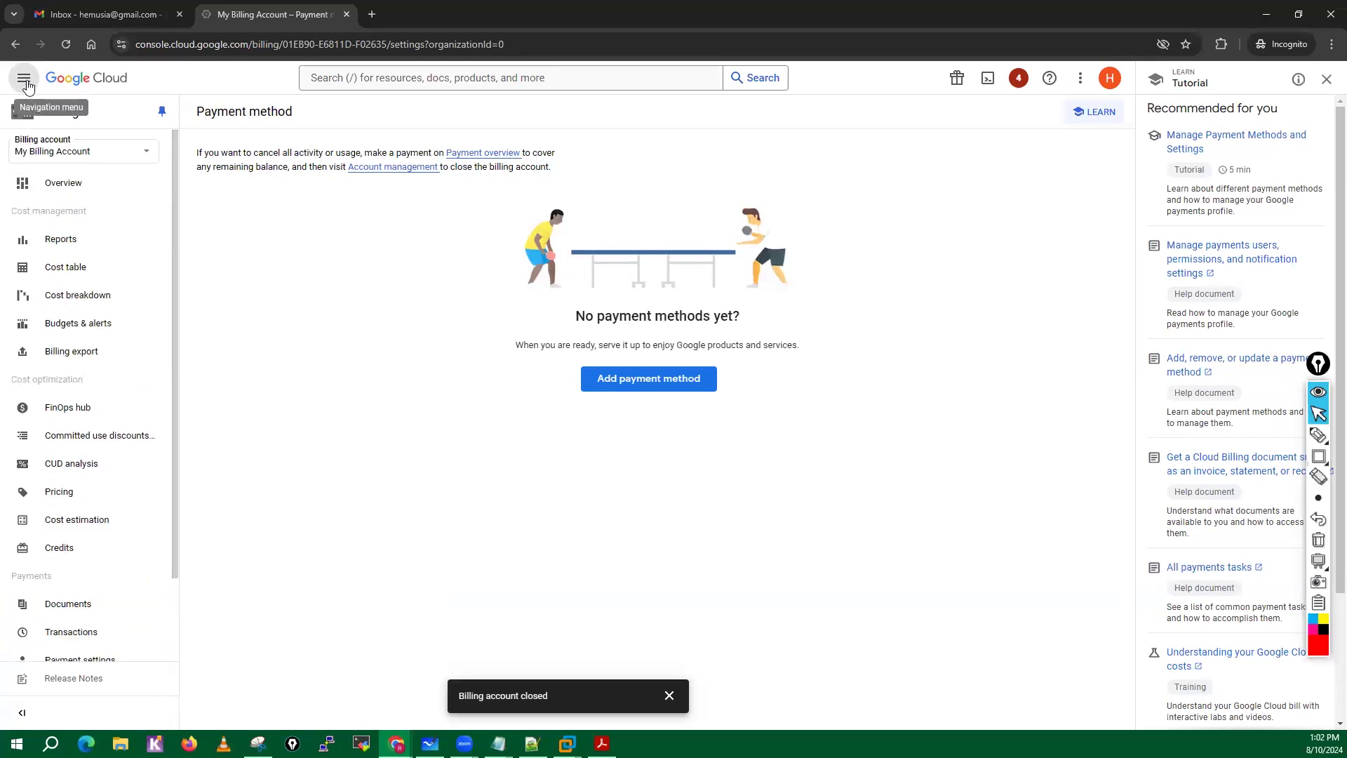
pyautogui.click(24, 78)
pyautogui.moveTo(73, 130)
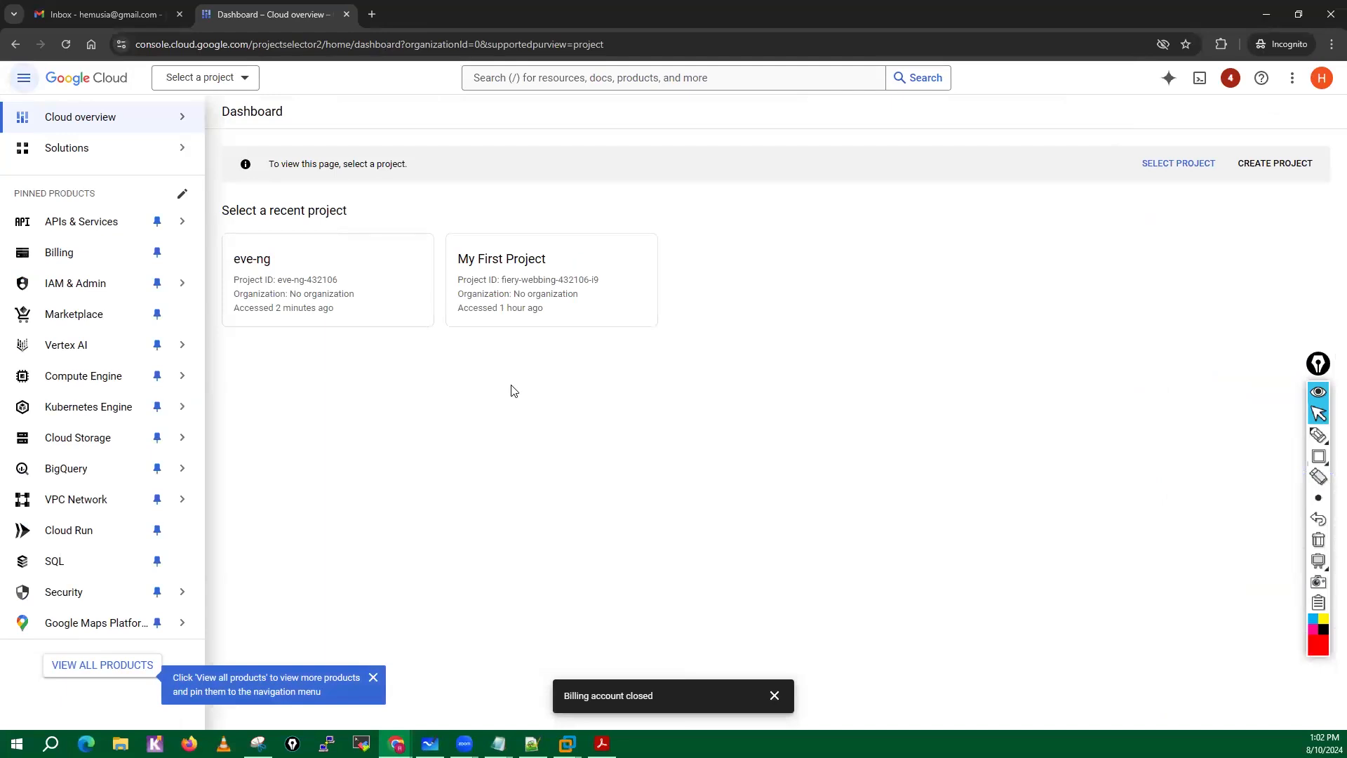
# Close the browser window, and close the EVE-NG Cookbook PDF in Adobe Acrobat without saving changes.
pyautogui.click(1328, 9)
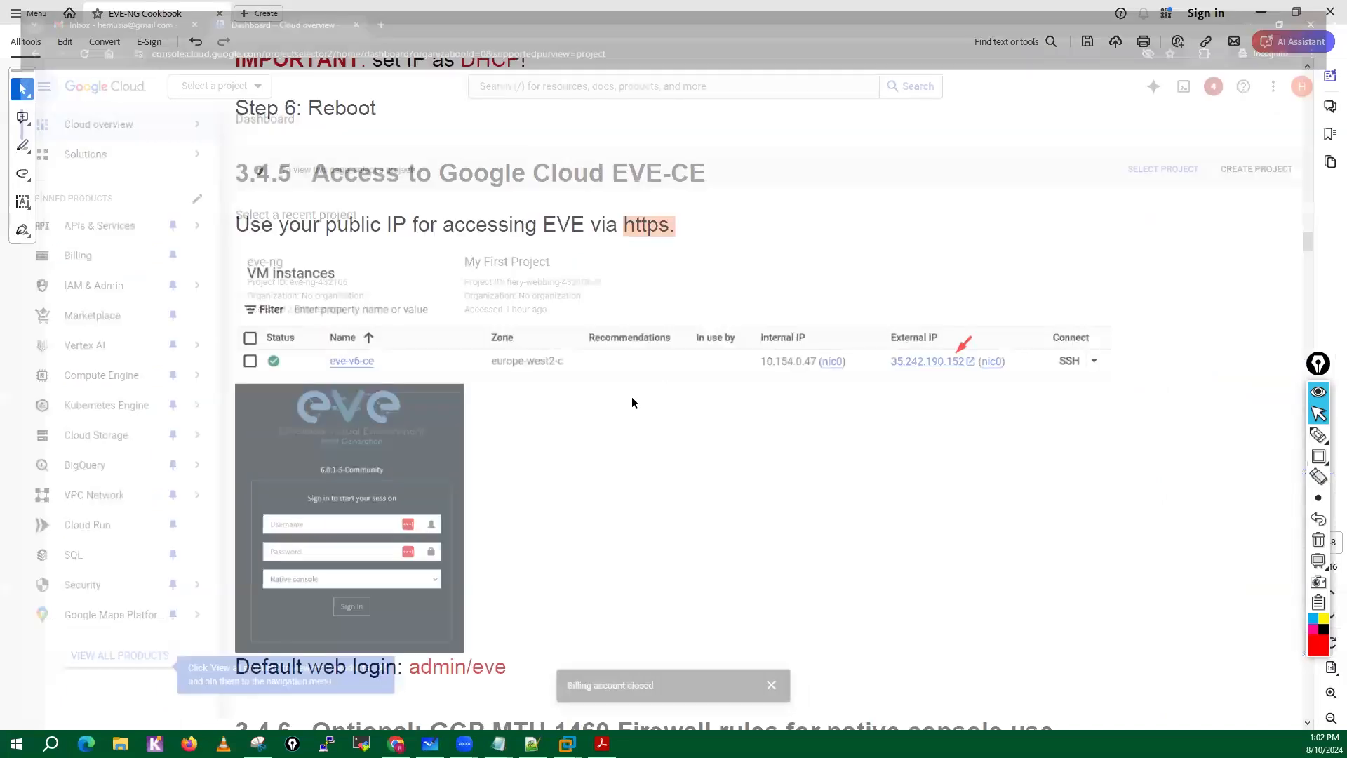
pyautogui.click(1329, 12)
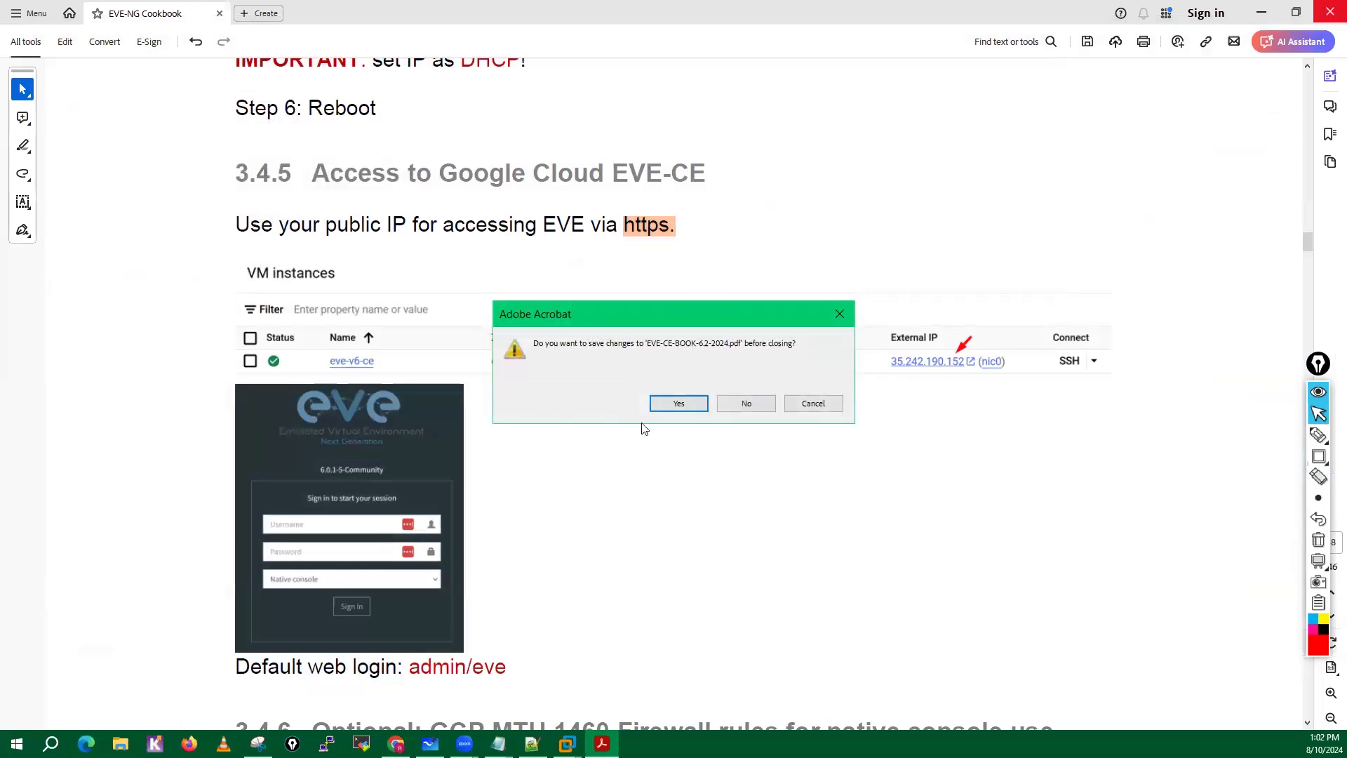
pyautogui.click(737, 404)
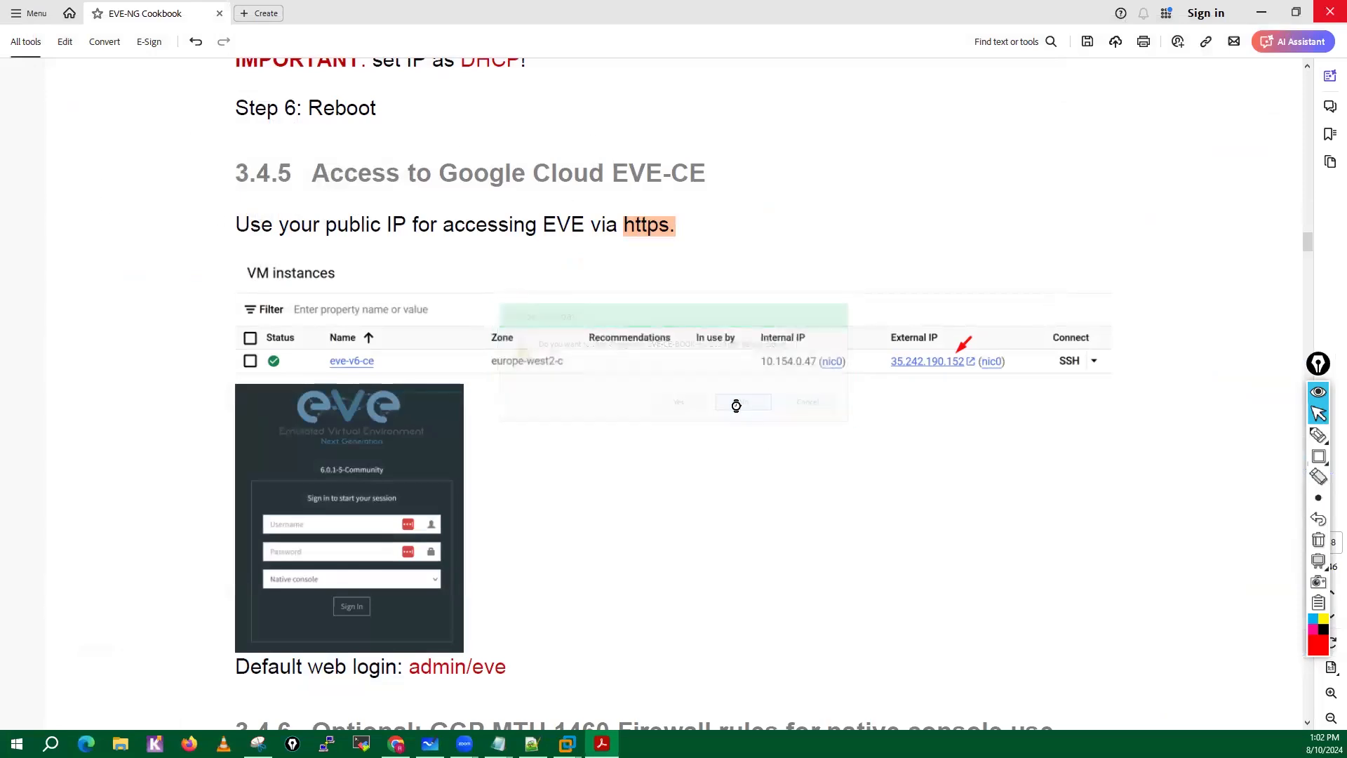